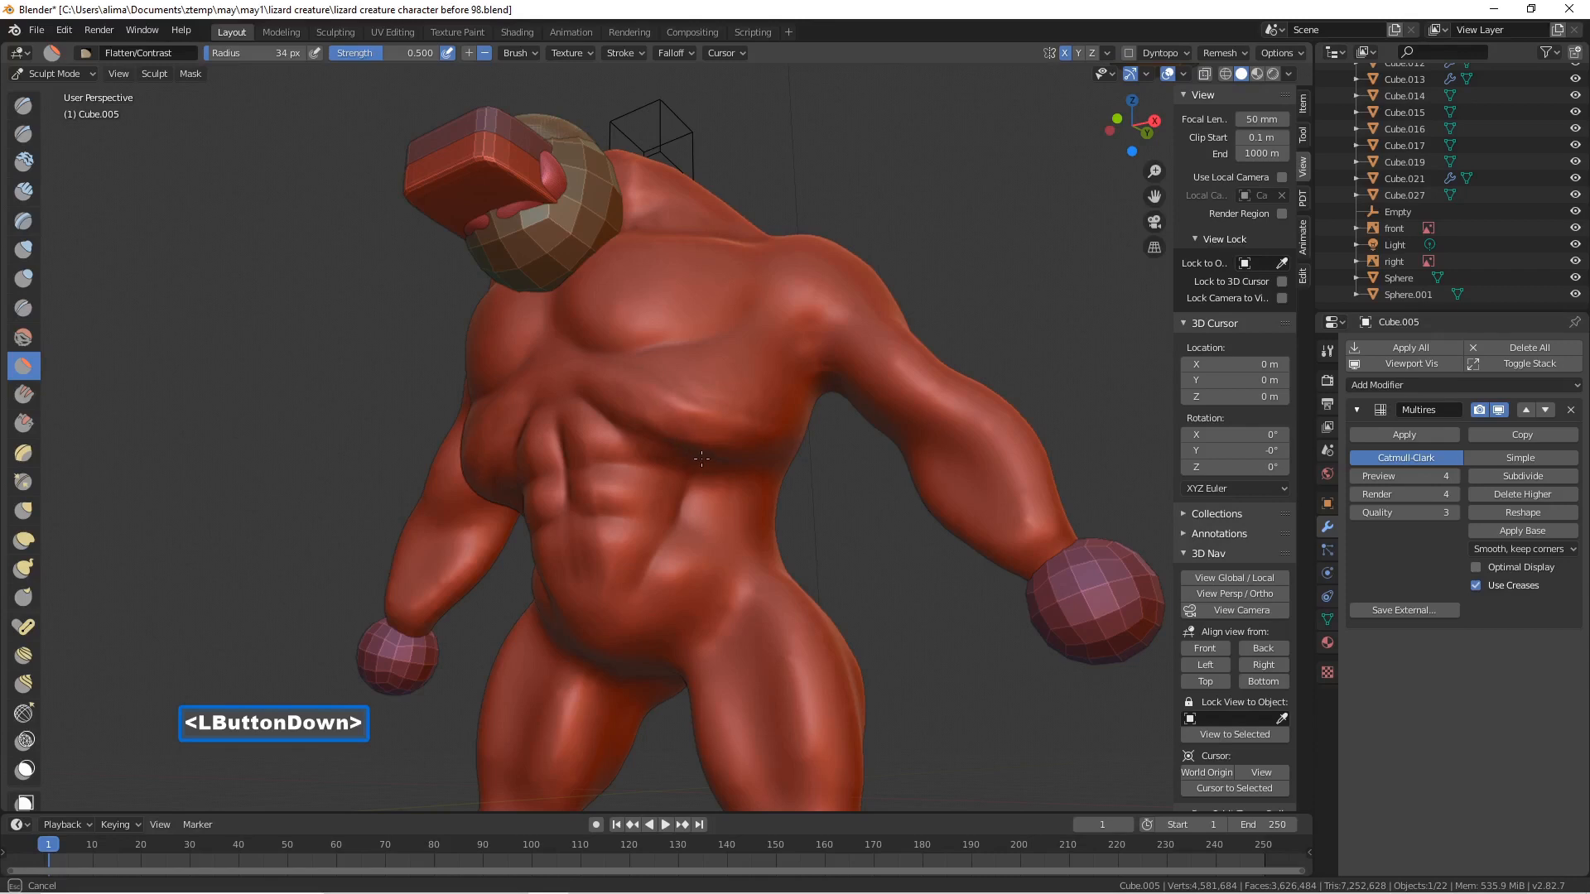
- Sharpen the lower edge of the rib cage beneath the chest with Flatten/Contrast brush strokes
middle_click_drag(699, 452, 640, 435)
left_click(640, 434)
left_click_drag(640, 435, 750, 432)
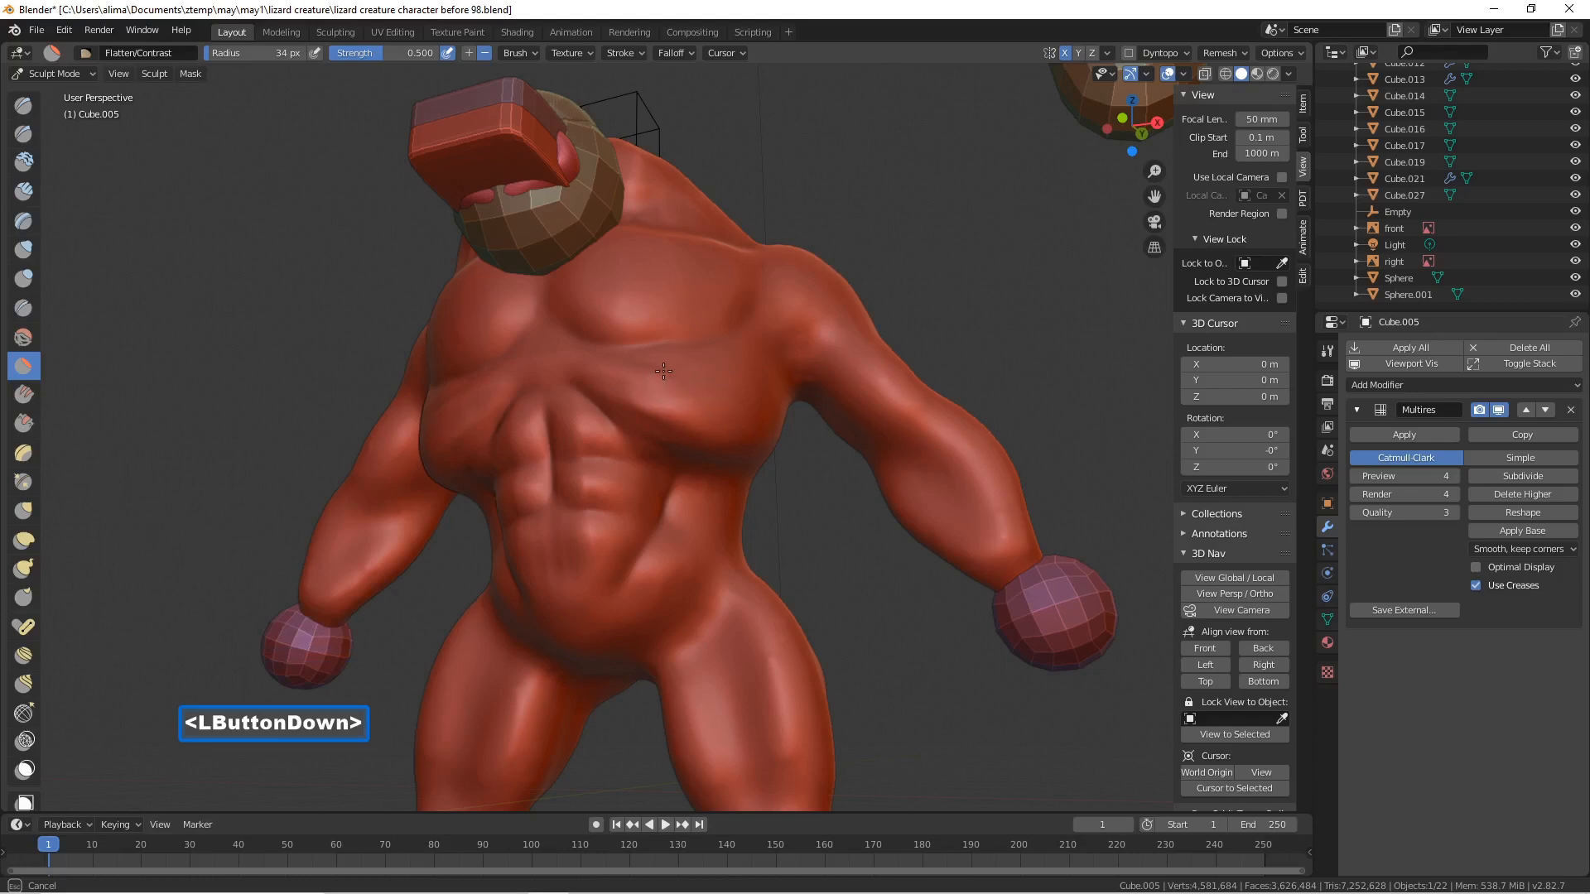
left_click_drag(690, 425, 656, 404)
- Set the brush radius to 67 px and strengthen the rib cage's lower and inner contour with Flatten/Contrast strokes
key("f")
left_click(719, 439)
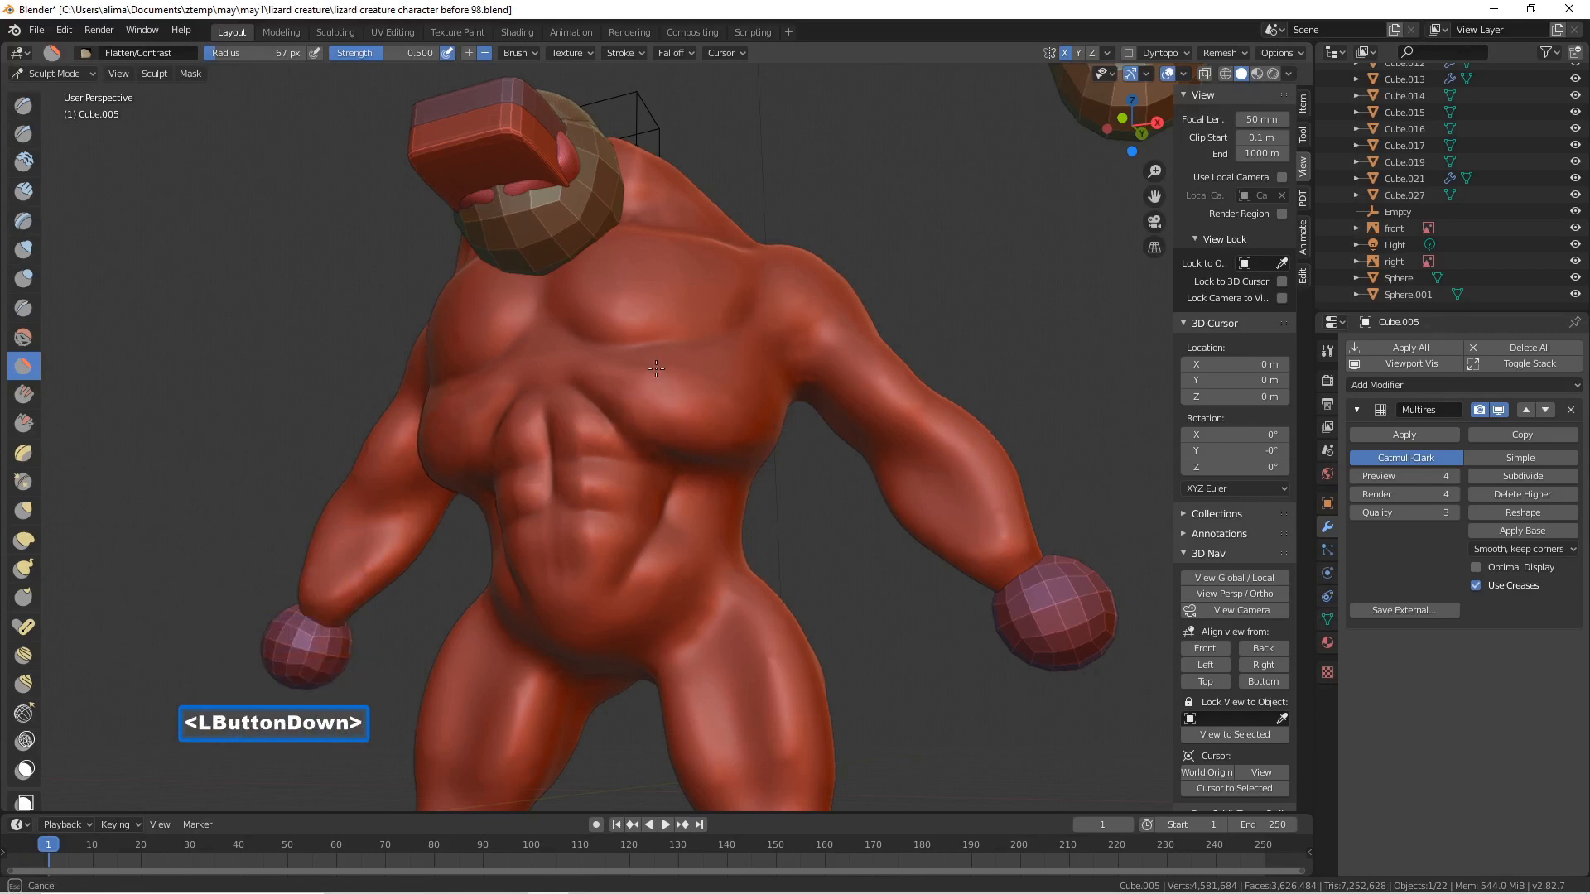
left_click_drag(740, 423, 740, 423)
mouse_move(740, 423)
middle_mouse_down()
mouse_move(712, 422)
mouse_move(745, 421)
middle_mouse_up()
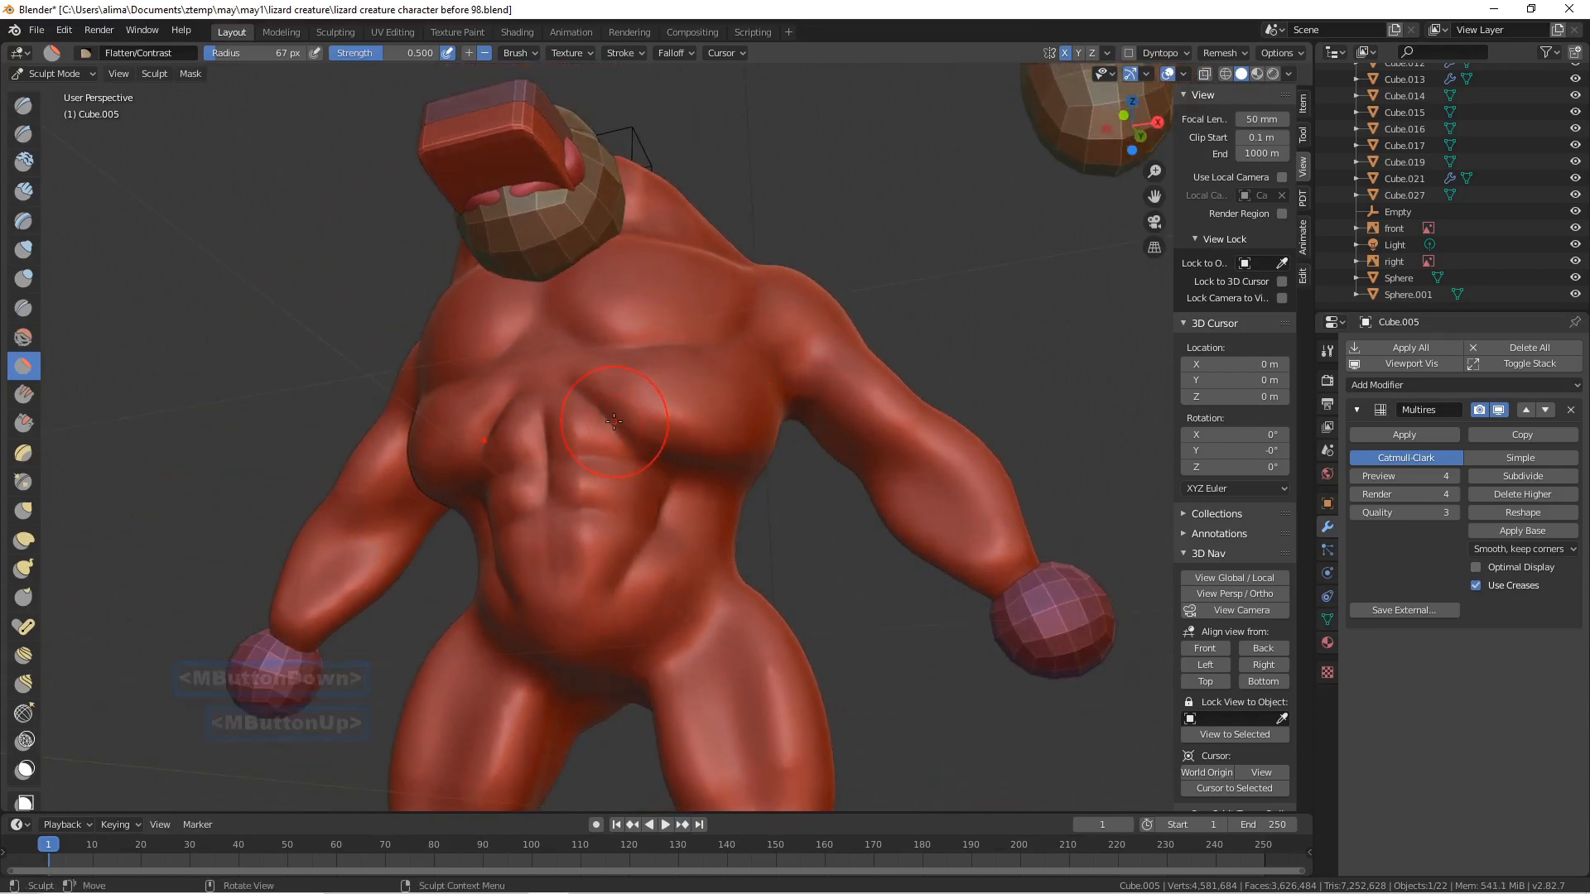
left_click_drag(636, 432, 640, 433)
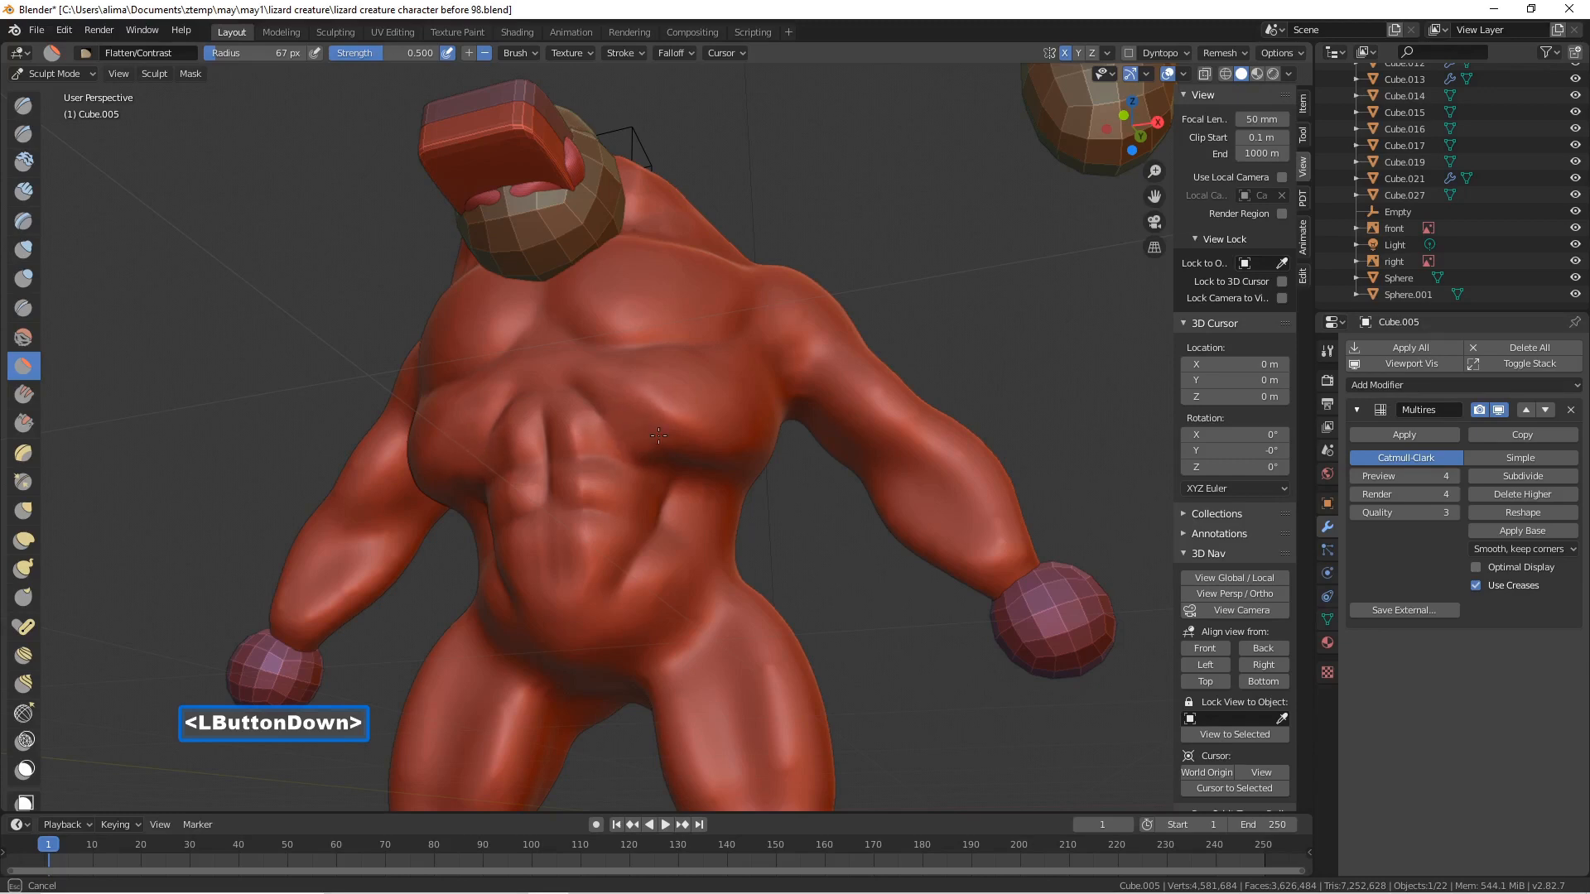
left_click_drag(671, 429, 670, 429)
middle_click_drag(671, 429, 572, 416)
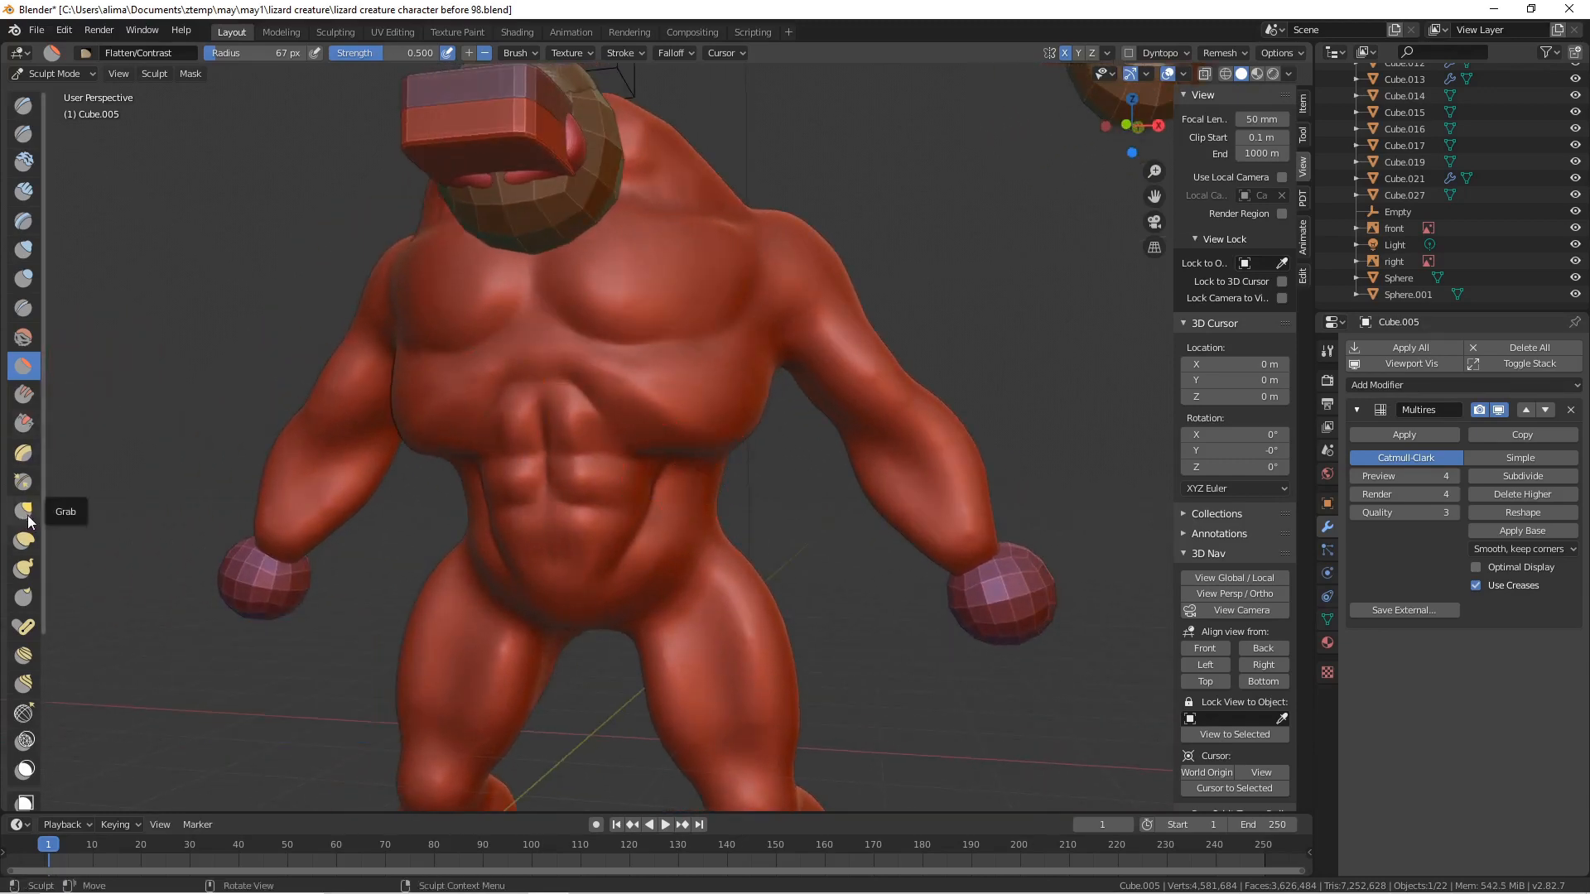
left_click(610, 460)
left_click_drag(614, 431, 624, 412)
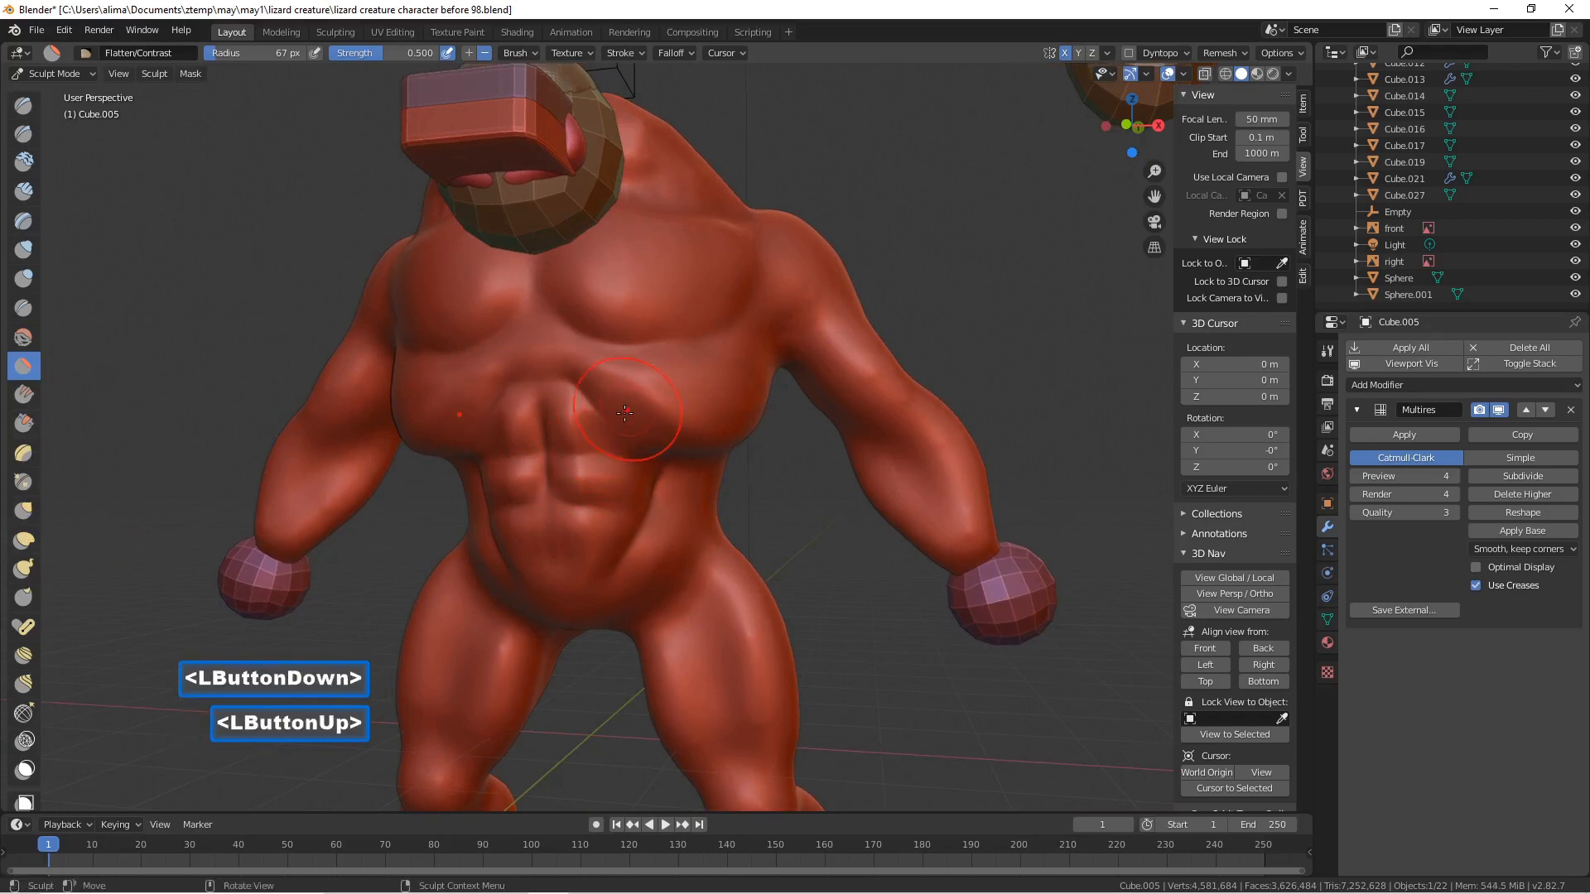
- Pull the inner edge of the rib cage arch up and outward beside the upper abs with the Grab brush
left_click(31, 512)
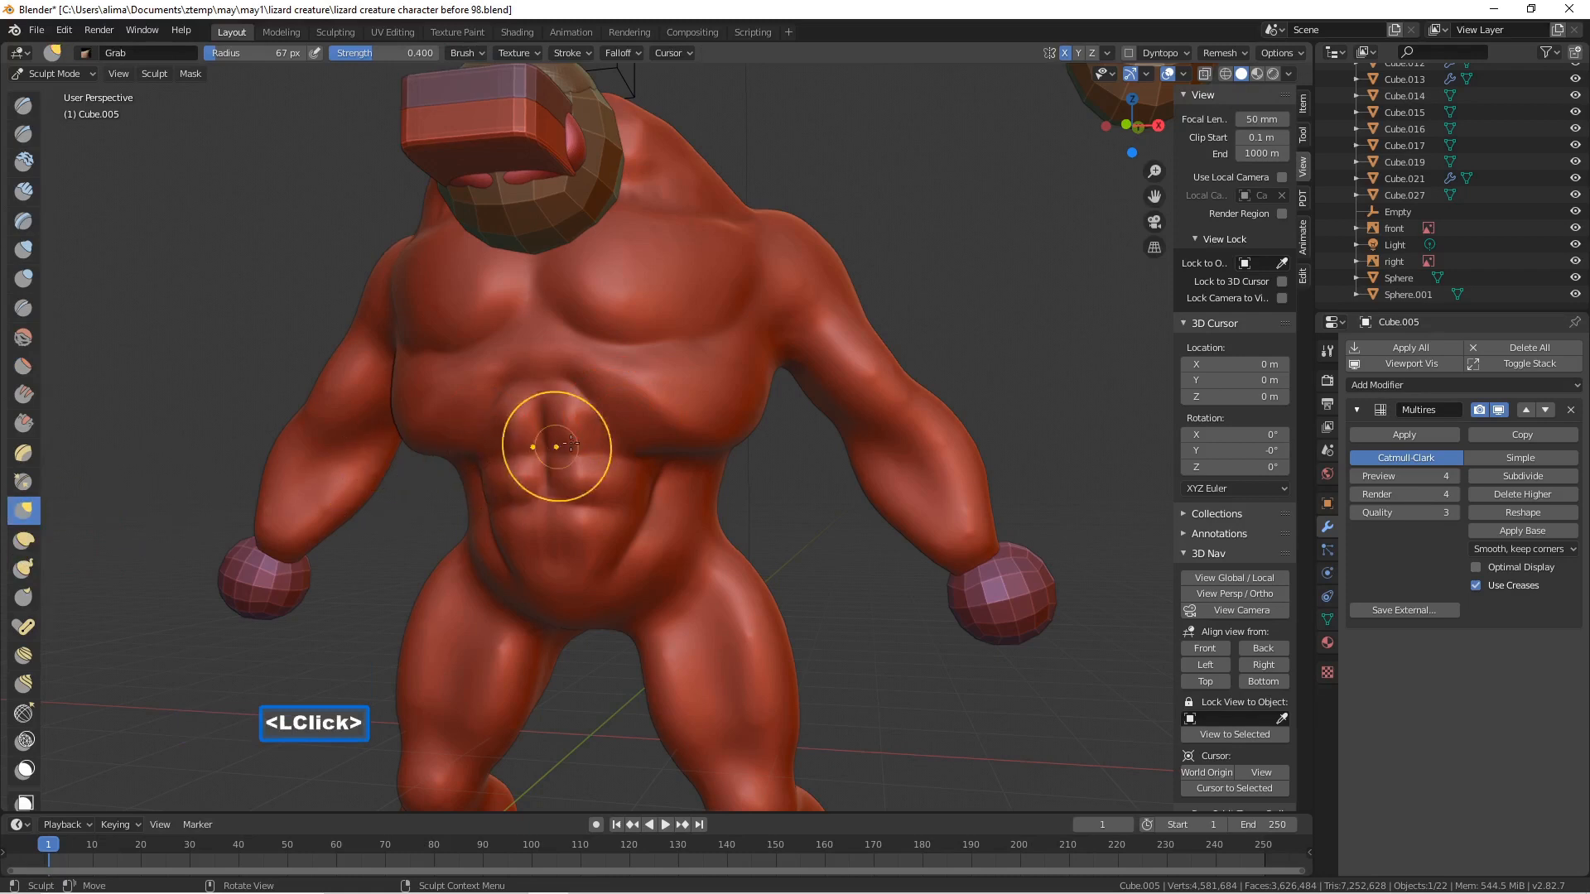
left_click_drag(597, 437, 633, 397)
middle_click_drag(636, 392, 643, 387)
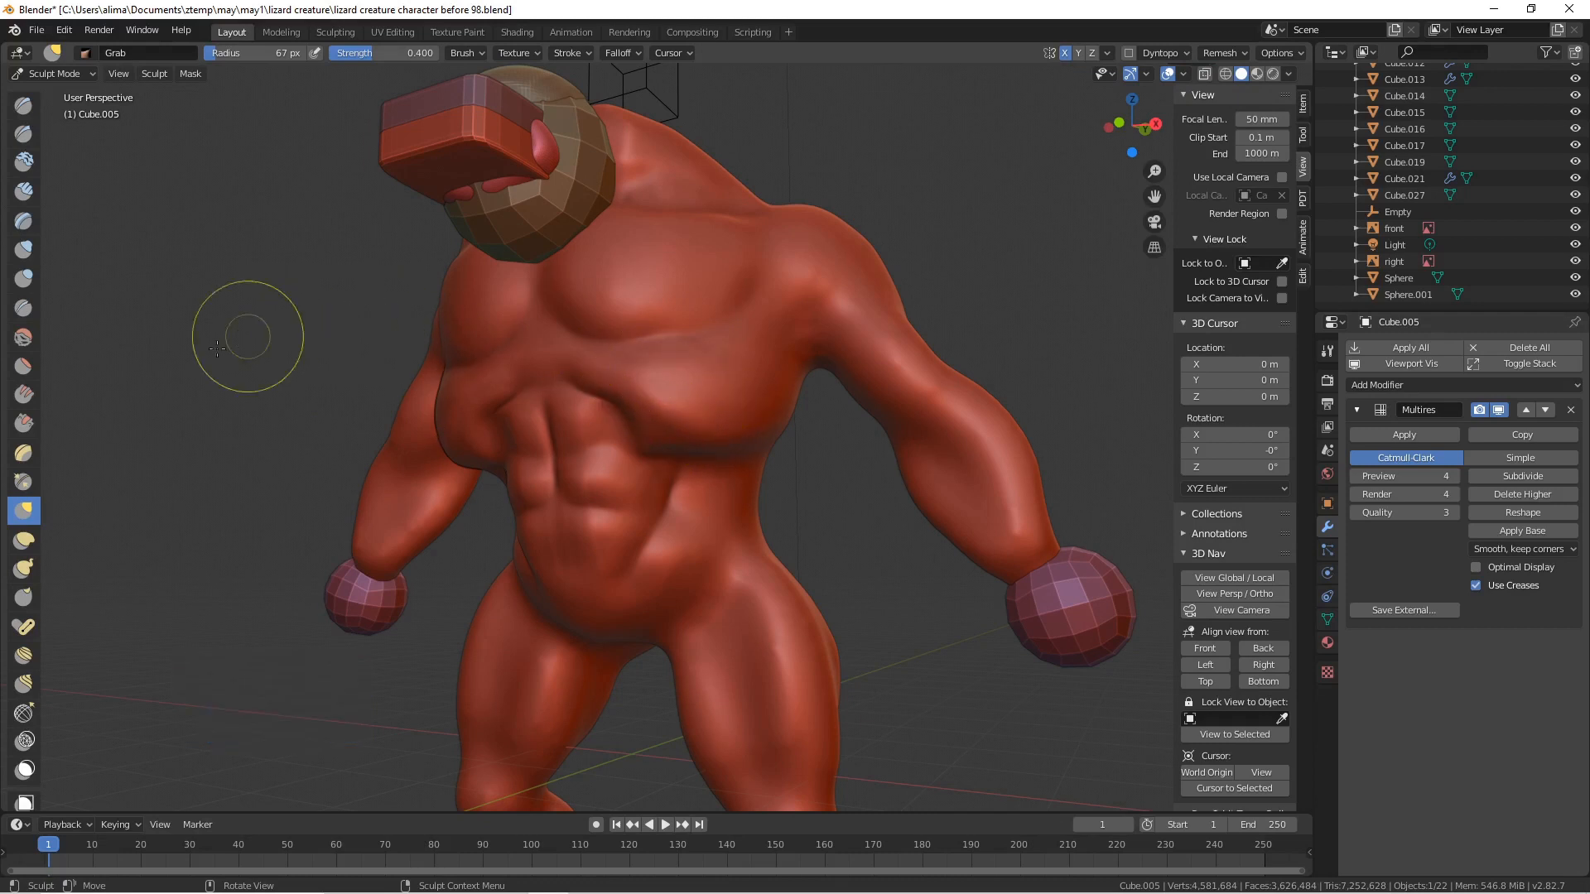
- Deepen the form of the rib mass below the pectoral, from front and side, with the Flatten/Contrast brush
left_click(34, 368)
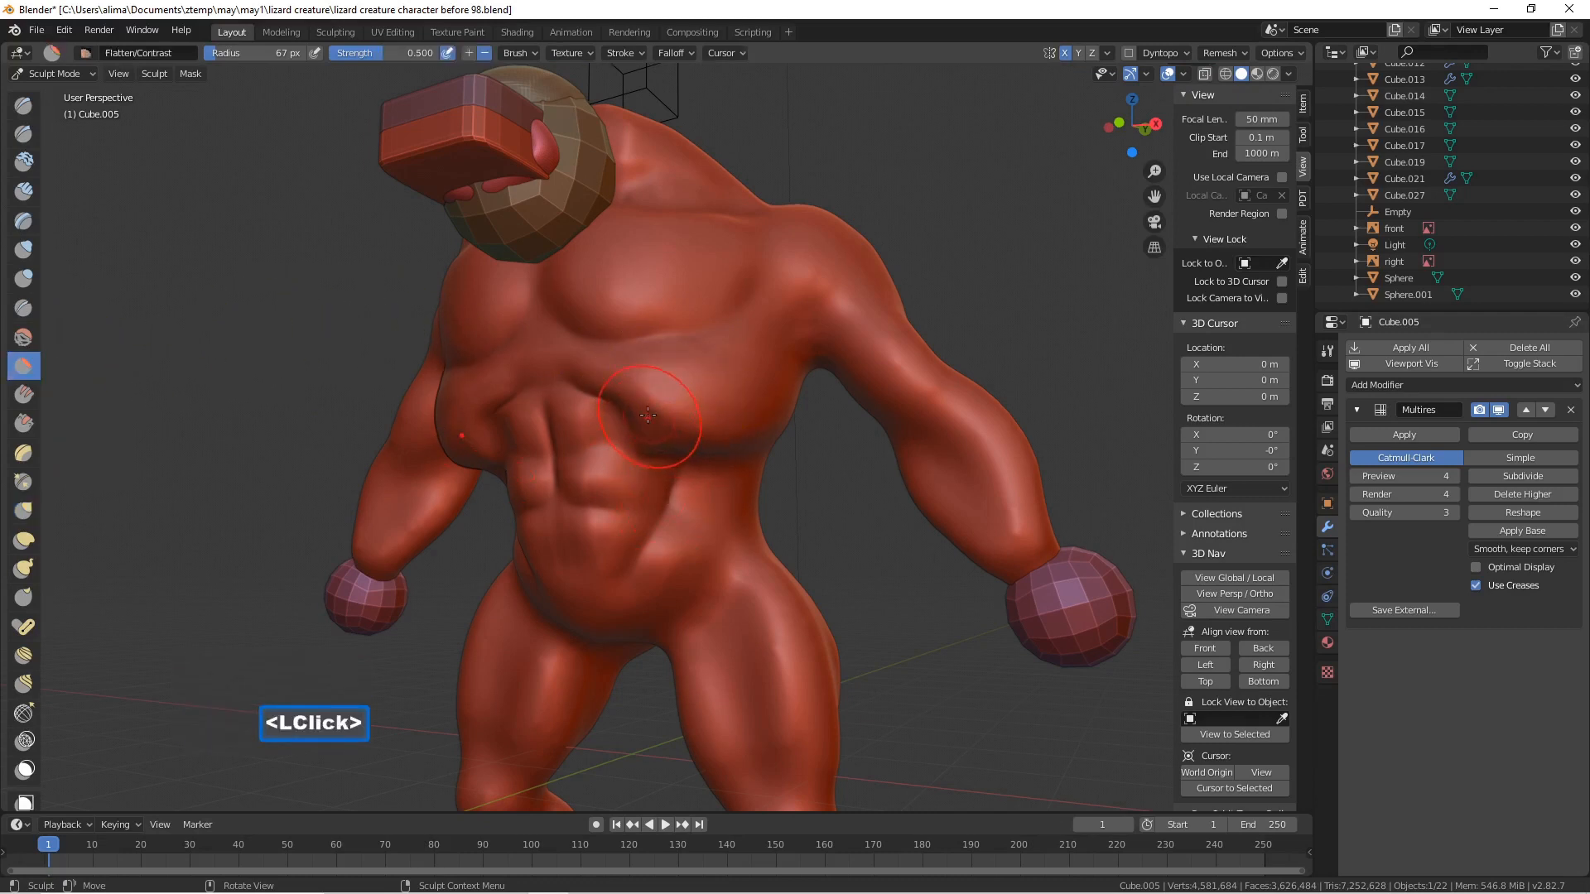
left_click_drag(676, 419, 691, 405)
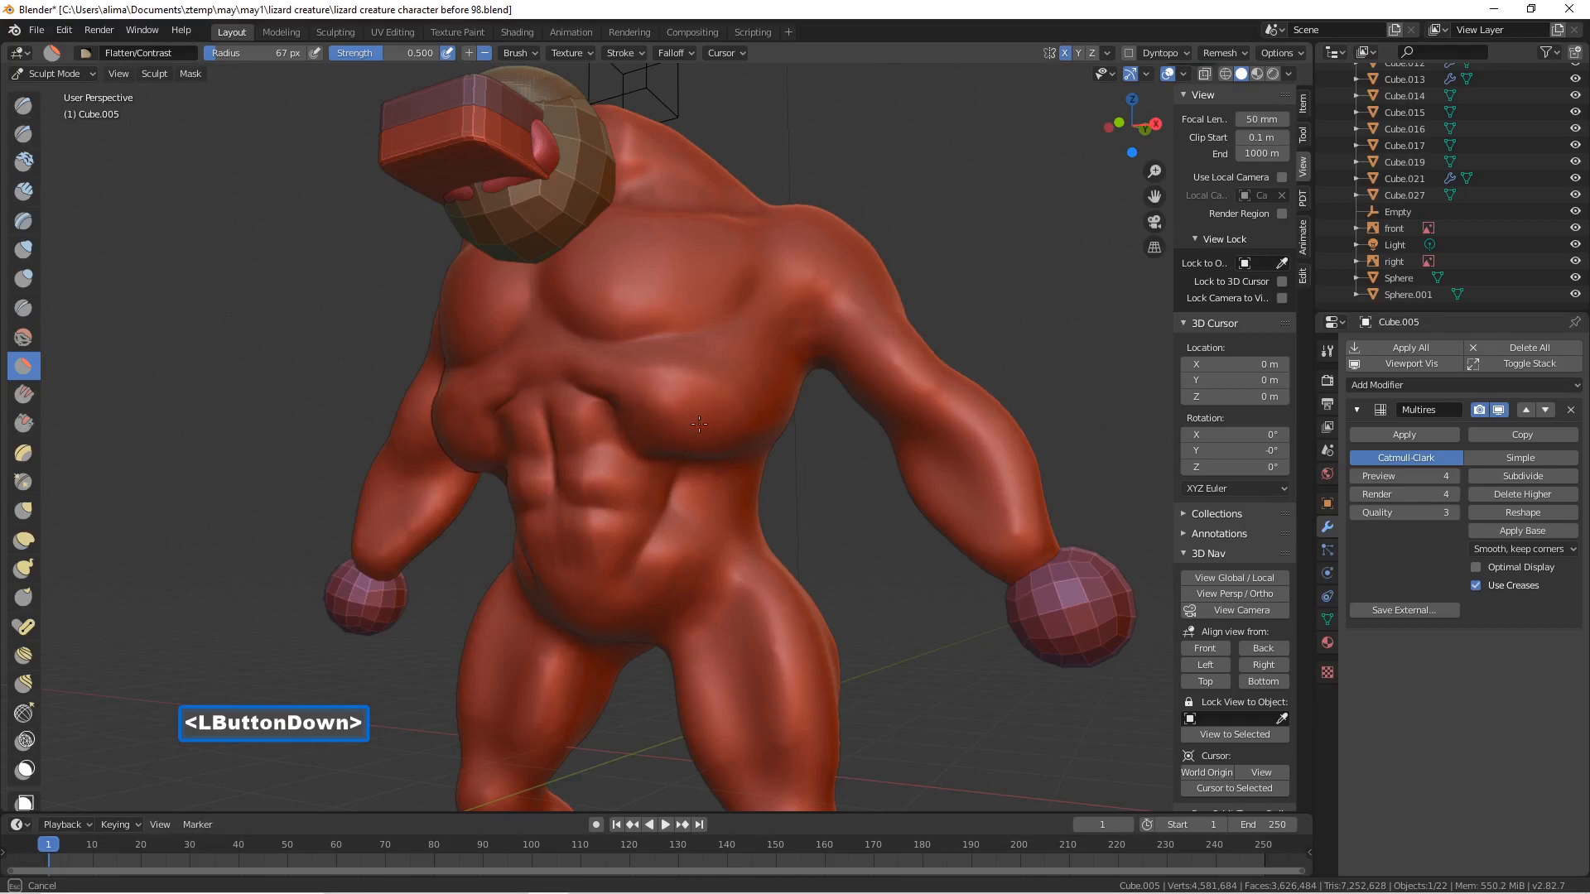
left_click_drag(734, 469, 710, 461)
middle_click_drag(709, 461, 691, 412)
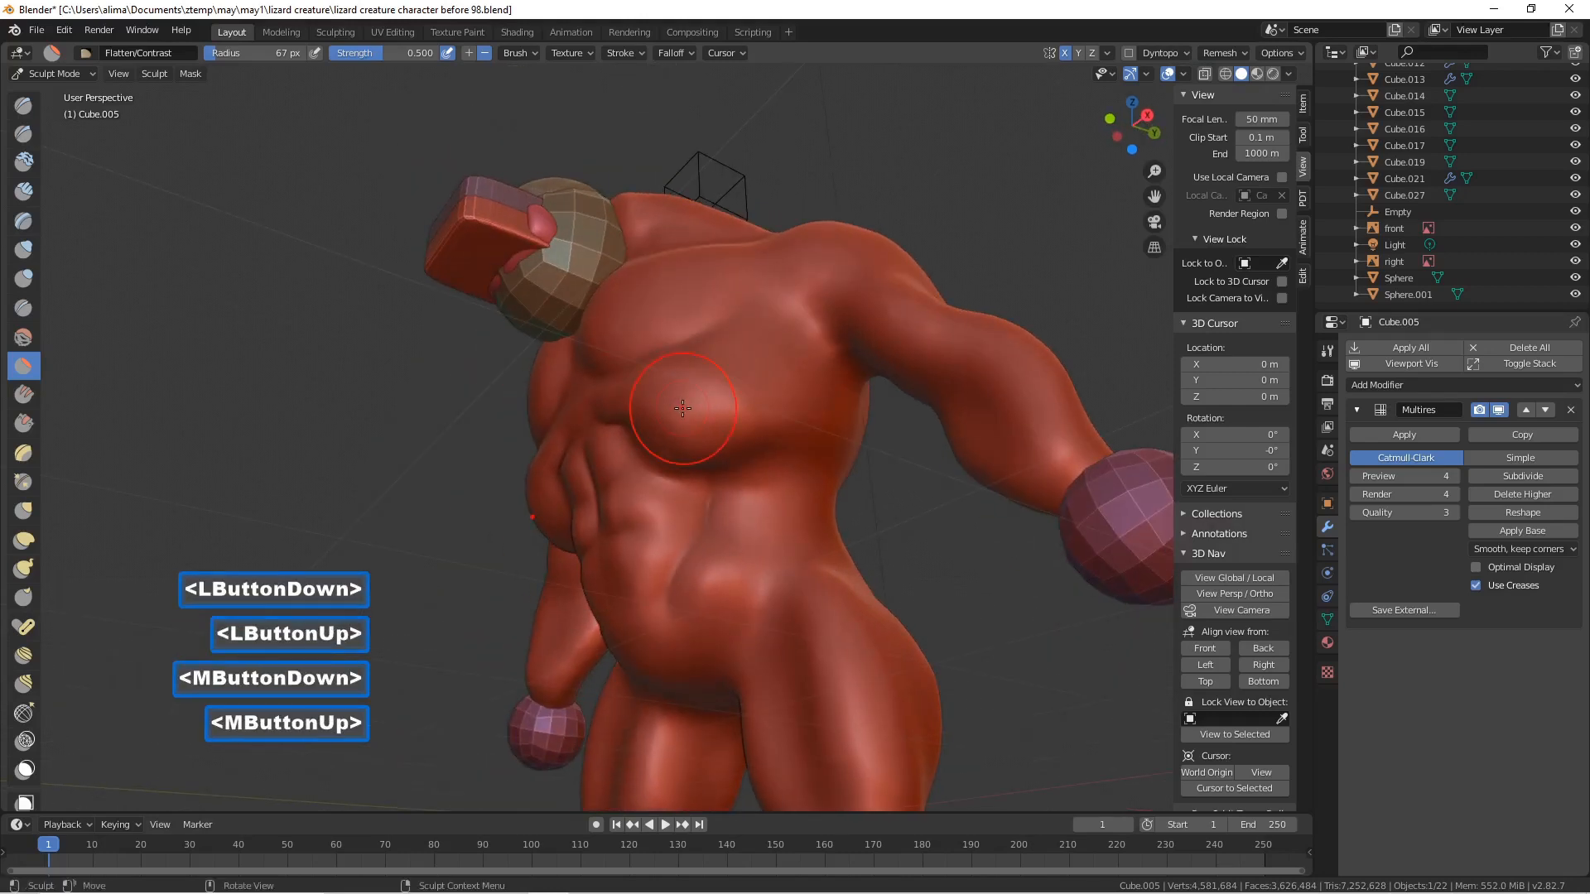
left_click_drag(691, 412, 746, 440)
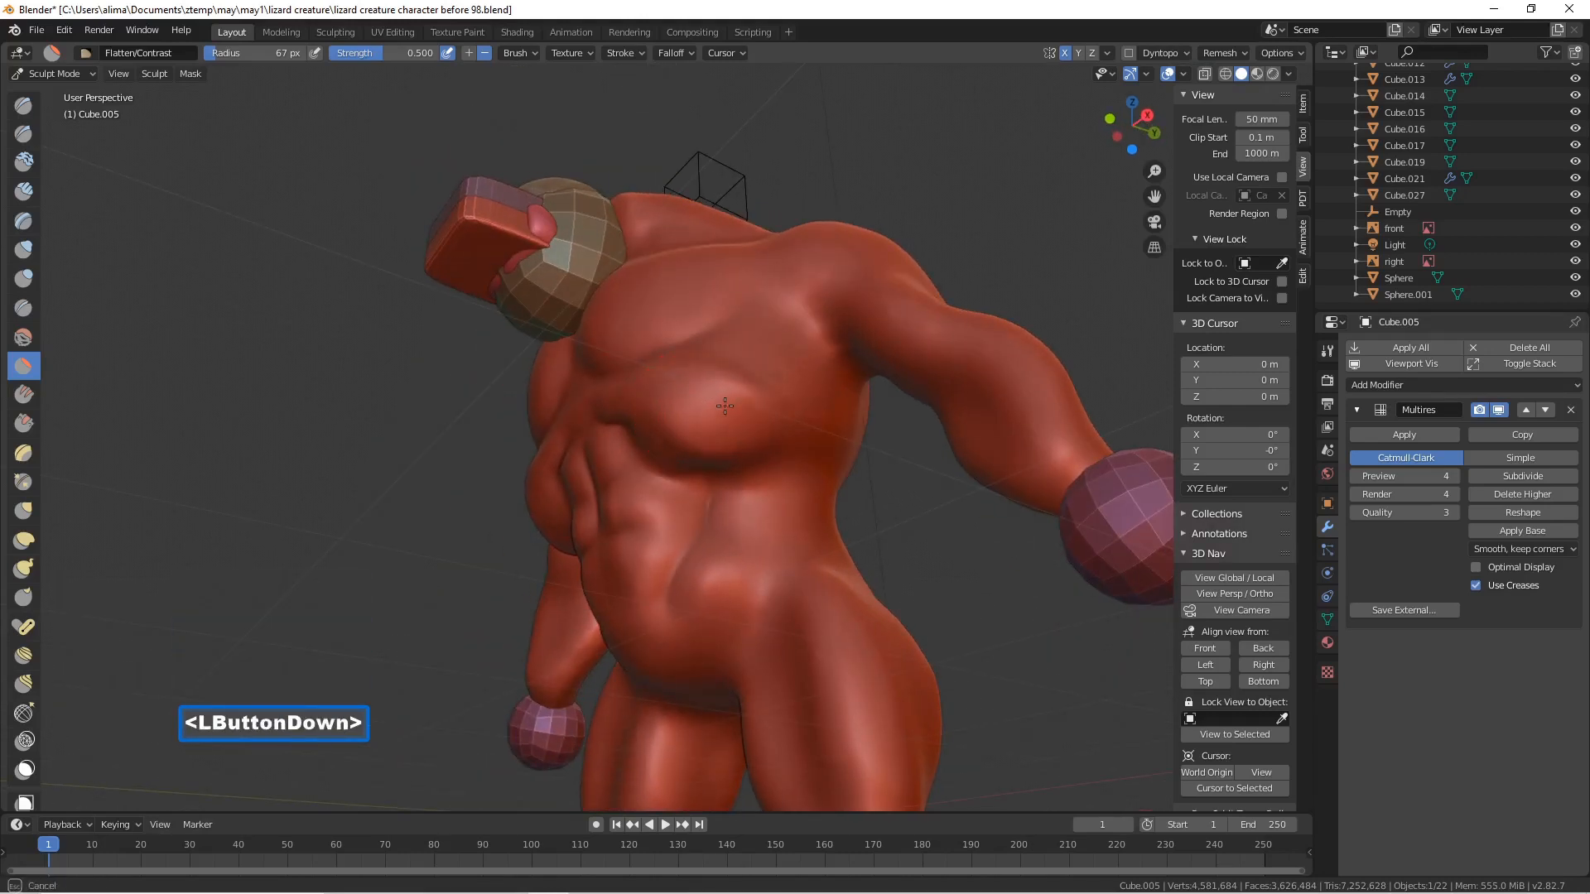
left_click_drag(740, 411, 740, 412)
middle_click_drag(740, 411, 670, 421)
mouse_move(669, 421)
left_mouse_down()
mouse_move(680, 408)
mouse_move(633, 408)
mouse_move(702, 398)
mouse_move(614, 366)
mouse_move(704, 392)
mouse_move(702, 378)
left_mouse_up()
middle_click_drag(702, 379, 760, 402)
left_click_drag(762, 403, 761, 448)
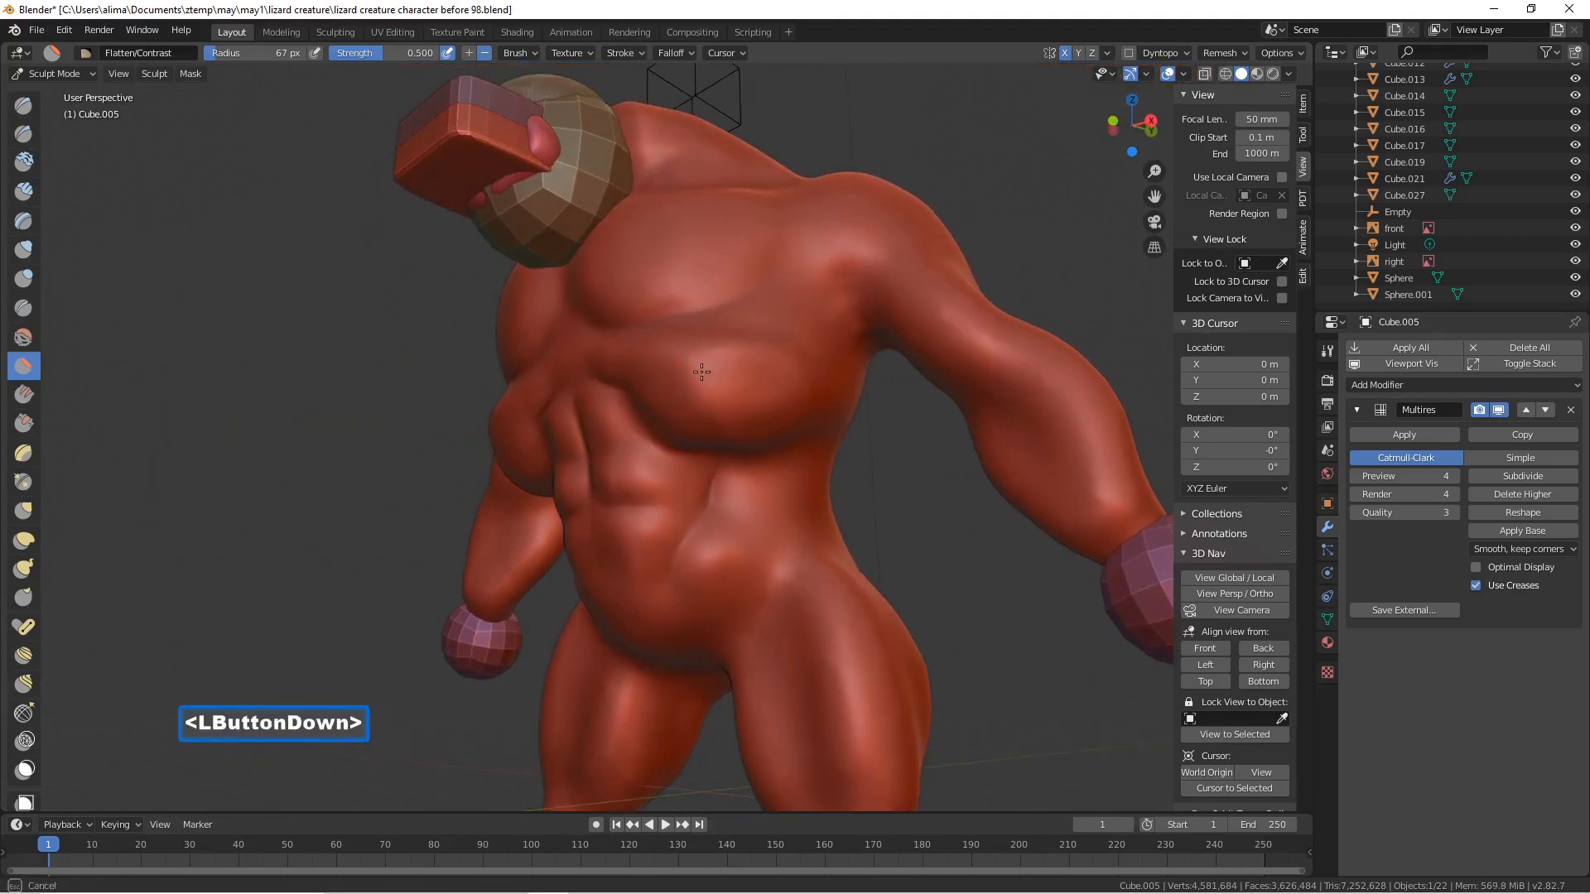
mouse_move(741, 401)
left_mouse_down()
mouse_move(684, 362)
mouse_move(727, 377)
left_mouse_up()
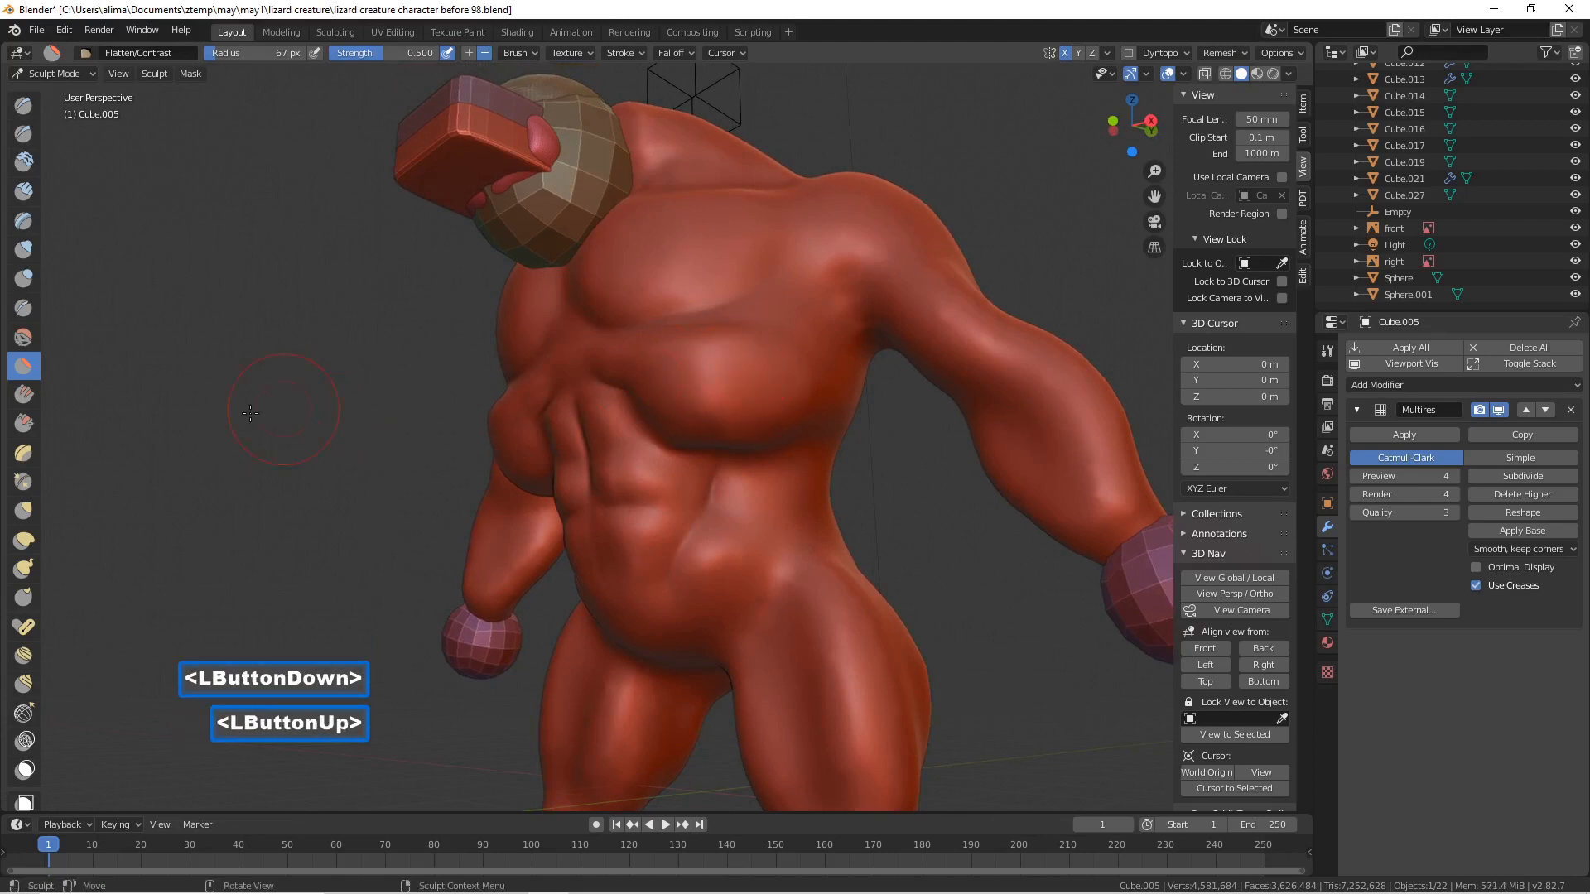
- Plane the front and inner edge of the rib mass into flat facets with the Scrape/Peaks brush
left_click(23, 395)
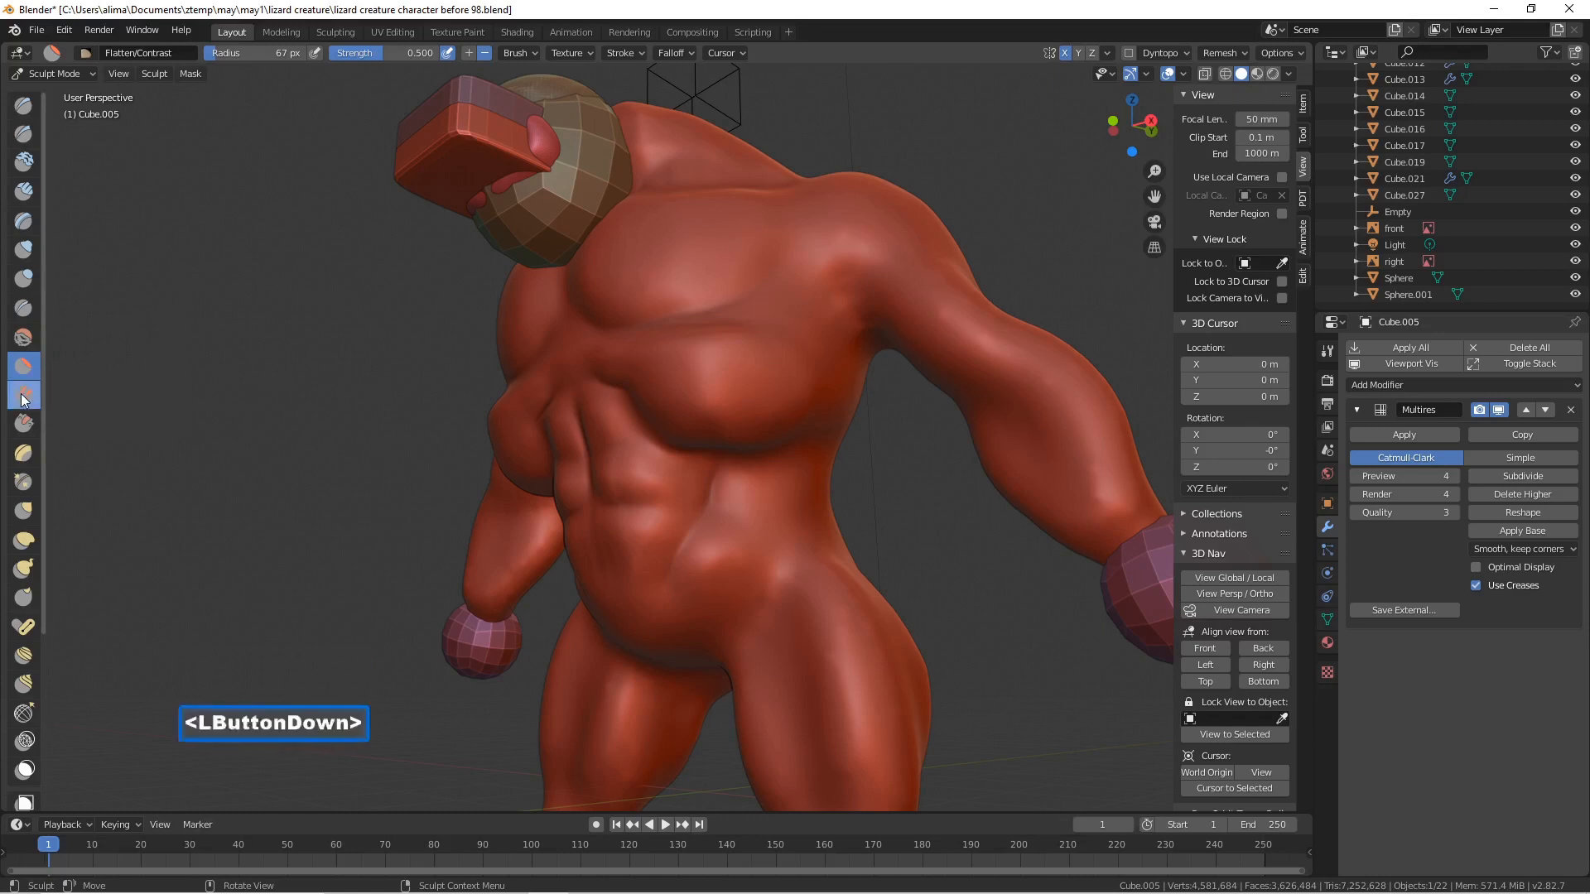
left_click(23, 423)
mouse_move(717, 430)
left_mouse_down()
mouse_move(699, 372)
mouse_move(742, 417)
mouse_move(692, 339)
mouse_move(797, 380)
mouse_move(670, 364)
left_mouse_up()
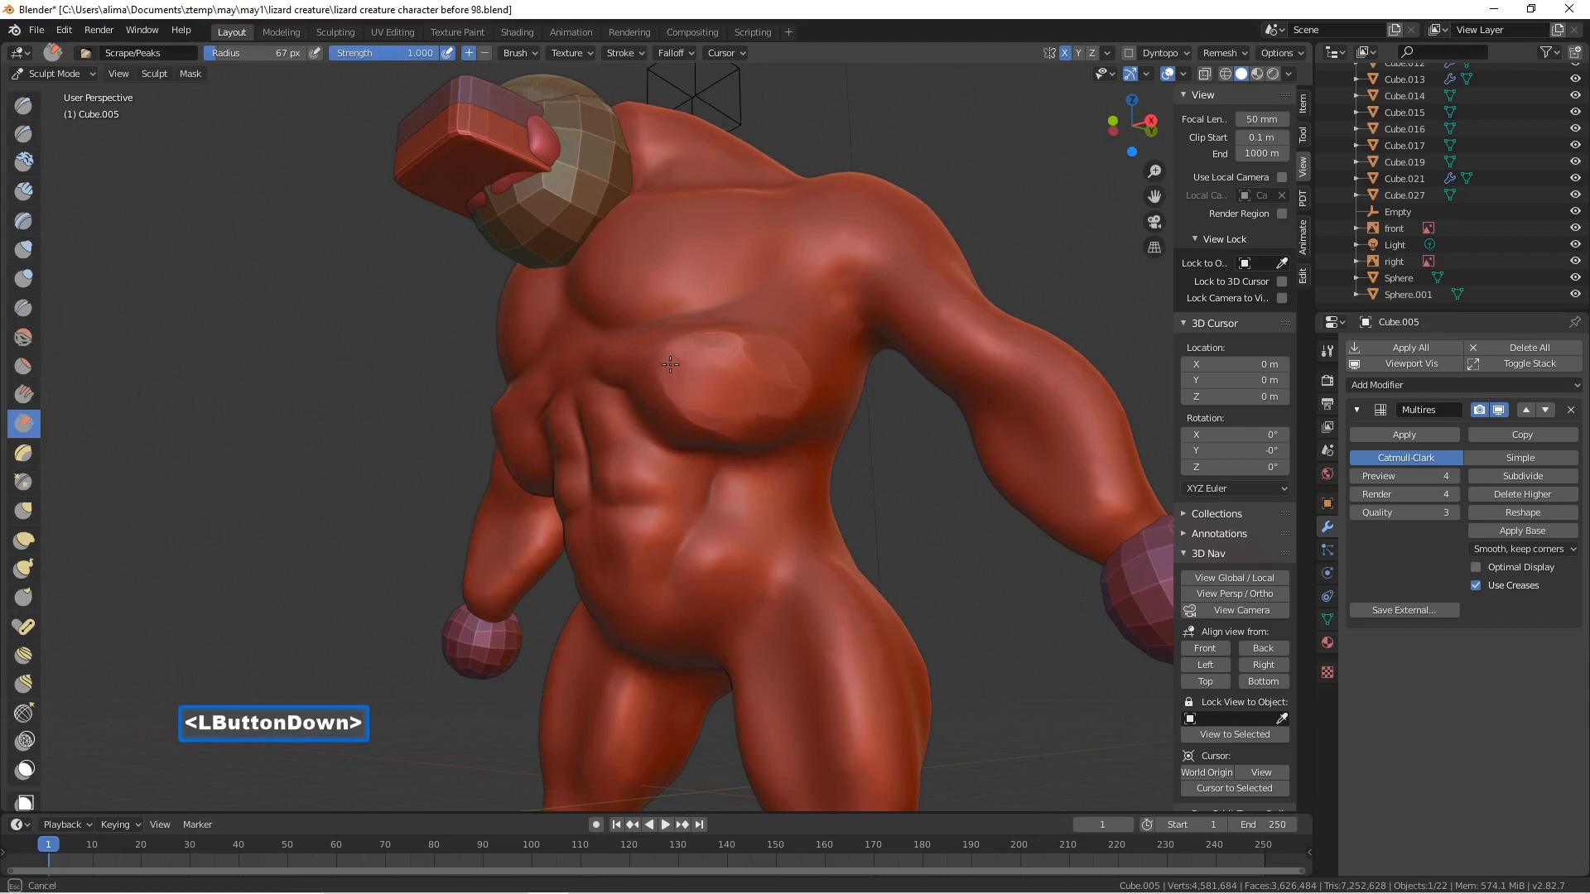
mouse_move(742, 438)
left_mouse_down()
mouse_move(687, 394)
mouse_move(750, 339)
mouse_move(667, 369)
mouse_move(691, 368)
left_mouse_up()
mouse_move(692, 369)
middle_mouse_down()
mouse_move(712, 371)
mouse_move(695, 373)
middle_mouse_up()
mouse_move(694, 374)
left_mouse_down()
mouse_move(658, 368)
mouse_move(669, 396)
mouse_move(649, 373)
mouse_move(670, 331)
mouse_move(758, 354)
mouse_move(743, 386)
mouse_move(700, 352)
left_mouse_up()
middle_click_drag(700, 352, 702, 413)
left_click_drag(702, 414, 705, 424)
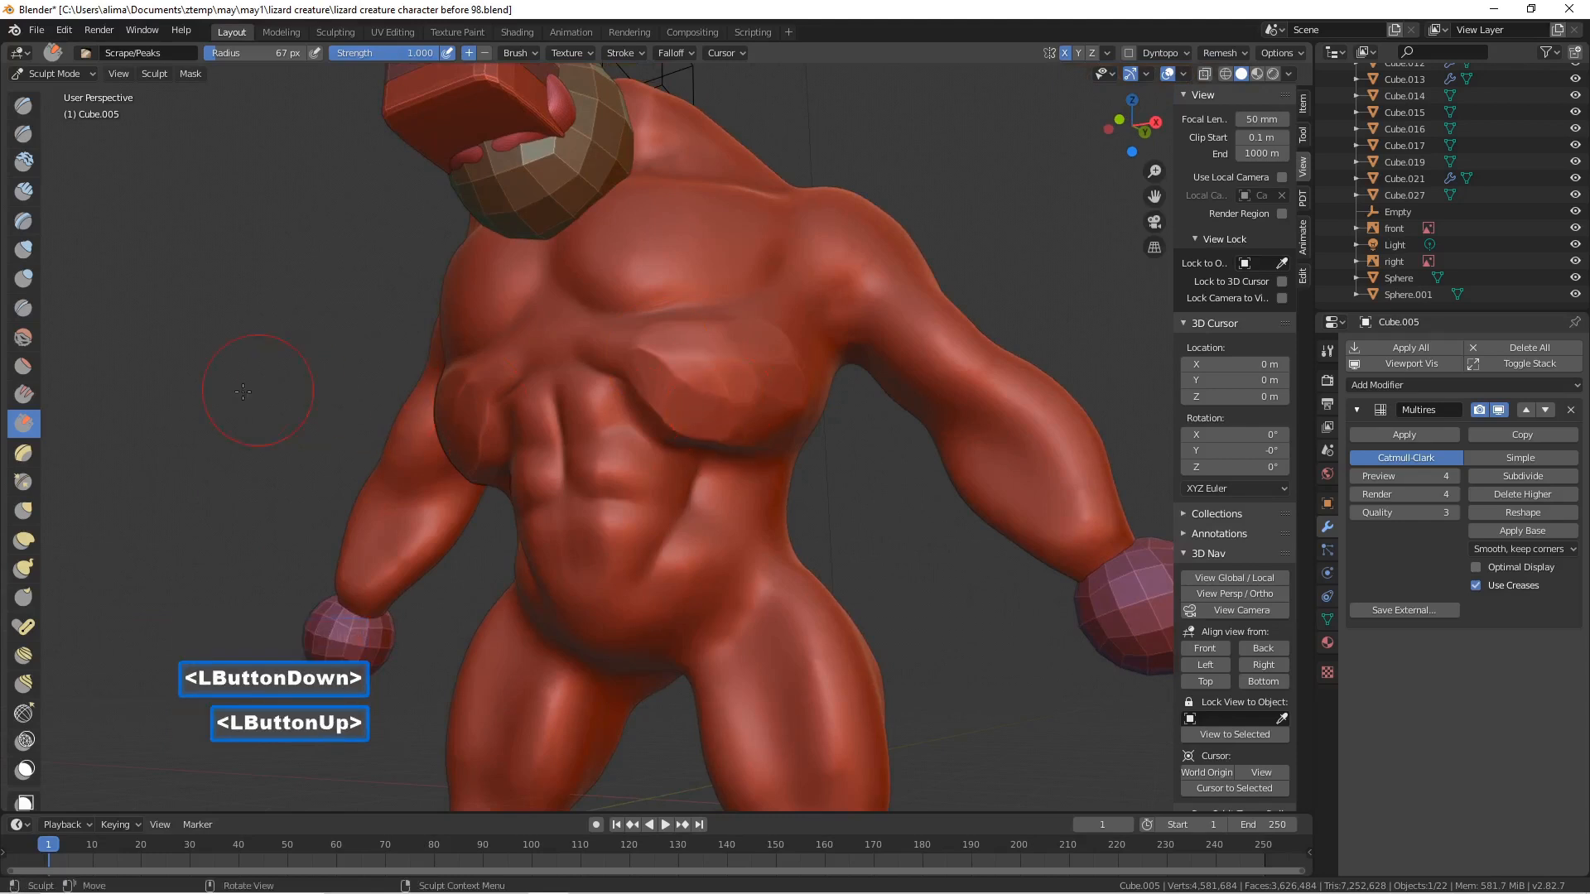
- Raise a diagonal muscle ridge on the upper rib mass with the Blob brush at a 43 px radius
left_click(34, 278)
middle_click_drag(687, 414, 722, 416)
key("f")
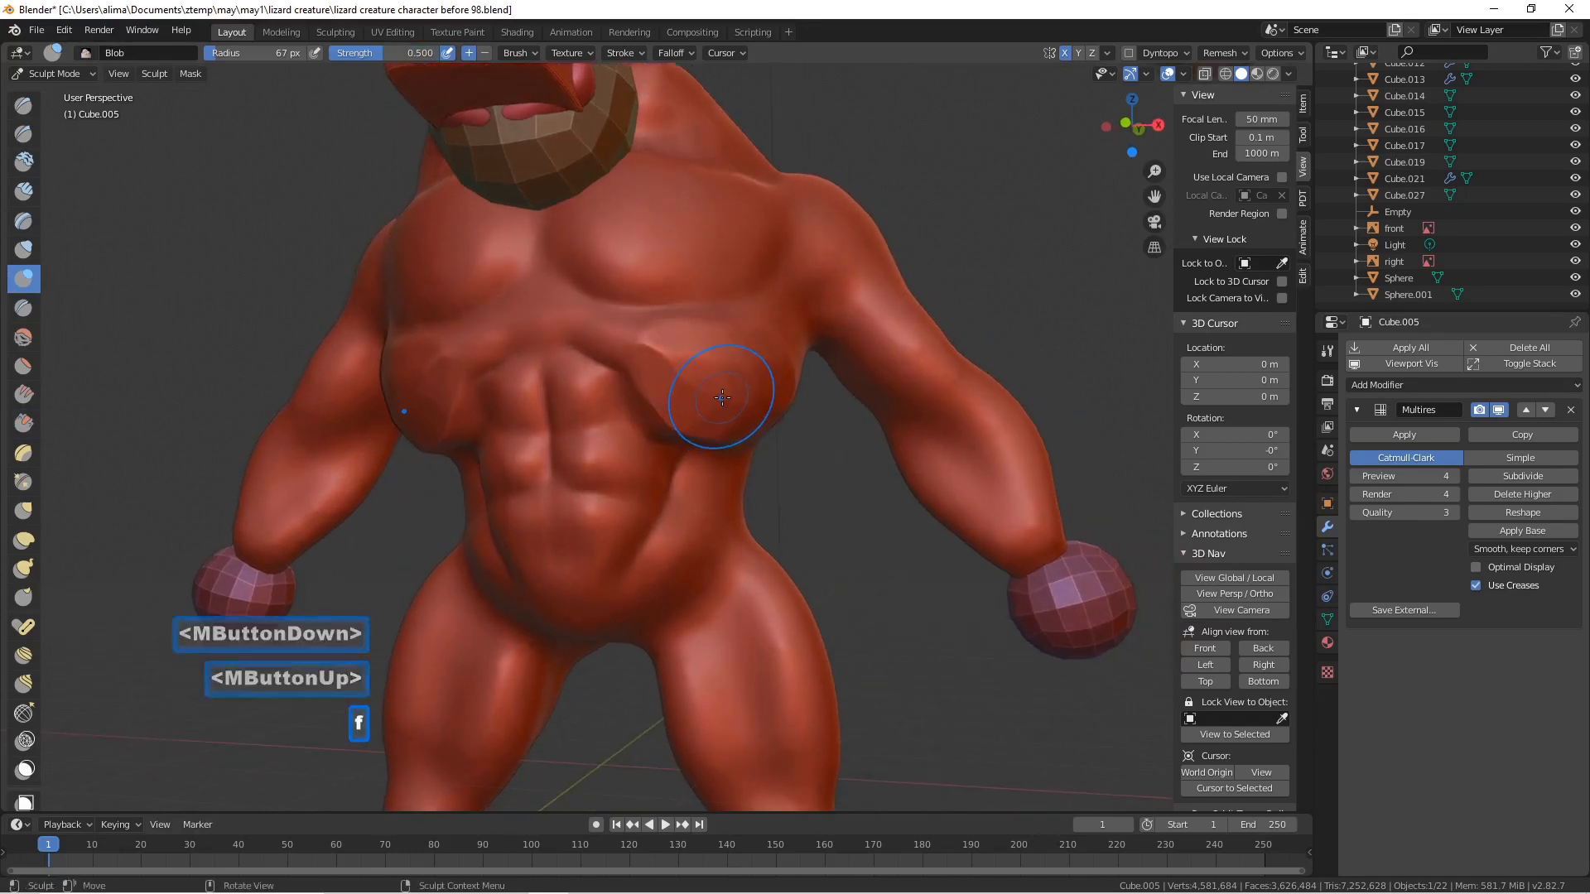
left_click(701, 393)
mouse_move(675, 377)
left_mouse_down()
mouse_move(722, 329)
mouse_move(669, 389)
left_mouse_up()
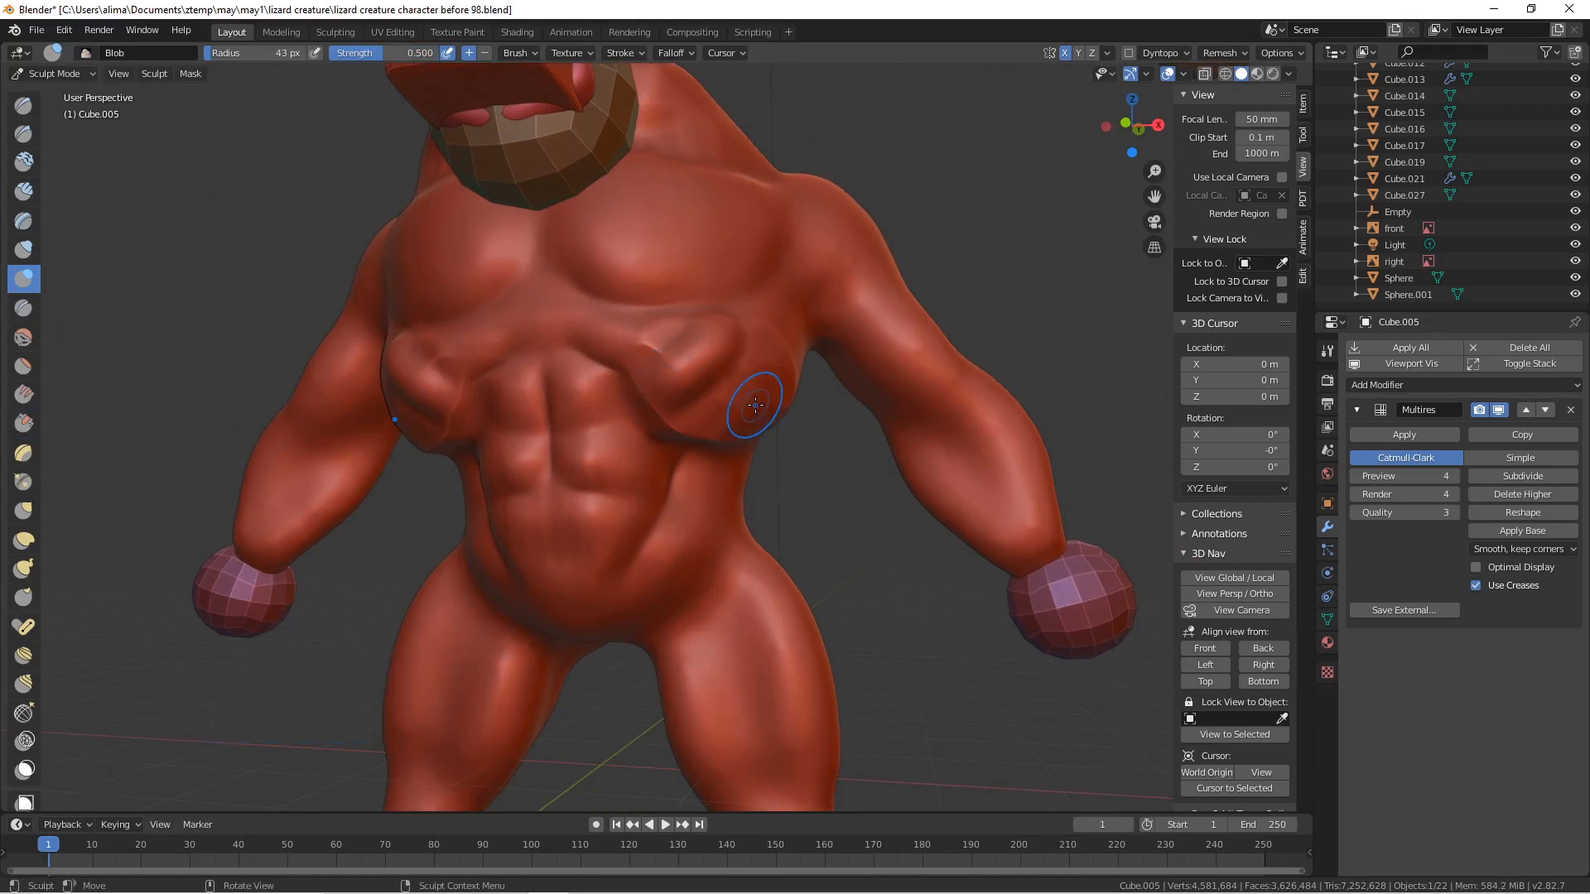
- Build further rib bulges along the outer and lower side of the rib cage with the Blob brush
middle_click_drag(755, 404, 698, 427)
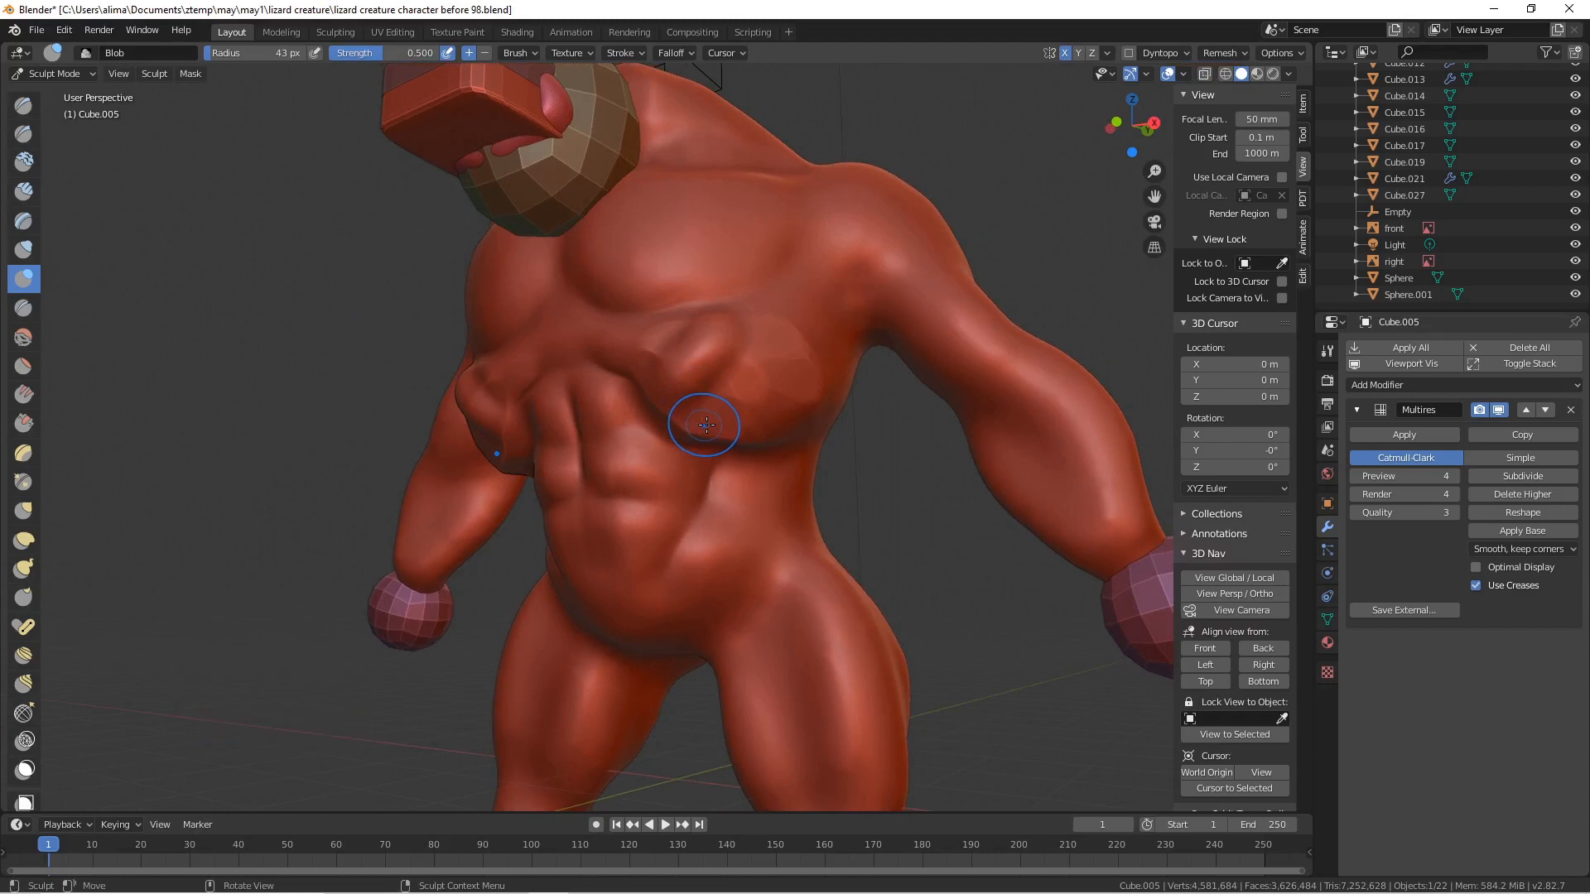
mouse_move(689, 448)
left_mouse_down()
mouse_move(755, 362)
mouse_move(725, 364)
mouse_move(689, 432)
left_mouse_up()
middle_click_drag(689, 432, 751, 440)
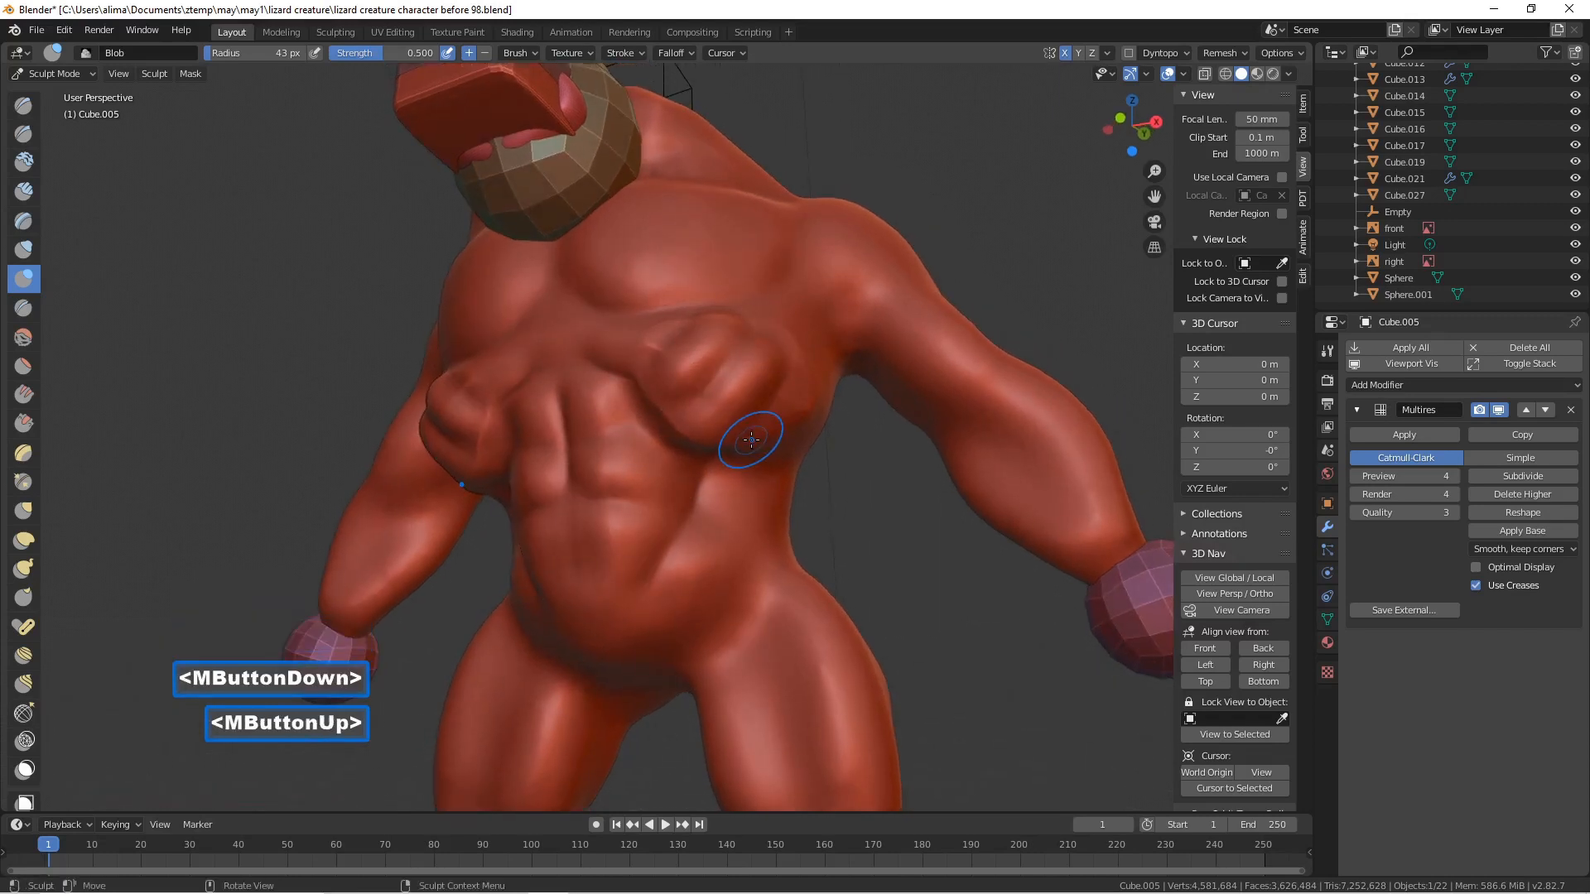
mouse_move(700, 483)
left_mouse_down()
mouse_move(756, 455)
mouse_move(791, 399)
mouse_move(719, 484)
mouse_move(731, 460)
left_mouse_up()
middle_click_drag(731, 459, 763, 451)
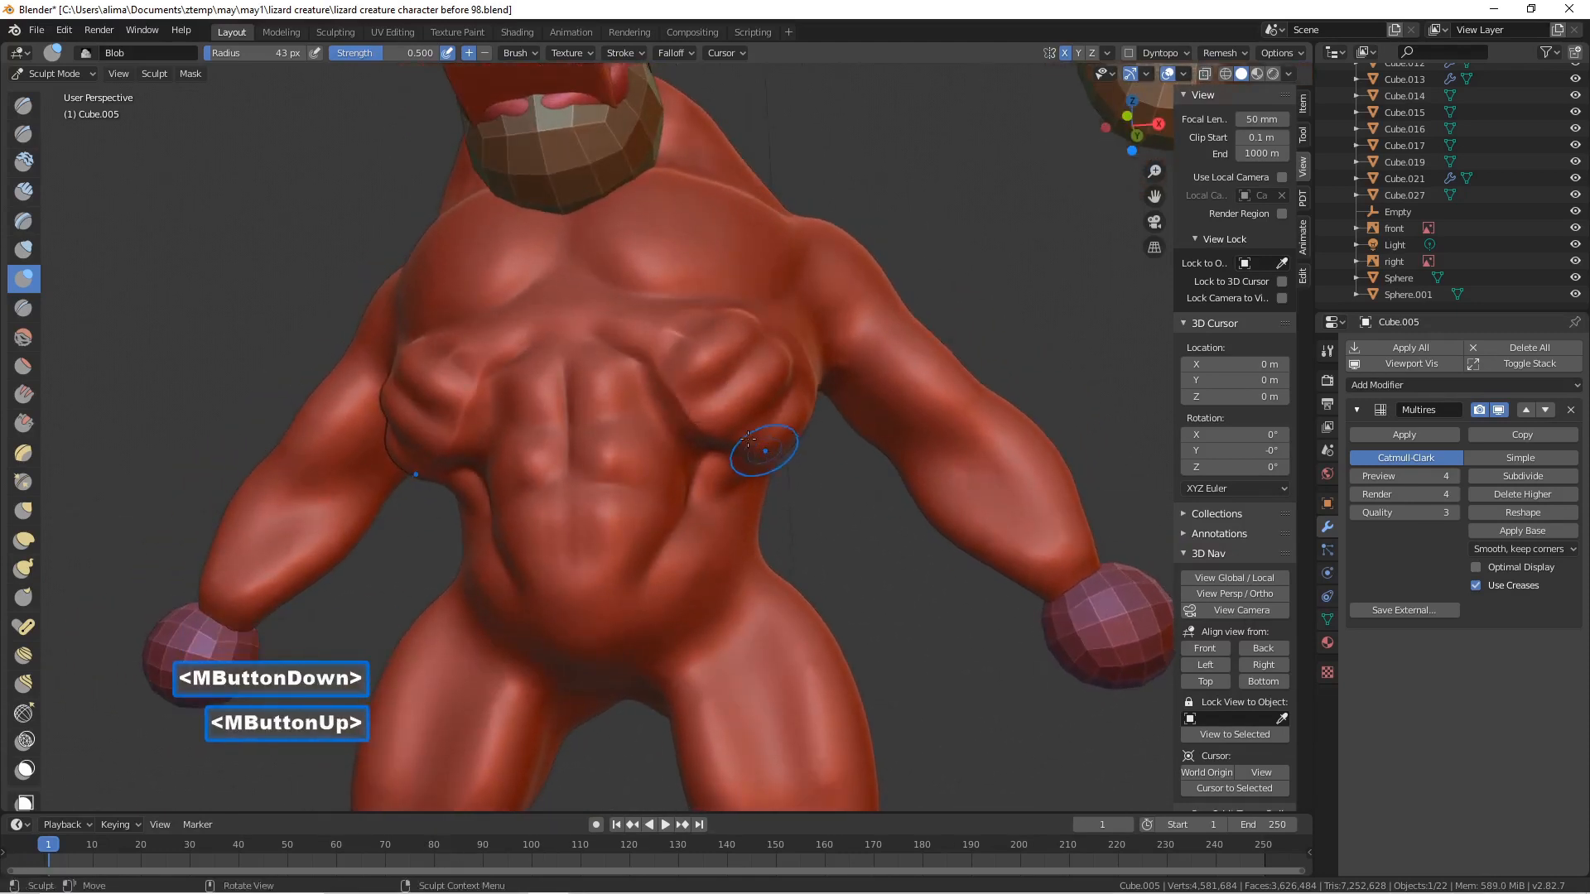
- Sharpen the transitions around the lower rib bulges and upper abs with the Flatten/Contrast brush
left_click(24, 365)
left_click_drag(658, 404, 711, 455)
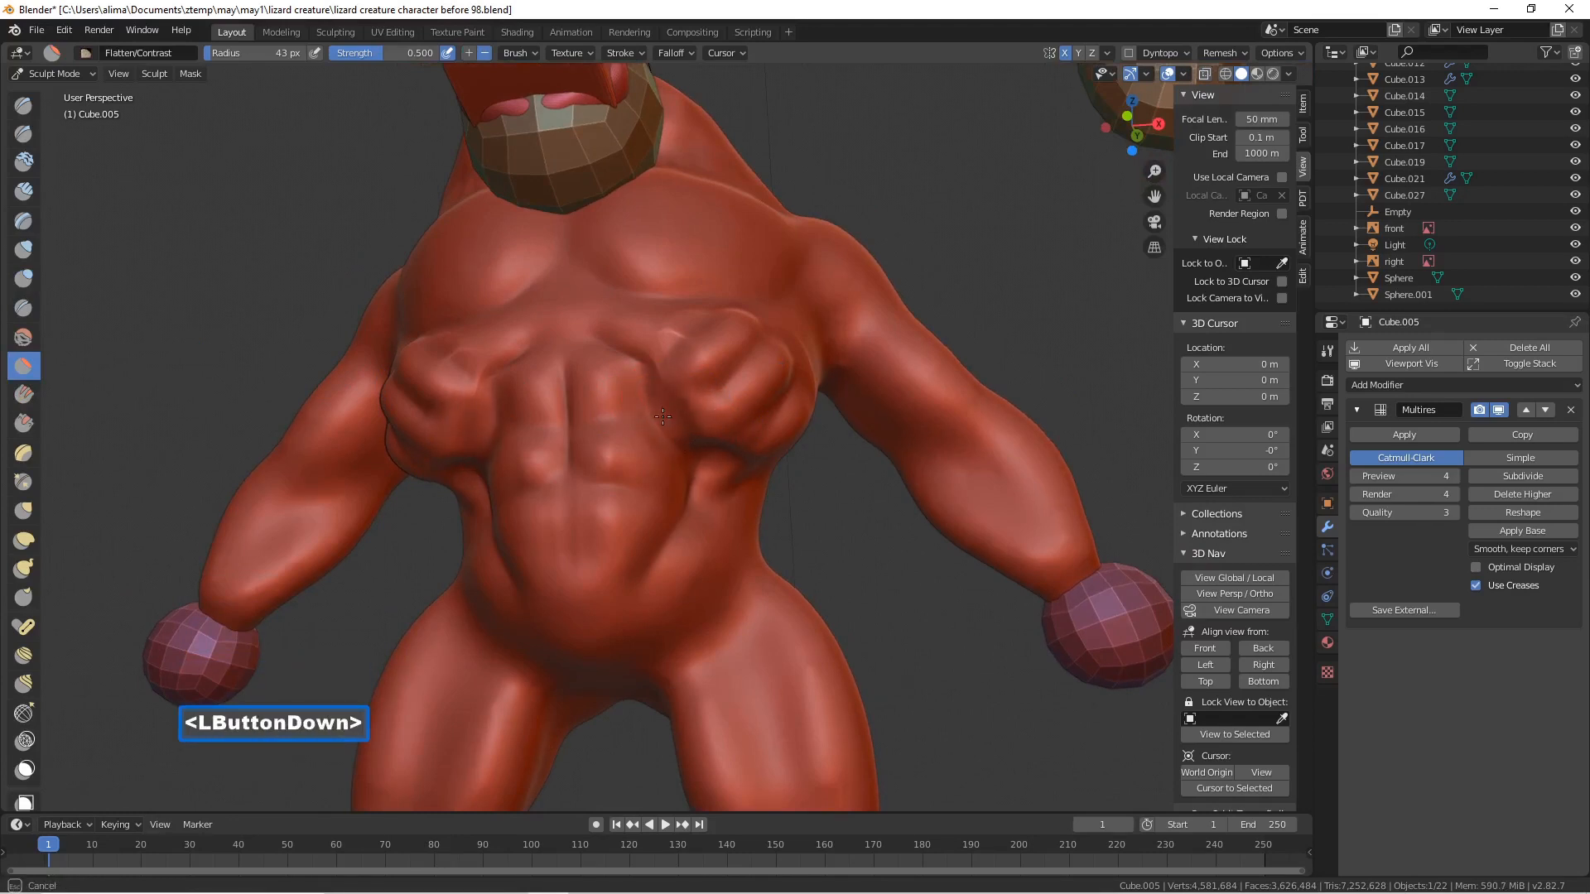
left_click_drag(662, 414, 669, 418)
mouse_move(804, 416)
middle_mouse_down()
mouse_move(727, 454)
mouse_move(799, 432)
middle_mouse_up()
- Carve grooves between the rib muscle bulges with the Crease brush
left_click(23, 308)
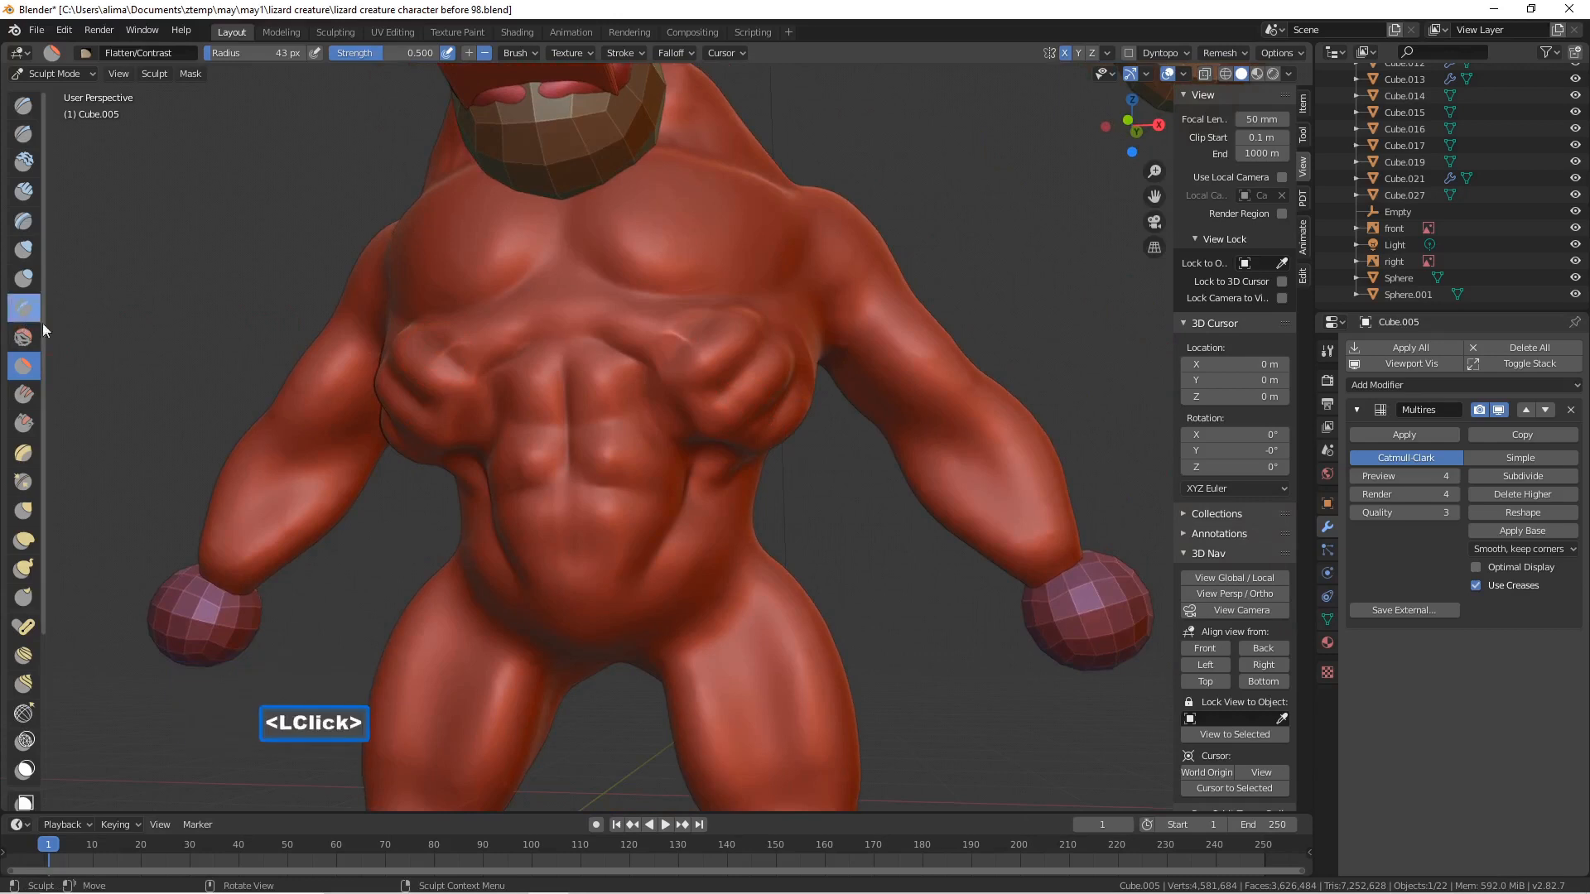
left_click_drag(616, 414, 680, 407)
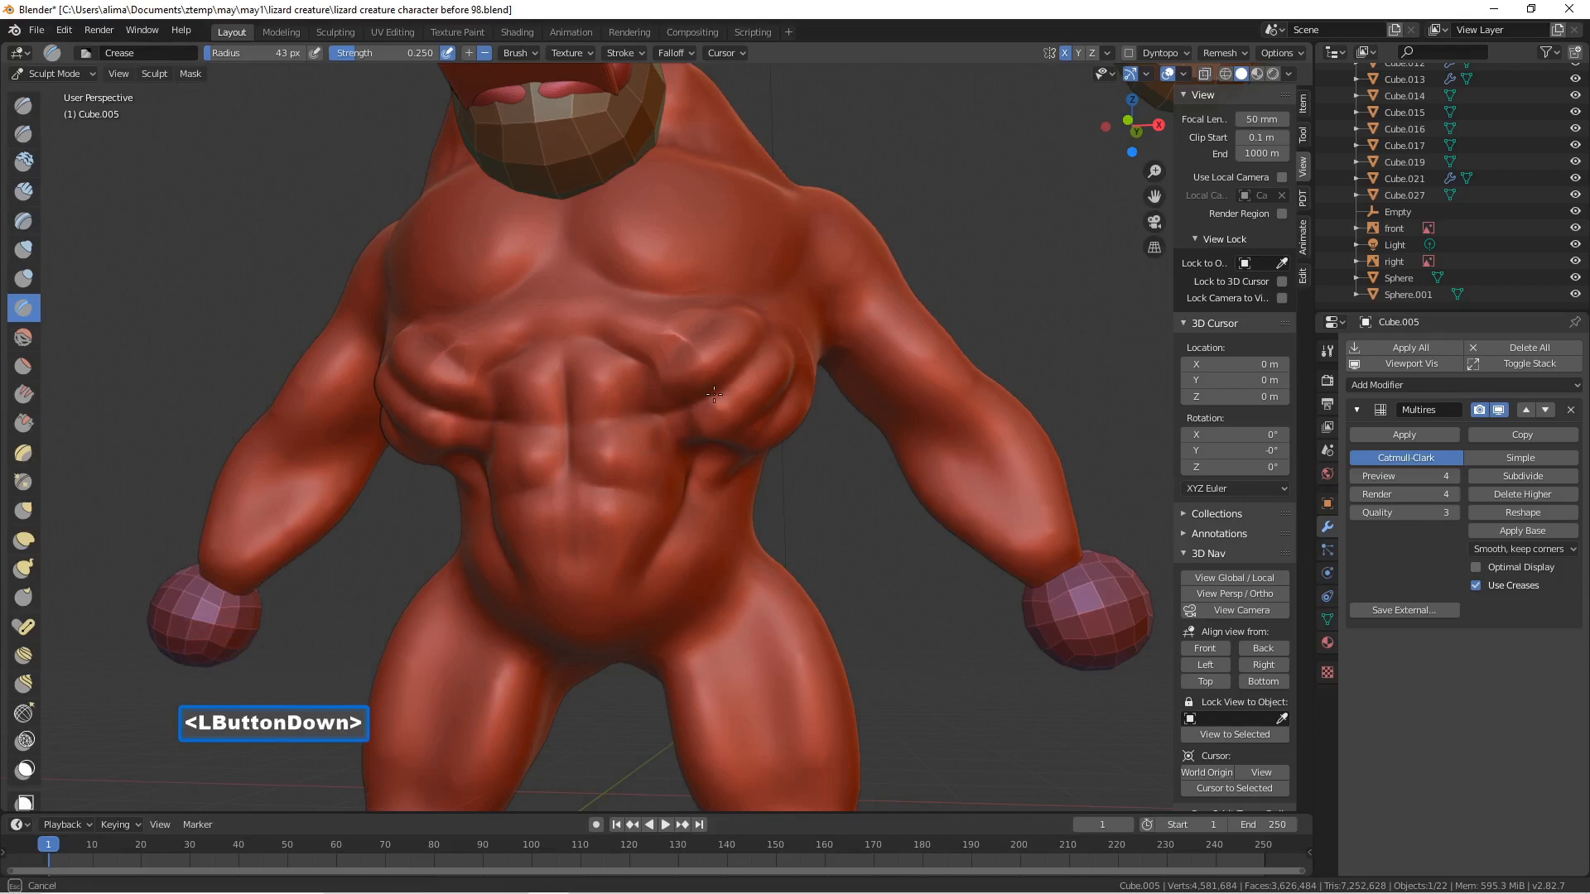
left_click_drag(714, 394, 762, 424)
middle_click_drag(762, 424, 763, 420)
left_click_drag(763, 420, 756, 428)
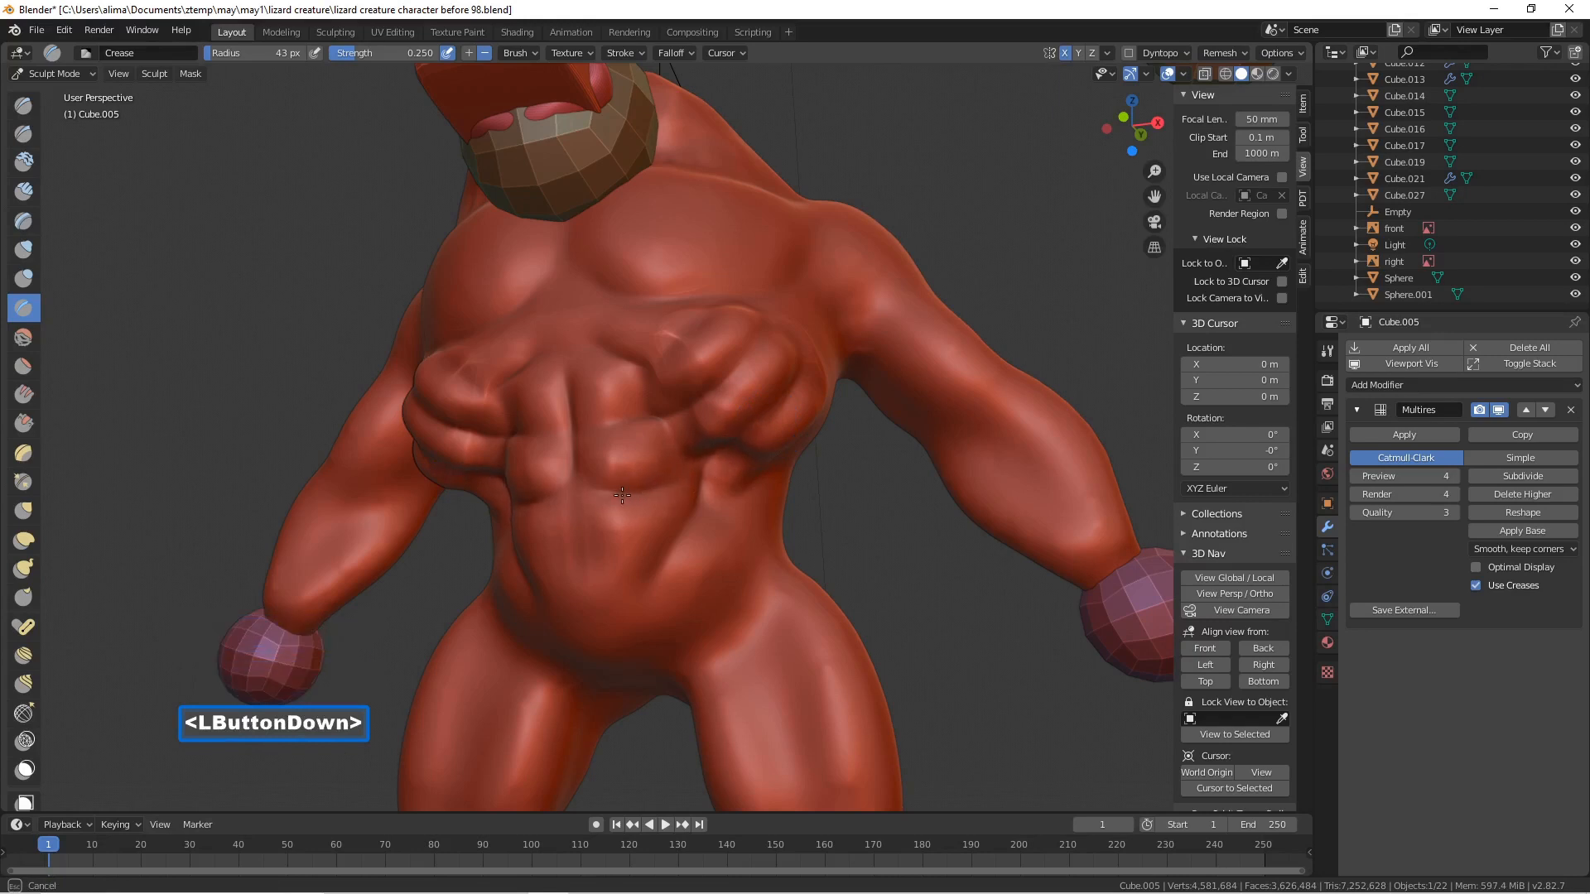
- Carve creases around the abdominal blocks to separate them from each other and the torso's side
left_click_drag(708, 497, 708, 496)
middle_click_drag(708, 497, 702, 479)
mouse_move(581, 428)
left_mouse_down()
mouse_move(662, 422)
mouse_move(660, 487)
mouse_move(645, 493)
left_mouse_up()
- Deepen the grooves around the rib bulges with Crease strokes from a side view of the torso
middle_click_drag(731, 492, 696, 448)
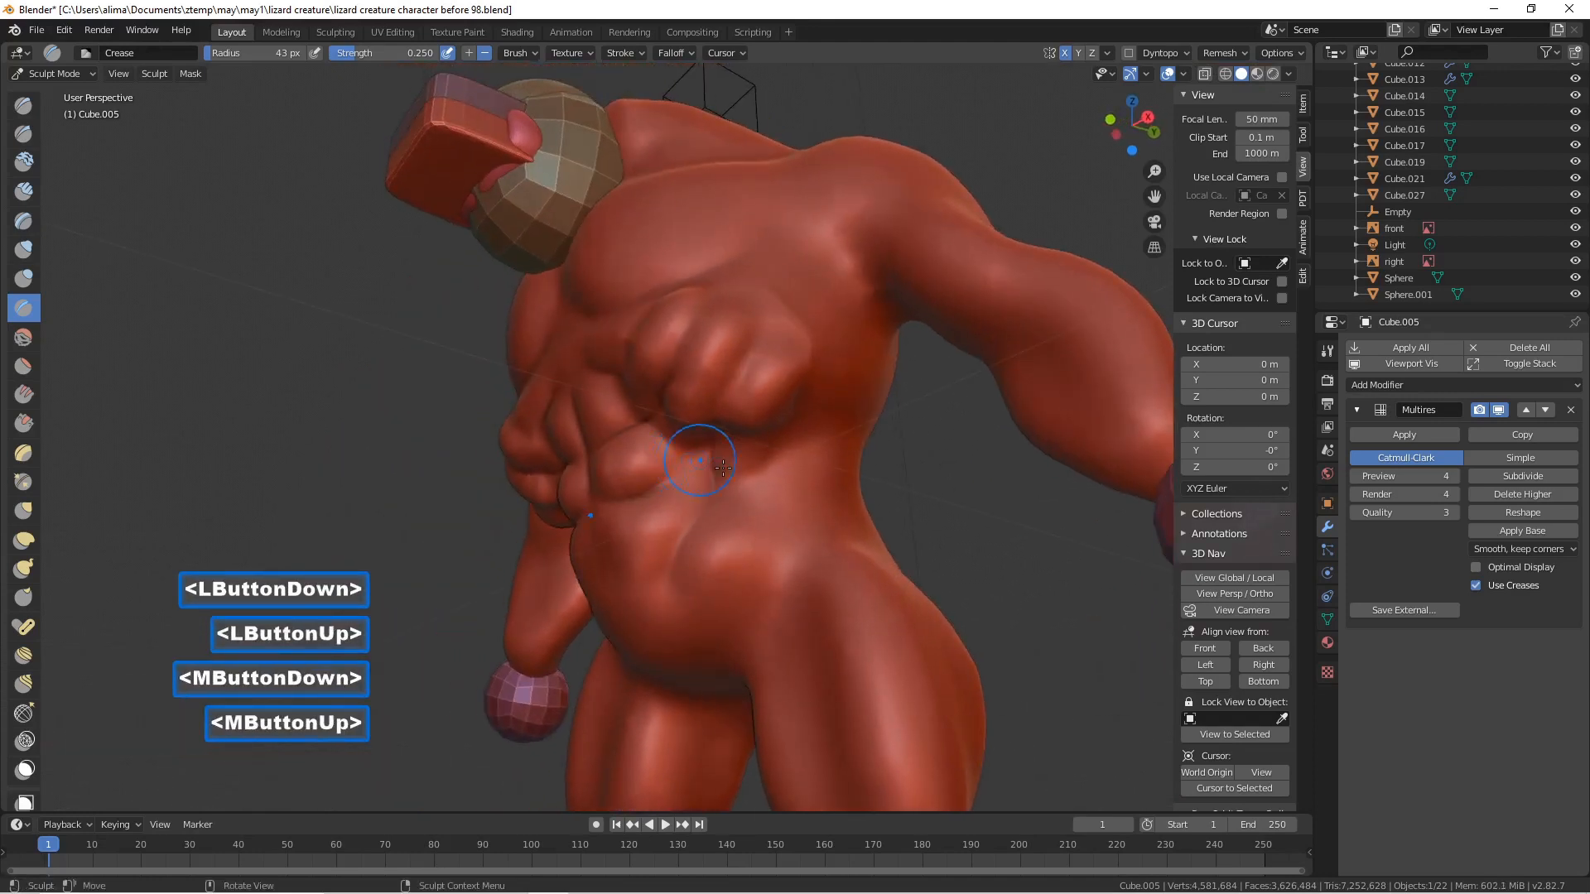
left_click_drag(724, 400, 717, 407)
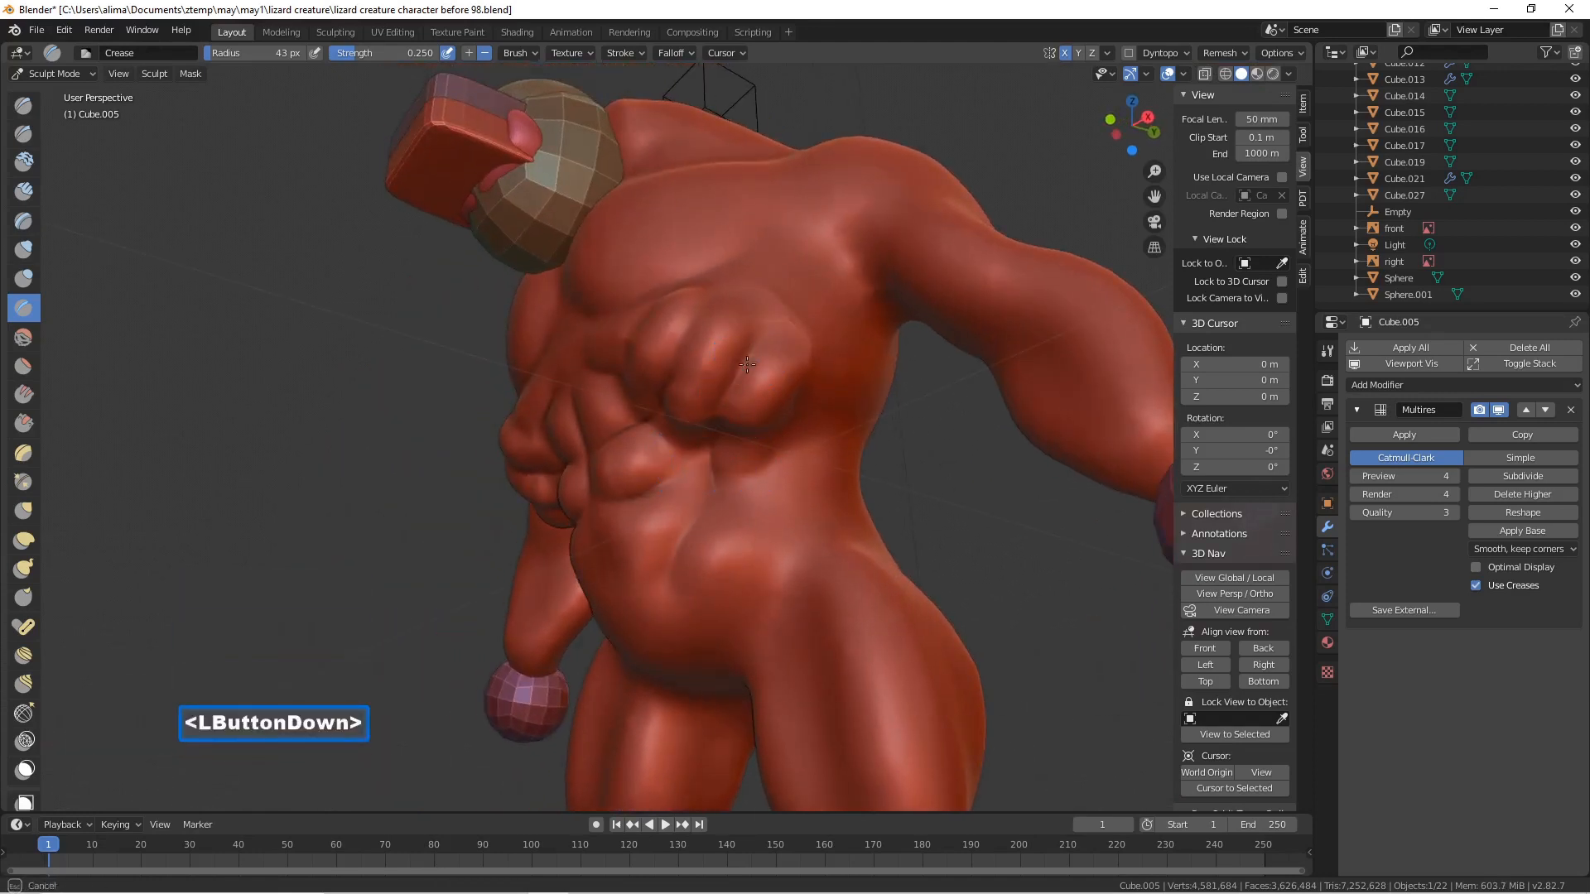
left_click_drag(679, 459, 680, 459)
middle_click_drag(680, 459, 753, 464)
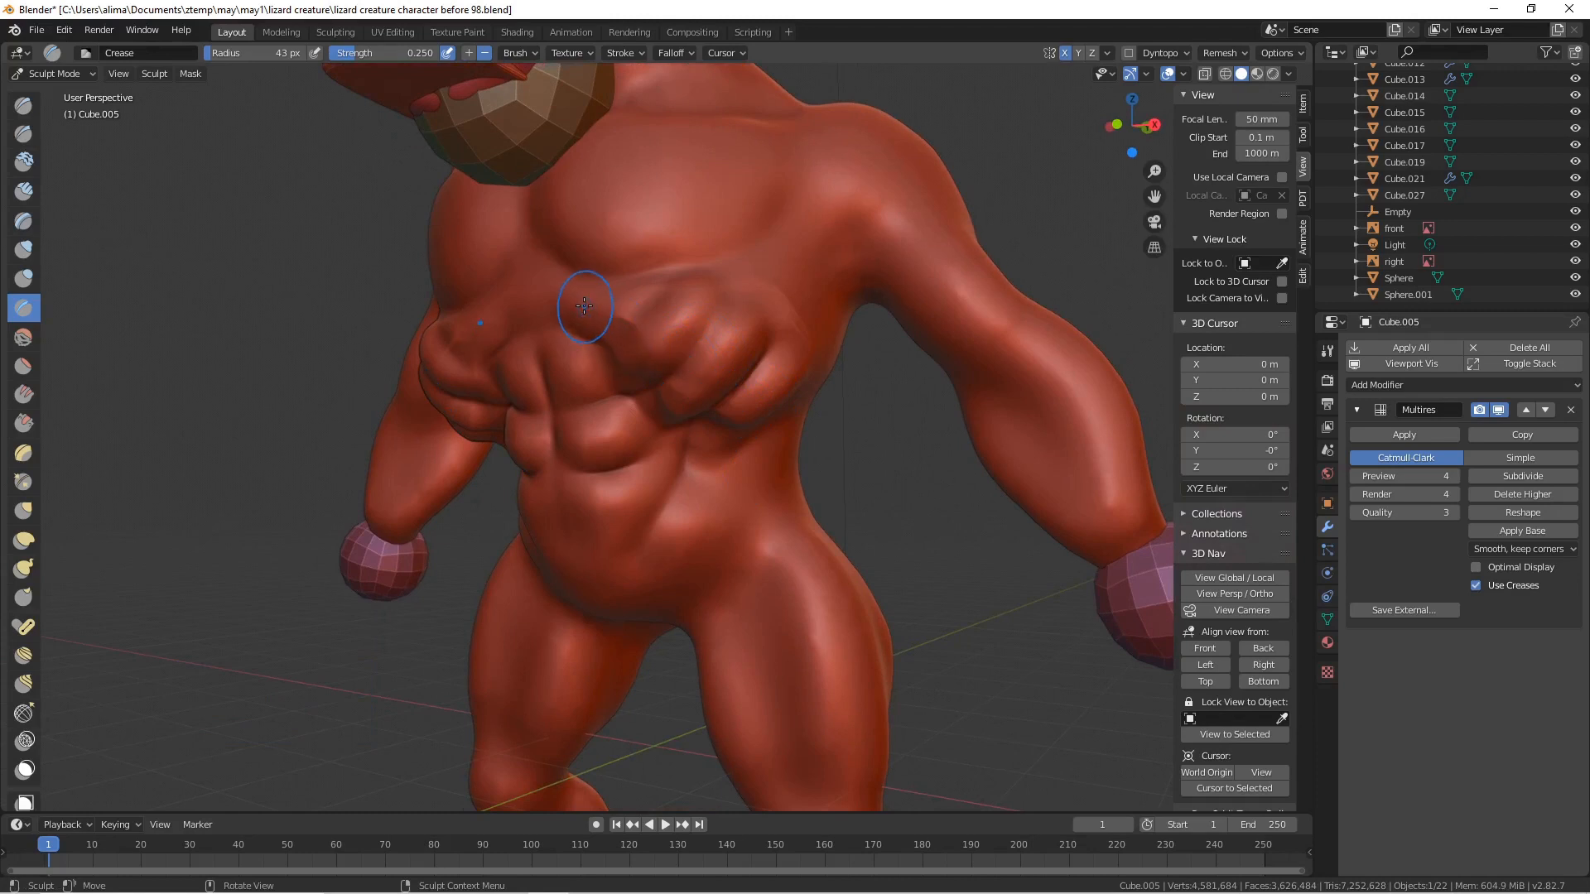
- Add muscle strips between the pectoral and the ribs with the Blob brush, and separate them with Crease strokes
left_click(25, 278)
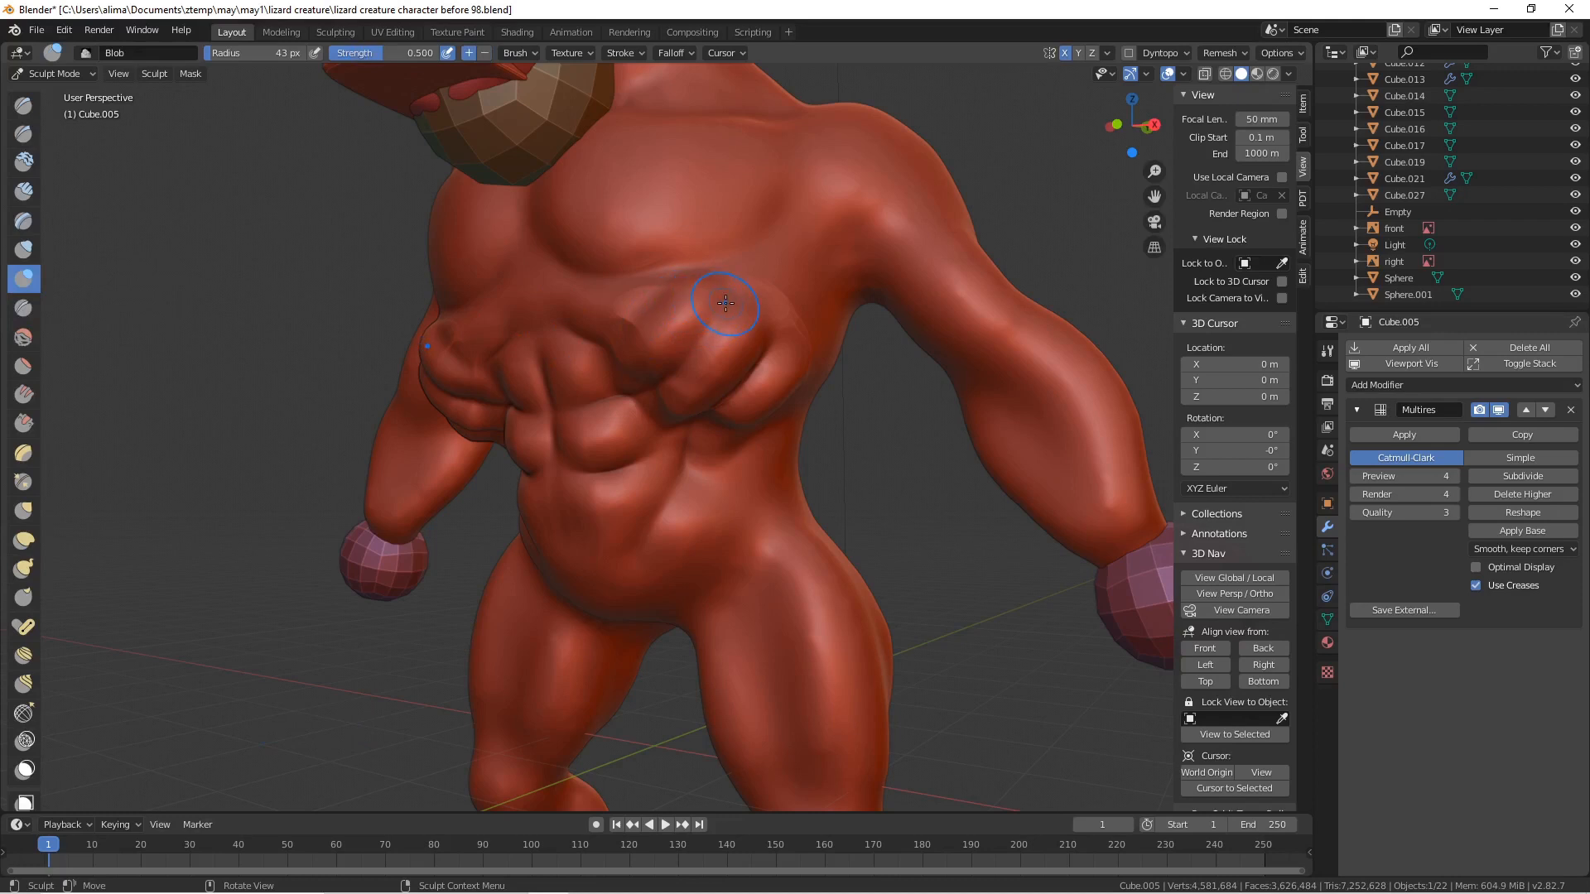
mouse_move(713, 317)
left_mouse_down()
mouse_move(729, 303)
mouse_move(709, 308)
mouse_move(719, 325)
mouse_move(768, 345)
mouse_move(782, 298)
mouse_move(760, 336)
mouse_move(730, 306)
mouse_move(739, 271)
mouse_move(720, 300)
left_mouse_up()
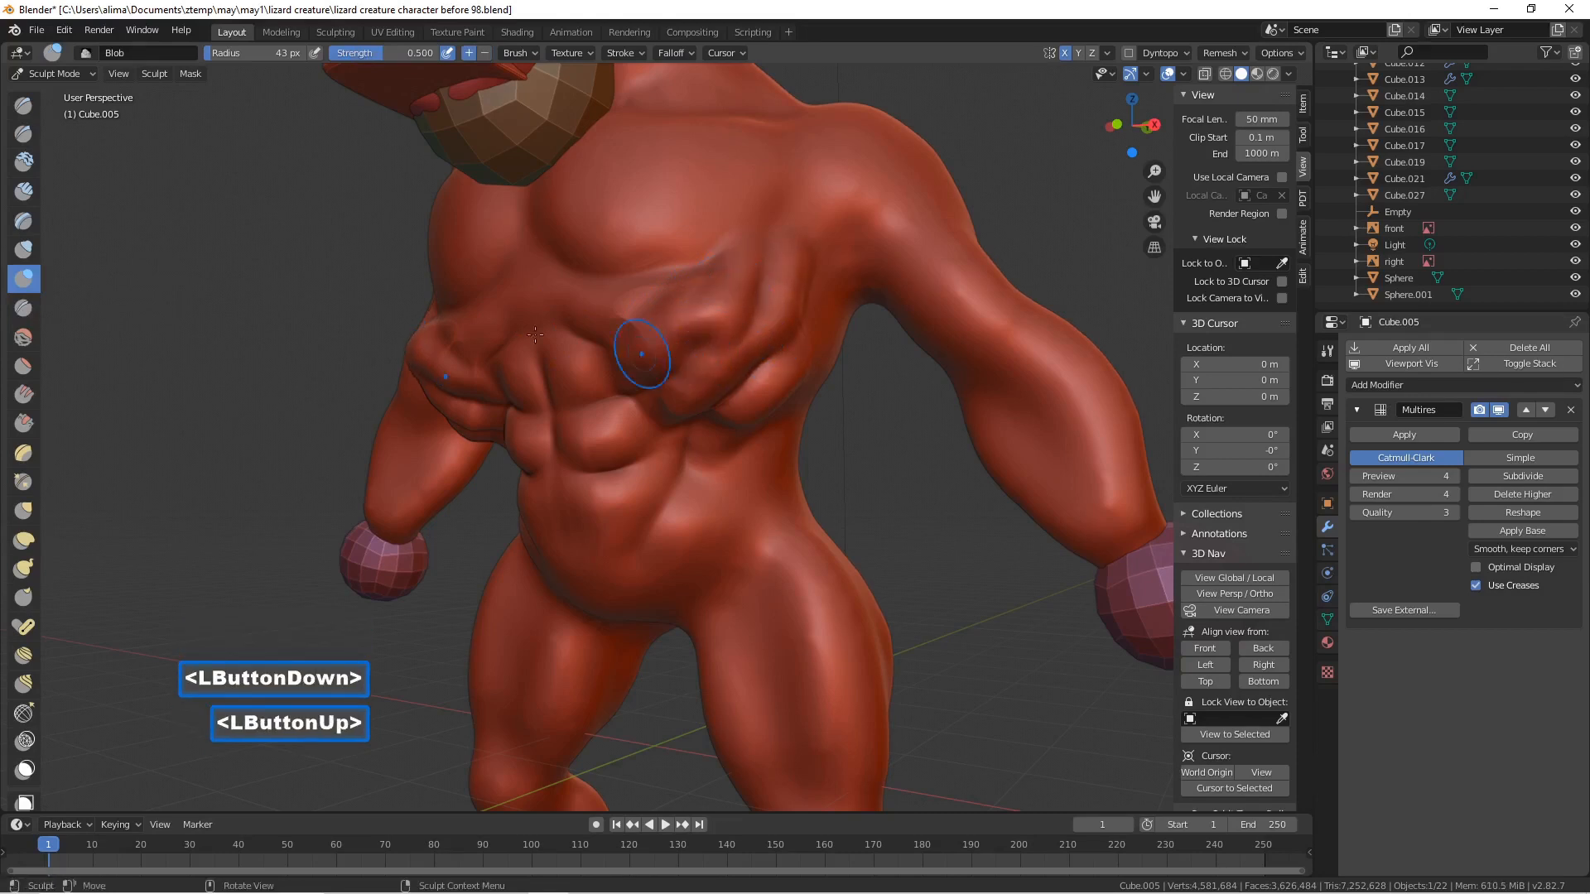
left_click(33, 308)
mouse_move(755, 273)
left_mouse_down()
mouse_move(728, 330)
mouse_move(733, 313)
mouse_move(695, 321)
mouse_move(762, 340)
mouse_move(757, 352)
left_mouse_up()
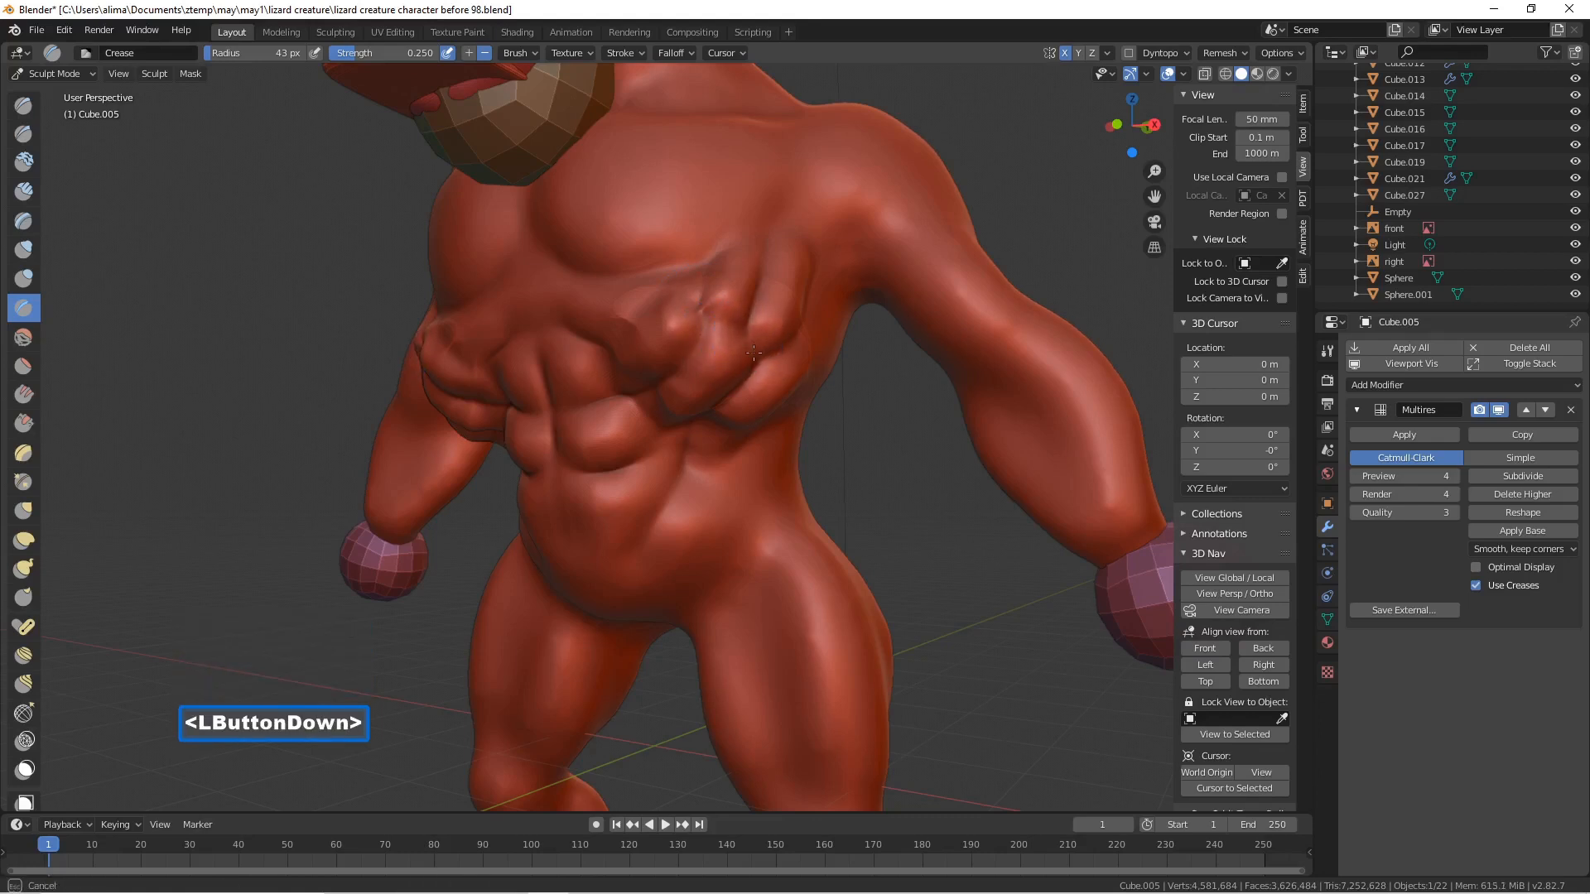
left_click_drag(747, 357, 735, 331)
left_click_drag(734, 252, 754, 217)
left_click_drag(670, 265, 727, 281)
- Carve the lower abdomen, oblique and hip boundary lines with the Crease brush
mouse_move(727, 282)
middle_mouse_down()
mouse_move(696, 285)
mouse_move(730, 286)
mouse_move(695, 310)
mouse_move(714, 332)
mouse_move(612, 295)
middle_mouse_up()
left_click_drag(769, 436, 639, 610)
middle_click_drag(639, 611, 669, 588)
mouse_move(668, 588)
left_mouse_down()
mouse_move(757, 538)
mouse_move(762, 596)
mouse_move(720, 643)
mouse_move(739, 614)
mouse_move(727, 585)
left_mouse_up()
middle_click_drag(727, 586, 750, 517)
mouse_move(761, 500)
left_mouse_down()
mouse_move(773, 486)
mouse_move(745, 517)
mouse_move(766, 510)
left_mouse_up()
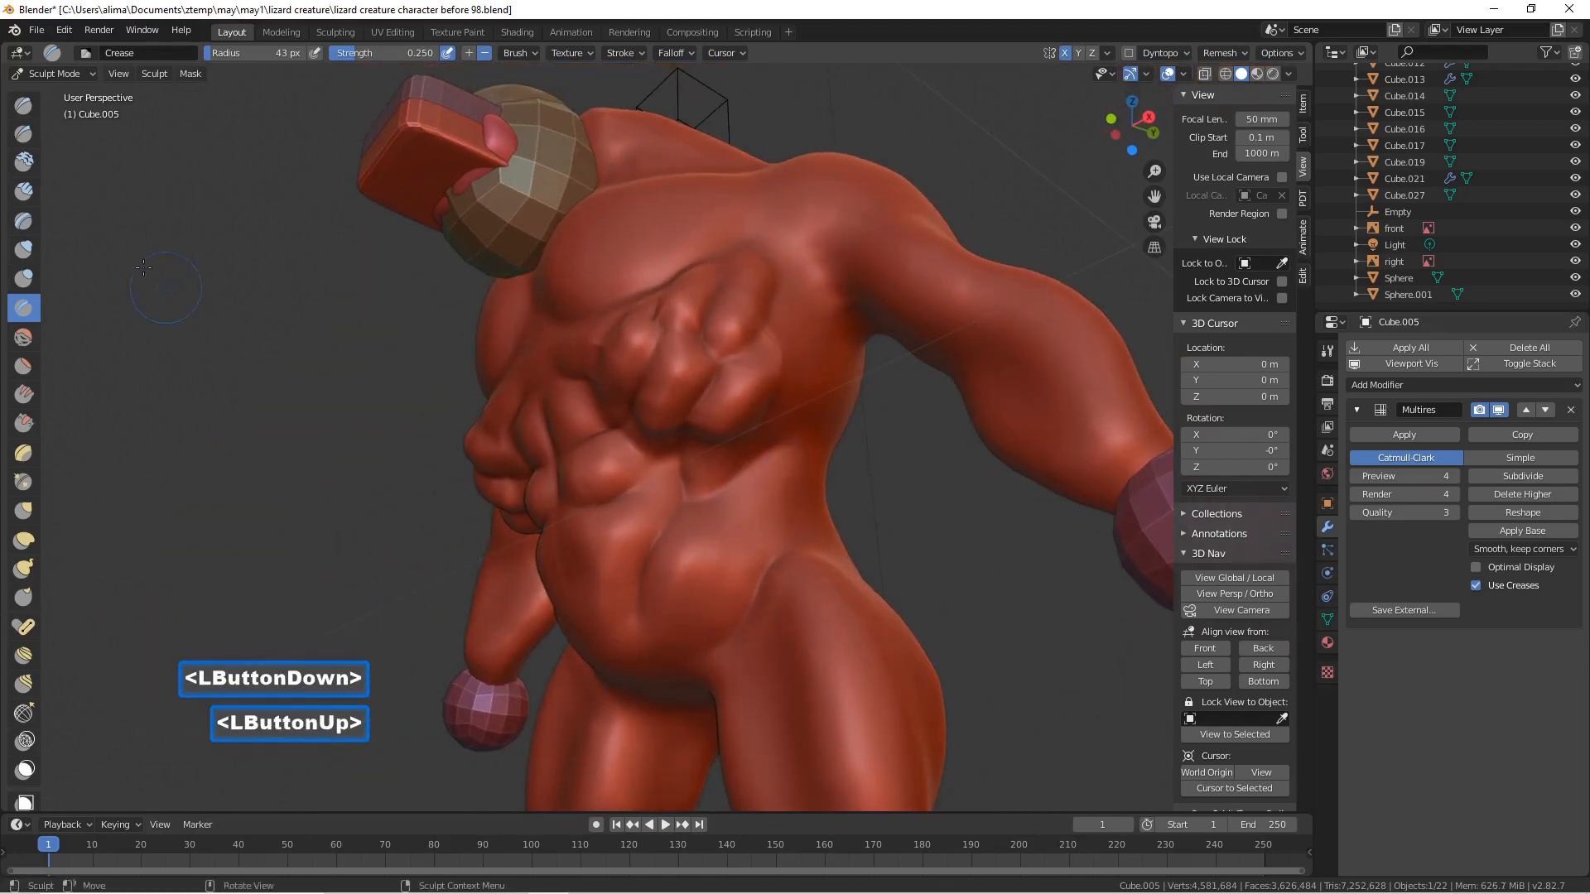
left_click(25, 250)
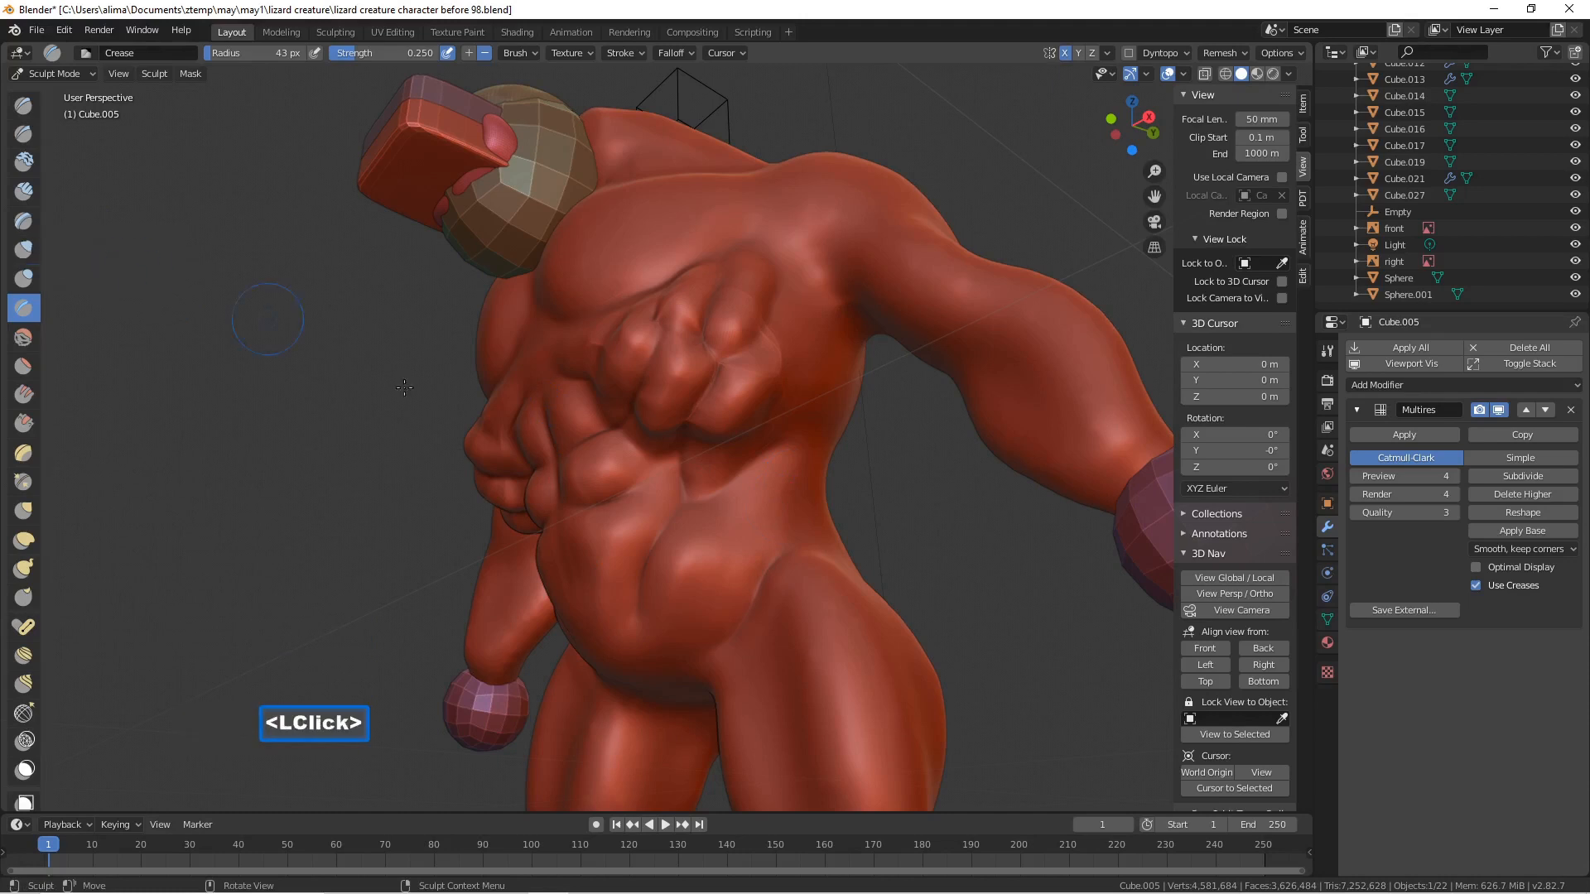
left_click_drag(742, 524, 733, 565)
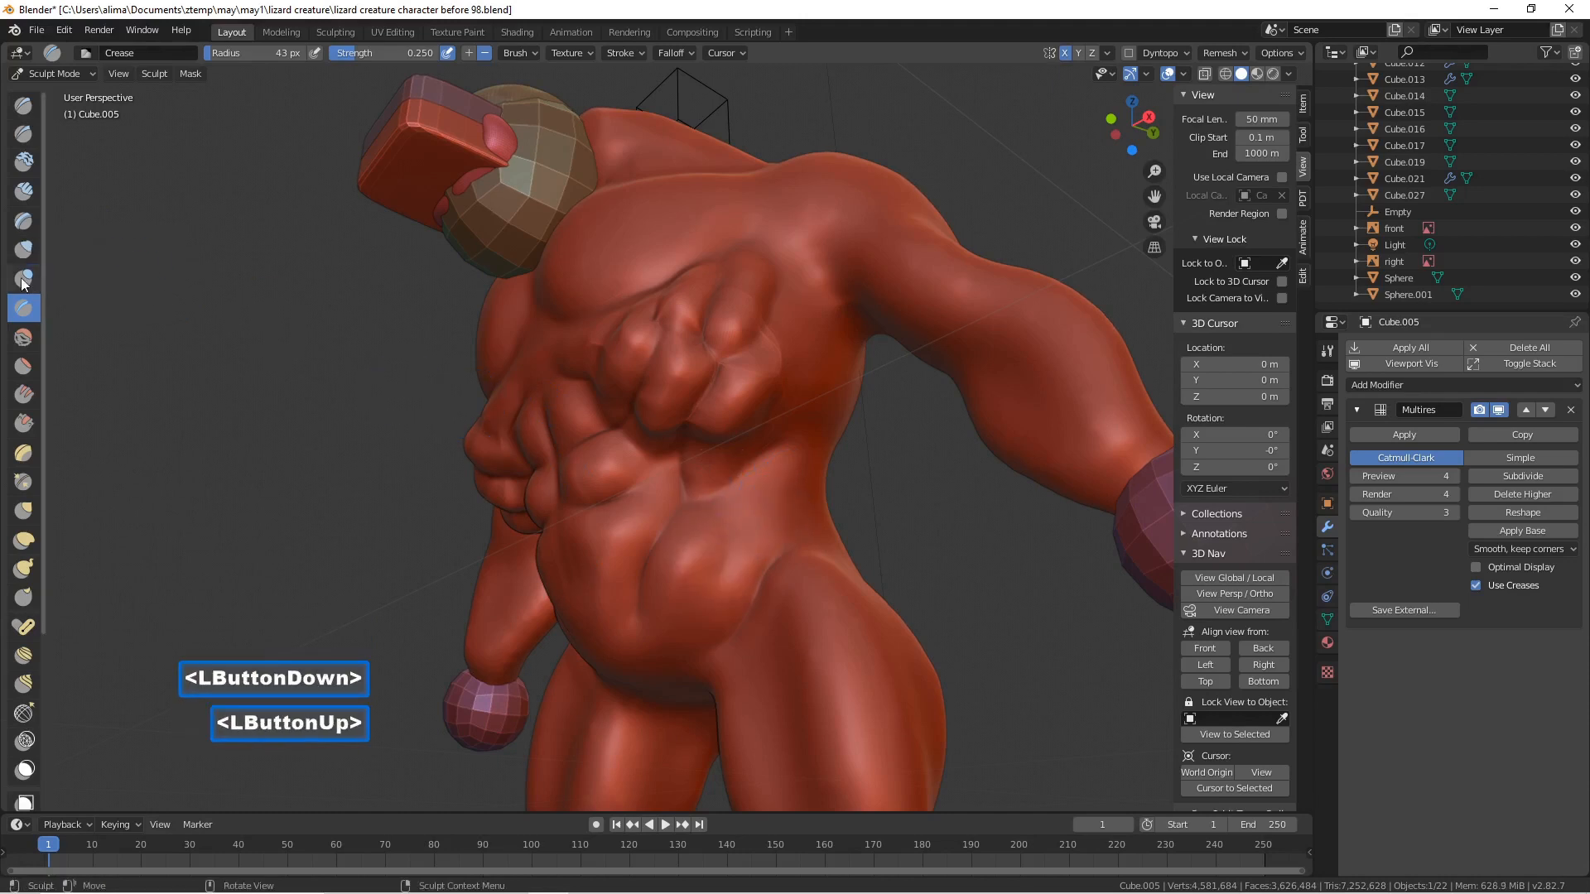
- Swell the oblique at the side of the lower abdomen with the Inflate brush at a radius of 101 px
left_click(22, 251)
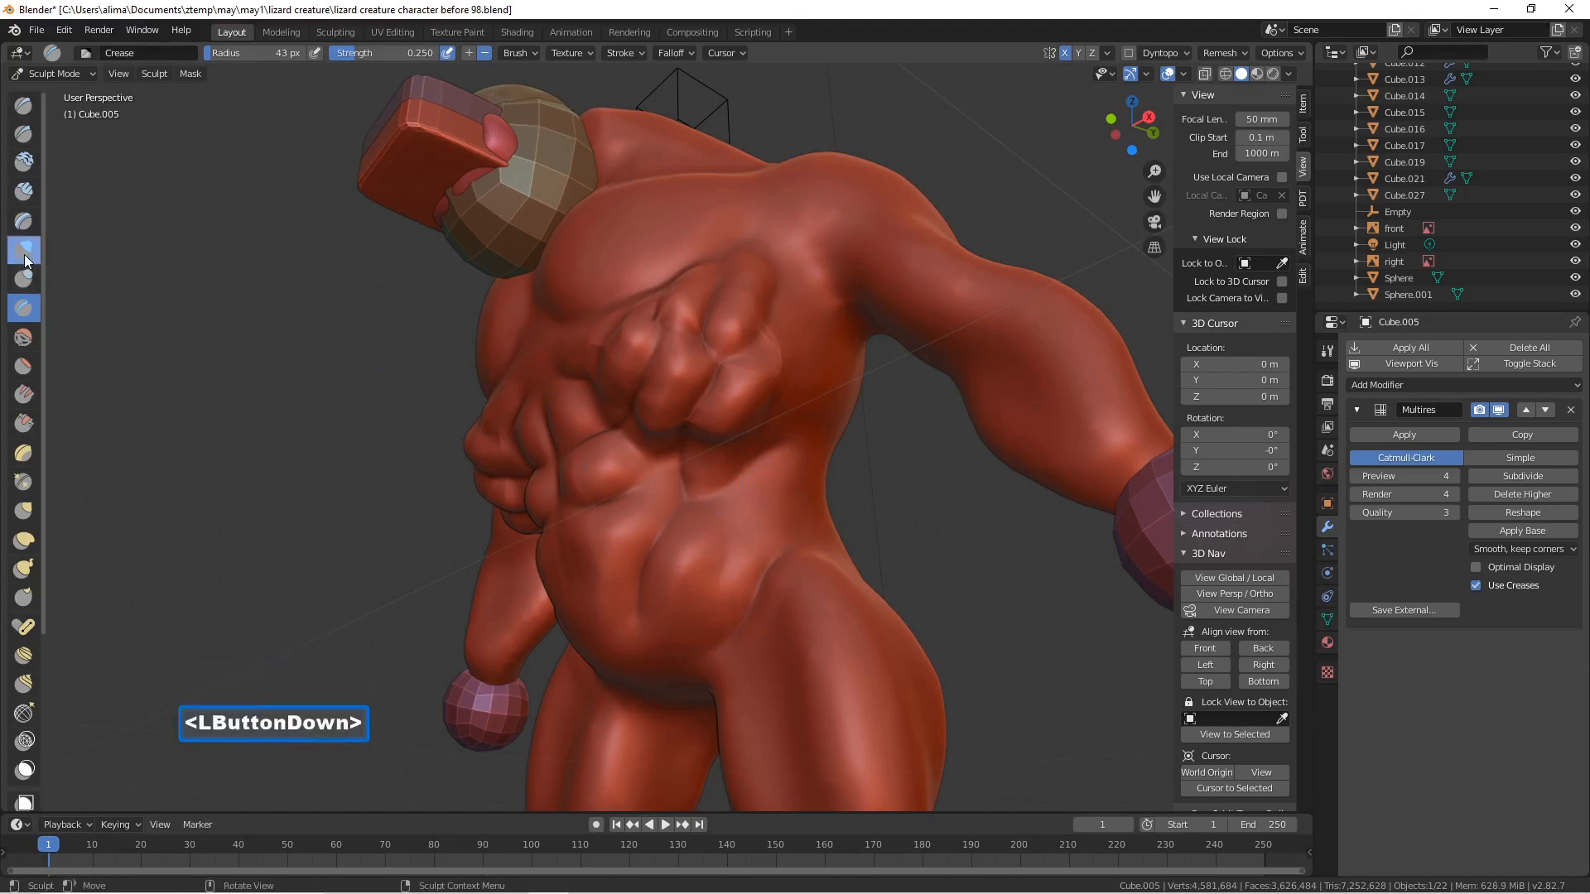
left_click(743, 558)
key("f")
left_click(831, 563)
mouse_move(761, 546)
left_mouse_down()
mouse_move(724, 528)
mouse_move(754, 520)
mouse_move(719, 549)
left_mouse_up()
mouse_move(718, 548)
middle_mouse_down()
mouse_move(782, 579)
mouse_move(710, 591)
middle_mouse_up()
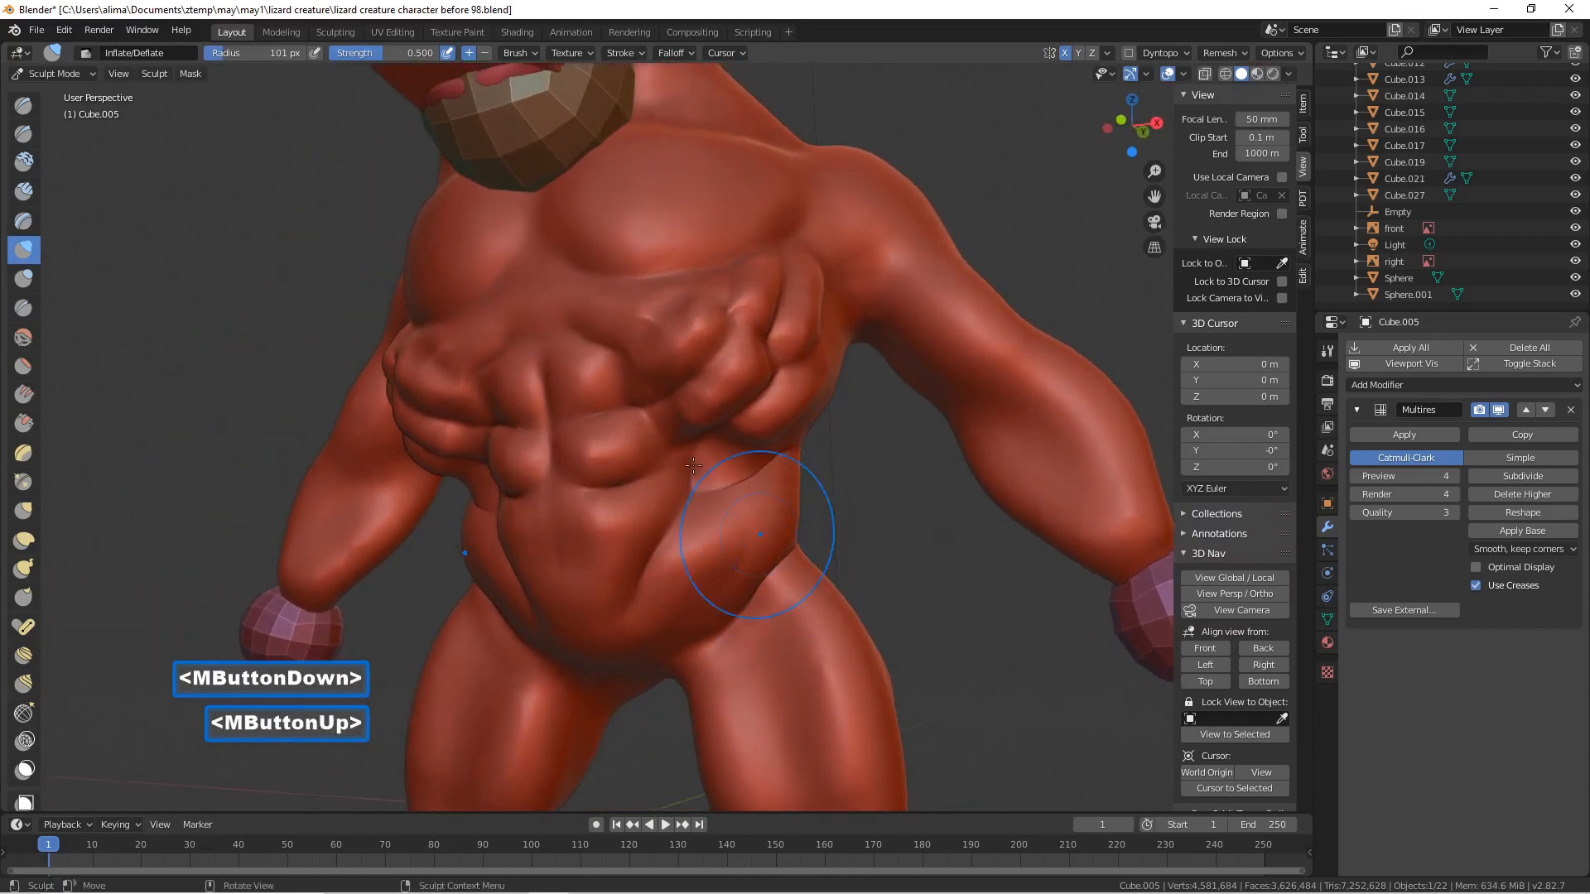
- Flatten the upper rib bulges below the pectoral with the Flatten/Contrast brush at a radius of 49 px
left_click(30, 365)
key("f")
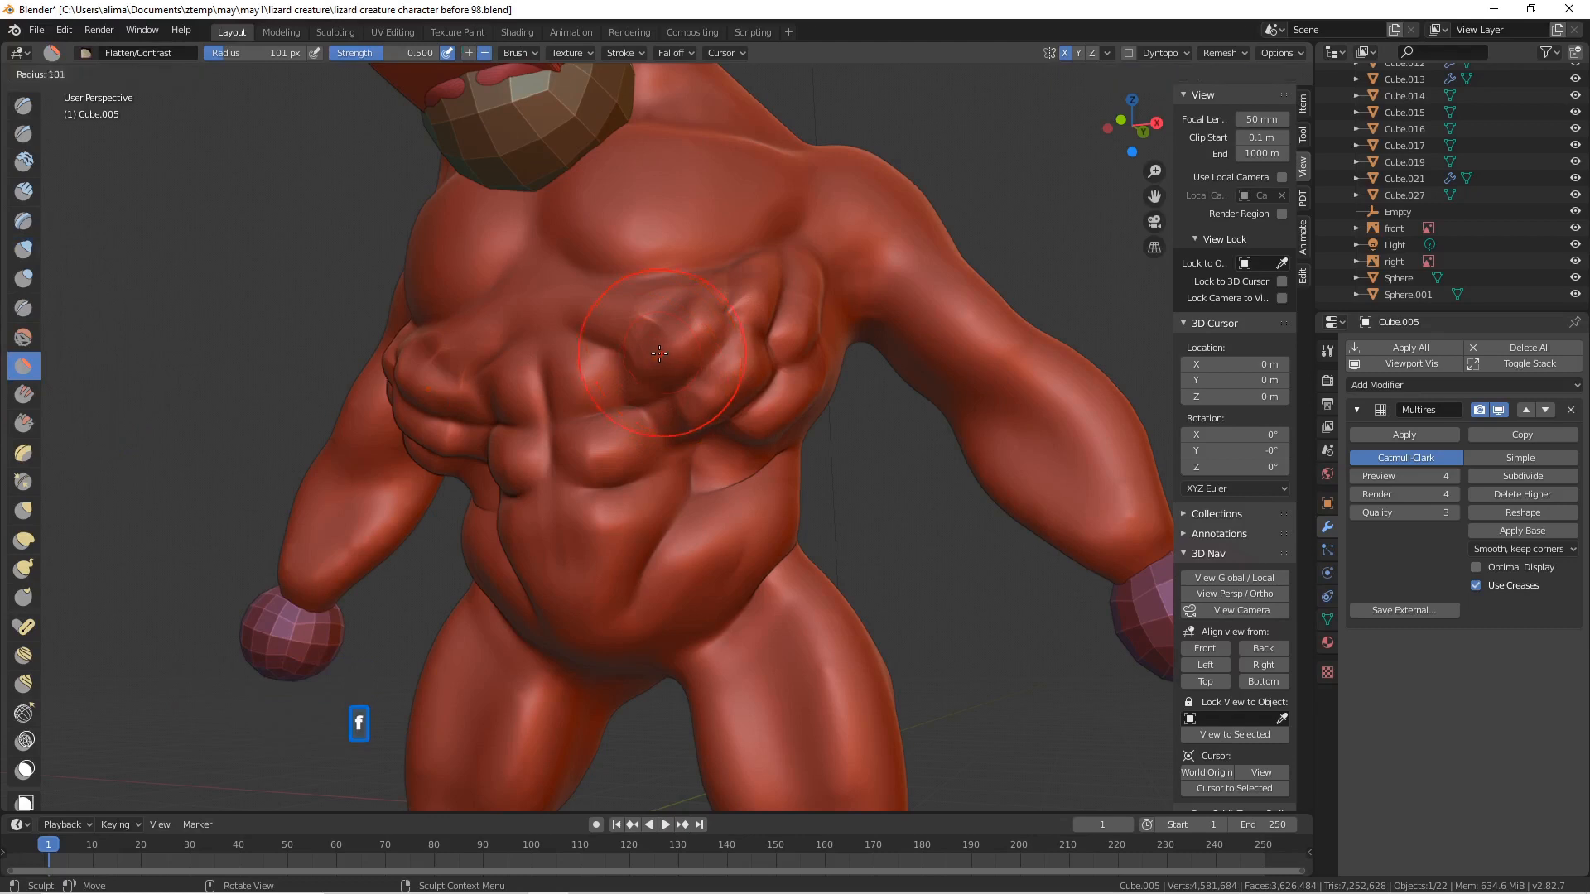
left_click(689, 336)
left_click_drag(690, 336, 681, 365)
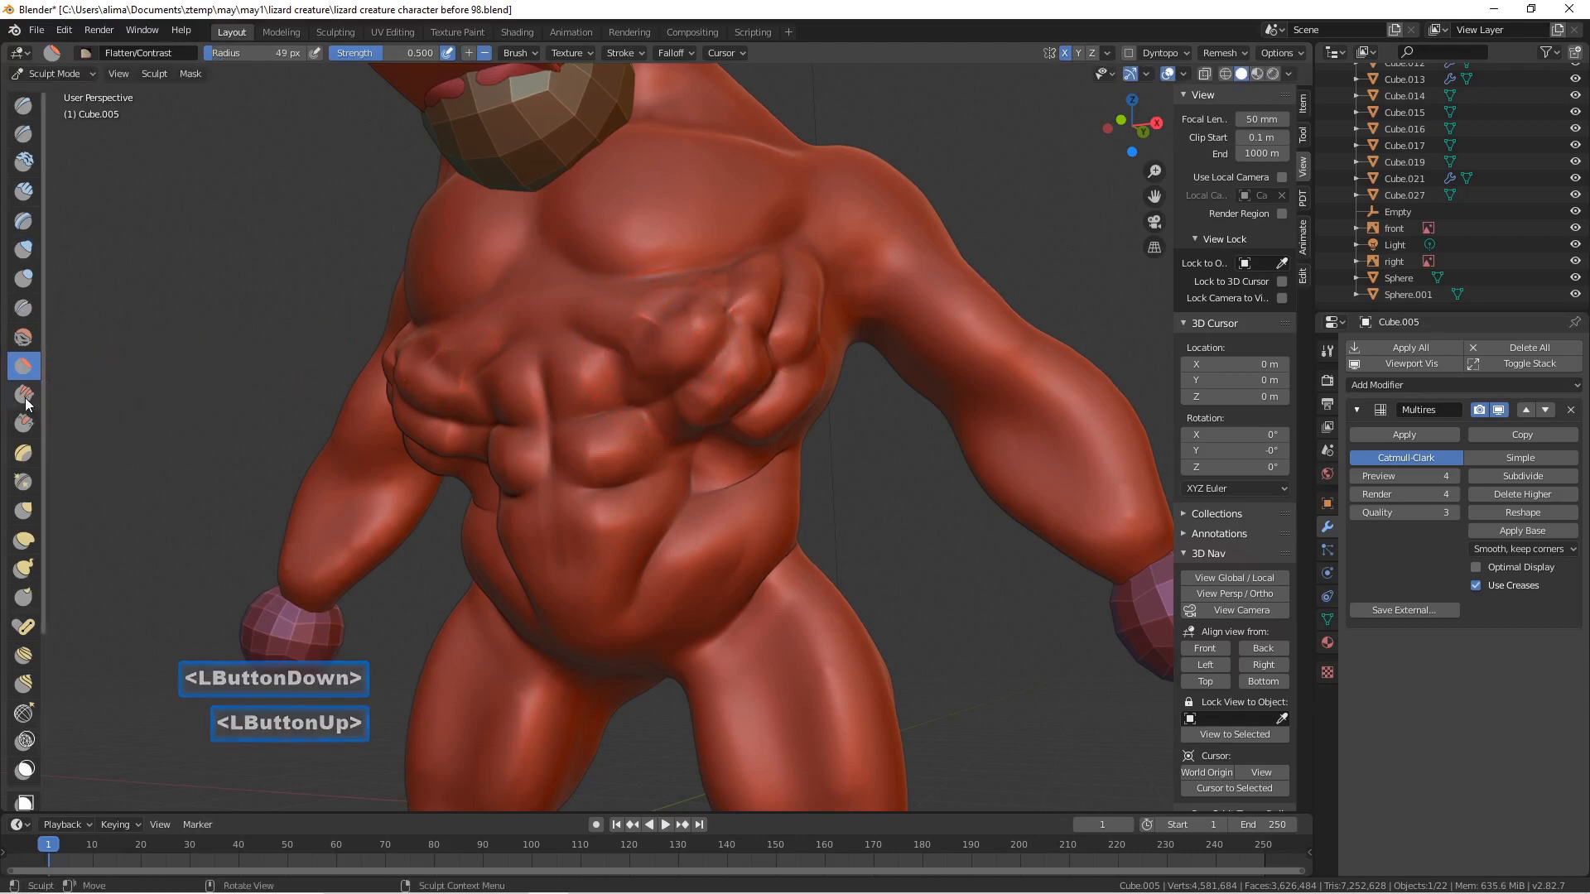
- Cut hard planes into the rib and serratus bulges with the Scrape/Peaks brush
left_click(23, 423)
mouse_move(684, 350)
left_mouse_down()
mouse_move(733, 361)
mouse_move(738, 382)
mouse_move(713, 396)
mouse_move(739, 368)
mouse_move(729, 382)
mouse_move(778, 416)
left_mouse_up()
middle_click_drag(819, 389, 788, 358)
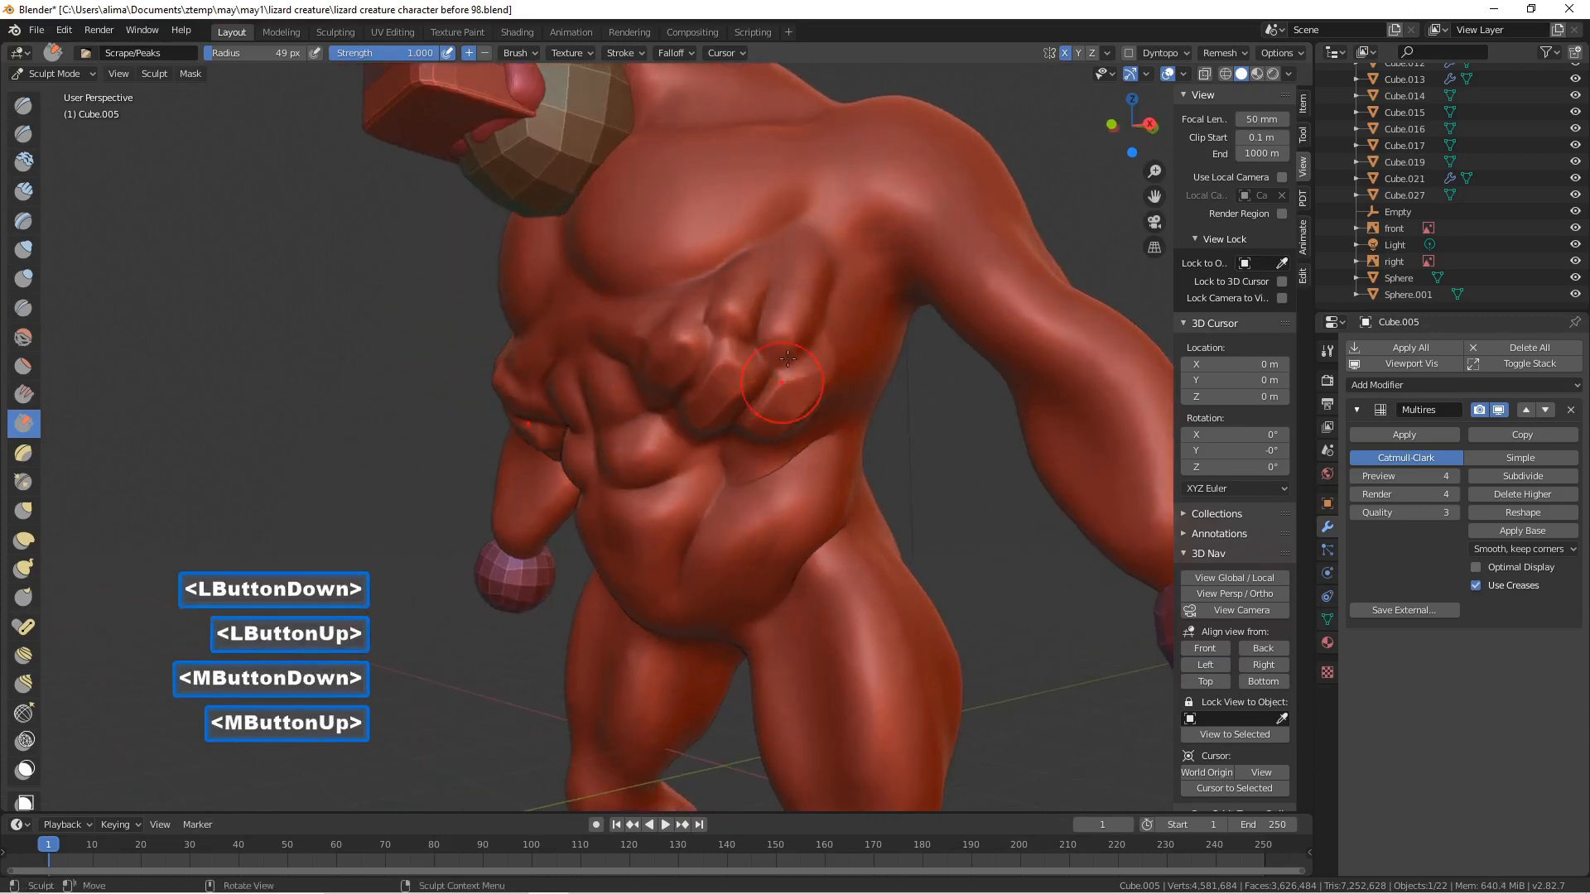
mouse_move(786, 335)
left_mouse_down()
mouse_move(795, 291)
mouse_move(746, 286)
mouse_move(720, 319)
left_mouse_up()
mouse_move(580, 372)
middle_mouse_down()
mouse_move(538, 364)
mouse_move(561, 358)
middle_mouse_up()
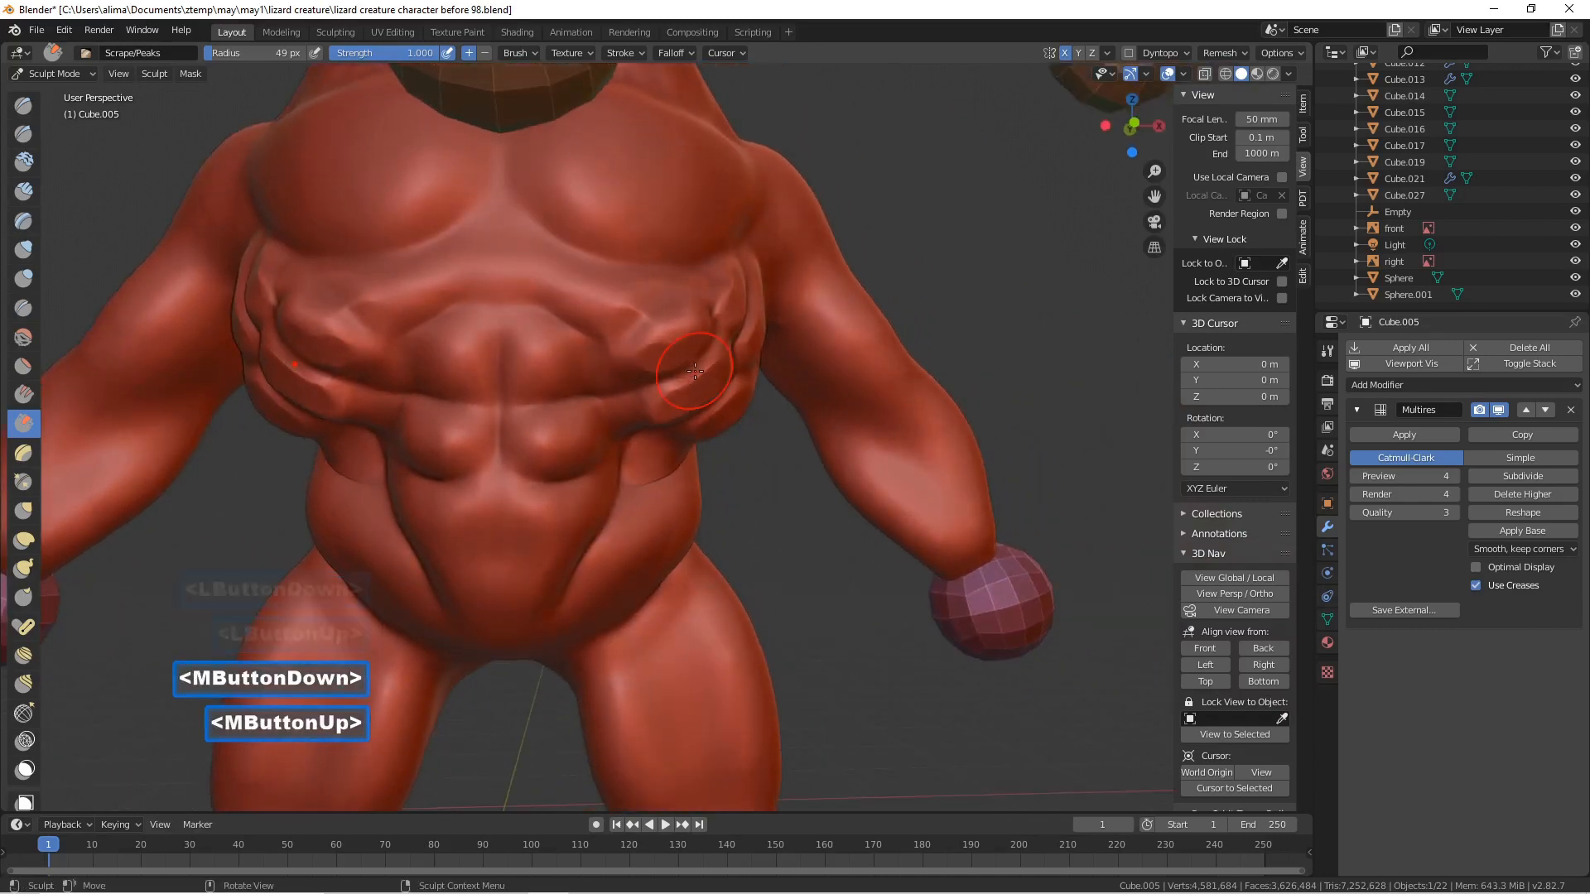
- Scrape flat planes onto the upper and middle abdominal blocks
mouse_move(540, 360)
left_mouse_down()
mouse_move(571, 362)
mouse_move(544, 433)
left_mouse_up()
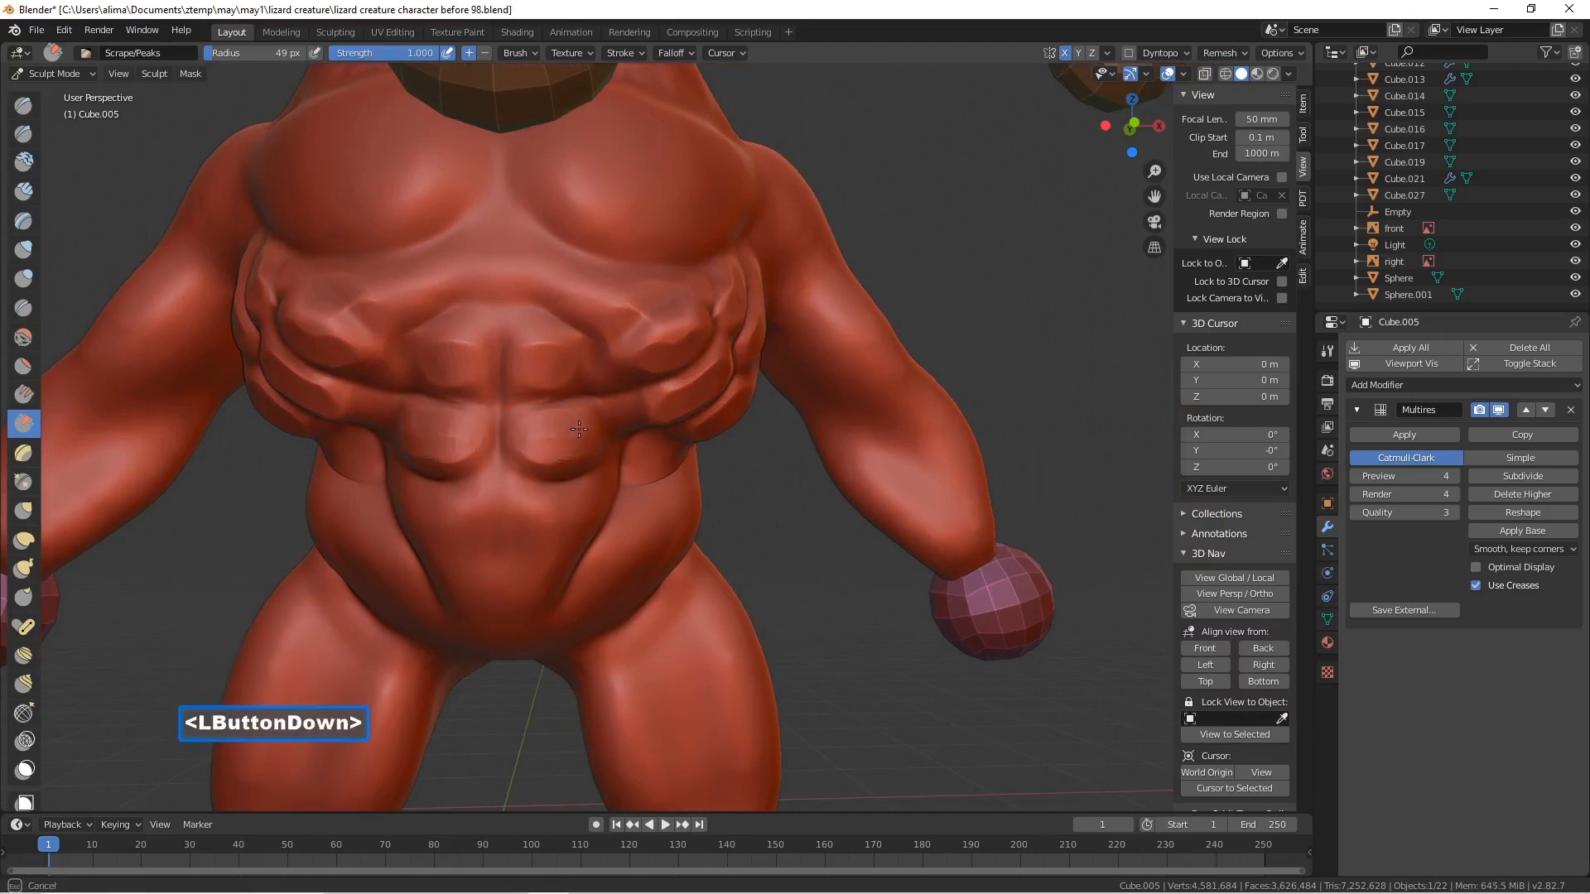
left_click_drag(592, 437, 602, 446)
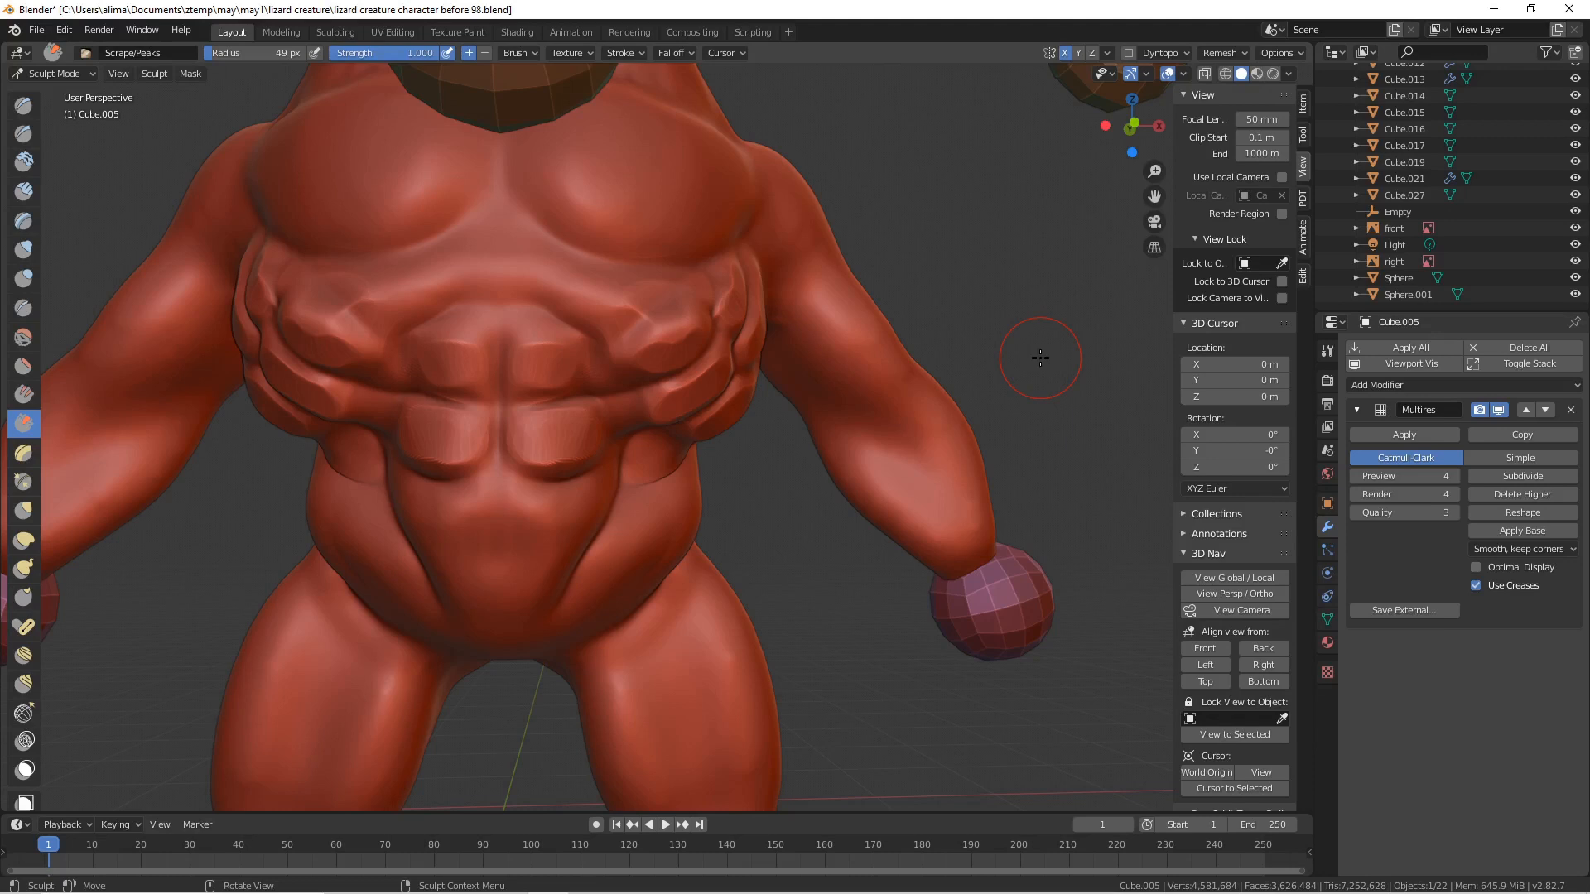
key("Pause")
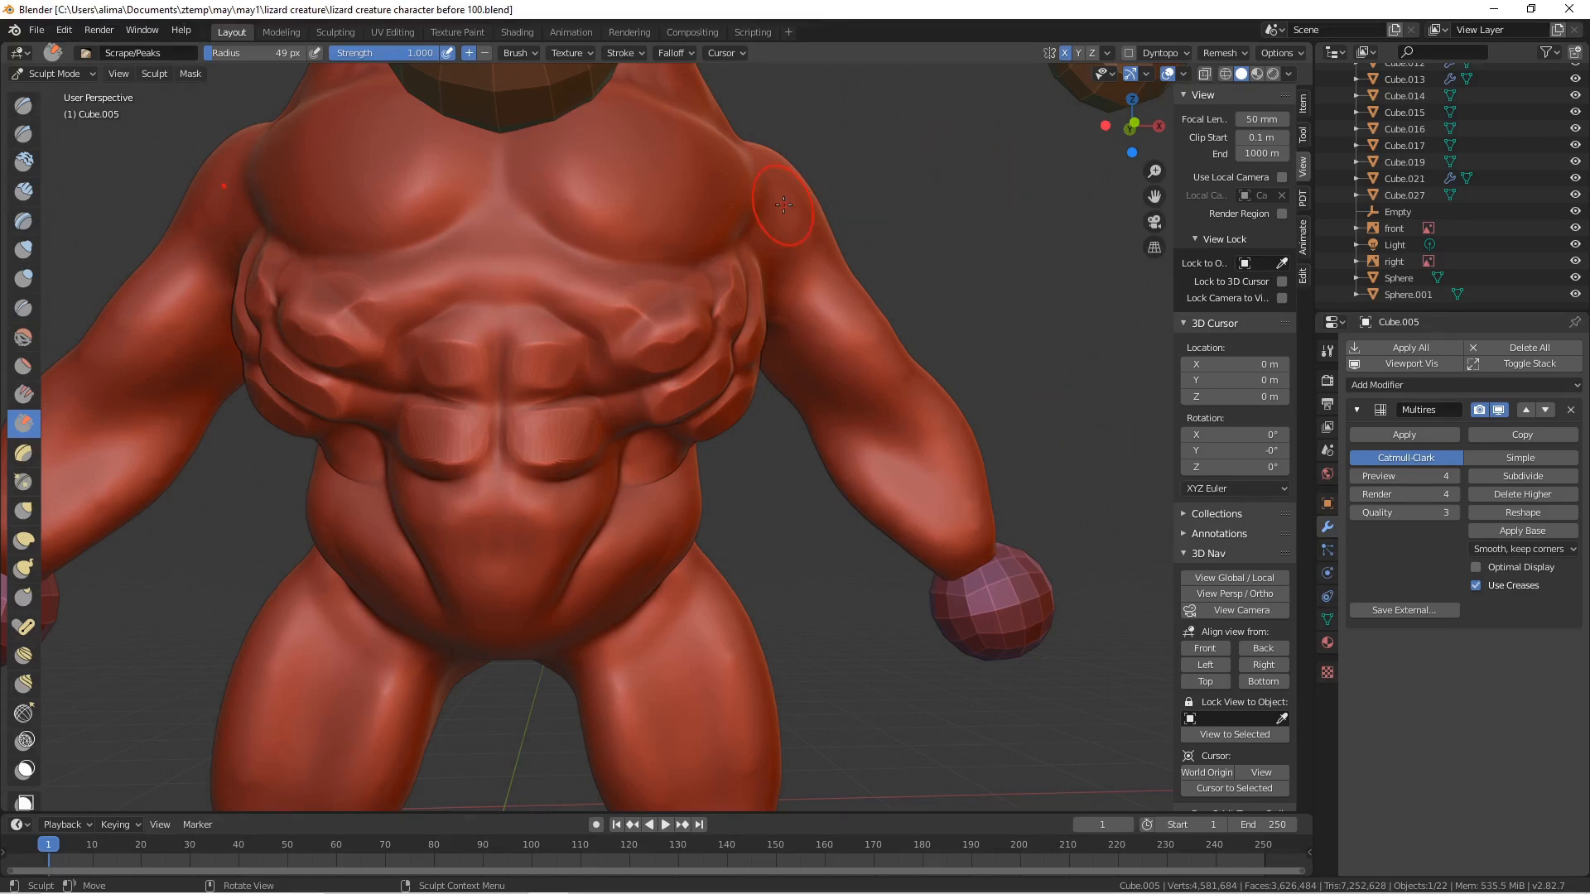
- Scrape subtle planes across the pectorals and the upper chest toward the shoulder
left_click_drag(567, 175, 619, 214)
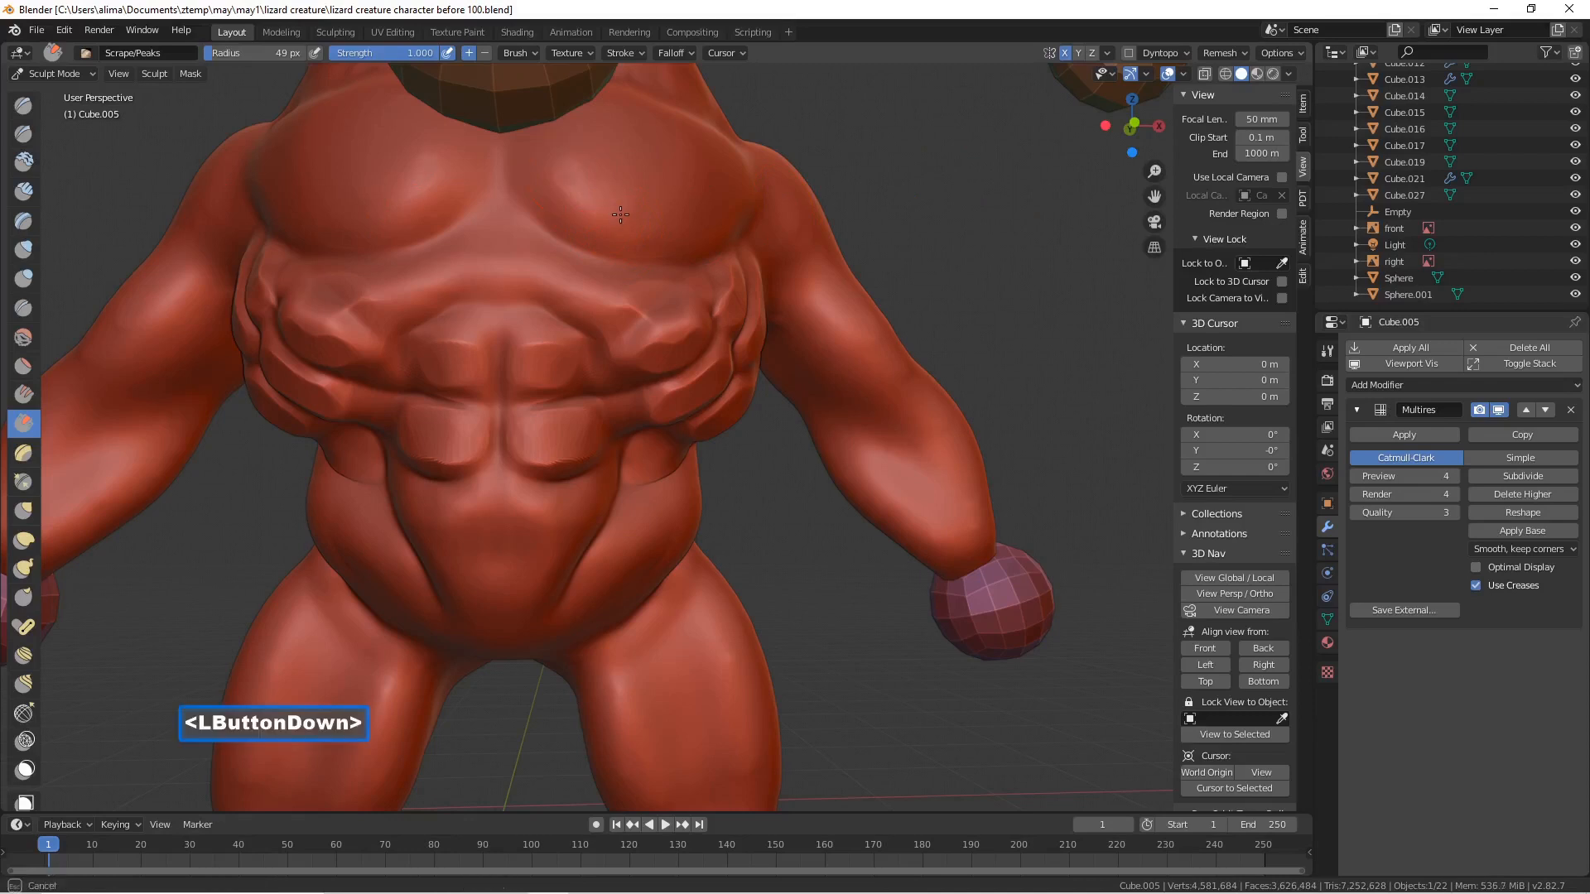
left_click_drag(747, 179, 745, 203)
mouse_move(746, 203)
middle_mouse_down()
mouse_move(703, 186)
mouse_move(748, 162)
middle_mouse_up()
mouse_move(785, 165)
left_mouse_down()
mouse_move(691, 217)
mouse_move(554, 211)
left_mouse_up()
mouse_move(555, 211)
middle_mouse_down()
mouse_move(530, 198)
mouse_move(567, 175)
middle_mouse_up()
left_click_drag(513, 158, 704, 223)
mouse_move(704, 223)
middle_mouse_down()
mouse_move(652, 221)
mouse_move(748, 249)
mouse_move(698, 261)
middle_mouse_up()
scroll(663, 223, "down", 3)
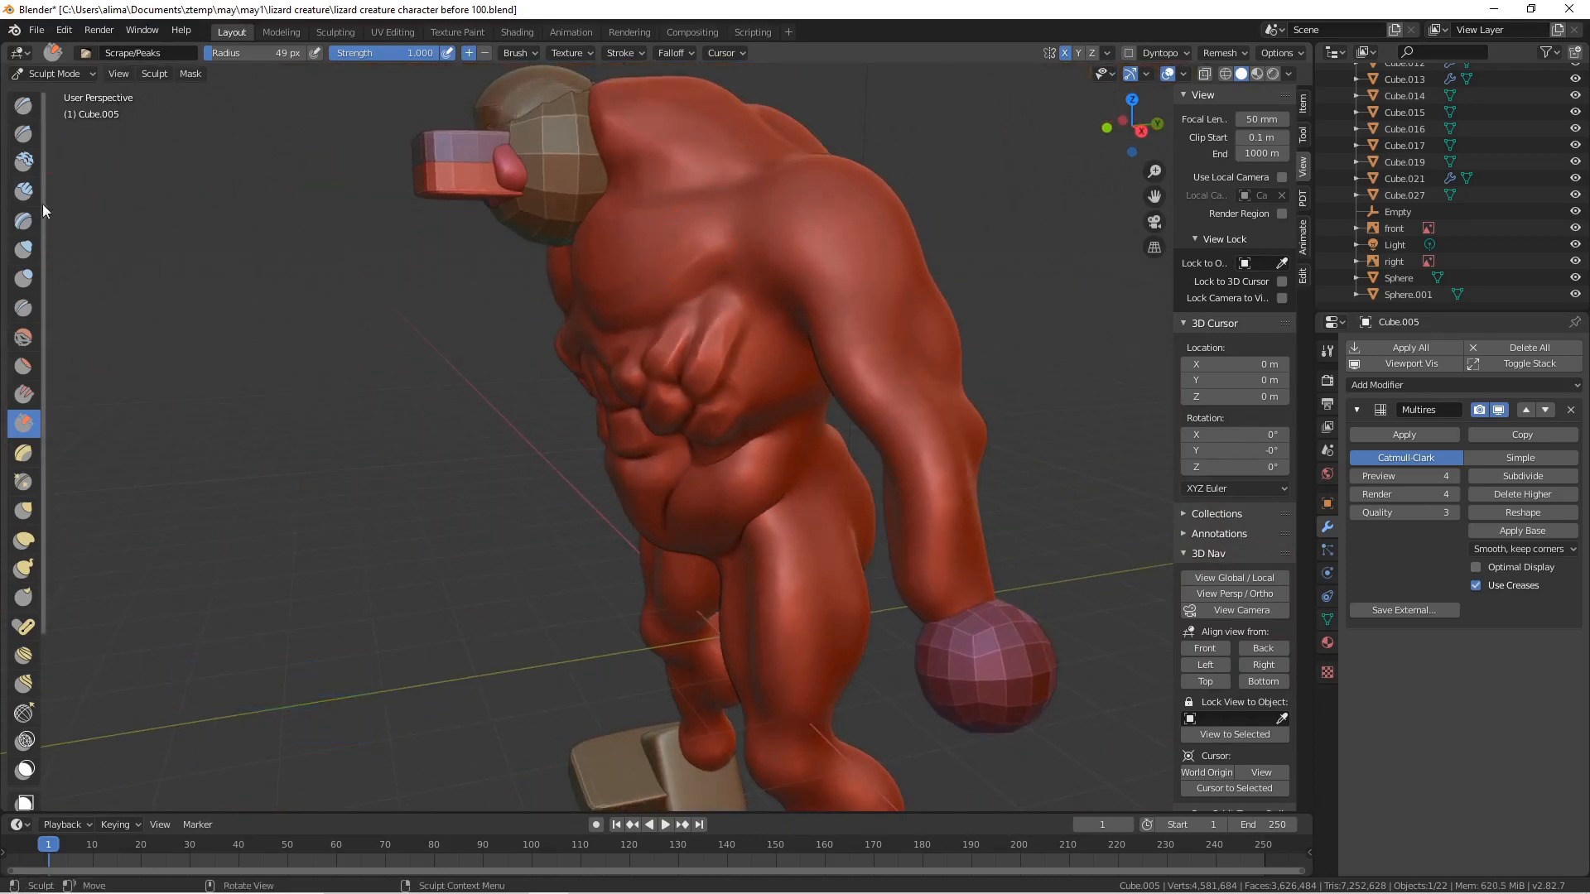
- Build up the deltoid over the shoulder with the Inflate brush at a radius of 94 px
left_click(24, 249)
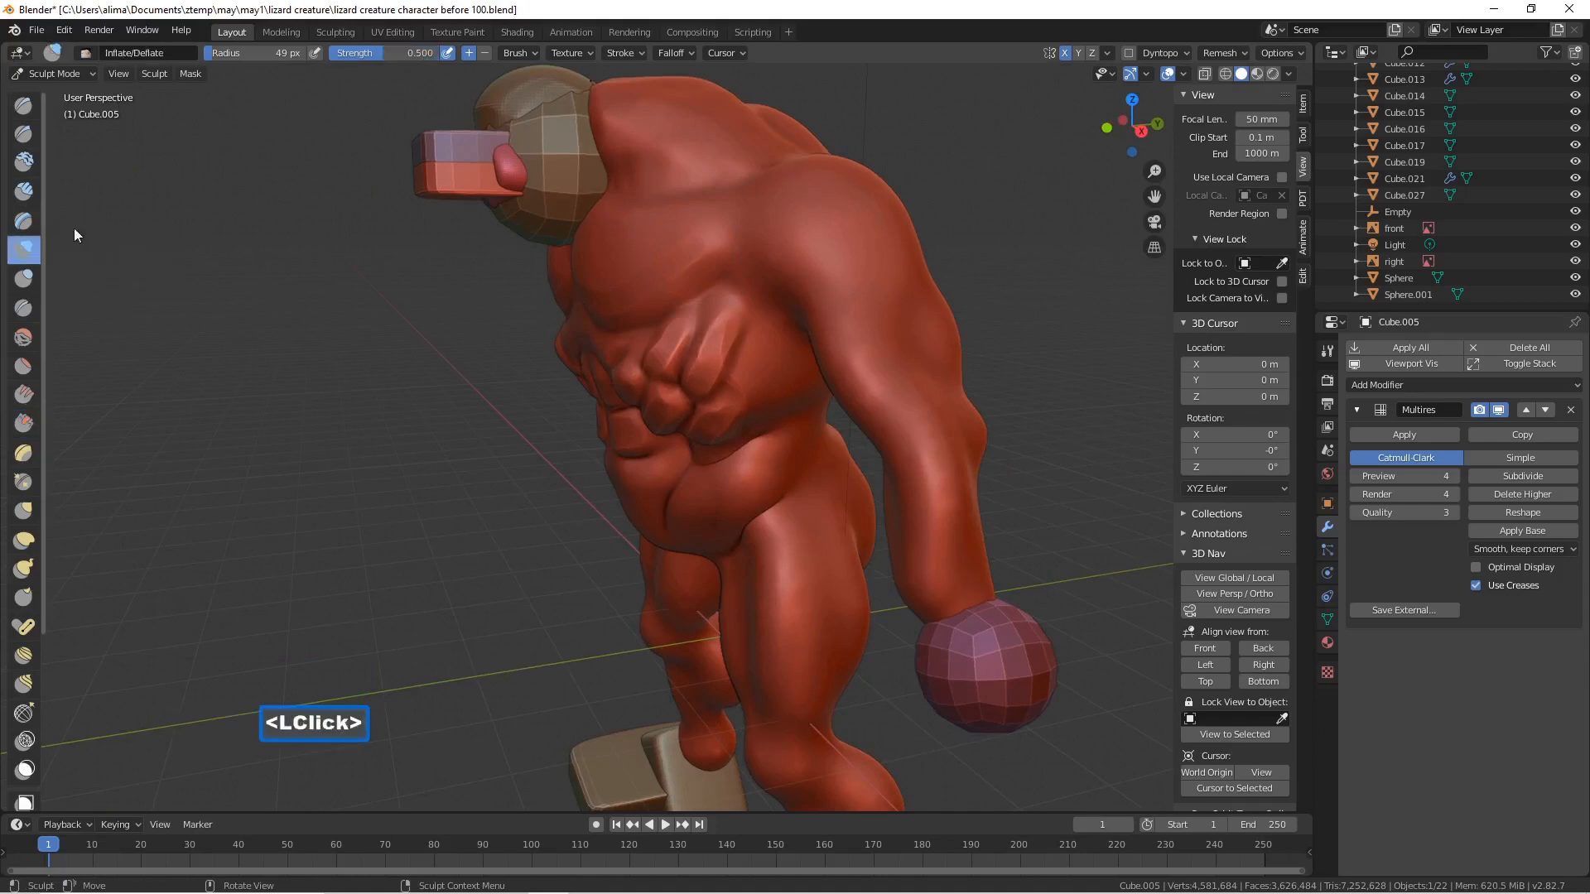
mouse_move(795, 277)
middle_mouse_down()
mouse_move(838, 281)
mouse_move(782, 263)
middle_mouse_up()
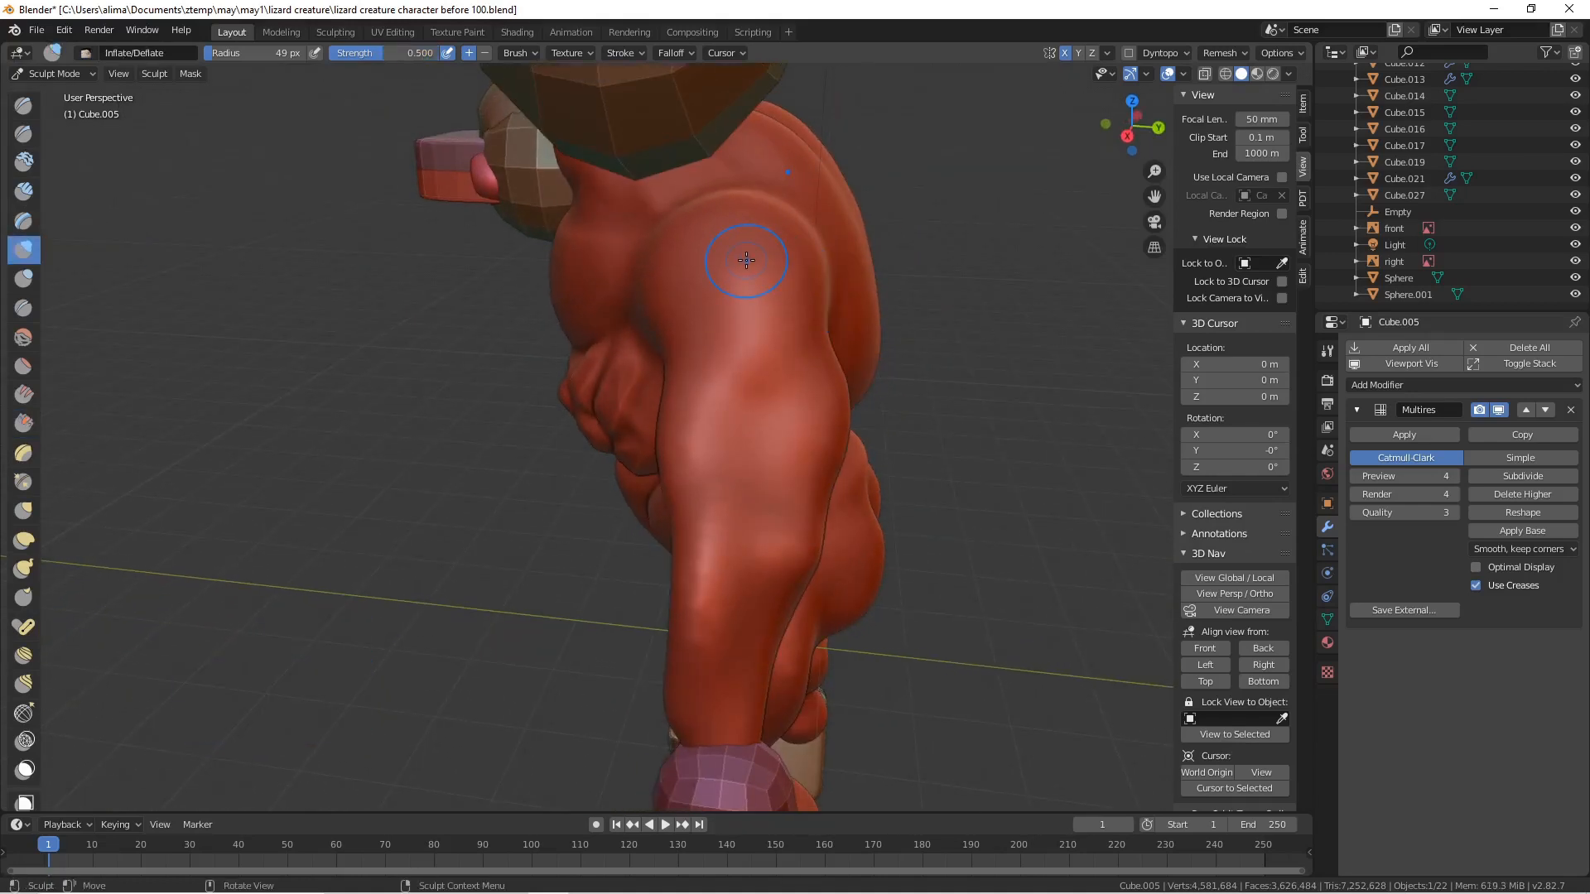
key("f")
left_click(724, 313)
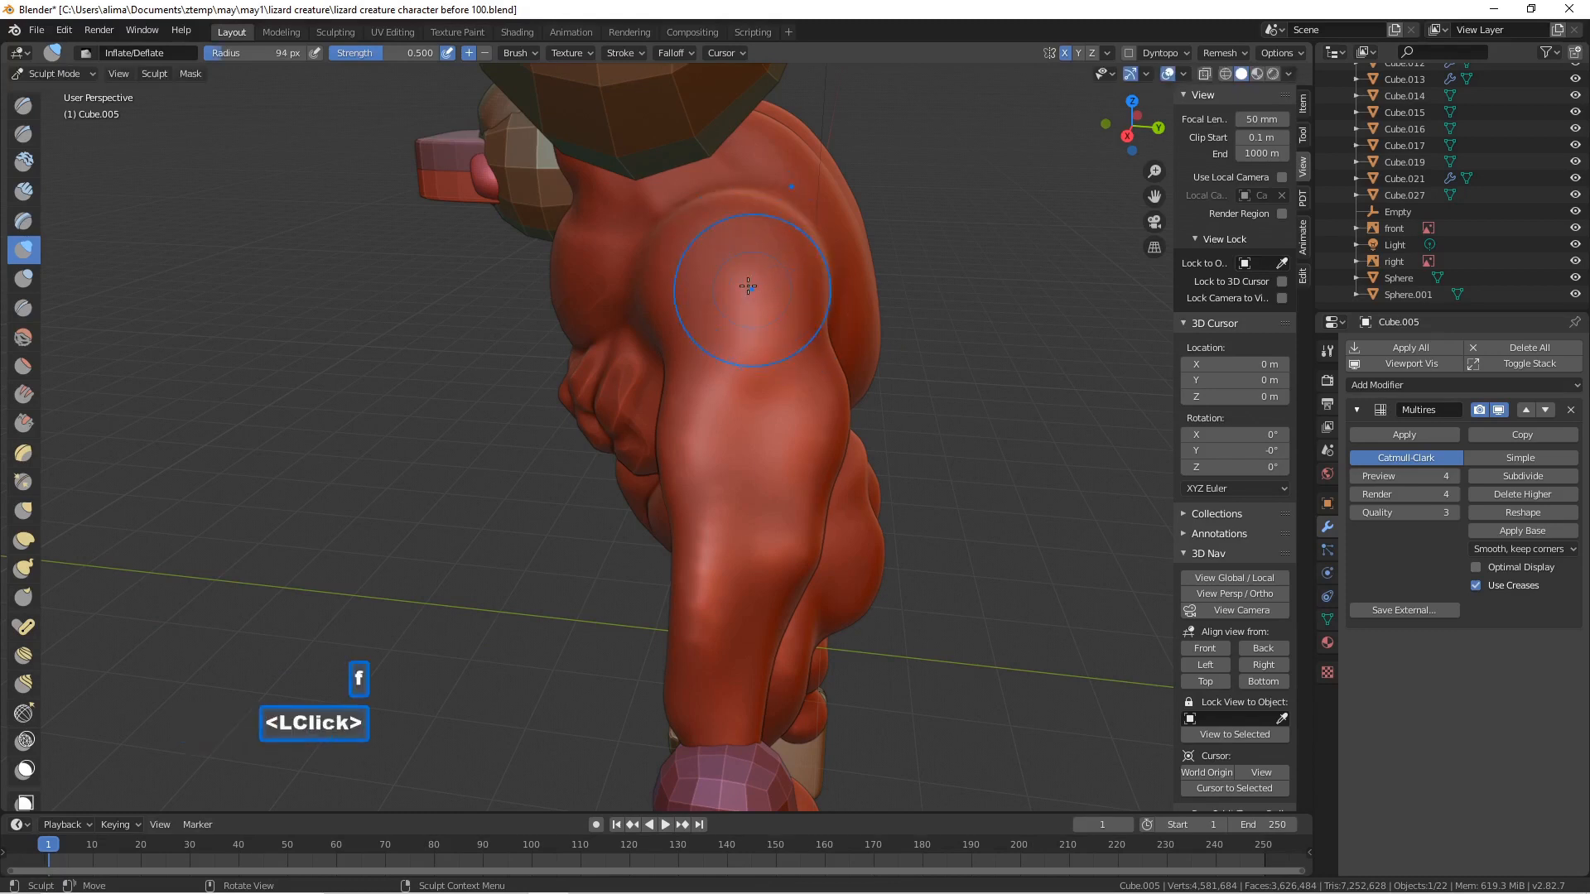
middle_click_drag(690, 294, 786, 265)
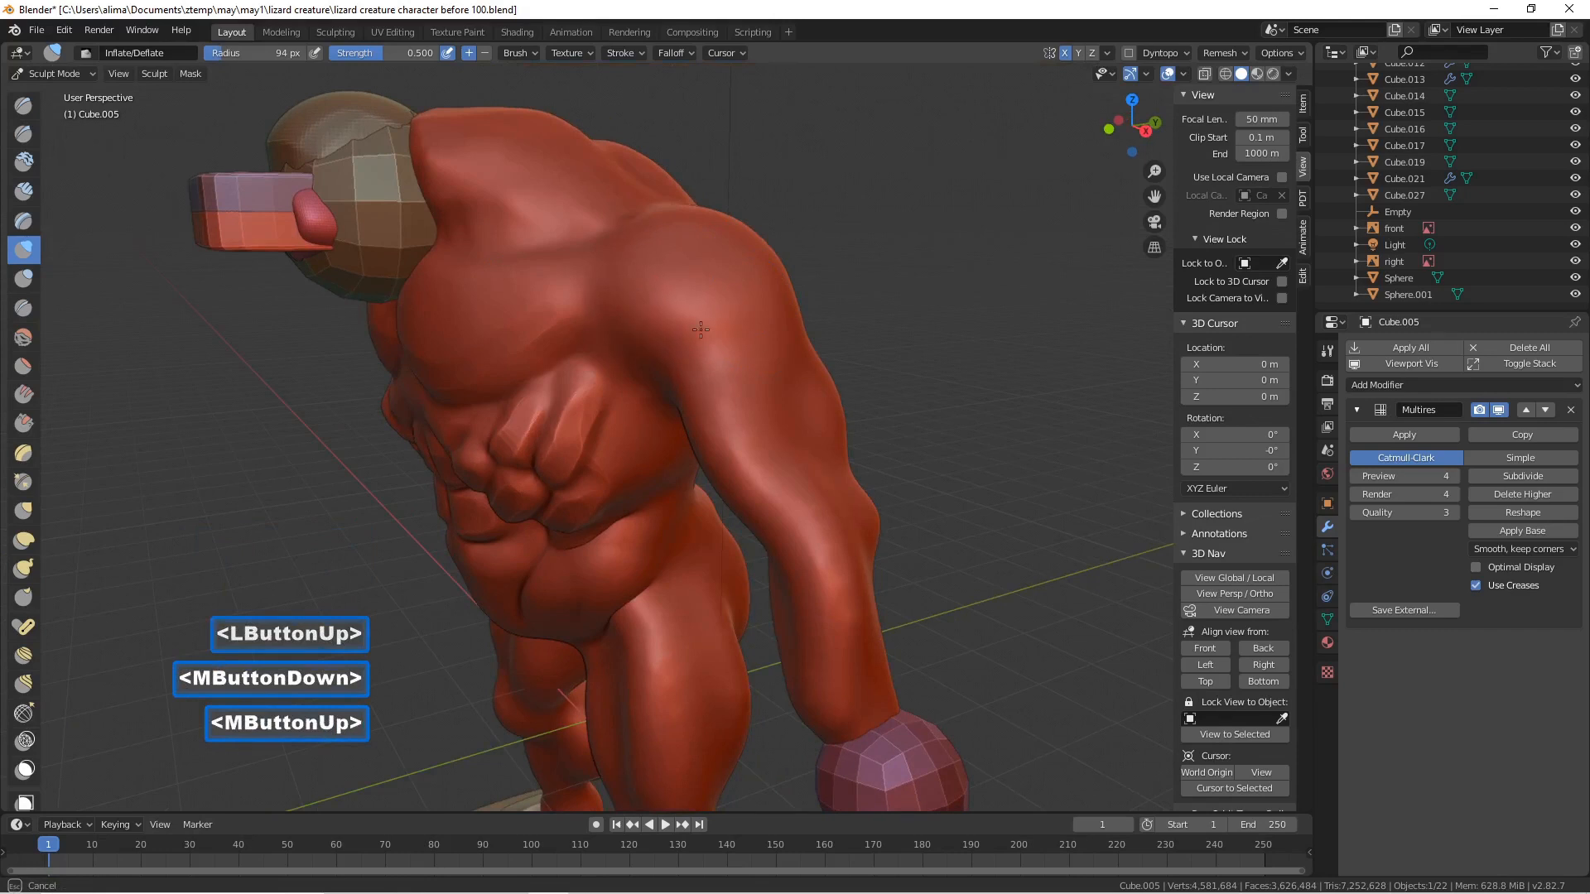
left_click_drag(690, 367, 694, 326)
middle_click_drag(812, 344, 698, 338)
mouse_move(770, 319)
left_mouse_down()
mouse_move(846, 289)
mouse_move(712, 200)
left_mouse_up()
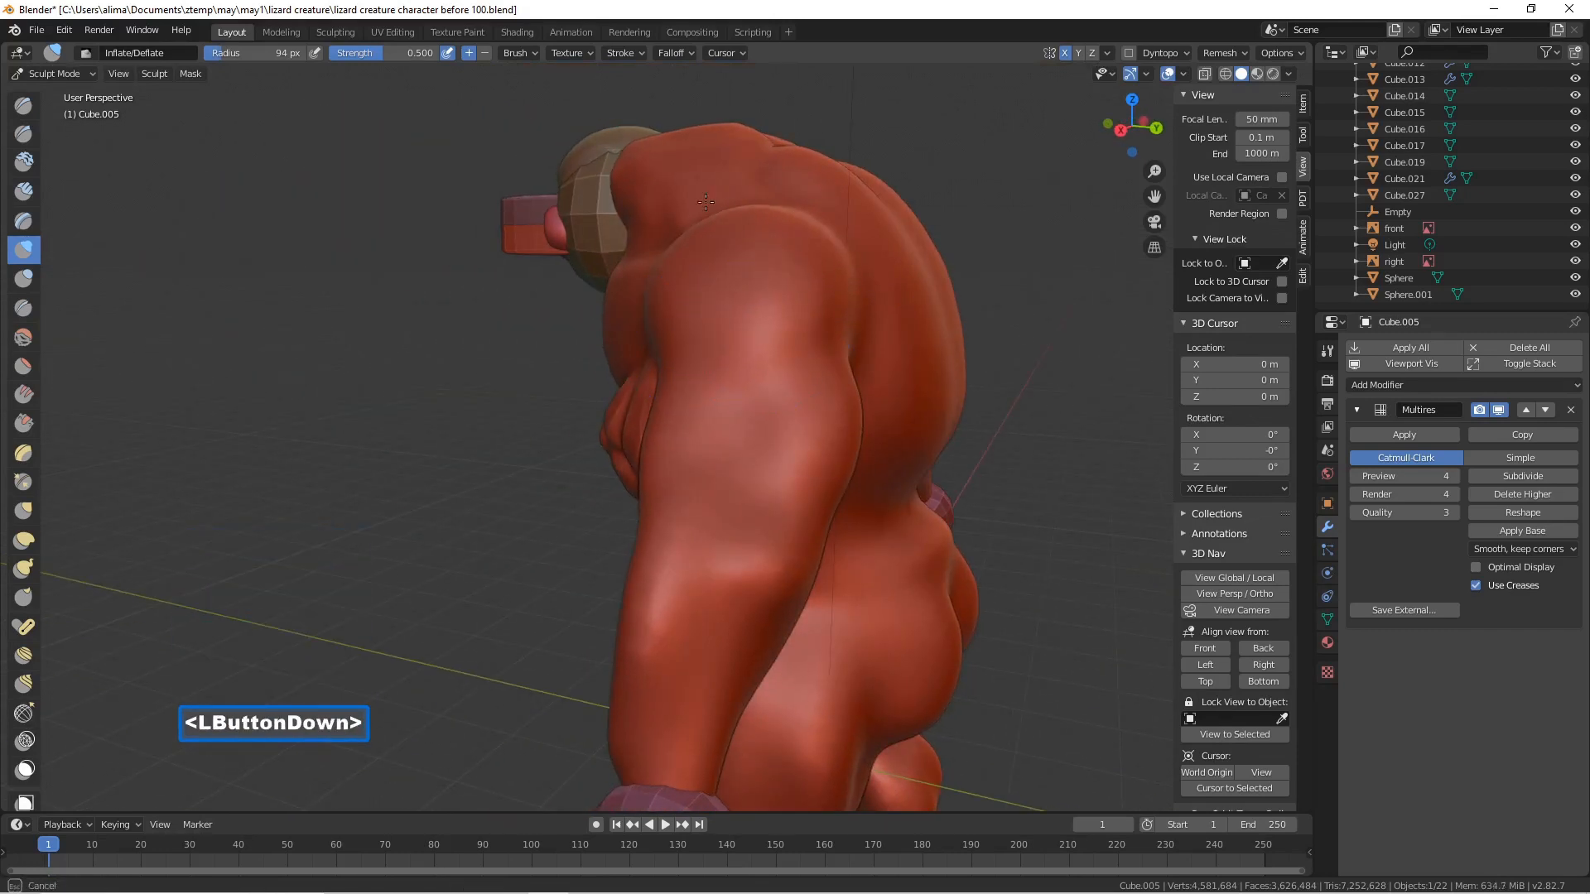
left_click_drag(760, 329, 754, 241)
left_click_drag(704, 322, 704, 321)
- Round out the front and outer mass of the deltoid with further Inflate strokes
mouse_move(704, 322)
middle_mouse_down()
mouse_move(611, 261)
mouse_move(625, 280)
middle_mouse_up()
left_click(611, 262)
left_click_drag(626, 281, 705, 354)
left_click_drag(576, 247, 608, 259)
middle_click_drag(667, 277, 680, 245)
mouse_move(720, 285)
left_mouse_down()
mouse_move(760, 283)
mouse_move(807, 315)
left_mouse_up()
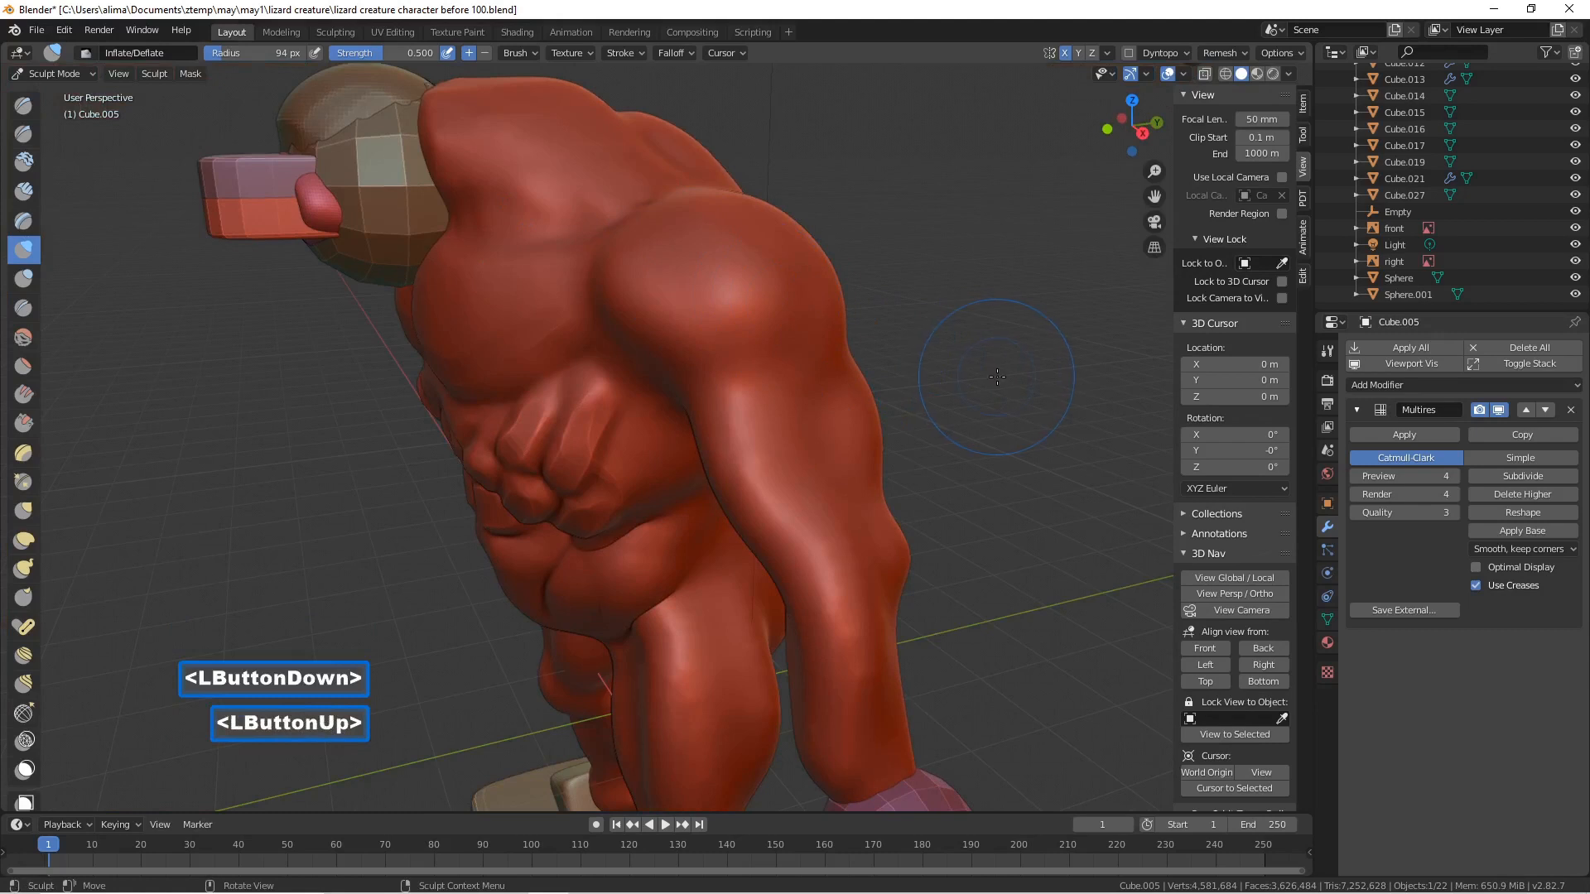
key("Pause")
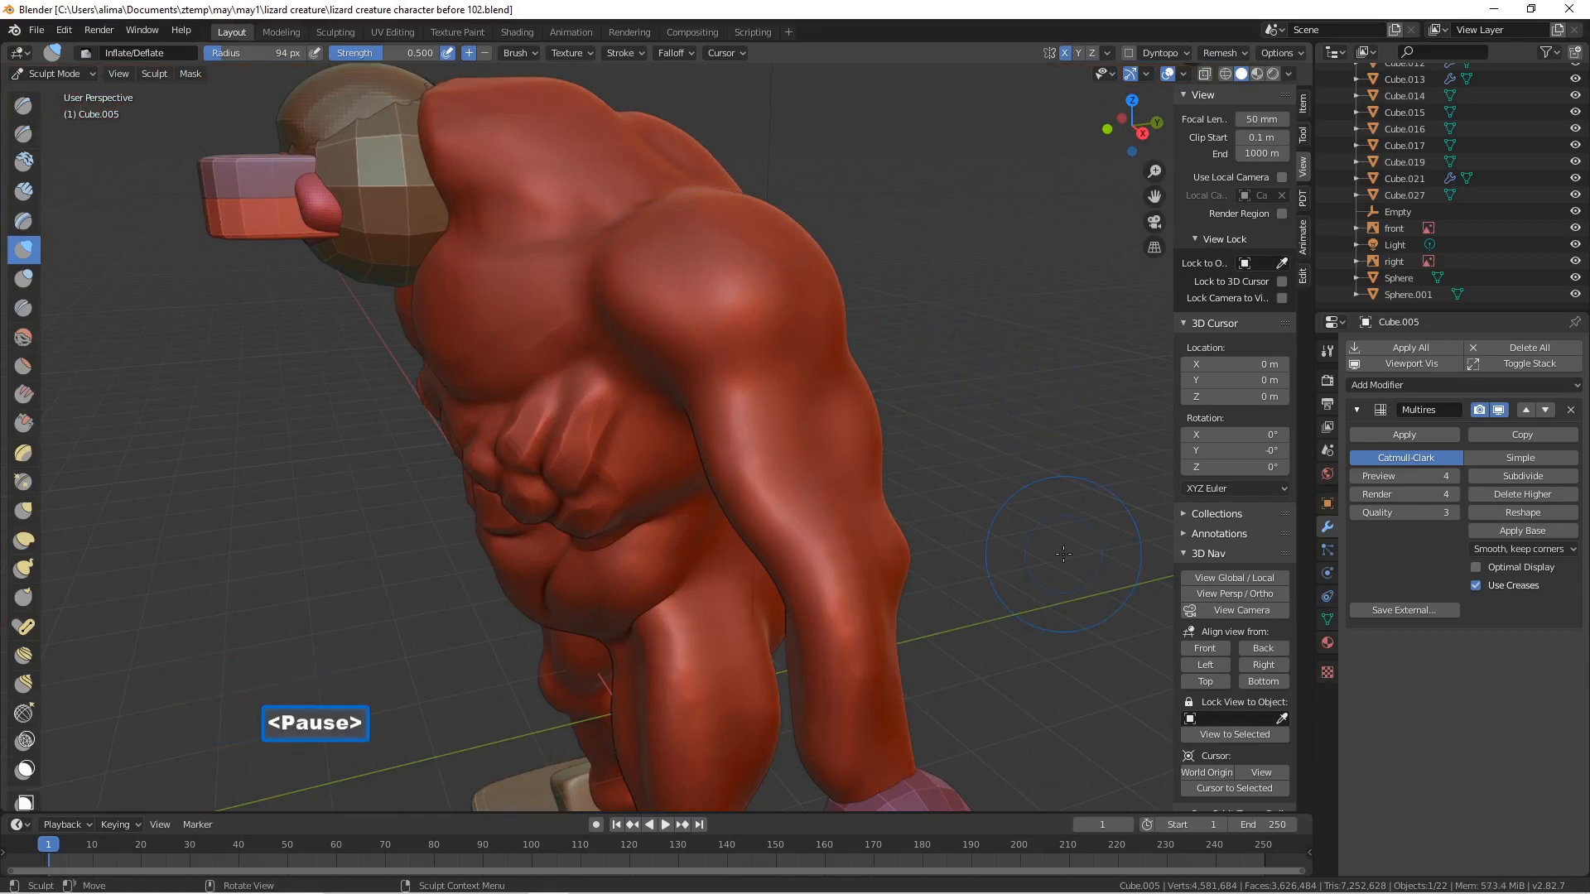
left_click(24, 250)
mouse_move(853, 433)
middle_mouse_down()
mouse_move(798, 462)
mouse_move(693, 365)
middle_mouse_up()
left_click_drag(688, 370, 688, 370)
- Carve the deltoid's lower edge away from the upper arm, front and back, with the Crease brush at 94 px
left_click(24, 307)
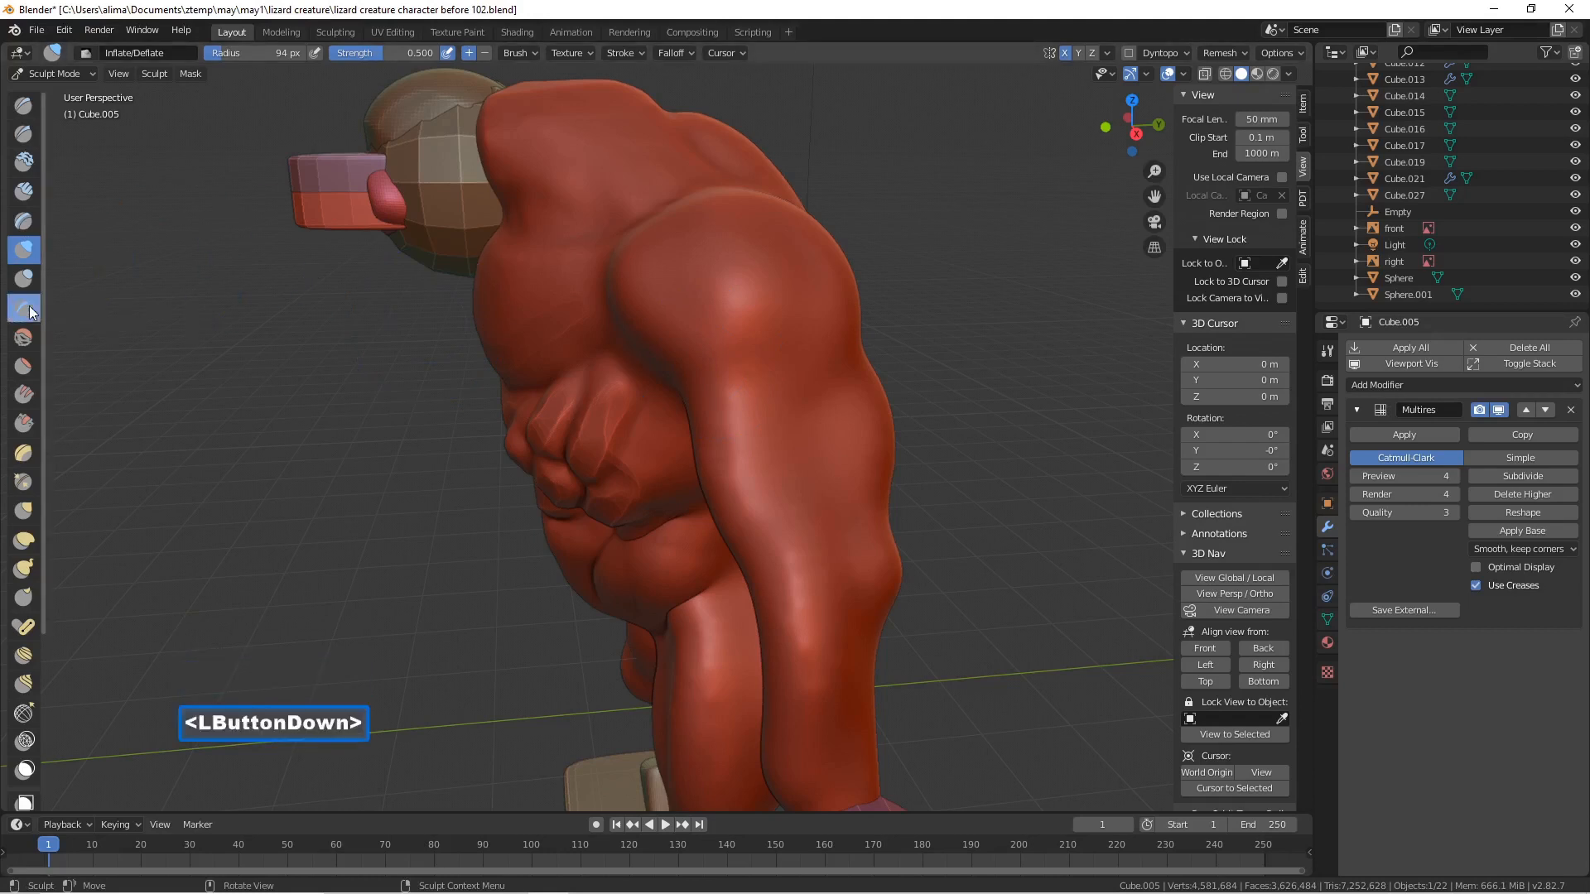
mouse_move(739, 372)
left_mouse_down()
mouse_move(717, 387)
mouse_move(776, 422)
left_mouse_up()
middle_click_drag(776, 422, 745, 373)
mouse_move(808, 432)
left_mouse_down()
mouse_move(783, 418)
mouse_move(817, 446)
left_mouse_up()
left_click_drag(866, 399, 827, 431)
middle_click_drag(827, 431, 875, 380)
left_click_drag(876, 380, 903, 358)
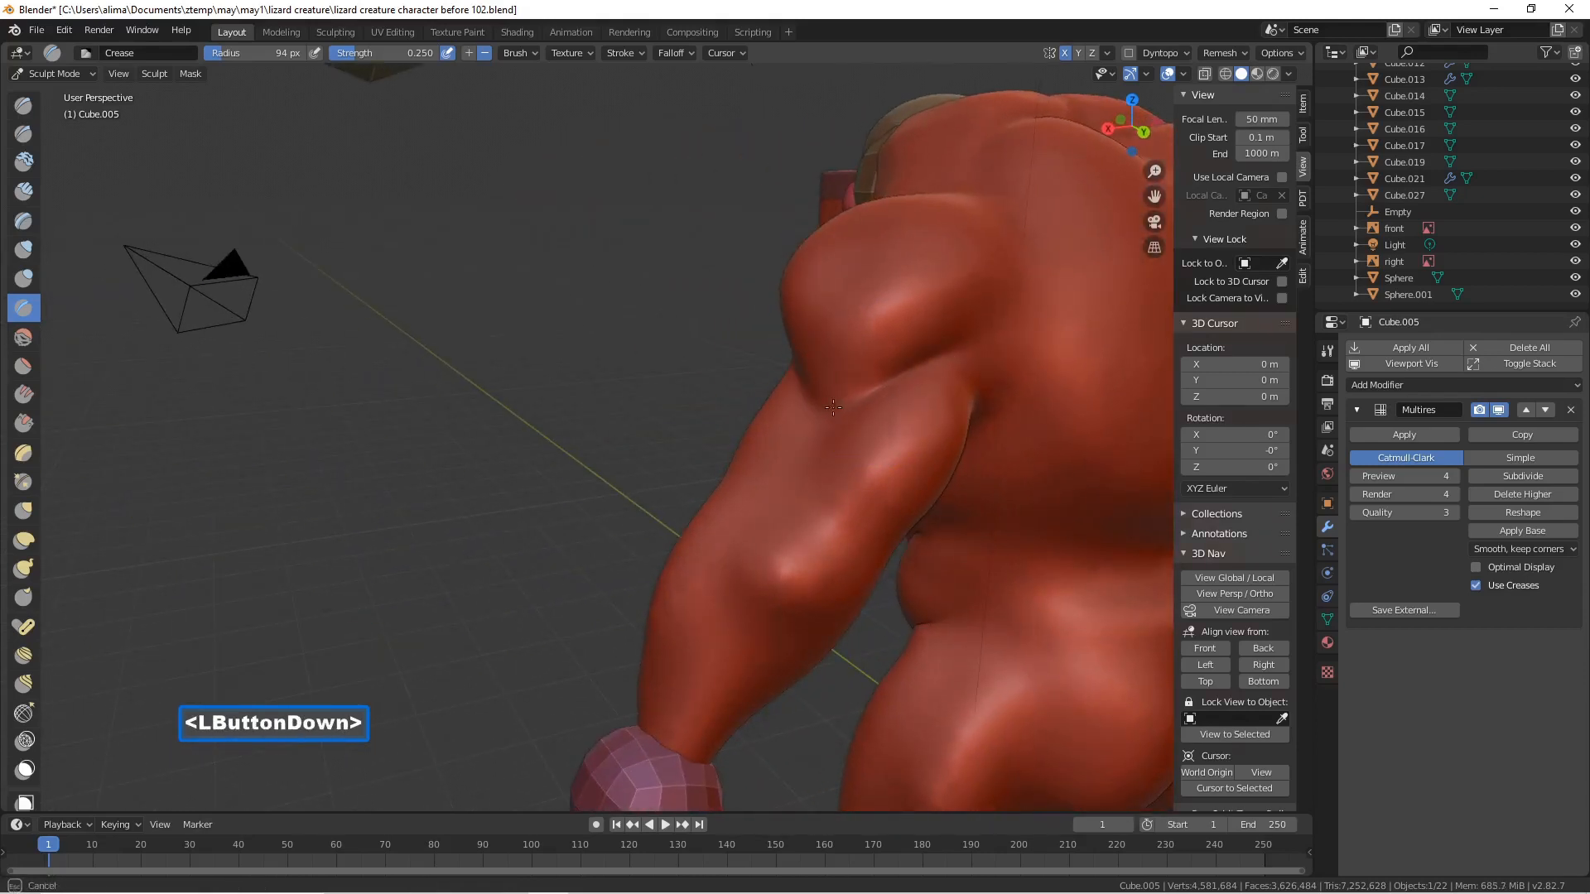
left_click_drag(827, 419, 828, 419)
mouse_move(828, 419)
middle_mouse_down()
mouse_move(981, 427)
mouse_move(745, 288)
middle_mouse_up()
mouse_move(699, 231)
left_mouse_down()
mouse_move(820, 265)
mouse_move(875, 303)
left_mouse_up()
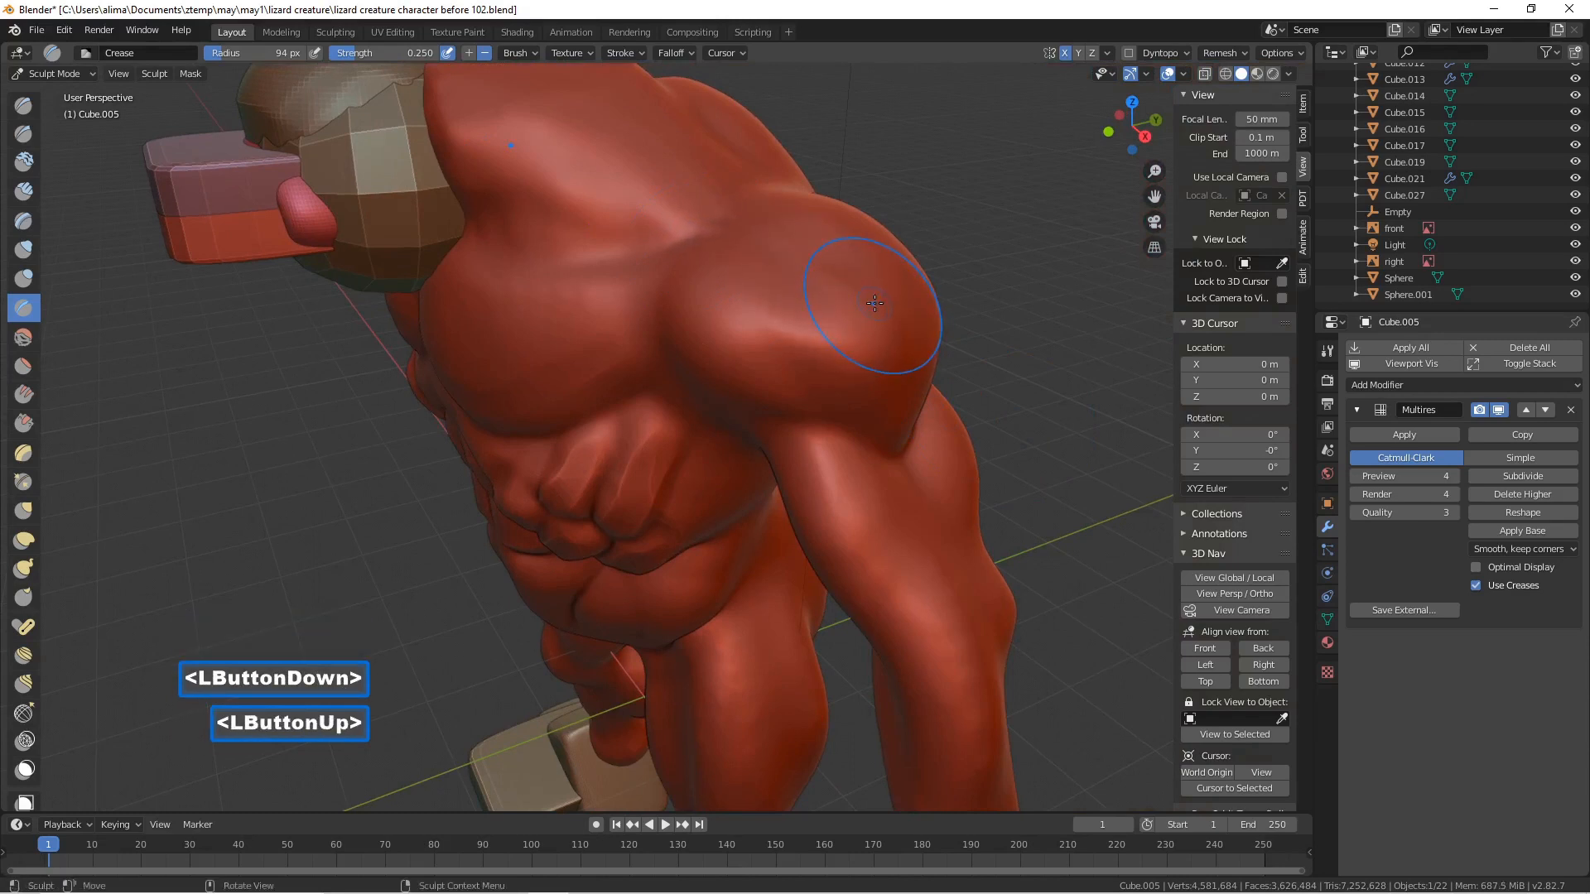
- Carve finer grooves across the deltoid and sharpen its outline with the Crease brush at a radius of 49 px
key("f")
left_click(825, 298)
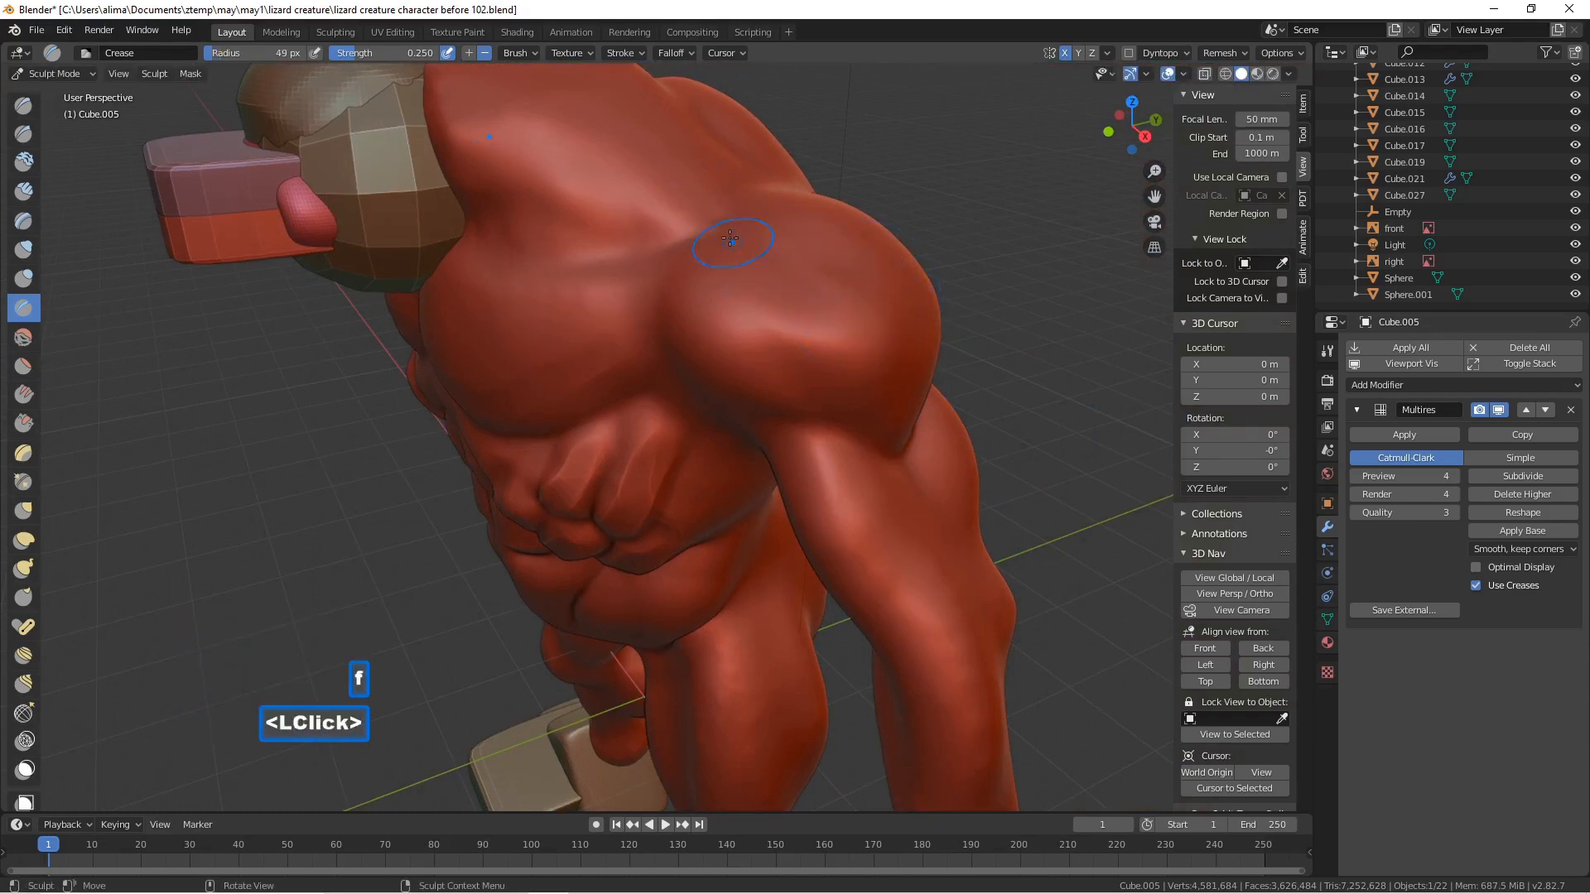
left_click_drag(723, 230, 802, 261)
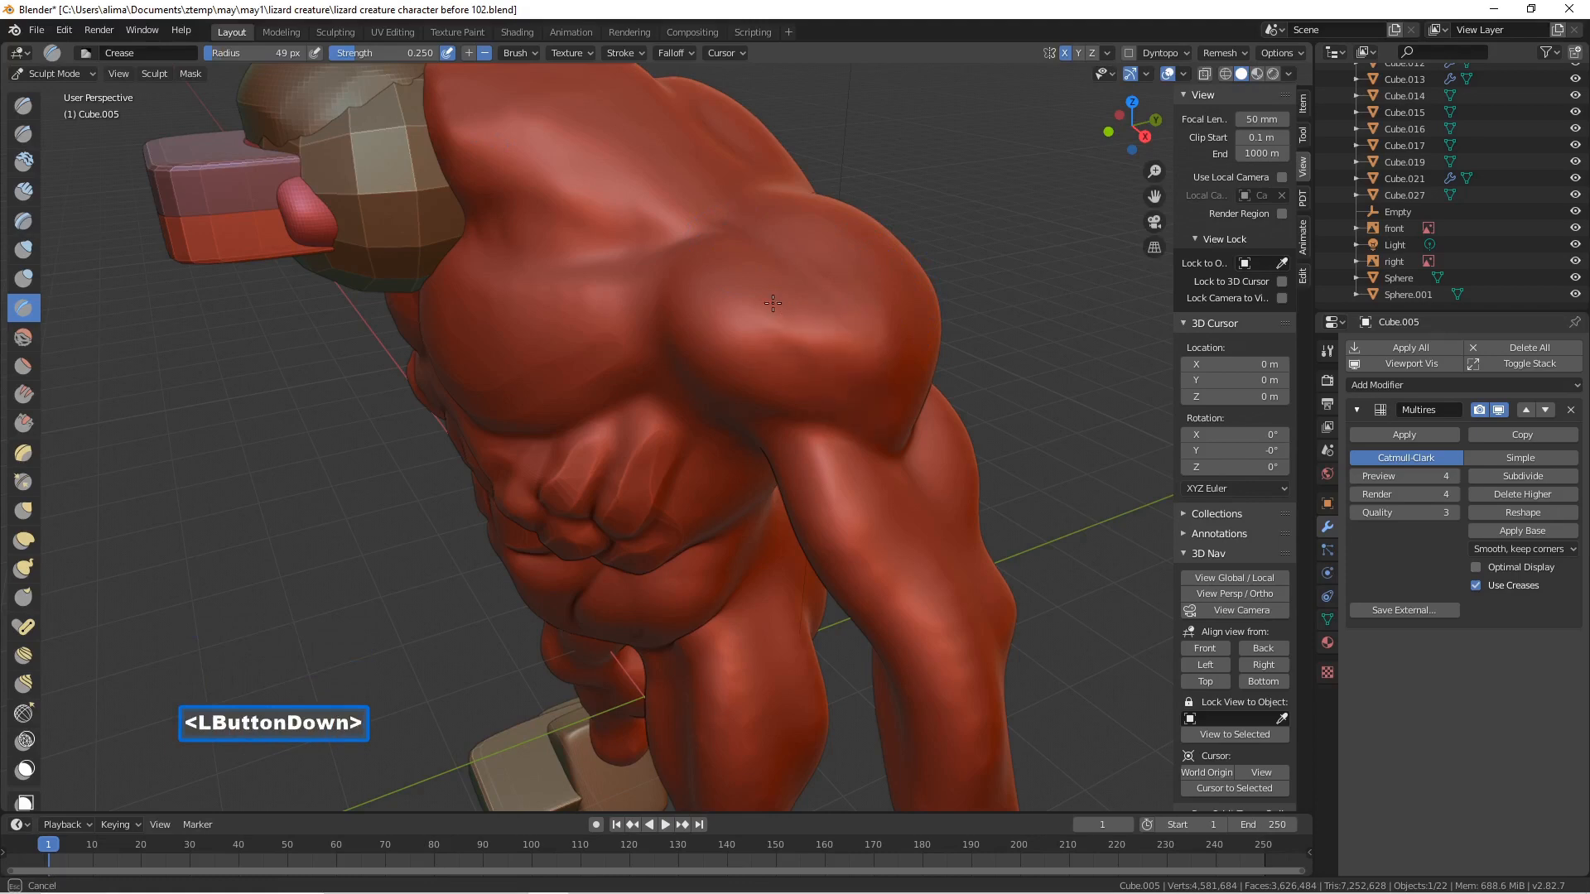
left_click_drag(877, 351, 881, 376)
middle_click_drag(880, 376, 932, 240)
left_click(934, 235)
left_click_drag(934, 235, 918, 232)
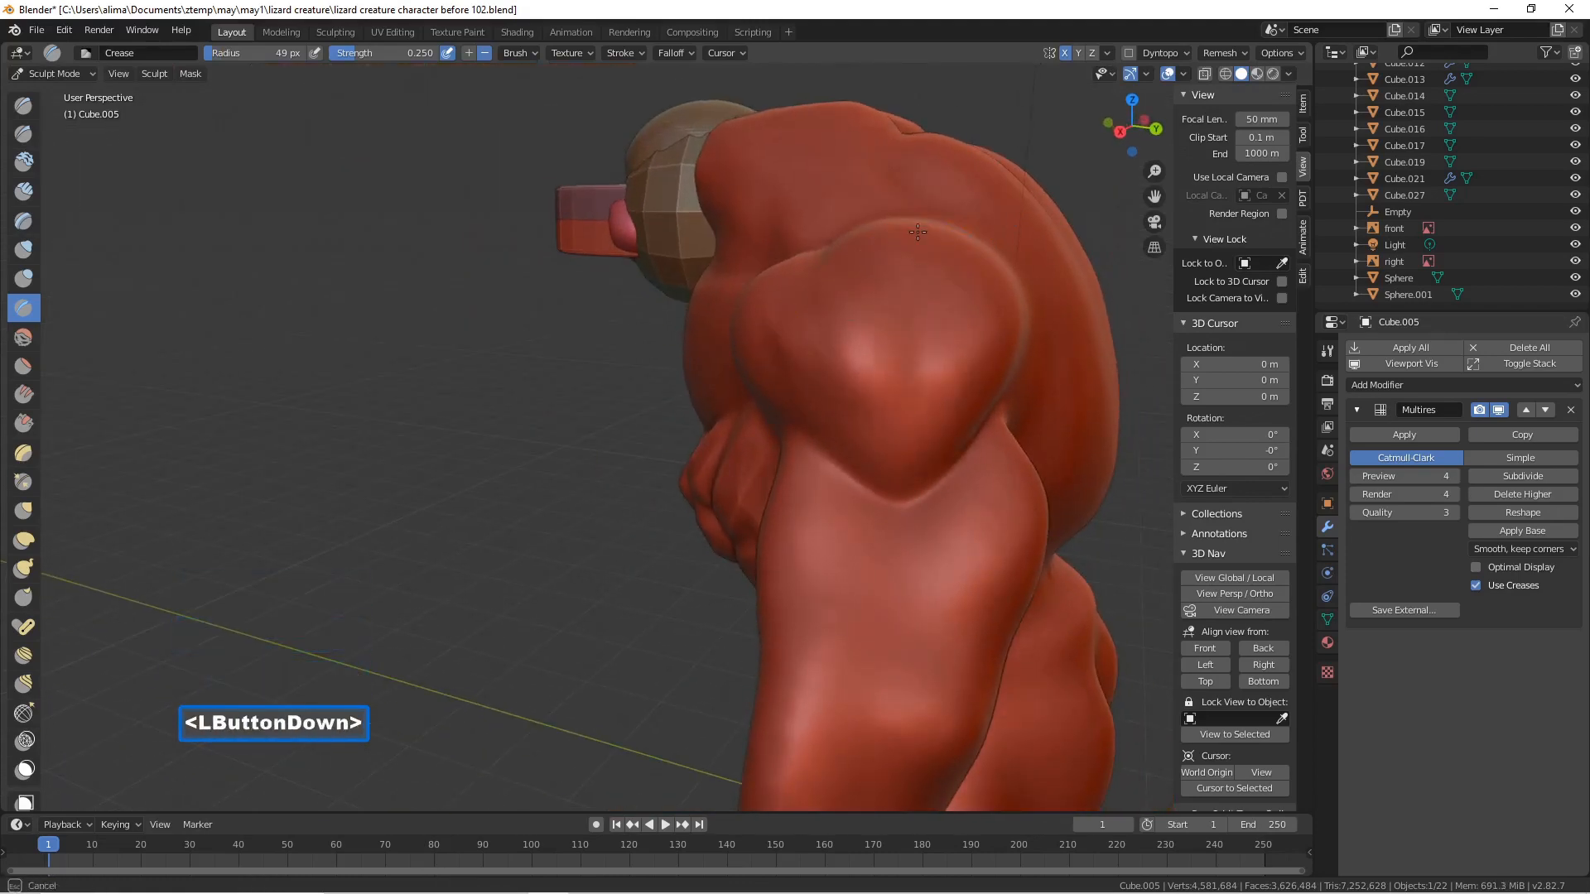
left_click_drag(902, 502, 901, 530)
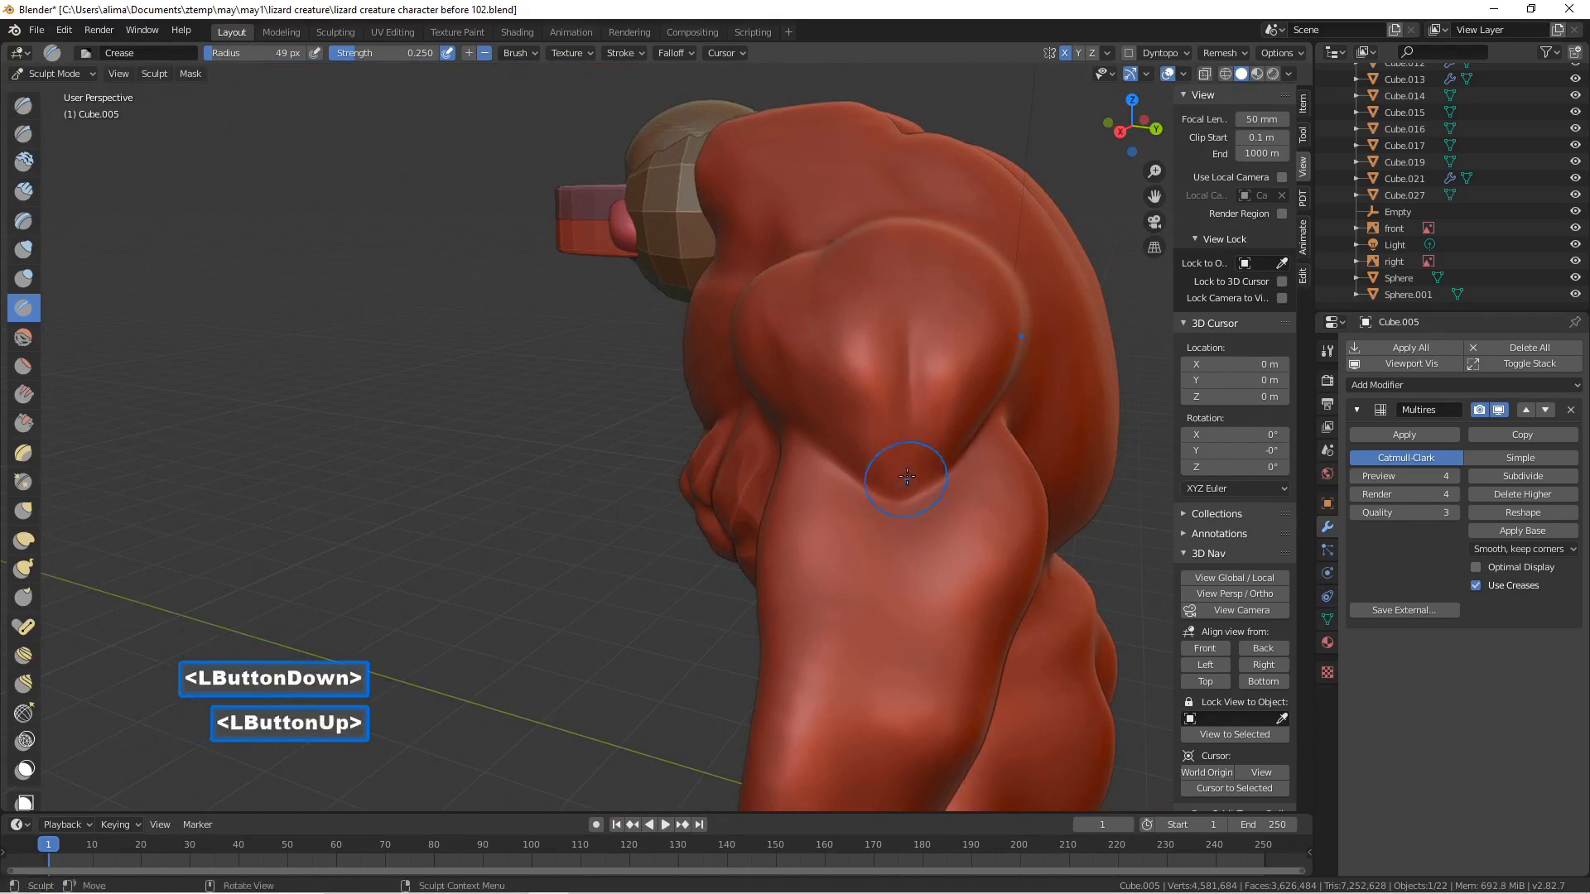
- Inflate the biceps and inner upper arm below the deltoid with the Inflate brush at a radius of 49 px
scroll(827, 463, "down", 3)
mouse_move(826, 459)
middle_mouse_down()
mouse_move(994, 423)
mouse_move(861, 462)
middle_mouse_up()
scroll(859, 464, "down", 2)
scroll(859, 463, "up", 1)
scroll(858, 463, "up", 3)
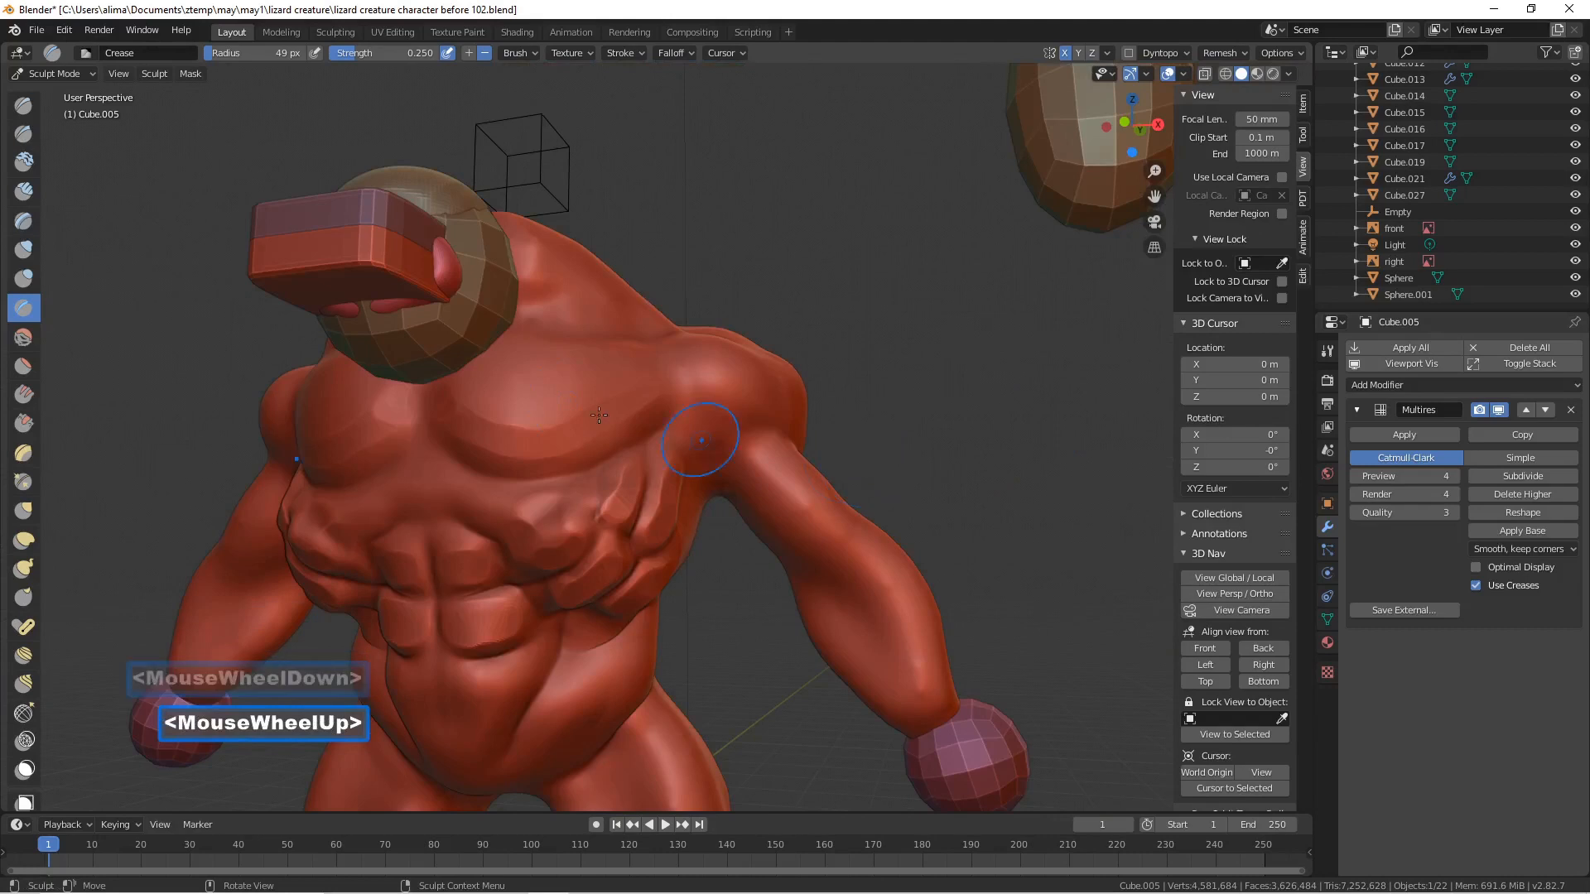
left_click(32, 250)
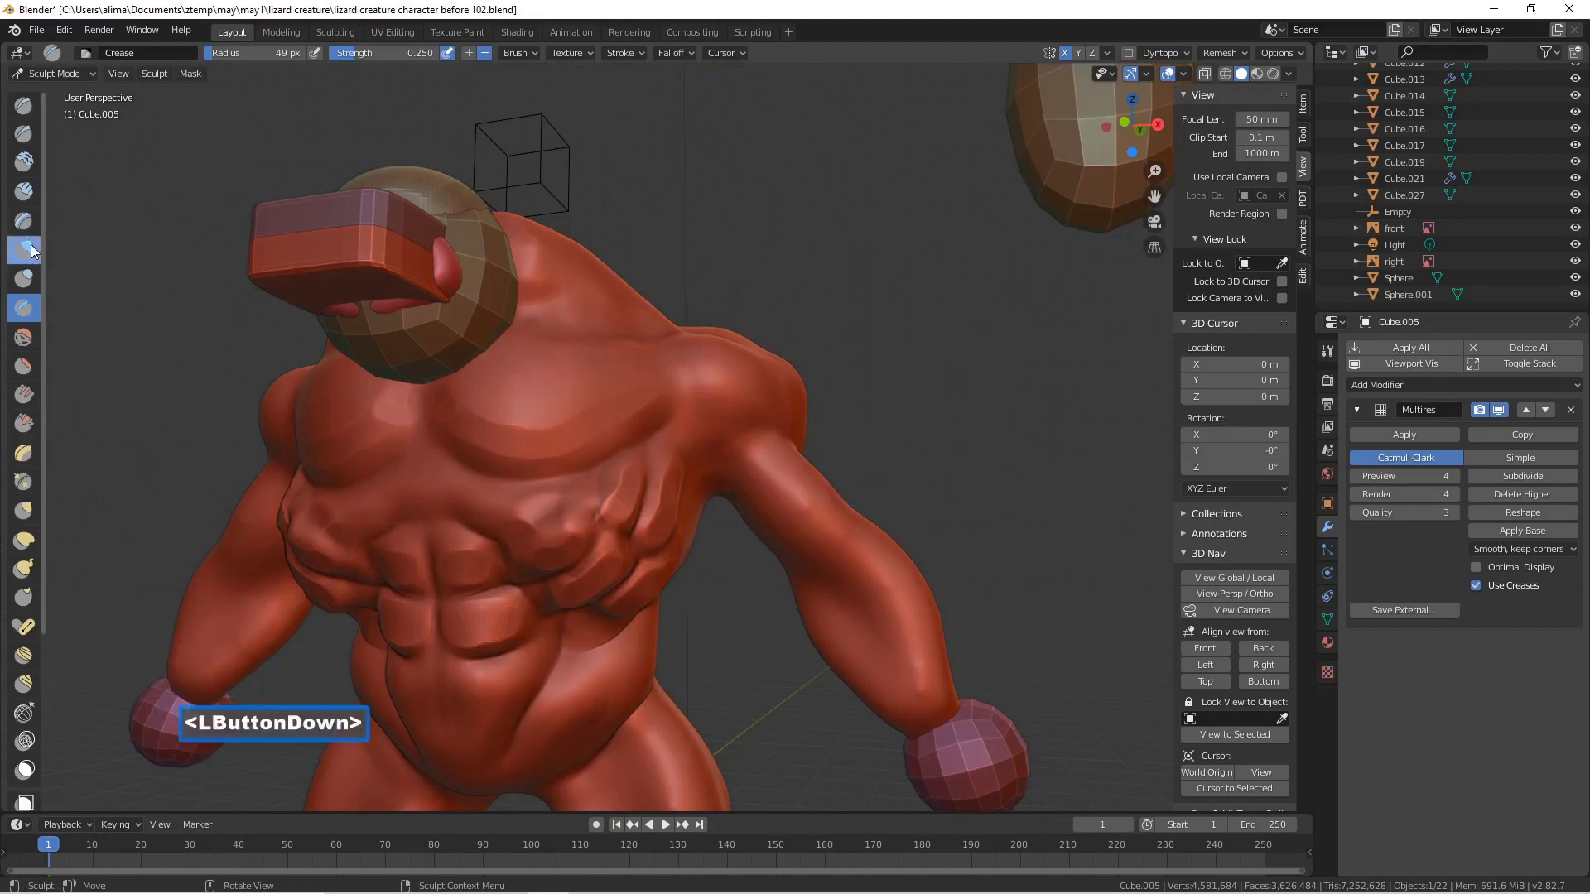
mouse_move(796, 496)
left_mouse_down()
mouse_move(756, 456)
mouse_move(822, 514)
left_mouse_up()
middle_click_drag(822, 514, 774, 477)
scroll(774, 477, "up", 3)
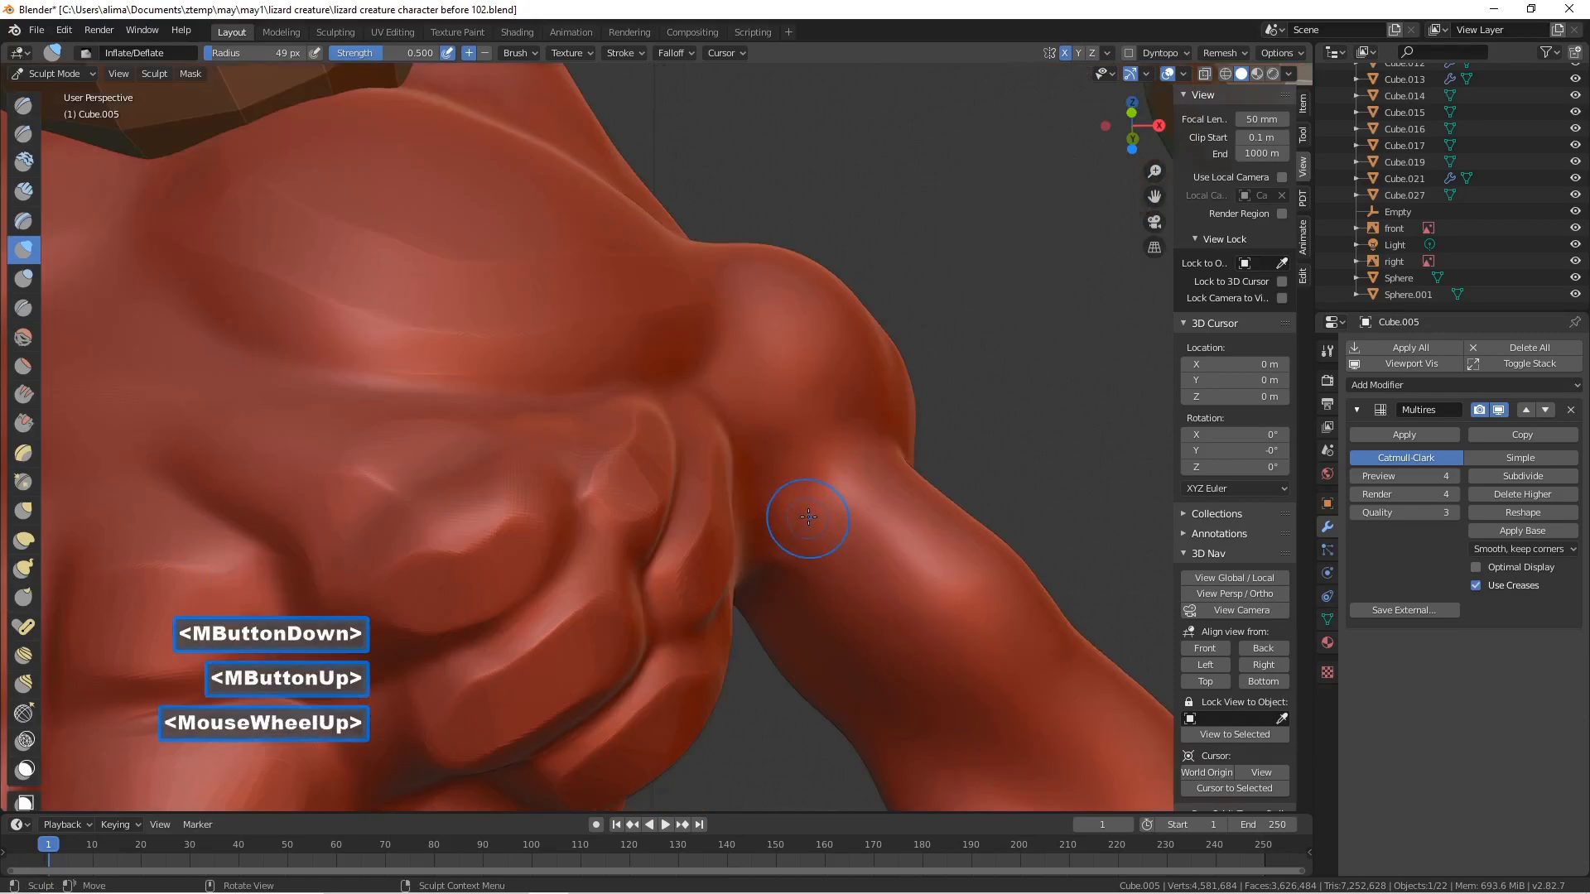
scroll(774, 480, "down", 4)
left_click_drag(714, 469, 725, 464)
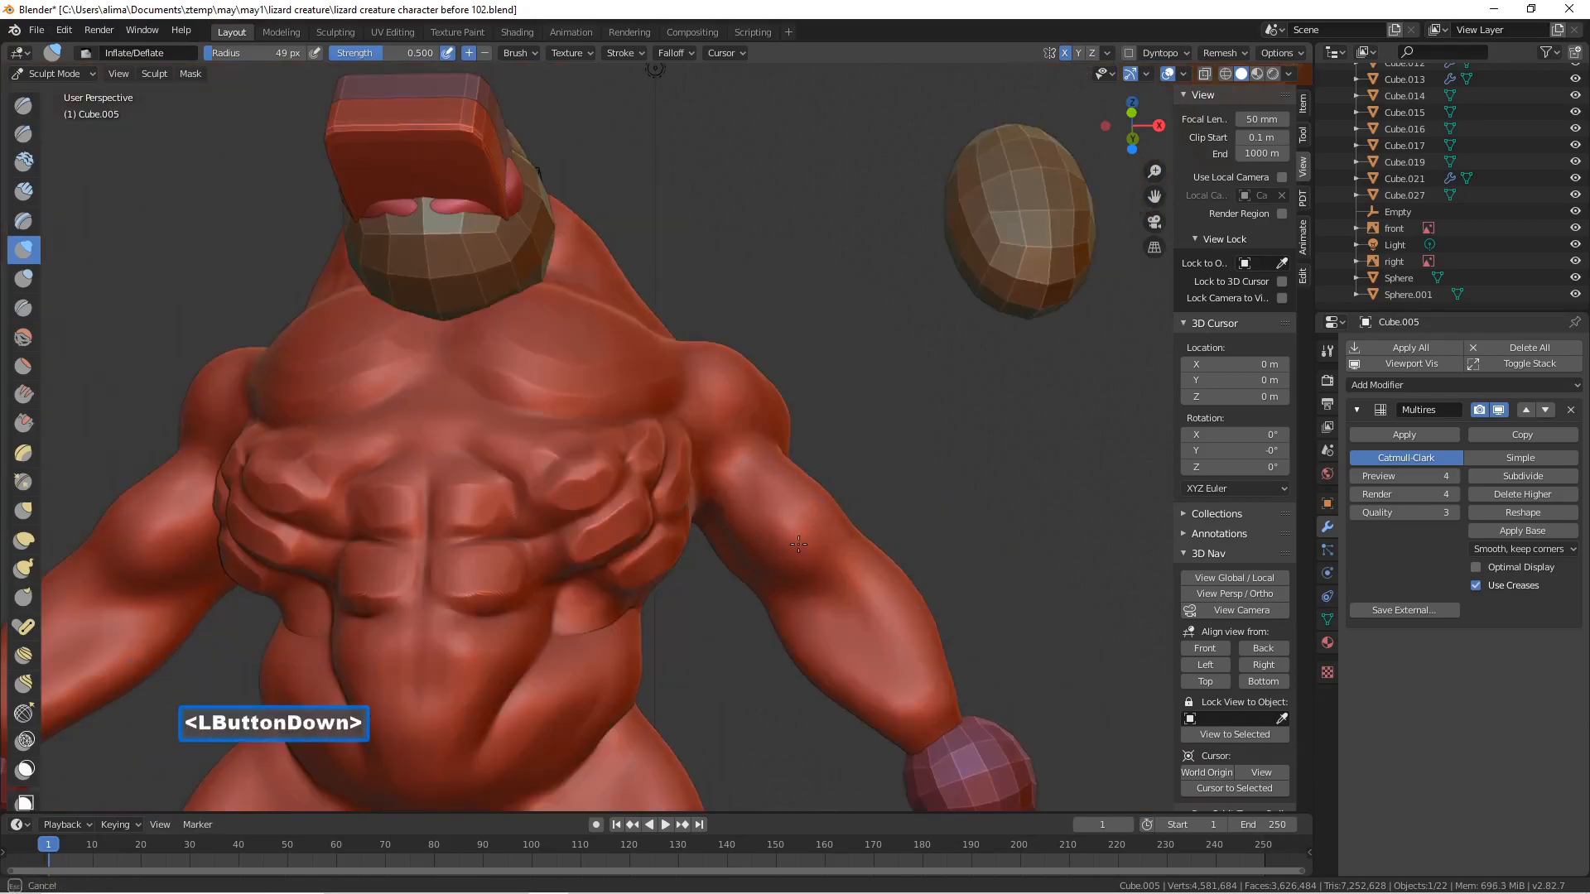
left_click_drag(821, 573, 820, 573)
middle_click_drag(860, 532, 979, 587)
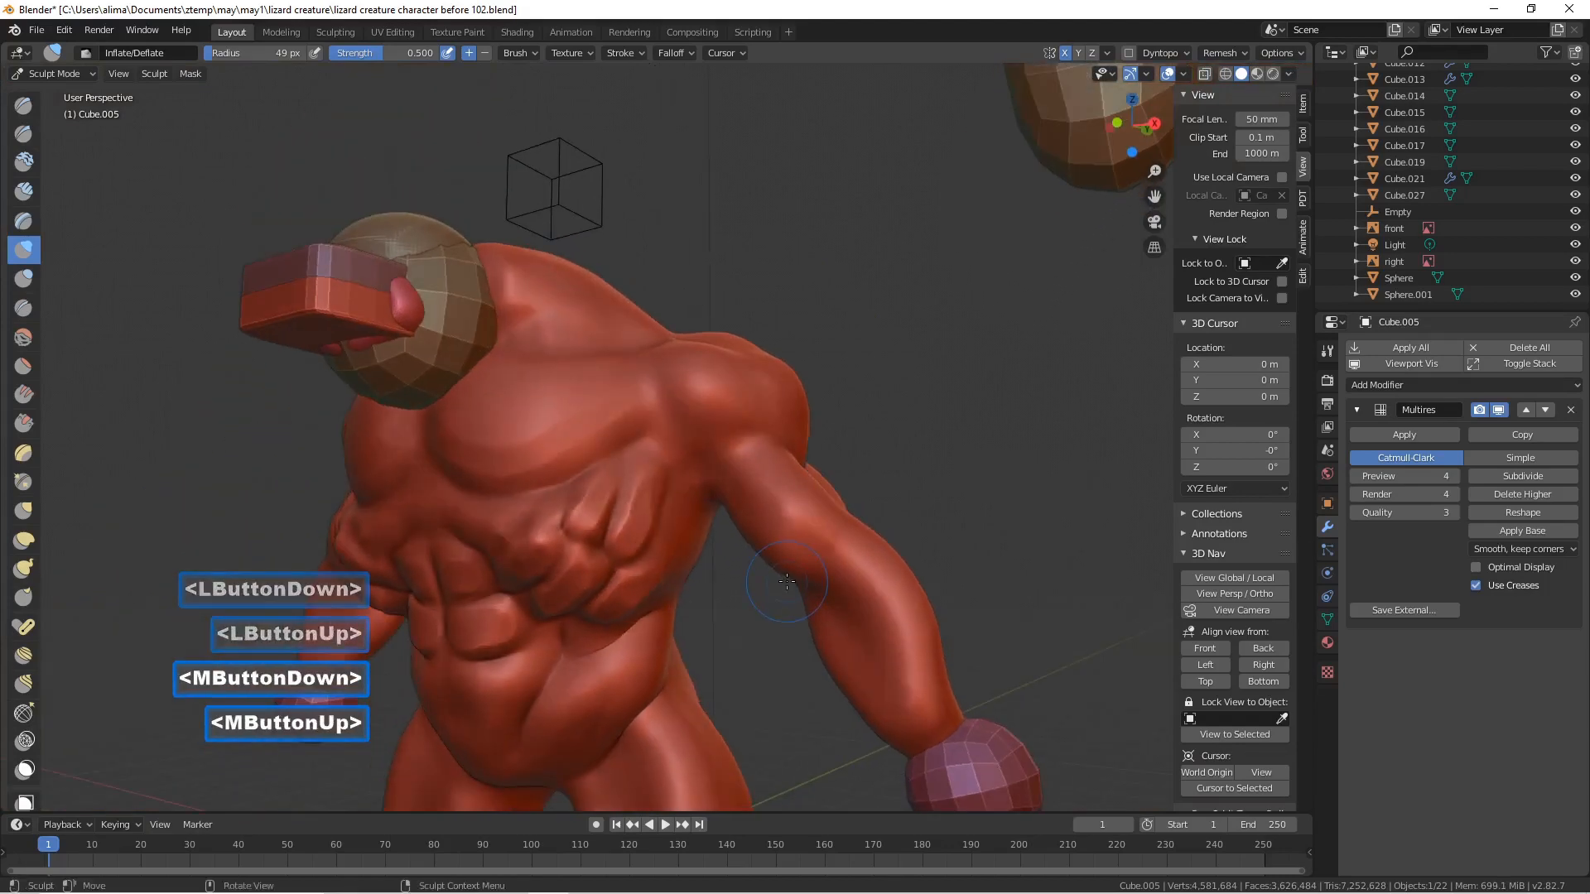
key("Pause")
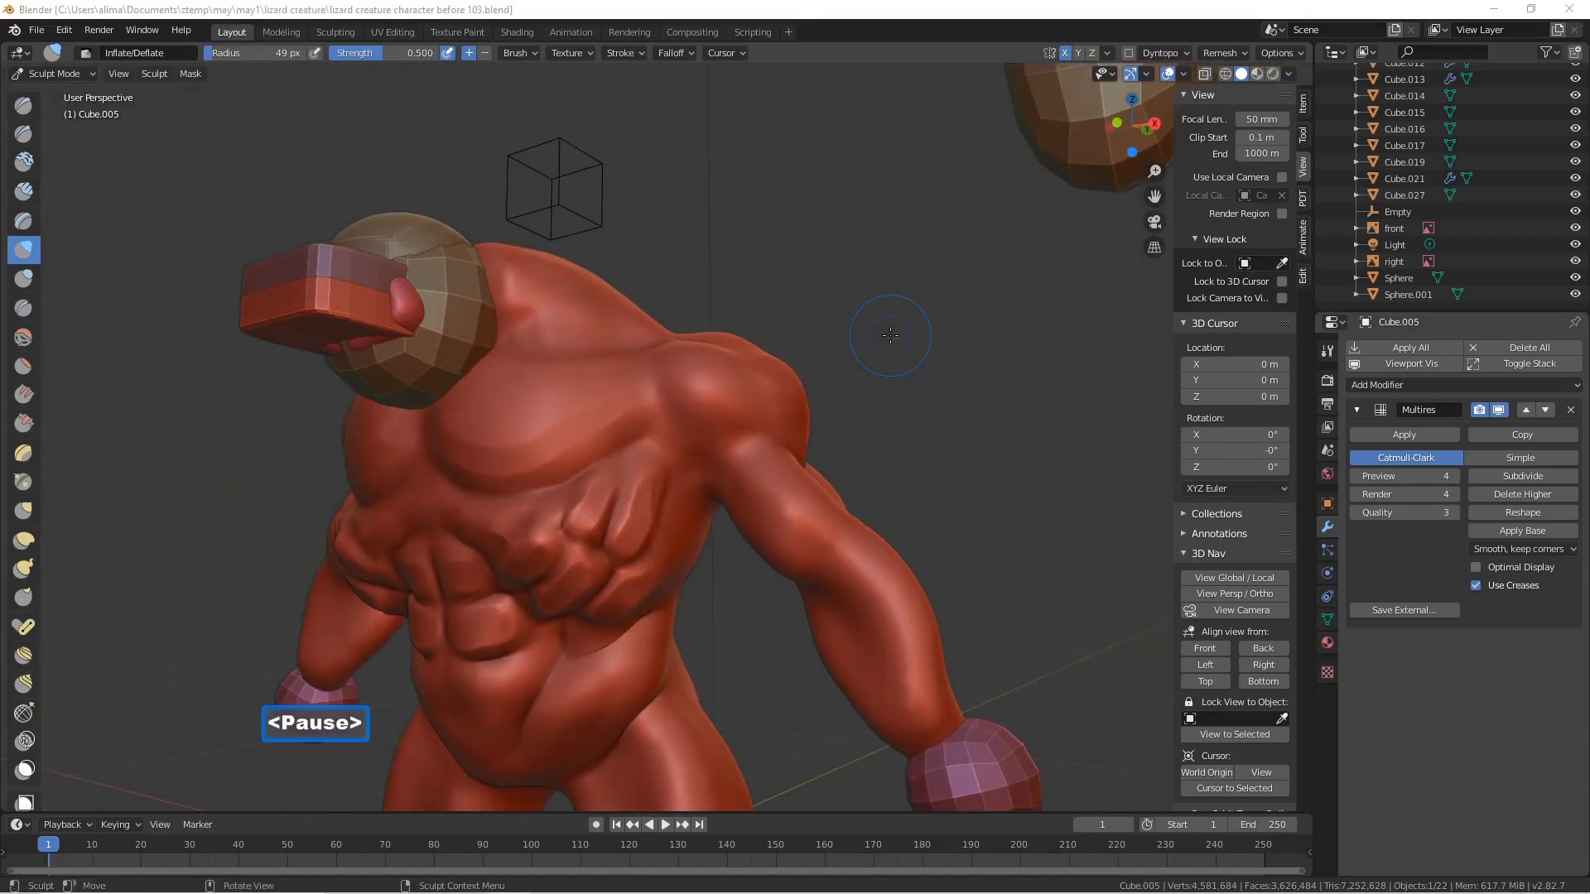
- Enlarge the biceps from the front with the Inflate brush, raising its radius to 121 px
mouse_move(854, 475)
middle_mouse_down()
mouse_move(897, 473)
mouse_move(821, 491)
middle_mouse_up()
left_click_drag(757, 515, 760, 555)
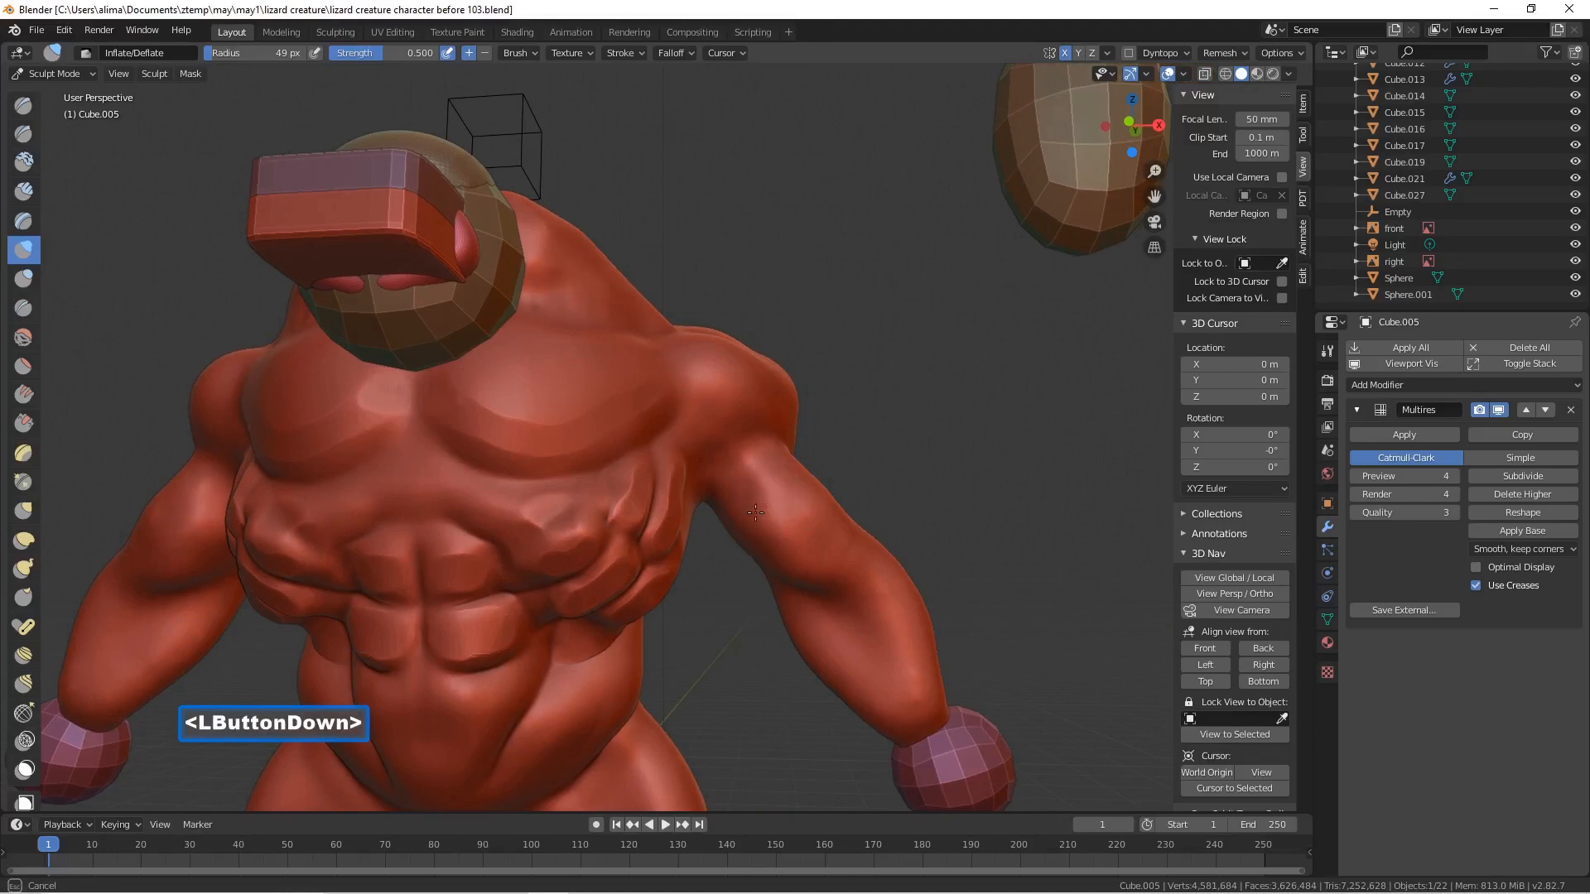
left_click_drag(757, 515, 760, 507)
key("f")
left_click(809, 509)
left_click_drag(767, 496, 766, 493)
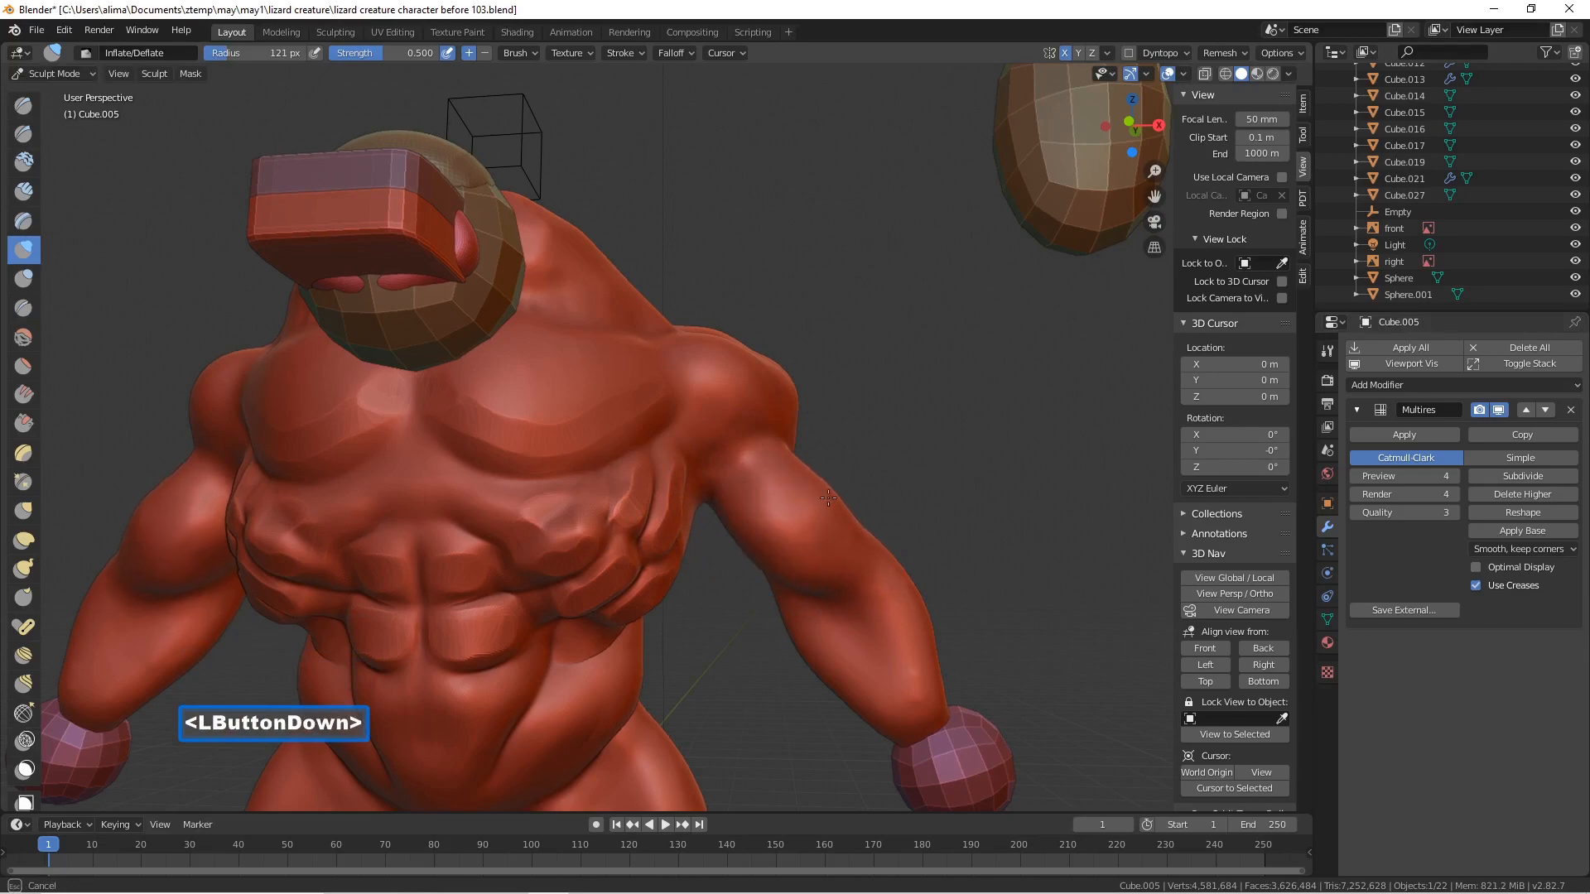
left_click_drag(748, 512, 750, 507)
- Thicken the upper arm around the biceps and triceps with Inflate strokes from several angles
middle_click_drag(750, 507, 812, 482)
left_click_drag(729, 580, 823, 584)
mouse_move(823, 584)
middle_mouse_down()
mouse_move(808, 614)
mouse_move(587, 618)
middle_mouse_up()
middle_click_drag(766, 506, 682, 508)
mouse_move(793, 471)
left_mouse_down()
mouse_move(810, 483)
mouse_move(750, 506)
left_mouse_up()
mouse_move(750, 507)
middle_mouse_down()
mouse_move(770, 497)
mouse_move(712, 460)
middle_mouse_up()
left_click_drag(712, 460, 717, 508)
- Thicken the inner forearm and the underside of the biceps with Inflate strokes at a radius of 121 px
mouse_move(712, 616)
middle_mouse_down()
mouse_move(820, 525)
mouse_move(871, 508)
middle_mouse_up()
left_click_drag(740, 549, 710, 621)
middle_click_drag(710, 621, 624, 650)
left_click_drag(624, 650, 560, 632)
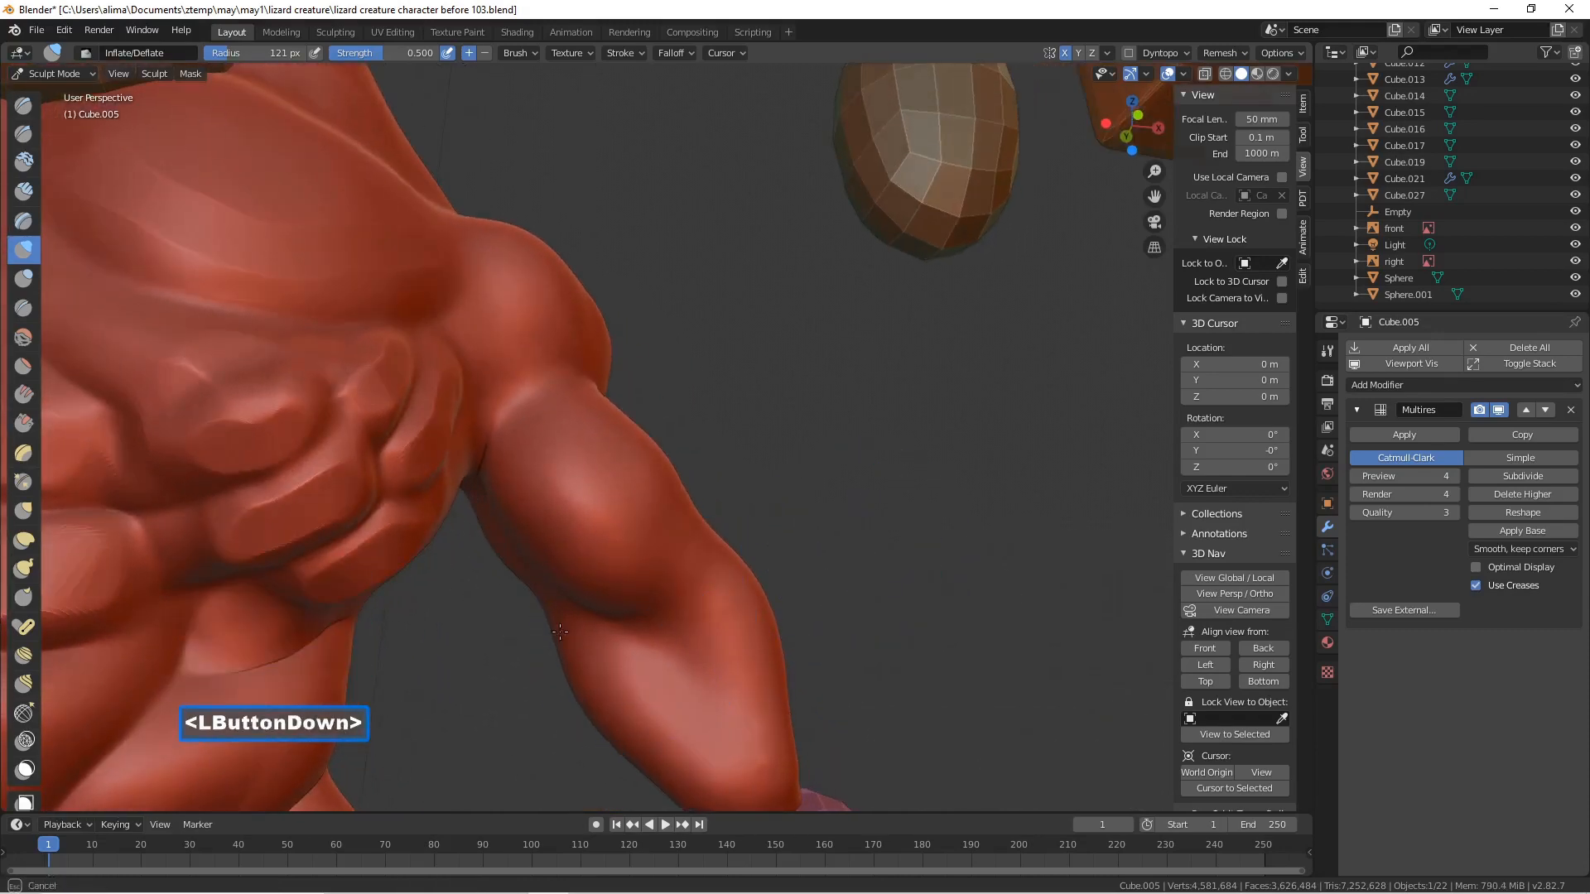
left_click_drag(677, 752, 662, 779)
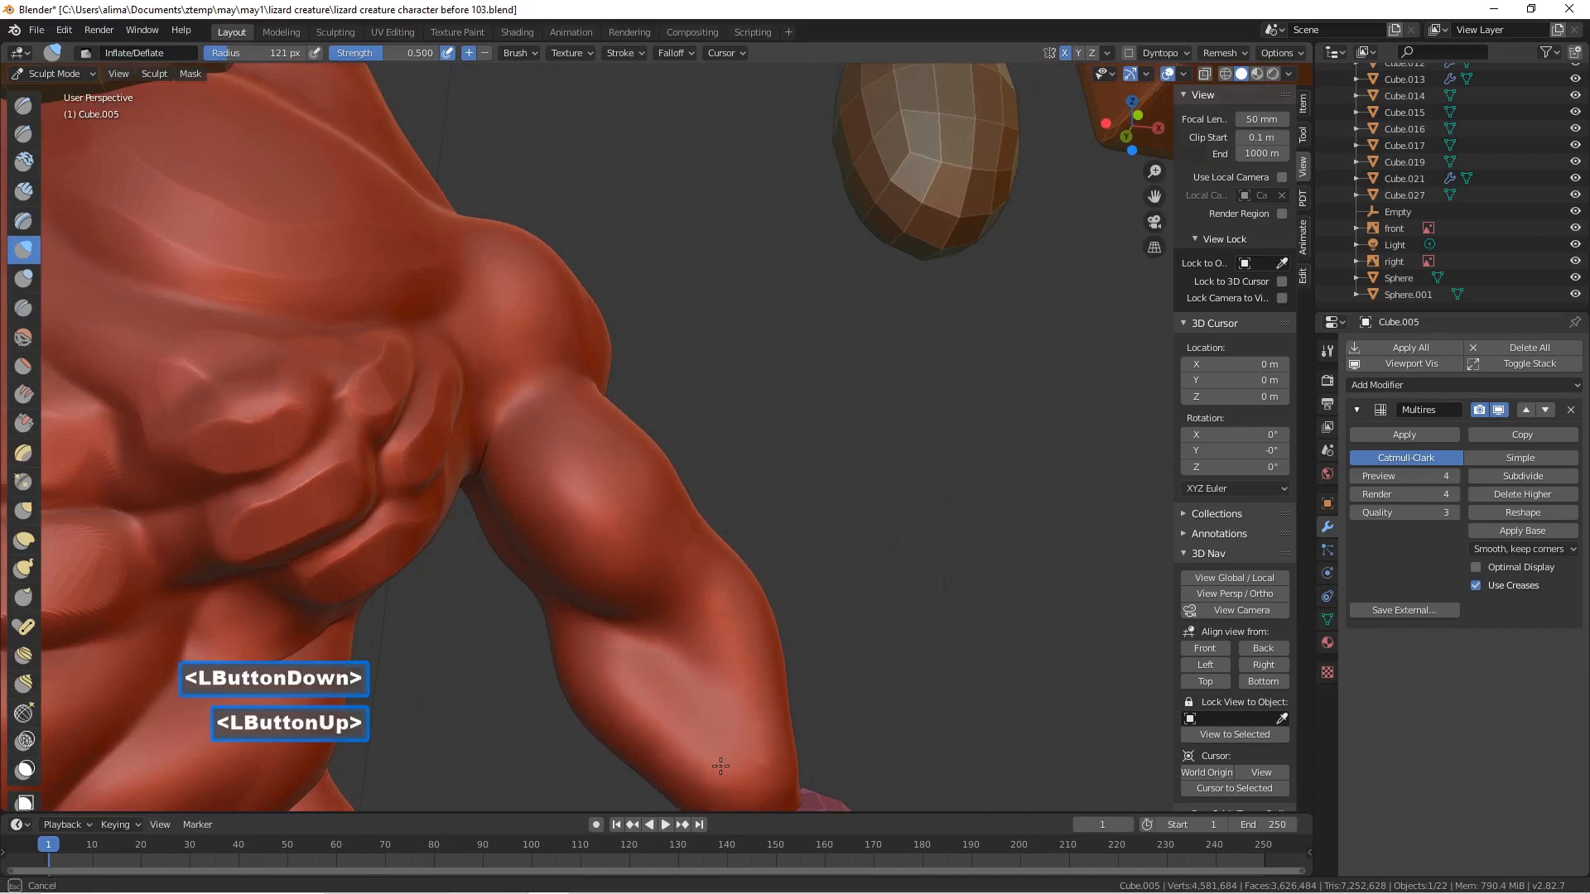
mouse_move(750, 609)
middle_mouse_down()
mouse_move(677, 671)
mouse_move(687, 600)
middle_mouse_up()
left_click_drag(540, 481, 540, 481)
scroll(540, 481, "down", 3)
- Carve the crease separating the biceps from the forearm at the elbow with the Crease brush at a radius of 58 px
middle_click_drag(546, 480, 671, 475)
scroll(671, 477, "up", 3)
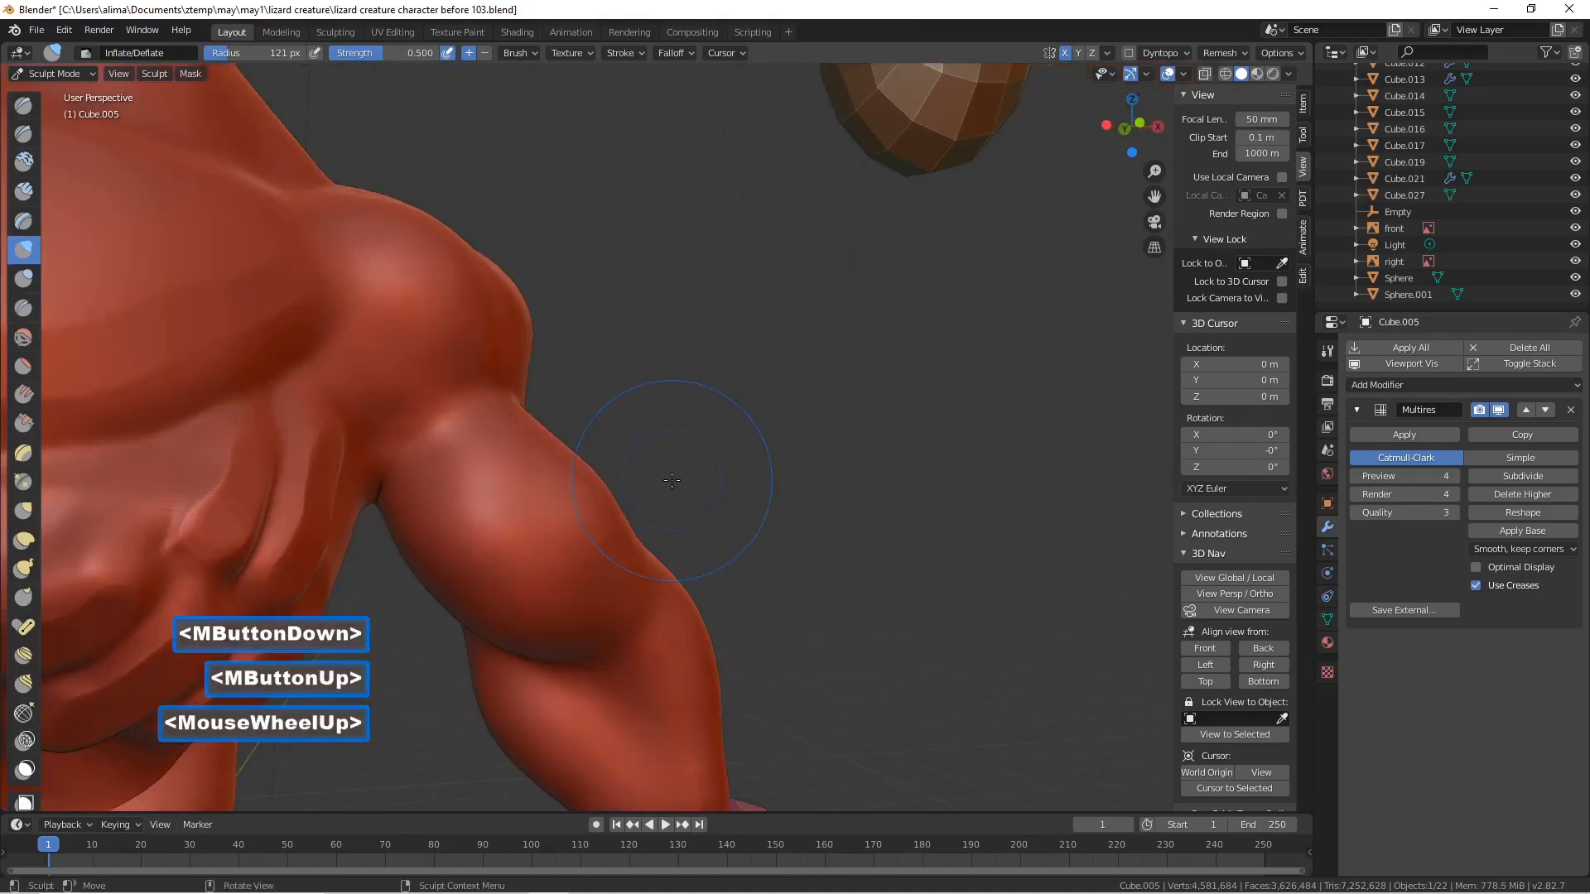
left_click(31, 308)
key("f")
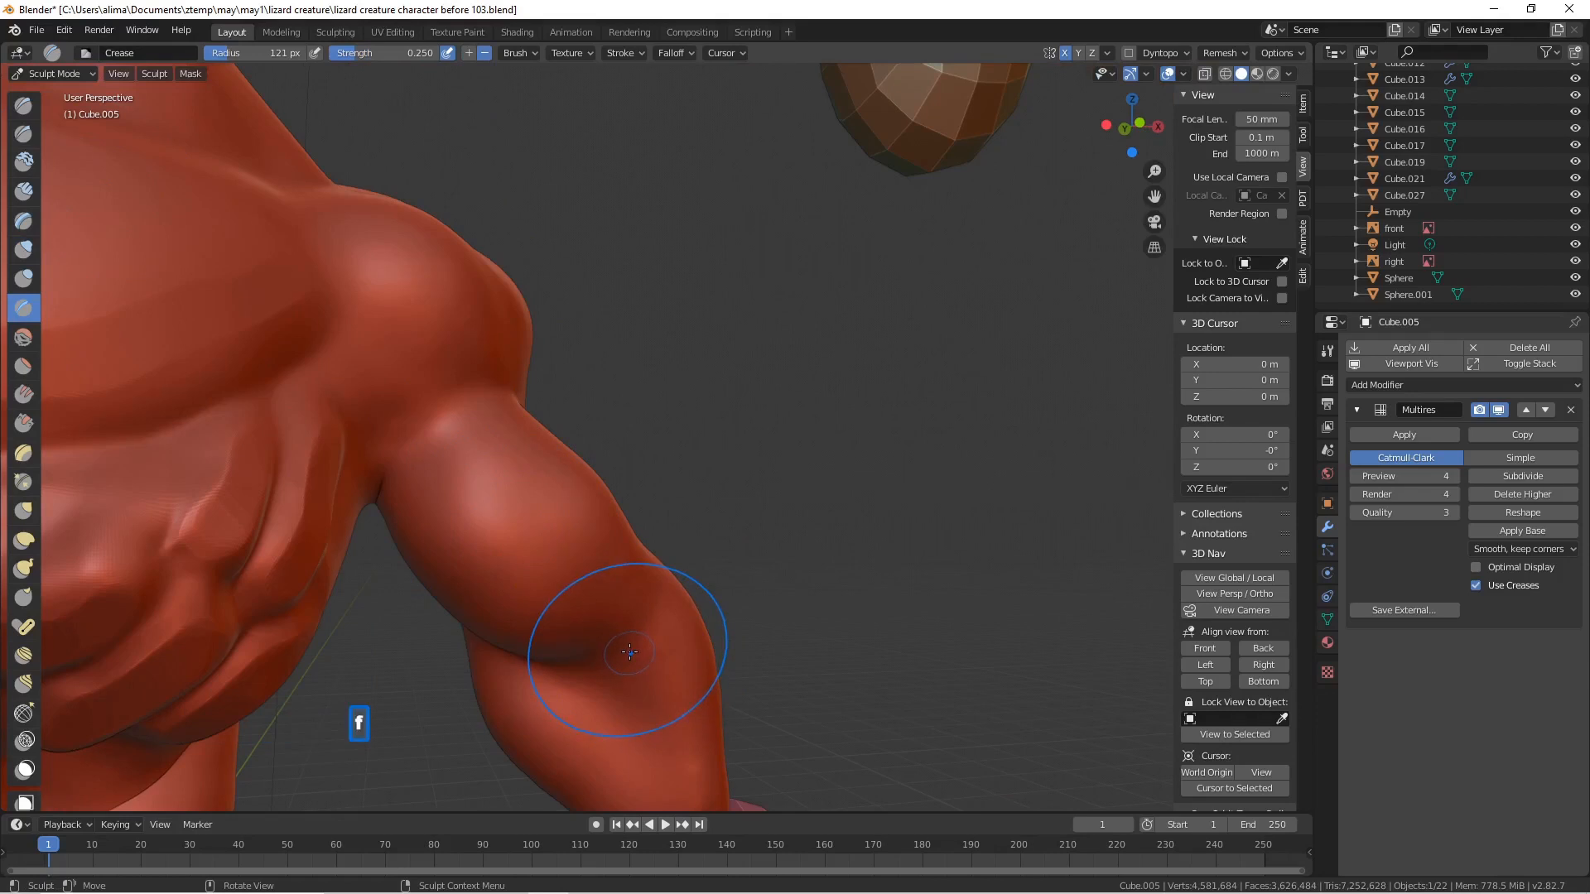
left_click(632, 613)
mouse_move(631, 611)
left_mouse_down()
mouse_move(608, 531)
mouse_move(603, 579)
left_mouse_up()
middle_click_drag(603, 579, 611, 681)
left_click_drag(624, 569, 636, 627)
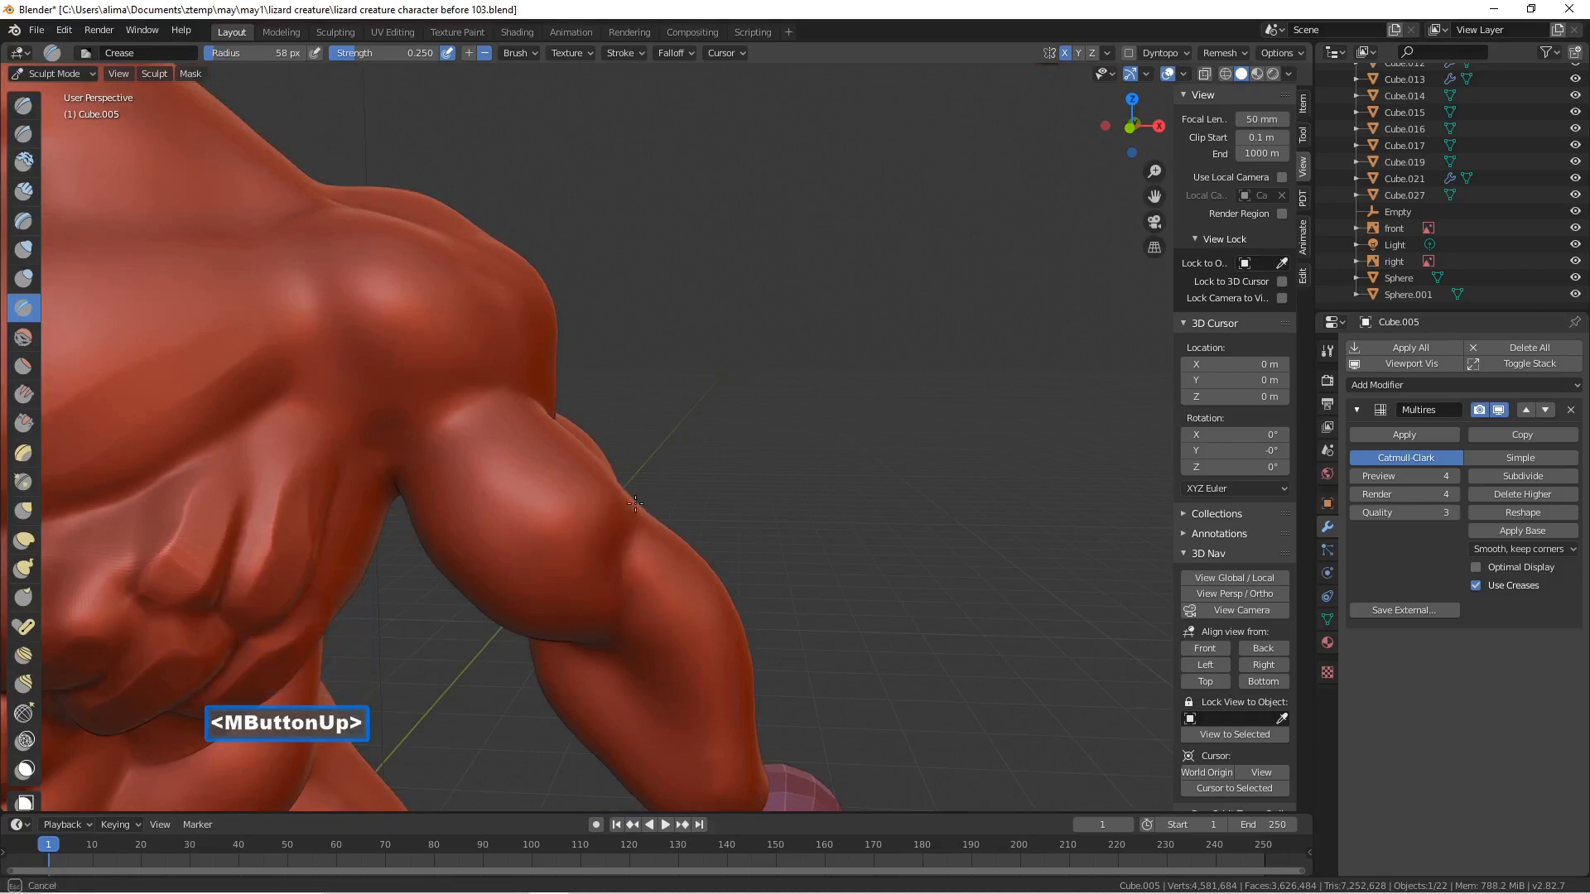
left_click(654, 639)
middle_click_drag(657, 638, 647, 530)
mouse_move(647, 521)
left_mouse_down()
mouse_move(620, 524)
mouse_move(637, 546)
left_mouse_up()
- Crease a long groove down the front of the forearm to the wrist and sharpen the lower edge of the biceps
middle_click_drag(646, 570, 741, 546)
left_click_drag(741, 547, 710, 649)
mouse_move(709, 649)
middle_mouse_down()
mouse_move(757, 619)
mouse_move(691, 544)
middle_mouse_up()
scroll(691, 544, "down", 2)
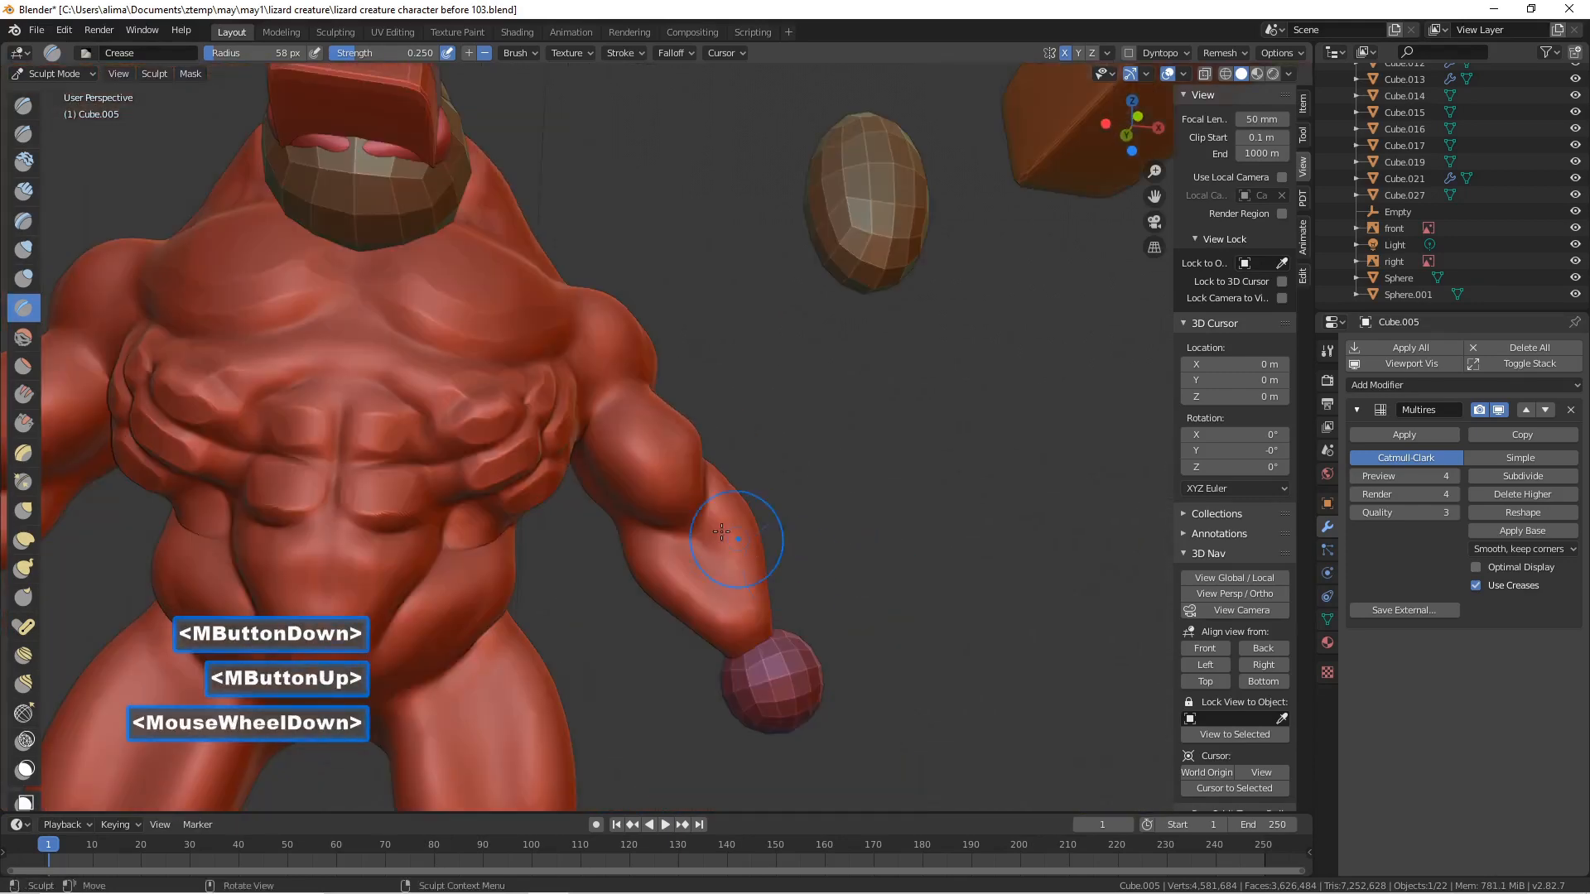
left_click_drag(691, 544, 712, 586)
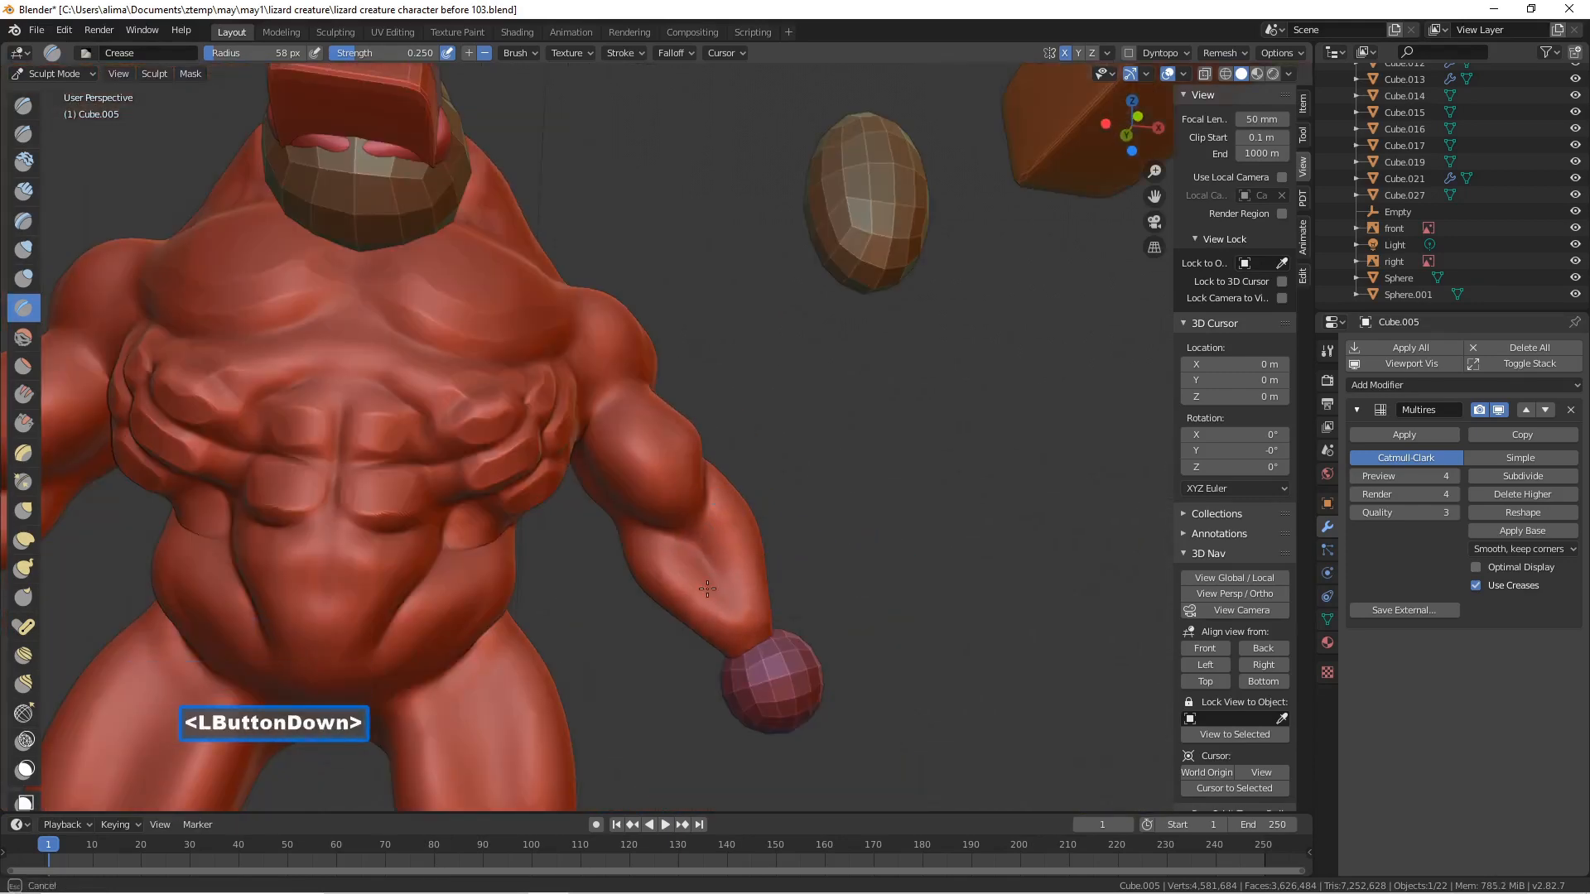
left_click_drag(716, 635, 722, 644)
left_click_drag(699, 523, 631, 517)
- Carve grooves on the outer upper arm between the biceps and triceps, just below the deltoid
middle_click_drag(631, 517, 573, 574)
scroll(688, 533, "up", 3)
mouse_move(602, 401)
left_mouse_down()
mouse_move(613, 445)
mouse_move(659, 444)
mouse_move(689, 412)
left_mouse_up()
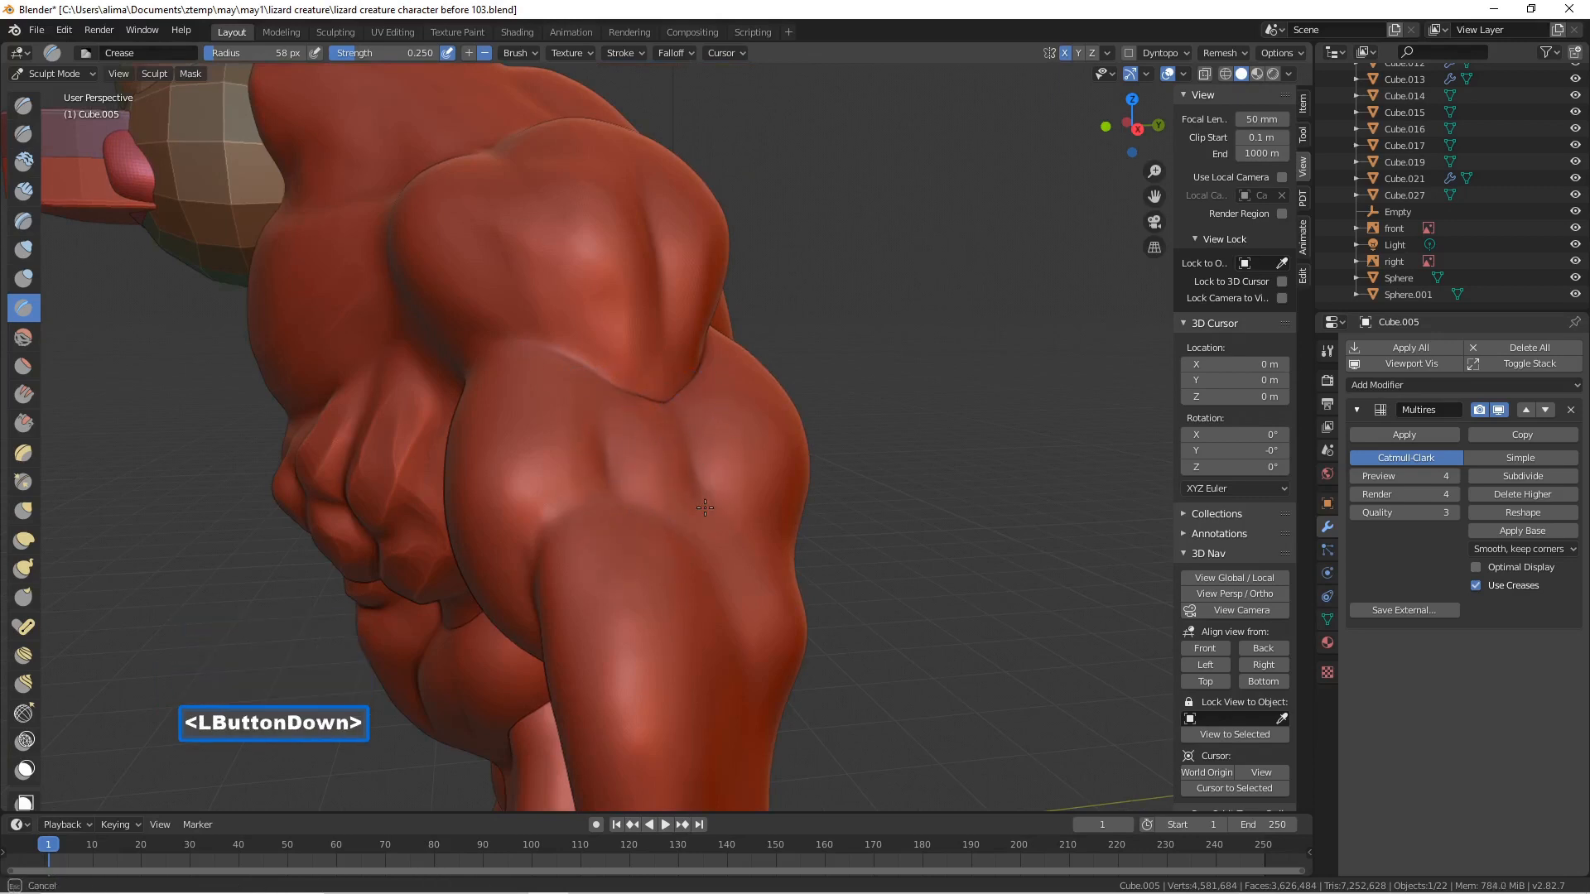
left_click_drag(704, 539, 704, 539)
middle_click_drag(705, 538, 650, 495)
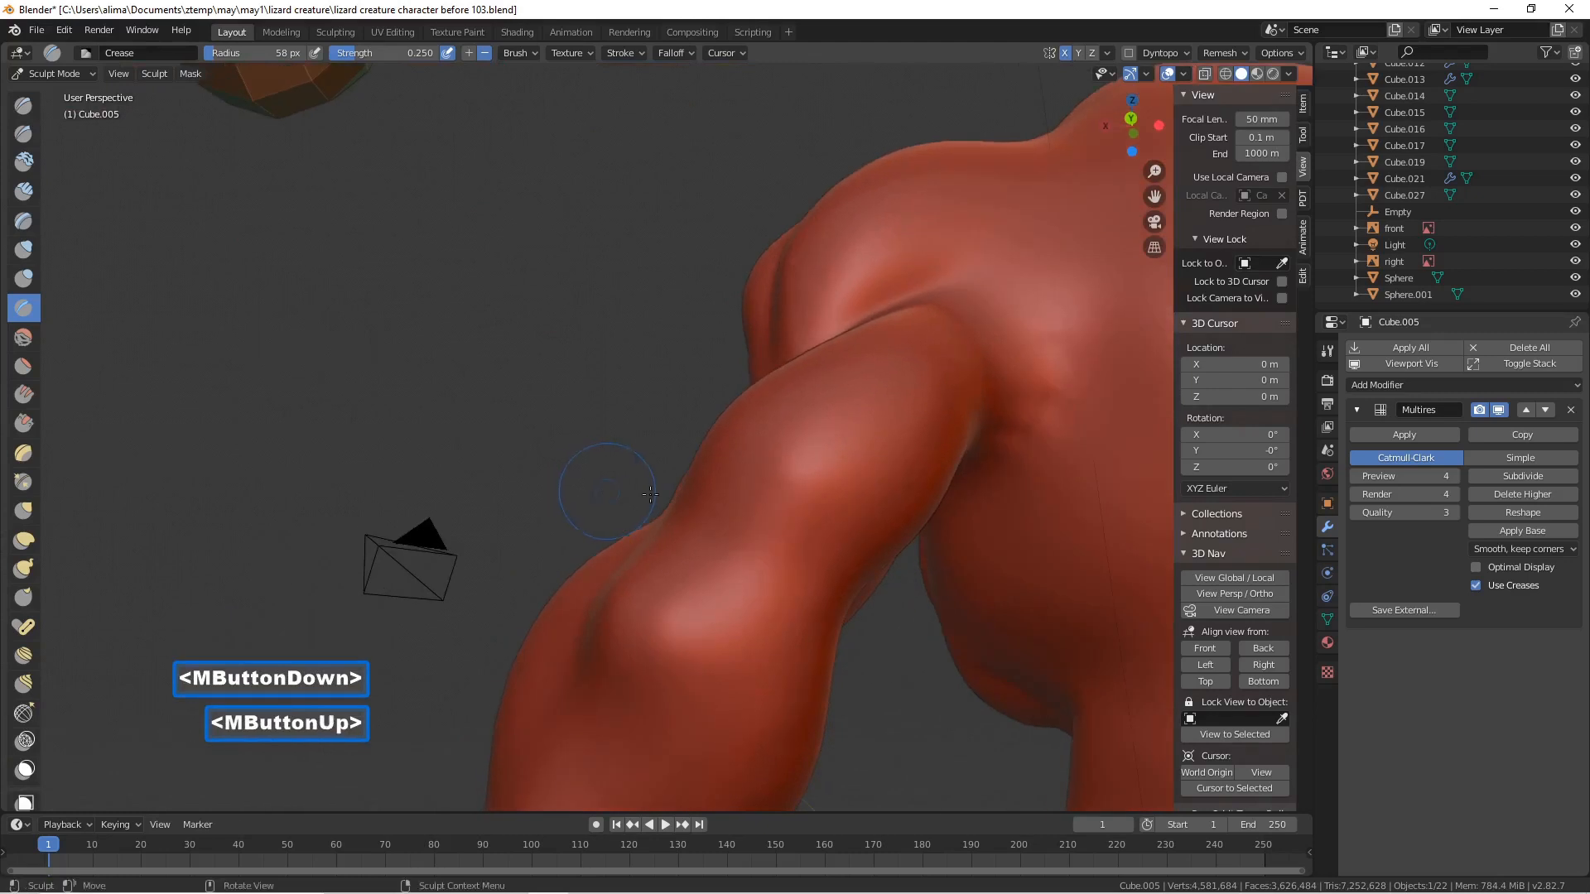
- Reshape the triceps and back of the upper arm with the Grab brush at a radius of 115 px
left_click(24, 510)
scroll(348, 504, "down", 3)
middle_click_drag(837, 497, 834, 491)
key("f")
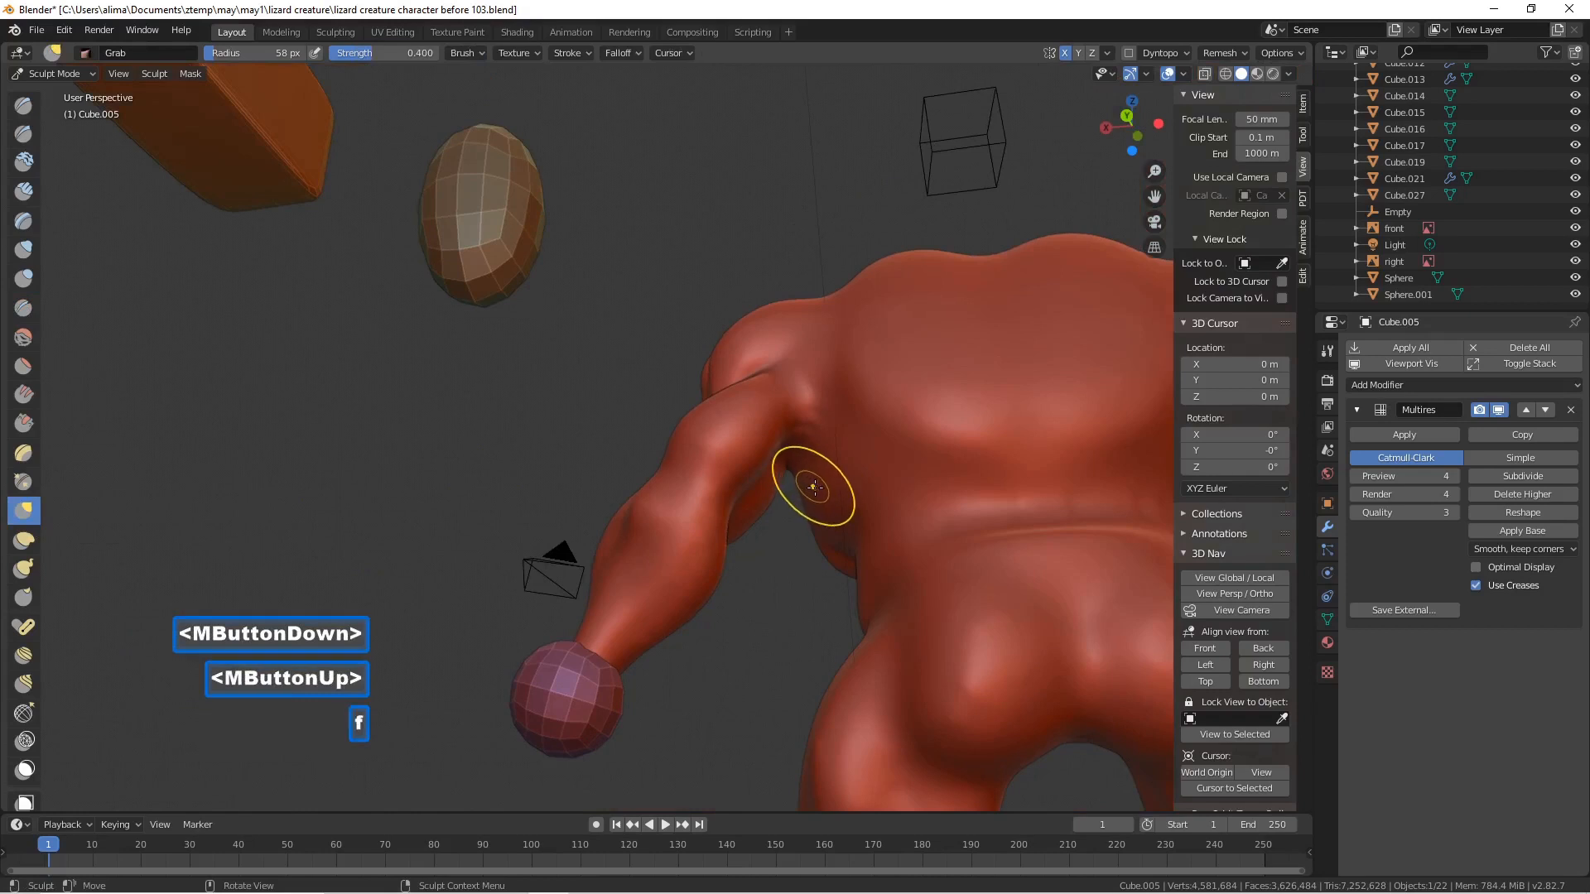
left_click(787, 463)
mouse_move(768, 453)
left_mouse_down()
mouse_move(816, 491)
mouse_move(748, 481)
mouse_move(774, 418)
left_mouse_up()
middle_click_drag(773, 419, 796, 491)
left_click_drag(717, 396, 664, 337)
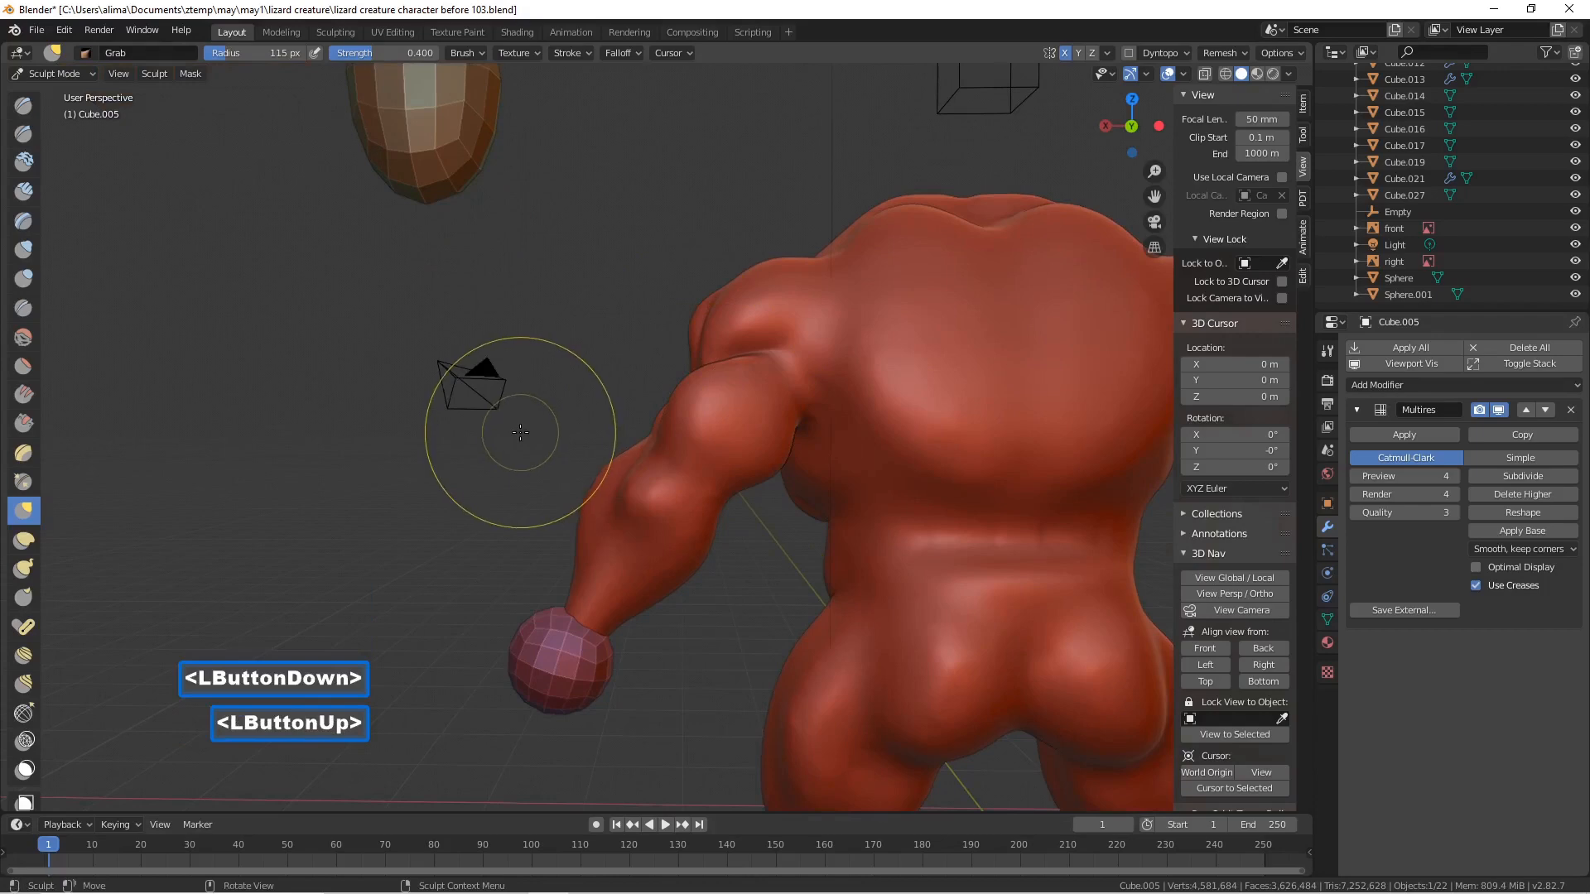
- Reduce the Grab brush radius to 74 px and save the file as lizard creature character before 104.blend
middle_click_drag(384, 480, 788, 514)
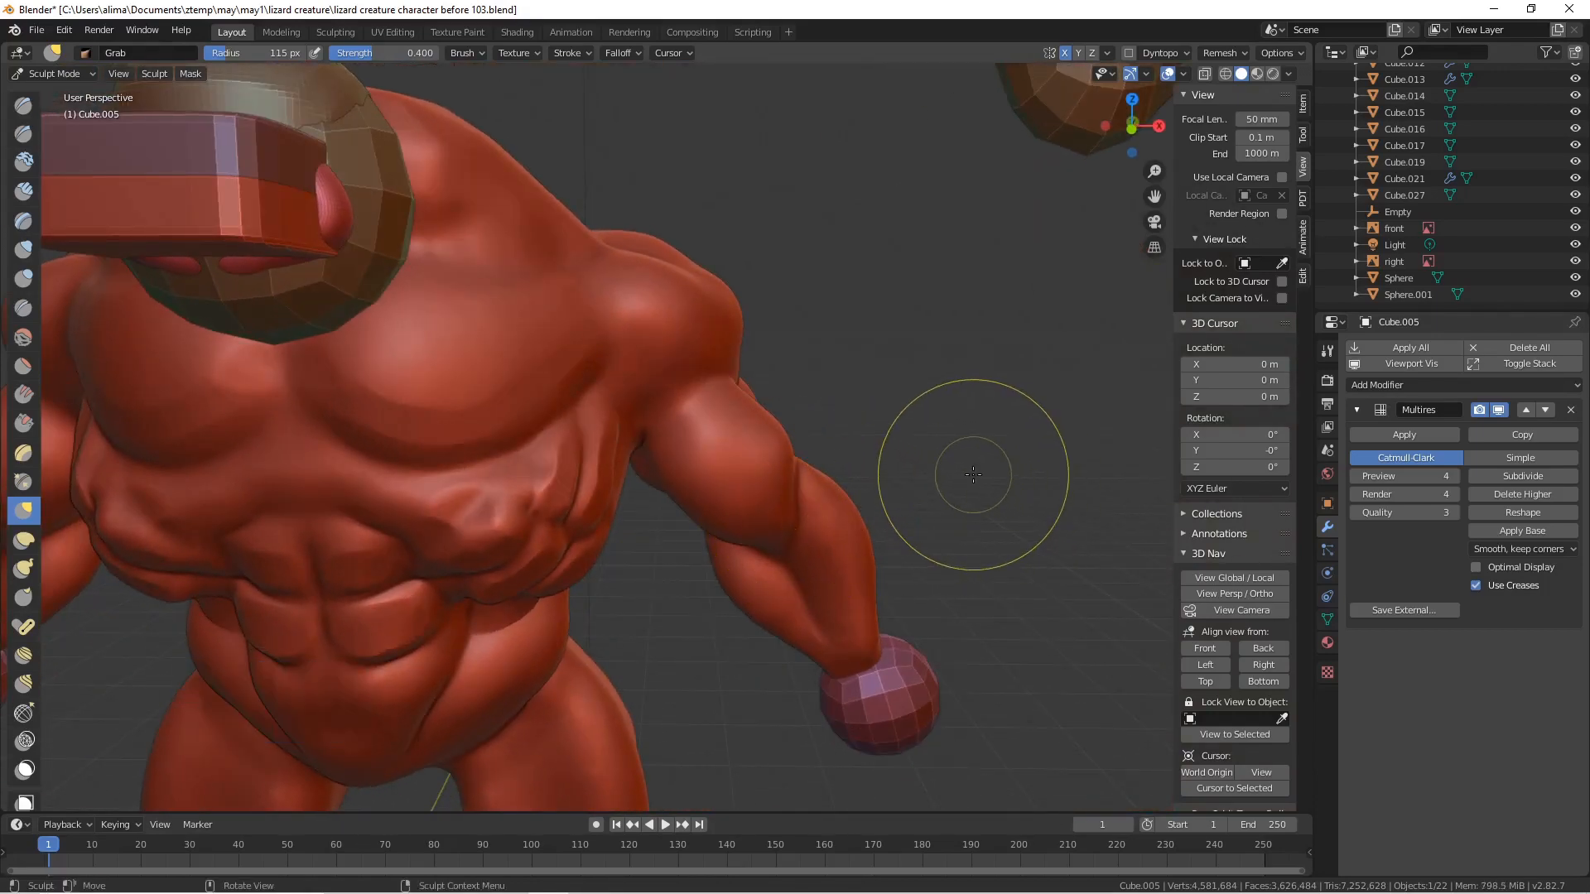
key("f")
left_click(940, 453)
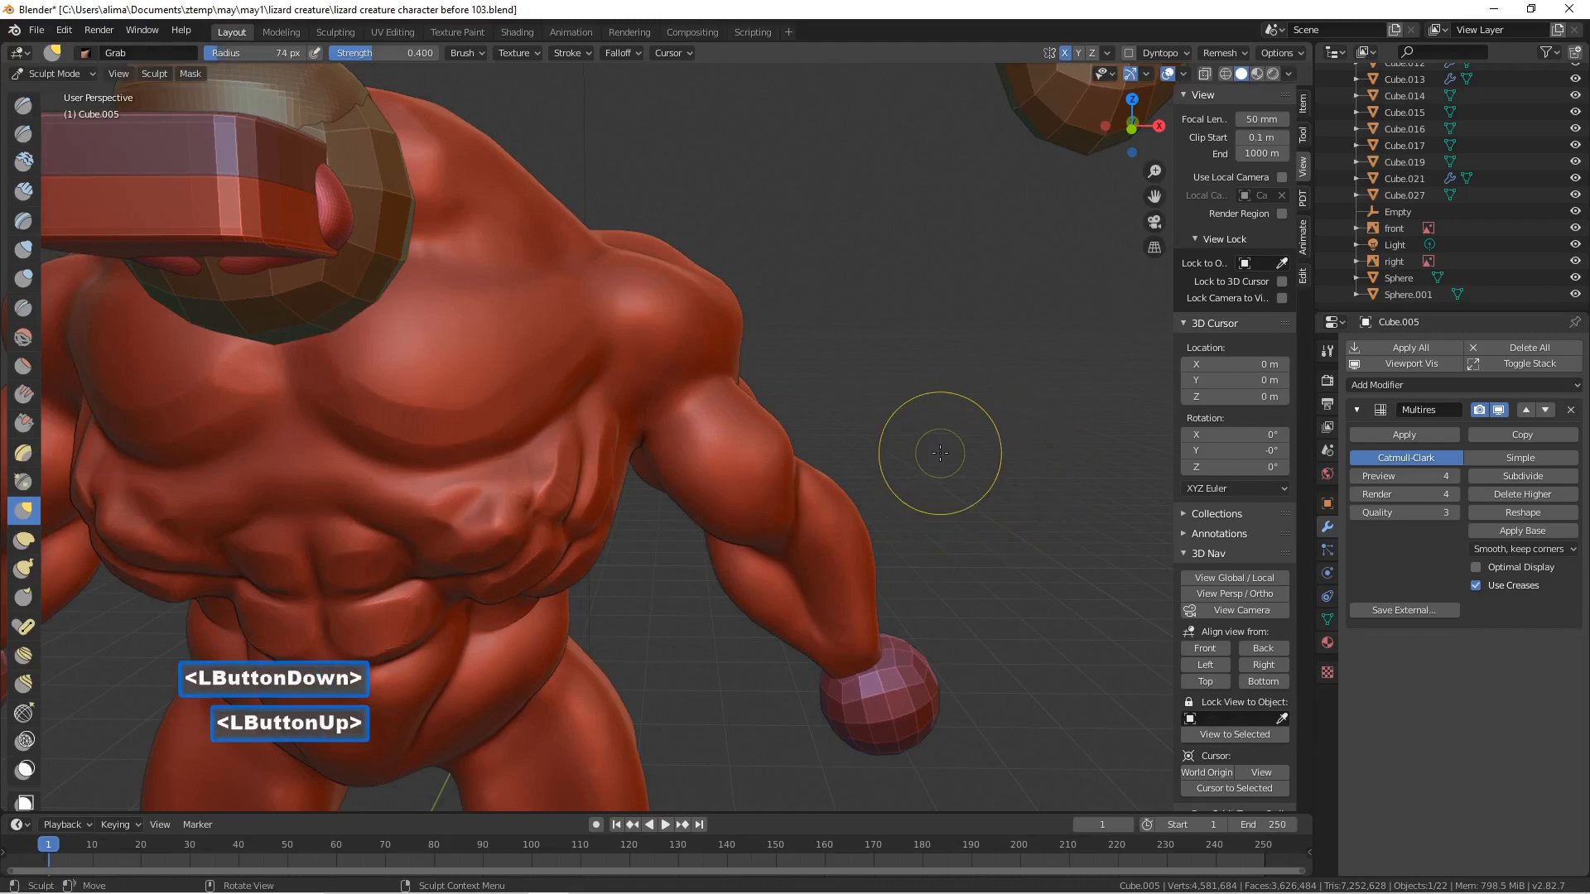
key("Pause")
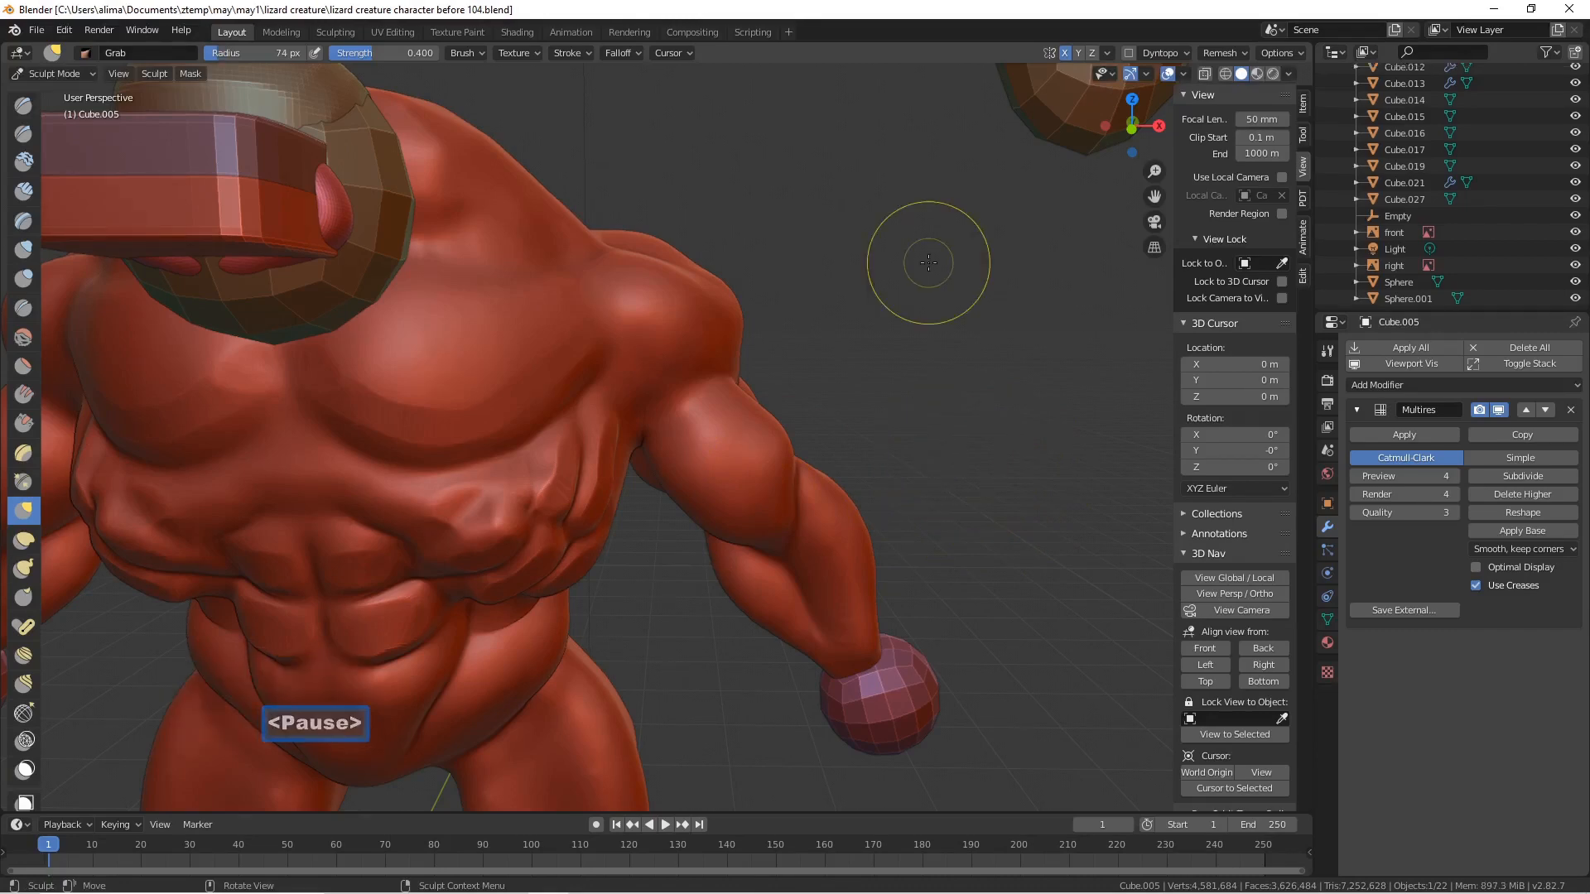
- Carve the horizontal and inner grooves of the triceps on the back of the arm with the Crease brush at 54 px
middle_click_drag(928, 262, 609, 279)
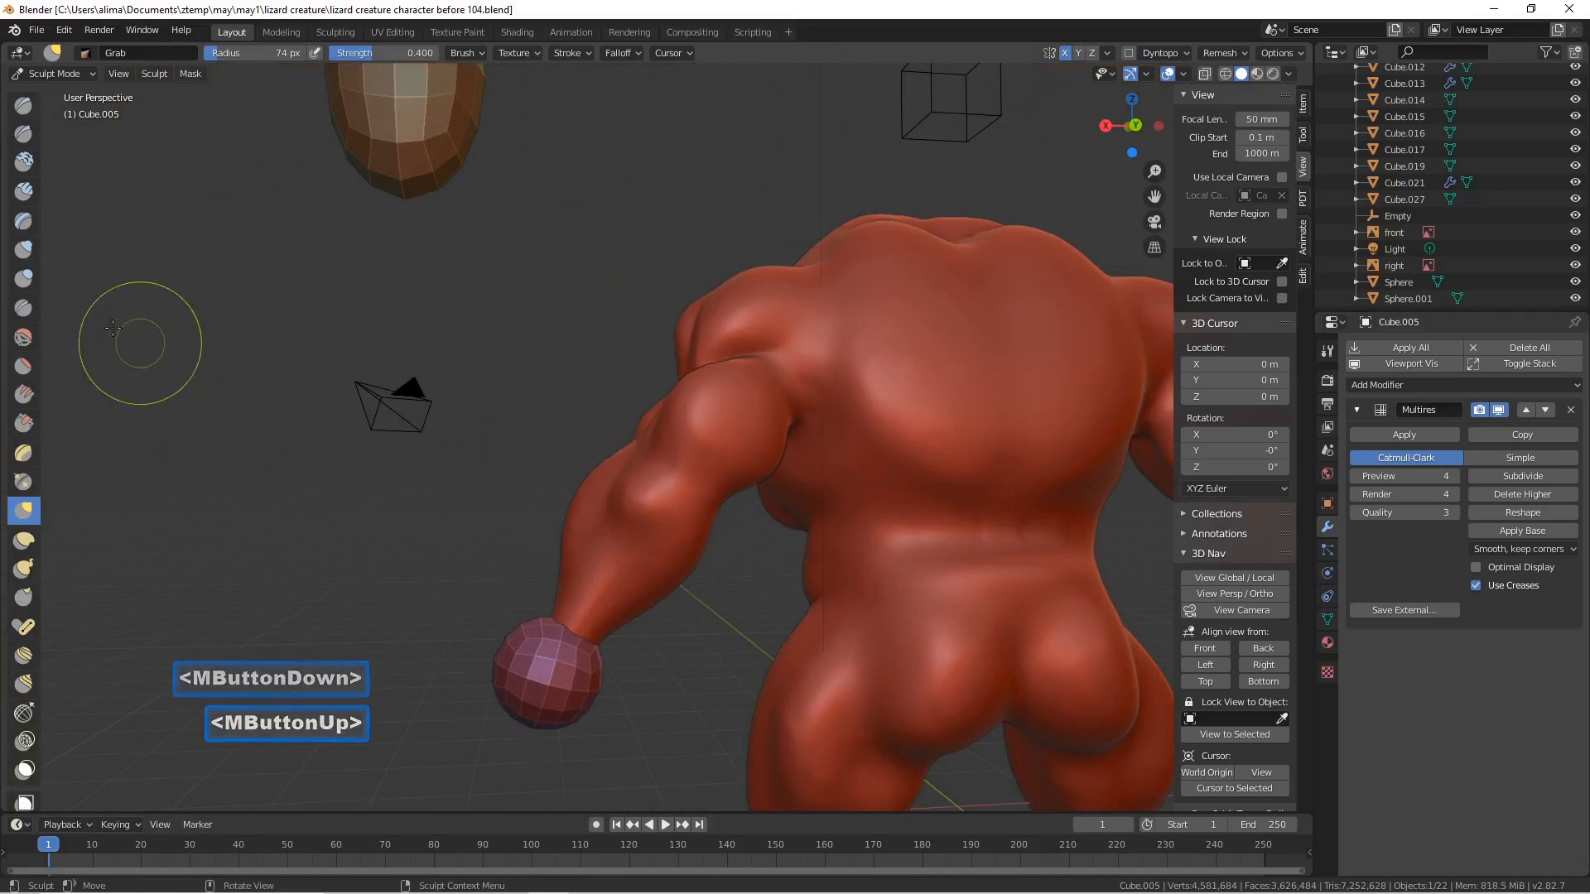
left_click(23, 307)
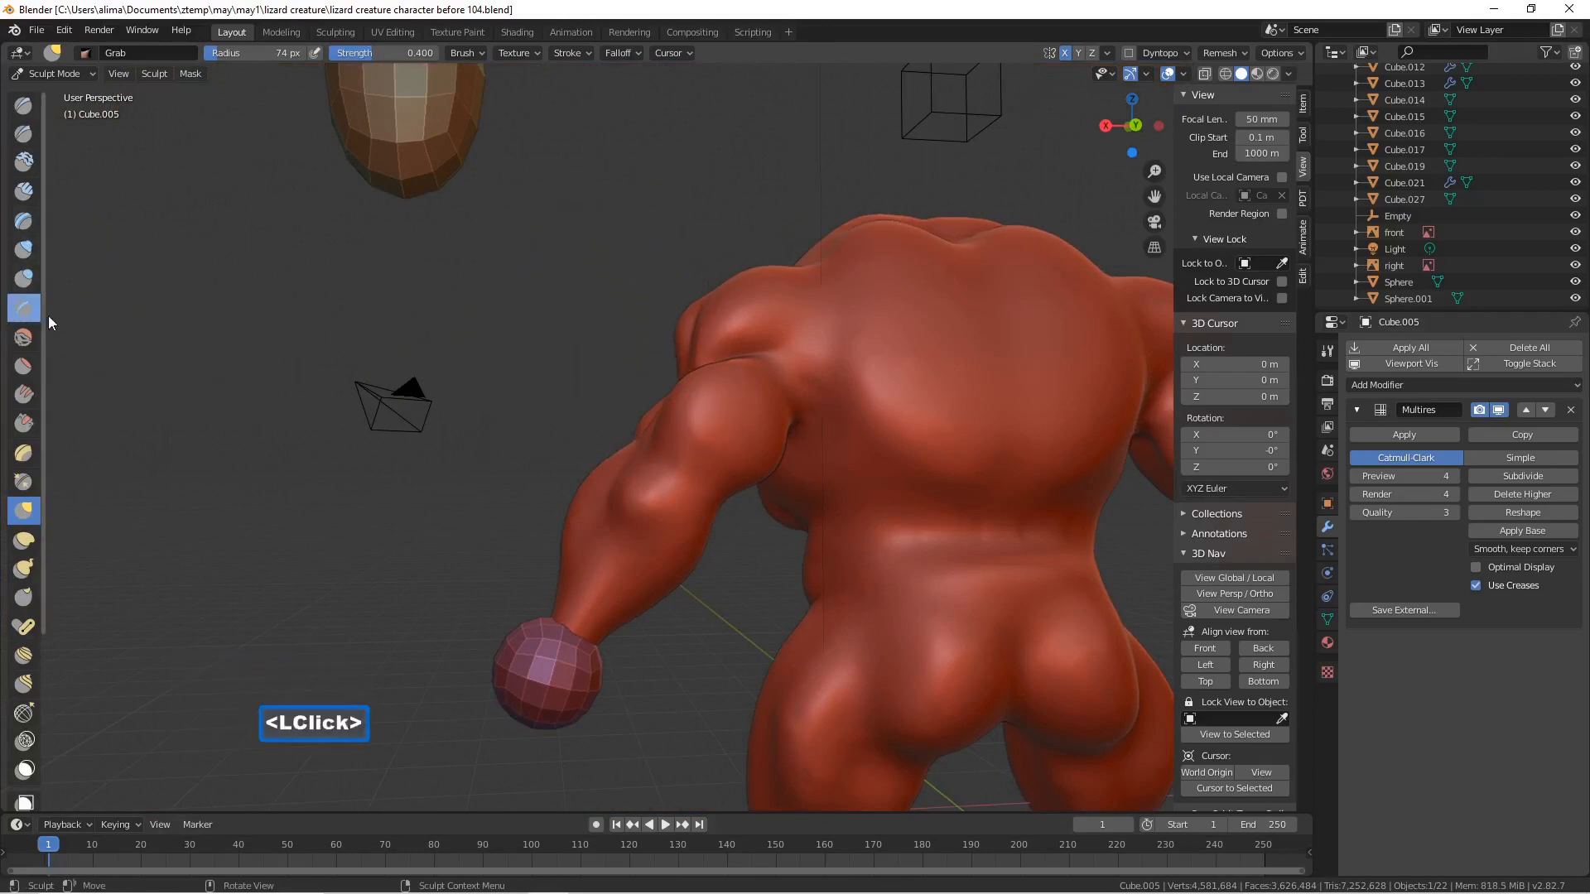
middle_click_drag(729, 437, 707, 429)
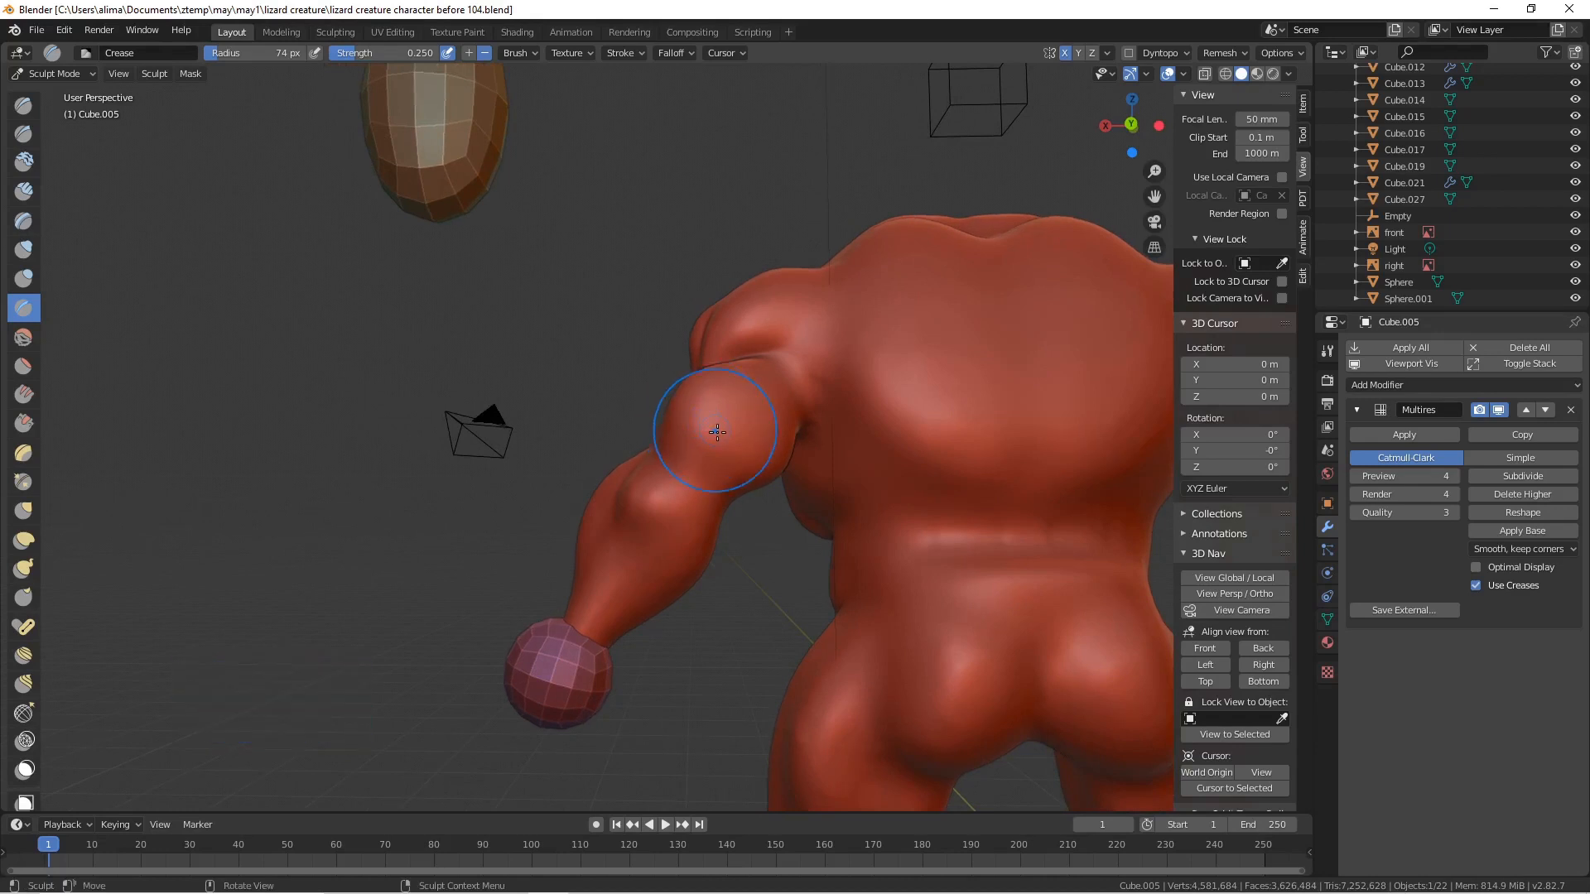
key("f")
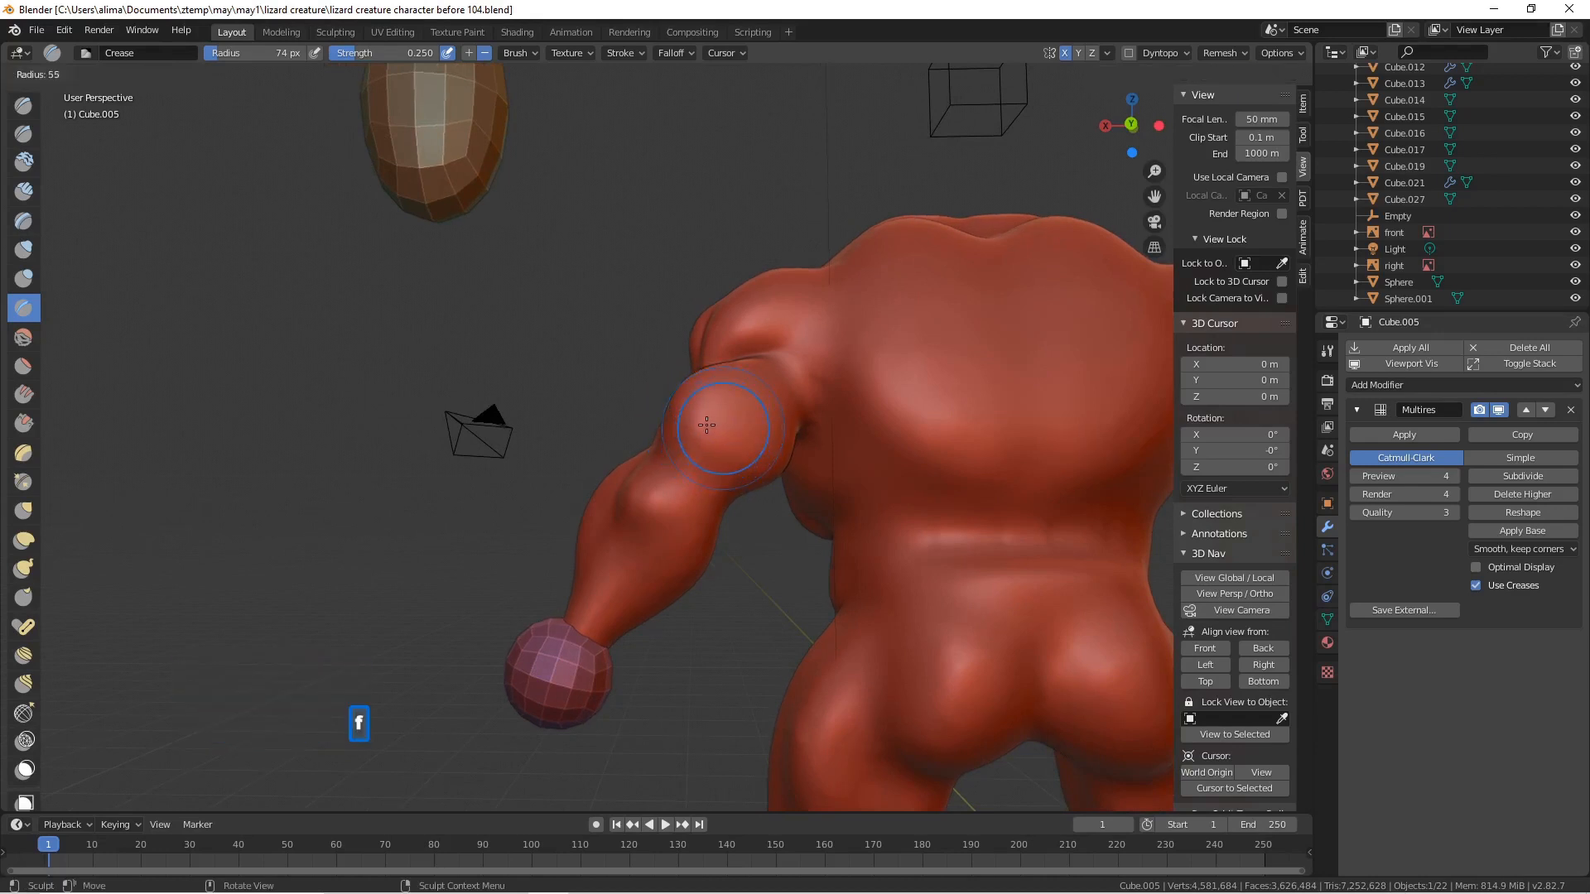
left_click(708, 425)
left_click_drag(674, 430, 727, 424)
scroll(727, 424, "up", 2)
mouse_move(805, 391)
left_mouse_down()
mouse_move(860, 412)
mouse_move(673, 441)
left_mouse_up()
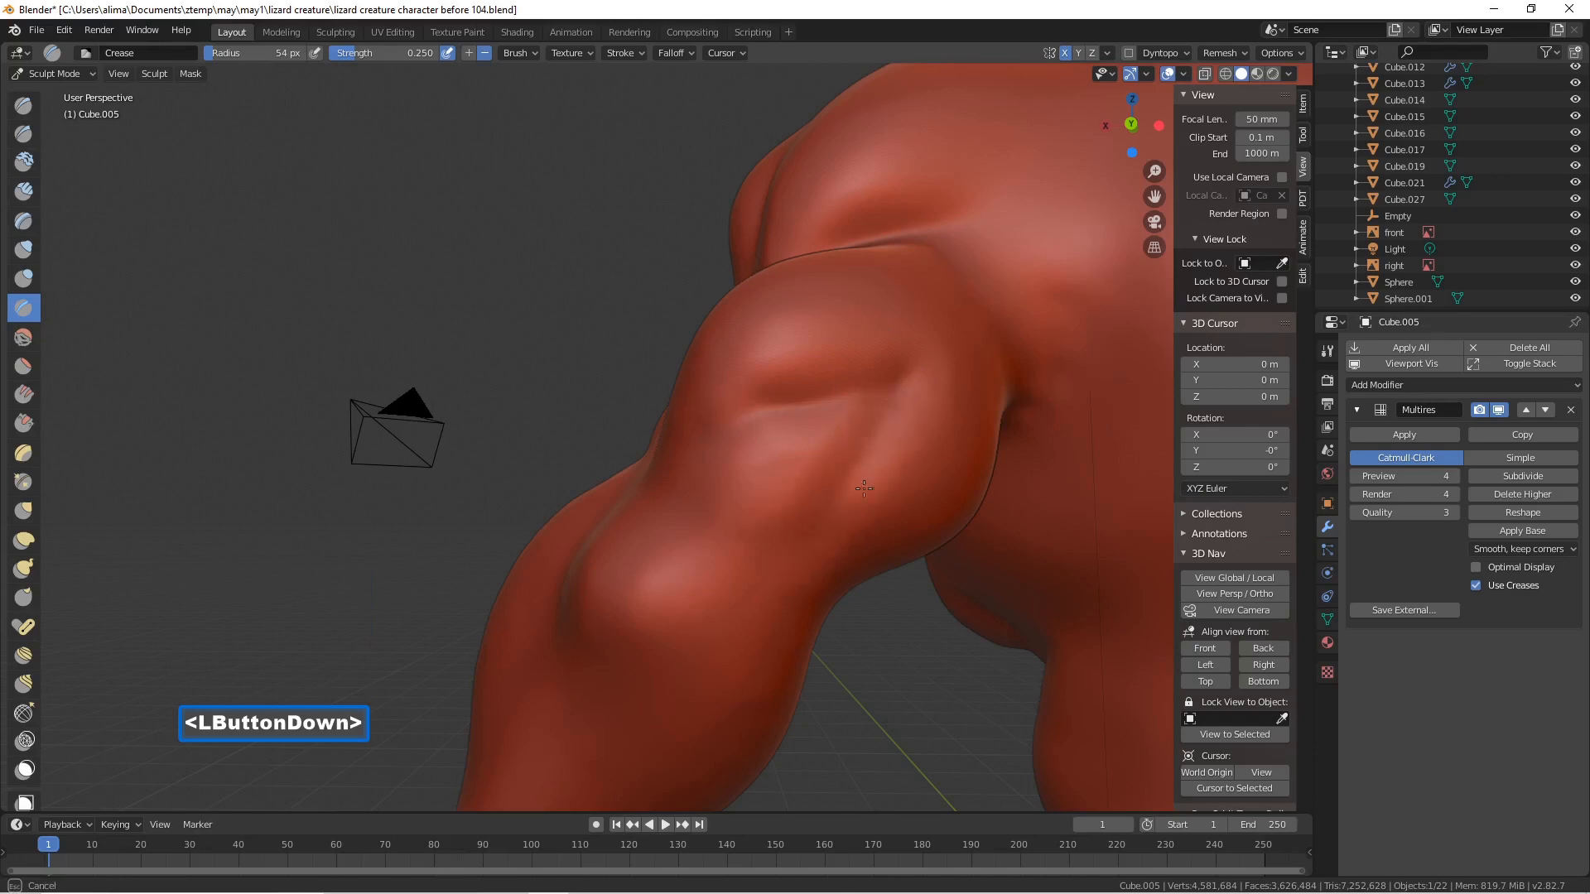
left_click_drag(898, 406, 893, 381)
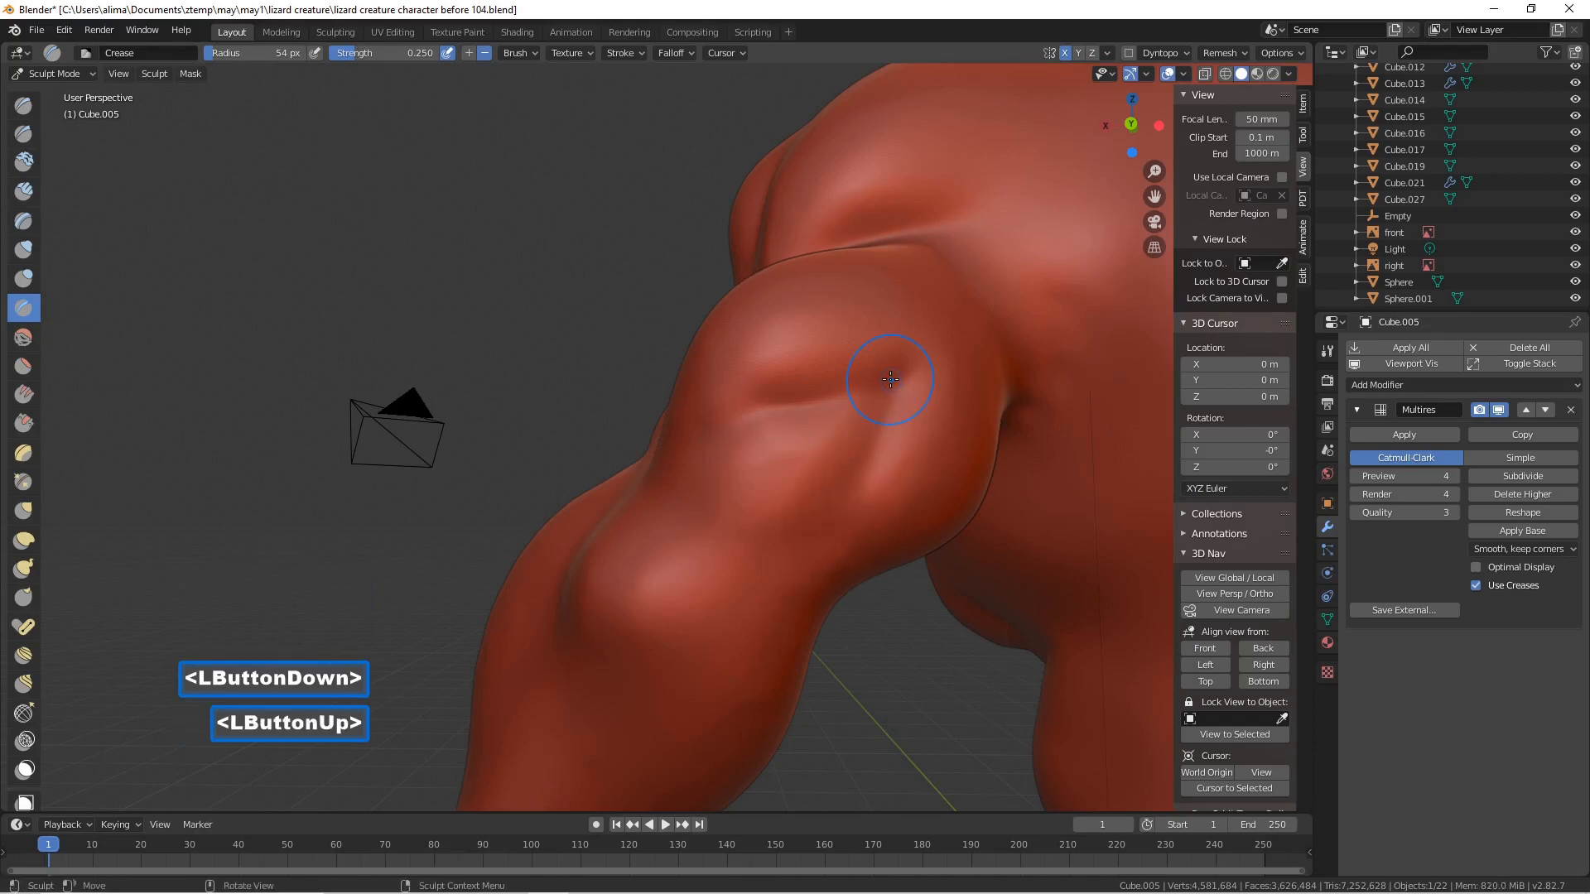
- Crease the outer side of the triceps and deepen its inner groove down toward the elbow
mouse_move(774, 417)
left_mouse_down()
mouse_move(699, 507)
mouse_move(692, 461)
mouse_move(679, 480)
left_mouse_up()
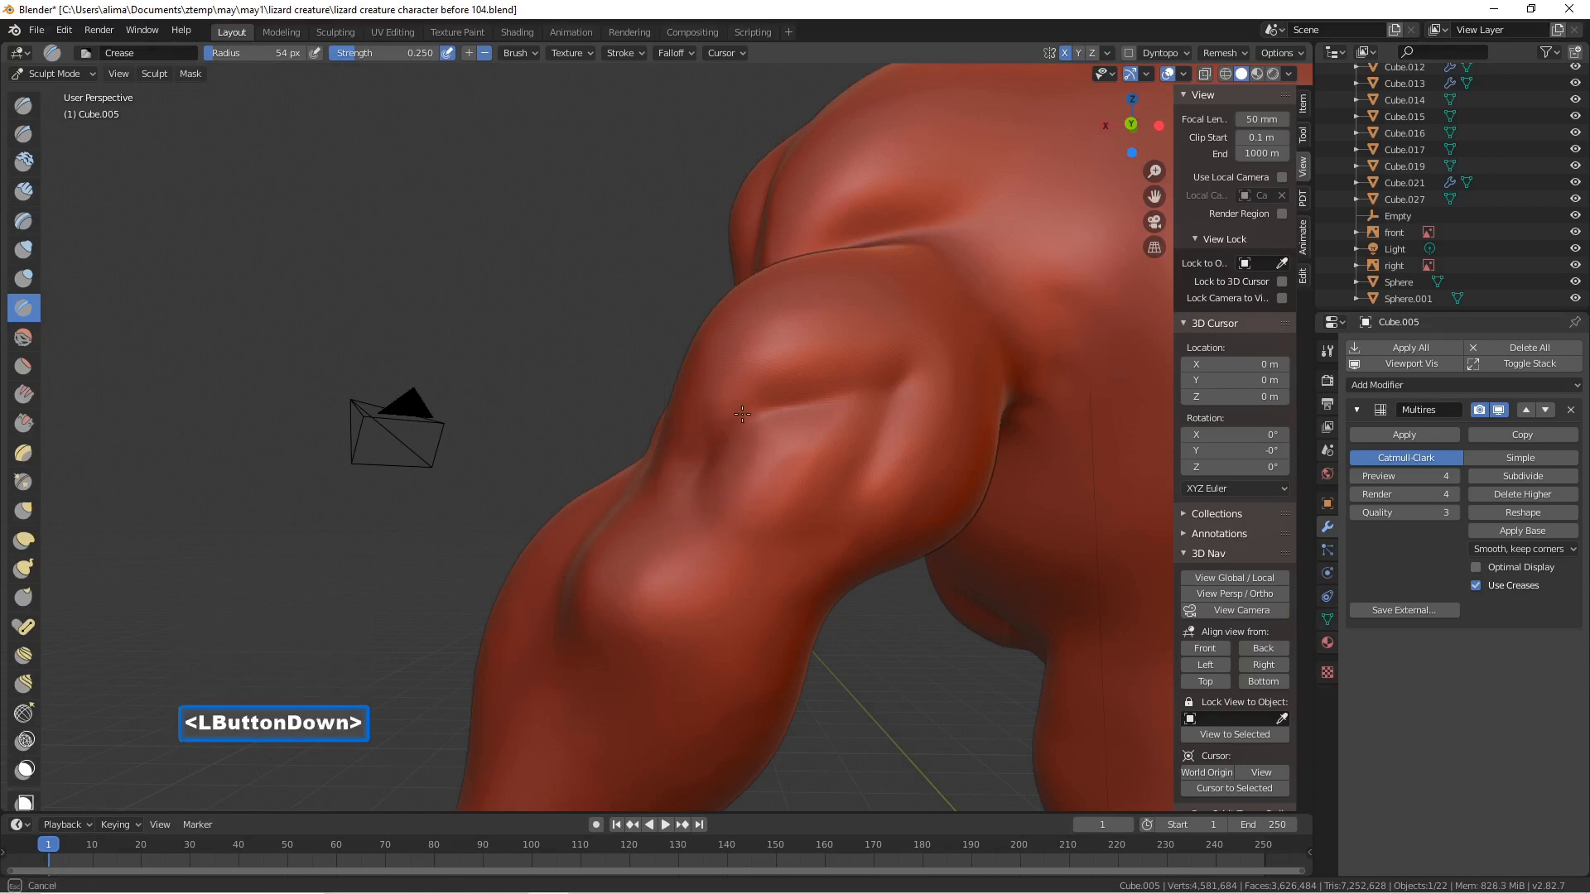
left_click_drag(742, 414, 732, 432)
left_click_drag(901, 382, 811, 542)
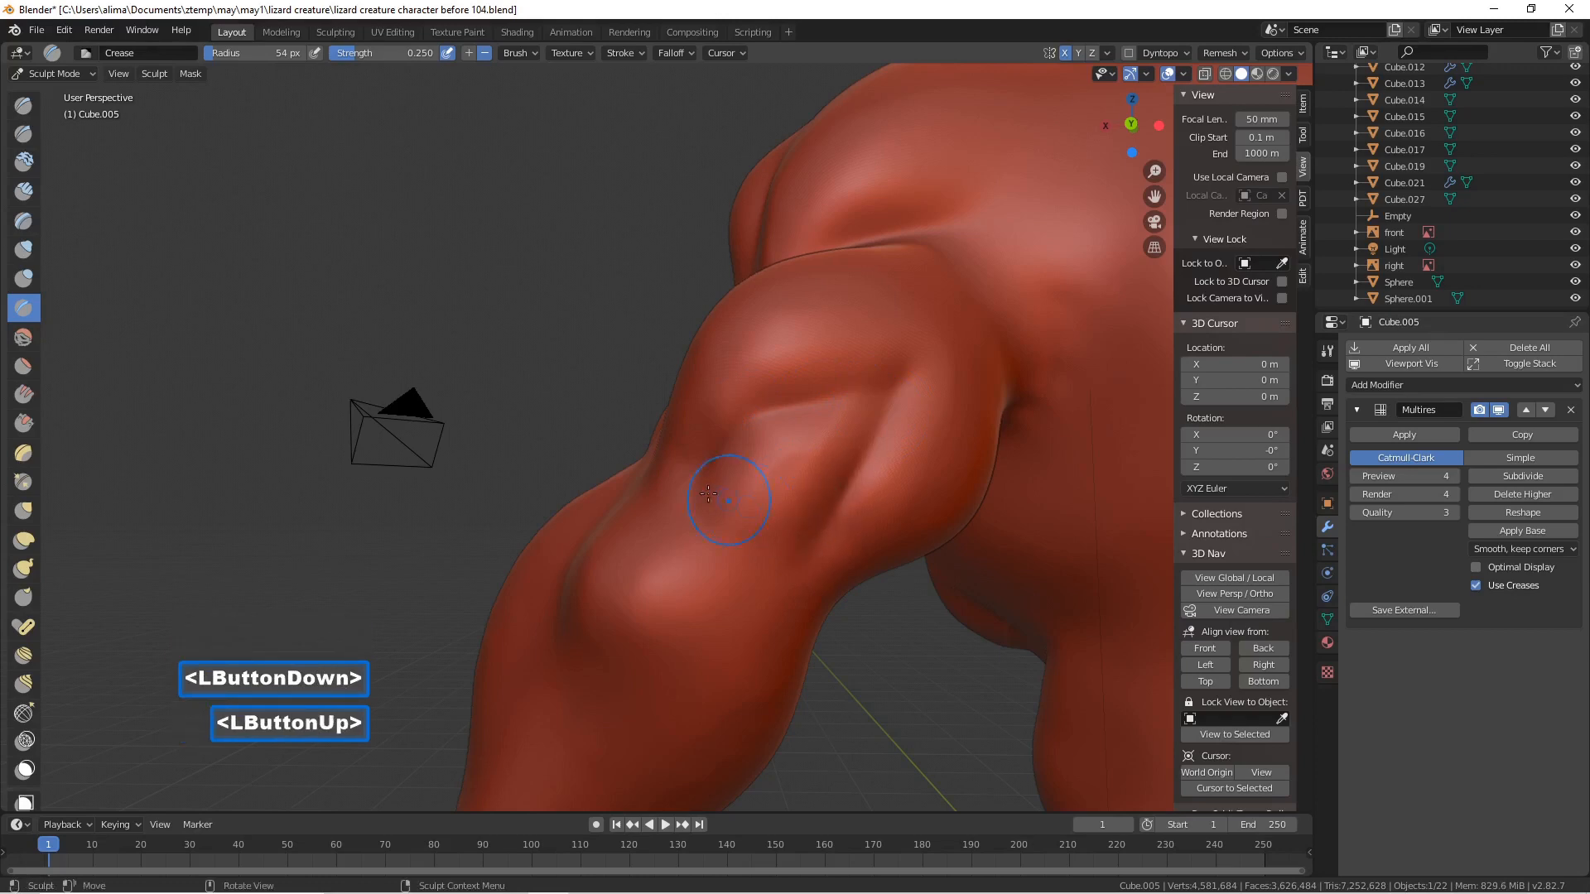
middle_click_drag(626, 487, 763, 525)
mouse_move(763, 525)
left_mouse_down()
mouse_move(735, 495)
mouse_move(676, 557)
mouse_move(648, 544)
left_mouse_up()
- Sharpen the crease between the biceps, deltoid and chest from the front with the Crease brush
scroll(655, 526, "down", 4)
mouse_move(658, 519)
middle_mouse_down()
mouse_move(852, 470)
mouse_move(807, 451)
middle_mouse_up()
mouse_move(645, 450)
left_mouse_down()
mouse_move(632, 539)
mouse_move(540, 495)
left_mouse_up()
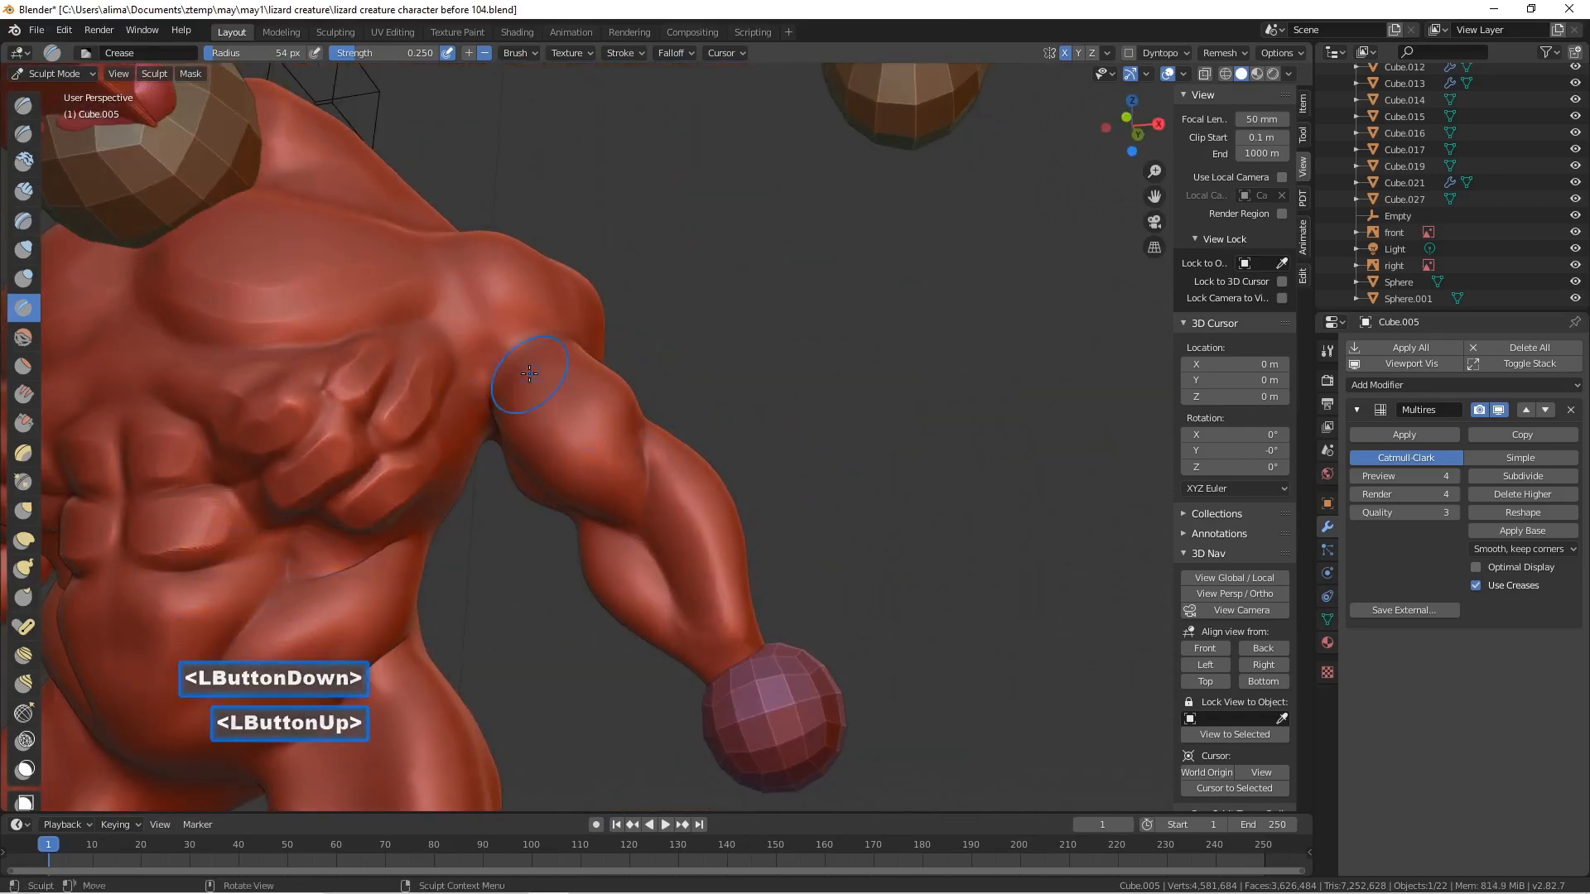
middle_click_drag(532, 356, 464, 306)
left_click_drag(443, 285, 546, 320)
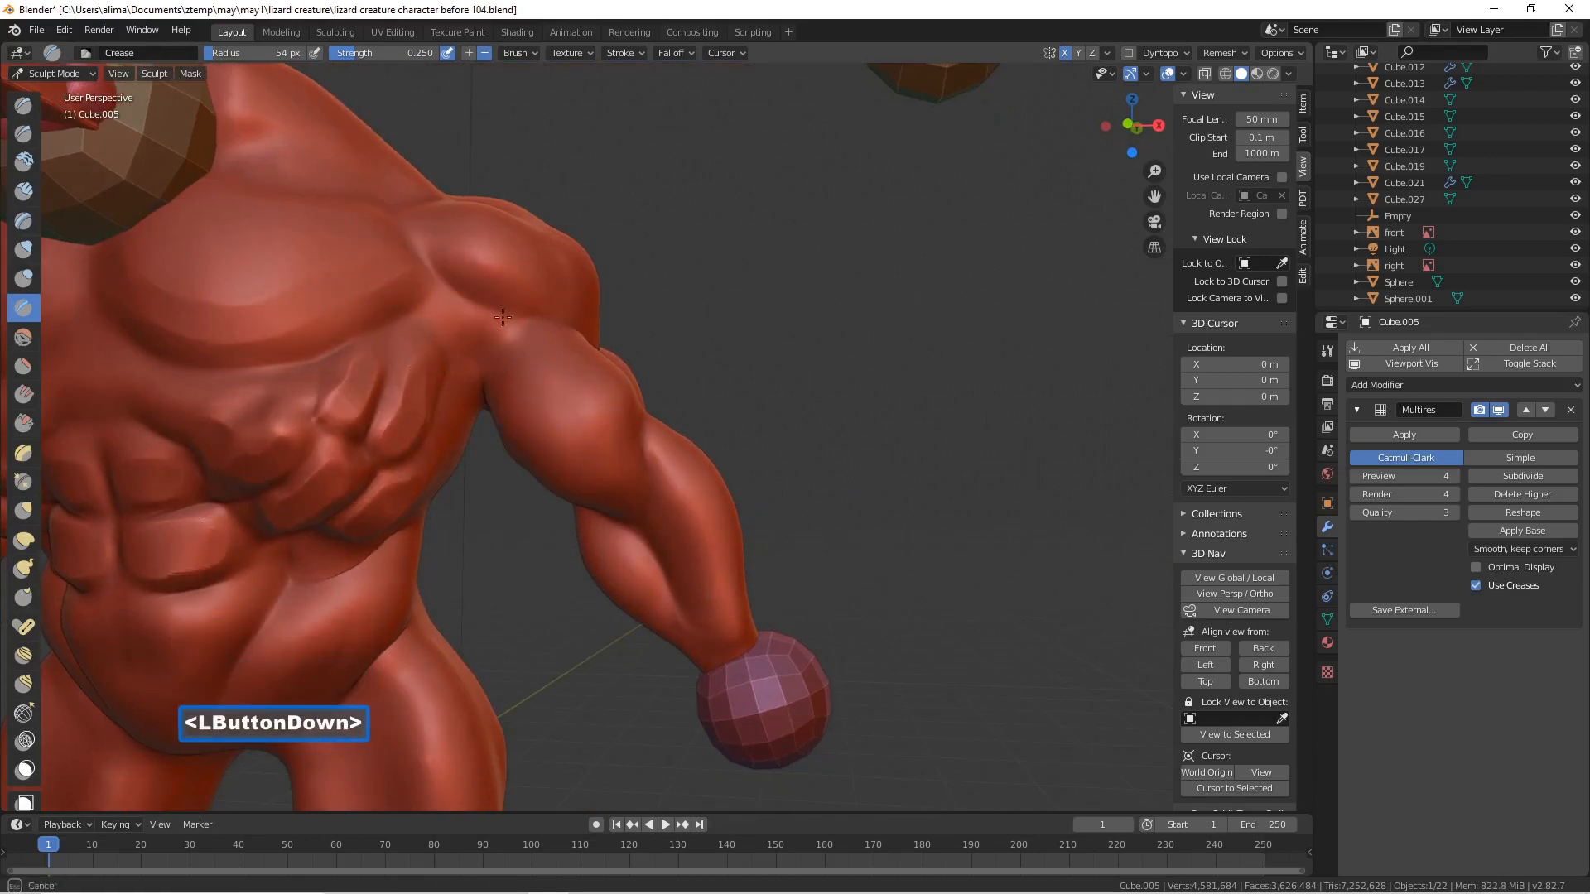
left_click_drag(400, 228, 400, 229)
- Crease the armpit, the lower edge of the pectorals and the centre line of the chest
scroll(401, 230, "down", 3)
mouse_move(401, 230)
middle_mouse_down()
mouse_move(447, 301)
mouse_move(569, 397)
middle_mouse_up()
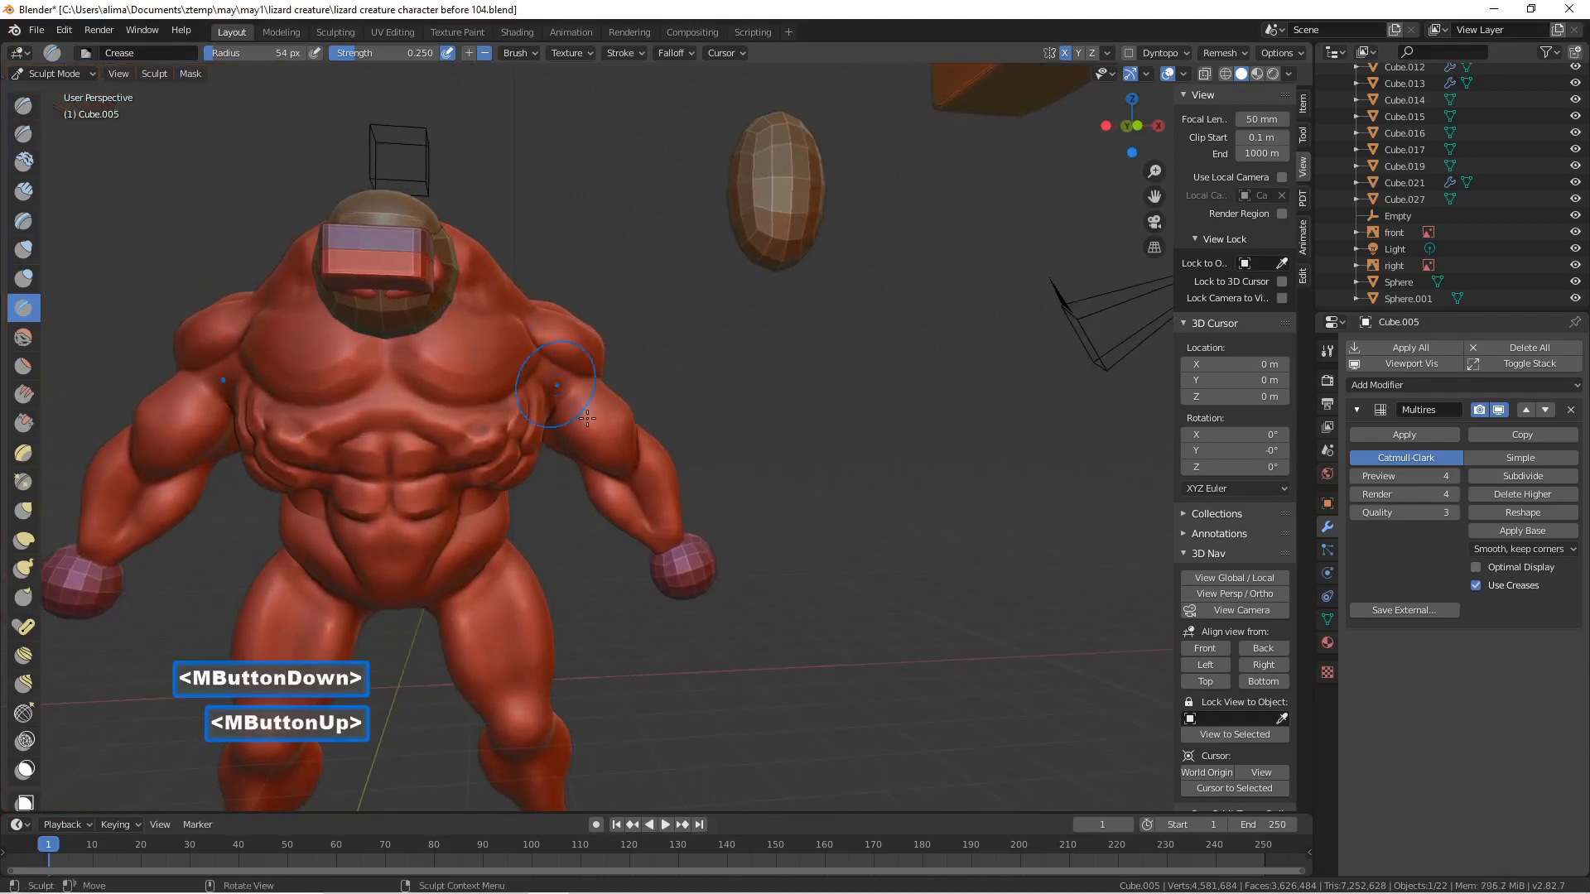
left_click_drag(569, 396, 548, 376)
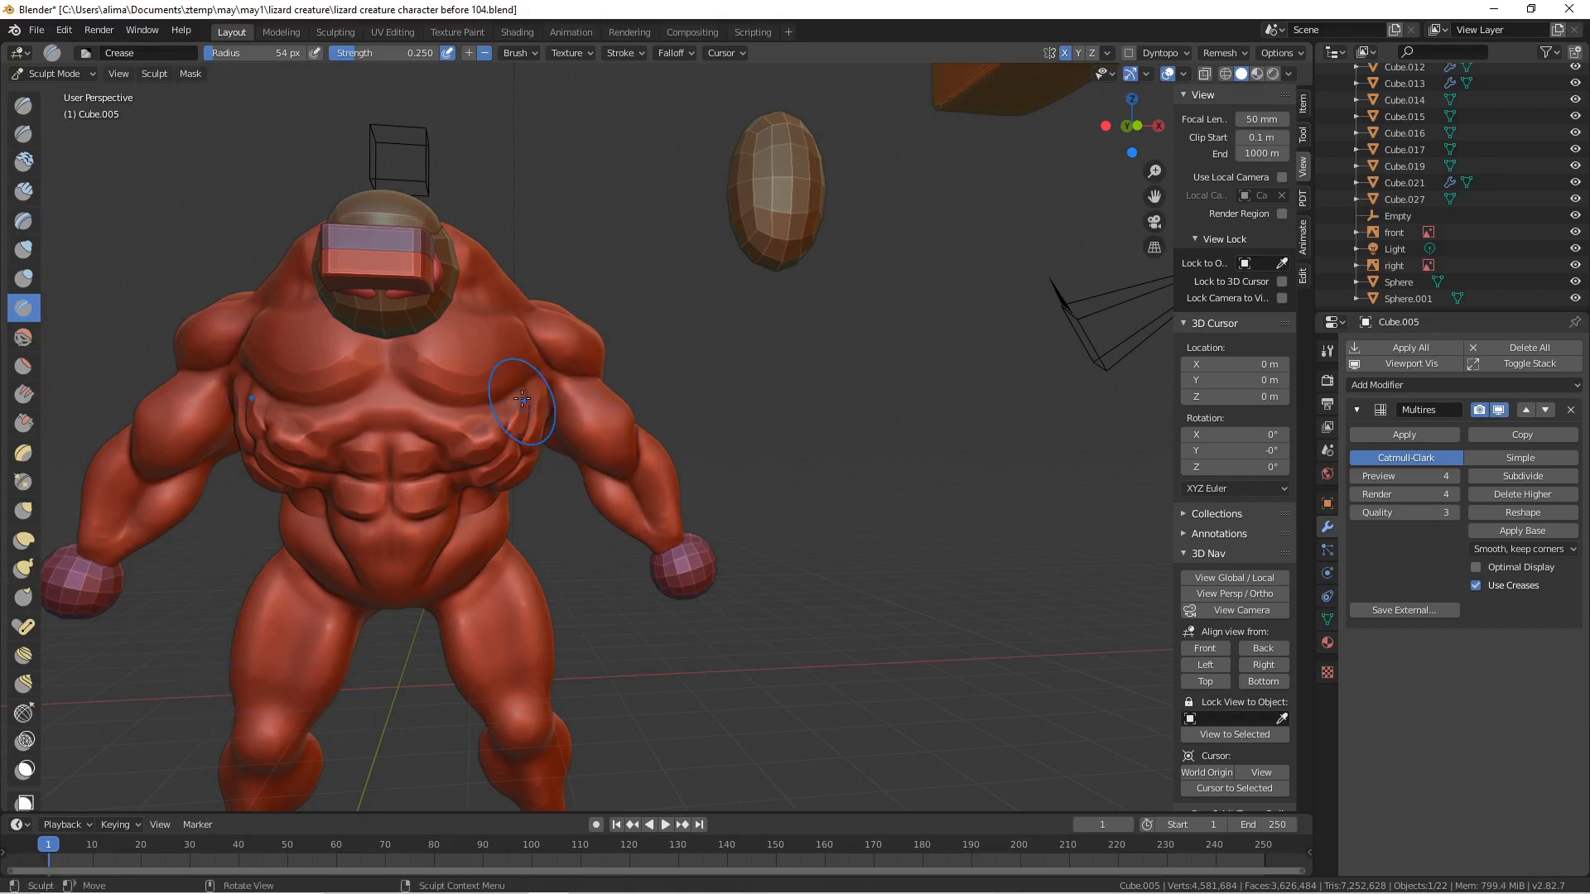
left_click_drag(514, 393, 478, 400)
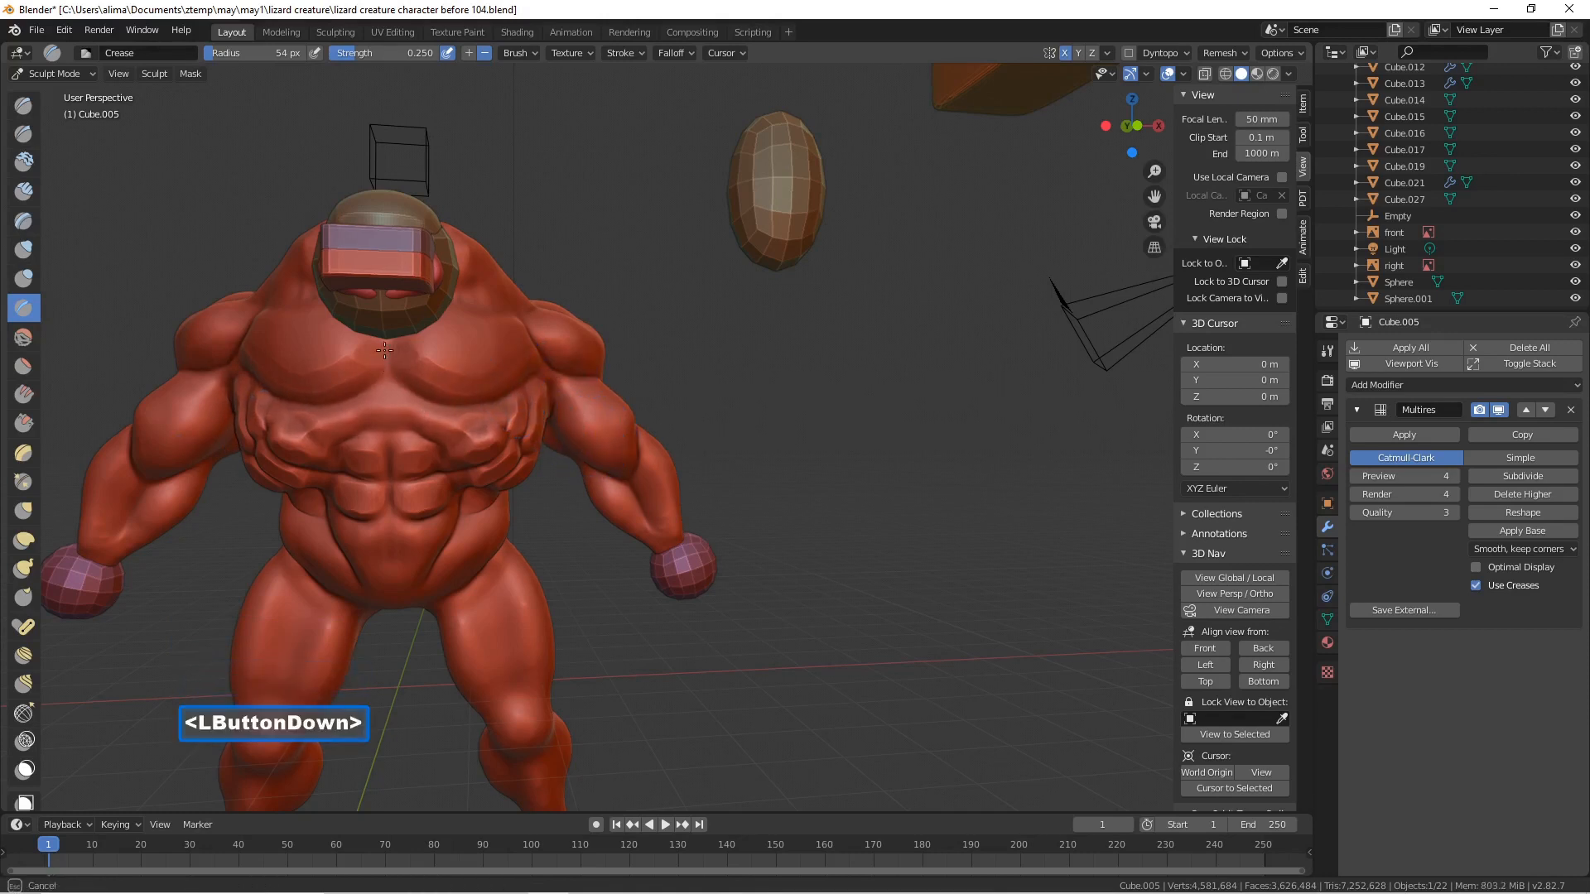
left_click_drag(388, 348, 393, 360)
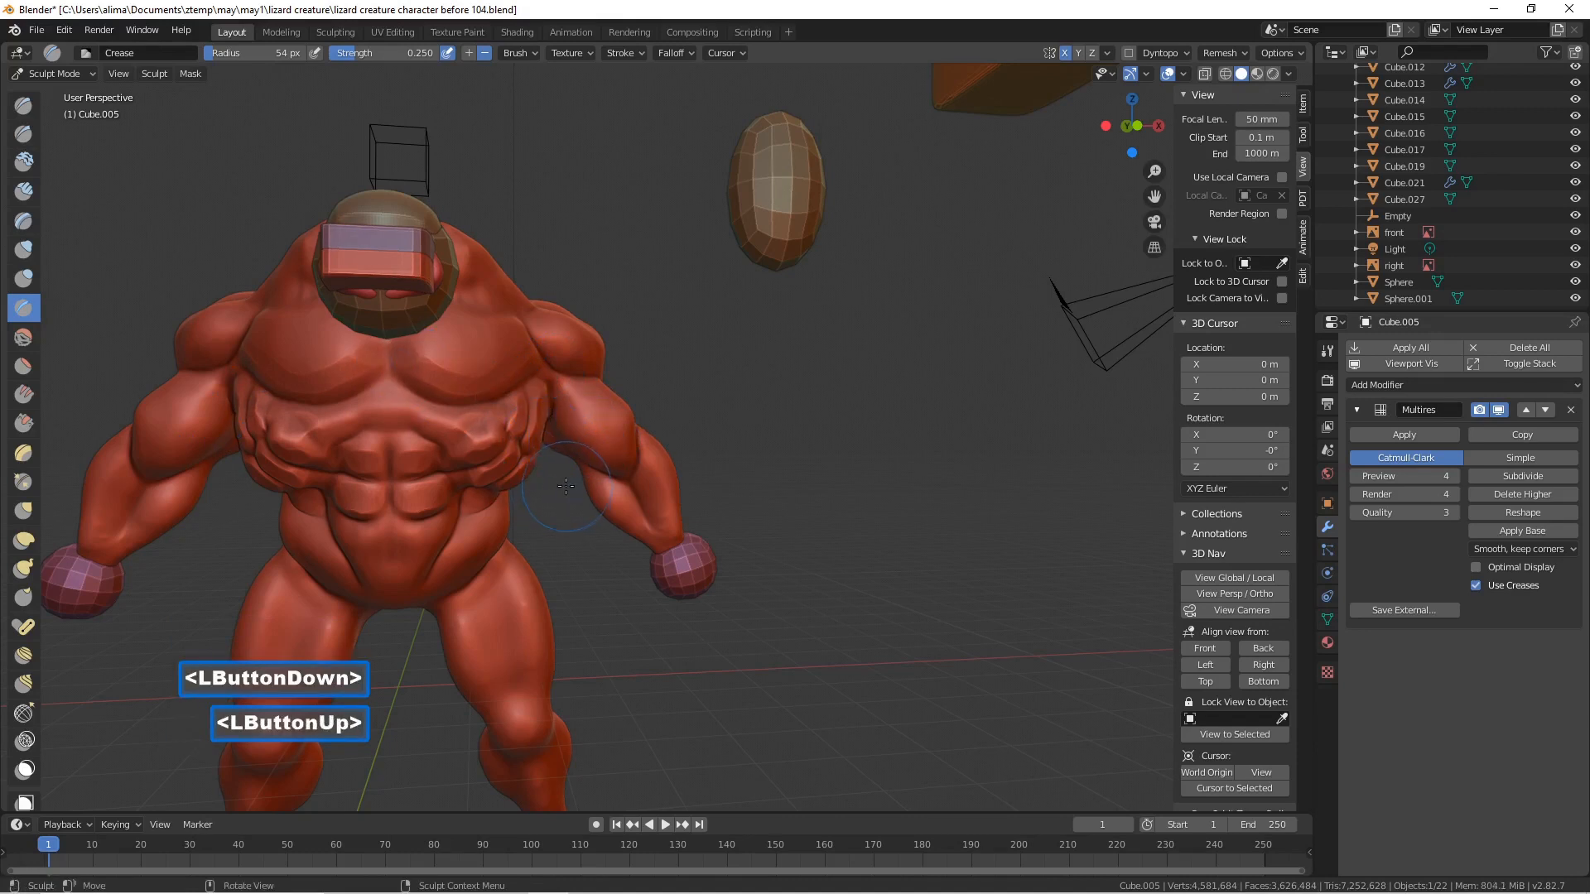
- Bring the legs into view and save the file as lizard creature character before 105.blend
left_click_drag(1154, 196, 625, 461)
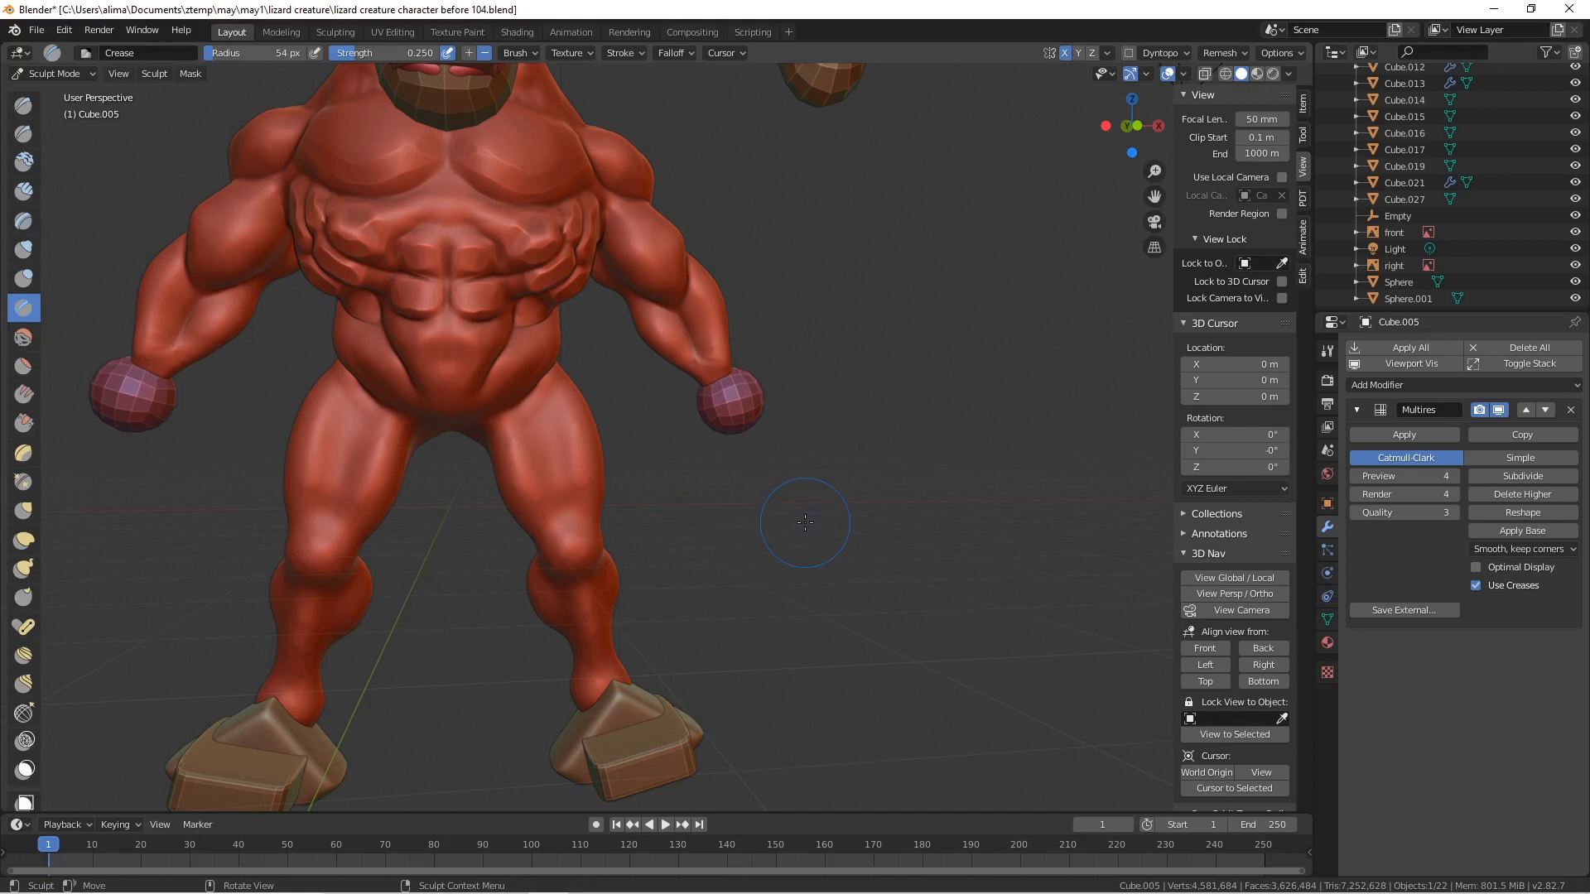
key("Pause")
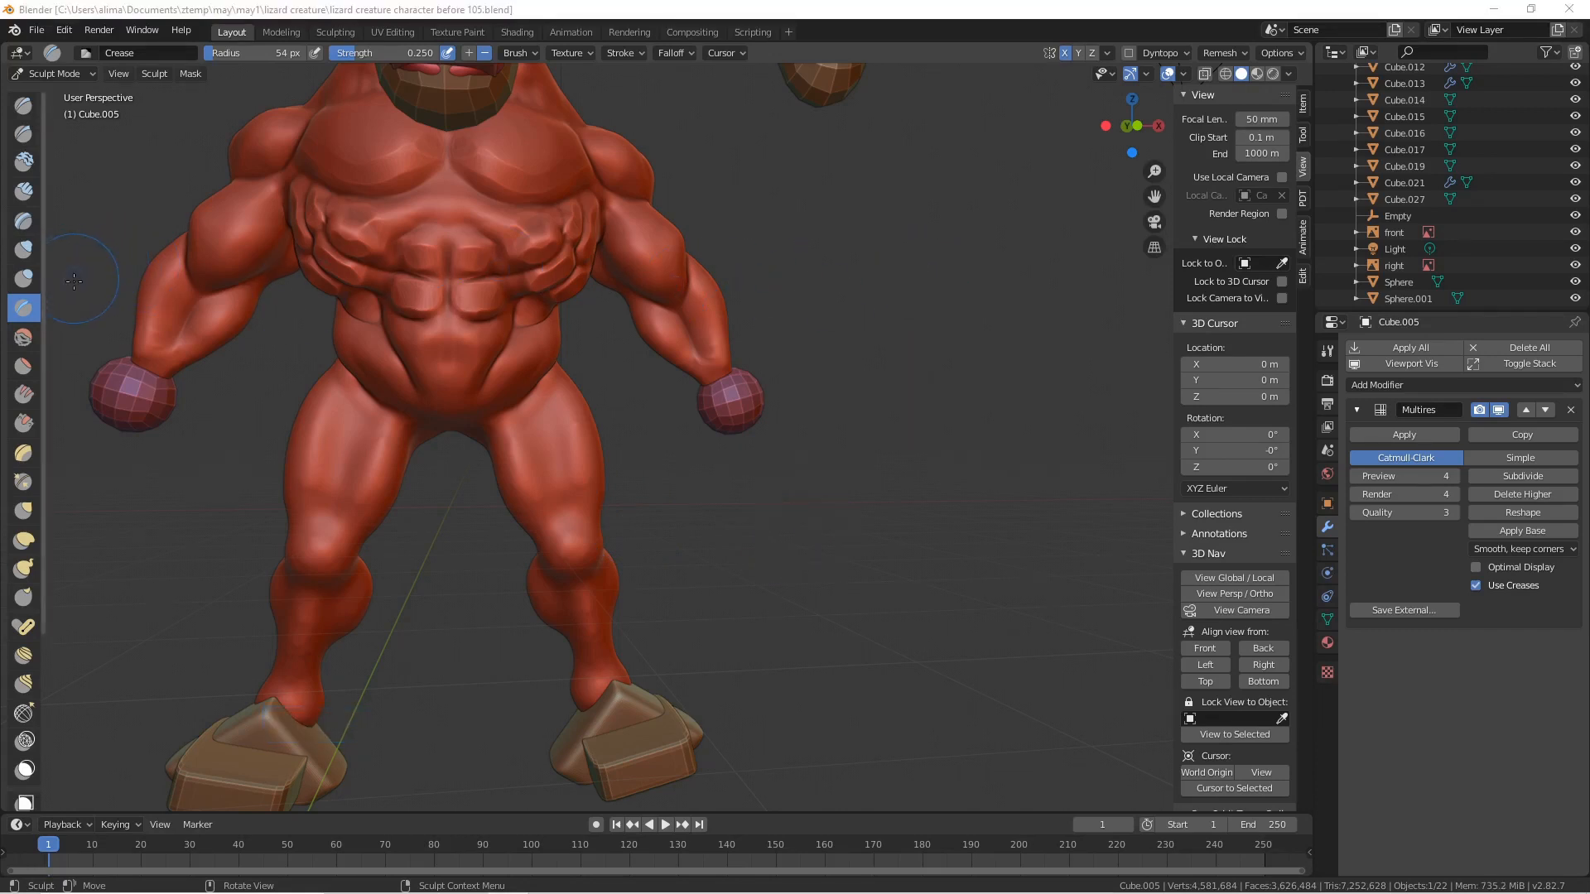
- Carve a groove down the front of the thigh from the groin with the Crease brush at 54 px
scroll(521, 442, "up", 3)
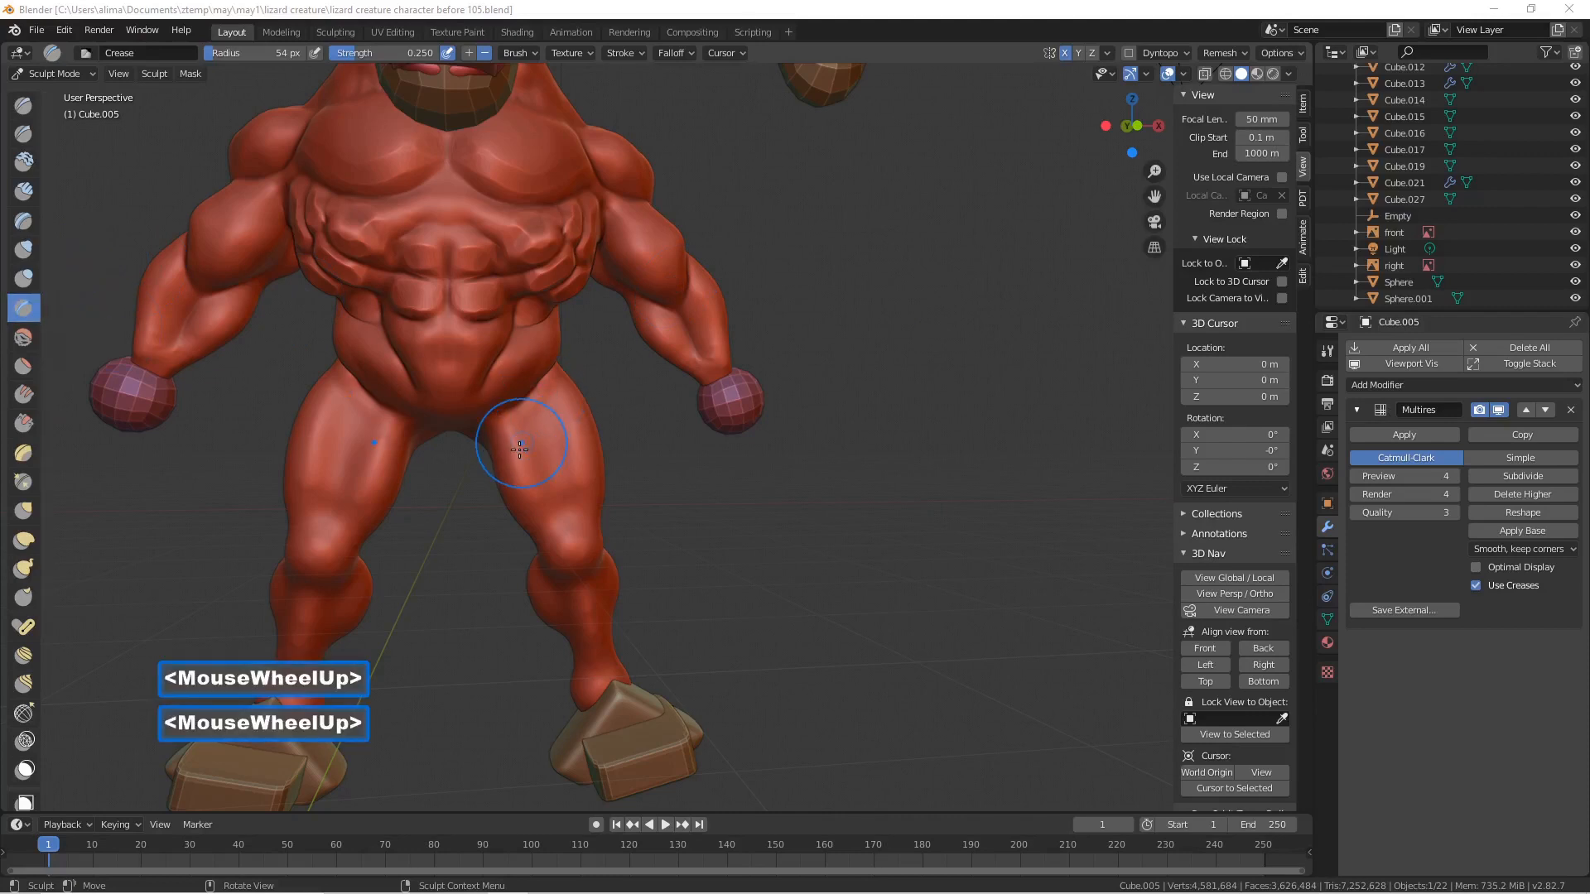
scroll(550, 488, "down", 1)
scroll(550, 488, "down", 4)
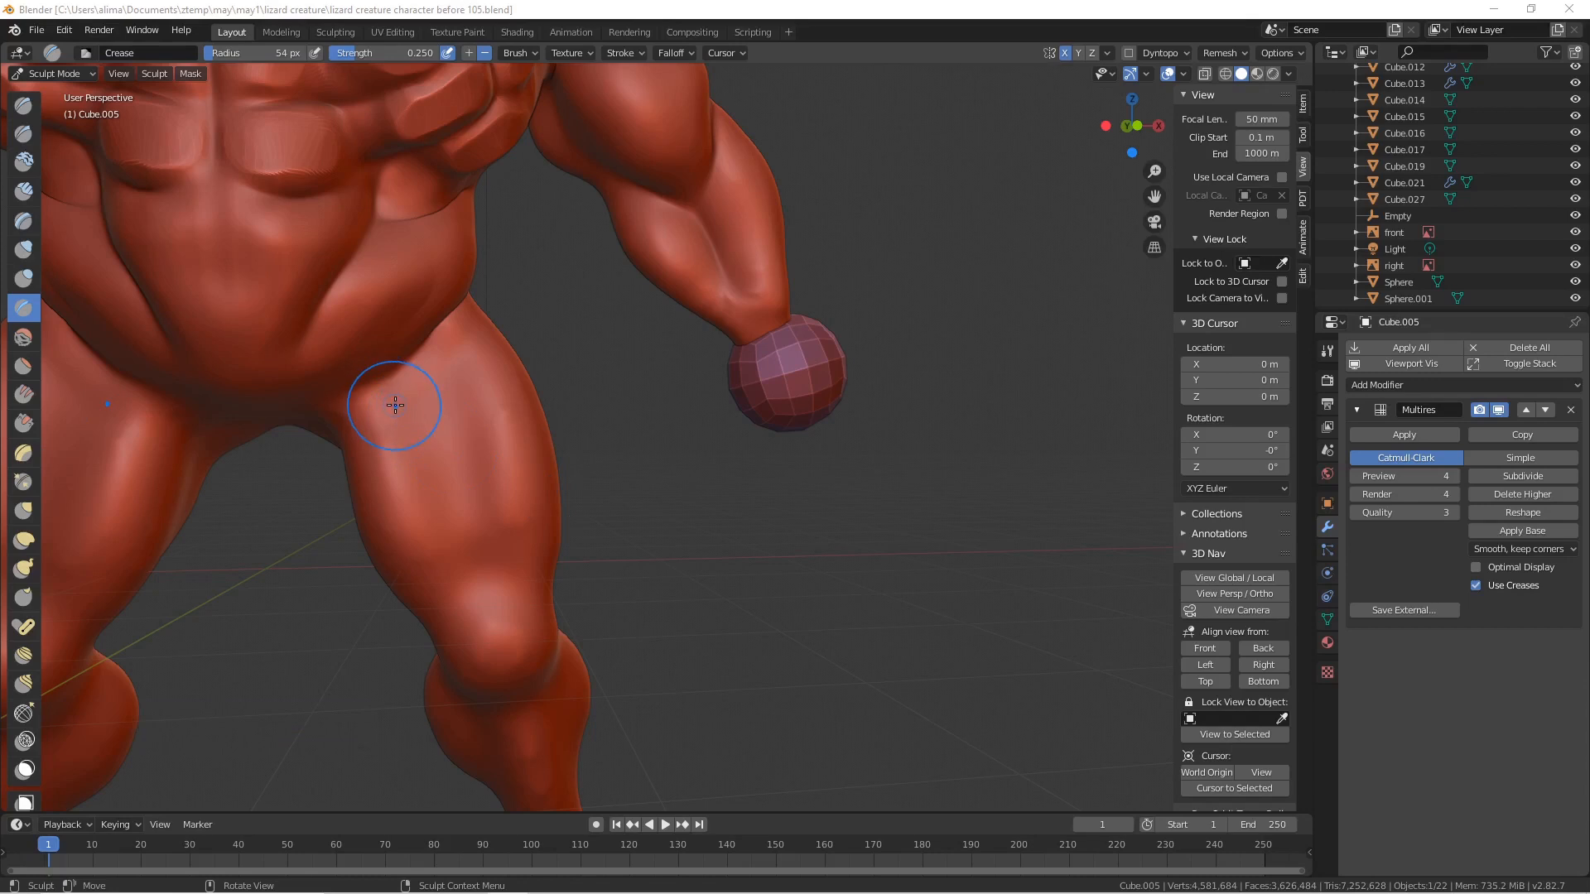
left_click_drag(406, 427, 390, 430)
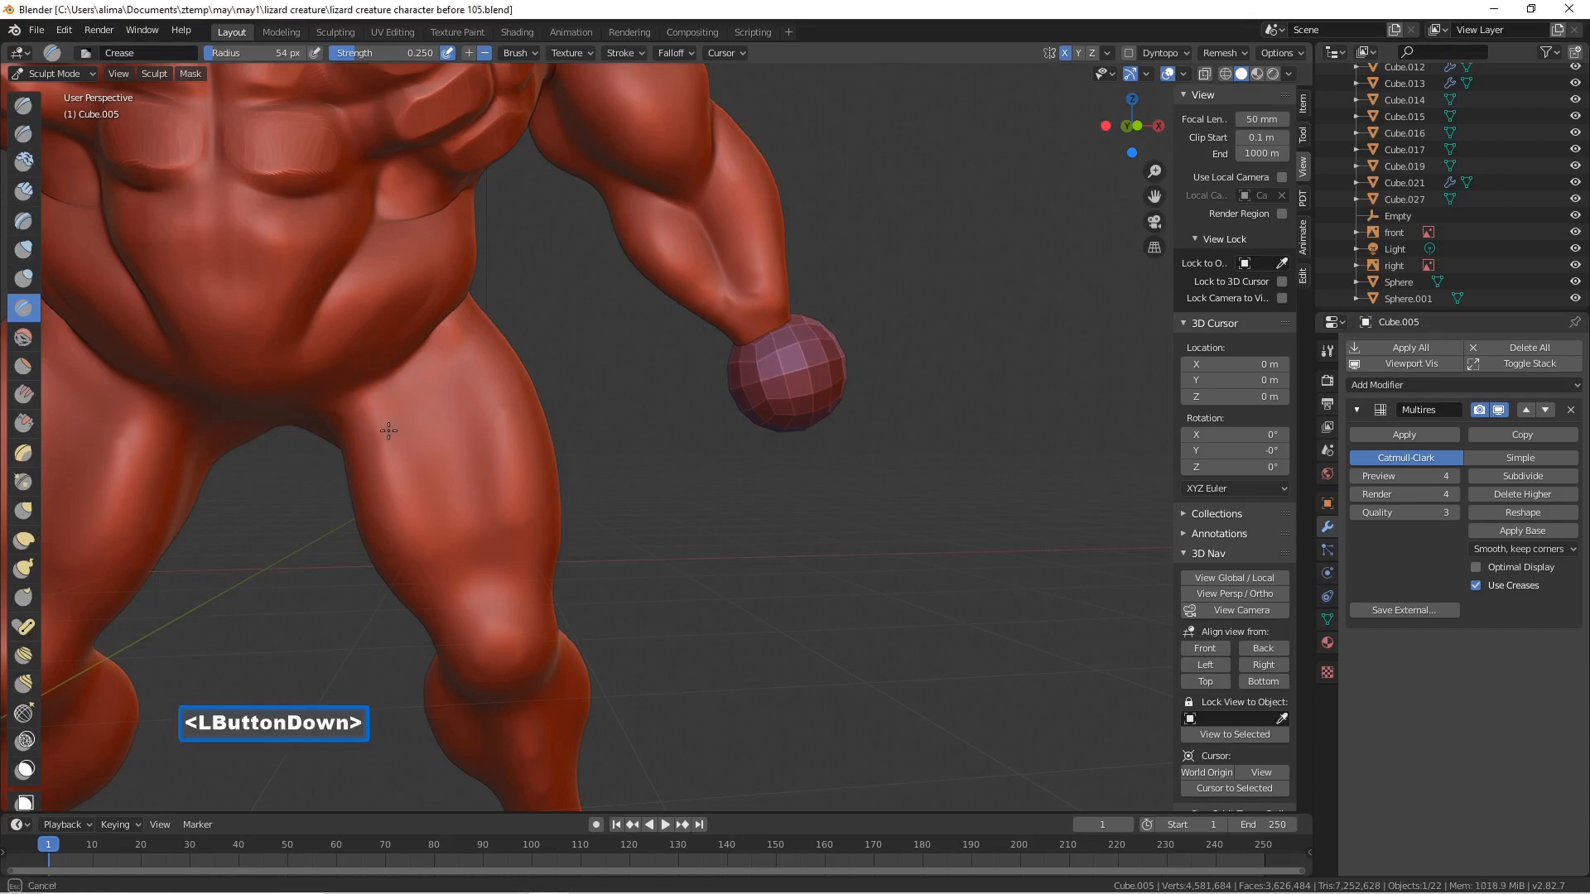
mouse_move(394, 404)
left_mouse_down()
mouse_move(379, 436)
mouse_move(390, 401)
mouse_move(454, 447)
mouse_move(448, 475)
mouse_move(386, 391)
left_mouse_up()
left_click(419, 443)
left_click(462, 534)
- Carve the outline of the inner thigh muscle down to the knee and along the inner thigh with the Crease brush
middle_click_drag(462, 534, 499, 534)
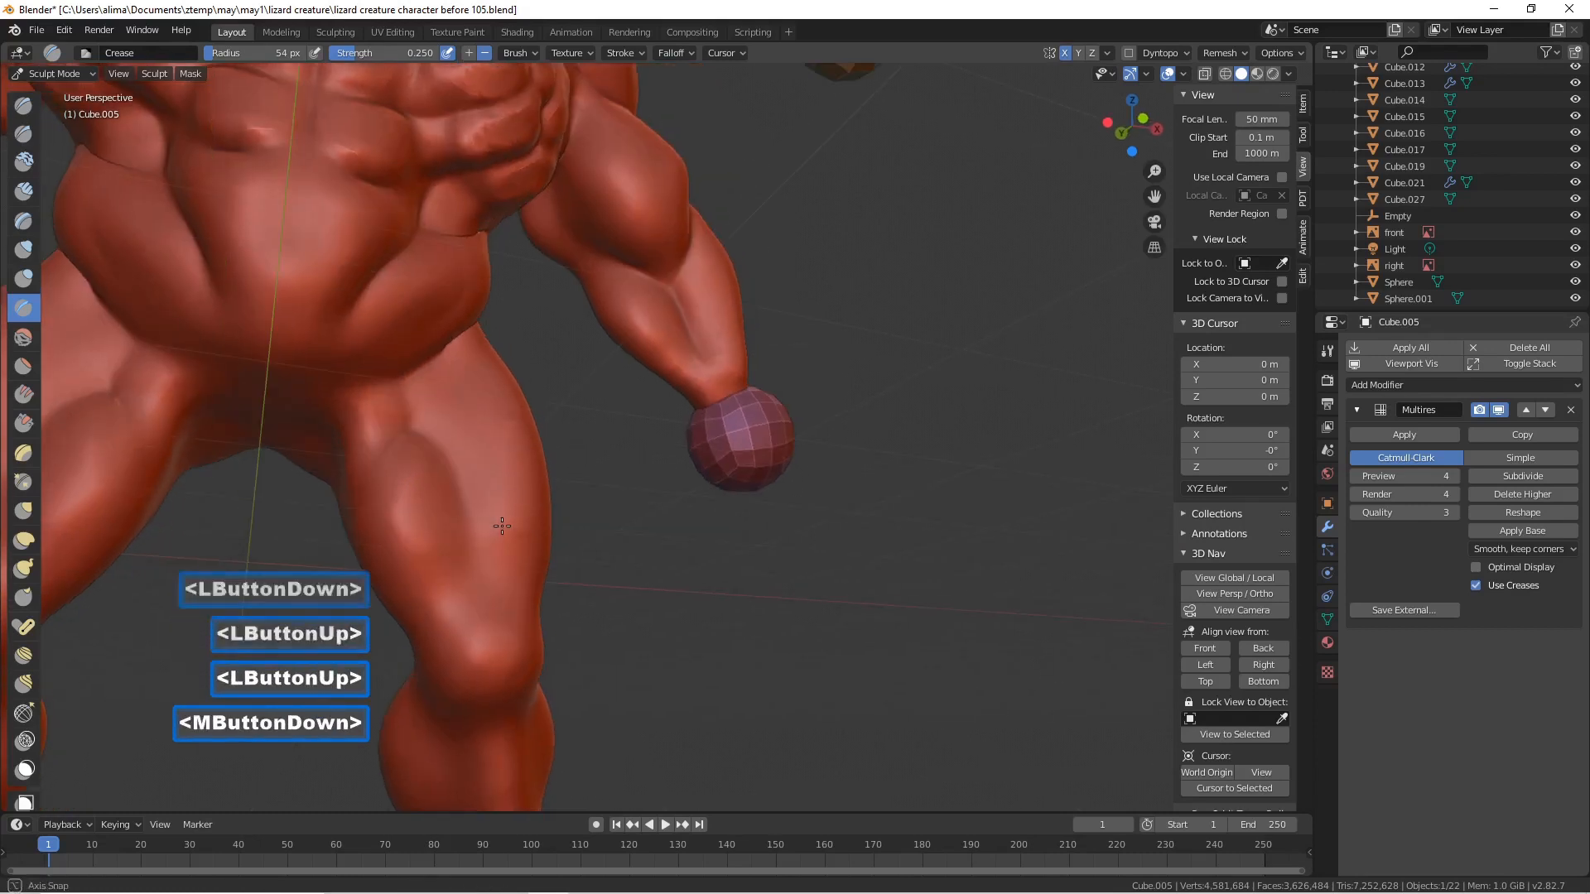
mouse_move(454, 586)
left_mouse_down()
mouse_move(379, 598)
mouse_move(424, 606)
left_mouse_up()
middle_click_drag(424, 604, 409, 558)
left_click_drag(371, 406, 341, 527)
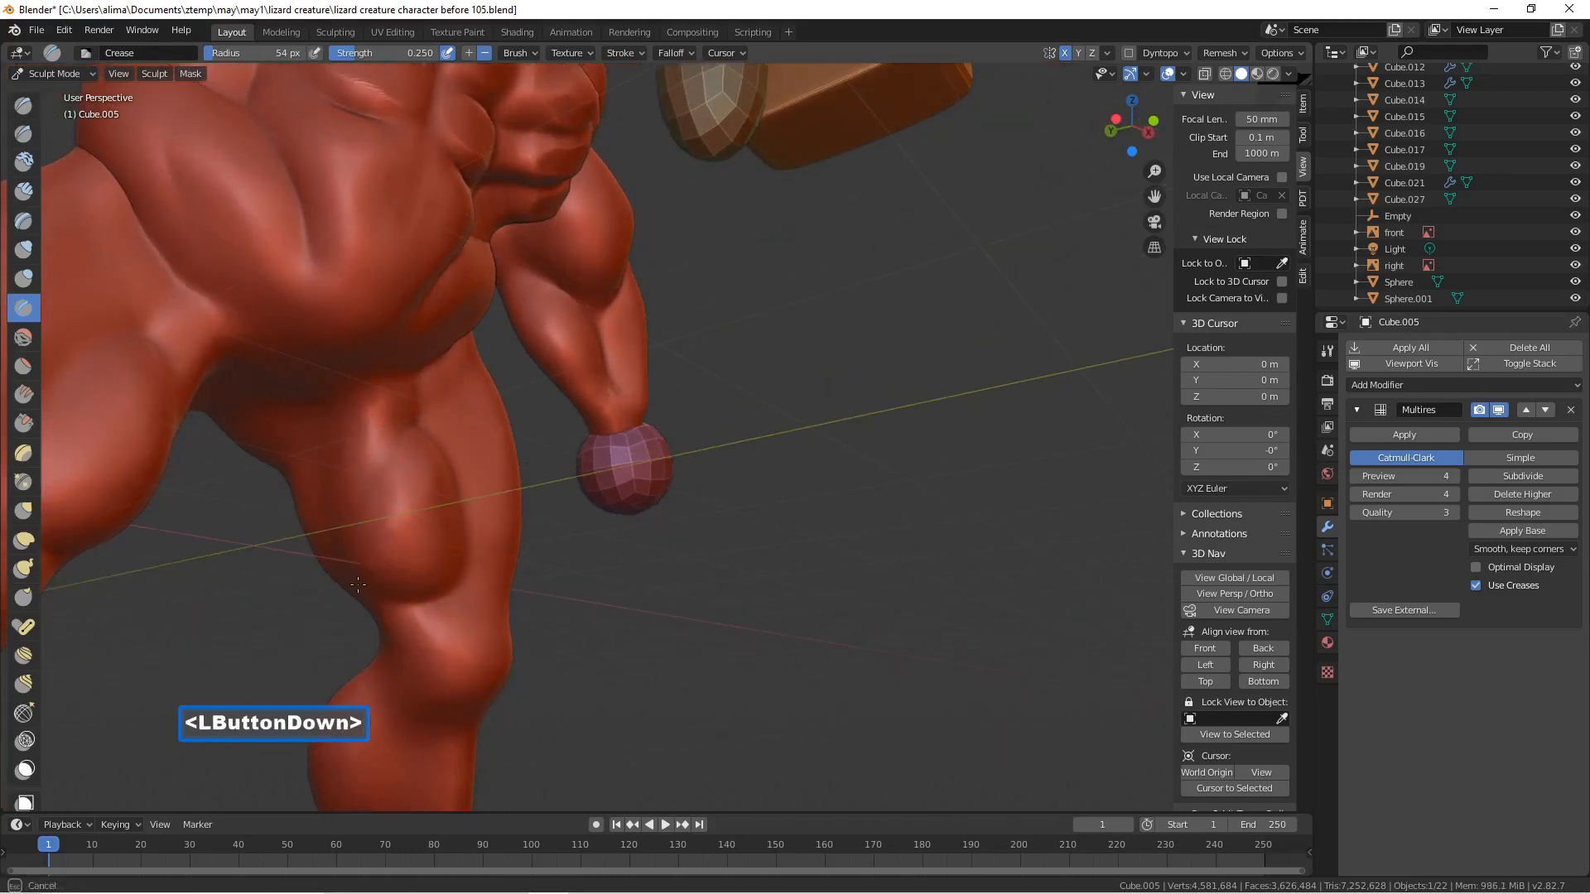
left_click_drag(386, 501, 402, 405)
mouse_move(364, 472)
left_mouse_down()
mouse_move(330, 539)
mouse_move(360, 503)
left_mouse_up()
- Crease the division between the inner and outer front thigh muscles and the line above the kneecap
middle_click_drag(327, 563, 453, 549)
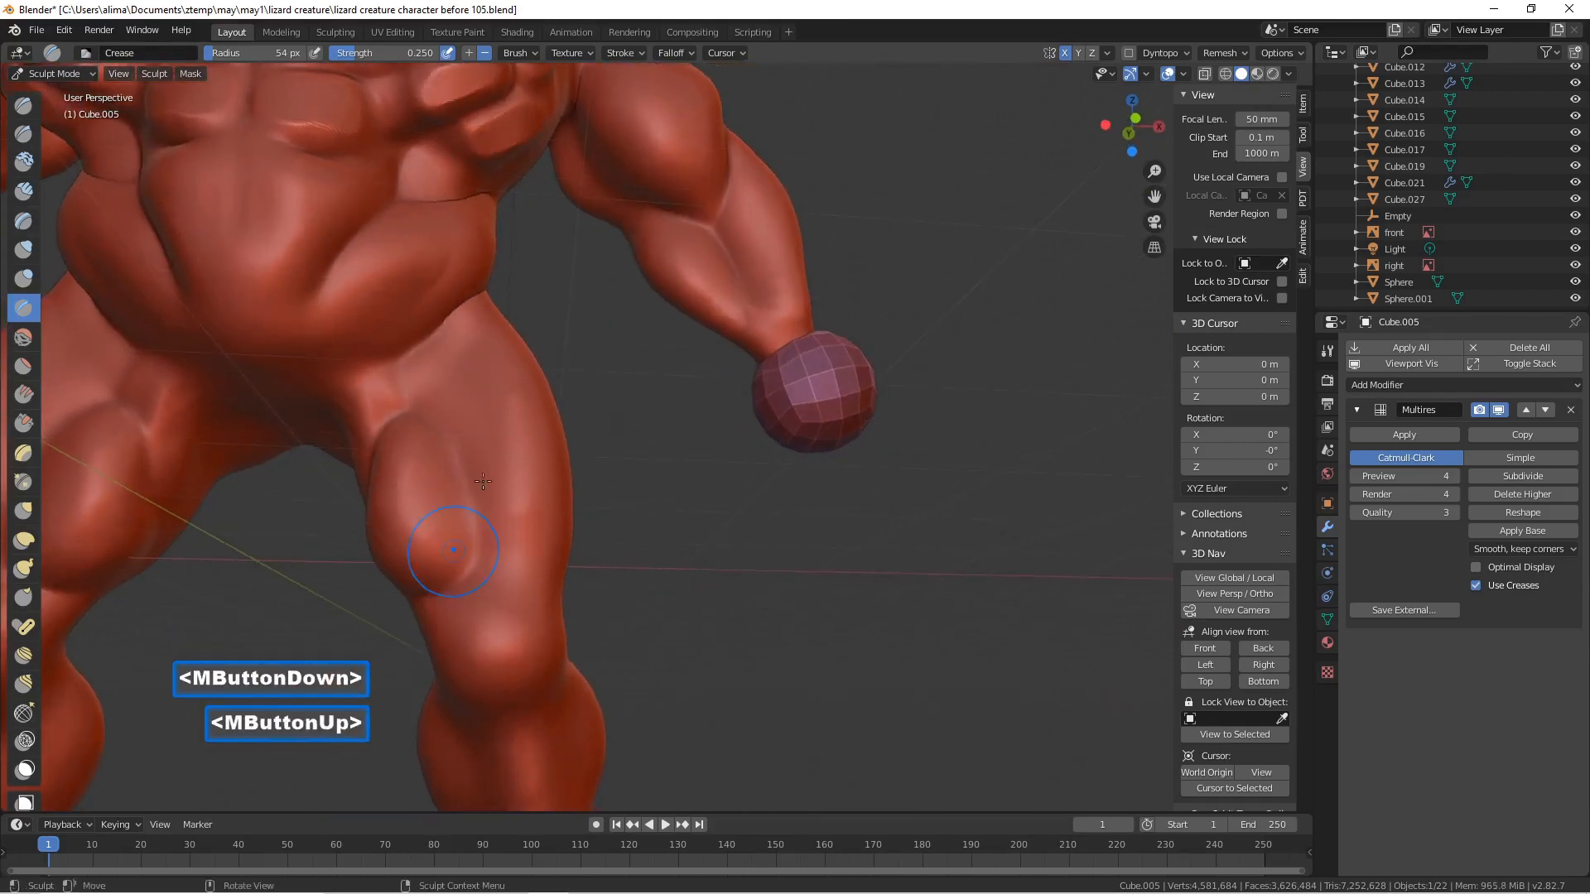
left_click_drag(514, 402, 479, 500)
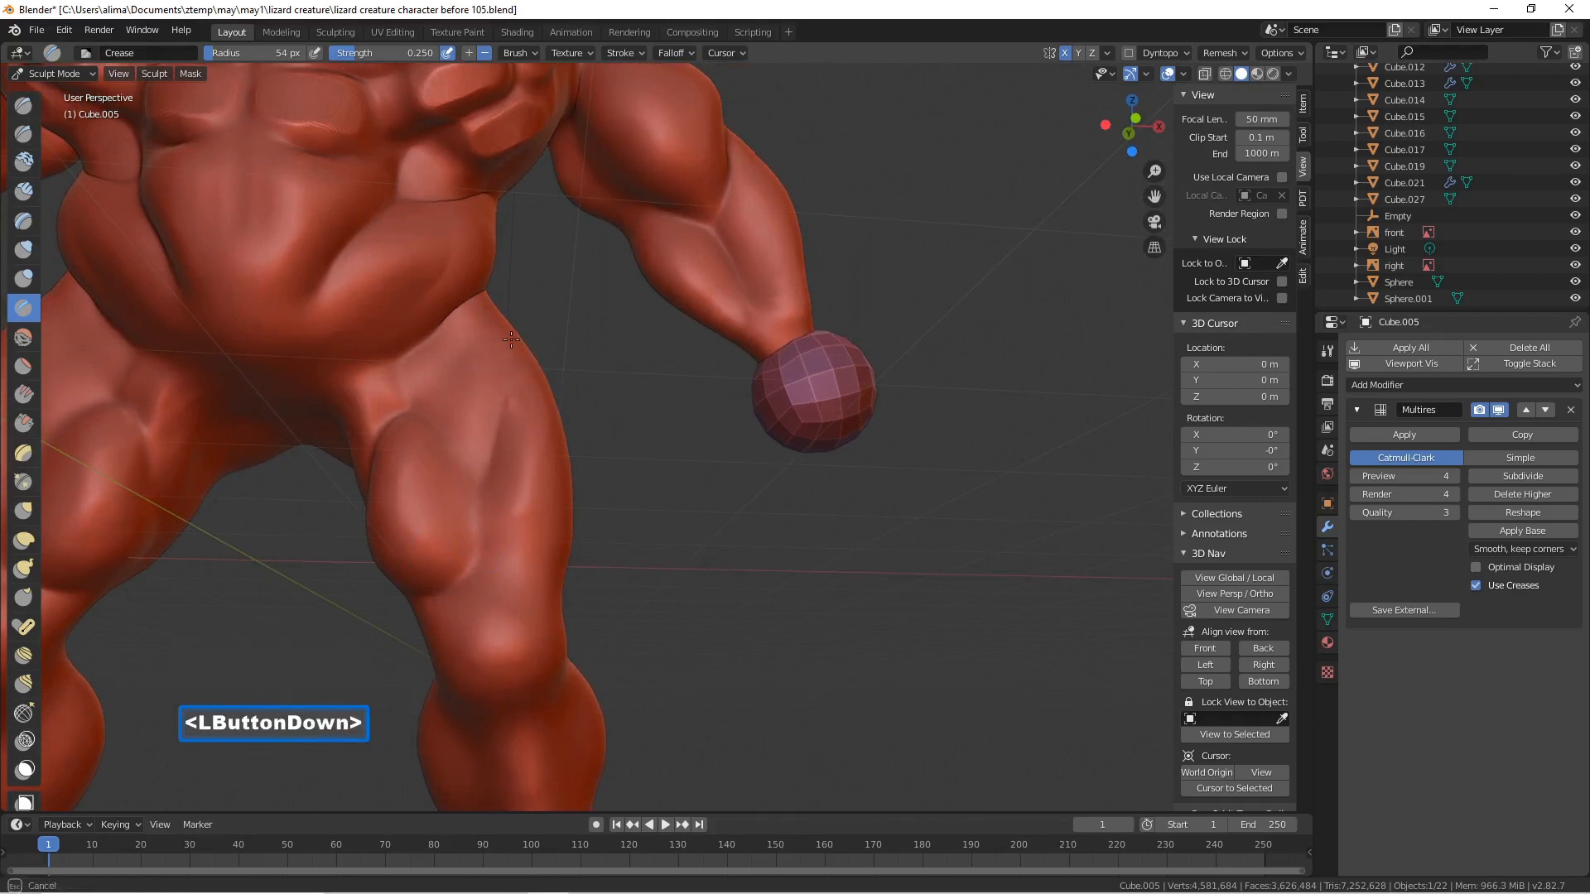
left_click_drag(507, 362, 506, 354)
mouse_move(482, 534)
left_mouse_down()
mouse_move(481, 559)
mouse_move(539, 597)
left_mouse_up()
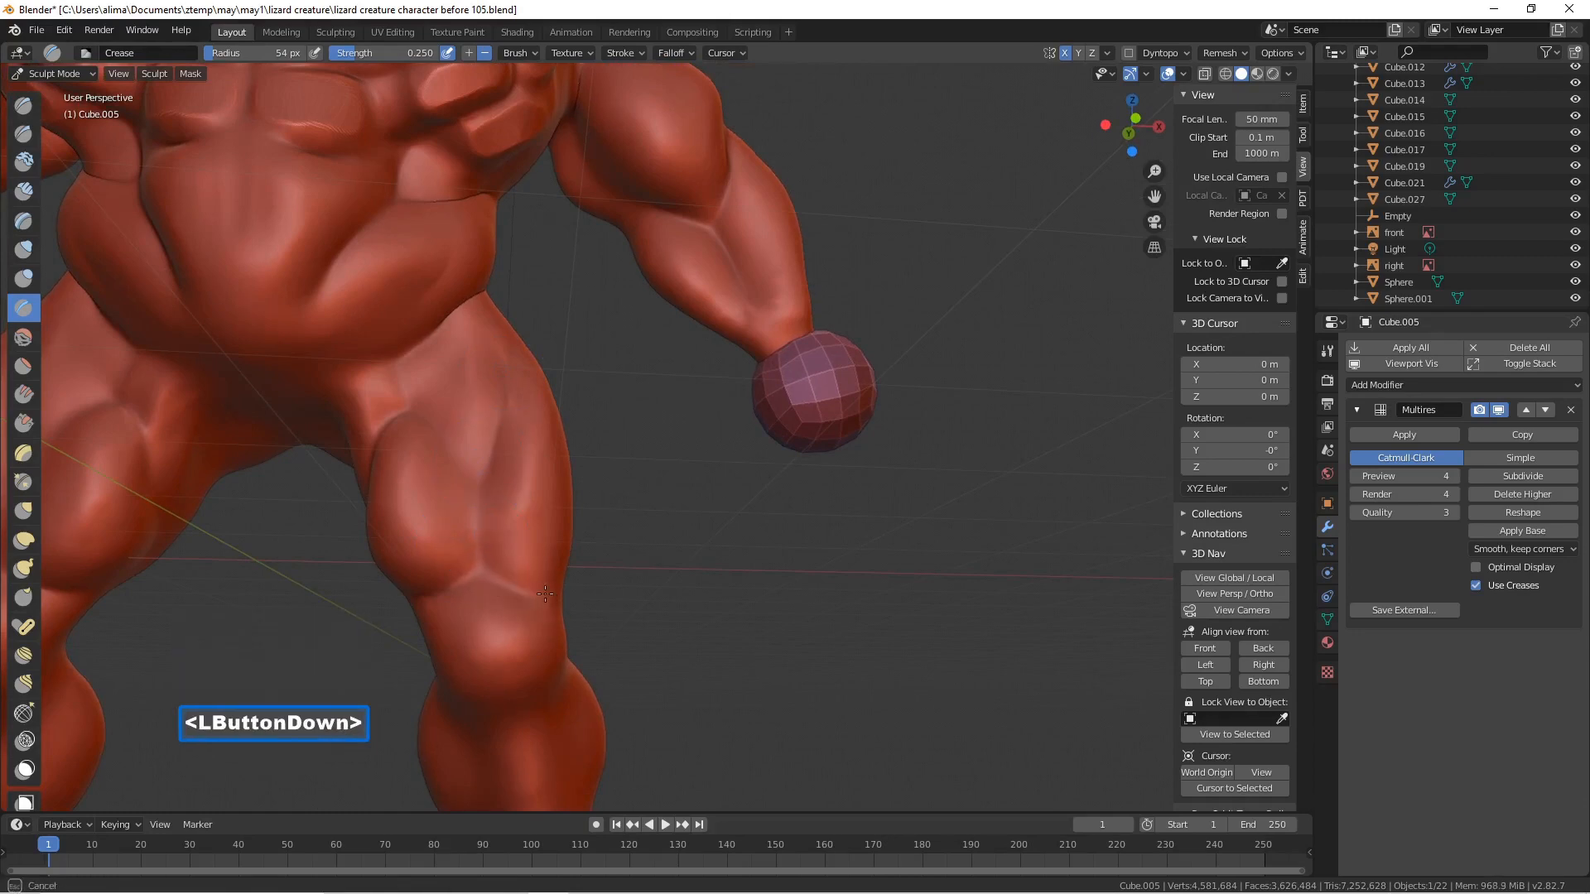
- Carve creases along the outer side of the thigh above the knee from a side view
middle_click_drag(540, 593, 470, 616)
left_click_drag(532, 584, 640, 522)
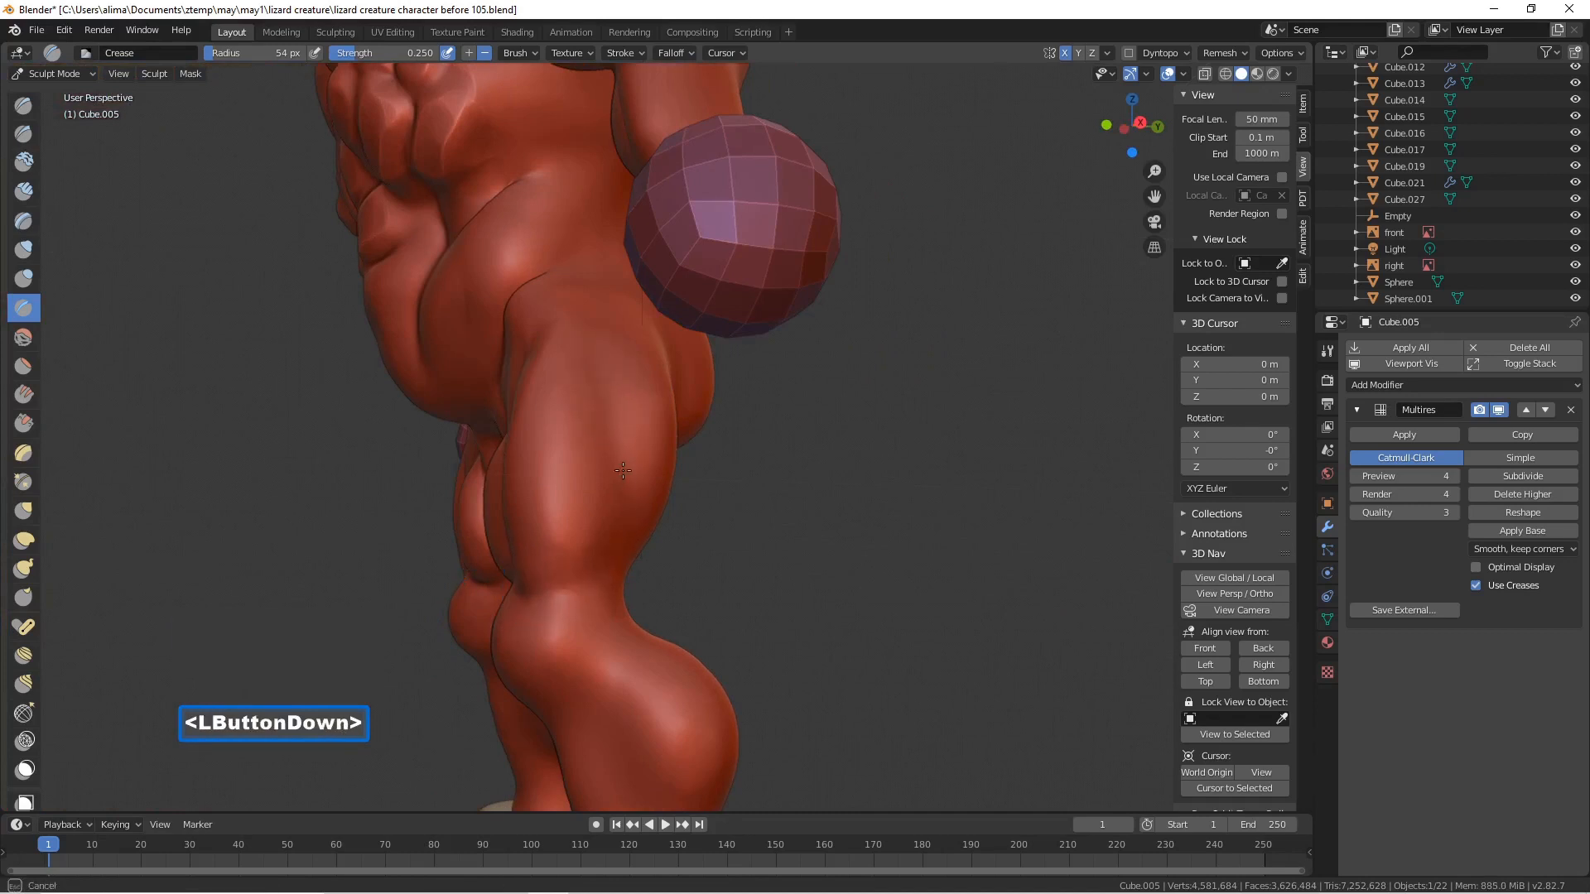
mouse_move(580, 558)
left_mouse_down()
mouse_move(564, 585)
mouse_move(634, 485)
left_mouse_up()
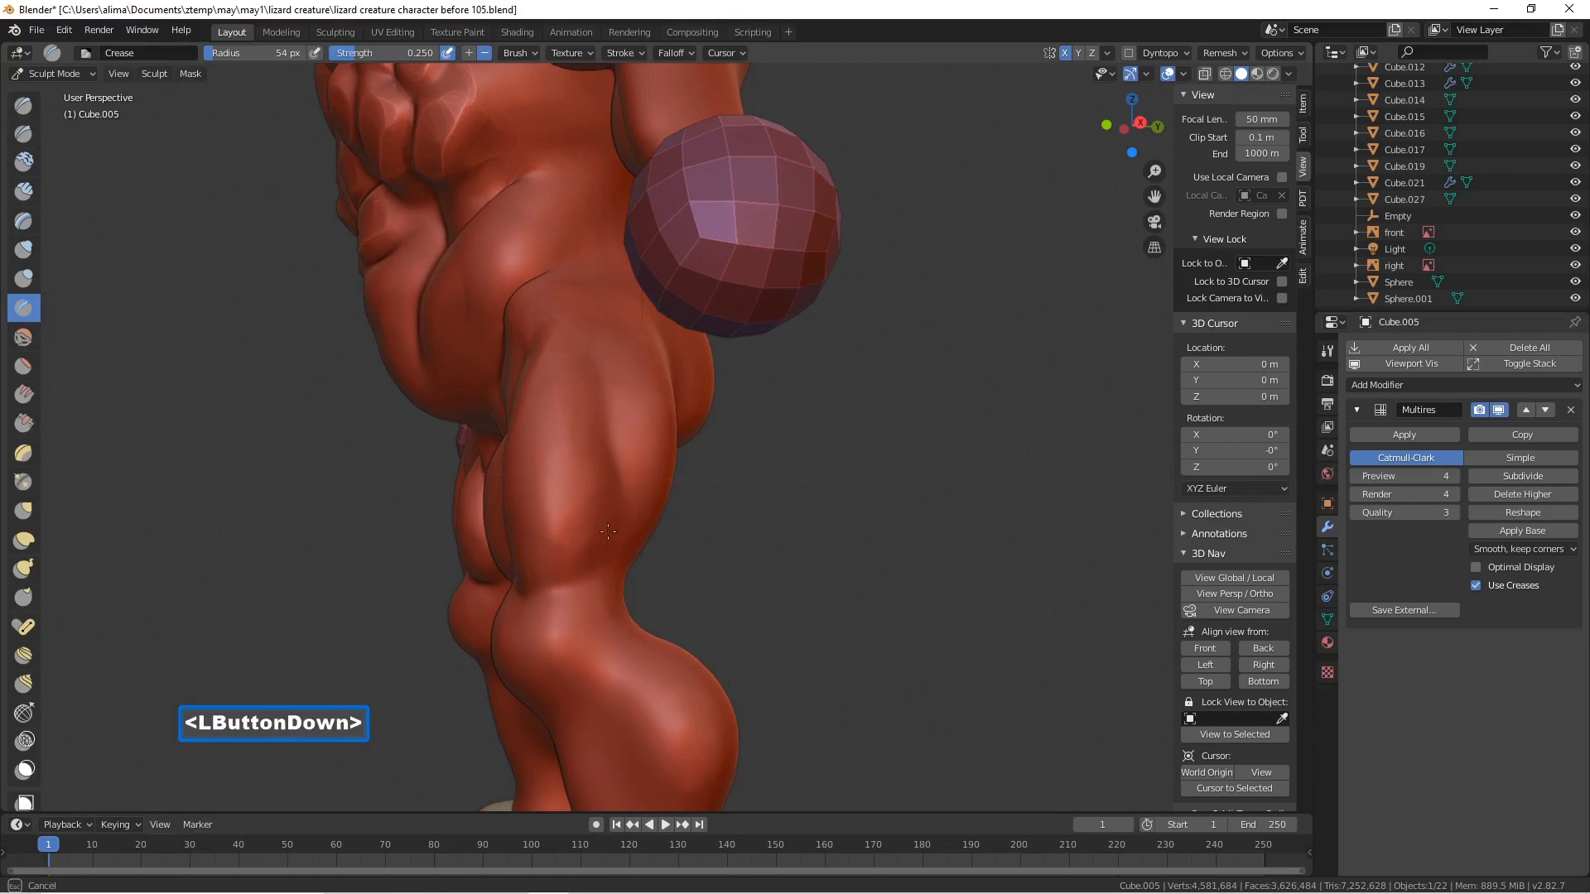
left_click_drag(578, 579, 580, 577)
- Define the upper thigh muscles below the hip and groin with crease strokes
middle_click_drag(580, 577, 728, 590)
mouse_move(423, 460)
left_mouse_down()
mouse_move(456, 412)
mouse_move(545, 496)
left_mouse_up()
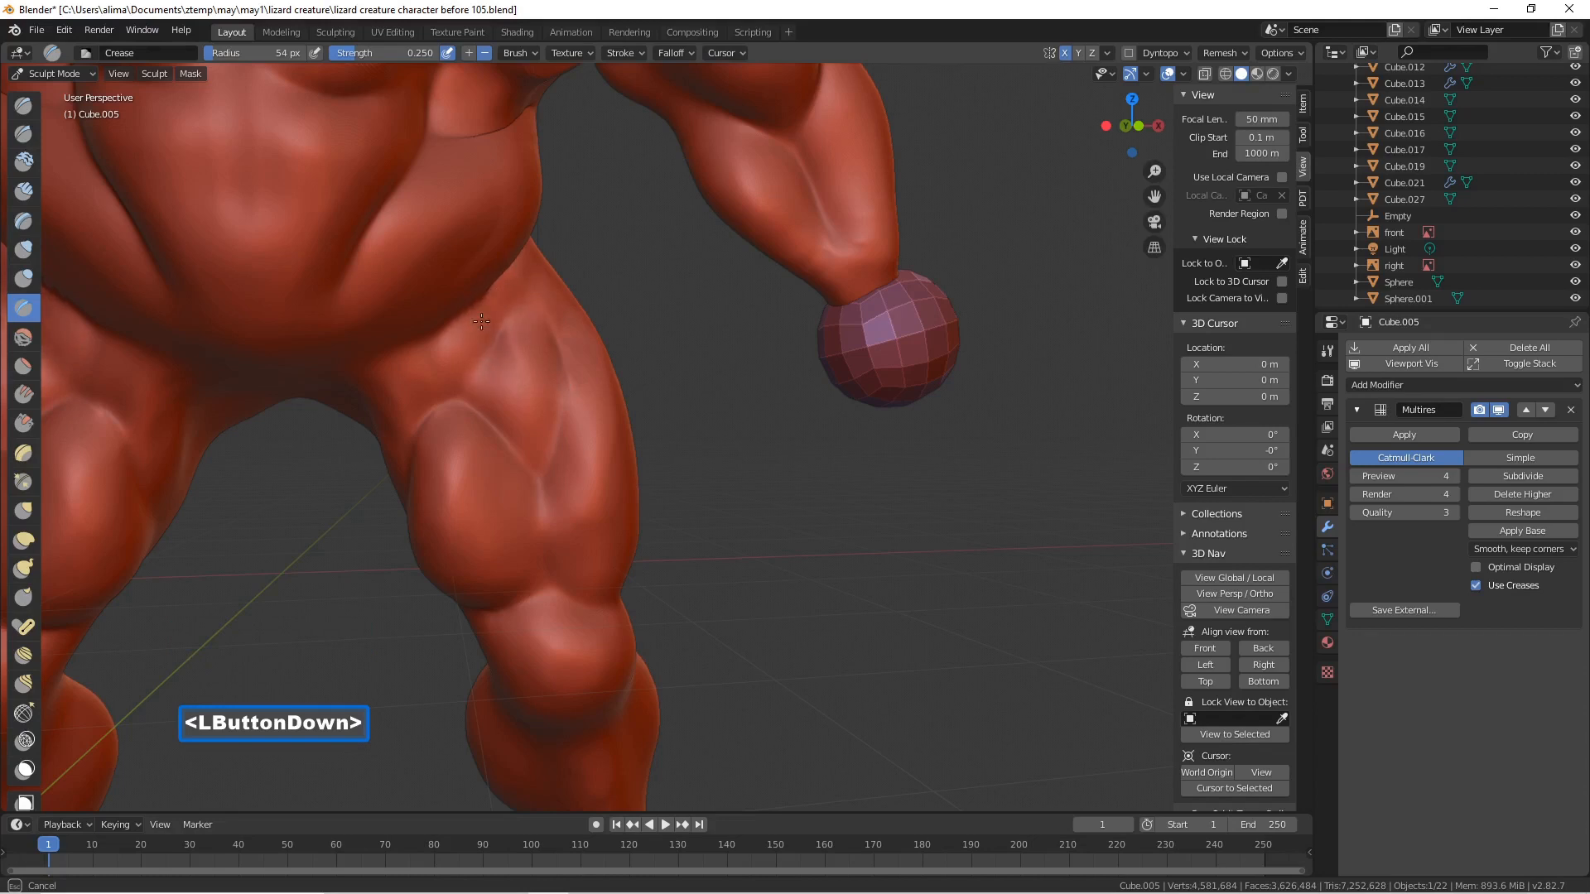
left_click_drag(484, 347, 487, 351)
middle_click_drag(575, 461, 617, 438)
left_click_drag(419, 399, 389, 466)
middle_click_drag(370, 405, 348, 369)
mouse_move(347, 370)
left_mouse_down()
mouse_move(314, 507)
mouse_move(352, 345)
mouse_move(400, 337)
mouse_move(431, 356)
left_mouse_up()
- Add volume to the front of the thigh with the Inflate/Deflate brush
scroll(456, 360, "down", 4)
middle_click_drag(493, 406, 417, 460)
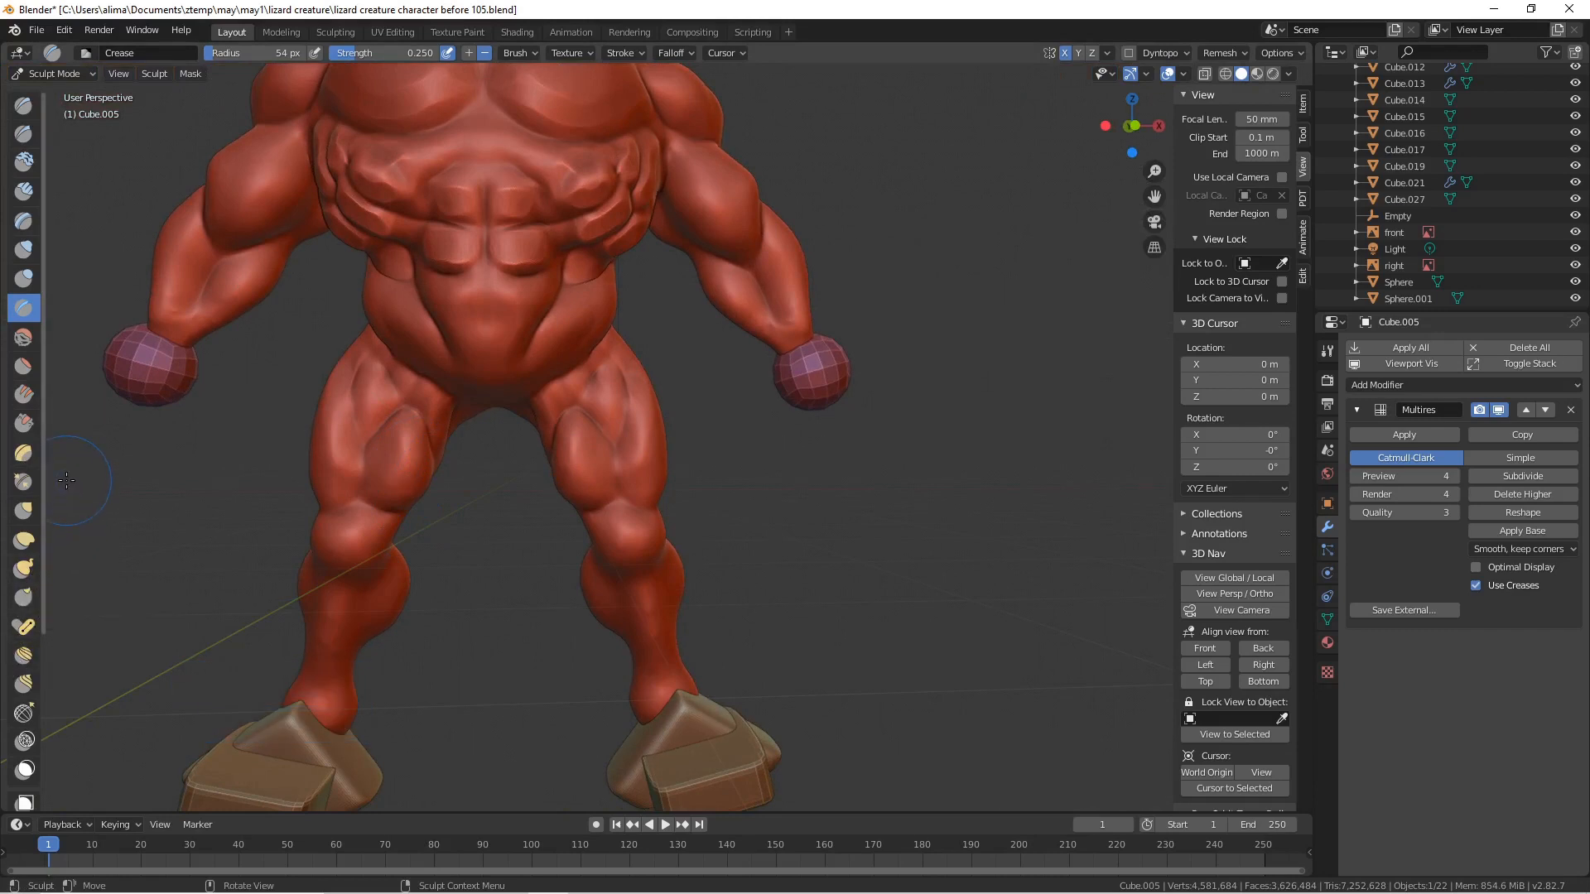
left_click(27, 248)
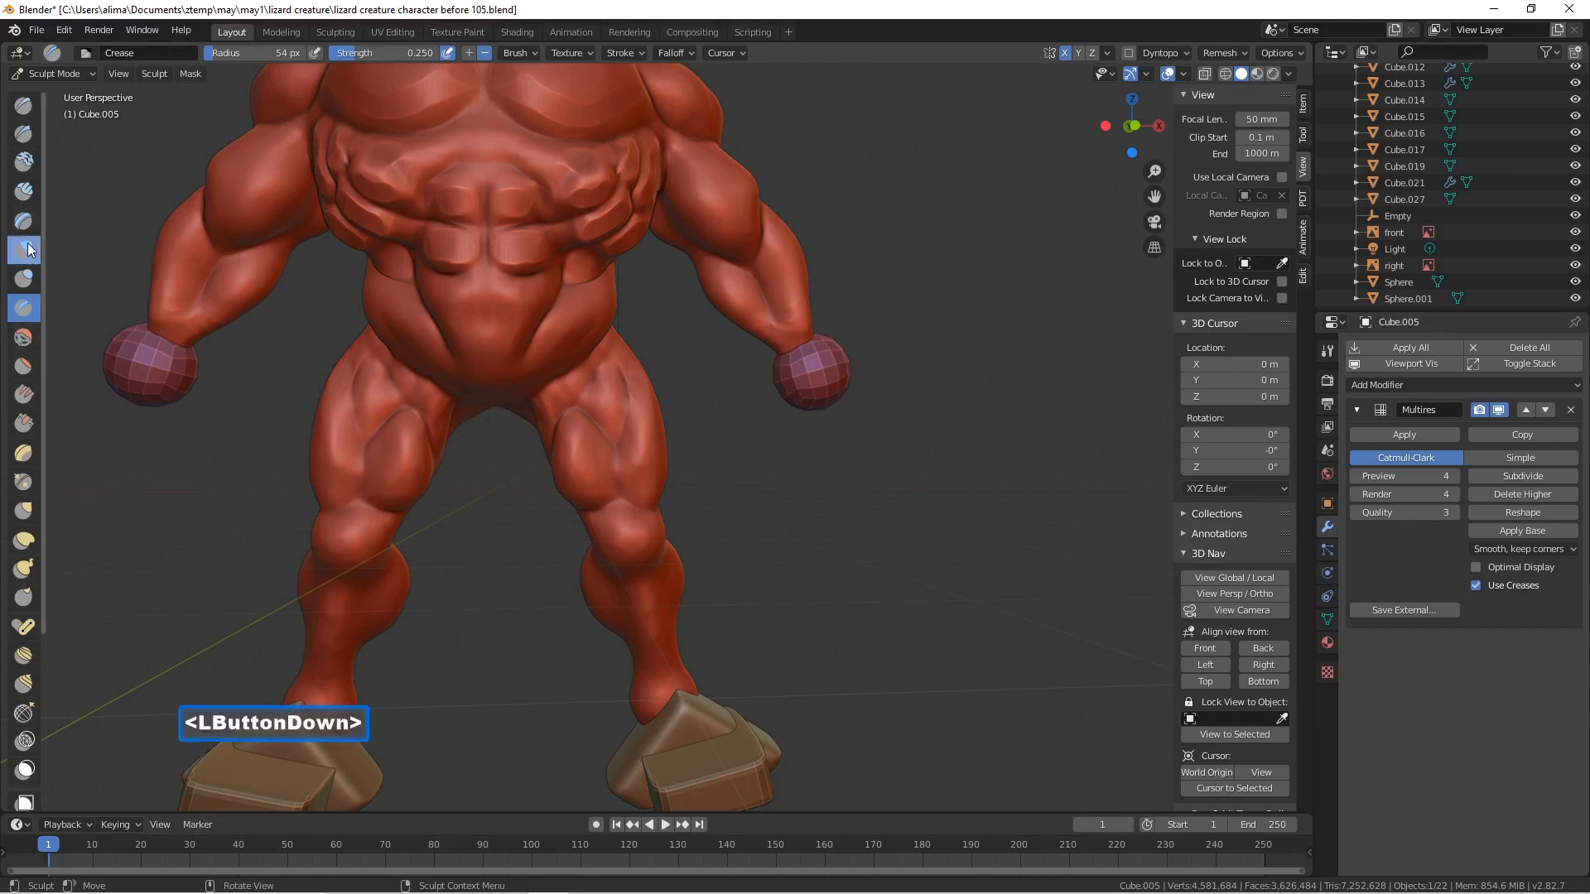
mouse_move(632, 386)
left_mouse_down()
mouse_move(578, 472)
mouse_move(597, 497)
mouse_move(678, 484)
mouse_move(625, 484)
left_mouse_up()
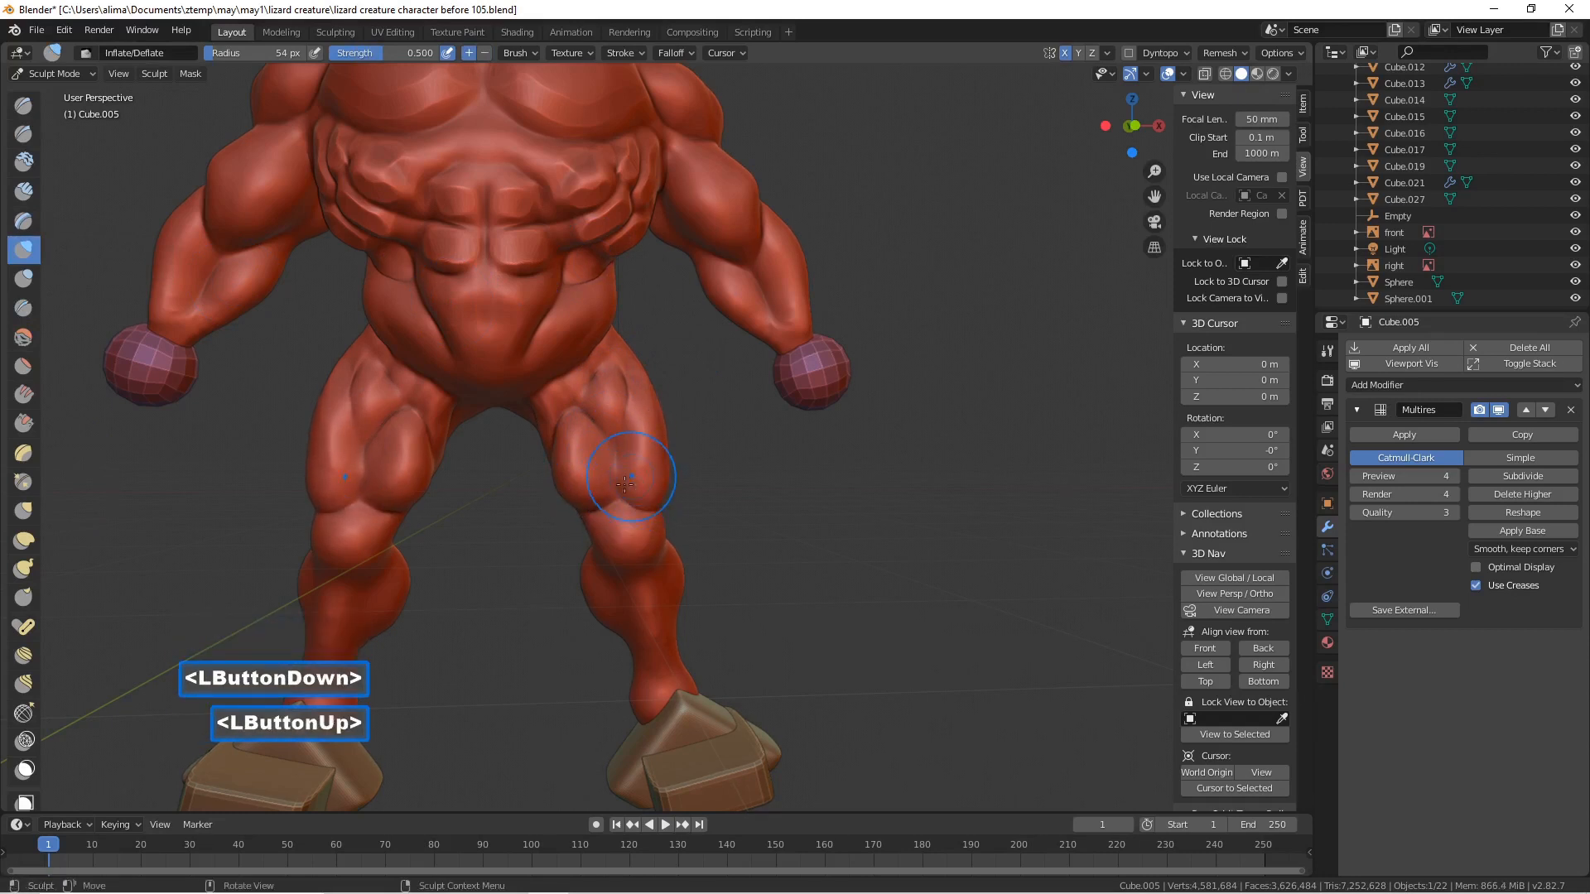
- Adjust the shape of the inner knee with the Grab brush at a 79 px radius
left_click(21, 516)
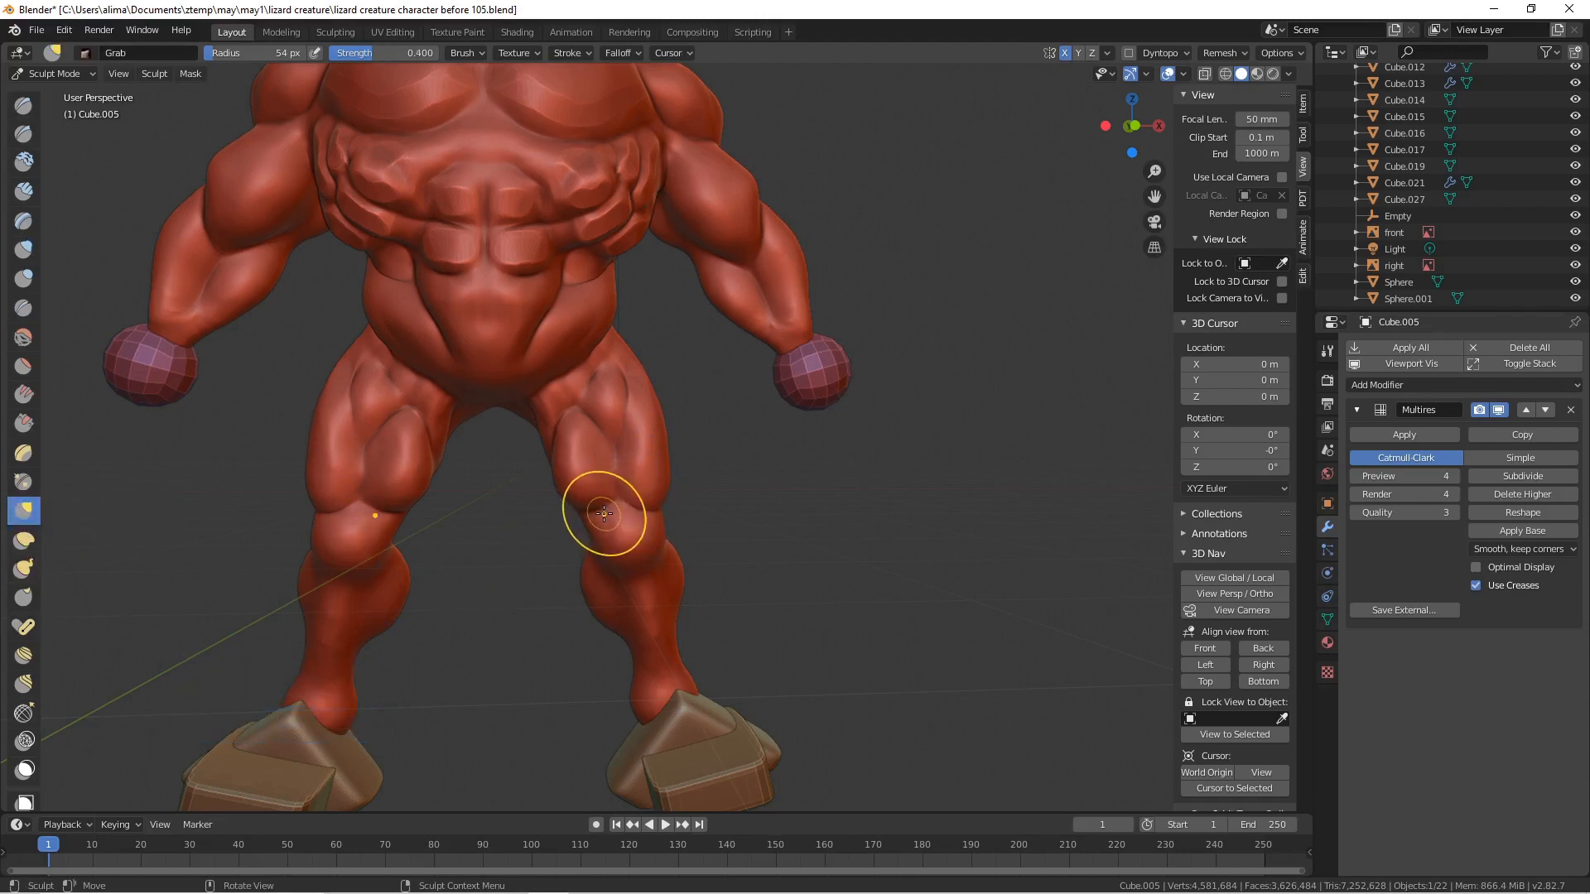
key("f")
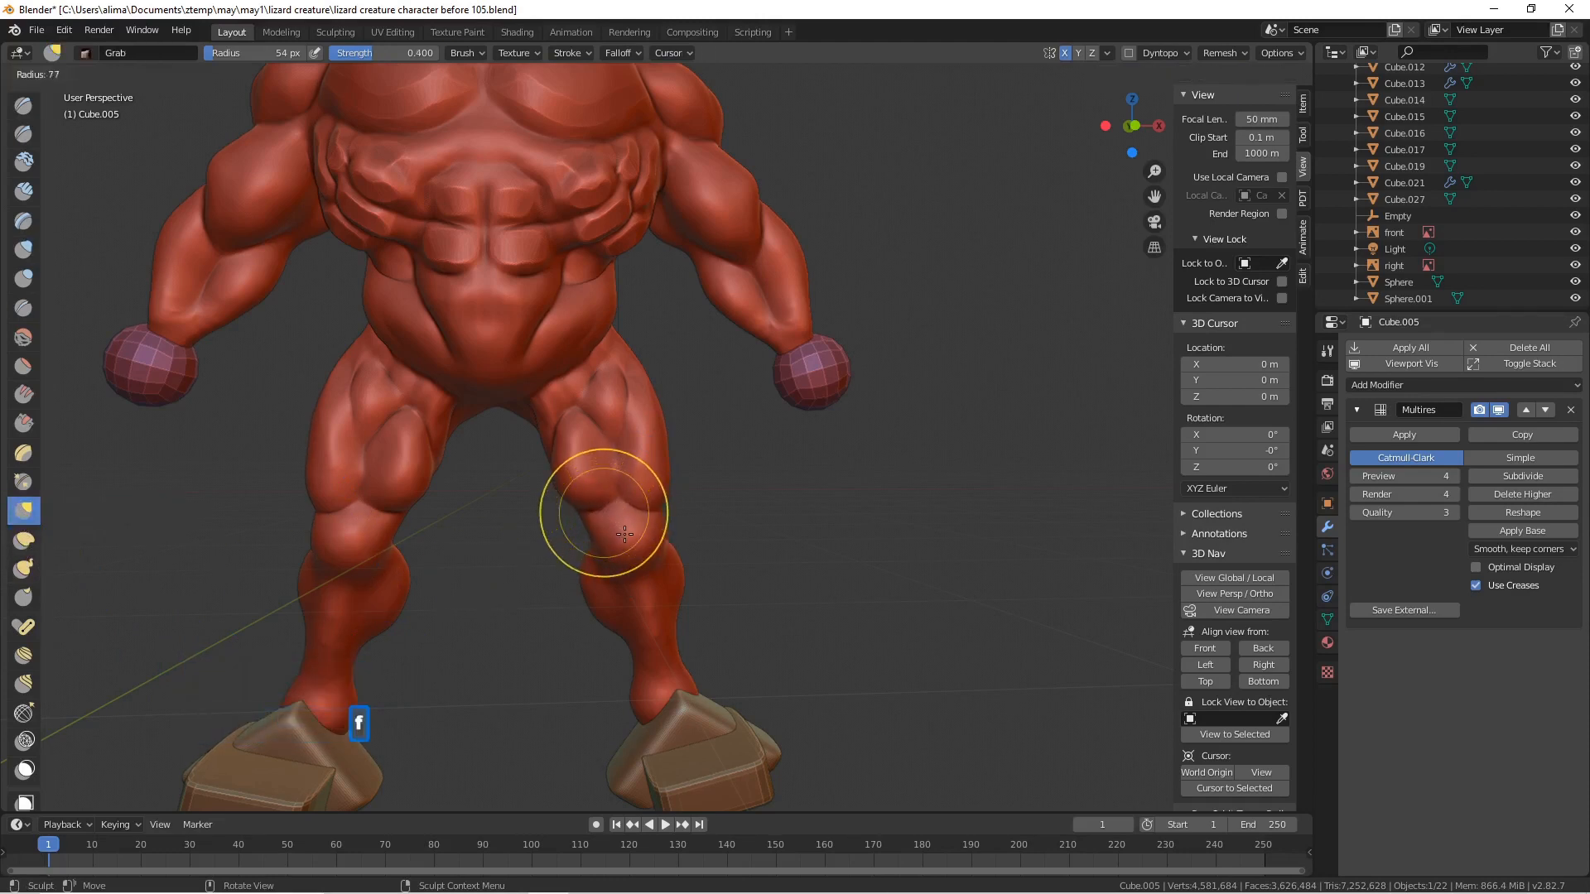
left_click(624, 534)
left_click_drag(586, 530, 584, 528)
middle_click_drag(584, 528, 586, 528)
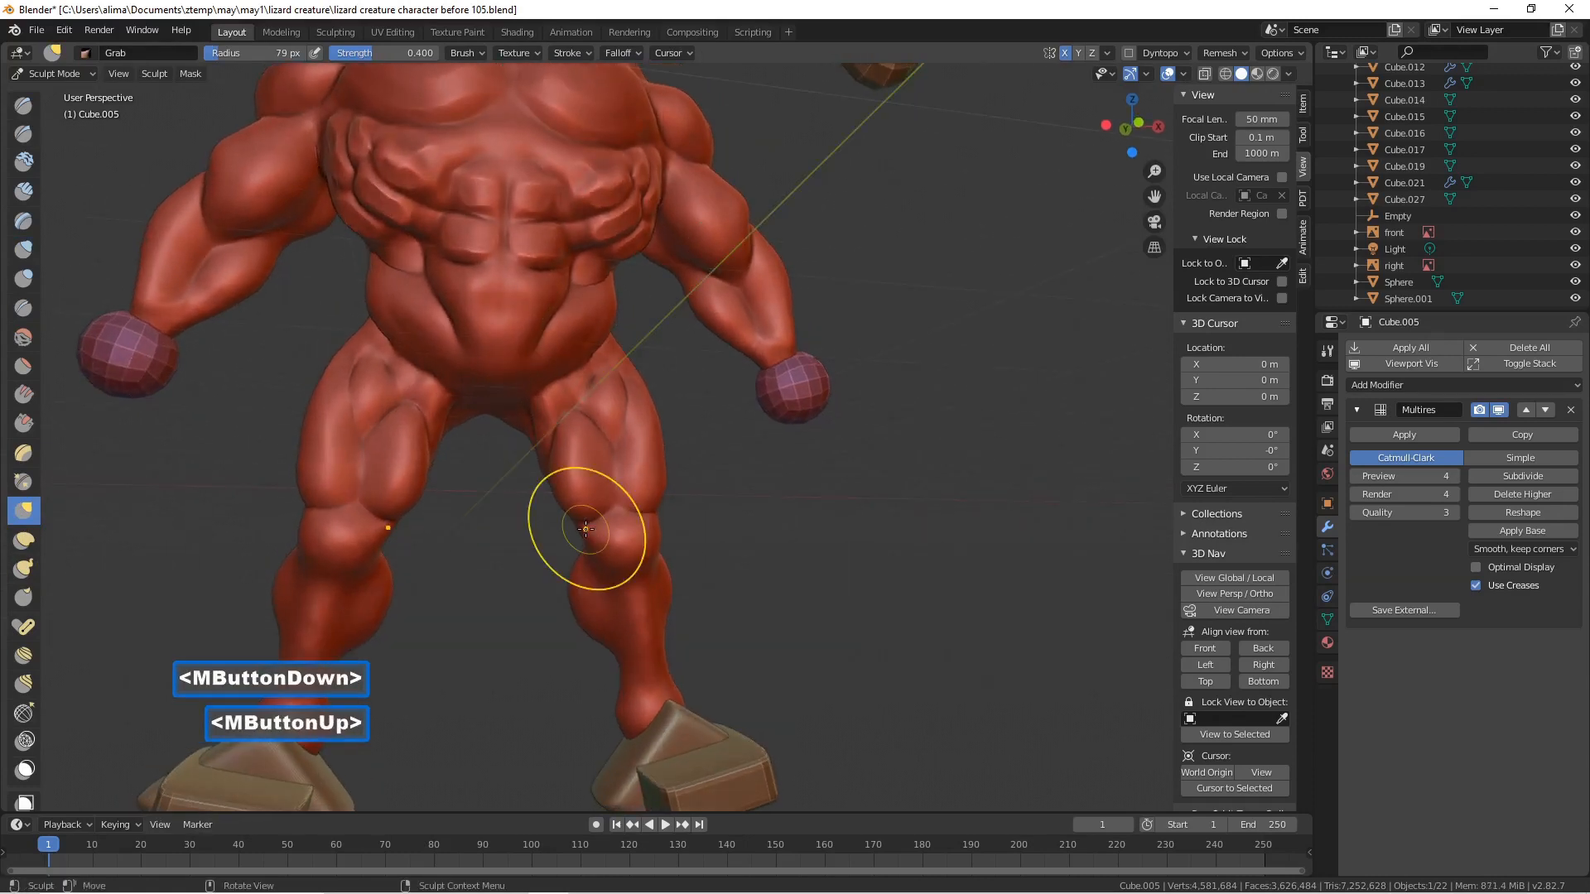
- Paint a mask over the whole knee from several angles with the Mask brush
left_click(25, 772)
scroll(549, 632, "up", 5)
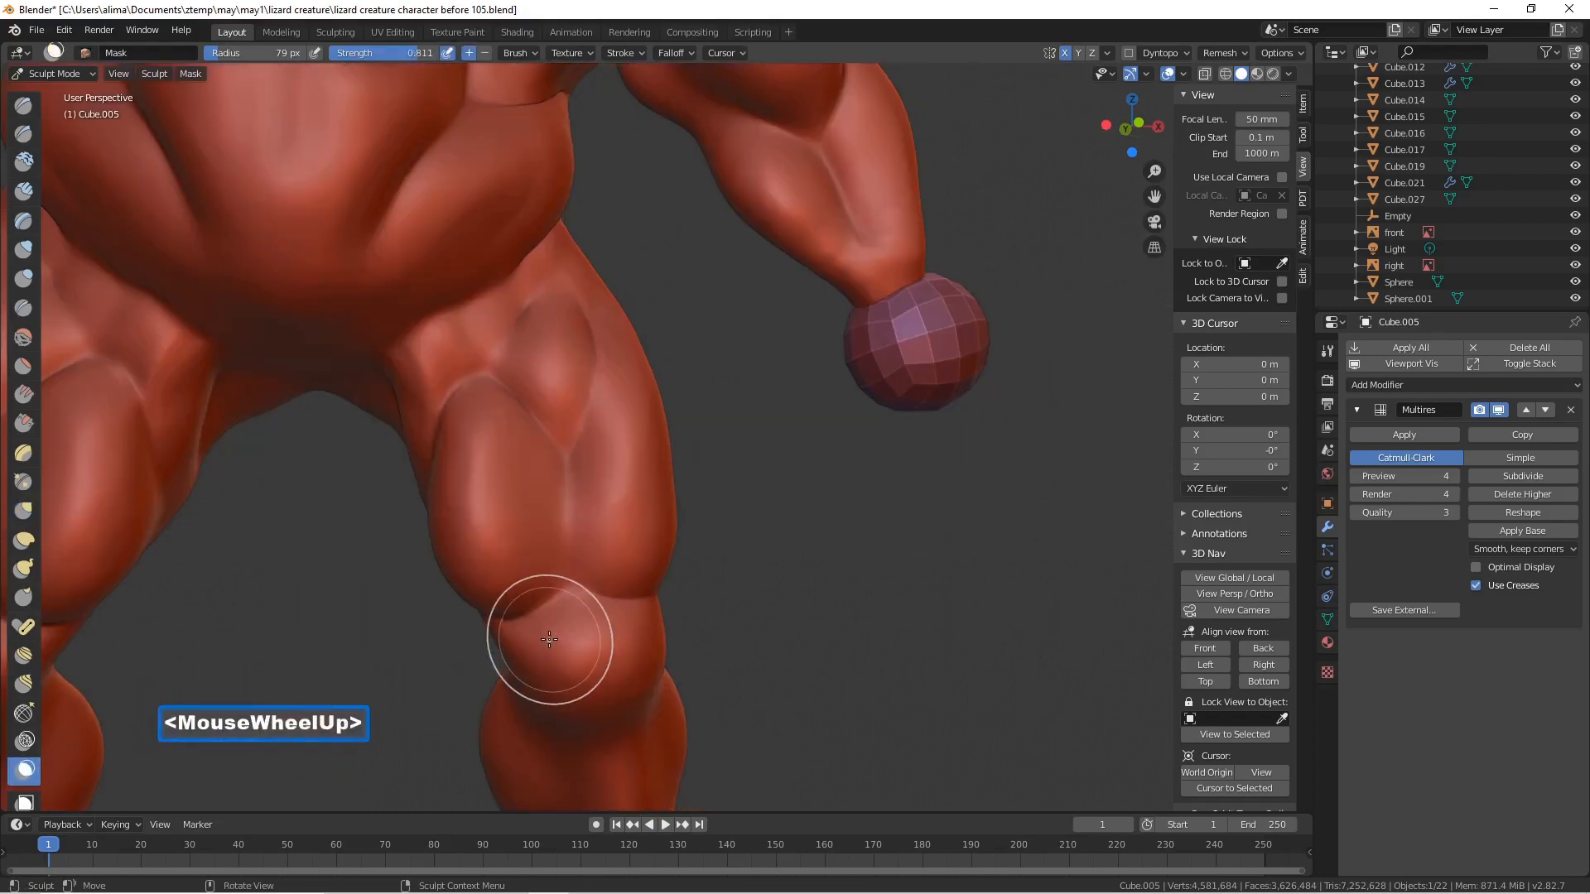
mouse_move(580, 636)
left_mouse_down()
mouse_move(548, 664)
mouse_move(581, 675)
mouse_move(605, 651)
left_mouse_up()
middle_click_drag(604, 651, 550, 650)
mouse_move(549, 649)
left_mouse_down()
mouse_move(640, 692)
mouse_move(577, 713)
left_mouse_up()
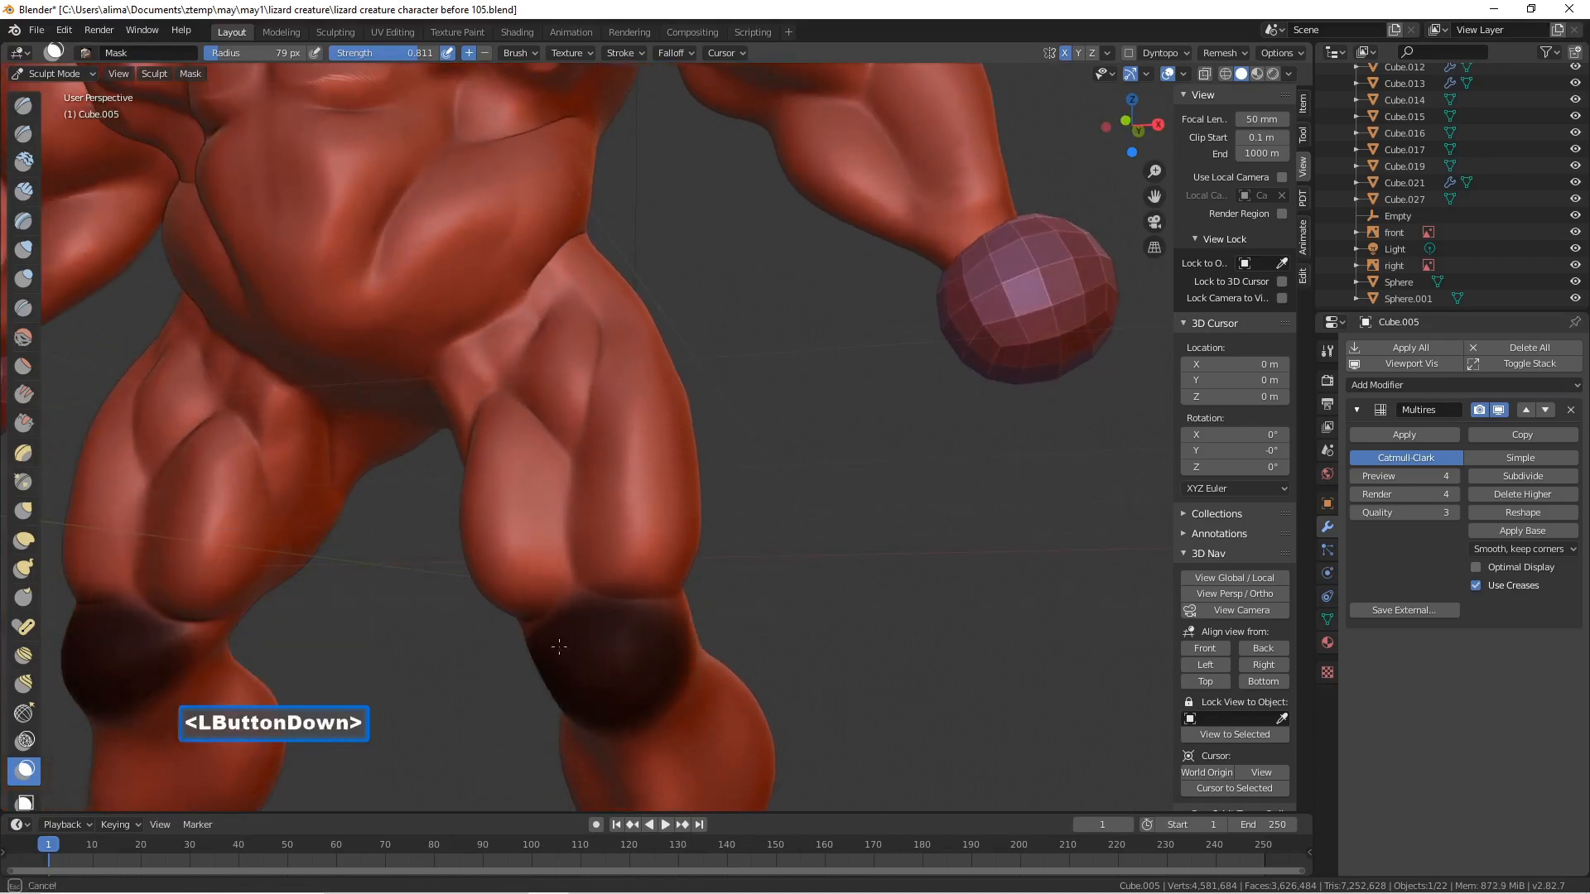
left_click_drag(523, 642, 561, 649)
mouse_move(561, 649)
middle_mouse_down()
mouse_move(625, 642)
mouse_move(557, 649)
middle_mouse_up()
mouse_move(557, 649)
left_mouse_down()
mouse_move(478, 677)
mouse_move(579, 706)
mouse_move(567, 679)
mouse_move(588, 660)
left_mouse_up()
middle_click_drag(588, 660, 530, 633)
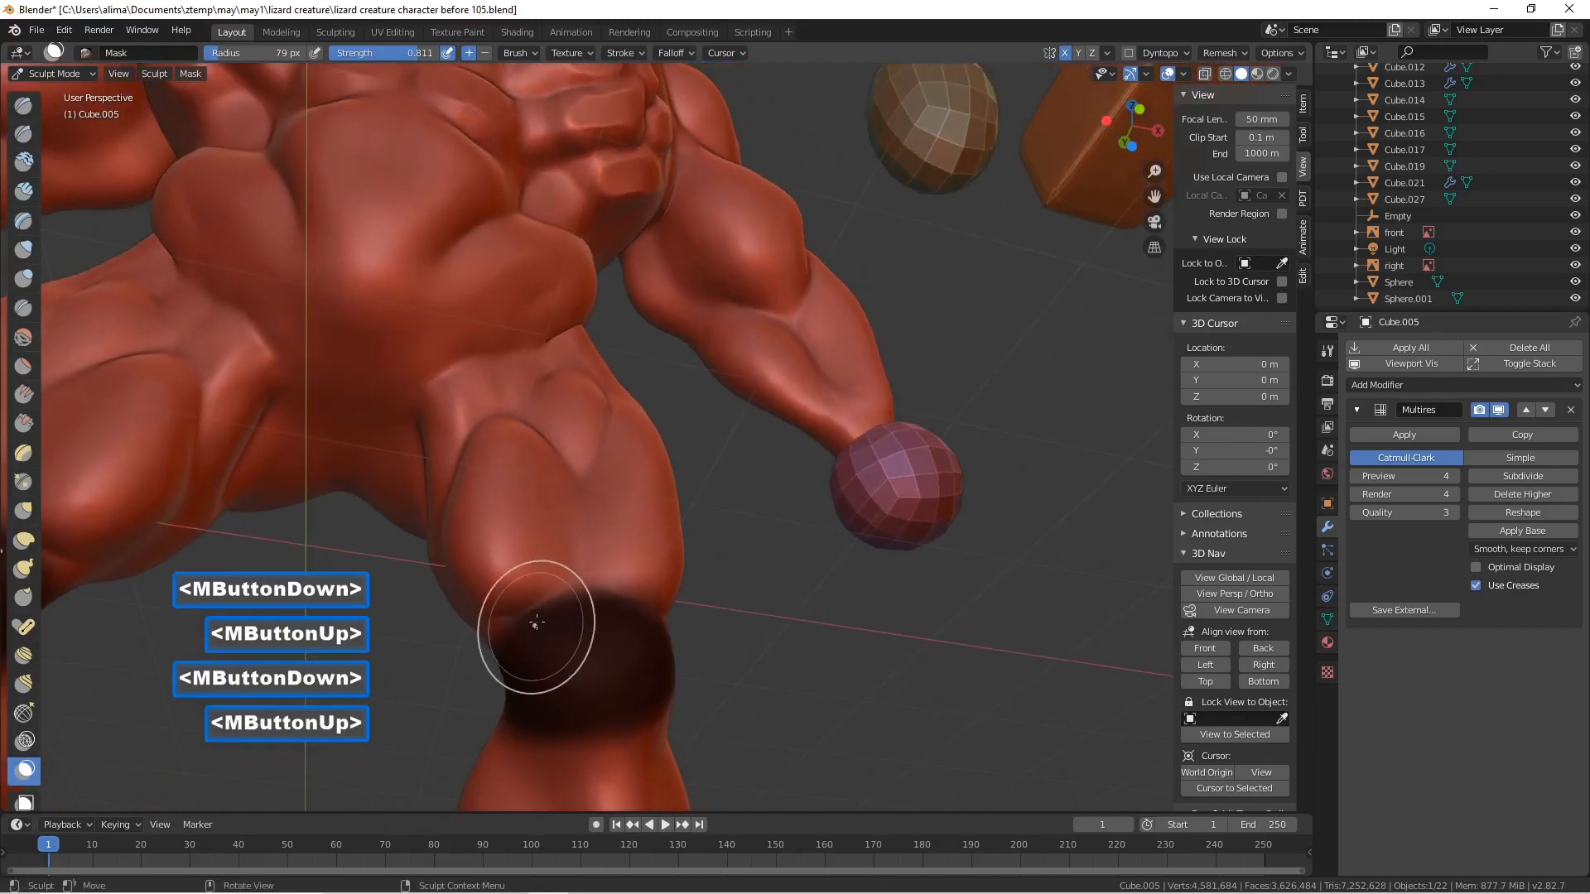
- Pull the lower end of the inner thigh muscle at the masked knee with the Grab brush at 146 px
left_click(33, 509)
middle_click_drag(432, 550, 483, 617)
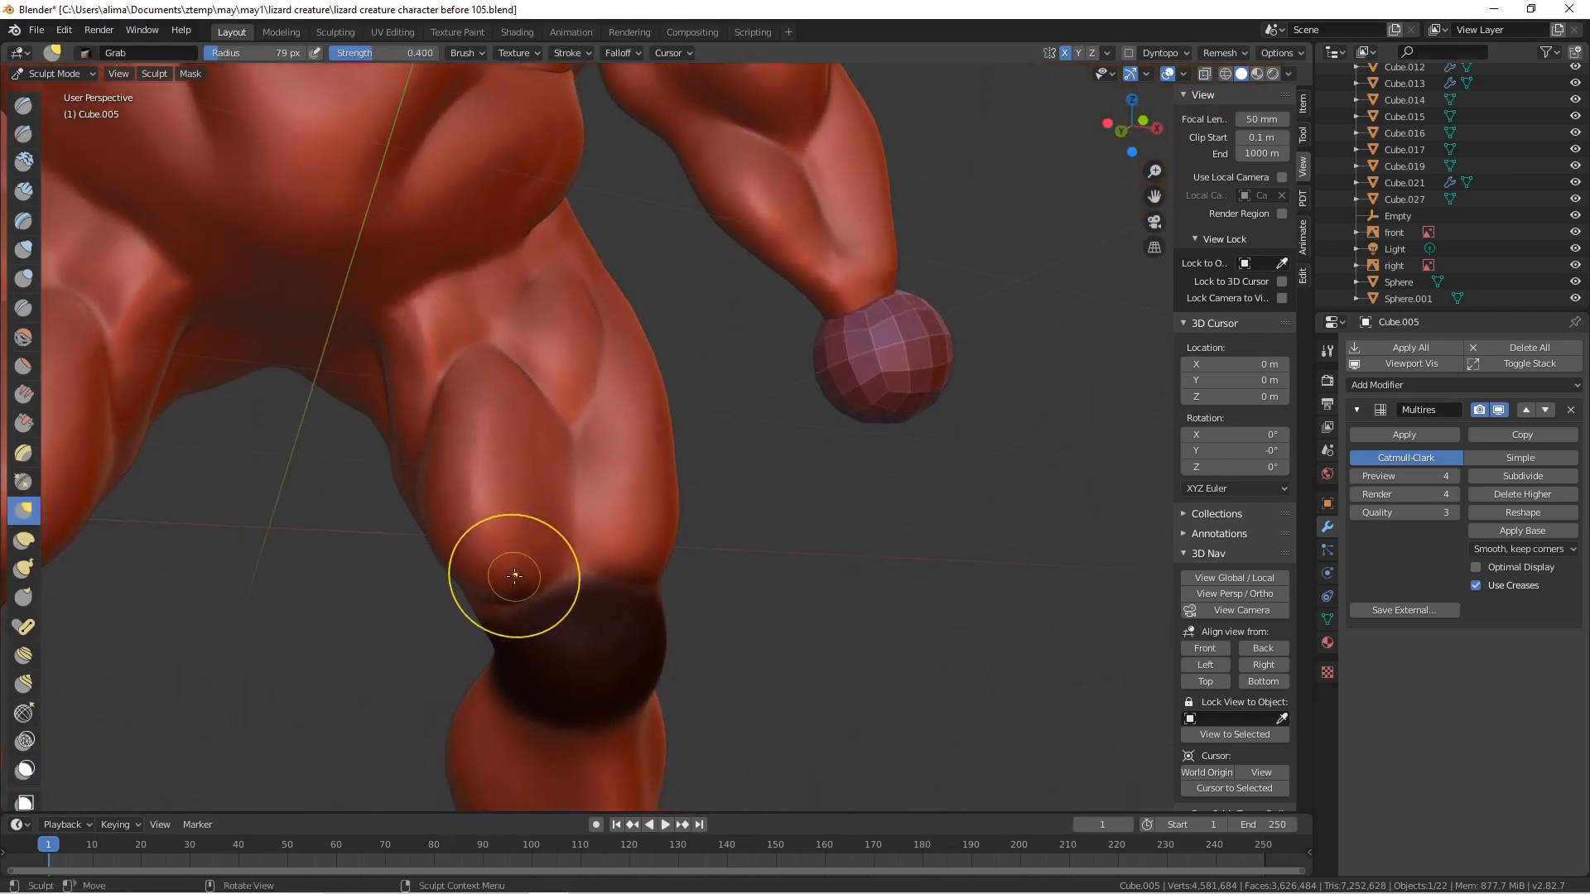
key("f")
left_click(571, 623)
mouse_move(530, 612)
left_mouse_down()
mouse_move(489, 585)
mouse_move(482, 621)
left_mouse_up()
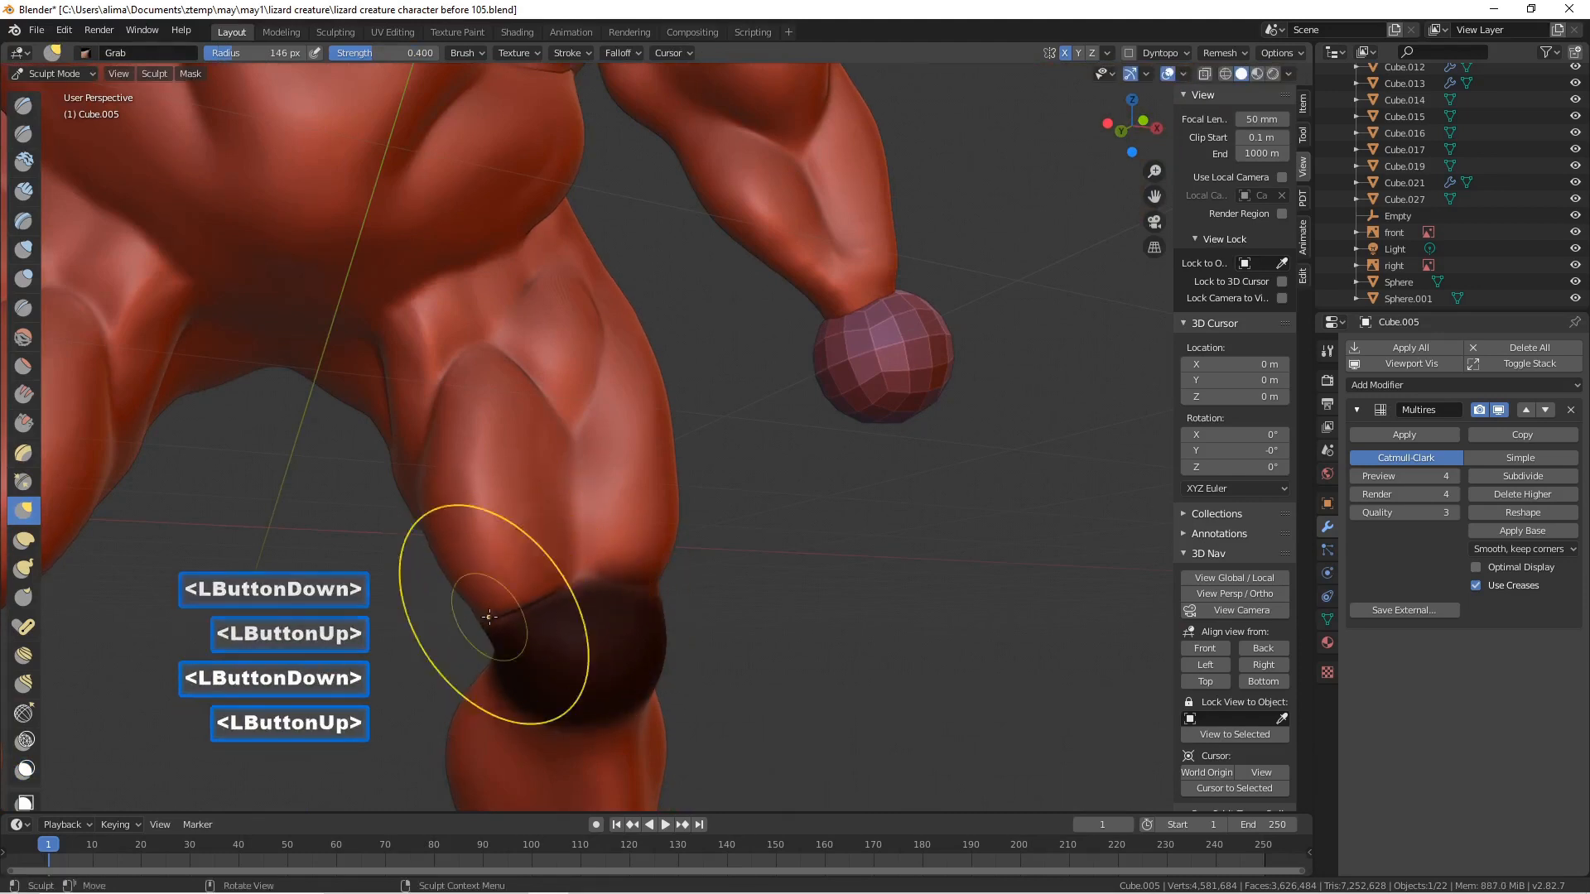
- Reduce the Grab brush radius to 42 px and nudge the inner thigh surface at the edge of the knee mask
middle_click_drag(631, 584, 534, 550)
scroll(533, 550, "up", 1)
scroll(537, 555, "down", 2)
scroll(534, 548, "up", 1)
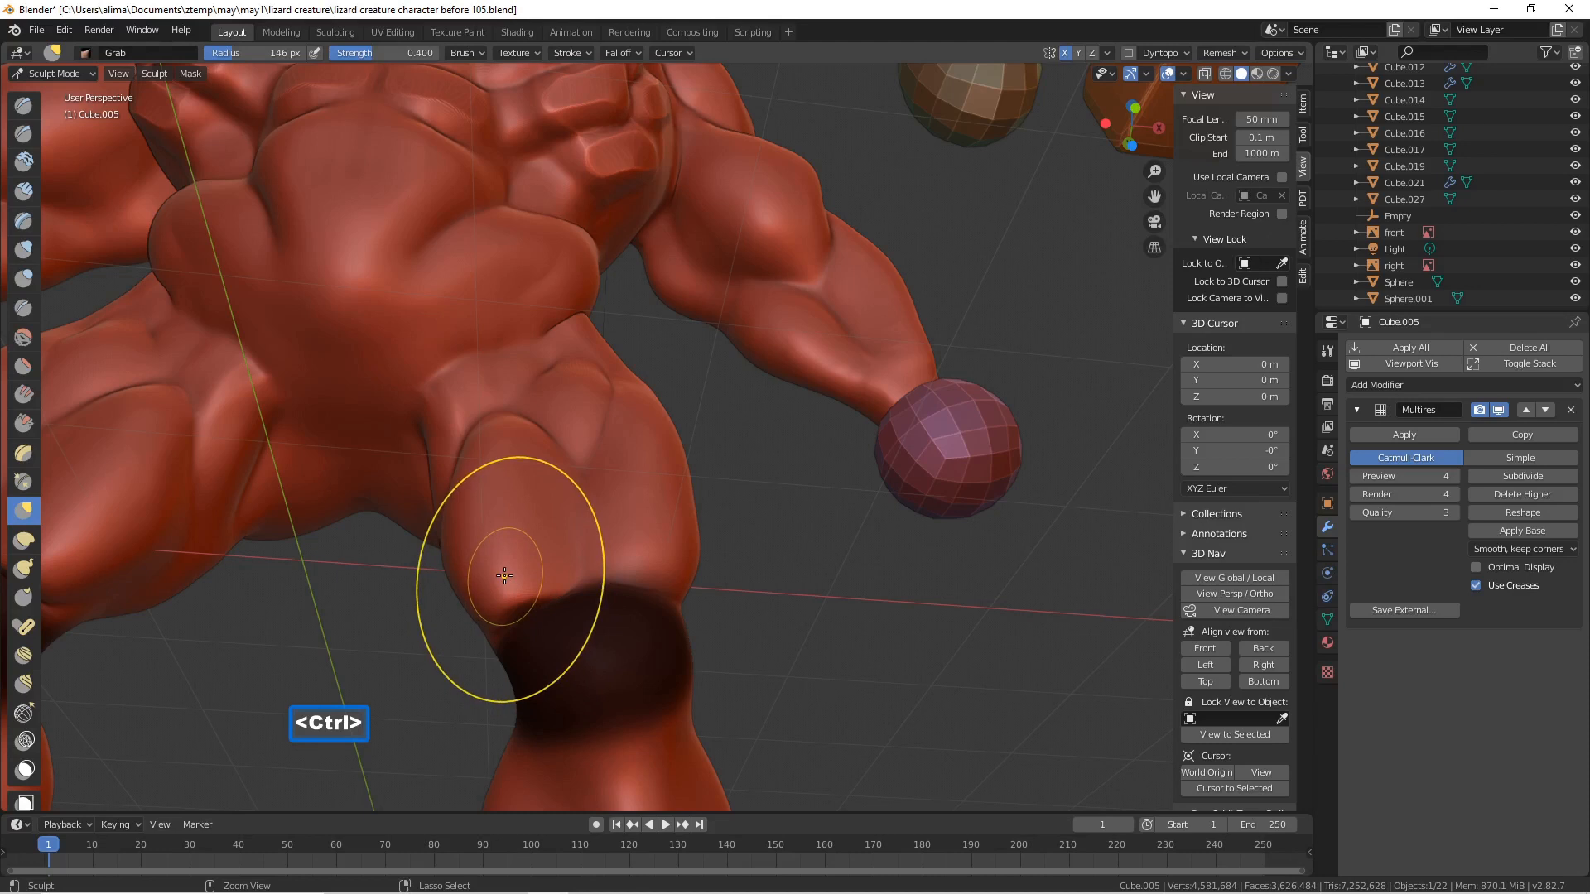
key("f")
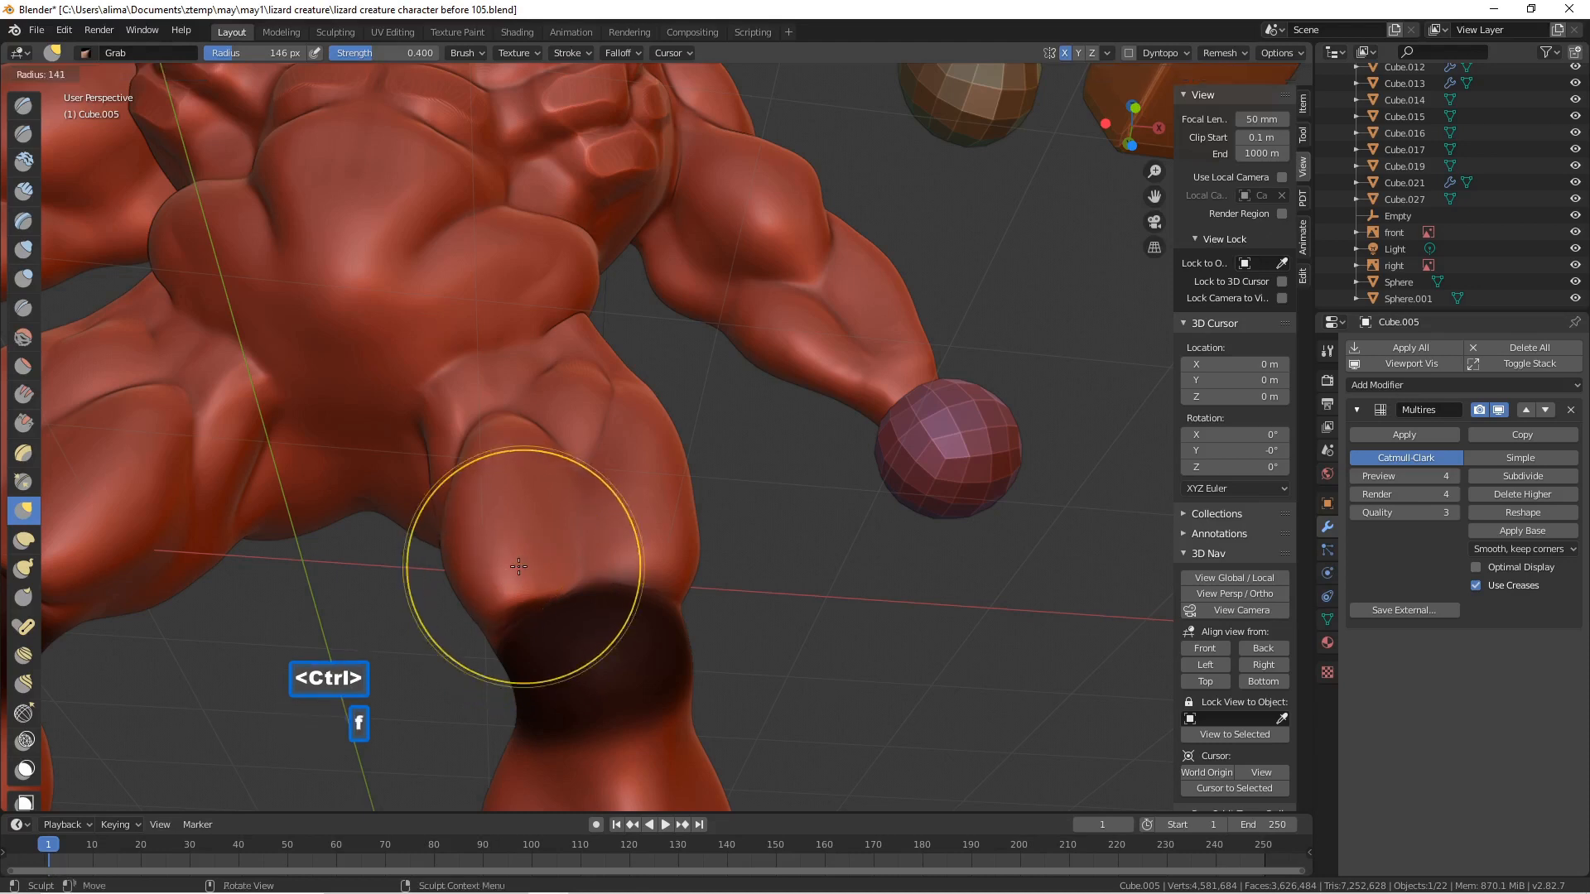
left_click(438, 532)
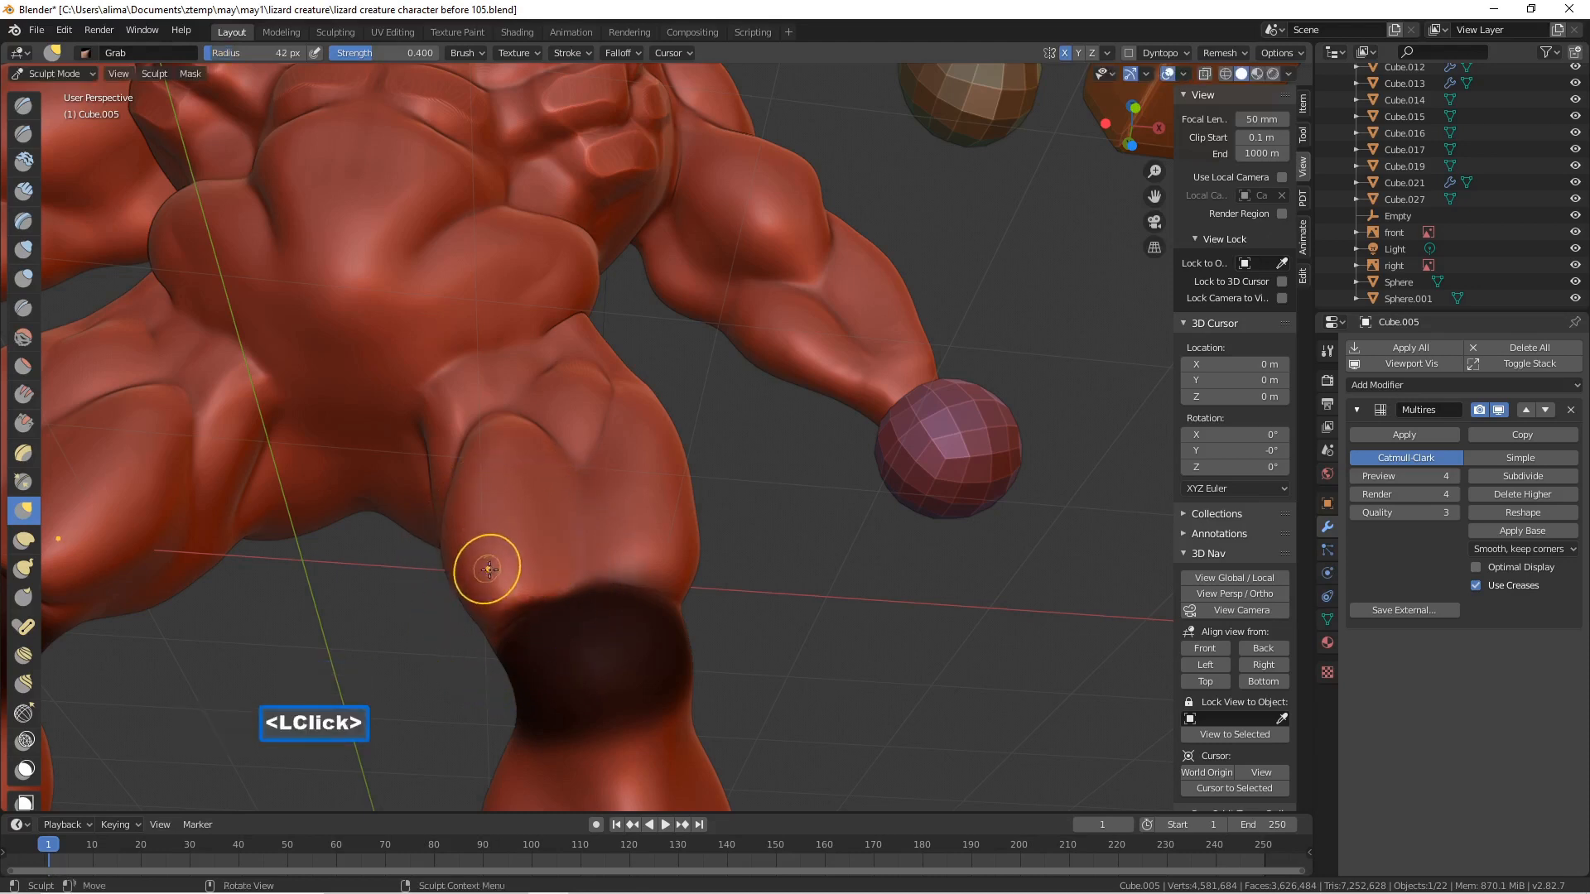
left_click_drag(509, 577, 508, 598, "ctrl")
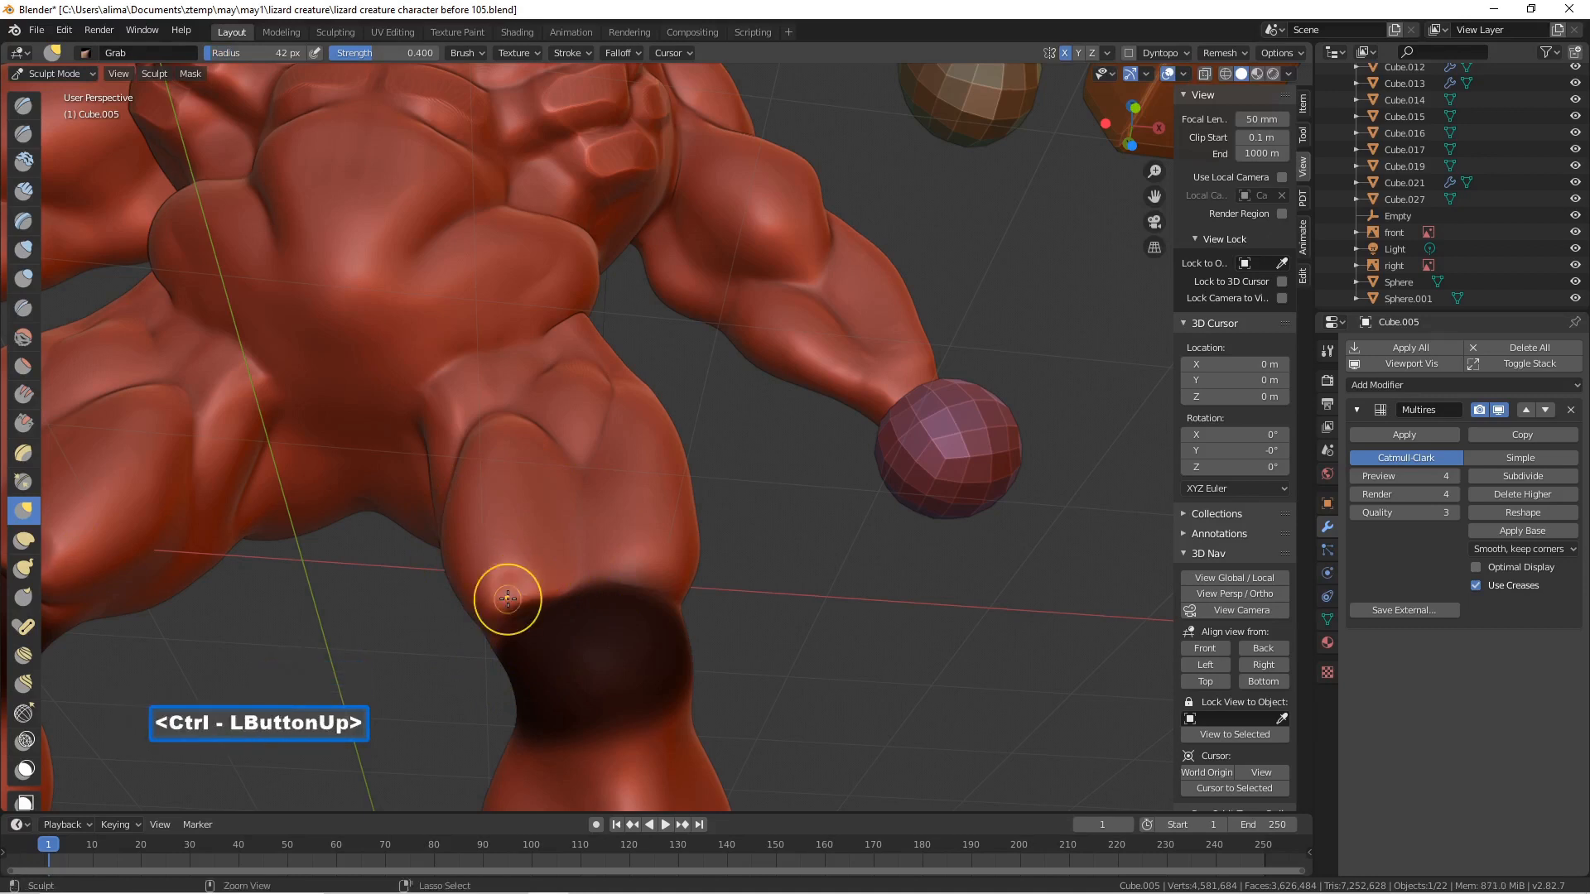
- Erase the mask along the upper edge of the knee to clean its border with the thigh muscles
left_click(25, 769)
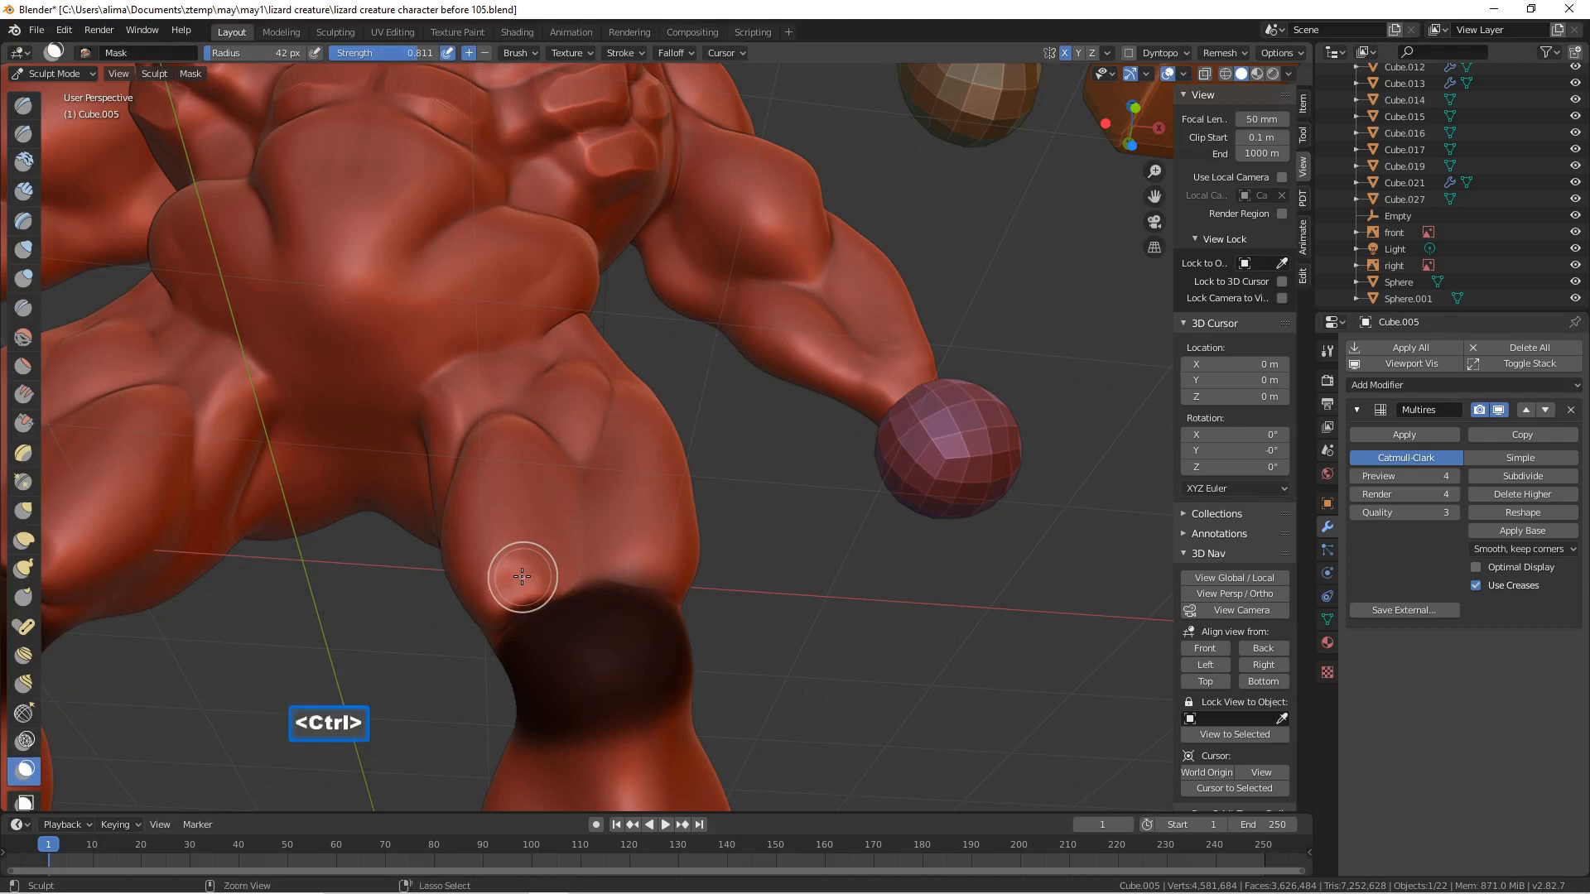
left_click_drag(507, 594, 559, 568, "ctrl")
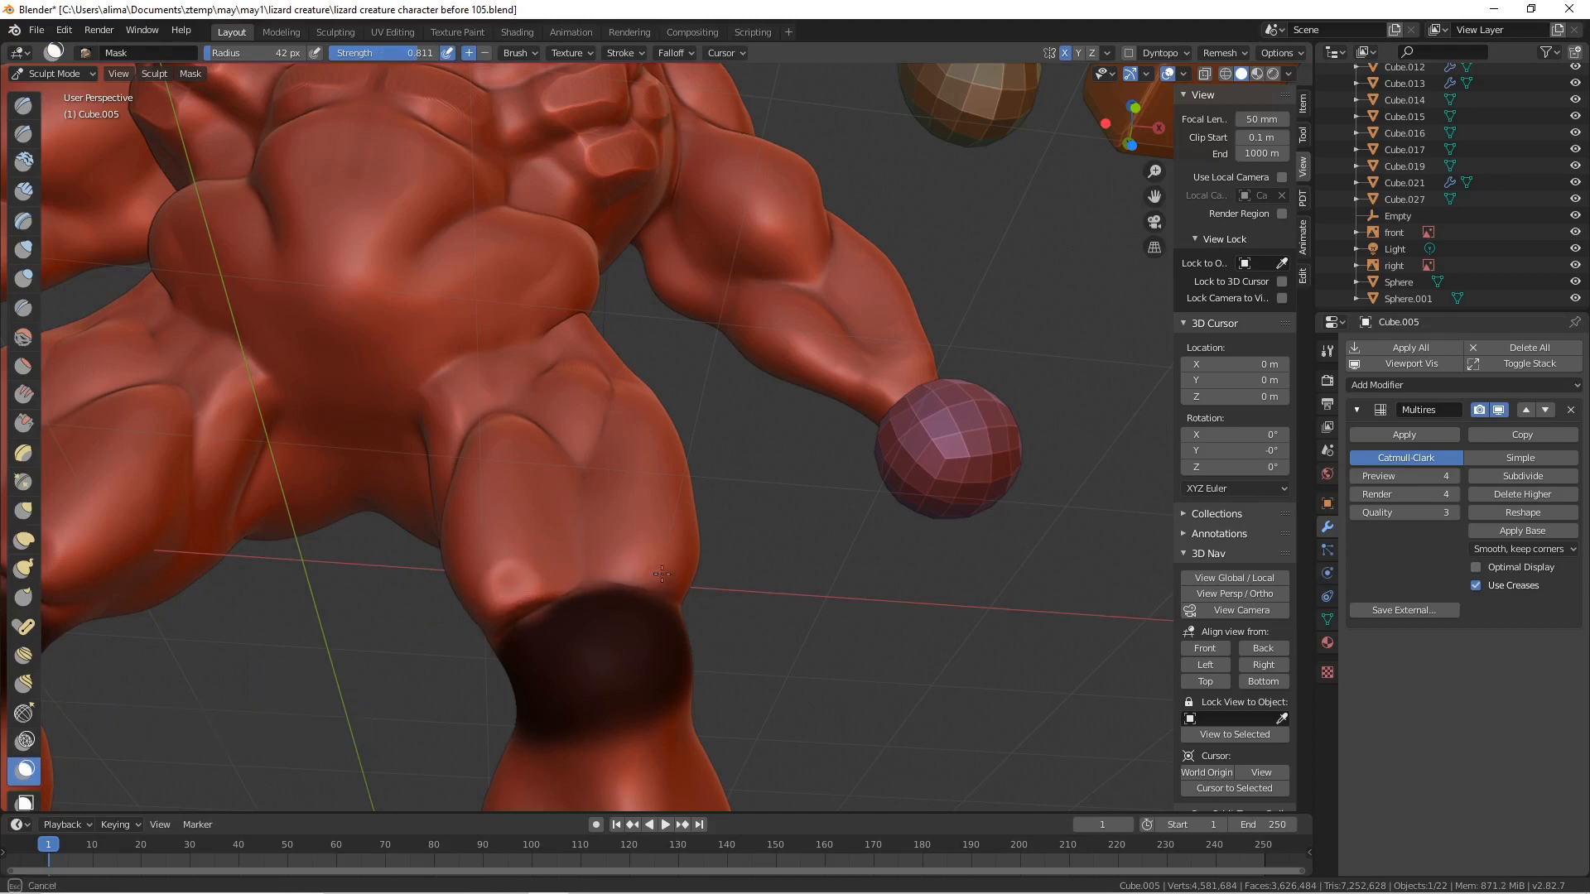
left_click_drag(675, 573, 674, 571, "ctrl")
middle_click_drag(674, 571, 631, 568)
left_click_drag(674, 555, 542, 577, "ctrl")
middle_click_drag(523, 585, 601, 636)
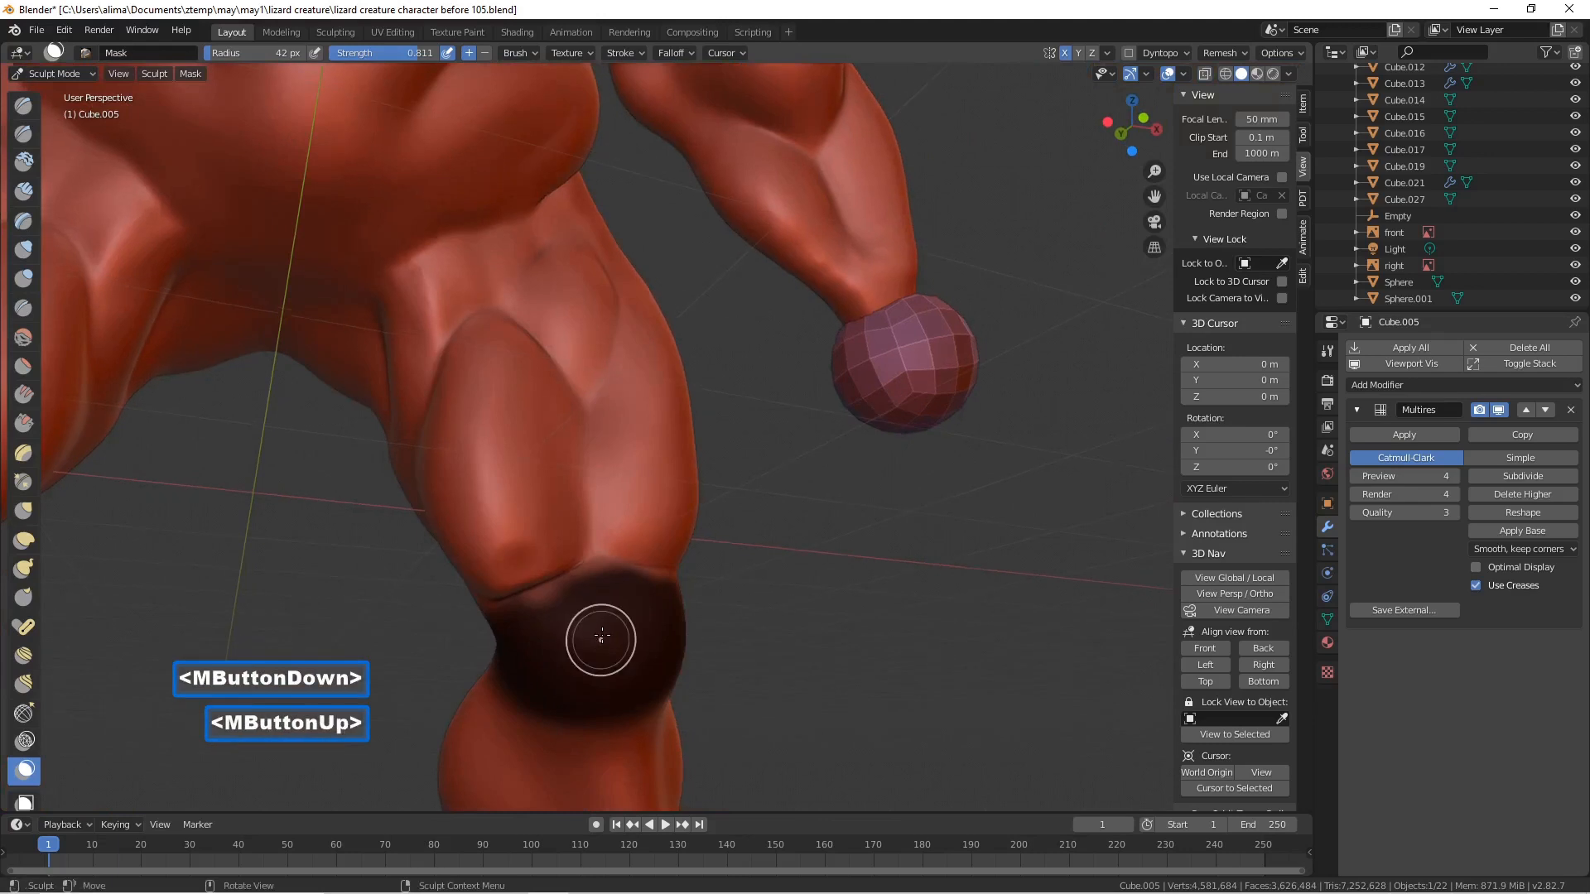
- Pull the lower inner thigh muscle down over the masked knee with the Grab brush at 86 px
left_click(24, 510)
key("g")
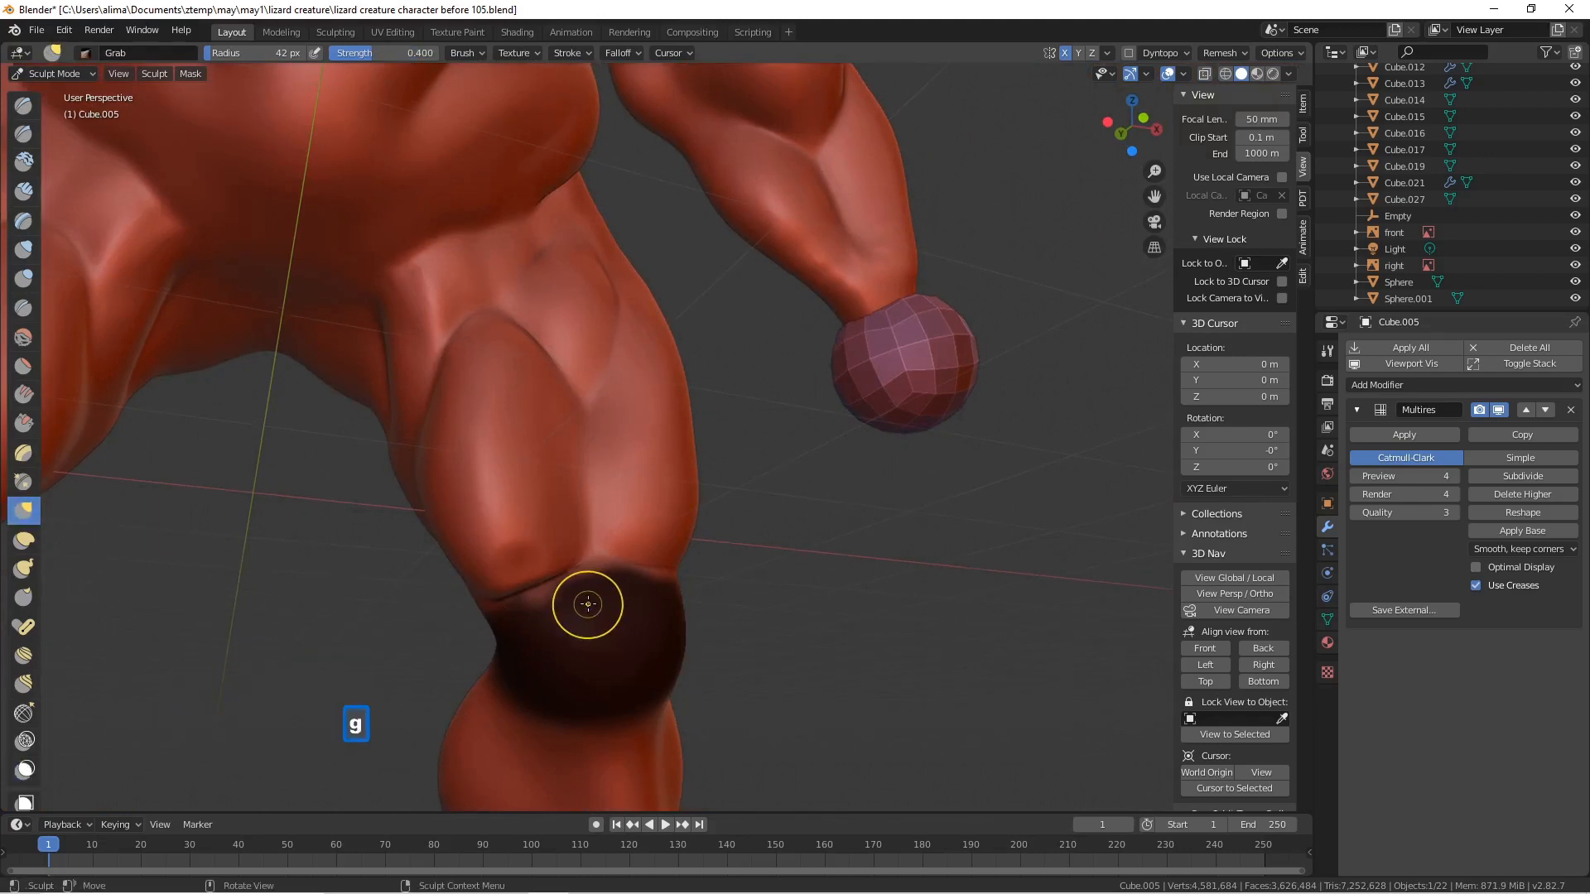
key("f")
left_click(525, 569)
left_click_drag(525, 579, 568, 663)
left_click_drag(470, 600, 478, 615)
mouse_move(540, 555)
left_mouse_down()
mouse_move(543, 581)
mouse_move(575, 596)
mouse_move(579, 560)
left_mouse_up()
- Shape the lower end of the outer thigh muscle over the masked knee with the Grab brush
middle_click_drag(698, 550, 700, 552)
mouse_move(663, 536)
left_mouse_down()
mouse_move(646, 517)
mouse_move(634, 585)
left_mouse_up()
middle_click_drag(781, 550, 709, 591)
left_click_drag(709, 591, 678, 550)
middle_click_drag(678, 550, 792, 538)
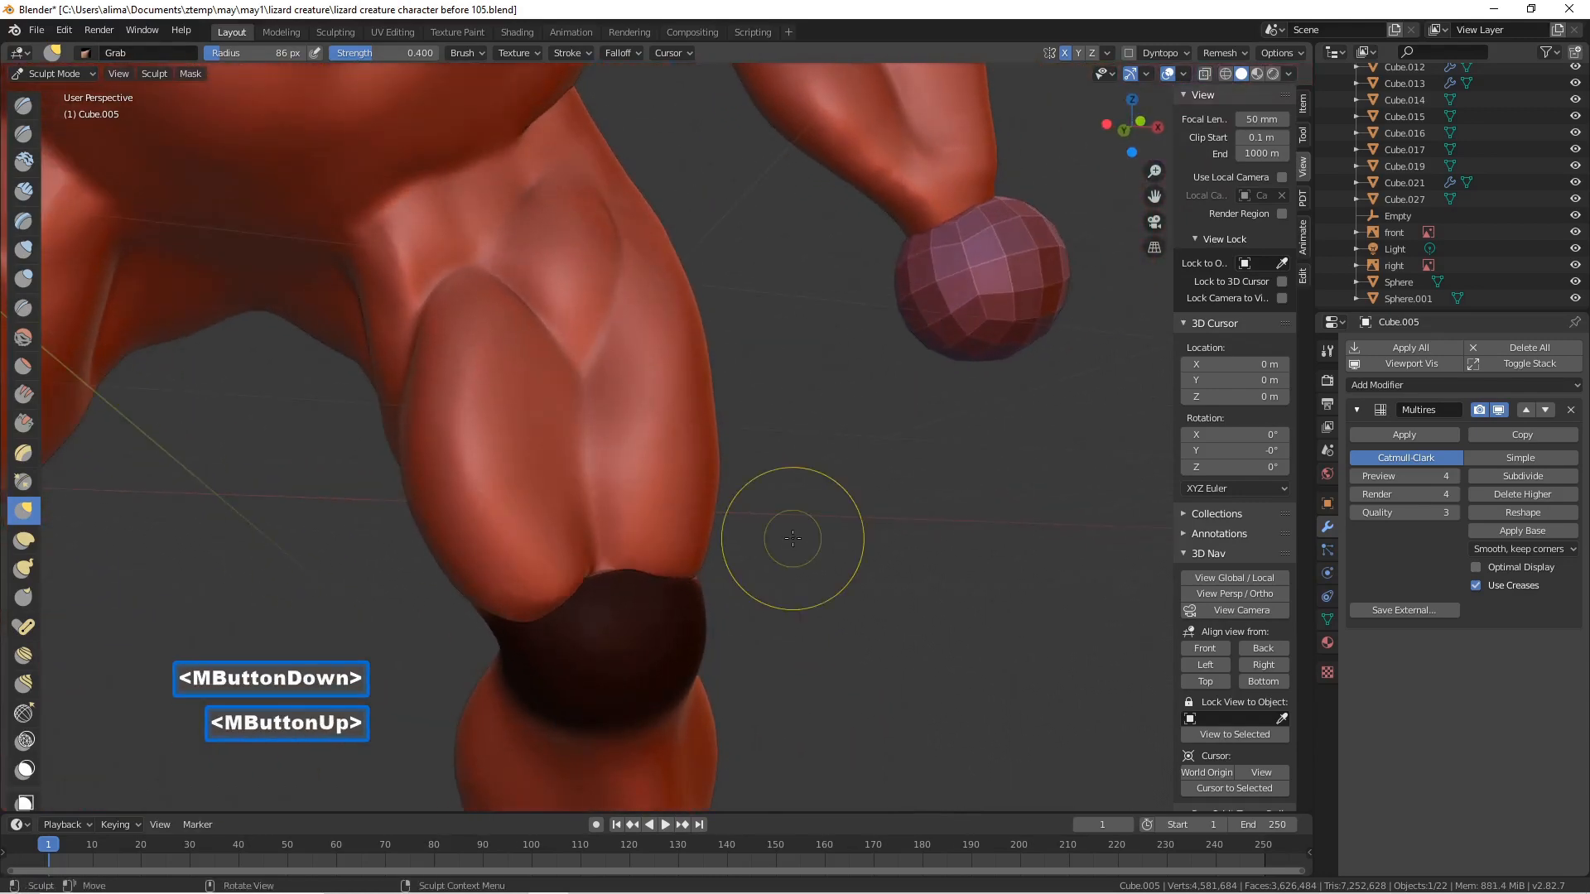
- Add volume to the lower ends of the inner and outer thigh muscles with the Inflate/Deflate brush
left_click(25, 246)
mouse_move(536, 591)
left_mouse_down()
mouse_move(522, 599)
mouse_move(515, 577)
left_mouse_up()
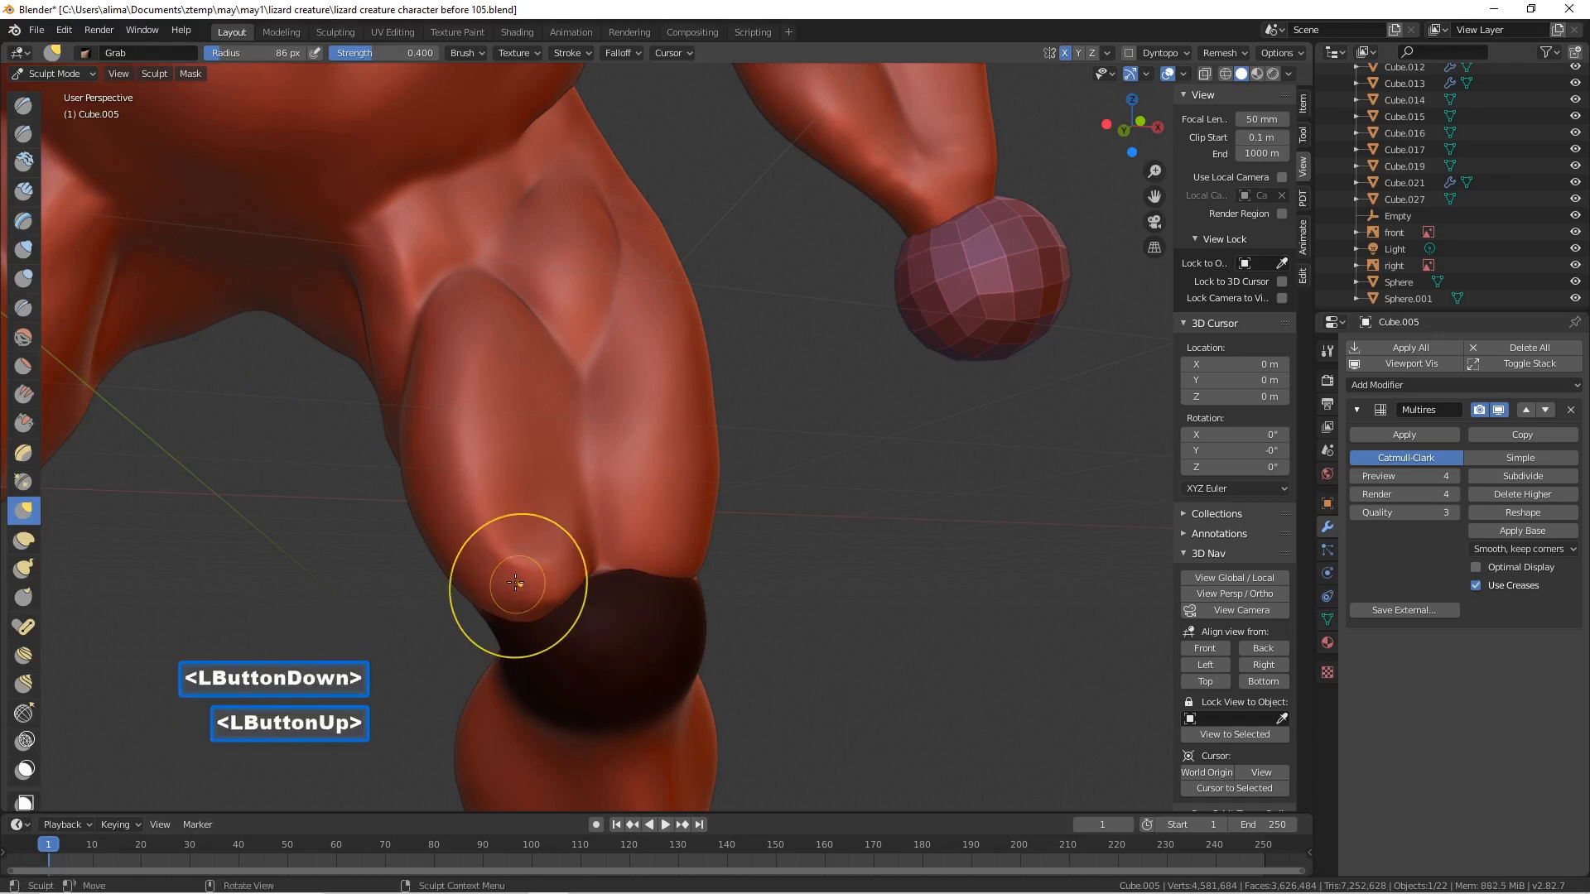
left_click(22, 250)
mouse_move(534, 496)
left_mouse_down()
mouse_move(513, 555)
mouse_move(511, 531)
left_mouse_up()
left_click_drag(676, 574, 676, 574)
left_click_drag(701, 470, 645, 482)
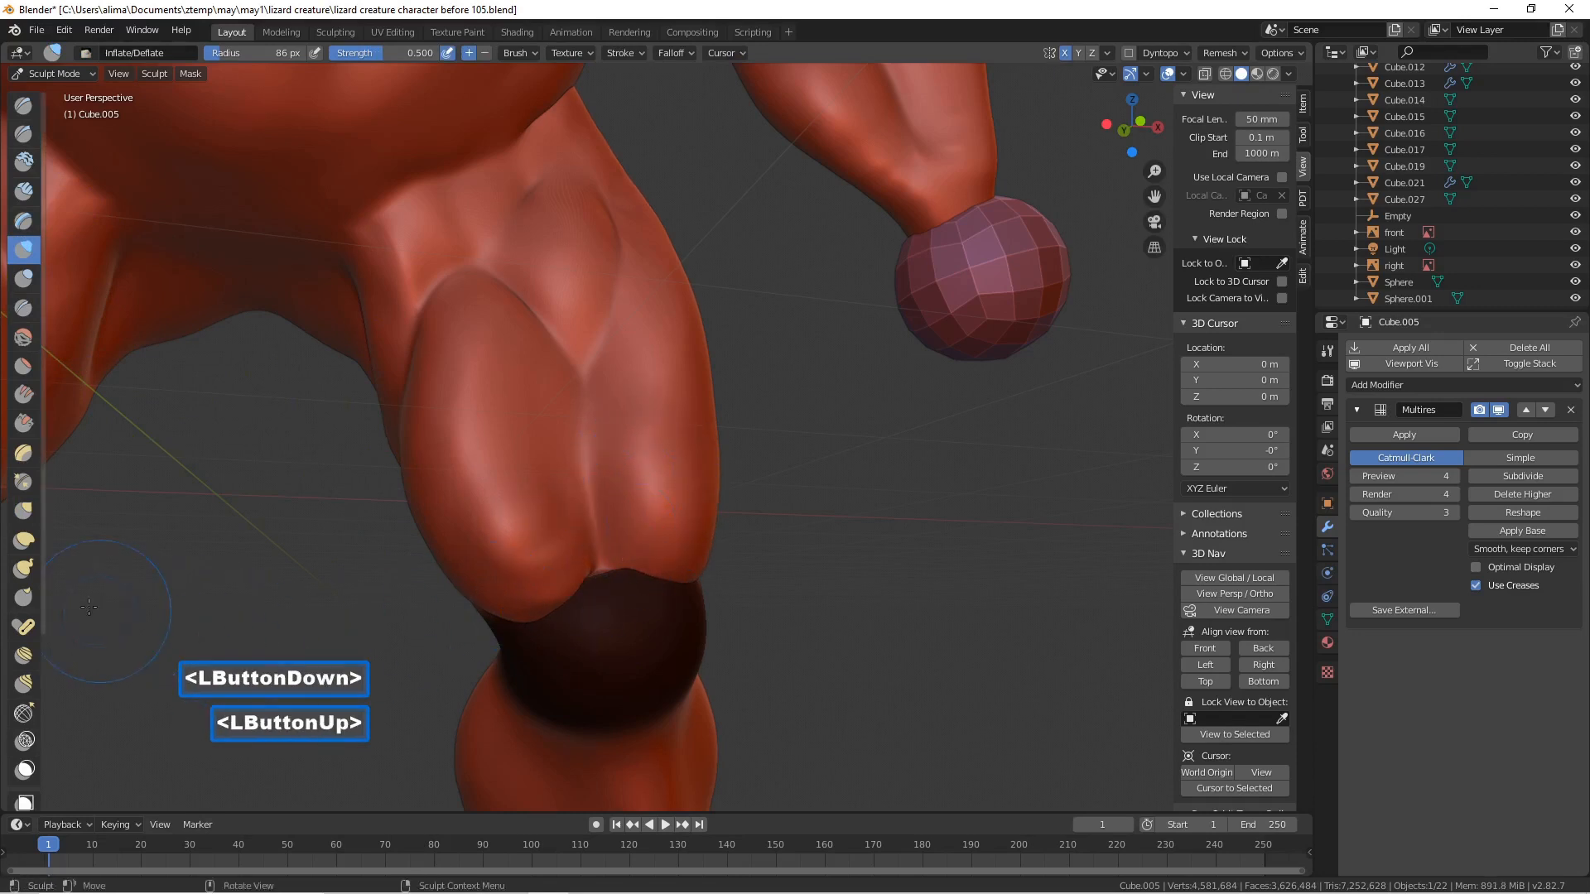
- Pull the pointed tip of the central thigh muscle down between its neighbours with the Grab brush and smooth it
left_click(24, 513)
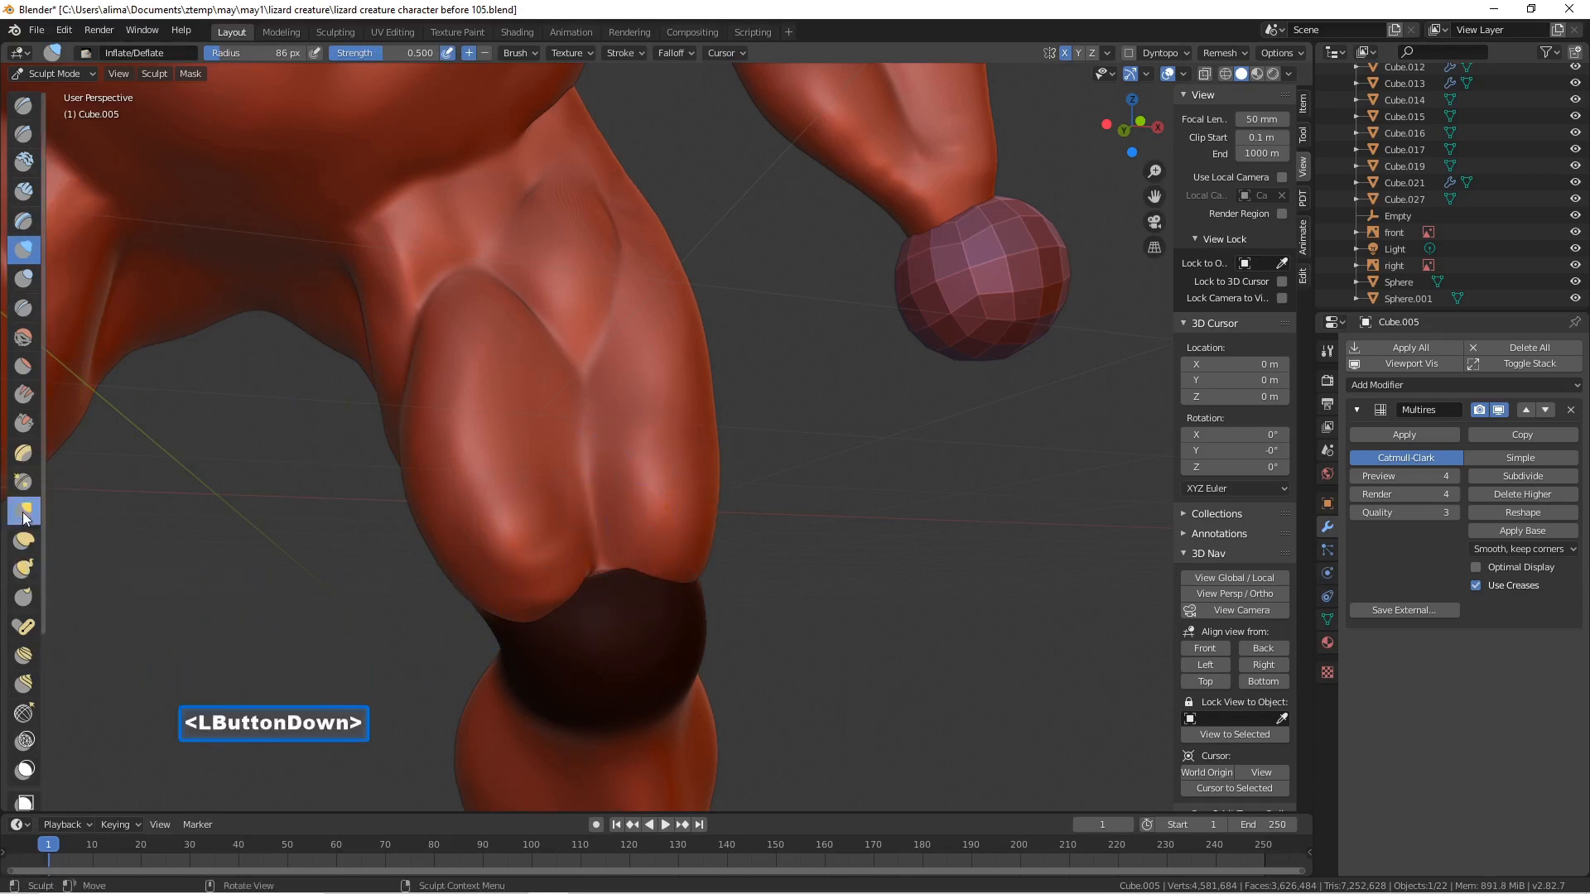
left_click_drag(579, 346, 586, 387)
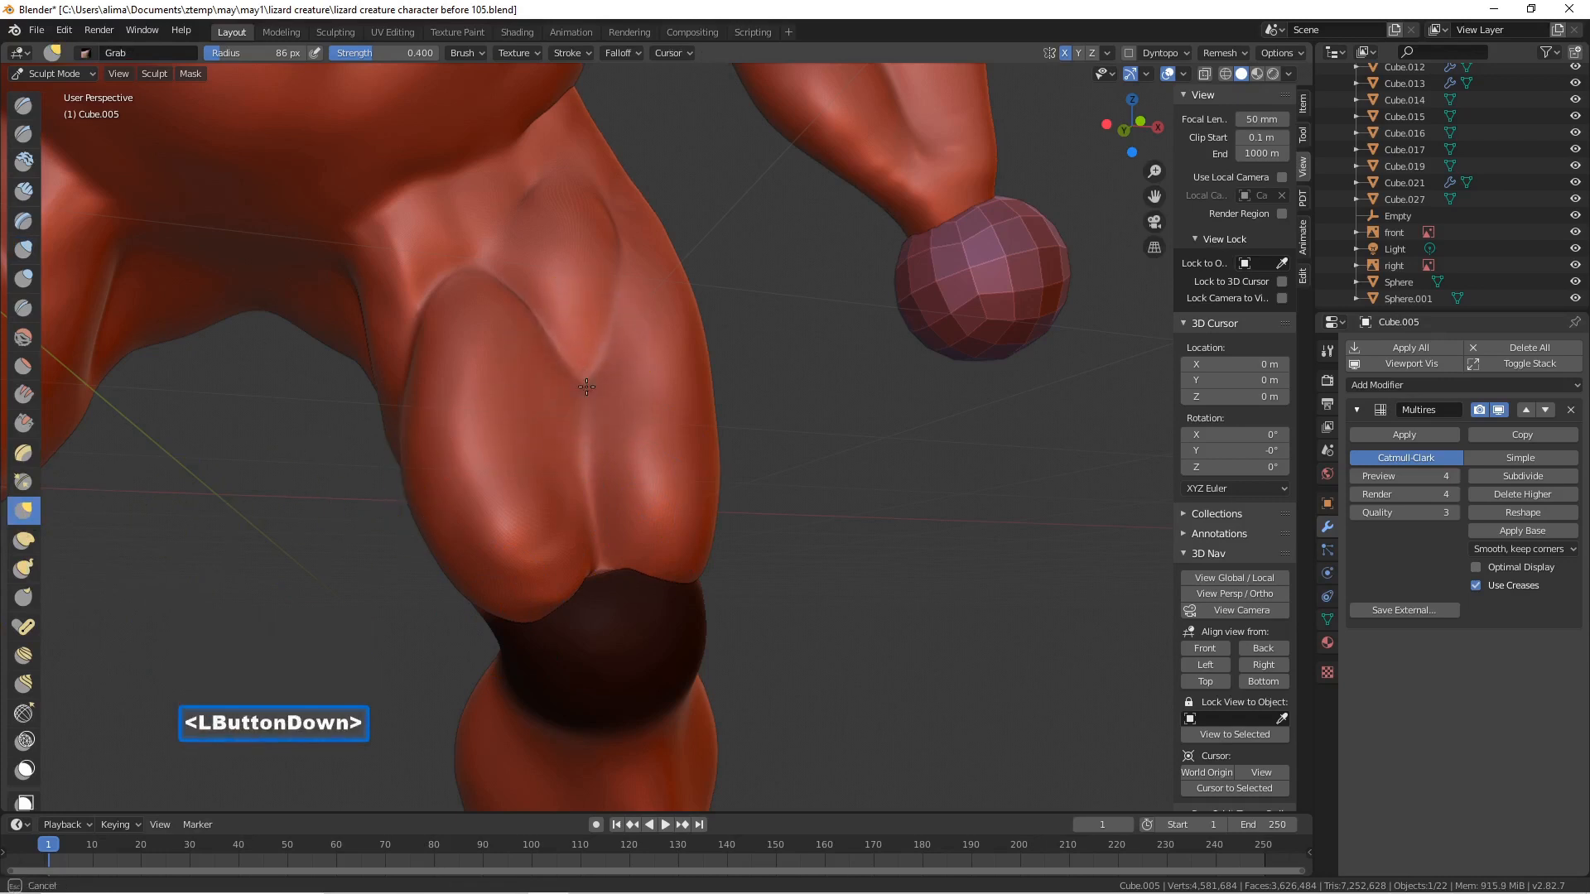
mouse_move(597, 459)
left_mouse_down()
mouse_move(581, 438)
mouse_move(591, 523)
left_mouse_up()
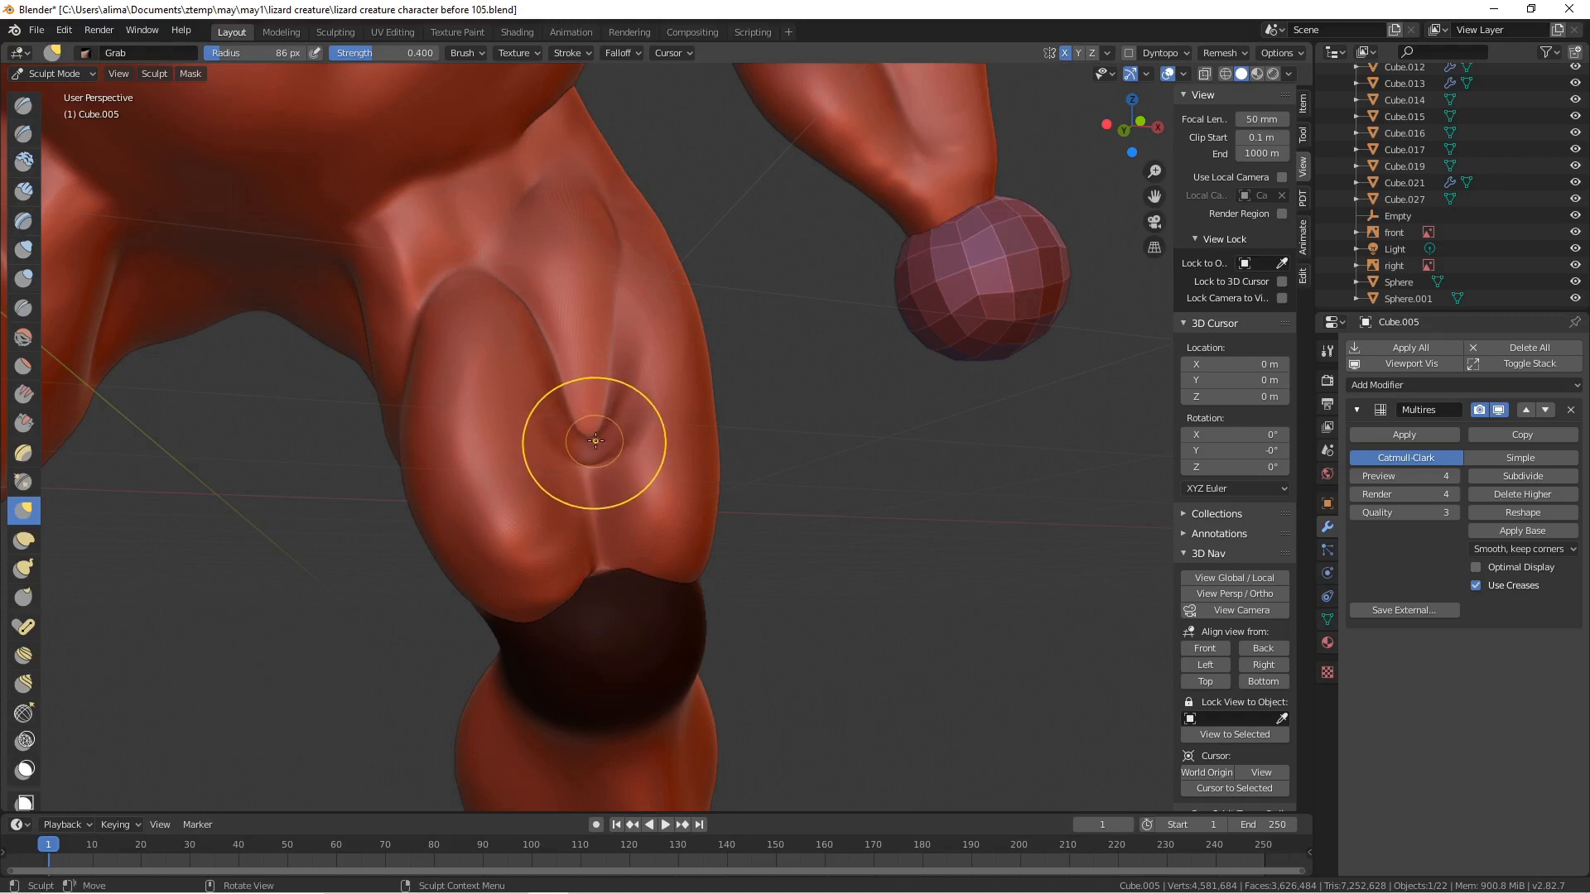
left_click_drag(590, 446, 594, 451, "shift")
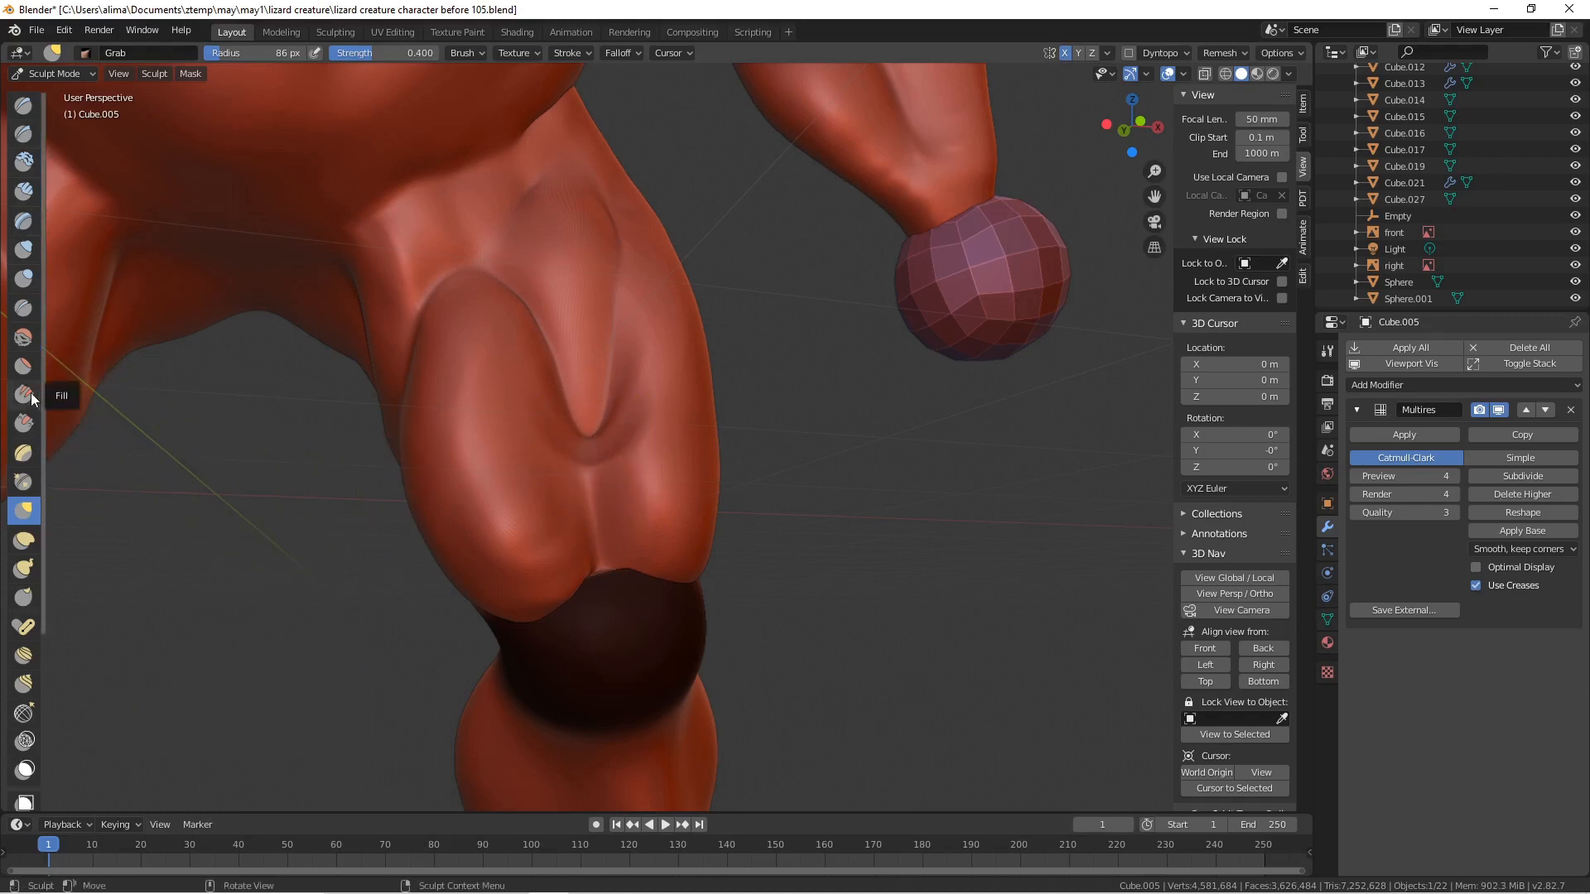
- Flatten the dent below the tip of the central thigh muscle with the Flatten/Contrast brush
left_click(17, 370)
left_click_drag(609, 445, 598, 442)
left_click_drag(598, 442, 596, 444)
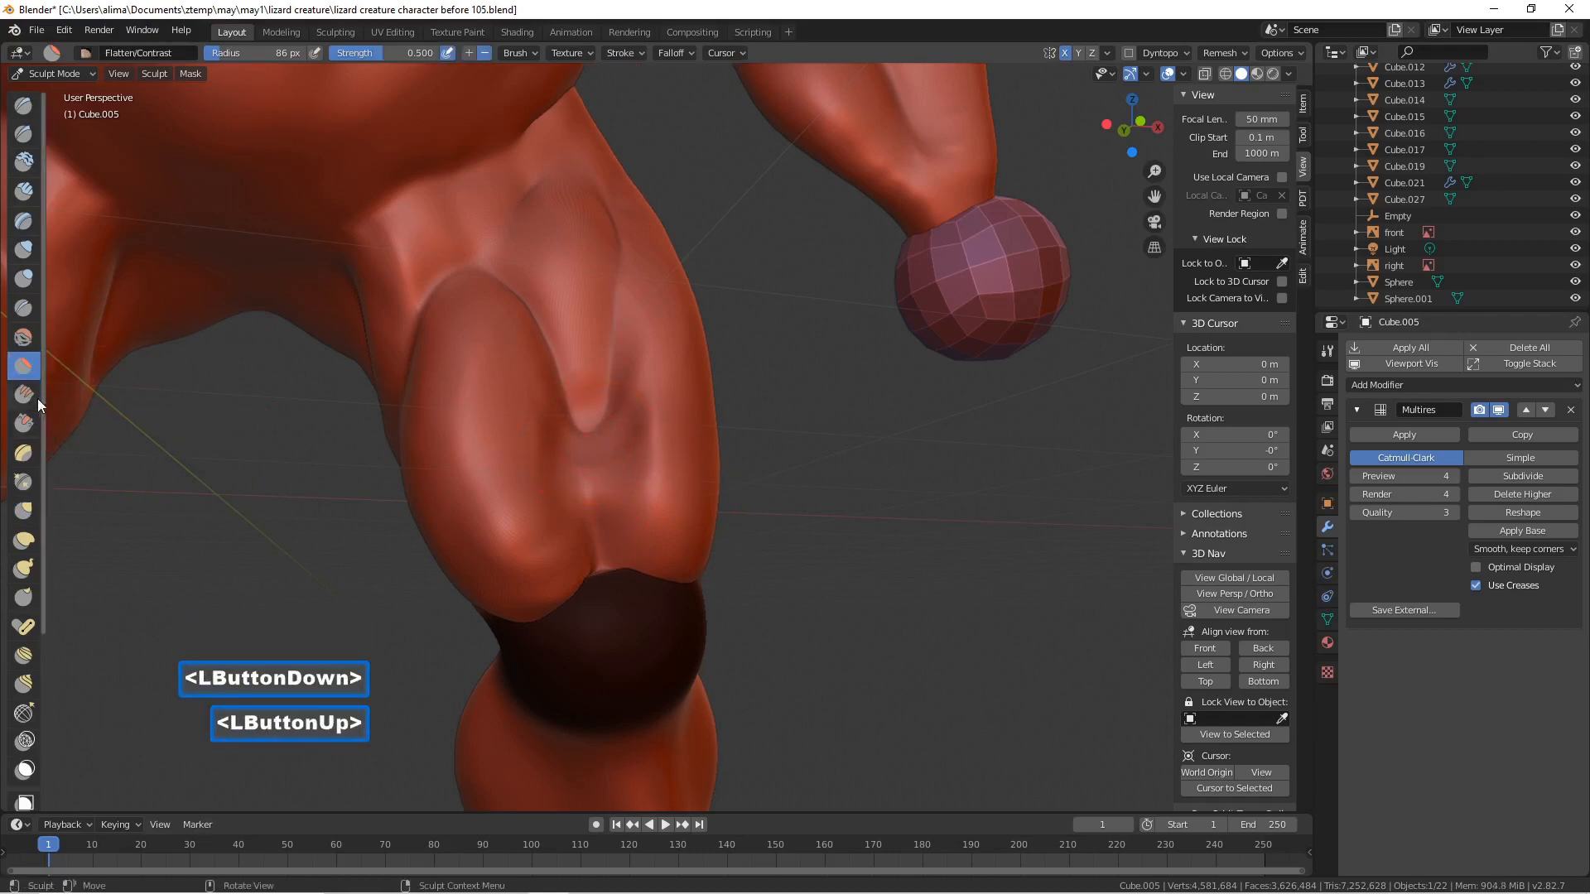
- Even out the surface between the lower thigh muscles with the Flatten/Contrast brush and clear the mask from the knees
left_click(644, 397)
mouse_move(643, 399)
left_mouse_down()
mouse_move(651, 429)
mouse_move(563, 425)
left_mouse_up()
left_click(657, 433)
left_click(568, 430)
scroll(821, 467, "down", 7)
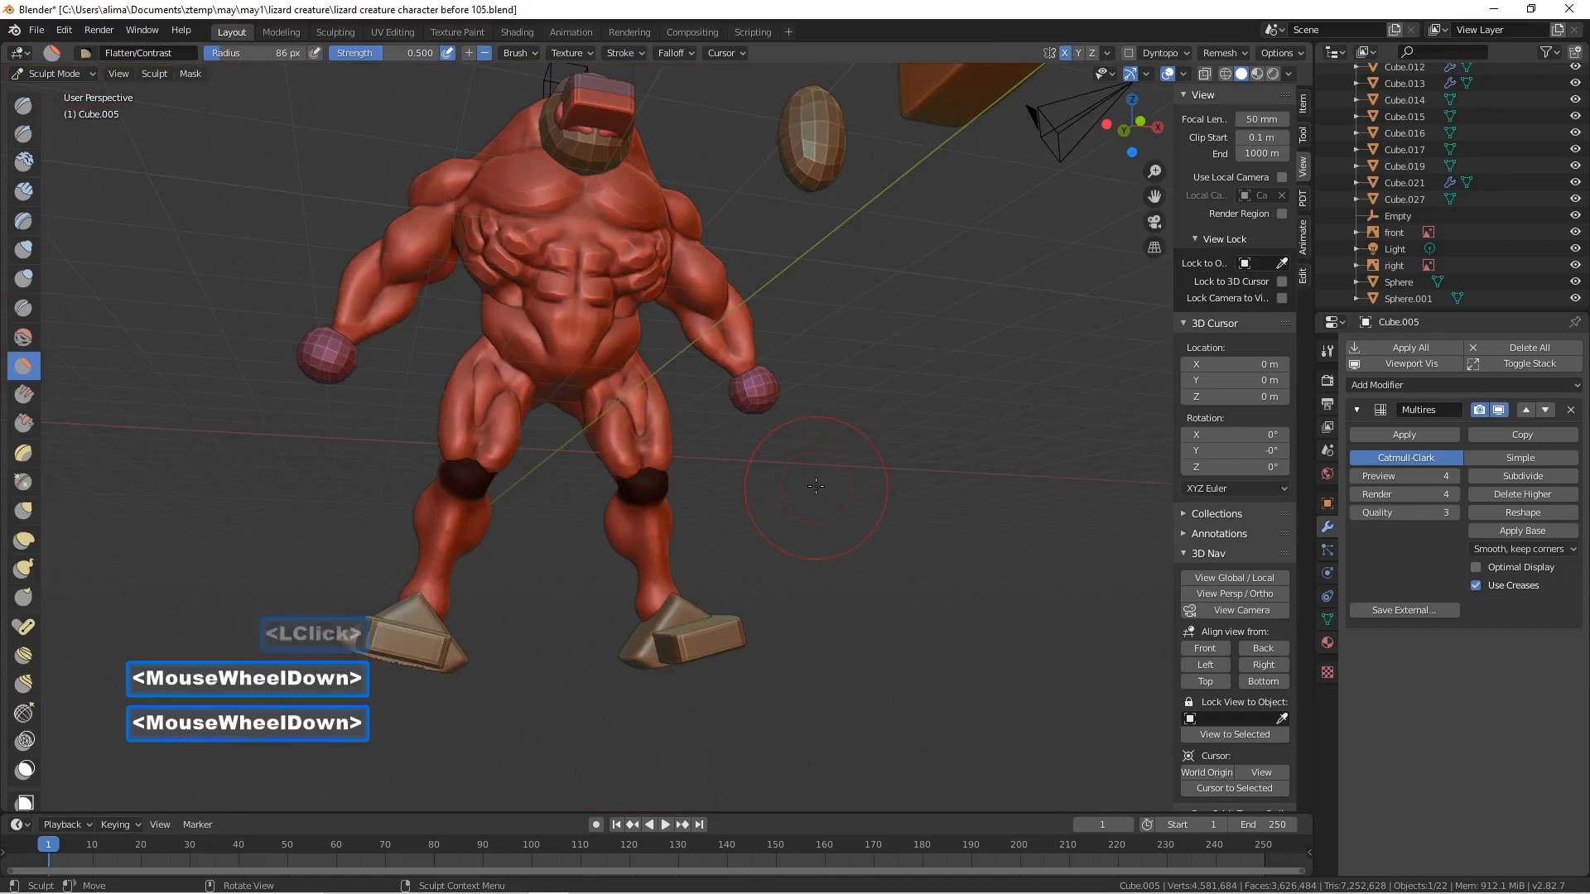
key("alt+m")
middle_click_drag(857, 478, 818, 495)
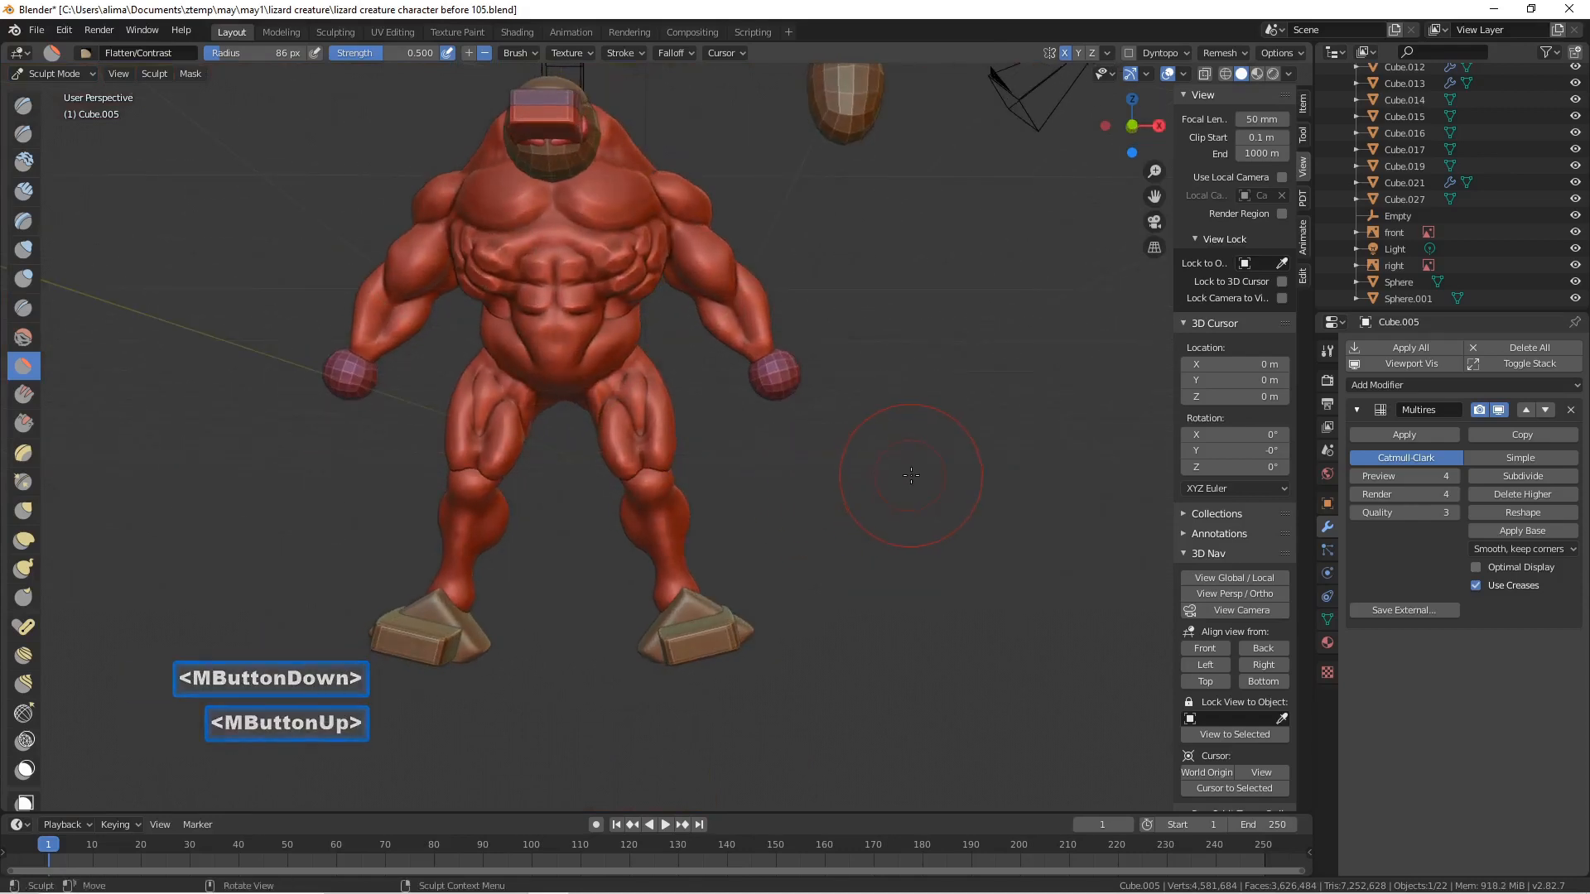
key("Pause")
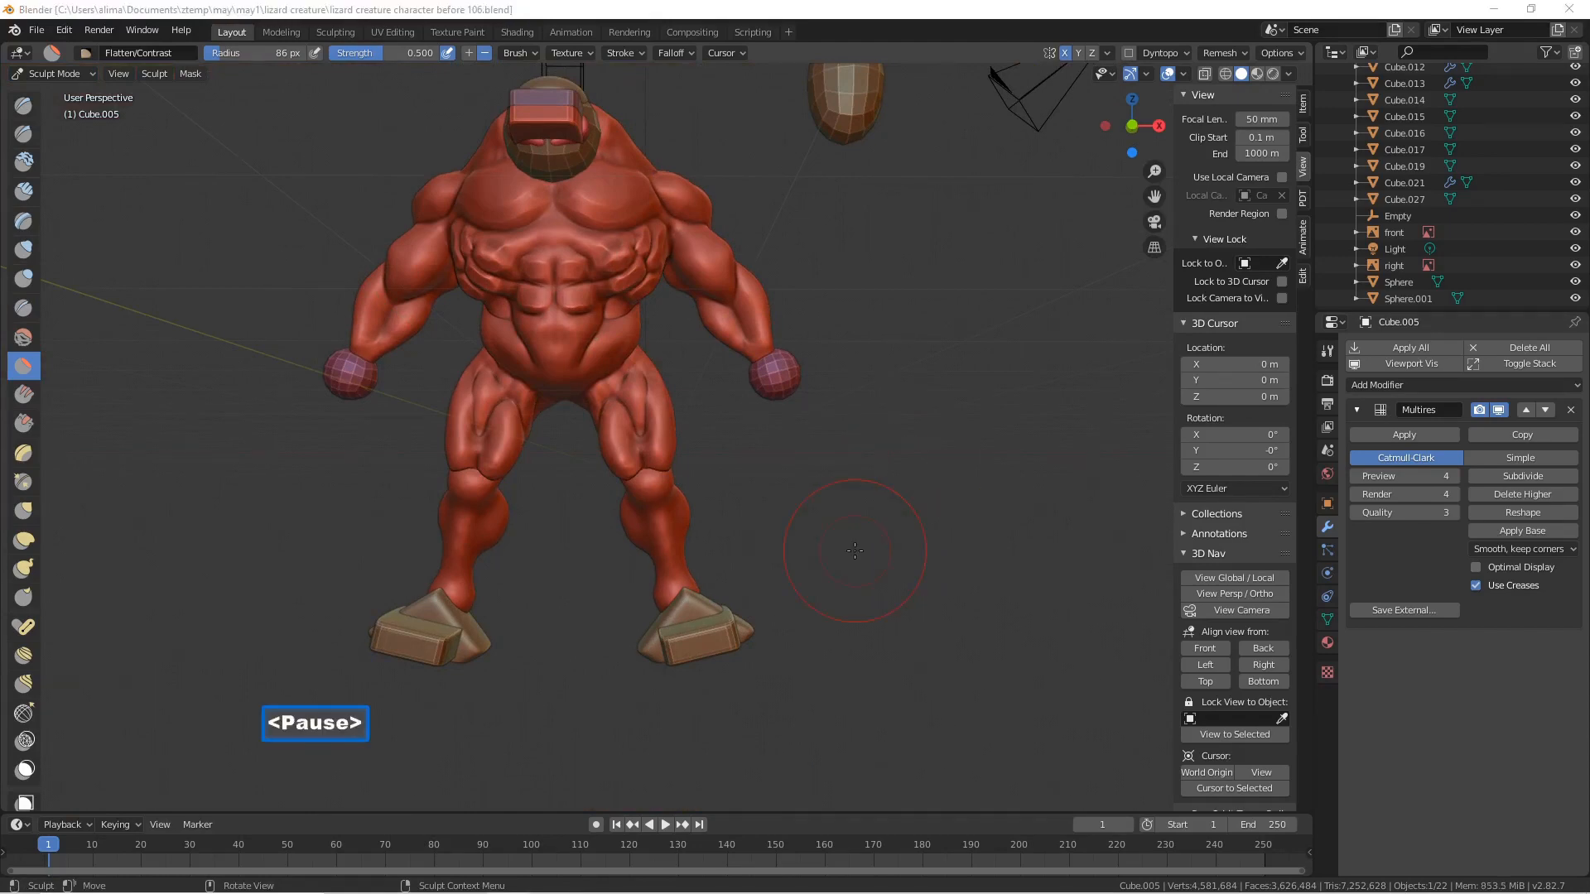
- Add first creases along the lower legs below the knees with the Crease brush
scroll(719, 522, "up", 1)
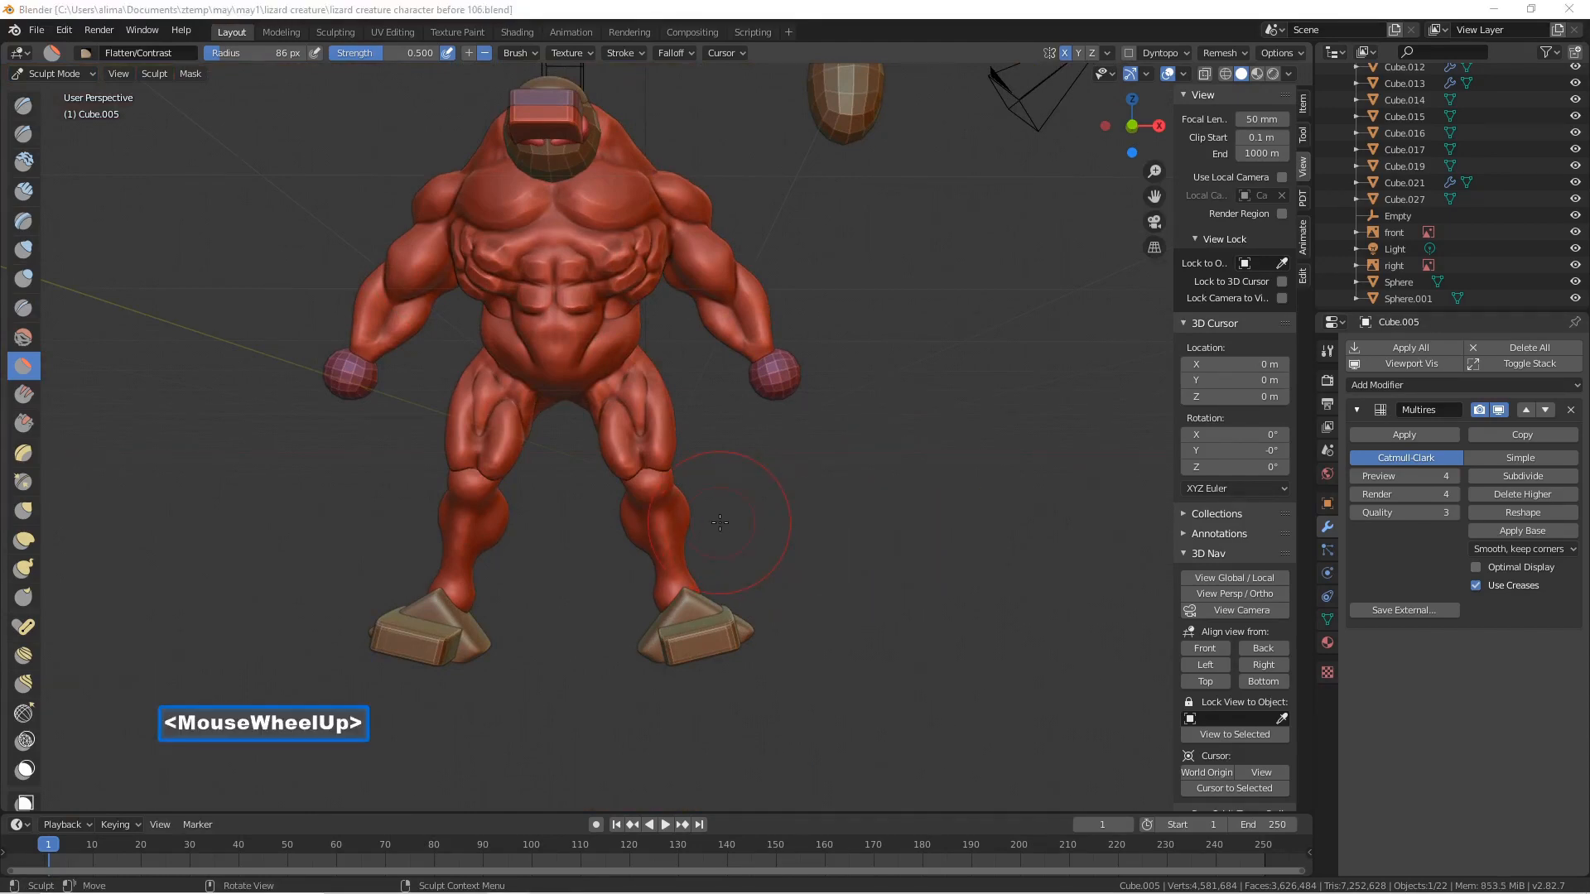
scroll(731, 525, "up", 5)
left_click(32, 303)
middle_click_drag(828, 620, 732, 713)
left_click_drag(732, 714, 547, 729)
left_click_drag(668, 756, 670, 755)
scroll(669, 729, "down", 3)
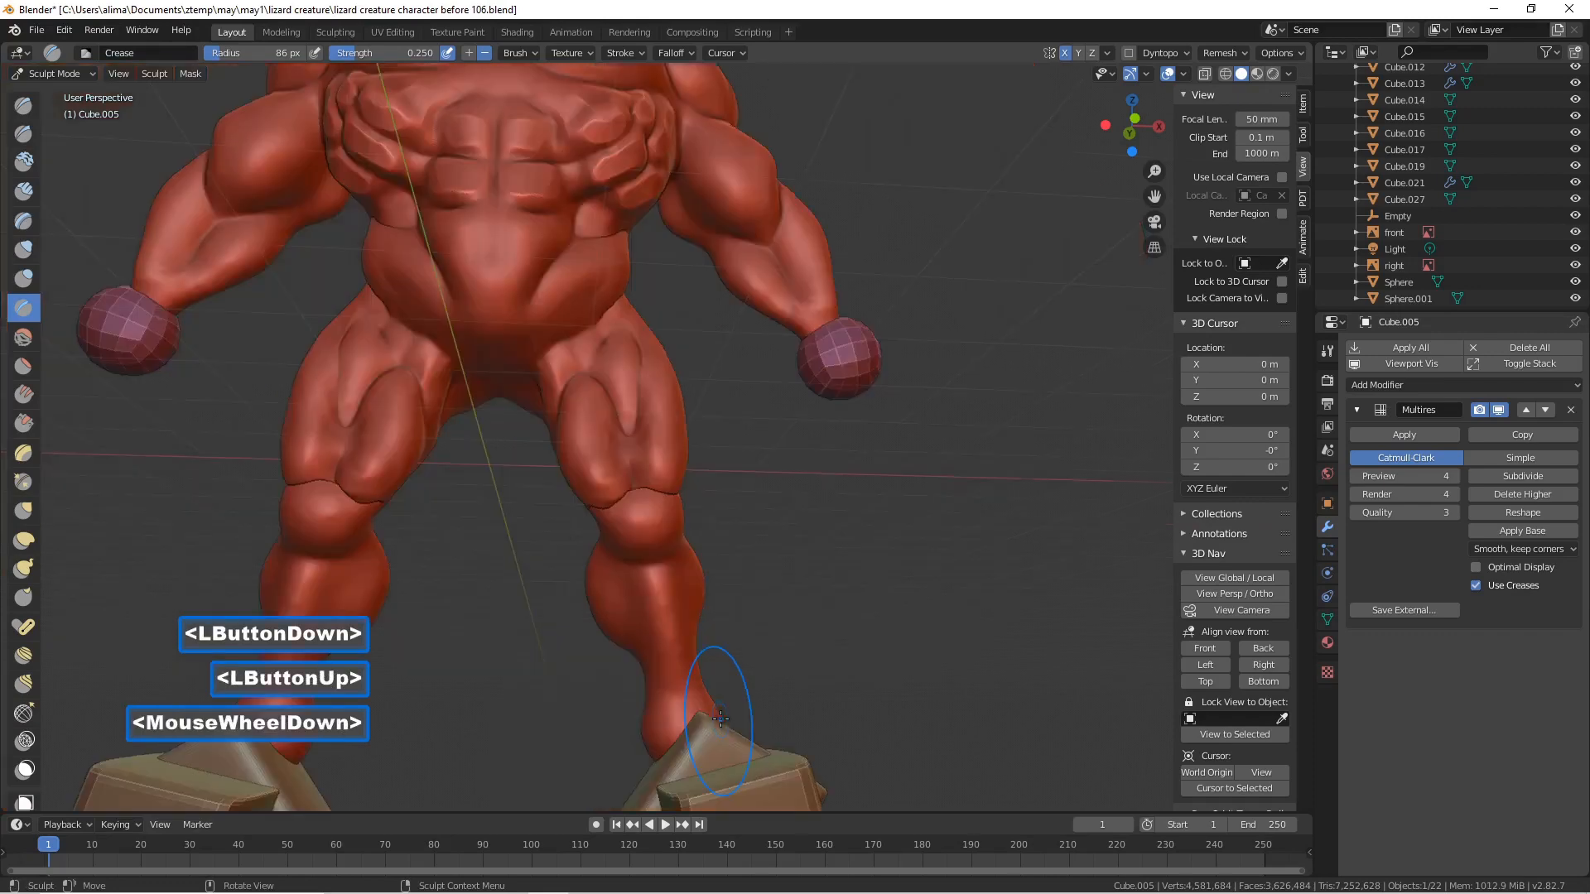
scroll(659, 560, "up", 2)
left_click_drag(651, 604, 653, 610)
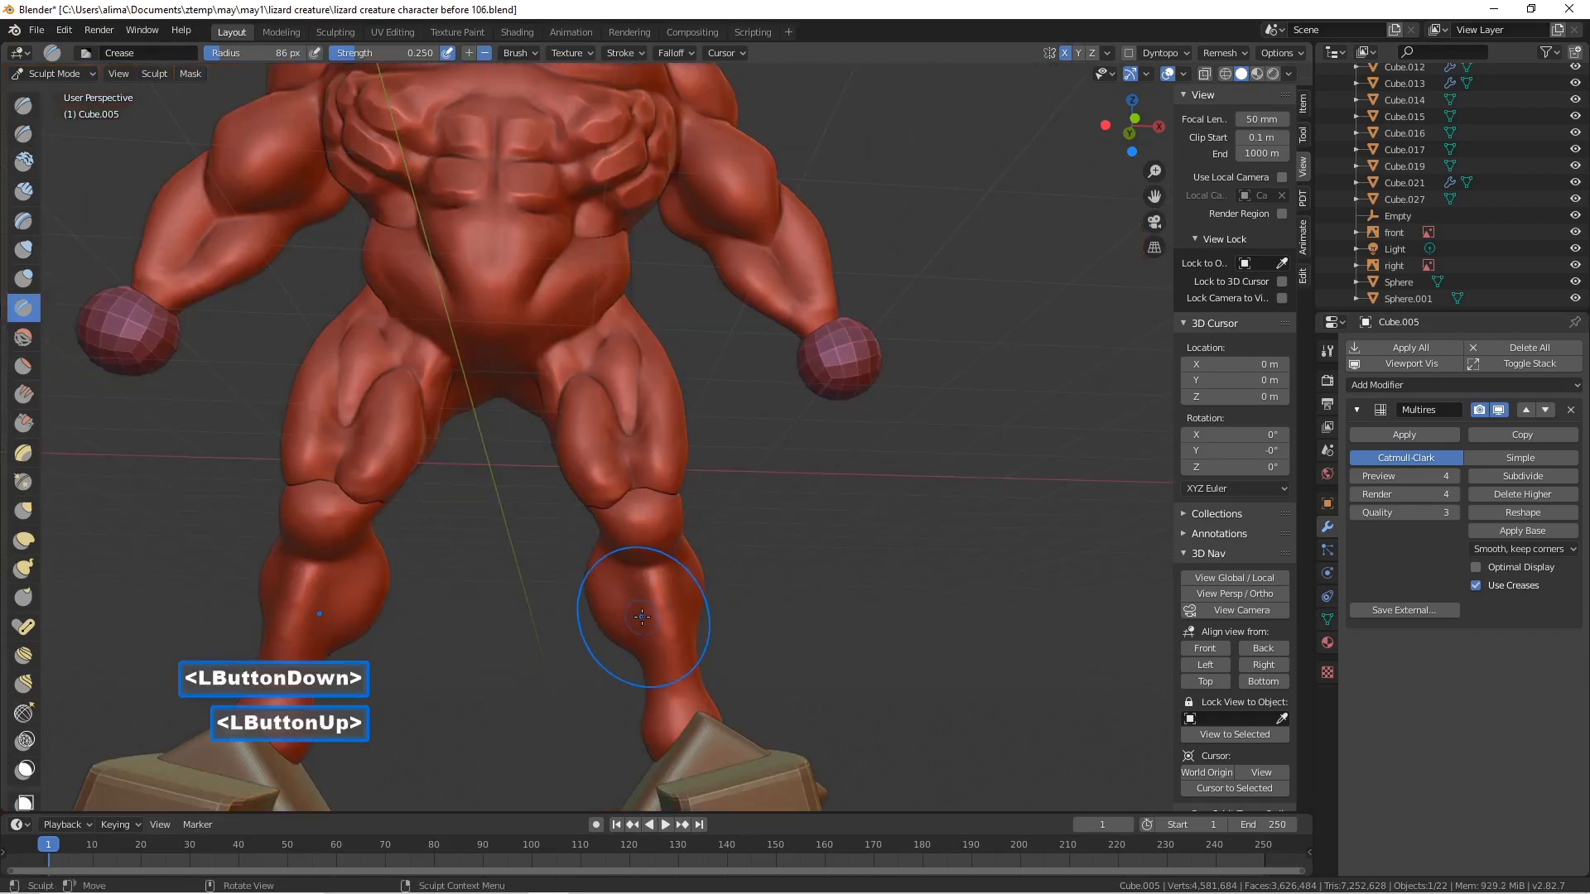
- Reduce the Crease brush radius to 50 px and carve the edges of the calf muscles along the shins
key("f")
left_click(611, 612)
mouse_move(620, 567)
left_mouse_down()
mouse_move(646, 643)
mouse_move(672, 643)
left_mouse_up()
left_click_drag(687, 586, 696, 613)
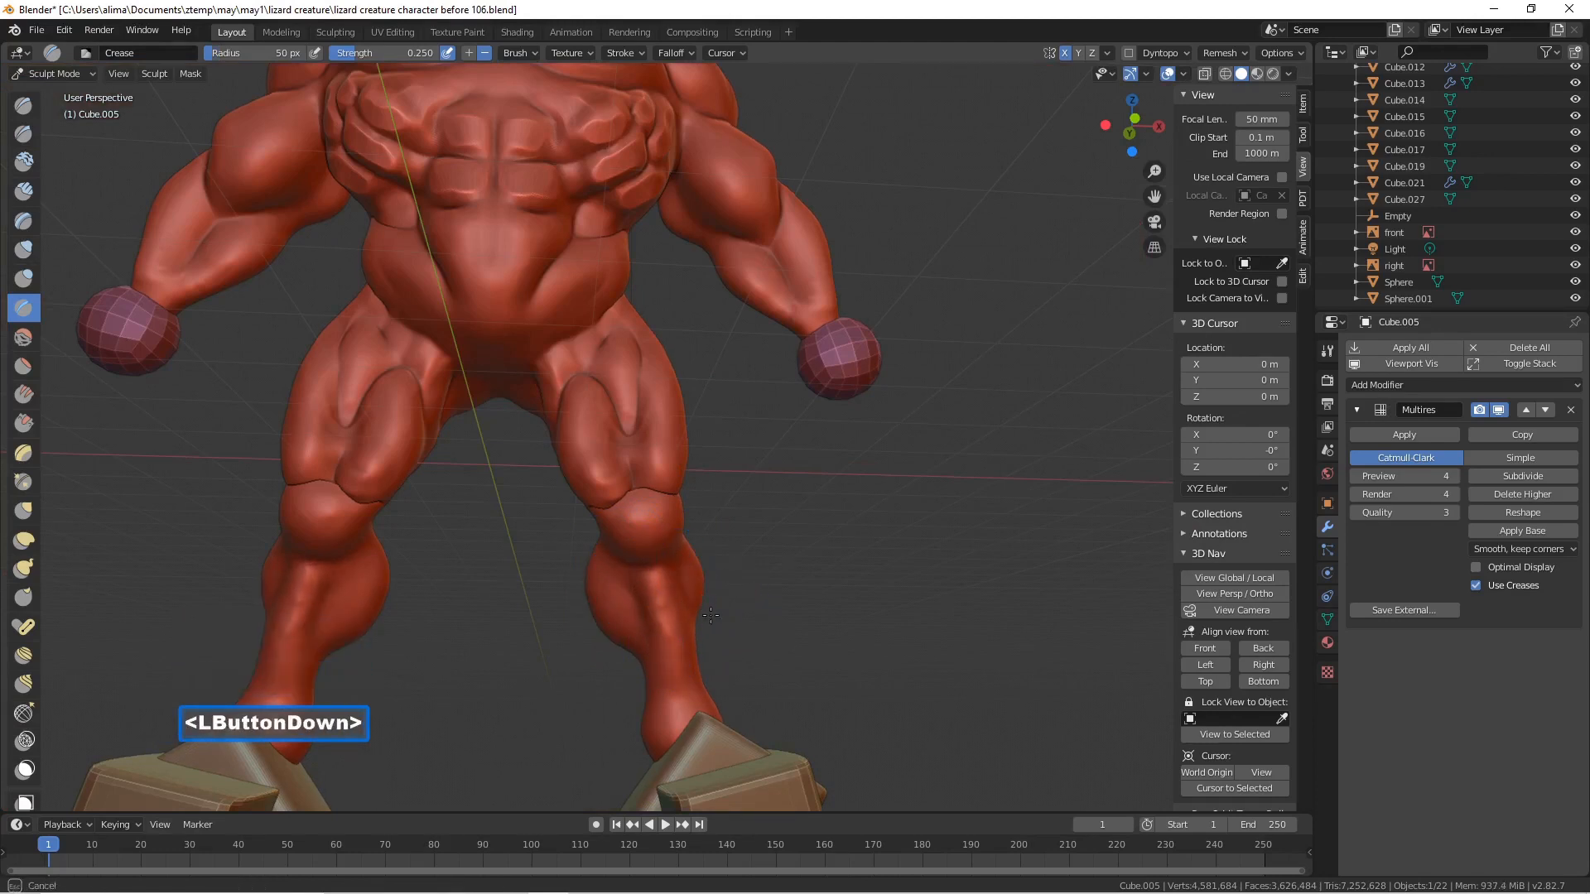
left_click_drag(708, 613, 793, 574)
scroll(793, 574, "down", 3)
mouse_move(793, 574)
middle_mouse_down()
mouse_move(810, 492)
mouse_move(726, 542)
mouse_move(672, 536)
middle_mouse_up()
middle_click_drag(851, 469, 626, 458)
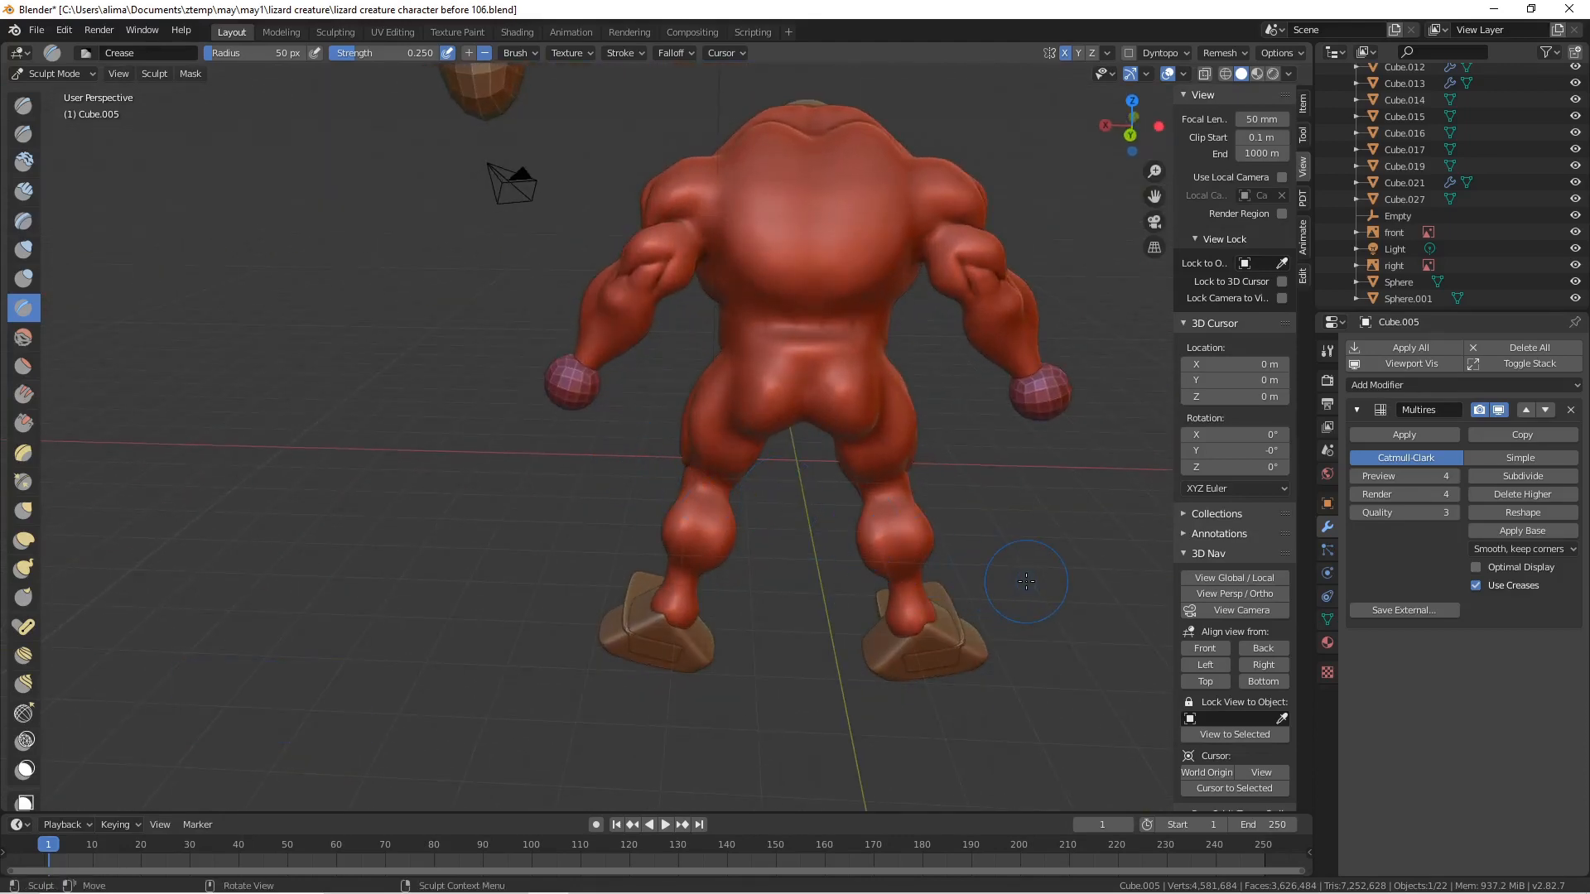
middle_click_drag(914, 557, 978, 548)
key("Pause")
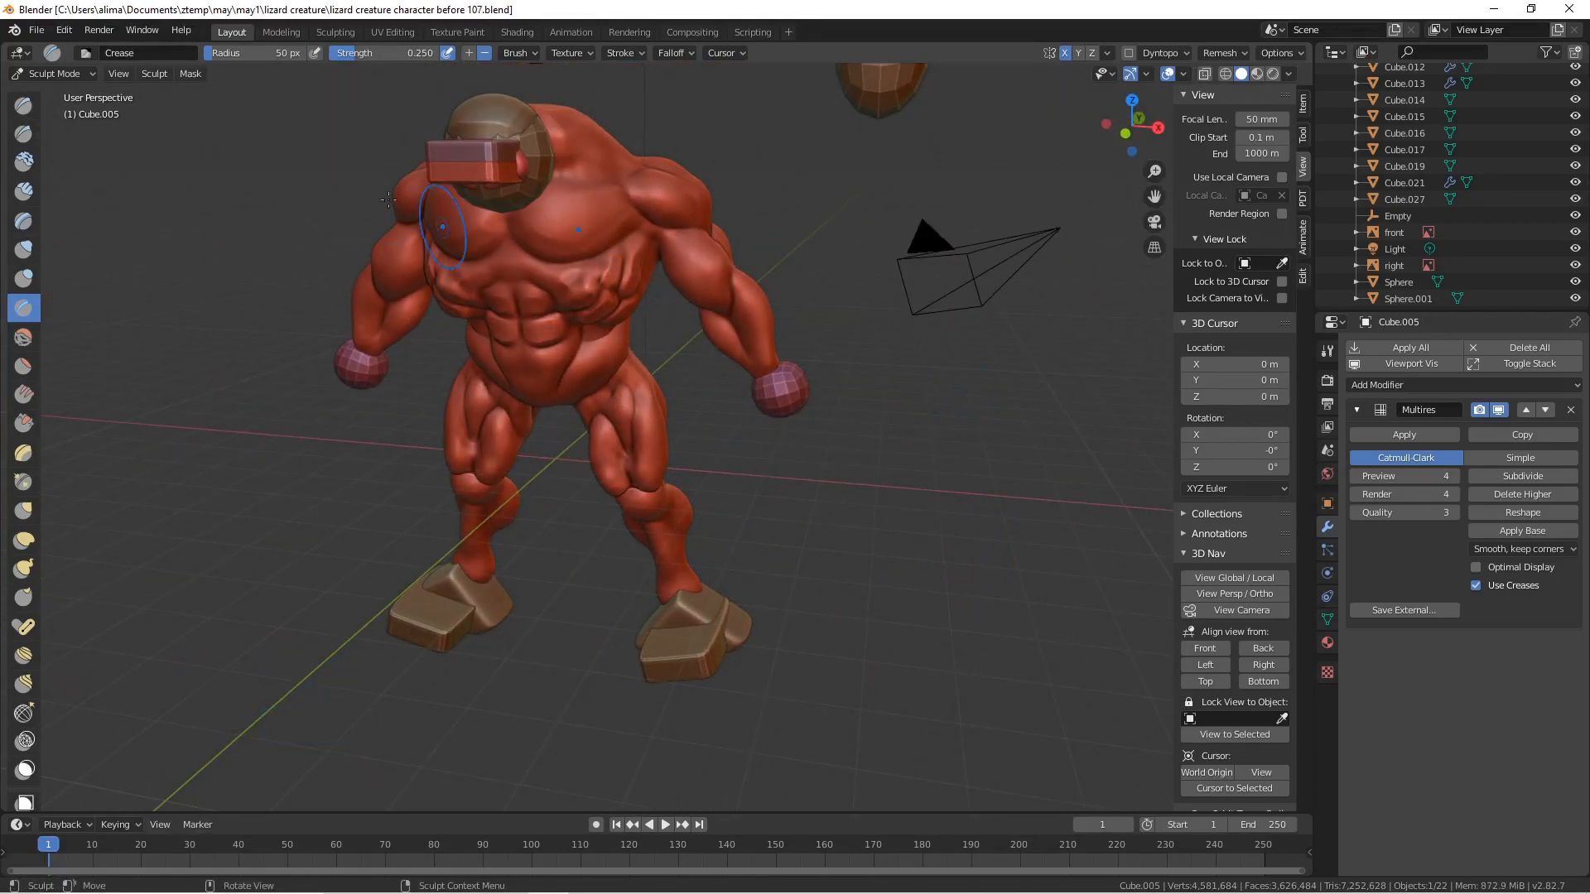
- Set the Multires preview level to 2 in Object Mode and return to Sculpt Mode
left_click(89, 74)
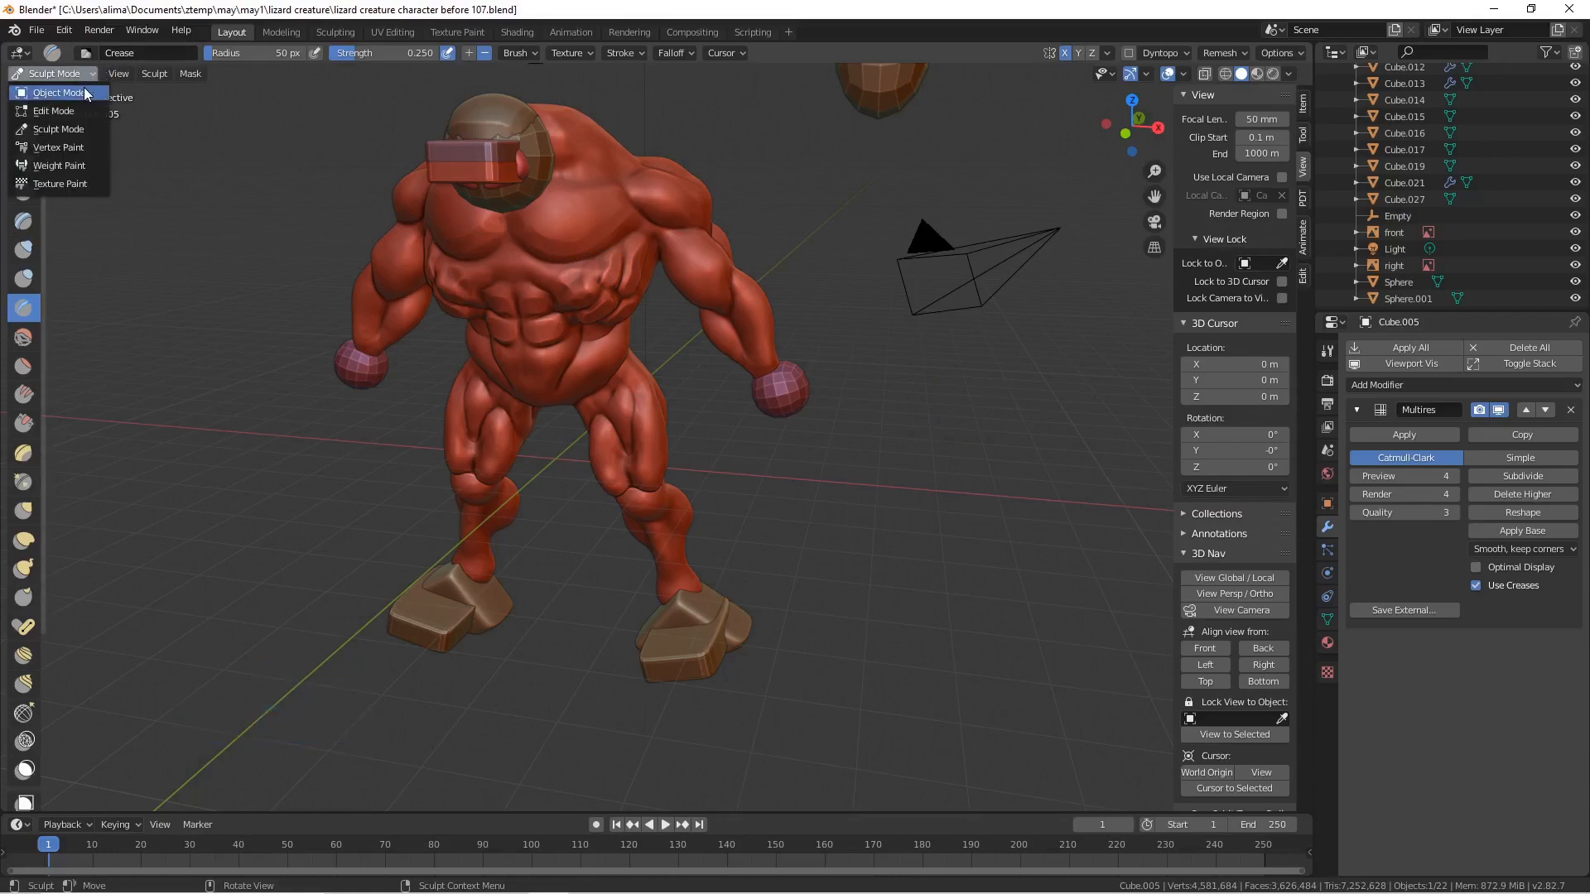
key("Return")
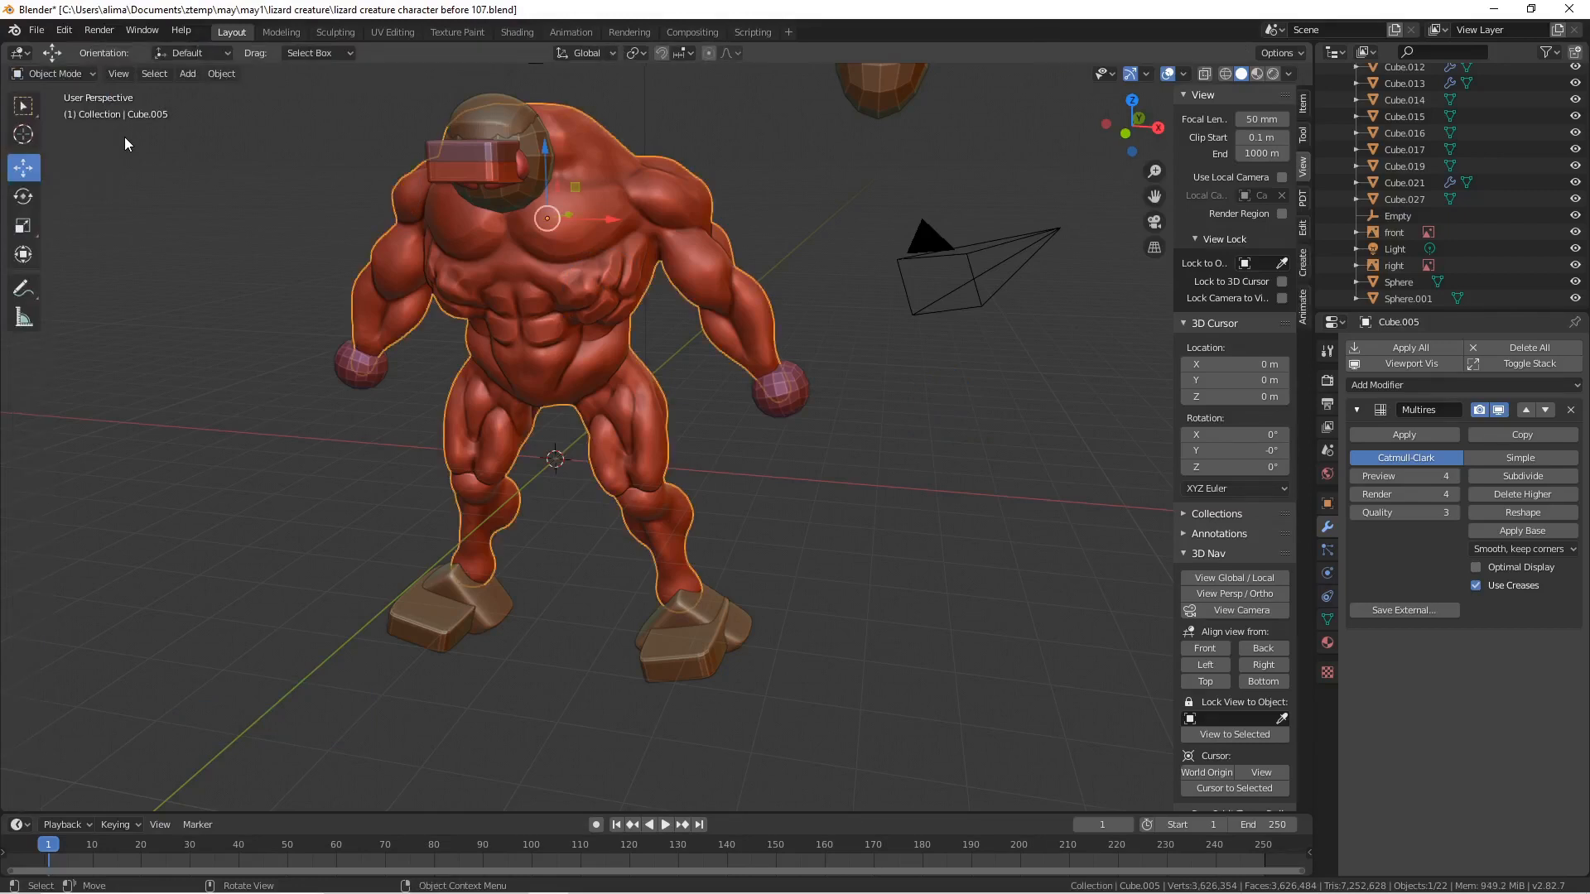
left_click(1351, 479)
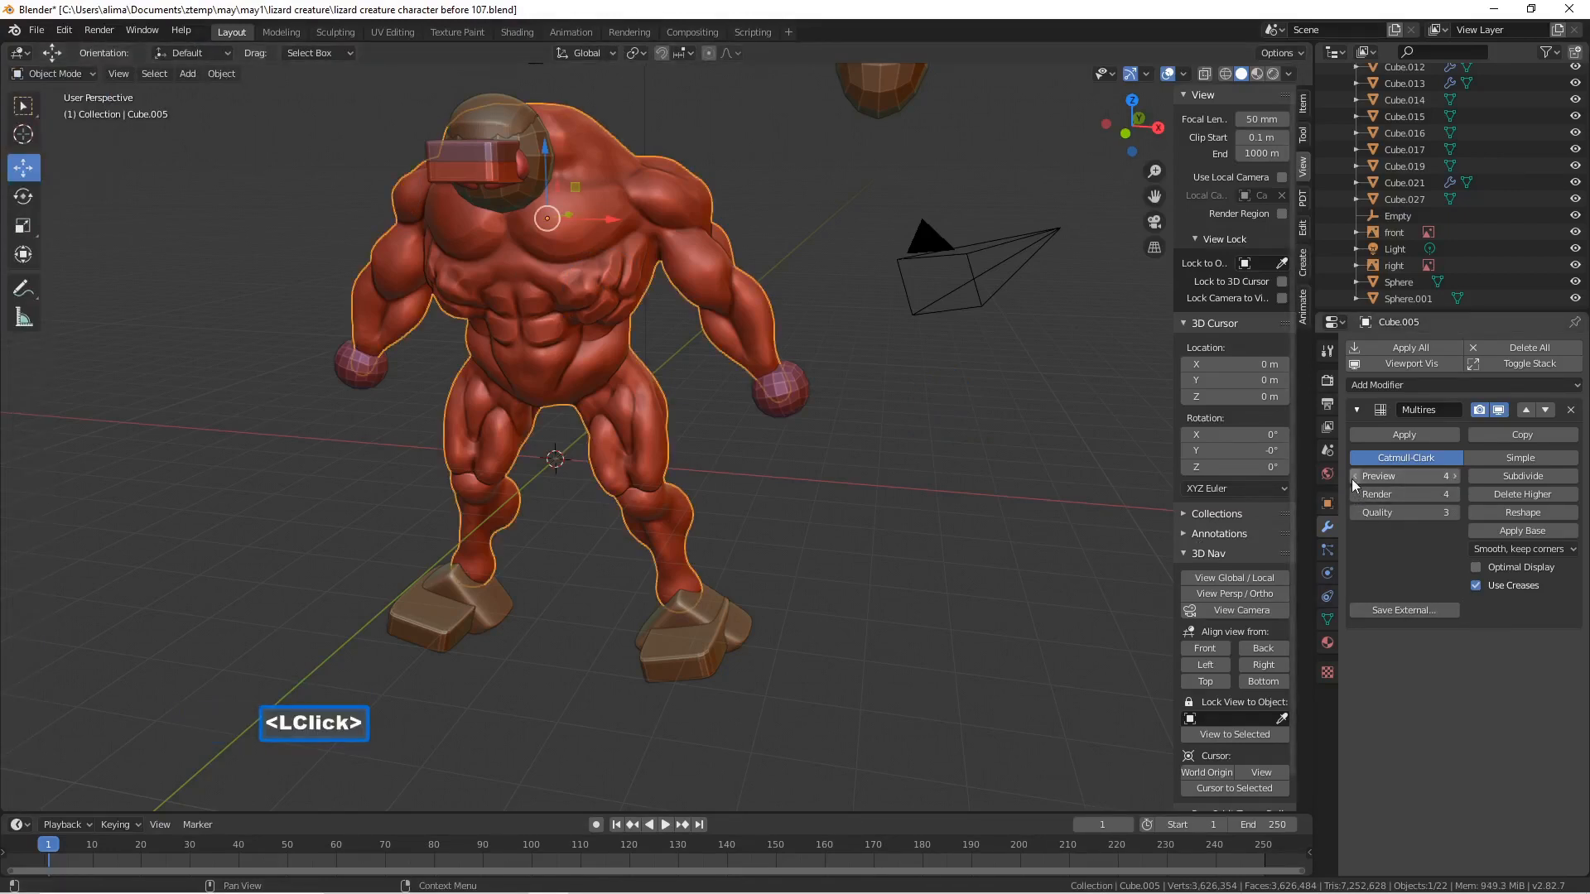
left_click(1351, 478)
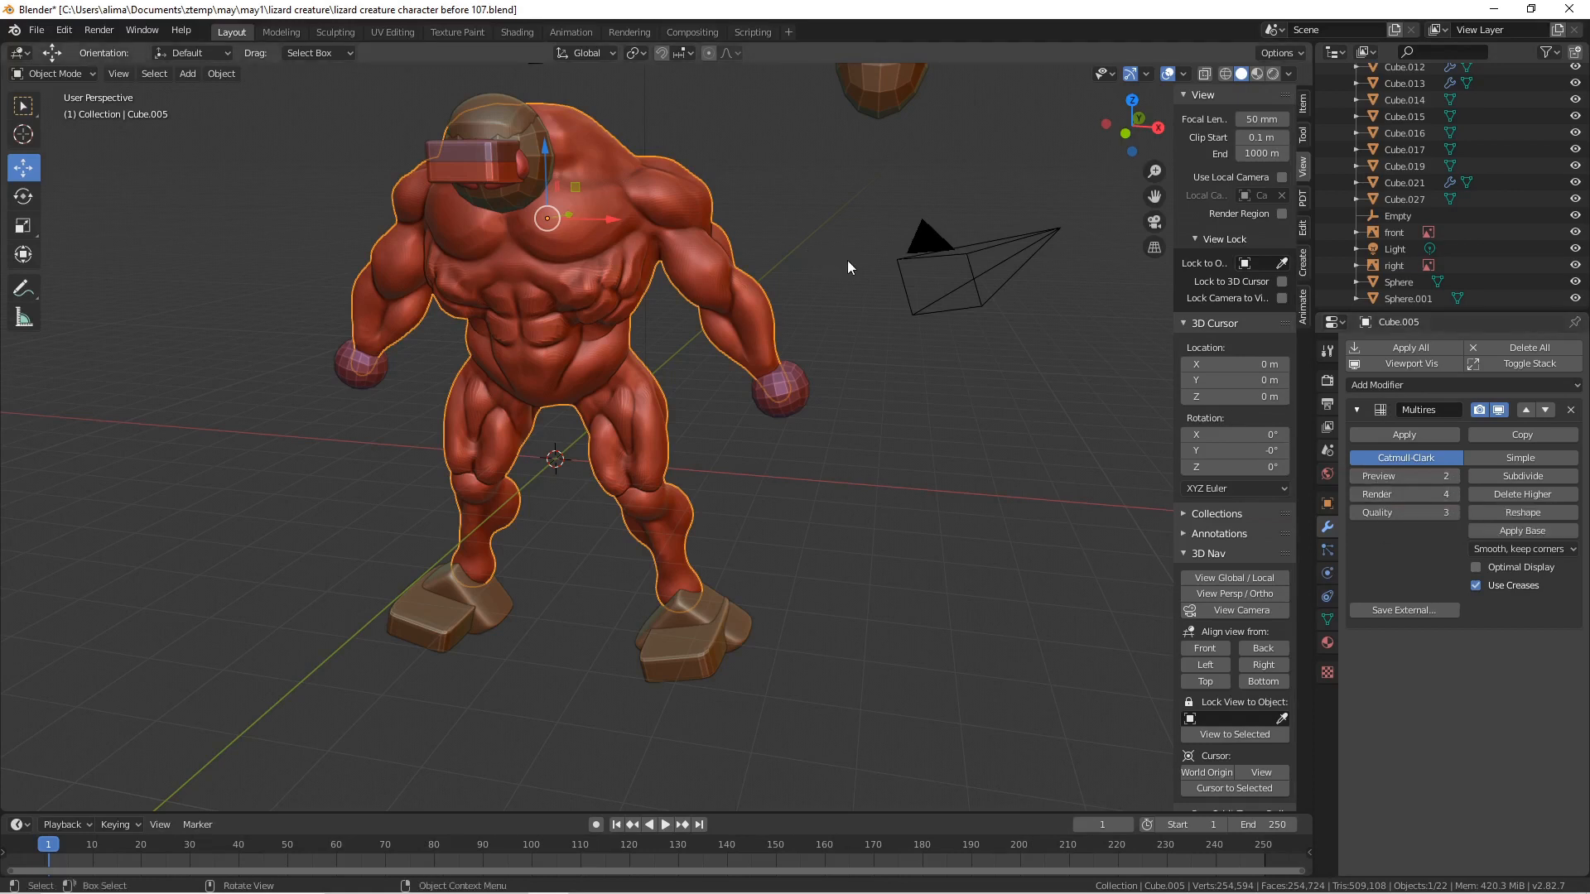
left_click(91, 73)
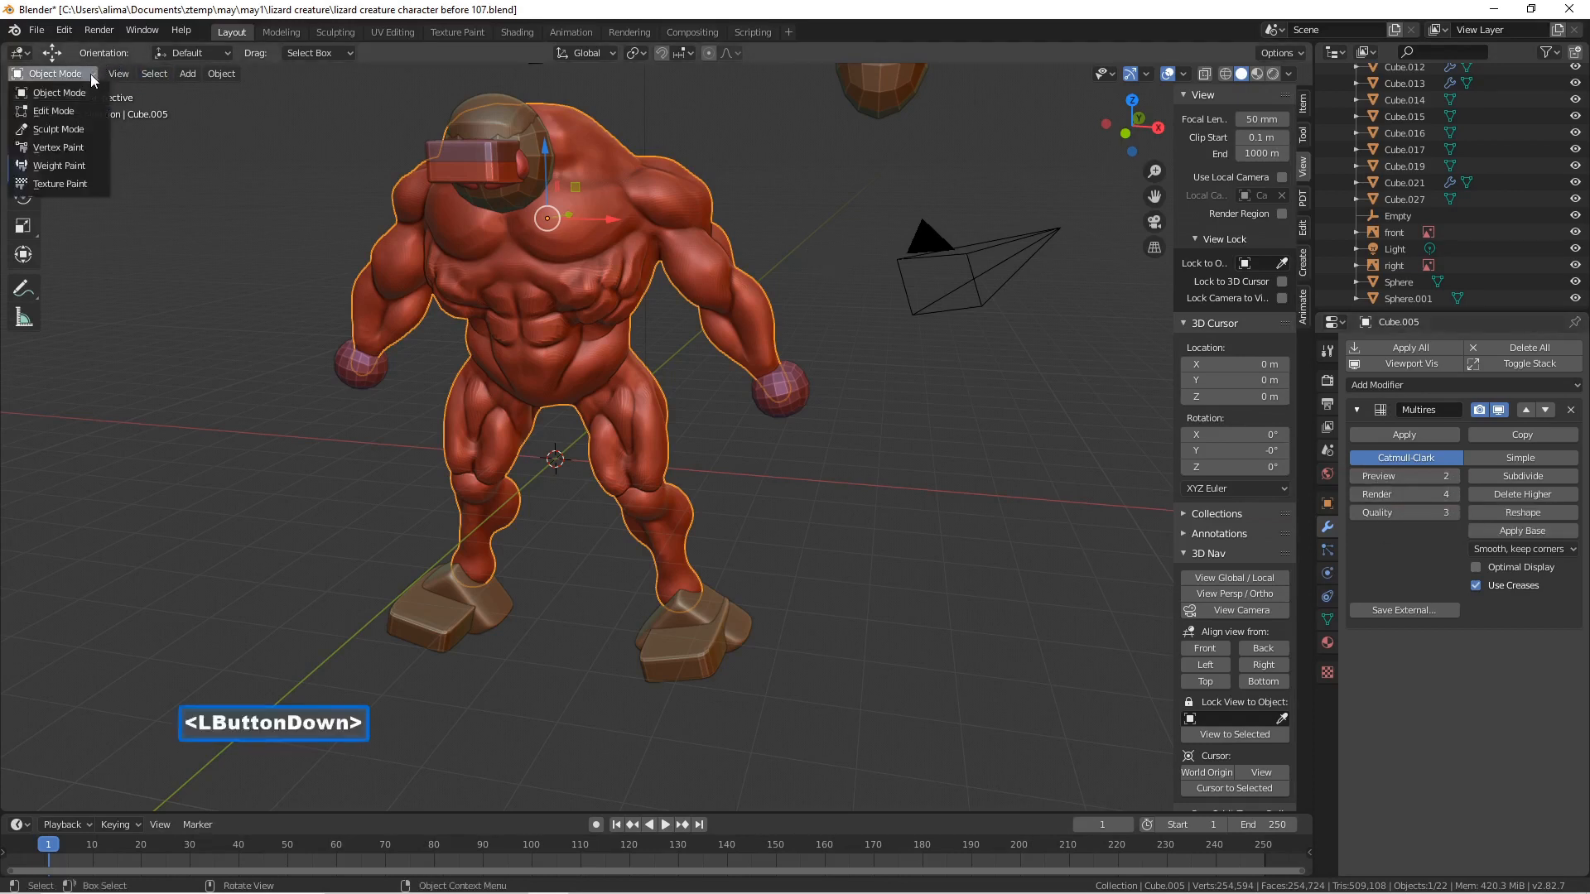
left_click(94, 128)
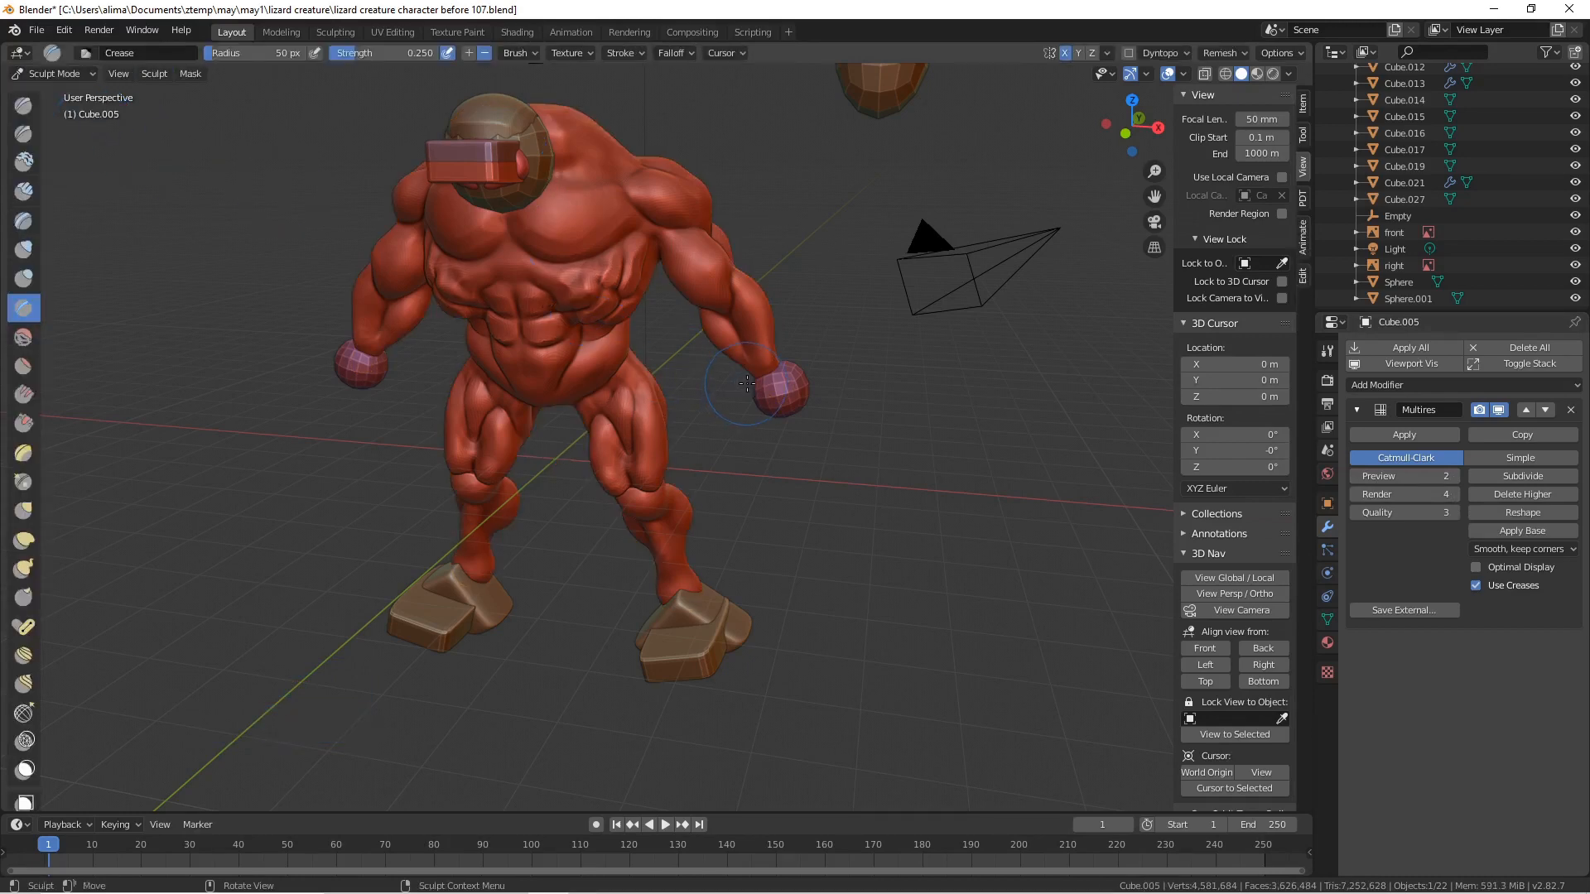
- Crease the boundary of the trapezius muscles across the upper back with the Crease brush
middle_click_drag(774, 377, 549, 302)
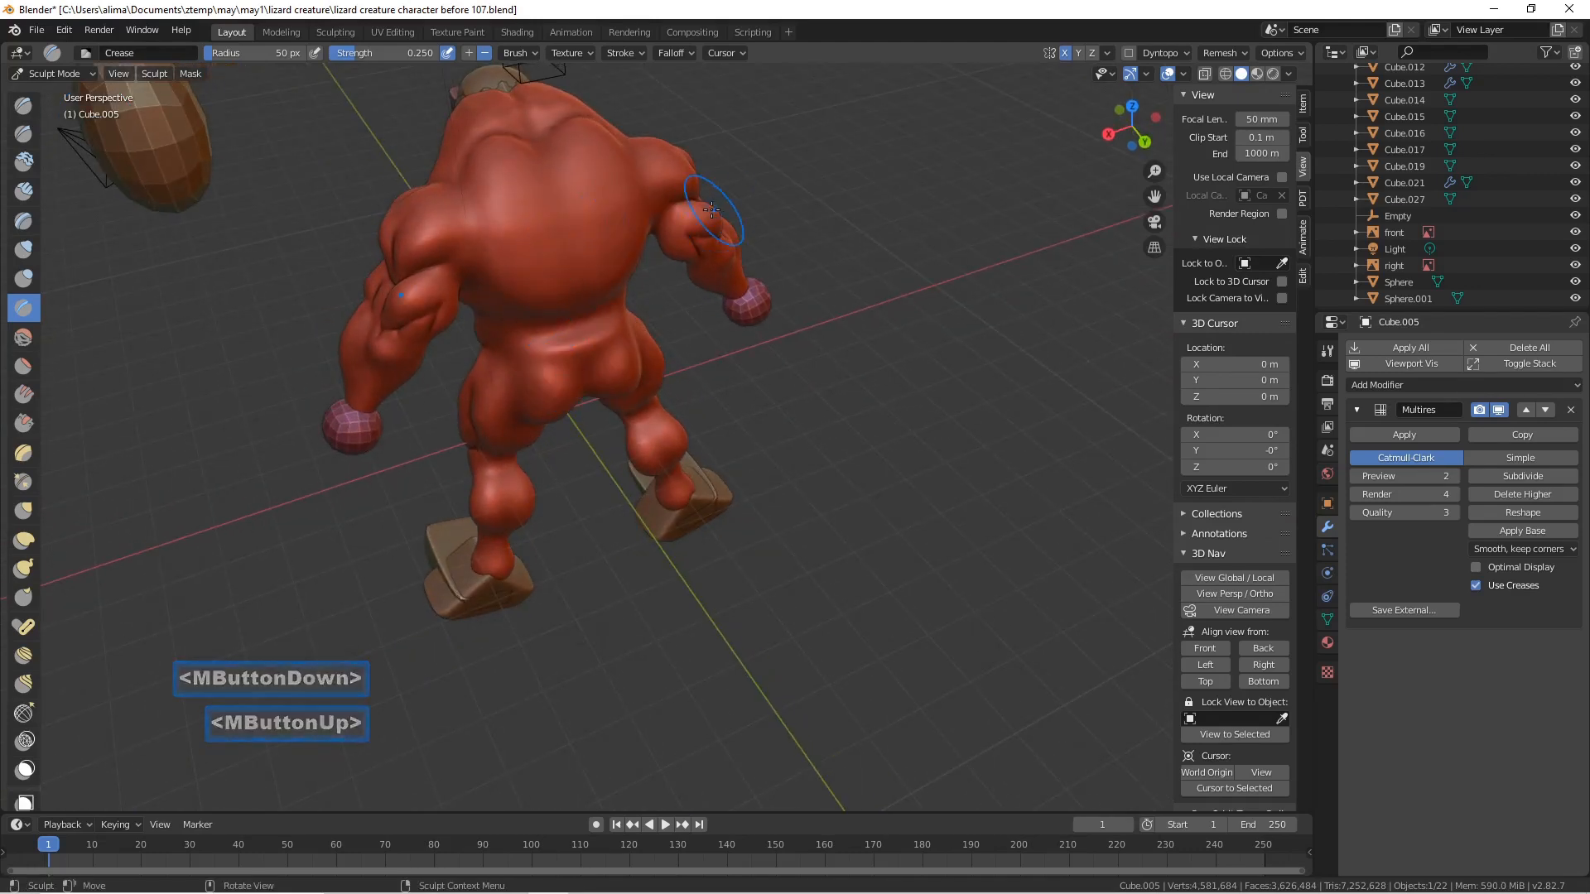
left_click_drag(1153, 198, 1246, 302)
scroll(888, 310, "up", 3)
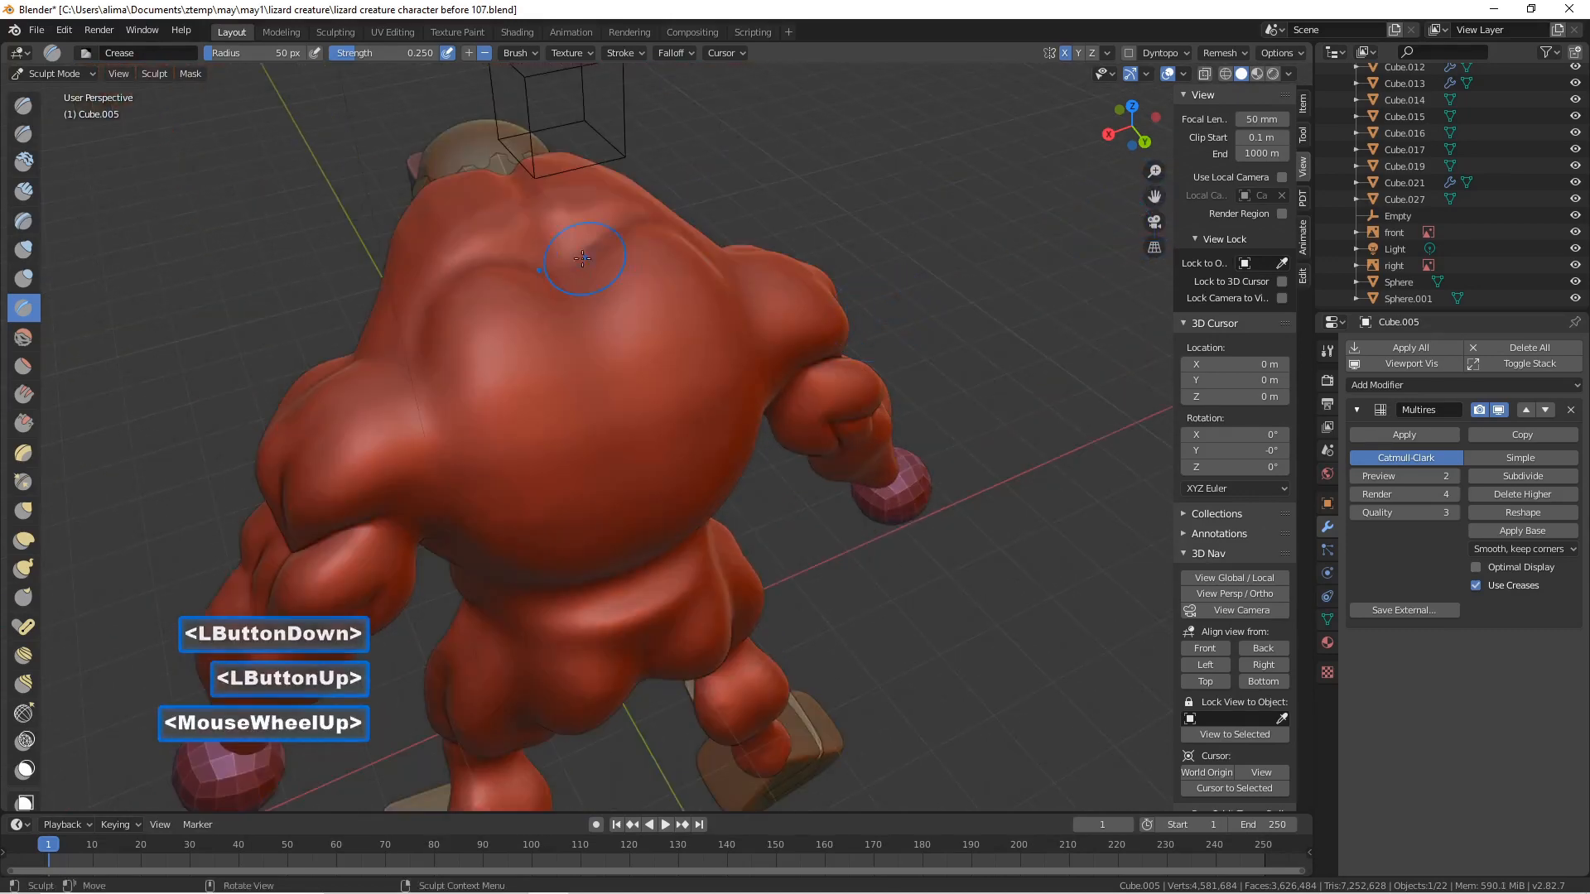
left_click(45, 362)
left_click_drag(437, 292, 518, 276)
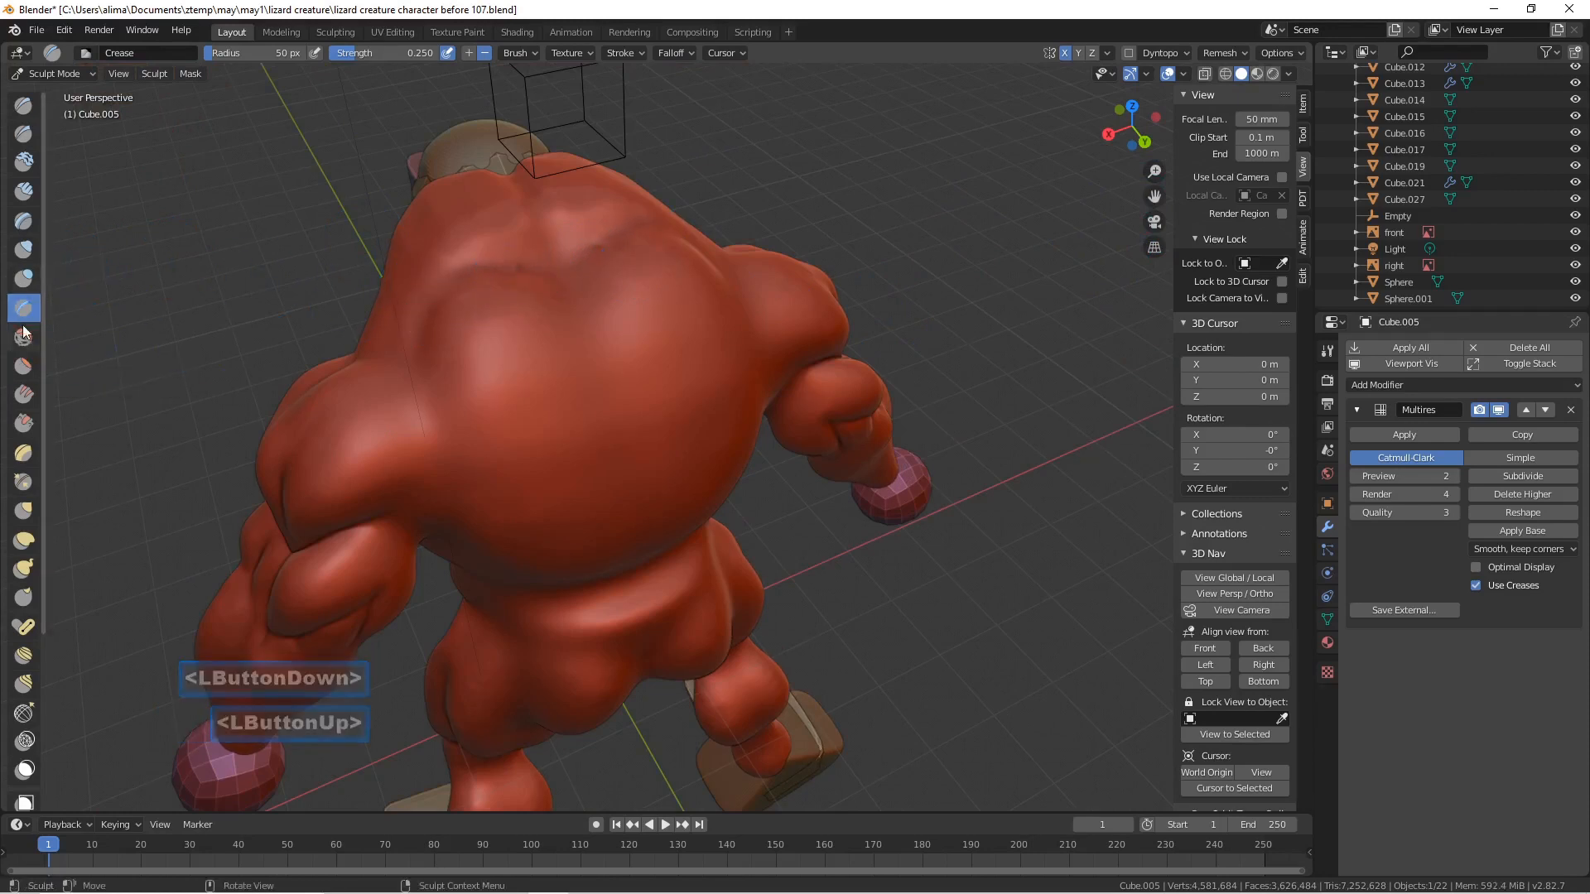
- Flatten the upper back around the trapezius creases with the Flatten/Contrast brush
left_click(29, 370)
left_click_drag(512, 291, 514, 289)
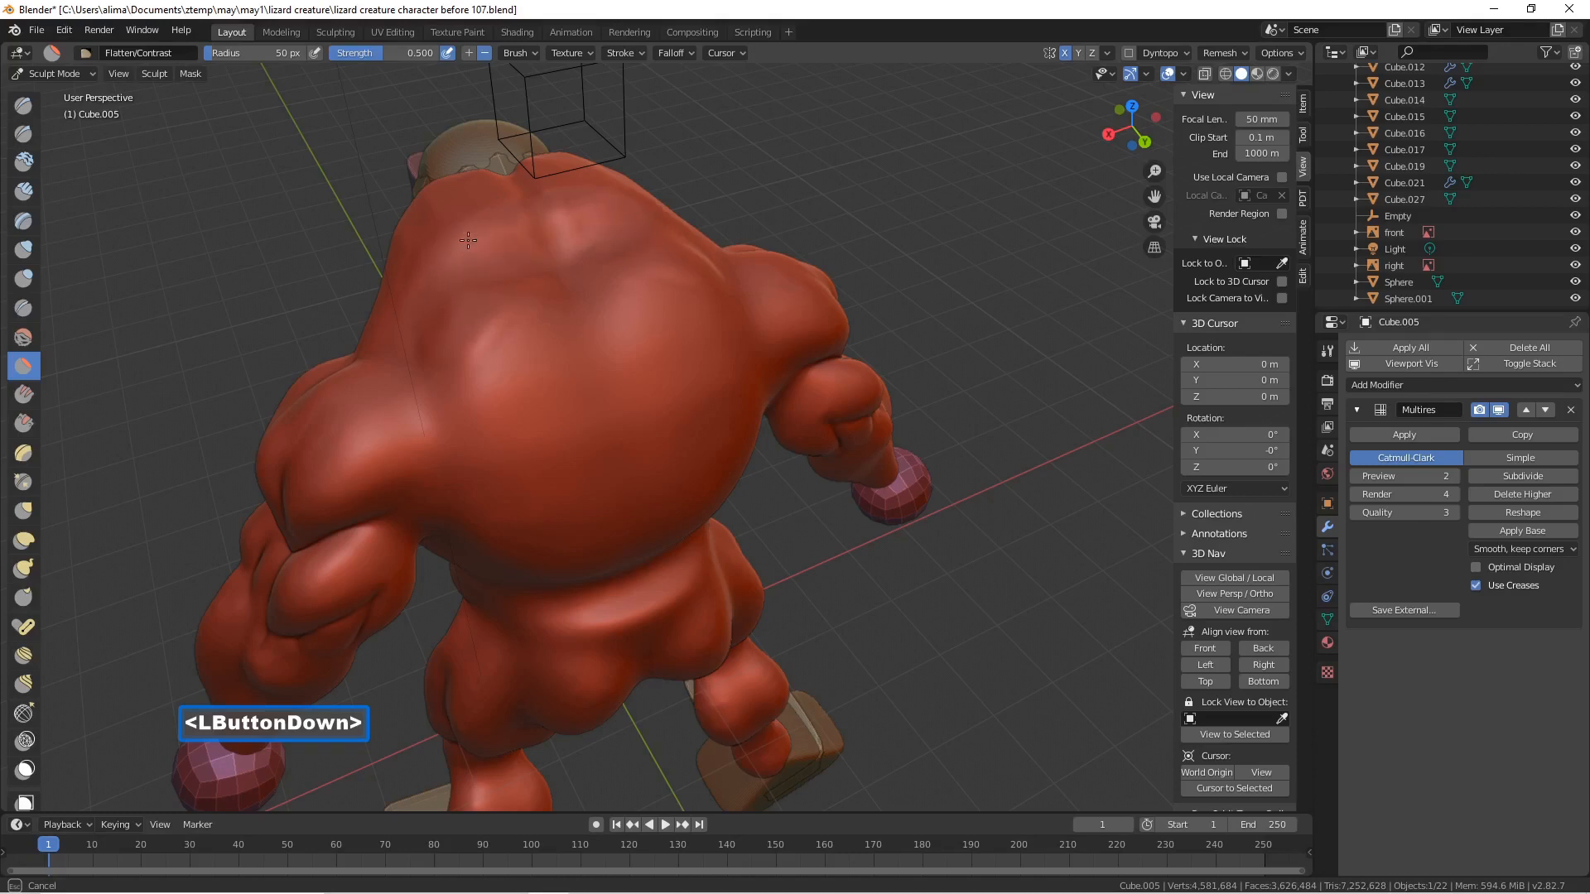
left_click_drag(429, 322, 430, 323)
scroll(430, 323, "down", 3)
mouse_move(430, 323)
middle_mouse_down()
mouse_move(673, 223)
mouse_move(481, 263)
middle_mouse_up()
scroll(591, 332, "up", 3)
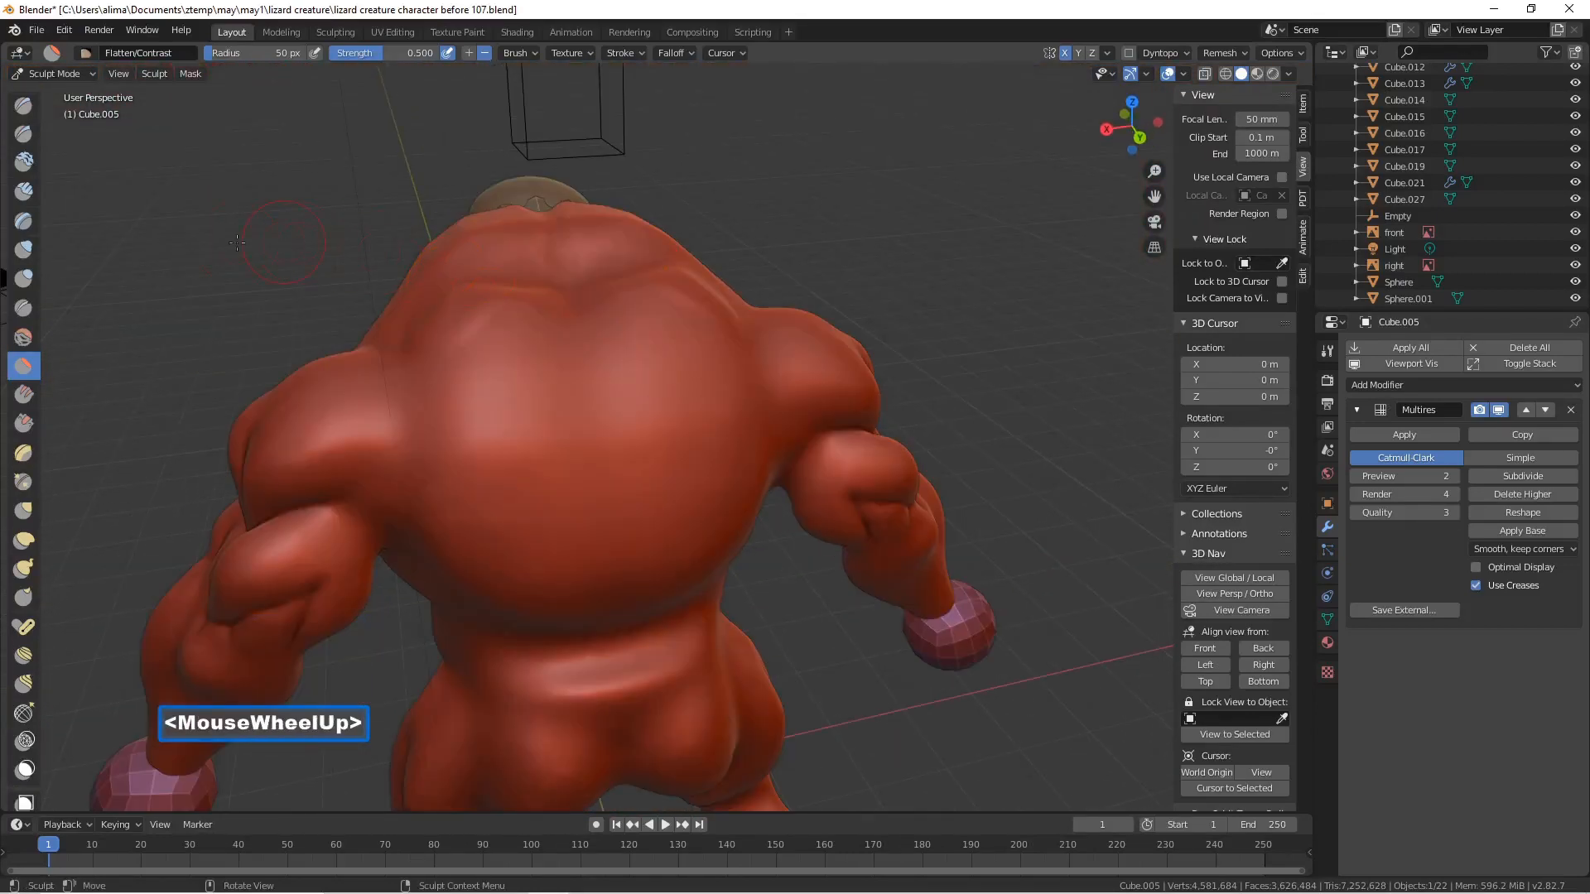
- Build up the upper back muscles beside the spine and near the shoulders with the Inflate/Deflate brush
left_click(24, 249)
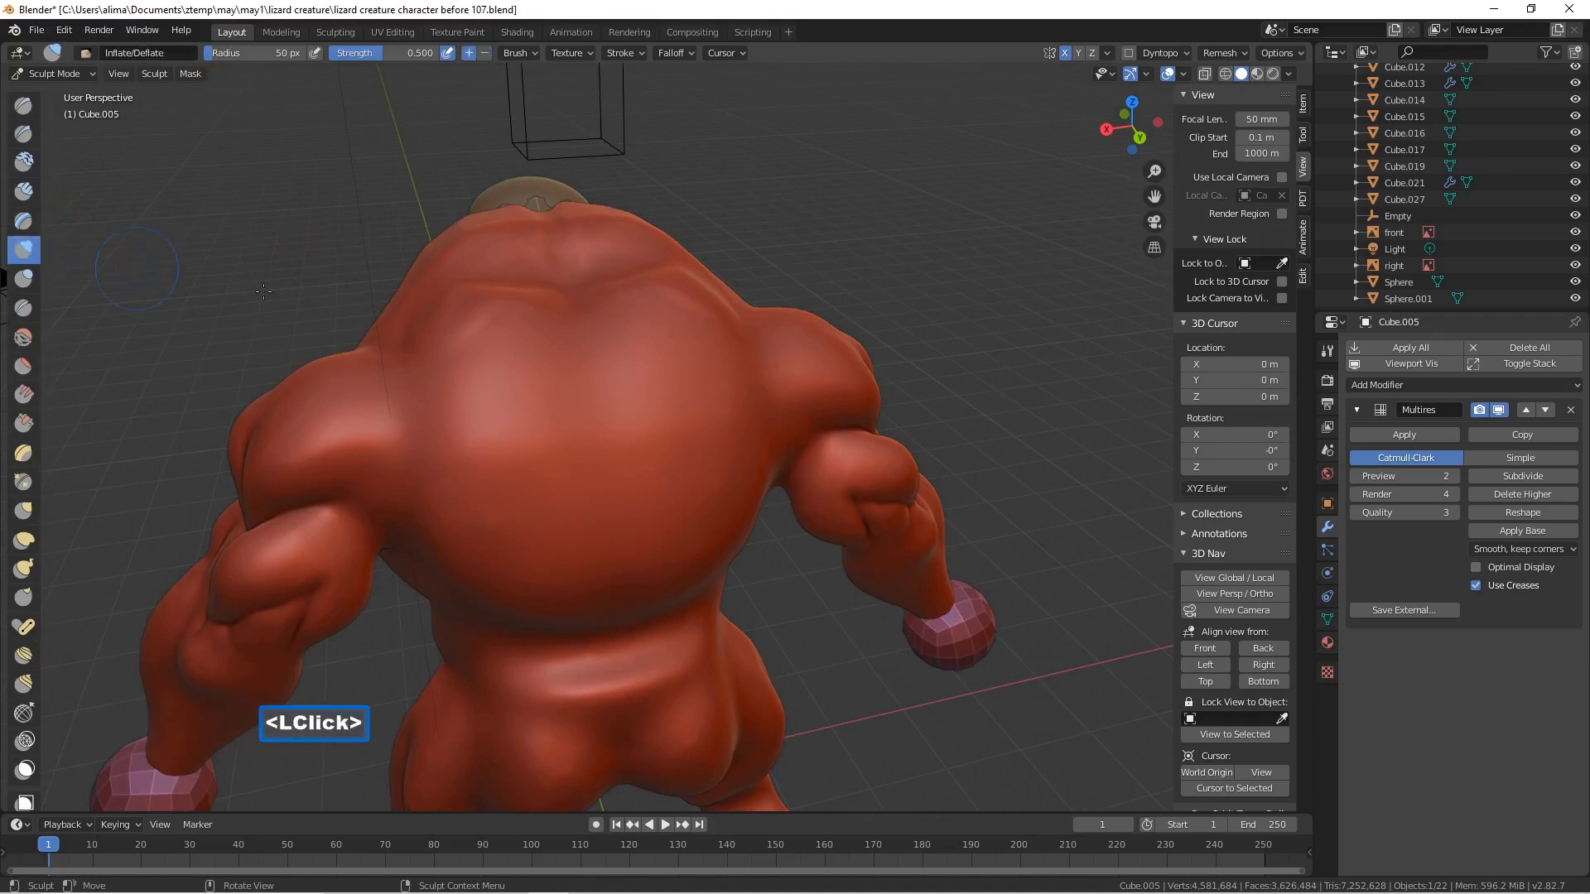
middle_click_drag(409, 306, 462, 320)
left_click_drag(462, 320, 498, 272)
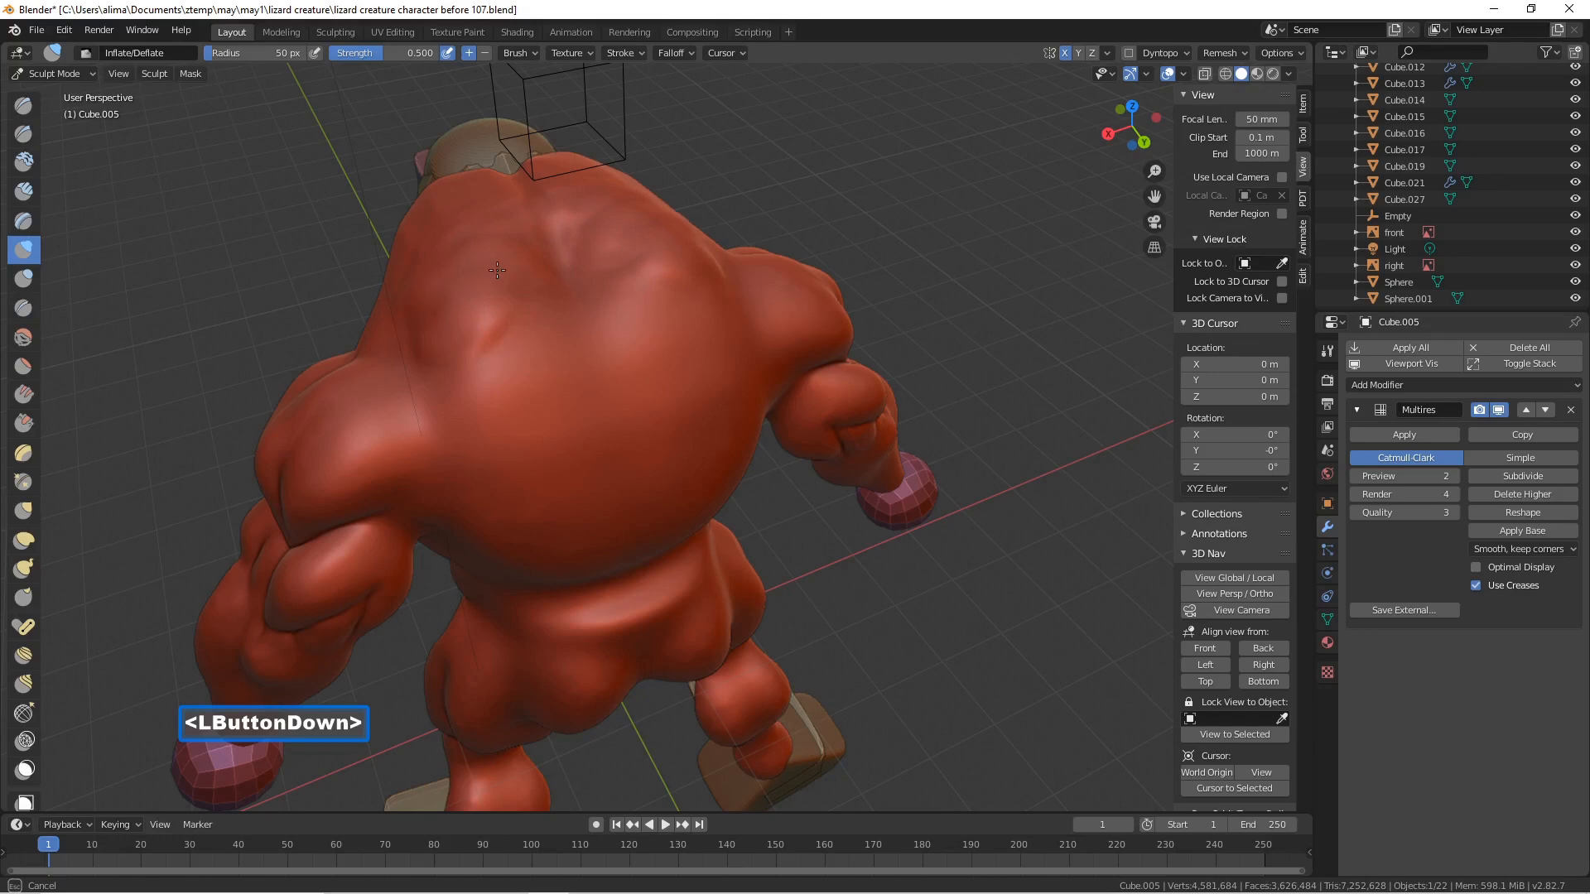
left_click_drag(396, 322, 532, 351)
mouse_move(518, 287)
middle_mouse_down()
mouse_move(481, 215)
mouse_move(510, 246)
middle_mouse_up()
middle_click_drag(507, 312, 460, 327)
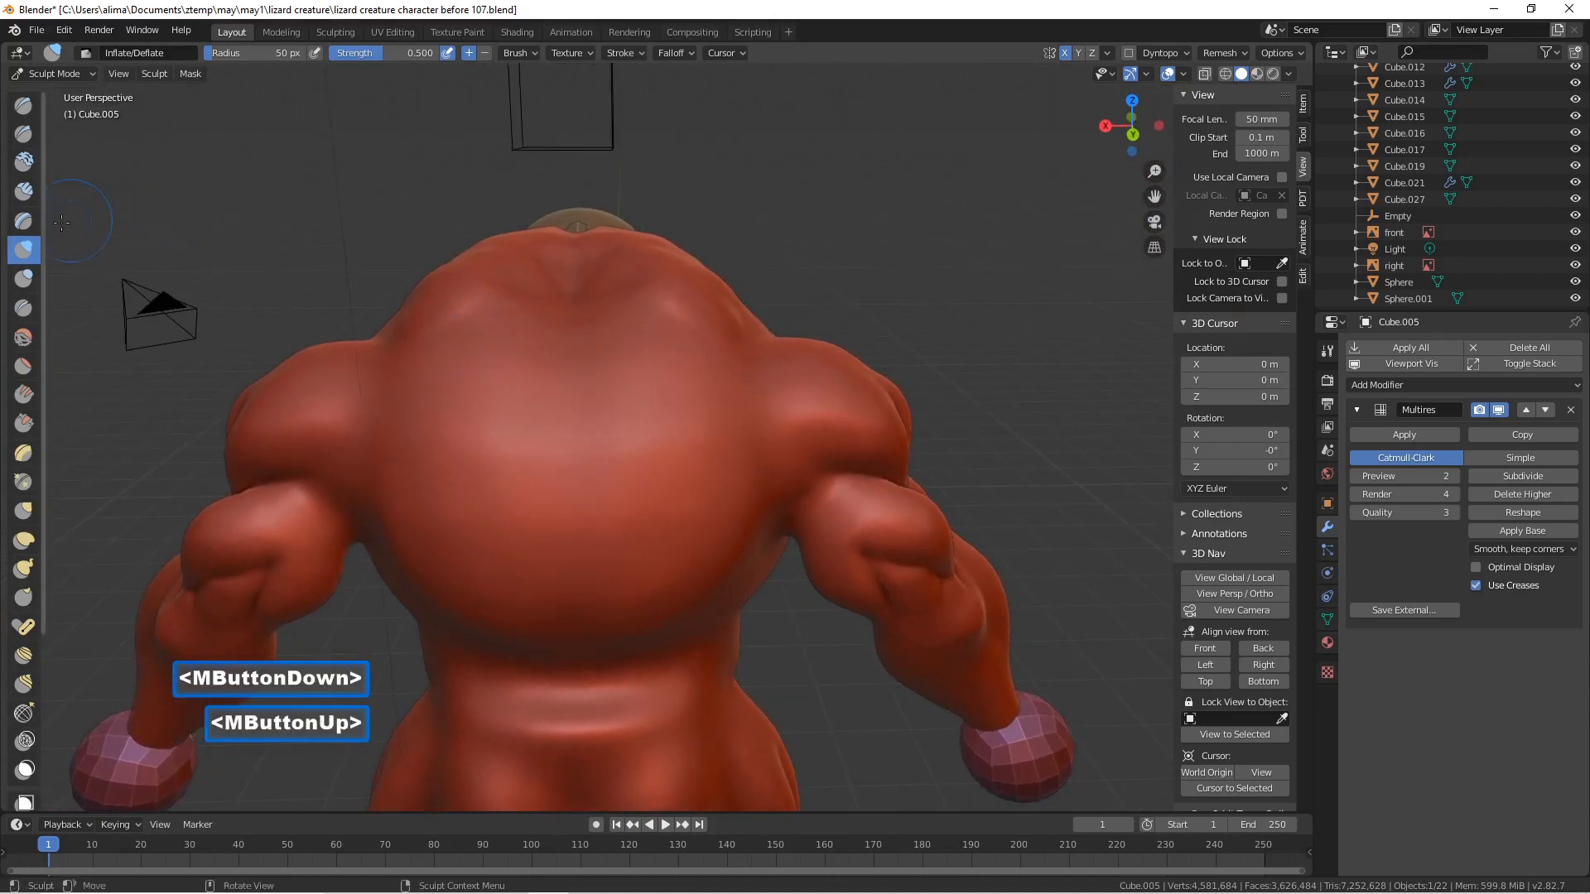
- Carve the spine groove from the neck down the middle of the back to the lower back with the Crease brush
left_click(37, 306)
mouse_move(571, 340)
left_mouse_down()
mouse_move(577, 651)
mouse_move(538, 327)
left_mouse_up()
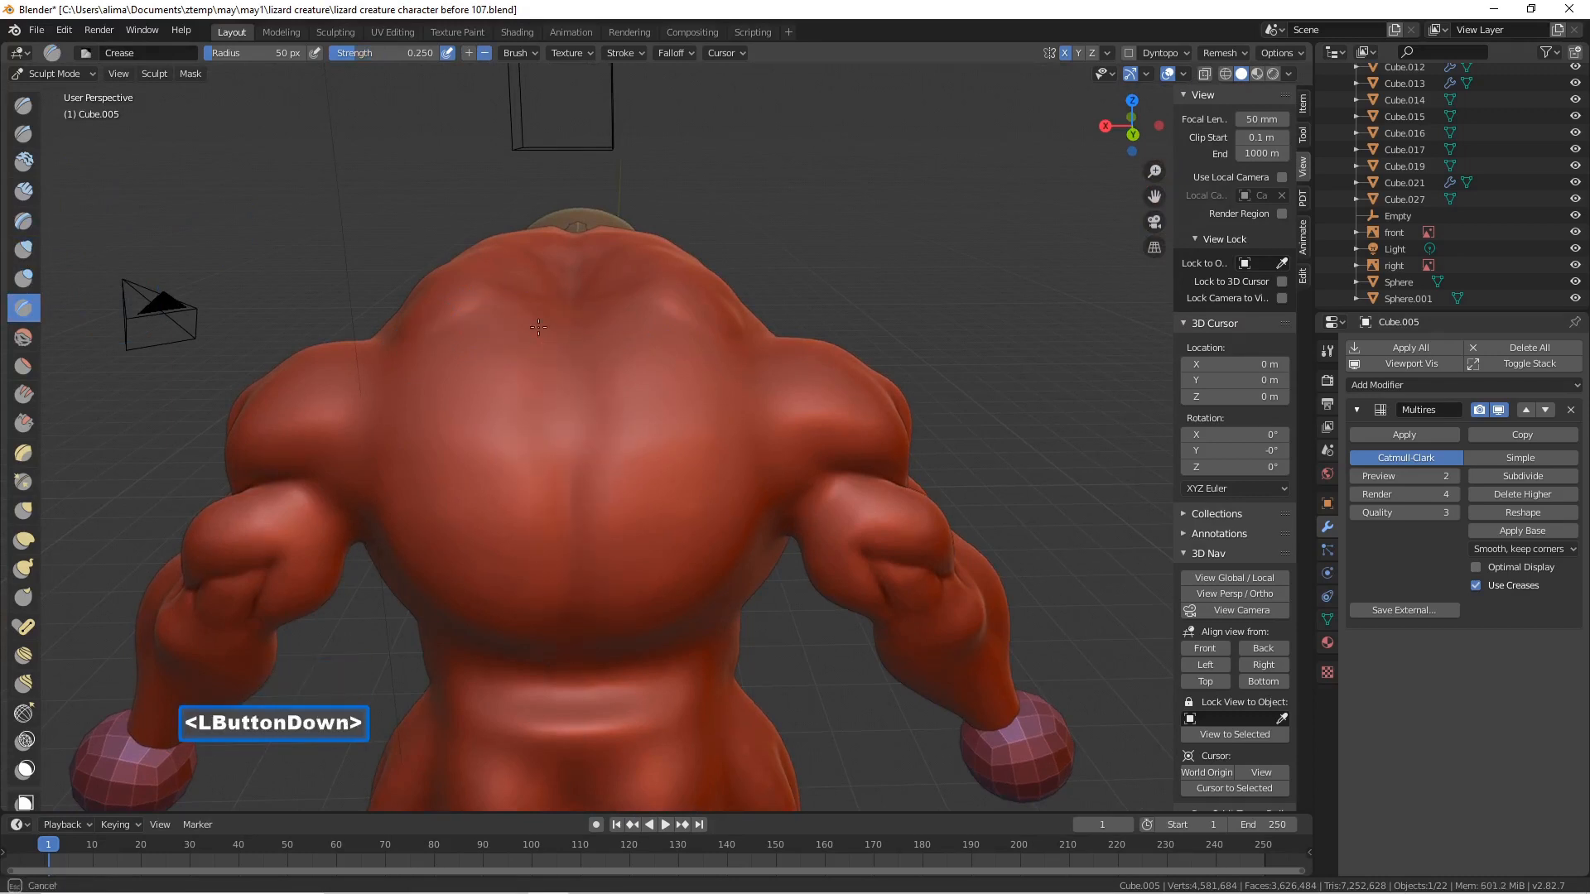
left_click_drag(567, 570, 577, 628)
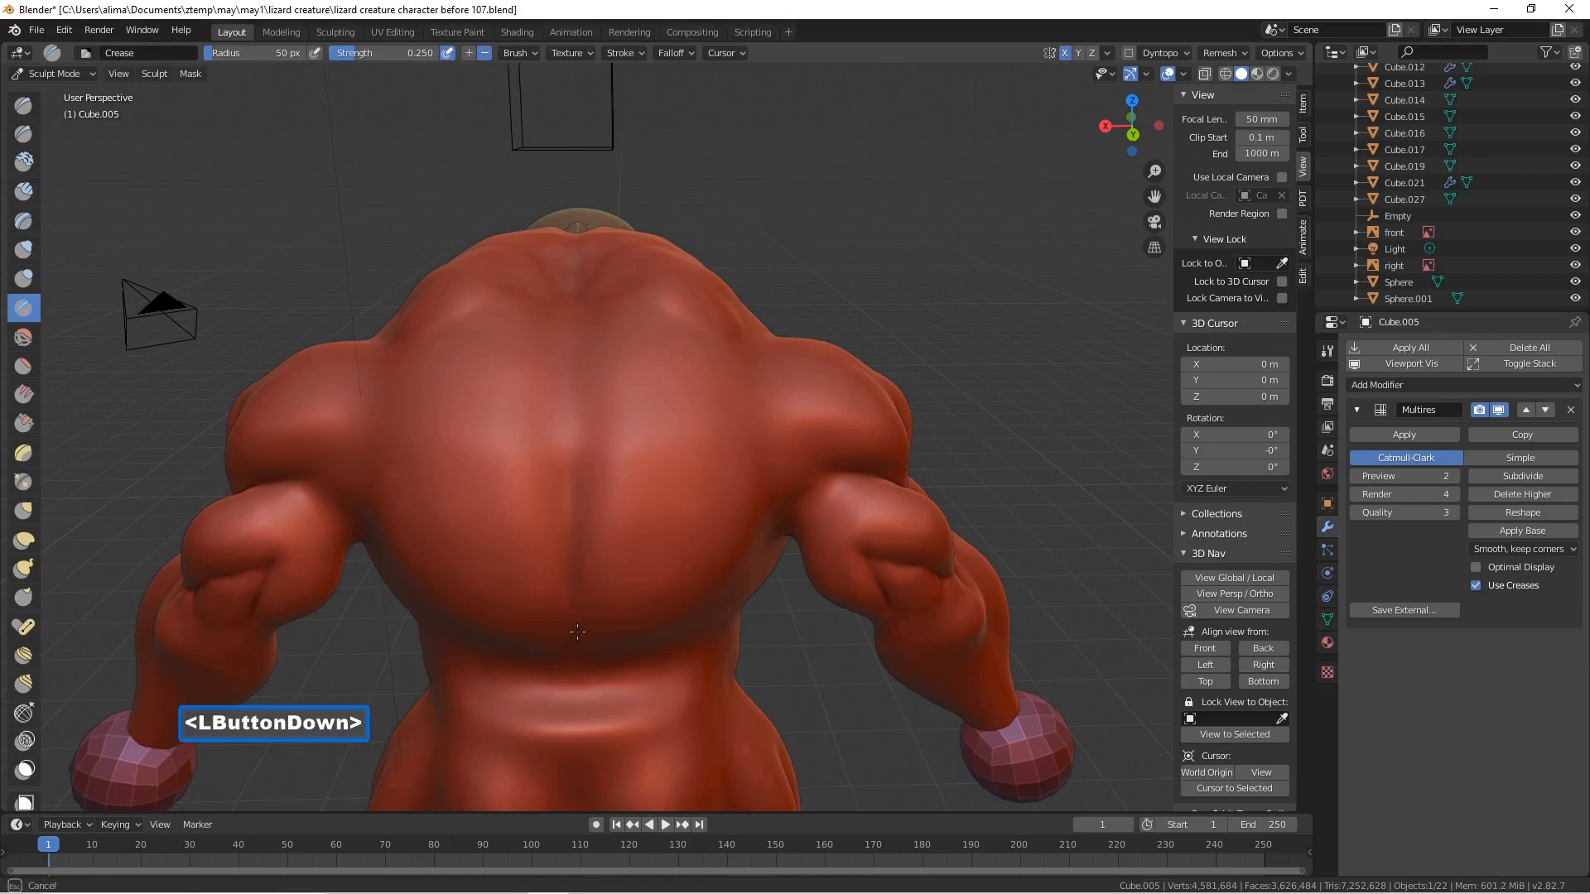
left_click_drag(567, 473, 546, 295)
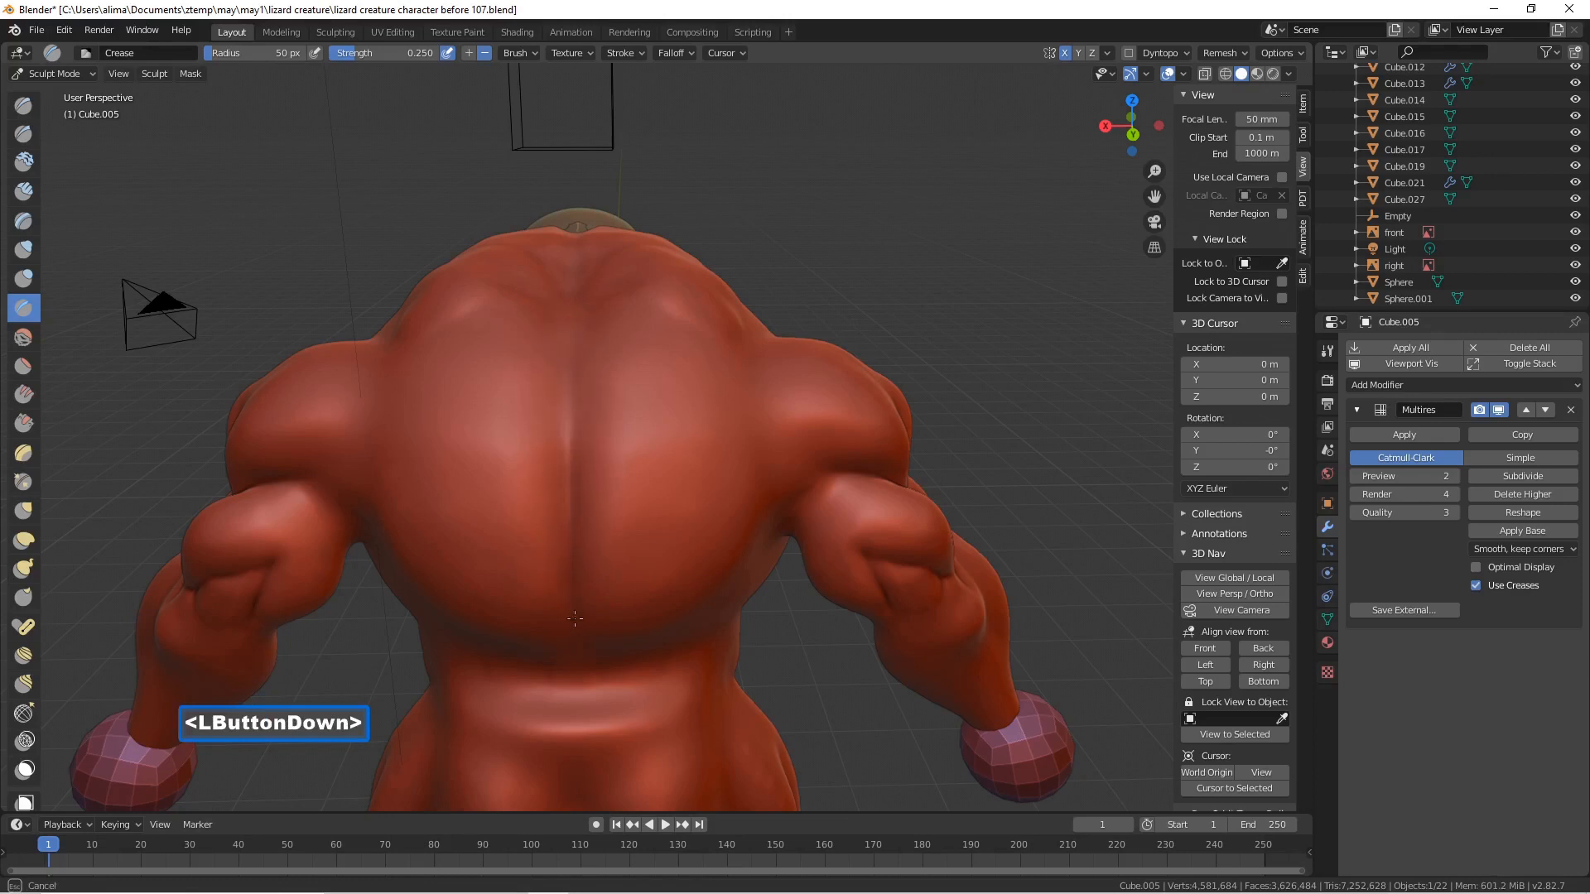
left_click_drag(573, 638, 561, 631)
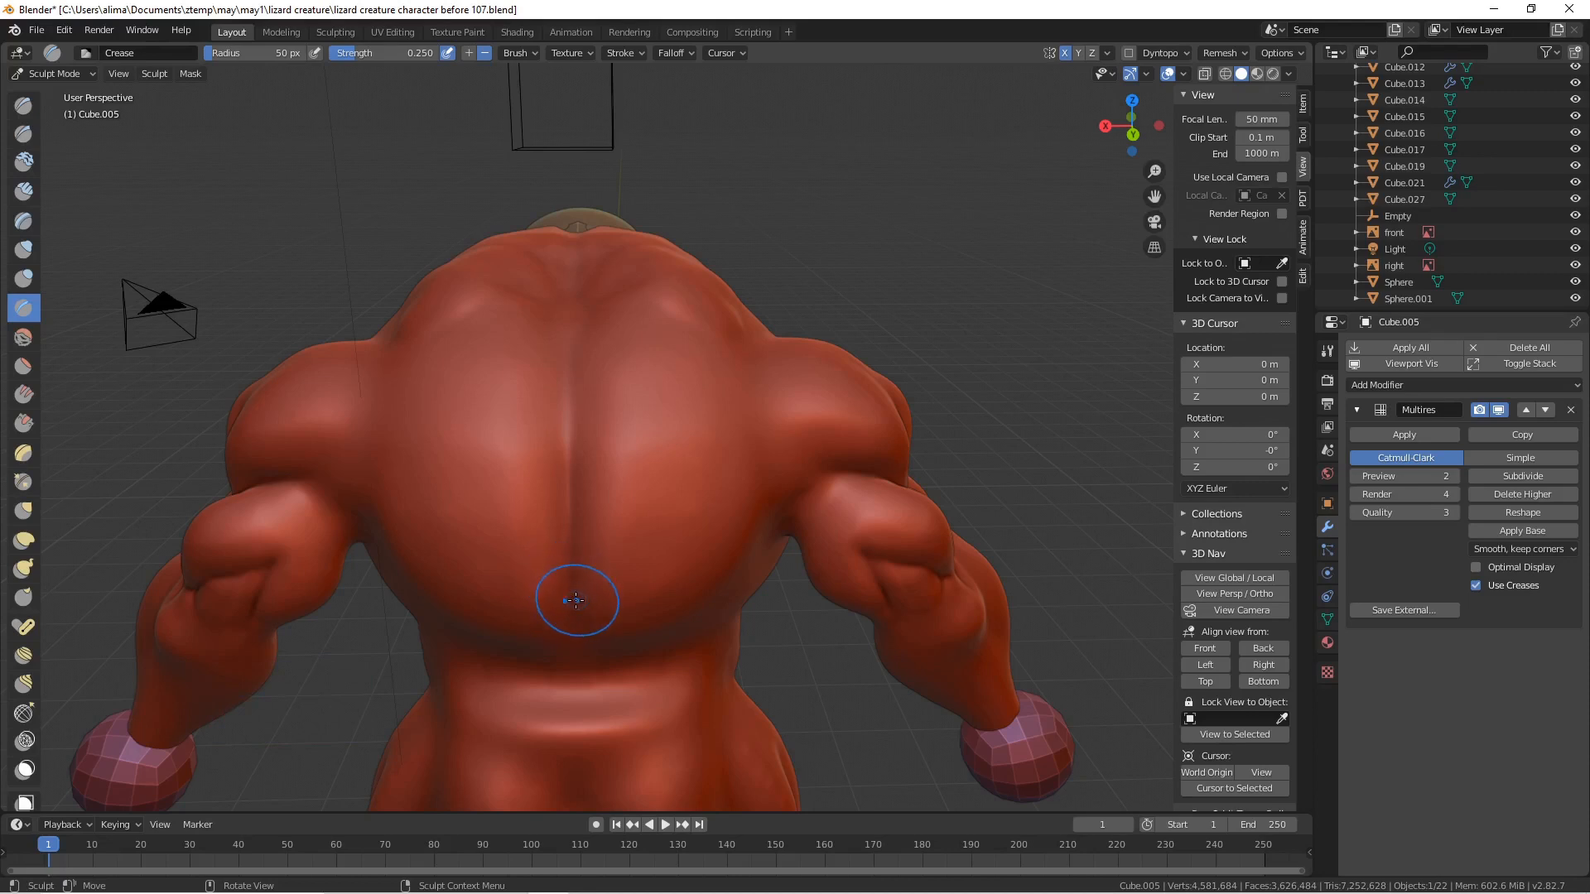
left_click_drag(577, 599, 588, 667)
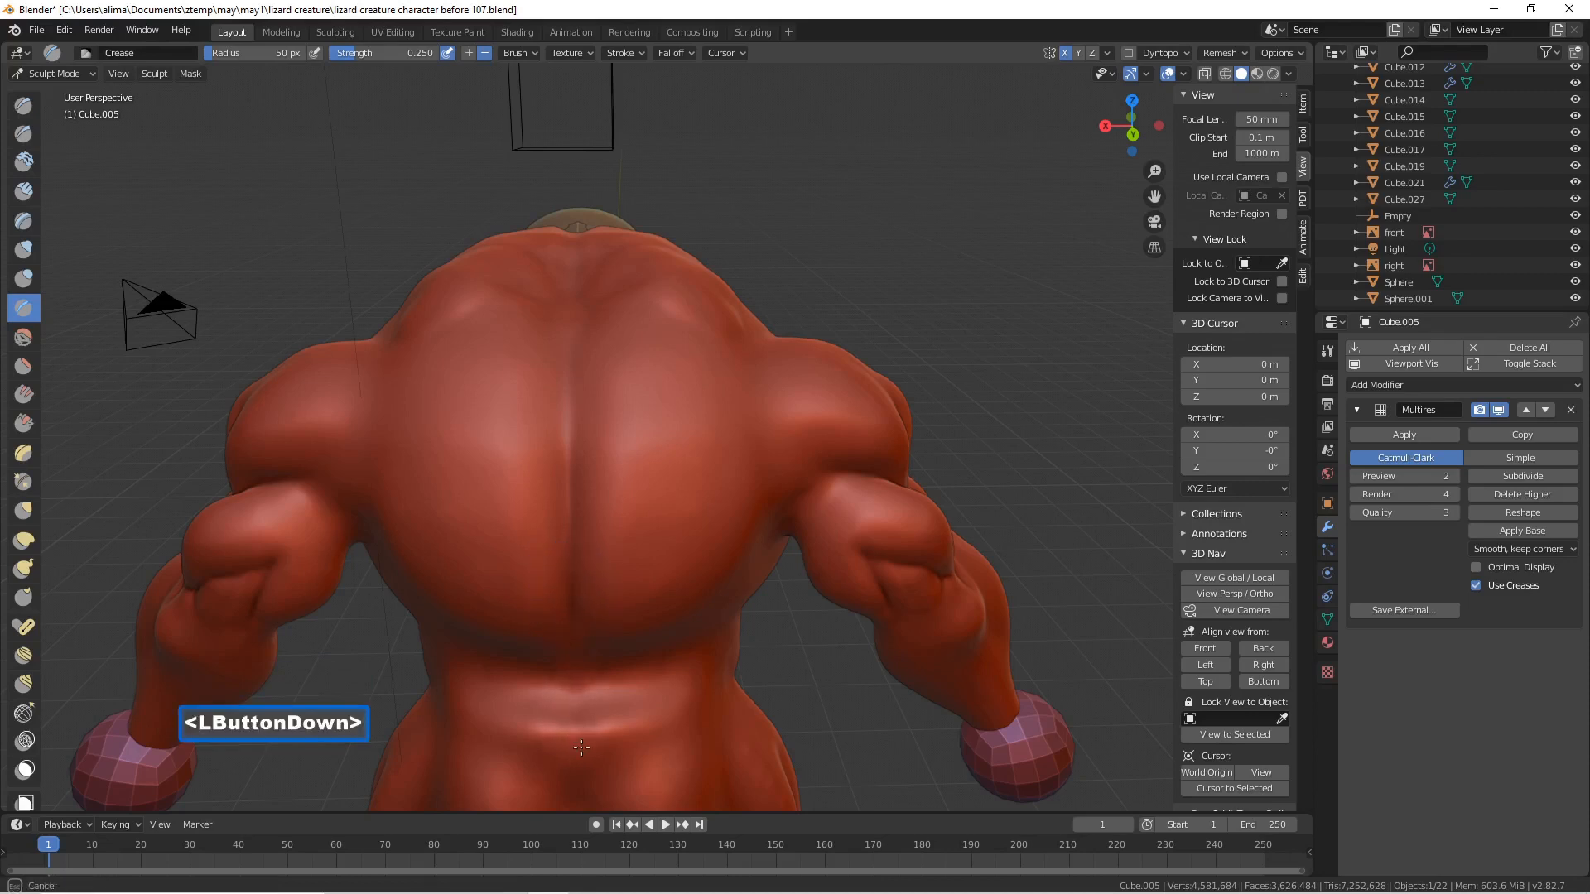
left_click_drag(581, 747, 573, 721)
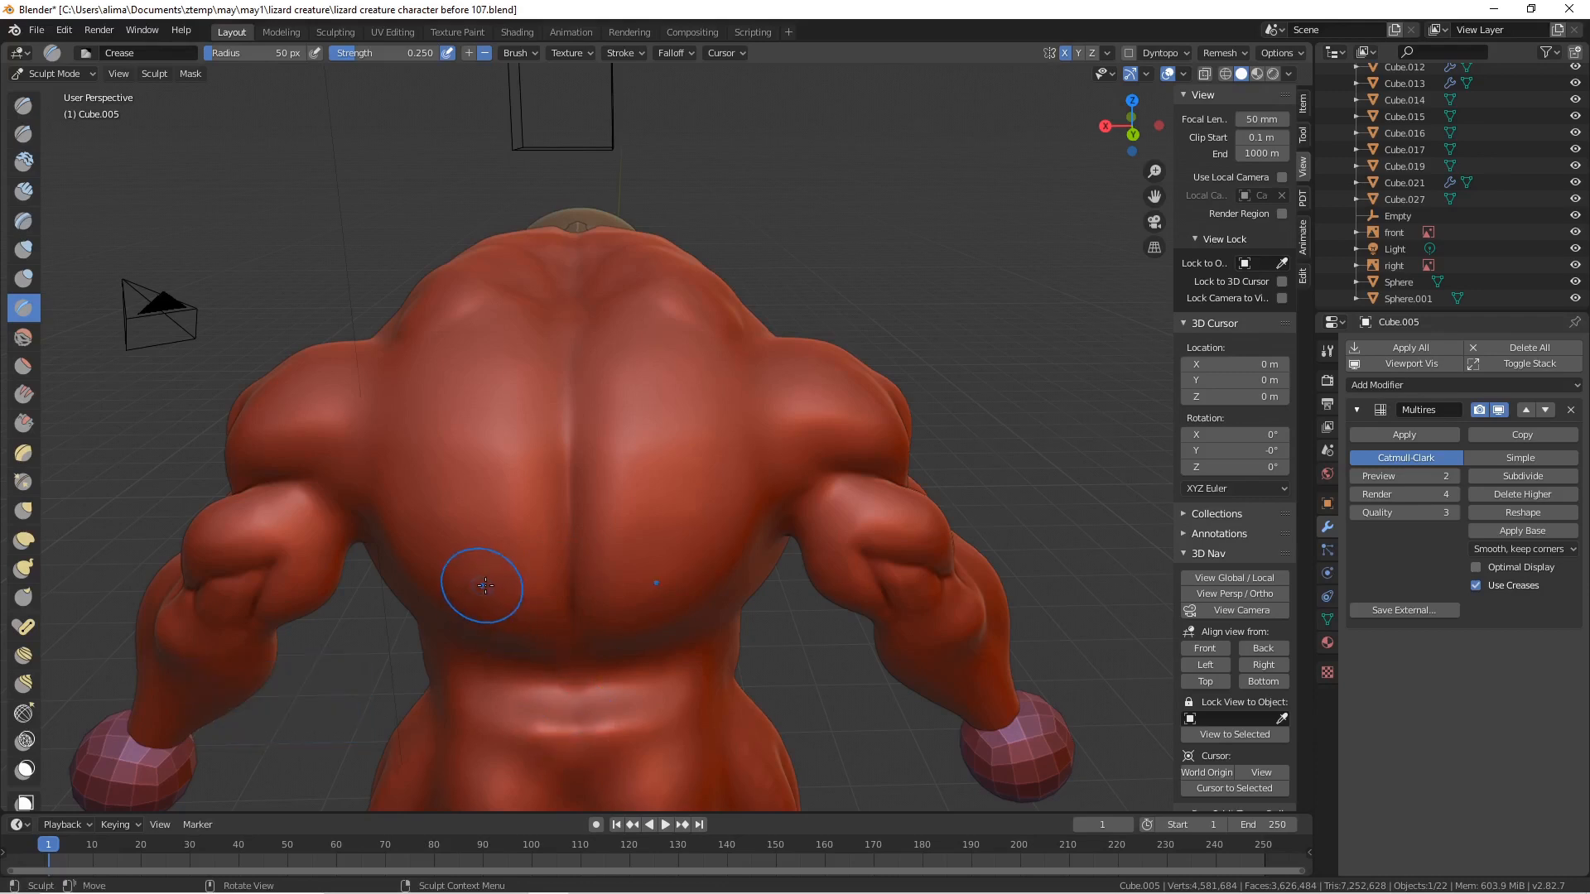
- Carve diagonal creases running from behind the shoulders down to the spine to define the back muscles
middle_click_drag(480, 586, 507, 585)
left_click_drag(351, 490, 553, 586)
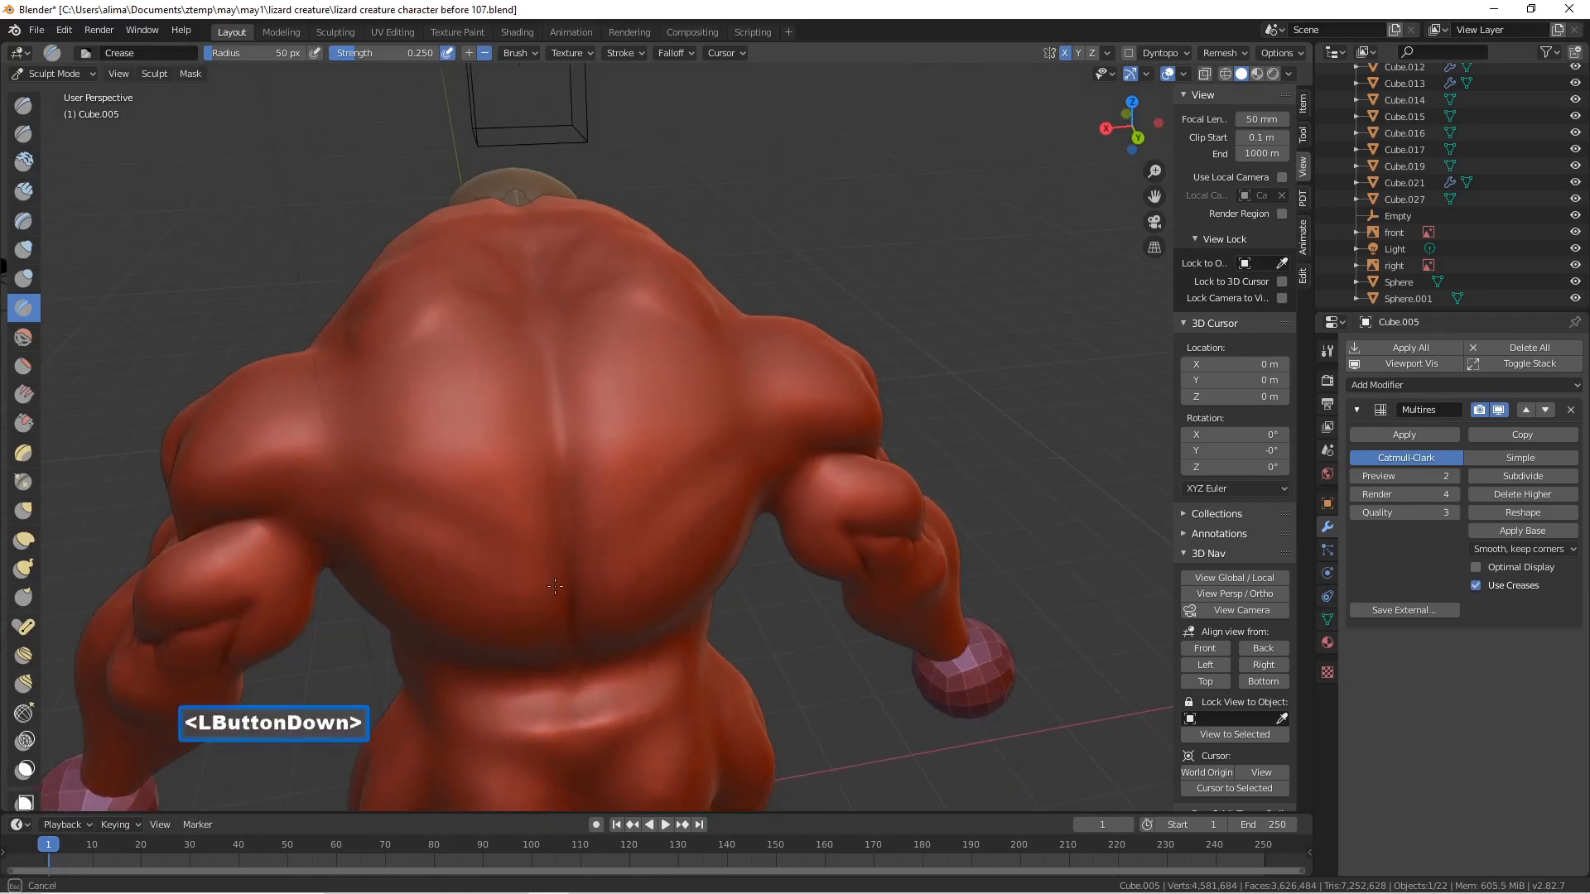
left_click_drag(443, 514, 445, 521)
mouse_move(540, 573)
left_mouse_down()
mouse_move(349, 470)
mouse_move(323, 424)
left_mouse_up()
left_click_drag(447, 523, 540, 557)
middle_click_drag(510, 348, 569, 376)
mouse_move(228, 405)
left_mouse_down()
mouse_move(349, 570)
mouse_move(241, 429)
mouse_move(286, 480)
left_mouse_up()
mouse_move(464, 518)
middle_mouse_down()
mouse_move(565, 484)
mouse_move(522, 491)
middle_mouse_up()
- Extend the spine groove into the lower back and crease the rounded outline of the muscles above the buttocks
scroll(561, 482, "down", 4)
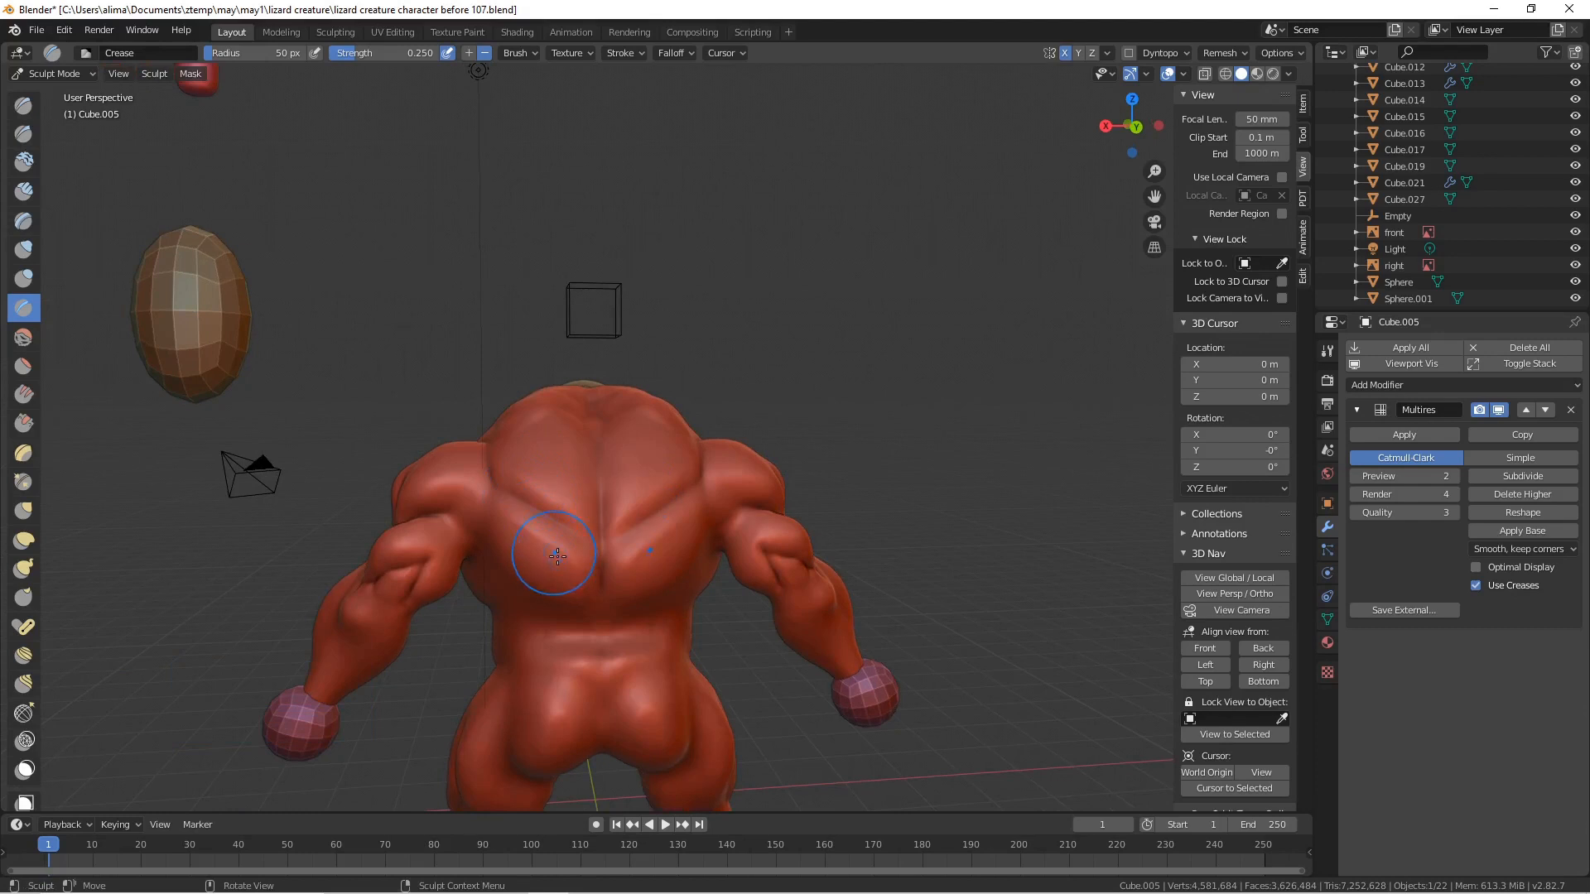
mouse_move(601, 627)
left_mouse_down()
mouse_move(600, 668)
mouse_move(588, 613)
mouse_move(534, 645)
mouse_move(559, 621)
left_mouse_up()
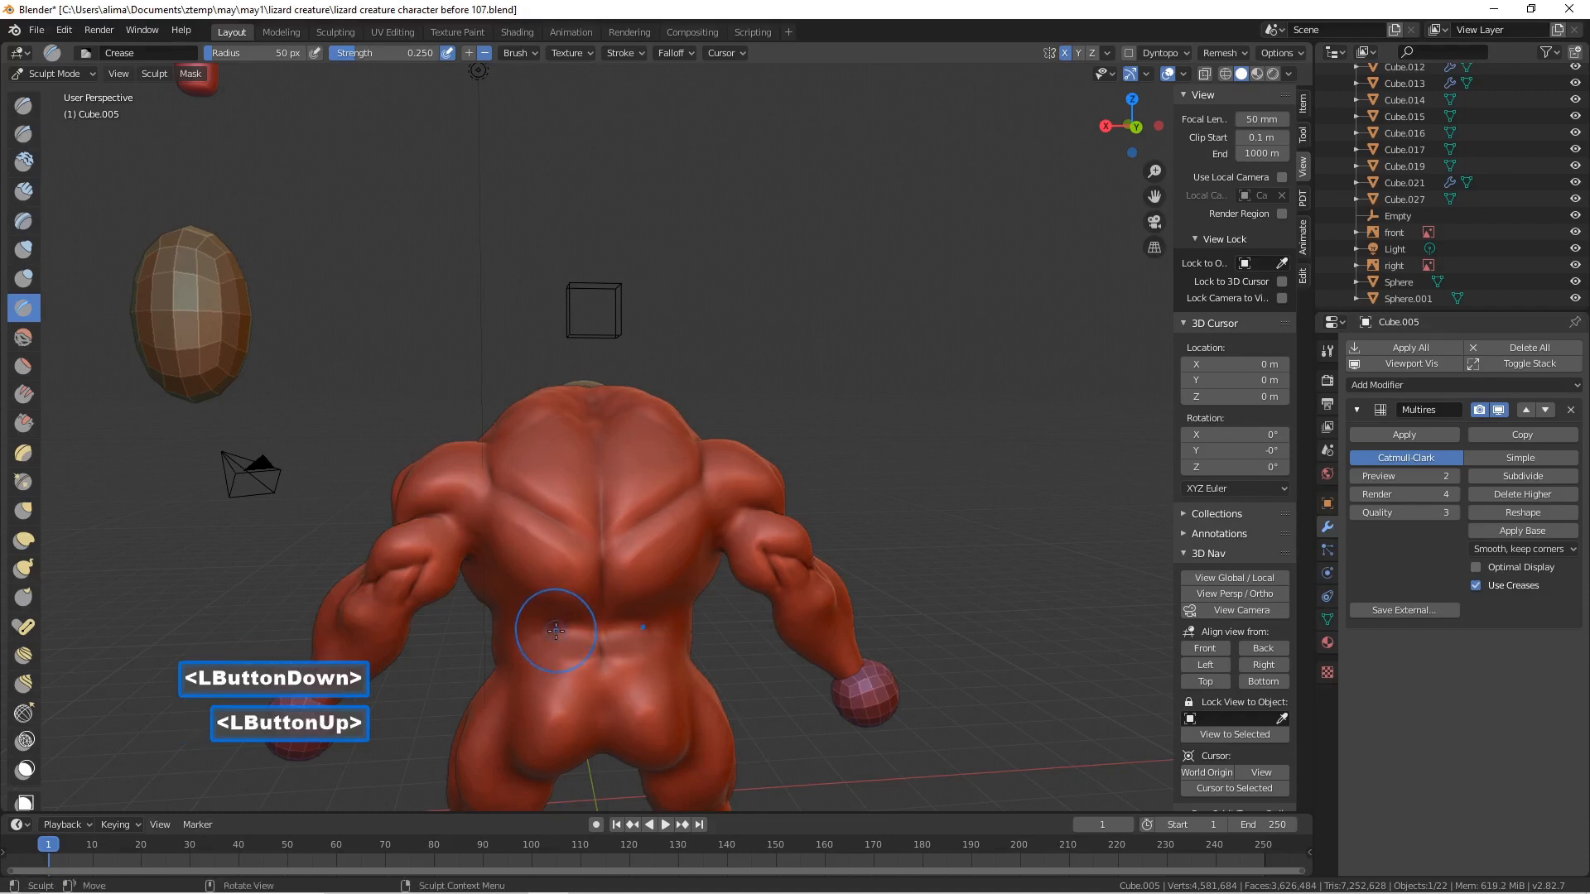
mouse_move(569, 613)
left_mouse_down()
mouse_move(525, 656)
mouse_move(611, 686)
mouse_move(613, 666)
mouse_move(592, 674)
left_mouse_up()
left_click_drag(1154, 196, 1154, 72)
left_click_drag(1152, 176, 1153, 104)
mouse_move(534, 507)
left_mouse_down()
mouse_move(428, 567)
mouse_move(489, 521)
left_mouse_up()
mouse_move(443, 578)
left_mouse_down()
mouse_move(596, 615)
mouse_move(461, 586)
left_mouse_up()
left_click(462, 587)
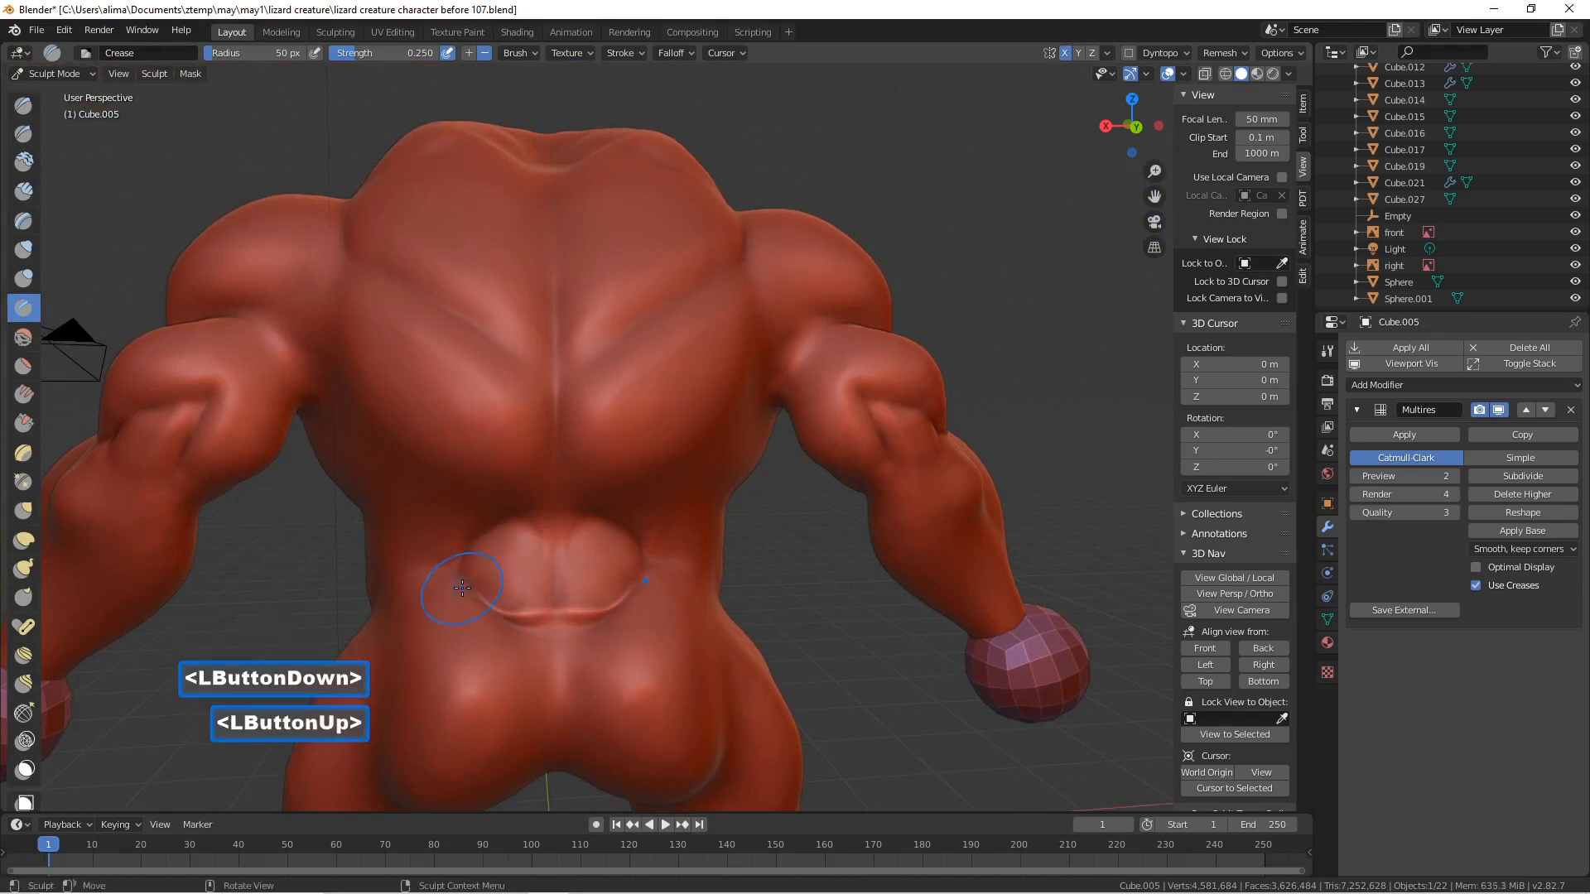
mouse_move(444, 571)
left_mouse_down()
mouse_move(487, 534)
mouse_move(563, 582)
mouse_move(525, 534)
mouse_move(526, 499)
mouse_move(463, 538)
left_mouse_up()
- Crease the outer edge of the back muscles from the armpit down the side to the waist with the Crease brush
middle_click_drag(464, 538, 390, 561)
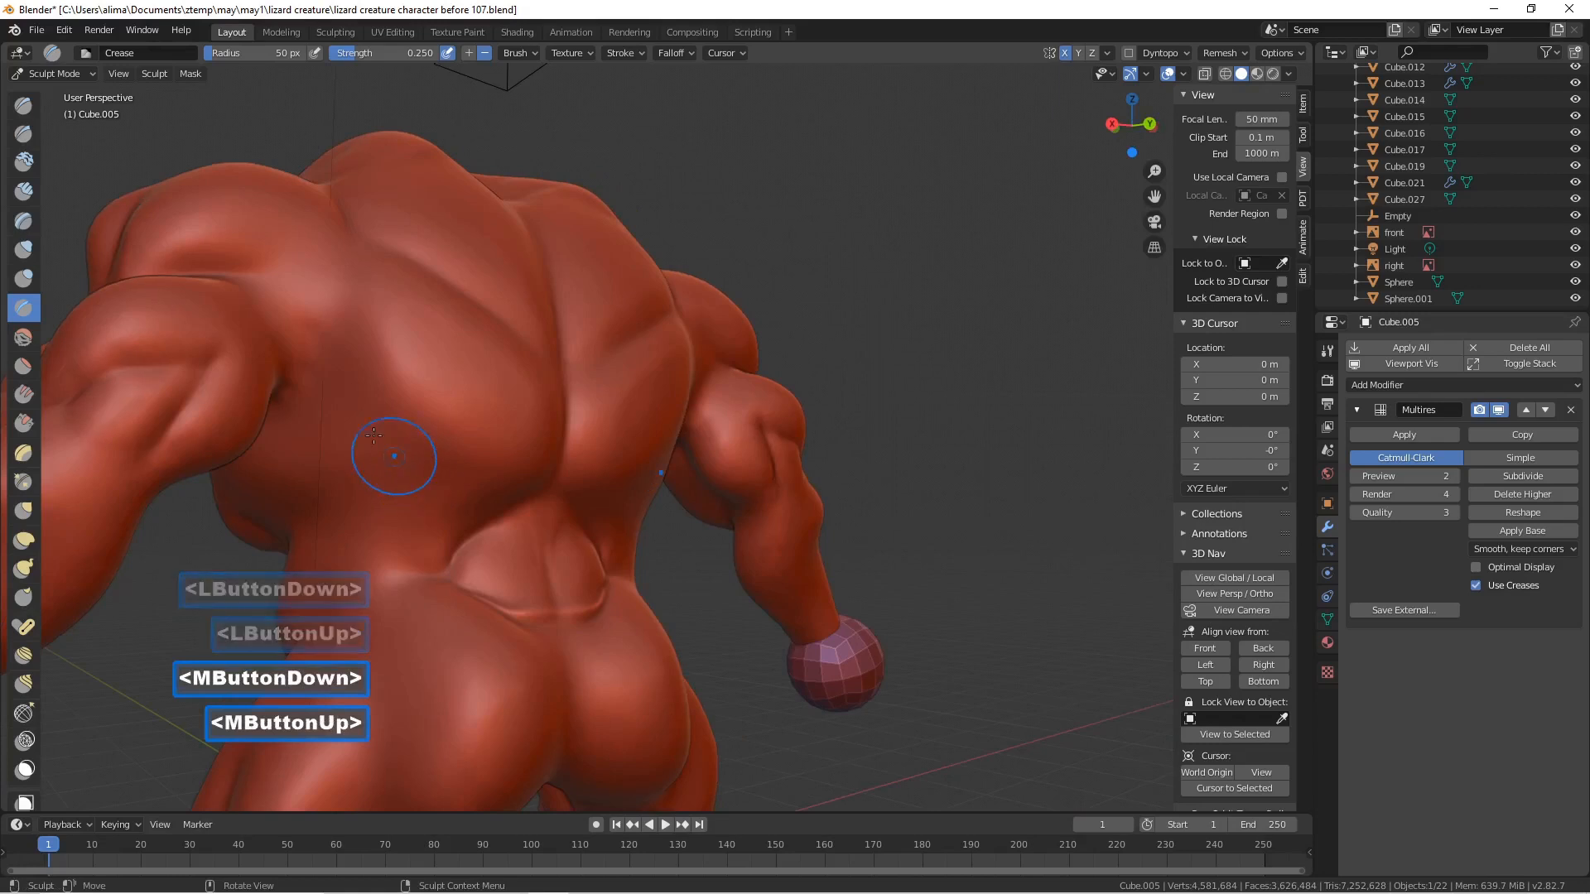
mouse_move(339, 447)
left_mouse_down()
mouse_move(421, 550)
mouse_move(322, 448)
left_mouse_up()
mouse_move(410, 562)
left_mouse_down()
mouse_move(324, 447)
mouse_move(432, 564)
left_mouse_up()
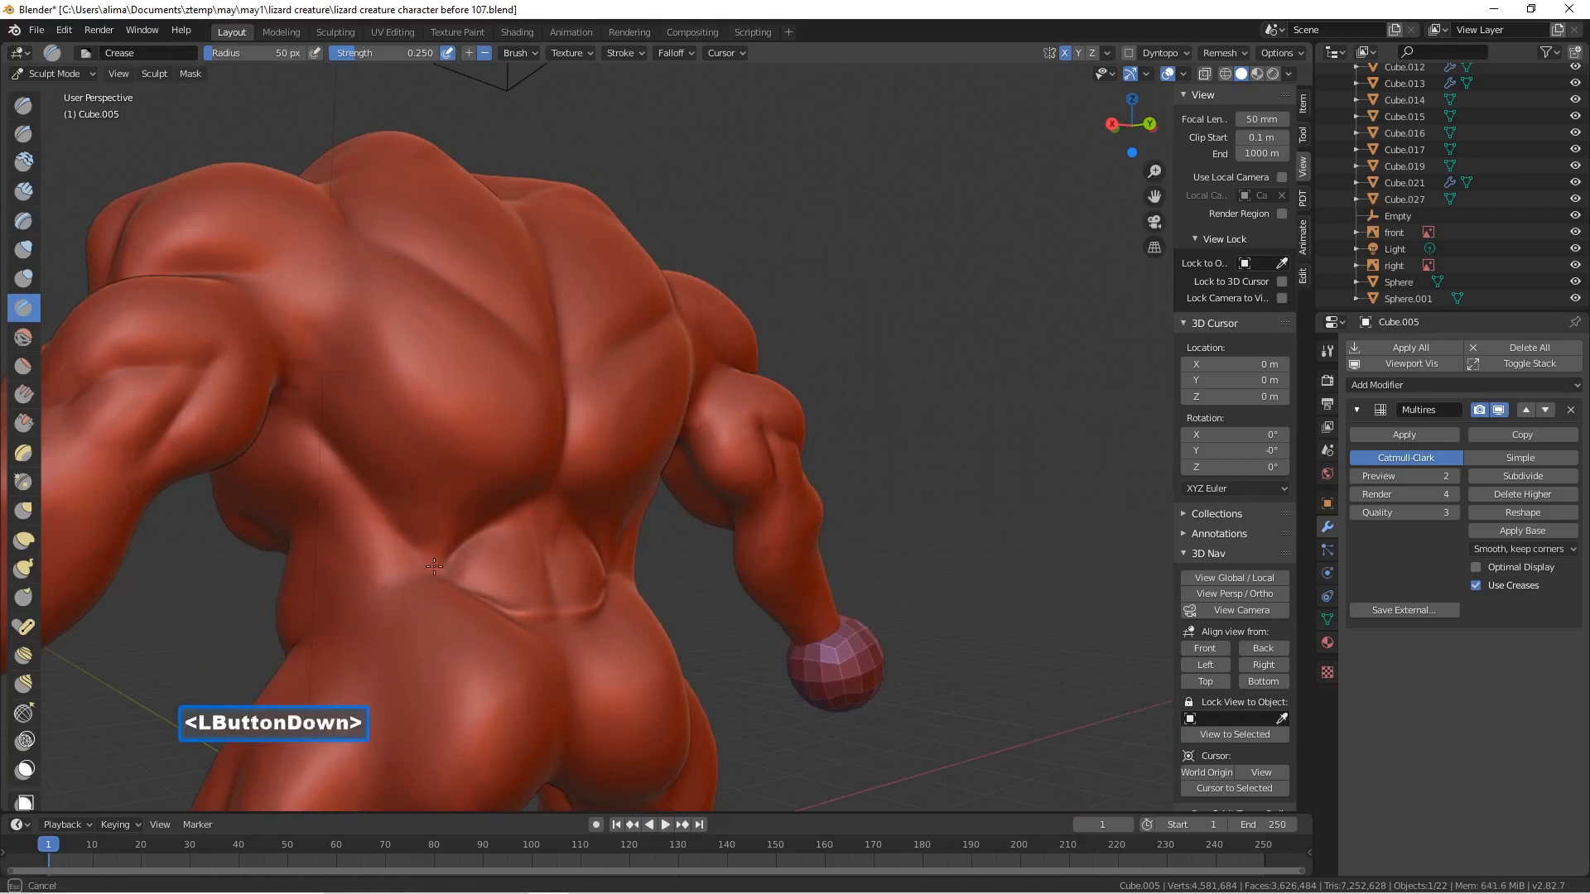
mouse_move(356, 469)
left_mouse_down()
mouse_move(264, 374)
mouse_move(313, 355)
left_mouse_up()
middle_click_drag(312, 355, 283, 390)
mouse_move(304, 267)
left_mouse_down()
mouse_move(298, 395)
mouse_move(284, 397)
left_mouse_up()
middle_click_drag(394, 468, 397, 401)
scroll(399, 425, "down", 3)
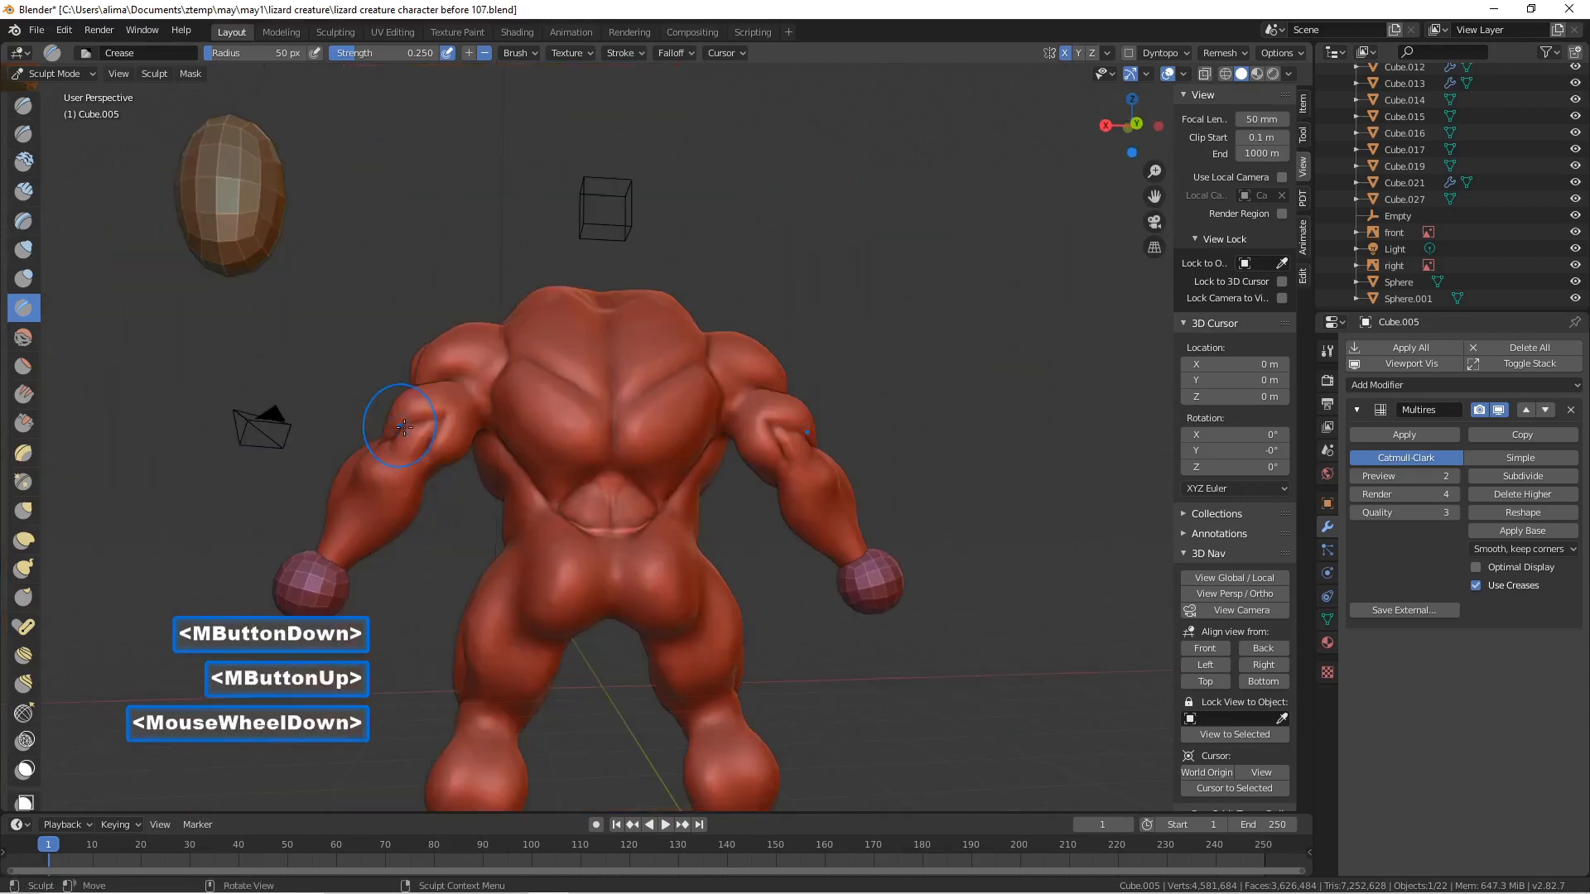
- Crease the groove between the buttocks and the lower back, the outline of the buttocks and the backs of the thighs
left_click_drag(606, 577, 611, 615)
left_click_drag(609, 529, 610, 500)
middle_click_drag(528, 555, 558, 561)
mouse_move(509, 538)
left_mouse_down()
mouse_move(501, 571)
mouse_move(531, 642)
left_mouse_up()
middle_click_drag(540, 647, 525, 639)
mouse_move(525, 638)
left_mouse_down()
mouse_move(507, 678)
mouse_move(505, 655)
left_mouse_up()
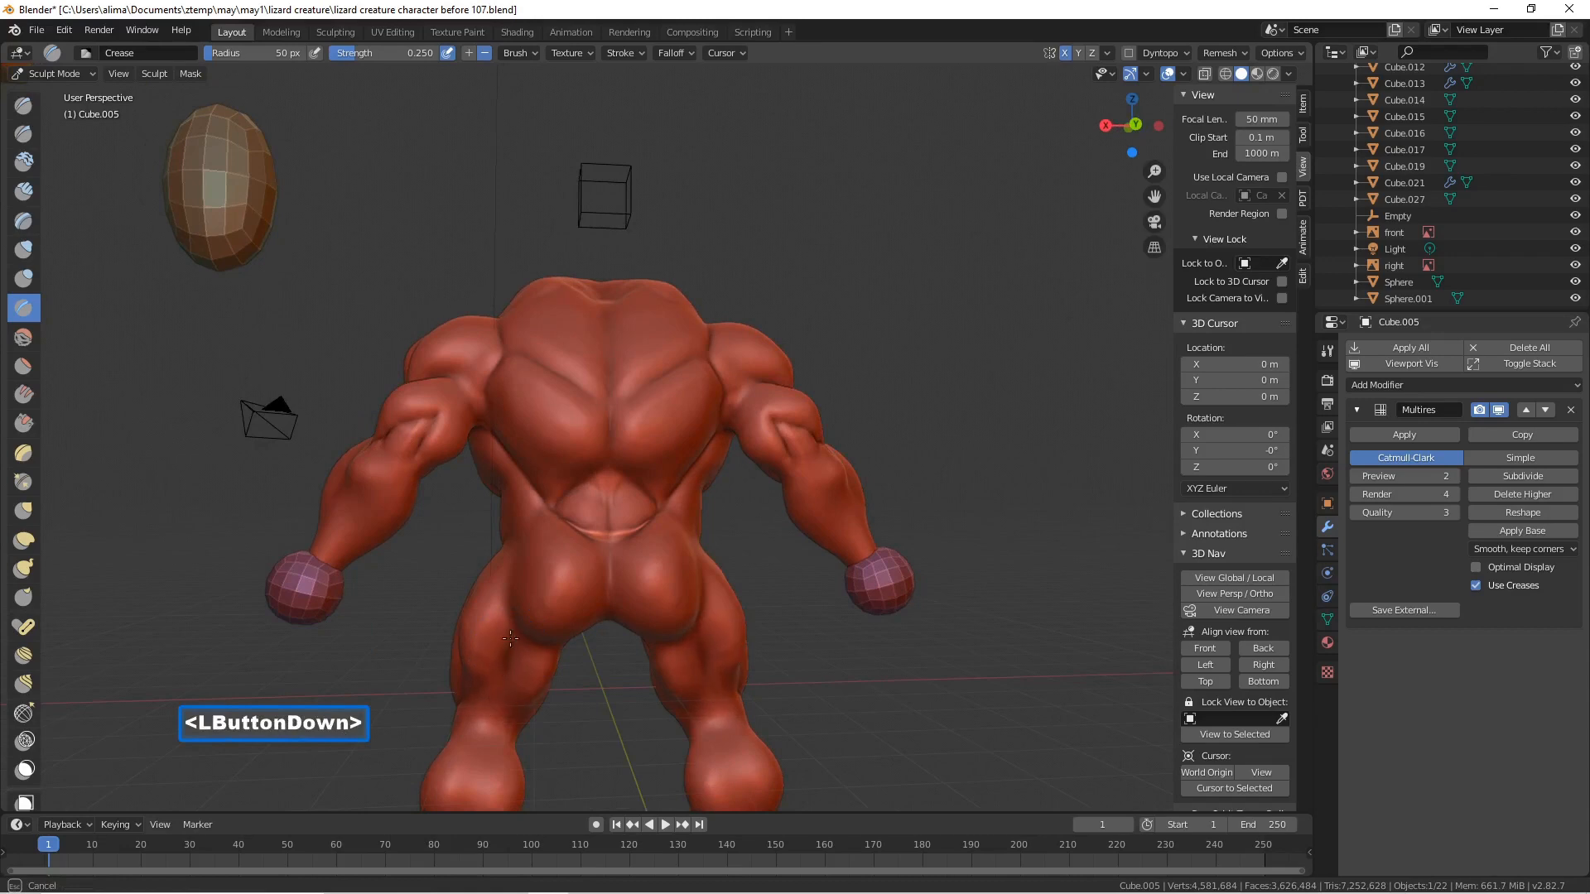
left_click_drag(495, 700, 523, 656)
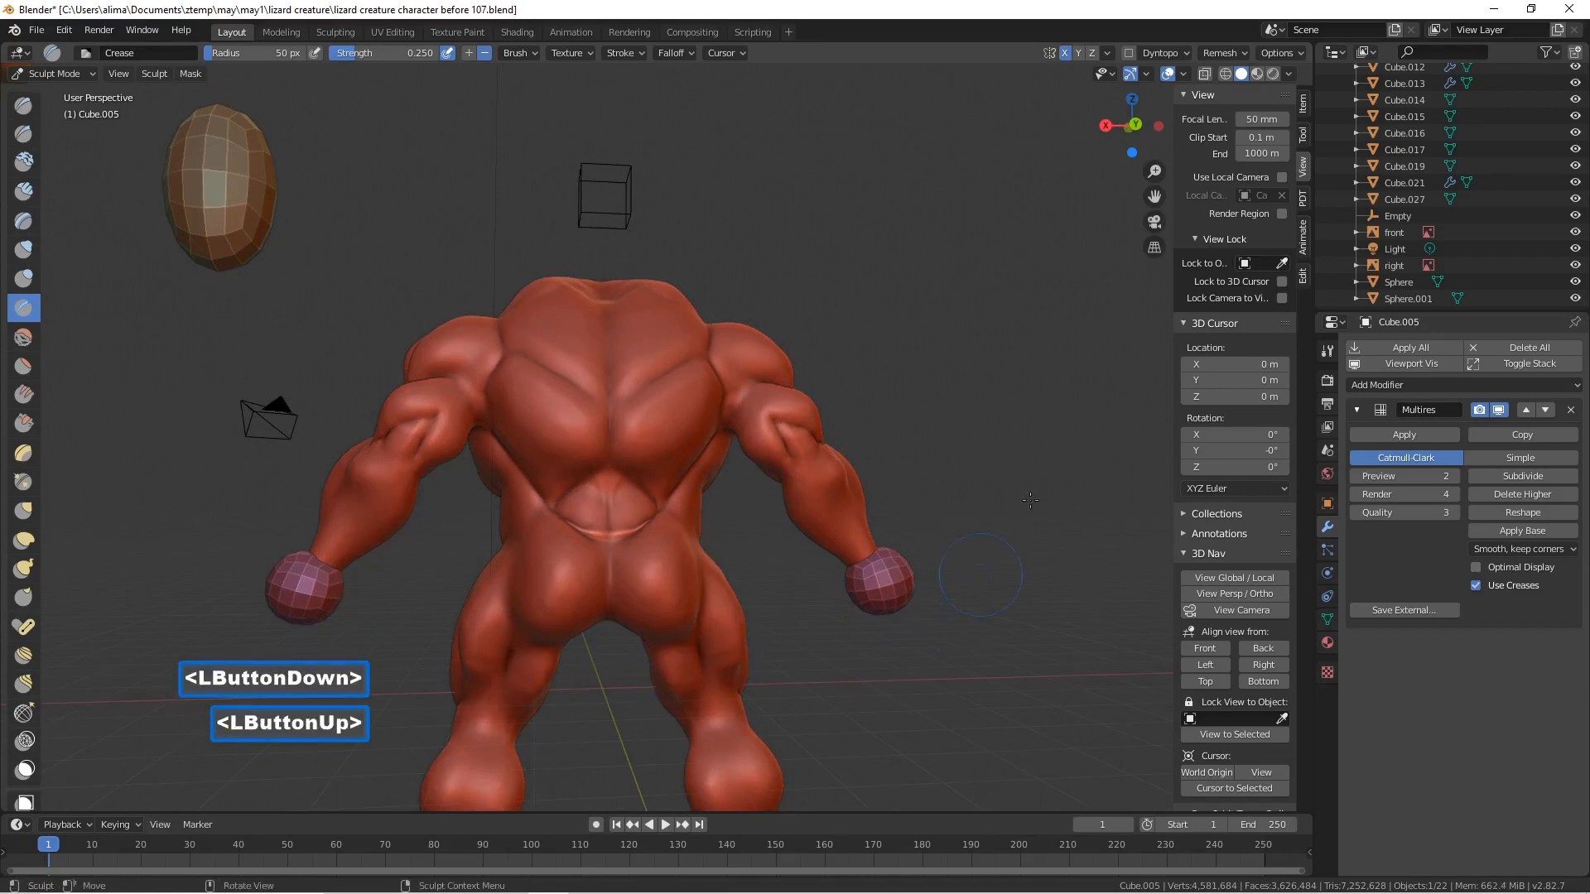
- Carve a vertical crease down the back of each calf that splits it into two muscles and branches out below the knee
mouse_move(1154, 196)
left_mouse_down()
mouse_move(1154, 67)
mouse_move(1154, 146)
left_mouse_up()
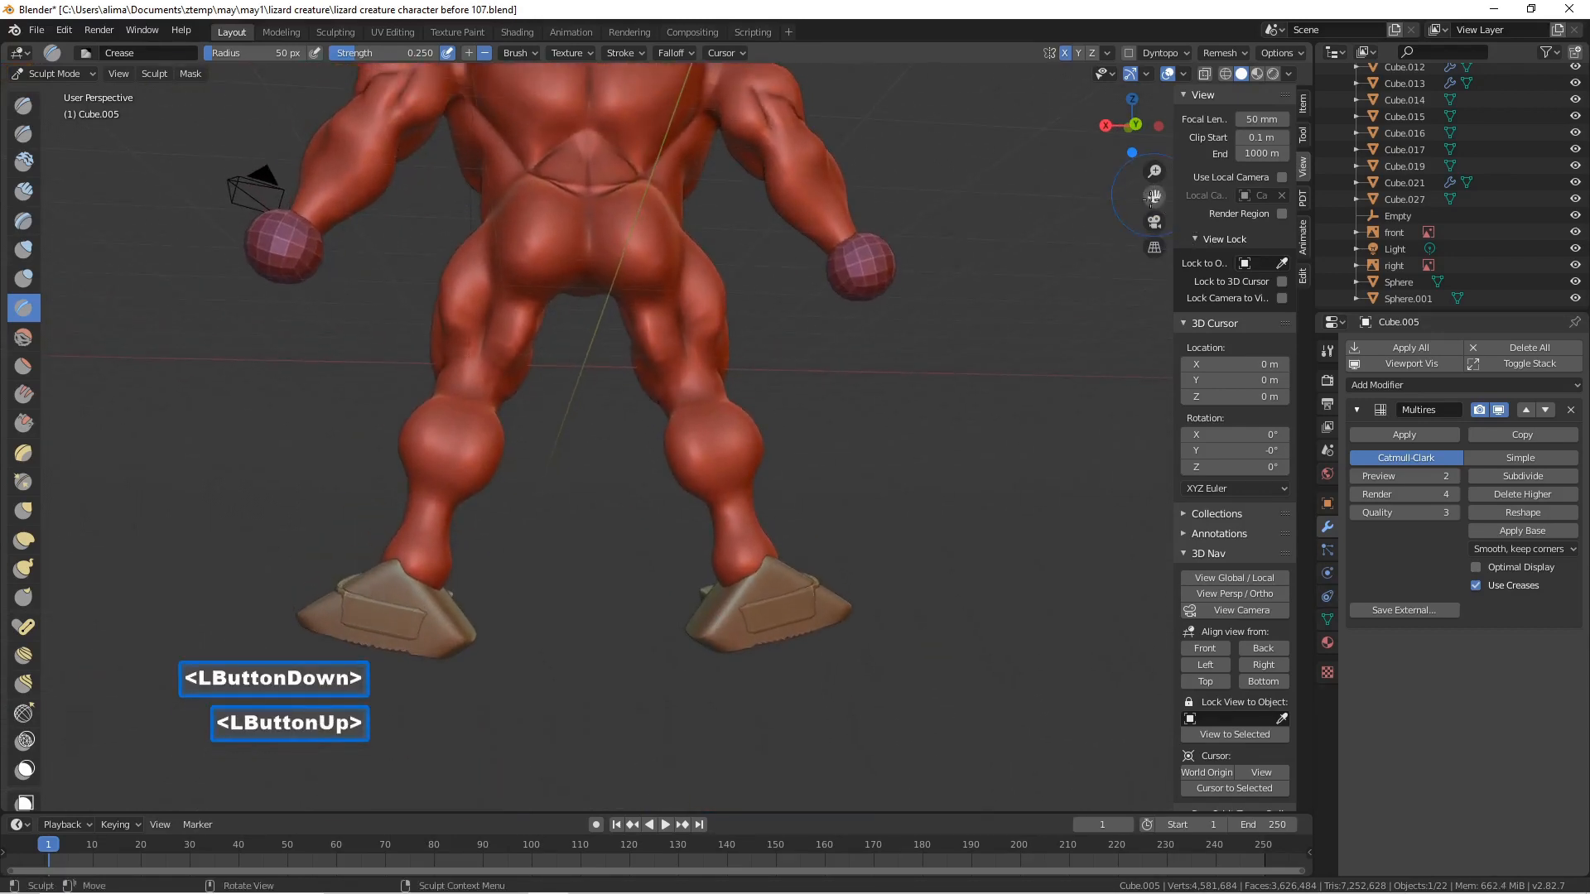
left_click_drag(435, 433, 437, 478)
scroll(430, 496, "up", 2)
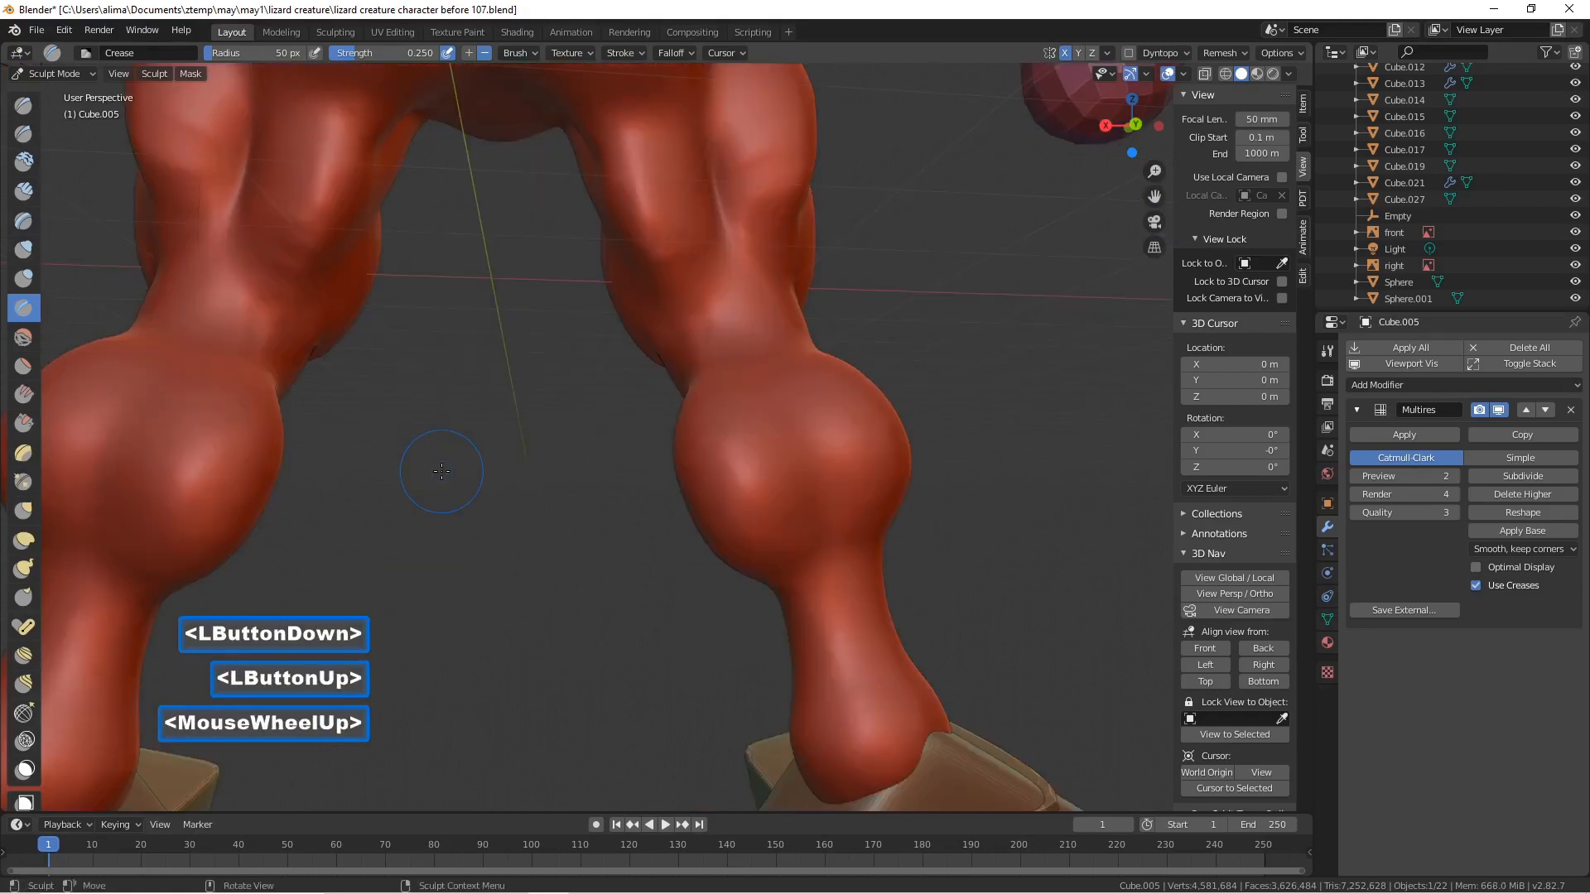
left_click_drag(1154, 197, 1258, 204)
left_click_drag(346, 378, 318, 380)
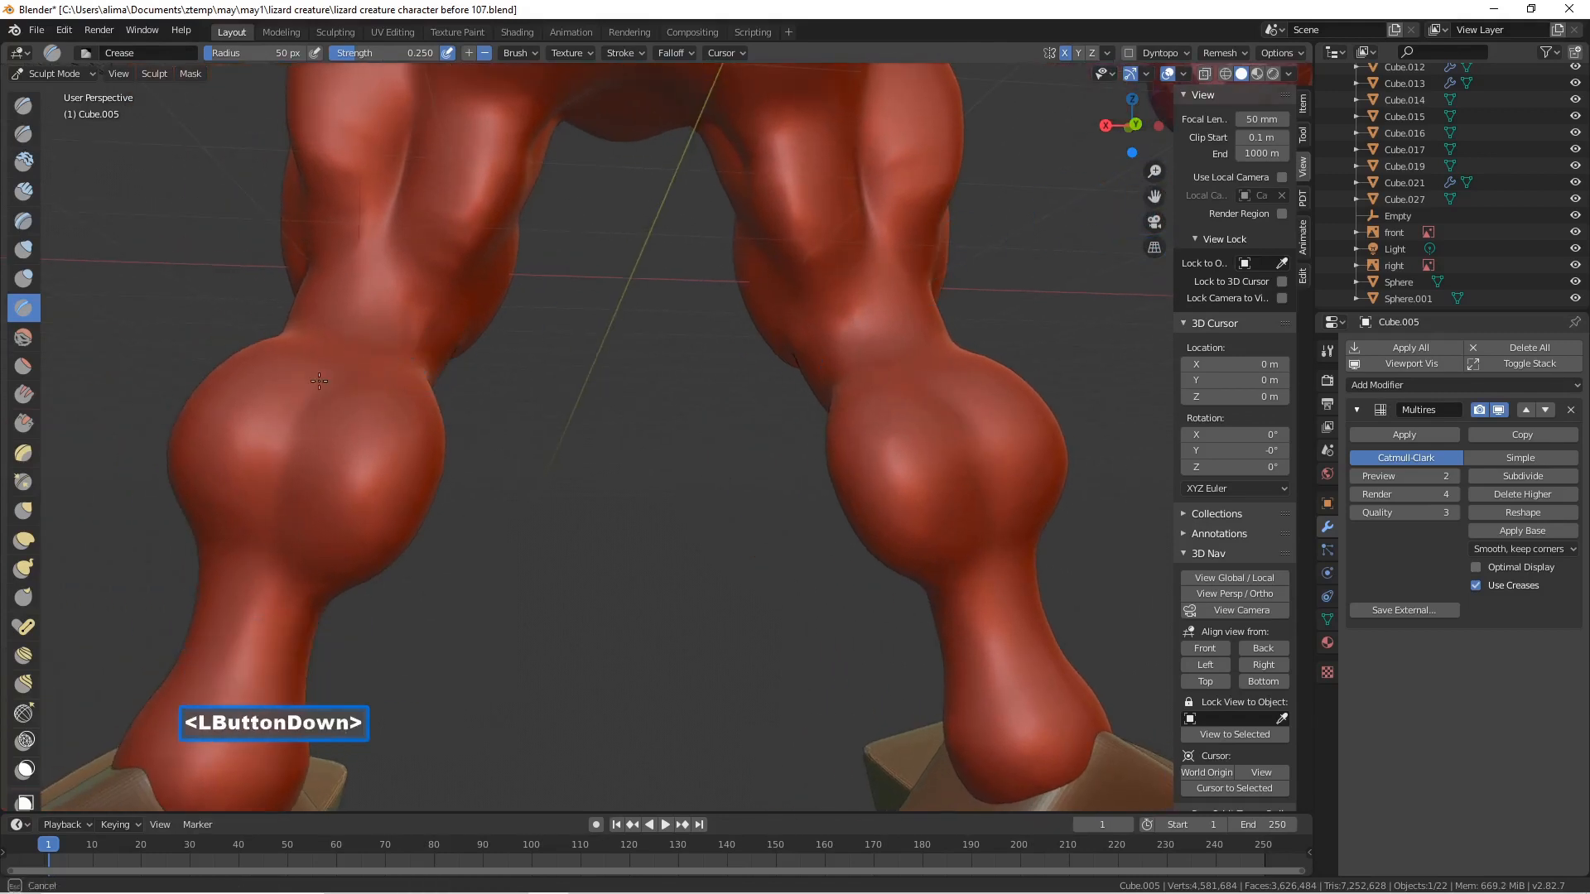
left_click_drag(267, 542, 283, 560)
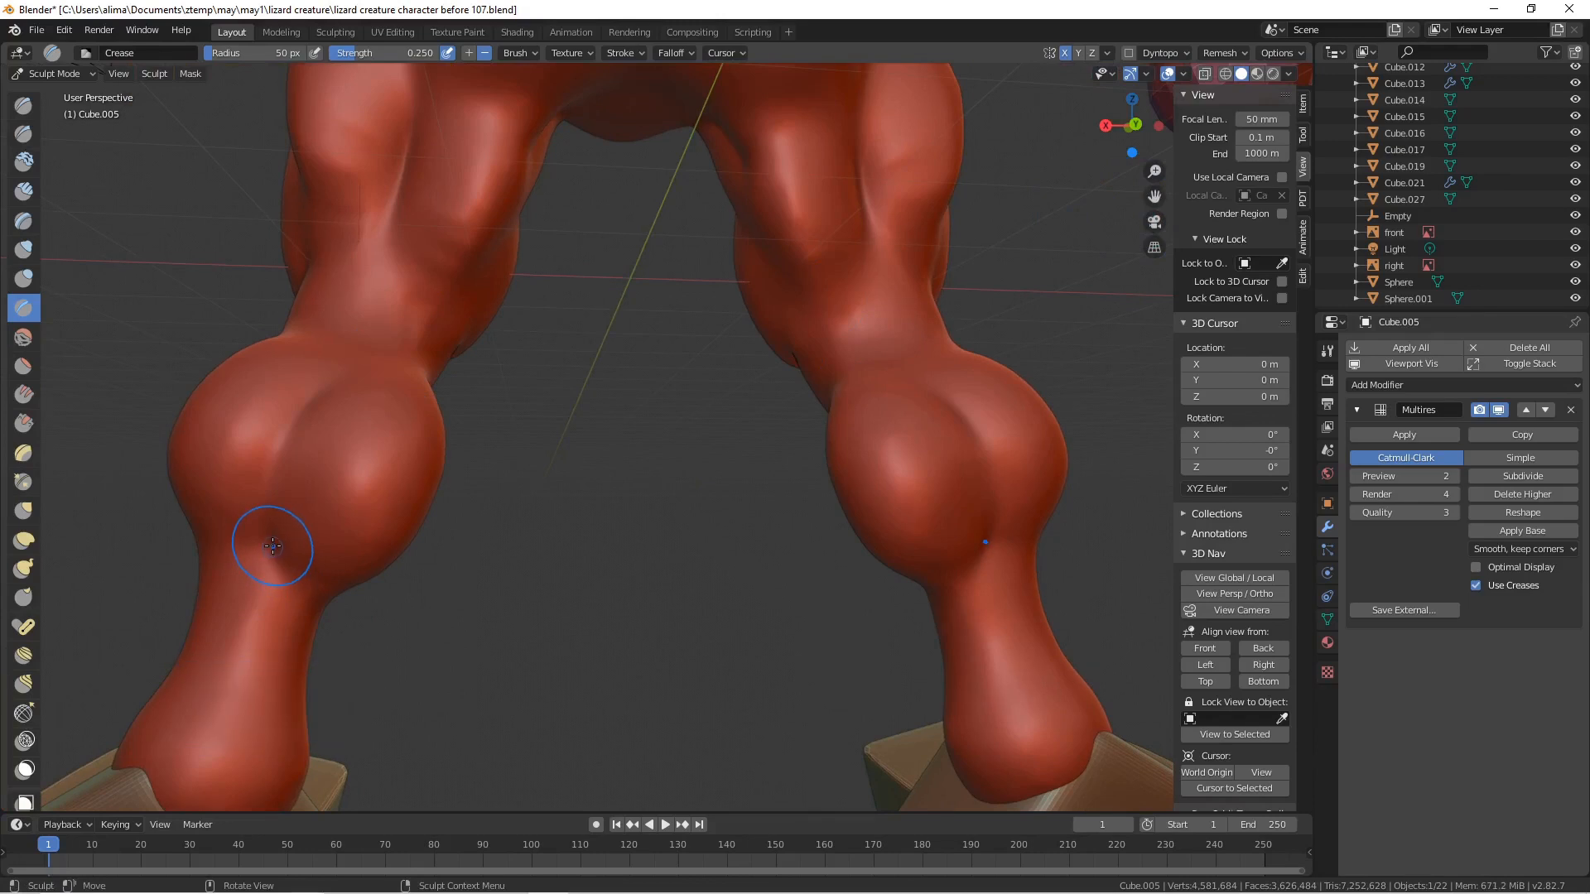
mouse_move(273, 546)
left_mouse_down()
mouse_move(295, 556)
mouse_move(266, 501)
mouse_move(272, 458)
left_mouse_up()
left_click_drag(260, 526, 273, 488)
middle_click_drag(312, 471, 327, 486)
mouse_move(290, 420)
left_mouse_down()
mouse_move(312, 351)
mouse_move(299, 341)
mouse_move(373, 336)
mouse_move(313, 329)
left_mouse_up()
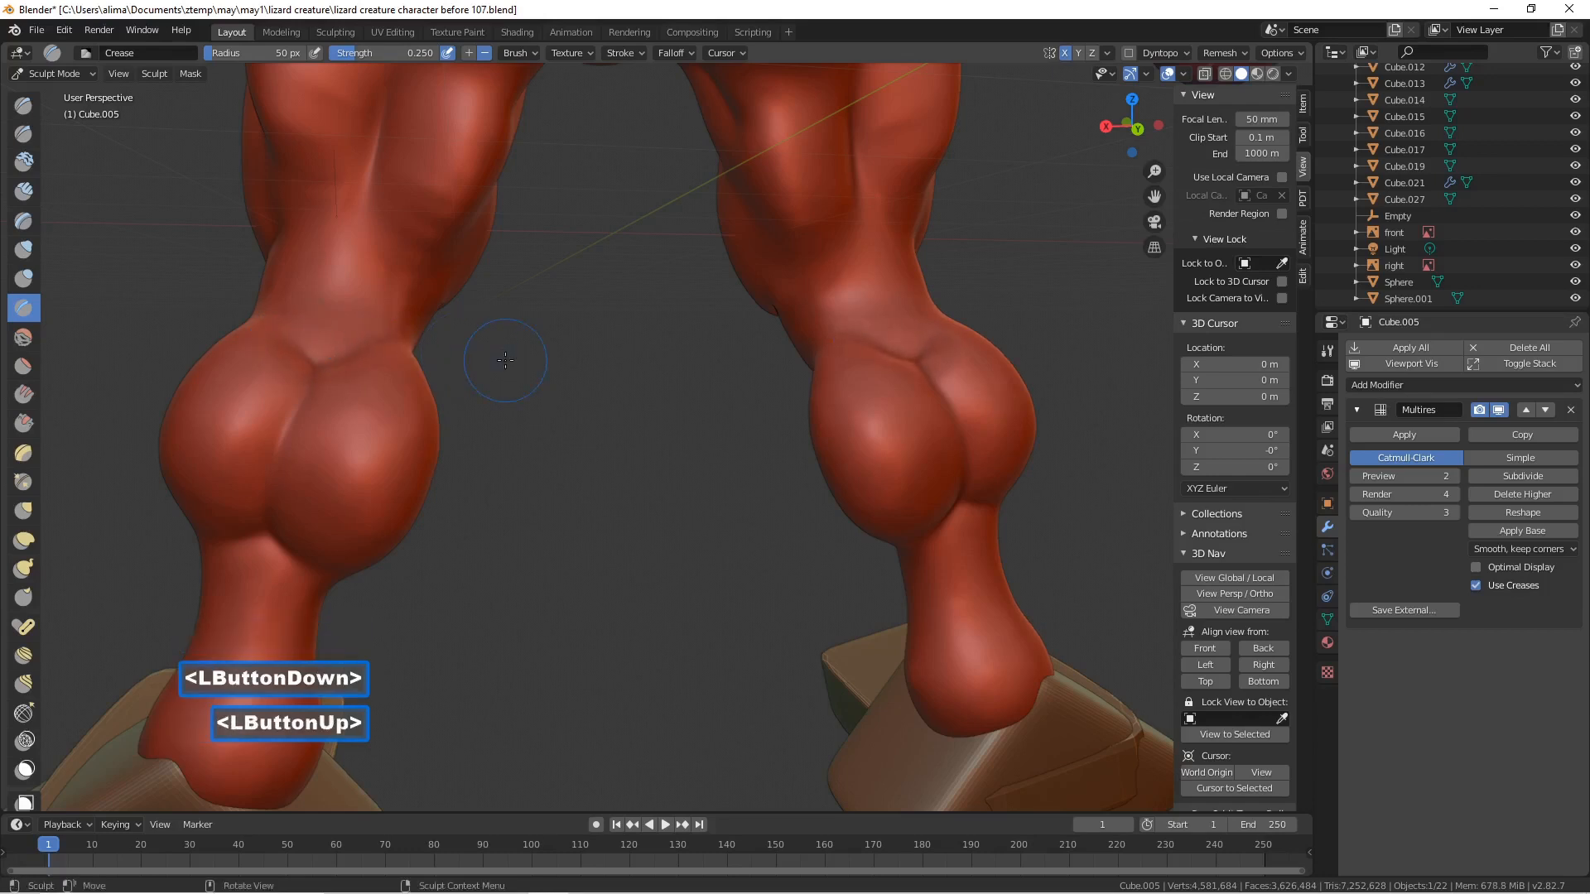
- Touch up the leg creases from the front and save a new version as lizard creature character before 108.blend
scroll(505, 361, "down", 3)
middle_click_drag(505, 360, 814, 376)
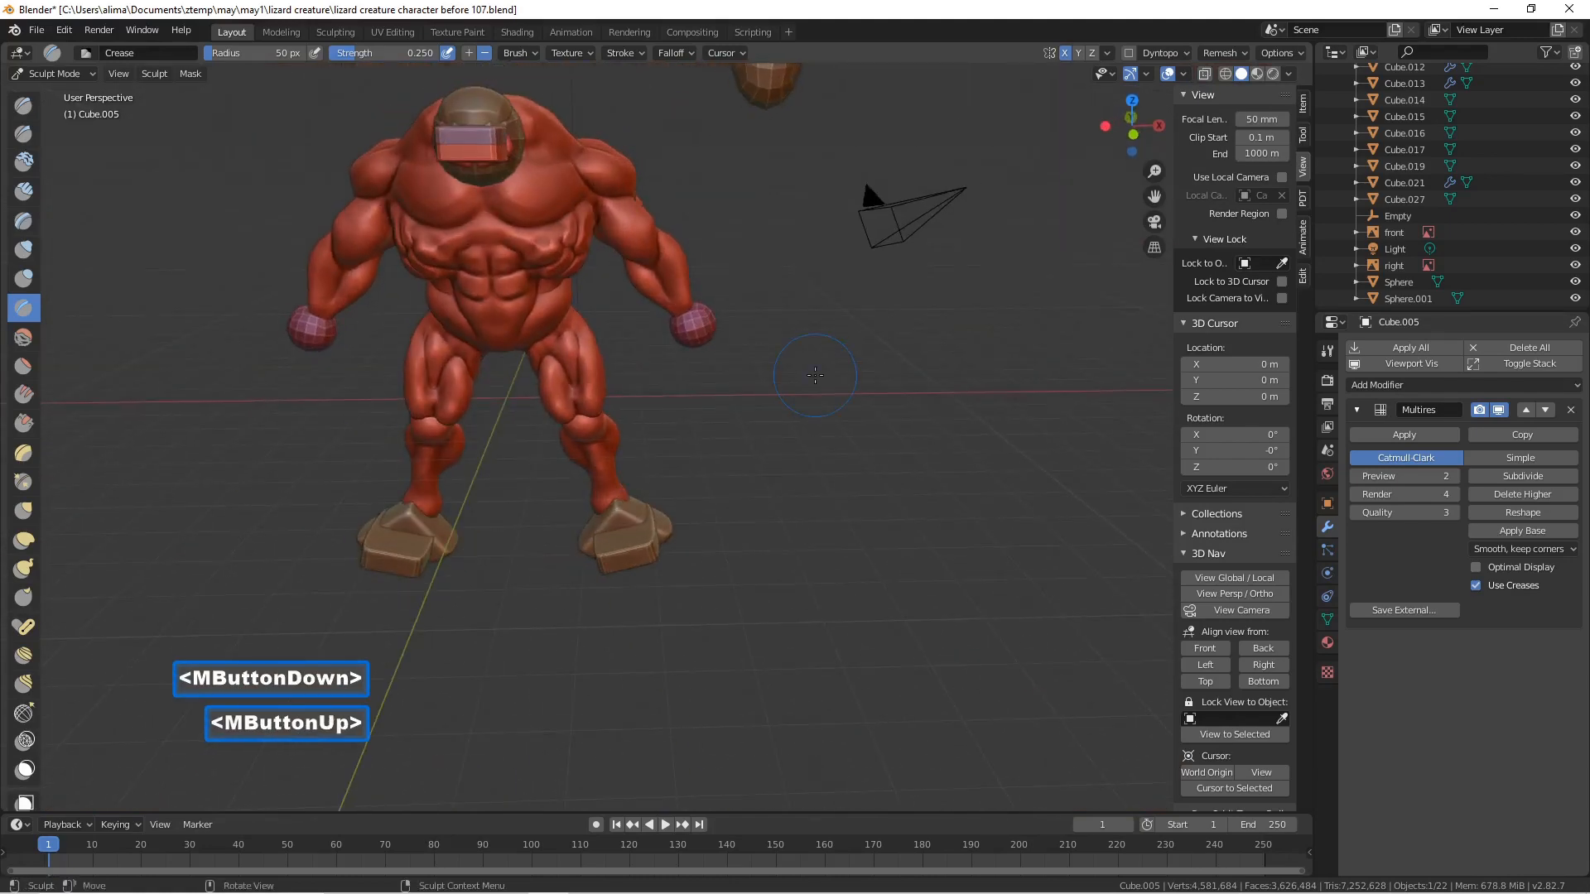
scroll(815, 375, "up", 3)
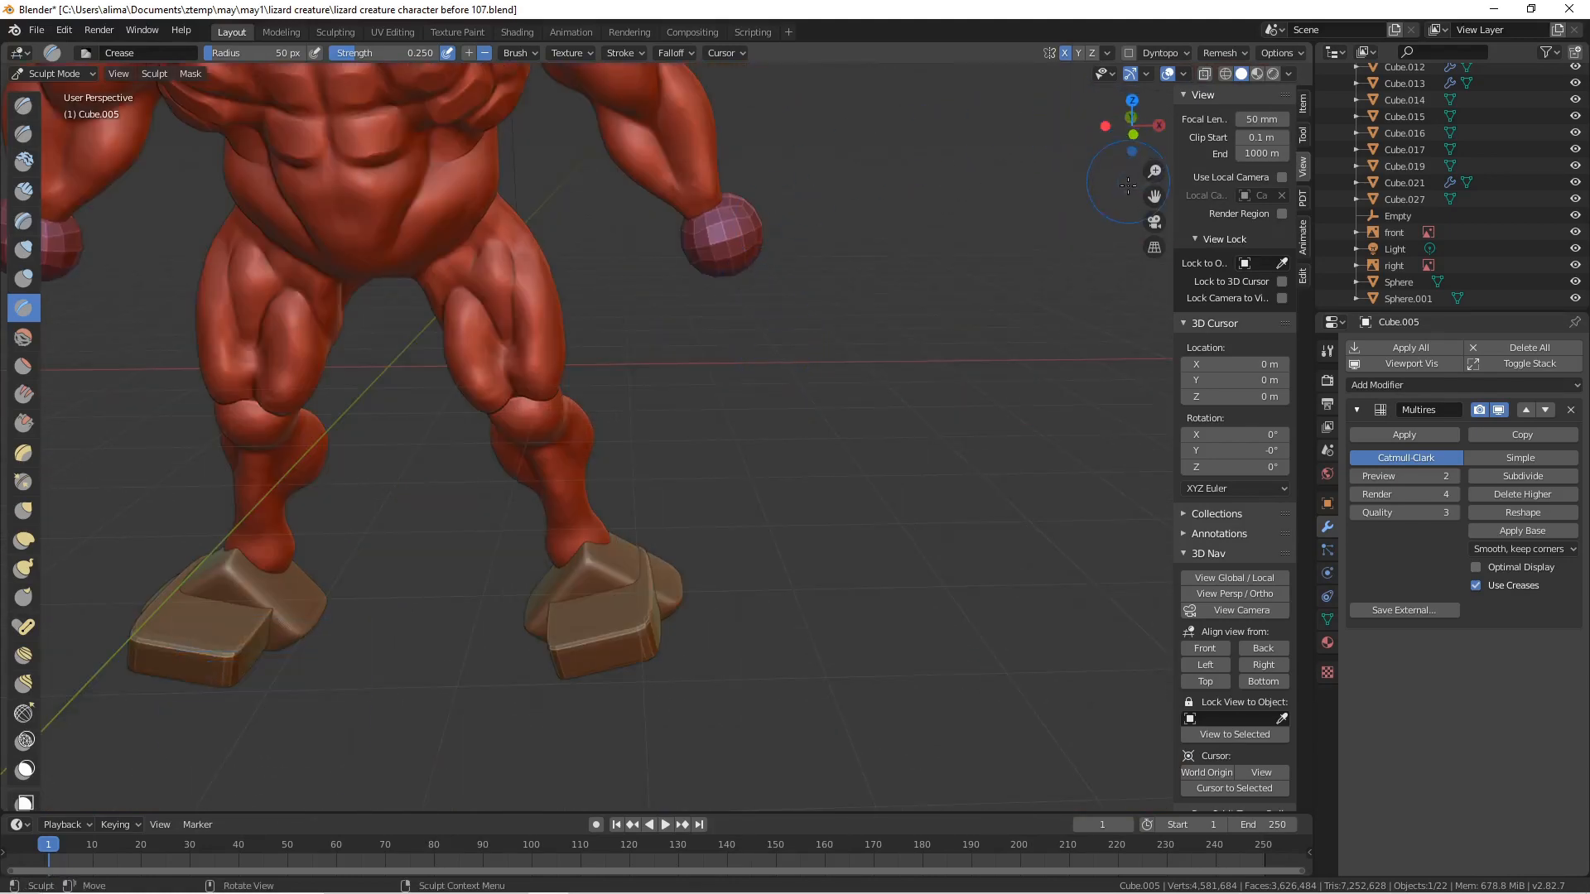
left_click_drag(1153, 197, 1141, 203)
middle_click_drag(701, 259, 530, 252)
left_click_drag(530, 252, 622, 276)
mouse_move(623, 275)
middle_mouse_down()
mouse_move(563, 281)
mouse_move(622, 285)
middle_mouse_up()
scroll(622, 284, "down", 5)
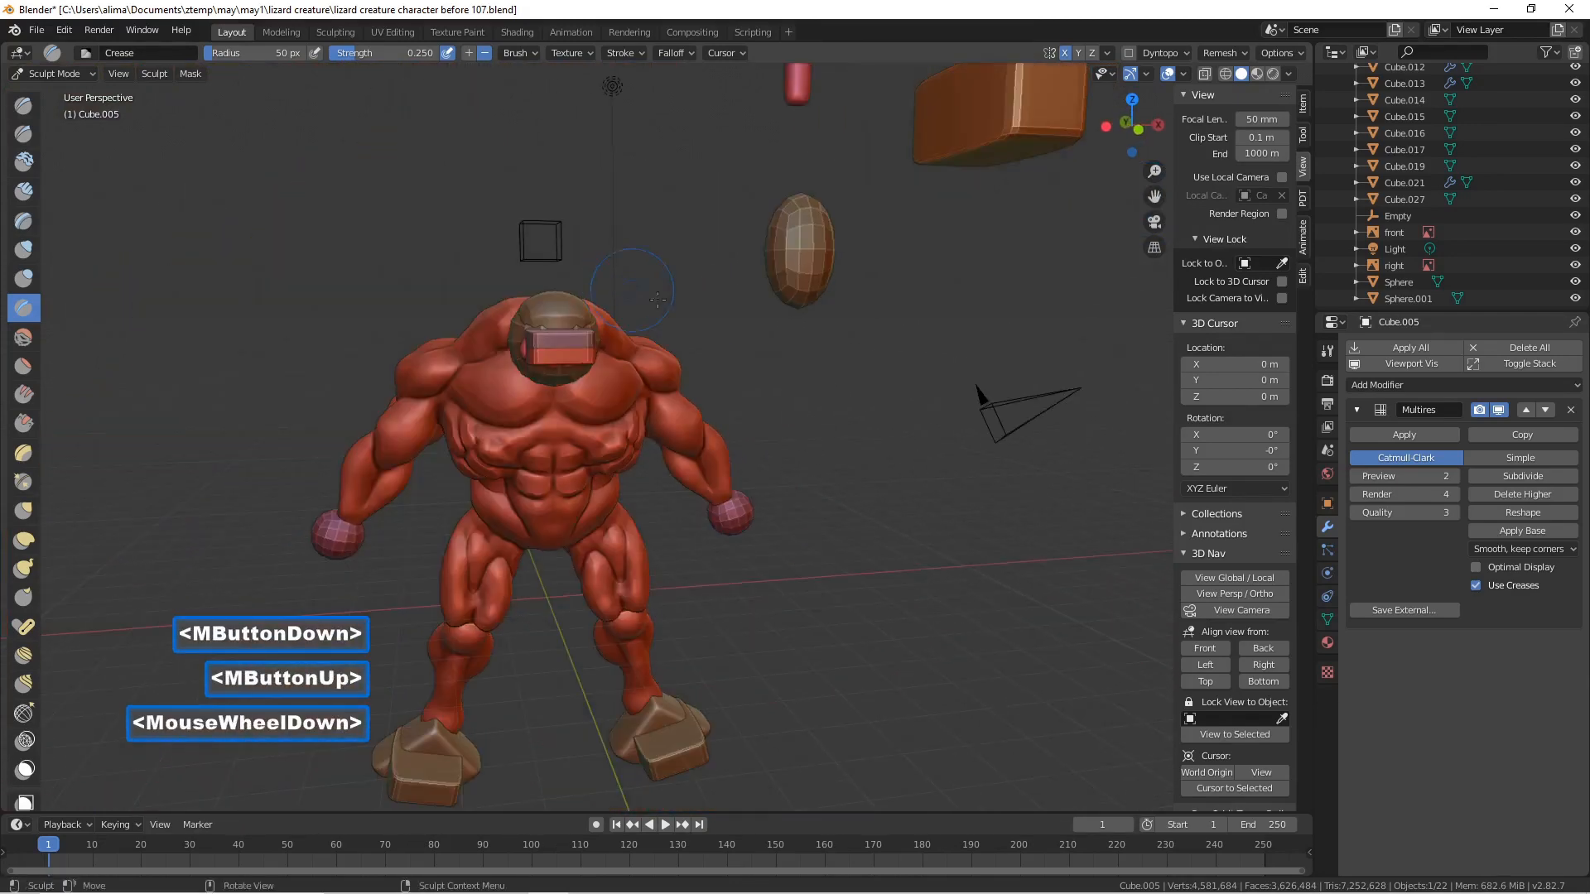
middle_click_drag(839, 382, 839, 382)
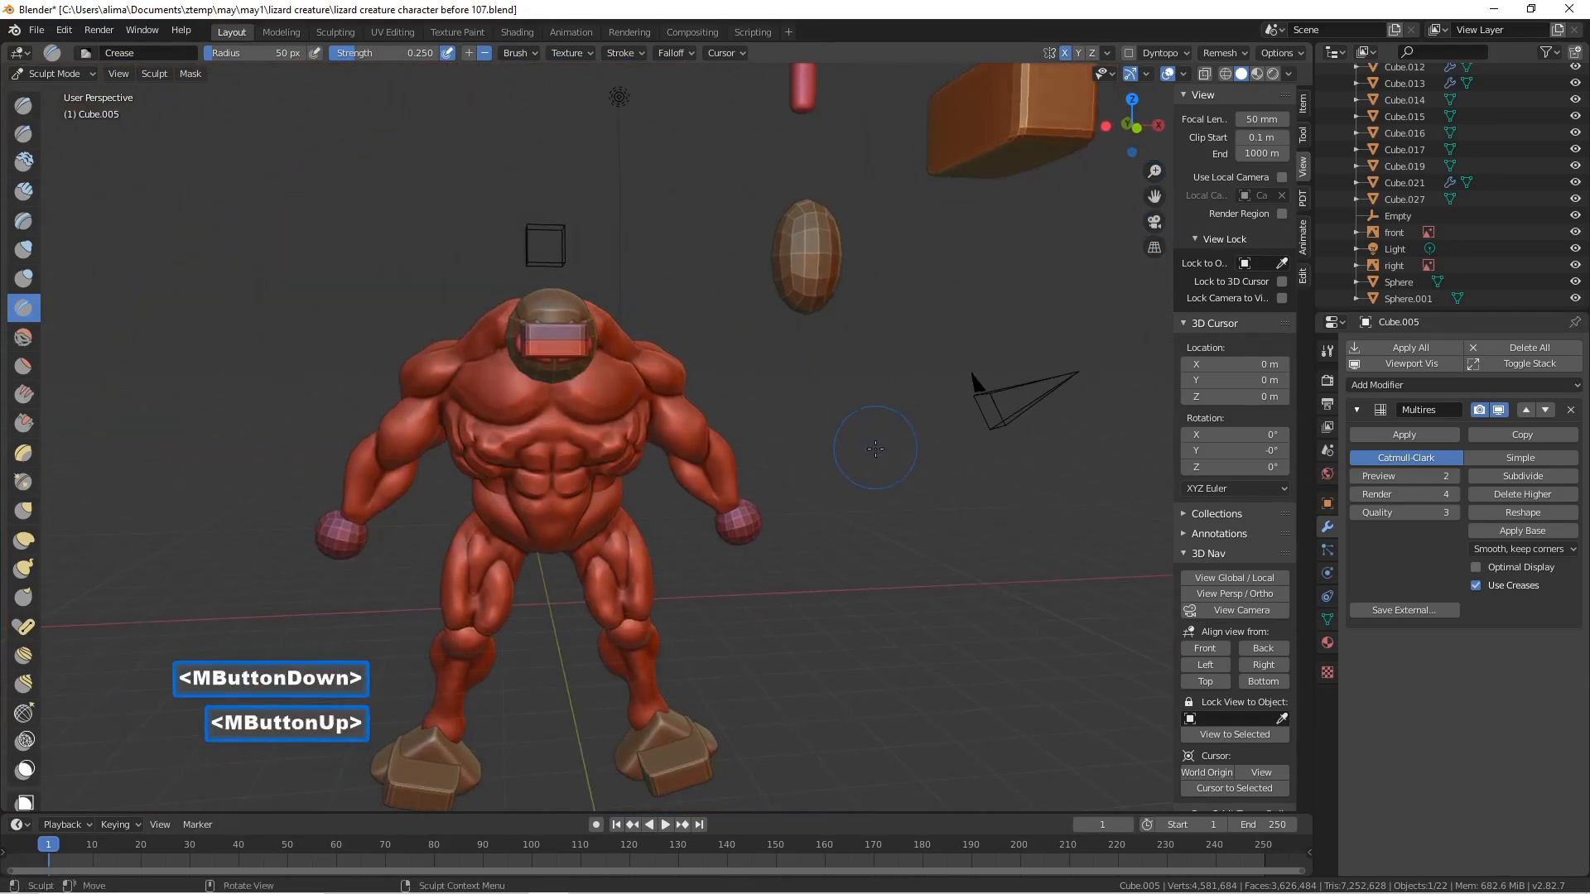
key("Pause")
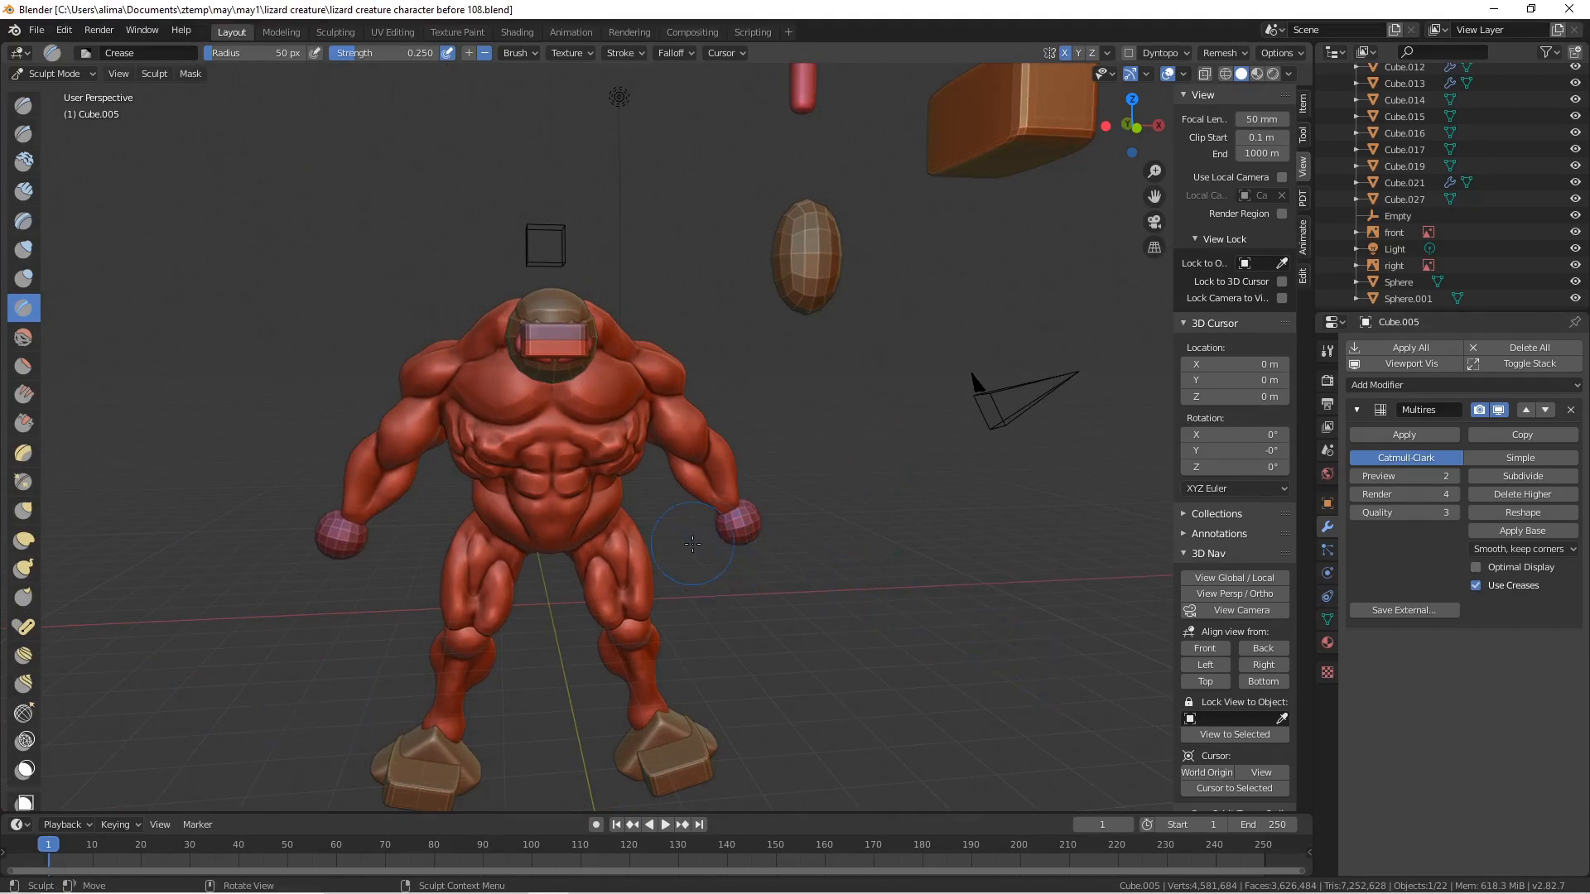
- Bulk up the outer thighs, hips and knees with the Inflate/Deflate brush
left_click(23, 249)
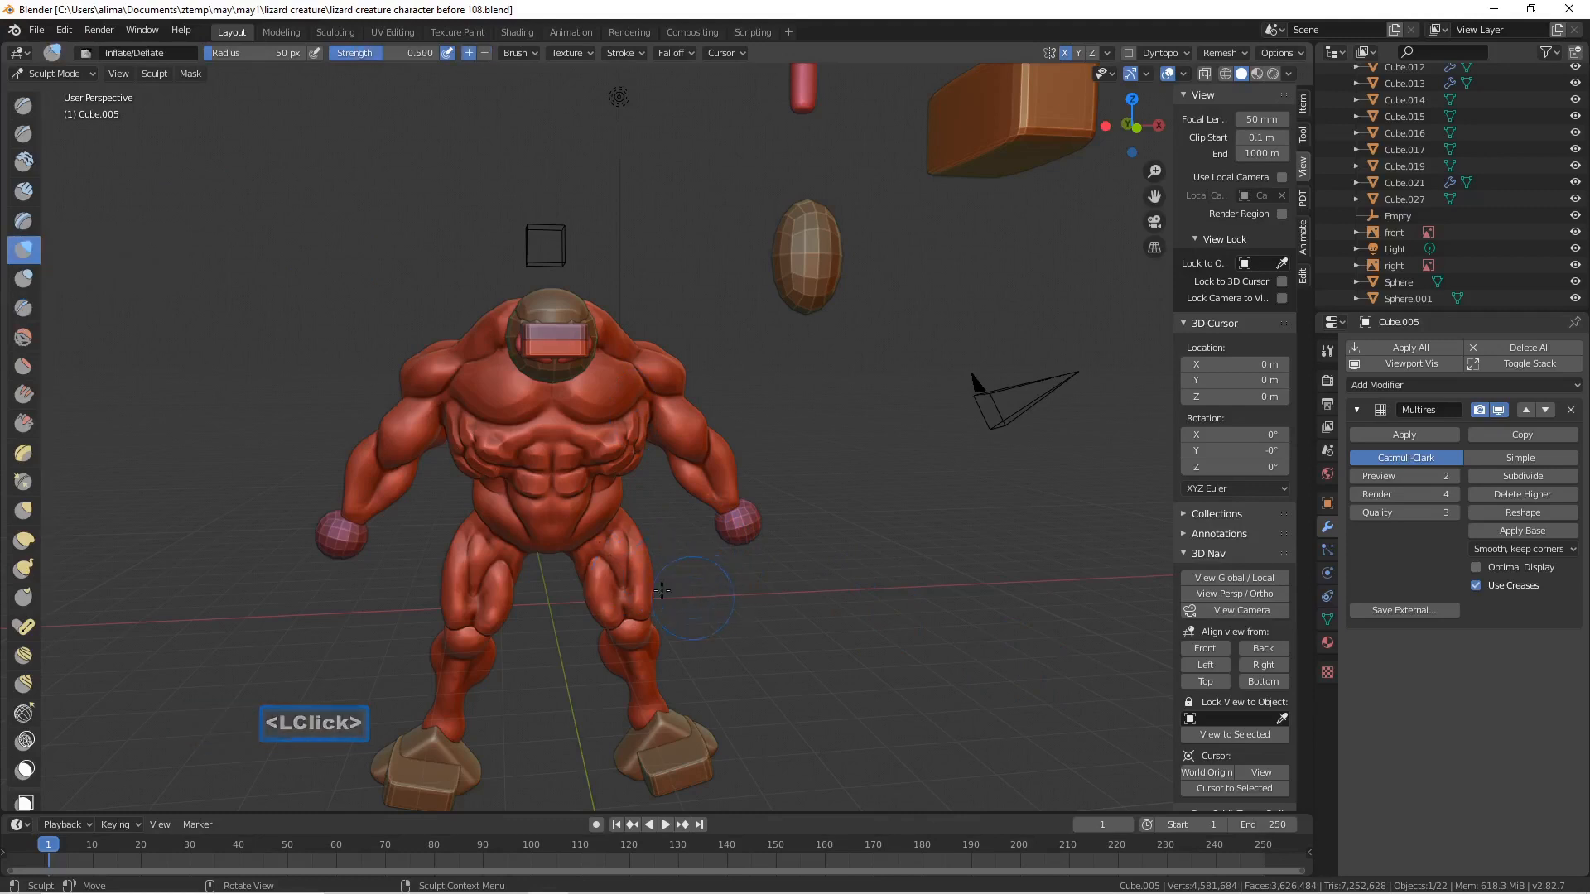
left_click_drag(616, 602, 635, 635)
mouse_move(617, 587)
left_mouse_down()
mouse_move(616, 552)
mouse_move(614, 577)
mouse_move(639, 559)
mouse_move(634, 573)
left_mouse_up()
double_click(615, 534)
double_click(635, 632)
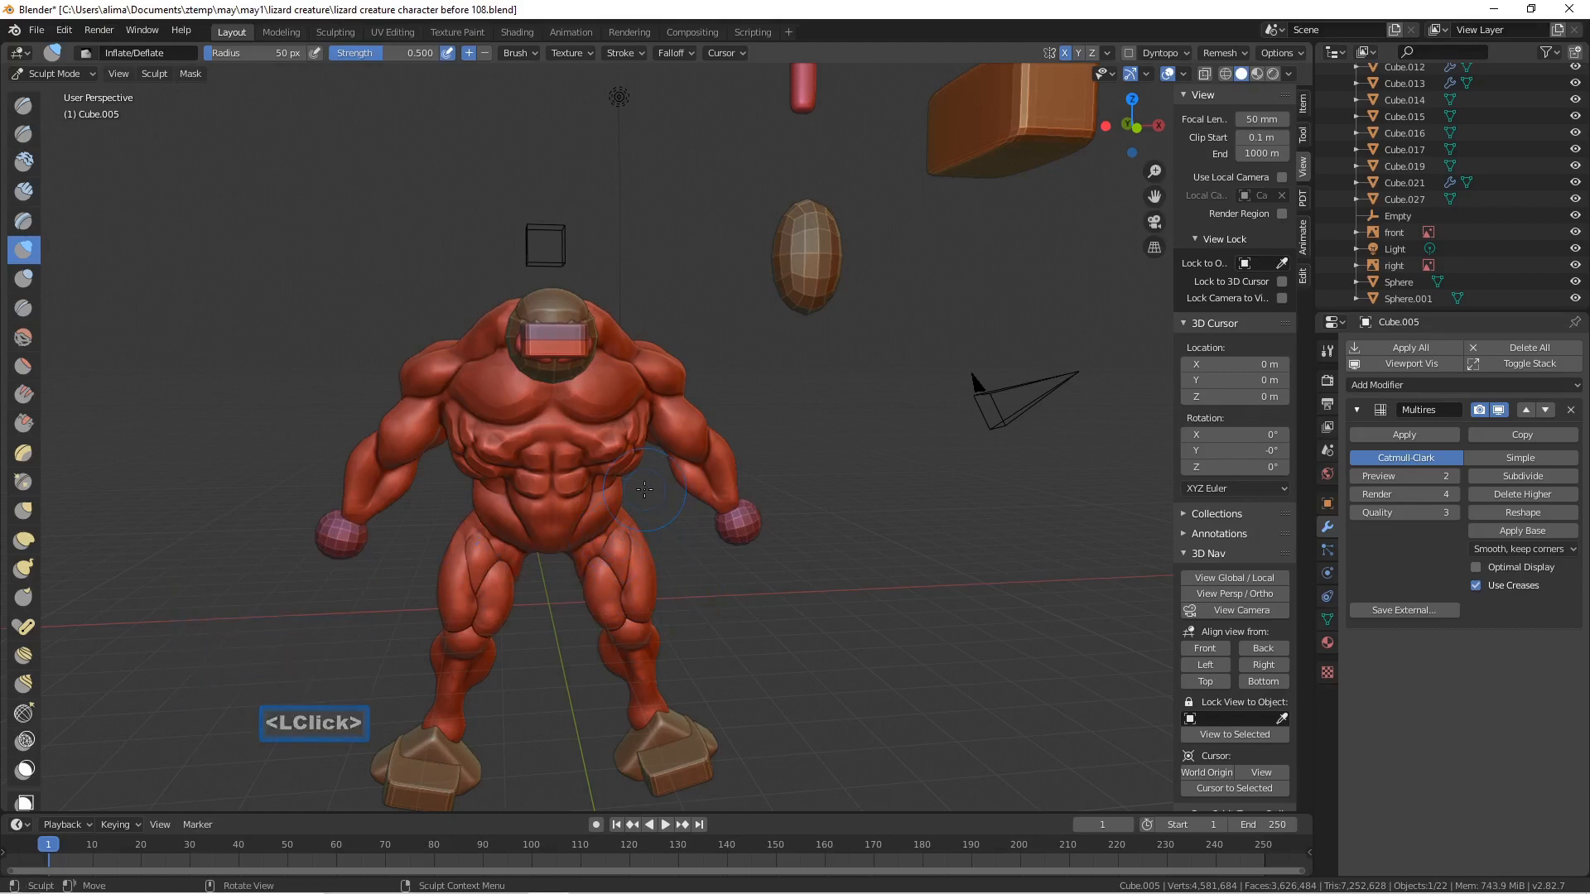
- Inflate the outer chest, shoulders and arm muscles
left_click_drag(599, 400, 632, 402)
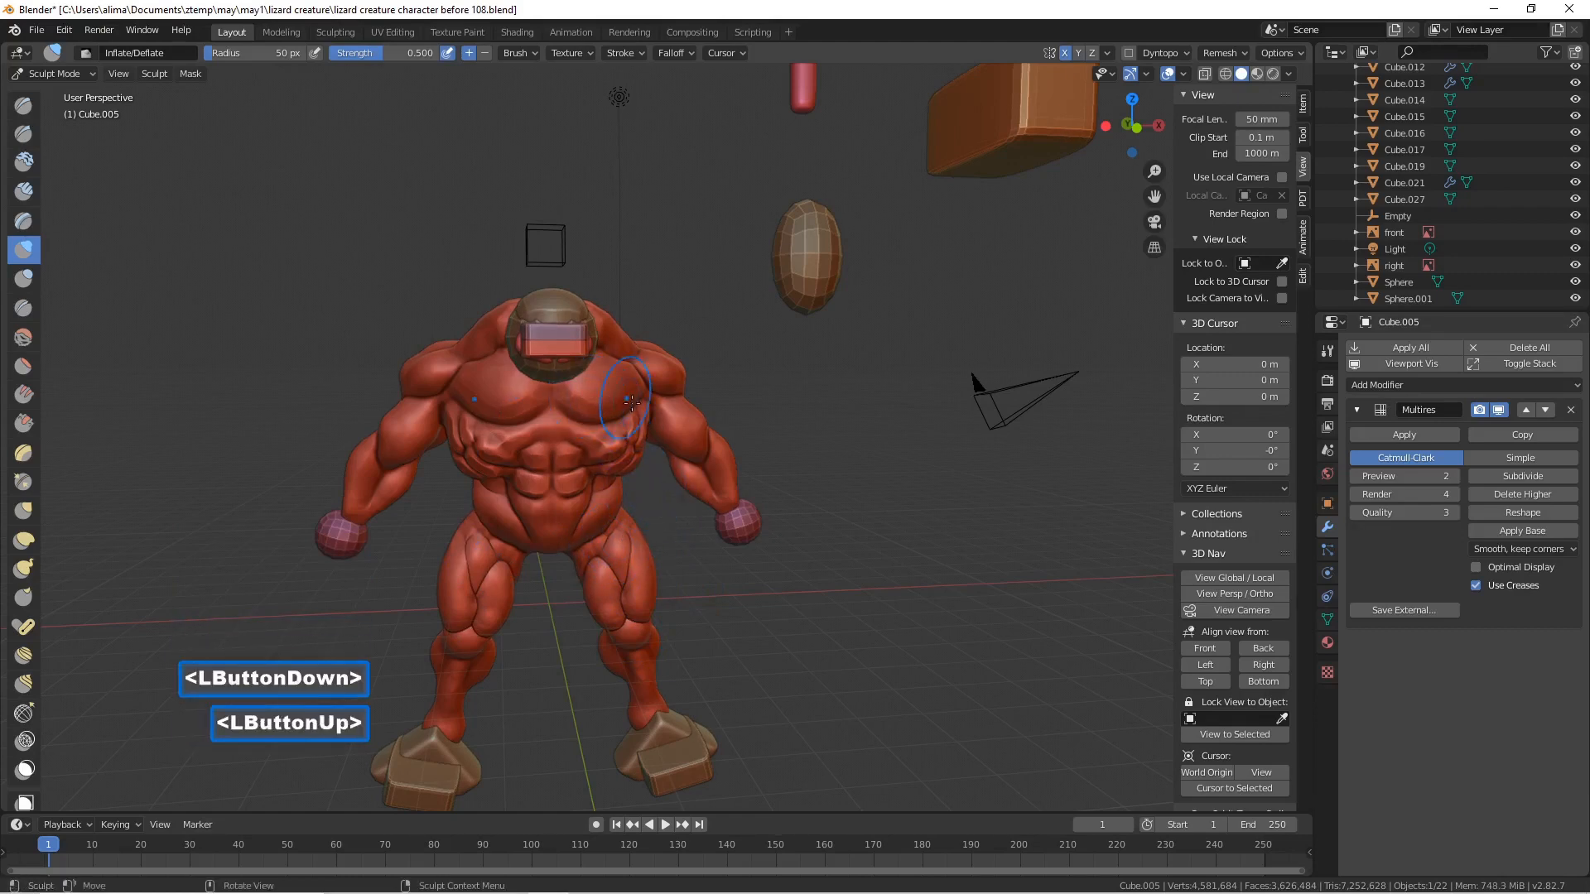
mouse_move(727, 443)
middle_mouse_down()
mouse_move(342, 467)
mouse_move(552, 440)
middle_mouse_up()
left_click_drag(826, 323, 820, 371)
mouse_move(764, 353)
left_mouse_down()
mouse_move(751, 383)
mouse_move(820, 451)
left_mouse_up()
left_click_drag(803, 527, 805, 525)
middle_click_drag(805, 525, 939, 532)
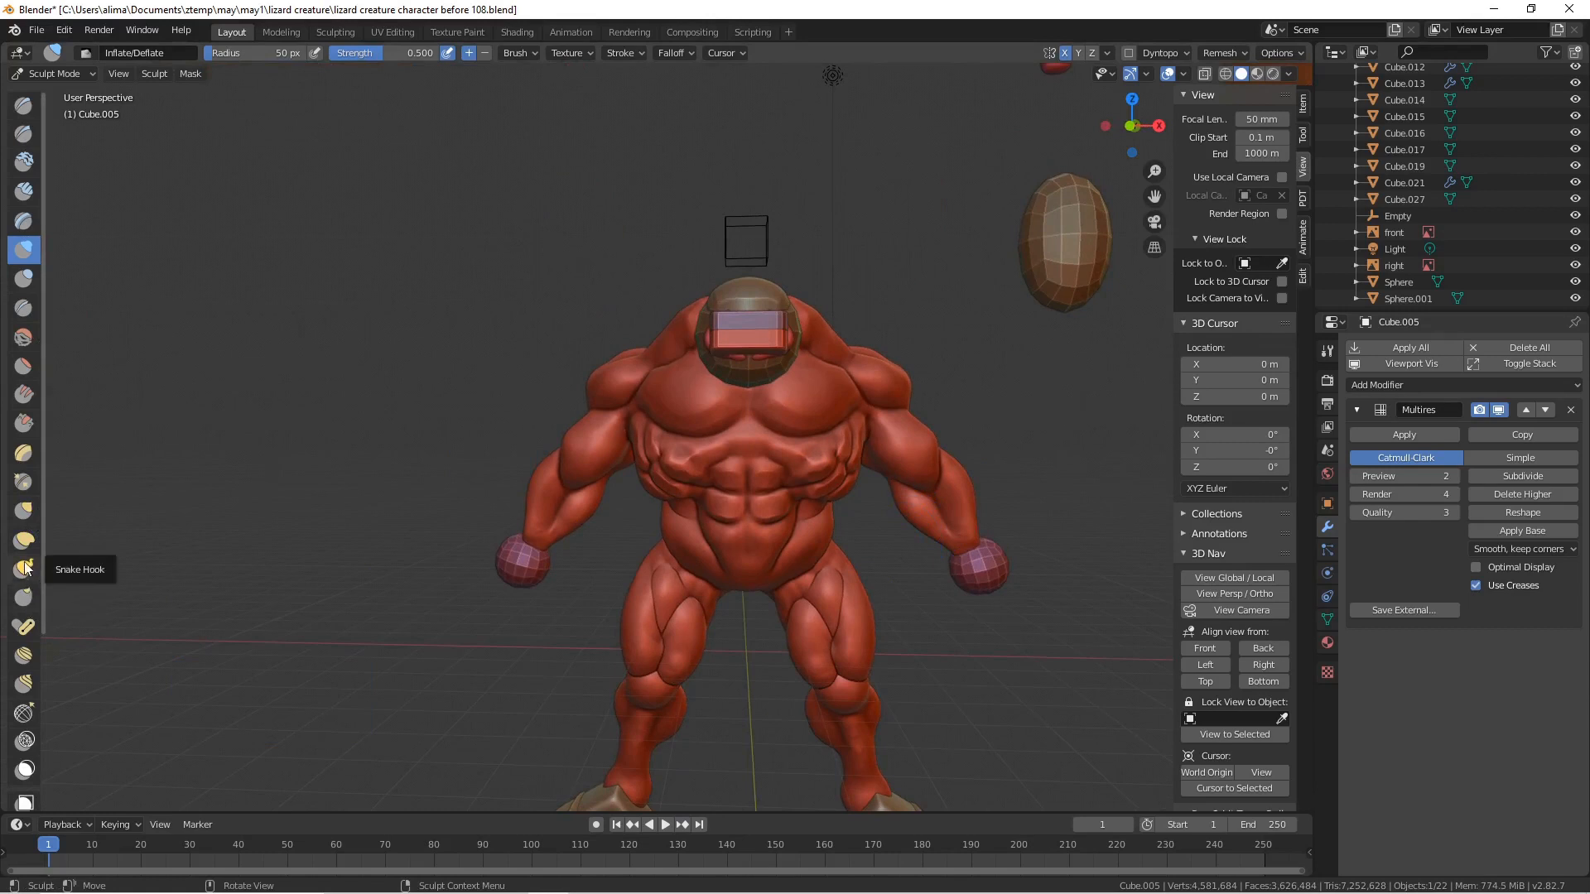
- Push the sides of the ribcage inward with the Grab brush at a radius of 84 px
left_click(23, 510)
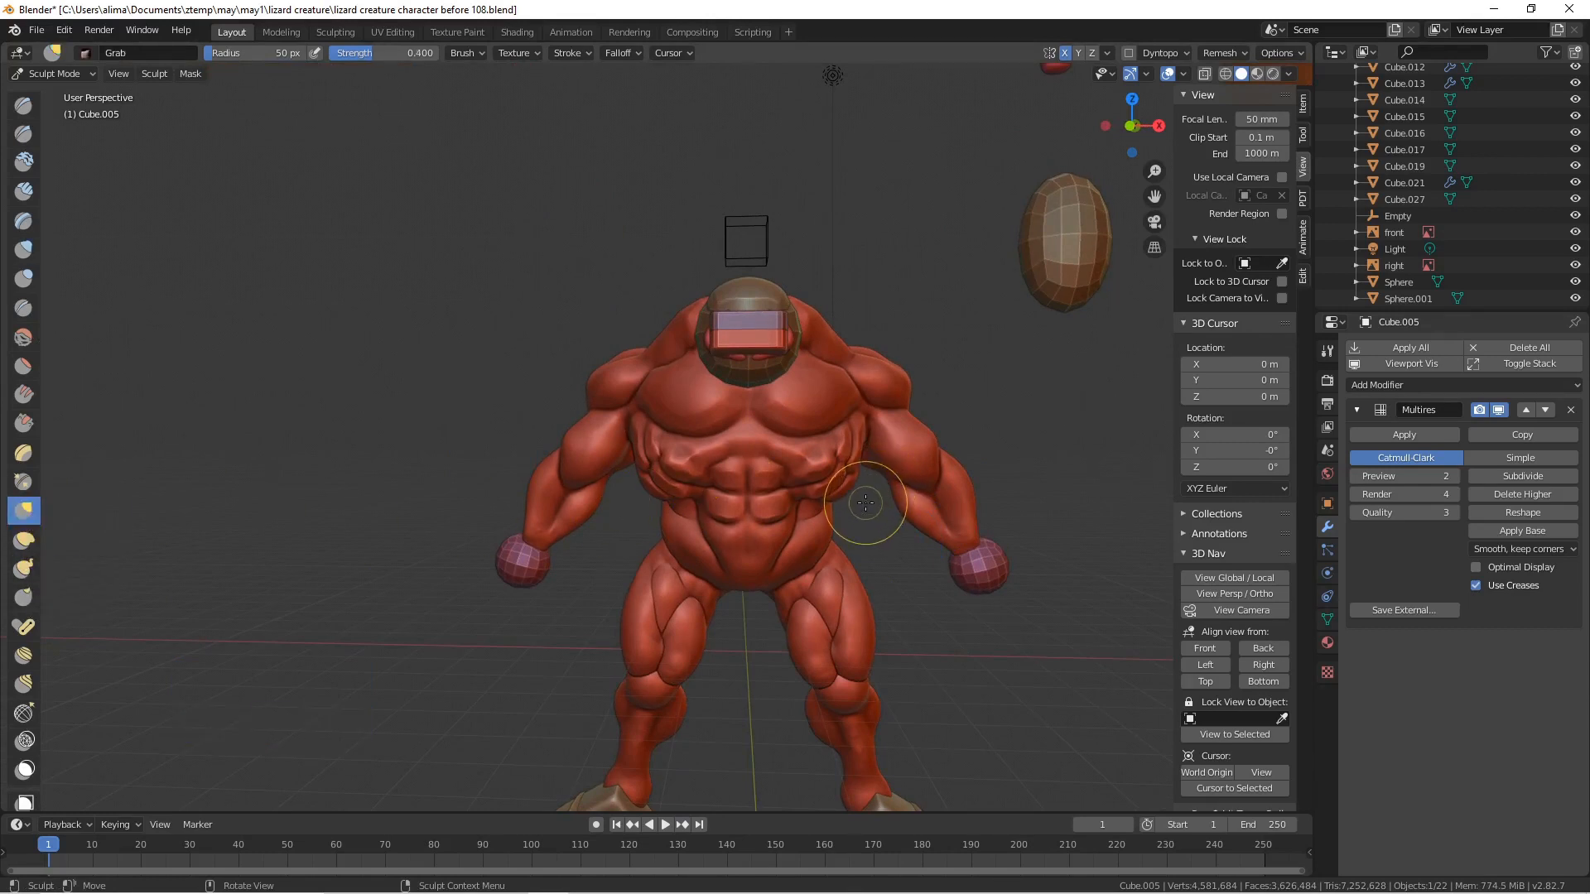
key("f")
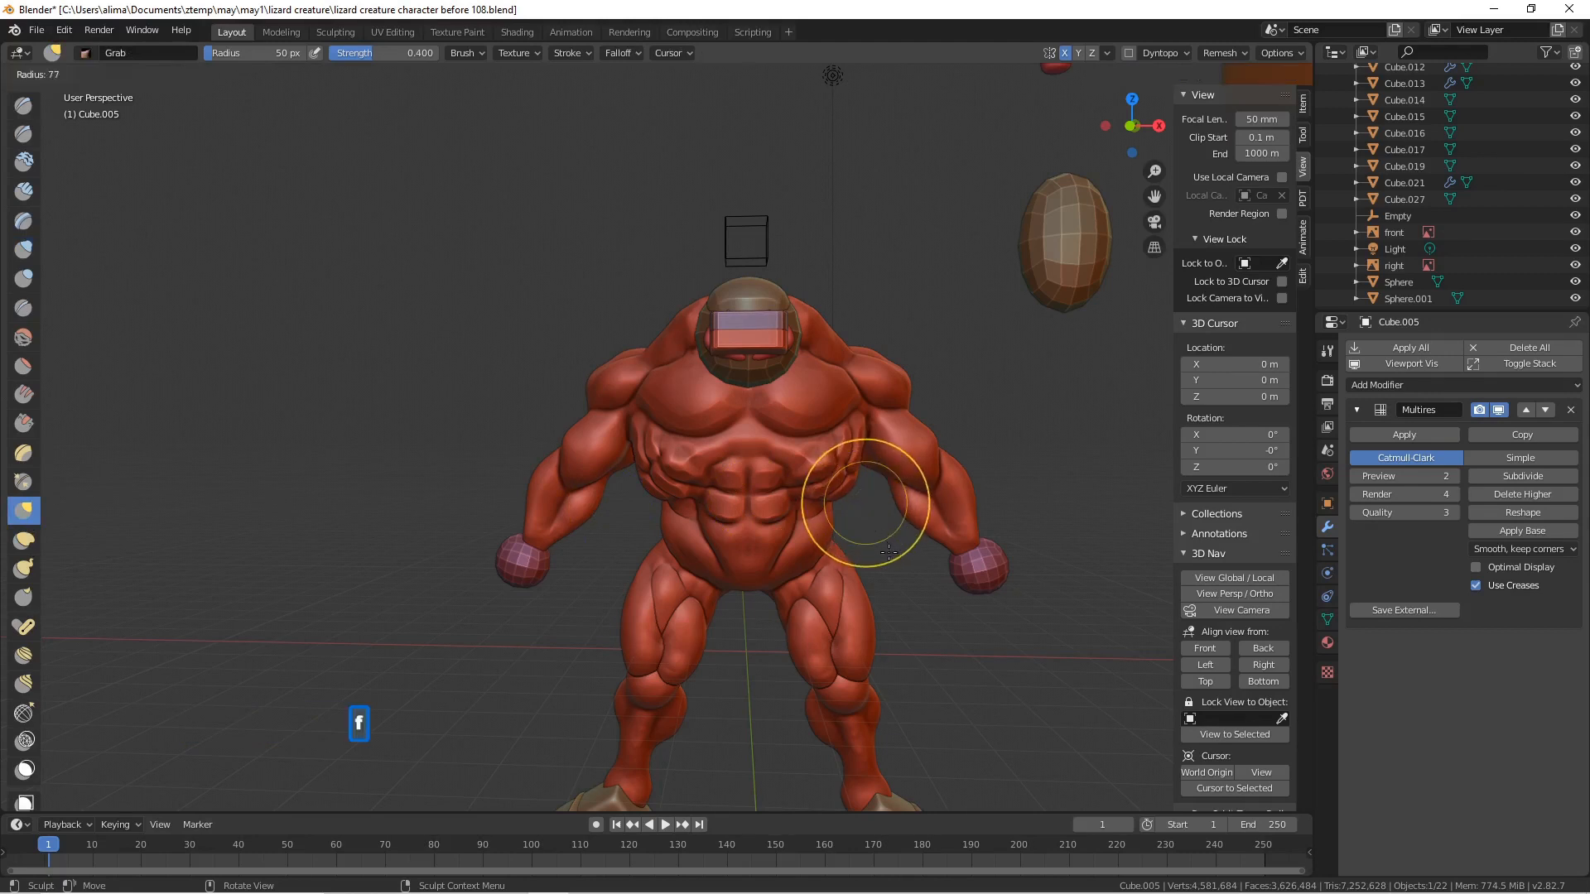
left_click(927, 513)
mouse_move(850, 483)
left_mouse_down()
mouse_move(798, 486)
mouse_move(788, 470)
mouse_move(803, 488)
left_mouse_up()
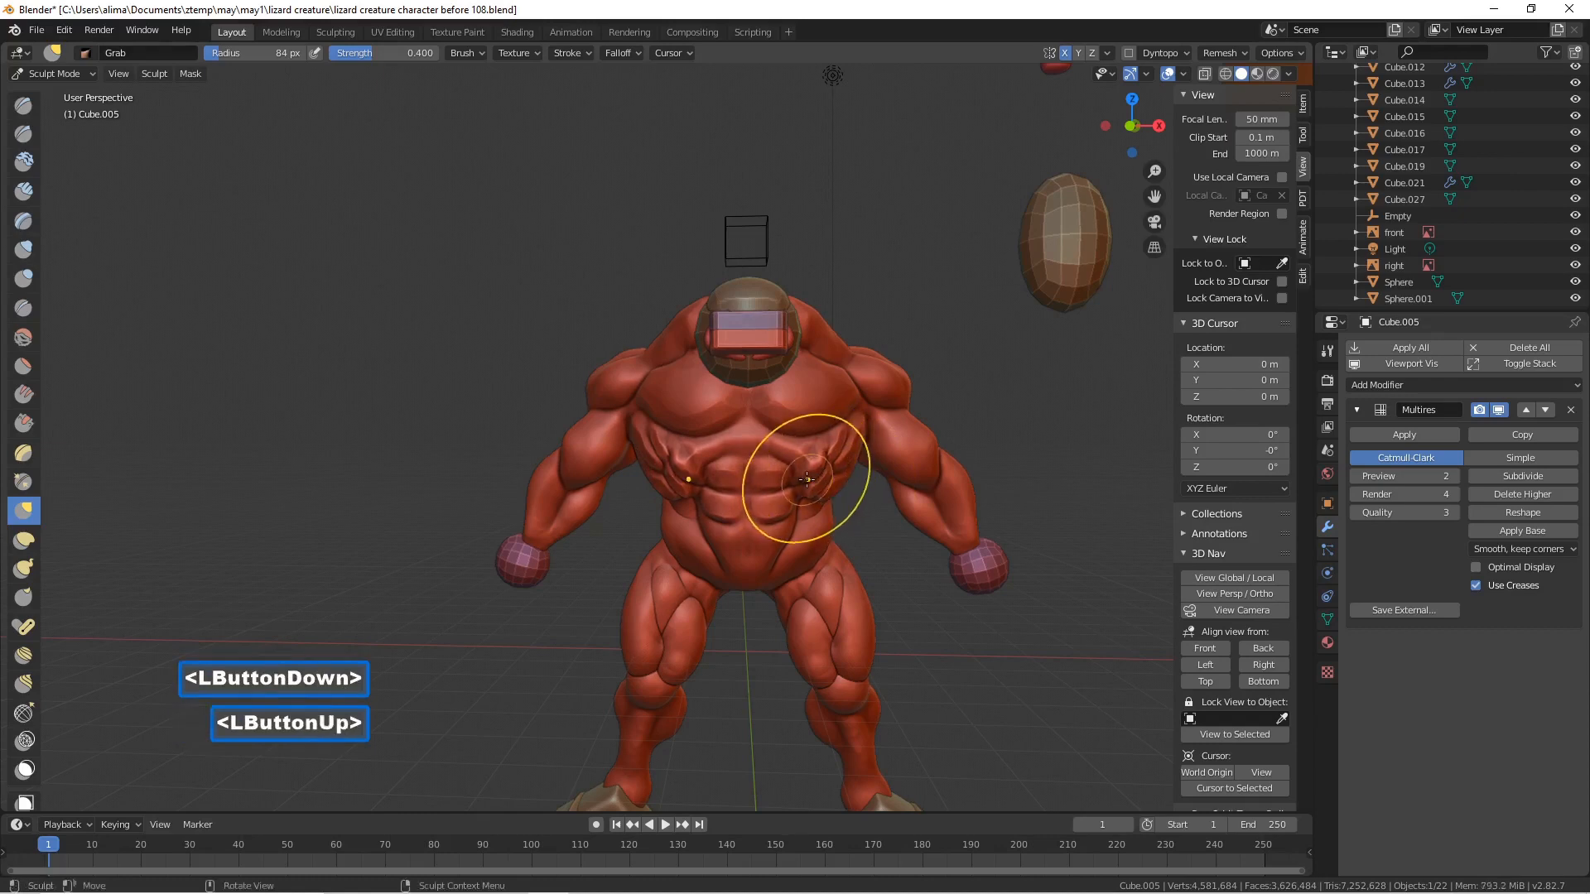
scroll(807, 497, "up", 3)
scroll(916, 520, "down", 4)
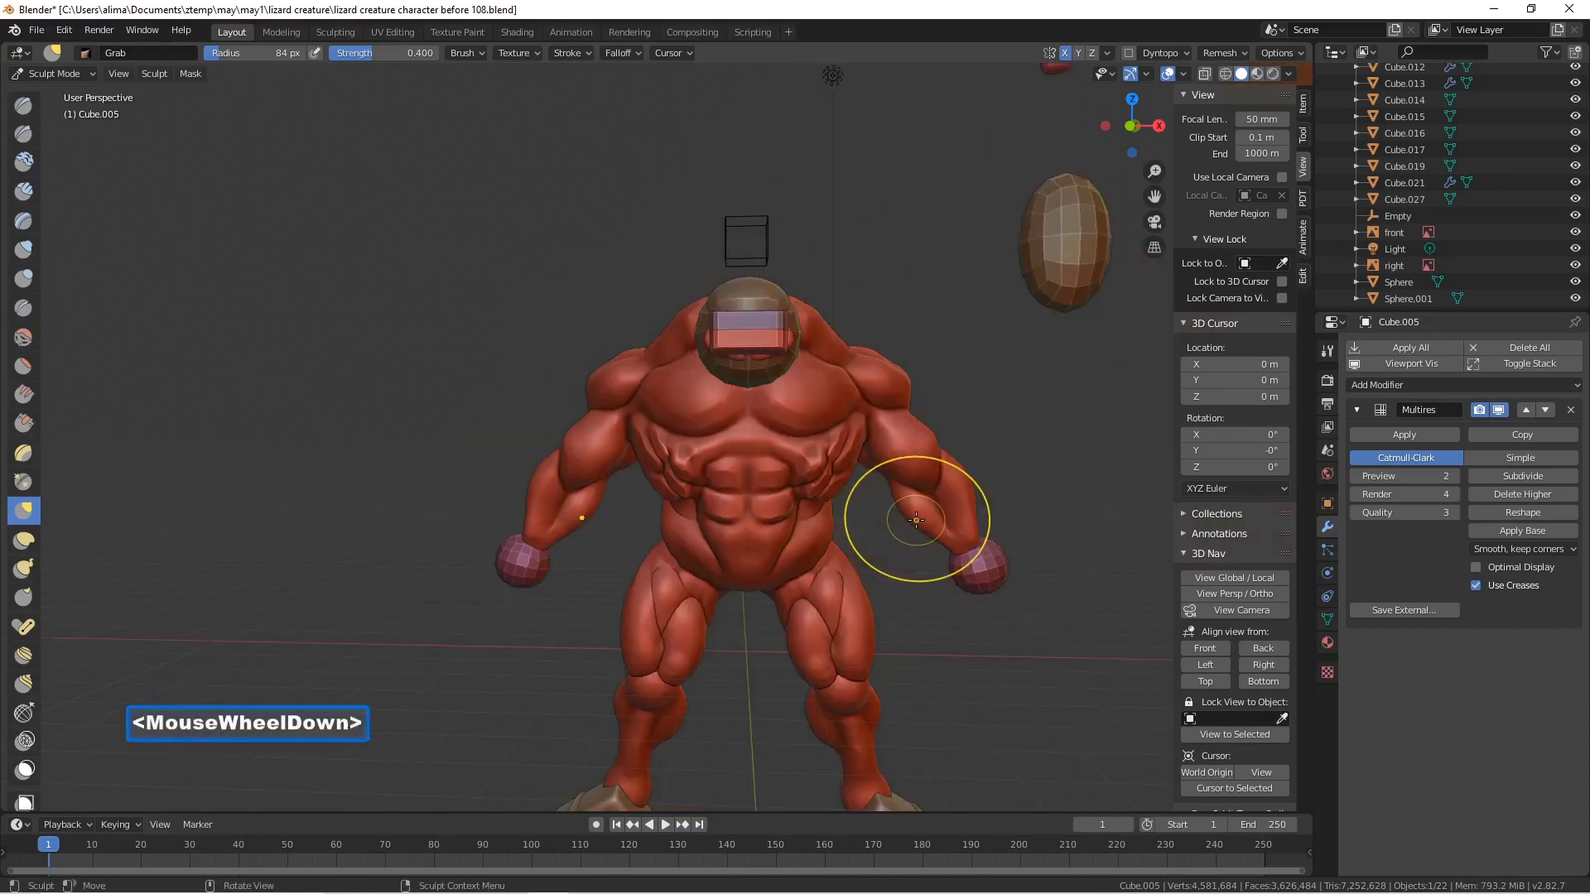
left_click_drag(816, 483, 810, 466)
- Reshape the sides of the back beneath the arms and the shoulder area from behind with the Grab brush
middle_click_drag(810, 466, 494, 486)
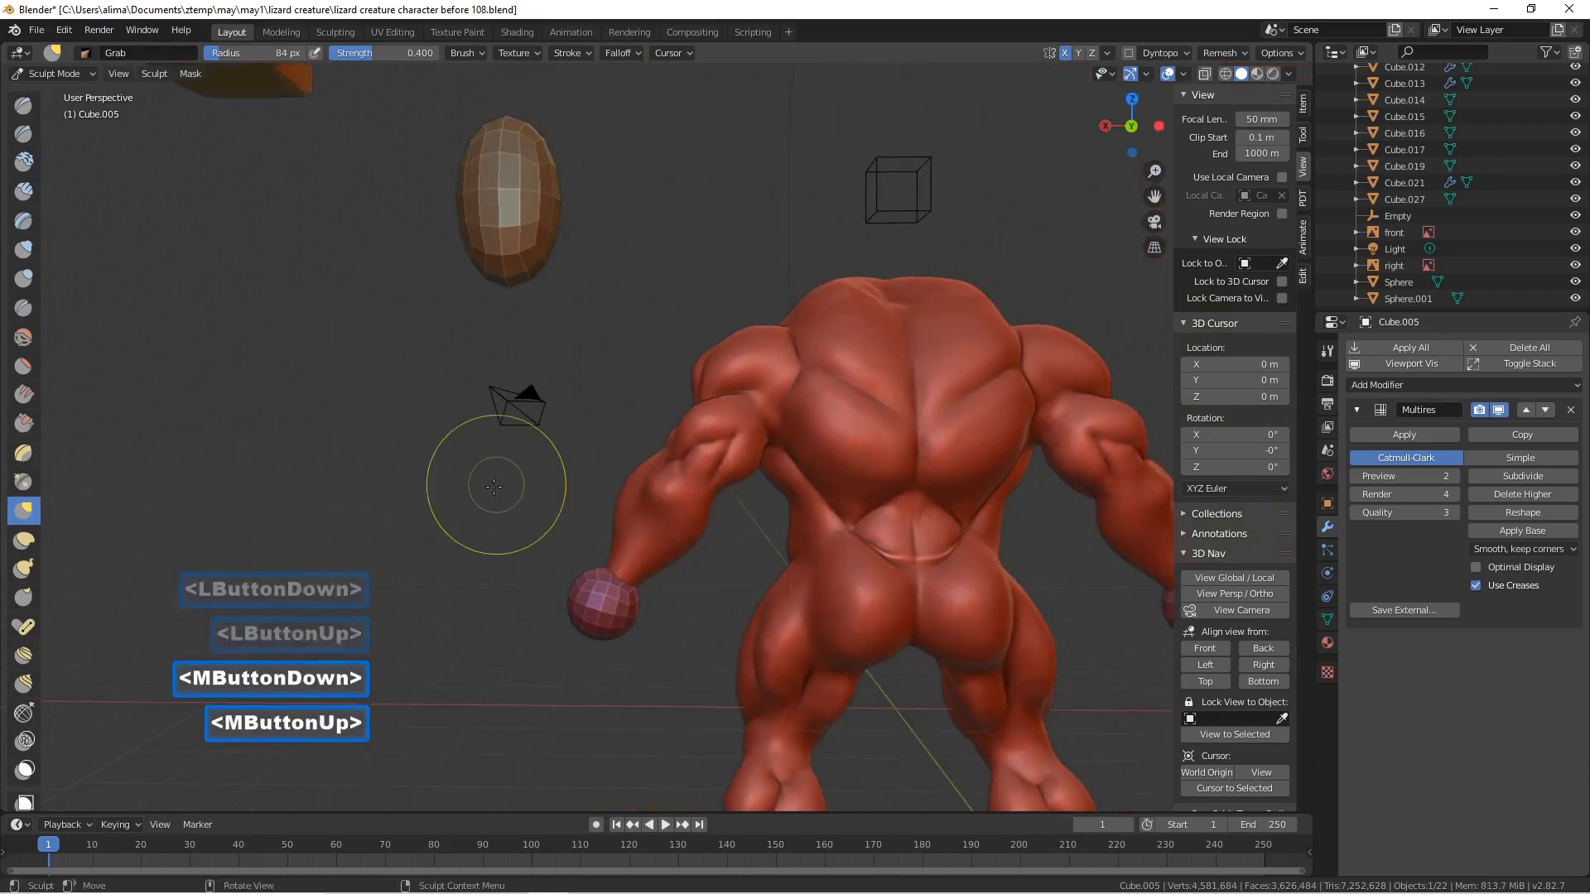
mouse_move(812, 455)
left_mouse_down()
mouse_move(732, 486)
mouse_move(805, 498)
left_mouse_up()
mouse_move(799, 356)
left_mouse_down()
mouse_move(757, 351)
mouse_move(766, 397)
mouse_move(742, 412)
left_mouse_up()
mouse_move(742, 412)
middle_mouse_down()
mouse_move(905, 425)
mouse_move(838, 472)
middle_mouse_up()
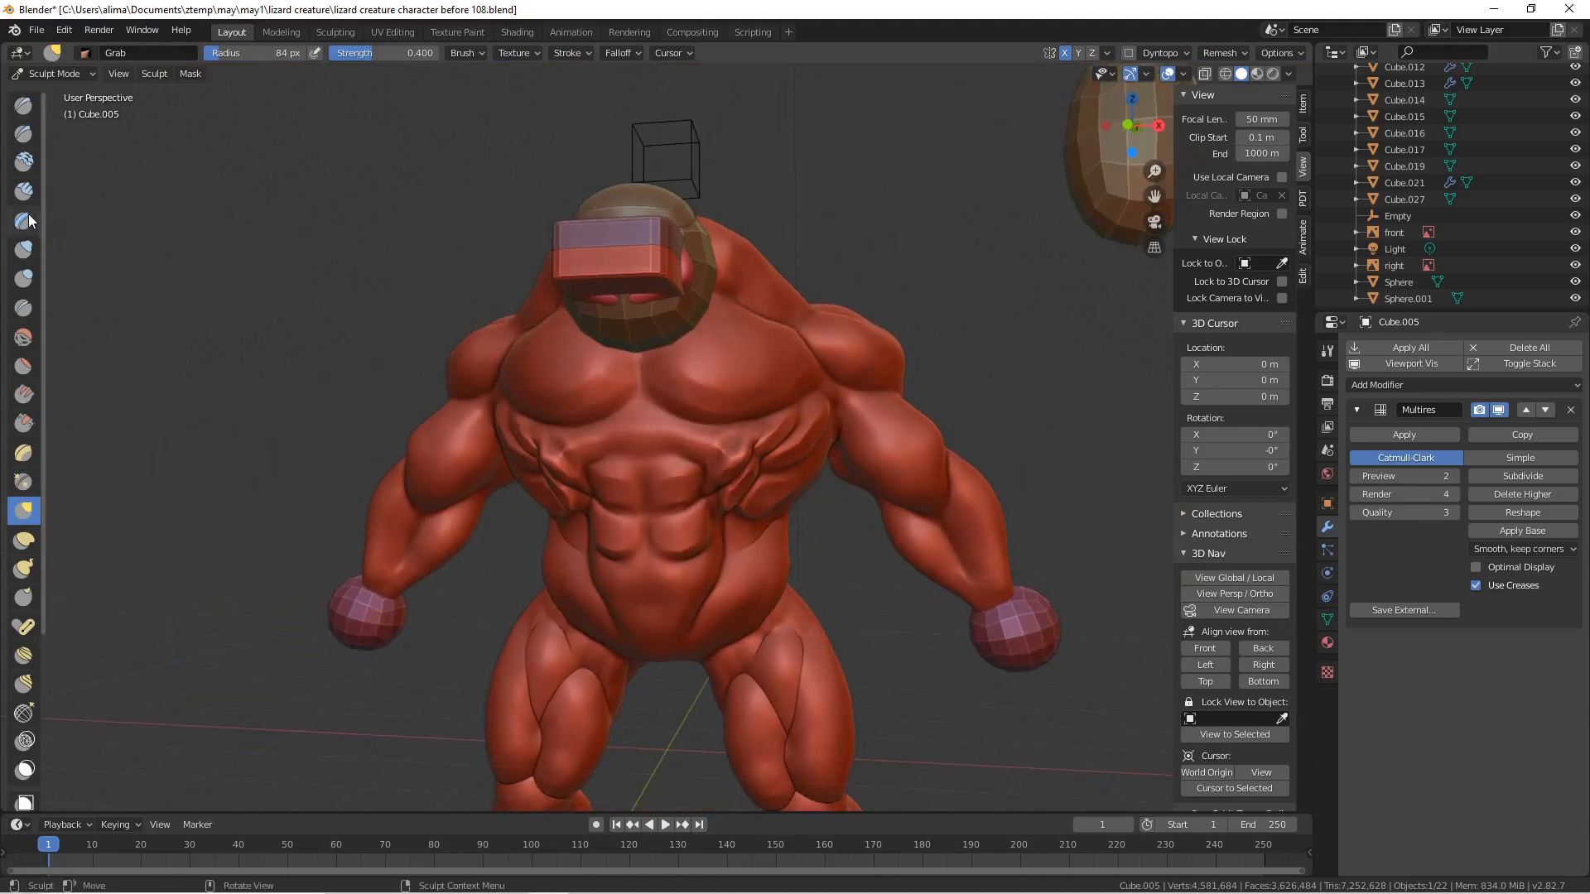
- Thicken the forearms and swell the sides of the waist above the hips with the Inflate/Deflate brush
left_click(24, 257)
mouse_move(973, 540)
left_mouse_down()
mouse_move(975, 567)
mouse_move(935, 571)
left_mouse_up()
scroll(956, 522, "down", 3)
middle_click_drag(953, 520, 901, 506)
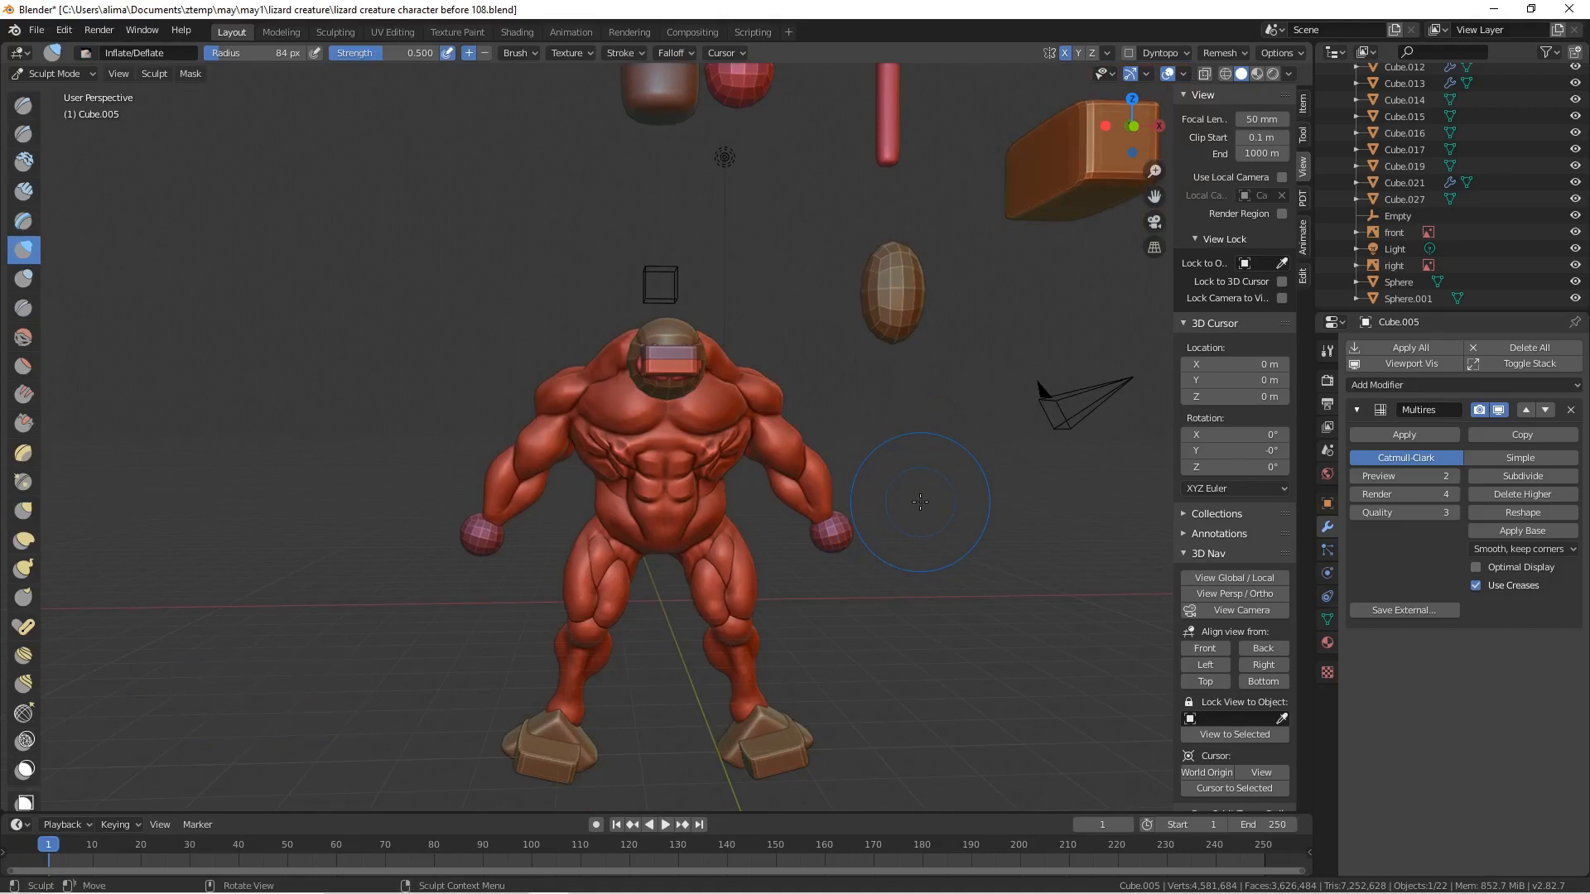
middle_click_drag(906, 516, 886, 520)
scroll(828, 554, "up", 3)
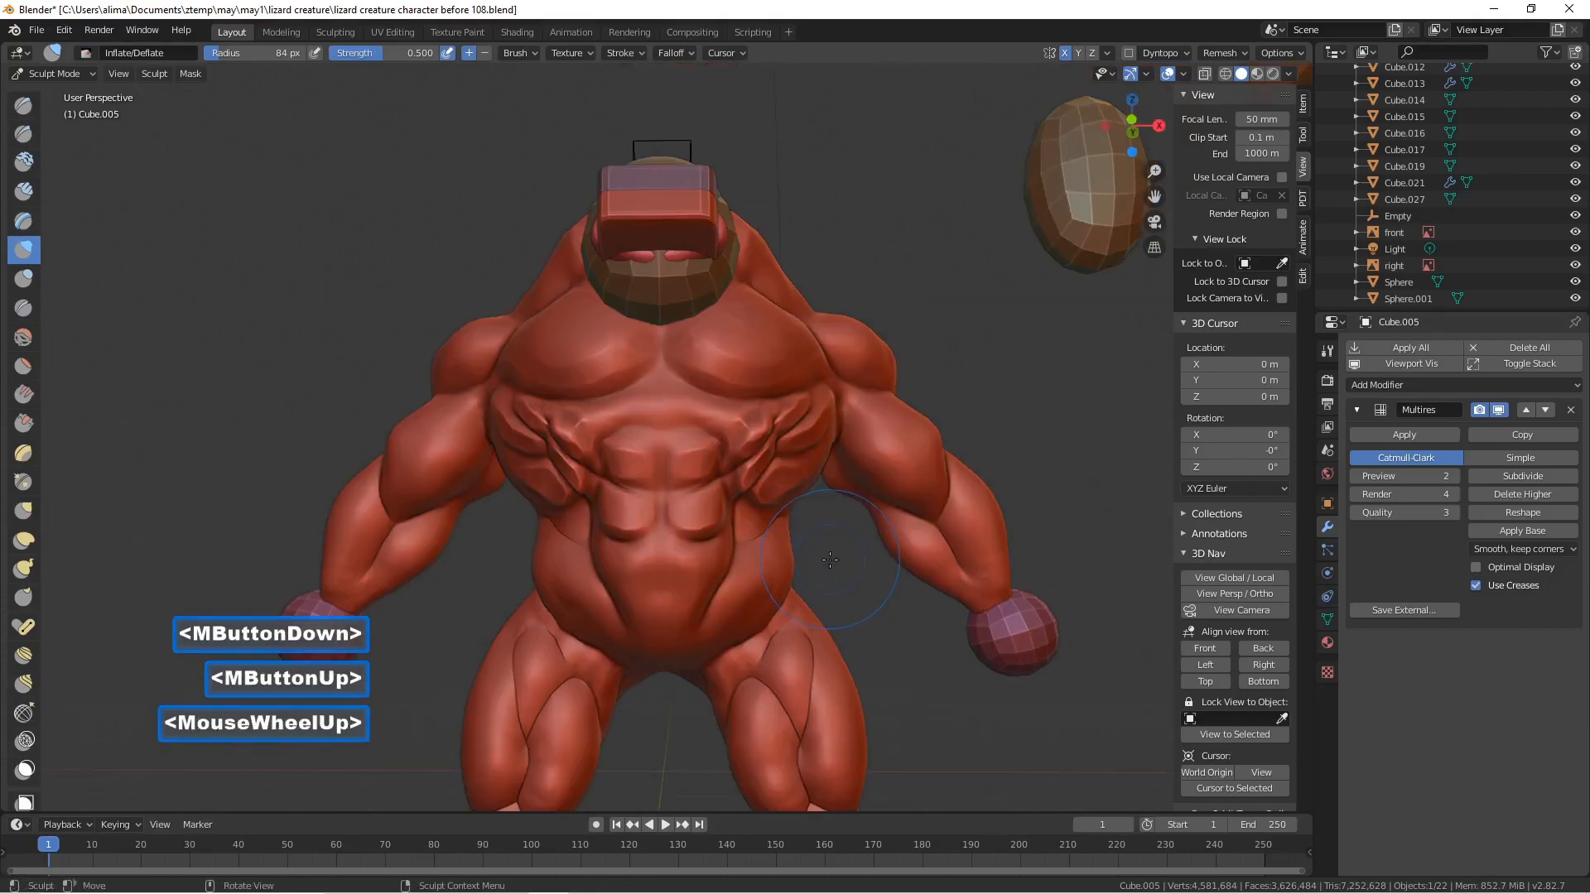
left_click(795, 579)
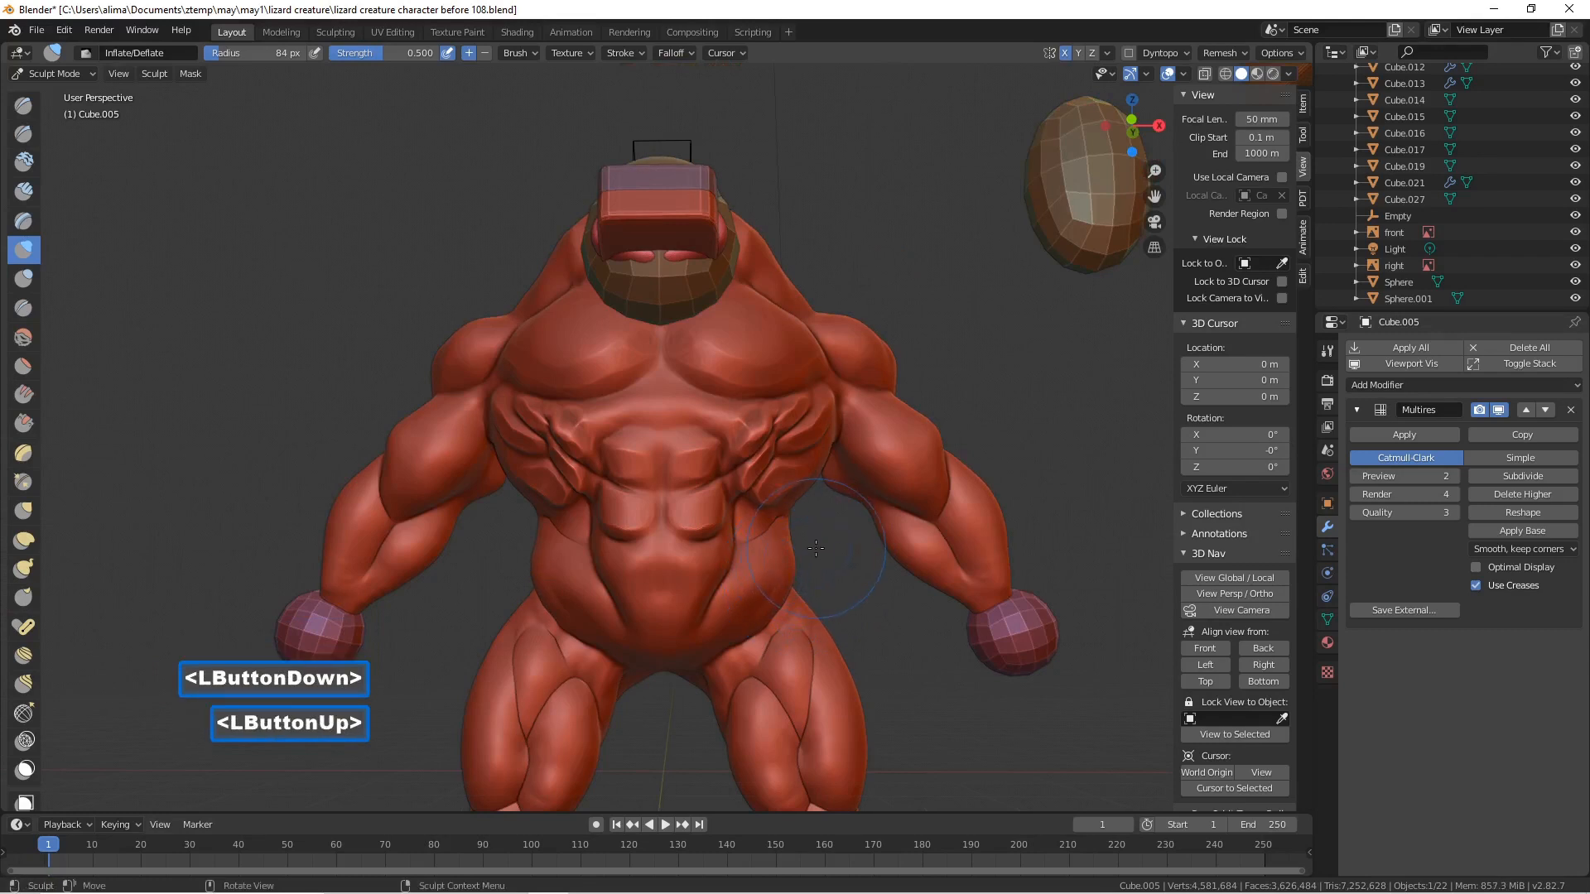
- Pull in the waist and lower abdomen with the Grab brush, and save a new version as lizard creature character before 109.blend
left_click(24, 514)
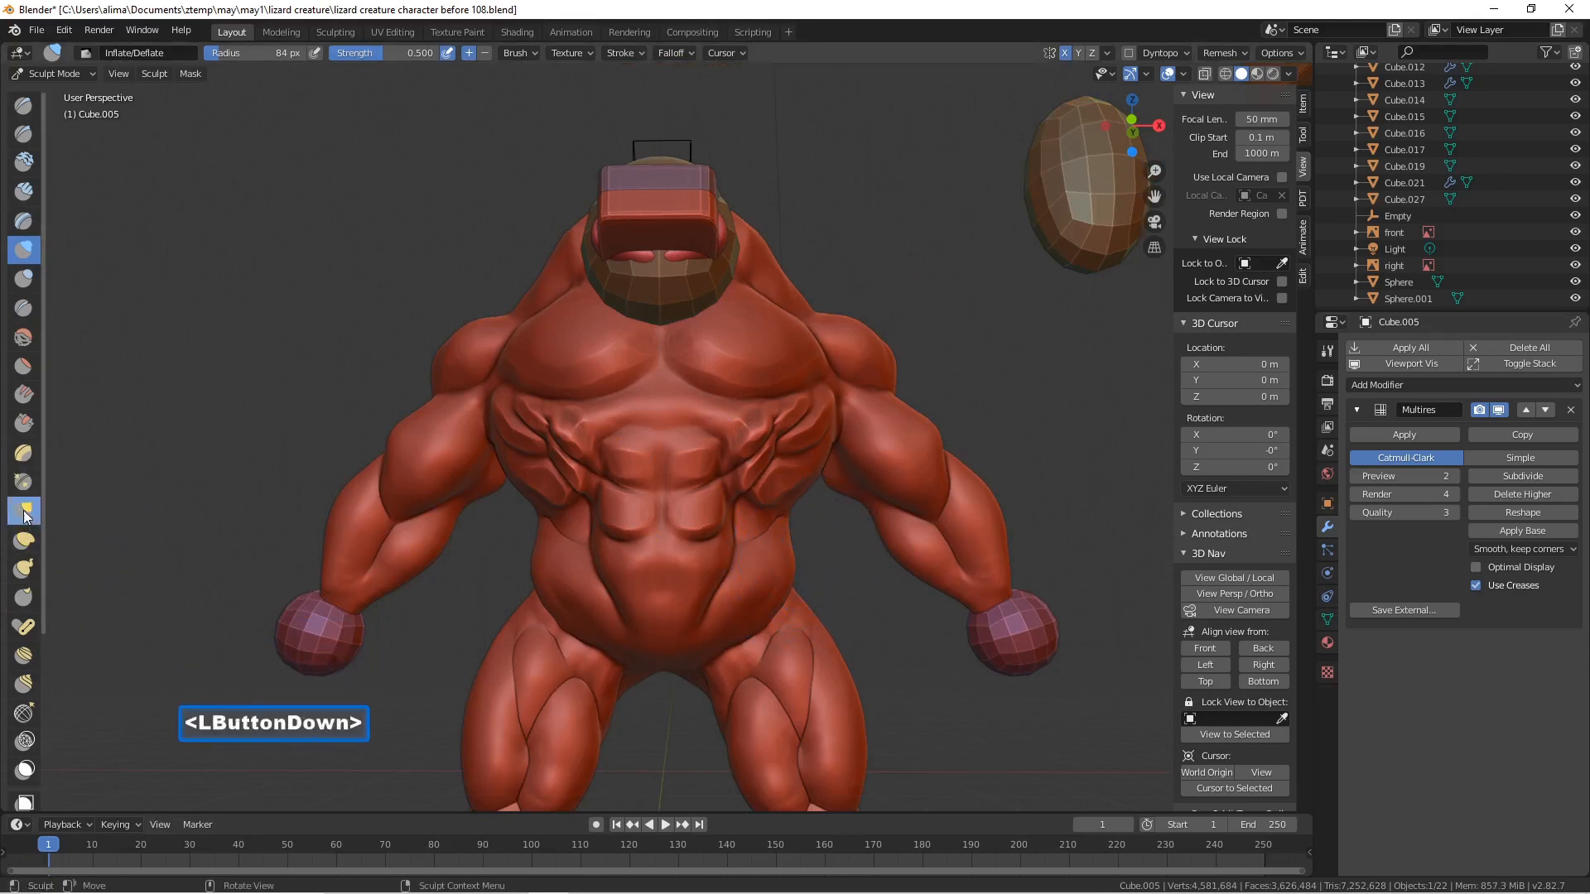
left_click(782, 580)
mouse_move(756, 602)
left_mouse_down()
mouse_move(689, 685)
mouse_move(704, 654)
left_mouse_up()
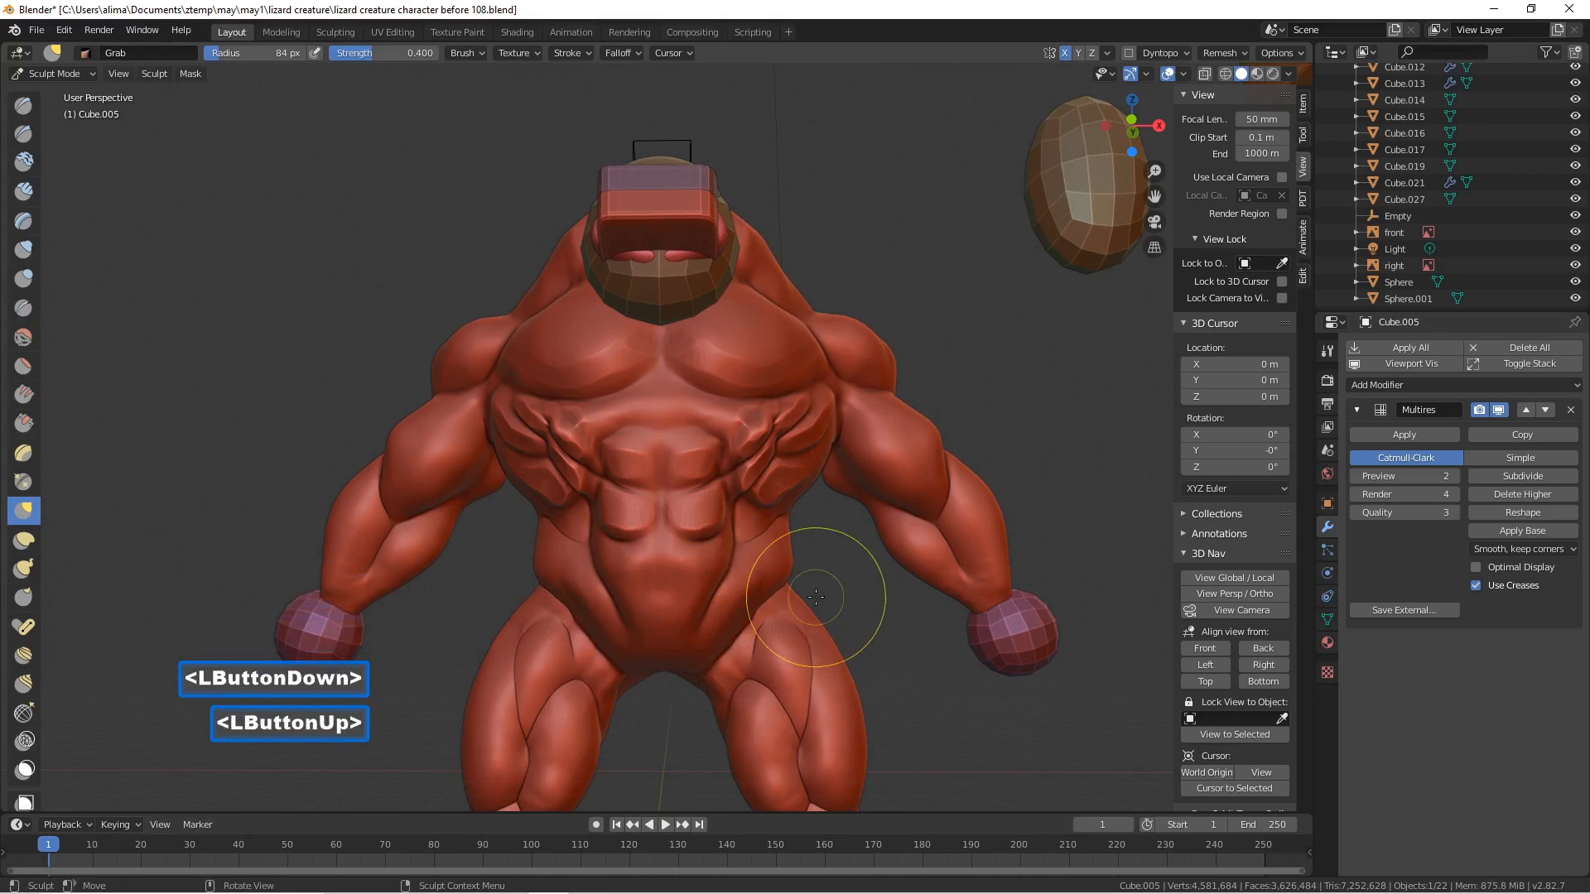
middle_click_drag(816, 596, 801, 625)
left_click_drag(845, 556, 850, 552)
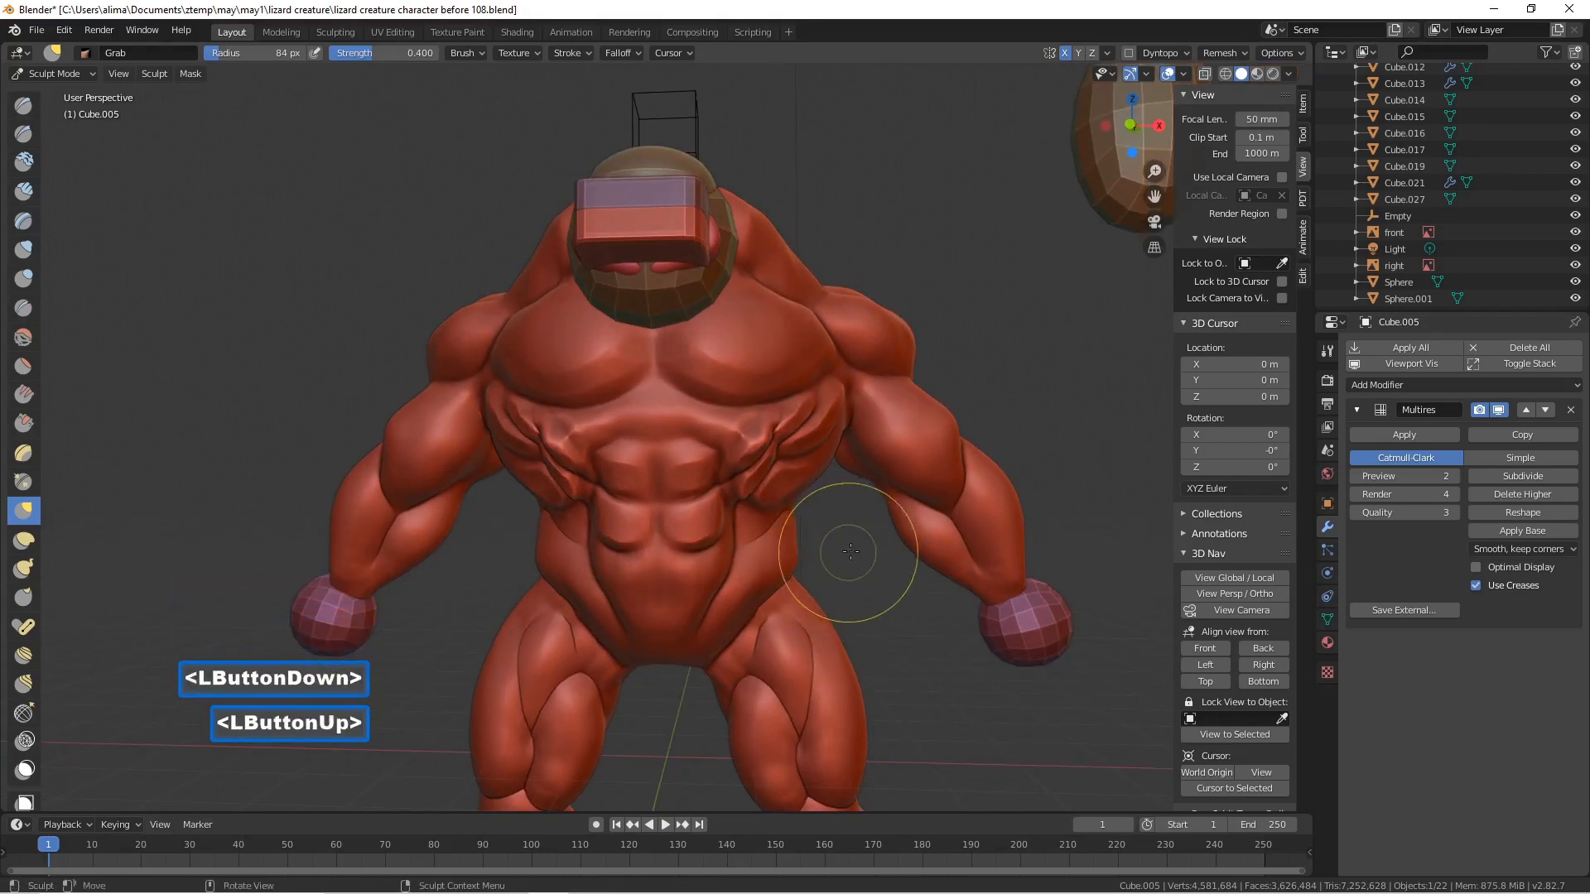
scroll(850, 552, "down", 4)
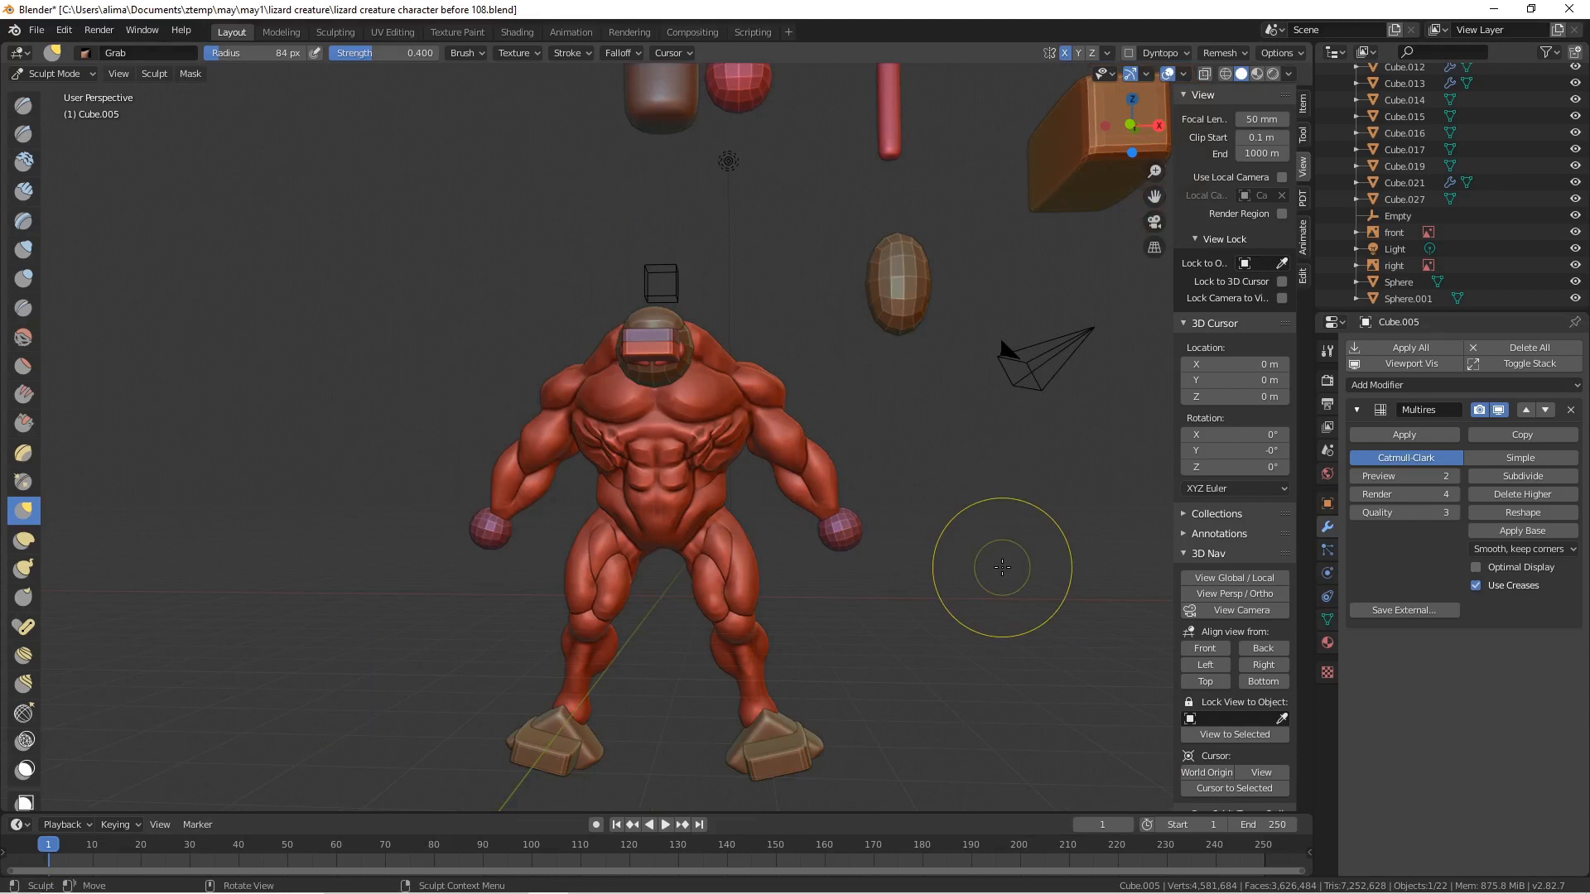
key("Pause")
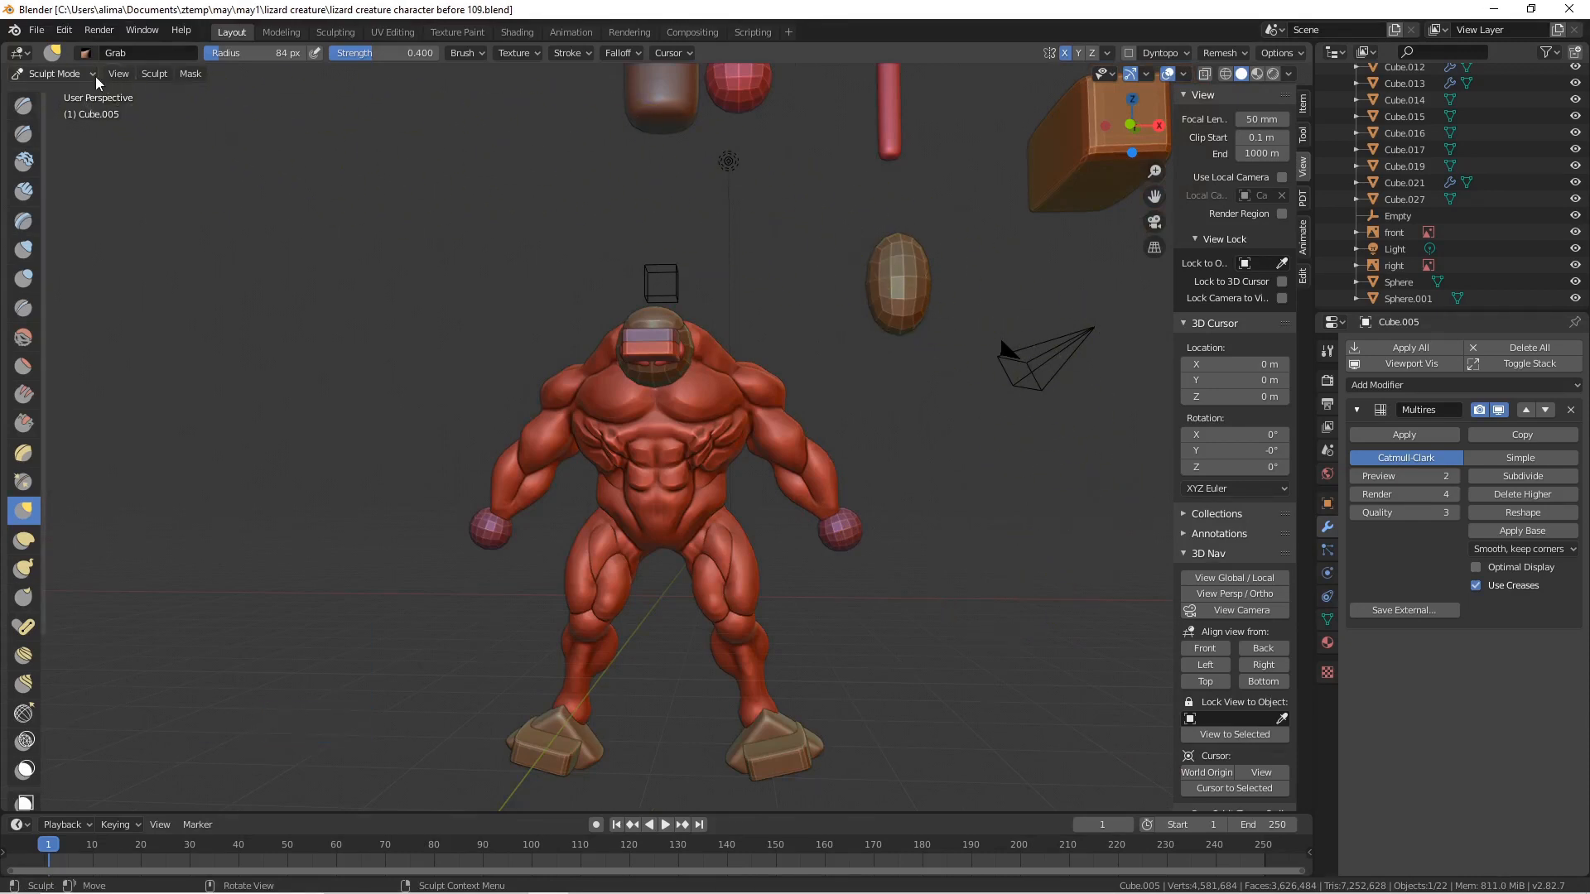
- Switch the body to Object Mode and set its Multires preview level to 1
left_click(68, 73)
left_click(77, 92)
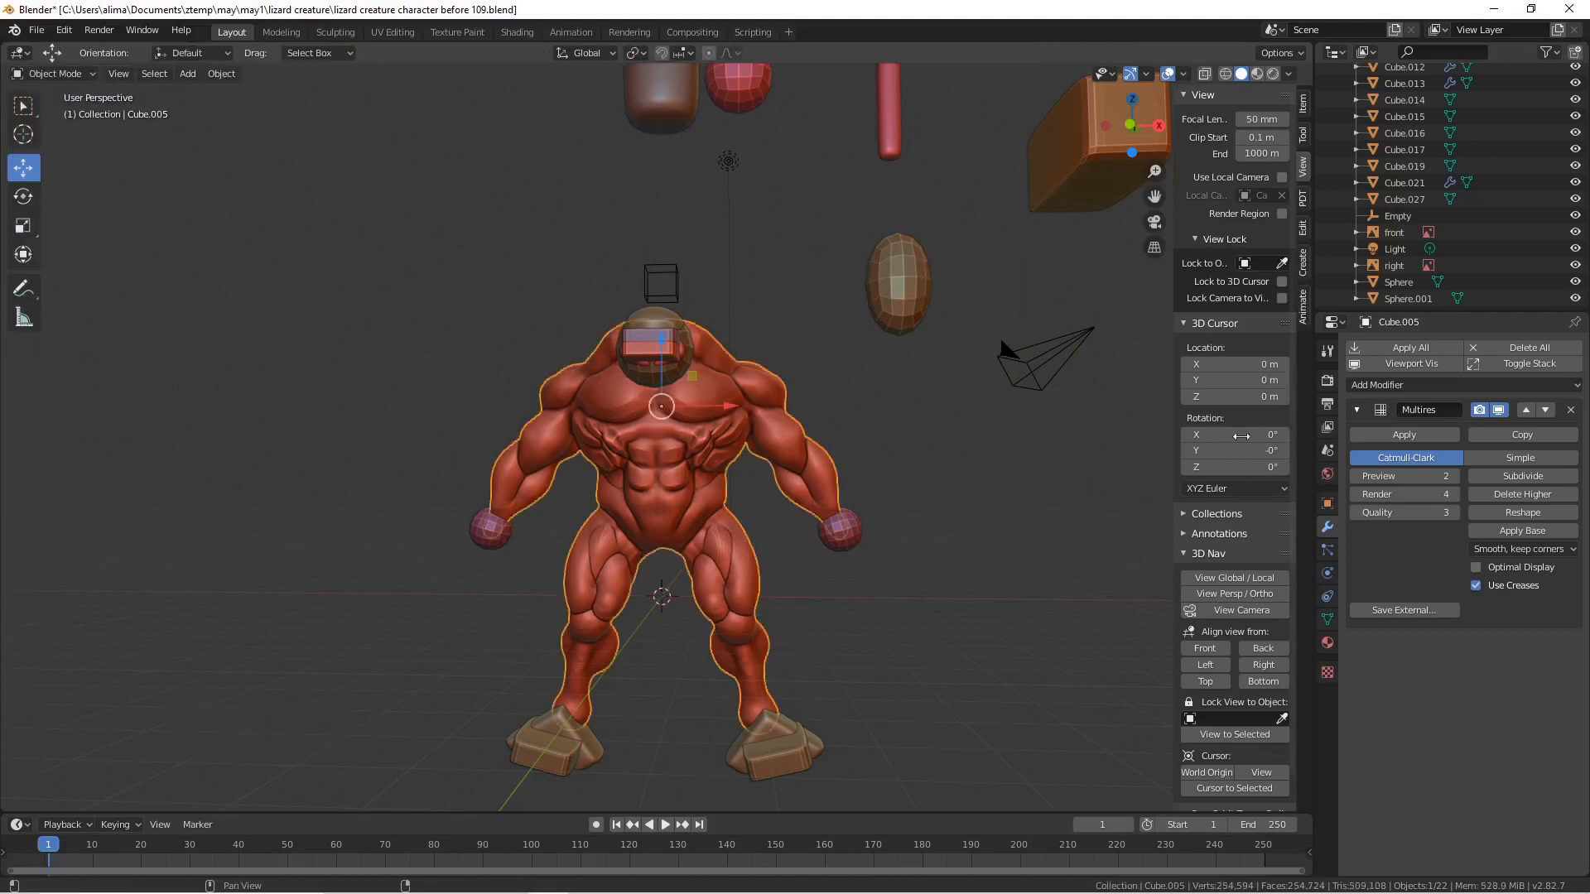
left_click(1353, 480)
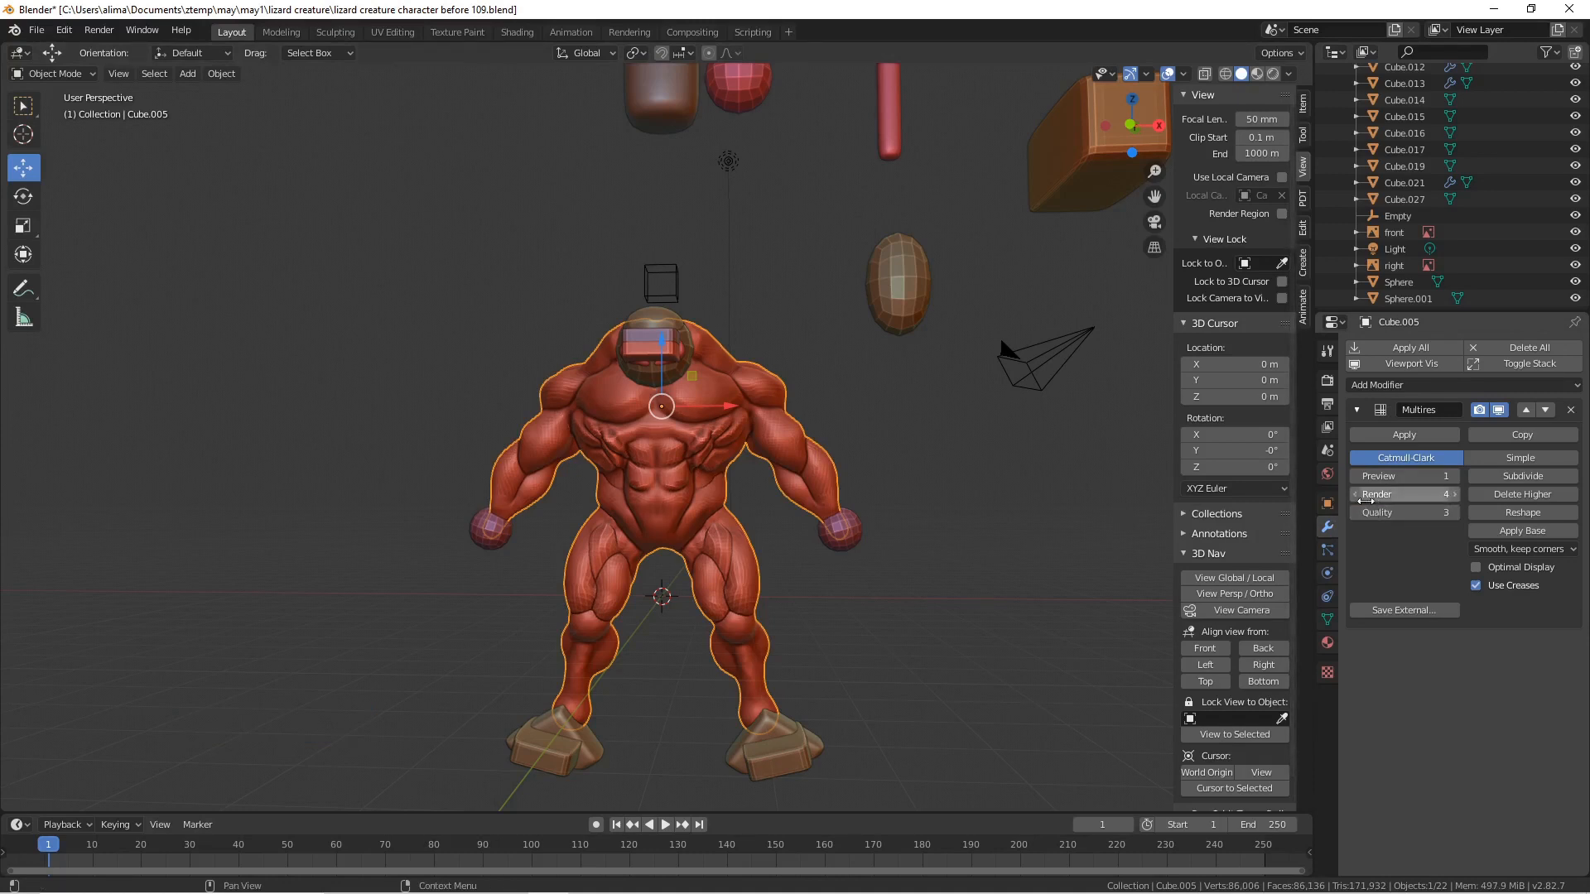
- Set the body's Multires quality to 2 and its render level to 1, comparing preview level 2 before returning to 1
left_click(1497, 411)
left_click(1496, 414)
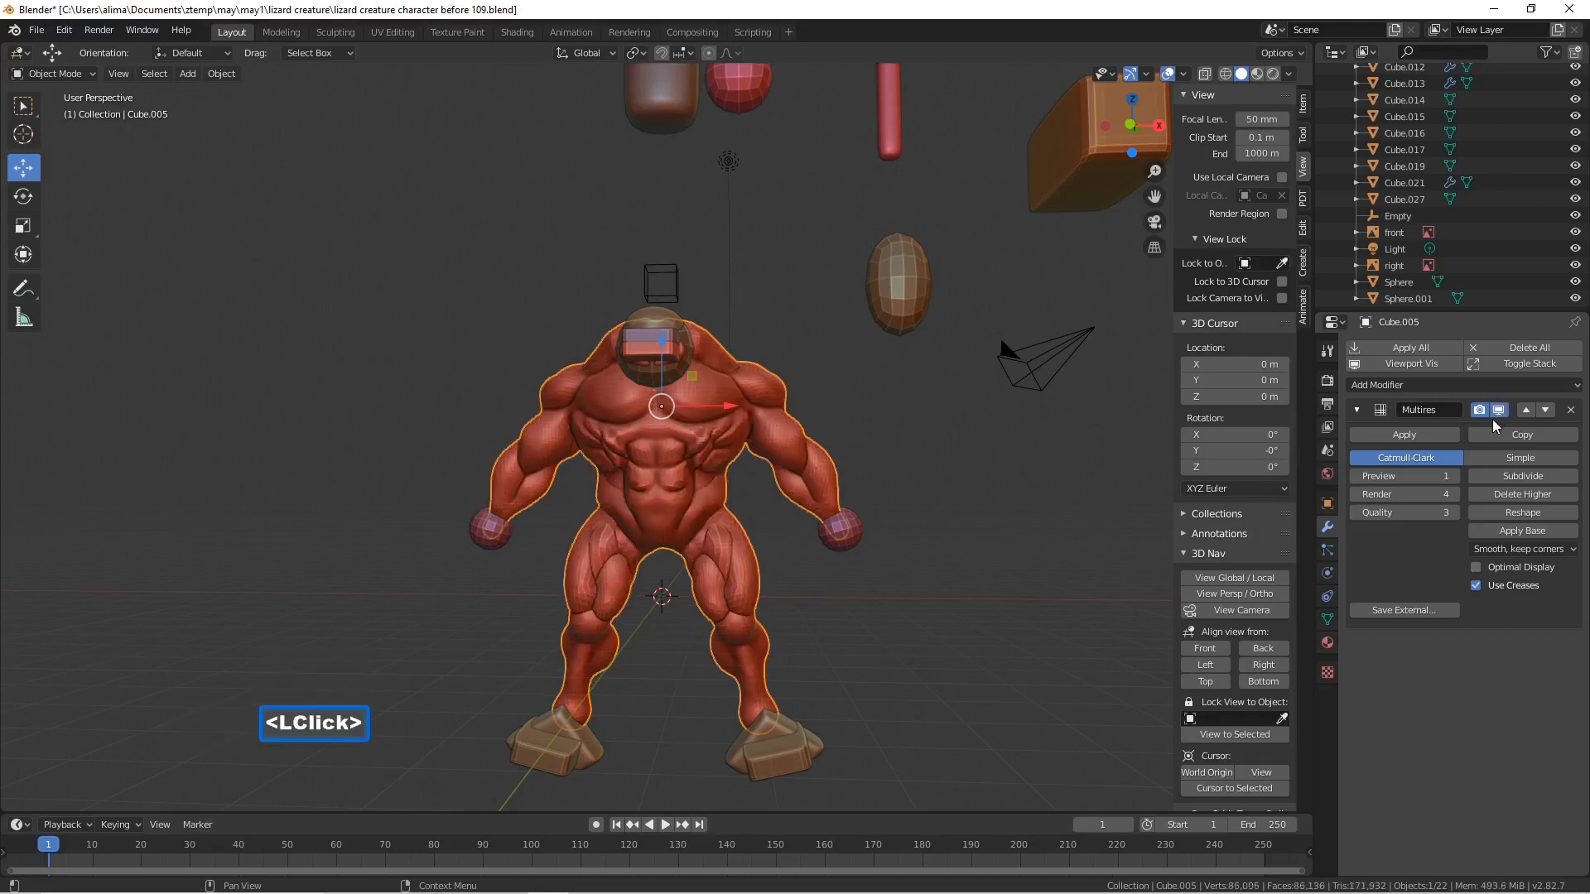
left_click(1353, 514)
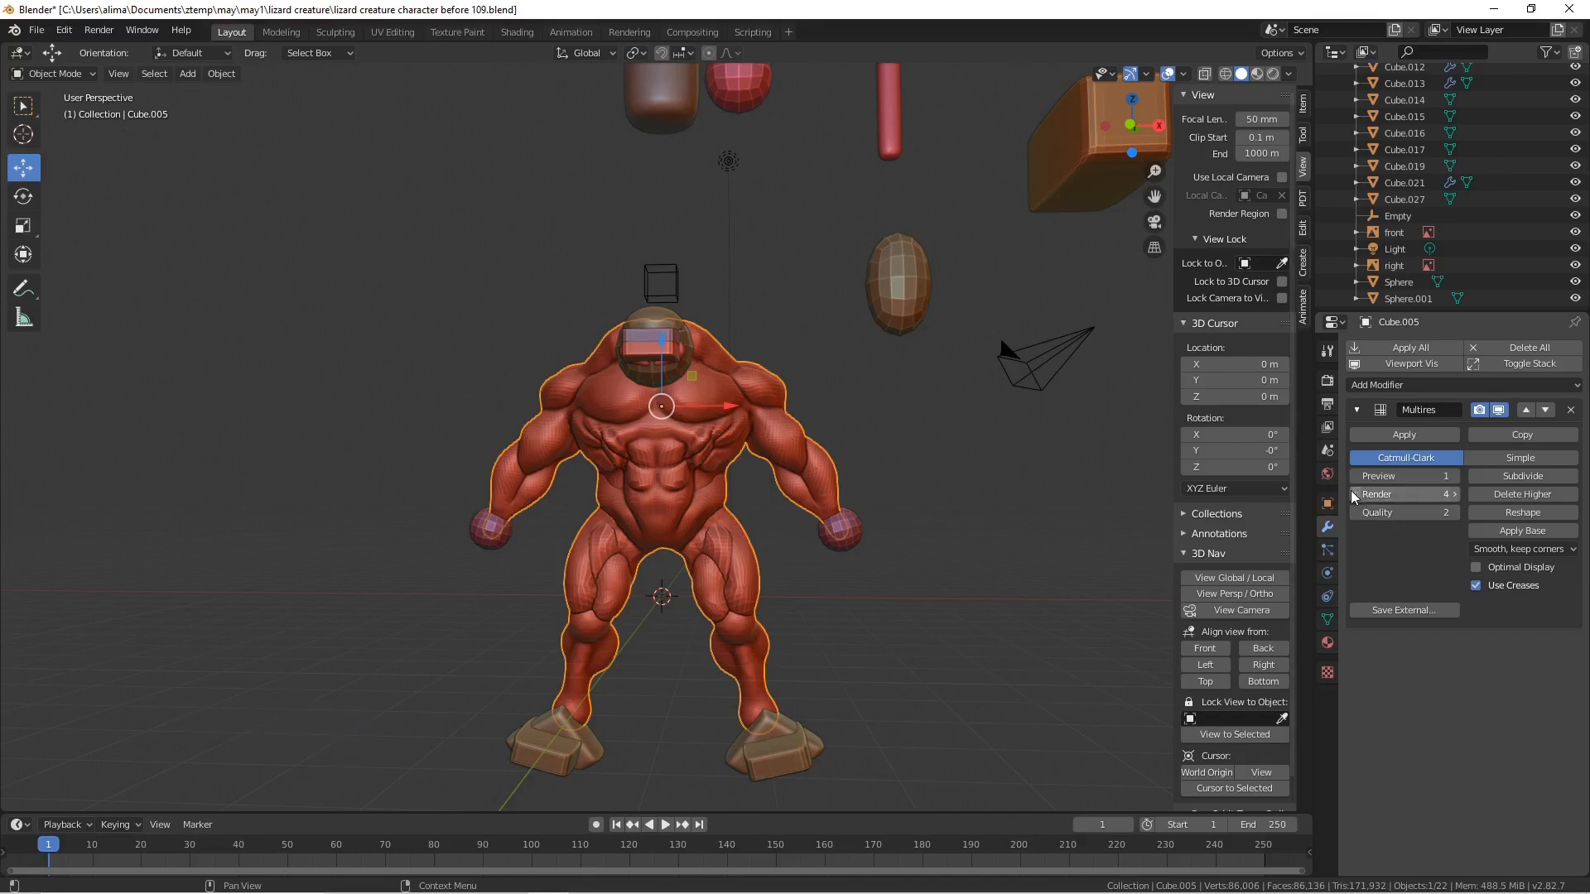
left_click(1354, 491)
double_click(1352, 492)
left_click(1353, 491)
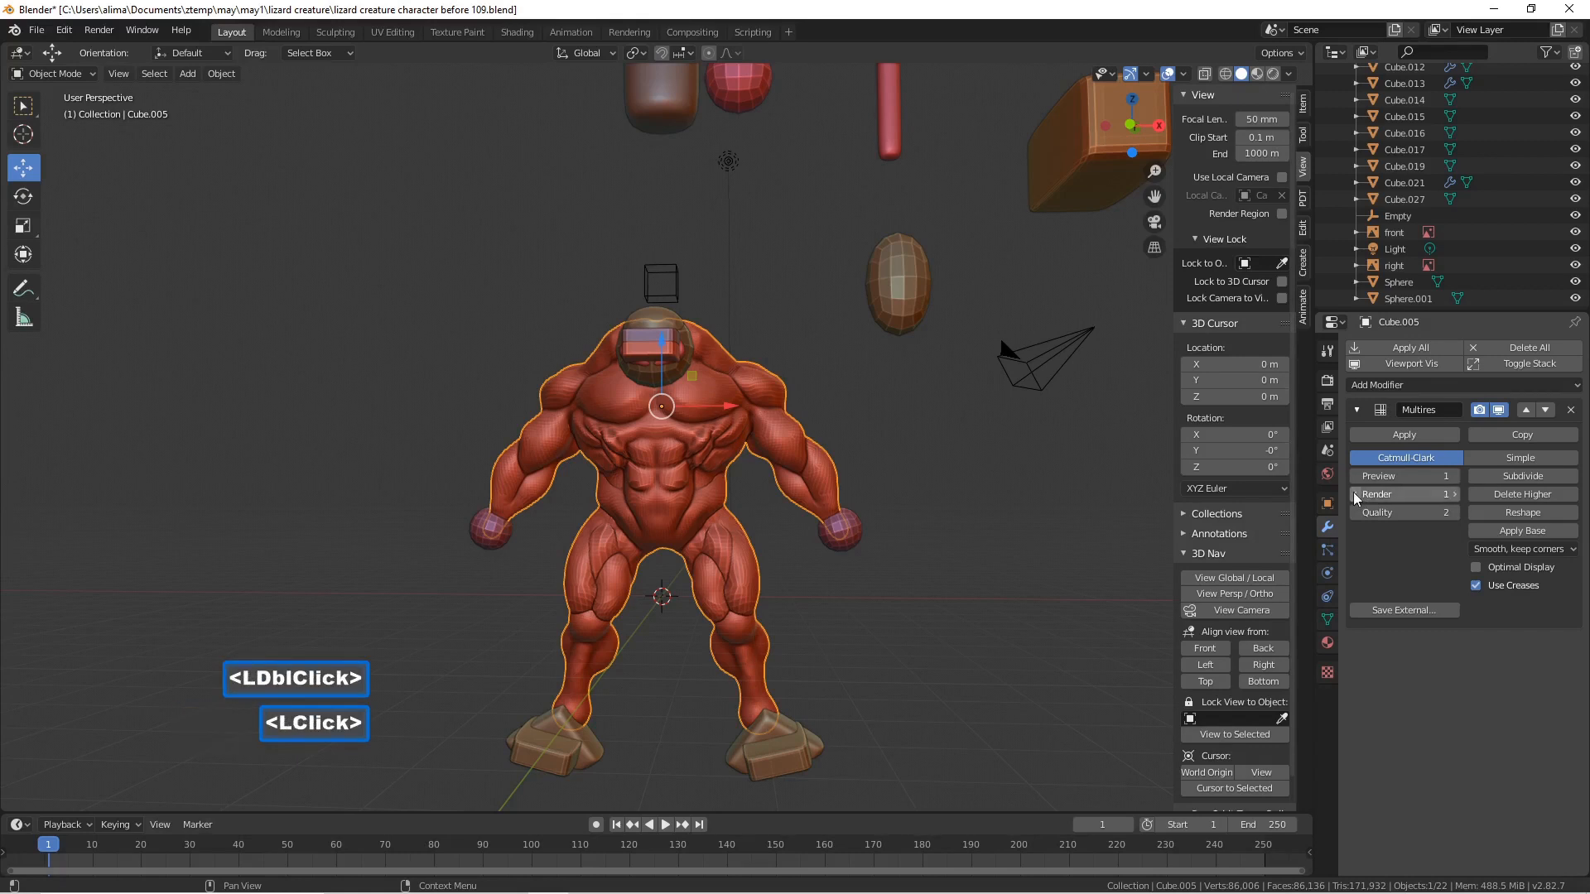
left_click(1453, 478)
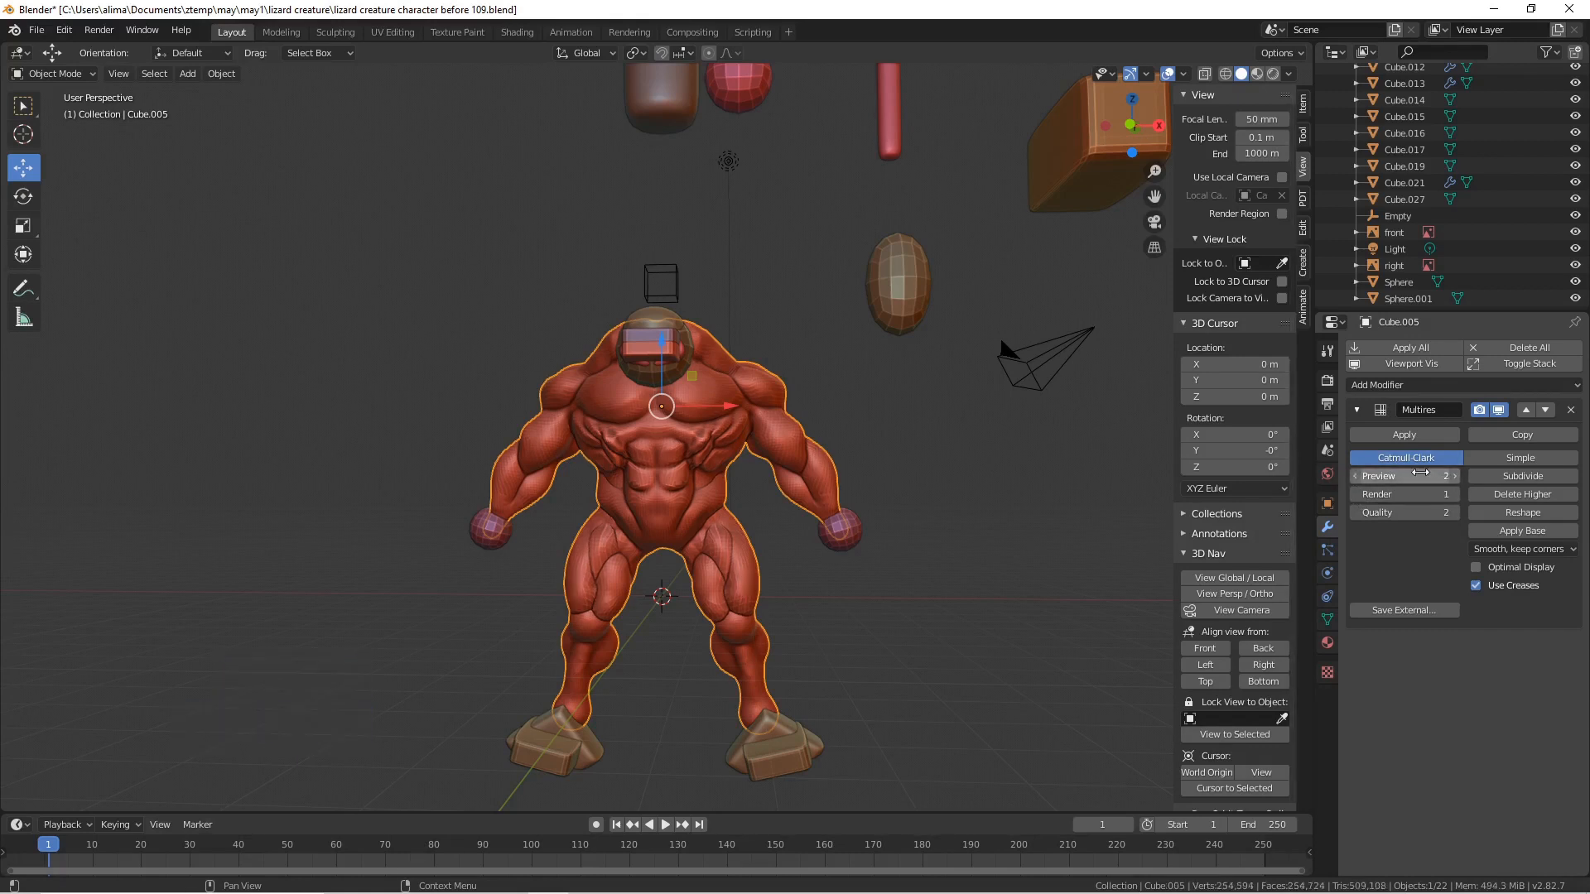
left_click(1353, 478)
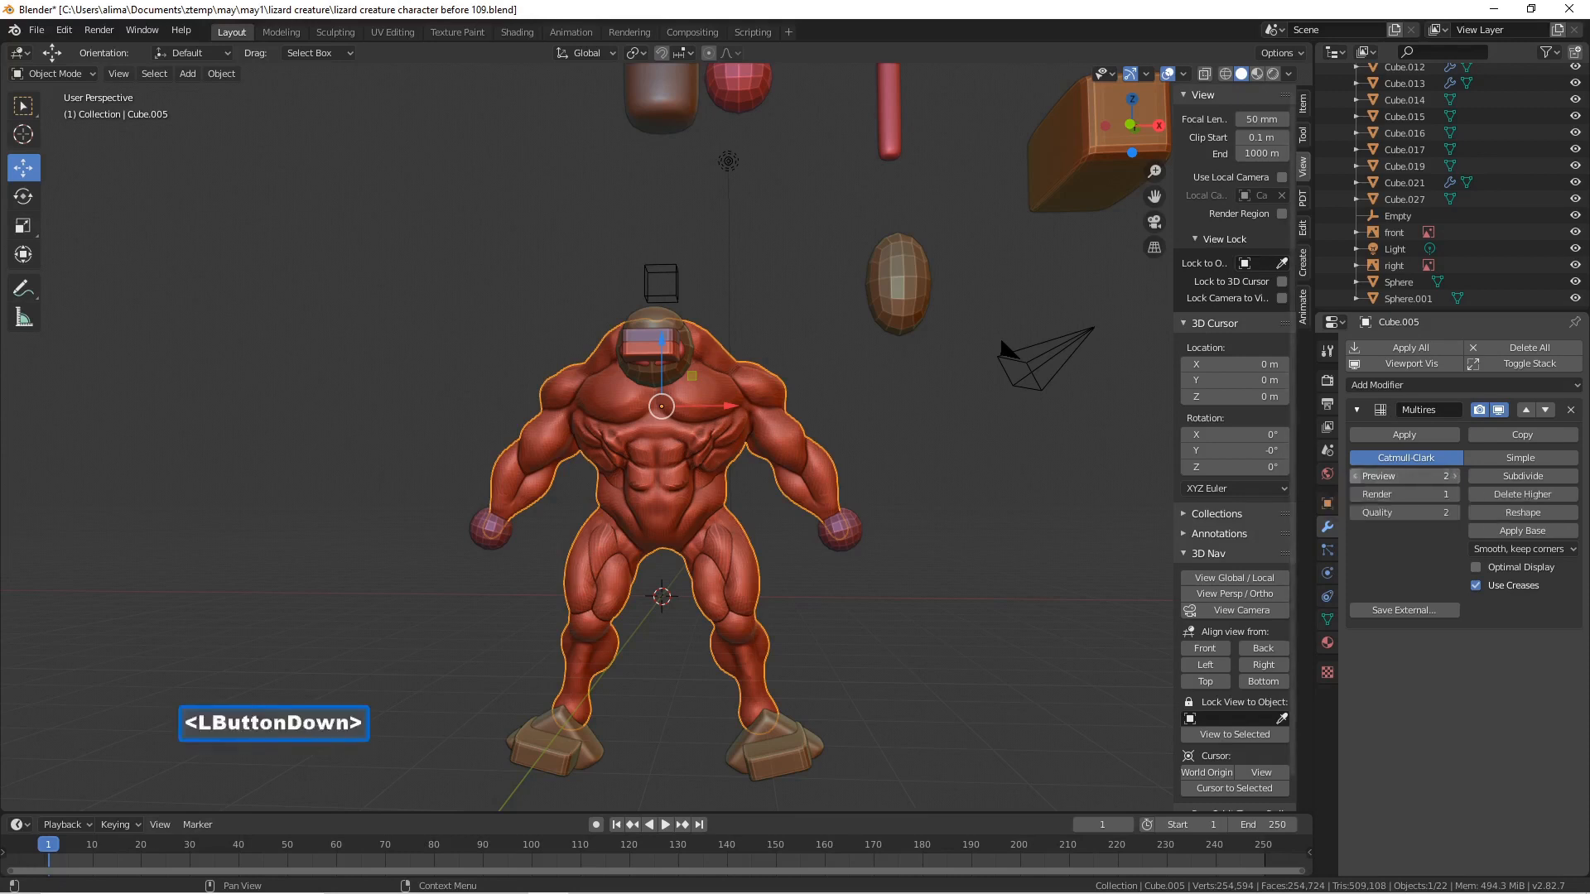
- Apply the Multires modifier to the body and save a new version as lizard creature character before 110.blend
mouse_move(1078, 512)
middle_mouse_down()
mouse_move(1101, 538)
mouse_move(896, 510)
mouse_move(799, 521)
mouse_move(1071, 520)
middle_mouse_up()
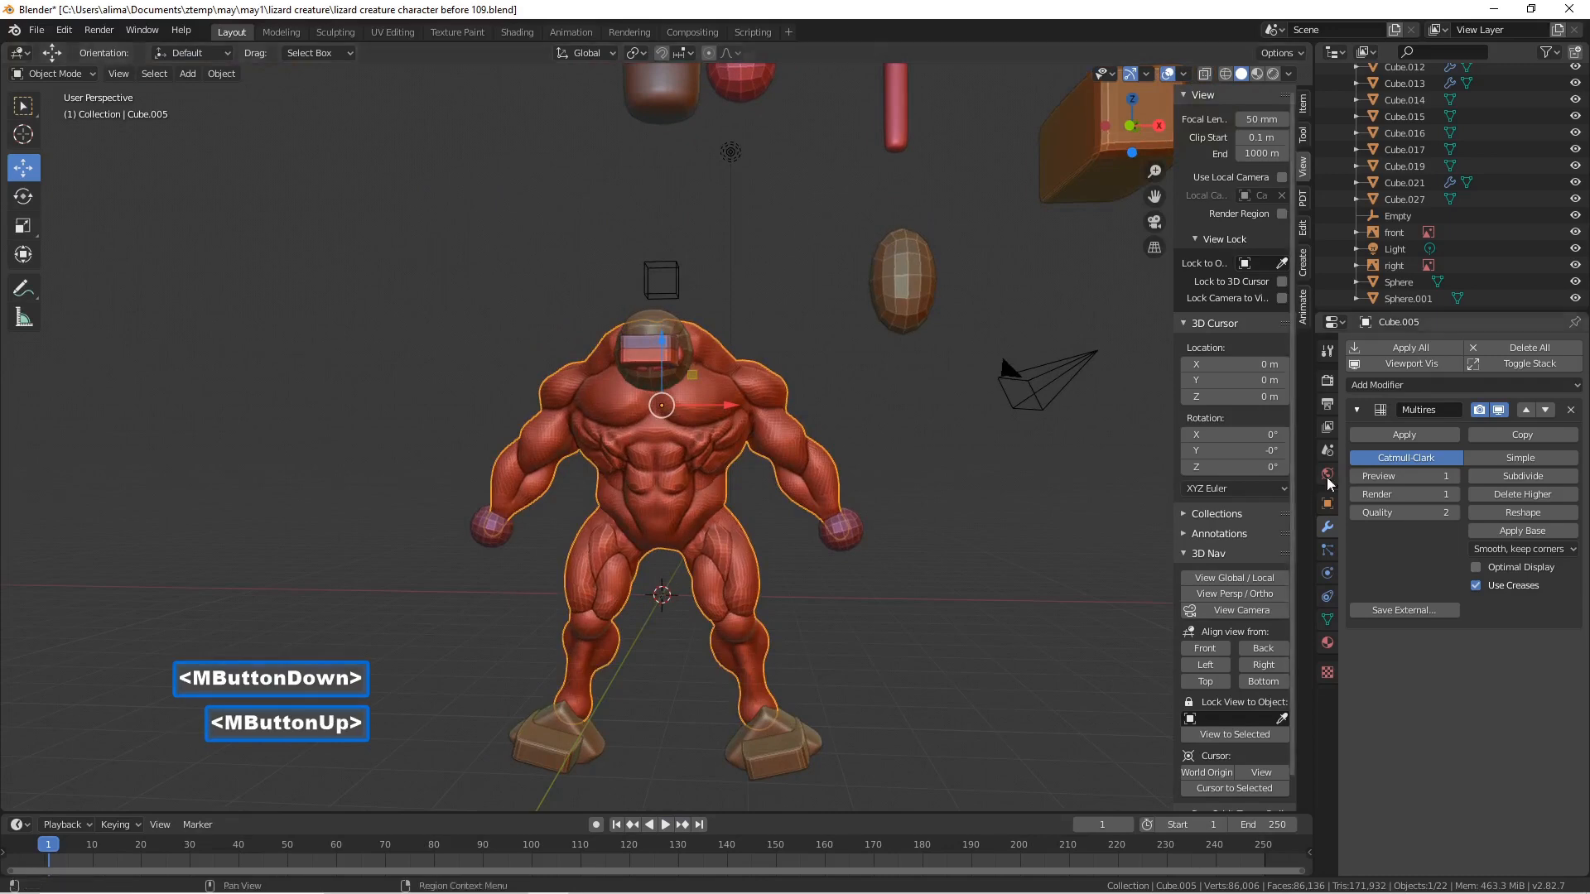
left_click(1428, 434)
scroll(1045, 570, "up", 3)
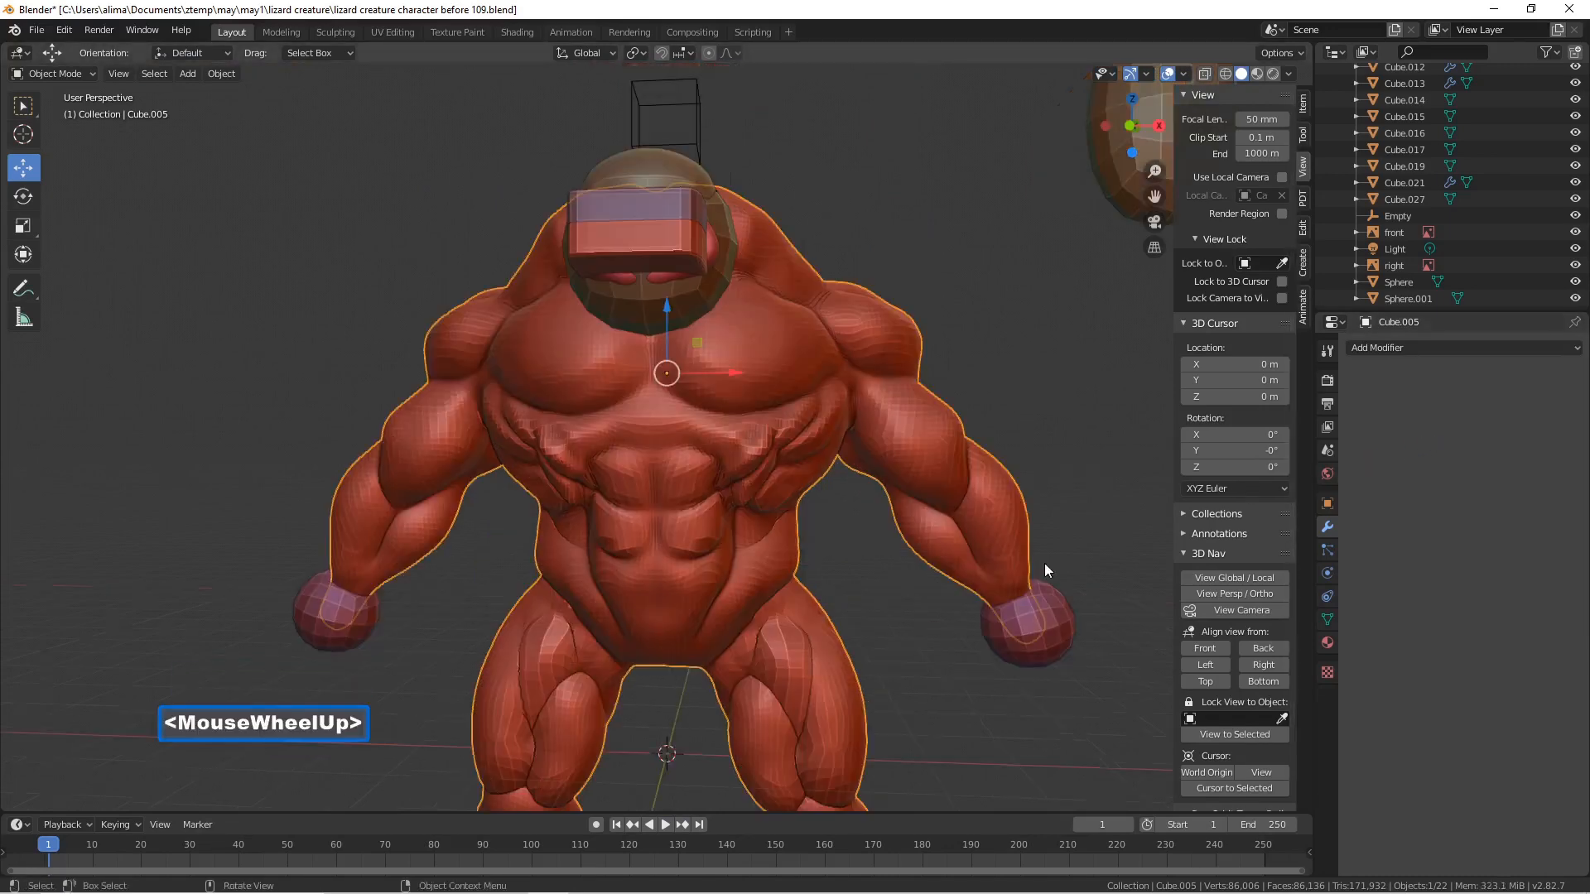
scroll(1043, 568, "down", 3)
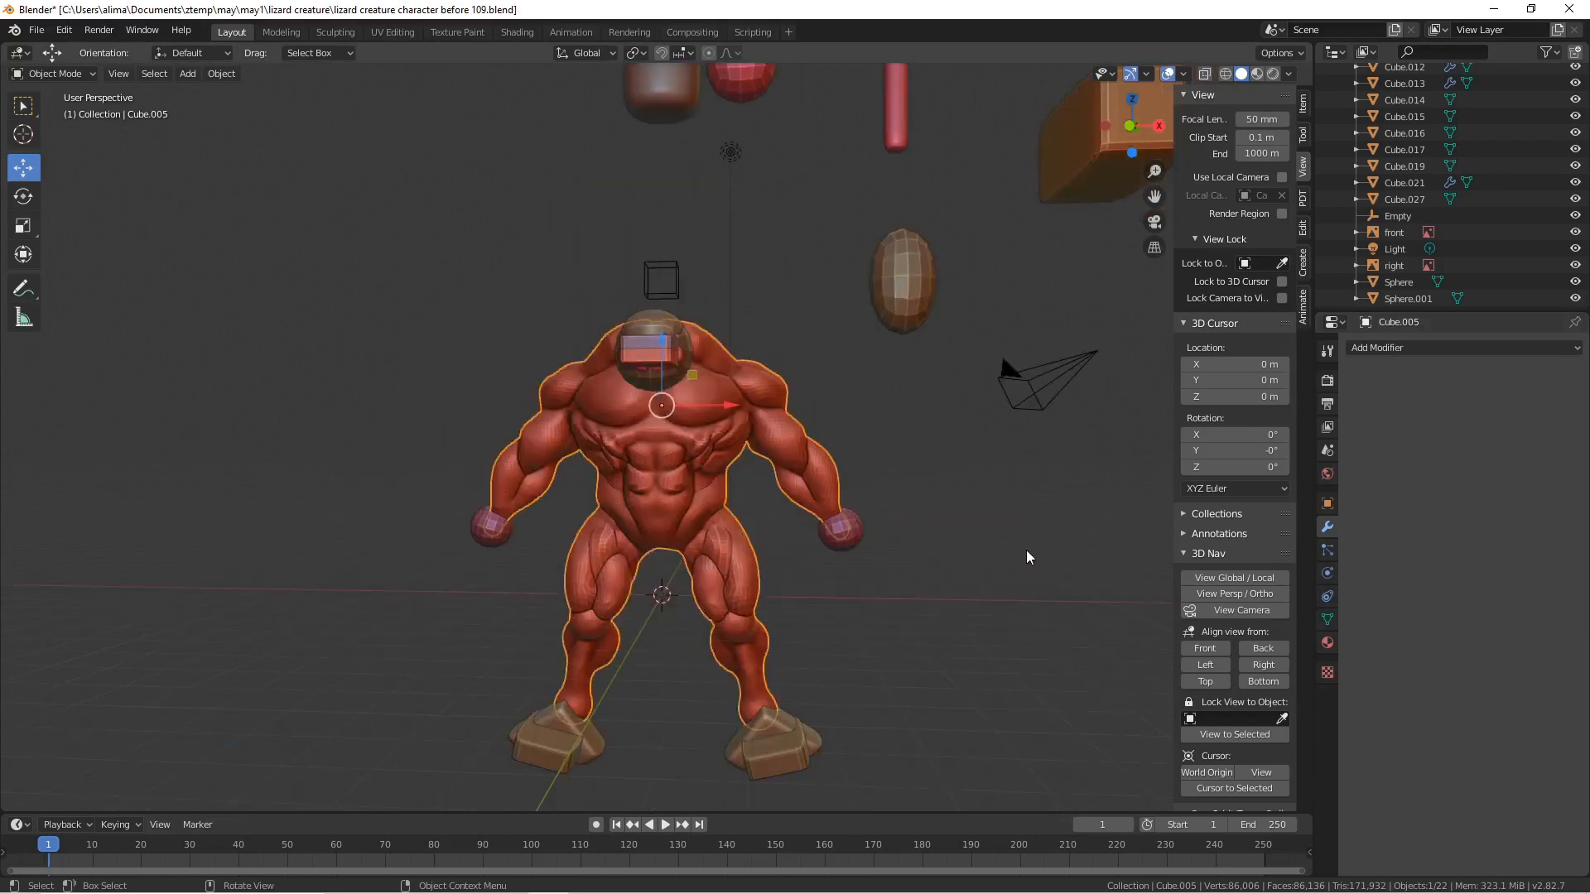
key("Pause")
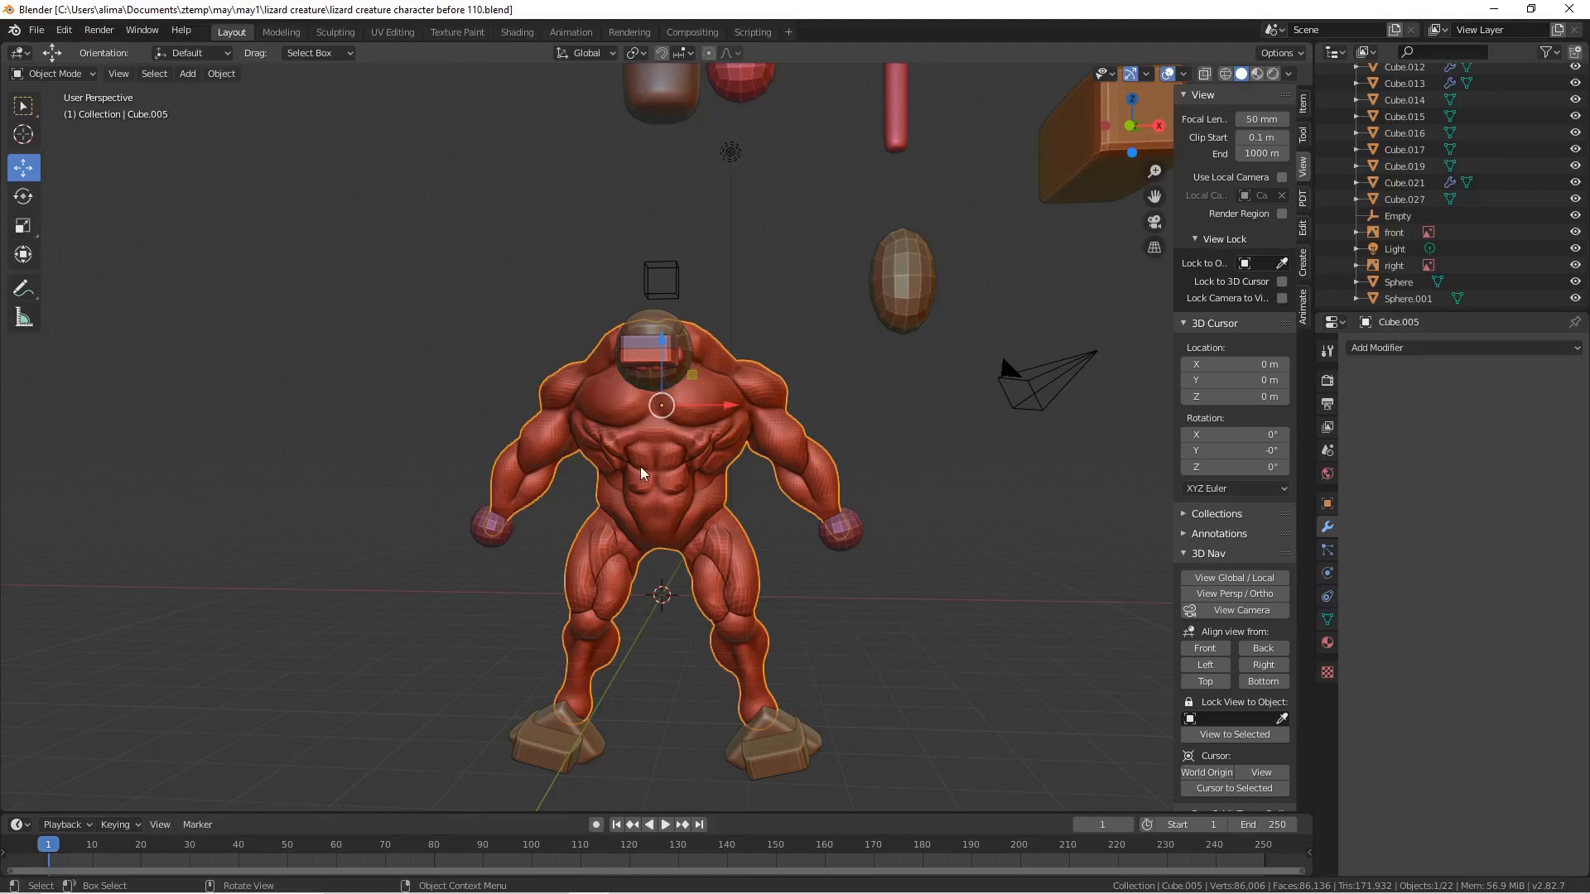
- Move the lower jaw block straight down about 0.43 m to separate it from the upper jaw
scroll(643, 474, "up", 3)
middle_click_drag(814, 295, 581, 369)
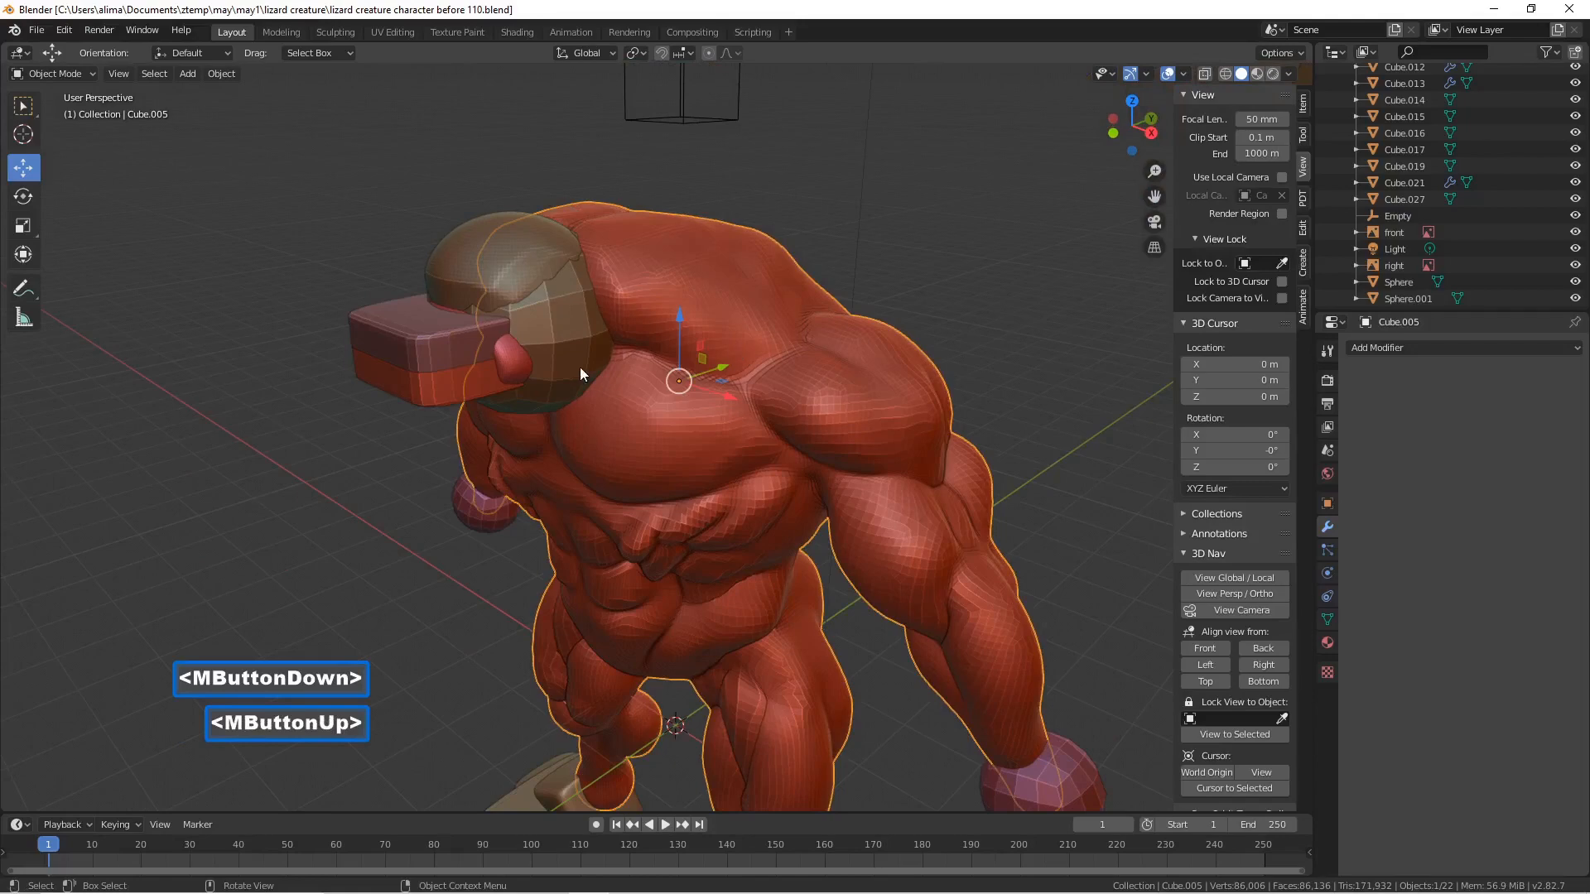
left_click(483, 390)
left_click_drag(460, 291, 443, 343)
left_click(444, 344)
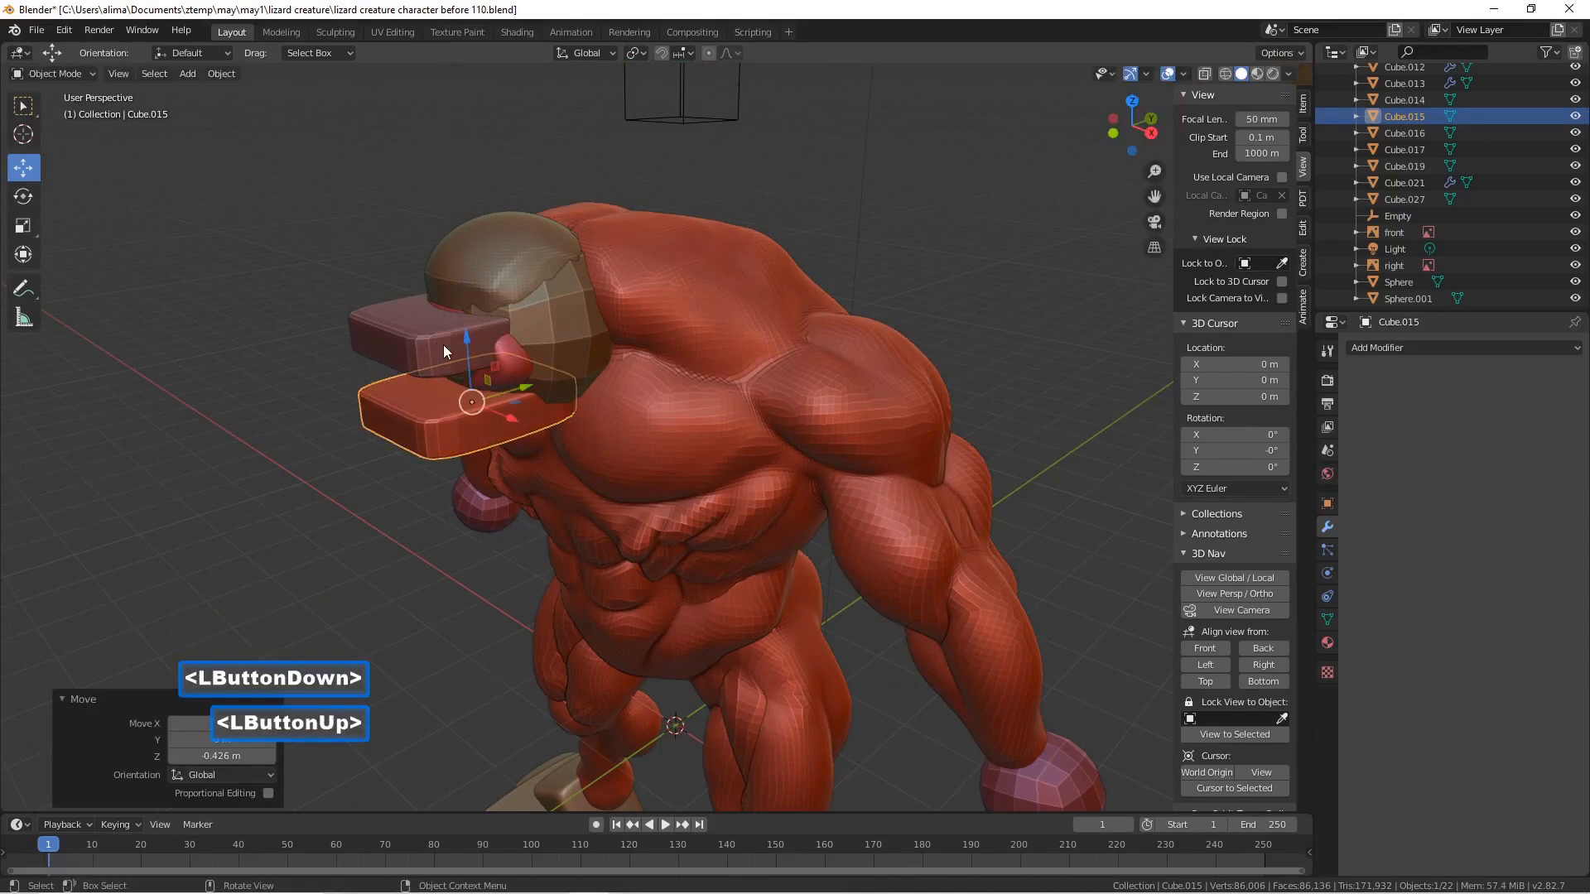
- Rotate the lower jaw block about the X axis so its front tips down, and reposition it against the head, lowering it about 0.08 m
mouse_move(443, 344)
middle_mouse_down()
mouse_move(490, 359)
mouse_move(430, 329)
middle_mouse_up()
key("r")
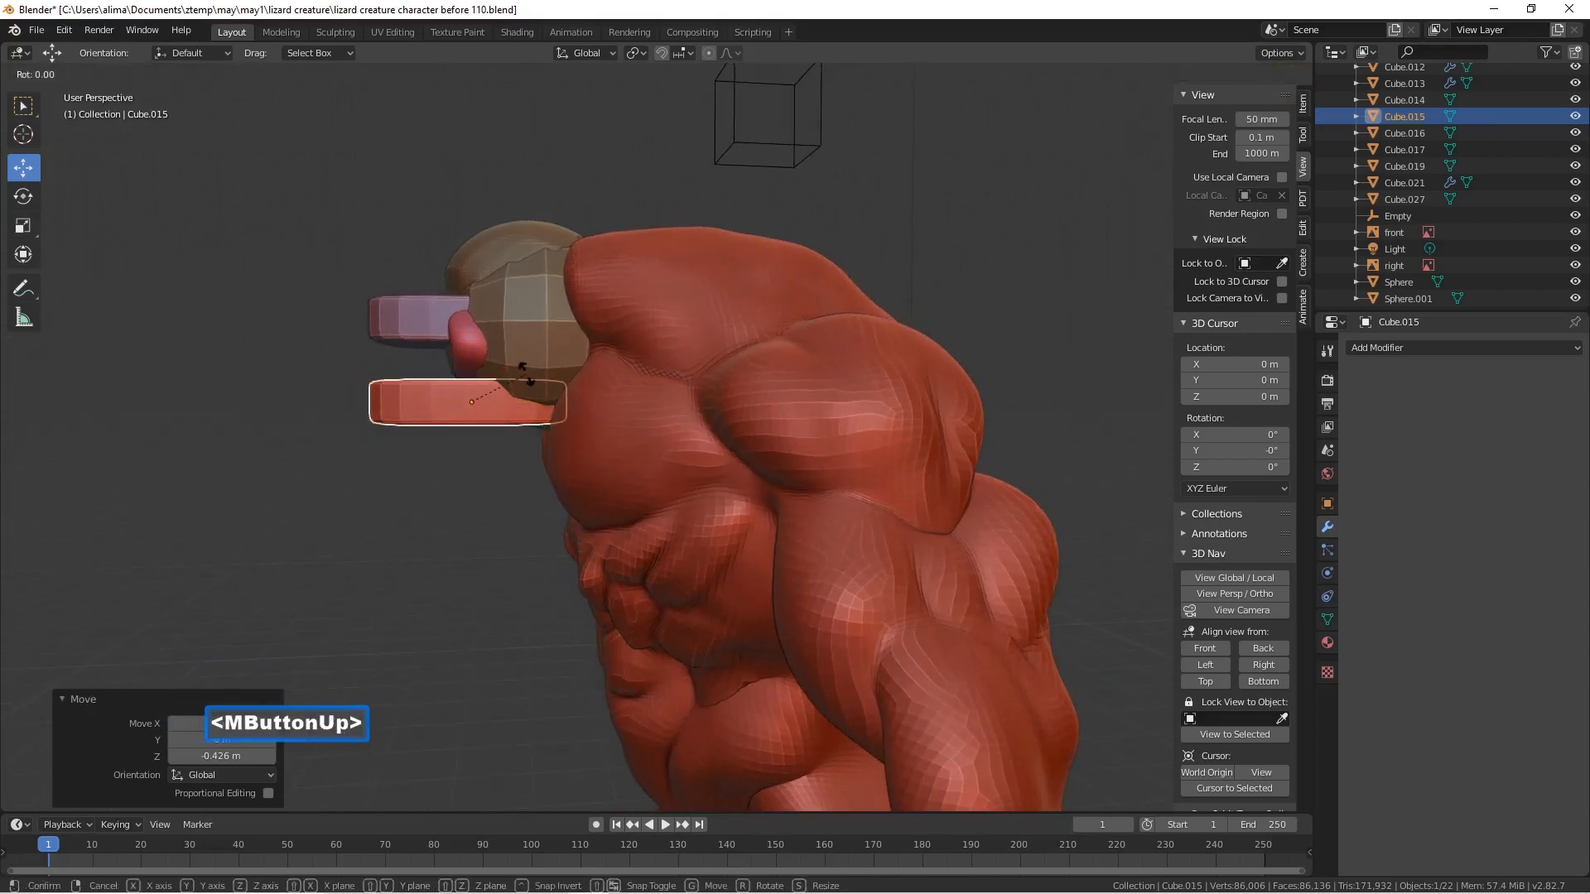
key("x")
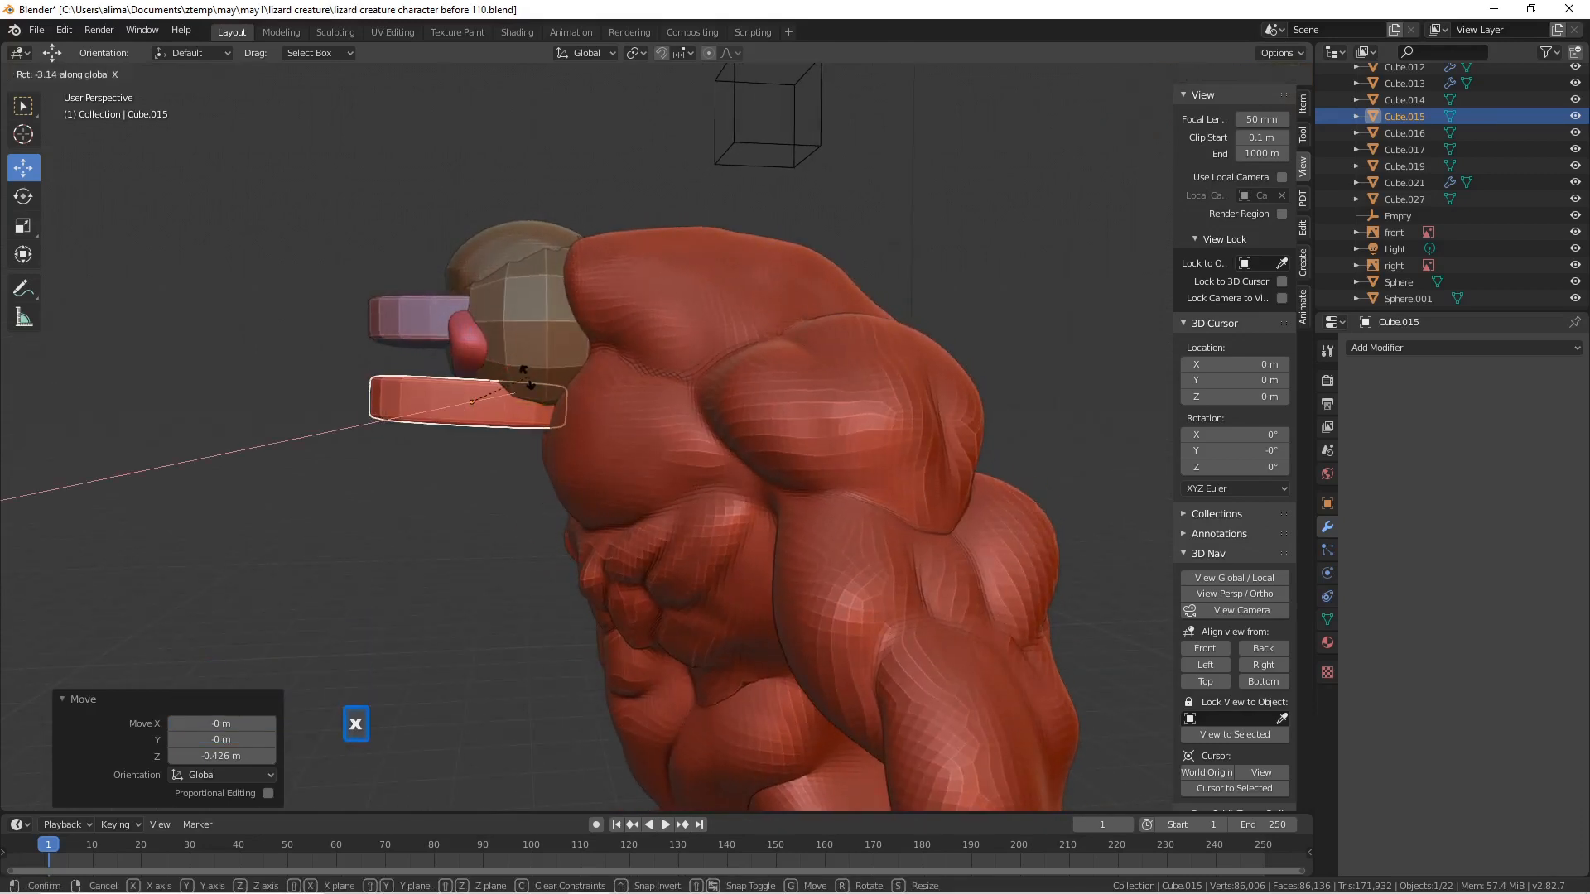
left_click(507, 366)
left_click_drag(530, 399, 539, 401)
left_click_drag(480, 341, 480, 355)
middle_click_drag(480, 355, 532, 376)
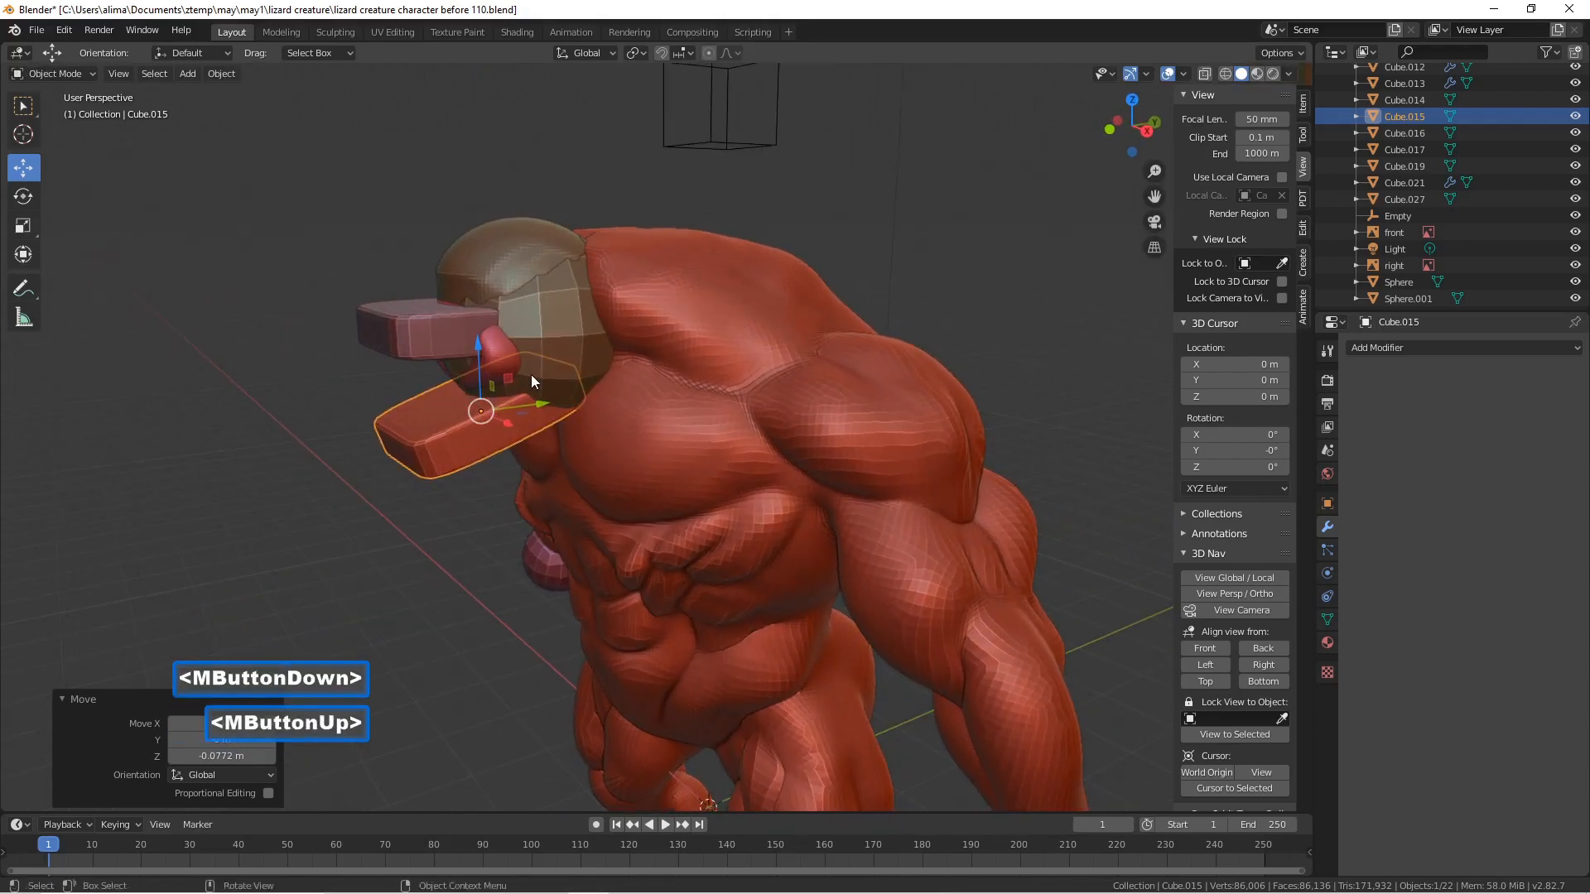
- Lower the upper jaw block slightly and delete the small eye-like sphere object, Sphere.001, beside the head
left_click(461, 327)
left_click_drag(464, 263, 464, 285)
left_click(457, 315)
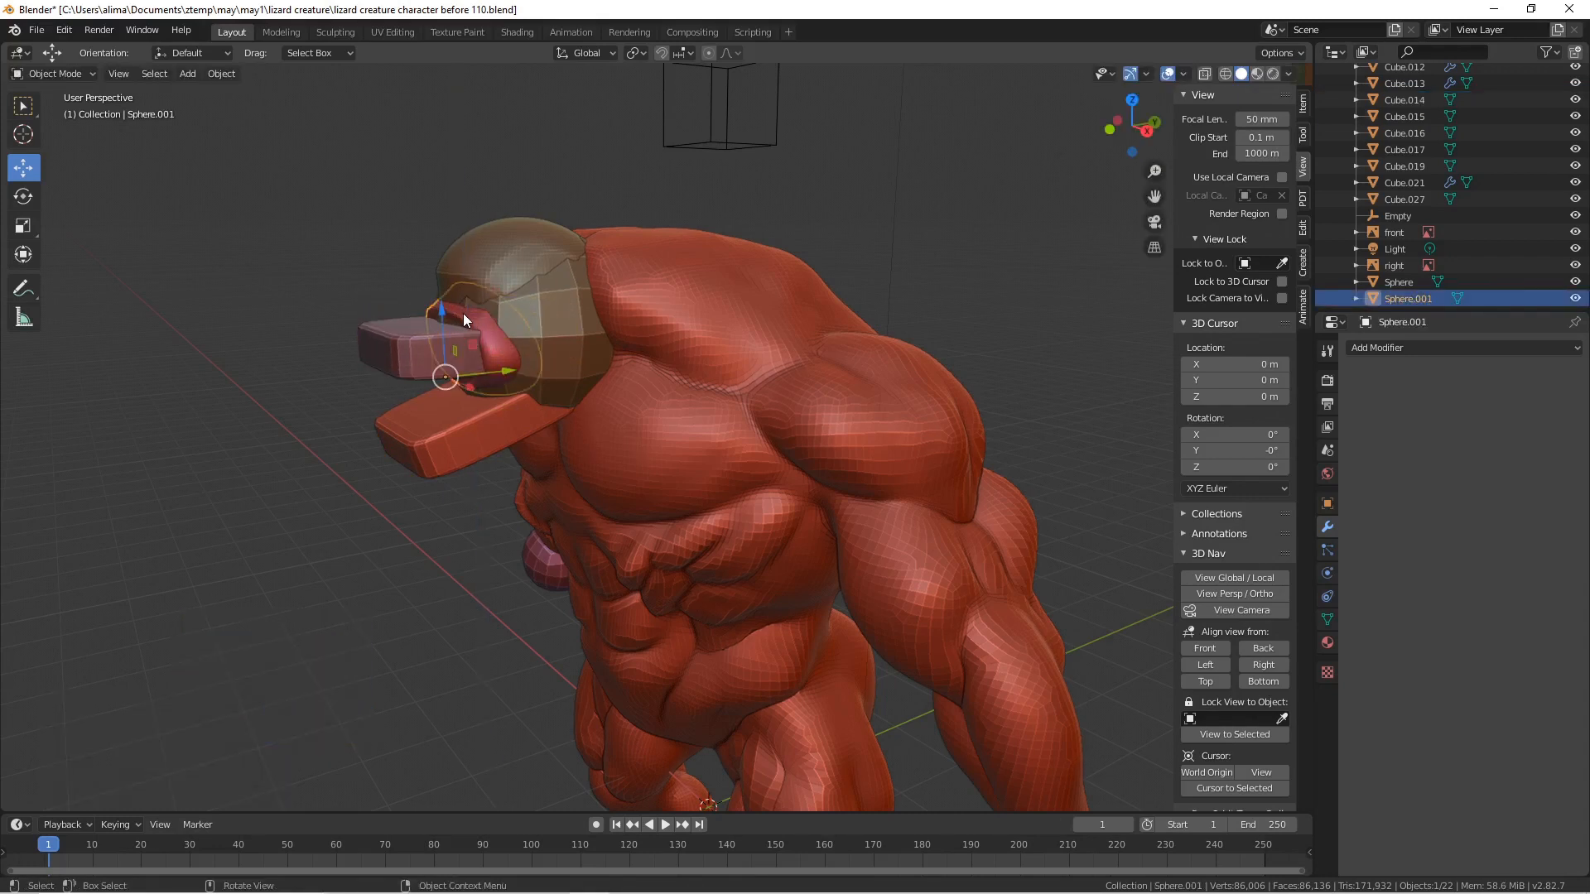
key("x")
left_click(464, 313)
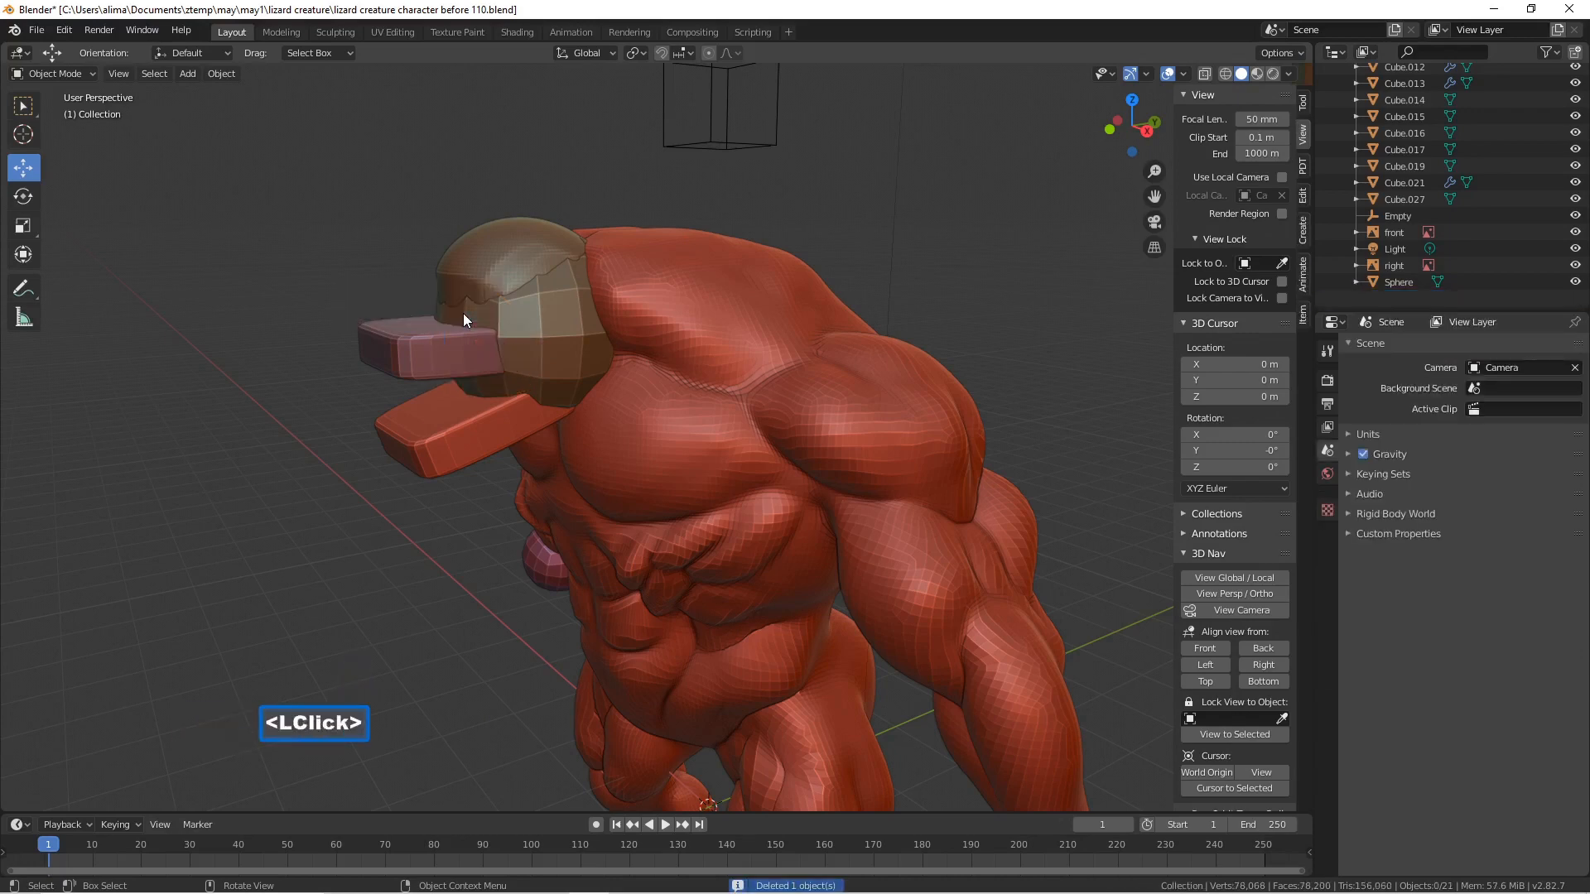
- Move the head sphere and both jaw blocks forward about 0.41 m along Y, and save as lizard creature character before 112.blend
mouse_move(465, 315)
middle_mouse_down()
mouse_move(566, 320)
mouse_move(457, 290)
mouse_move(459, 316)
middle_mouse_up()
left_click(461, 287)
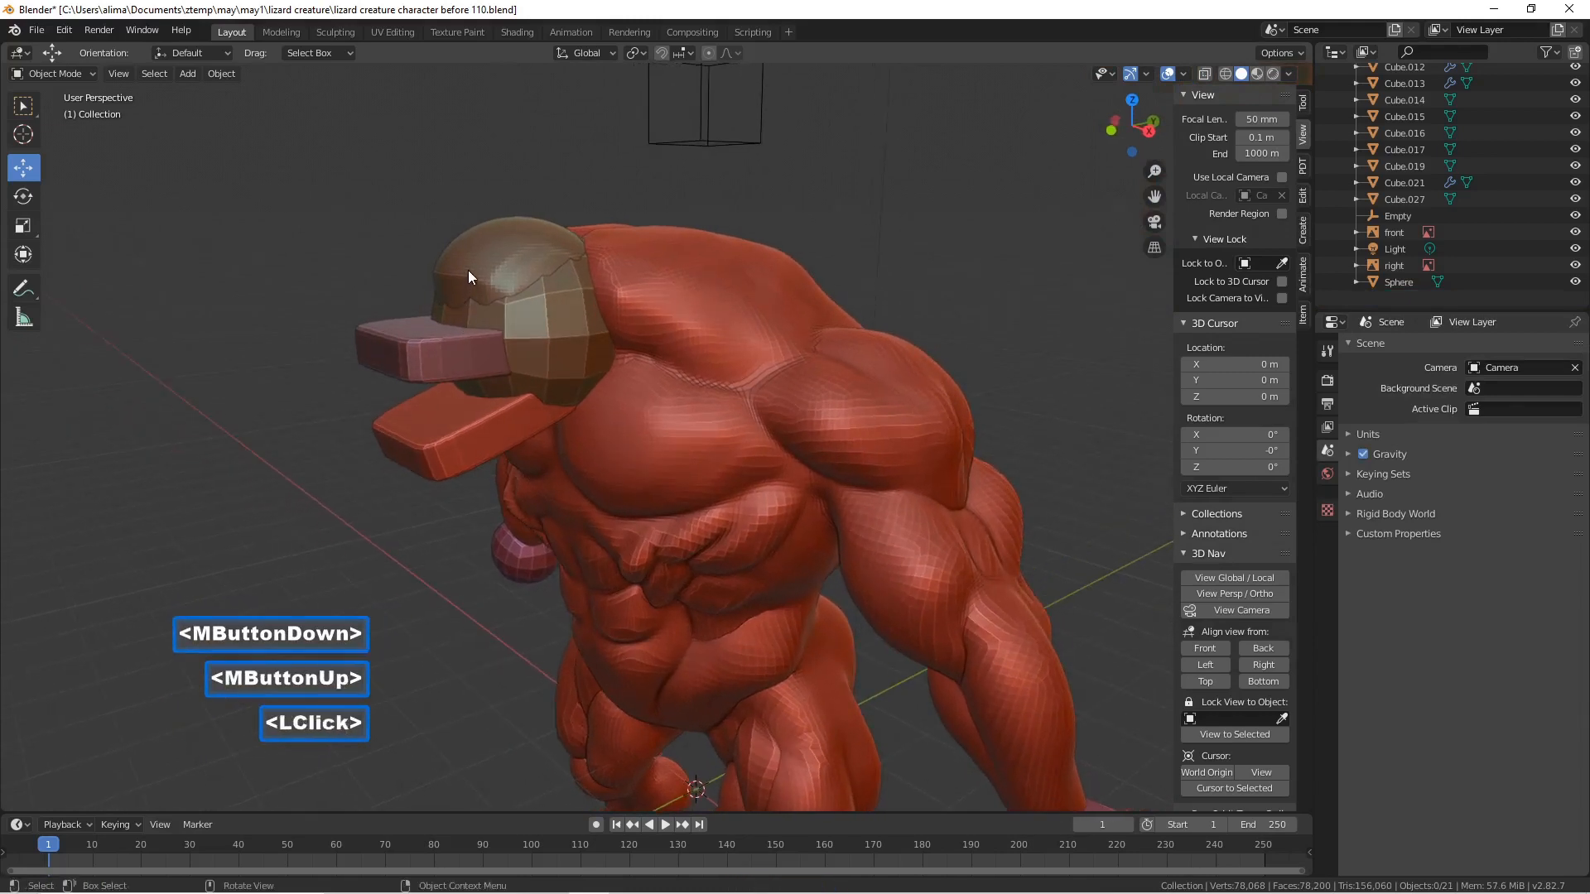
left_click(433, 341, "shift")
left_click(453, 430, "shift")
left_click_drag(542, 340, 495, 350)
mouse_move(495, 350)
middle_mouse_down()
mouse_move(458, 306)
mouse_move(452, 326)
mouse_move(509, 346)
middle_mouse_up()
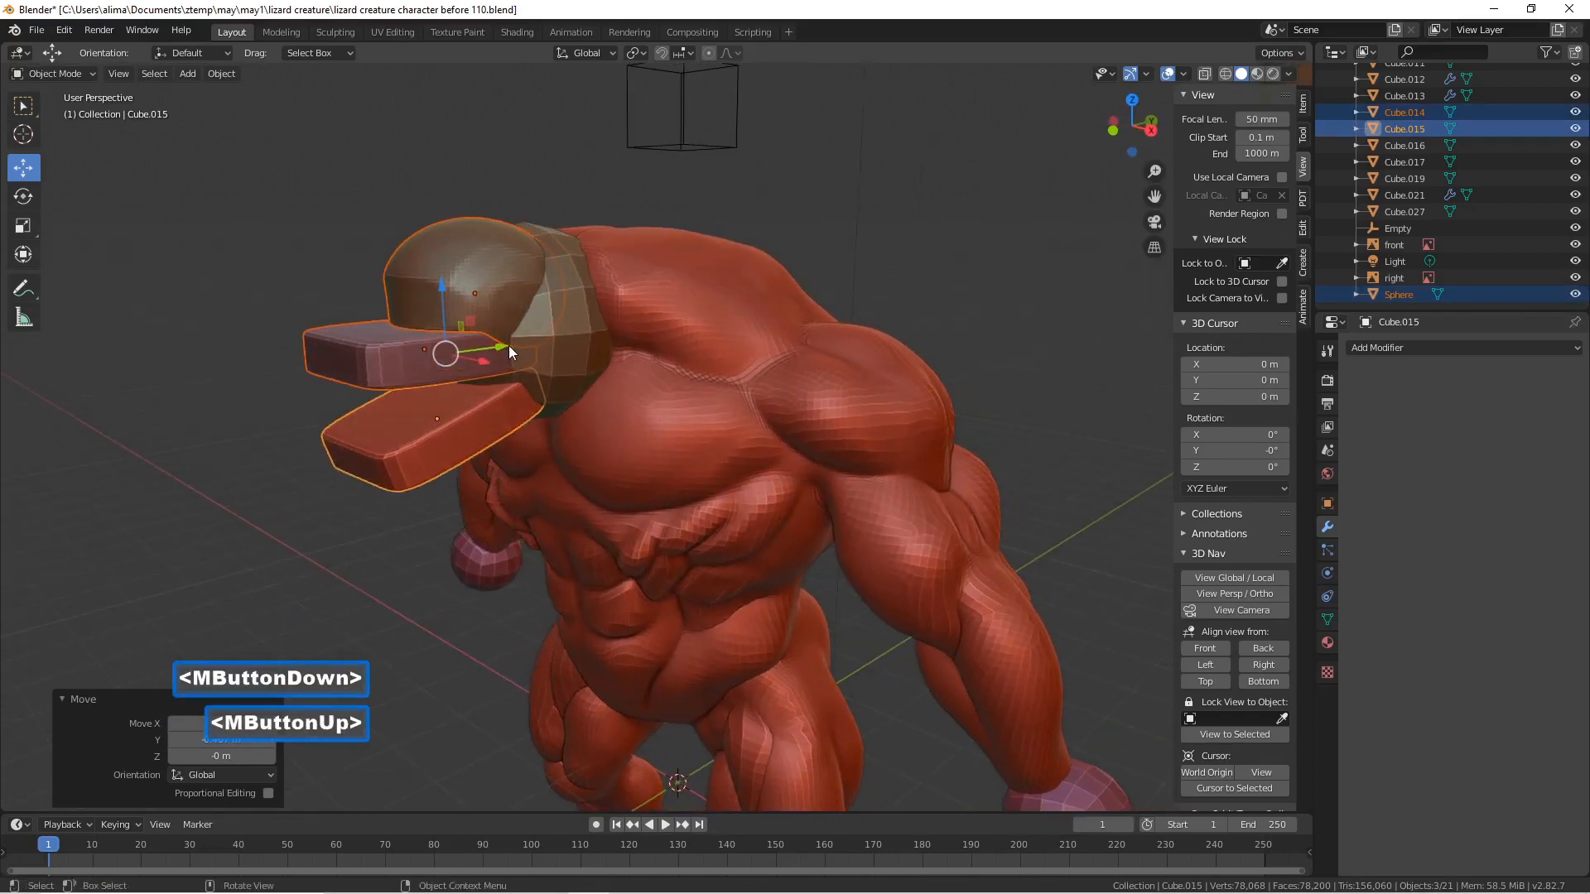
left_click(908, 123)
key("Pause")
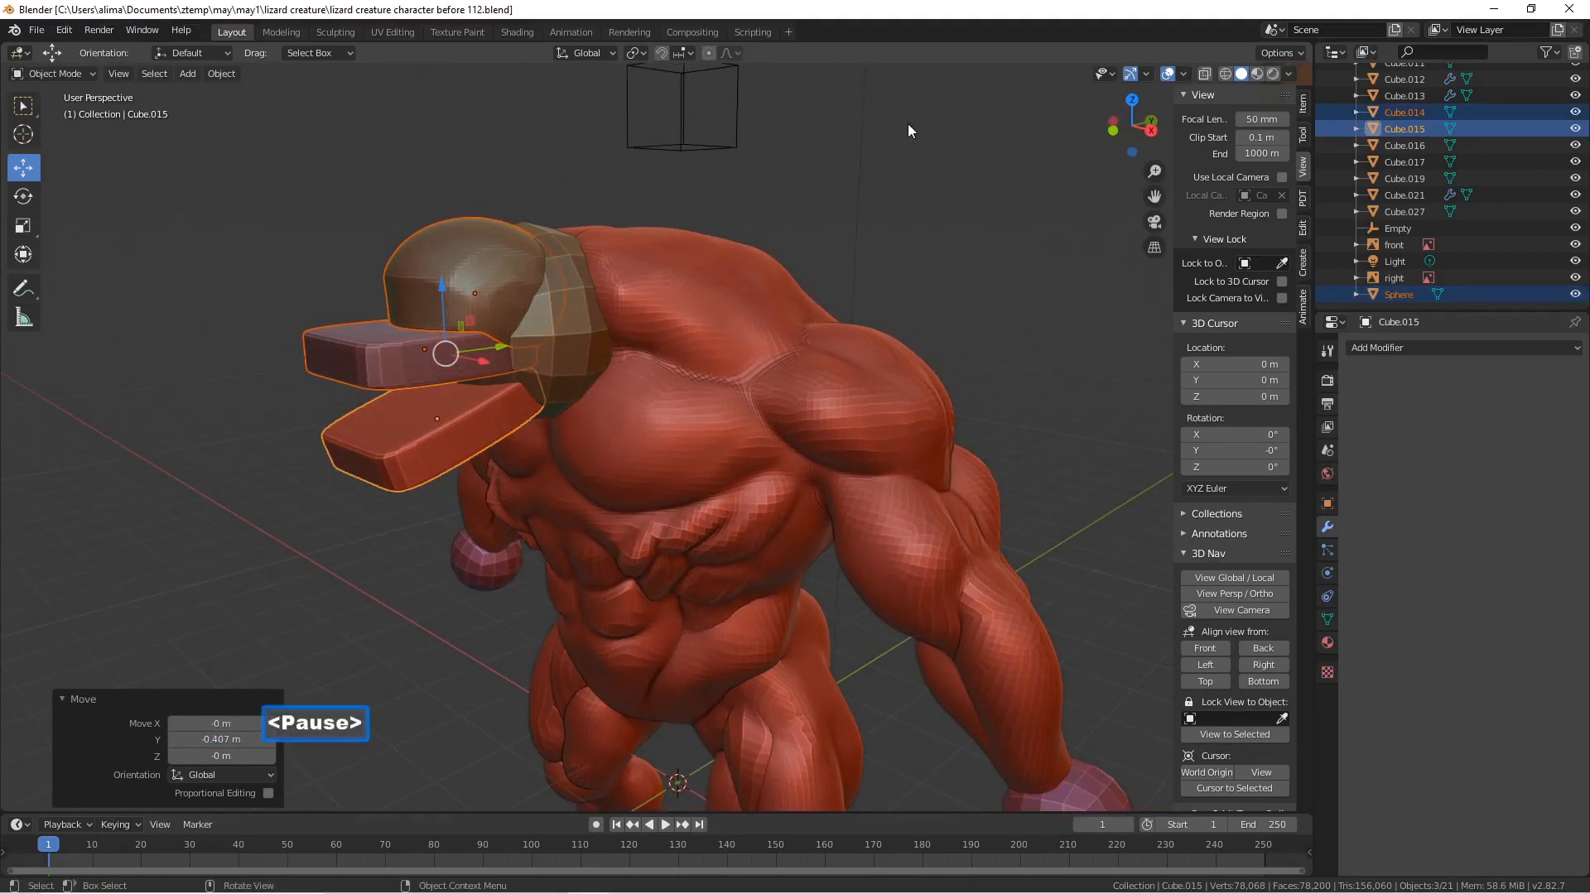
- Lower the lower jaw block about 0.10 m and shift it slightly back along Y toward the neck
left_click(492, 408)
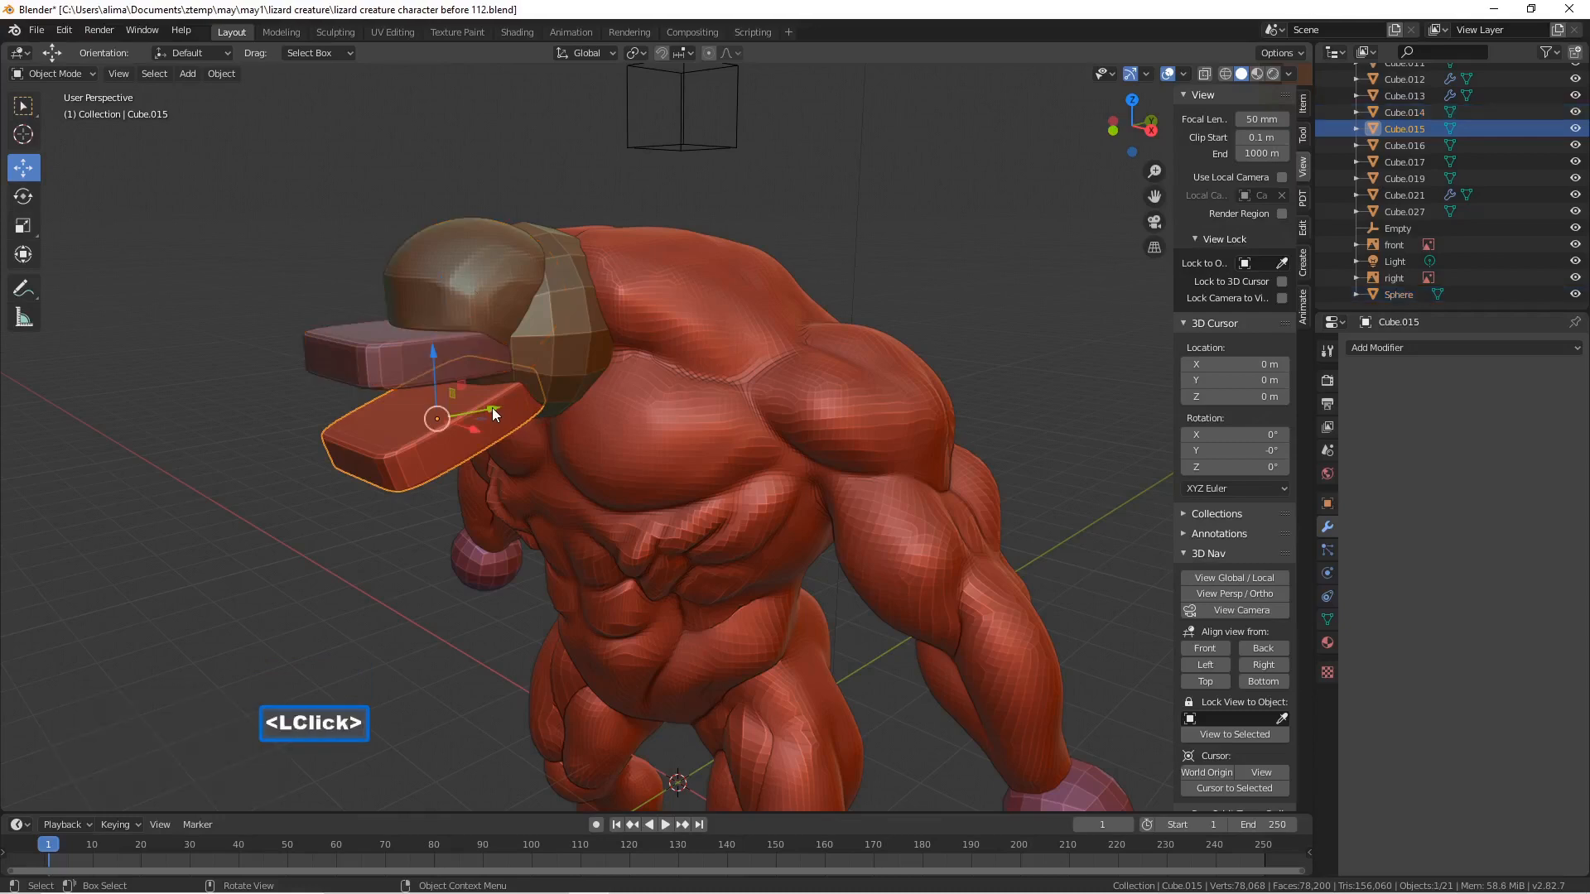
middle_click_drag(490, 414, 432, 375)
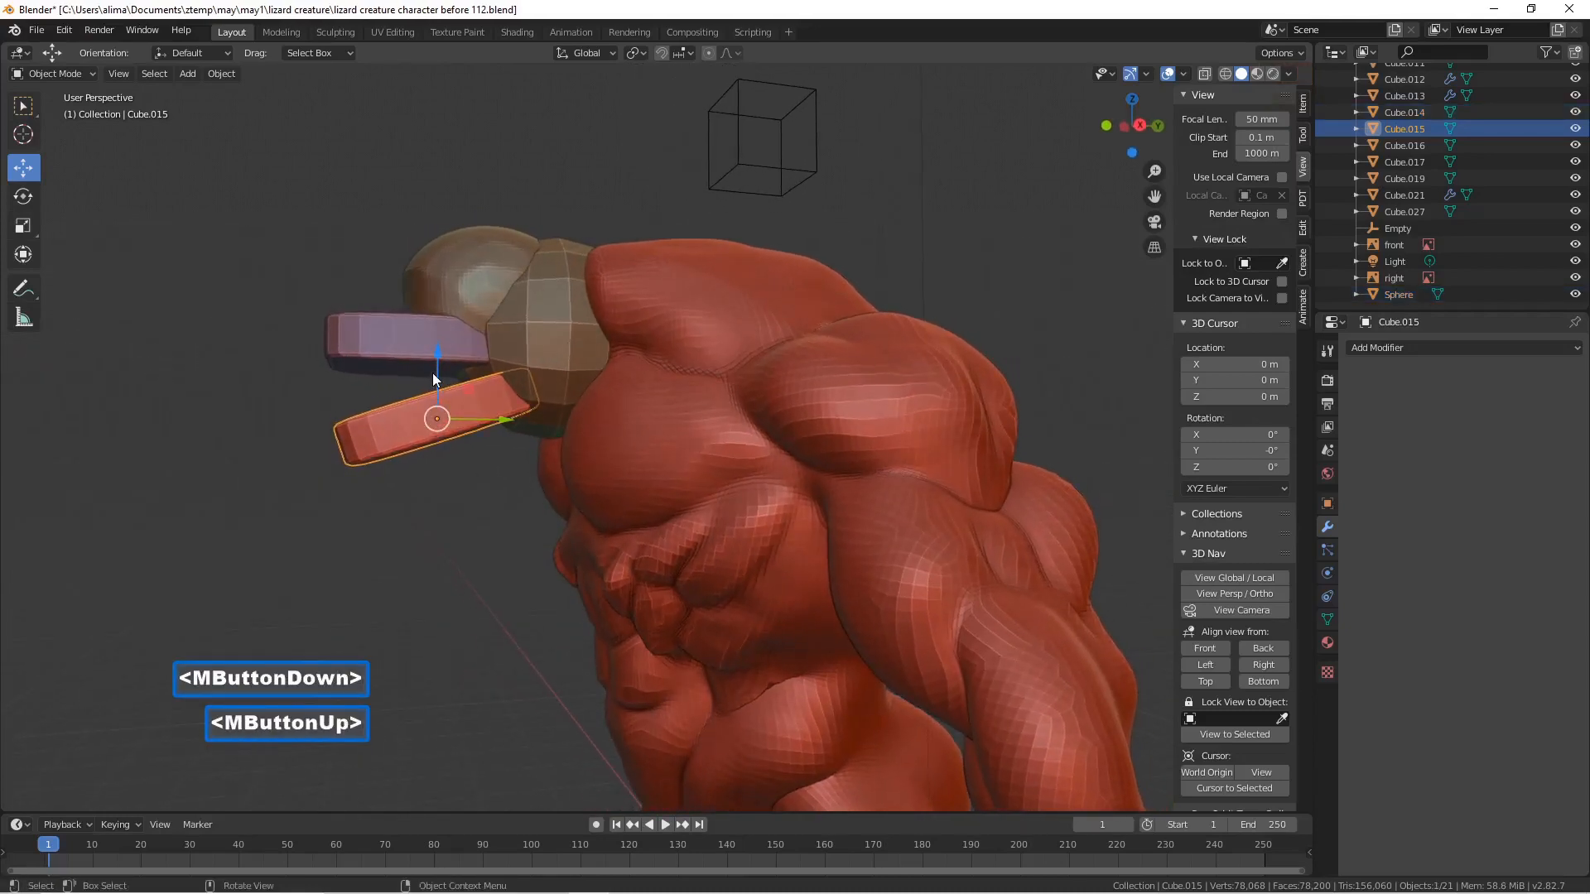
left_click_drag(435, 360, 439, 376)
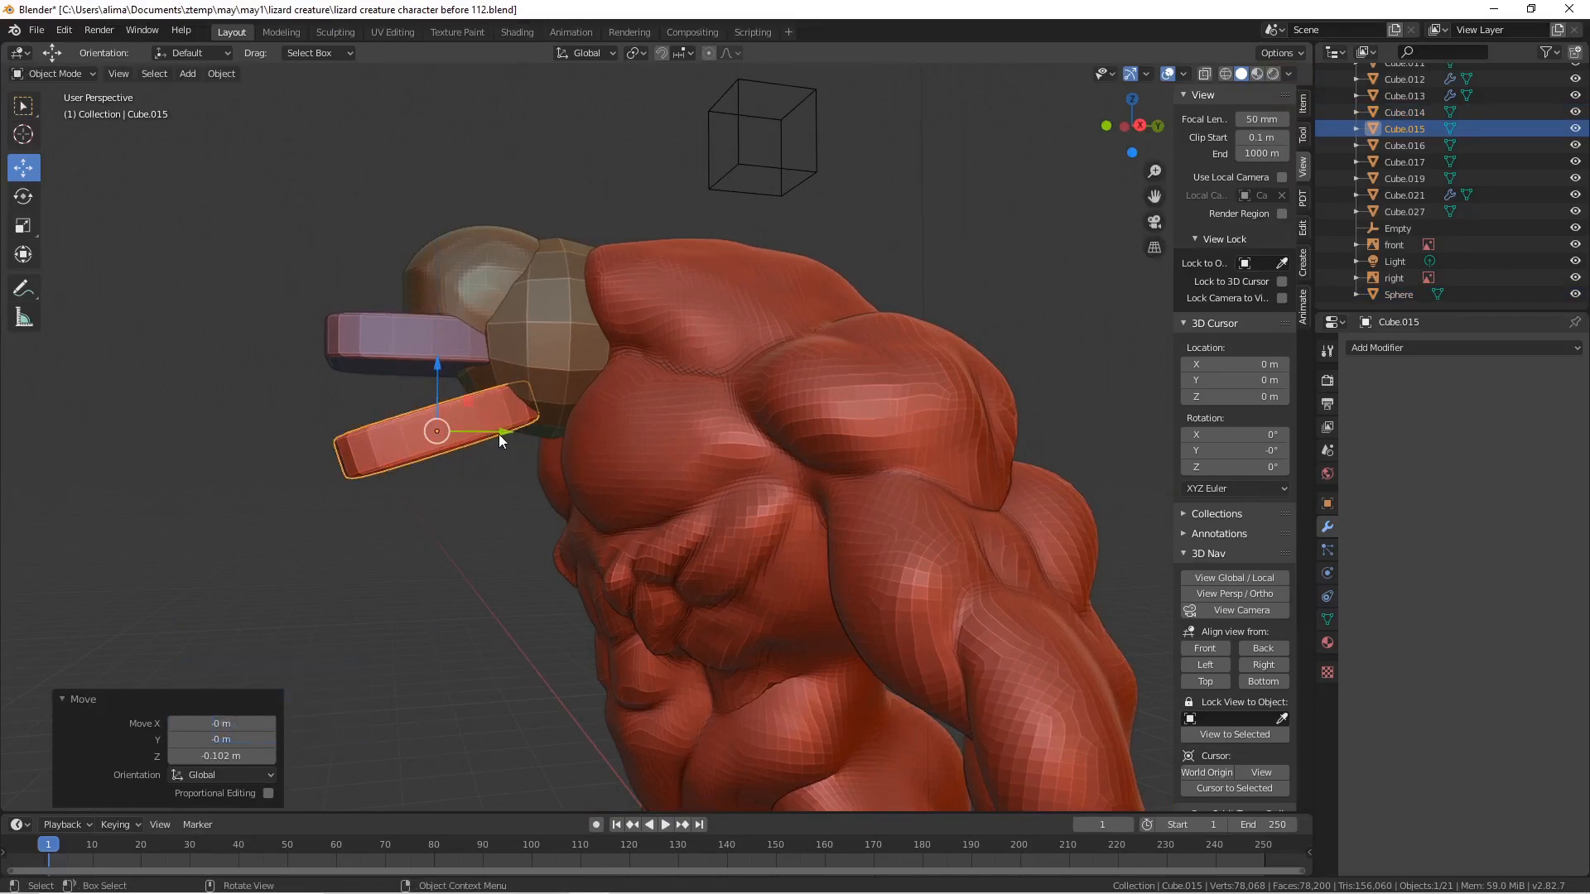
left_click_drag(505, 434, 515, 427)
middle_click_drag(500, 421, 560, 459)
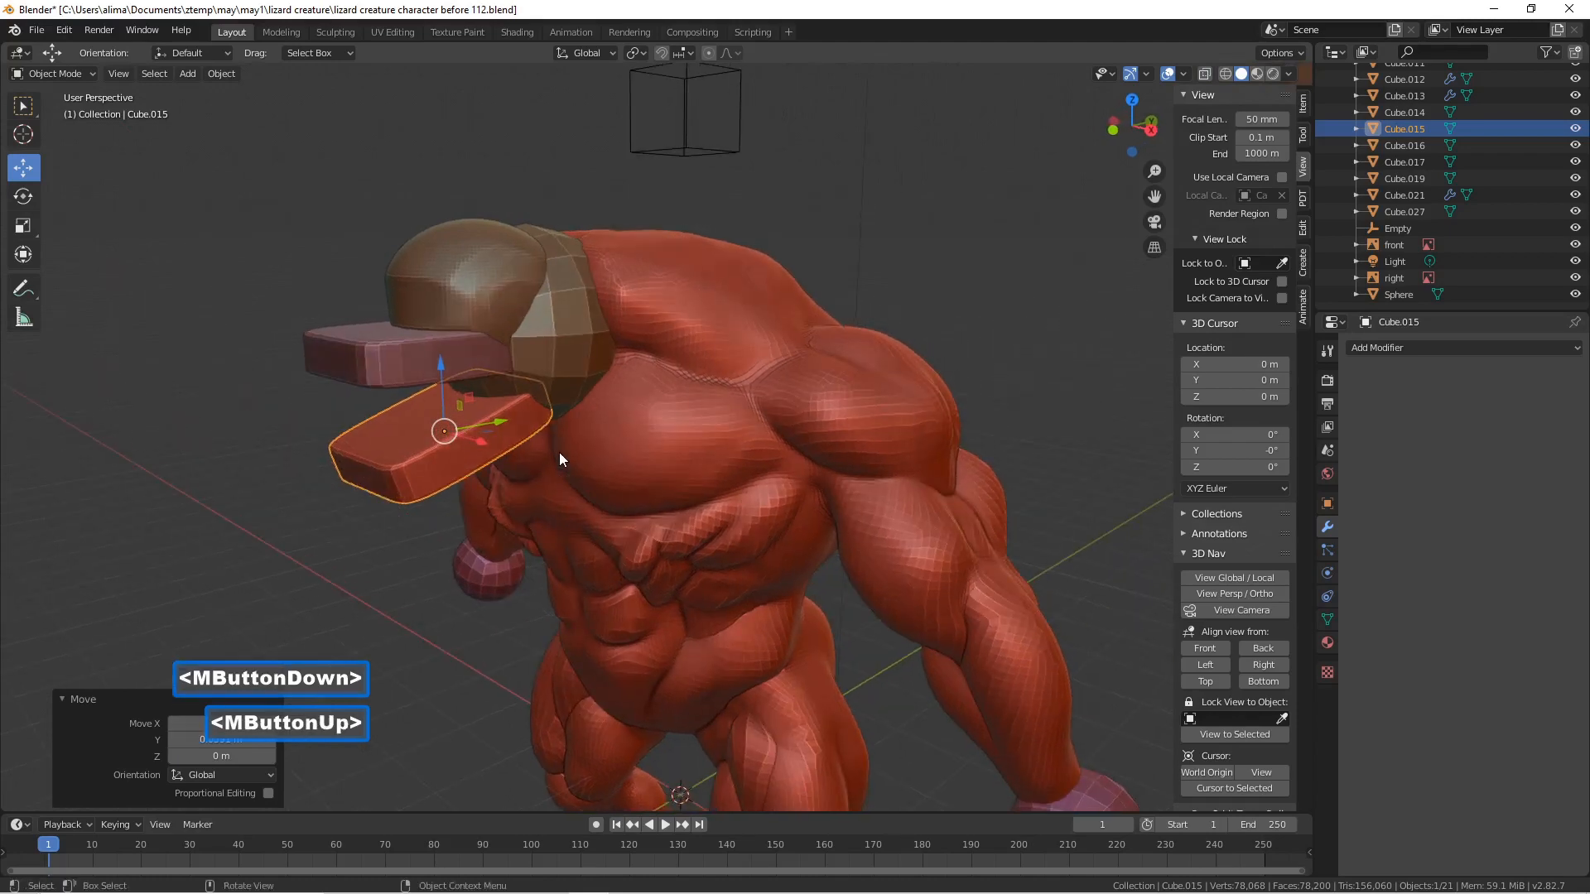
- Switch the upper jaw block to Sculpt Mode and pull its front edge into a rounded snout with the Grab brush at 139 px radius
middle_click_drag(365, 365, 405, 386)
left_click(396, 384)
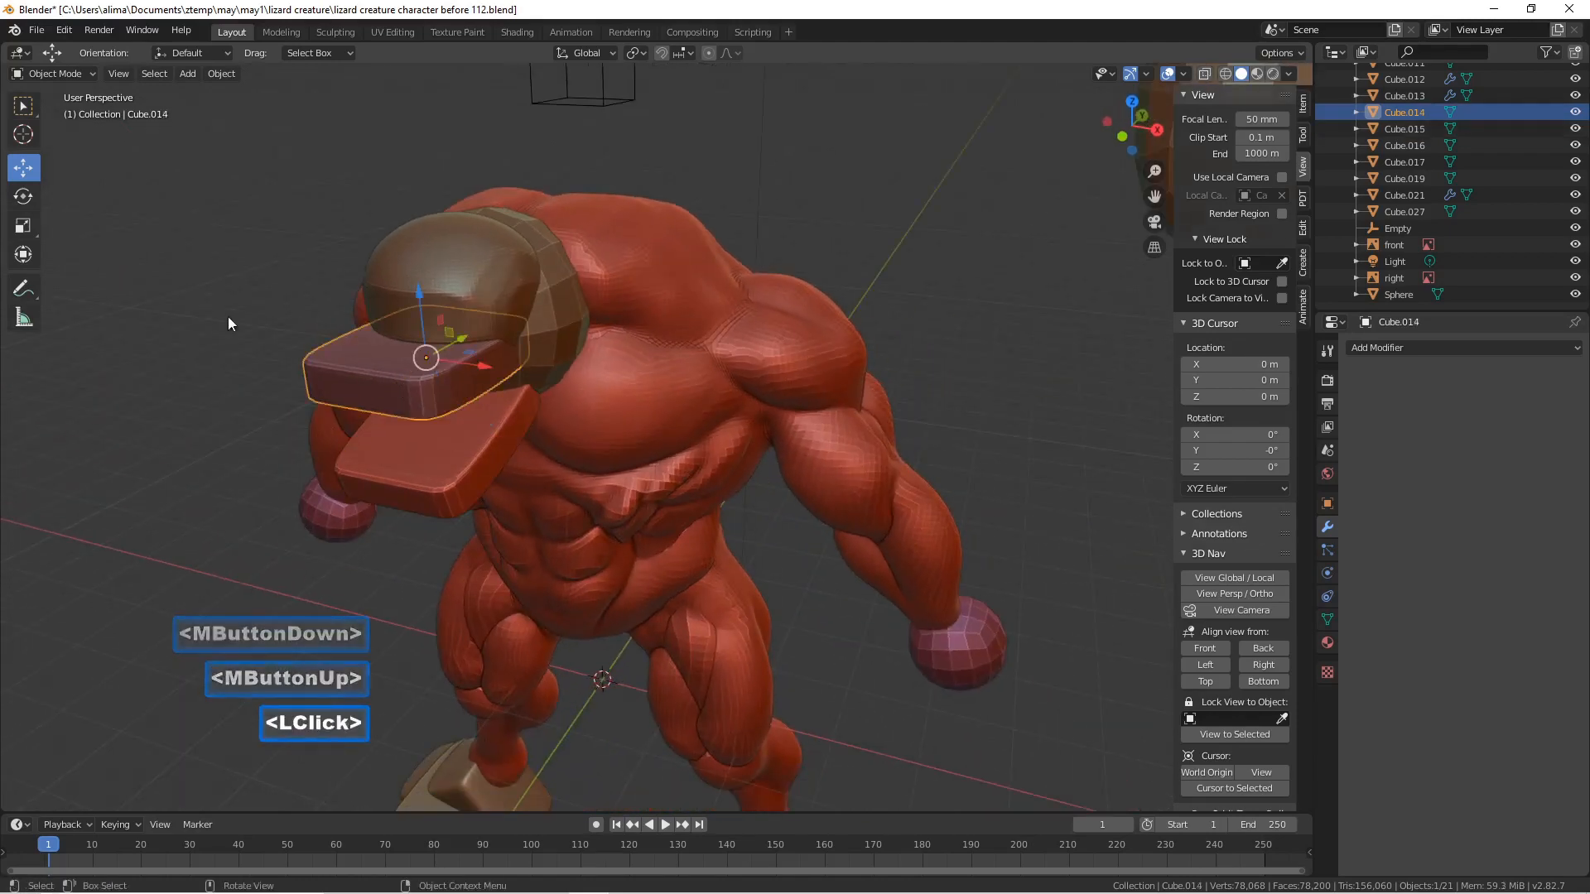
left_click(54, 73)
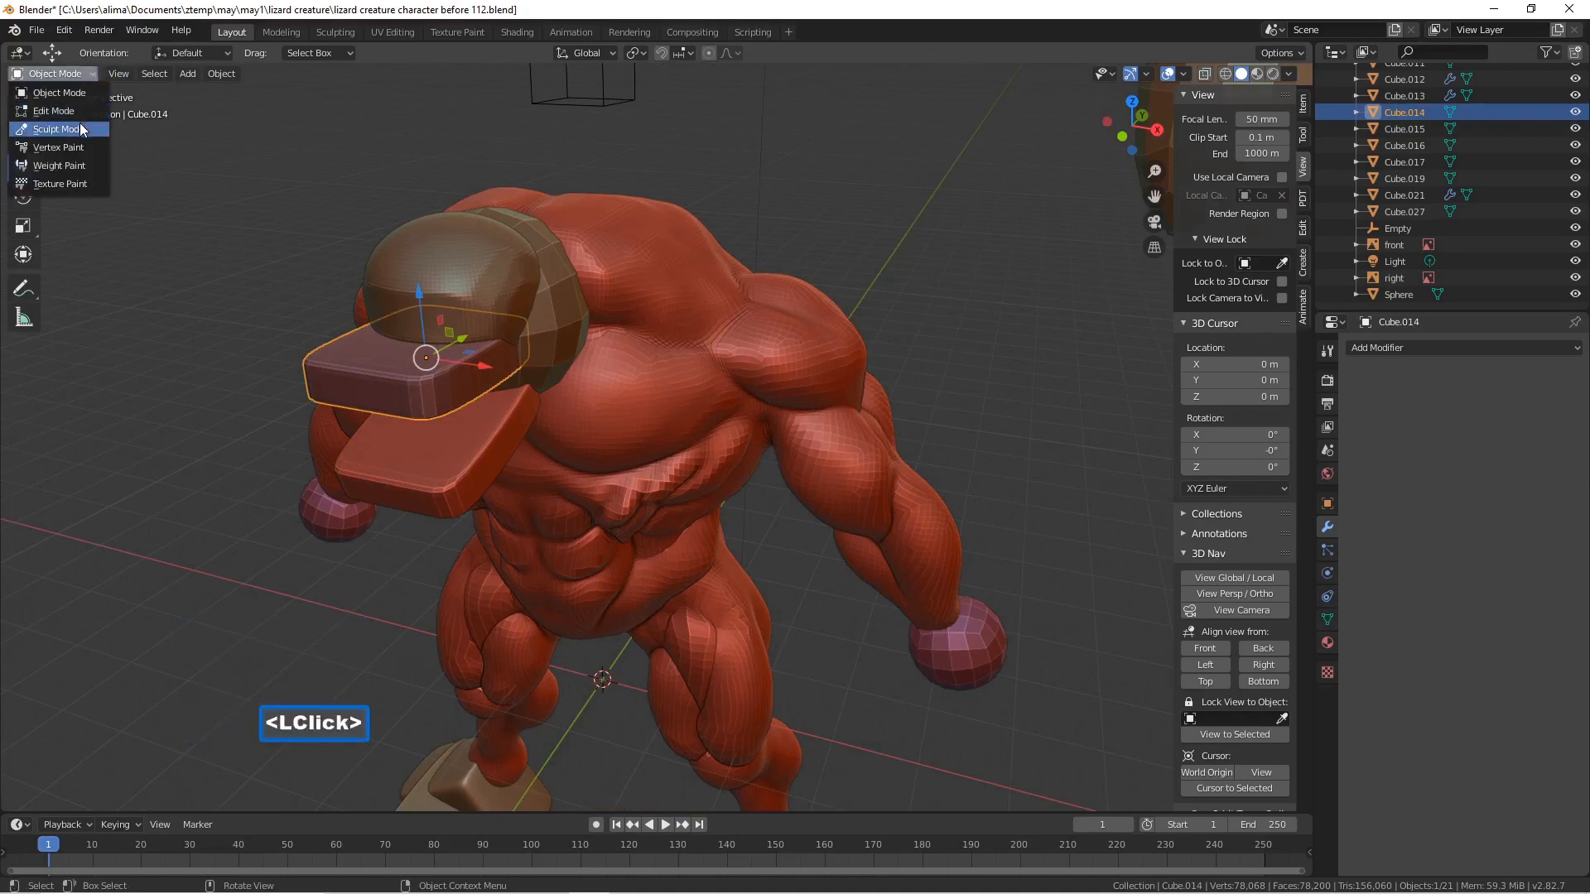
left_click(79, 129)
middle_click_drag(352, 420, 357, 434)
left_click_drag(357, 435, 351, 457)
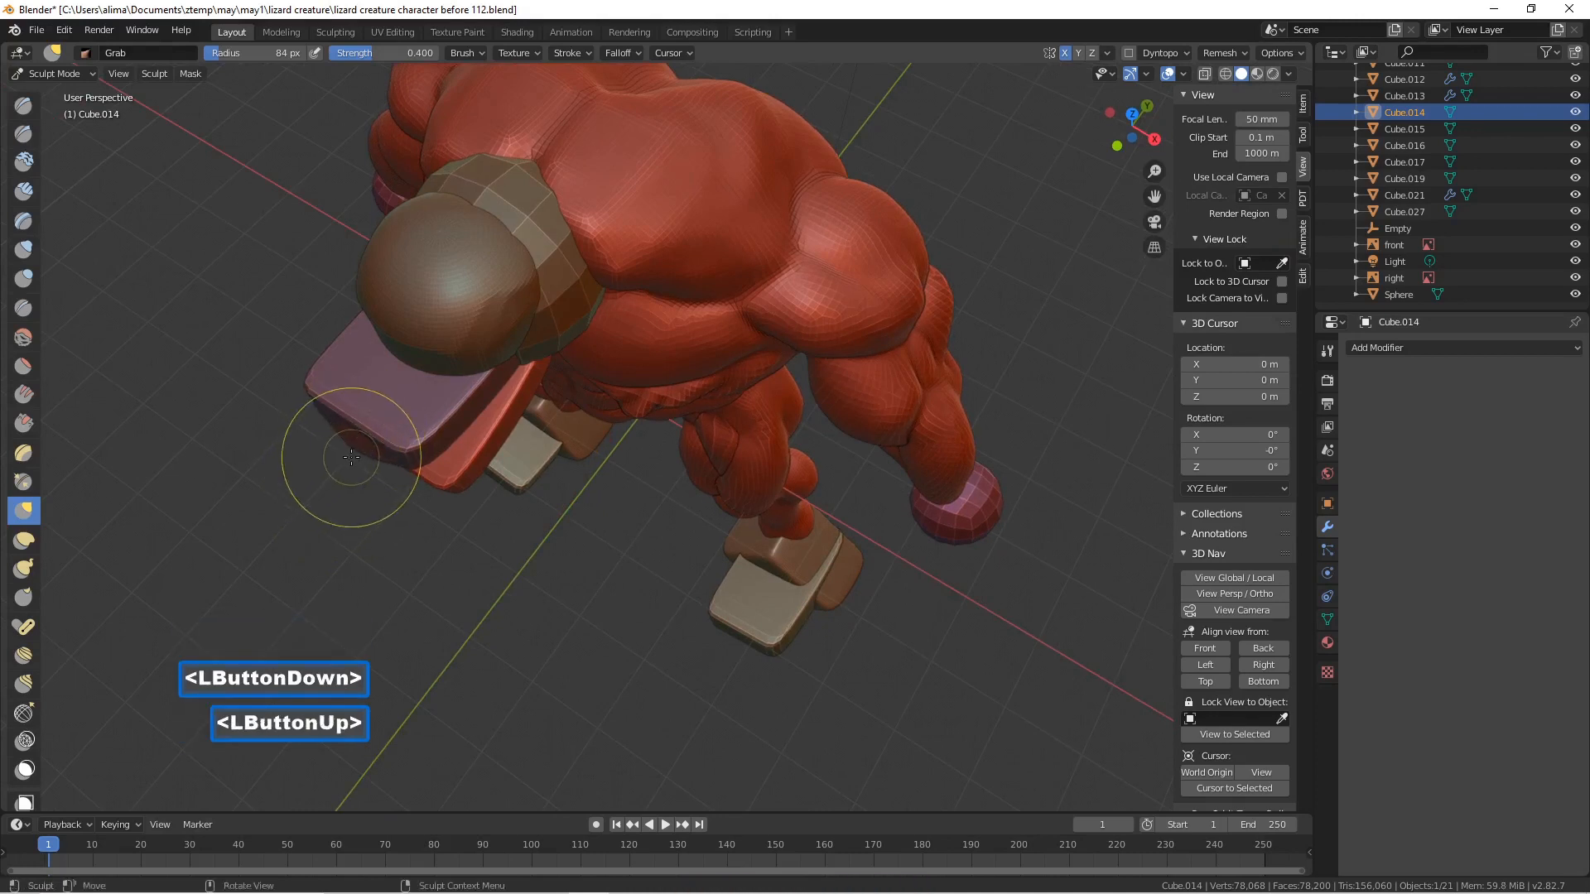
key("f")
left_click(367, 432)
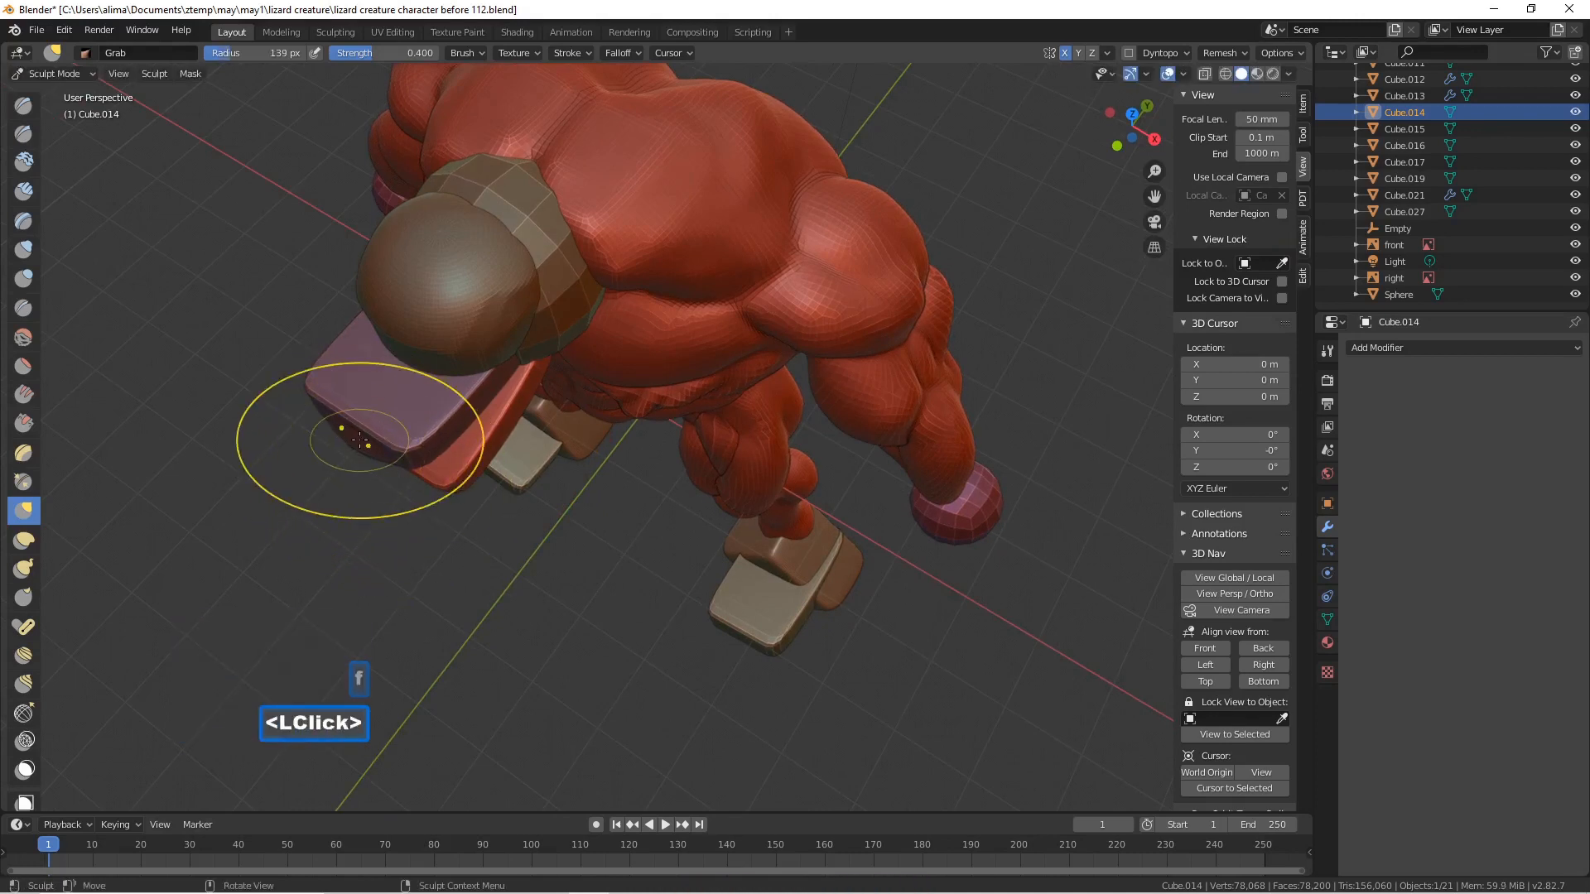
left_click_drag(366, 432, 328, 482)
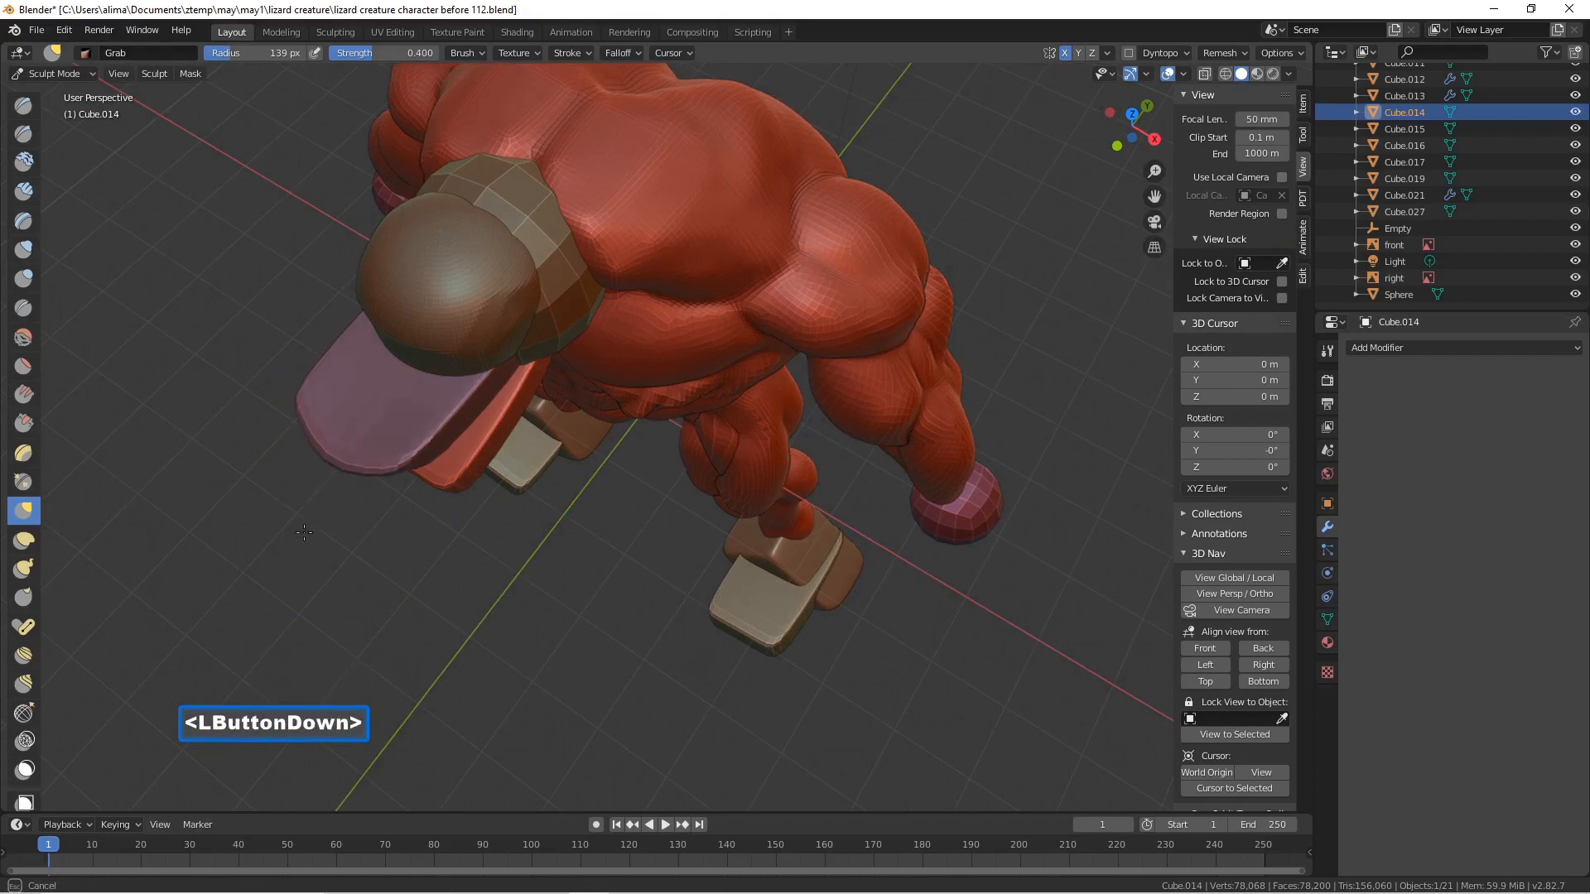
left_click_drag(294, 553, 298, 556)
- Reshape the sides and tip of the upper jaw from several angles with the Grab brush
mouse_move(354, 656)
middle_mouse_down()
mouse_move(329, 421)
mouse_move(326, 450)
middle_mouse_up()
mouse_move(327, 451)
left_mouse_down()
mouse_move(312, 346)
mouse_move(351, 424)
mouse_move(327, 440)
mouse_move(362, 428)
mouse_move(320, 458)
left_mouse_up()
middle_click_drag(312, 485, 377, 538)
left_click_drag(380, 549, 356, 525)
middle_click_drag(356, 445, 384, 468)
mouse_move(369, 517)
left_mouse_down()
mouse_move(414, 501)
mouse_move(396, 495)
left_mouse_up()
middle_click_drag(395, 495, 444, 474)
scroll(444, 475, "up", 1)
scroll(444, 477, "down", 2)
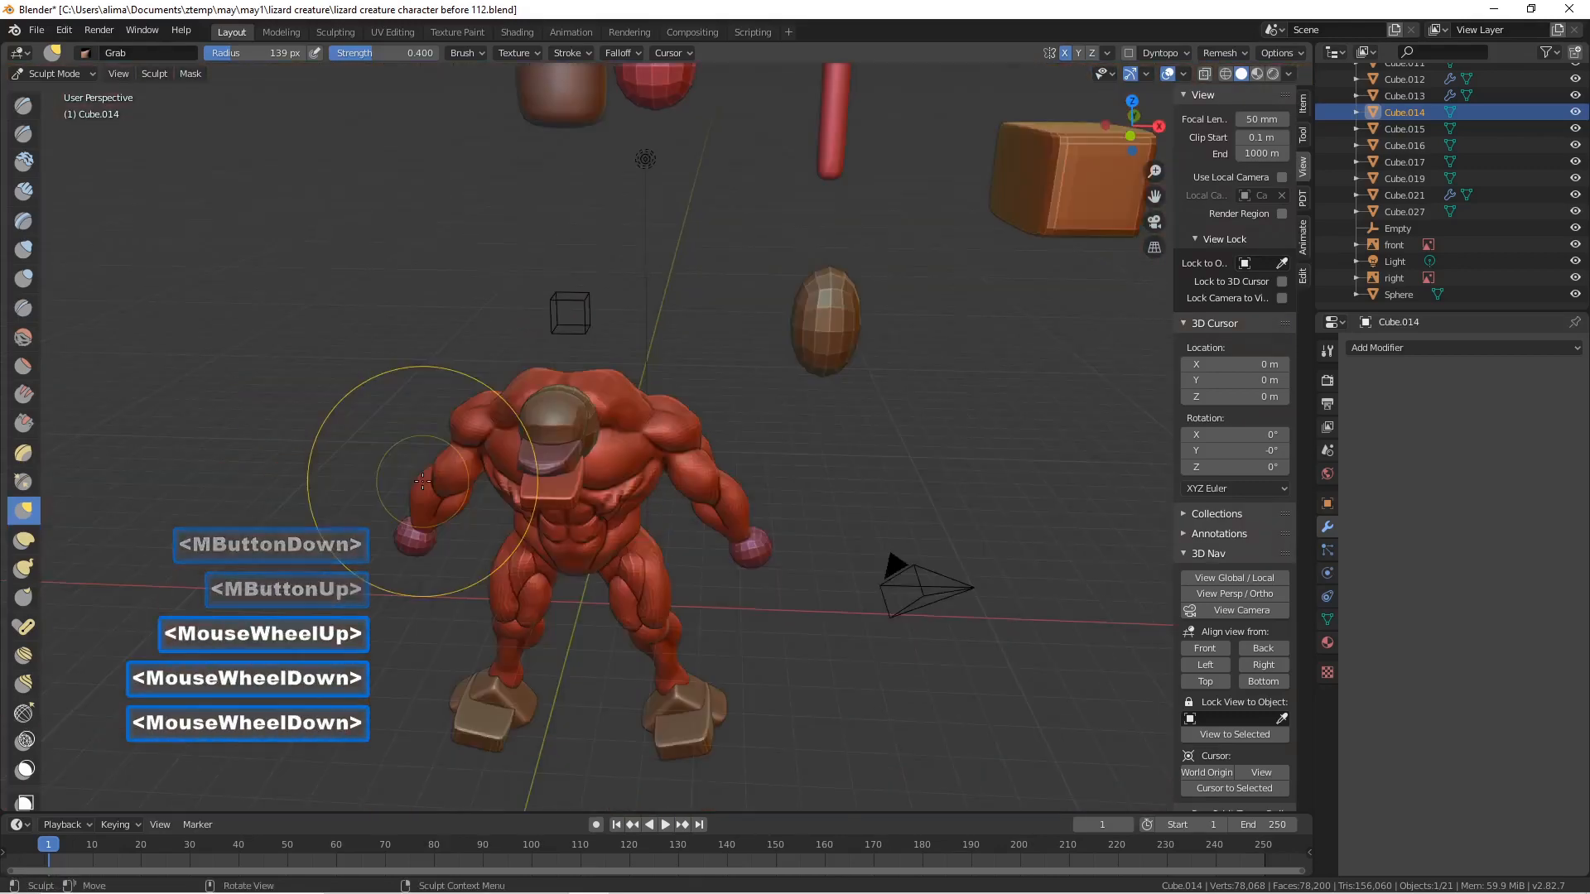
scroll(443, 479, "up", 2)
scroll(444, 479, "down", 1)
left_click_drag(406, 453, 387, 478)
middle_click_drag(387, 479, 284, 444)
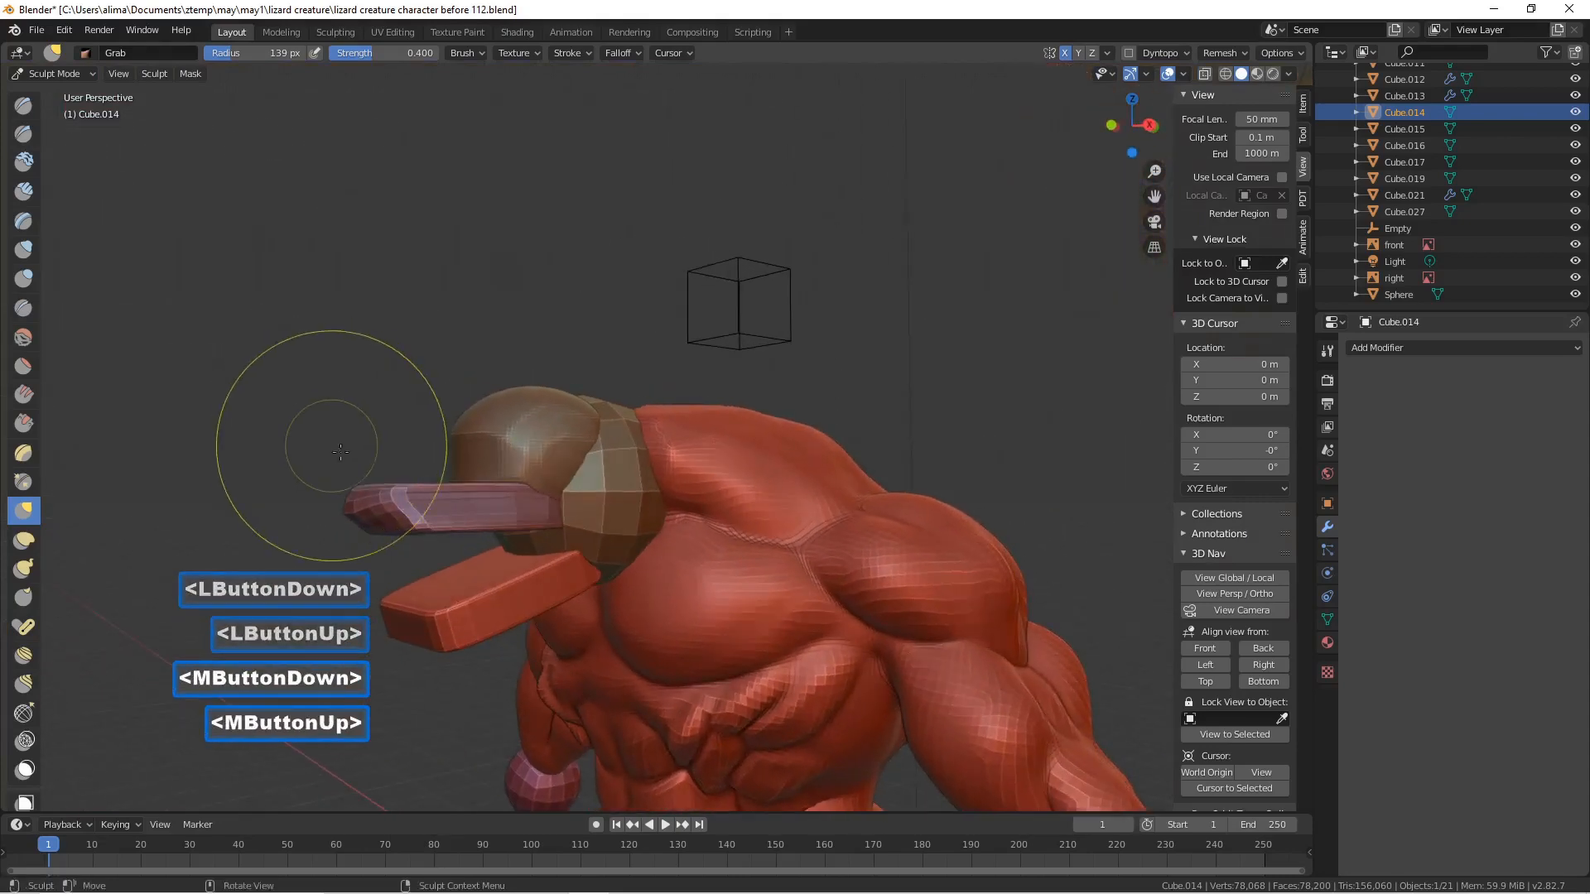
- Return to Object Mode and select the lower jaw block
left_click(87, 72)
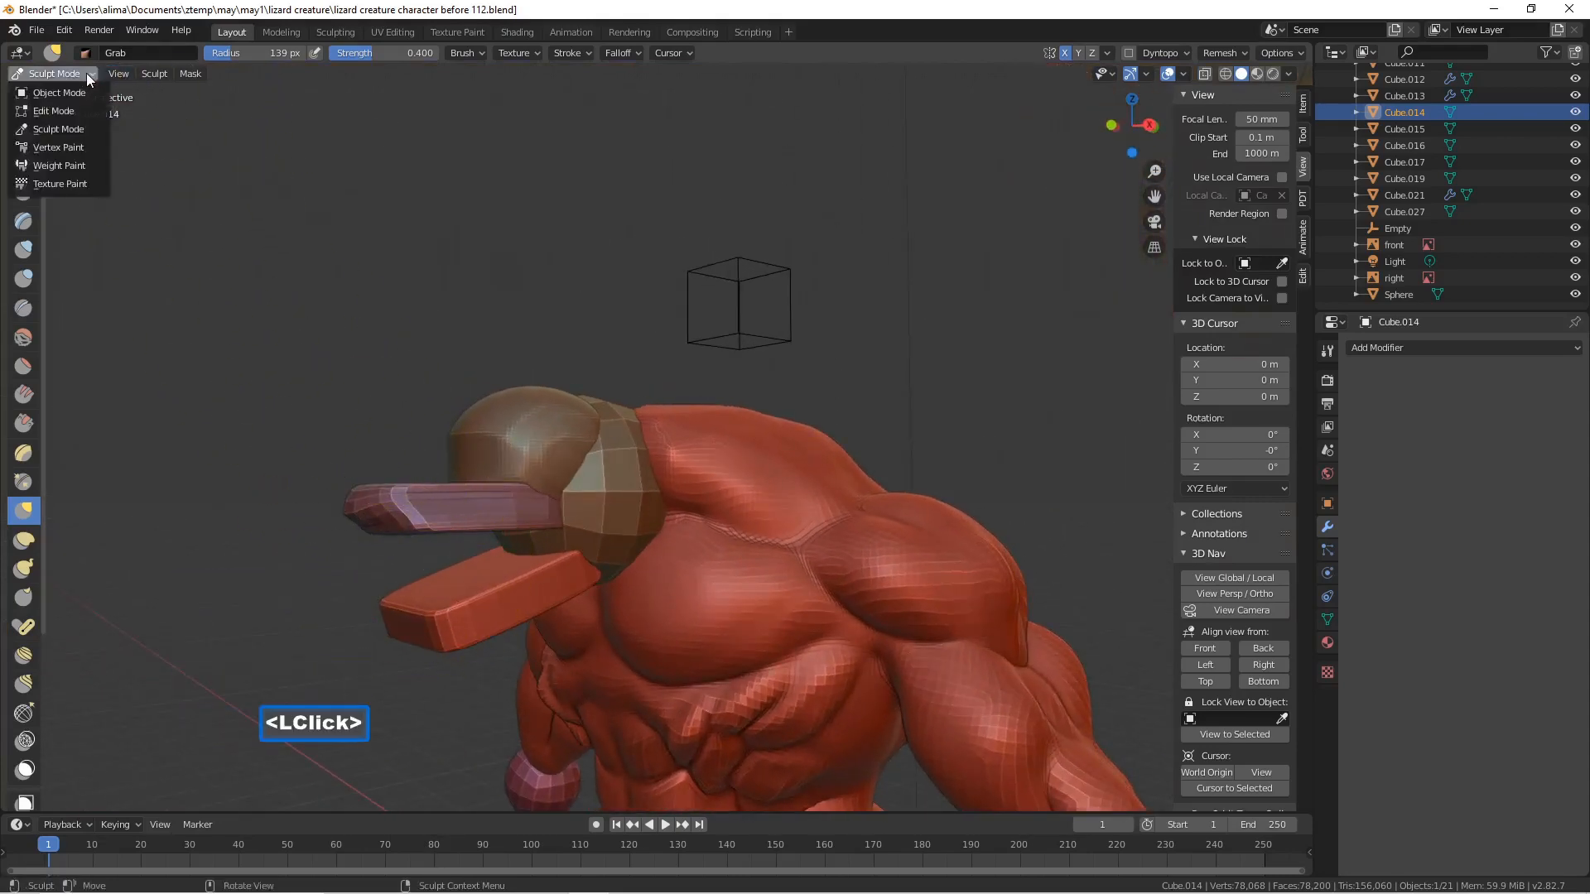
left_click(84, 92)
left_click(489, 615)
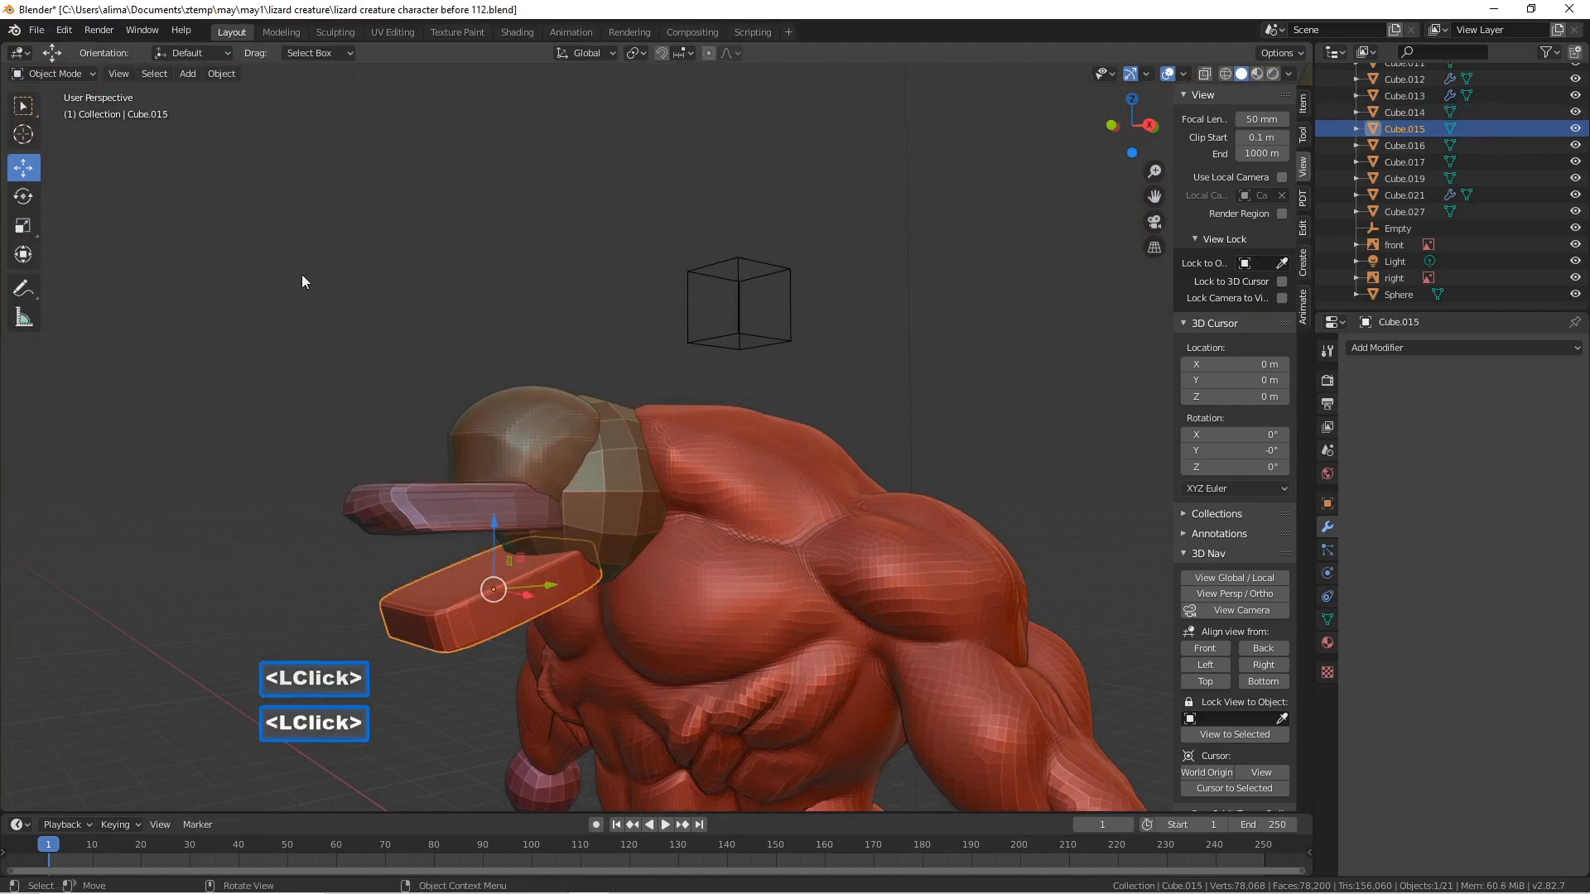
left_click(91, 75)
left_click(81, 126)
middle_click_drag(356, 415, 312, 305)
left_click(53, 72)
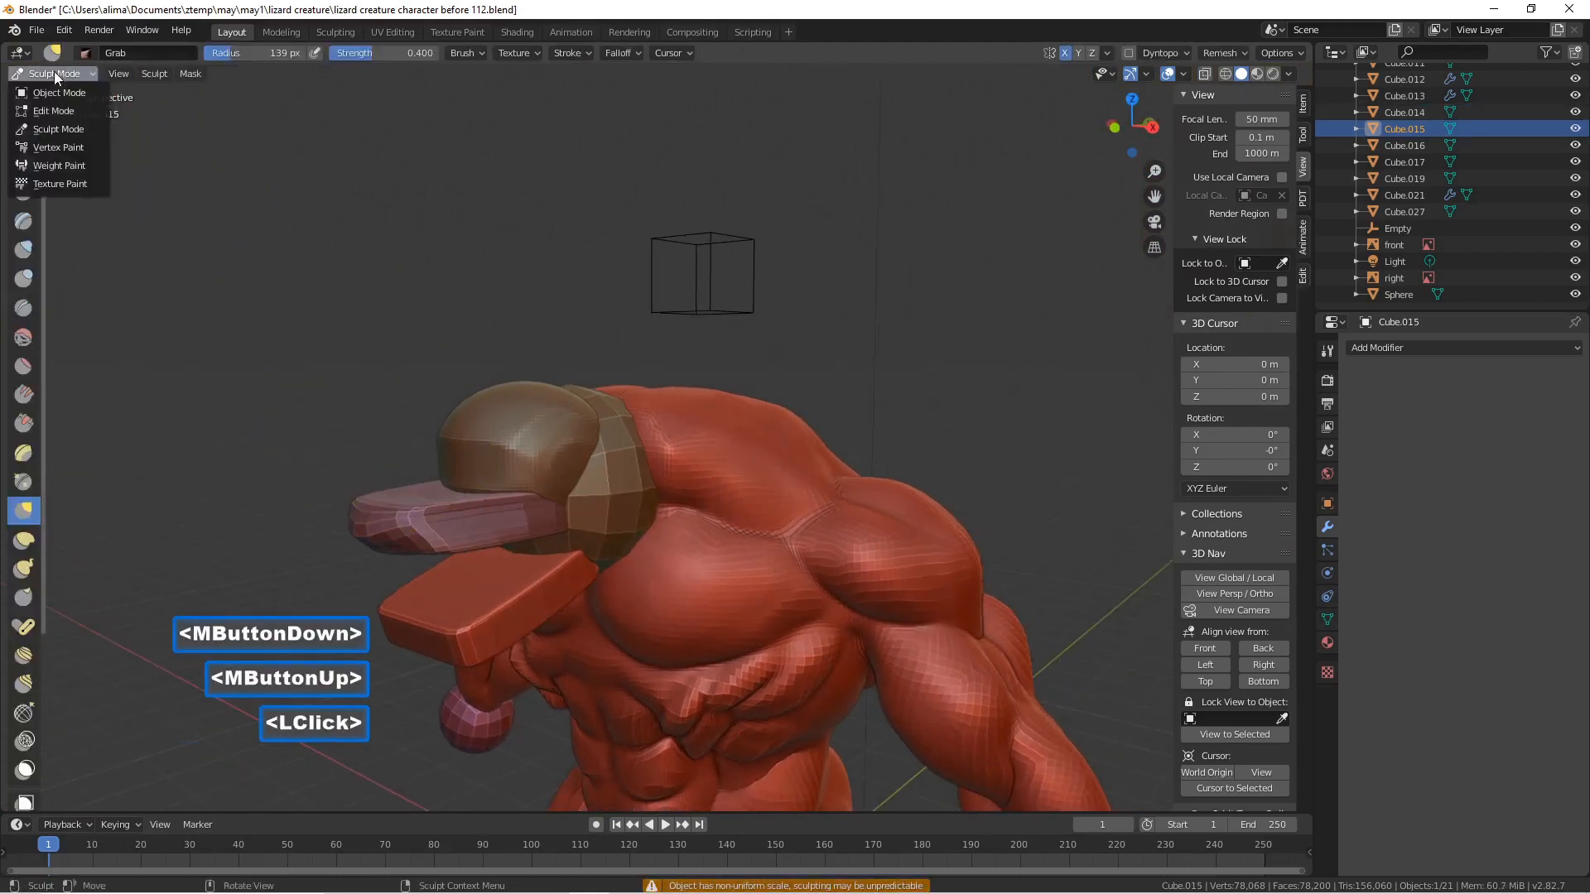
left_click(57, 86)
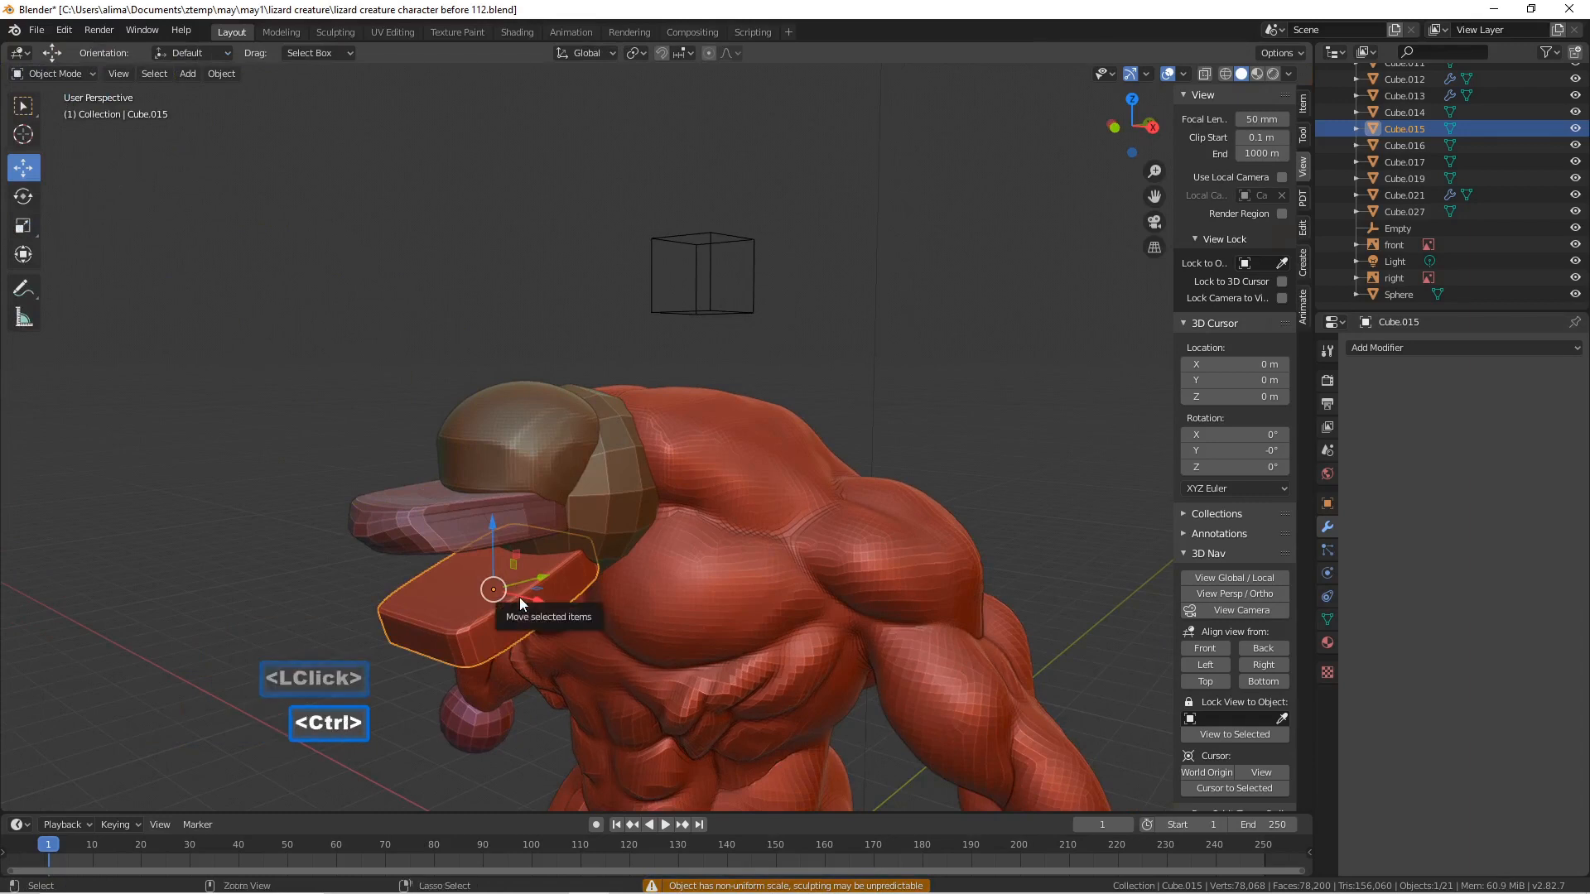
- Apply the rotation and scale of the lower jaw block
key("ctrl+a")
left_click(504, 664)
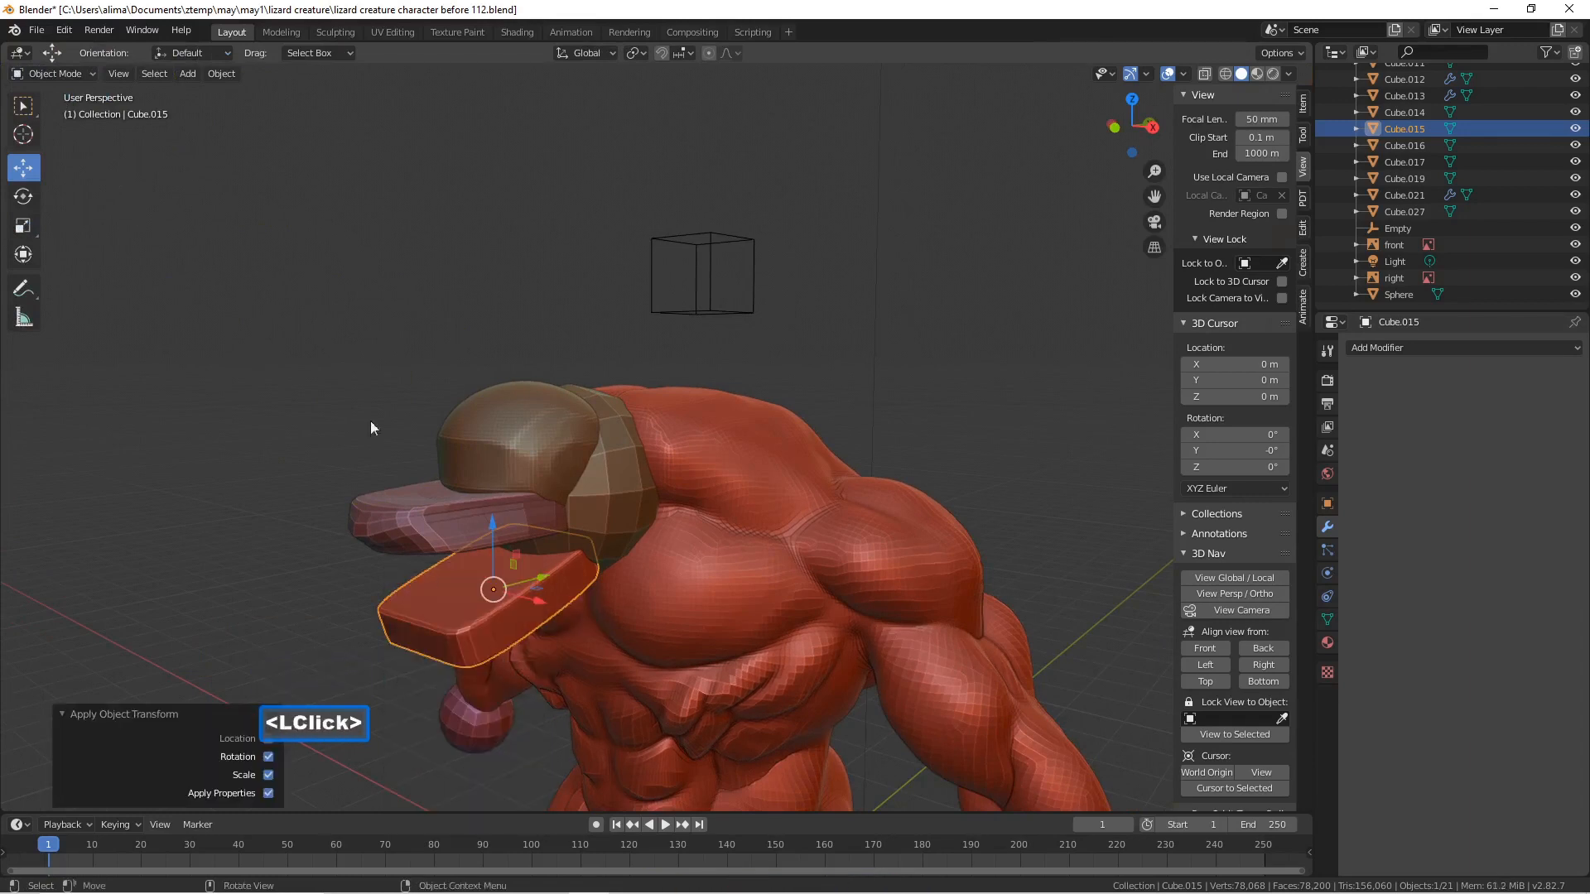
- Switch the lower jaw block to Sculpt Mode and round its front edge with the Grab brush at 139 px radius
left_click(79, 71)
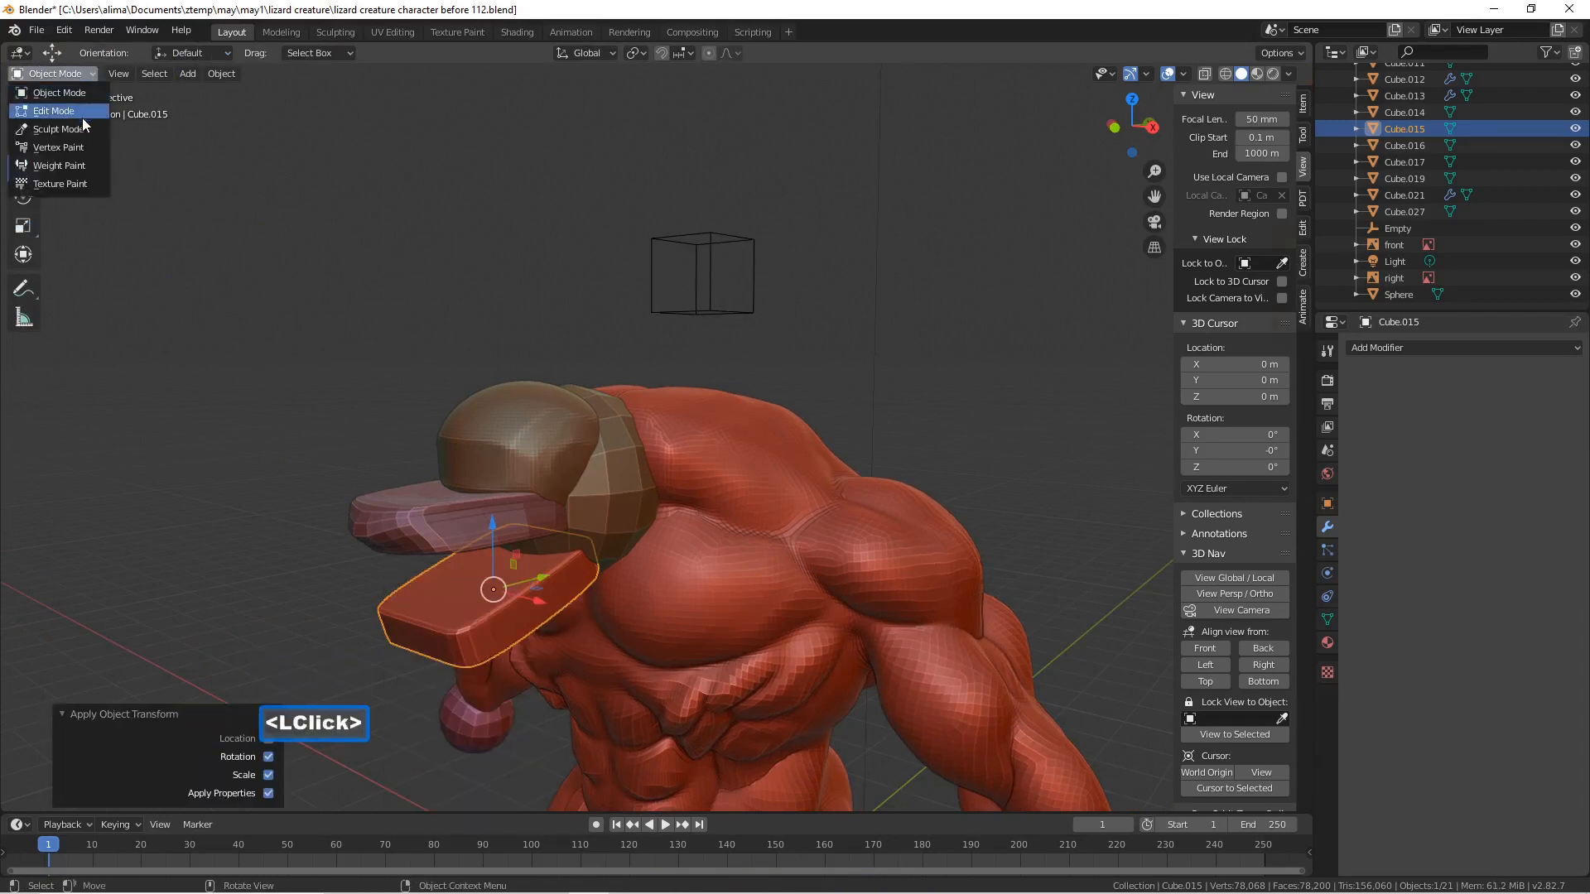
left_click(82, 118)
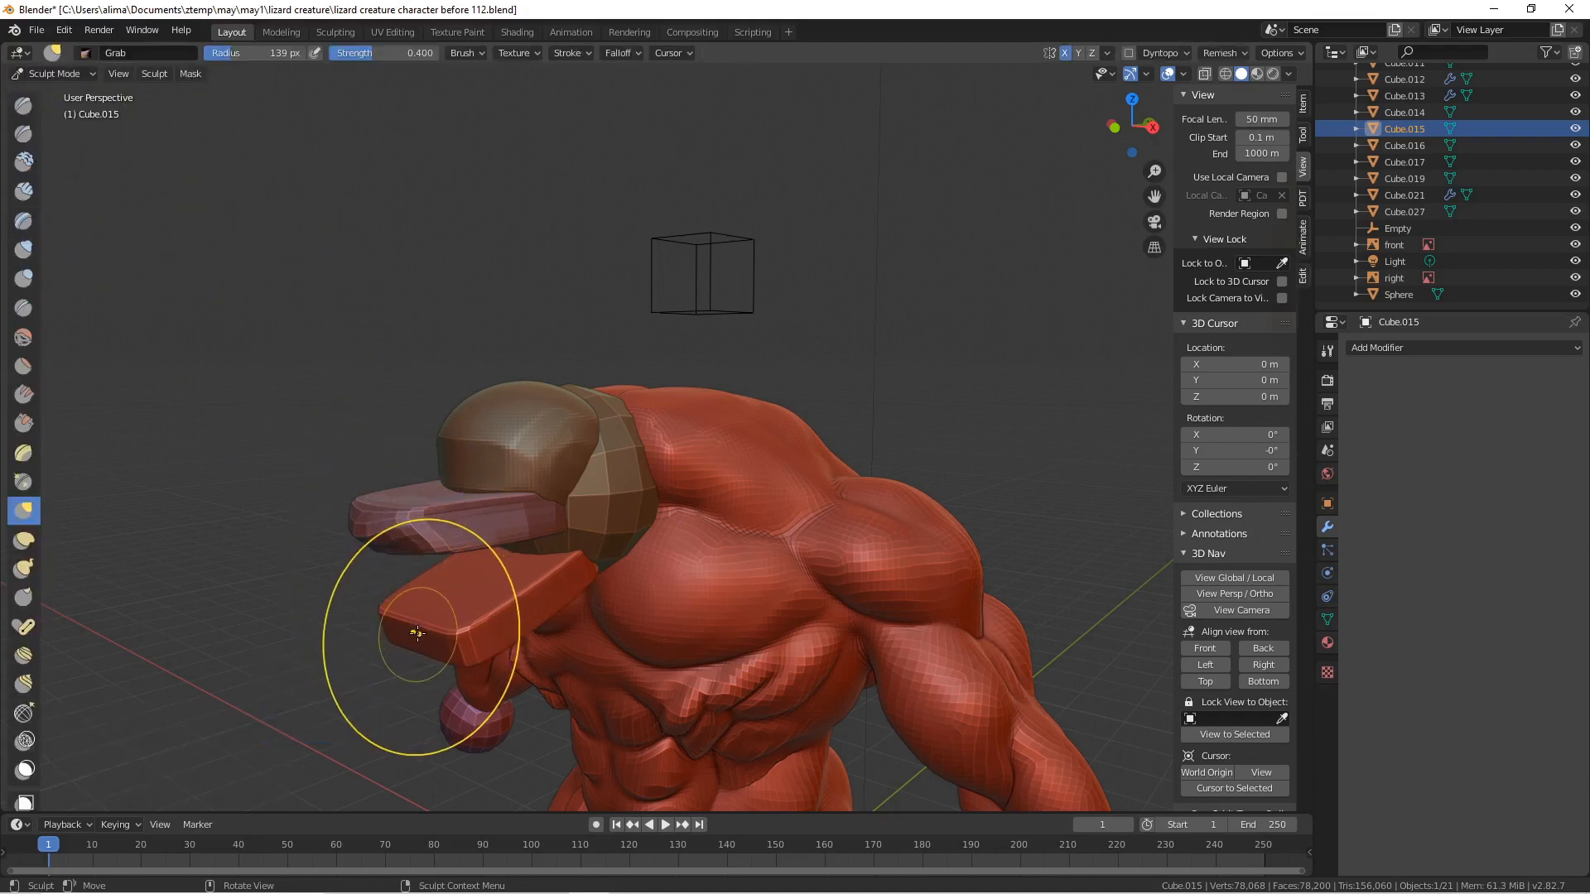
left_click_drag(417, 630, 414, 635)
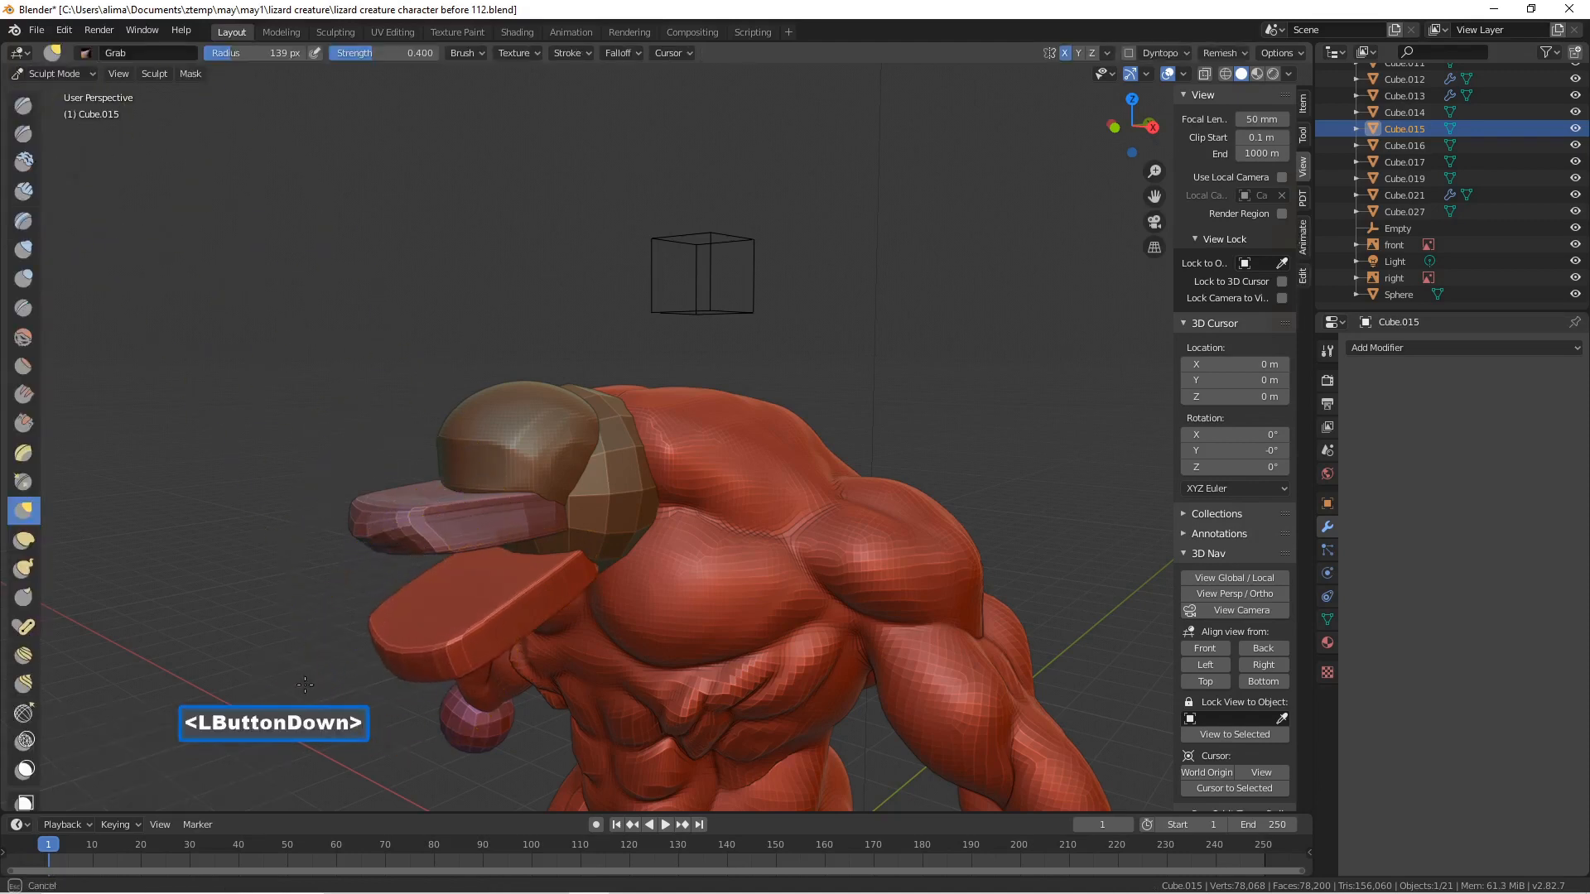
left_click_drag(305, 683, 302, 677)
middle_click_drag(303, 677, 534, 690)
left_click_drag(454, 625, 455, 623)
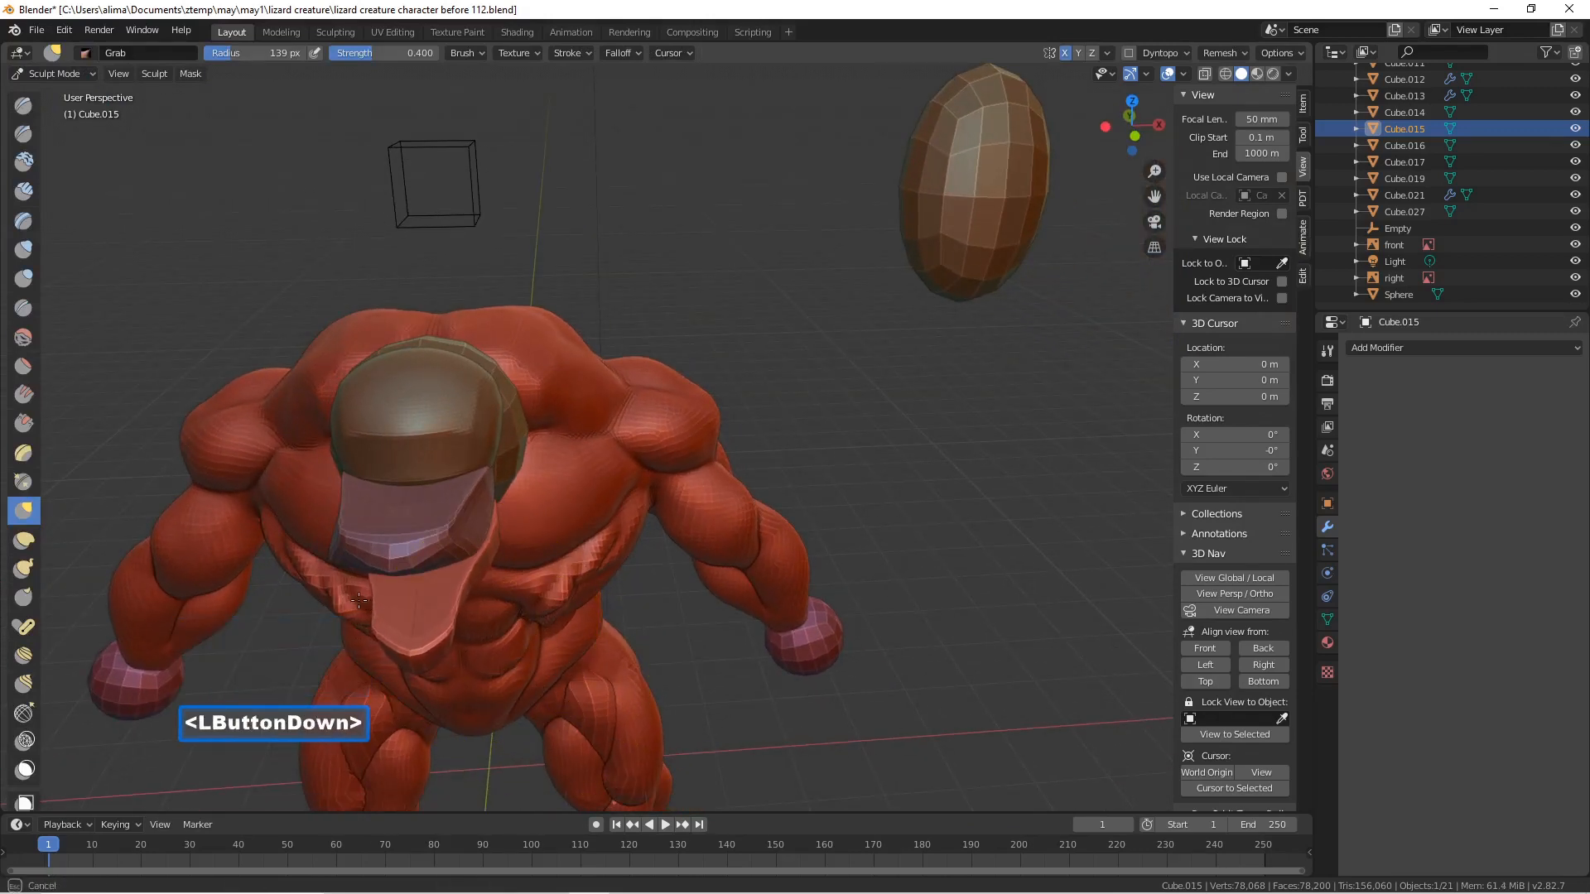
- Narrow the sides of the lower jaw and reshape its rear part with the Grab brush from several angles
left_click_drag(354, 598, 356, 596)
middle_click_drag(356, 596, 469, 575)
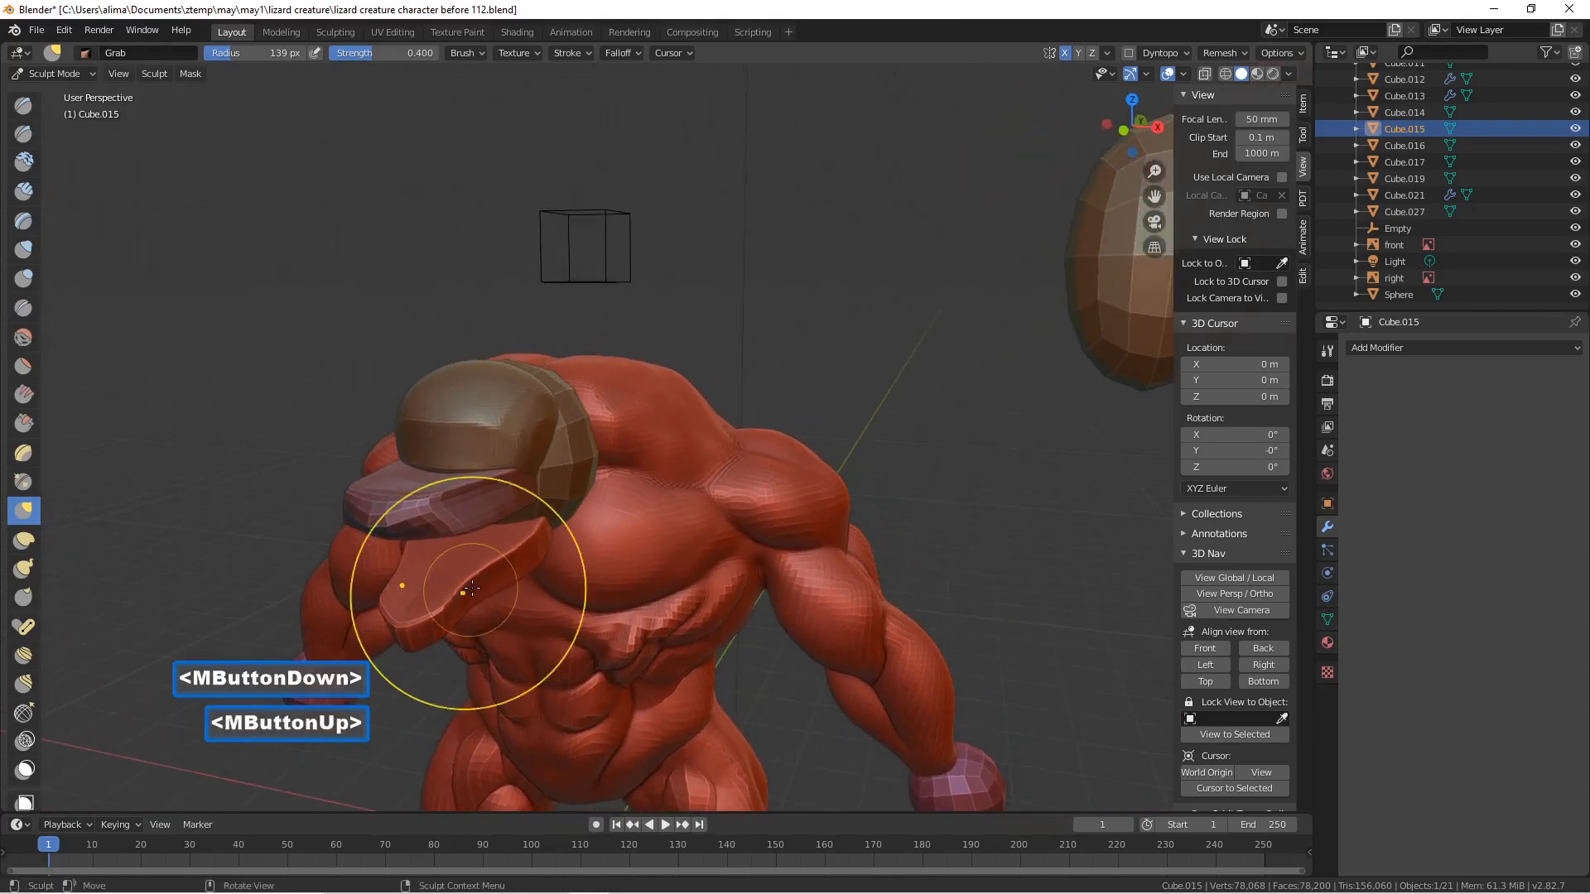
mouse_move(525, 552)
left_mouse_down()
mouse_move(567, 542)
mouse_move(532, 497)
left_mouse_up()
middle_click_drag(532, 497, 824, 539)
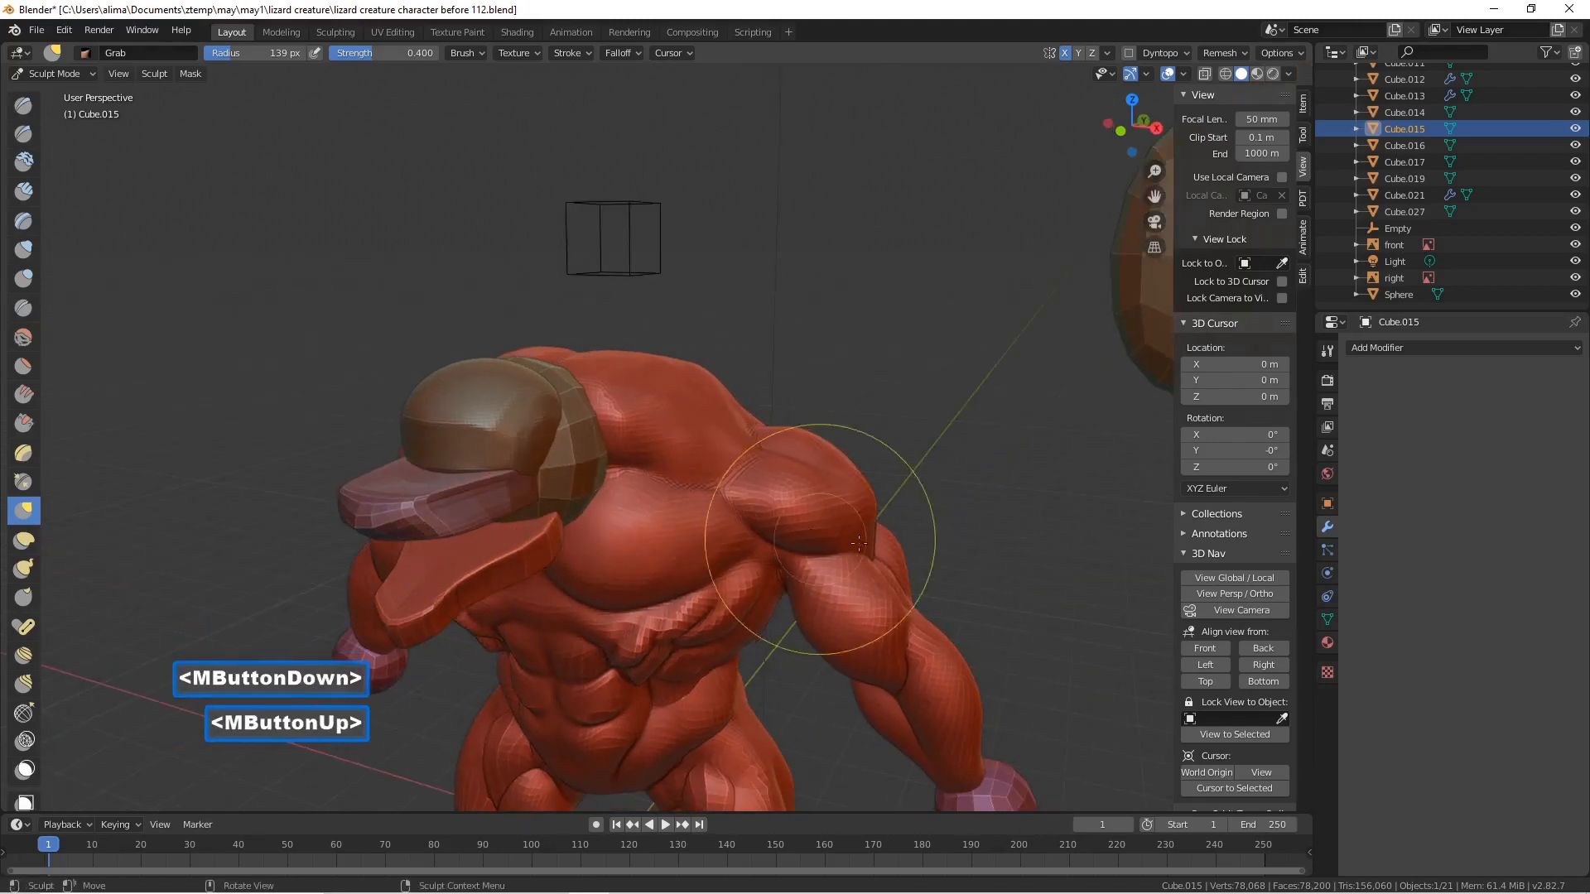
- Set the Grab brush radius to 88 px and save an incremental version as "lizard creature character before 113.blend"
key("f")
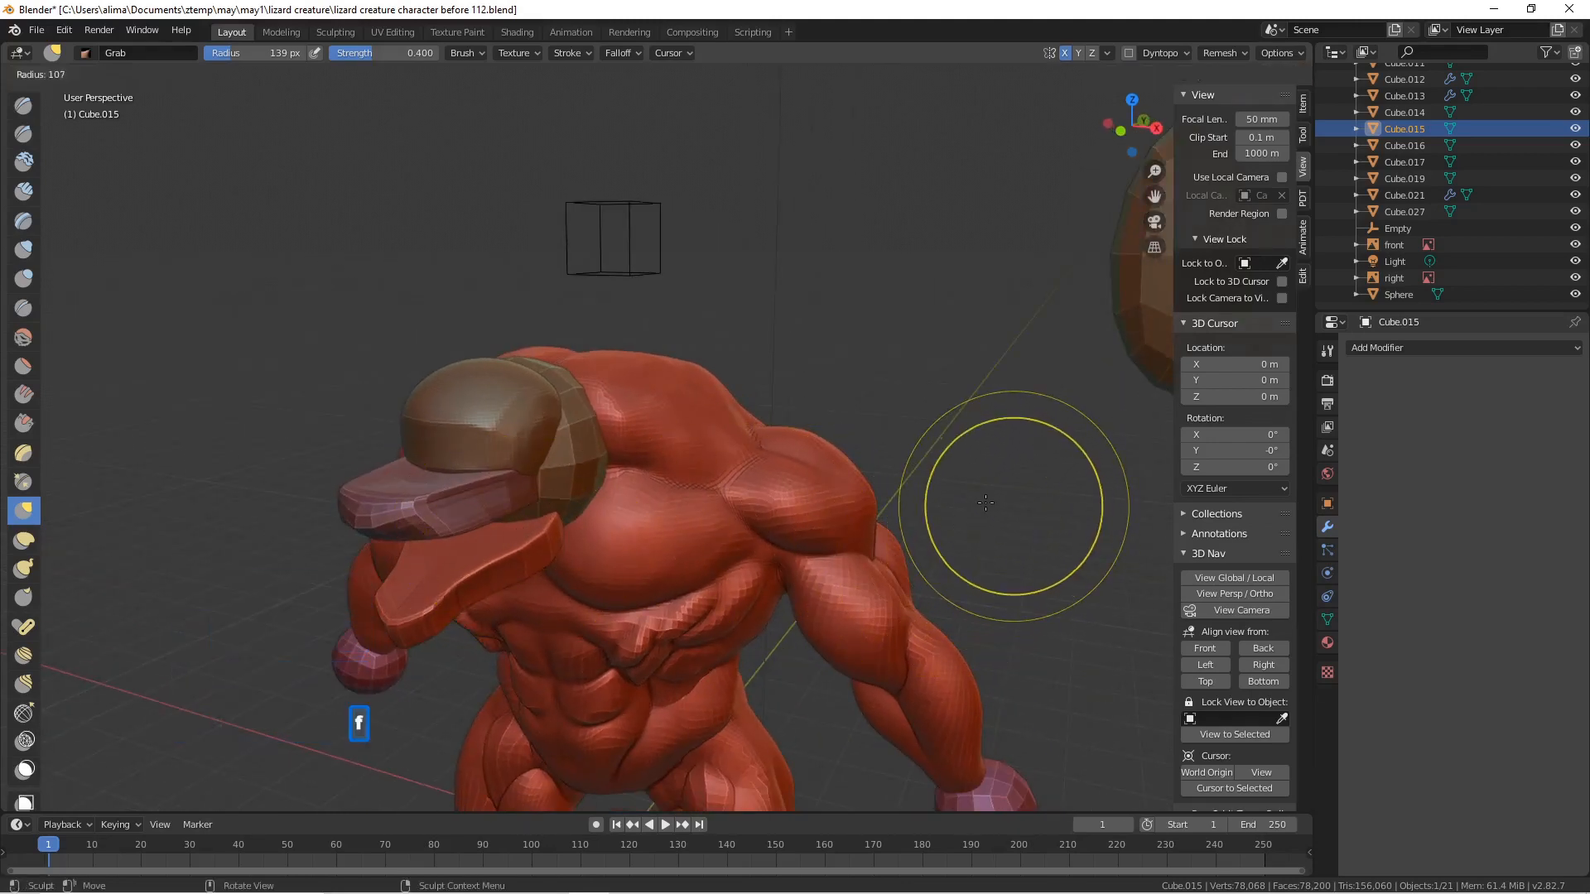
left_click(998, 501)
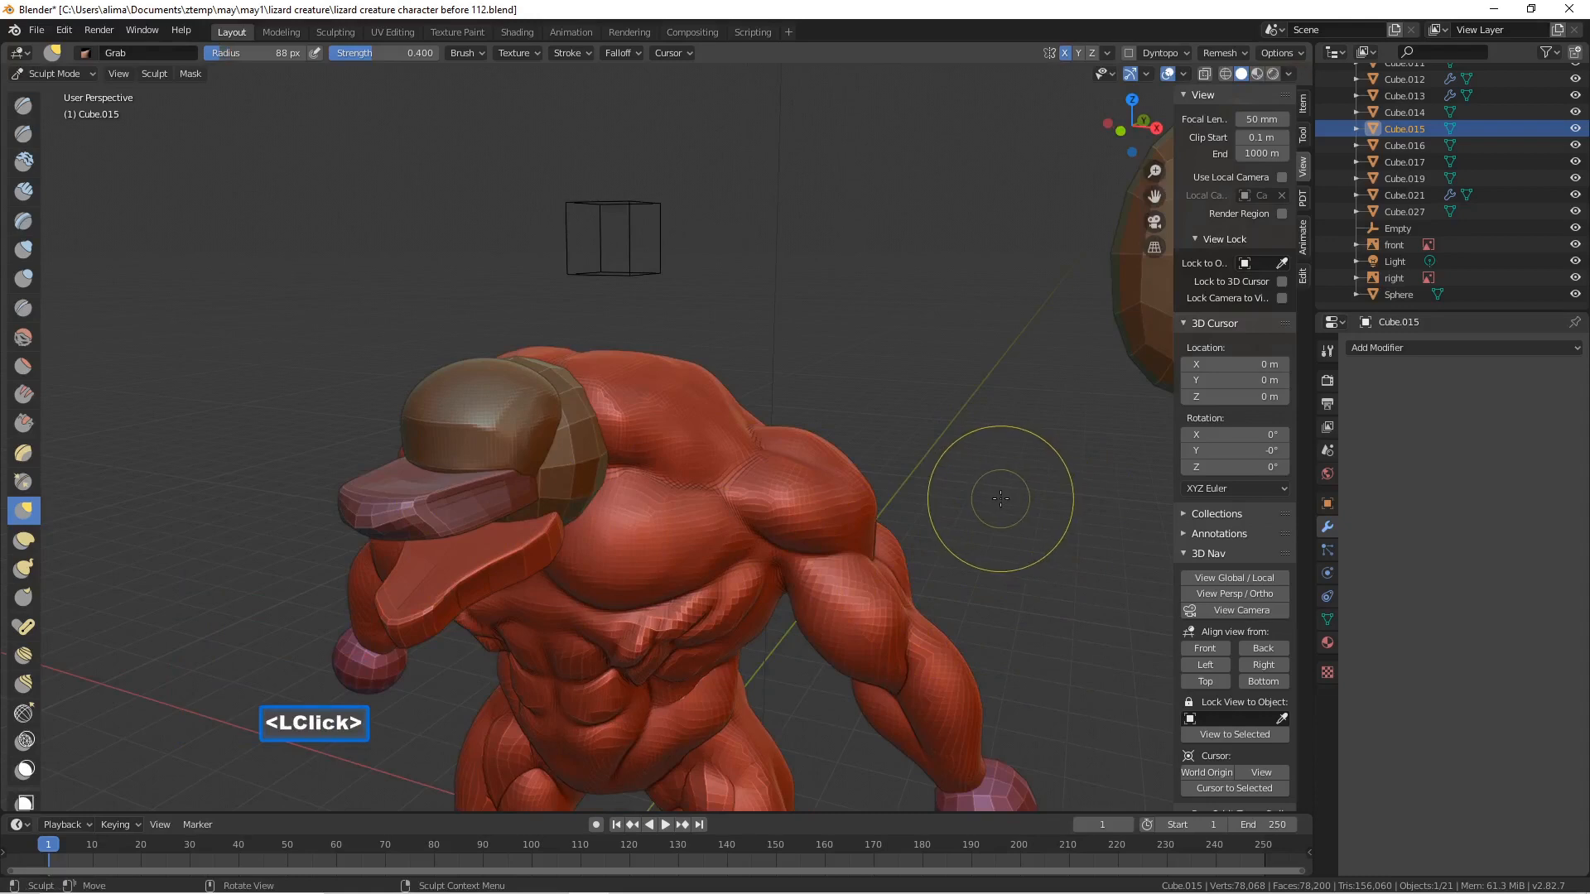
key("Pause")
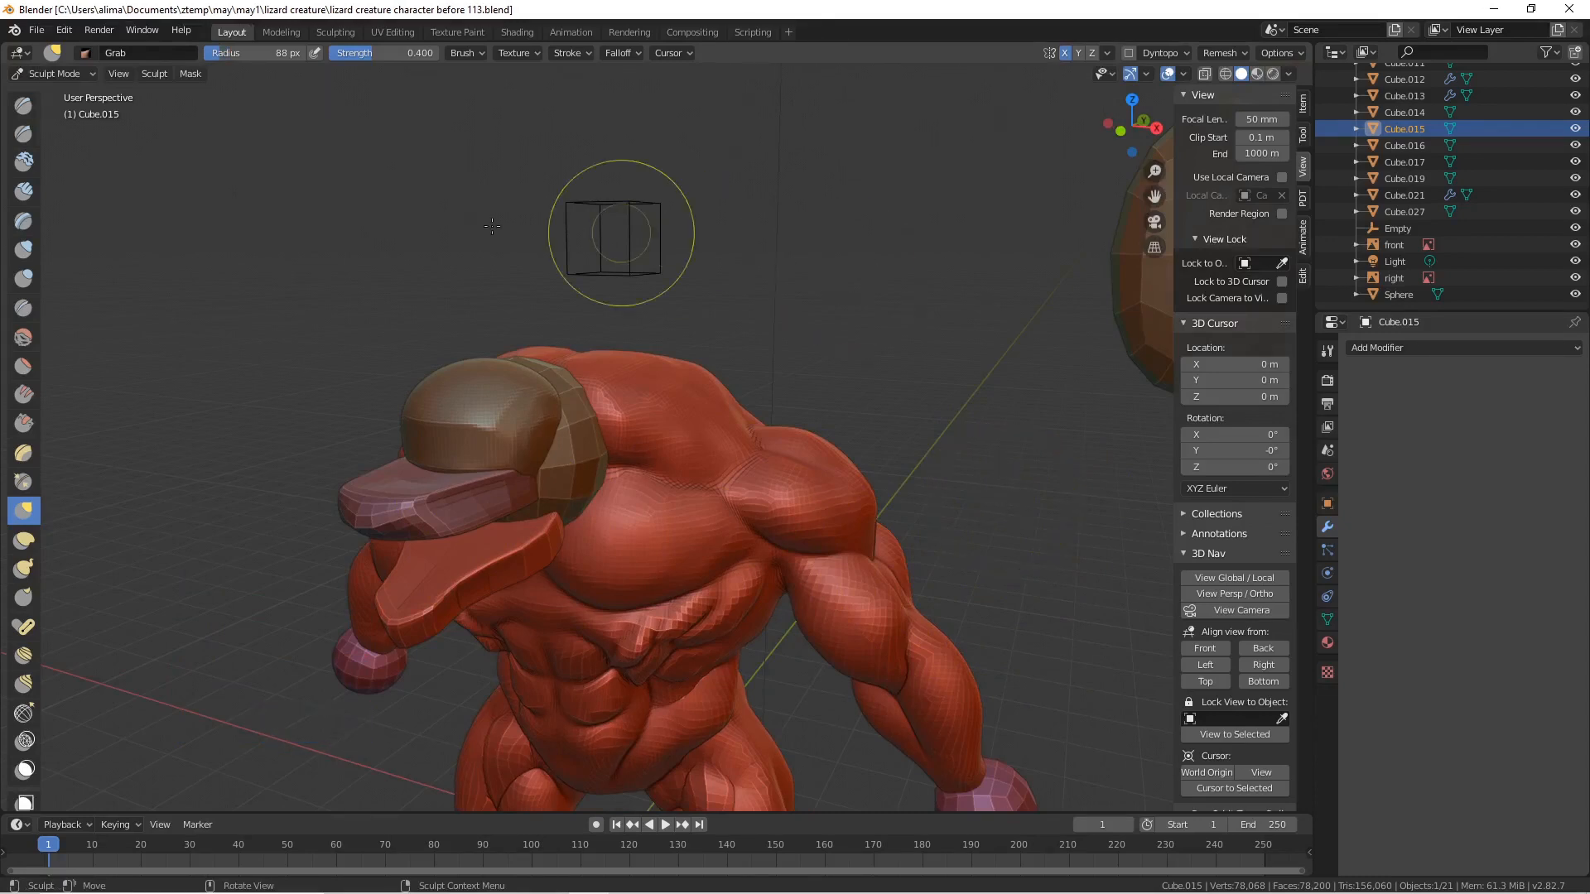
- In Object Mode, join both jaws and the back-of-head block into the skull sphere and save as "lizard creature character before 115.blend"
left_click(92, 73)
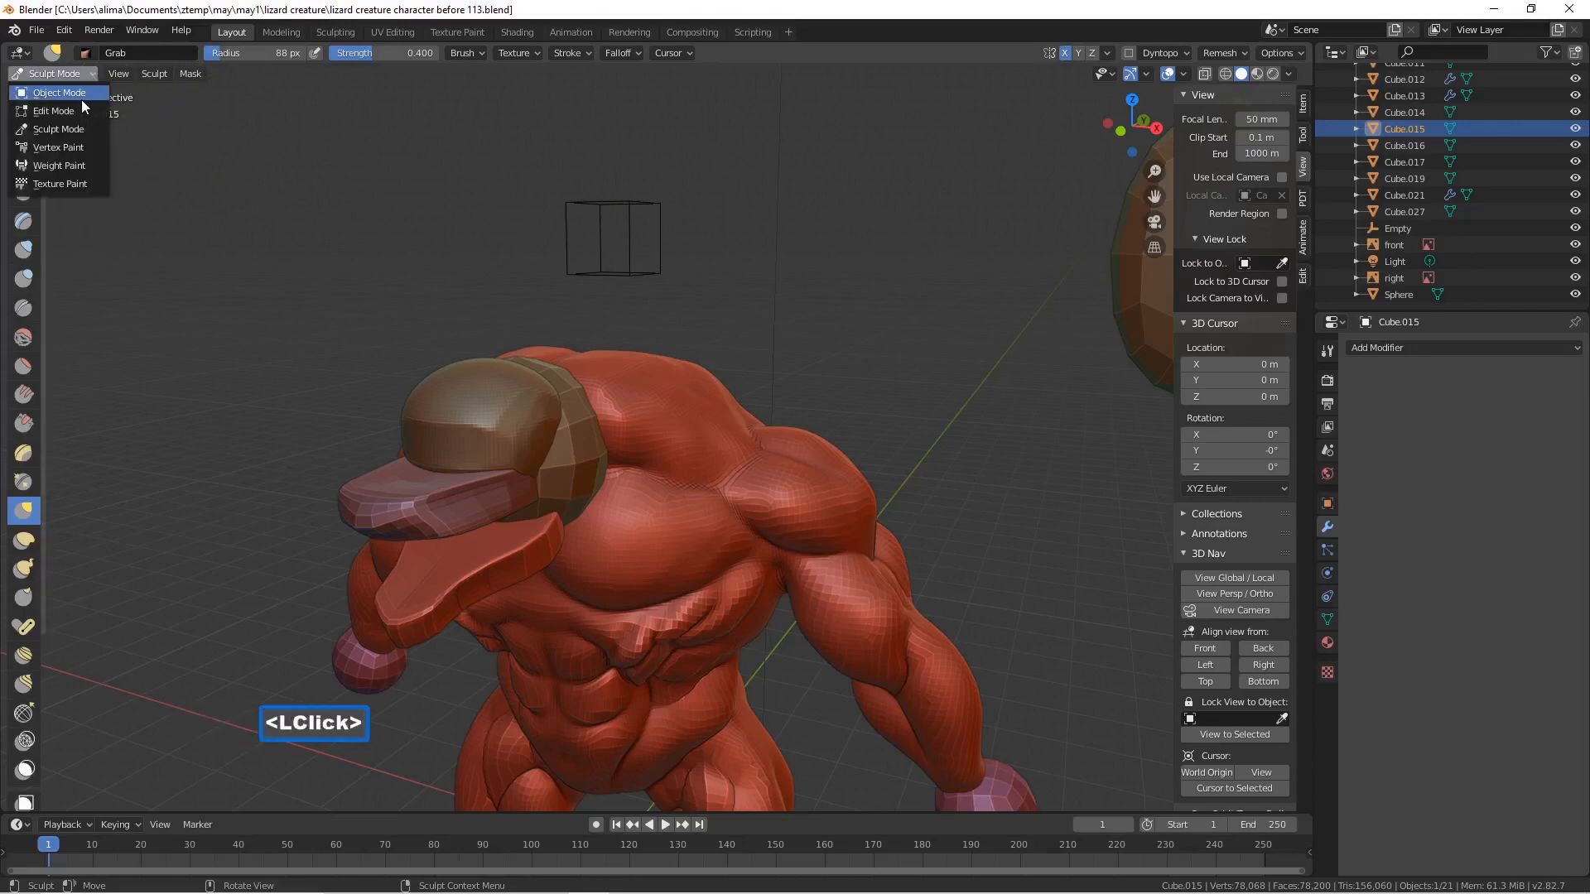
left_click(81, 93)
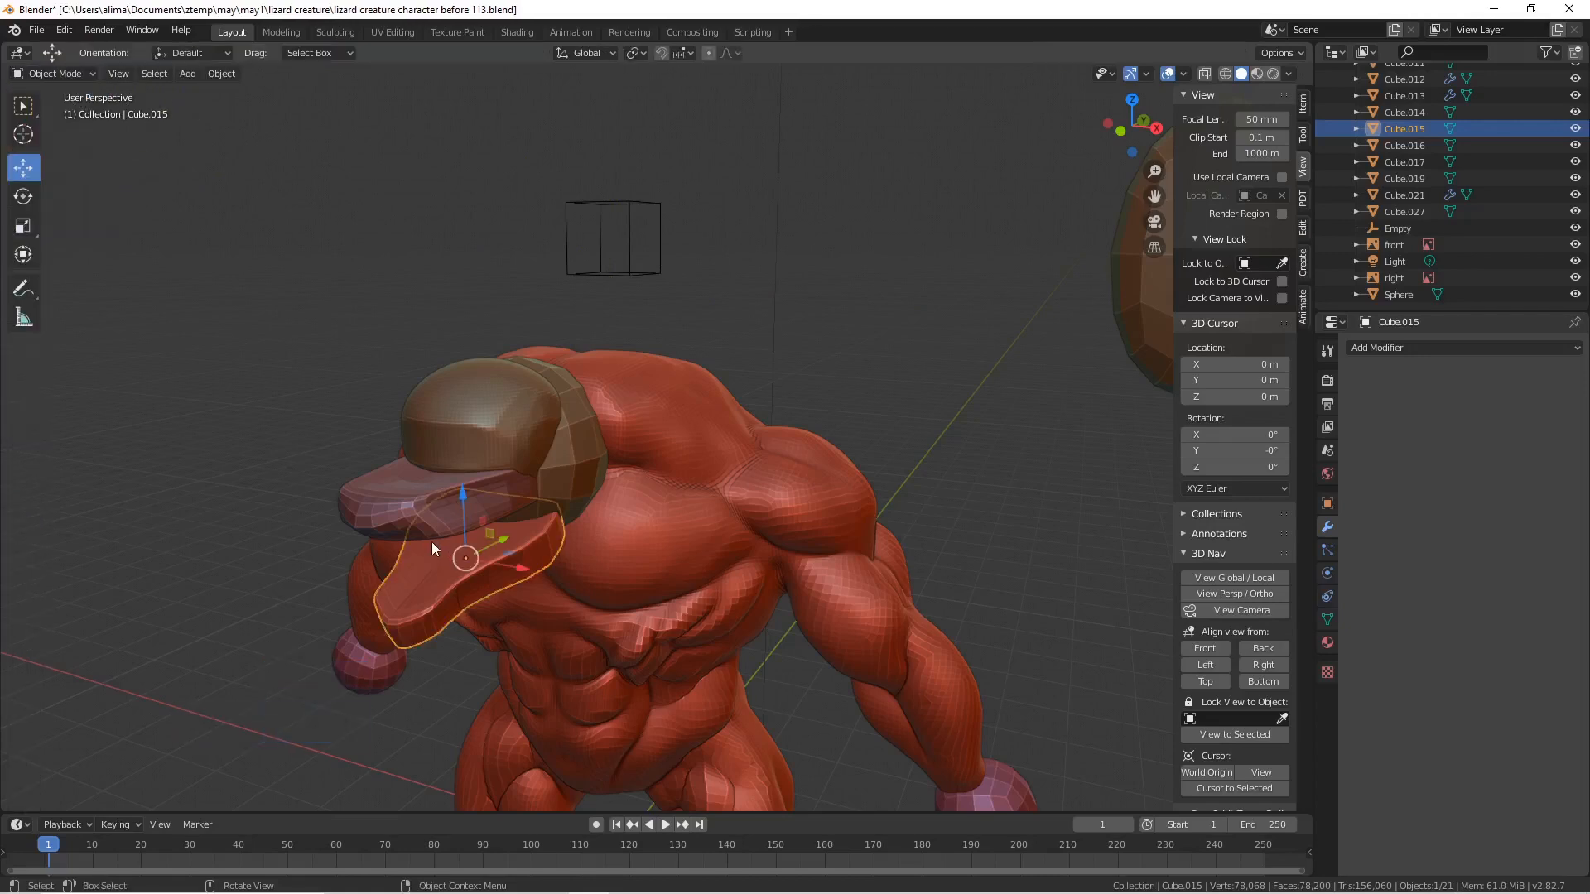
left_click(367, 503, "shift")
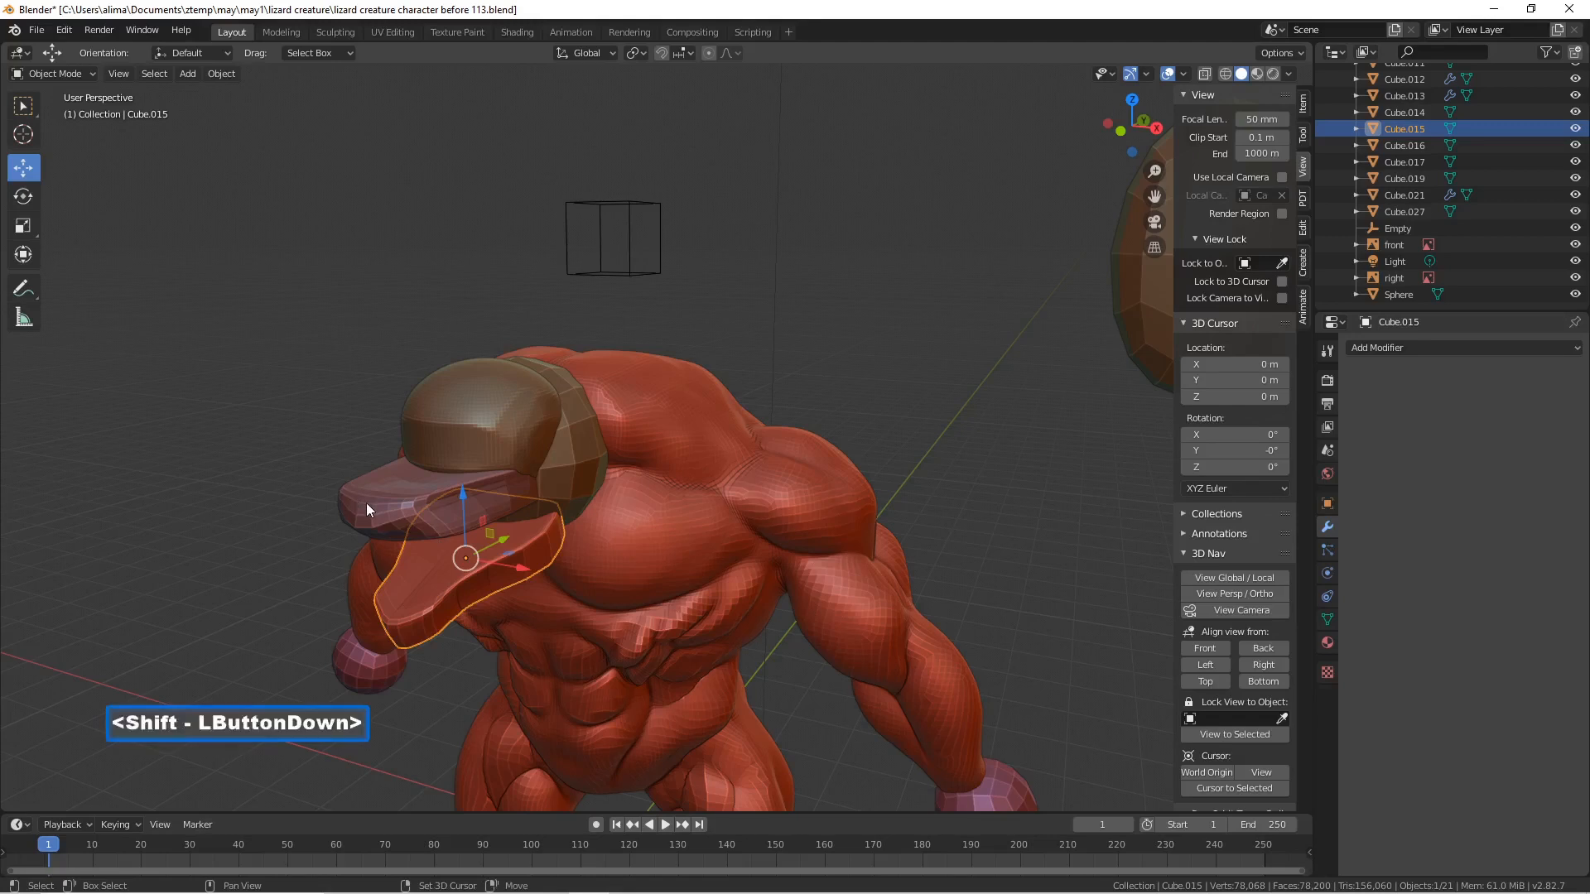
left_click(570, 452, "shift")
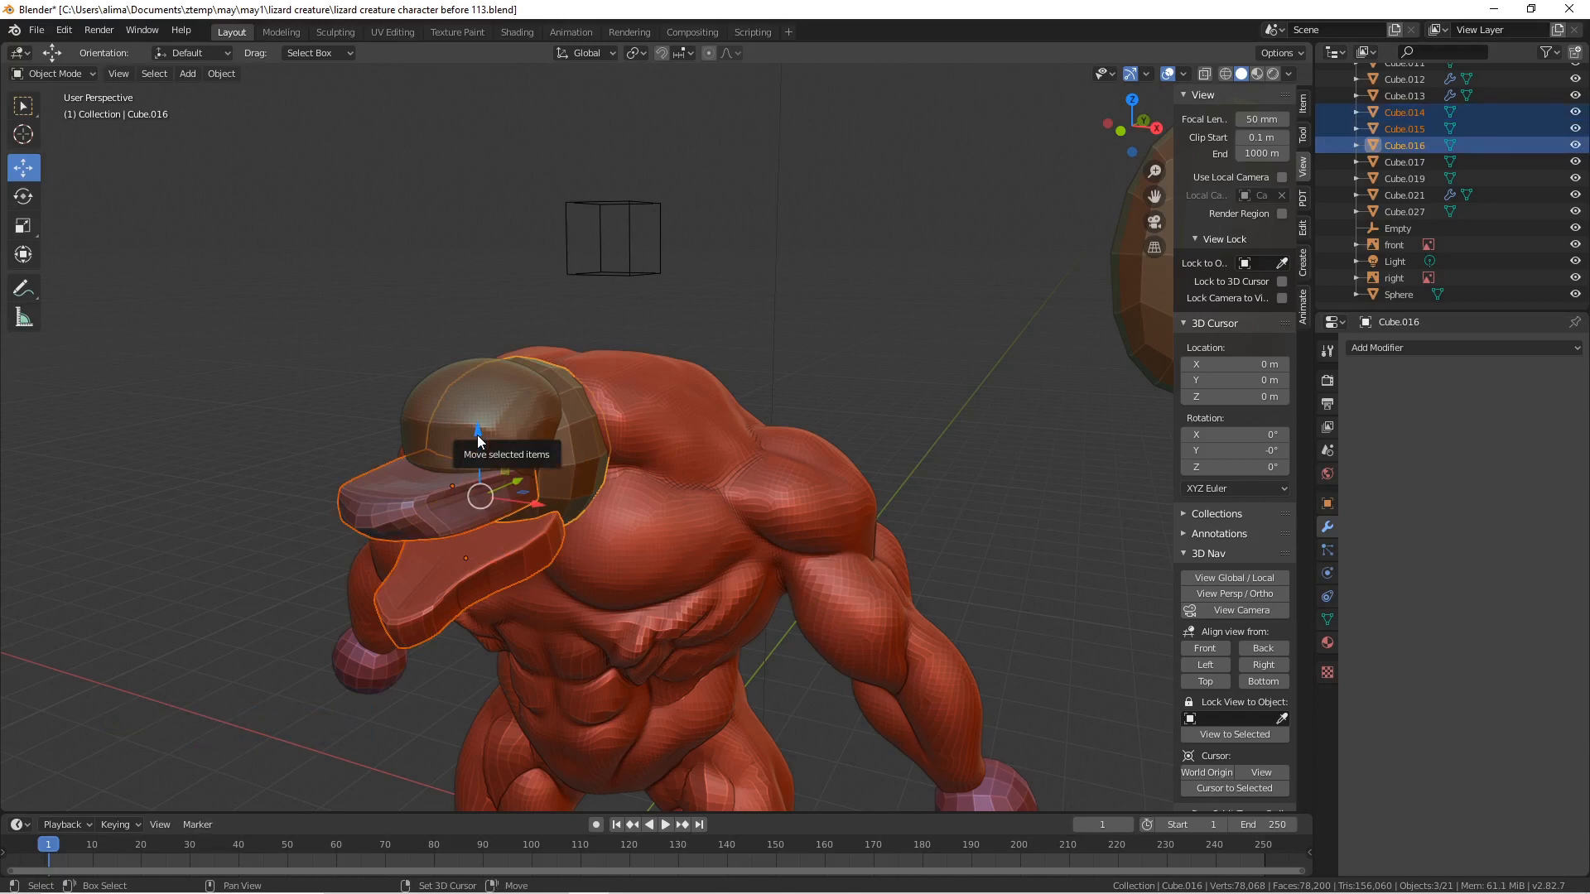
left_click(438, 379, "shift")
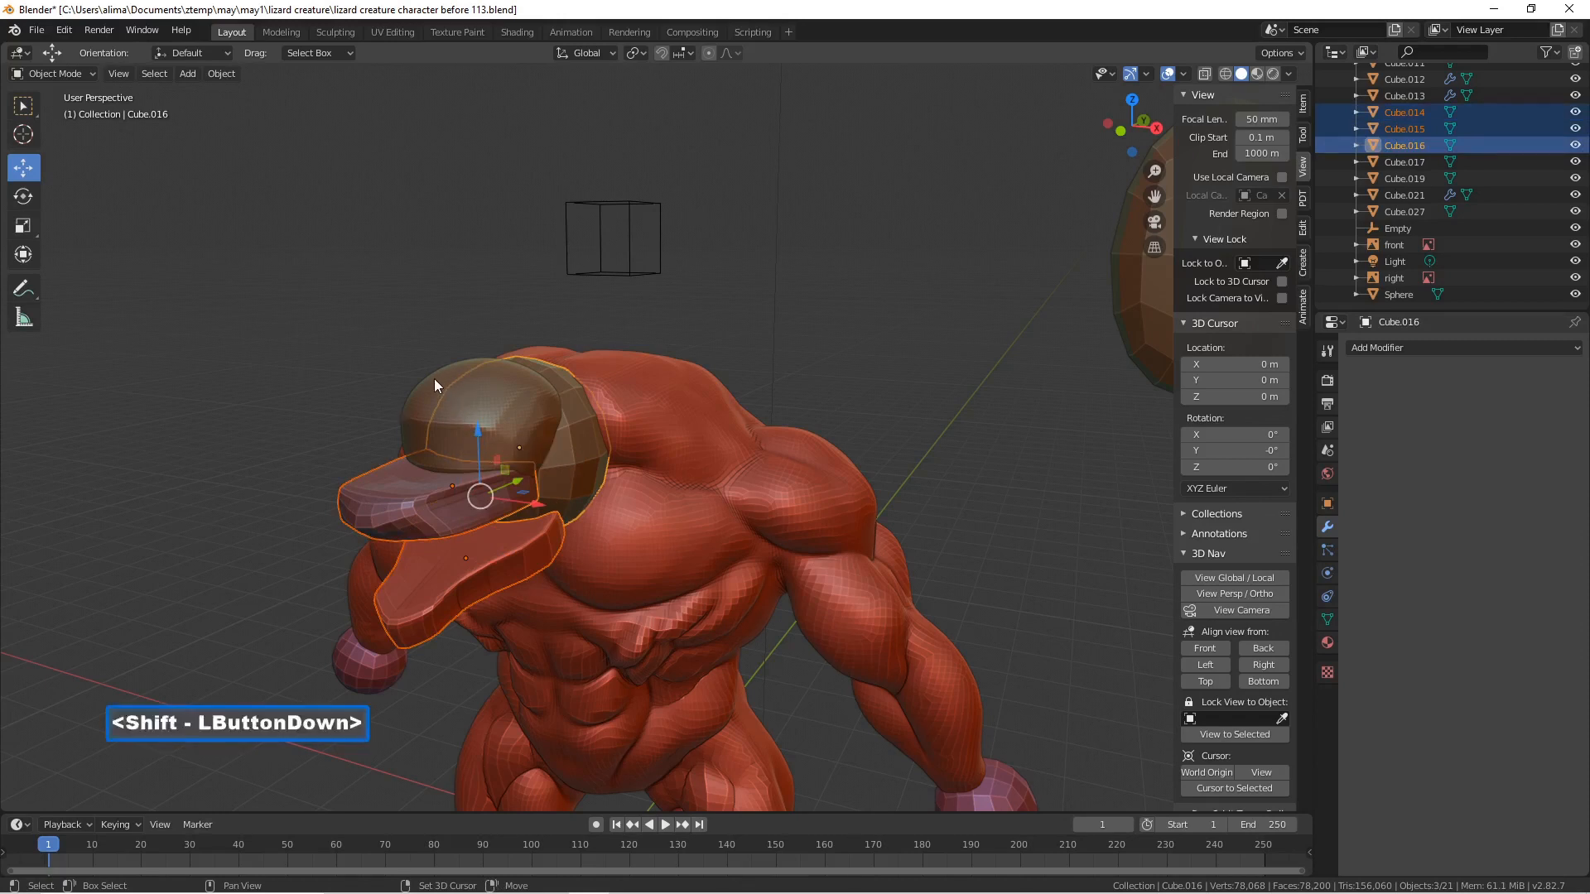
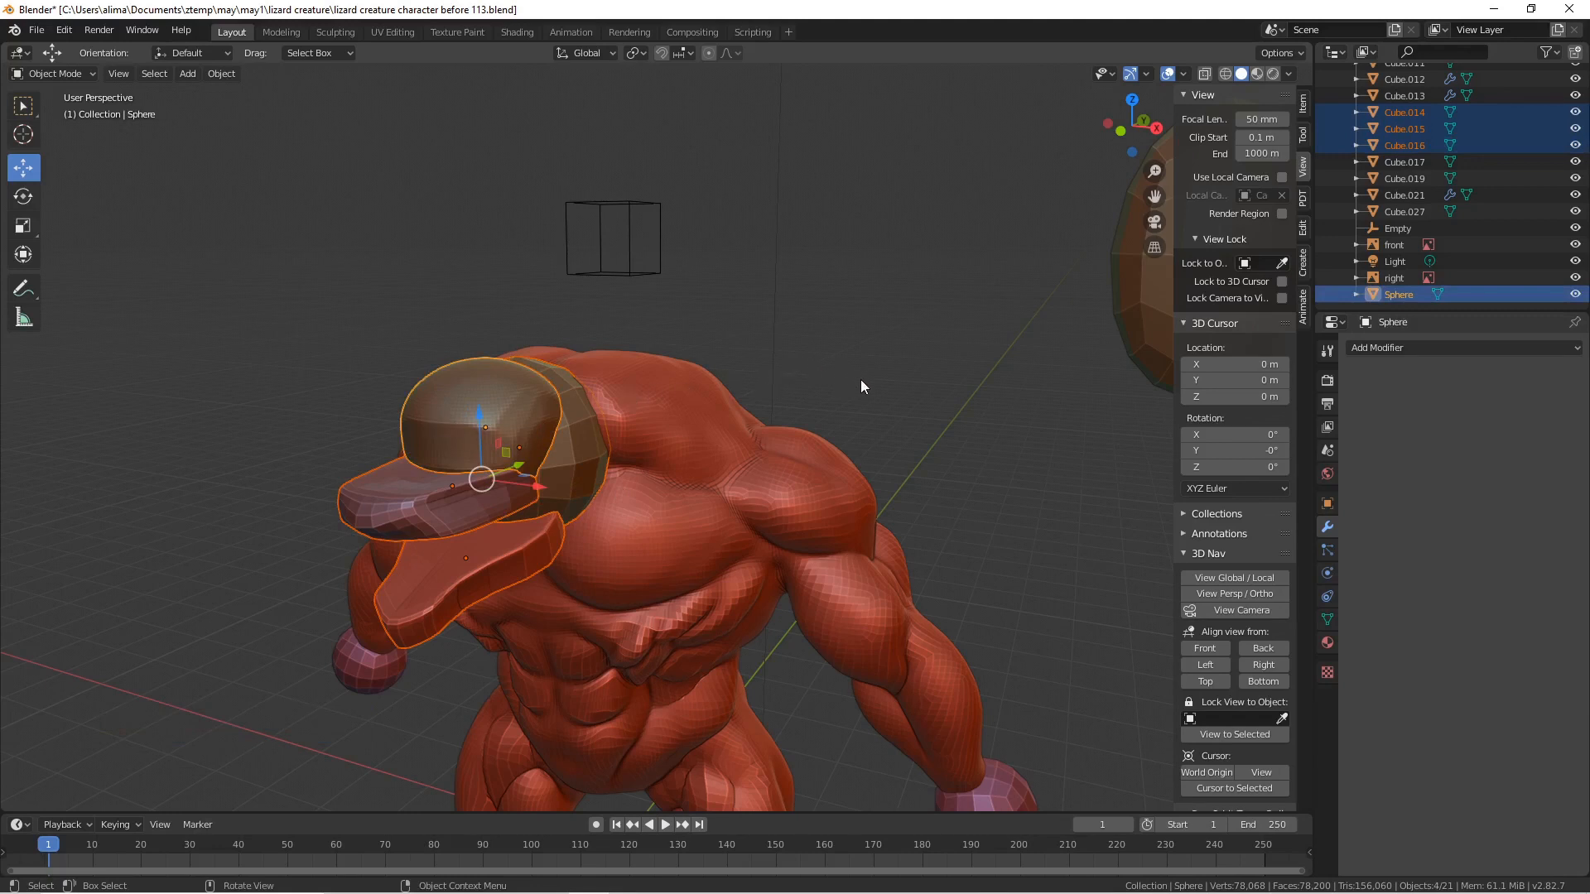
key("ctrl")
key("ctrl+j")
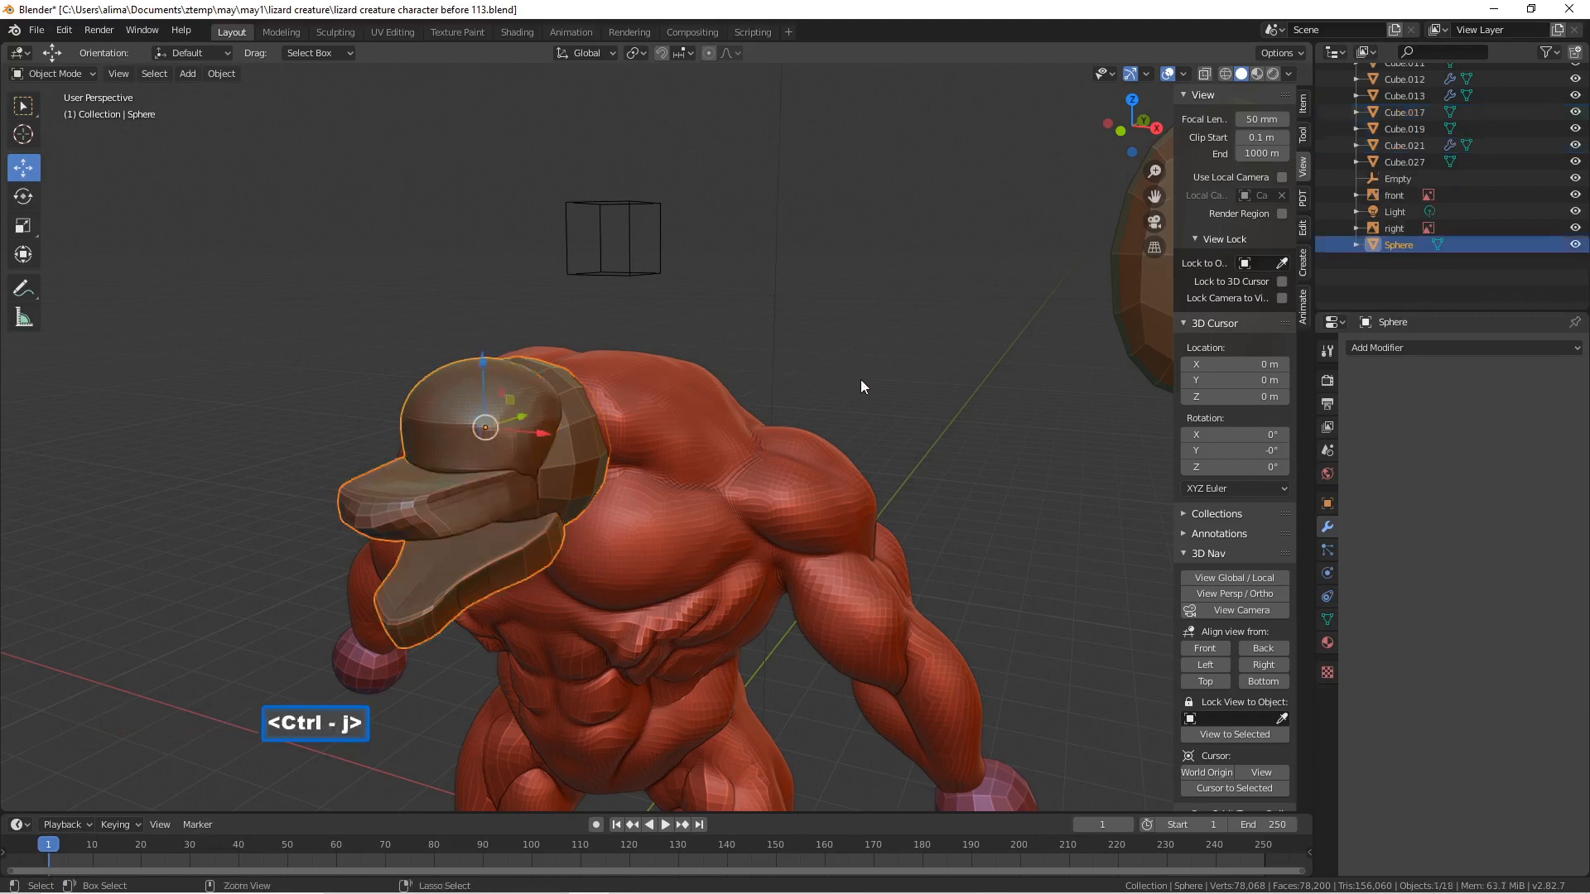
key("Pause")
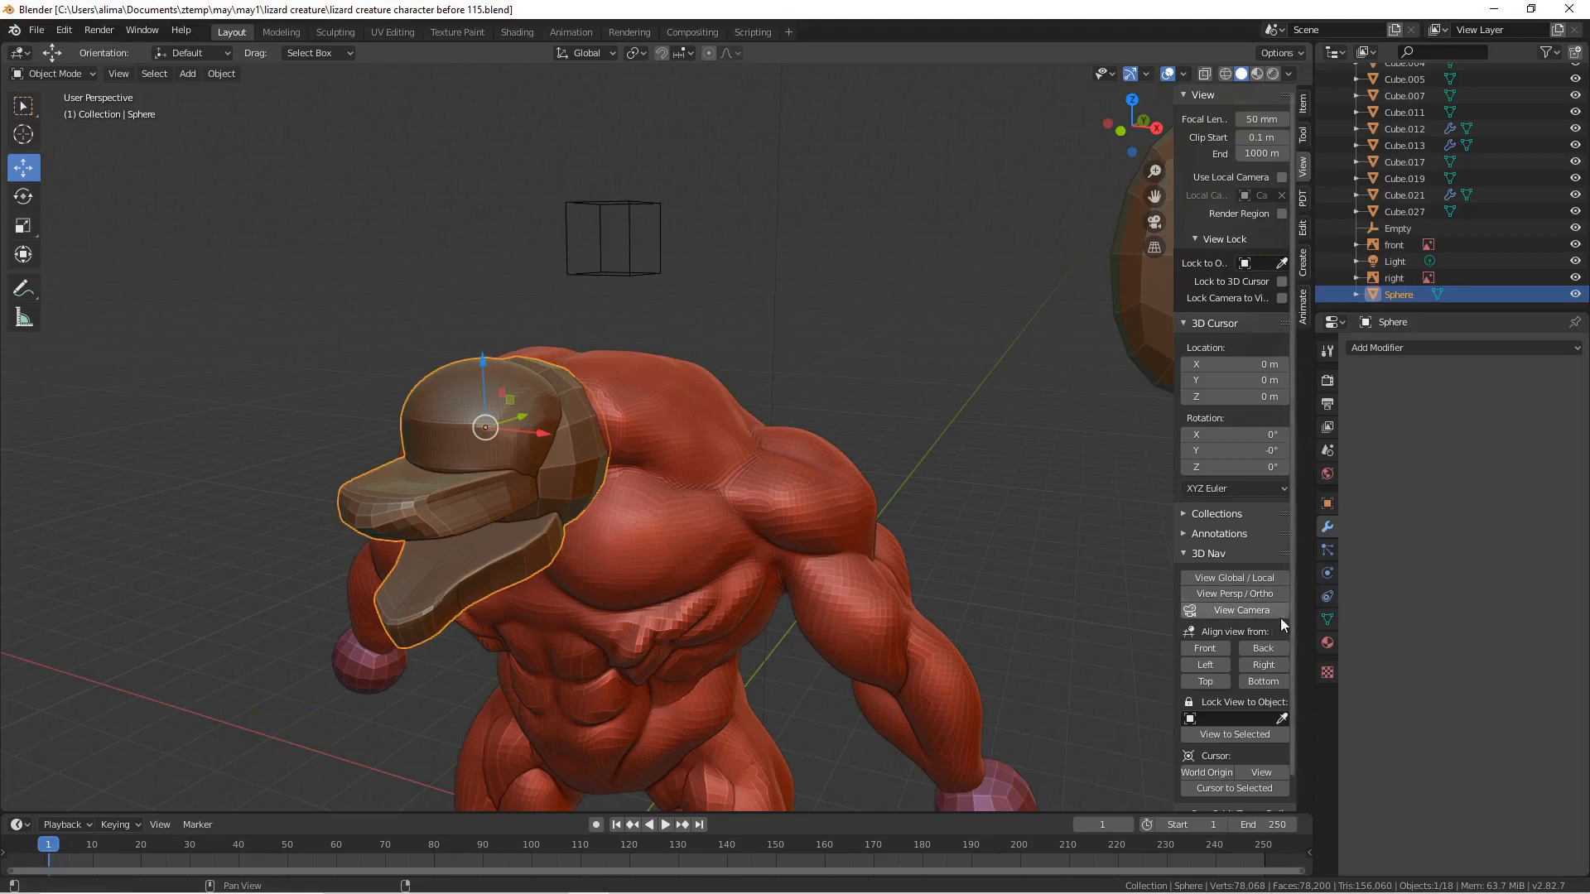
- Voxel-remesh the joined head with a voxel size of 0.1 m
left_click(1327, 620)
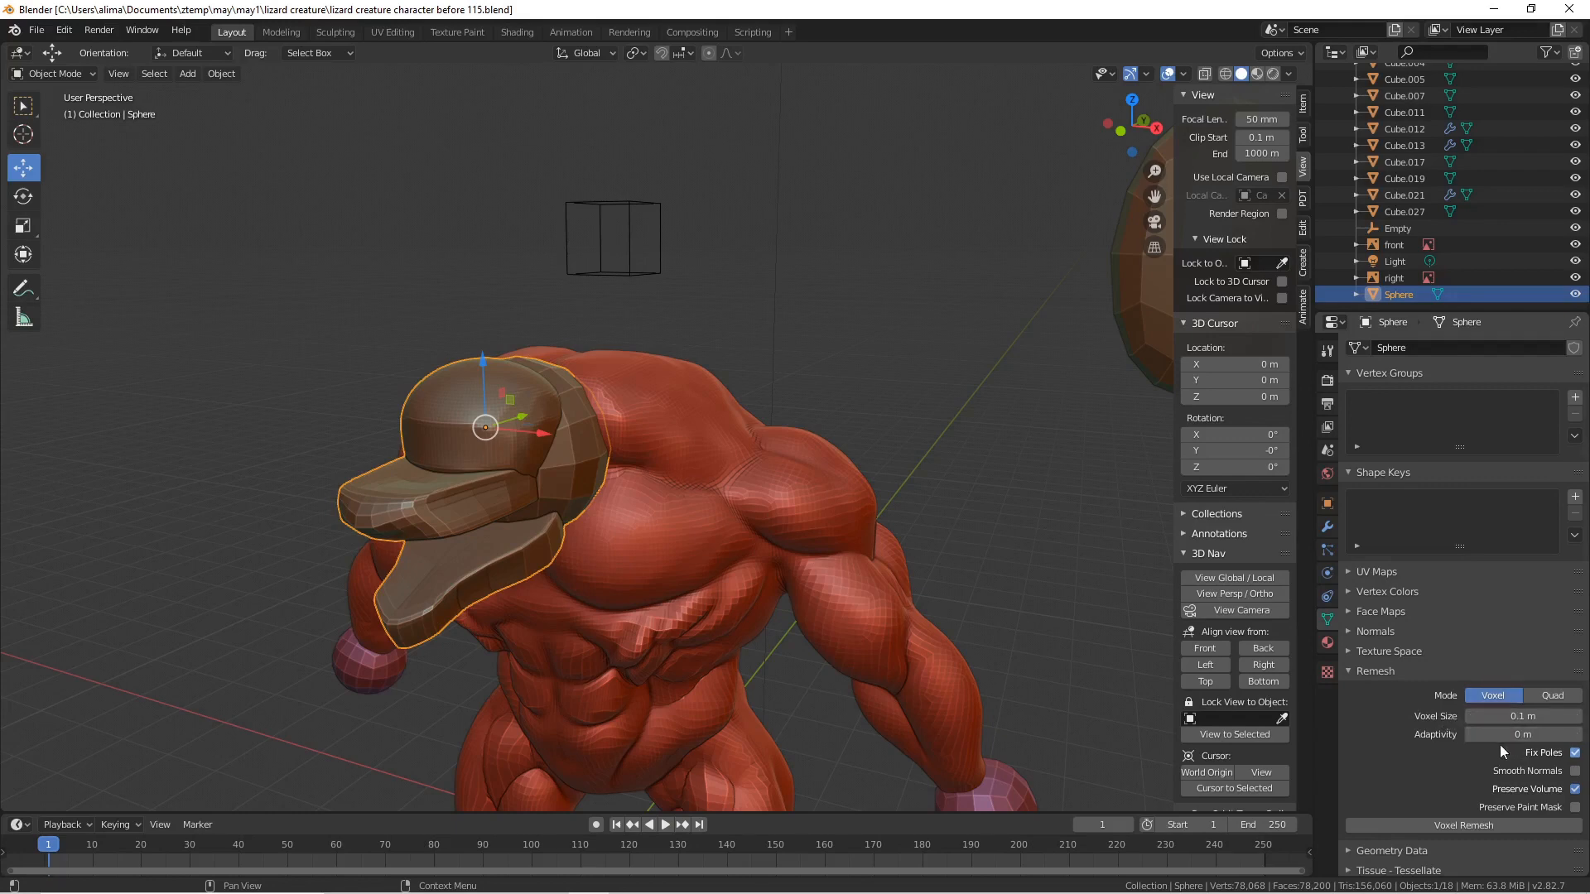
left_click(1524, 825)
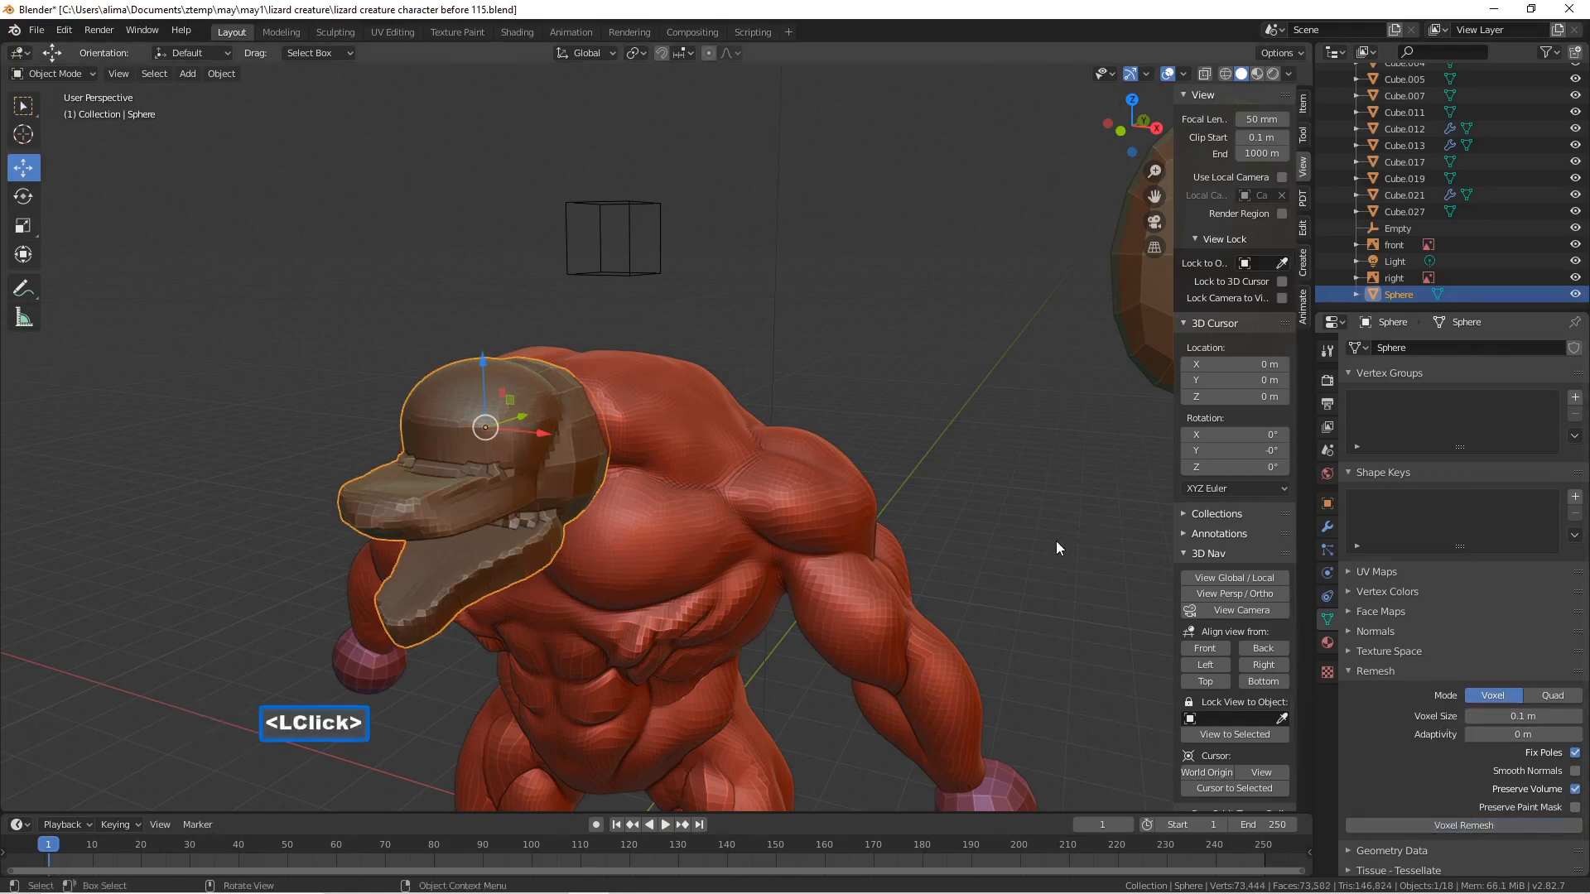
mouse_move(767, 417)
middle_mouse_down()
mouse_move(832, 415)
mouse_move(760, 415)
middle_mouse_up()
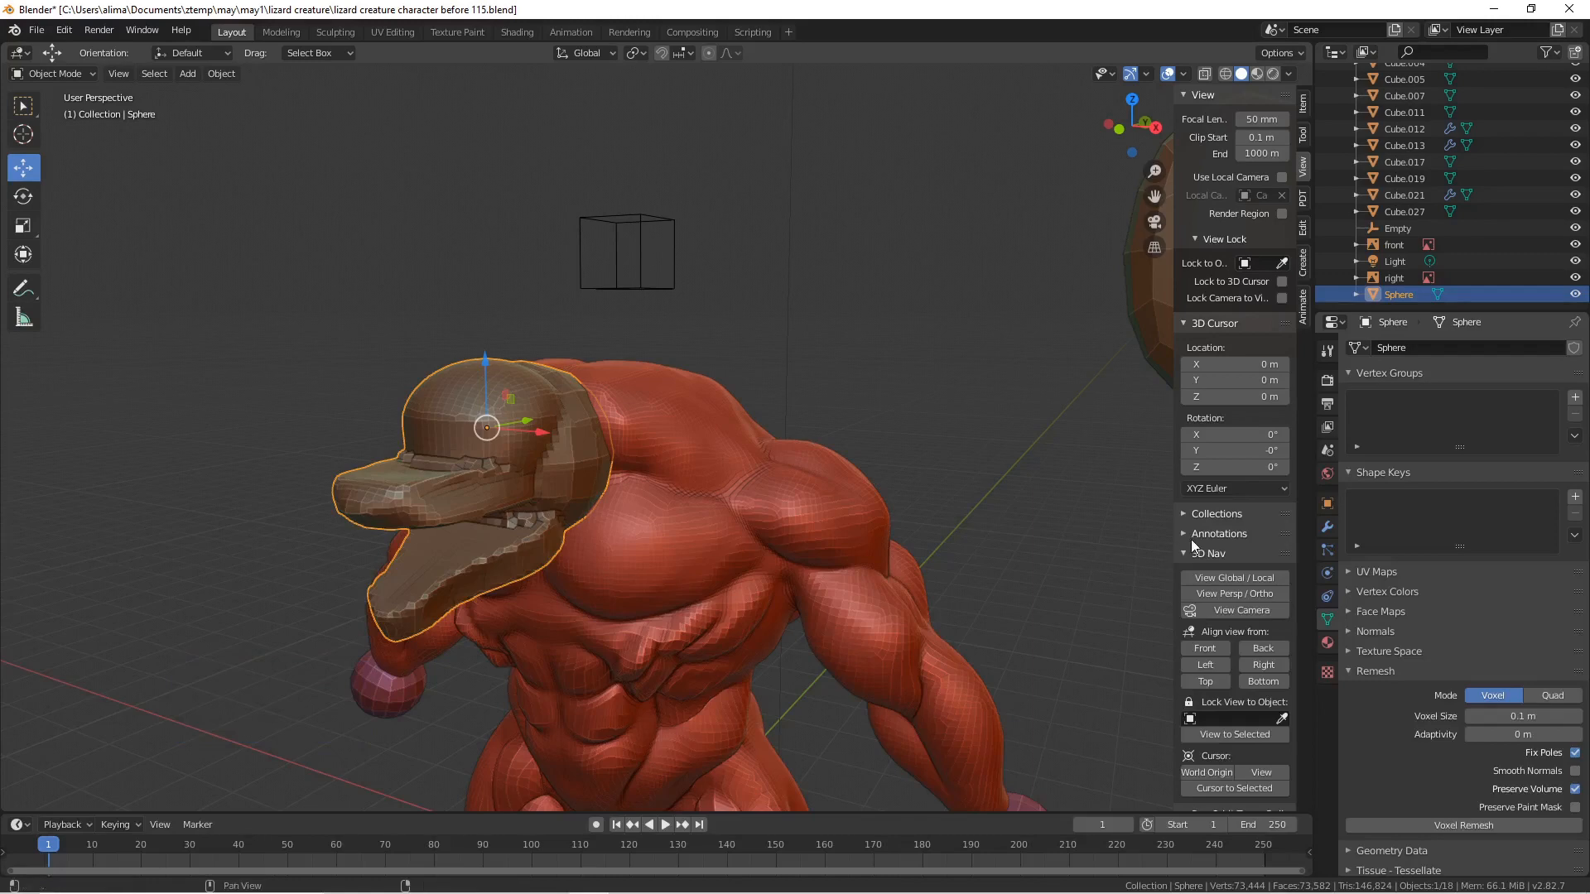
- Add a Smooth modifier to the head with a factor of 1 and 10 repeats
left_click(1326, 528)
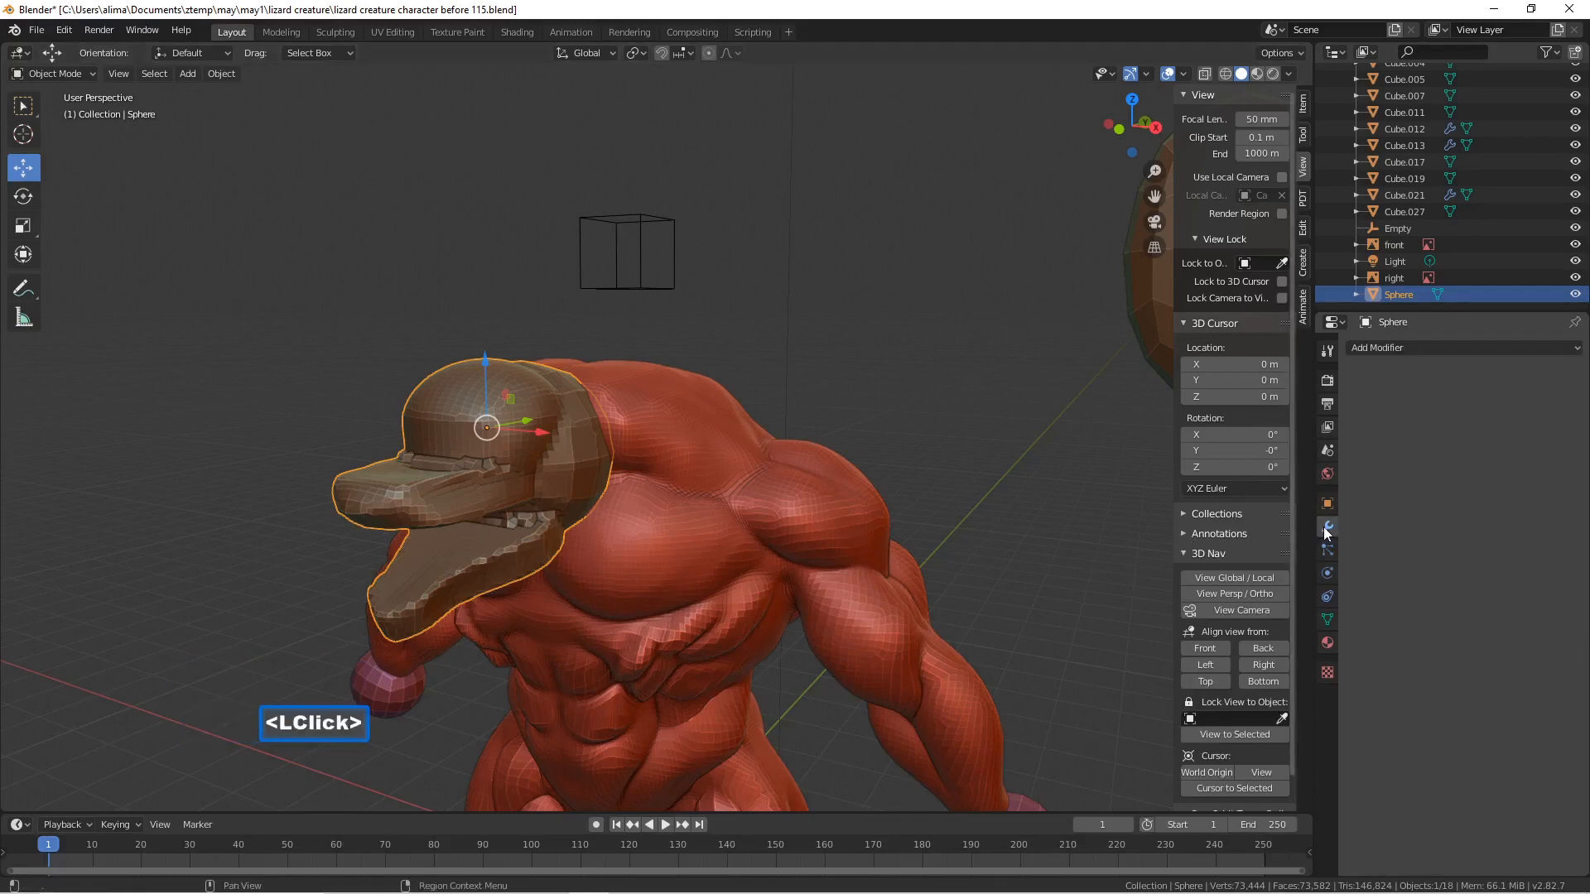
left_click(1573, 349)
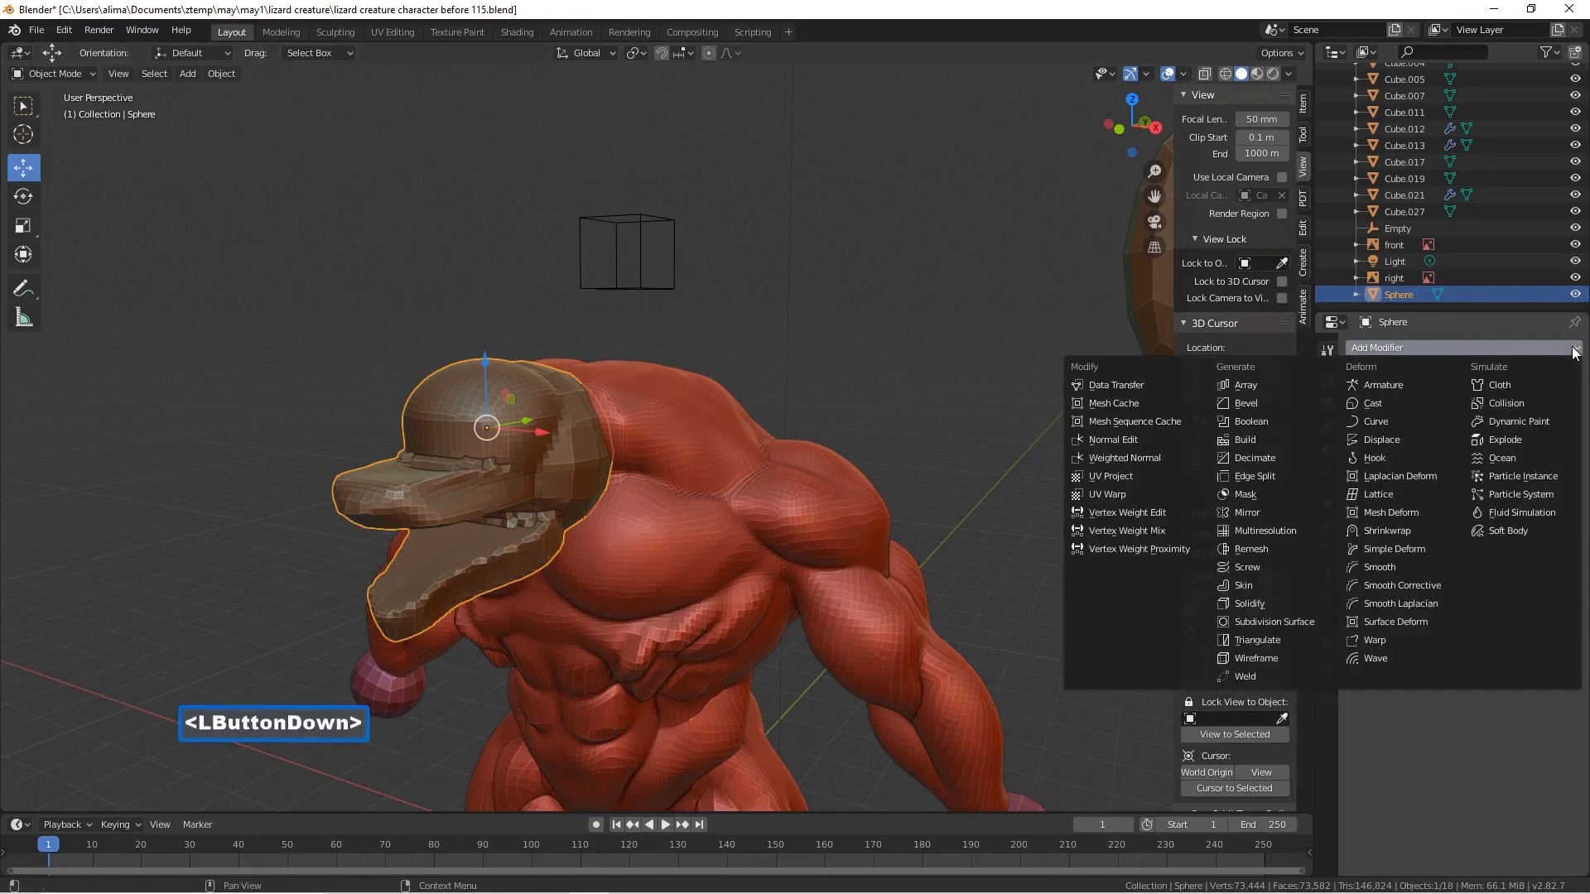
left_click(1408, 567)
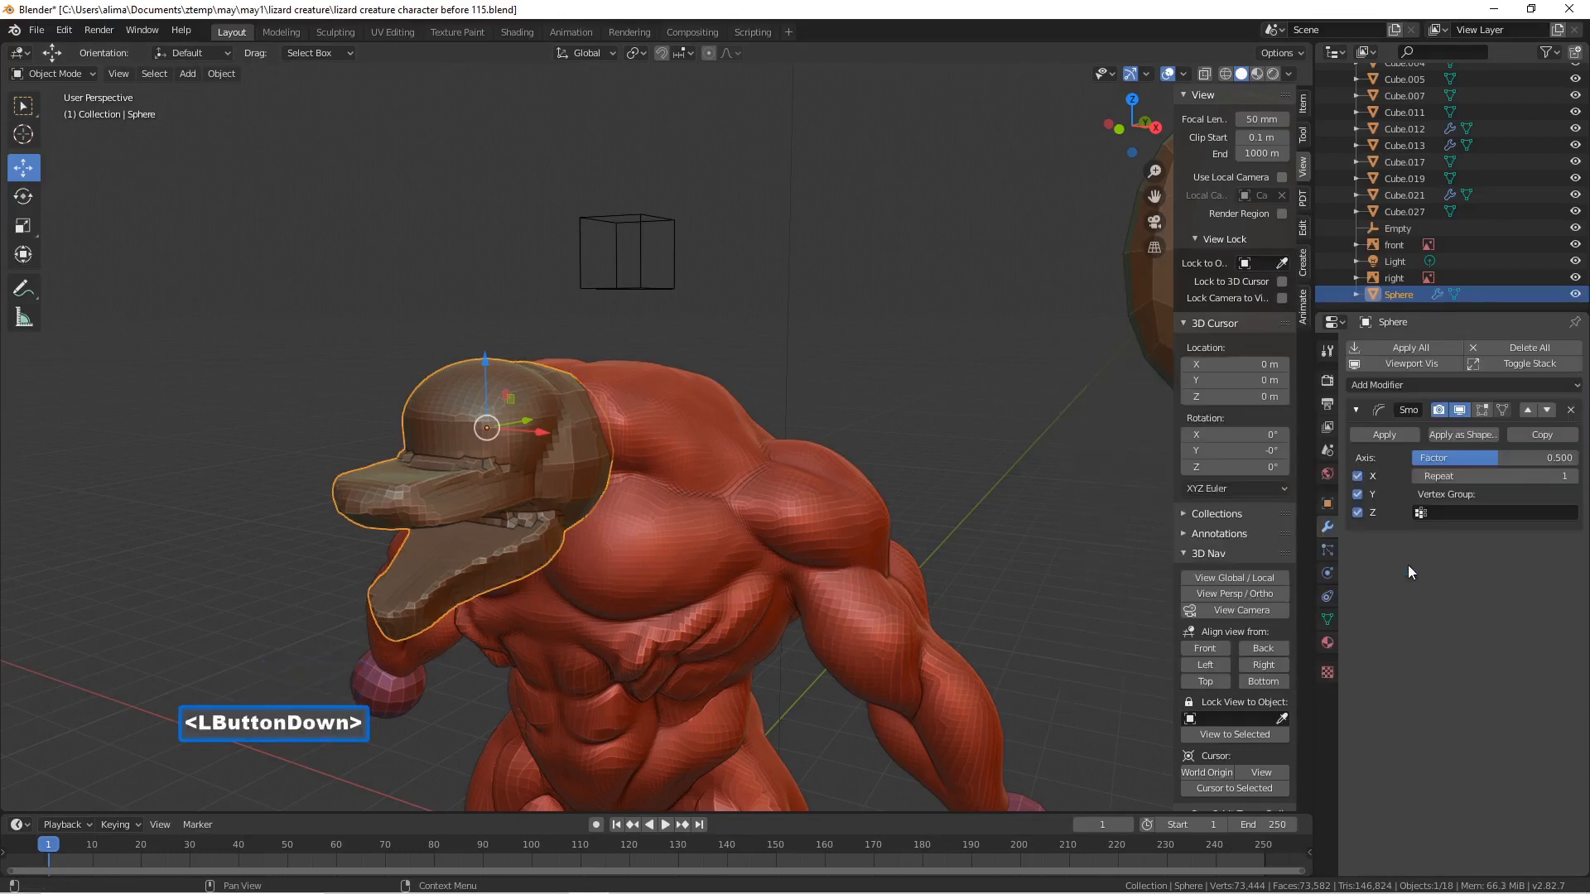
left_click(1462, 461)
type("1")
key("Return")
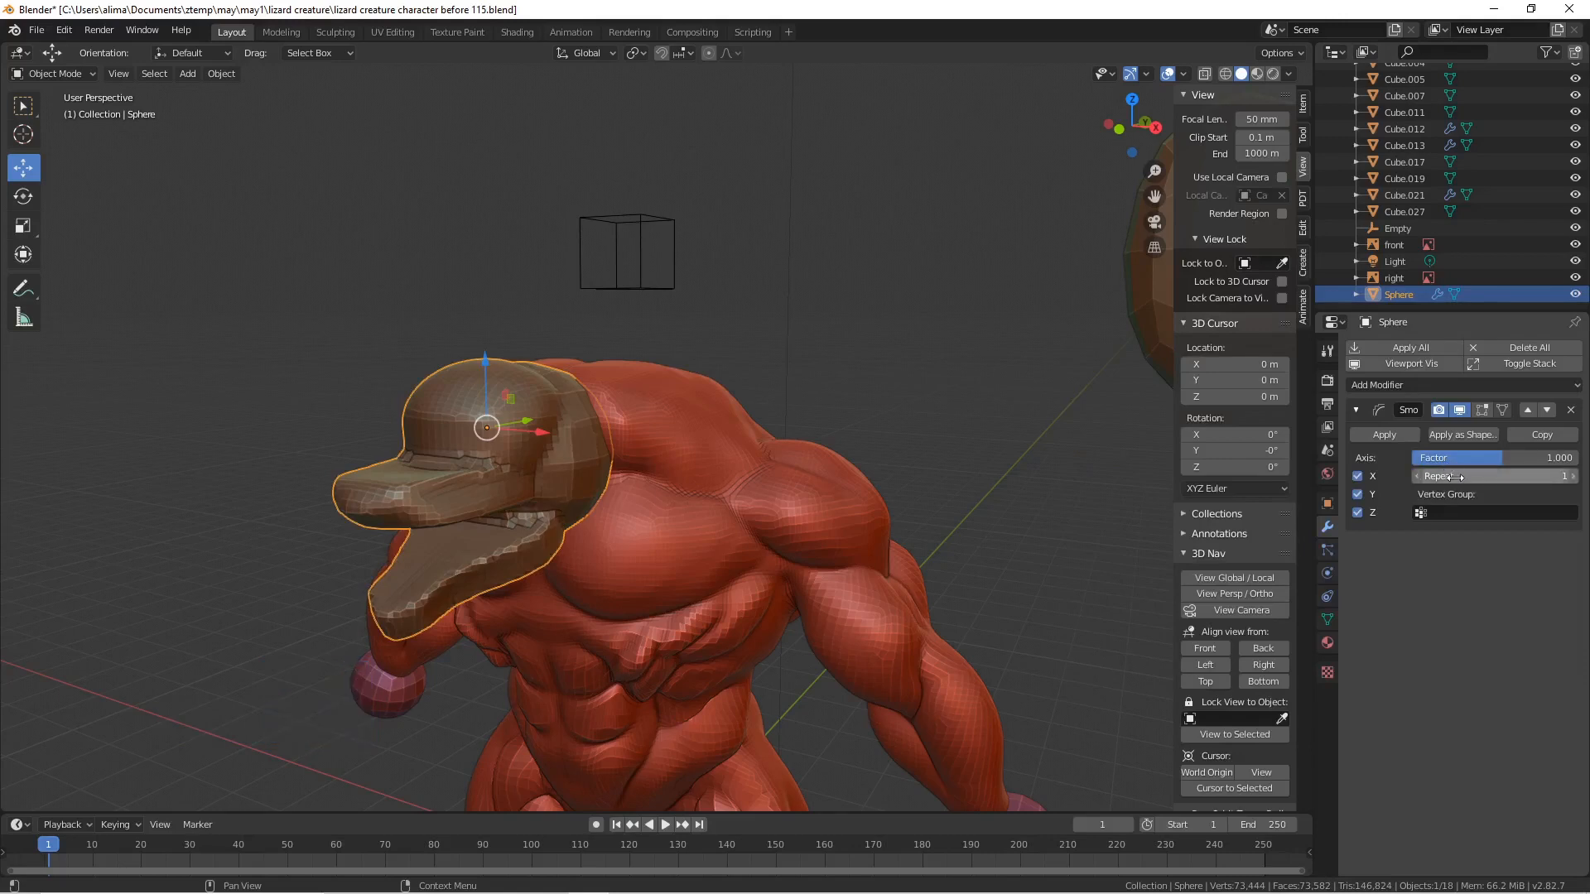
left_click(1456, 478)
type("10")
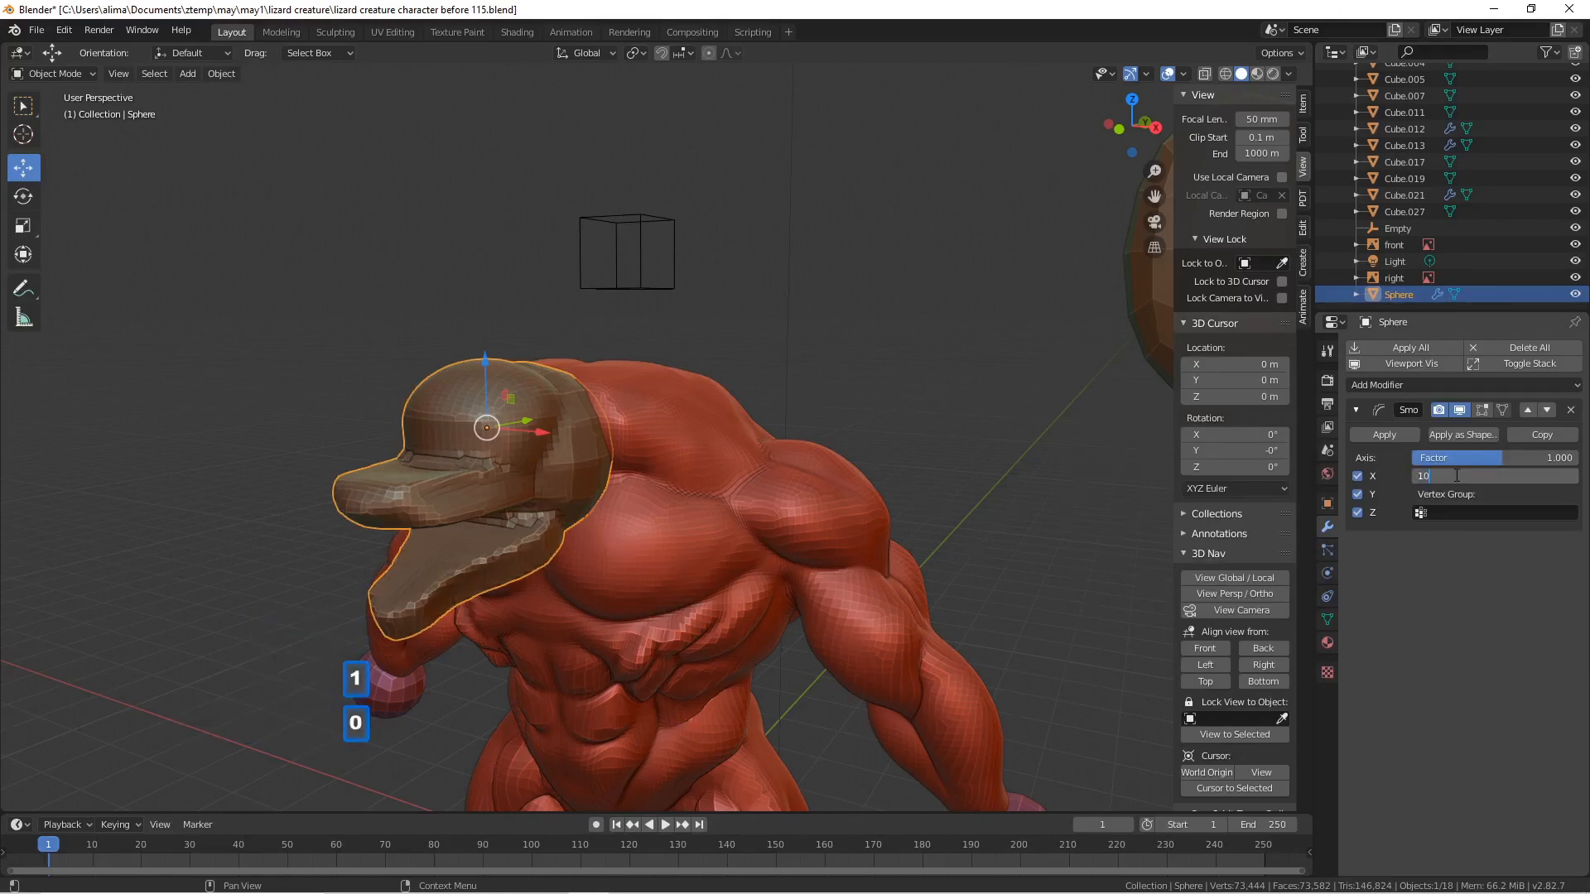
key("Return")
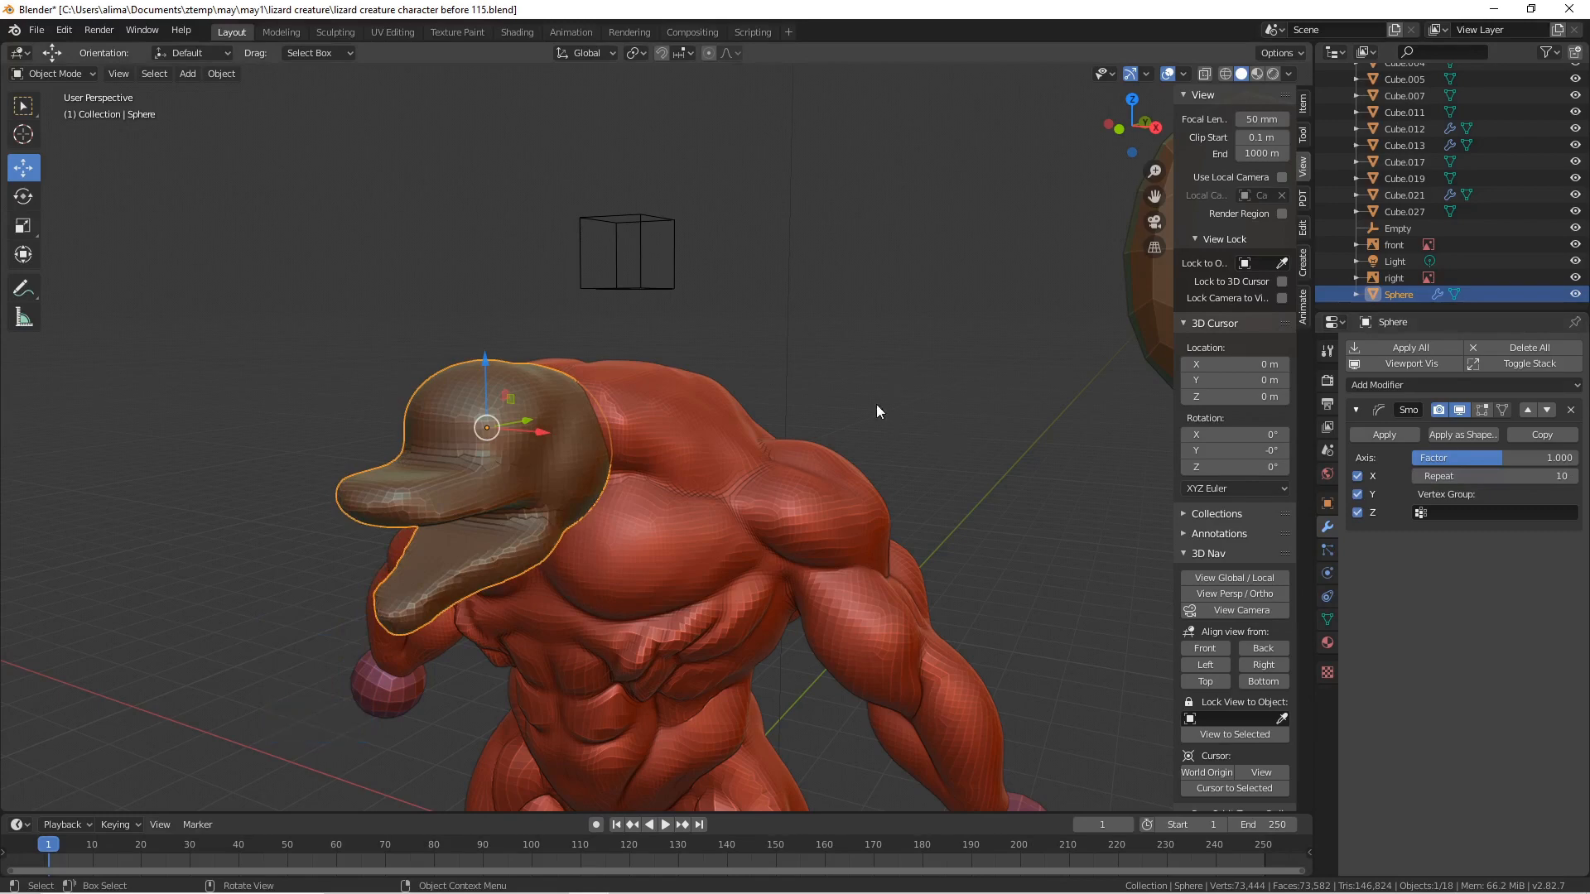
- Apply the Smooth modifier and set the head to smooth shading
mouse_move(861, 405)
middle_mouse_down()
mouse_move(893, 430)
mouse_move(874, 419)
middle_mouse_up()
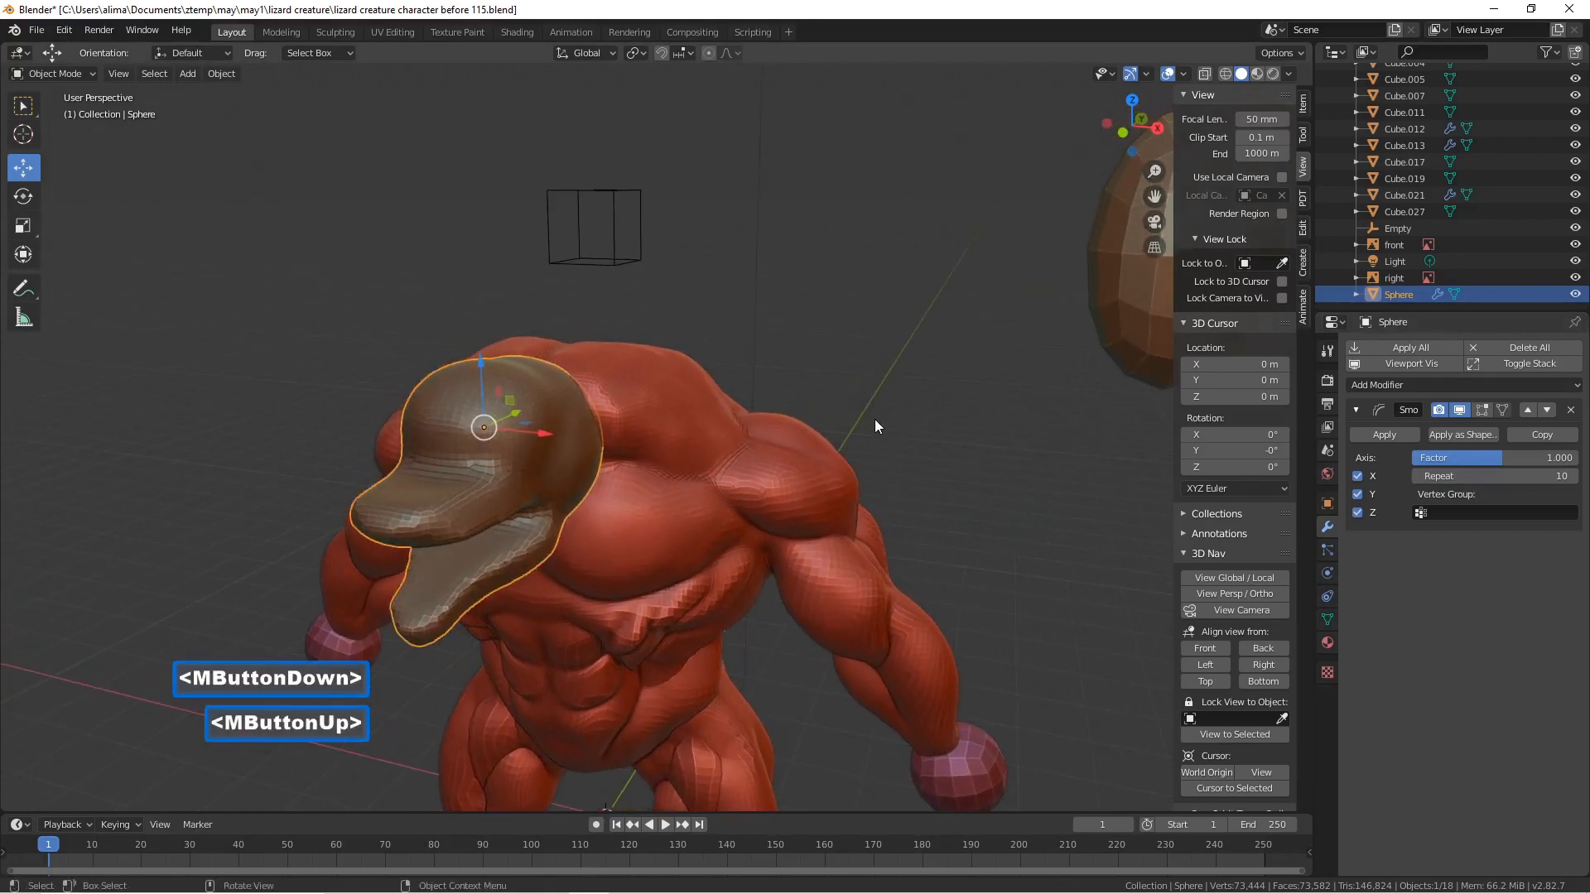
left_click(1369, 437)
right_click(579, 447)
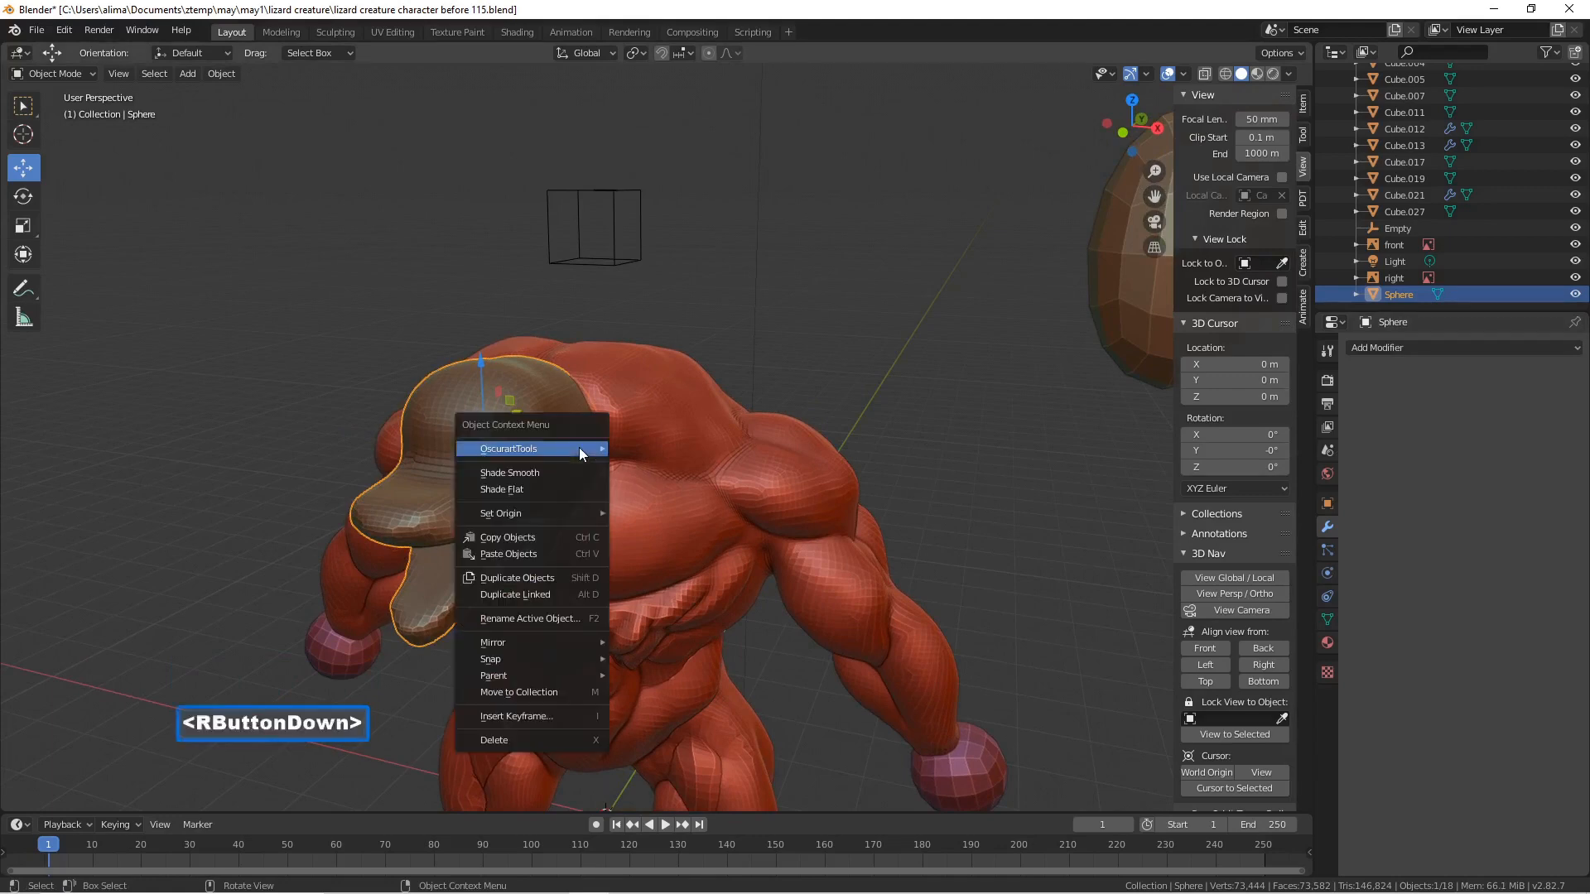
left_click(578, 470)
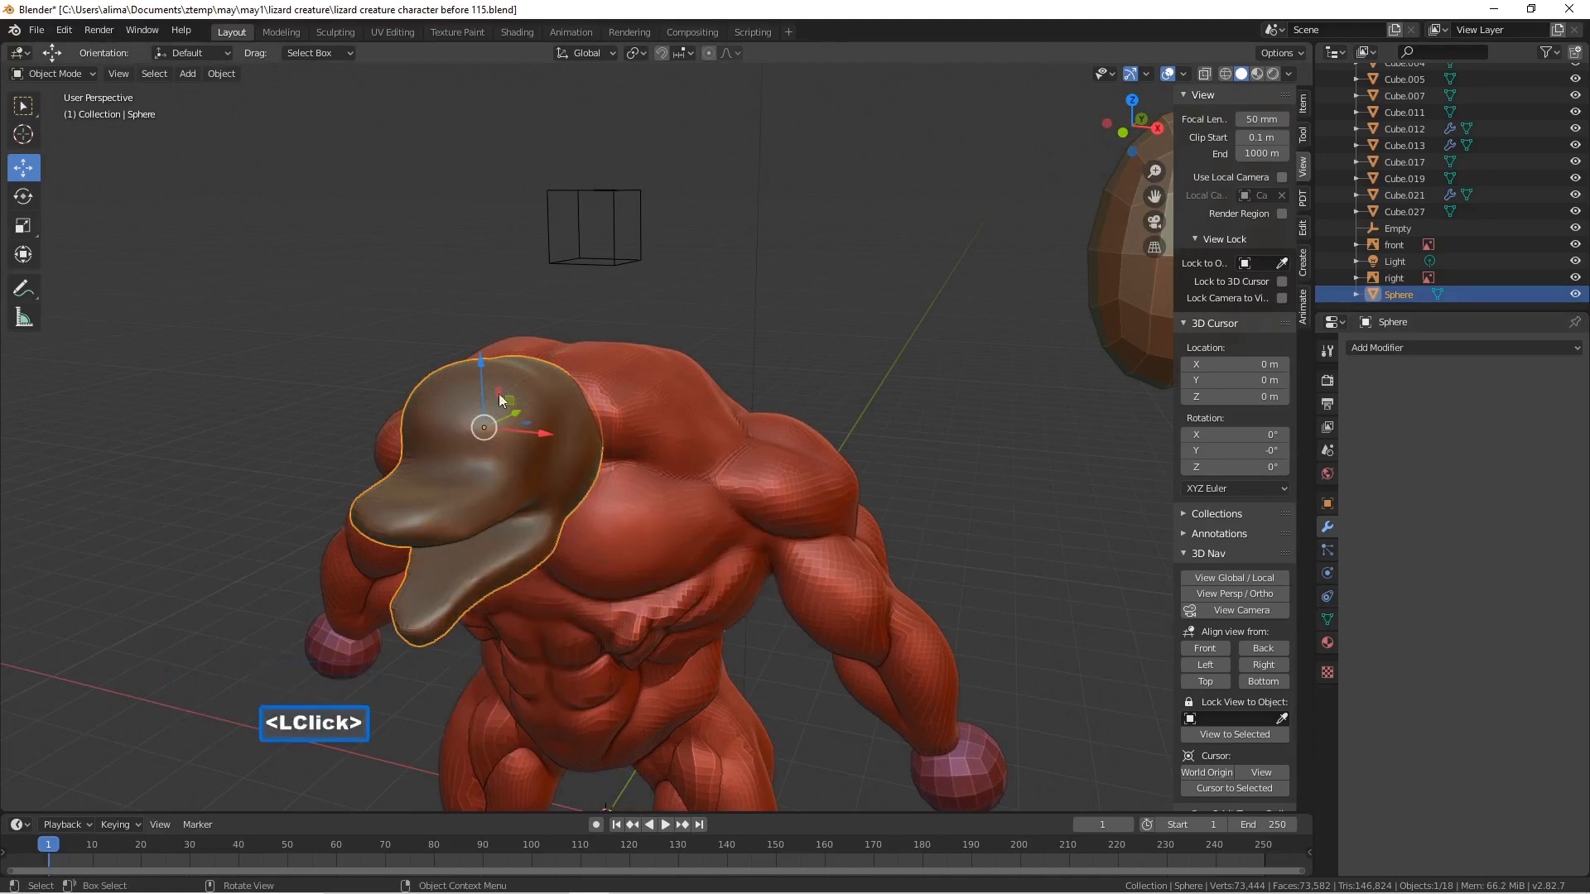
middle_click_drag(367, 264, 403, 309)
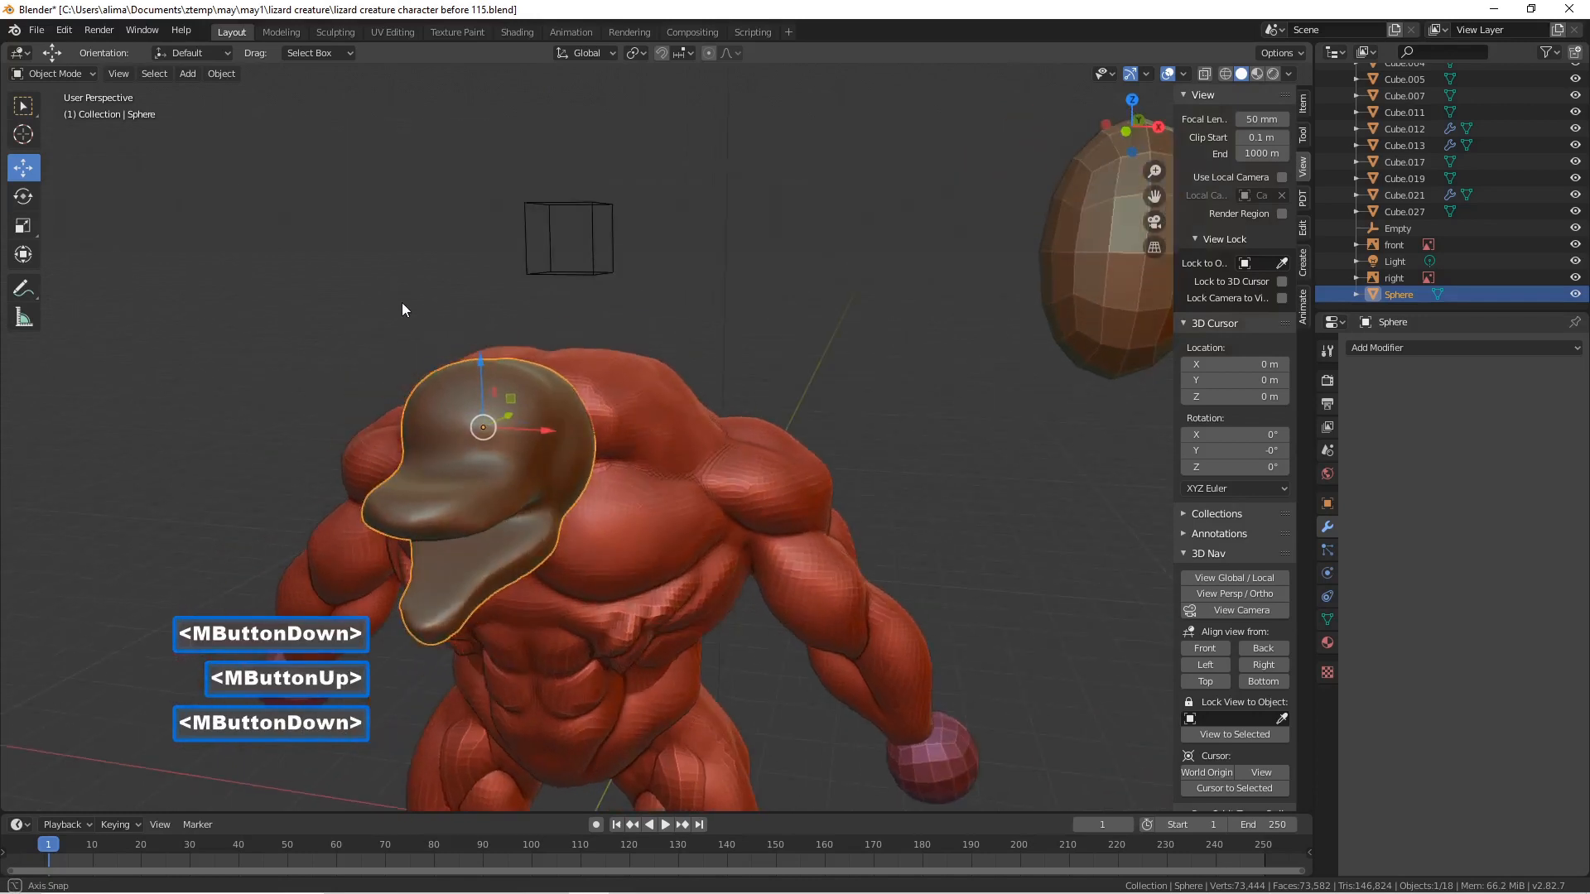
left_click(86, 75)
left_click(74, 129)
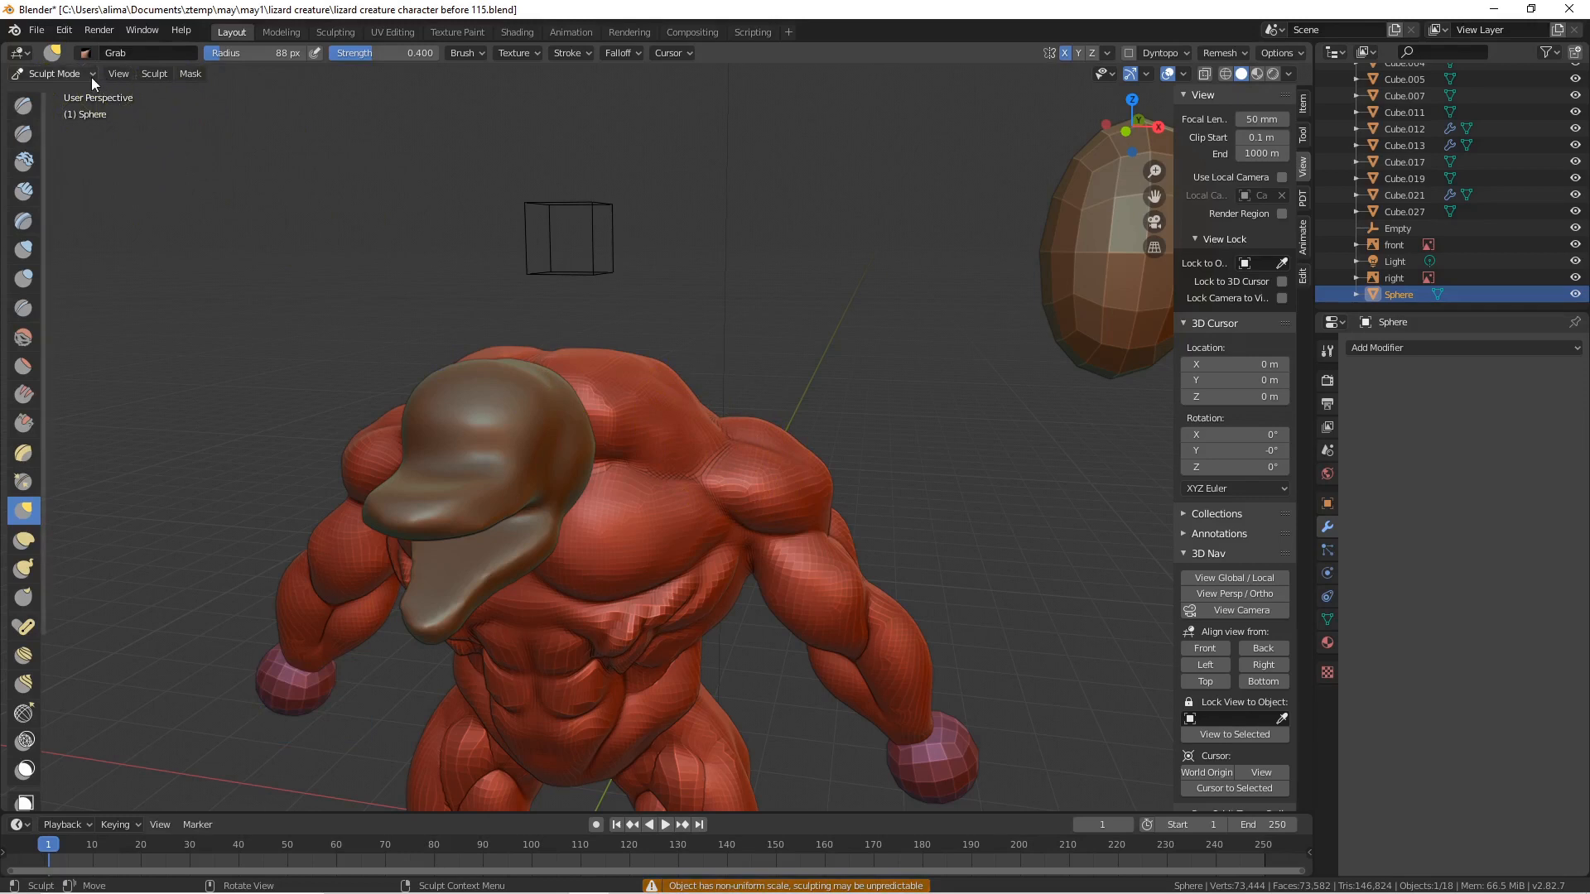
left_click(88, 73)
left_click(77, 95)
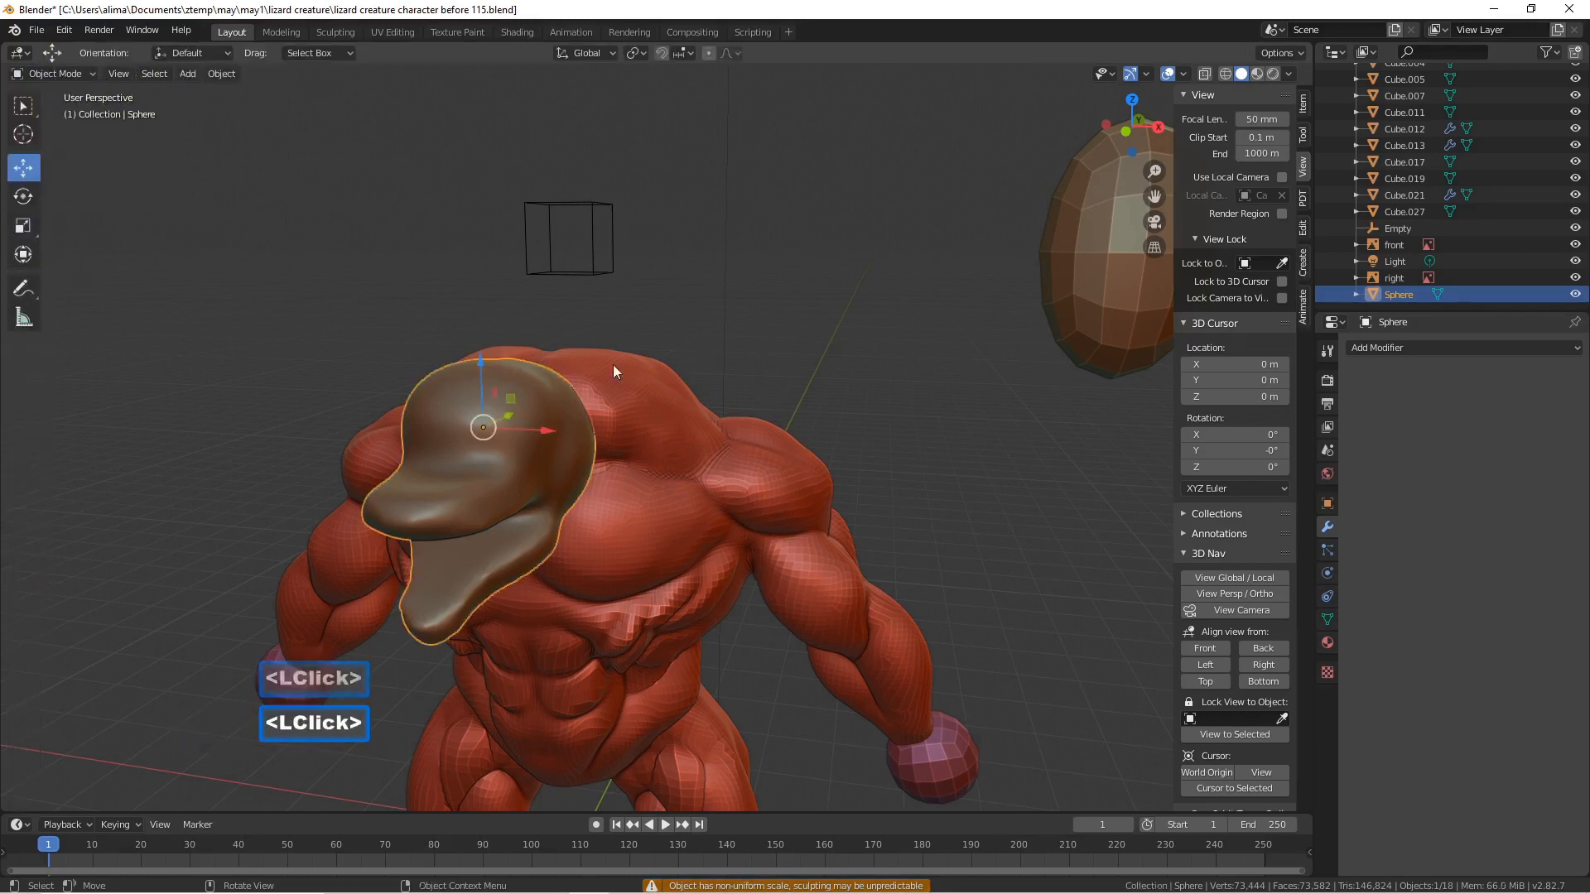
- Apply the rotation and scale of the joined head object
key("ctrl+a")
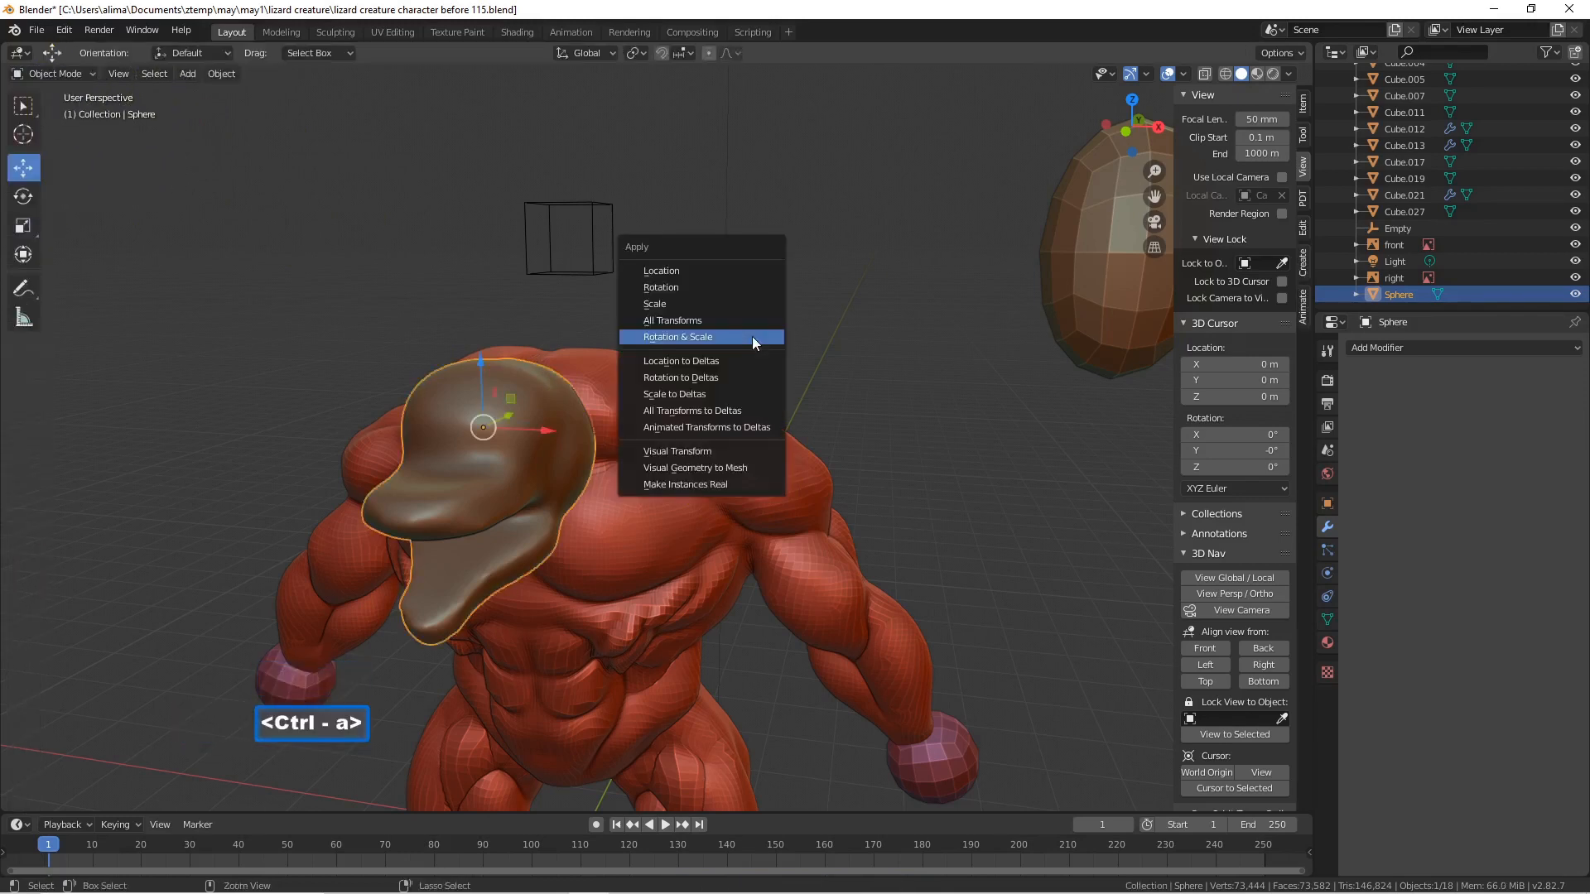
left_click(752, 336)
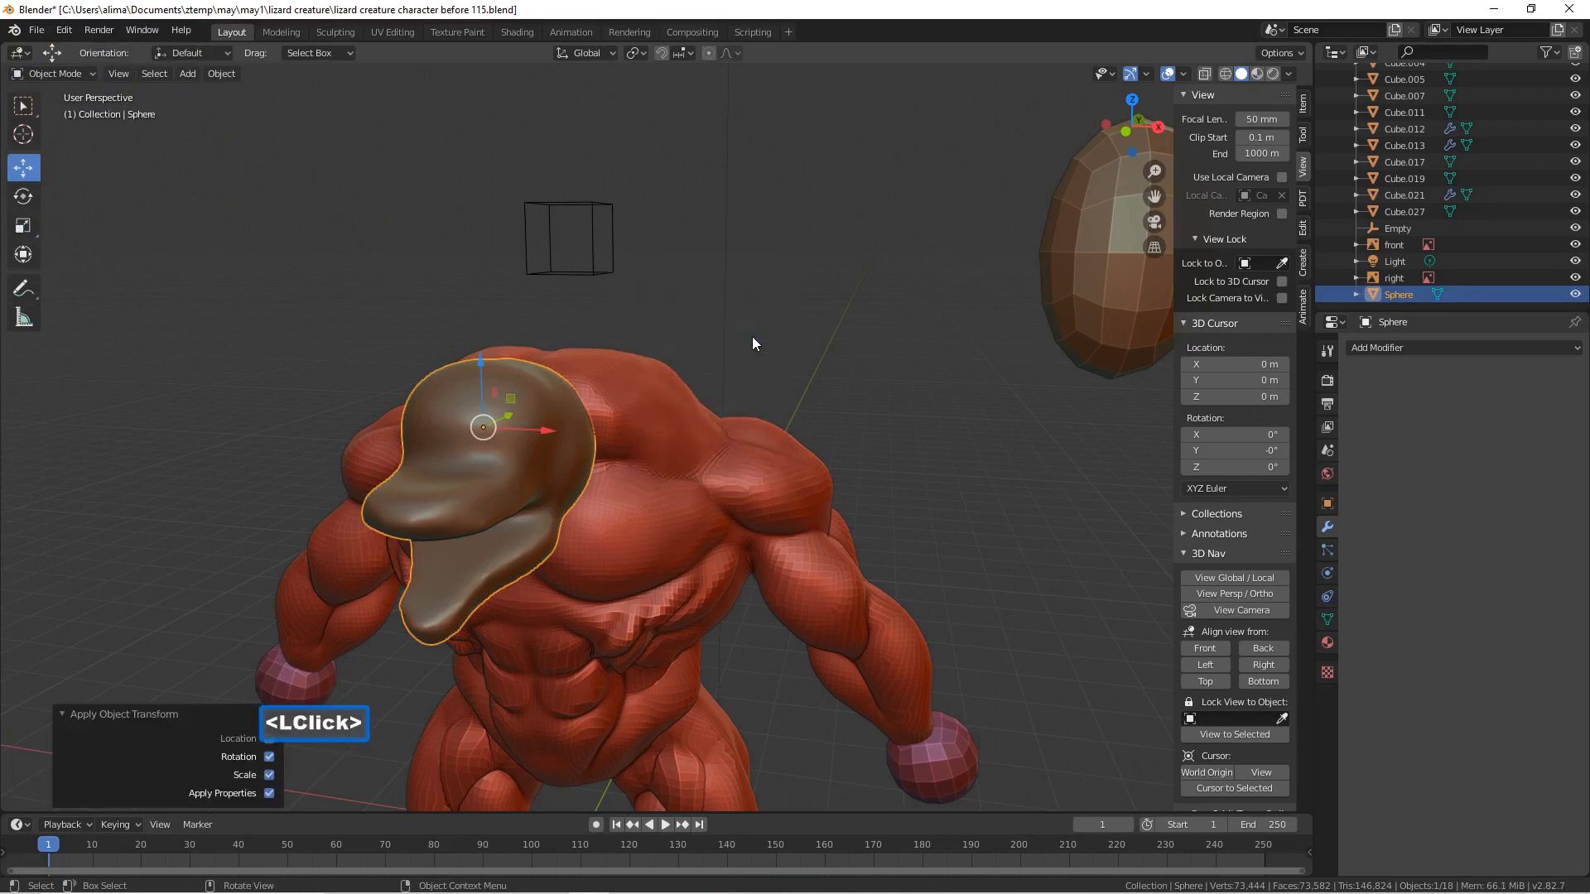
- Switch the head to Sculpt Mode and save as "lizard creature character before 116.blend"
left_click(86, 73)
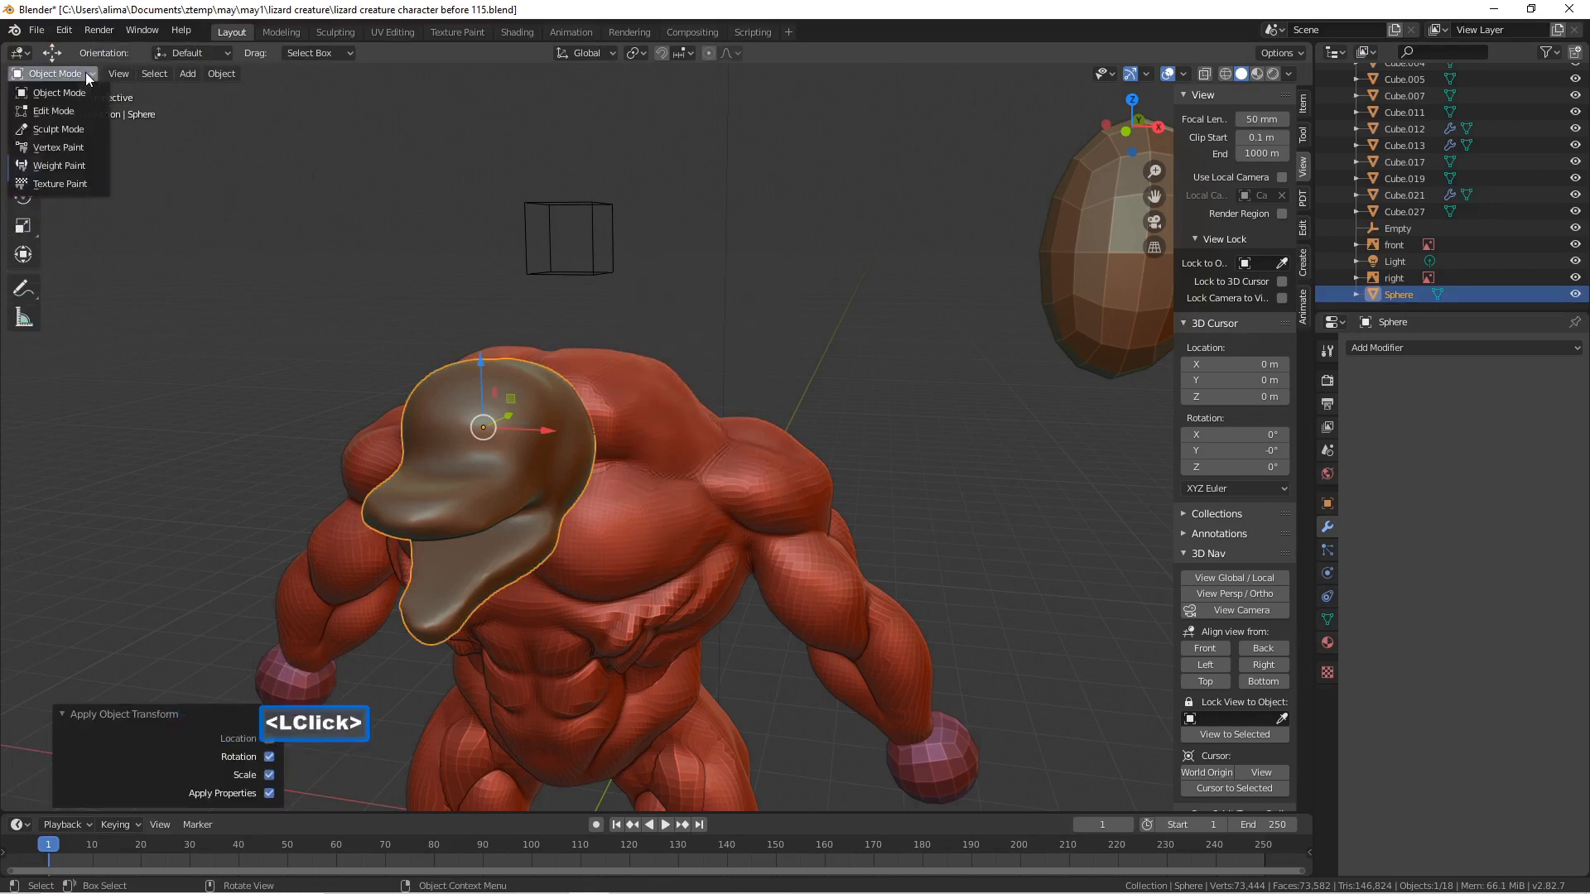
left_click(88, 130)
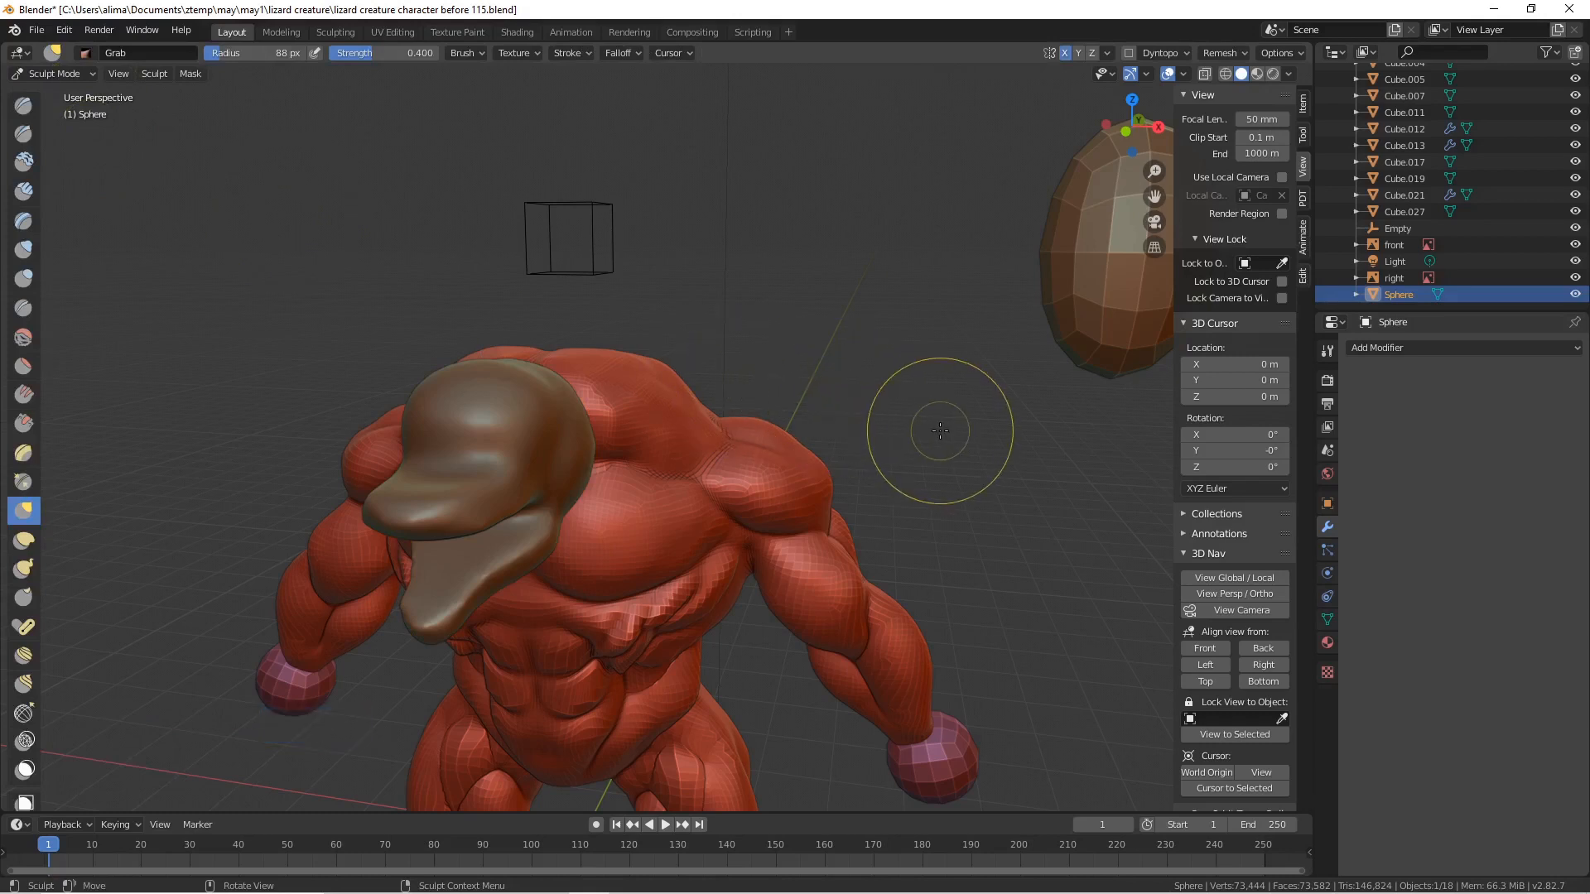
key("Pause")
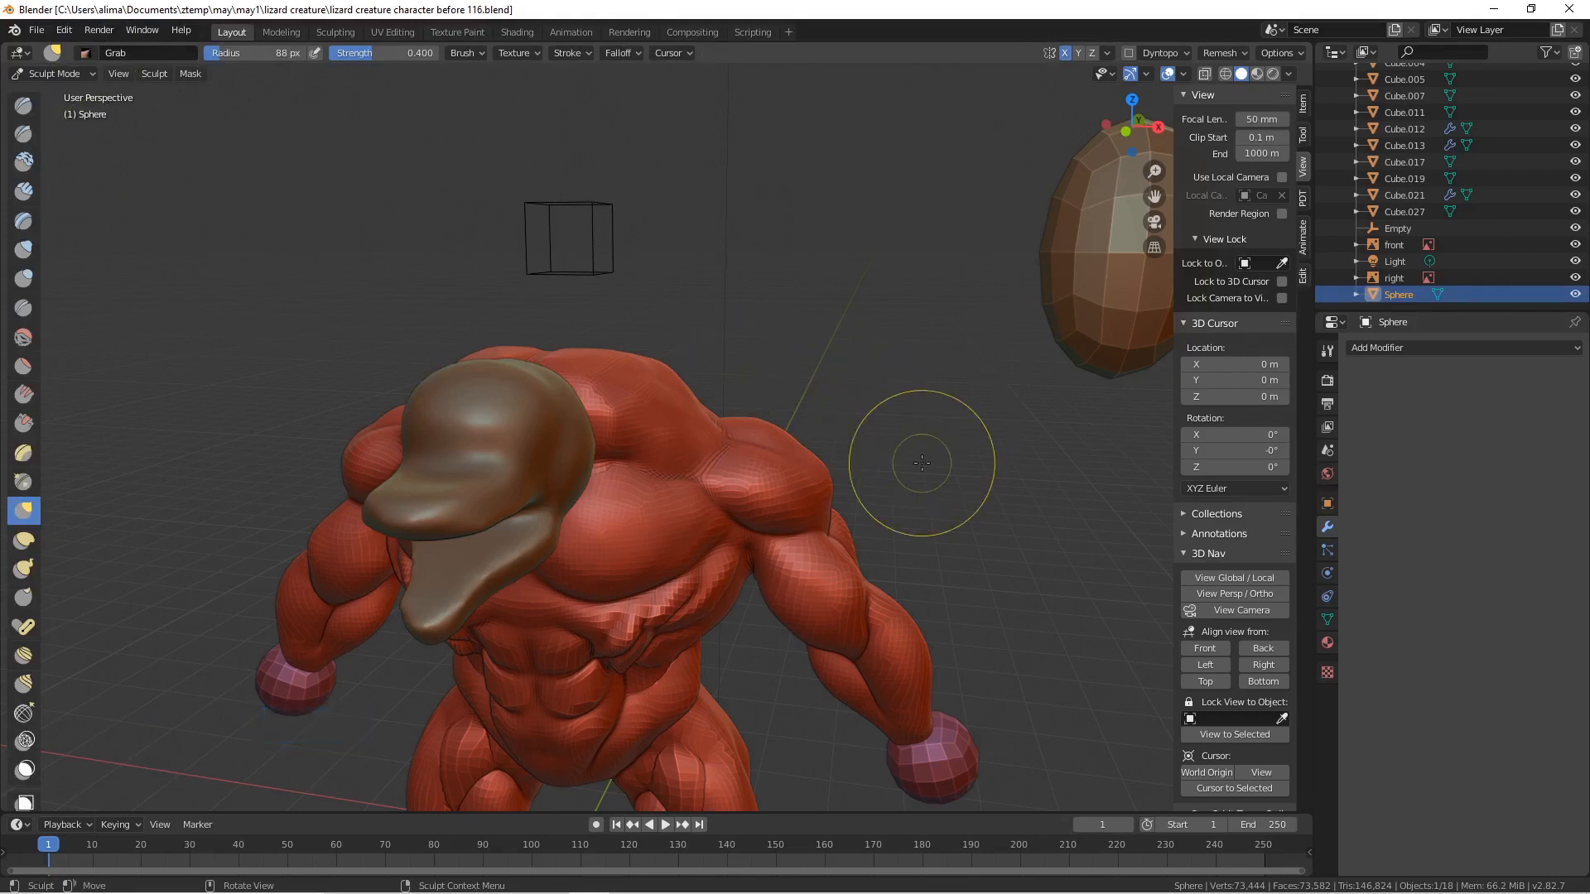
- Reshape the sides of the upper and lower jaws with the Elastic Deform brush
middle_click_drag(589, 493, 602, 532)
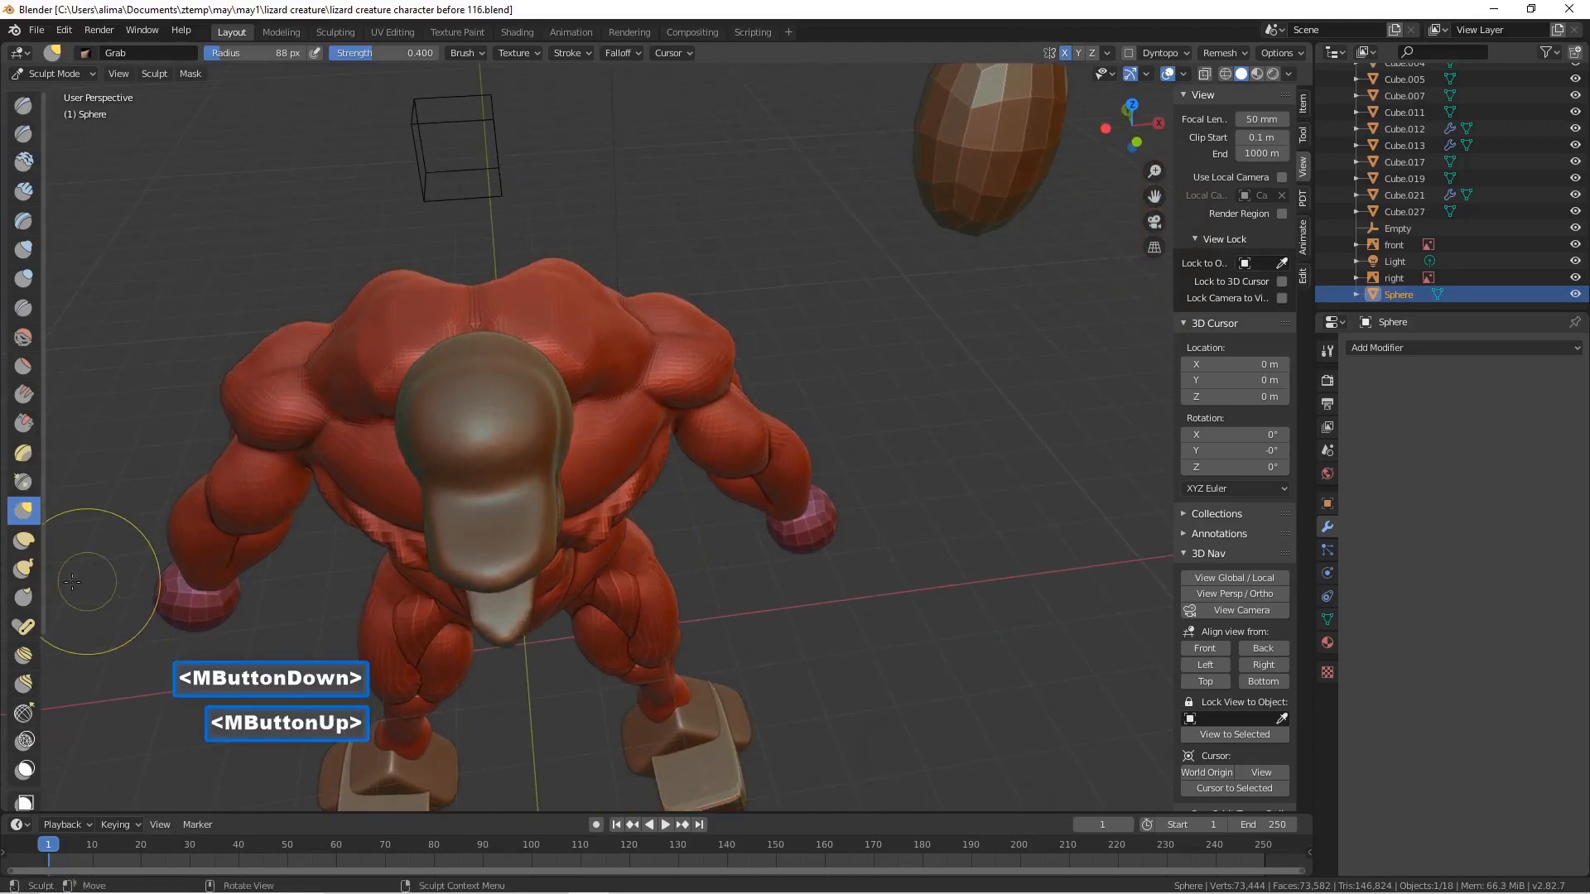
left_click(27, 546)
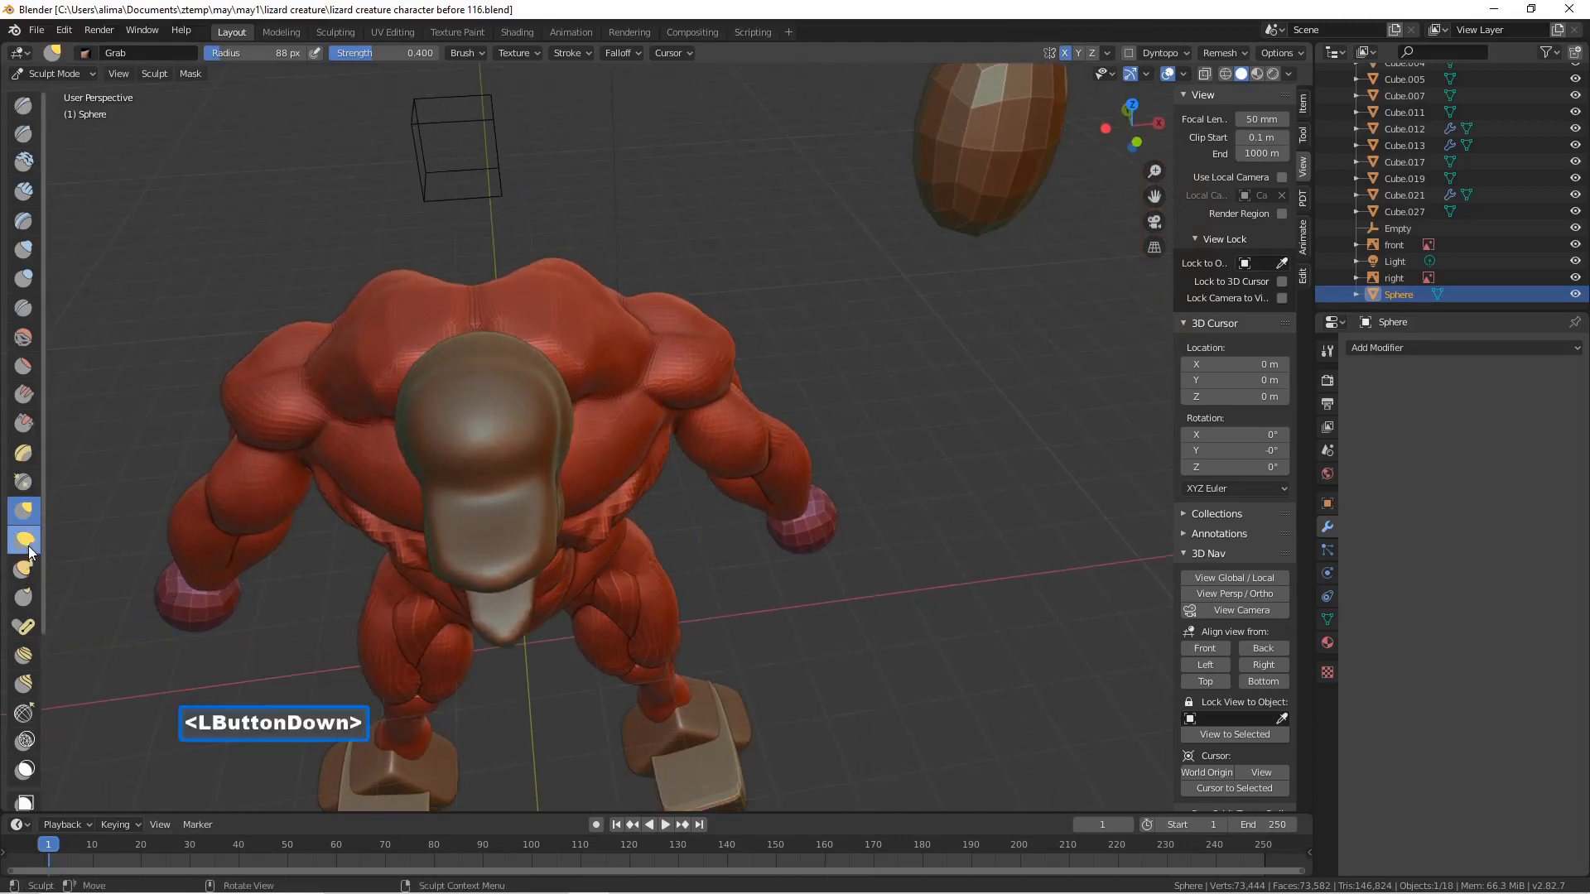
mouse_move(530, 553)
left_mouse_down()
mouse_move(469, 542)
mouse_move(603, 504)
left_mouse_up()
mouse_move(603, 506)
middle_mouse_down()
mouse_move(516, 471)
mouse_move(532, 471)
middle_mouse_up()
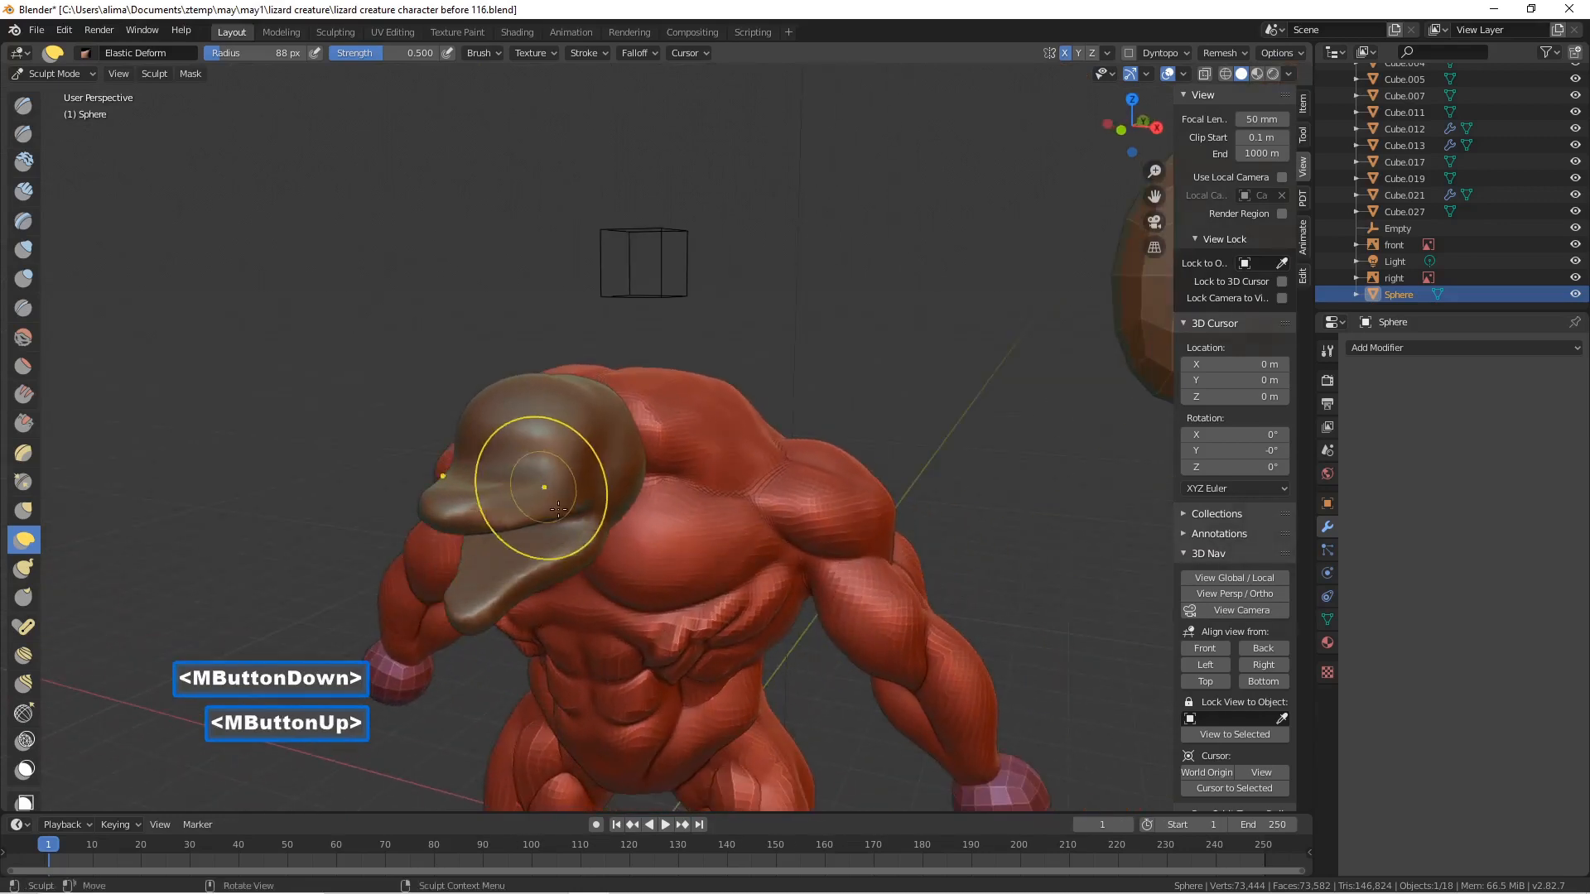
left_click_drag(594, 562, 590, 564)
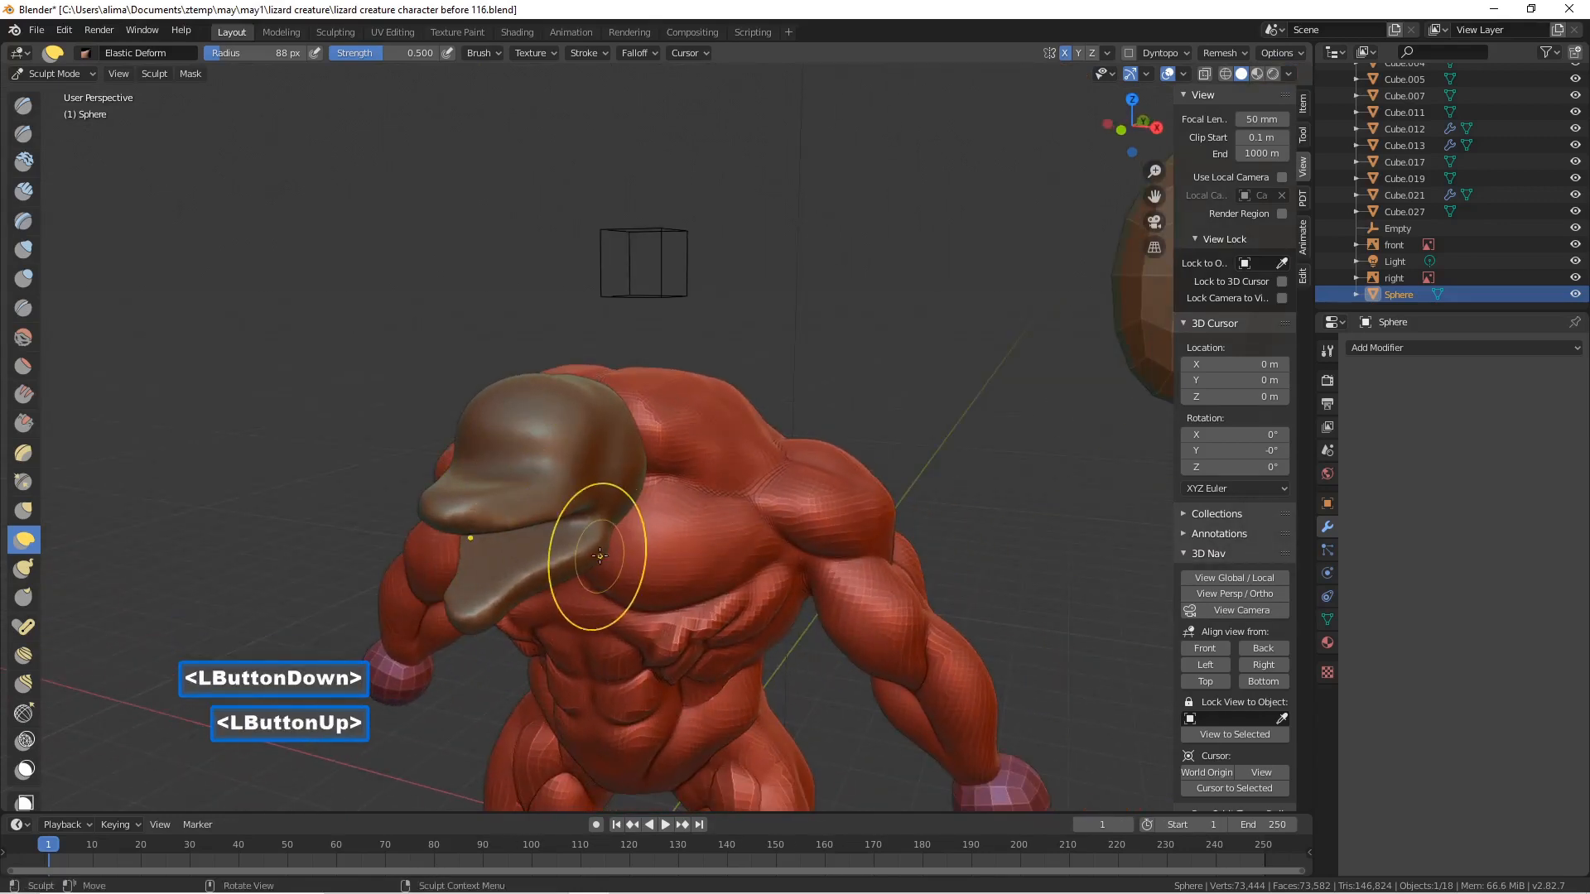
mouse_move(589, 565)
middle_mouse_down()
mouse_move(647, 548)
mouse_move(613, 563)
middle_mouse_up()
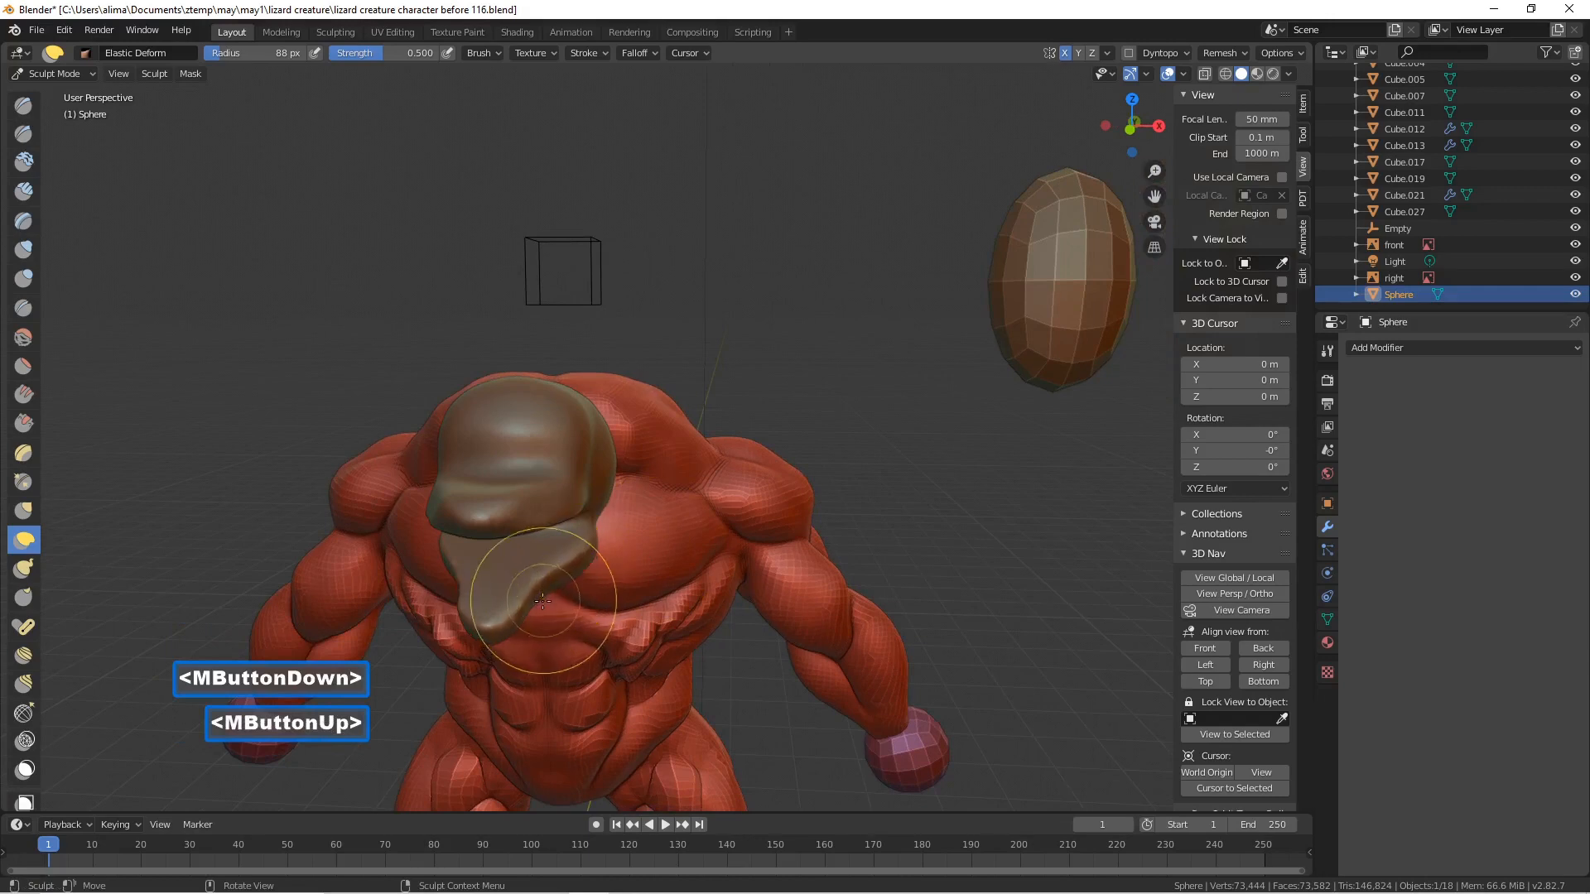
left_click_drag(534, 600, 636, 610)
middle_click_drag(637, 610, 461, 568)
left_click_drag(685, 590, 652, 579)
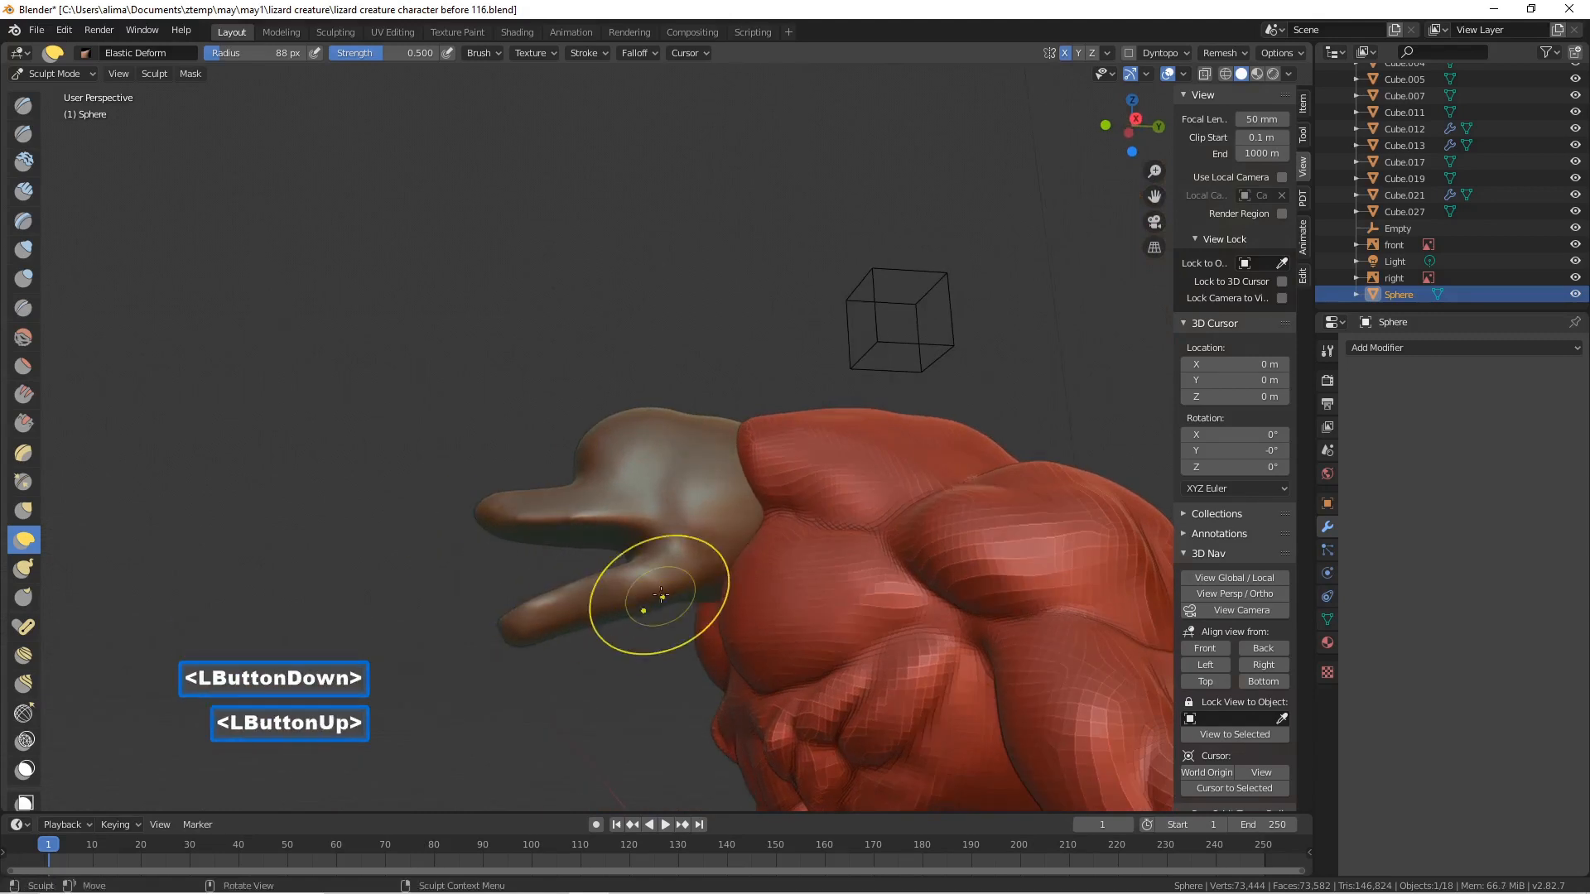
- Mask the jaw hinge areas at the back of the mouth with a 38 px Mask brush and invert the mask
middle_click_drag(695, 575, 717, 511)
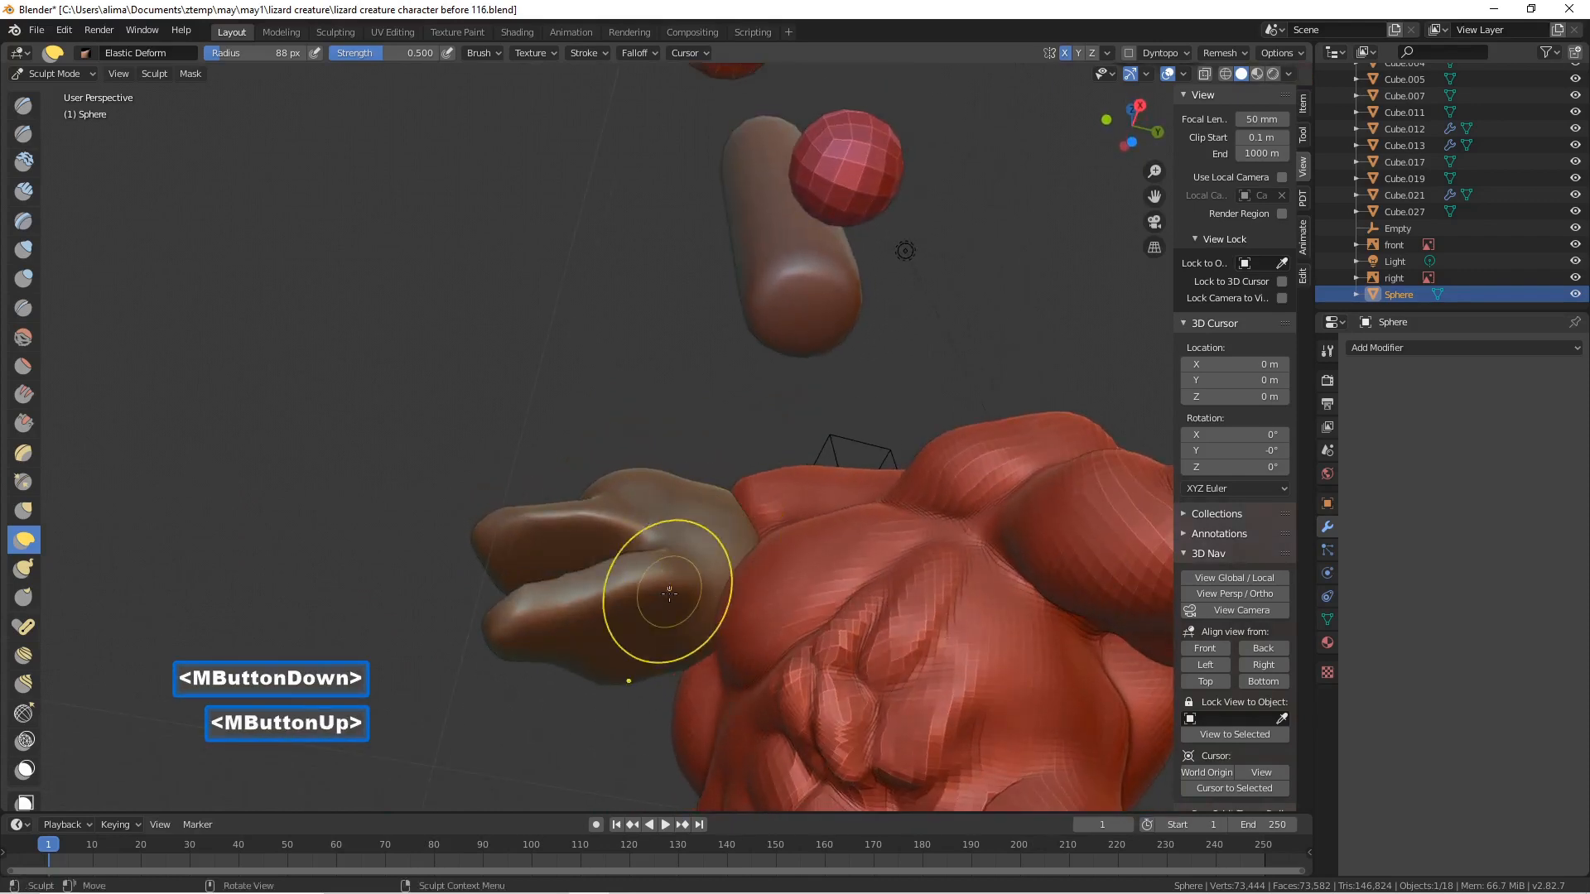
left_click(24, 770)
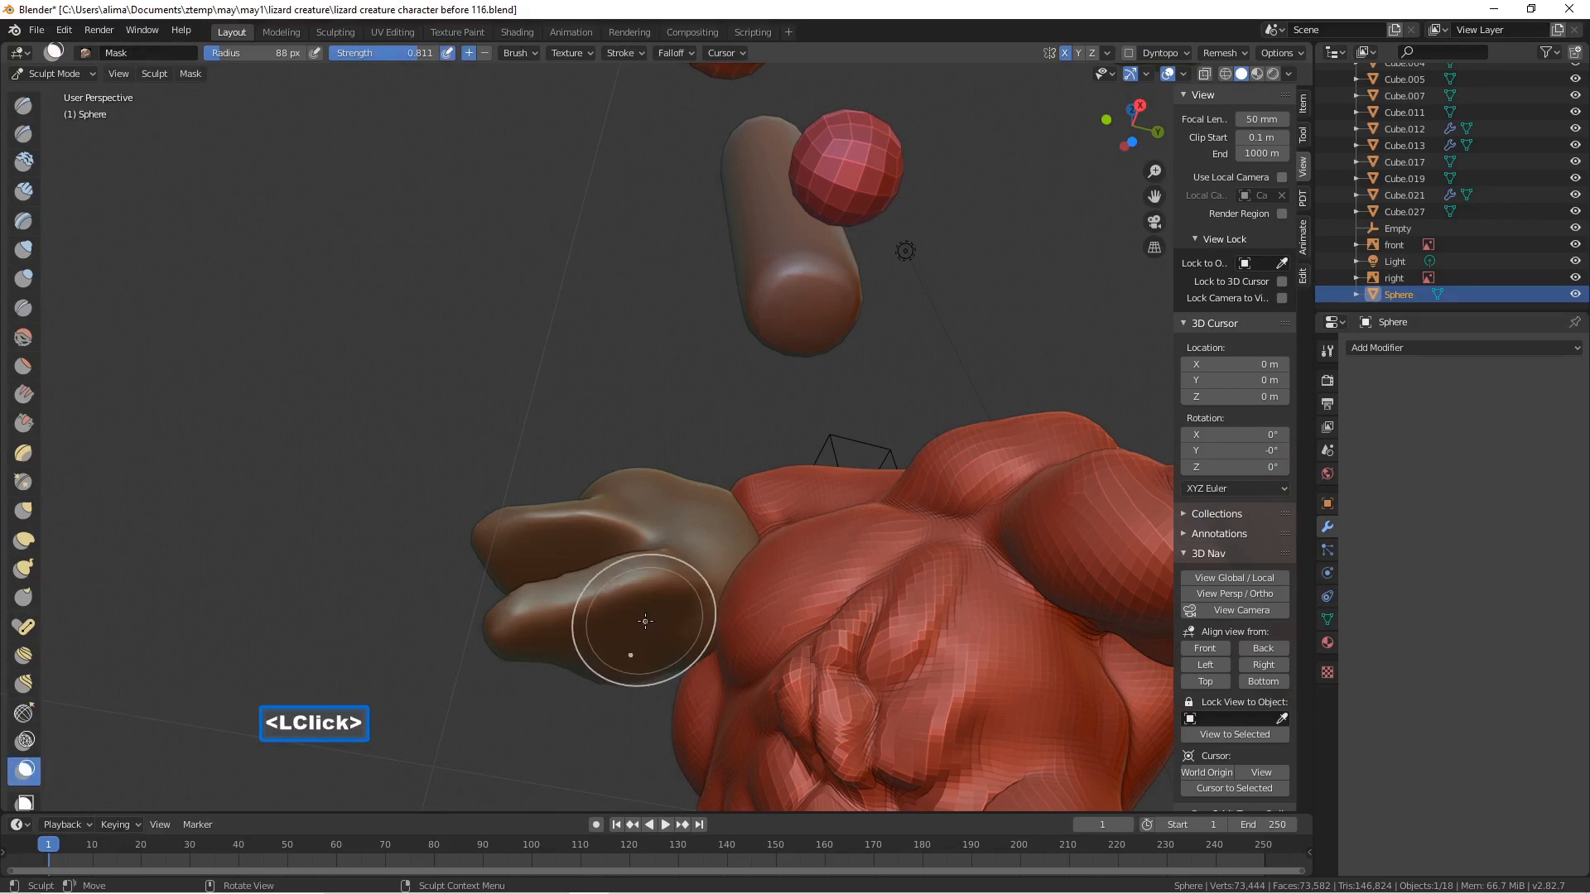
key("f")
left_click(601, 610)
mouse_move(630, 613)
left_mouse_down()
mouse_move(658, 616)
mouse_move(648, 632)
mouse_move(709, 555)
mouse_move(719, 576)
left_mouse_up()
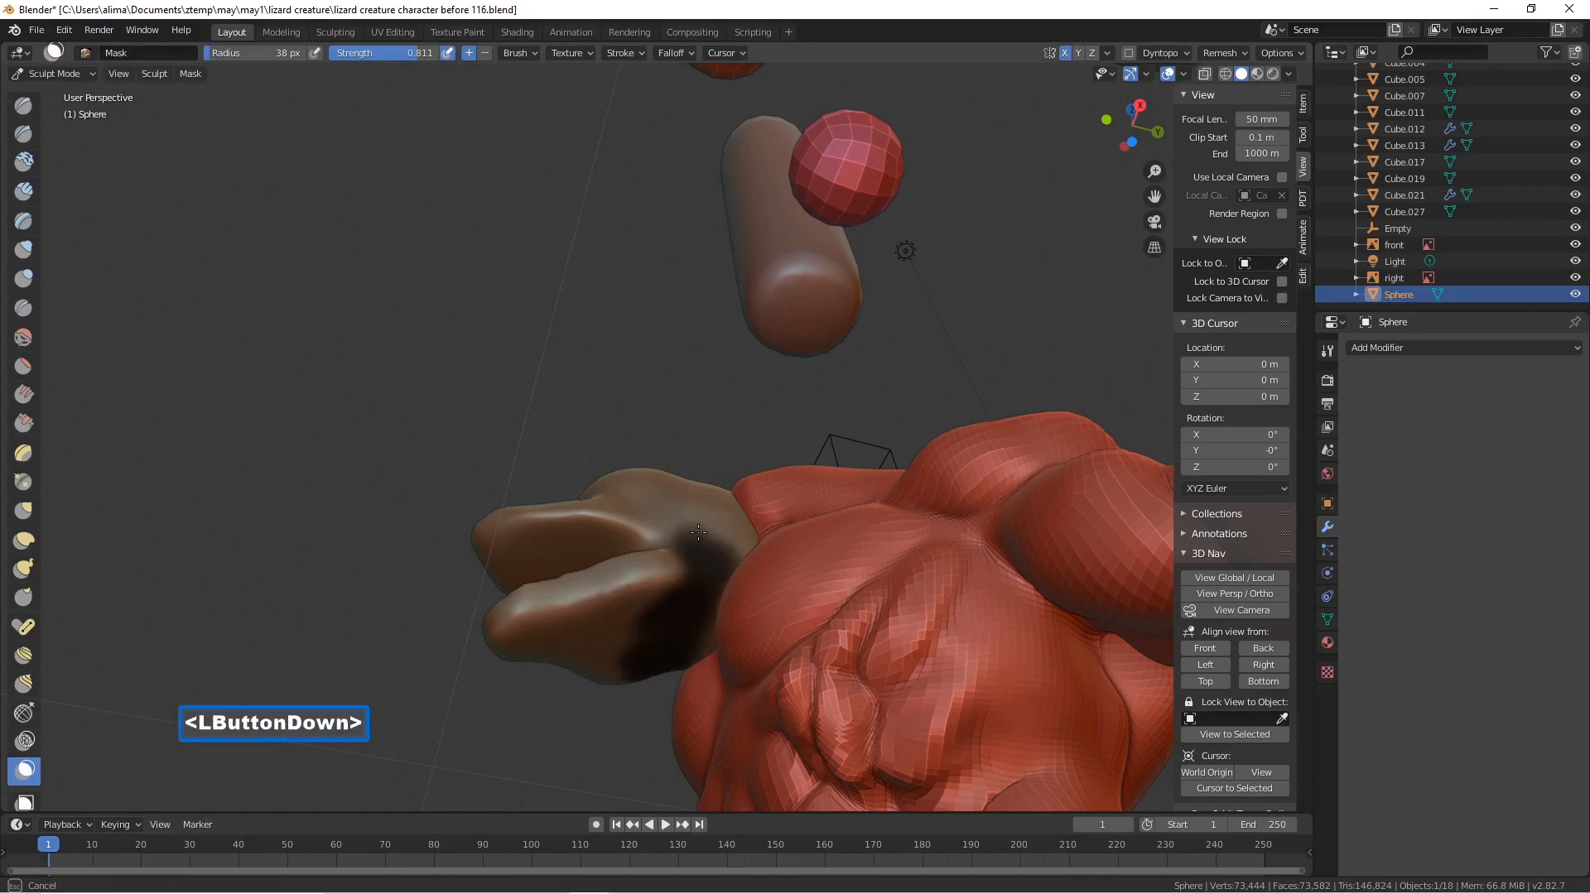
left_click_drag(694, 536, 731, 547)
left_click_drag(641, 635, 651, 637)
left_click_drag(650, 637, 673, 632)
middle_click_drag(674, 632, 677, 618)
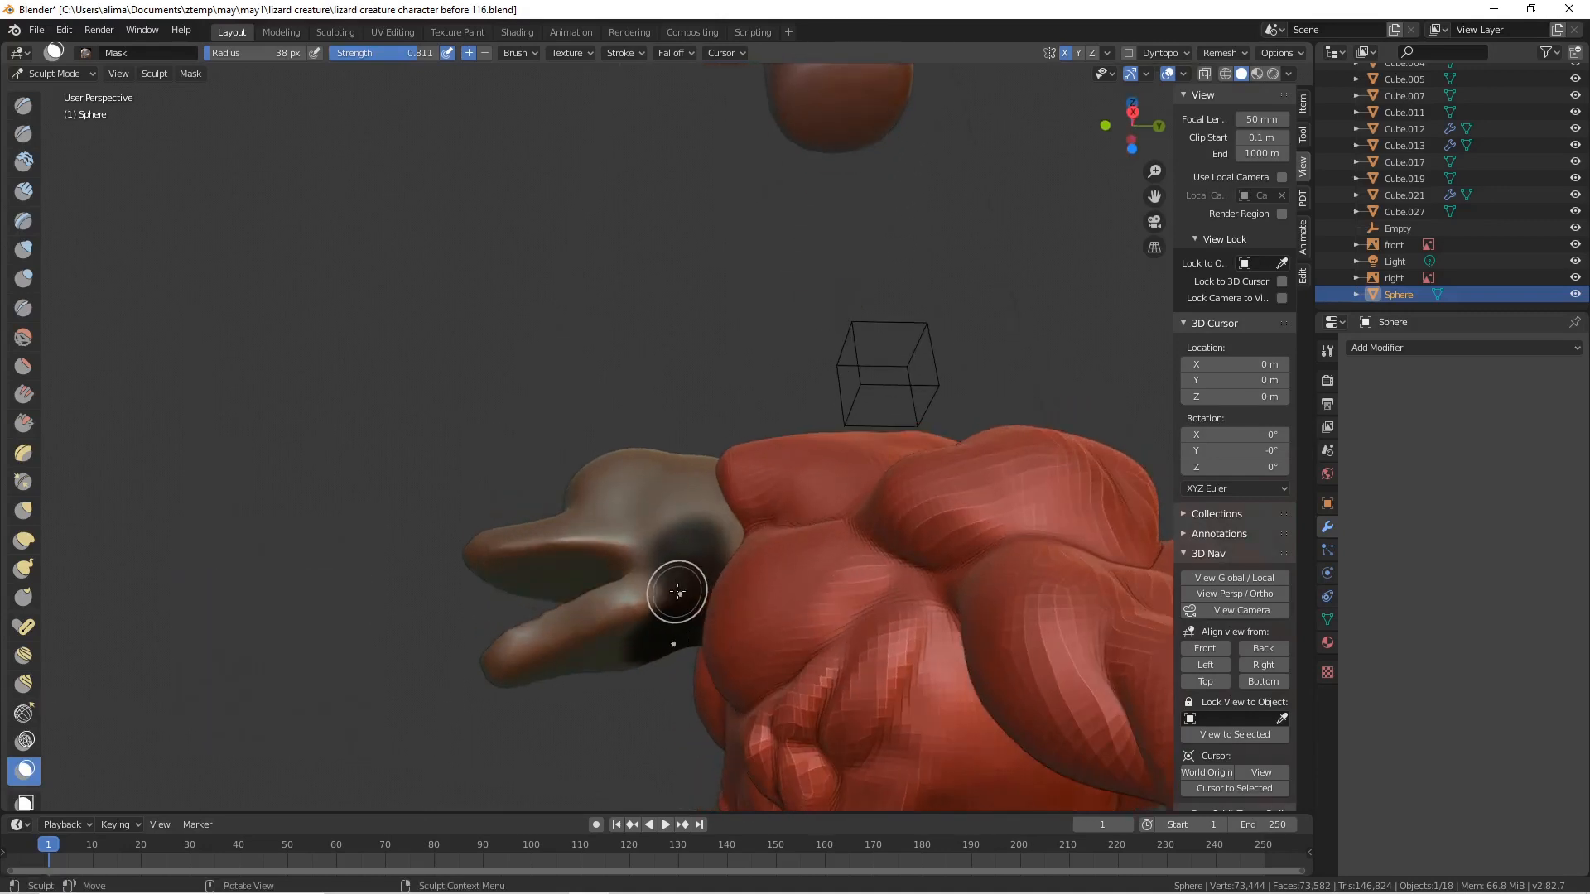
key("ctrl")
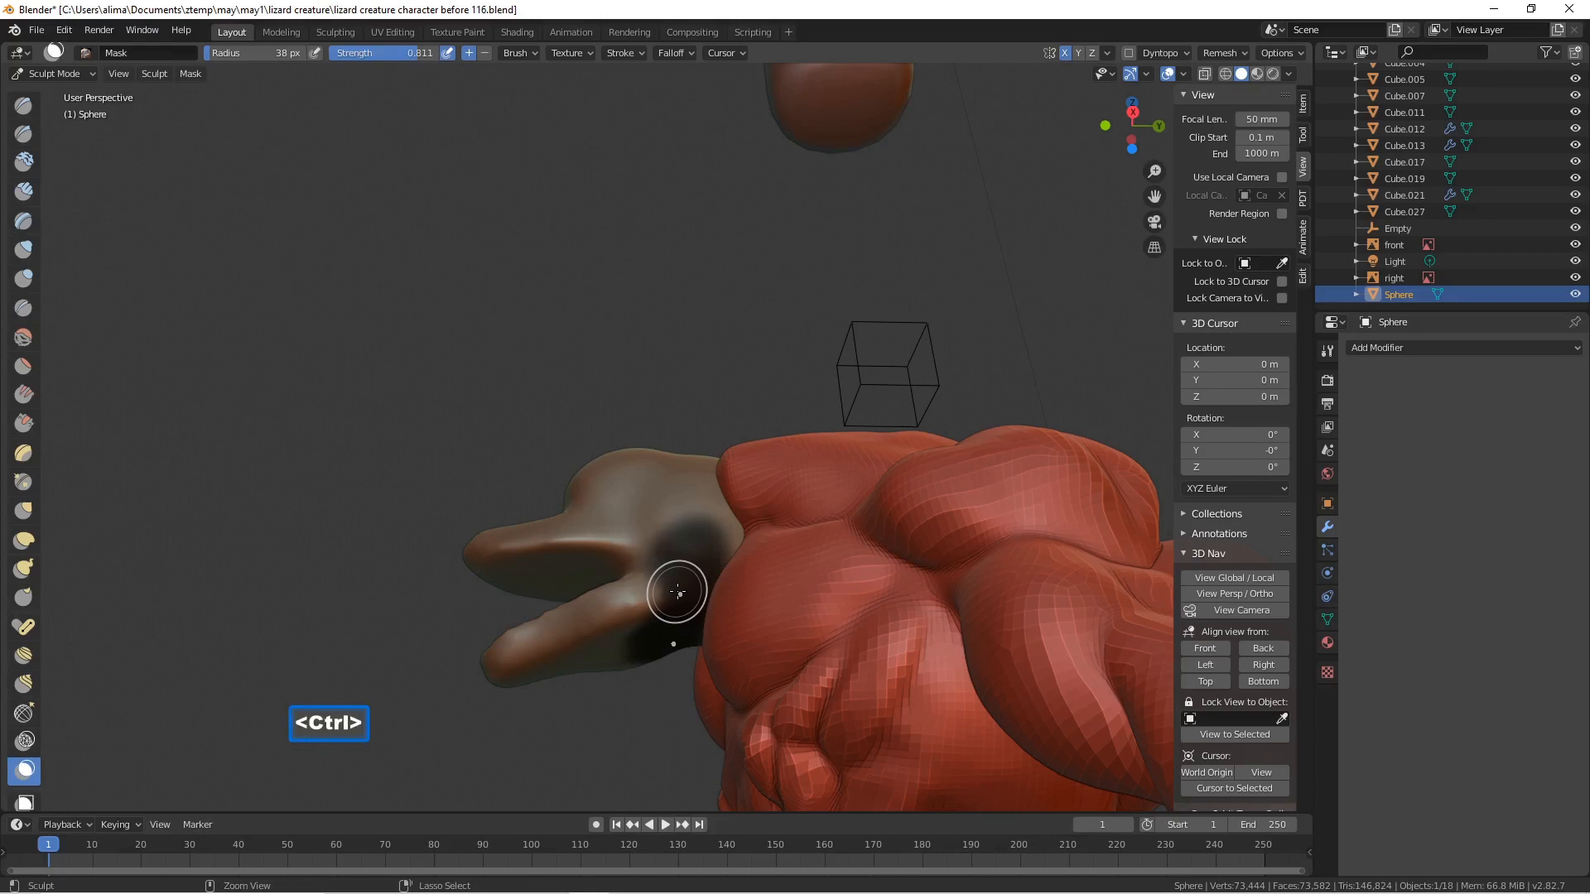
key("ctrl+i")
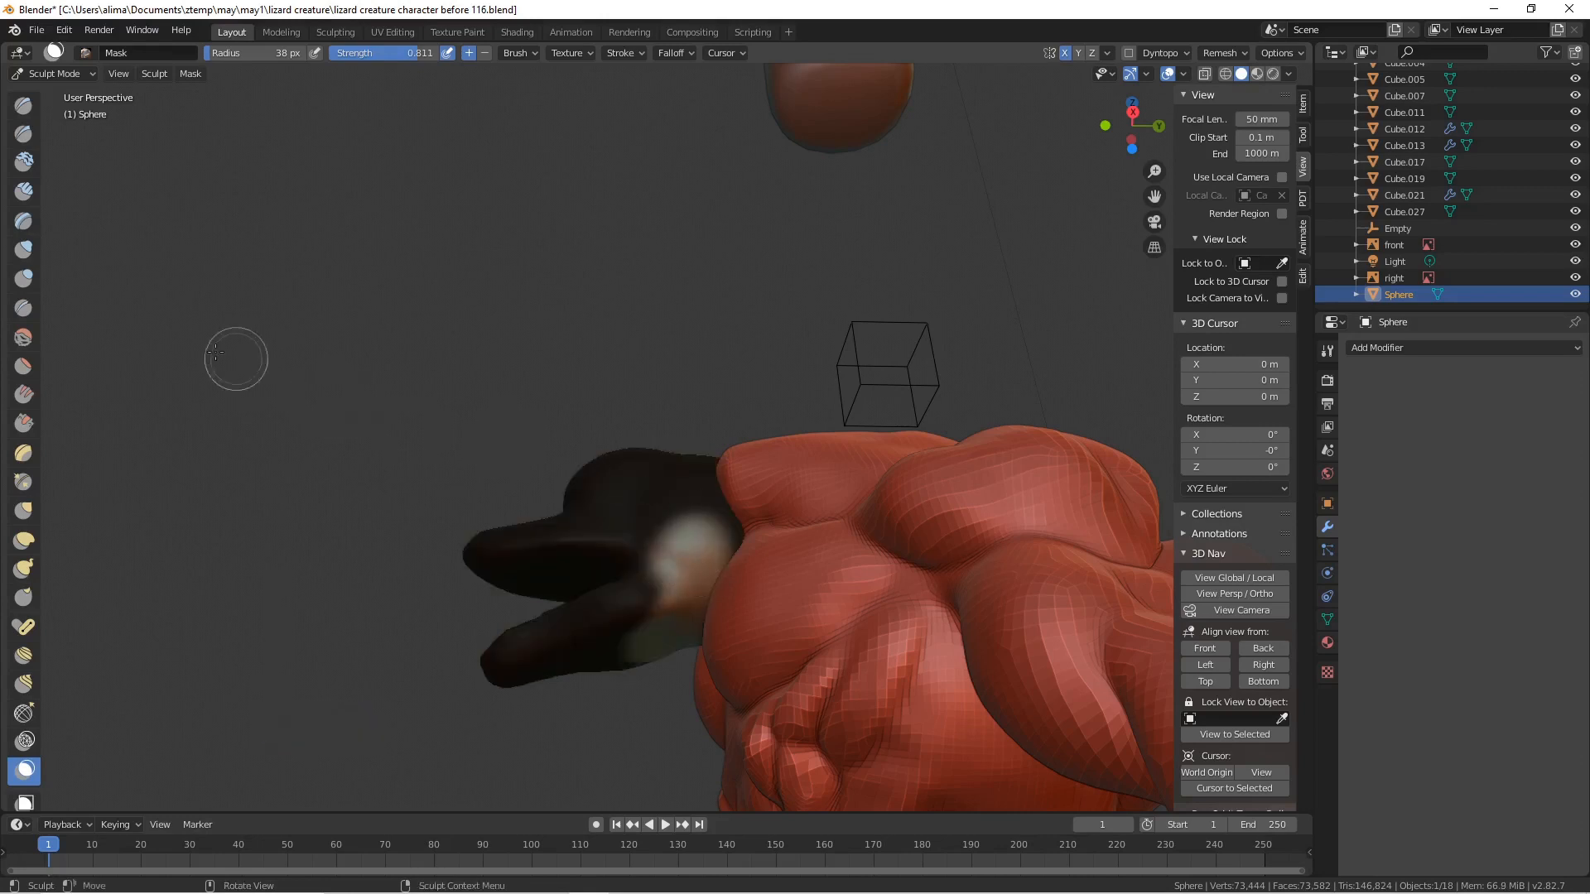
- Bulge out the unmasked jaw hinges with the Blob brush at a 122 px radius and clear the mask
left_click(25, 279)
middle_click_drag(399, 407, 405, 400)
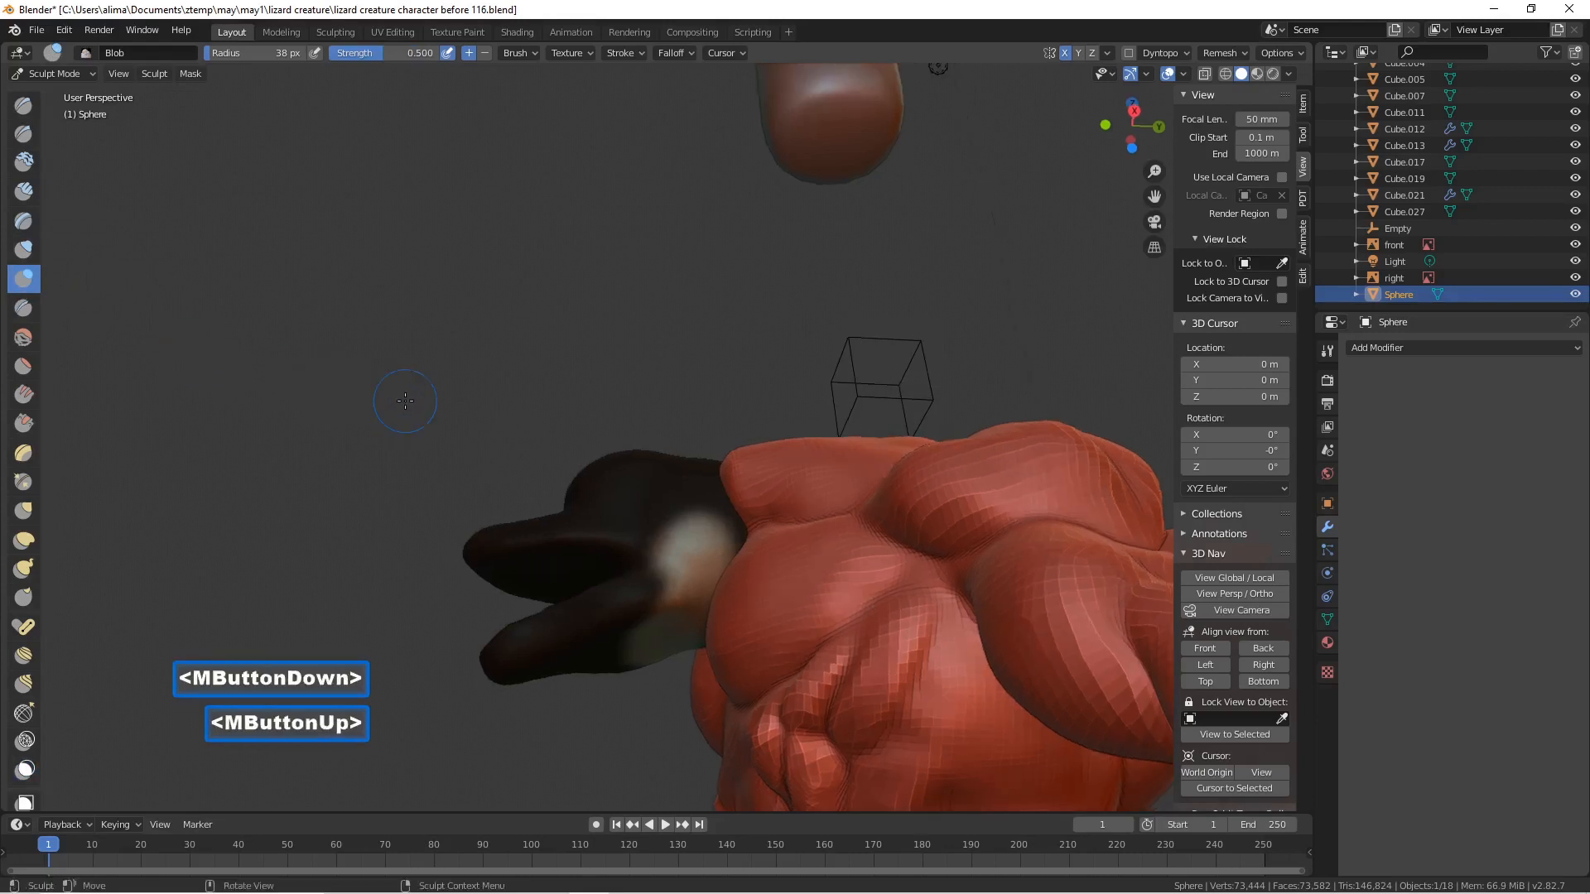
key("f")
left_click(688, 566)
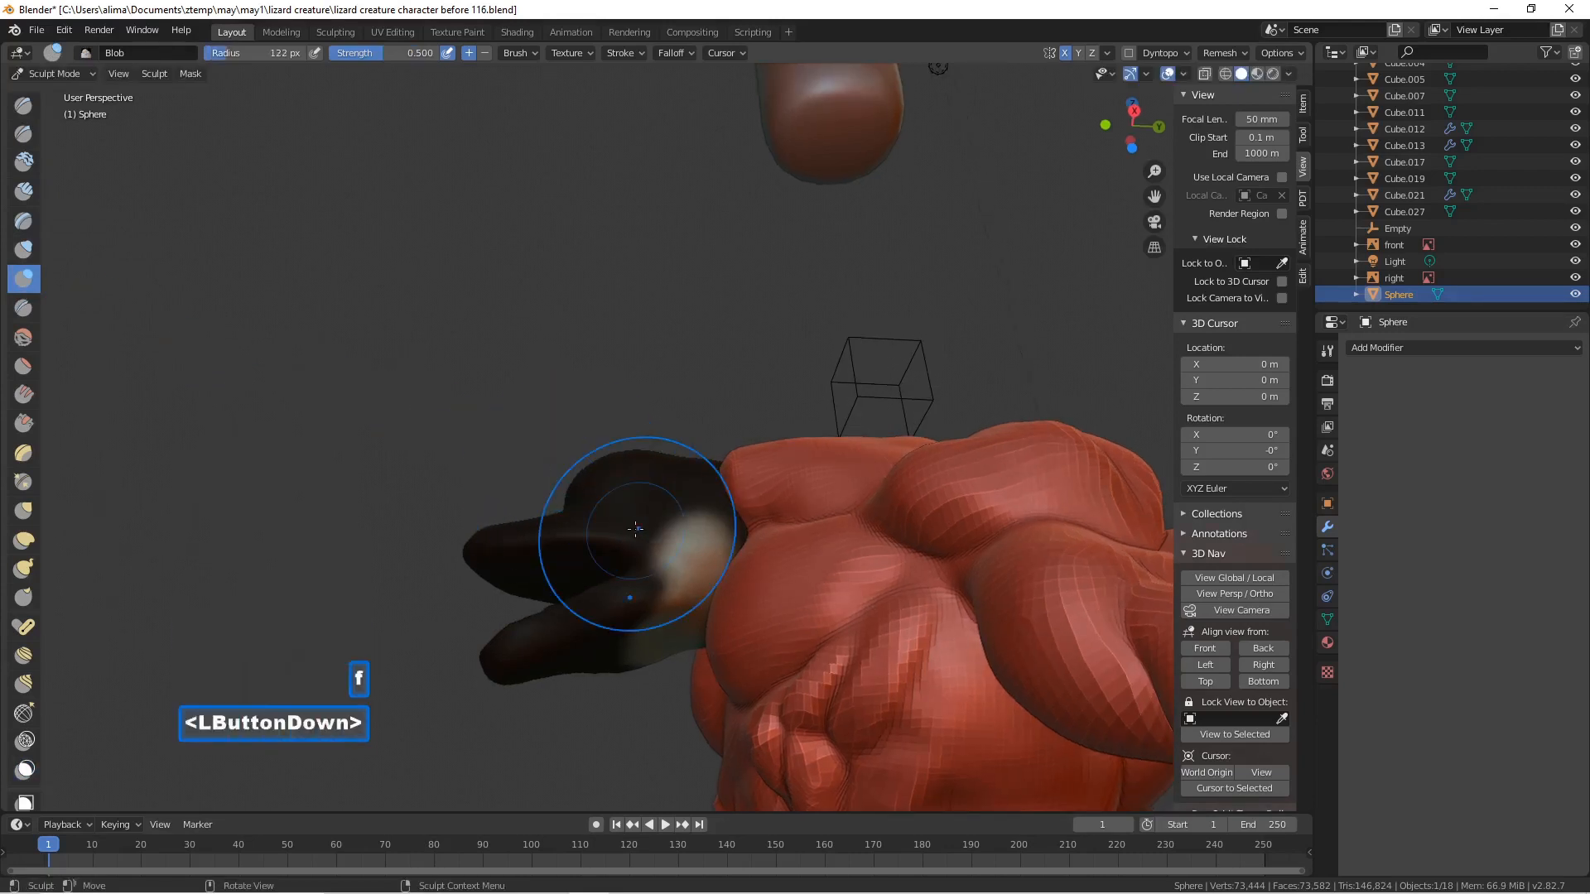
left_click_drag(689, 566, 690, 579)
left_click_drag(688, 557, 686, 565)
left_click_drag(683, 552, 680, 558)
left_click_drag(678, 548, 678, 554)
middle_click_drag(679, 546, 744, 585)
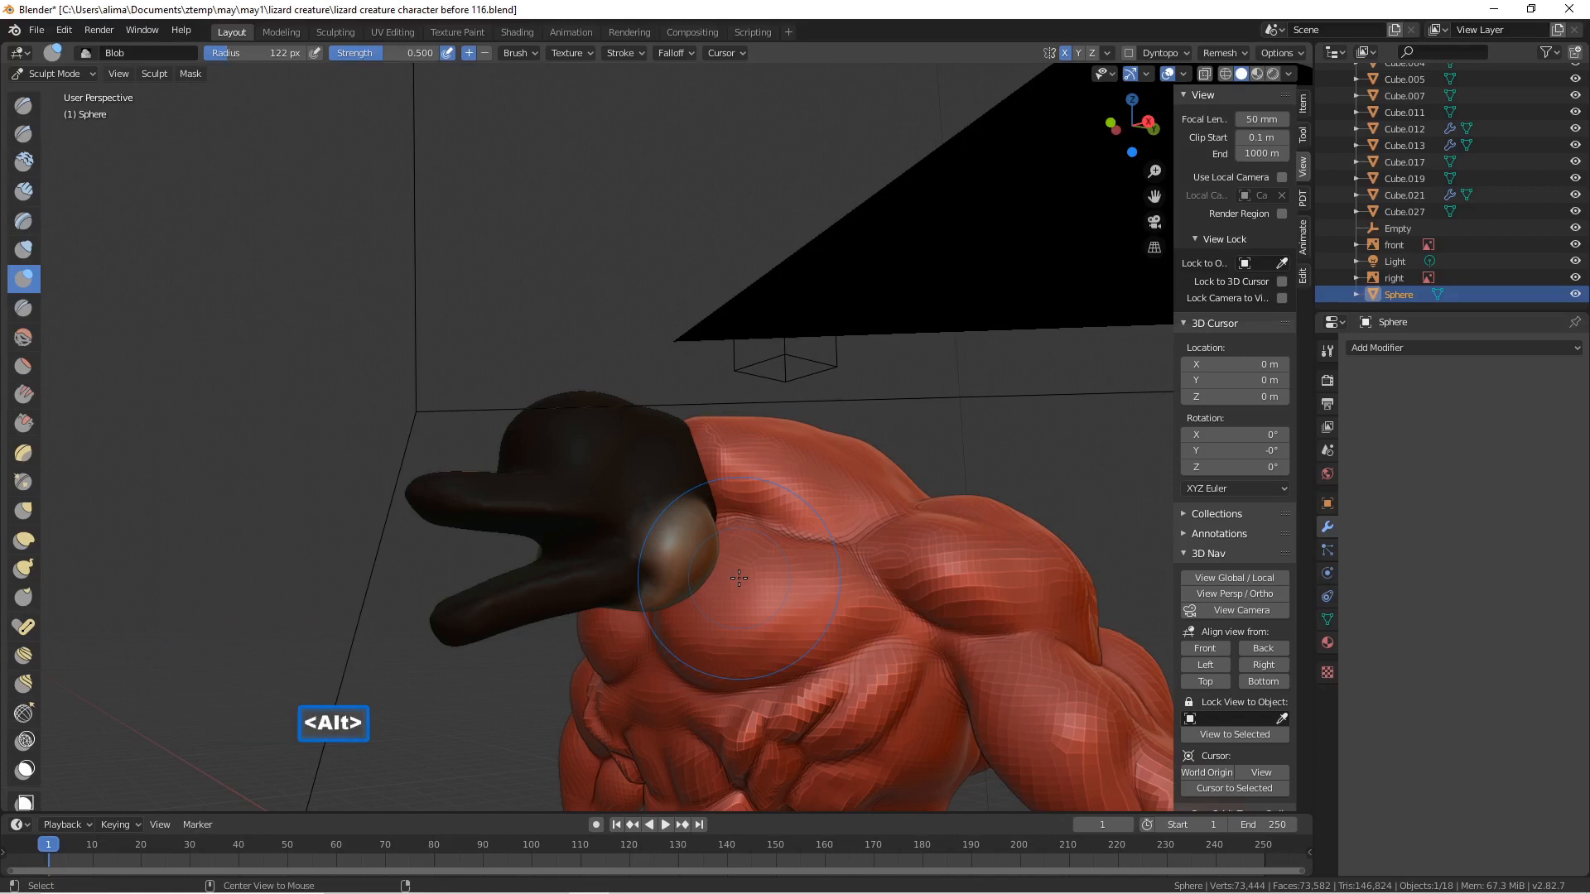
key("alt+m")
- Reduce the brush radius to 39 px and save as "lizard creature character before 117.blend"
mouse_move(686, 571)
middle_mouse_down()
mouse_move(740, 602)
mouse_move(646, 561)
middle_mouse_up()
middle_click(646, 561)
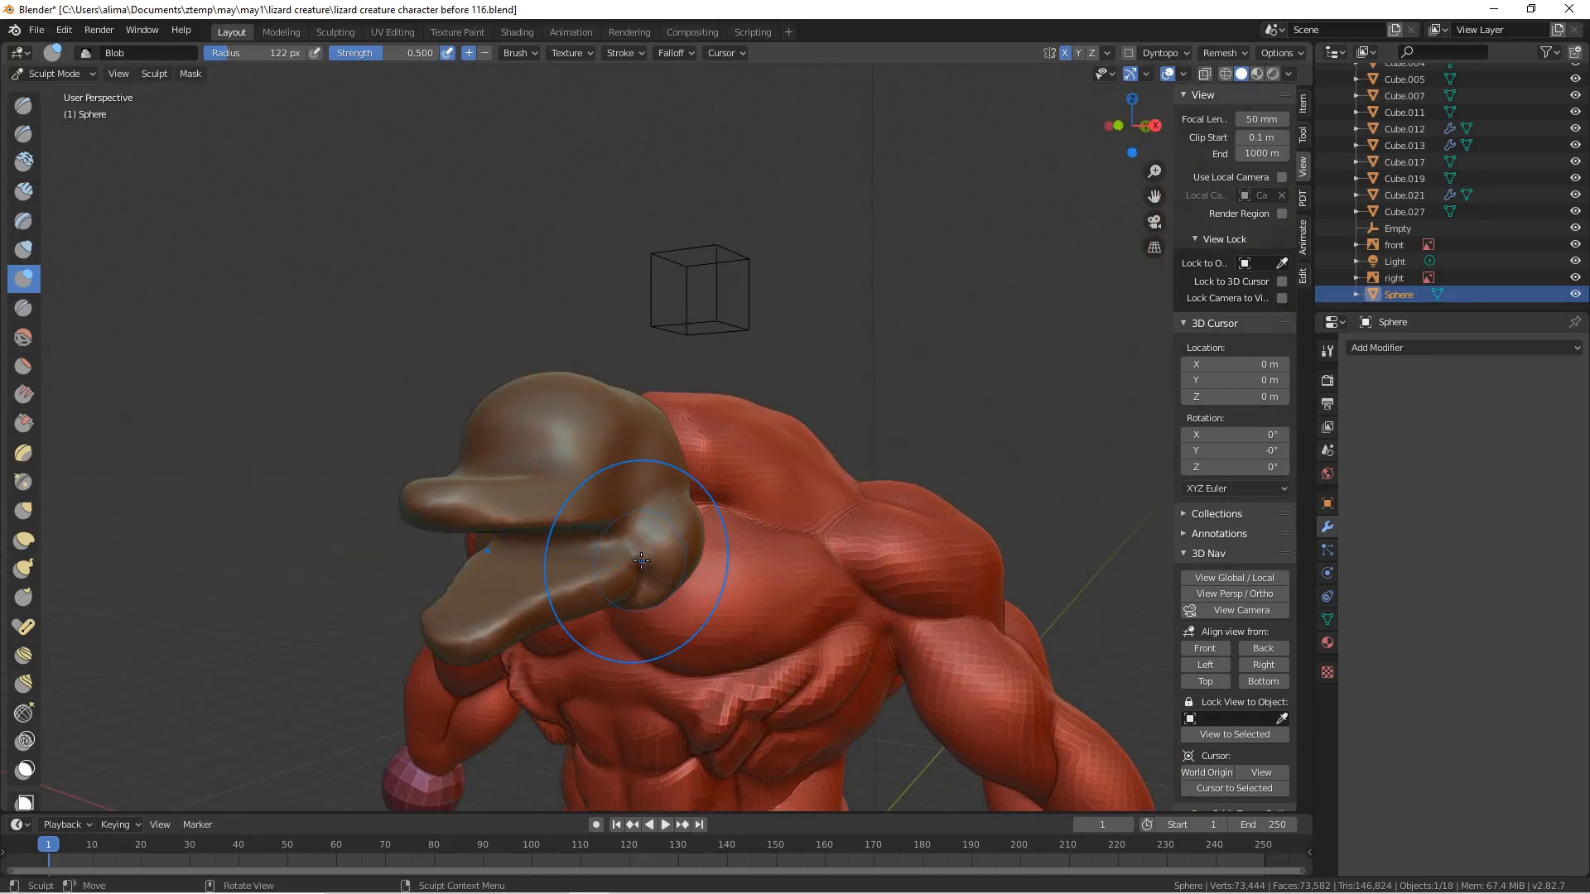
mouse_move(641, 561)
middle_mouse_down()
mouse_move(567, 551)
mouse_move(589, 534)
mouse_move(689, 559)
middle_mouse_up()
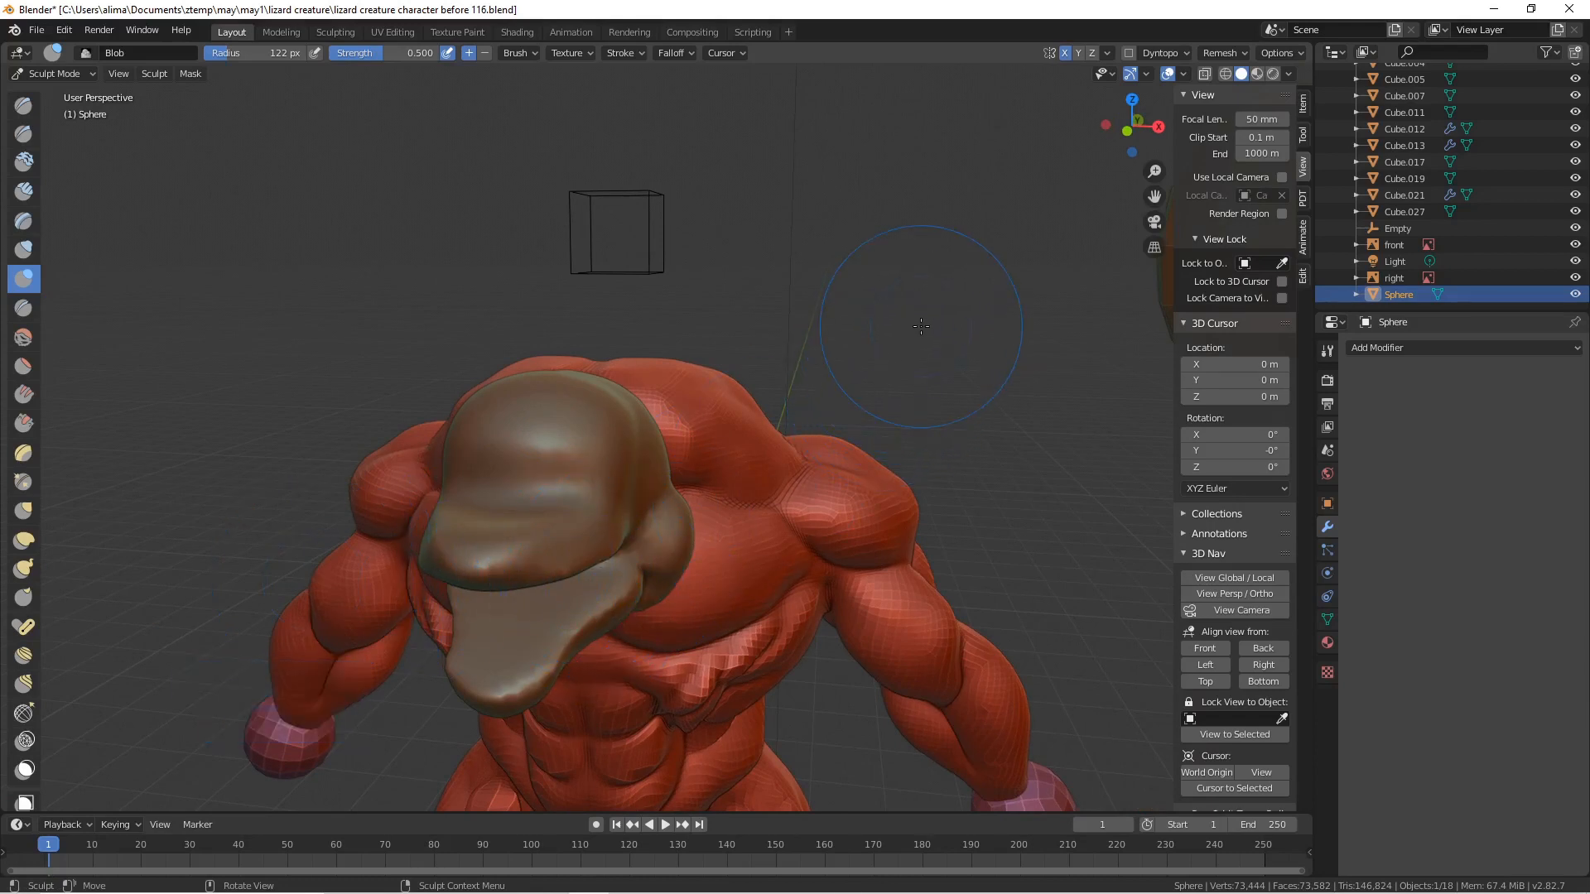
key("f")
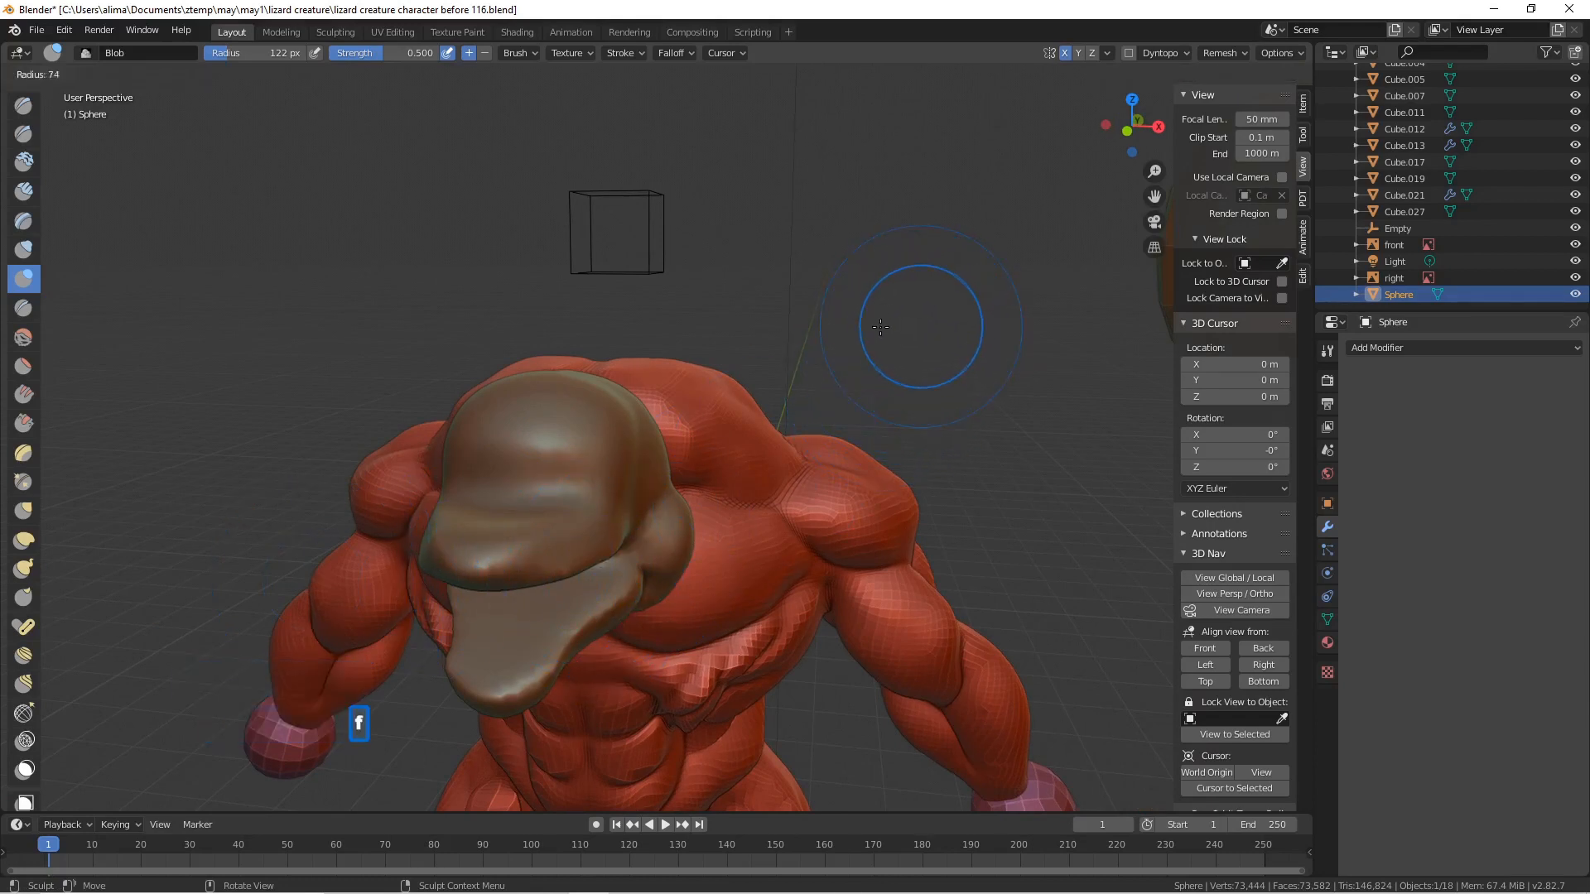
left_click(842, 336)
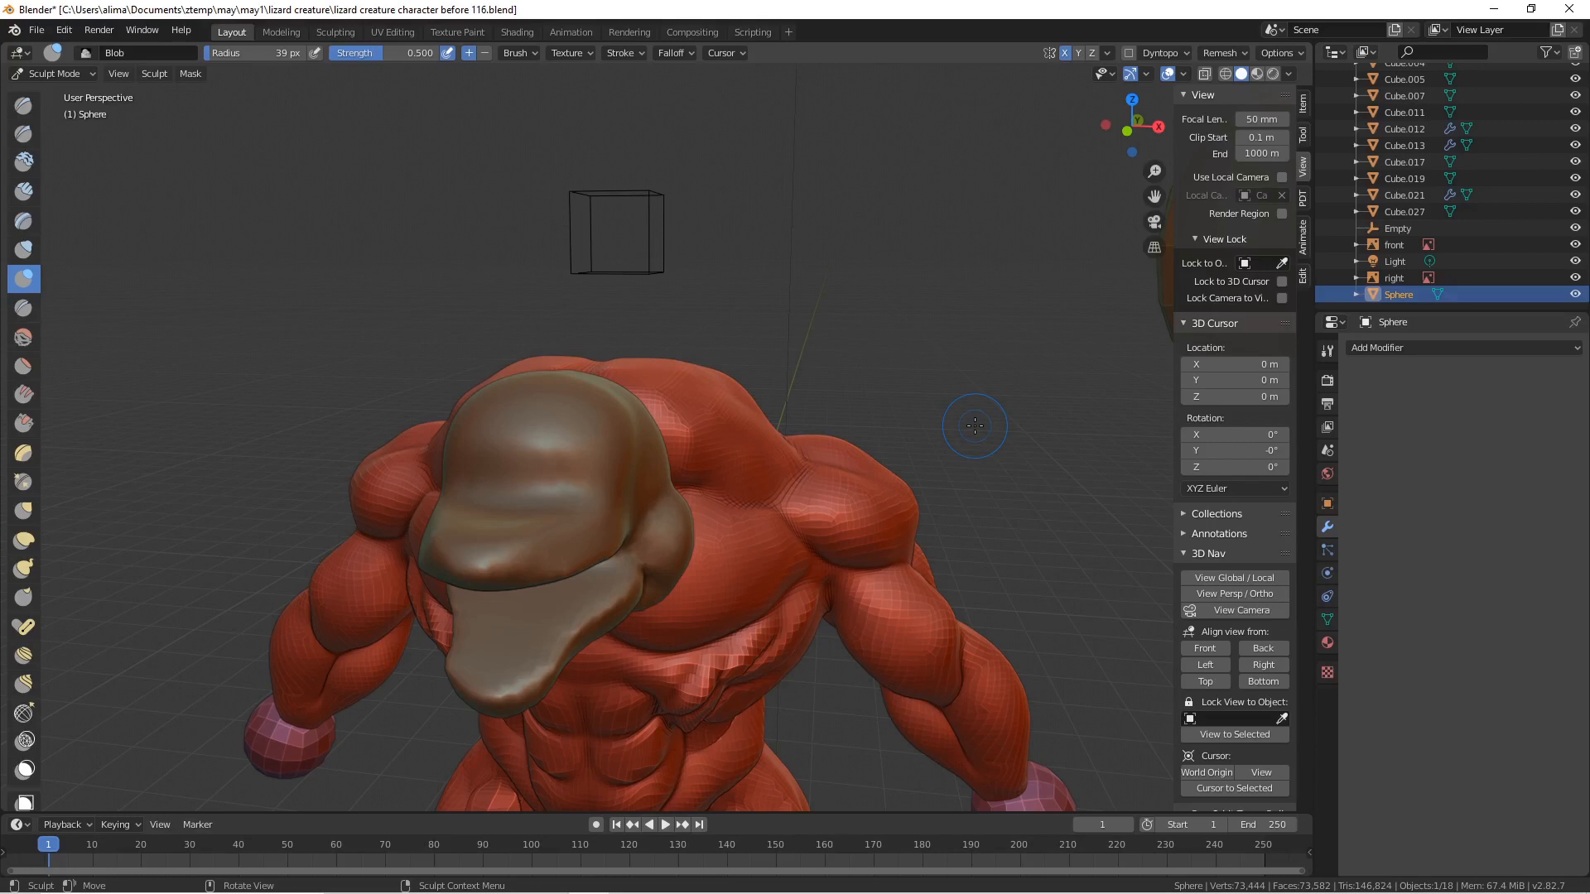
key("Pause")
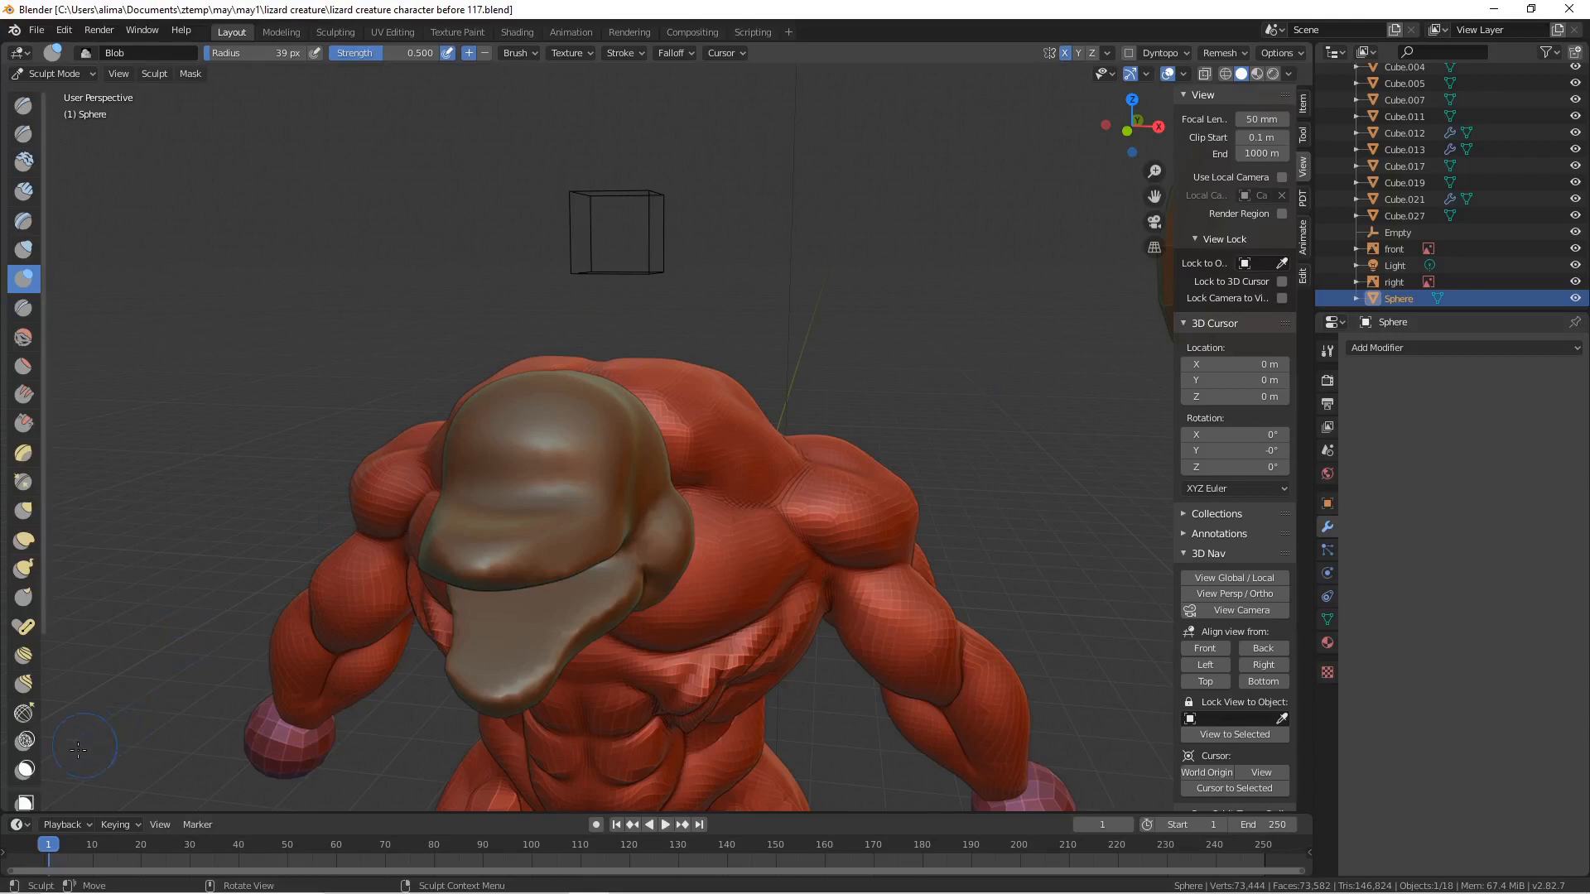
left_click(33, 772)
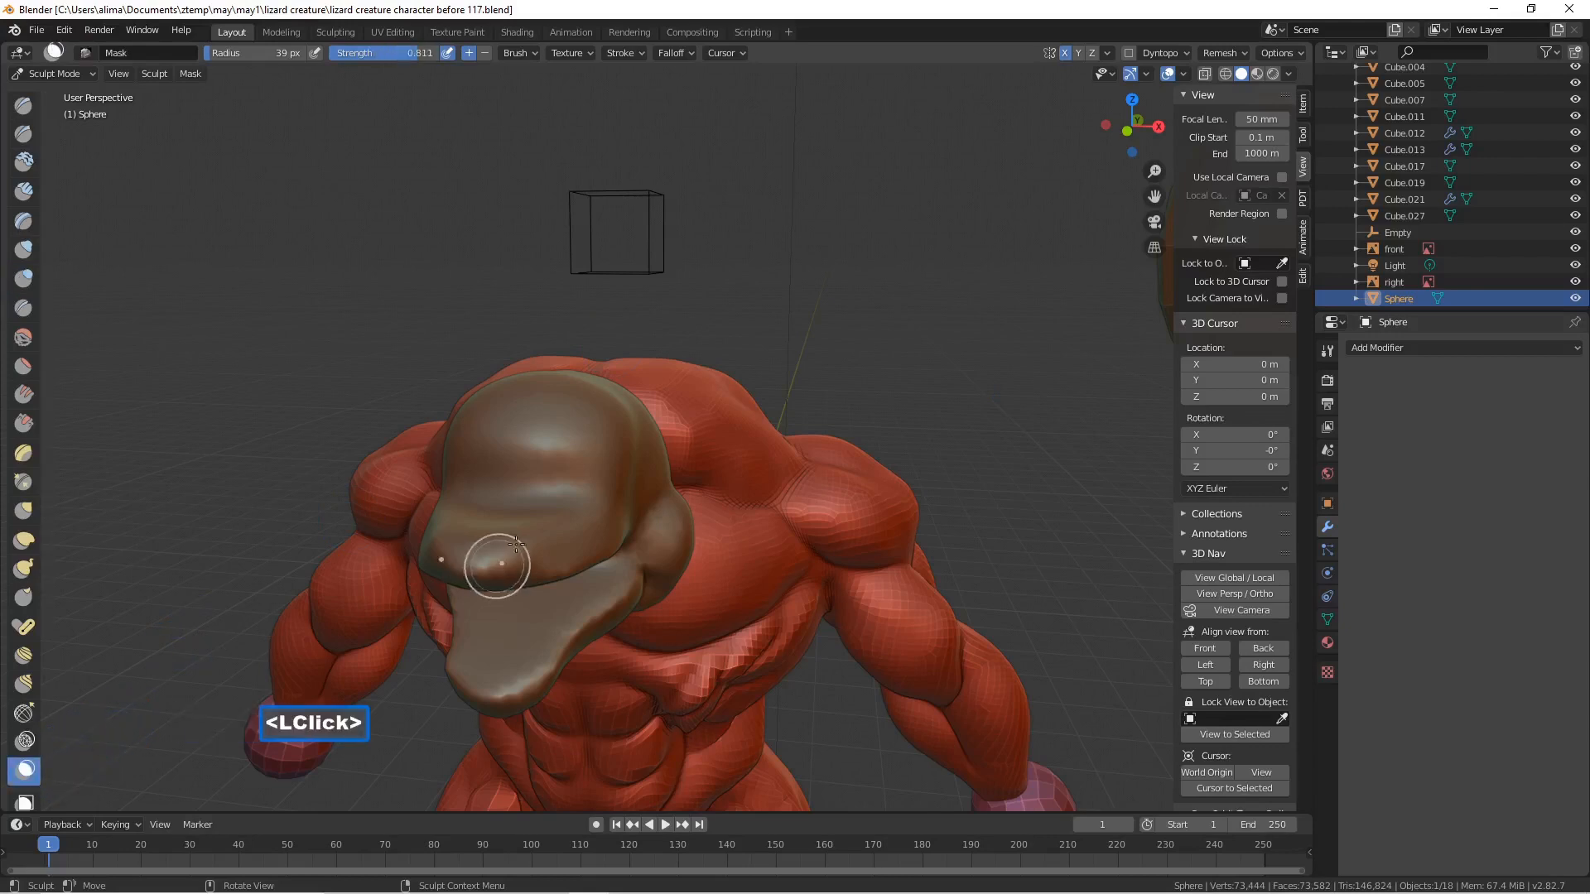
left_click(557, 490)
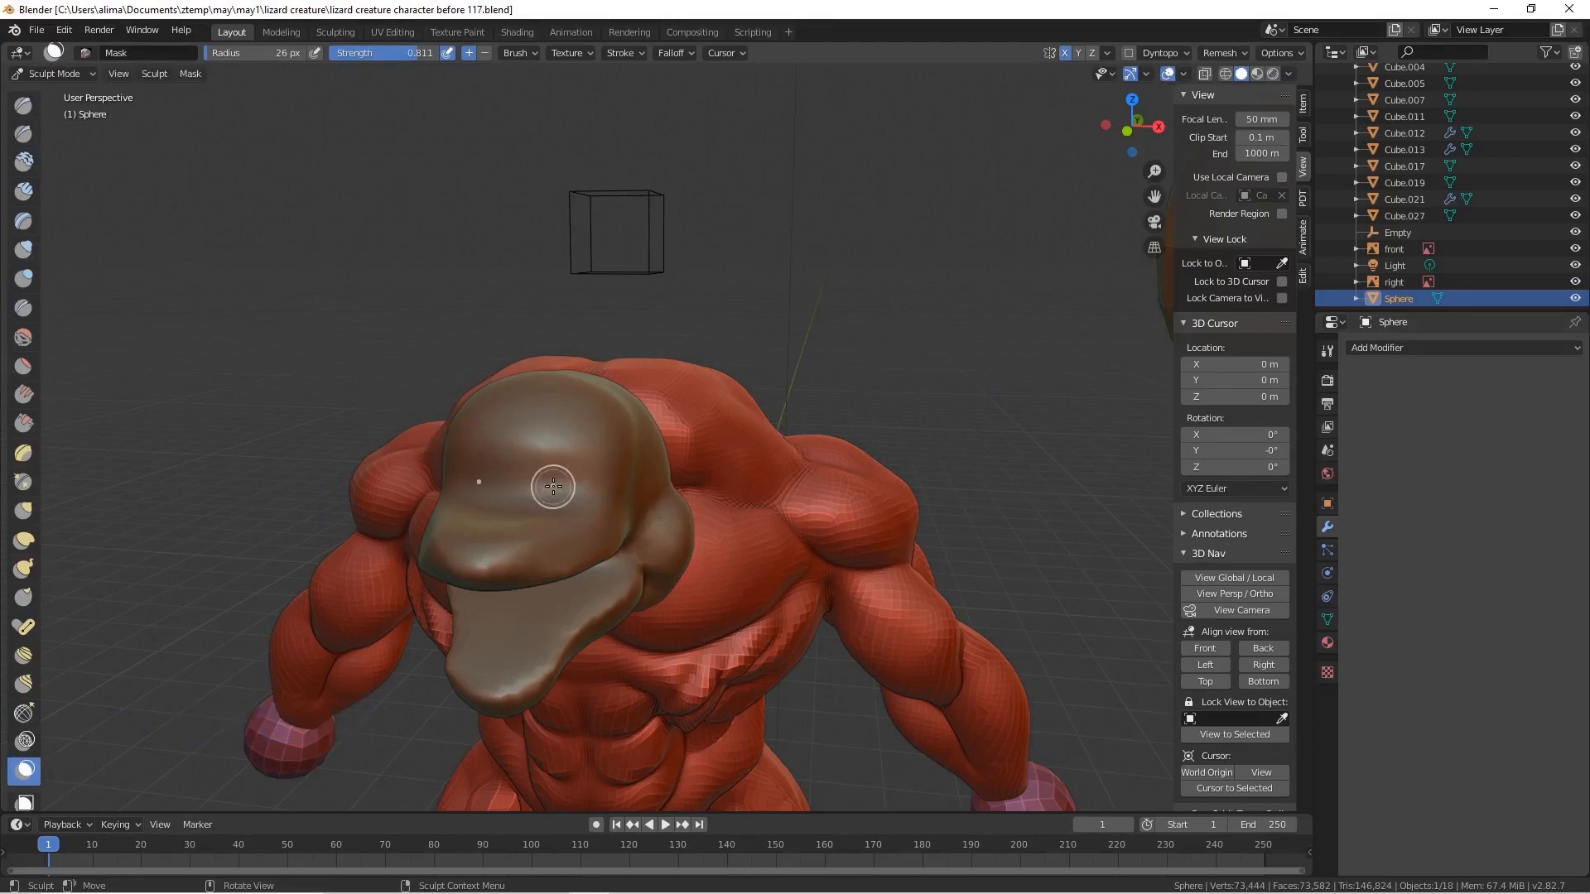
left_click_drag(566, 485, 566, 476)
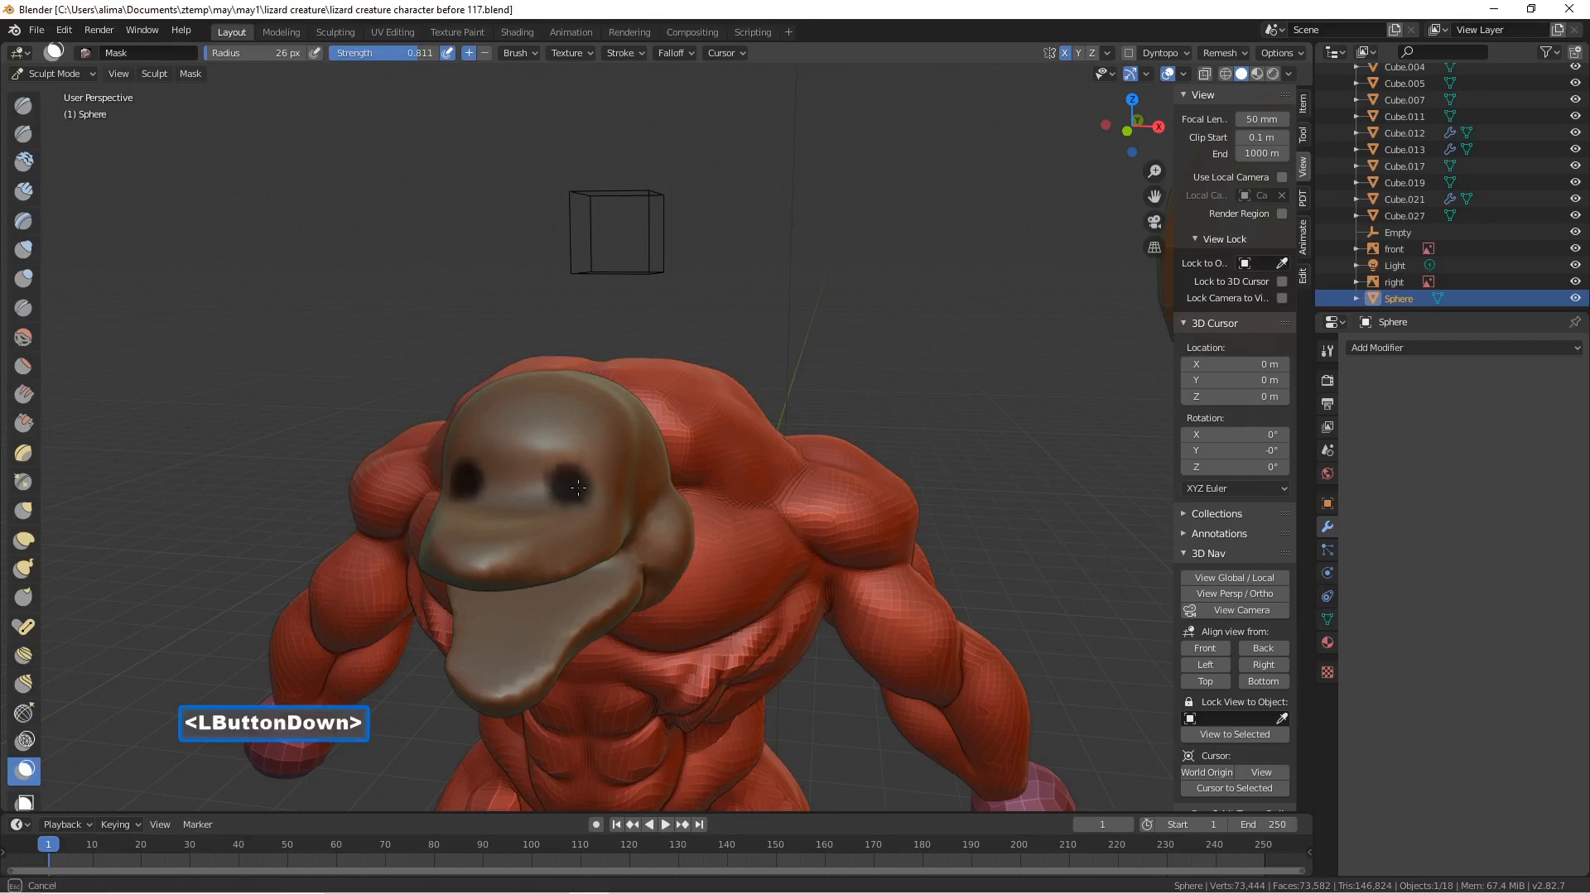
left_click_drag(557, 488, 559, 490)
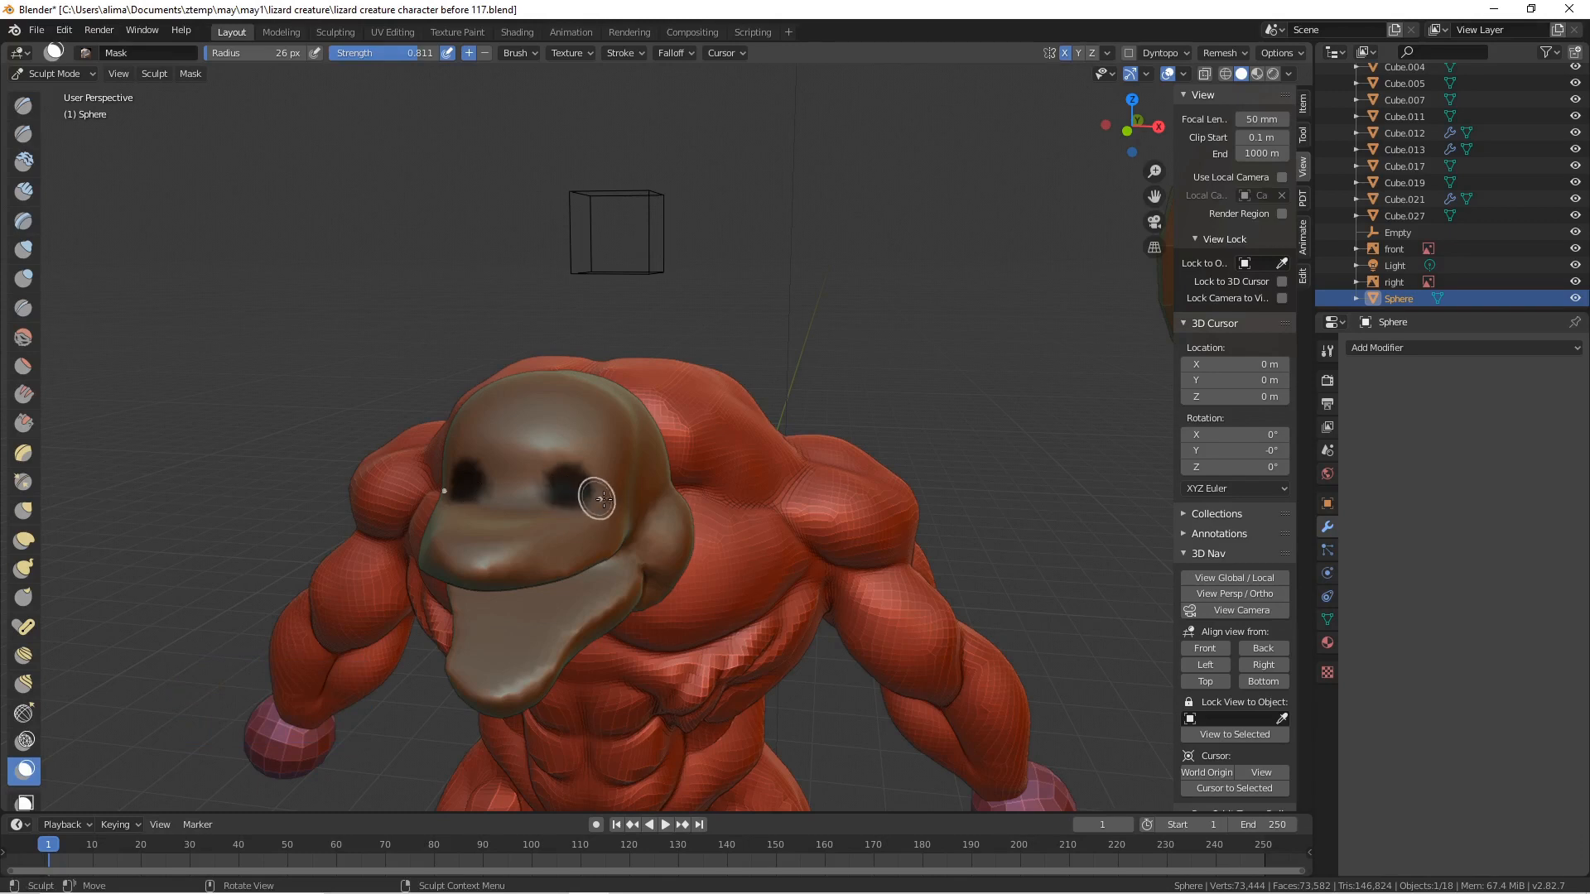
key("alt+m")
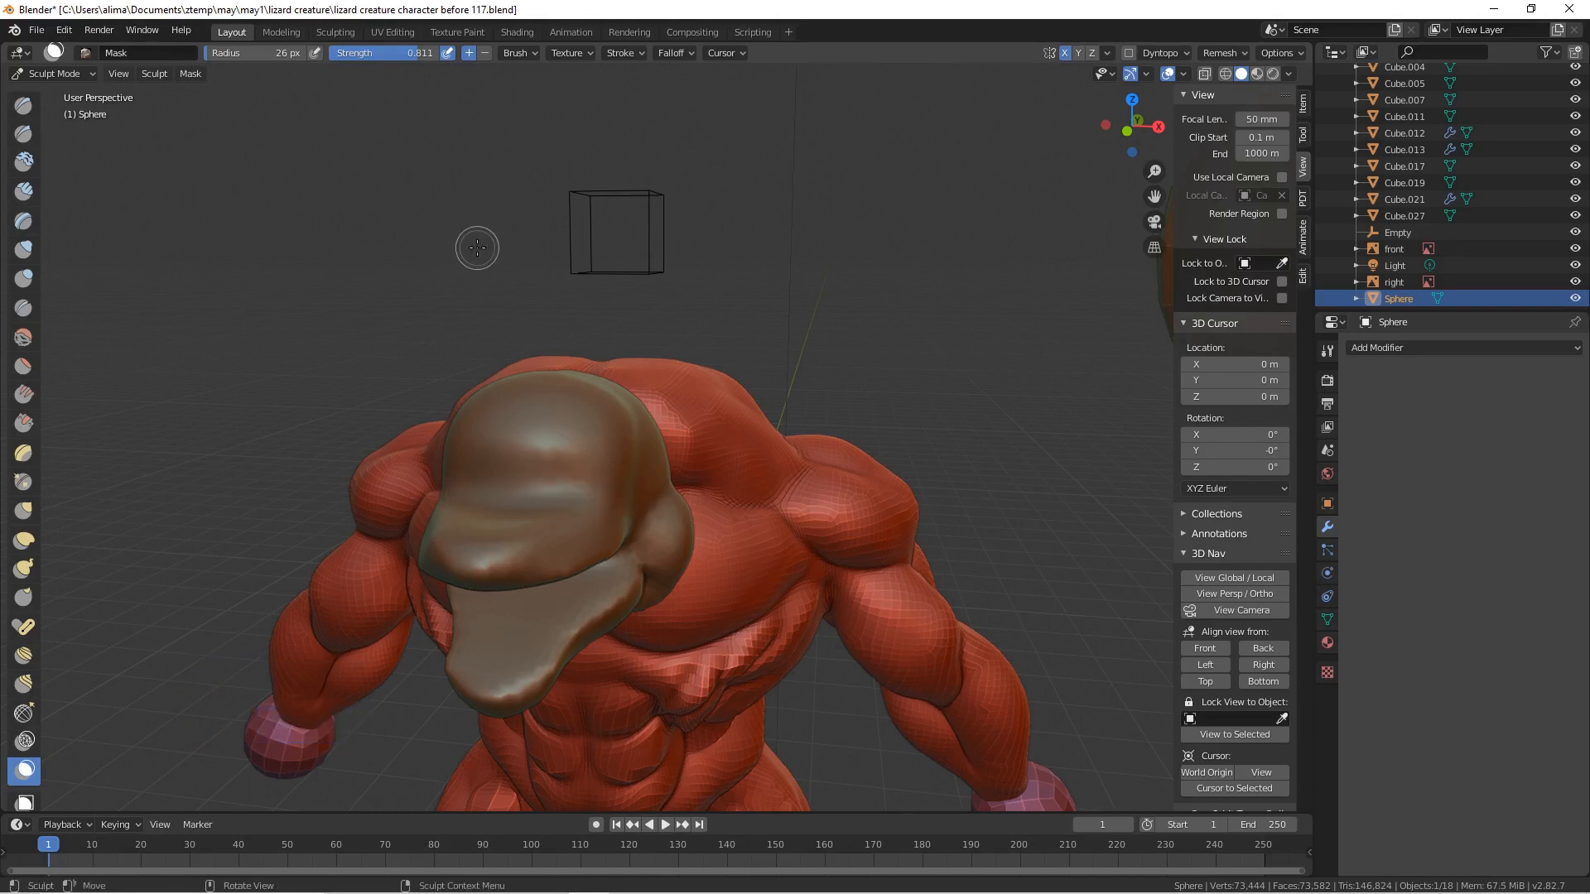
- Voxel-remesh the head with a voxel size of 0.05 m
left_click(1328, 620)
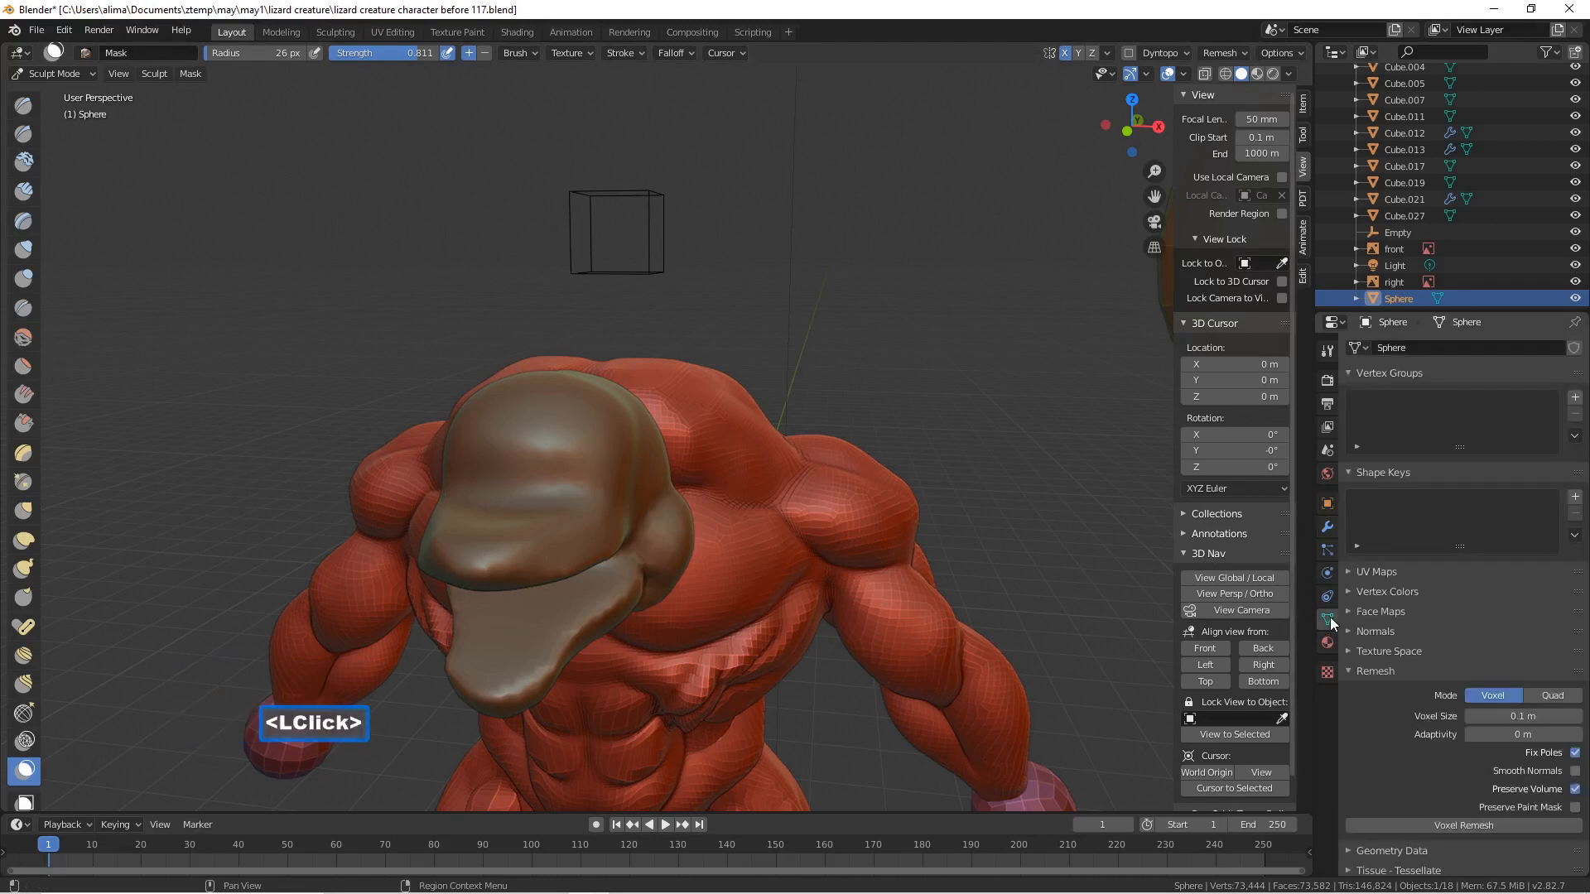
left_click(1514, 714)
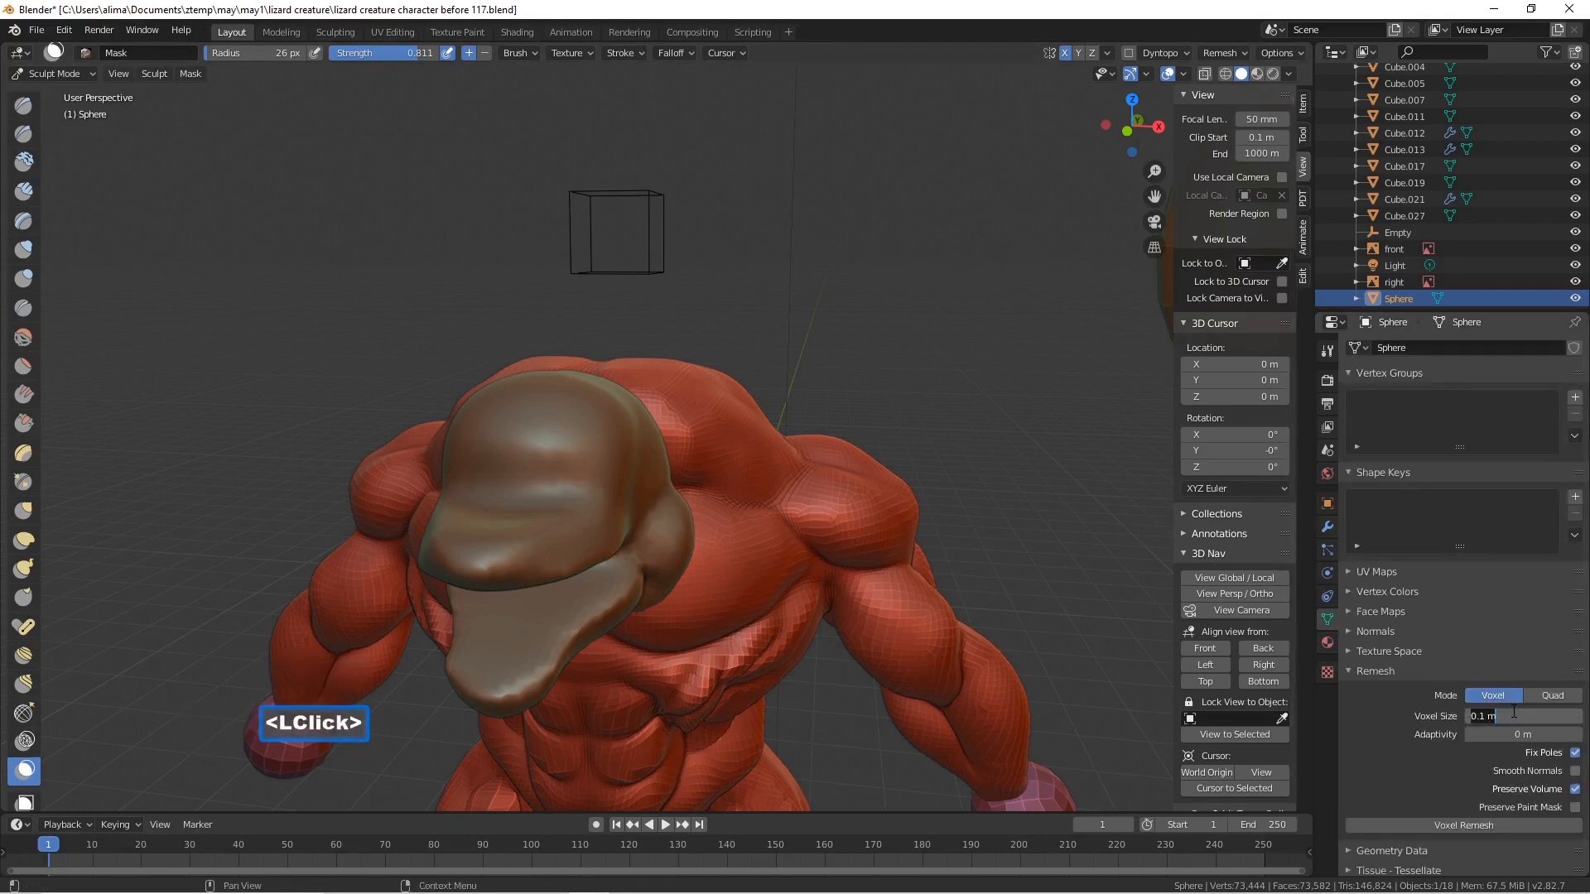
type("0")
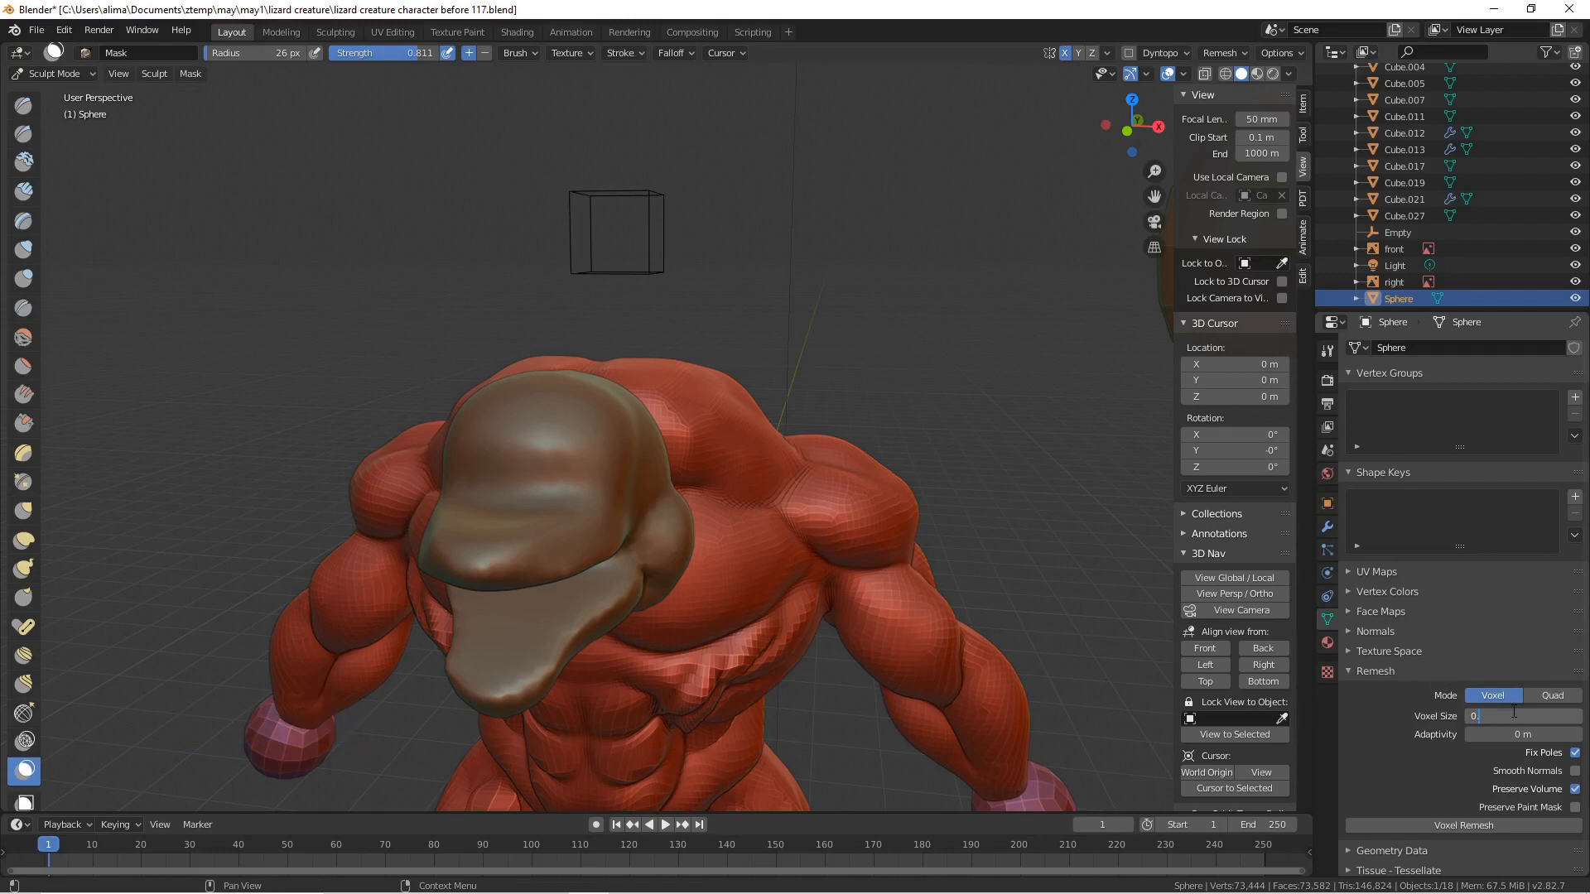
type(".05")
key("Return")
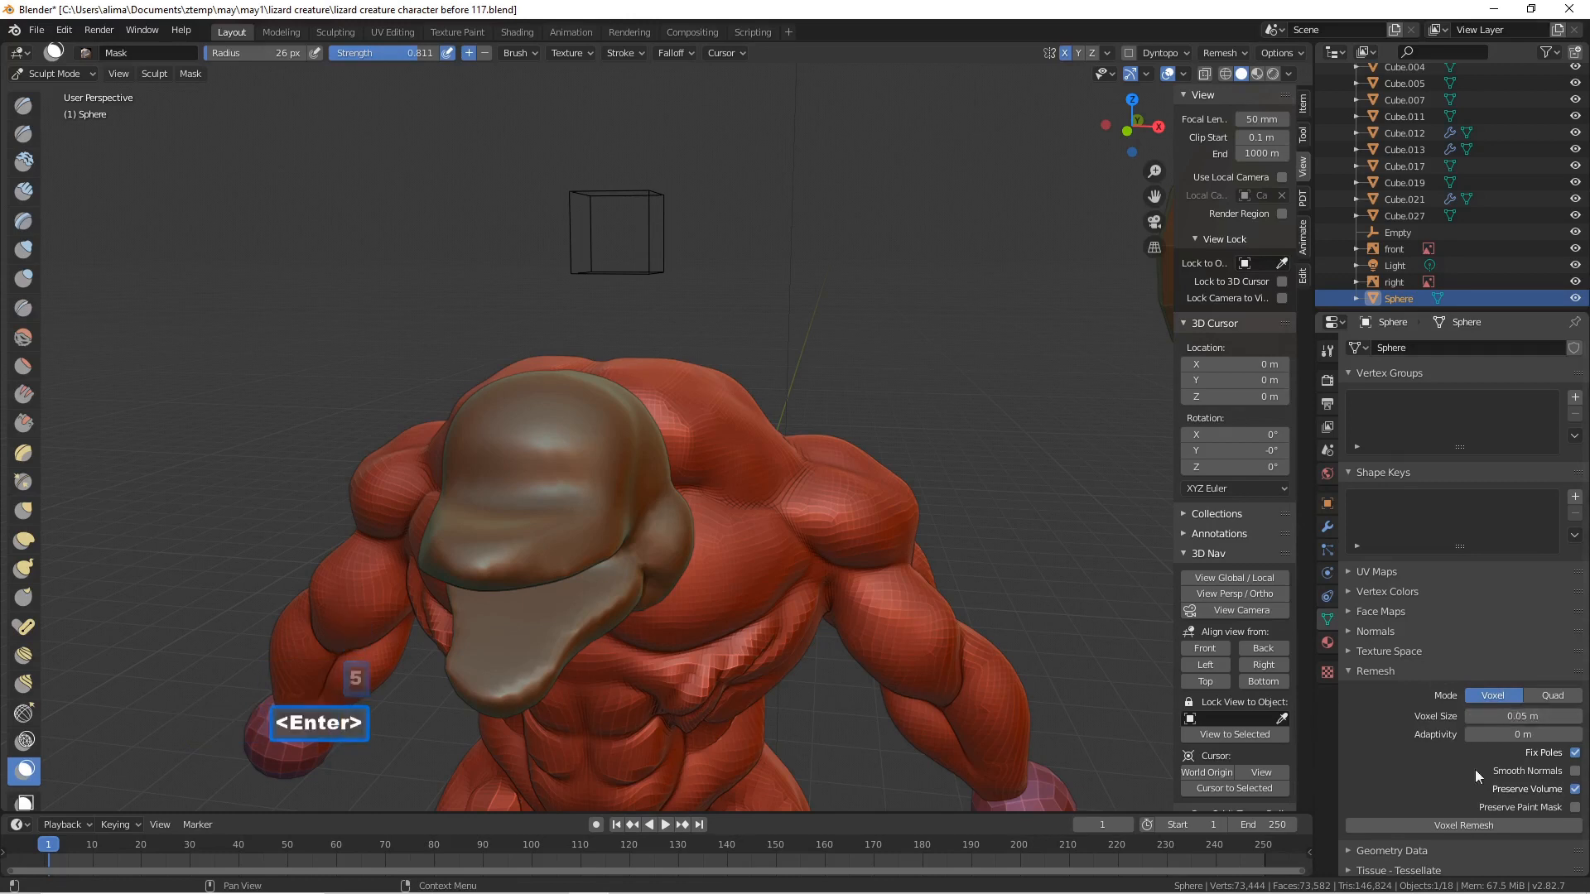
left_click(1521, 822)
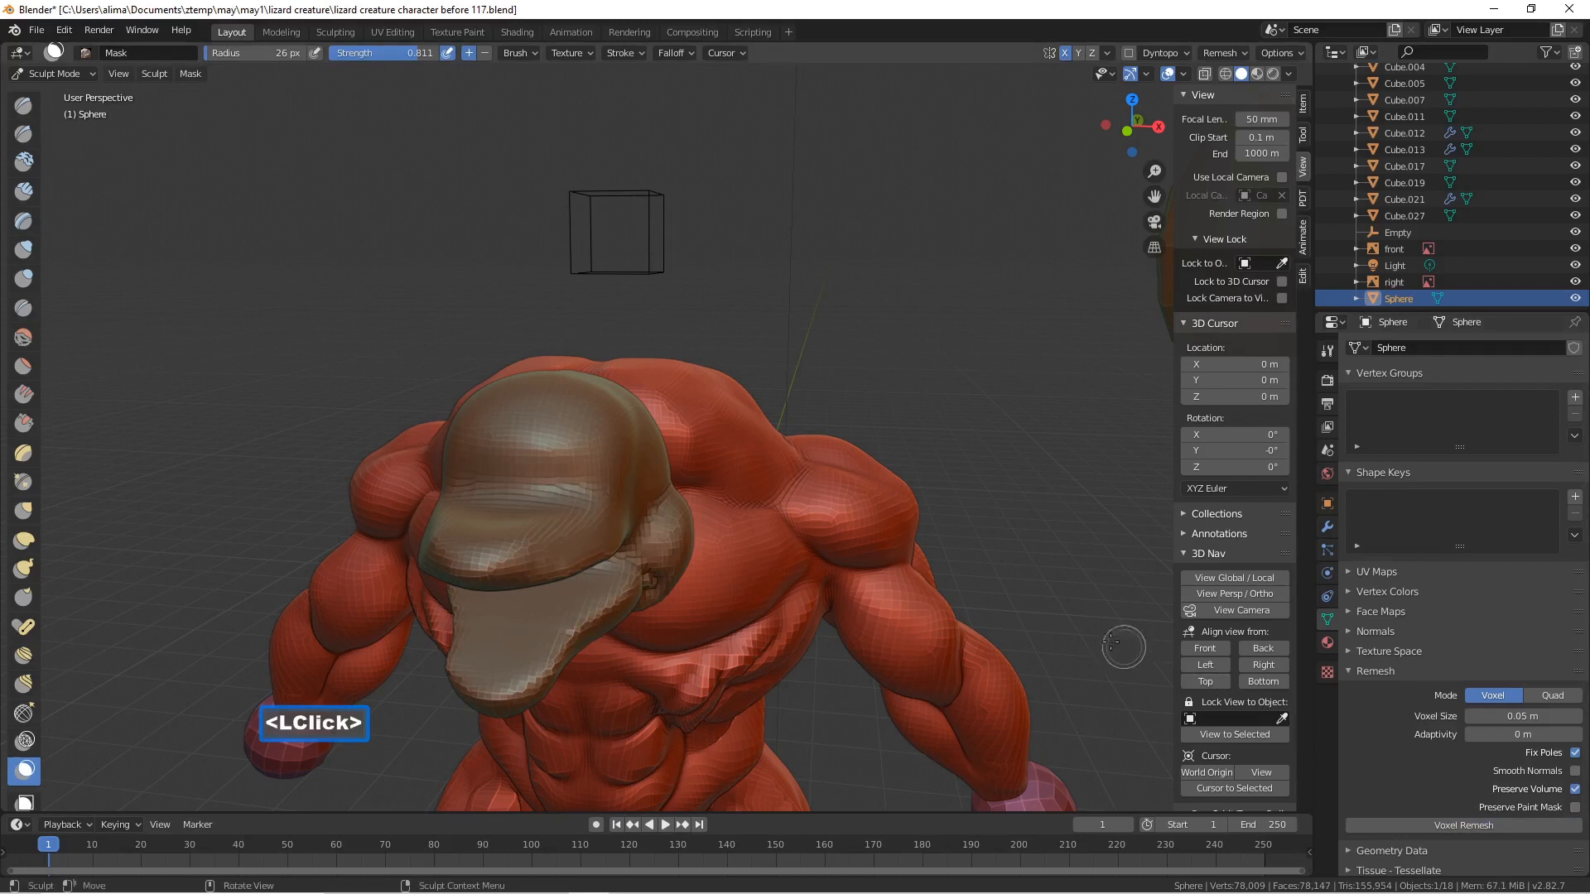
- Apply smooth shading to the head in Object Mode and return to Sculpt Mode
right_click(619, 451)
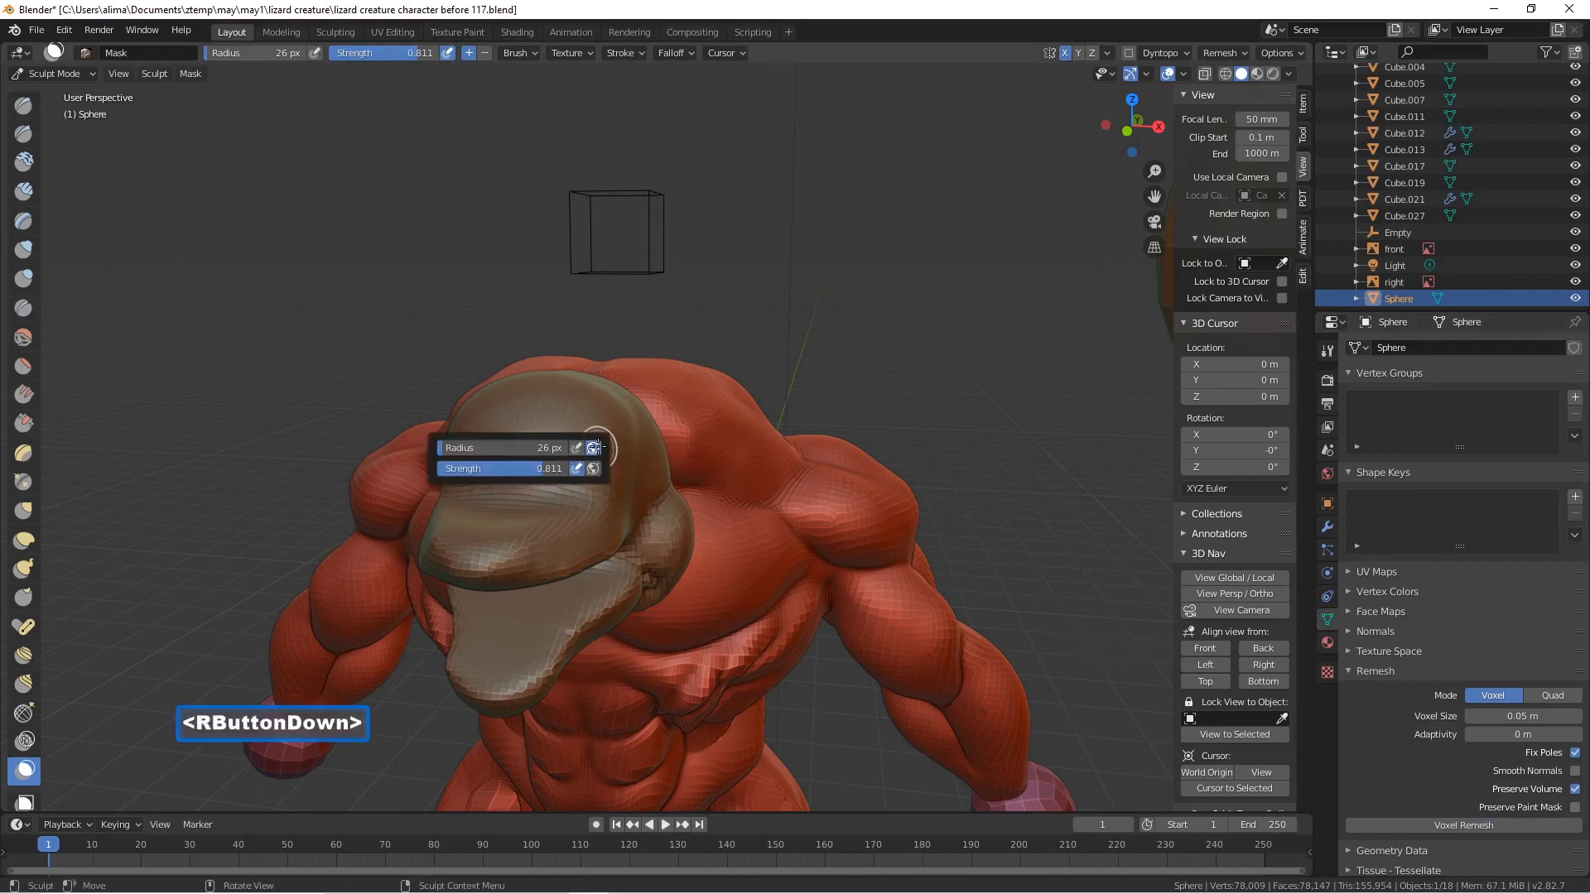
left_click(86, 73)
left_click(46, 84)
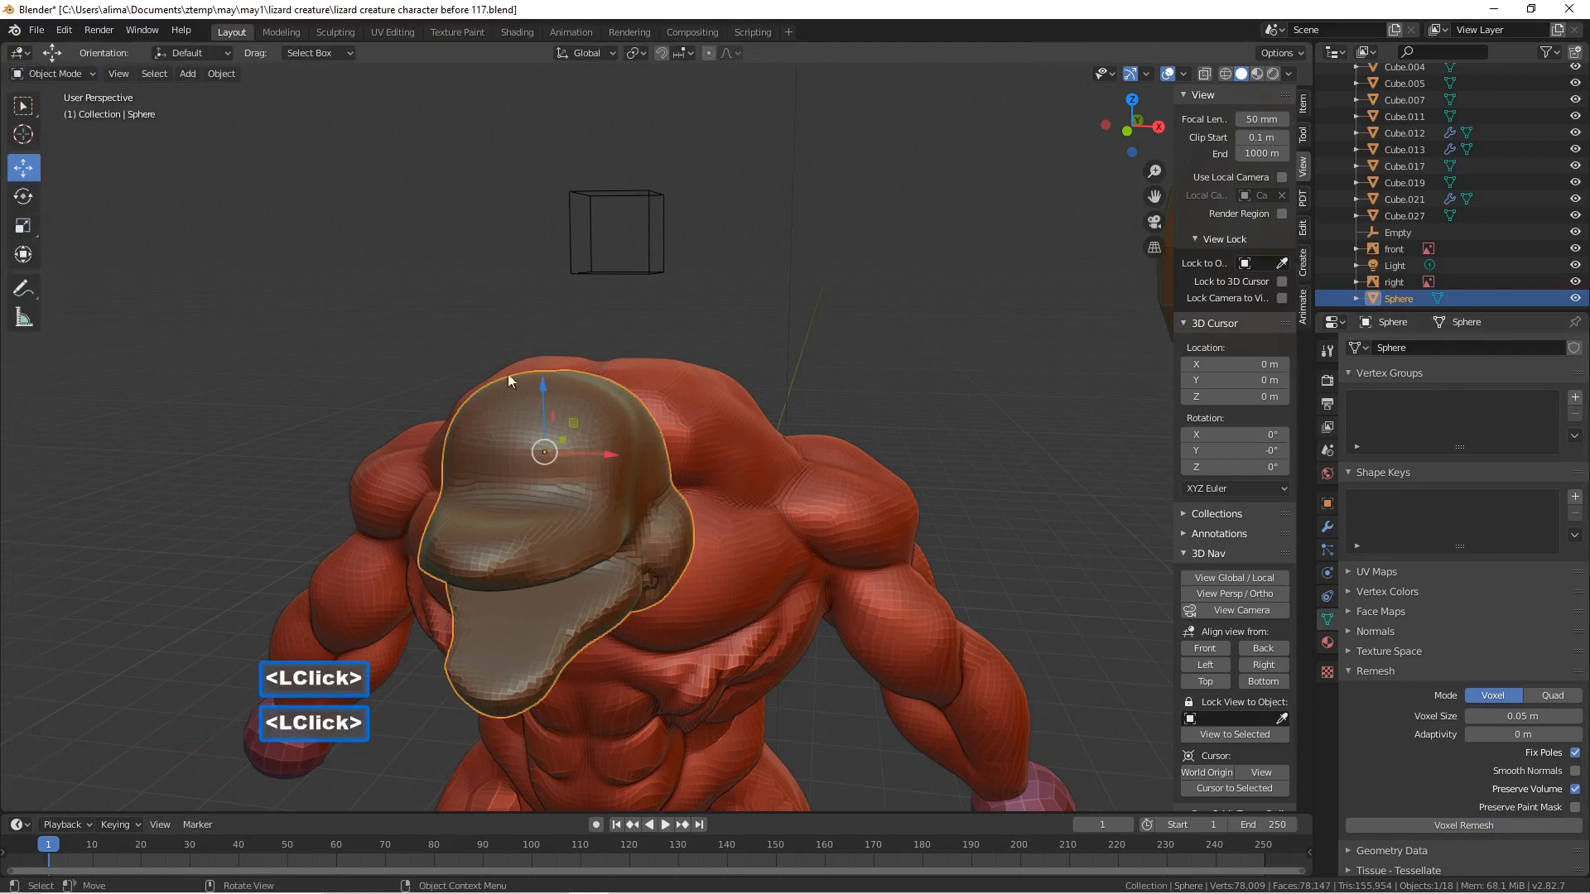
right_click(605, 414)
left_click(594, 415)
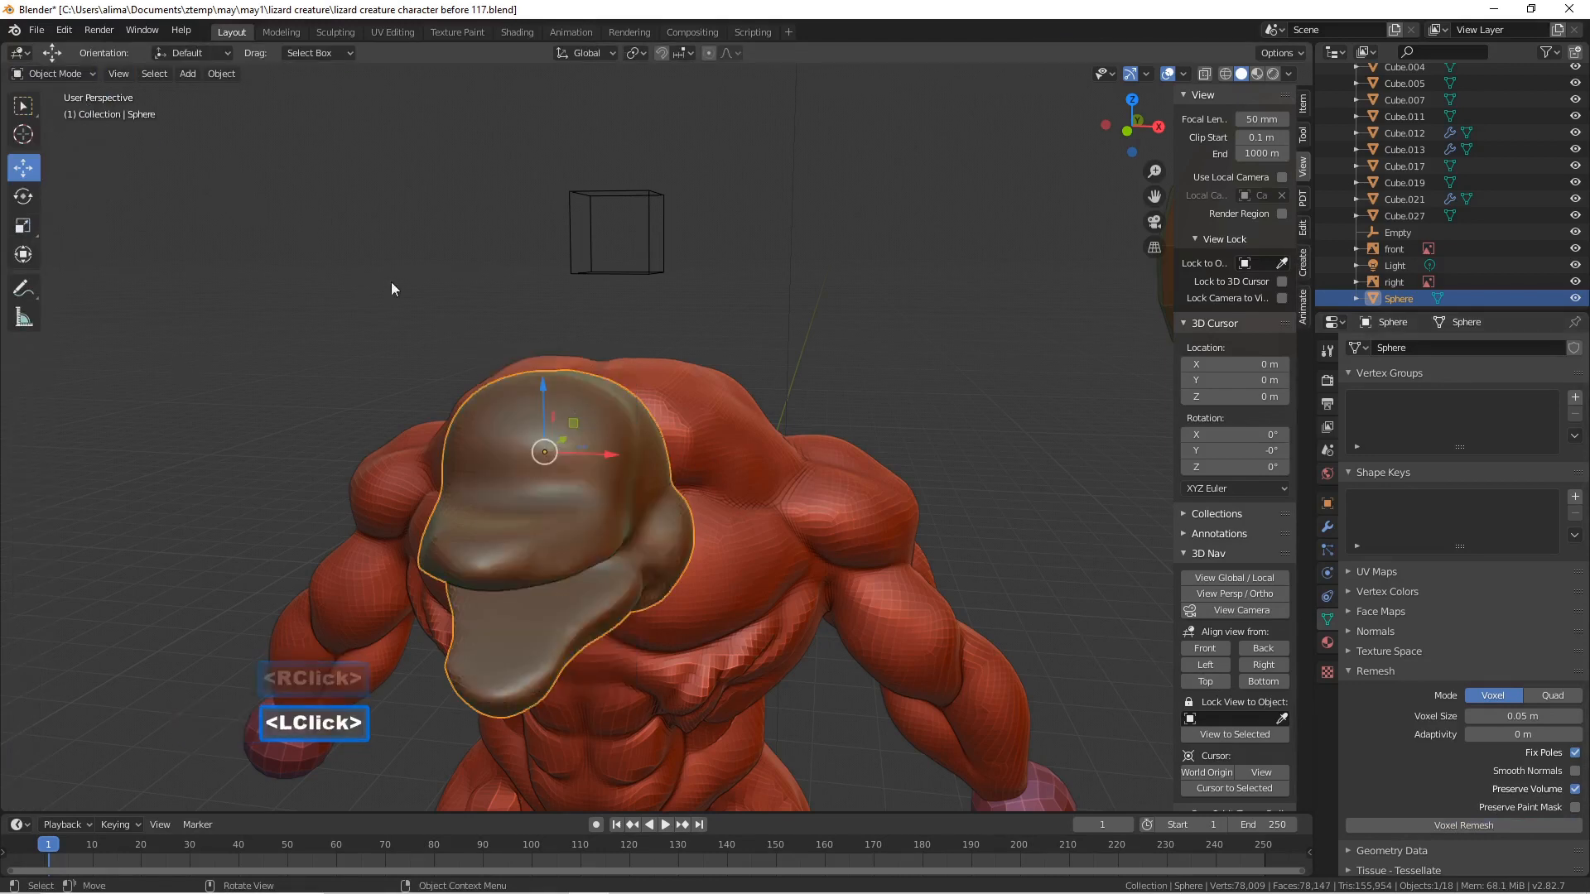
left_click(91, 79)
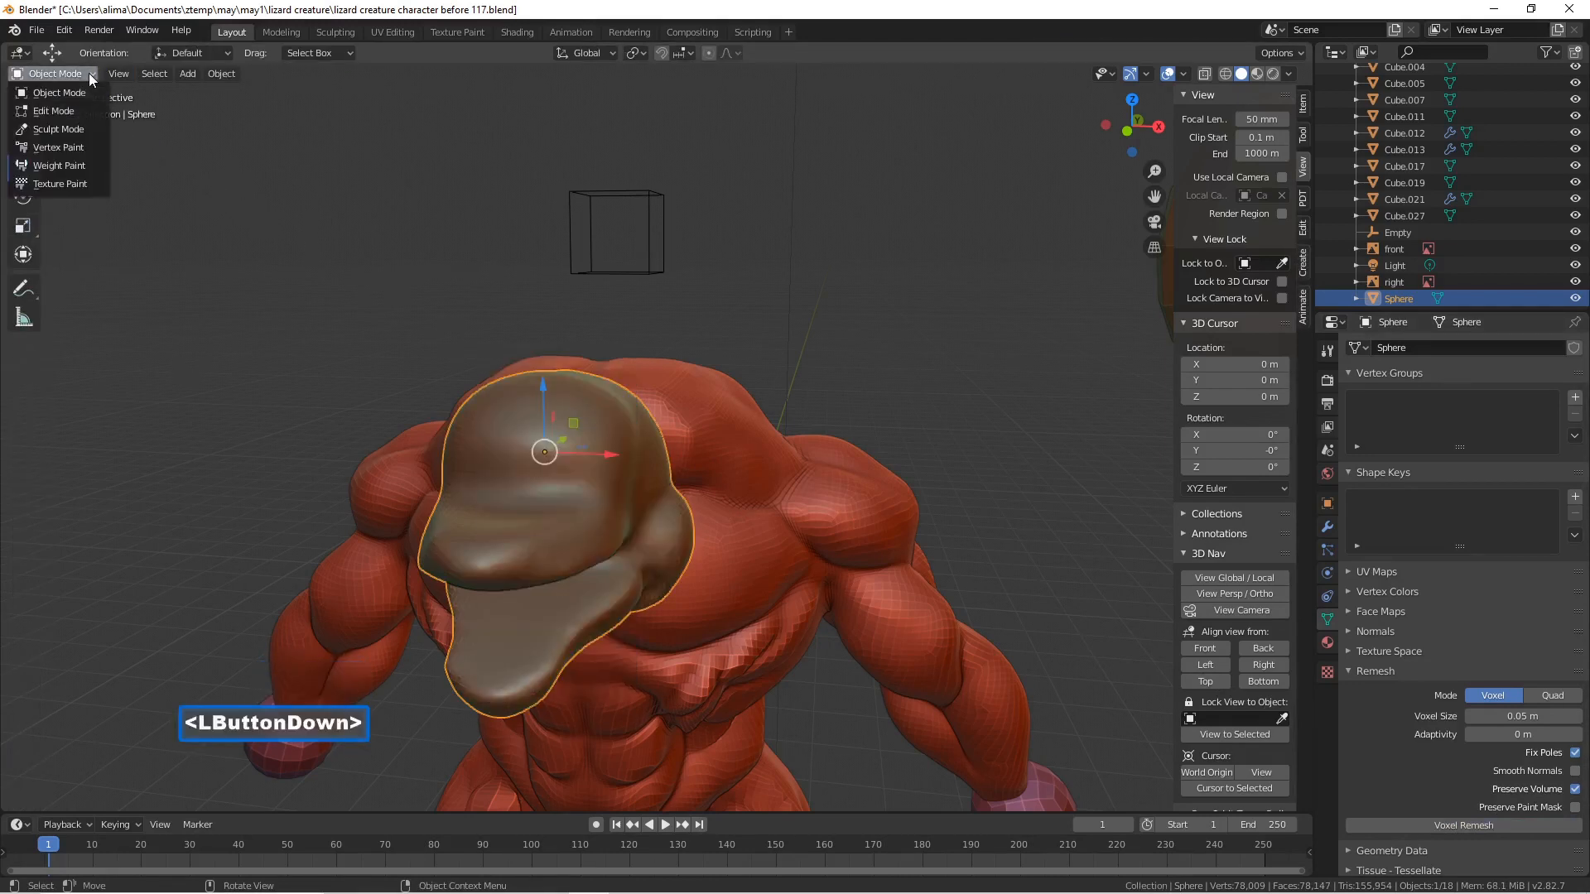
left_click(58, 129)
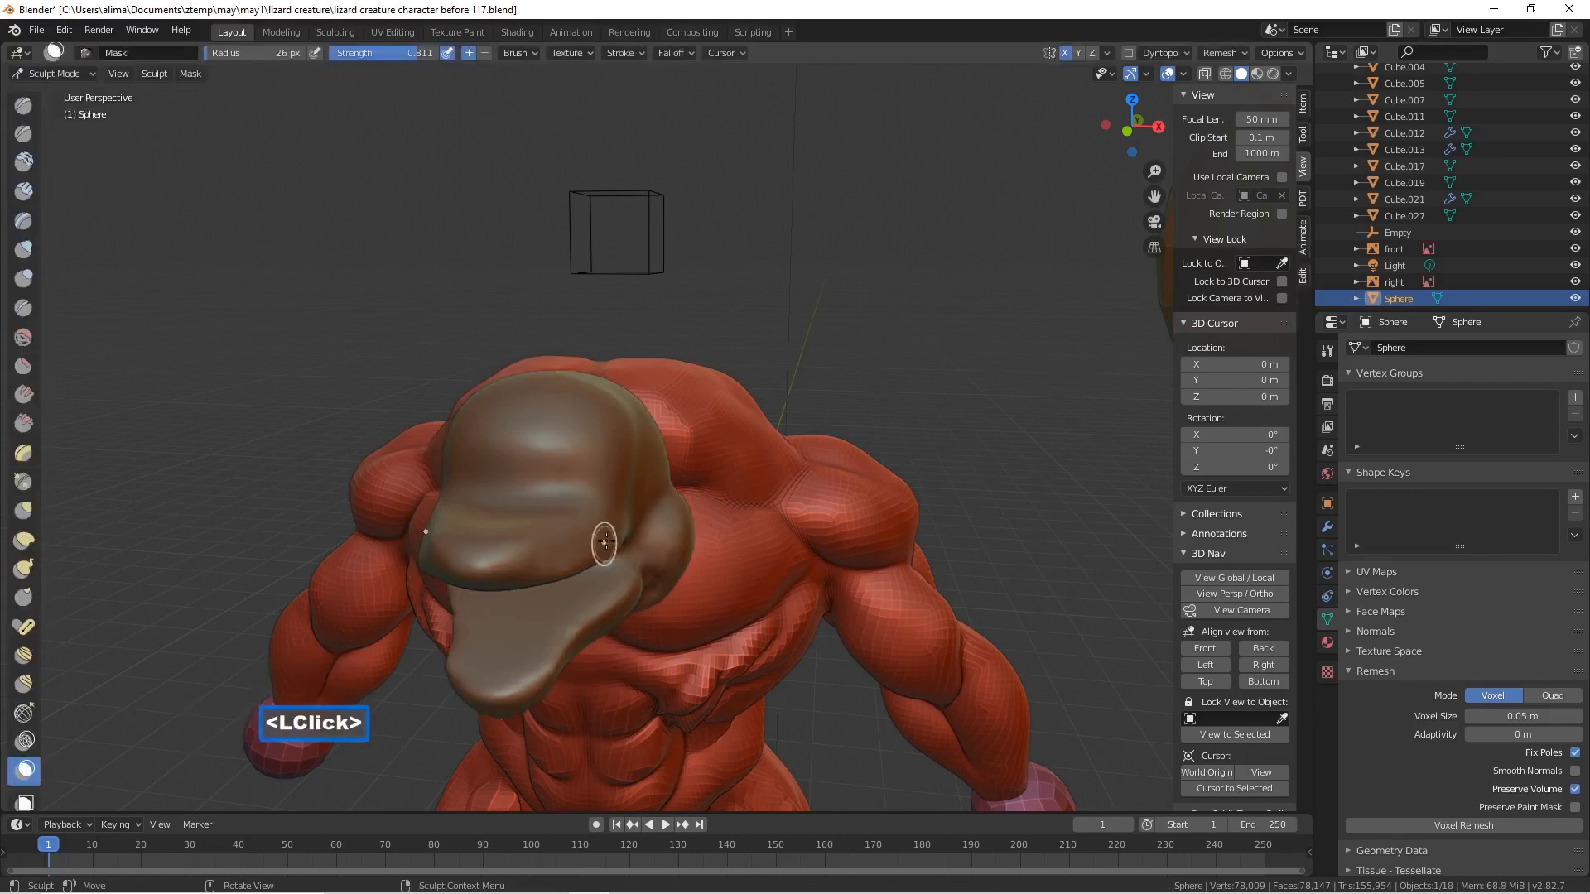
- Mask both eye sockets and the nose ridge on the head with a 26 px Mask brush
left_click_drag(571, 478, 572, 477)
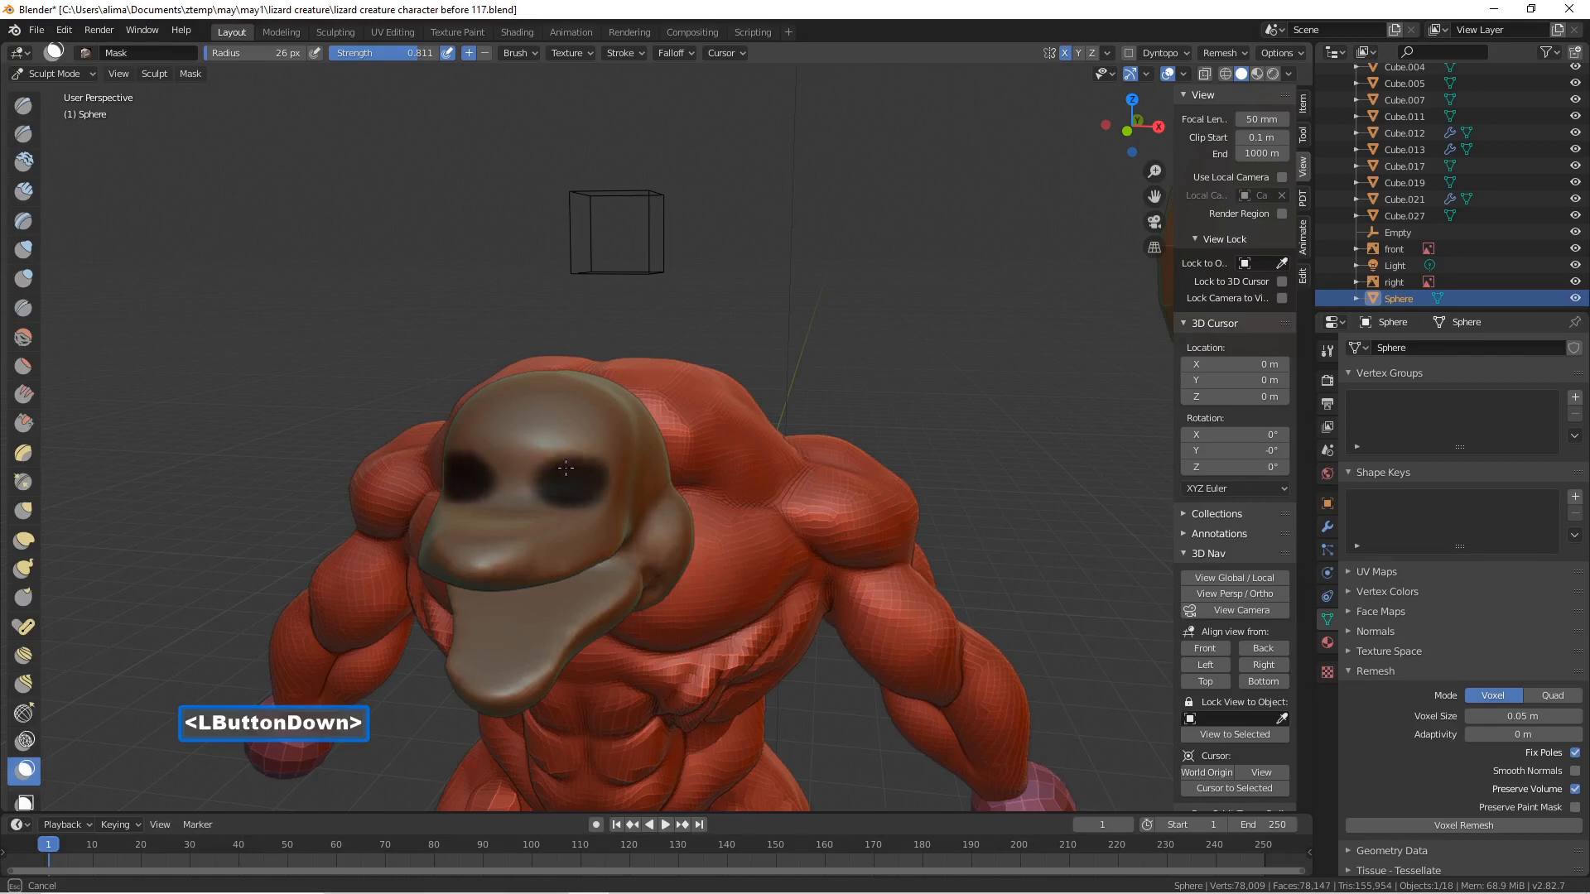
left_click_drag(565, 468, 572, 477)
middle_click_drag(557, 494, 588, 527)
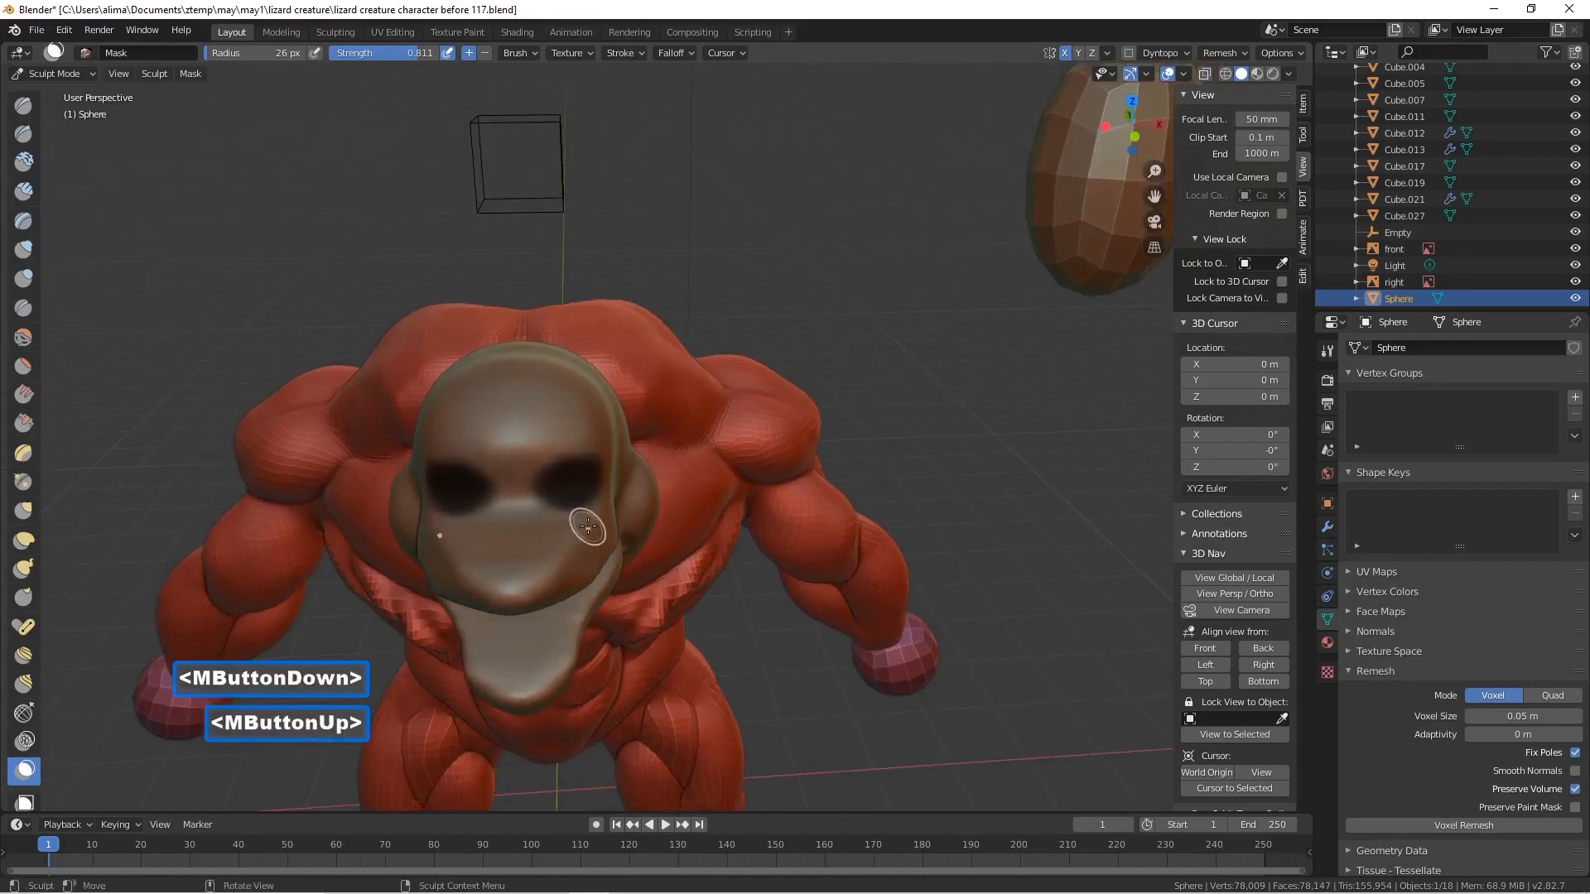
left_click_drag(513, 526, 519, 542)
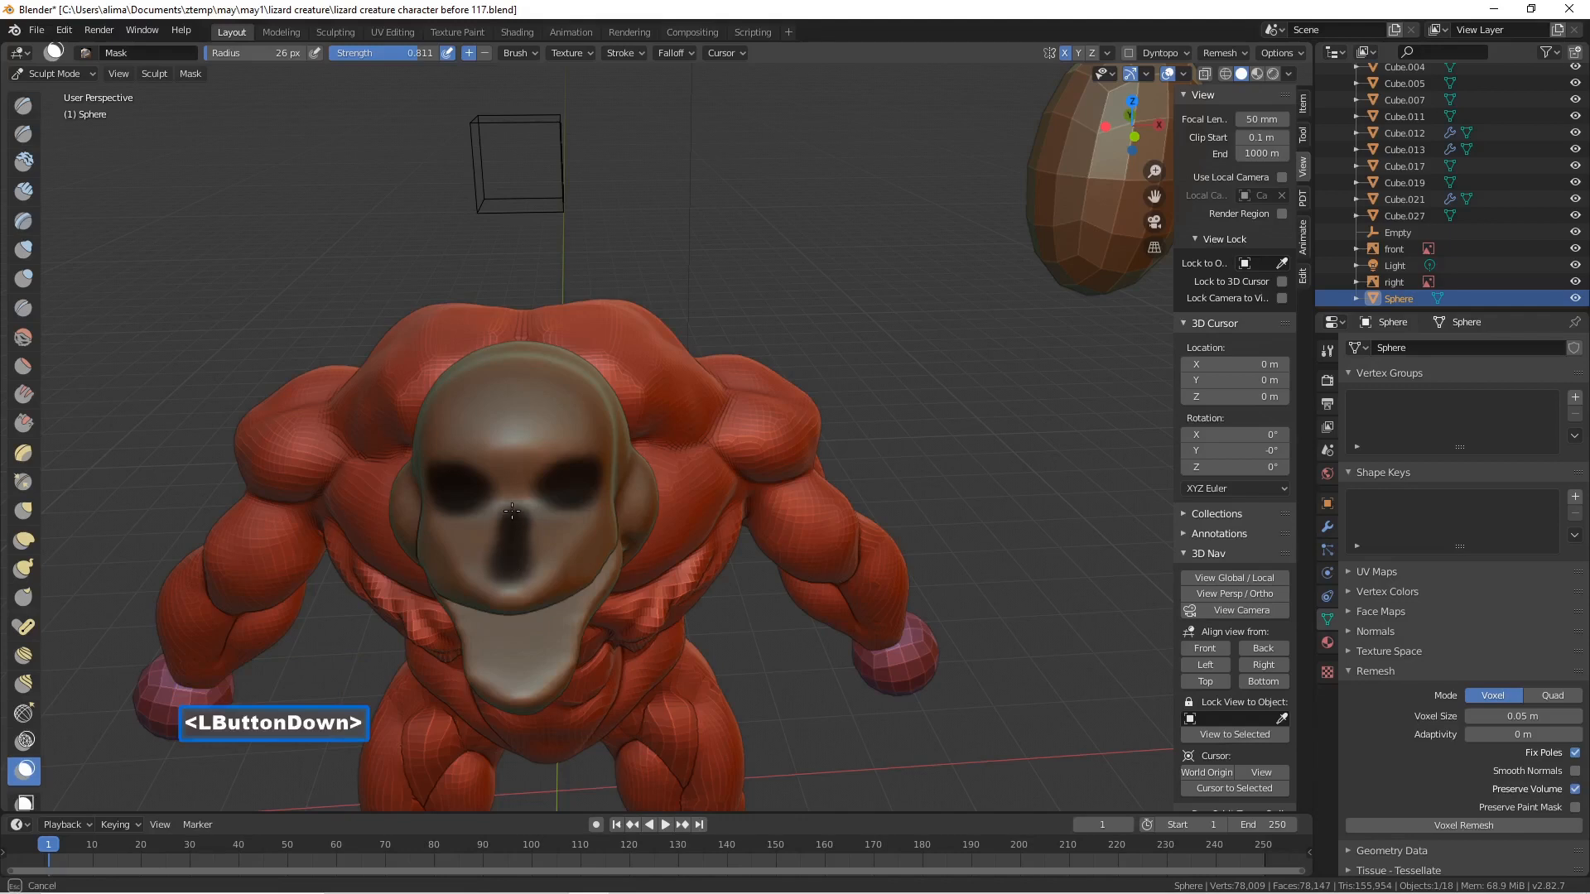
left_click_drag(513, 532, 514, 539)
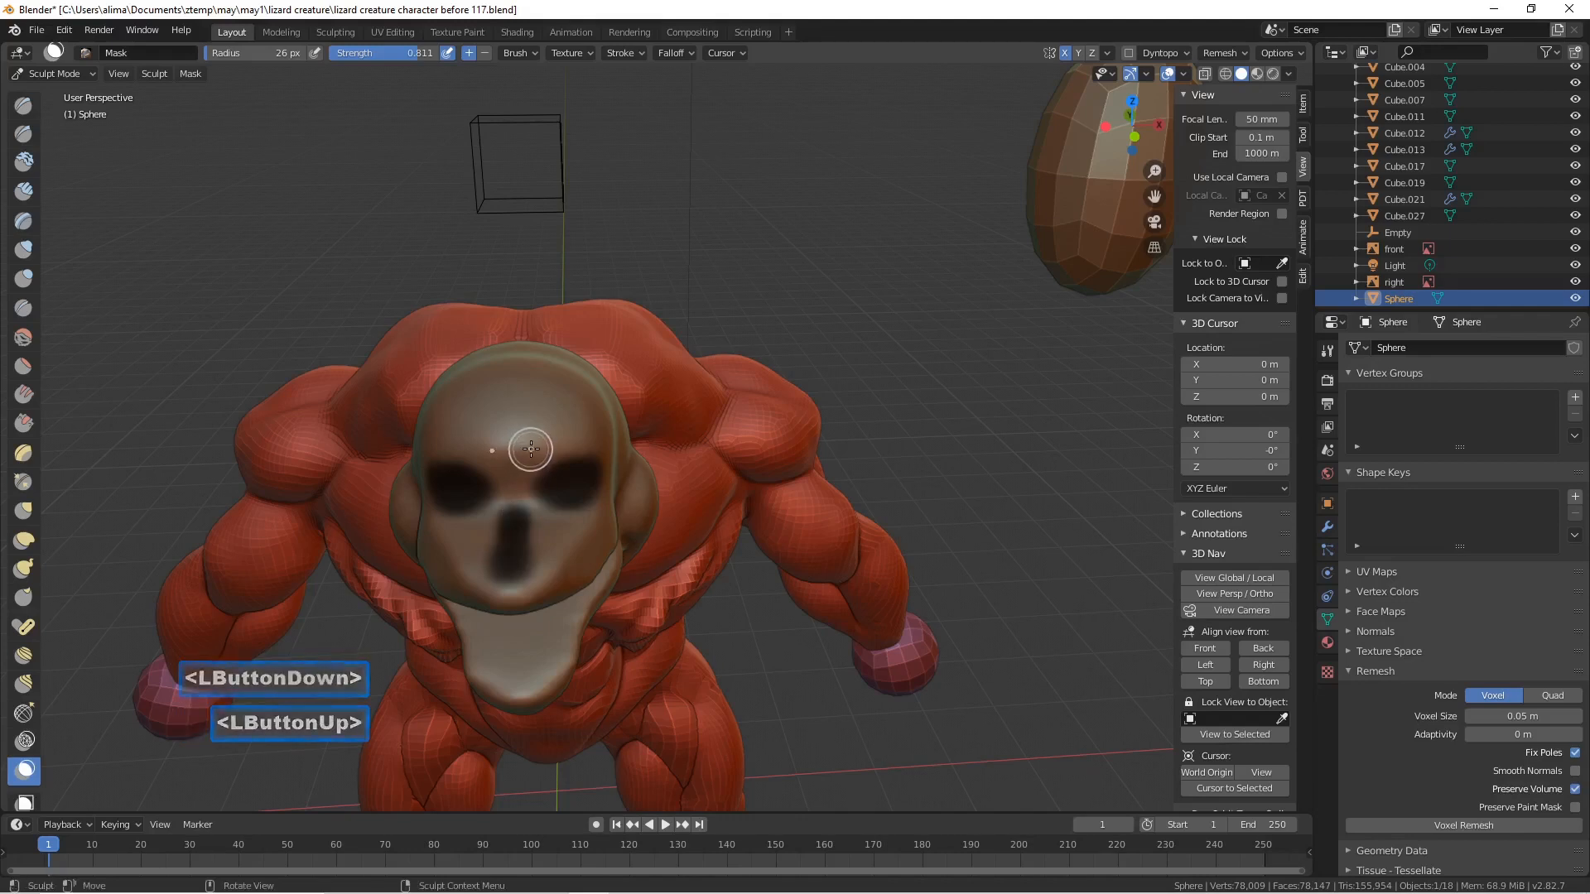
- Mask the slanted brow ridges above the eyes and invert the mask
left_click_drag(536, 452, 551, 445)
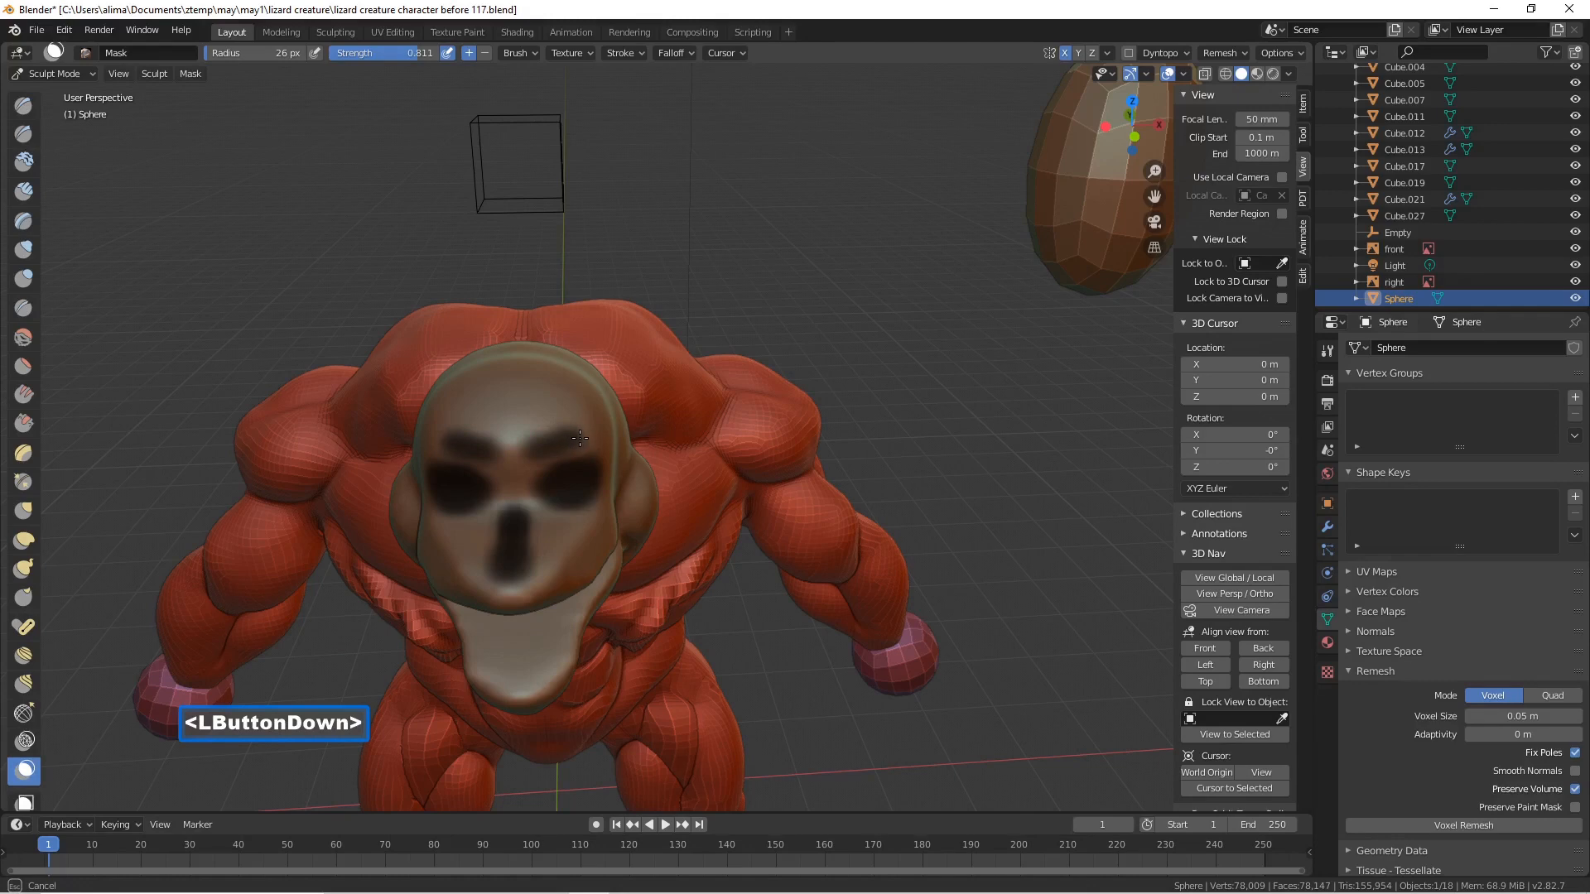
left_click_drag(558, 440, 607, 439)
middle_click_drag(624, 449, 633, 472)
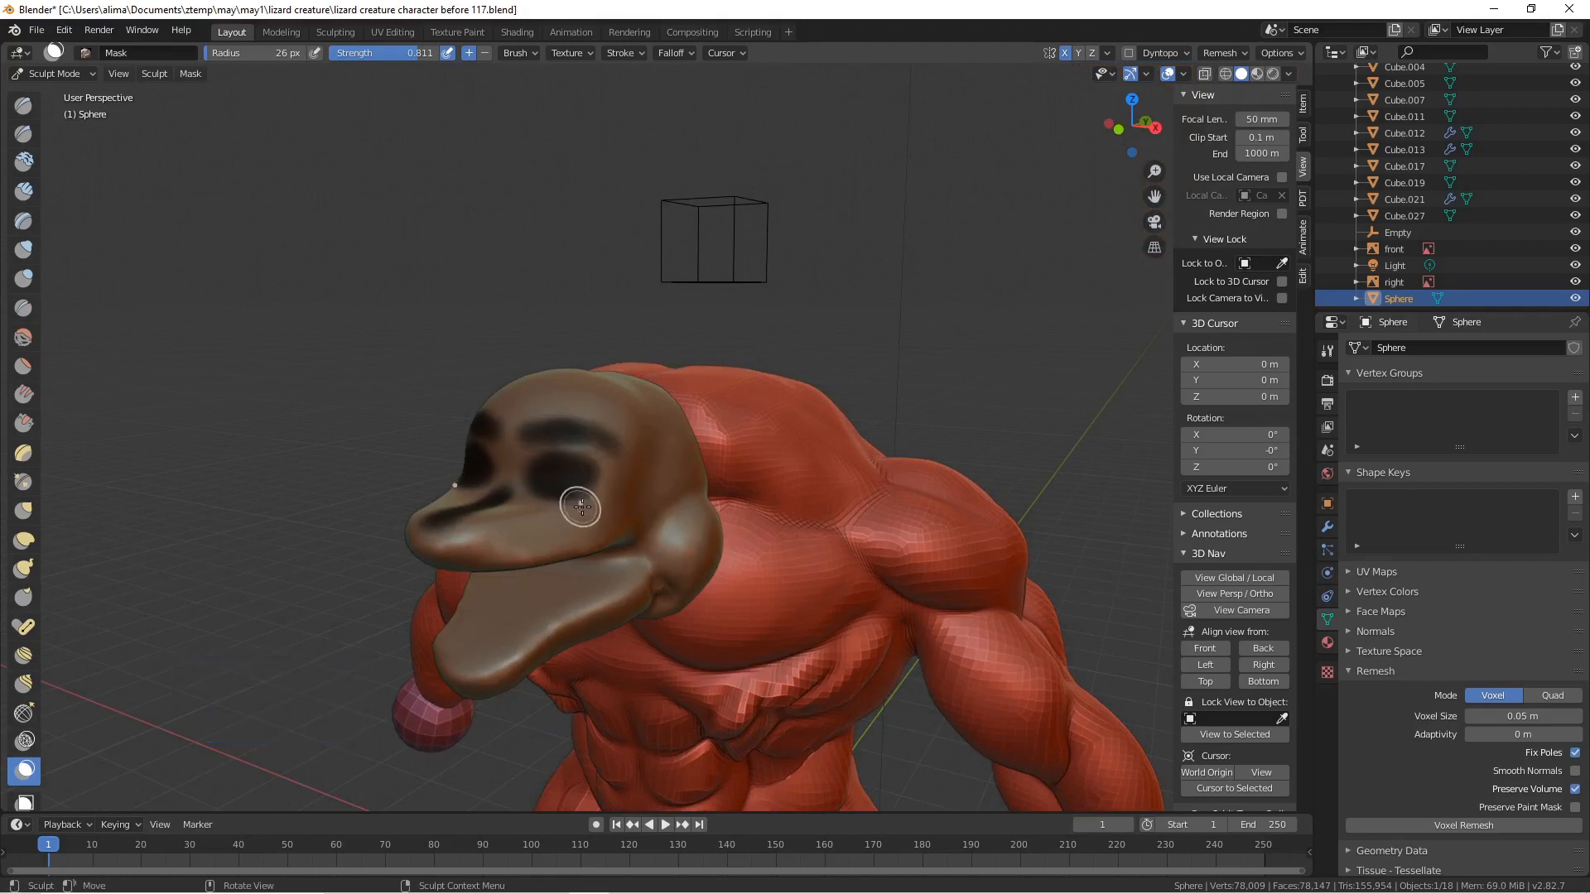
middle_click_drag(614, 519, 612, 526)
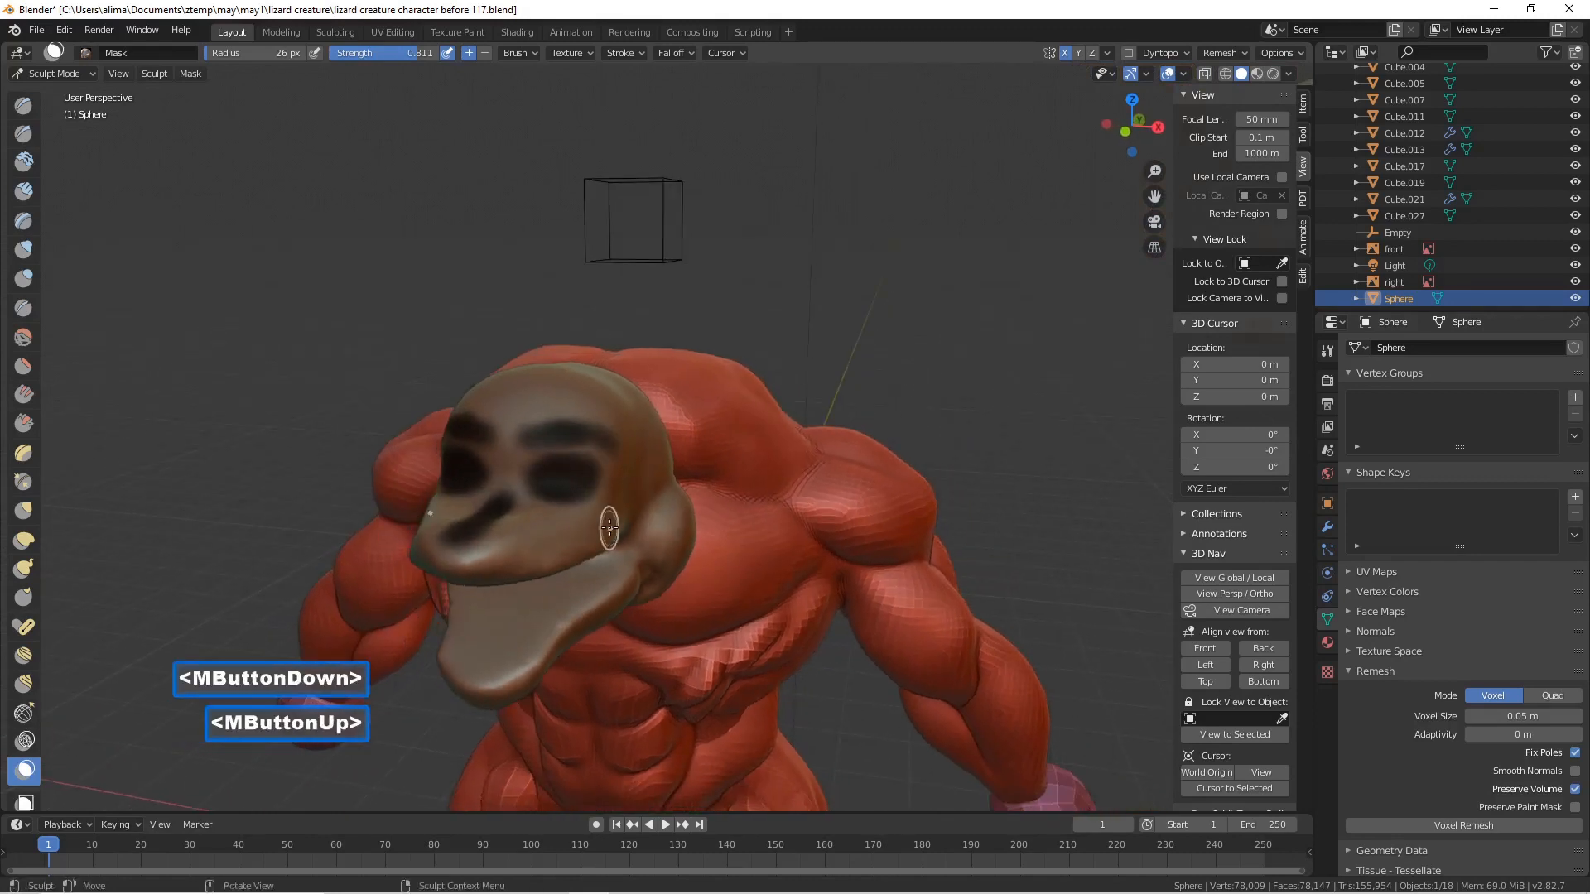
key("ctrl")
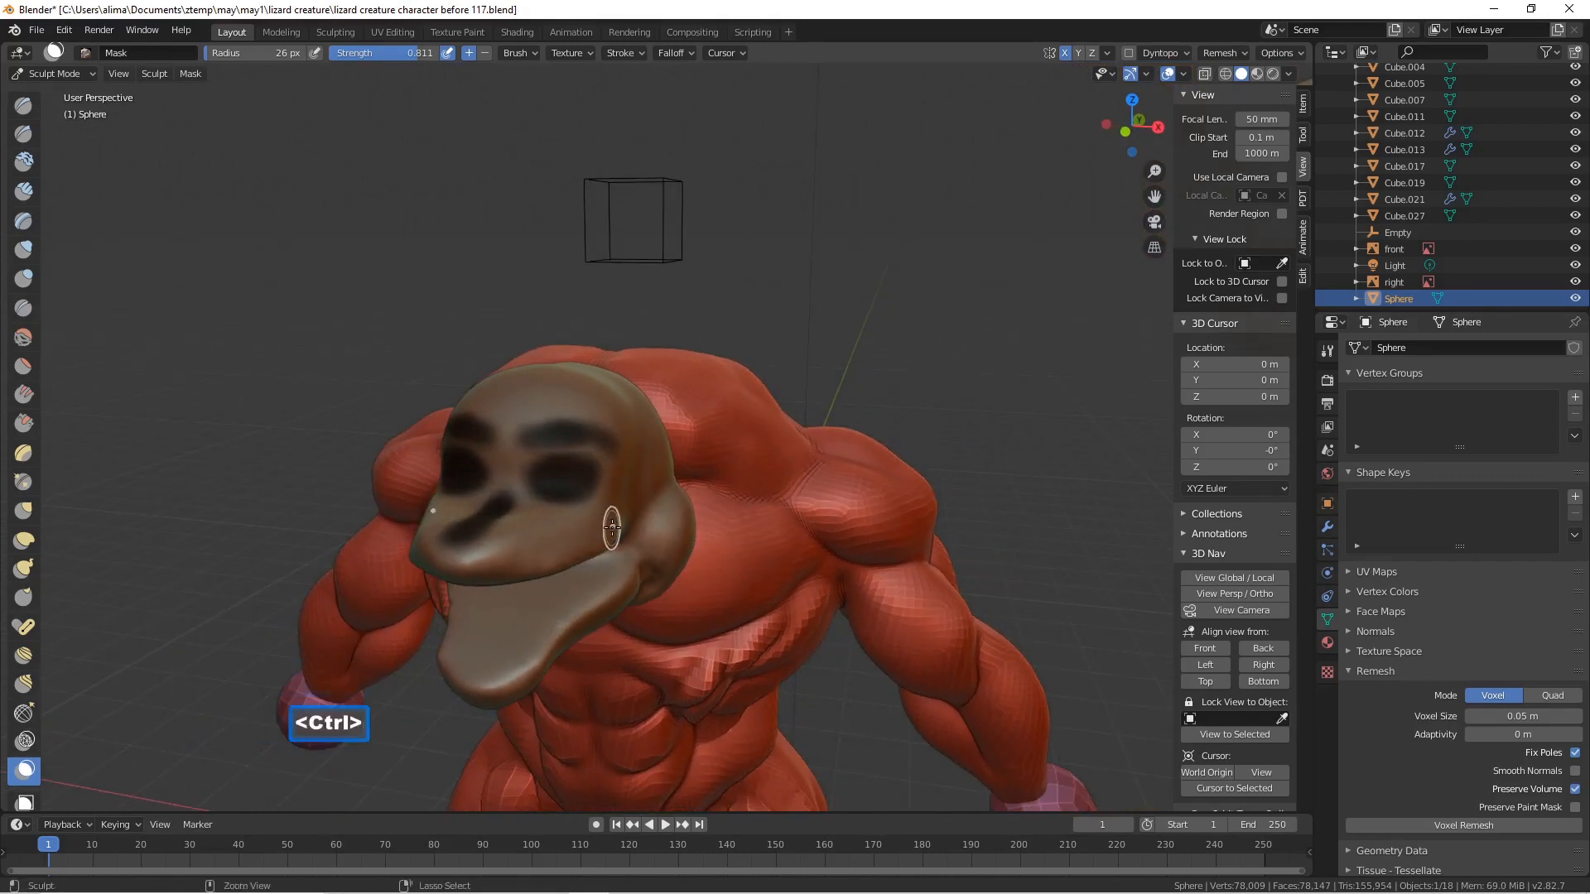
key("ctrl+i")
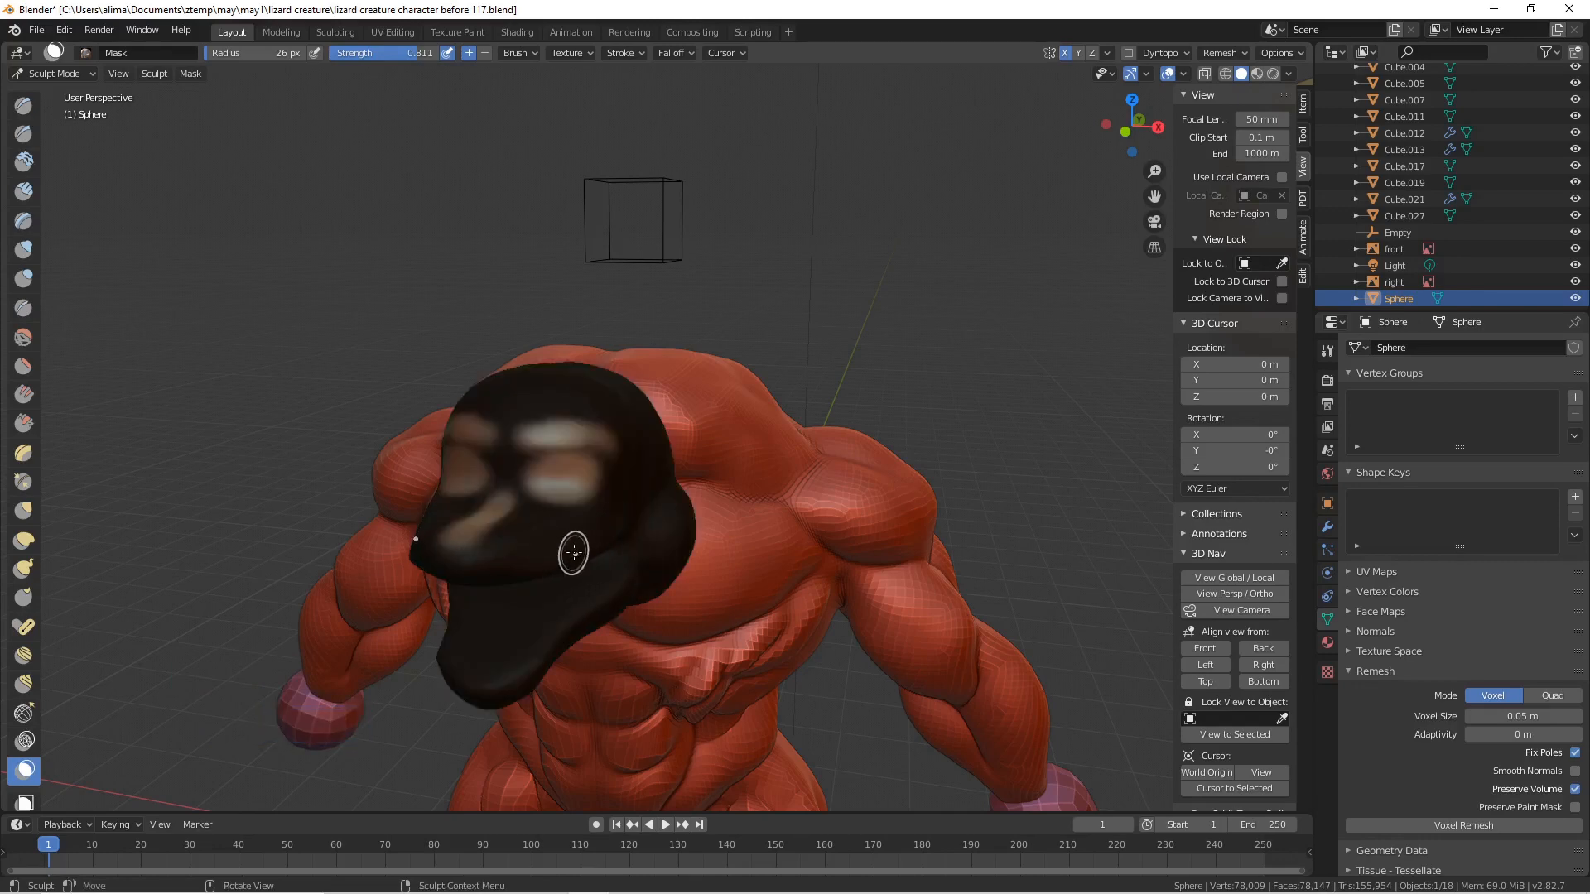
- Carve the unmasked eye sockets inward with the inverted Blob brush at a 26 px radius
scroll(572, 550, "up", 5)
scroll(571, 550, "down", 5)
left_click(23, 278)
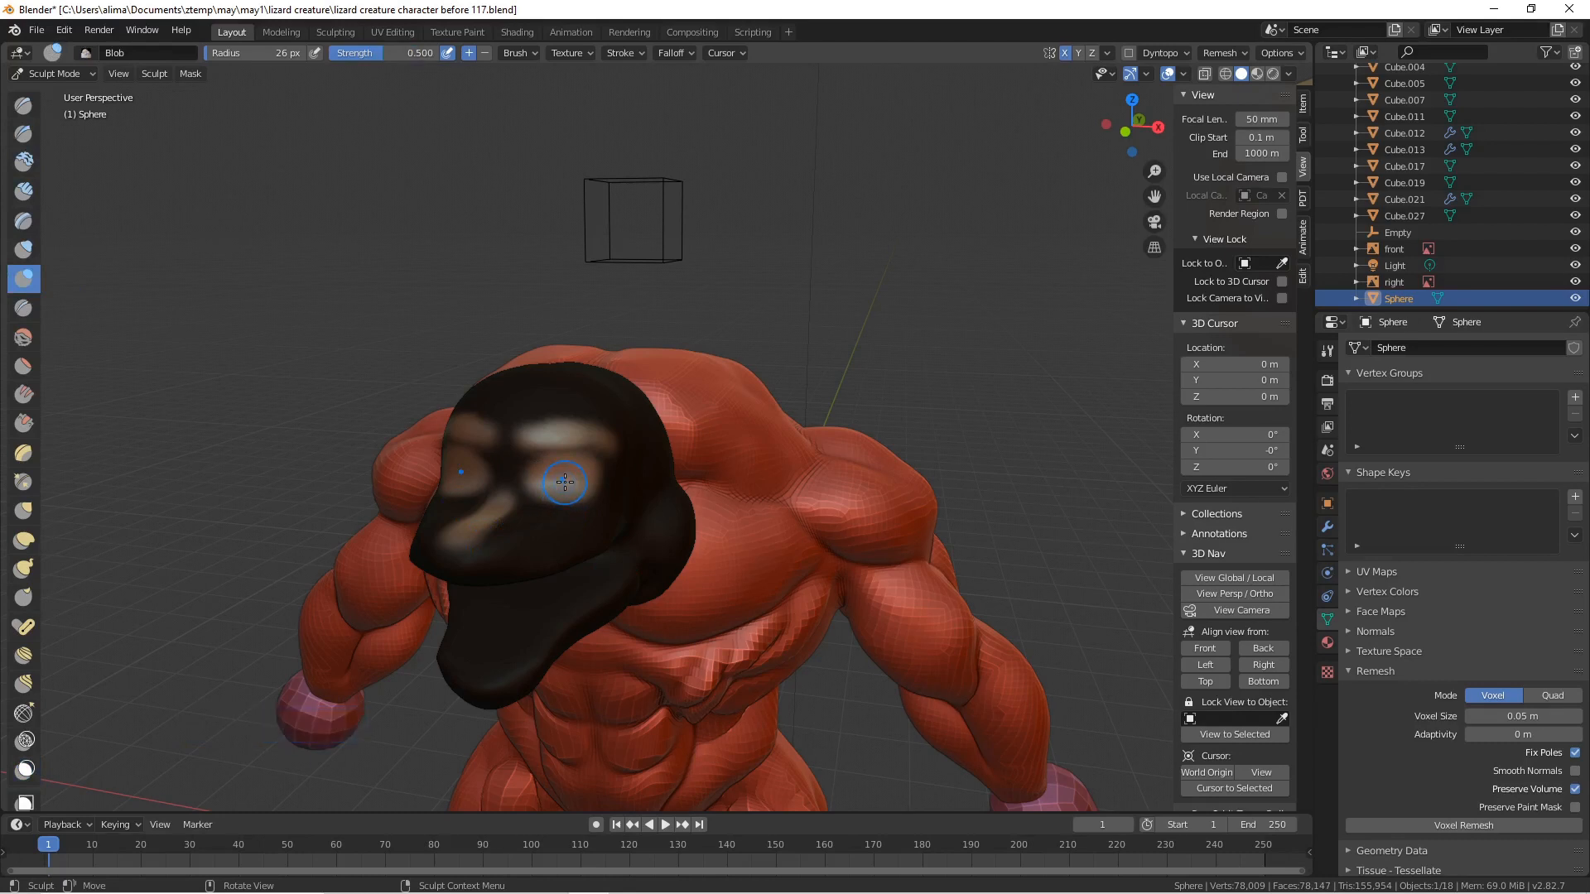
key("ctrl")
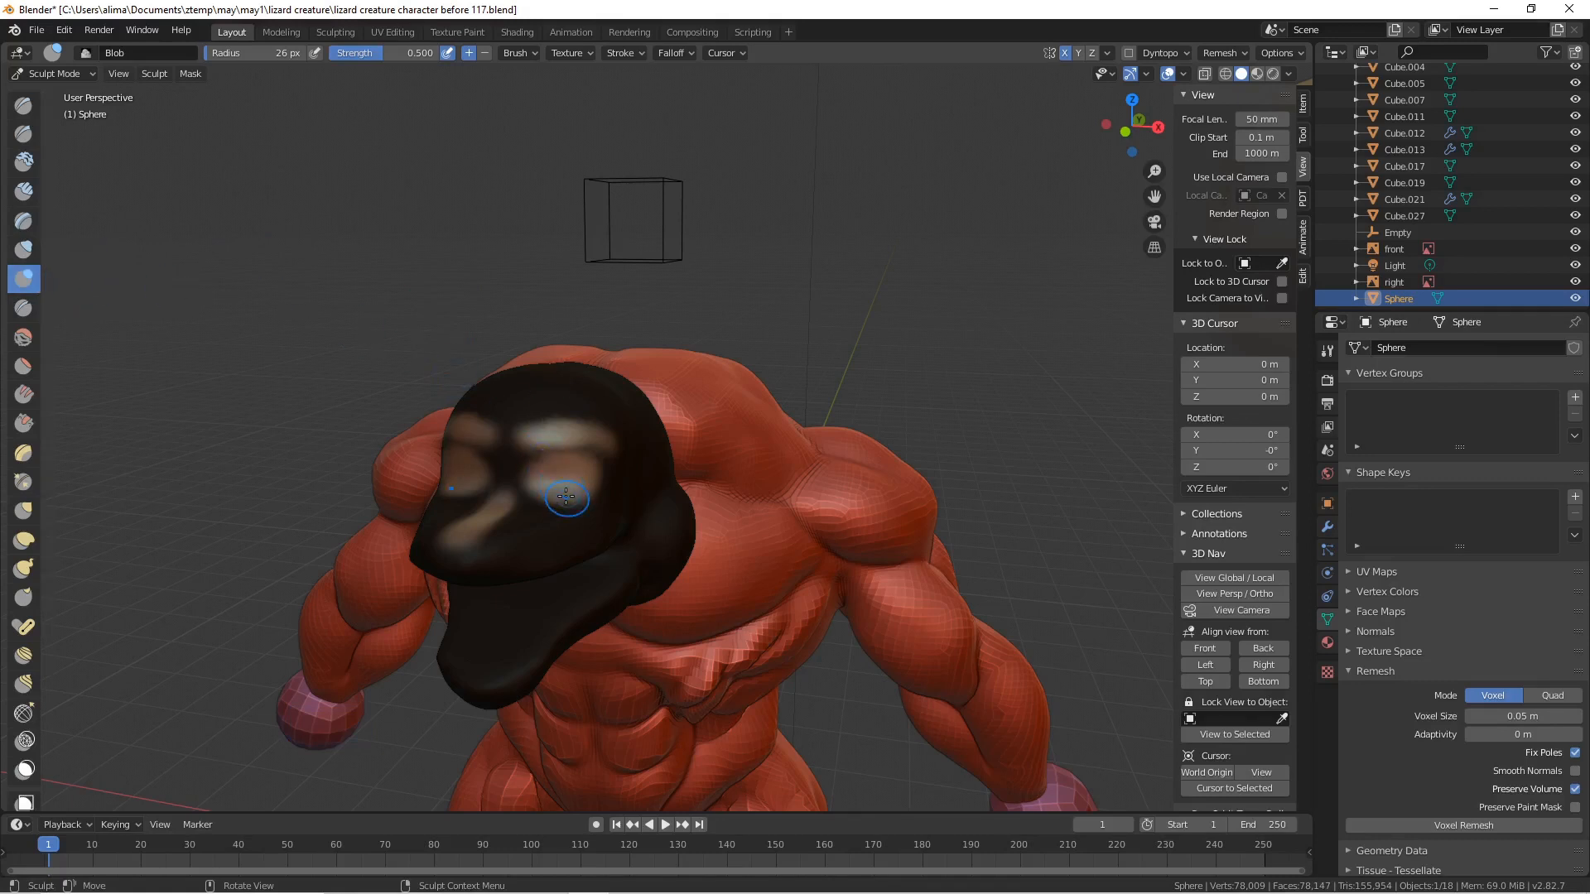
mouse_move(565, 495)
left_mouse_down("ctrl")
mouse_move(551, 473)
mouse_move(556, 497)
left_mouse_up("ctrl")
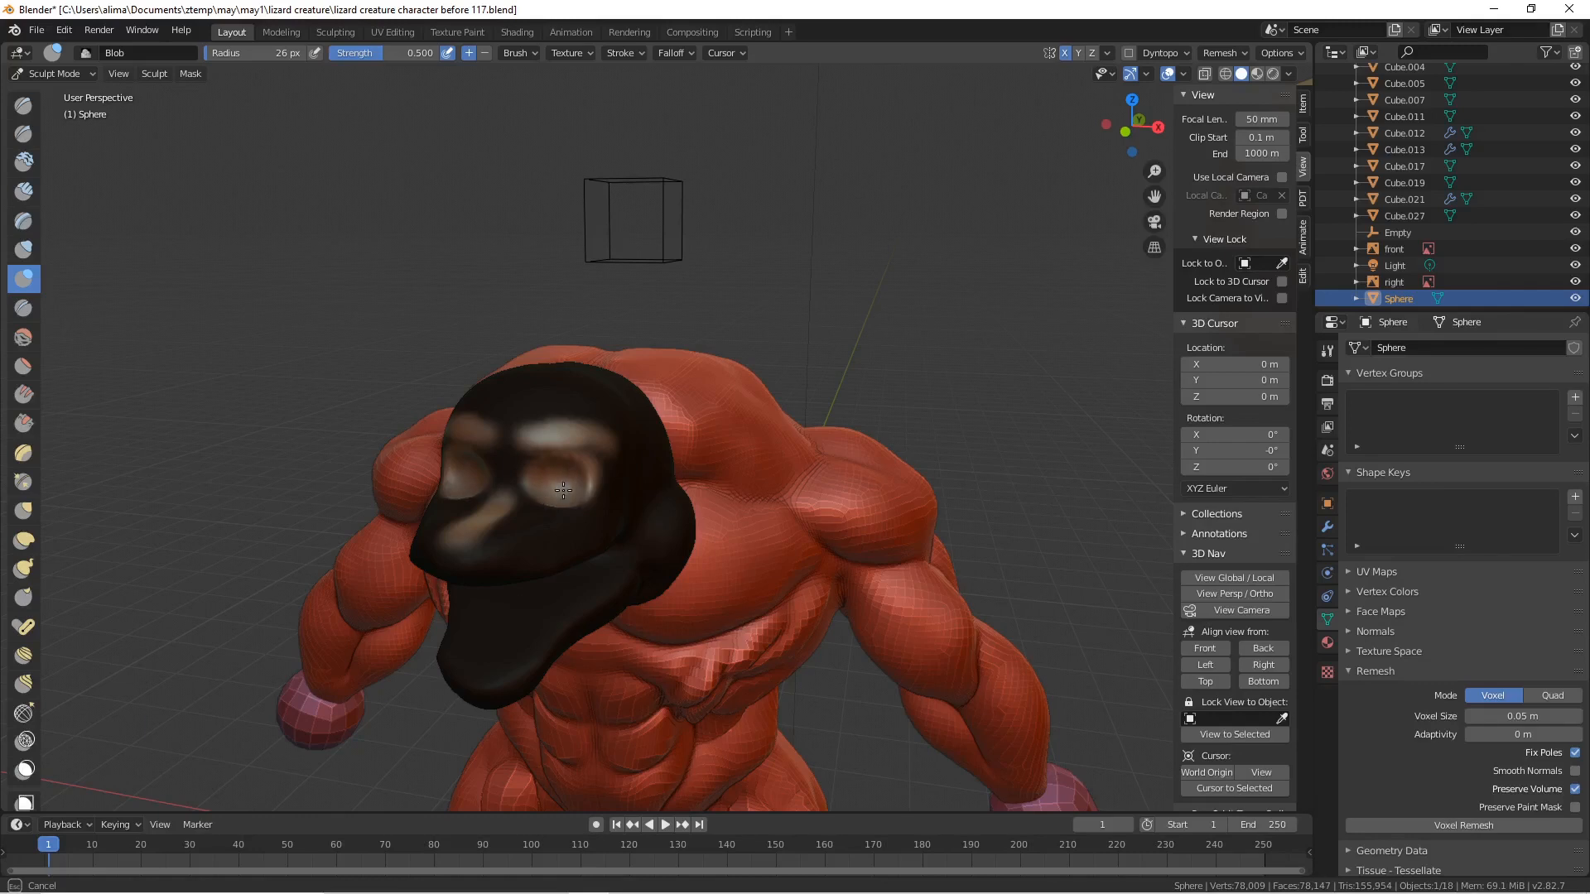
left_click_drag(563, 490, 562, 490, "ctrl")
key("ctrl")
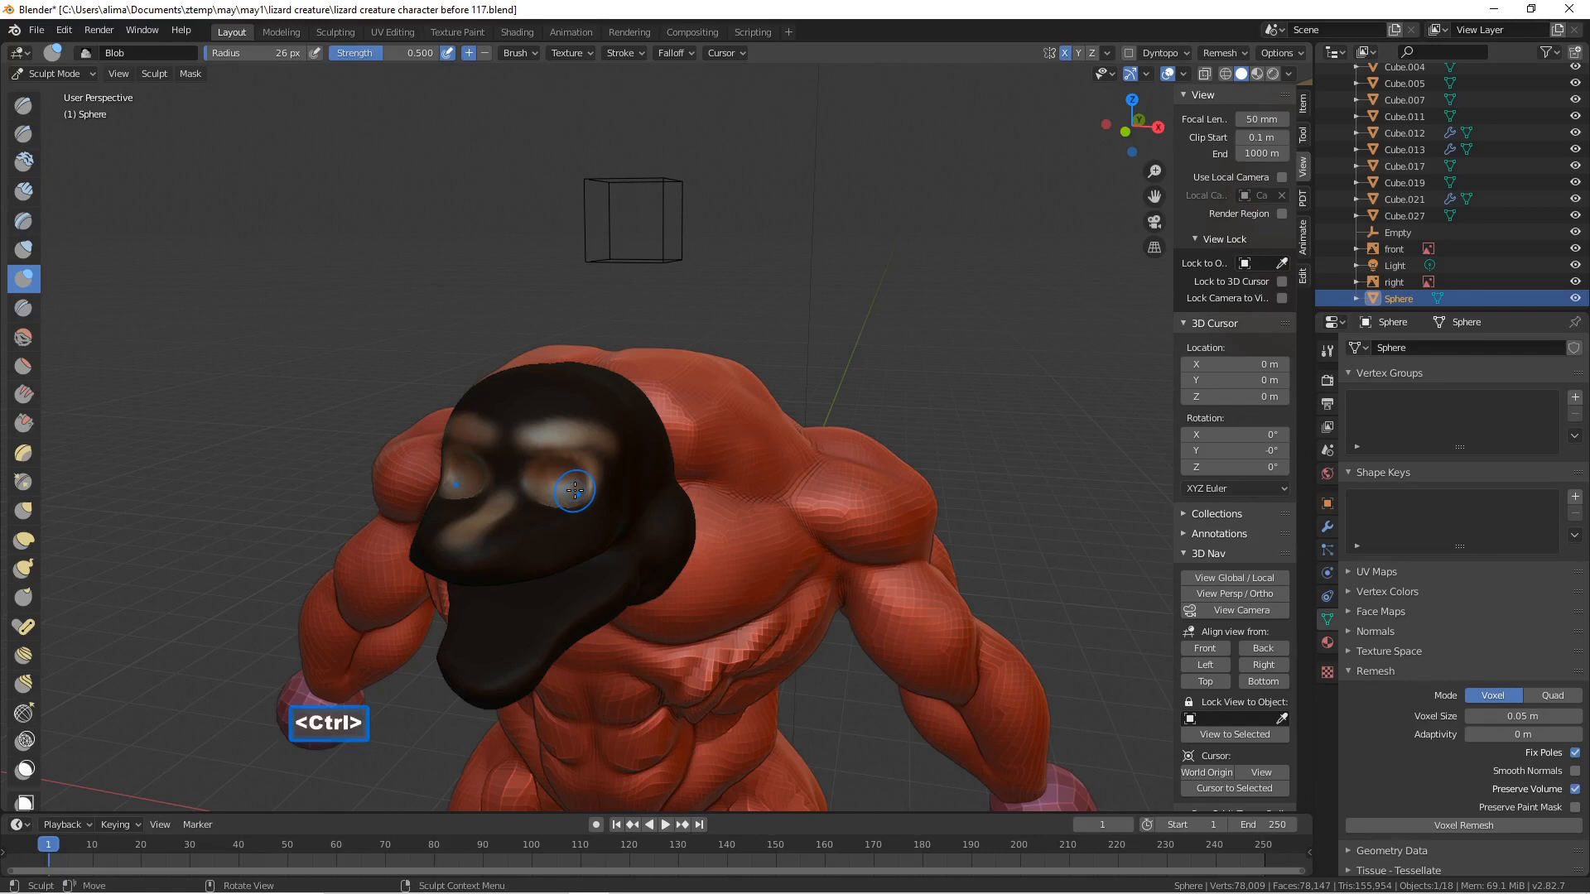
key("ctrl")
mouse_move(574, 490)
left_mouse_down("ctrl")
mouse_move(555, 483)
mouse_move(586, 484)
left_mouse_up("ctrl")
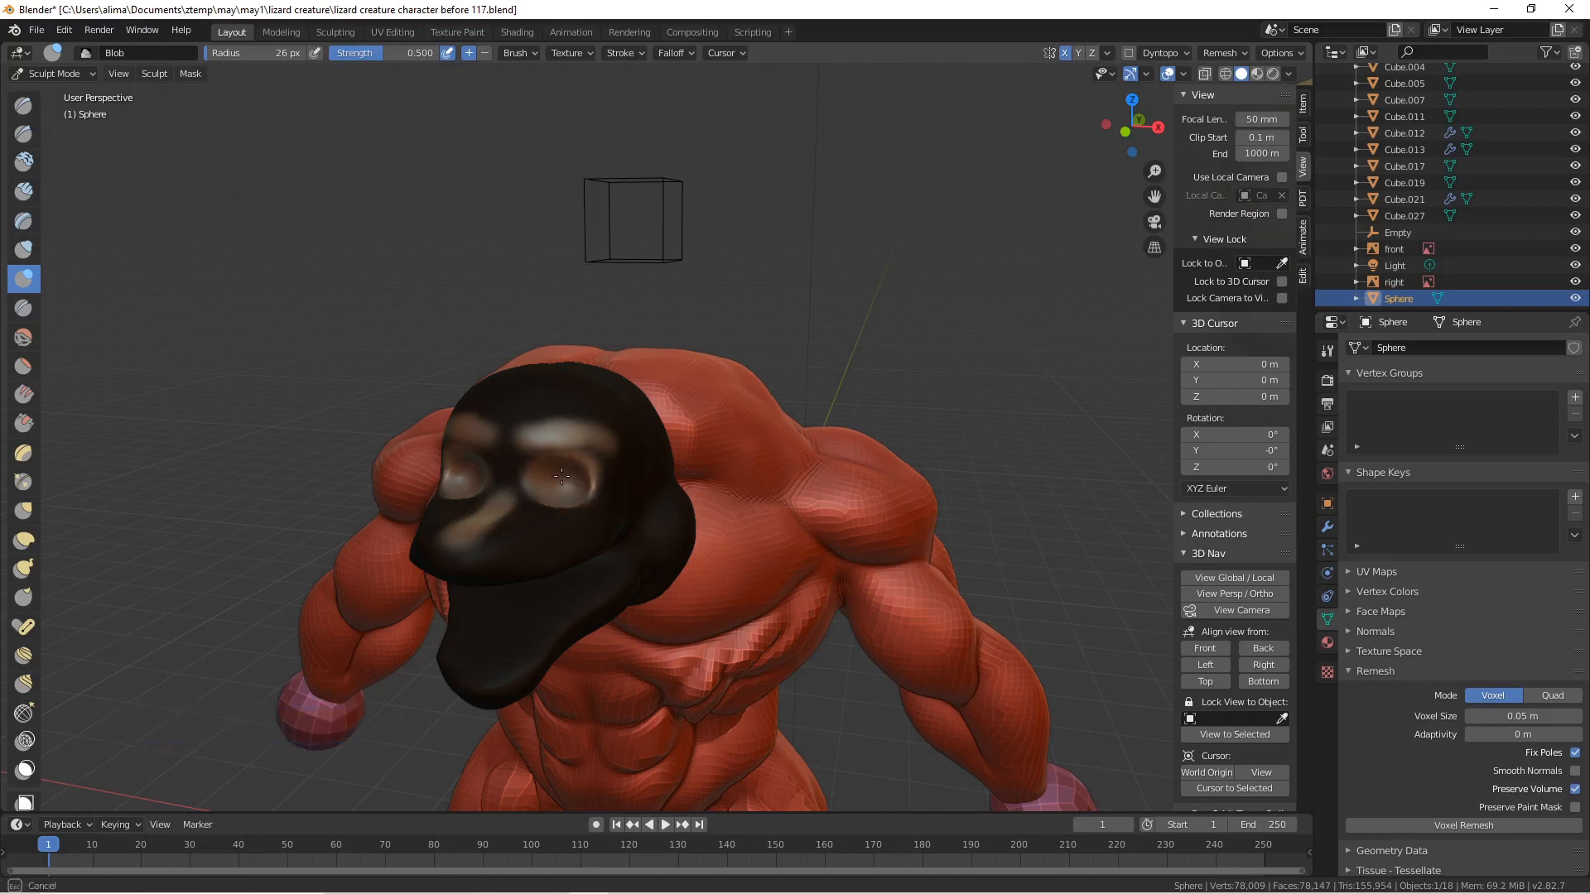
left_click_drag(543, 480, 547, 481, "ctrl")
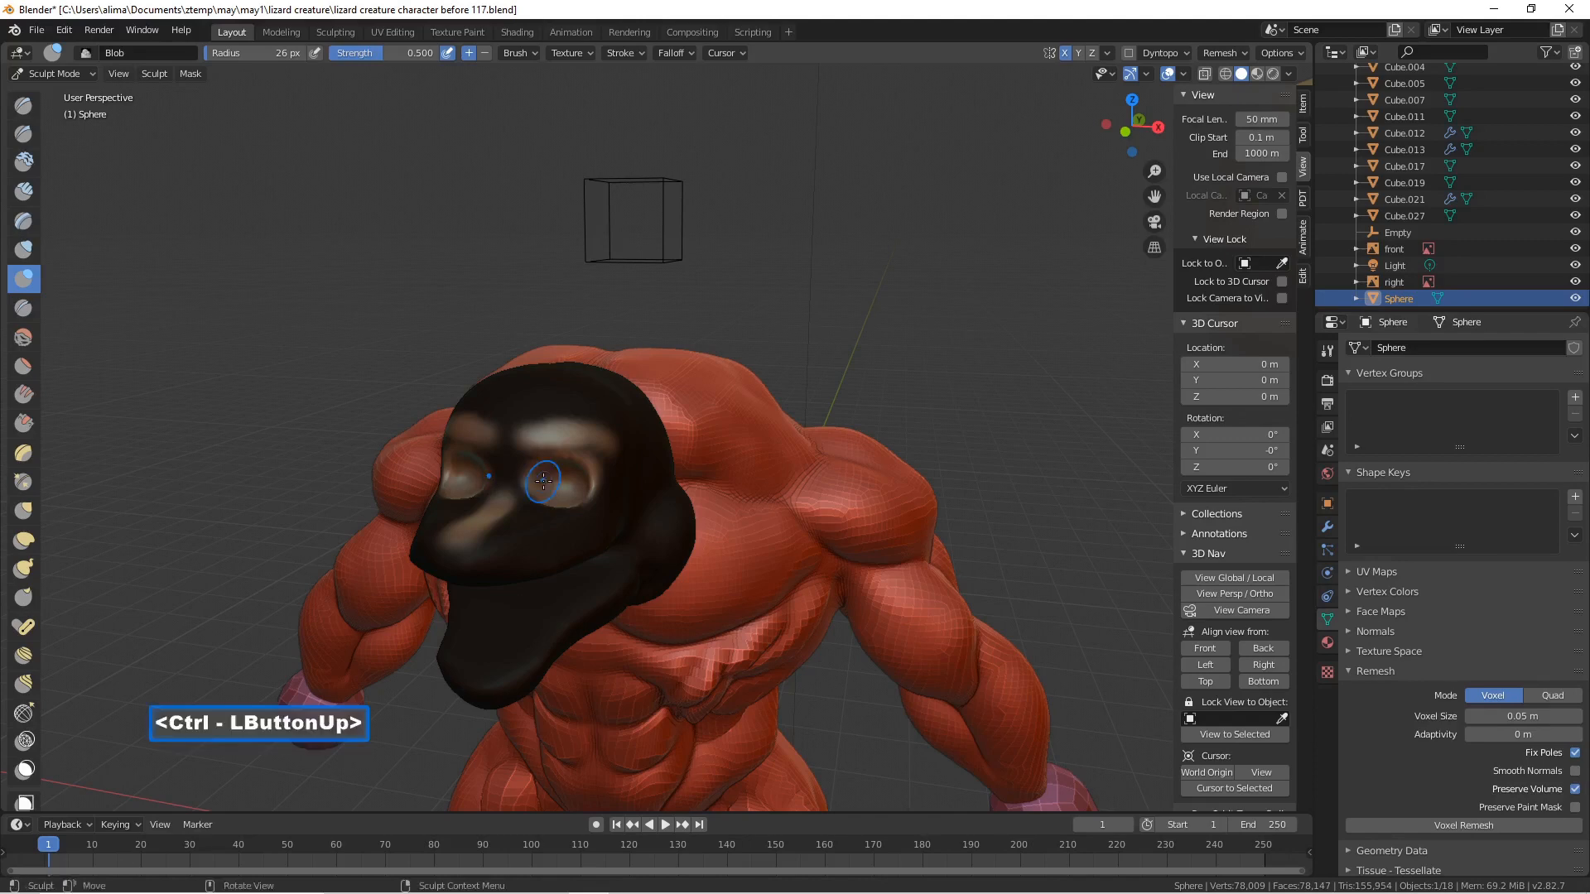
mouse_move(556, 489)
middle_mouse_down()
mouse_move(646, 501)
mouse_move(567, 487)
middle_mouse_up()
left_click_drag(567, 487, 553, 484, "ctrl")
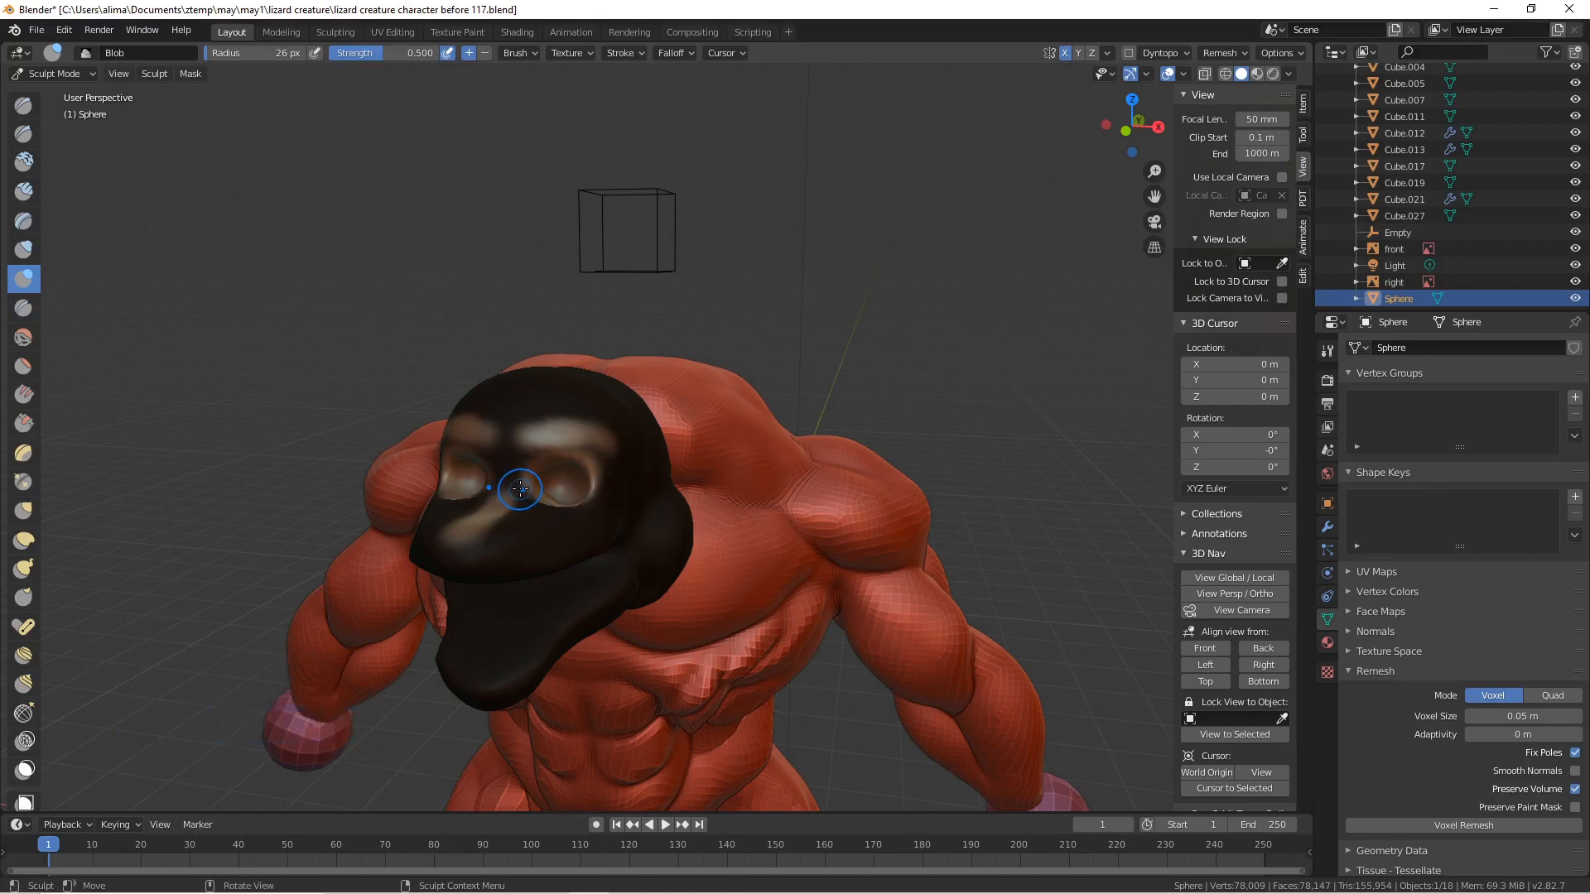
- Bulge out the unmasked nose ridge and brows with the Blob brush, enlarging its radius to 45 px
mouse_move(508, 476)
middle_mouse_down()
mouse_move(546, 497)
mouse_move(503, 502)
middle_mouse_up()
mouse_move(503, 502)
left_mouse_down()
mouse_move(472, 552)
mouse_move(474, 536)
left_mouse_up()
key("f")
left_click(487, 528)
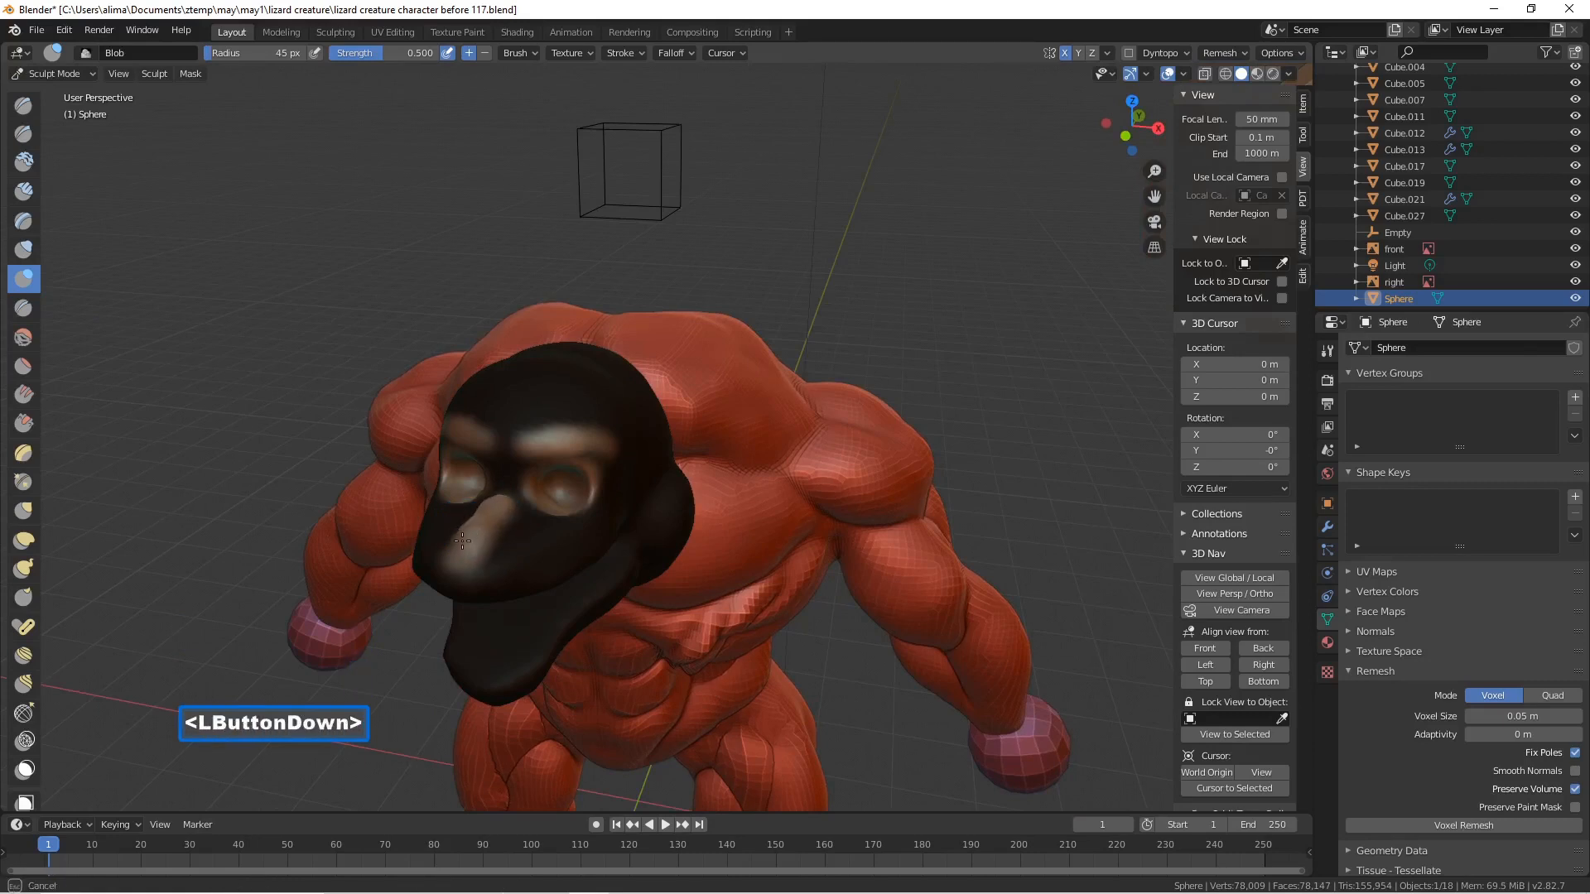
mouse_move(490, 513)
left_mouse_down()
mouse_move(514, 444)
mouse_move(594, 440)
mouse_move(550, 435)
mouse_move(497, 461)
left_mouse_up()
mouse_move(496, 461)
middle_mouse_down()
mouse_move(444, 389)
mouse_move(522, 418)
middle_mouse_up()
- Clear the mask from the head and save as "lizard creature character before 119.blend"
key("alt")
key("alt+m")
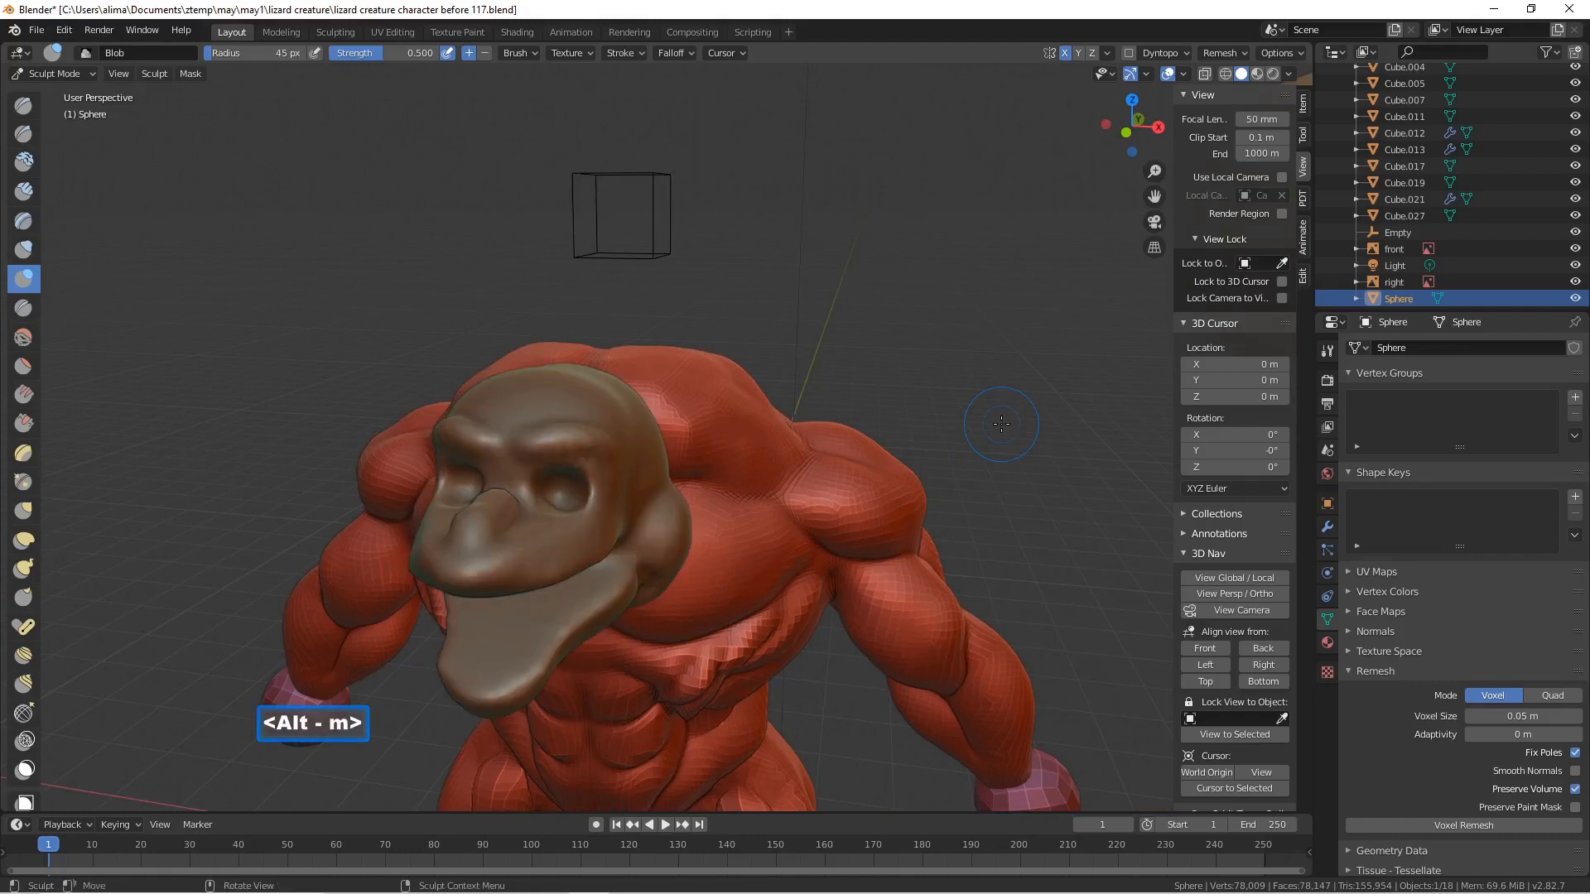
key("Pause")
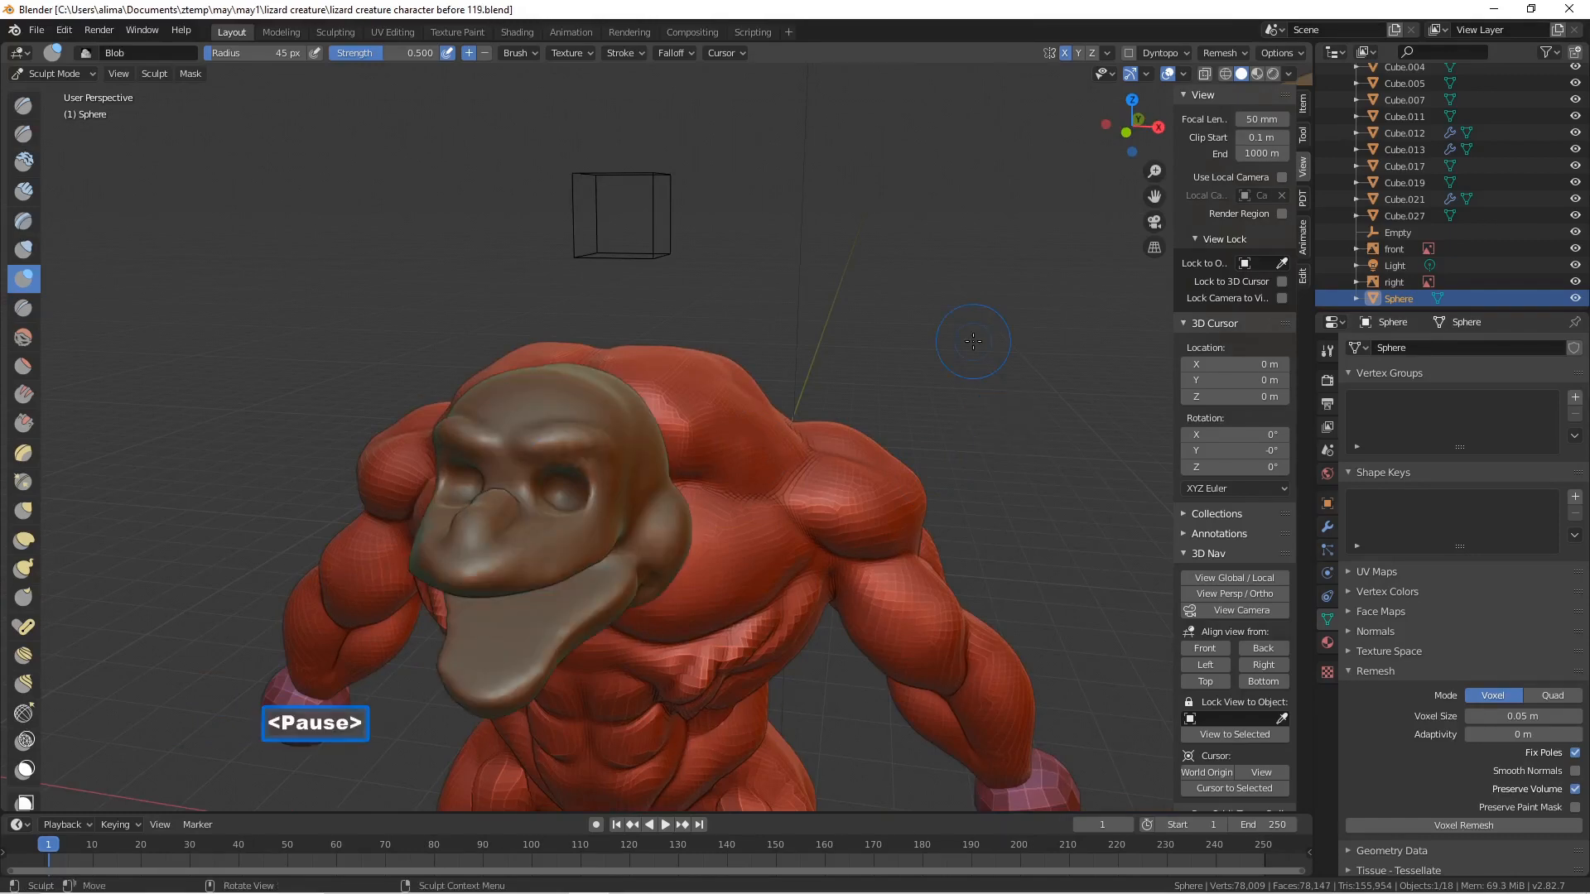
- Inflate the nose and upper snout with the Inflate/Deflate brush at a 45 px radius
middle_click_drag(973, 341, 886, 337)
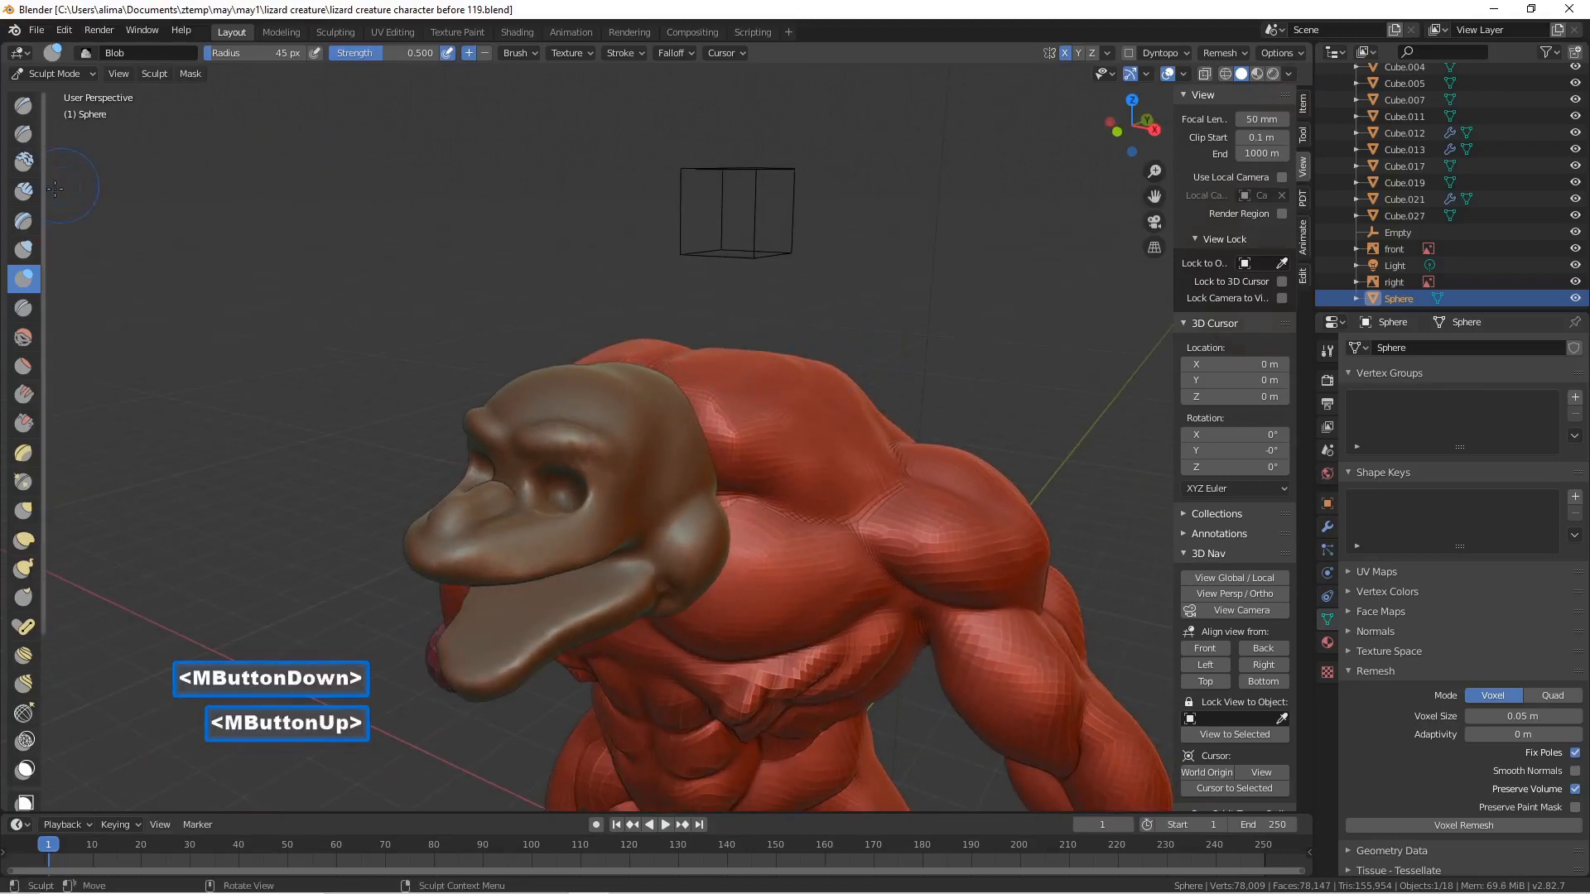
left_click(23, 248)
middle_click_drag(465, 499, 484, 549)
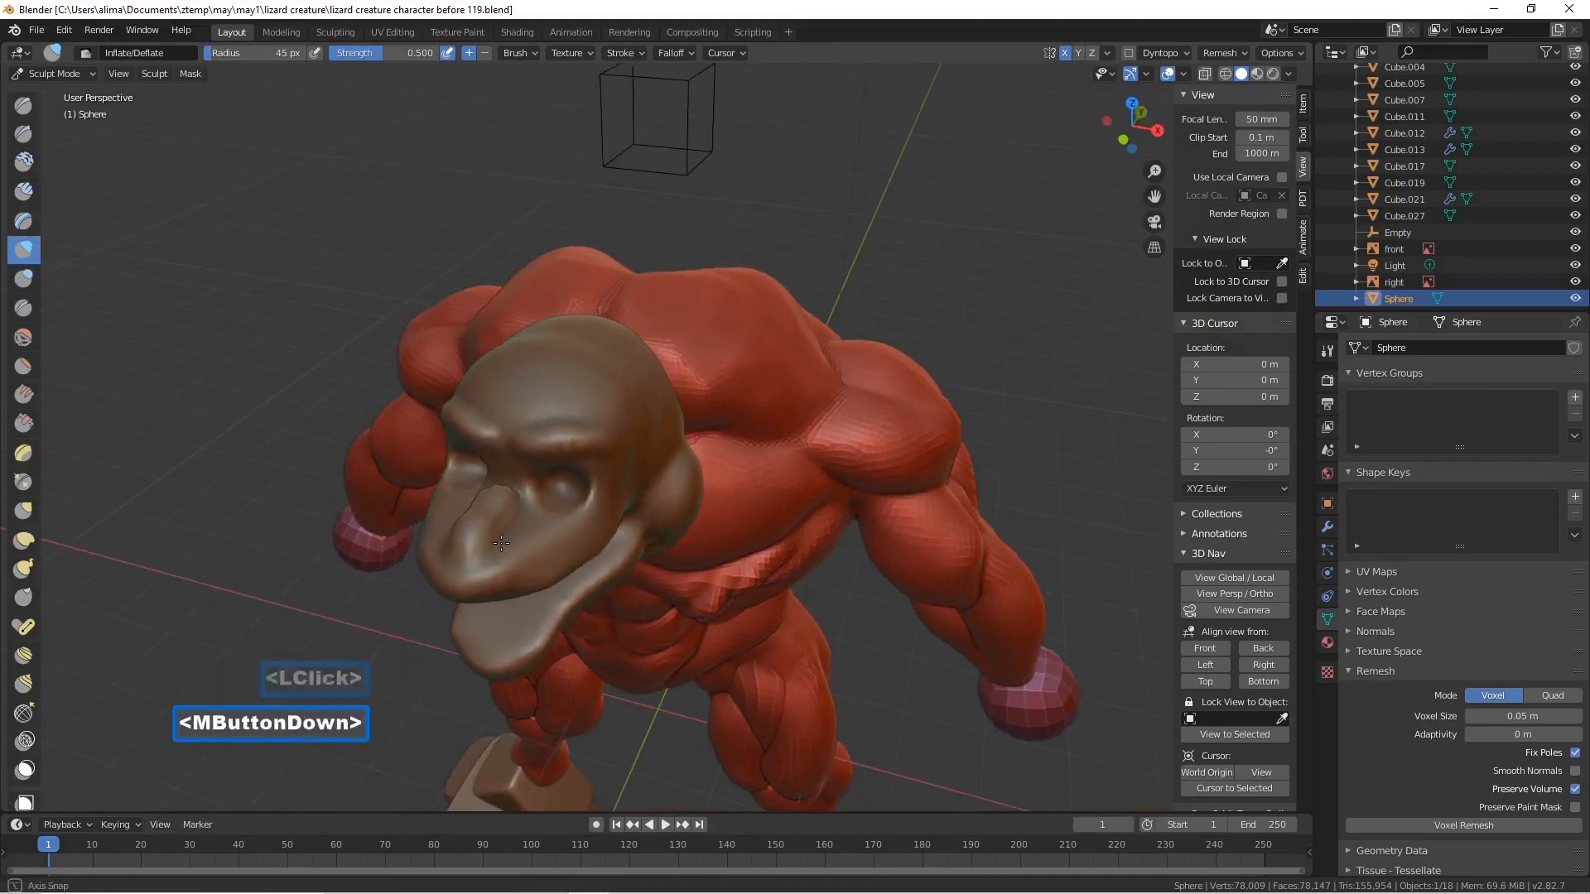
left_click(483, 548)
left_click_drag(500, 552, 520, 517)
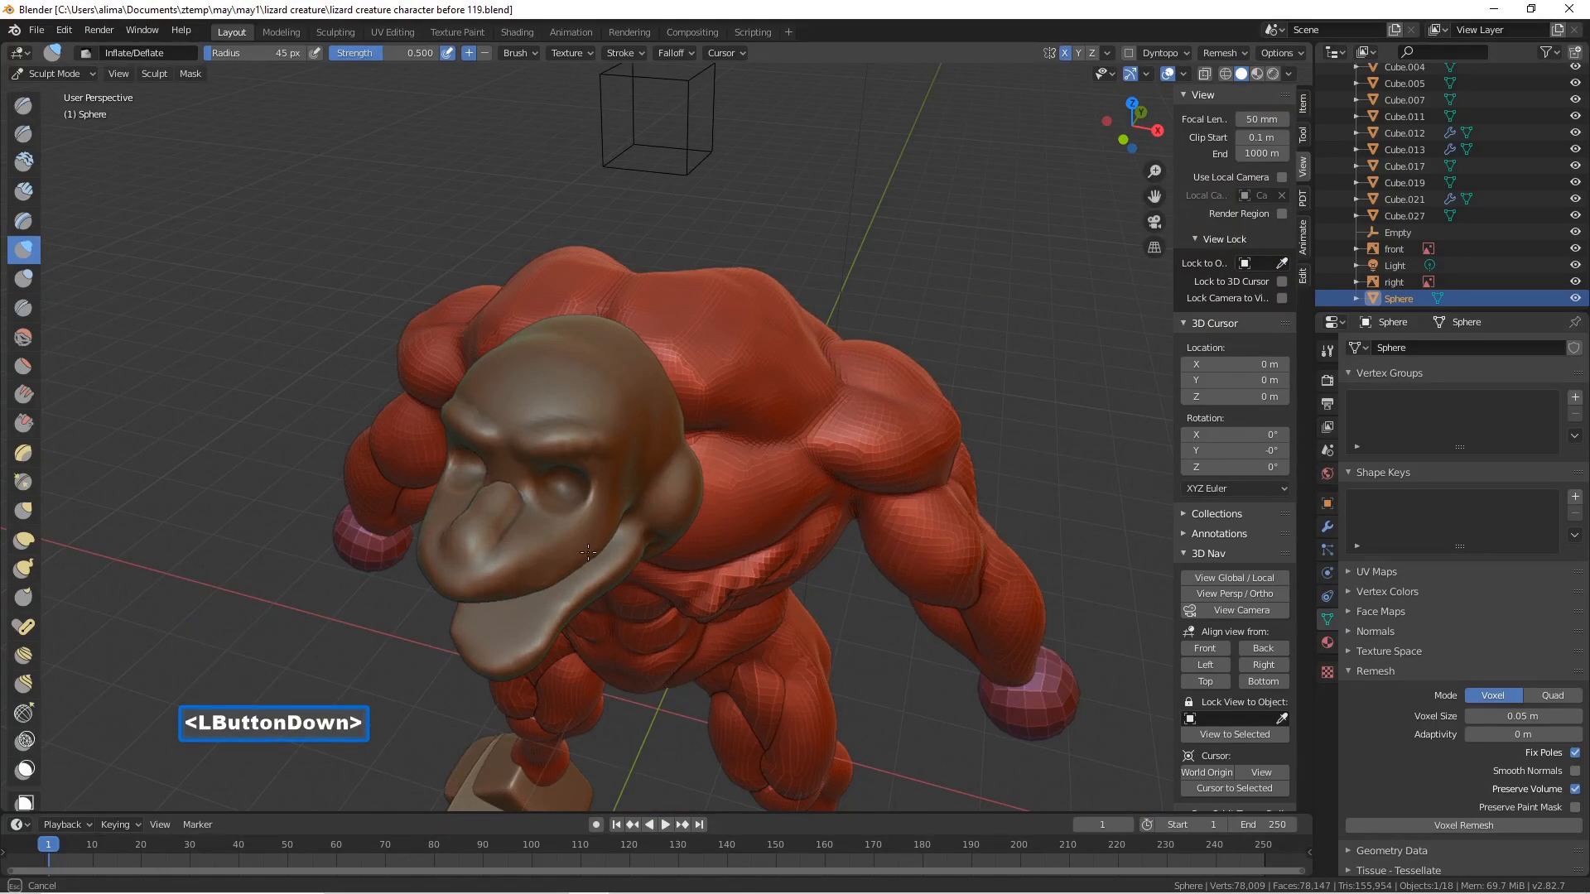
left_click_drag(519, 527, 517, 530)
- Pull the tip of the upper snout forward with the Grab brush at a 138 px radius
scroll(437, 476, "up", 1)
mouse_move(517, 530)
middle_mouse_down()
mouse_move(437, 475)
mouse_move(408, 477)
mouse_move(452, 482)
mouse_move(114, 510)
middle_mouse_up()
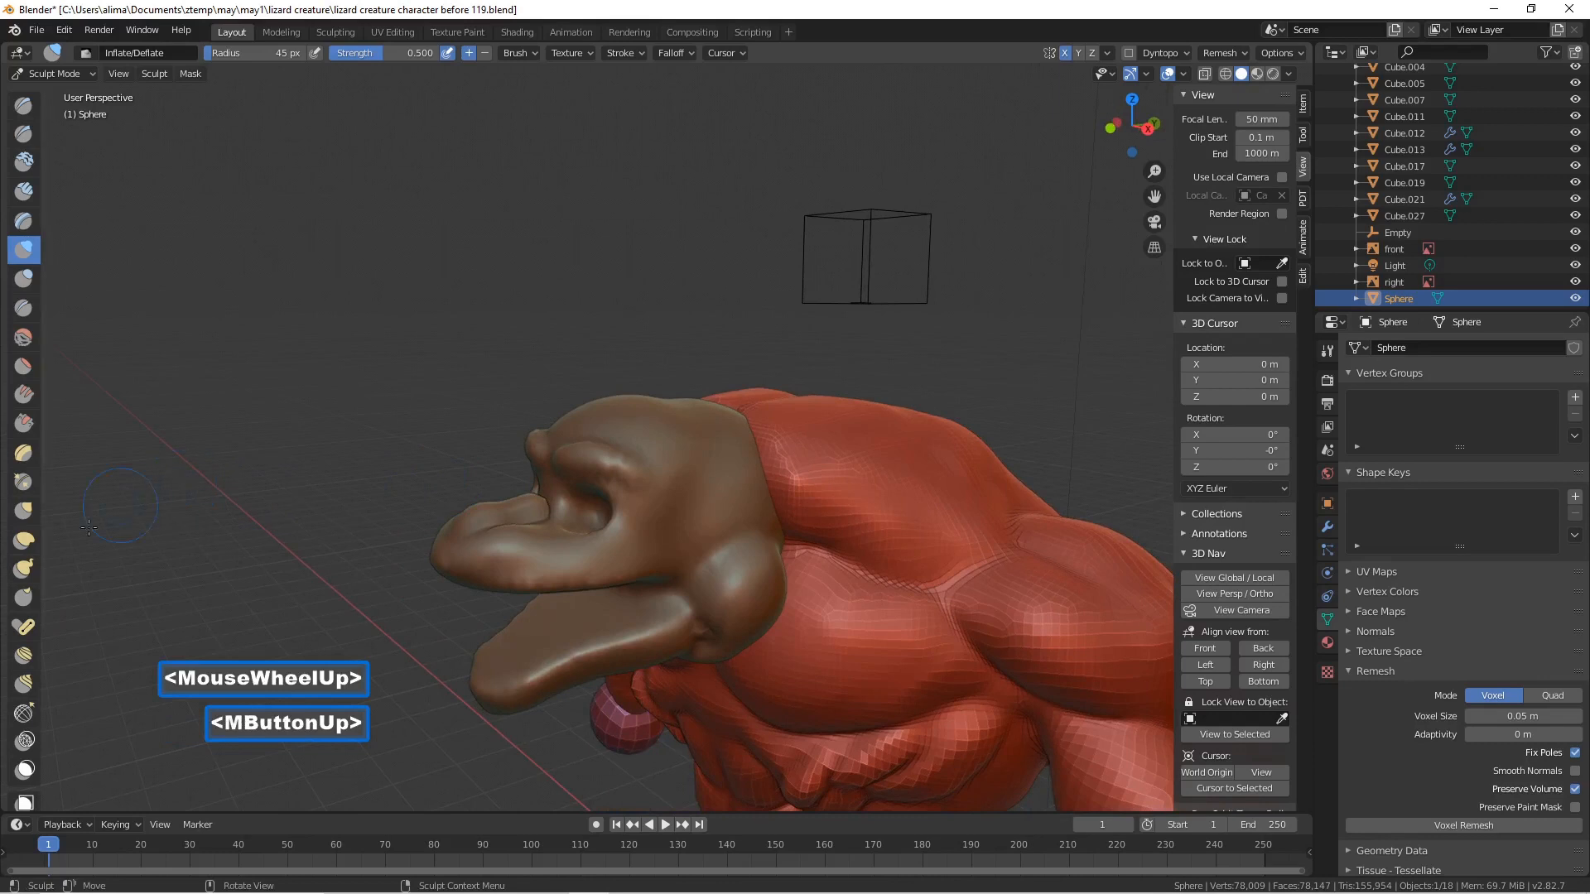
left_click(32, 515)
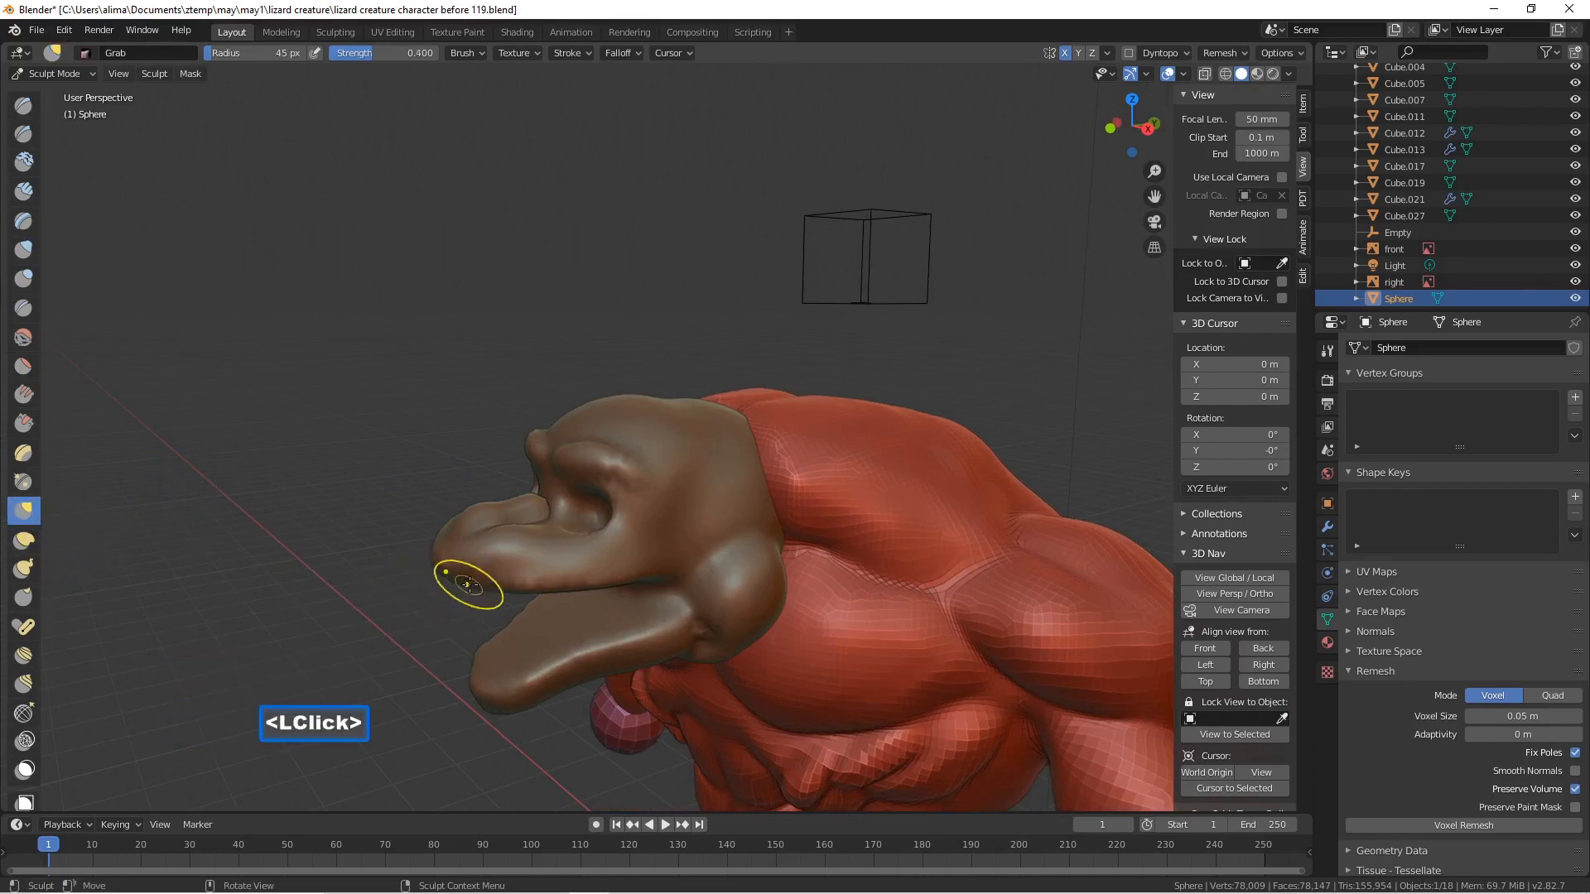
key("f")
left_click(443, 561)
left_click_drag(447, 563, 372, 532)
- Reshape the sides of the snout and cheeks from above with the 138 px Grab brush
mouse_move(355, 525)
middle_mouse_down()
mouse_move(474, 600)
mouse_move(495, 506)
middle_mouse_up()
left_click_drag(495, 507, 461, 497)
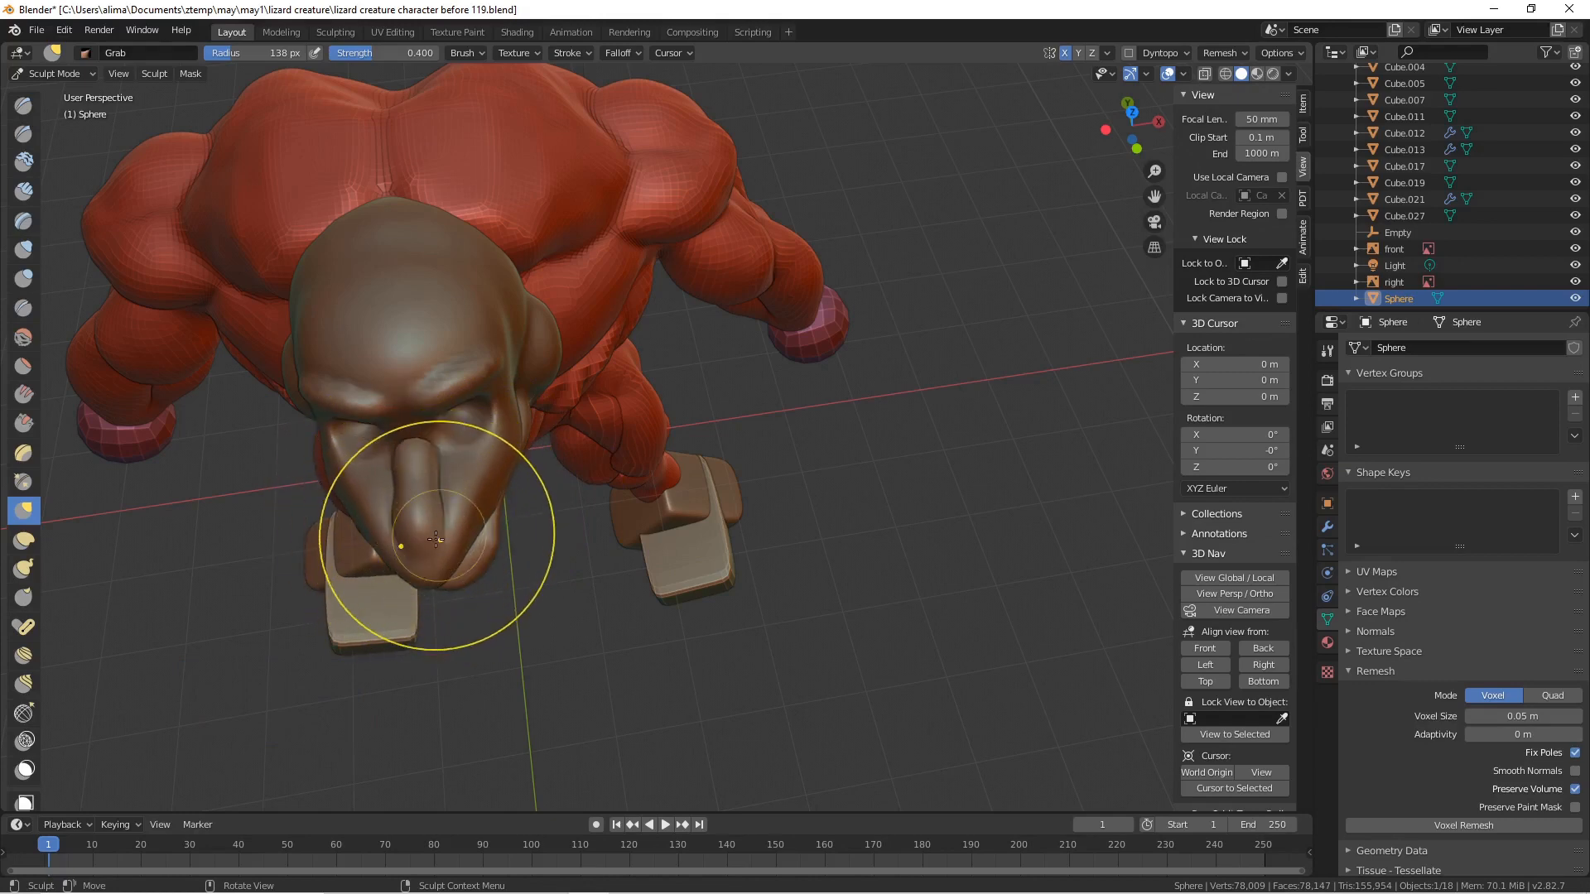
left_click_drag(512, 446, 530, 442)
middle_click_drag(530, 441, 504, 406)
left_click_drag(543, 509, 559, 498)
middle_click_drag(559, 499, 401, 414)
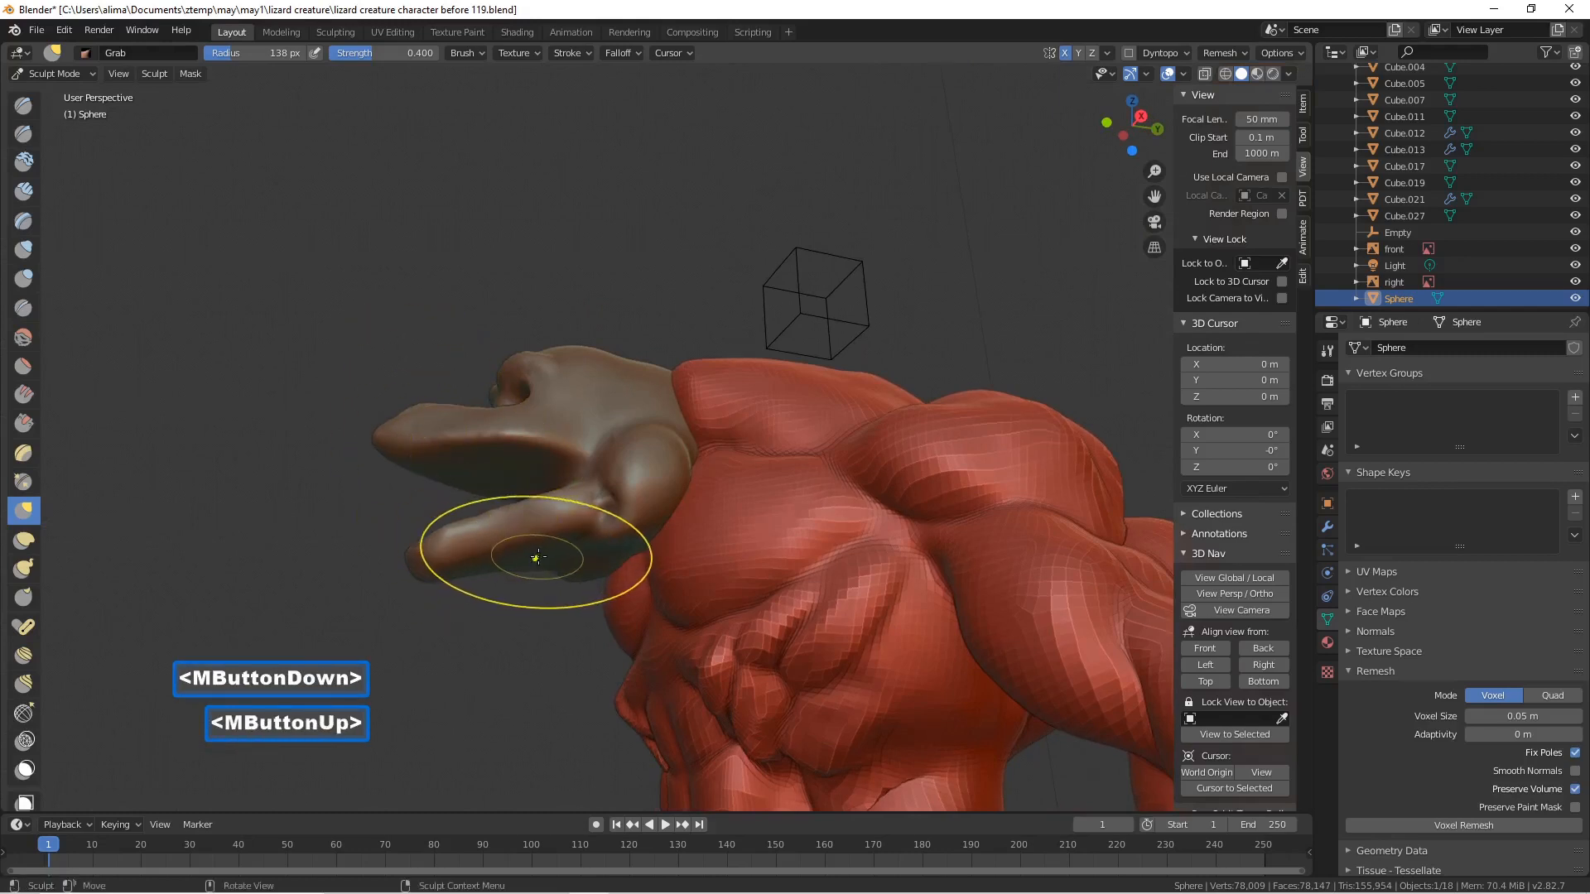
- Reshape the underside of the lower jaw with the Grab brush and smooth the jaw hinge muscles
left_click_drag(537, 558, 539, 554)
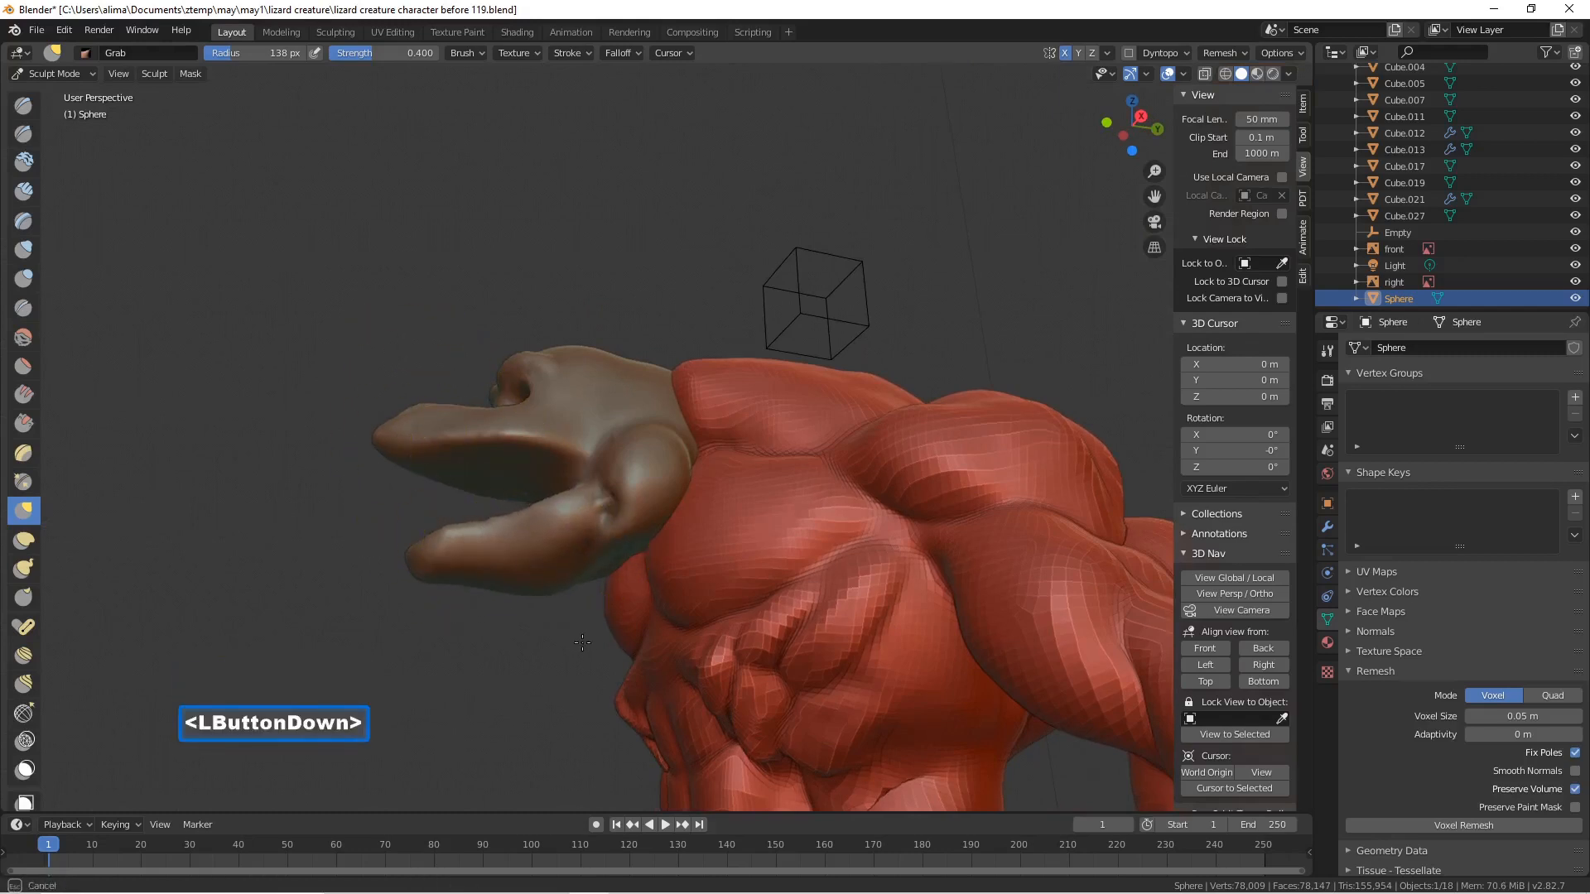
left_click_drag(582, 643, 526, 639)
middle_click_drag(527, 639, 531, 623)
middle_click_drag(531, 623, 550, 657)
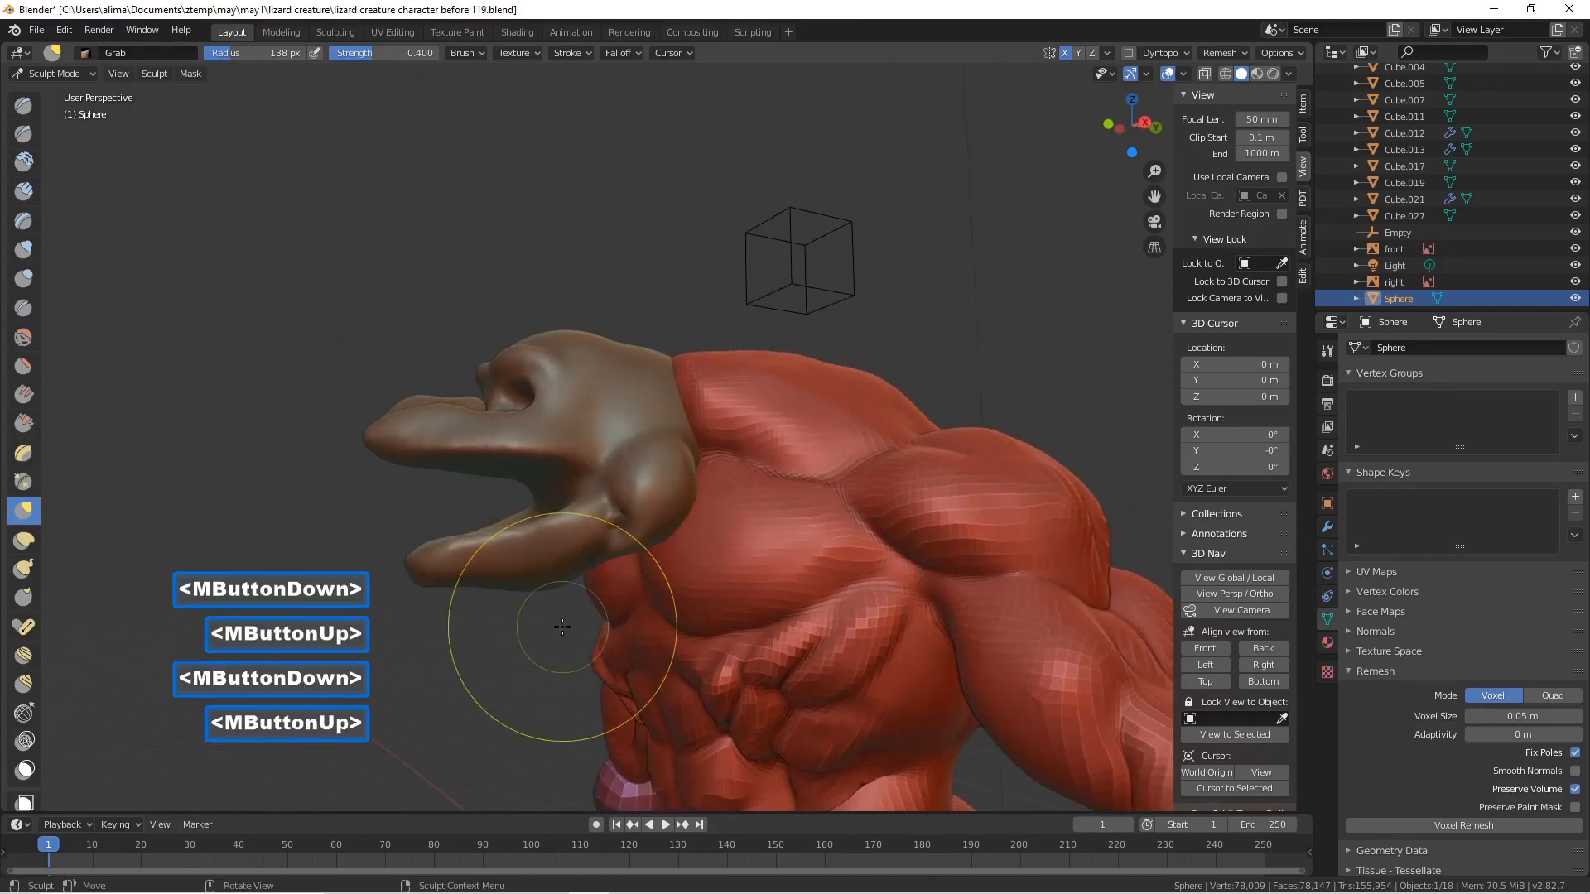
left_click(625, 512, "shift")
left_click_drag(626, 512, 638, 463, "shift")
mouse_move(637, 463)
middle_mouse_down()
mouse_move(681, 486)
mouse_move(714, 476)
middle_mouse_up()
middle_click_drag(714, 475, 674, 470)
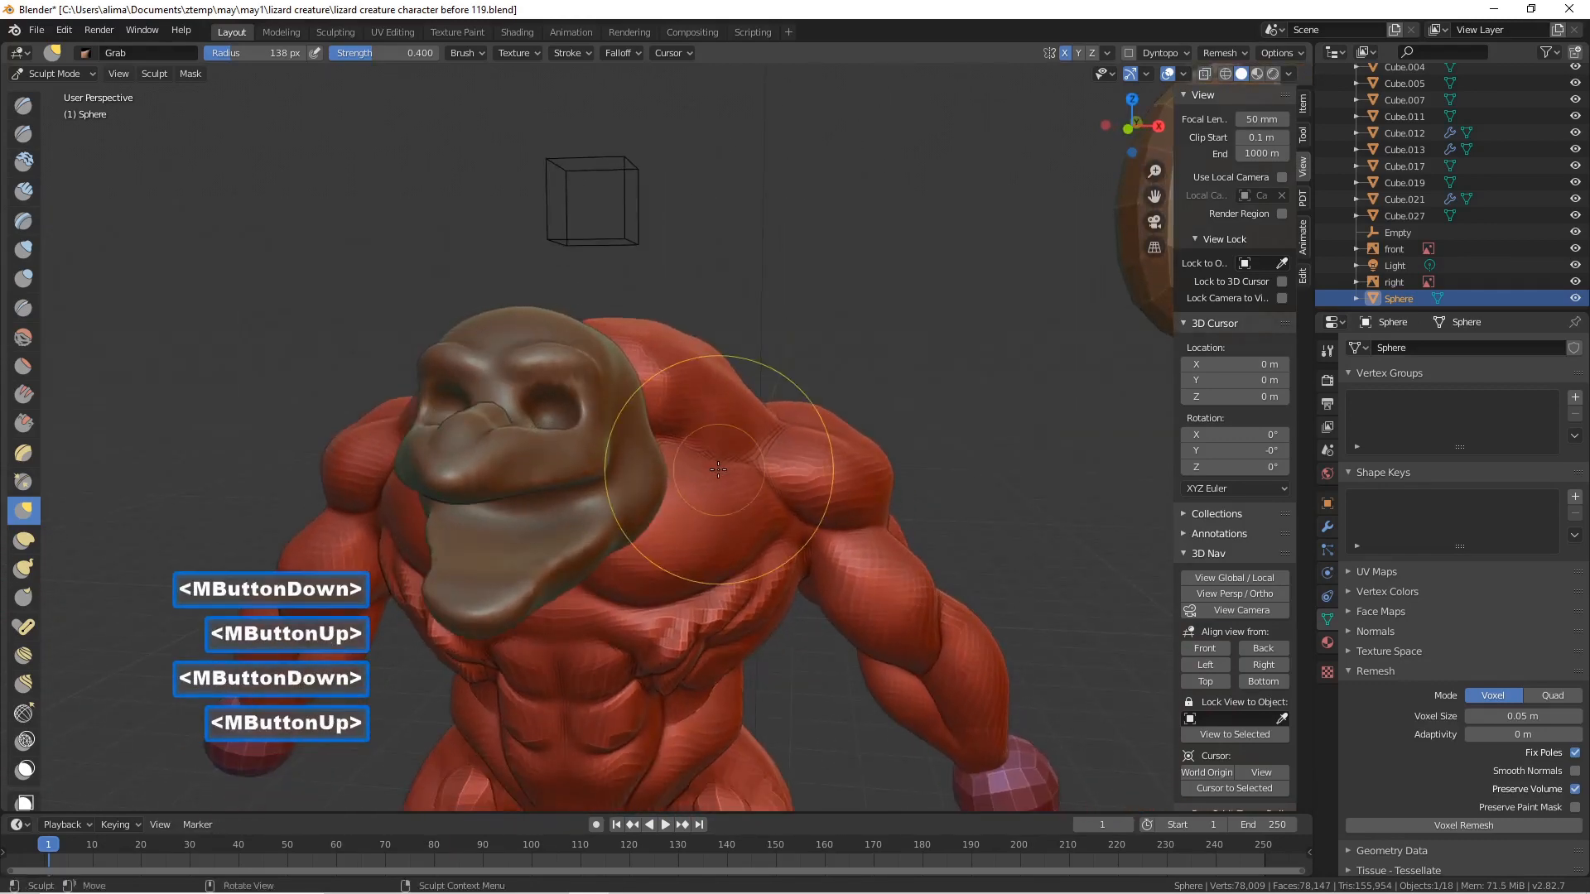
- Set the Mask brush to a 34 px radius and save an incremental version as "lizard creature character before 120.blend"
left_click(25, 770)
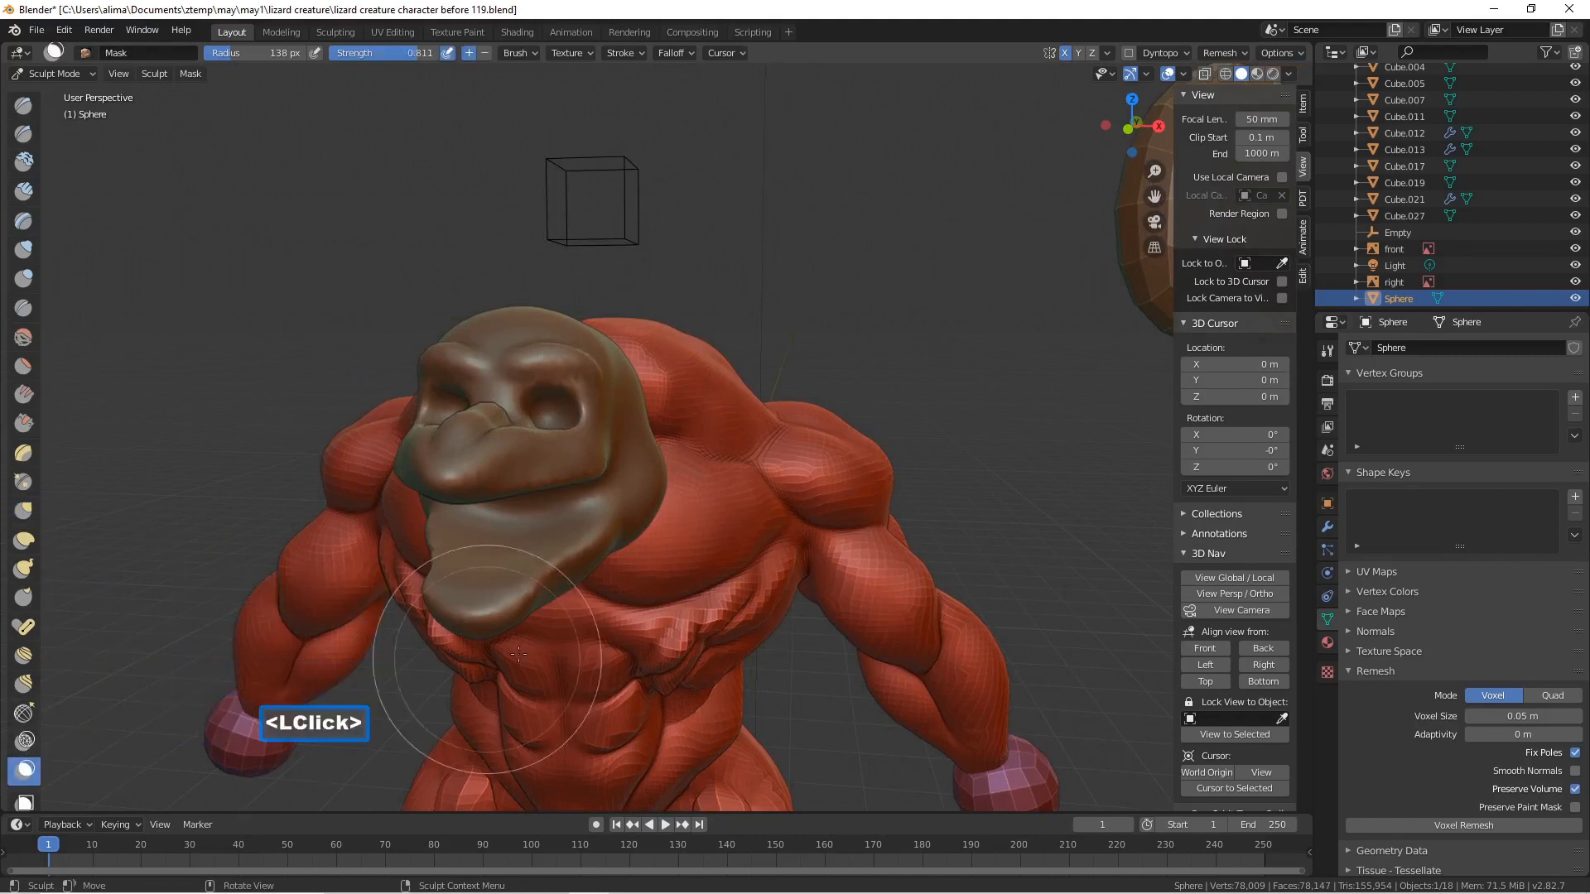
key("f")
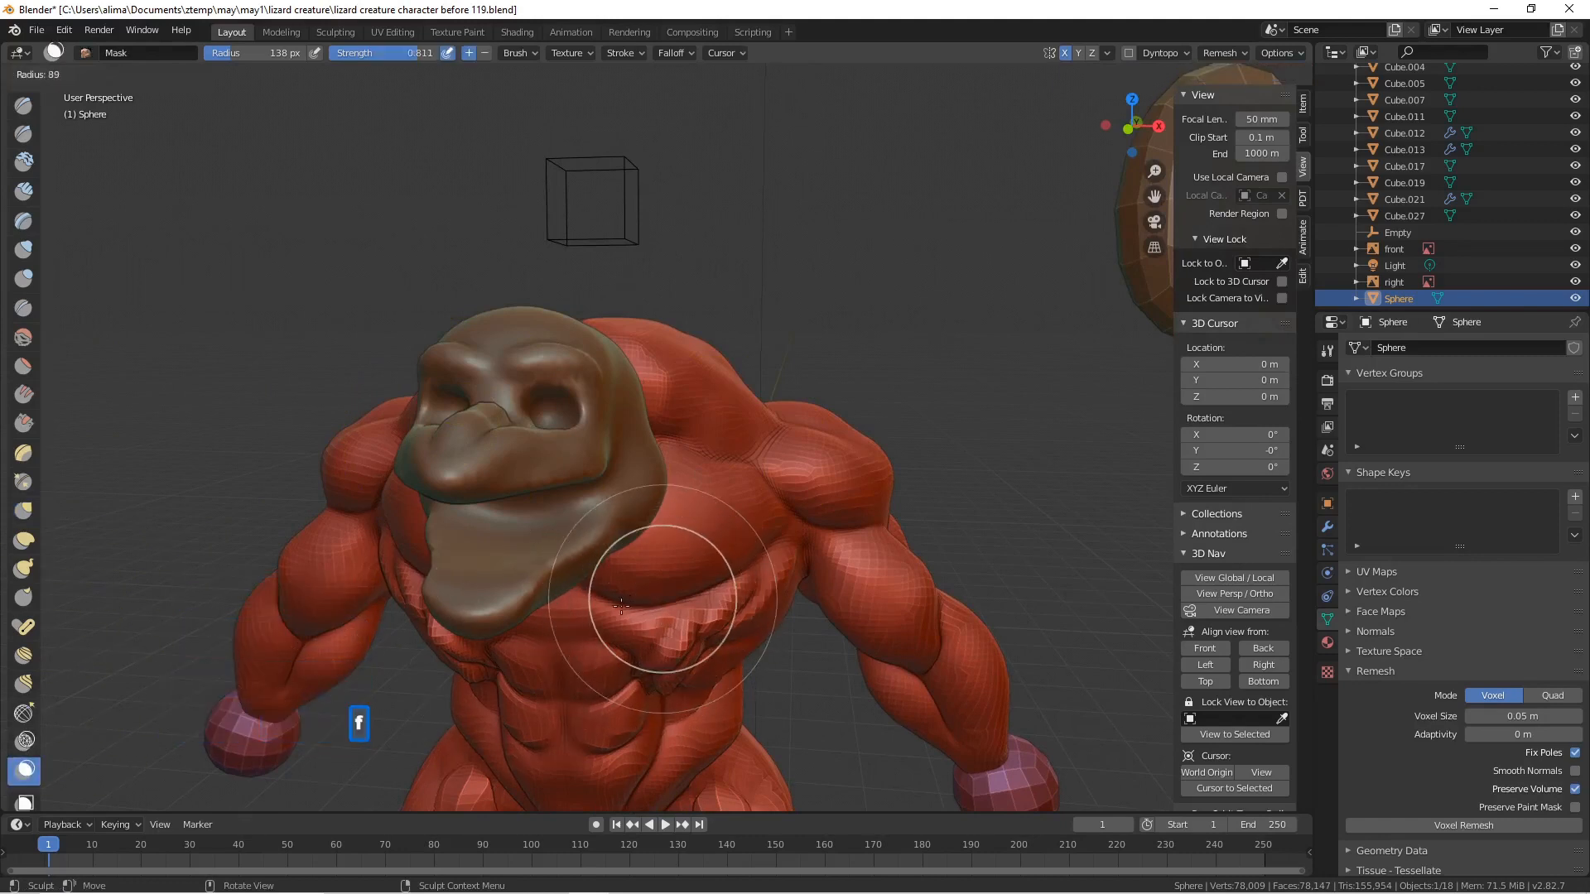
left_click(584, 622)
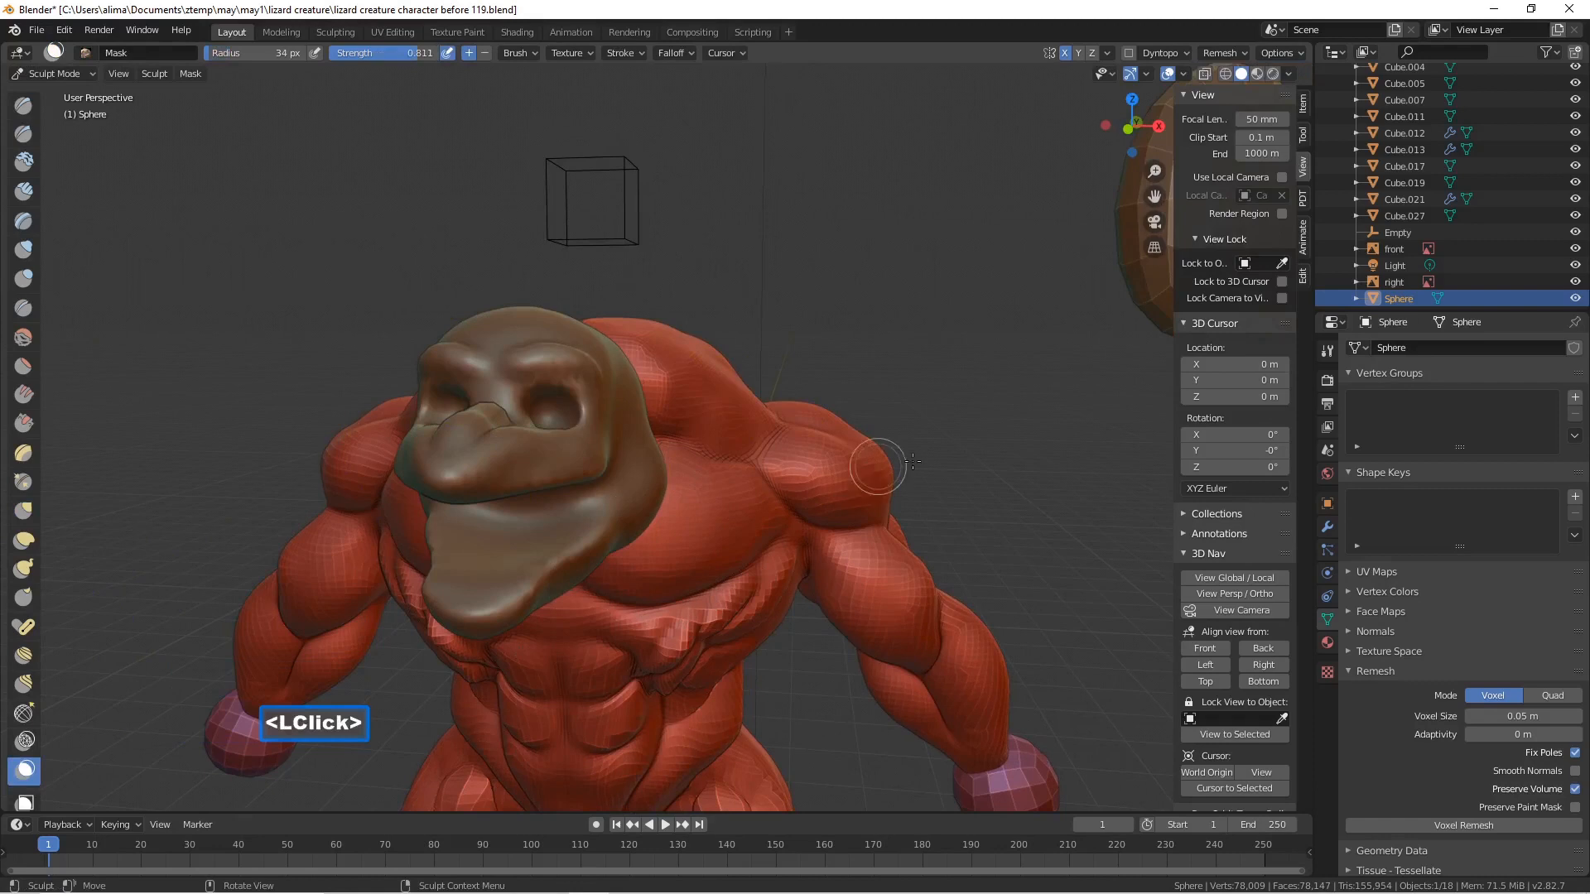
key("ctrl+alt+s")
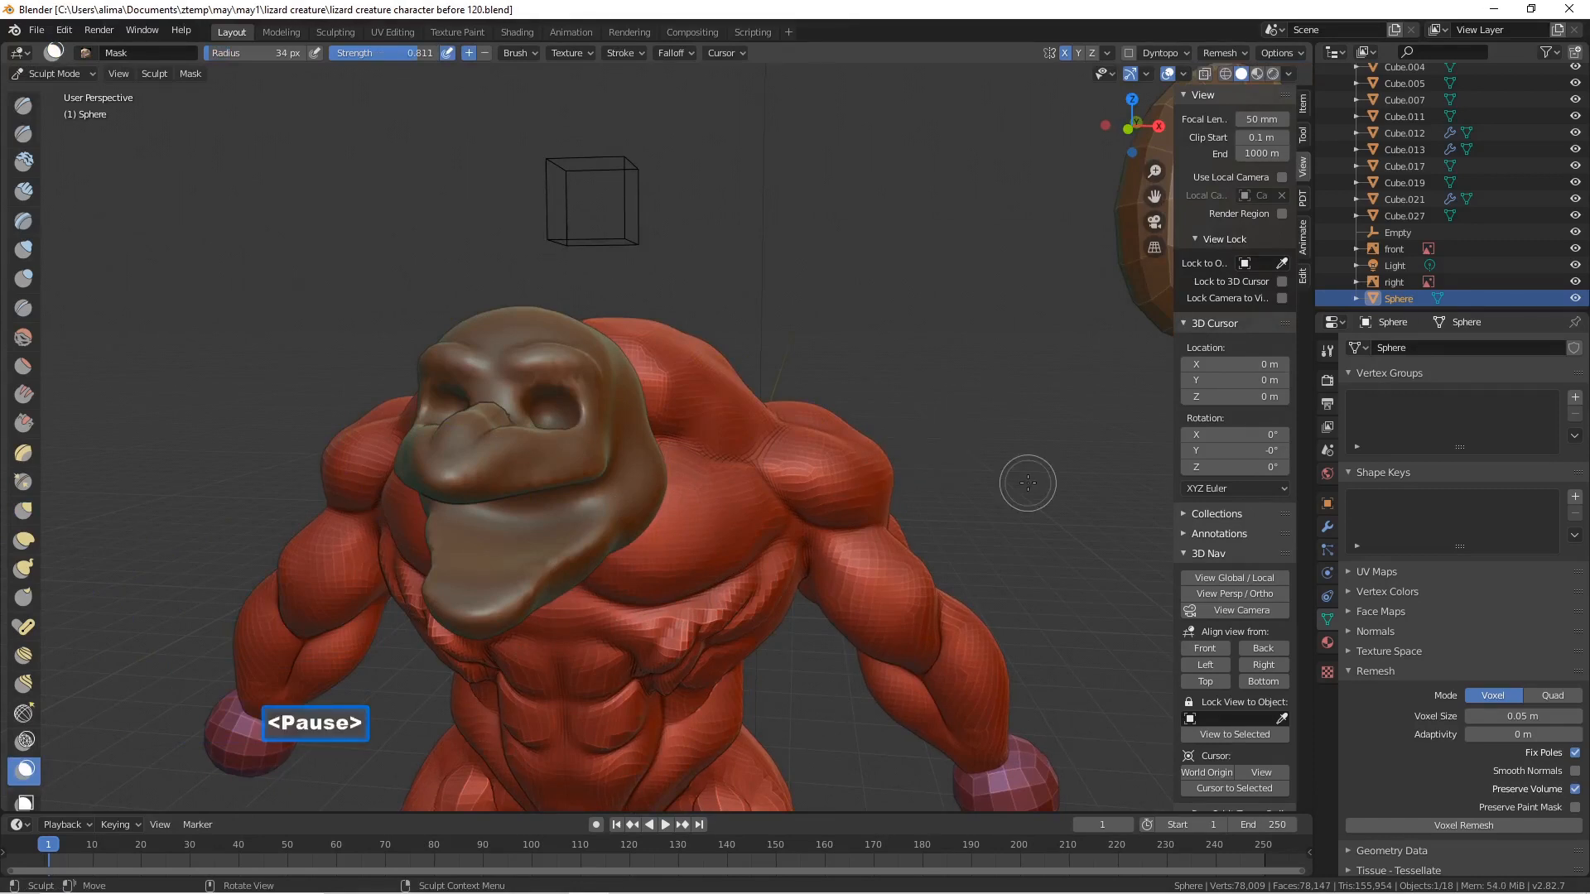
- Mask the inner floor of the lower jaw and invert the mask so only that area can be sculpted
mouse_move(521, 523)
left_mouse_down()
mouse_move(478, 583)
mouse_move(547, 531)
mouse_move(491, 582)
left_mouse_up()
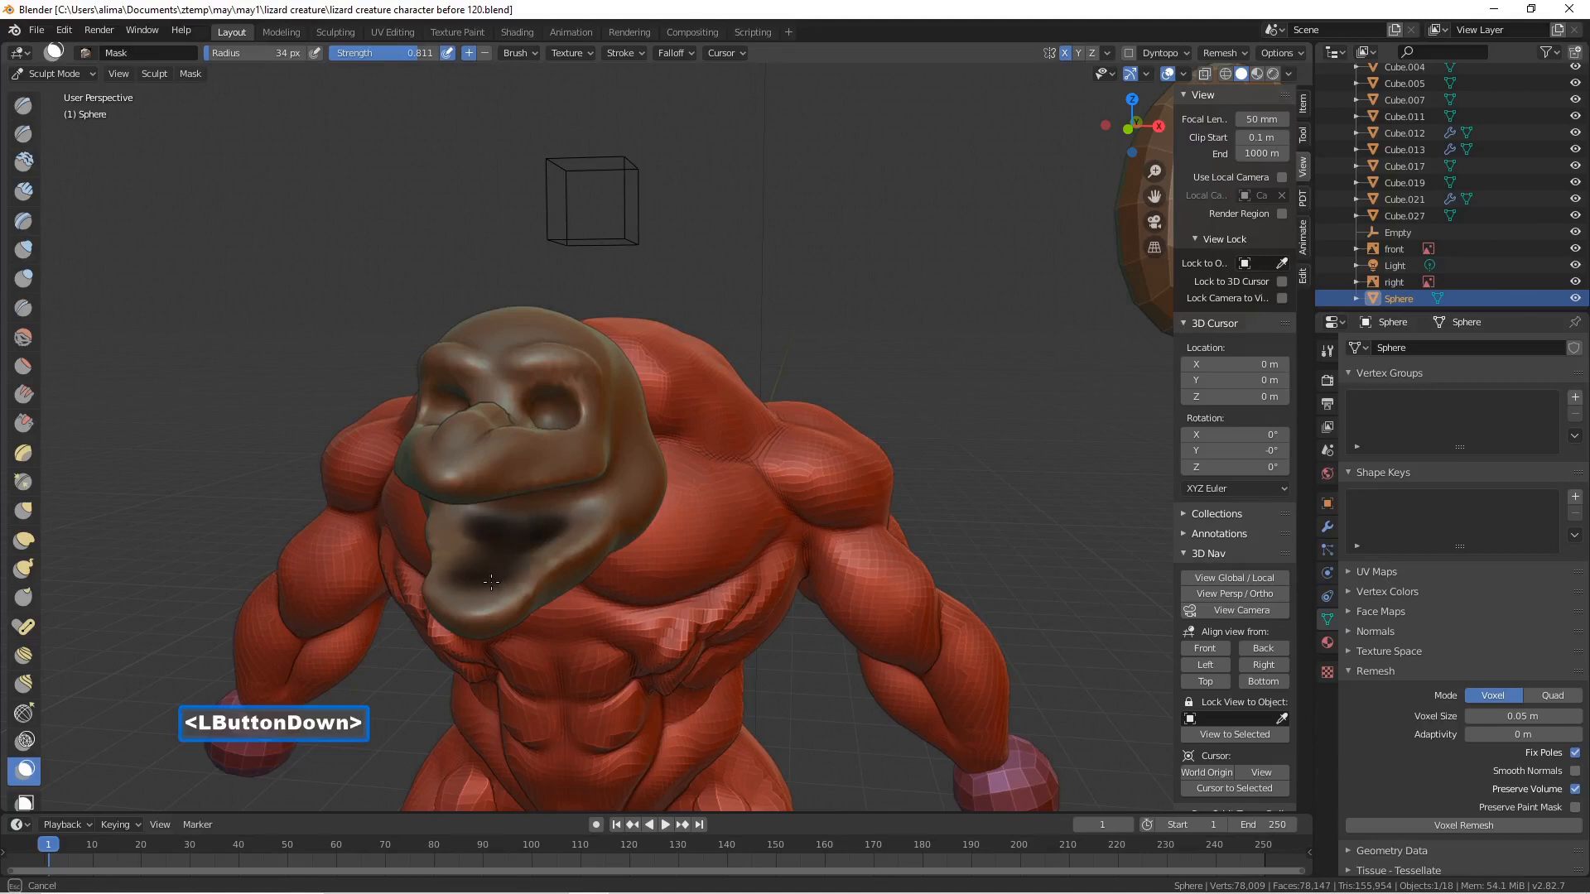
left_click_drag(556, 529, 563, 528)
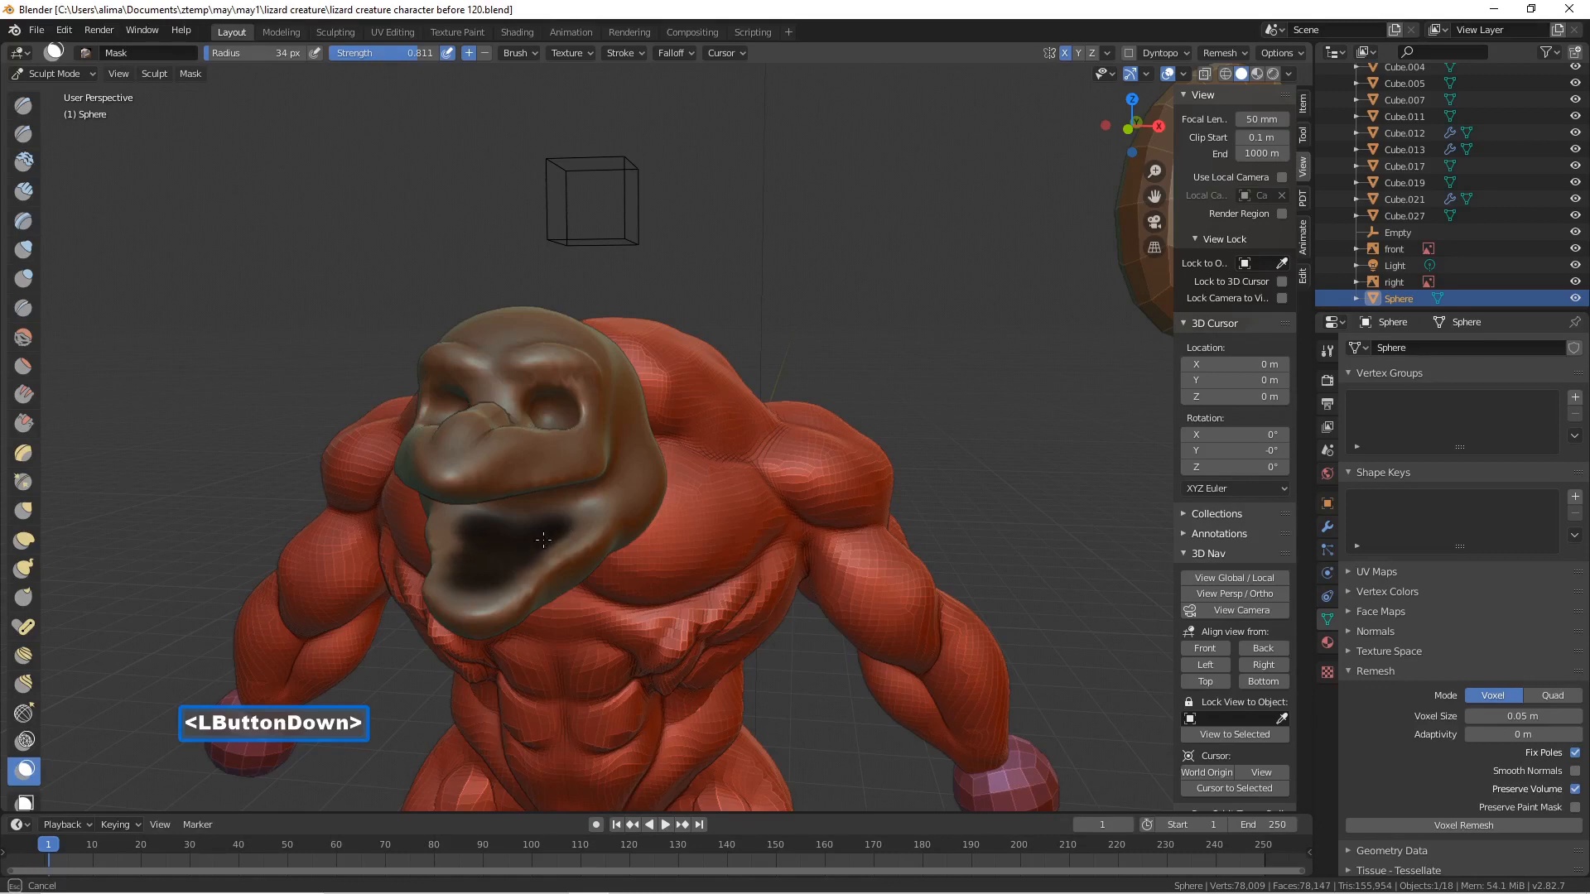
left_click_drag(546, 518, 506, 523)
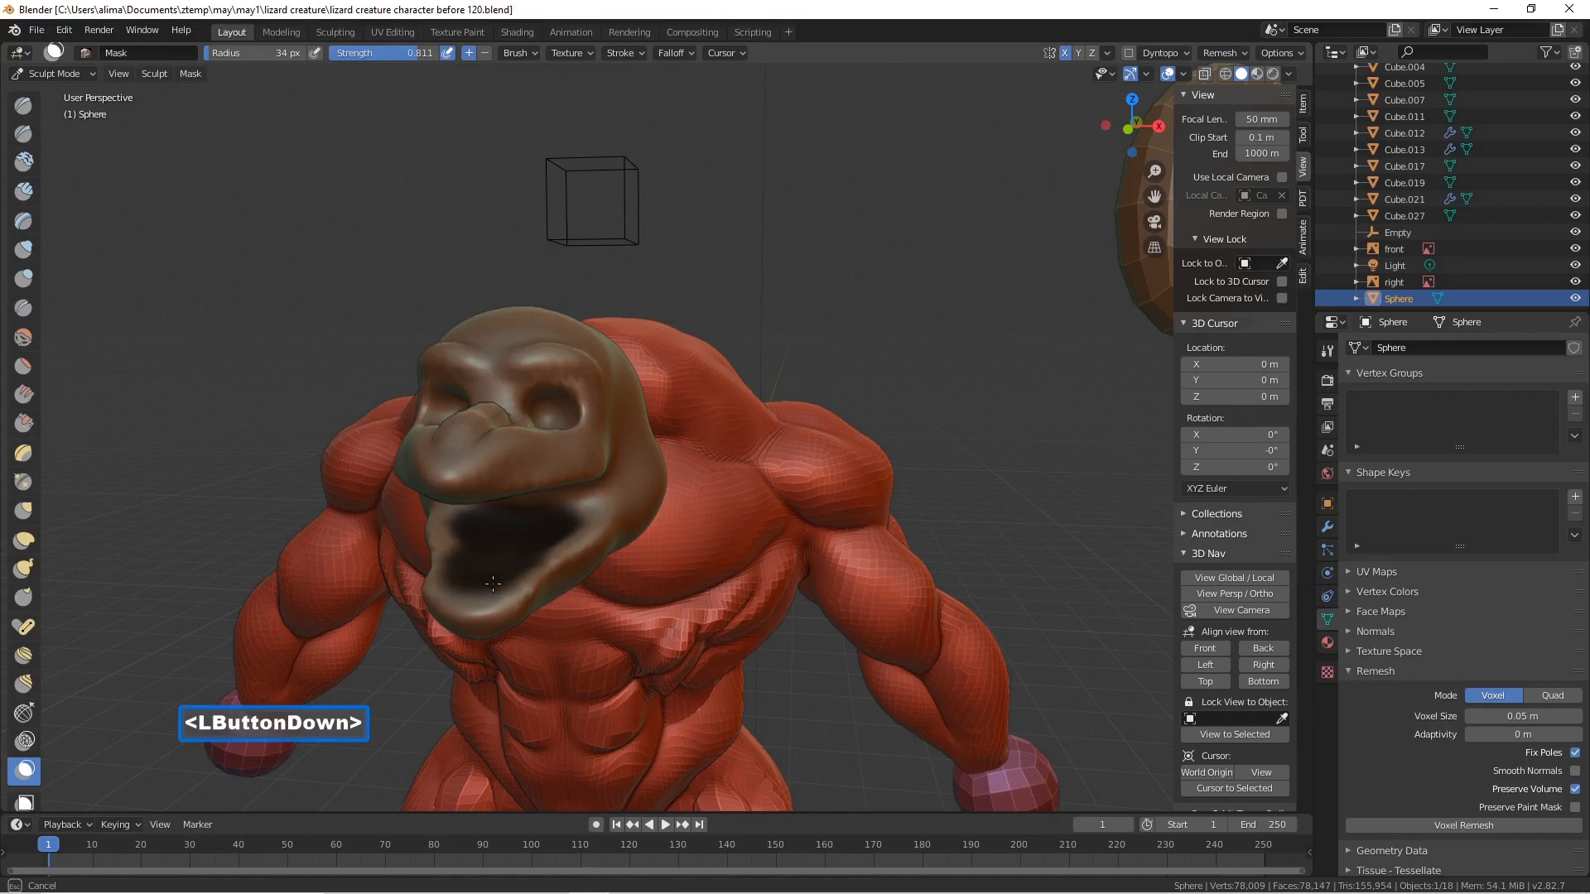
left_click_drag(476, 577, 531, 547)
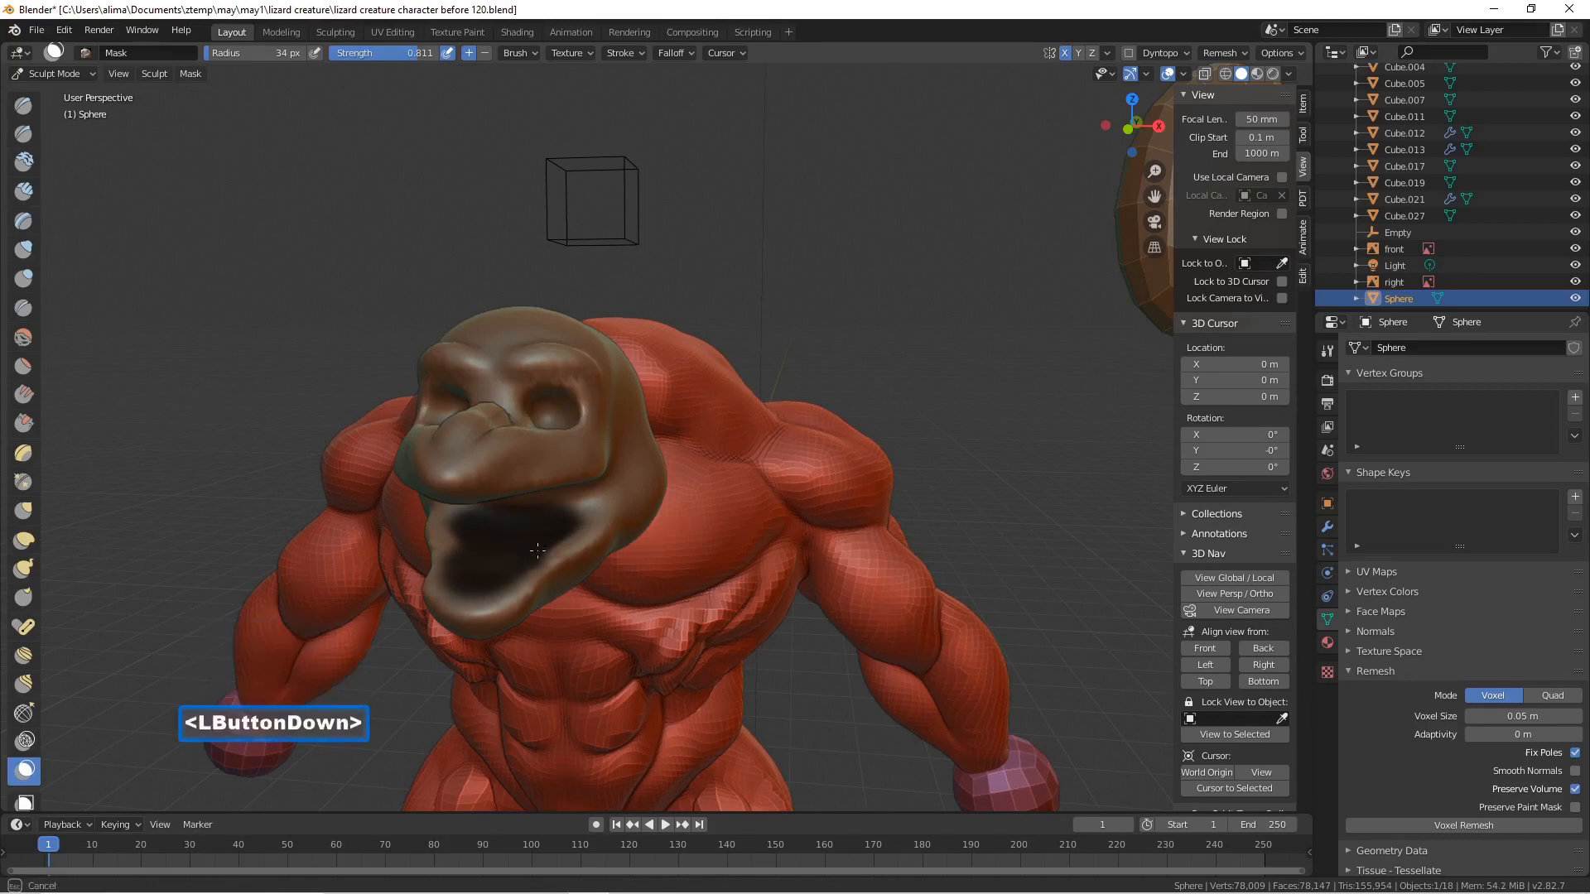
left_click_drag(549, 537, 538, 526)
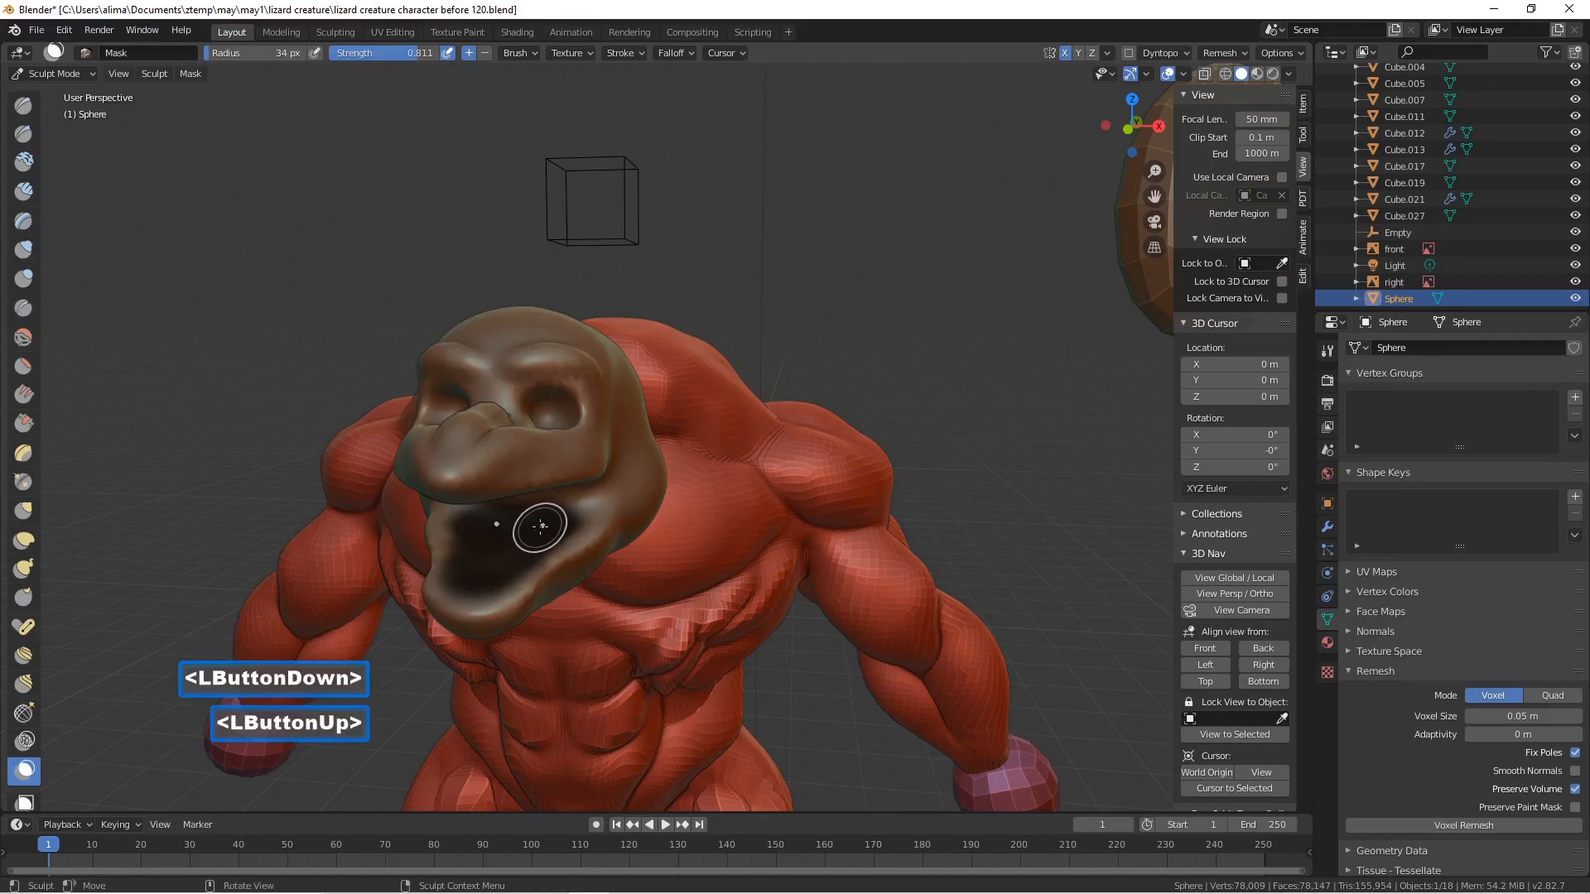
key("ctrl")
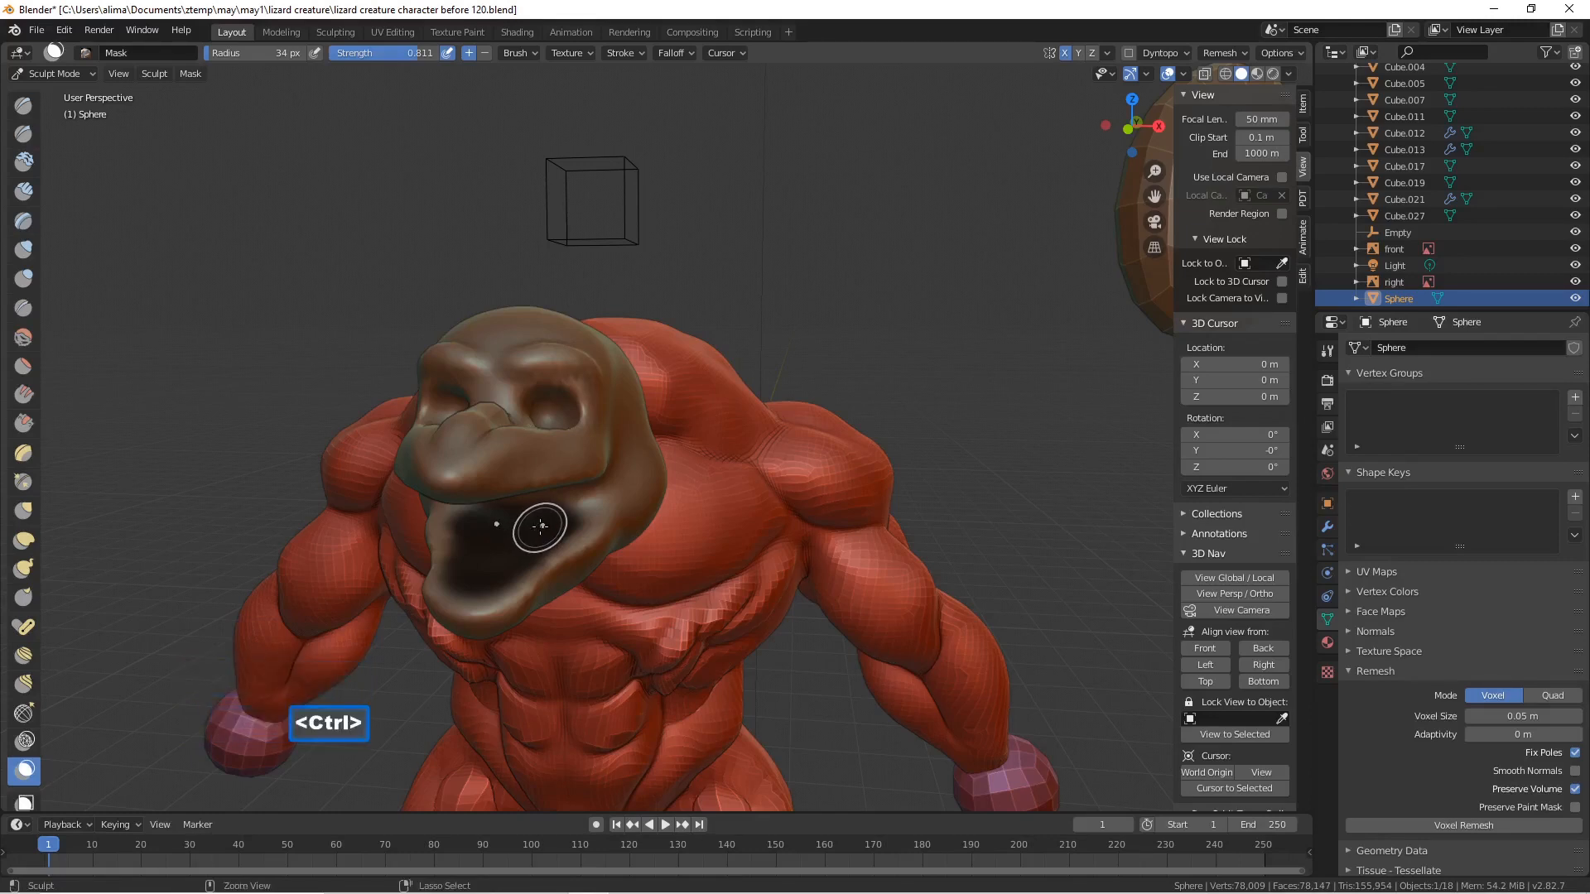
key("ctrl+i")
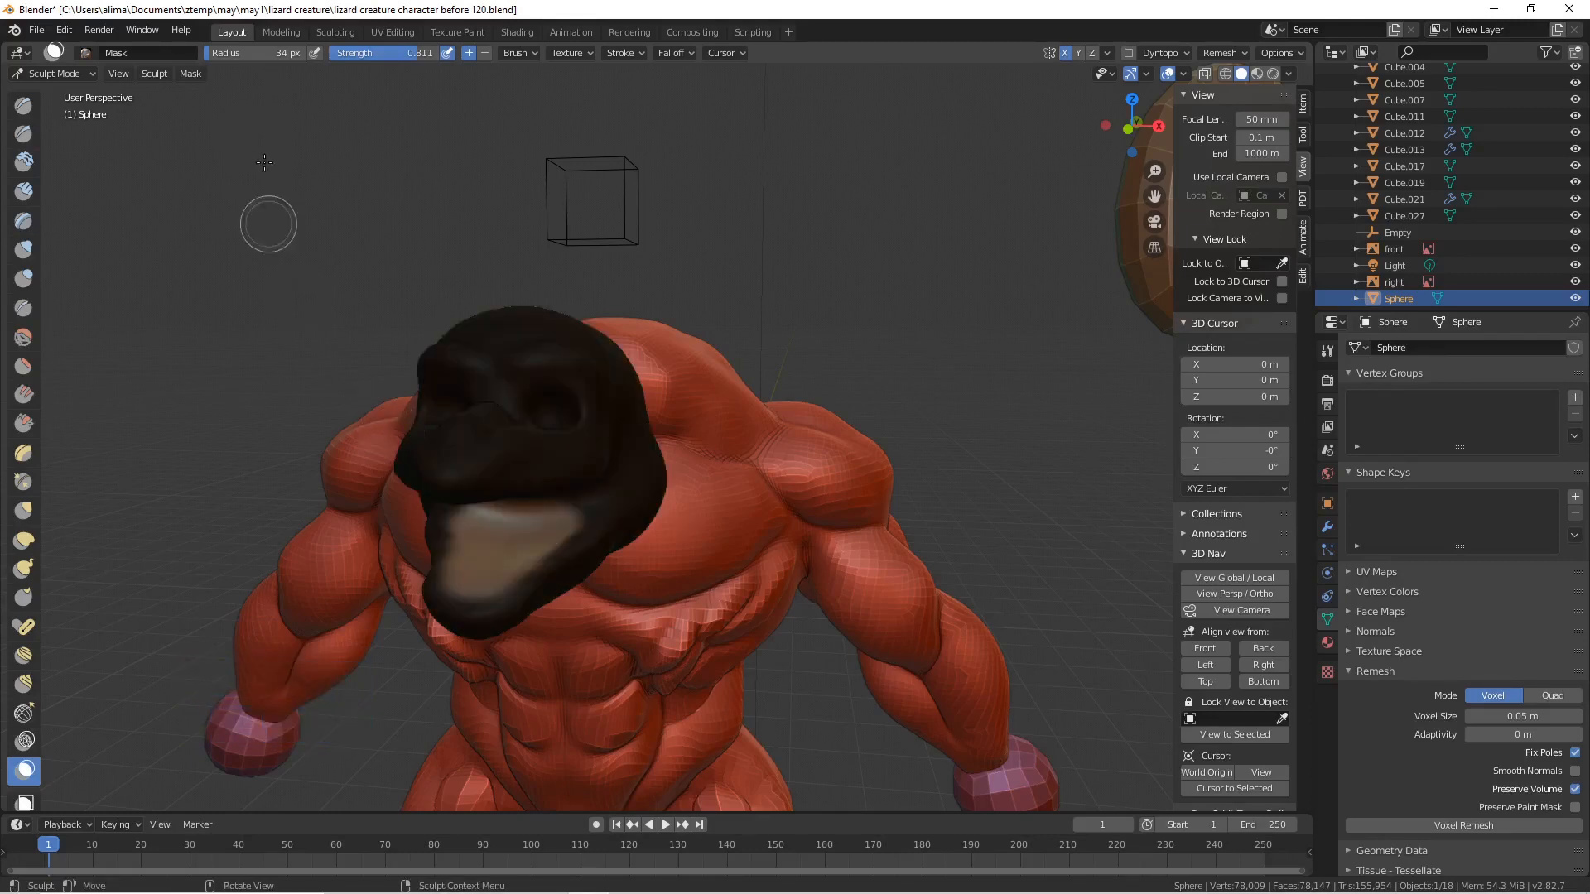
- Carve the unmasked floor of the mouth inward on both sides with the inverted Blob brush at a 34 px radius
left_click(24, 278)
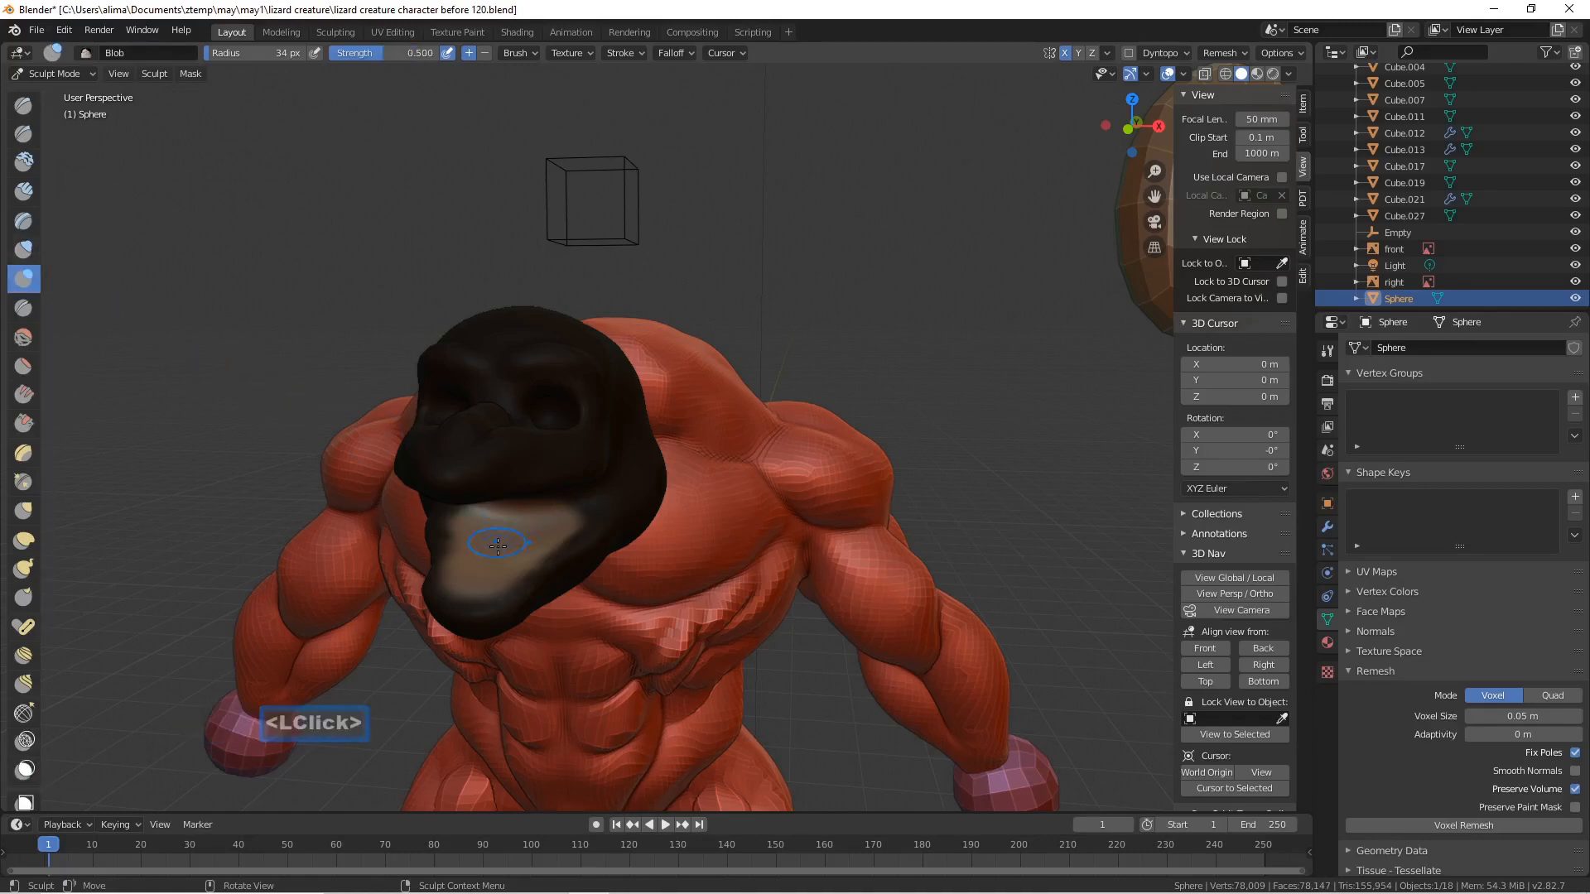
mouse_move(501, 551)
left_mouse_down("ctrl")
mouse_move(494, 565)
mouse_move(551, 524)
left_mouse_up("ctrl")
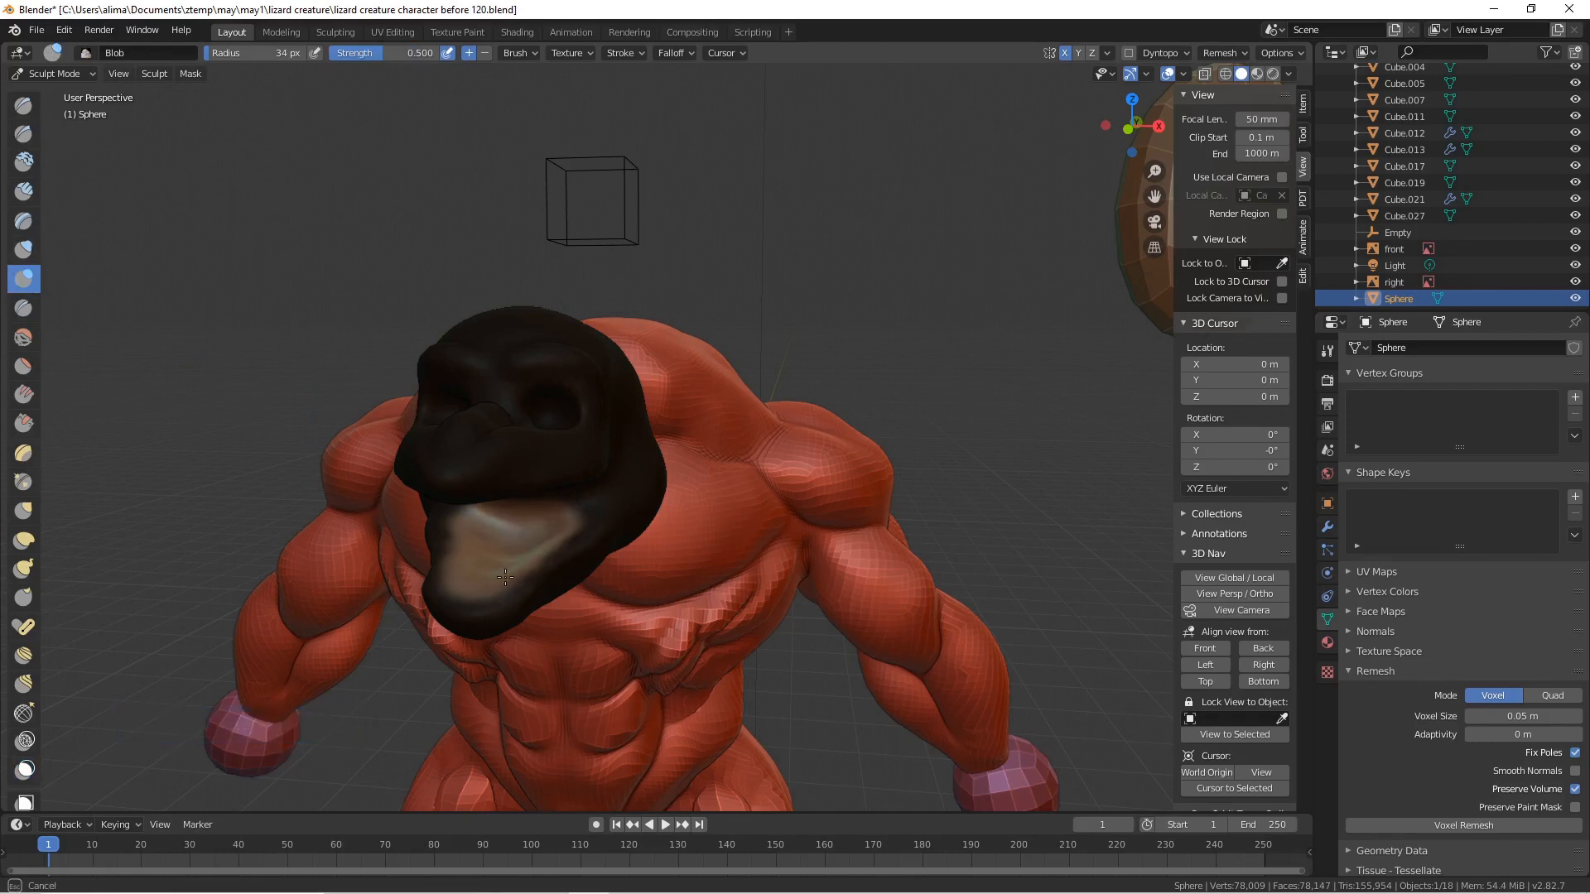
left_click_drag(493, 575, 475, 542, "ctrl")
mouse_move(502, 550)
left_mouse_down("ctrl")
mouse_move(553, 533)
mouse_move(530, 548)
left_mouse_up("ctrl")
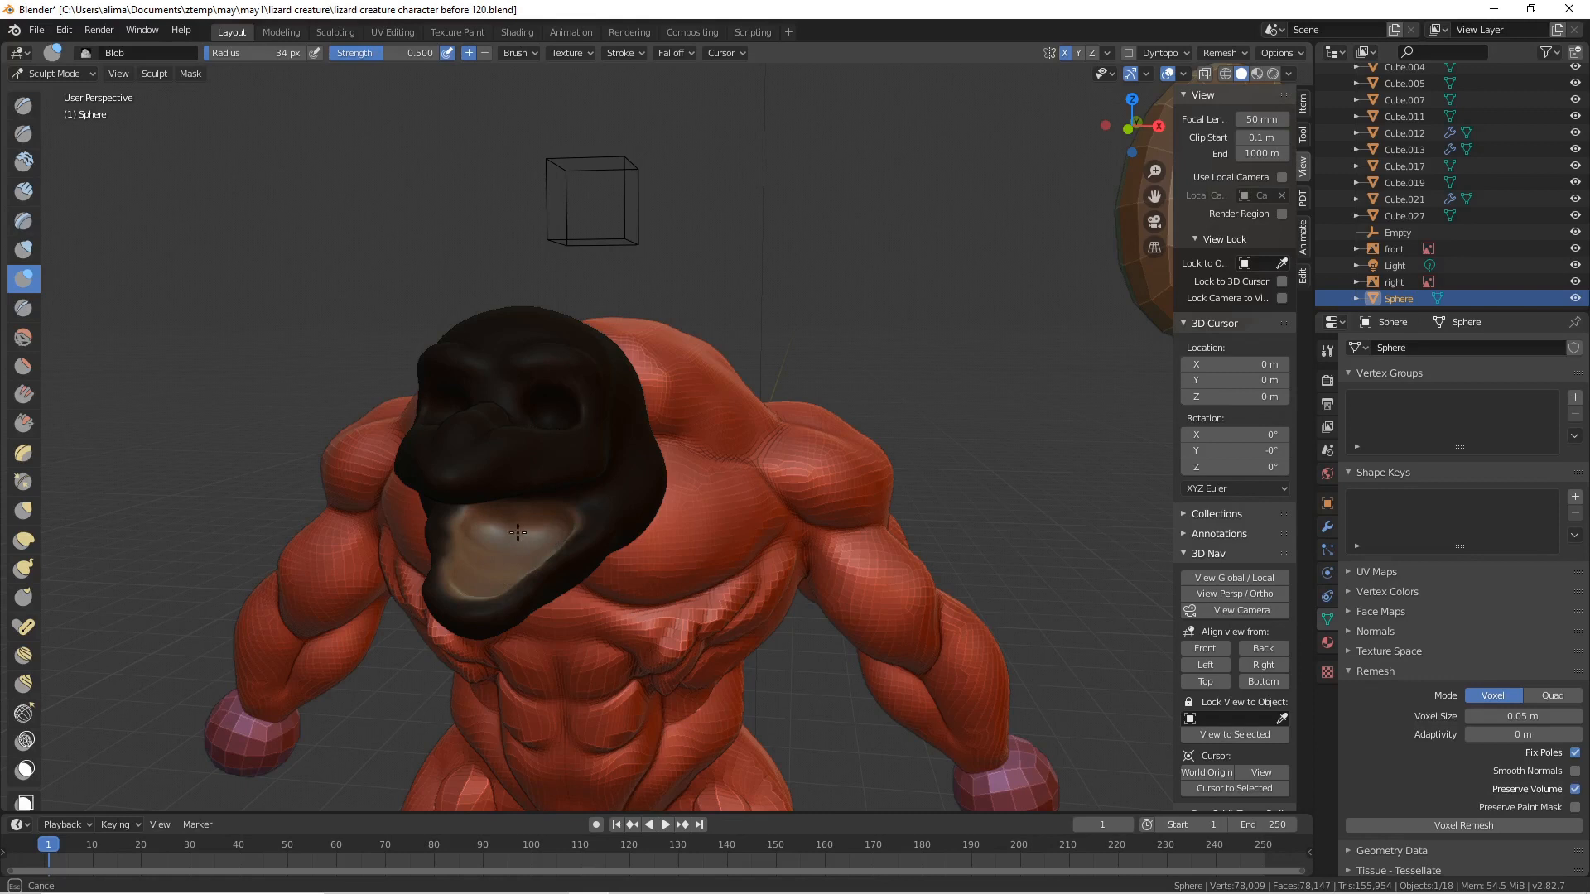
left_click_drag(544, 550, 543, 551, "ctrl")
middle_click_drag(544, 551, 543, 560)
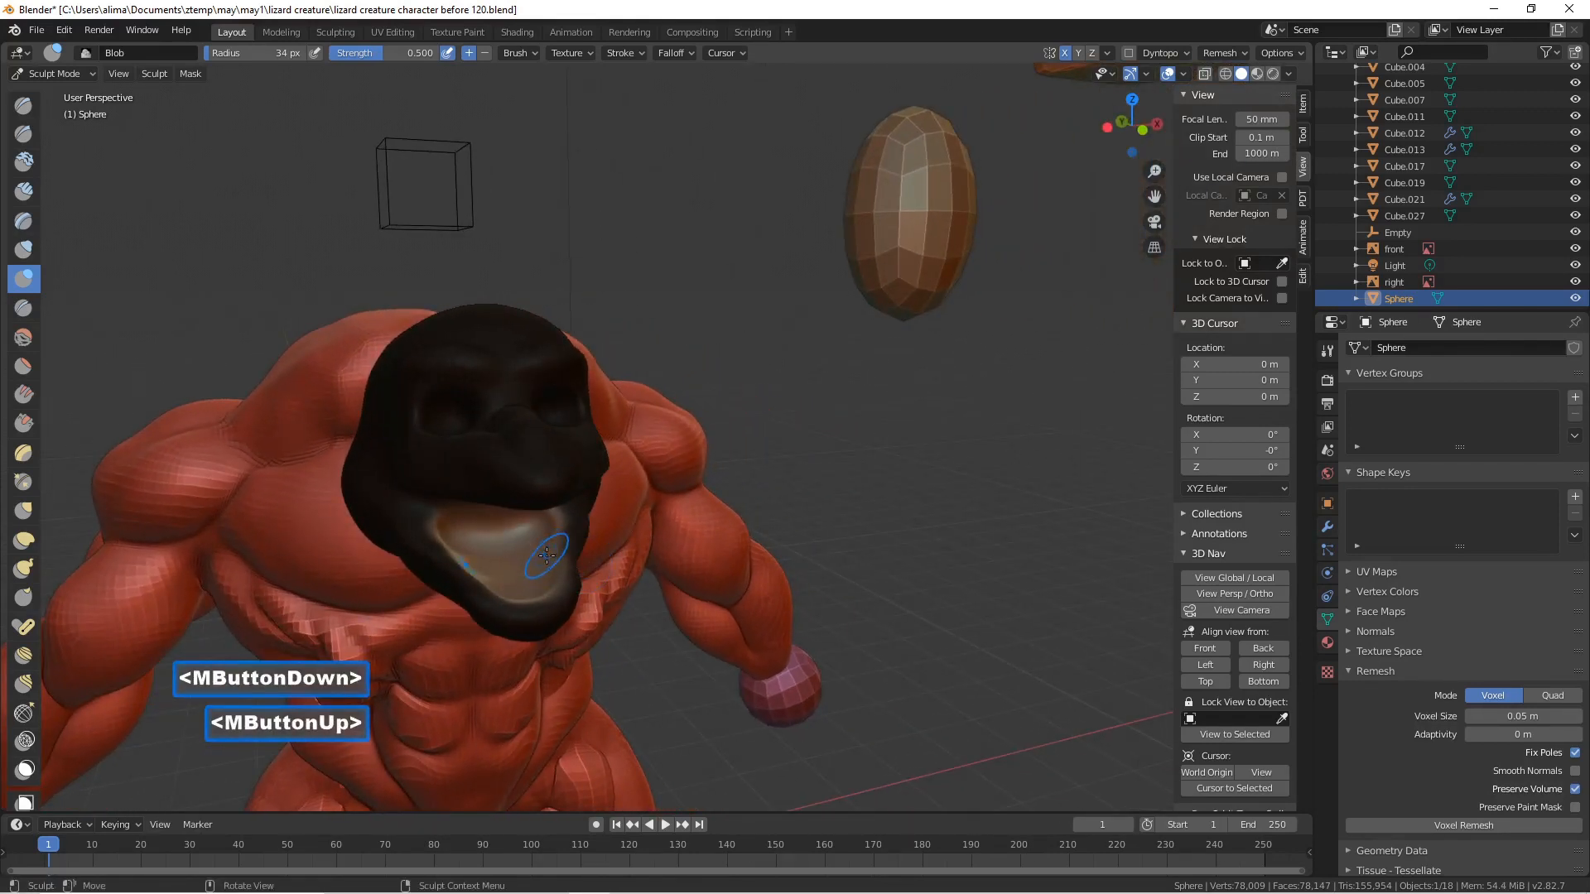
key("ctrl")
mouse_move(531, 533)
left_mouse_down("ctrl")
mouse_move(538, 559)
mouse_move(560, 561)
left_mouse_up("ctrl")
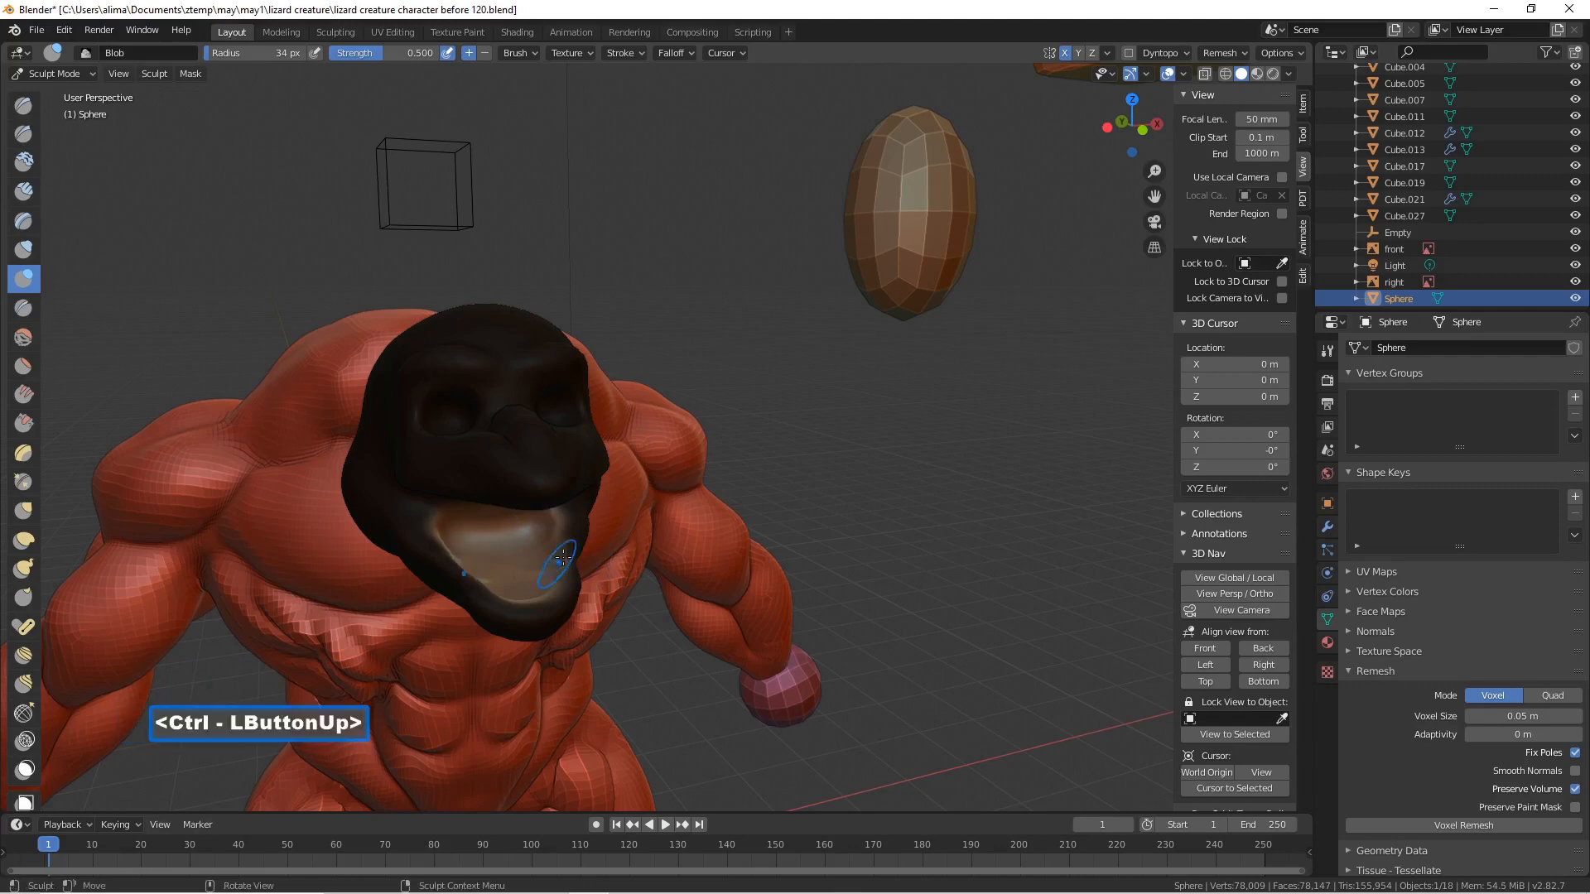
- Clear the head's mask and save an incremental version as "lizard creature character before 121.blend"
mouse_move(722, 502)
middle_mouse_down()
mouse_move(604, 447)
mouse_move(589, 468)
middle_mouse_up()
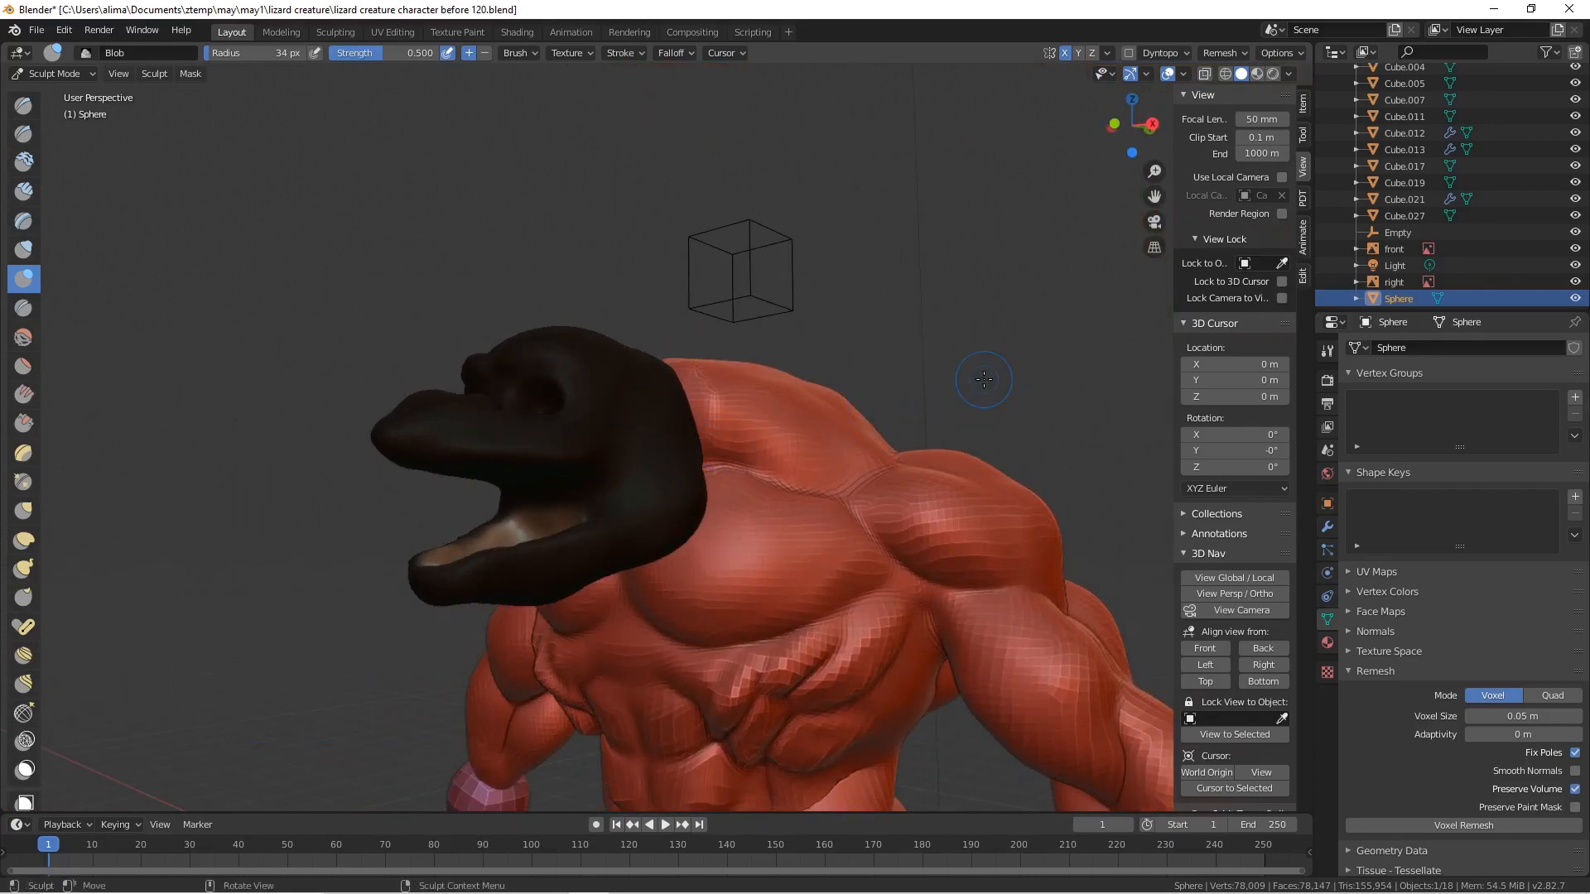
key("alt+m")
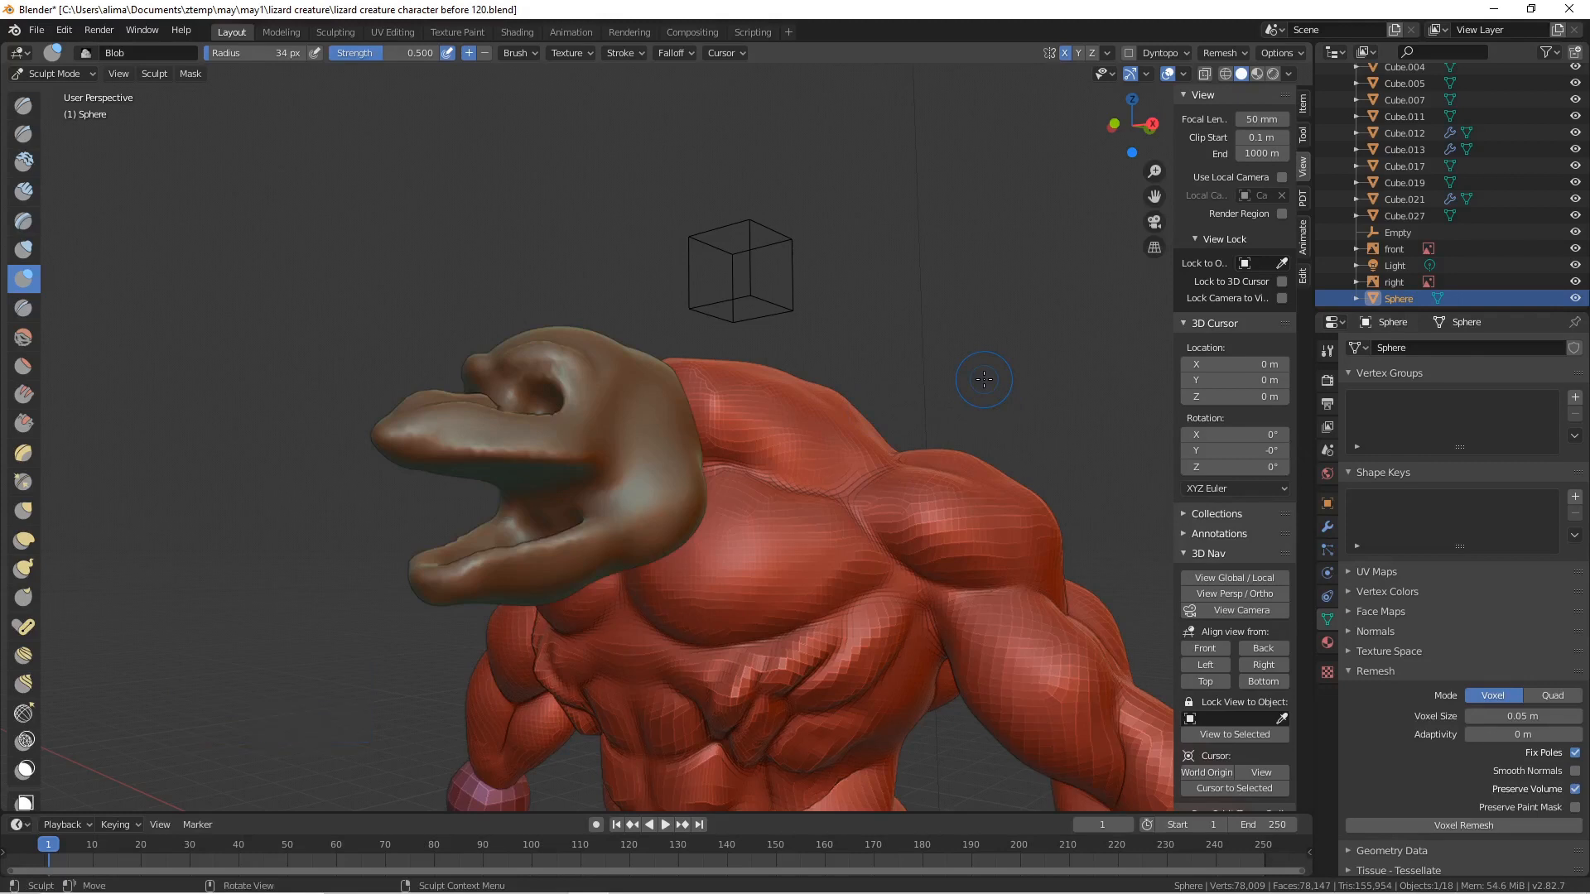
key("Pause")
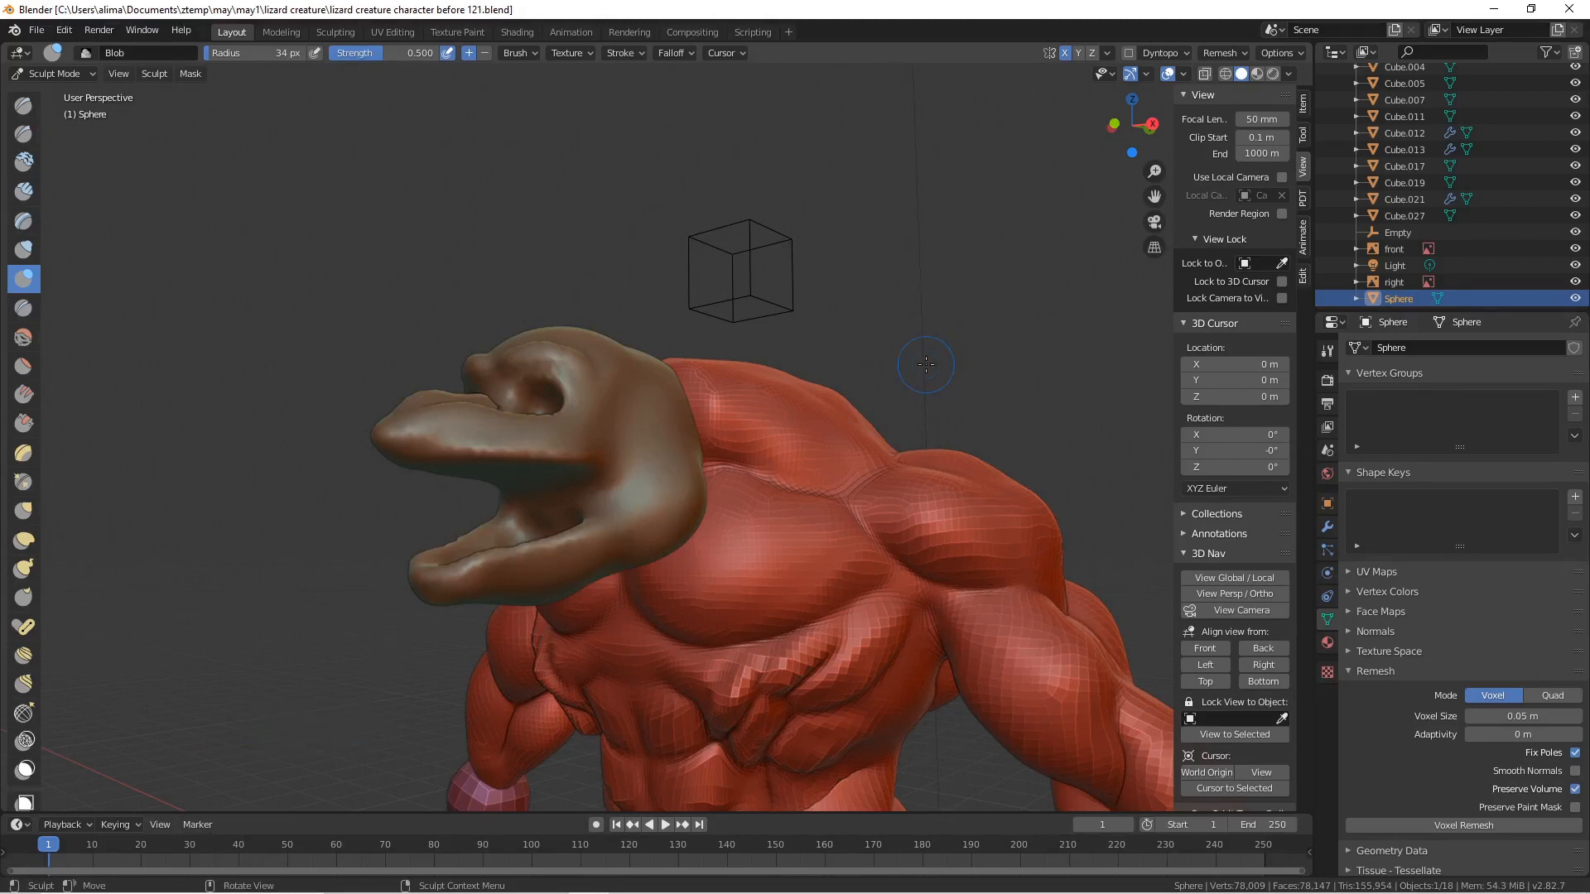
- Switch to the Mask brush with the underside of the upper jaw in view
middle_click_drag(651, 422, 166, 712)
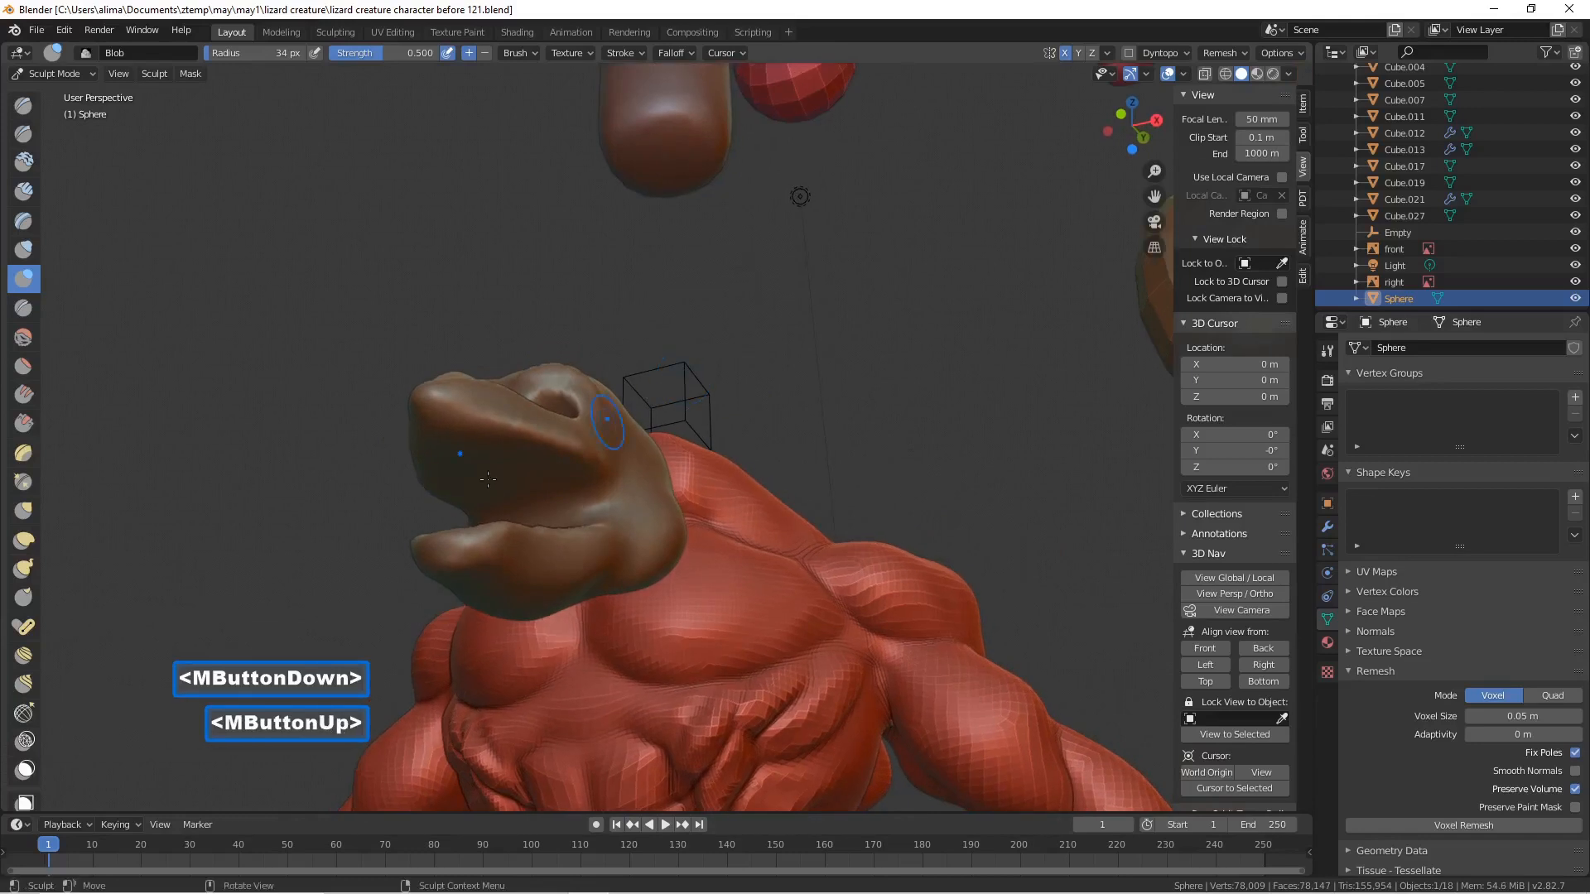
left_click(25, 770)
middle_click_drag(354, 614, 372, 575)
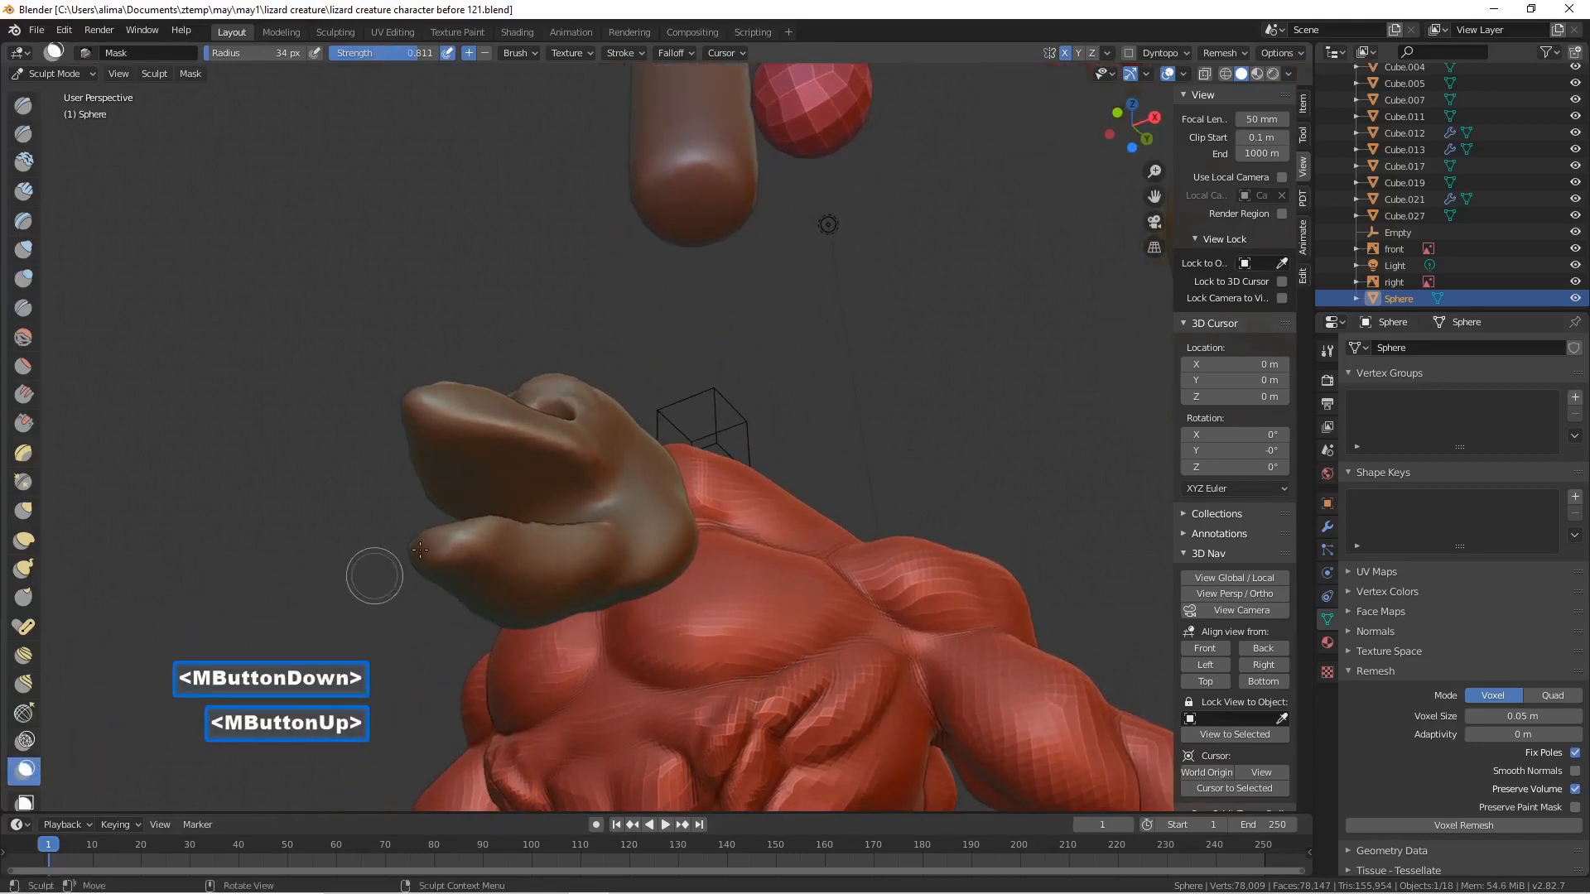
- Try masking the roof of the mouth up to the snout edge, and clear that mask
left_click(475, 460)
mouse_move(474, 461)
left_mouse_down()
mouse_move(460, 450)
mouse_move(559, 490)
mouse_move(524, 497)
left_mouse_up()
middle_click_drag(525, 497, 532, 539)
left_click_drag(519, 501, 559, 496)
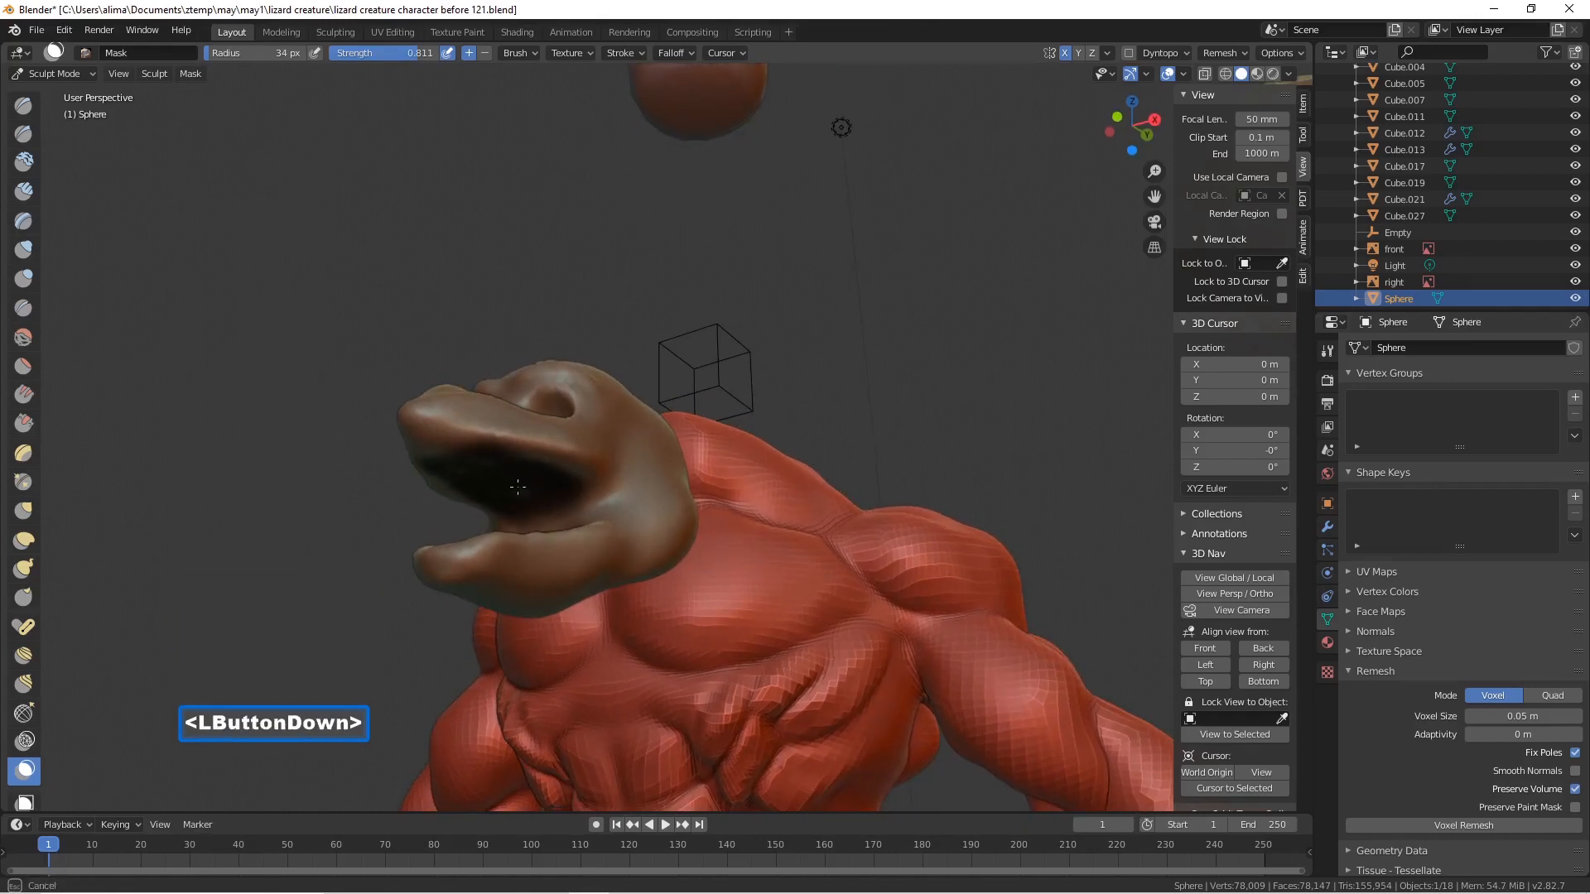
left_click_drag(459, 464, 454, 462)
middle_click_drag(455, 461, 458, 452)
middle_click_drag(459, 452, 464, 441)
double_click(448, 446)
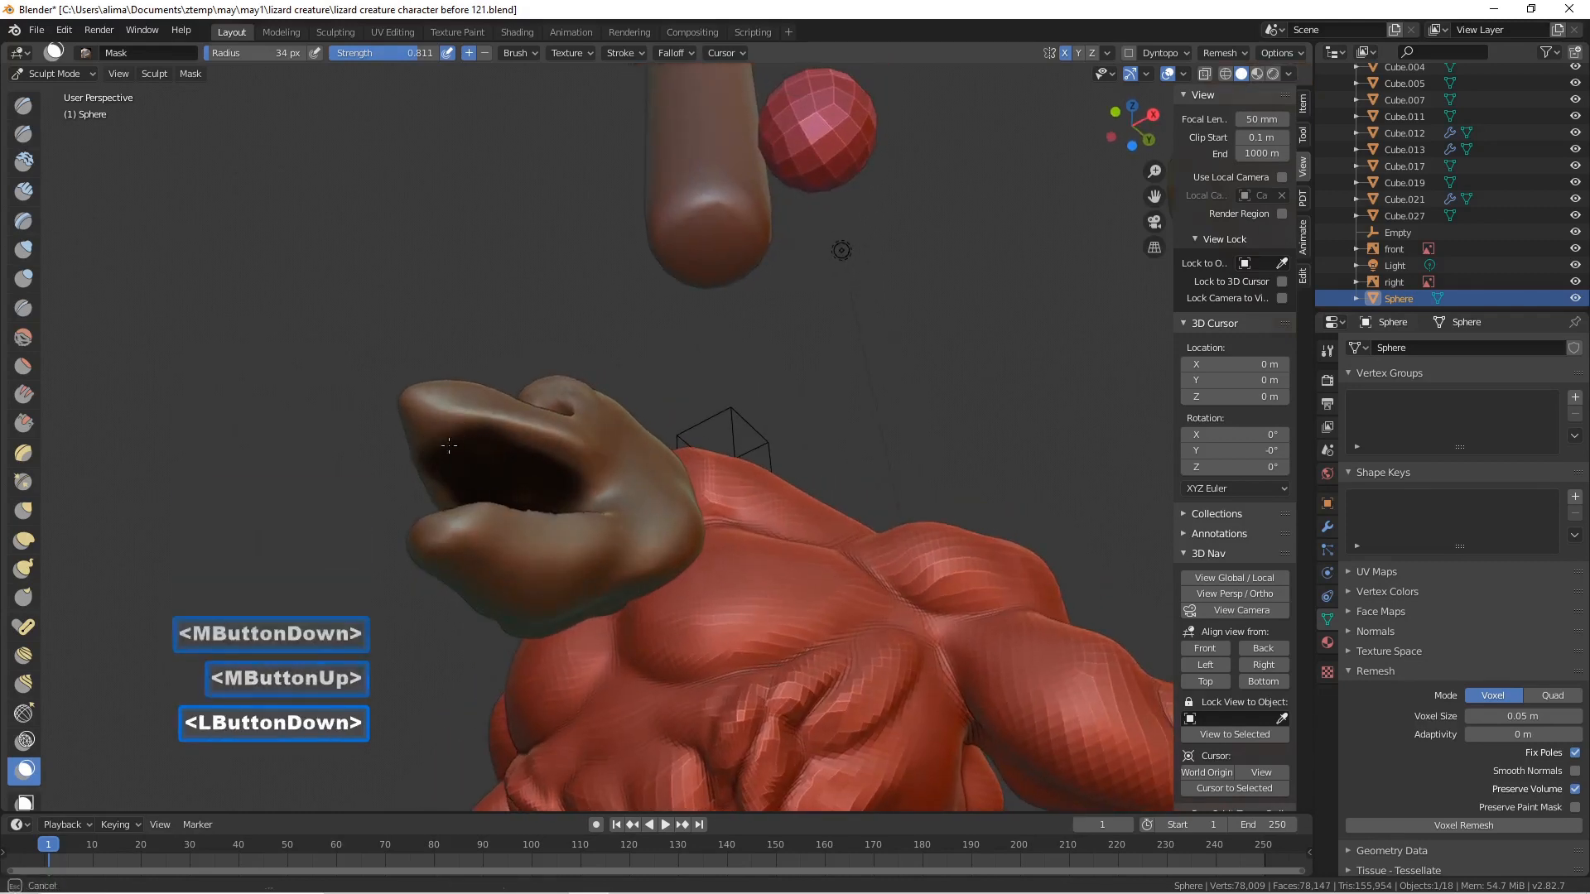
left_click(445, 443)
left_click(445, 443)
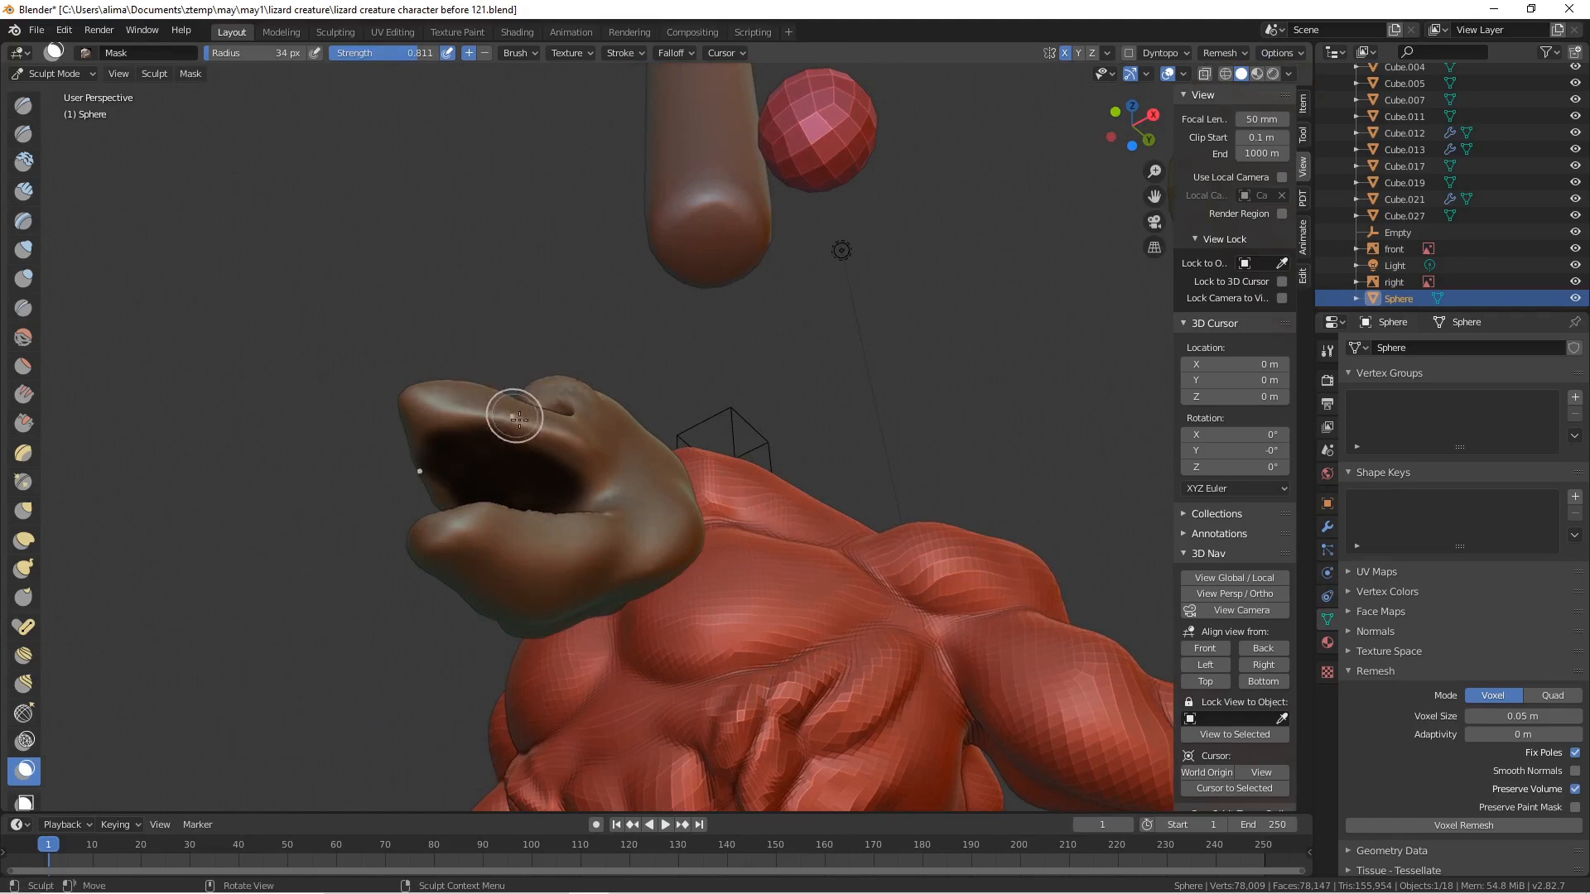
key("alt+m")
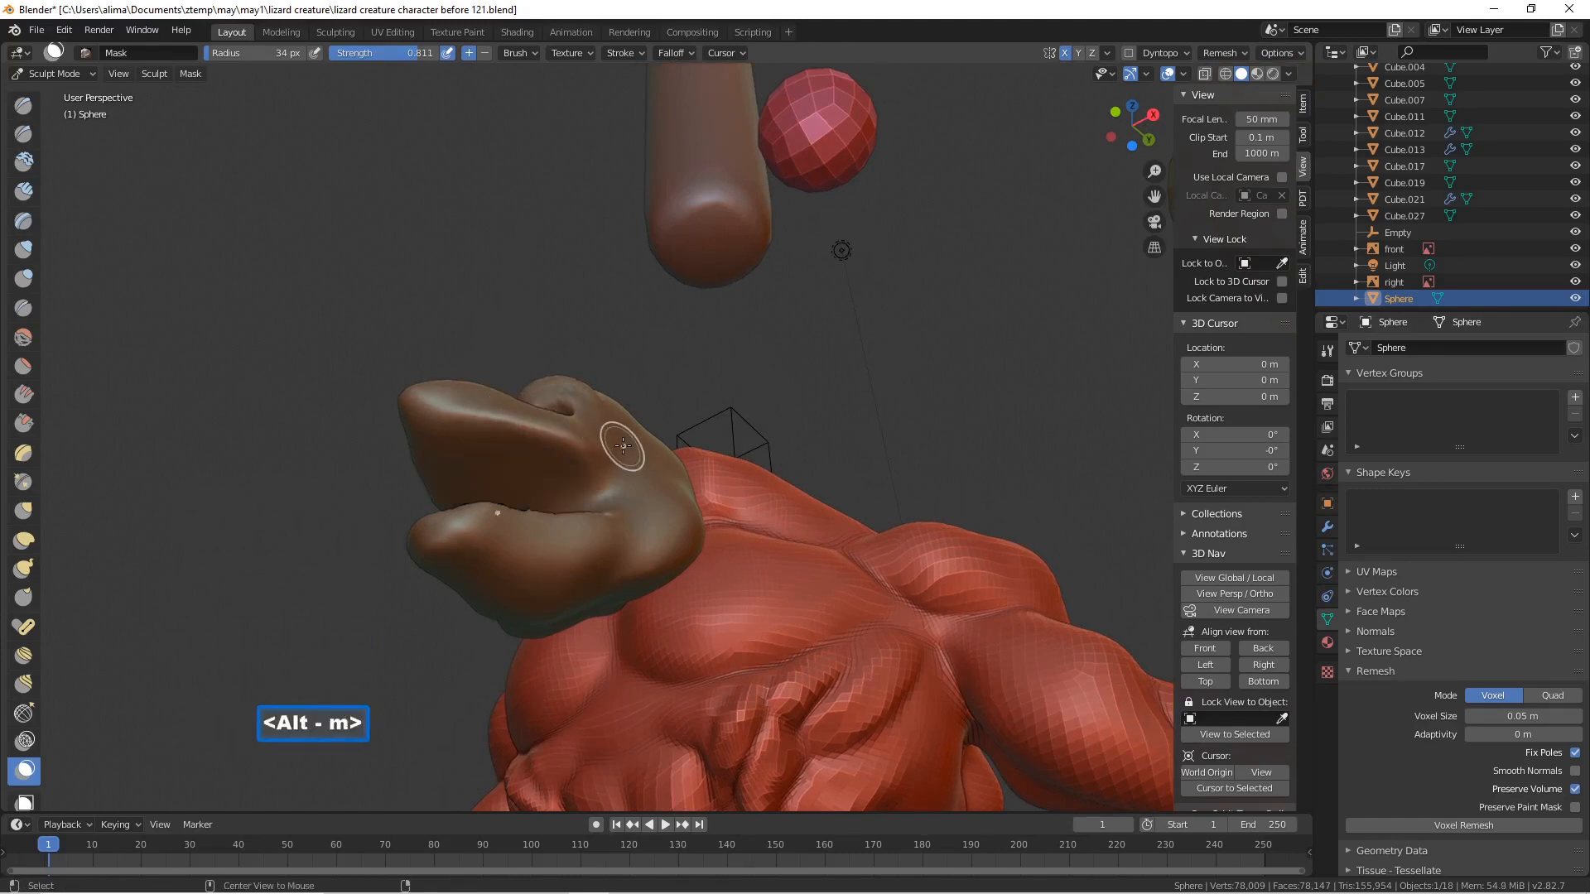
- Mask the roof of the mouth inside the jaw rim and invert the mask to leave only the palate editable
left_click_drag(544, 469, 491, 450)
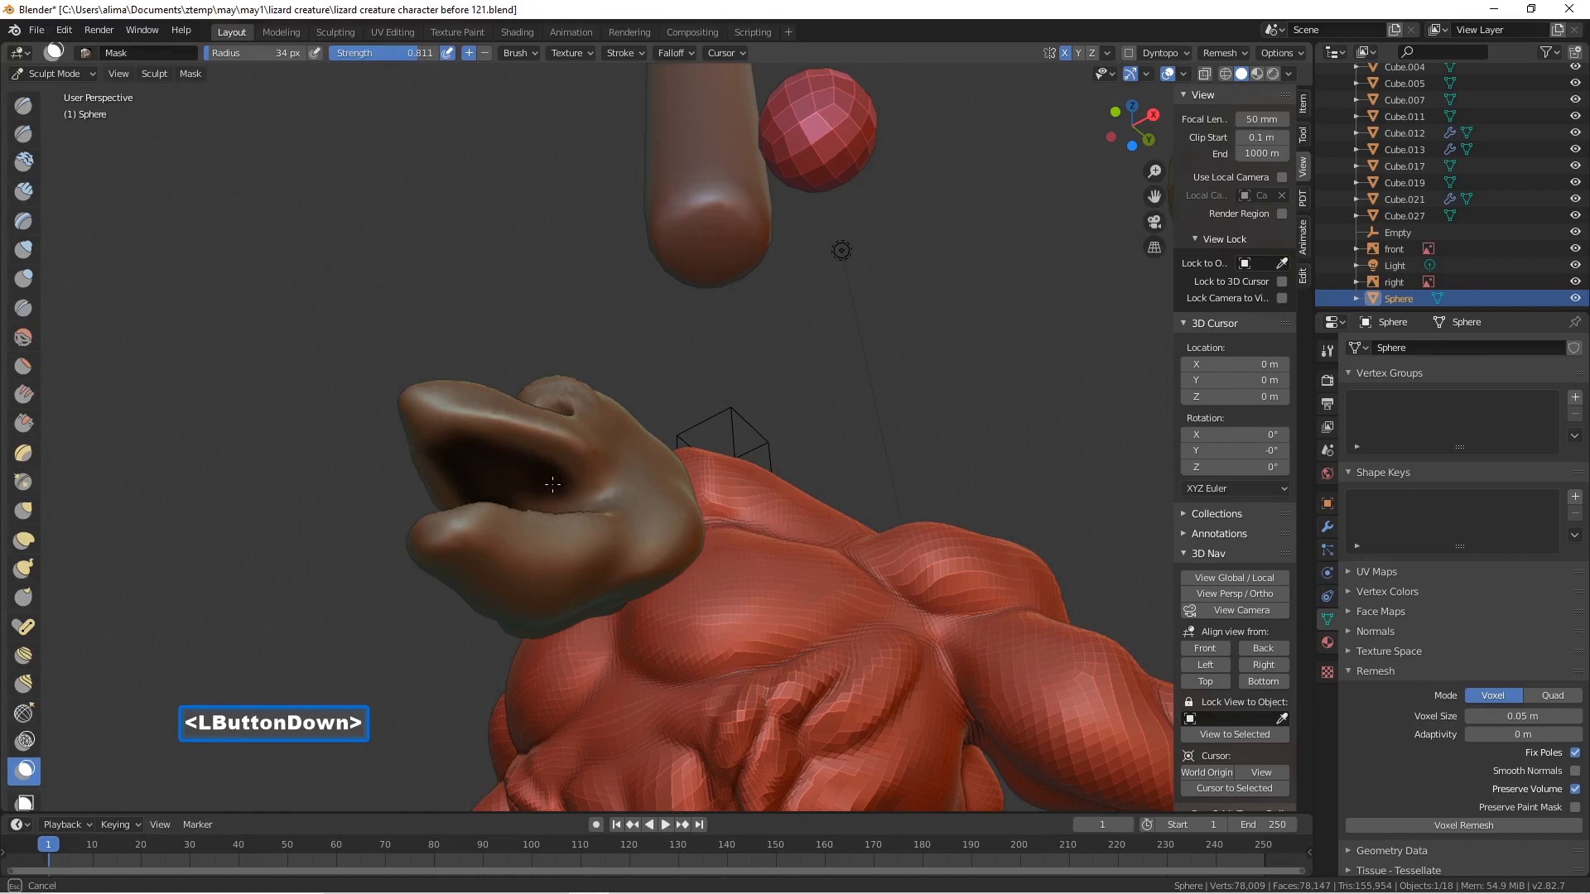
left_click_drag(553, 484, 550, 479)
middle_click_drag(550, 479, 550, 497)
left_click_drag(550, 497, 524, 497)
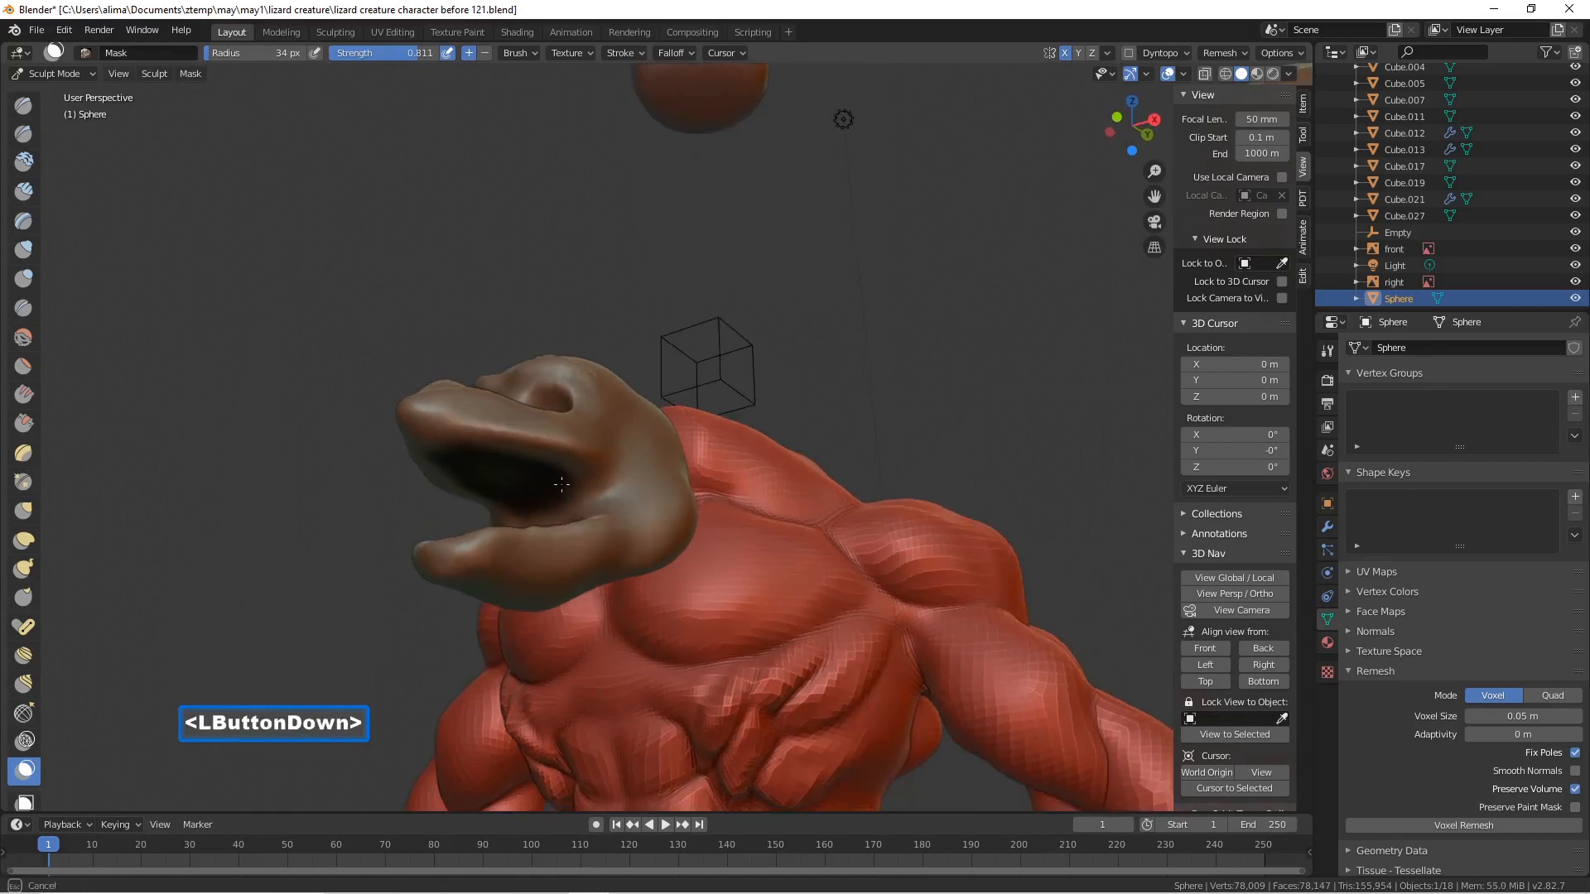
left_click_drag(566, 484, 532, 480)
middle_click_drag(532, 479, 558, 446)
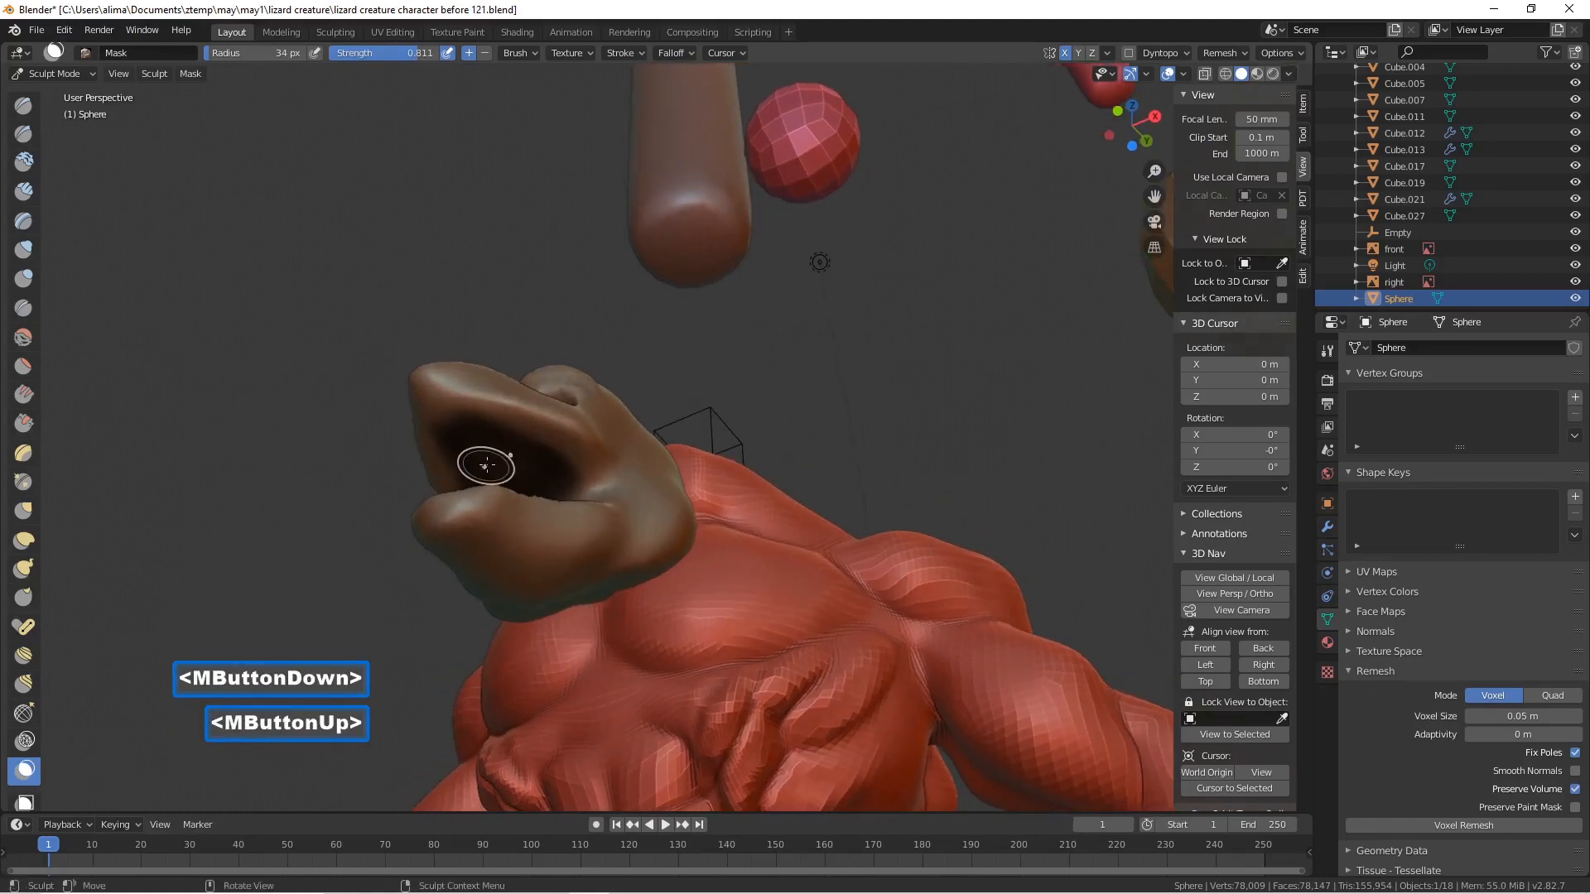
left_click_drag(497, 450, 508, 447)
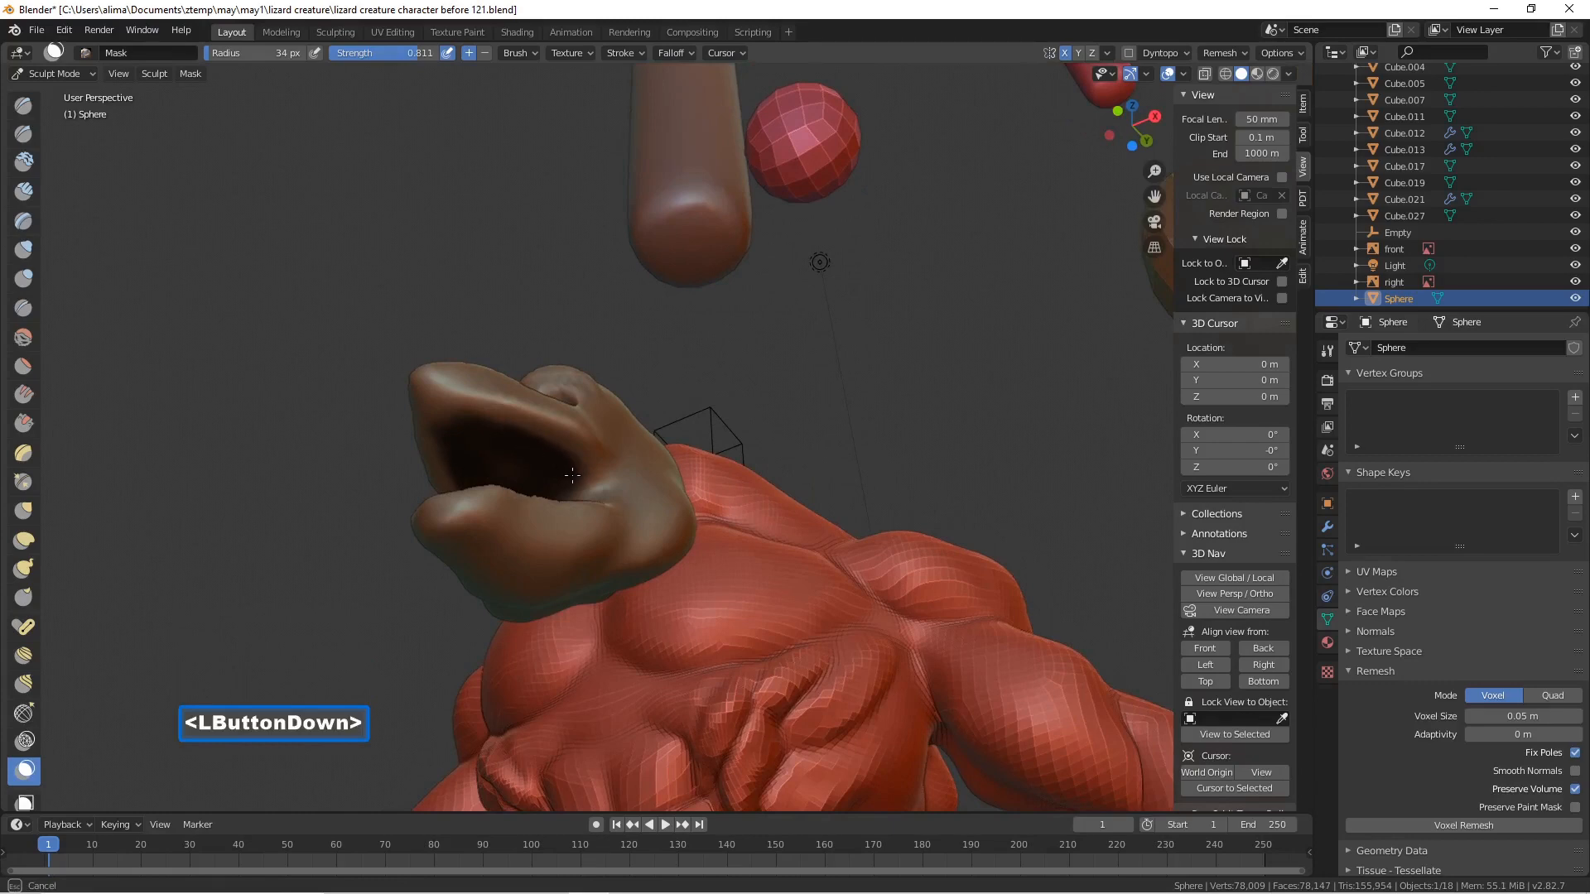
left_click_drag(571, 474, 571, 465)
middle_click_drag(571, 466, 566, 489)
left_click_drag(513, 464, 534, 469)
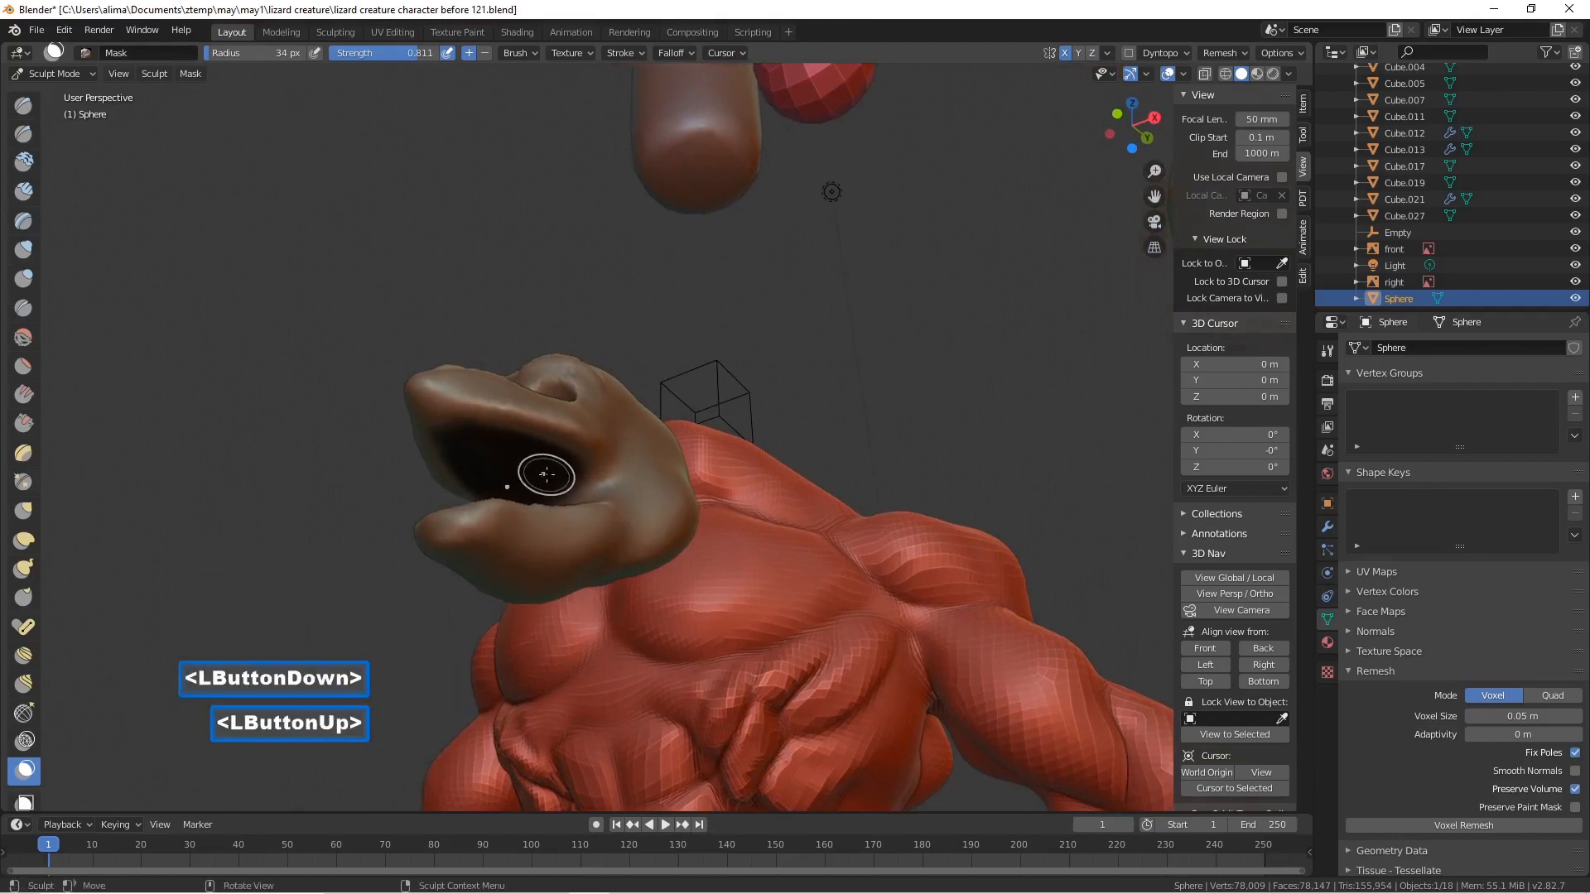
key("ctrl+i")
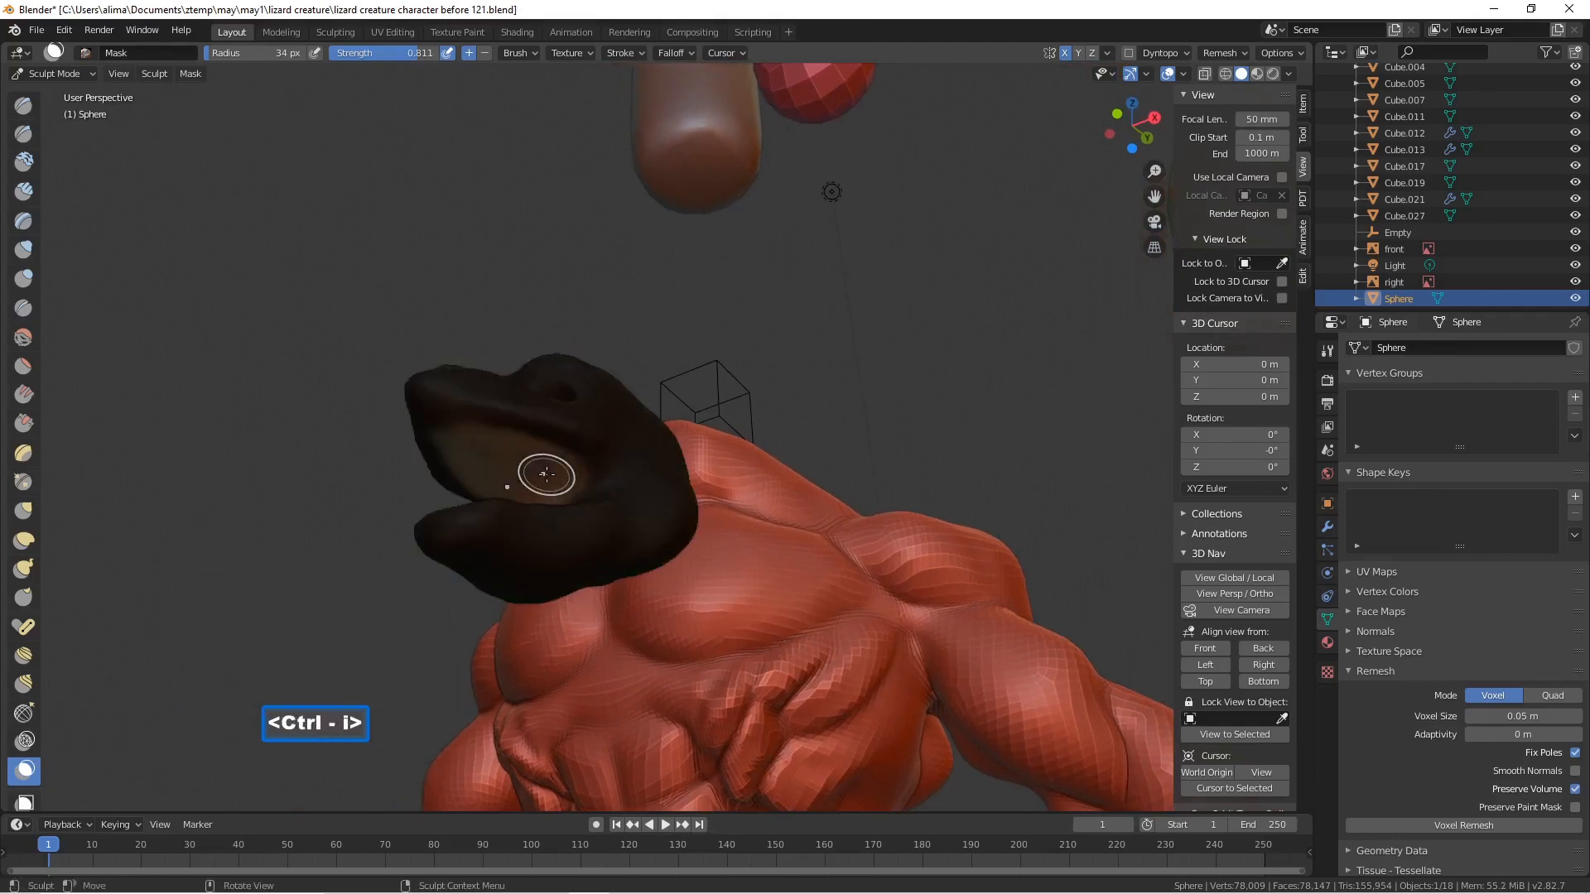
- Hollow out the unmasked roof of the mouth inward with inverted Blob brush strokes, working from both sides of the head
left_click(27, 280)
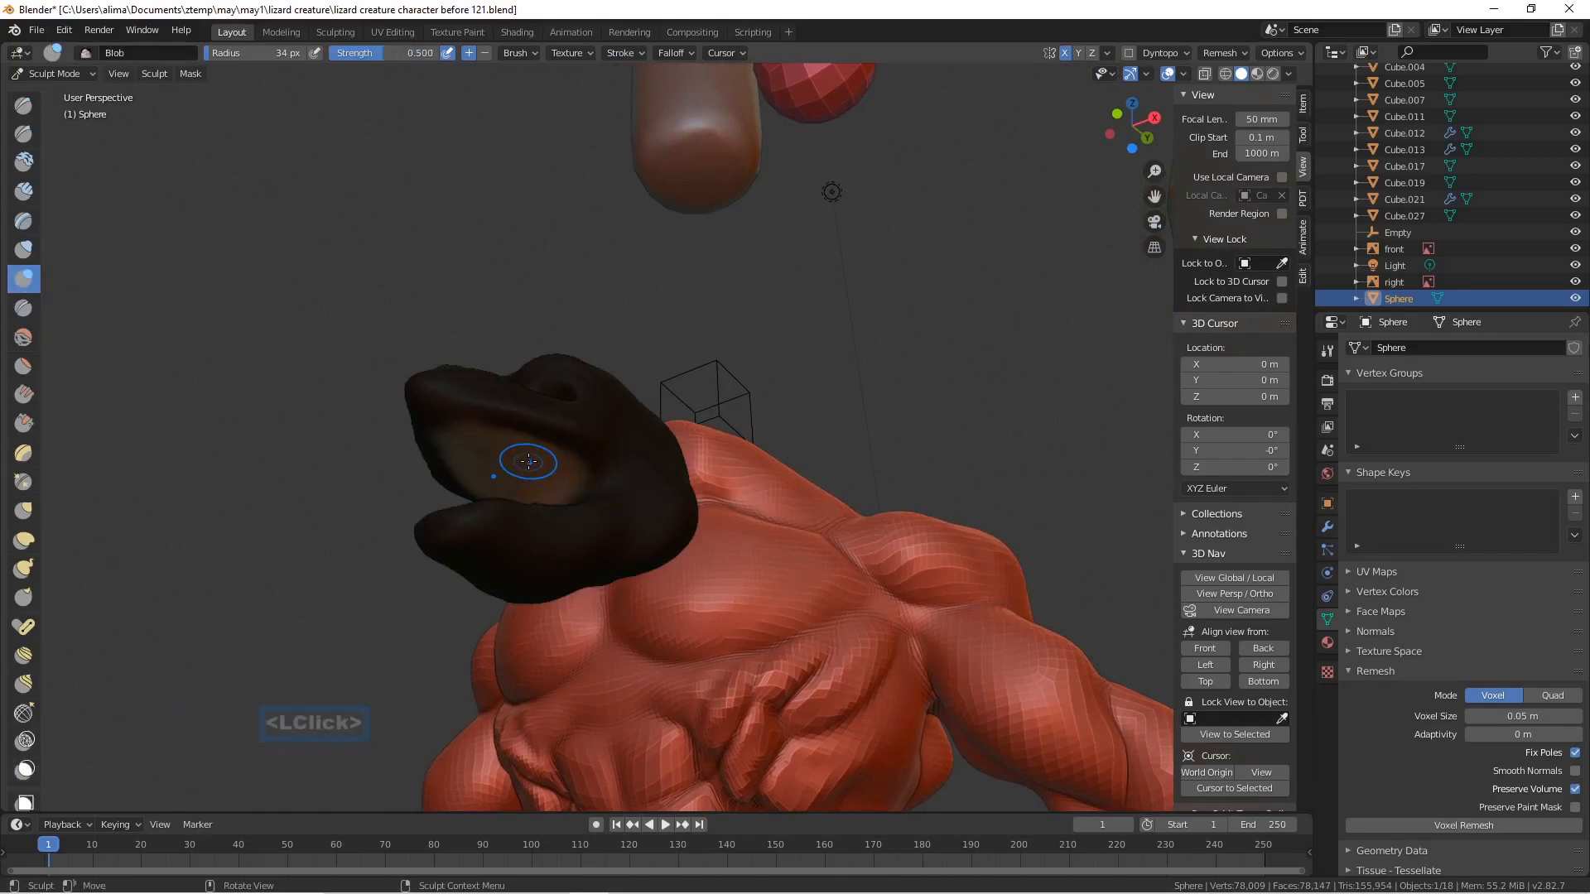
left_click_drag(528, 462, 490, 441, "ctrl")
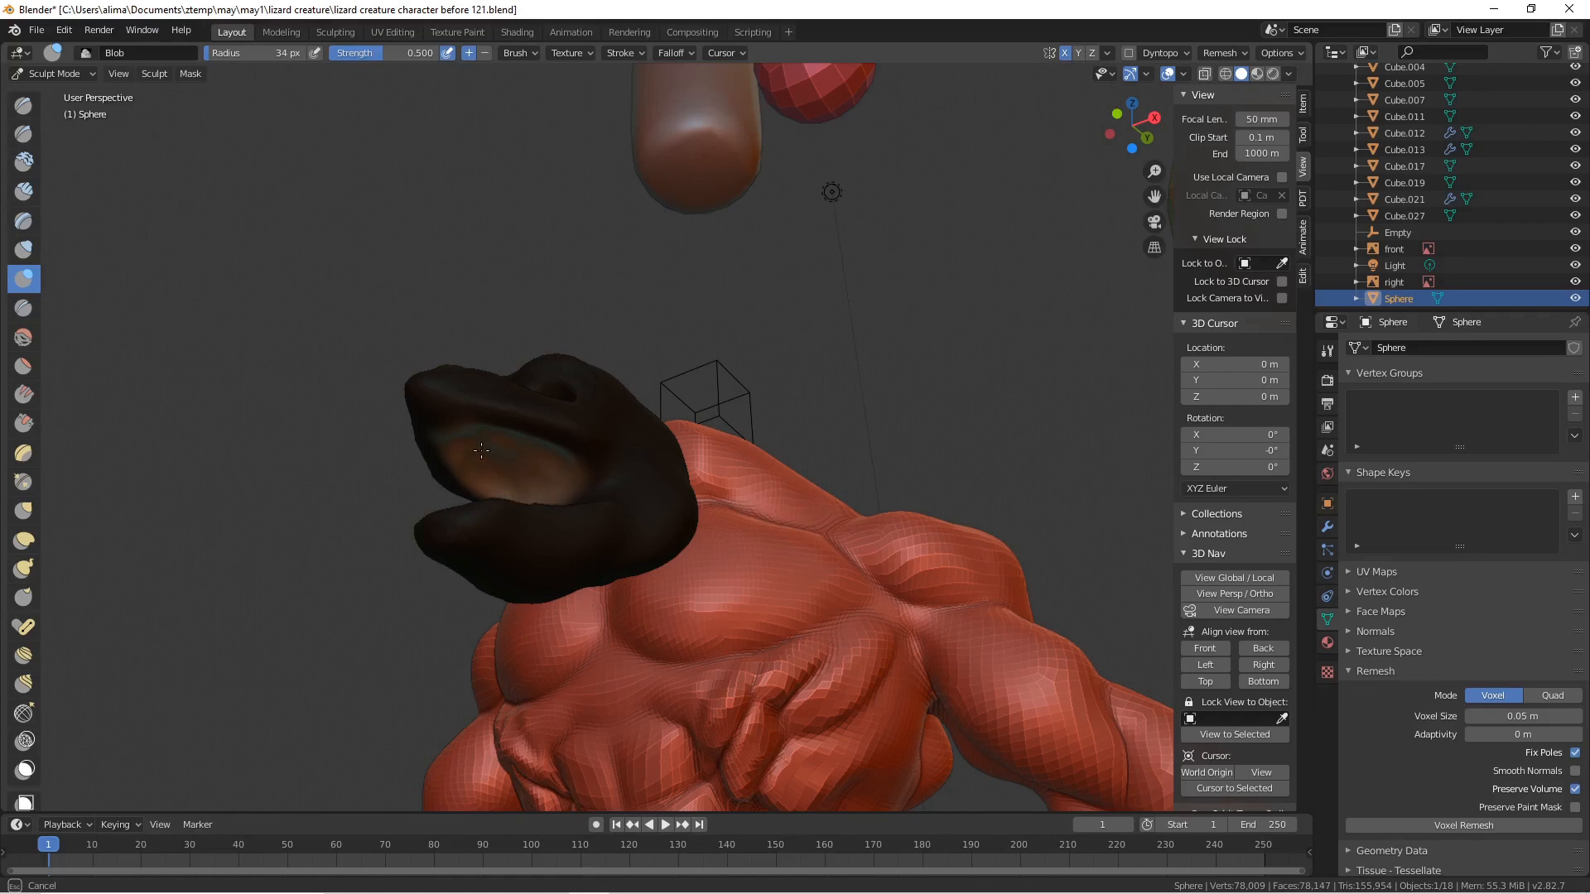
left_click_drag(547, 461, 542, 461, "ctrl")
mouse_move(542, 461)
middle_mouse_down()
mouse_move(597, 403)
mouse_move(539, 448)
mouse_move(514, 443)
middle_mouse_up()
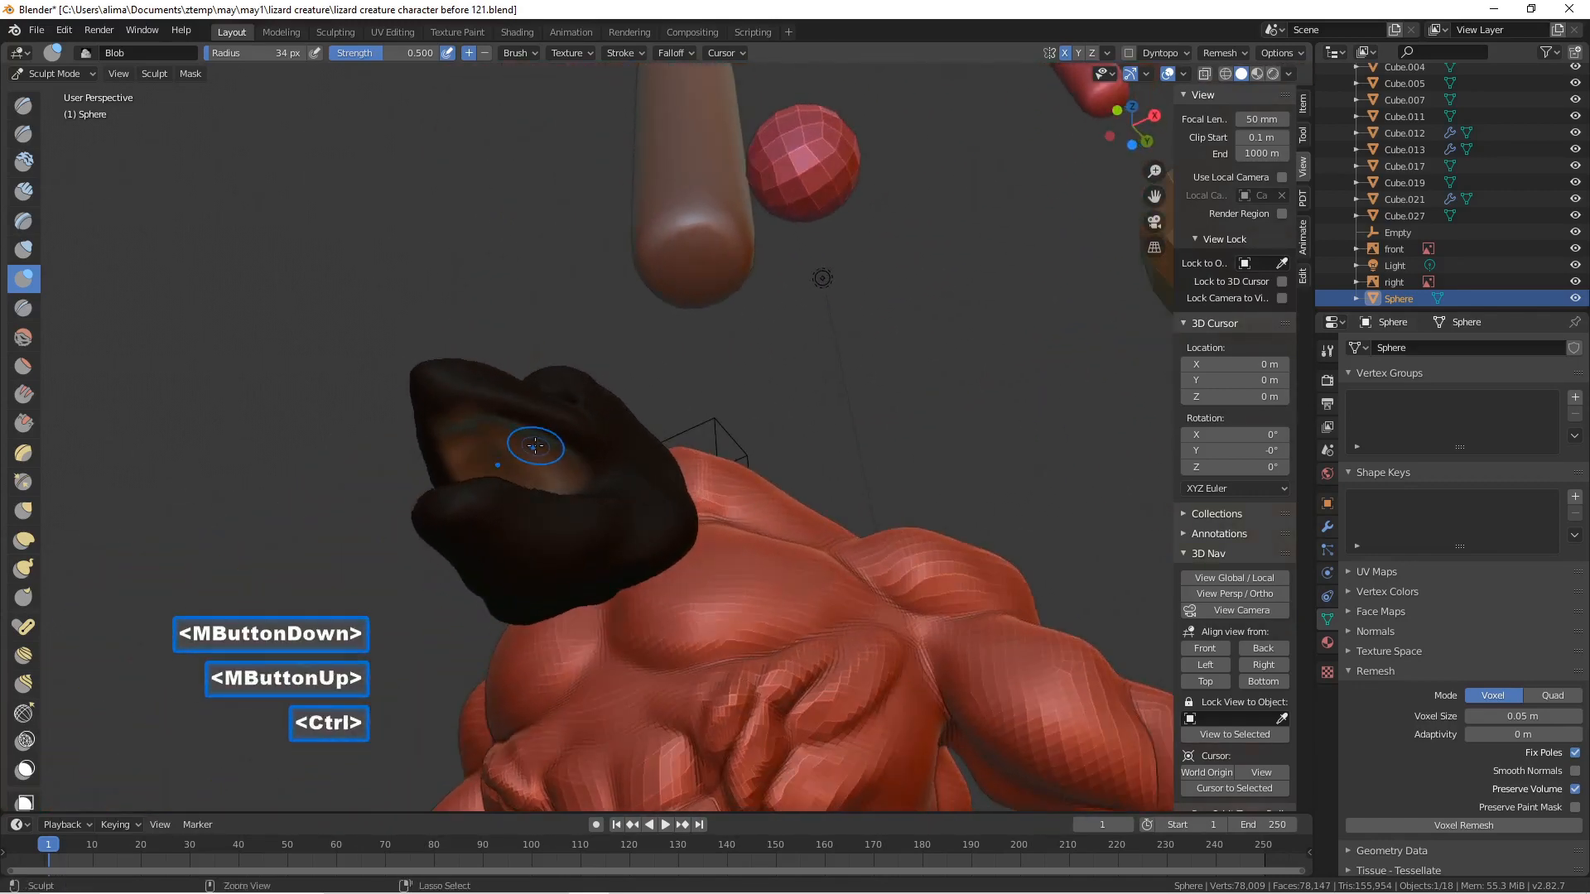
left_click_drag(509, 447, 519, 466, "ctrl")
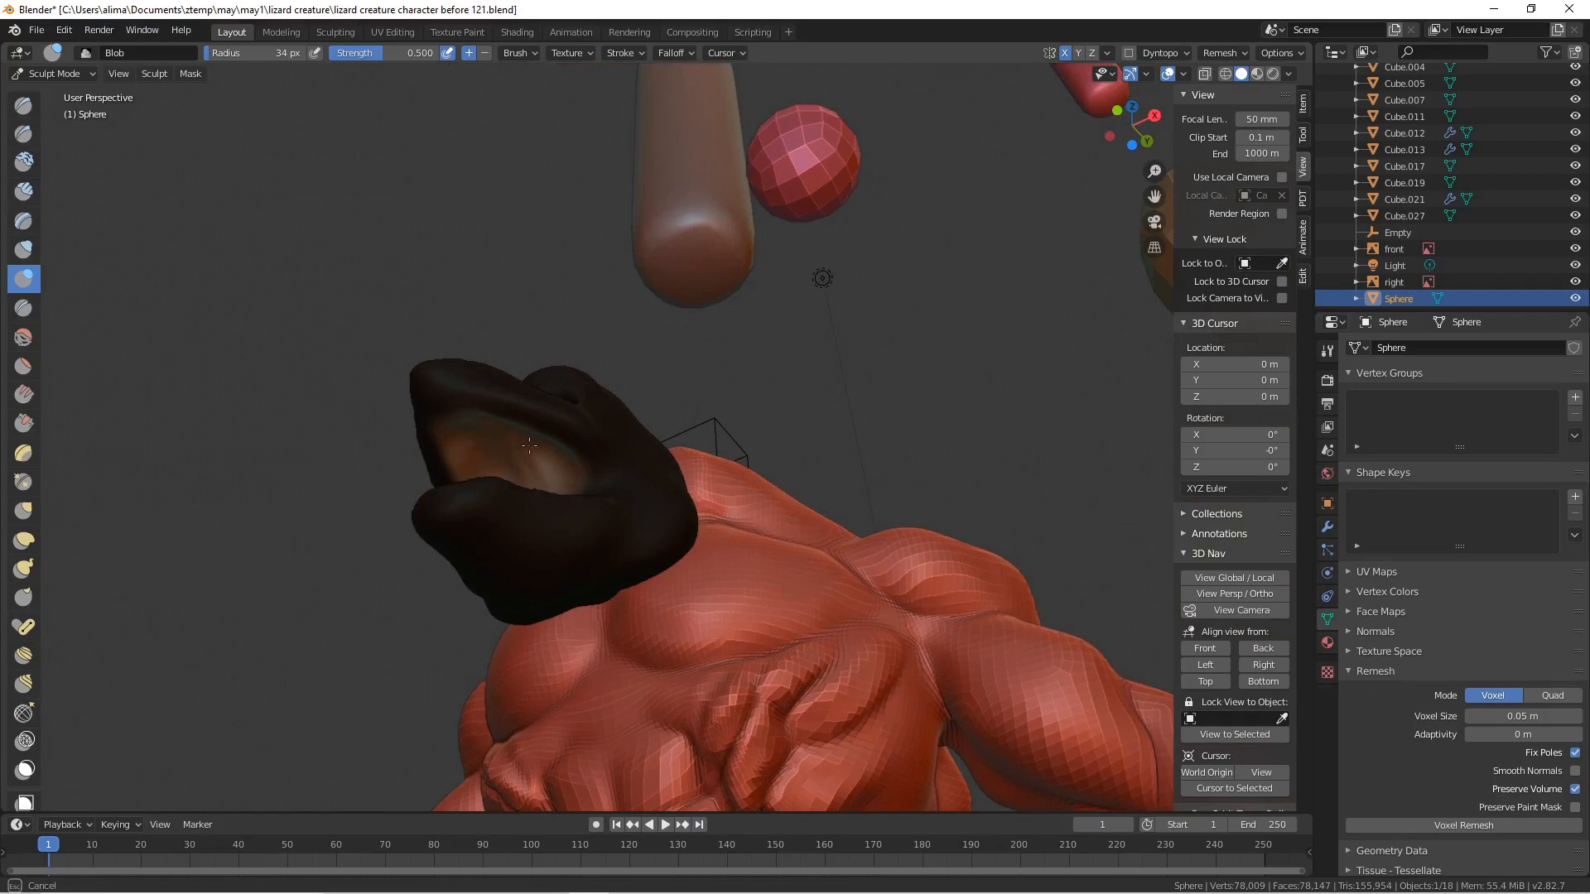
left_click_drag(556, 474, 556, 474, "ctrl")
middle_click_drag(556, 474, 711, 493)
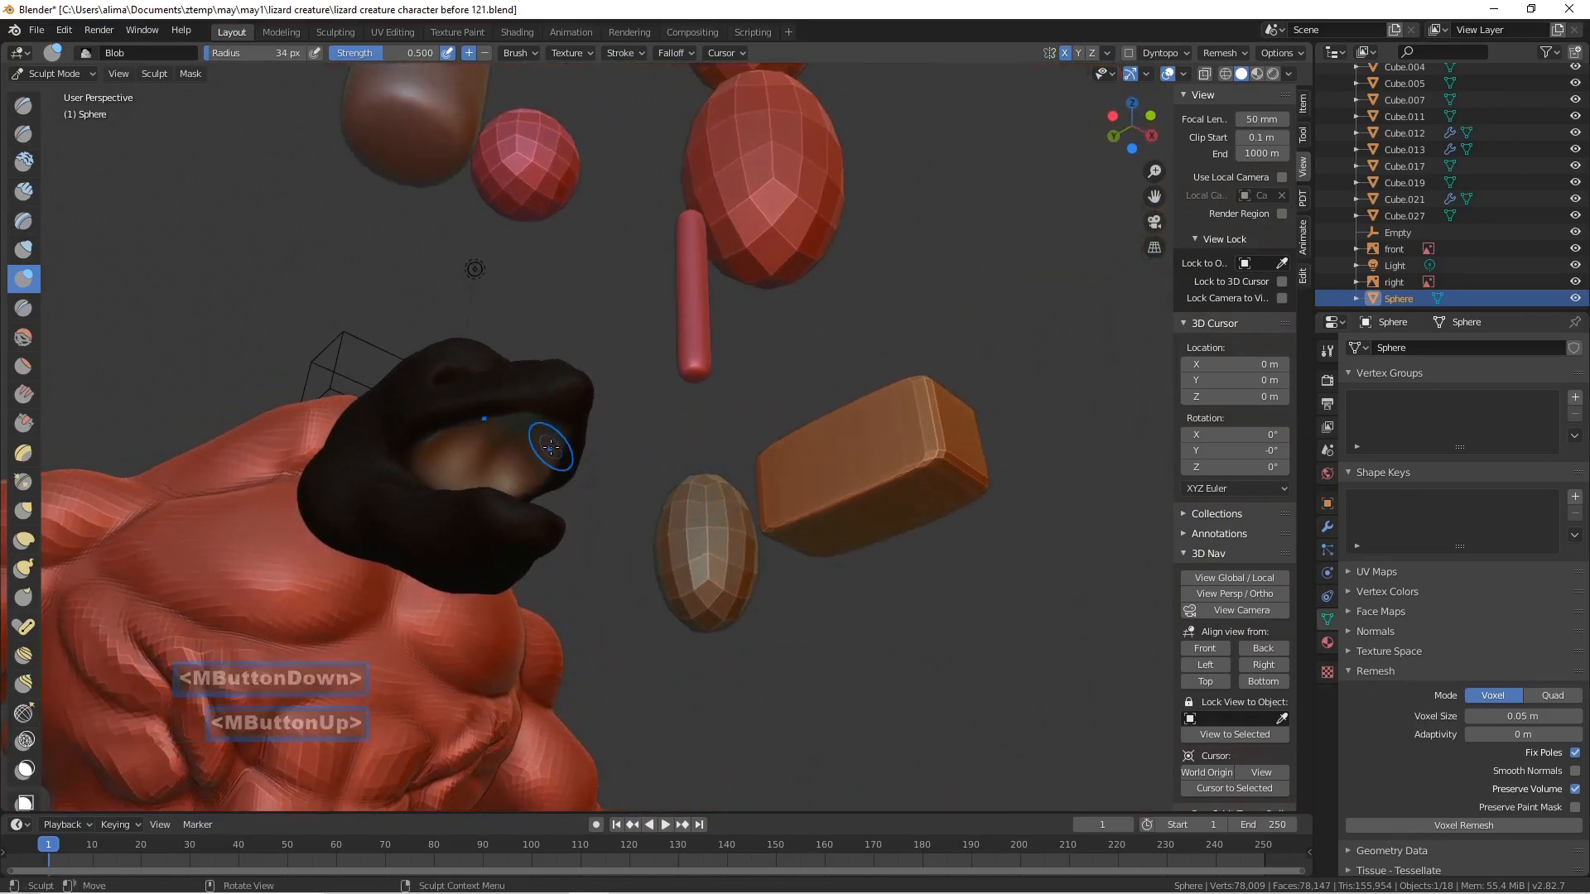
mouse_move(543, 445)
left_mouse_down("ctrl")
mouse_move(486, 459)
mouse_move(530, 452)
left_mouse_up("ctrl")
- Clear the head's mask and save an incremental version as "lizard creature character before 122.blend"
middle_click_drag(530, 451, 393, 510)
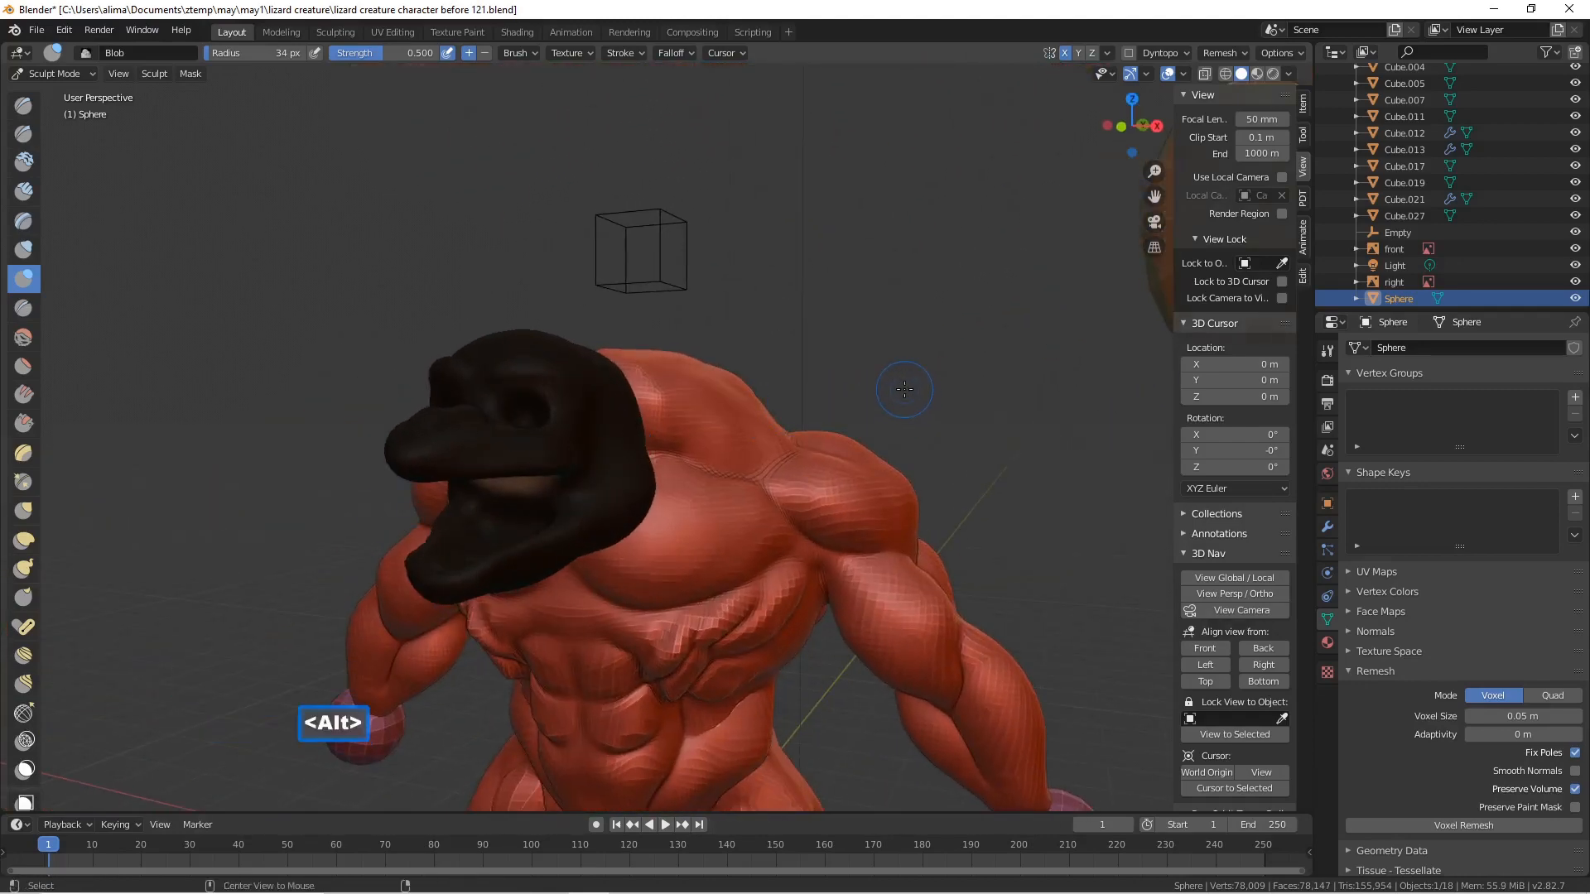
key("alt+m")
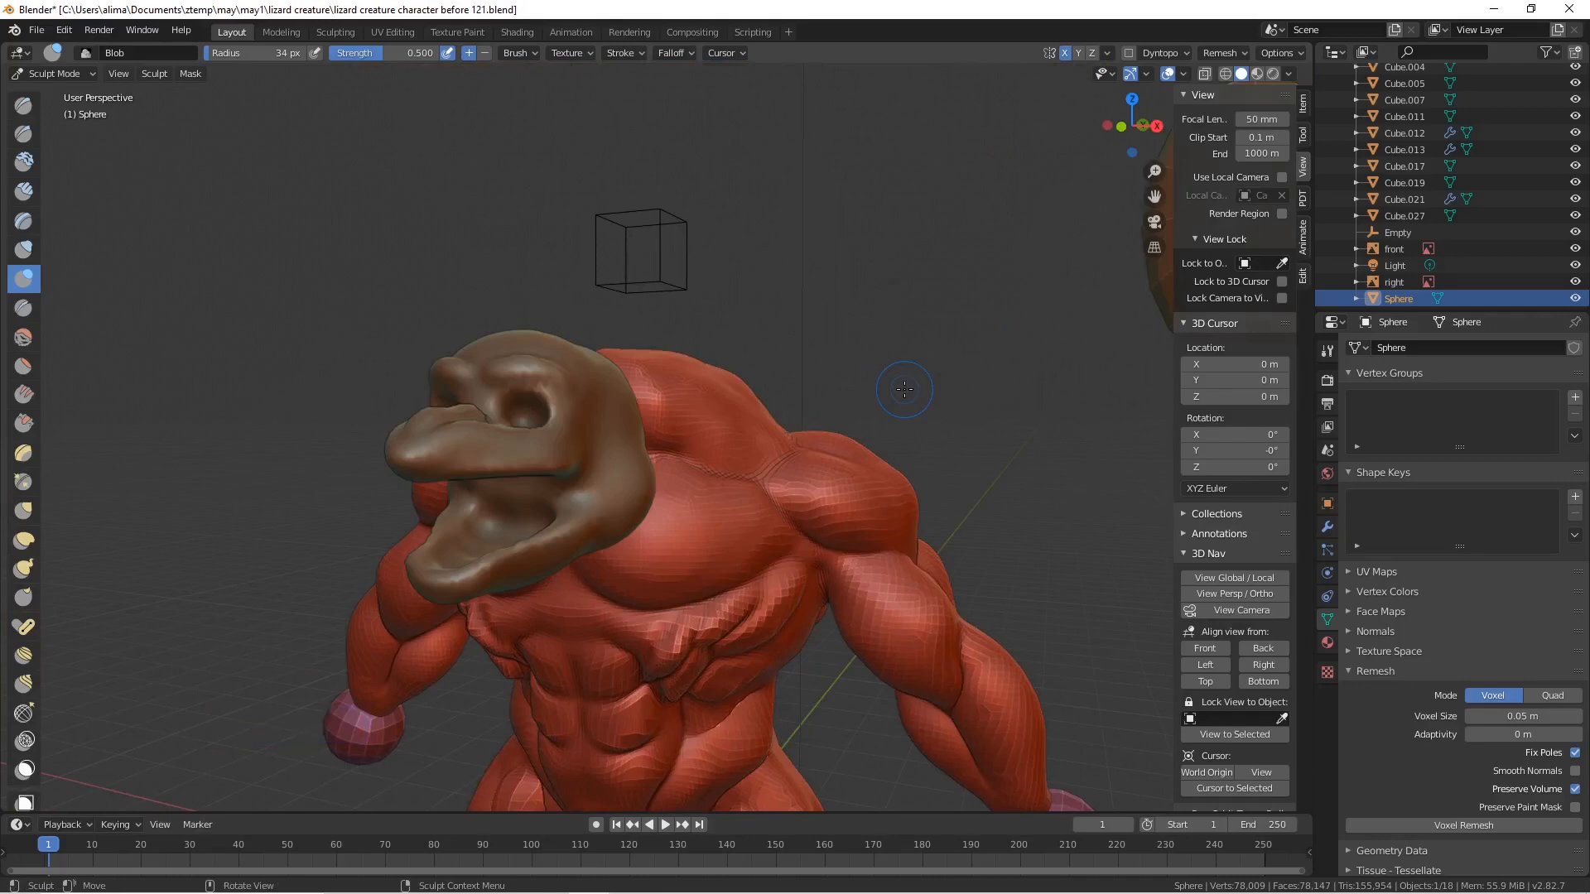
key("Pause")
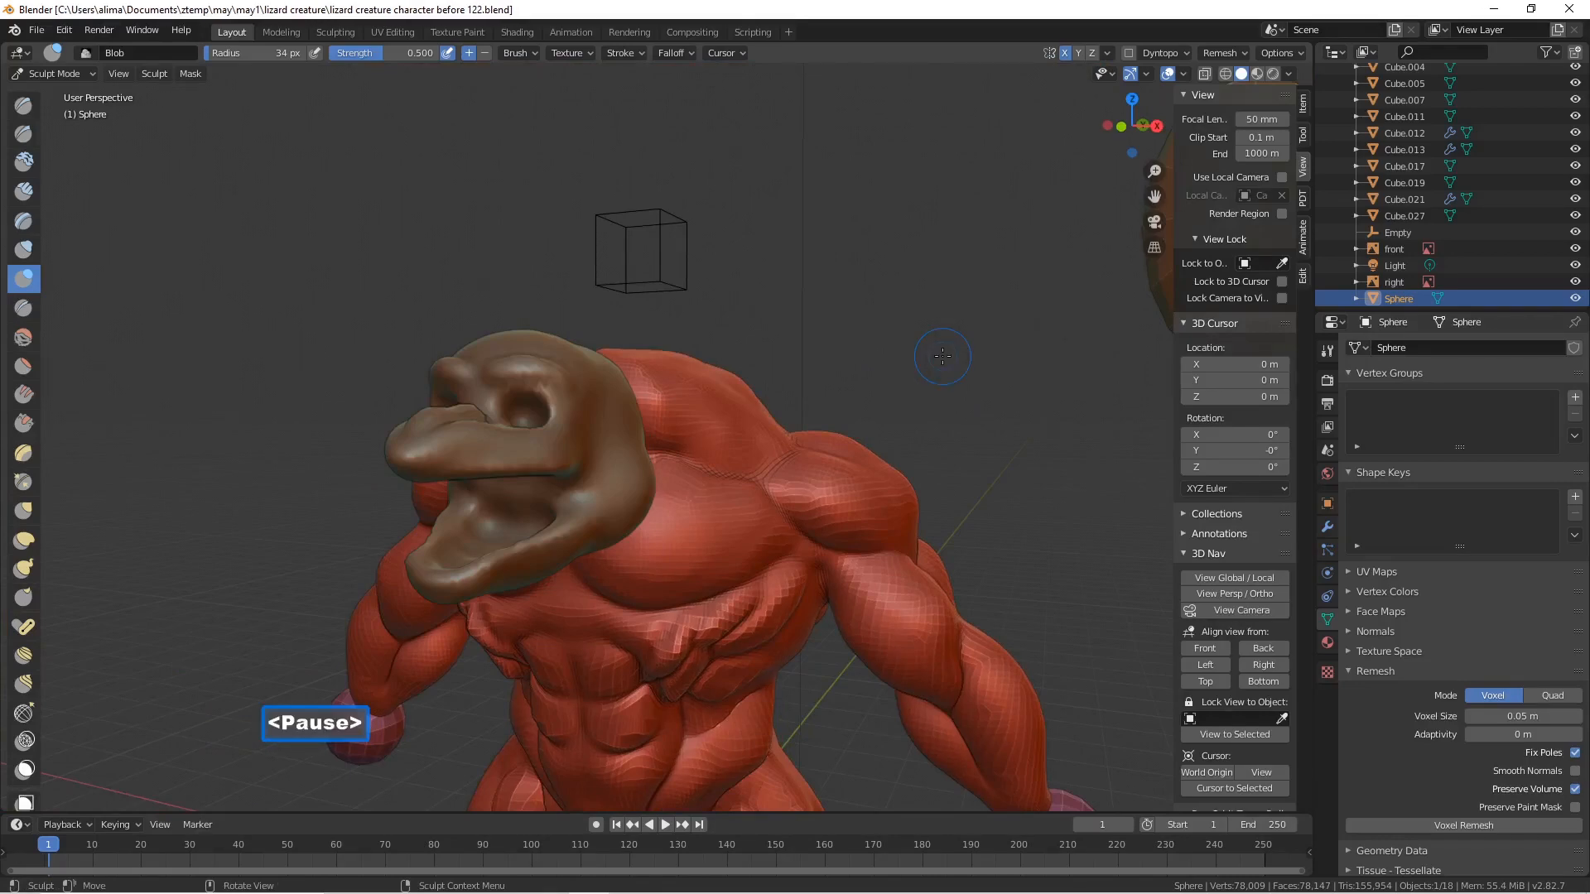
- Pull the upper snout just in front of the eye socket upward using the Elastic Deform brush with a 121 px radius
middle_click_drag(782, 381, 786, 409)
scroll(752, 446, "up", 4)
scroll(752, 446, "down", 4)
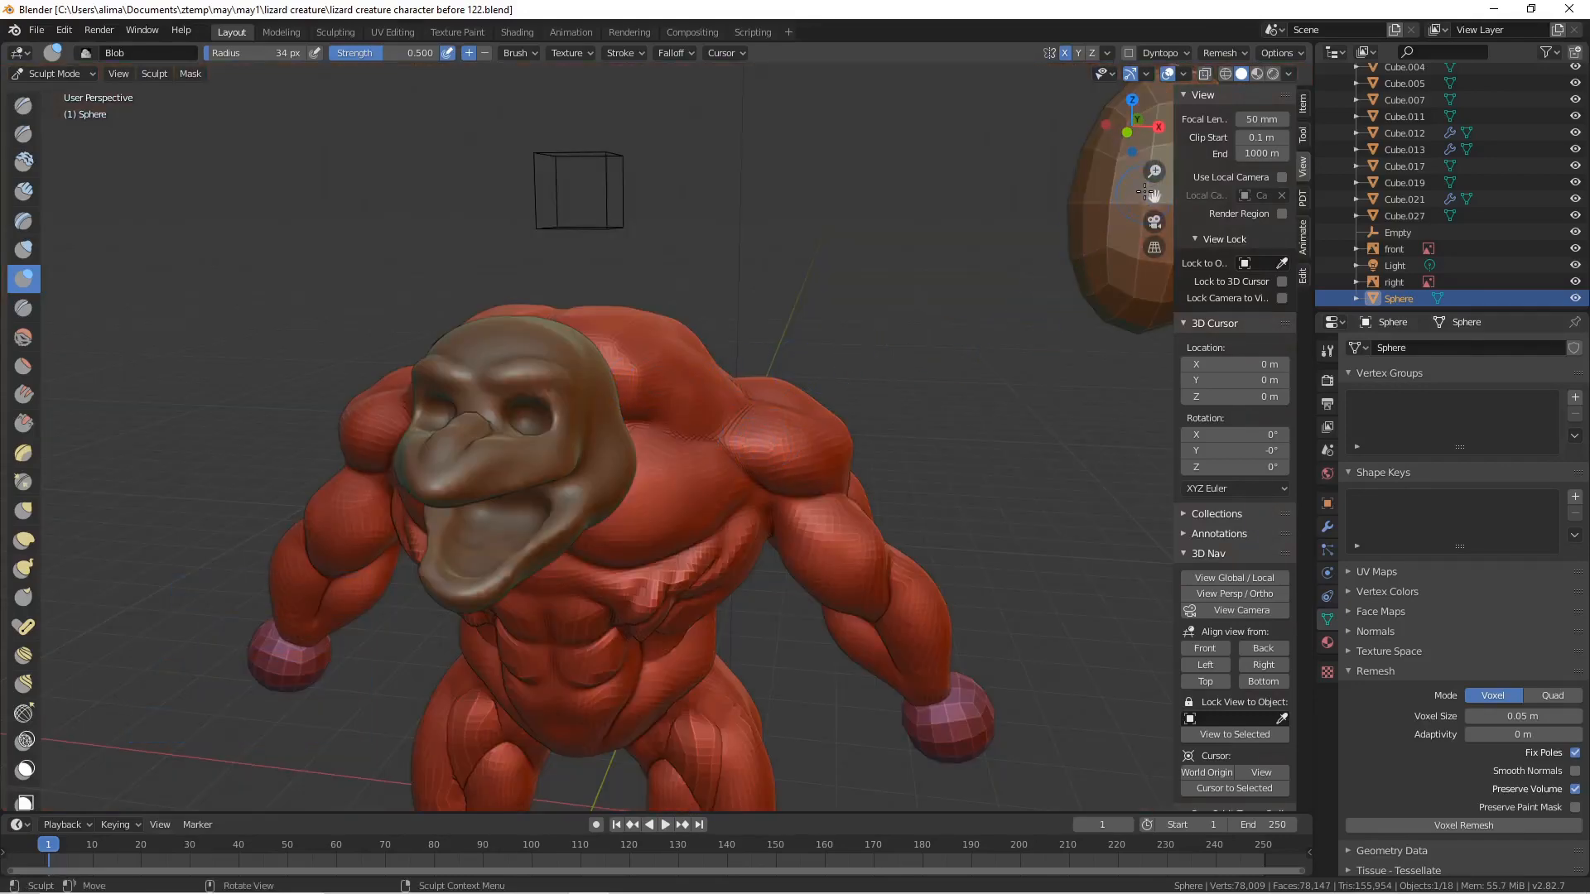
mouse_move(1151, 174)
left_mouse_down()
mouse_move(1153, 153)
mouse_move(1159, 180)
left_mouse_up()
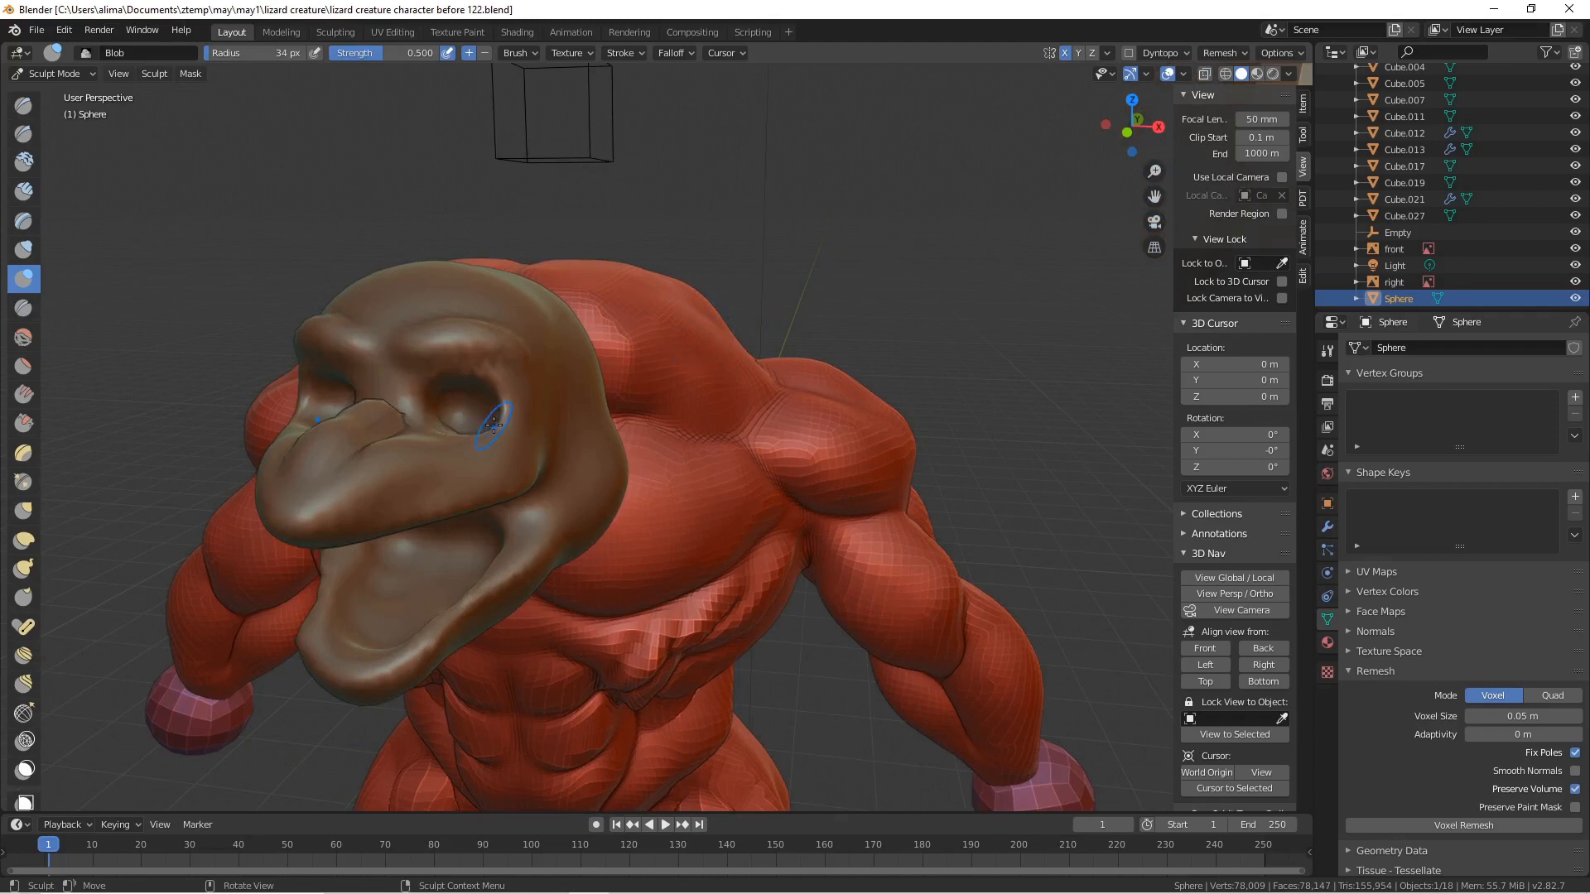
middle_click_drag(490, 466, 413, 420)
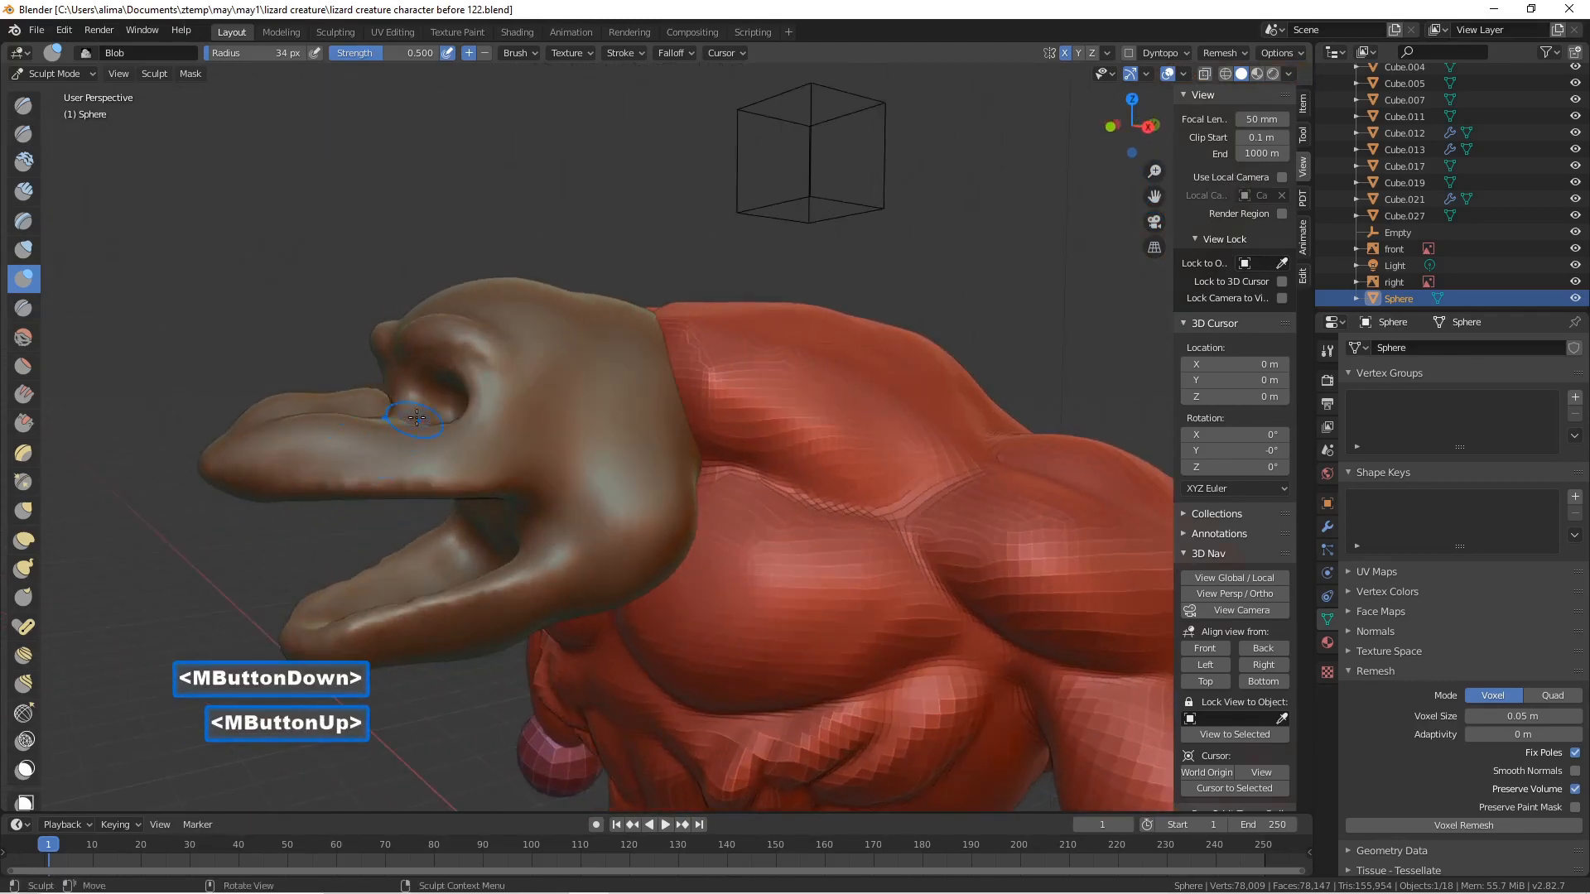
left_click(24, 539)
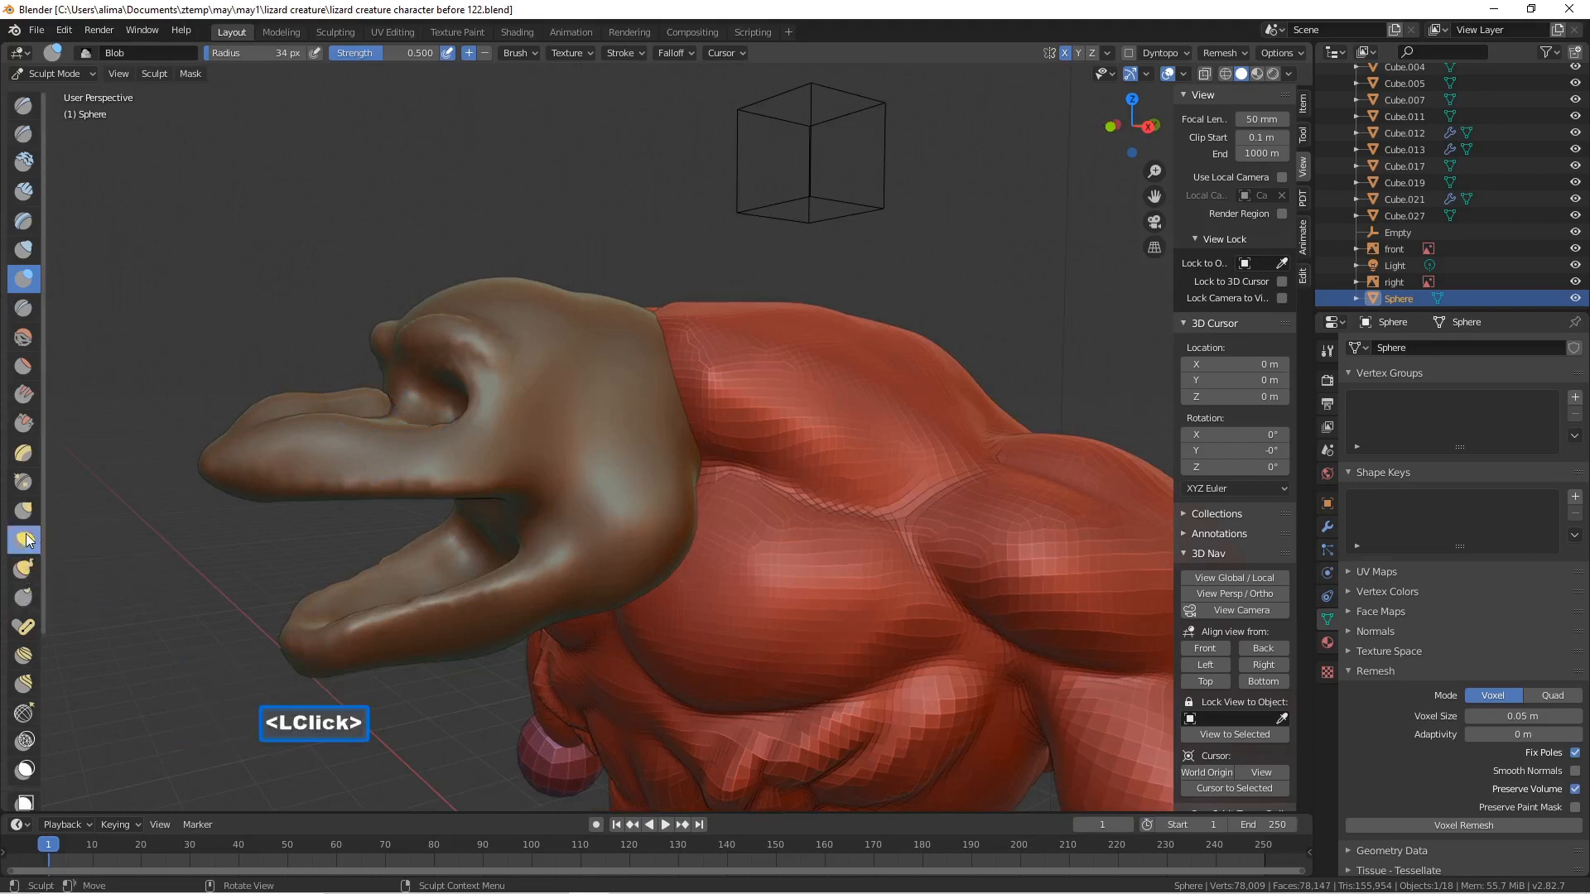
key("f")
left_click(444, 419)
left_click_drag(402, 403, 343, 299)
mouse_move(355, 419)
middle_mouse_down()
mouse_move(496, 439)
mouse_move(408, 390)
middle_mouse_up()
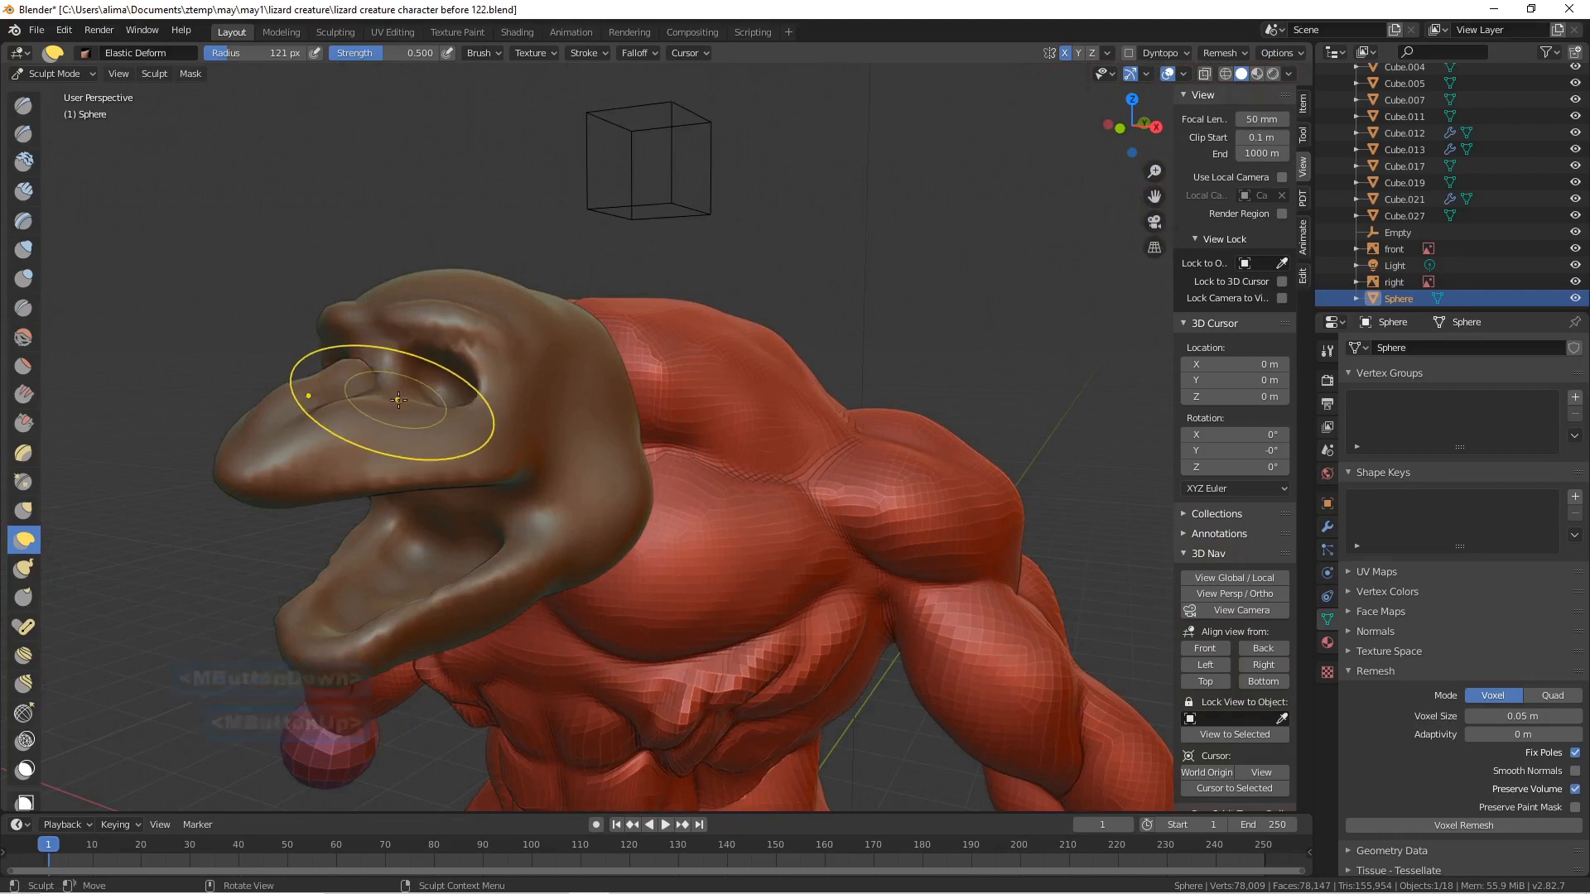
mouse_move(504, 390)
middle_mouse_down()
mouse_move(549, 407)
mouse_move(534, 393)
middle_mouse_up()
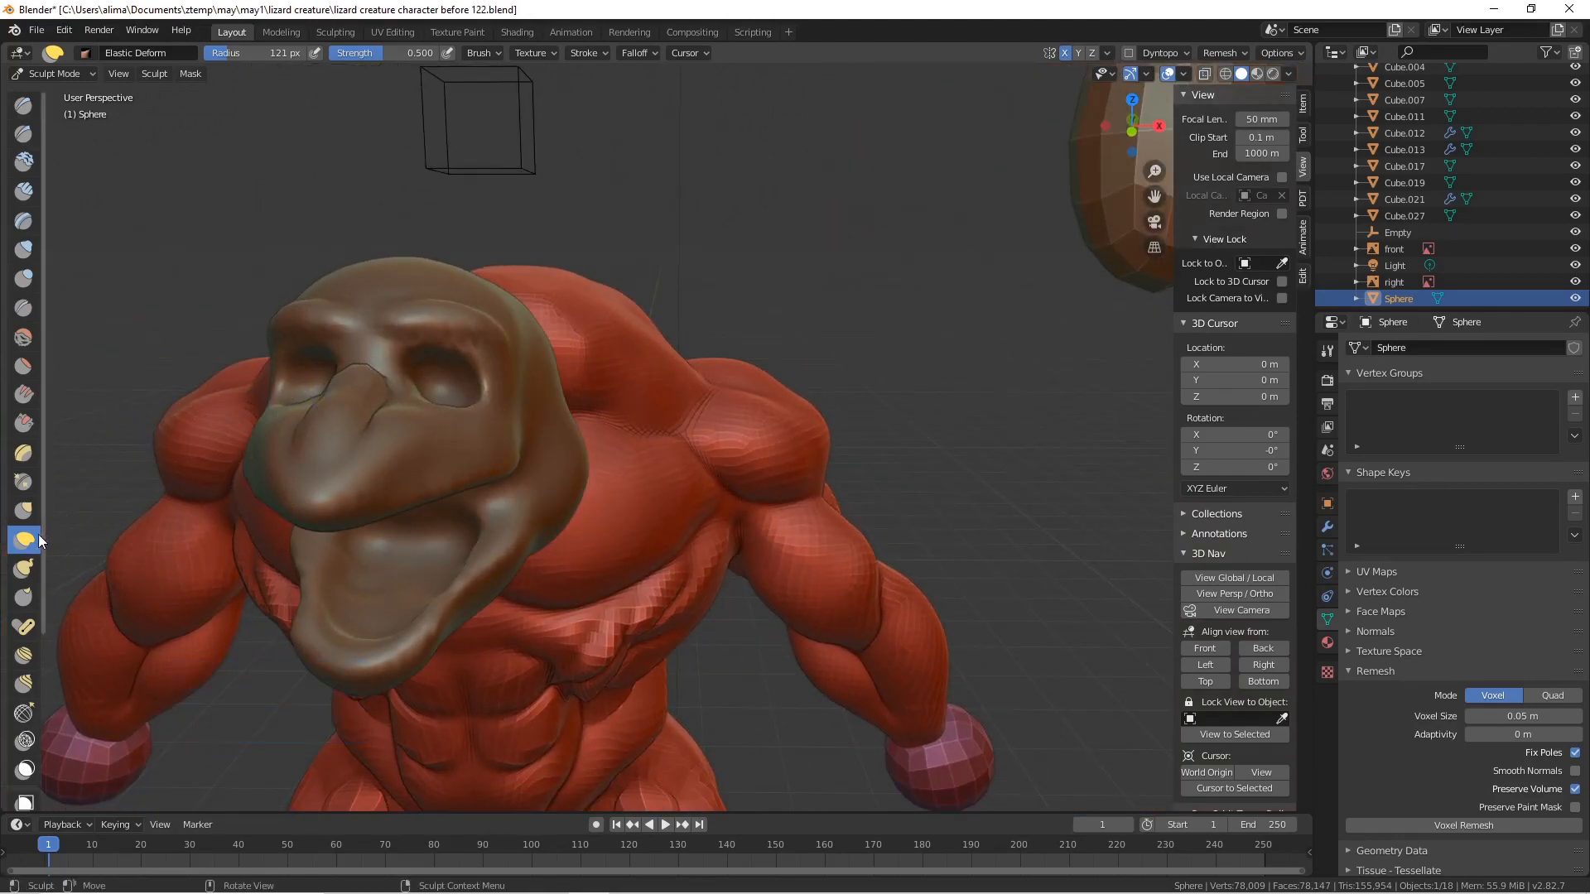
mouse_move(397, 415)
middle_mouse_down()
mouse_move(373, 404)
mouse_move(474, 438)
mouse_move(455, 419)
middle_mouse_up()
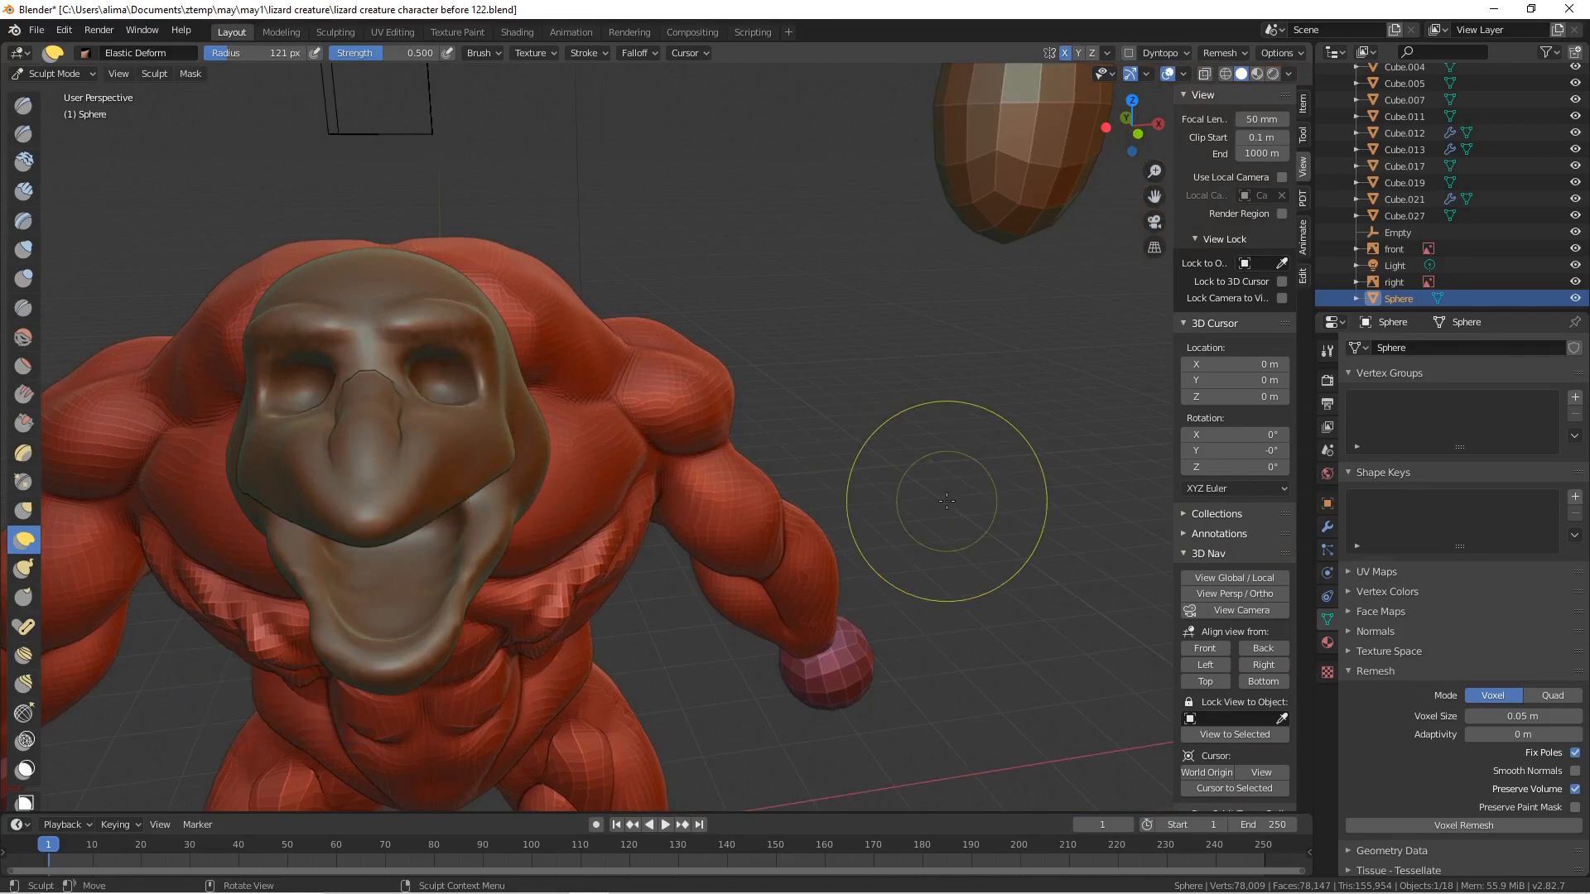
- Save the project as the next incremental version, lizard creature character before 123.blend
left_click(919, 330)
key("Pause")
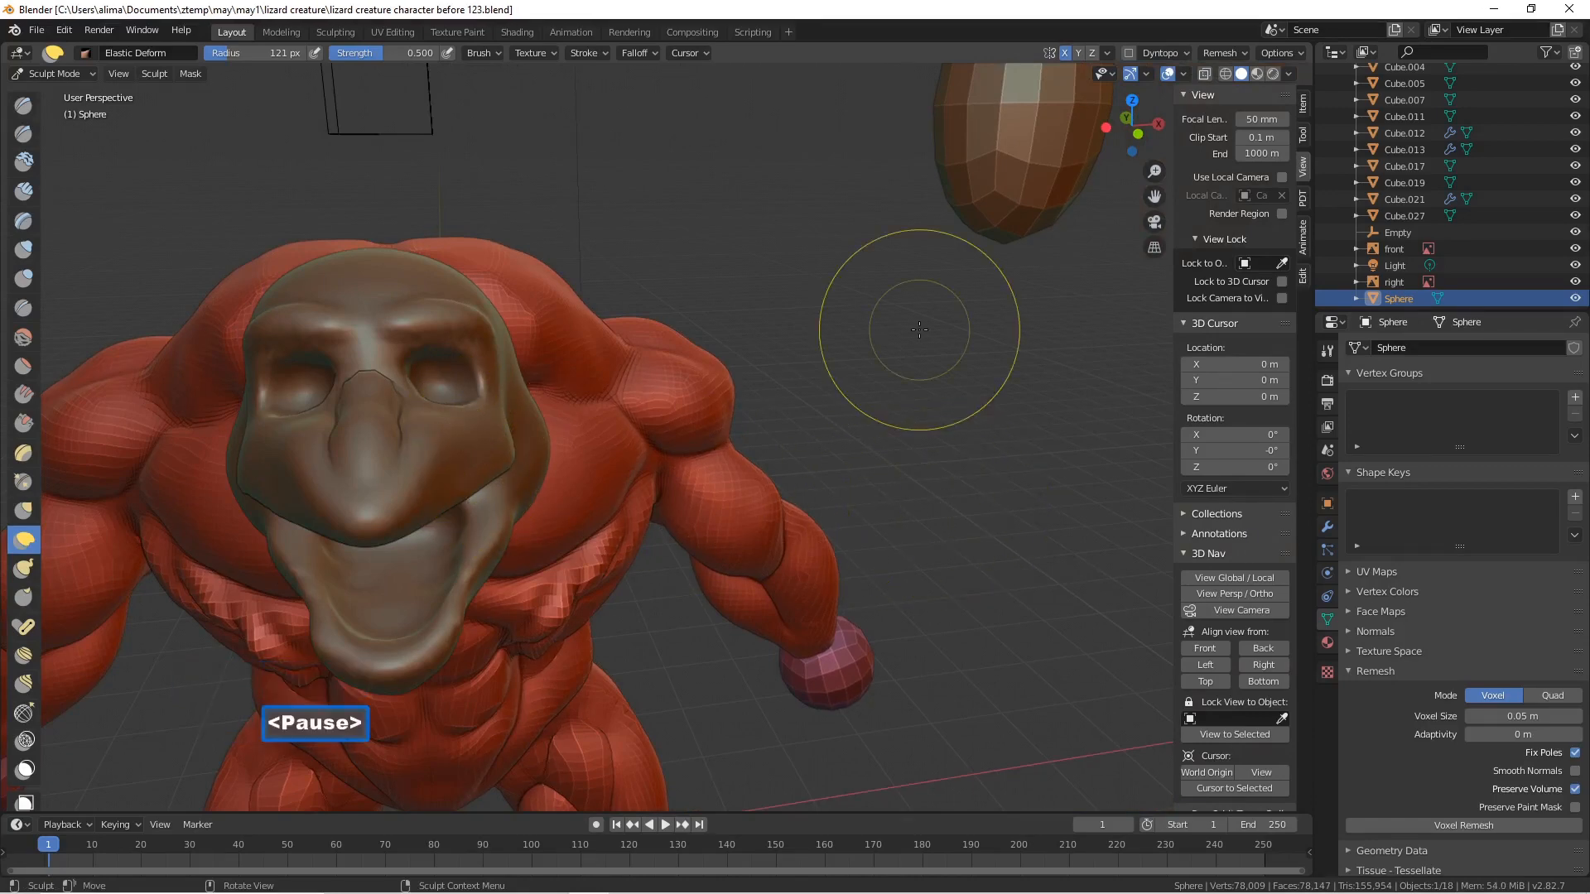
- Reshape the front of the upper jaw with the Grab brush, pulling its sides outward into a broader, rounder snout
middle_click_drag(880, 337, 895, 383)
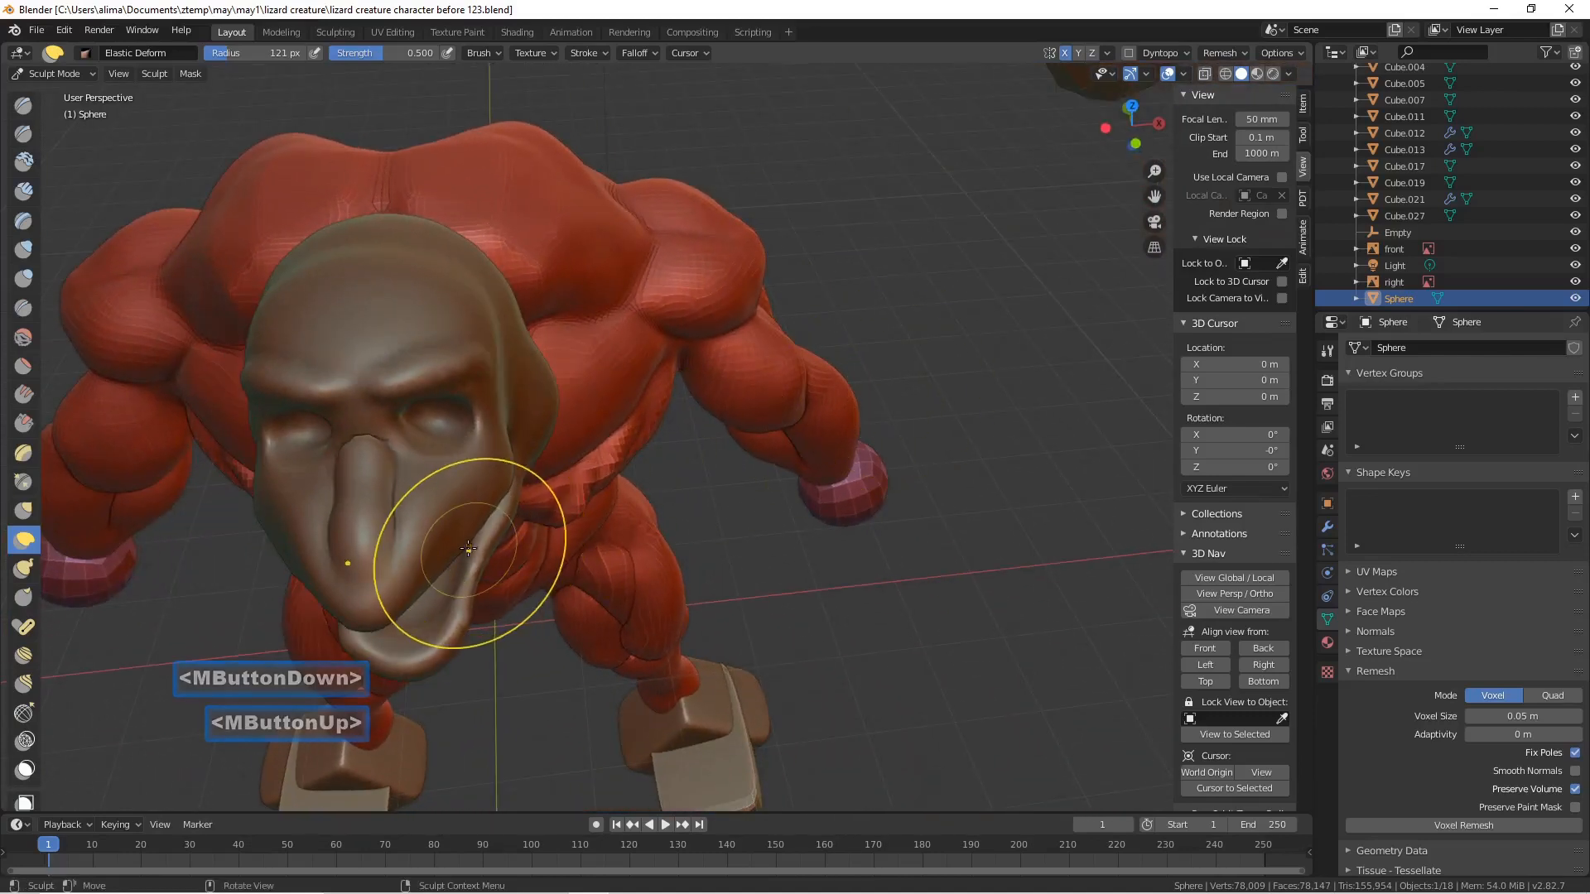
left_click(24, 510)
mouse_move(405, 579)
left_mouse_down()
mouse_move(464, 577)
mouse_move(521, 654)
left_mouse_up()
mouse_move(521, 654)
middle_mouse_down()
mouse_move(328, 484)
mouse_move(351, 554)
middle_mouse_up()
left_click_drag(414, 584, 406, 582)
middle_click_drag(406, 581, 550, 603)
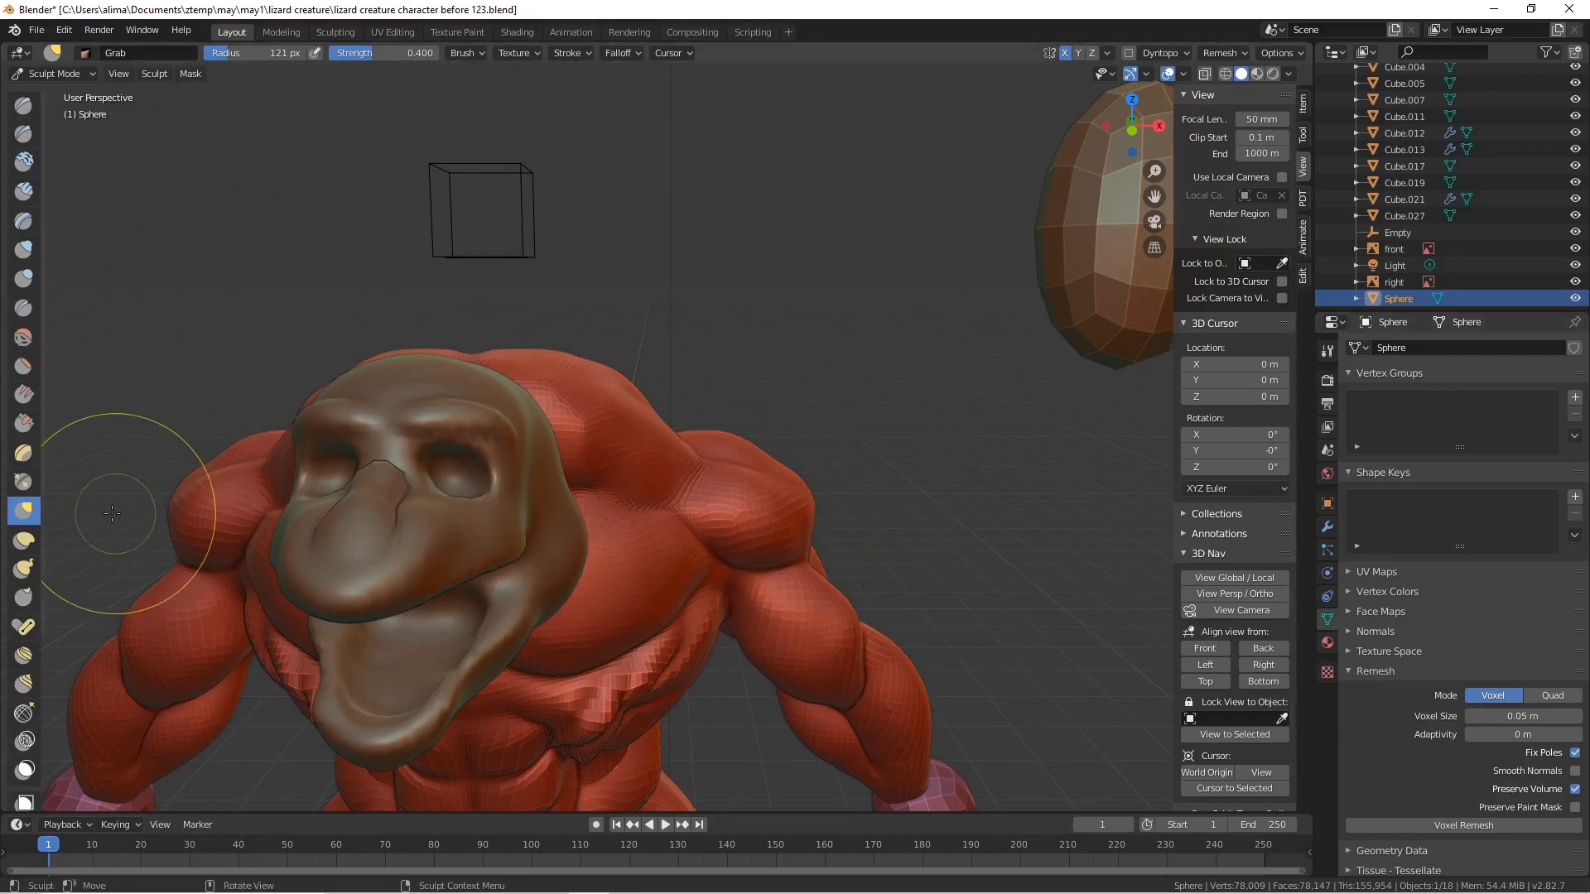
- Choose the Mask brush and reduce its radius to 26 px
left_click(25, 769)
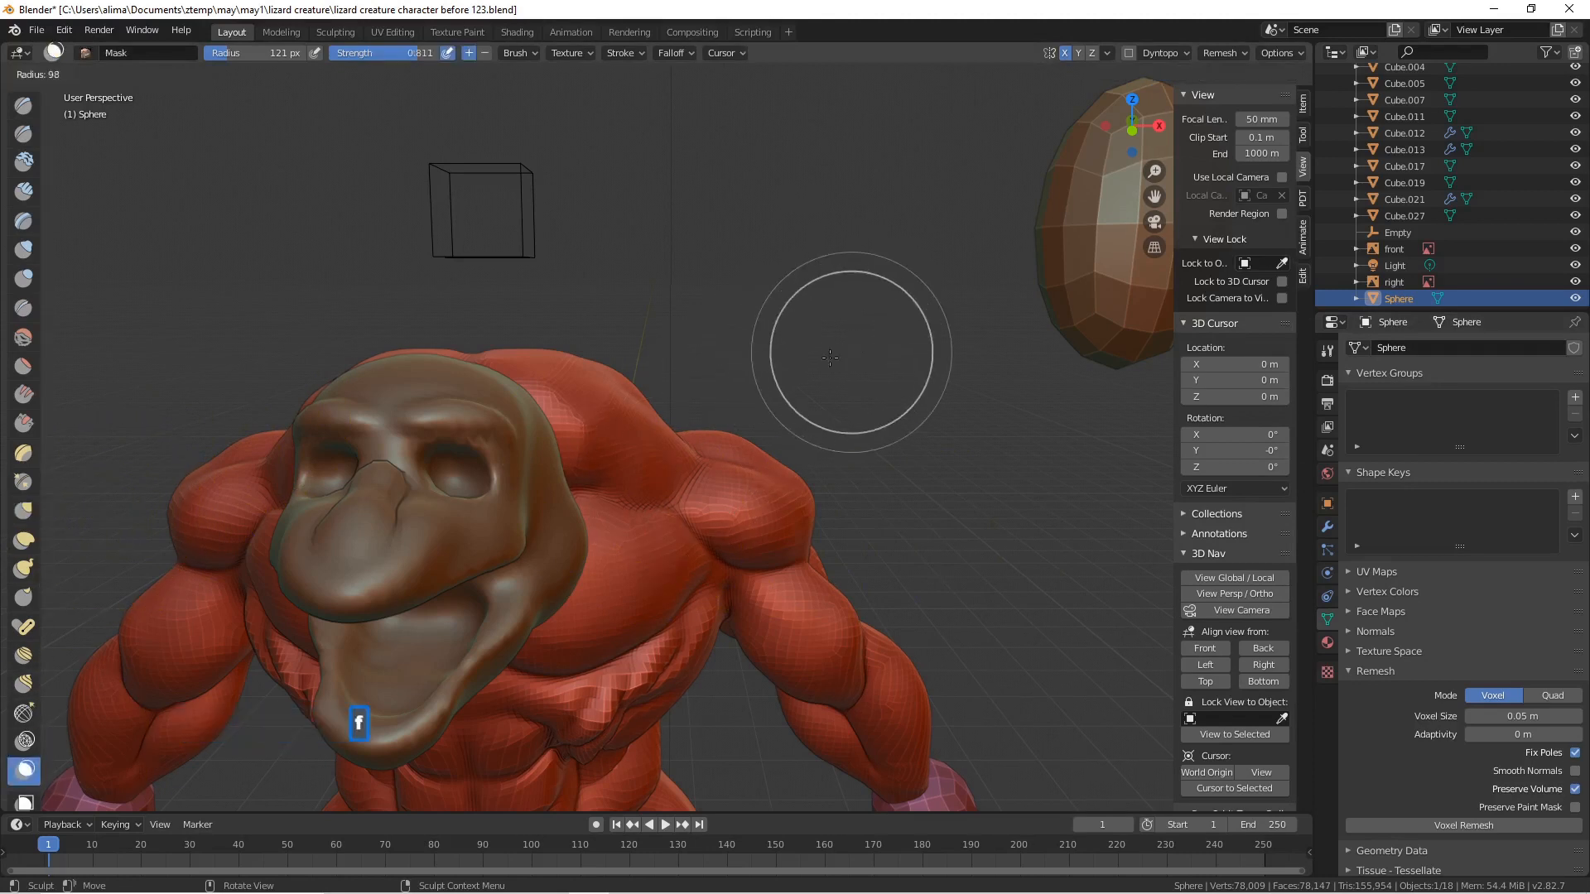
left_click(770, 365)
mouse_move(770, 365)
middle_mouse_down()
mouse_move(689, 395)
mouse_move(490, 522)
middle_mouse_up()
left_click_drag(443, 550, 445, 551)
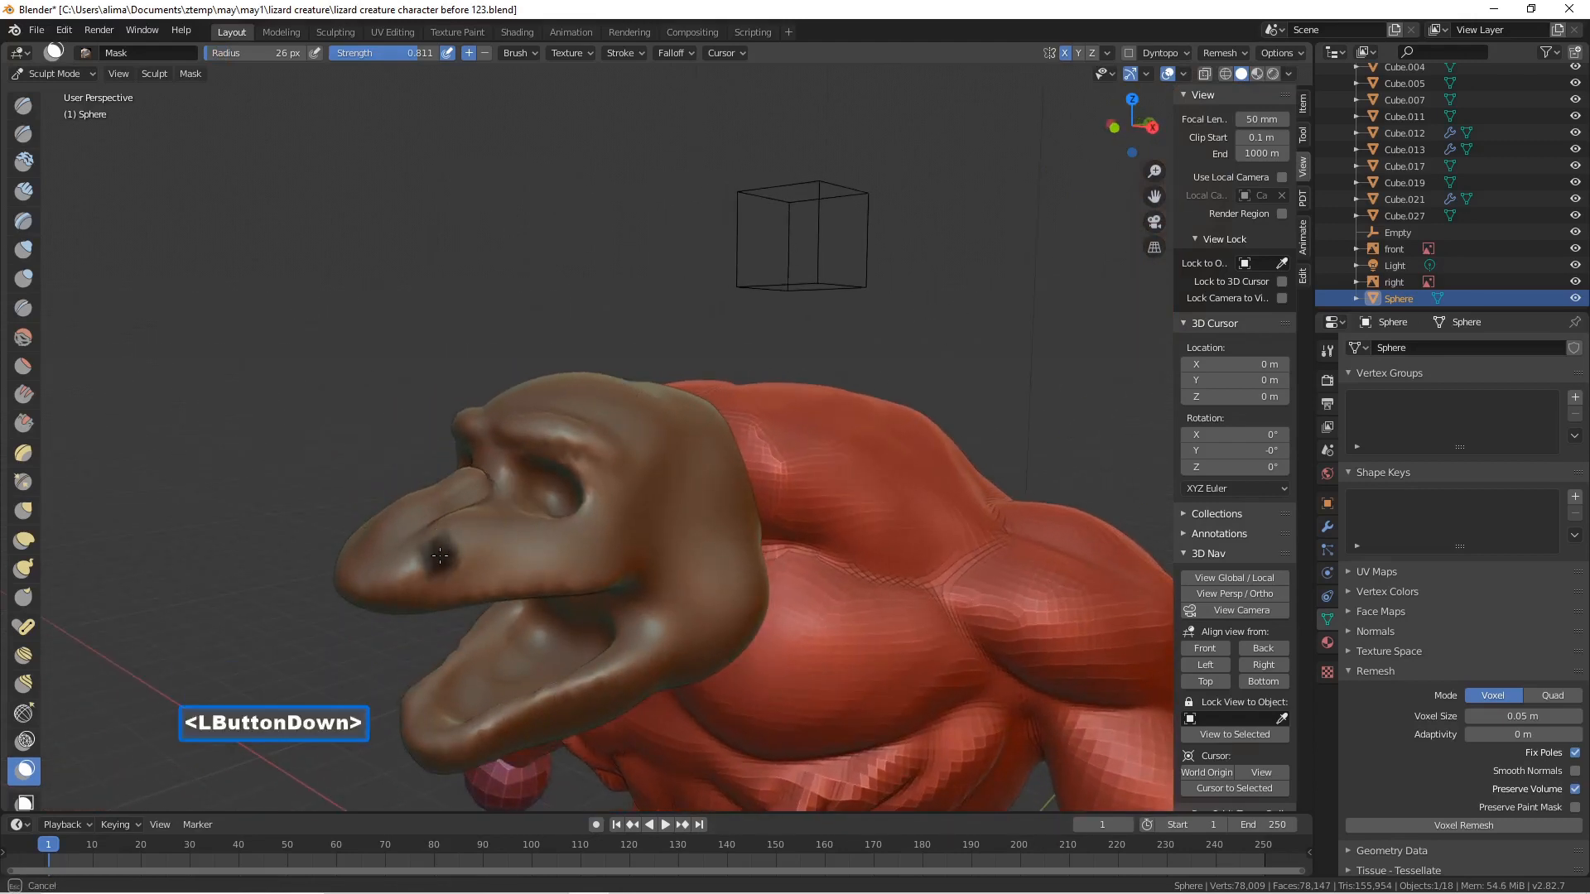
left_click_drag(440, 556, 443, 553)
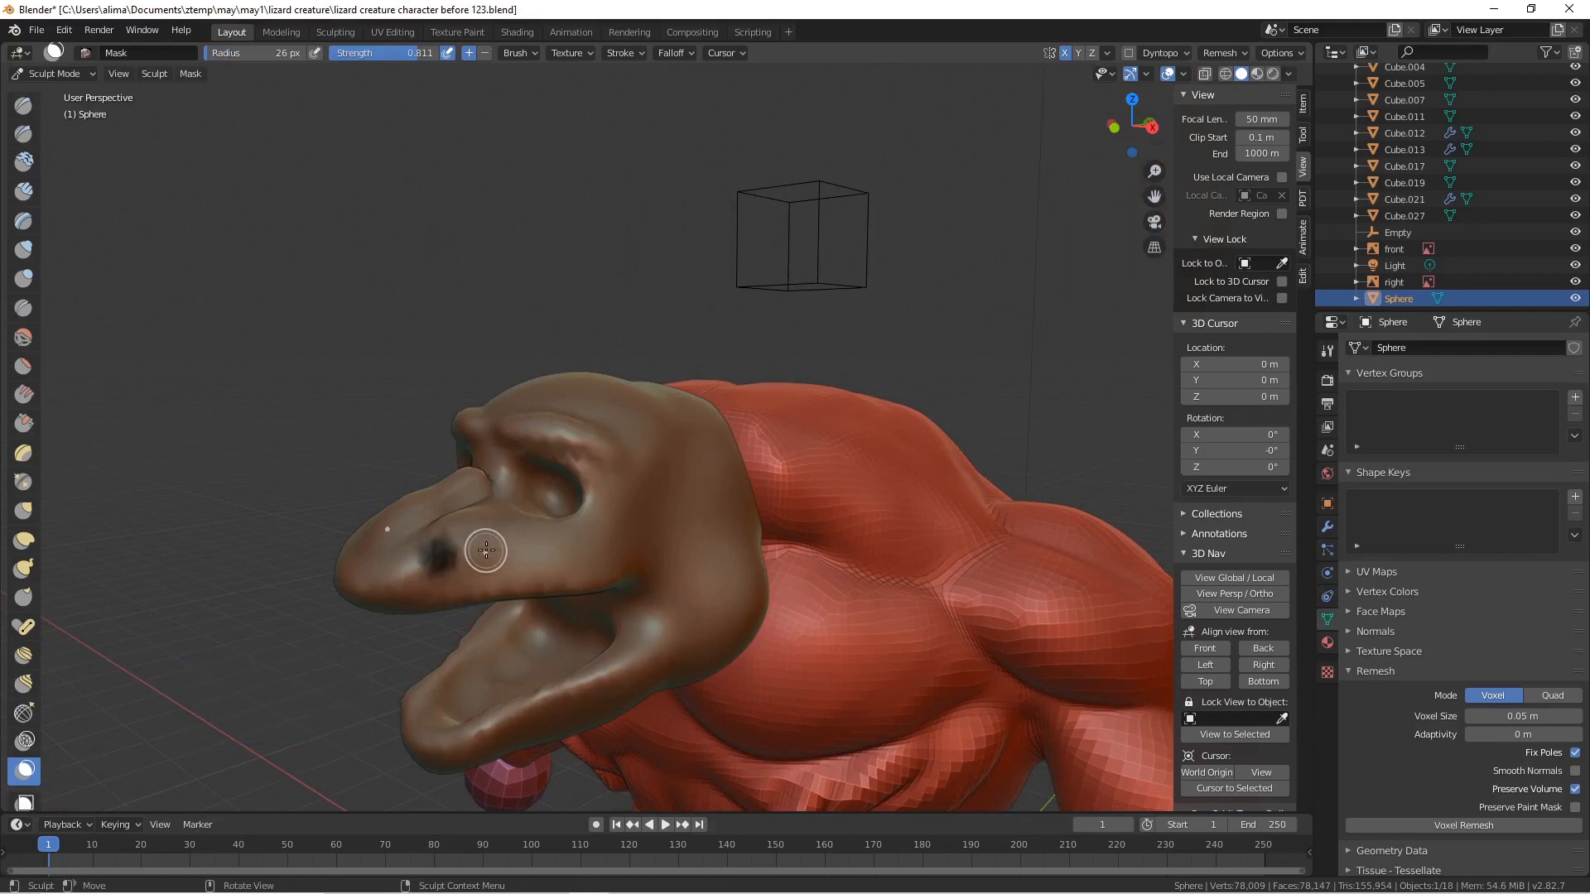
middle_click_drag(507, 543, 579, 557)
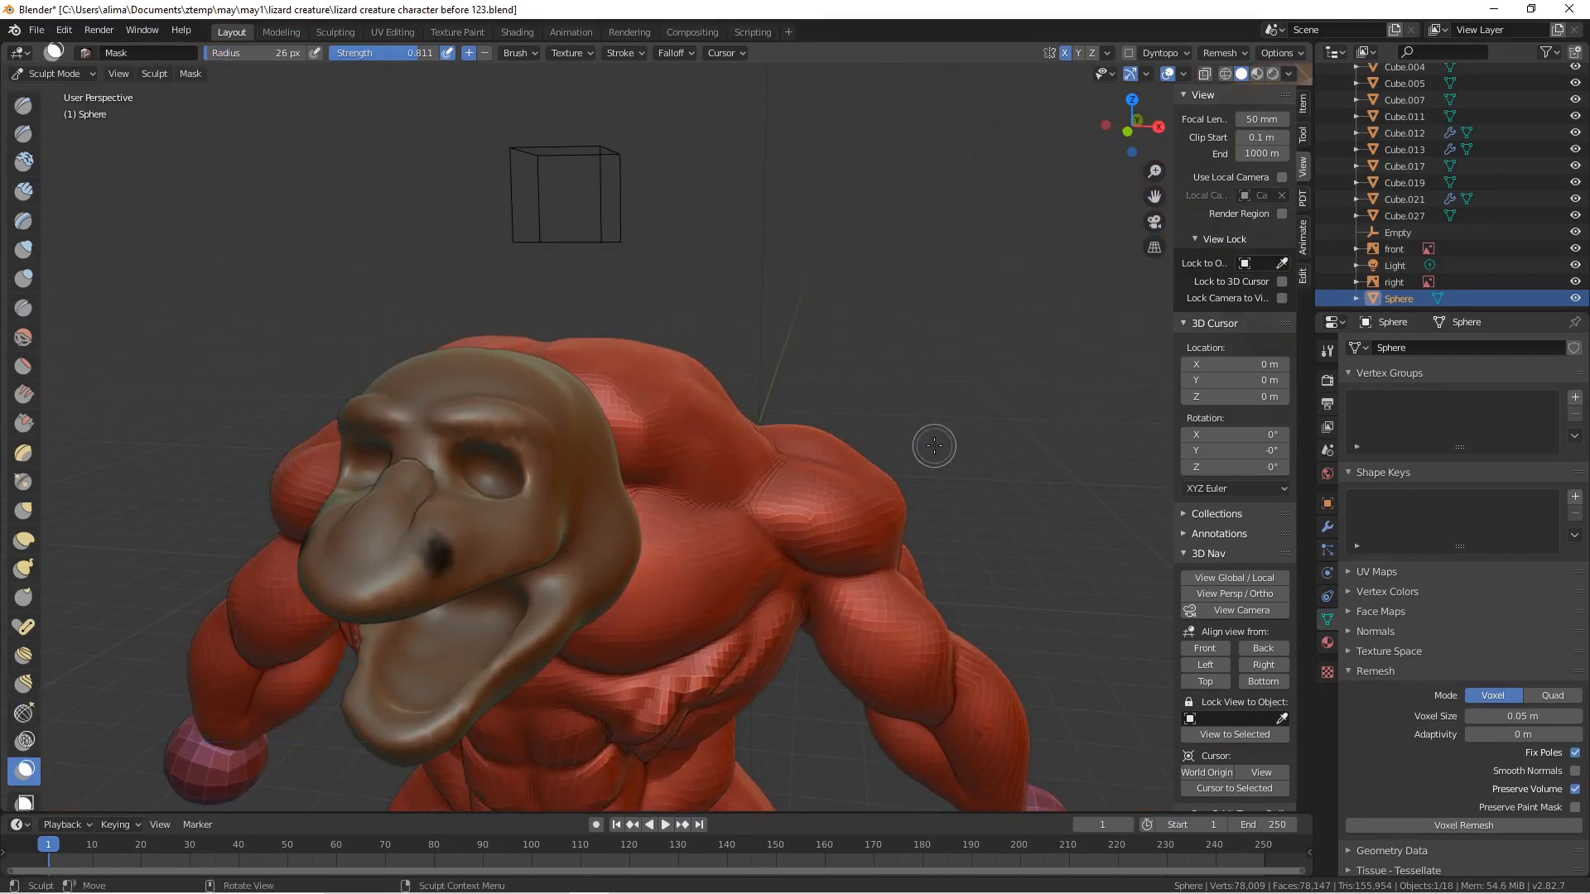
key("alt+m")
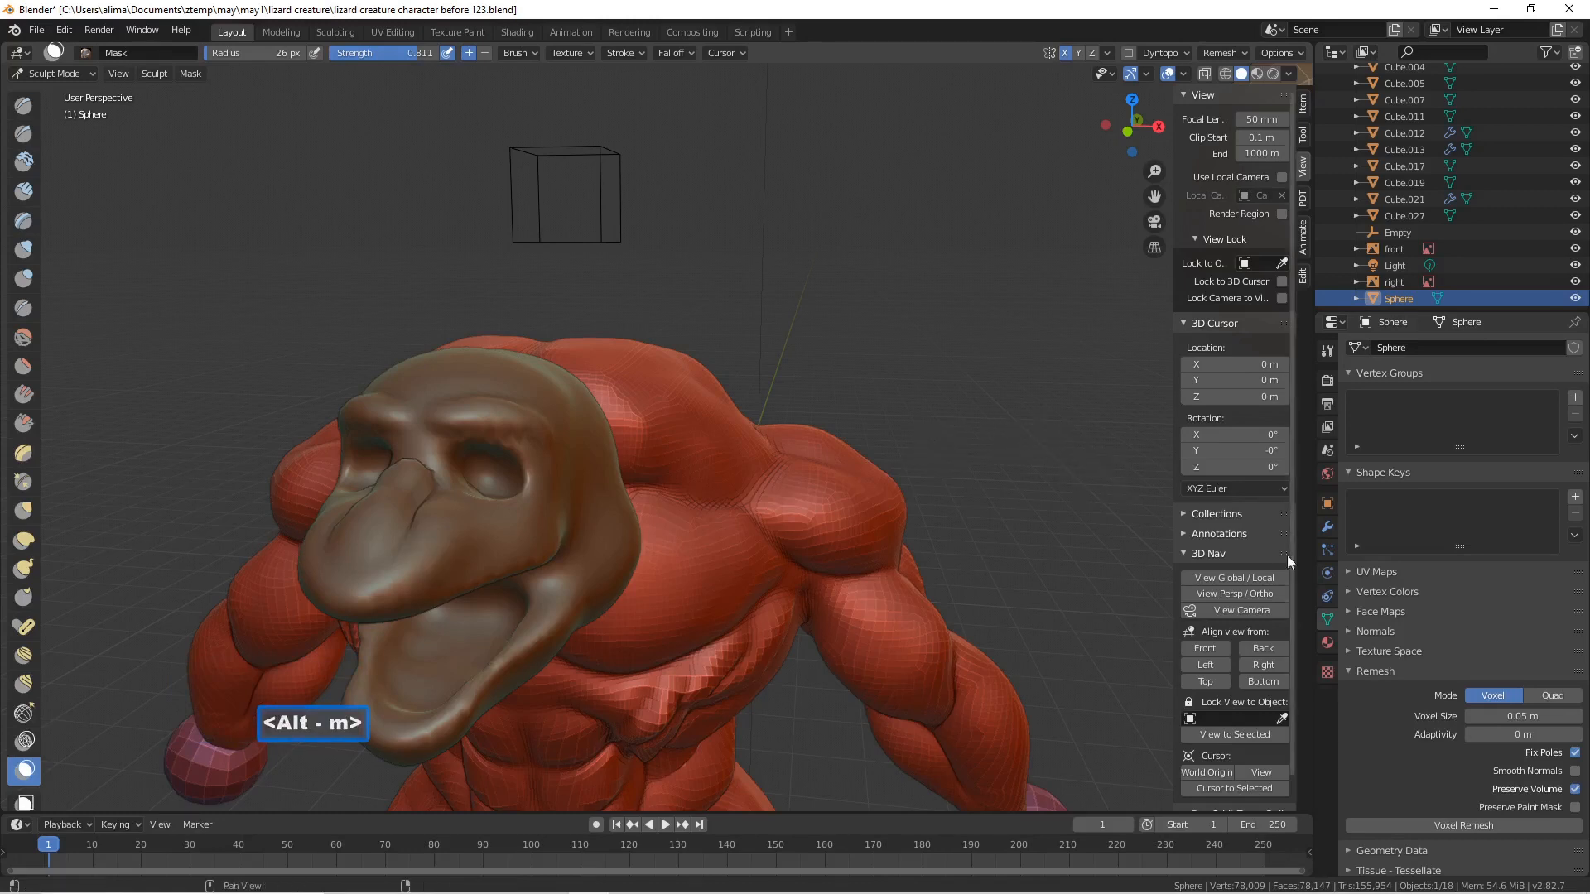
- Set the remesh voxel size to 0.02 m and voxel-remesh the head
left_click(1509, 716)
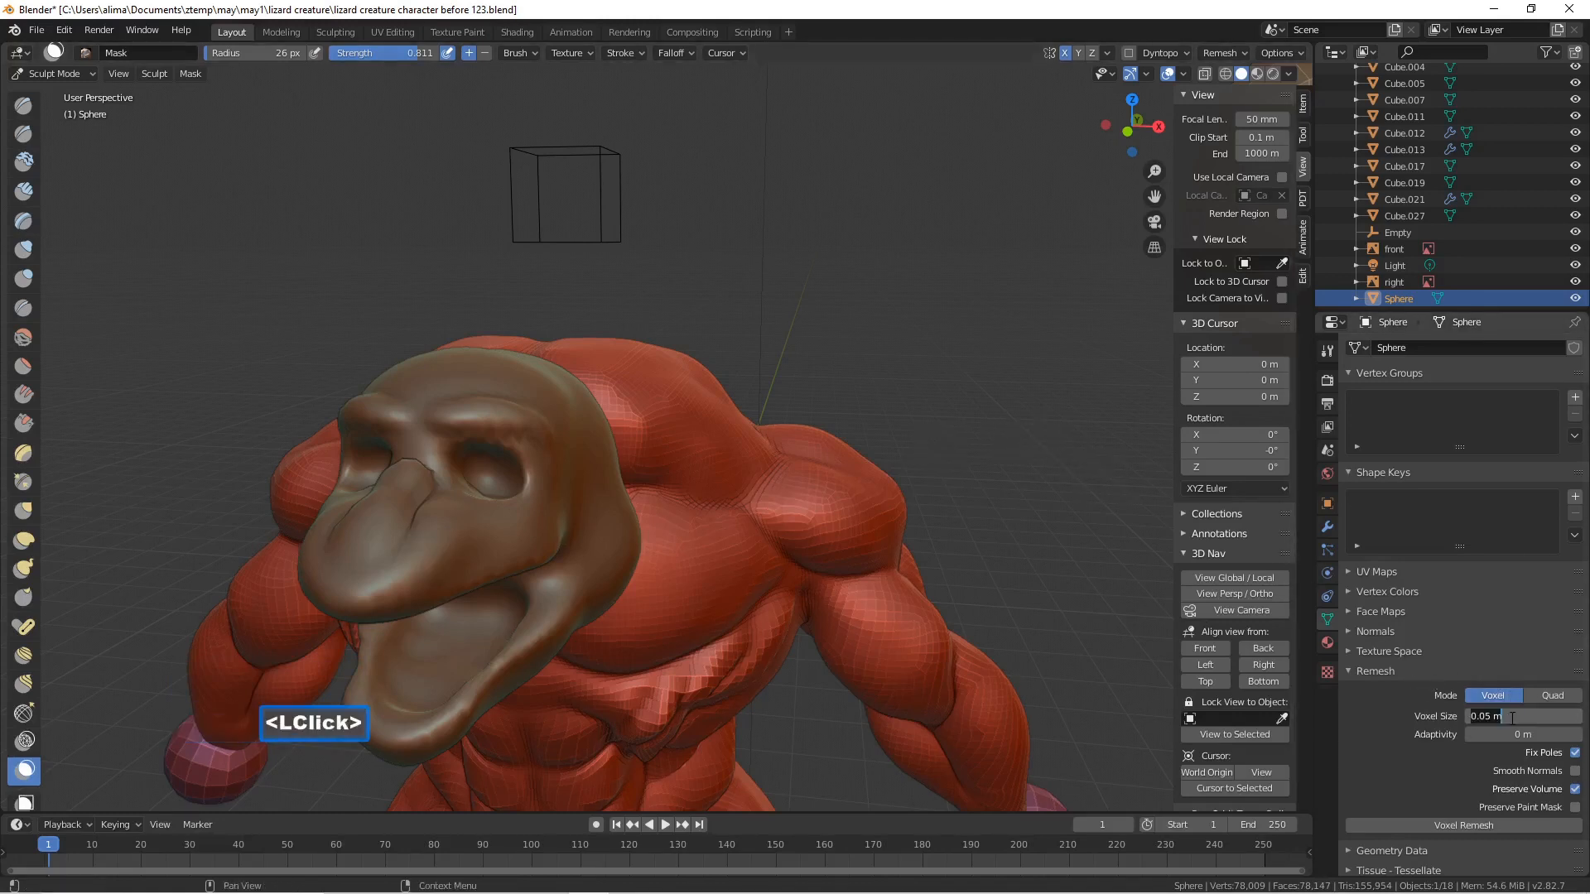
type("0")
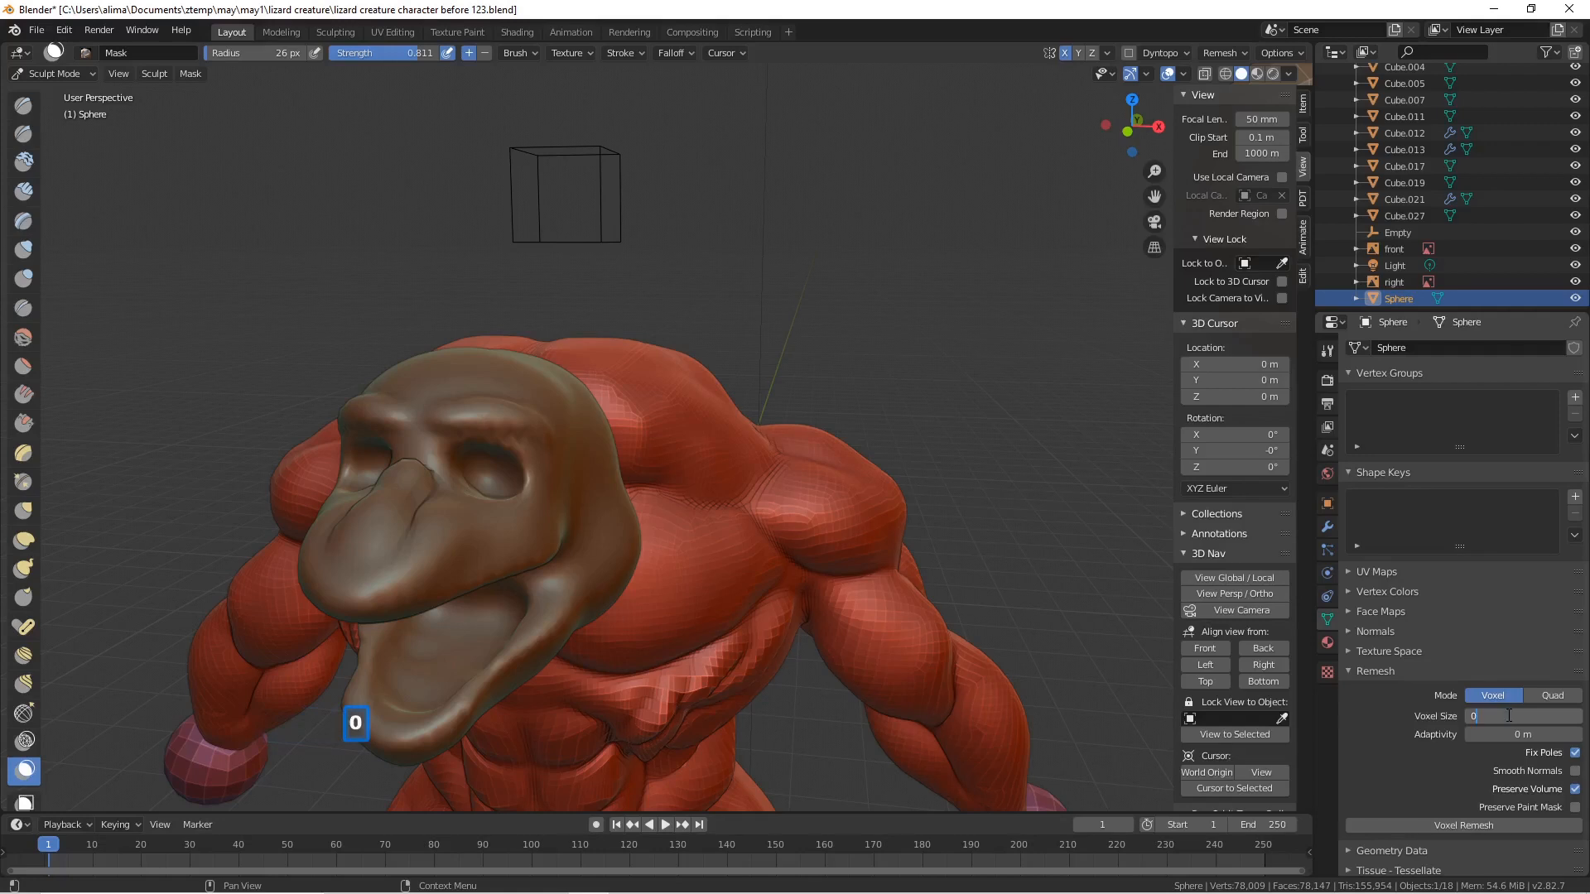
type(".02")
key("Return")
left_click(1523, 826)
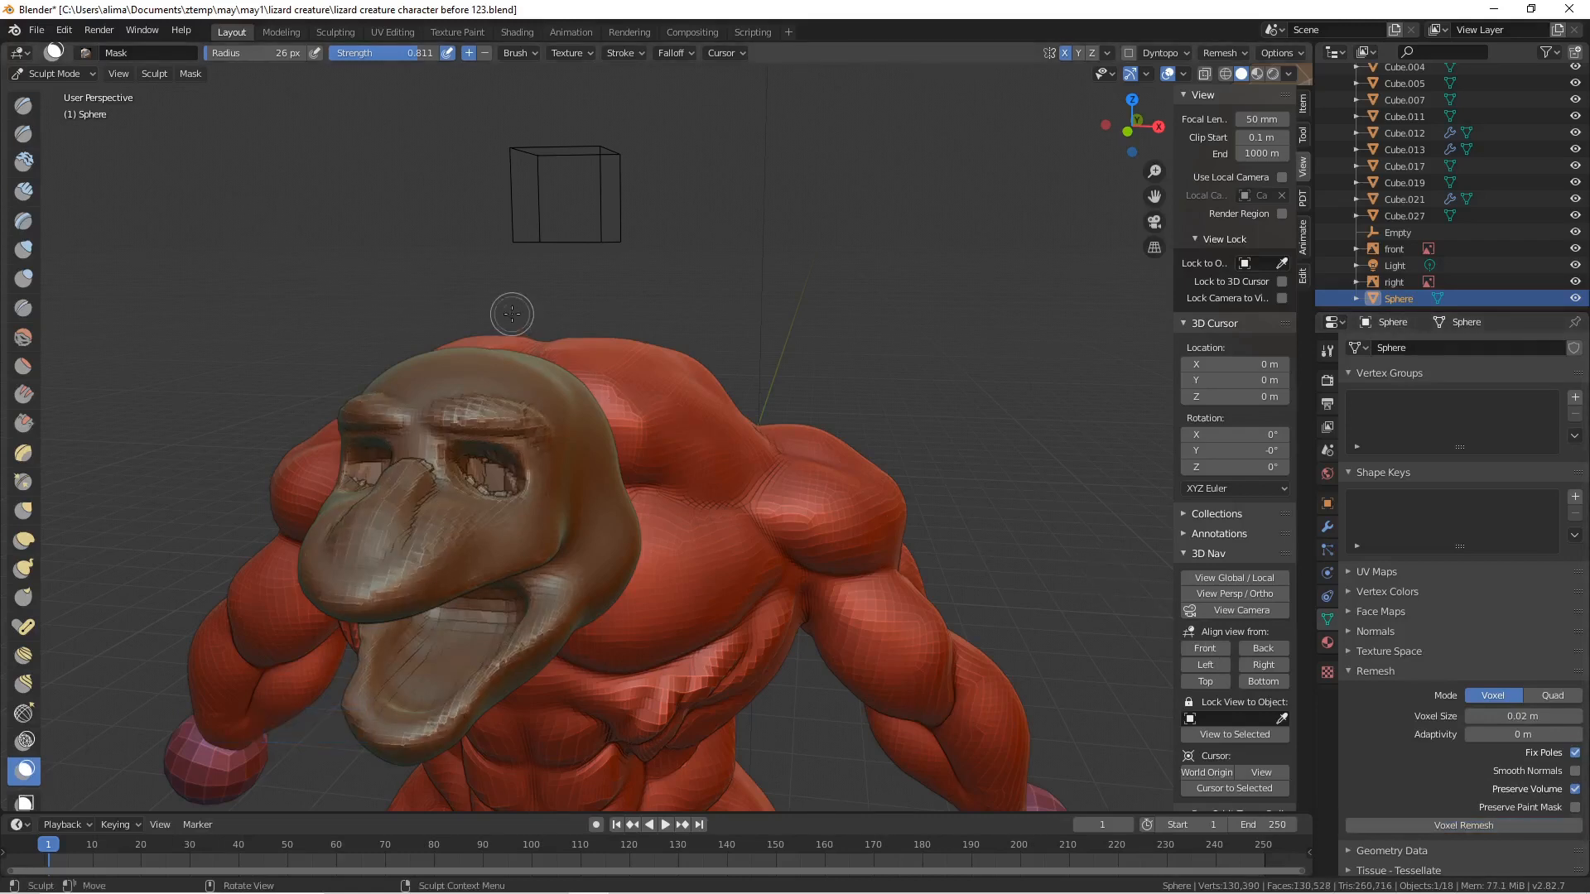
- Shade the head smooth in Object Mode and return to Sculpt Mode
left_click(91, 76)
left_click(84, 87)
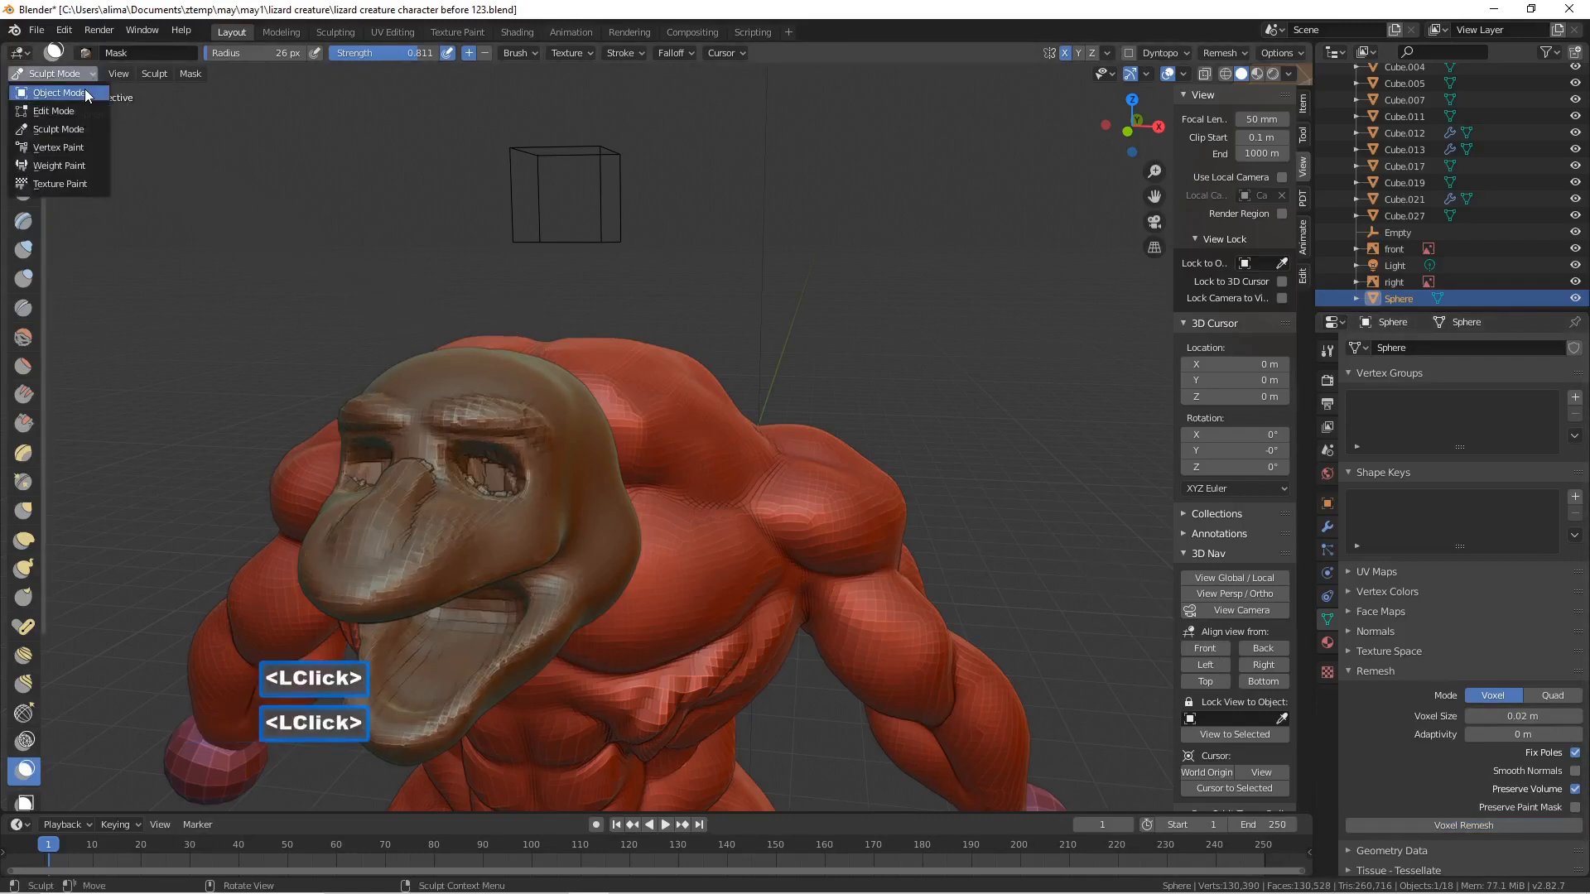
right_click(555, 493)
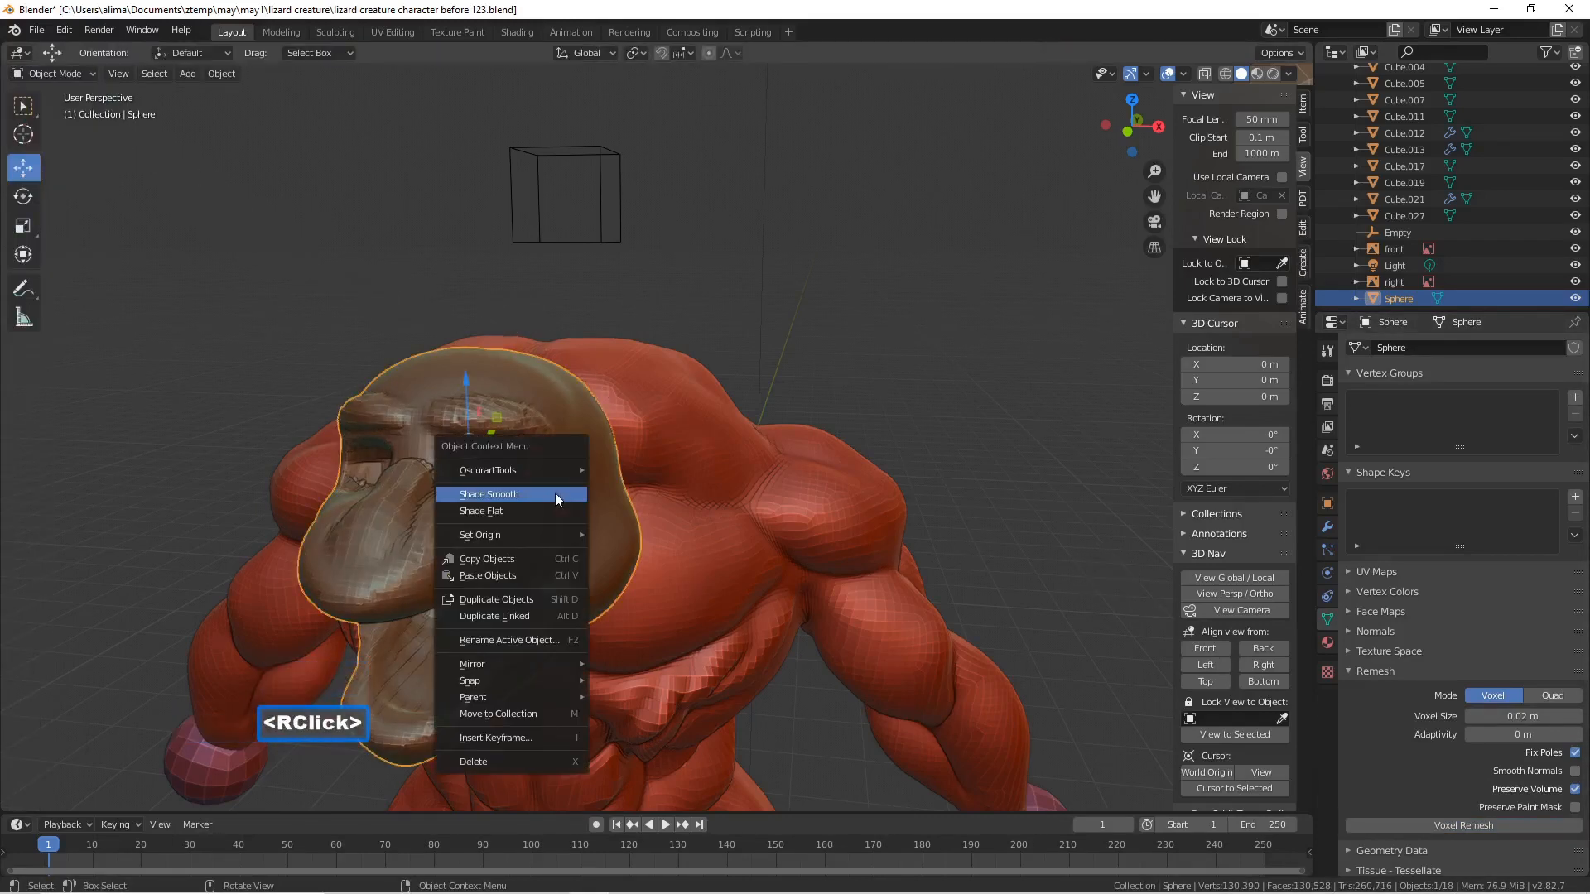
left_click(554, 493)
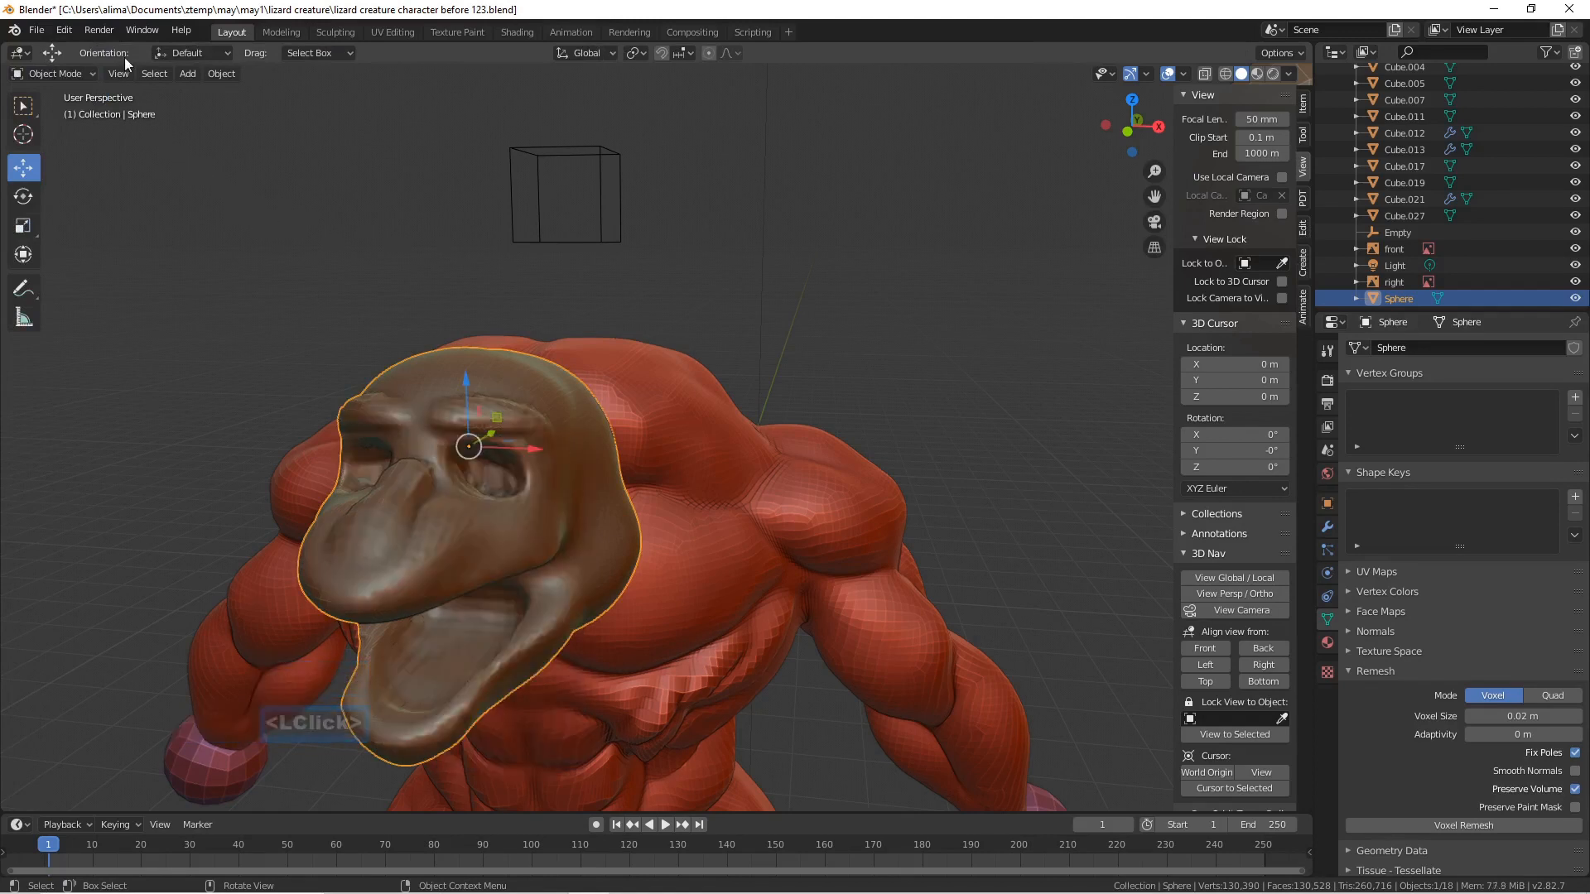
left_click(92, 74)
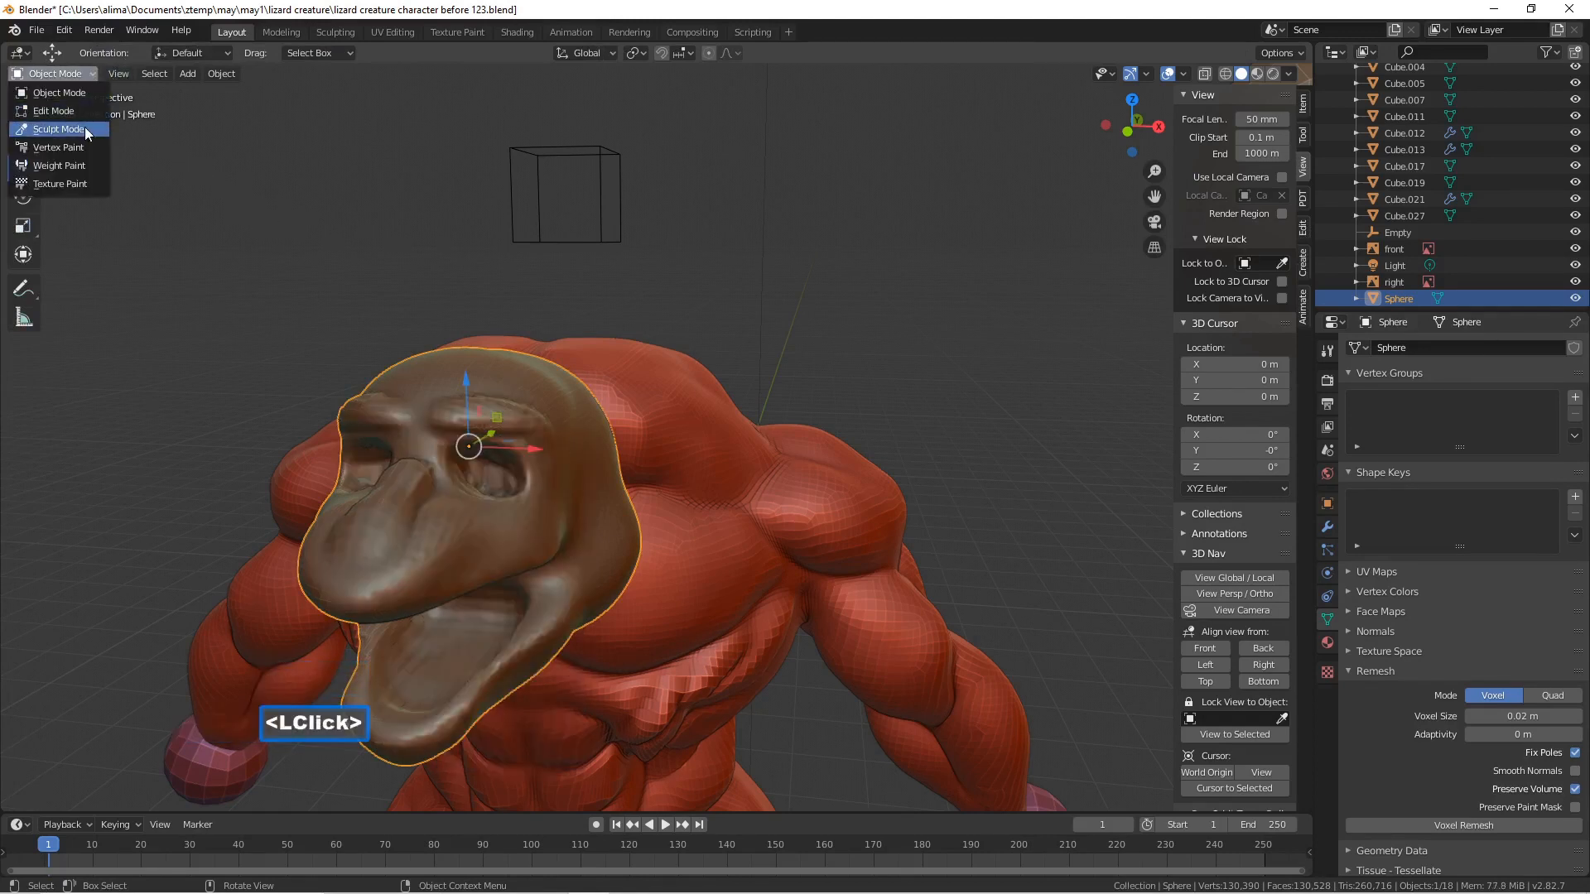
left_click(60, 129)
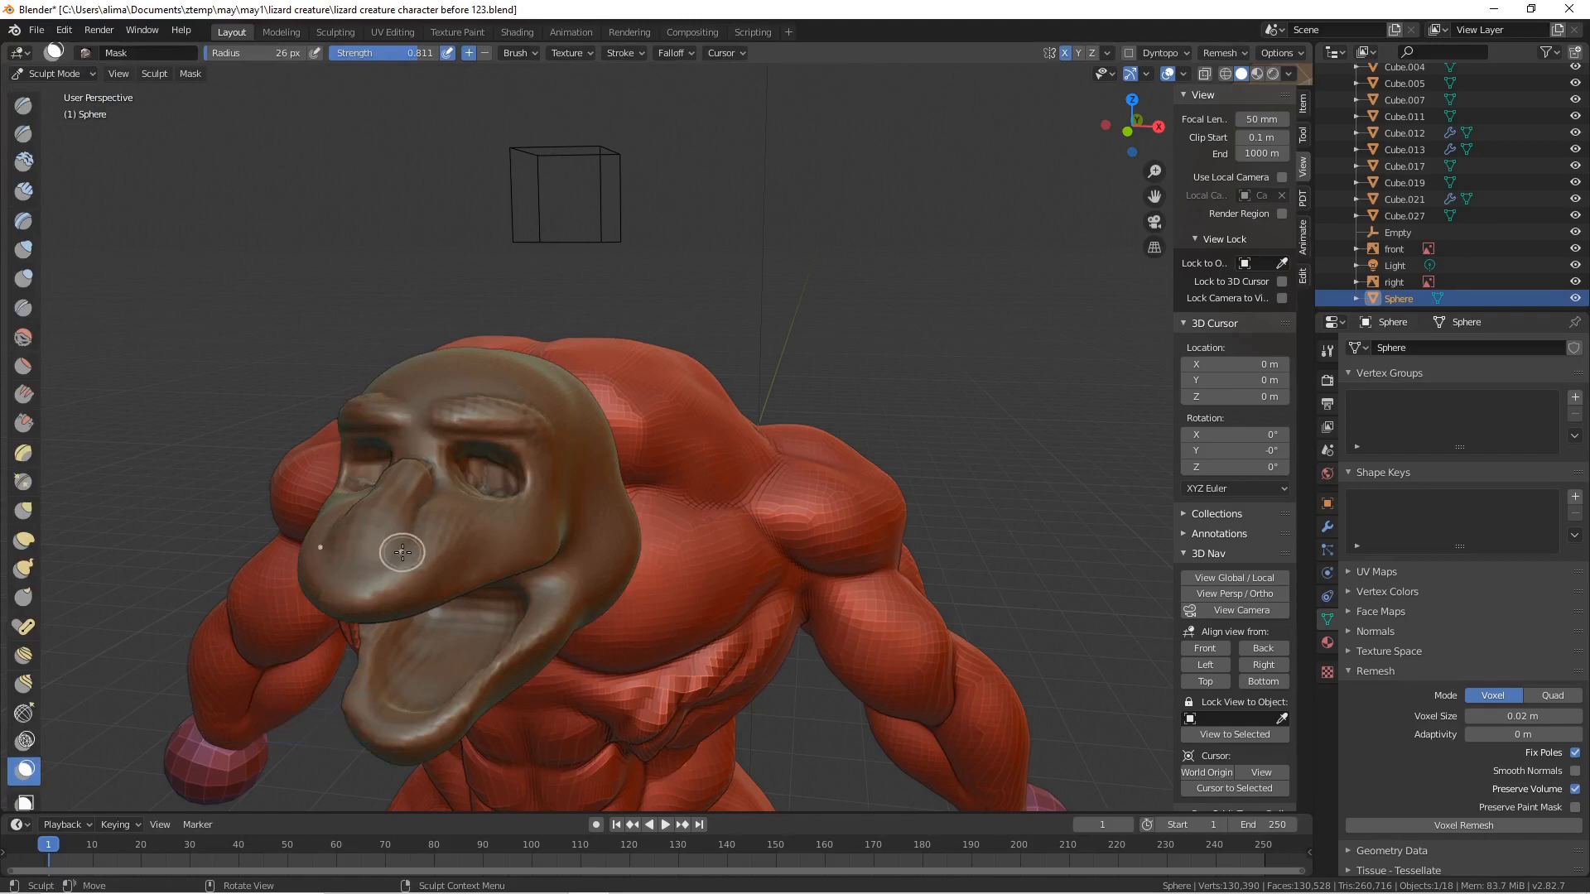
- Mask a small round nostril spot on the side of the snout and invert the mask
middle_click_drag(429, 554, 397, 544)
left_click_drag(370, 524, 369, 519)
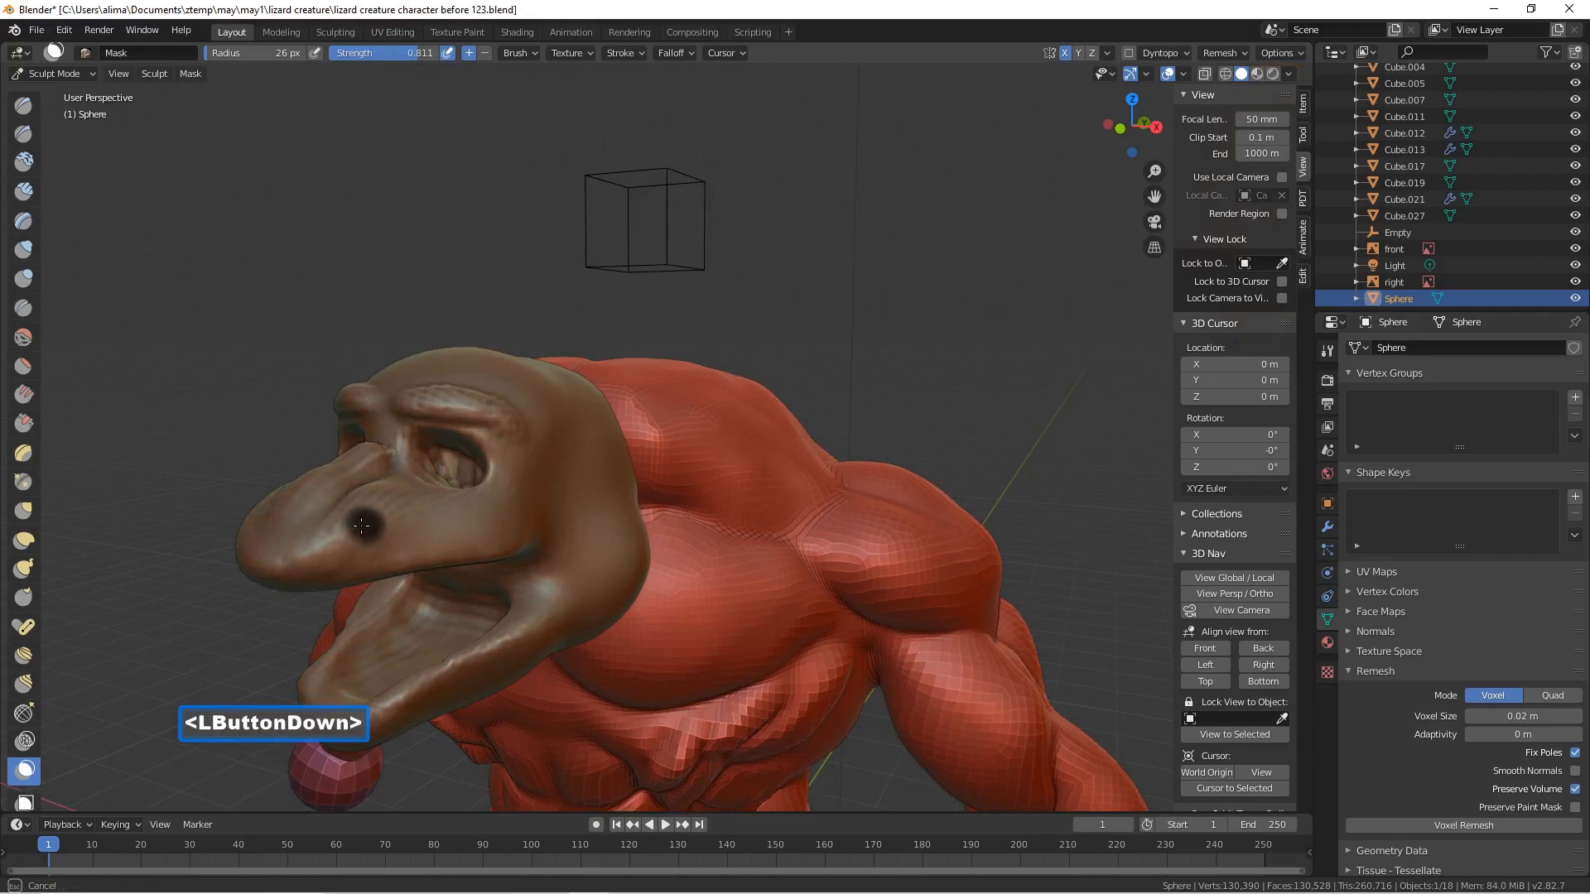
left_click_drag(362, 525, 361, 525)
middle_click_drag(361, 524, 473, 544)
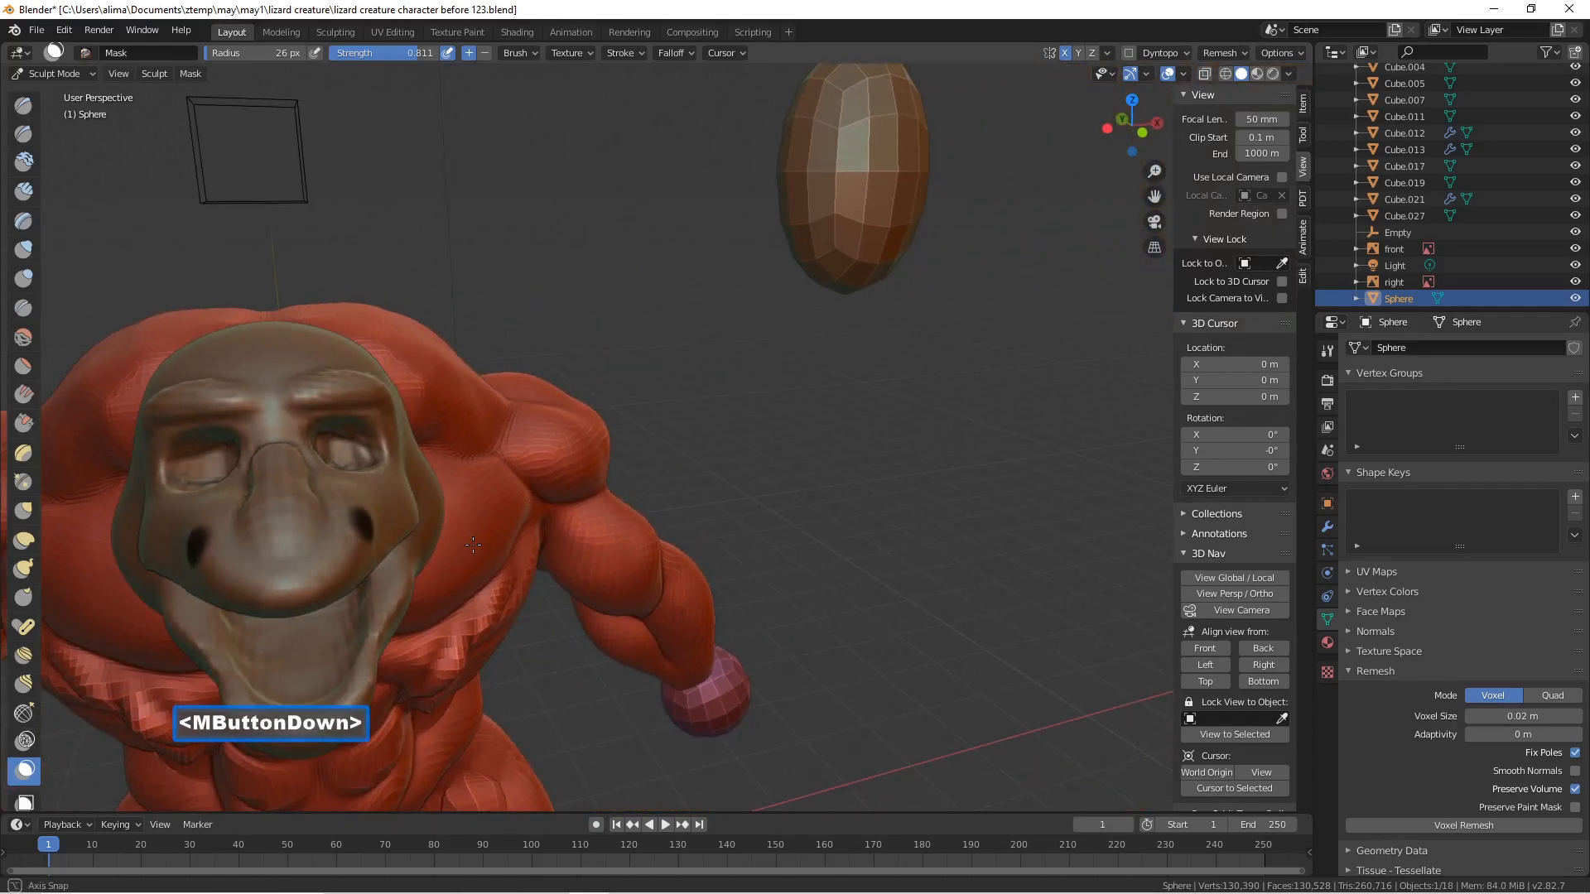
mouse_move(473, 544)
middle_mouse_down()
mouse_move(339, 540)
mouse_move(463, 527)
middle_mouse_up()
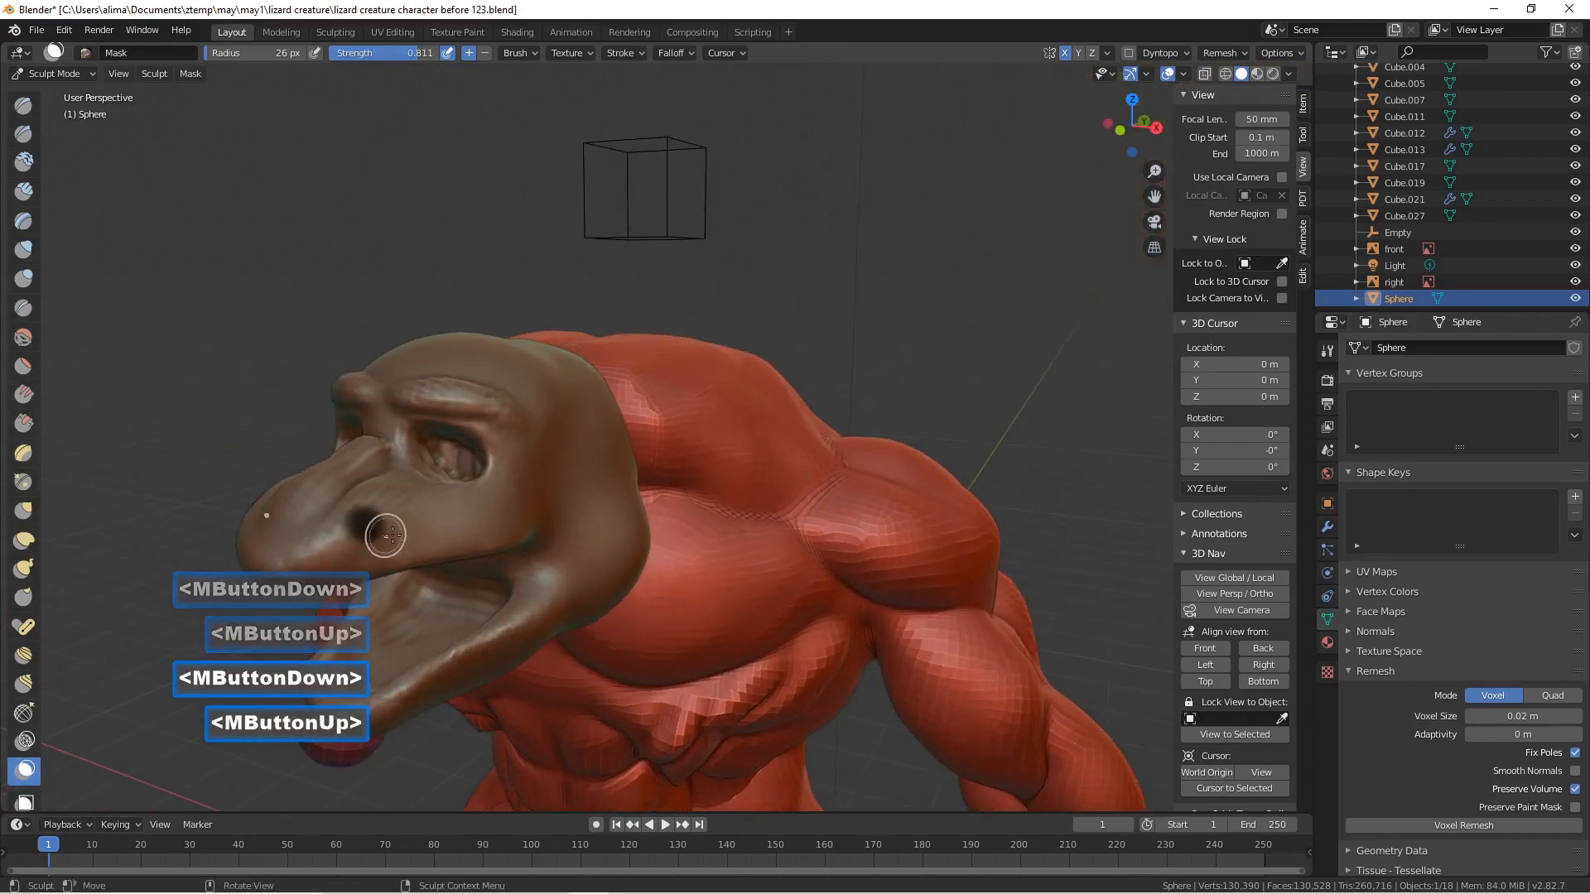
key("ctrl+i")
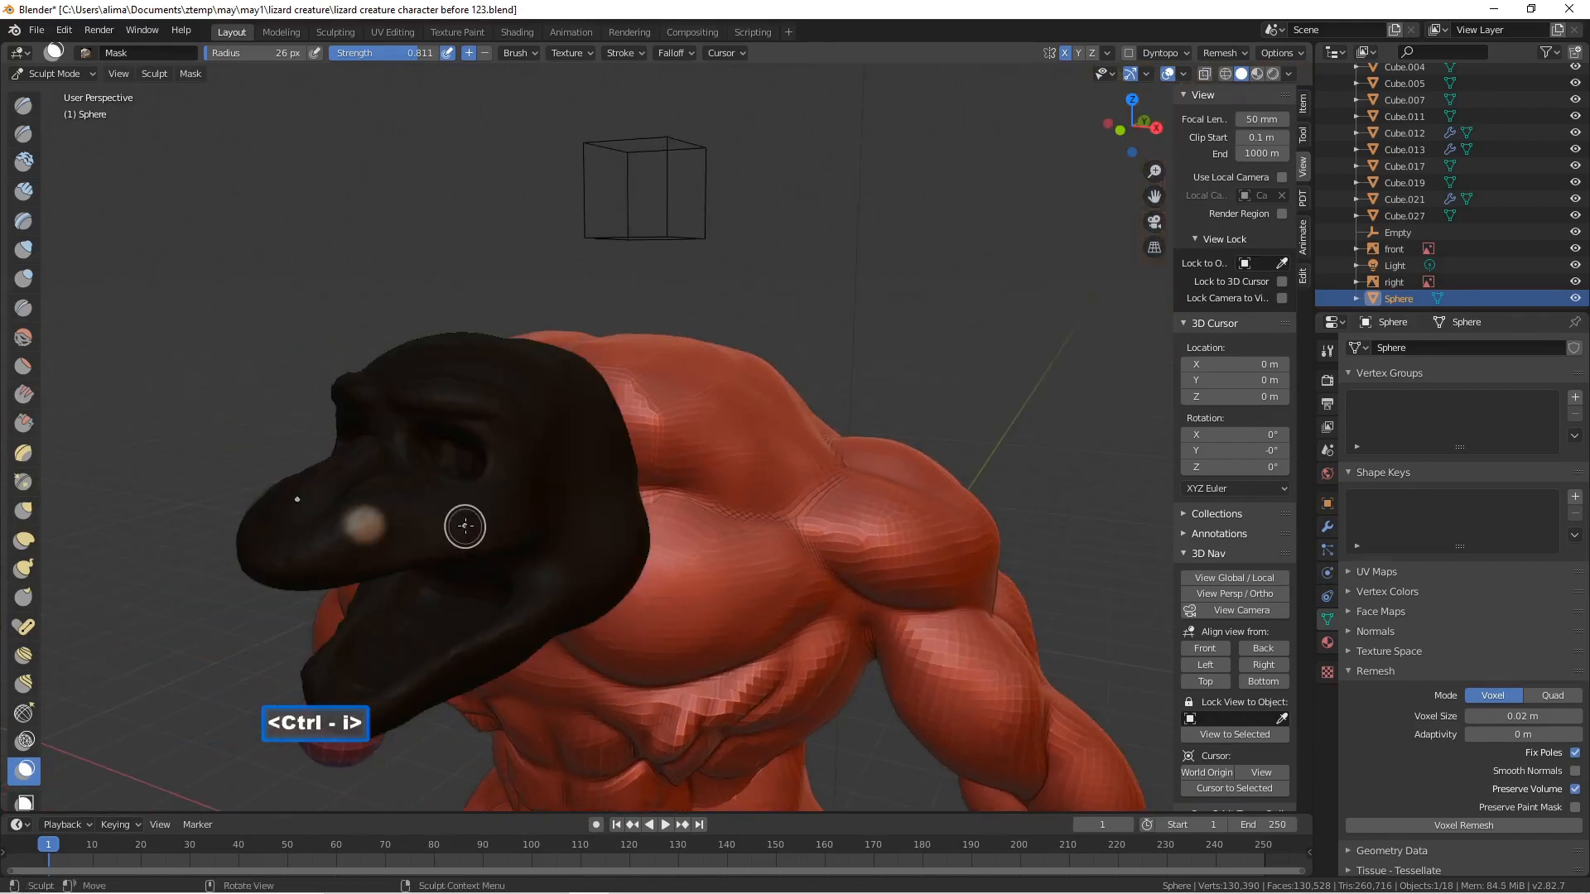
- Carve the nostril cavity into the unmasked spot with the inverted Blob brush at a 49 px radius
left_click(24, 278)
key("ctrl")
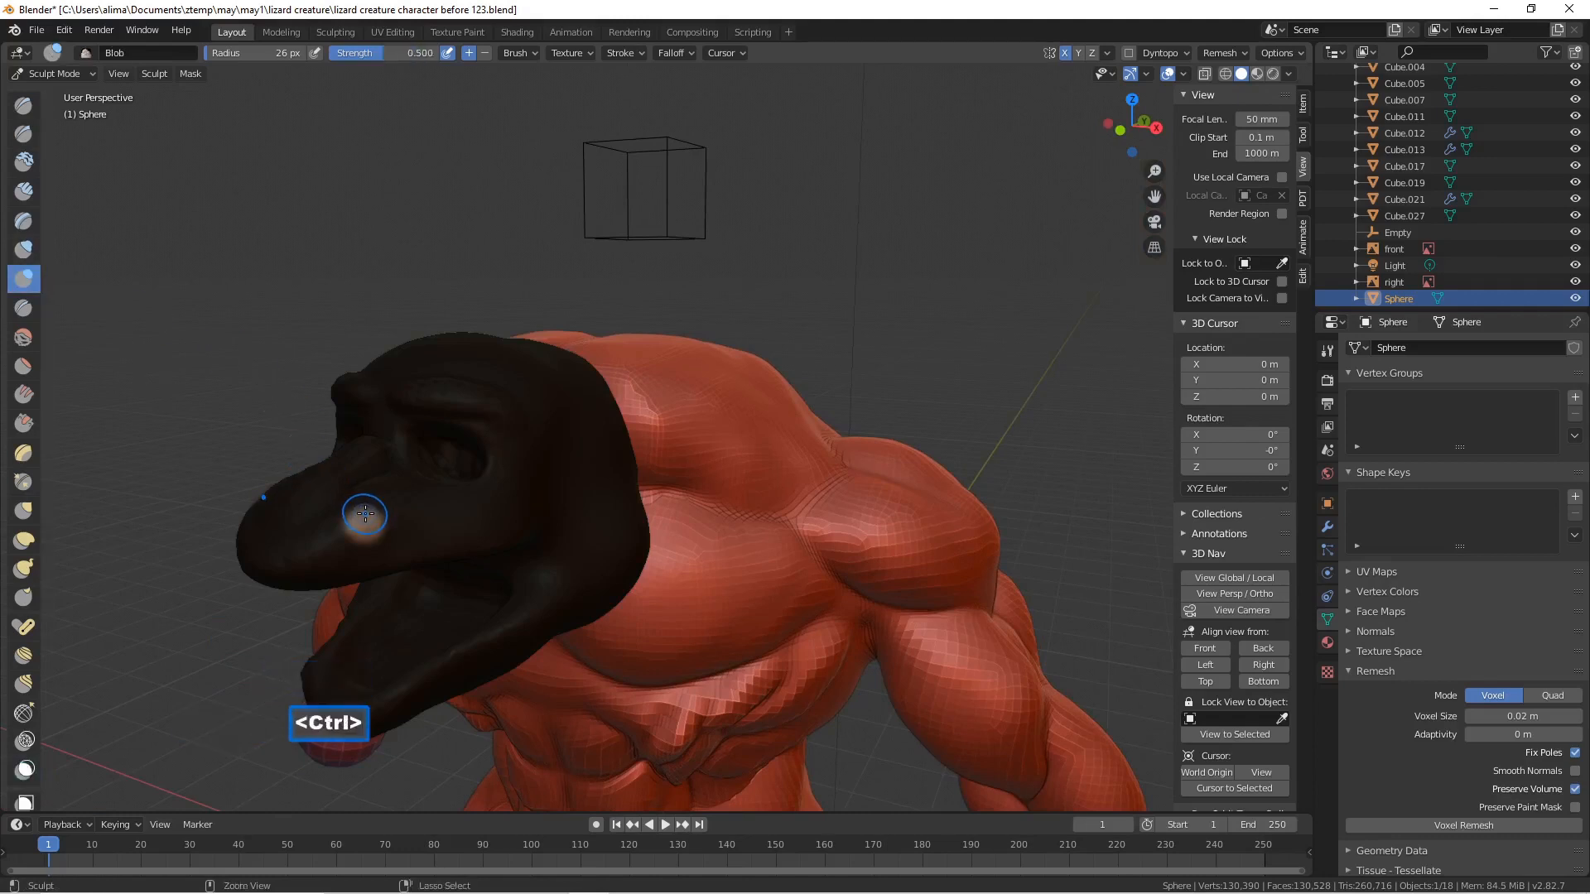
key("f")
left_click(385, 520)
left_click(373, 524)
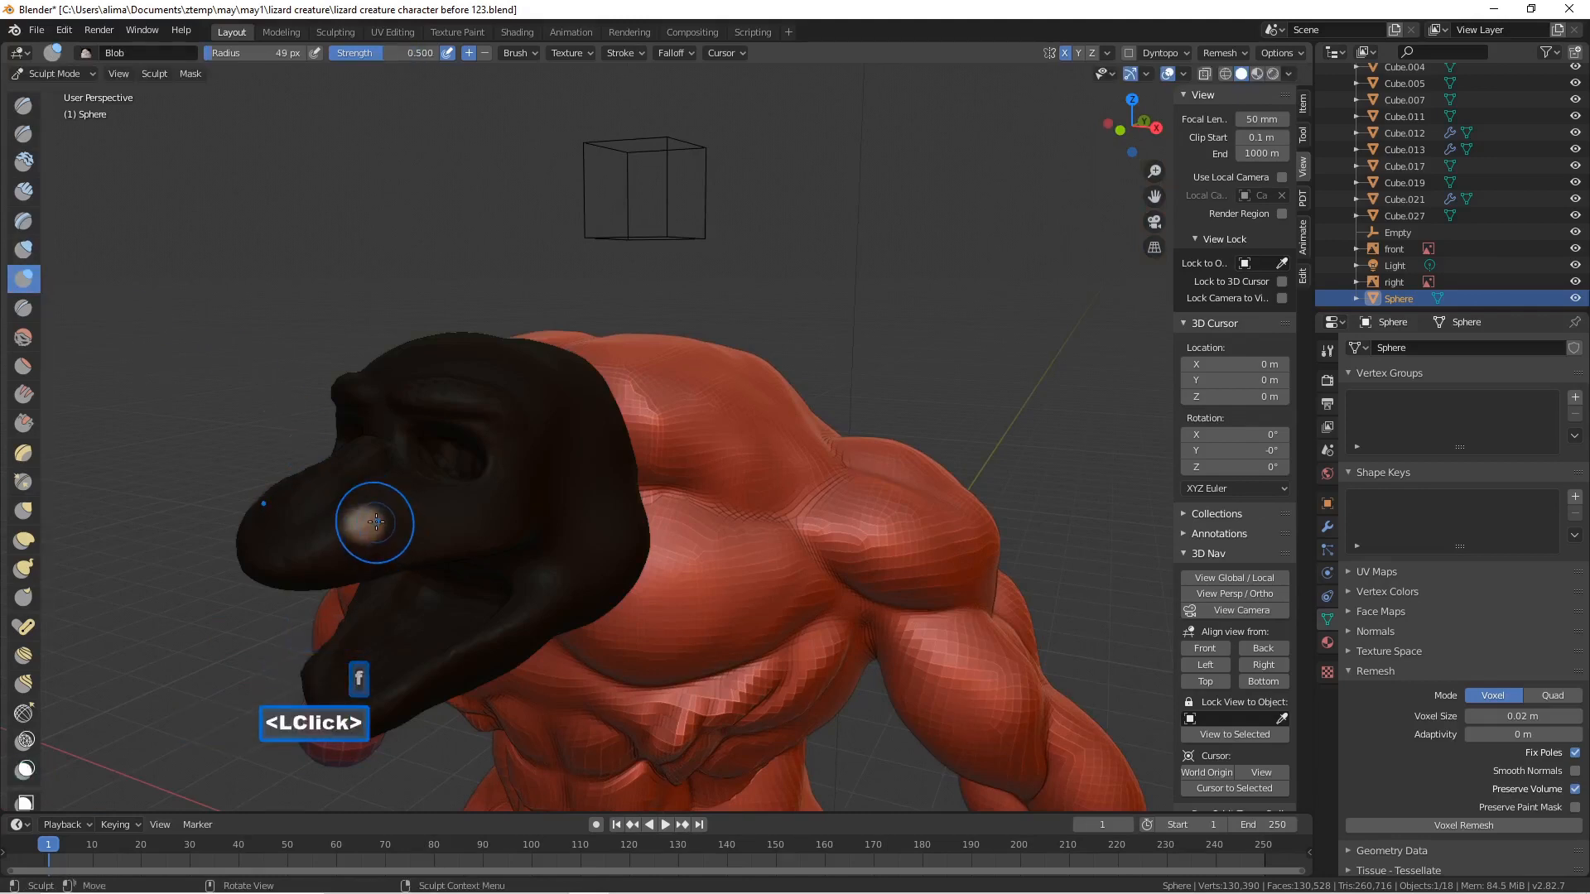
left_click_drag(369, 523, 362, 532, "ctrl")
middle_click_drag(362, 532, 363, 525)
left_click_drag(365, 528, 370, 525, "ctrl")
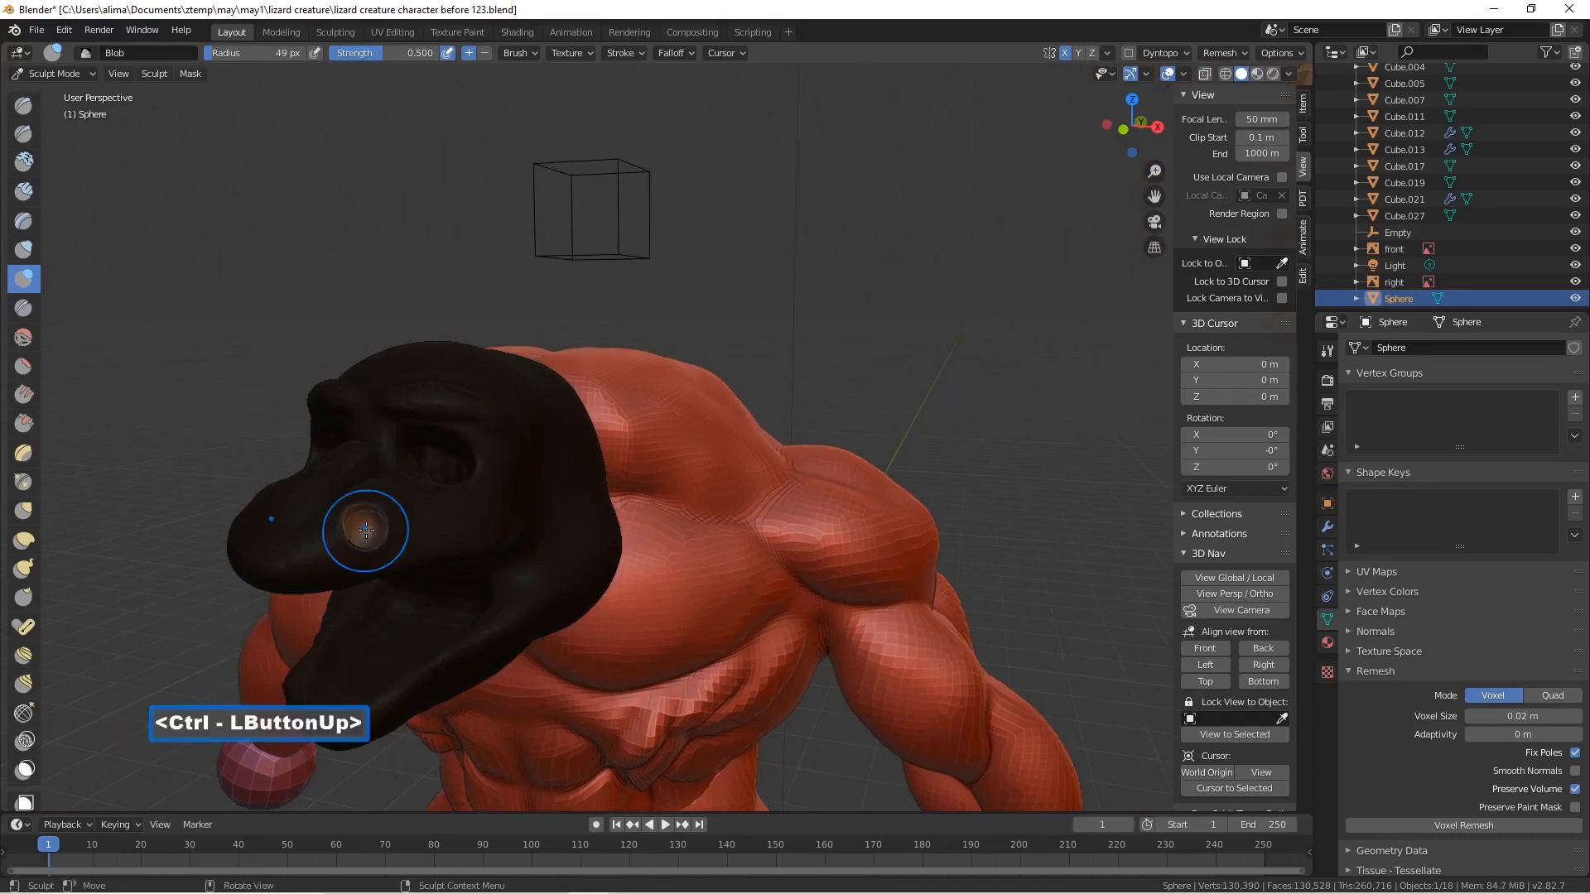
- Clear the mask from the head and save the next incremental version, lizard creature character before 124.blend
middle_click_drag(415, 508, 654, 485)
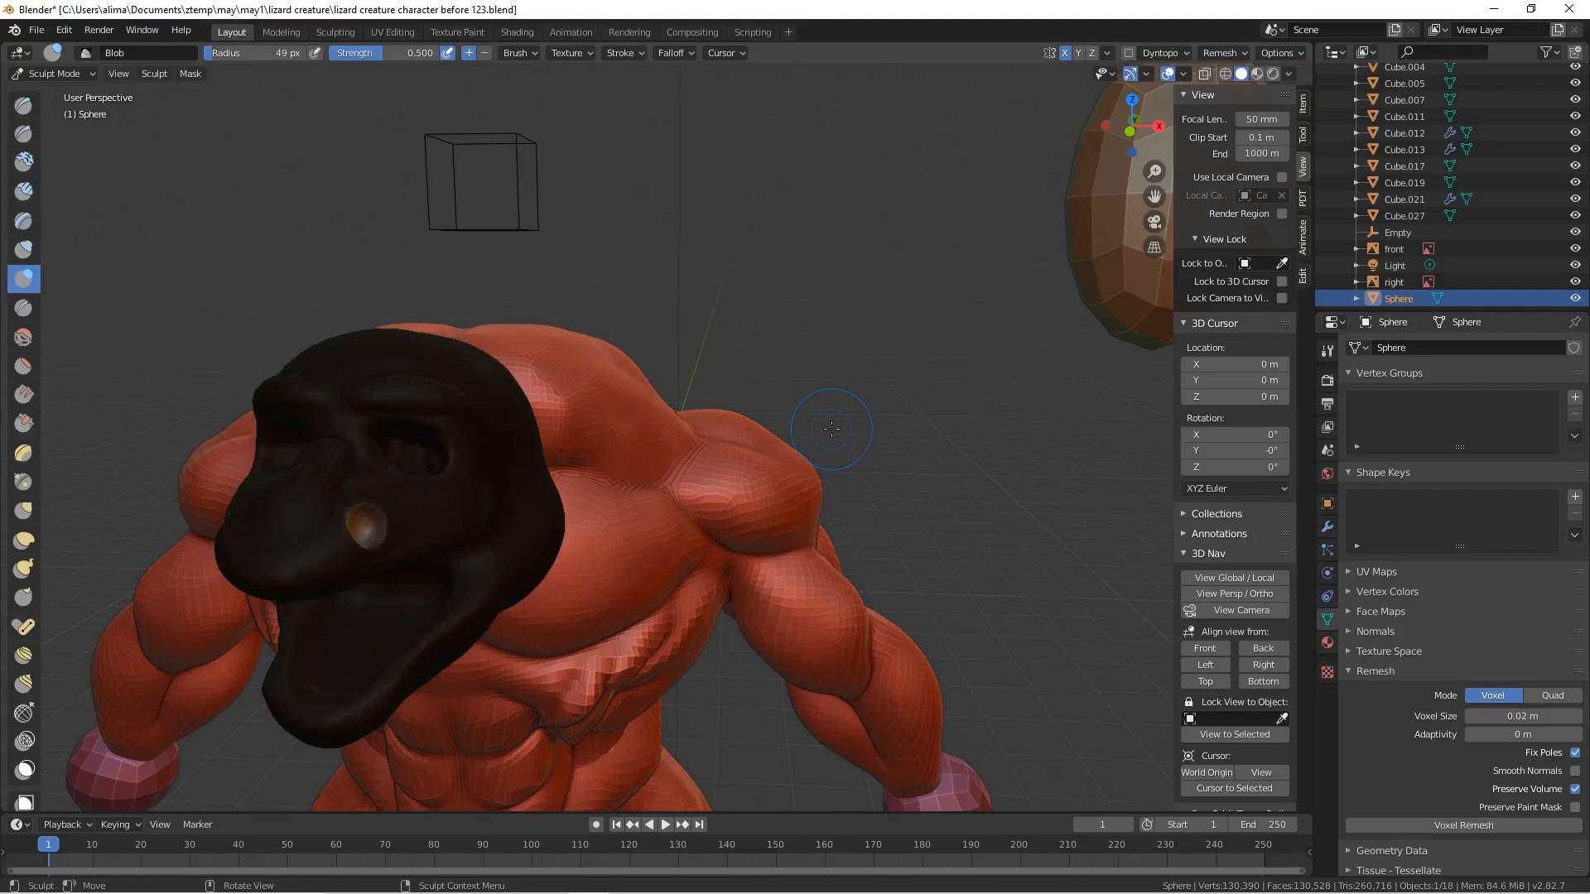
key("alt+m")
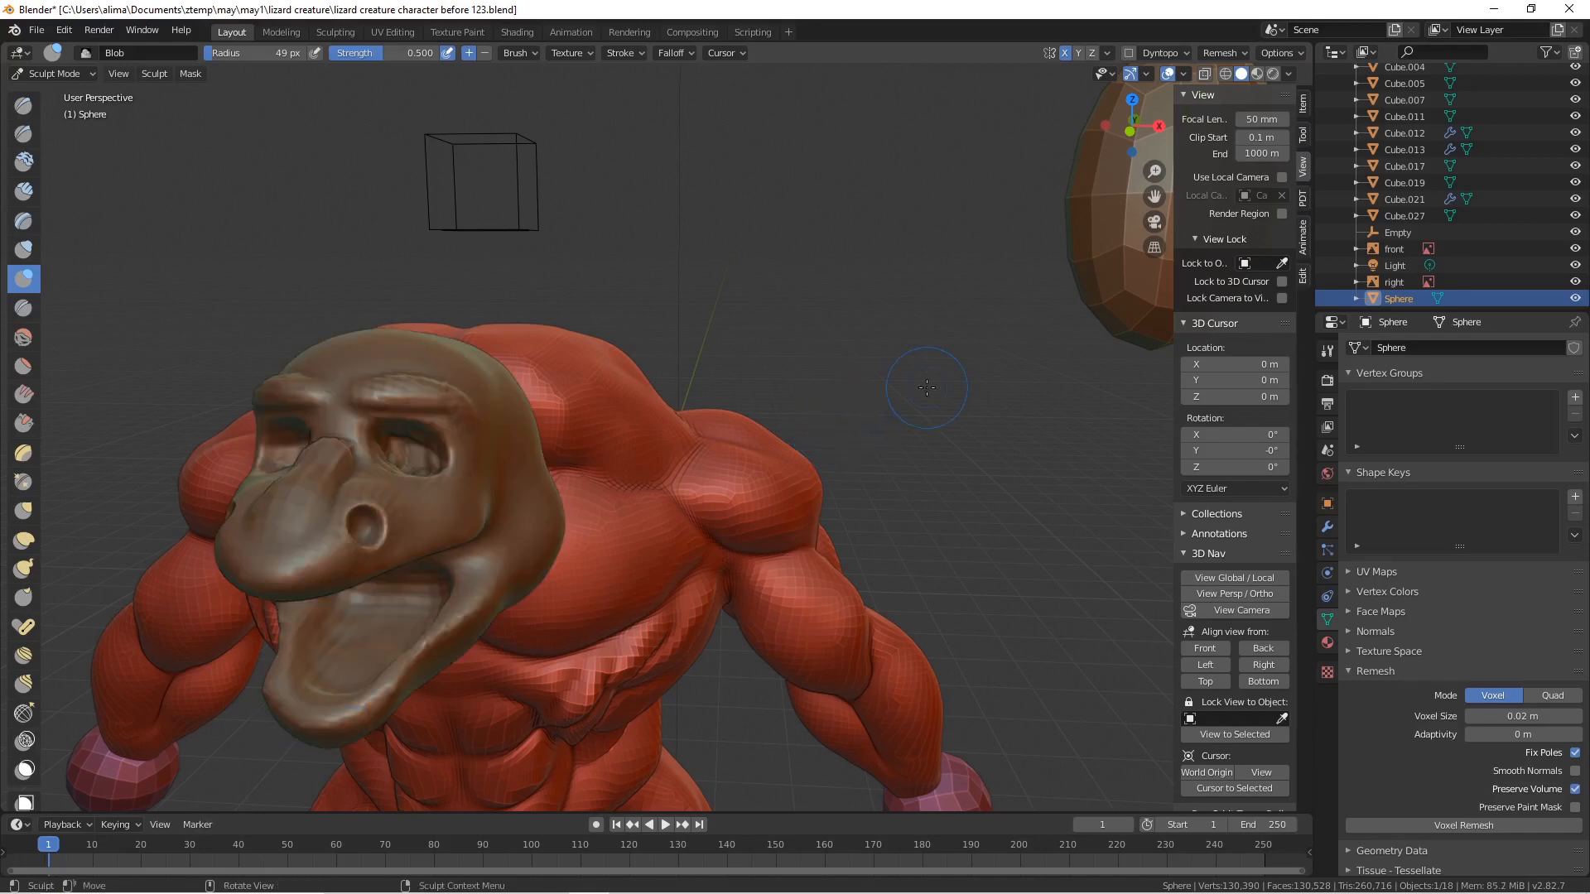
key("Pause")
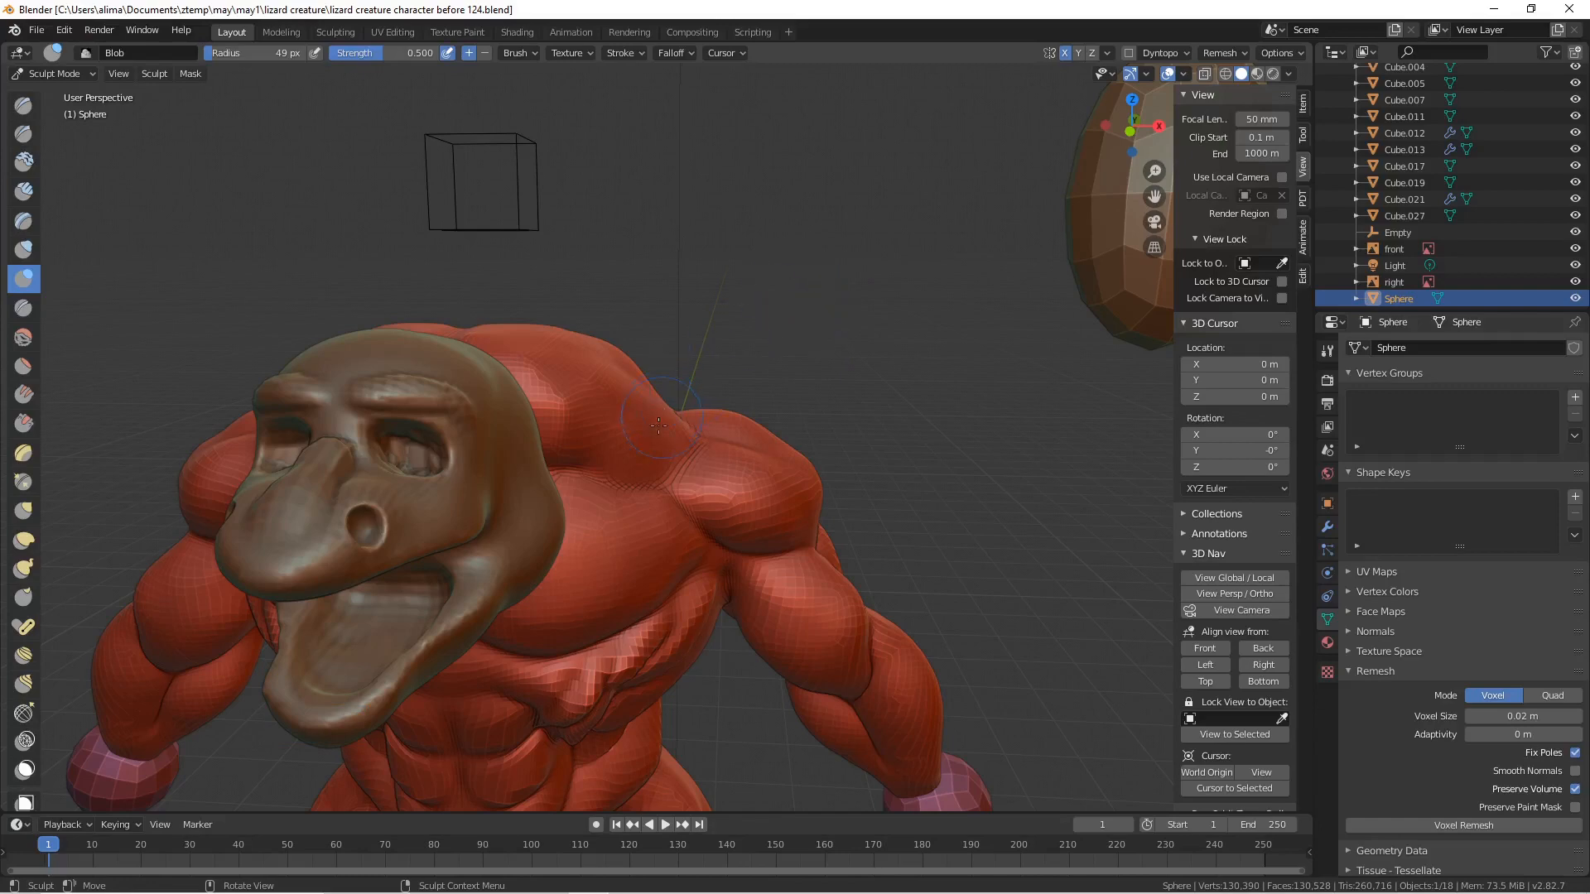
- Build up a raised rim around the nostril with the Blob brush at a 26 px radius
middle_click_drag(651, 444, 607, 414, "ctrl")
mouse_move(1154, 197)
left_mouse_down()
mouse_move(1161, 184)
mouse_move(1142, 207)
left_mouse_up()
left_click_drag(1128, 152, 1133, 125)
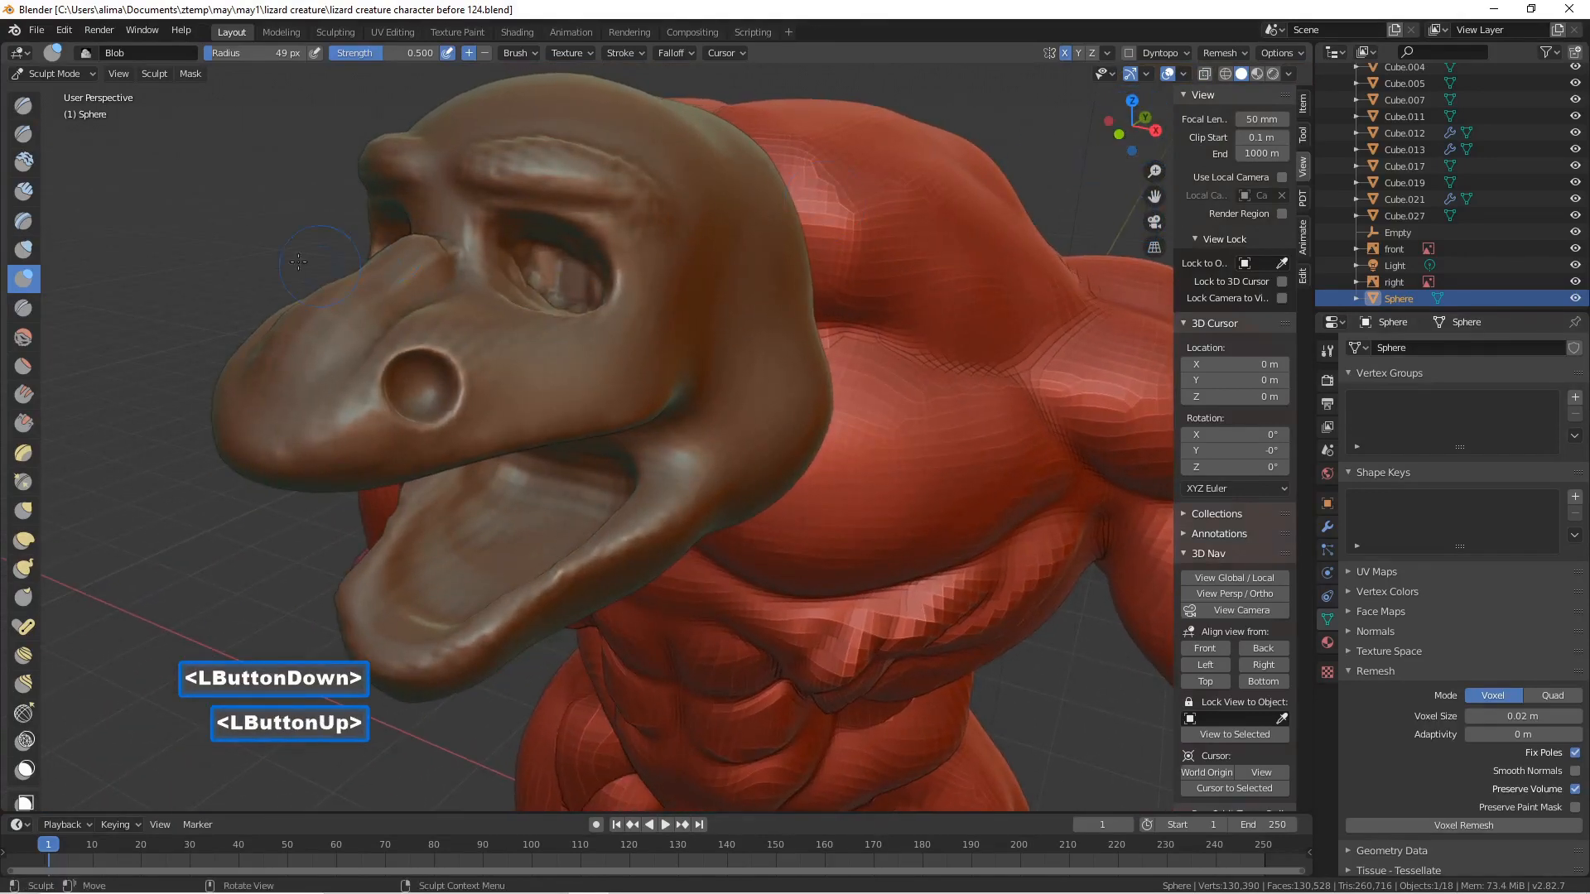
key("f")
left_click(348, 339)
left_click_drag(360, 373, 377, 351)
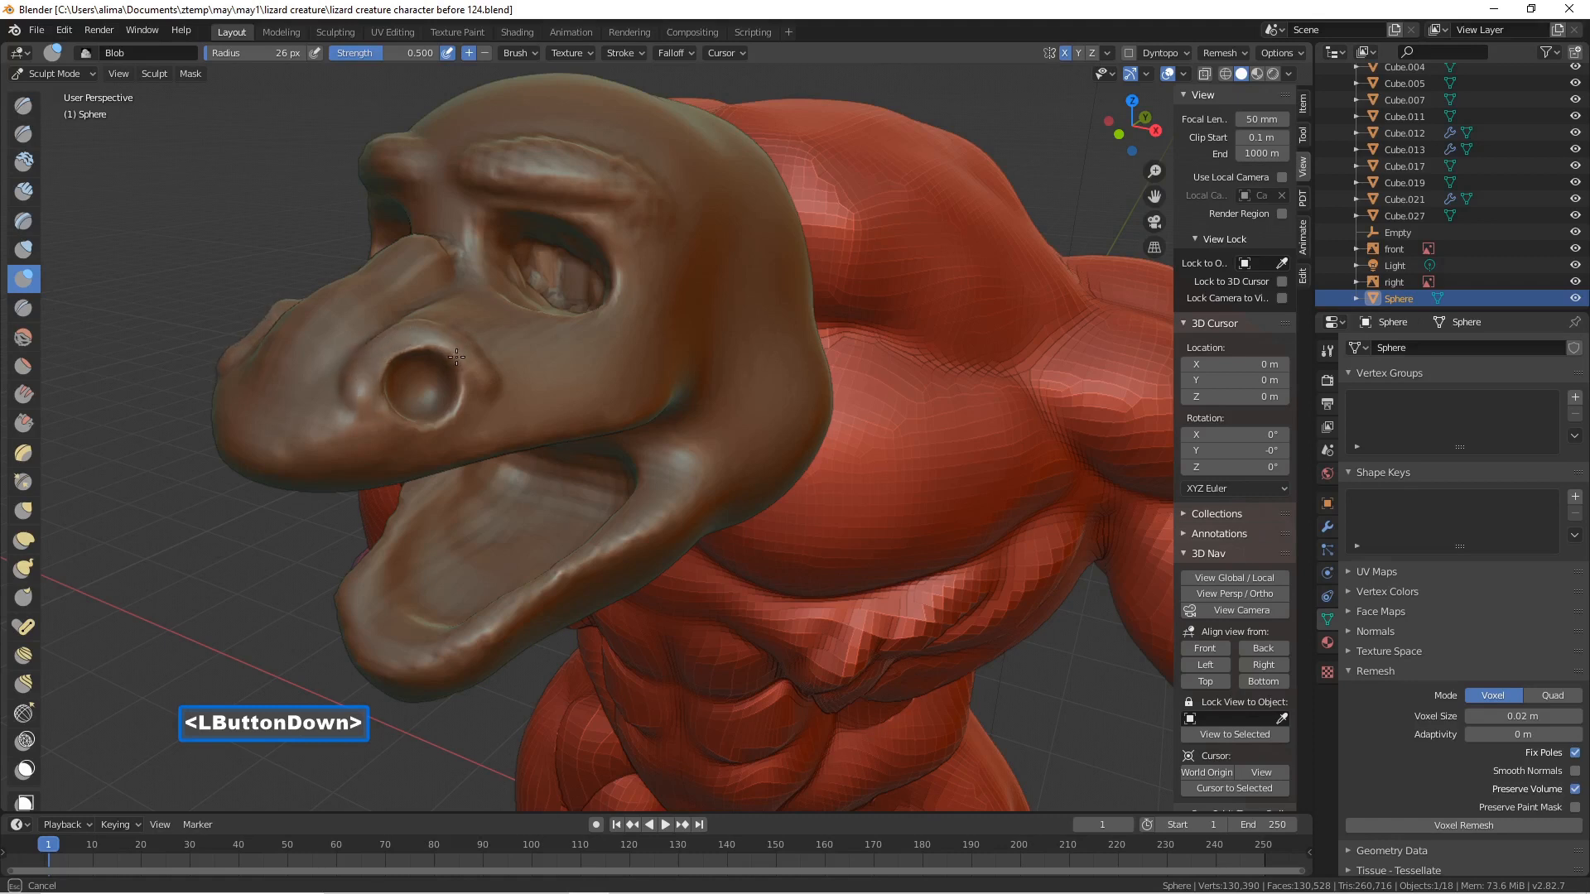
left_click_drag(457, 356, 477, 381)
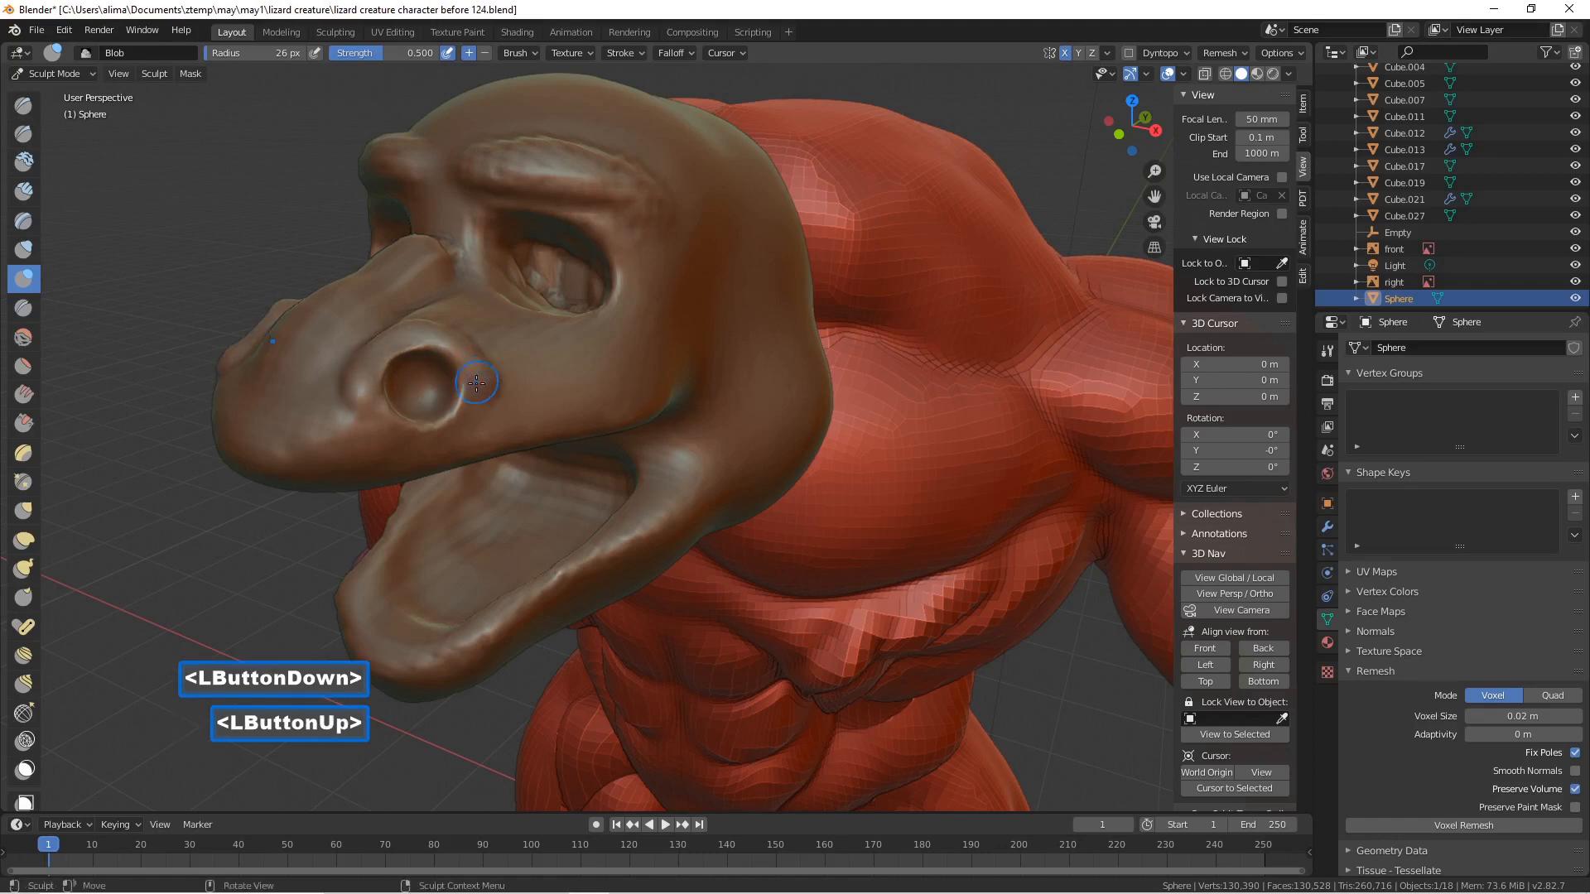
- Add a raised lip ridge along the upper jaw edge with the Blob brush, enlarging its radius to 35 px
left_click_drag(234, 451, 329, 466)
key("f")
left_click(333, 462)
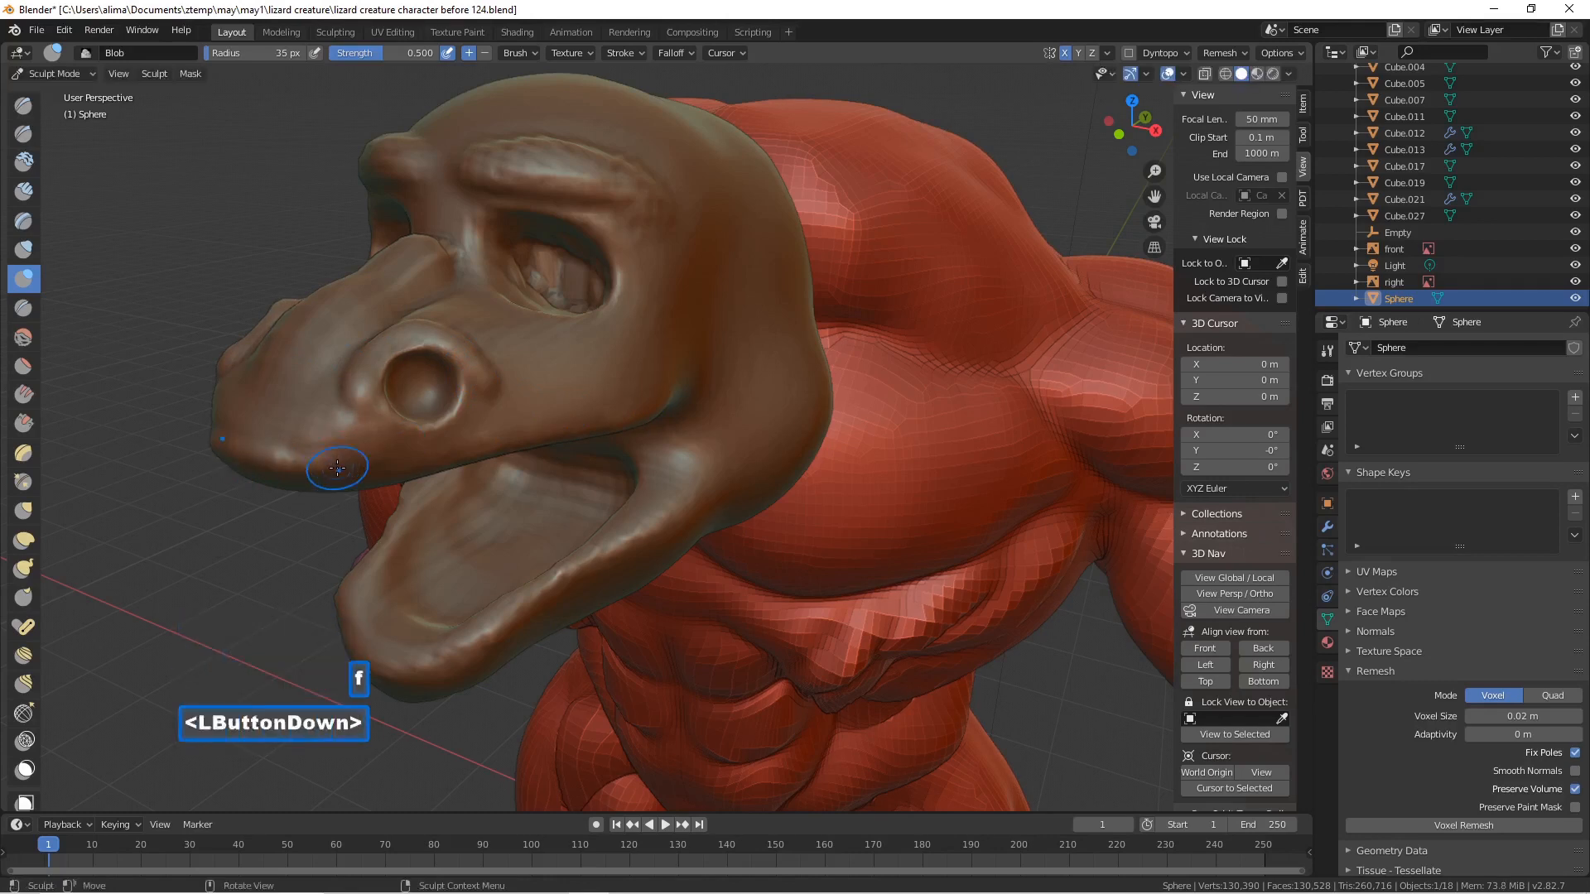
left_click_drag(335, 461, 338, 461)
mouse_move(436, 453)
left_mouse_down()
mouse_move(599, 389)
mouse_move(511, 424)
left_mouse_up()
left_click_drag(661, 388, 666, 382)
middle_click_drag(667, 382, 597, 417)
left_click(598, 417)
- Add a raised lip ridge along the edge of the lower jaw with the Blob brush
mouse_move(597, 417)
left_mouse_down()
mouse_move(687, 438)
mouse_move(744, 430)
mouse_move(756, 547)
mouse_move(660, 615)
mouse_move(451, 672)
left_mouse_up()
middle_click_drag(452, 672, 522, 637)
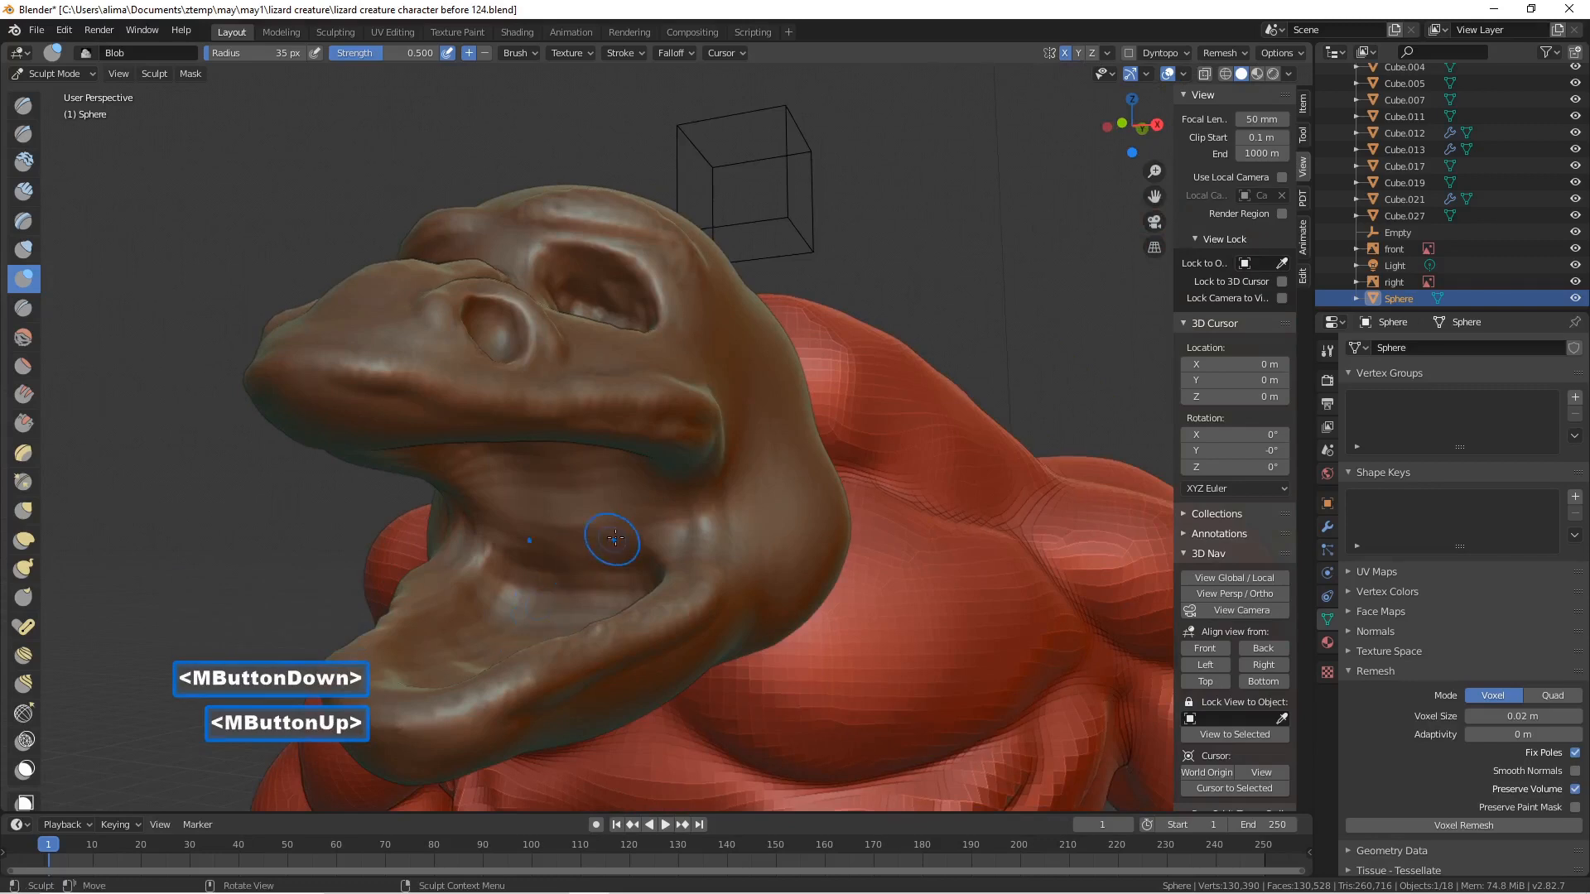
key("alt")
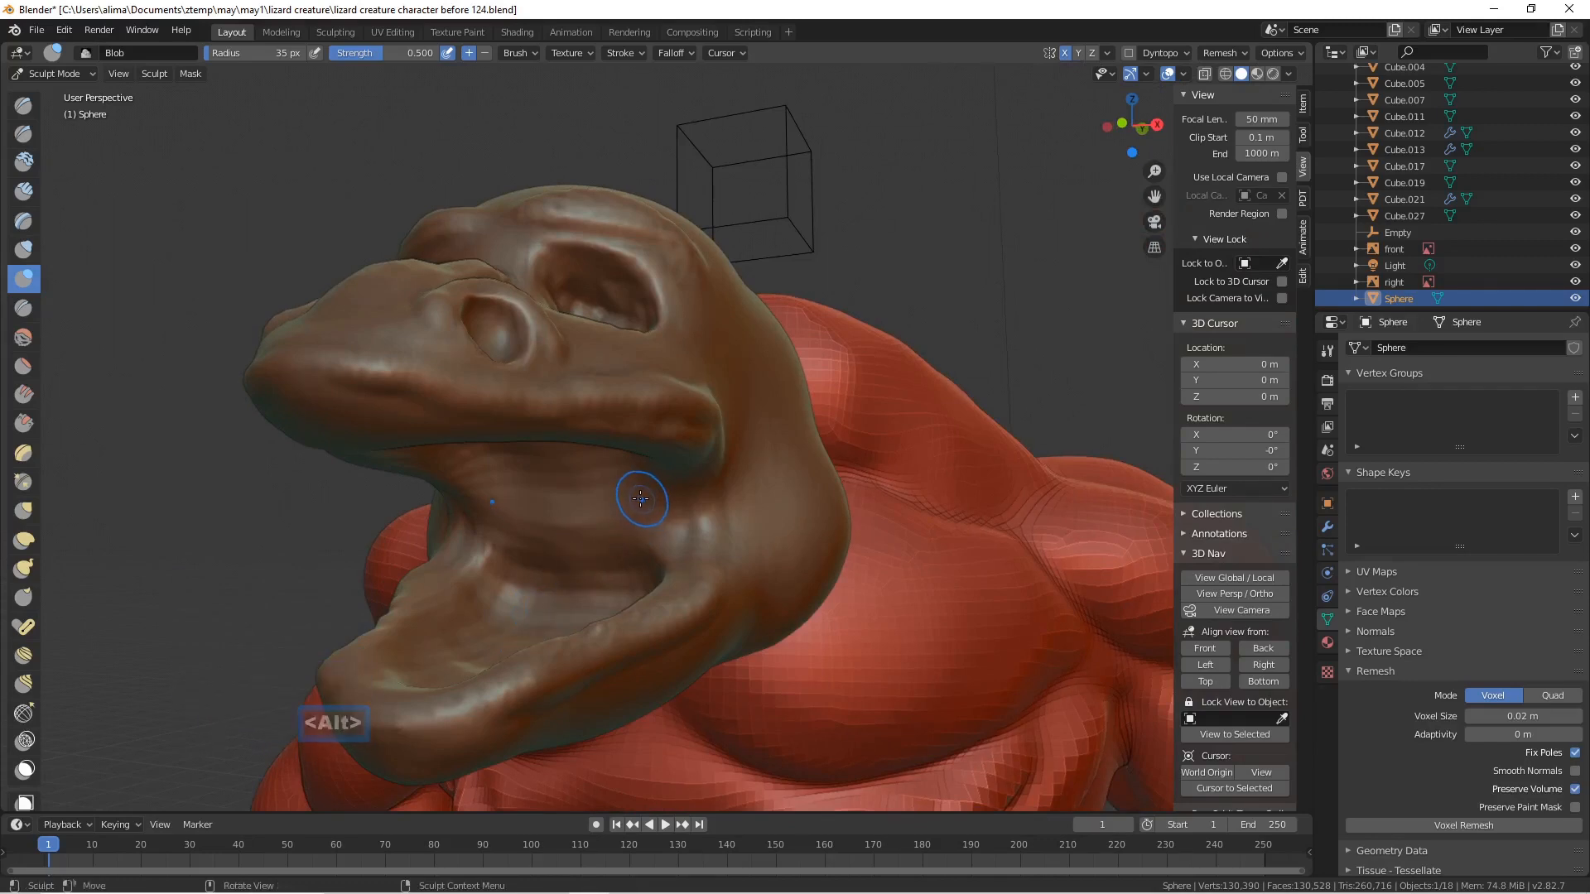
middle_click_drag(642, 497, 631, 499, "ctrl")
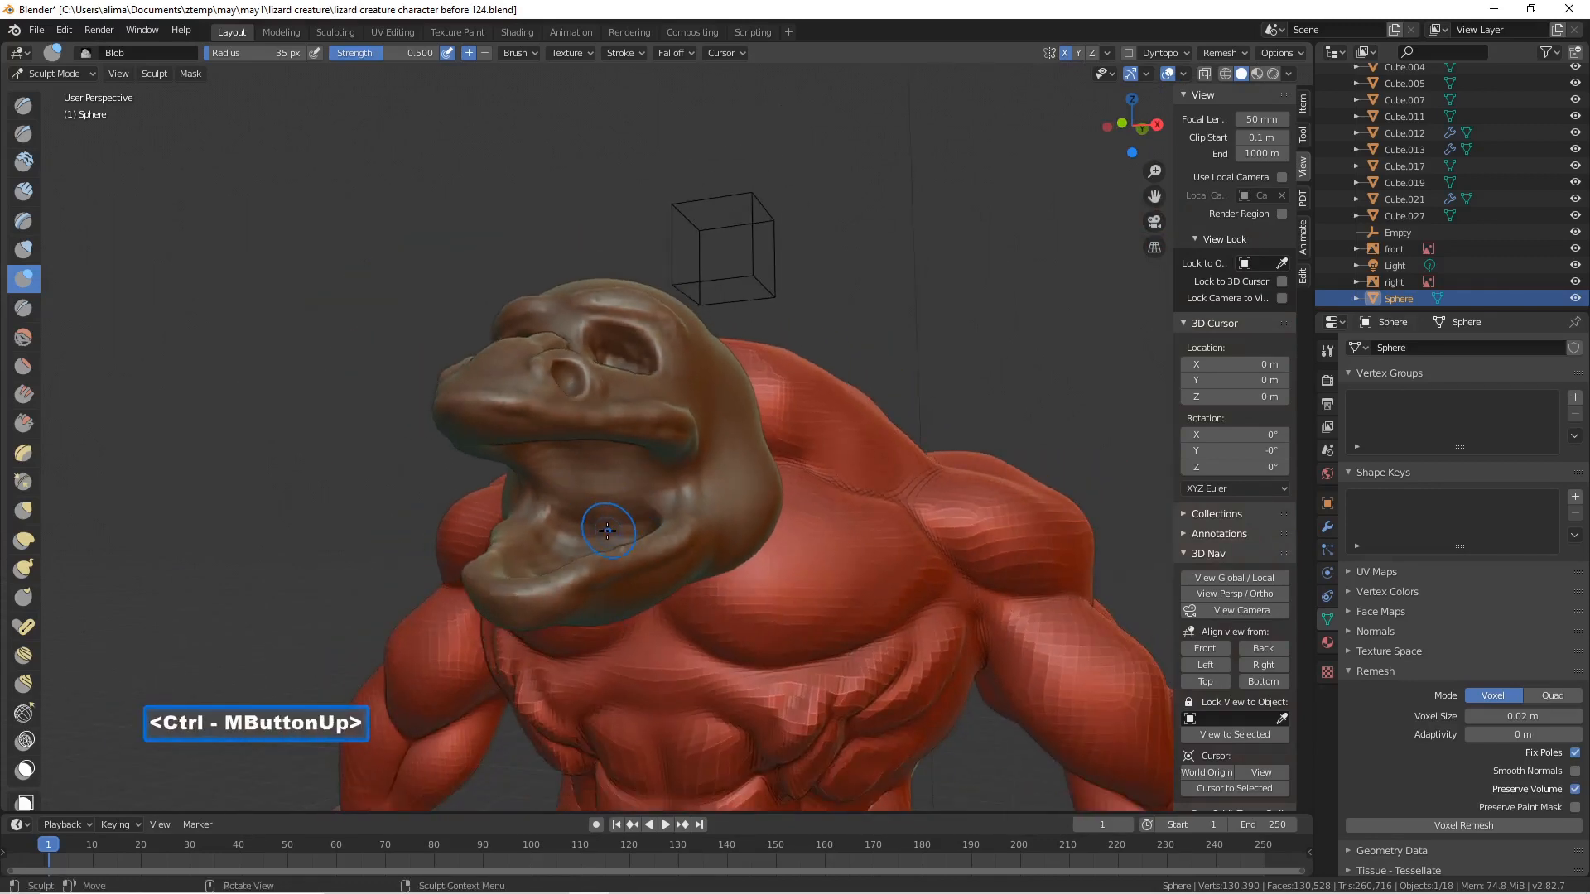
left_click_drag(575, 584, 530, 589)
- Build up the lip fold around the corner of the open mouth with the Blob brush at a 35 px radius
middle_click_drag(634, 520, 727, 444)
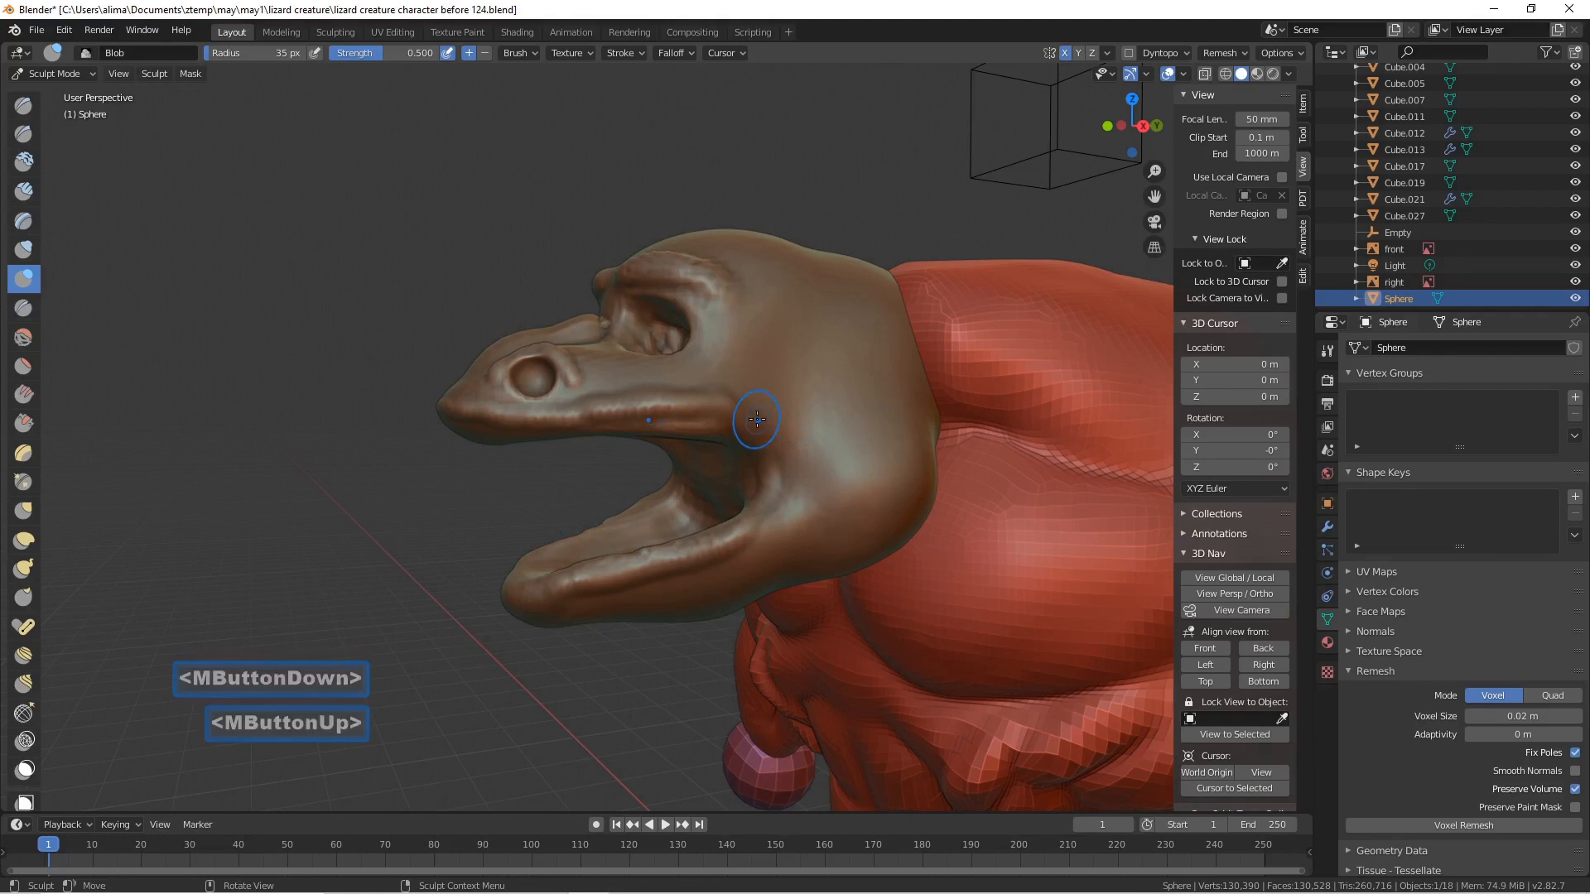
left_click_drag(752, 422, 759, 423)
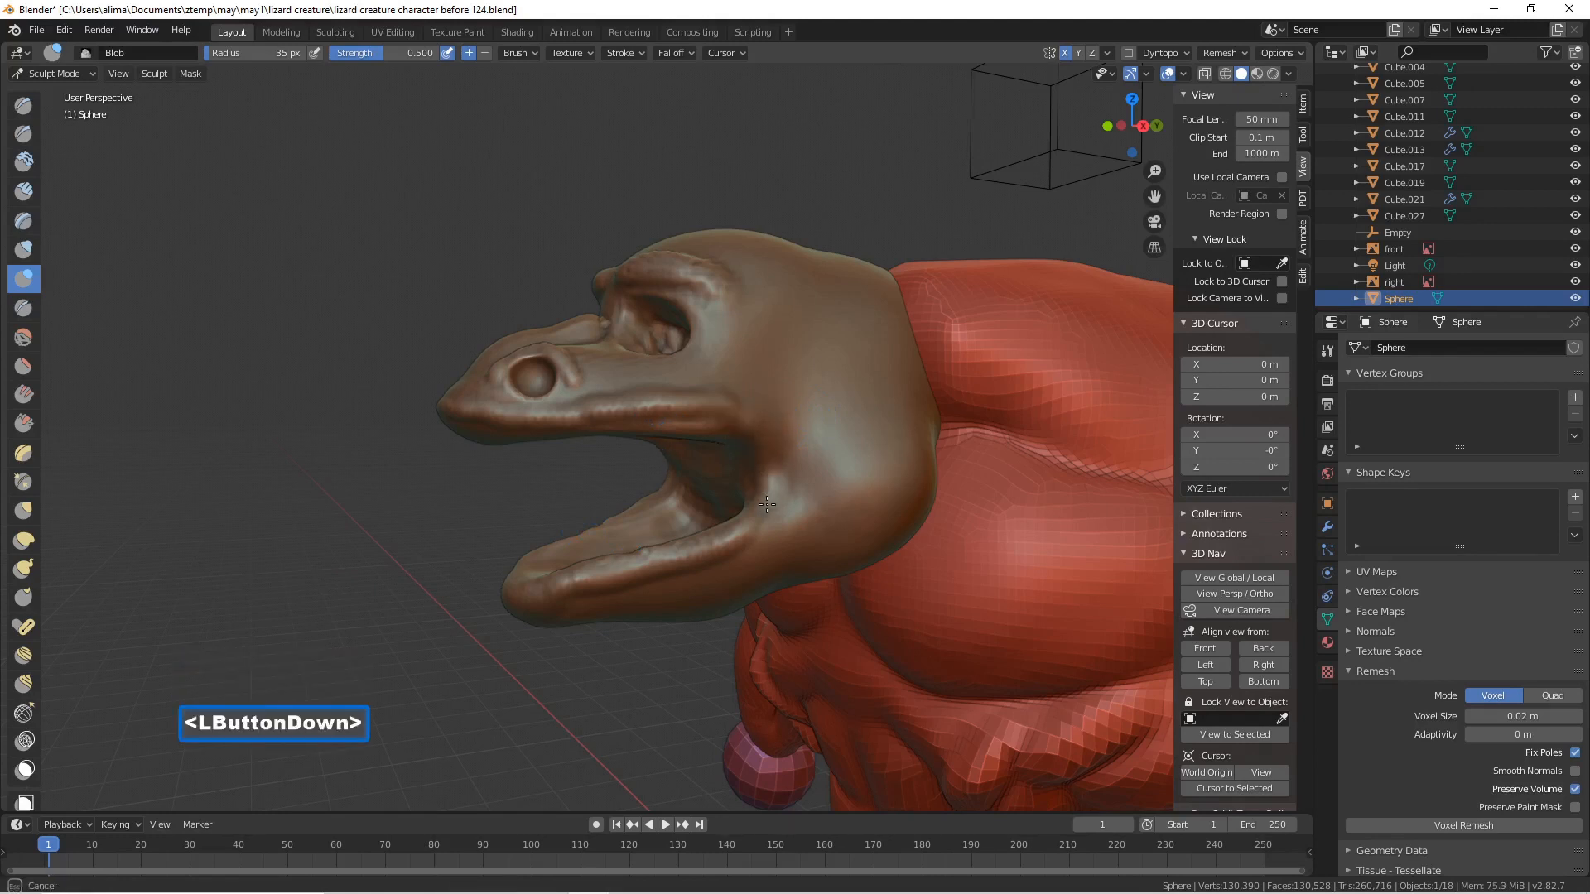
mouse_move(766, 527)
left_mouse_down()
mouse_move(777, 443)
mouse_move(784, 474)
left_mouse_up()
left_click_drag(670, 414, 673, 417)
middle_click_drag(672, 417, 689, 437)
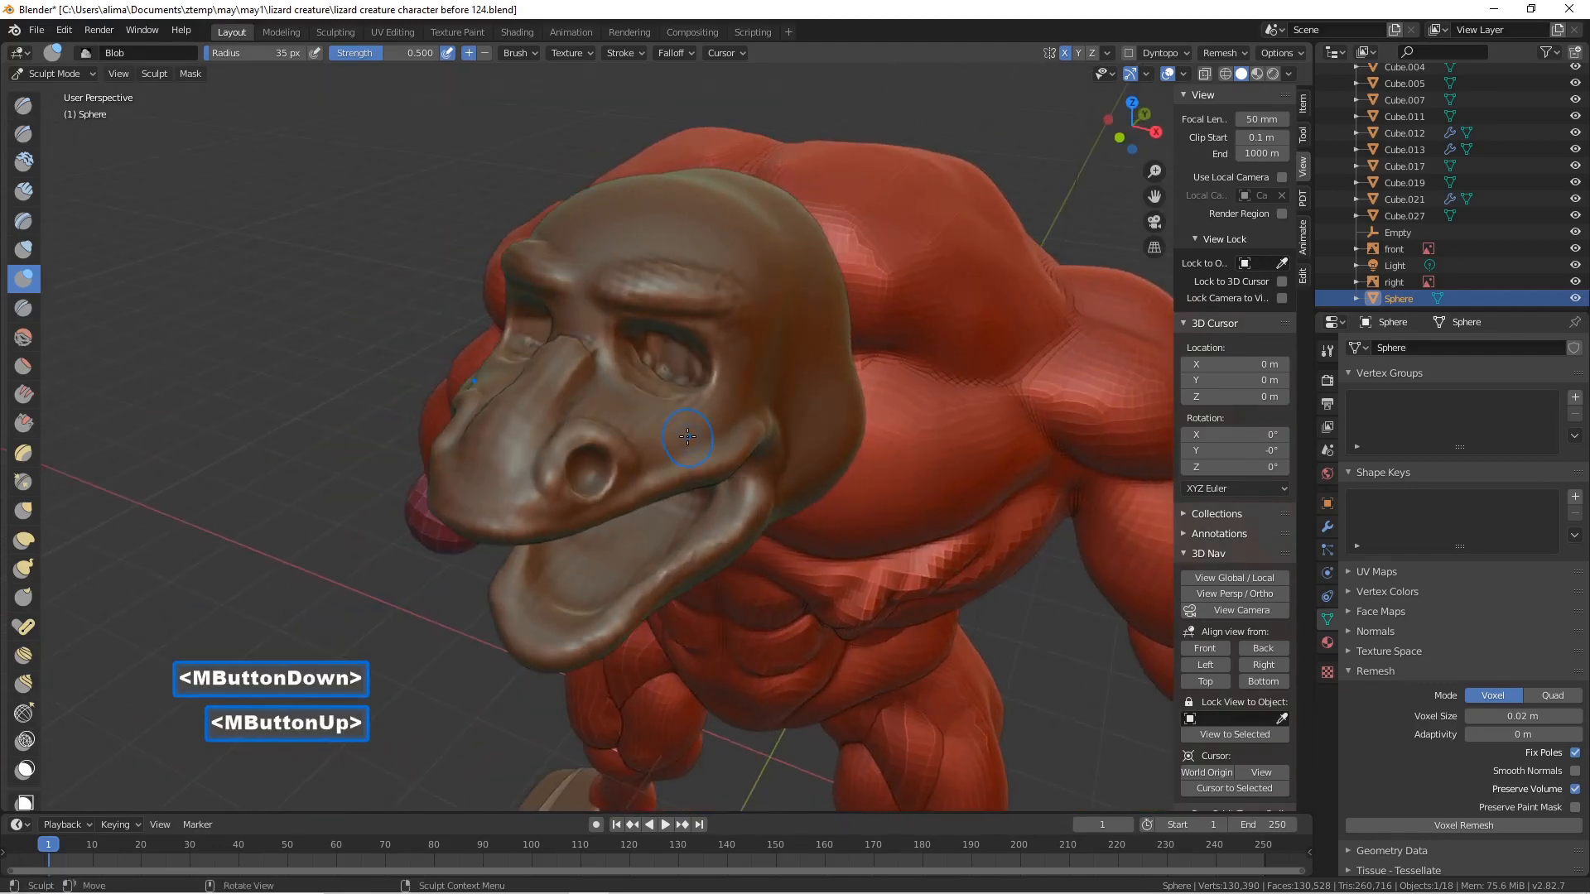
- Add a raised fold beneath and around the outer side of the eye socket with the Blob brush
left_click_drag(613, 377, 631, 392)
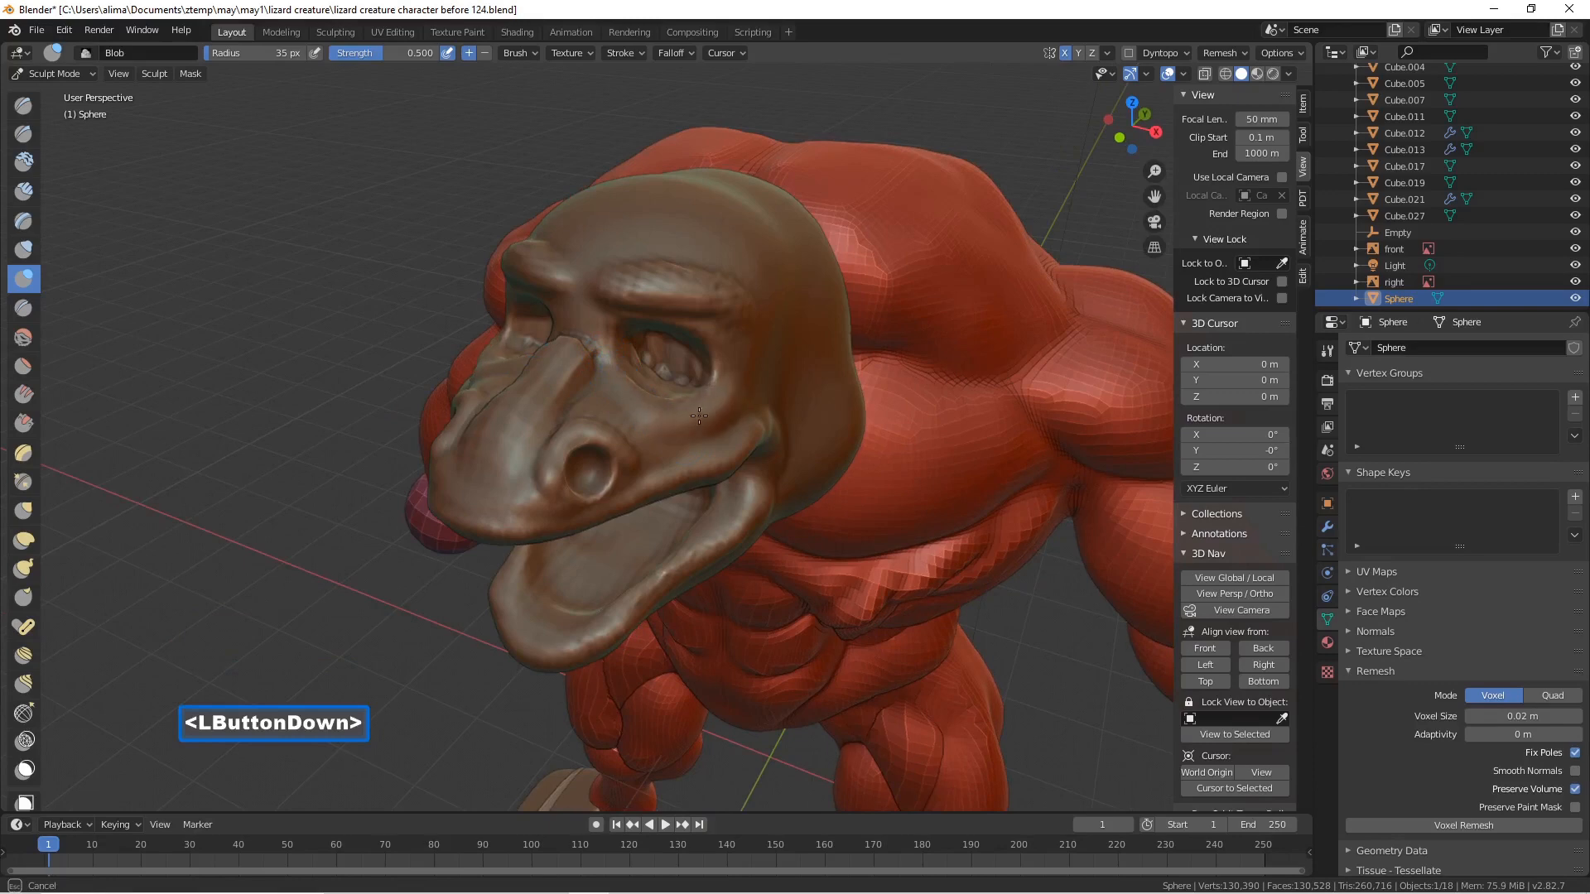
left_click_drag(612, 376, 612, 377)
middle_click_drag(738, 394, 737, 395)
left_click_drag(766, 373, 766, 373)
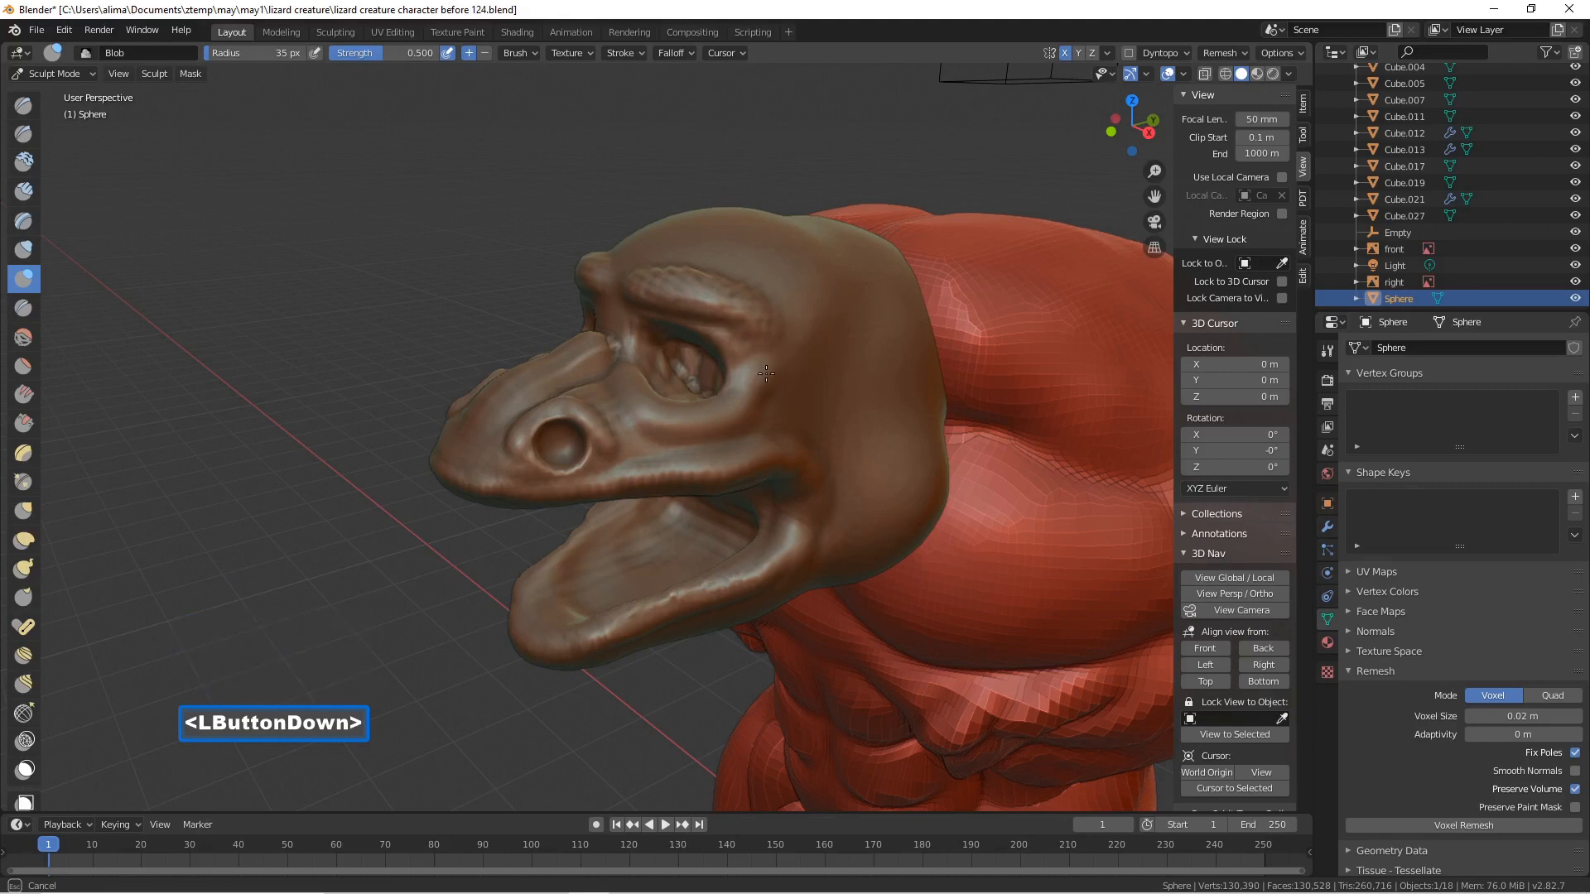
left_click_drag(706, 416, 683, 413)
- Reshape the nose bridge and inner brows between the eyes with the Grab brush, enlarging its radius to 88 px
mouse_move(602, 427)
middle_mouse_down()
mouse_move(696, 429)
mouse_move(743, 409)
middle_mouse_up()
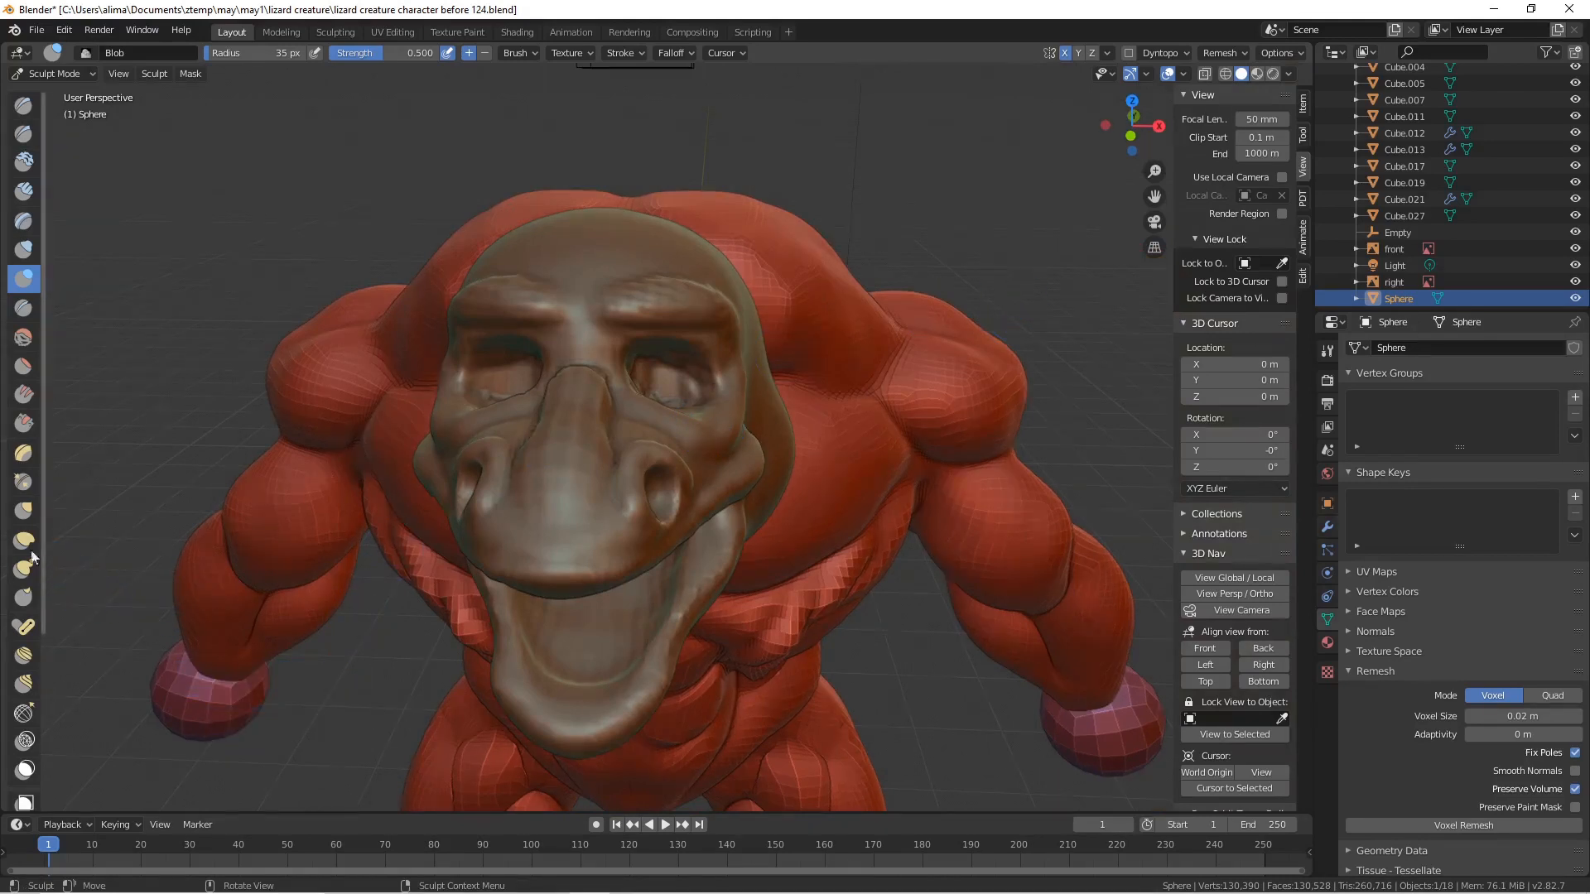
left_click(23, 510)
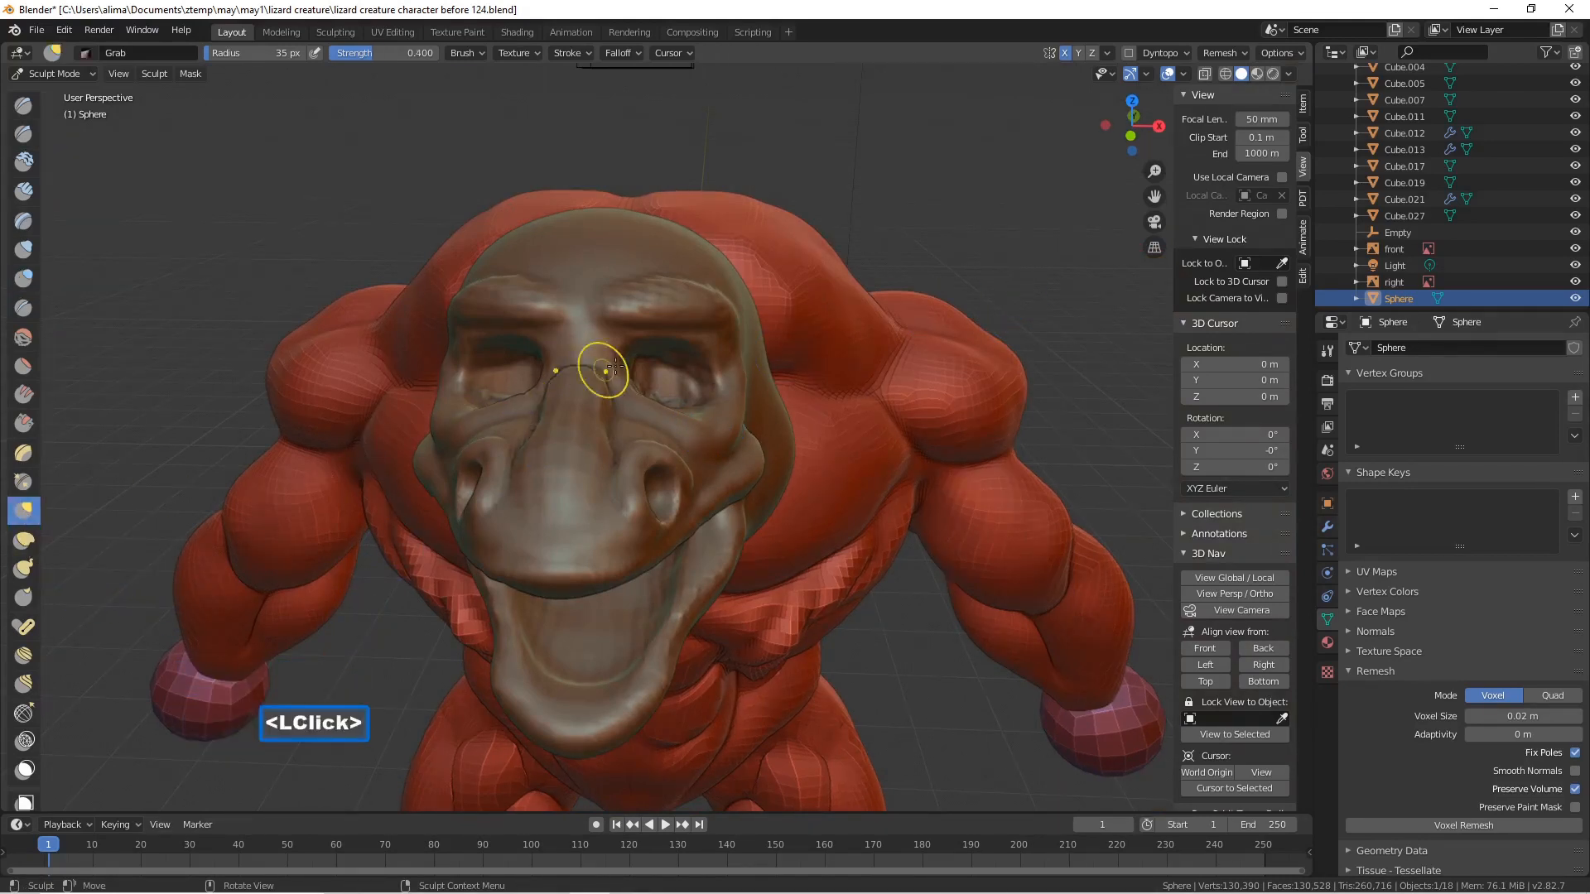
left_click_drag(623, 344, 635, 439)
key("f")
left_click(717, 396)
left_click_drag(633, 415, 637, 426)
mouse_move(676, 394)
middle_mouse_down()
mouse_move(600, 388)
mouse_move(643, 343)
middle_mouse_up()
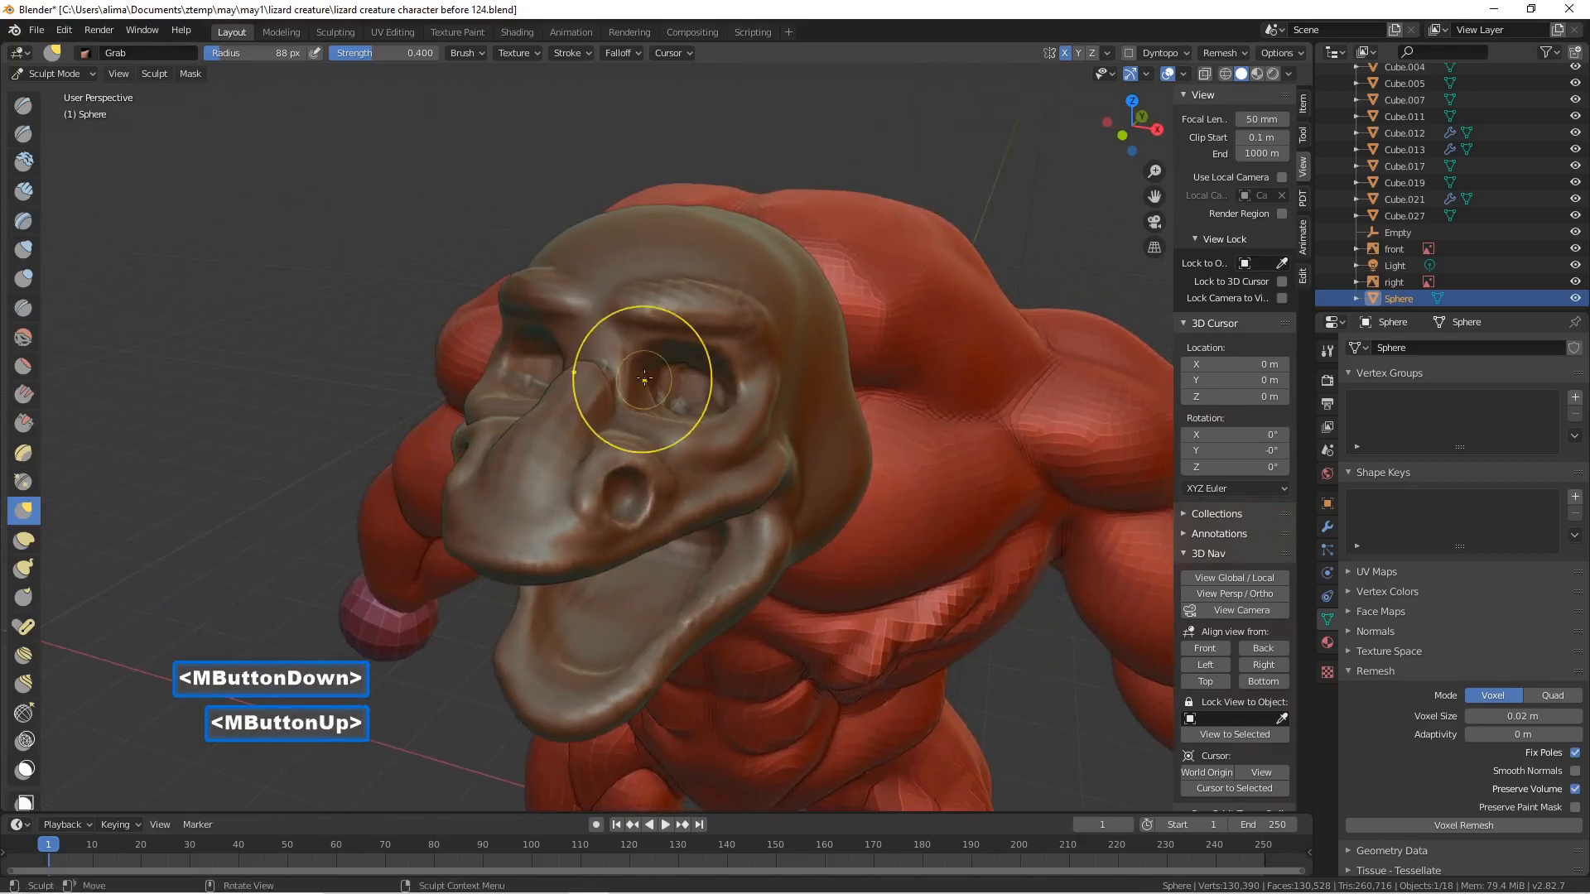
mouse_move(639, 352)
left_mouse_down()
mouse_move(639, 372)
mouse_move(666, 367)
left_mouse_up()
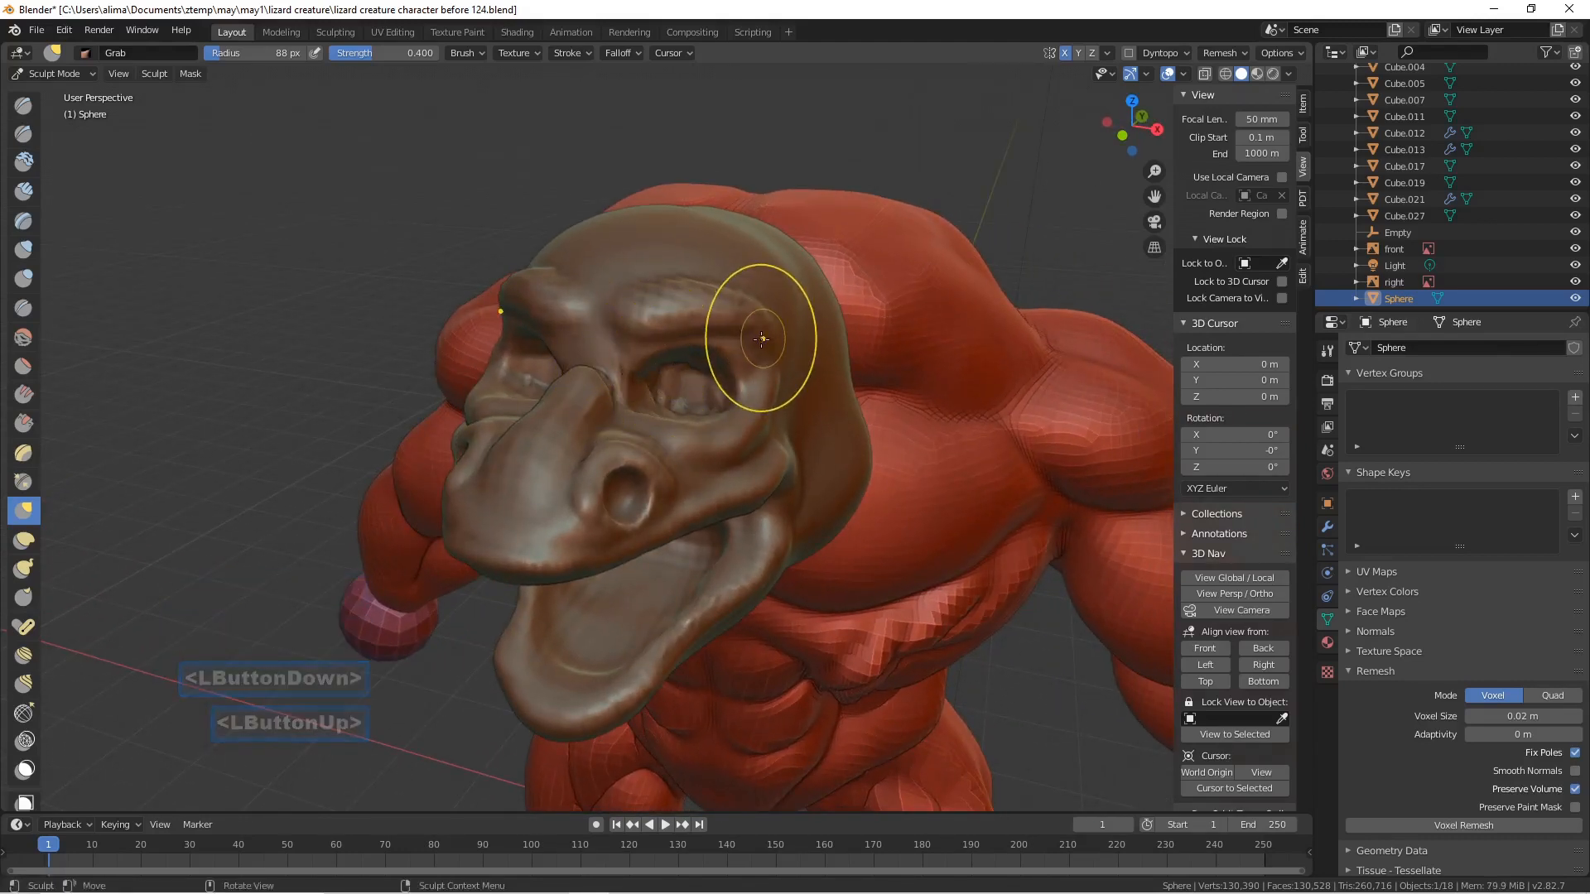
- Reduce the Grab brush radius to 43 px and save the next incremental version, lizard creature character before 125.blend
middle_click_drag(746, 341, 745, 352, "ctrl")
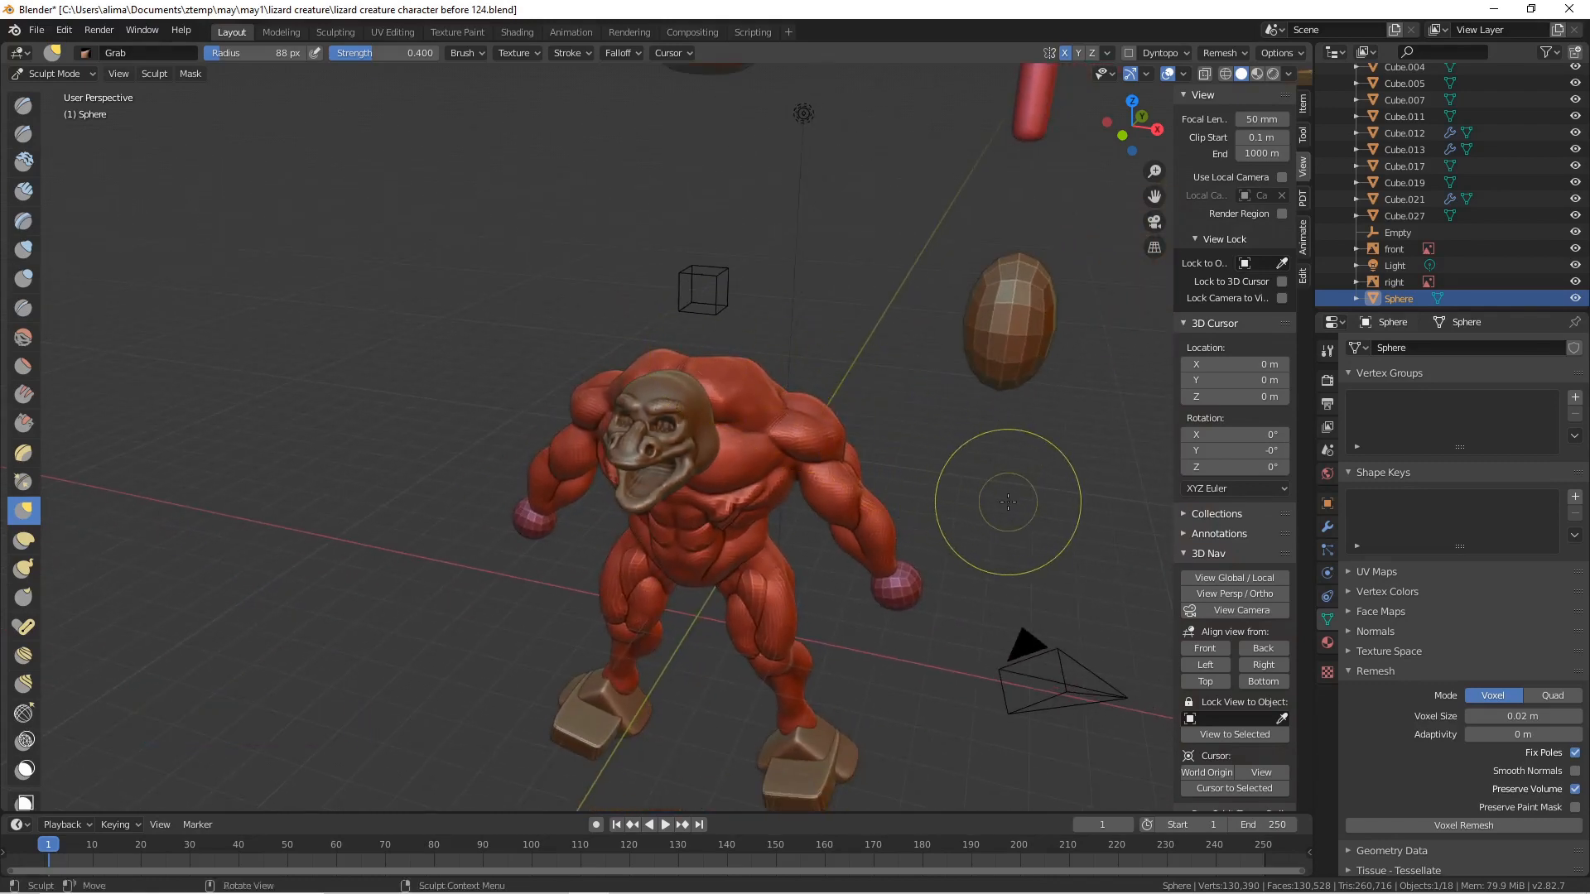
key("f")
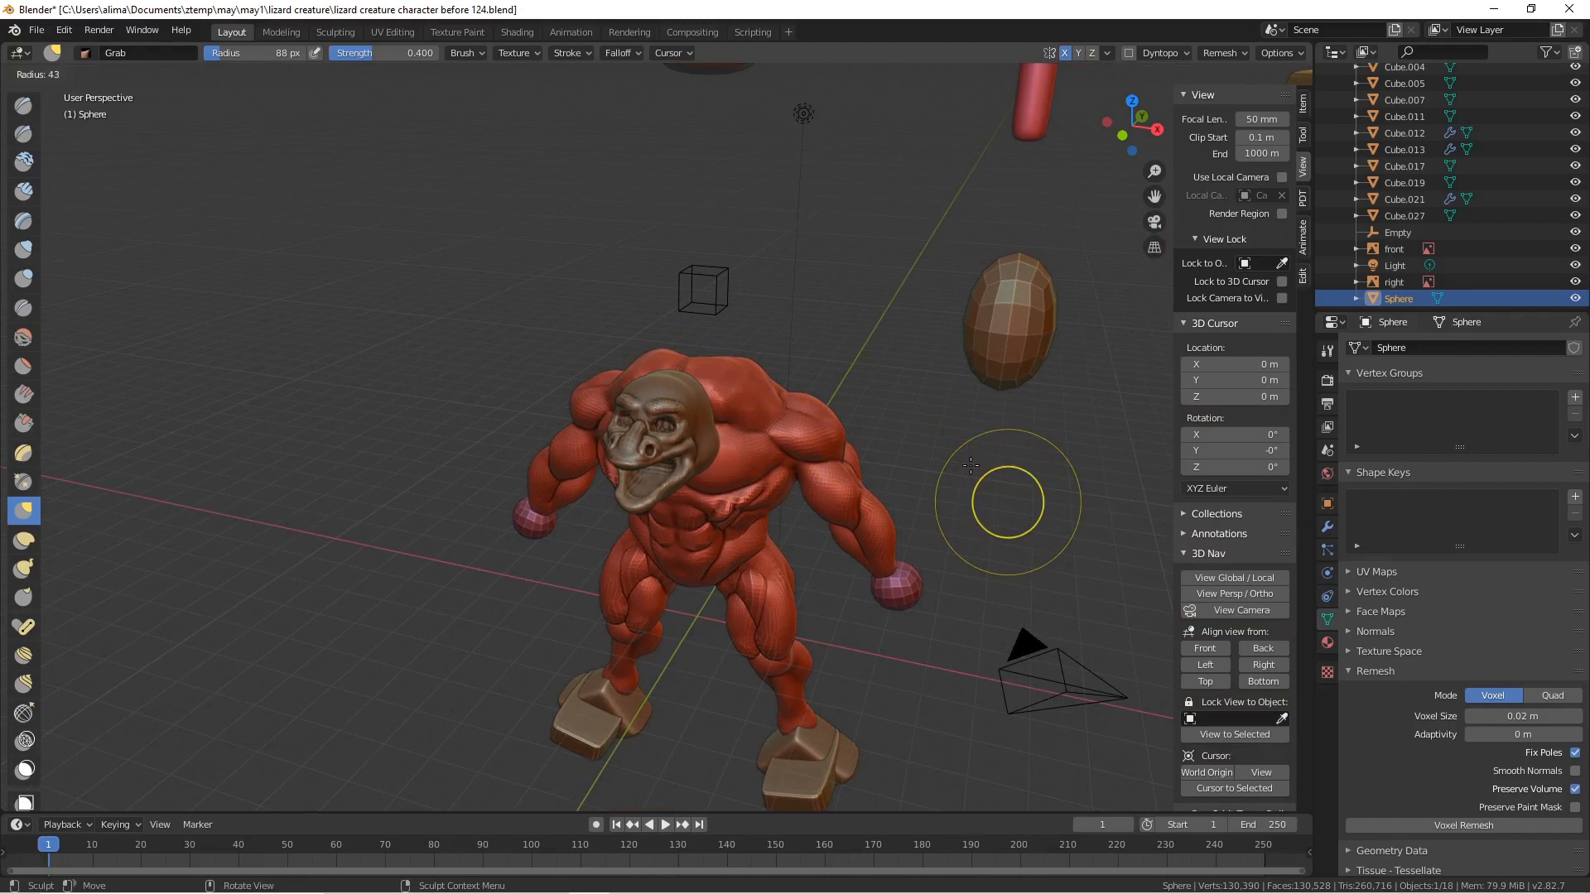
left_click(992, 476)
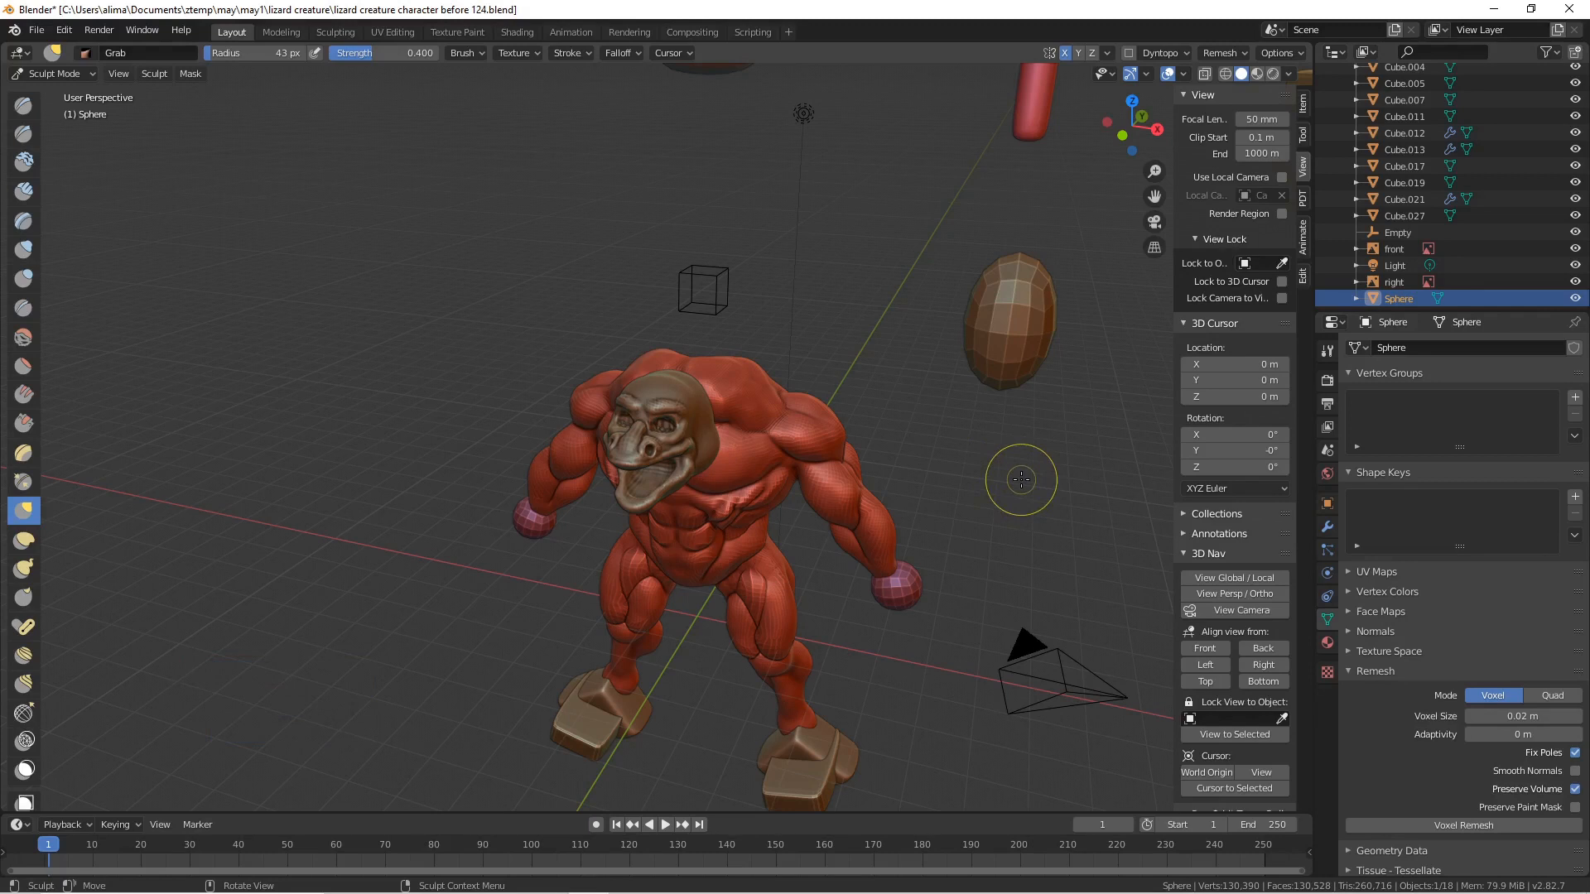
key("Pause")
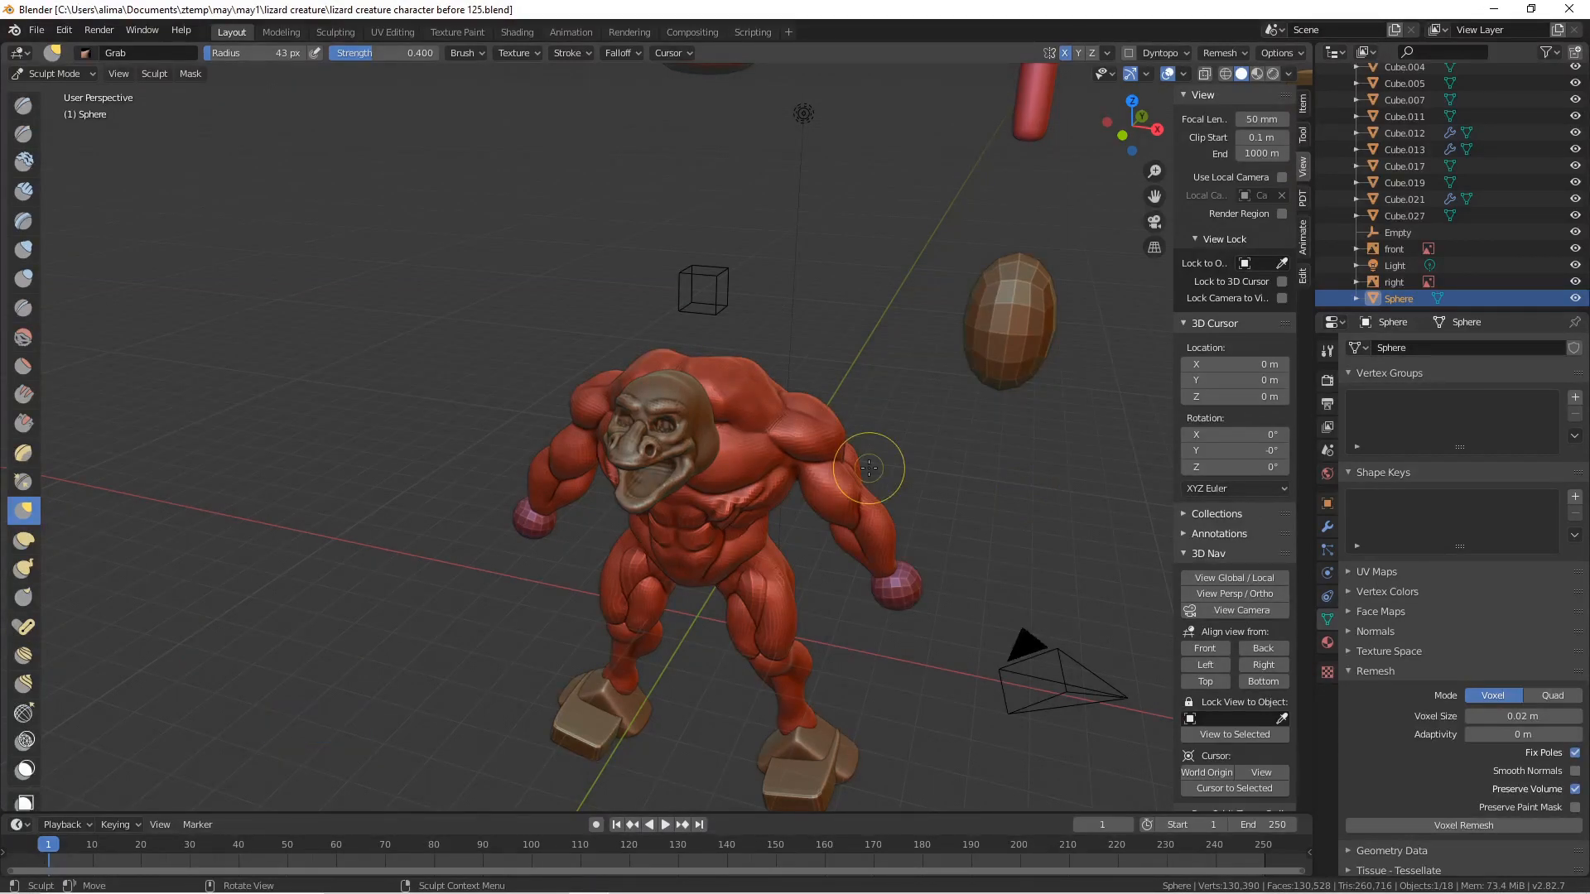
- Mask the whole interior of the eye sockets with the Mask brush at a 43 px radius
middle_click_drag(874, 462, 832, 420, "ctrl")
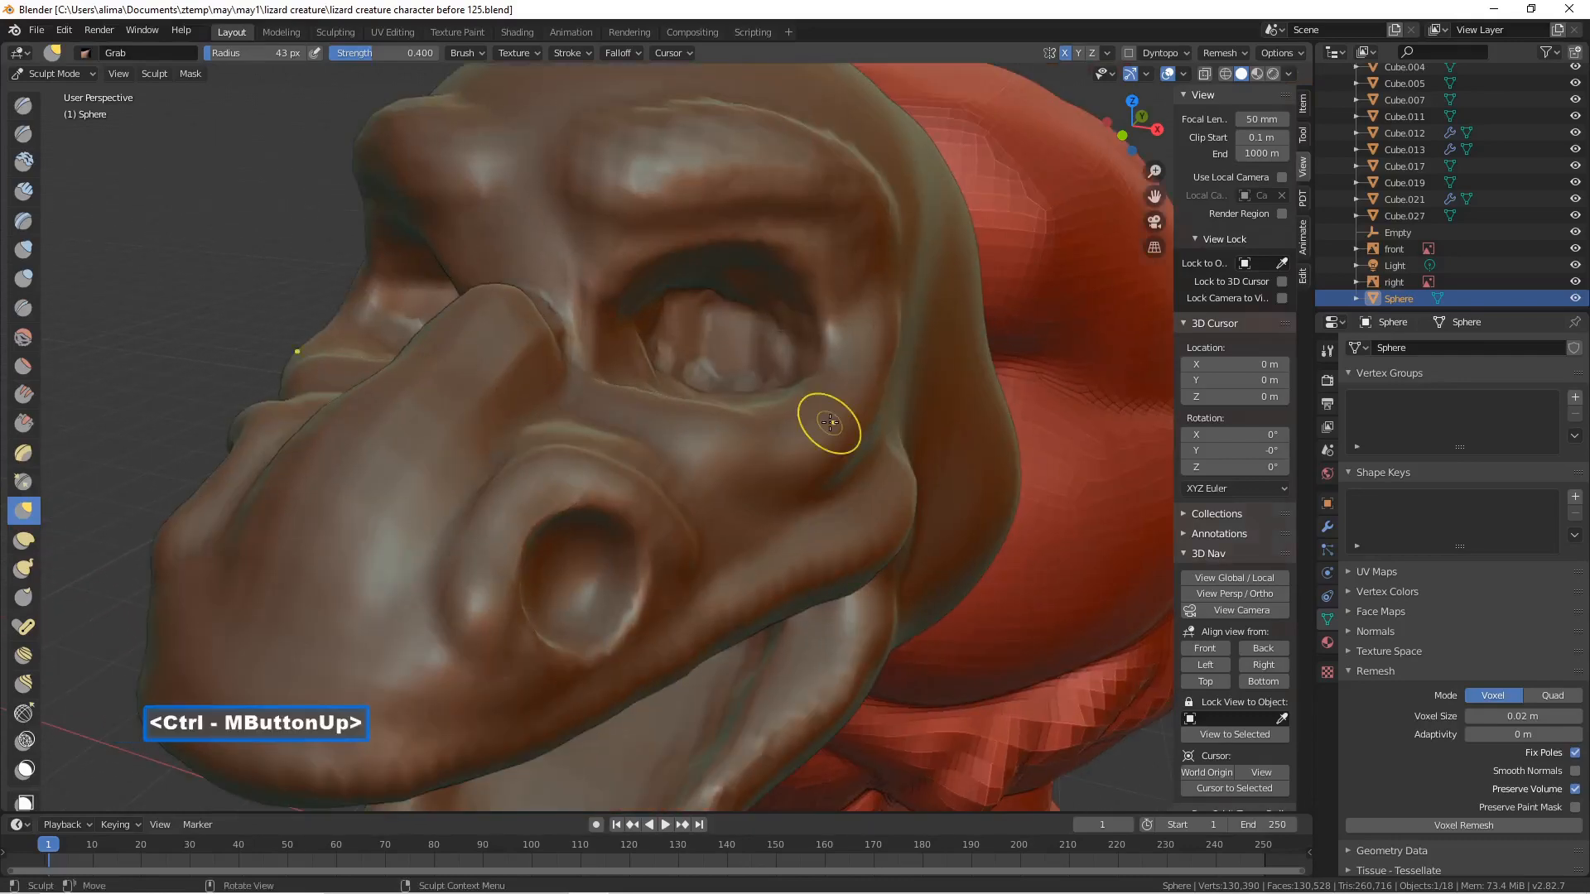
left_click(25, 770)
mouse_move(714, 331)
left_mouse_down()
mouse_move(769, 310)
mouse_move(638, 298)
mouse_move(753, 385)
mouse_move(782, 323)
mouse_move(623, 347)
left_mouse_up()
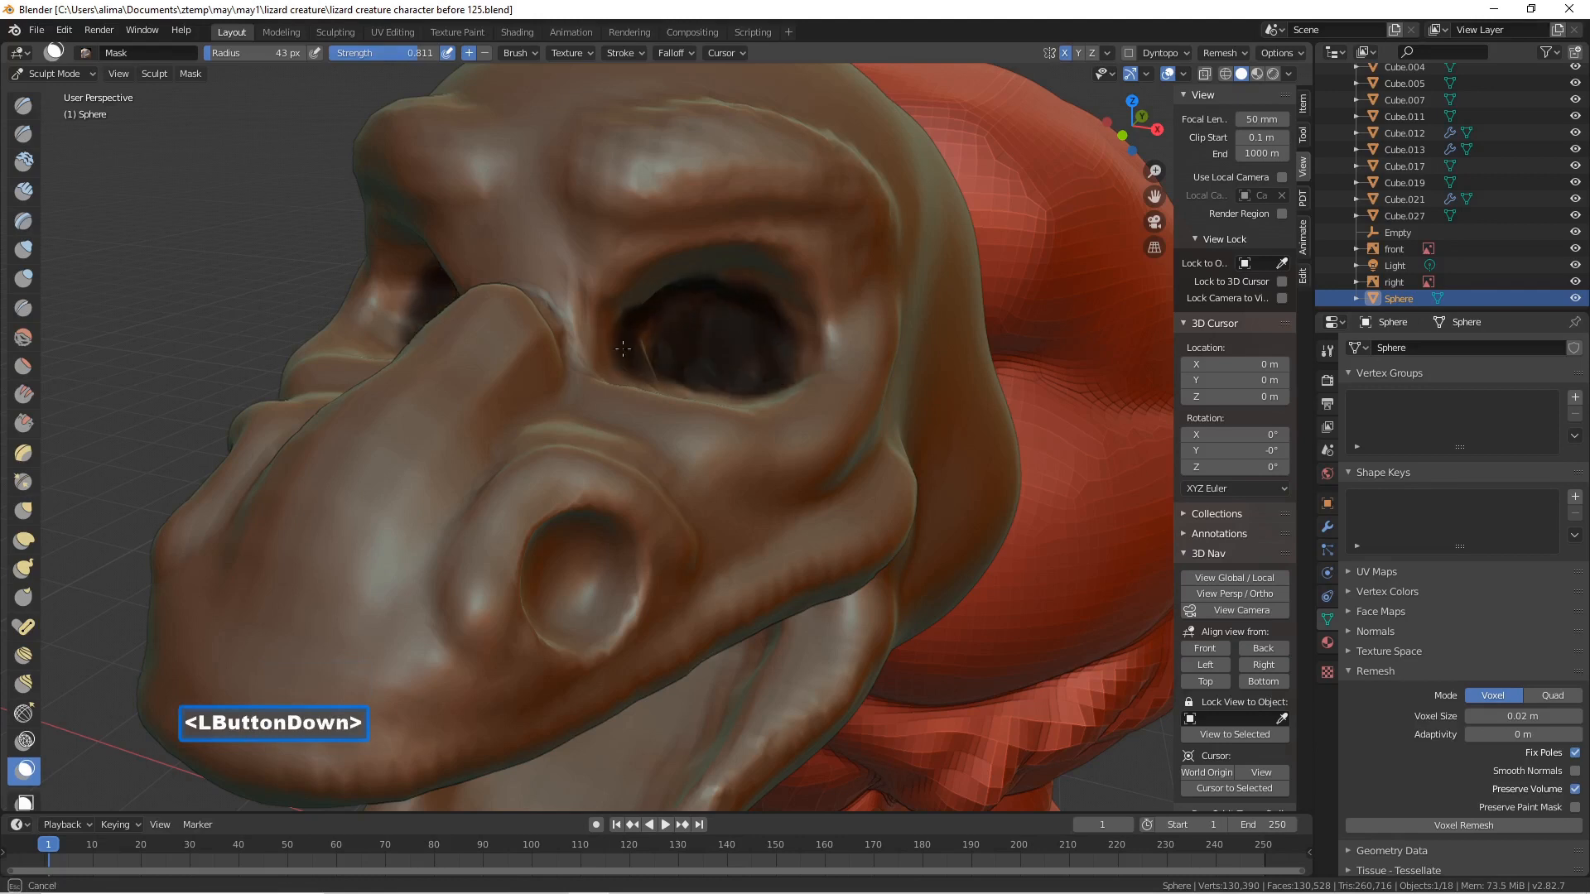
mouse_move(741, 386)
left_mouse_down()
mouse_move(790, 308)
mouse_move(691, 270)
mouse_move(667, 280)
left_mouse_up()
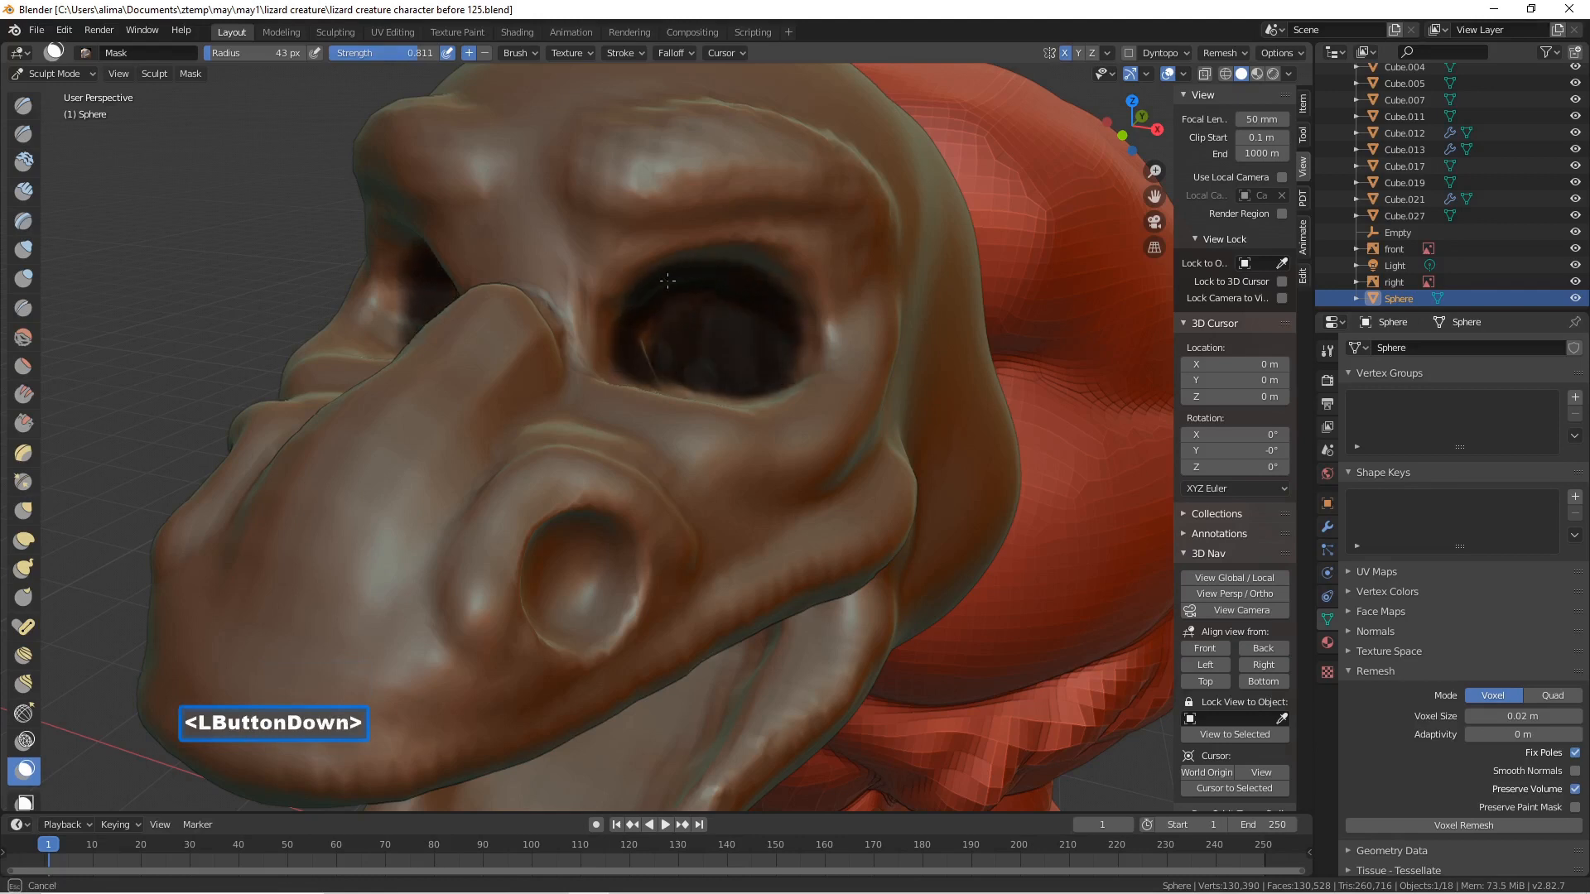
left_click_drag(774, 286, 691, 352)
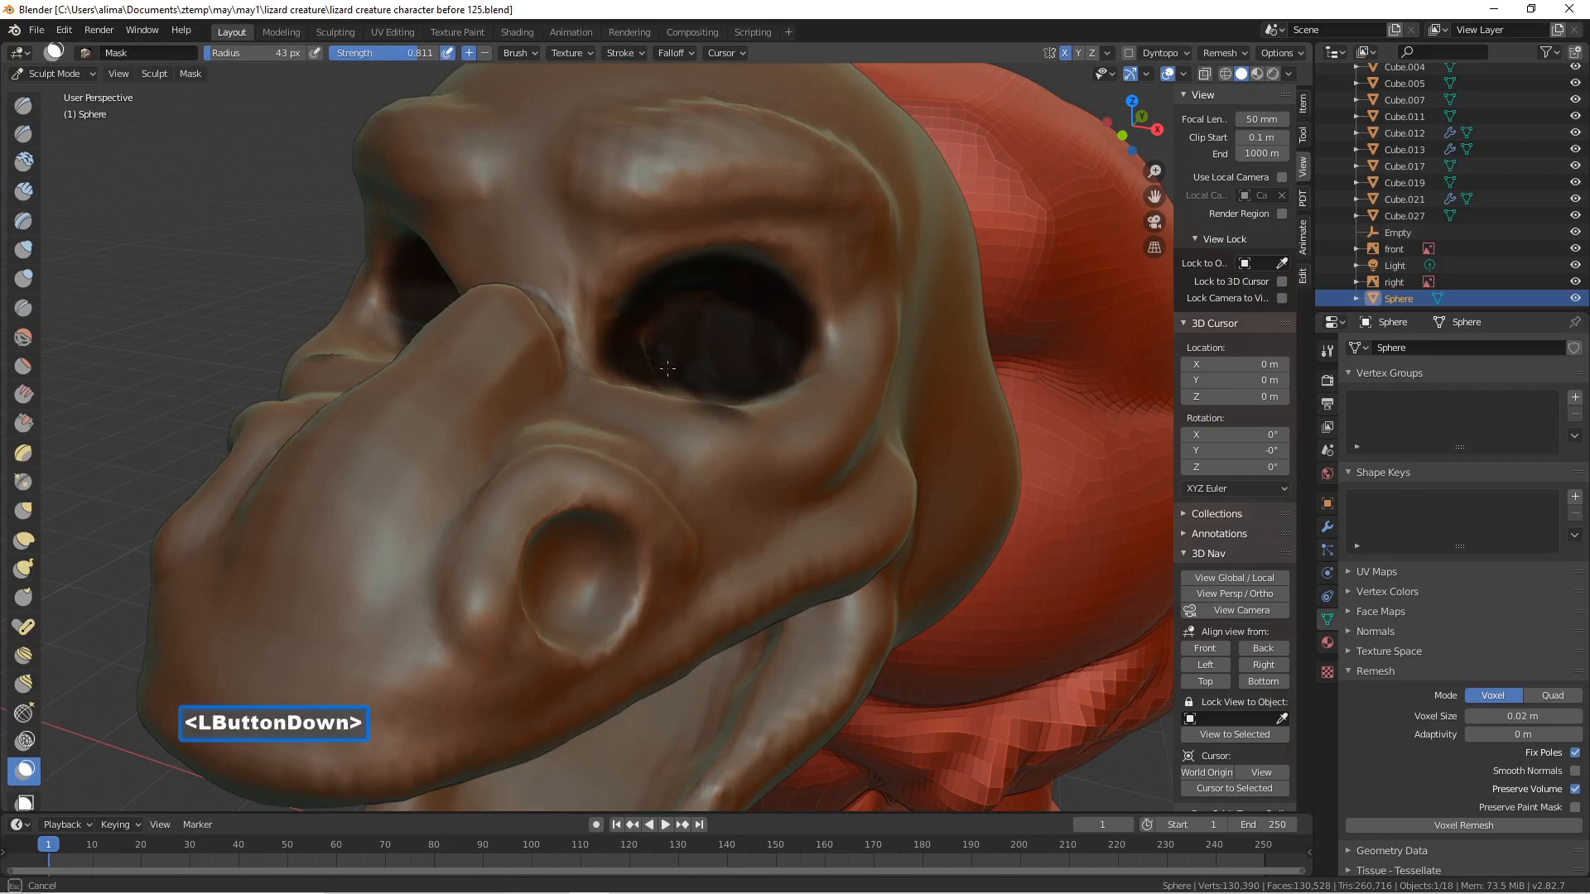
left_click_drag(725, 384, 728, 362)
middle_click_drag(728, 362, 608, 354, "ctrl")
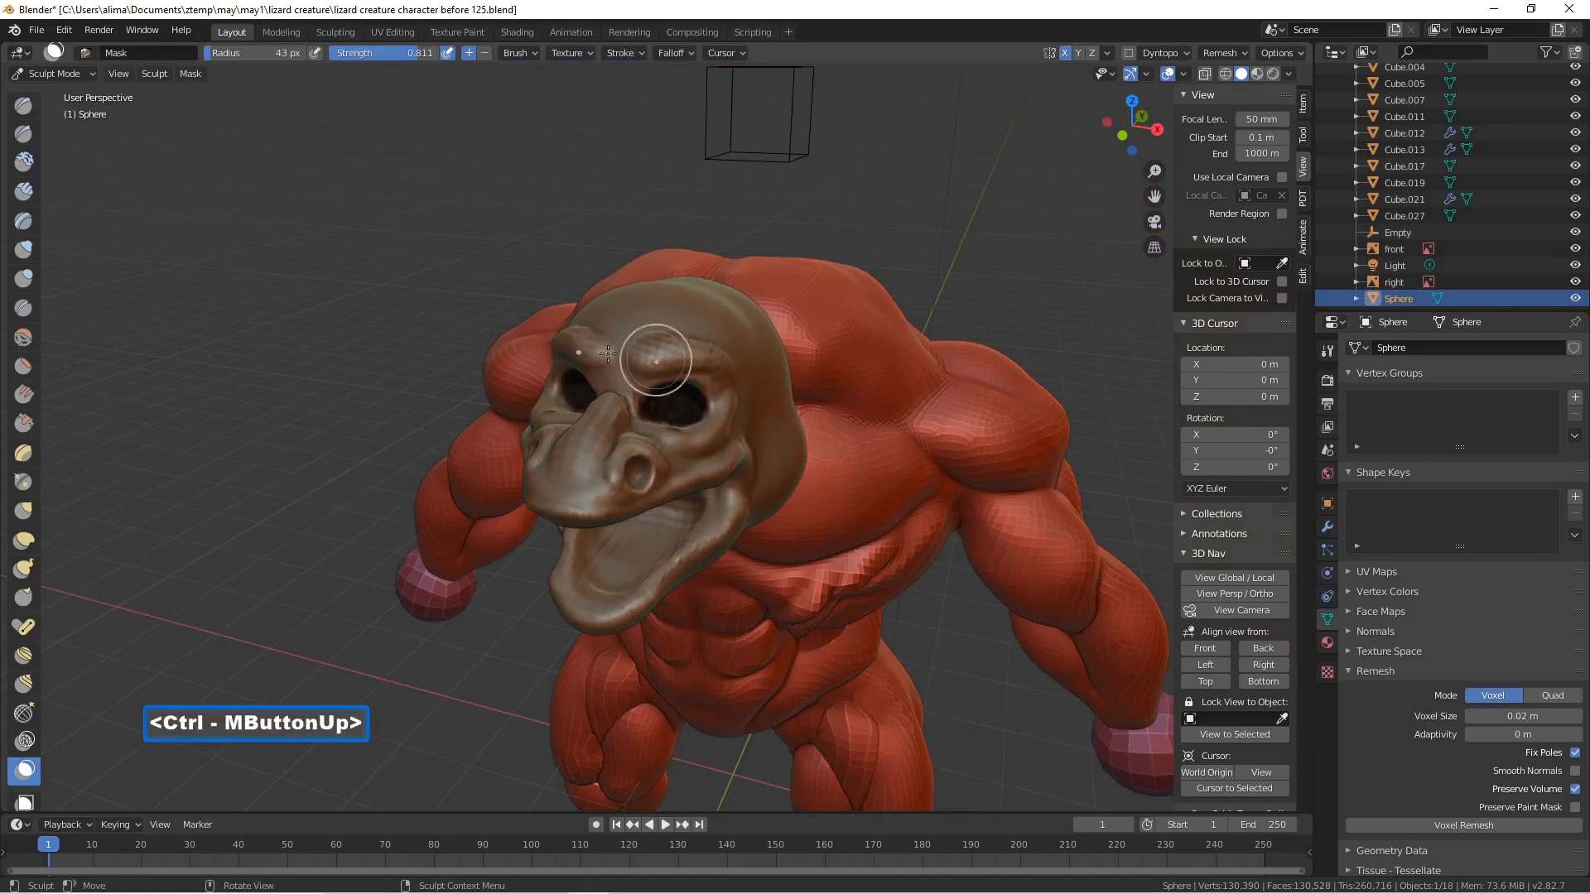
- Pull the brows down over the masked eye sockets into an angry scowl with the Grab brush at 88 px, and clear the mask
left_click(24, 510)
mouse_move(655, 370)
left_mouse_down()
mouse_move(624, 428)
mouse_move(680, 384)
mouse_move(635, 401)
left_mouse_up()
key("f")
left_click(652, 368)
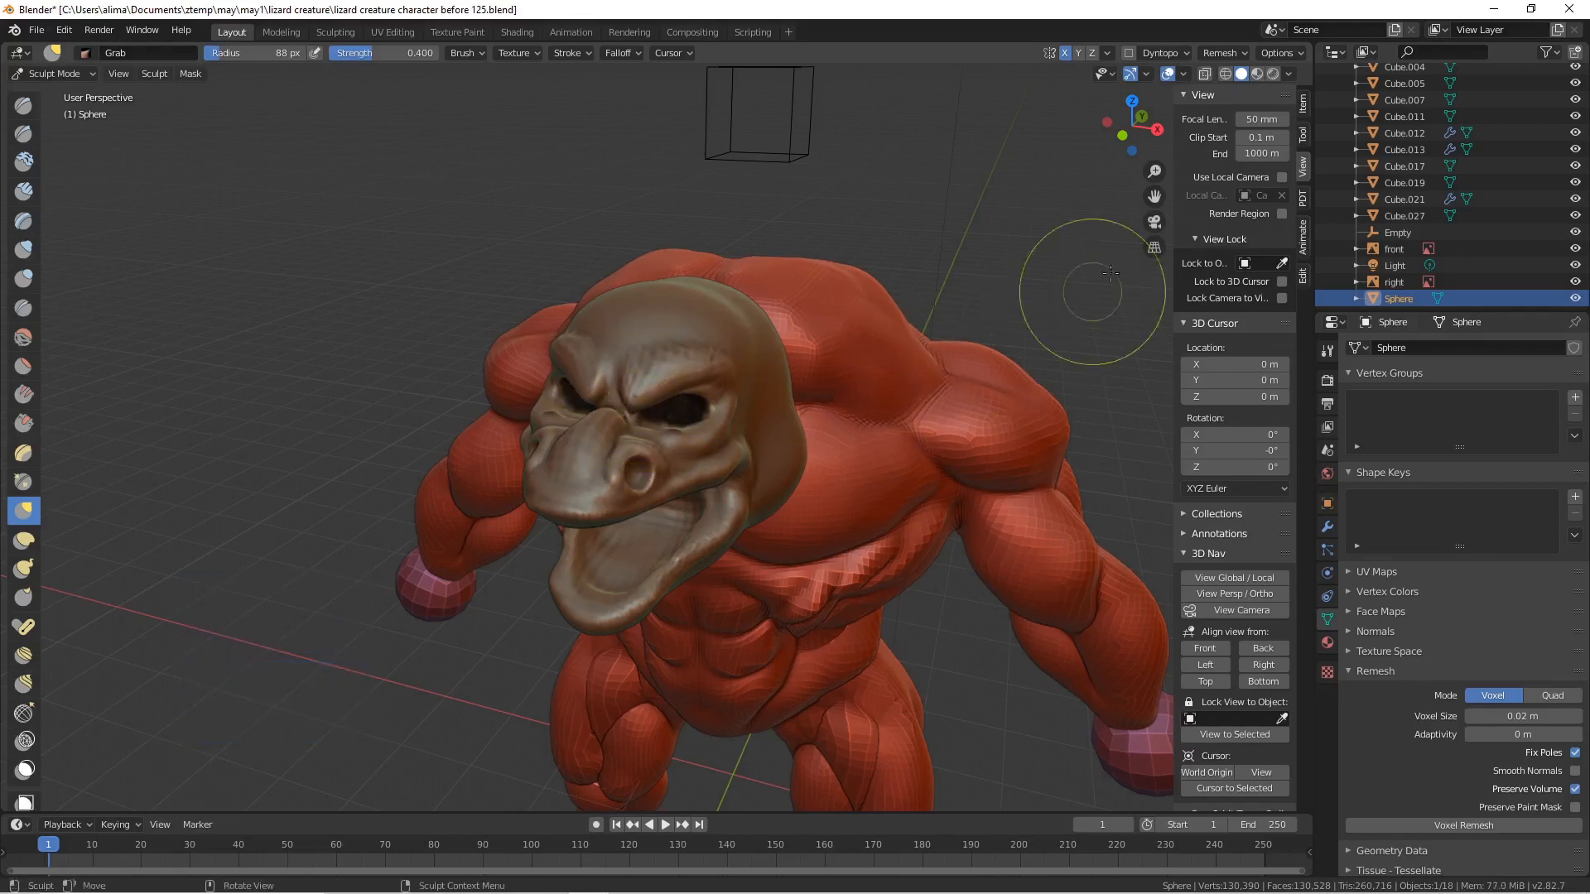
left_click_drag(1159, 197, 789, 298)
middle_click_drag(789, 300, 823, 284)
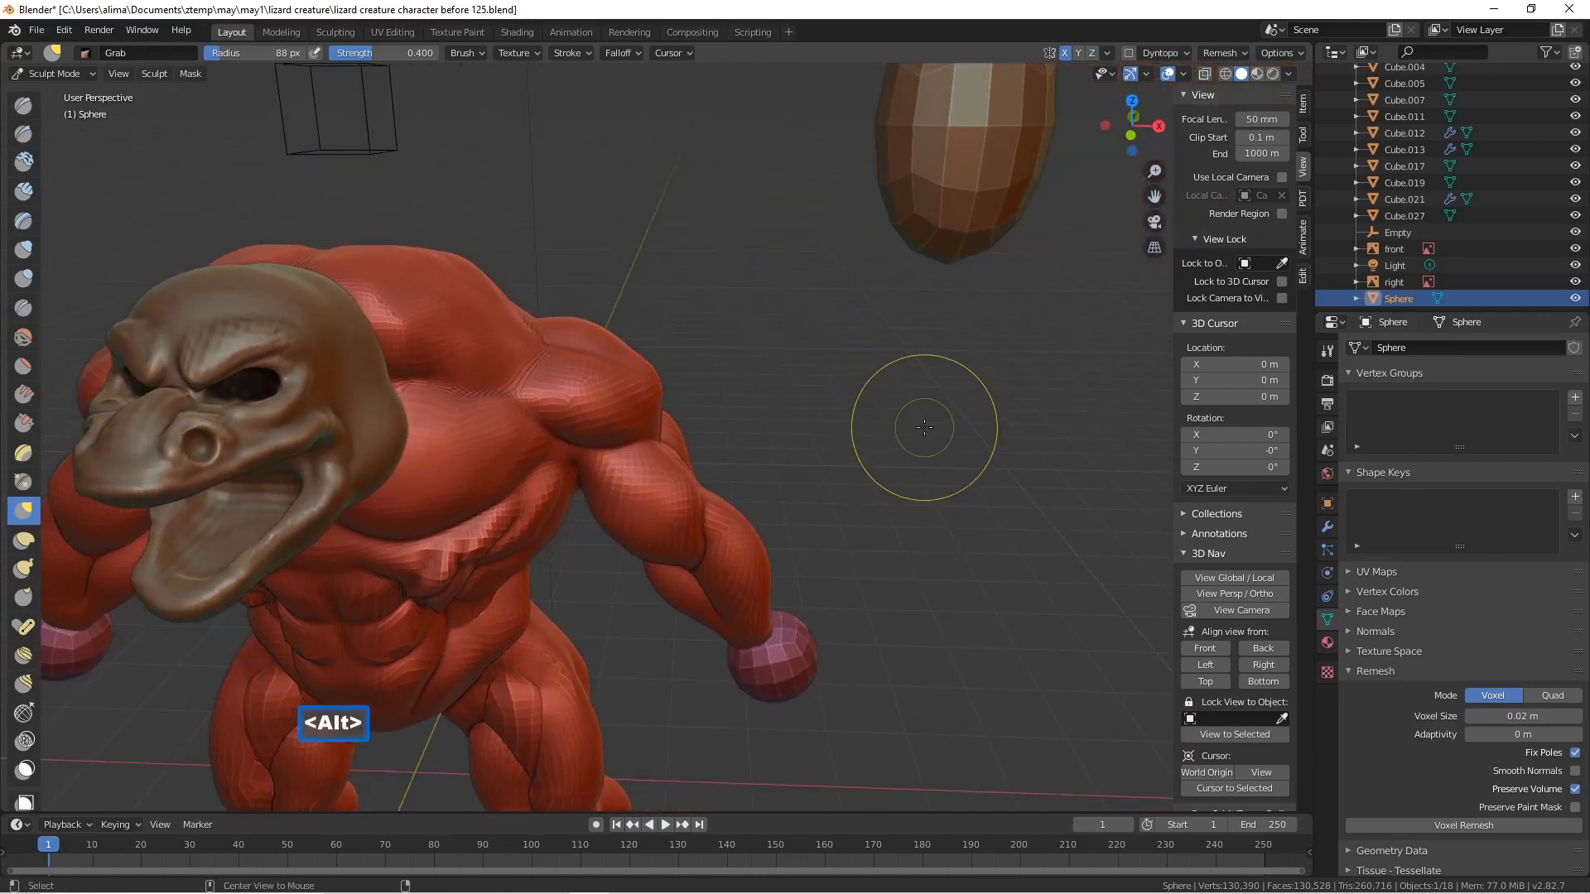
key("alt+m")
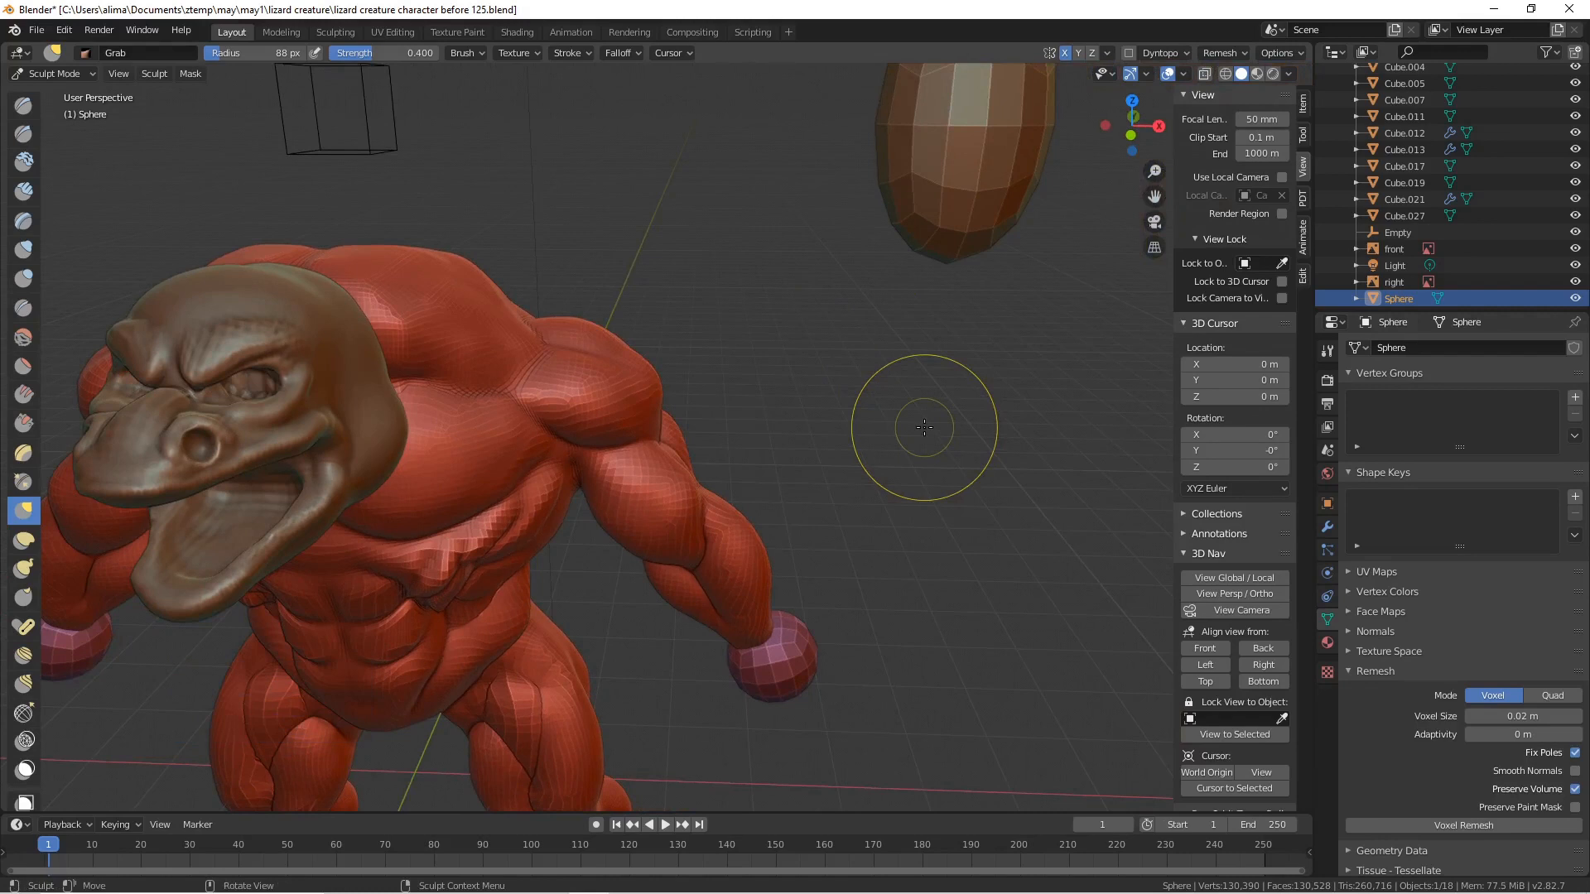
- Set the Grab brush radius to 60 px and voxel remesh the head at a 0.02 m voxel size
key("f")
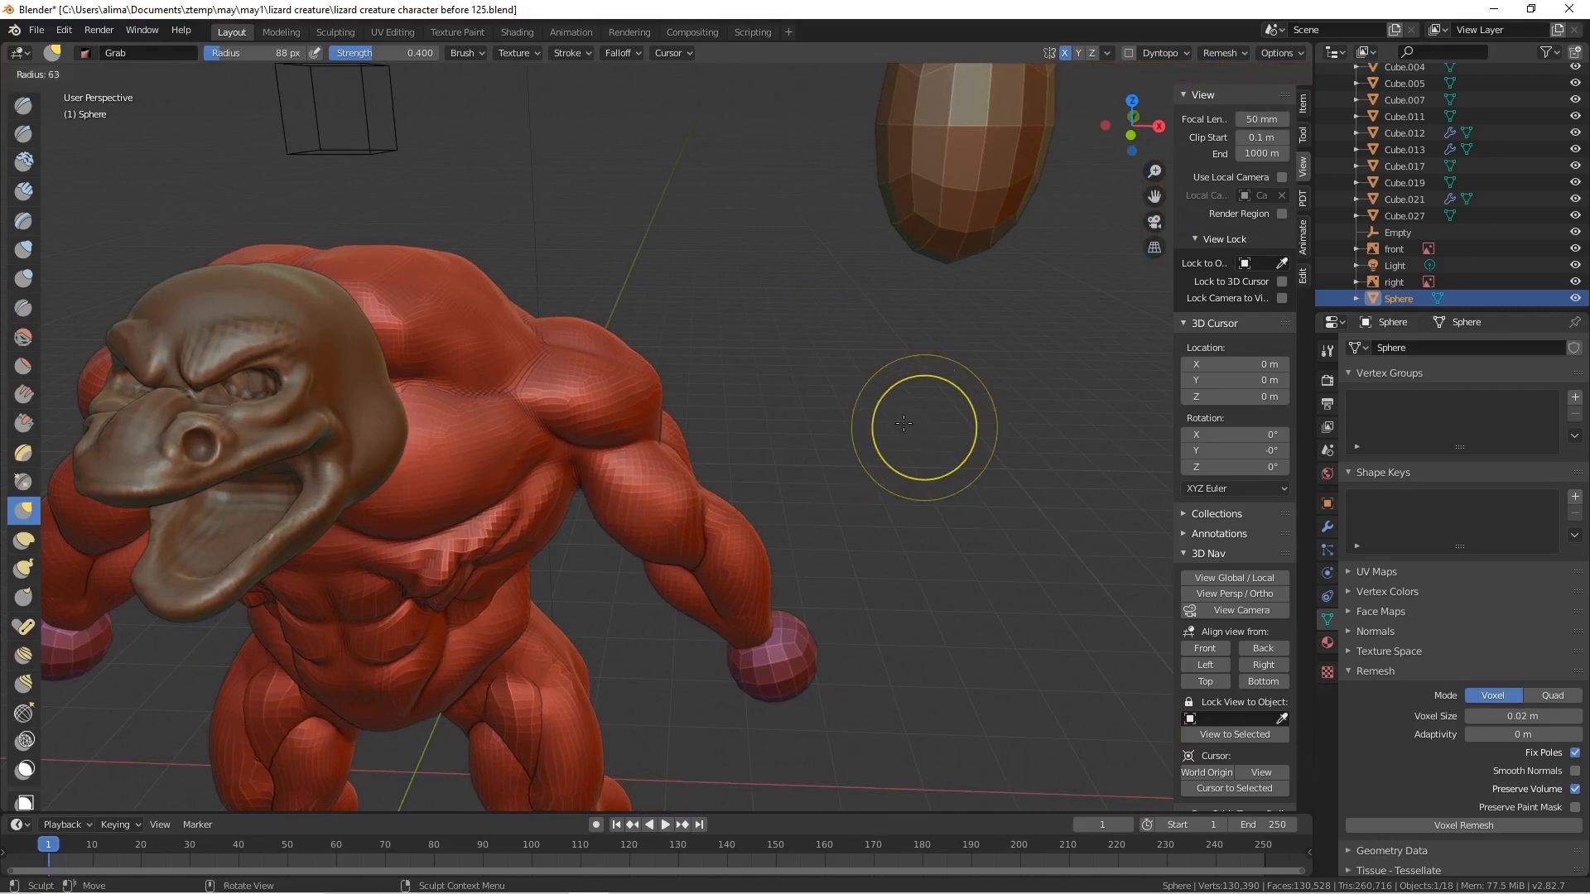
left_click(901, 423)
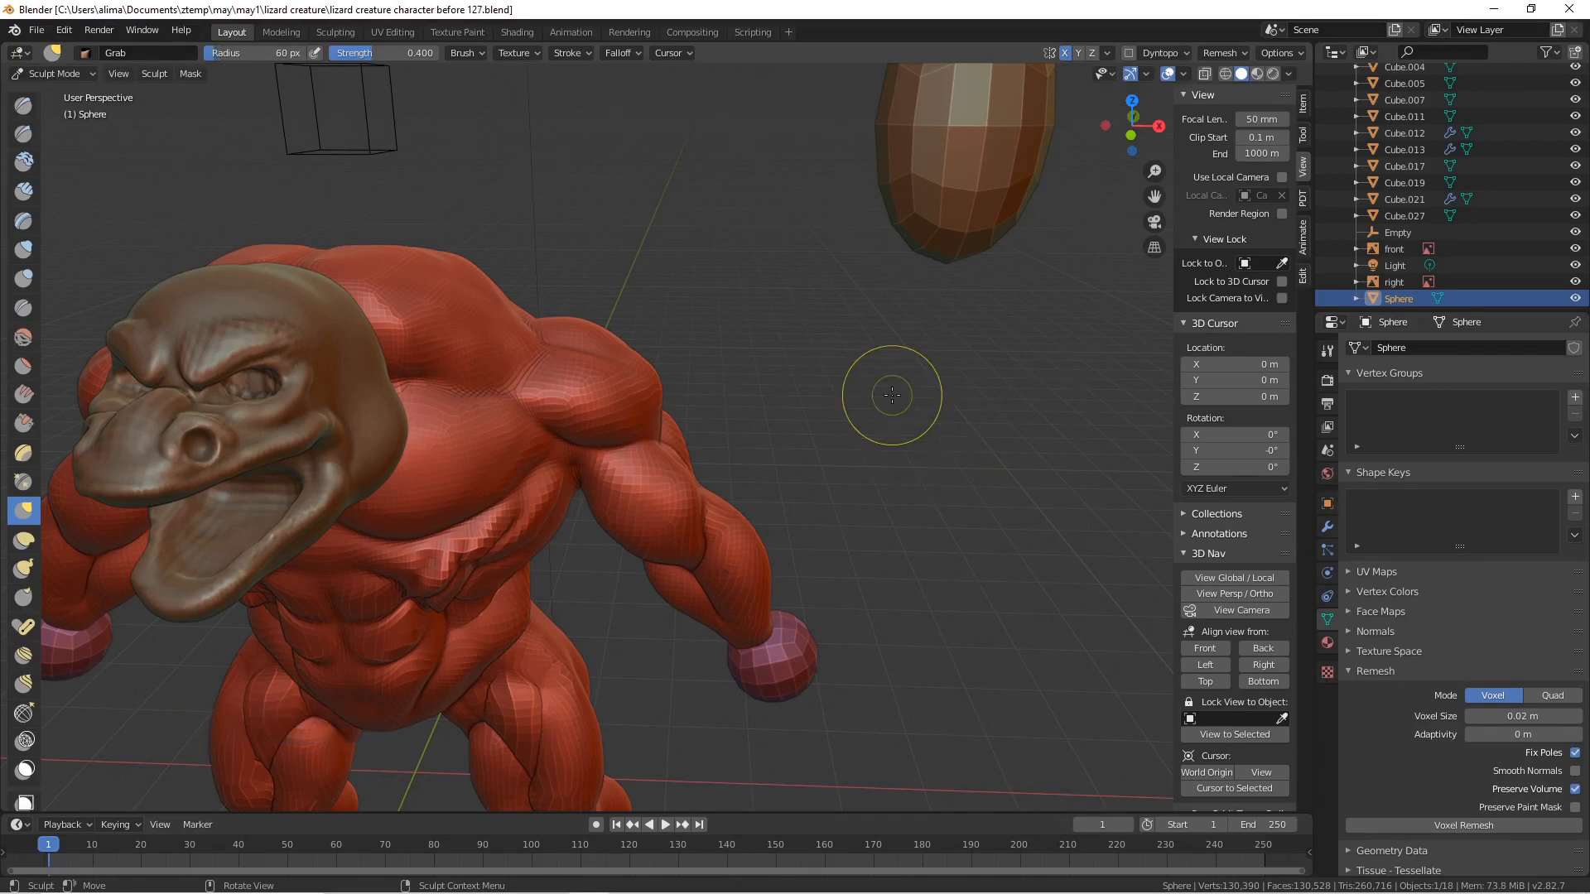
left_click(1487, 824)
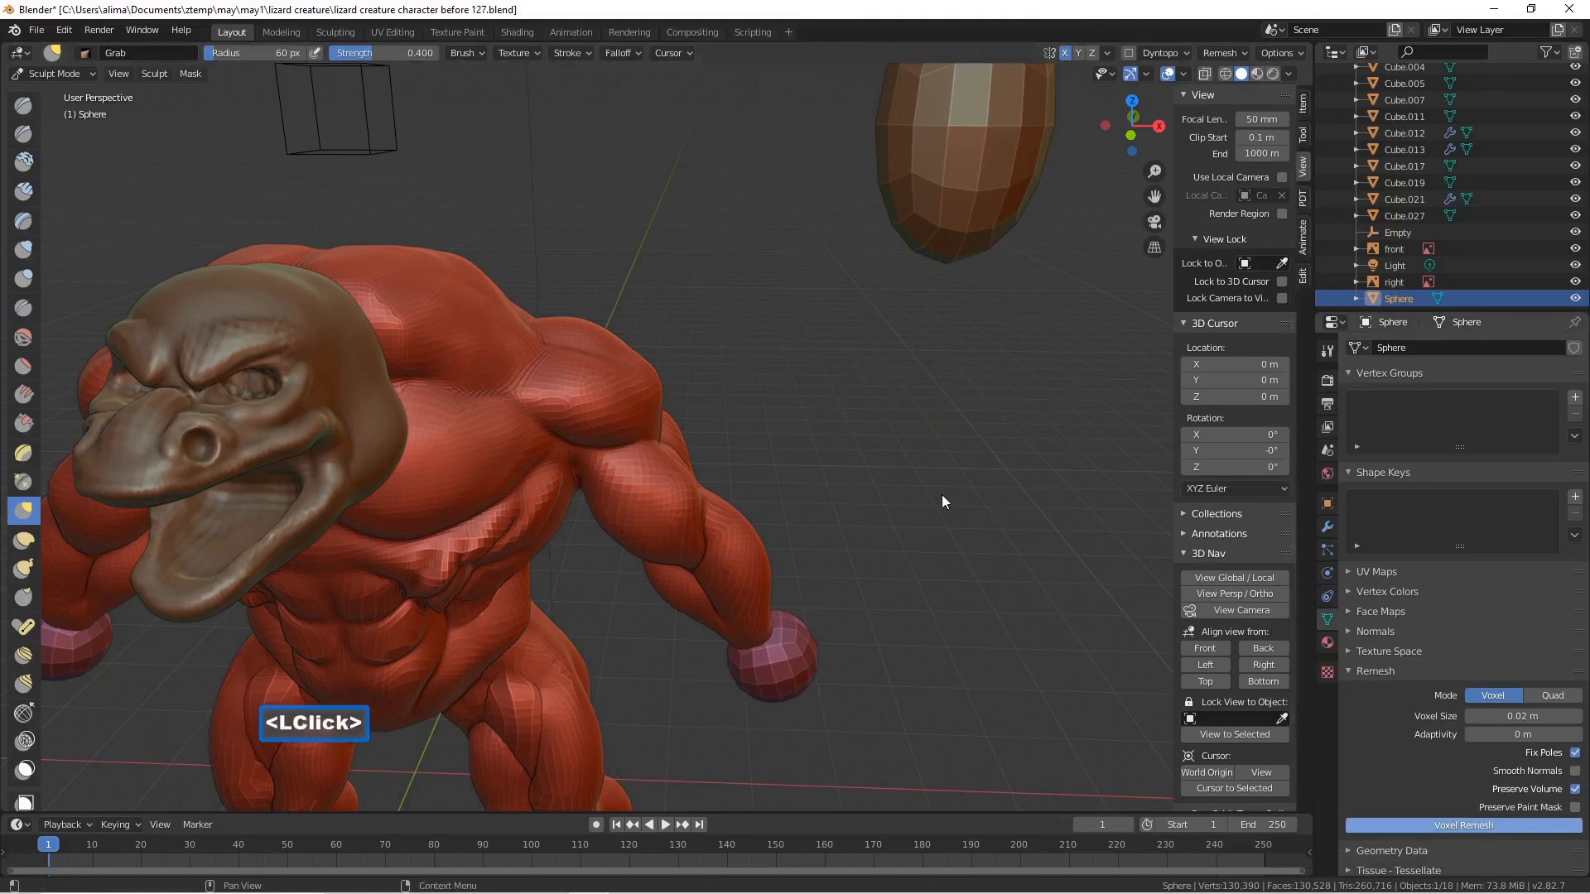
- Adjust the shape of the face and jaws from several angles with the Elastic Deform brush at a 60 px radius
mouse_move(406, 357)
middle_mouse_down()
mouse_move(325, 334)
mouse_move(296, 303)
mouse_move(465, 408)
middle_mouse_up()
mouse_move(1155, 196)
left_mouse_down()
mouse_move(1109, 158)
mouse_move(969, 166)
mouse_move(439, 465)
left_mouse_up()
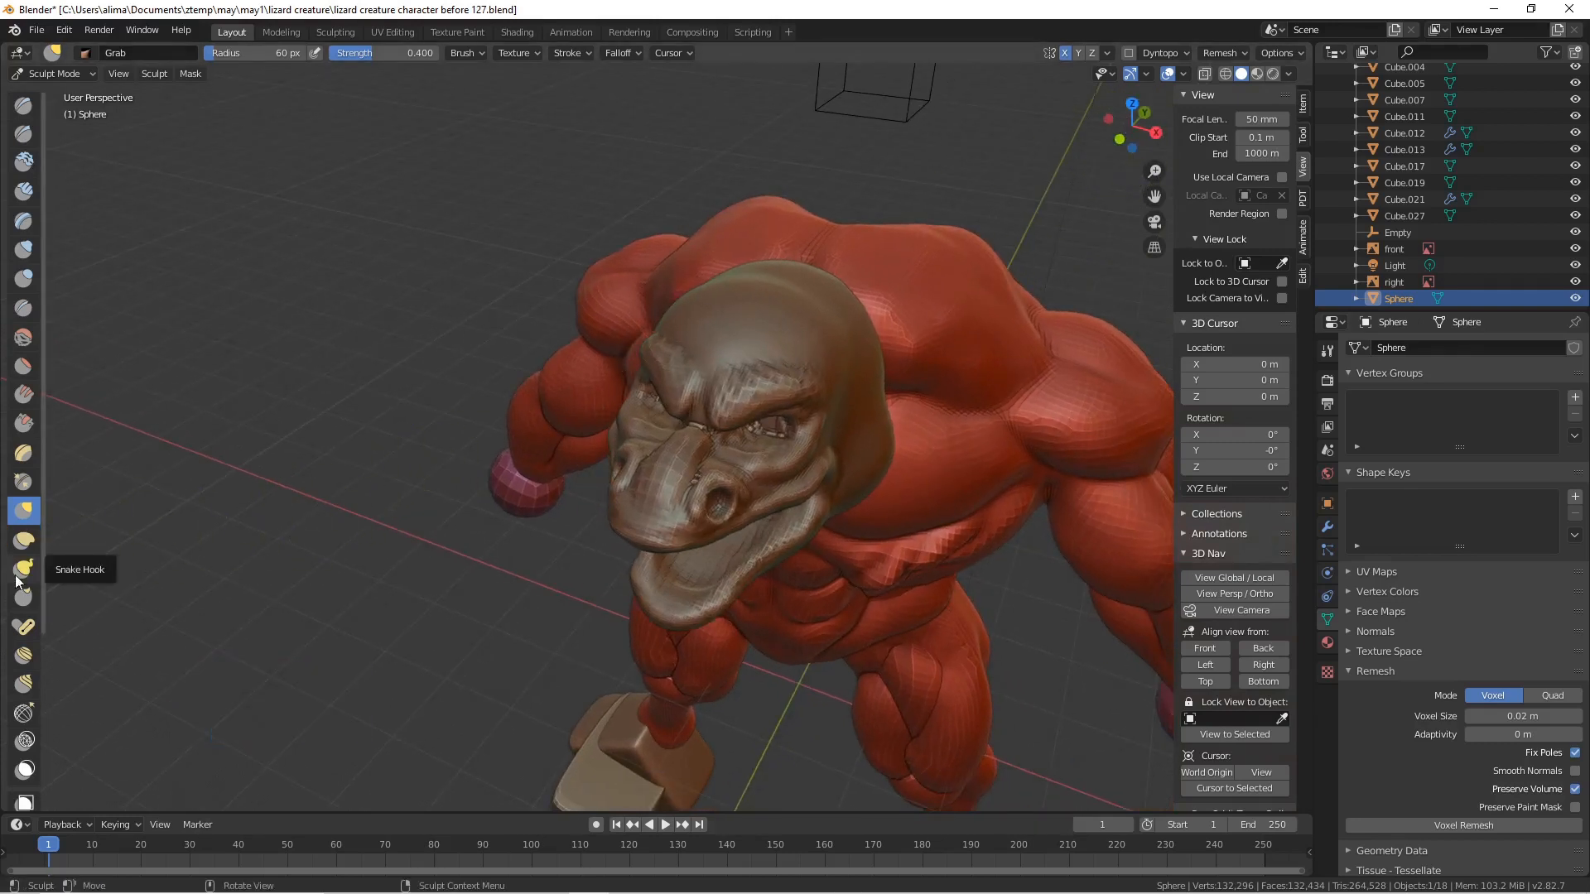
left_click(26, 548)
mouse_move(804, 489)
left_mouse_down()
mouse_move(838, 506)
mouse_move(865, 554)
left_mouse_up()
middle_click_drag(866, 555, 809, 486)
mouse_move(822, 585)
left_mouse_down()
mouse_move(805, 569)
mouse_move(828, 596)
left_mouse_up()
mouse_move(885, 634)
middle_mouse_down()
mouse_move(777, 556)
mouse_move(813, 585)
mouse_move(836, 544)
middle_mouse_up()
left_click_drag(728, 410, 745, 444)
mouse_move(745, 443)
middle_mouse_down()
mouse_move(816, 469)
mouse_move(713, 448)
middle_mouse_up()
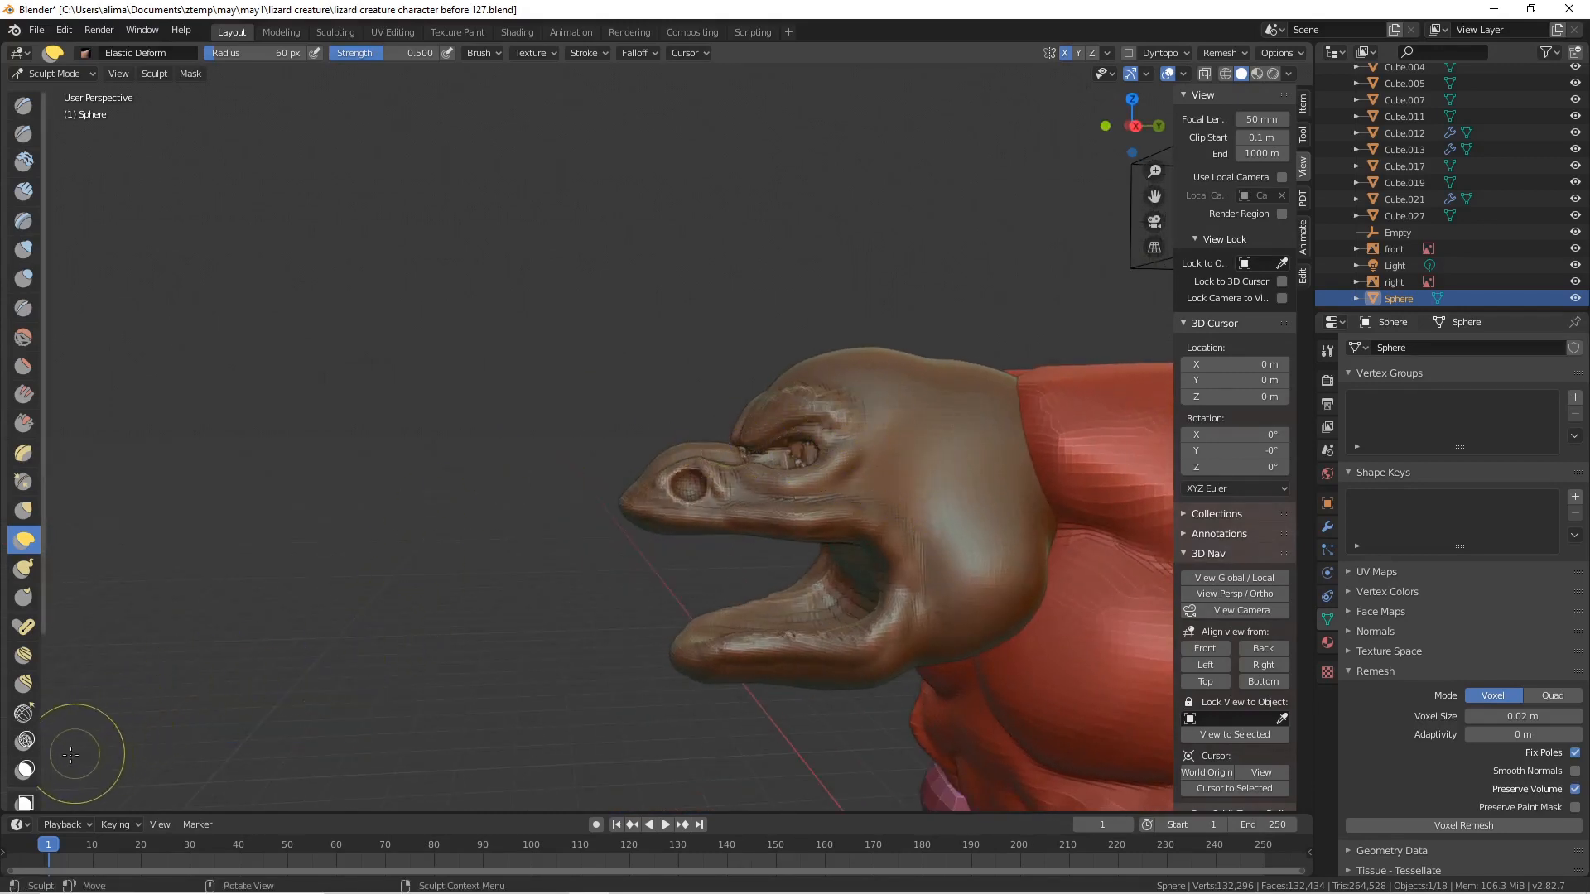
- Mask a round spot on the side of the head behind the eye at a 60 px radius, and invert the mask
left_click(25, 770)
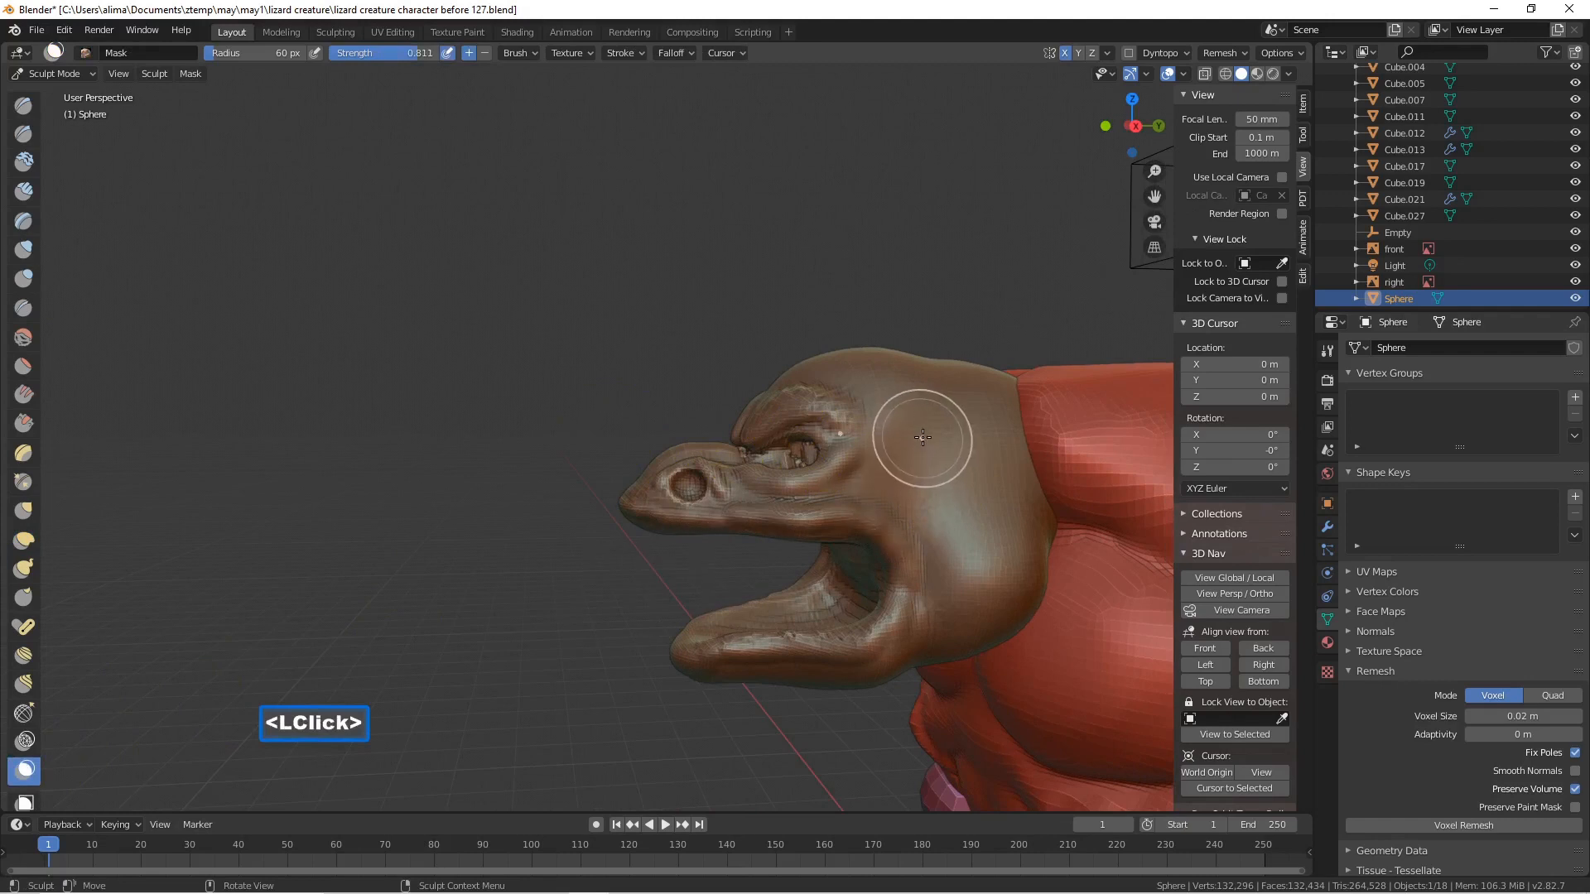
left_click_drag(924, 443, 929, 467)
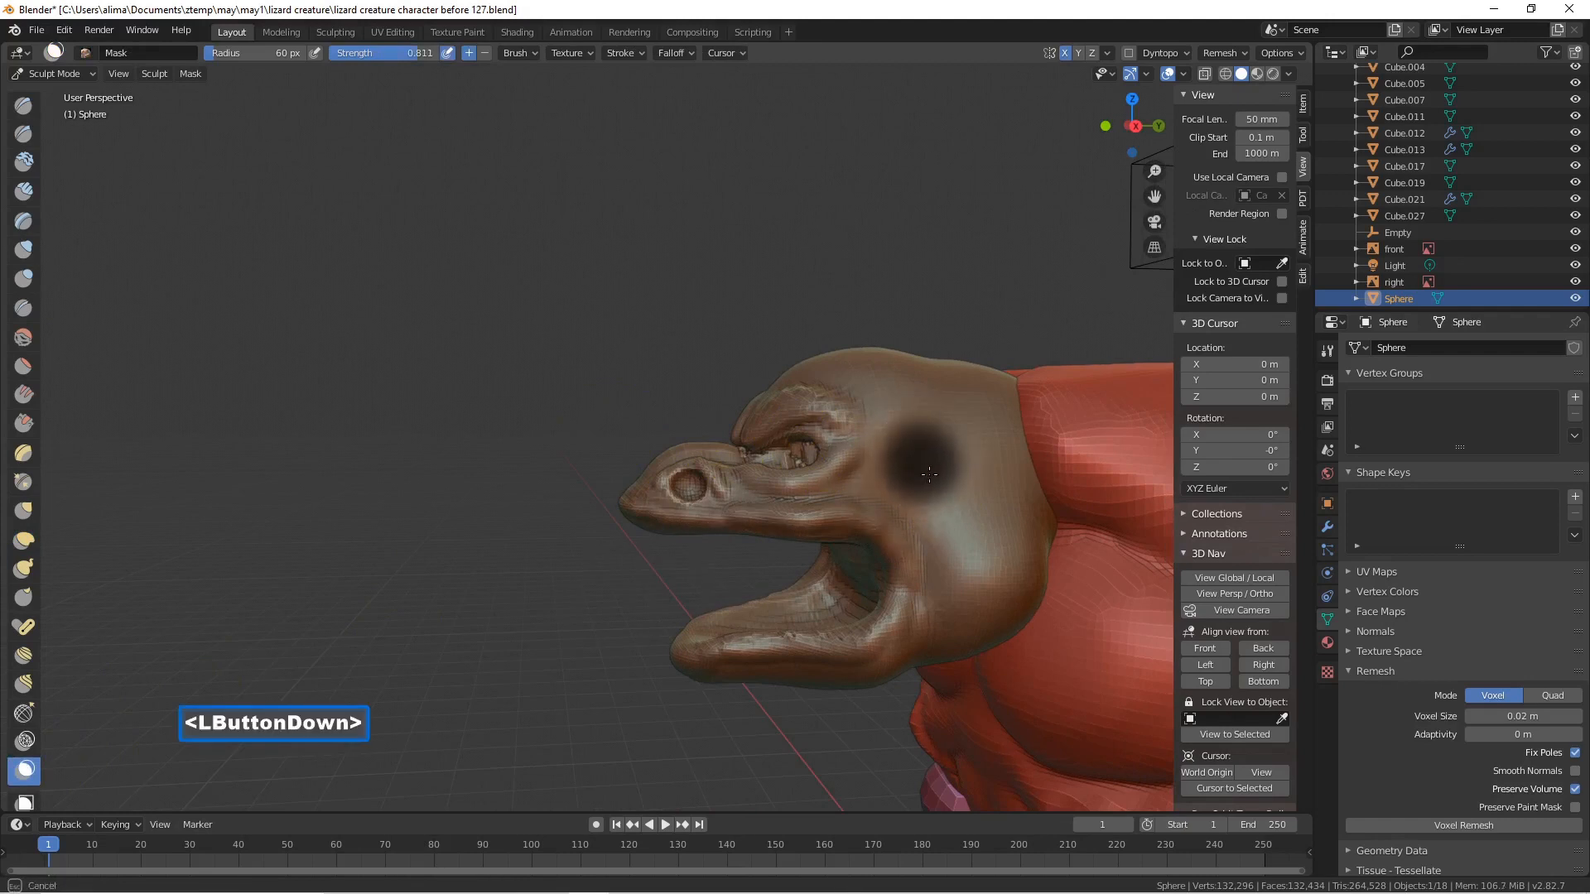
left_click_drag(917, 459, 916, 459)
left_click(916, 459)
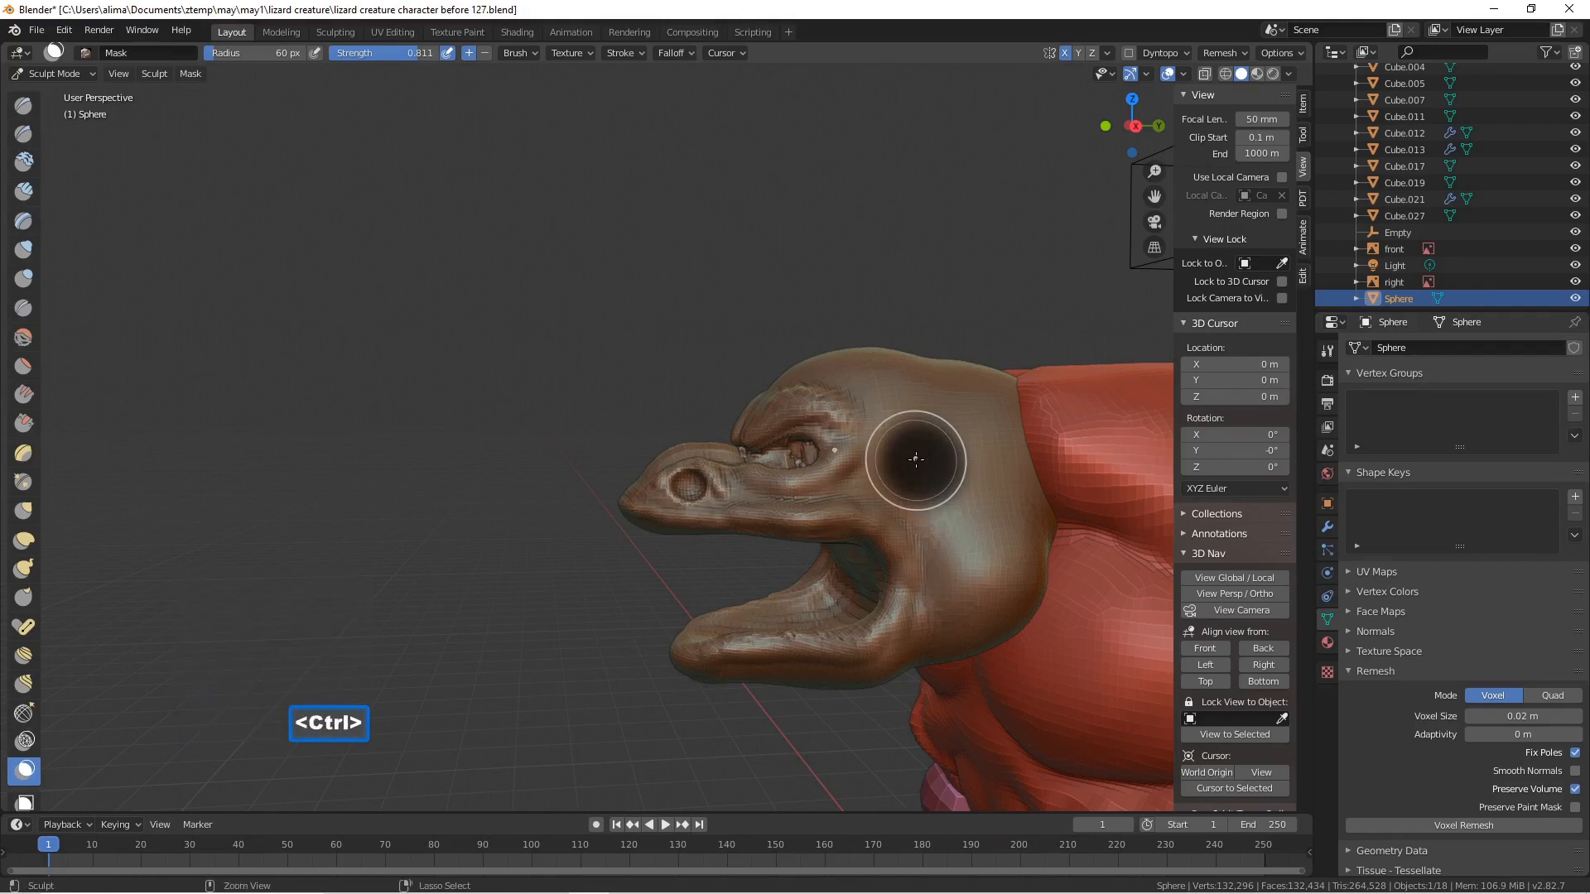
key("ctrl+i")
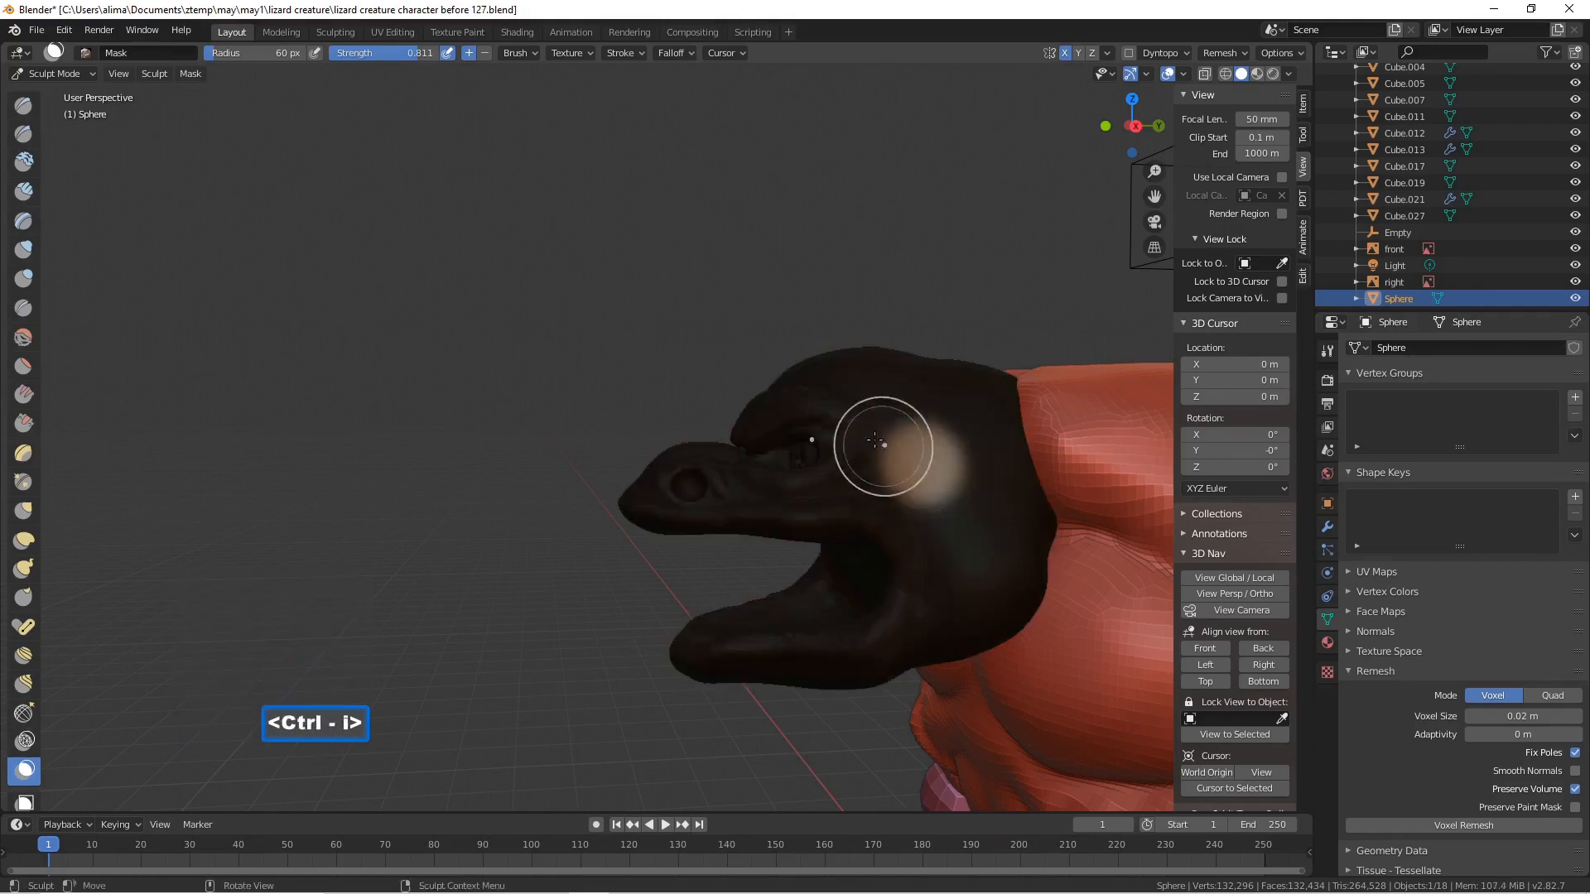
- Carve a round ear hollow into the unmasked spot with the inverted Blob brush, and clear the mask
left_click(24, 278)
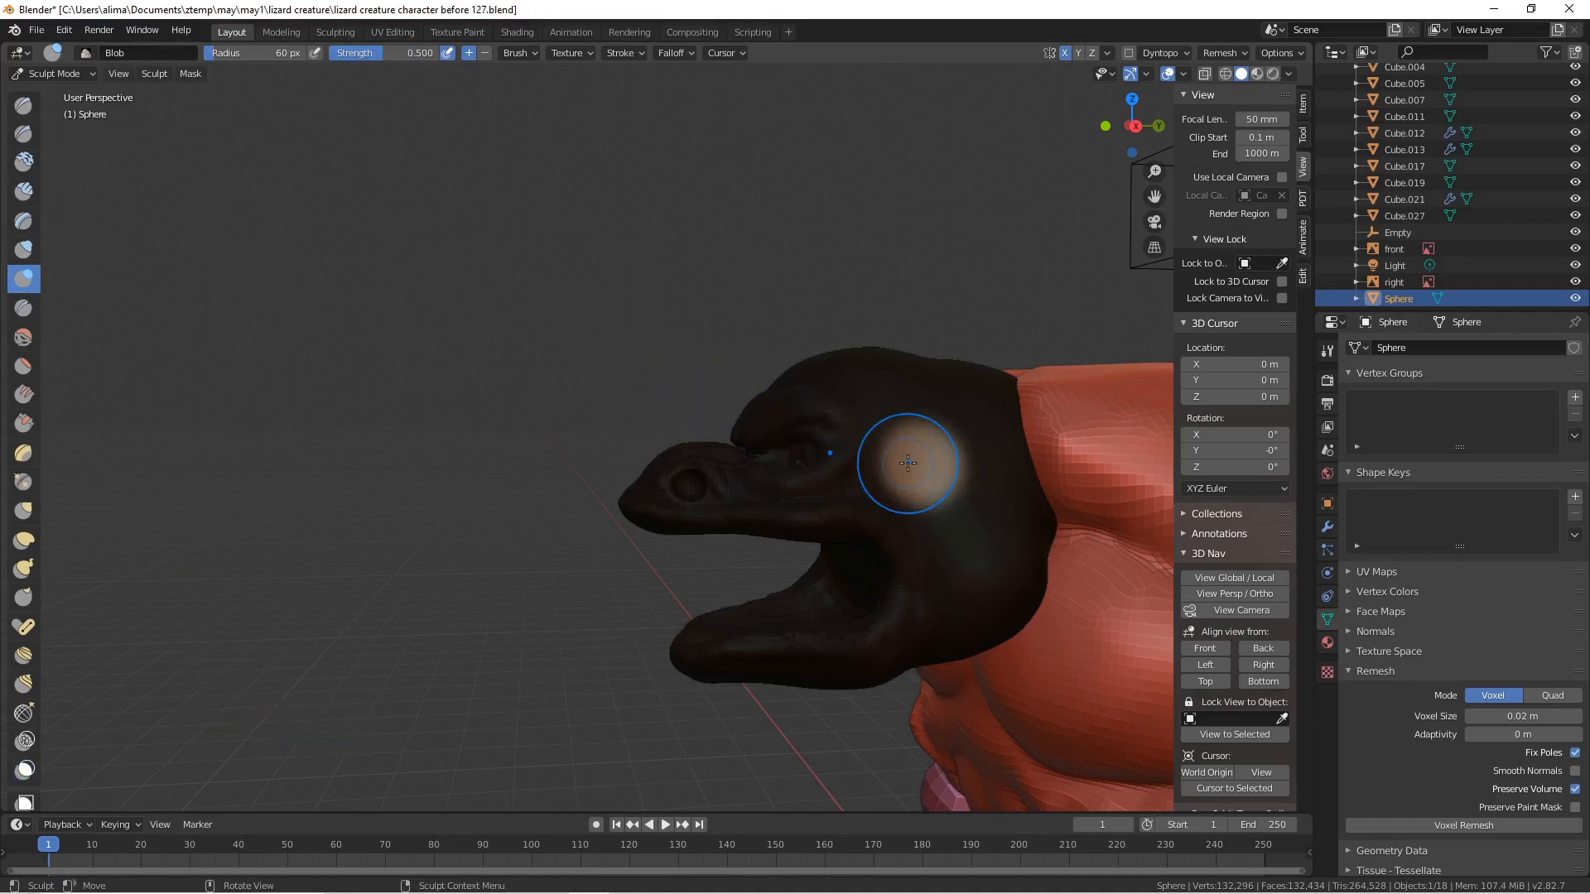
mouse_move(909, 463)
left_mouse_down("ctrl")
mouse_move(935, 481)
mouse_move(920, 464)
left_mouse_up("ctrl")
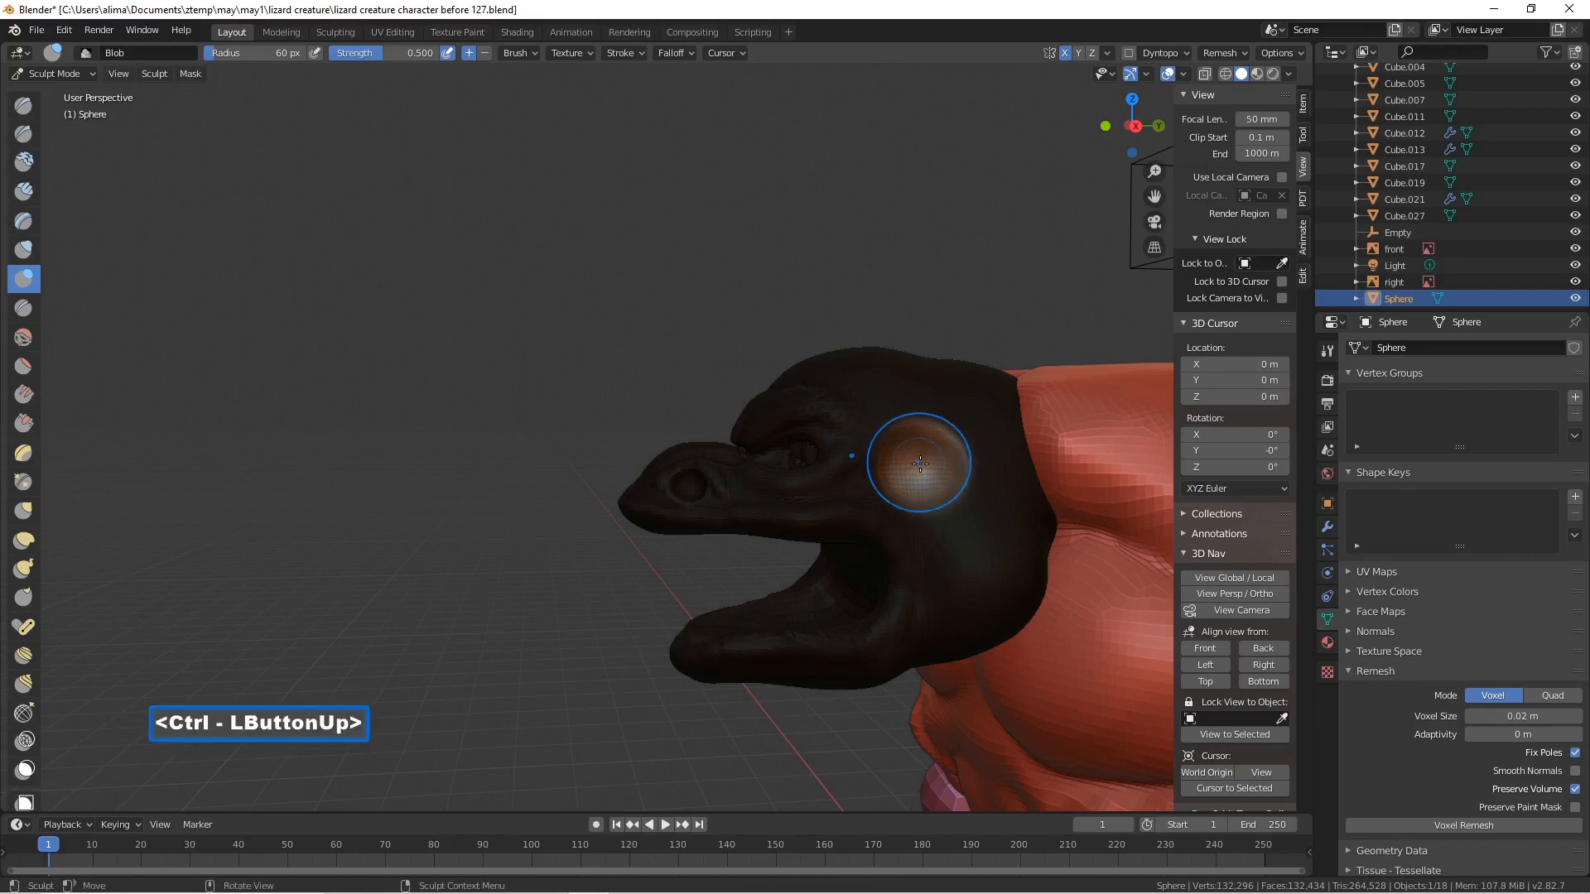
key("alt+m")
- Save the next incremental version of the file, lizard creature character before 128.blend
mouse_move(927, 468)
middle_mouse_down()
mouse_move(886, 476)
mouse_move(953, 483)
mouse_move(883, 415)
mouse_move(905, 438)
mouse_move(988, 447)
middle_mouse_up()
left_click_drag(1154, 196, 1099, 230)
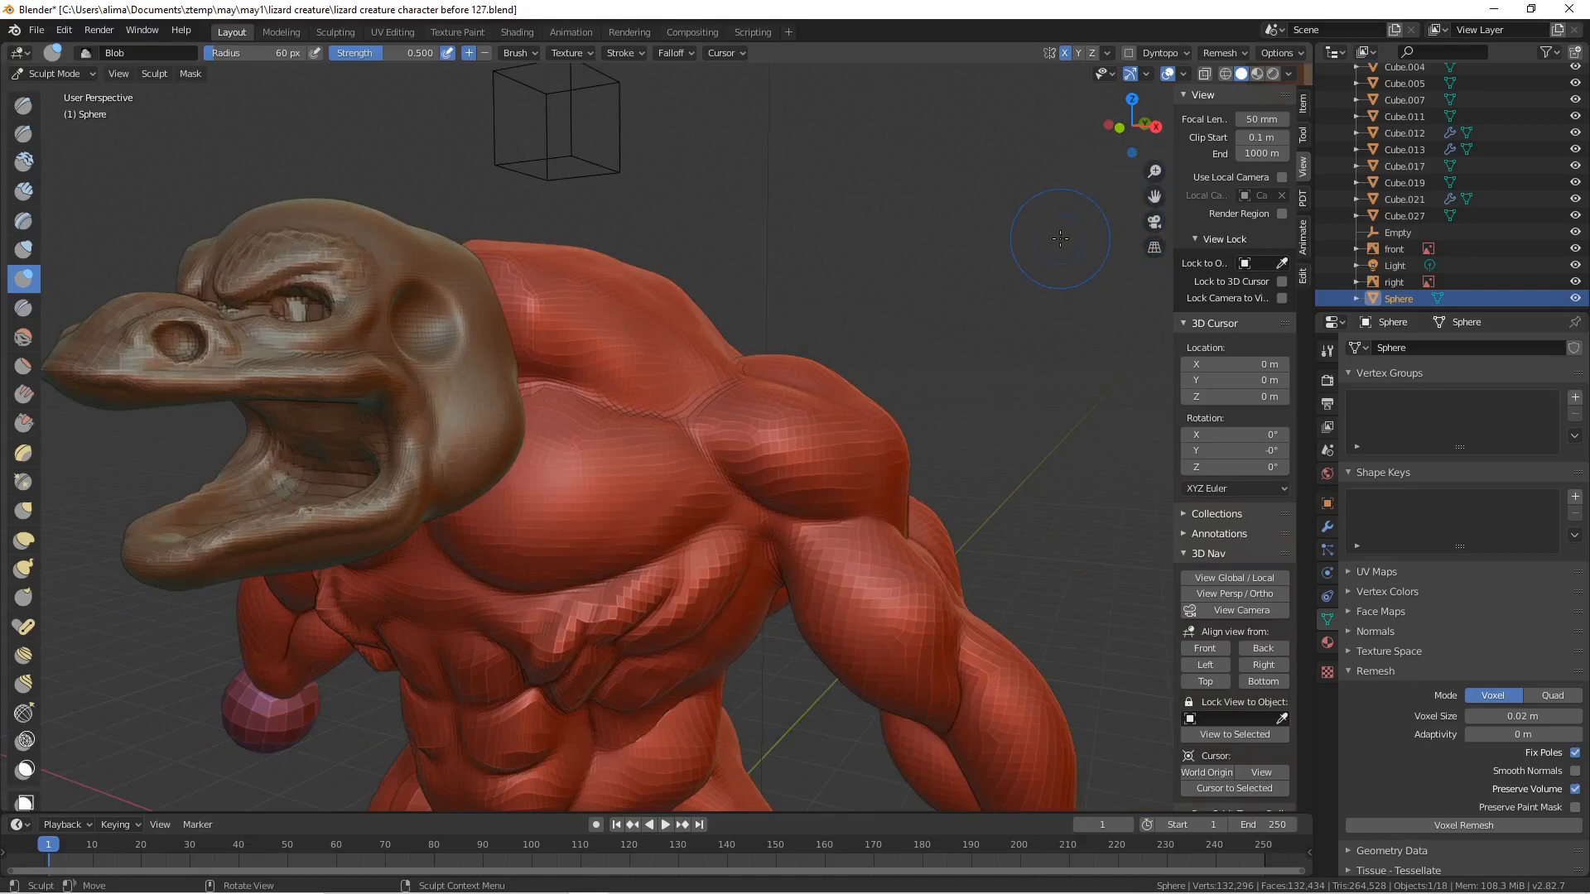
middle_click_drag(1060, 241, 891, 326, "ctrl")
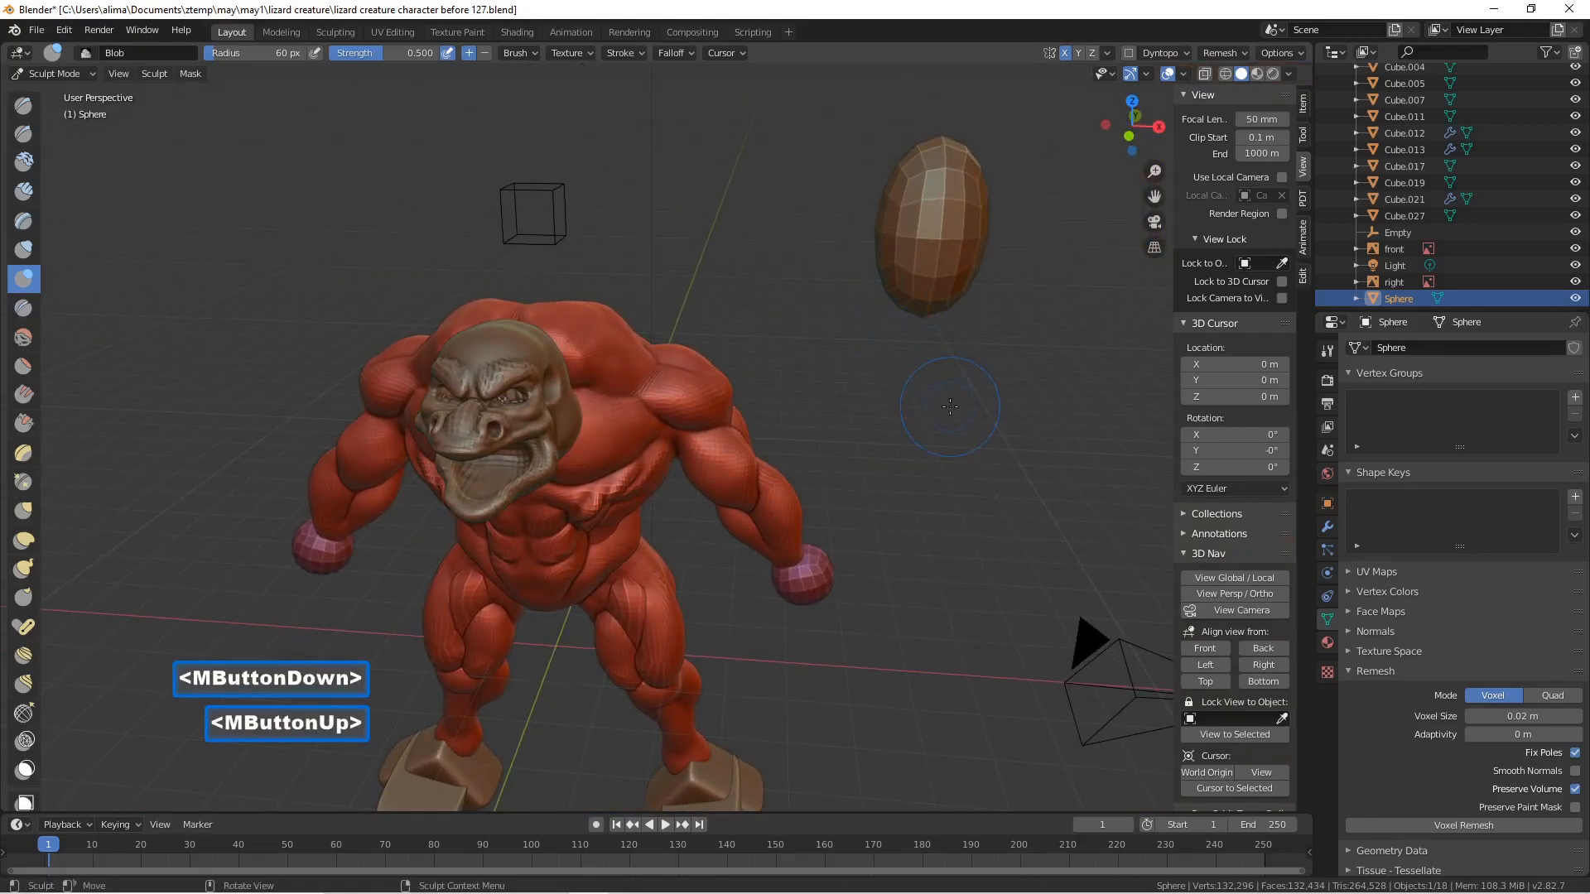
key("Pause")
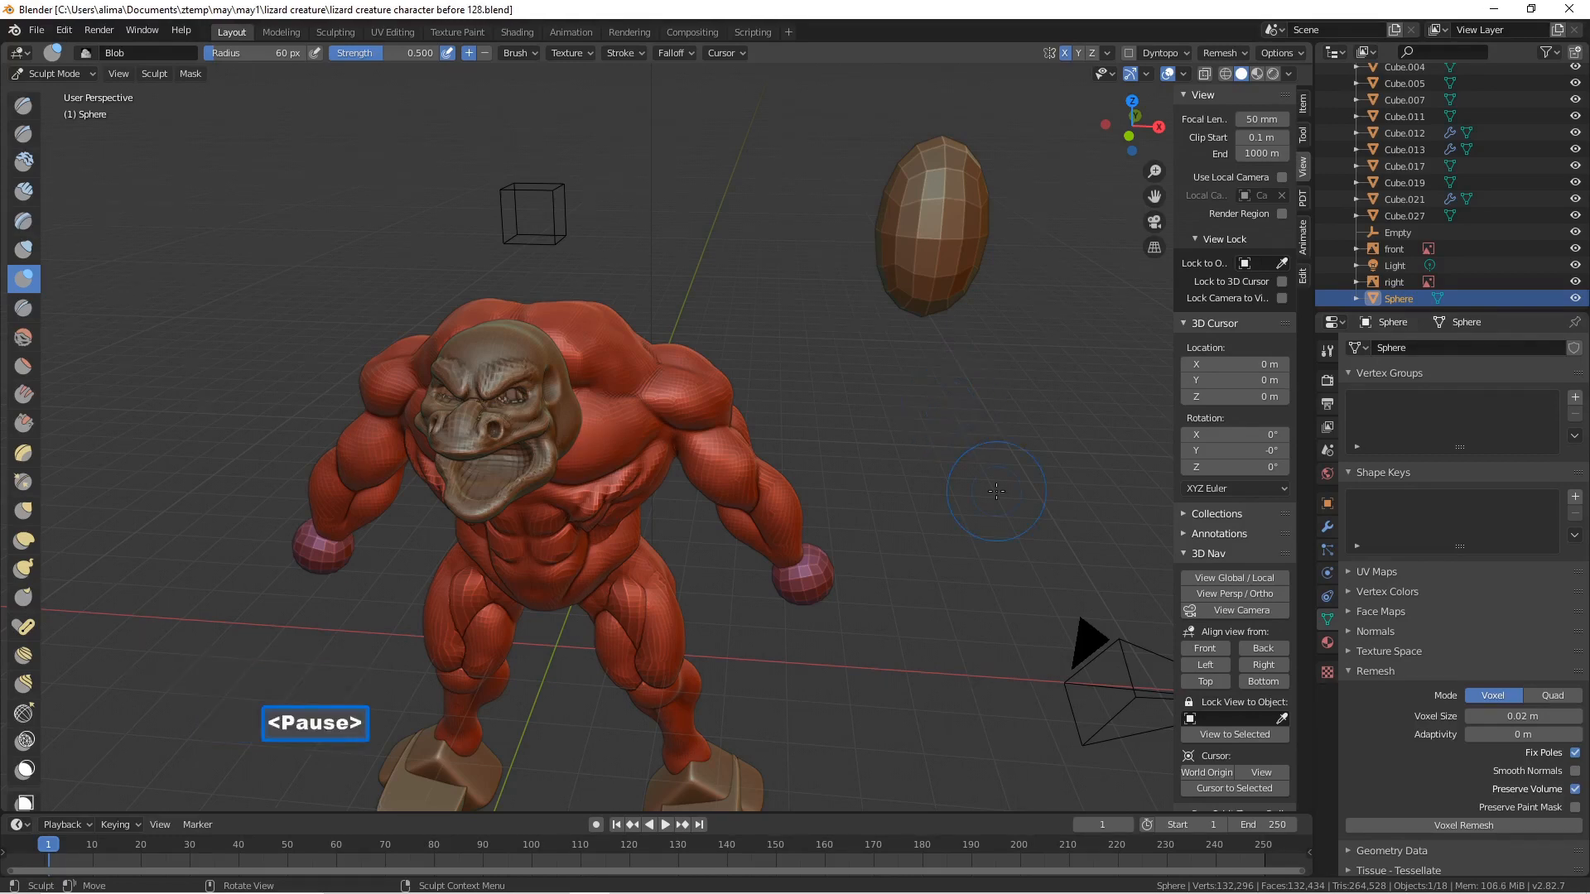
- Switch from Sculpt Mode to Object Mode and shift the lizard head forward from the shoulders
middle_click_drag(996, 491, 830, 445)
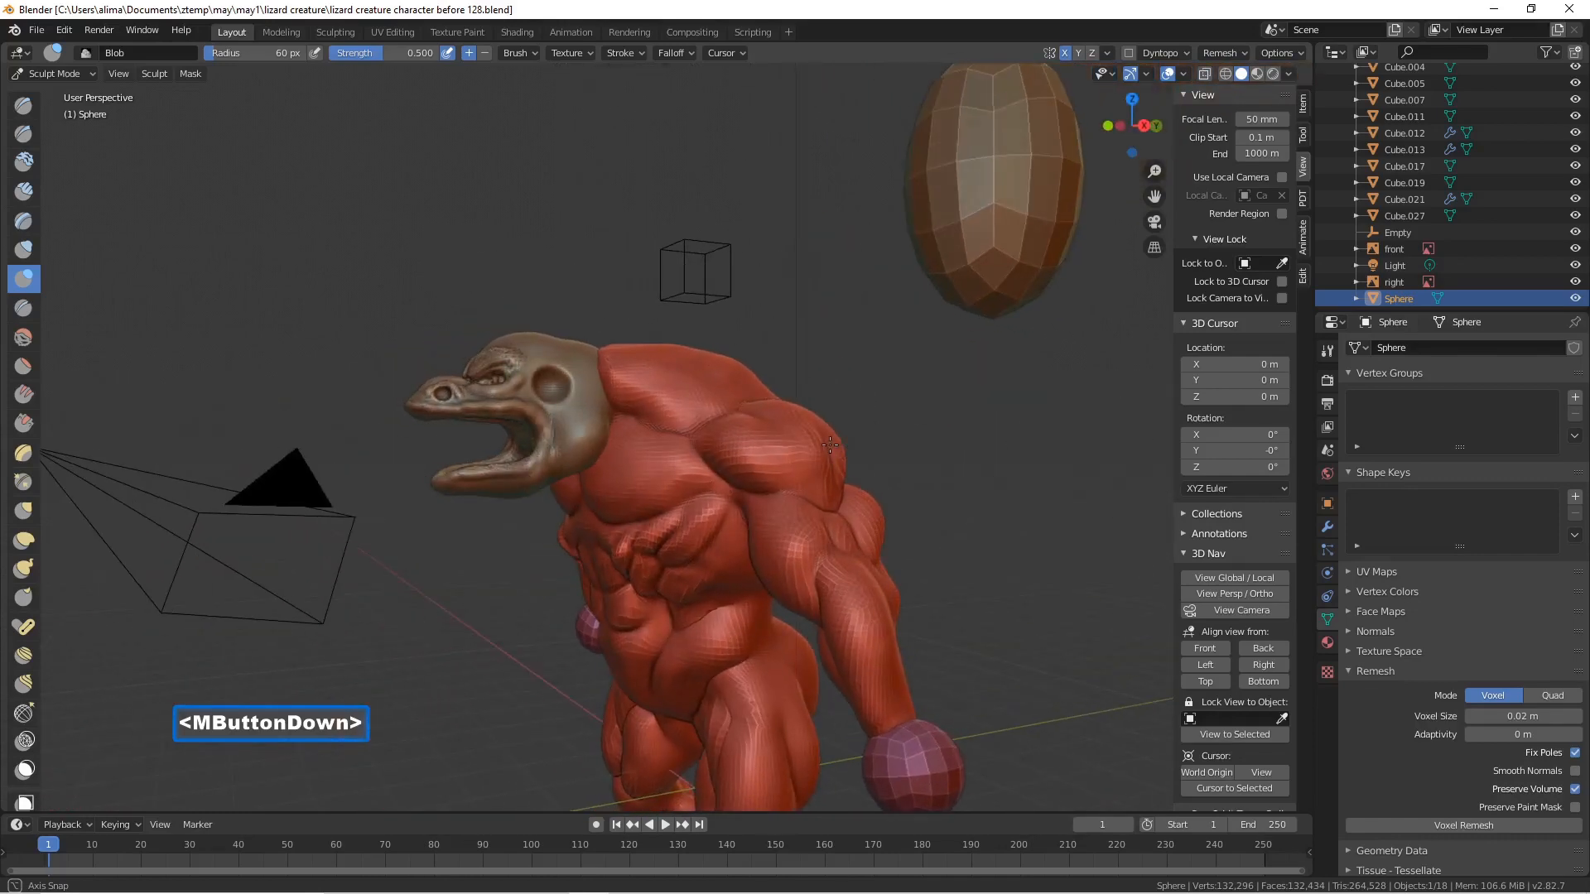
middle_click_drag(830, 445, 772, 420)
scroll(881, 485, "down", 3)
scroll(880, 483, "up", 5)
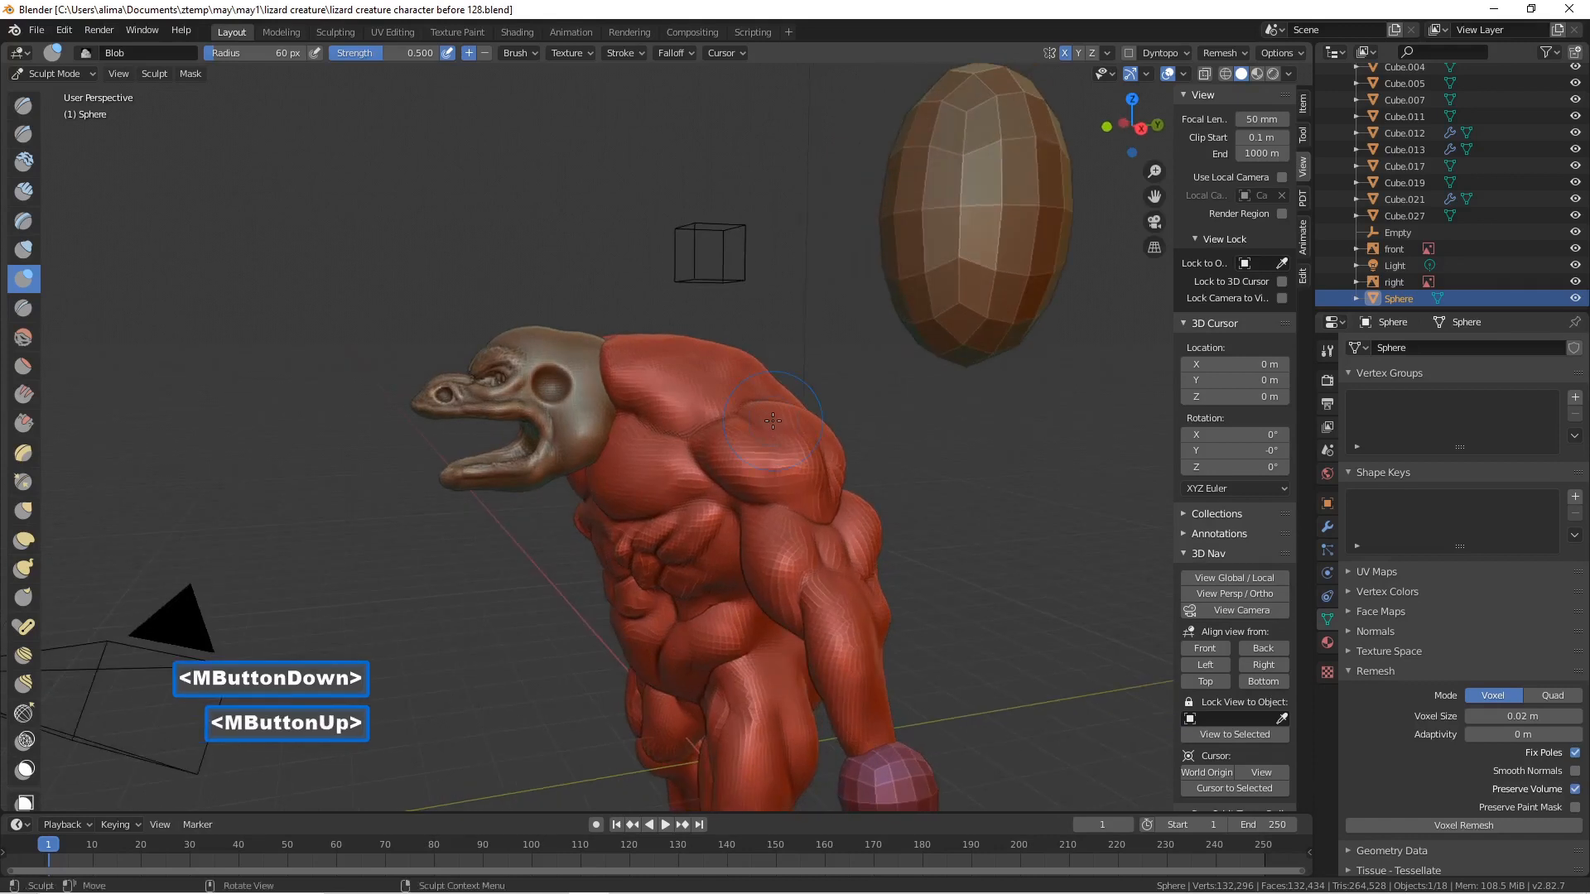
left_click(89, 71)
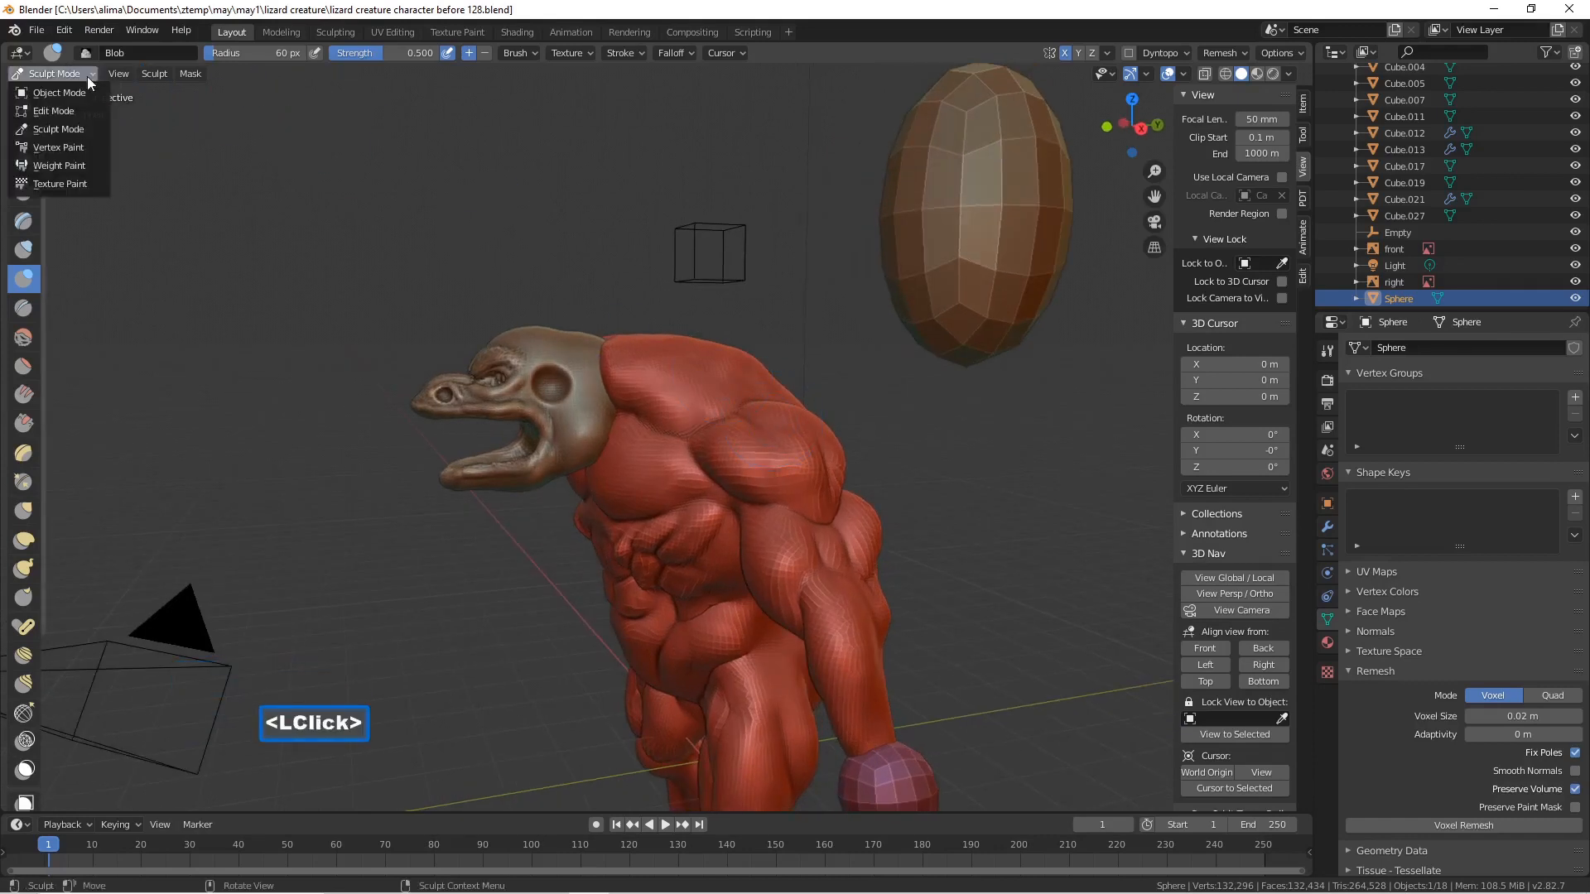
left_click(93, 95)
left_click_drag(594, 366, 506, 299)
left_click_drag(579, 357, 547, 358)
middle_click_drag(582, 324, 635, 355)
scroll(638, 355, "down", 2)
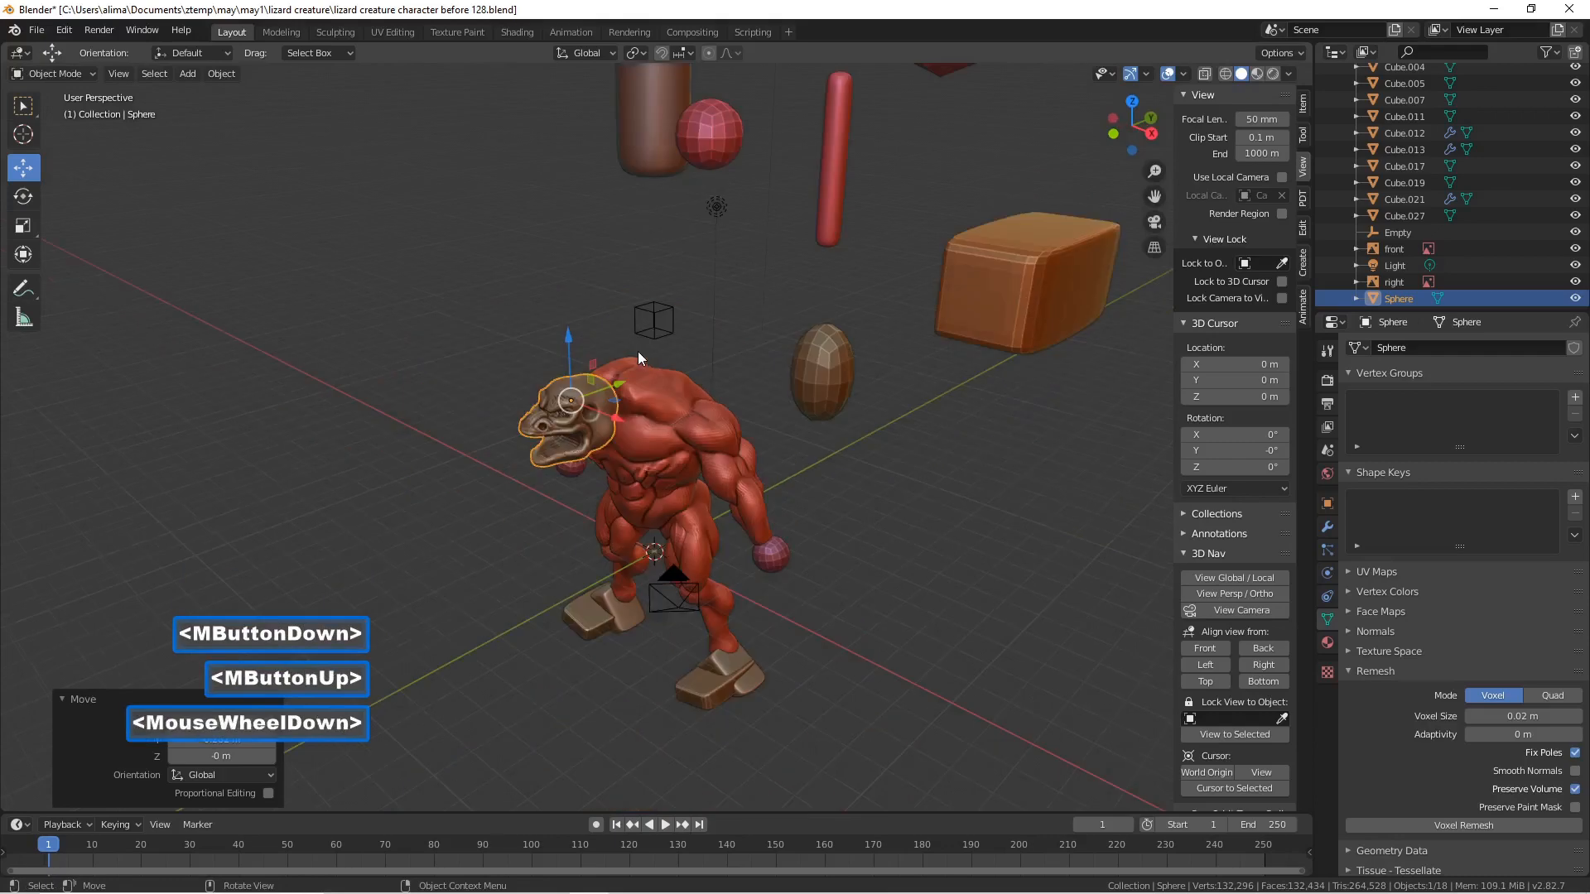
- Duplicate the small red sphere floating above the creature in place and lower the copy about 5.48 m
left_click(723, 138)
left_click(723, 137)
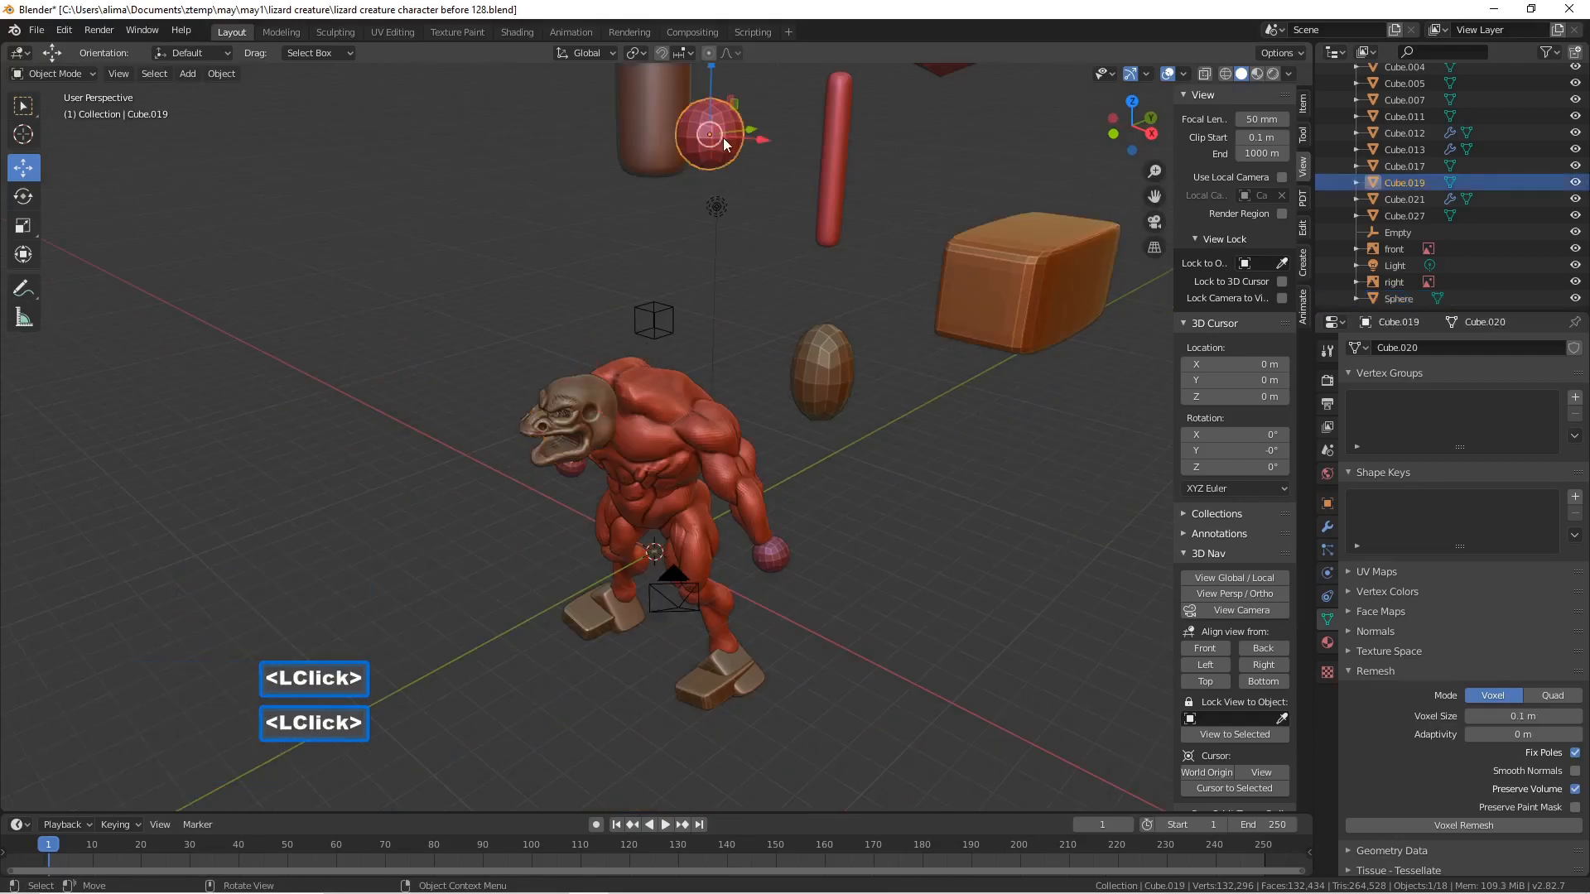
key("shift+d")
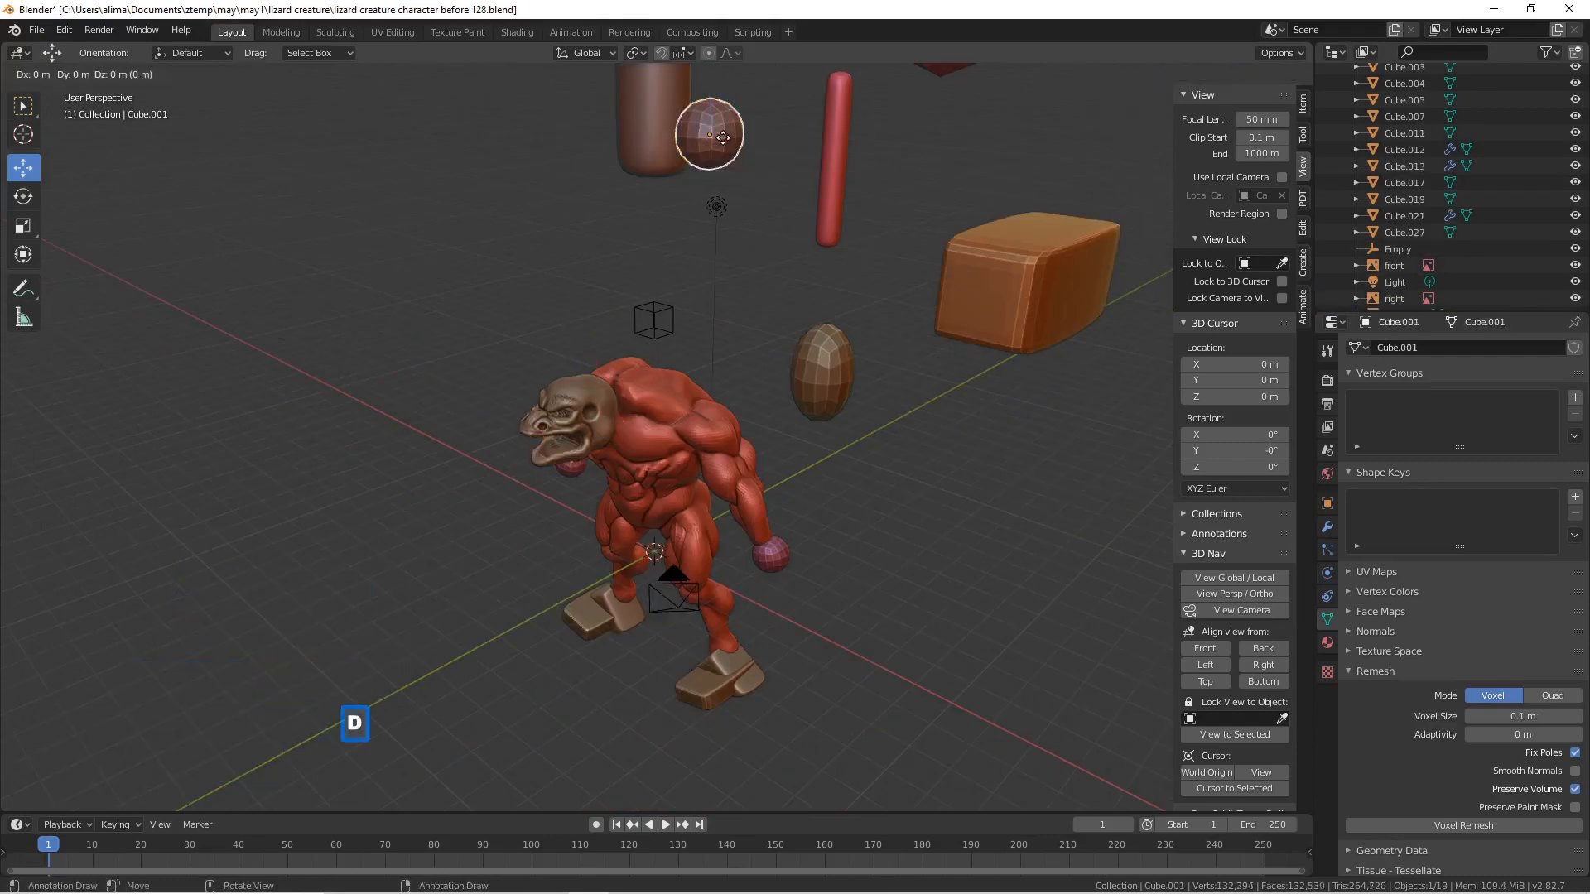
right_click(723, 137)
scroll(712, 137, "down", 2)
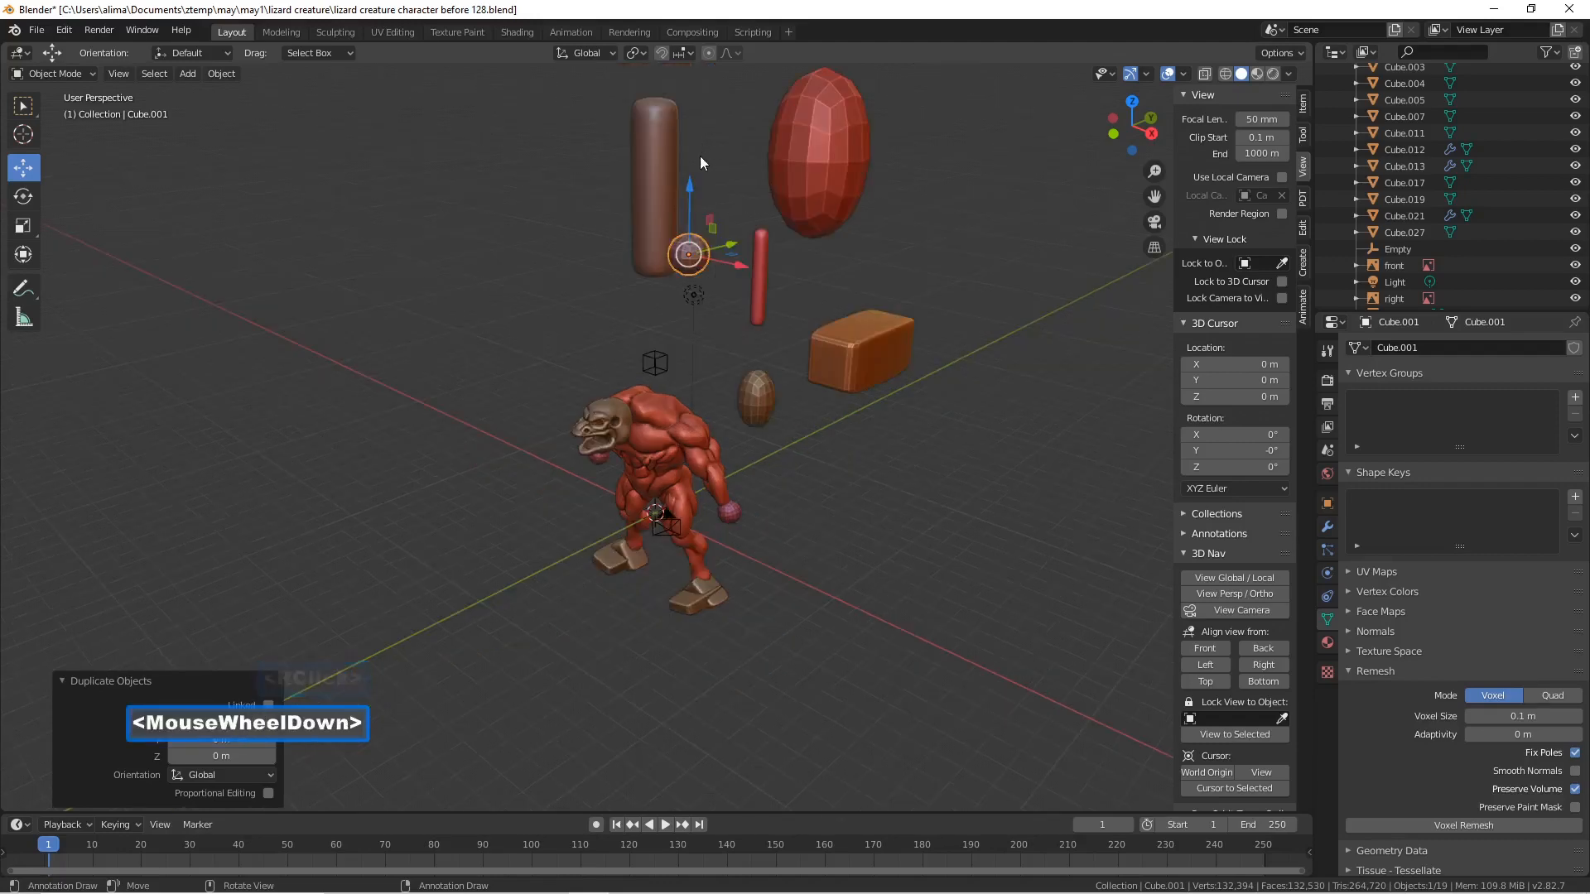
left_click_drag(693, 184, 687, 310)
middle_click_drag(687, 309, 740, 330)
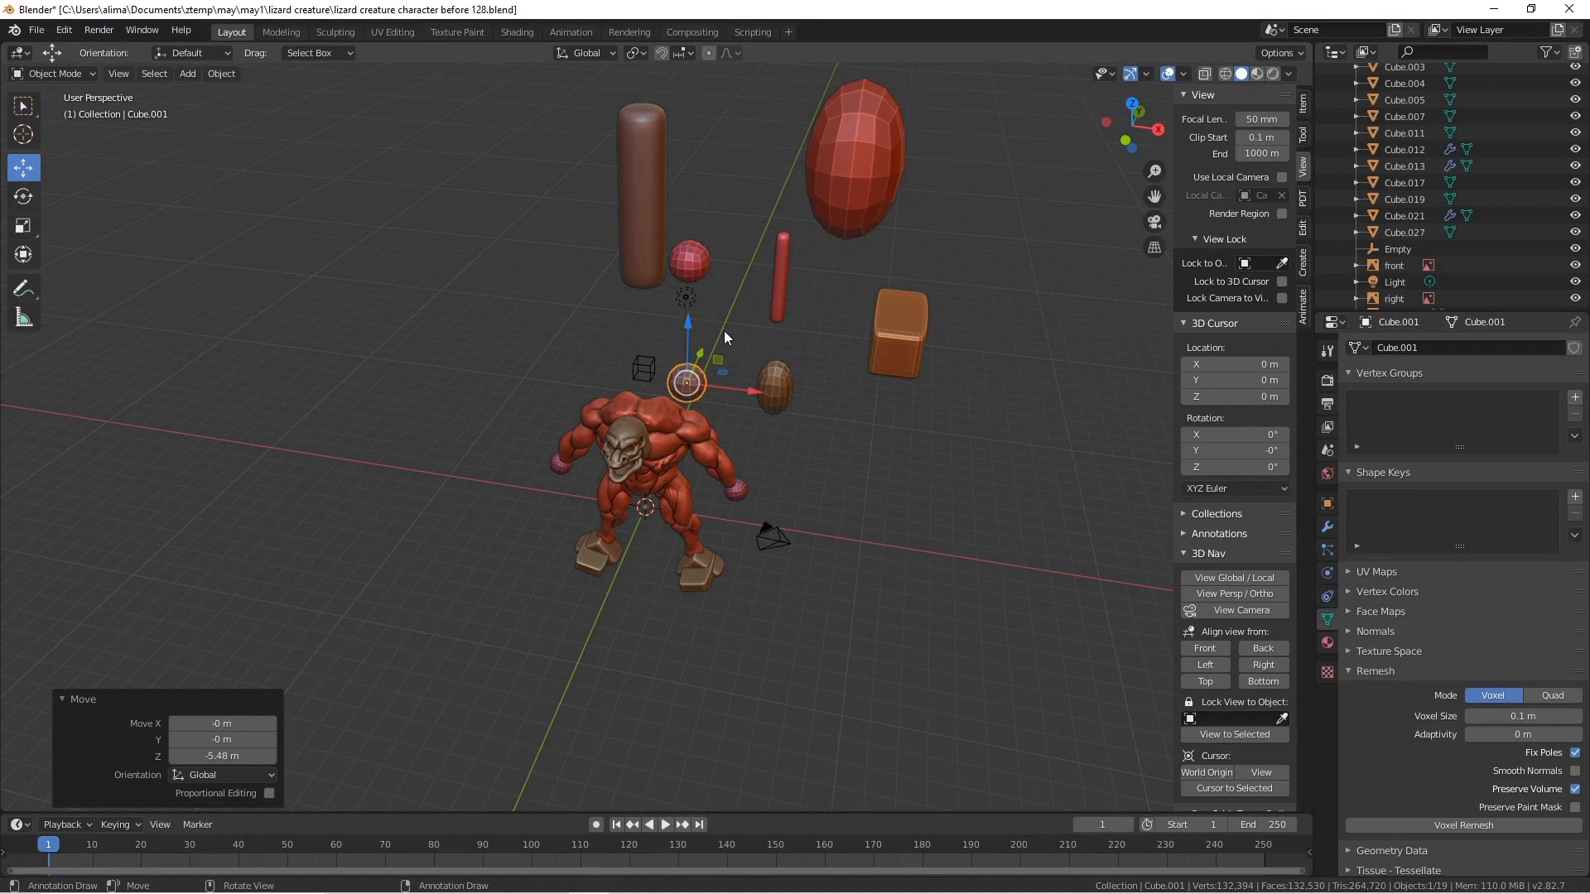
- Snap the 3D cursor to the cube-shaped empty and snap the duplicated sphere to the cursor
left_click(642, 369)
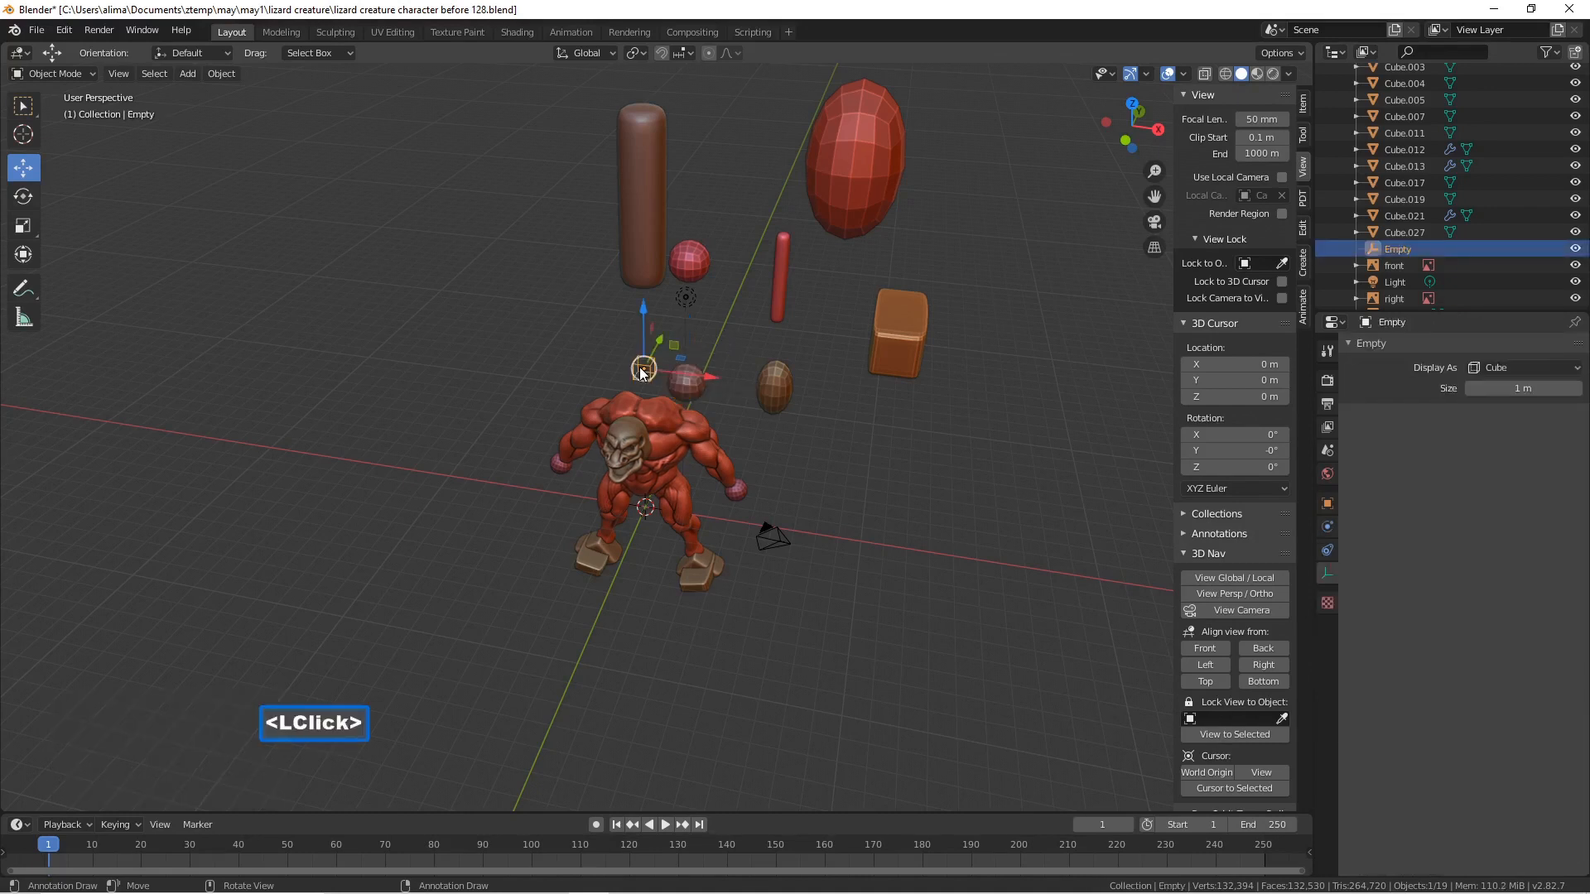
key("shift+s")
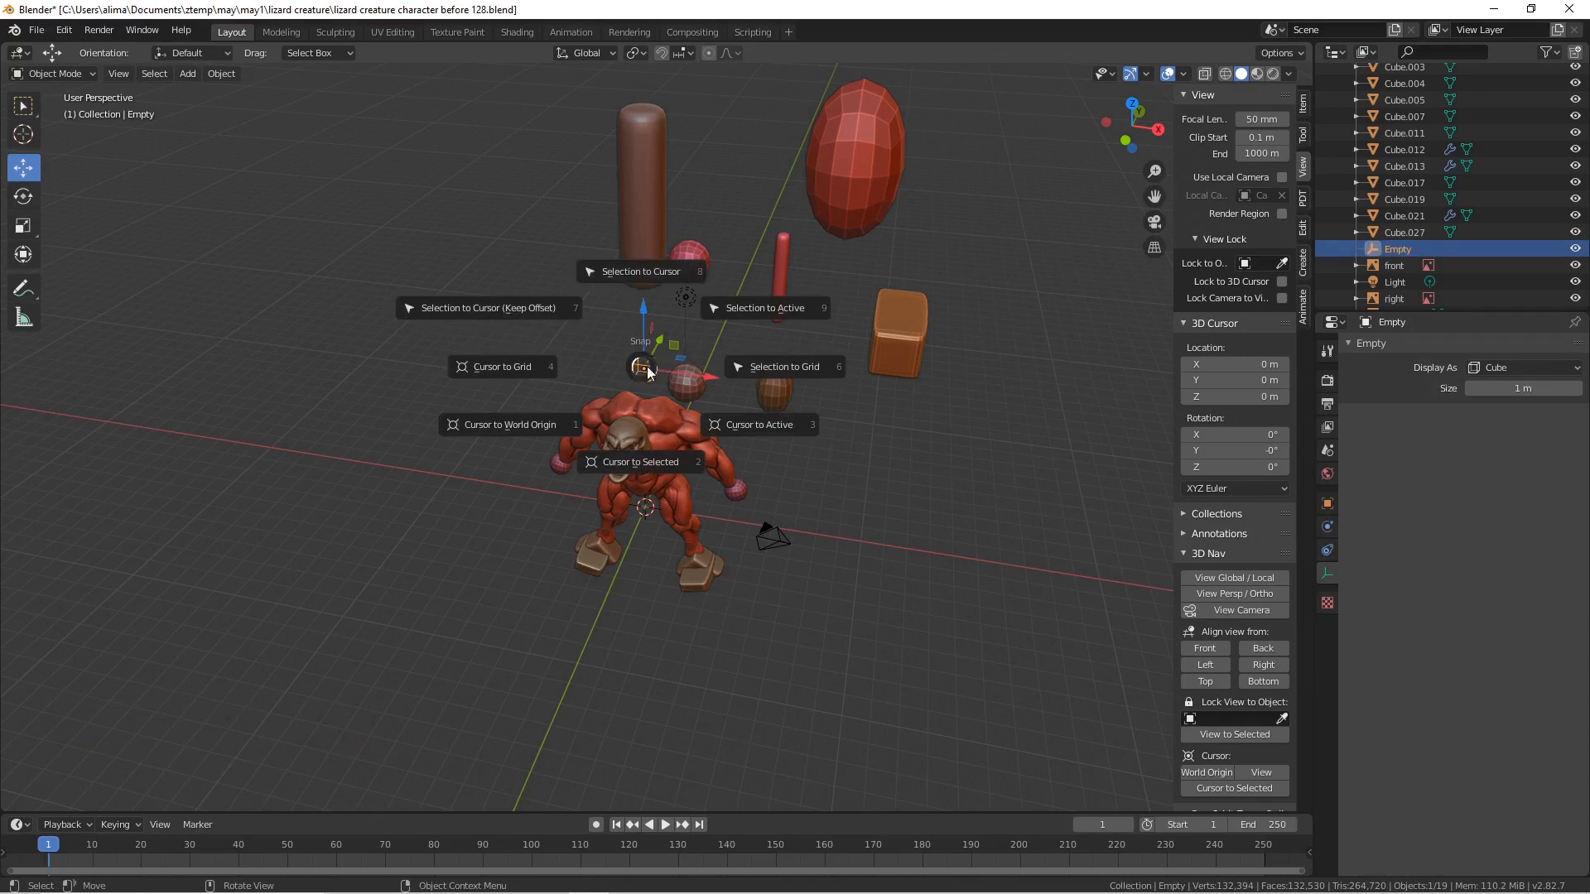
left_click(637, 460)
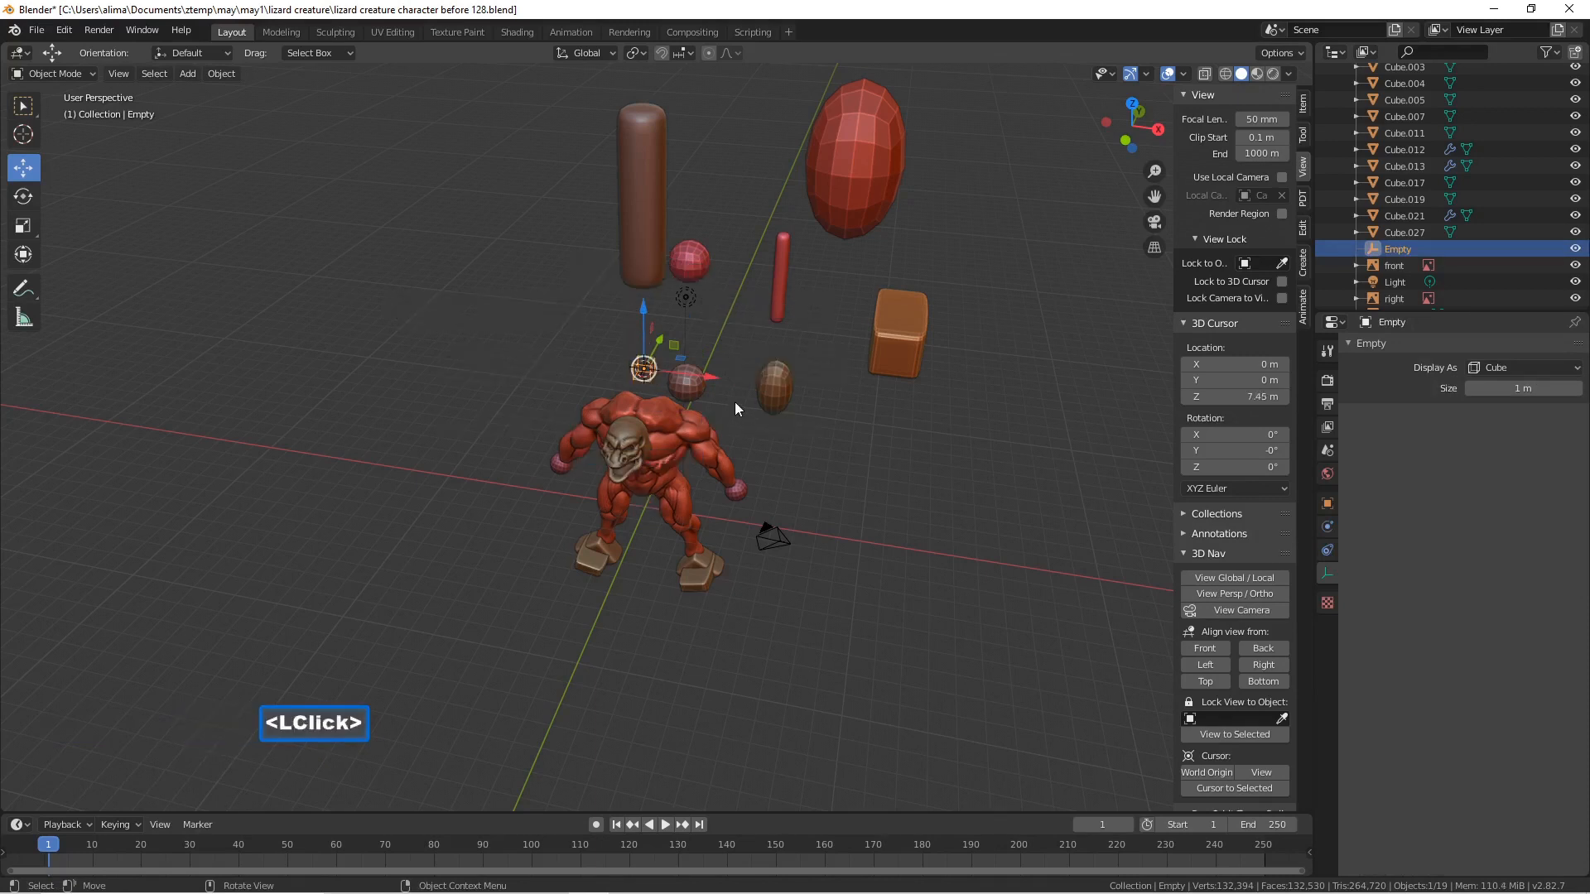
left_click(692, 388)
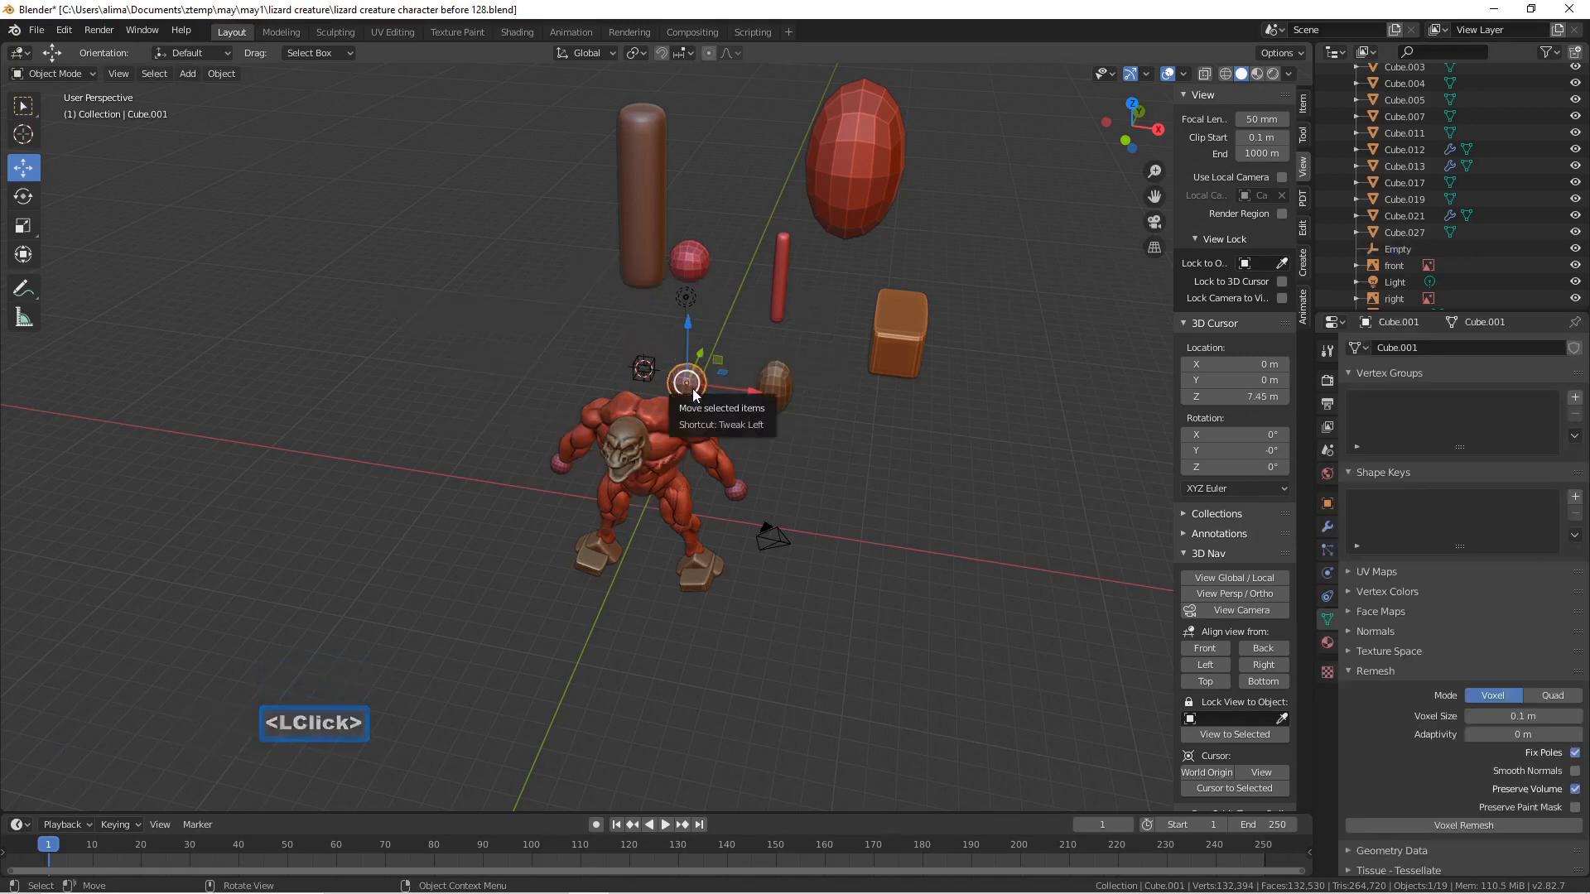
key("shift+s")
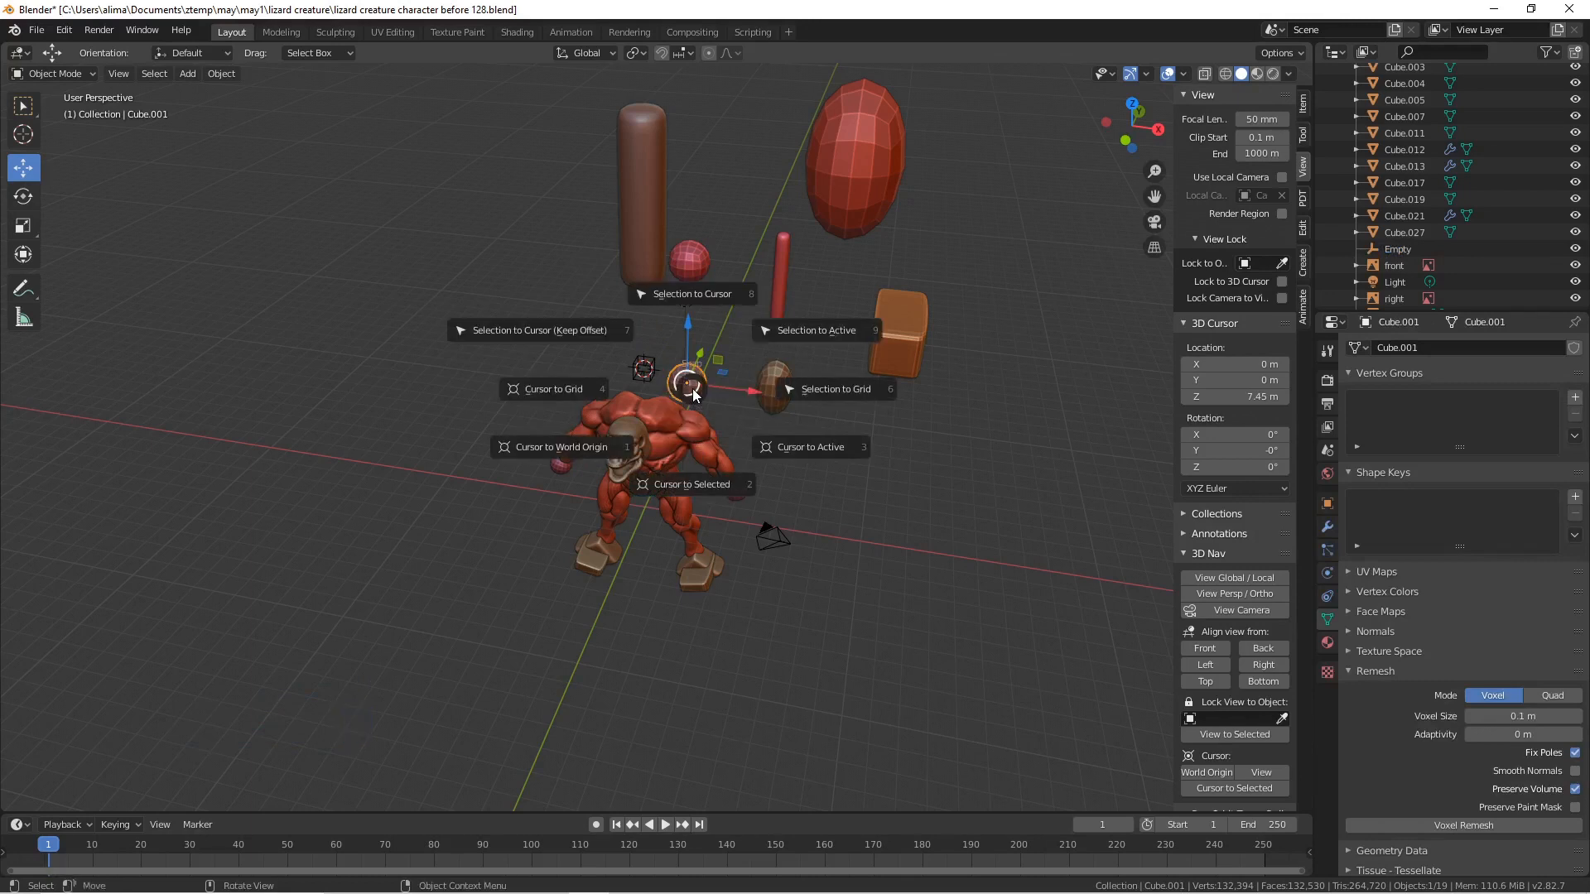
left_click(688, 294)
- Lower the duplicated sphere about 1.97 m and slide it forward along Y into the neck area behind the head
middle_click_drag(683, 389, 616, 372)
left_click_drag(673, 355, 625, 366)
middle_click_drag(626, 366, 568, 324)
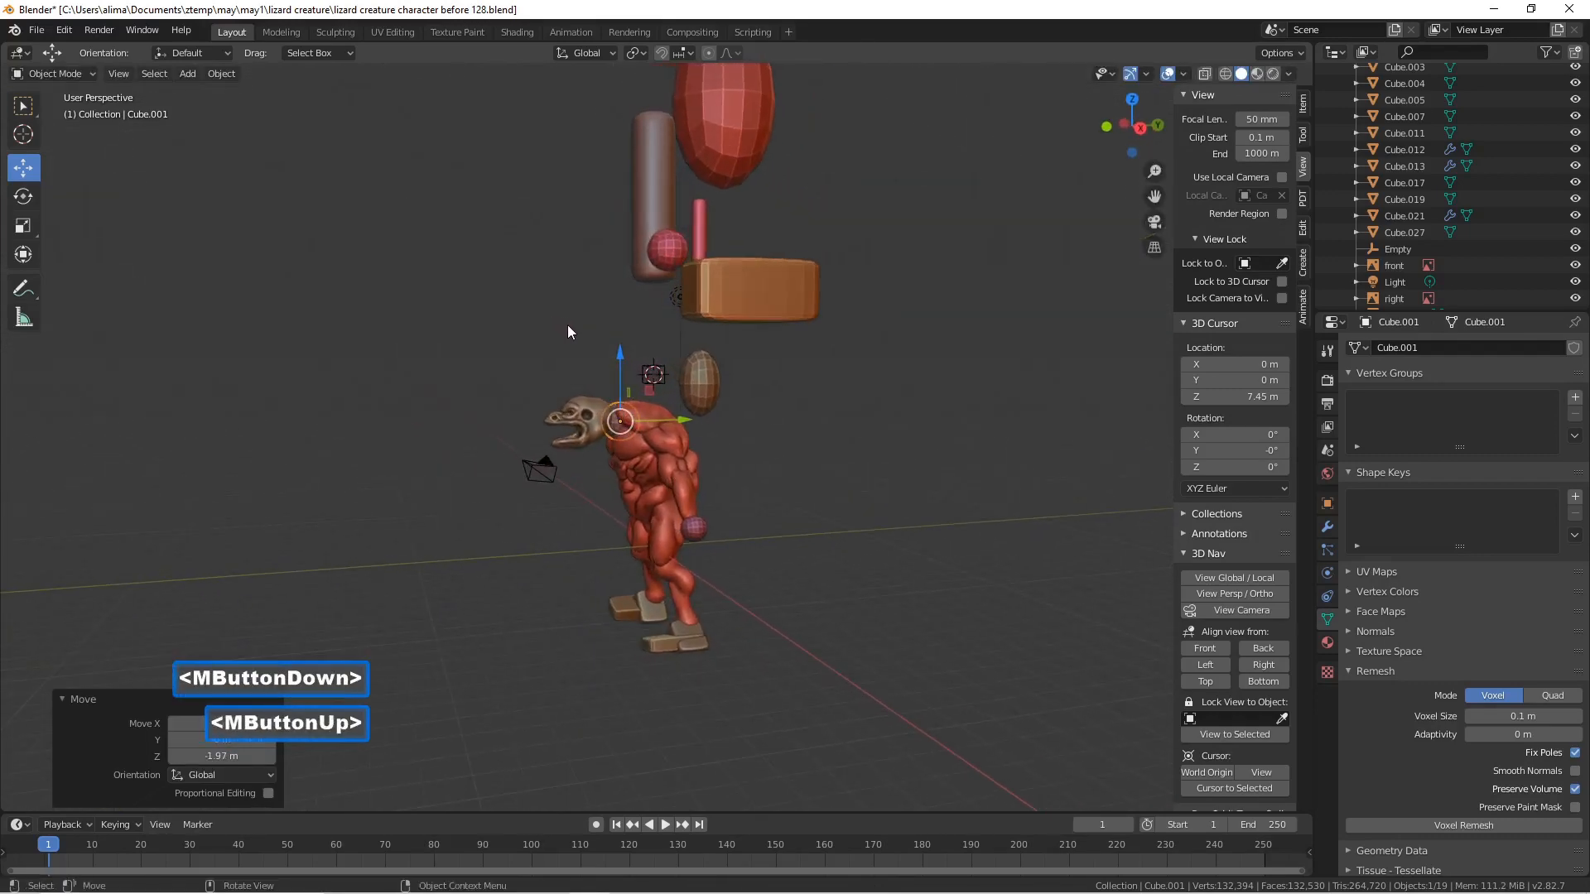
key("ctrl")
middle_click_drag(852, 443, 837, 393, "ctrl")
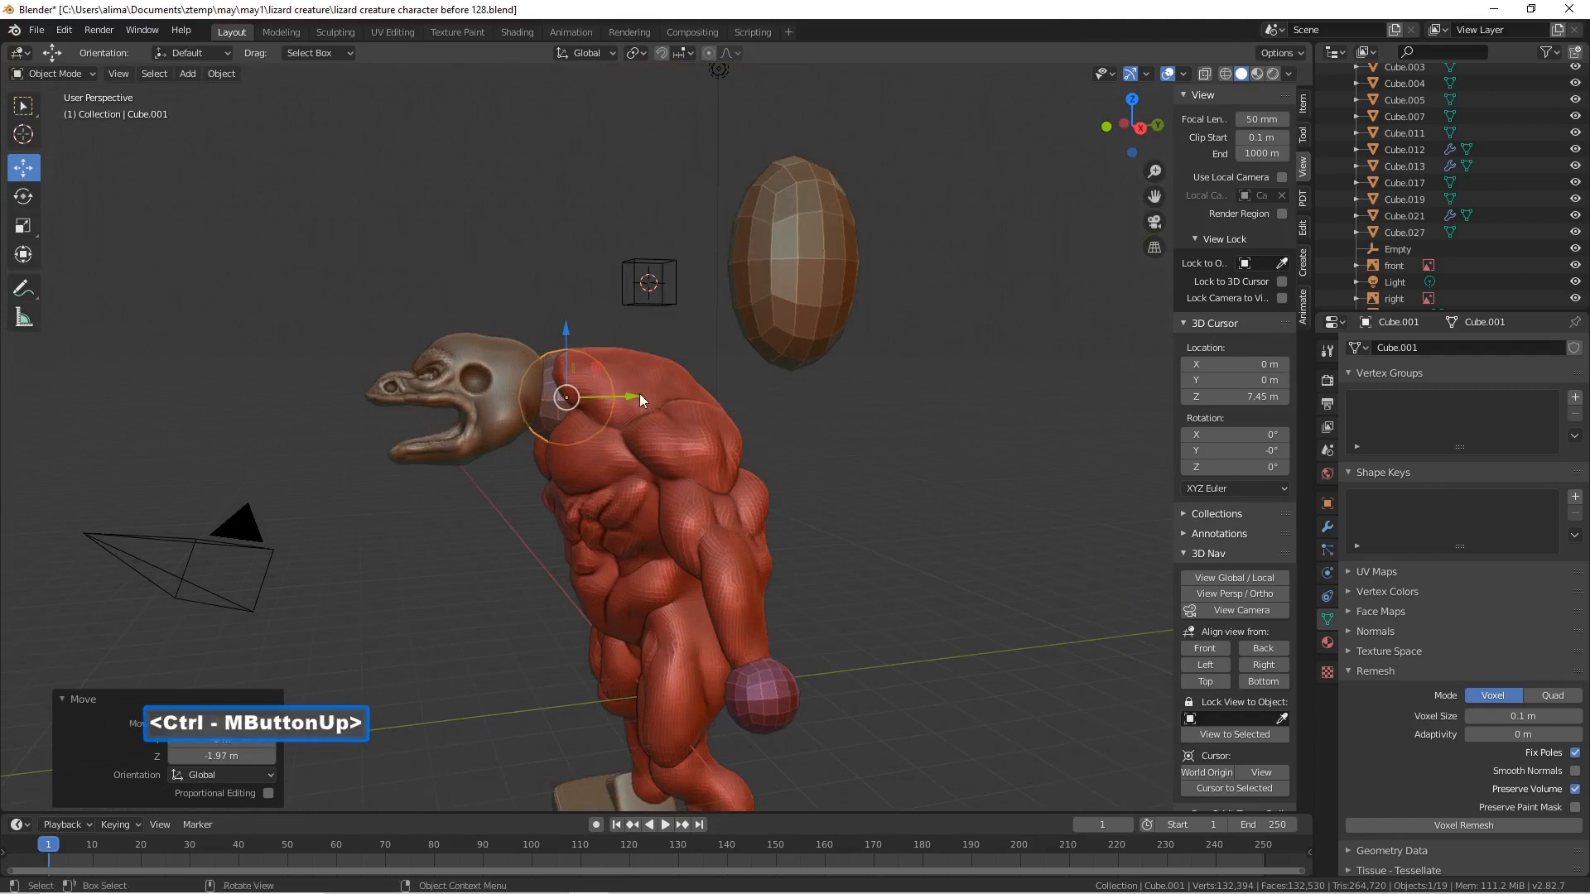
left_click_drag(631, 401, 631, 401)
left_click_drag(622, 395, 619, 396)
middle_click_drag(619, 396, 698, 386)
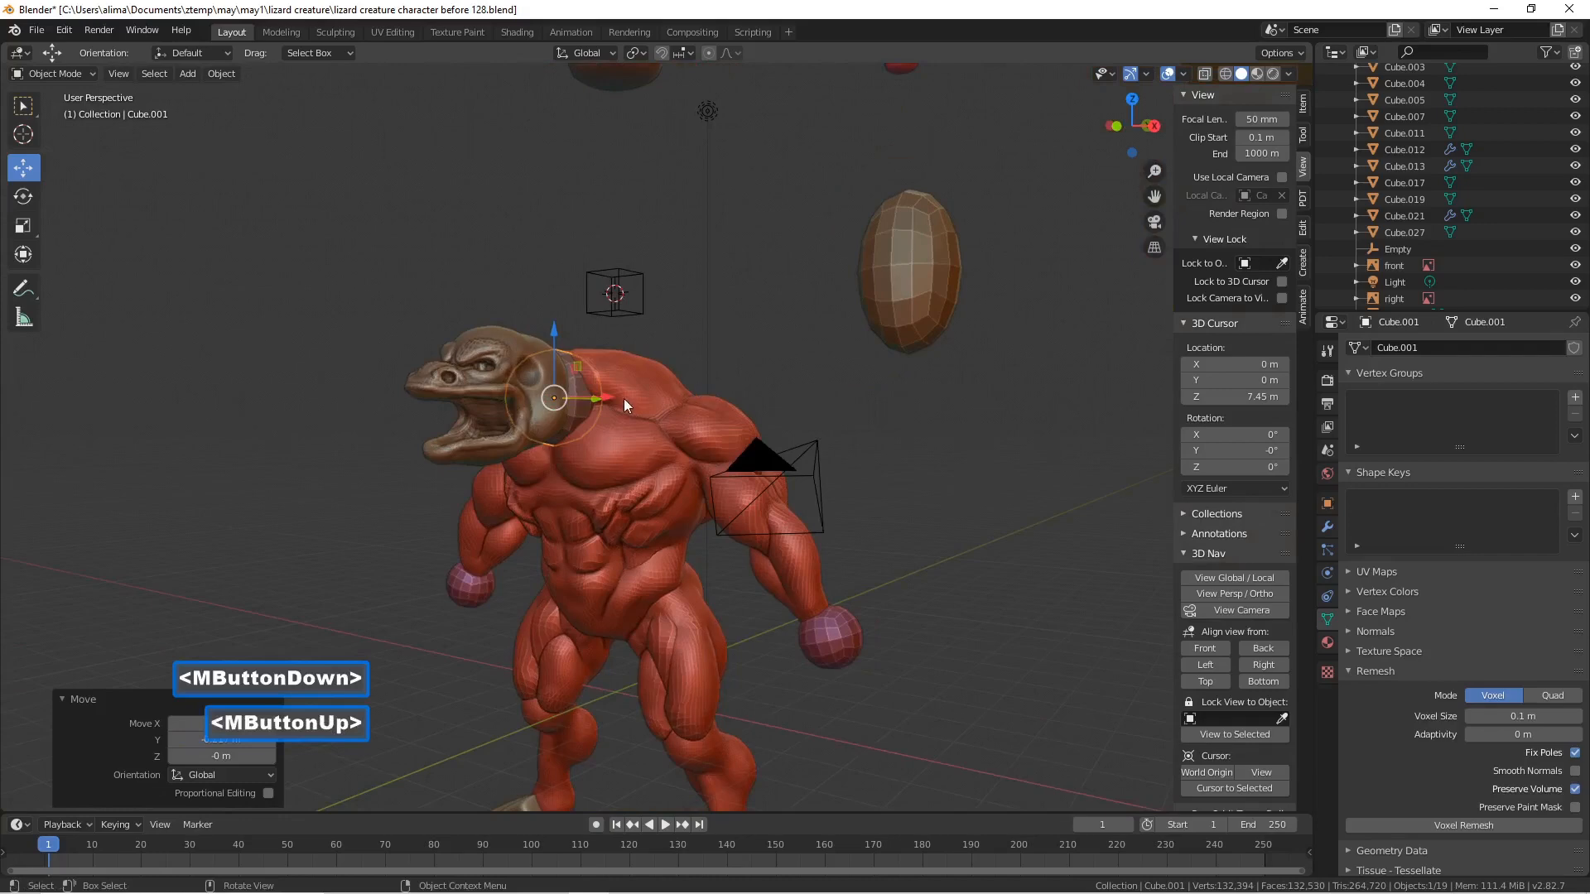
- Raise the neck sphere about 0.34 m, deselect it, and save the next incremental version, lizard creature character before 129.blend
middle_click_drag(546, 305, 559, 339)
left_click_drag(553, 333, 544, 313)
middle_click_drag(543, 316, 617, 317)
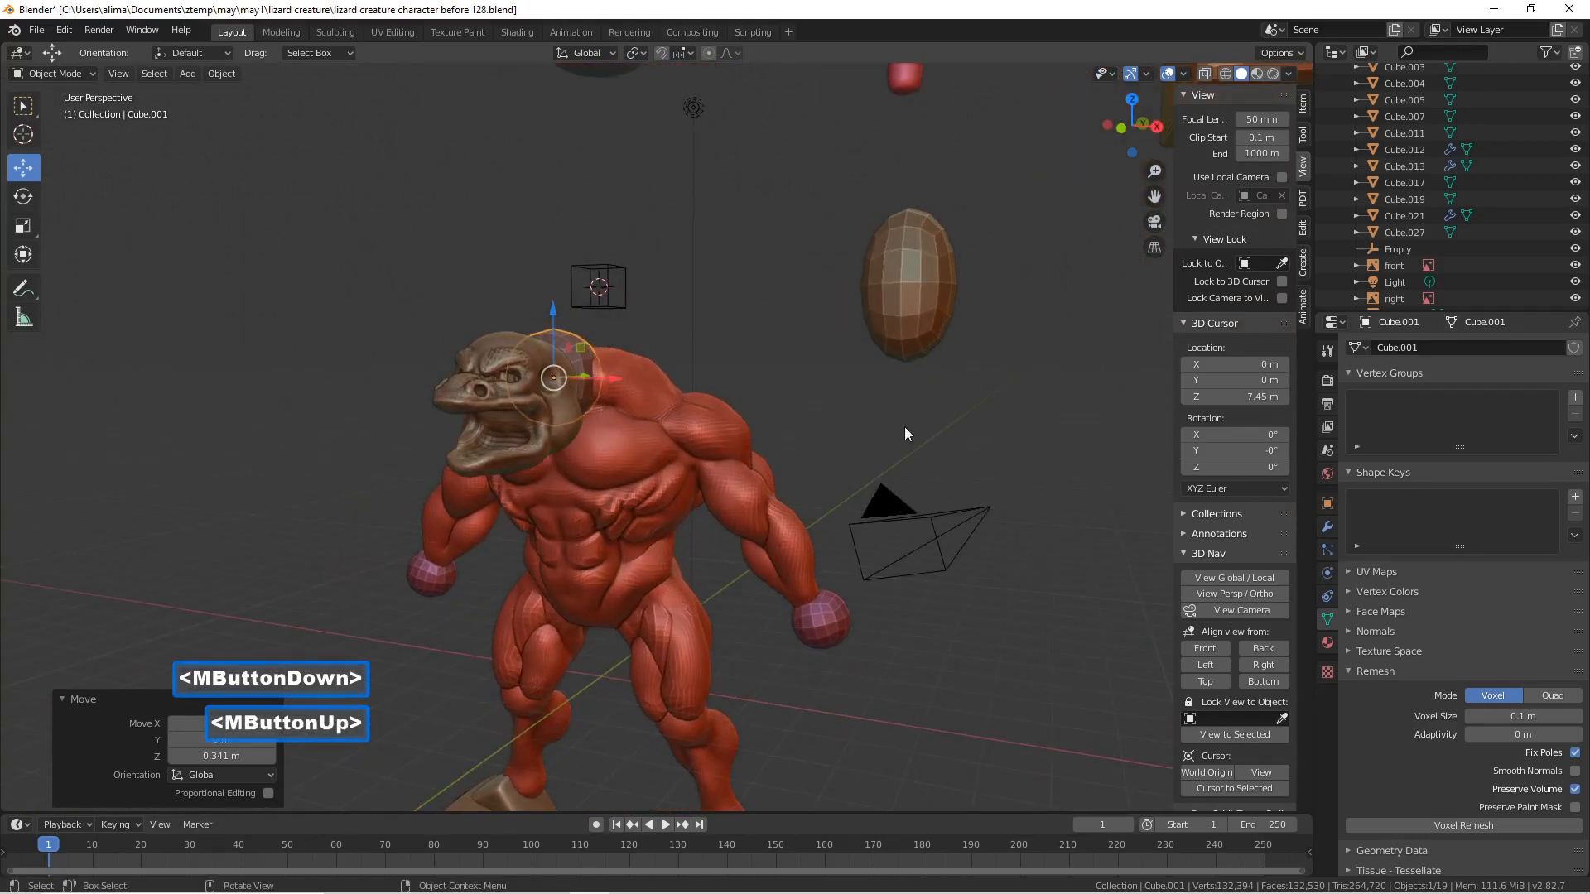
left_click(1012, 439)
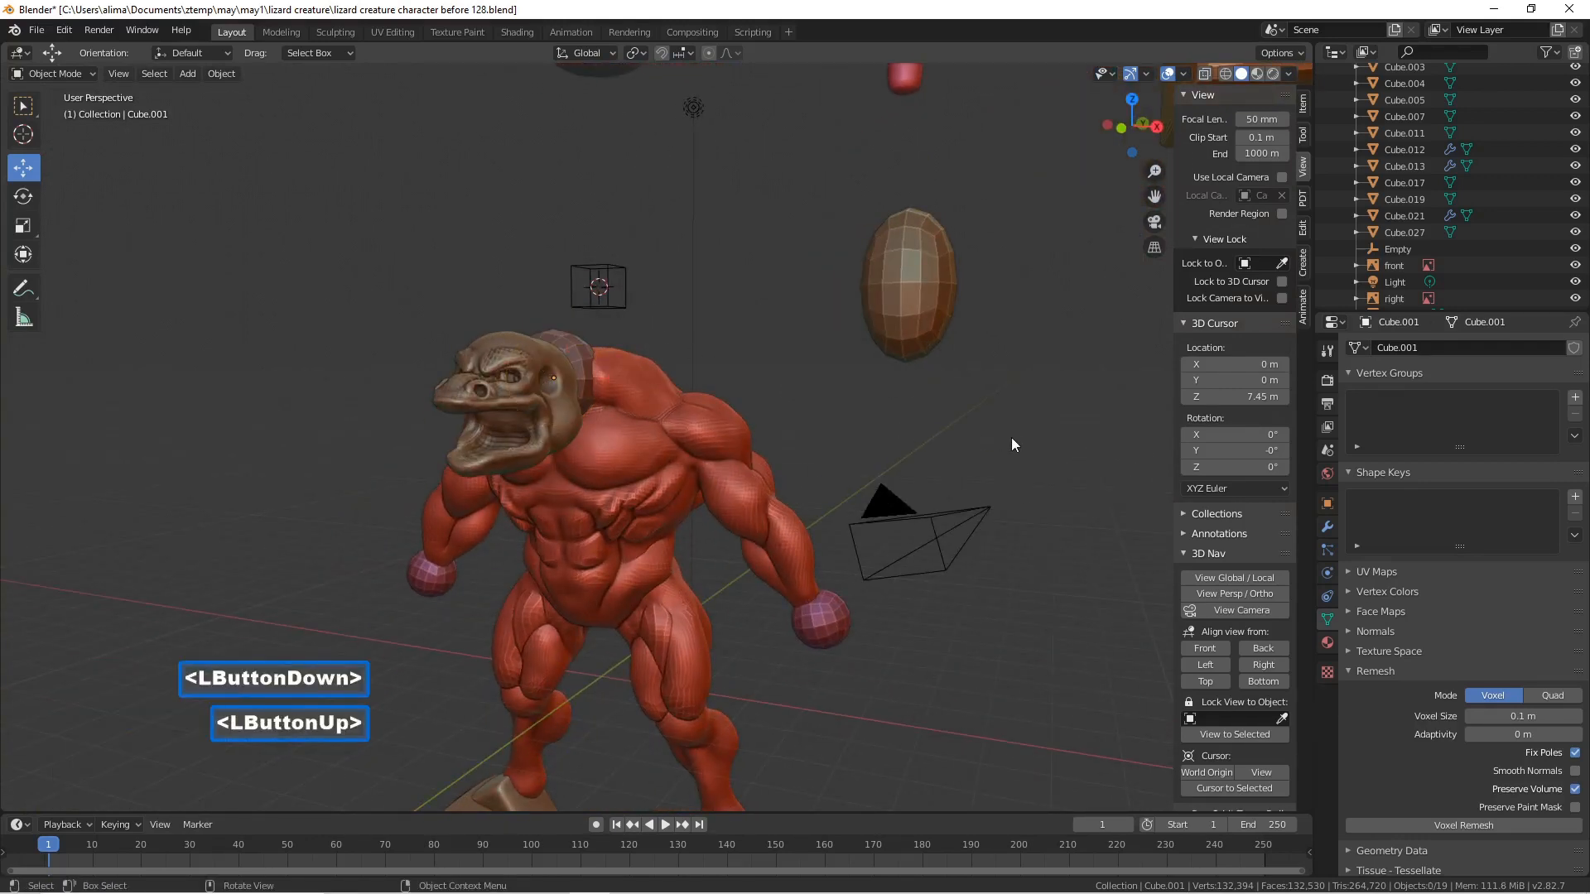
key("Pause")
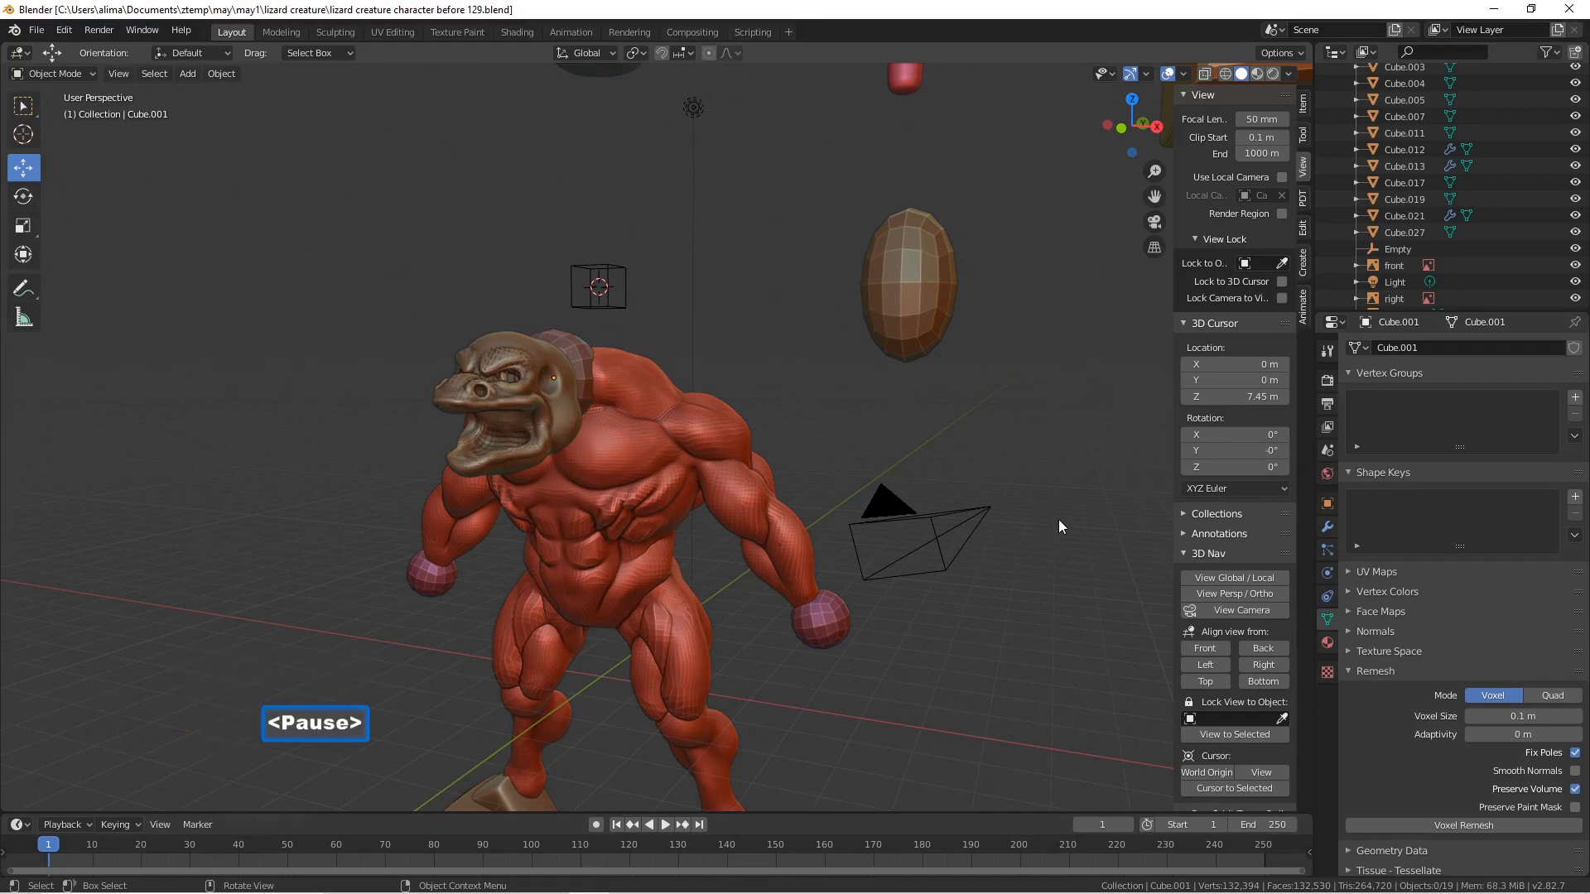
- Place the 3D cursor in the empty space beside the creature, add a 2 m cube there, and save version 130 of the file
left_click_drag(1154, 197, 942, 327)
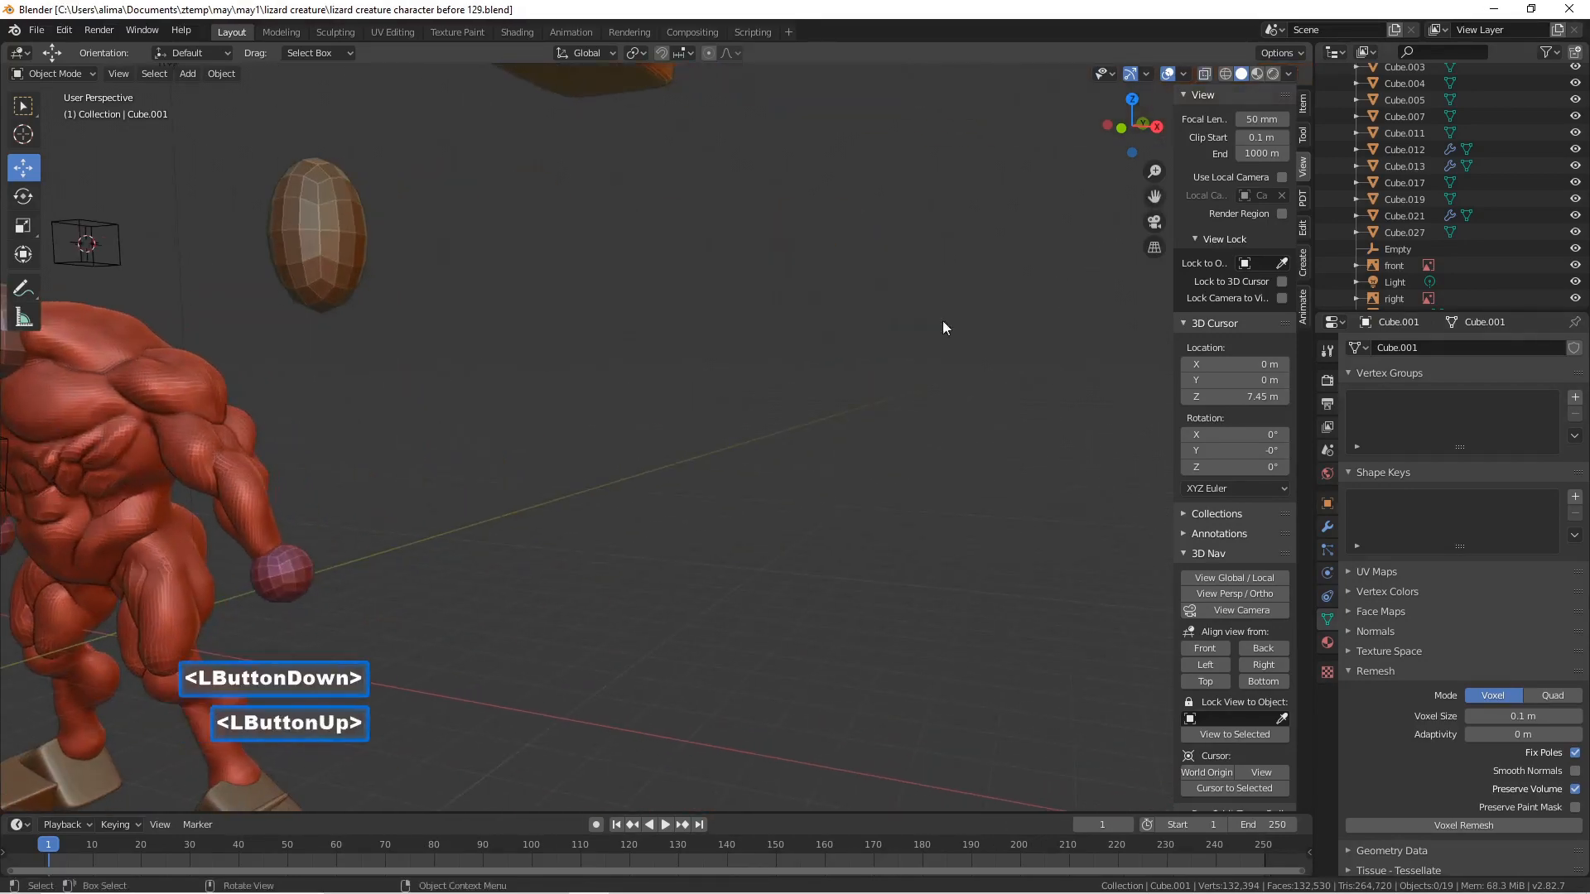
right_click(808, 472, "shift")
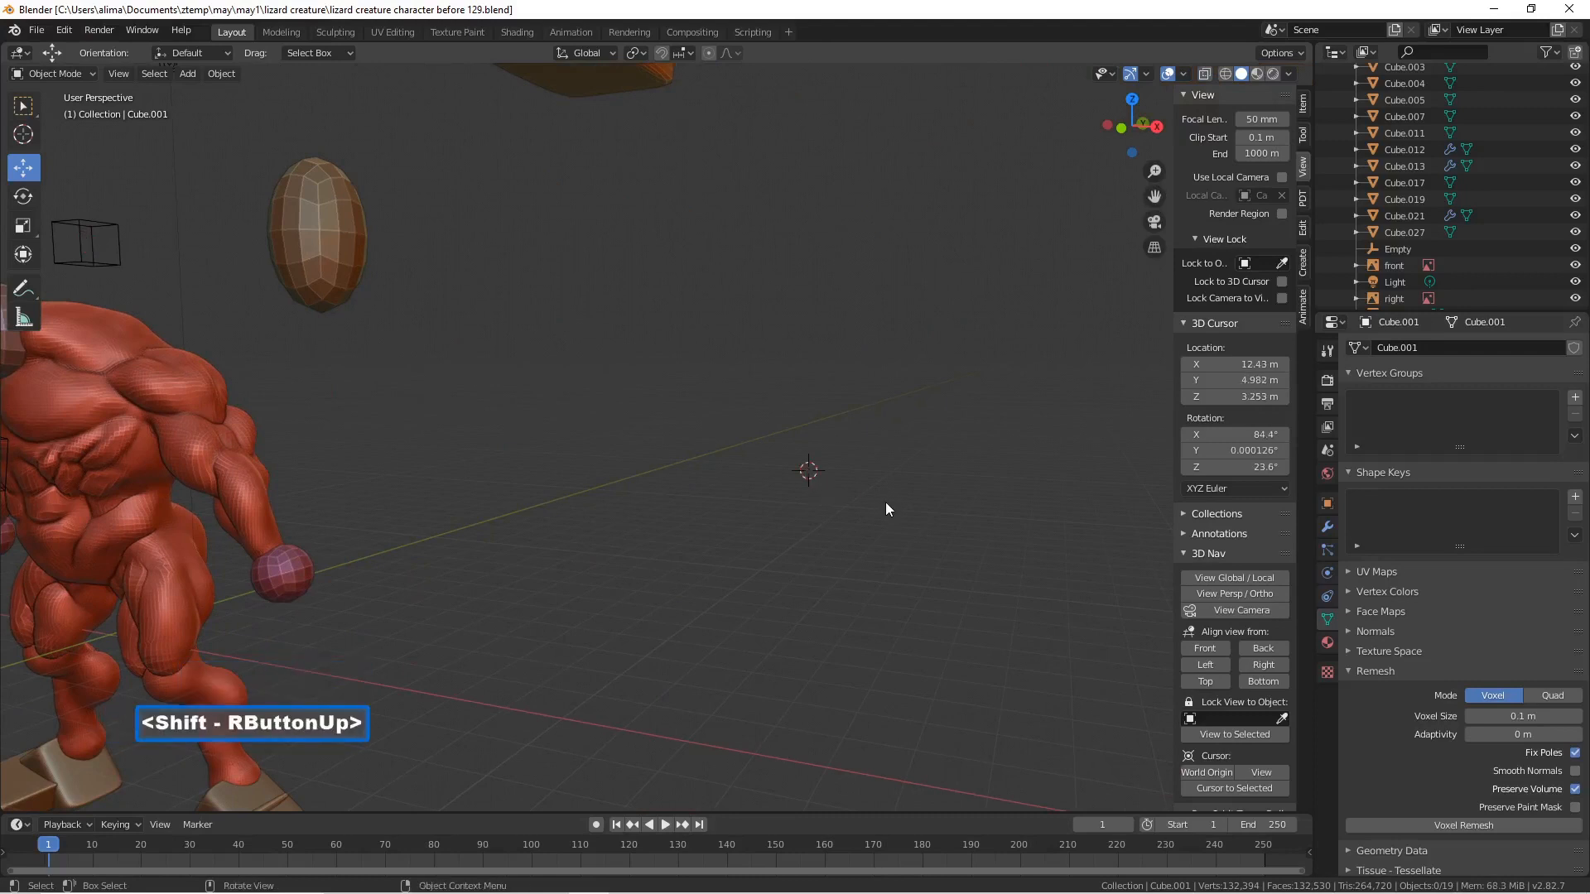
key("shift+a")
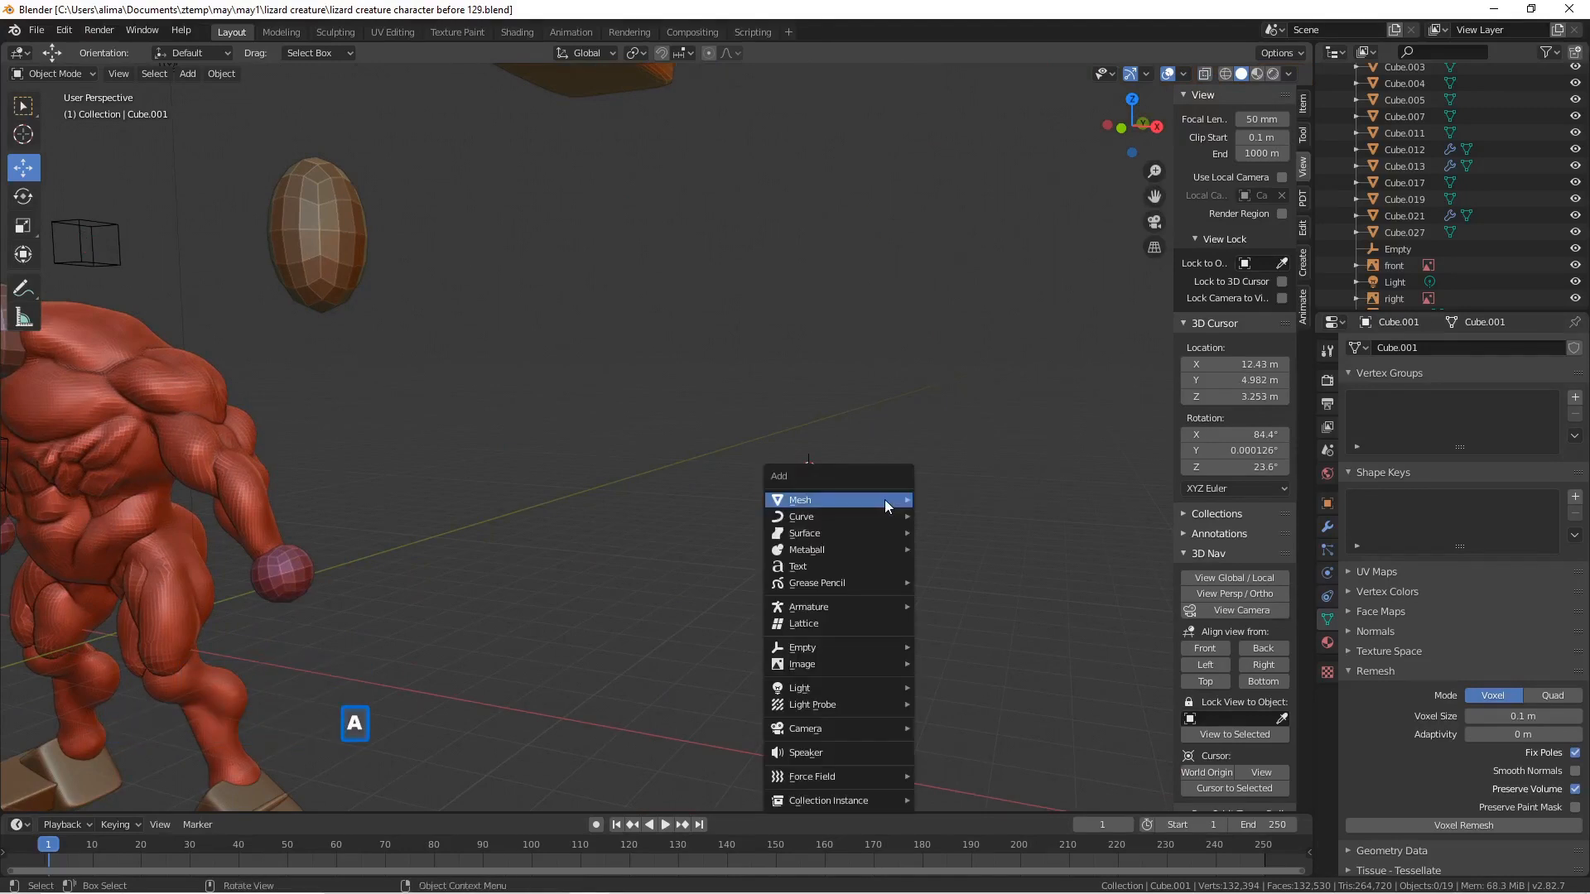
mouse_move(884, 500)
left_click(932, 92)
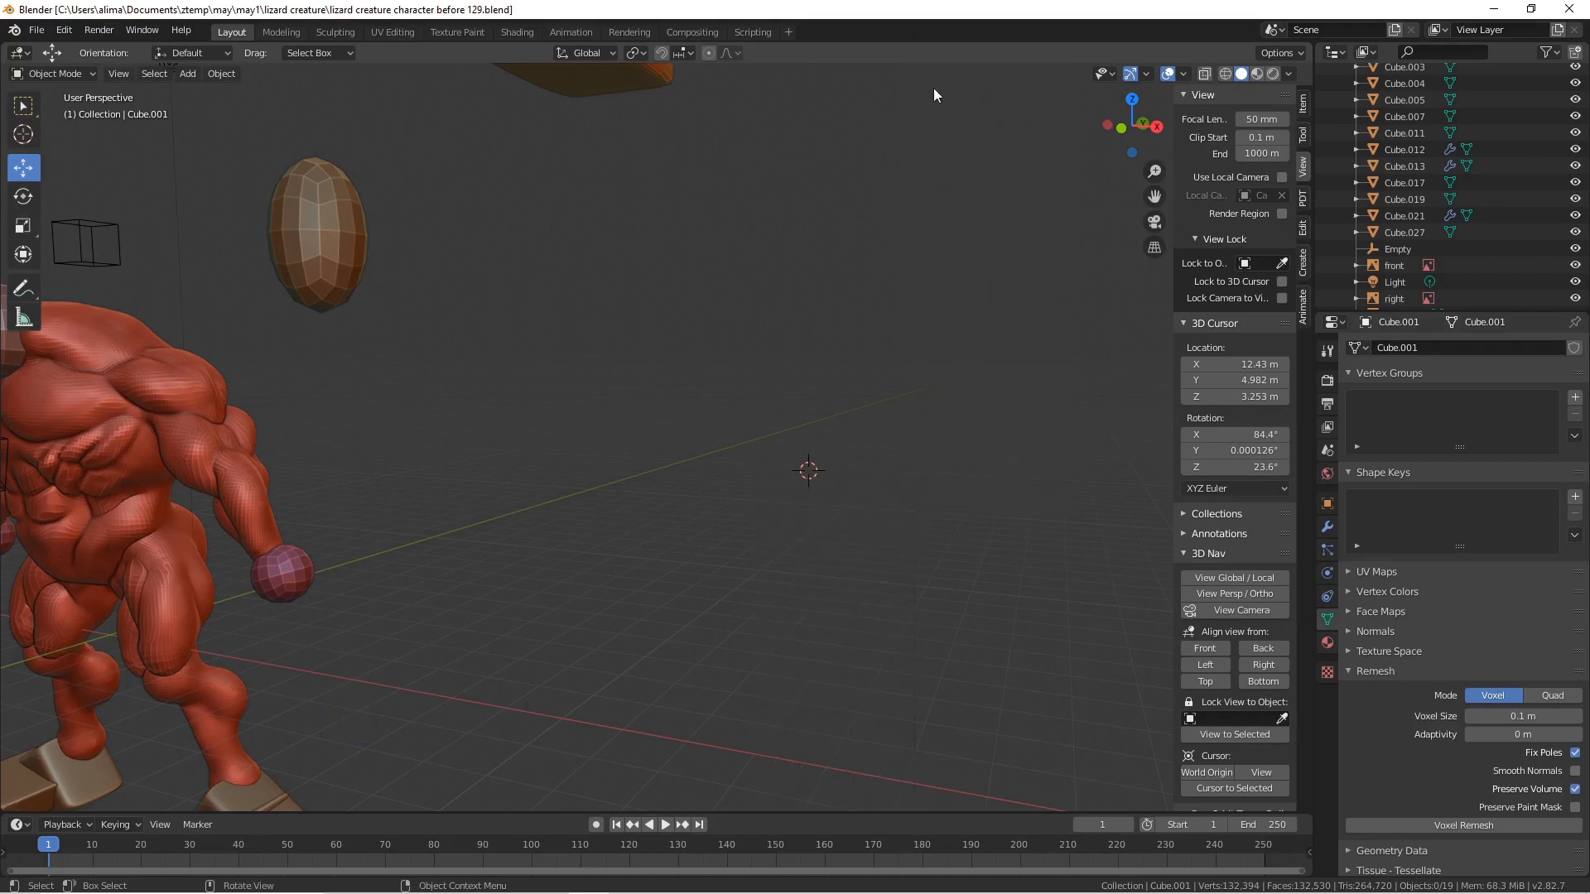
key("shift+a")
mouse_move(851, 220)
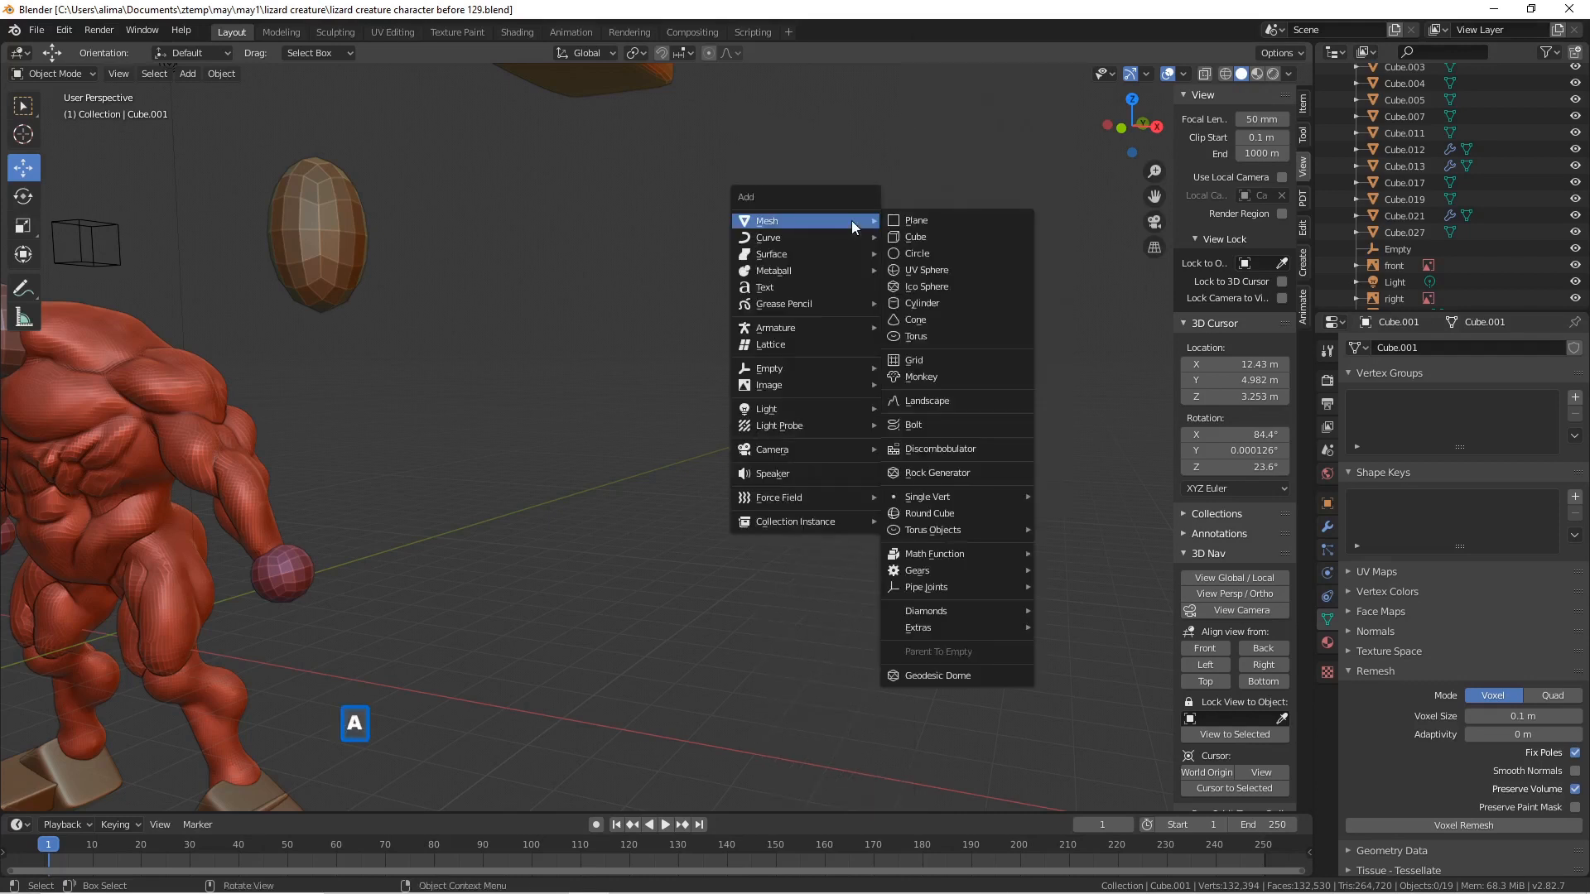
left_click(936, 239)
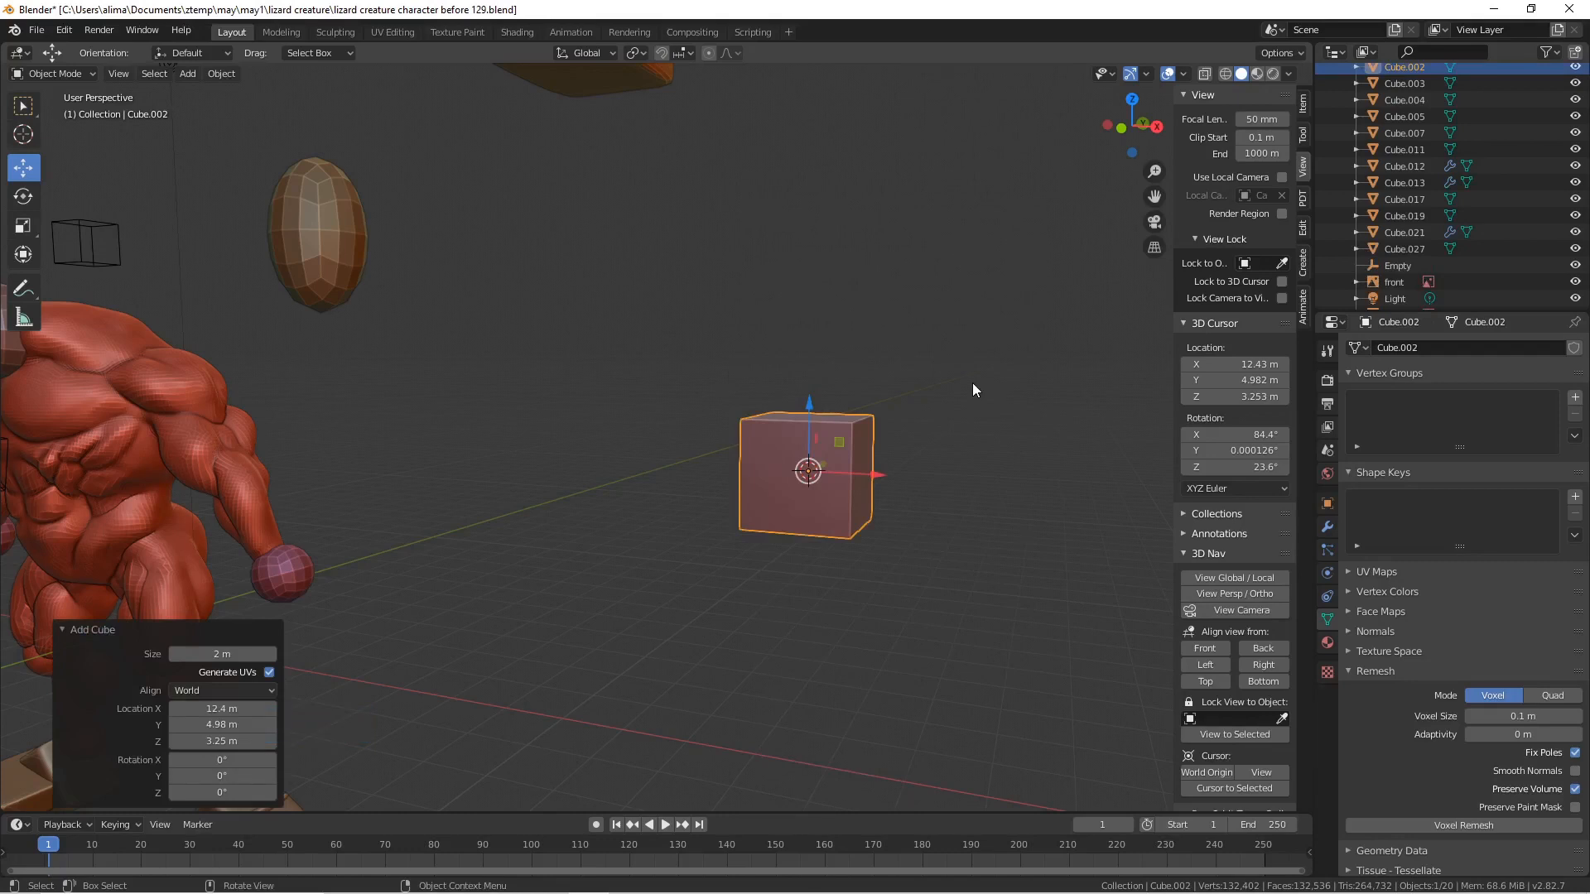
key("Pause")
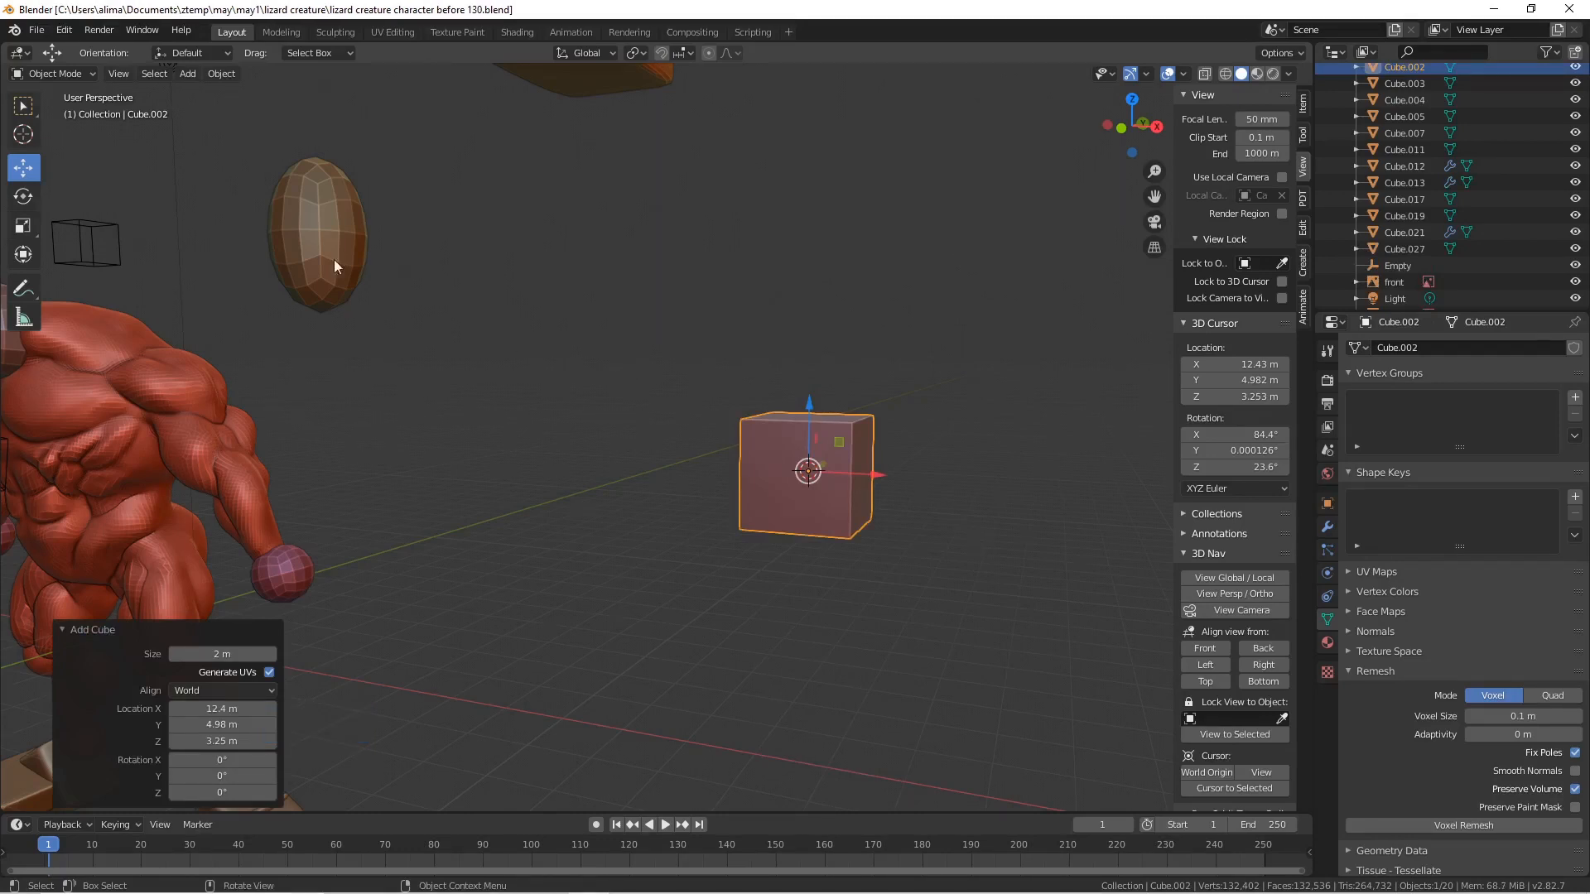
- Enter Edit Mode on the new cube and subdivide it with 3 cuts
left_click(93, 71)
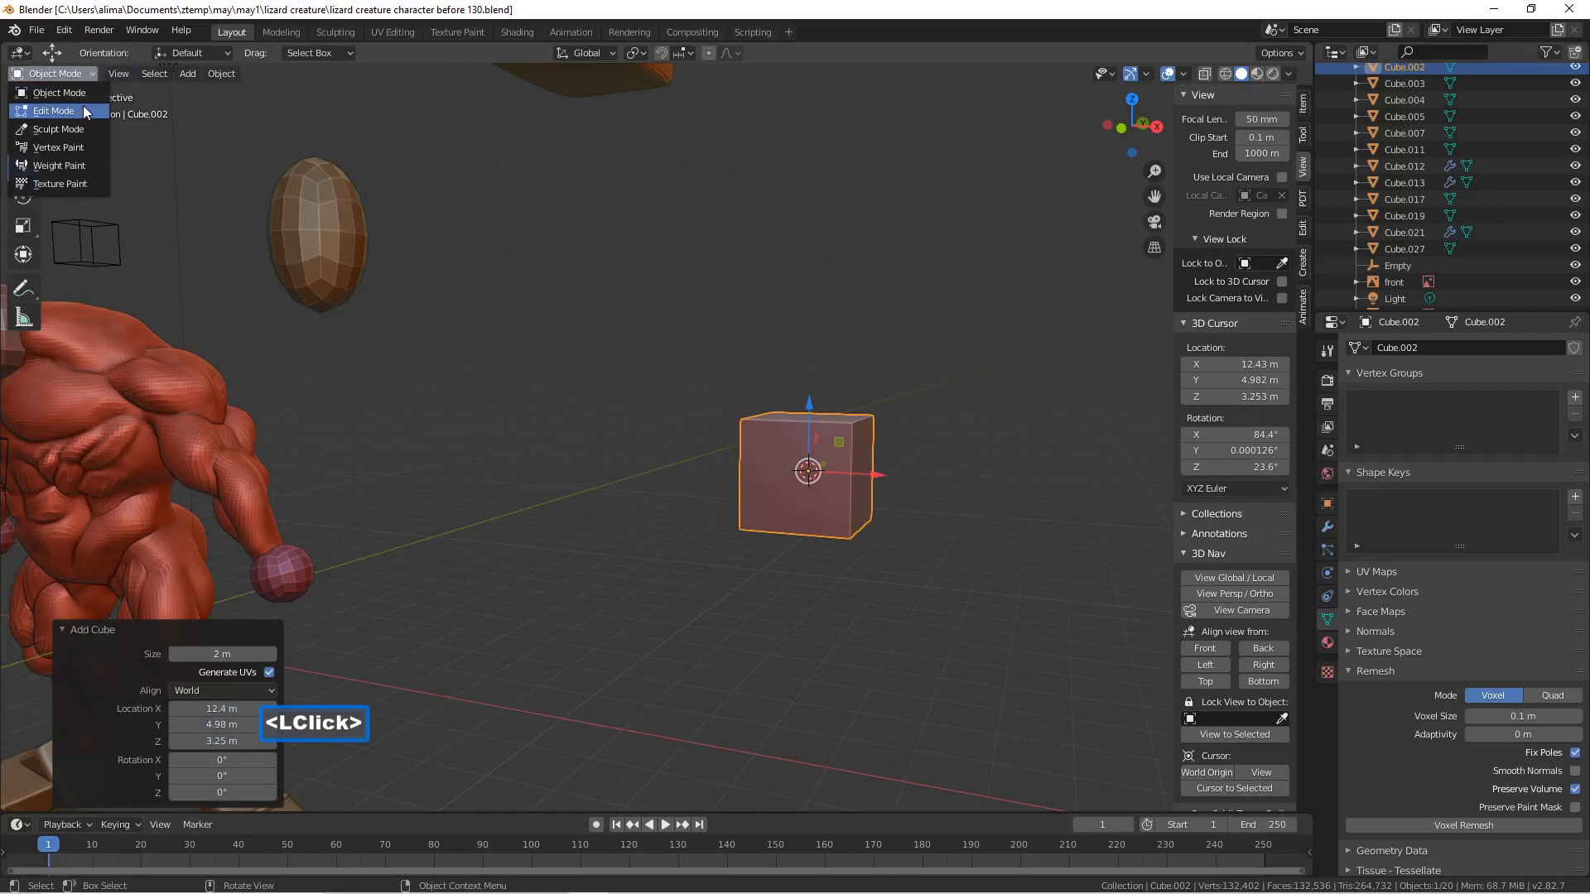
left_click(50, 108)
right_click(823, 445)
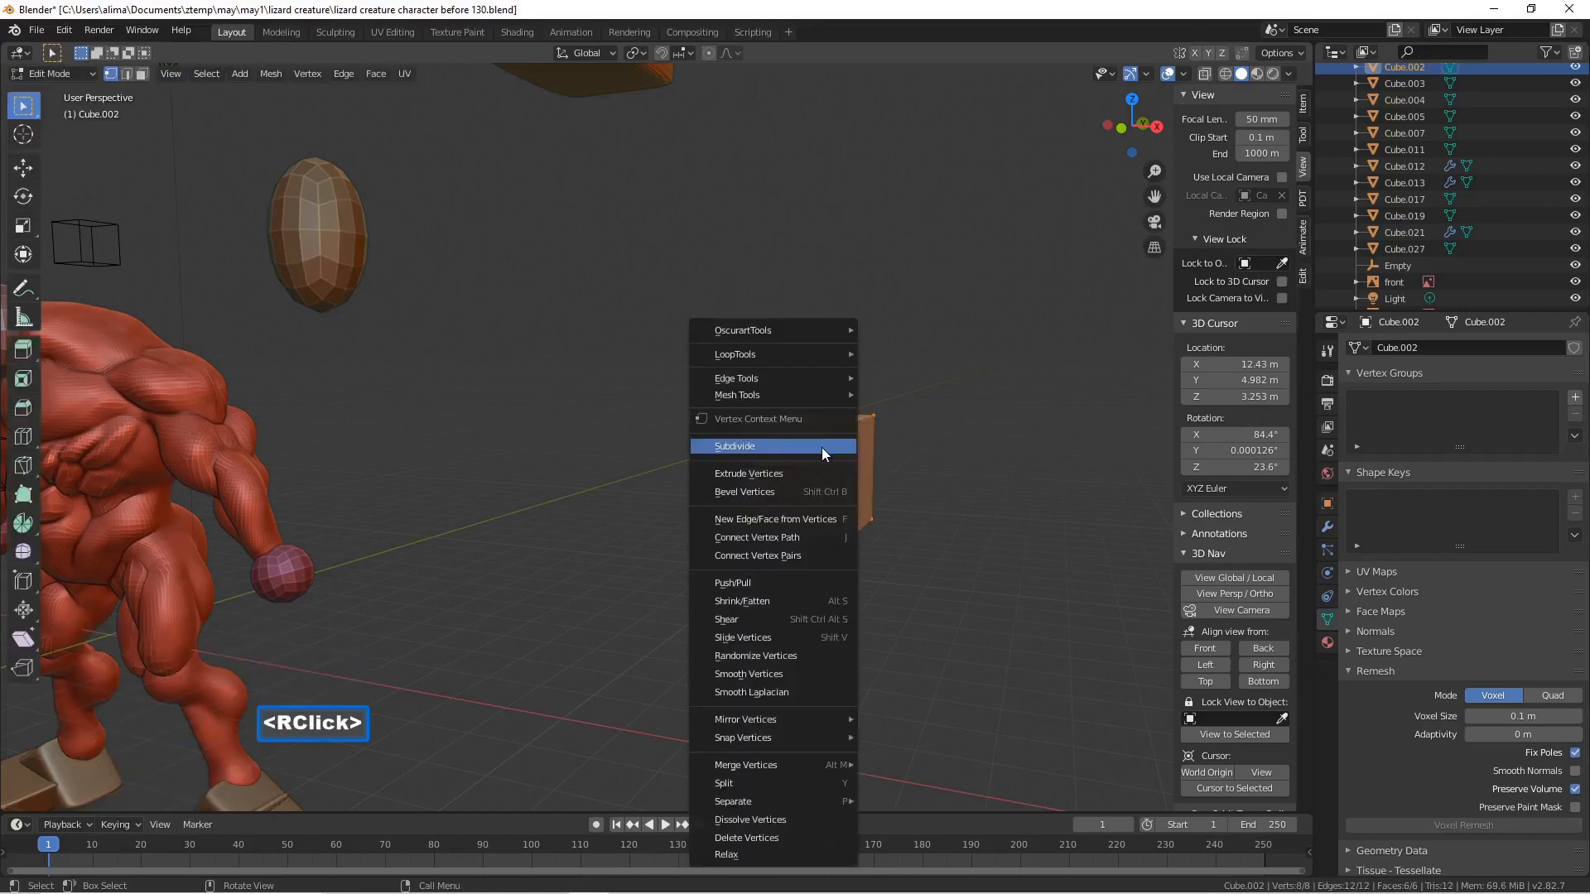
left_click(821, 447)
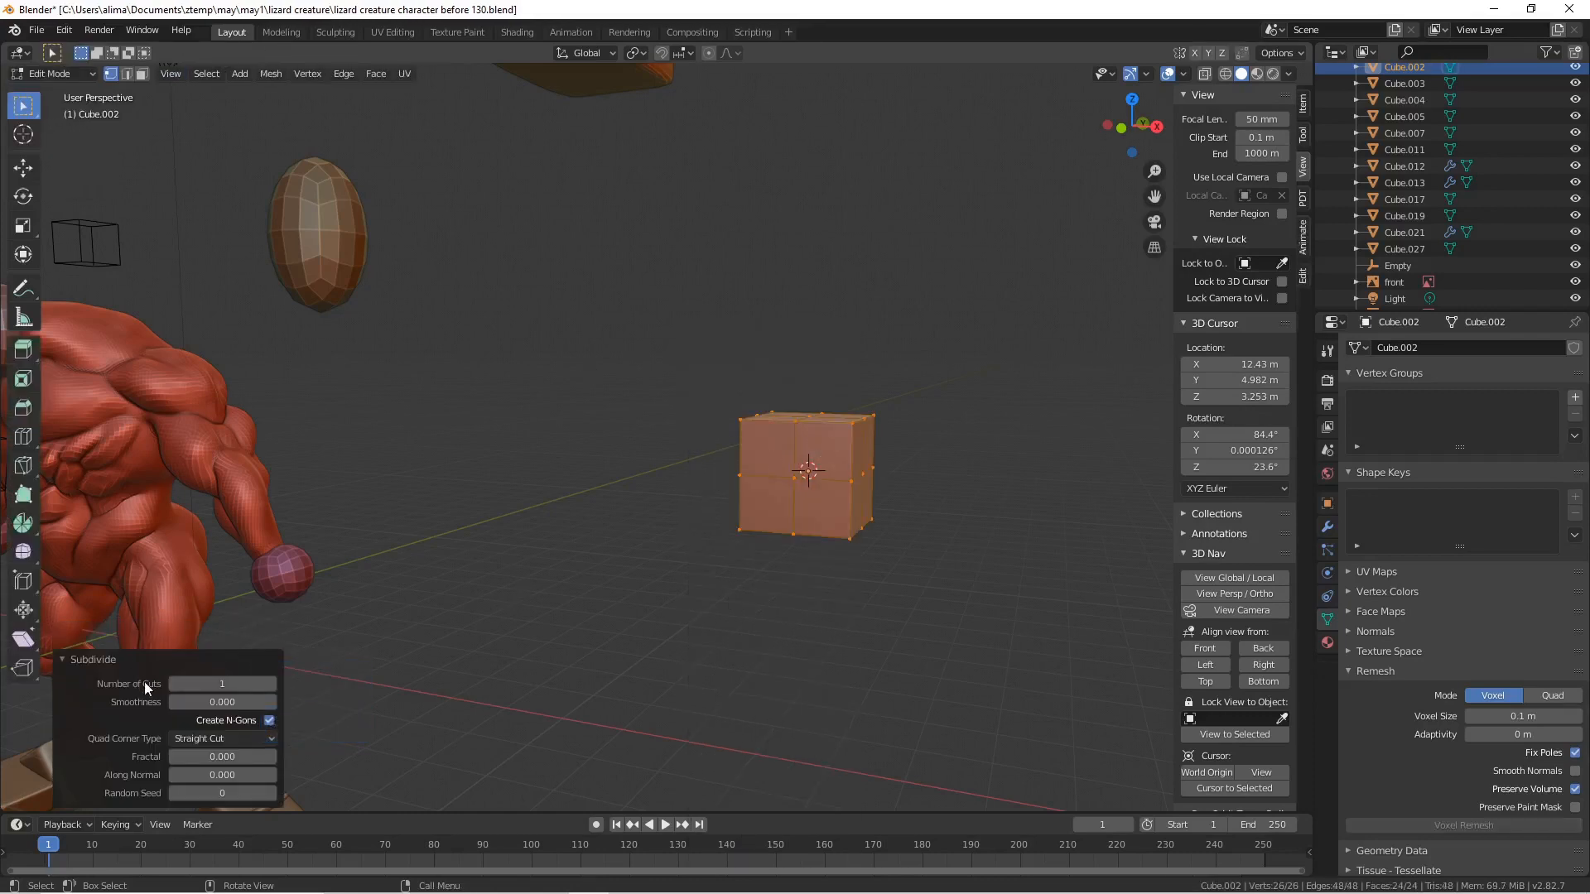
left_click(271, 685)
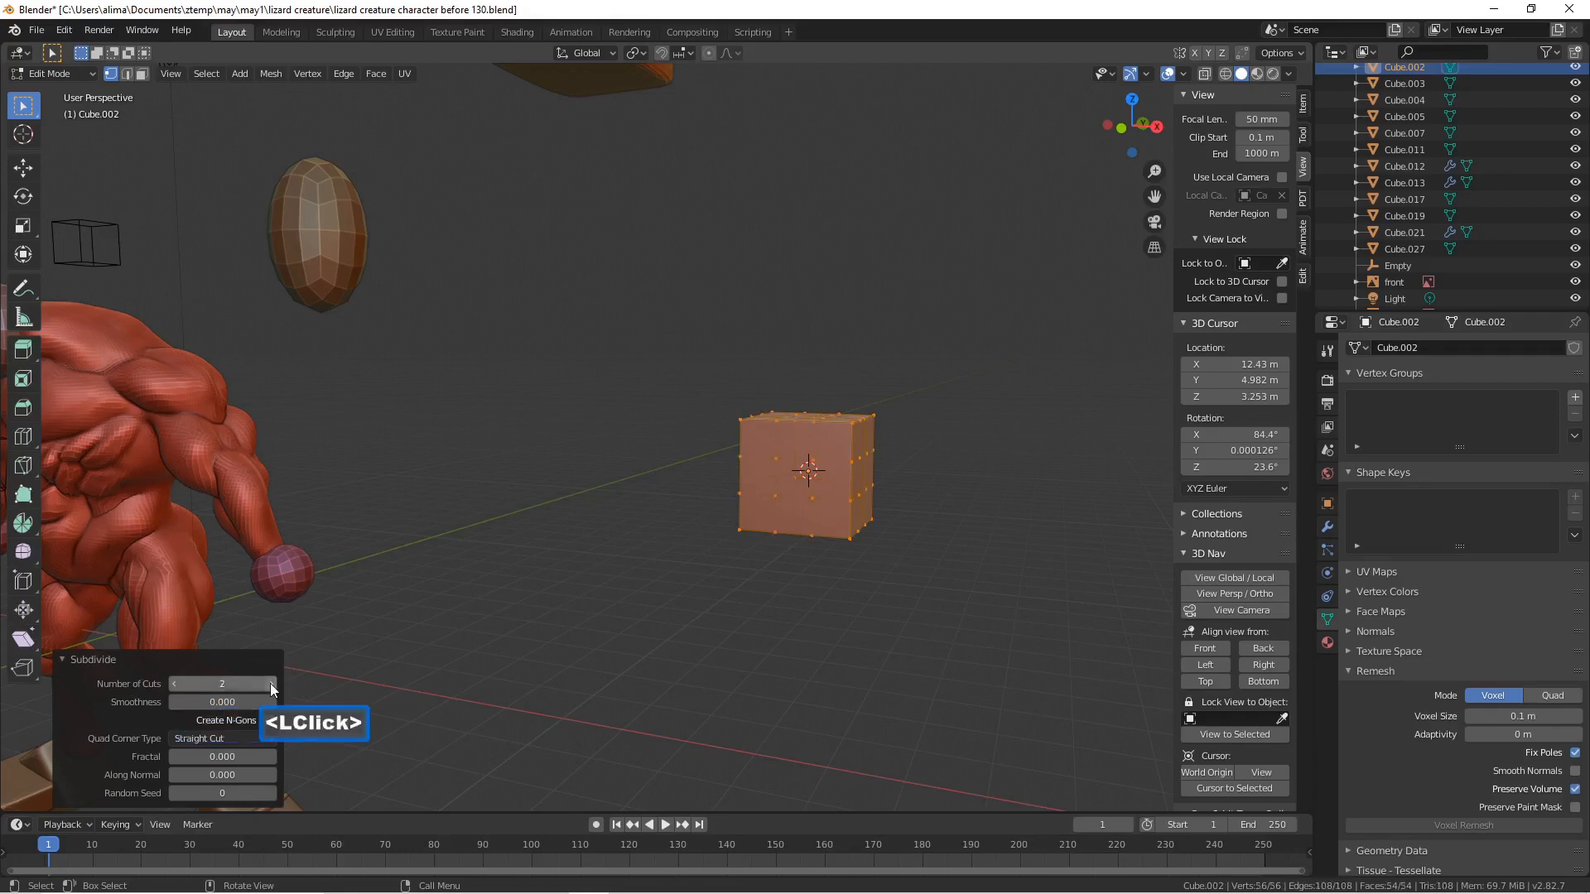
left_click(271, 686)
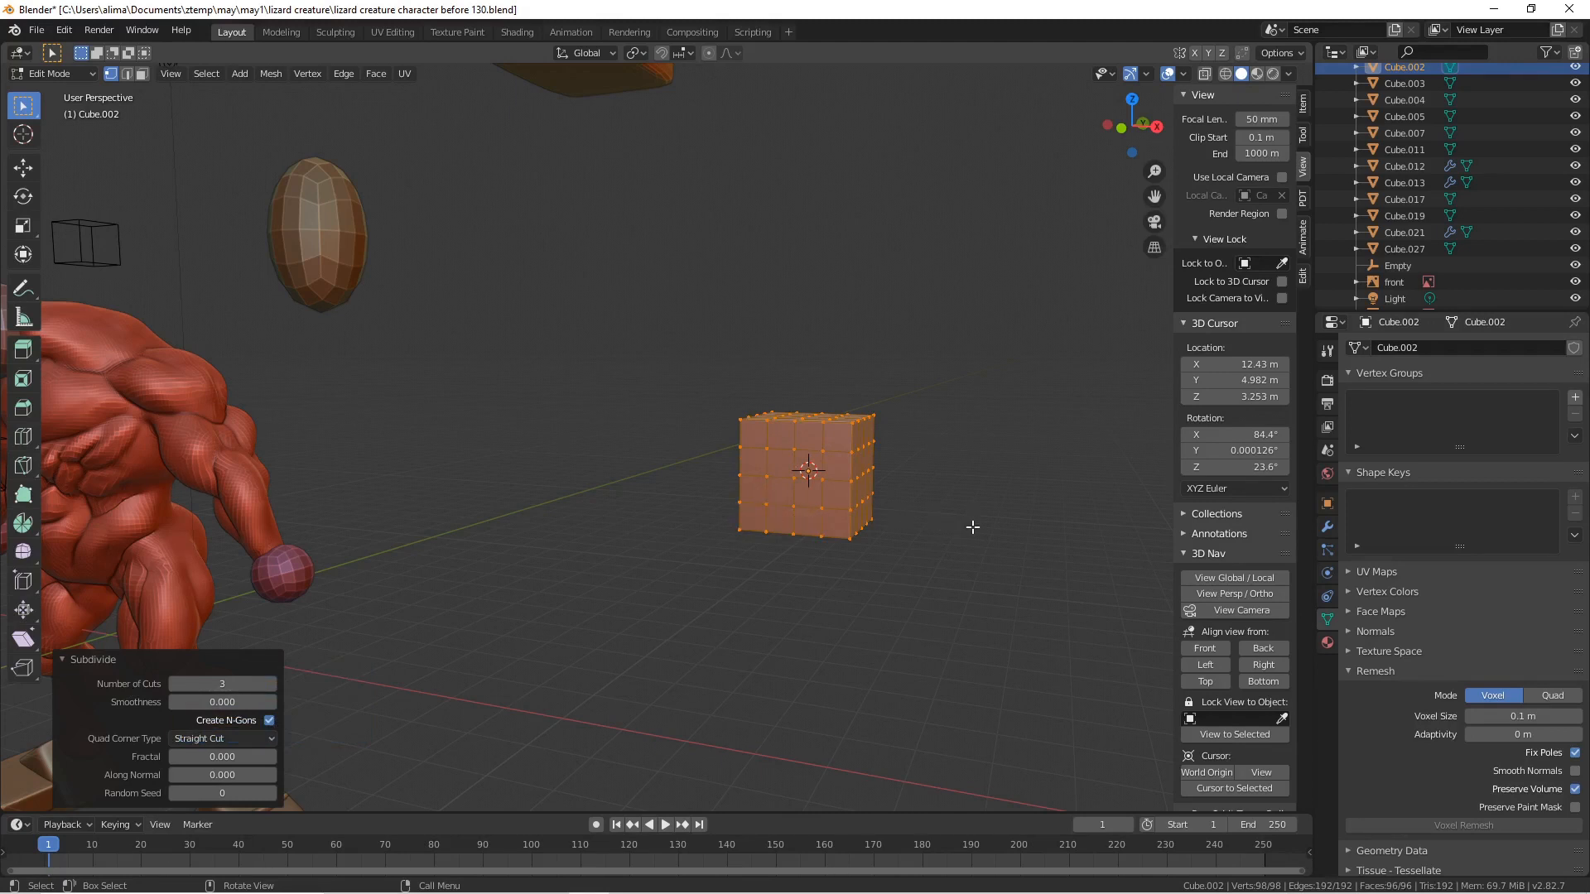
- Flatten the subdivided cube into a thin slab by scaling it along Z to about 0.693 and again to about 0.307
key("s")
key("z")
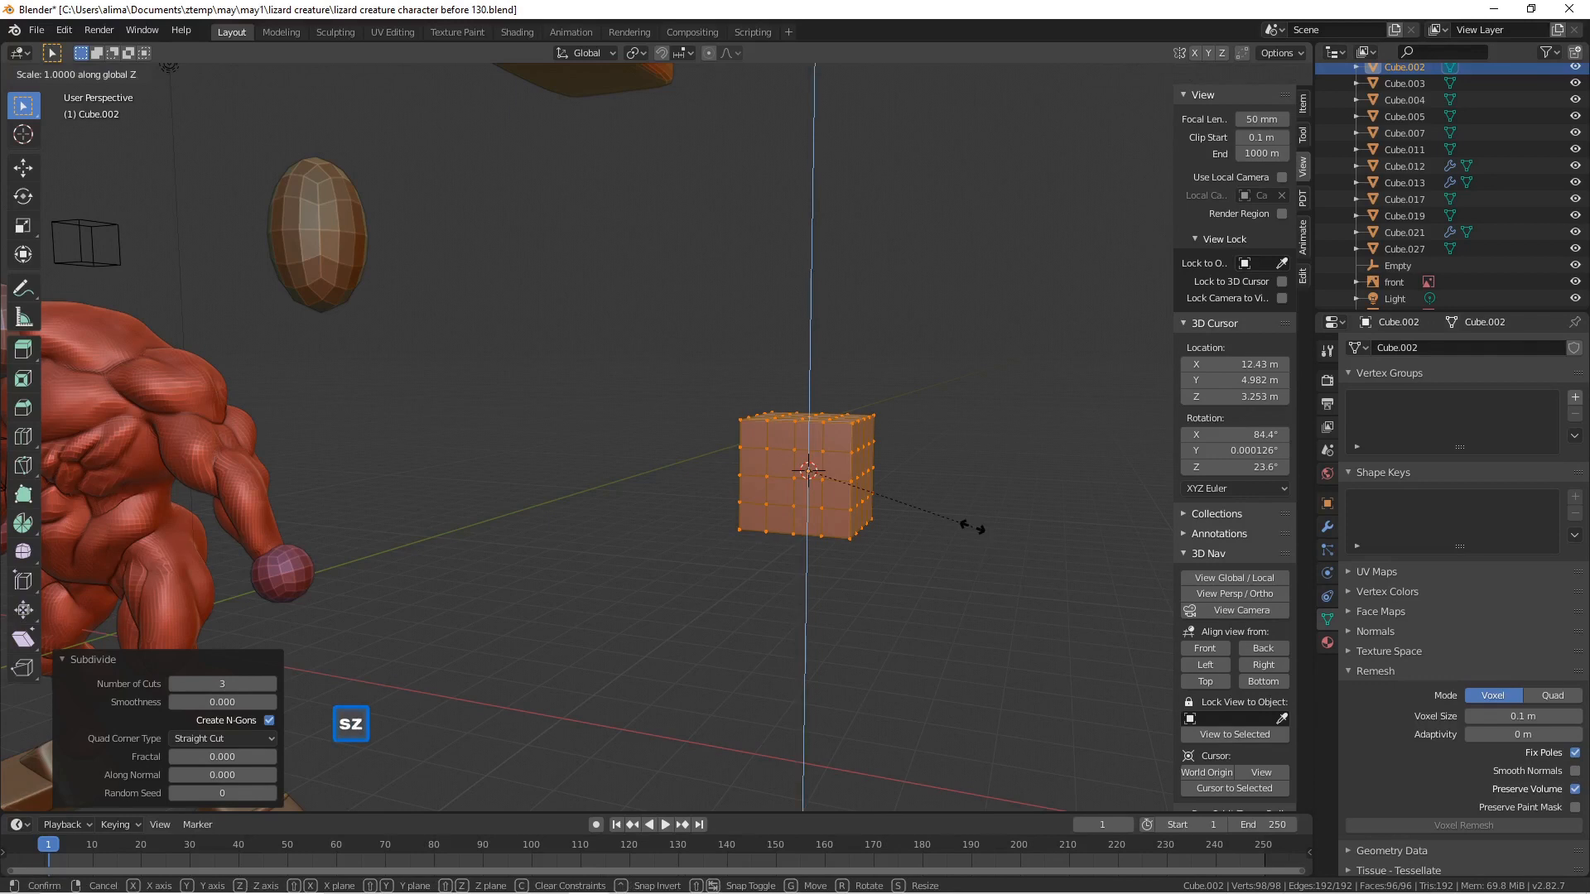
left_click(927, 508)
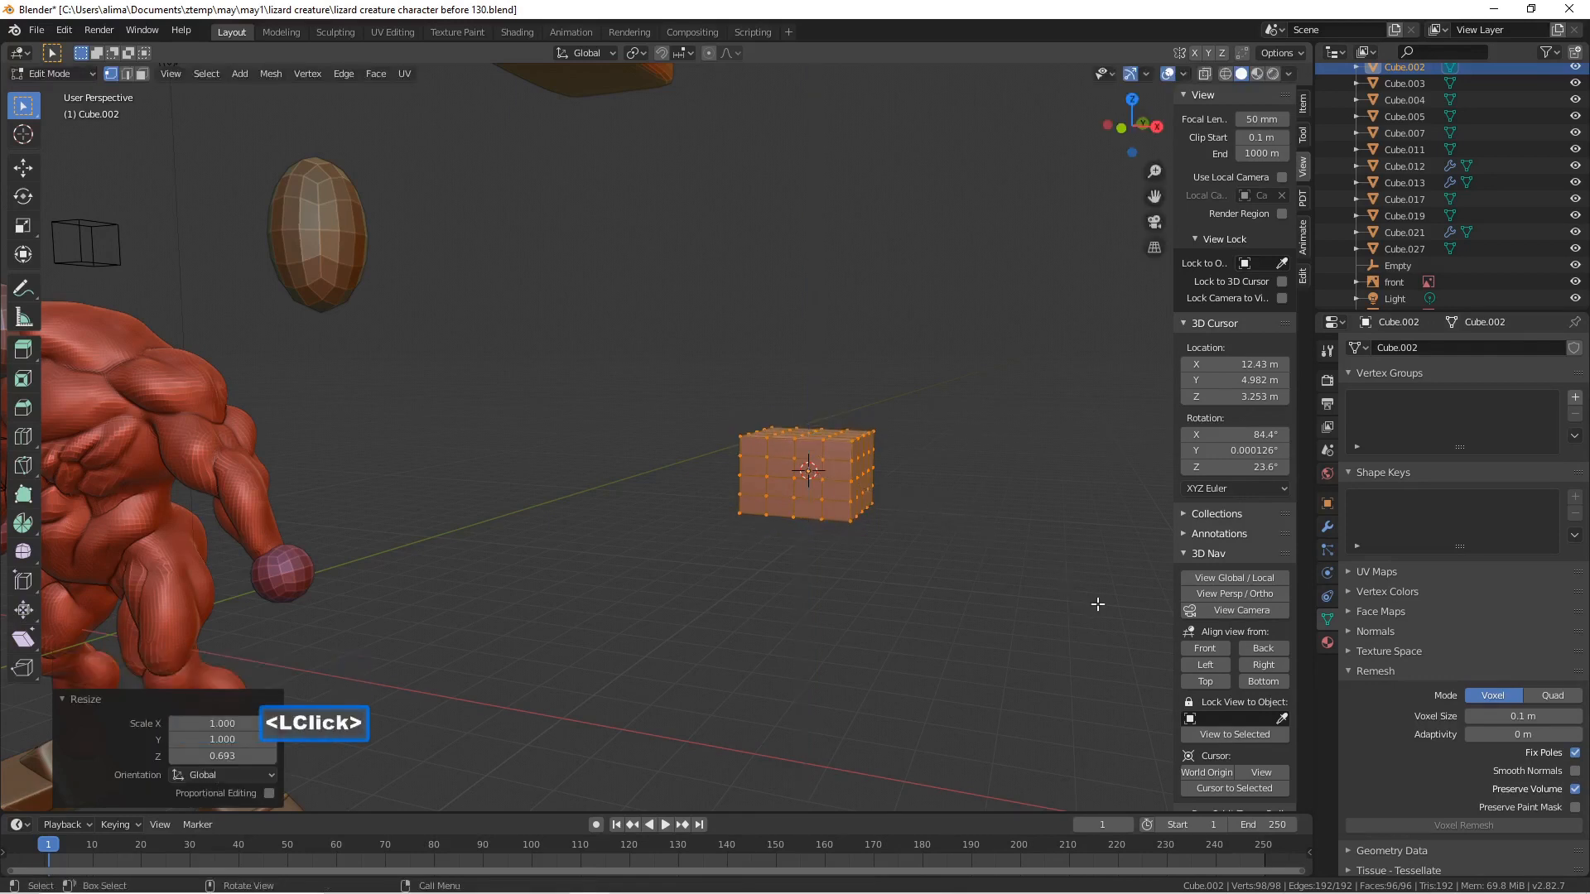
key("s")
key("z")
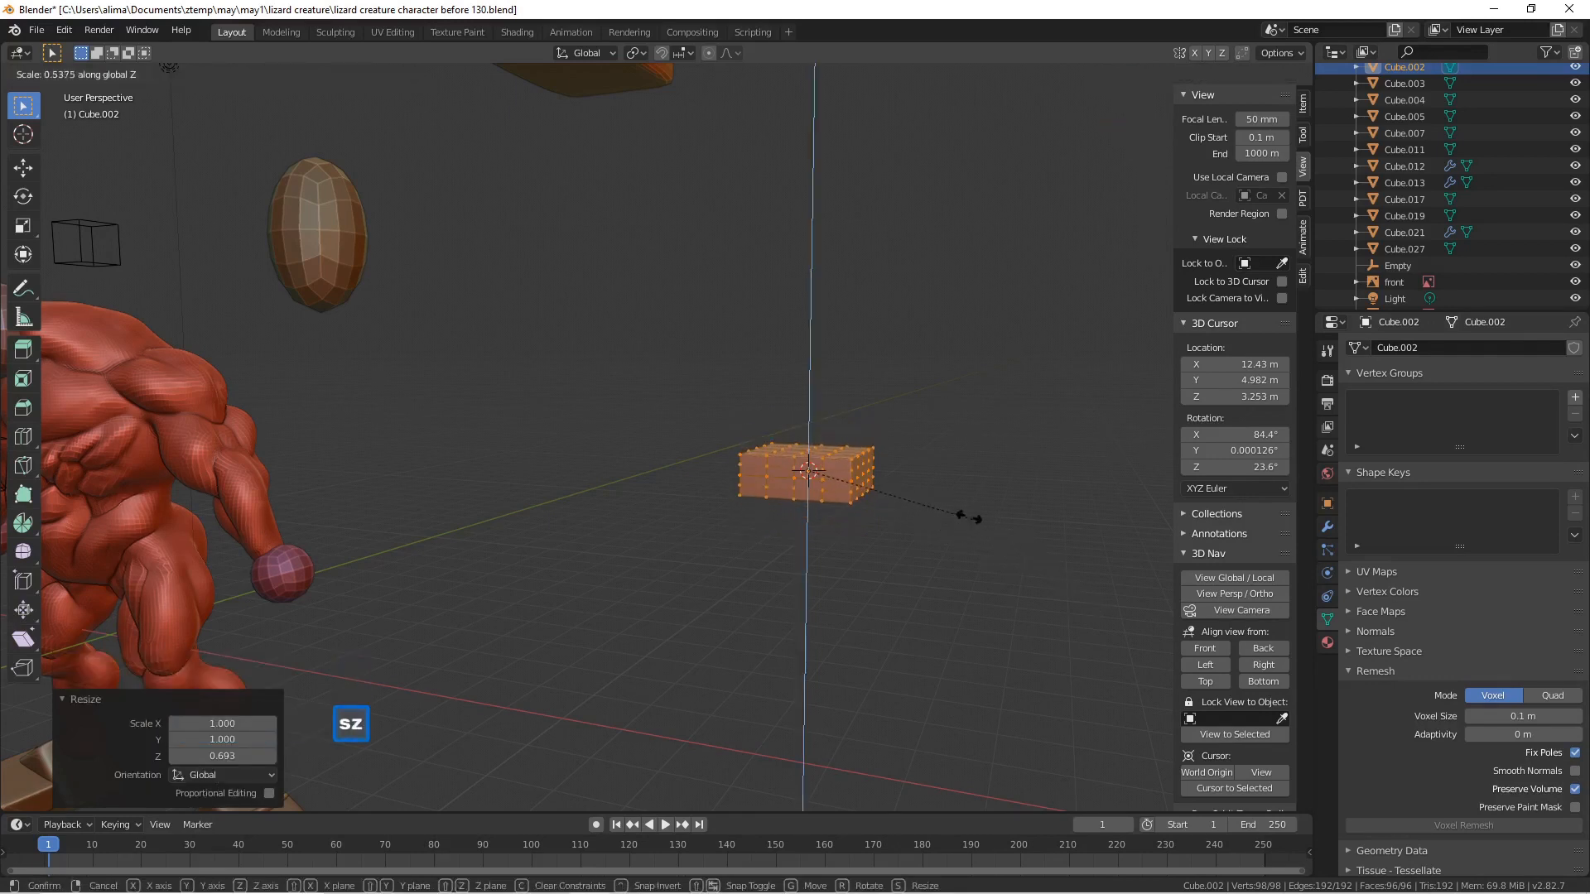
left_click(901, 472)
middle_click_drag(887, 447, 884, 529)
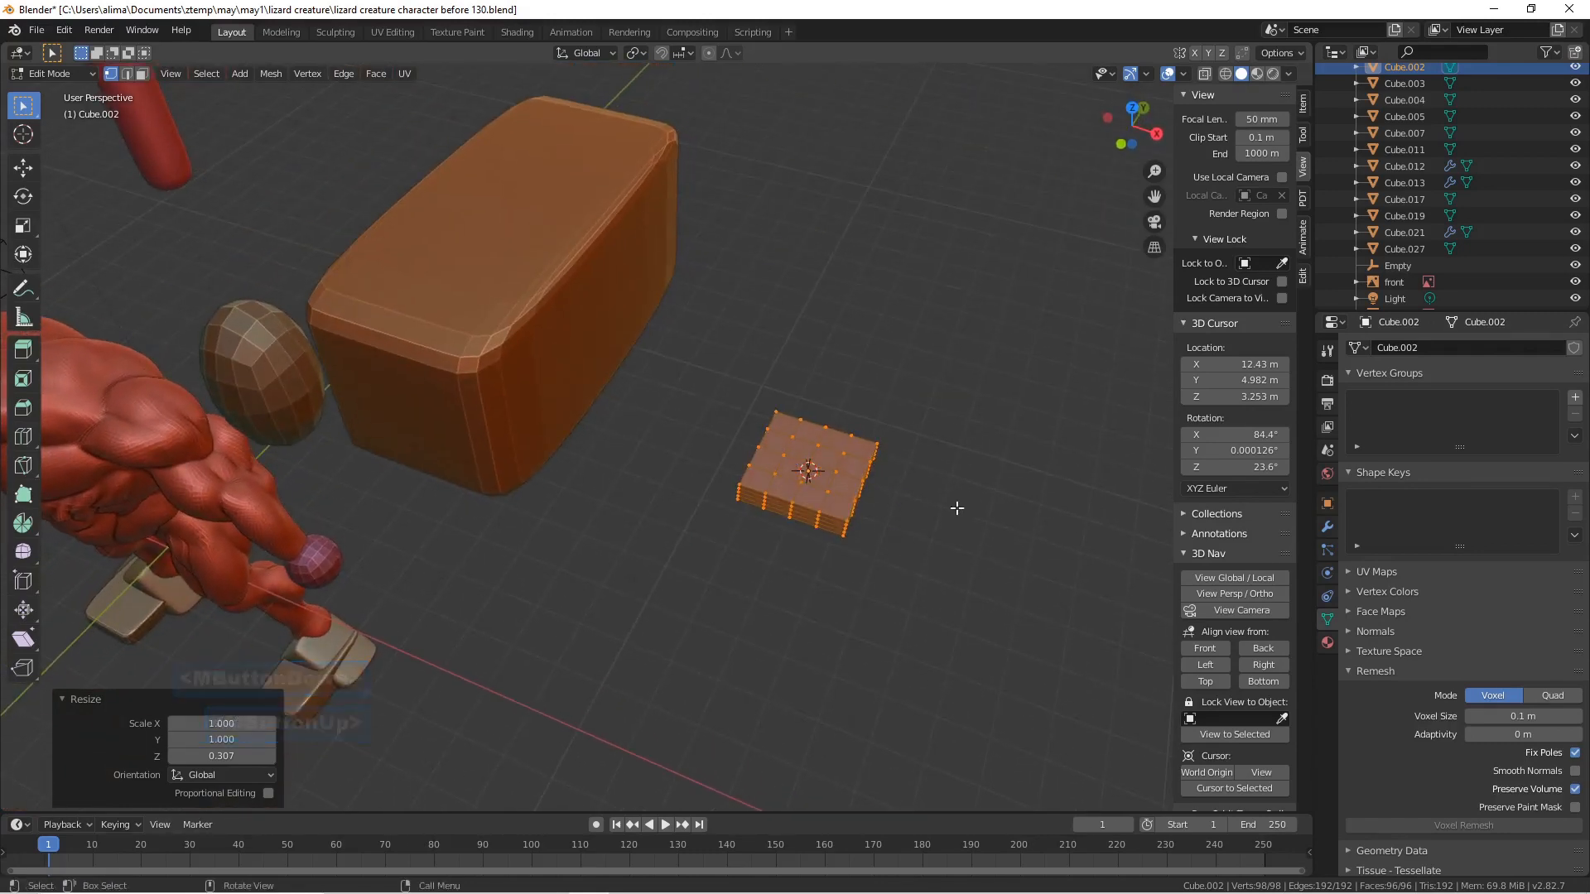
- Narrow the slab along Y in two passes, the second to about 0.404, then deselect it and save version 131 of the file
key("s")
key("y")
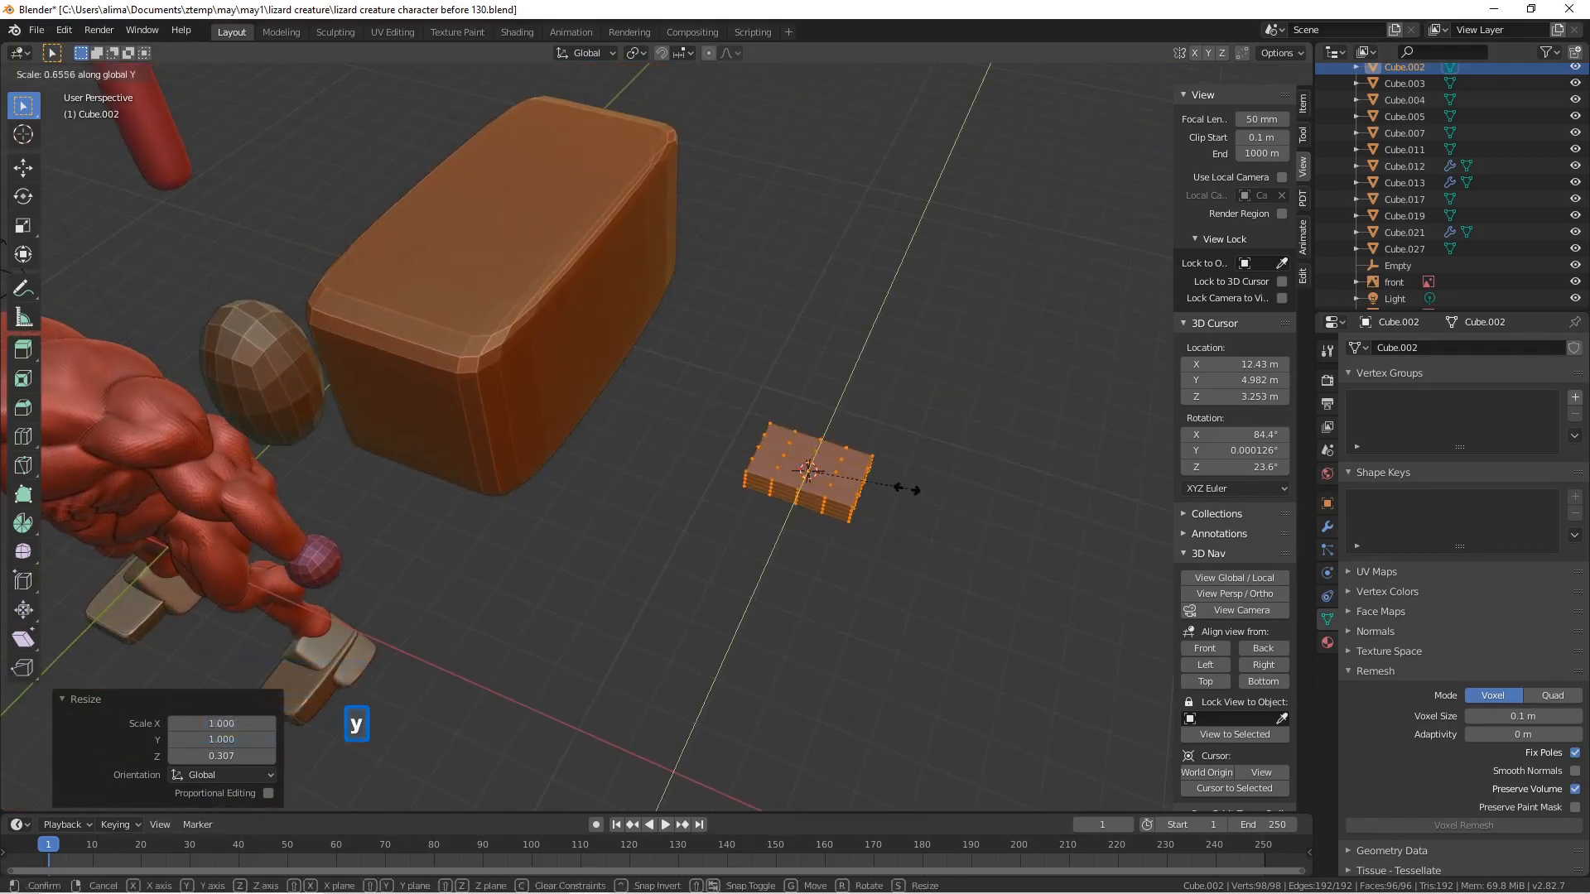
left_click(899, 494)
key("s")
key("y")
left_click(922, 481)
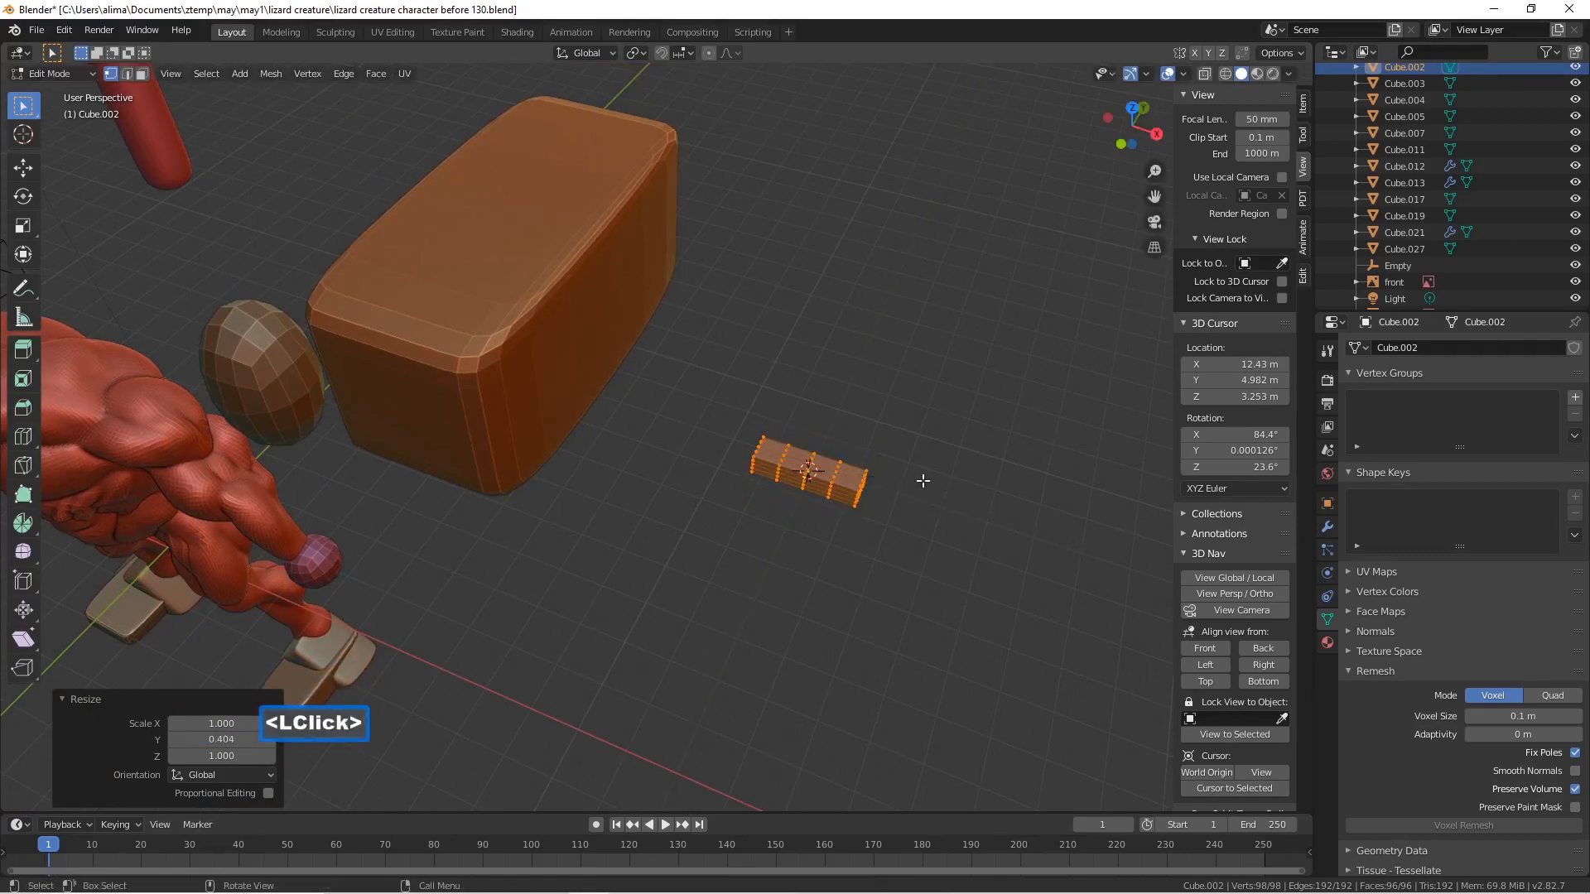
left_click(999, 514)
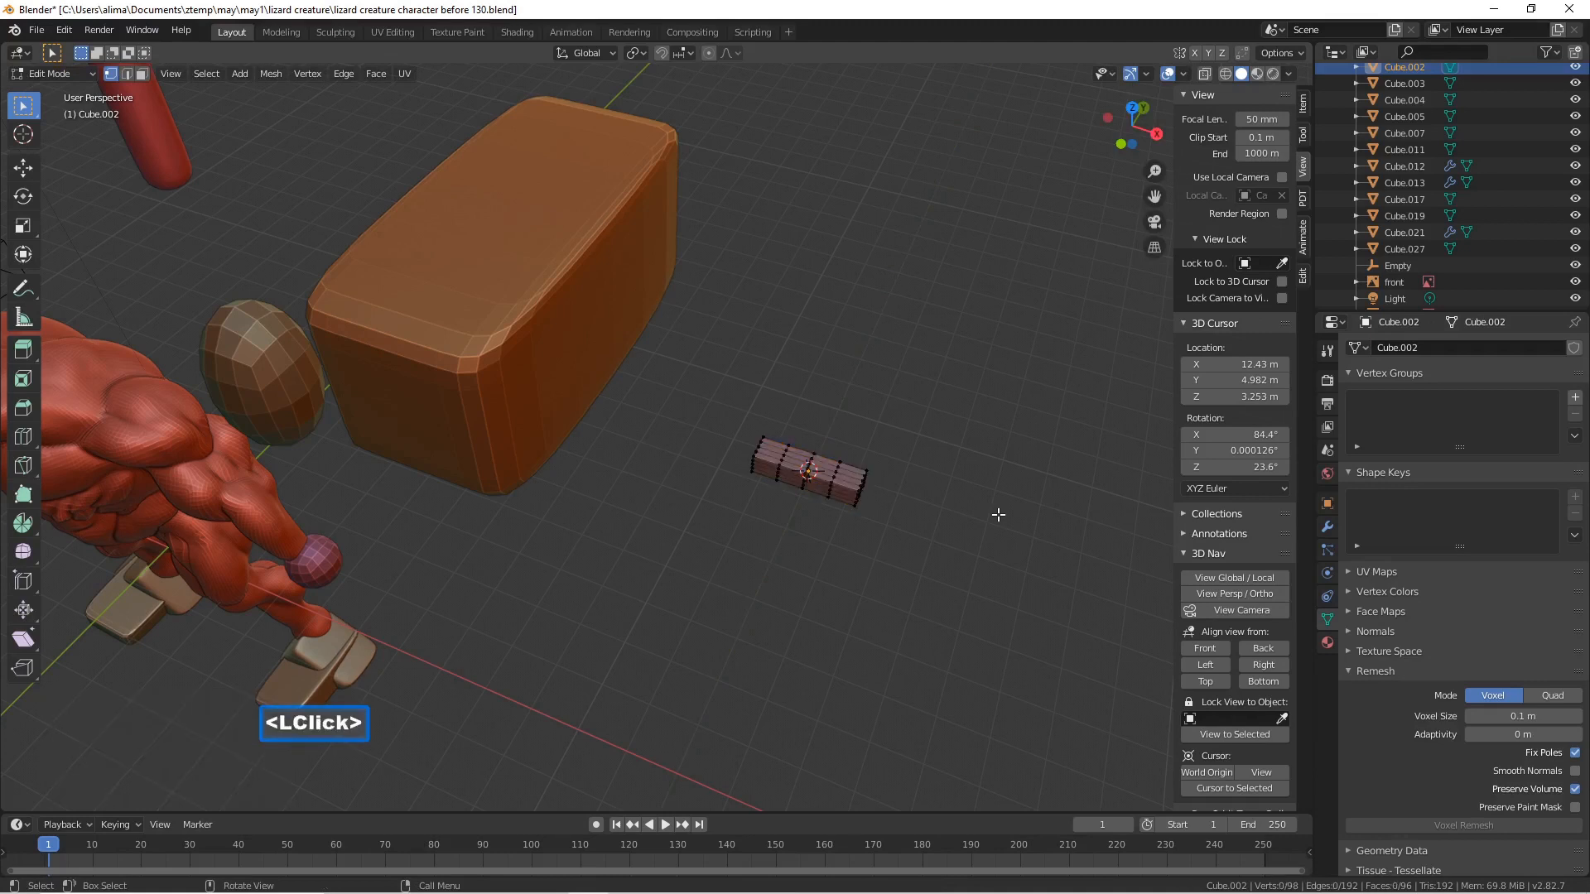
key("ctrl+alt+s")
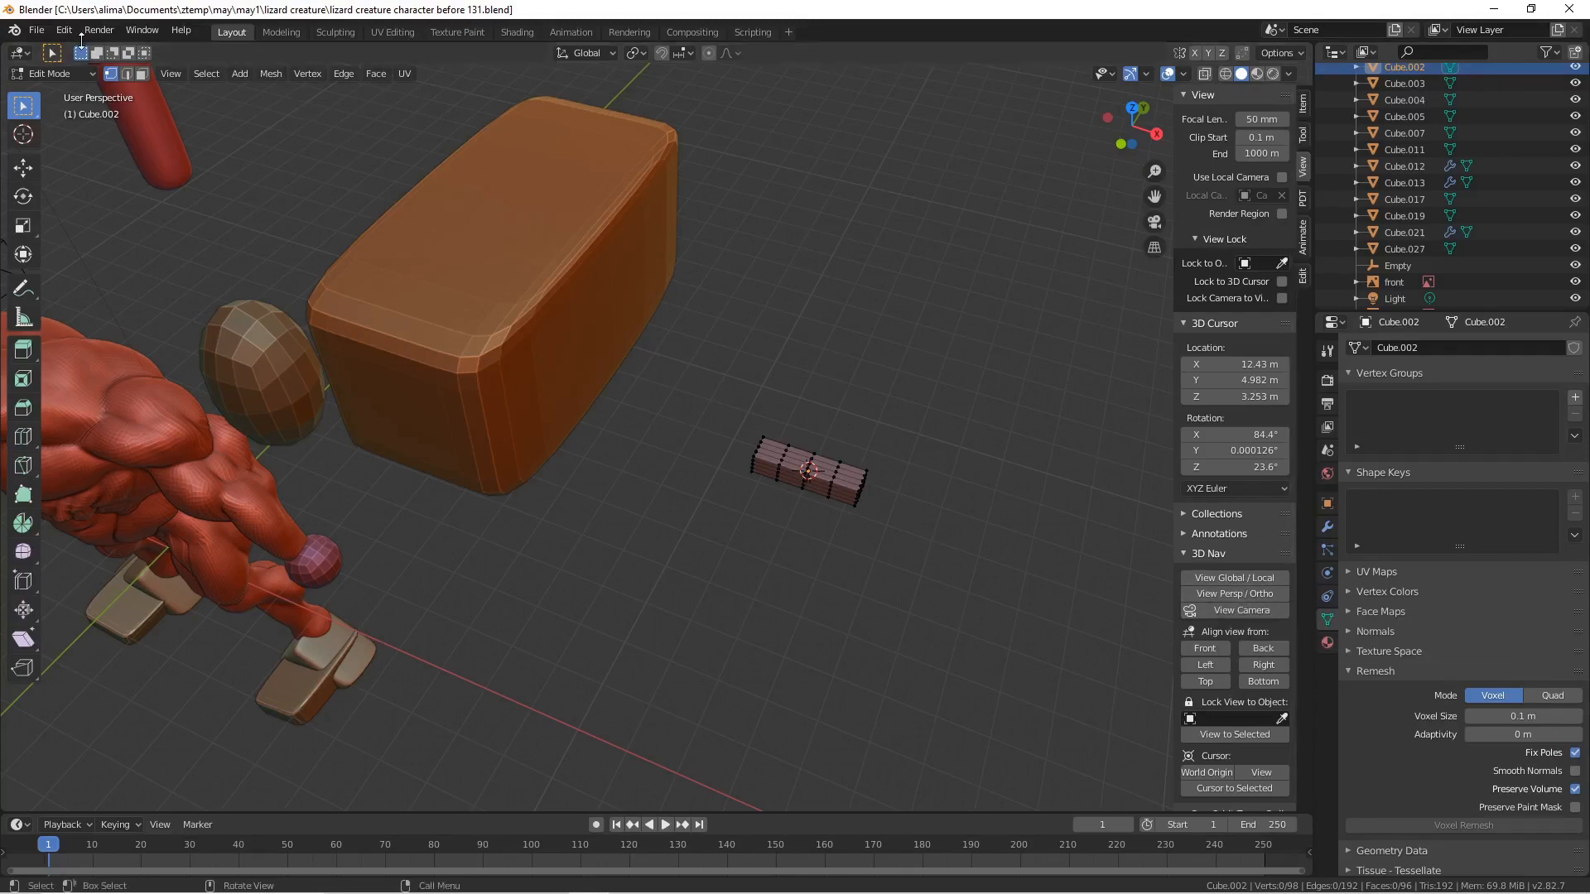
- Isolate the bar in local view and delete all faces of its negative X half, through the full thickness
left_click(1270, 578)
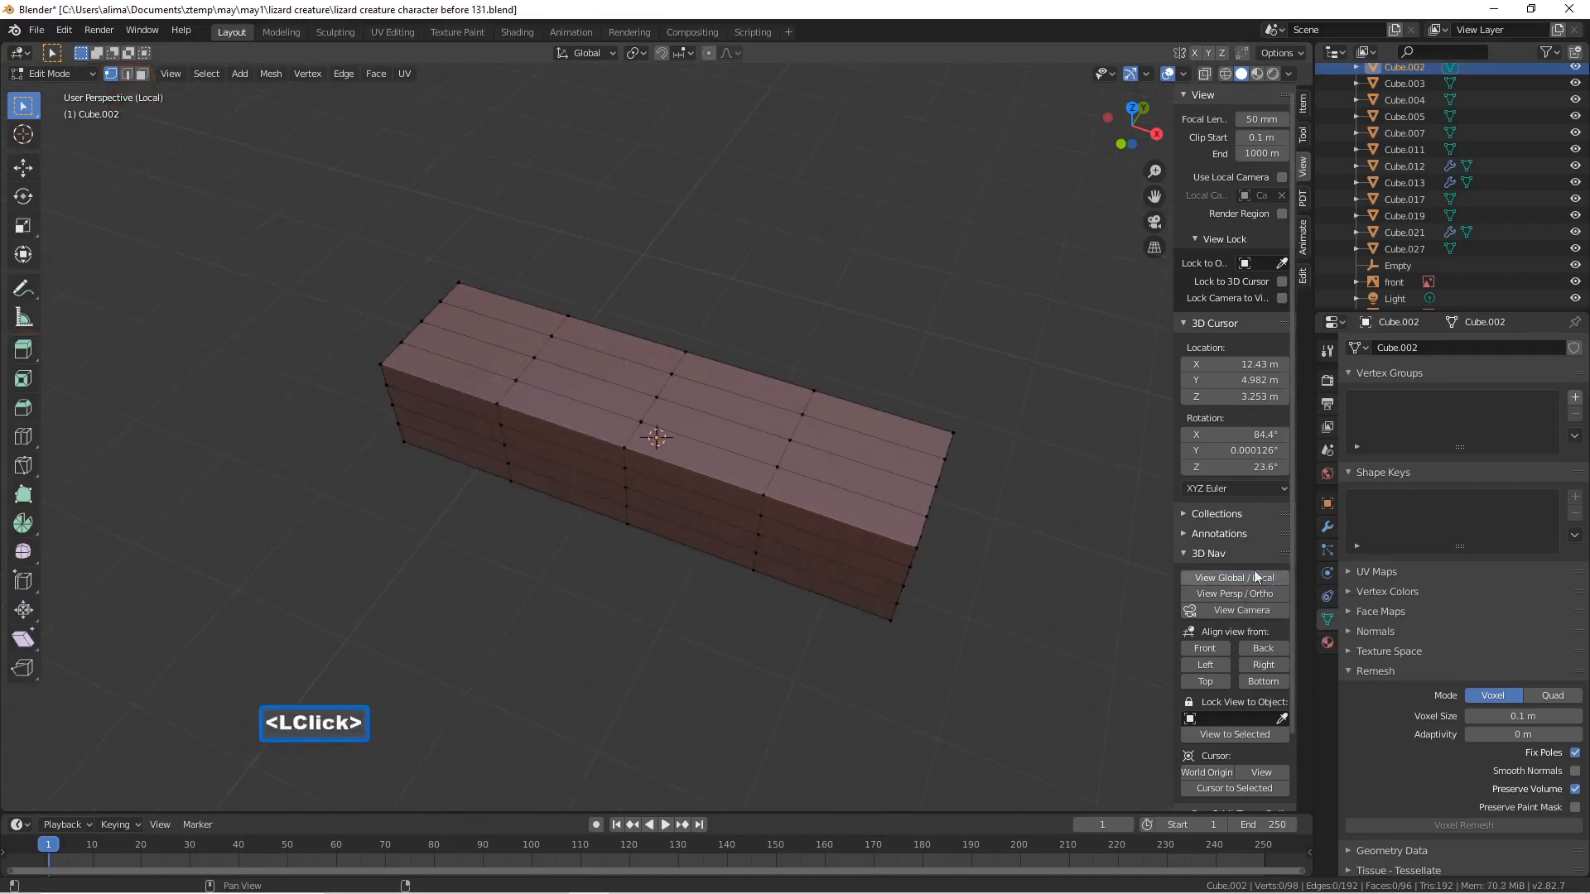
scroll(861, 437, "down", 1)
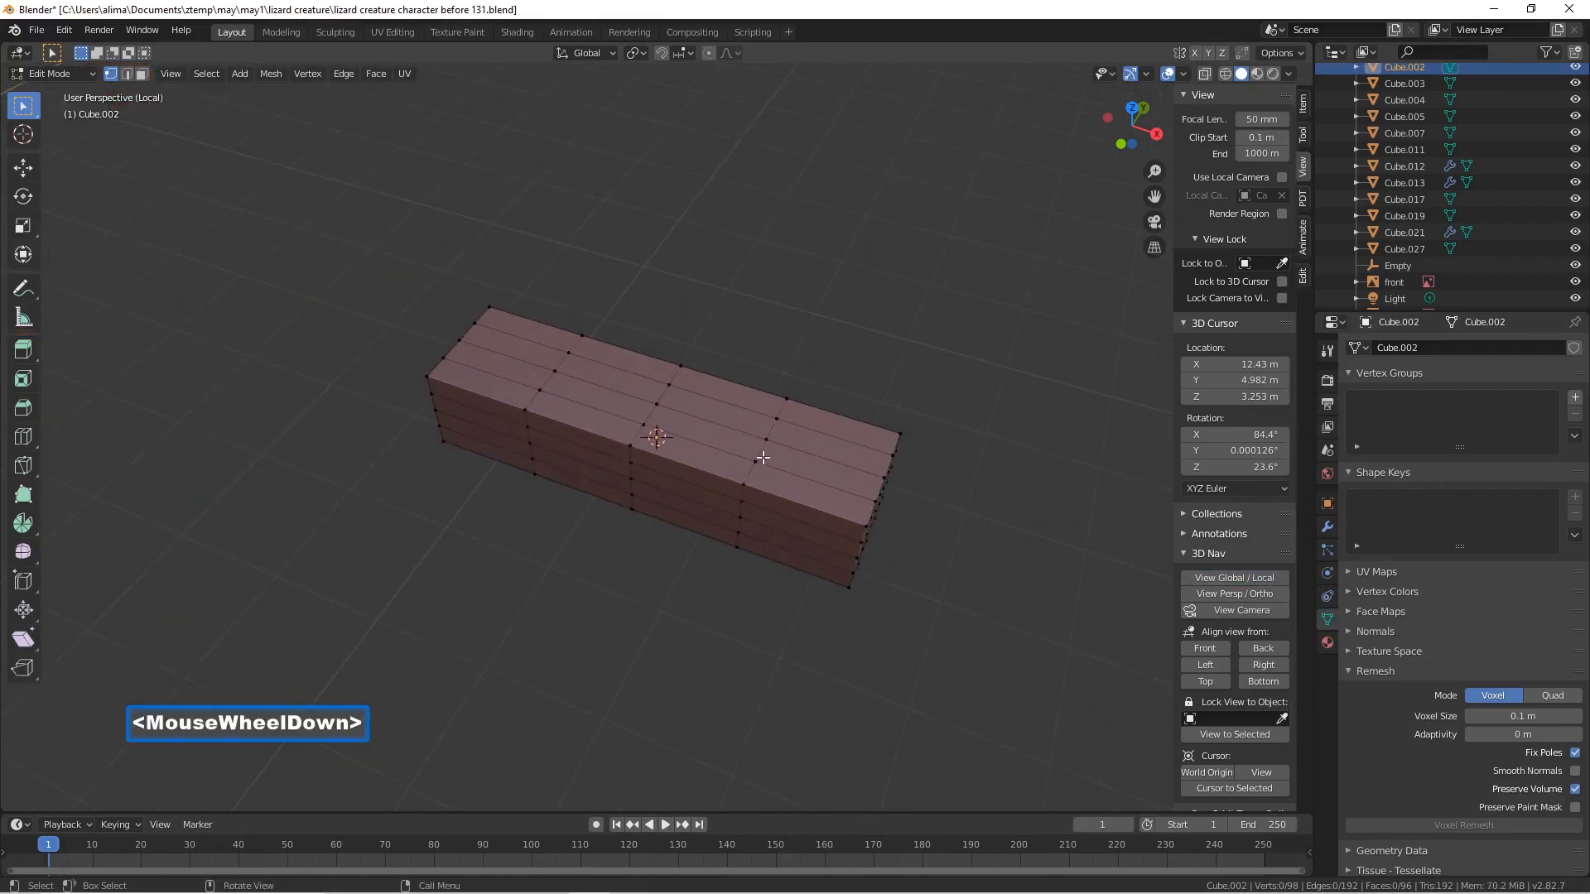
middle_click_drag(976, 581, 1041, 515)
left_click(1205, 647)
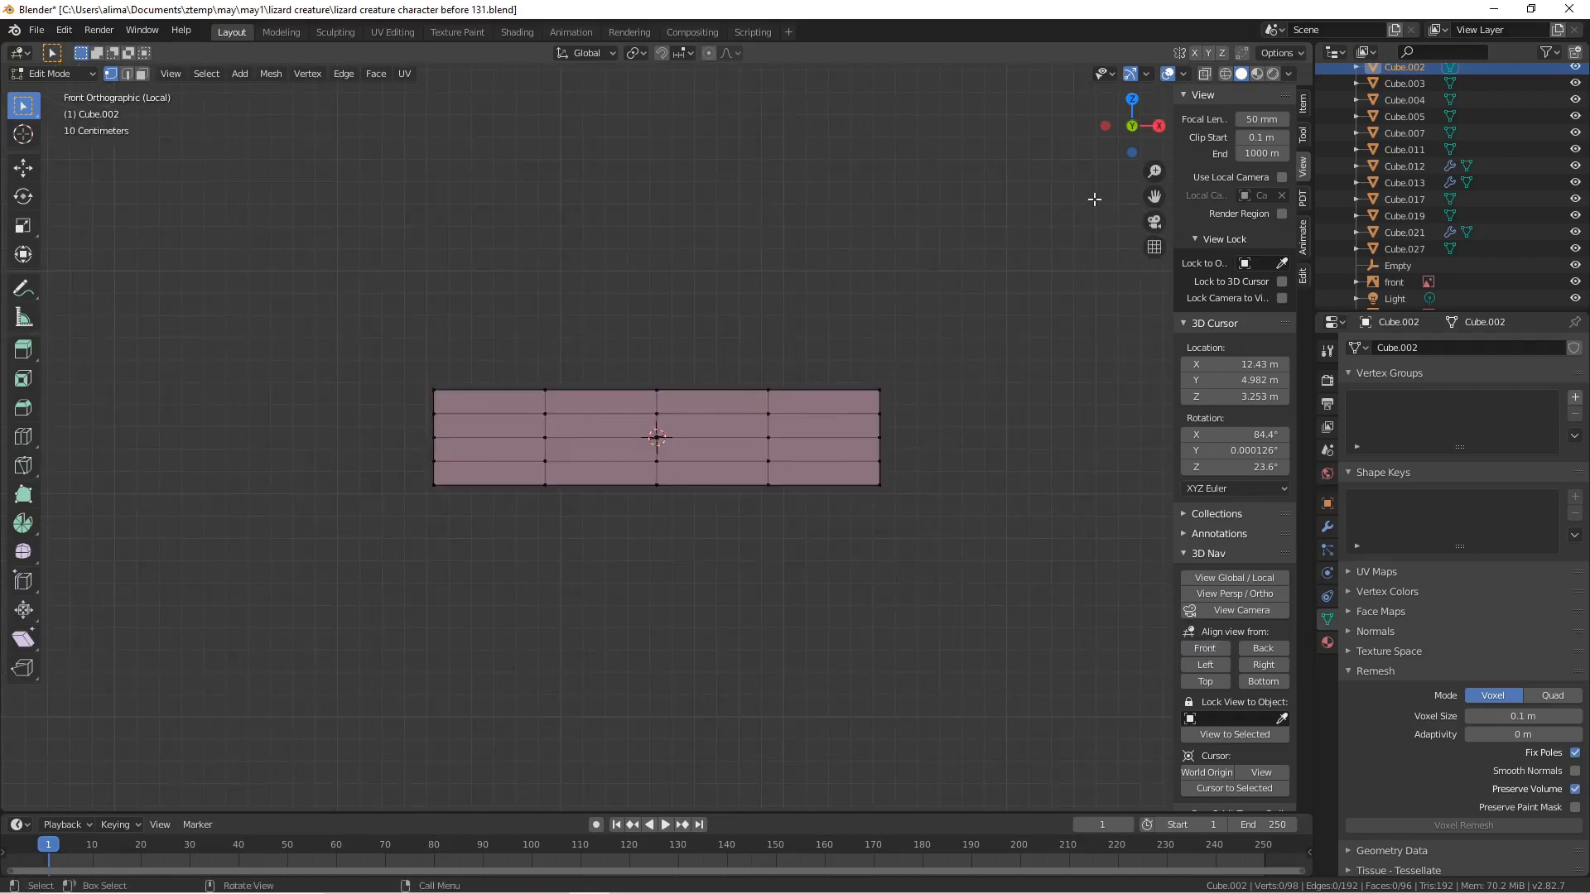
left_click(1224, 73)
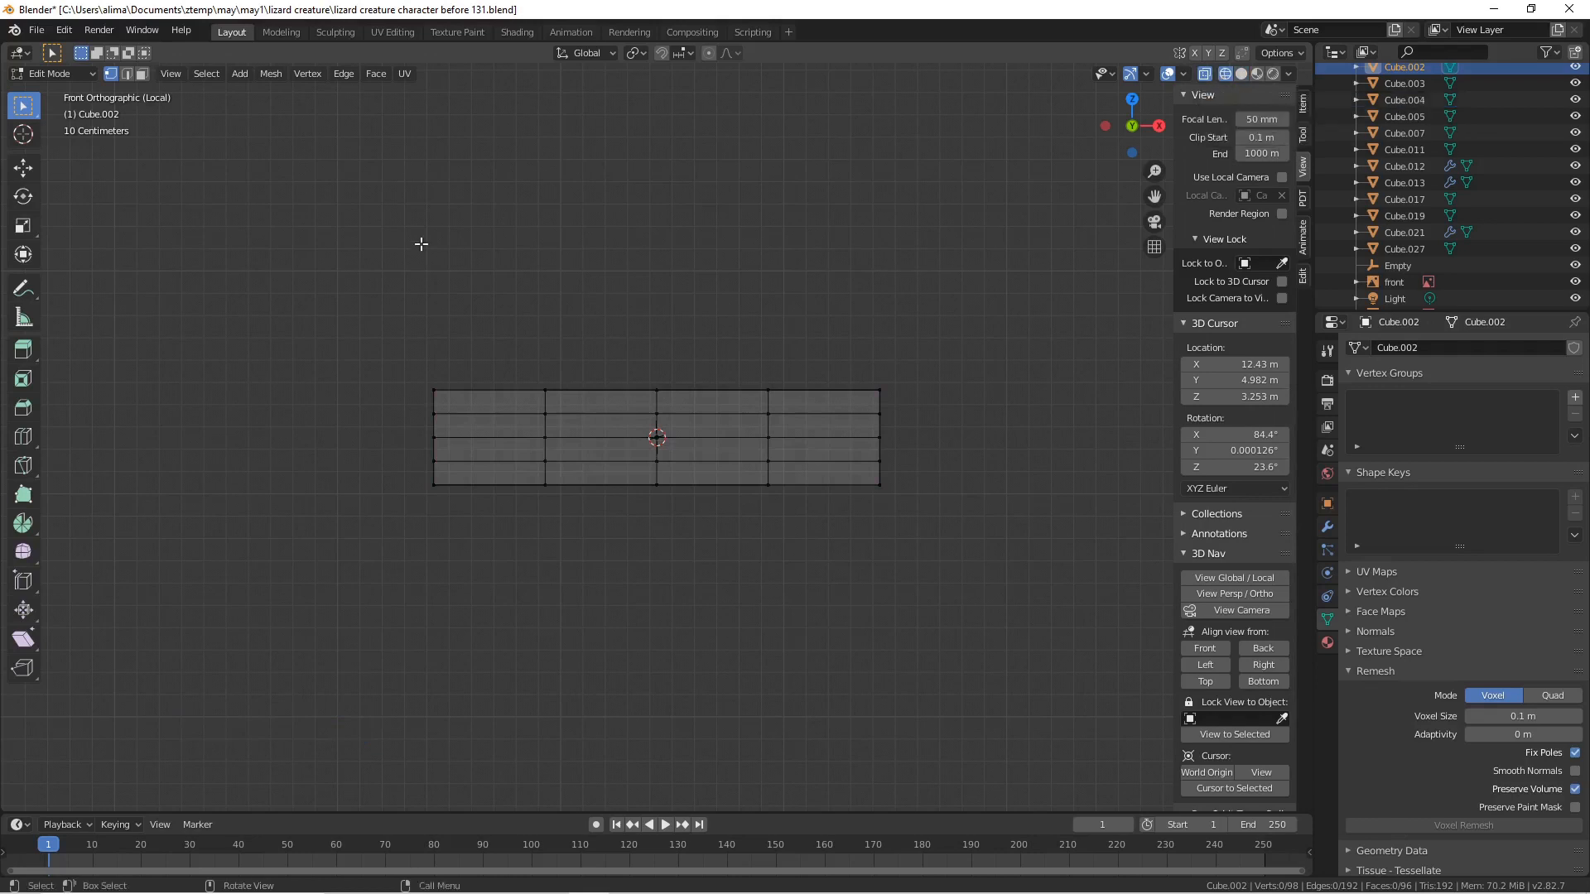
left_click(142, 74)
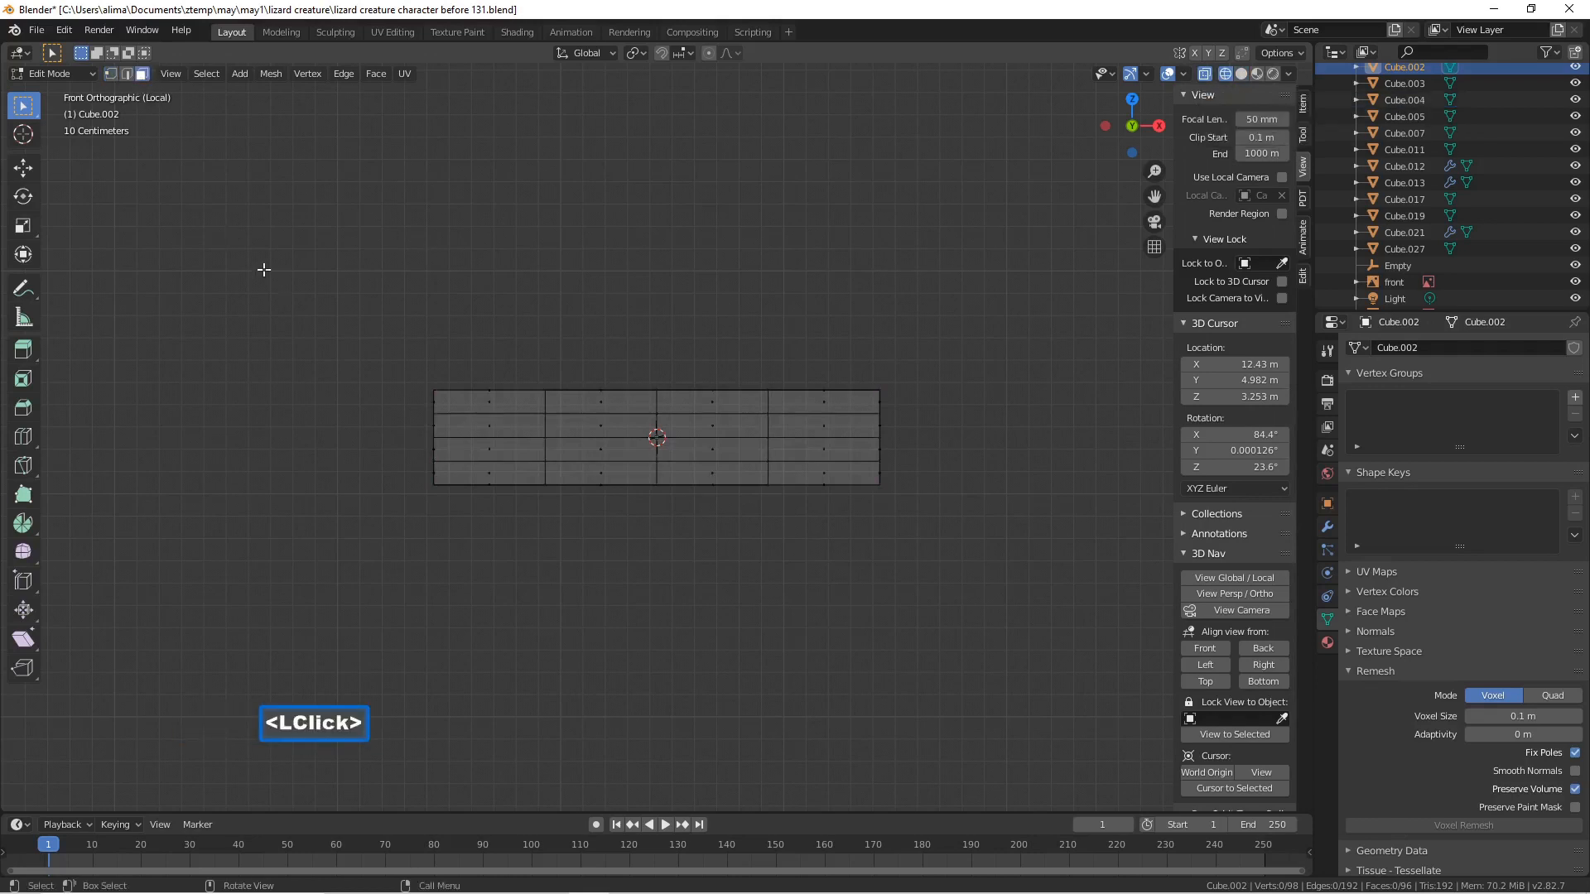
key("b")
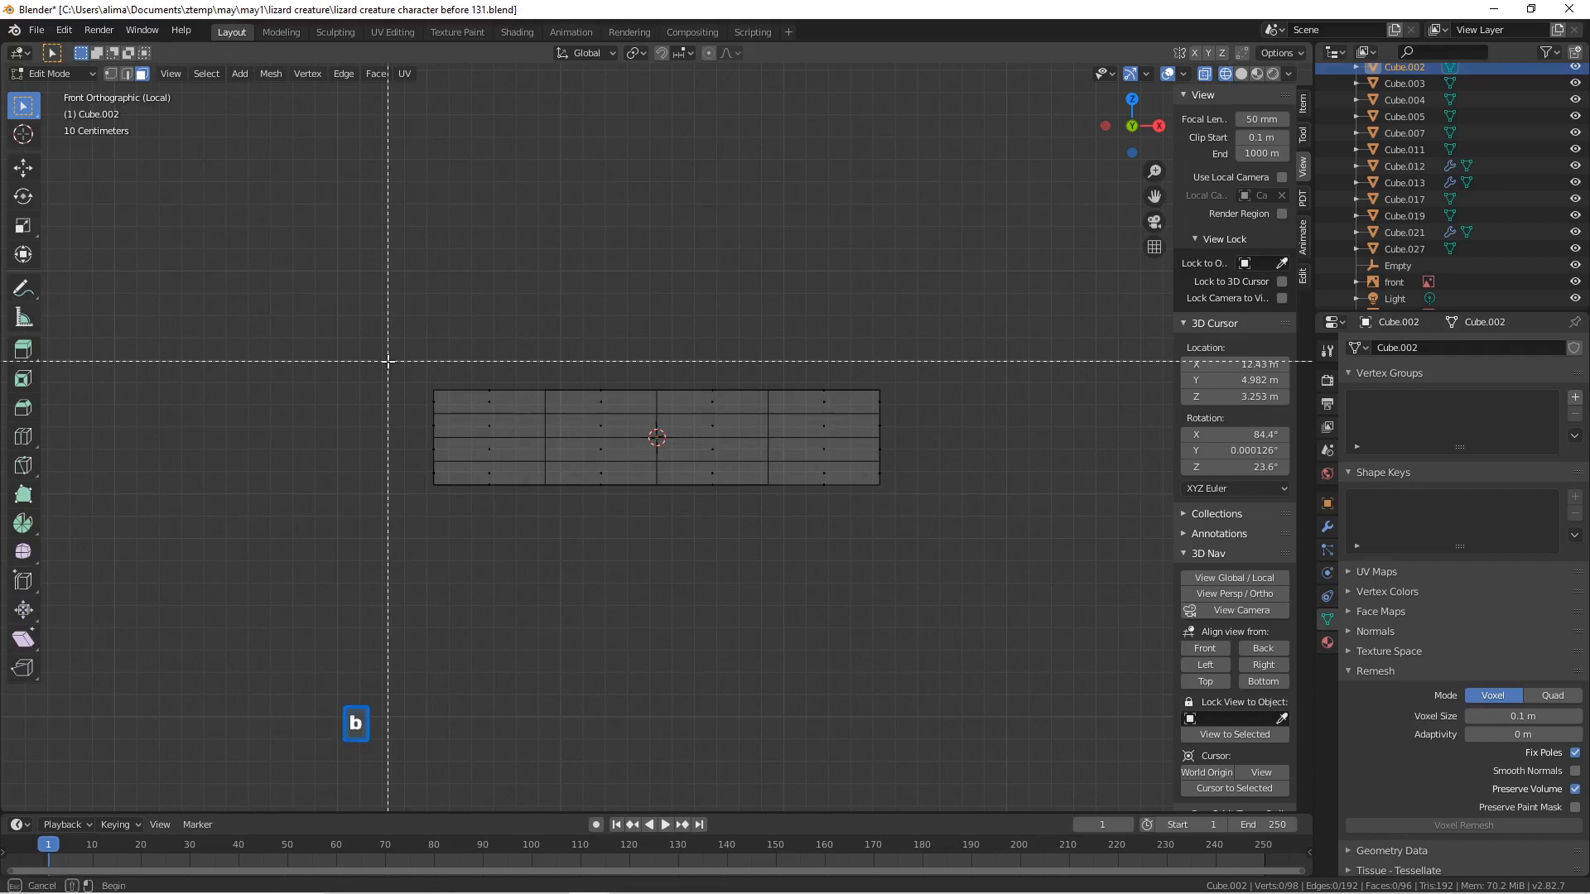
left_click_drag(368, 336, 663, 502)
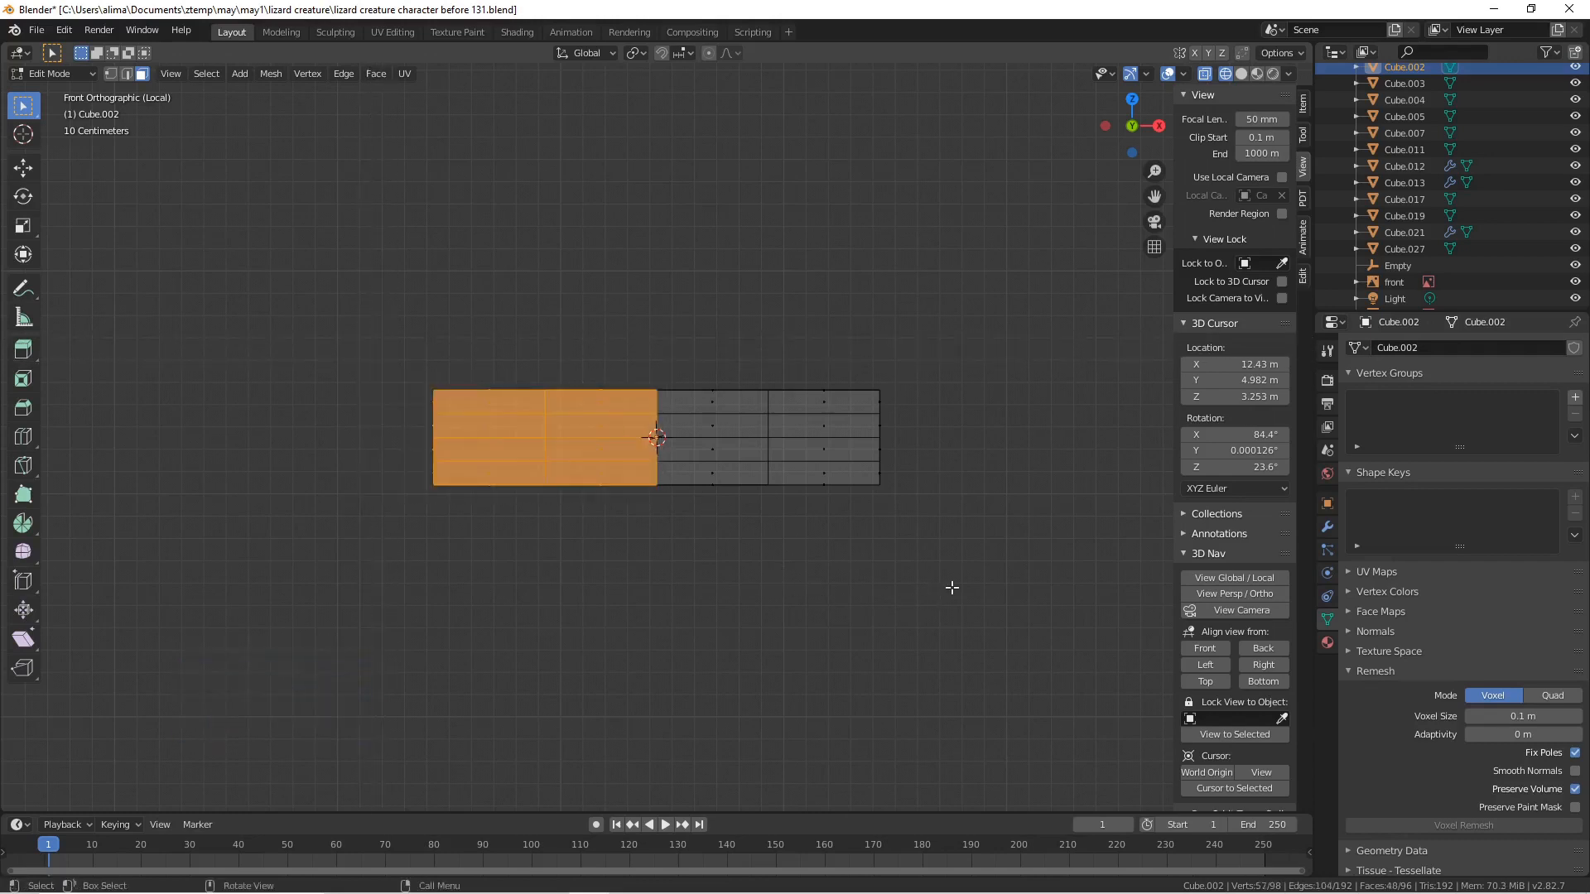
key("x")
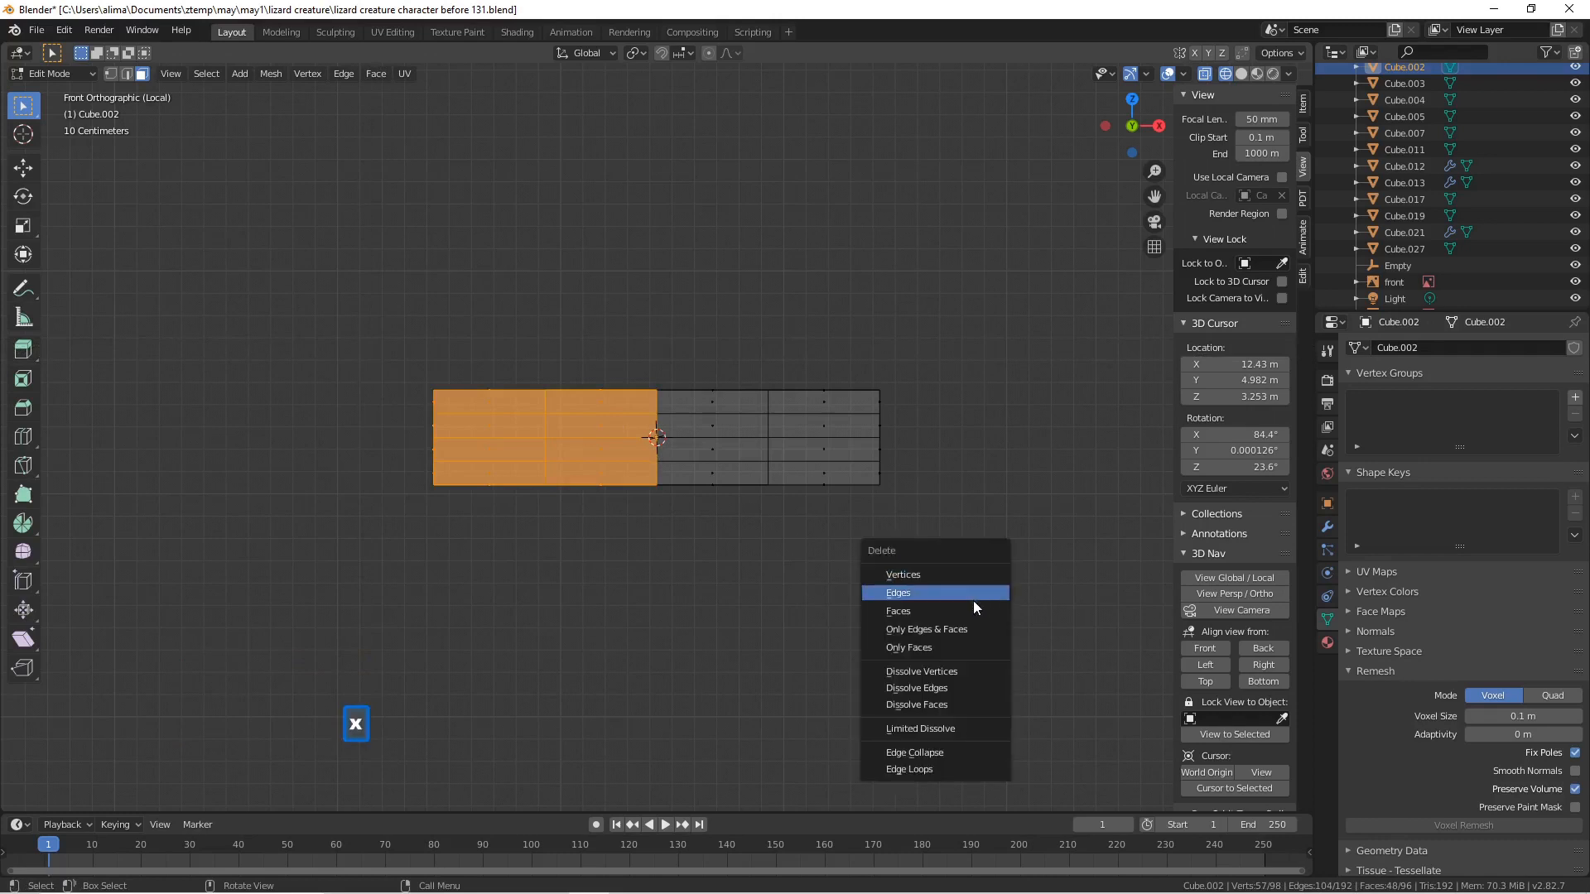
left_click(970, 610)
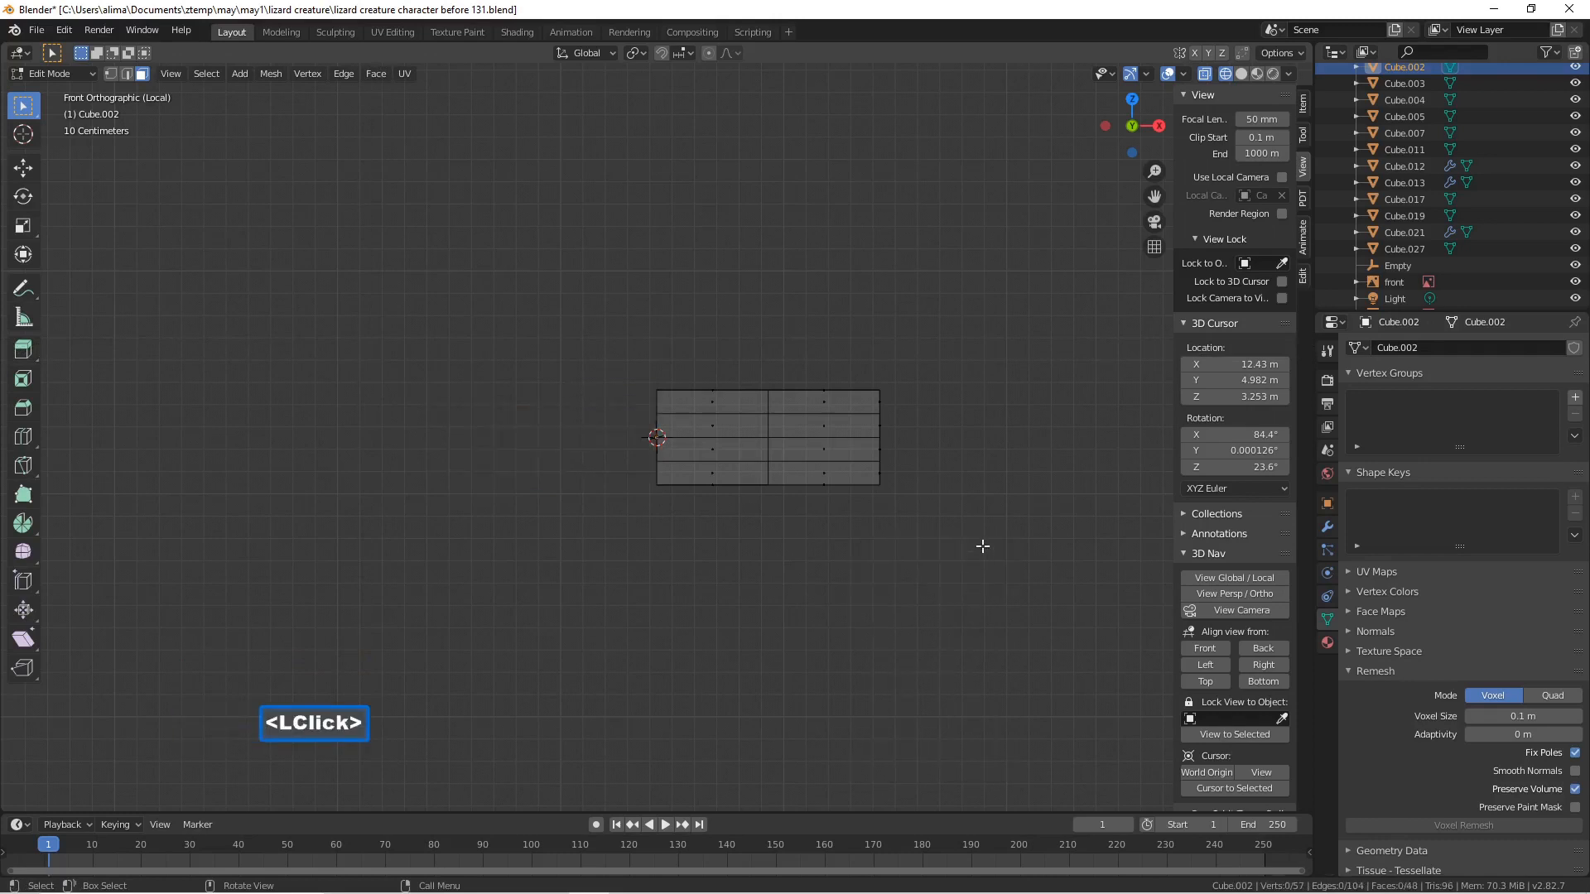
left_click(1239, 73)
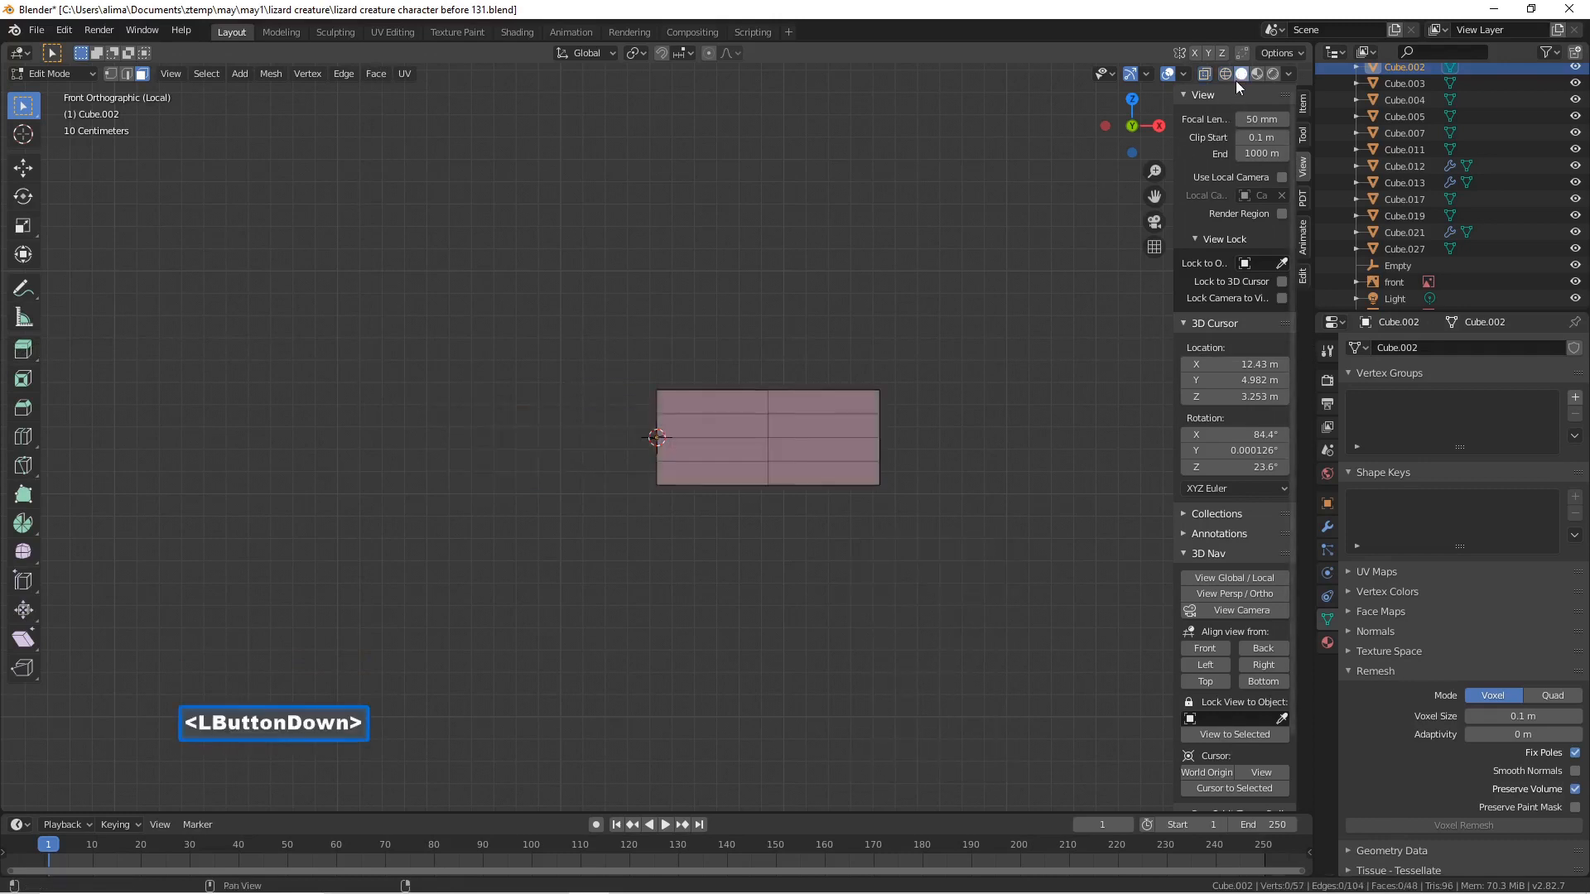
- Add a Mirror modifier on the X axis with edit cage display enabled, and save version 132 of the file
left_click(1328, 526)
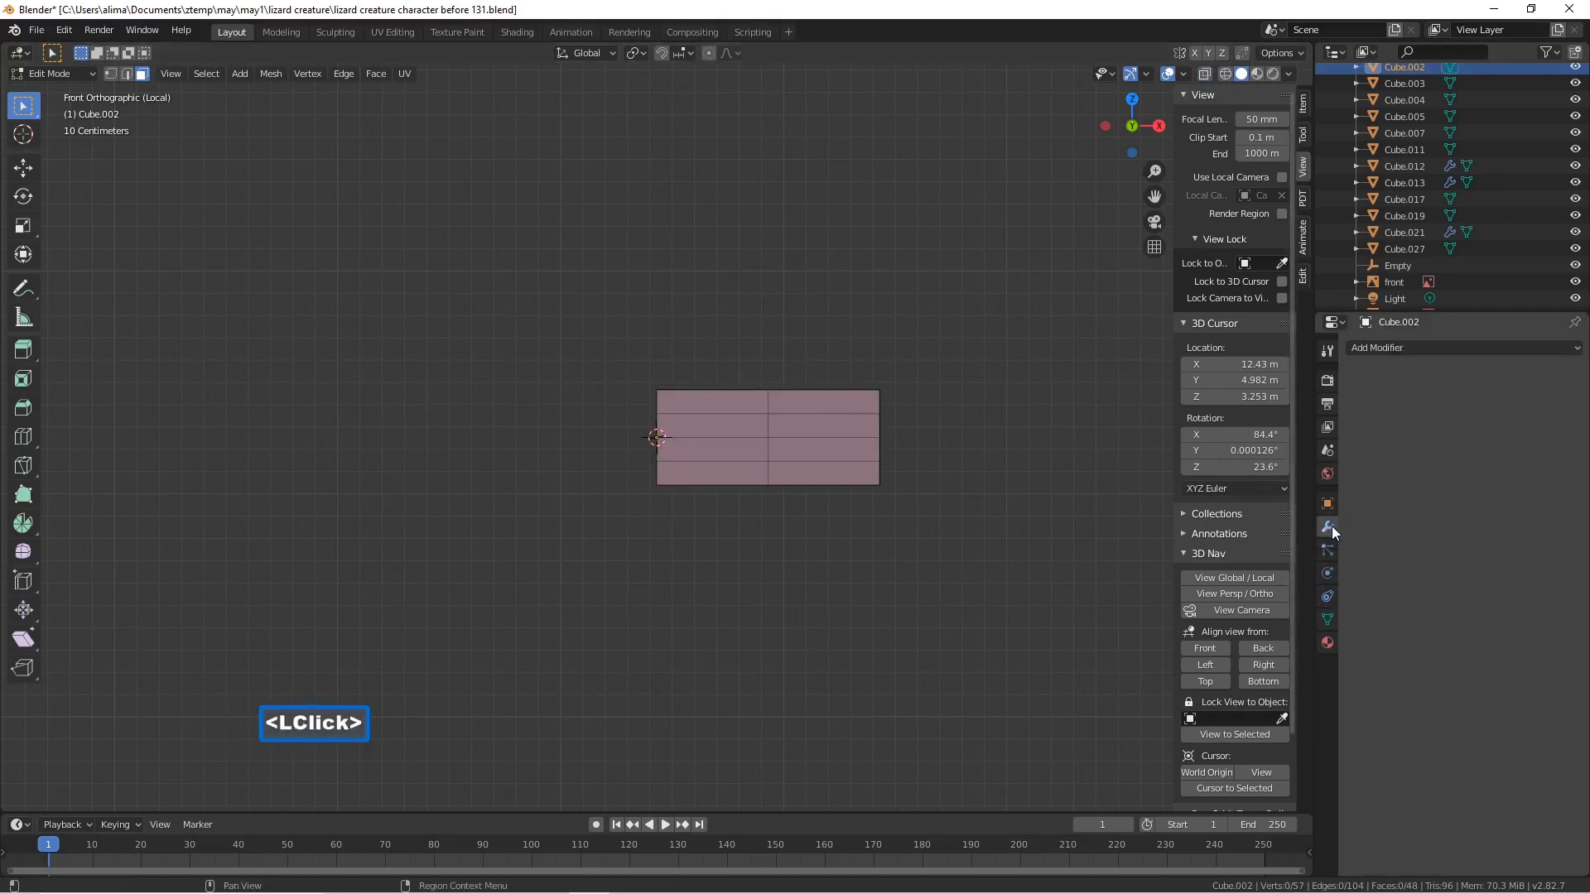
left_click(1573, 351)
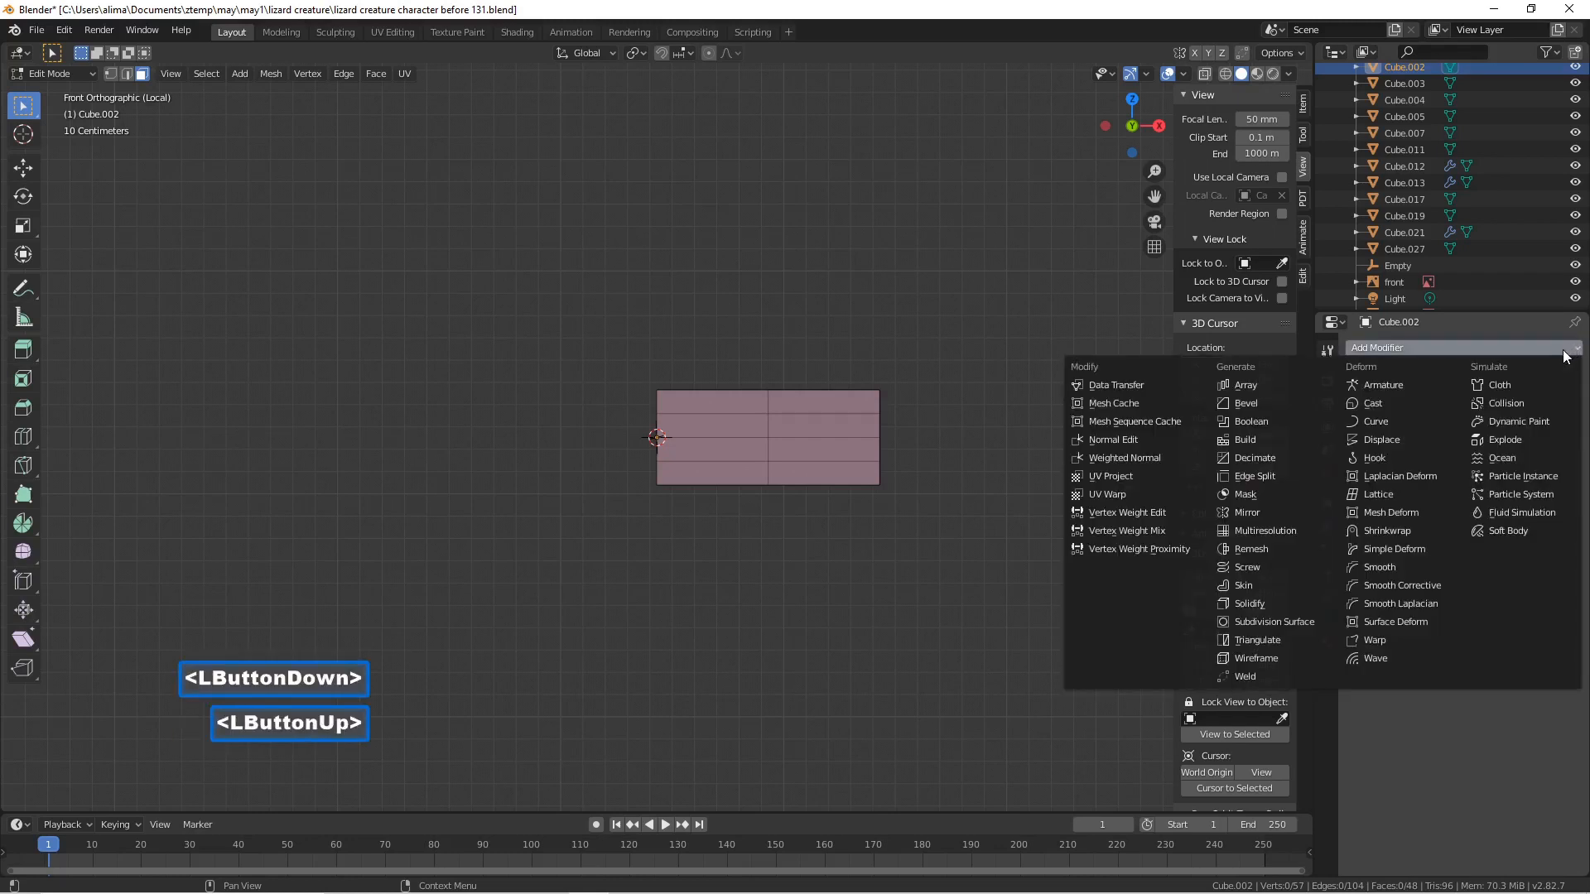
left_click(1300, 510)
left_click(1503, 408)
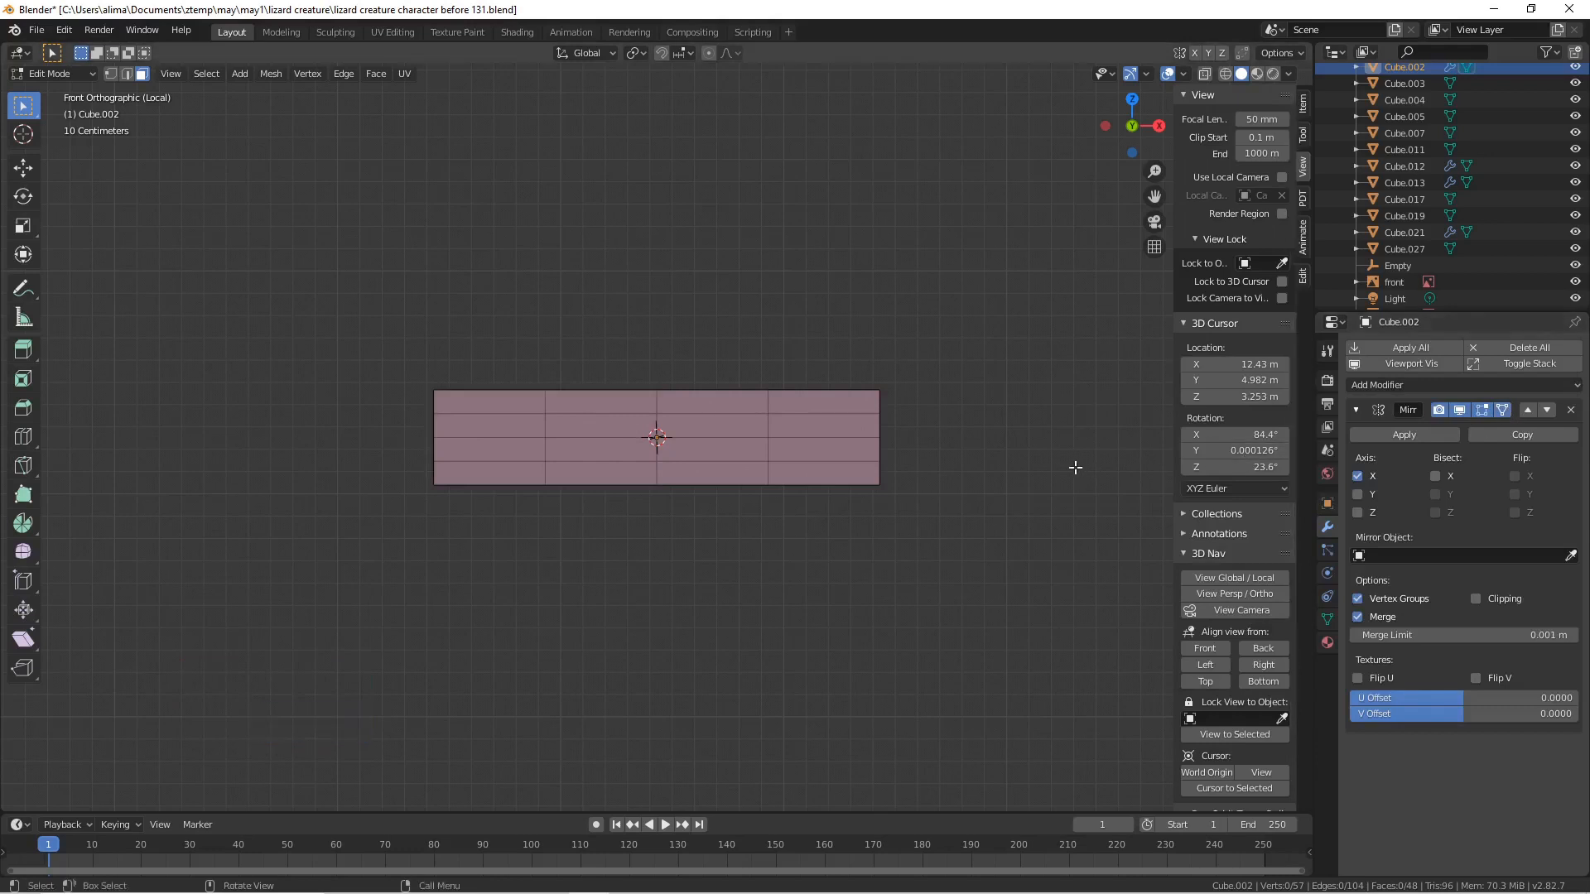
key("ctrl+alt+s")
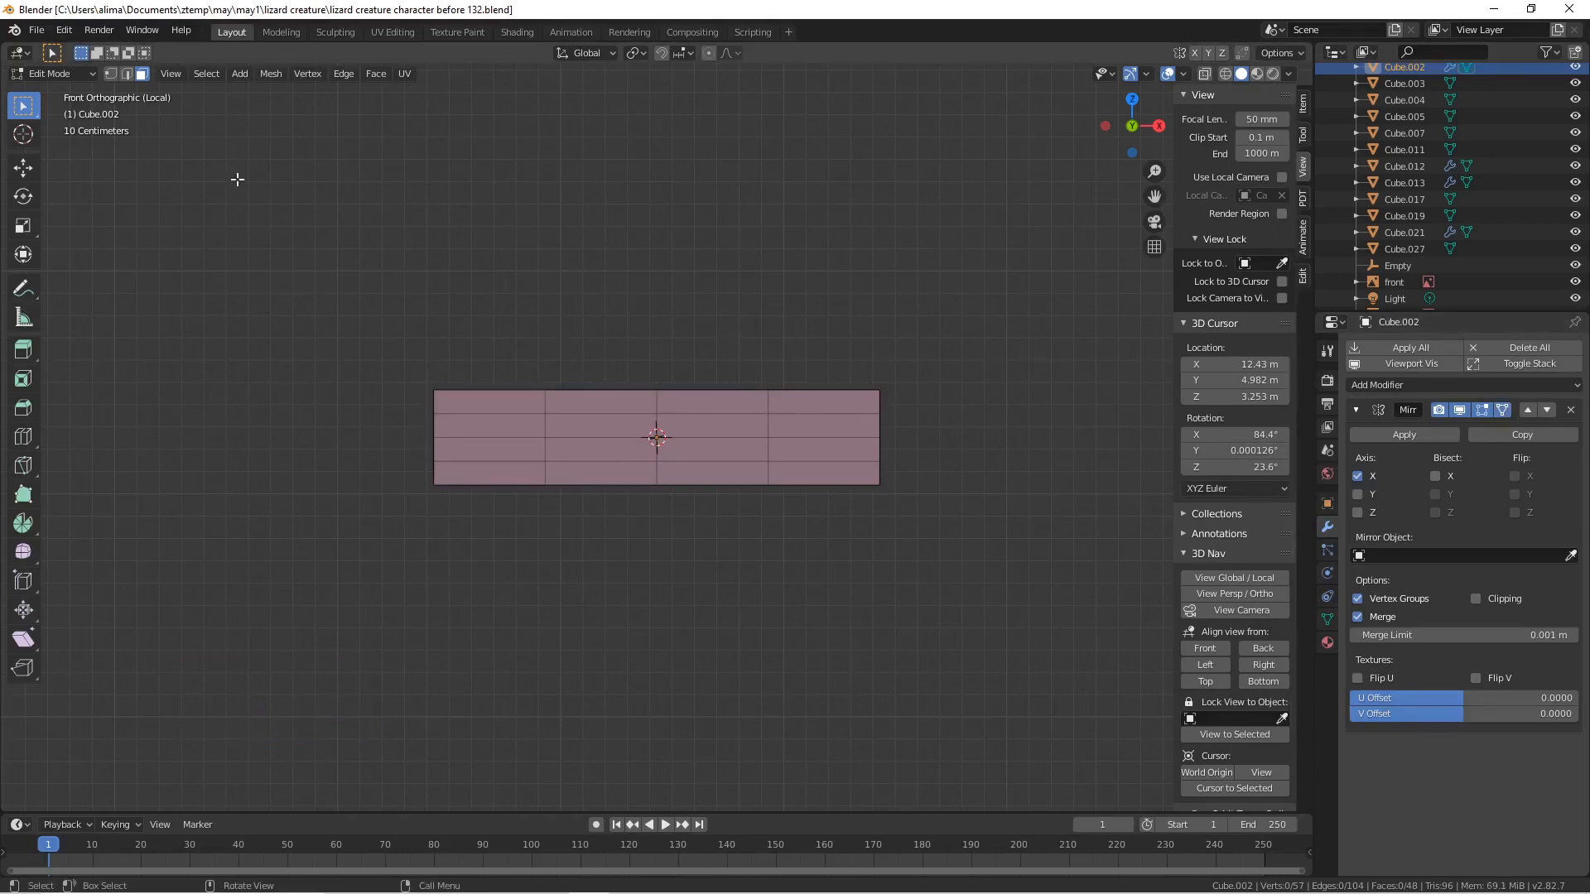
- From the top view, select the bar's outer end section through its full depth and rotate it about -20.1° around Z
left_click(1207, 681)
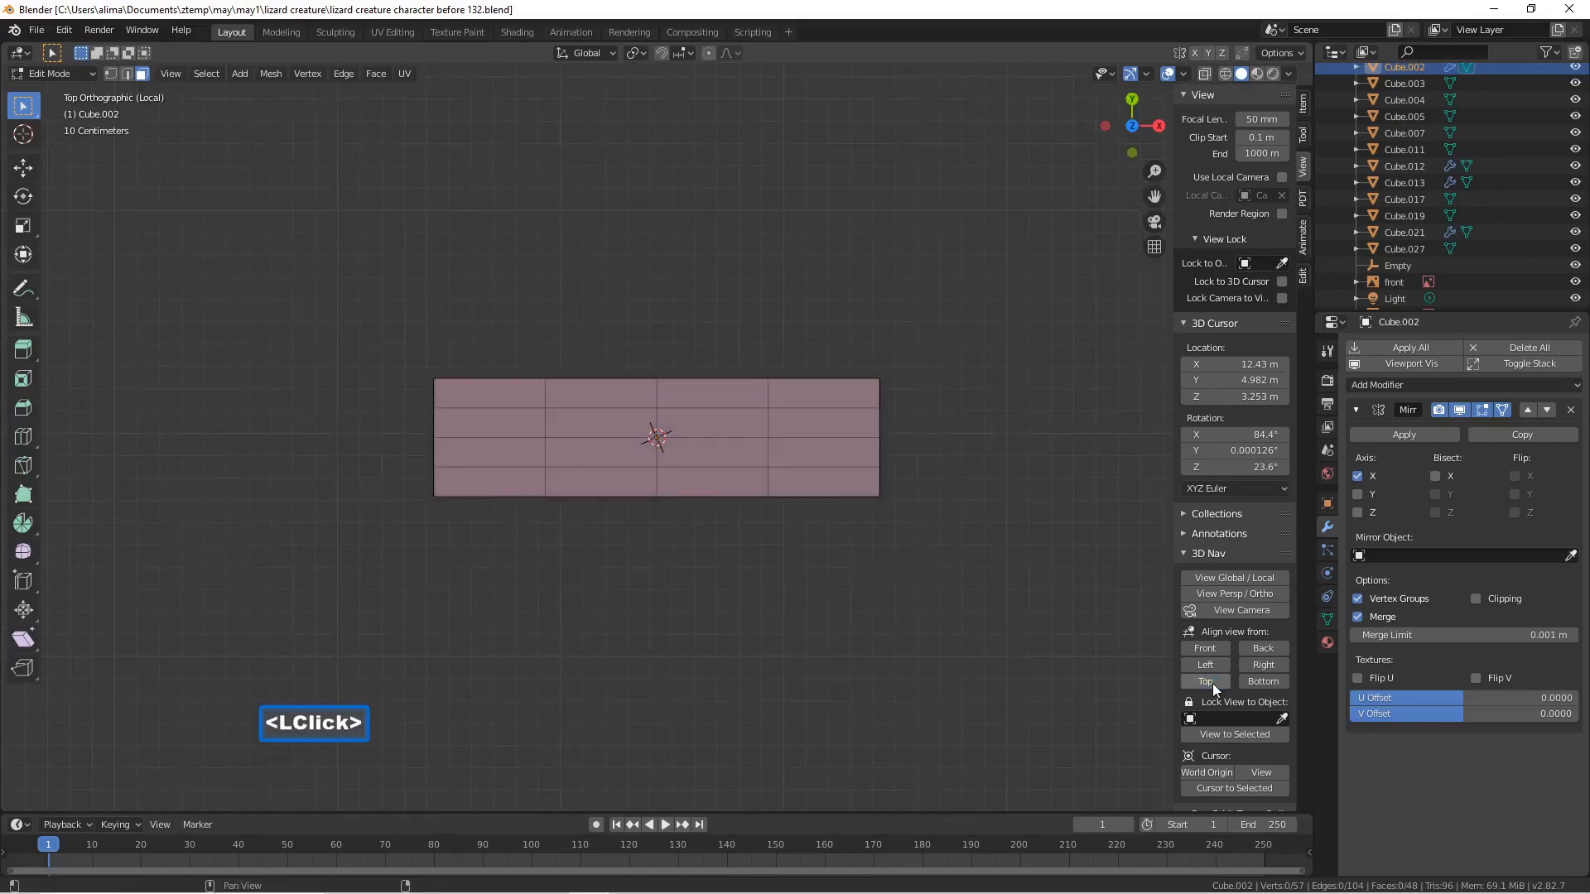
left_click(1226, 74)
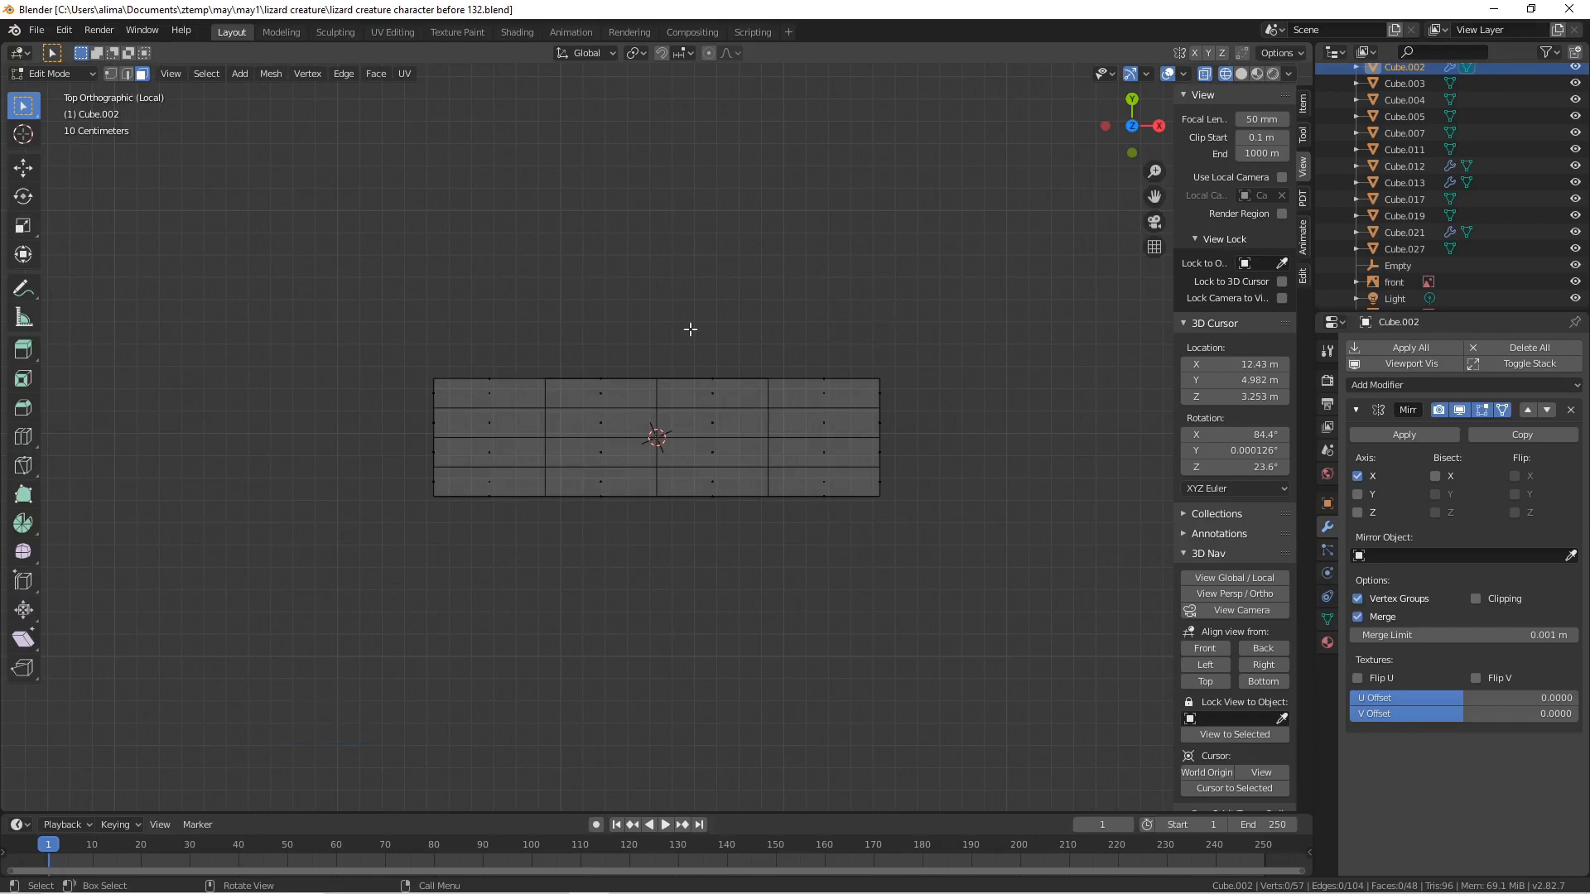
key("b")
left_click_drag(941, 320, 750, 519)
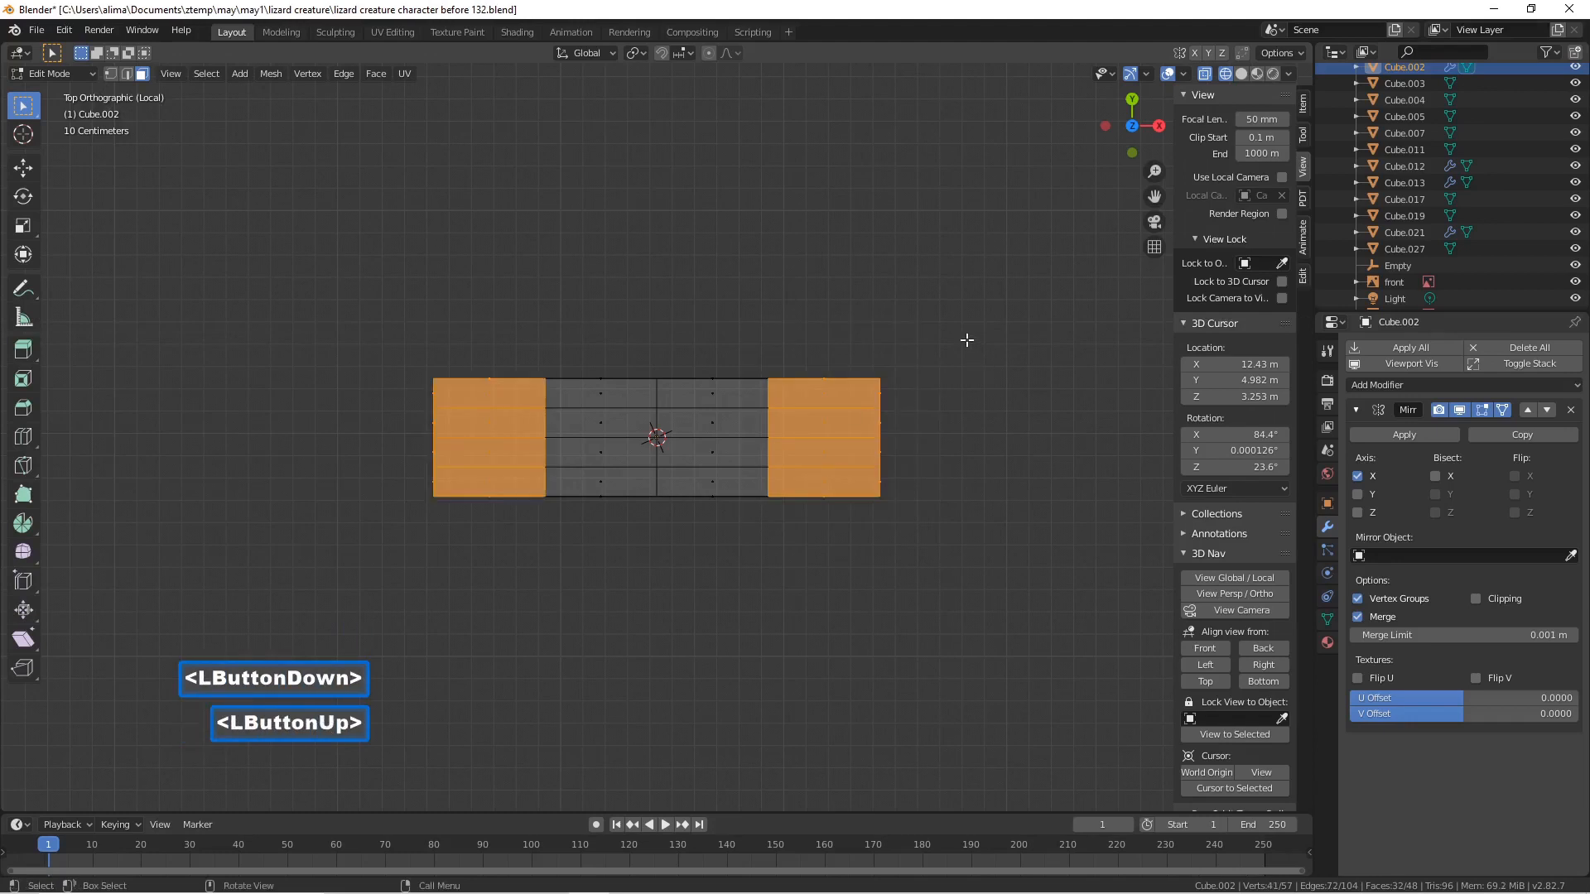
key("r")
left_click(923, 308)
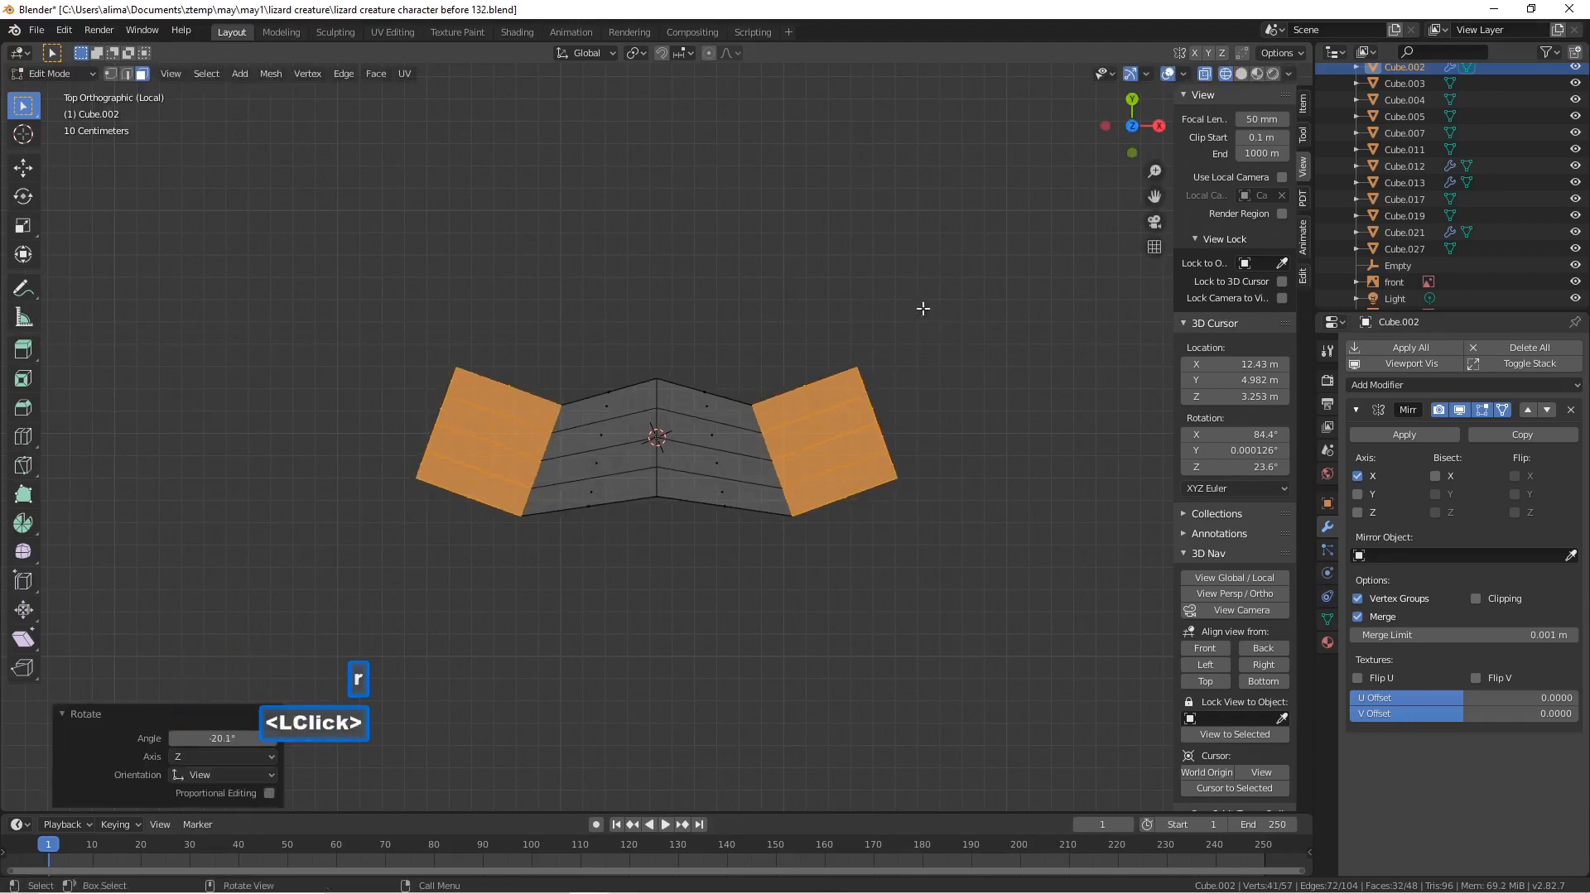
- Shift the outer end section along positive Y, rotate it about another -11°, and raise it slightly more so the bar curves smoothly
left_click(23, 168)
left_click_drag(846, 373, 821, 337)
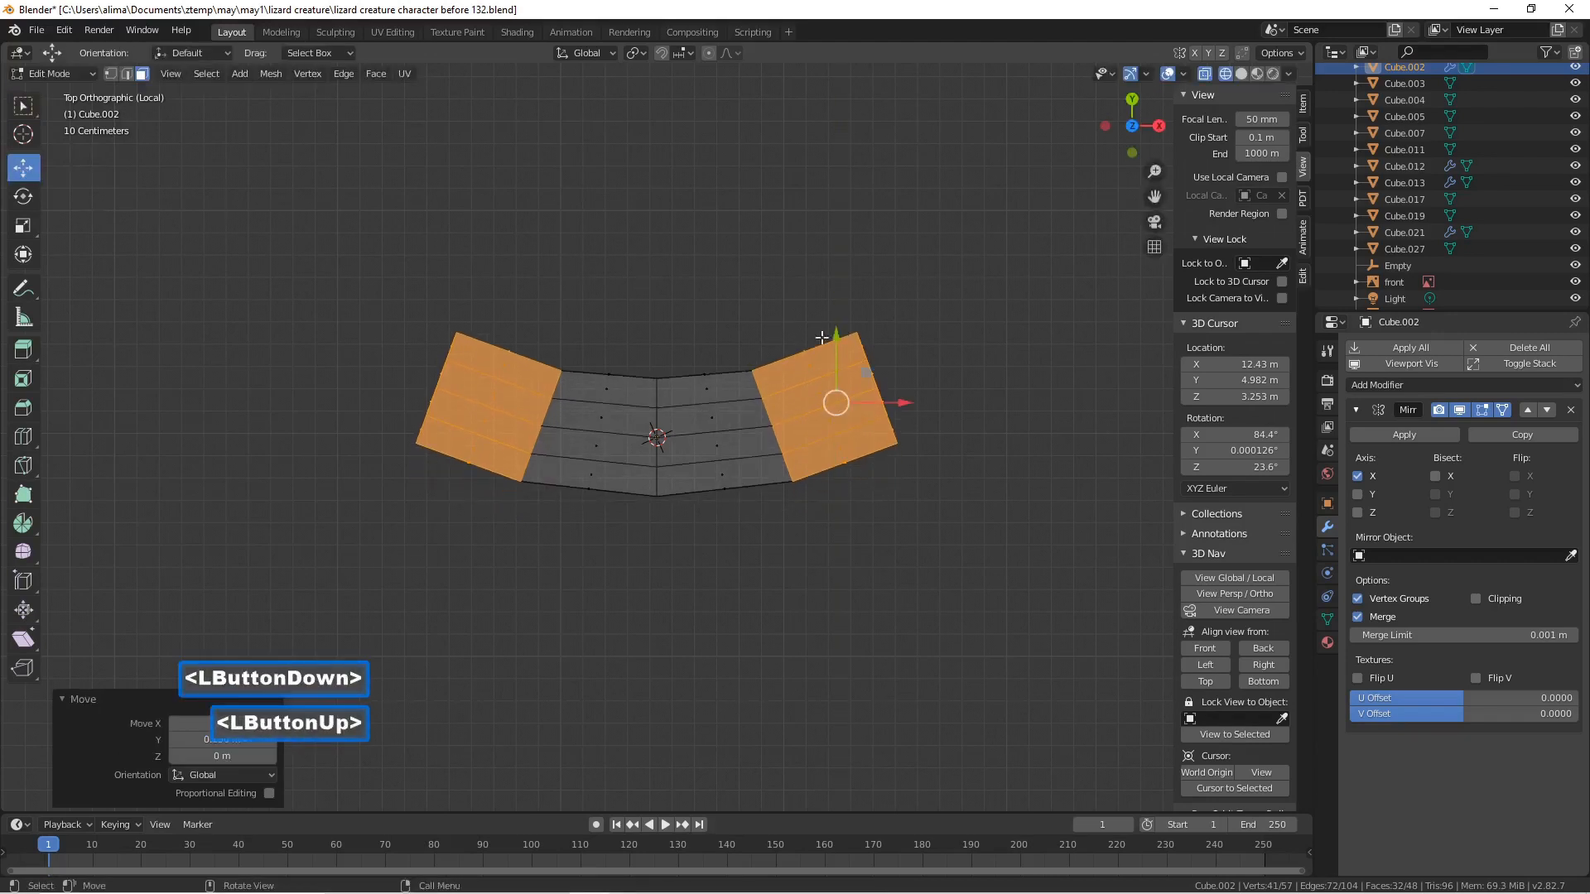
key("r")
left_click(886, 345)
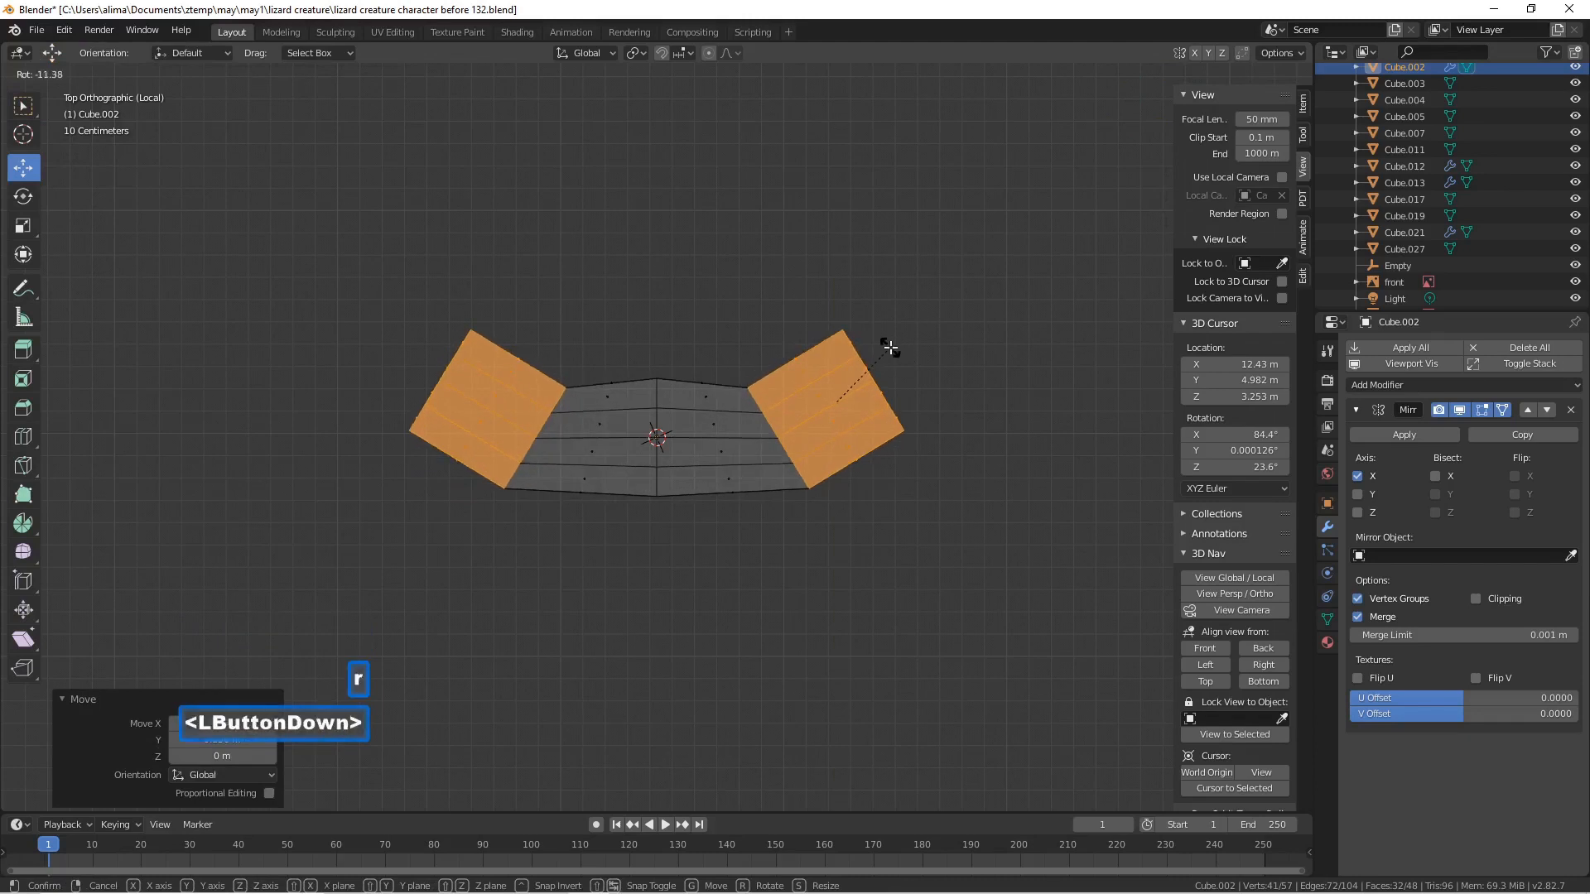
left_click_drag(840, 338, 828, 315)
left_click(911, 330)
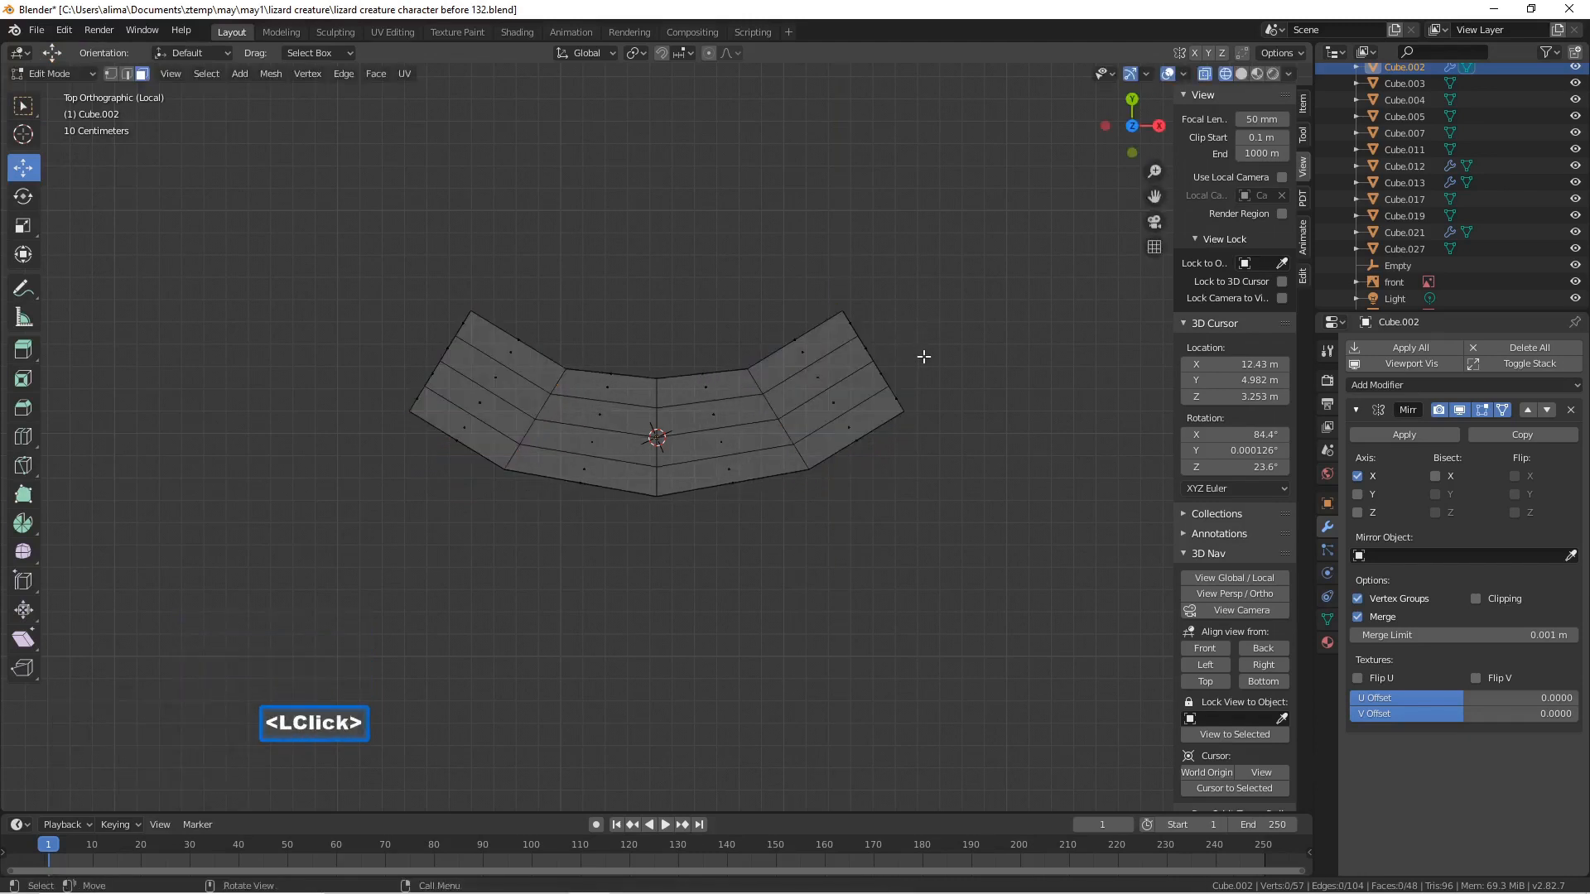
- Select the outer end faces of the curved bar and extrude them outward along X into a new segment
scroll(922, 356, "down", 3)
key("ctrl")
mouse_move(892, 334)
right_mouse_down("ctrl")
mouse_move(756, 302)
mouse_move(826, 428)
mouse_move(870, 451)
mouse_move(862, 438)
right_mouse_up("ctrl")
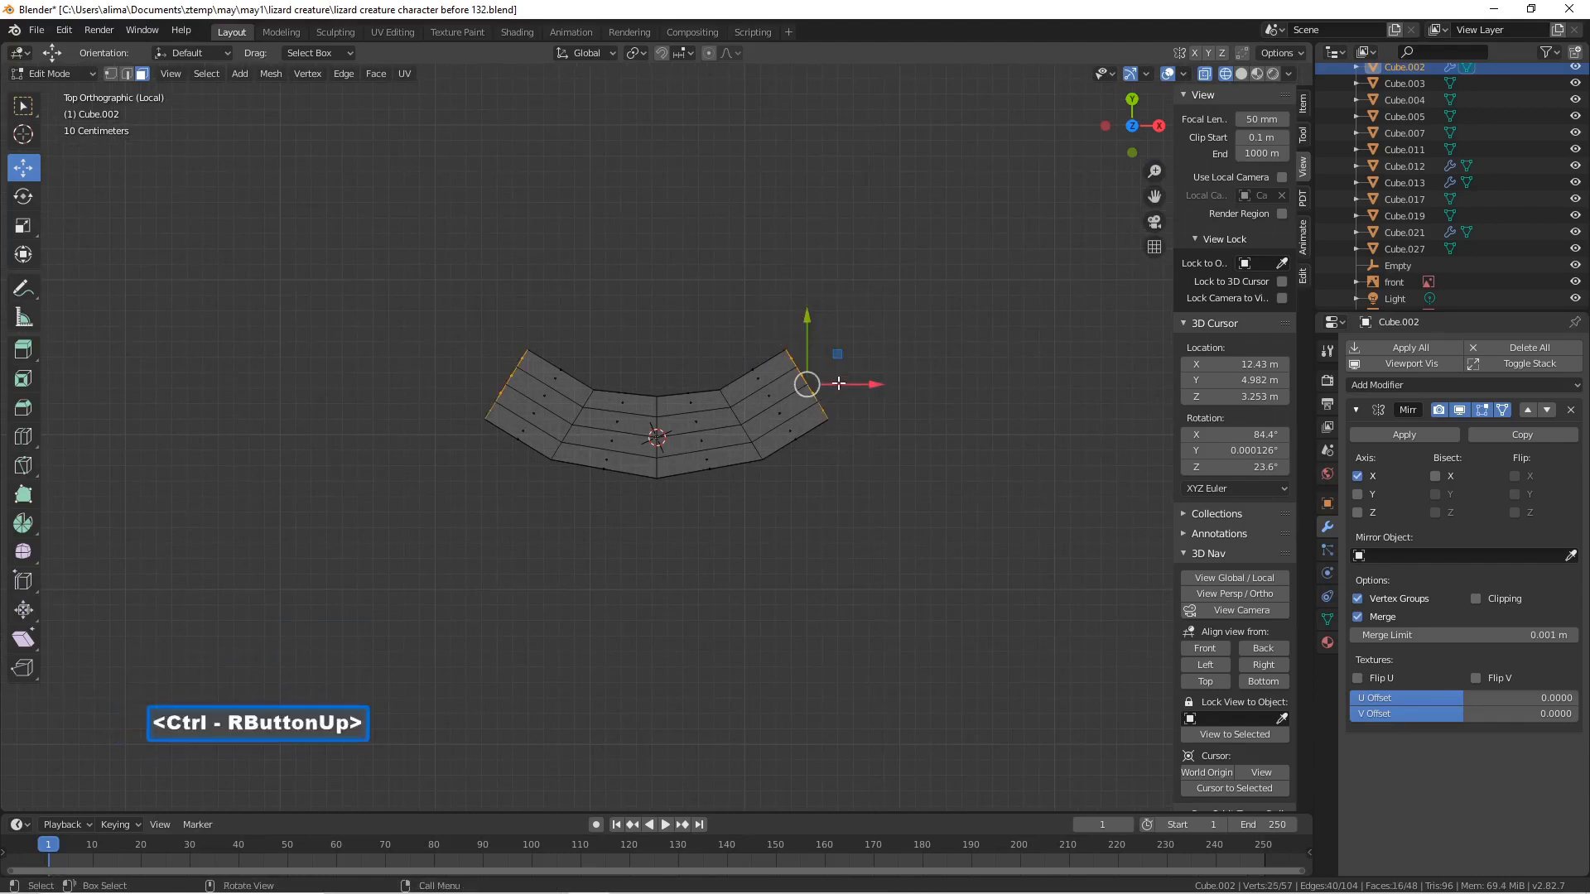
key("e")
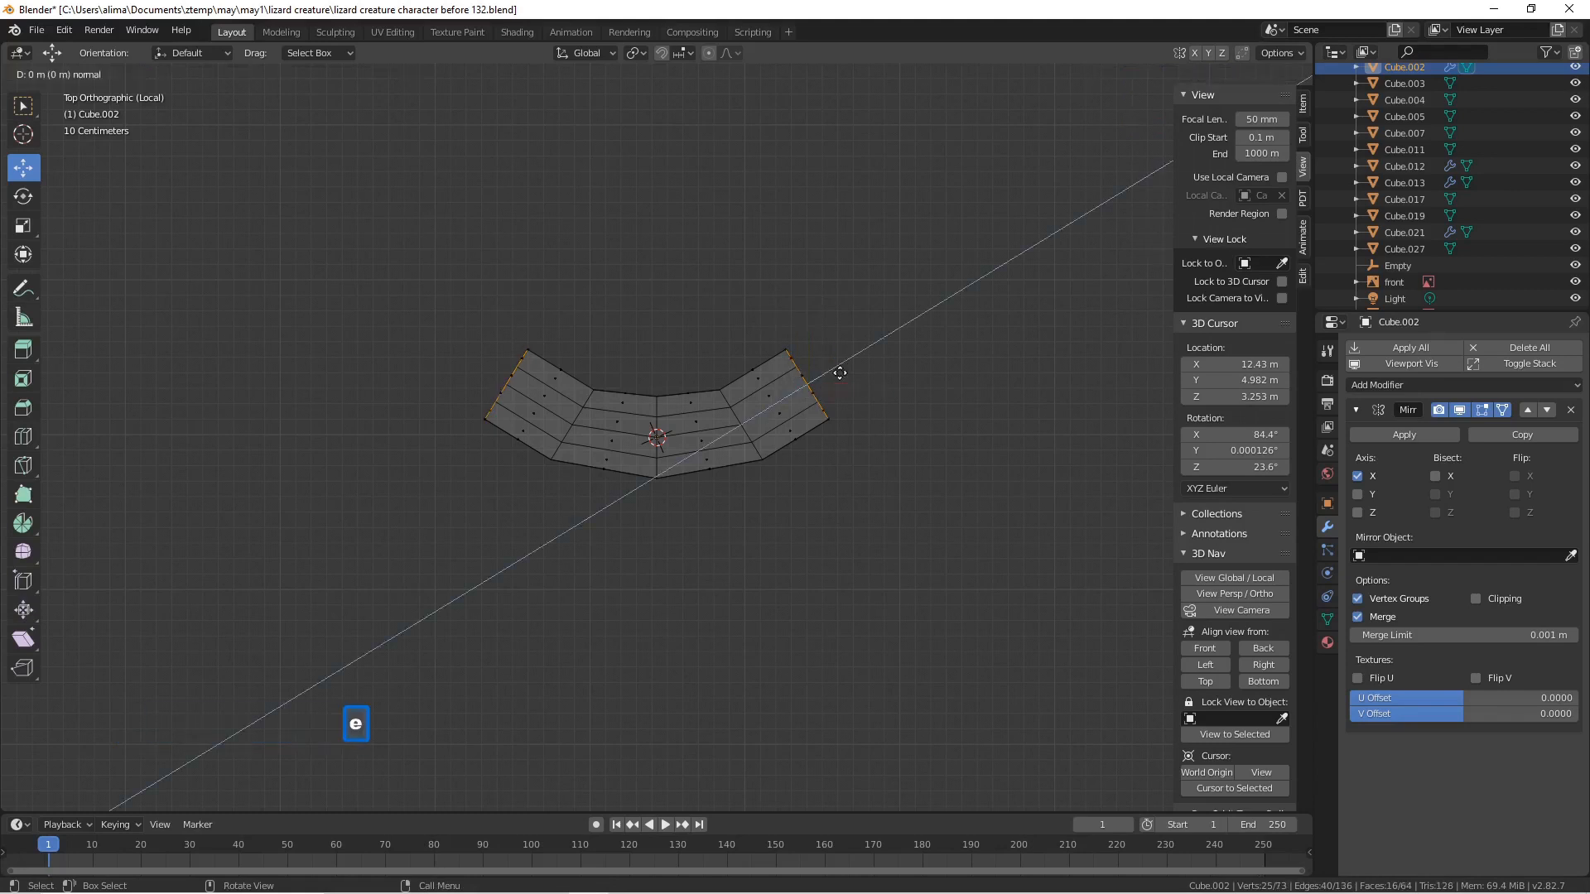
right_click(839, 373)
left_click_drag(807, 384, 942, 409)
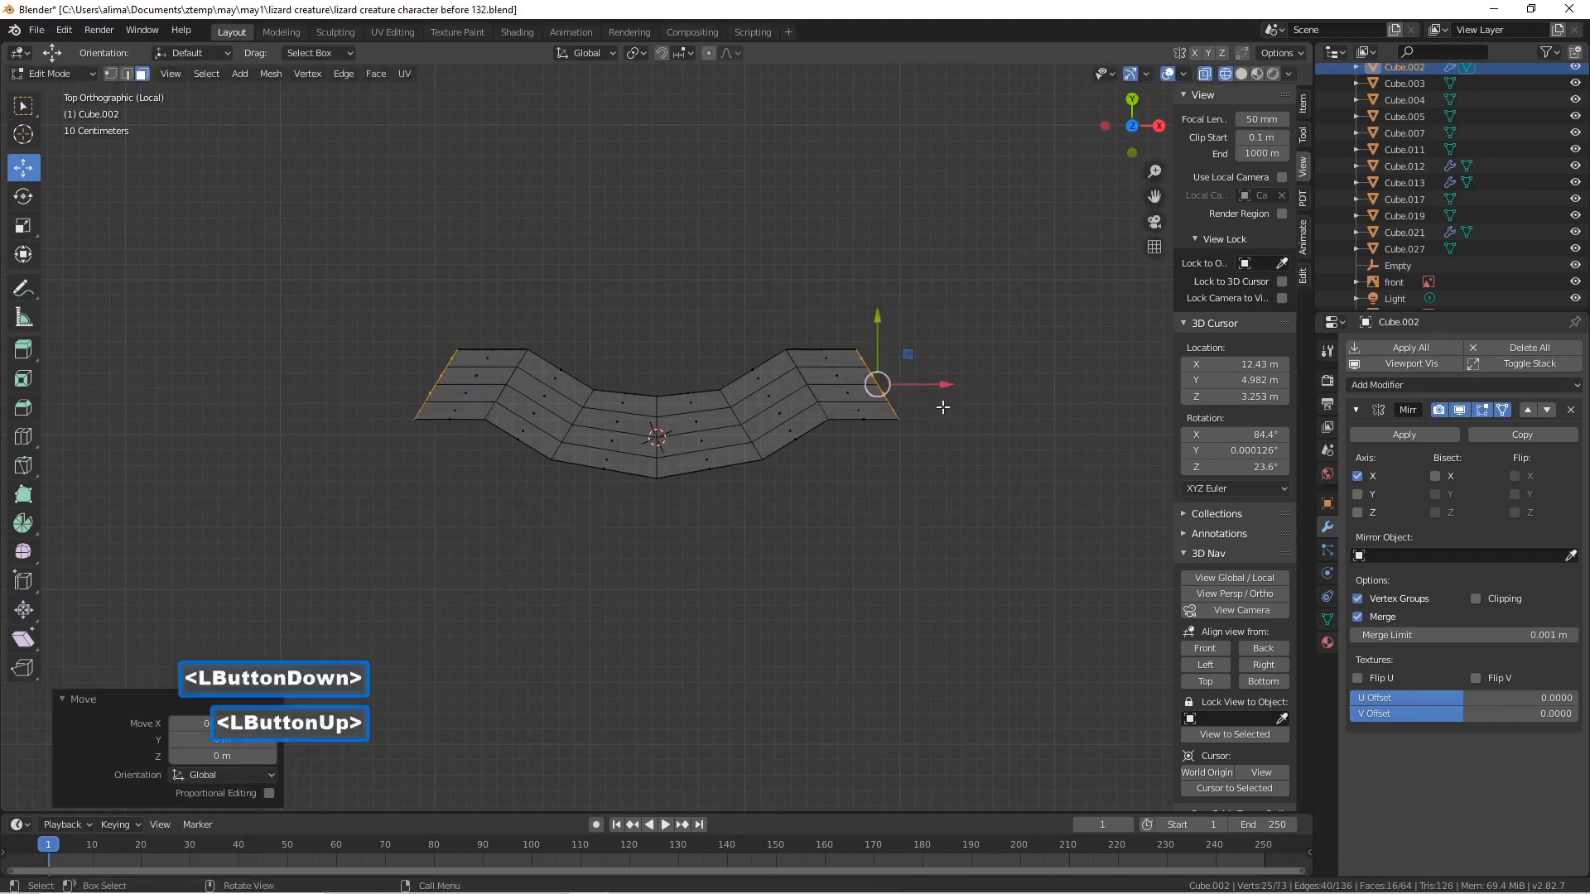
- Move the new end faces about 0.358 m along Y, rotate them to follow the curve, pull them inward along X, and raise them 0.134 m
left_click_drag(878, 332, 842, 273)
key("r")
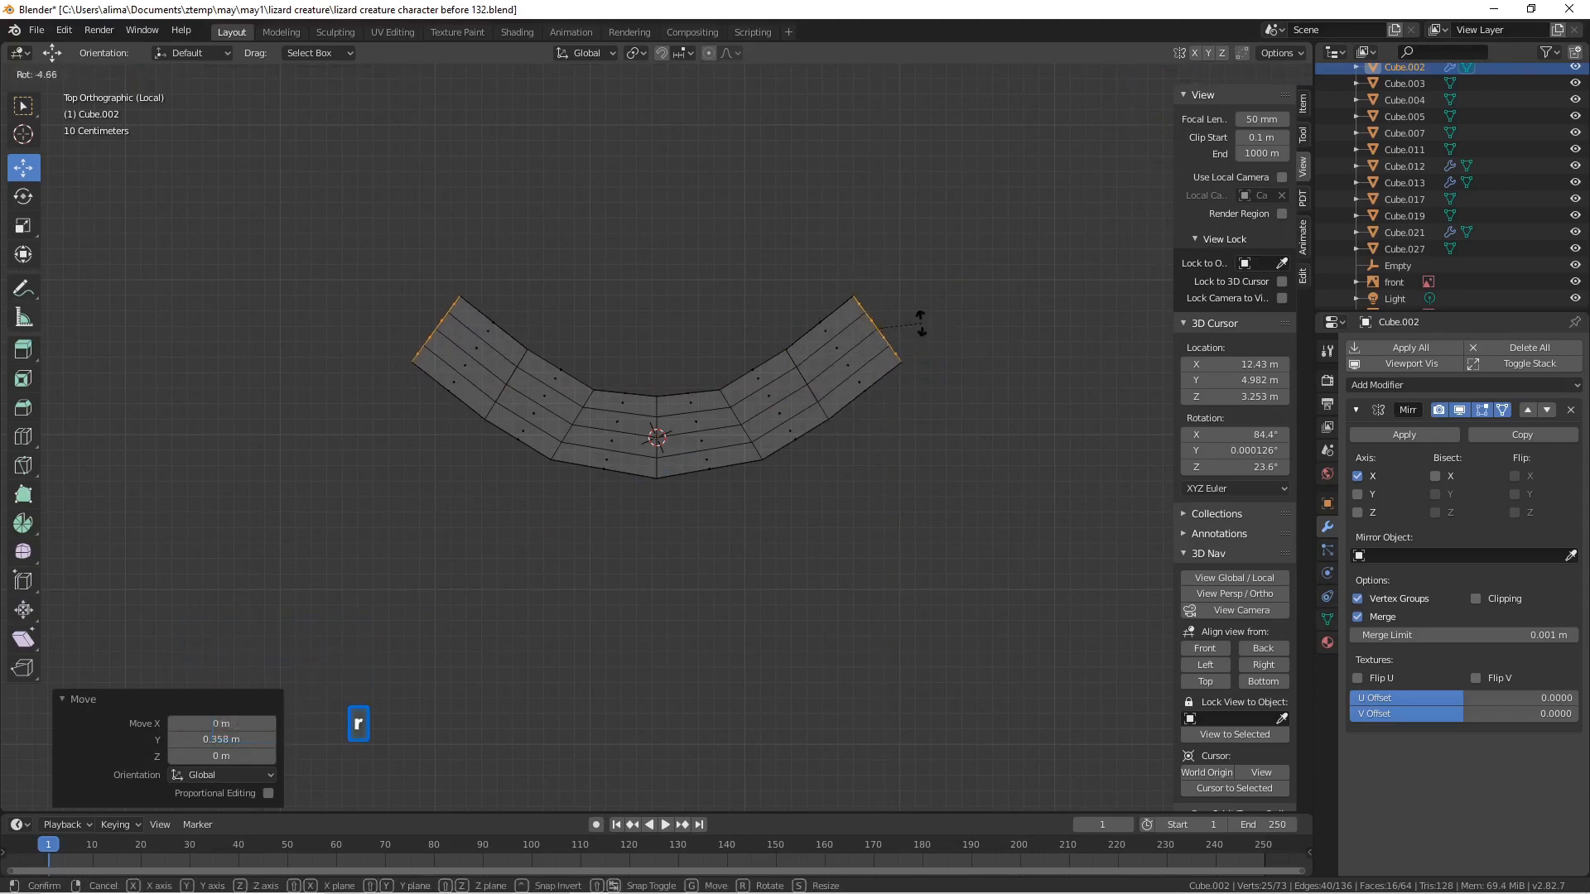
left_click(890, 321)
left_click_drag(936, 323, 917, 322)
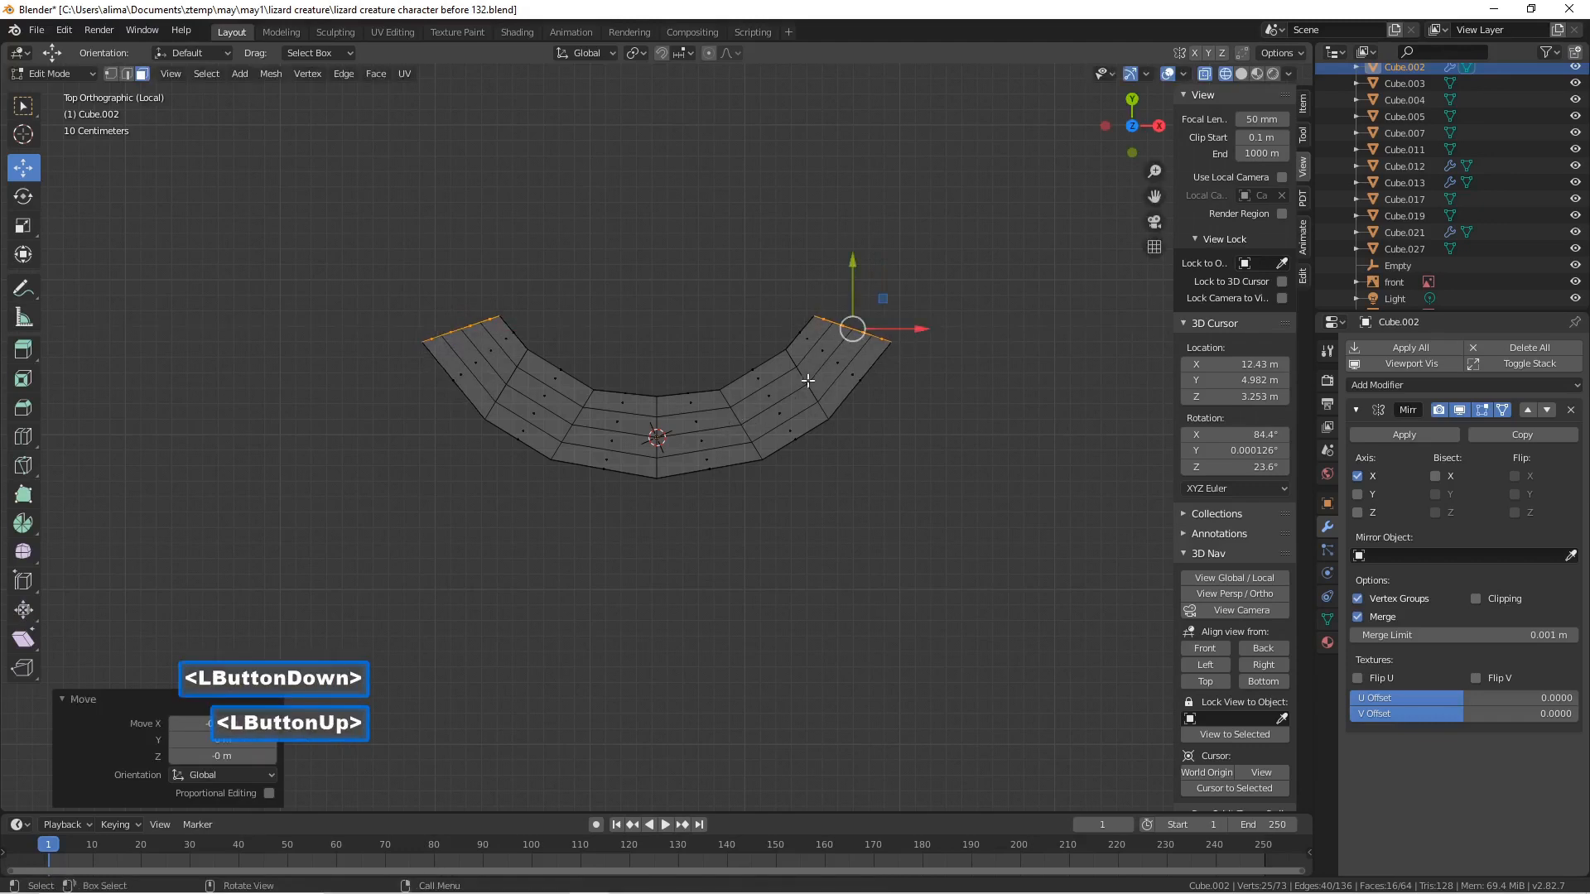
left_click_drag(852, 275, 851, 248)
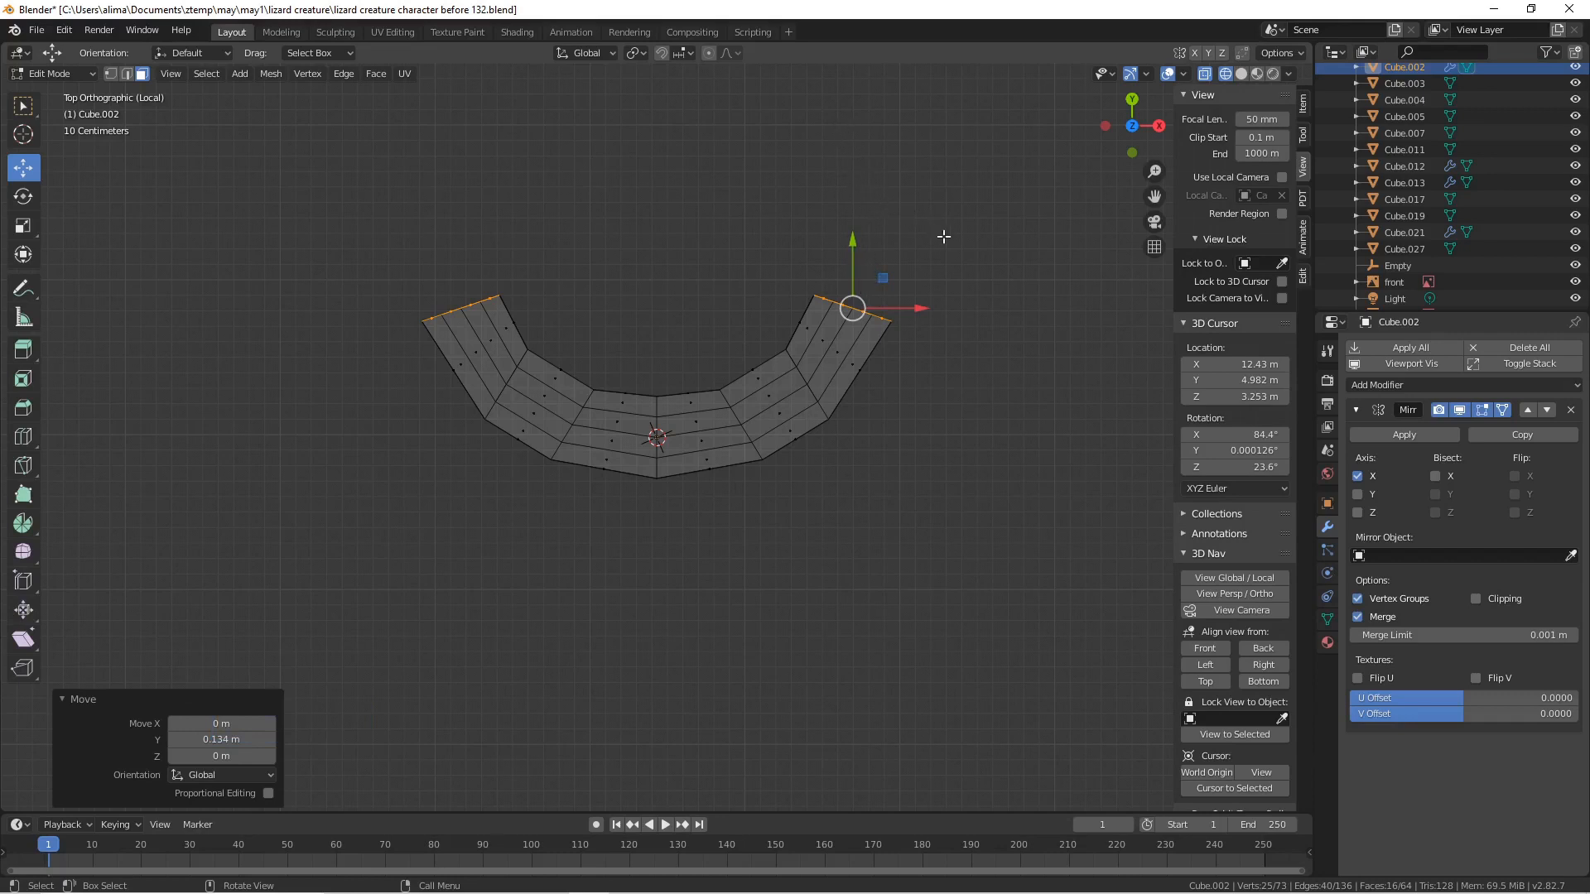
- Extrude the end faces about 0.487 m along Y and flatten them by scaling to 0 along Y
key("e")
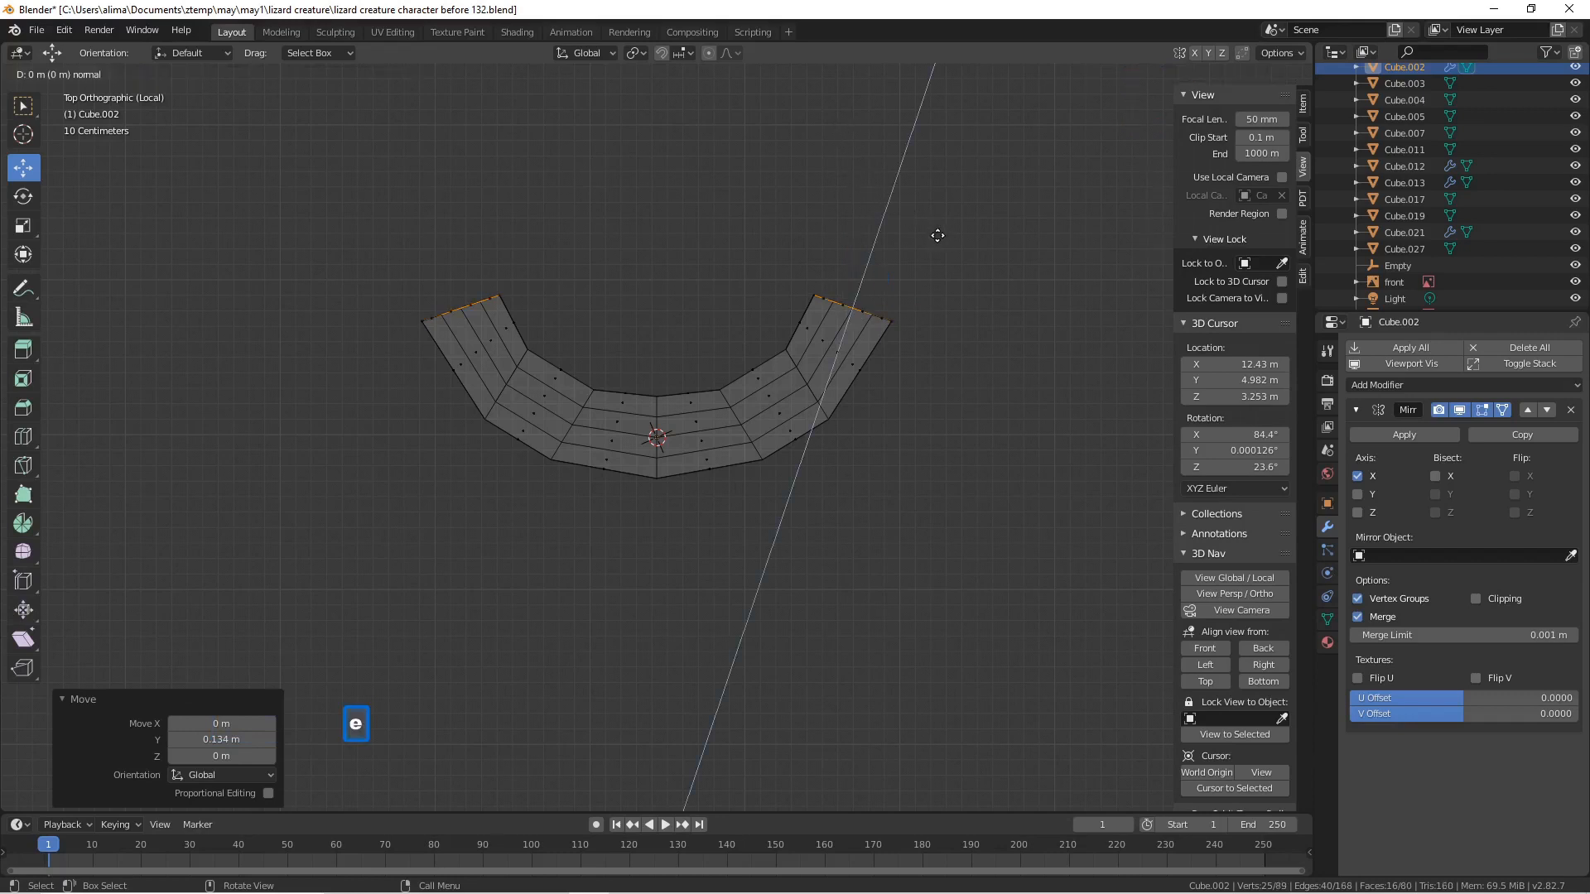
right_click(938, 235)
left_click_drag(851, 245, 827, 170)
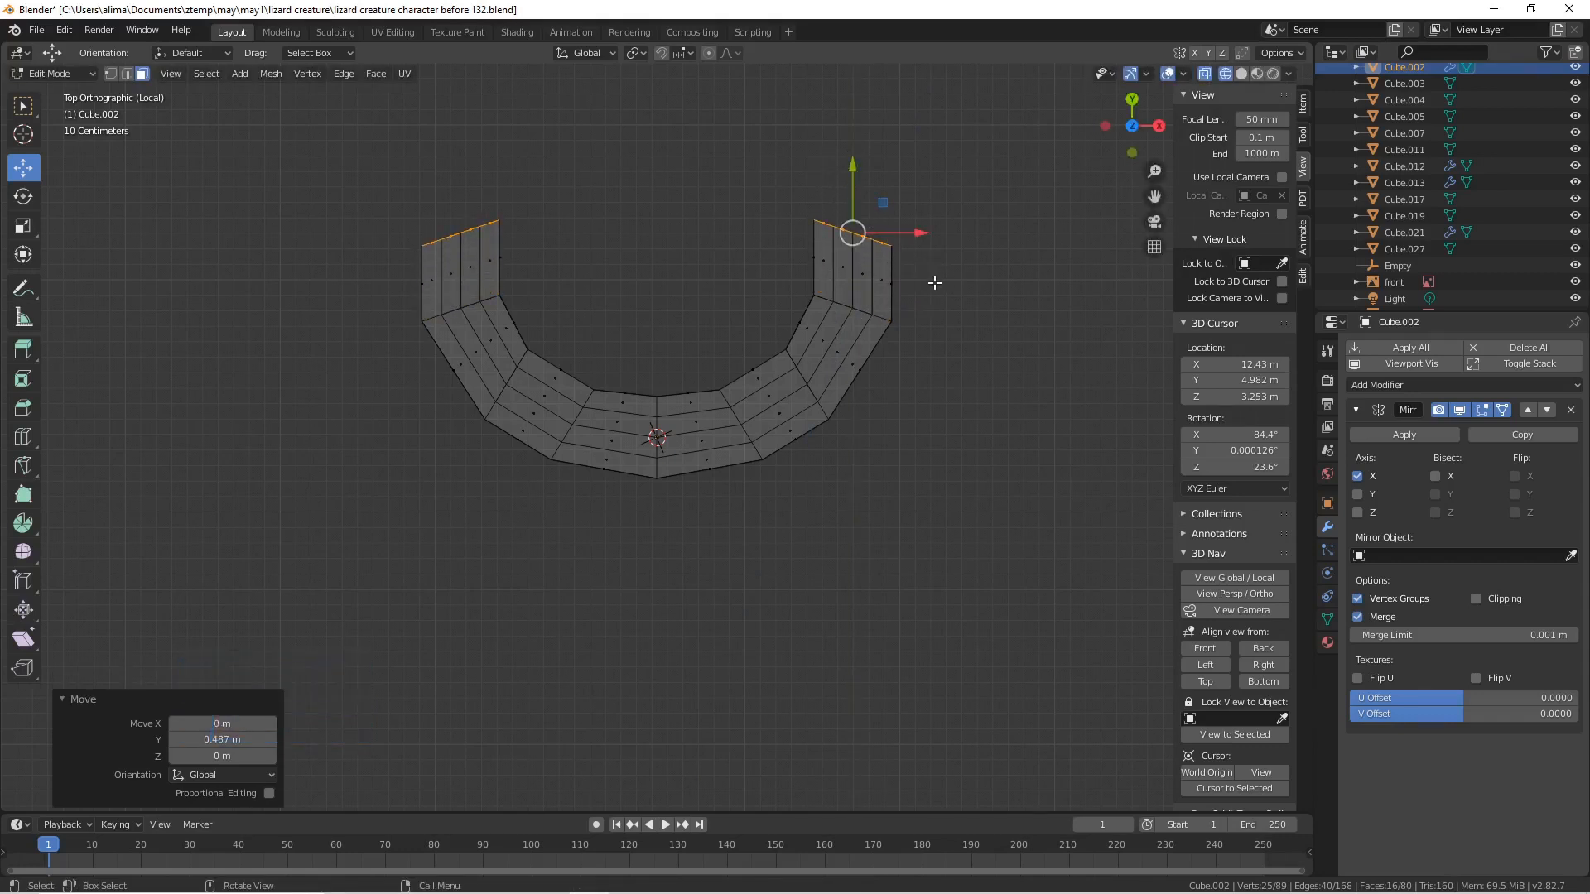
key("s")
key("y")
key("0")
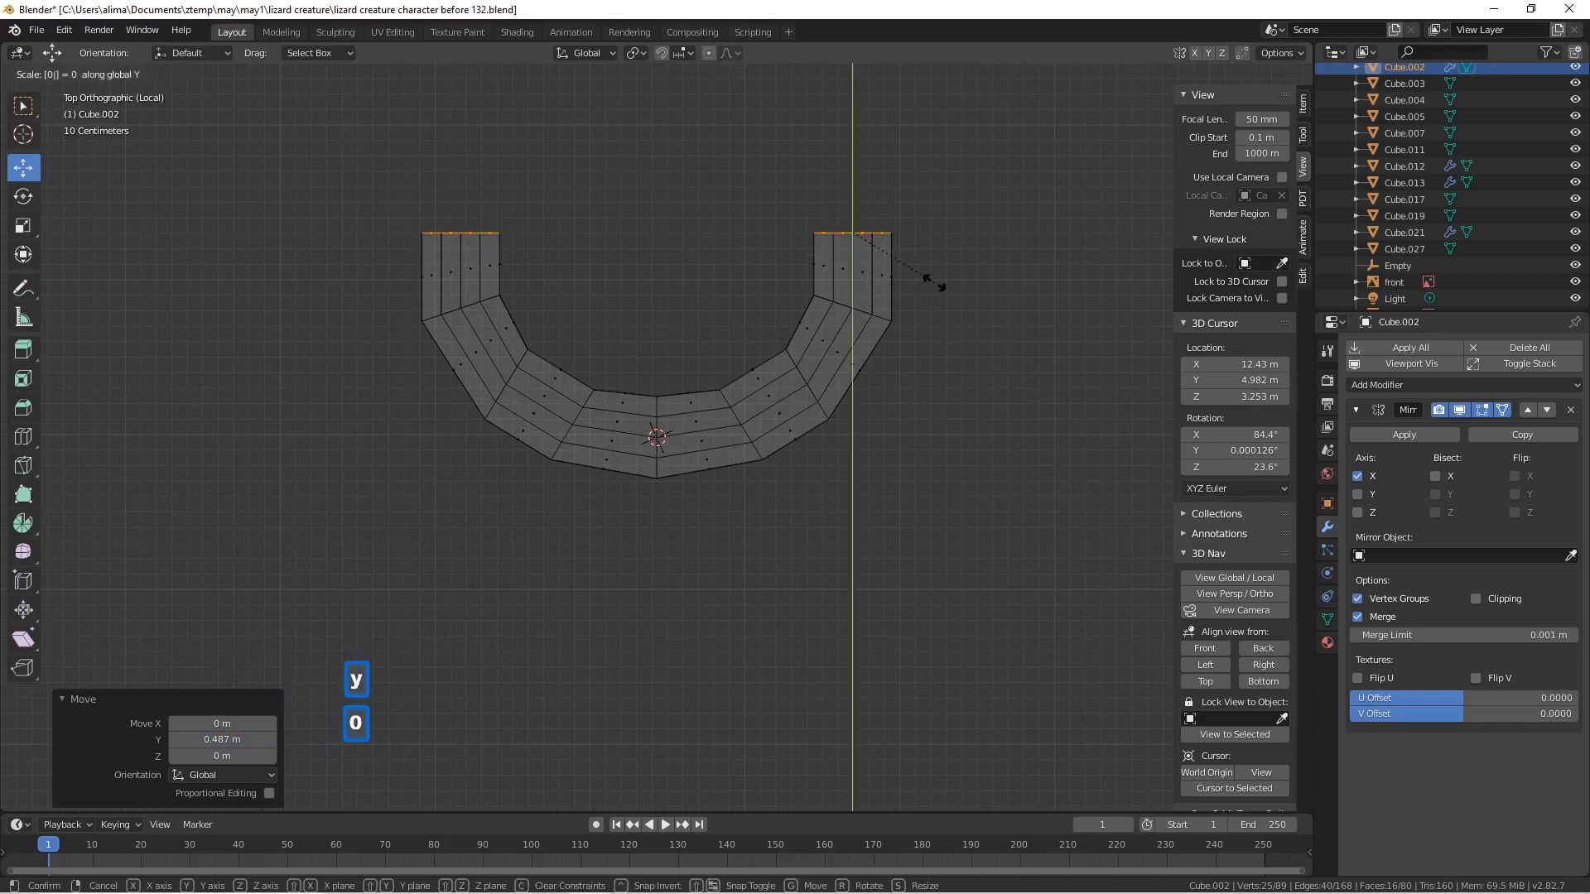
left_click(934, 282)
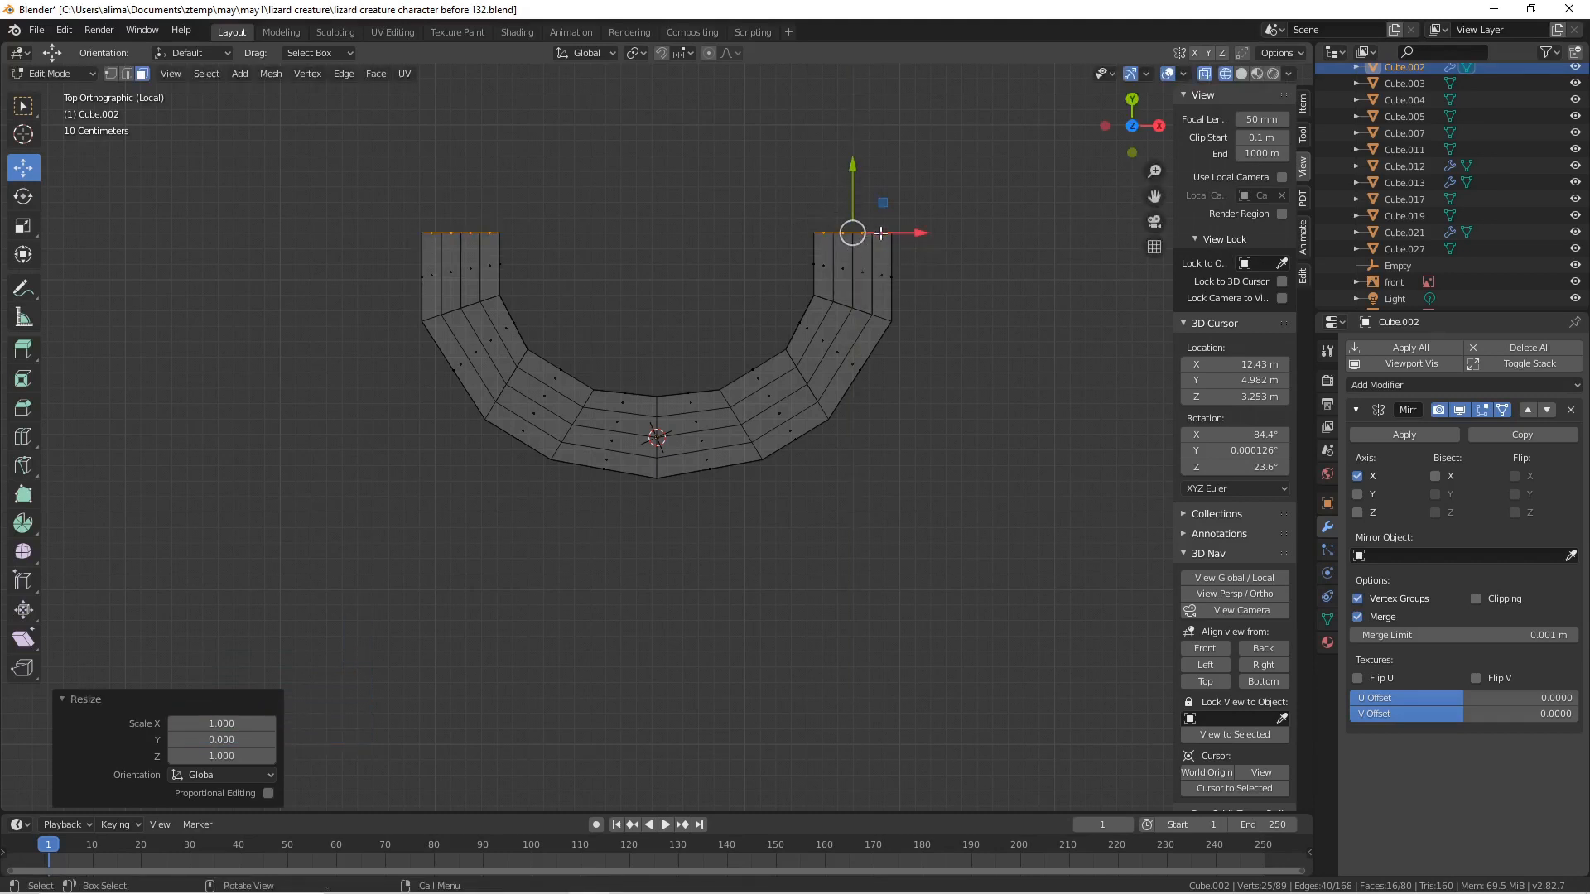
- Move the end faces about 0.059 m along Y, then extrude them into another straight segment along Y
left_click_drag(852, 176, 852, 167)
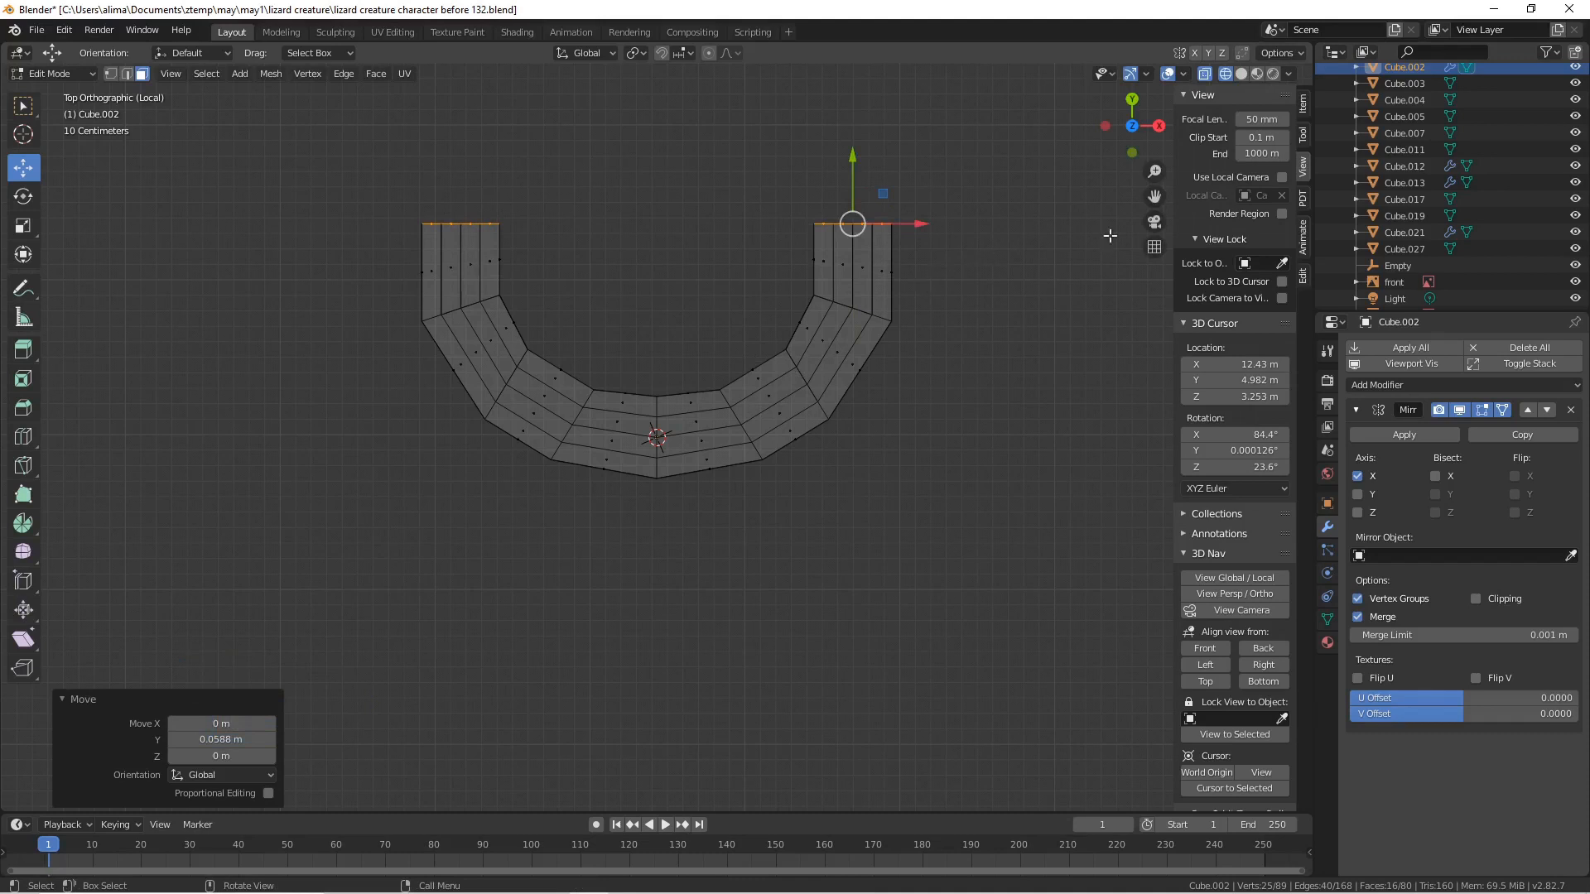
left_click_drag(1152, 199, 983, 217)
key("e")
right_click(985, 213)
left_click_drag(762, 307, 768, 229)
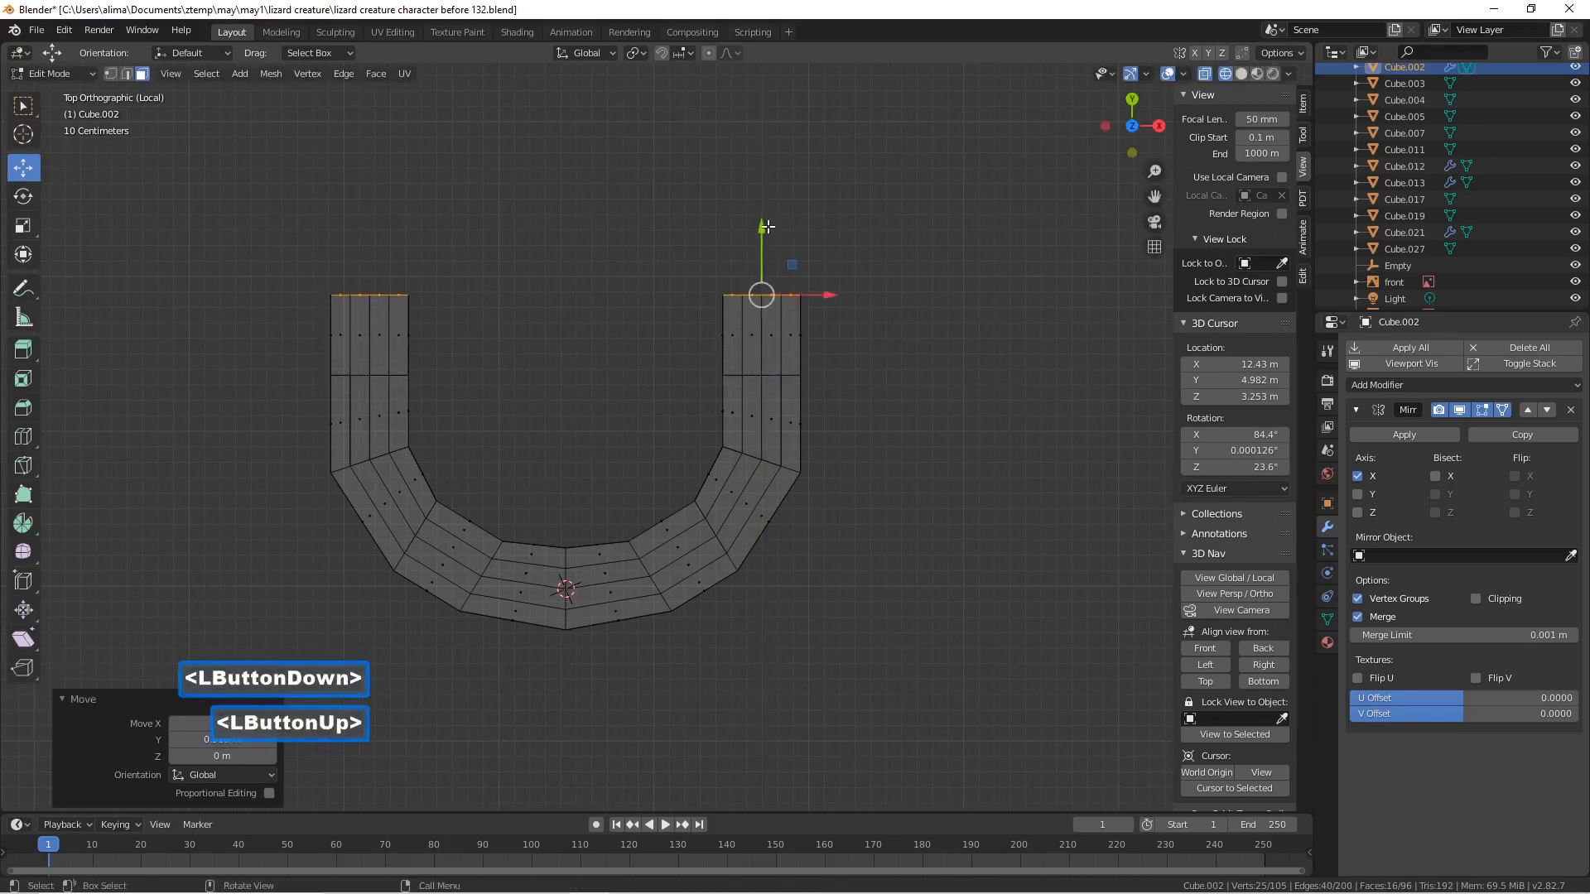
- Extrude the end faces of the U-shaped part again, about 0.513 m along Y, and clear the selection
key("e")
right_click(866, 251)
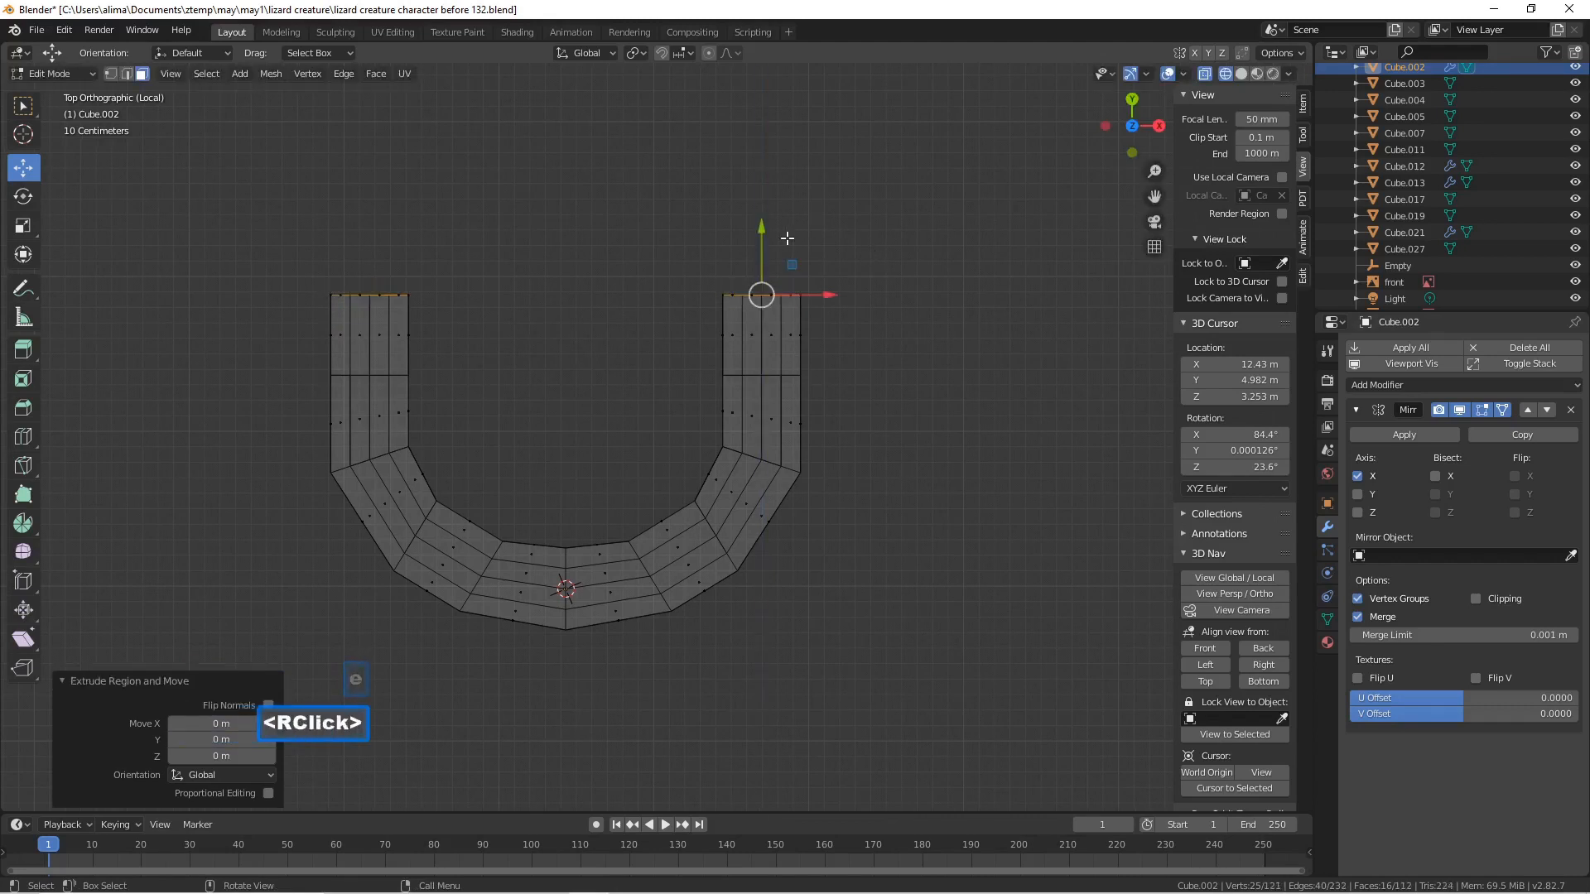
left_click_drag(768, 238, 760, 149)
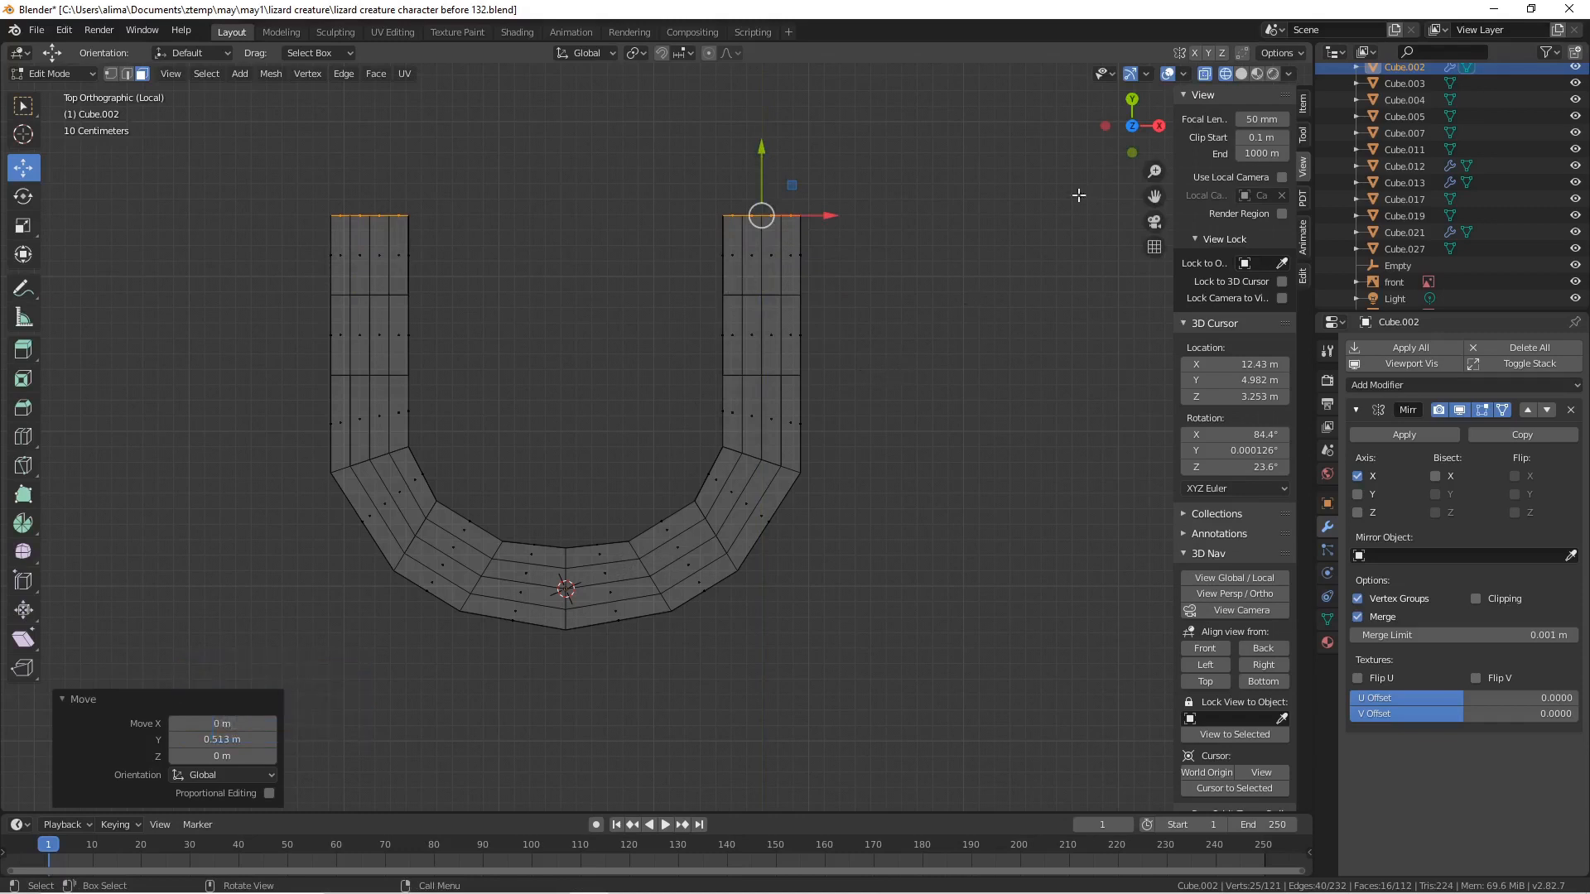
left_click(947, 254)
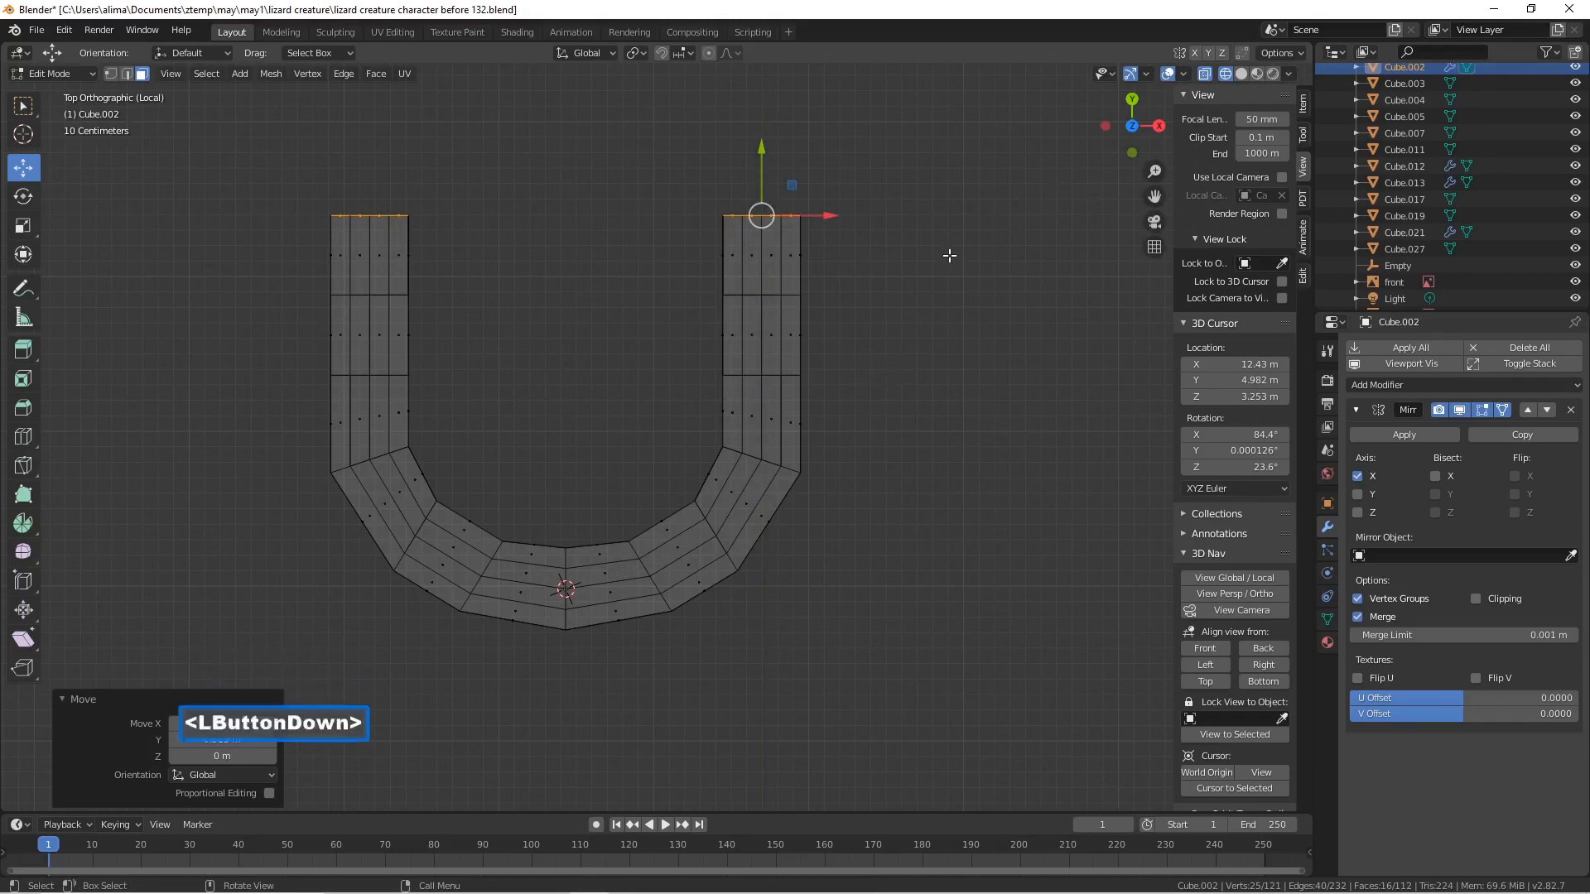
- Display the U-shaped part in solid shading and save the file as lizard creature character before 133.blend
left_click(1239, 73)
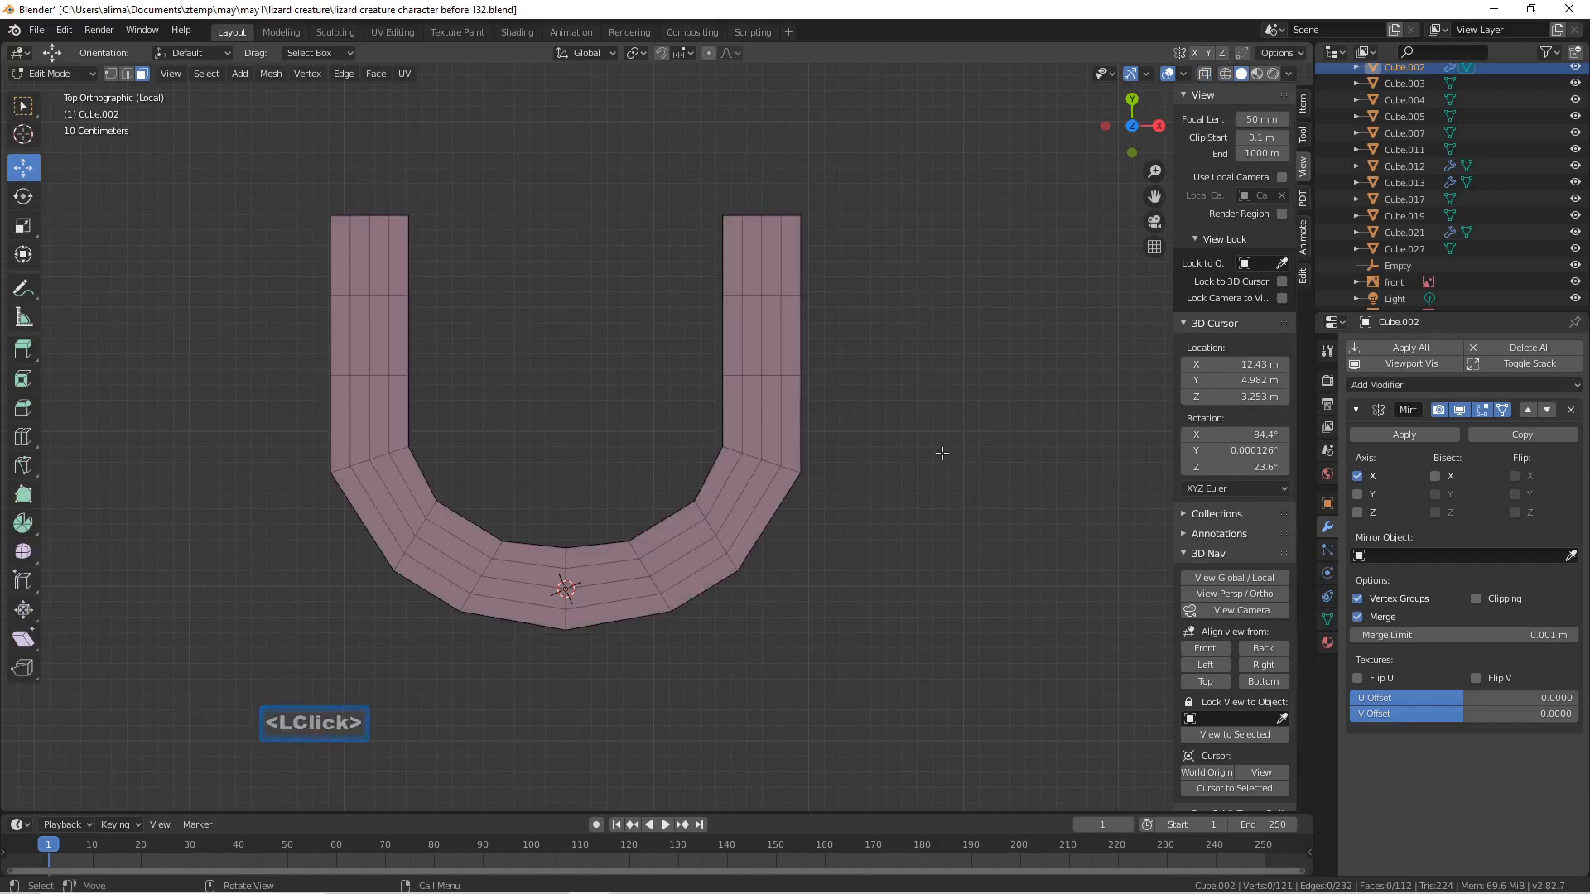
middle_click_drag(930, 475, 845, 353)
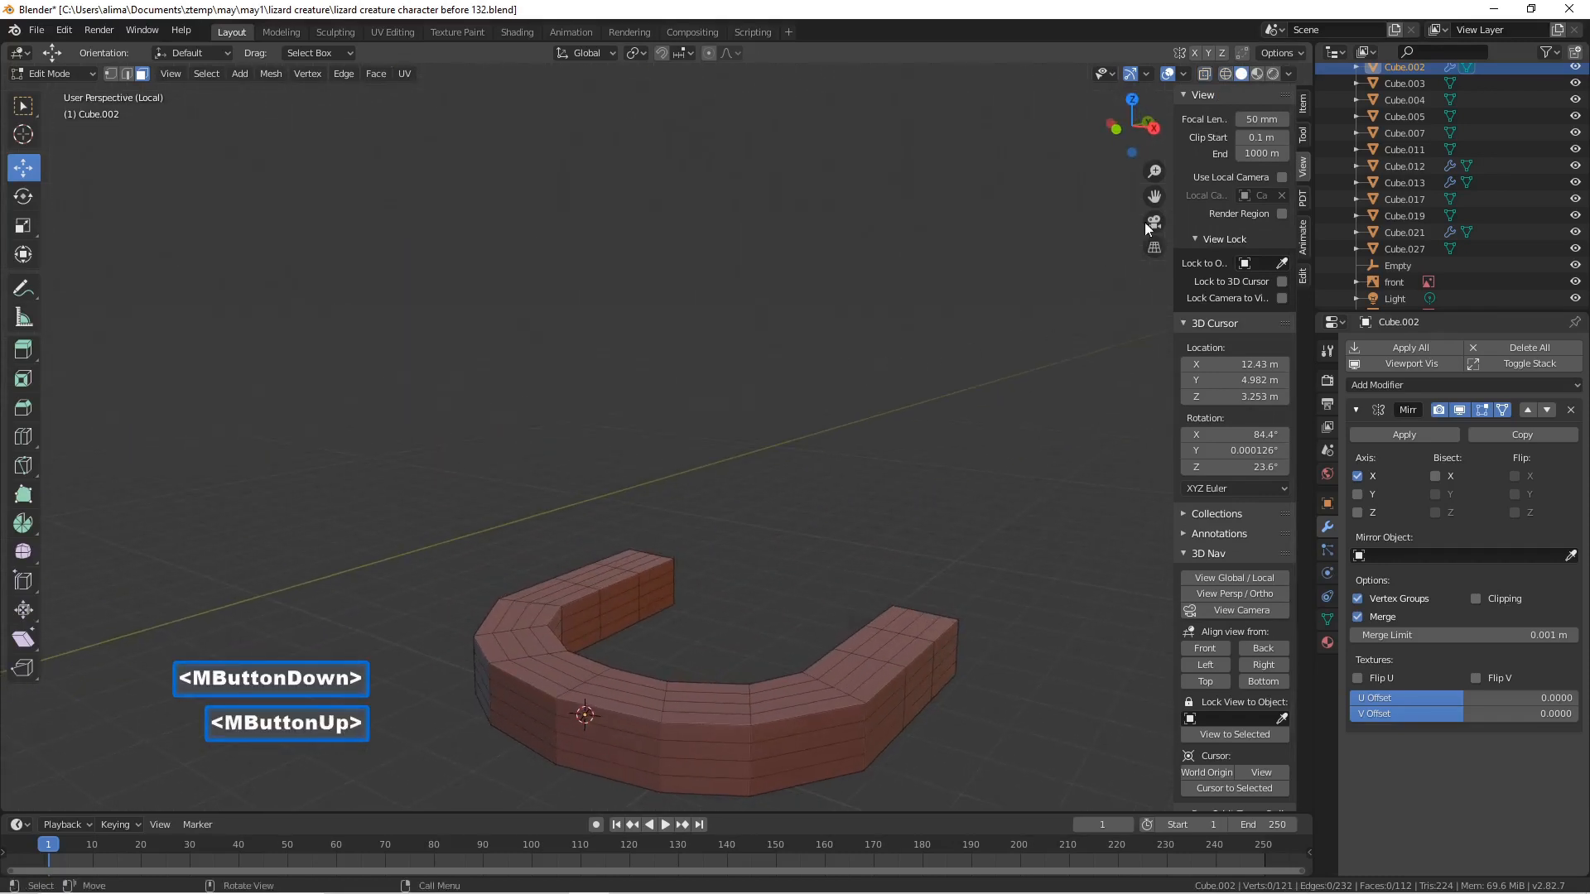
mouse_move(1147, 199)
left_mouse_down()
mouse_move(1135, 184)
mouse_move(1150, 201)
left_mouse_up()
key("Pause")
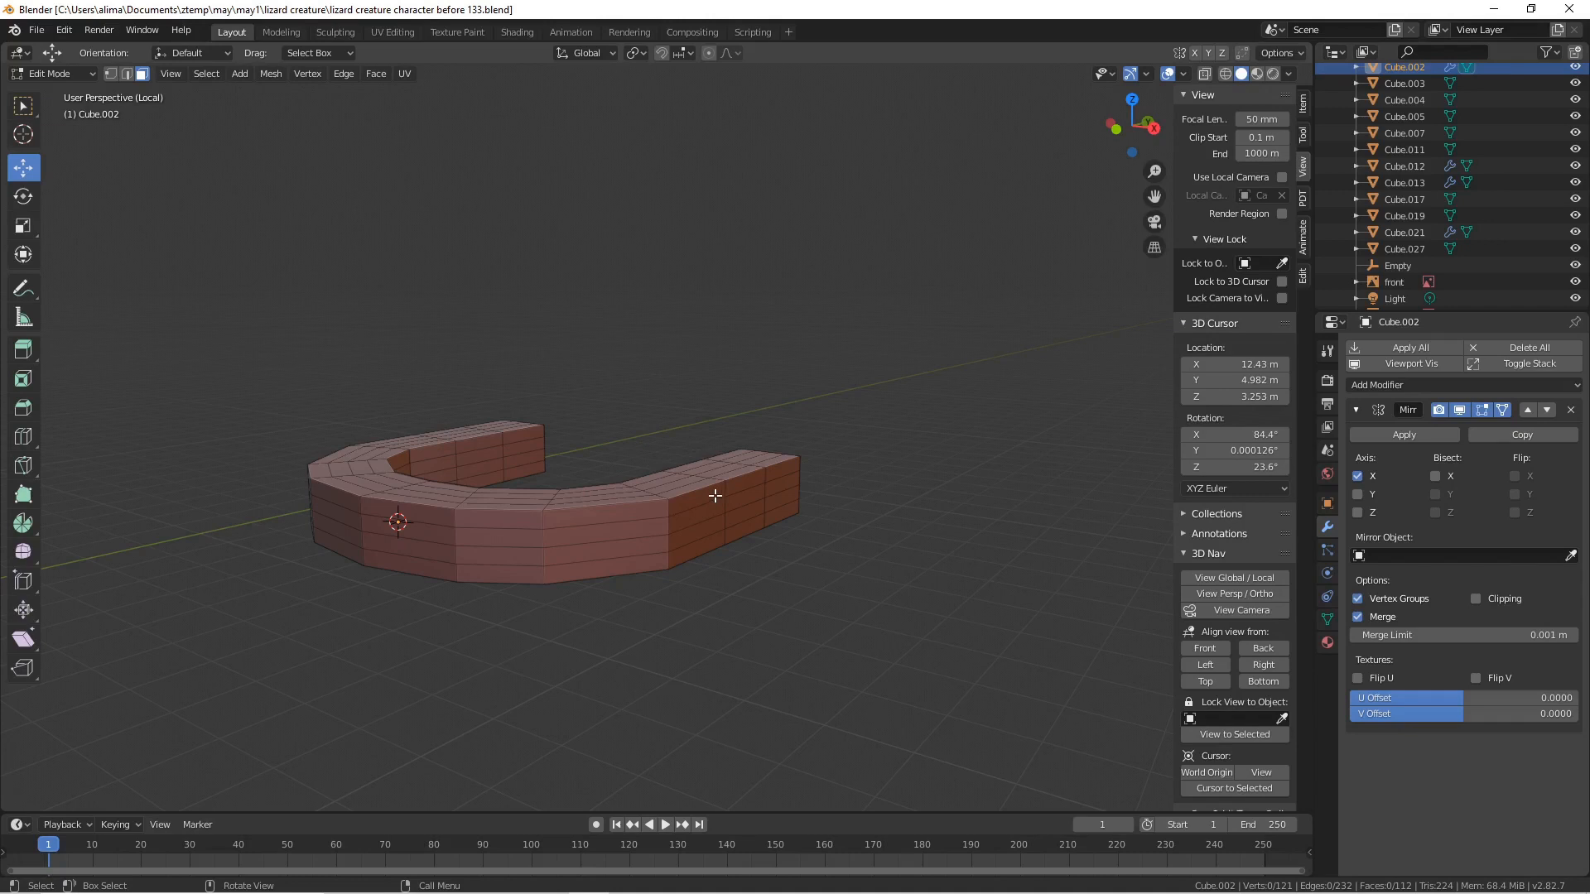
- Delete all the top faces along the U-shaped part and save the file as lizard creature character before 134.blend
middle_click_drag(714, 495, 721, 509)
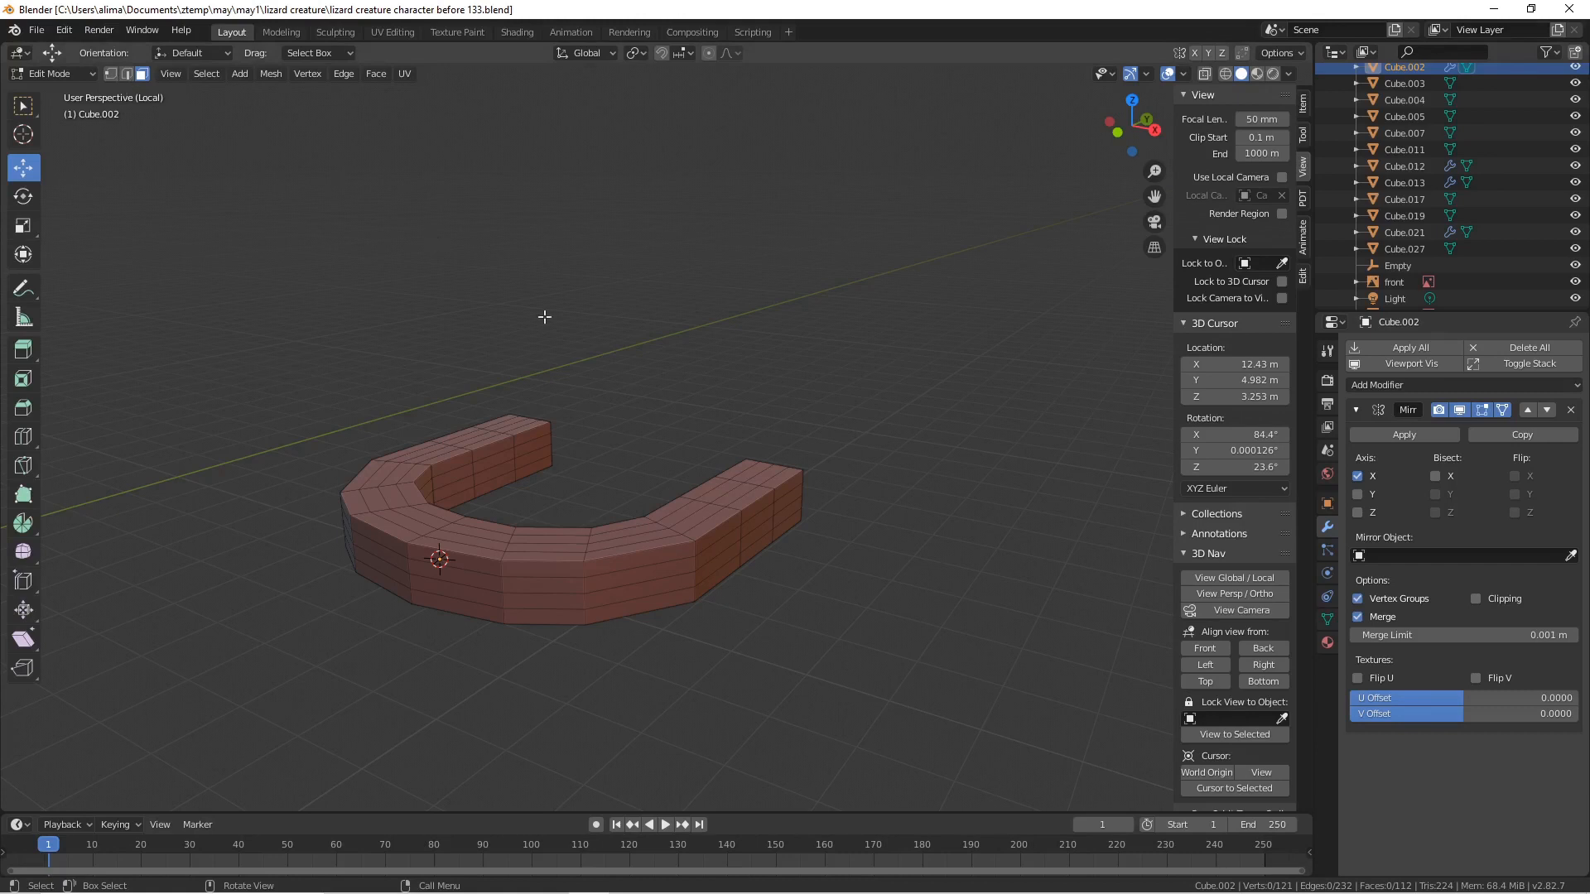
key("c")
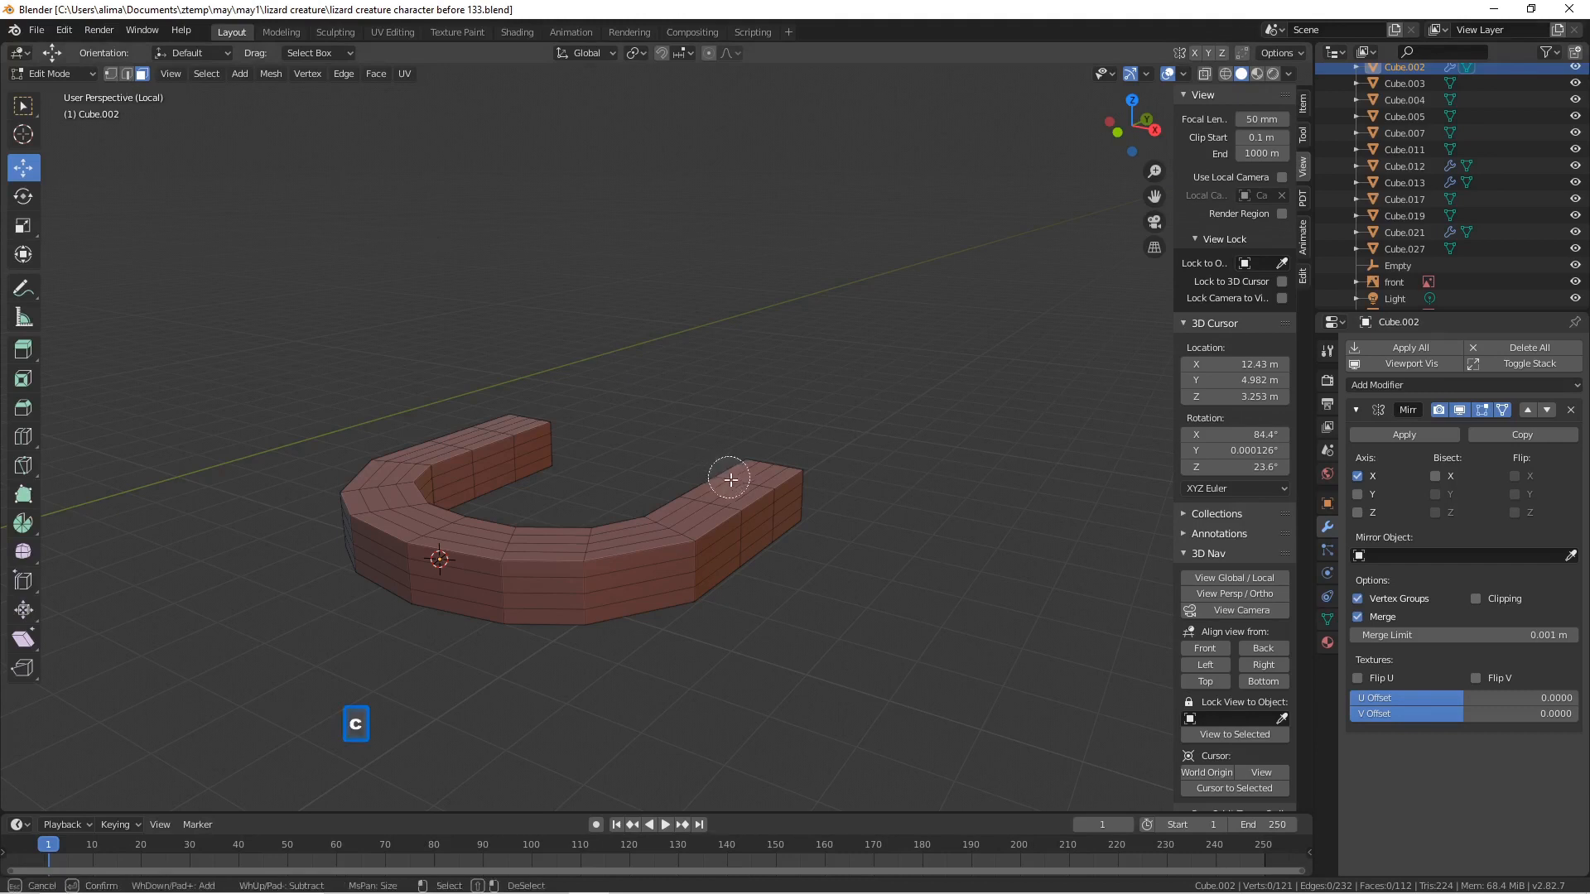
scroll(728, 477, "up", 2)
left_click(733, 478)
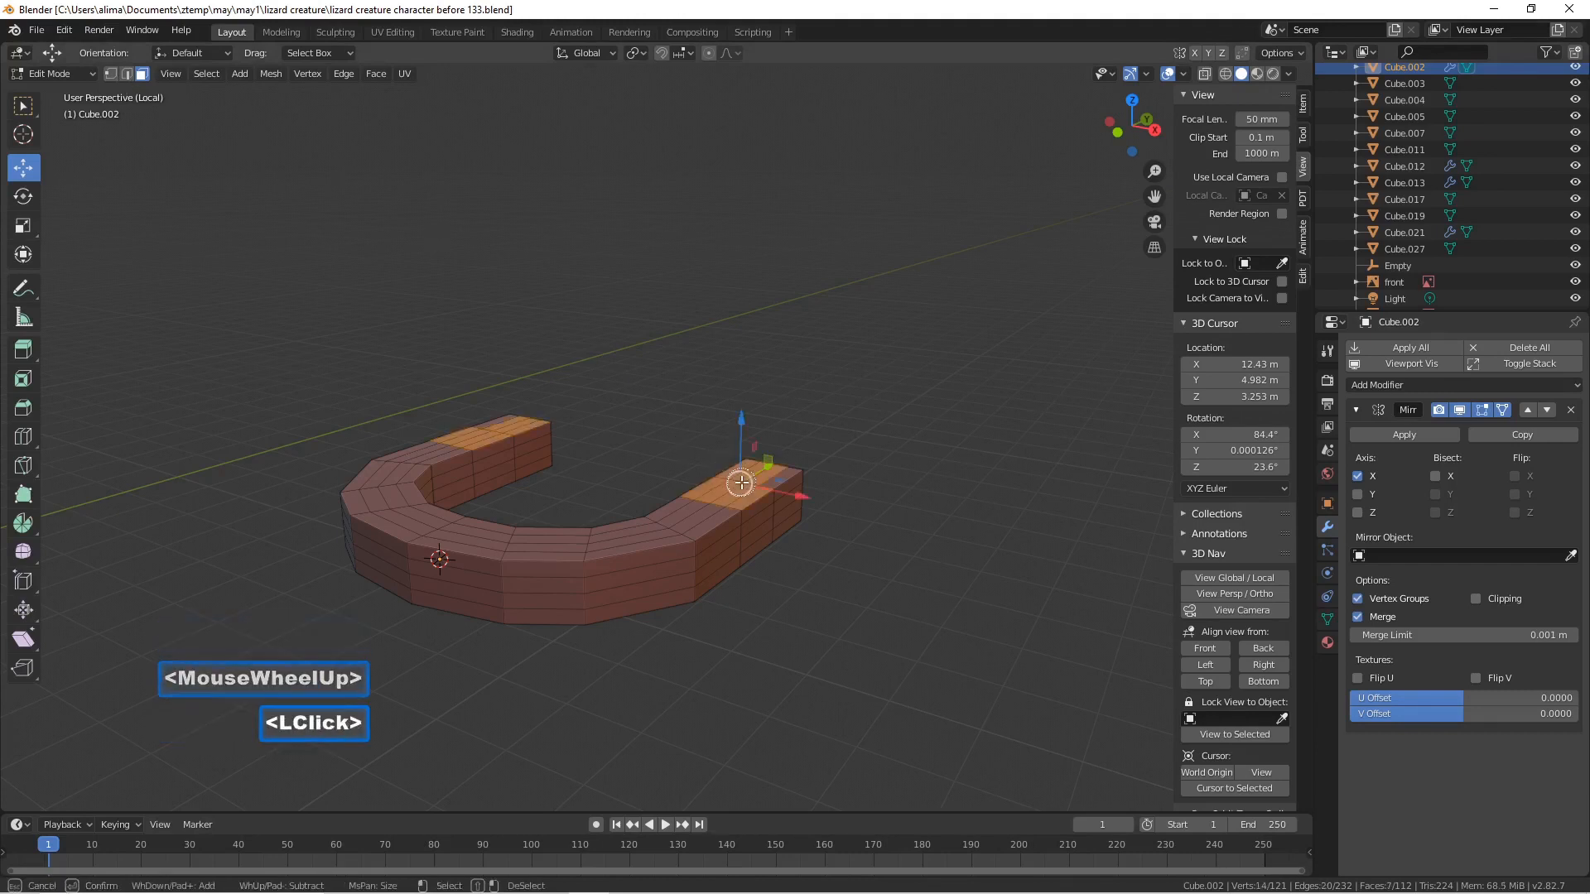
left_click(743, 484)
left_click(713, 504)
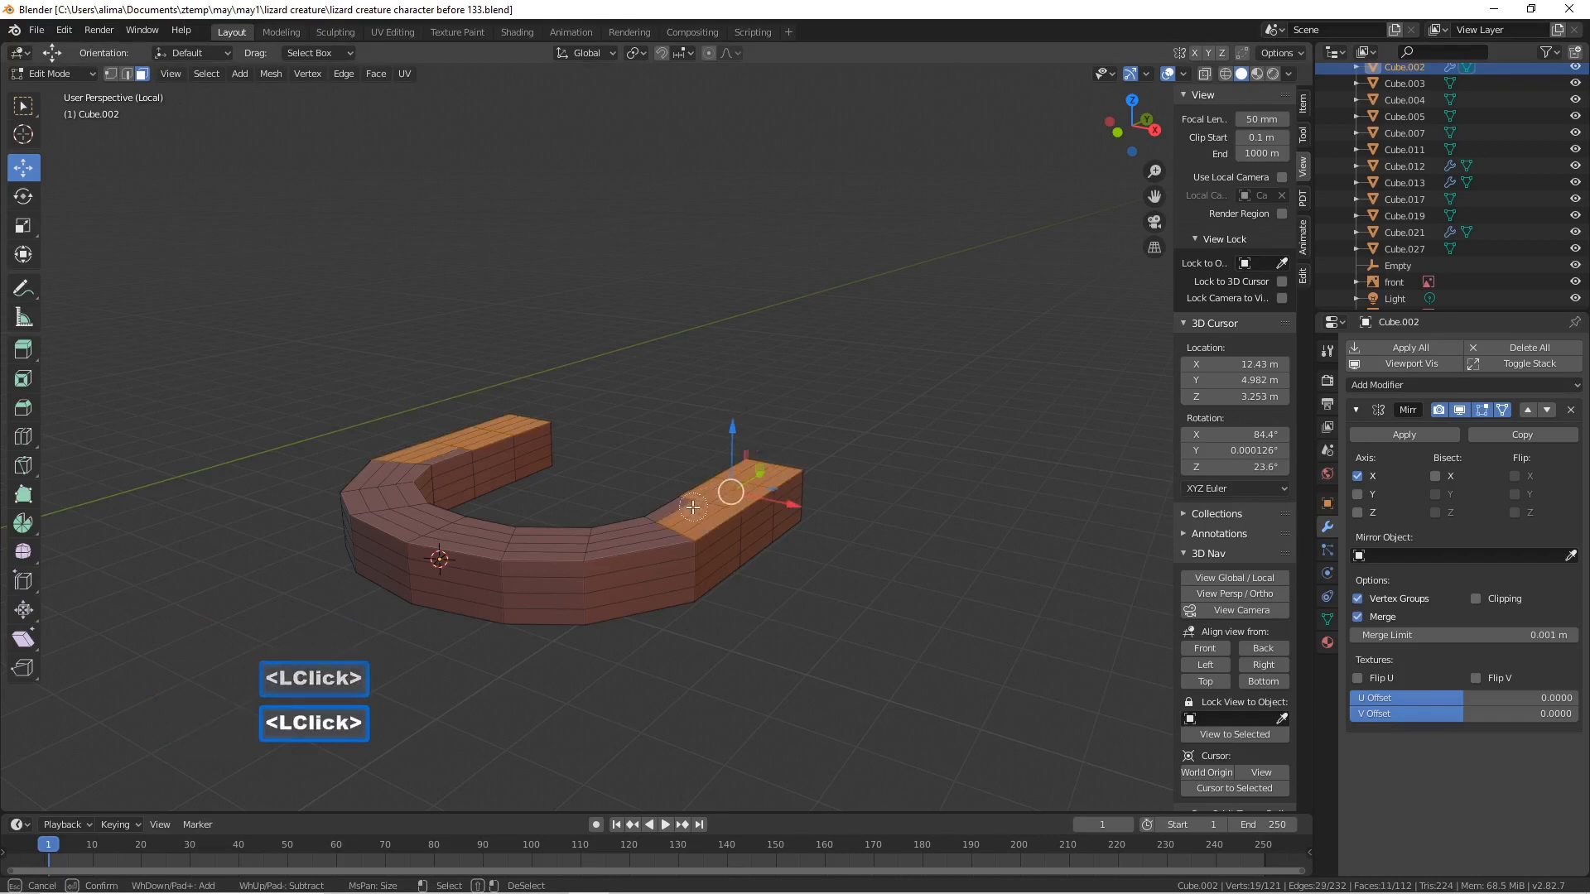
left_click(660, 530)
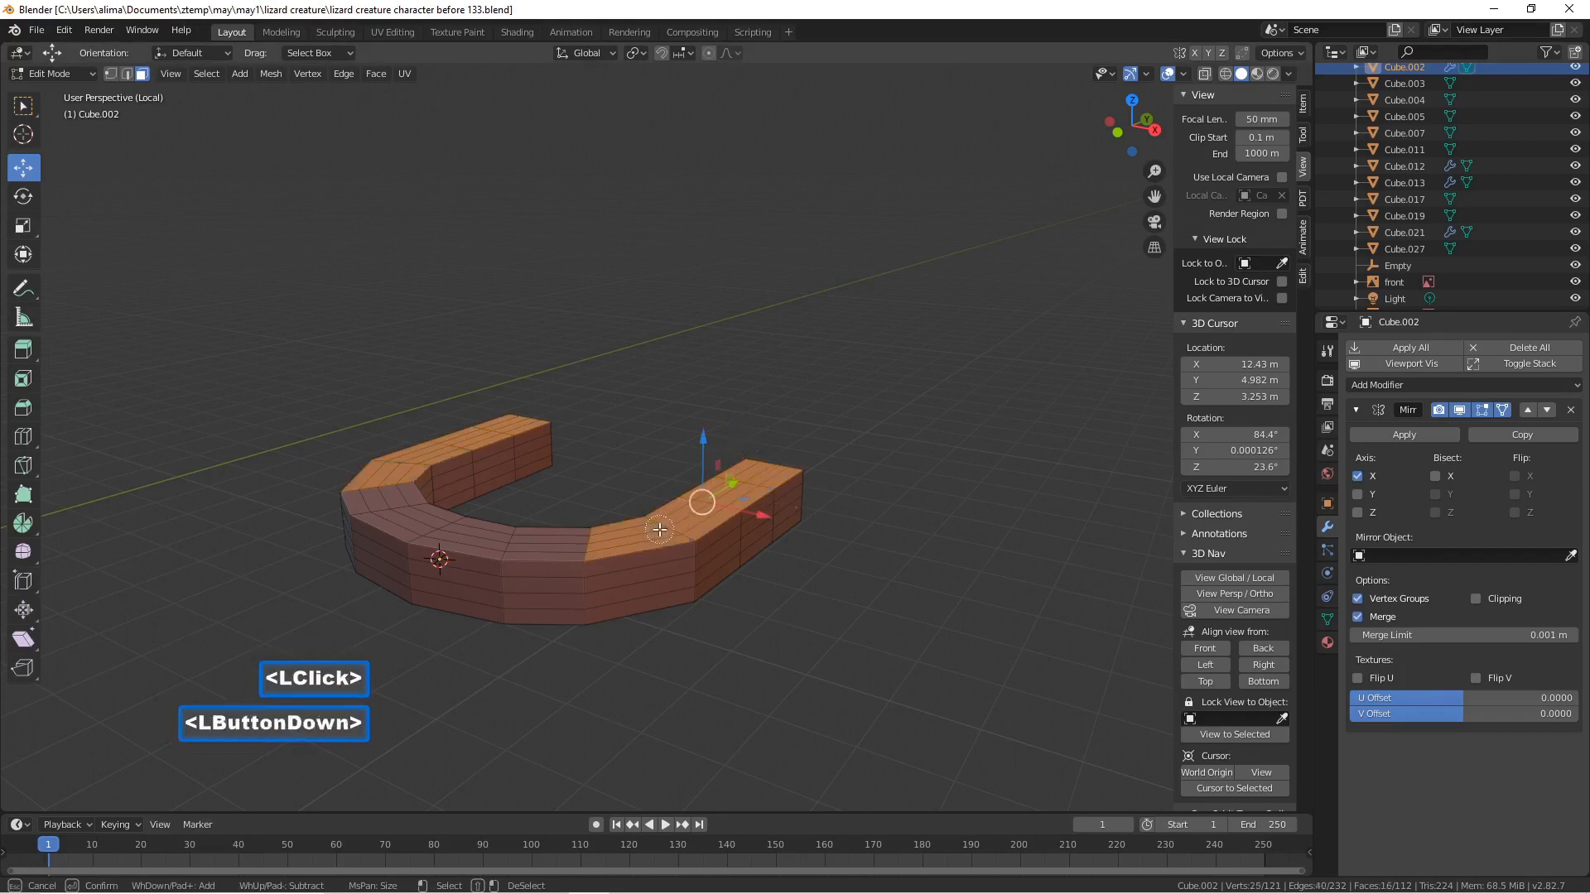
left_click(574, 547)
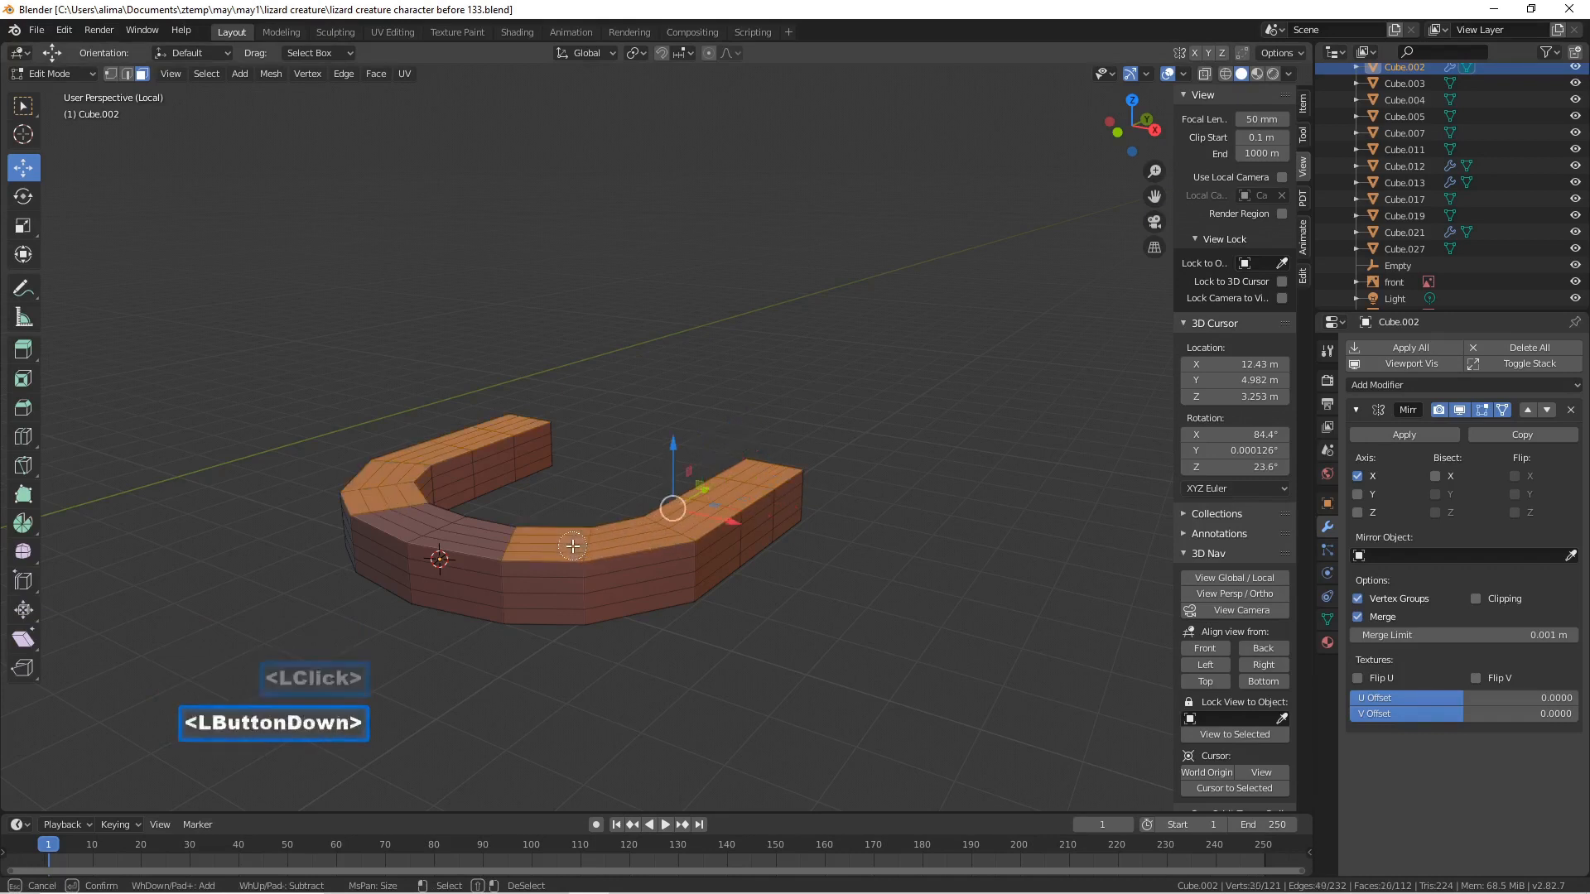
left_click(485, 537)
right_click(912, 419)
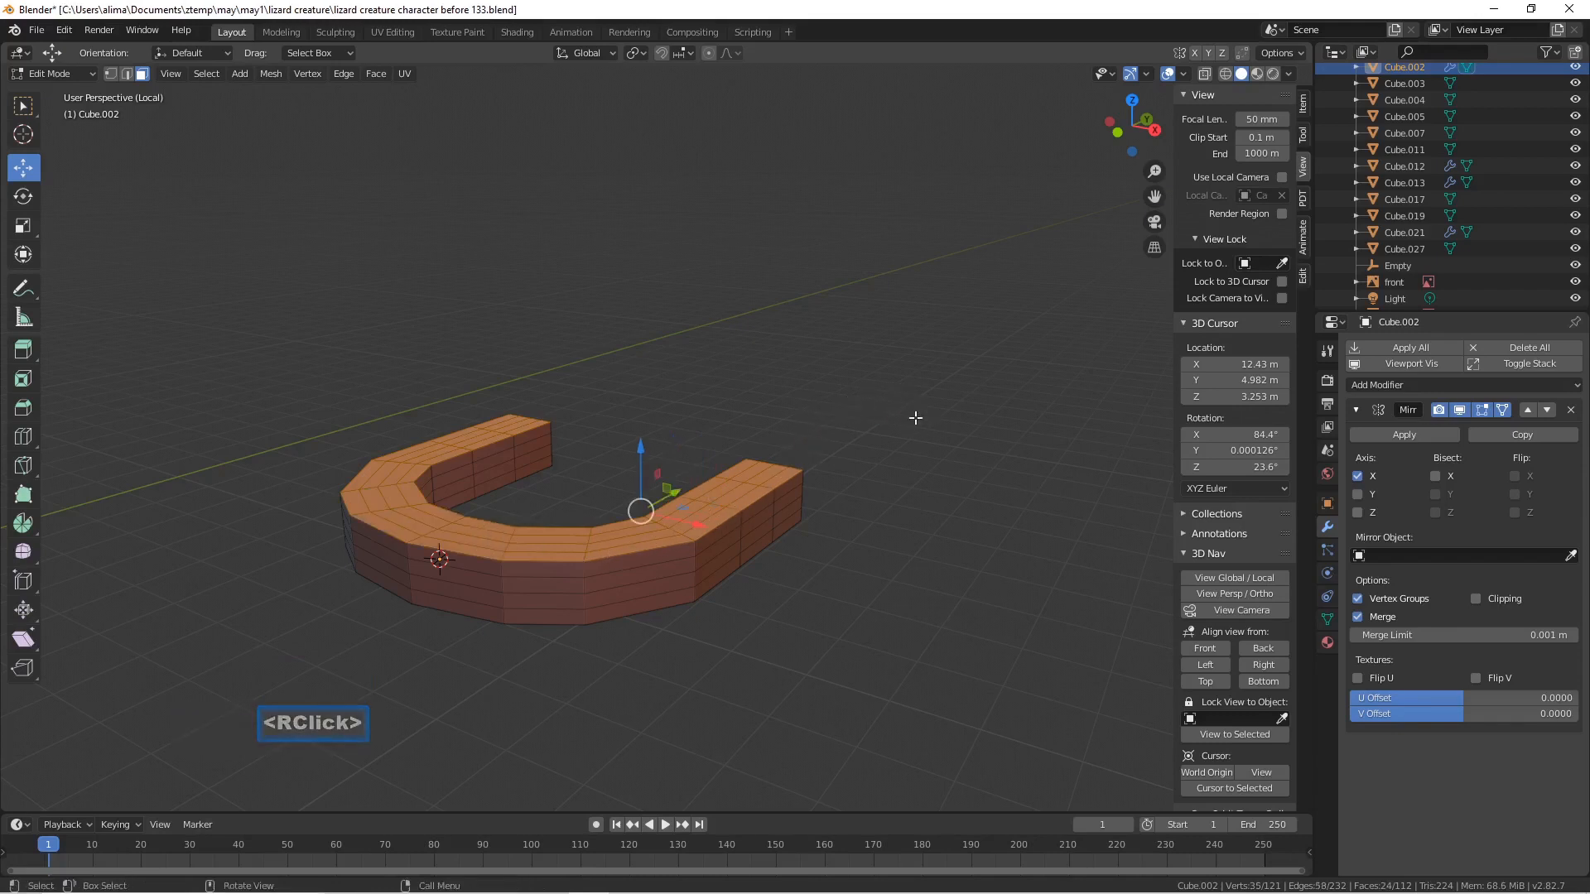
key("x")
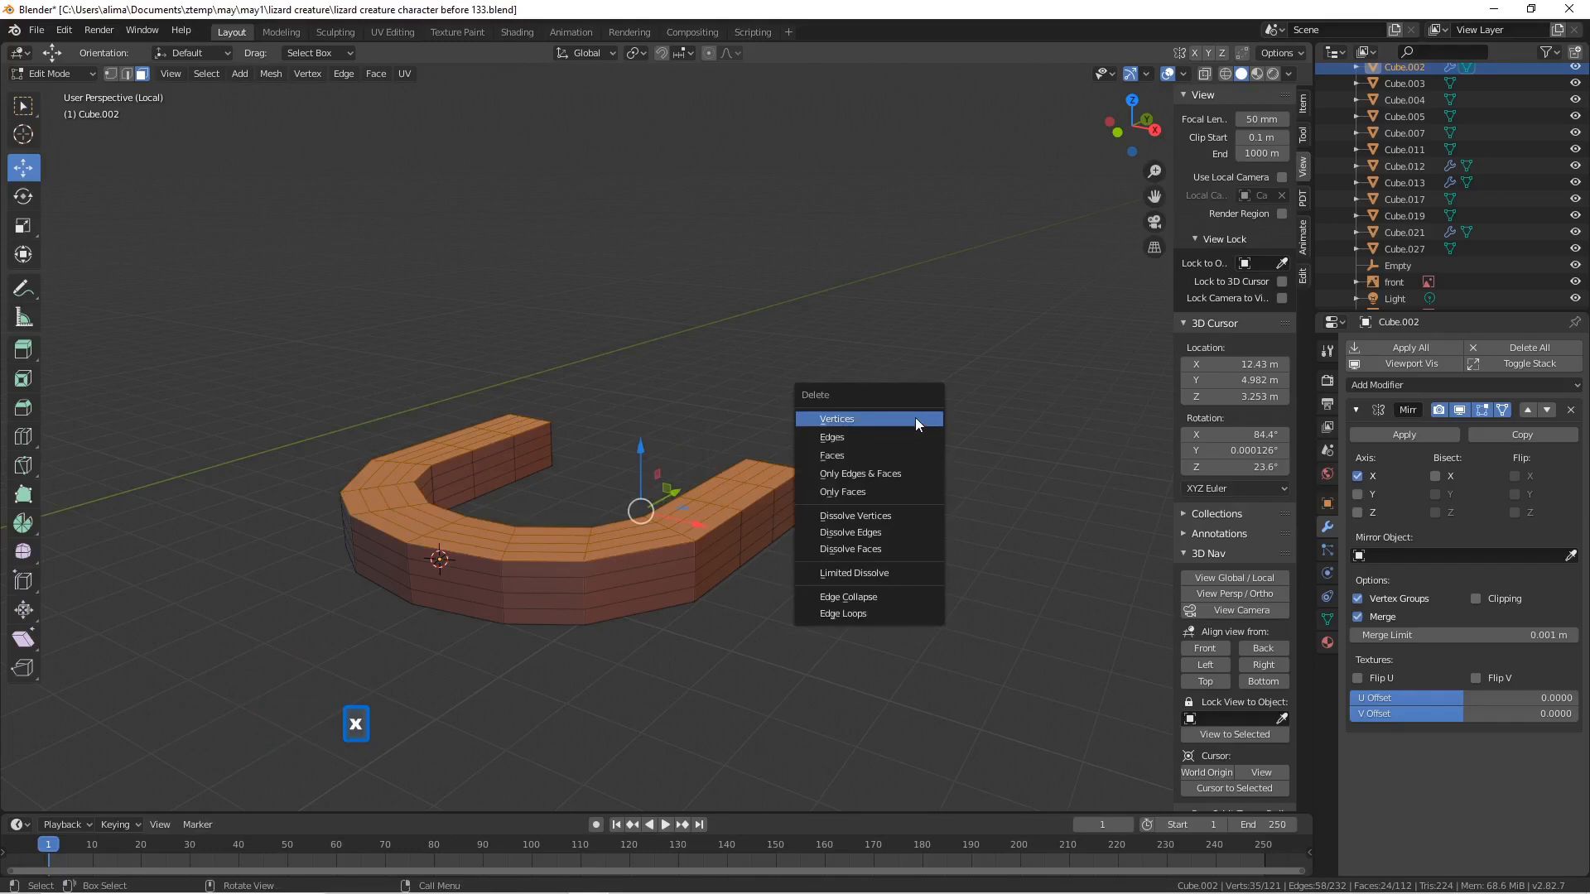
left_click(883, 453)
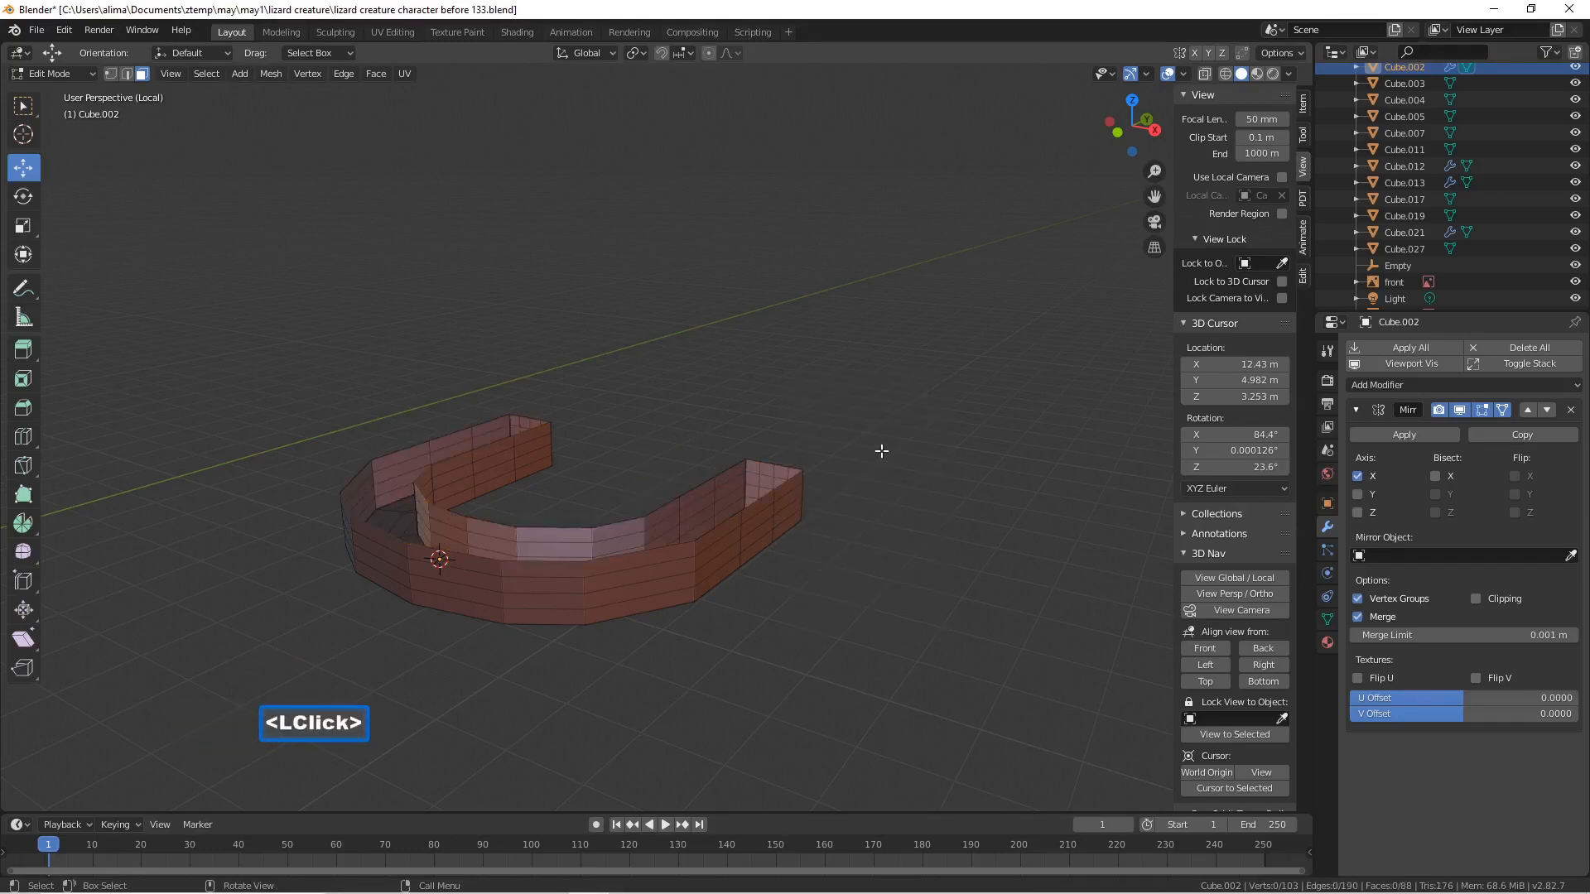
key("Pause")
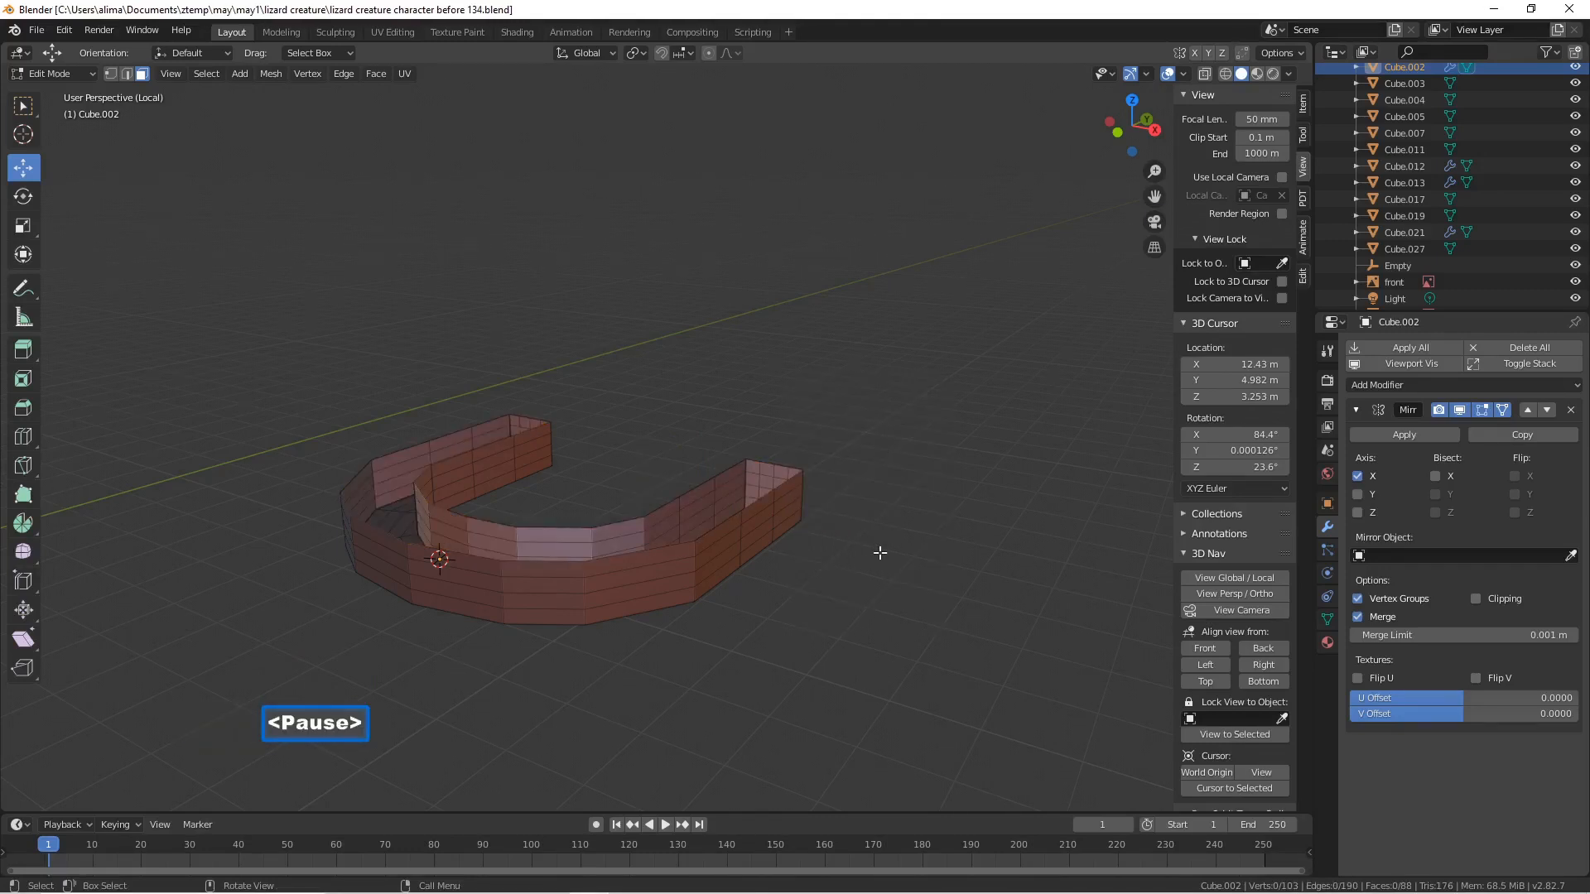
- Fatten the top loop of side faces outward by about 0.035 m and save as lizard creature character before 135.blend
left_click_drag(1155, 196, 1027, 65)
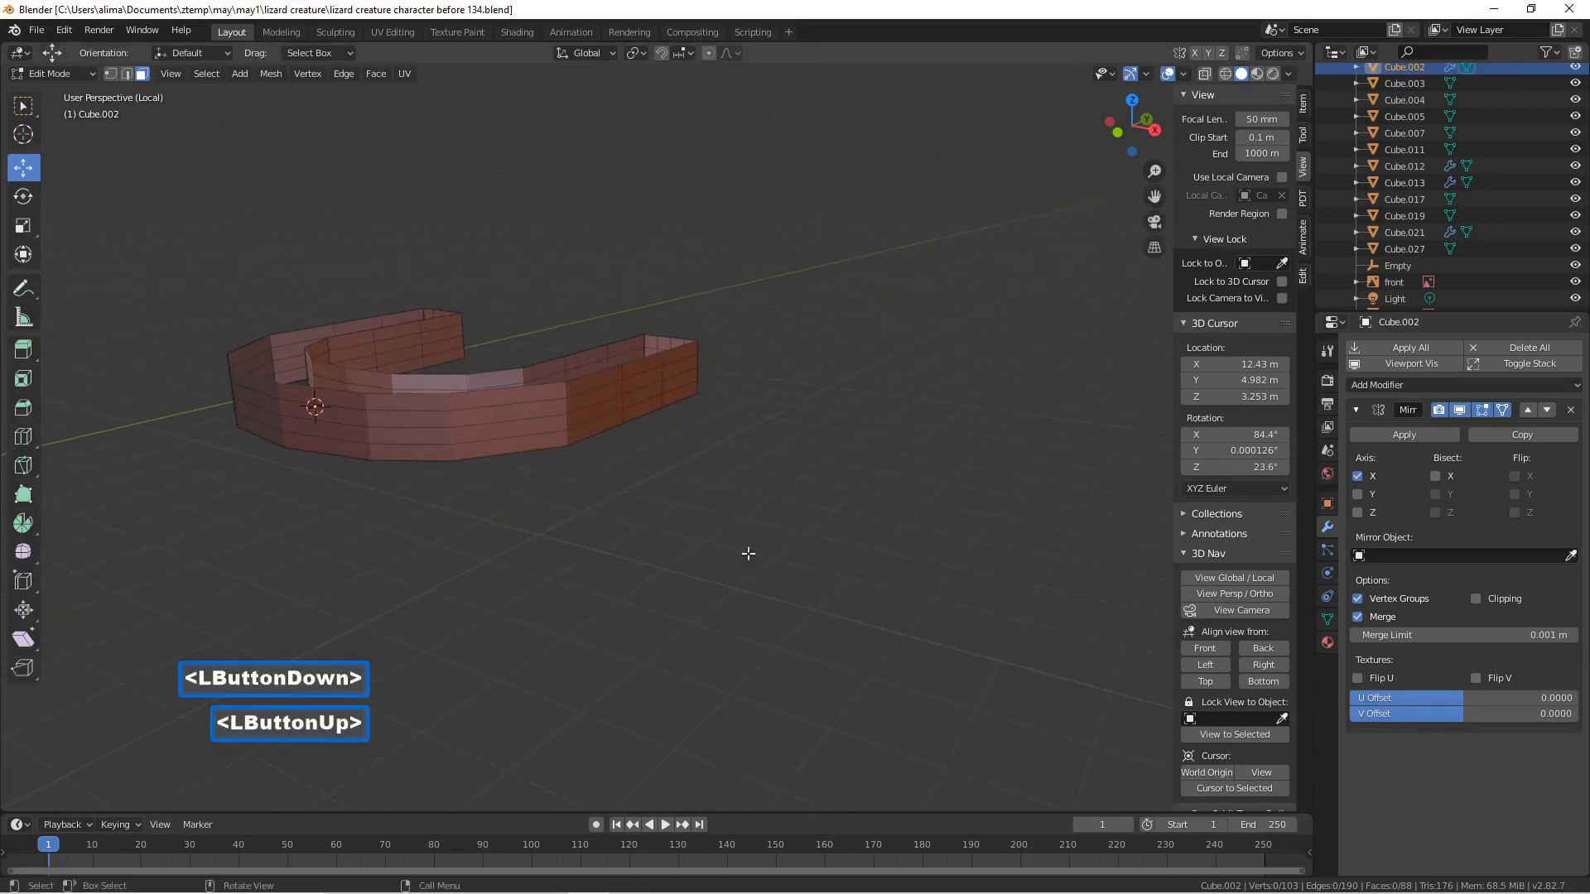
scroll(635, 613, "up", 1)
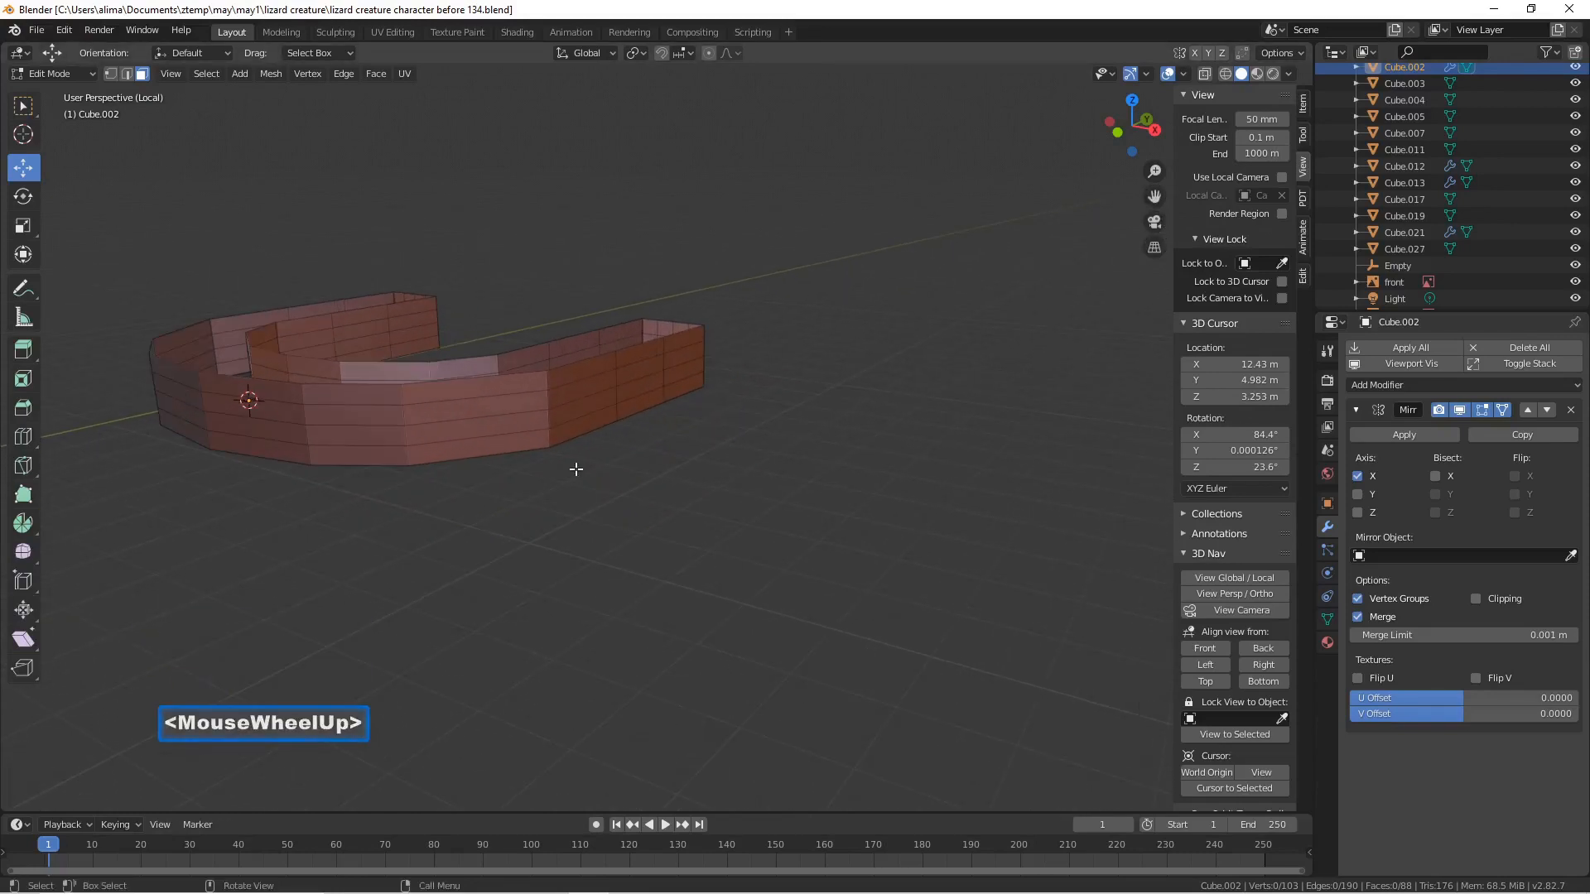
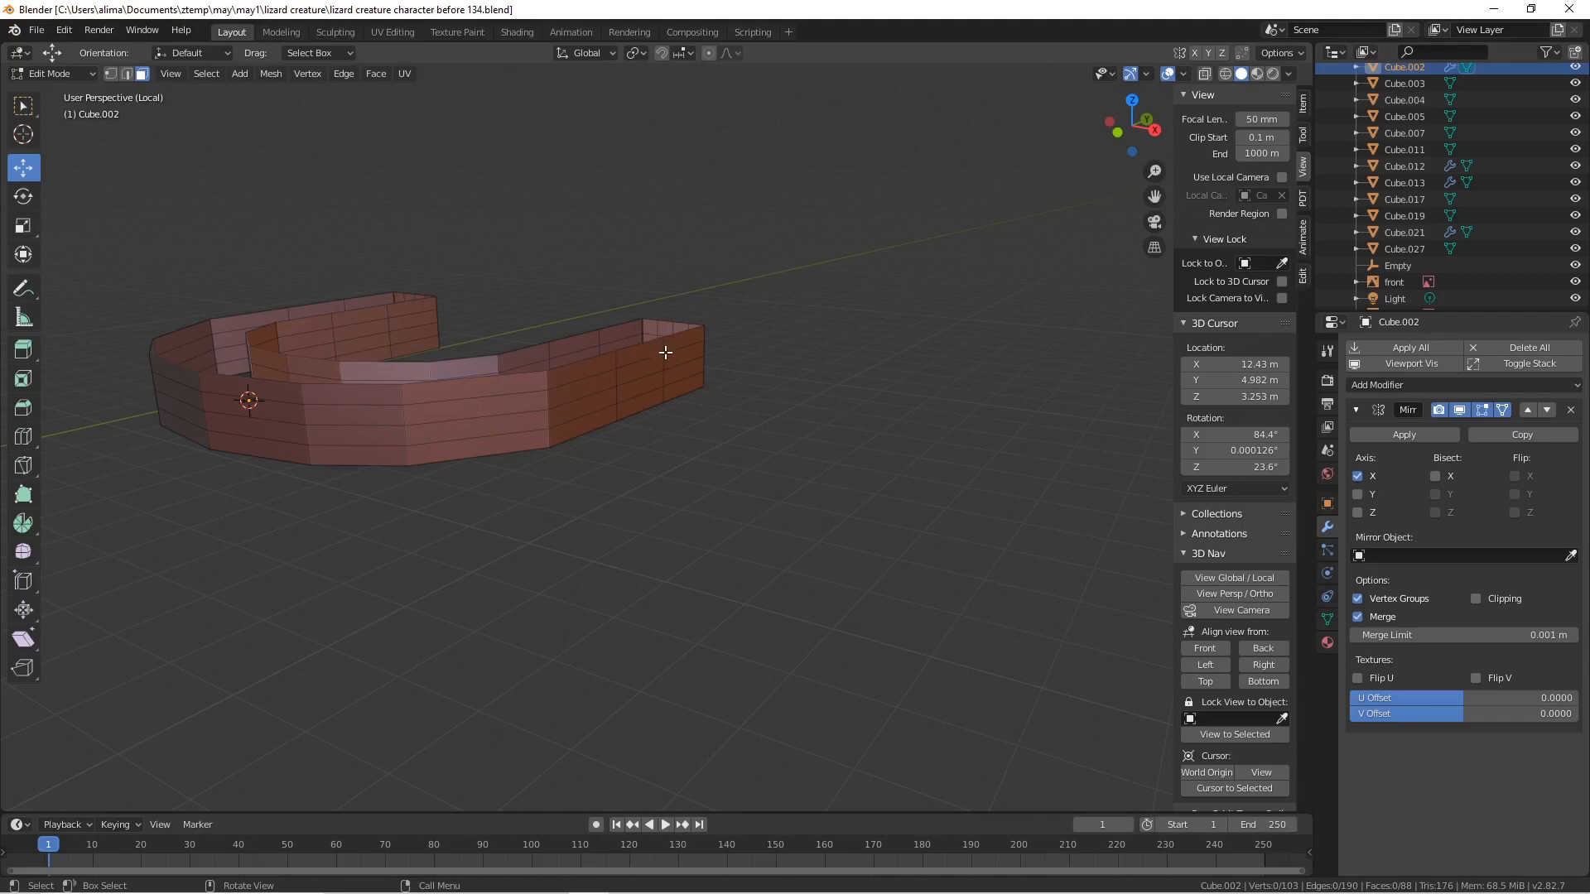
key("alt")
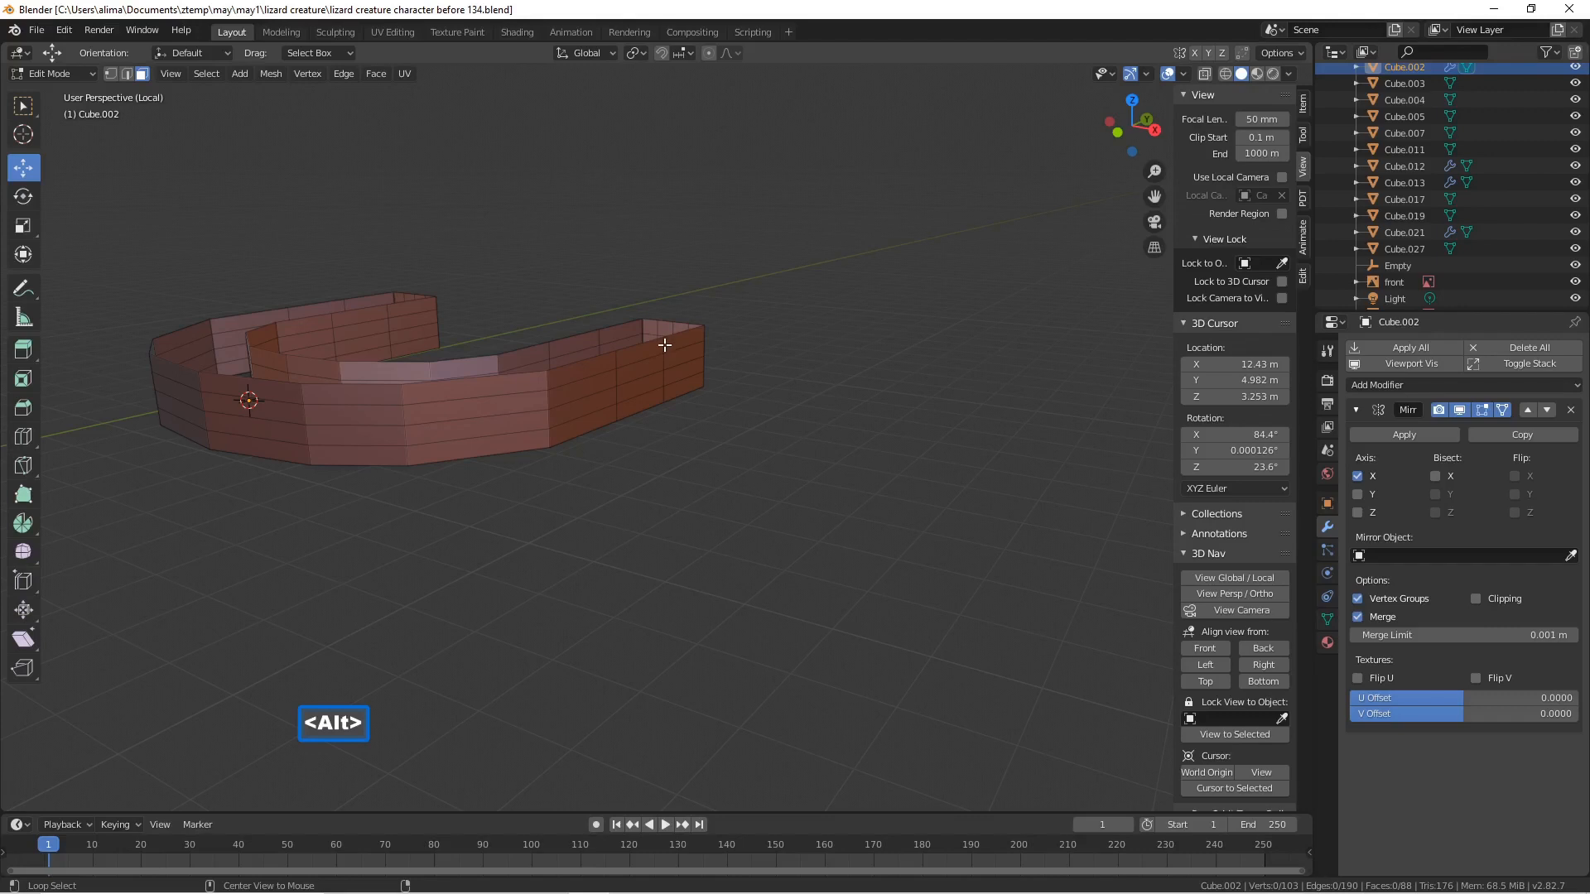
left_click(664, 345, "alt")
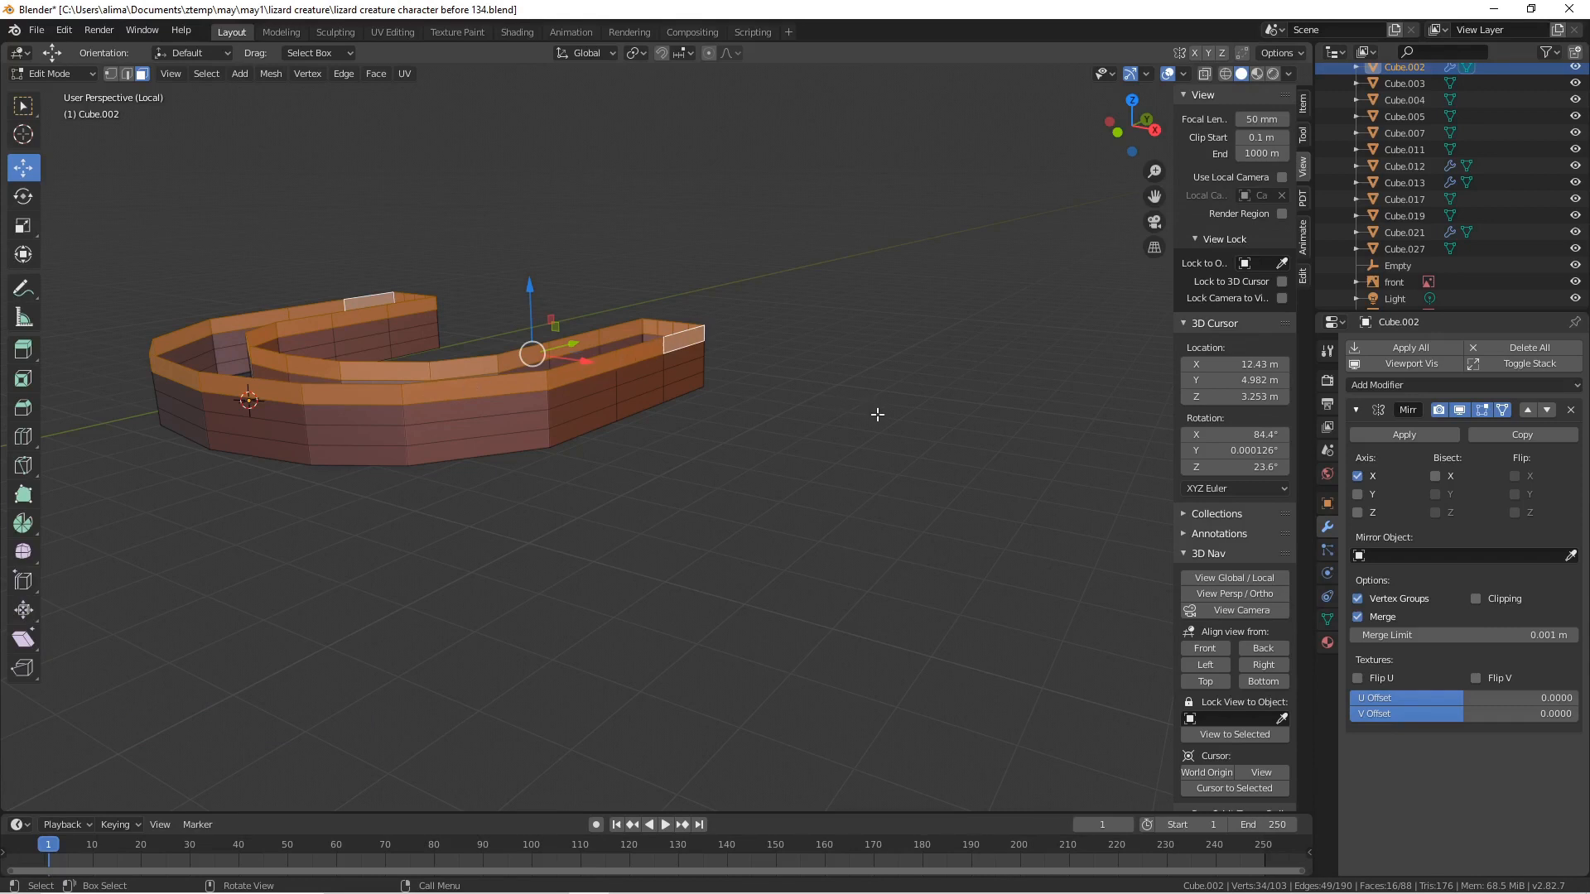
key("alt")
key("alt+s")
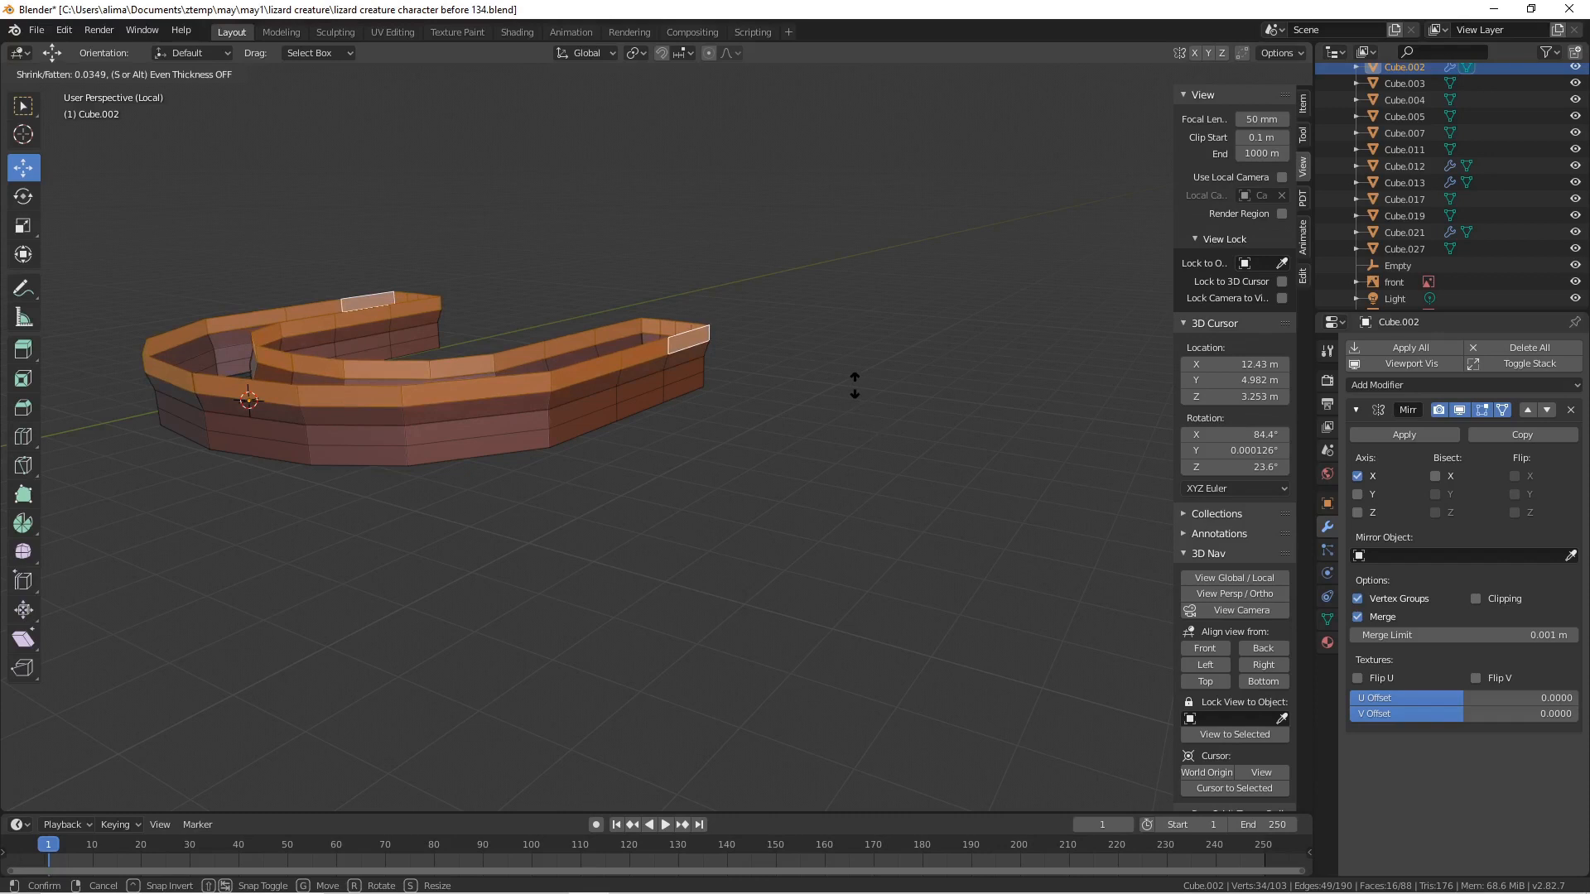
left_click(855, 385, "shift")
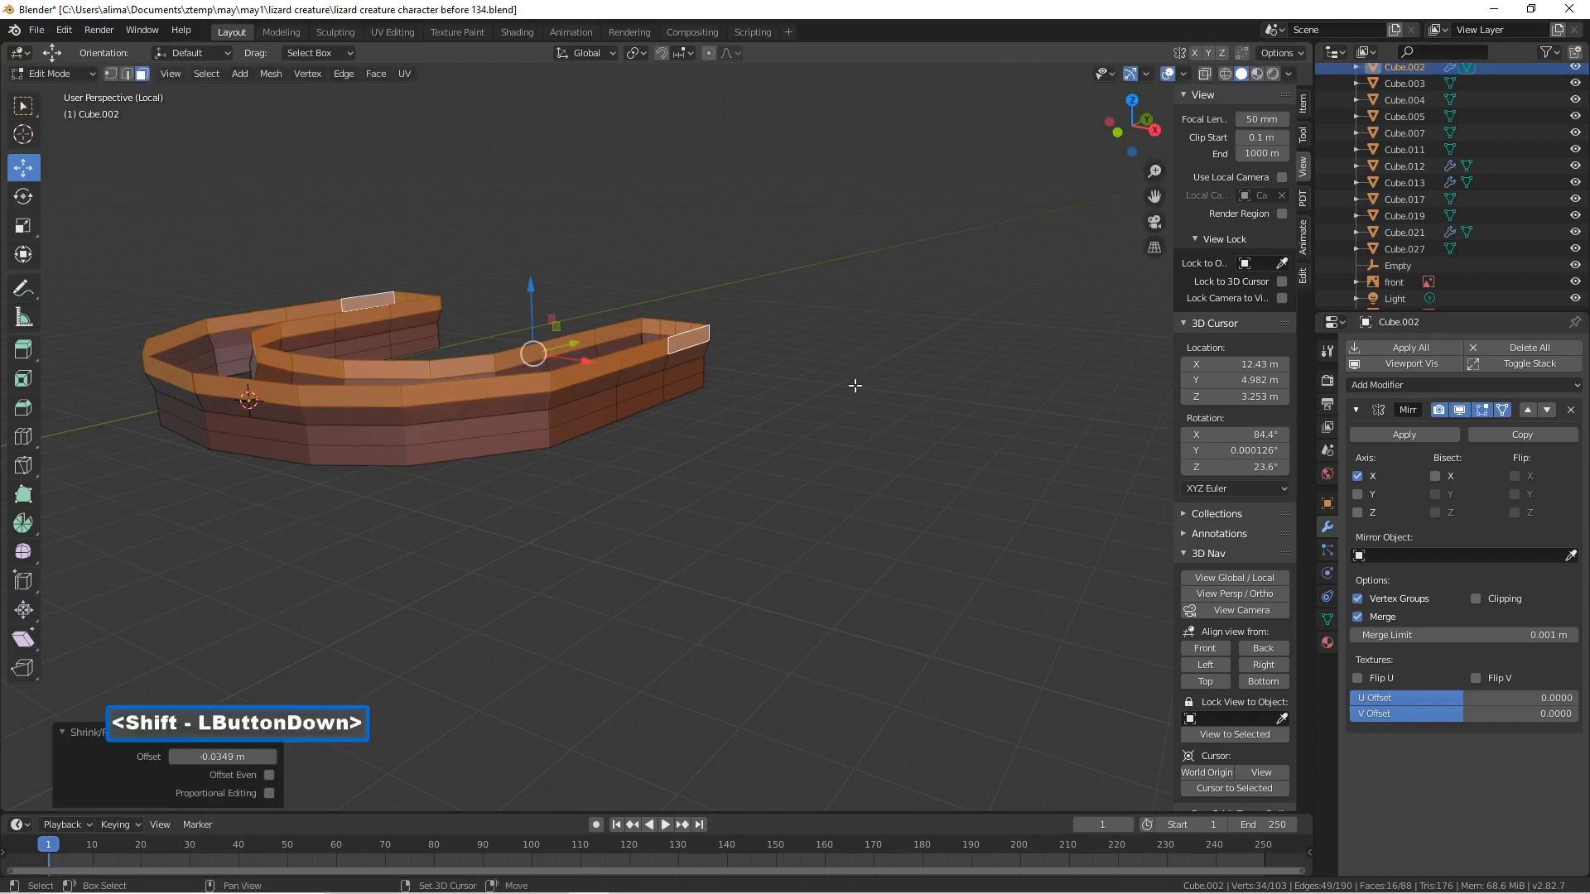
left_click(855, 385)
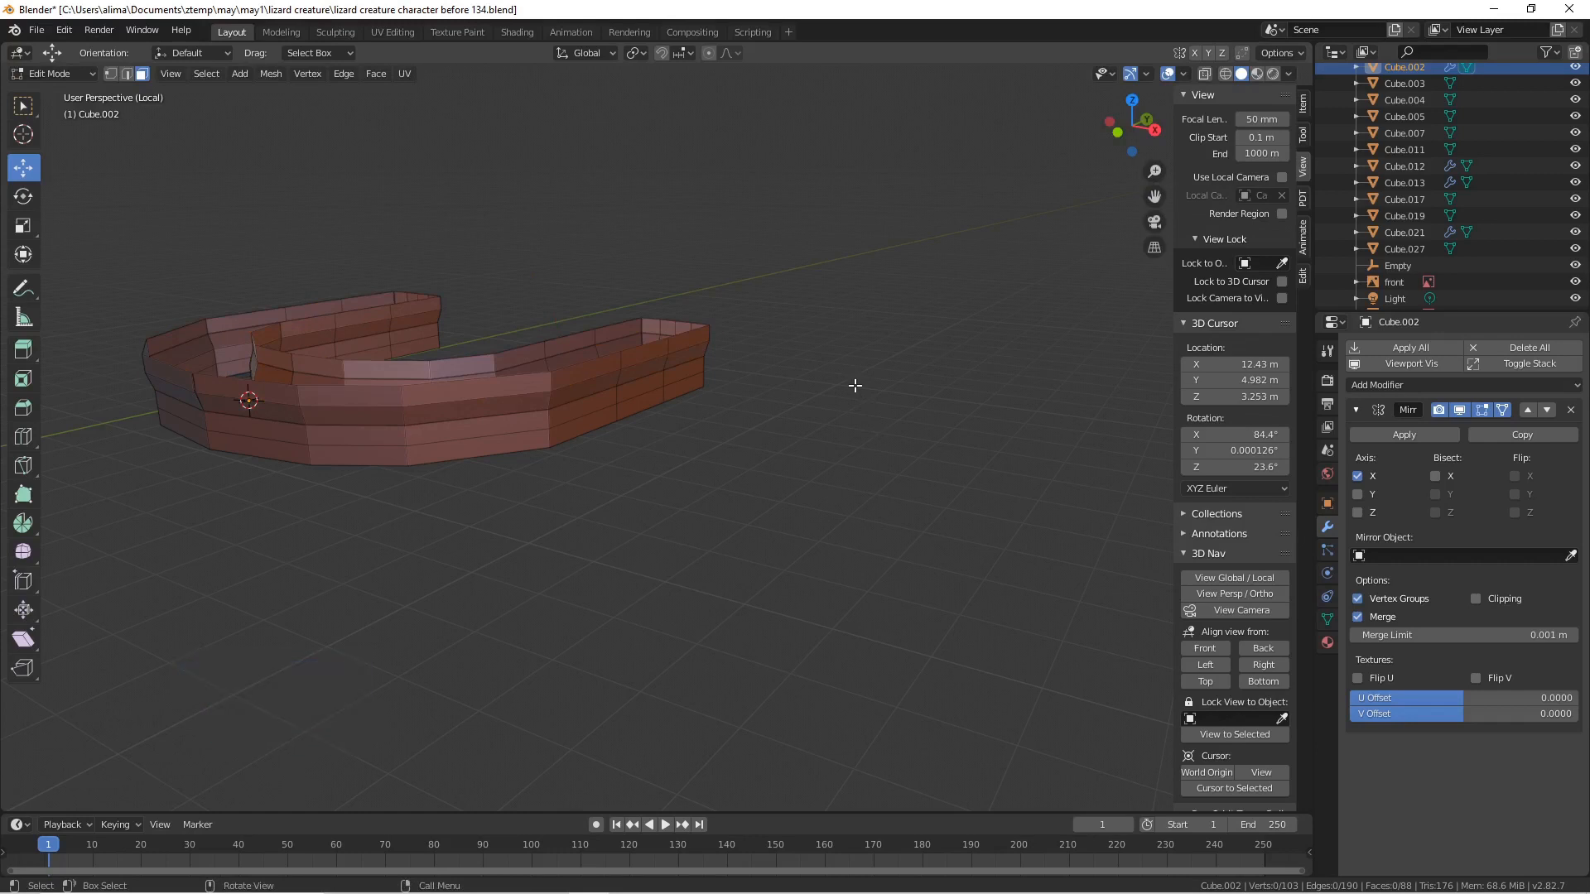
key("Pause")
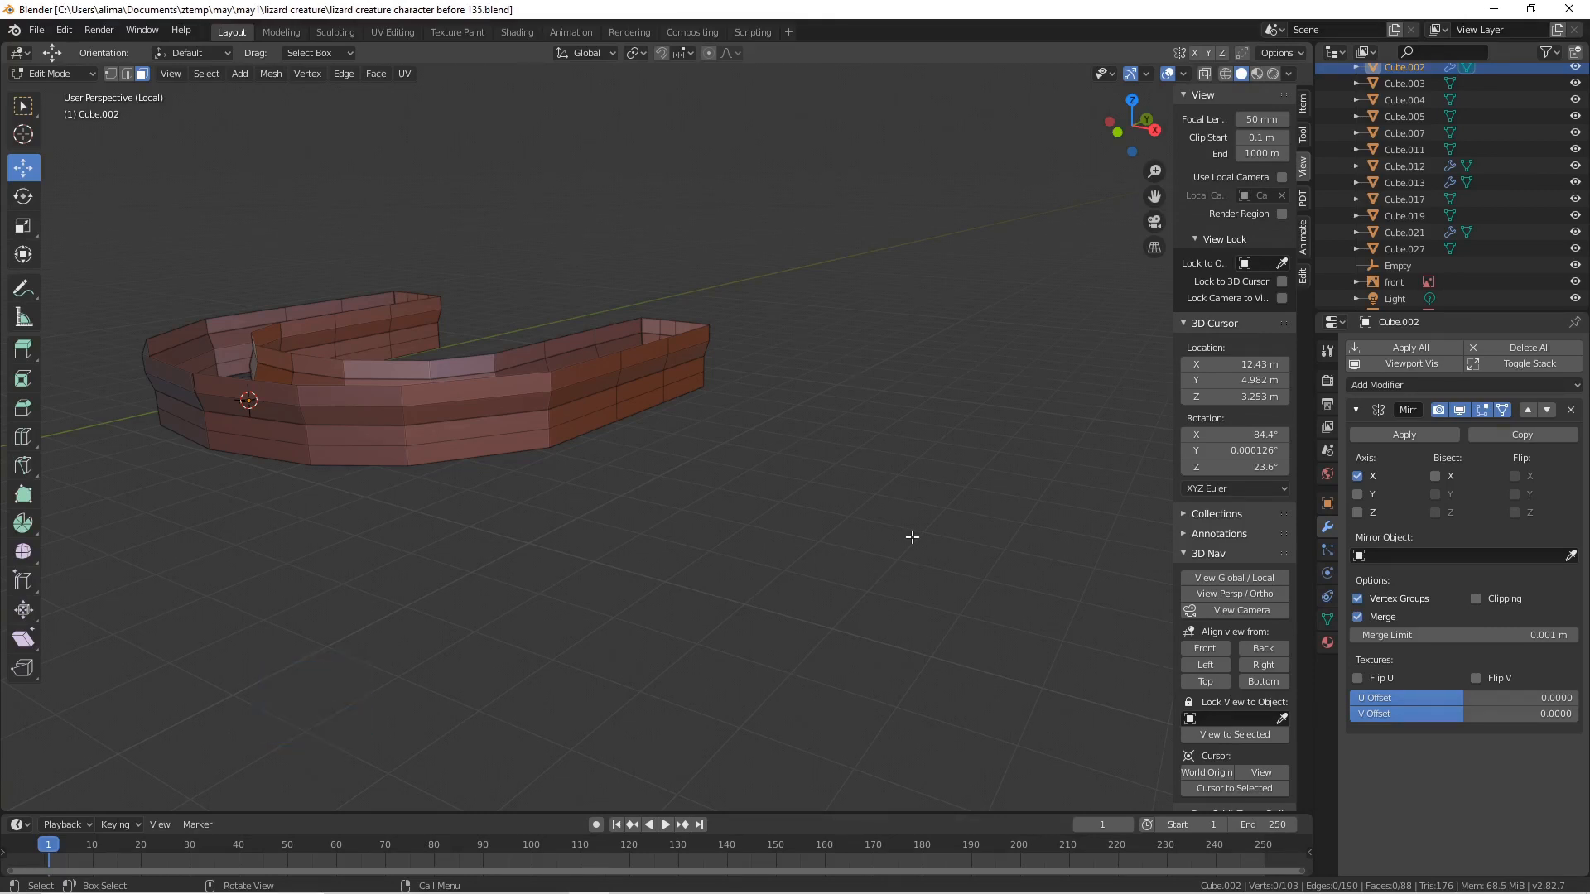
- Select the lowest loop of side faces around the U-shaped part and fatten it outward by about 0.056 m
left_click(667, 399, "alt")
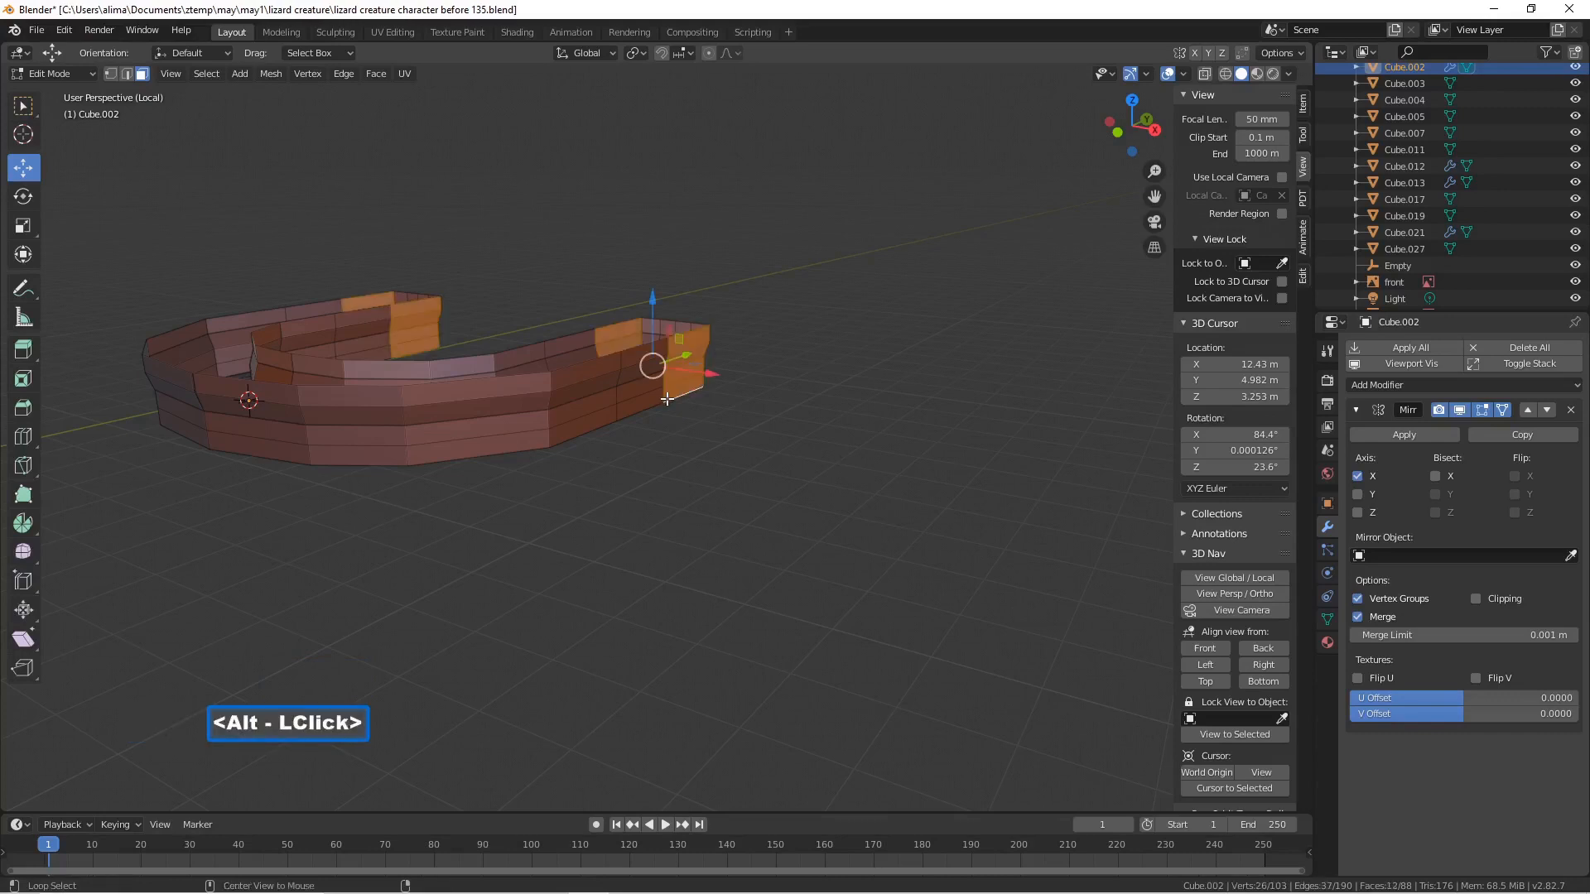
left_click(756, 408)
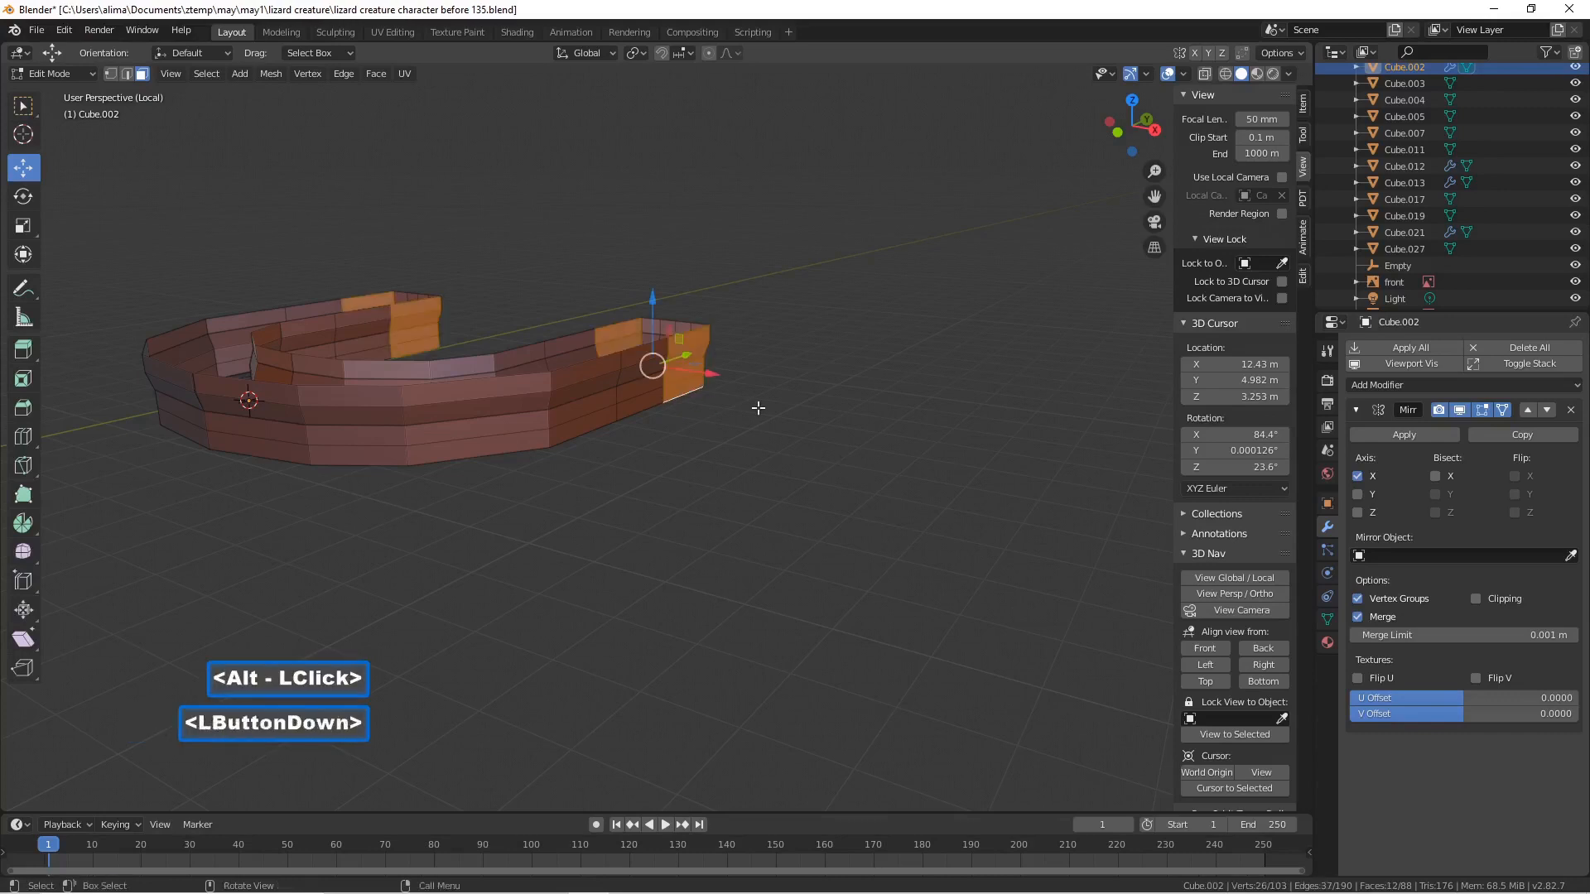
left_click(666, 393, "alt")
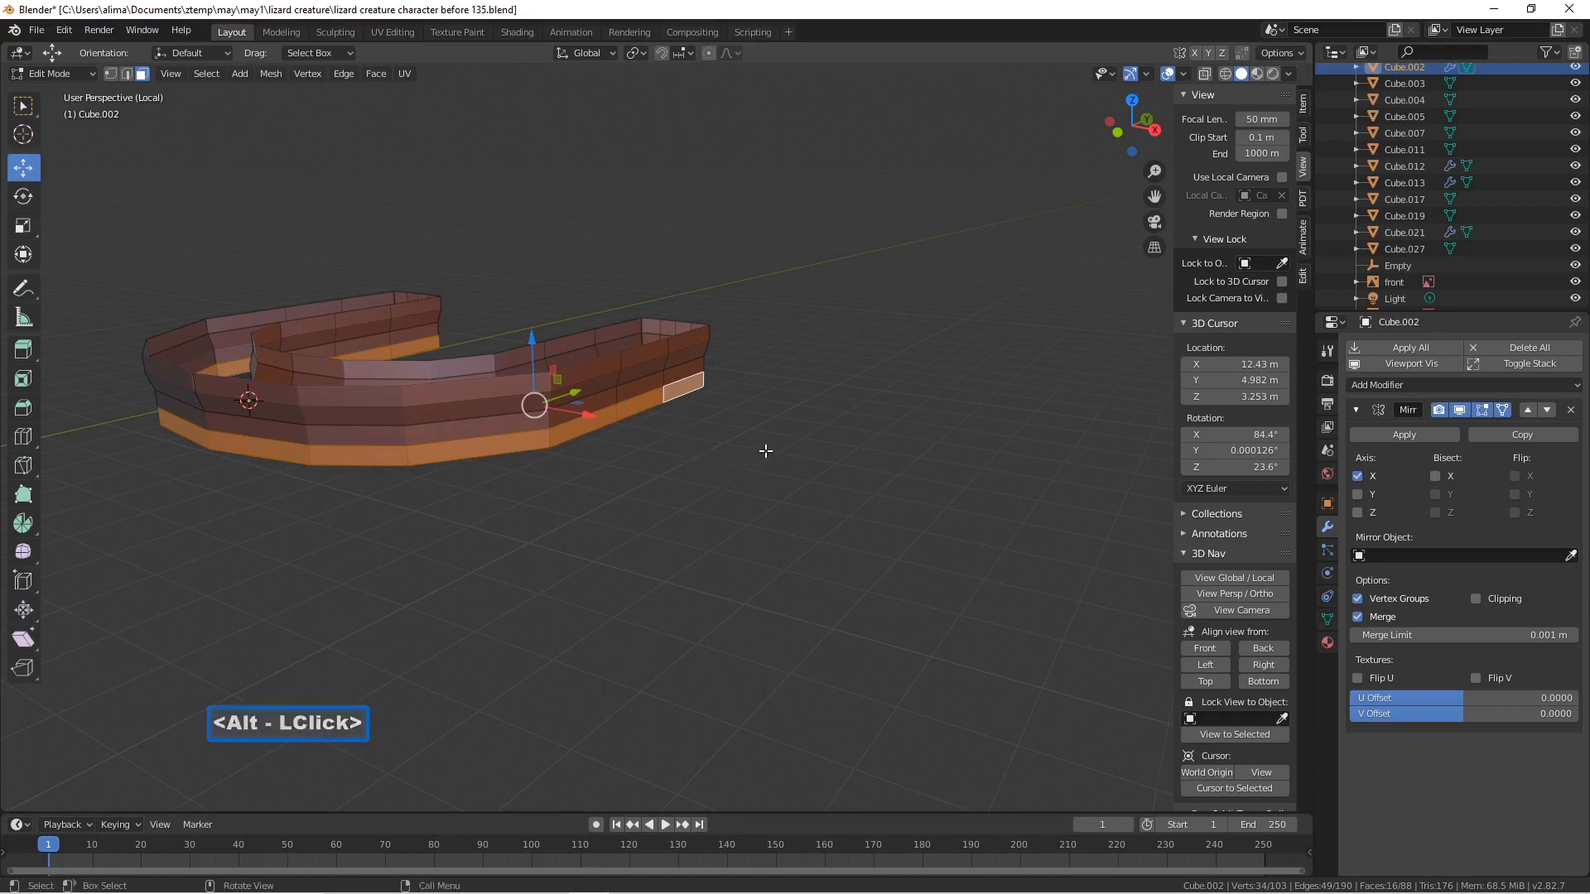
key("alt")
key("alt+s")
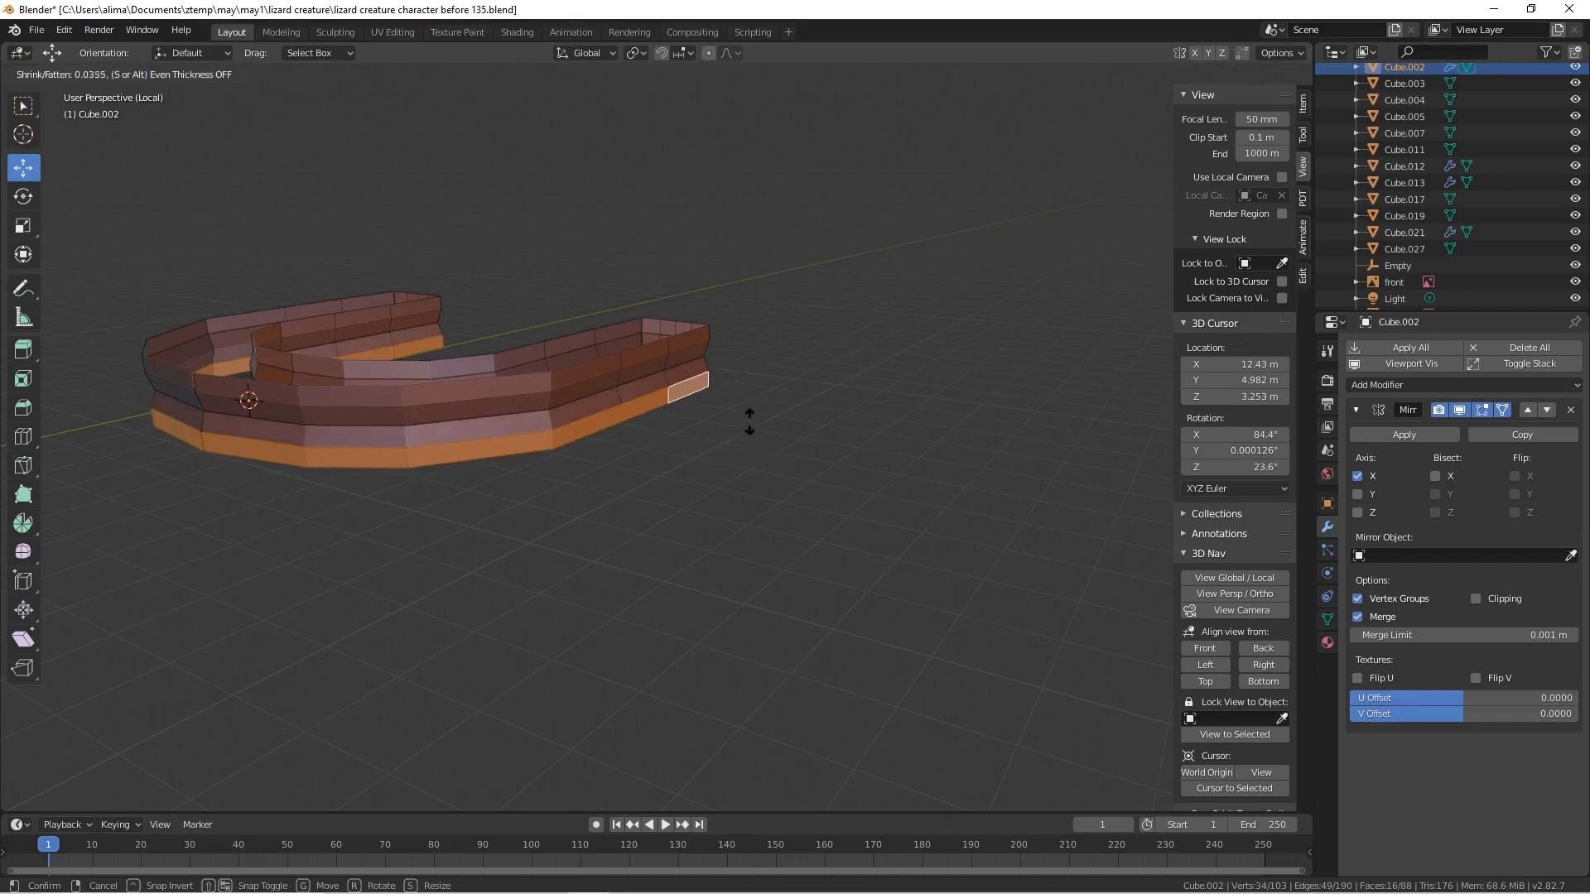
left_click(747, 405, "shift")
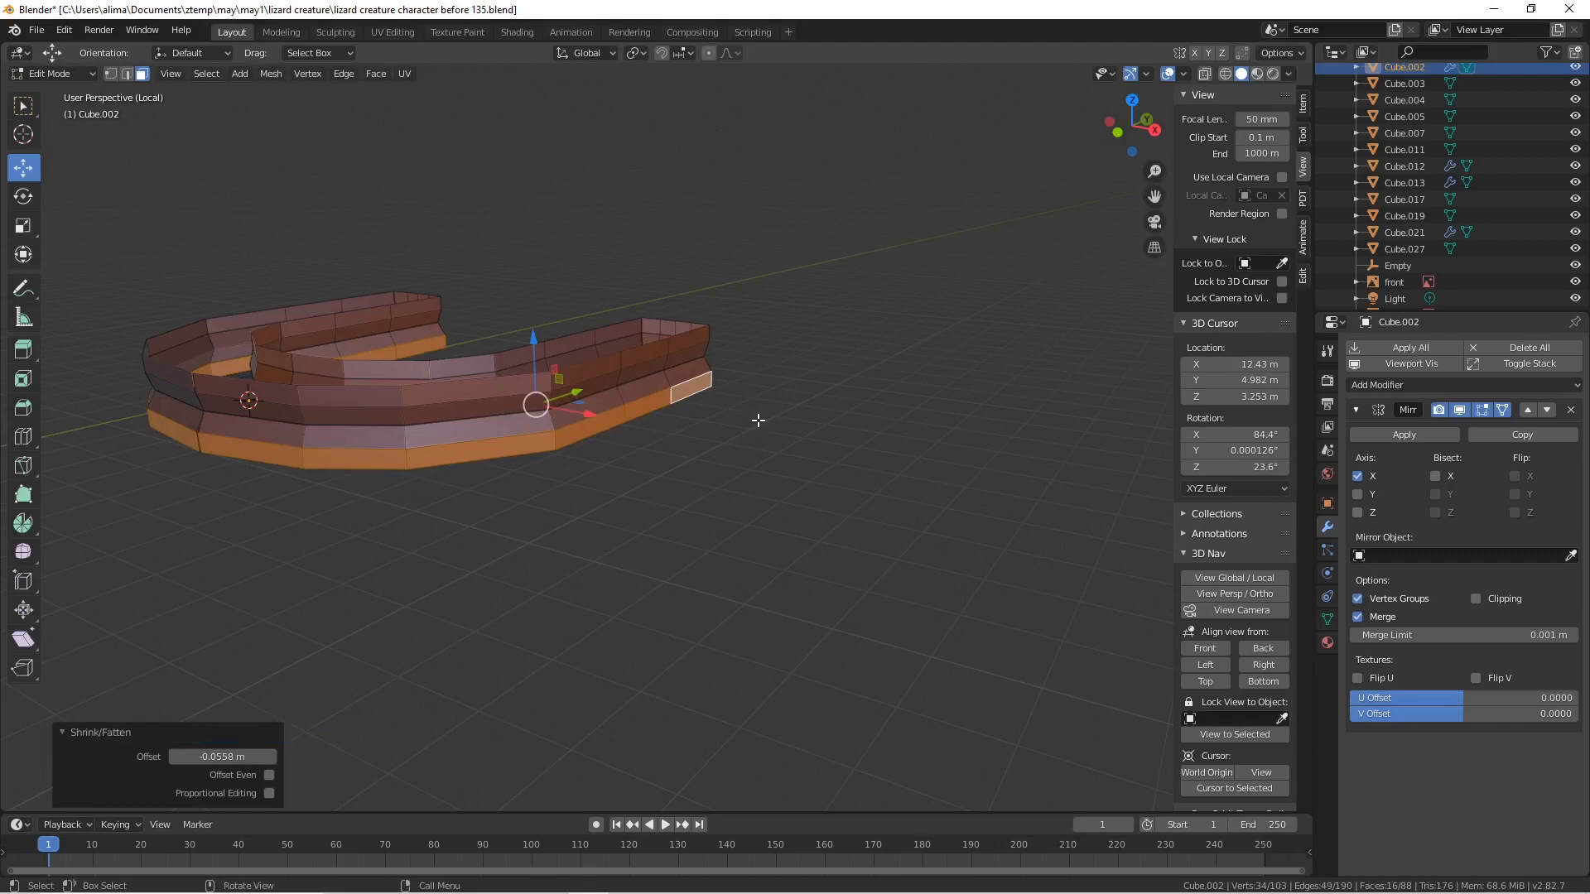
left_click(755, 412)
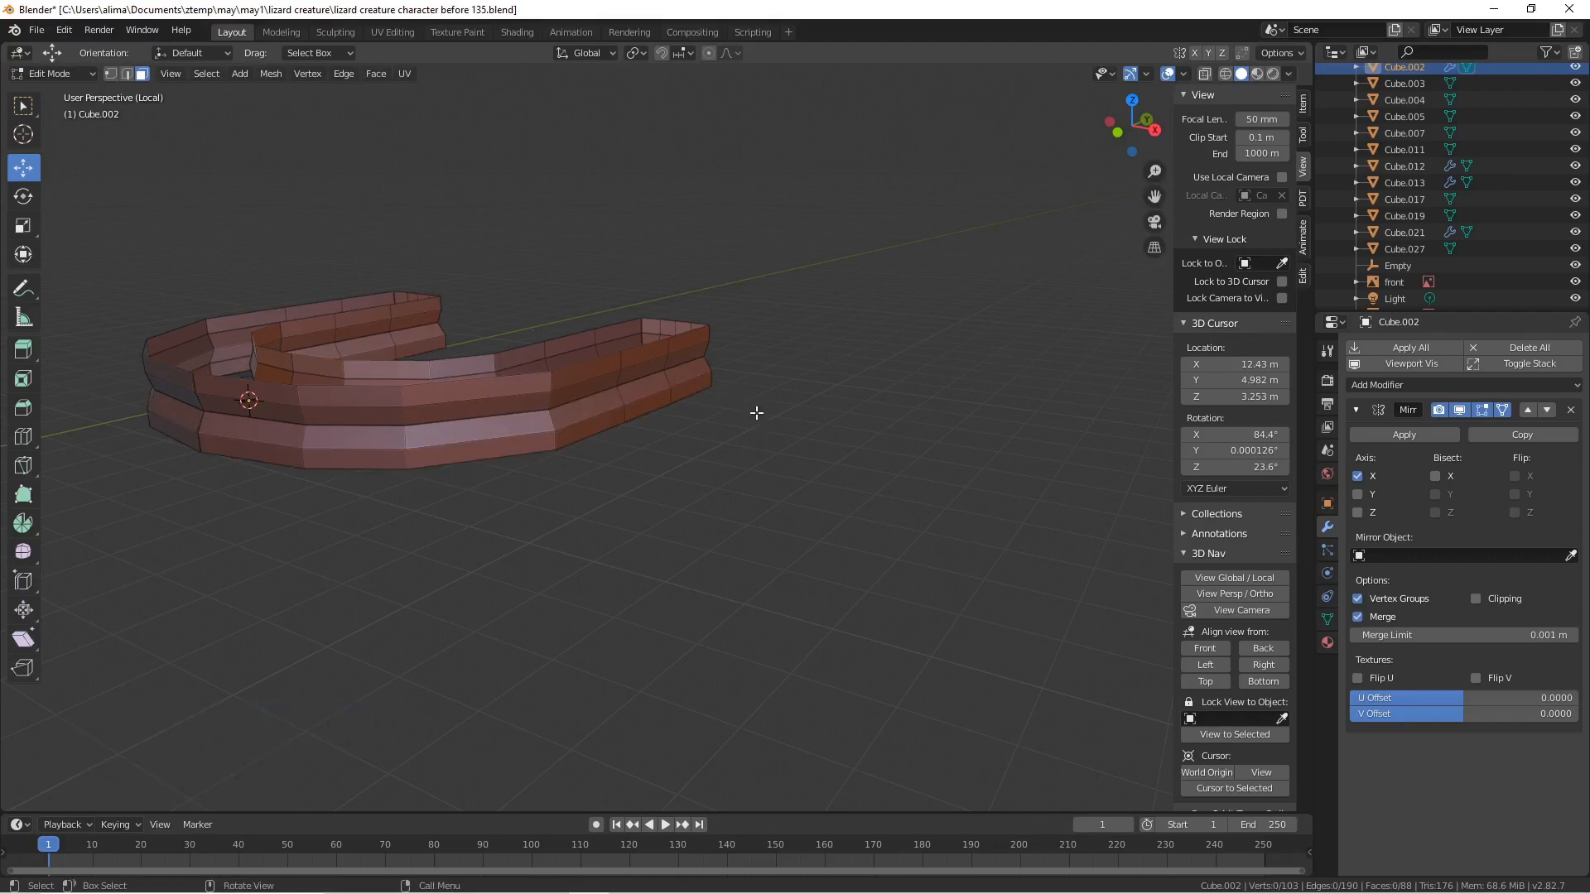
- Save the file as lizard creature character before 136.blend and switch the U-shaped part to Object Mode
key("Pause")
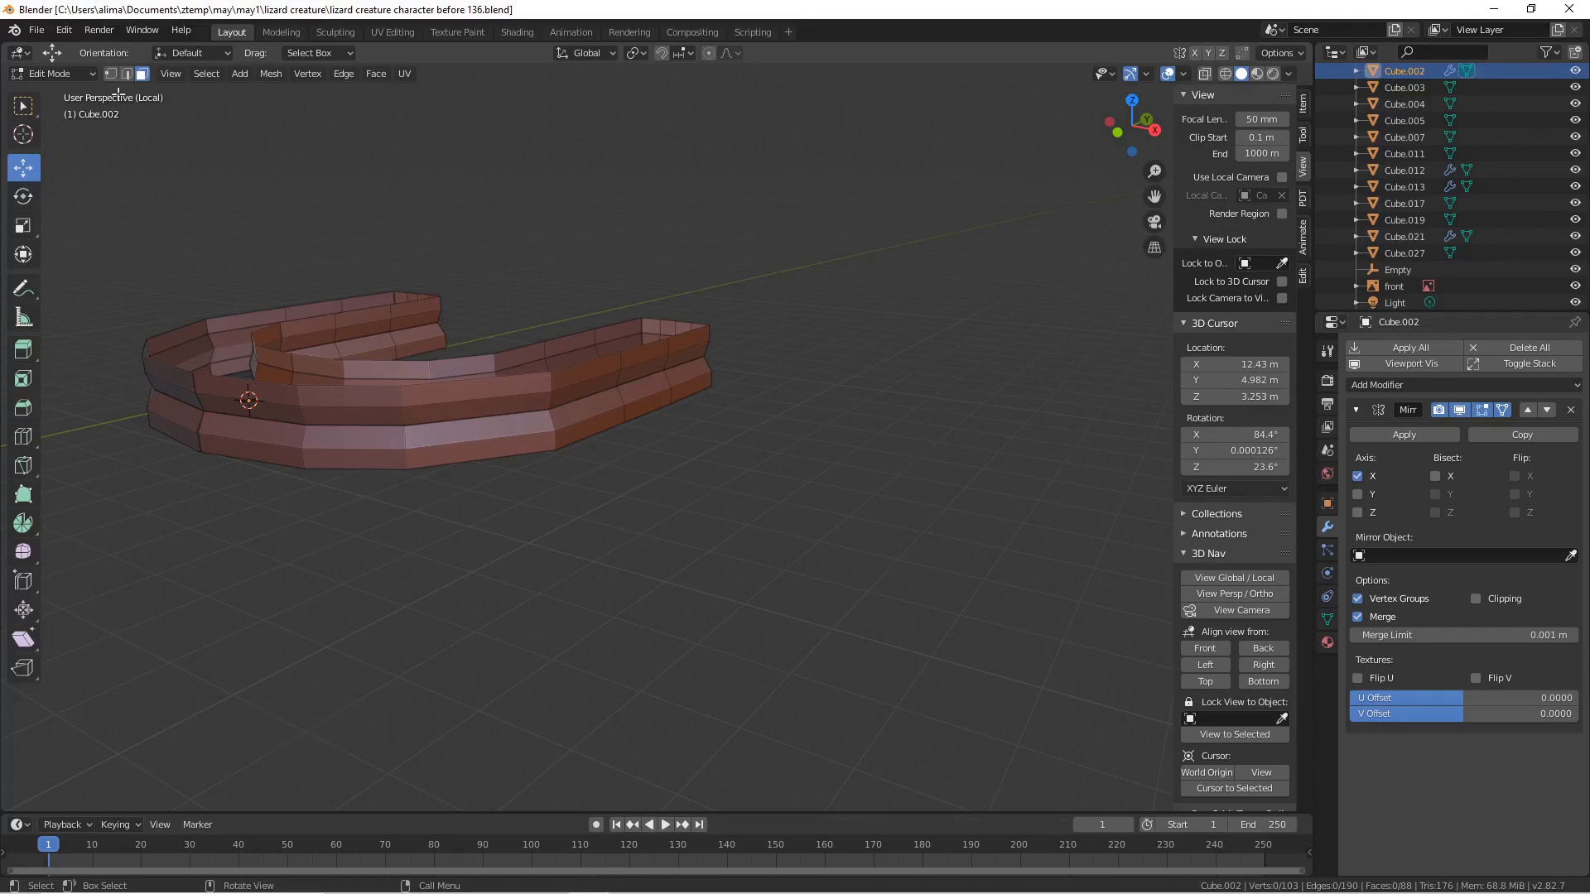
left_click(92, 73)
left_click(83, 96)
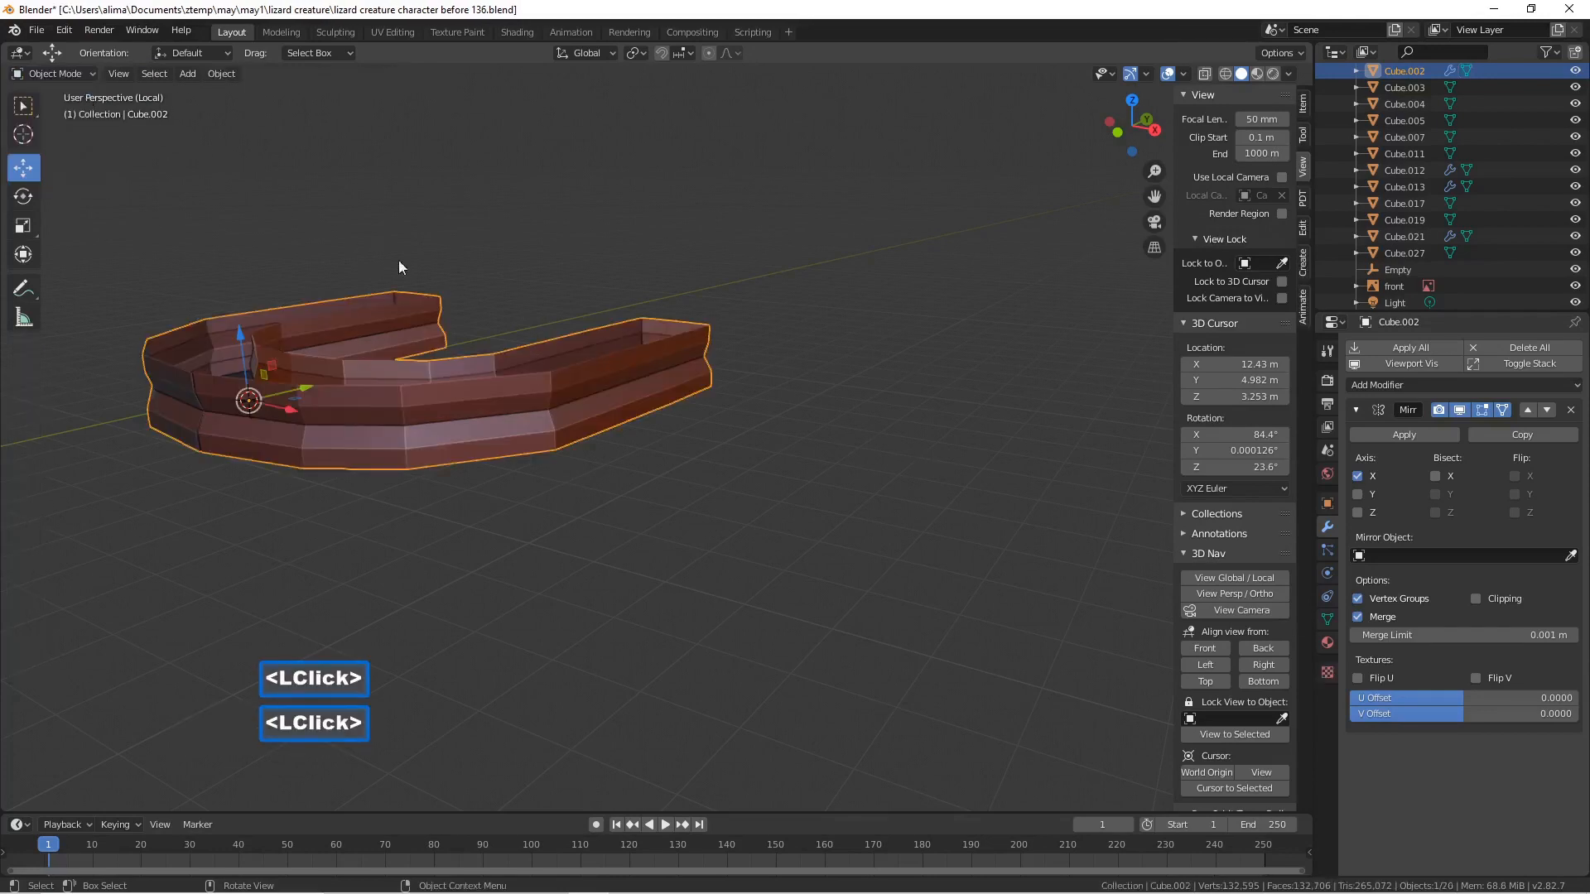
- Shade the U-shaped part smooth and enable Clipping in its Mirror modifier
right_click(574, 411)
left_click(569, 437)
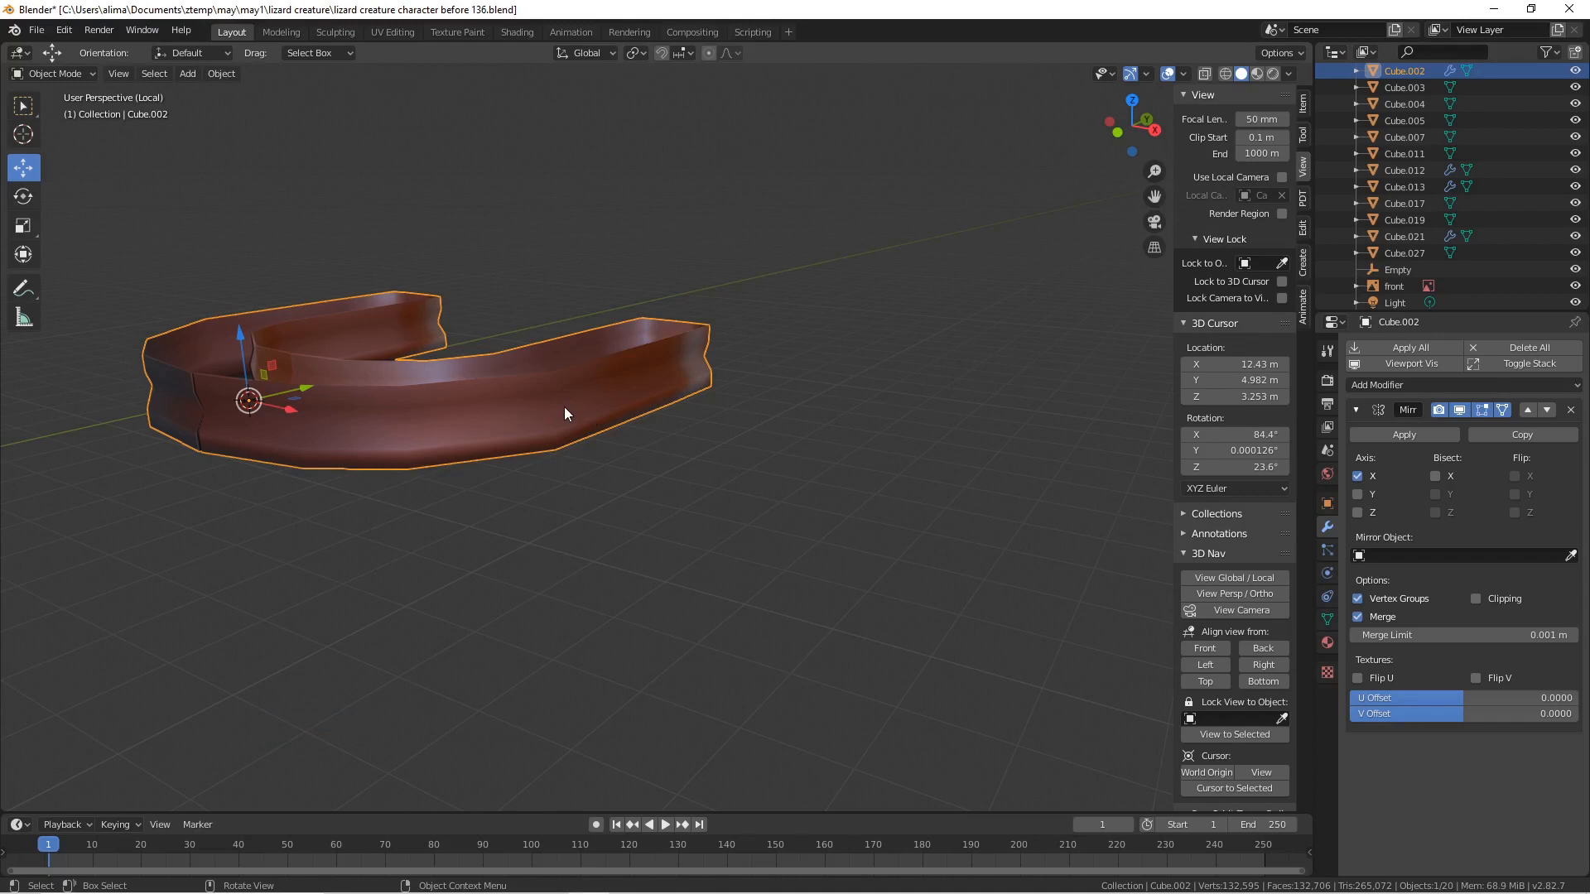
middle_click_drag(552, 417, 626, 426)
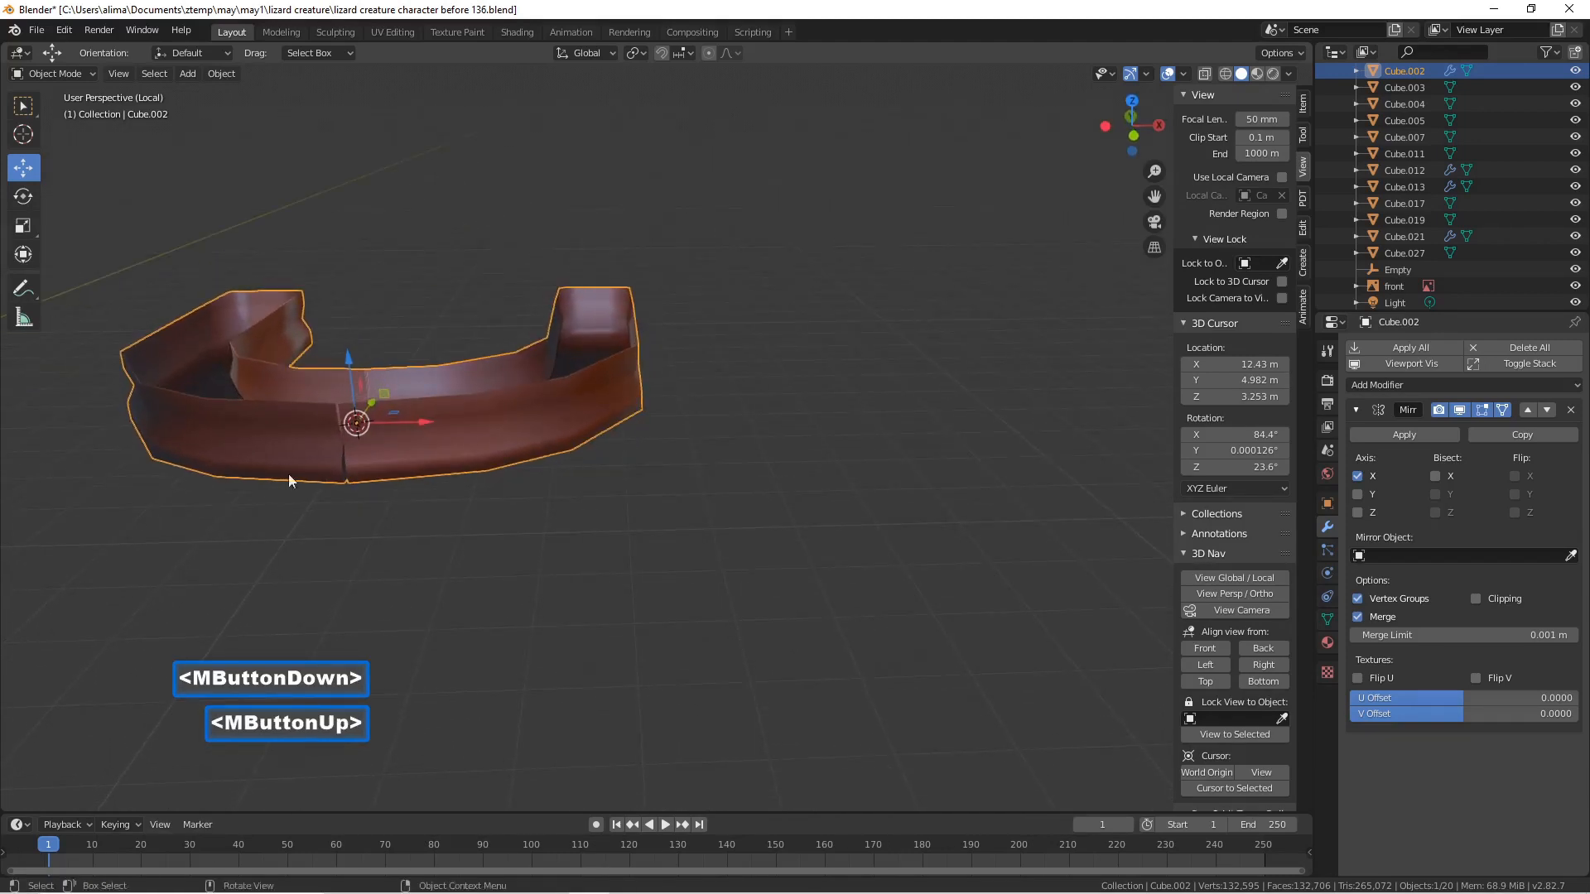
left_click(1475, 598)
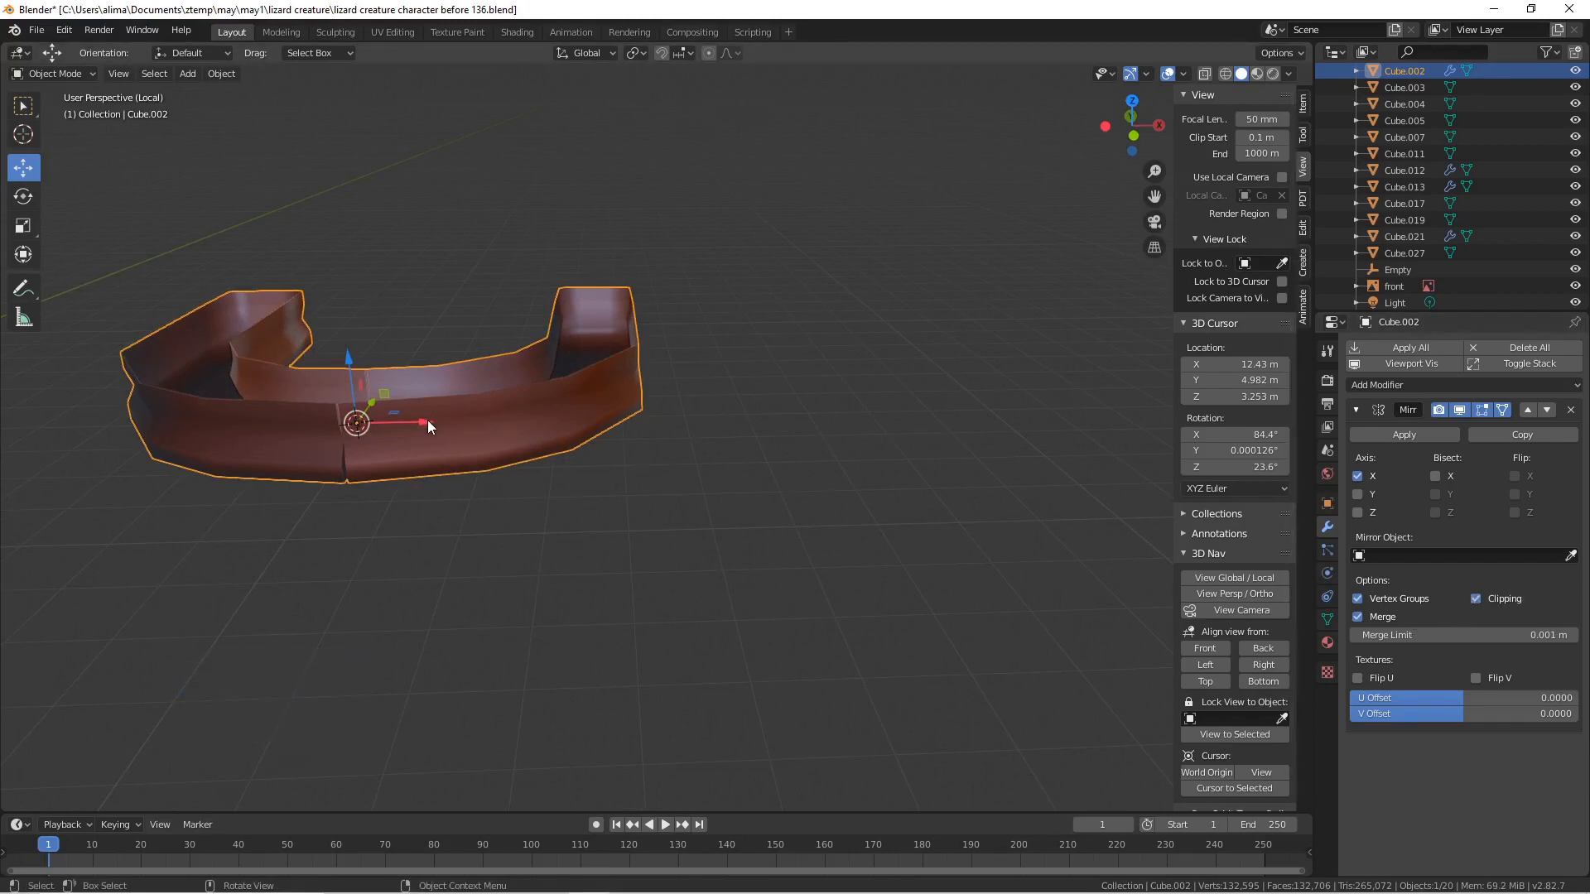
- In Edit Mode, select the U-shaped part's whole mesh and move it about -0.0379 m along X toward the mirror plane
left_click(86, 77)
left_click(72, 110)
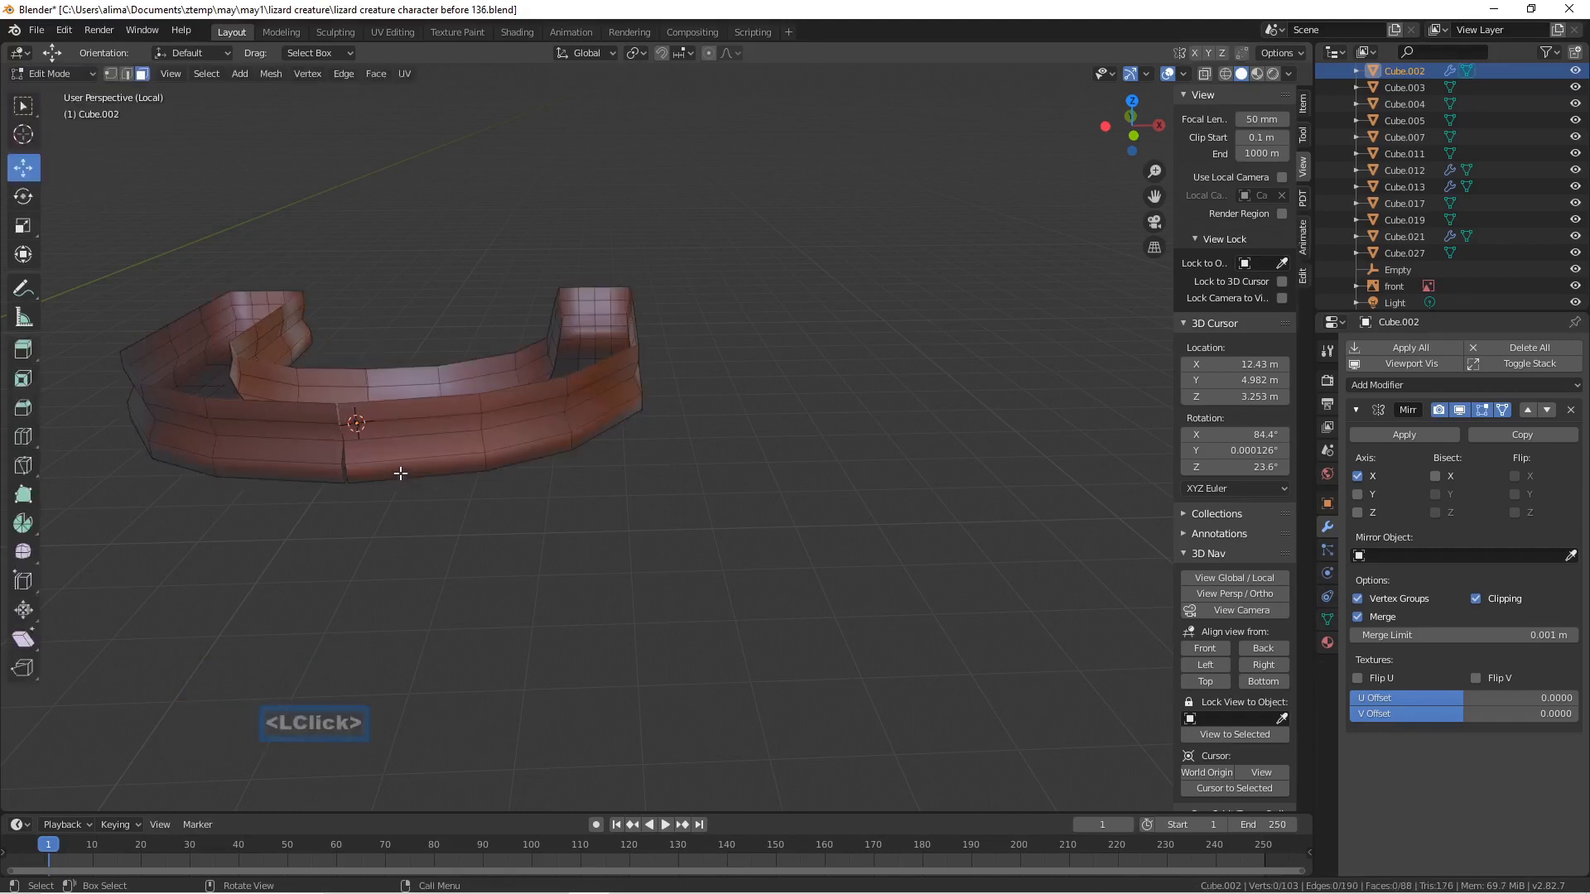
key("a")
left_click_drag(614, 362, 607, 360)
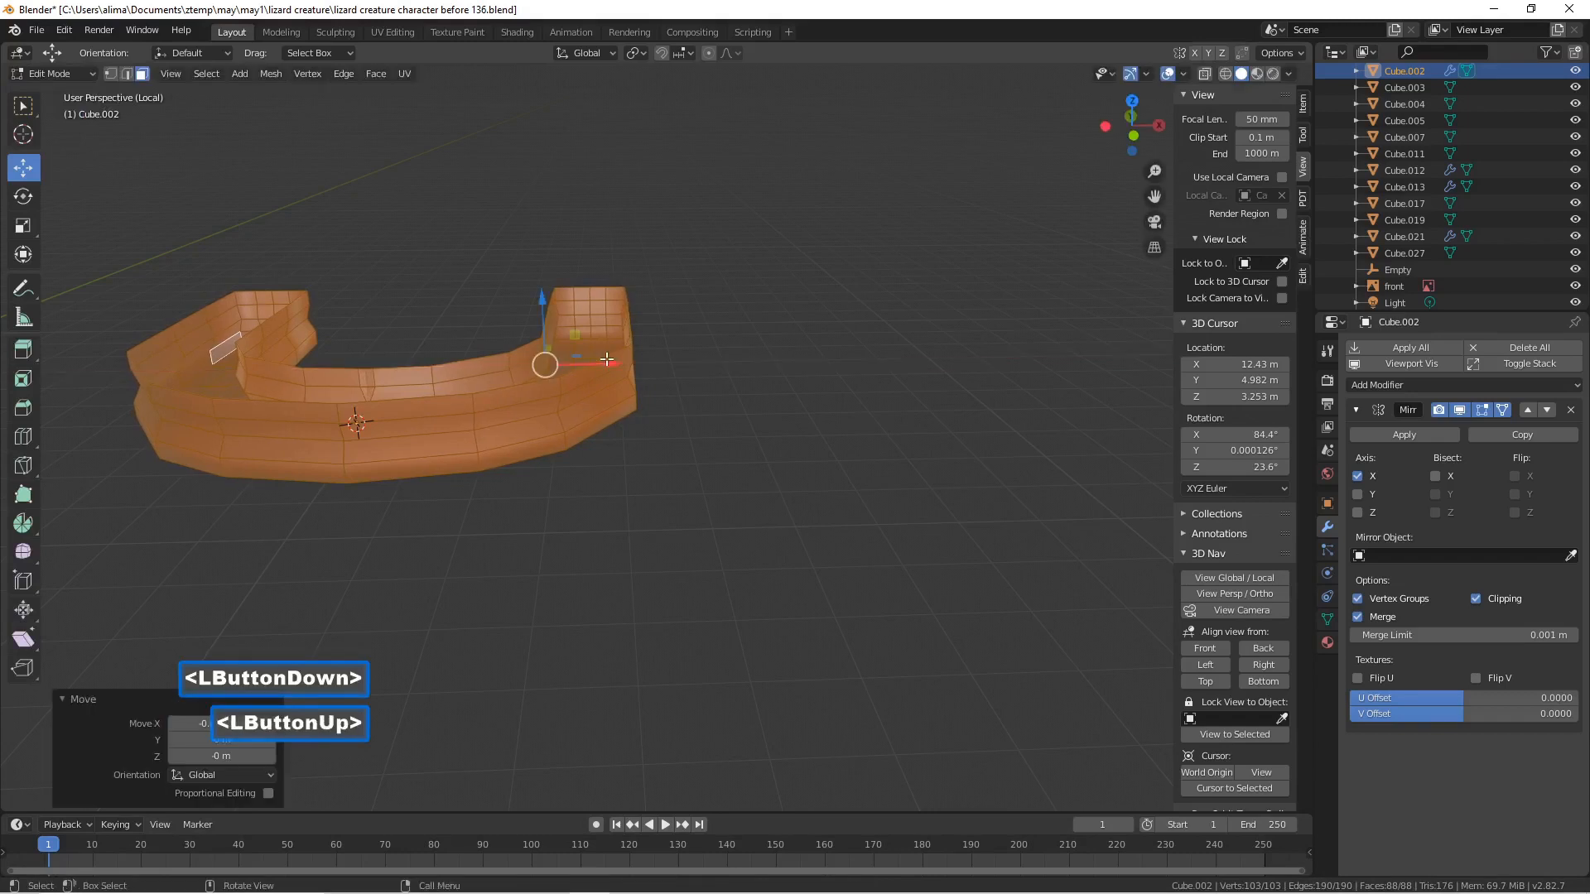
middle_click_drag(394, 404, 373, 424)
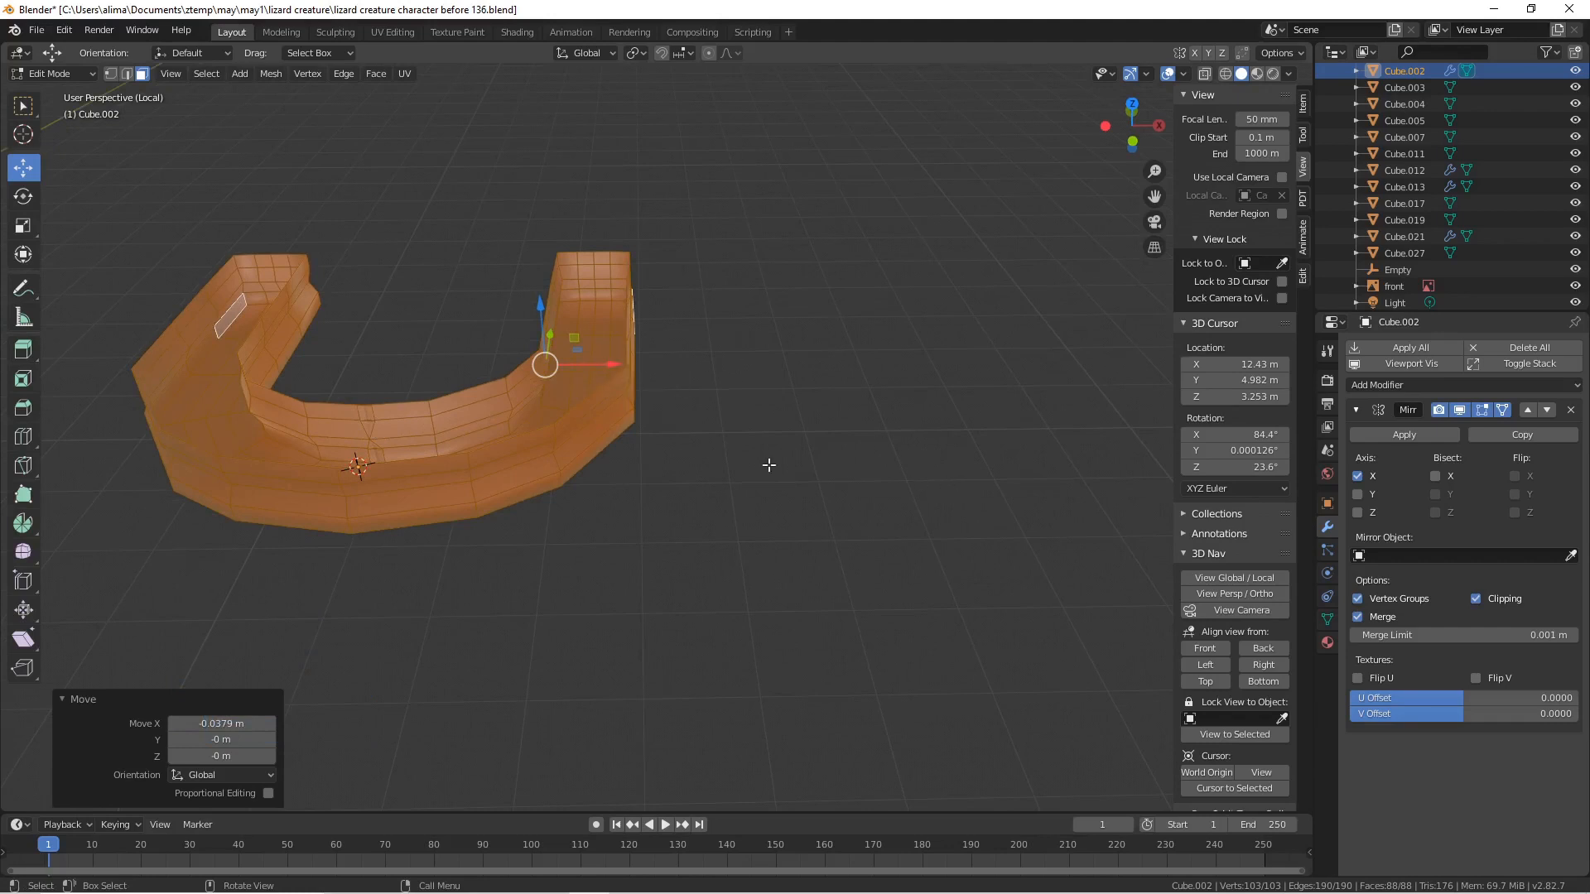
- Adjust the mesh's width by moving it outward and slightly back inward along X, then save as lizard creature character before 137.blend
mouse_move(613, 367)
left_mouse_down()
mouse_move(580, 369)
mouse_move(630, 369)
left_mouse_up()
left_click(692, 522)
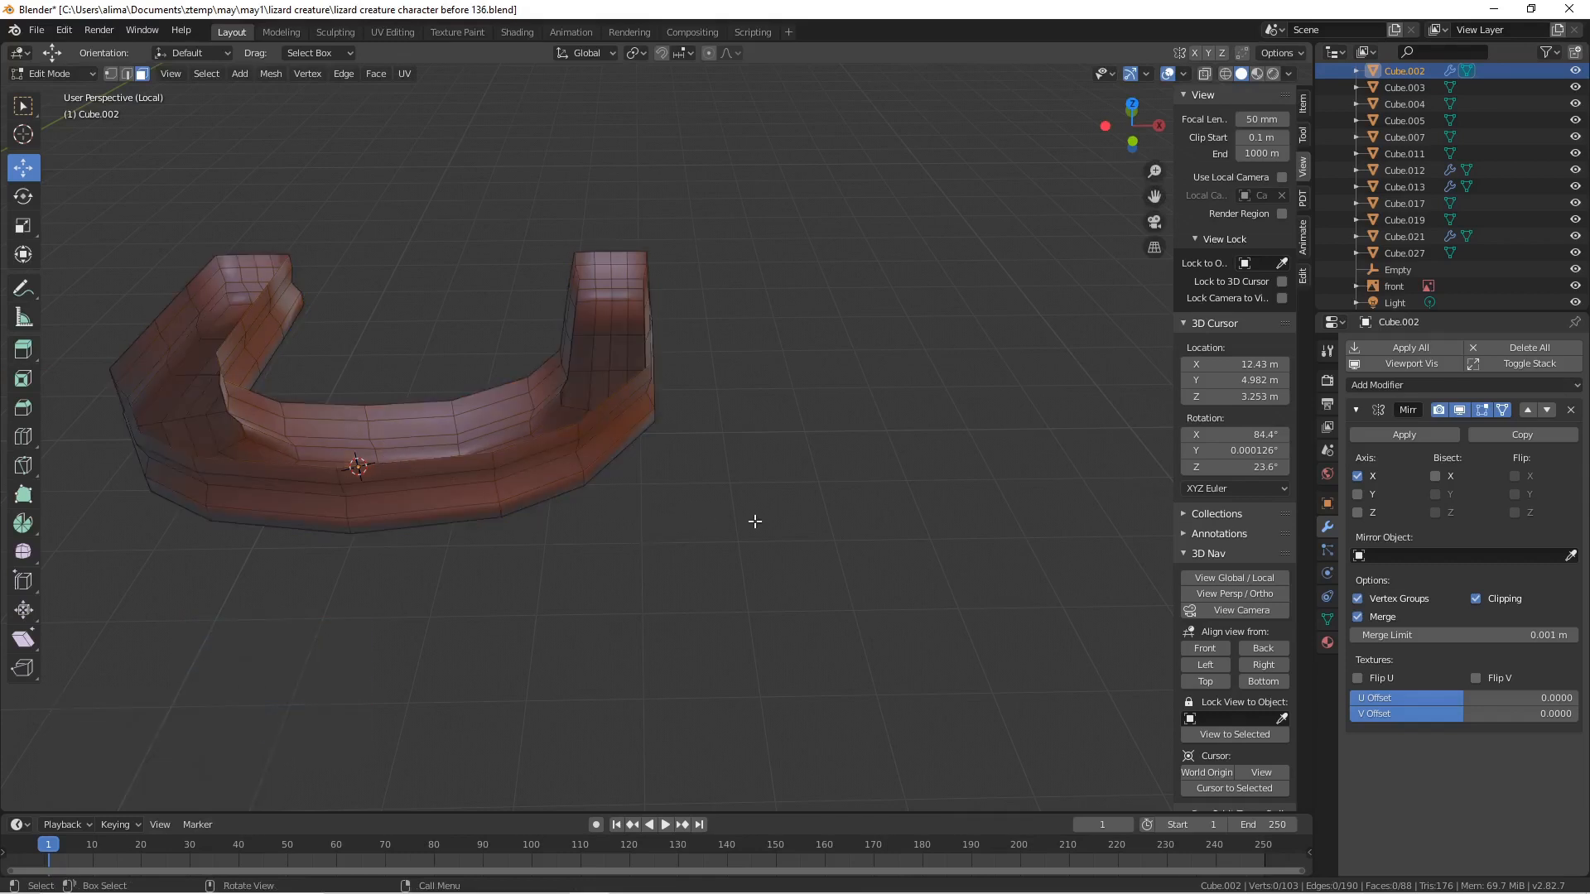
key("a")
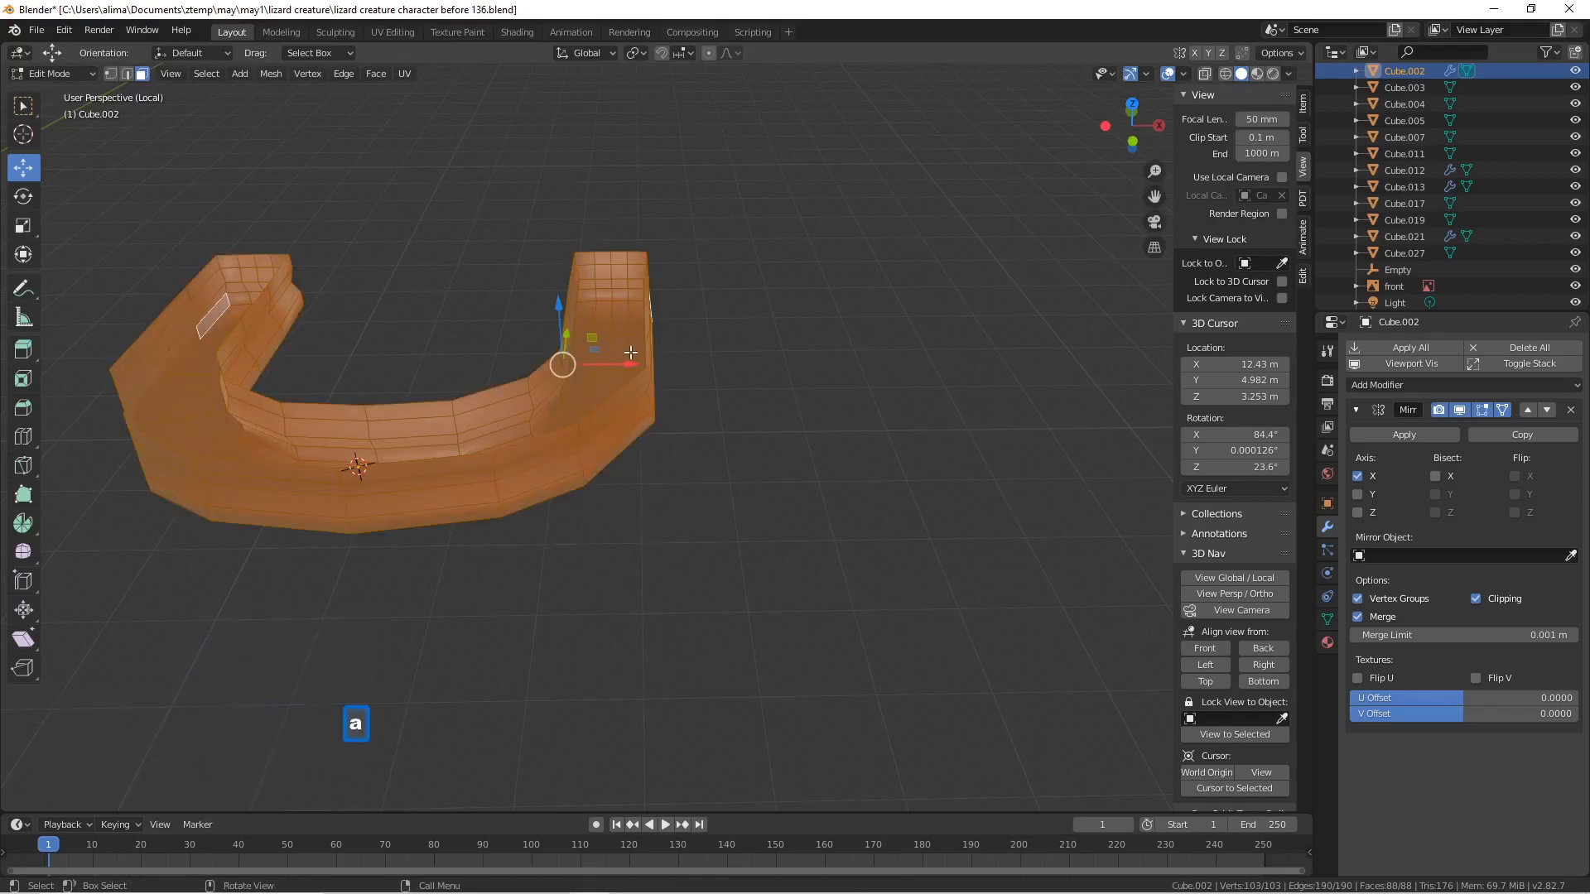
mouse_move(627, 364)
left_mouse_down()
mouse_move(599, 365)
mouse_move(616, 367)
left_mouse_up()
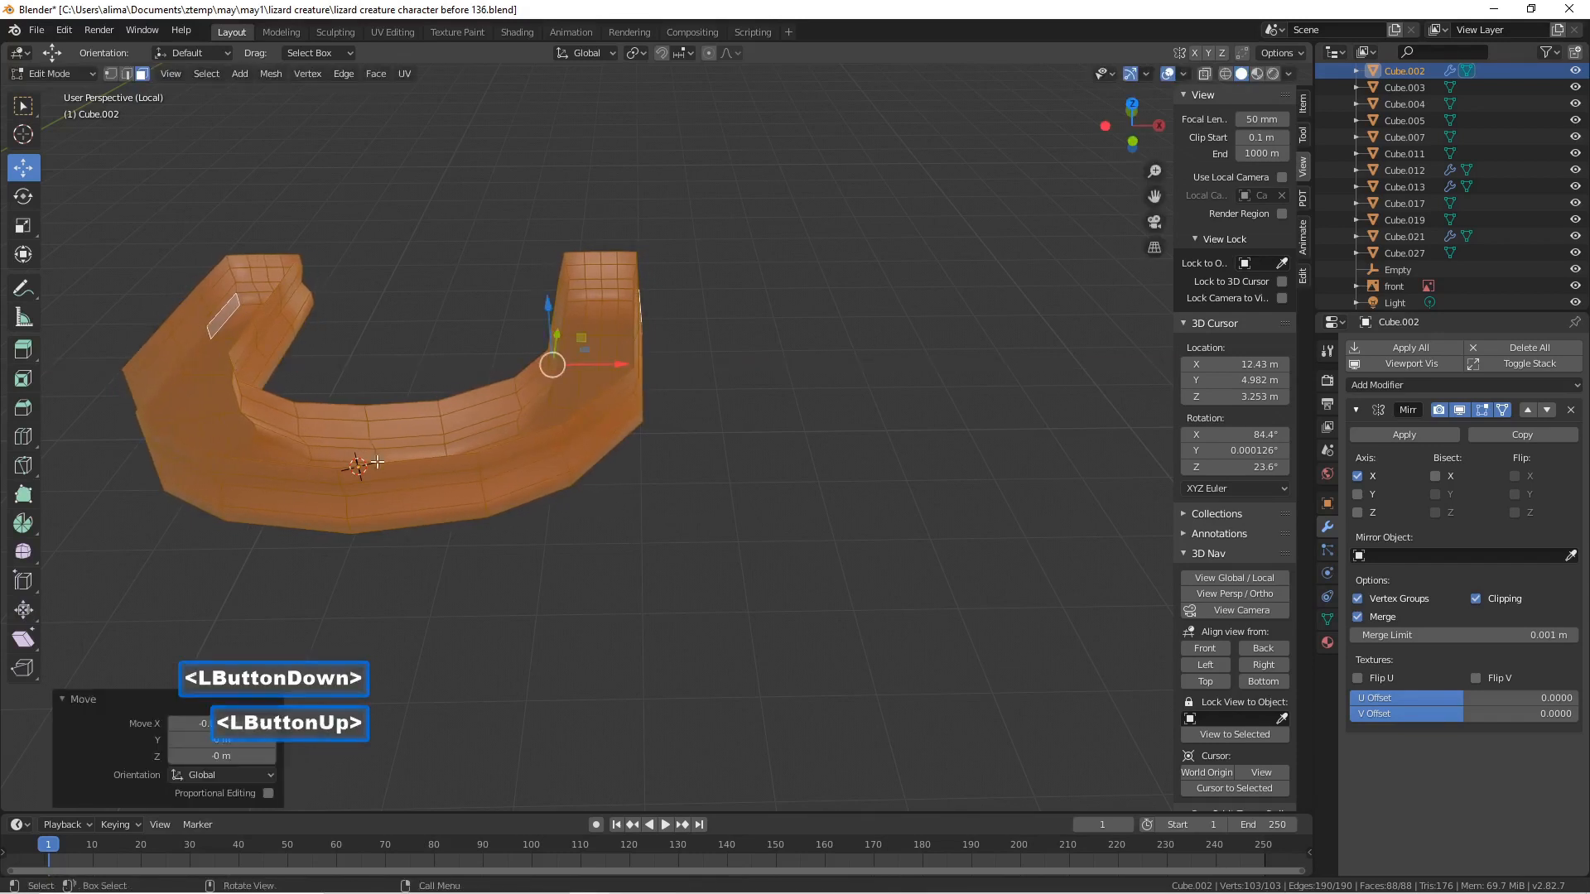
left_click(701, 412)
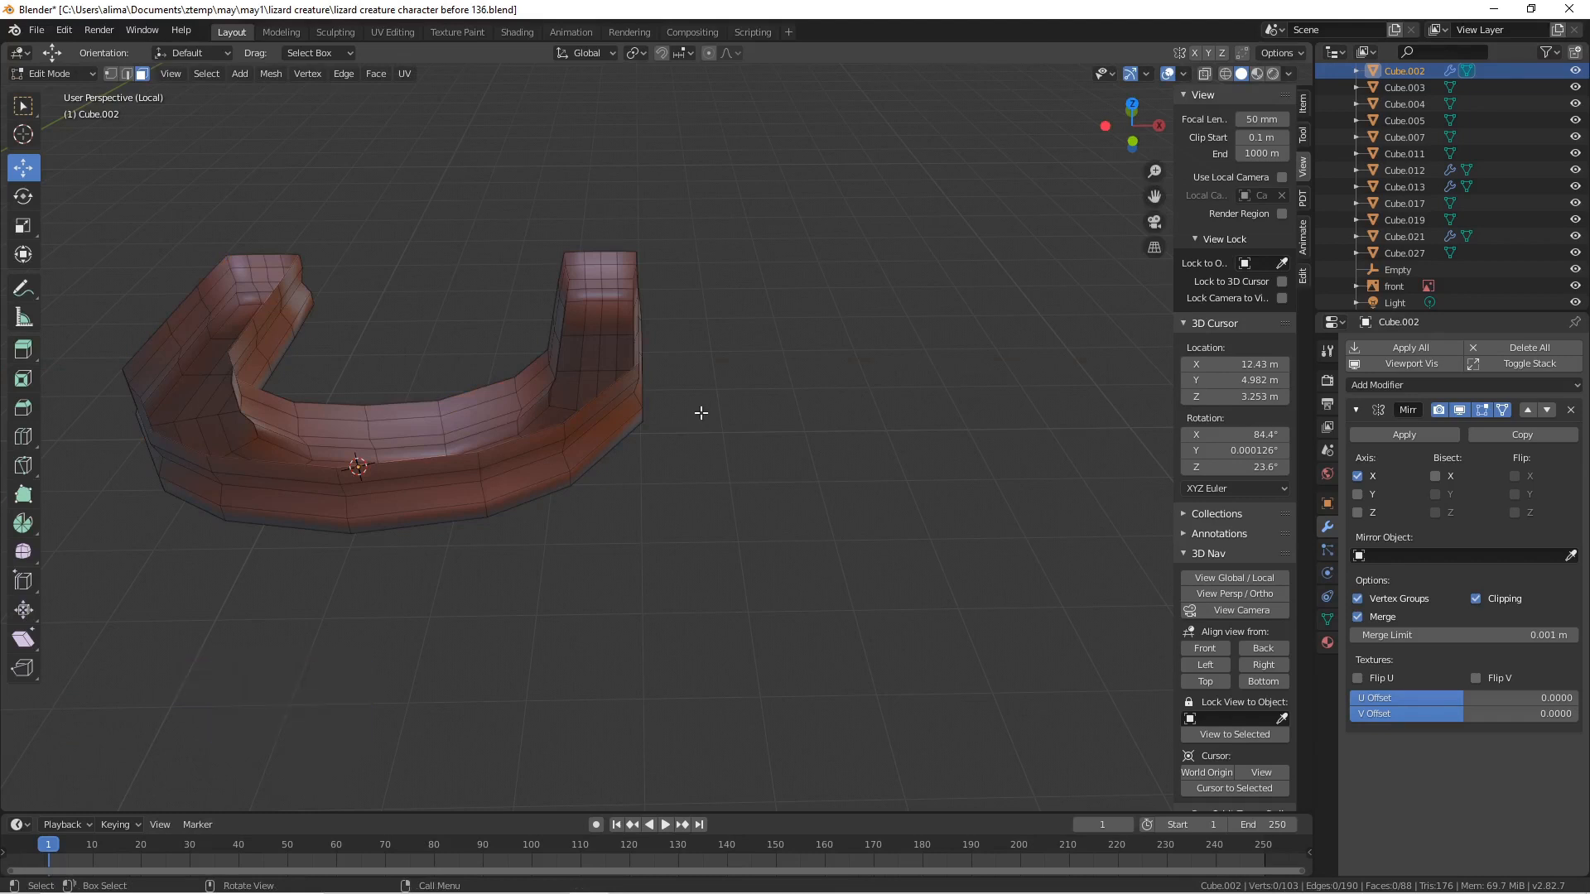
key("Pause")
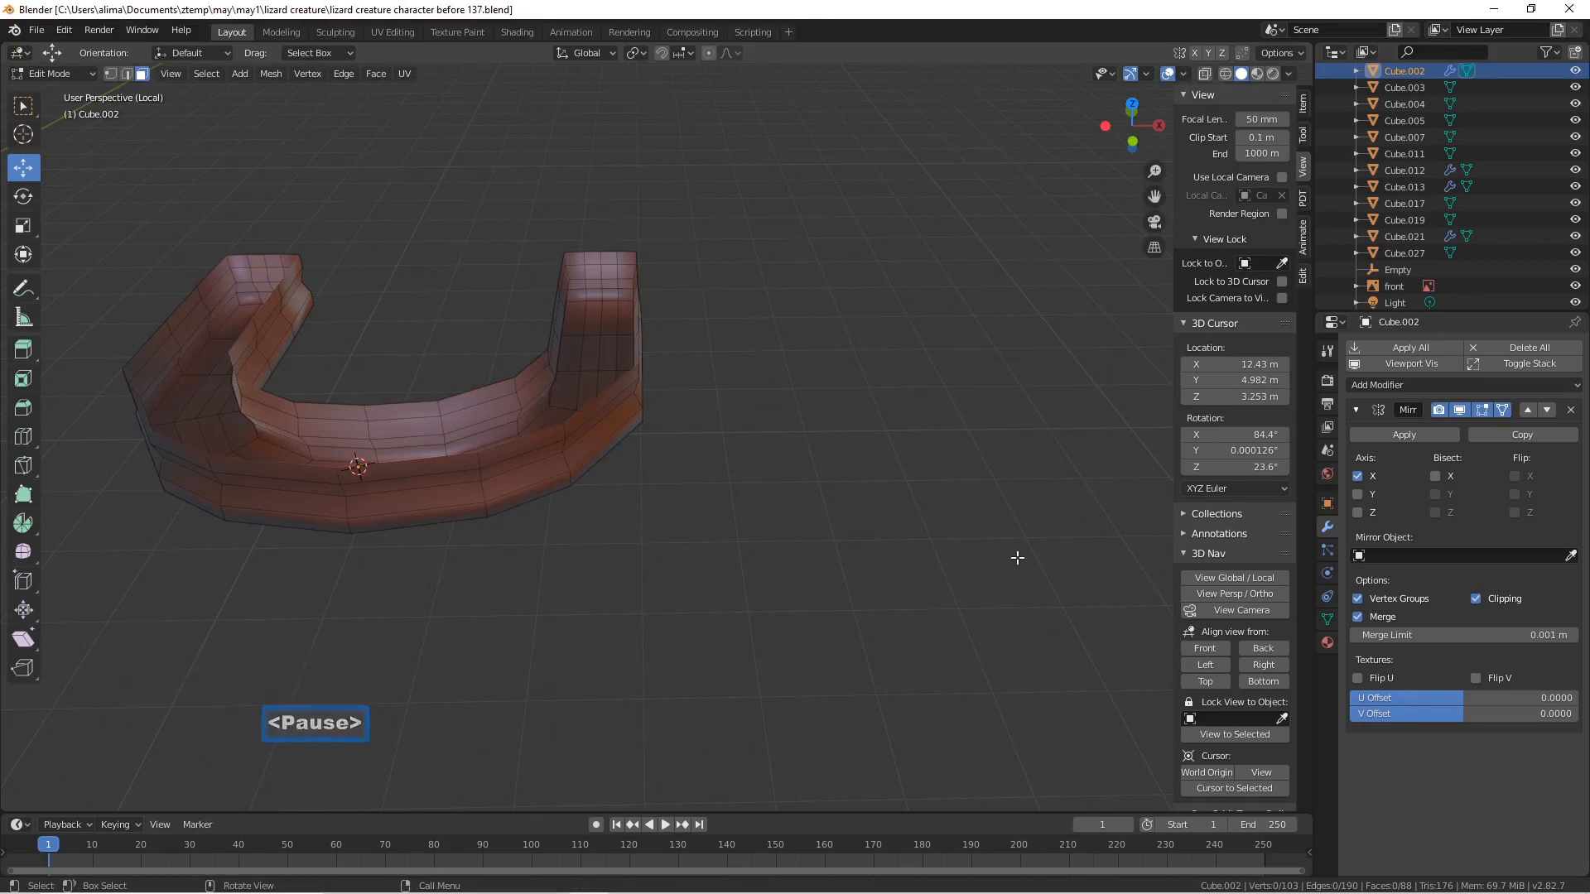
- In Object Mode and front view, add a 2 m cube below and beside the U-shaped part and scale it to about 0.564
left_click(94, 71)
left_click(90, 90)
left_click(1205, 648)
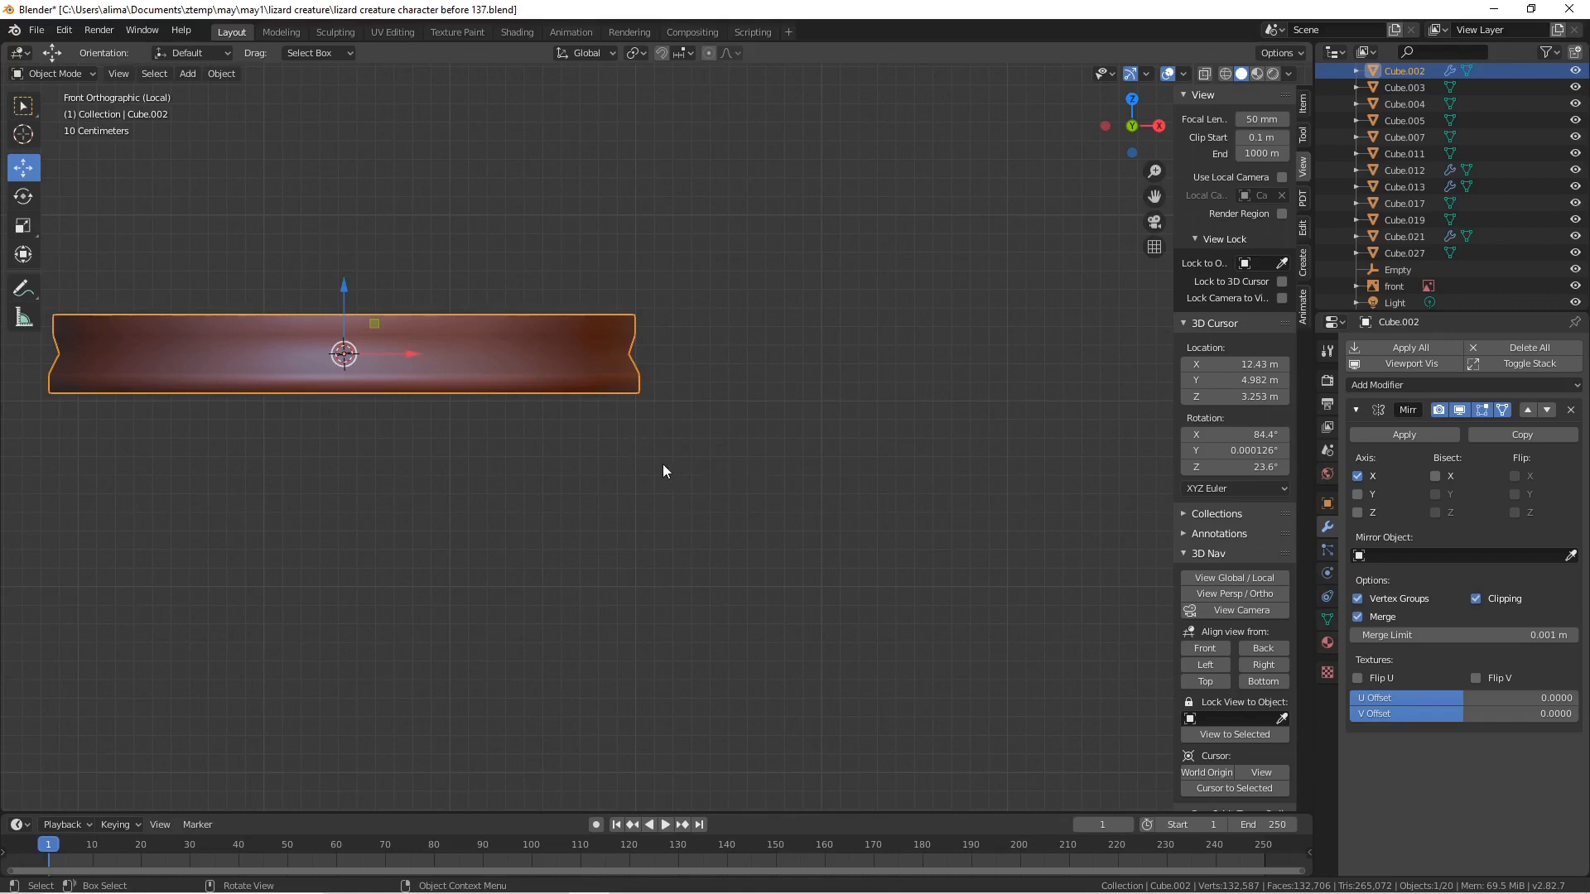
scroll(663, 466, "down", 9)
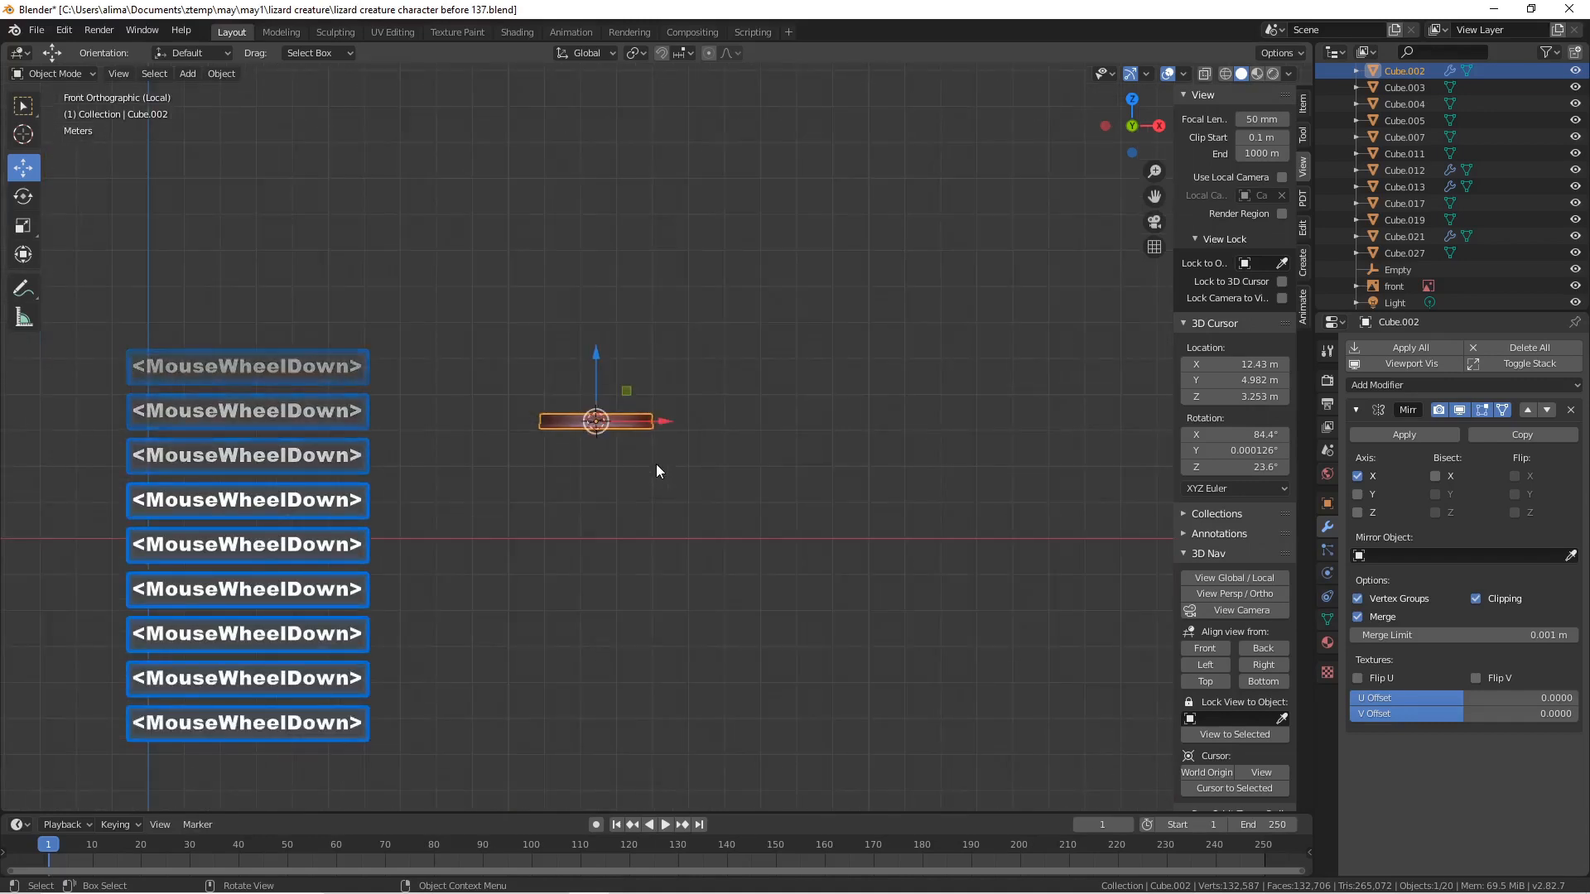
scroll(656, 469, "down", 5)
scroll(654, 472, "up", 4)
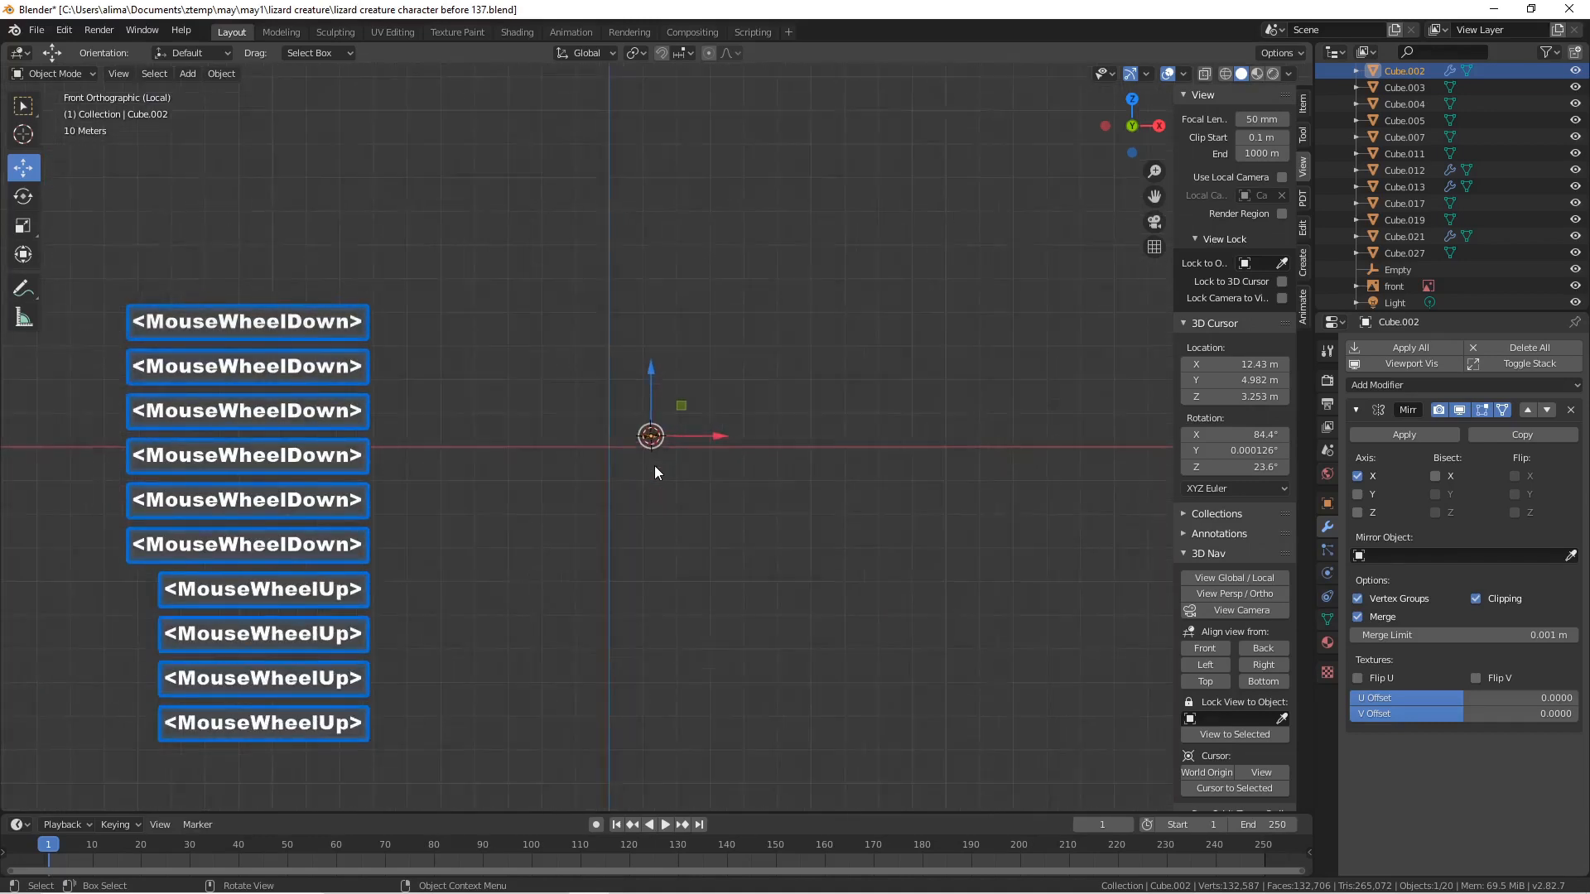
scroll(653, 469, "up", 10)
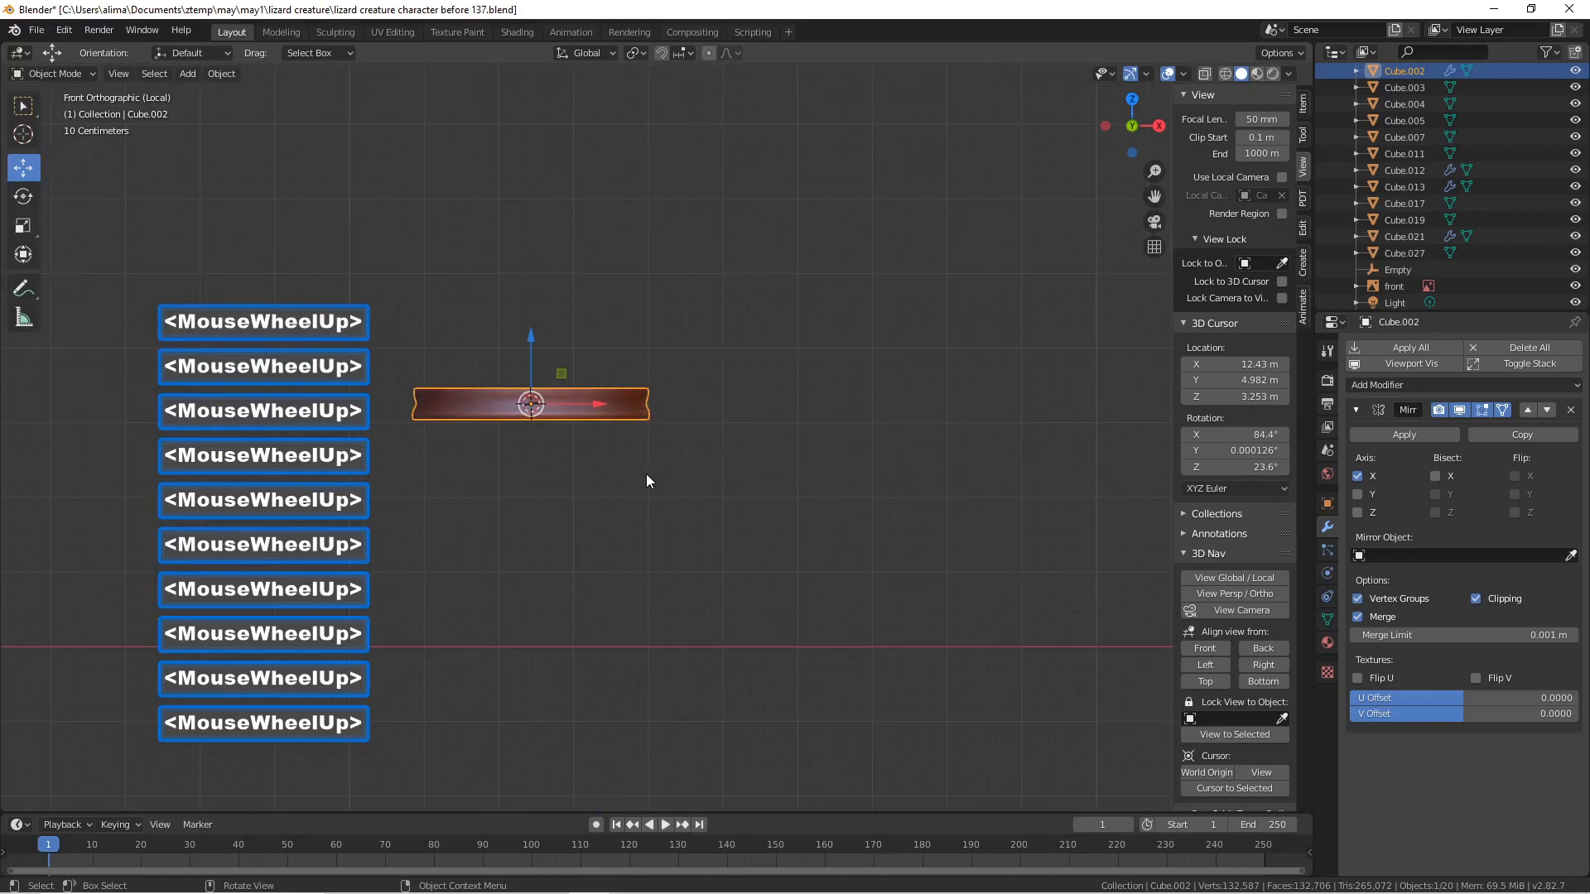
scroll(644, 474, "up", 3)
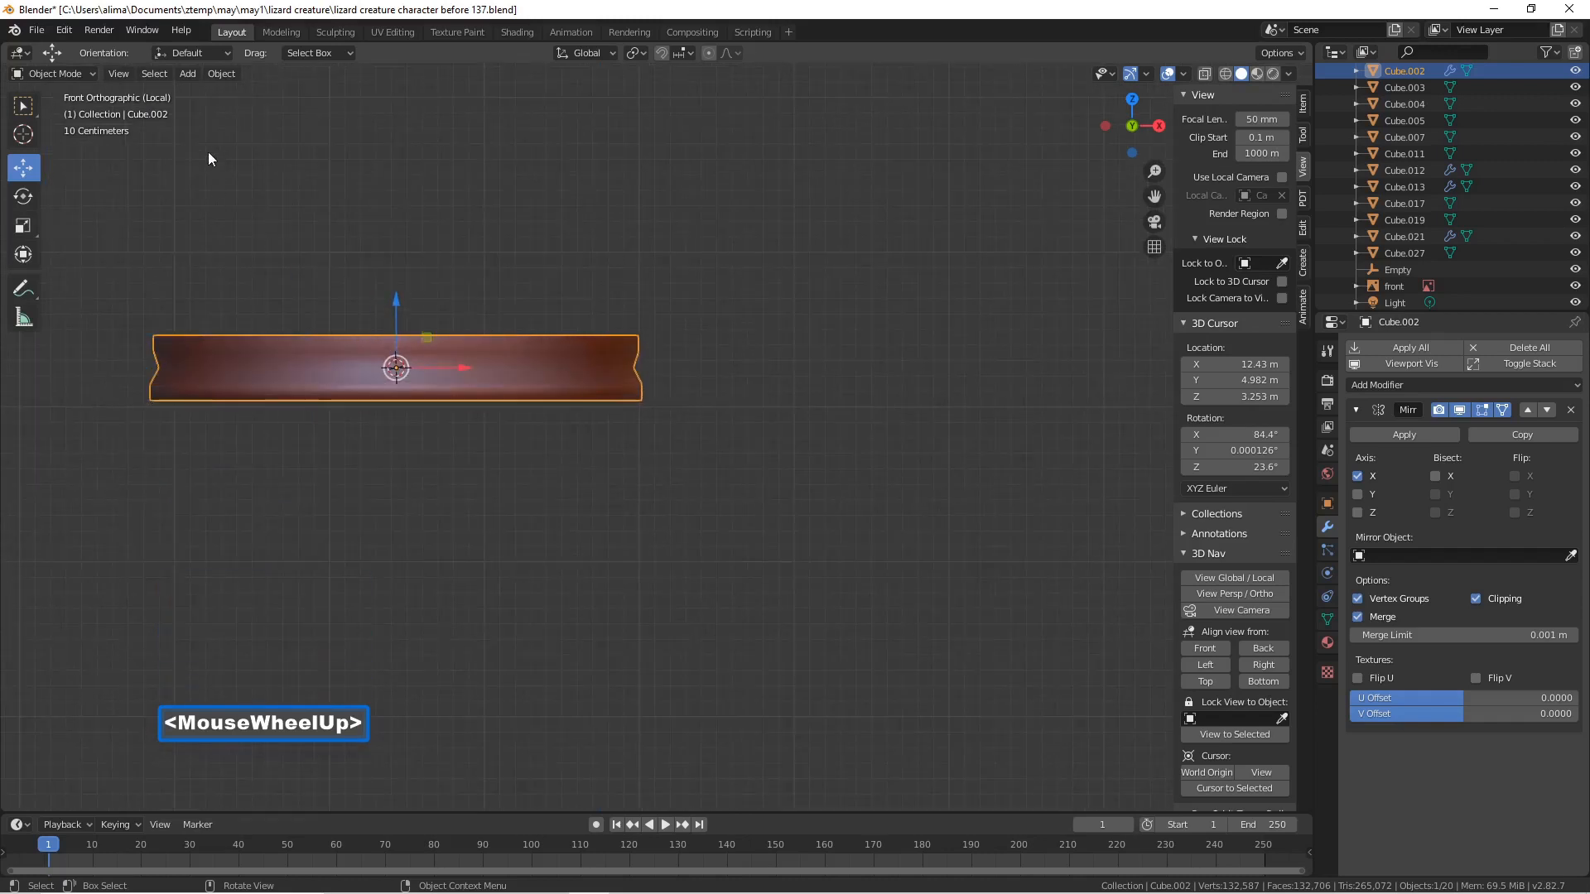
right_click(724, 487, "shift")
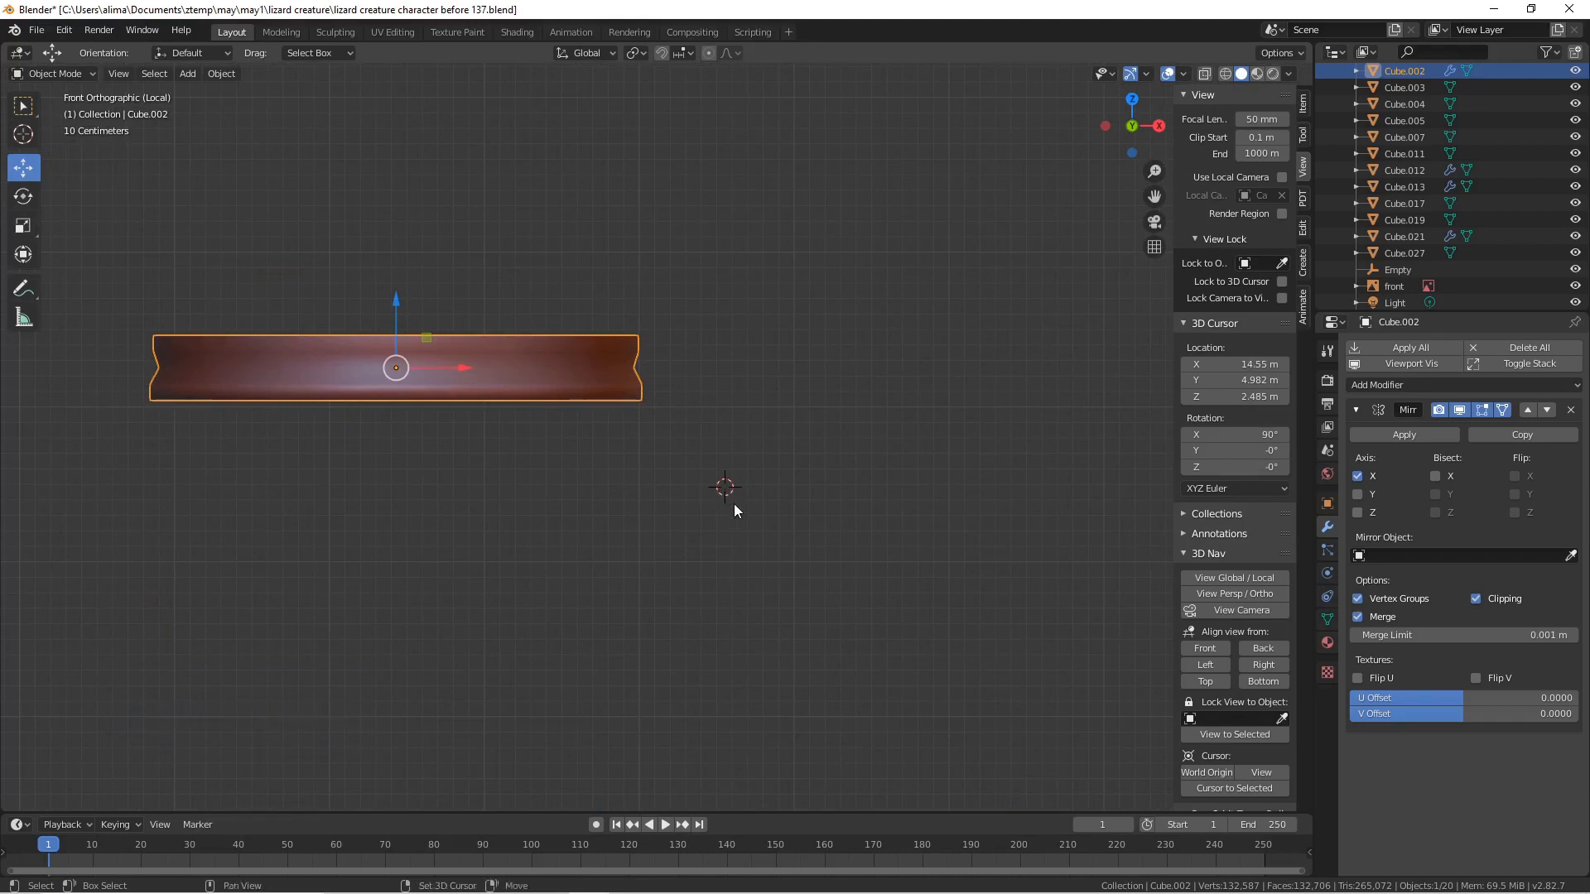
key("shift+a")
mouse_move(734, 503)
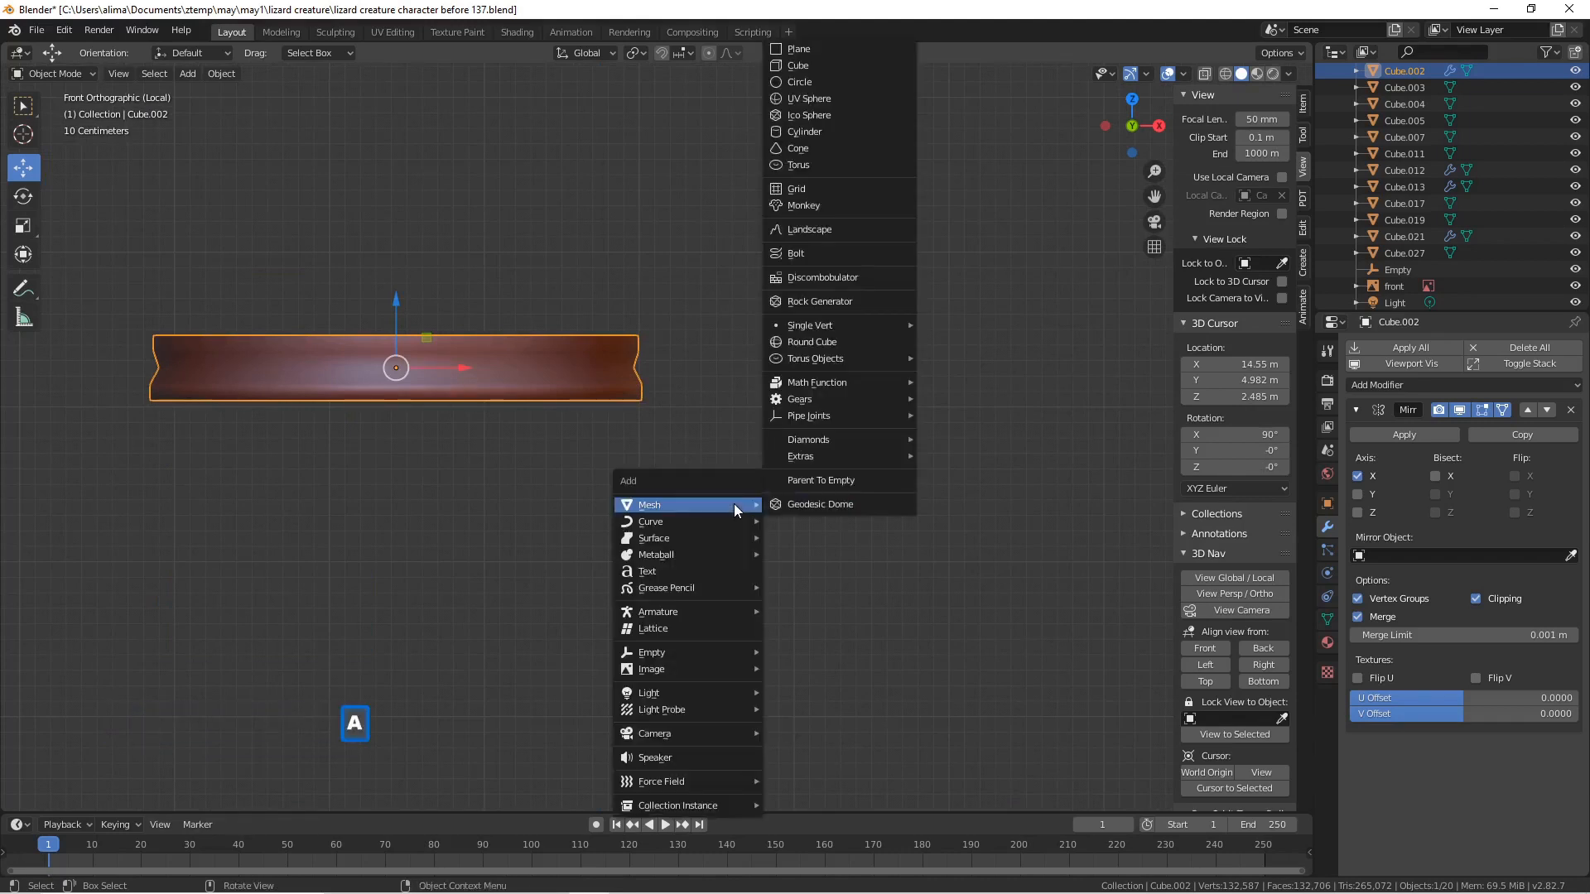
left_click(837, 72)
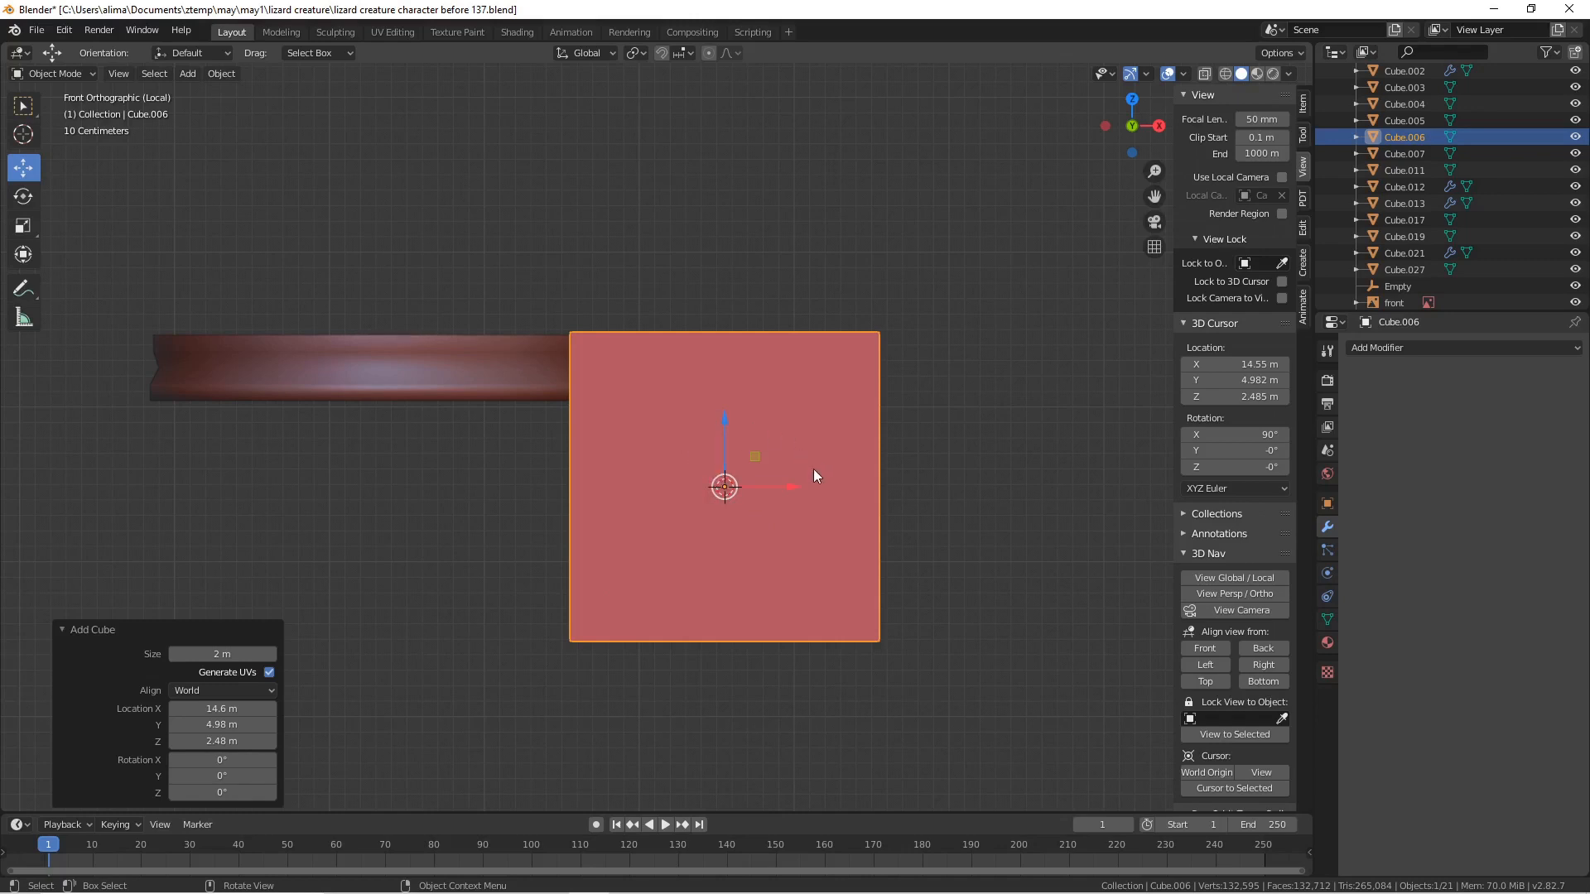
key("s")
left_click(776, 480)
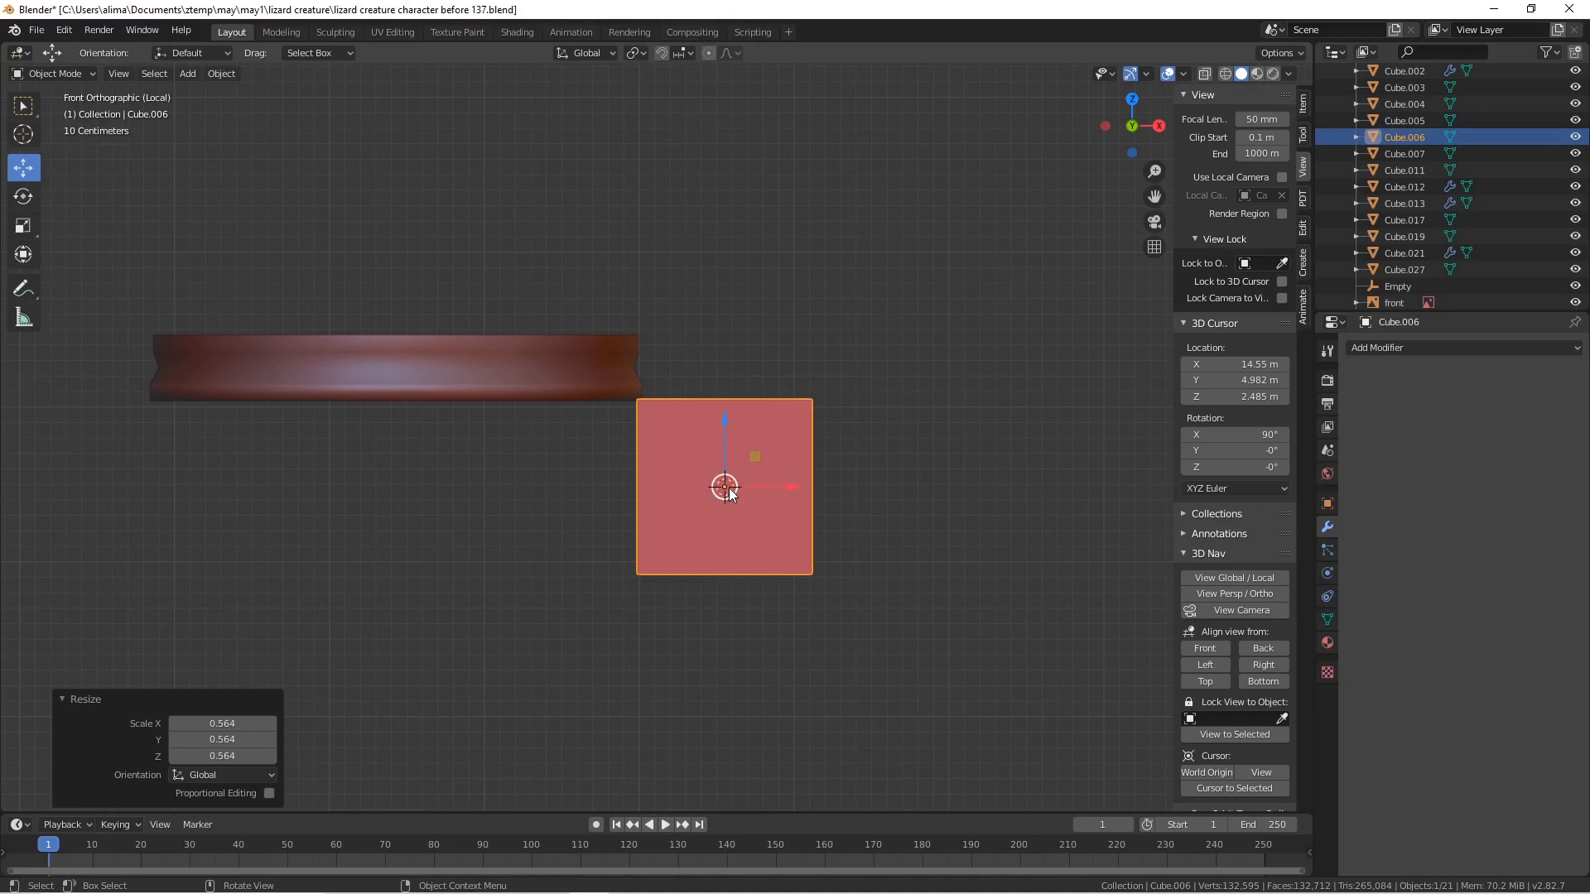
- Select the U-shaped part and snap it to the grid
left_click(581, 376)
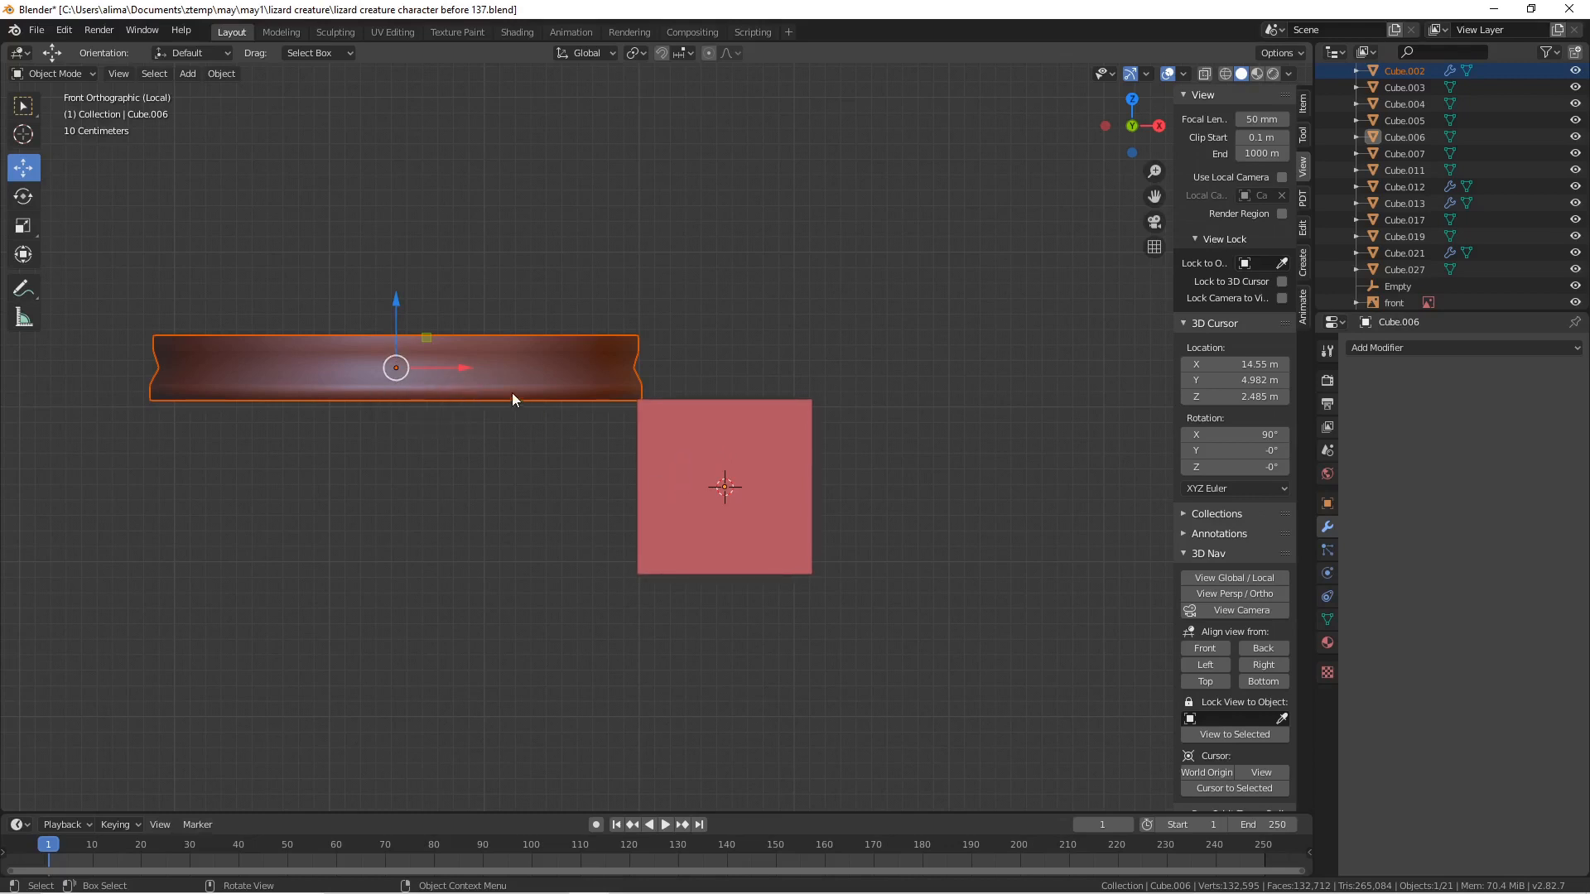
left_click(670, 425)
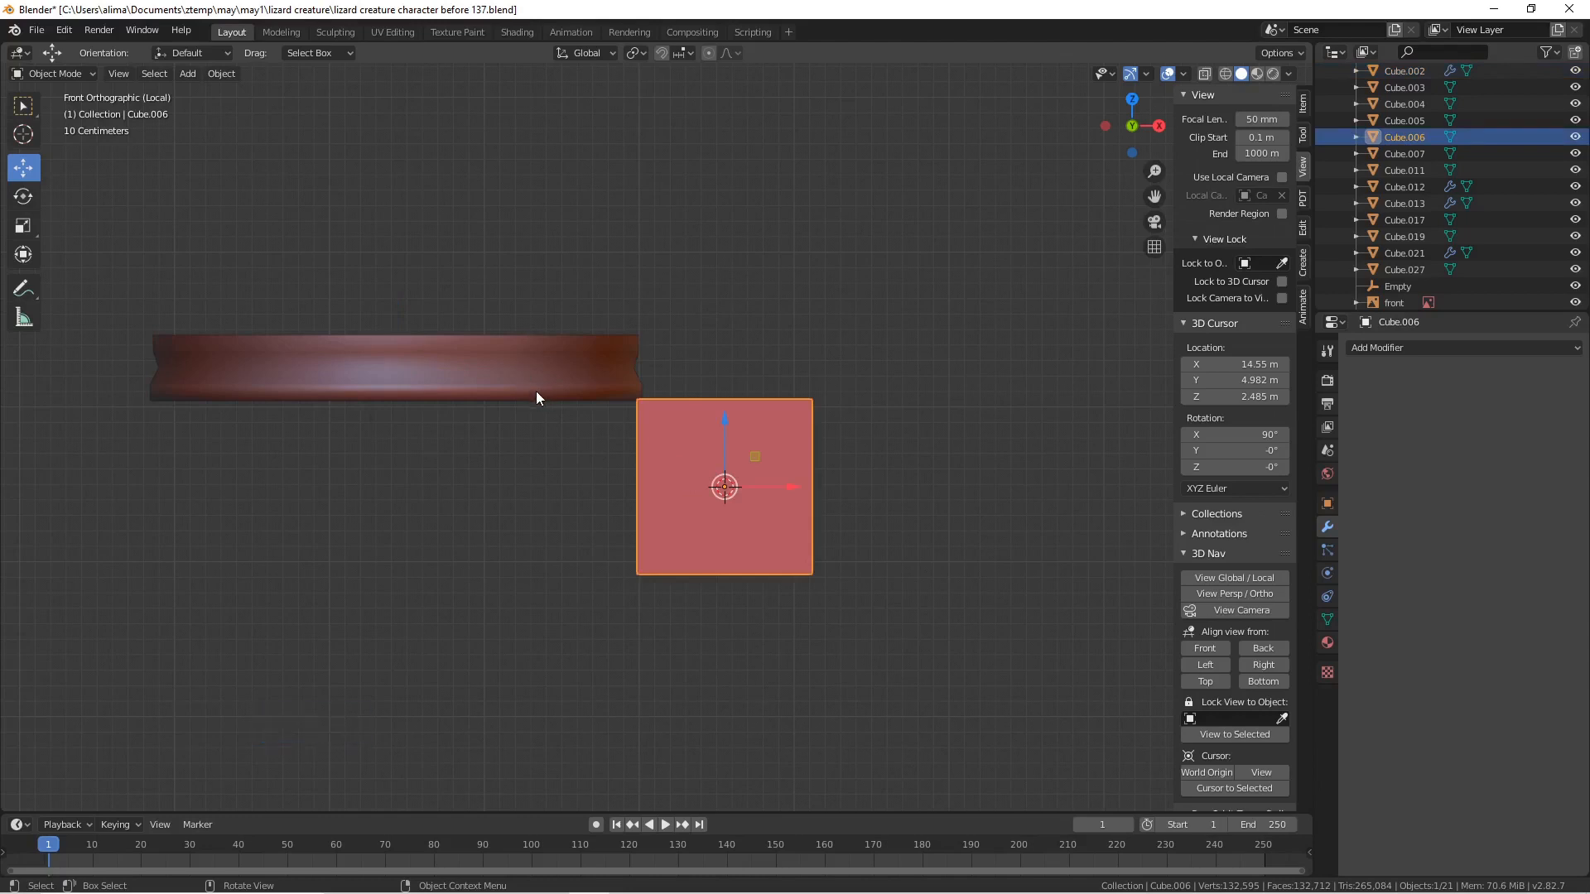
left_click(501, 382)
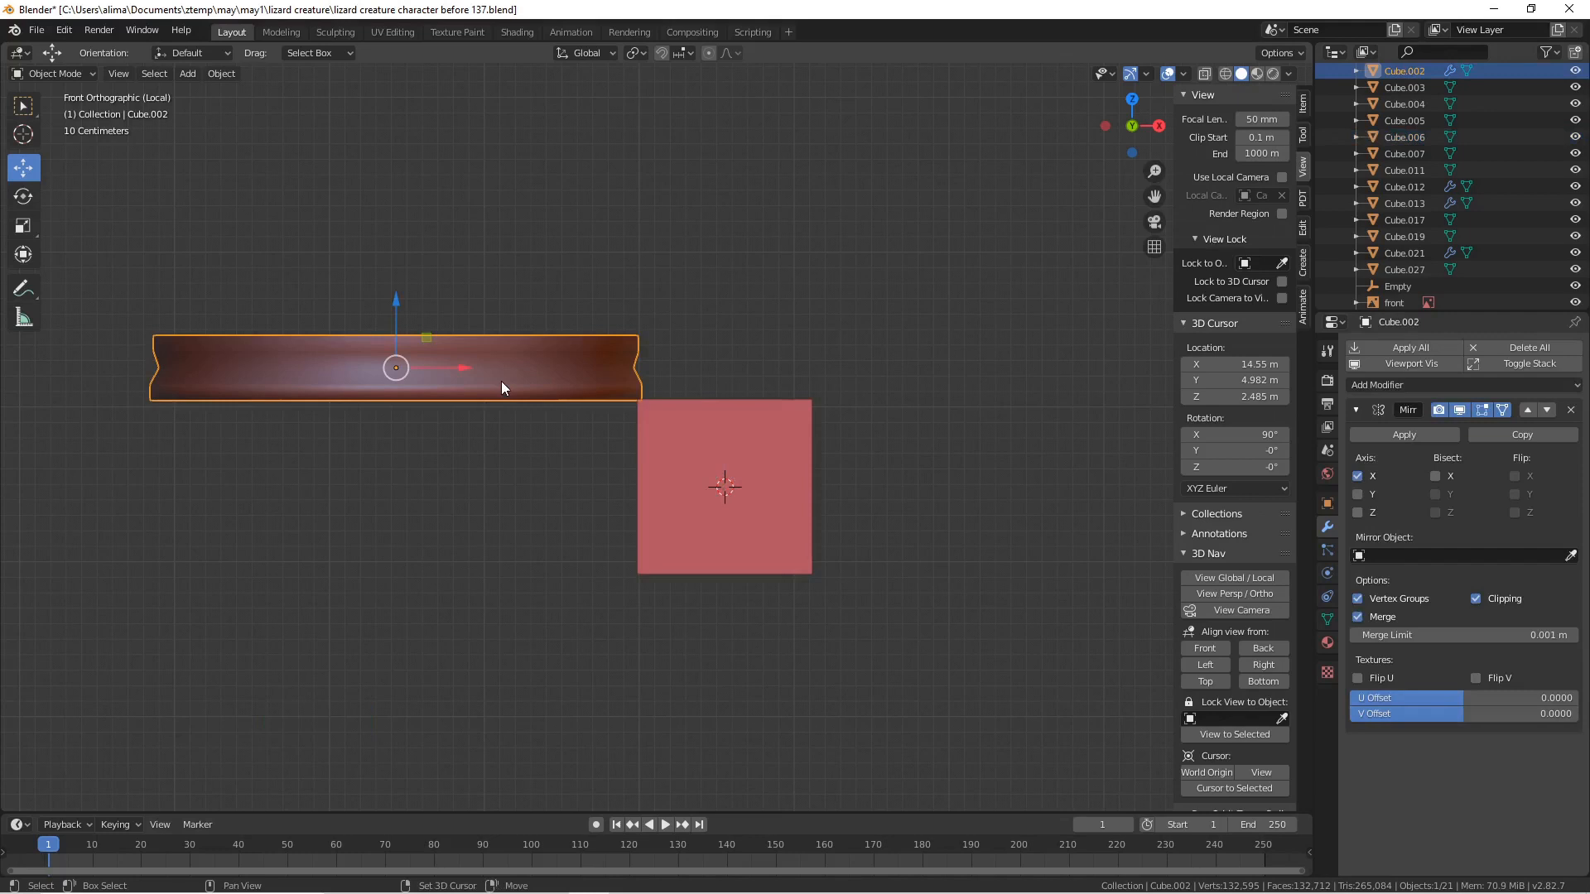
key("shift+s")
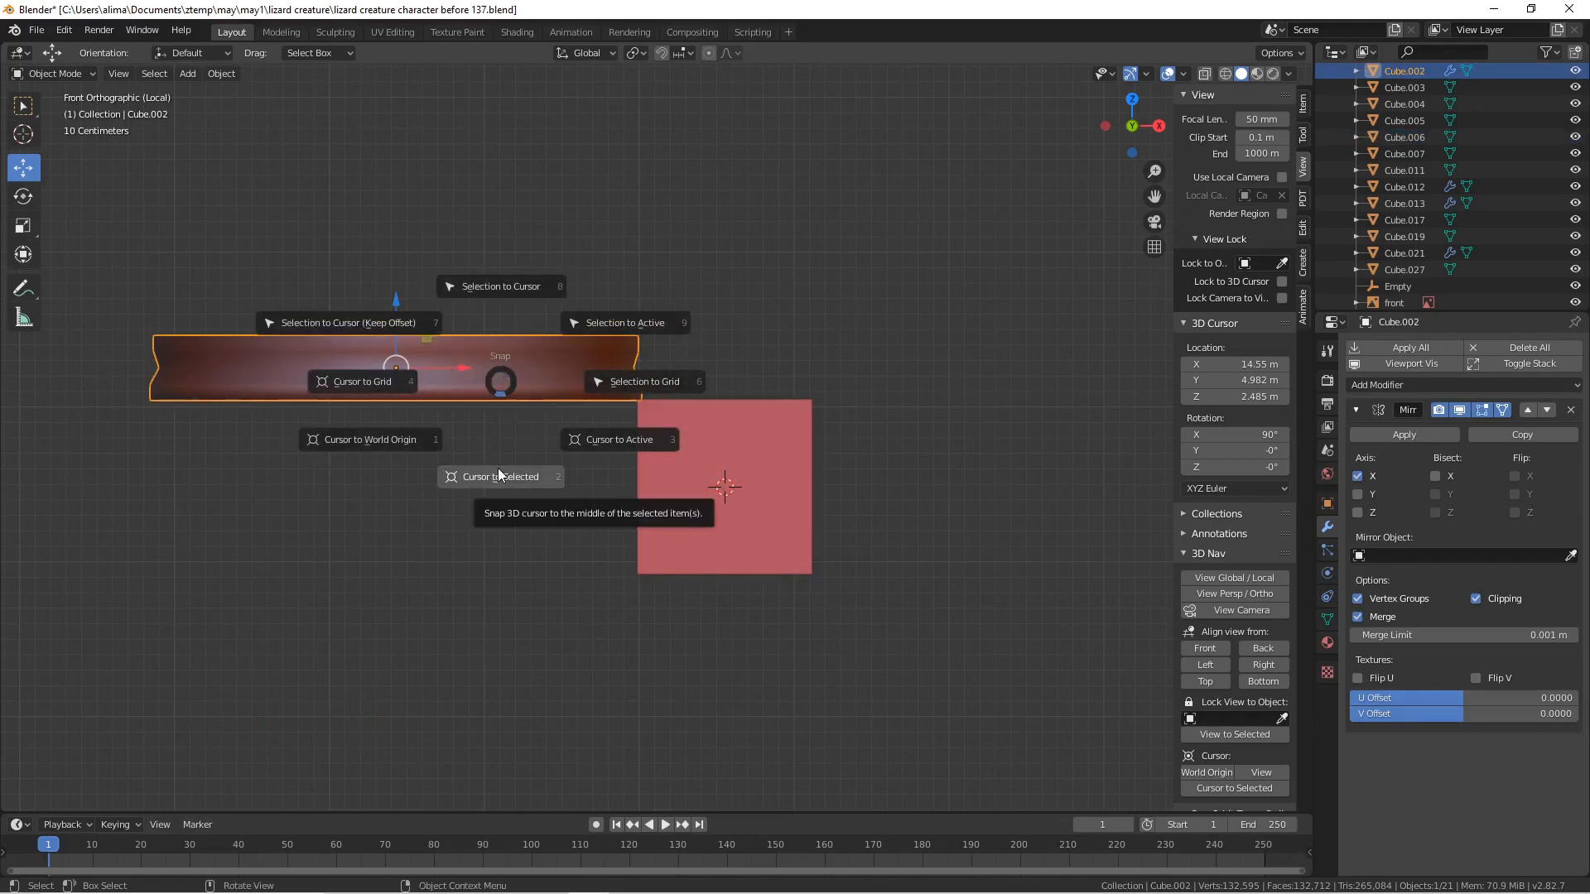
left_click(825, 361)
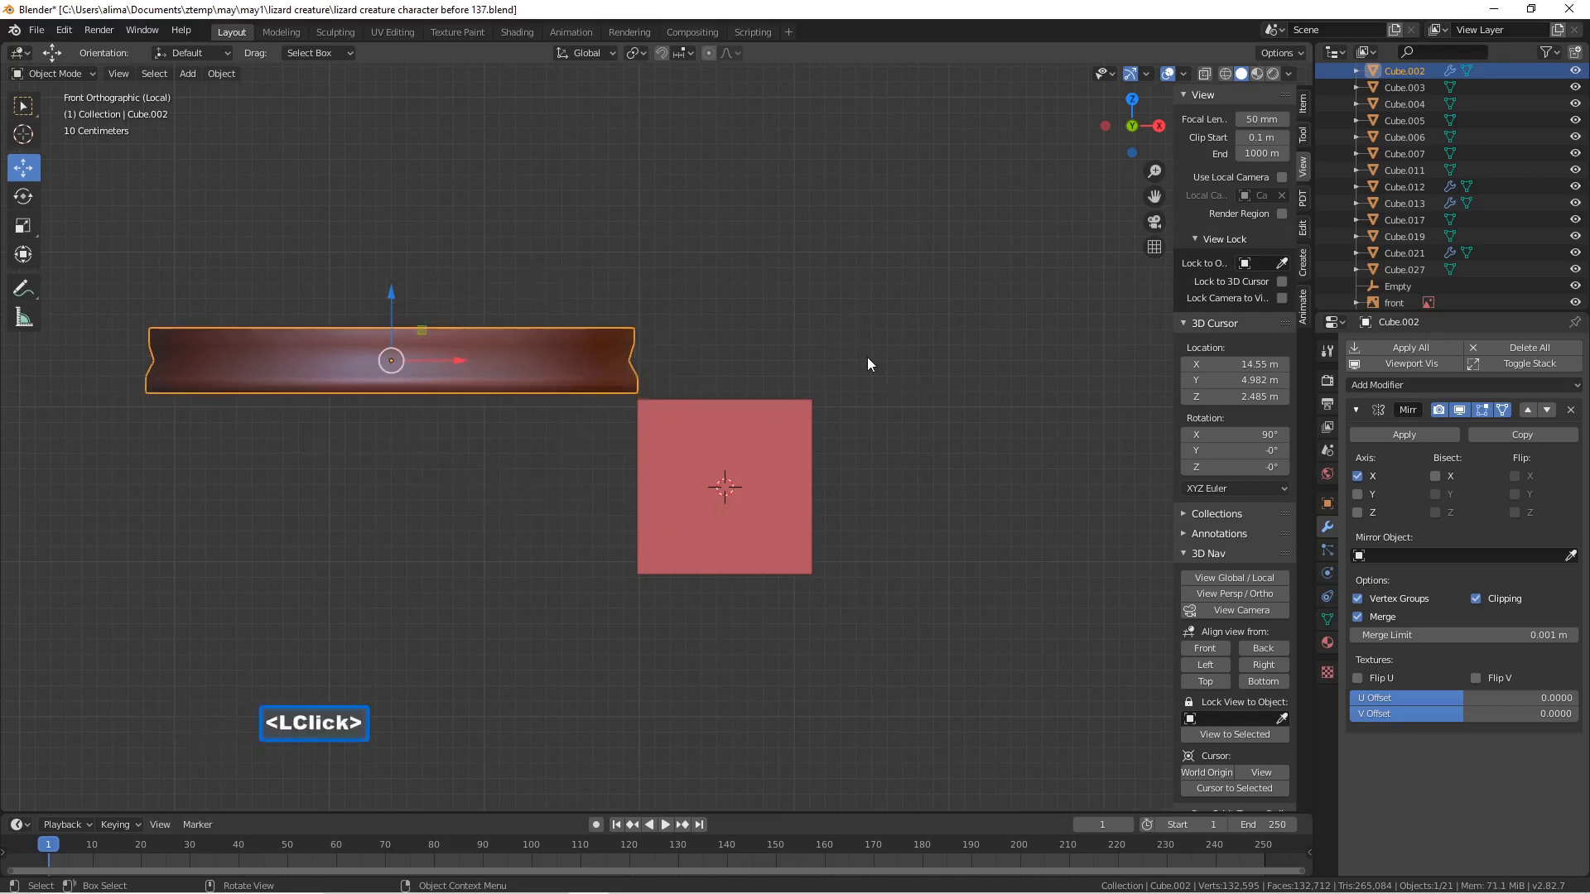
- Leave local view and snap the 3D cursor to the selected U-shaped part
left_click(1225, 577)
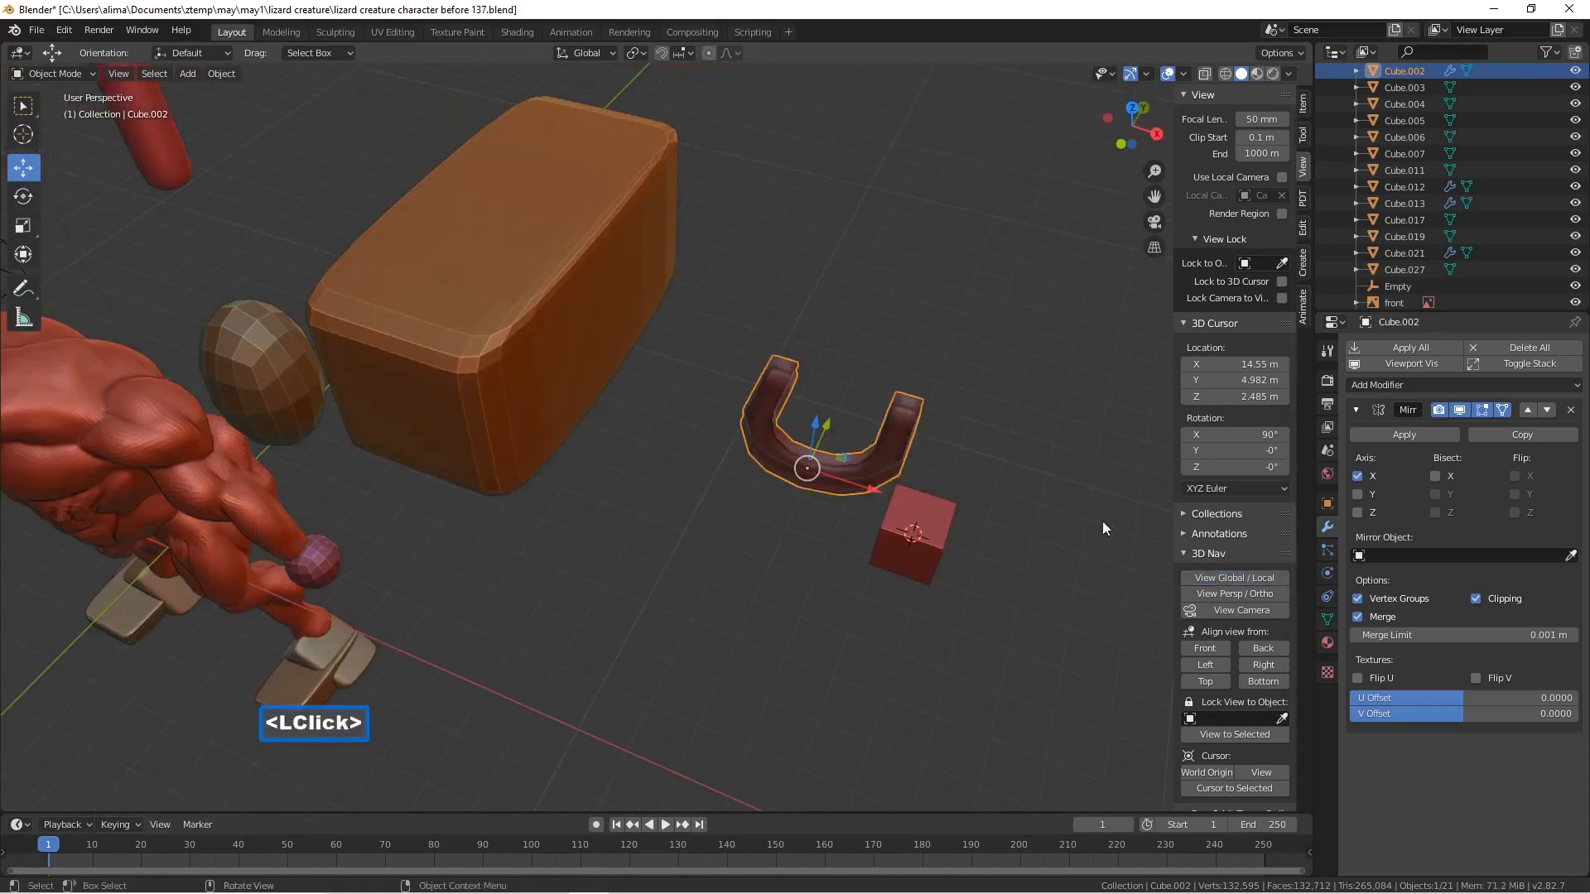
scroll(981, 475, "down", 2)
middle_click_drag(828, 509, 828, 449)
scroll(828, 449, "up", 3)
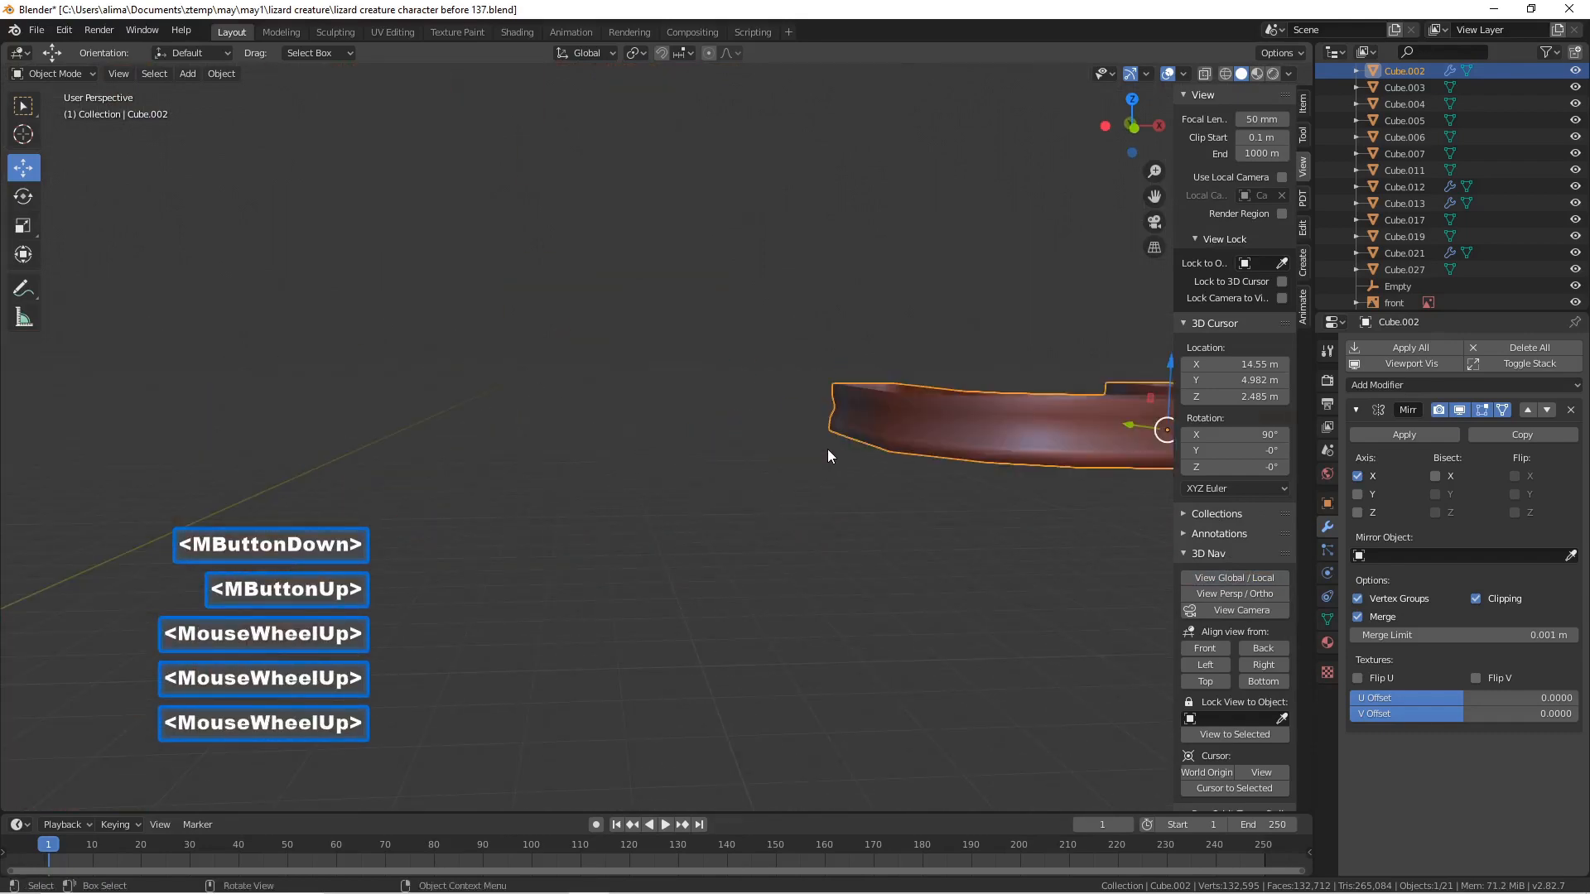
scroll(832, 450, "down", 1)
middle_click_drag(921, 452, 882, 459)
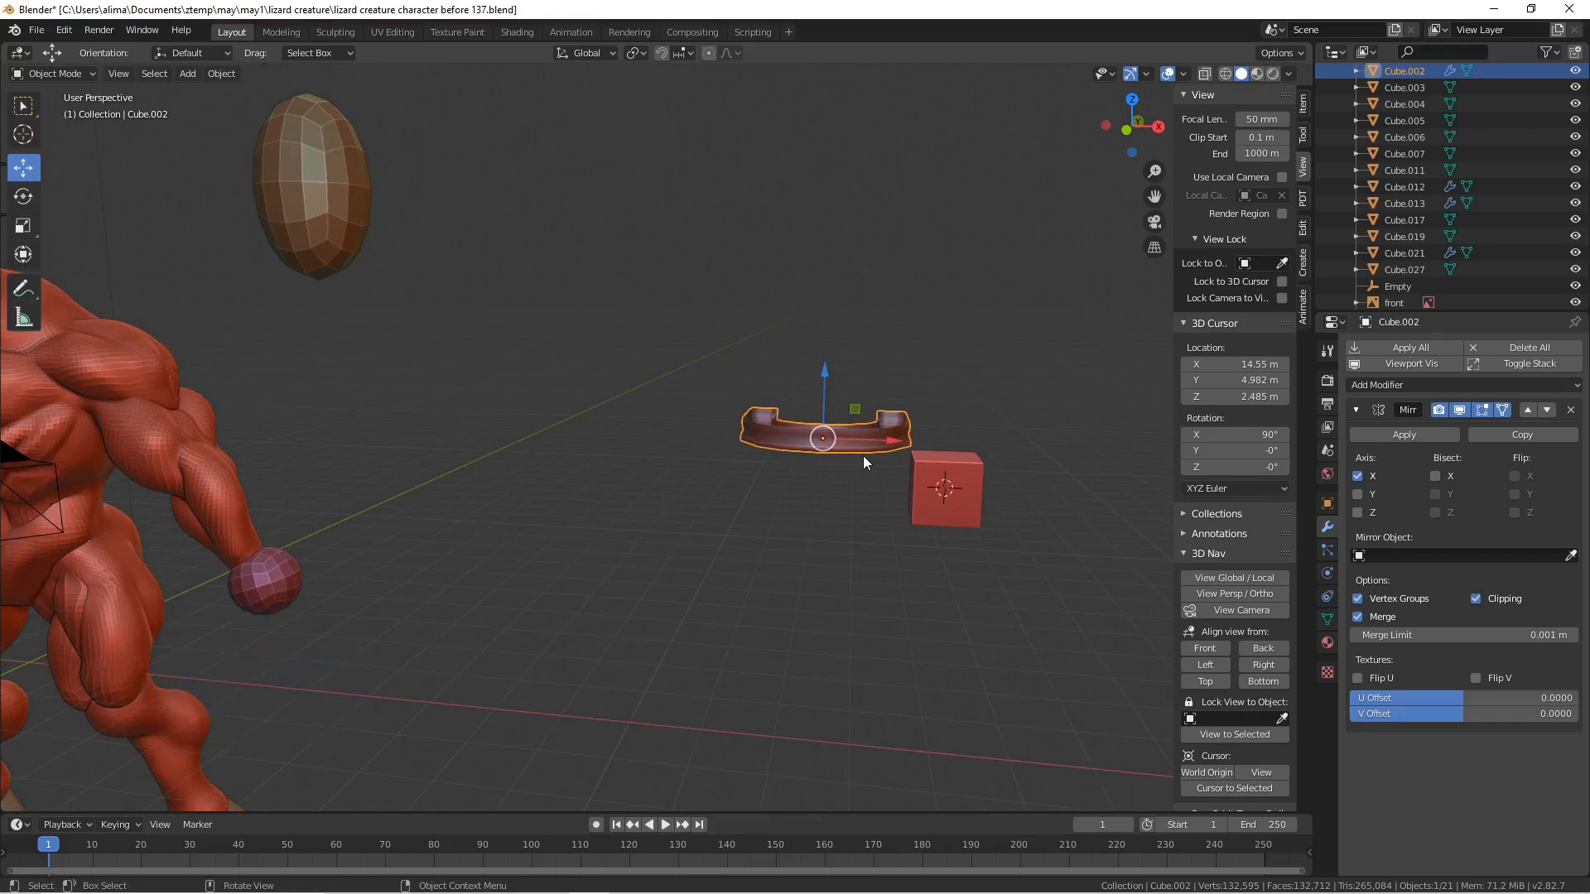
key("shift")
key("shift+s")
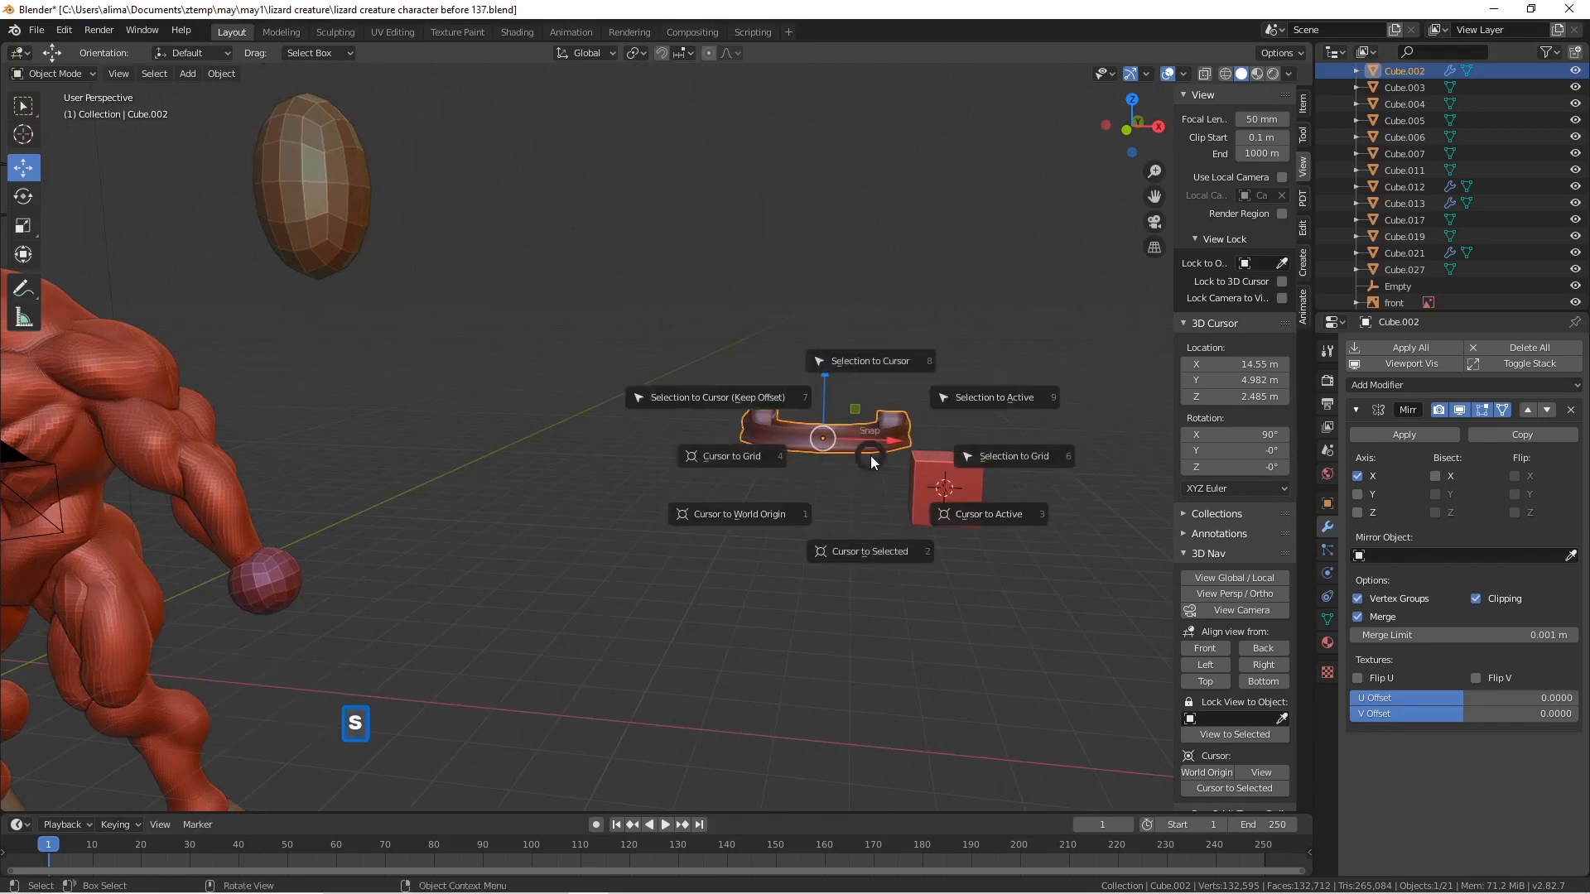
left_click(883, 553)
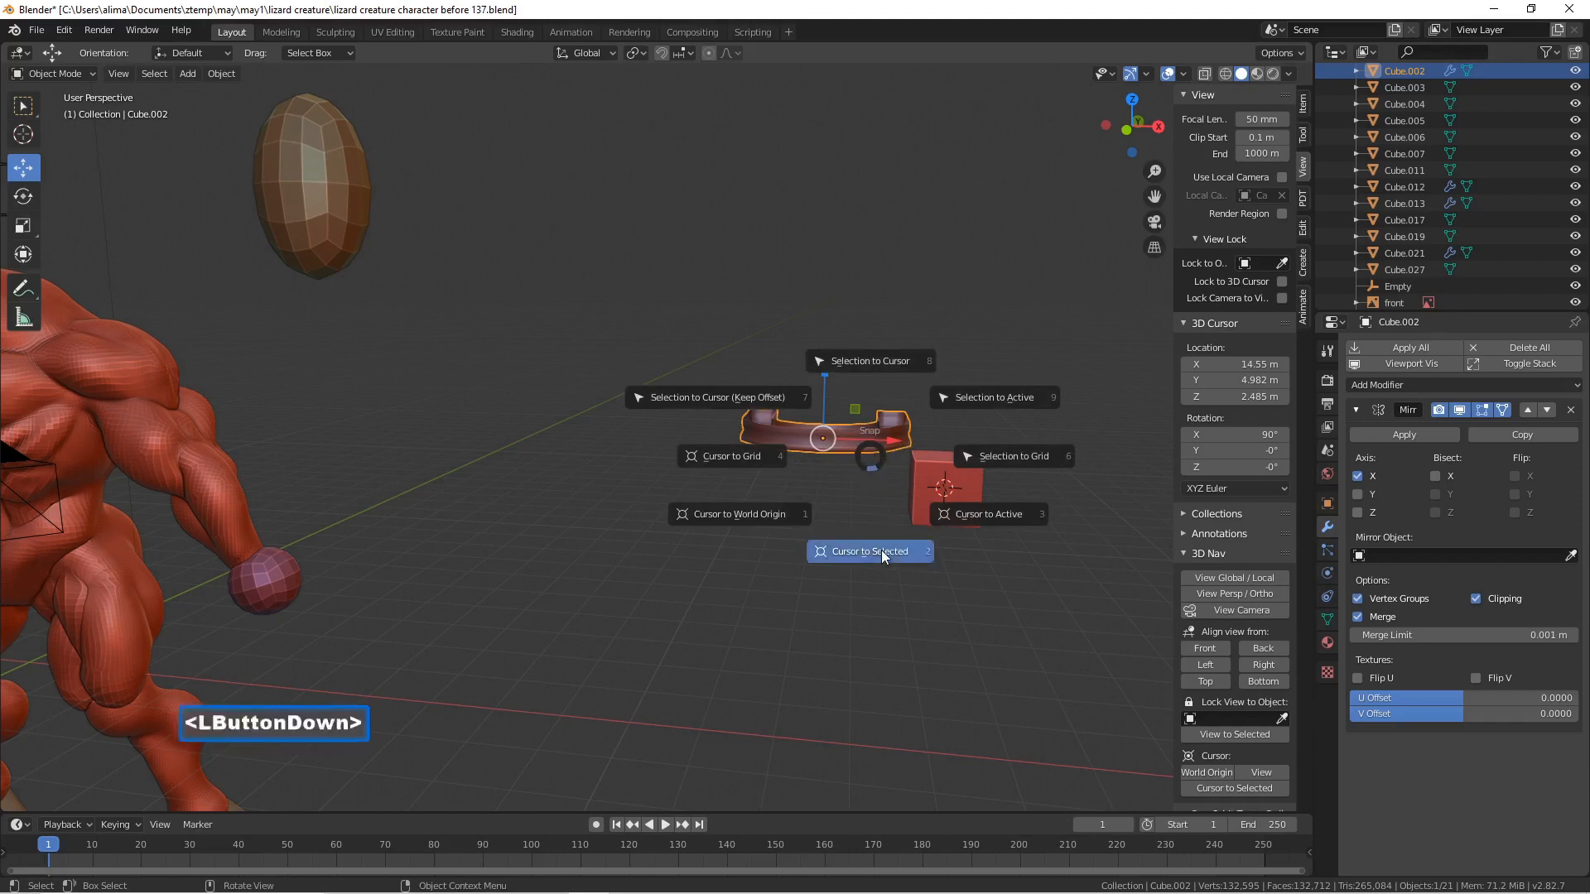
- Select the new cube and snap it to the 3D cursor at the U-shaped part's centre
left_click(946, 486)
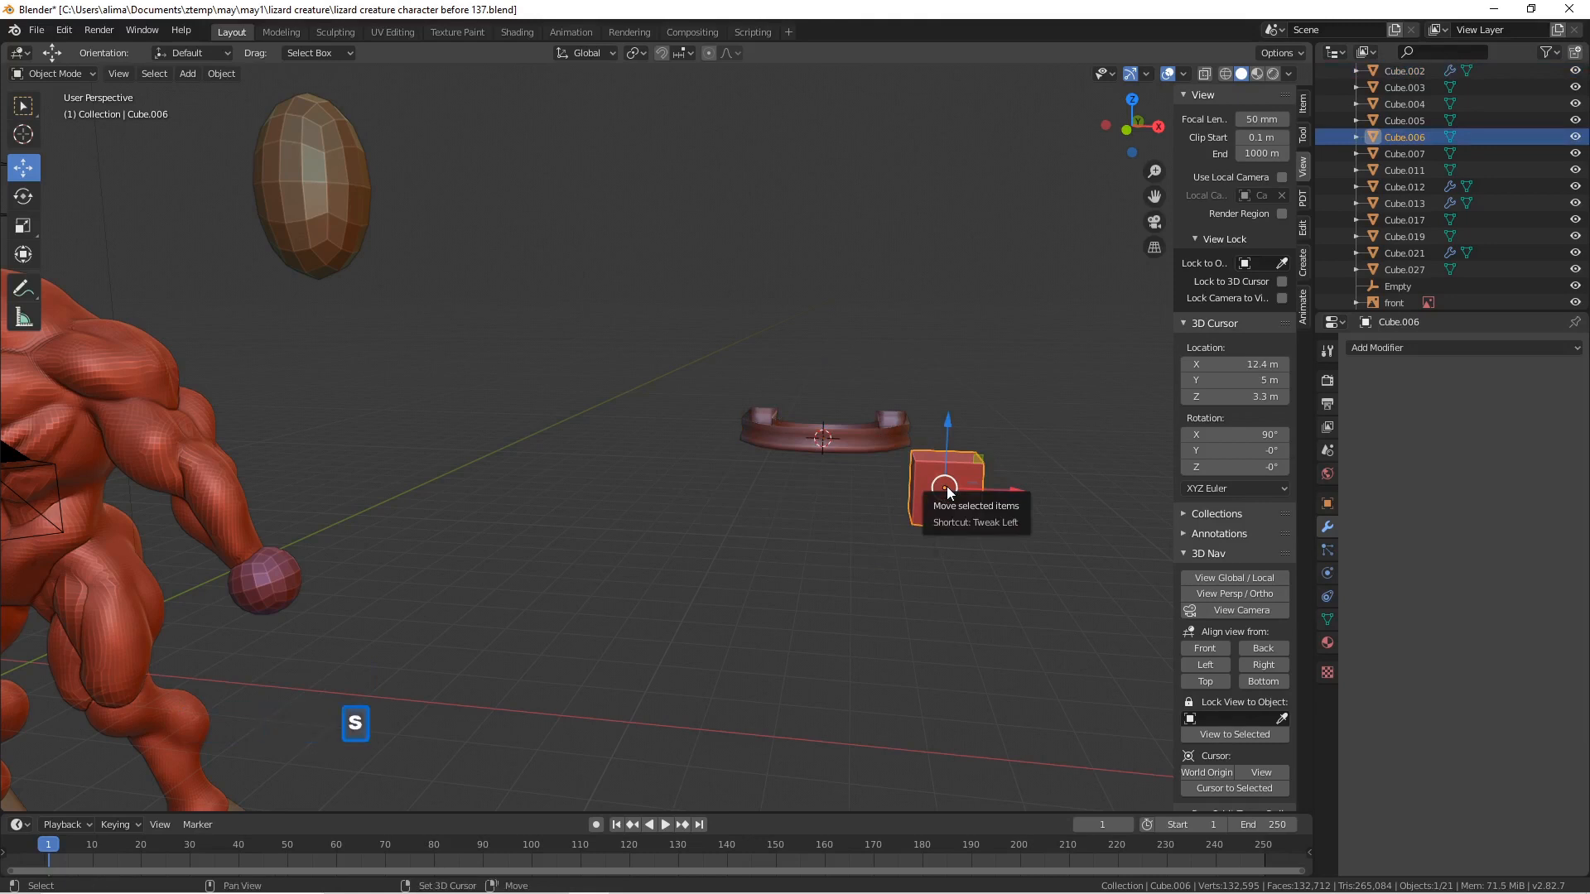
key("shift+s")
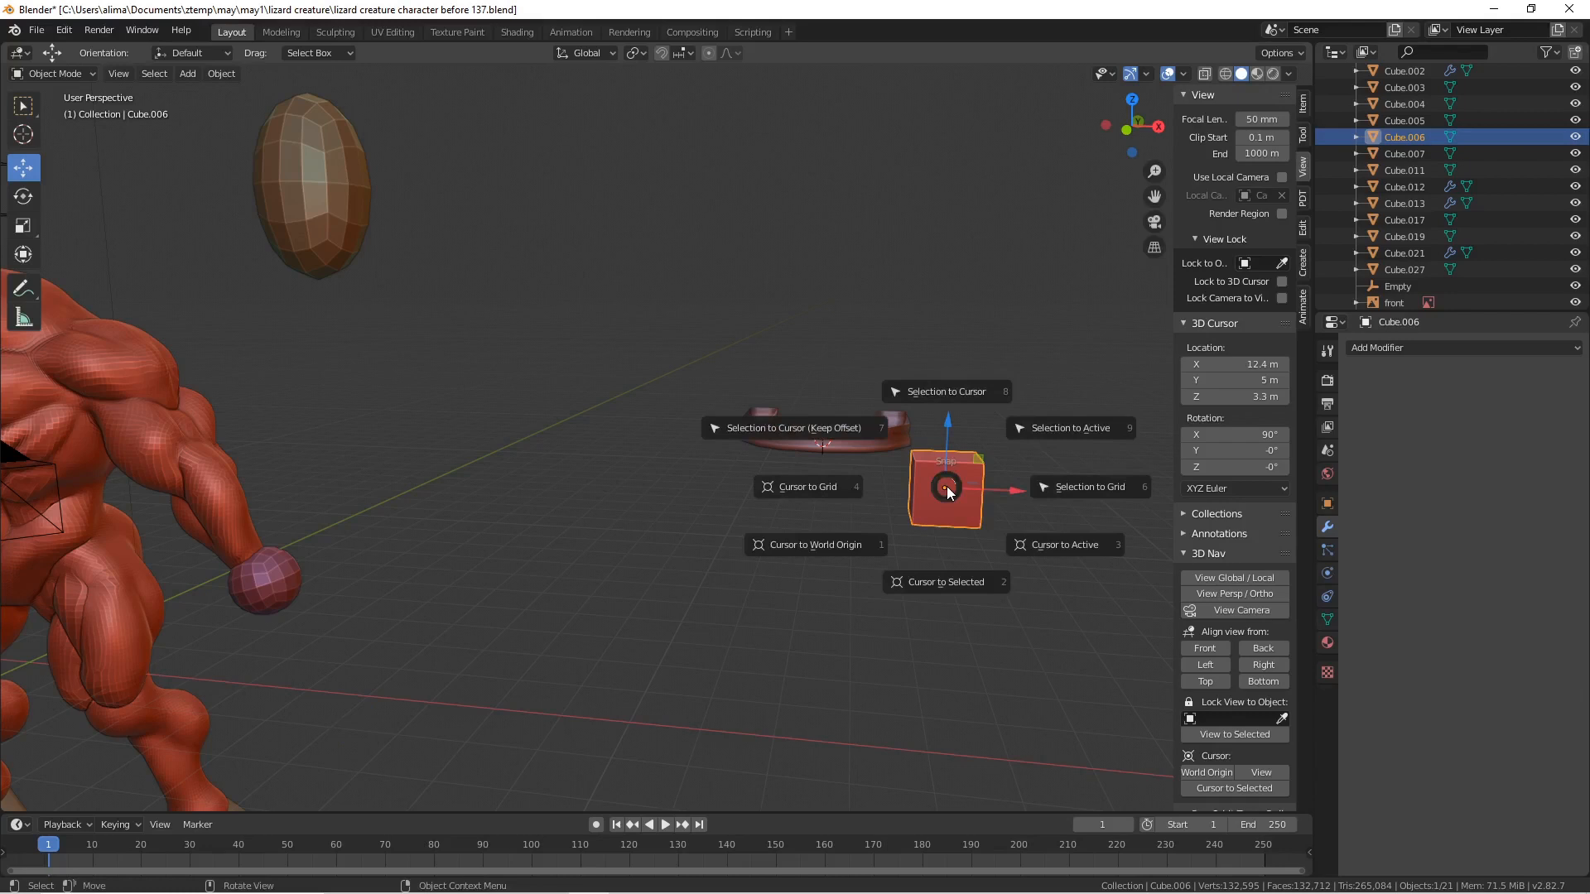
left_click(959, 394)
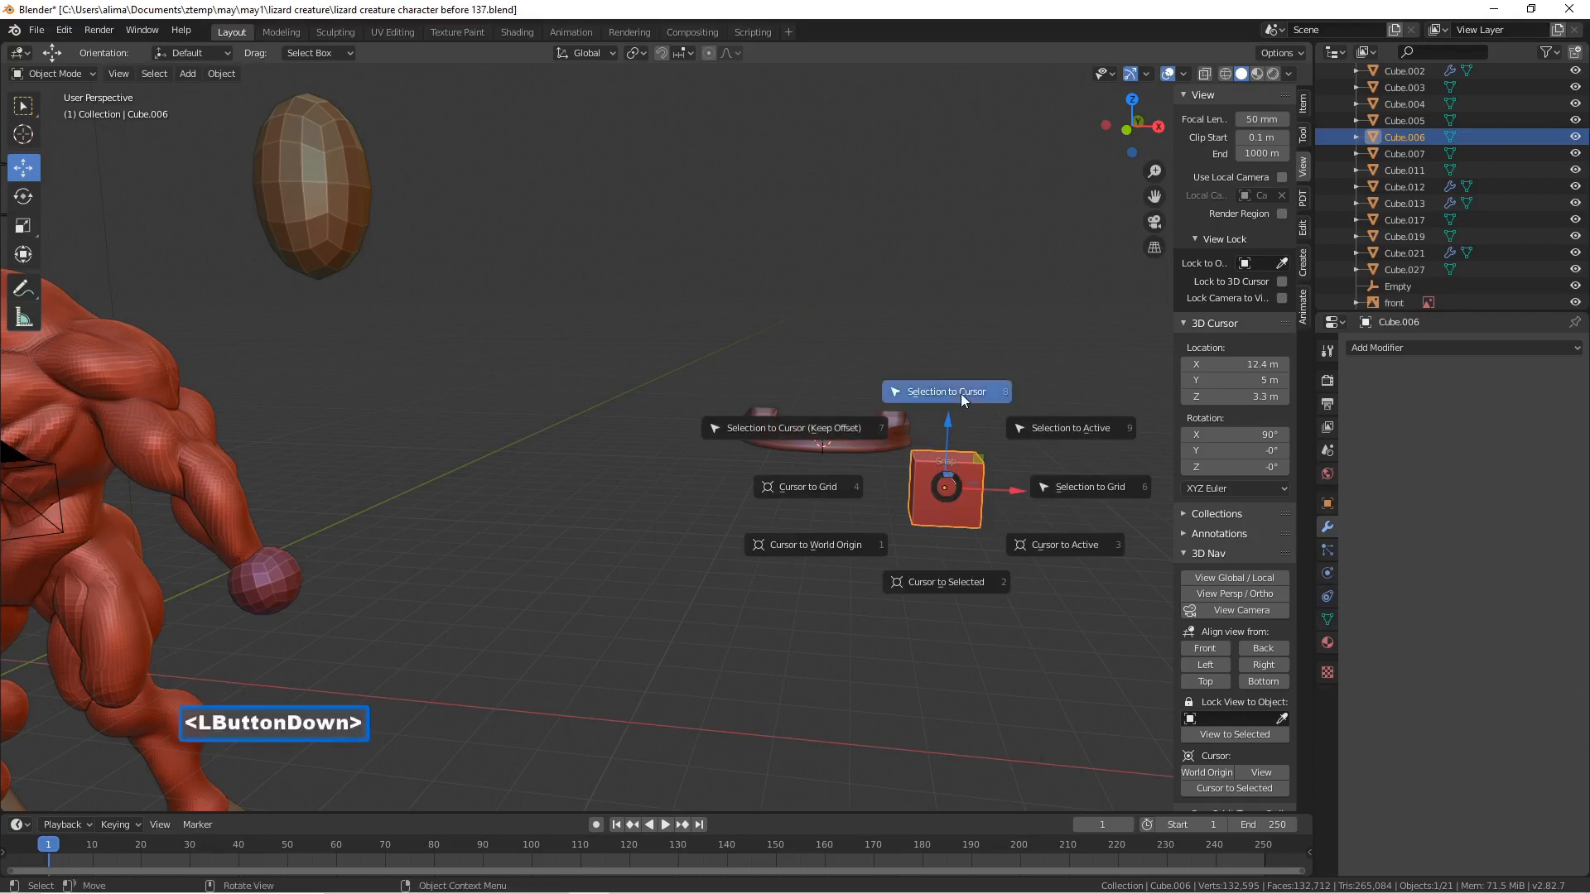
scroll(882, 451, "up", 2)
scroll(878, 455, "down", 1)
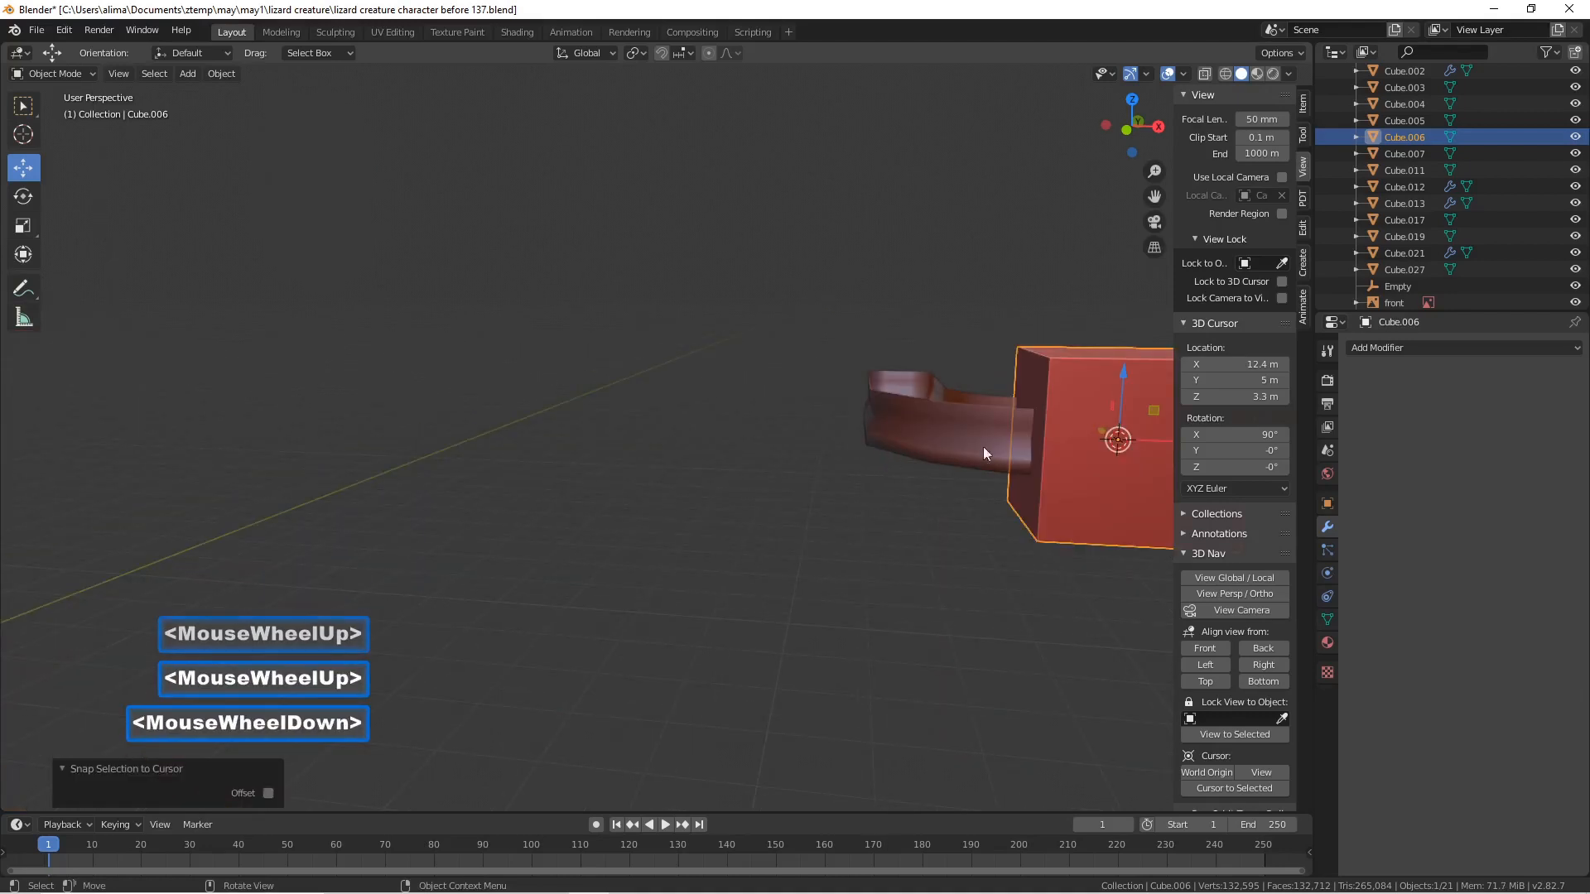
left_click_drag(1154, 196, 696, 225)
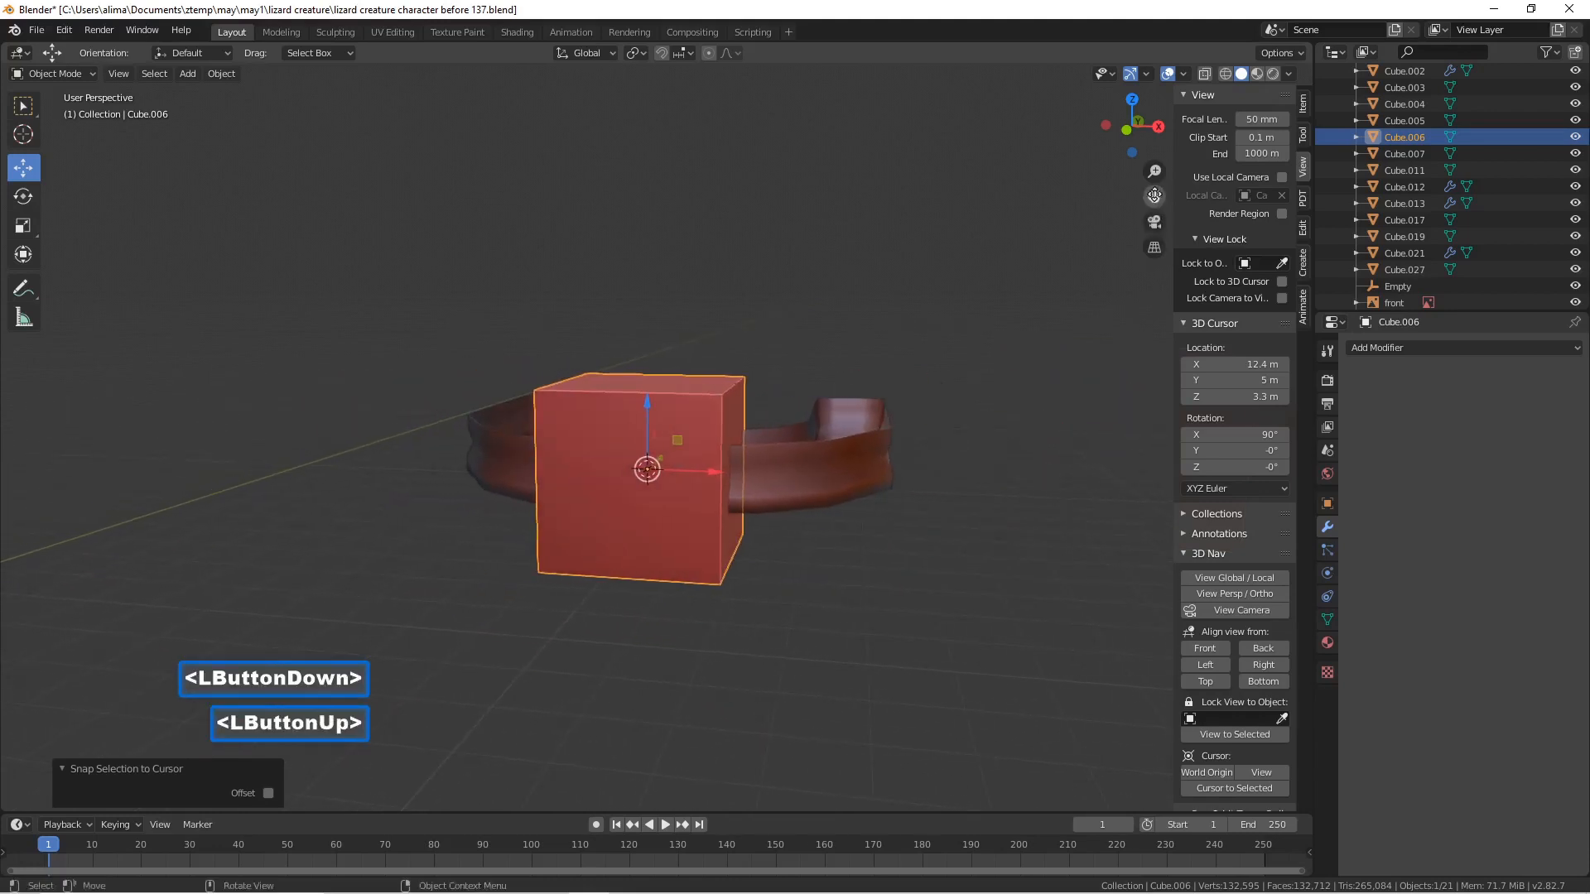
- In Edit Mode, move the cube's mesh about 1.56 m along X and 1.1 m down, and save the file as the next numbered version
middle_click_drag(732, 465, 769, 461)
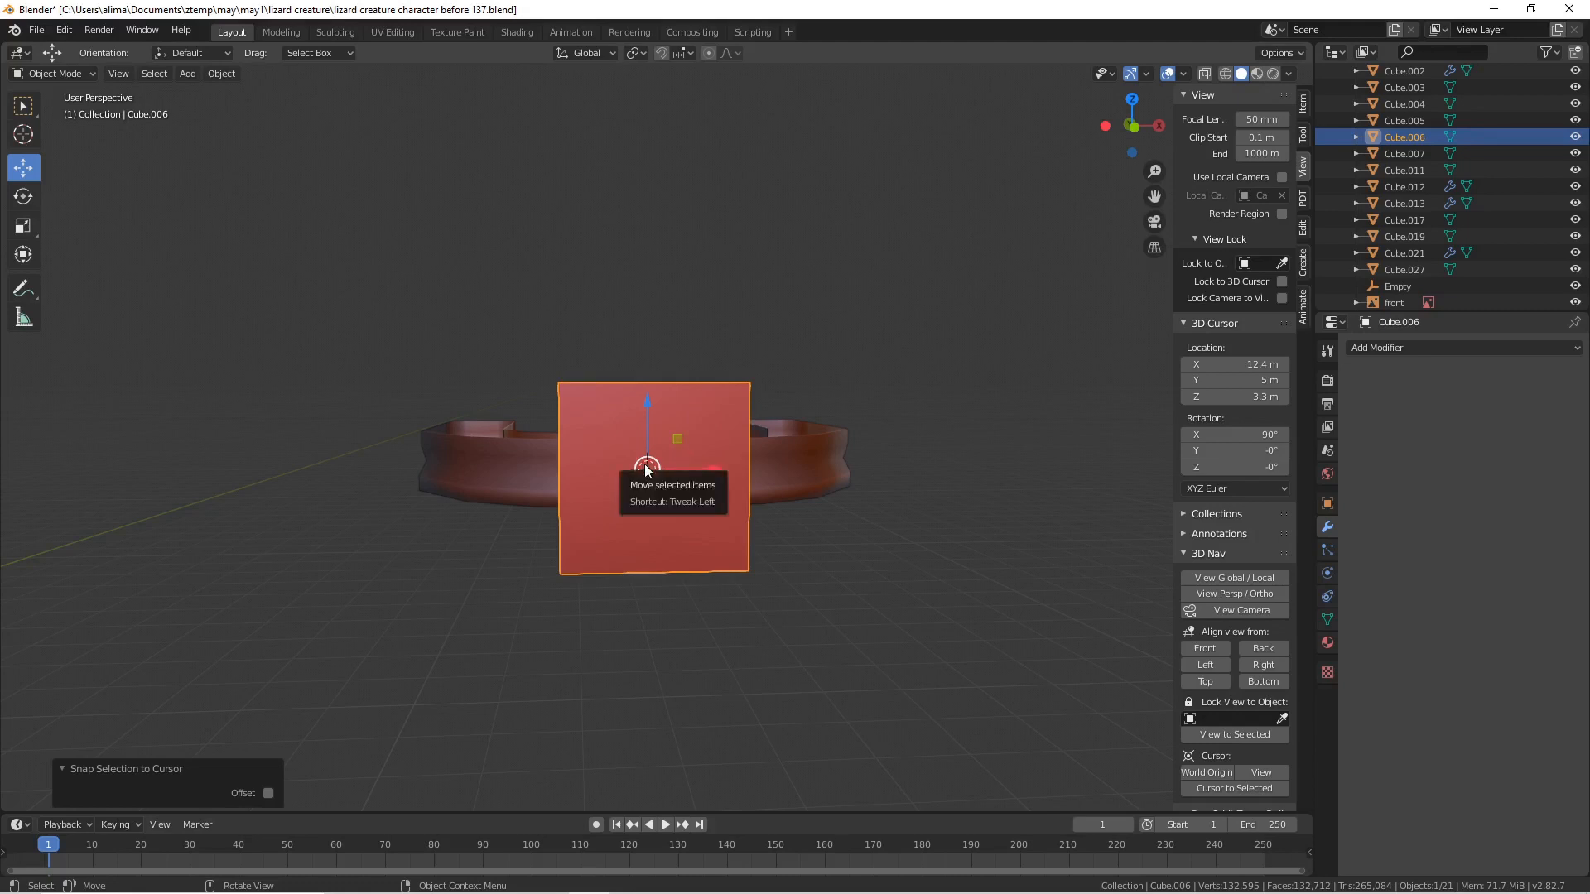
left_click(78, 72)
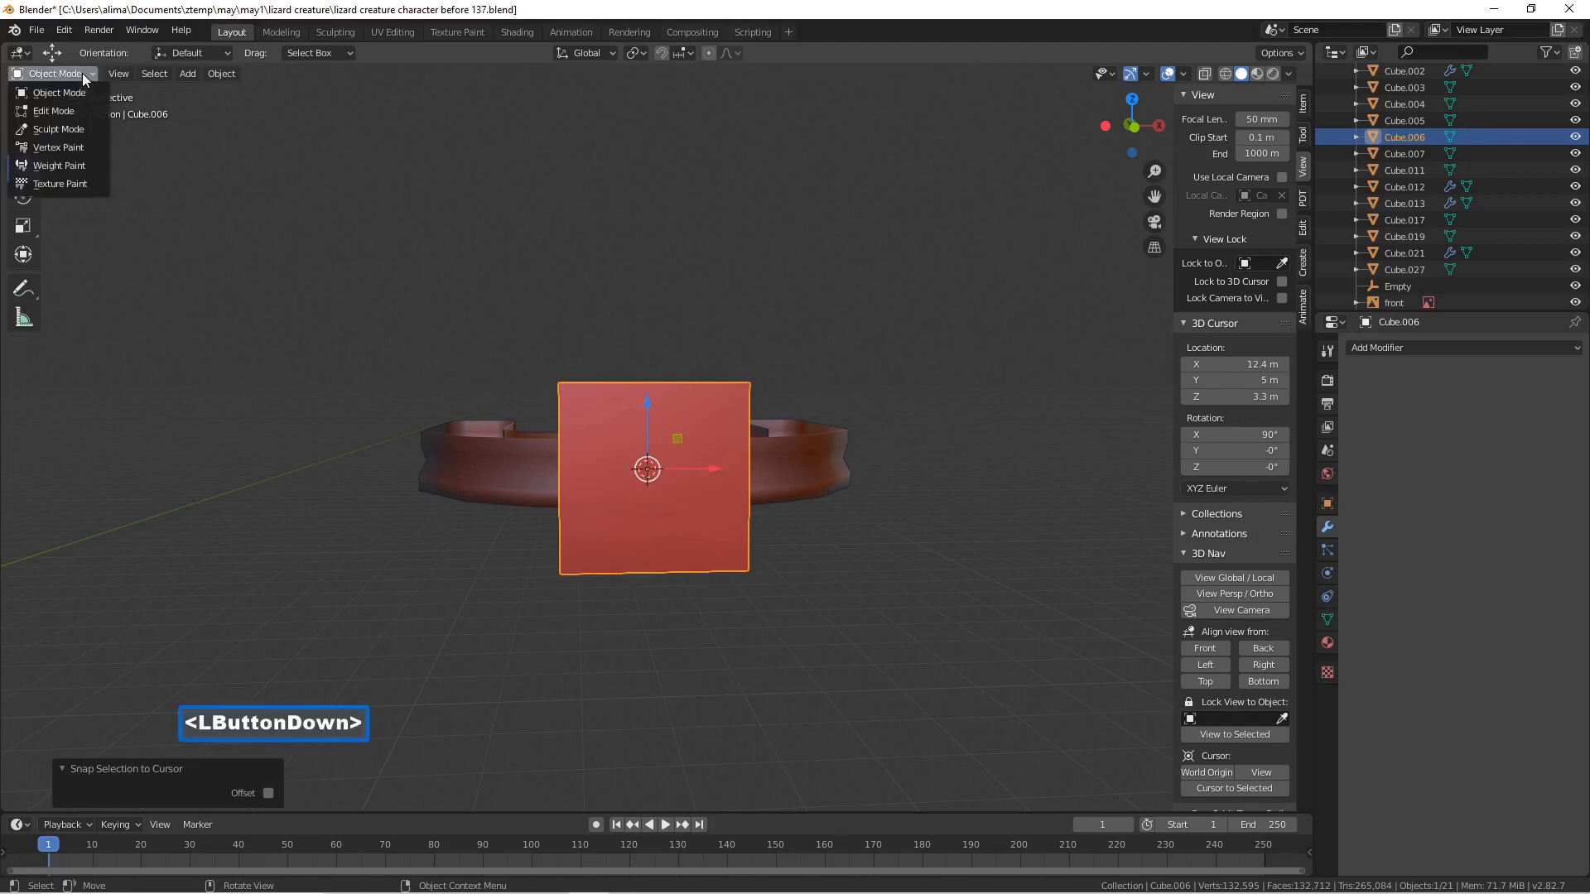
left_click(71, 111)
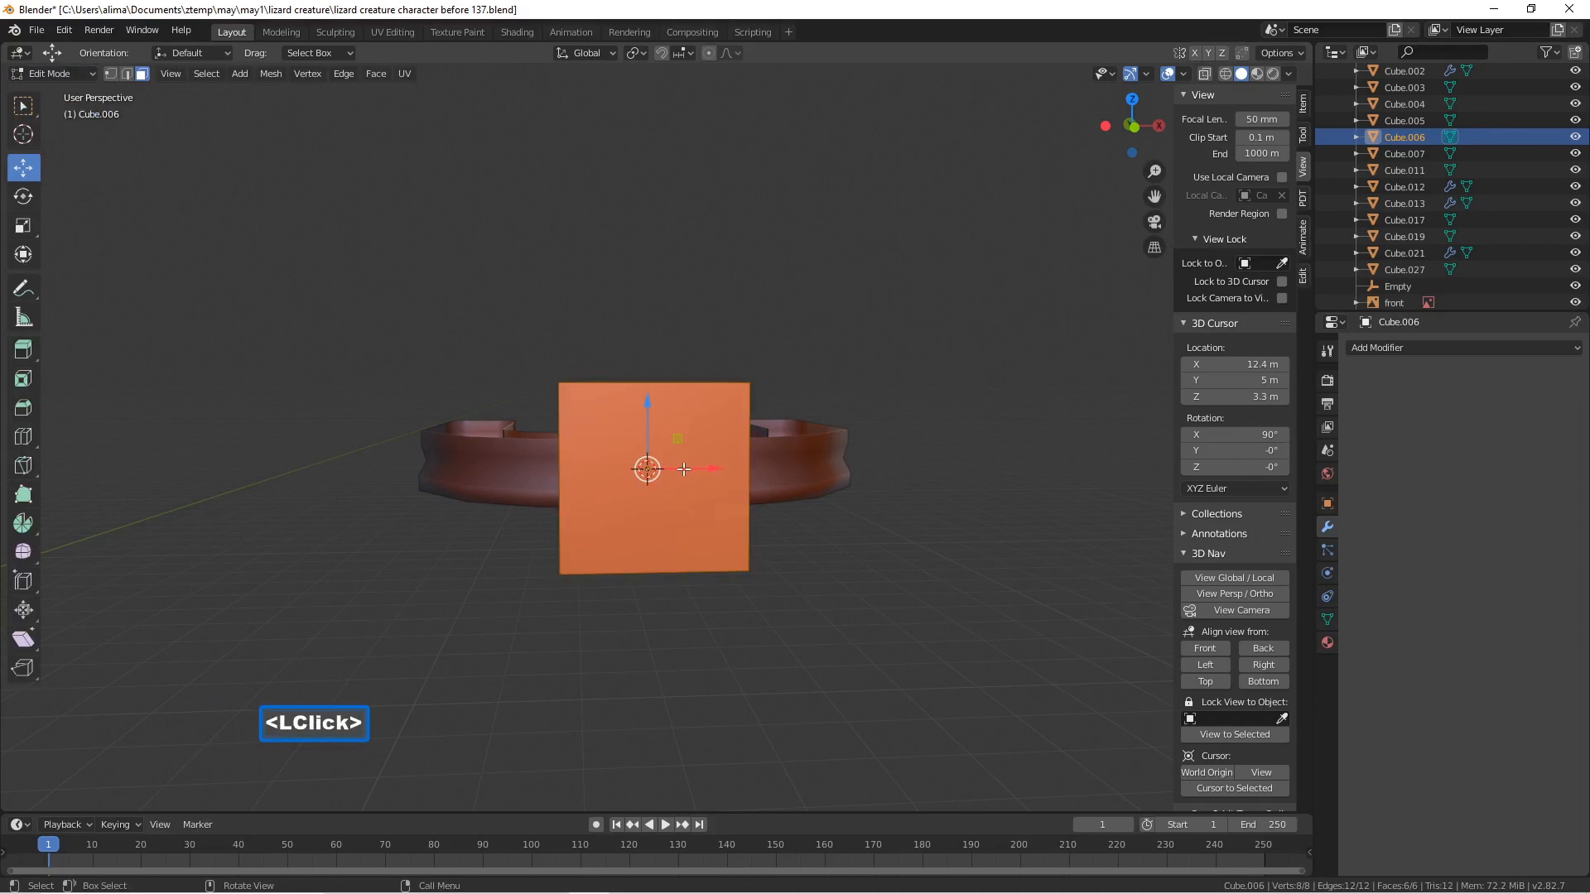
left_click_drag(704, 469, 865, 471)
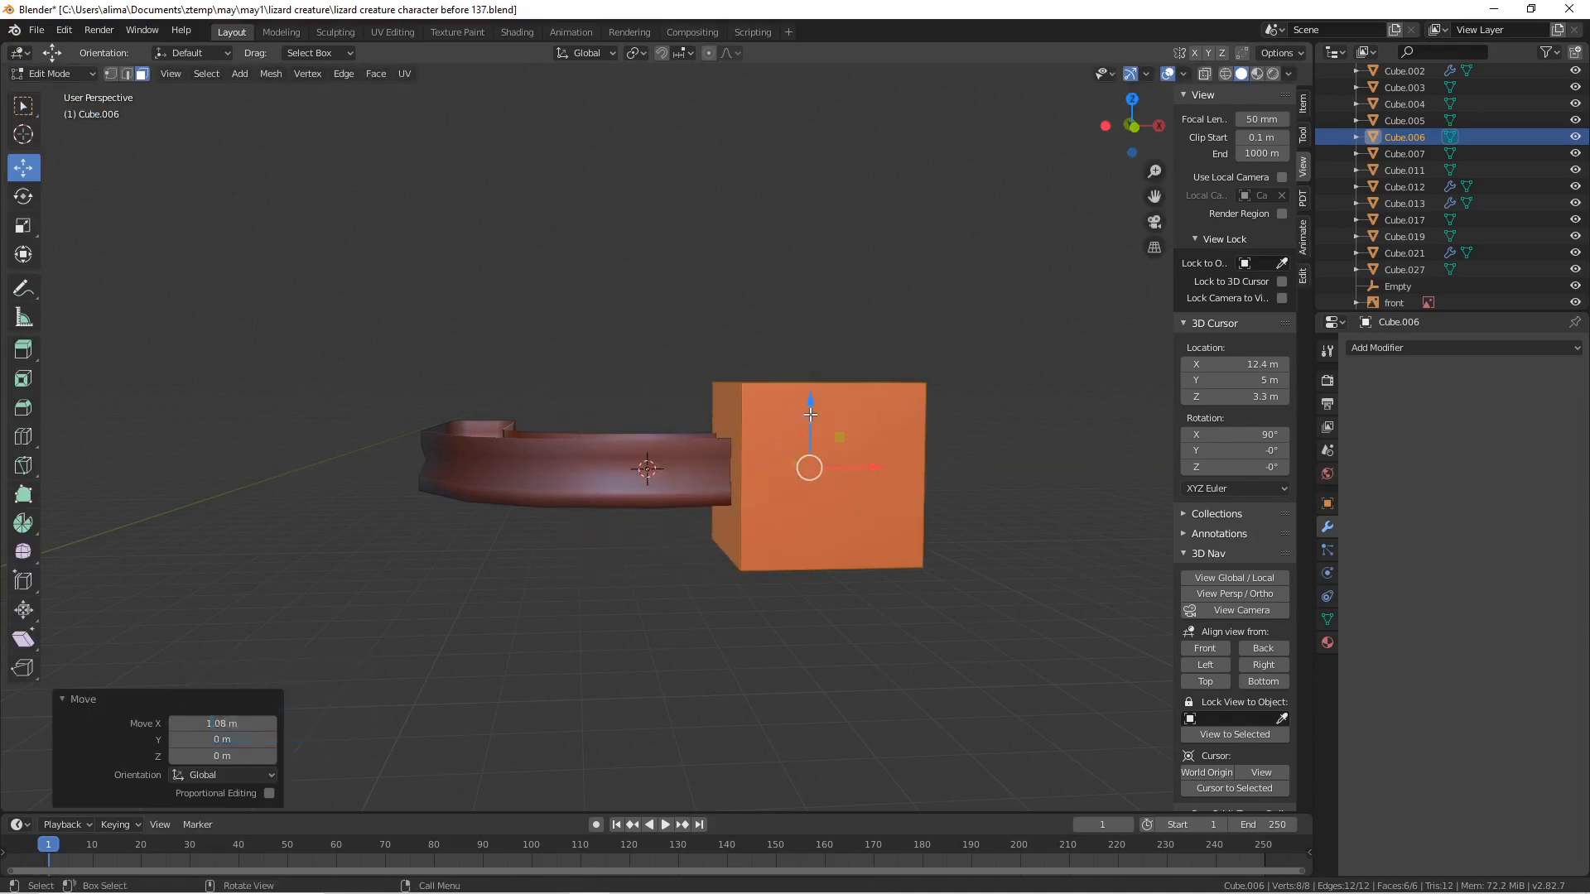
left_click_drag(810, 425, 795, 576)
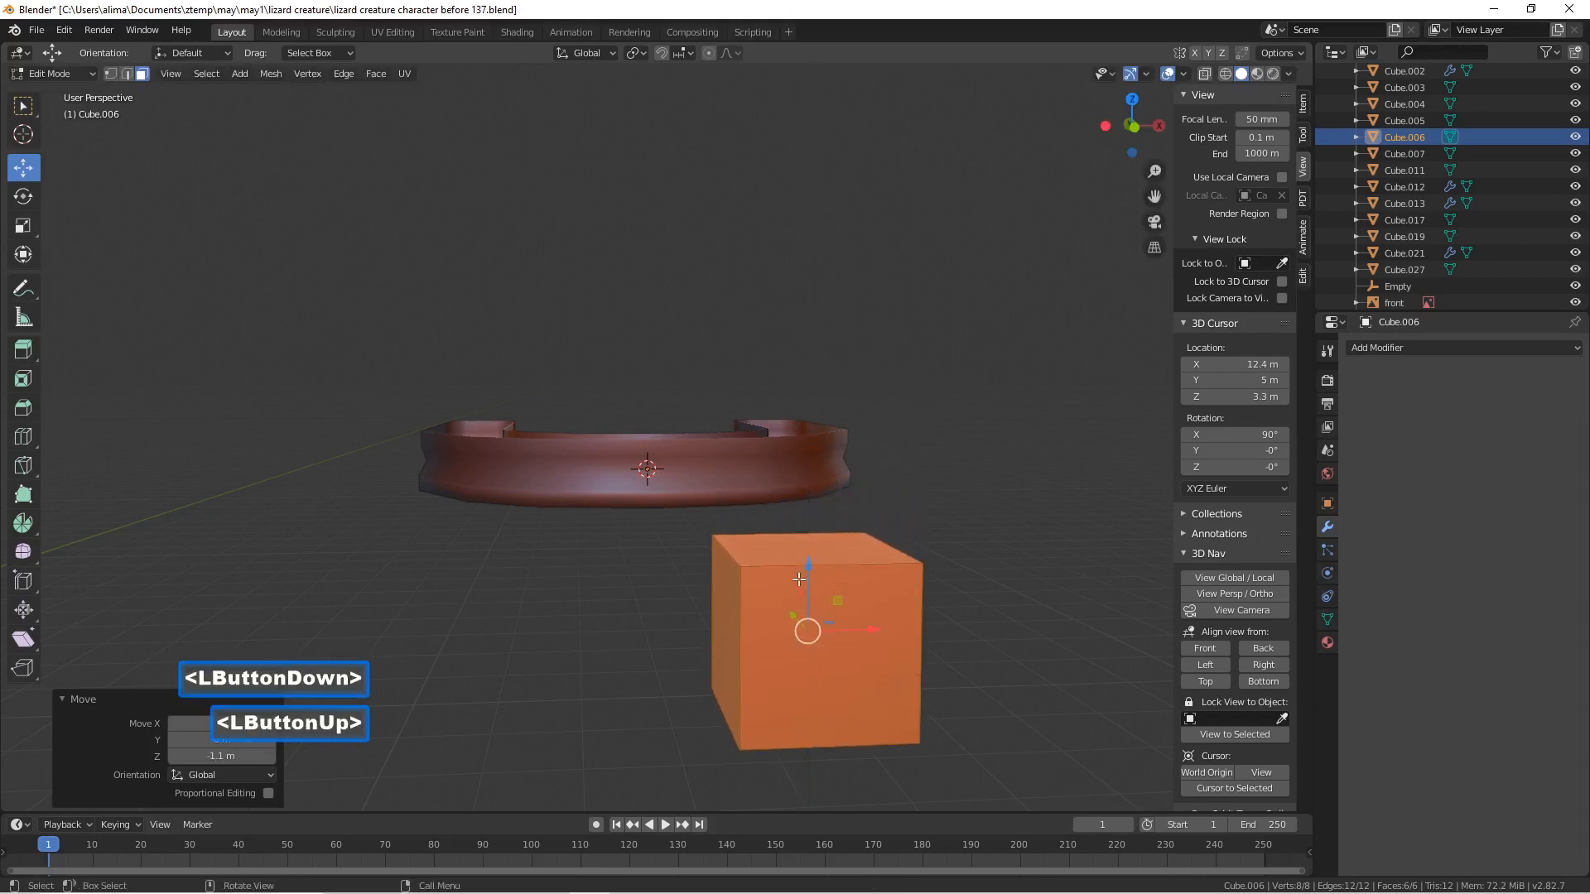
left_click_drag(865, 626, 941, 627)
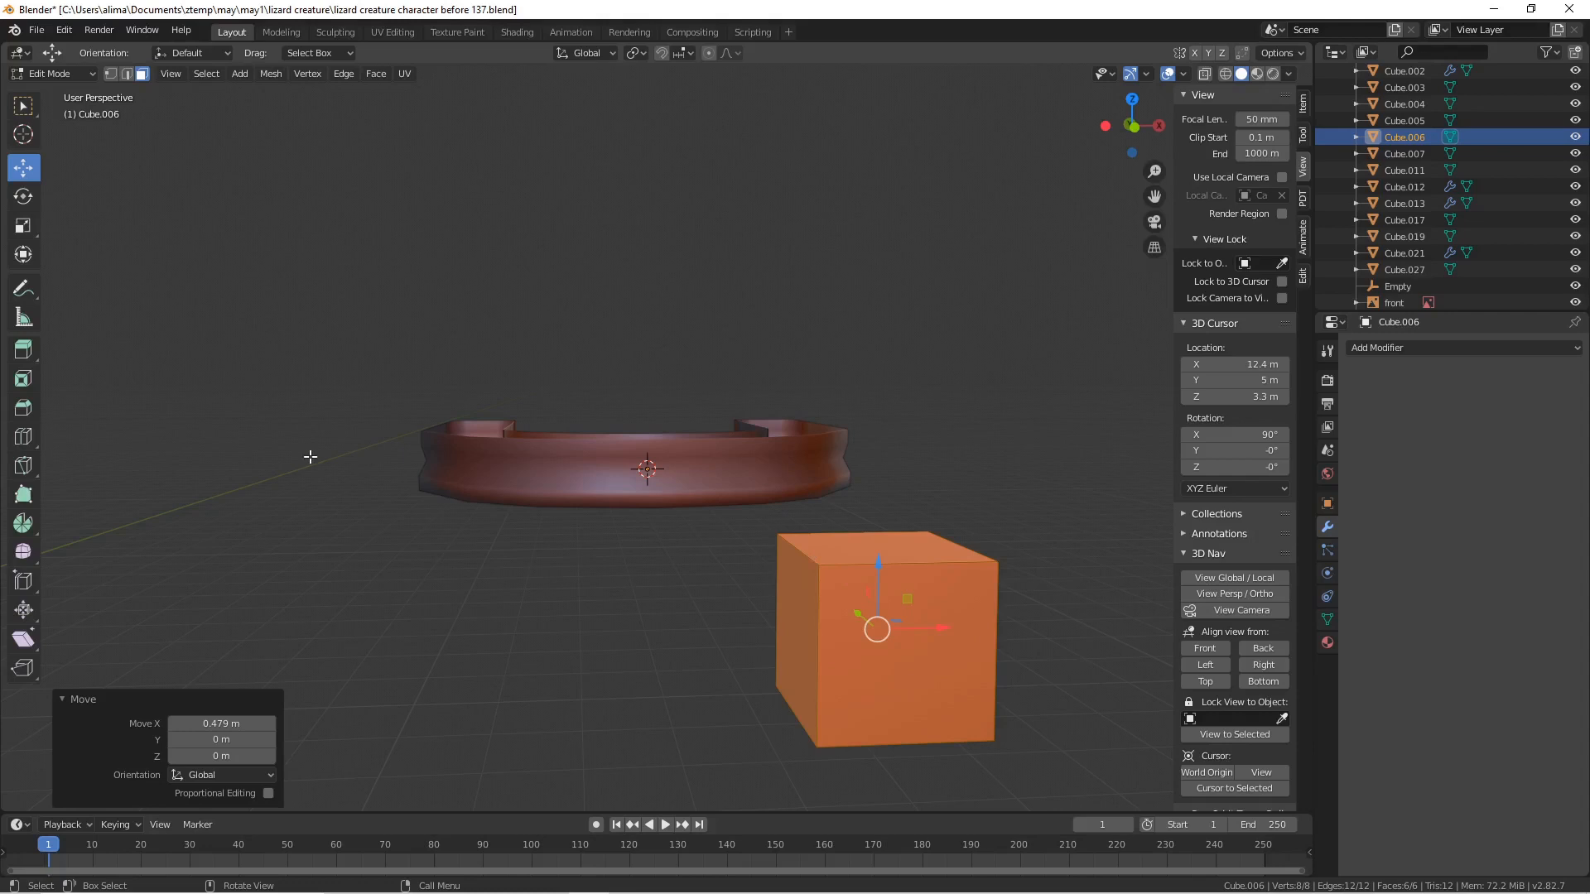
left_click(955, 458)
key("Pause")
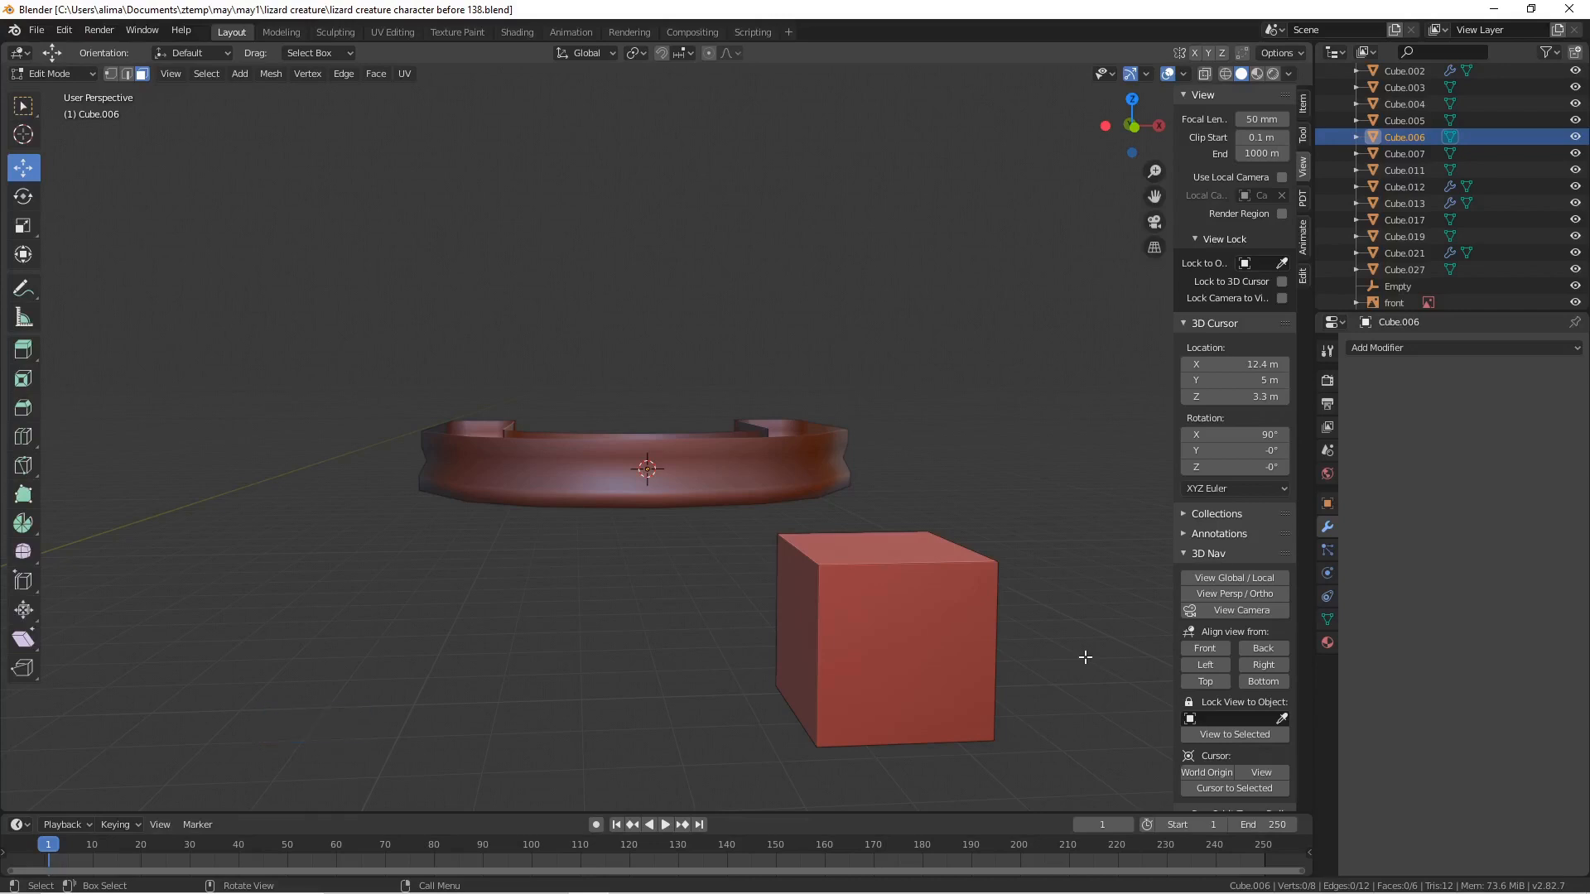
- Select the whole cube mesh and subdivide it with one cut
key("l")
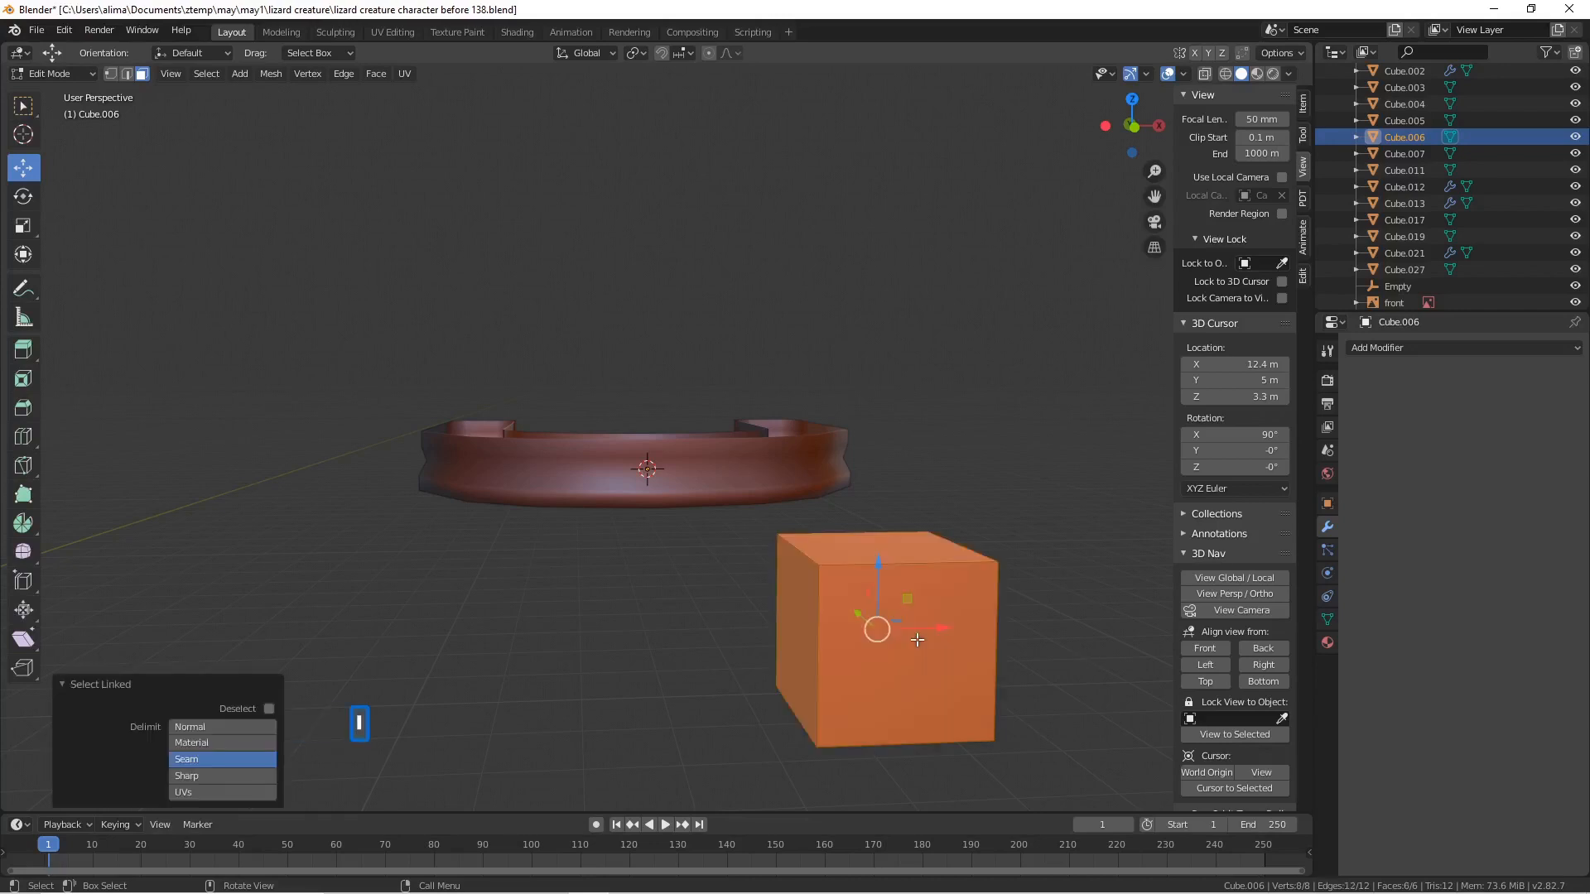
right_click(917, 640)
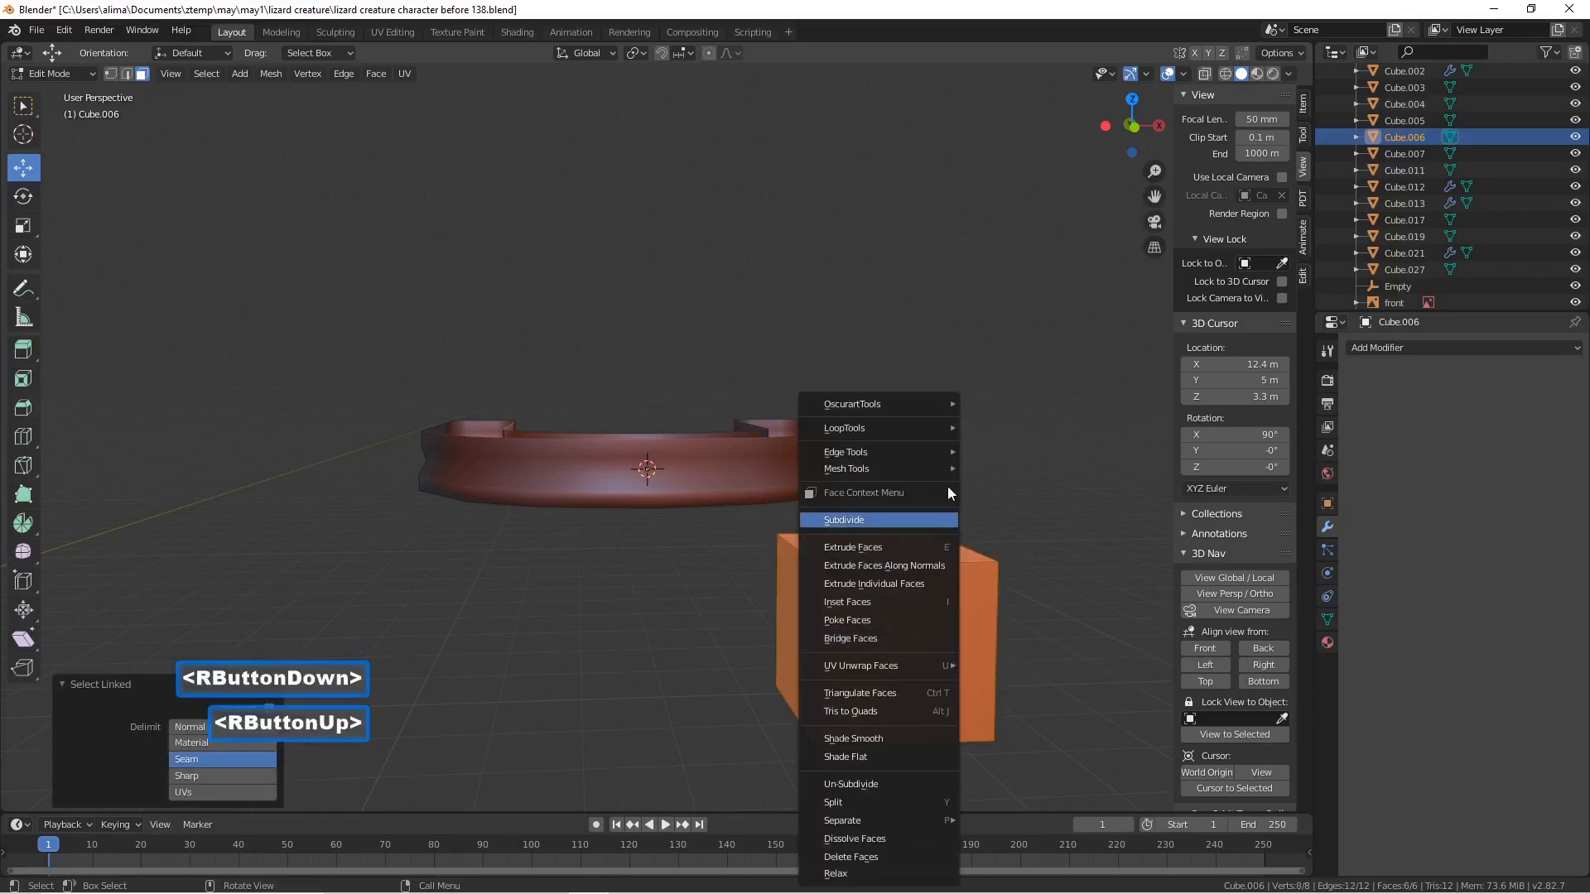
left_click(924, 518)
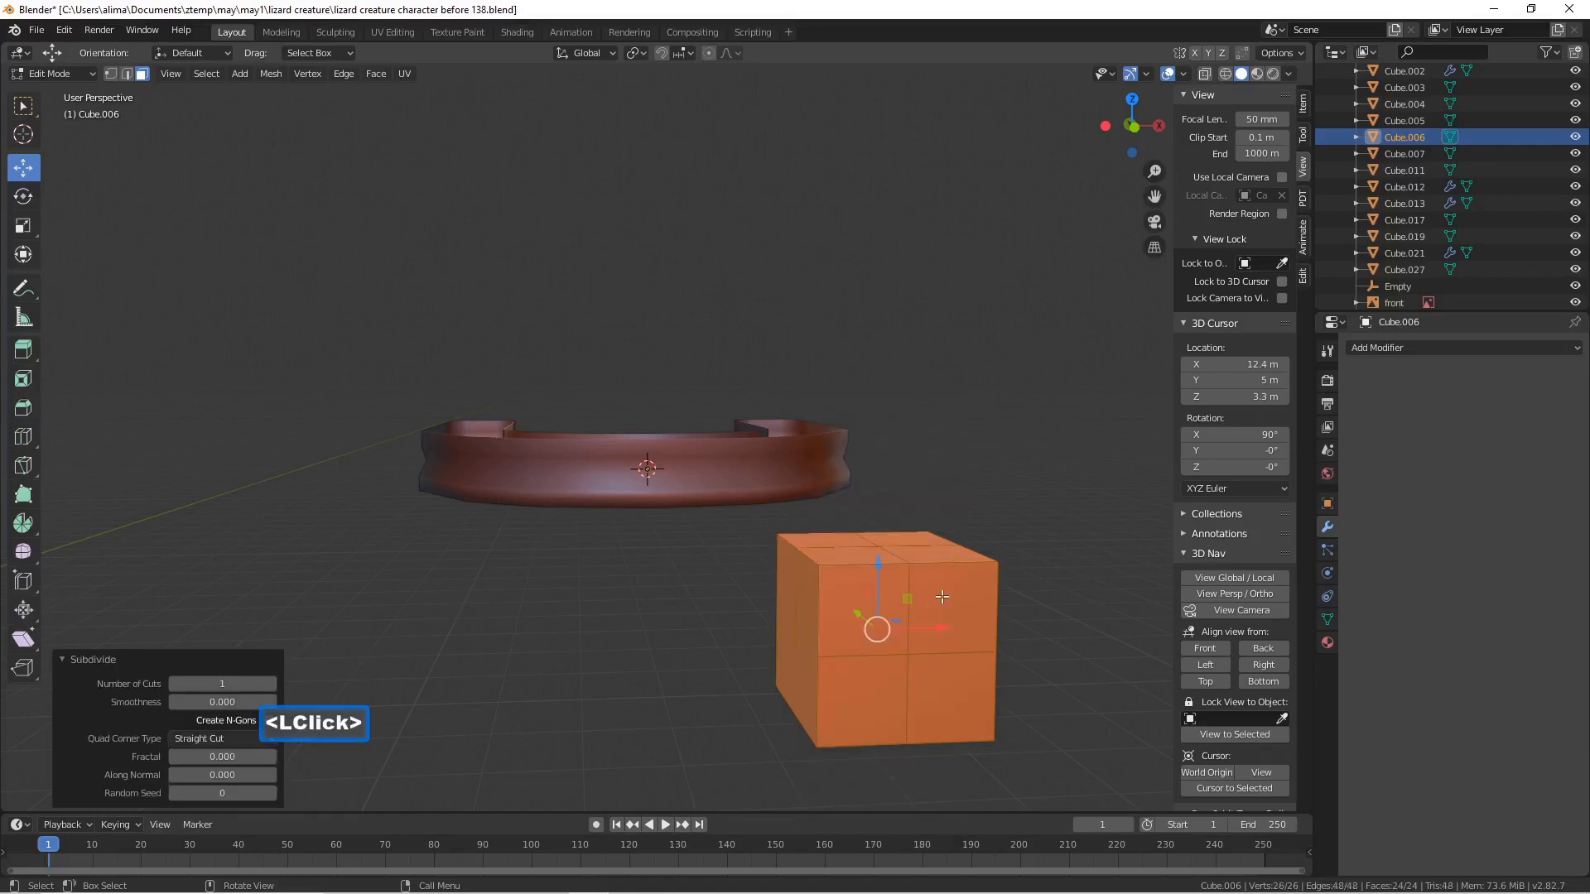
- Select the centre vertex of the cube's underside and move it about 0.944 m down along Z to form a point
scroll(884, 622, "down", 4)
middle_click_drag(802, 593, 777, 524)
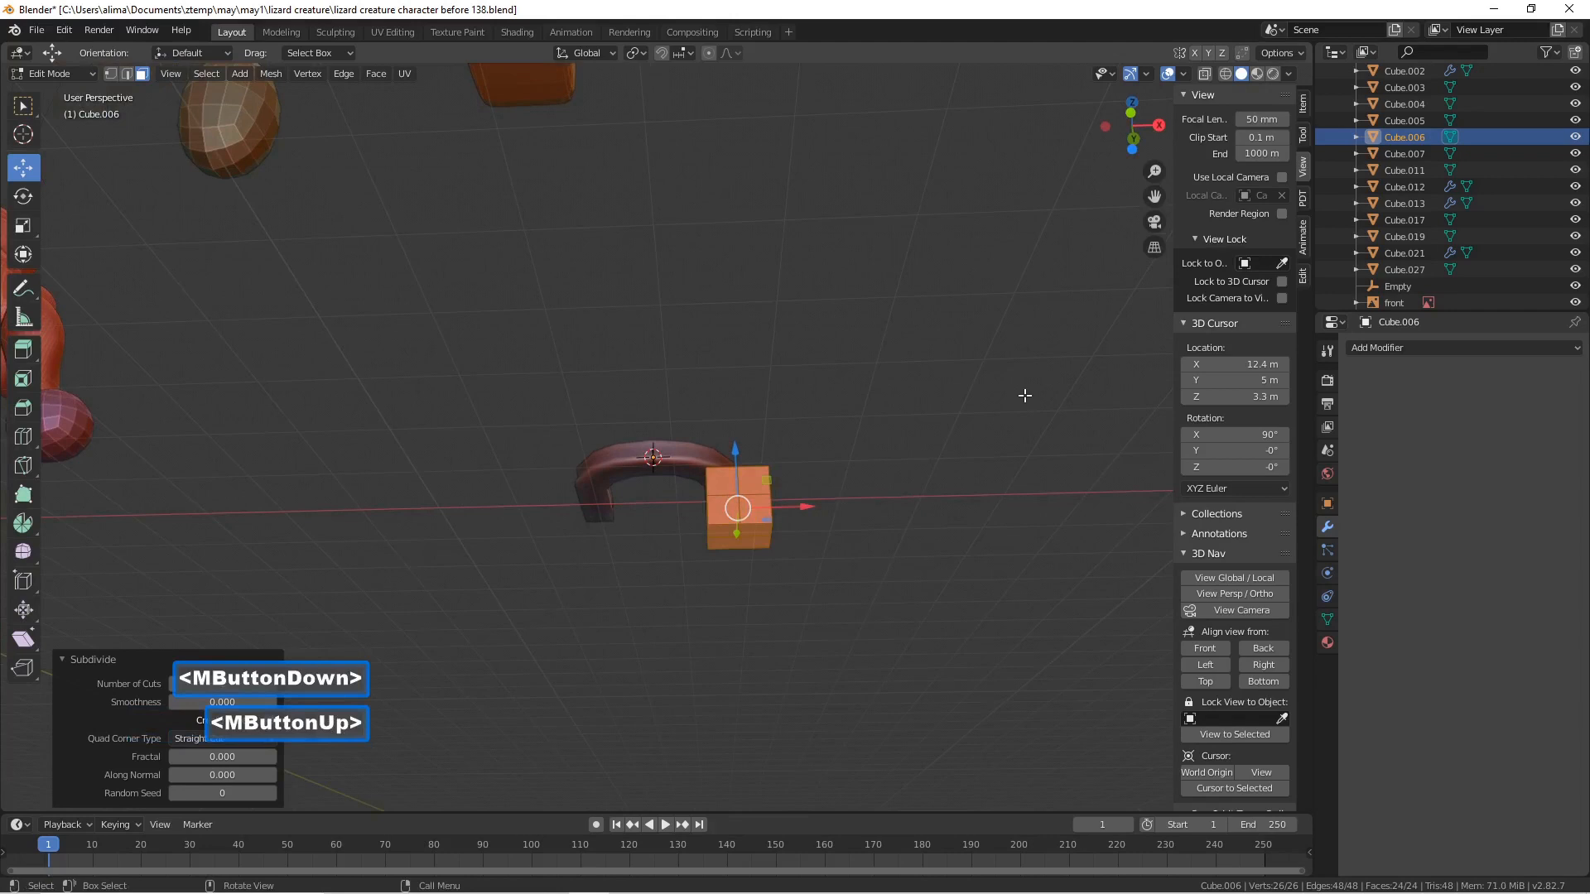
left_click_drag(1154, 171, 1155, 197)
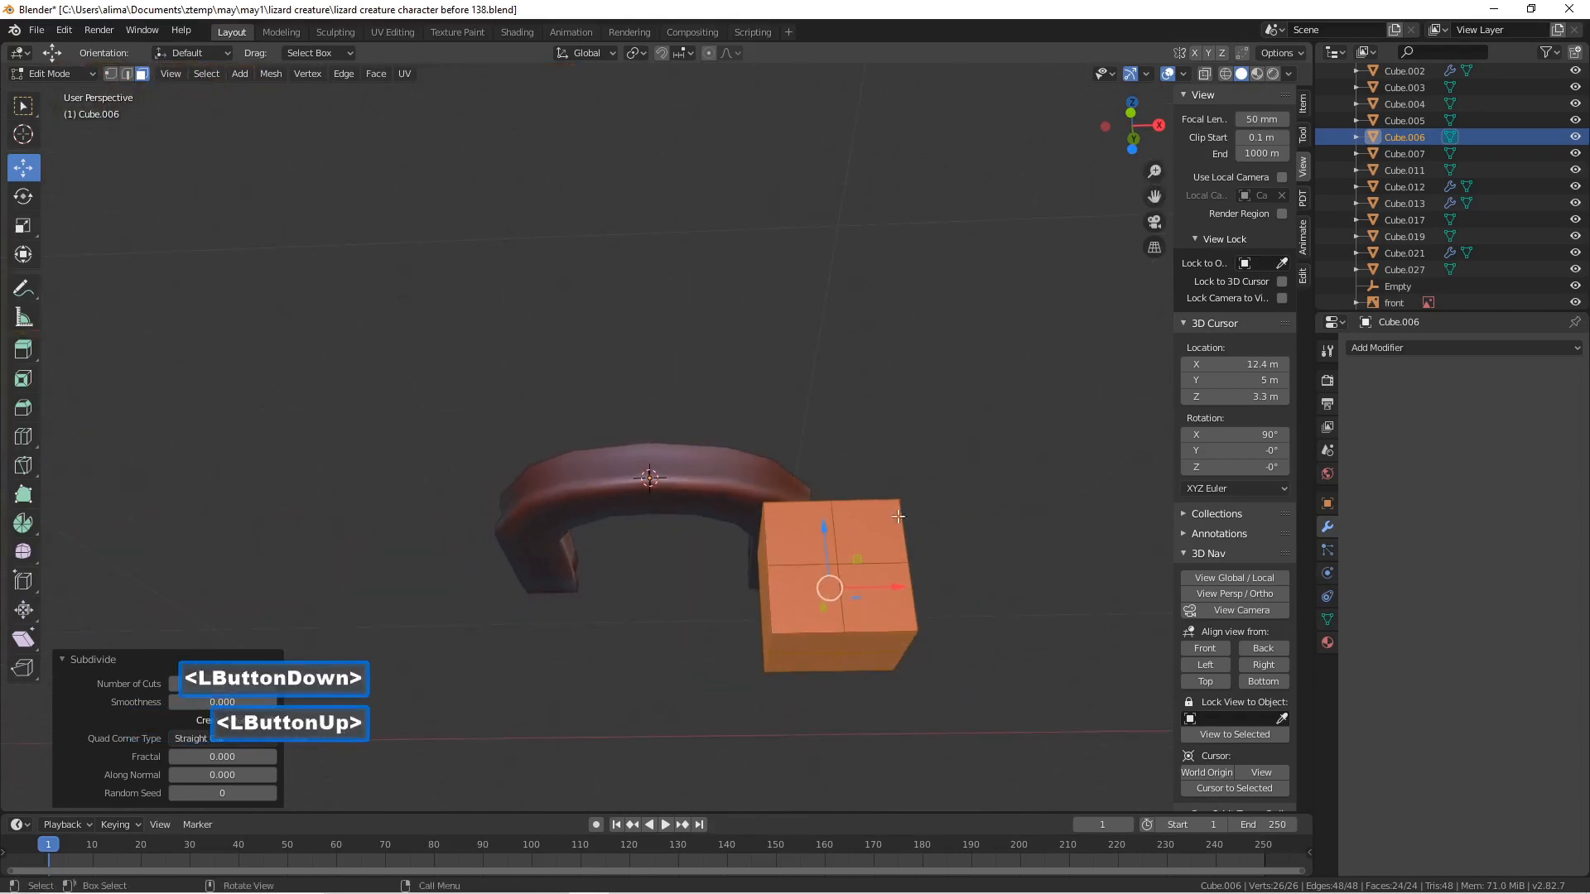
middle_click_drag(883, 651, 610, 435)
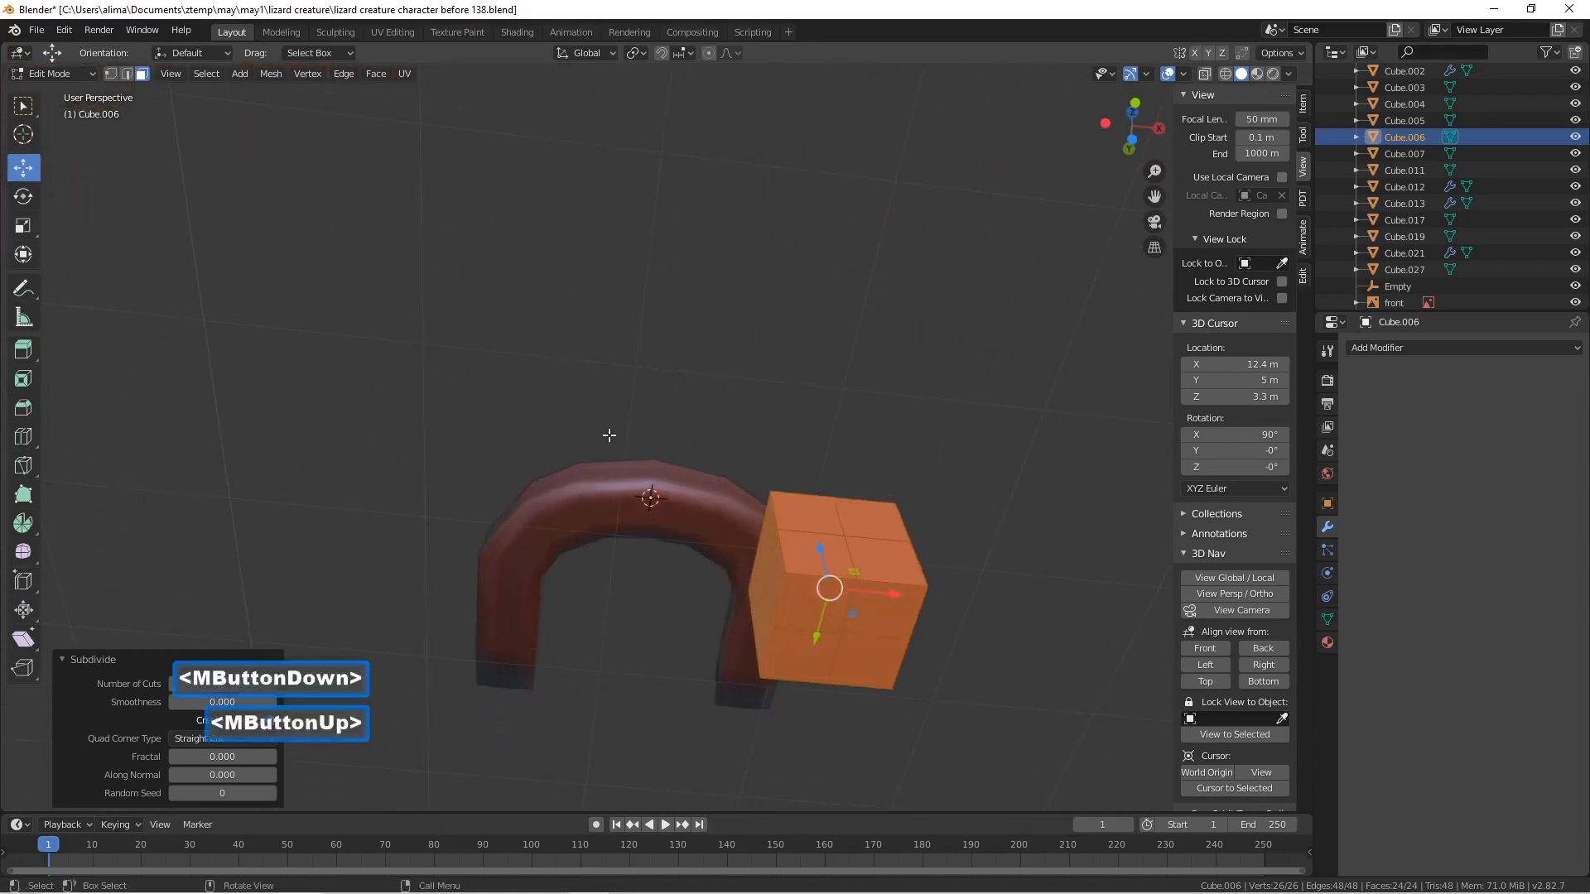
left_click(111, 73)
left_click(841, 633)
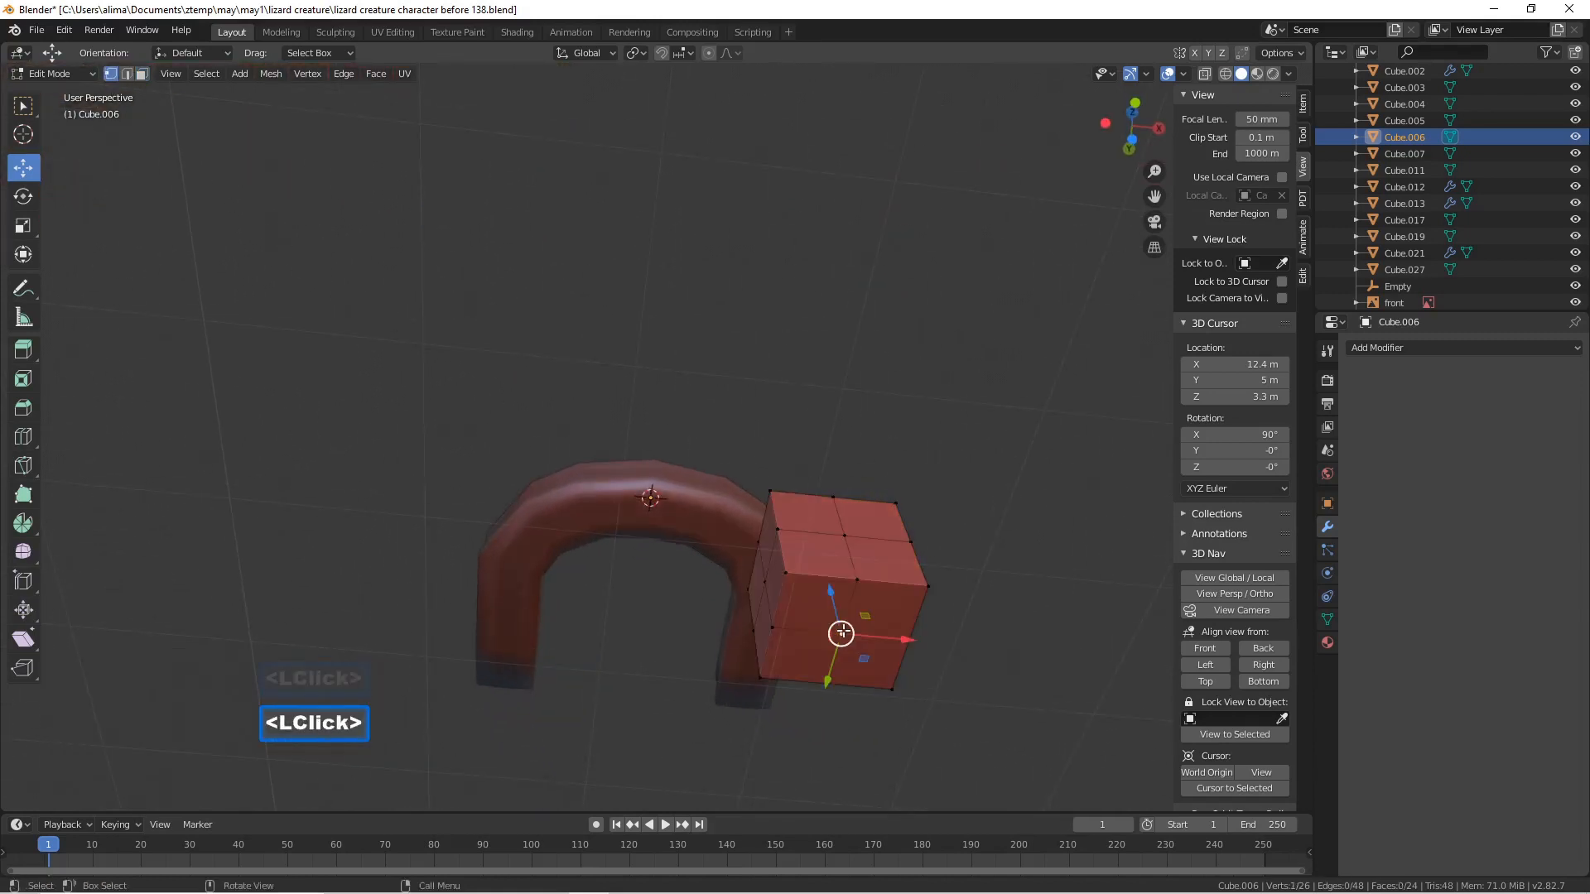
scroll(841, 634, "down", 3)
middle_click_drag(796, 512, 774, 647)
left_click_drag(722, 460, 723, 507)
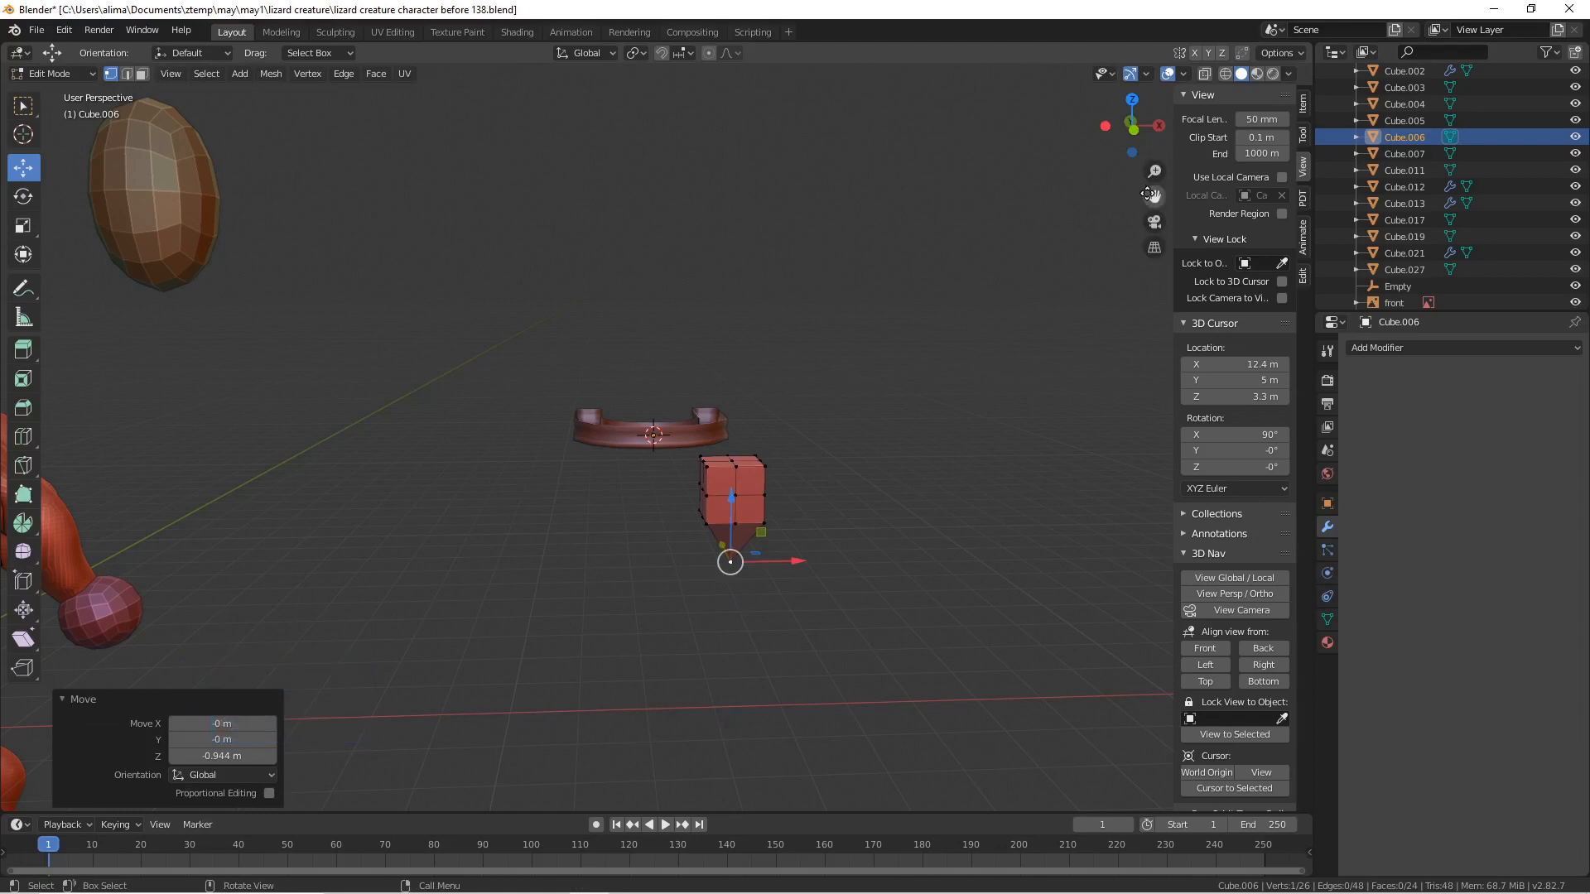
- Delete the four top faces of the pointed cube with face selection, and save the file as the next numbered version
left_click_drag(1154, 171, 1154, 147)
mouse_move(899, 529)
middle_mouse_down()
mouse_move(806, 431)
mouse_move(883, 480)
mouse_move(916, 525)
mouse_move(900, 553)
middle_mouse_up()
left_click(990, 522)
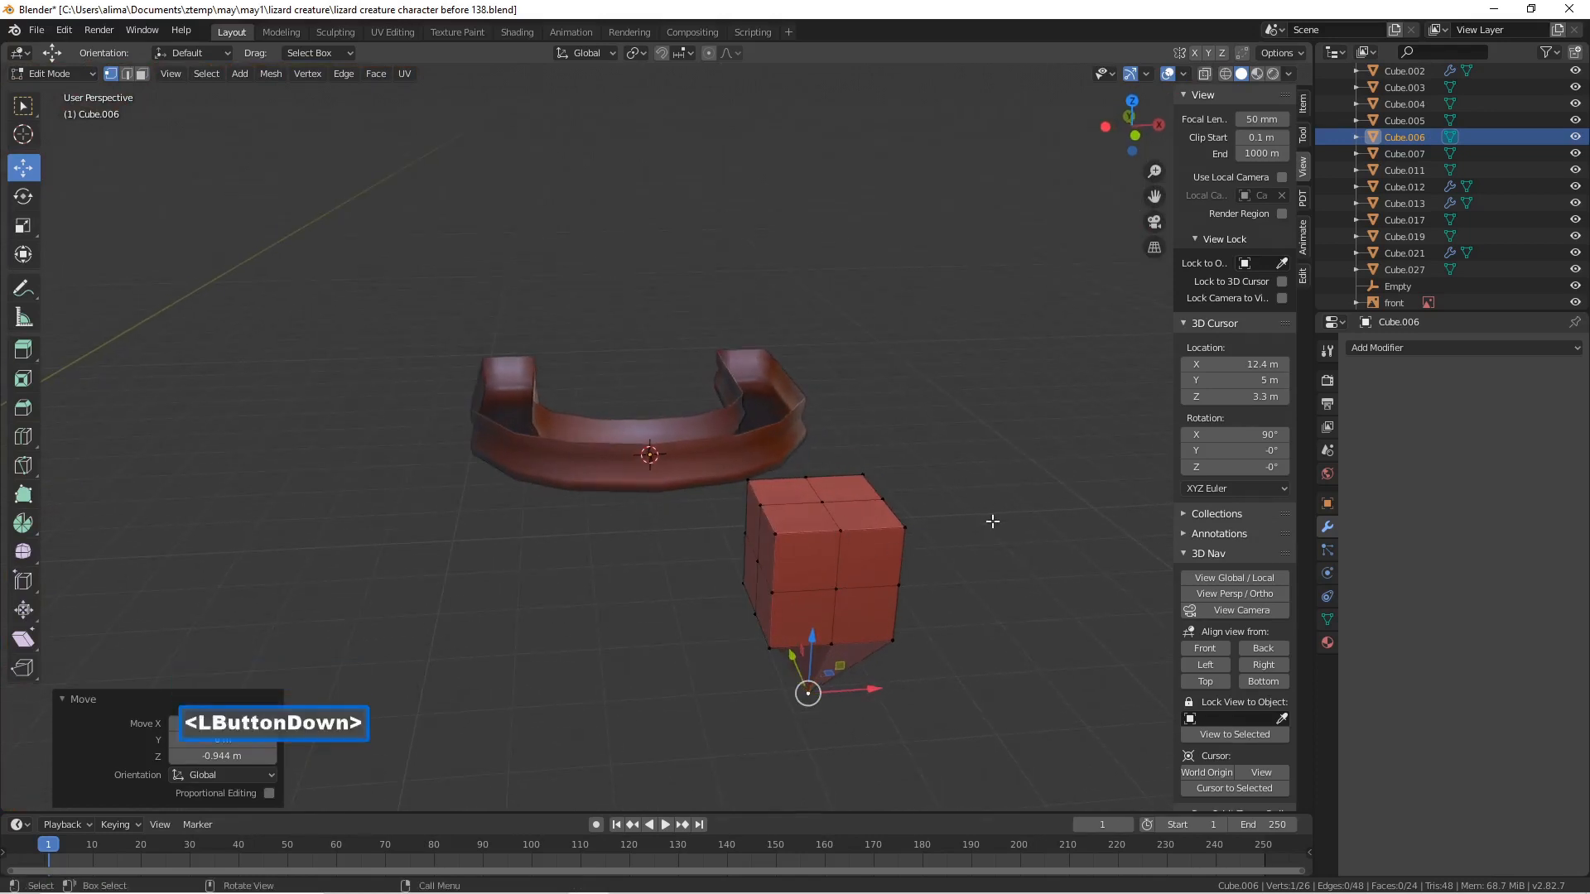
left_click(144, 74)
key("c")
left_click(819, 505)
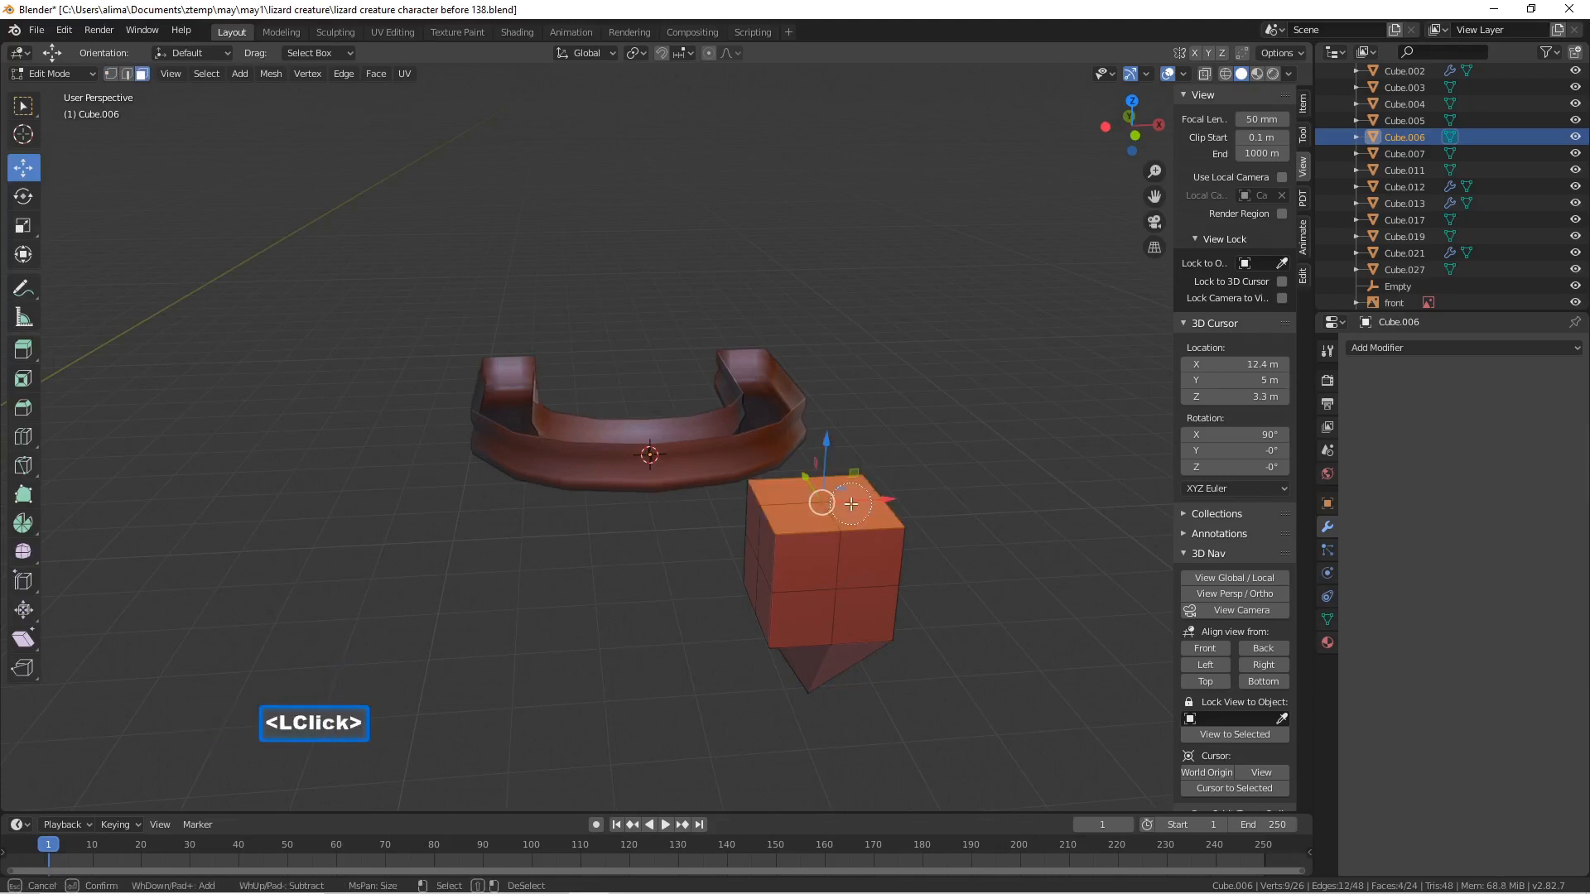
right_click(964, 552)
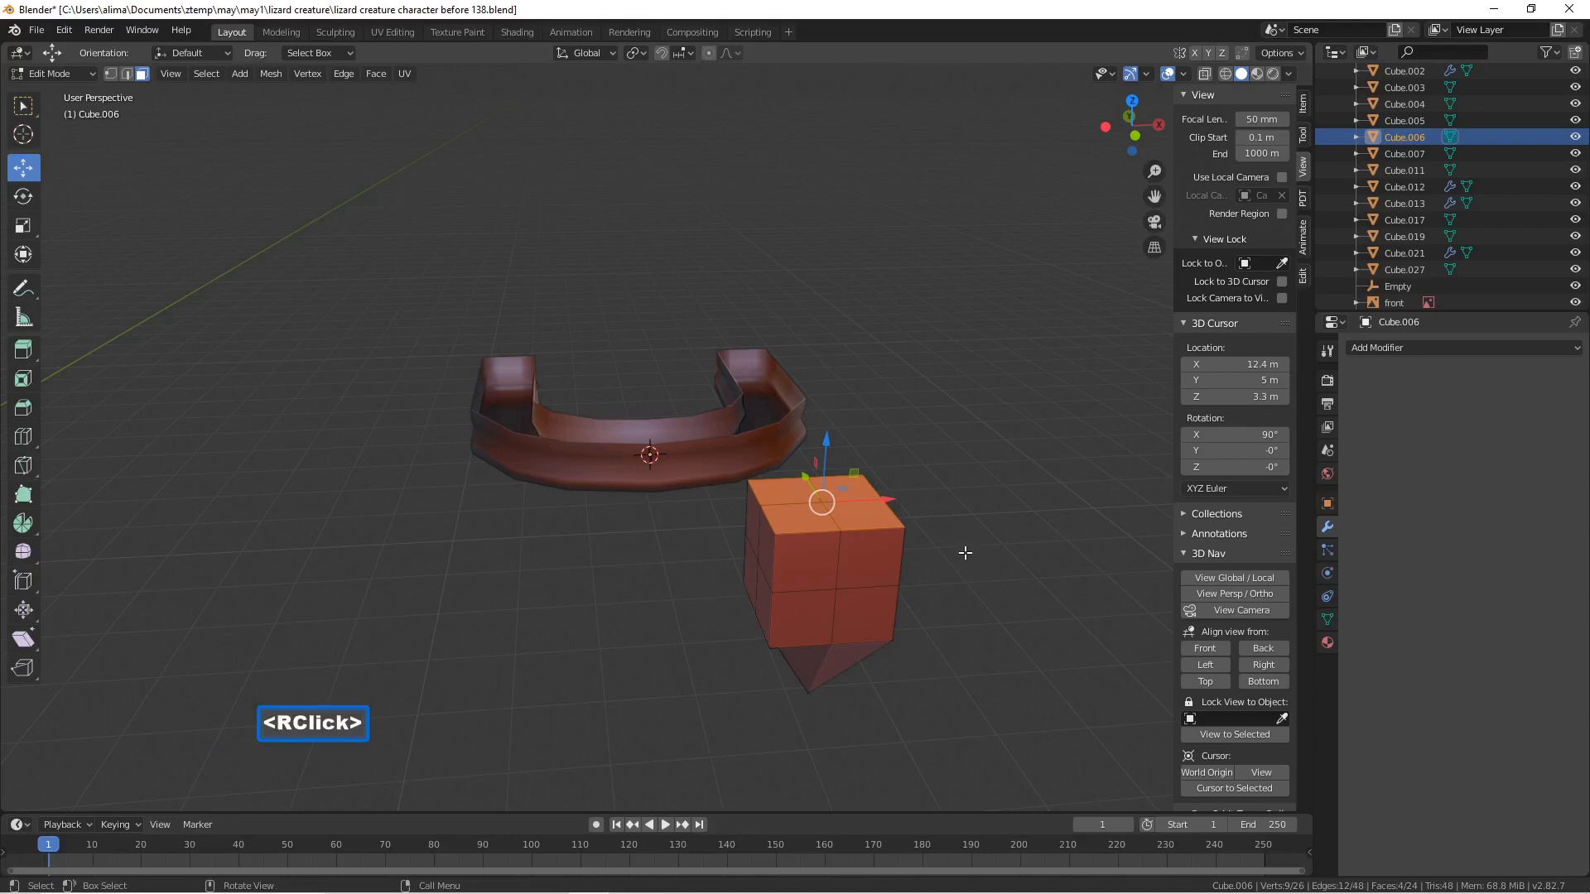
key("x")
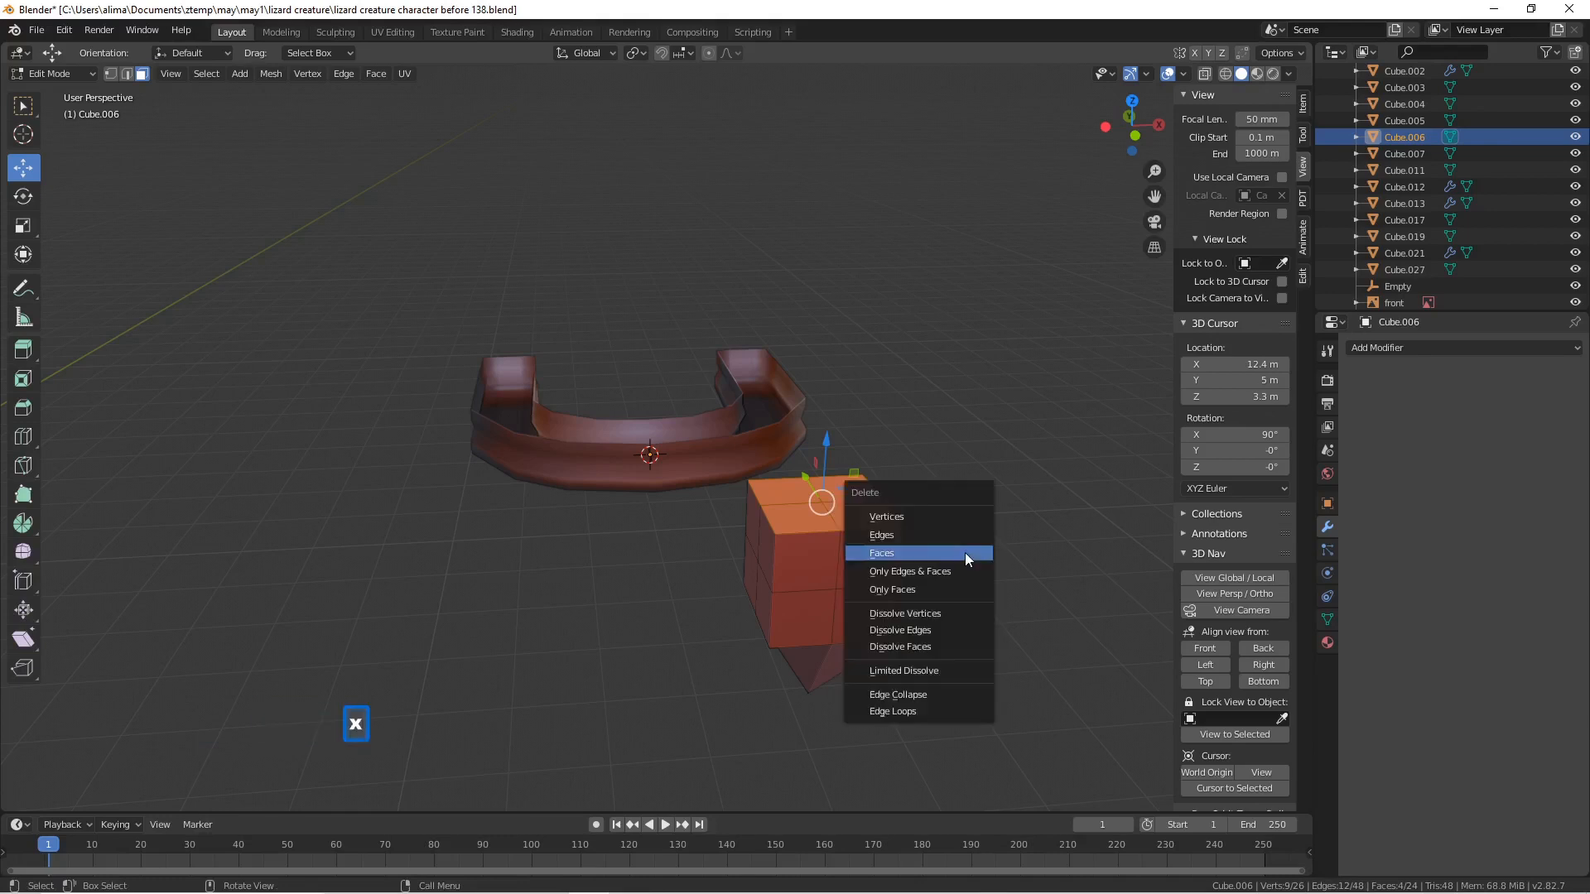
left_click(965, 553)
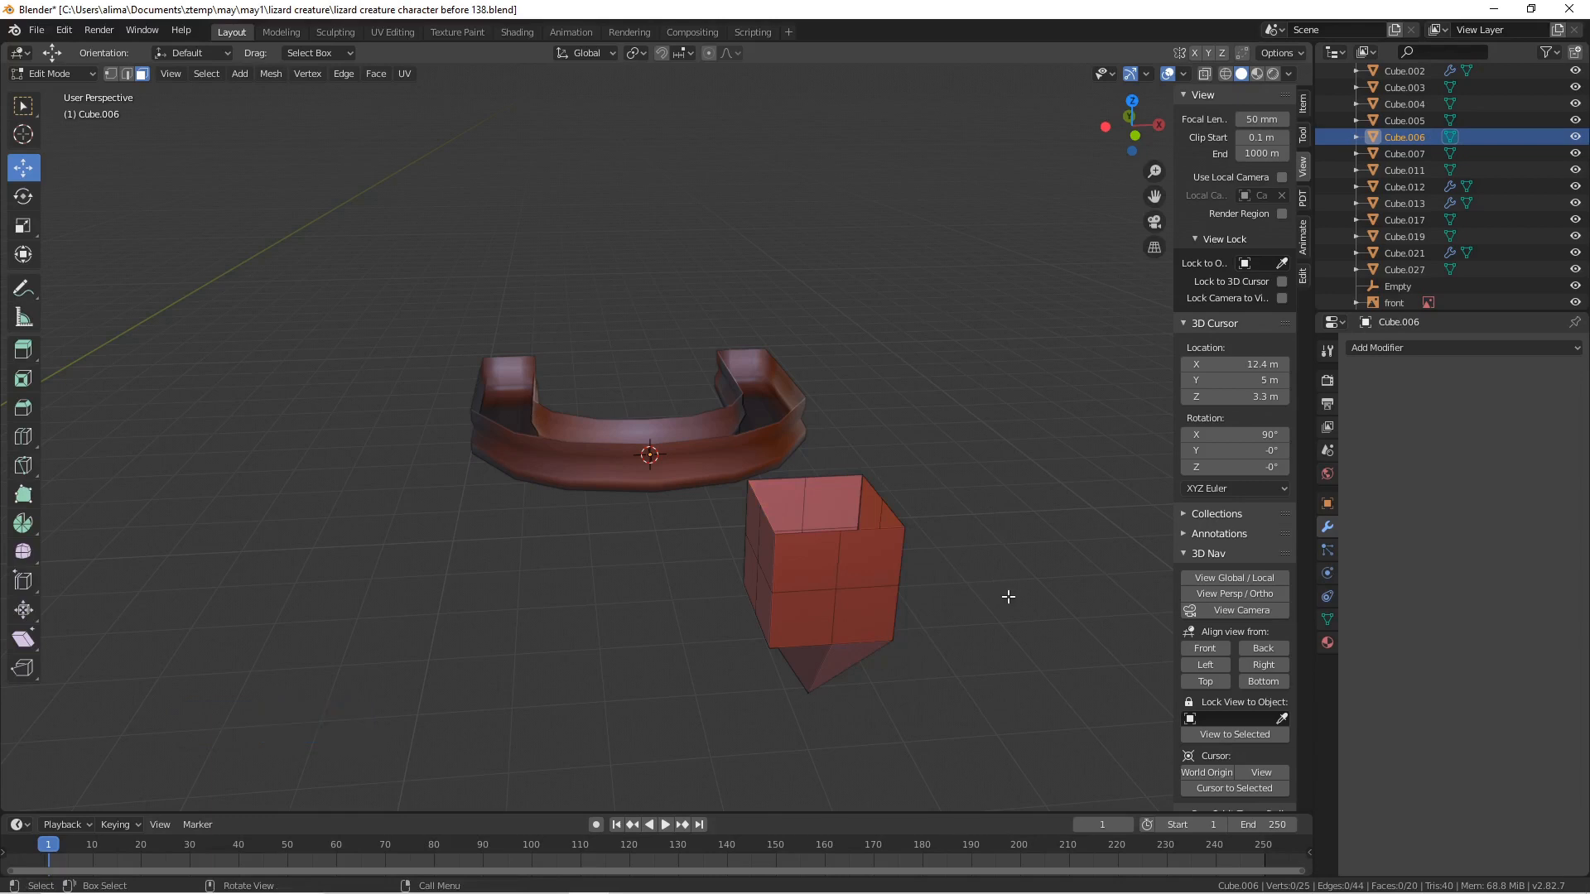
key("Pause")
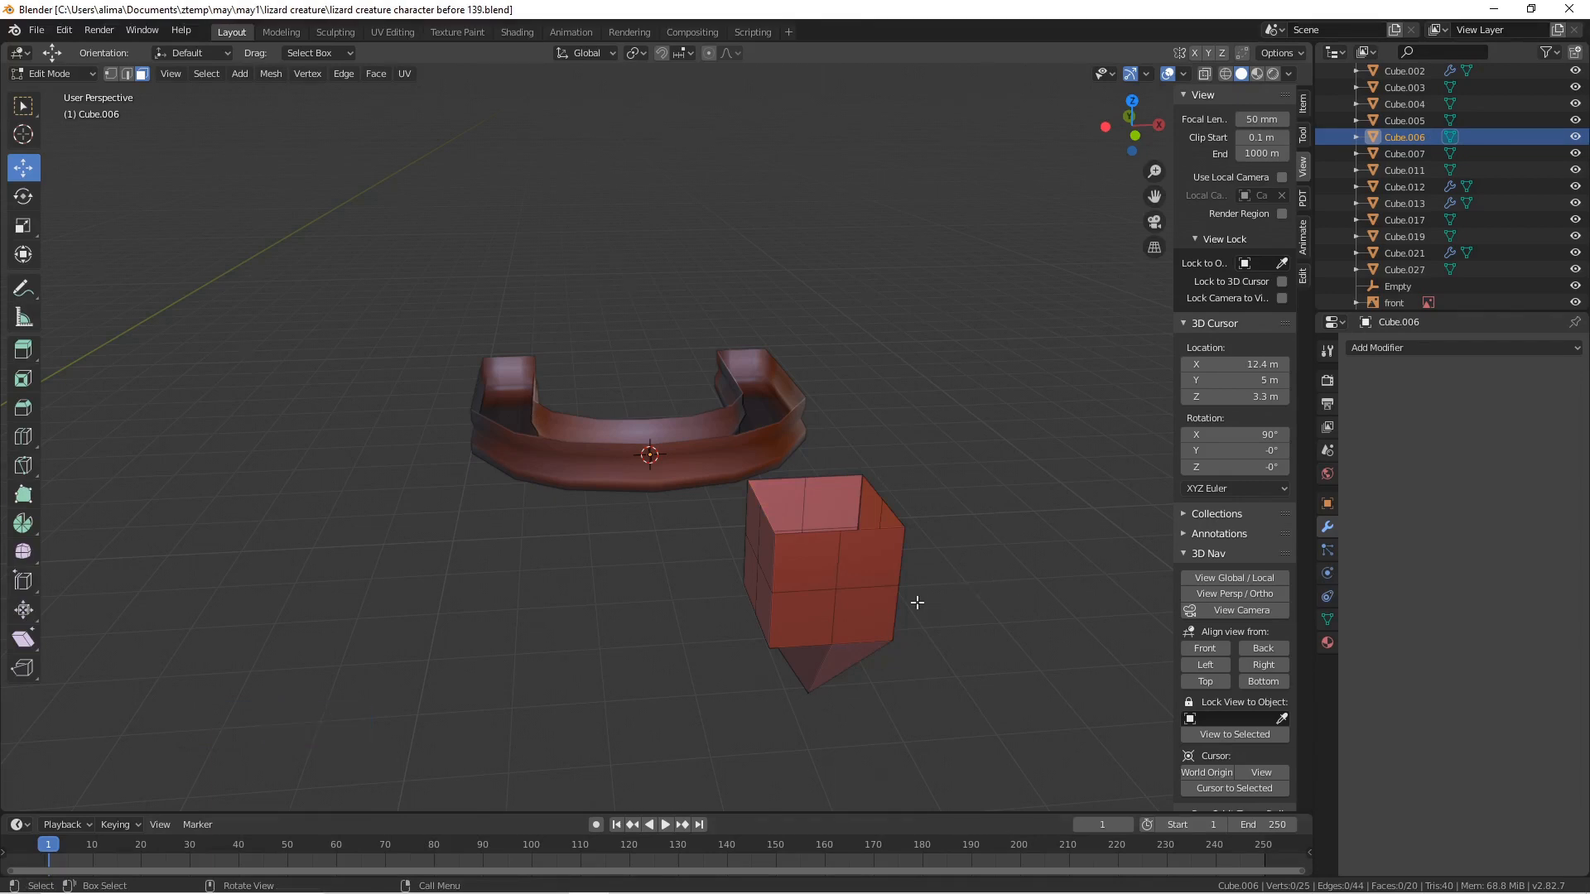
- Return to Object Mode and add a Mirror modifier on the X axis to the open-topped pointed cube
middle_click_drag(905, 605, 895, 533)
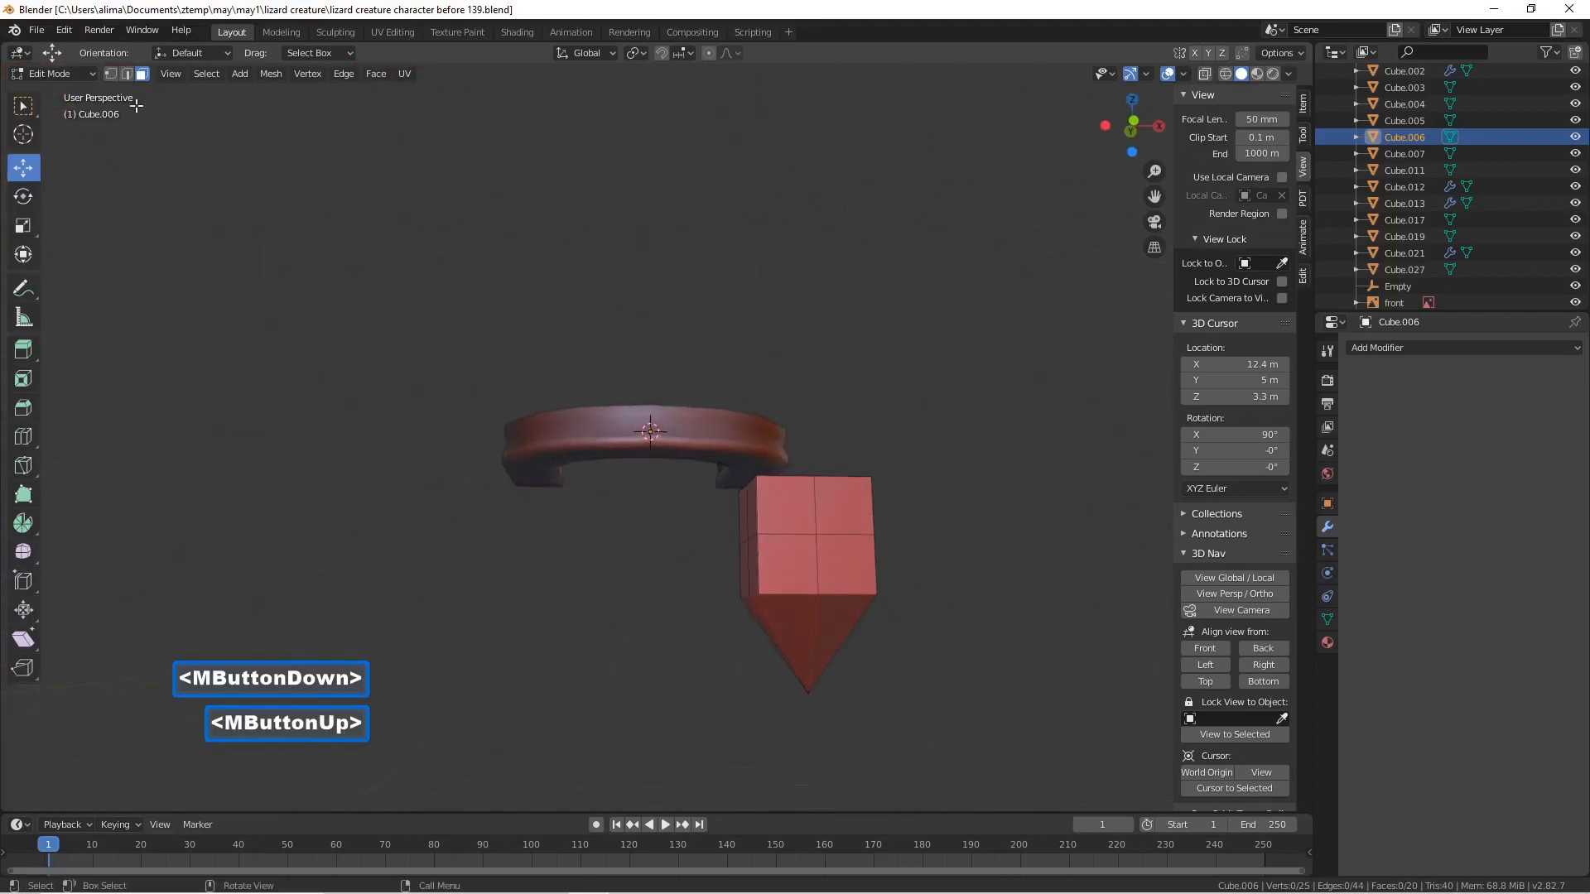
left_click(91, 74)
left_click(77, 96)
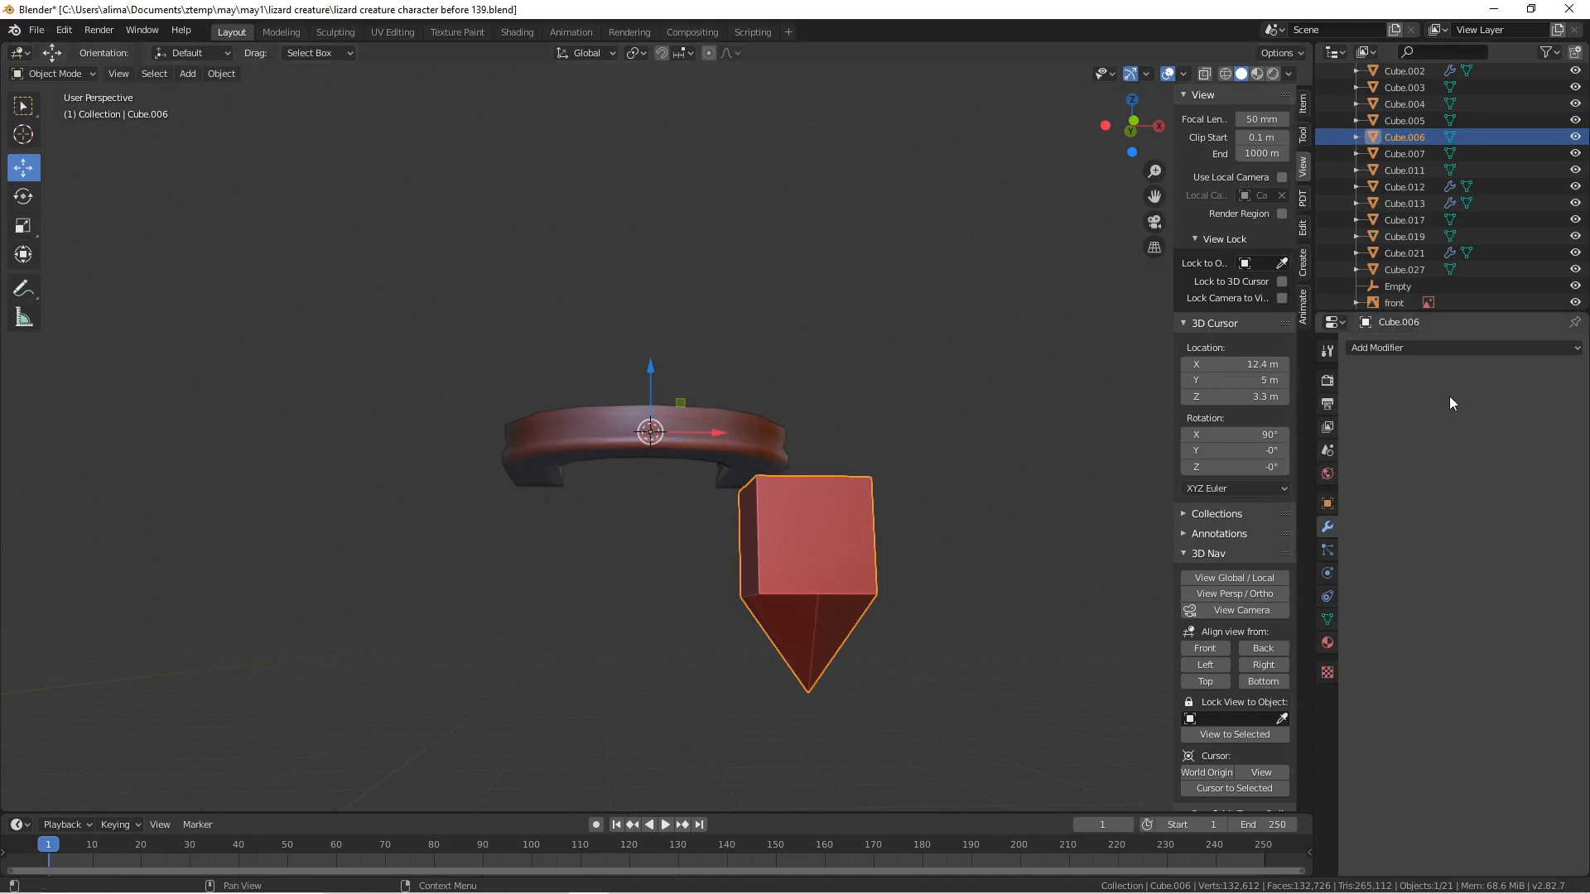
left_click(1574, 351)
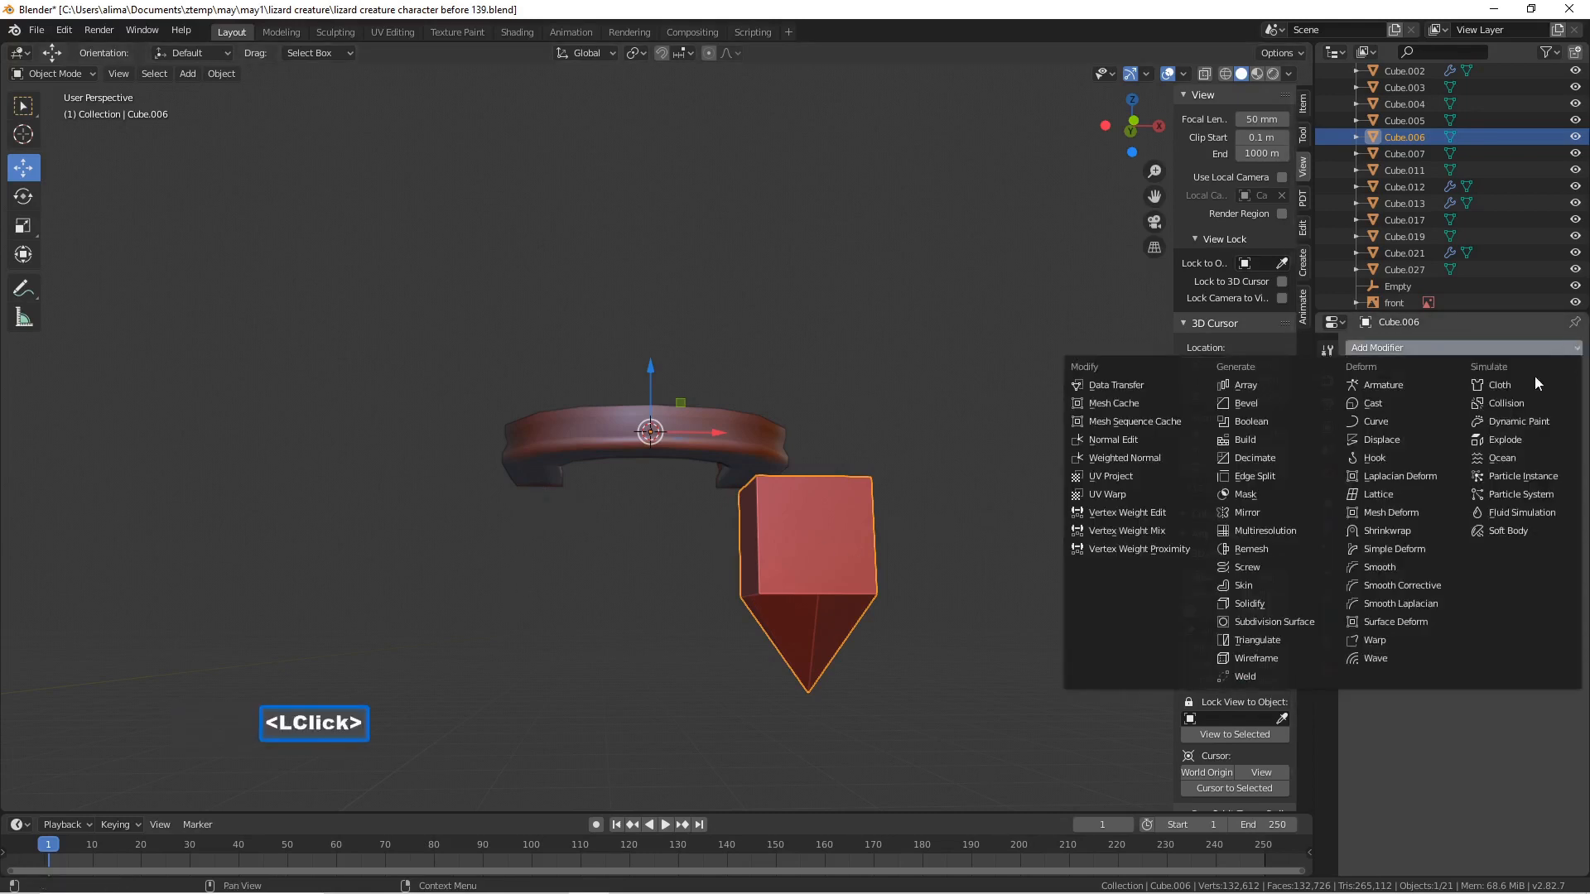
left_click(1299, 513)
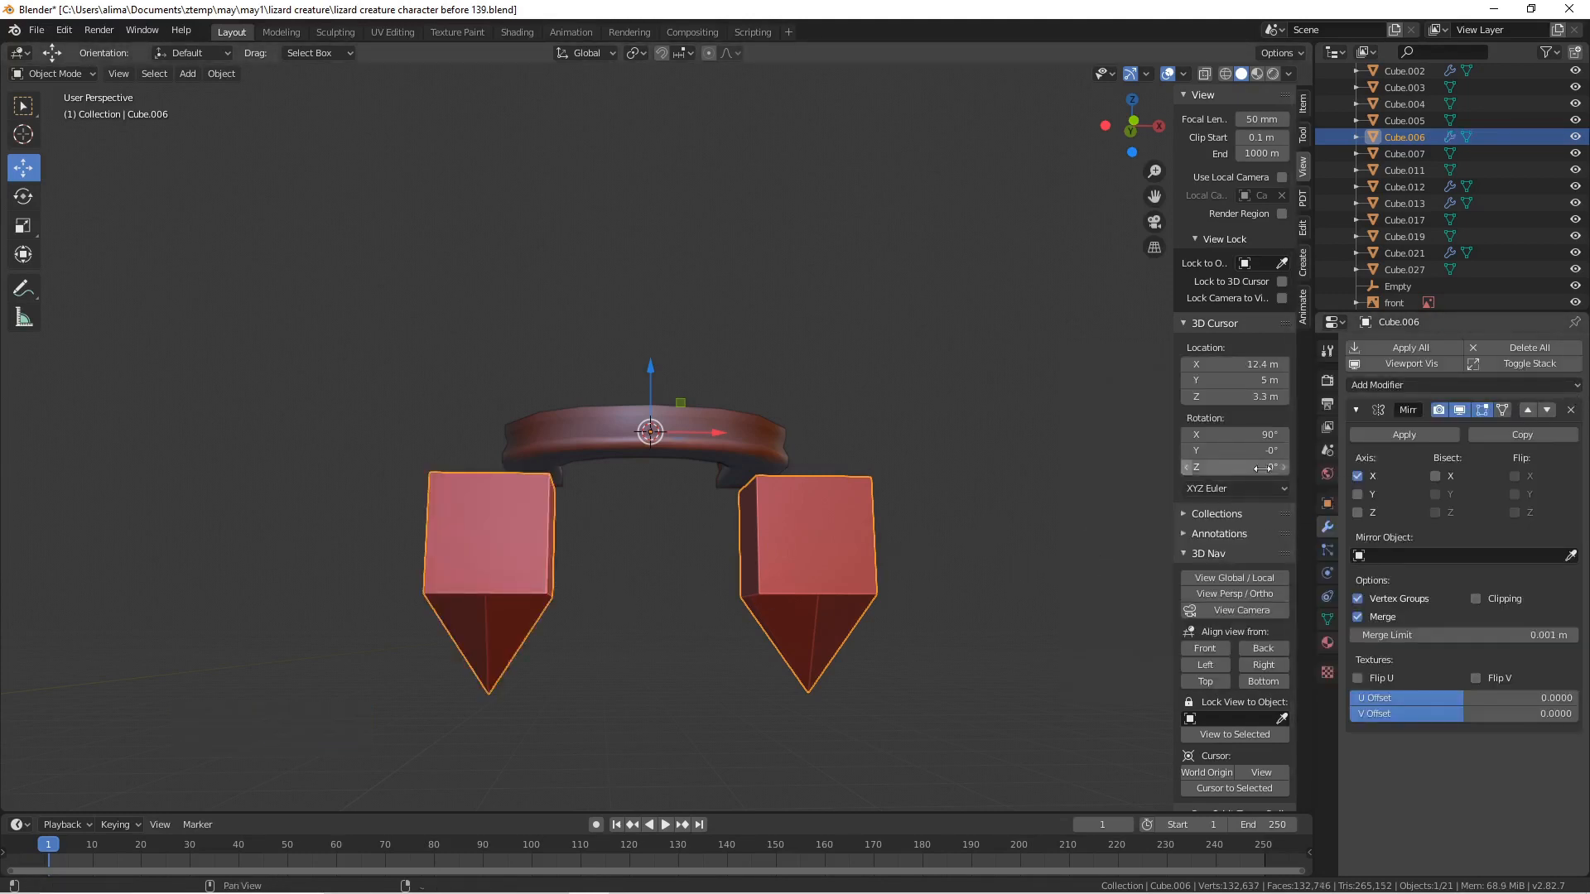
- Add a Subdivision Surface modifier to the mirrored pointed cubes, deselect them, and save the file as the next numbered version
left_click(1573, 389)
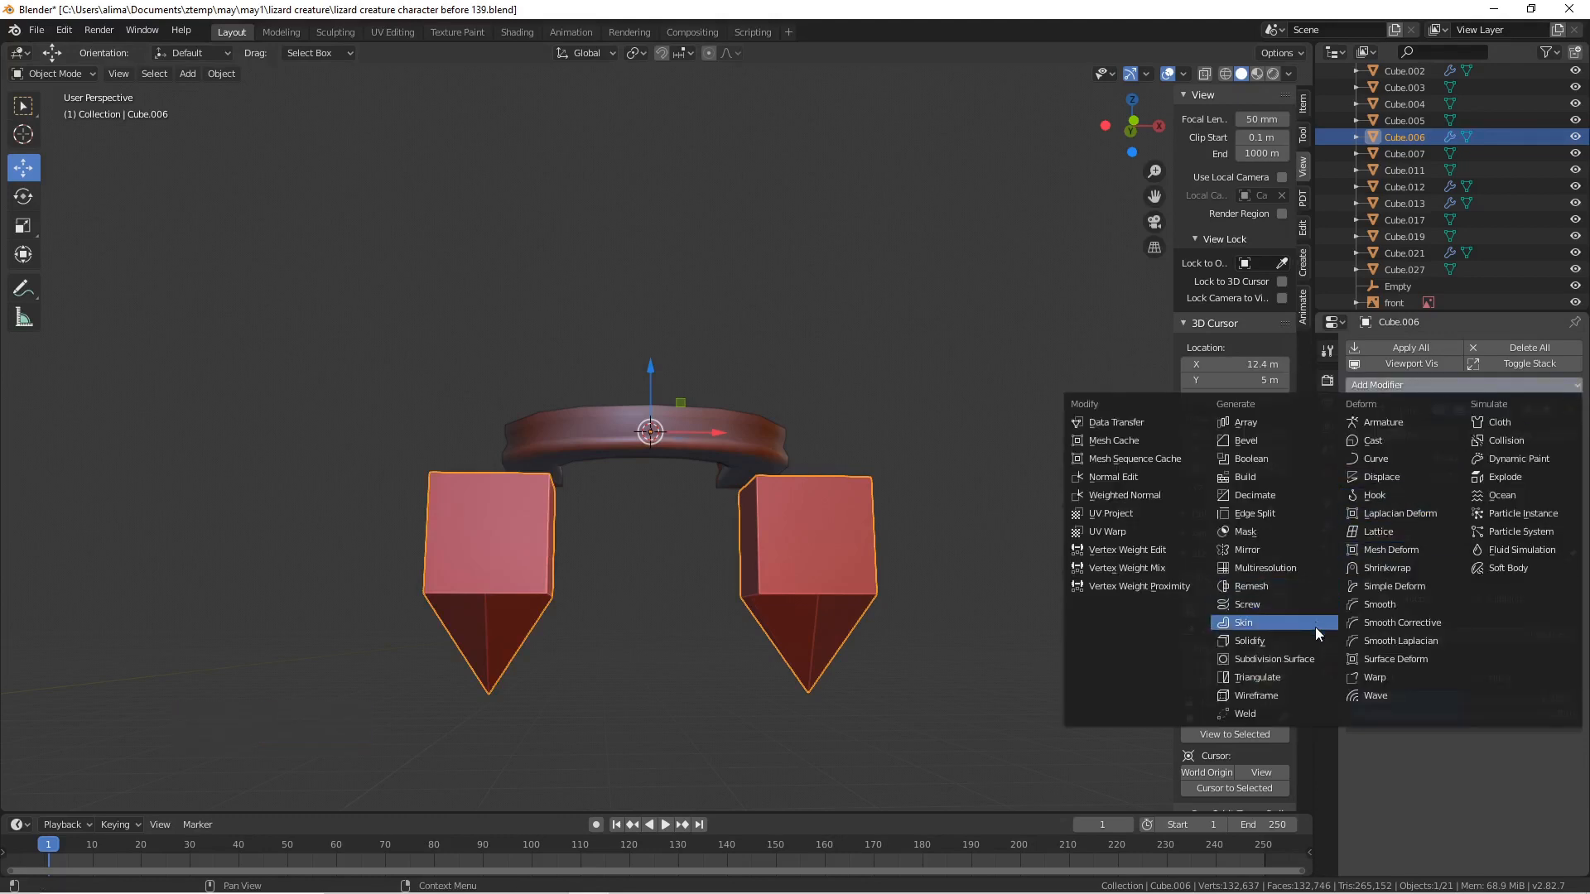
left_click(1323, 659)
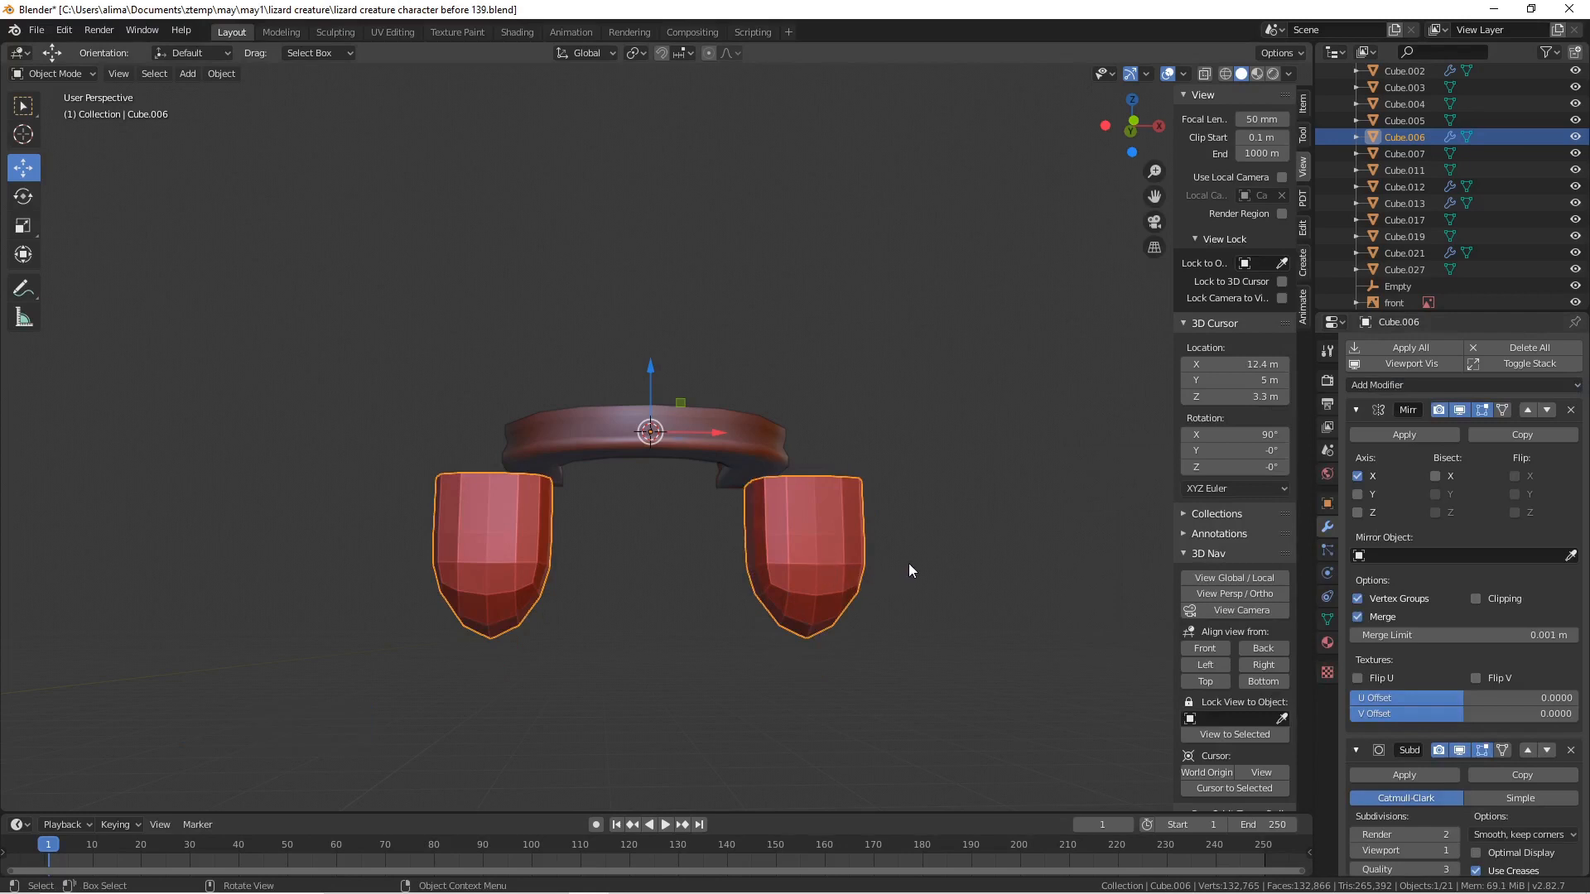
middle_click_drag(985, 587, 948, 605)
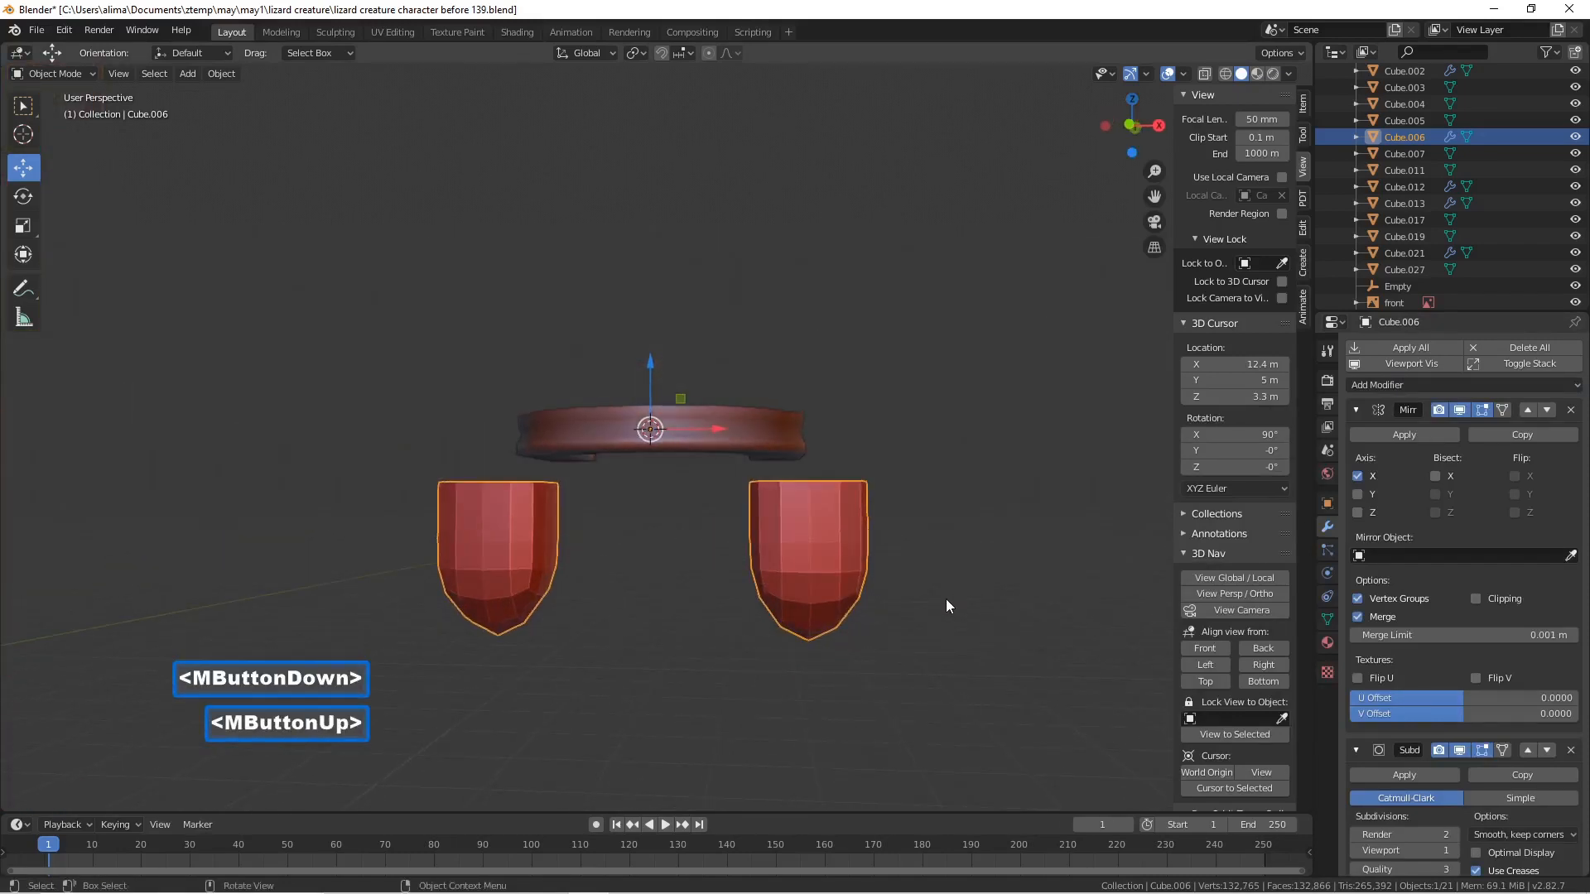
left_click(947, 598)
mouse_move(947, 598)
middle_mouse_down()
mouse_move(1003, 531)
mouse_move(922, 578)
mouse_move(921, 619)
mouse_move(983, 601)
mouse_move(941, 604)
mouse_move(947, 571)
mouse_move(1004, 586)
mouse_move(952, 598)
middle_mouse_up()
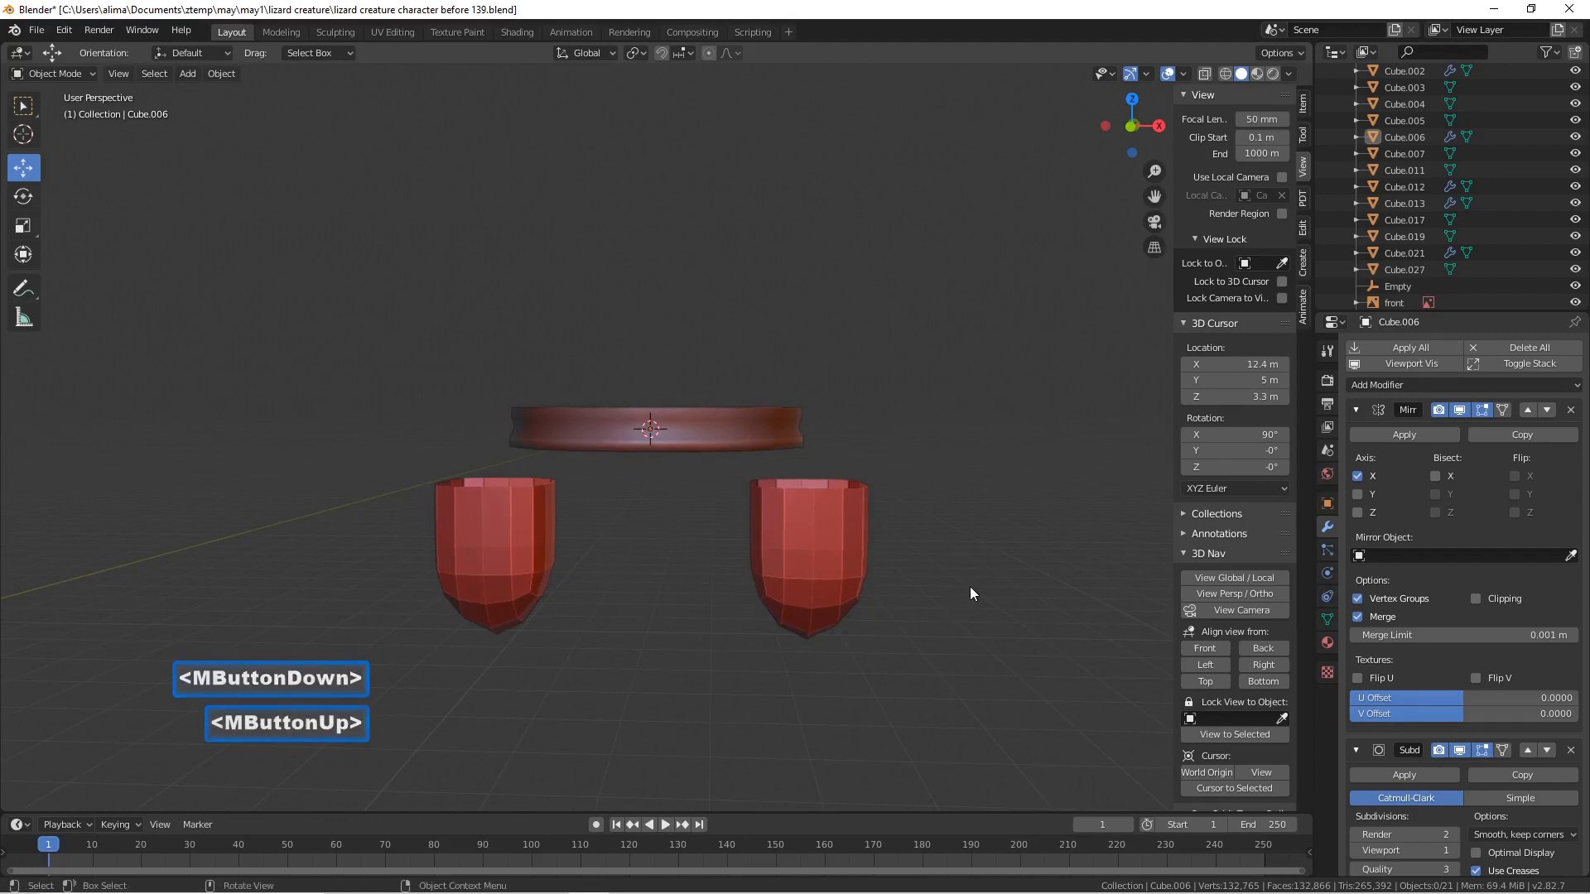
key("Pause")
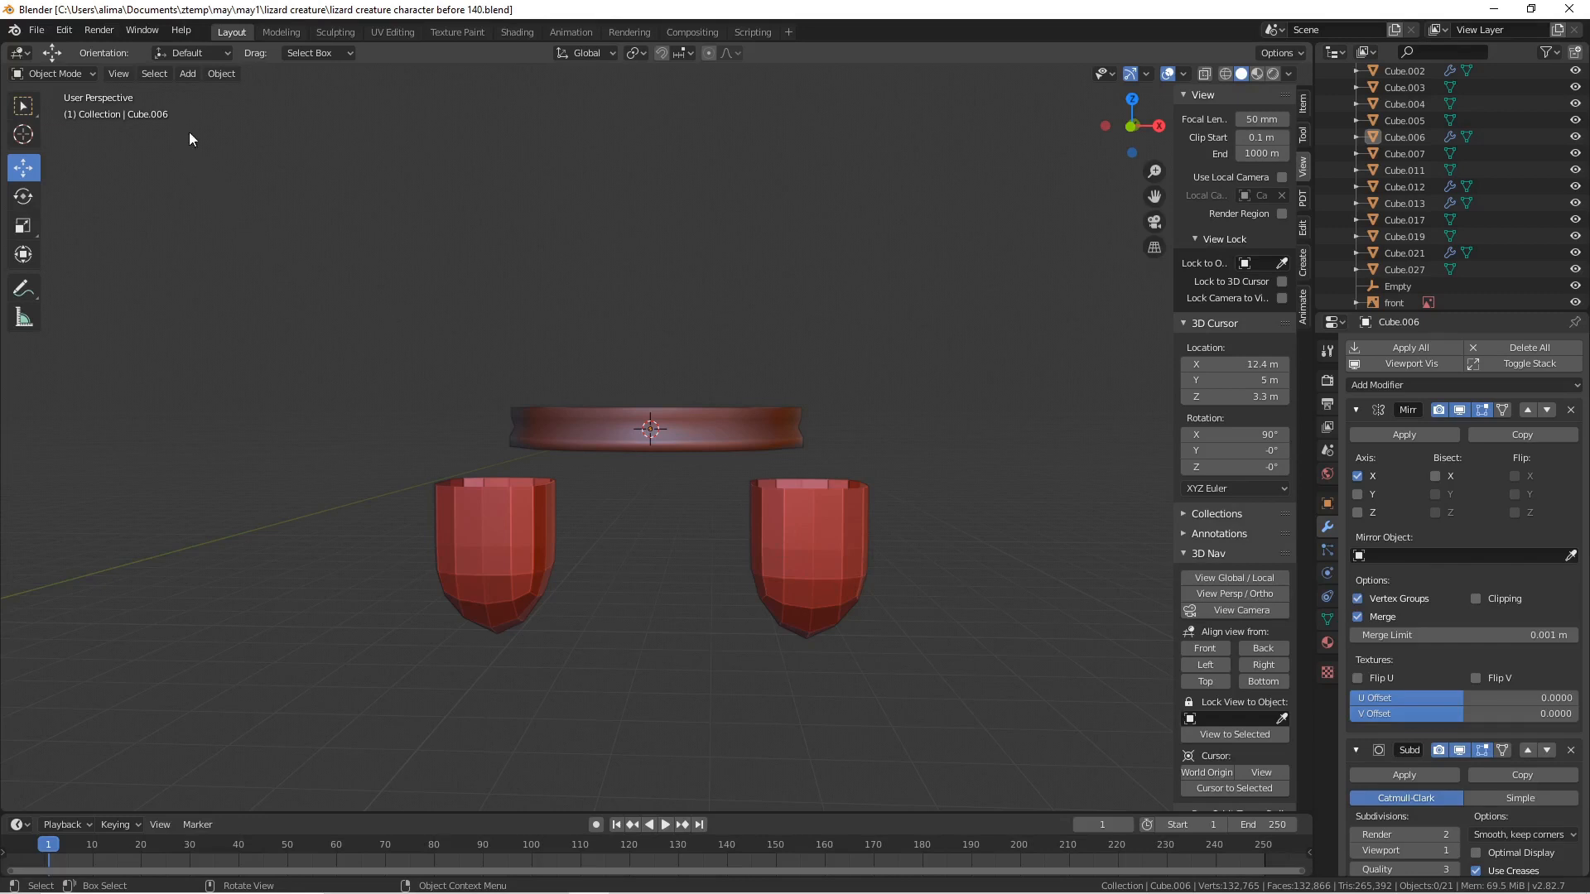
- Open the mirrored cups in Edit Mode and turn on on-cage display for both the Mirror and Subdivision Surface modifiers
left_click(853, 558)
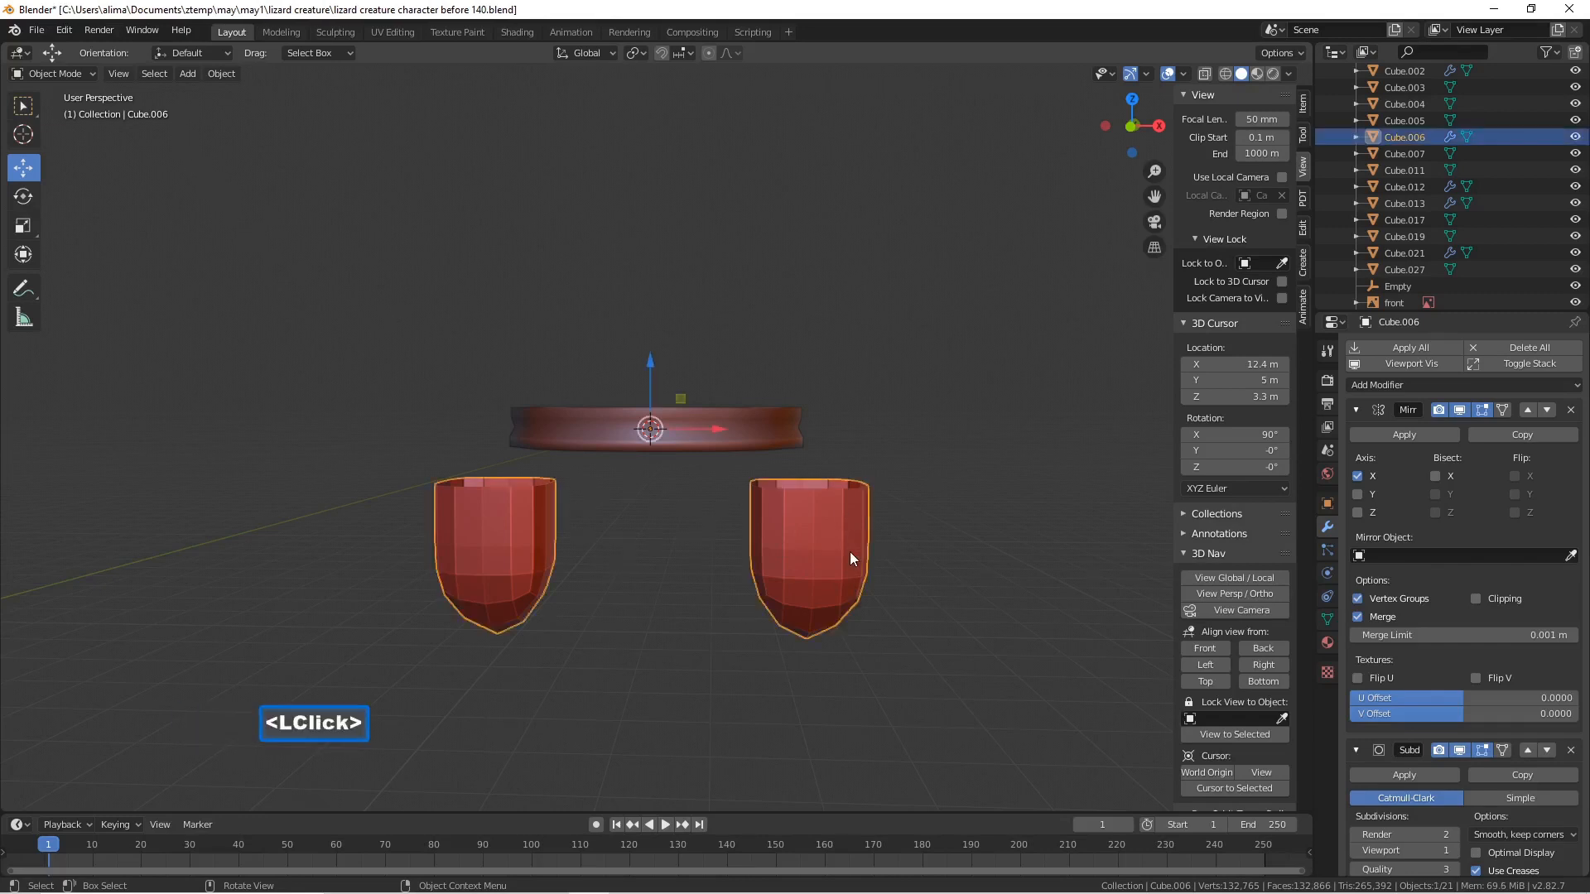
left_click(90, 74)
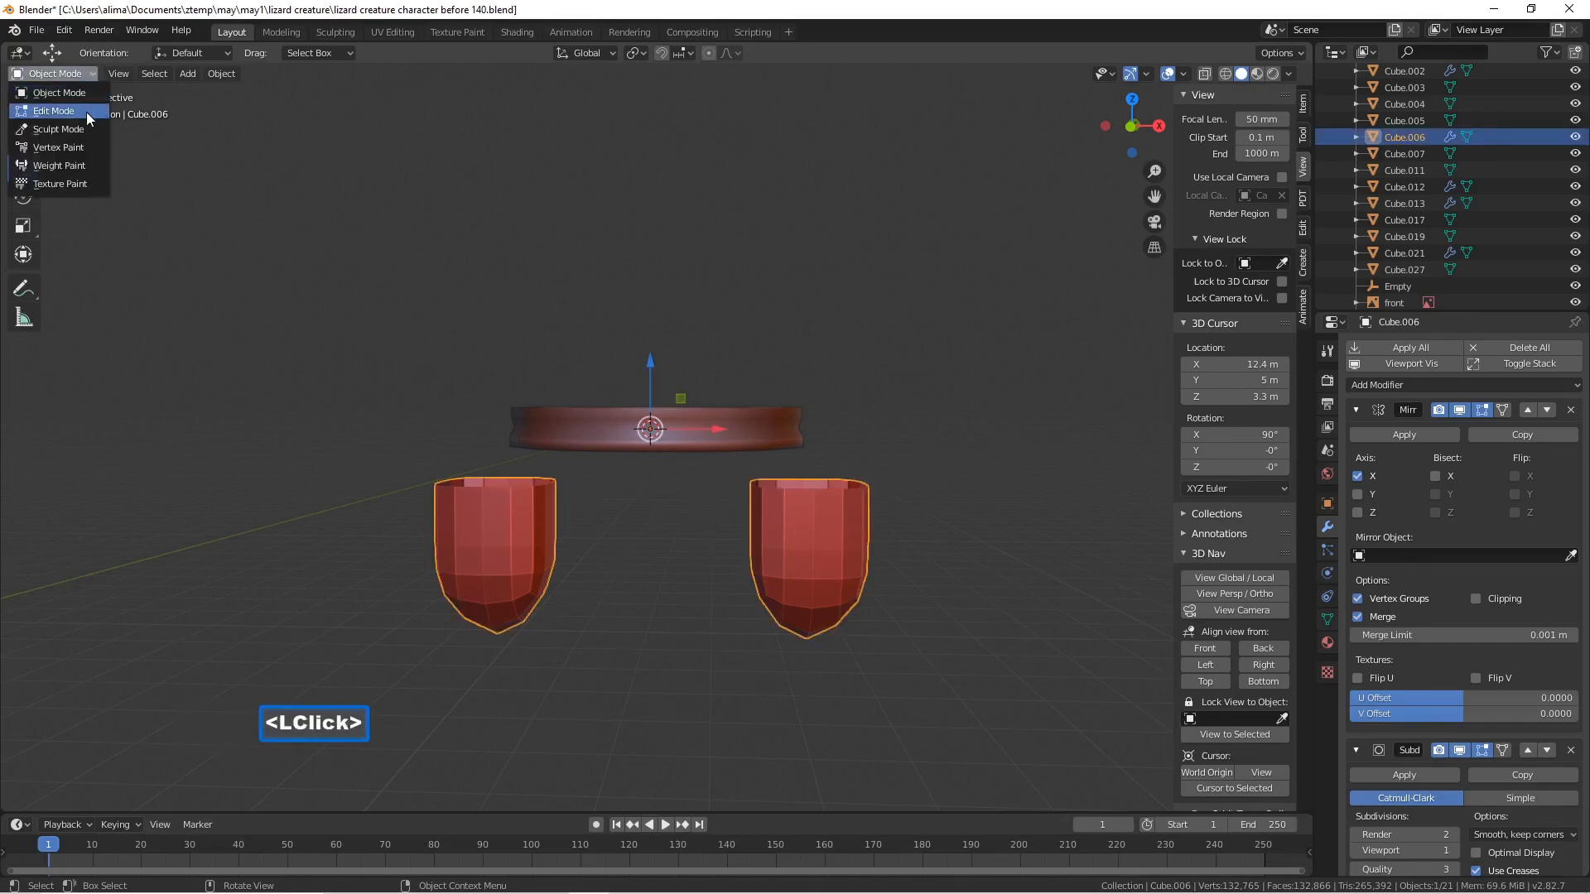
left_click(54, 111)
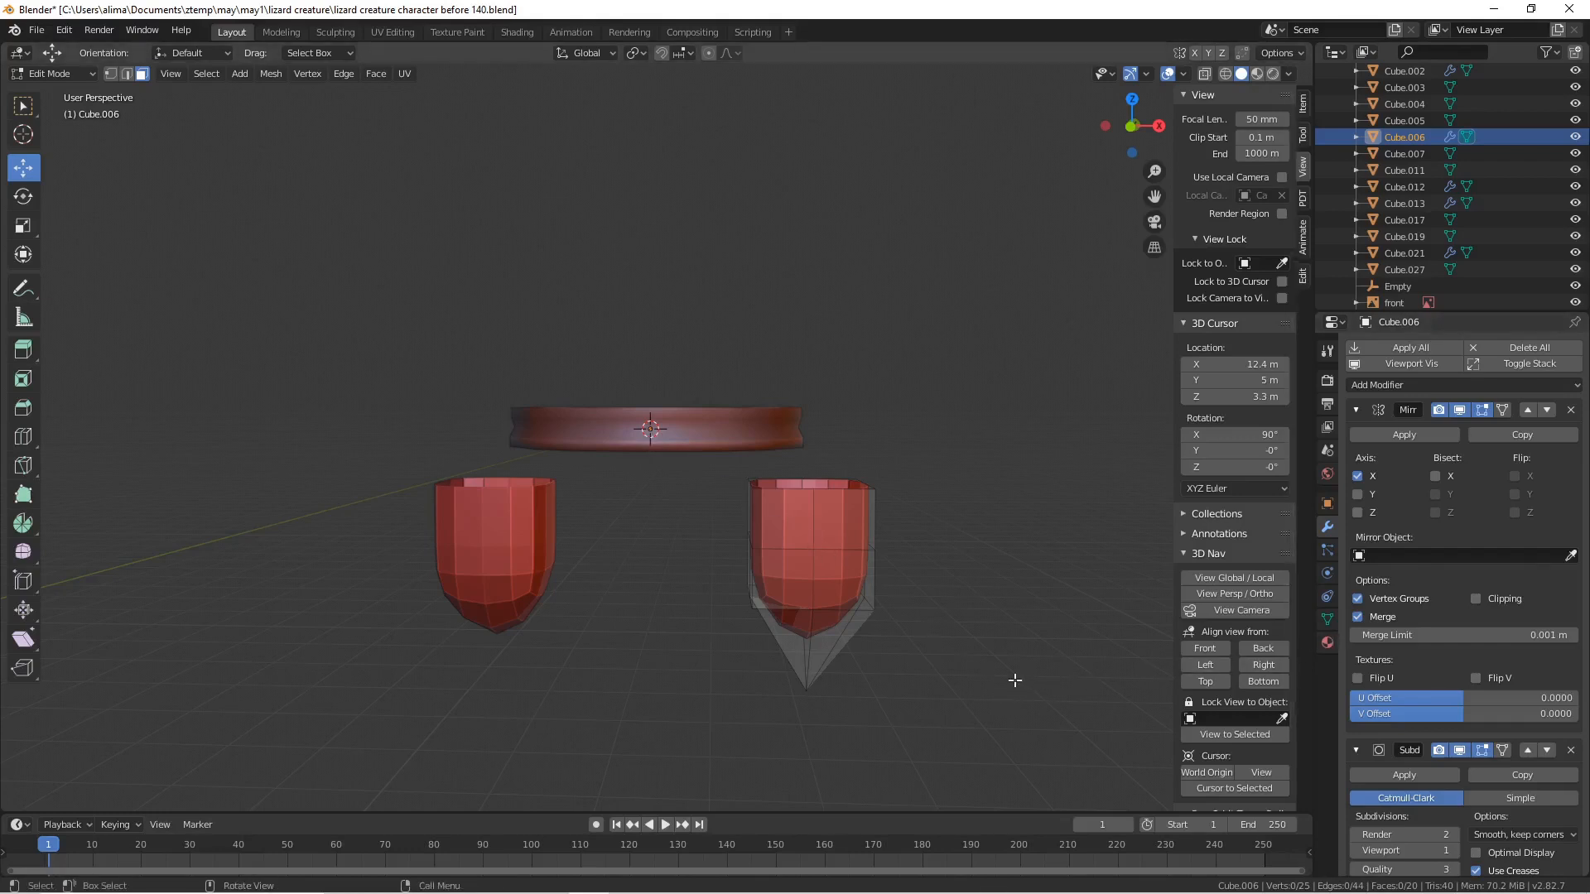
left_click(1501, 410)
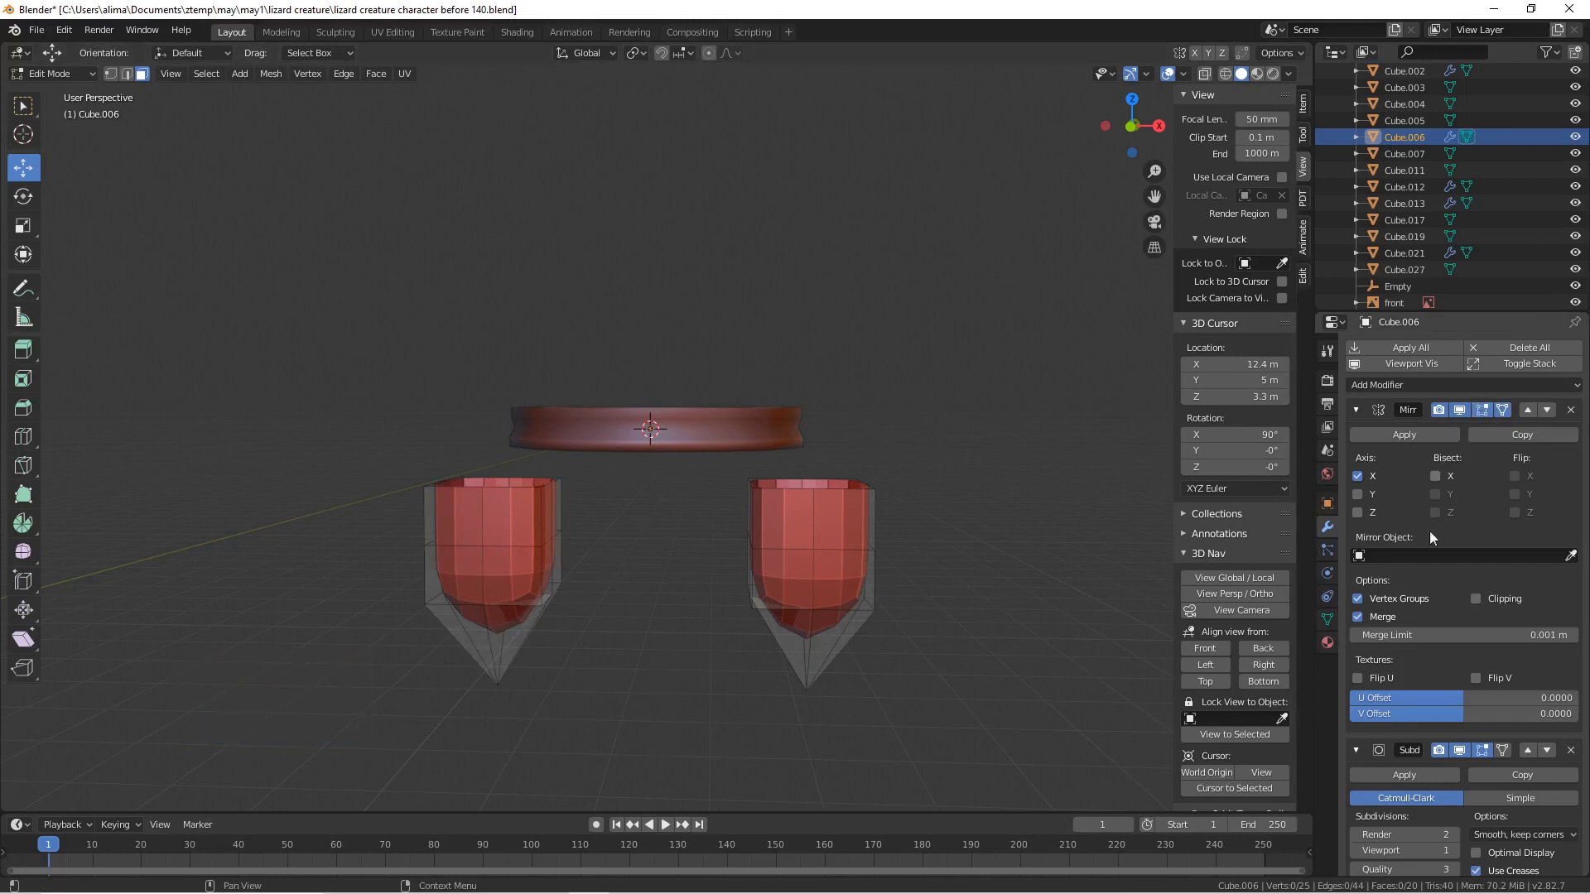
left_click(1503, 750)
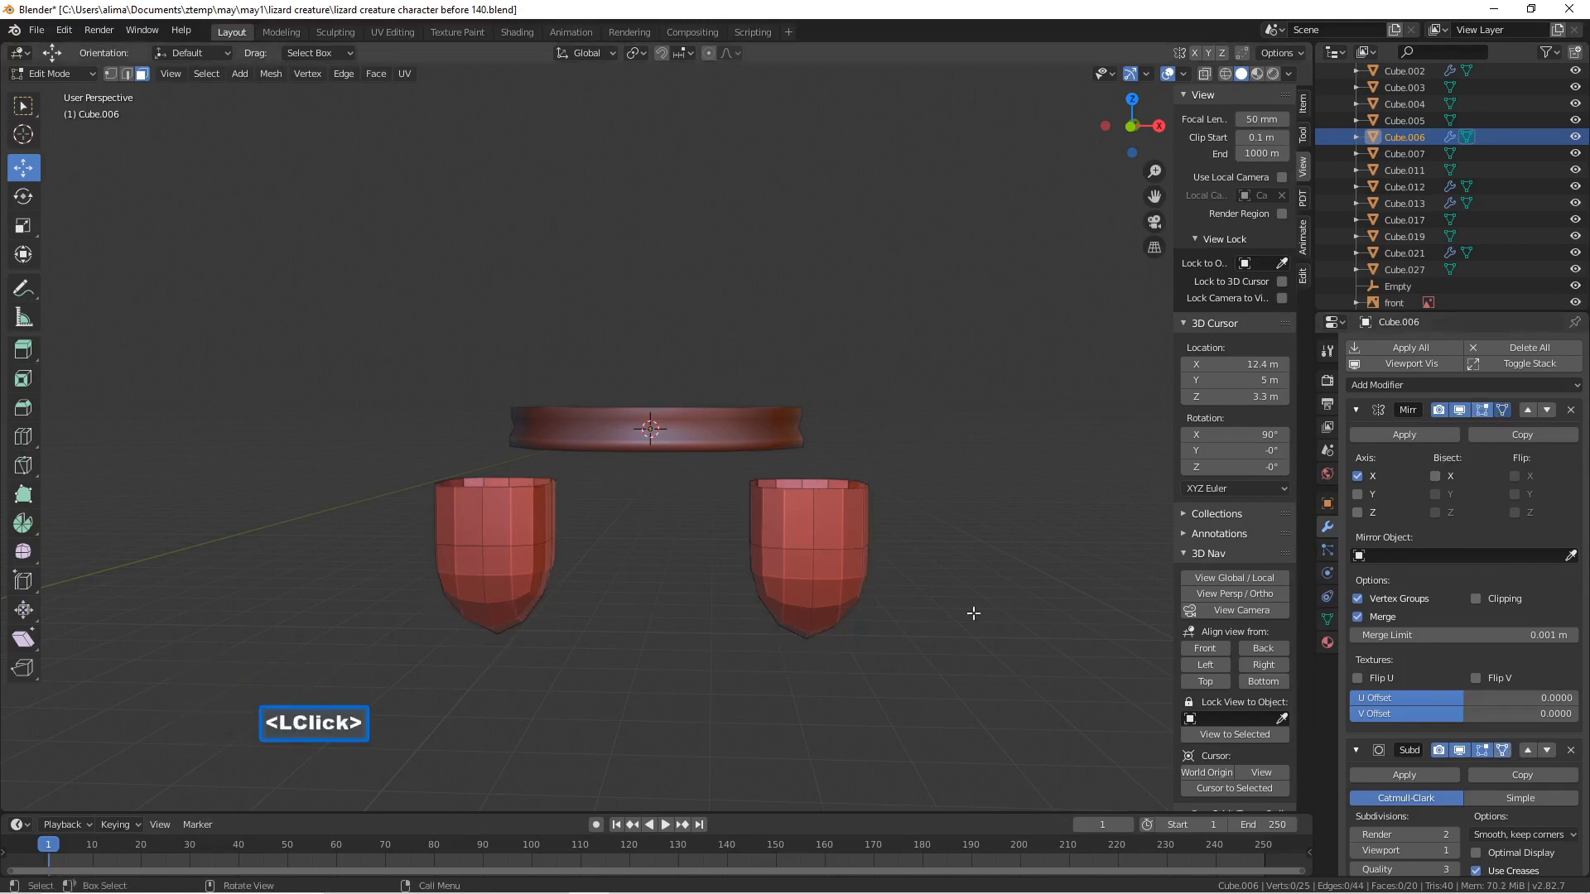
- Lower the cups' bottom tip vertex about 0.65 m along Z with vertex selection, deselect it, and save the file as the next numbered version
middle_click_drag(968, 611, 954, 517)
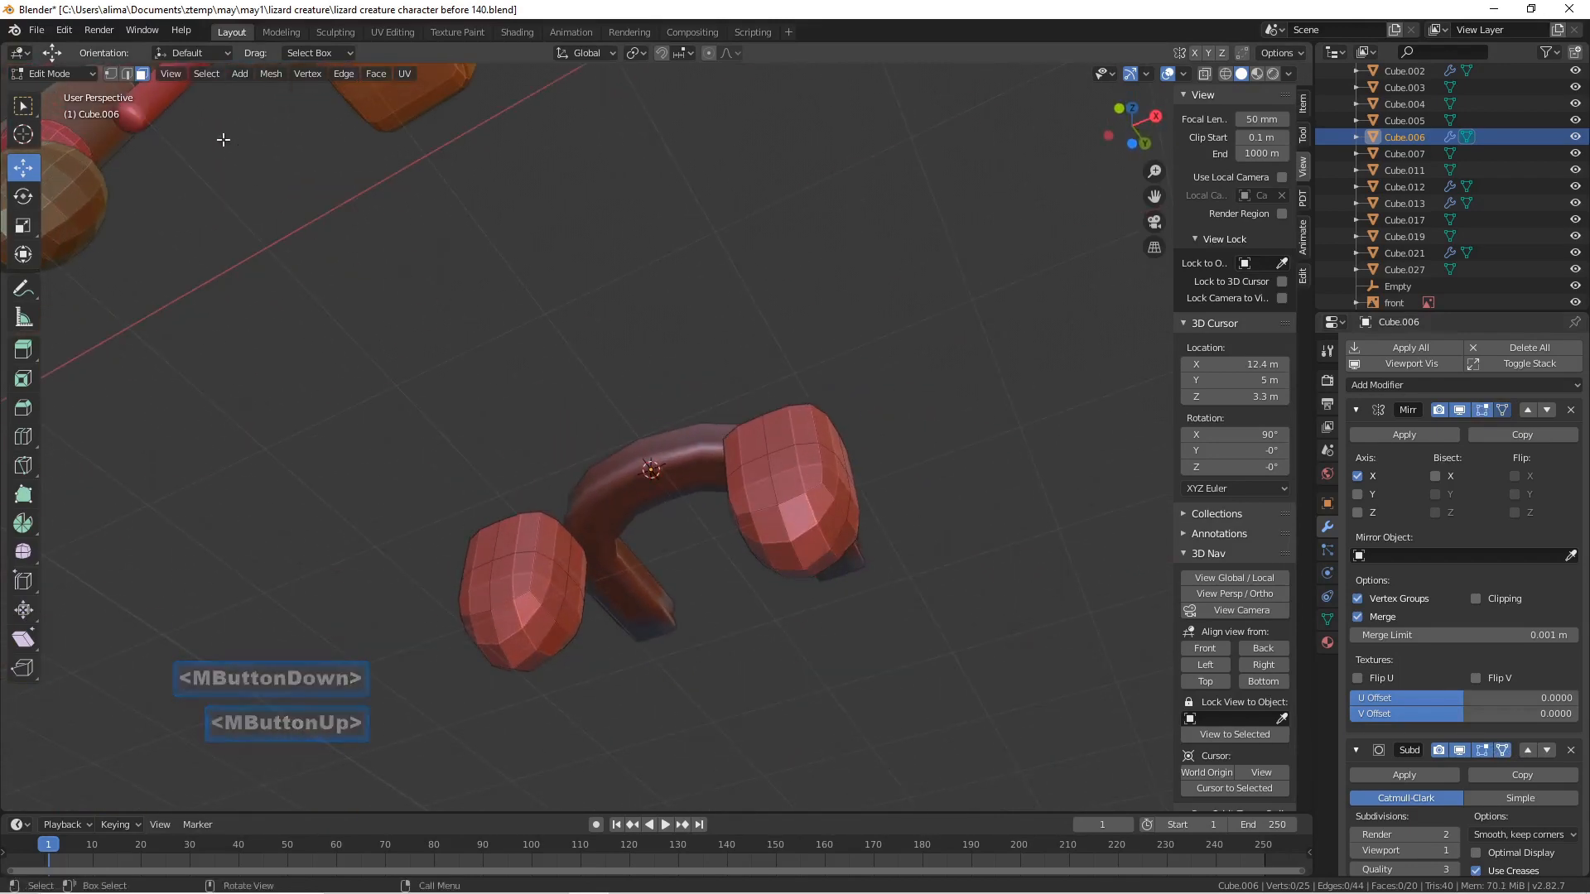
left_click(111, 74)
left_click(810, 589)
mouse_move(811, 590)
middle_mouse_down()
mouse_move(848, 568)
mouse_move(824, 581)
middle_mouse_up()
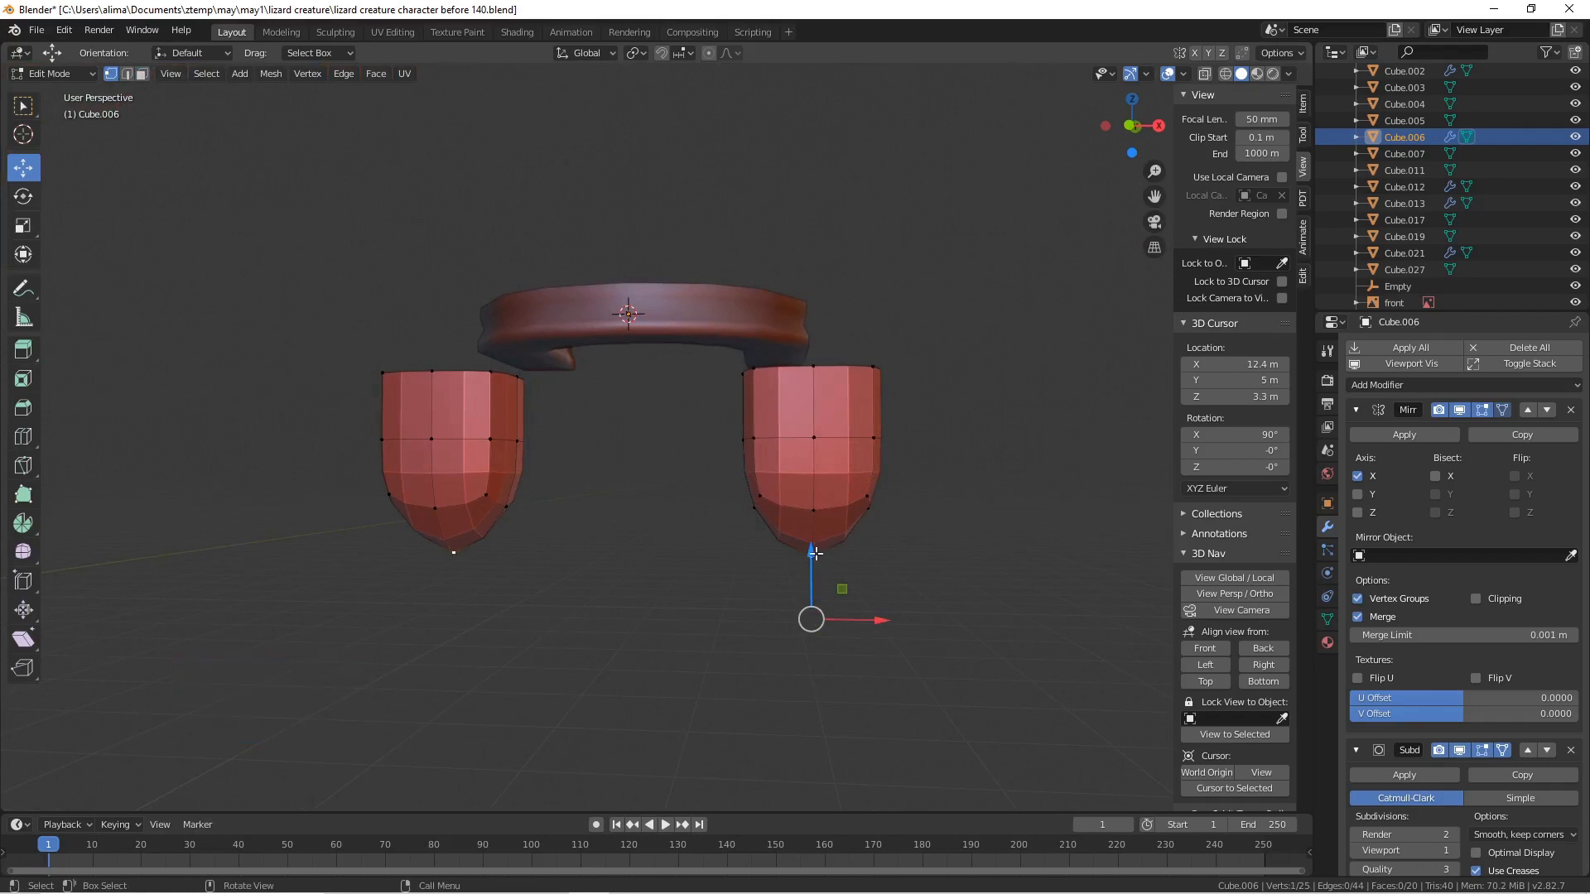
left_click_drag(810, 552, 814, 558)
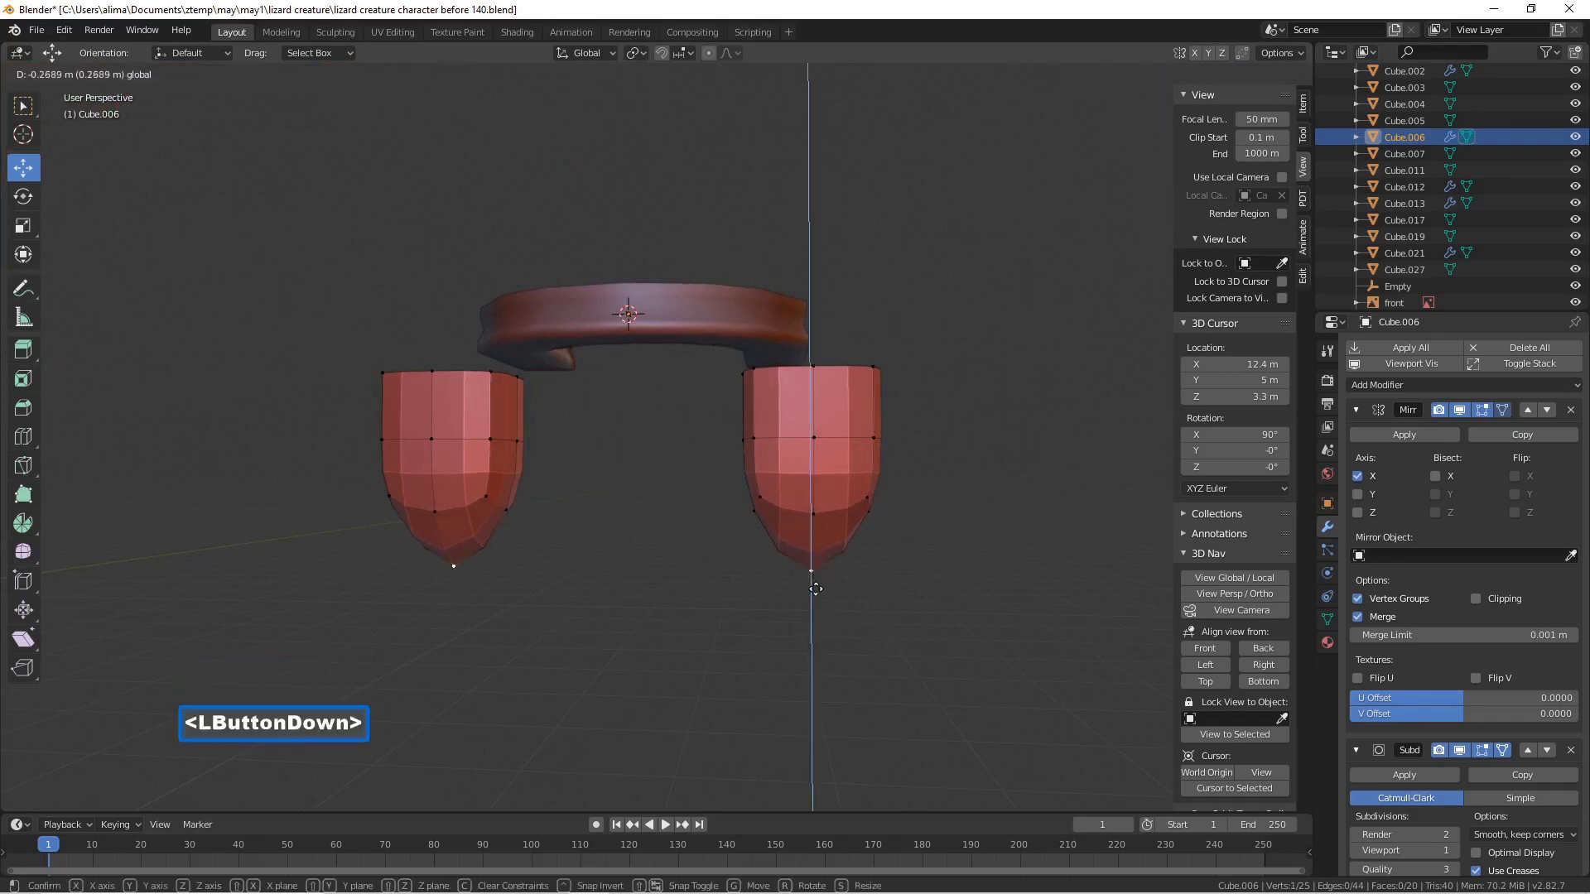
left_click(821, 638)
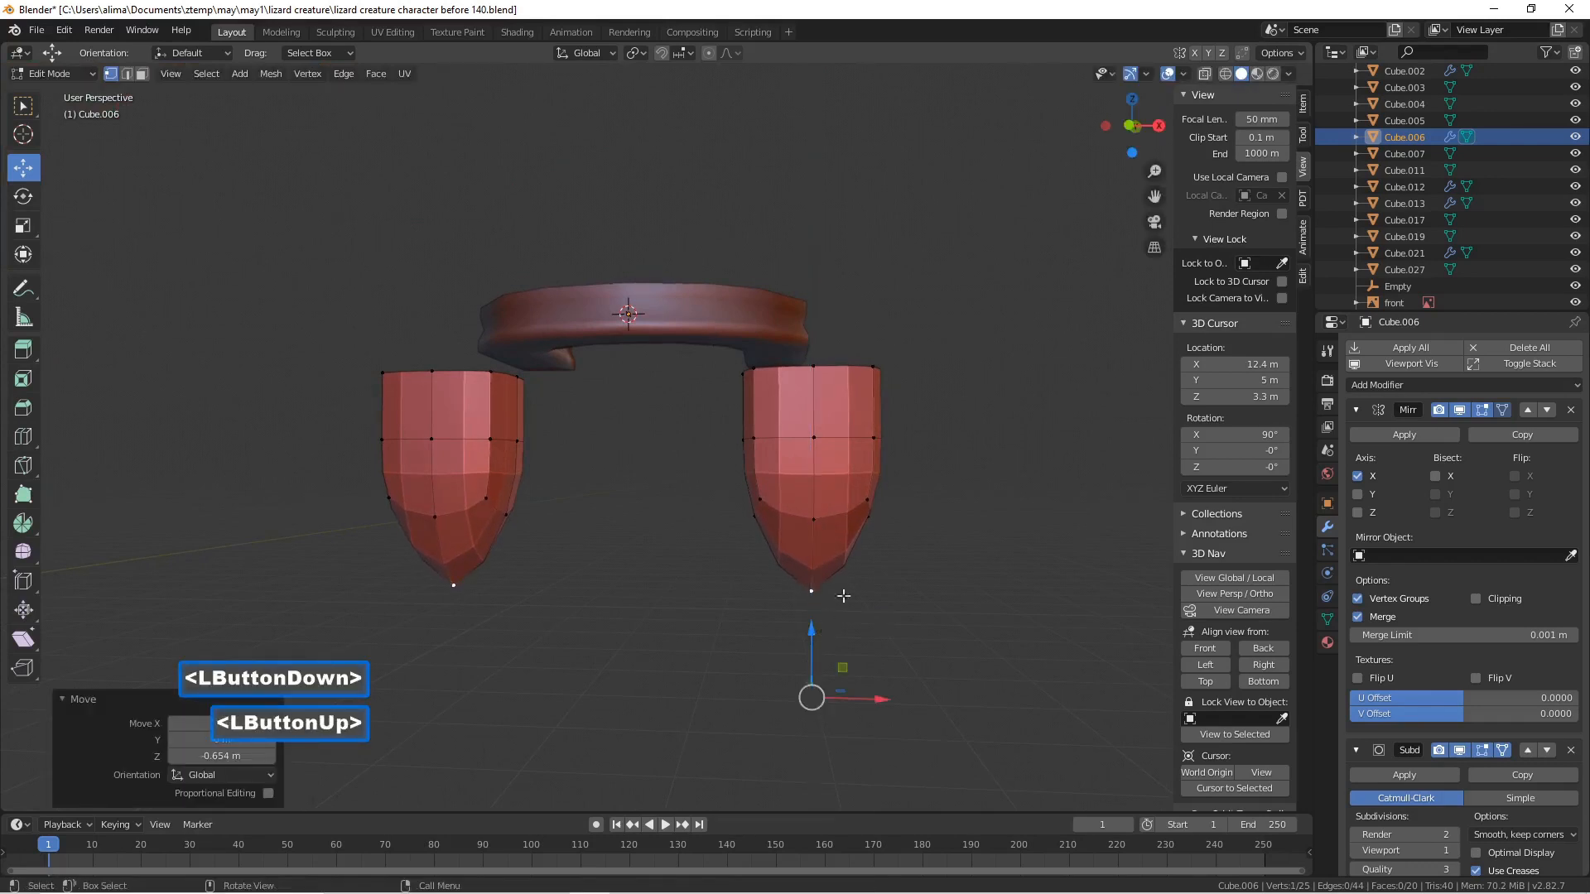
left_click(929, 539)
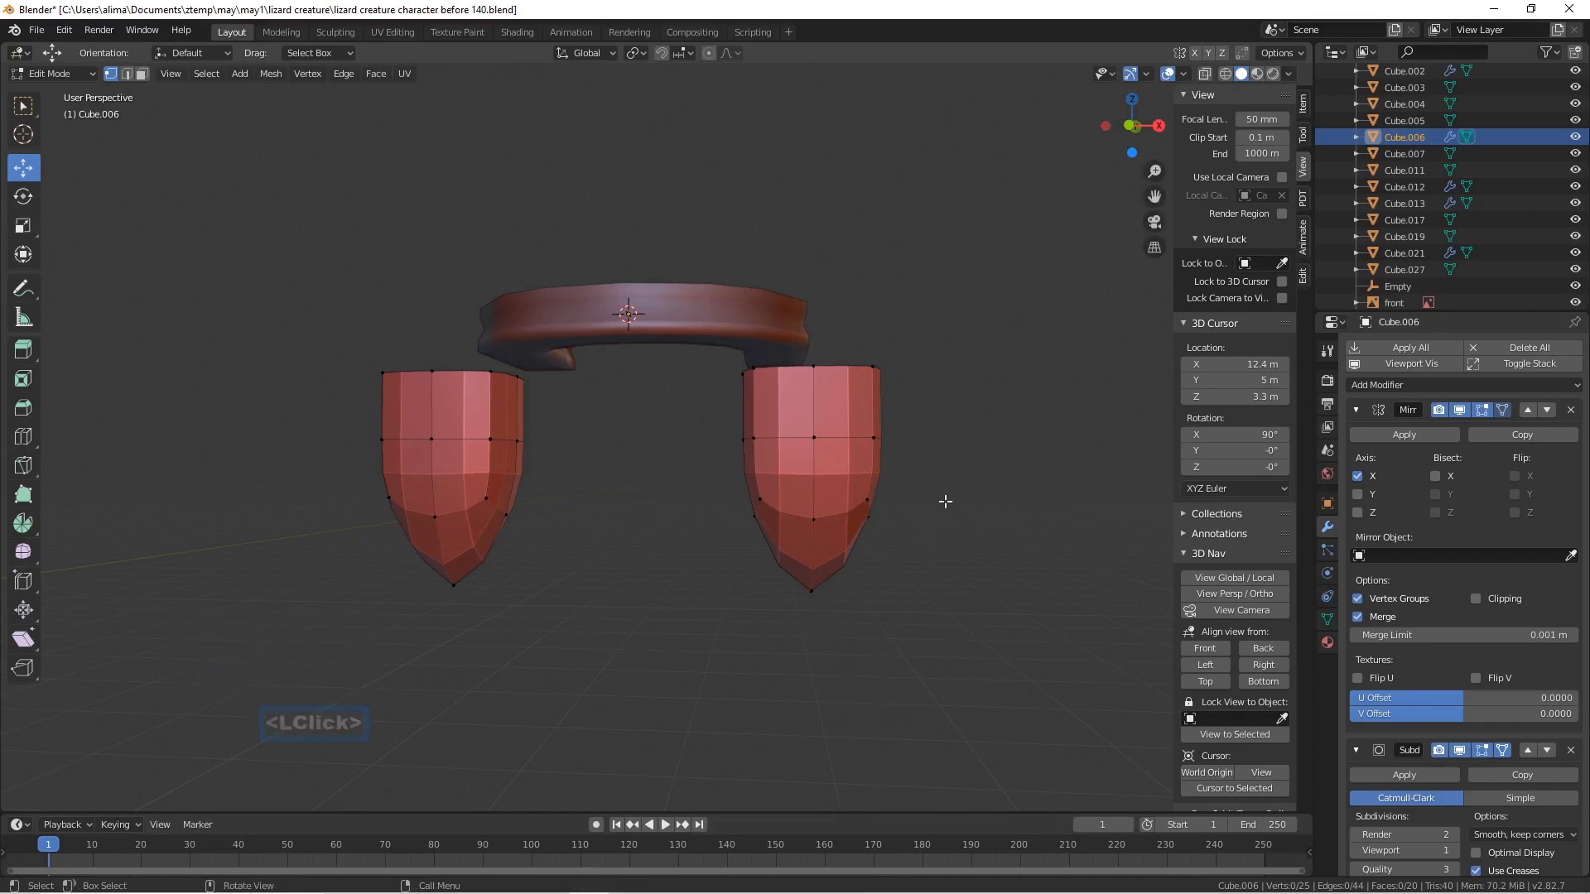
key("Pause")
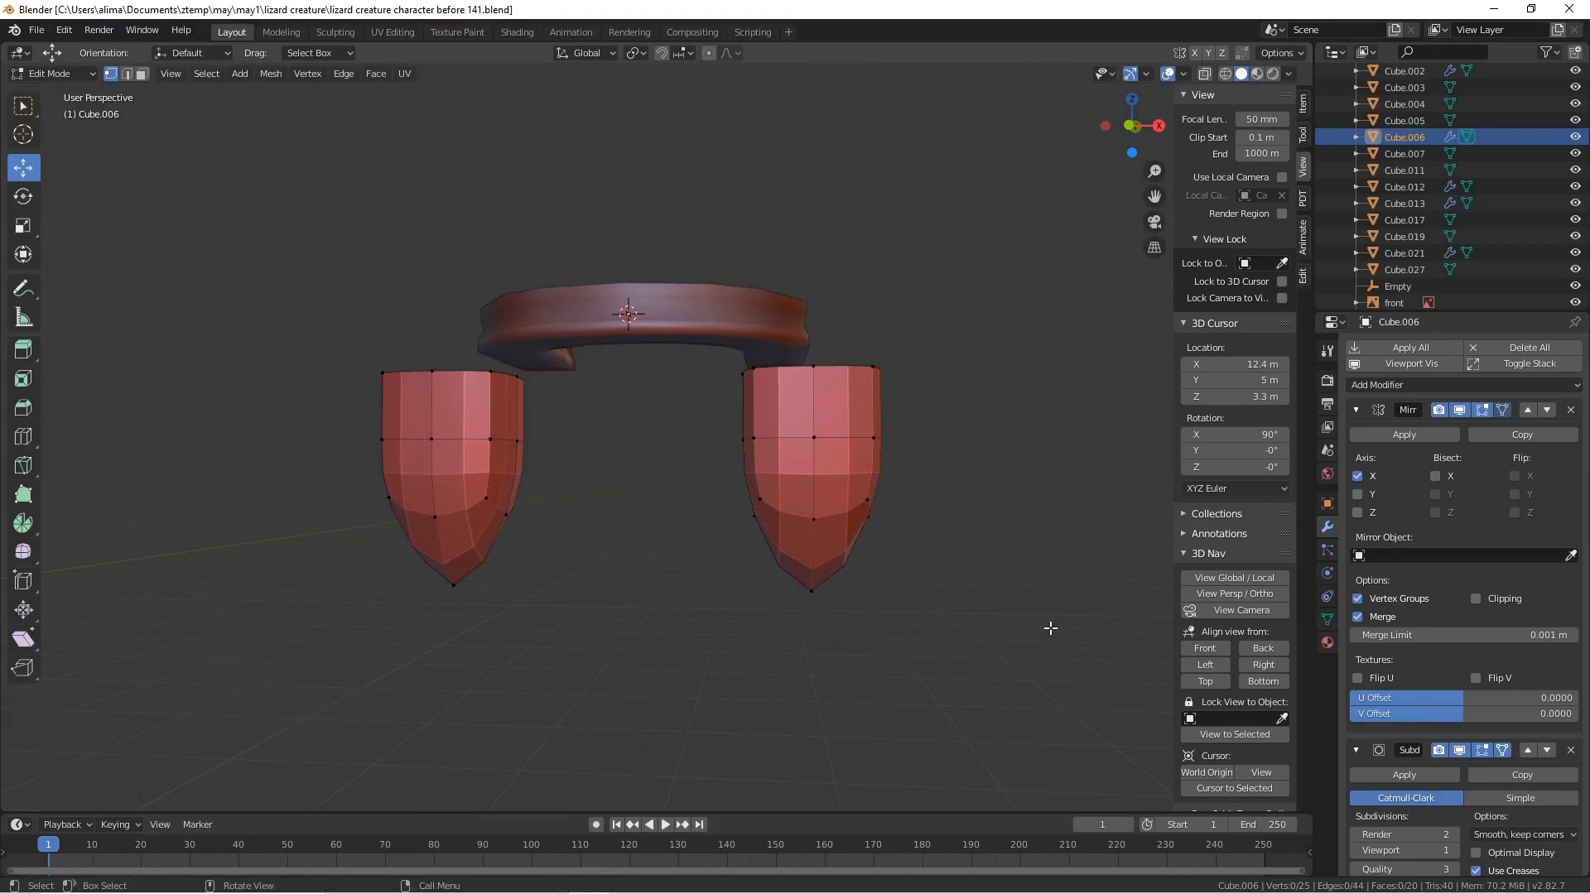
- Select the whole cup mesh, move it about 0.55 m inward along X, and scale it down to roughly half size
key("a")
middle_click_drag(950, 562, 872, 619)
left_click_drag(849, 422, 890, 399)
middle_click_drag(890, 400, 971, 365)
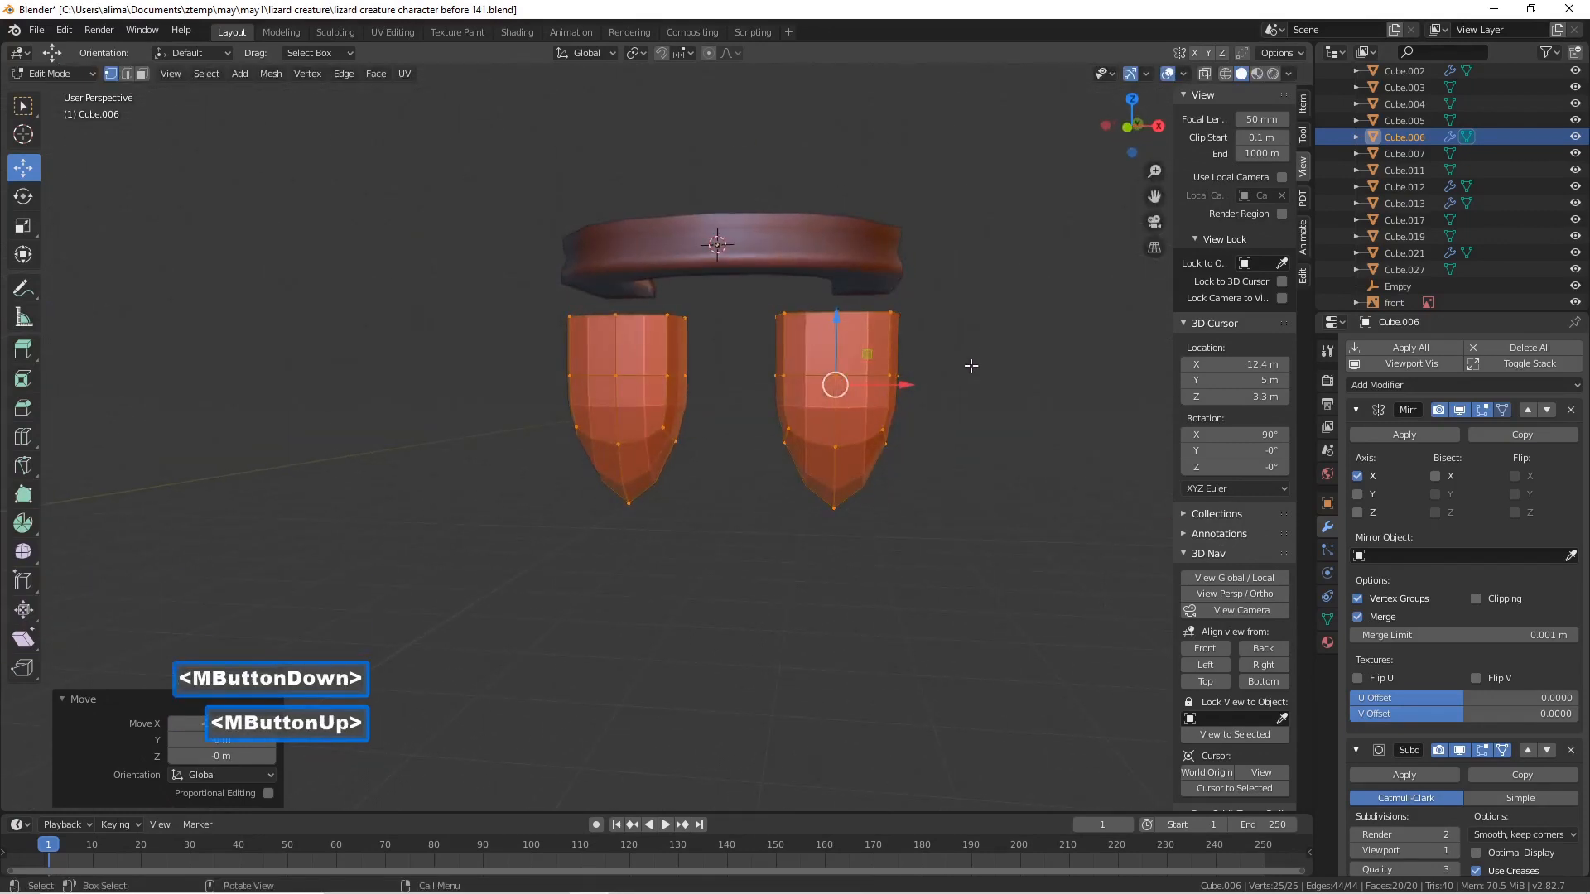
key("s")
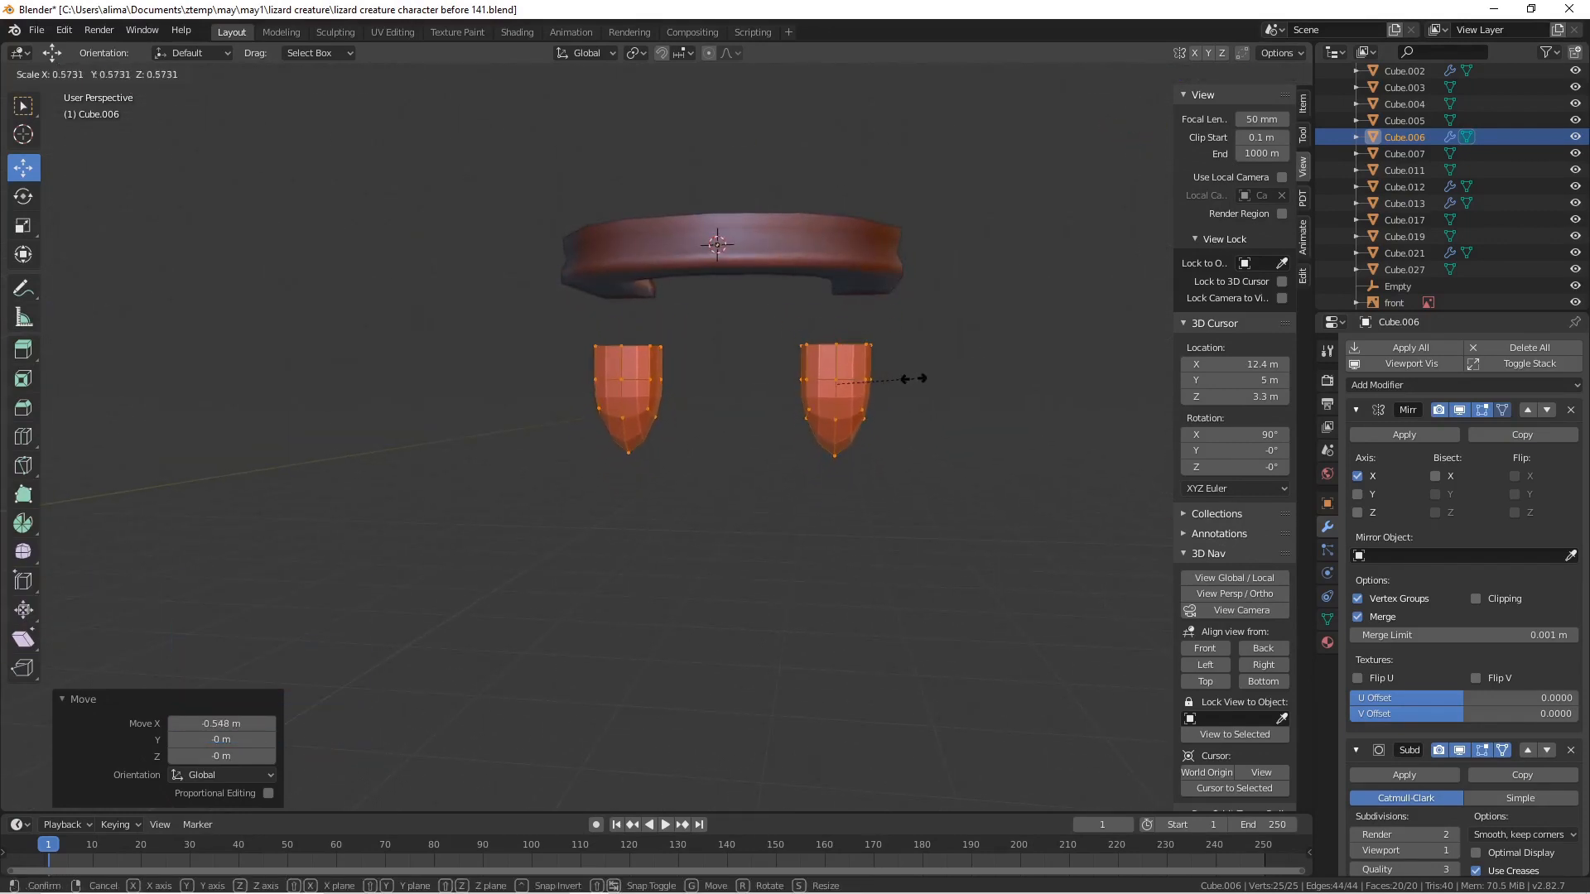
left_click(904, 378)
- Raise the cups about 0.62 m and shift them along Y and about 0.59 m inward along X beneath the U-shaped part's front
left_click_drag(841, 325, 842, 264)
middle_click_drag(841, 263, 843, 335)
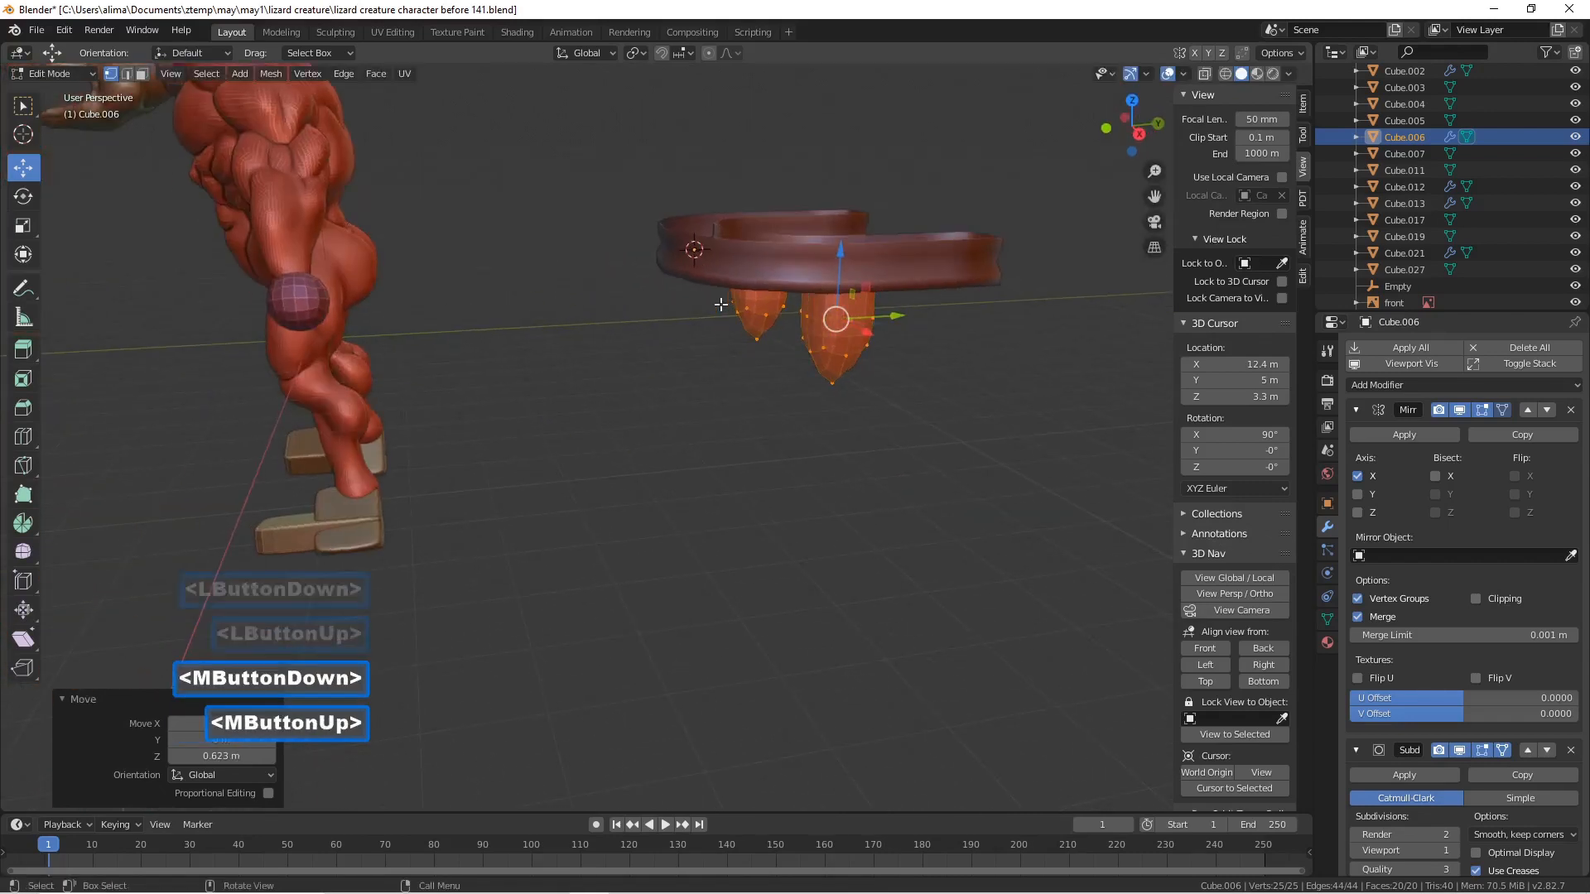
left_click_drag(893, 318, 799, 325)
middle_click_drag(795, 329, 923, 287)
left_click_drag(840, 321, 755, 326)
mouse_move(754, 328)
middle_mouse_down()
mouse_move(773, 376)
mouse_move(732, 350)
middle_mouse_up()
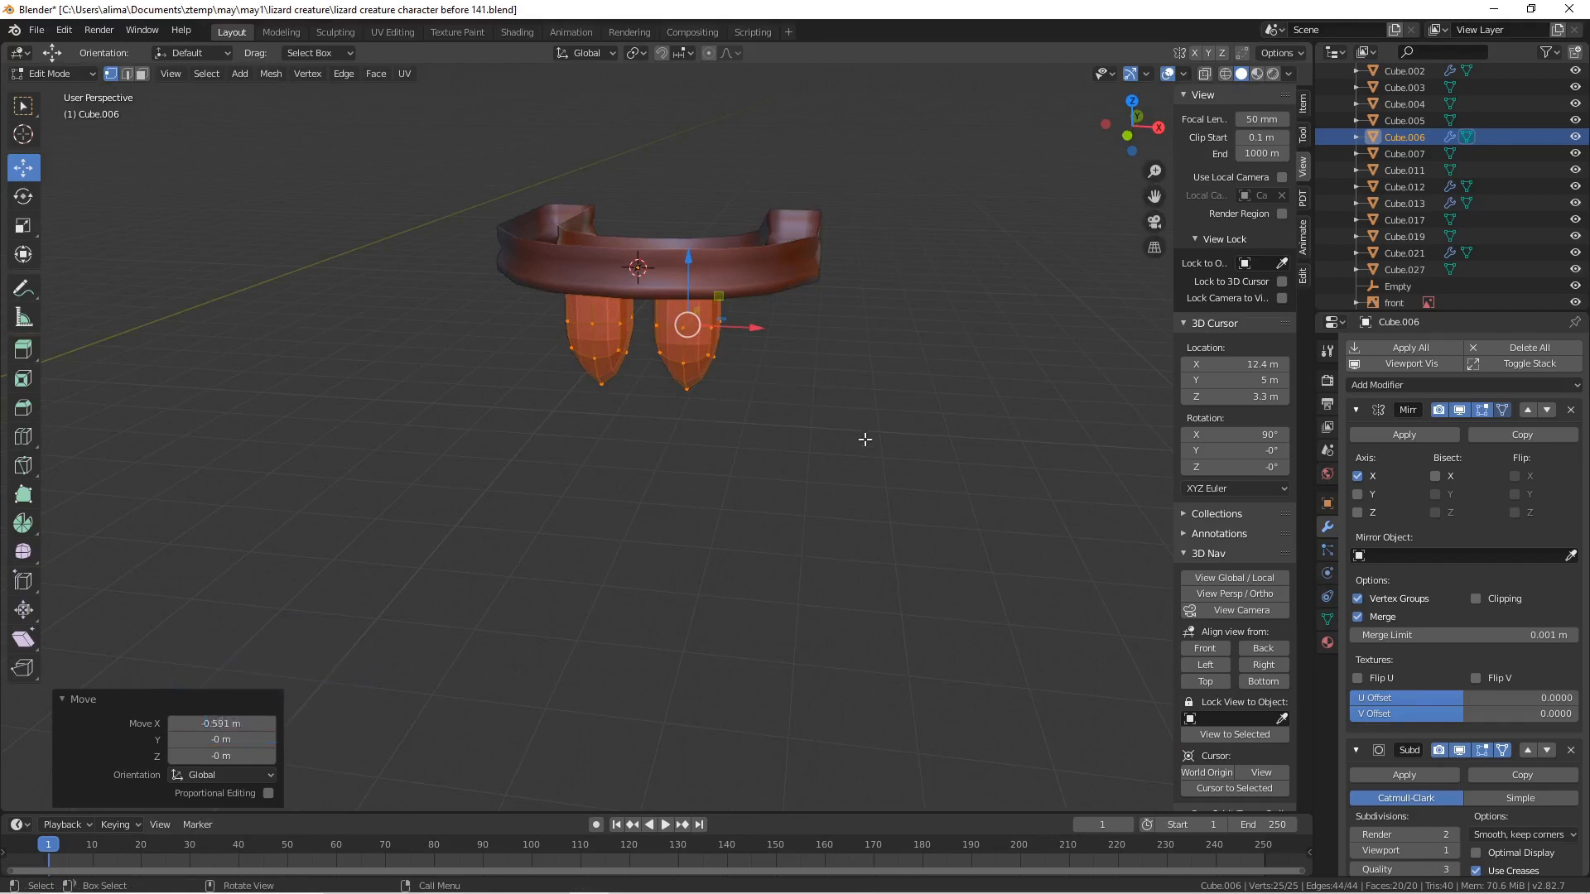
- Scale the cups to about 0.75, nudge them up and inward against the U-shaped part, deselect, and save the next numbered version
key("s")
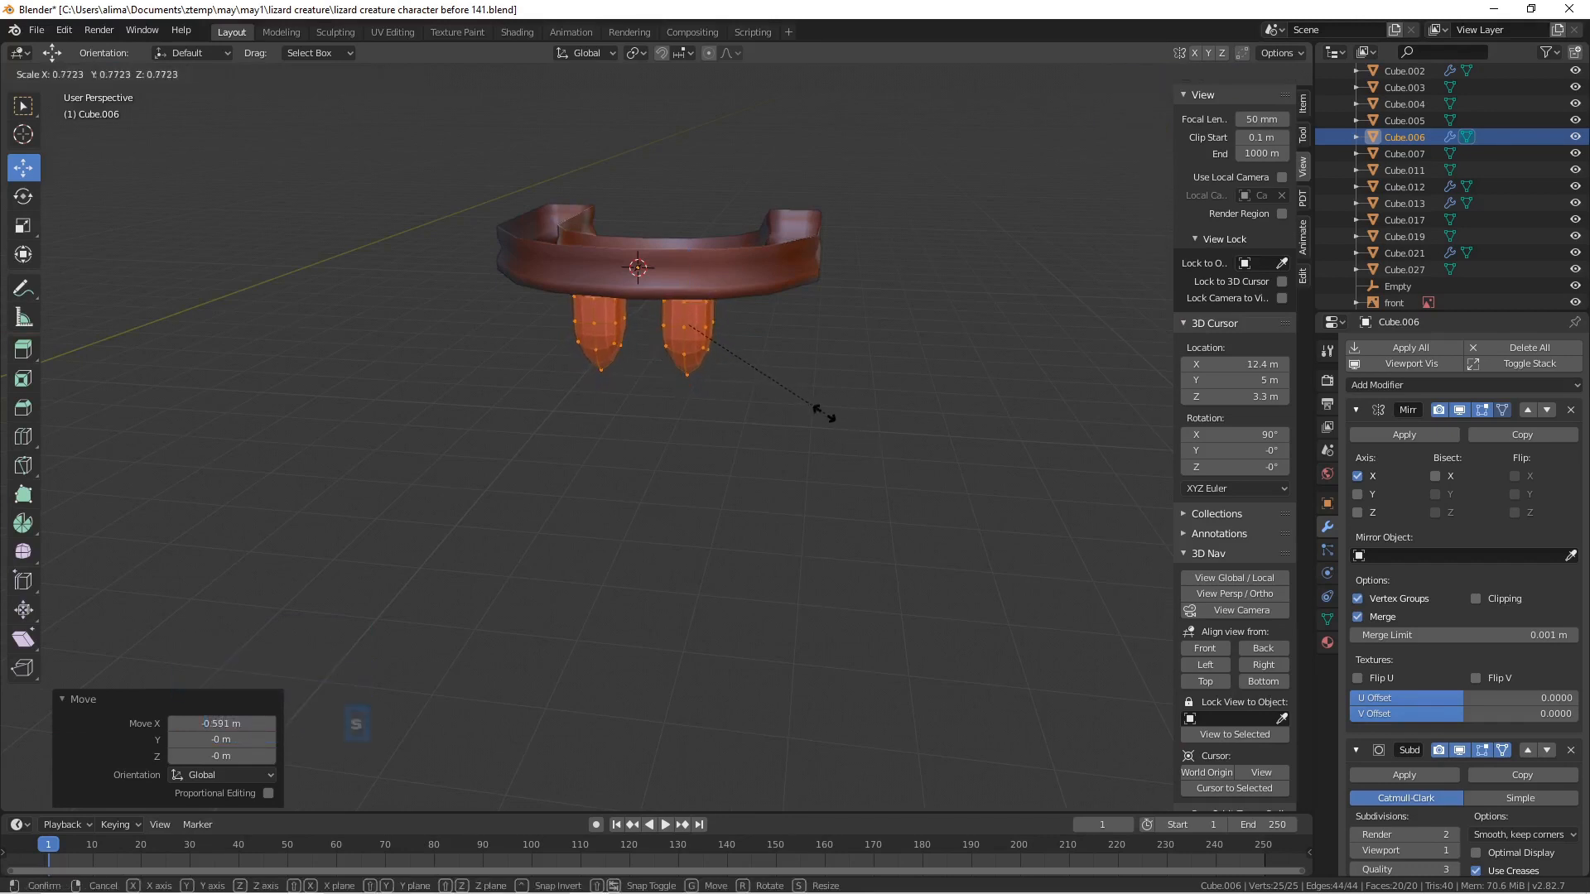
left_click(820, 414)
middle_click_drag(787, 410, 798, 375)
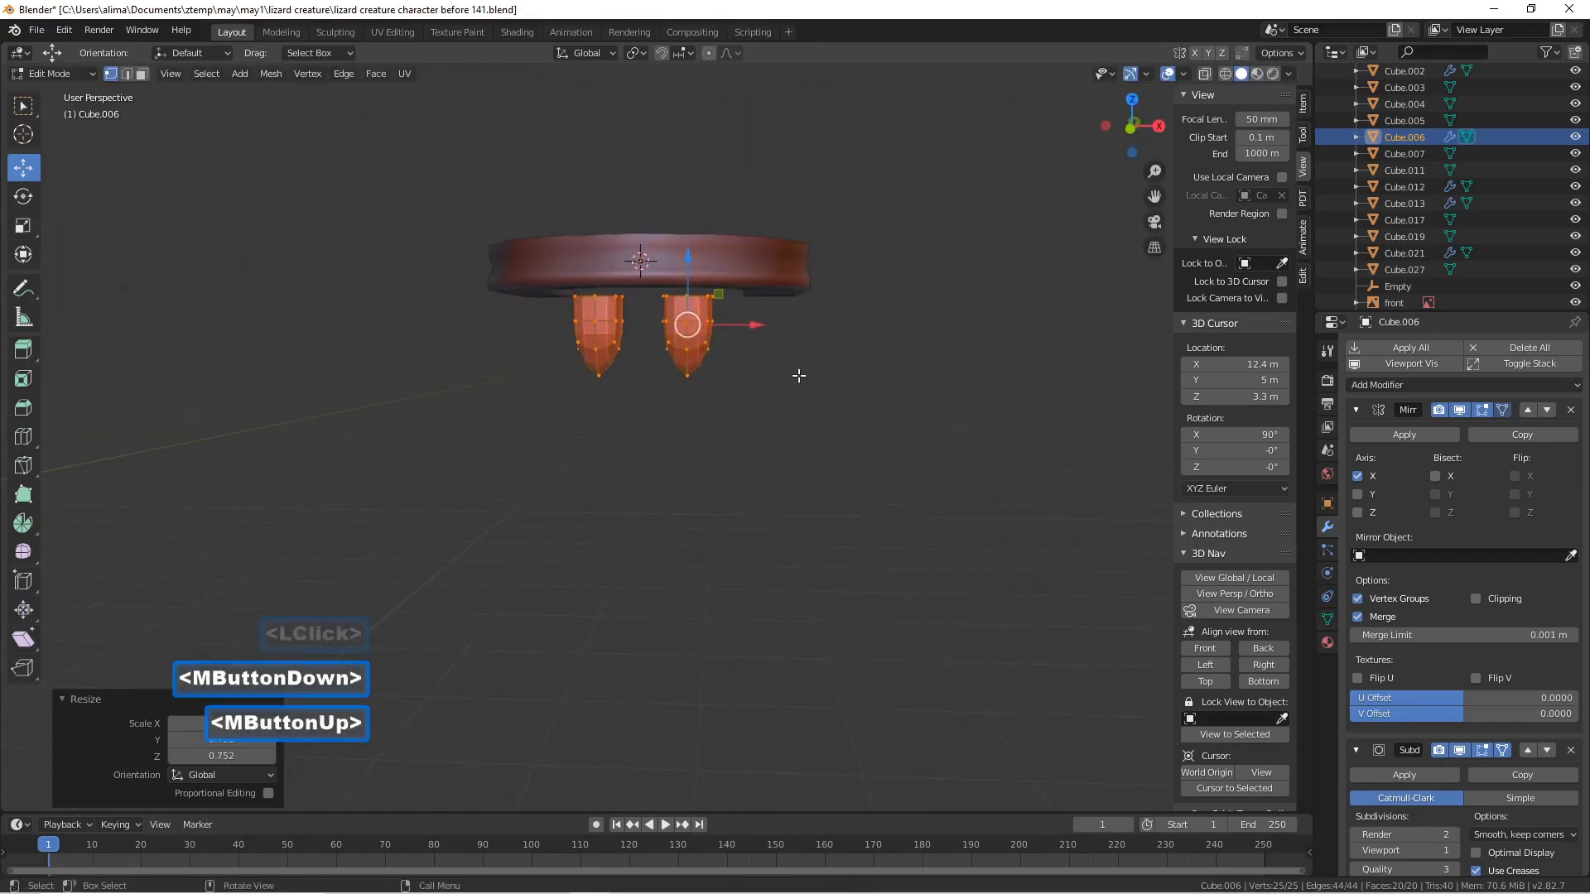
left_click_drag(690, 256, 683, 237)
left_click_drag(758, 308, 739, 302)
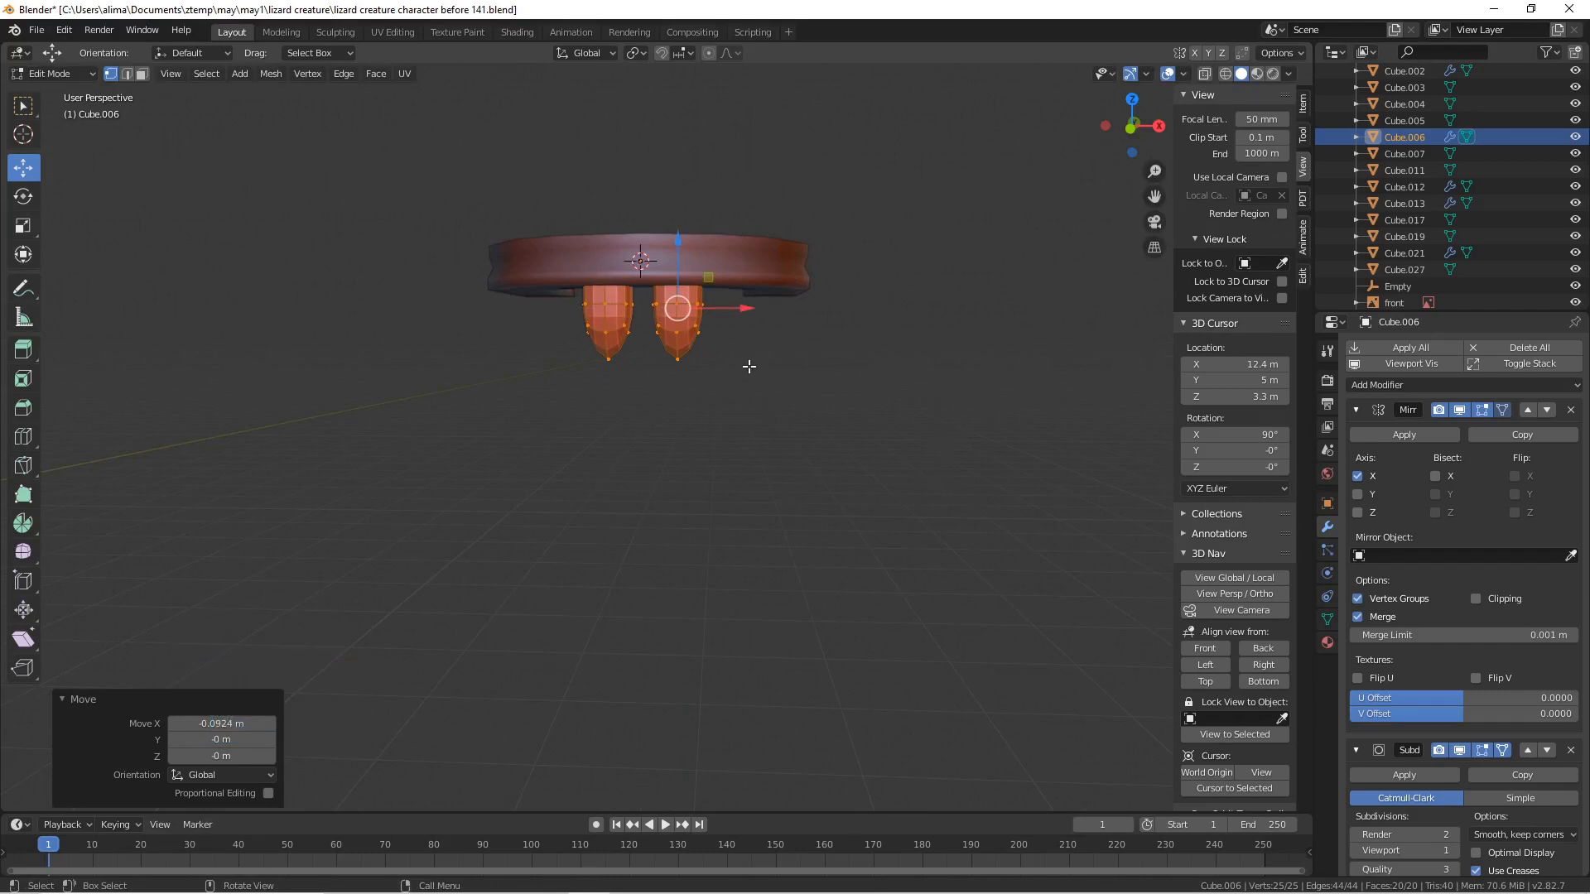
left_click(832, 362)
mouse_move(852, 355)
middle_mouse_down()
mouse_move(919, 335)
mouse_move(843, 384)
mouse_move(812, 331)
mouse_move(886, 365)
mouse_move(809, 327)
mouse_move(895, 324)
mouse_move(841, 295)
mouse_move(872, 351)
middle_mouse_up()
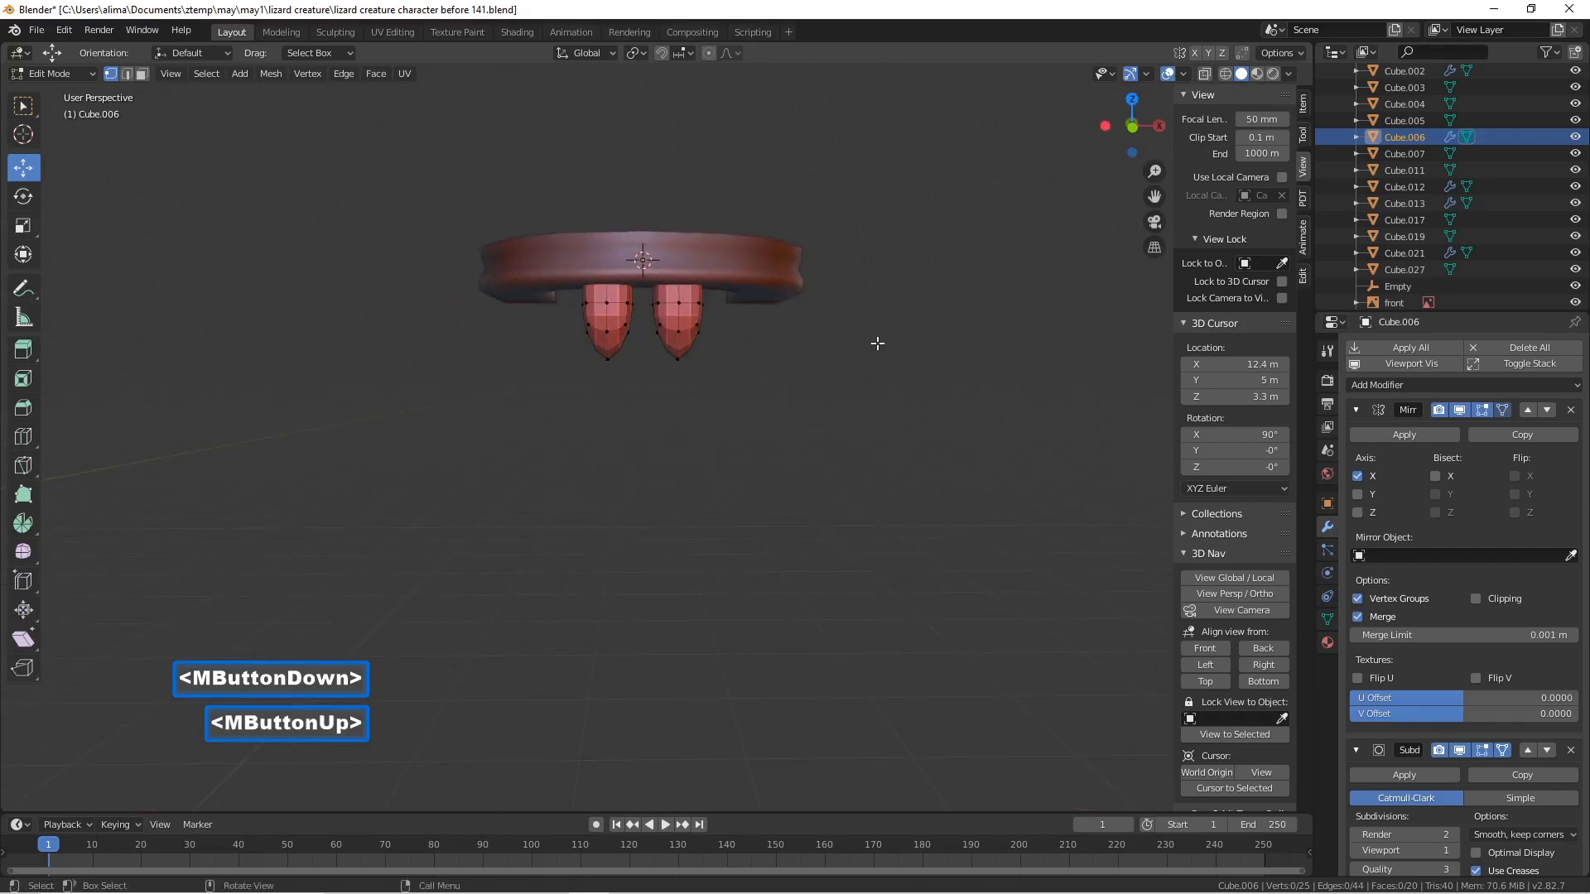
key("Pause")
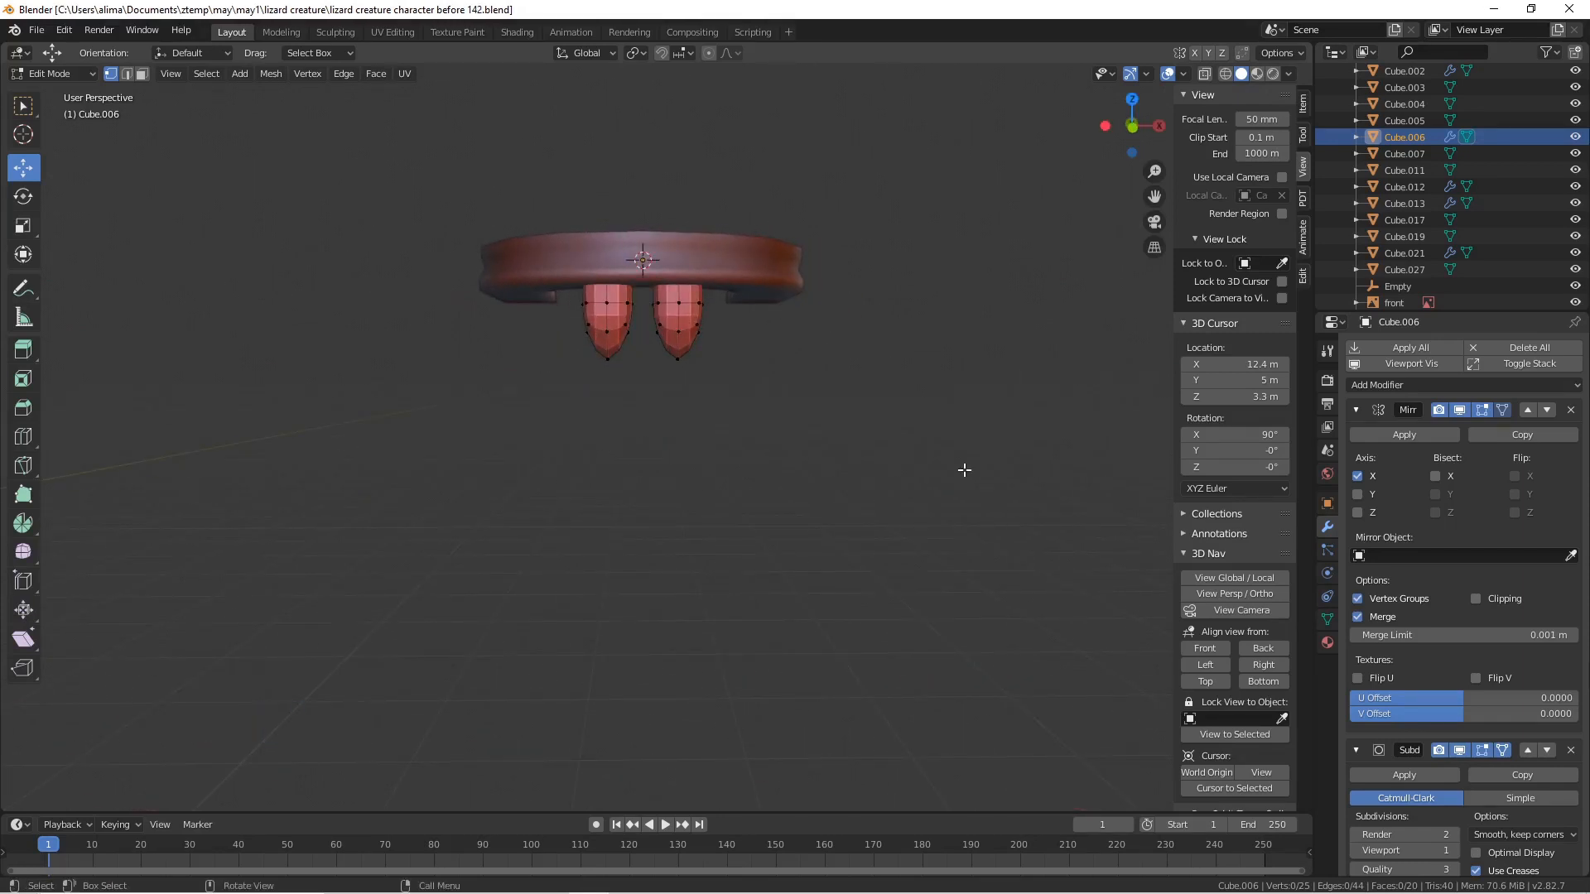
- Duplicate the front pair of teeth and move the copy outward along X and slightly back along Y to follow the curve
key("a")
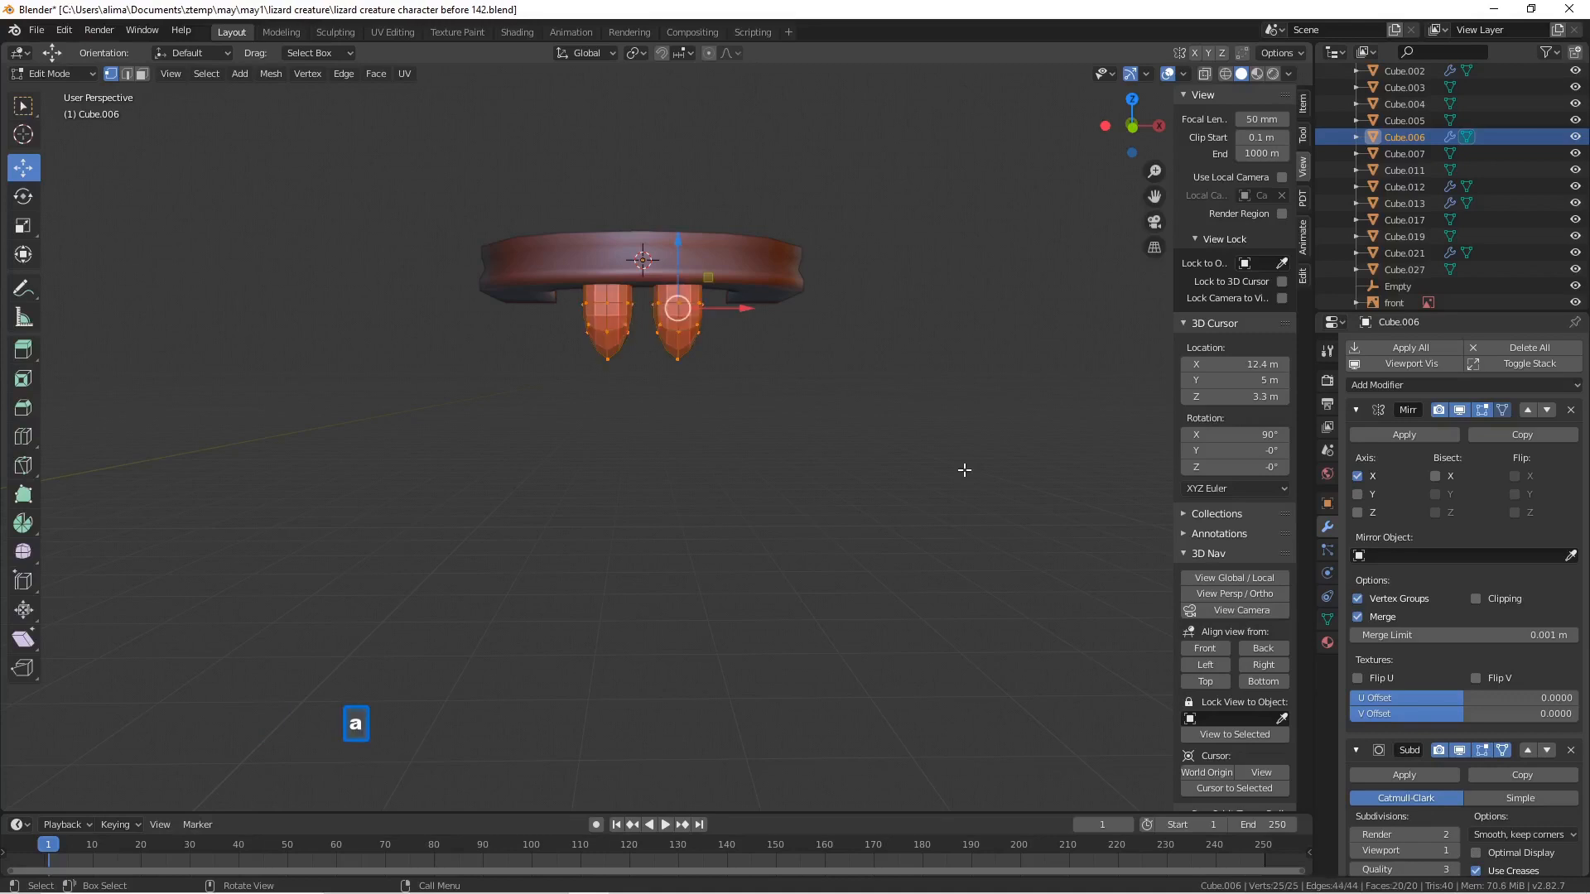
key("shift+d")
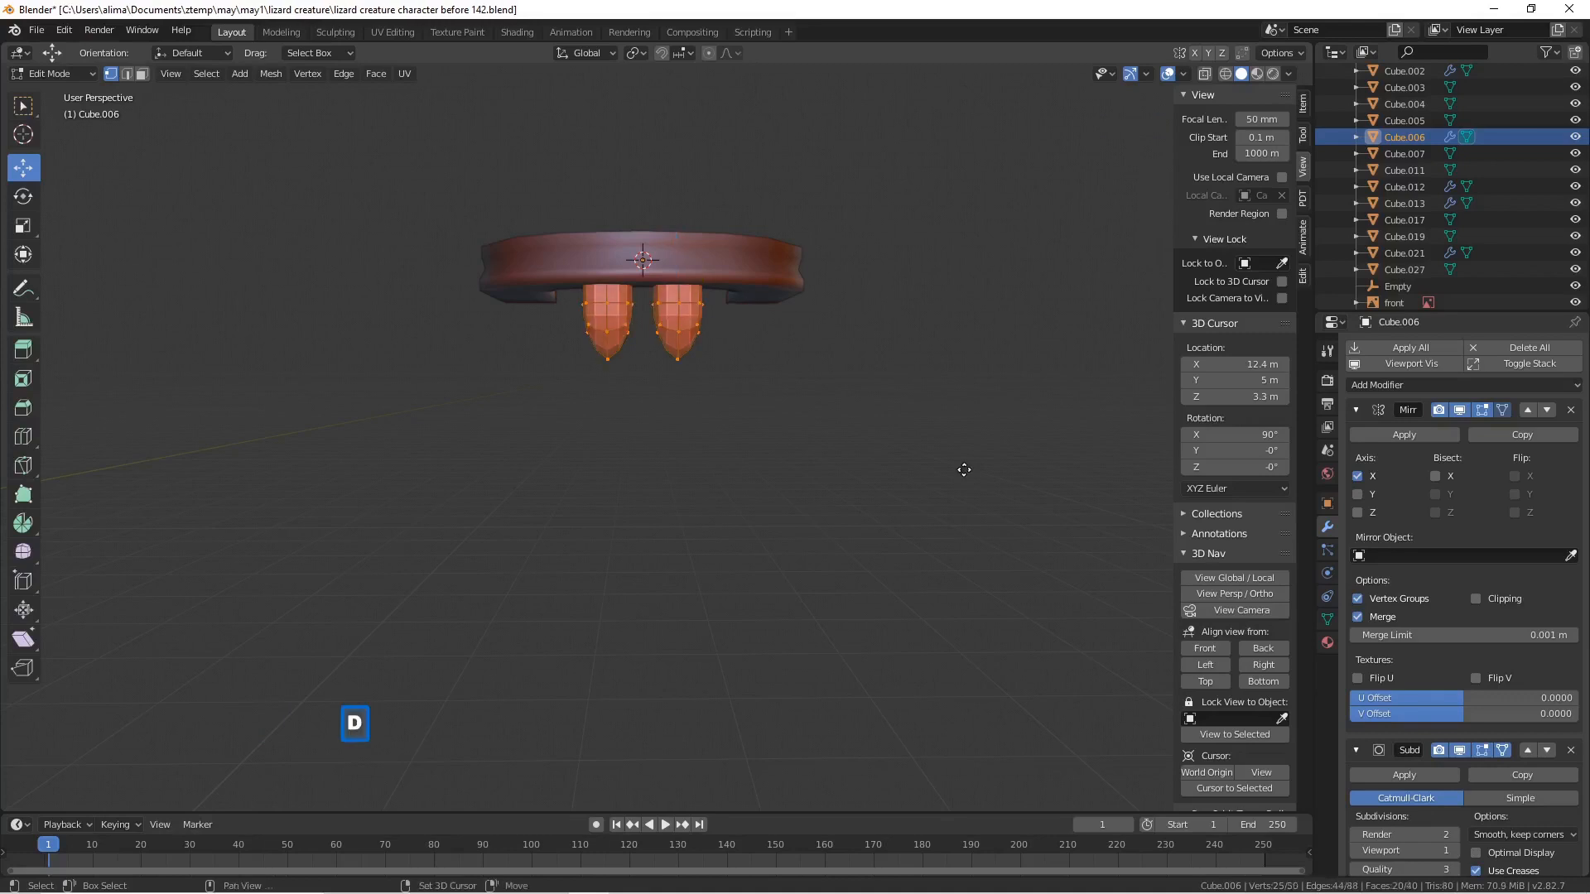
right_click(964, 469)
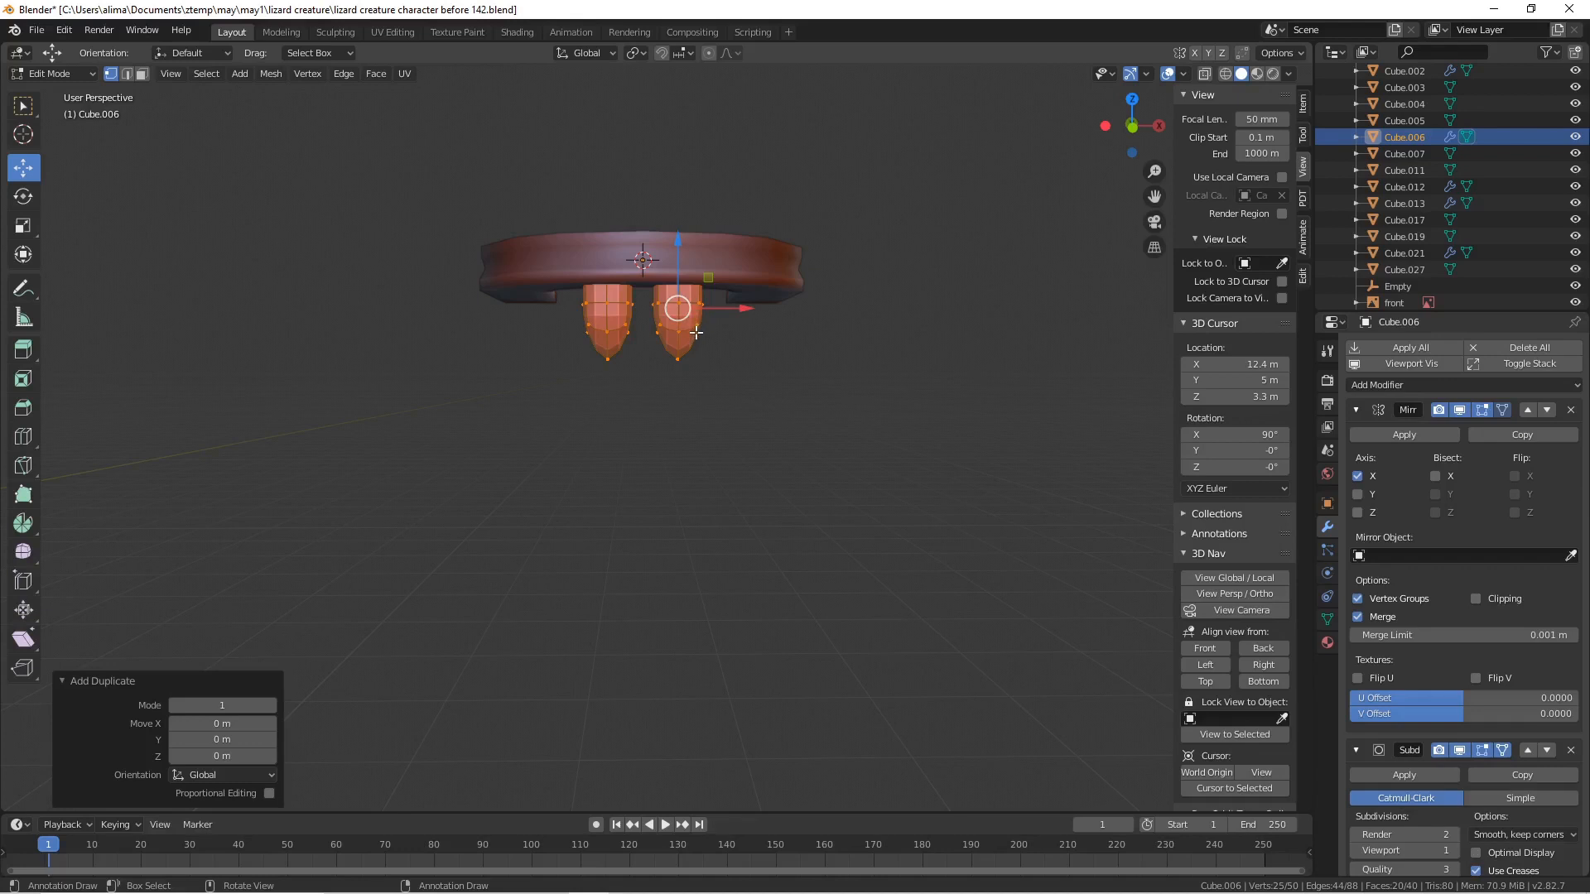
left_click_drag(741, 312, 809, 344)
middle_click_drag(809, 344, 704, 262)
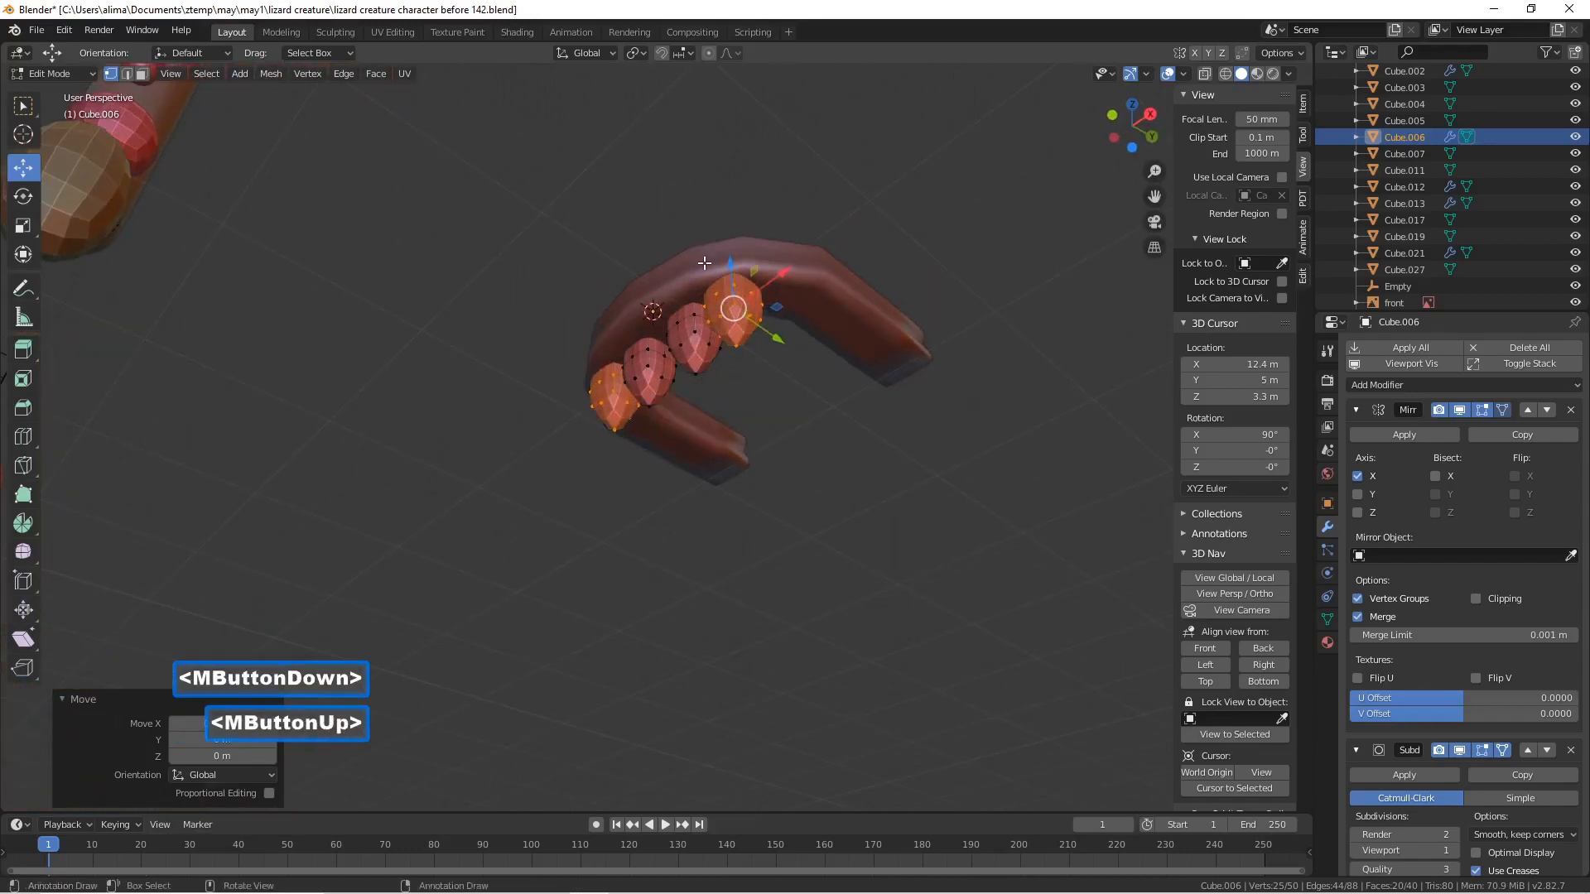
left_click_drag(779, 338, 788, 345)
mouse_move(788, 344)
middle_mouse_down()
mouse_move(769, 303)
mouse_move(808, 339)
middle_mouse_up()
- Select only the original inner pair of teeth as linked geometry and shift it slightly forward along Y
left_click(705, 339)
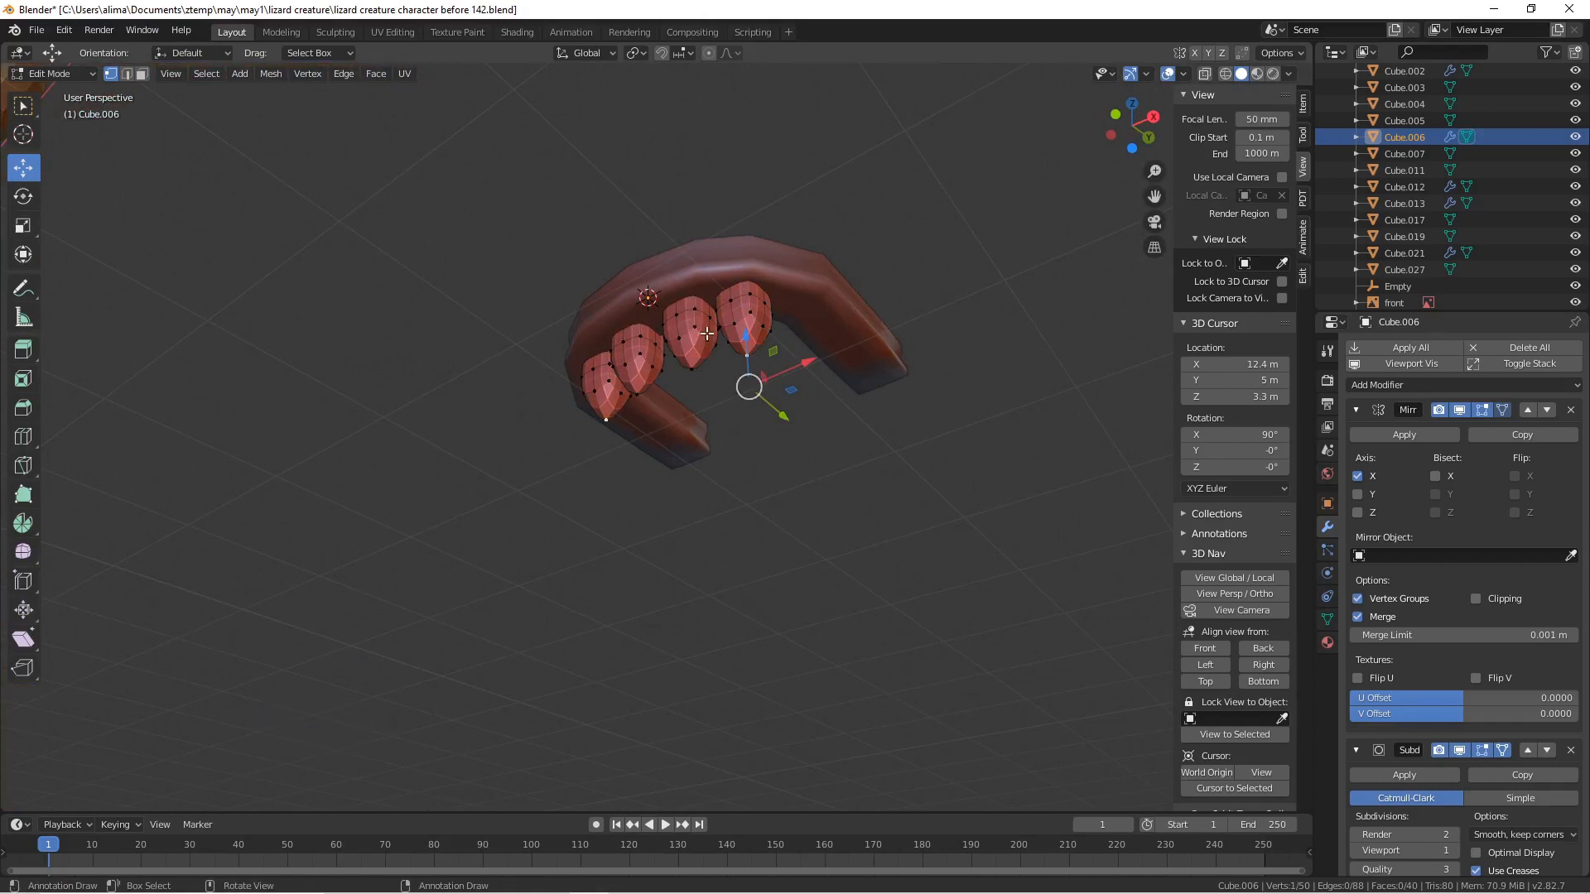
key("l")
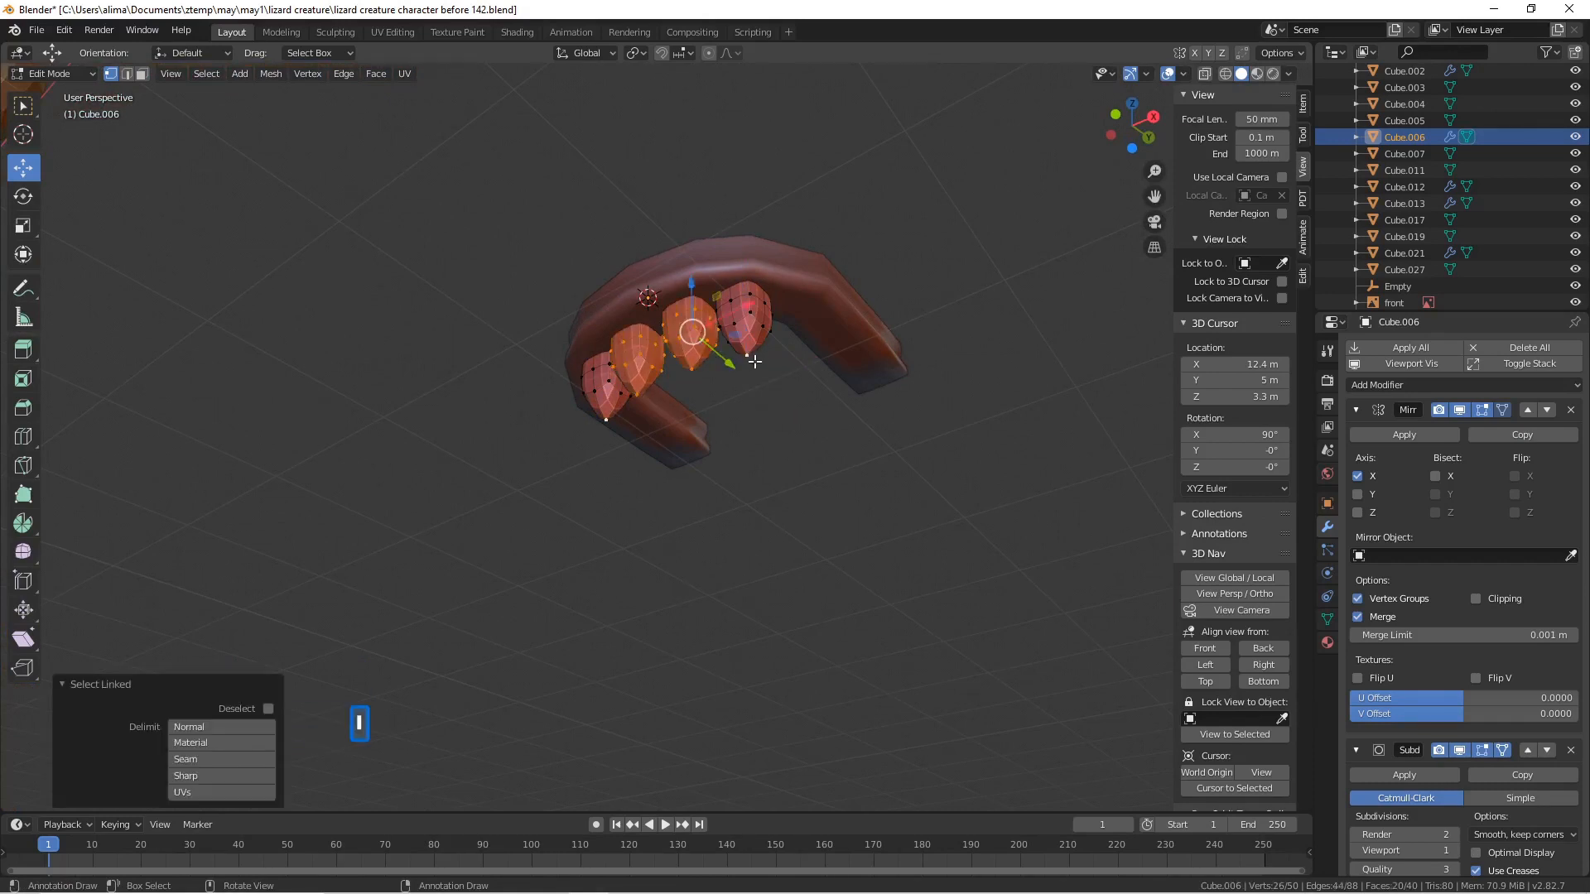
left_click(779, 409)
left_click(779, 410)
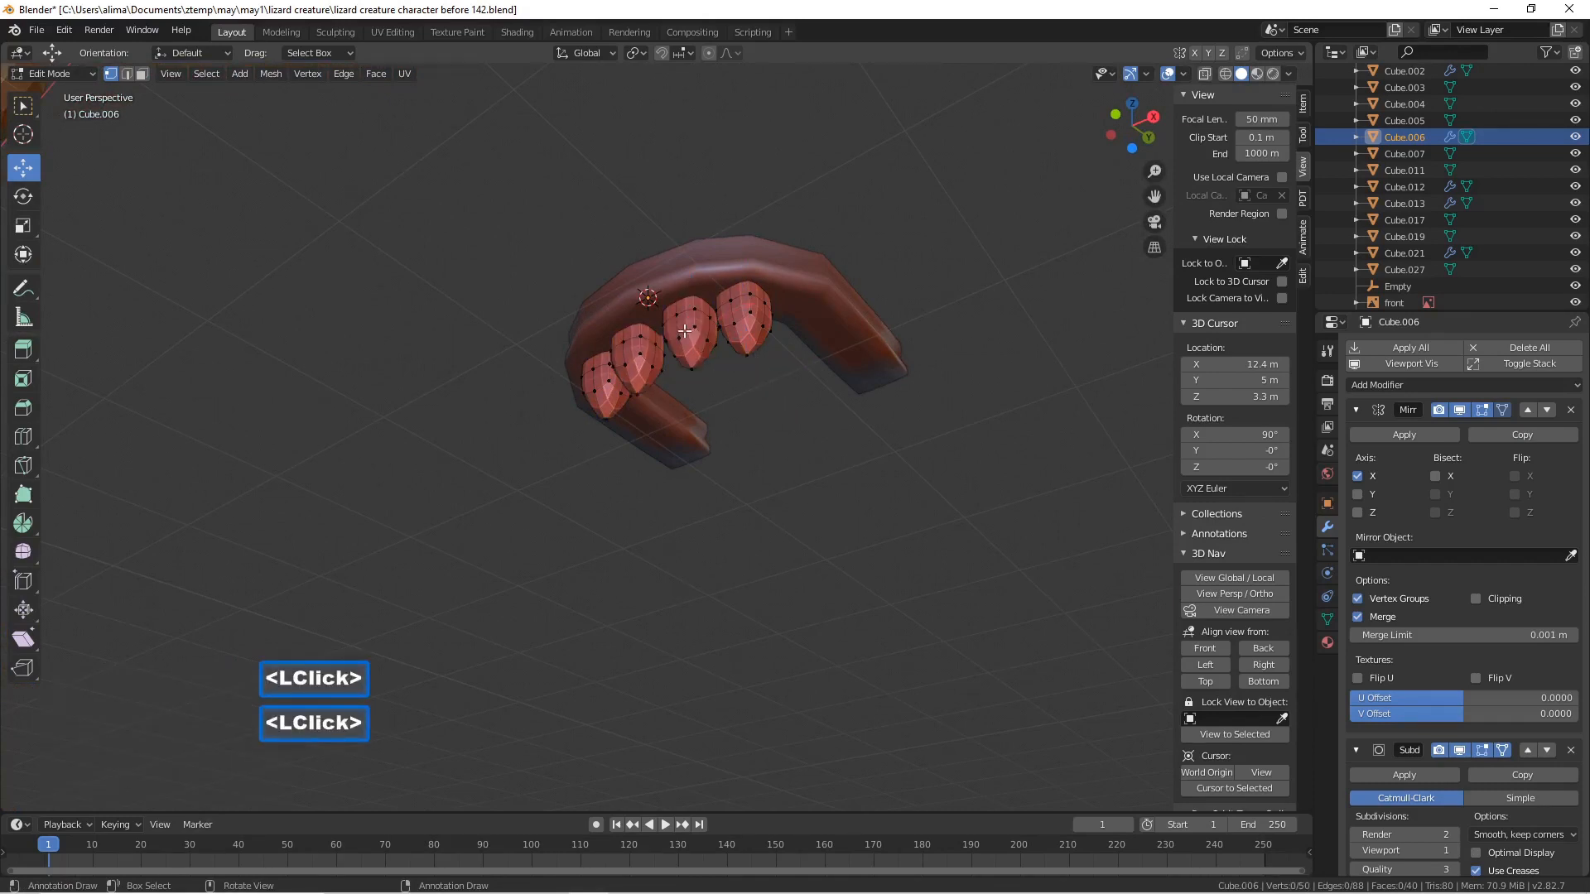
key("l")
left_click_drag(731, 375, 721, 362)
middle_click_drag(760, 363, 807, 442)
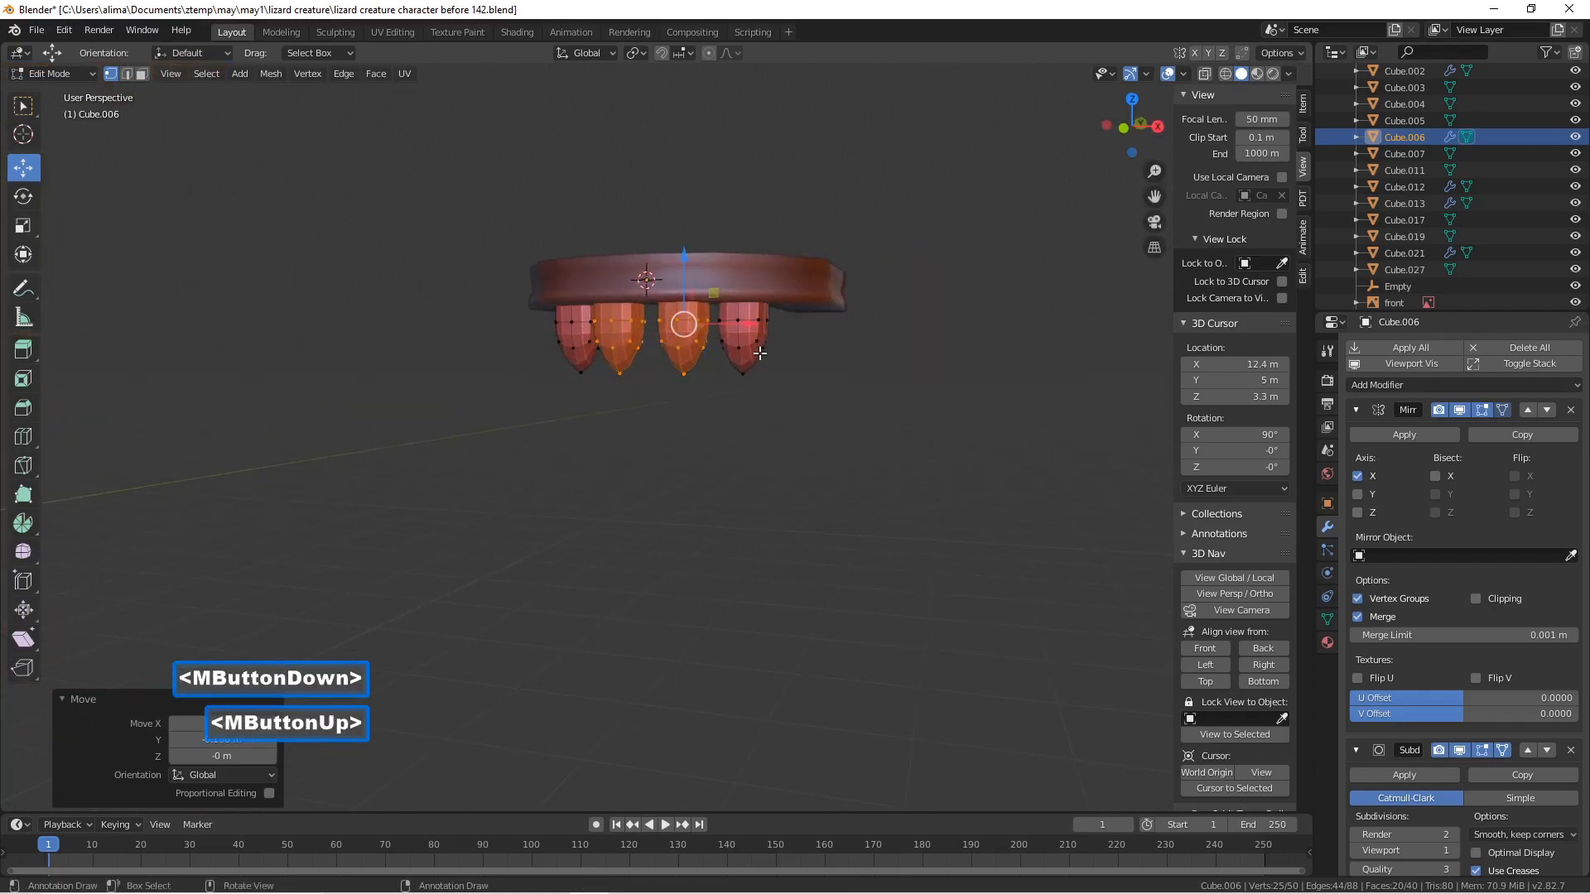
- Duplicate the second, outer pair of teeth and move the copy back along Y as a third pair
left_click(761, 346)
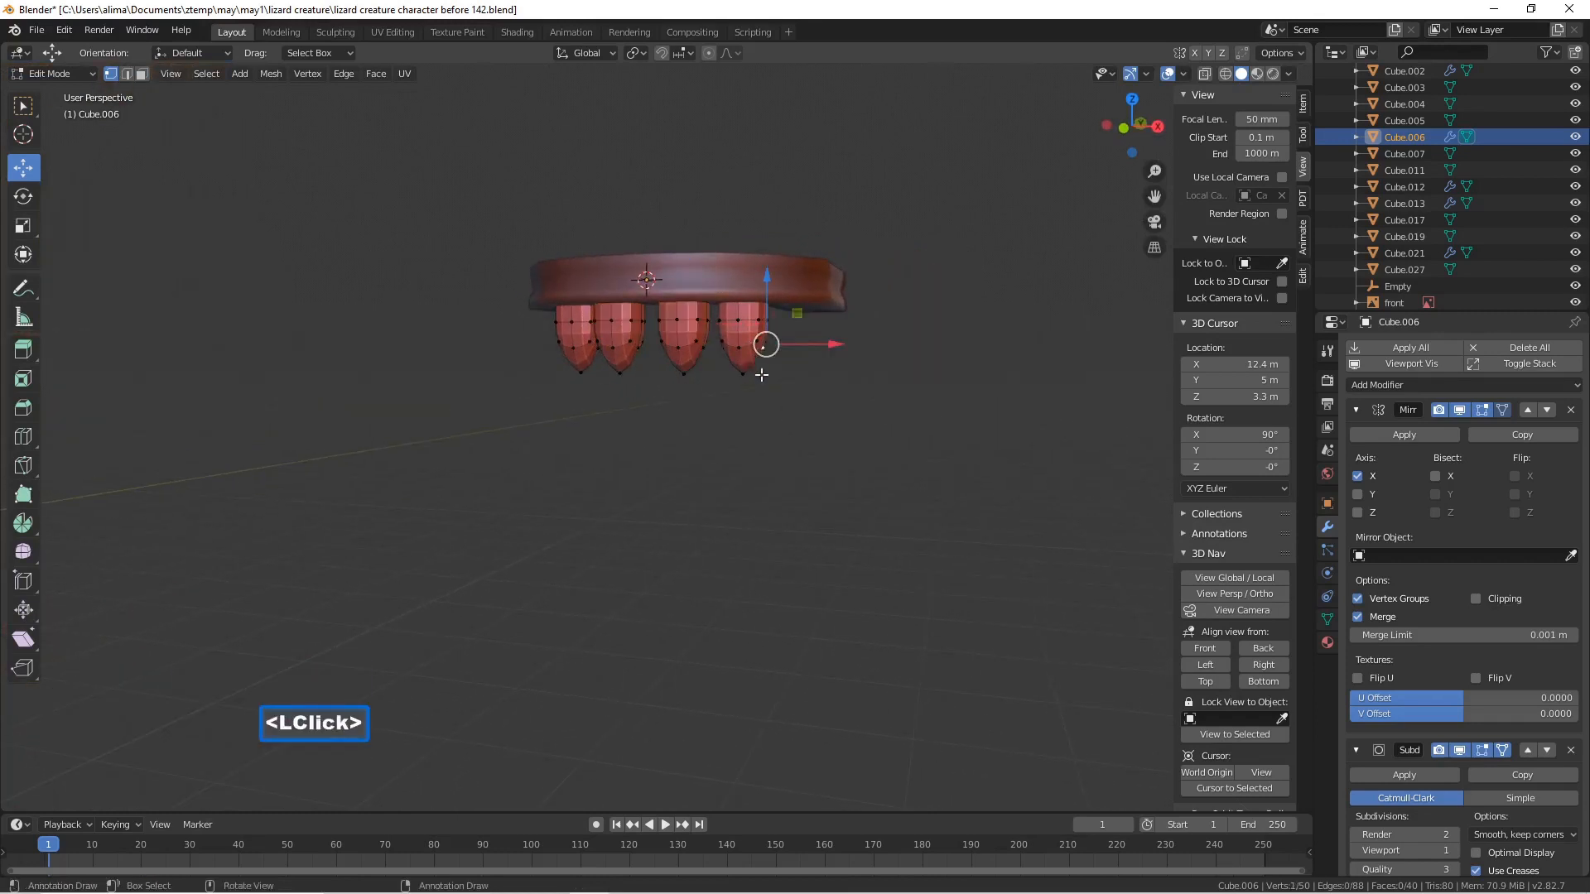
key("l")
middle_click_drag(807, 374, 739, 334)
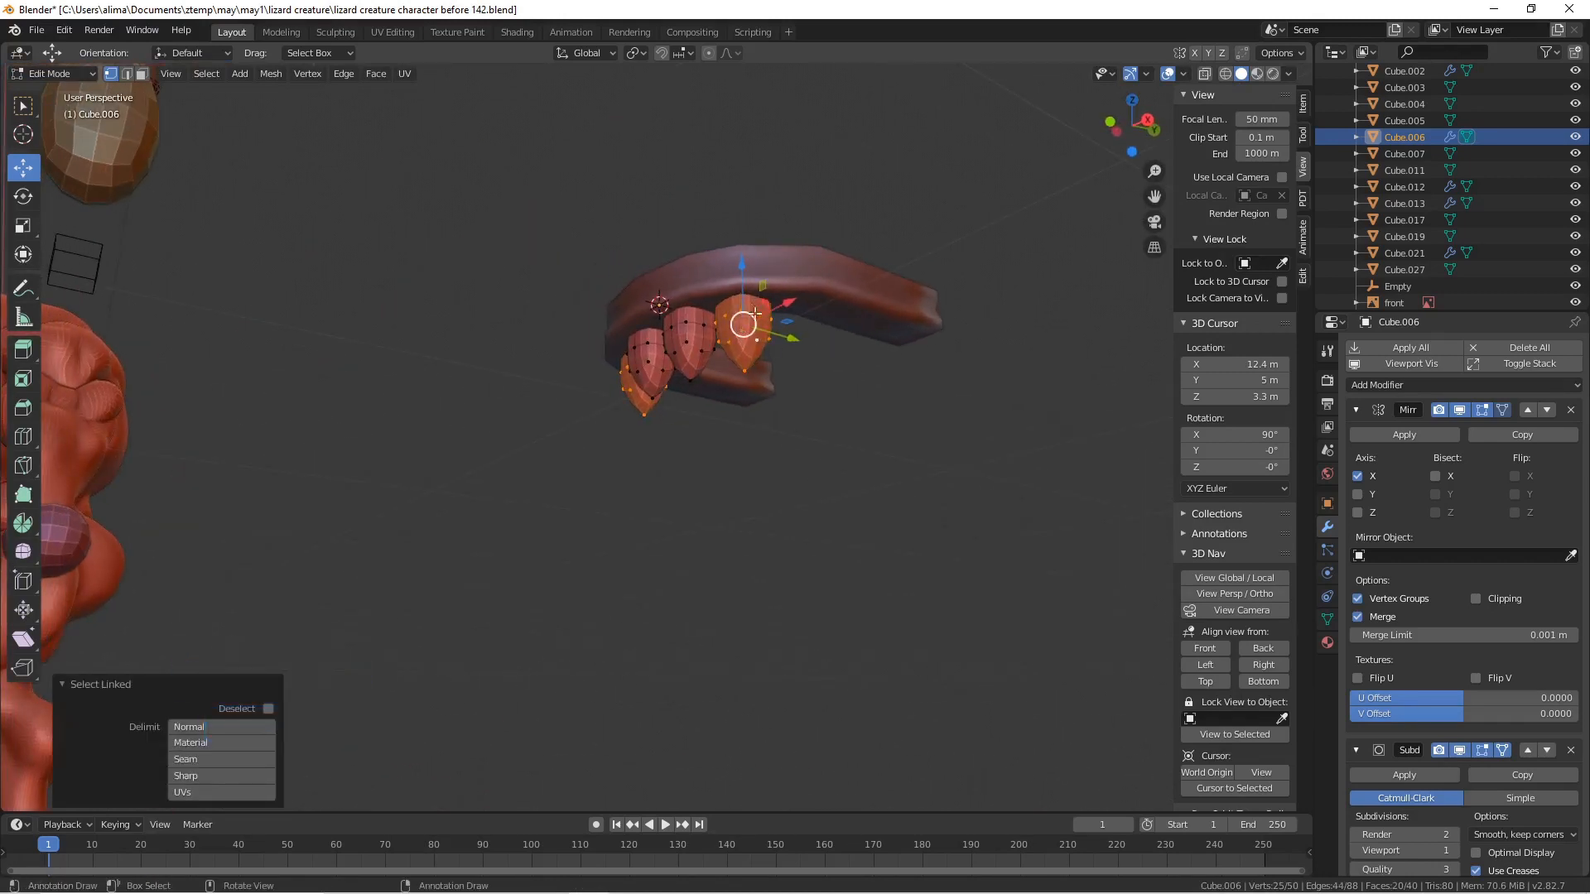
key("shift+d")
right_click(928, 427)
left_click_drag(776, 337, 828, 374)
middle_click_drag(828, 374, 883, 376)
- Adjust the third pair's position beneath the U-shaped part's curve, finishing with a shift of about 0.07 m along Y
left_click_drag(869, 340, 916, 345)
middle_click_drag(916, 345, 885, 348)
left_click_drag(885, 349, 850, 331)
middle_click_drag(850, 331, 807, 341)
left_click_drag(852, 342, 862, 338)
middle_click_drag(862, 338, 908, 378)
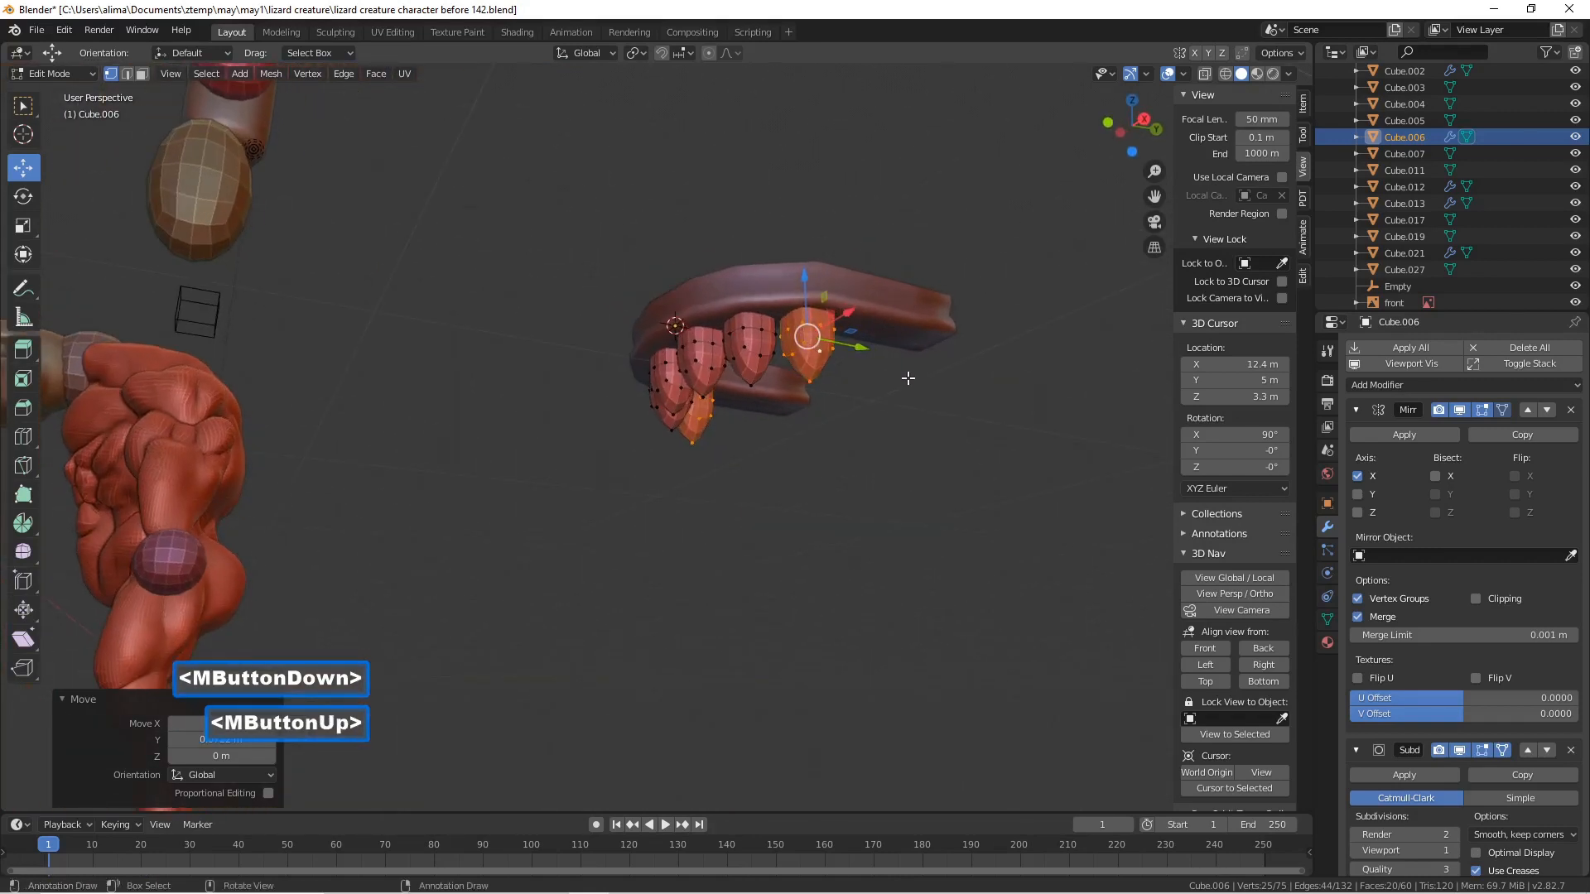
- Rotate the third pair of teeth around Z in two small turns, the first about 6°, to follow the curve
key("r")
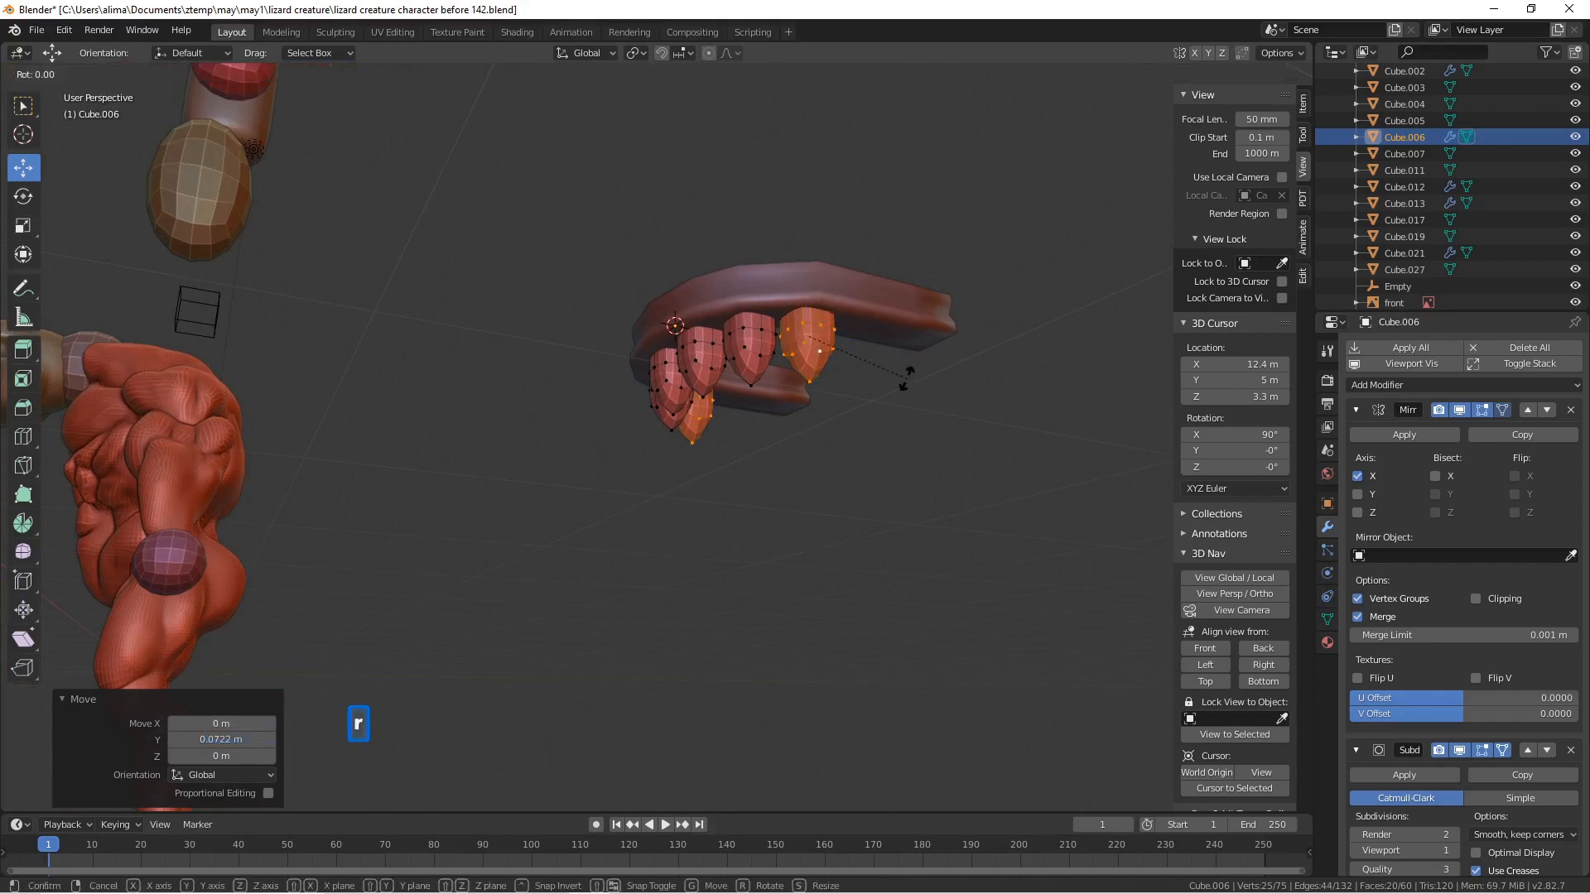
key("z")
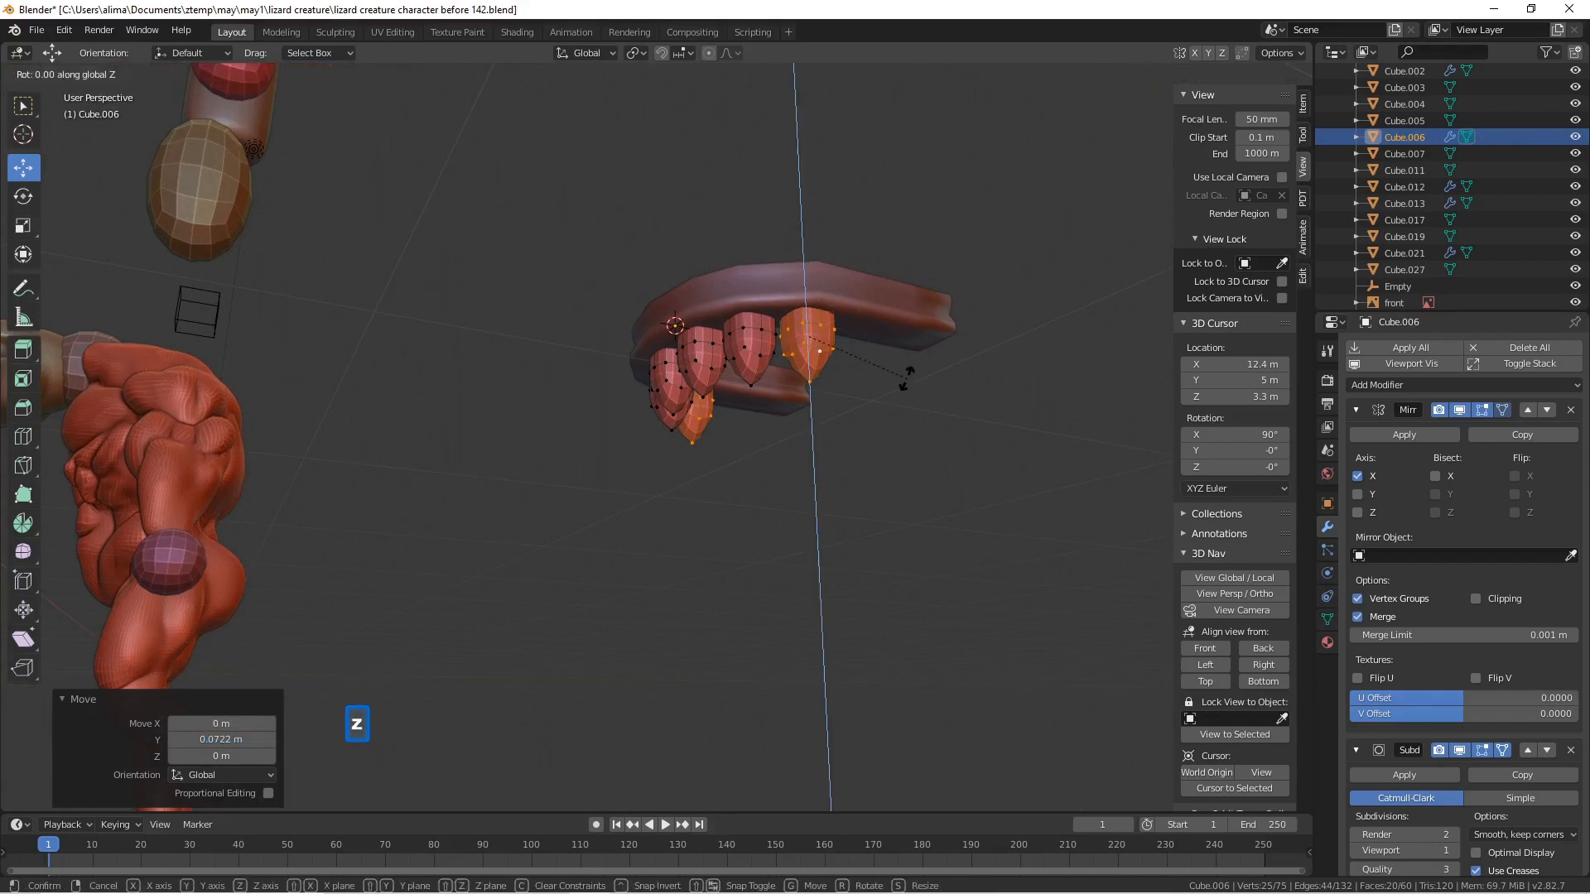
left_click(899, 382)
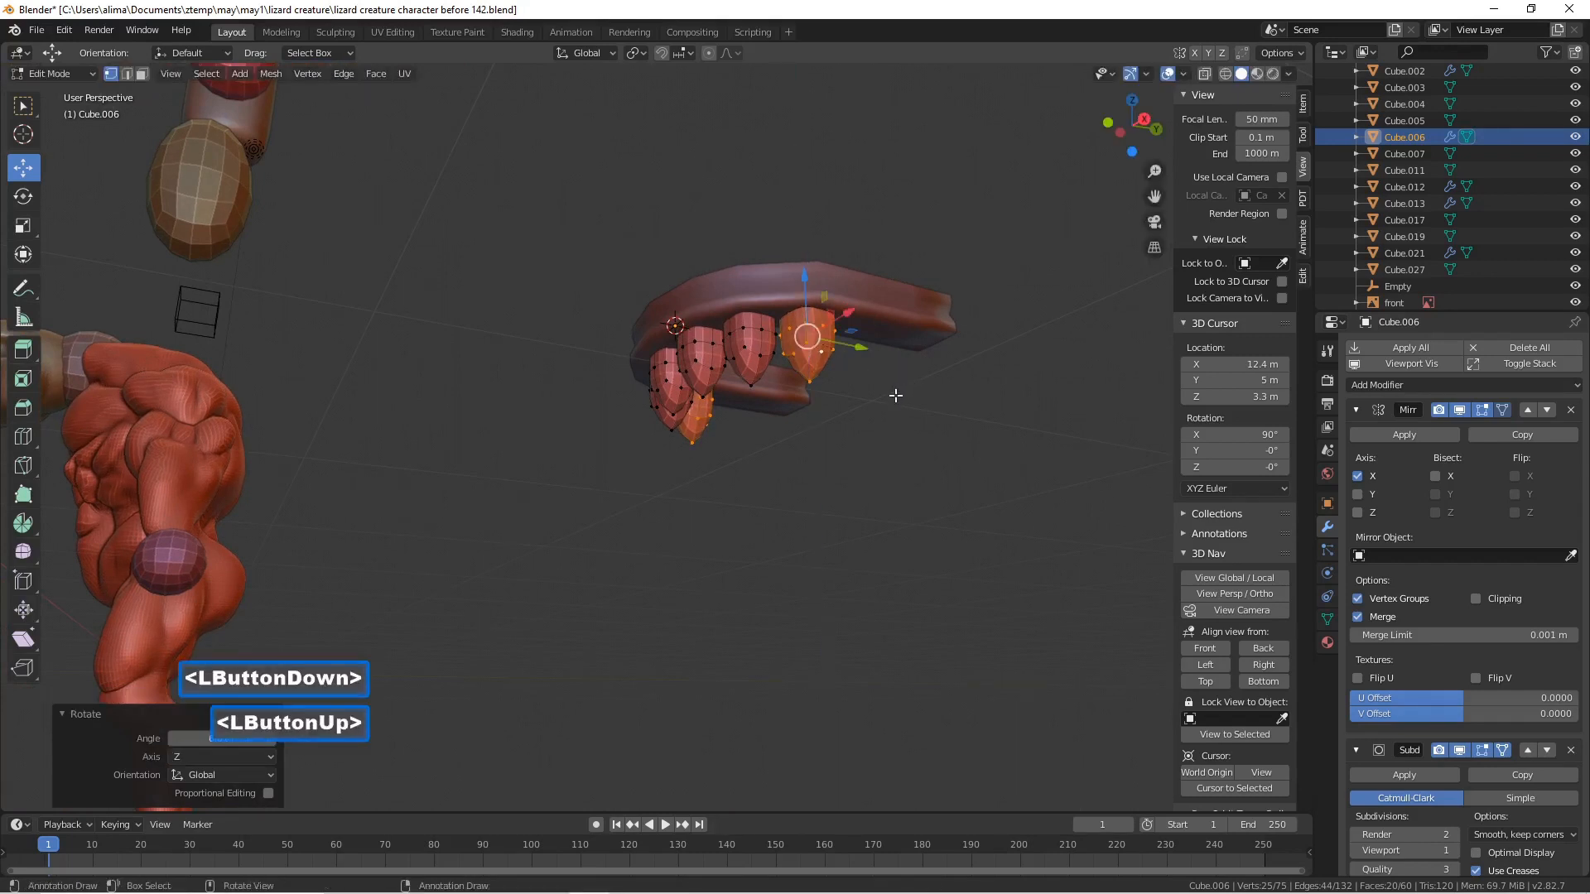
key("r")
key("z")
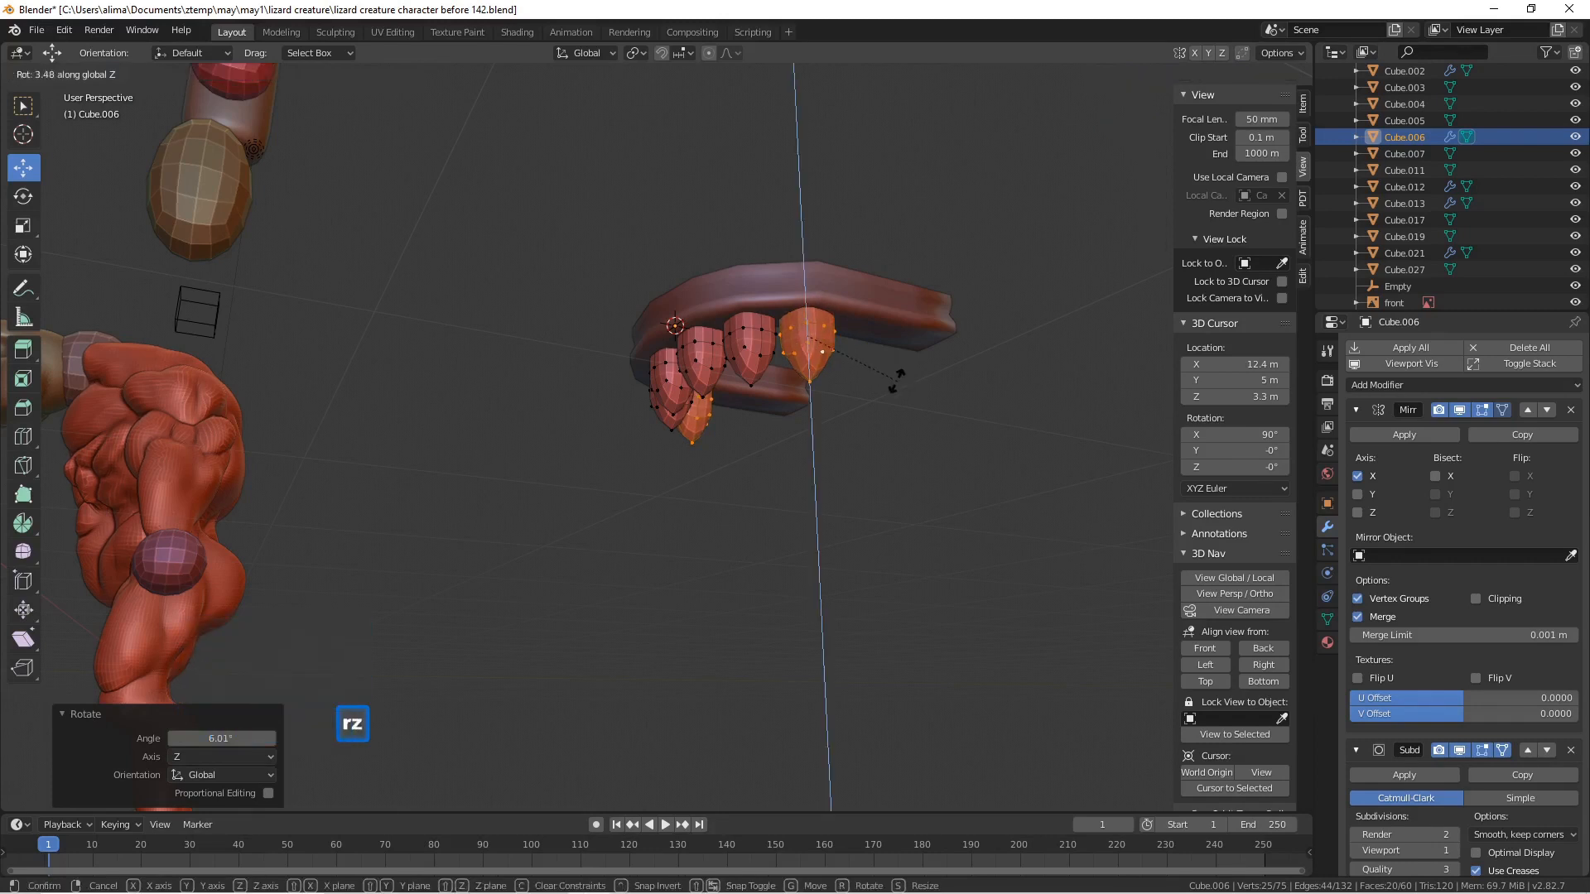
left_click(886, 387)
- Duplicate the third pair of teeth, place the copy about 0.69 m further back along Y, and rotate it around Z
middle_click_drag(886, 387, 852, 469)
middle_click(845, 415)
key("shift+d")
right_click(852, 406)
left_click_drag(863, 329, 927, 334)
middle_click_drag(927, 334, 921, 274)
key("r")
key("z")
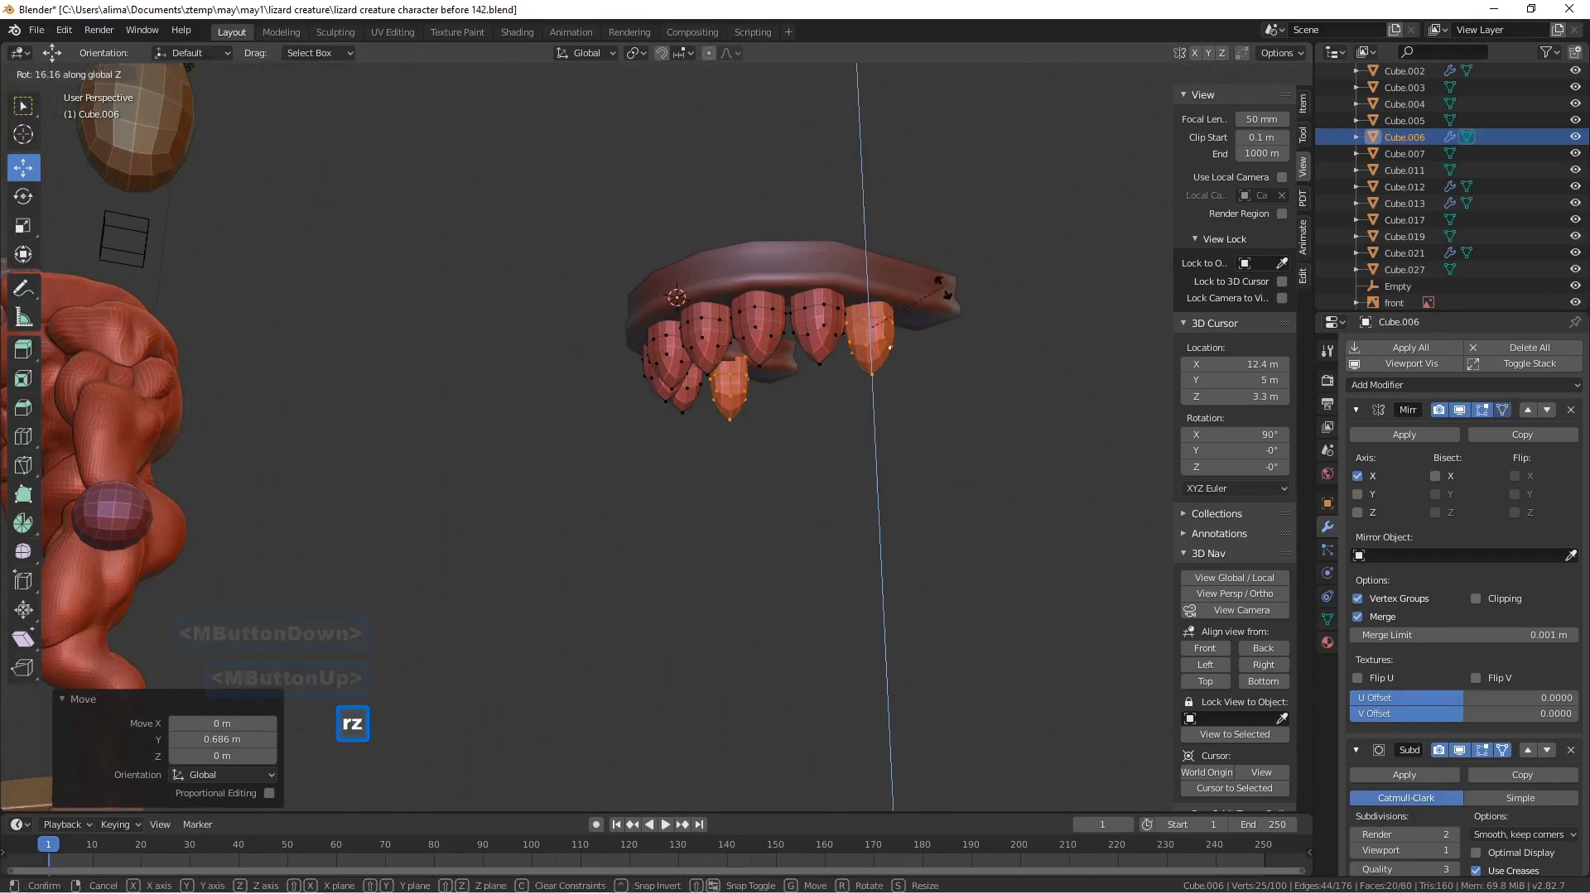
left_click(1035, 412)
- Shift the rearmost pair of teeth slightly outward along X, deselect it, and save the file as the next numbered version
middle_click_drag(912, 389, 943, 319)
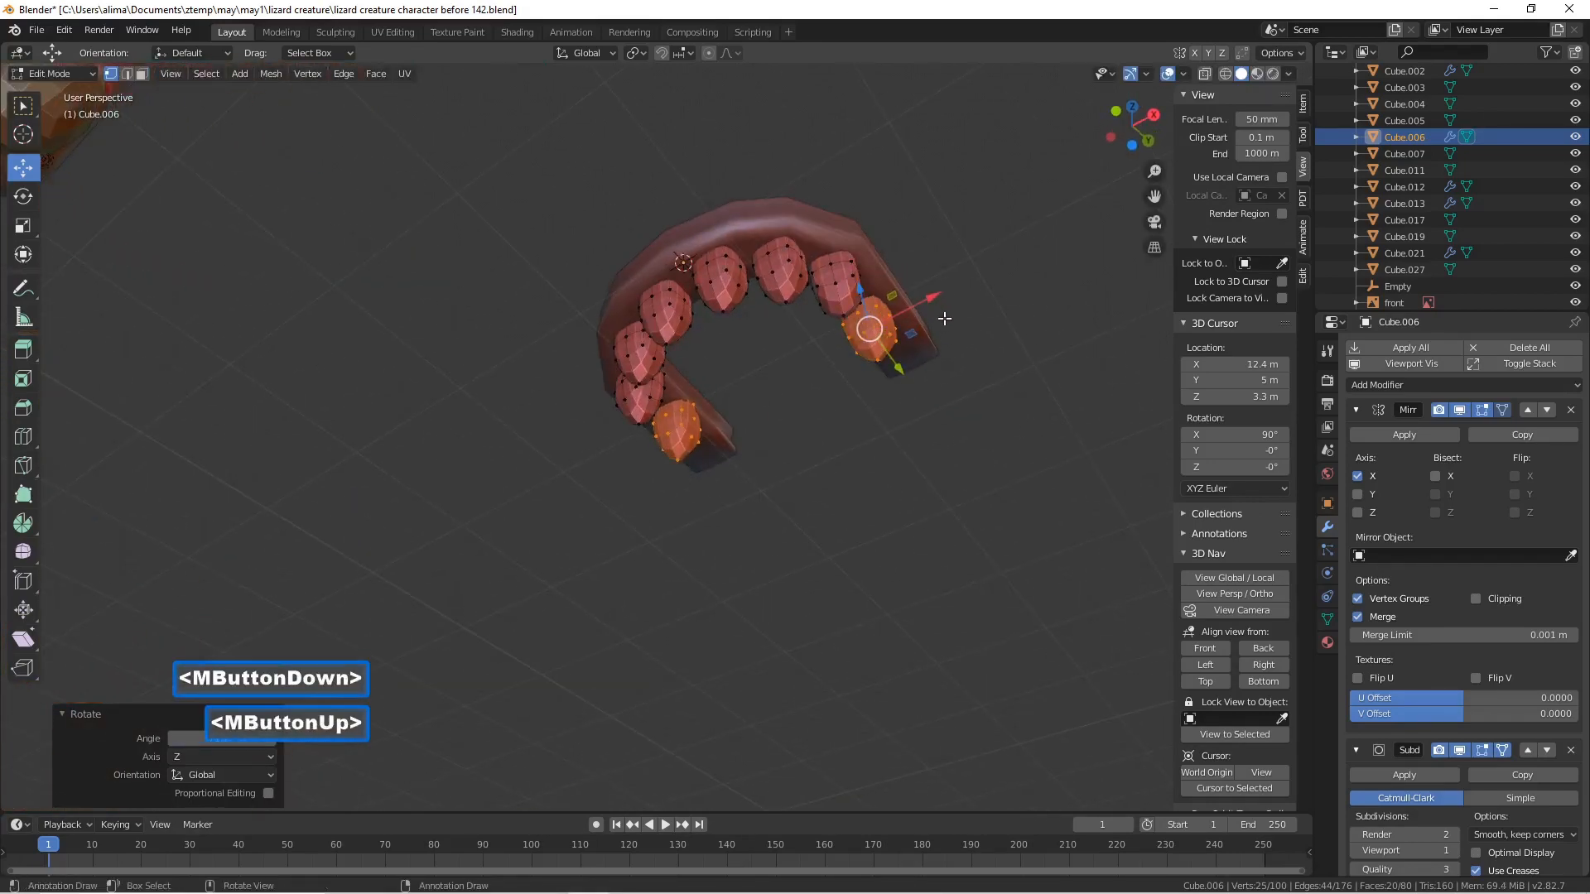
left_click_drag(925, 307, 941, 309)
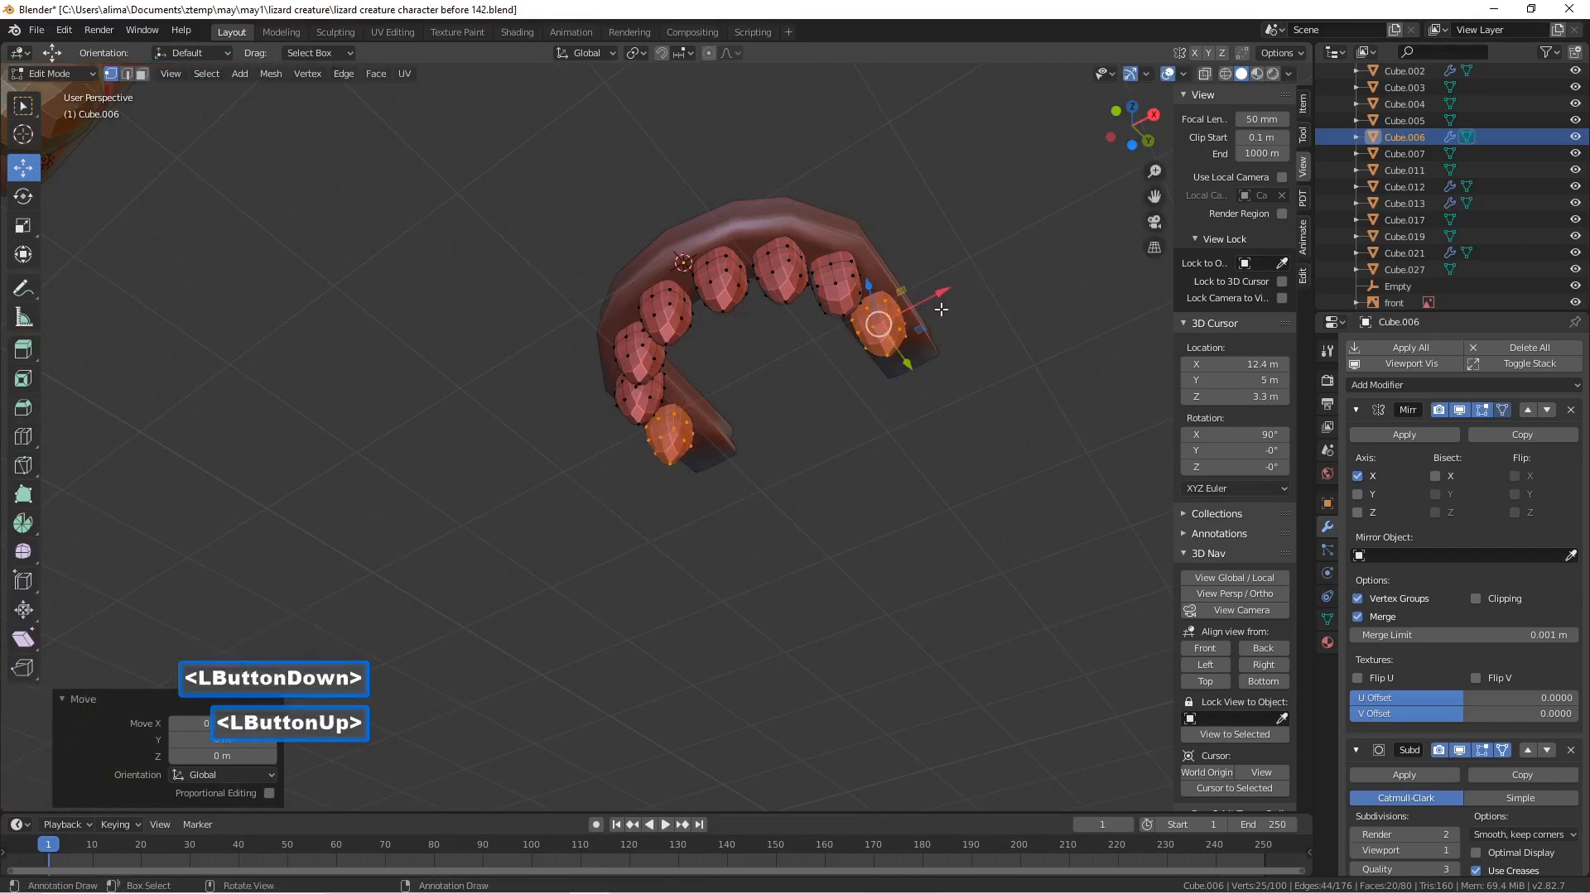
middle_click_drag(944, 310, 903, 432)
left_click(967, 460)
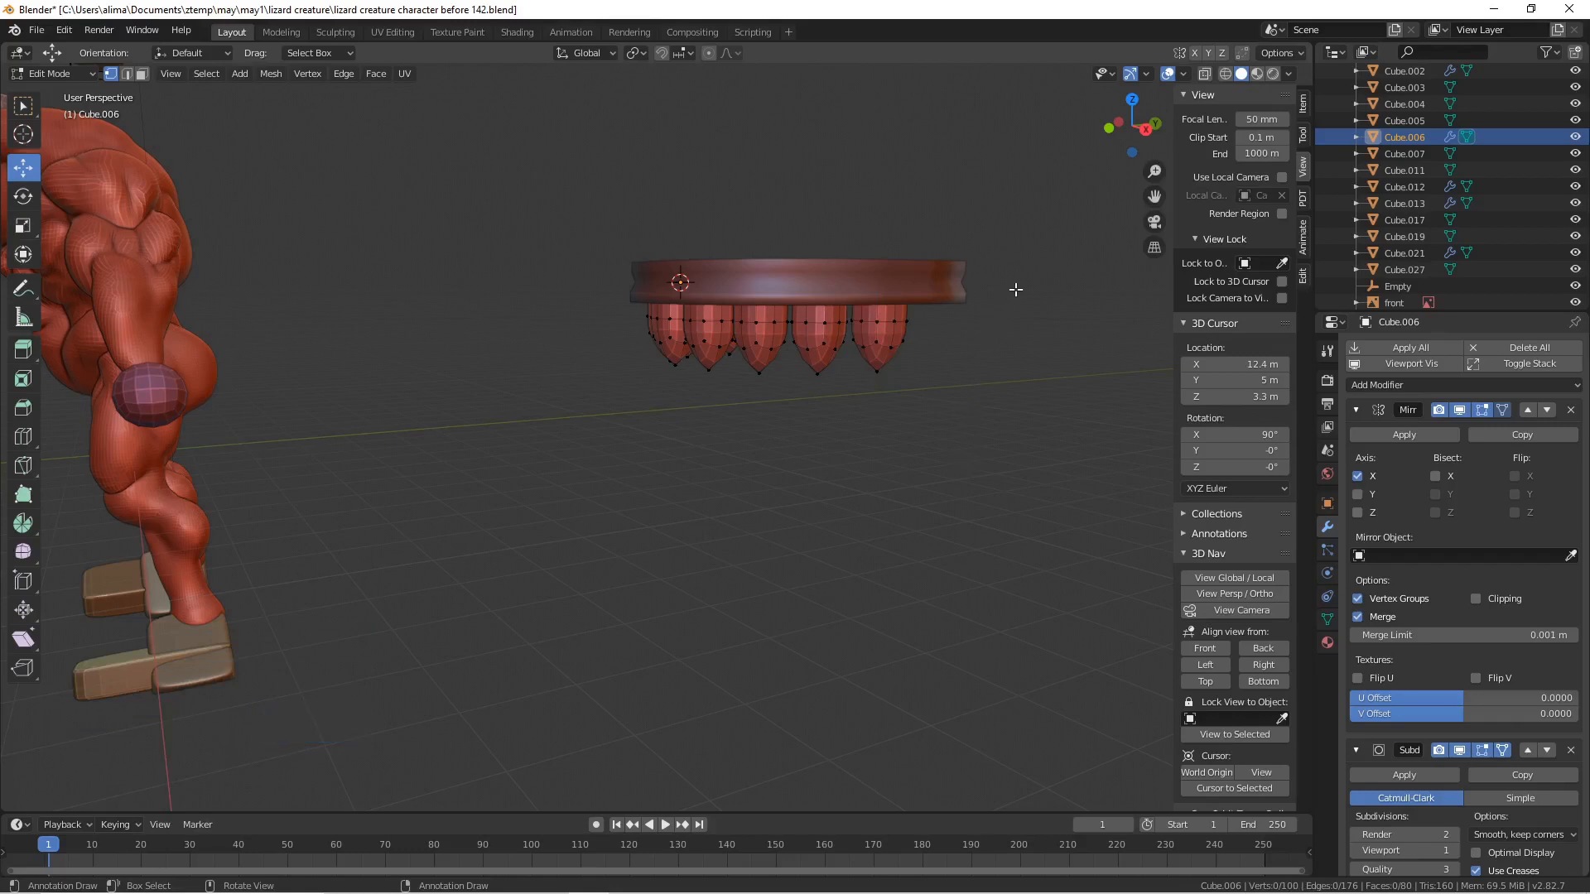
key("ctrl+alt+s")
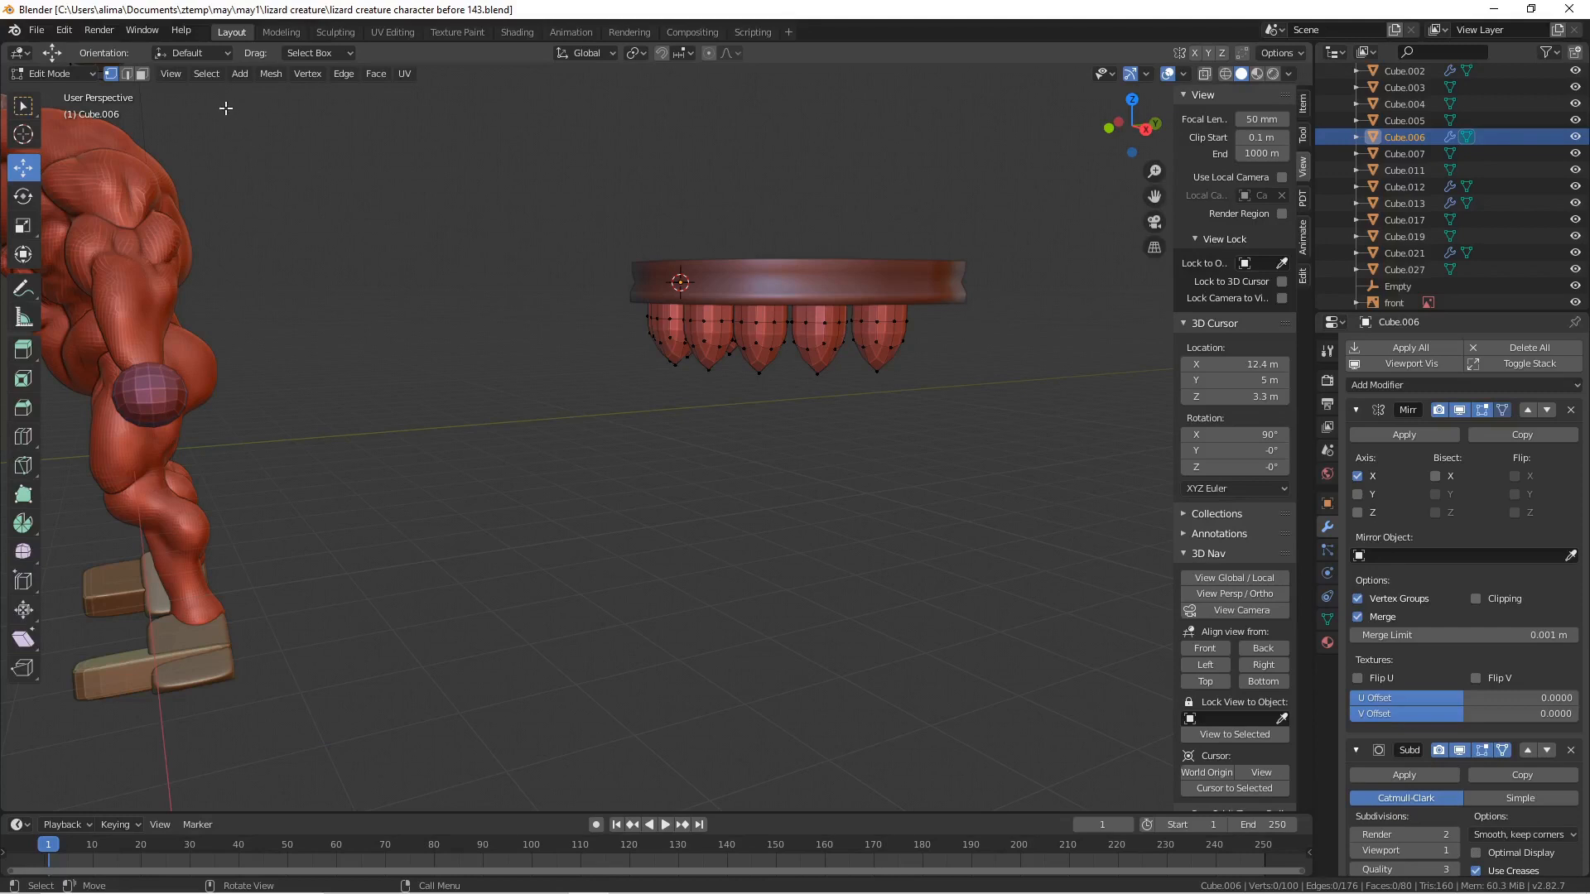
- Leave Edit Mode on the teeth and scale the U-shaped gum part along Y by about 1.24, finishing with it deselected
left_click(88, 76)
left_click(73, 93)
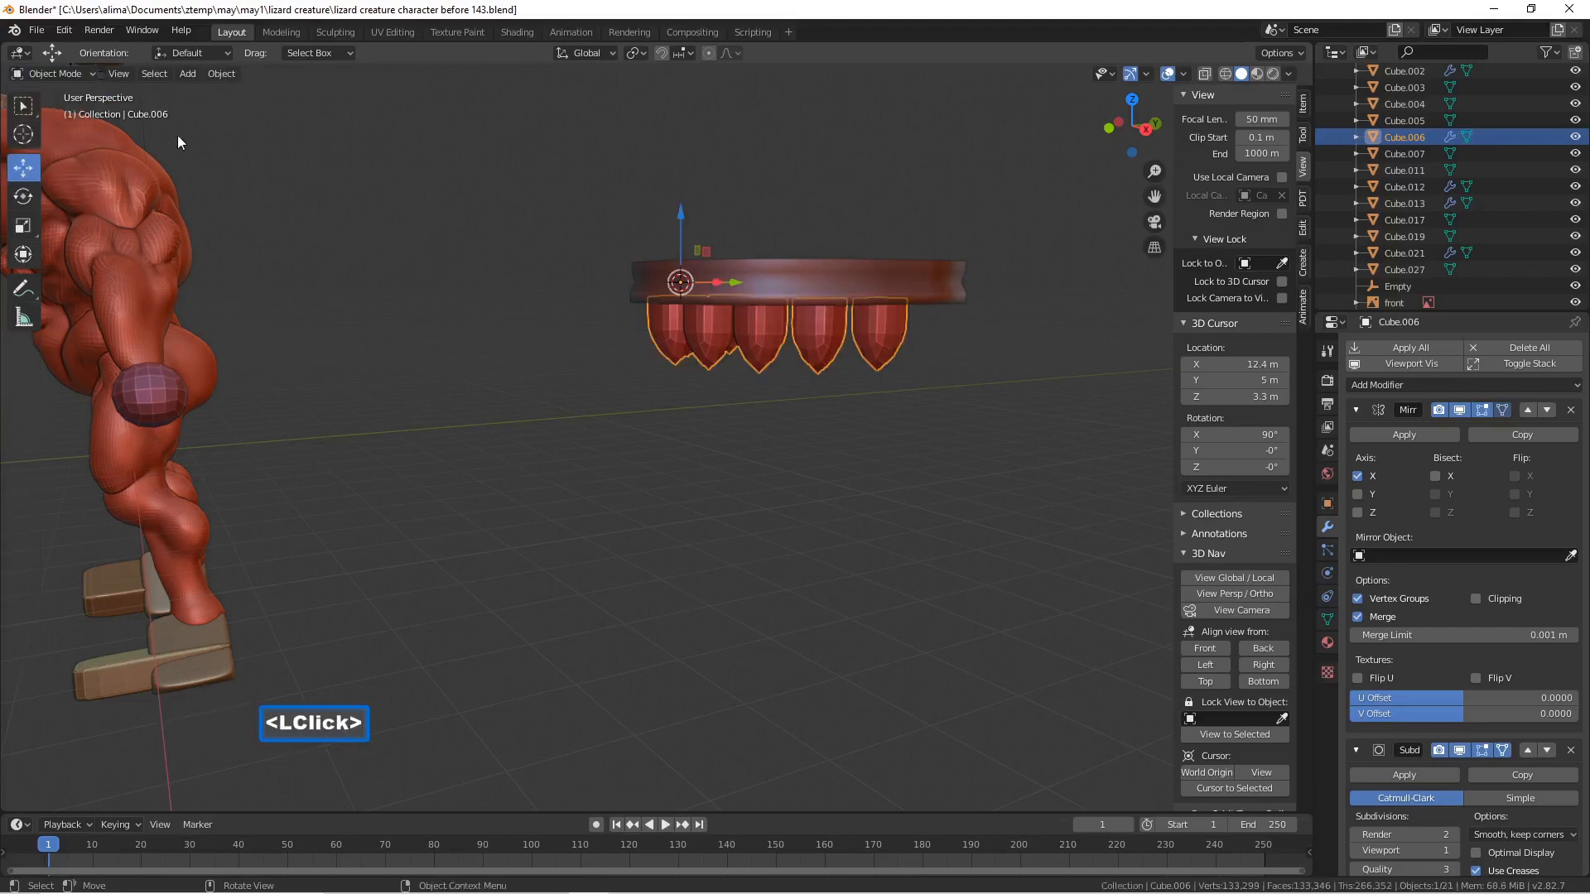
left_click(828, 275)
middle_click_drag(832, 271, 826, 340)
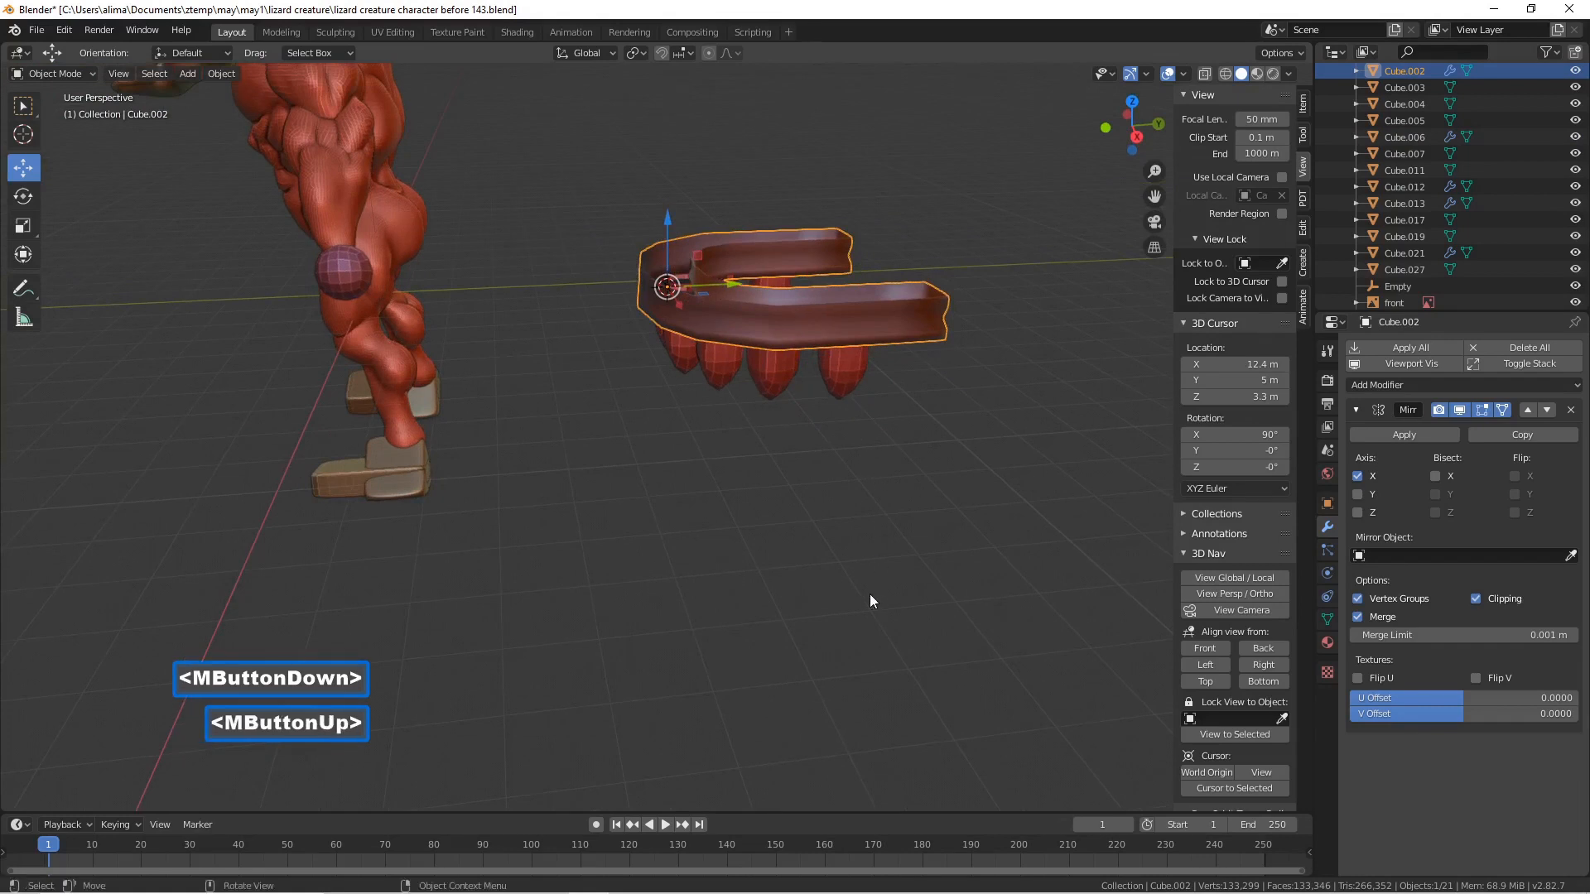
key("s")
key("y")
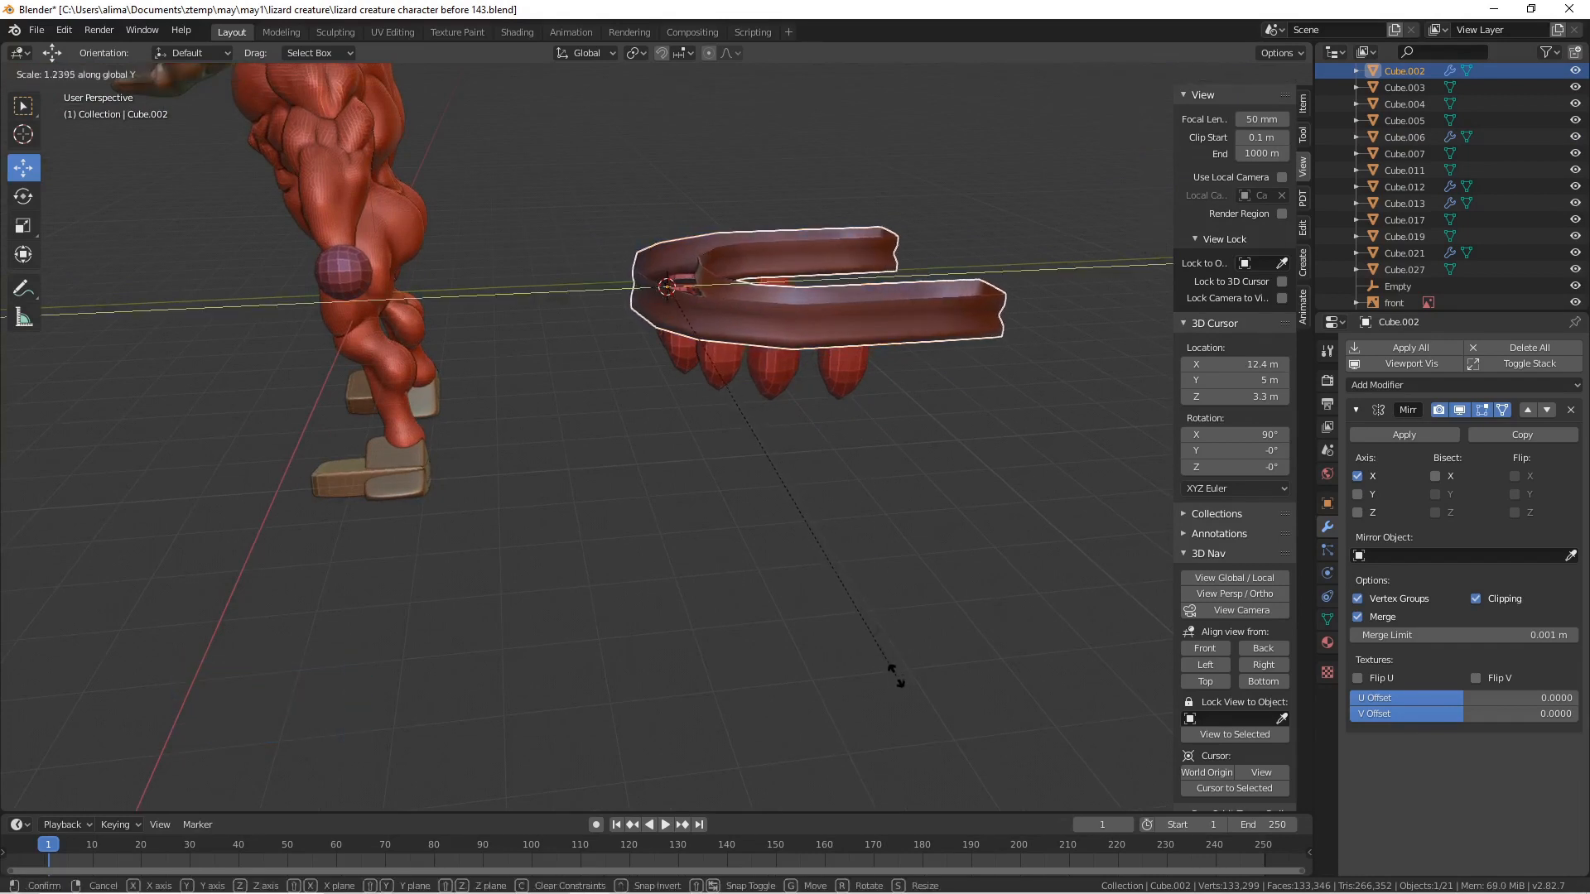
left_click(894, 675)
middle_click_drag(892, 669, 900, 617)
left_click(881, 571)
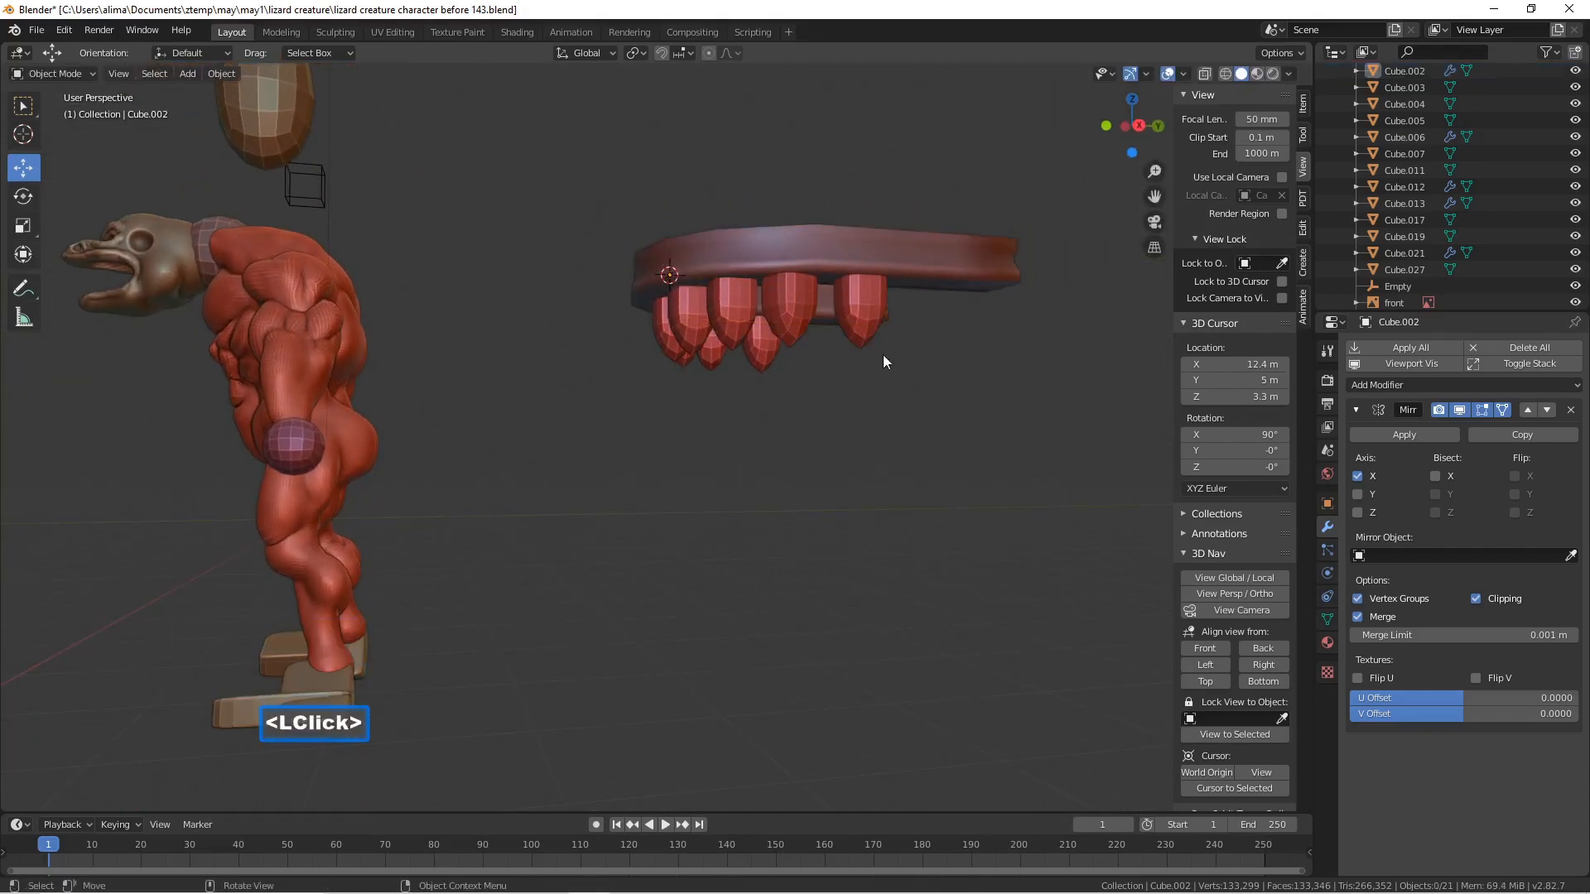
- Open the teeth object in Edit Mode and save the file as the next numbered version
left_click(864, 330)
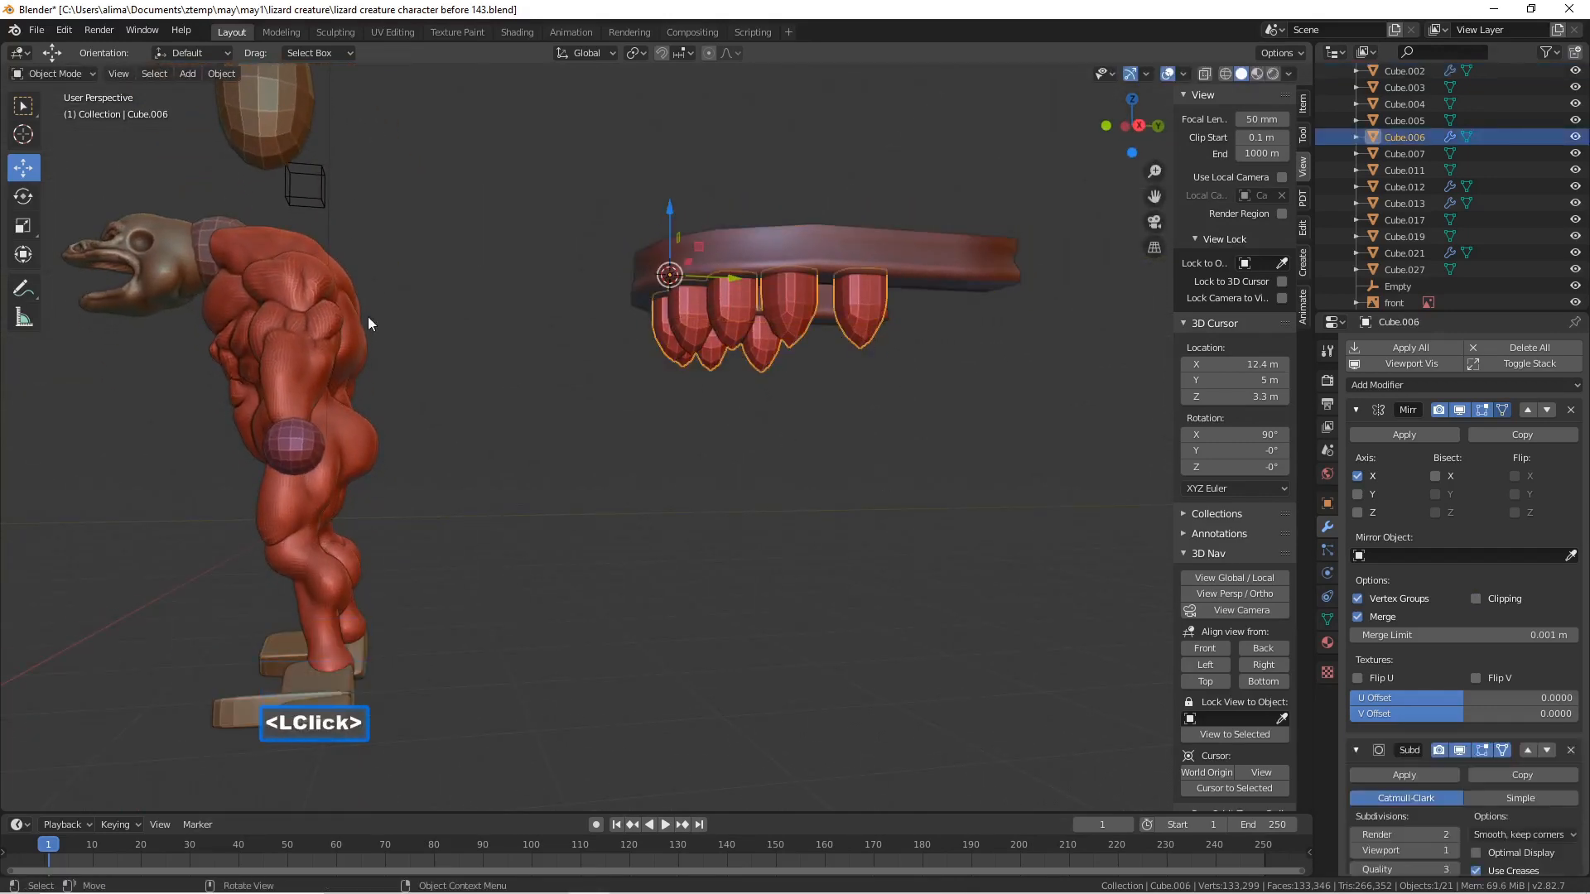
left_click(96, 72)
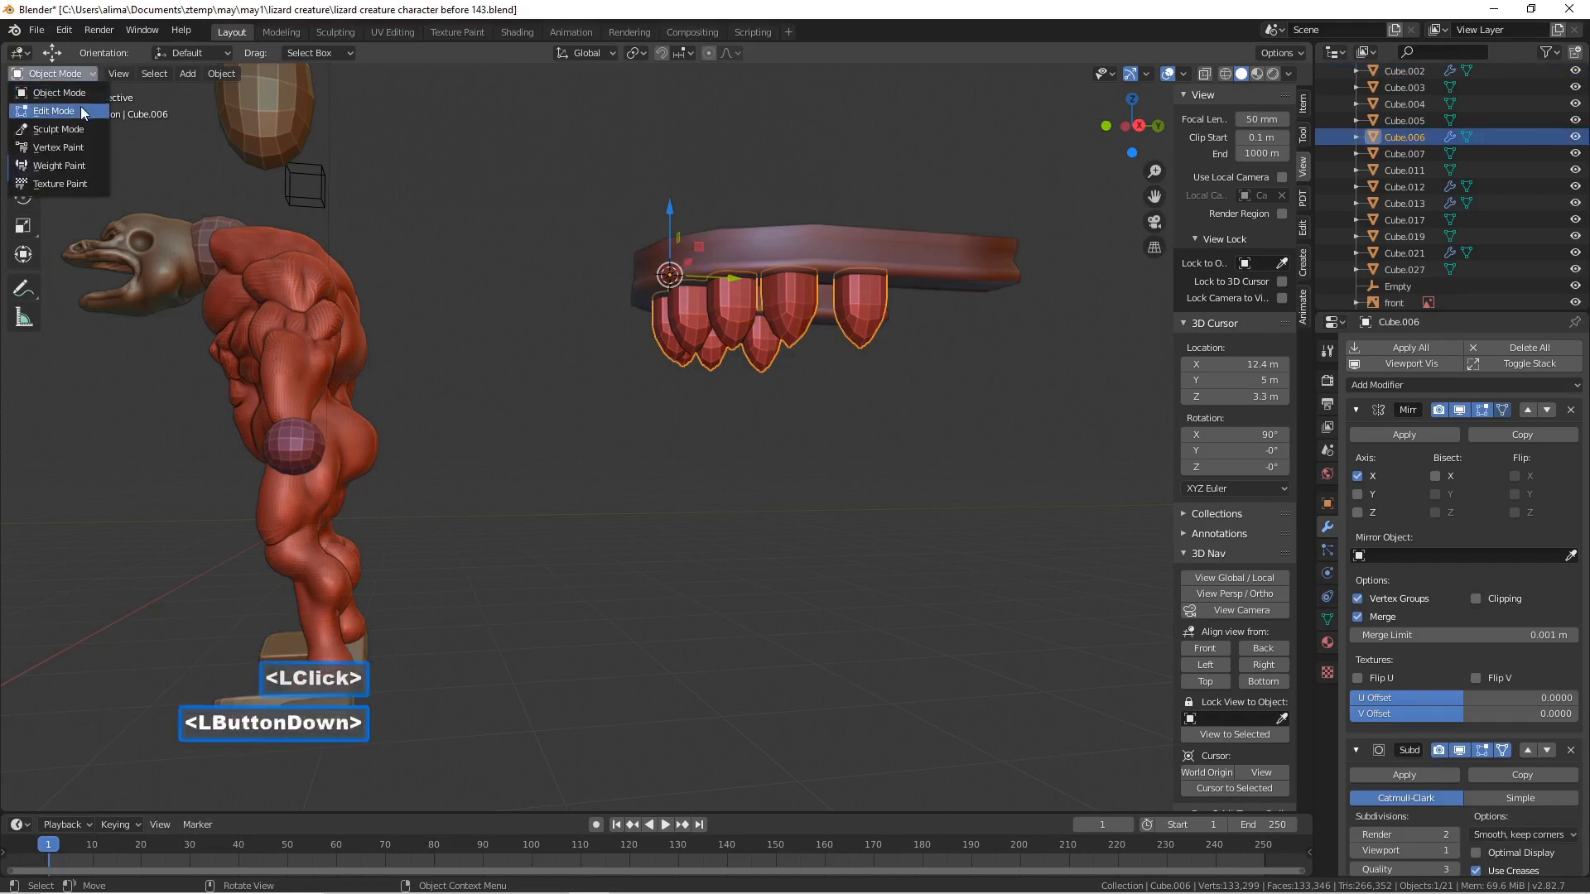
left_click(81, 109)
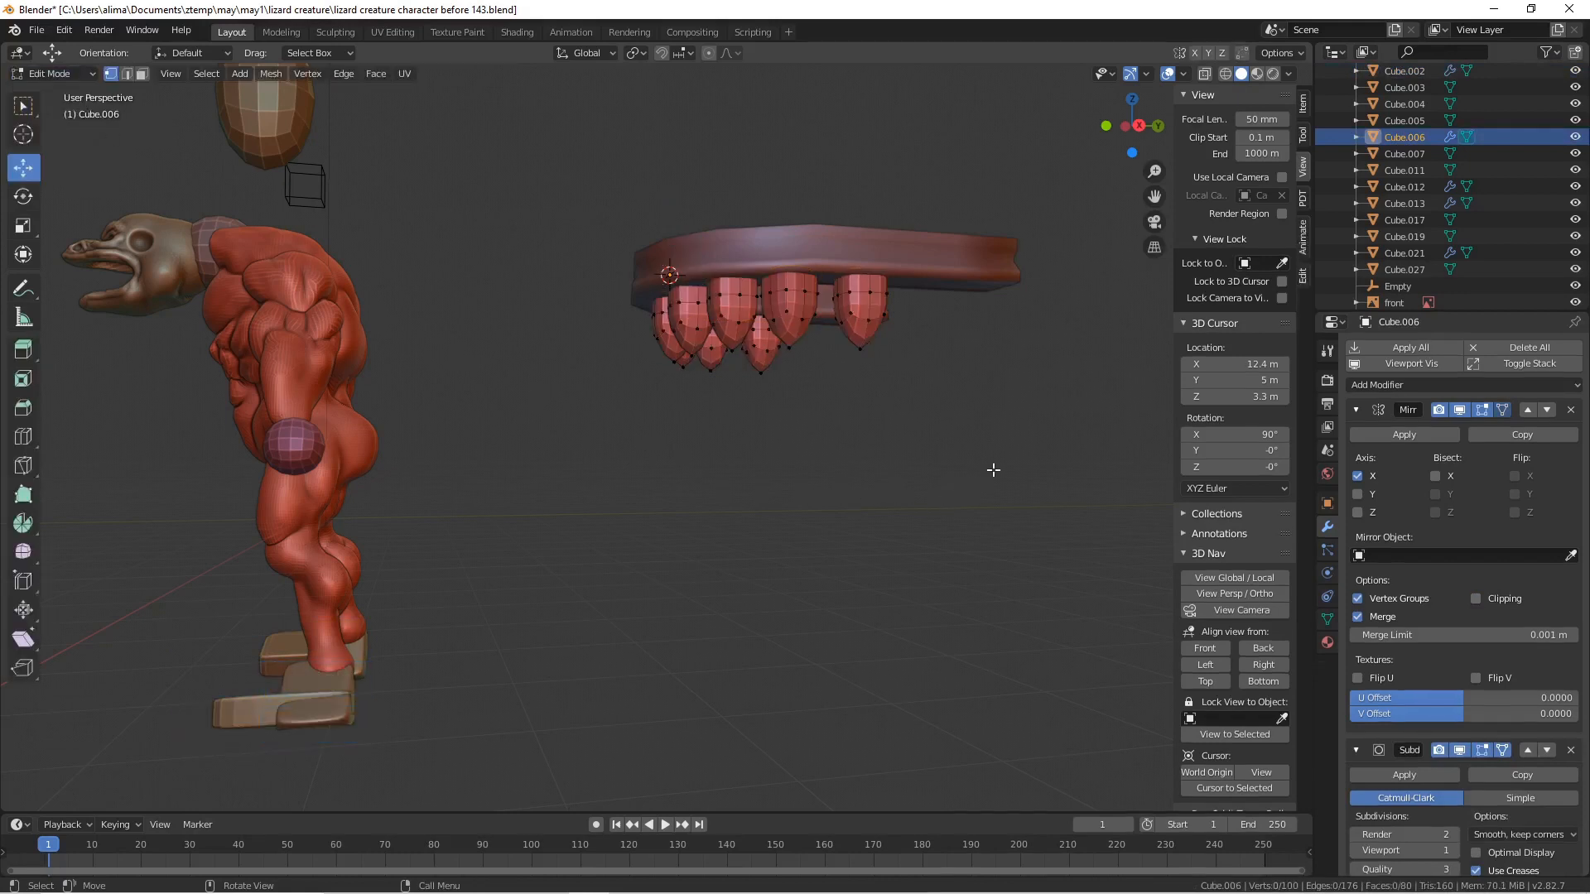
left_click(962, 432)
key("Pause")
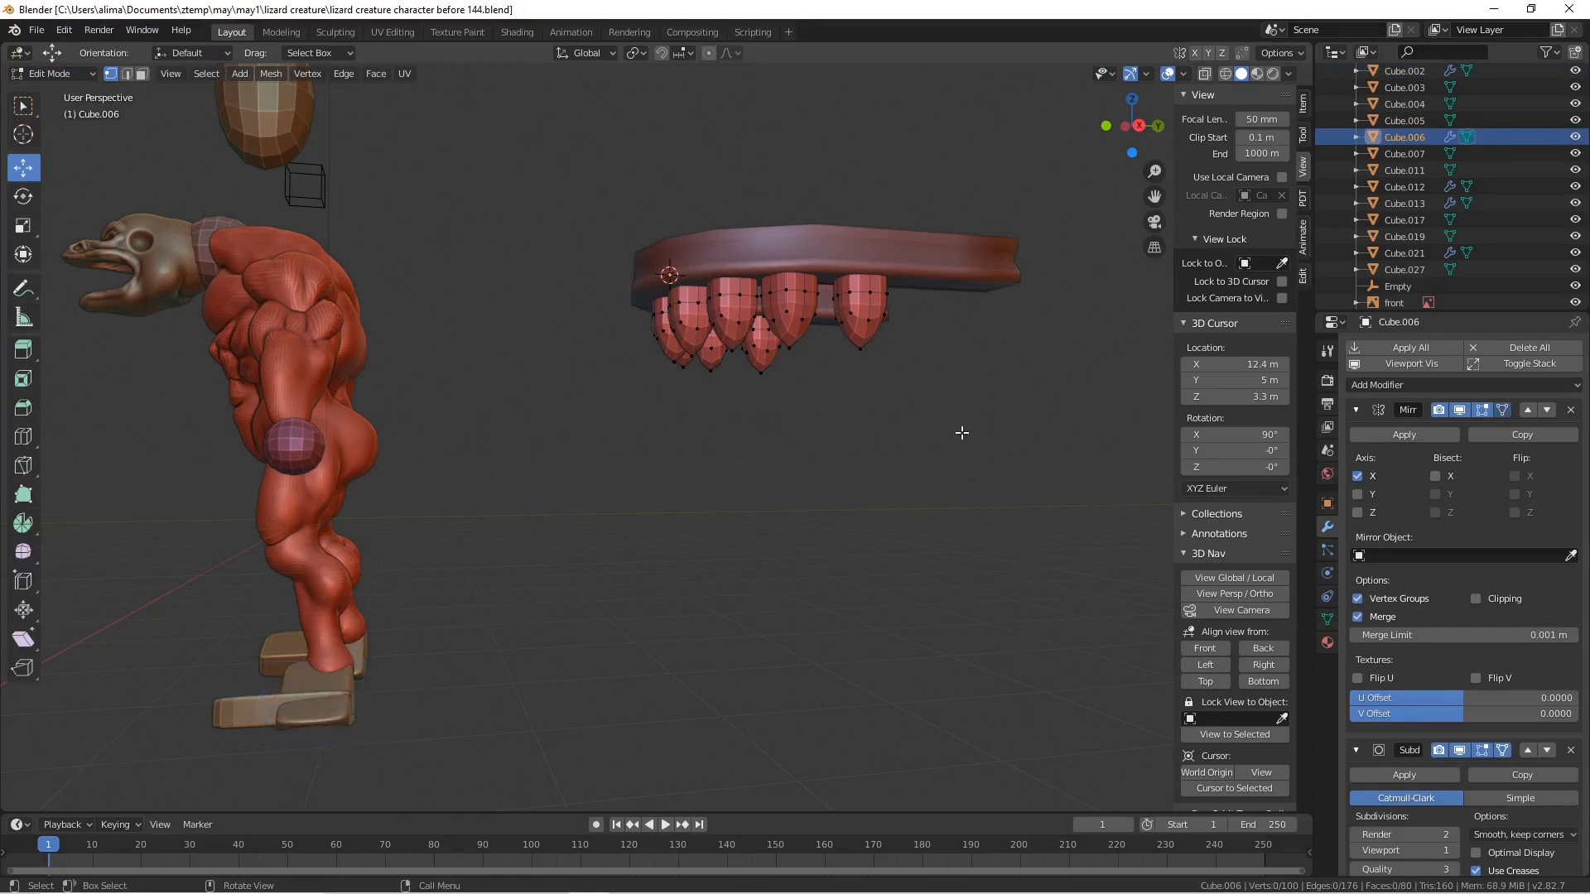
- Select all the teeth and lengthen them along Z by a scale of about 1.27, finishing with everything deselected
key("a")
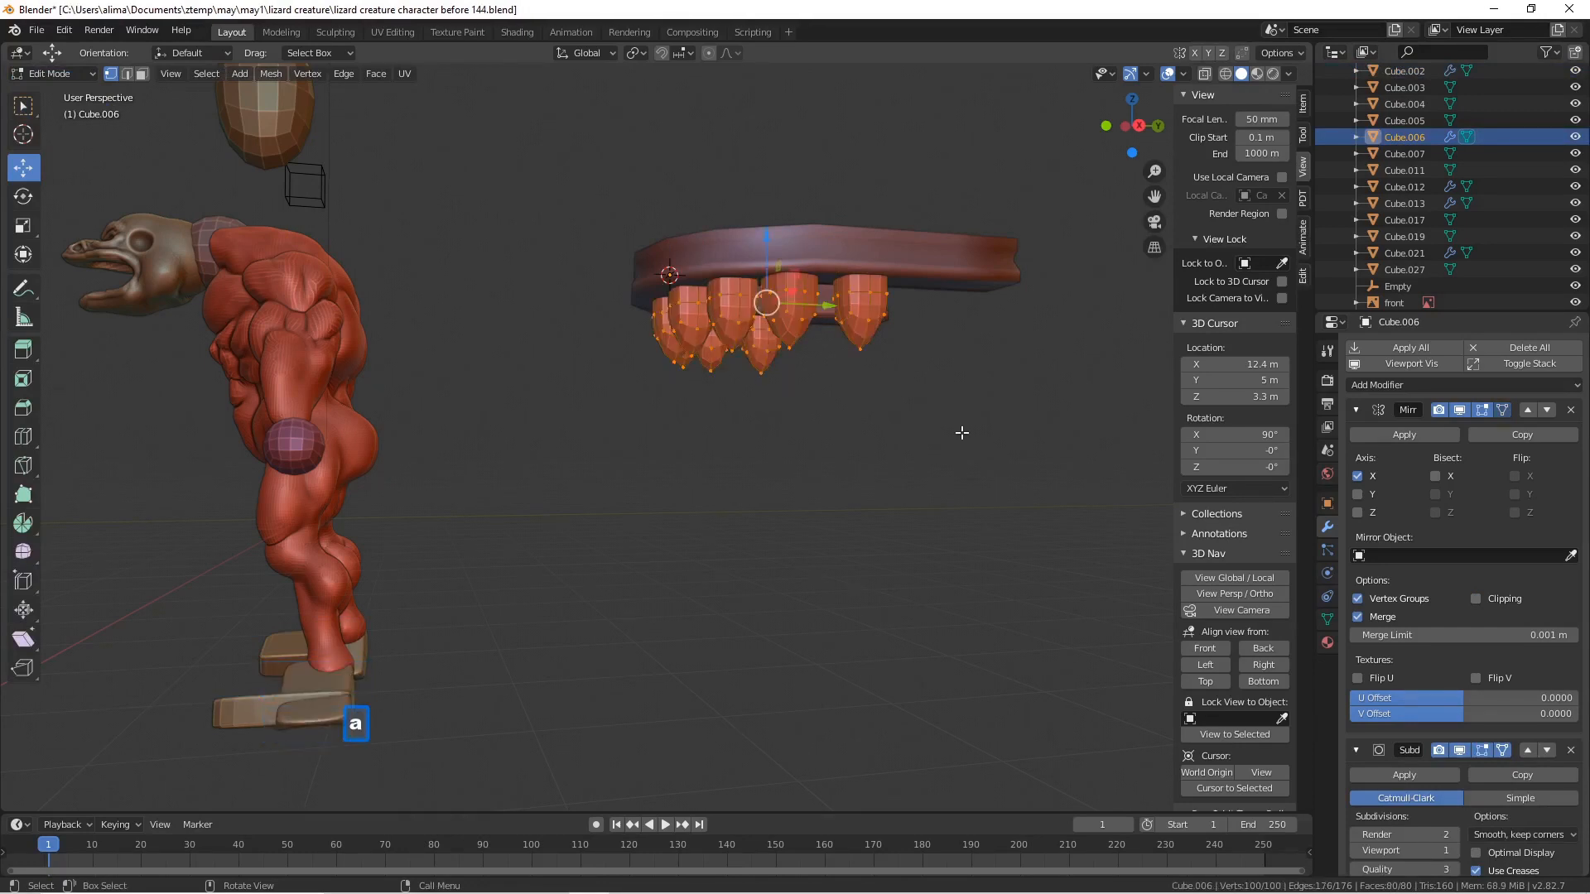
key("s")
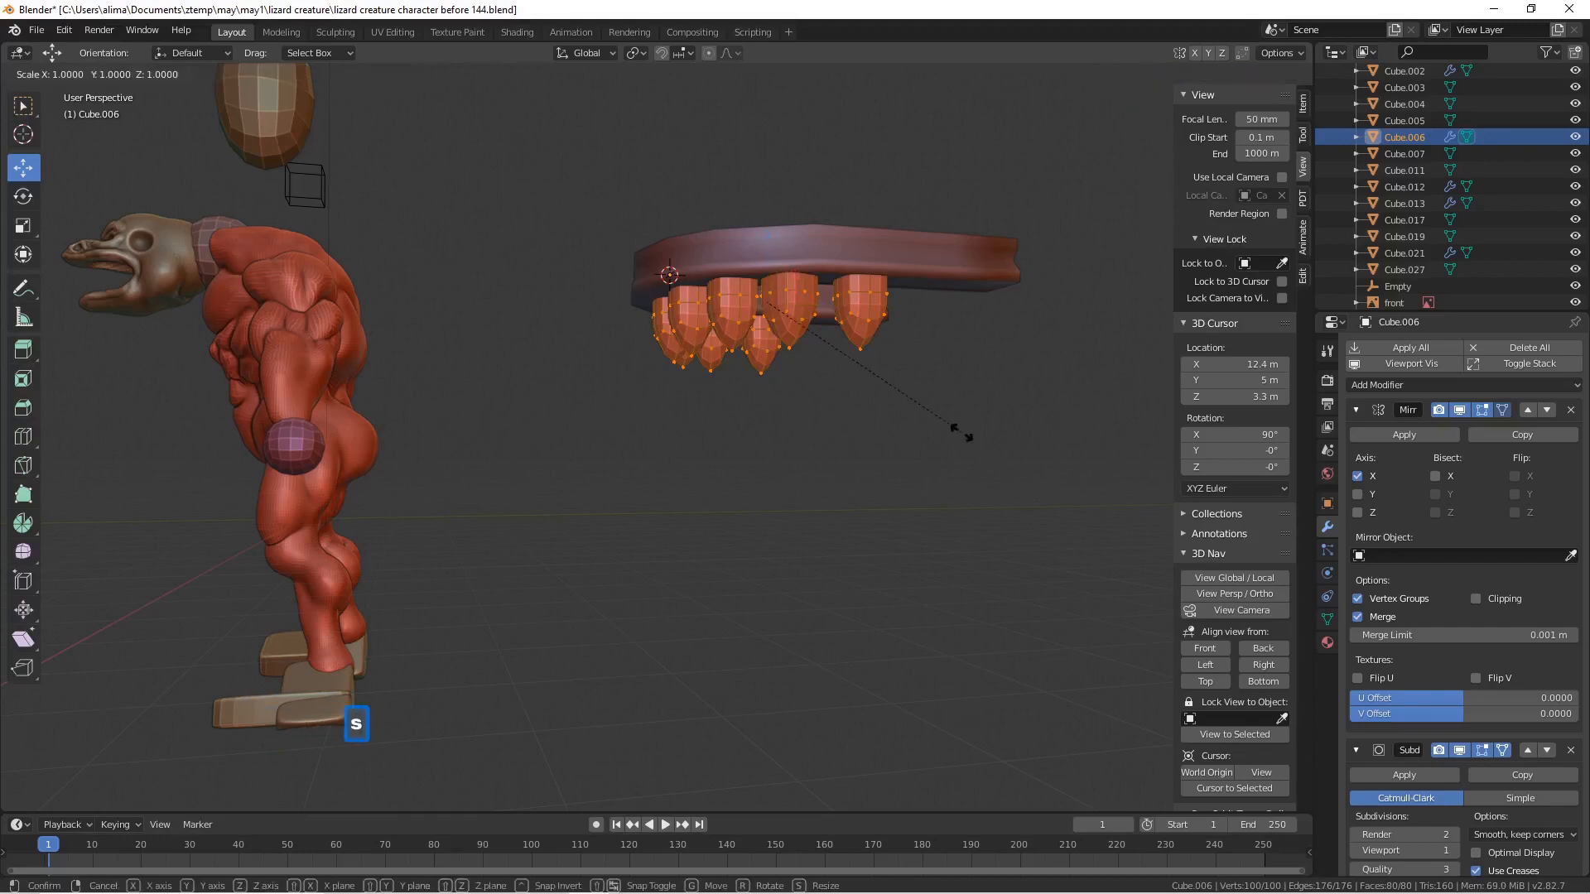
key("z")
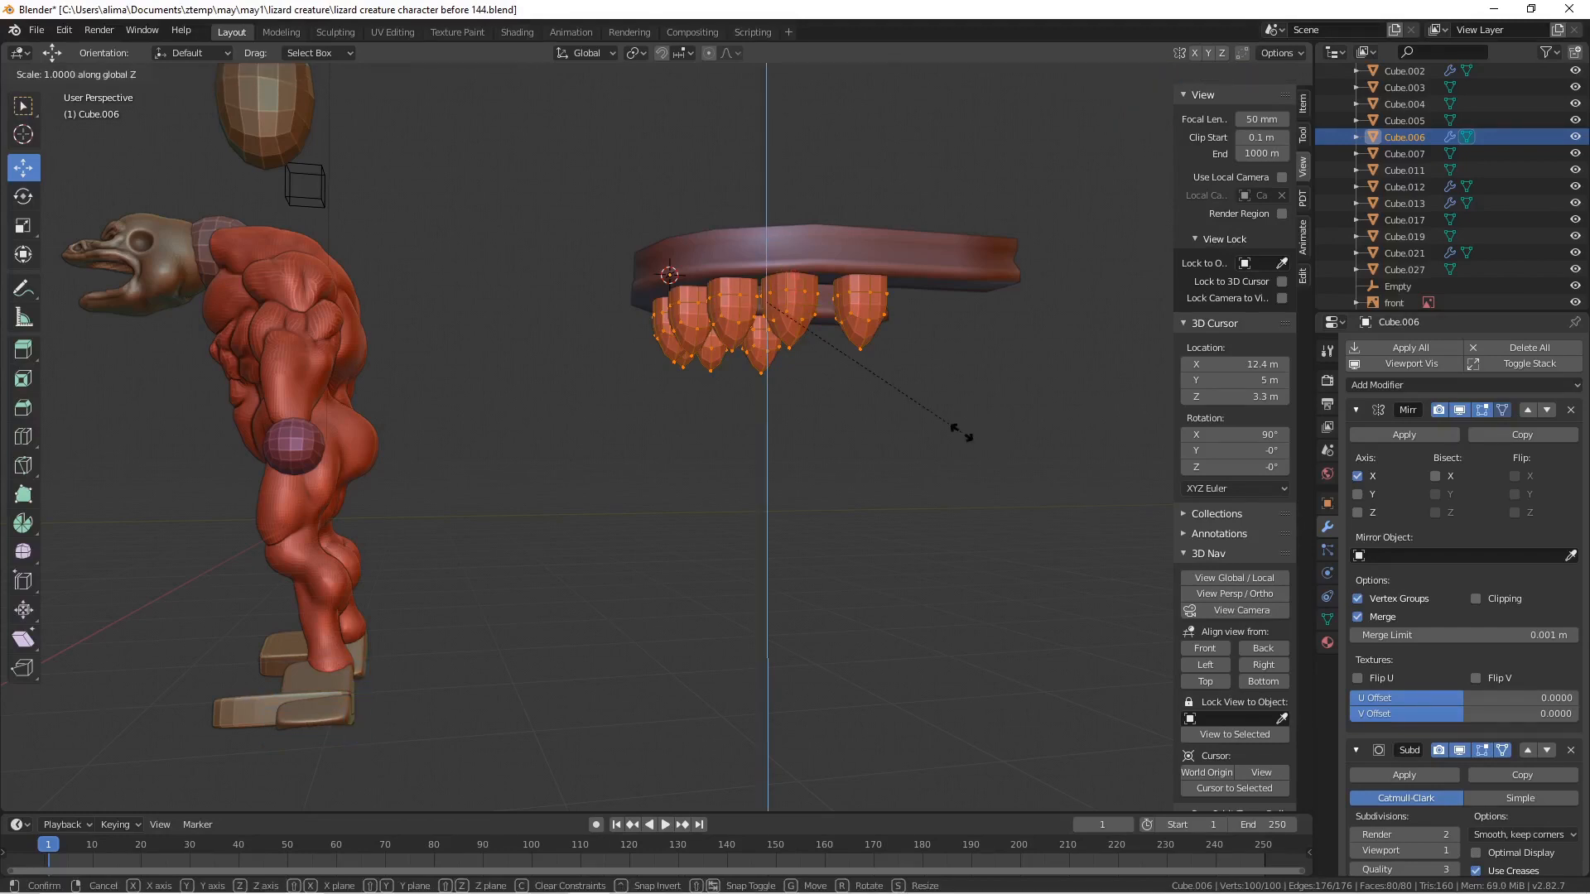
left_click(989, 498)
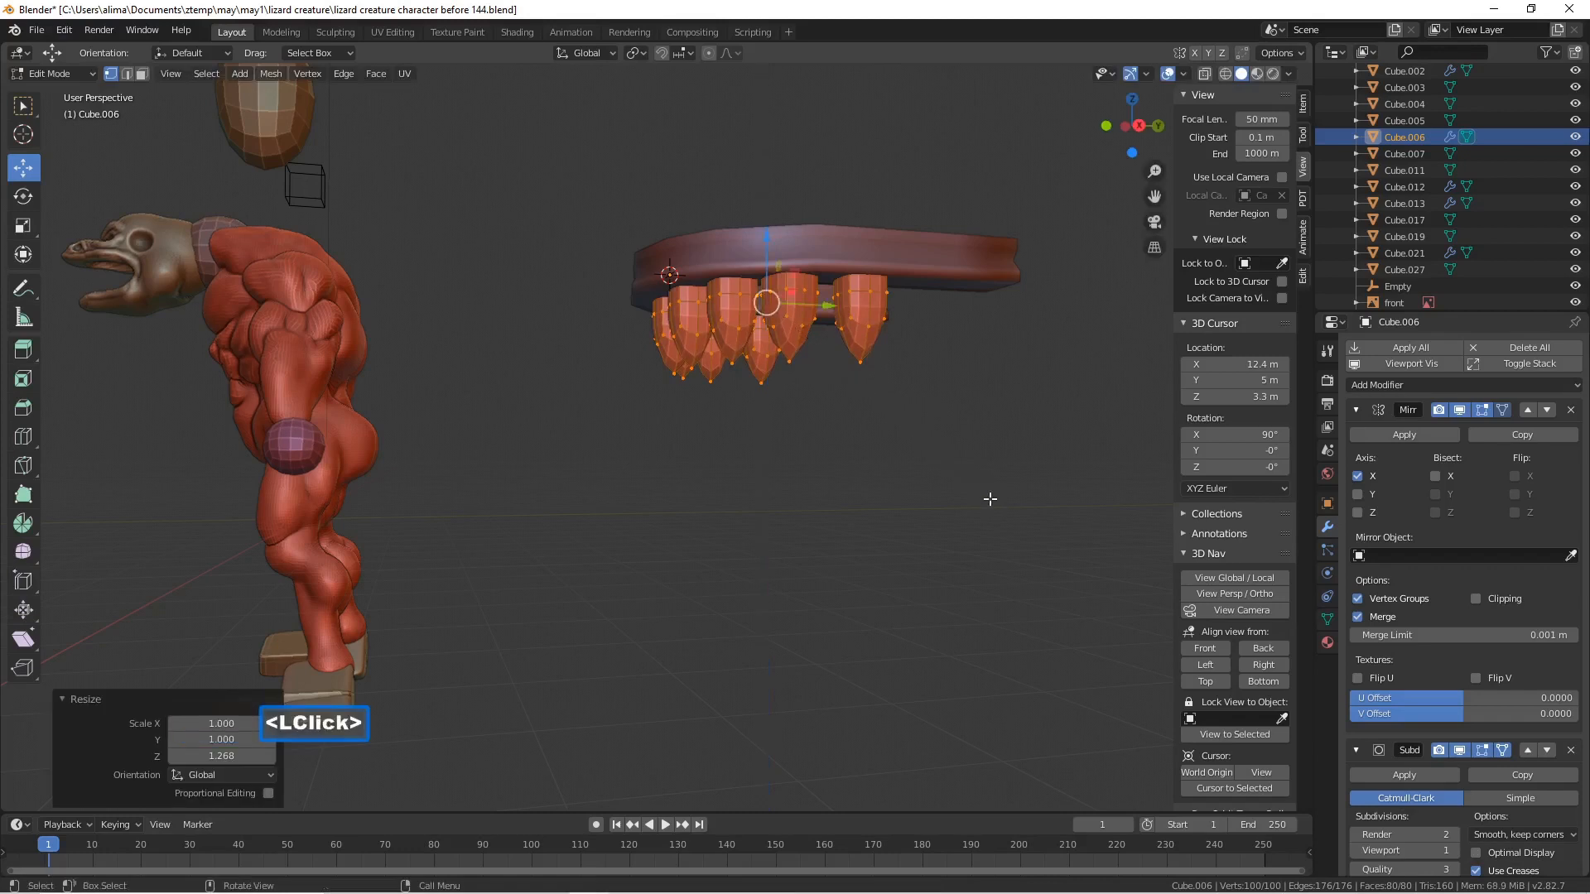
left_click(897, 430)
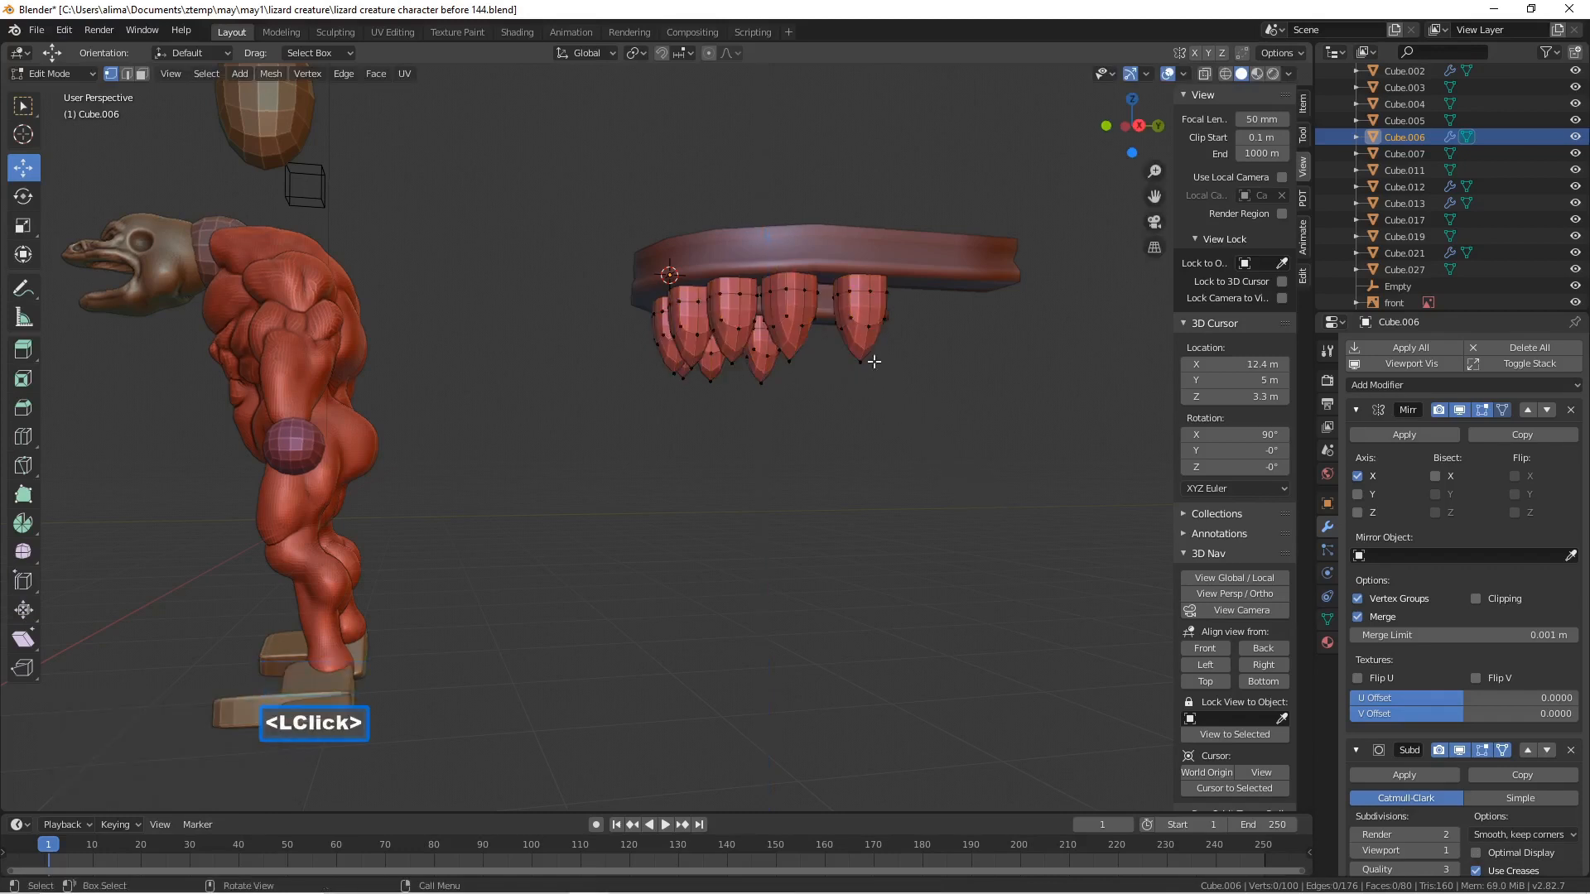
- Duplicate the rearmost pair of teeth twice, spacing each copy further back along Y, and save the file as the next numbered version
key("l")
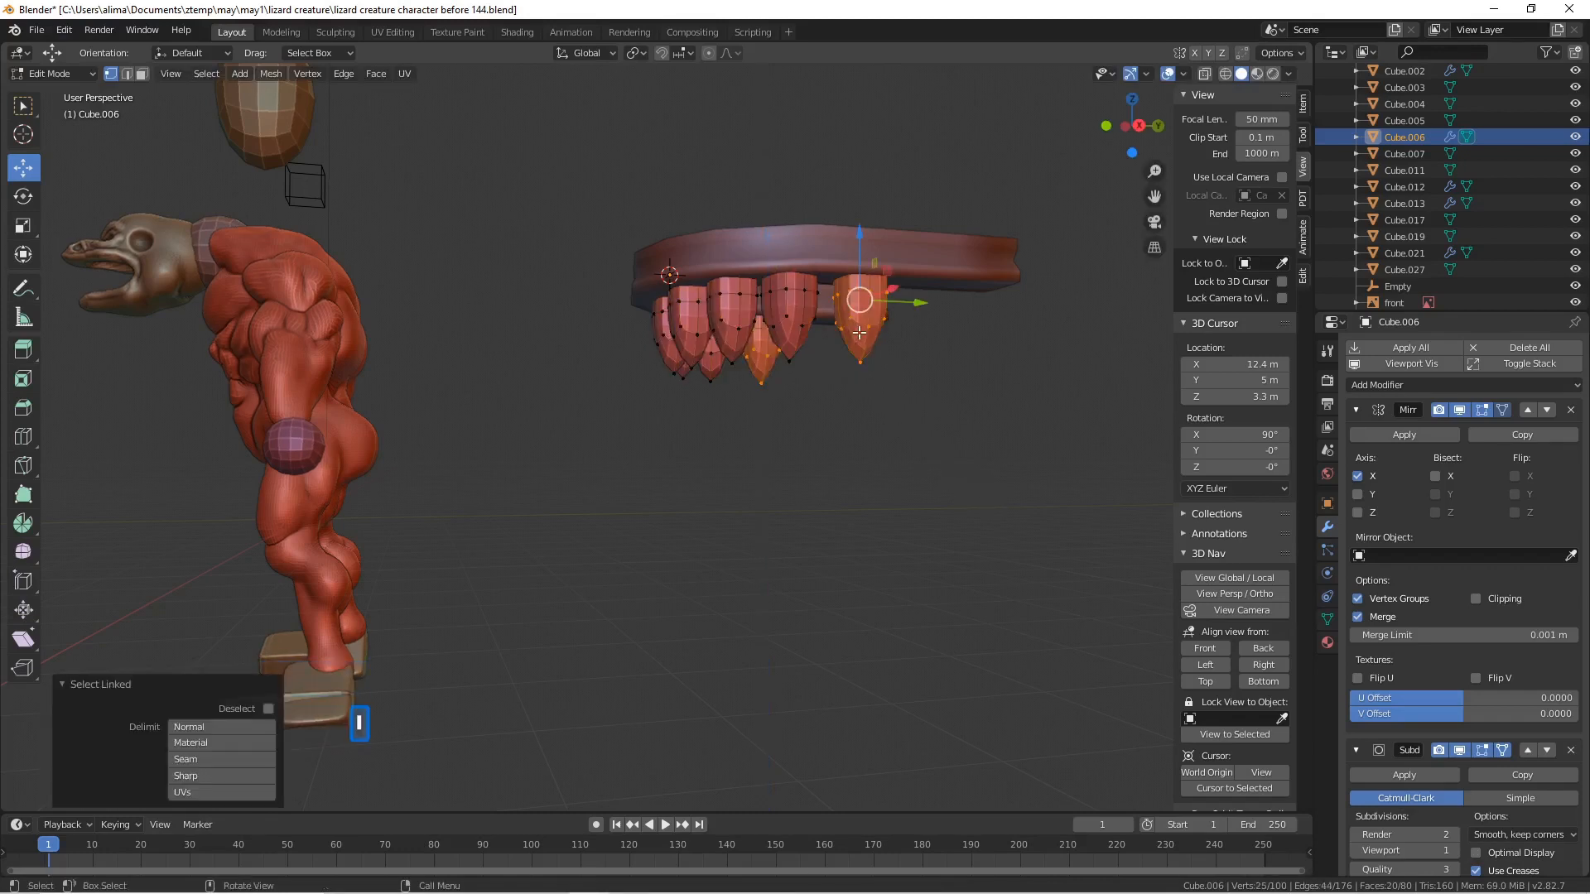
key("shift+d")
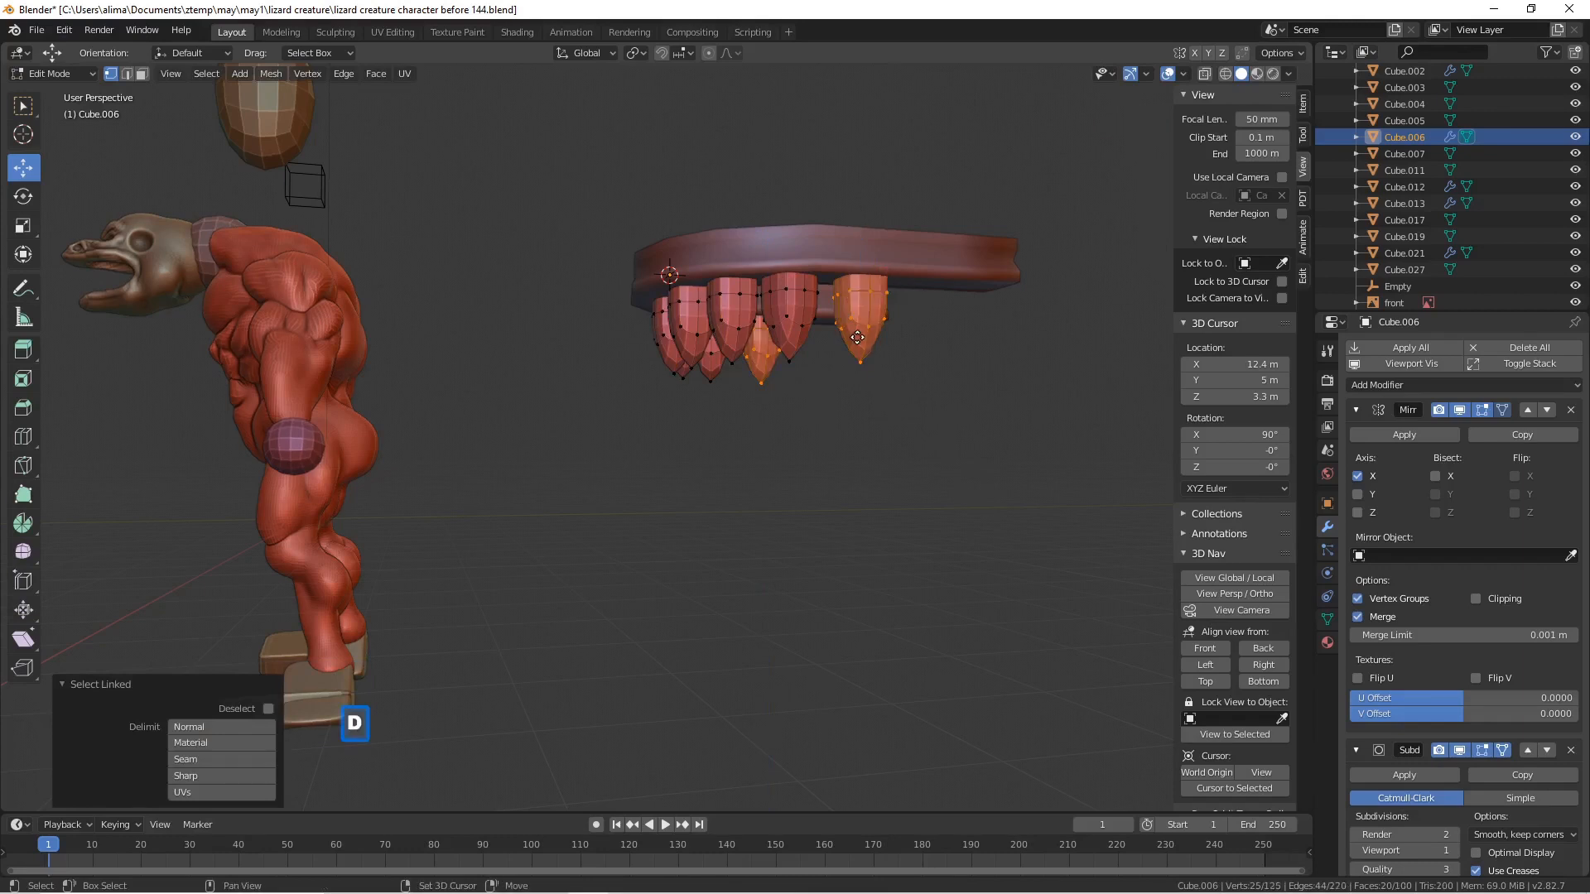
right_click(876, 337)
left_click_drag(917, 303, 969, 325)
key("shift+d")
right_click(958, 331)
left_click_drag(974, 305, 1024, 333)
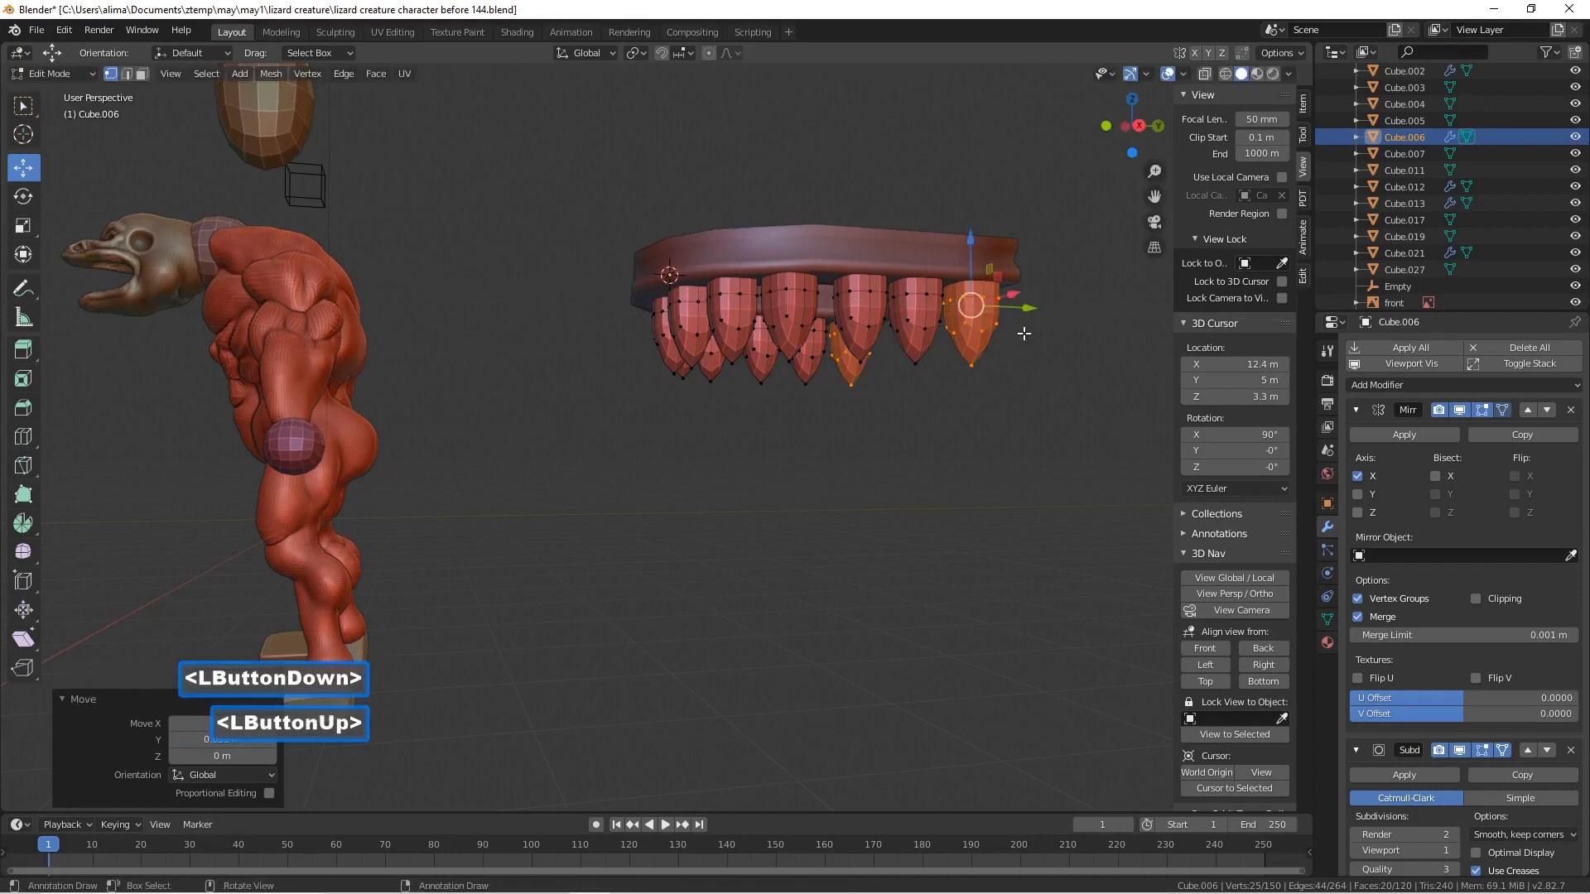
left_click(969, 459)
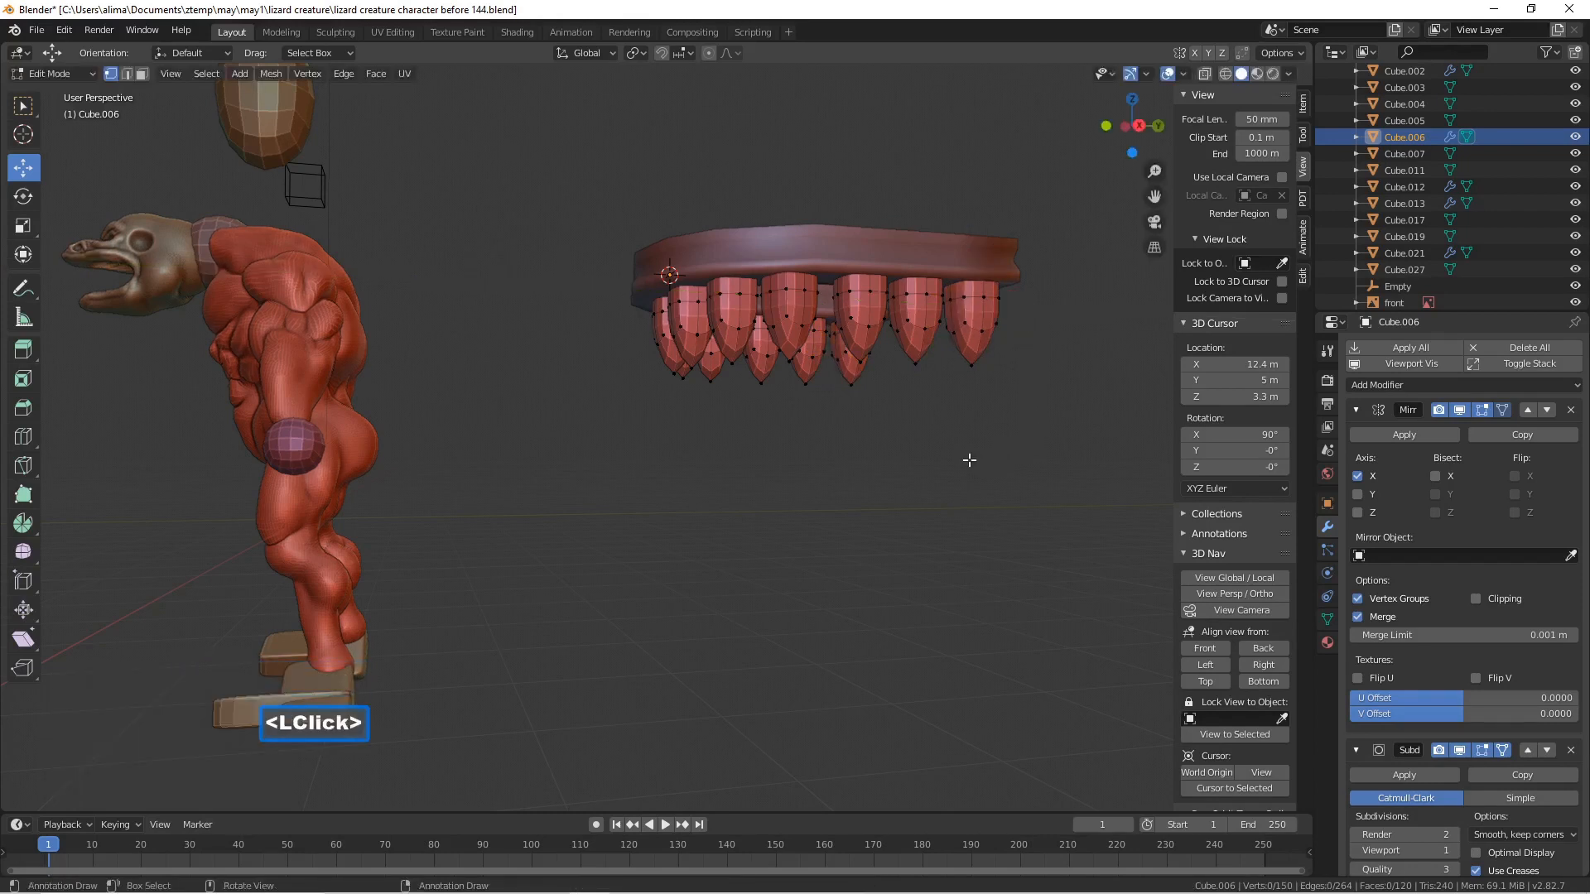
key("Pause")
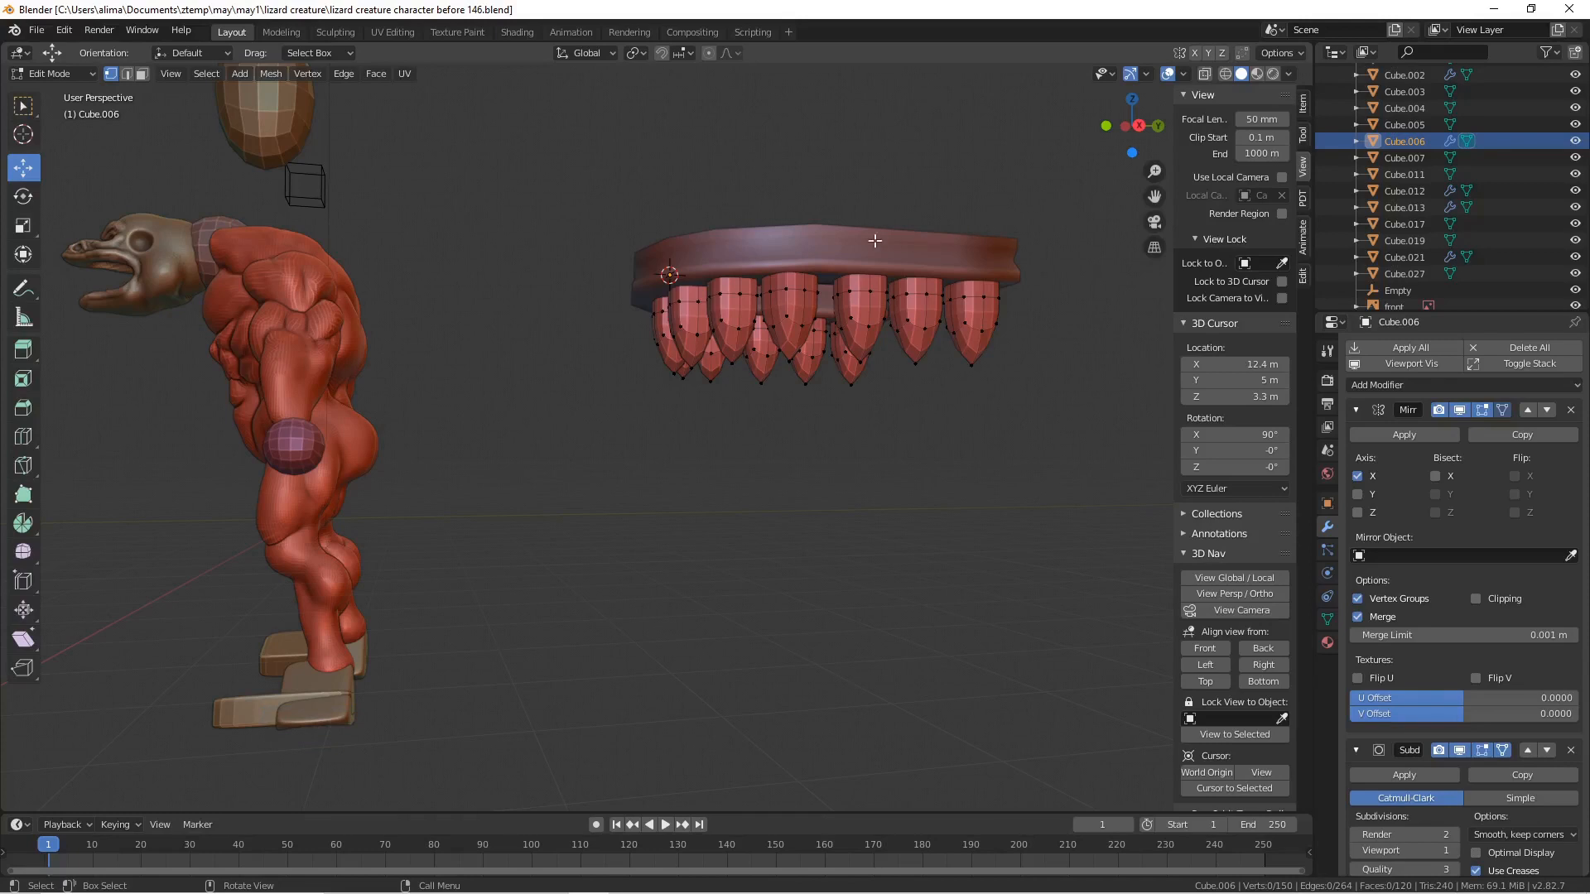
- In Object Mode, duplicate the teeth and gum part together and move the copies down about 1.83 m along Z
left_click(89, 73)
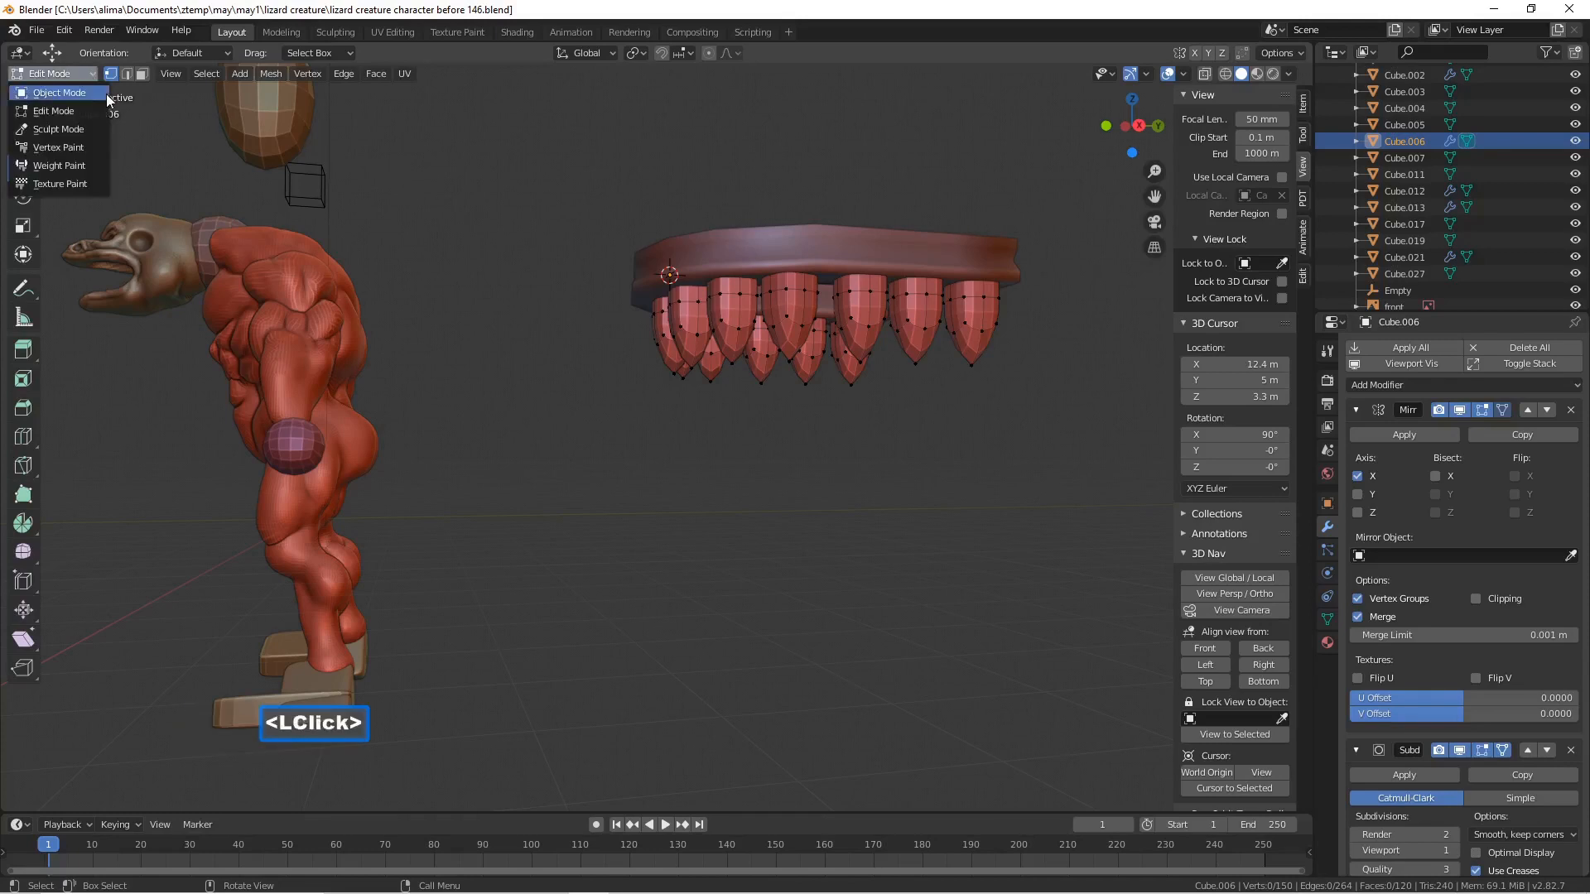
left_click(87, 87)
middle_click_drag(205, 116, 474, 178)
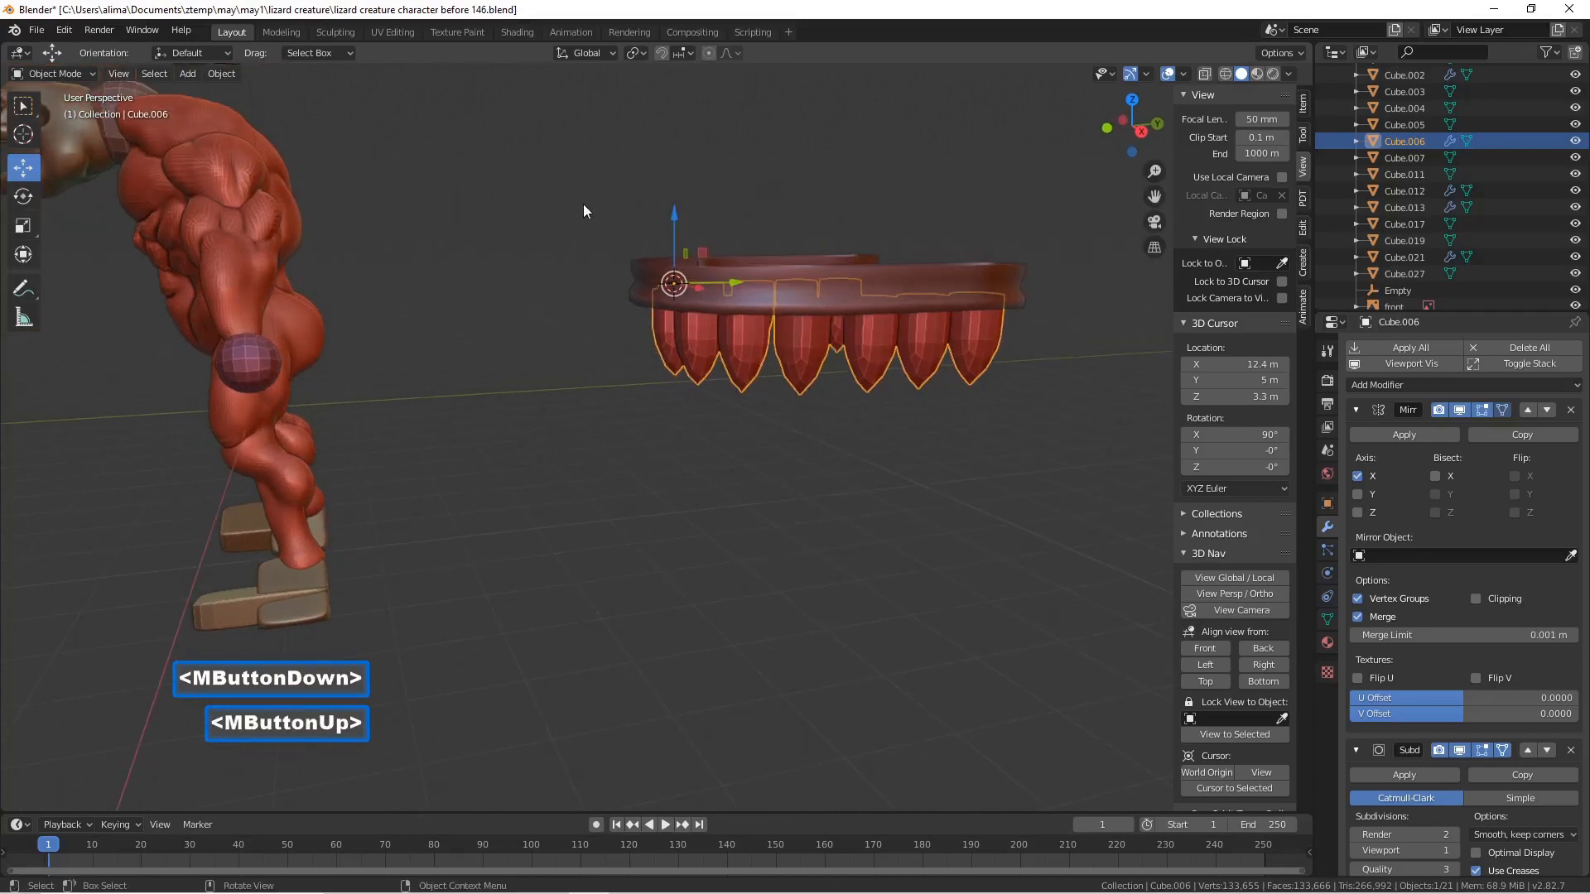
left_click(826, 286, "shift")
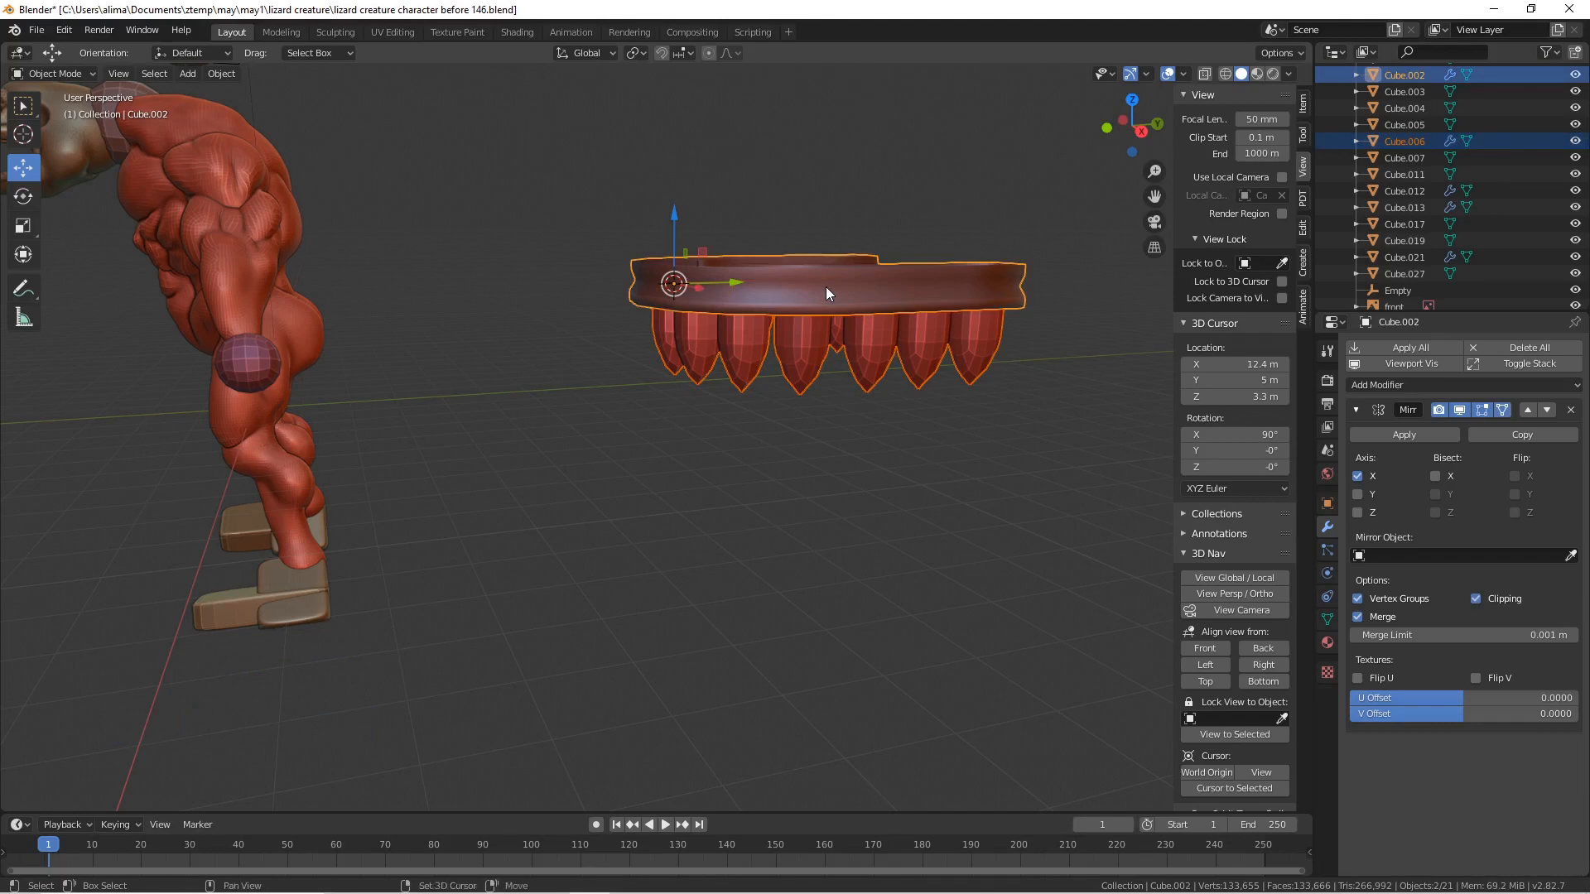
key("shift+d")
right_click(825, 286)
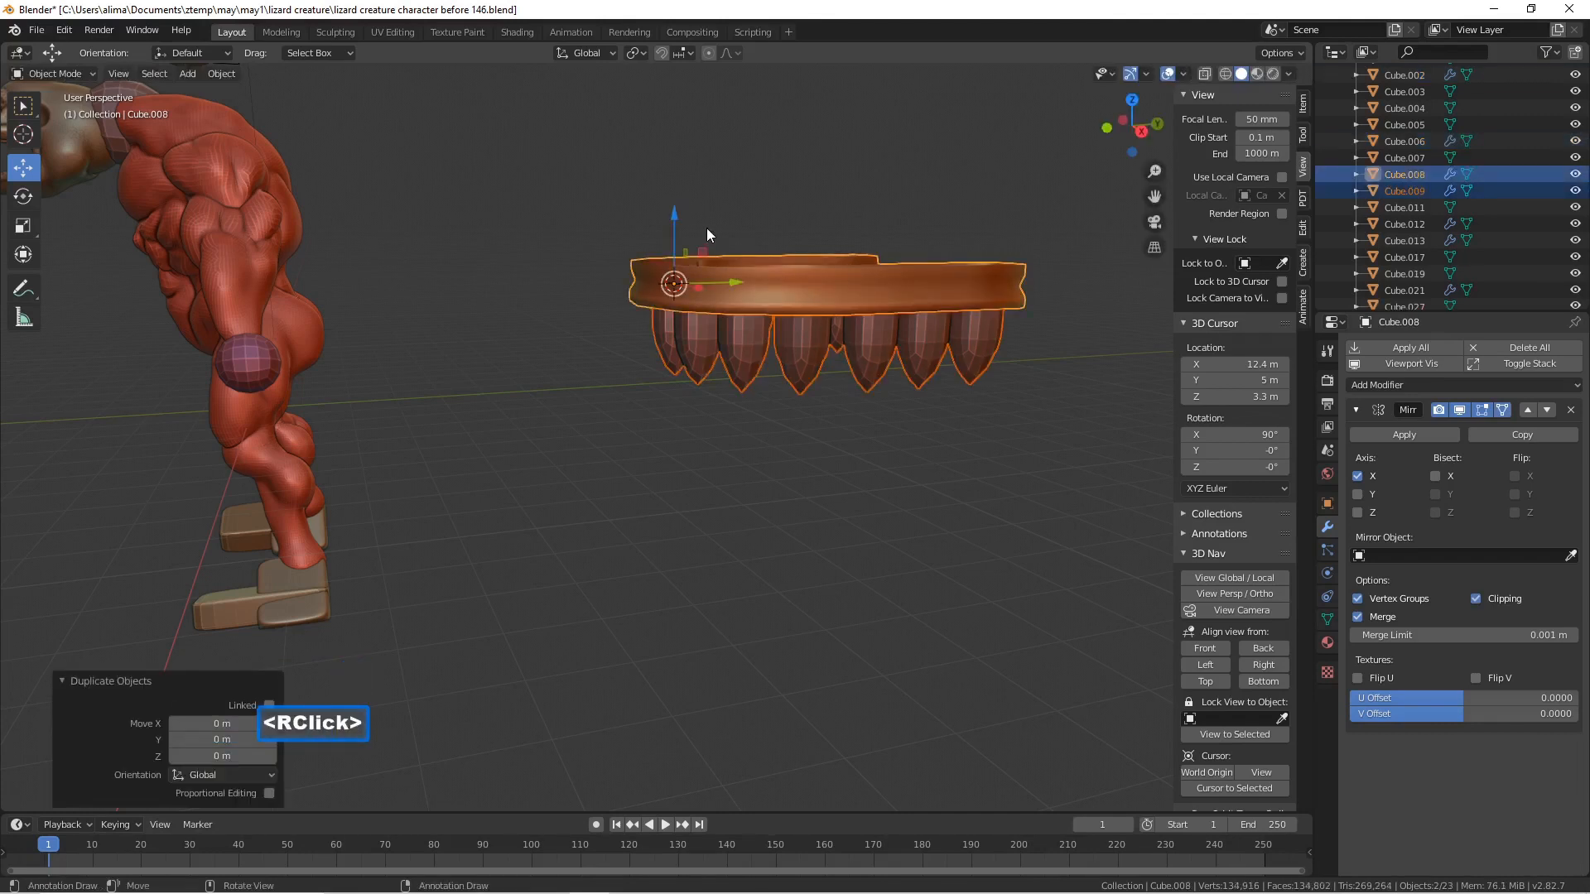
left_click_drag(674, 210, 699, 386)
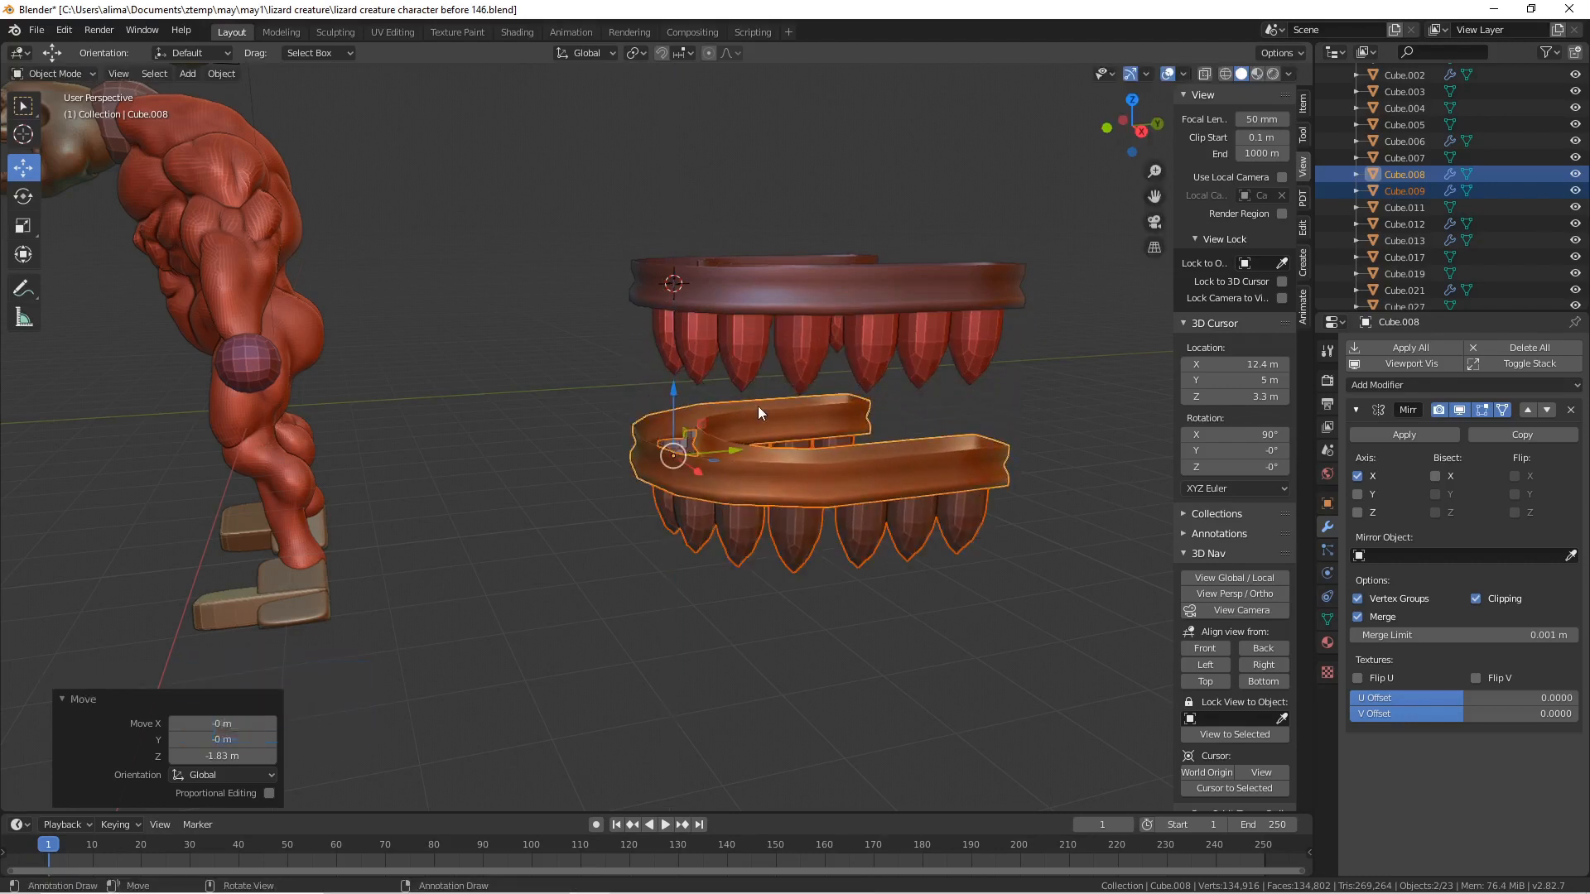
- Rotate the duplicated jaw 180° around Y, lower it about 0.62 m along Z, and save the file as the next numbered version
key("r")
key("y")
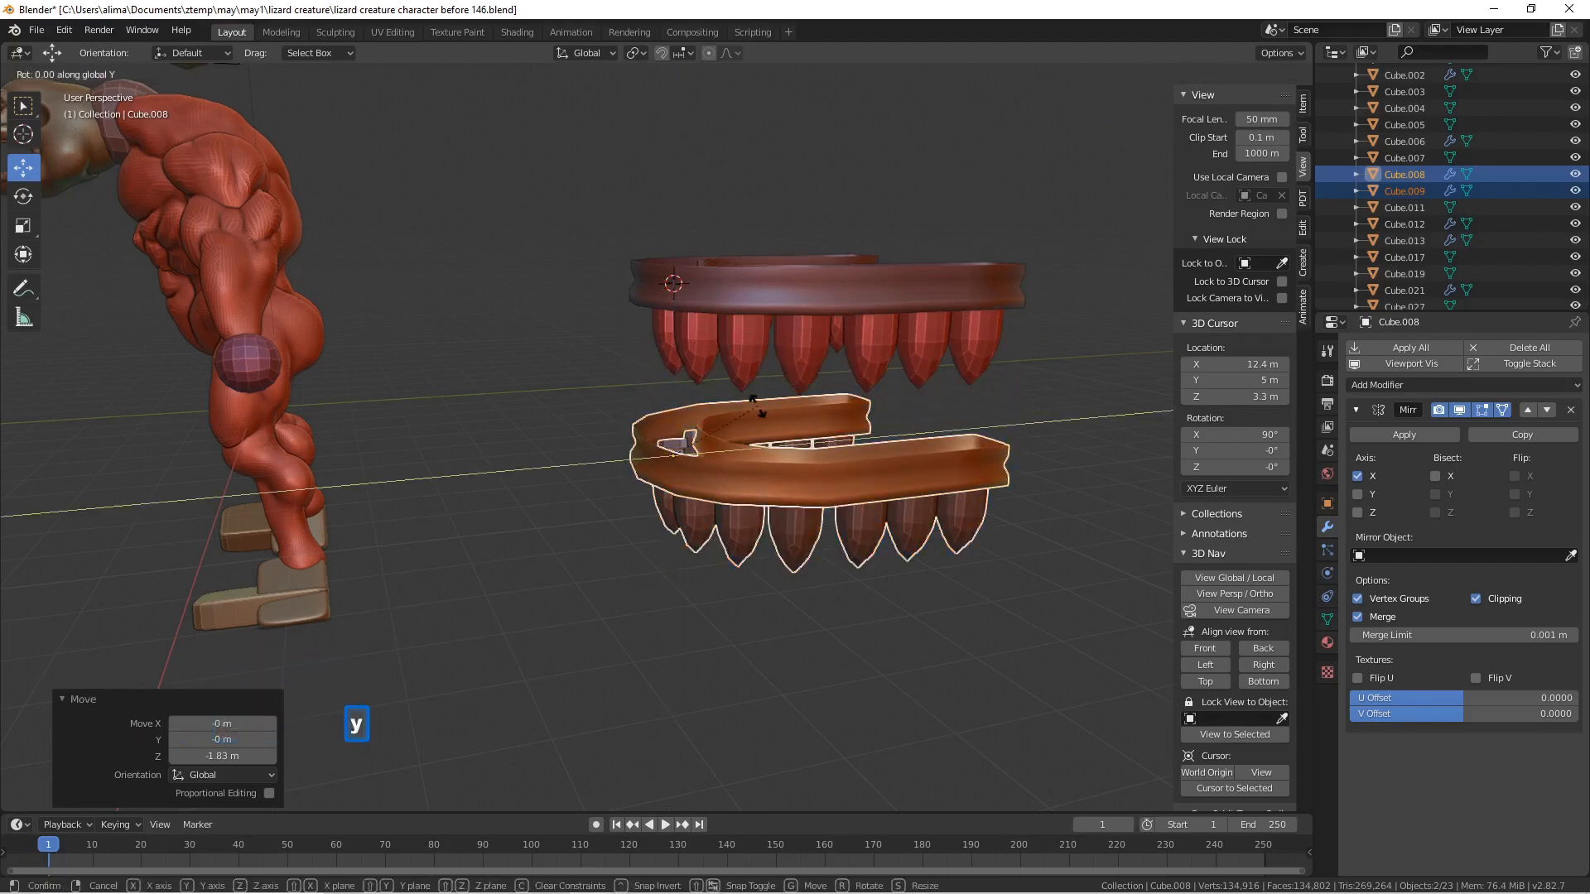
key("1")
key("8")
key("0")
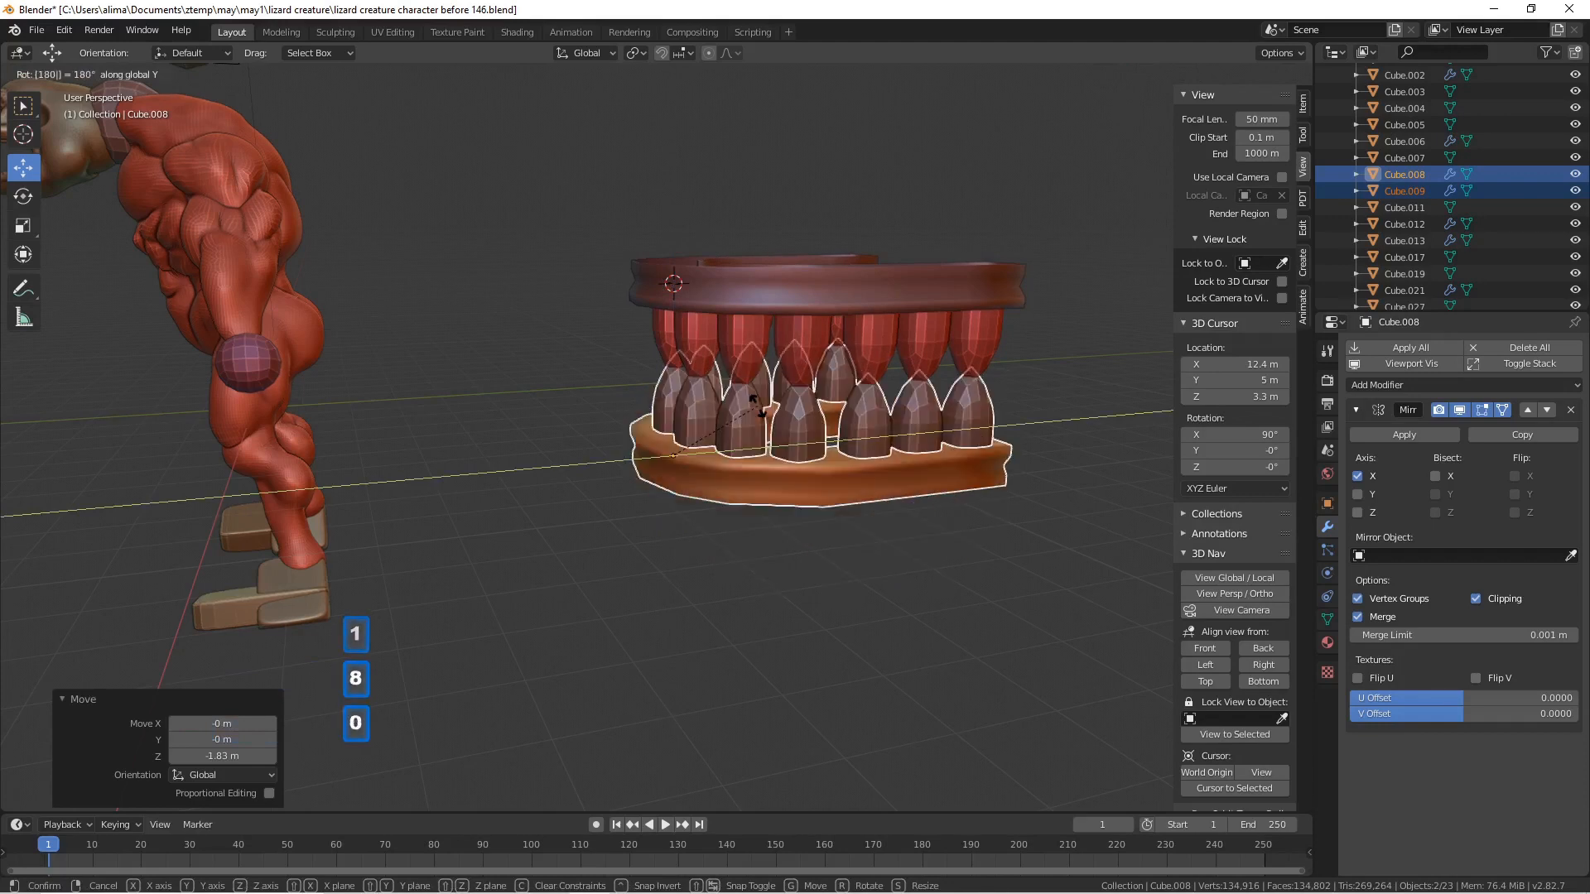
key("Return")
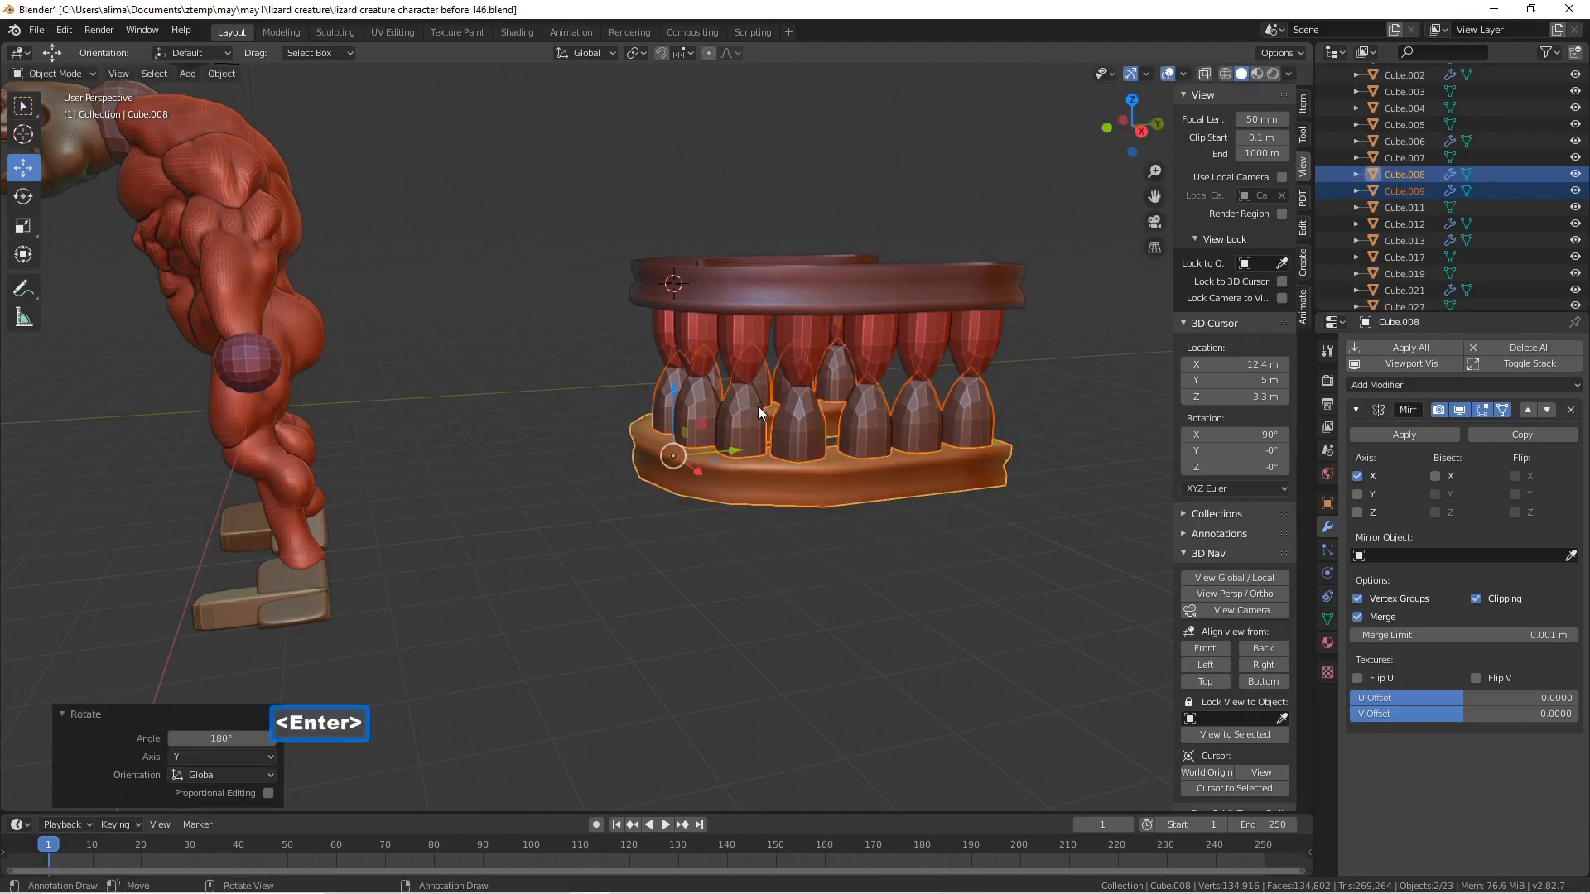
left_click_drag(672, 387, 987, 513)
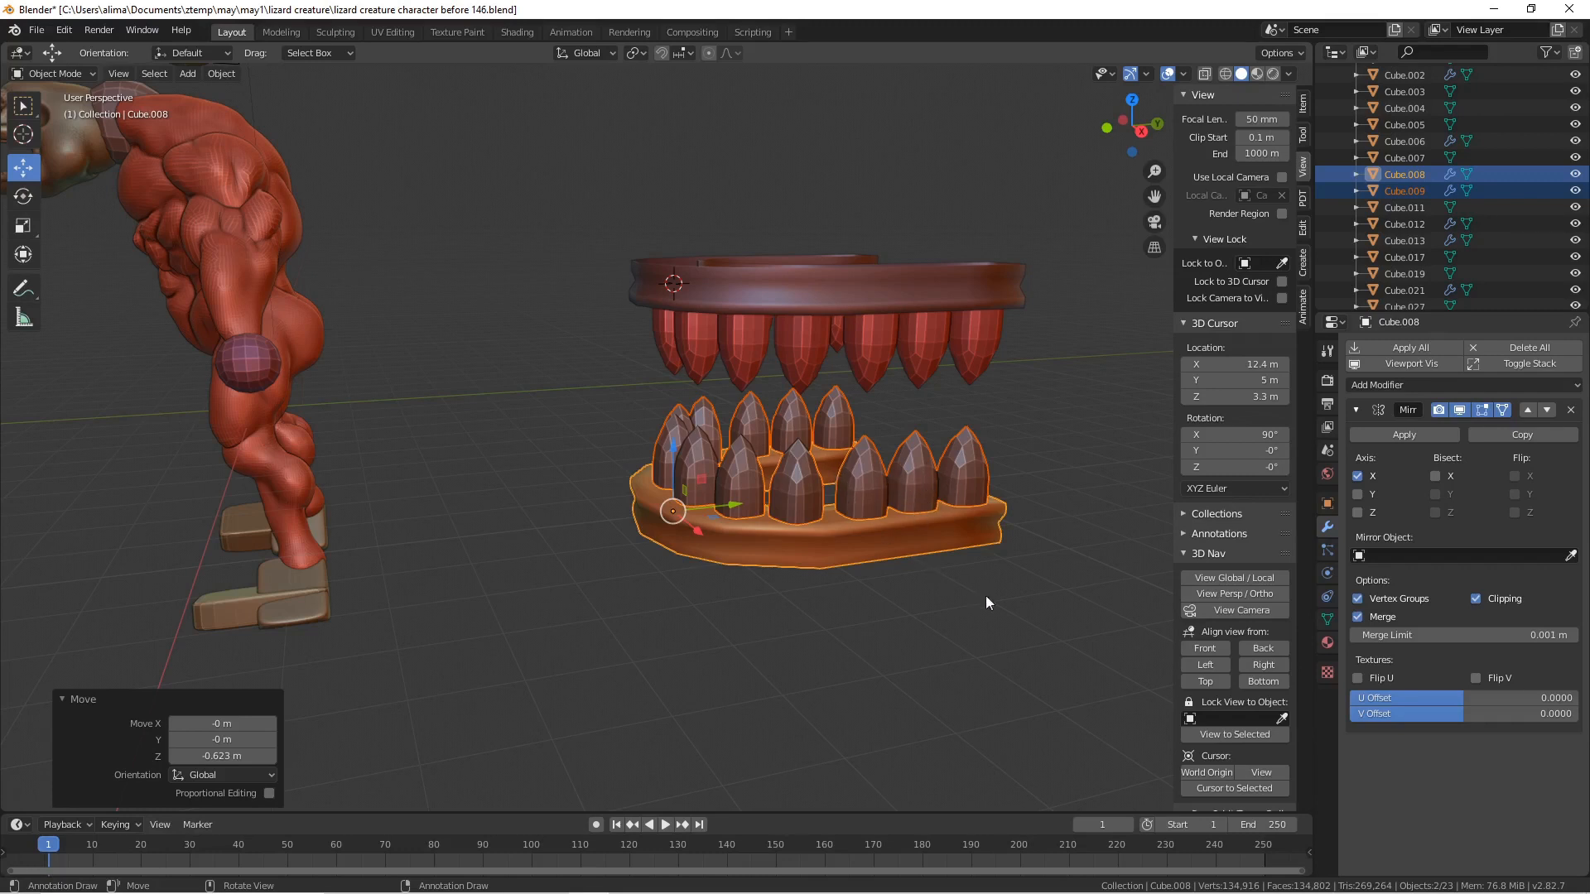
key("Pause")
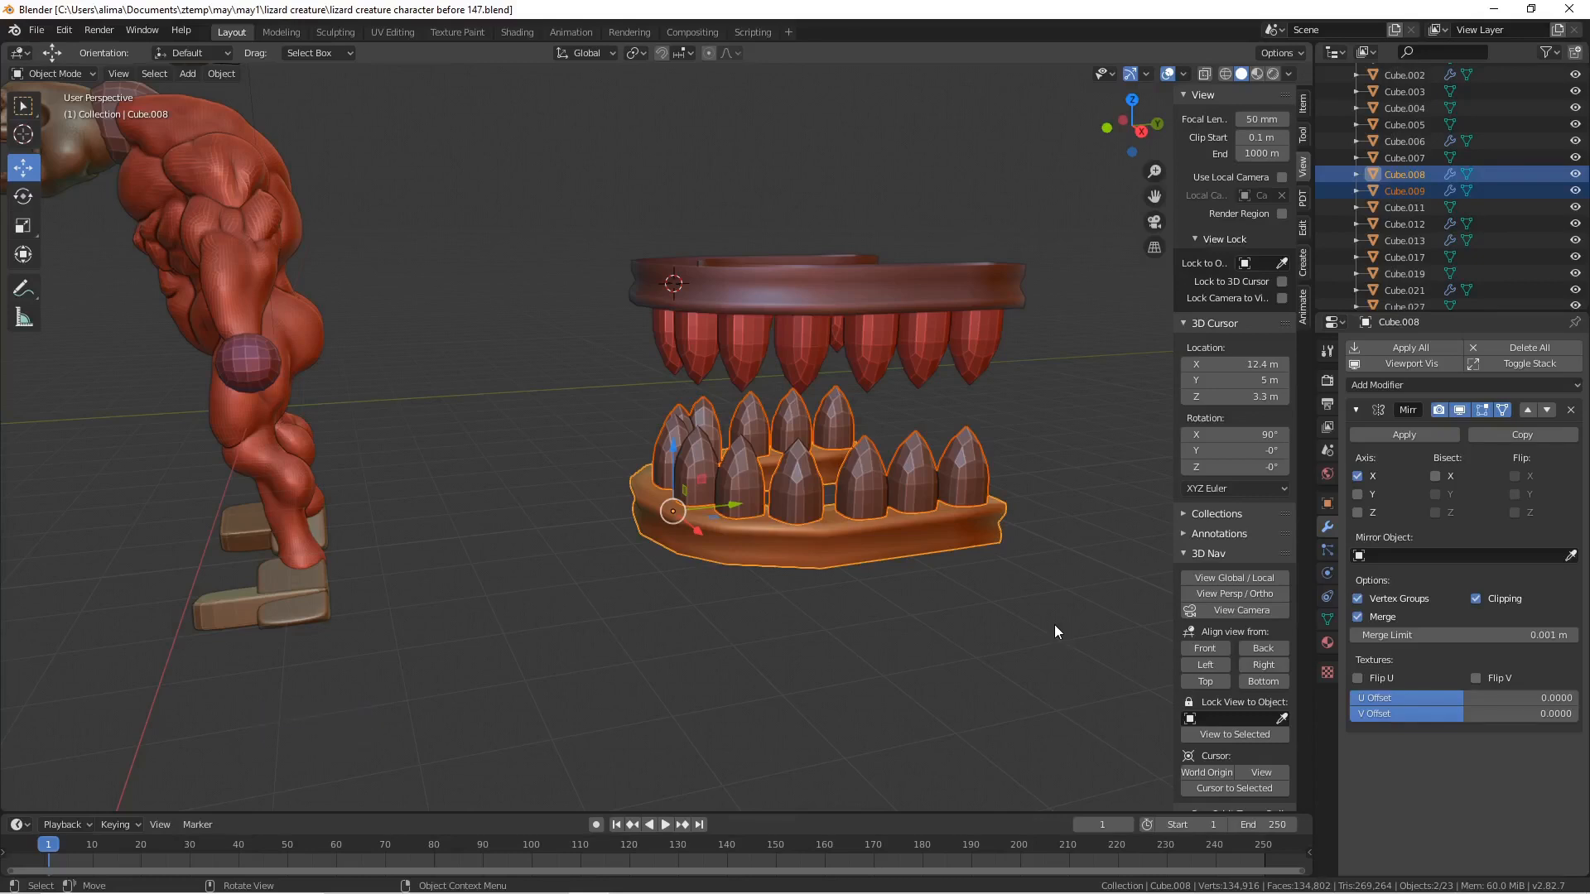
- Add the upper teeth and gum to the selection and move both jaws along Y to in front of the creature
left_click(866, 293, "shift")
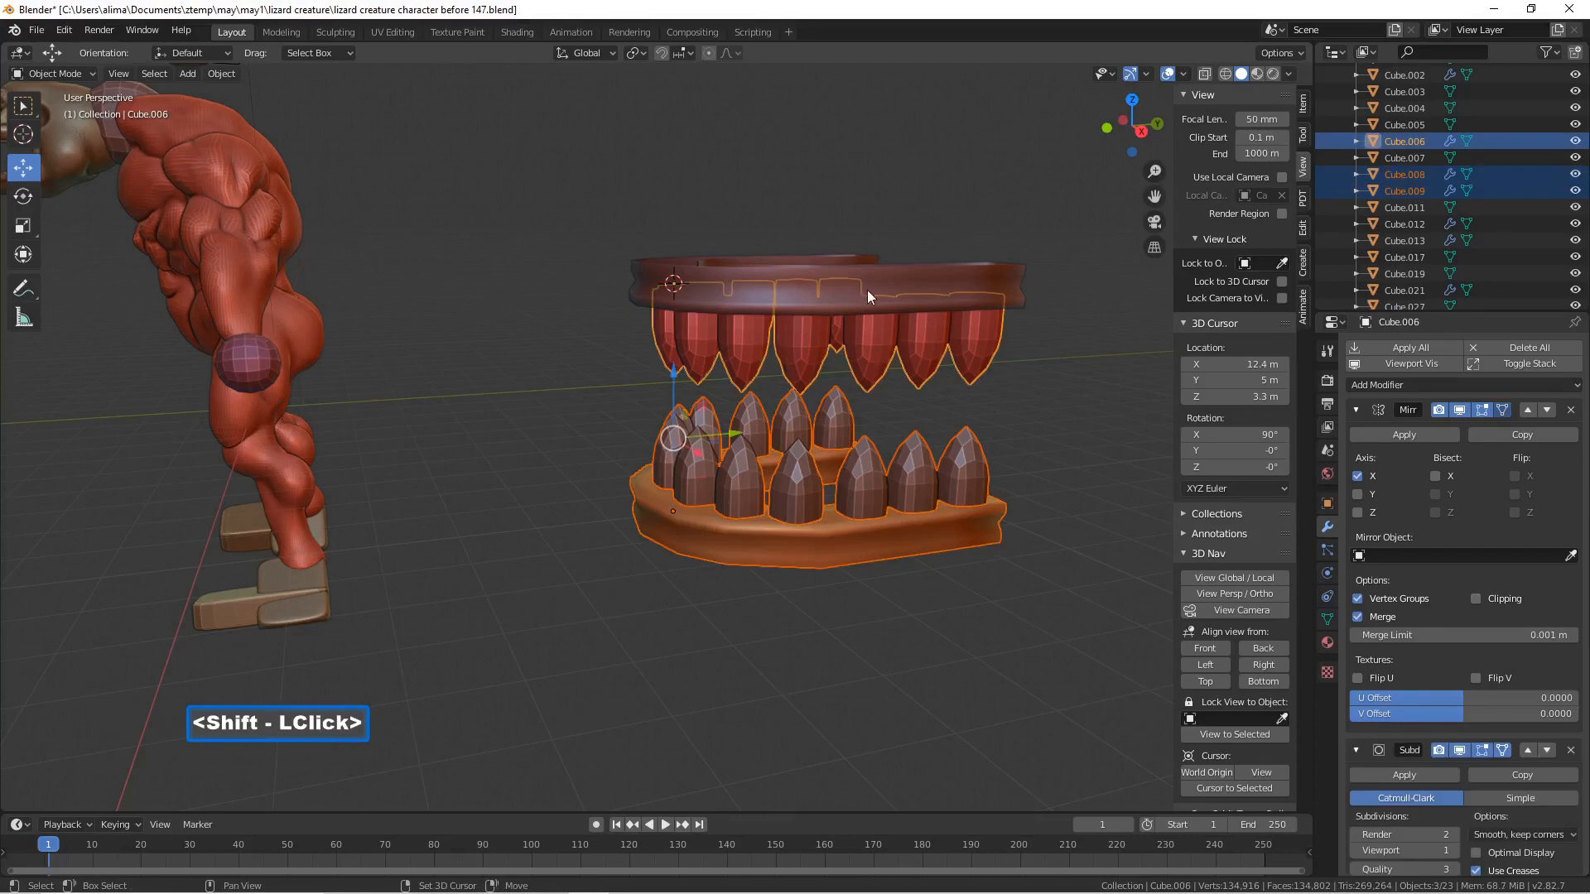
left_click(870, 281, "shift")
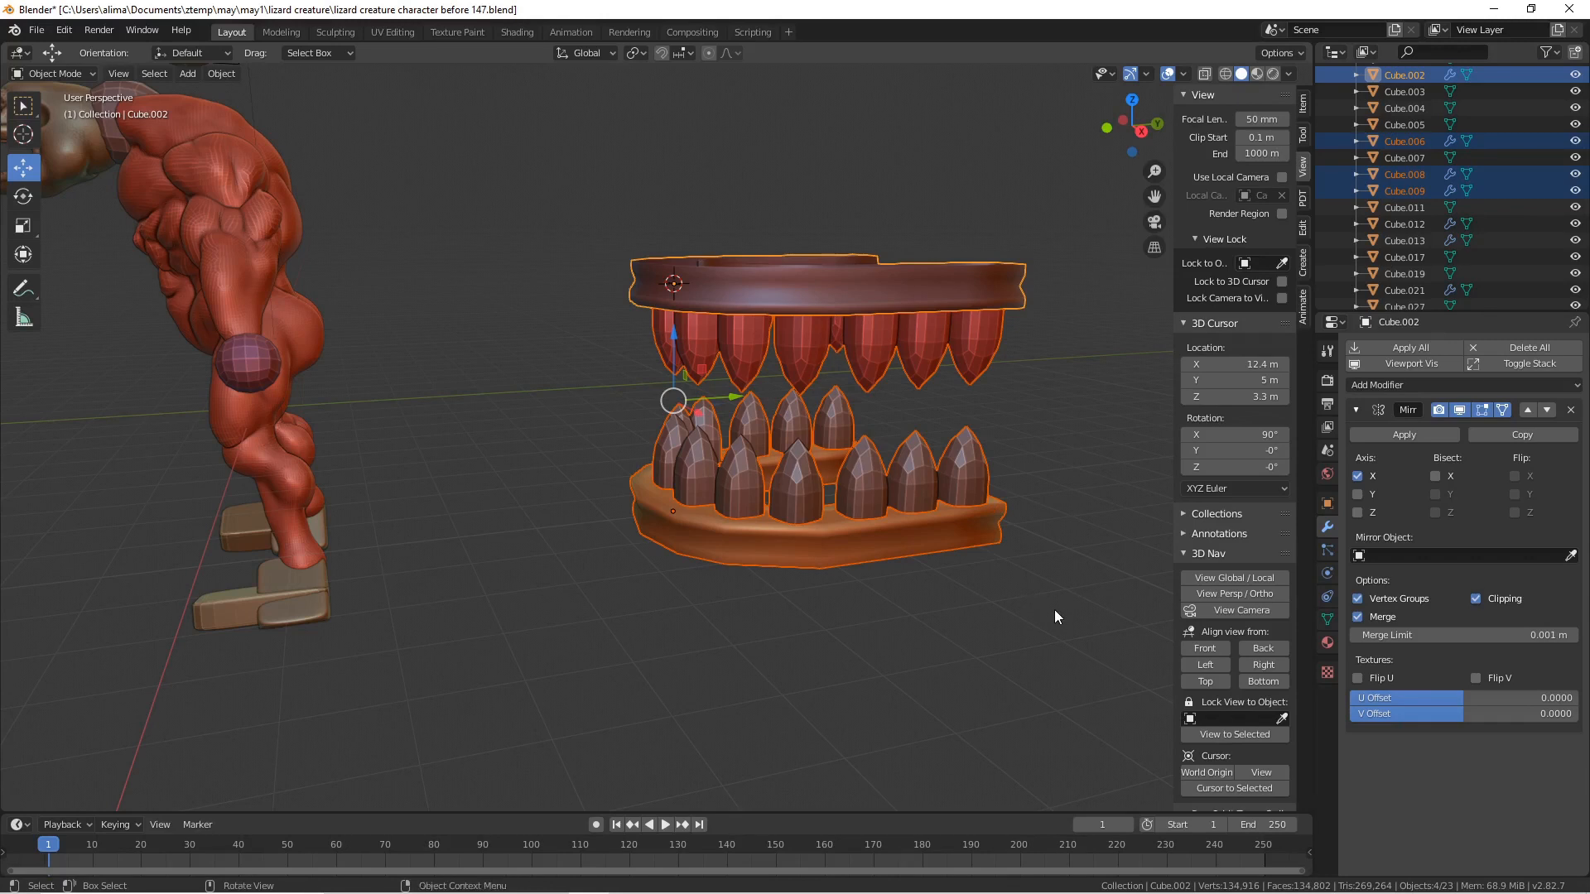
scroll(881, 560, "down", 4)
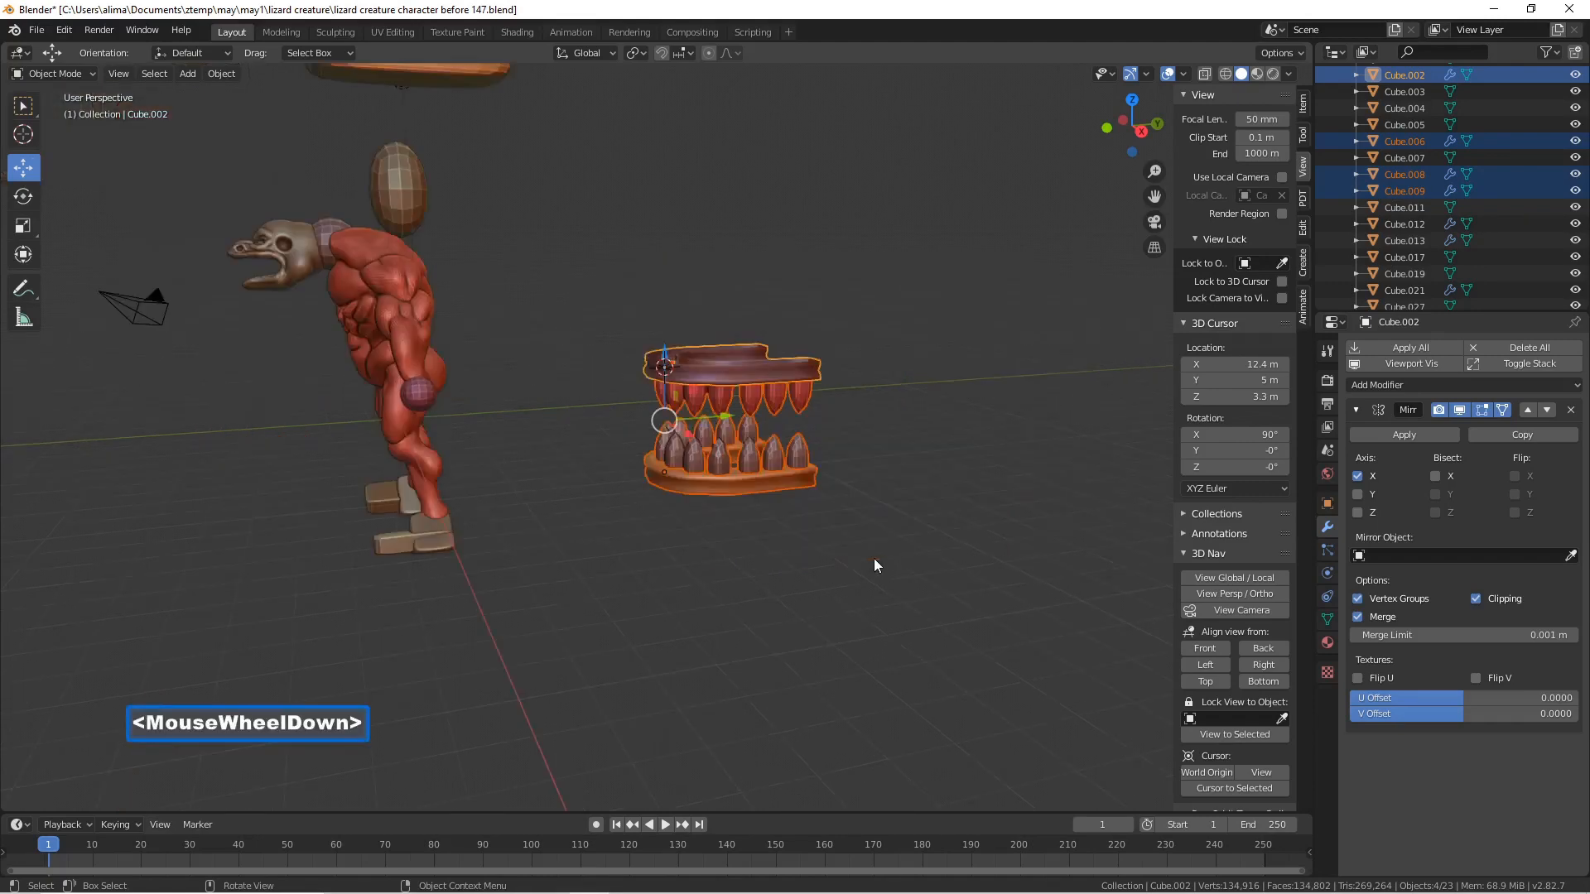
middle_click_drag(881, 559, 660, 510)
left_click_drag(791, 434, 156, 400)
scroll(278, 437, "down", 2)
middle_click_drag(278, 437, 315, 480)
scroll(314, 480, "up", 1)
scroll(314, 481, "down", 1)
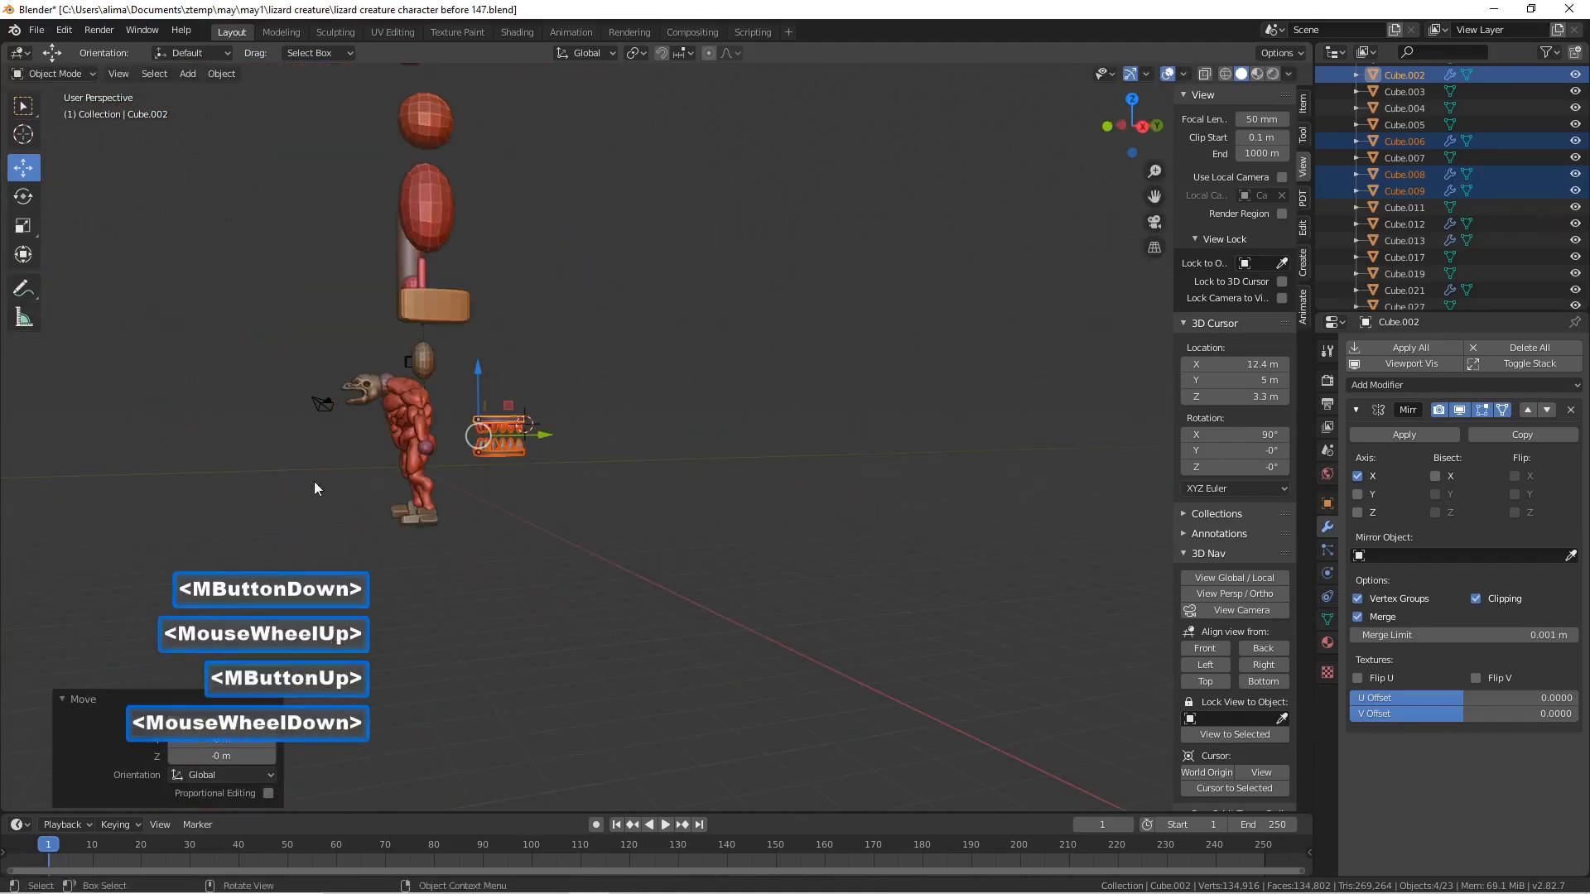
left_click_drag(549, 448, 319, 437)
- Examine the selected jaws against the creature's body and head in a close front view
middle_click_drag(318, 437, 477, 459)
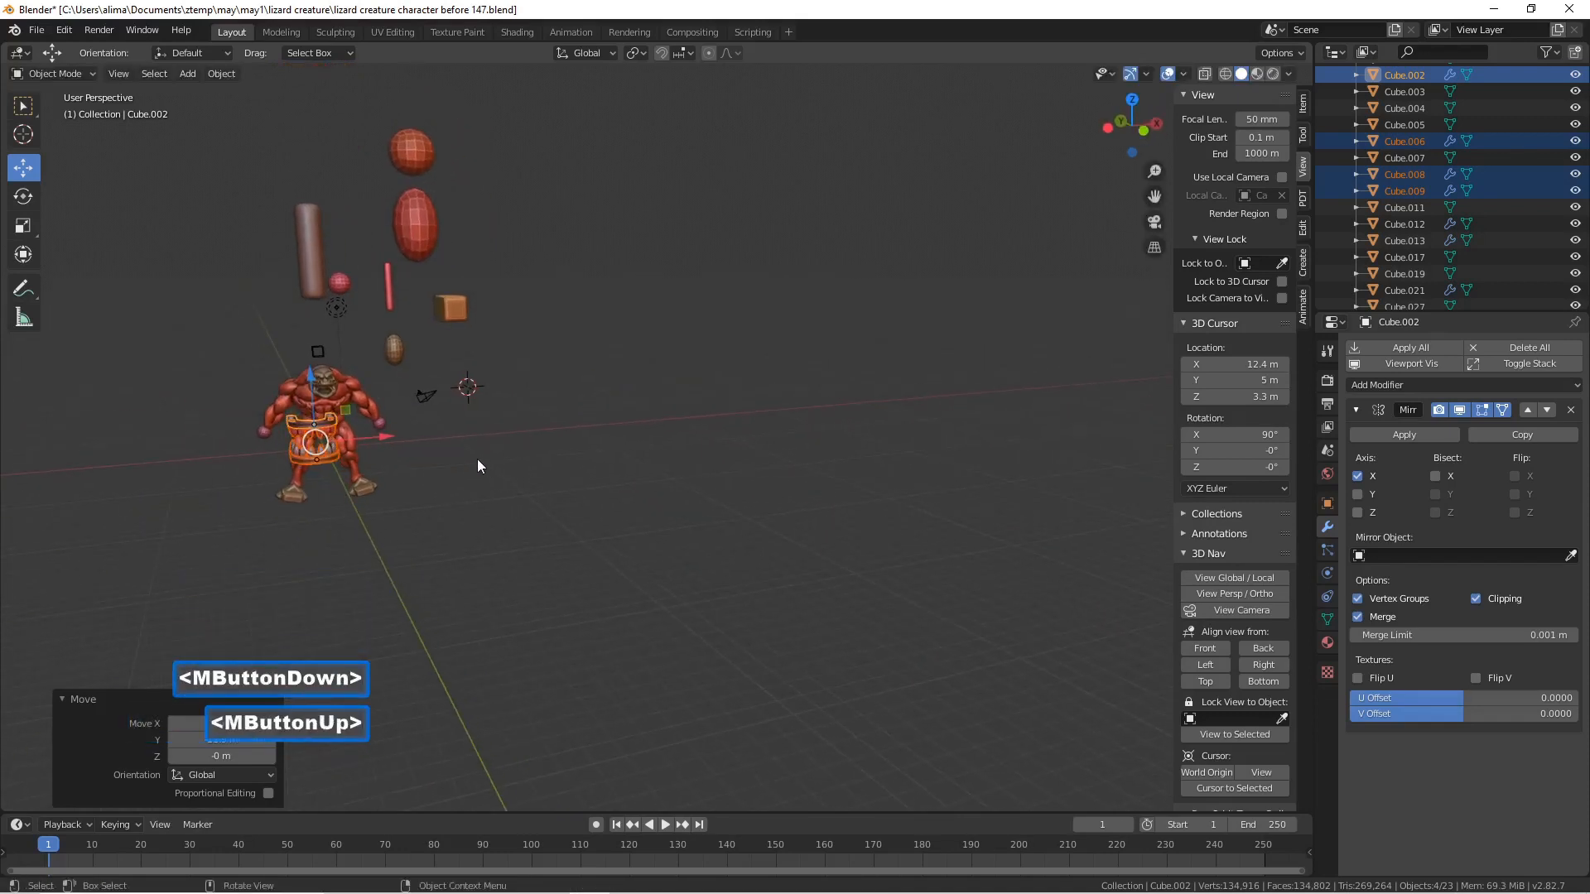
scroll(392, 460, "up", 2)
scroll(392, 462, "down", 1)
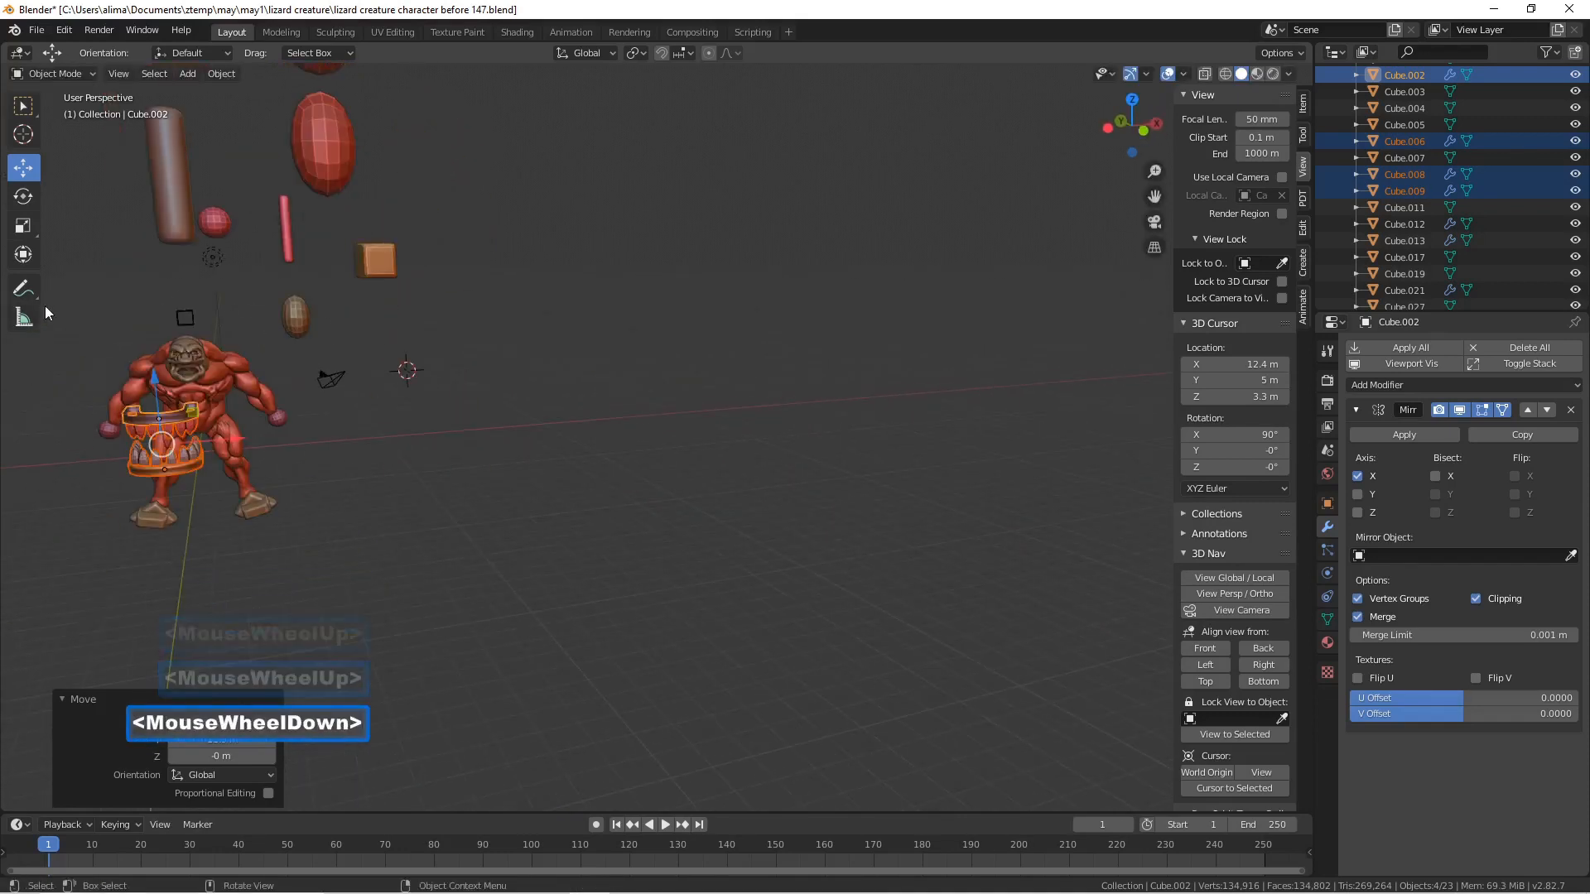
key("b")
left_click_drag(66, 310, 316, 550)
middle_click_drag(667, 573, 628, 525)
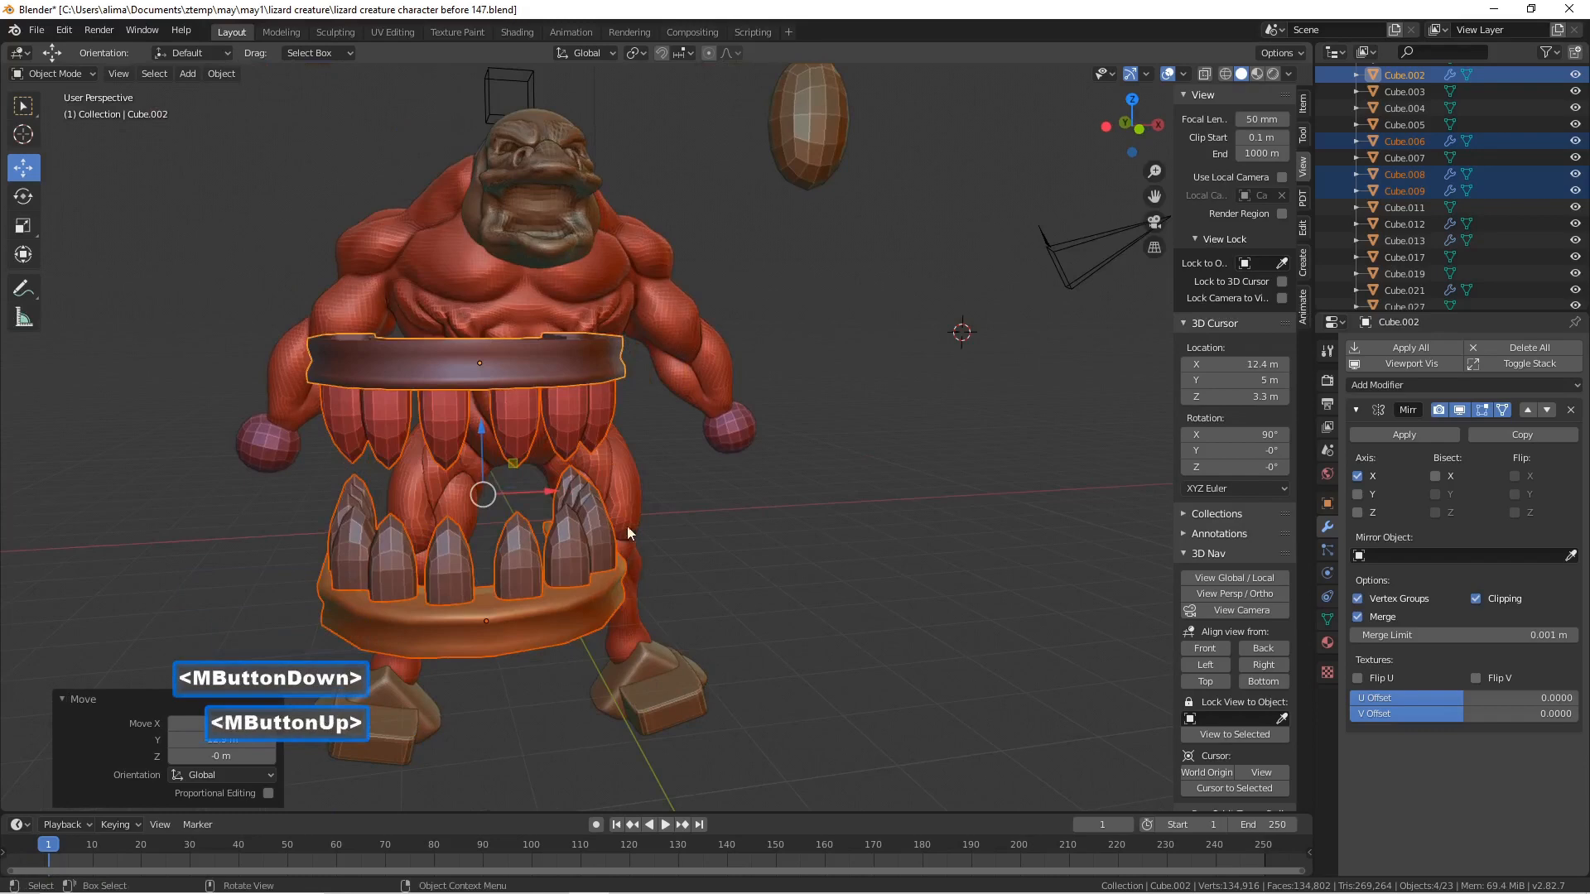
- Move both jaws along X toward the creature's centre, the second move 1.05 m, and scale them uniformly to about half size
left_click_drag(540, 493, 600, 487)
middle_click_drag(717, 447, 684, 472)
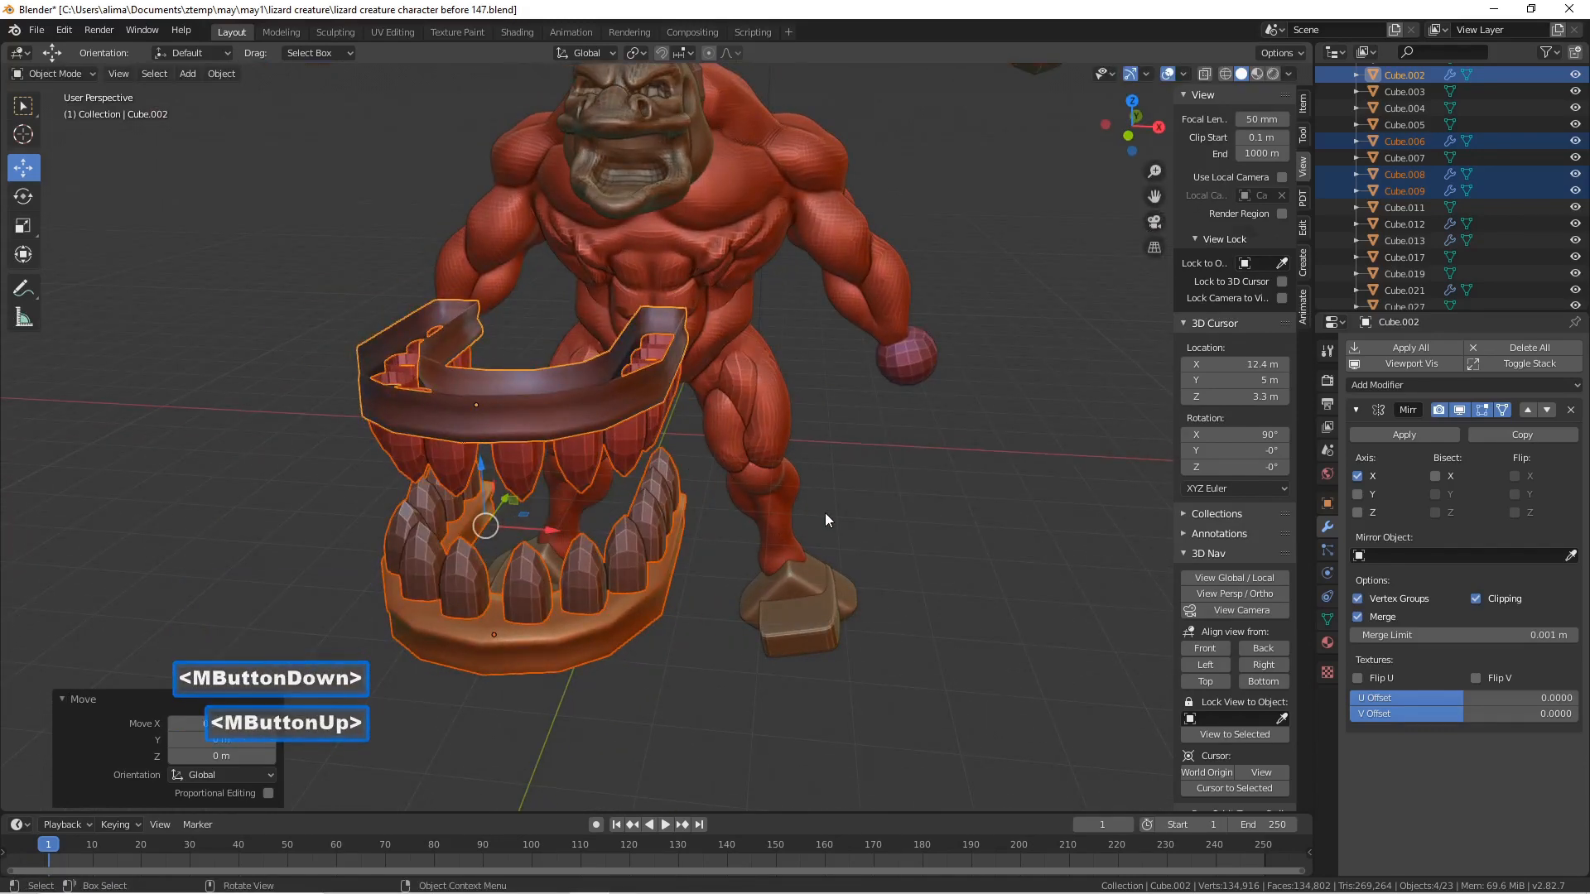
left_click_drag(558, 540, 666, 542)
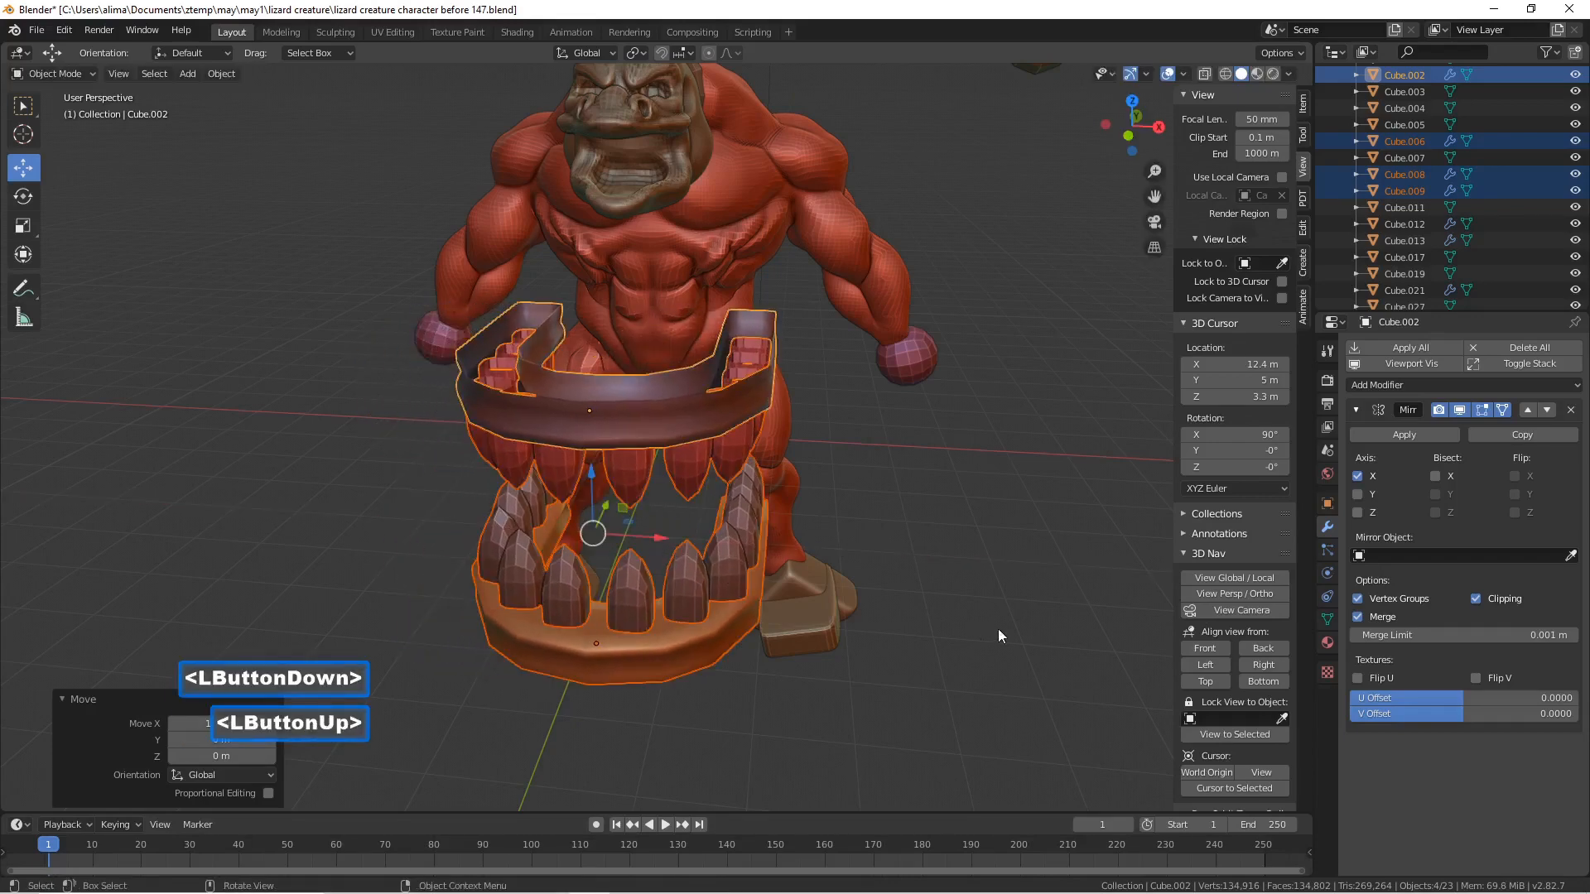
key("s")
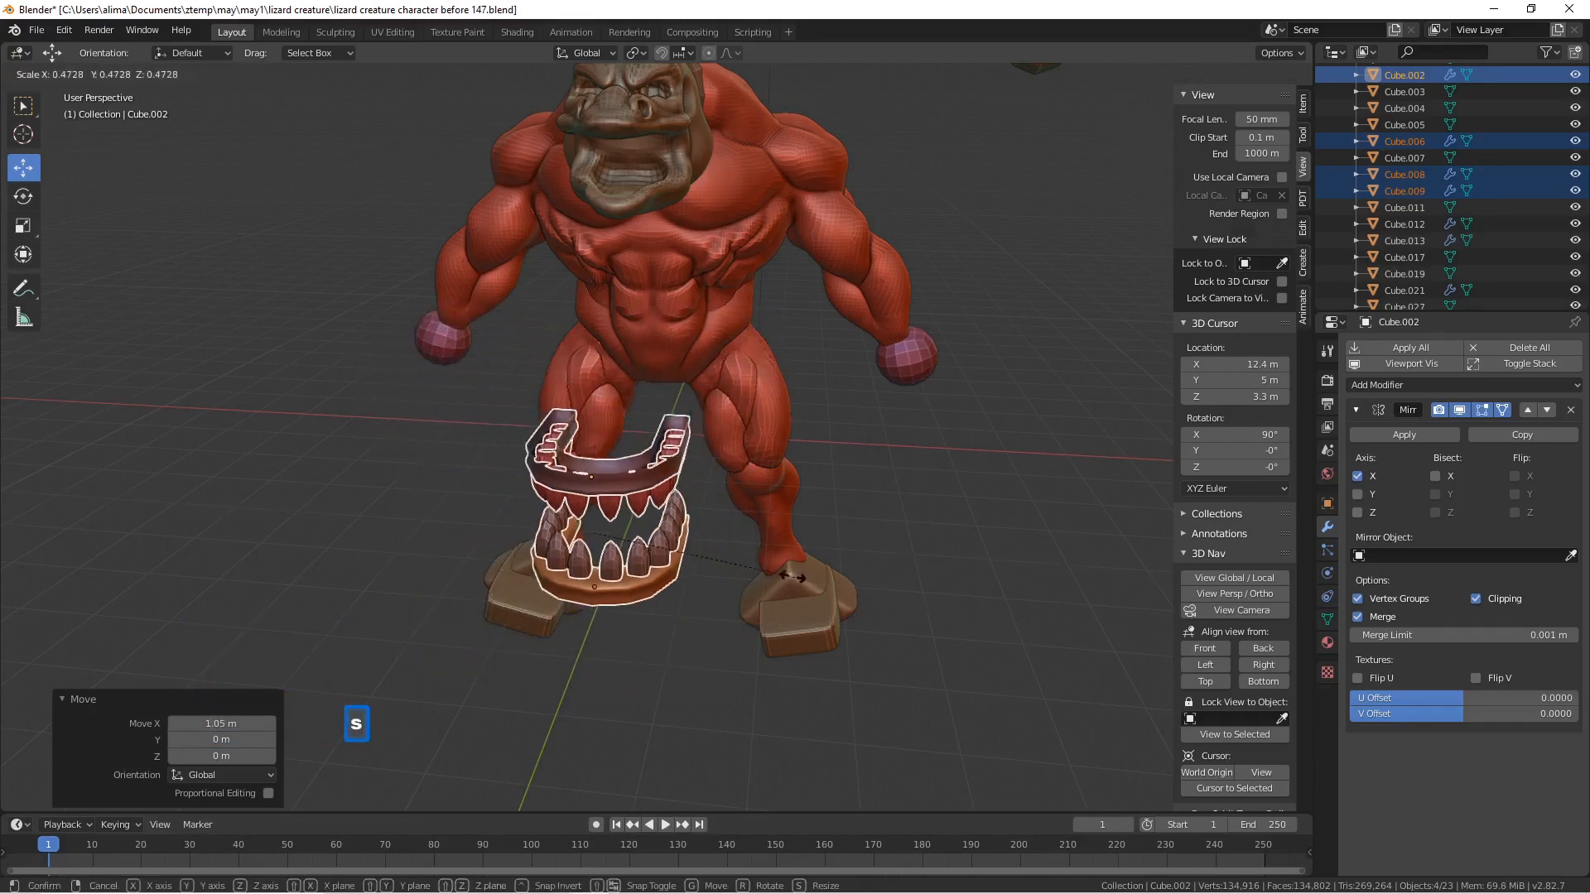
left_click(757, 564)
- Raise the jaws about 3.25 m along Z to head height and move them along Y into the creature's mouth
left_click_drag(590, 480, 618, 116)
middle_click_drag(649, 151, 639, 202)
scroll(641, 204, "down", 1)
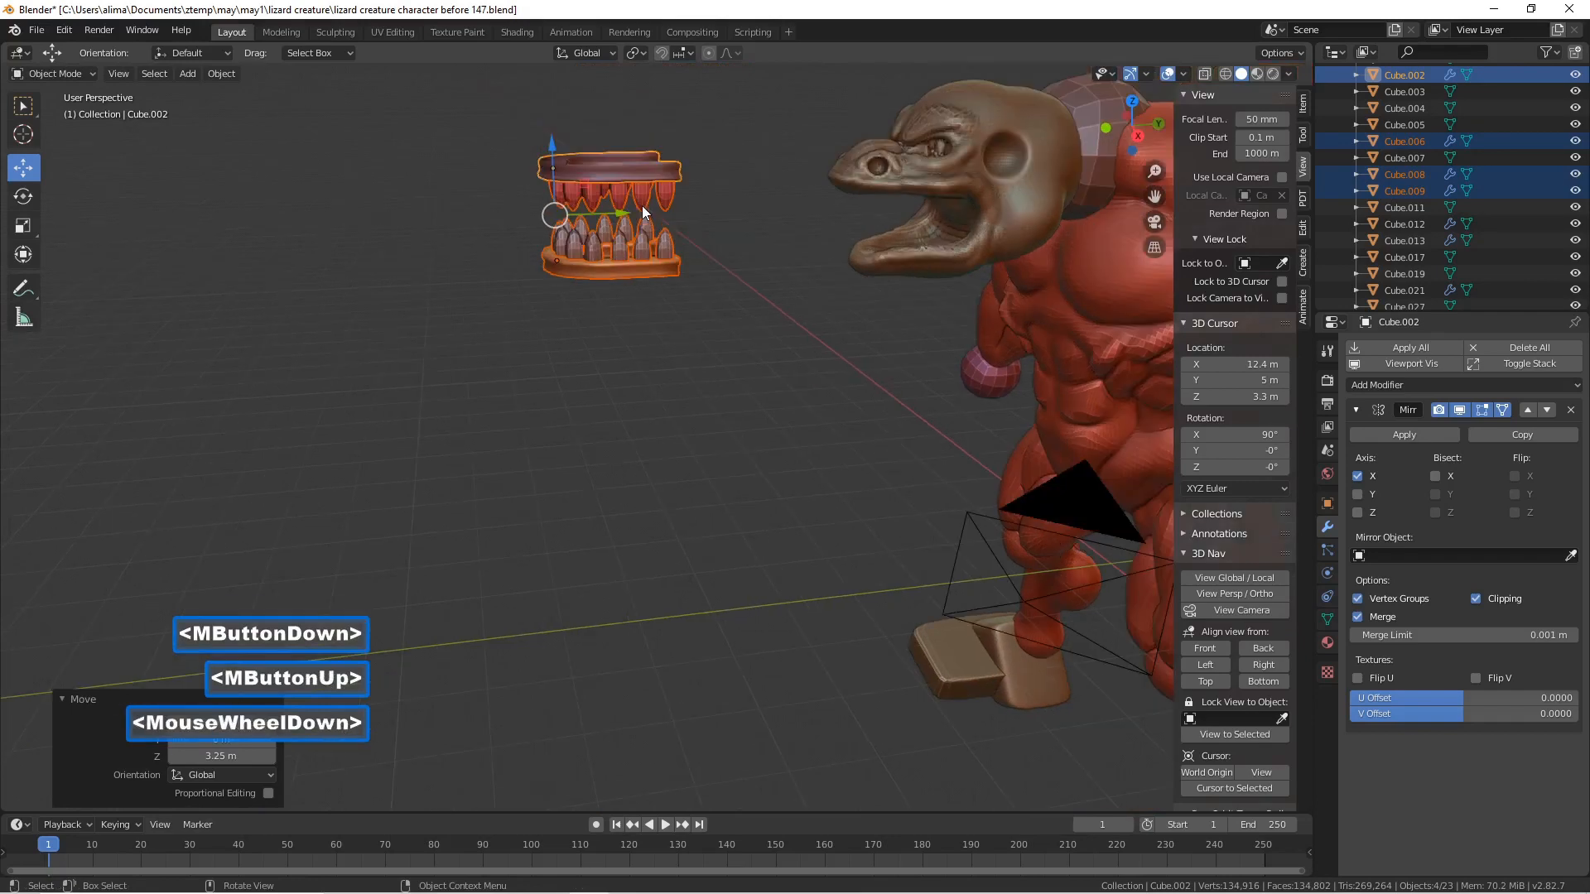
left_click_drag(615, 213, 929, 234)
middle_click_drag(809, 260, 971, 226)
- Fine-tune the jaws' depth along Y and height along Z so they fit inside the open mouth
left_click_drag(981, 209, 928, 199)
left_click_drag(890, 149, 917, 171)
middle_click_drag(917, 172, 828, 190)
left_click_drag(871, 207, 907, 208)
middle_click_drag(906, 209, 1035, 232)
- Clear the selection and save the file as lizard creature character before 146.blend
left_click_drag(1152, 193, 977, 197)
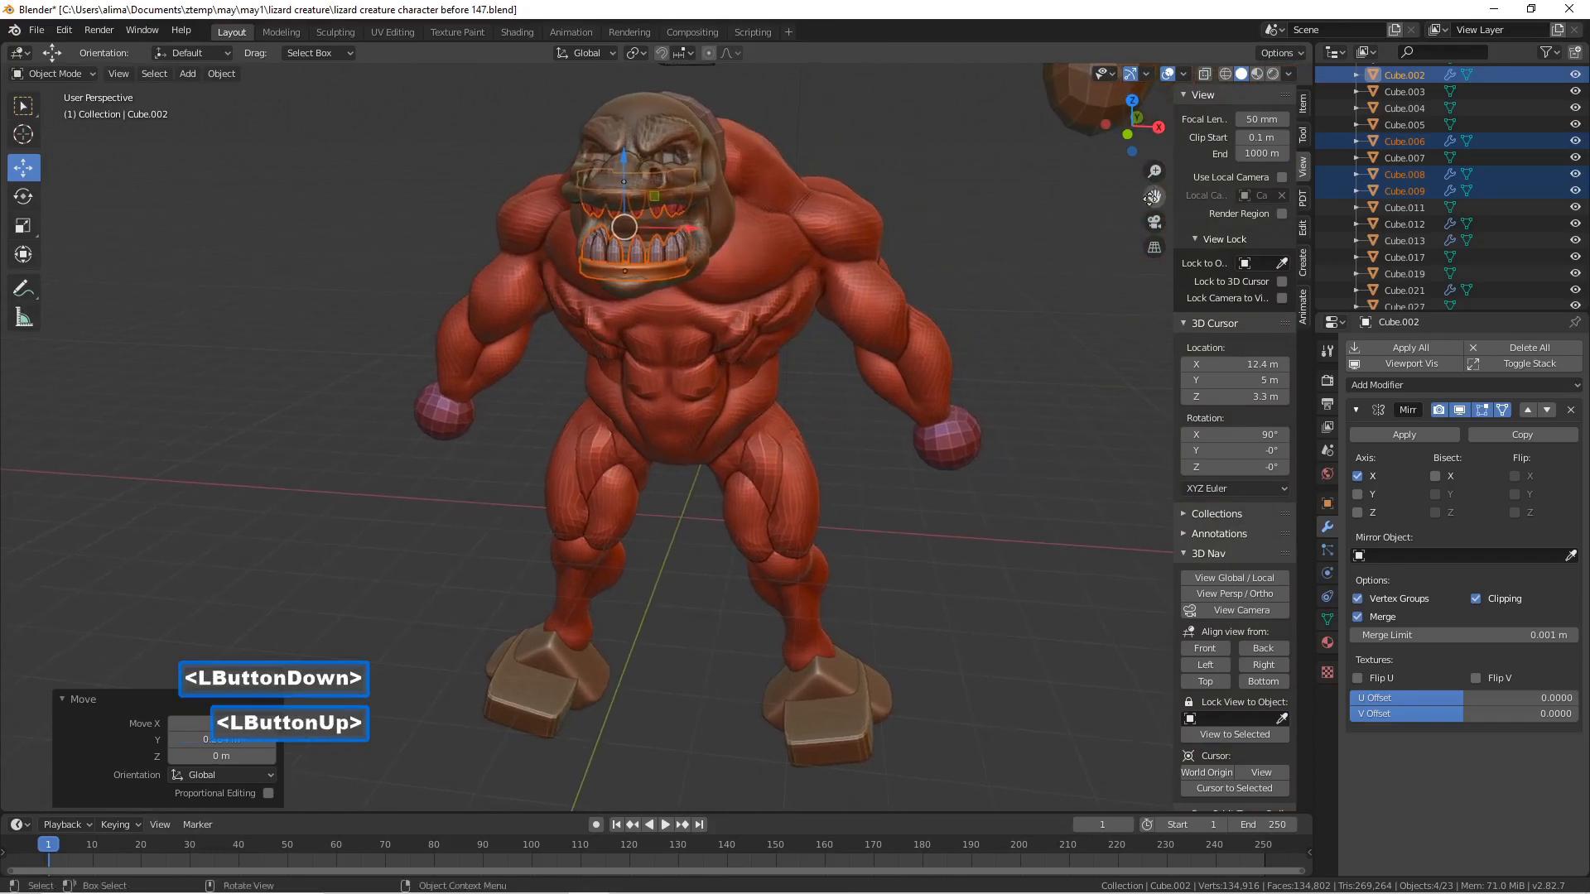
left_click_drag(1134, 166, 1111, 167)
left_click(966, 247)
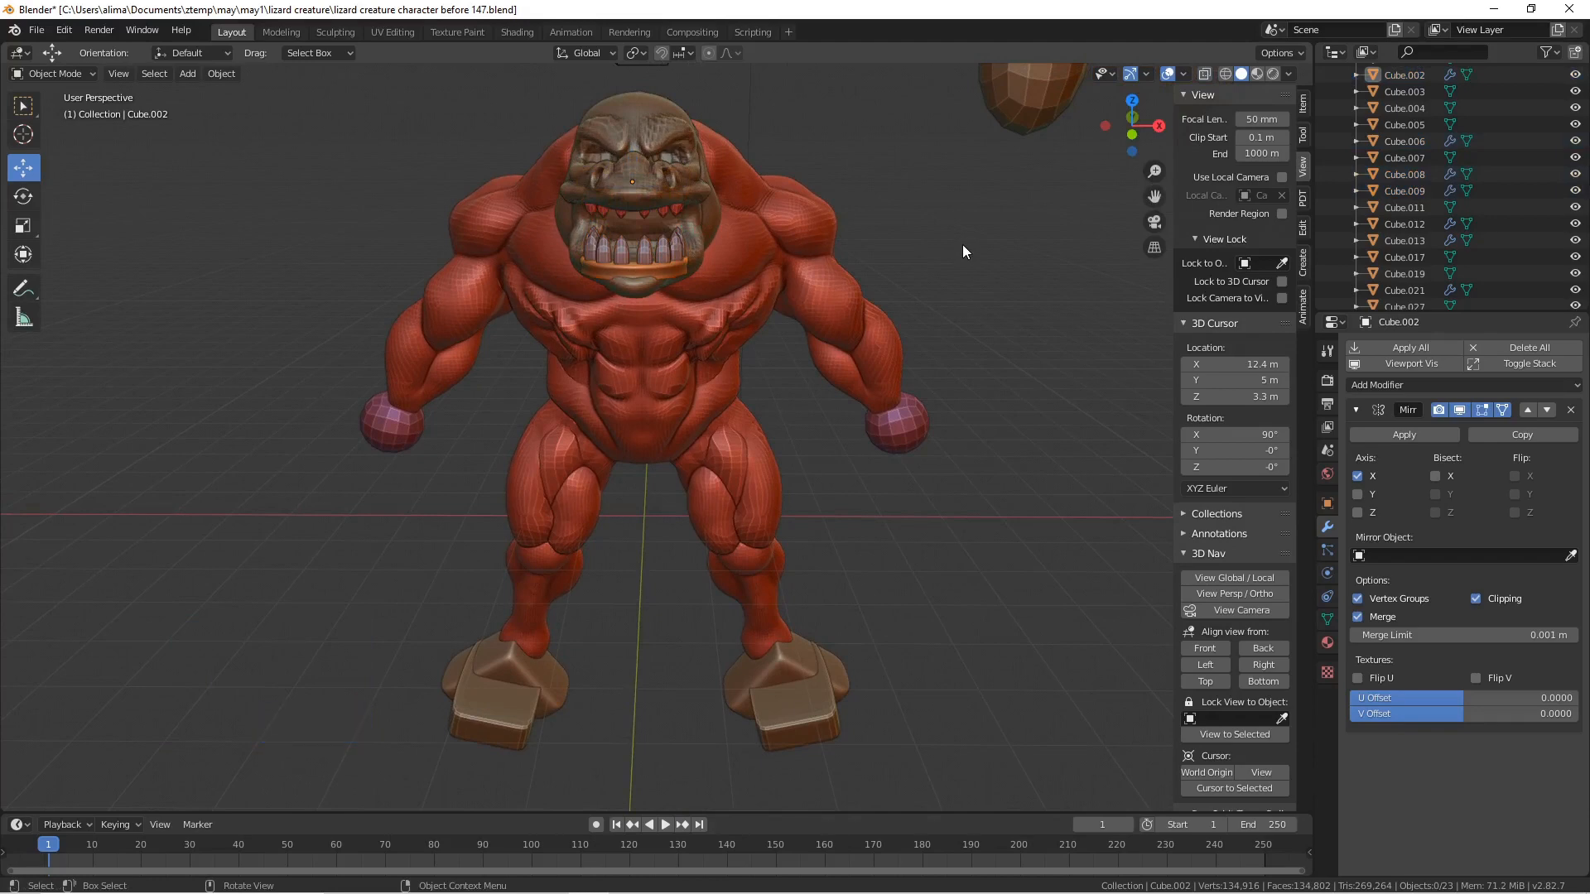
key("Pause")
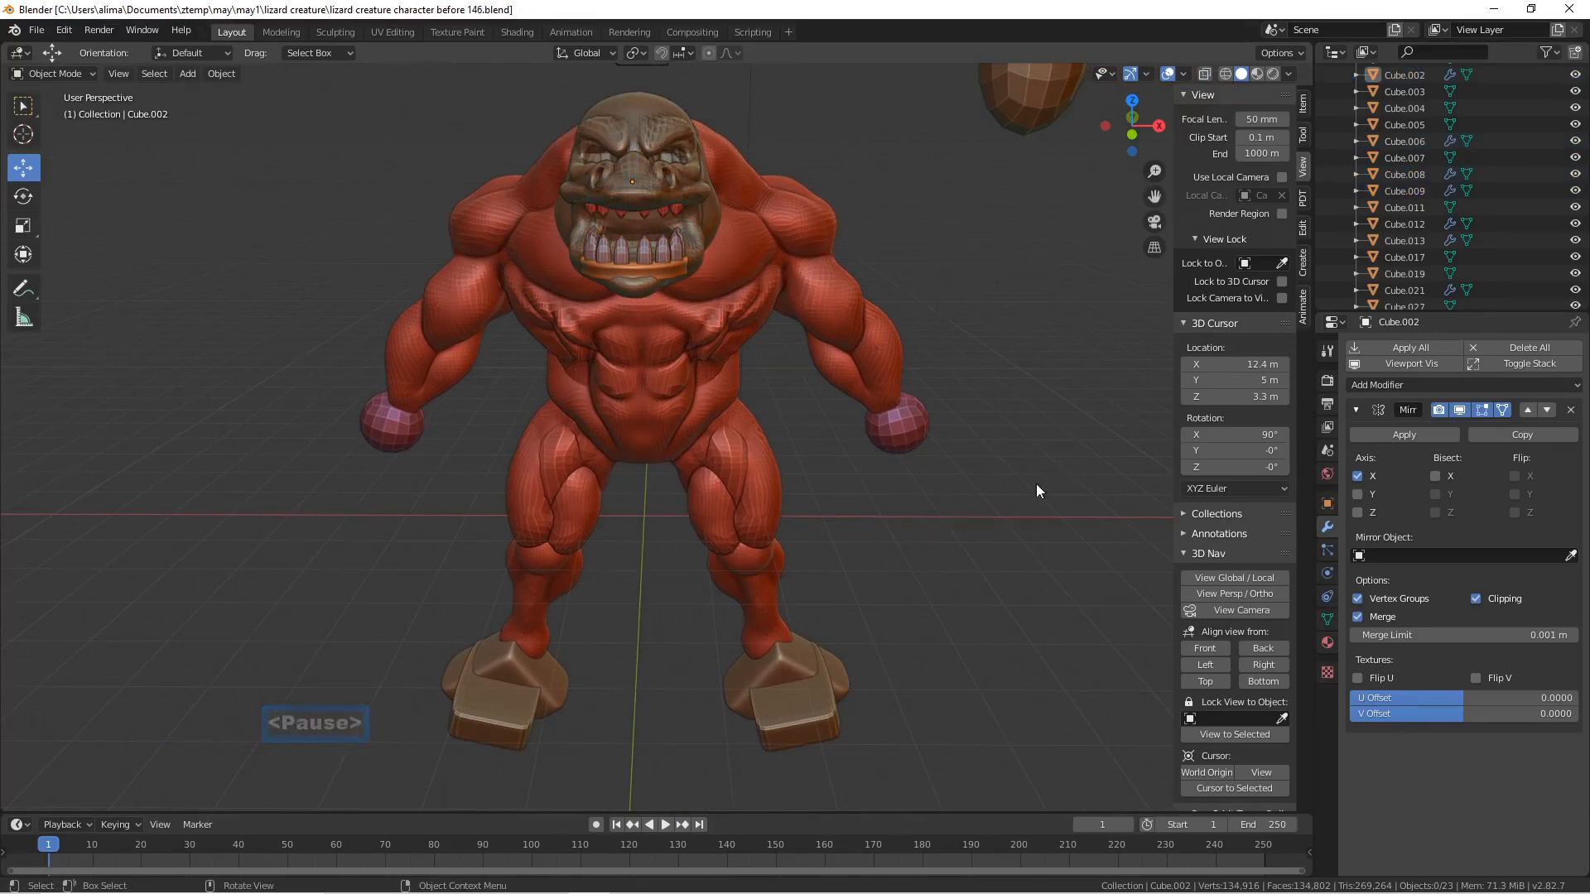
- Select the upper teeth together with the upper gum and lower them about 0.128 m along Z
middle_click_drag(750, 261, 689, 286)
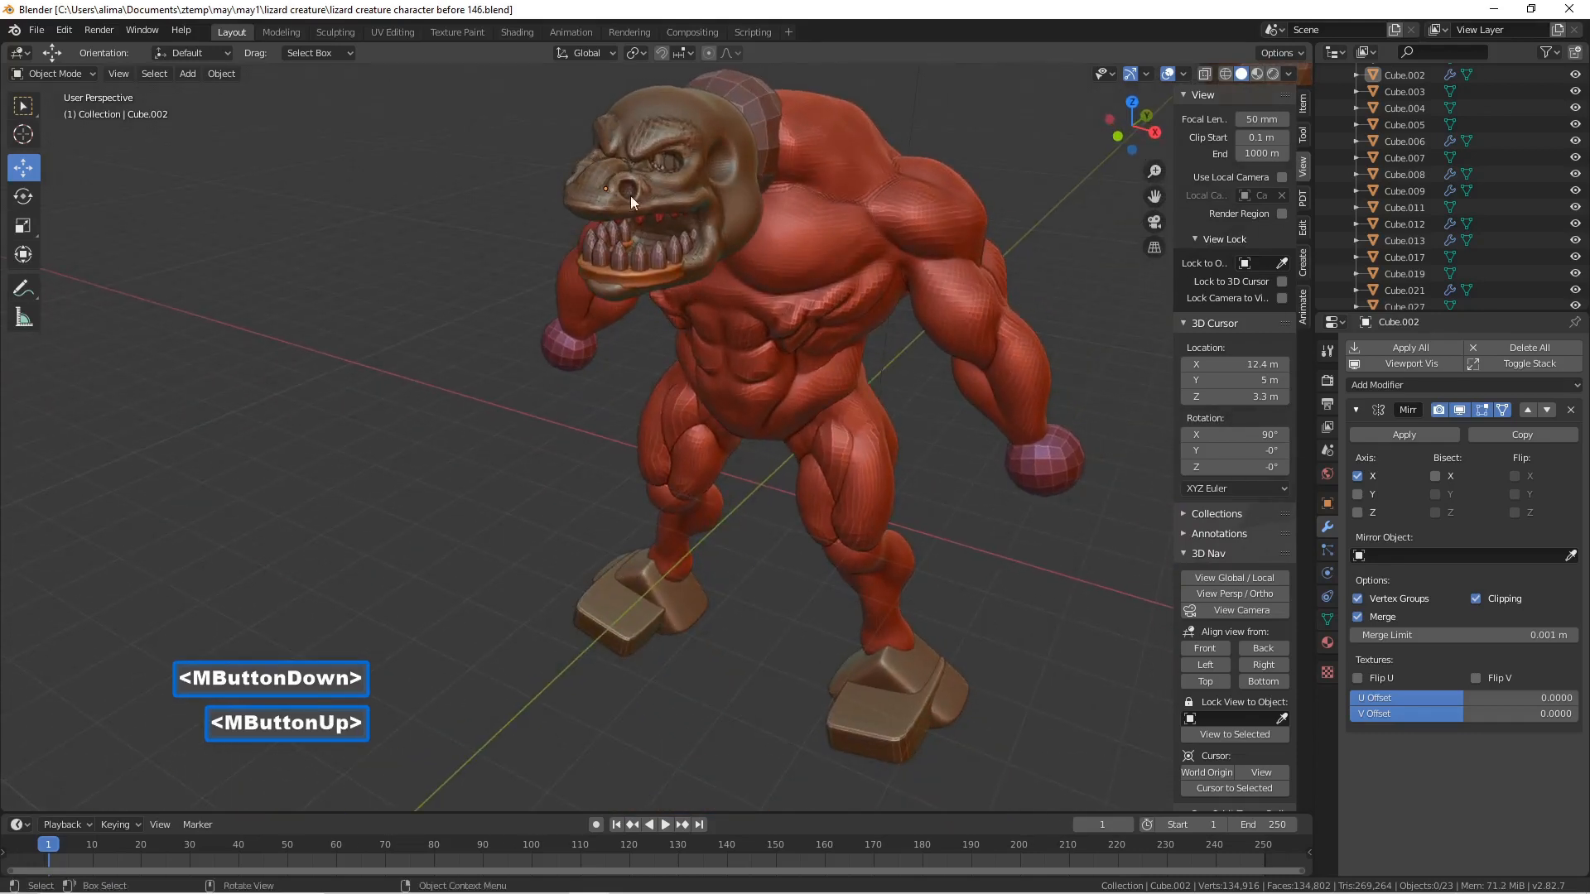
key("shift+b")
left_click_drag(485, 82, 788, 346)
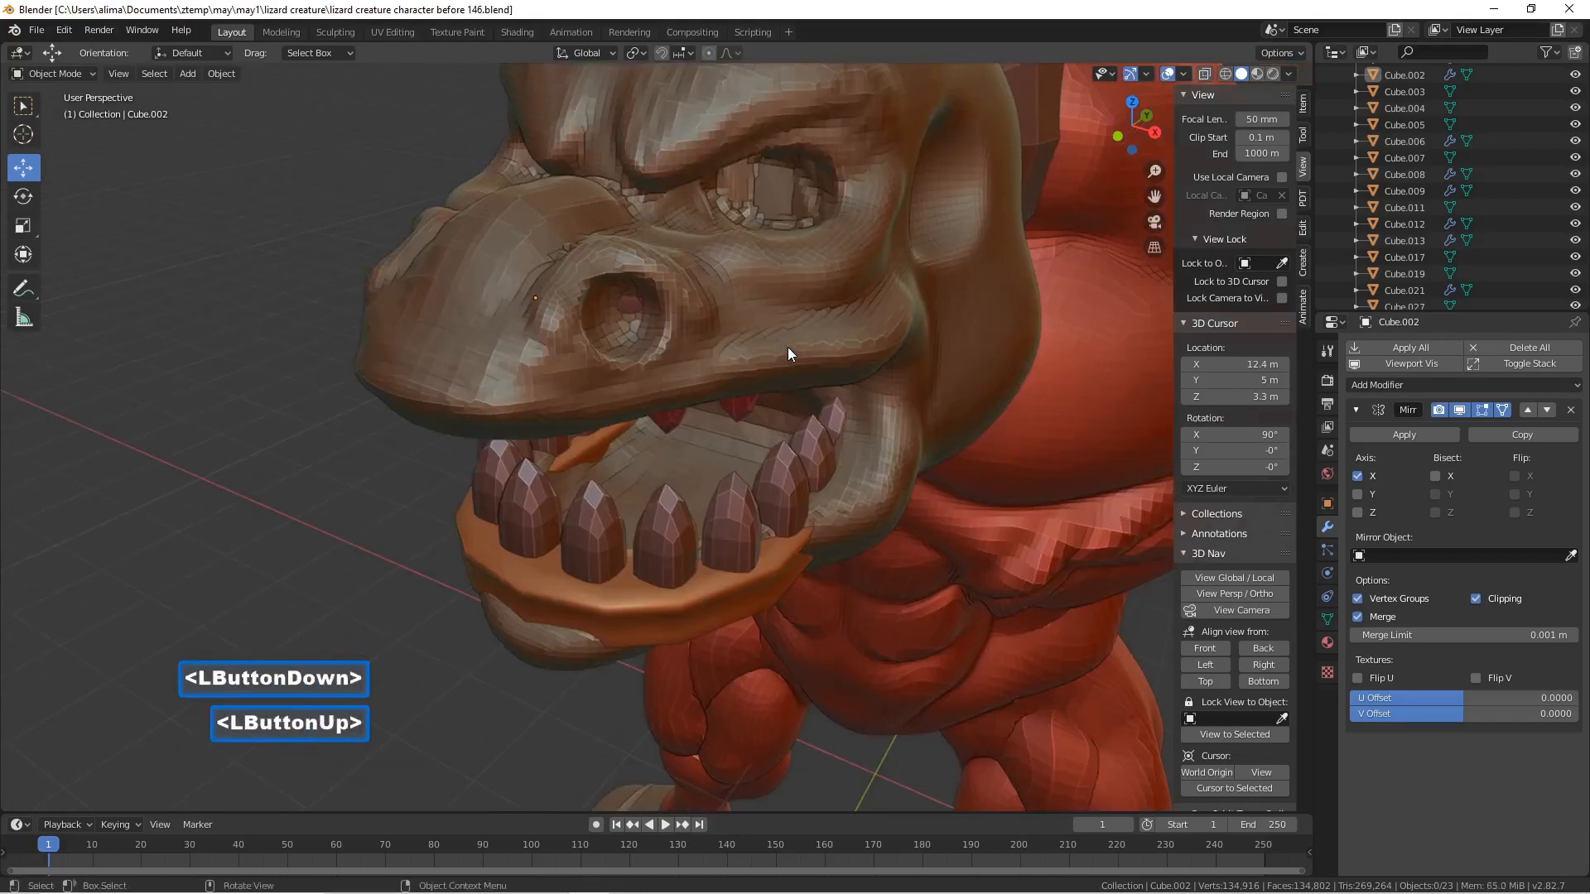
scroll(787, 346, "down", 2)
middle_click_drag(766, 396, 677, 270)
left_click(573, 339)
left_click(570, 340)
left_click(569, 340)
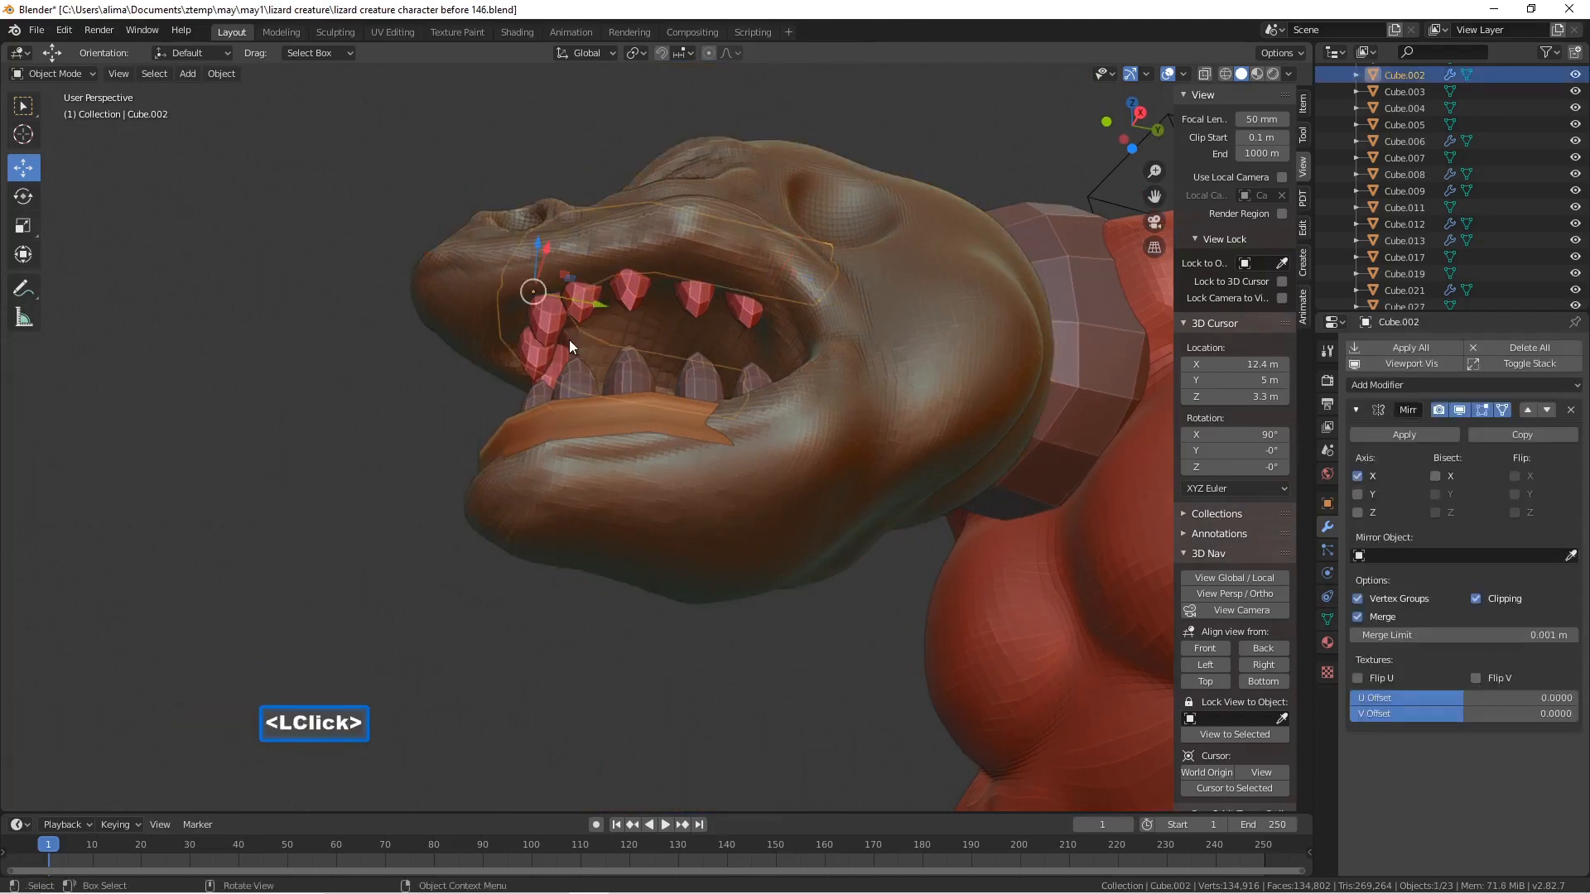
left_click(548, 335, "shift")
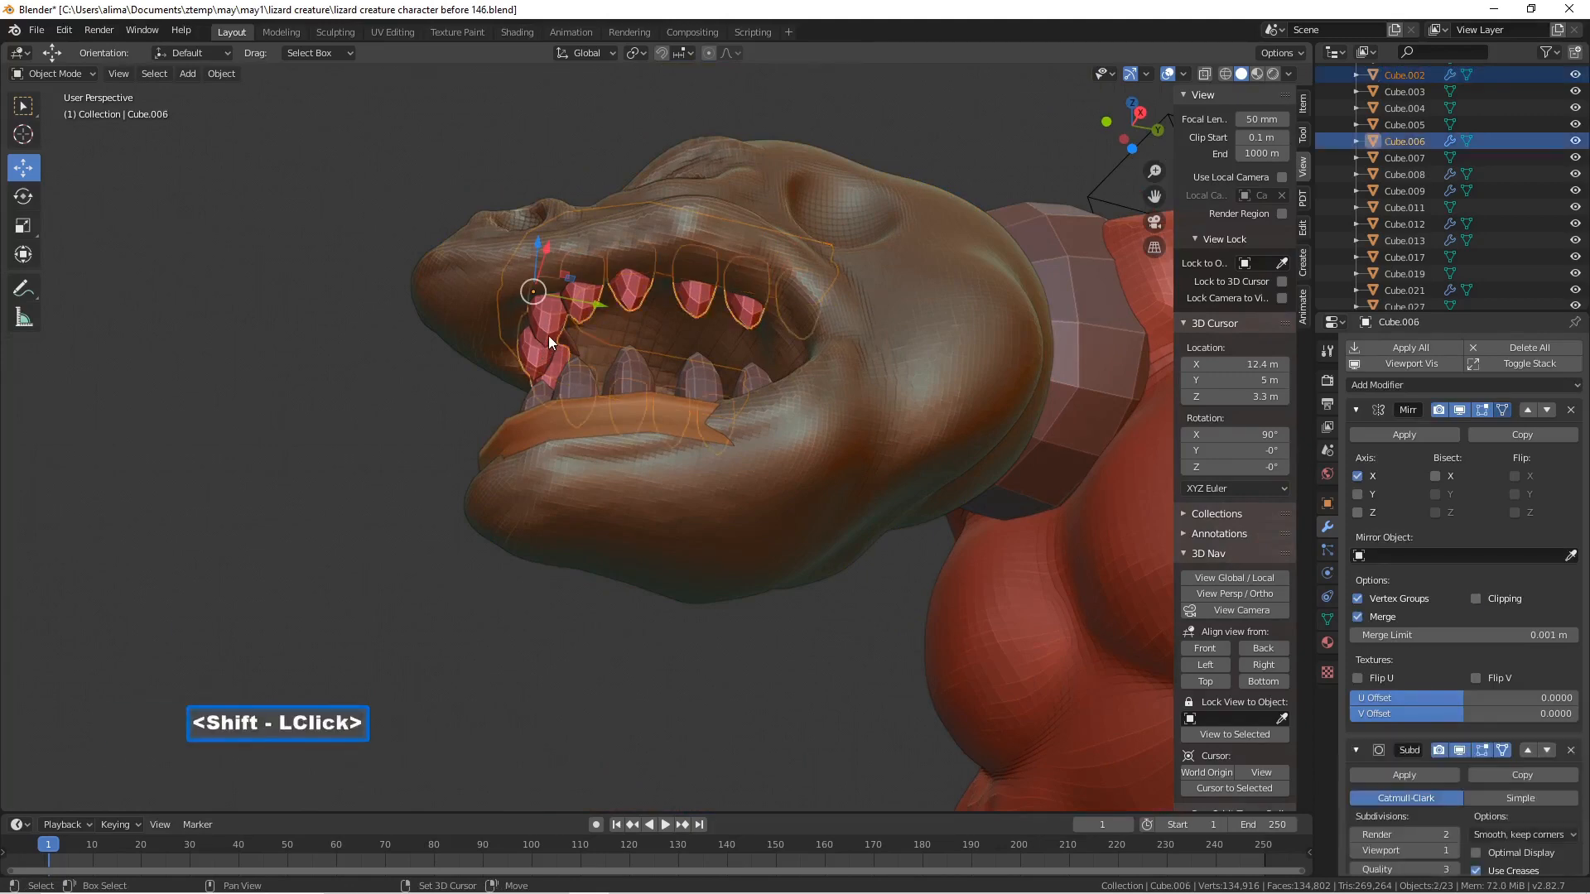
middle_click_drag(553, 334, 621, 400)
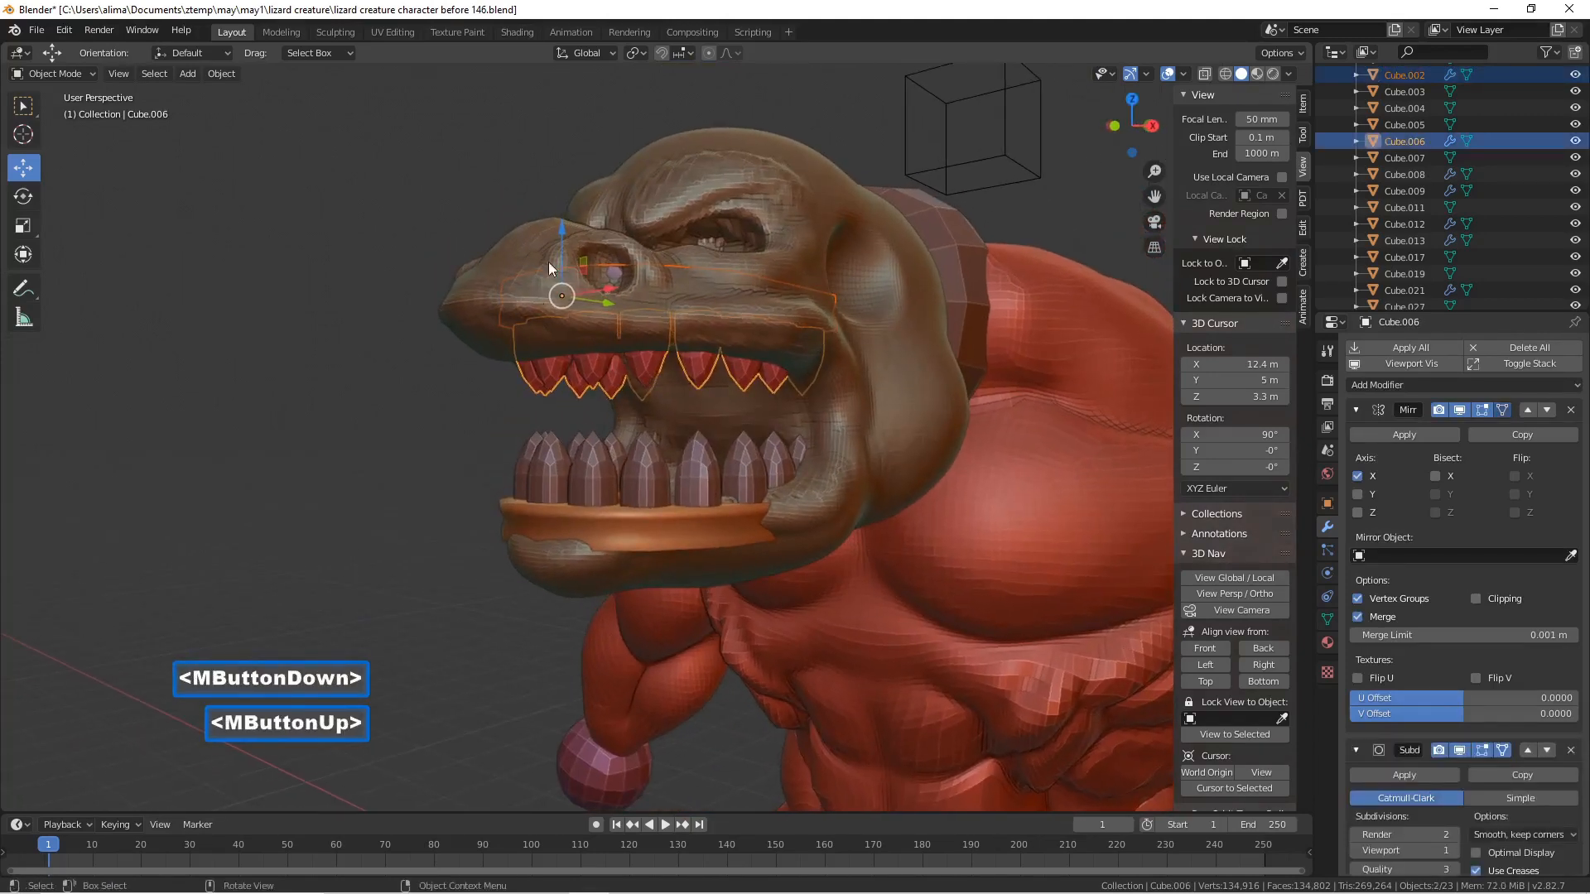
left_click_drag(563, 229, 588, 275)
- Scale the upper teeth and gum slightly narrower along X
middle_click_drag(588, 275, 677, 270)
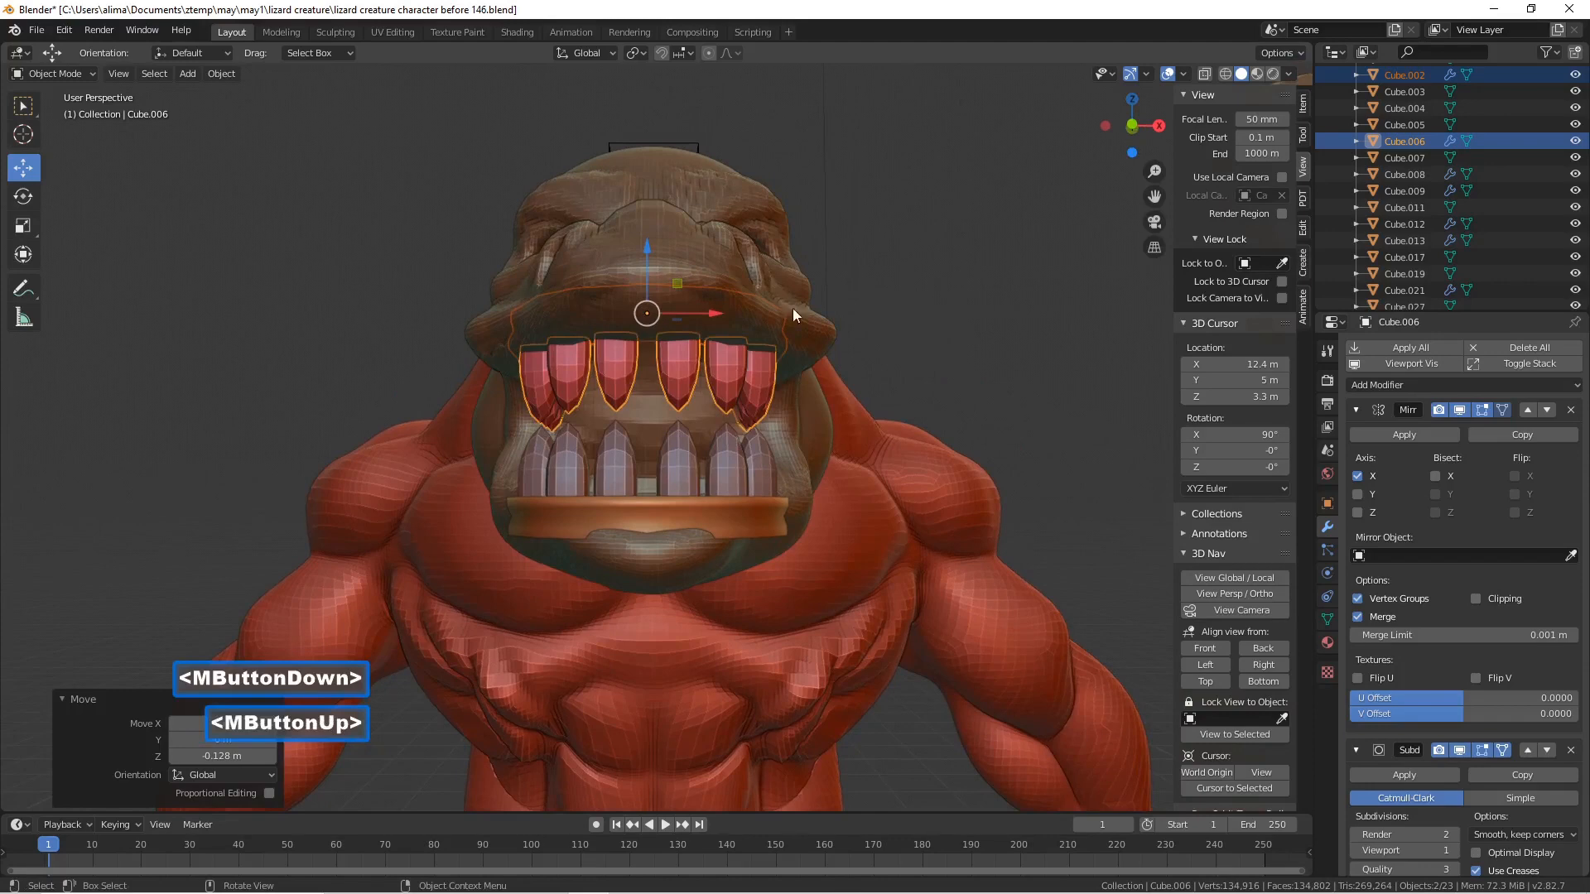
key("s")
key("x")
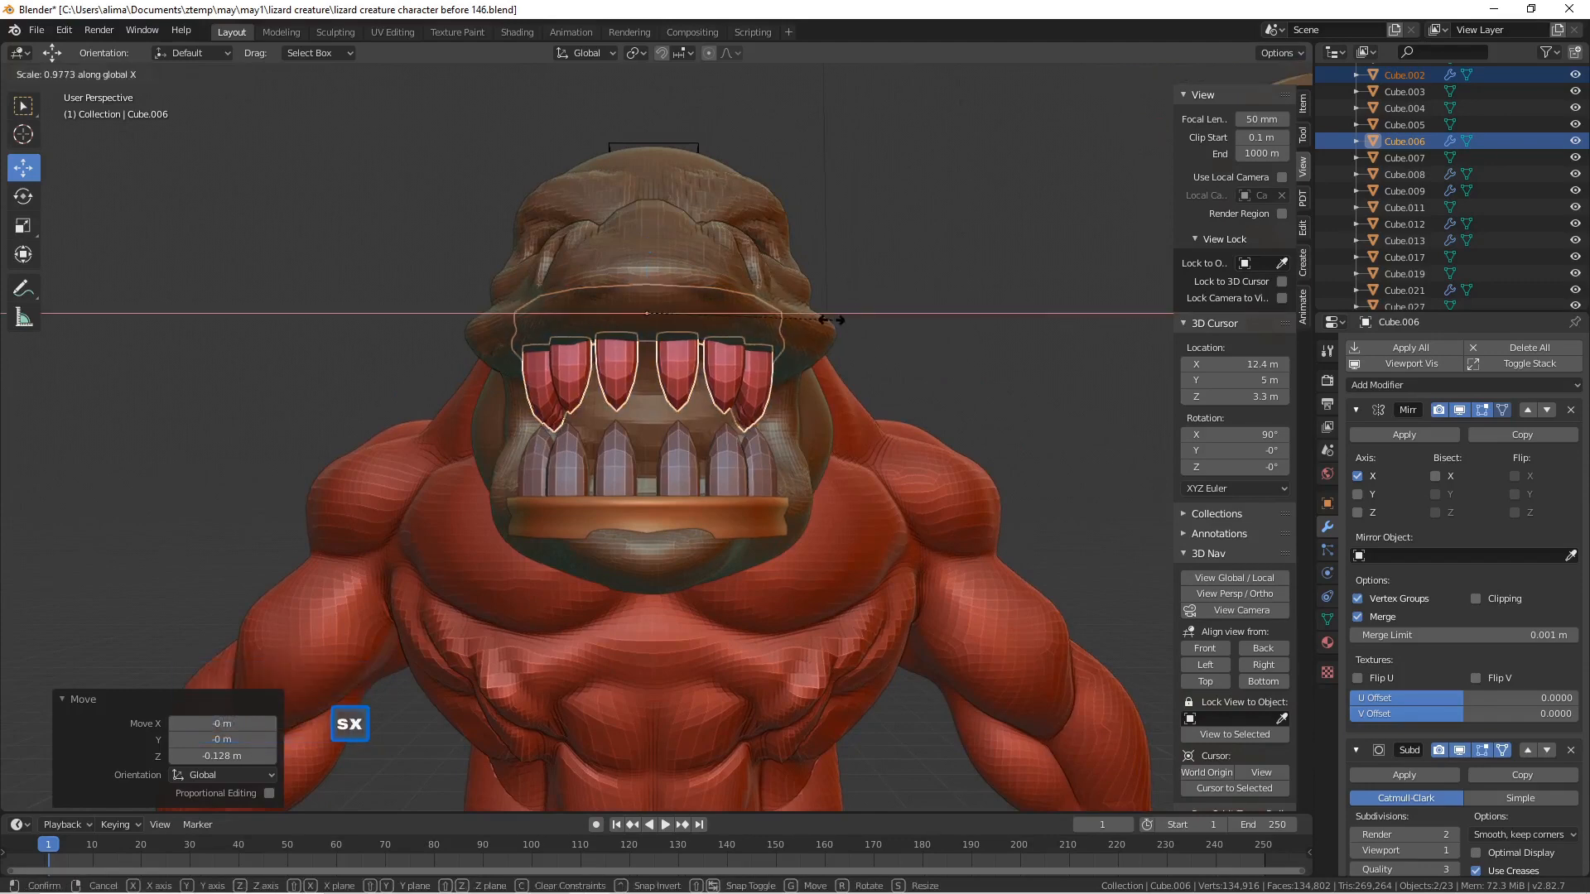
left_click(813, 320)
- Select the lower teeth and gum and narrow them along X in two passes, the first by a factor of 0.748
middle_click_drag(813, 320, 783, 348)
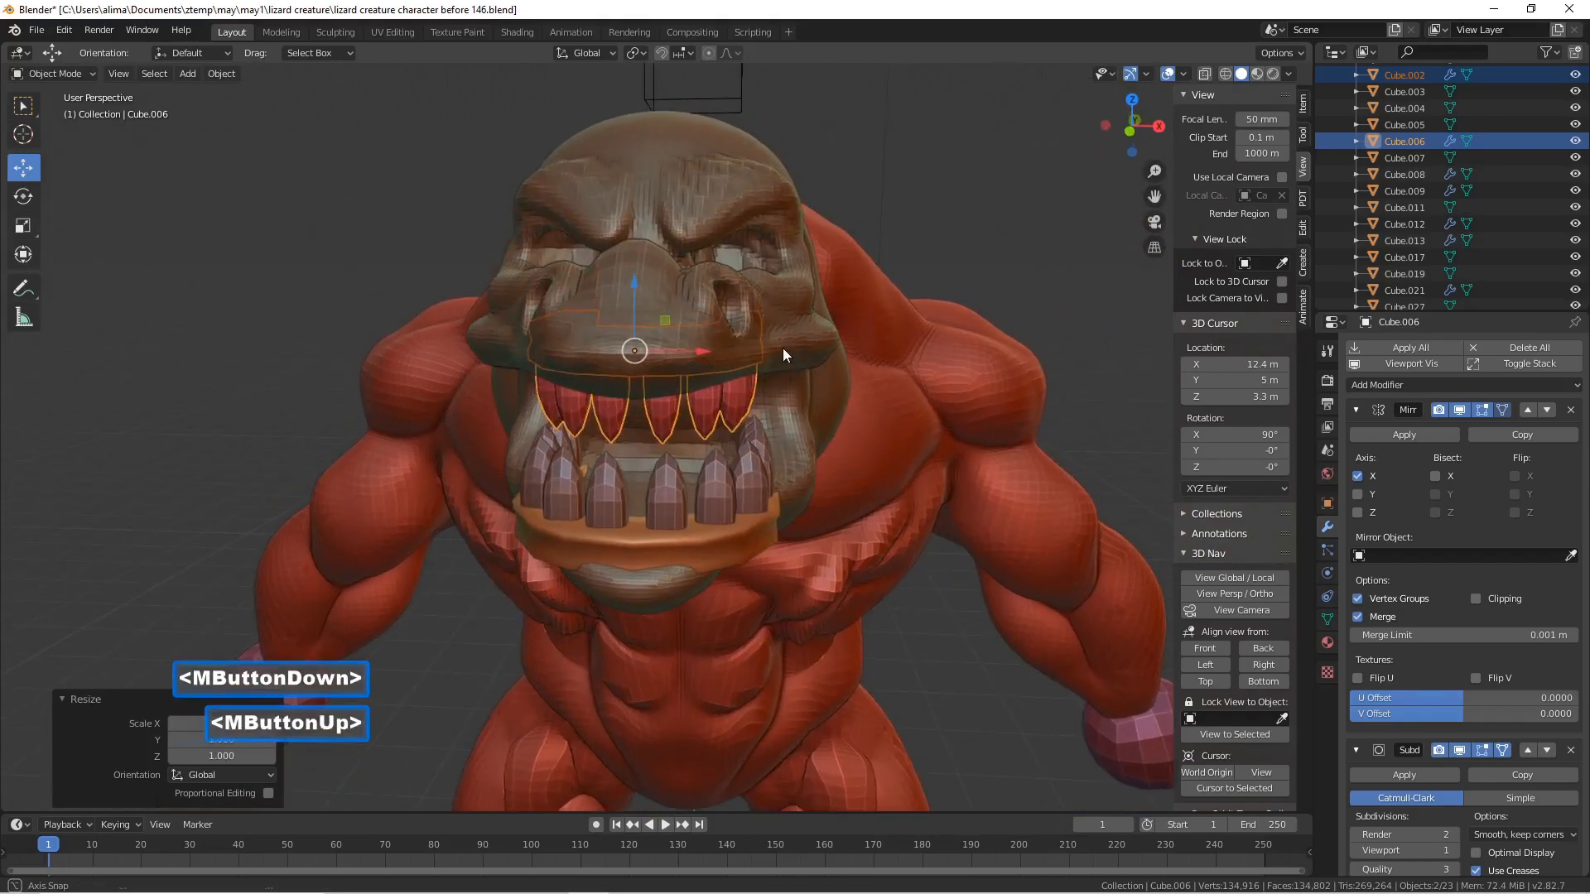
left_click(769, 474)
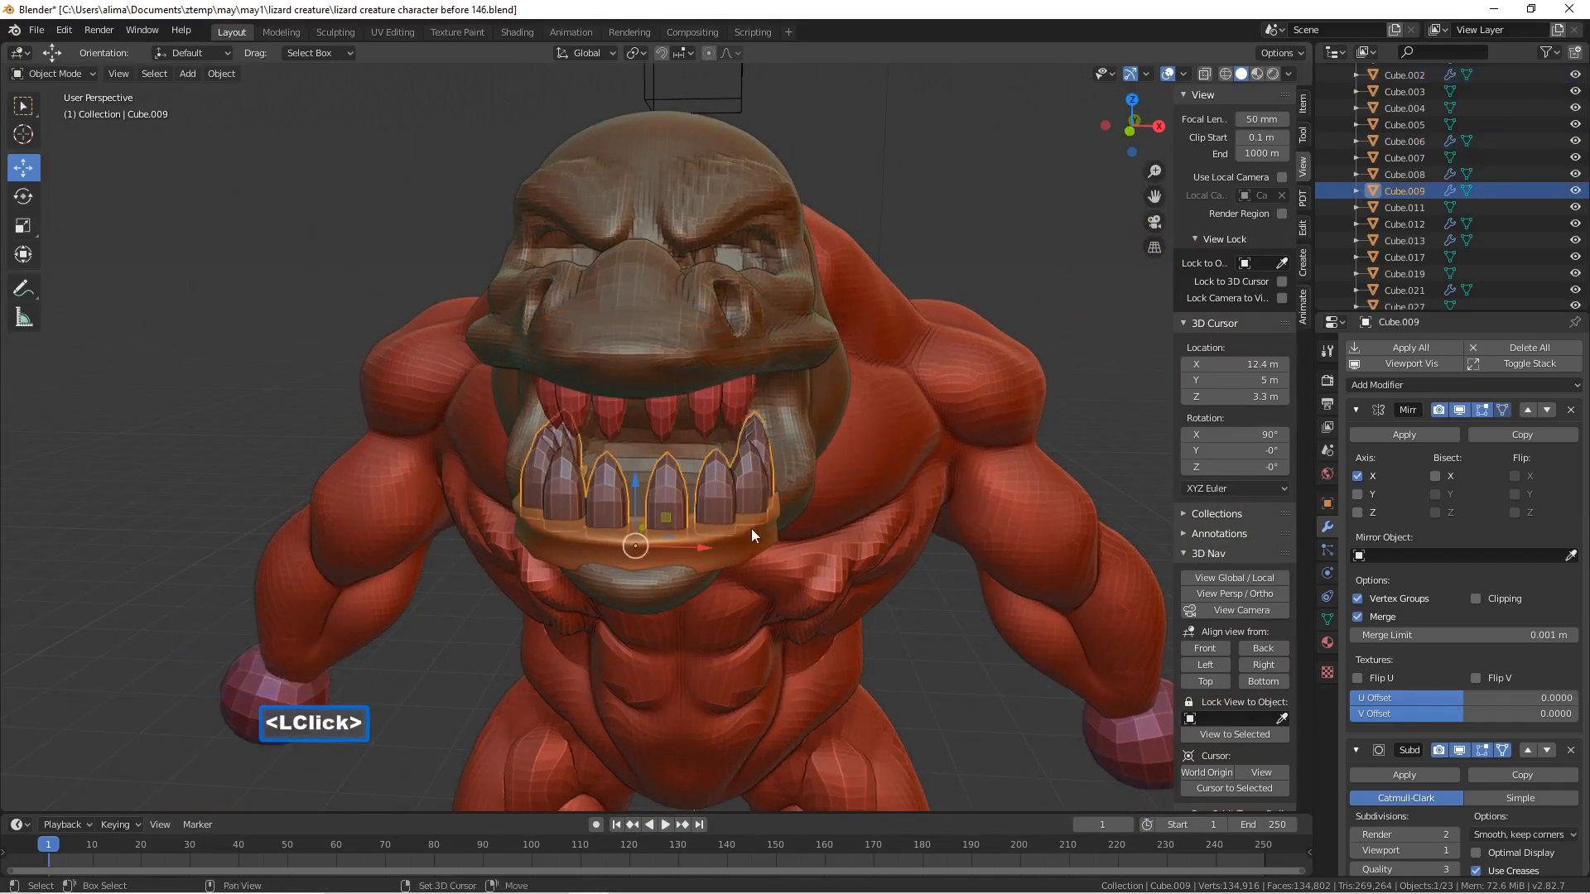
left_click(734, 553, "shift")
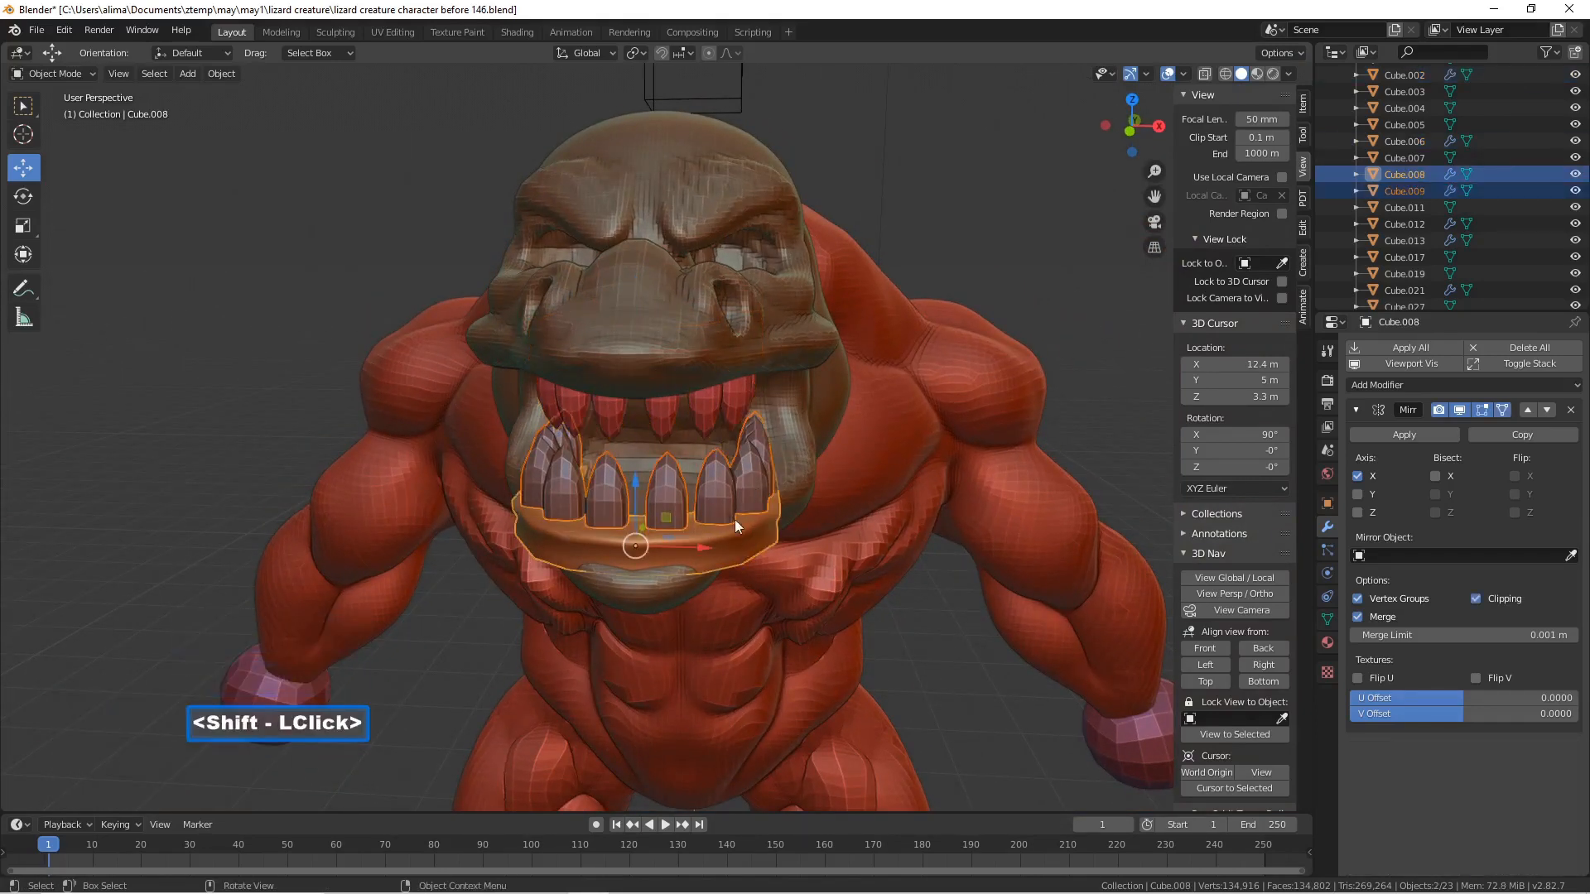
key("s")
key("x")
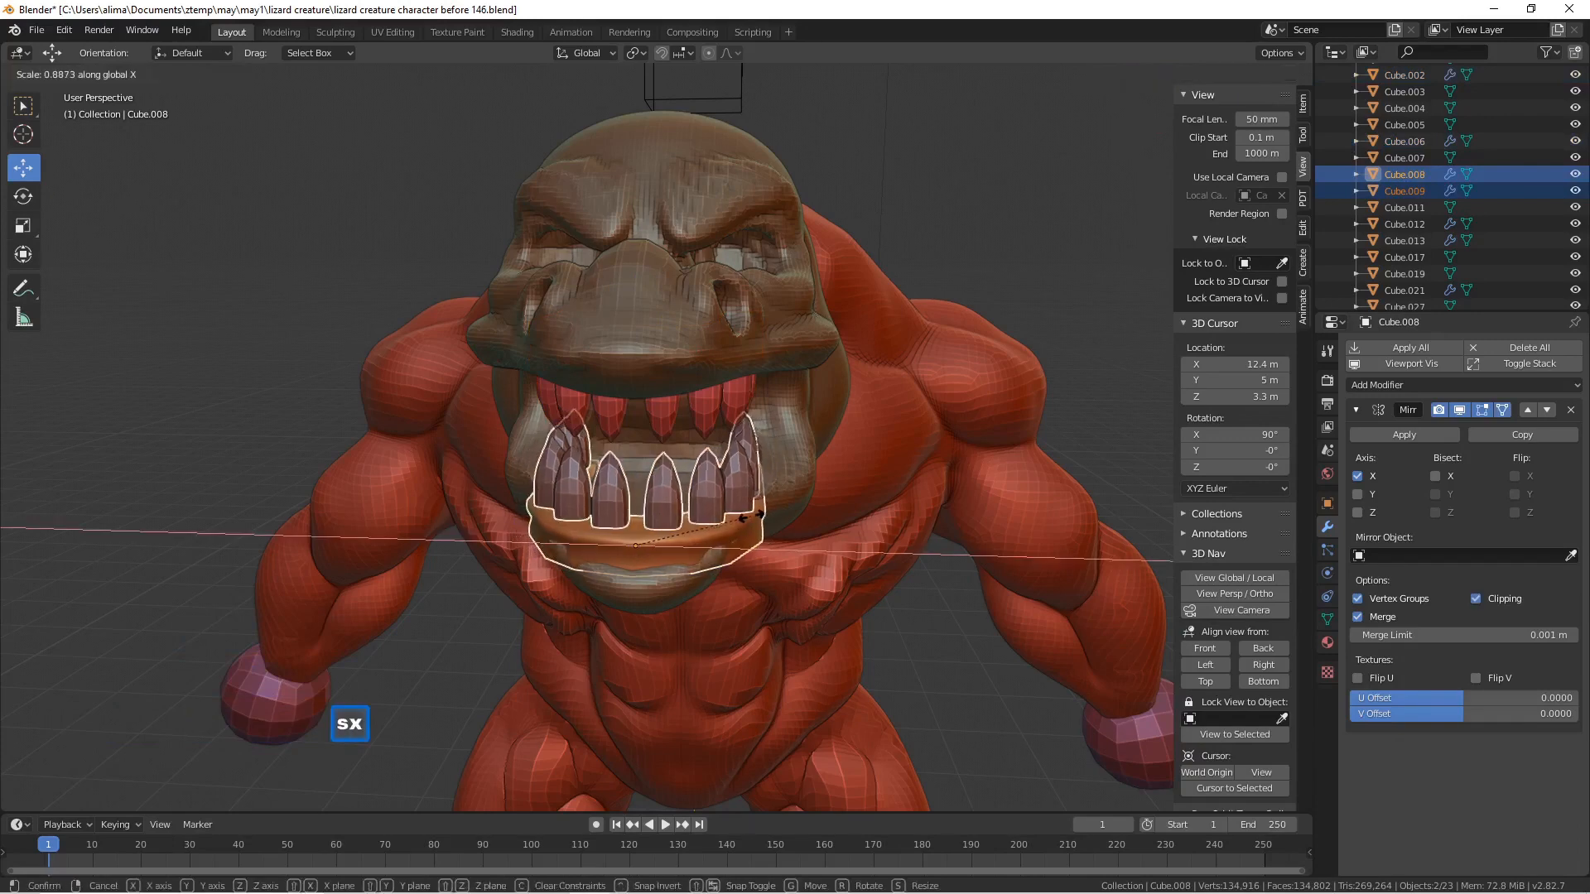
left_click(731, 514)
middle_click_drag(730, 514, 777, 523)
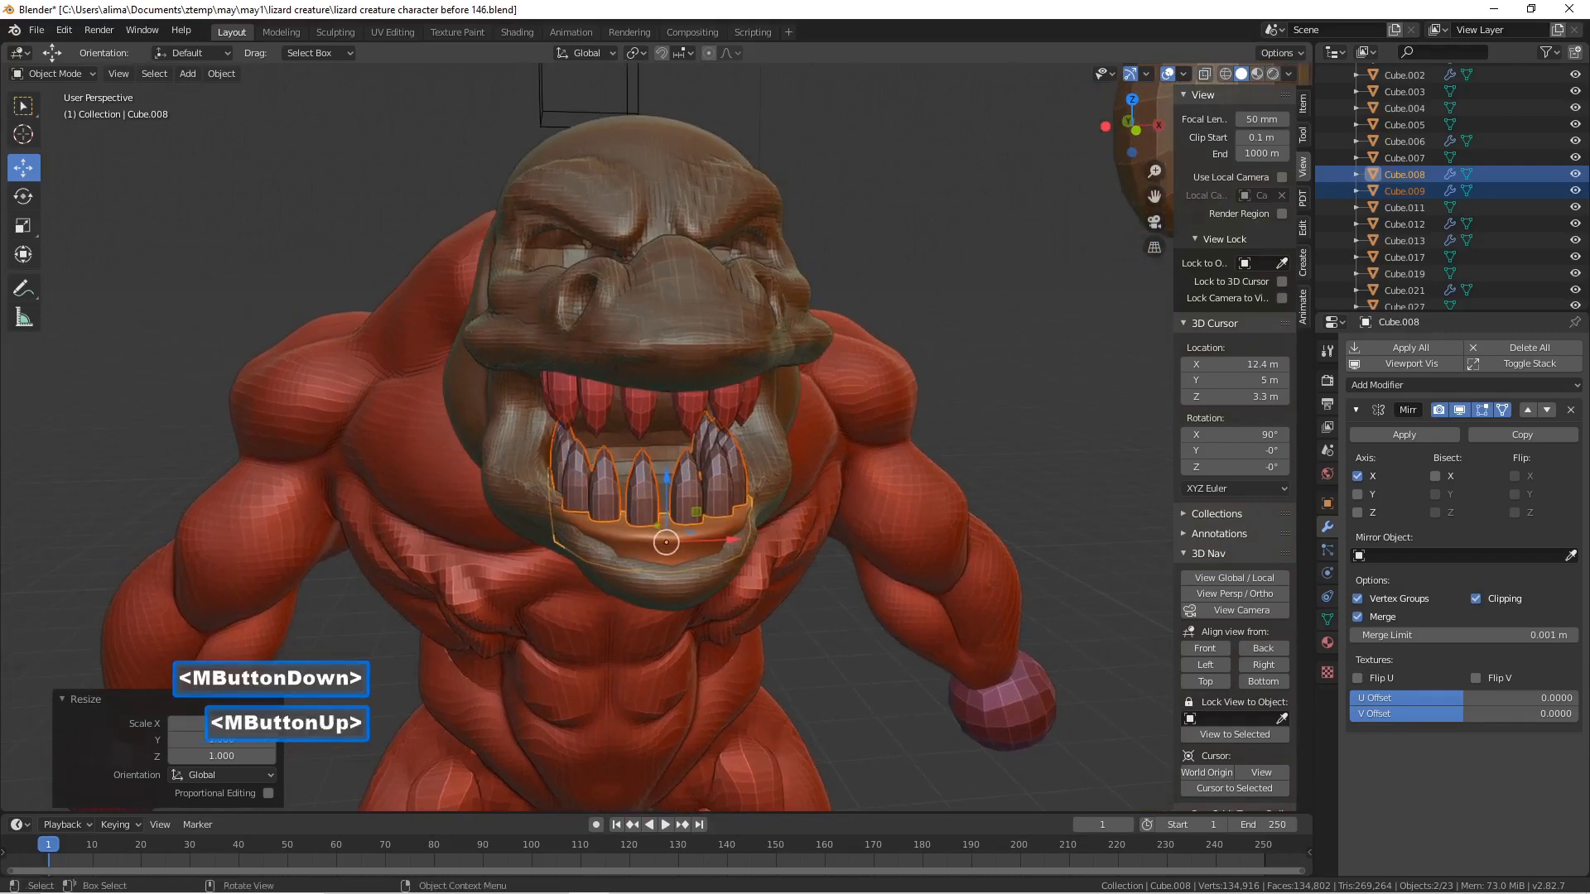
key("s")
key("x")
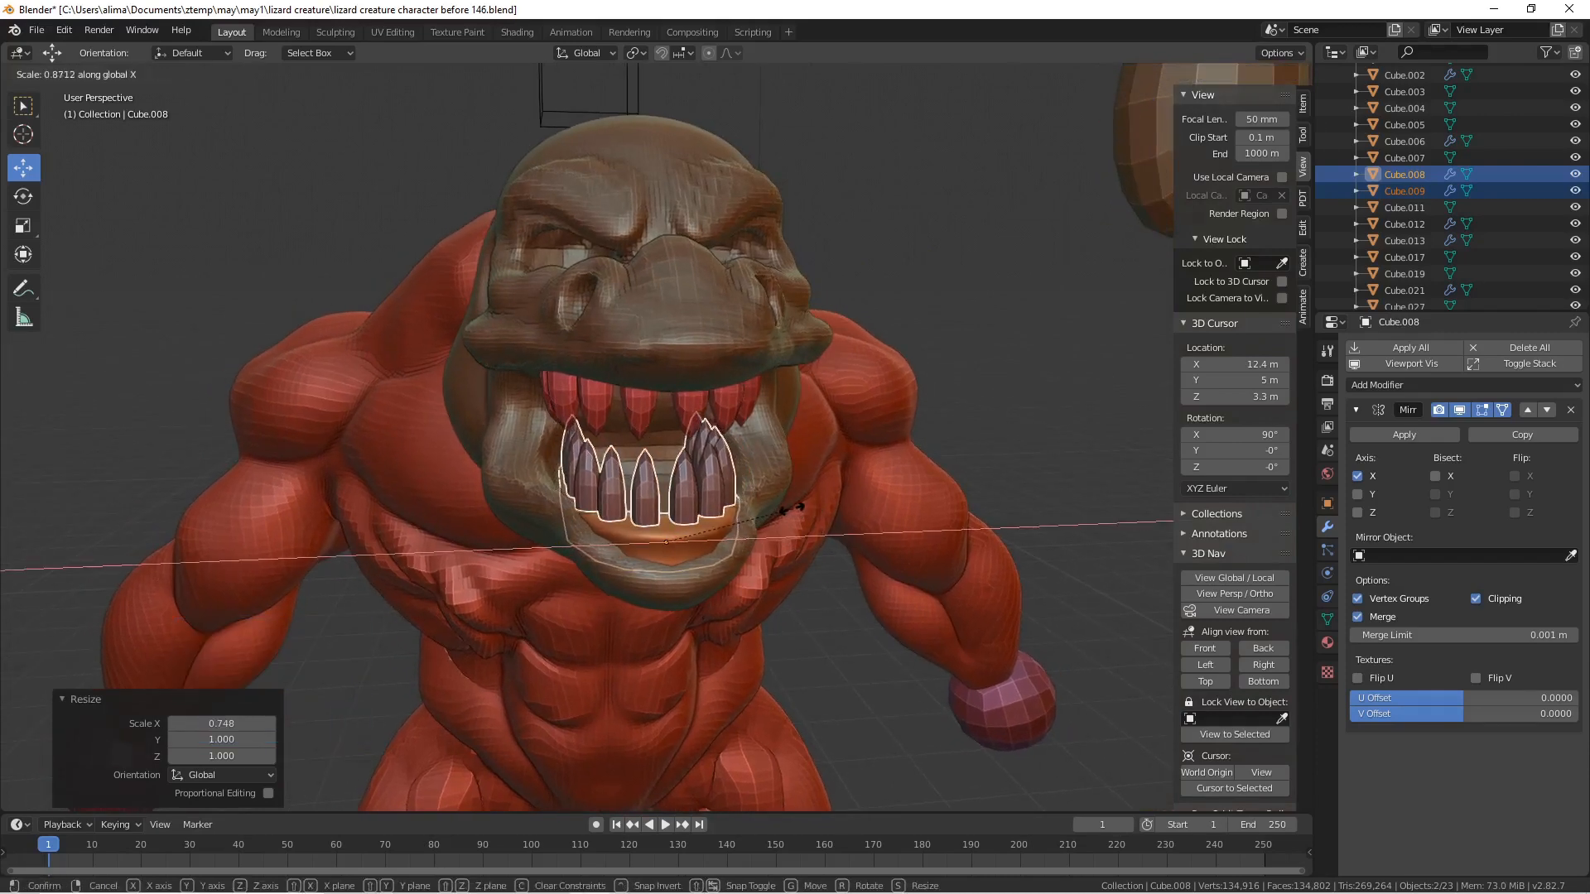
left_click(802, 464)
- Select the upper teeth and gum and narrow them along X to about the width of the lower teeth
middle_click_drag(803, 455, 782, 347)
left_click(723, 376)
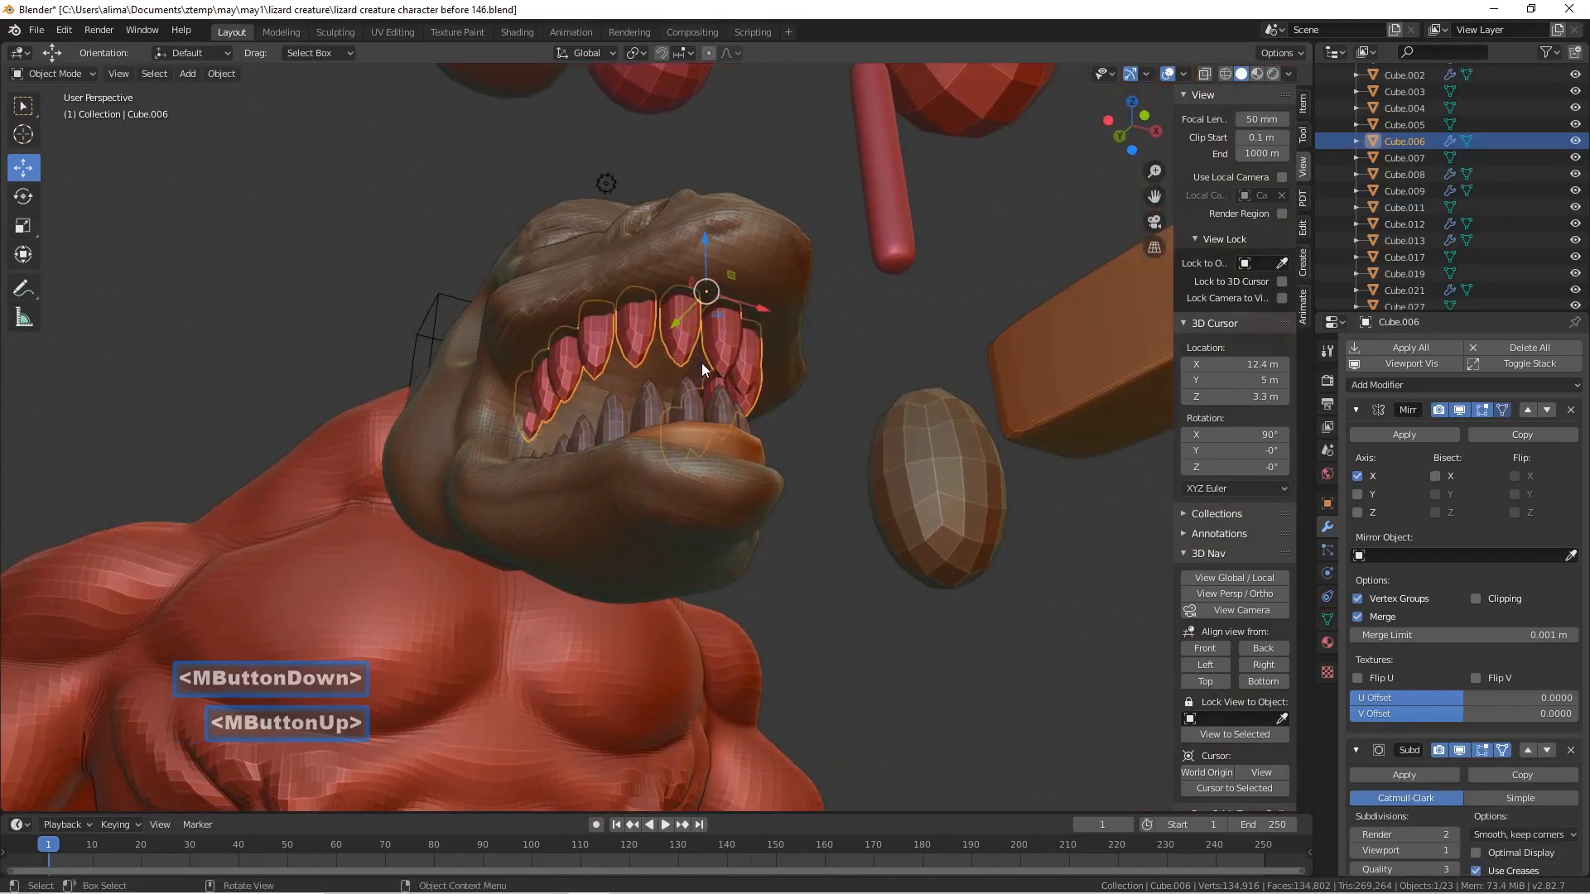
middle_click_drag(704, 377, 683, 431)
left_click(600, 383, "shift")
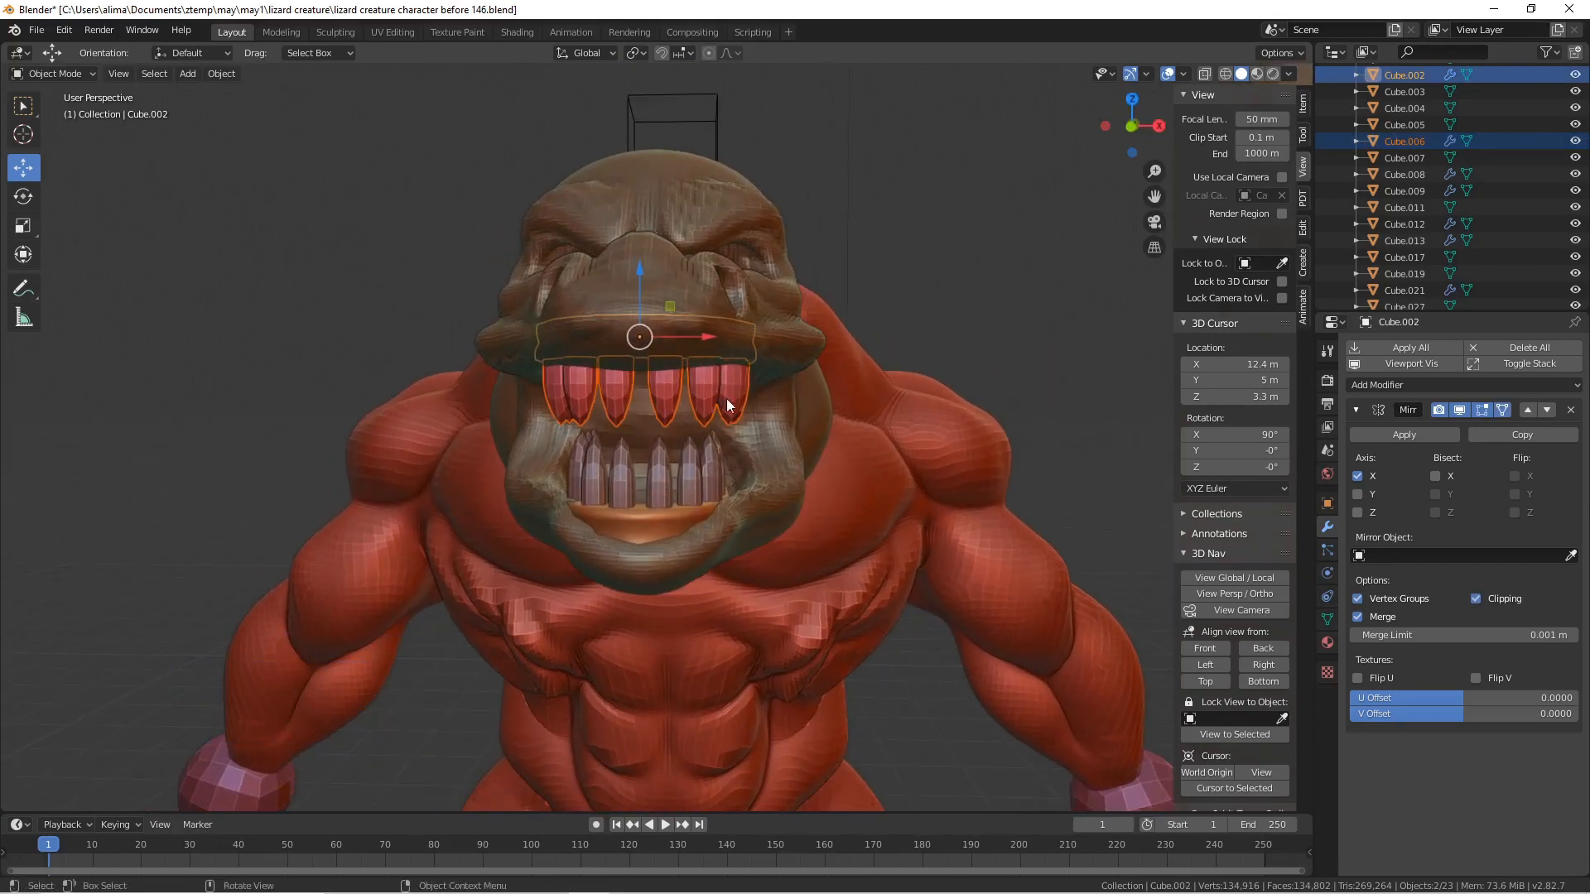
key("s")
key("x")
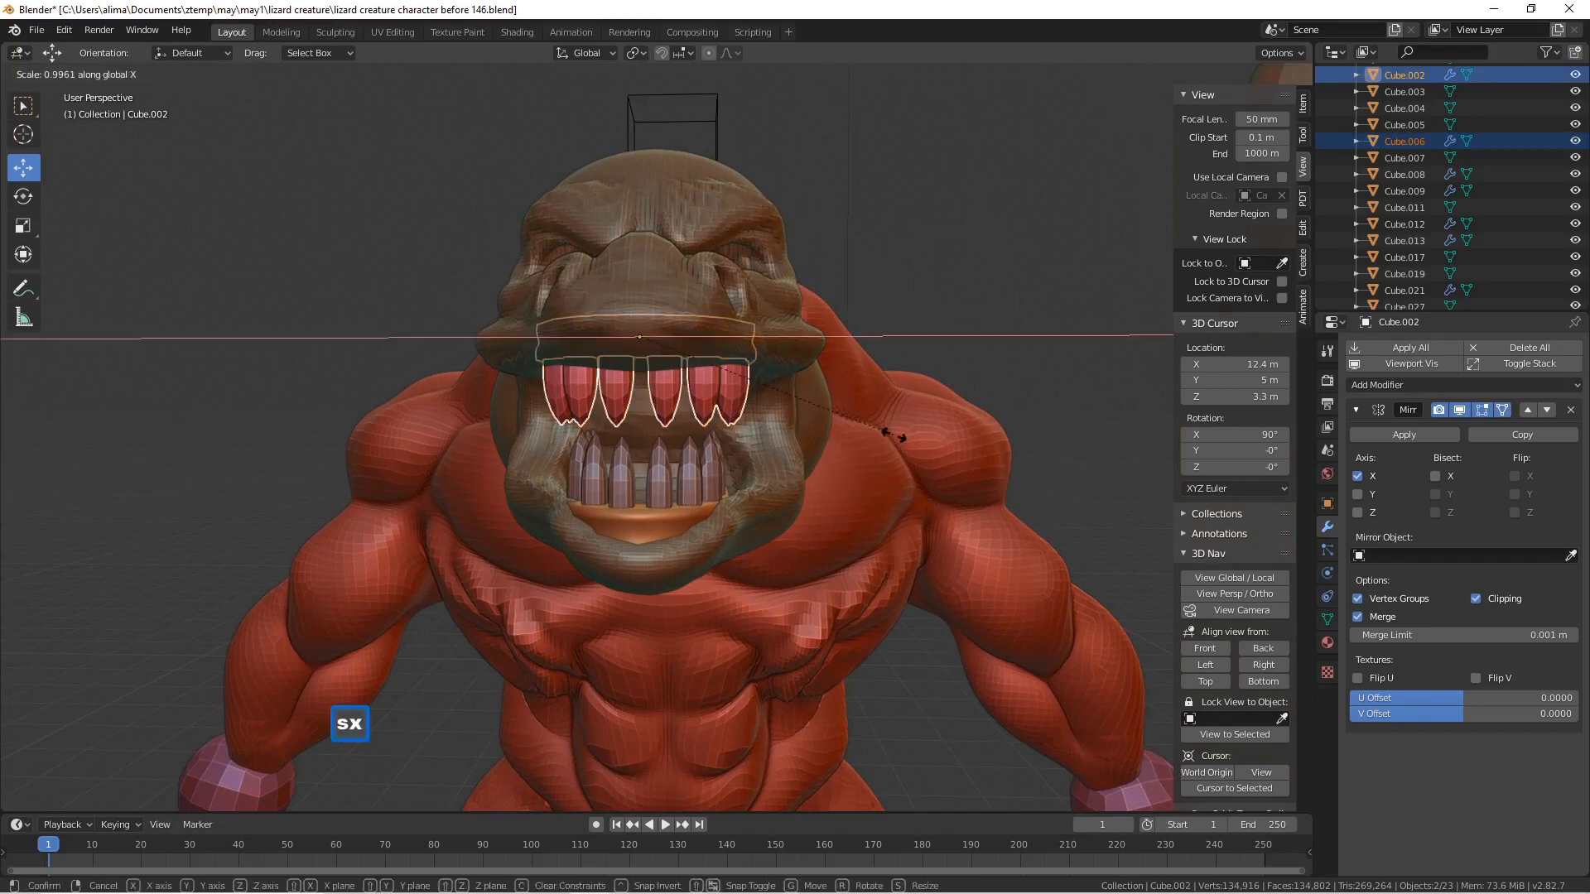
left_click(840, 429)
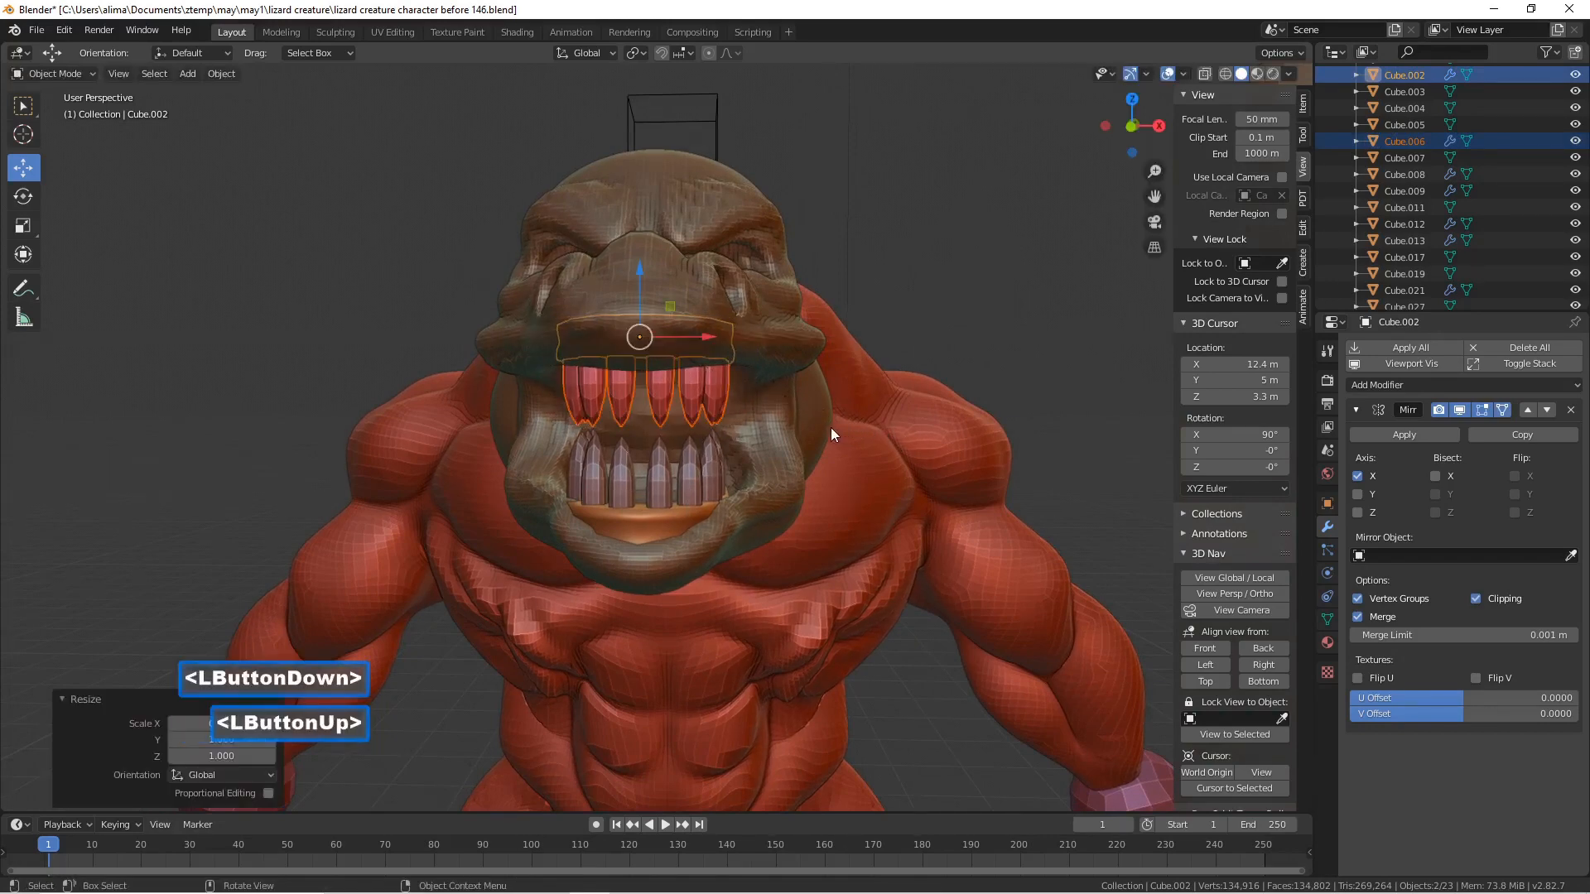
- Select only the lower teeth and gum and narrow them slightly along X
middle_click_drag(866, 430, 968, 466)
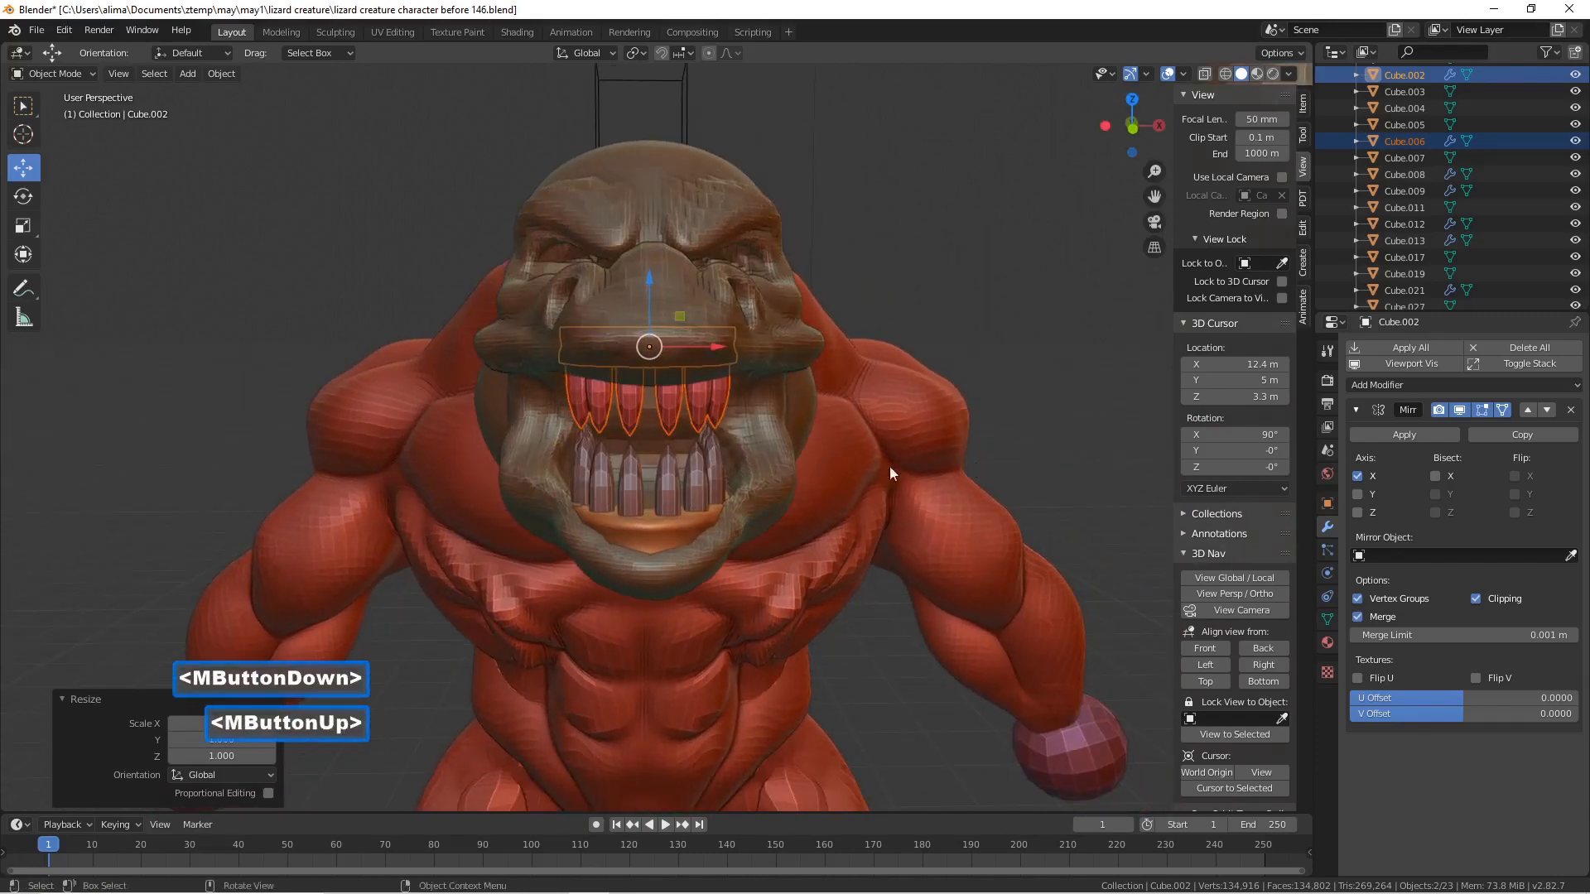
left_click(722, 469)
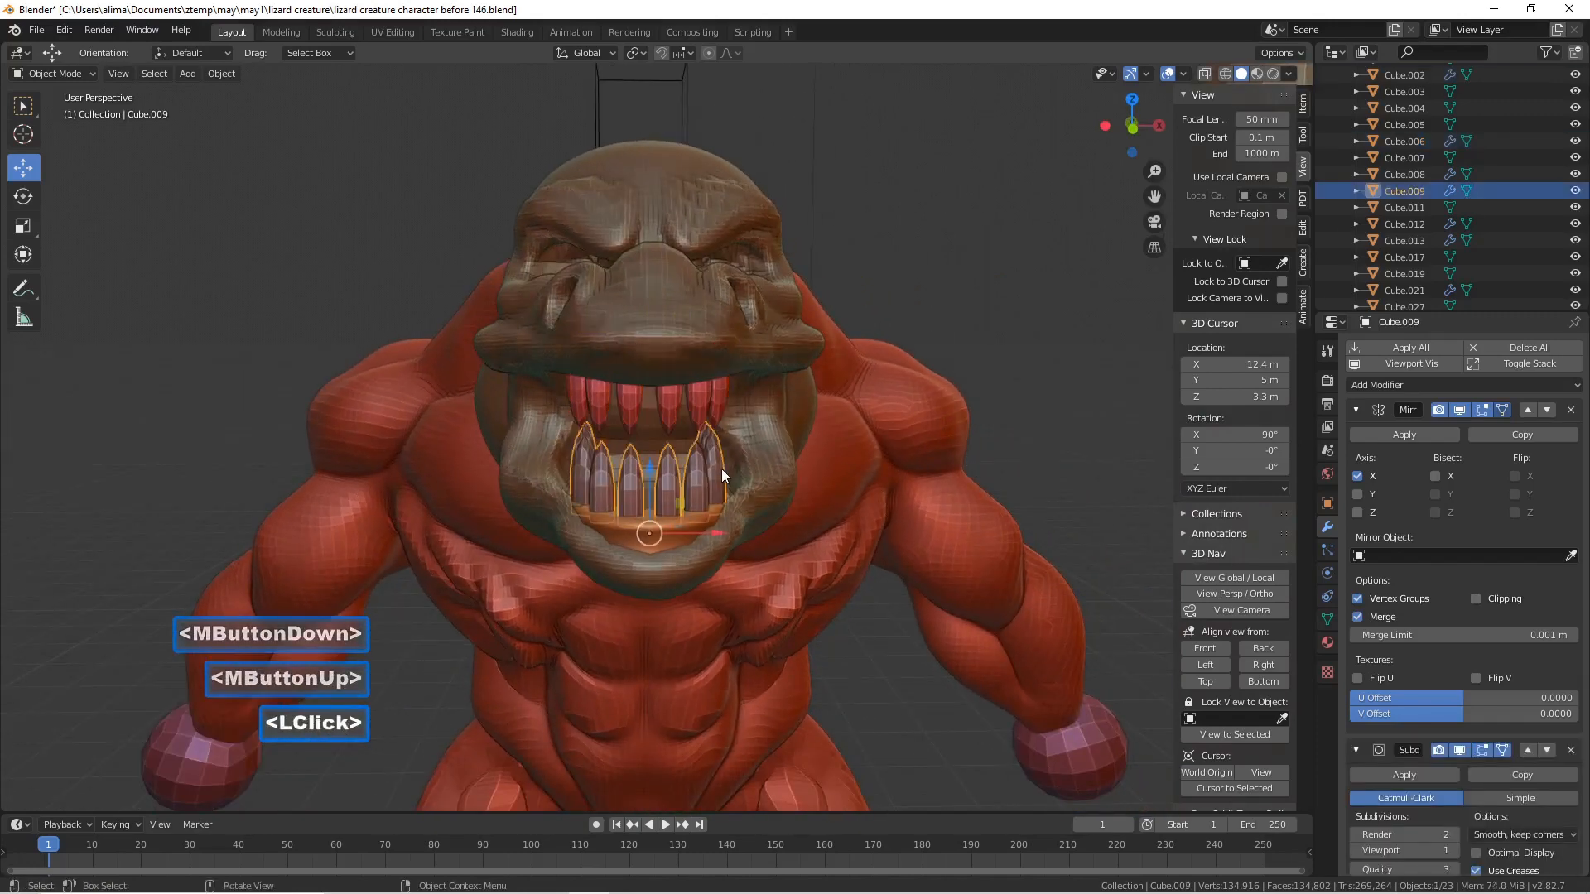
left_click(682, 544, "shift")
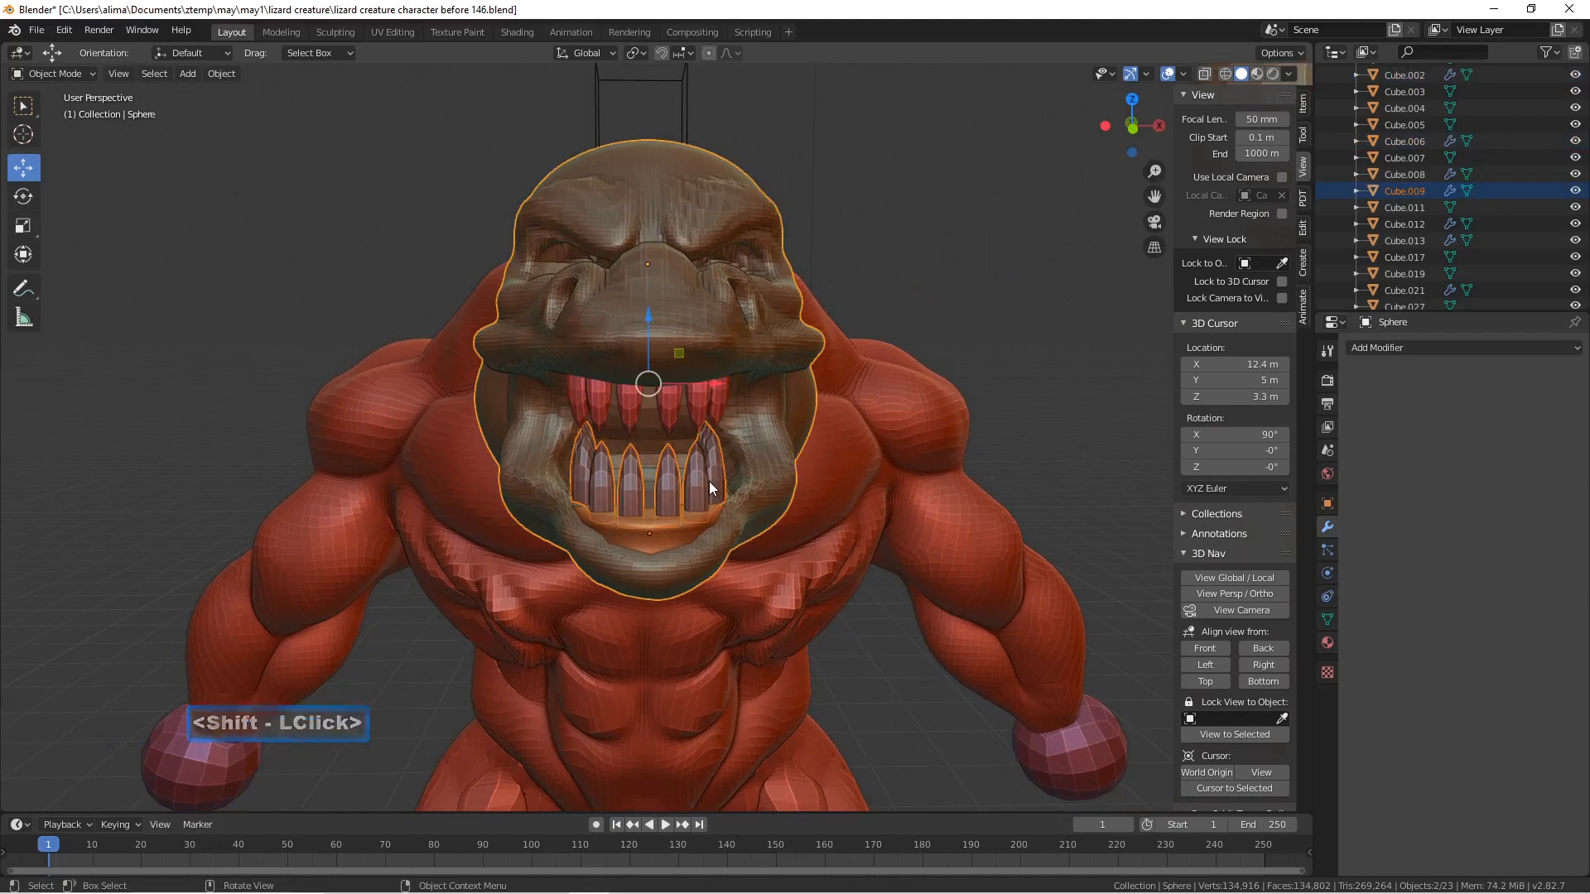
left_click(697, 513)
left_click(679, 539, "shift")
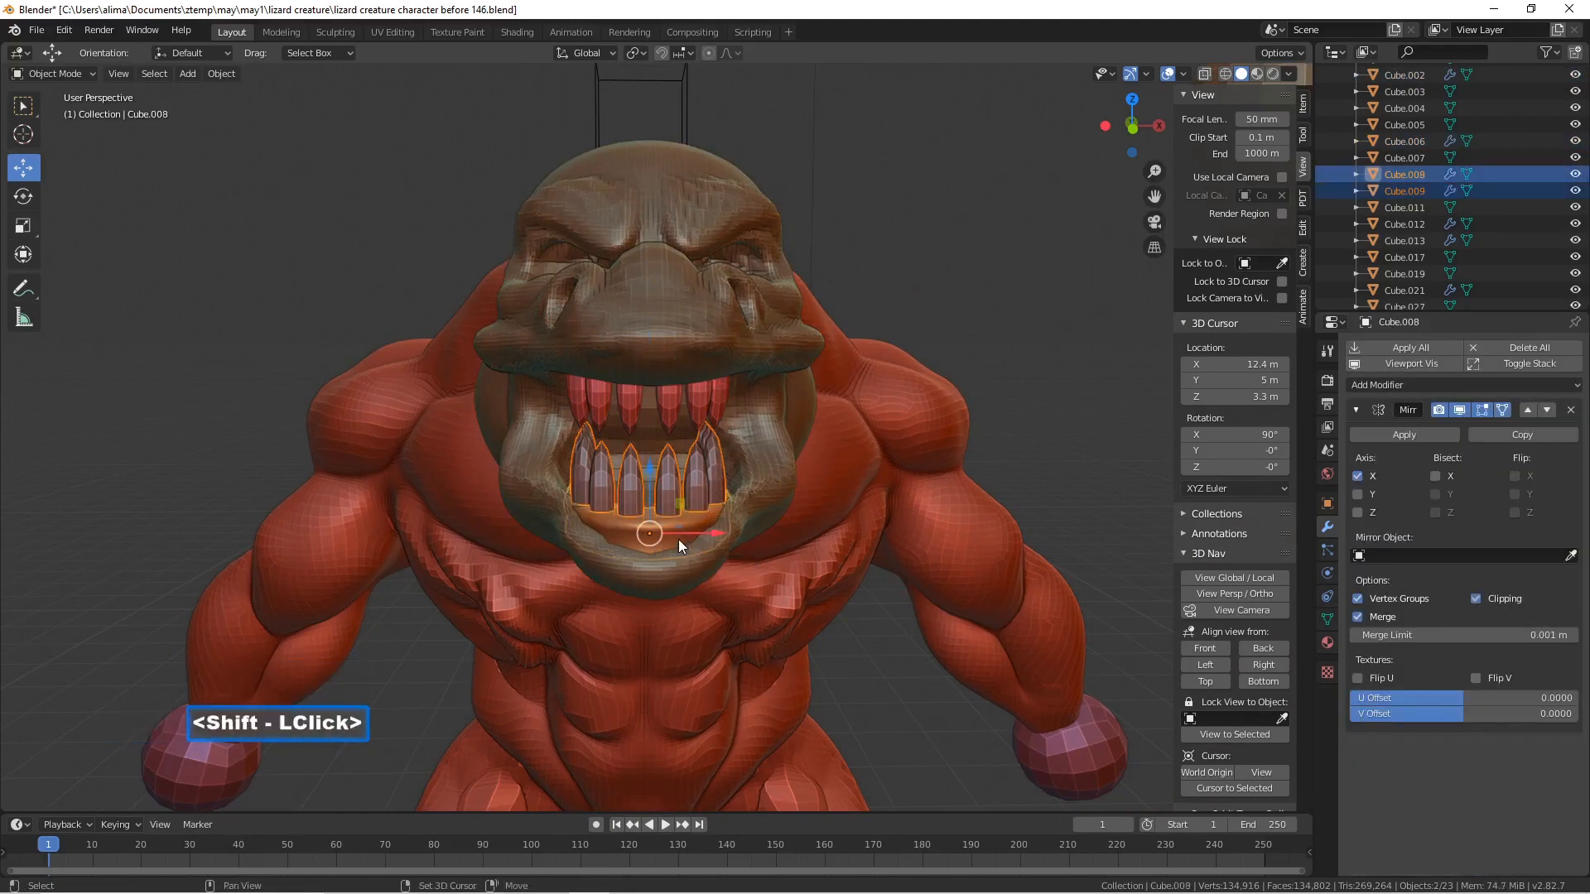
key("s")
key("x")
left_click(795, 509)
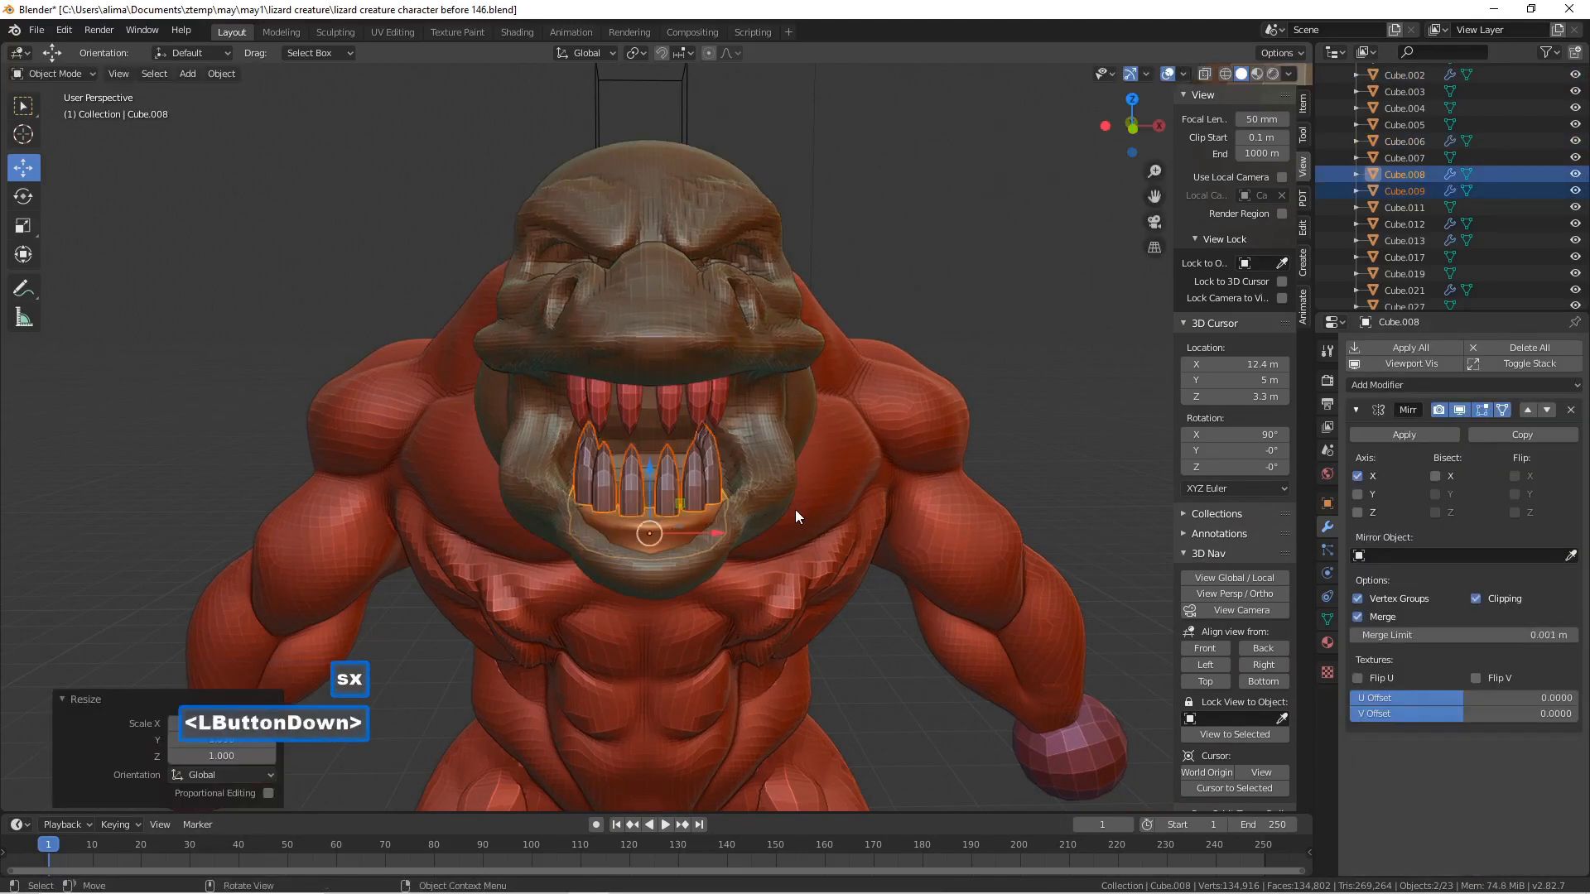
- Scale the lower teeth and gum along X once more by a factor of 0.948
mouse_move(791, 509)
middle_mouse_down()
mouse_move(739, 494)
mouse_move(773, 508)
middle_mouse_up()
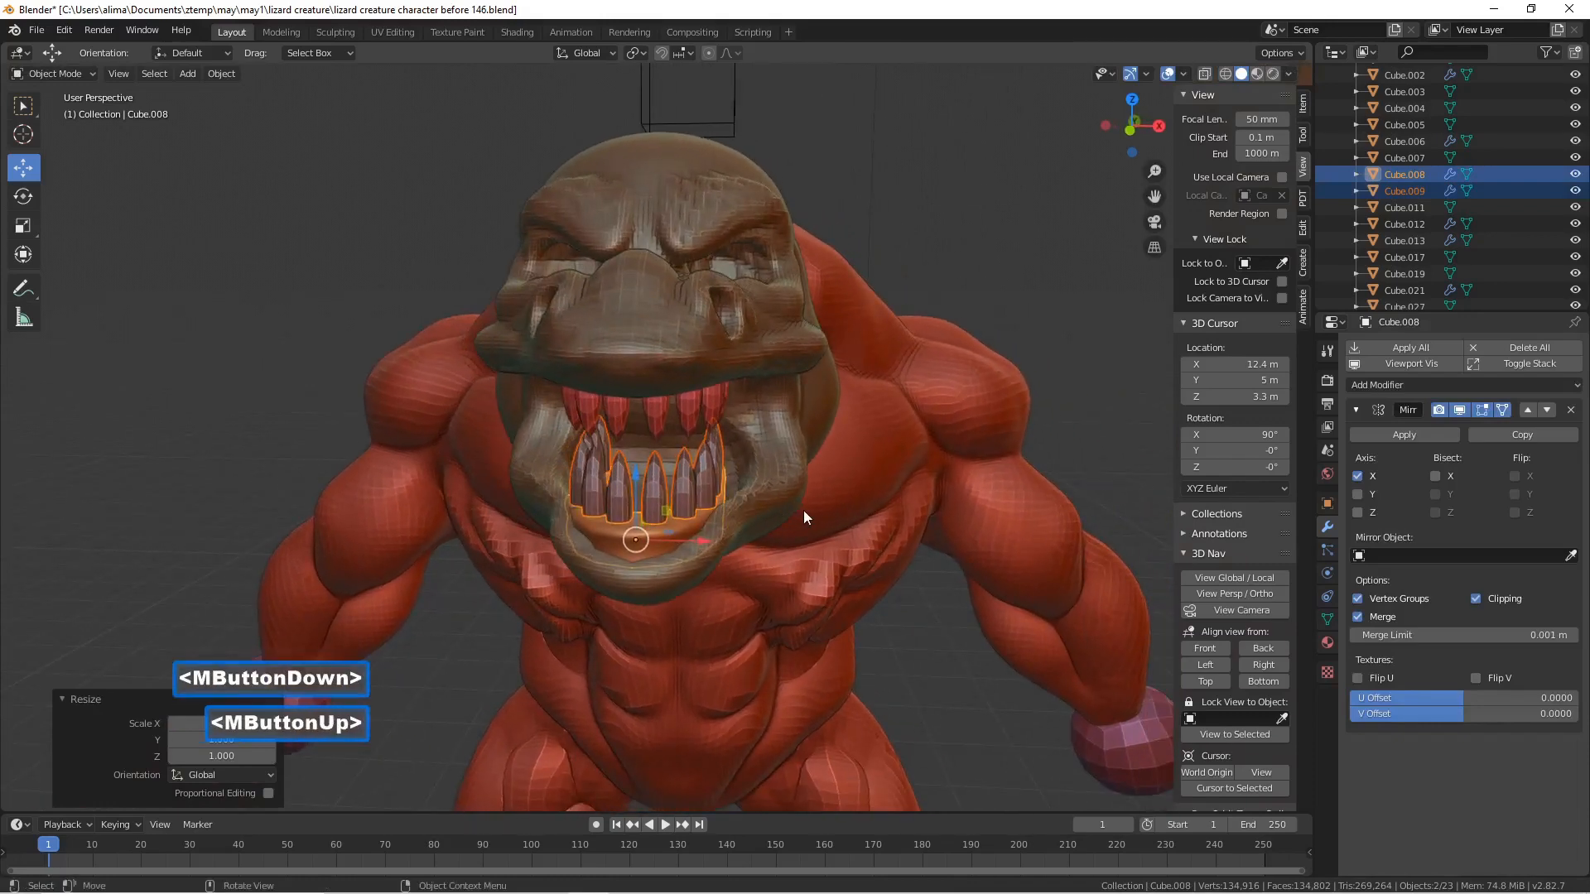
key("s")
key("x")
left_click(778, 494)
- Select the upper and lower teeth together with both gums and rotate them about 7° around the global X axis
middle_click_drag(778, 493, 598, 482)
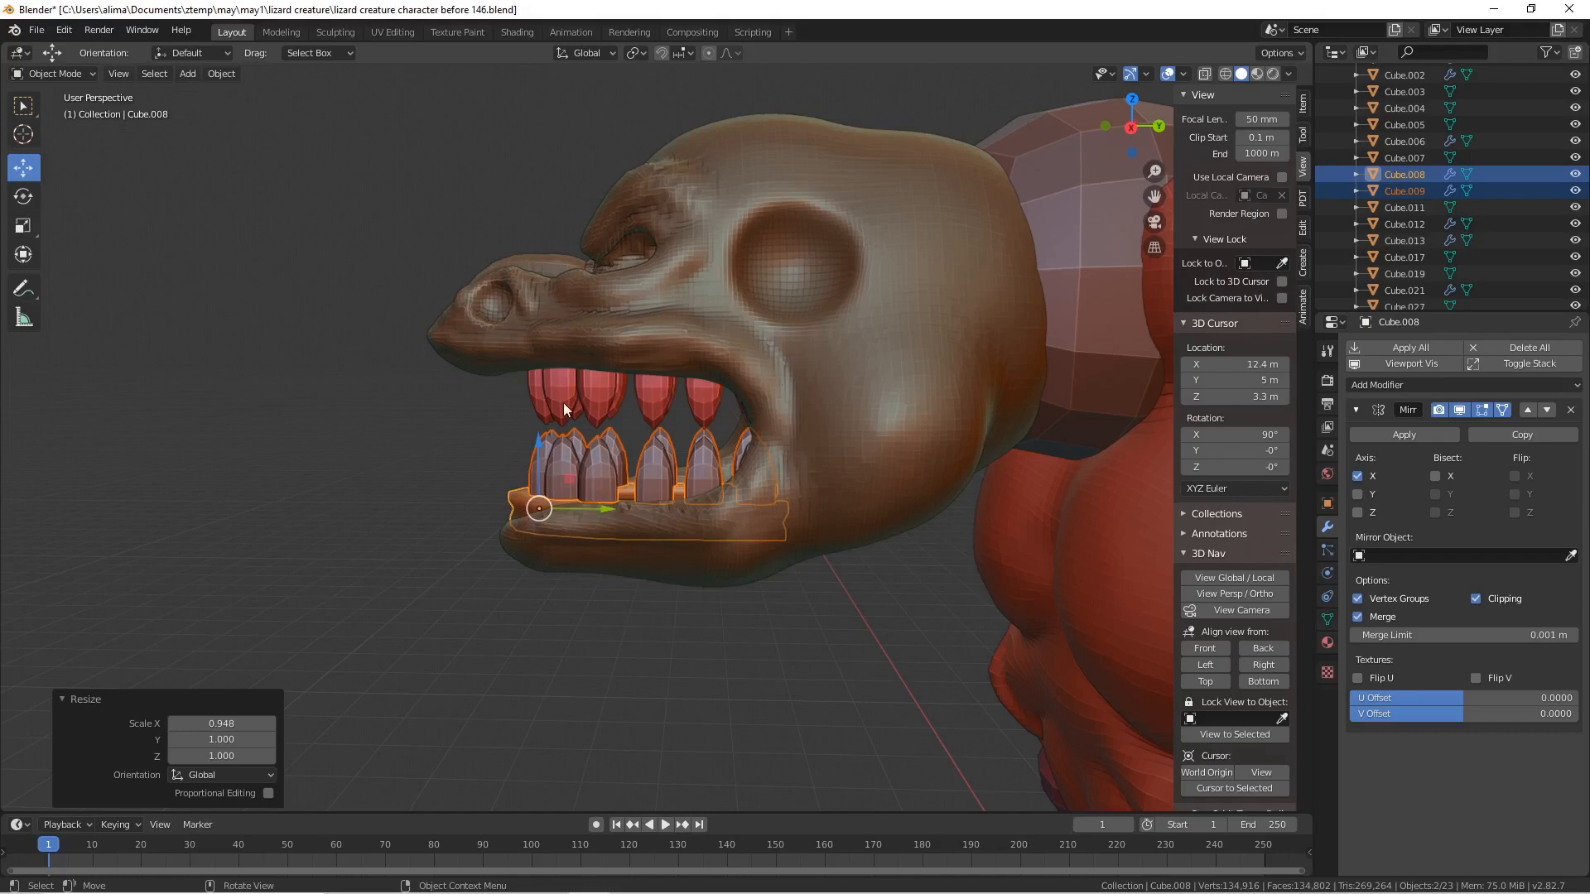
middle_click_drag(601, 444, 648, 344)
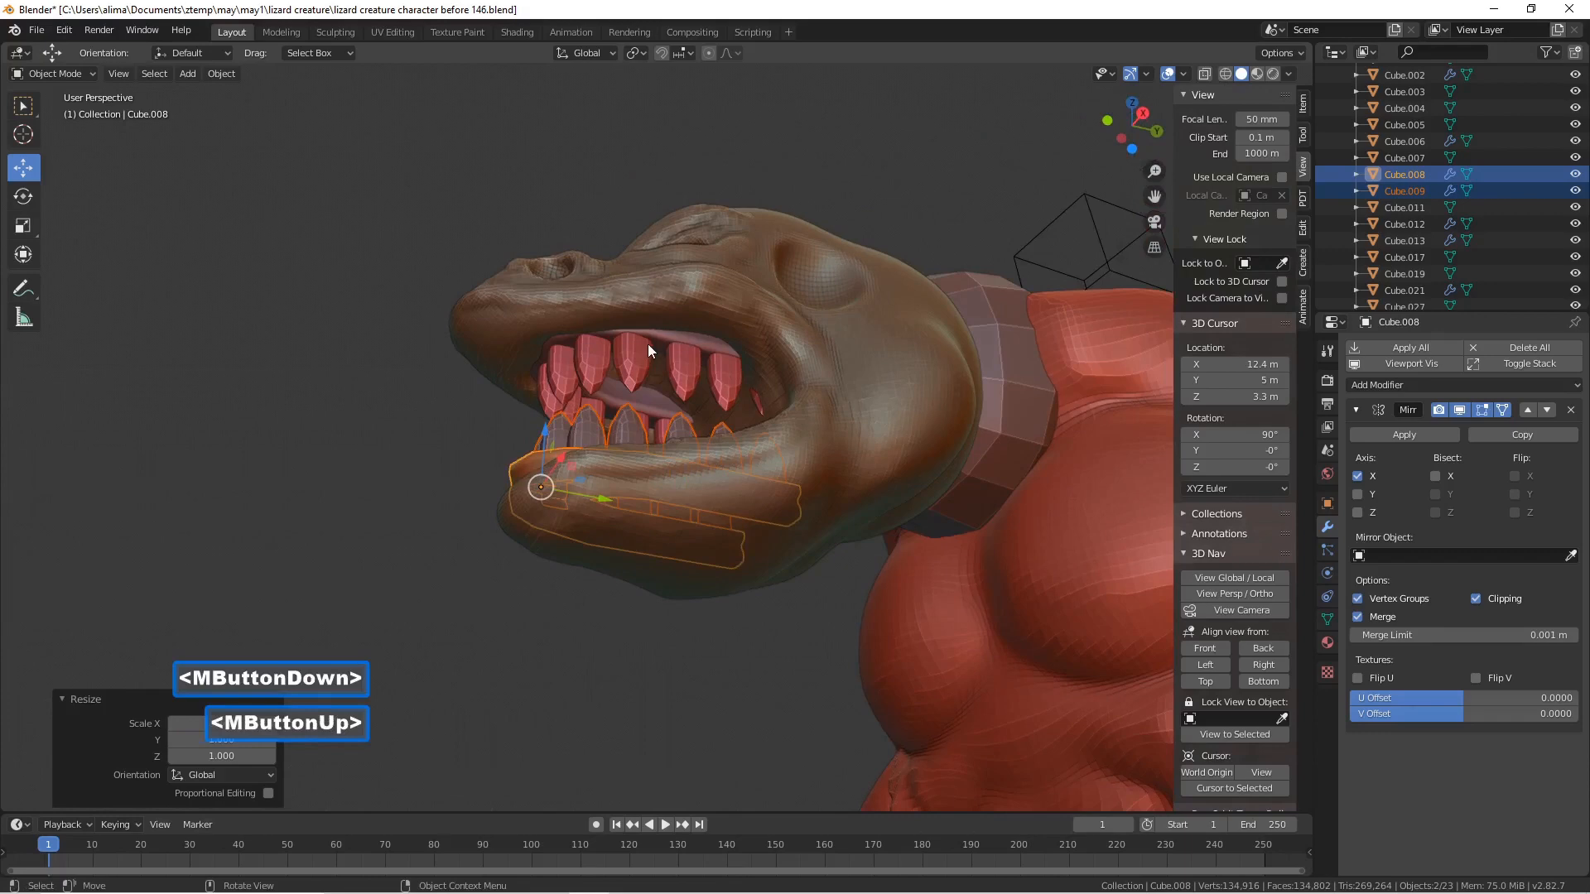
left_click(657, 338)
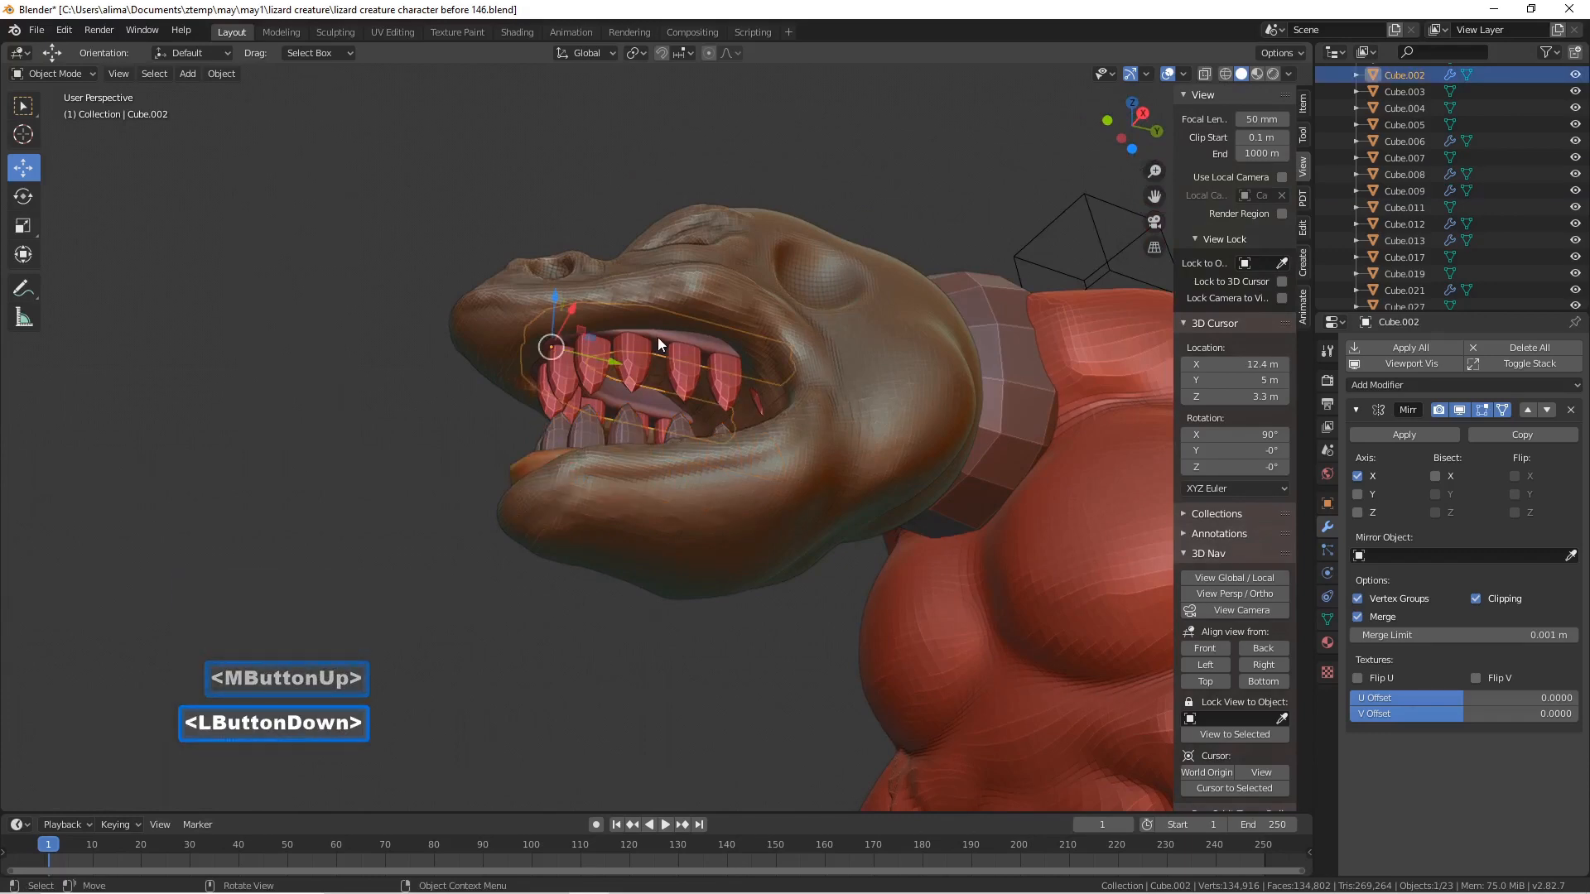
left_click(641, 361, "shift")
middle_click_drag(642, 404, 623, 480)
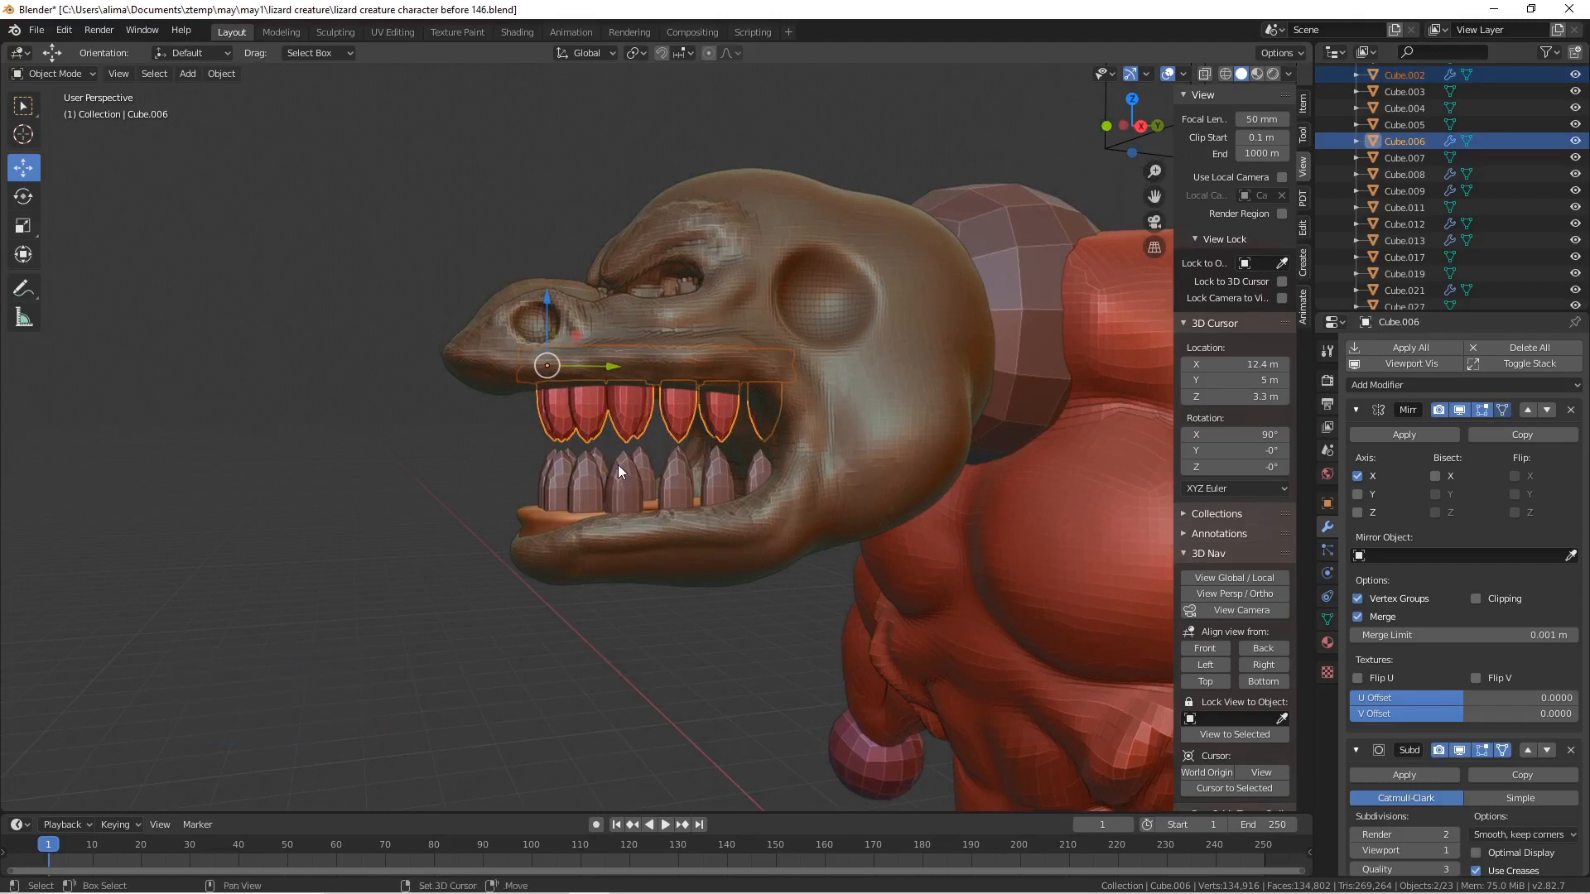
left_click(617, 464, "shift")
left_click(565, 515, "shift")
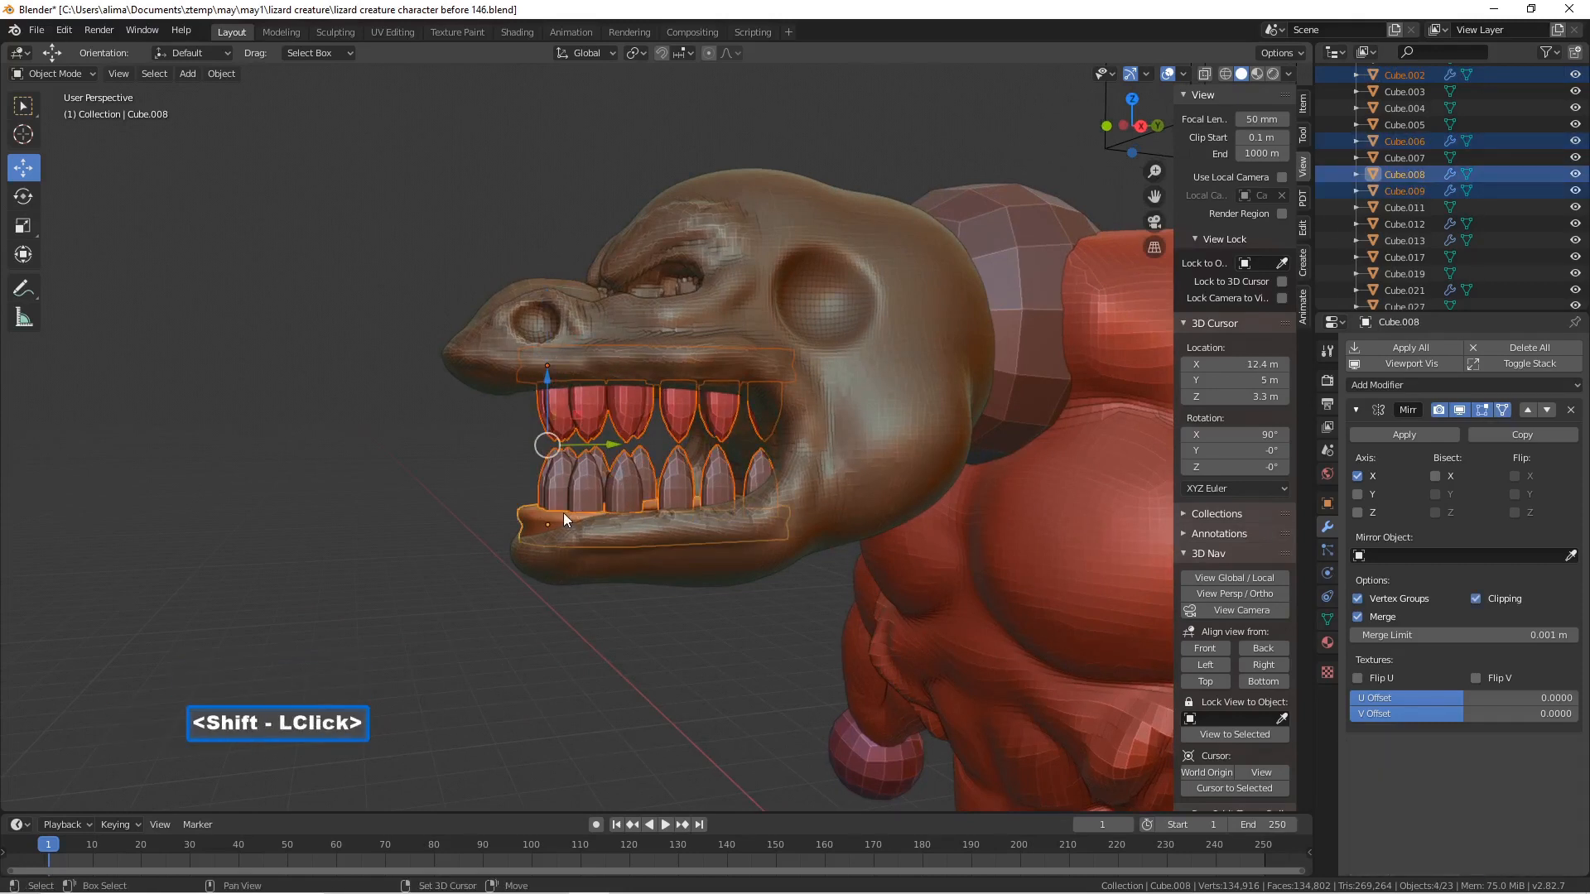
mouse_move(682, 470)
middle_mouse_down()
mouse_move(664, 496)
mouse_move(679, 478)
middle_mouse_up()
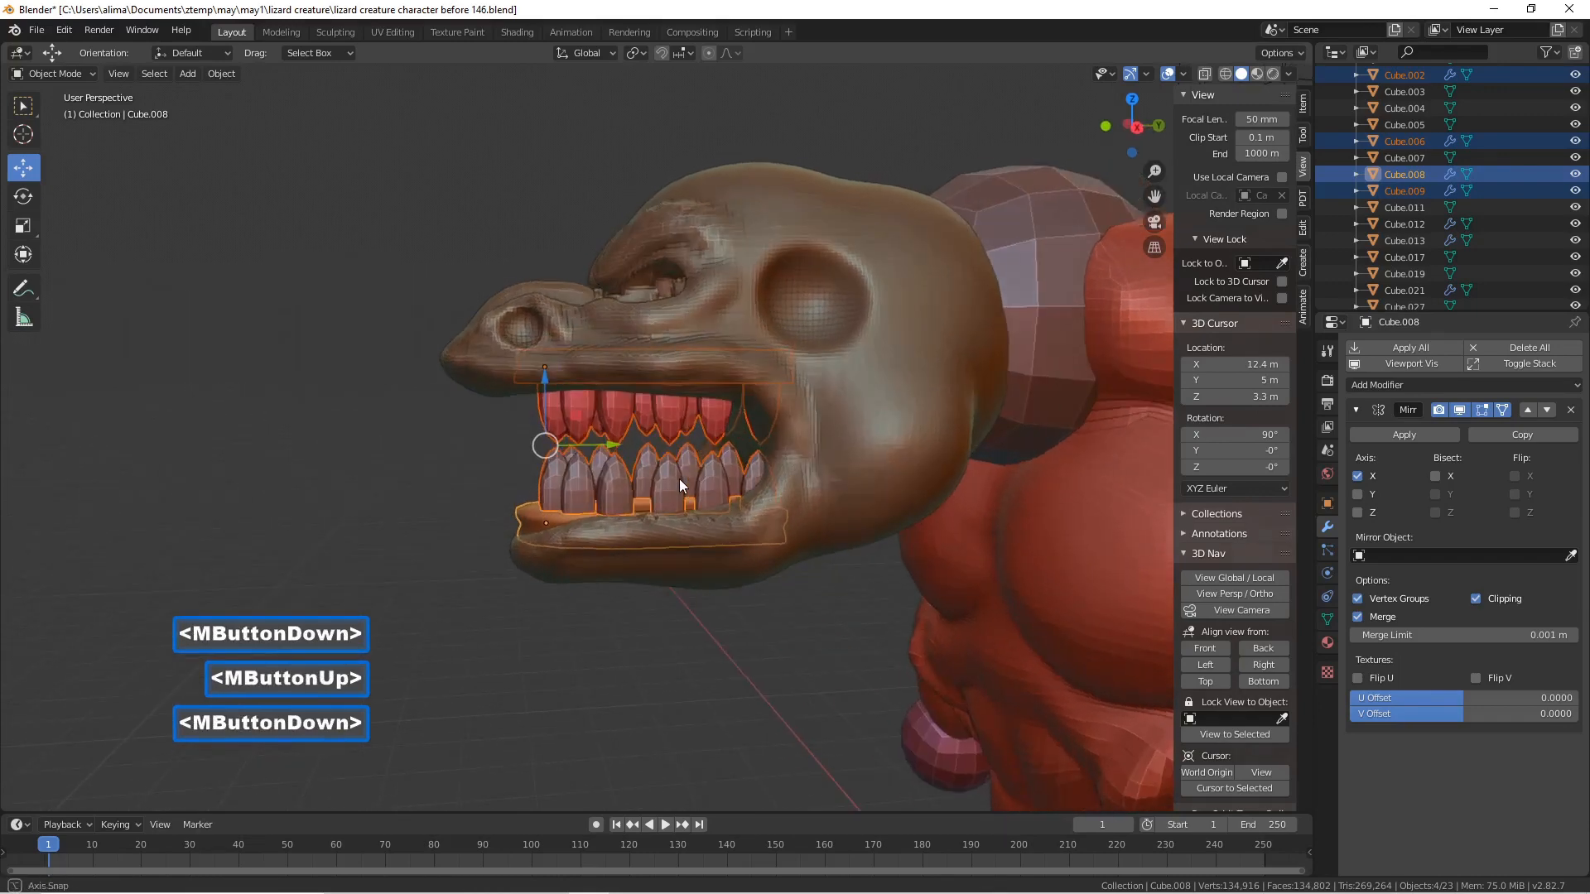
scroll(679, 479, "down", 1)
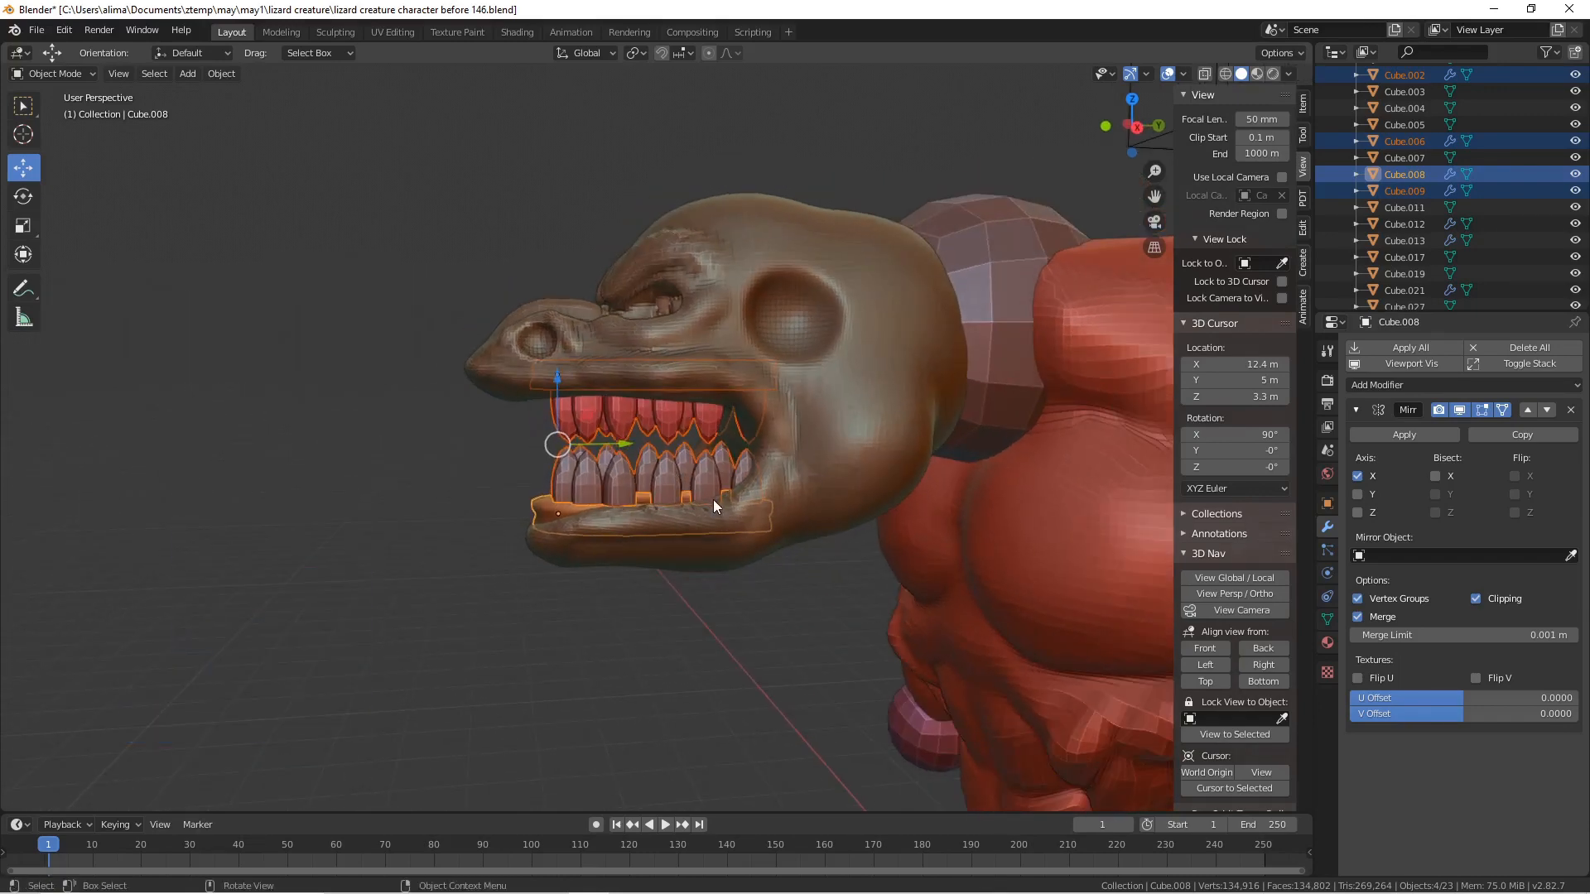
key("r")
key("x")
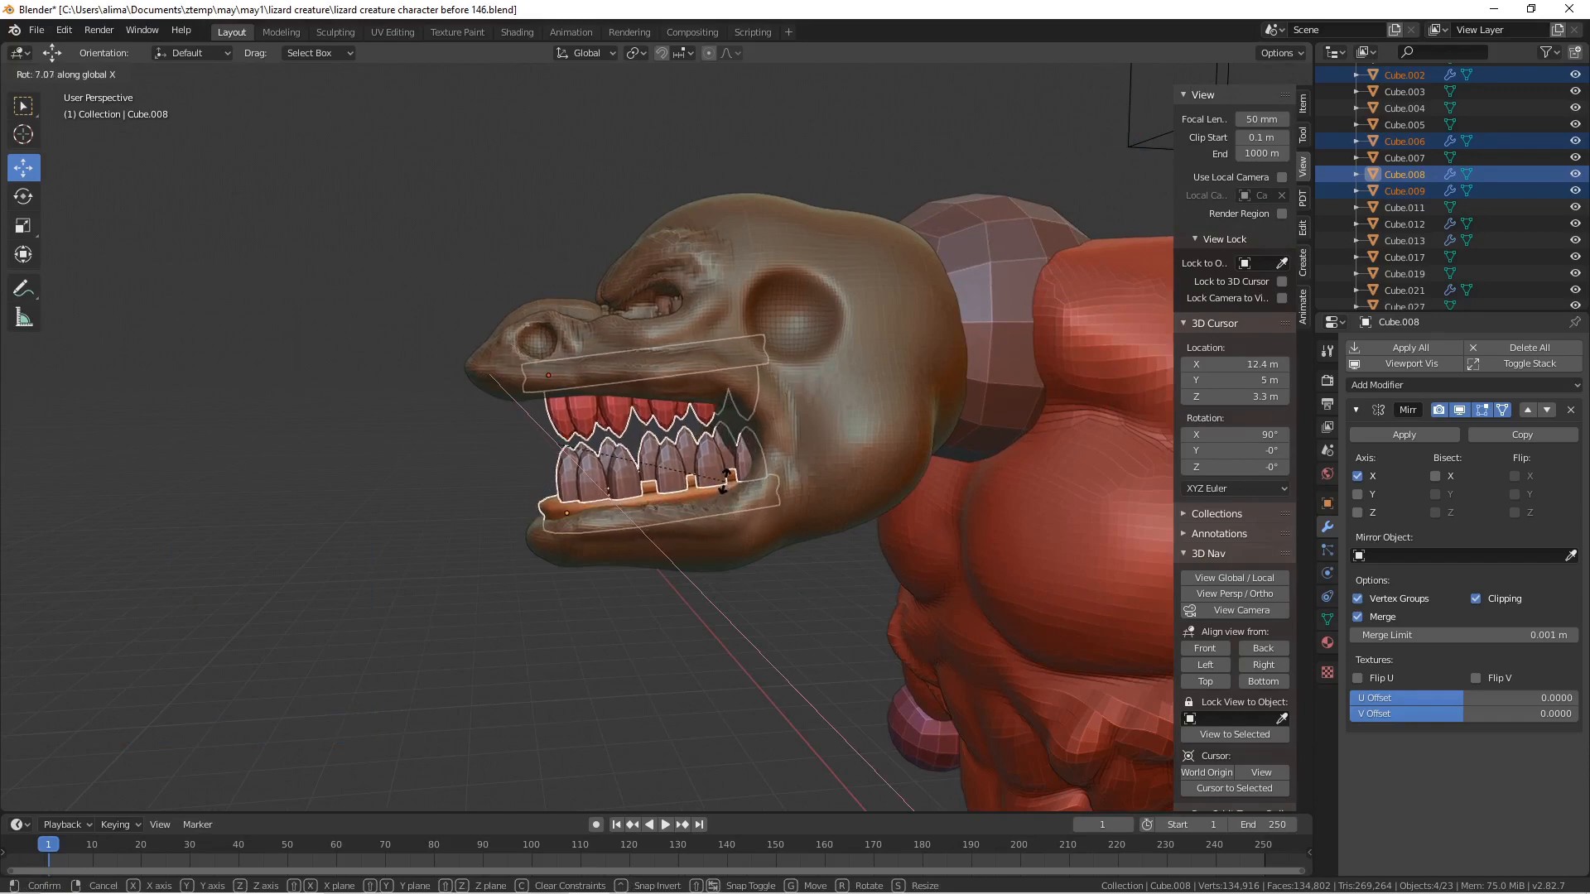
left_click(725, 478)
- Deselect everything and save the file as the numbered version "lizard creature character before 148.blend"
middle_click_drag(725, 478, 892, 495)
left_click(1035, 439)
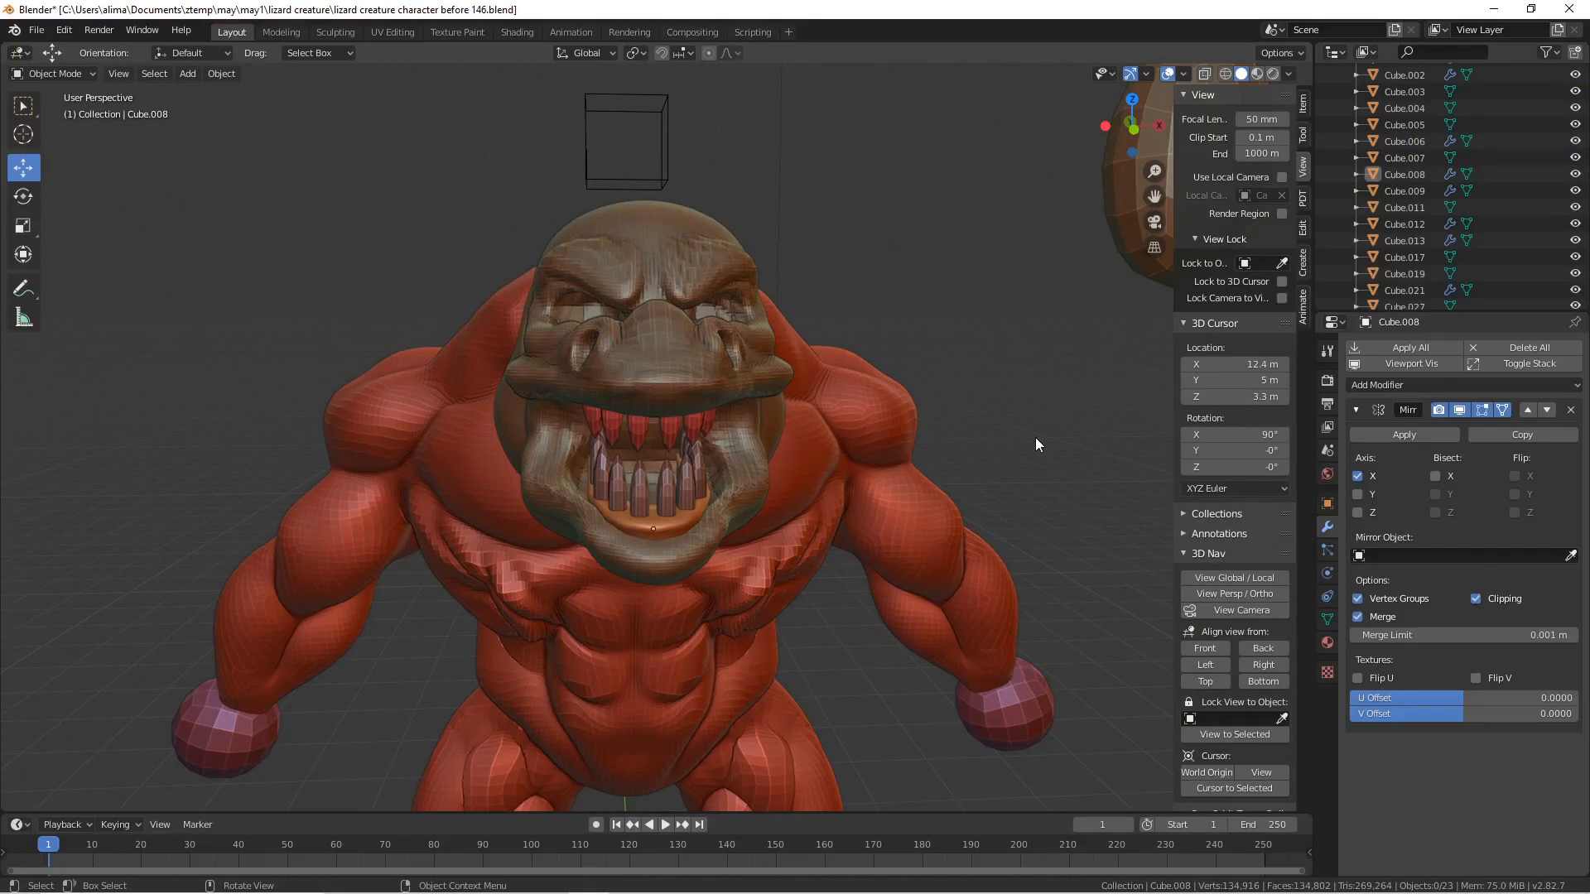
key("Pause")
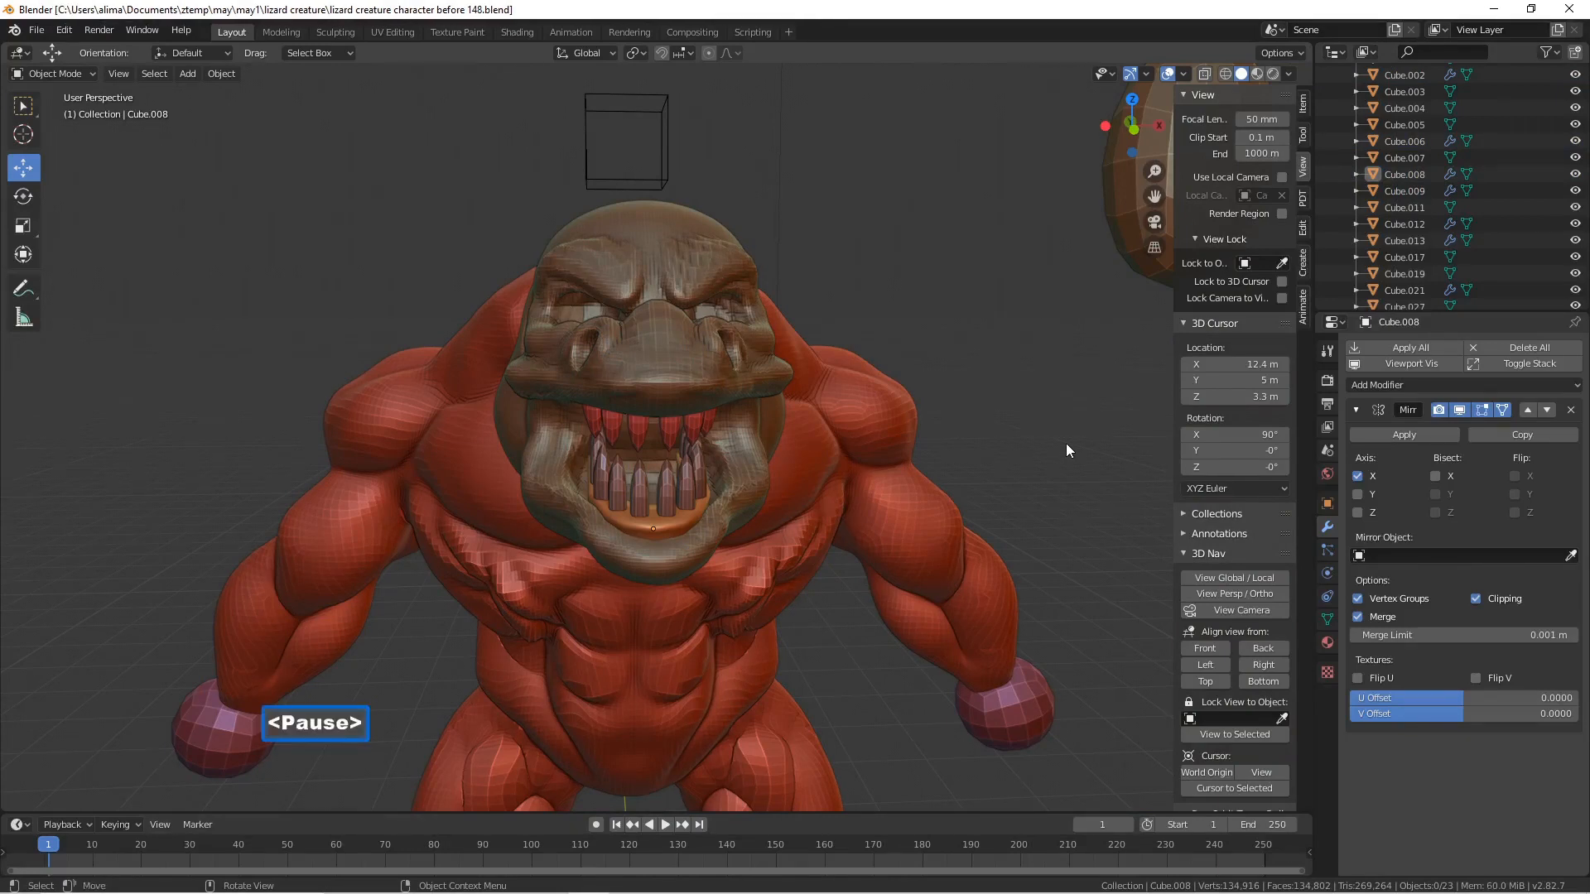
- Add a UV sphere at the 3D cursor placed in the creature's left eye socket and scale it by about 0.147
middle_click_drag(1022, 409, 948, 412)
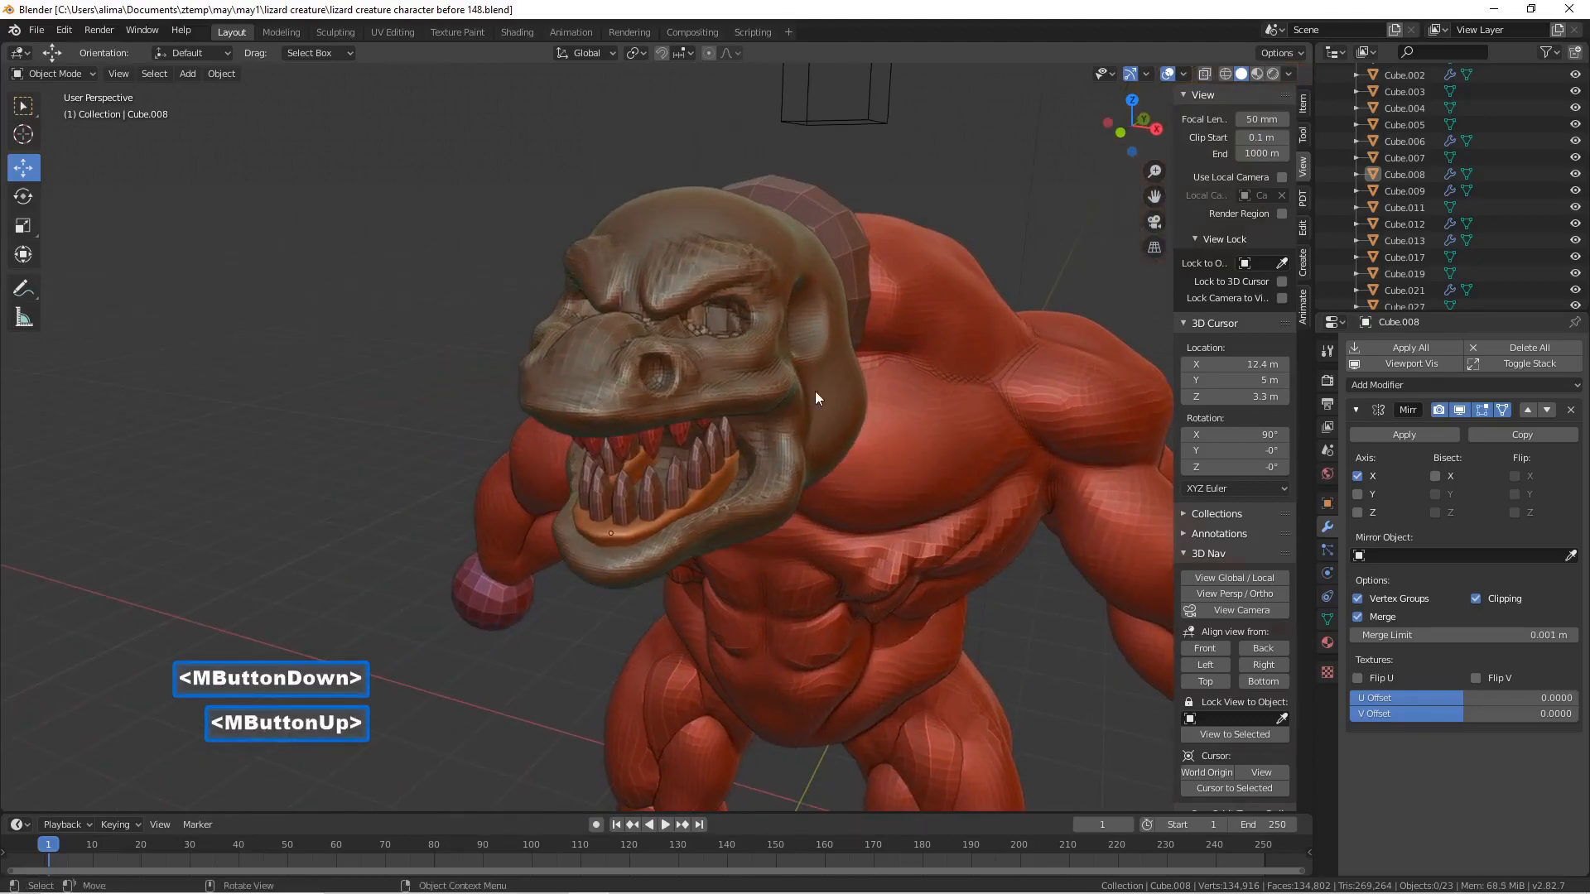
right_click(707, 318, "shift")
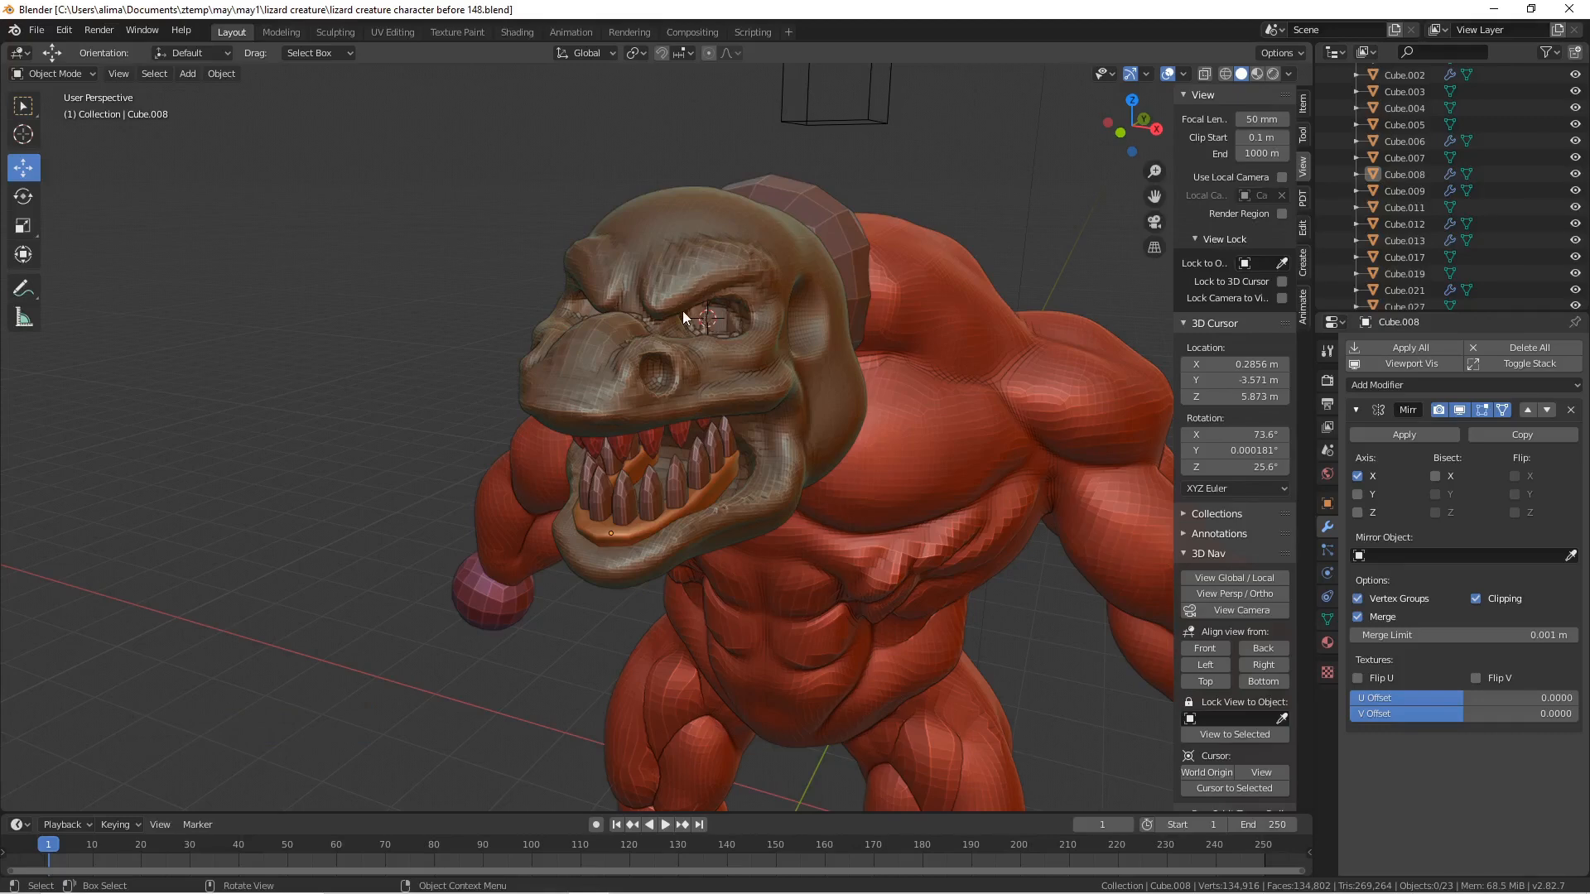
middle_click_drag(720, 320, 767, 329)
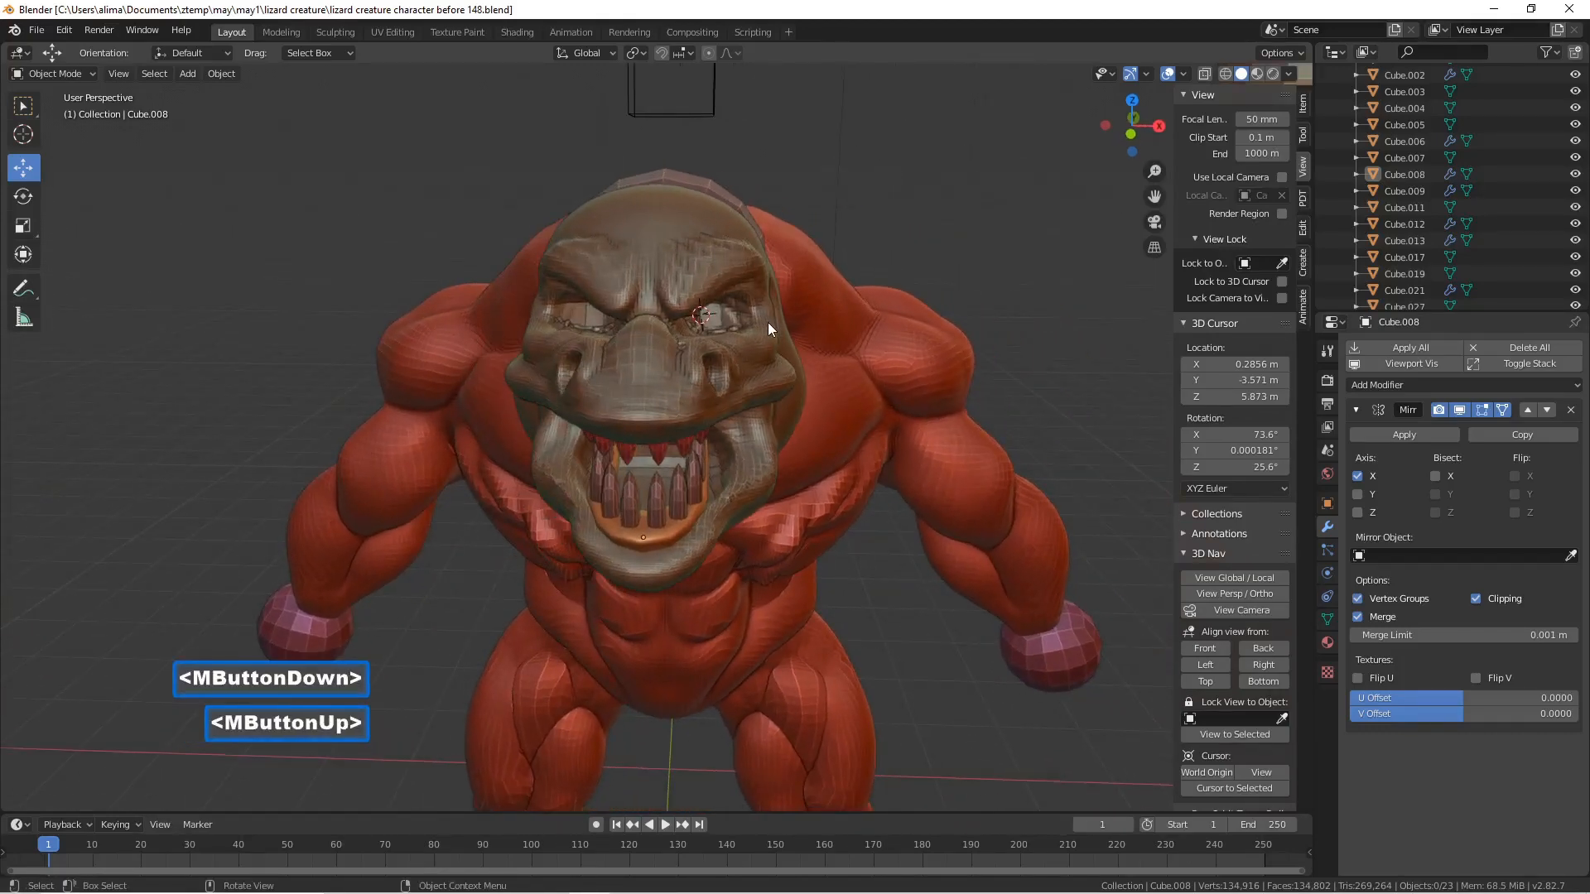
right_click(715, 315, "shift")
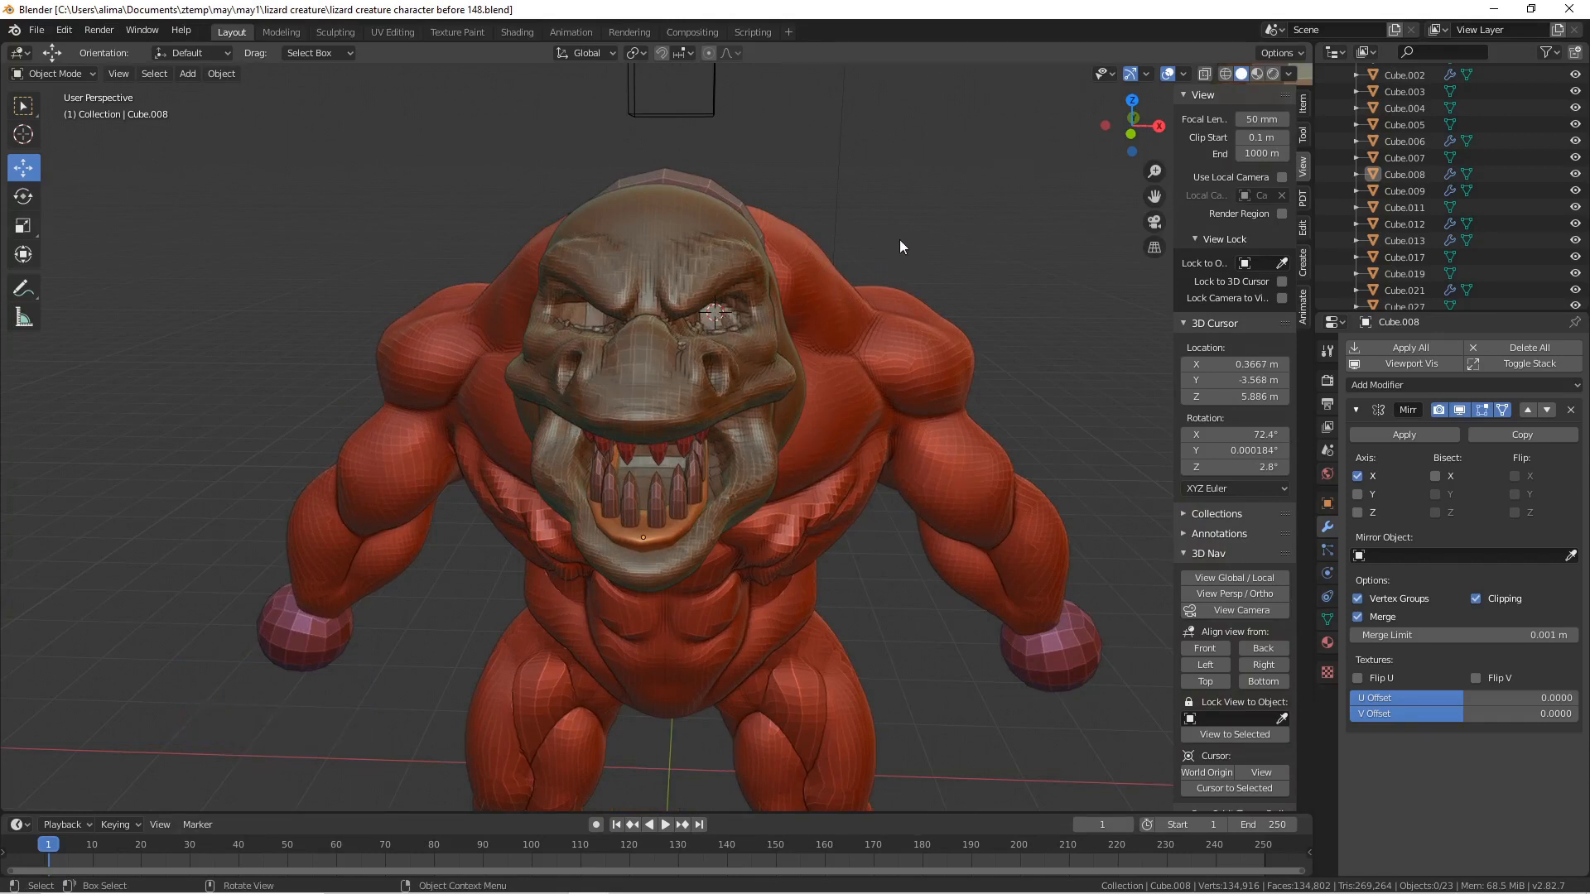
key("shift+a")
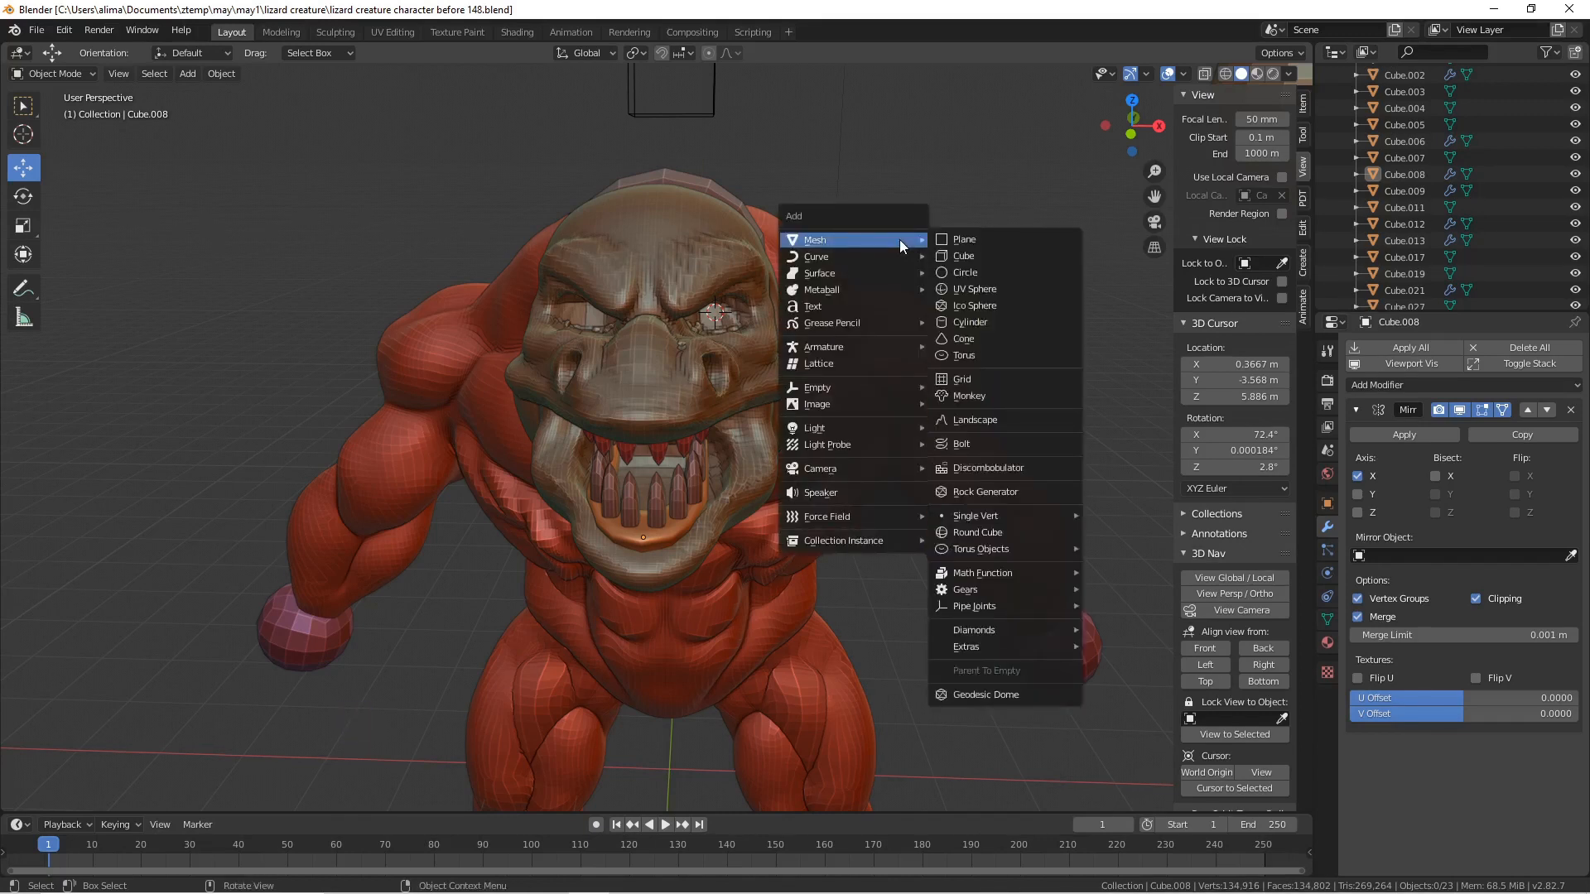
left_click(1005, 292)
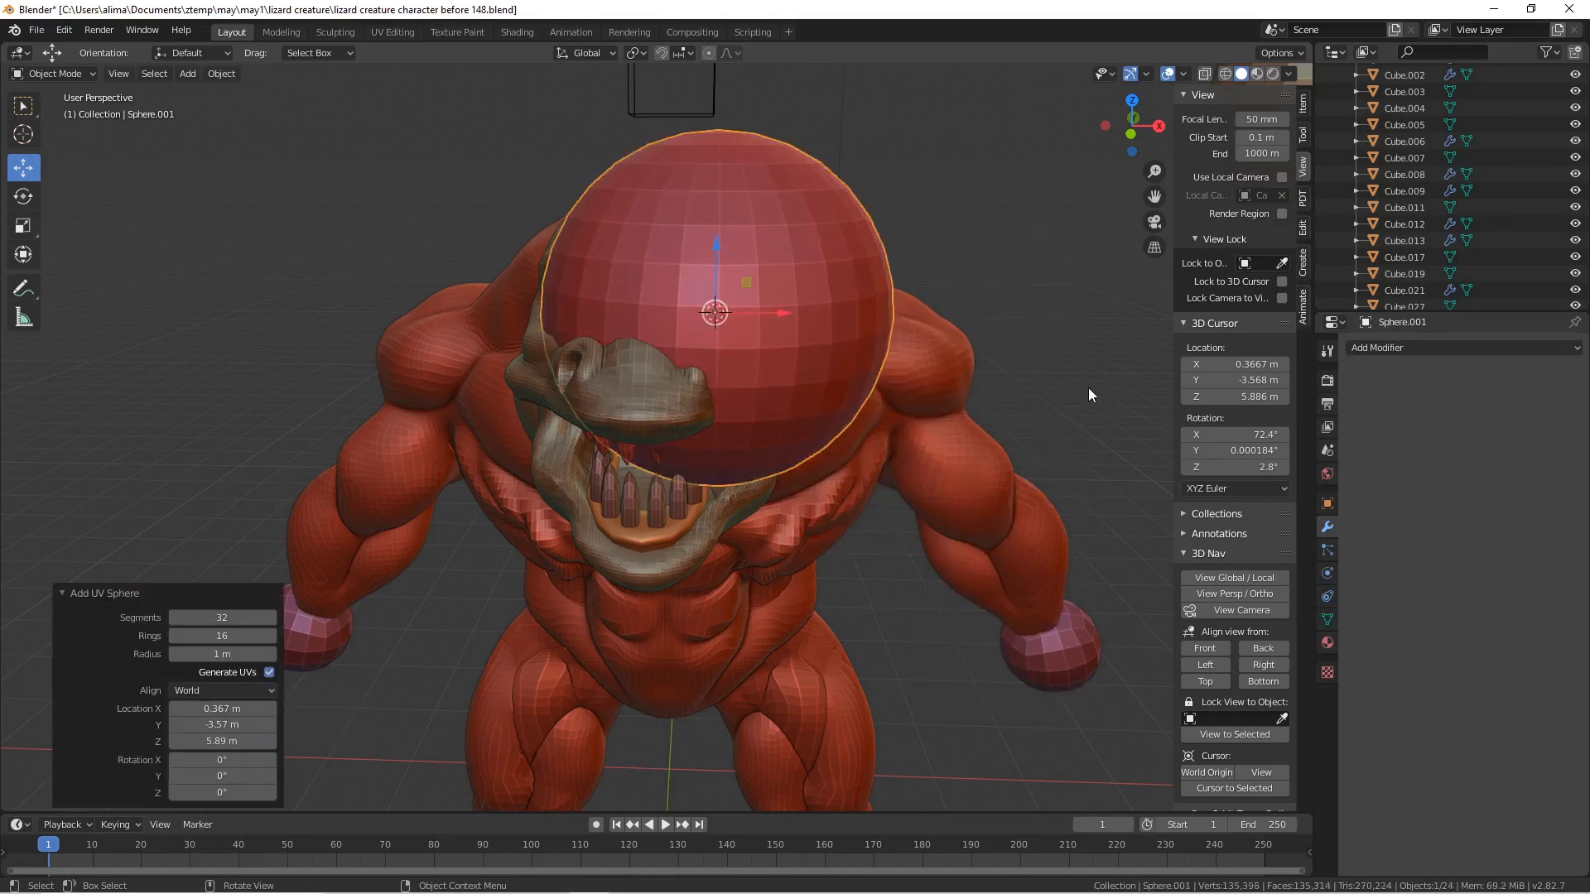
key("s")
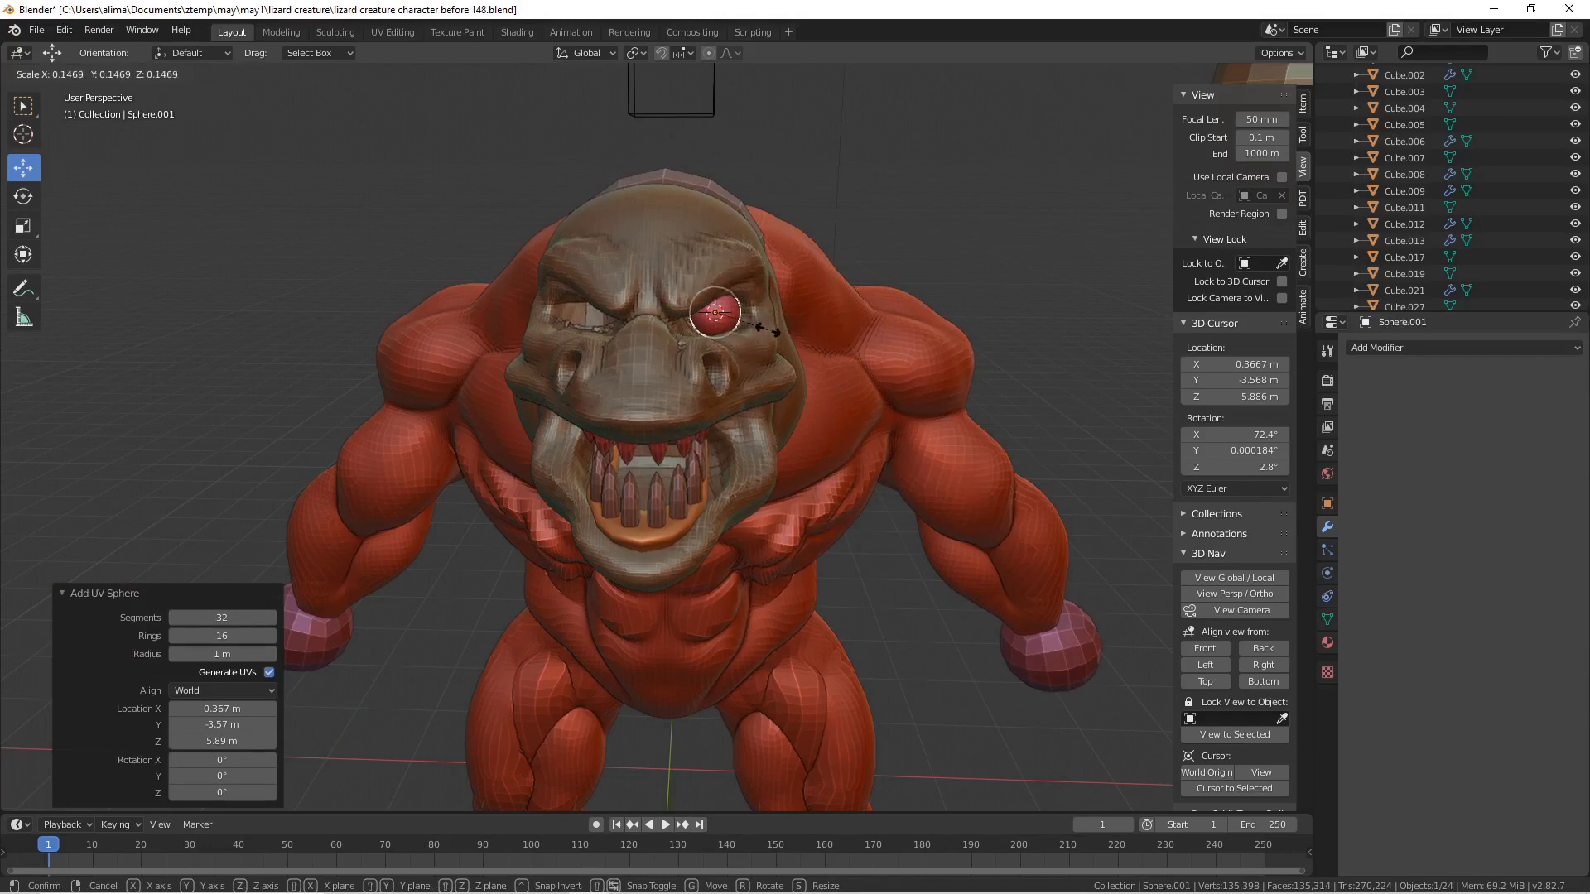
left_click(772, 335)
- Move the eyeball sphere along Y in small adjustments to seat it inside the eye socket
middle_click_drag(718, 329, 663, 319)
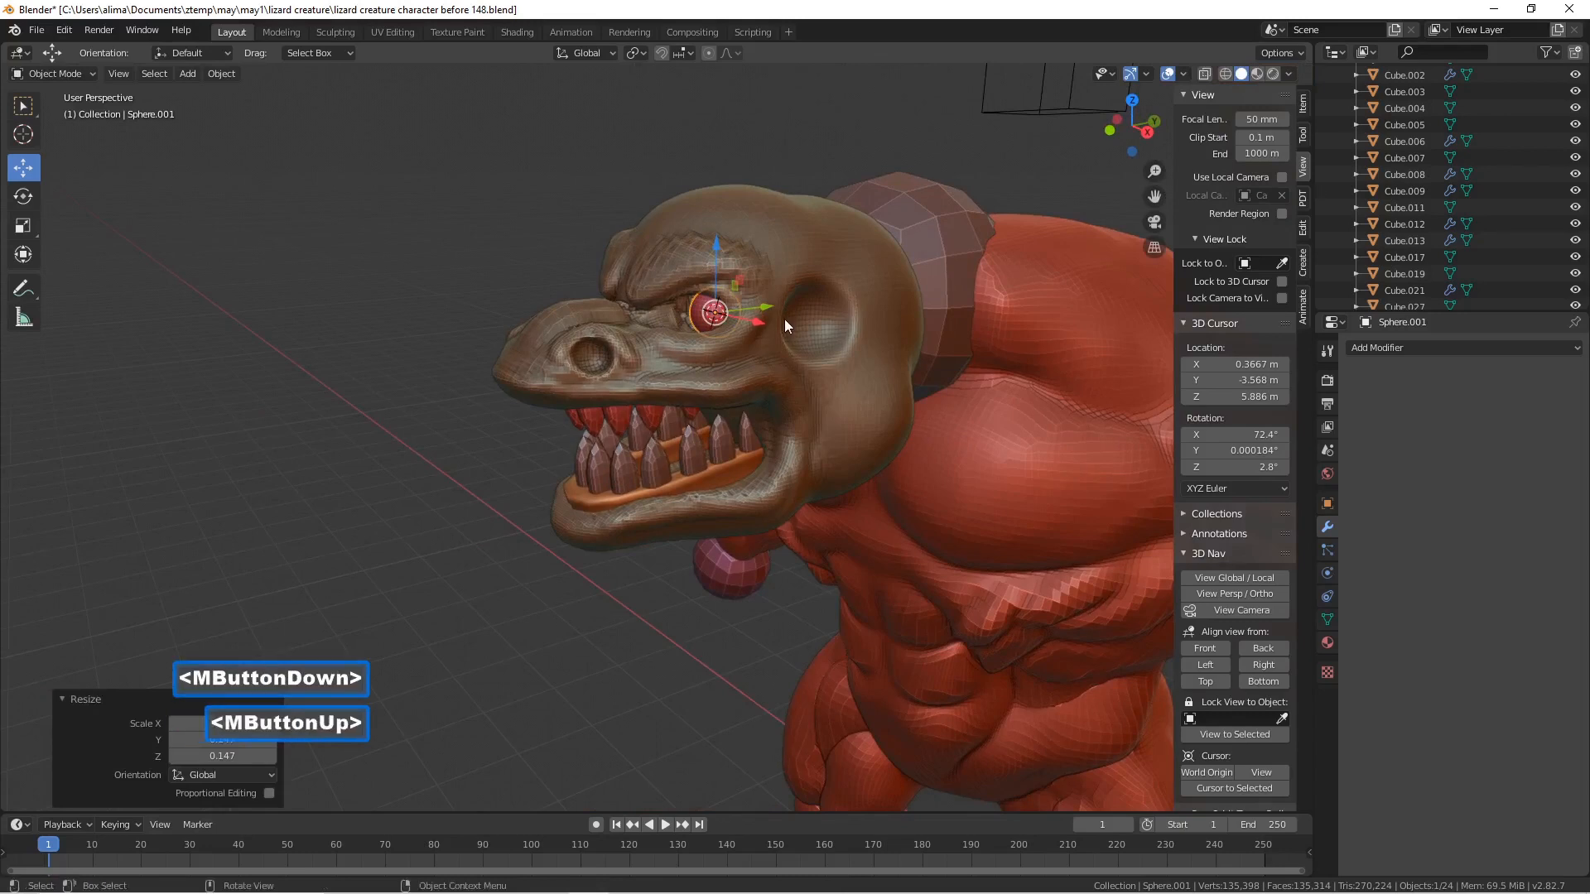
left_click_drag(772, 307, 750, 305)
middle_click_drag(749, 305, 801, 316)
left_click_drag(763, 309, 806, 315)
middle_click_drag(806, 315, 722, 319)
left_click_drag(762, 310, 713, 325)
middle_click_drag(713, 324, 841, 324)
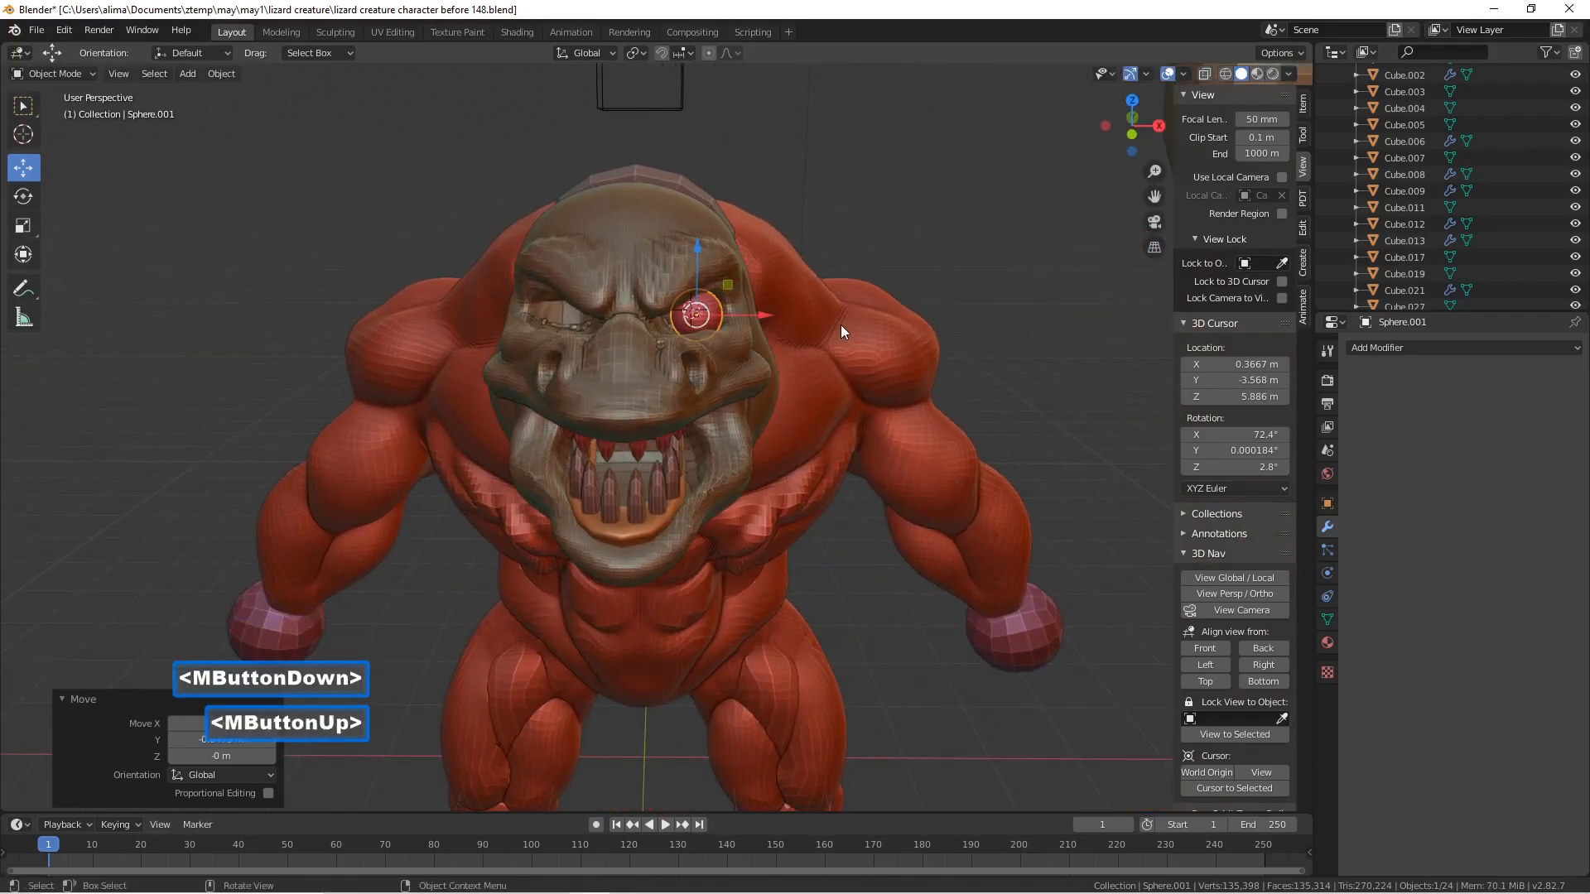
- Deselect the eyeball and save the file in successive numbered versions up to "lizard creature character before 152.blend"
left_click(977, 328)
mouse_move(971, 326)
middle_mouse_down()
mouse_move(836, 296)
mouse_move(792, 329)
mouse_move(969, 329)
middle_mouse_up()
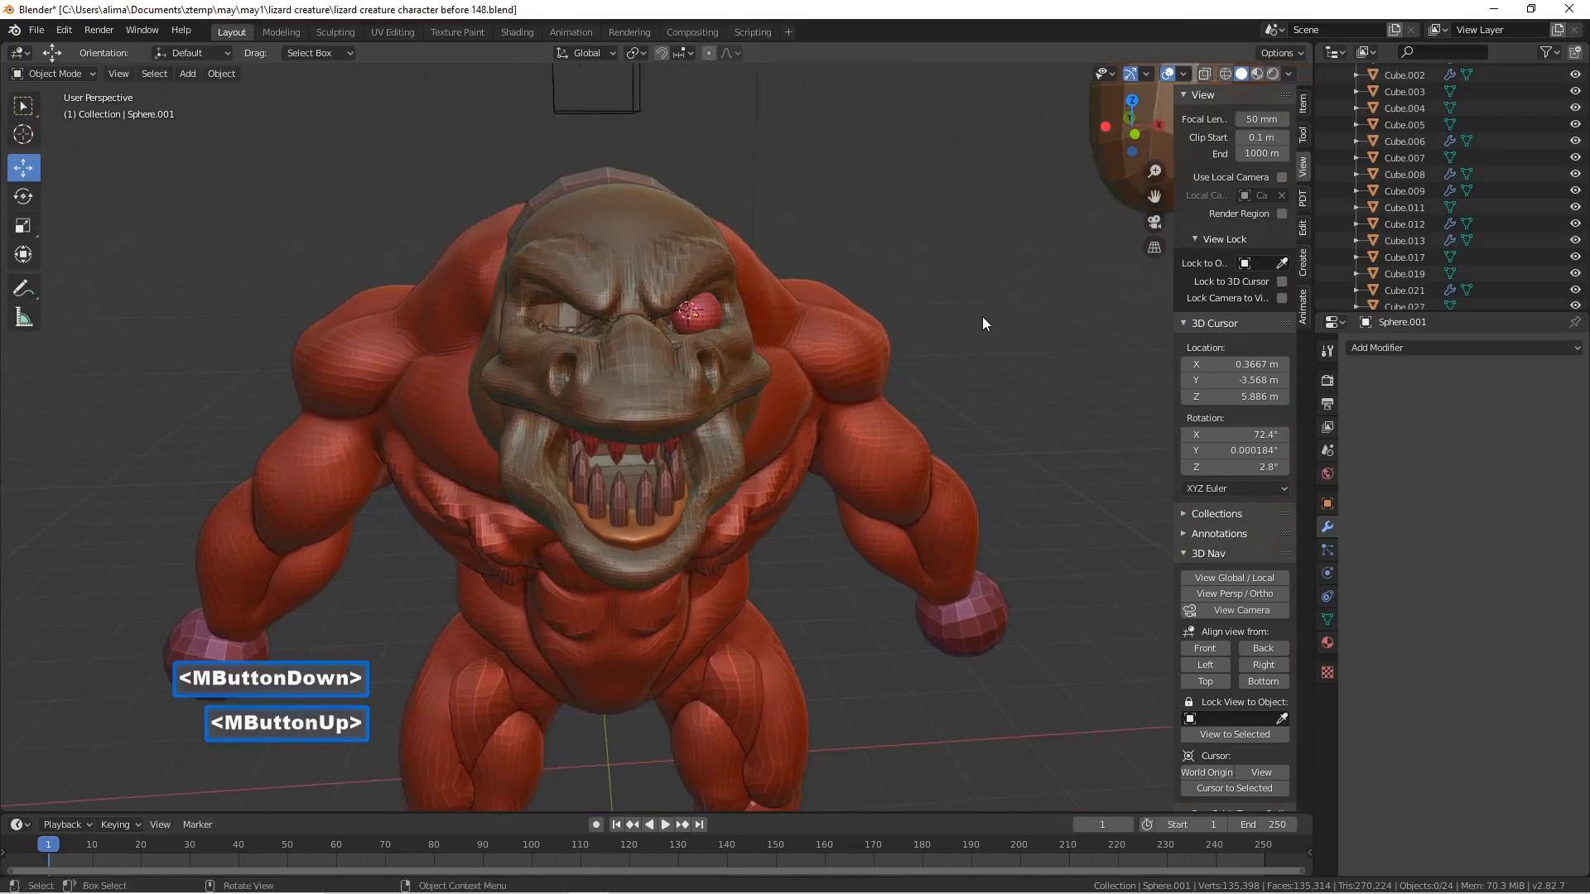
key("Pause")
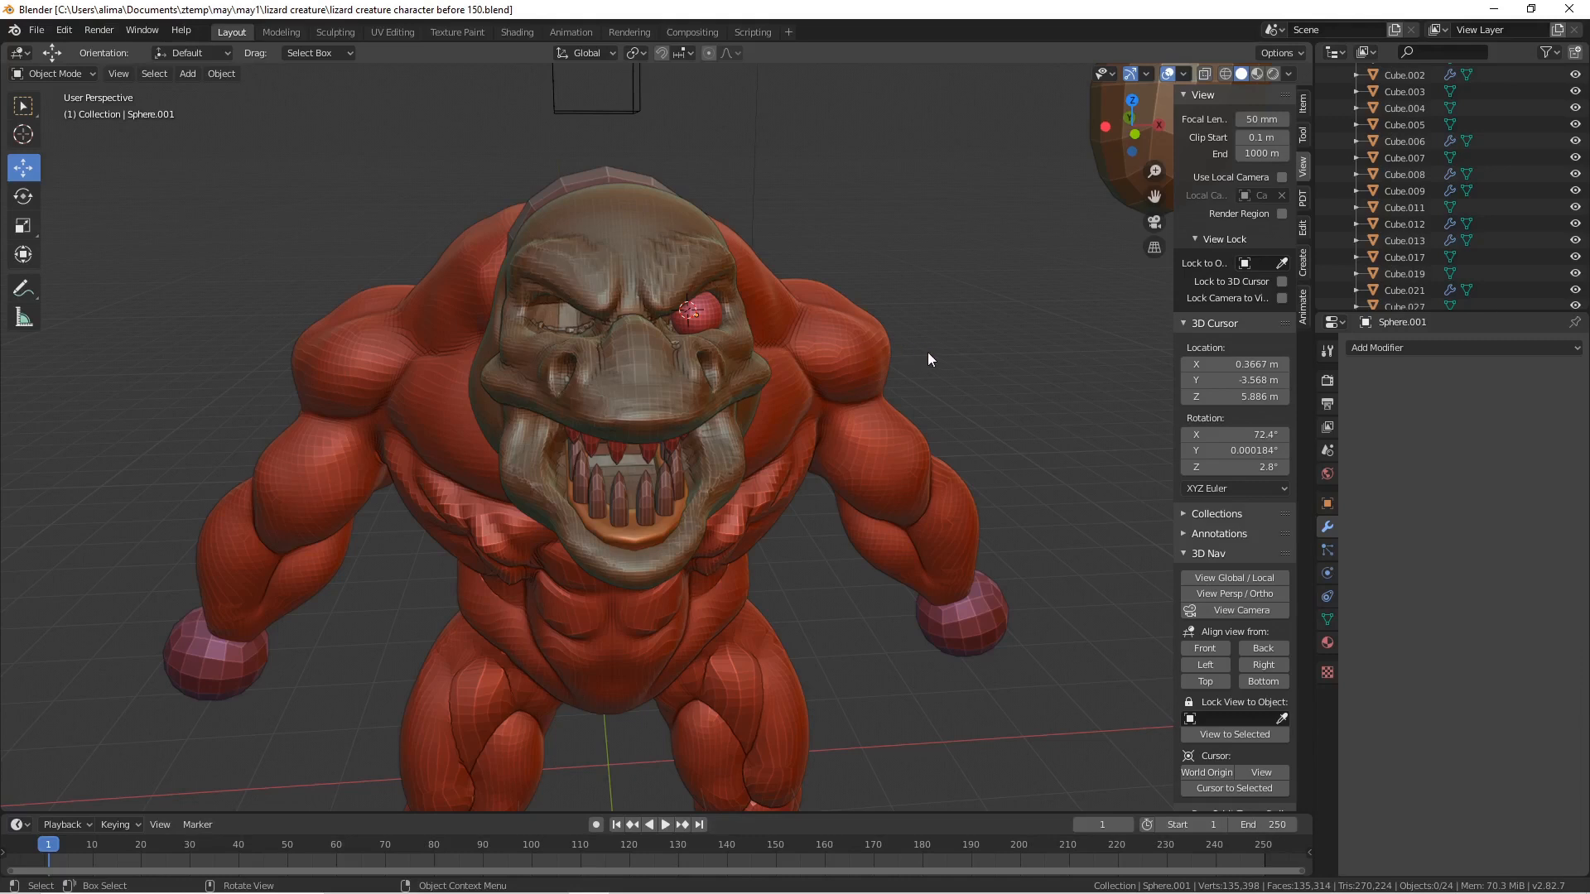
key("Pause")
middle_click_drag(869, 275, 842, 274)
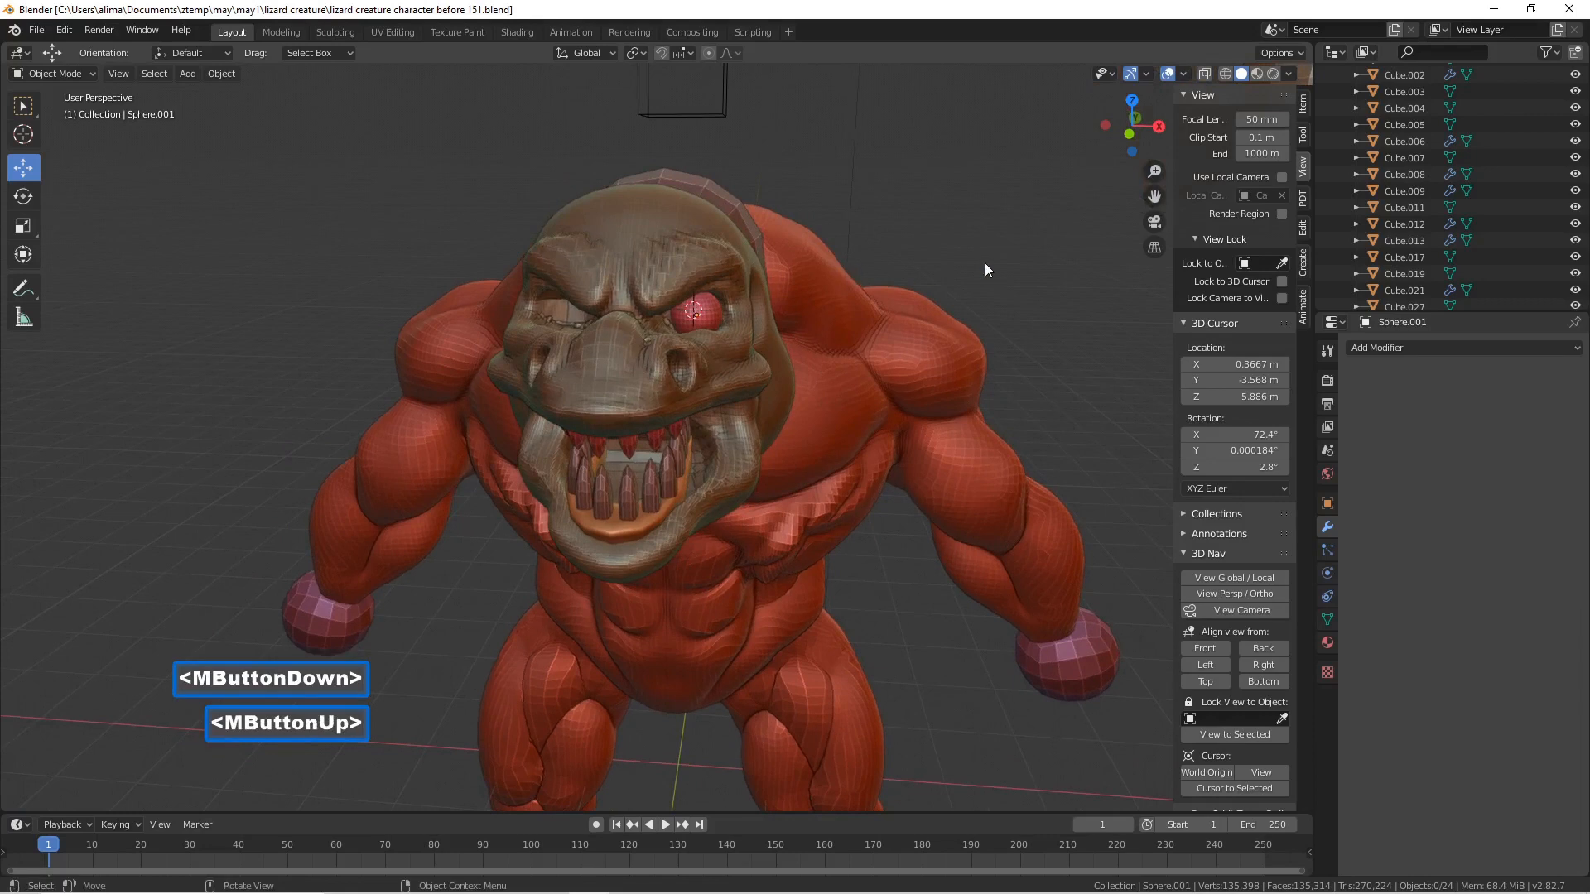
key("Pause")
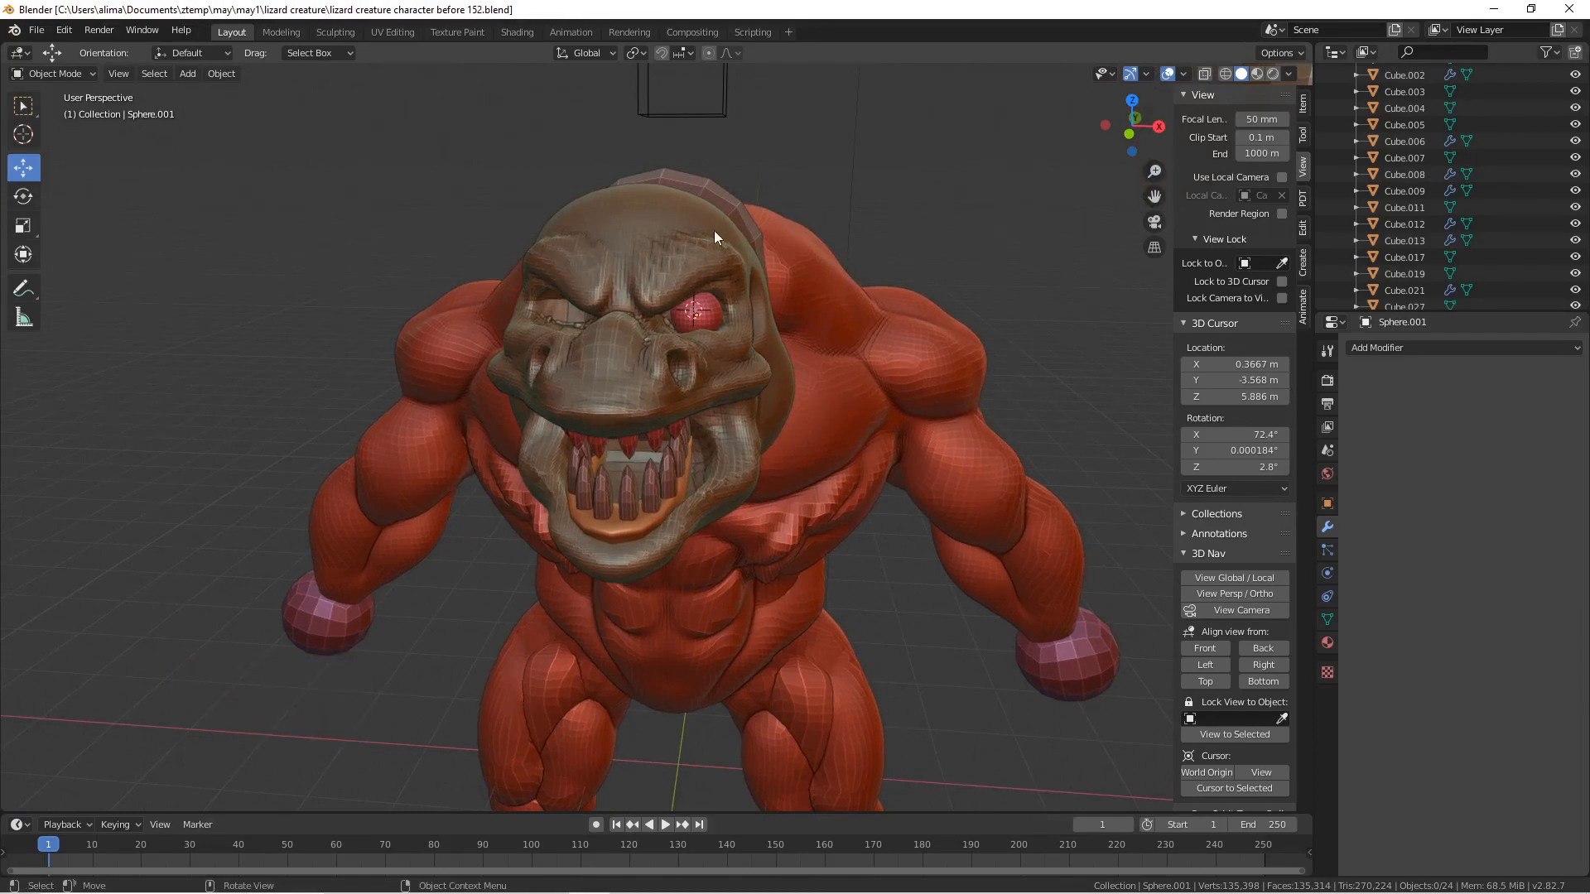
- Duplicate the eyeball sphere in place with the copy scaled by 0.9, and save the file as numbered version 153
key("b")
left_click_drag(638, 239, 750, 371)
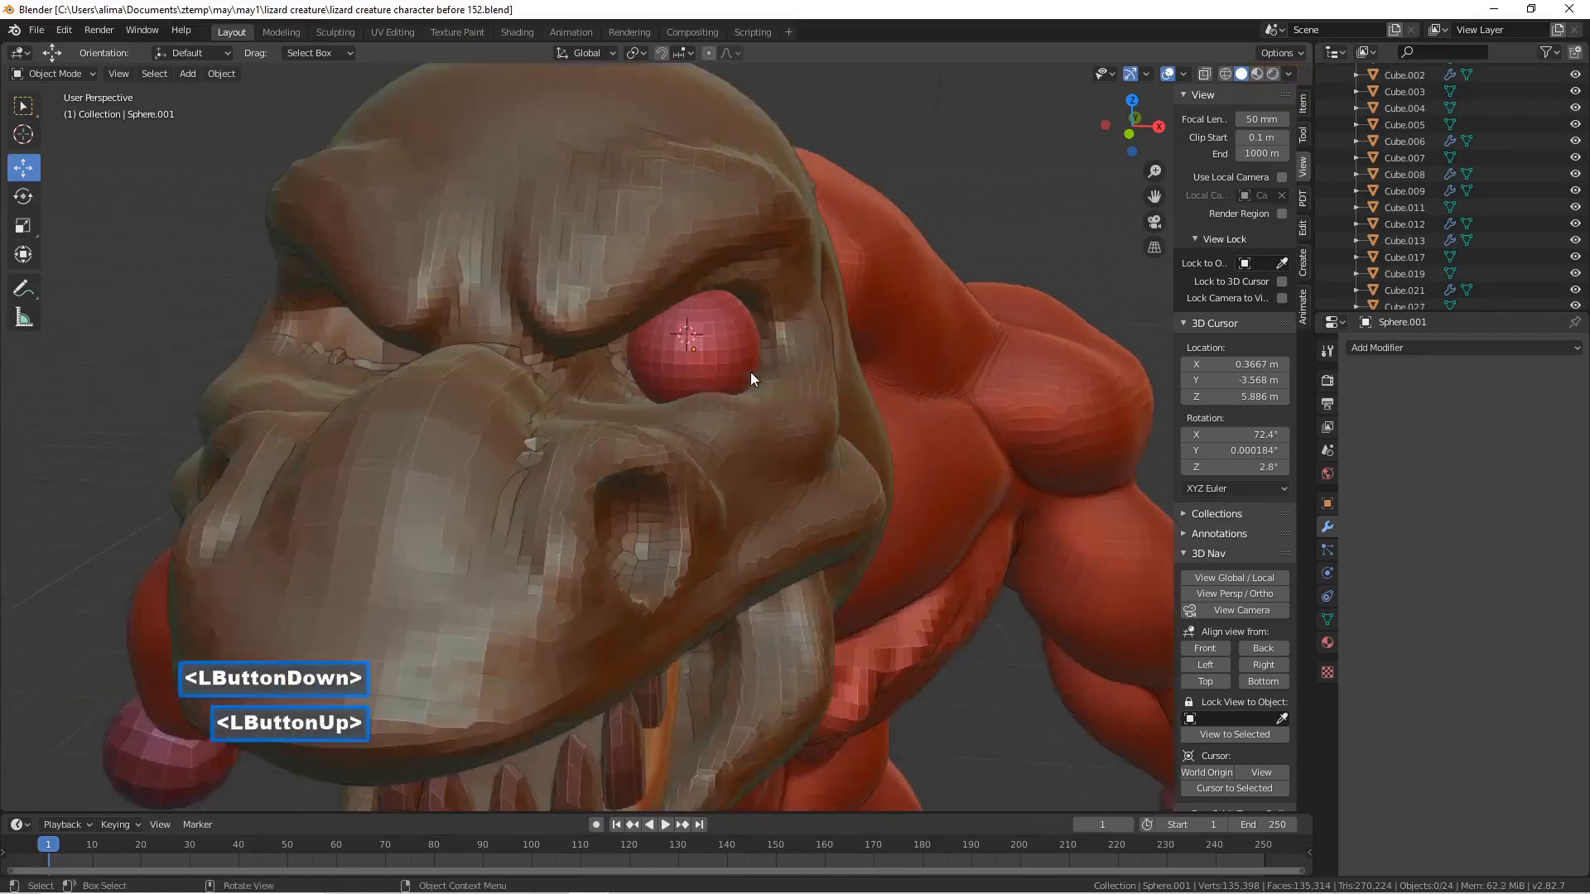
left_click(748, 365)
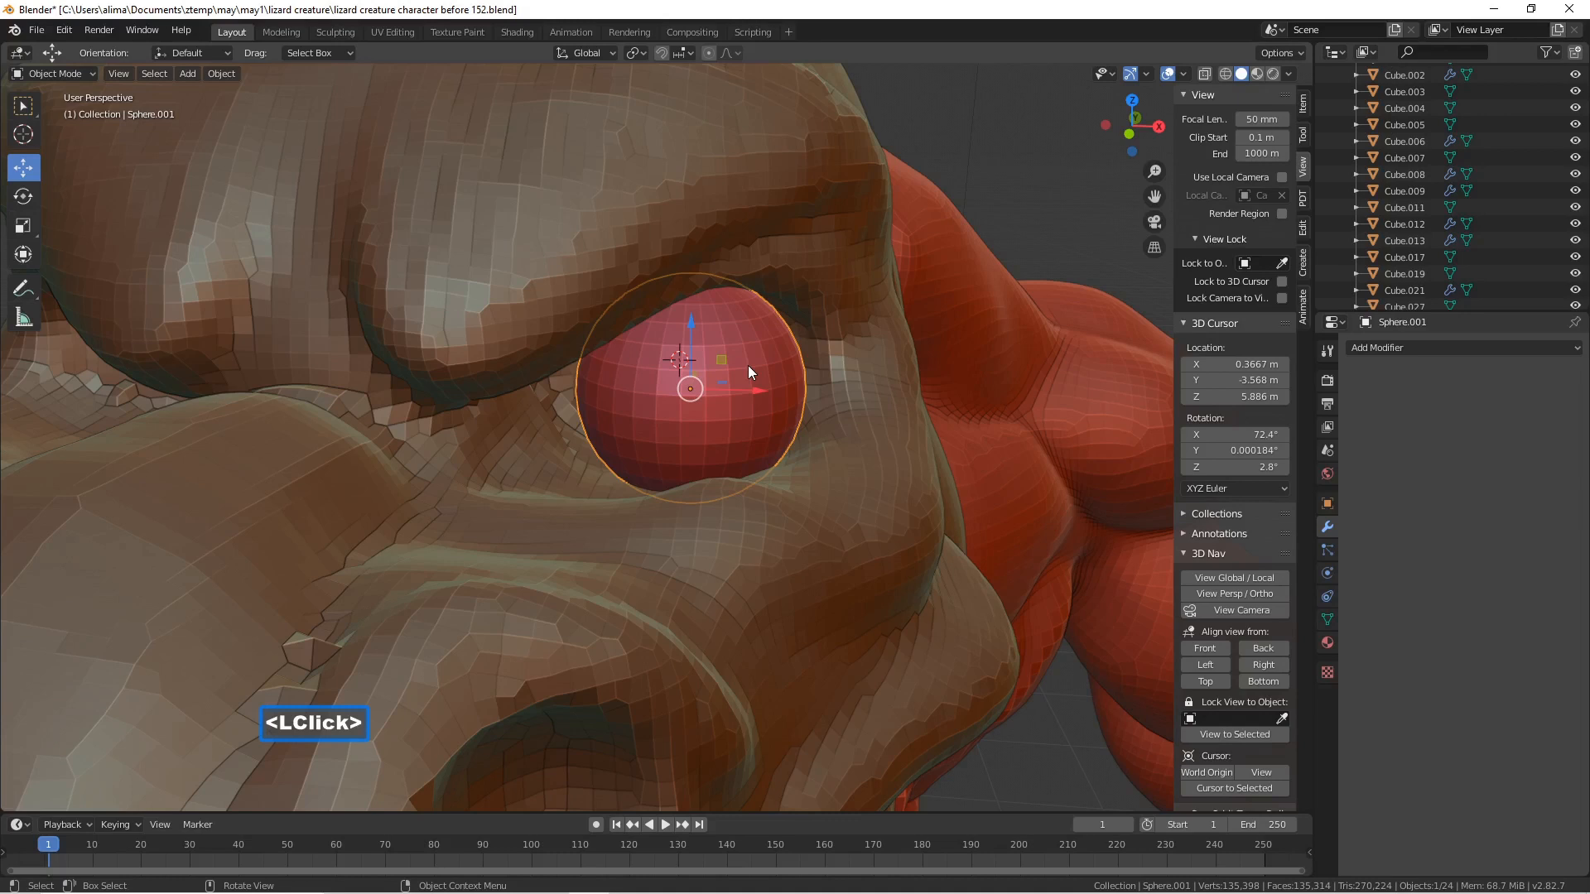
key("shift+d")
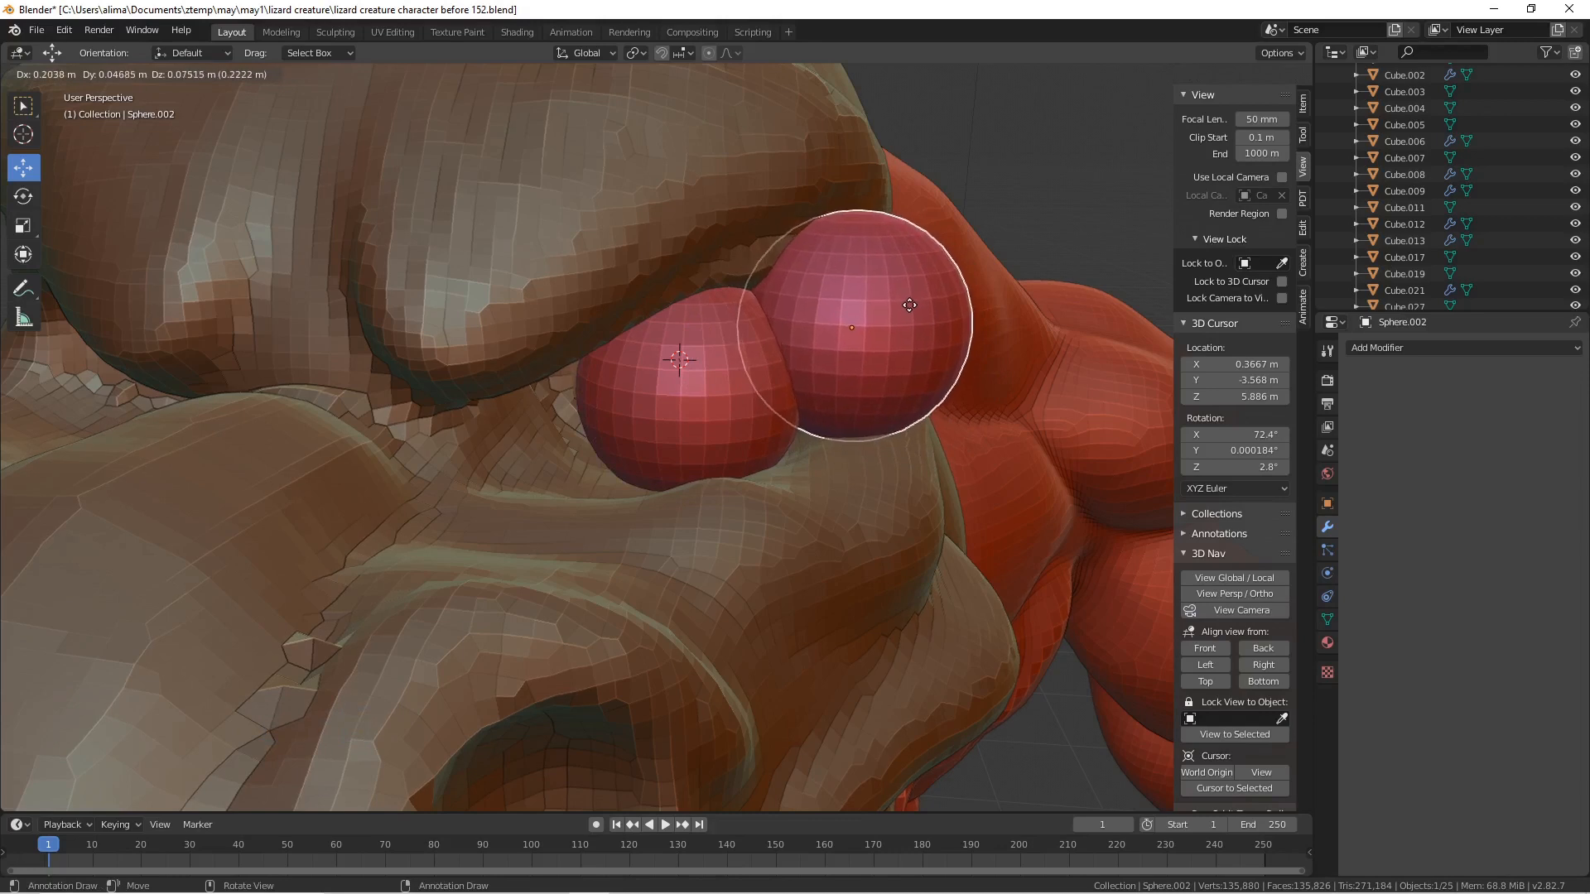
right_click(931, 302)
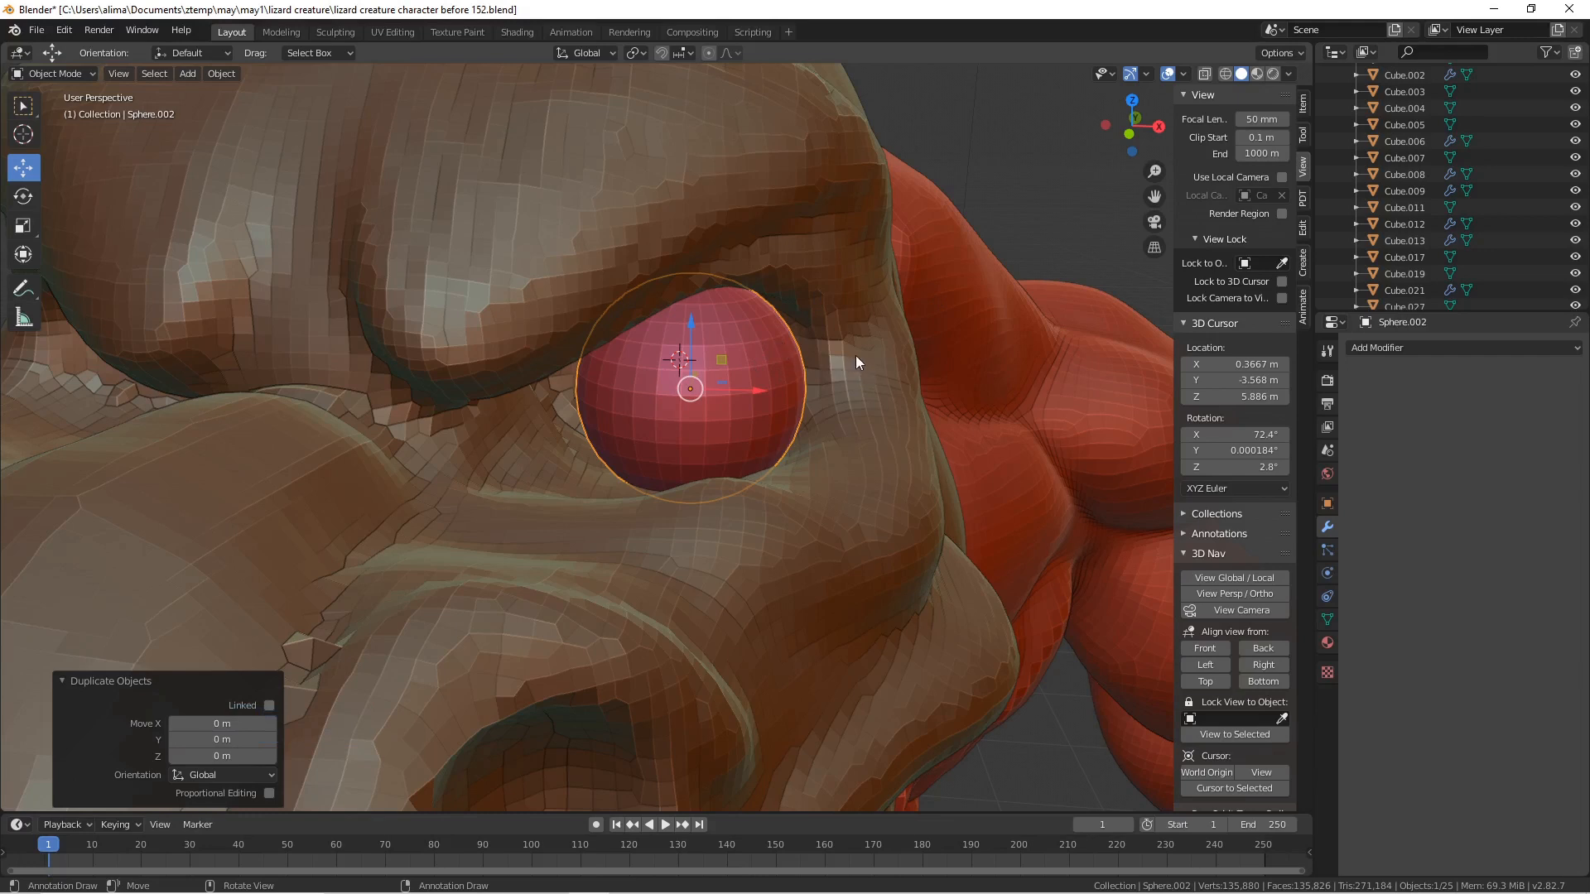
key("s")
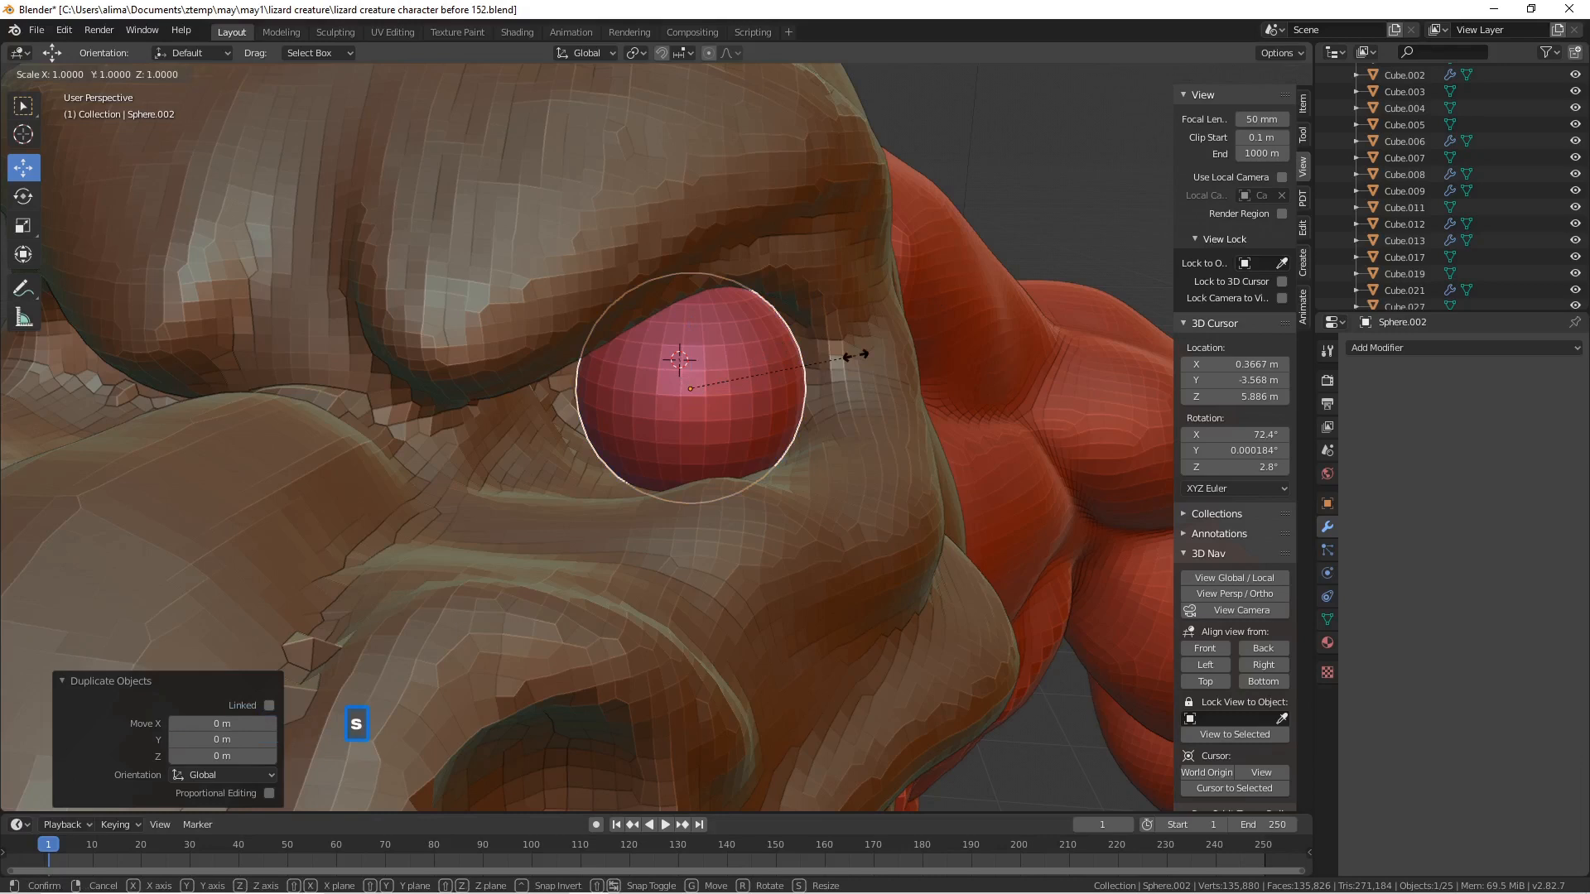
type(".9")
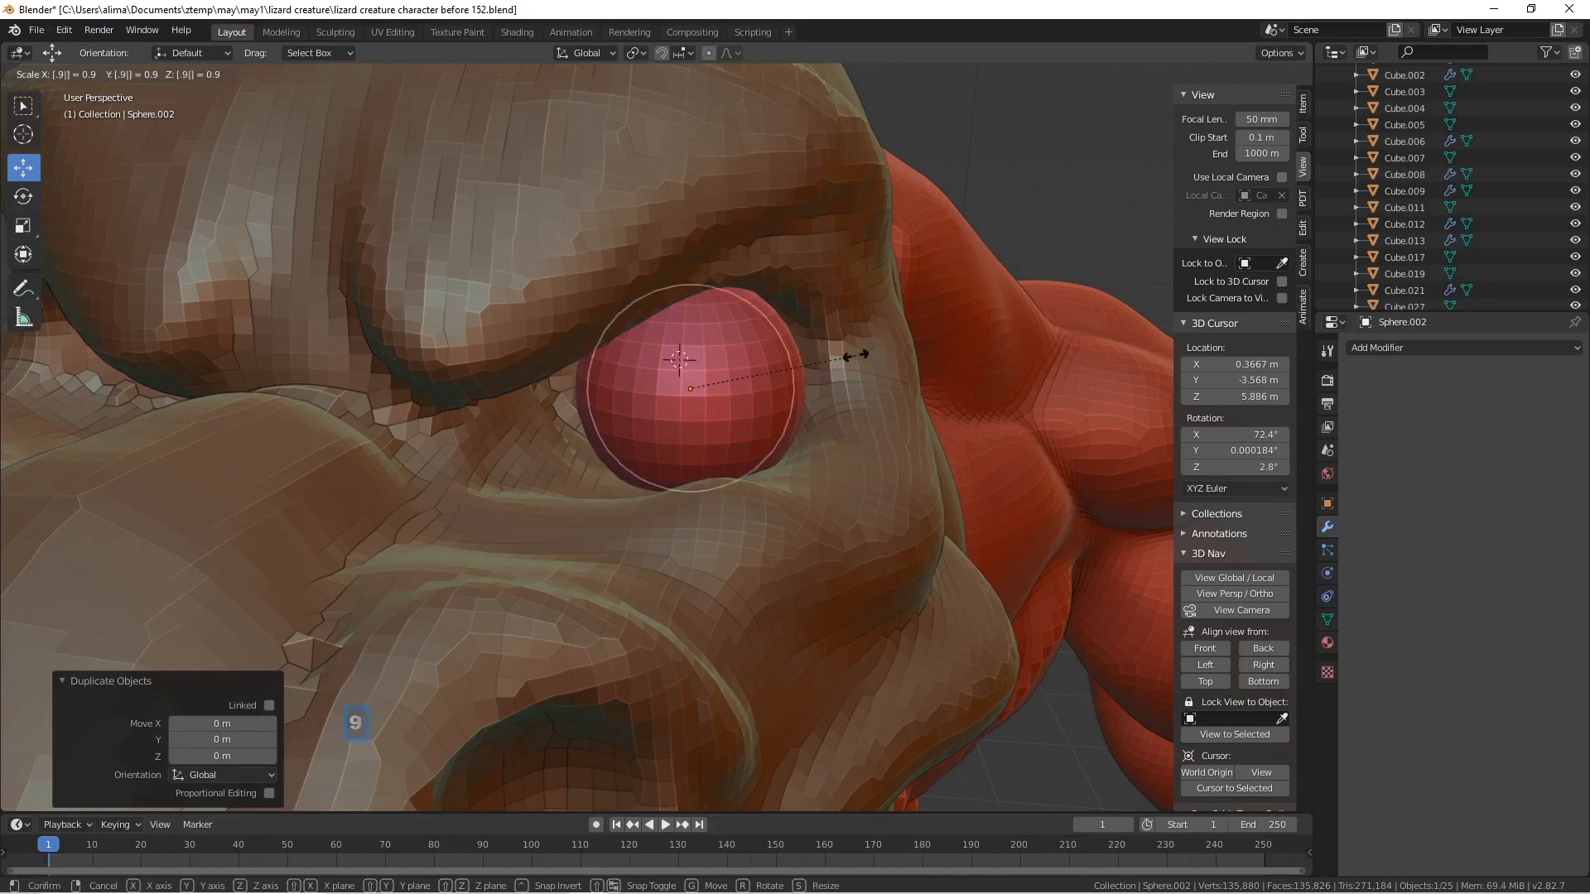
key("Return")
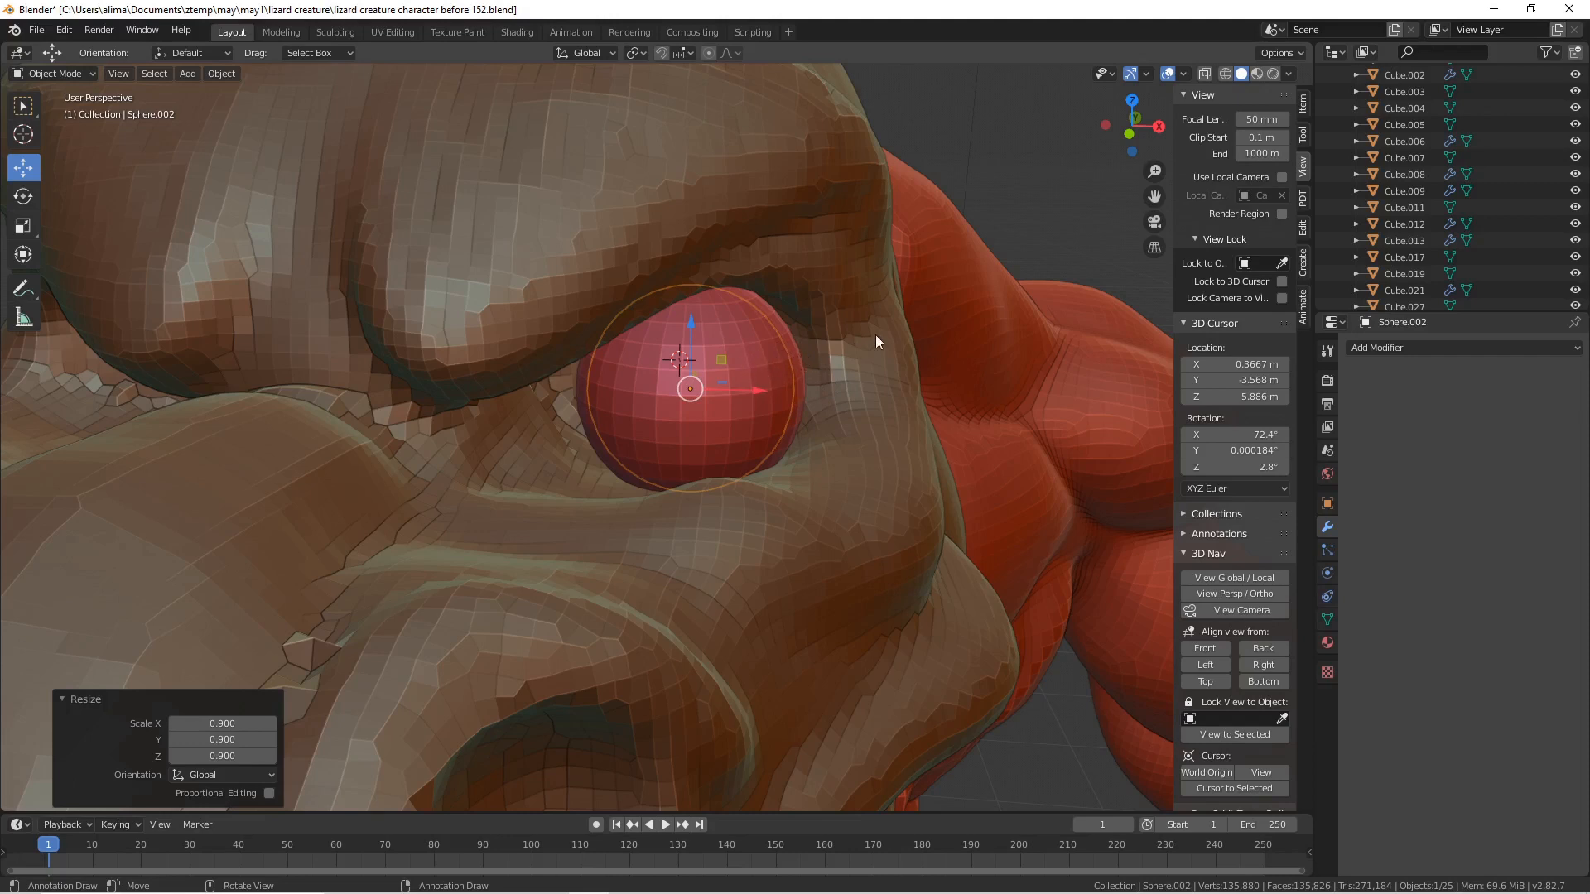
left_click(1023, 225)
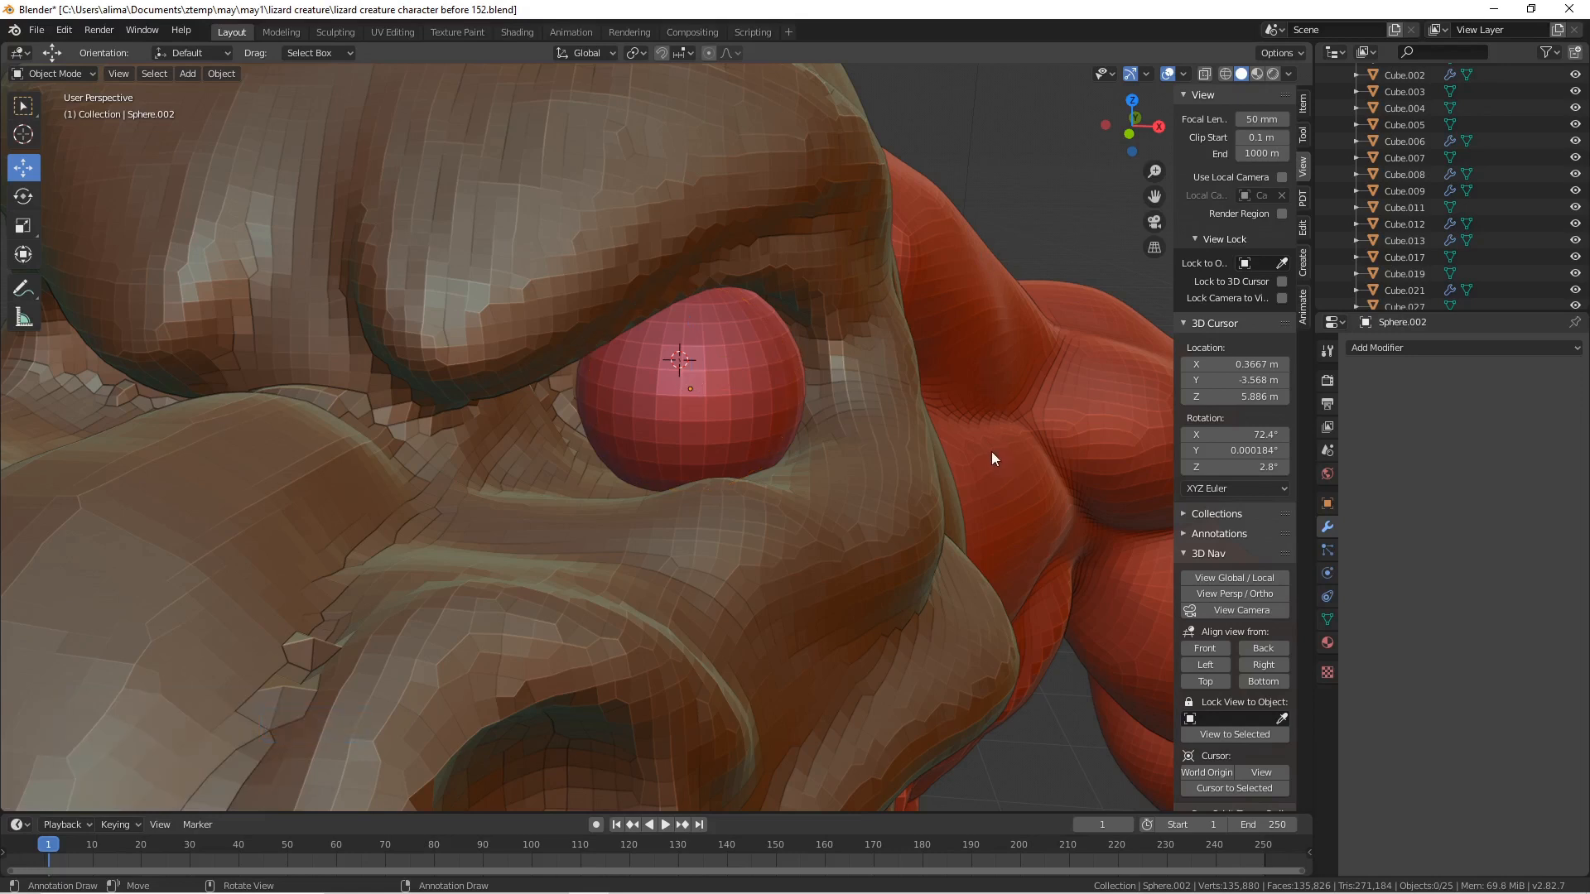
key("Pause")
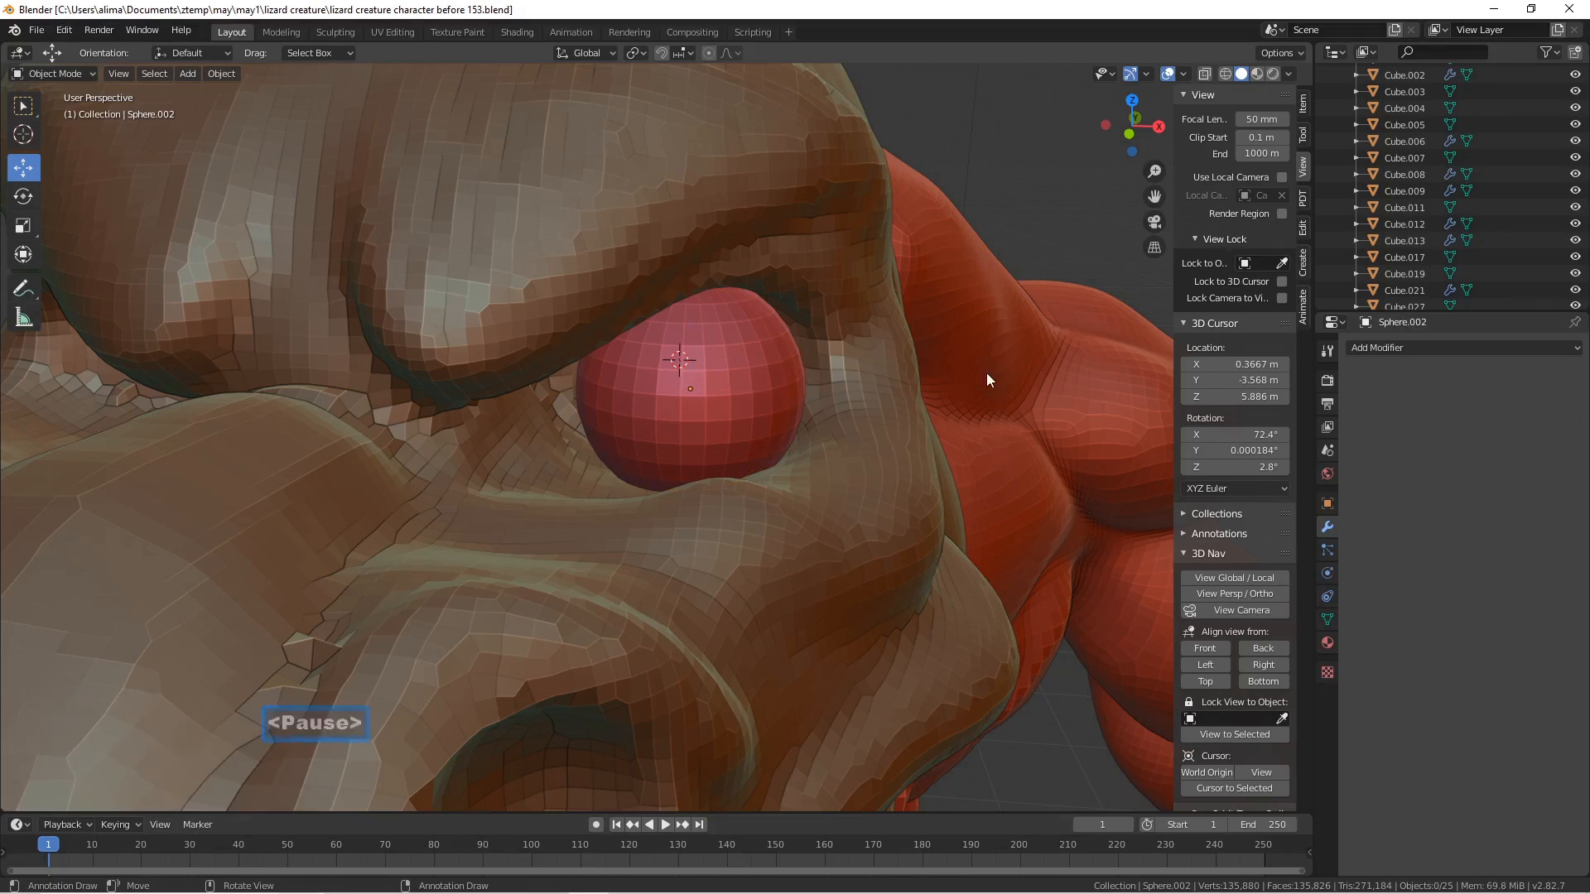
- Isolate the outer eyeball sphere in local view and show it from the front
left_click(786, 367)
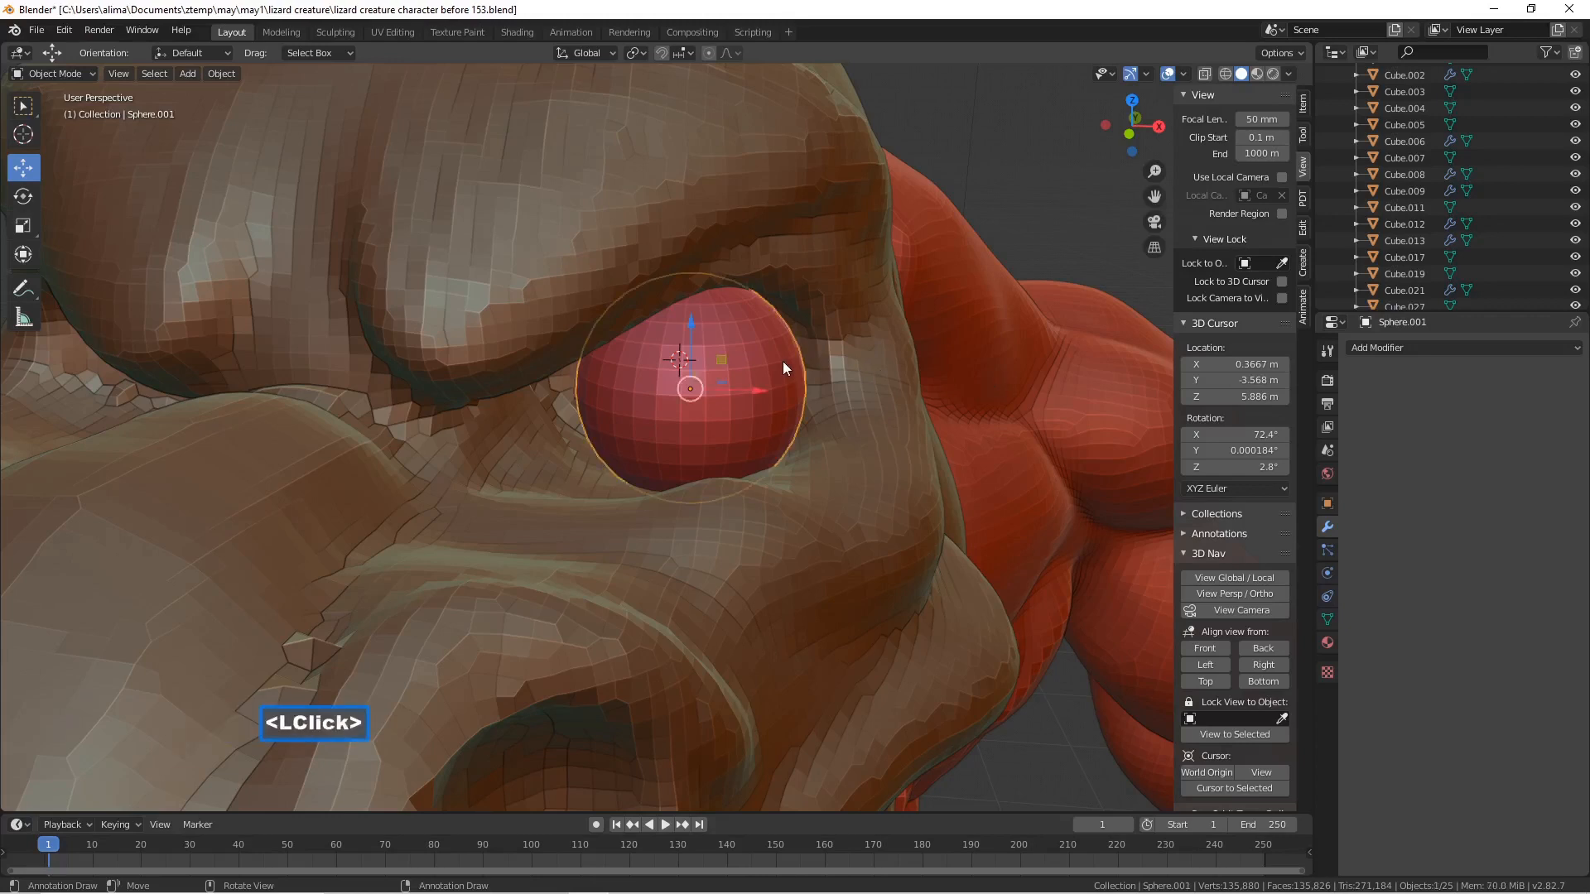
left_click(1229, 575)
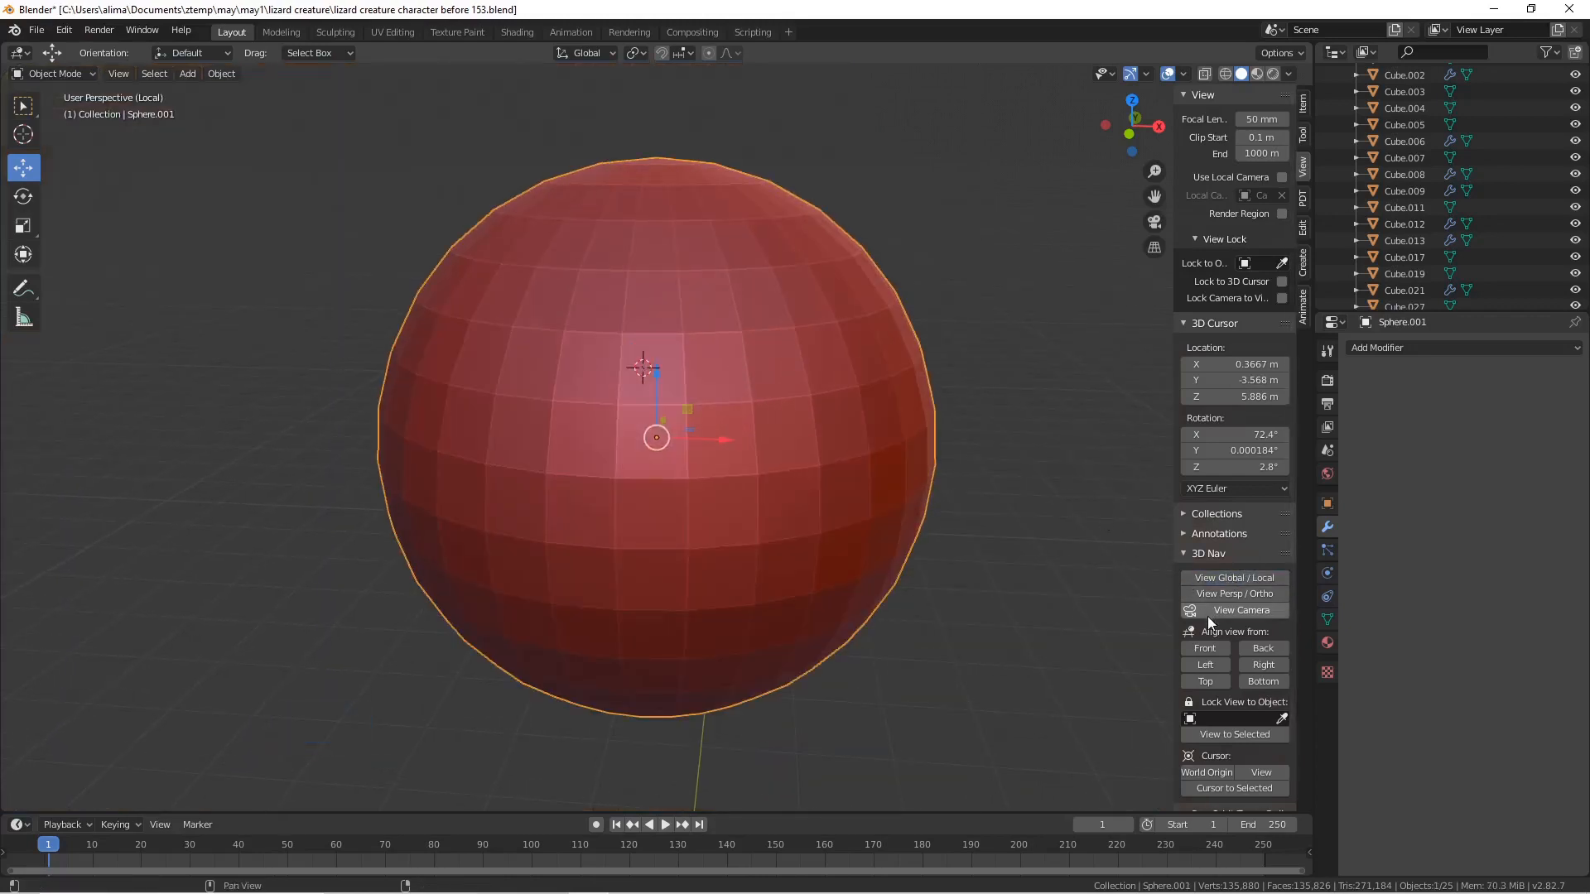
left_click(1205, 648)
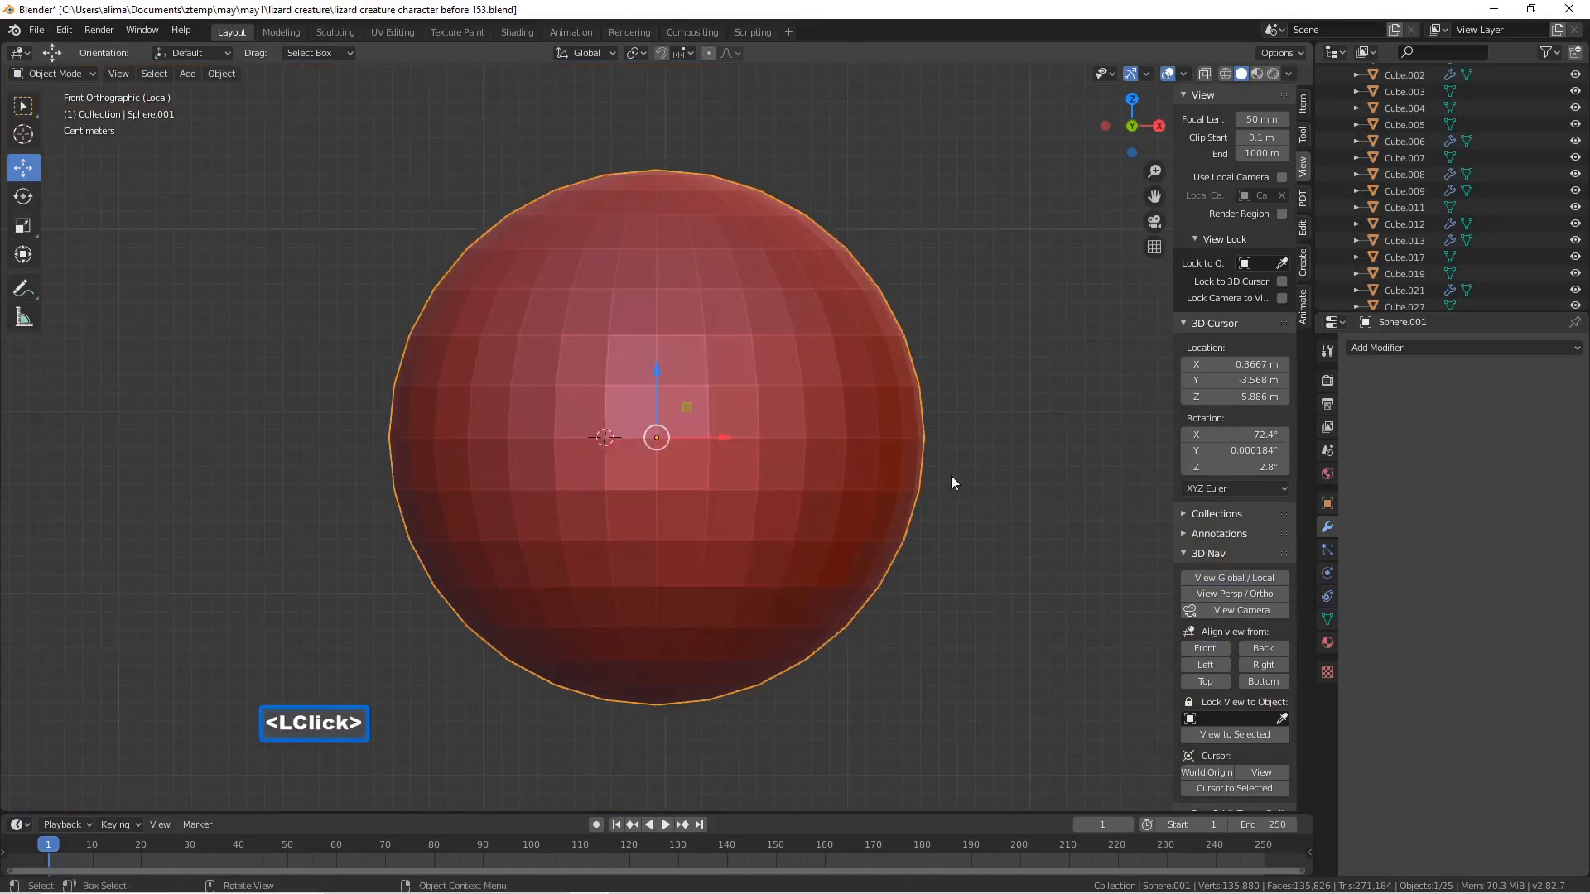
- Enter Edit Mode on the outer eyeball sphere and snap the 3D cursor to the centre of its selected mesh
left_click(87, 71)
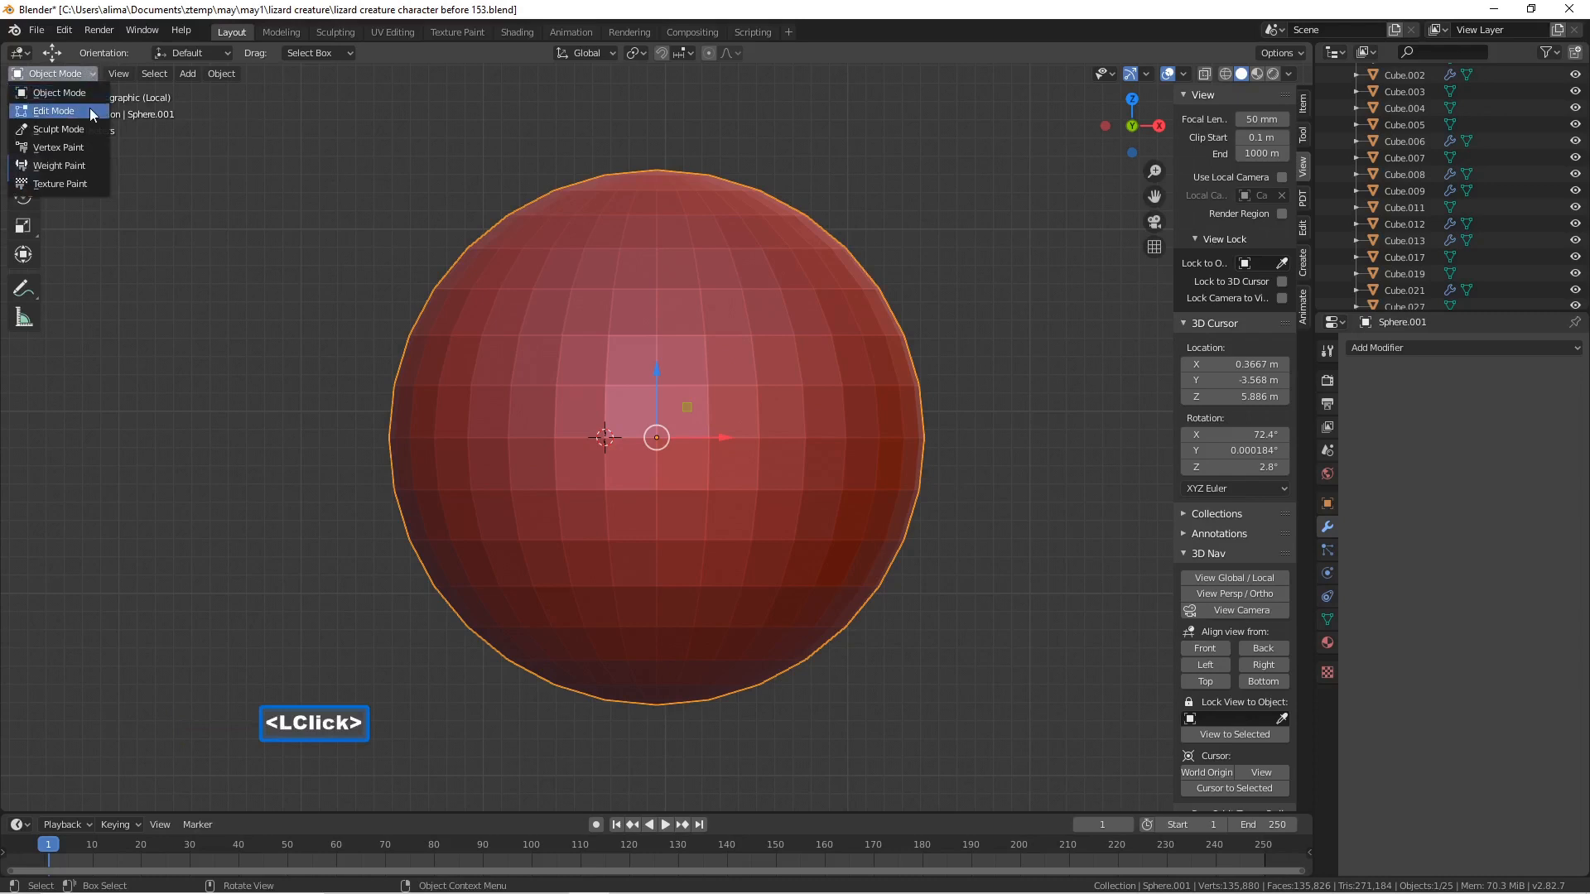
left_click(89, 110)
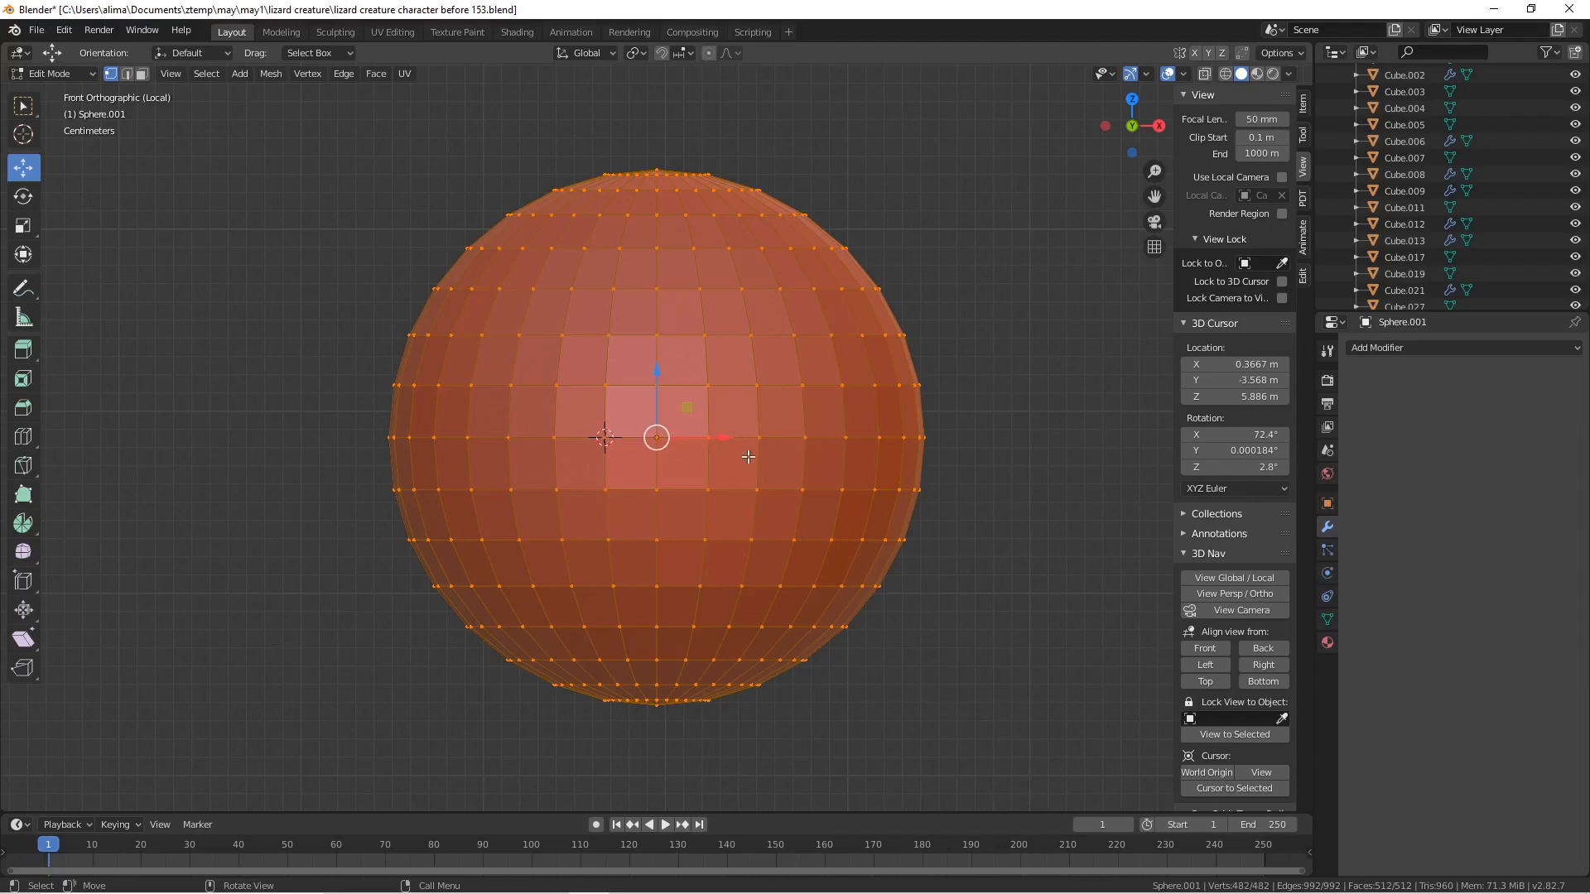
key("shift")
key("shift+s")
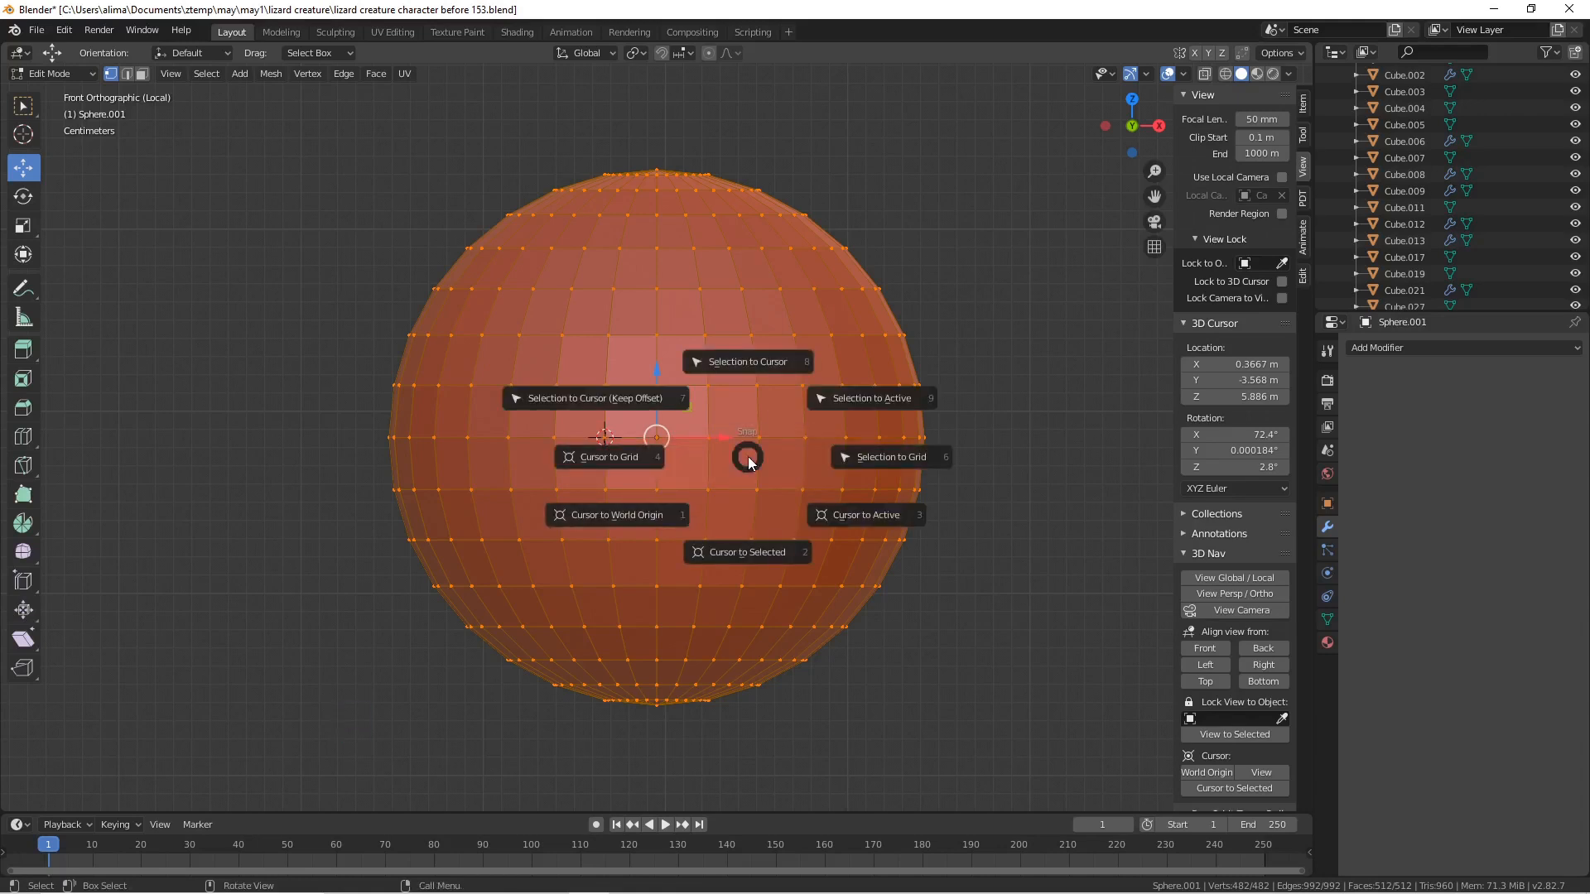
left_click(762, 549)
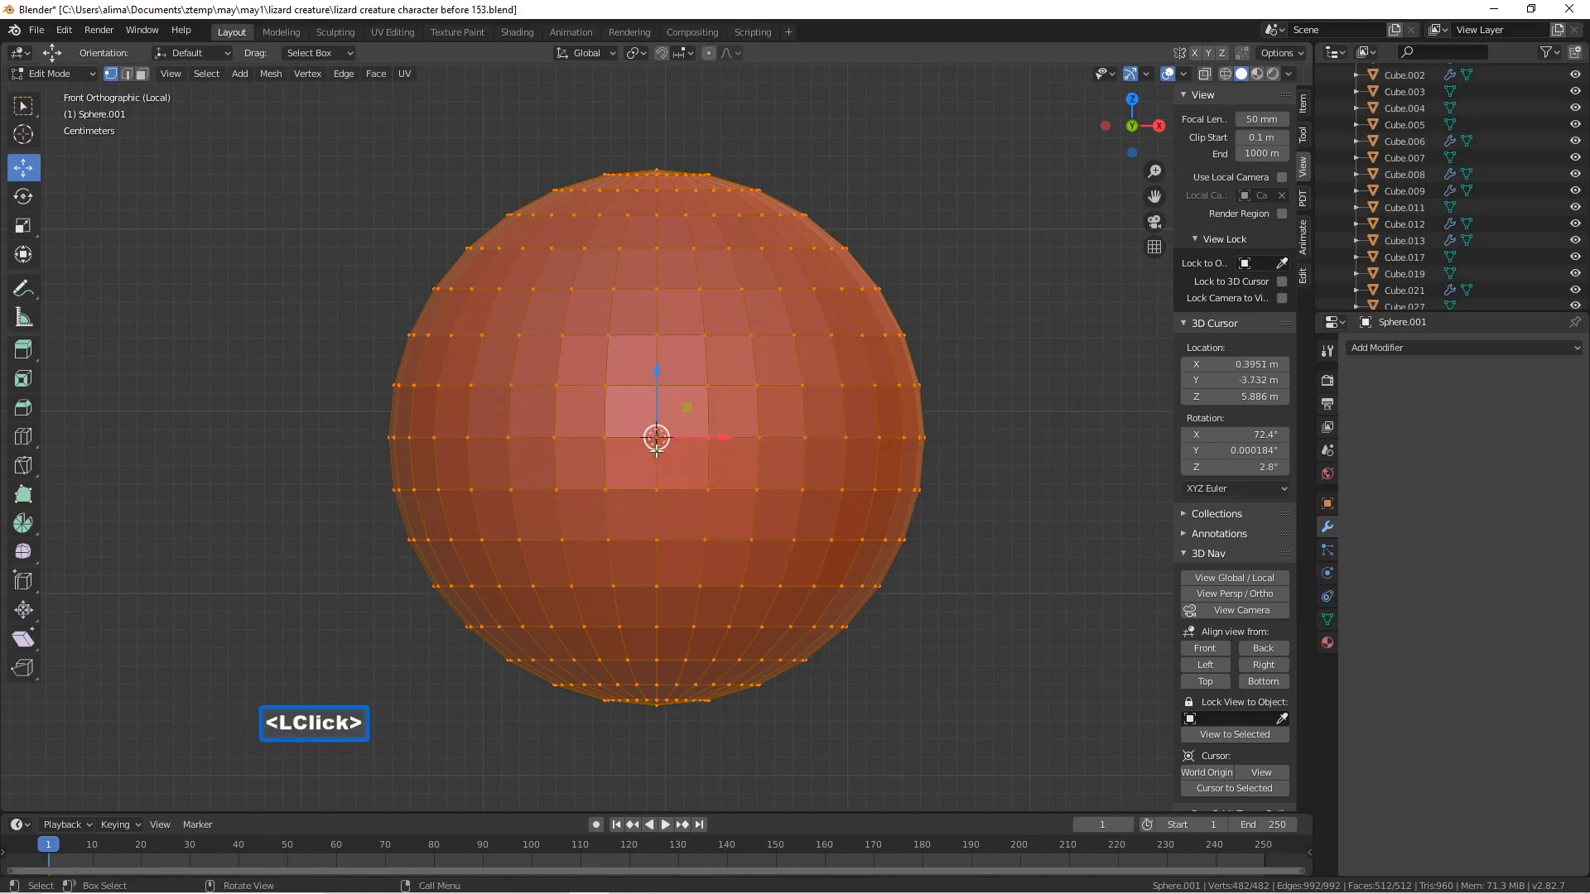
- Select only the sphere's horizontal middle edge loop in edge select mode and rip it to split the two halves apart
left_click(962, 362)
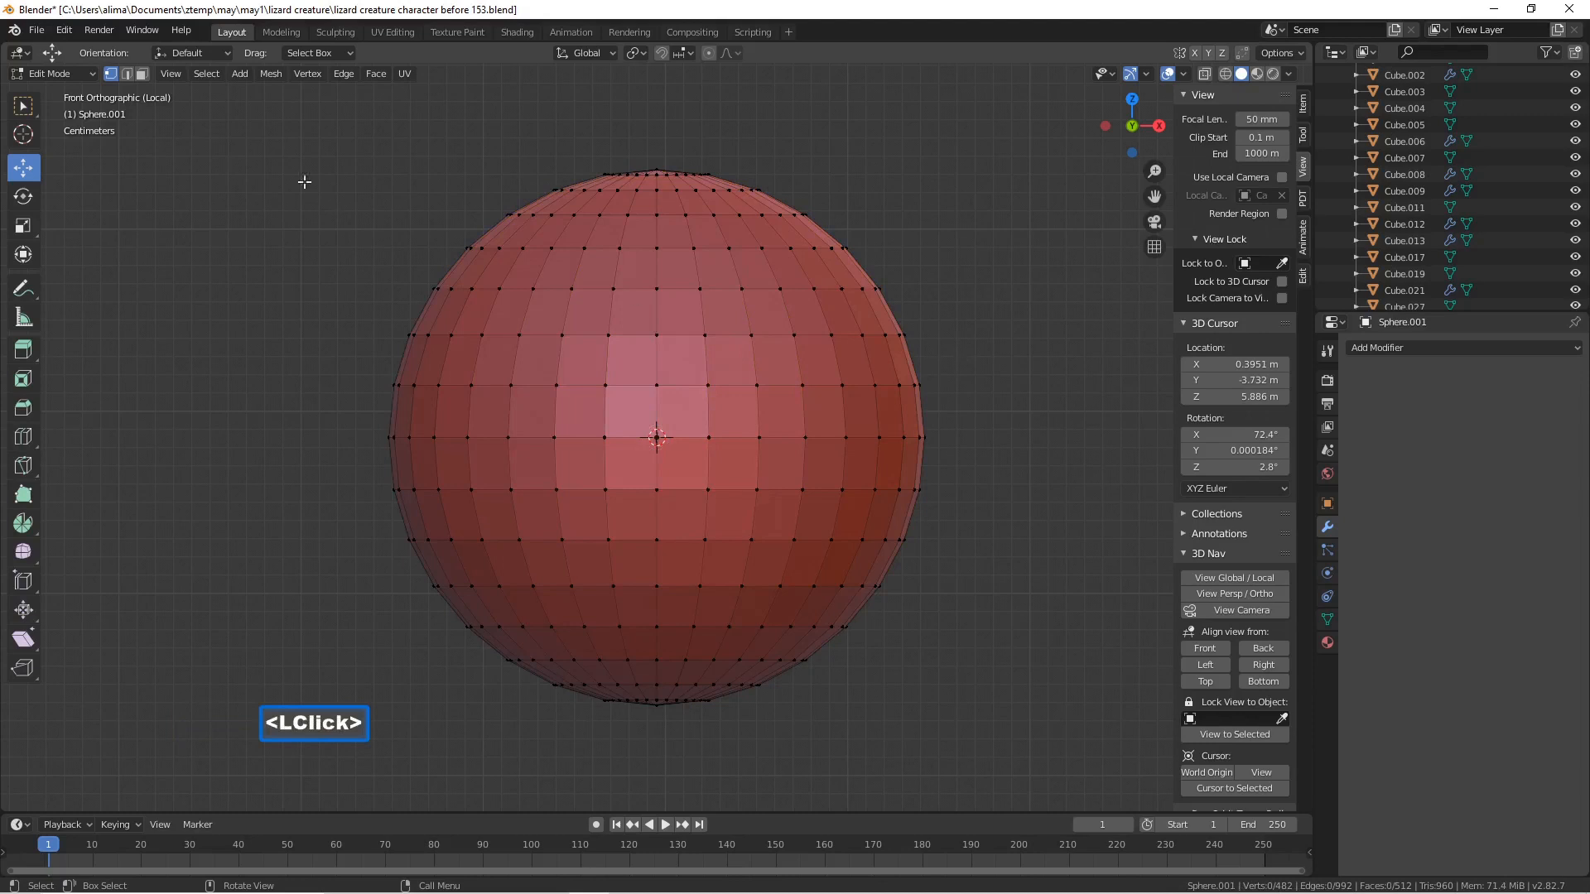
left_click(126, 74)
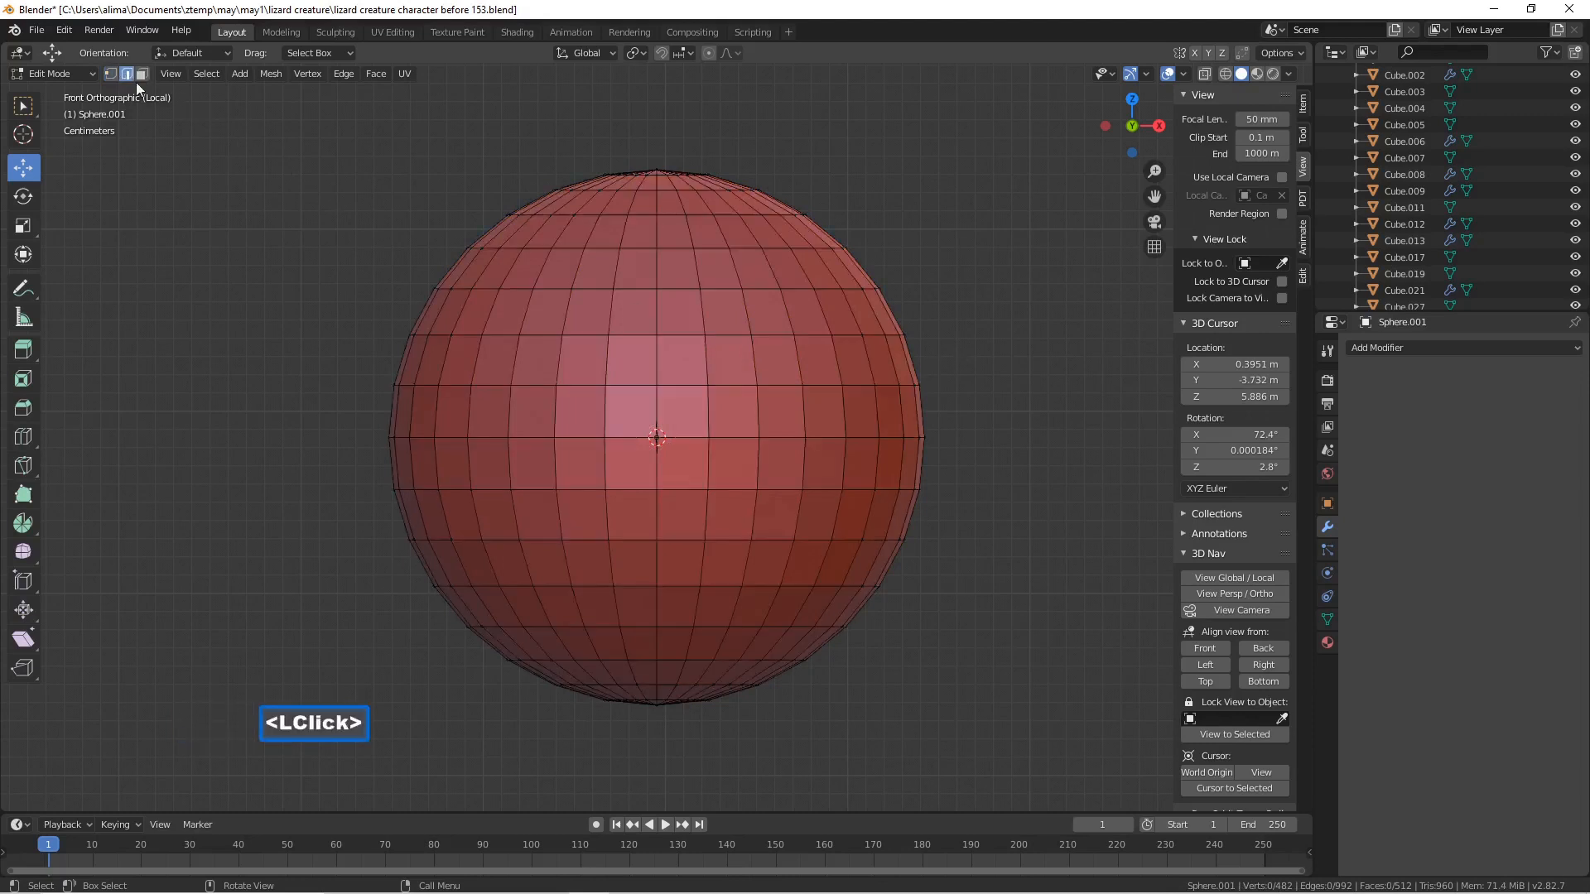
left_click(741, 442, "alt")
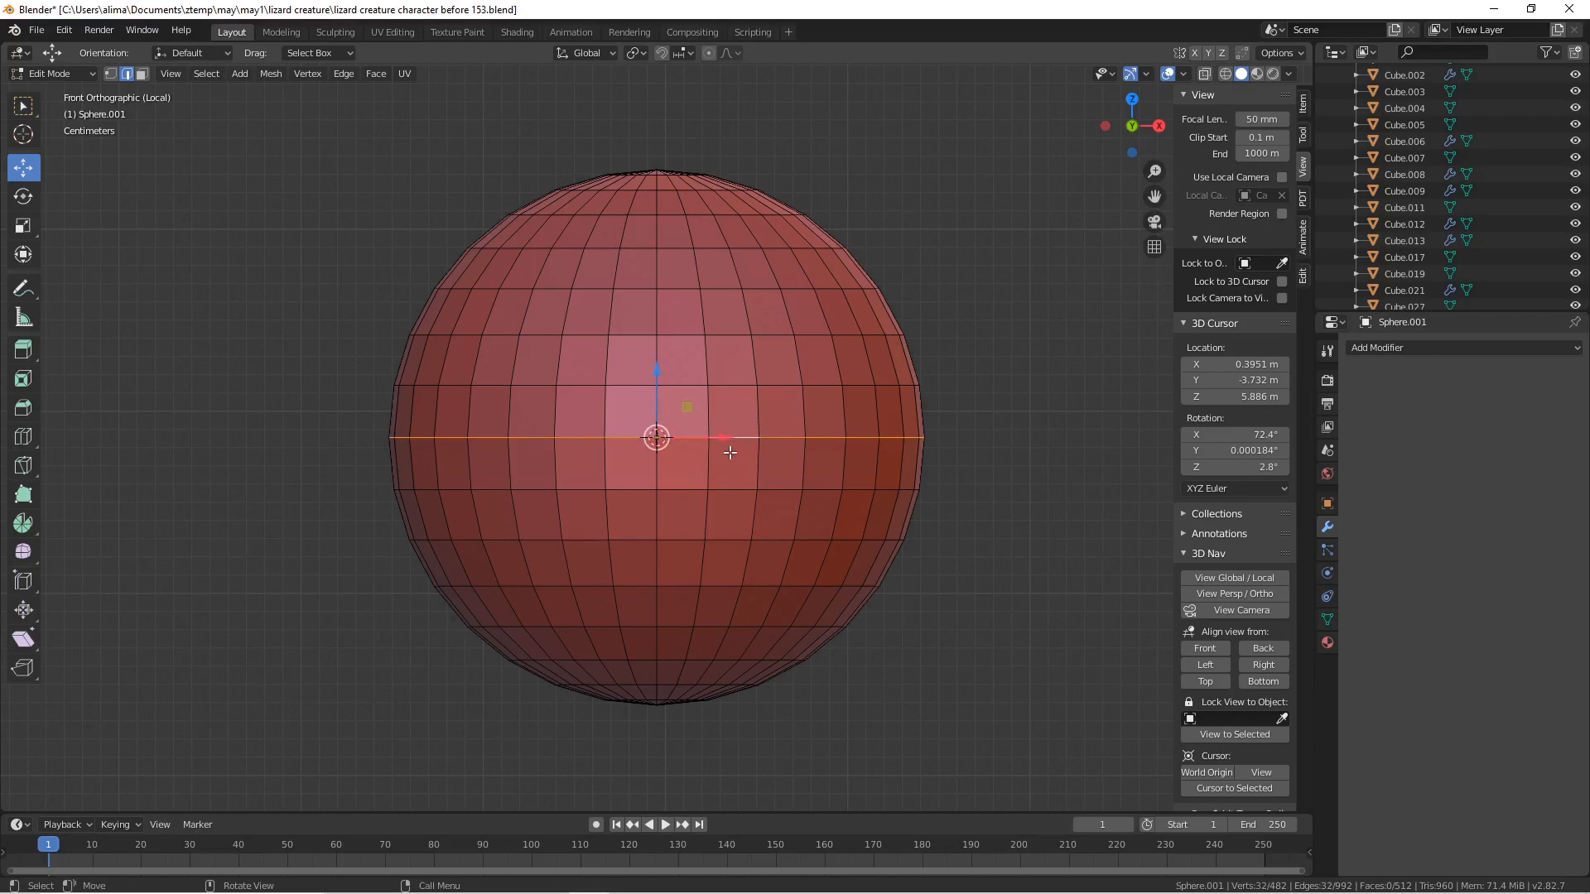
key("v")
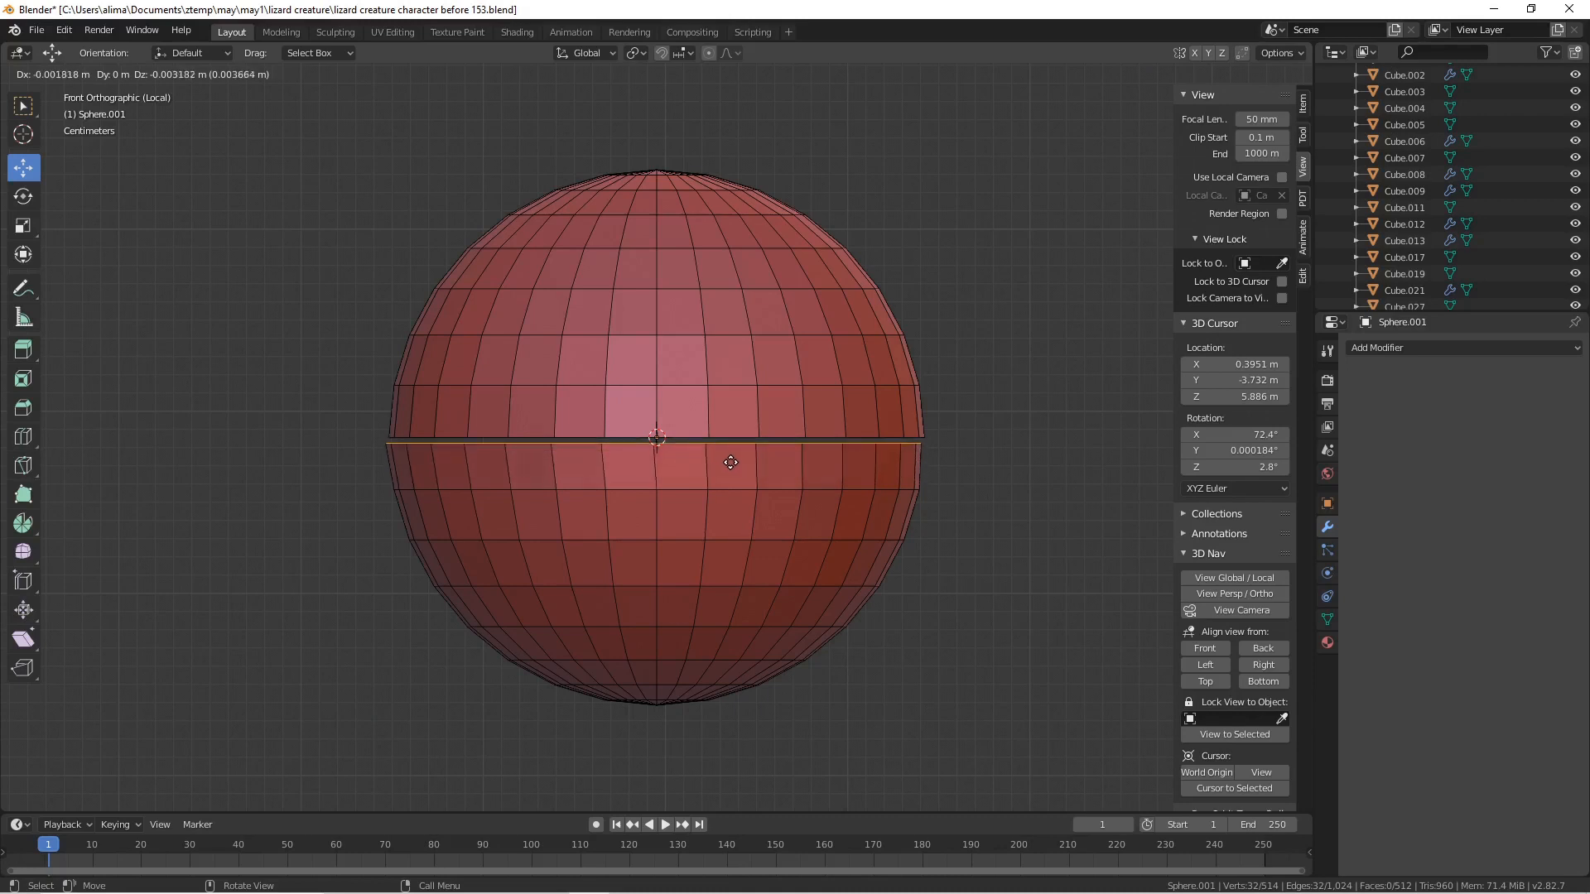
- Rip the sphere's equator edge loop without moving it, switch to vertex selection, and save the file as "lizard creature character before 154.blend"
right_click(730, 462)
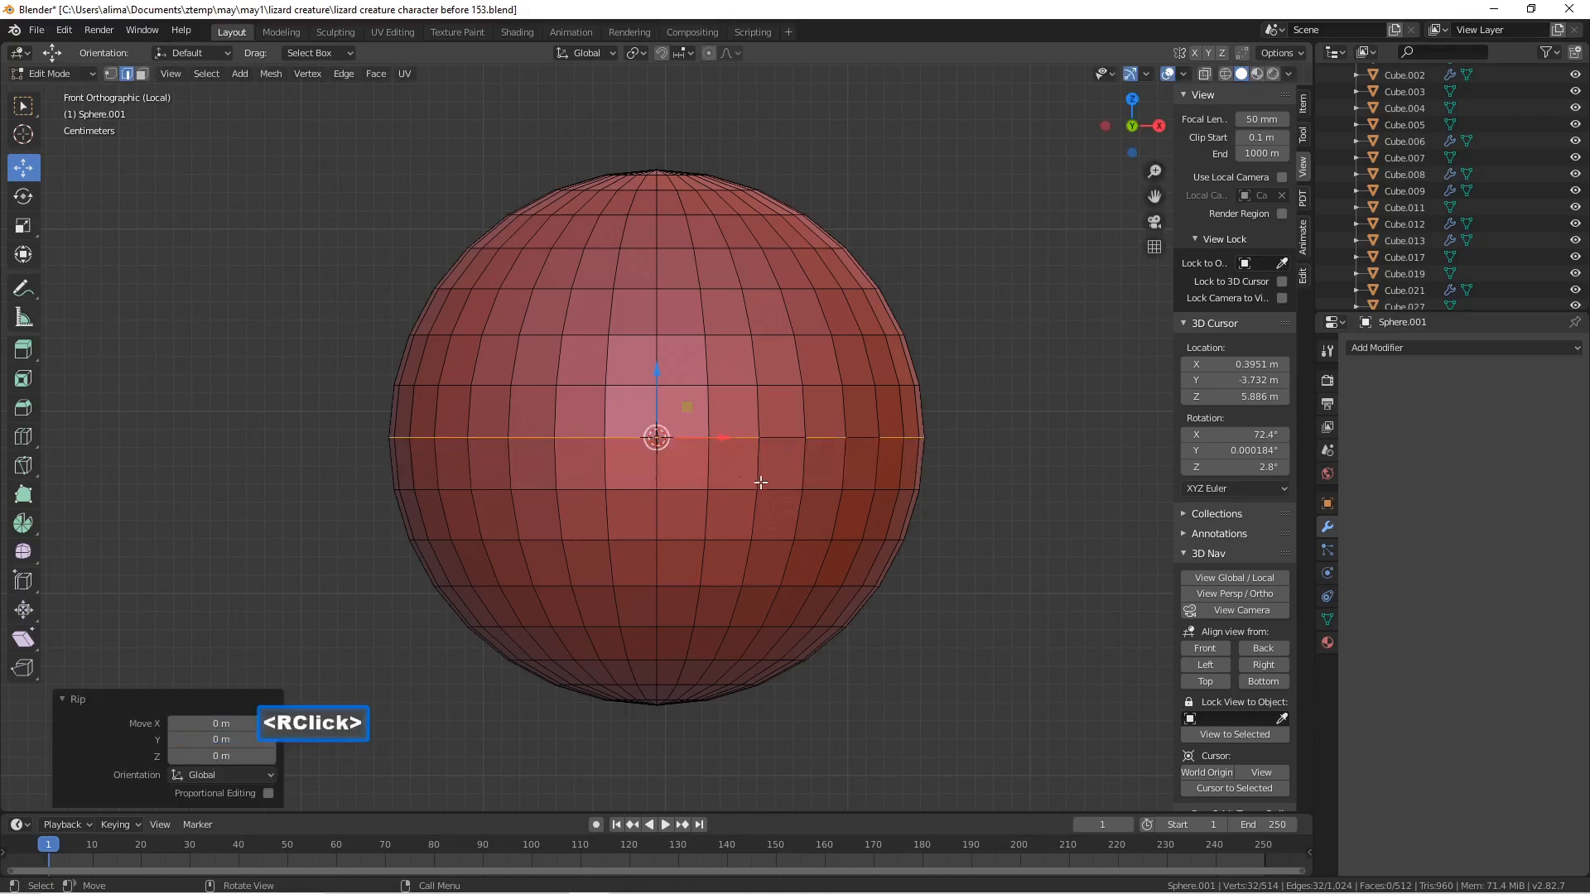
left_click(948, 516)
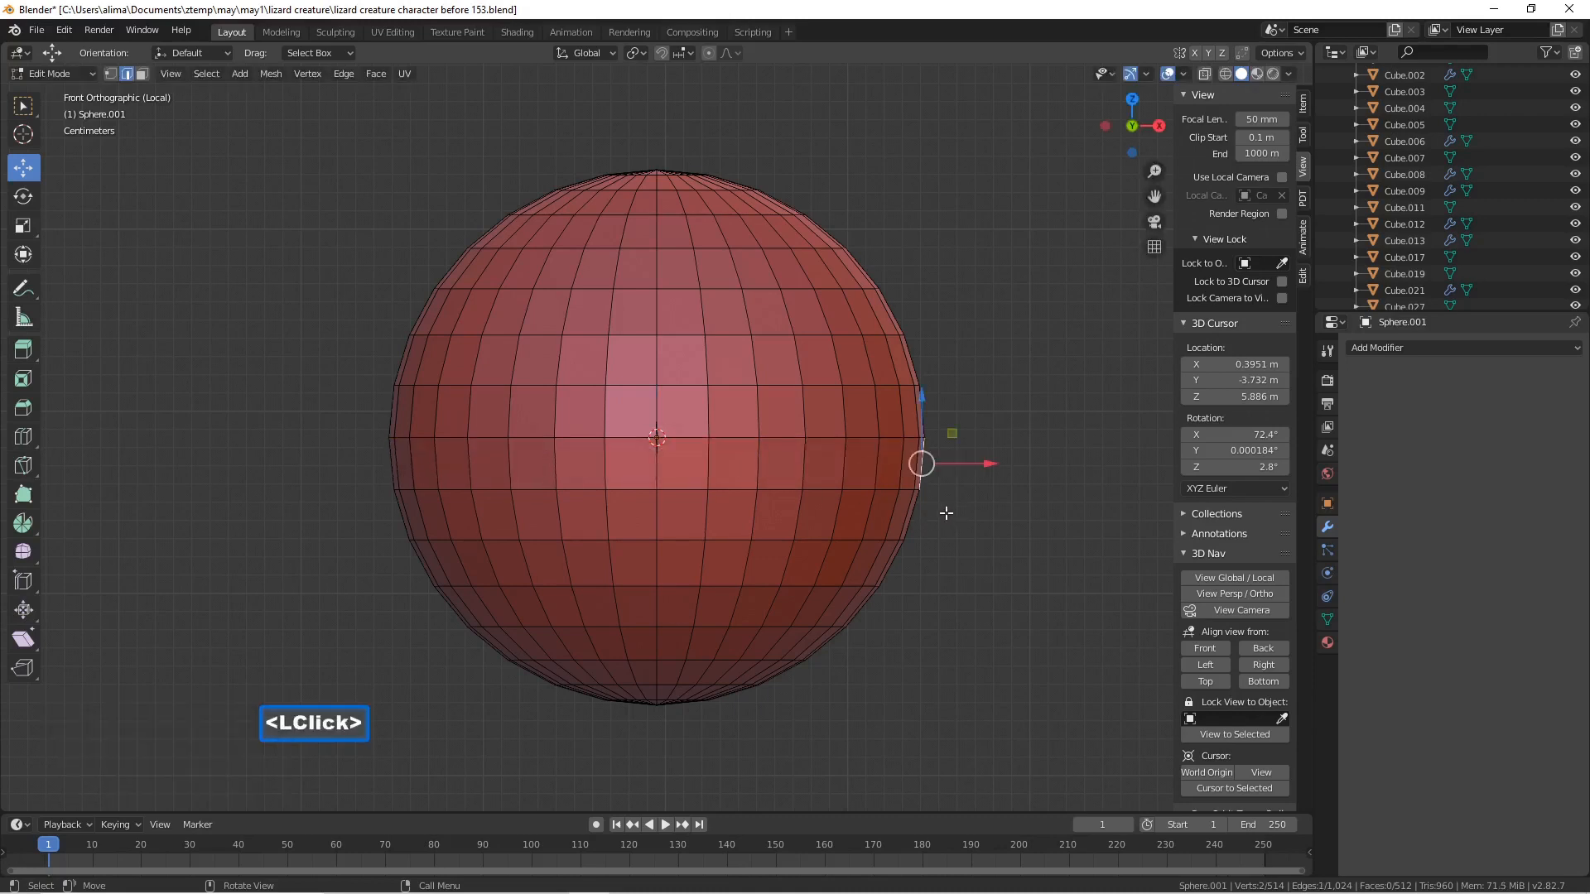
left_click(944, 513)
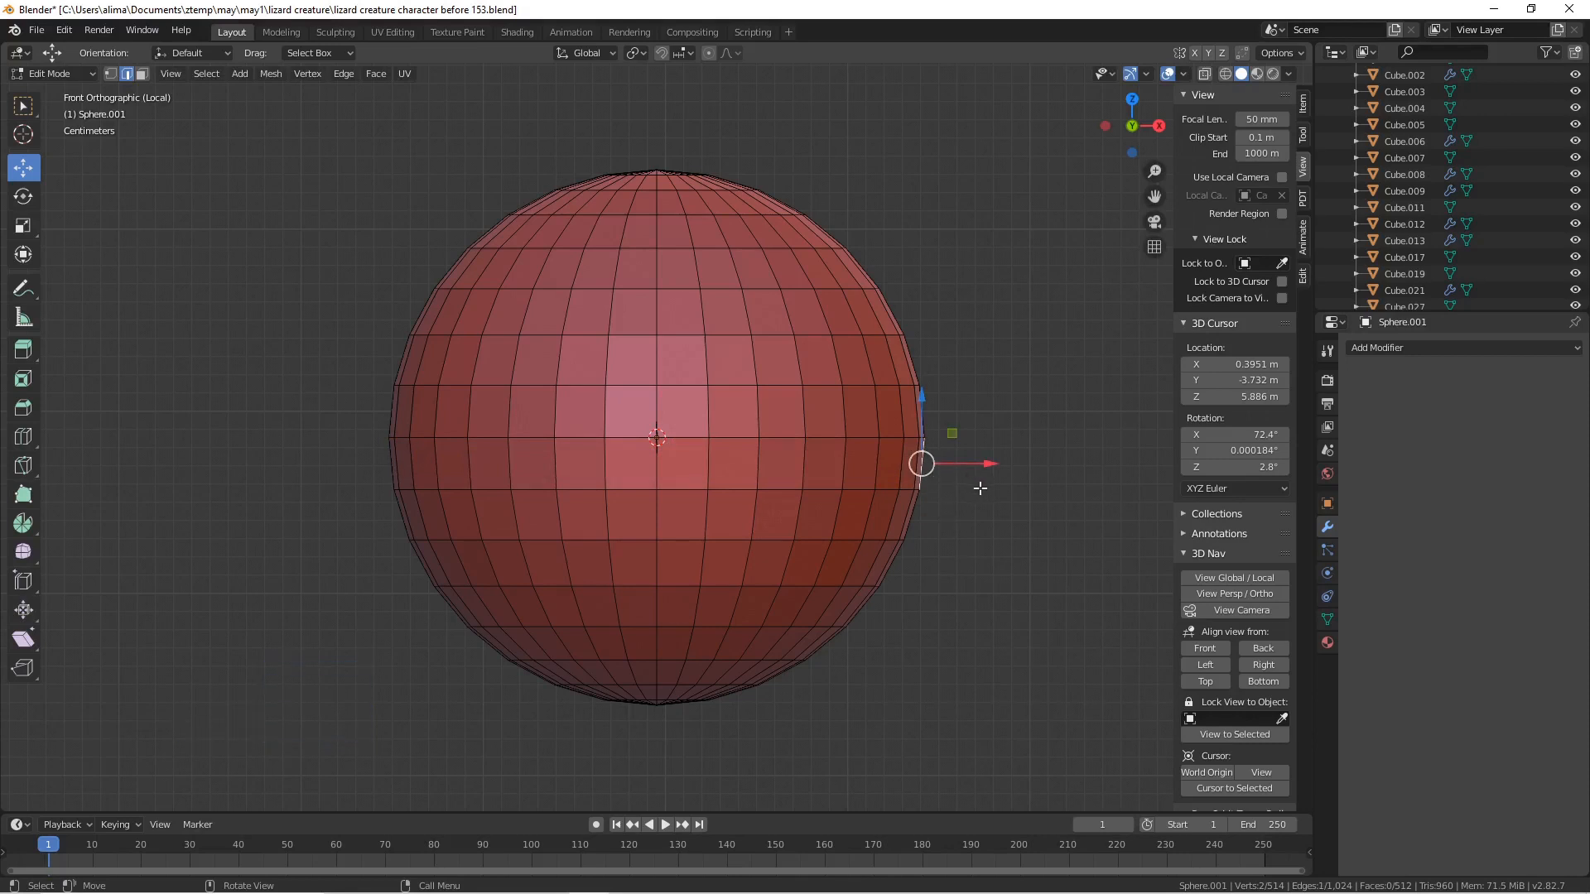
left_click(111, 74)
left_click(937, 534)
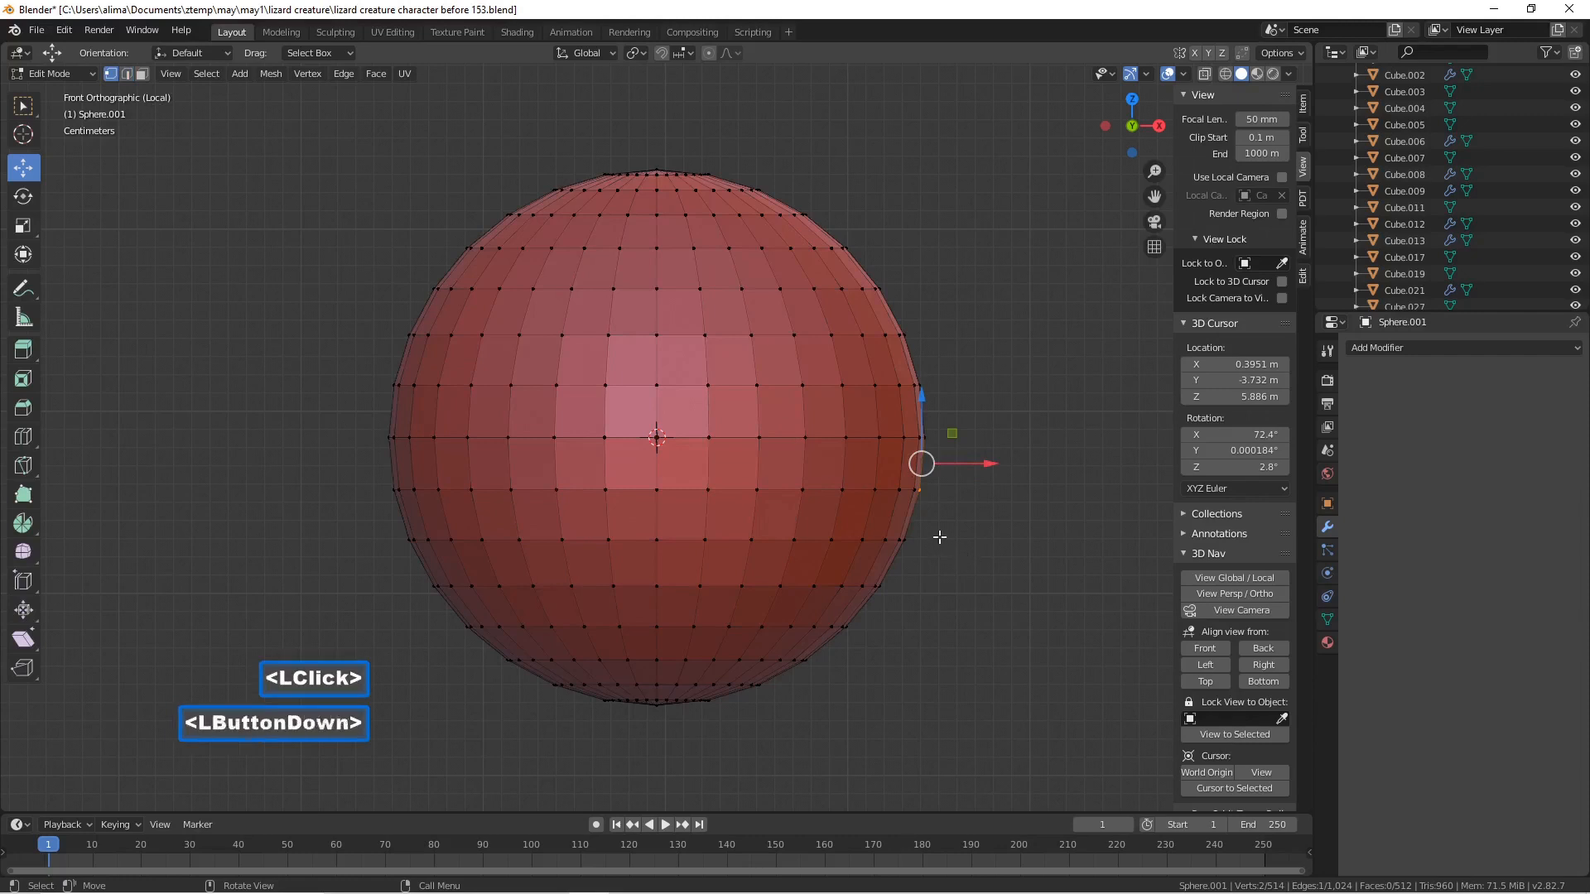
left_click(1018, 509)
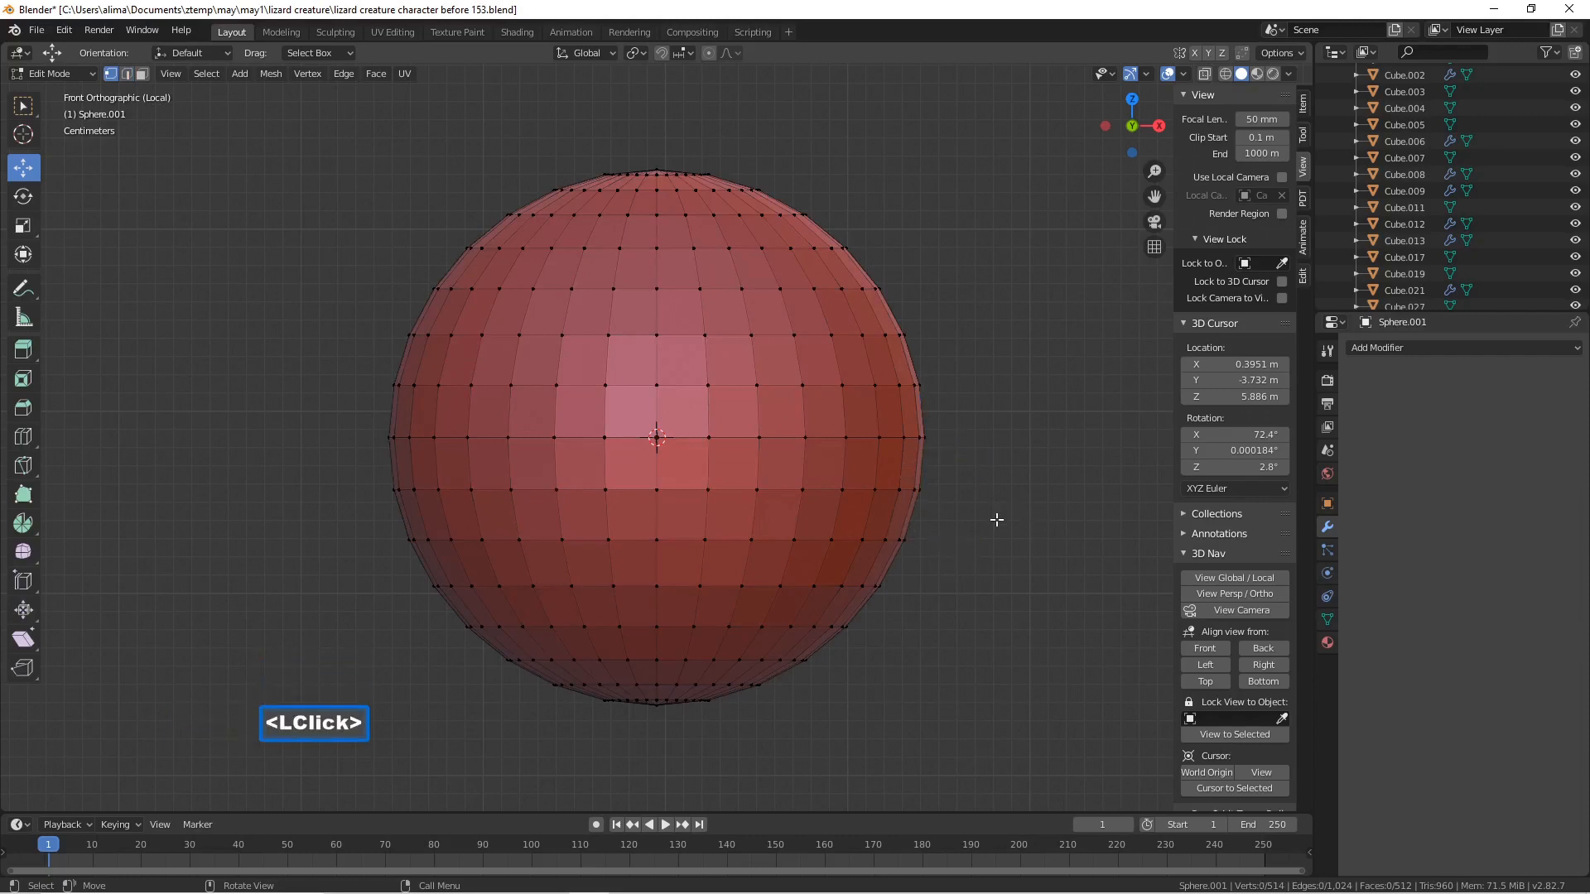
key("Pause")
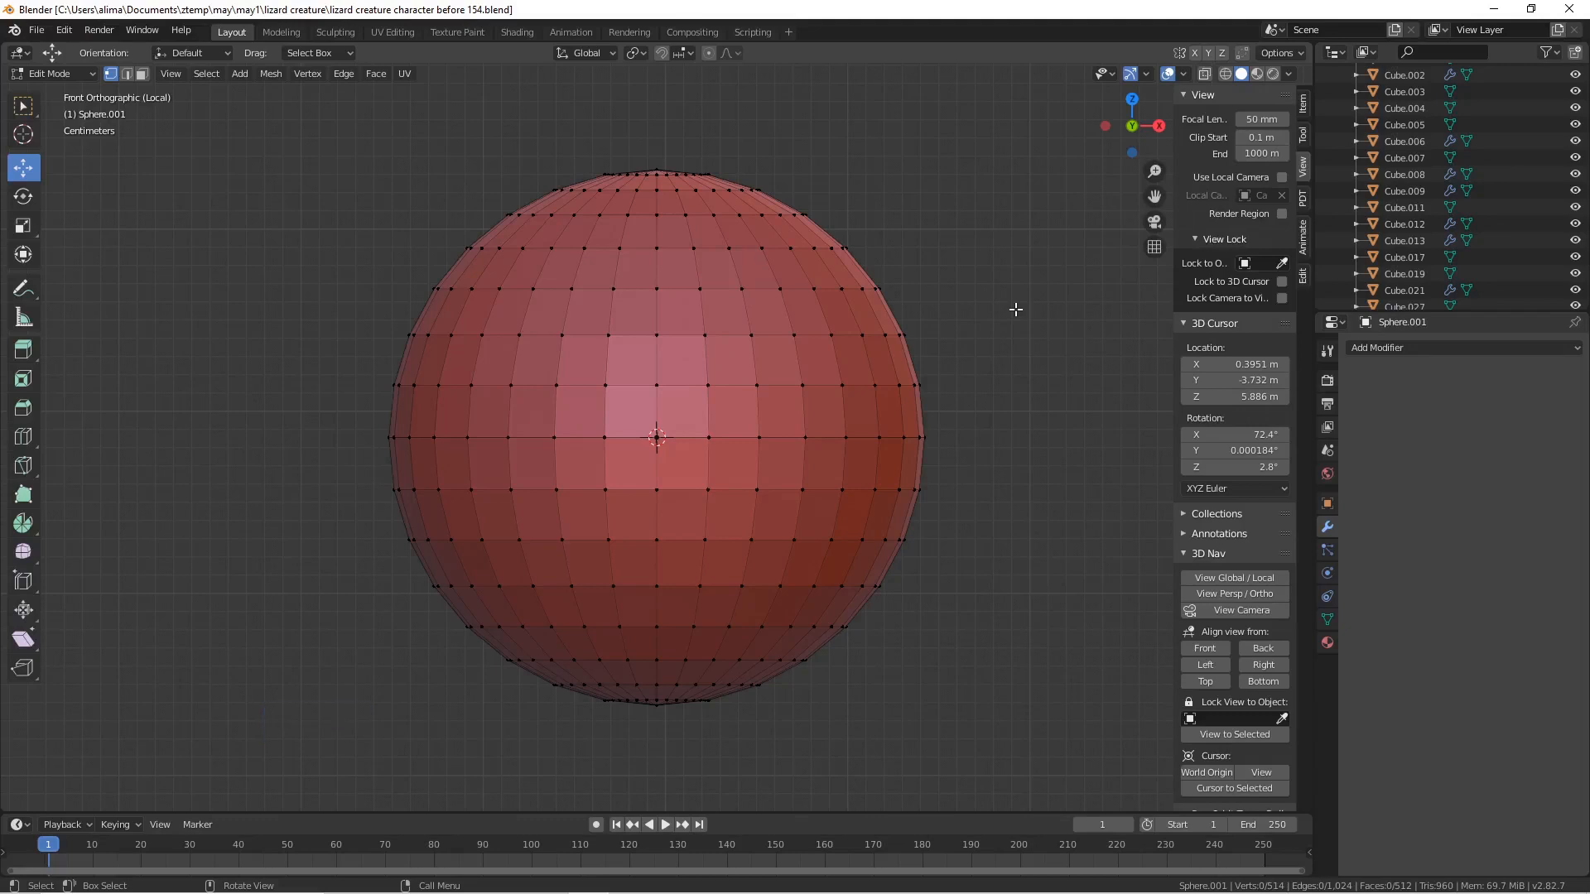
- In the right view, rotate only the faces of the sphere's upper half by about 28.1° around the 3D cursor
left_click(1256, 666)
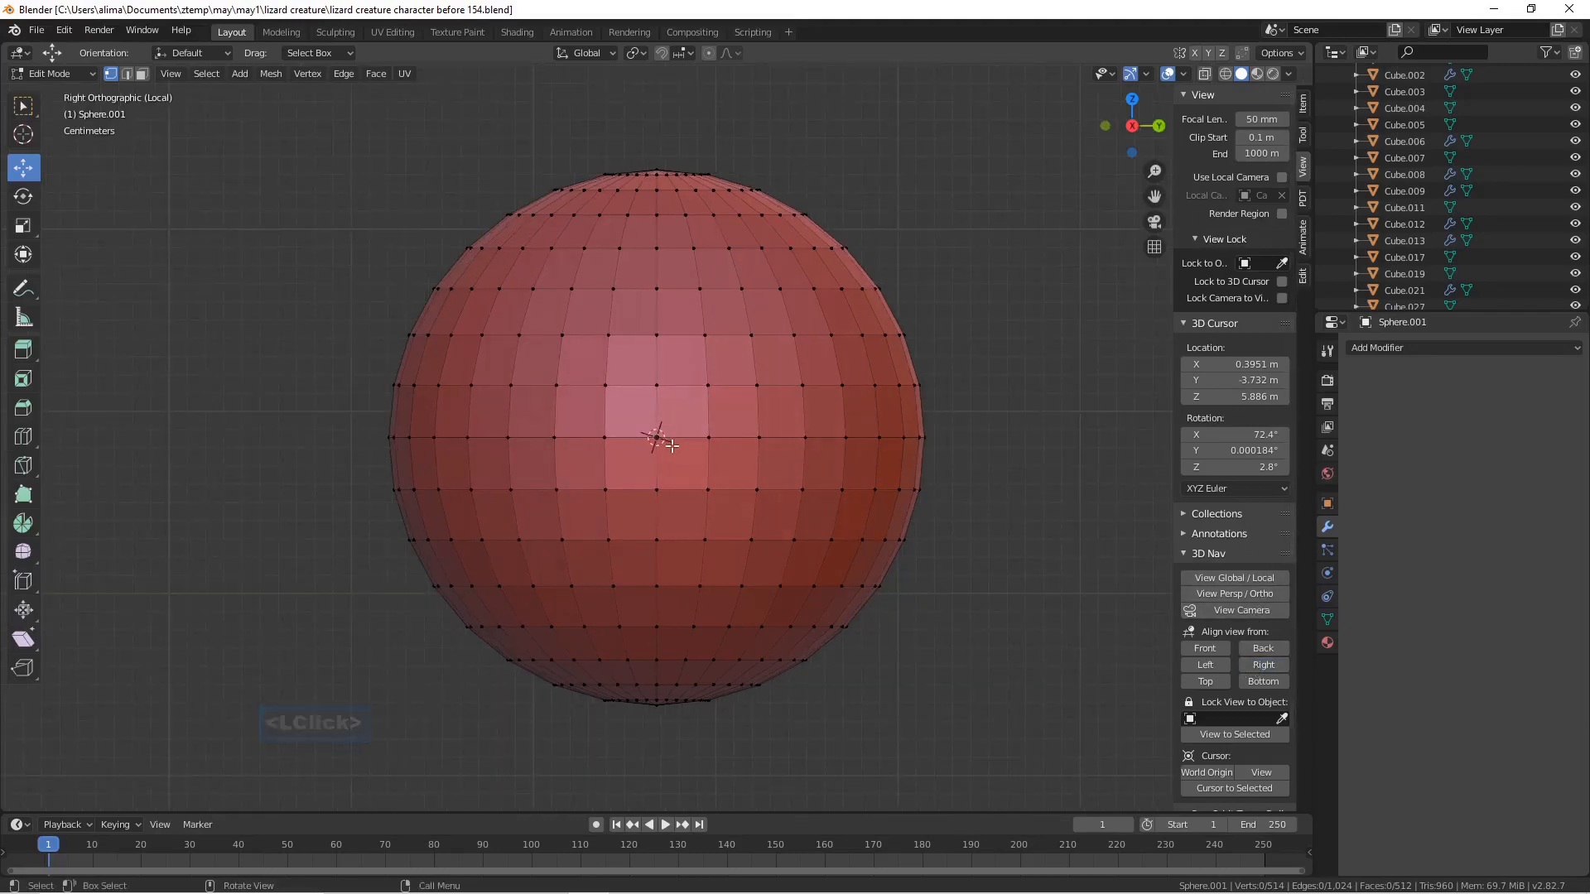
left_click(638, 53)
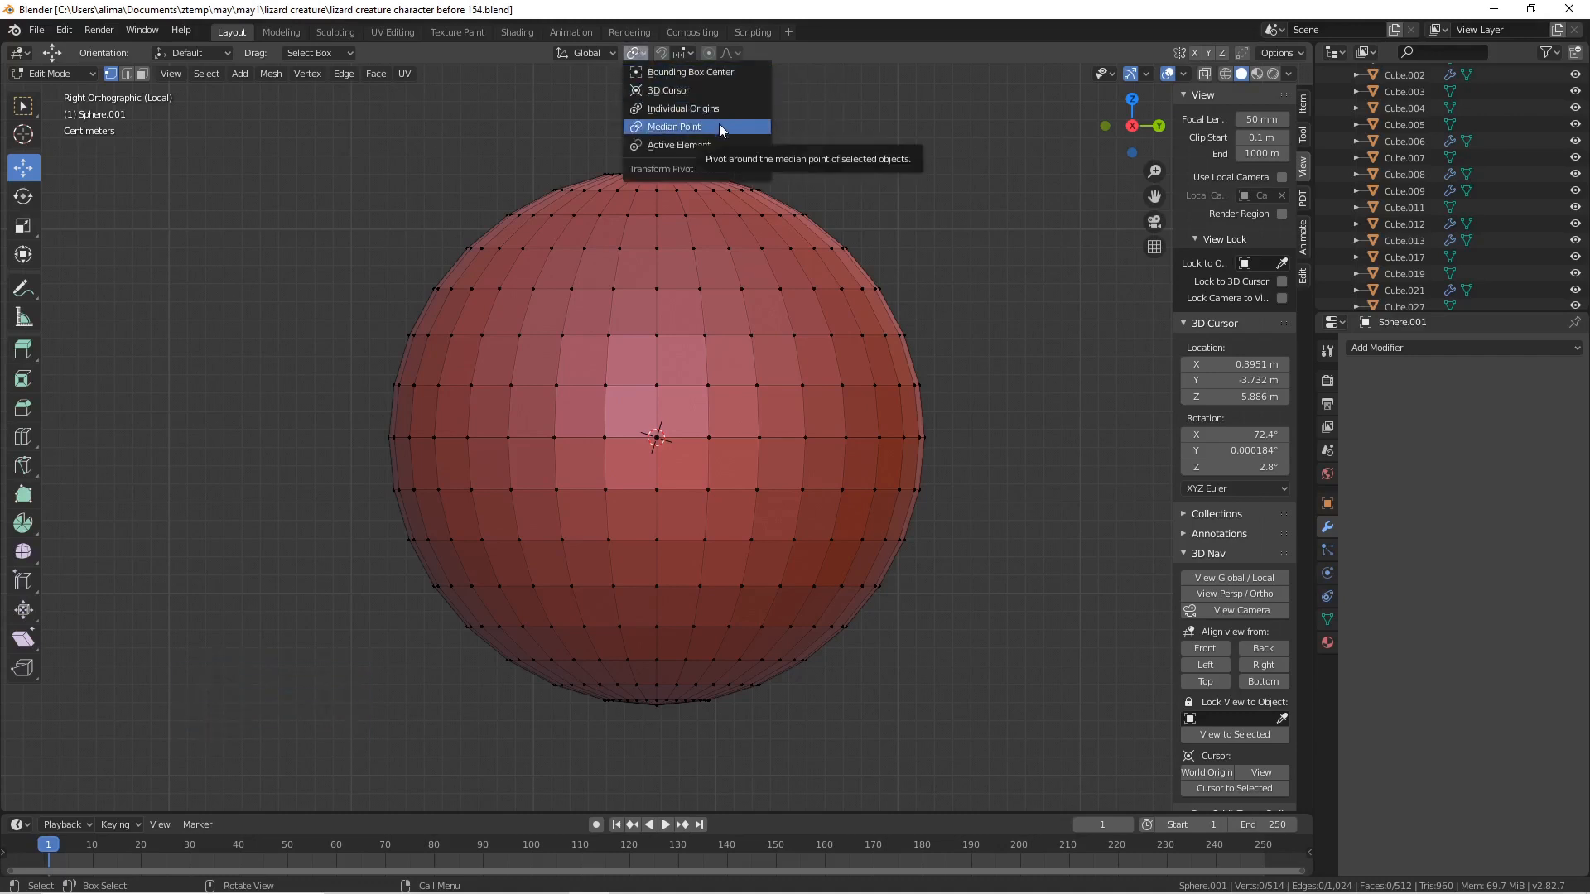
left_click(714, 89)
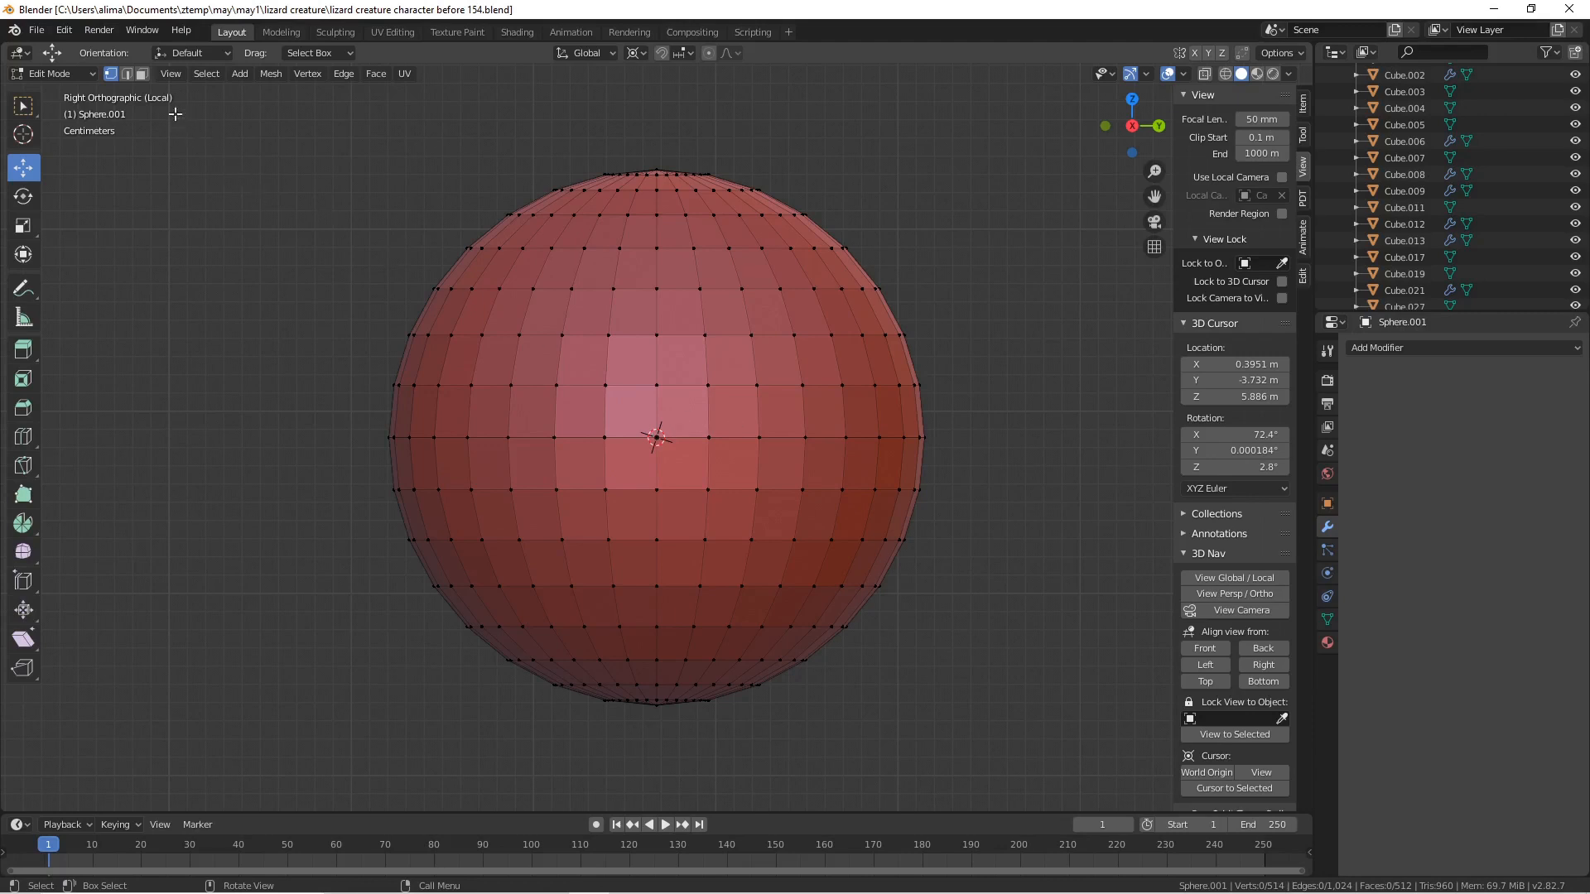
left_click(143, 74)
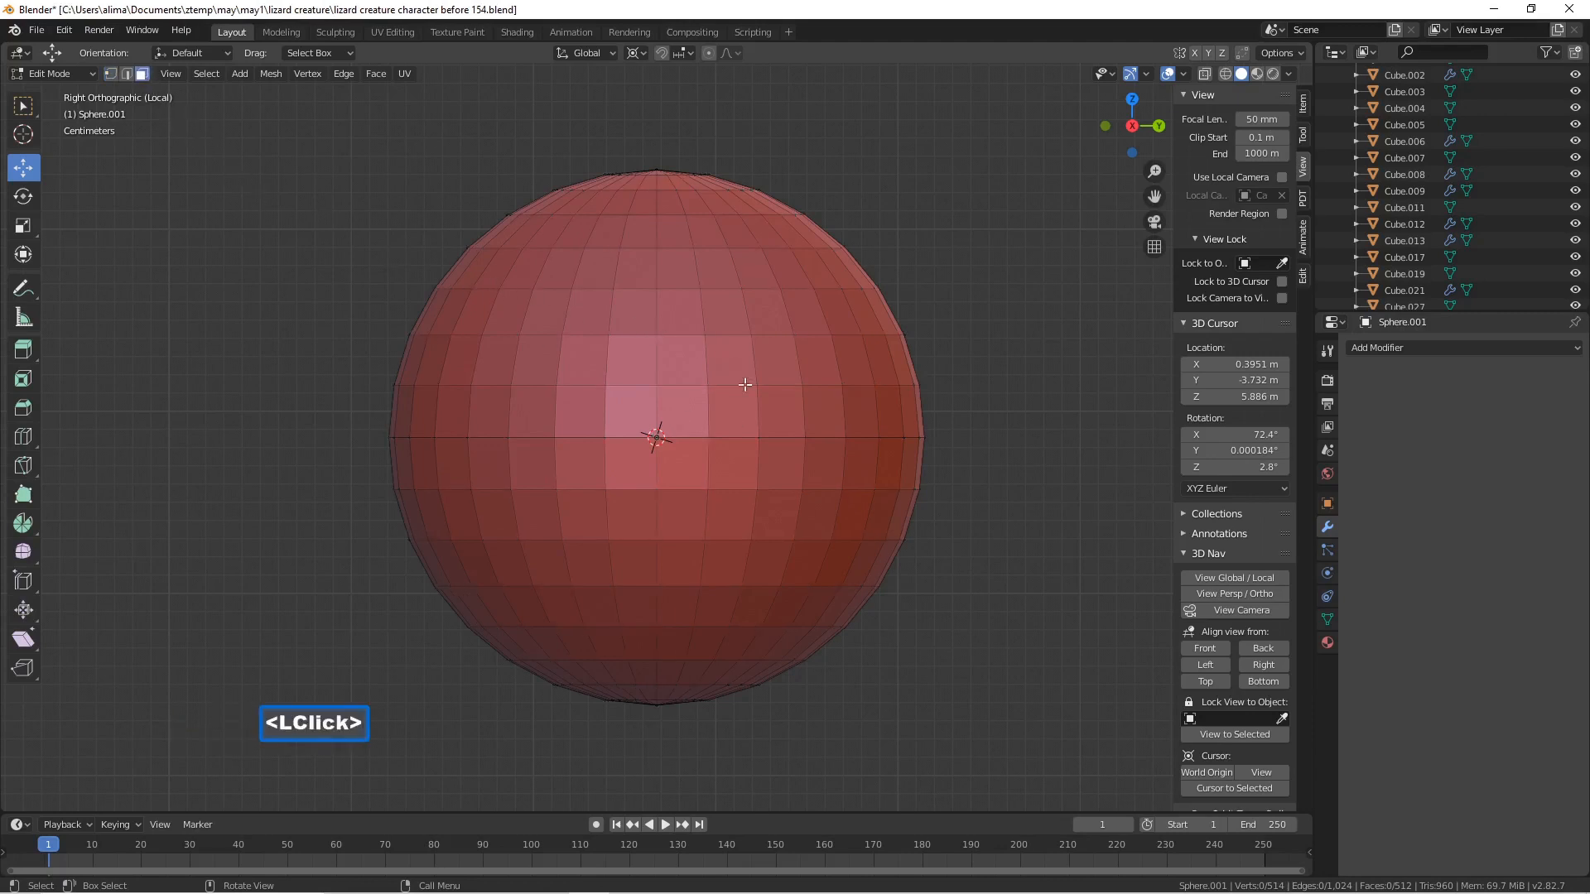
key("l")
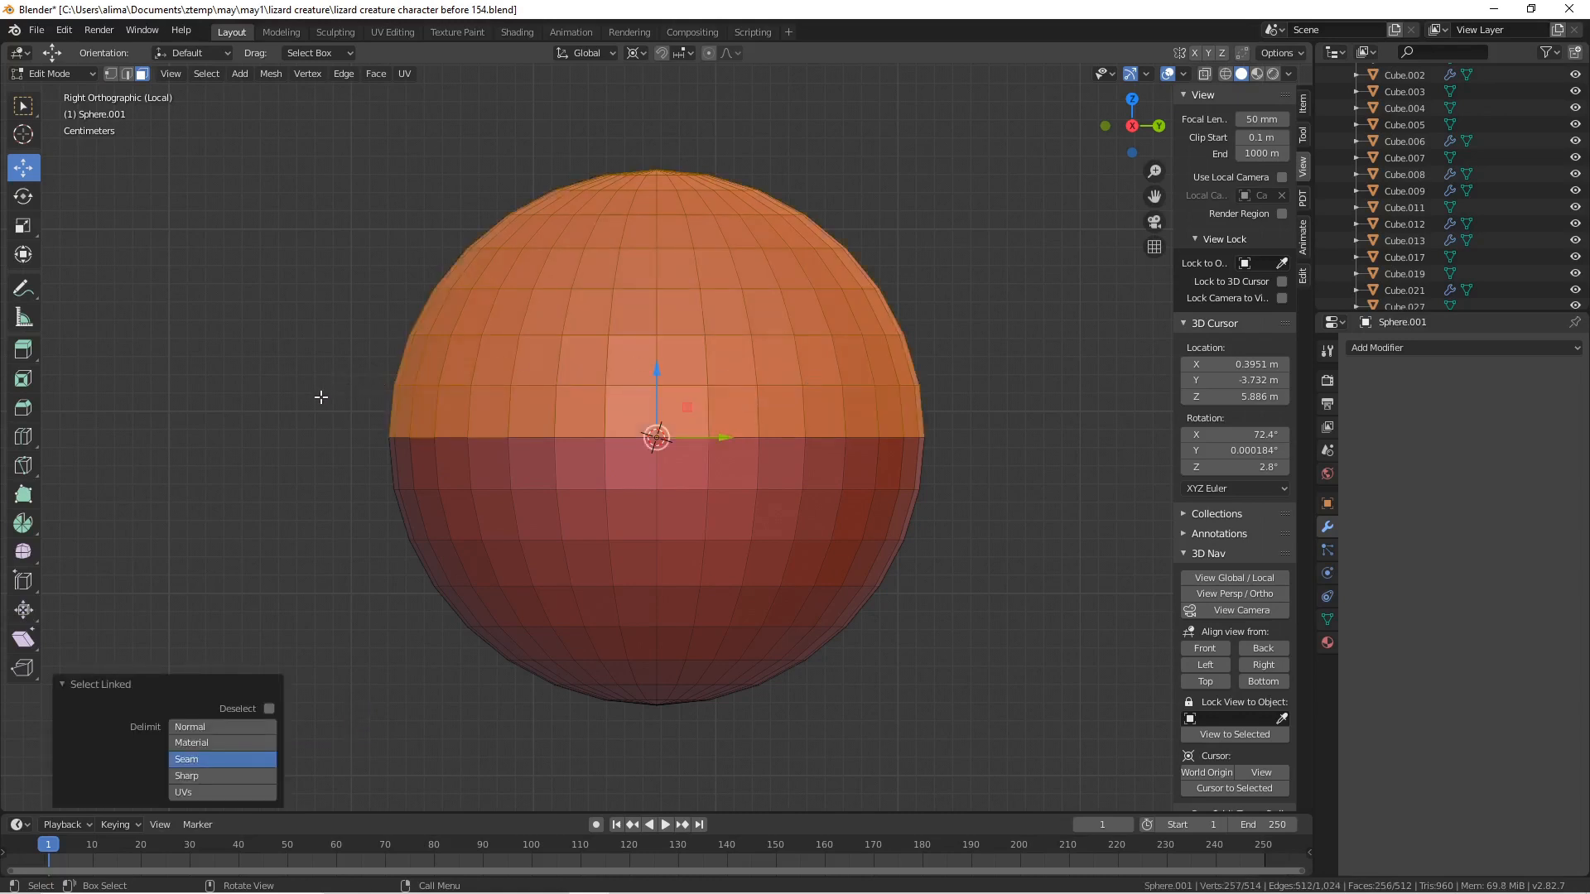
key("r")
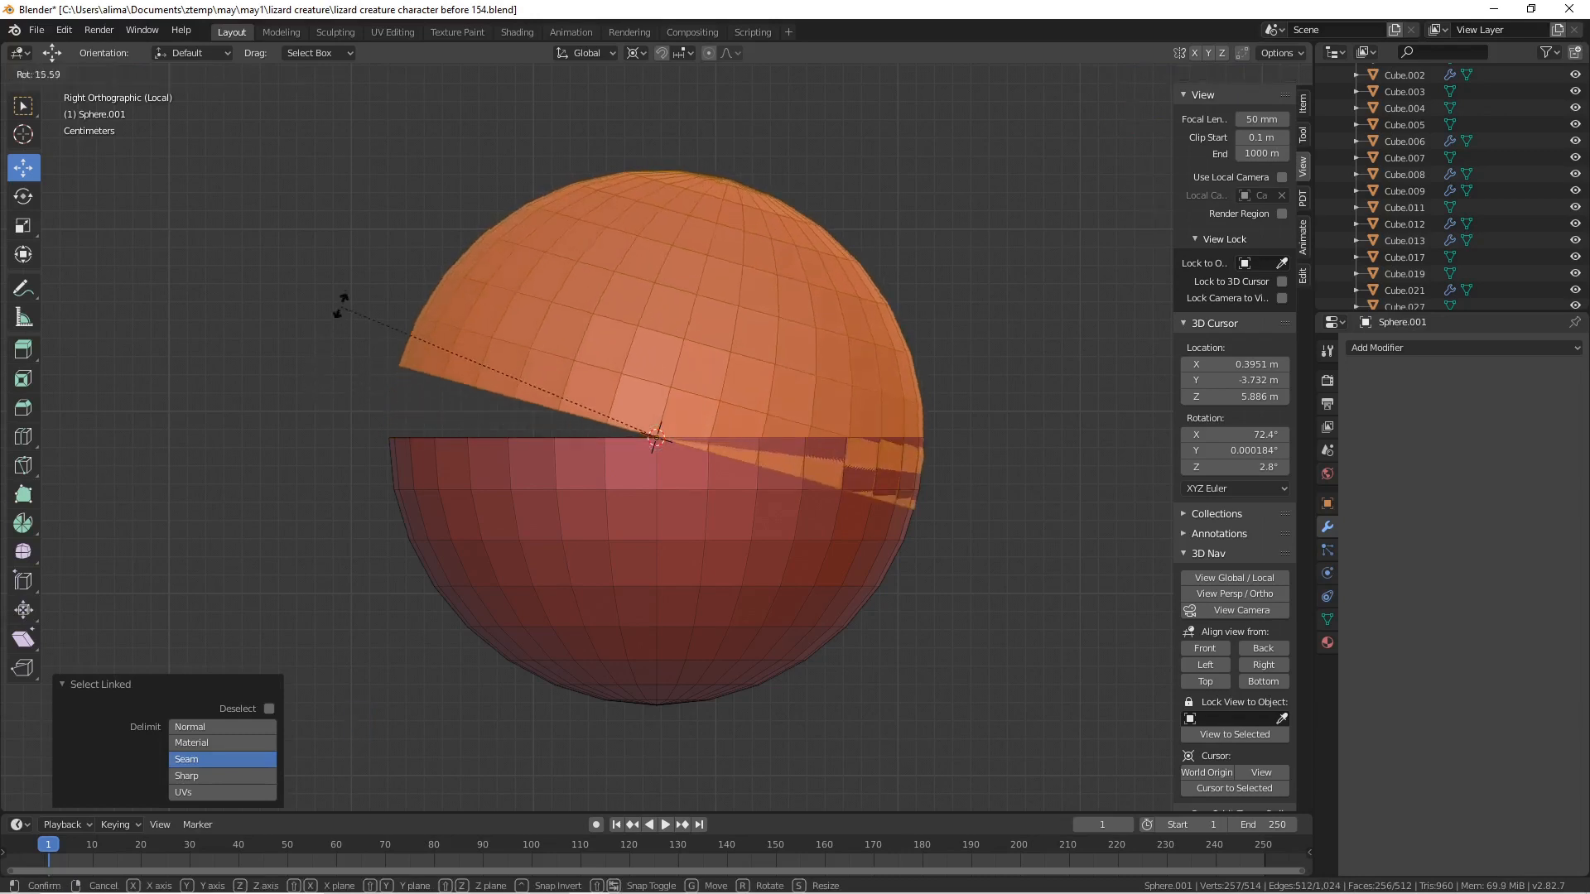
left_click(374, 239)
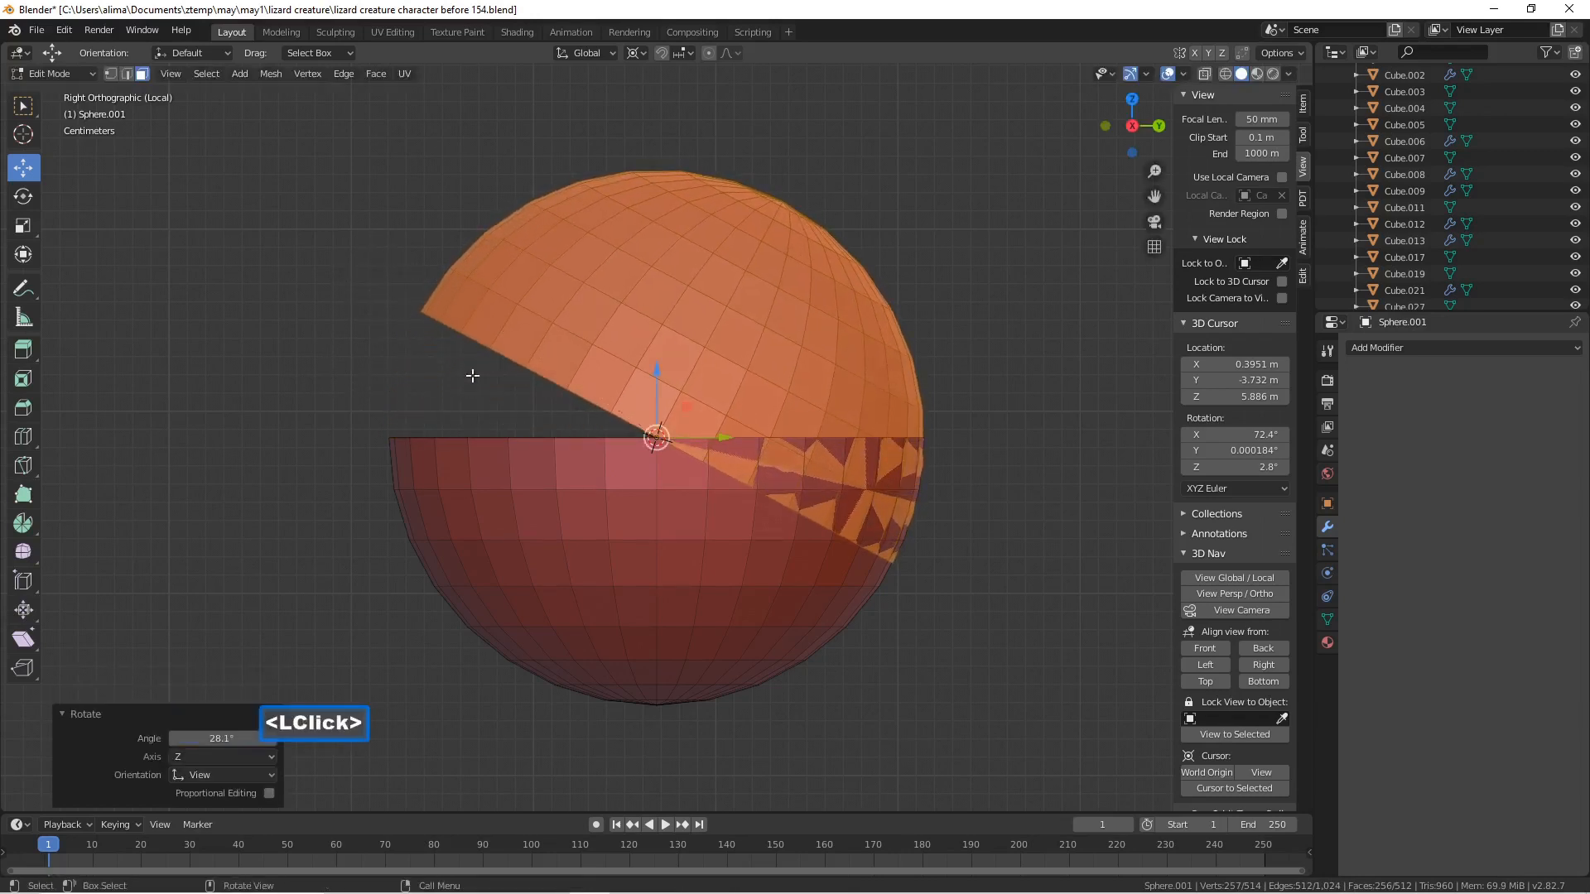
- Rotate the sphere's lower half by about -32° around the 3D cursor and save the file as "lizard creature character before 156.blend"
left_click(1010, 610)
key("l")
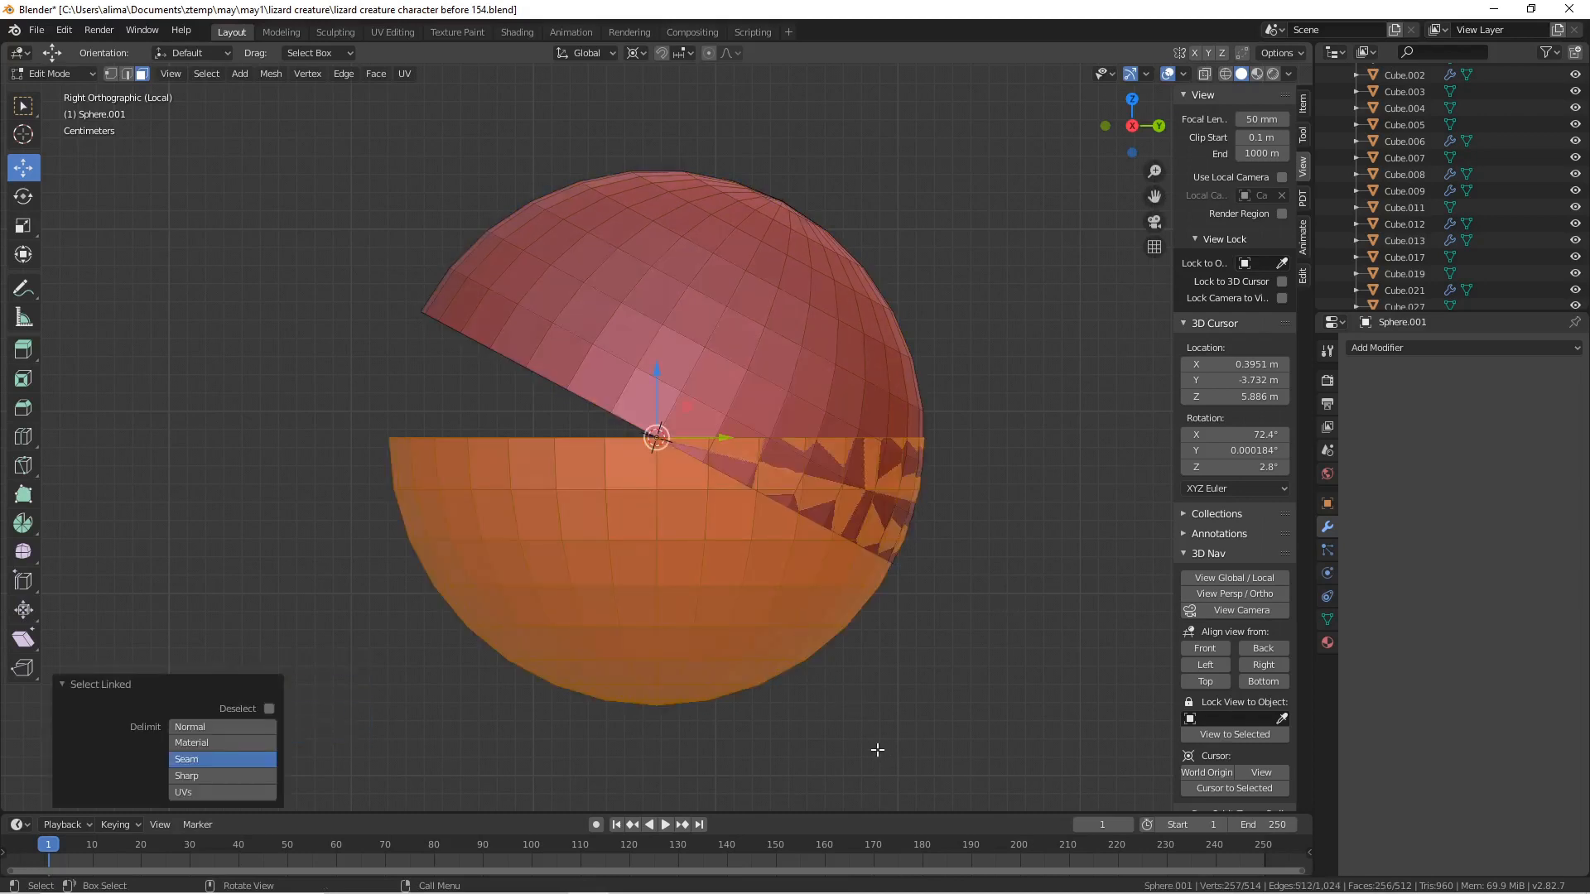
key("r")
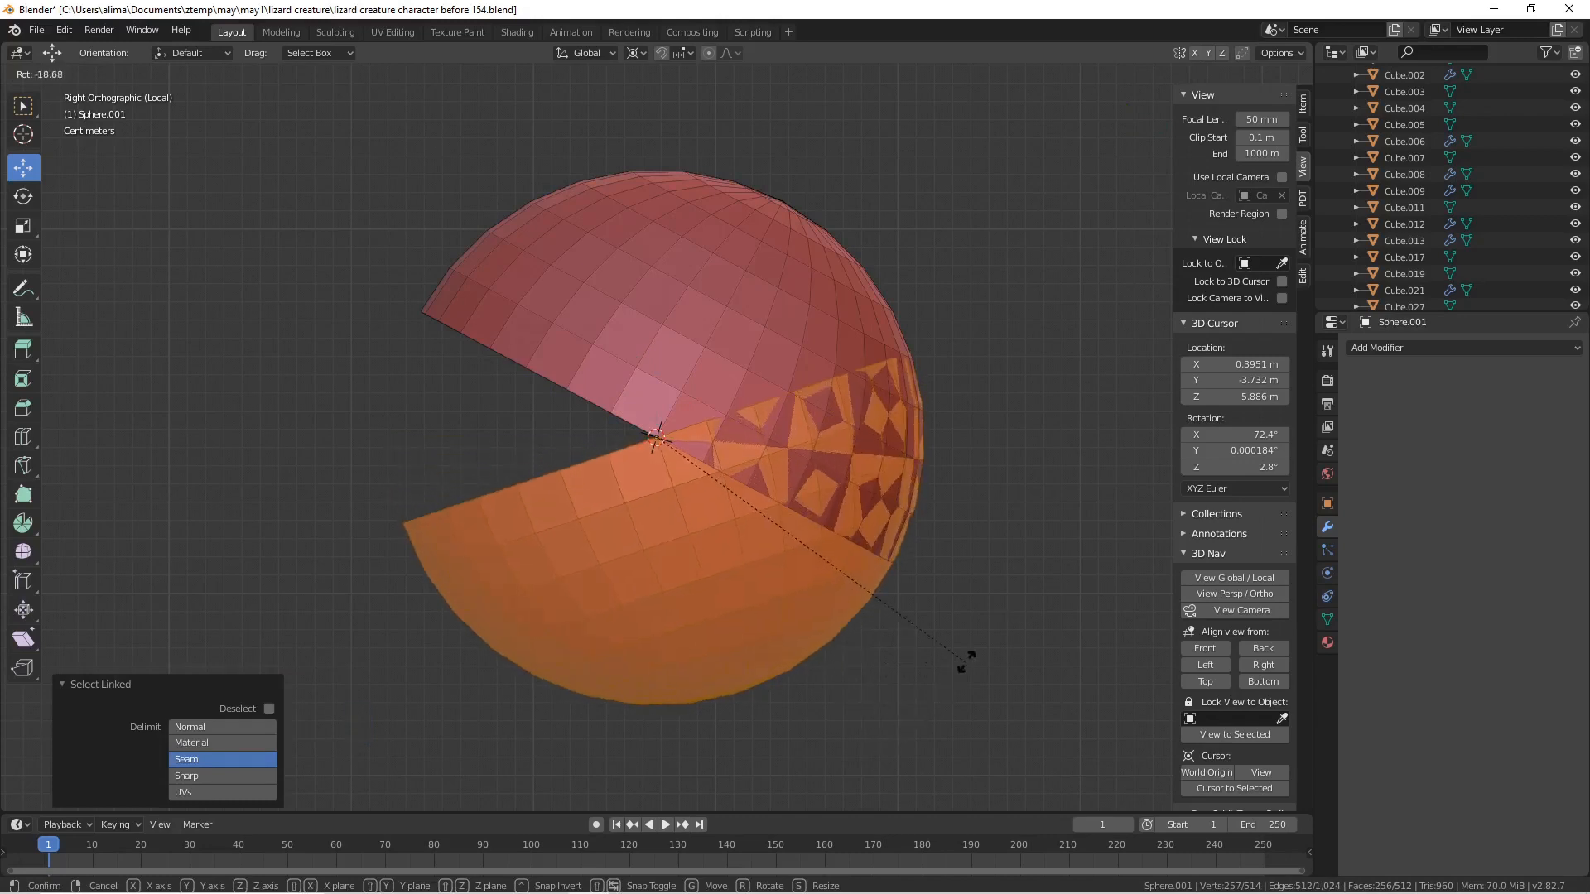
left_click(977, 571)
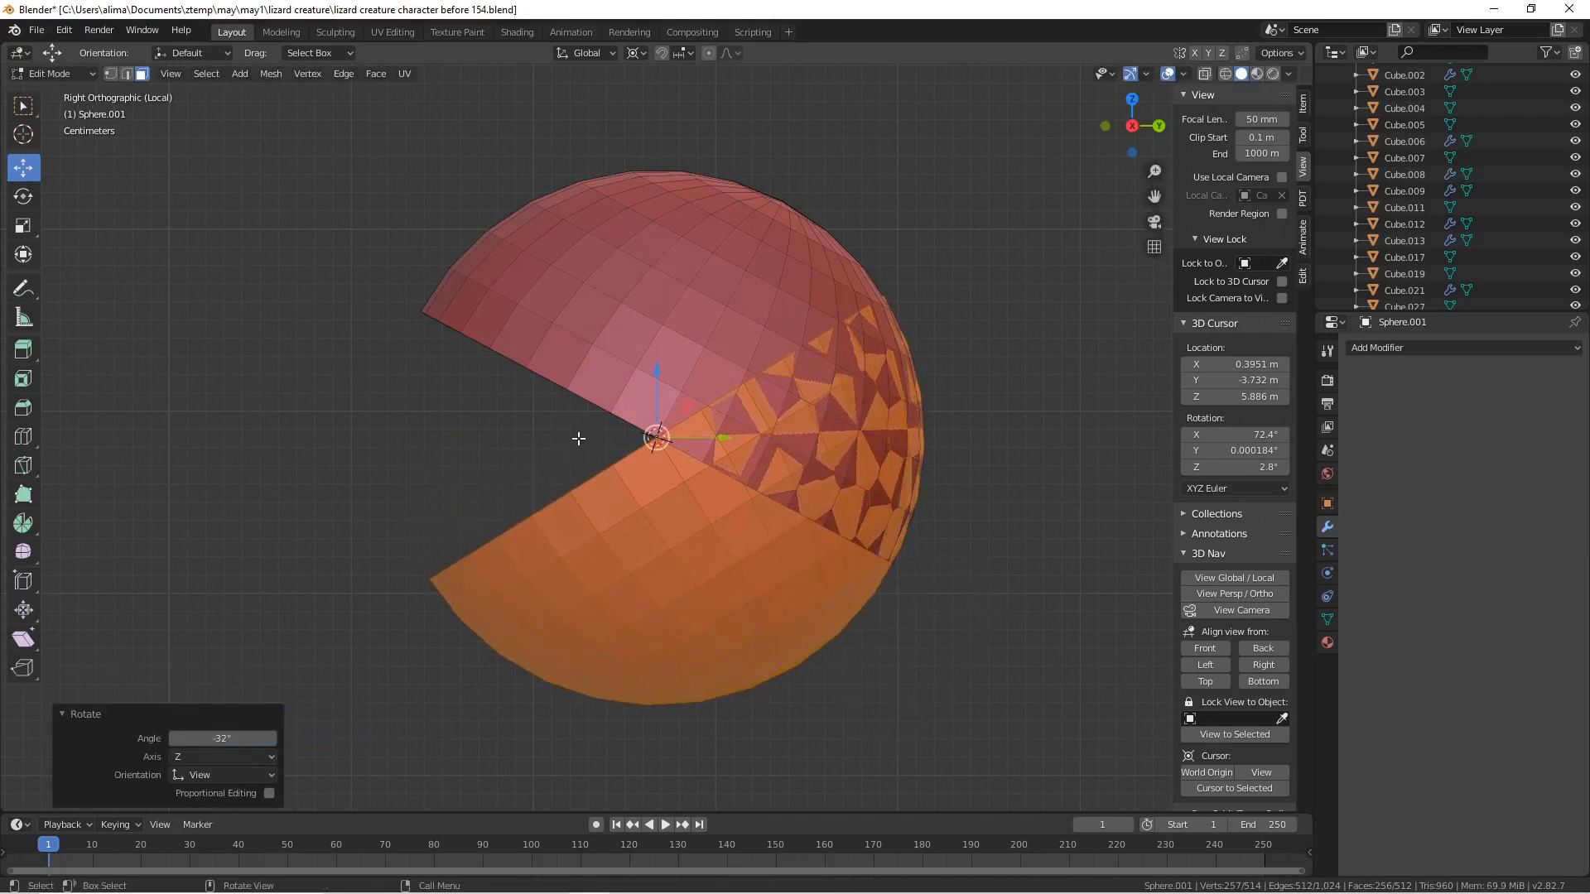
left_click(1037, 457)
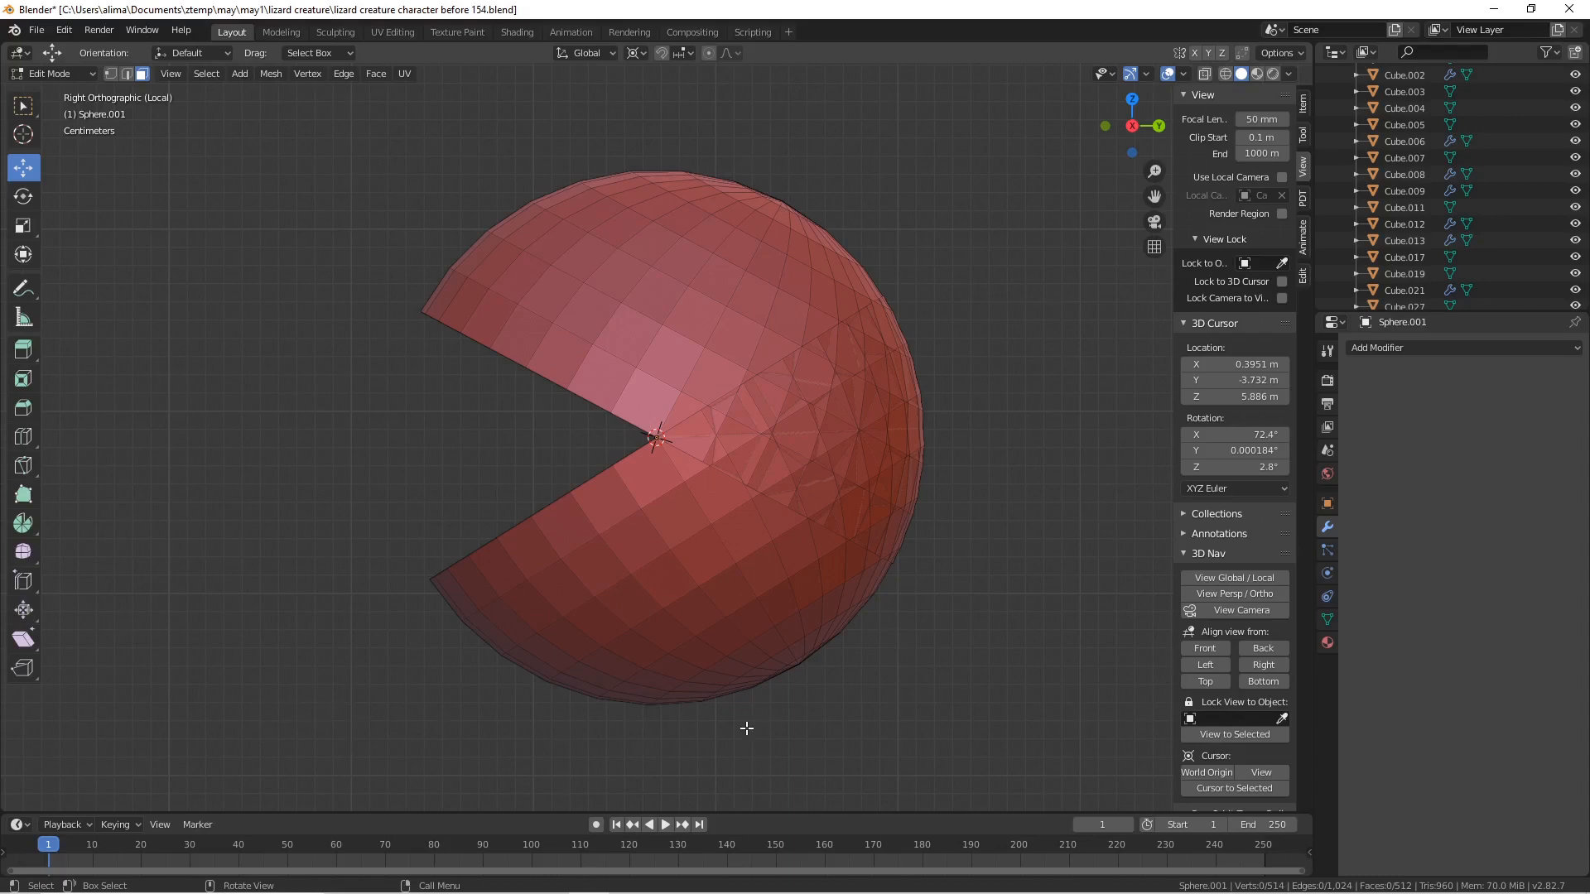
key("Pause")
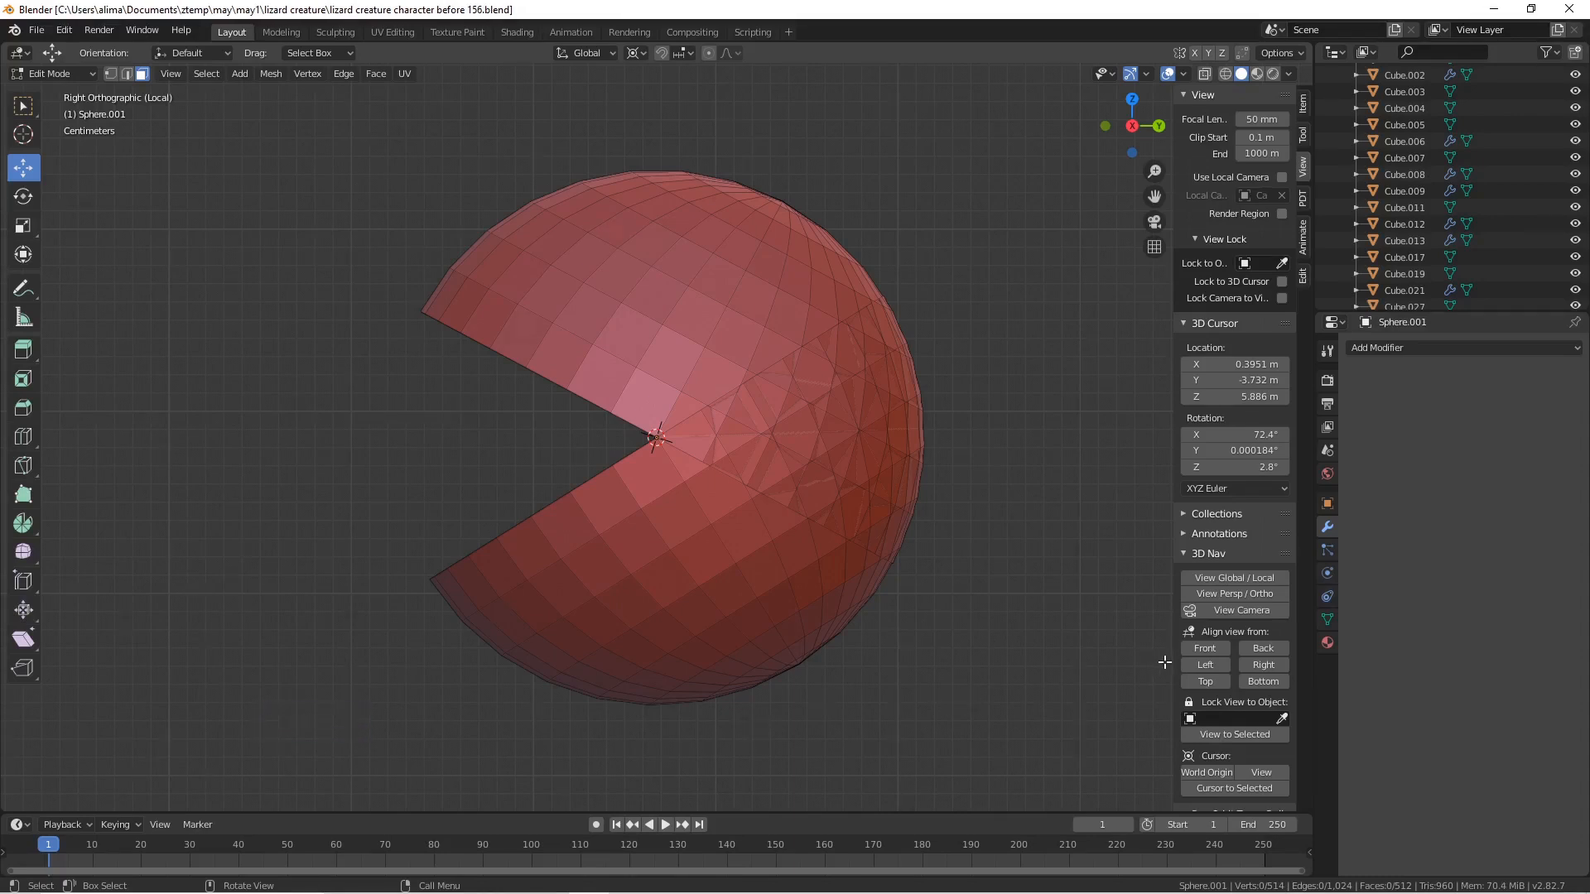
- Return the split sphere to Object Mode, deselect it, and save the file as "lizard creature character before 157.blend"
left_click(1202, 649)
middle_click_drag(966, 604, 880, 616)
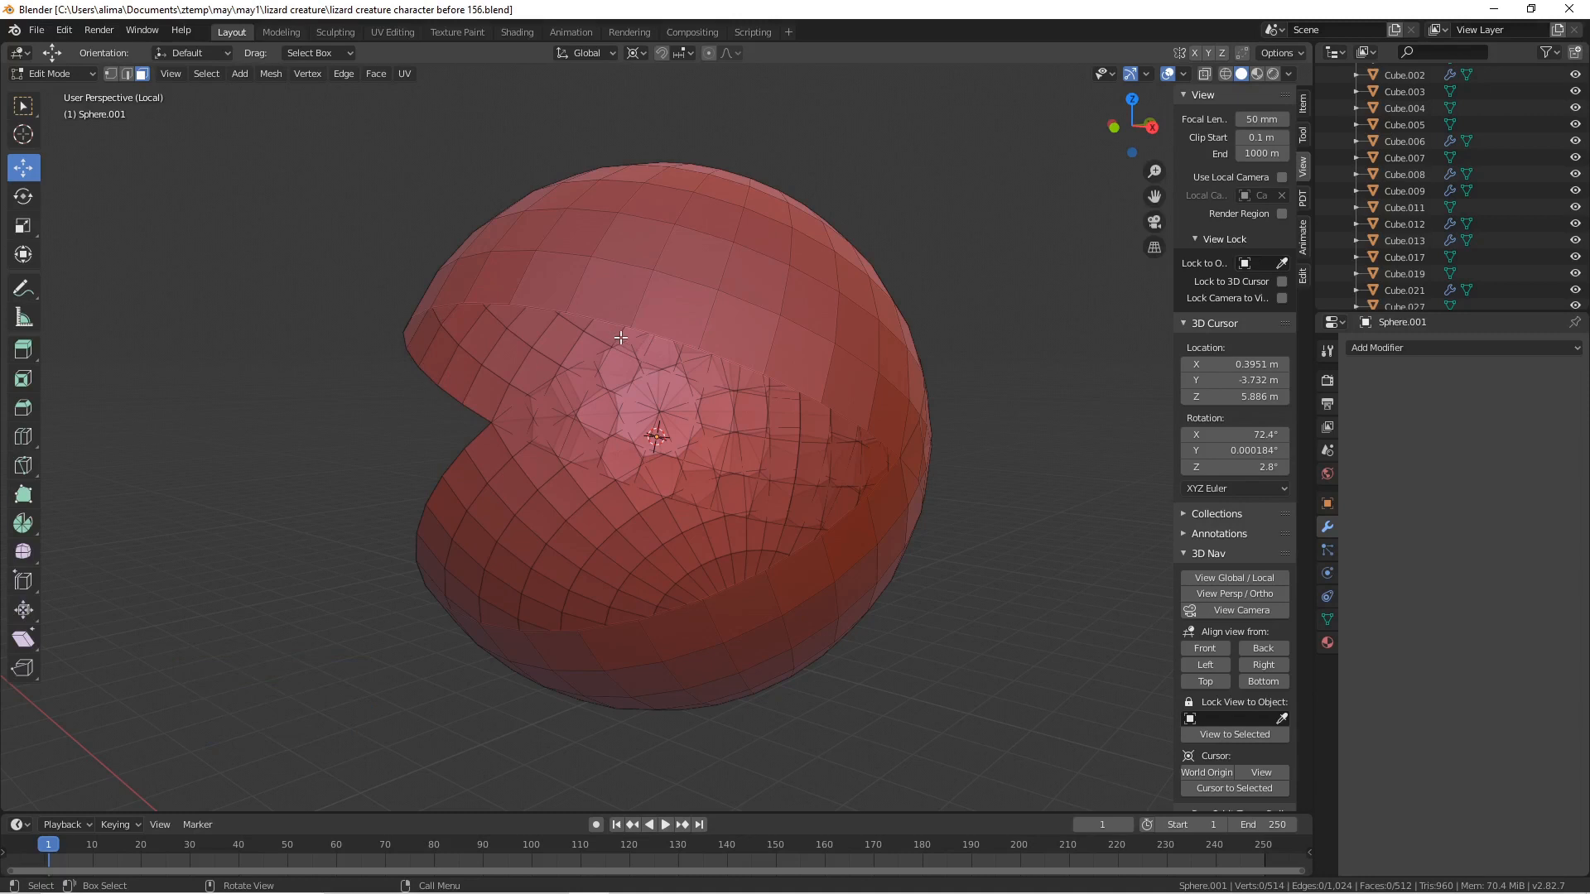
left_click(86, 75)
left_click(73, 87)
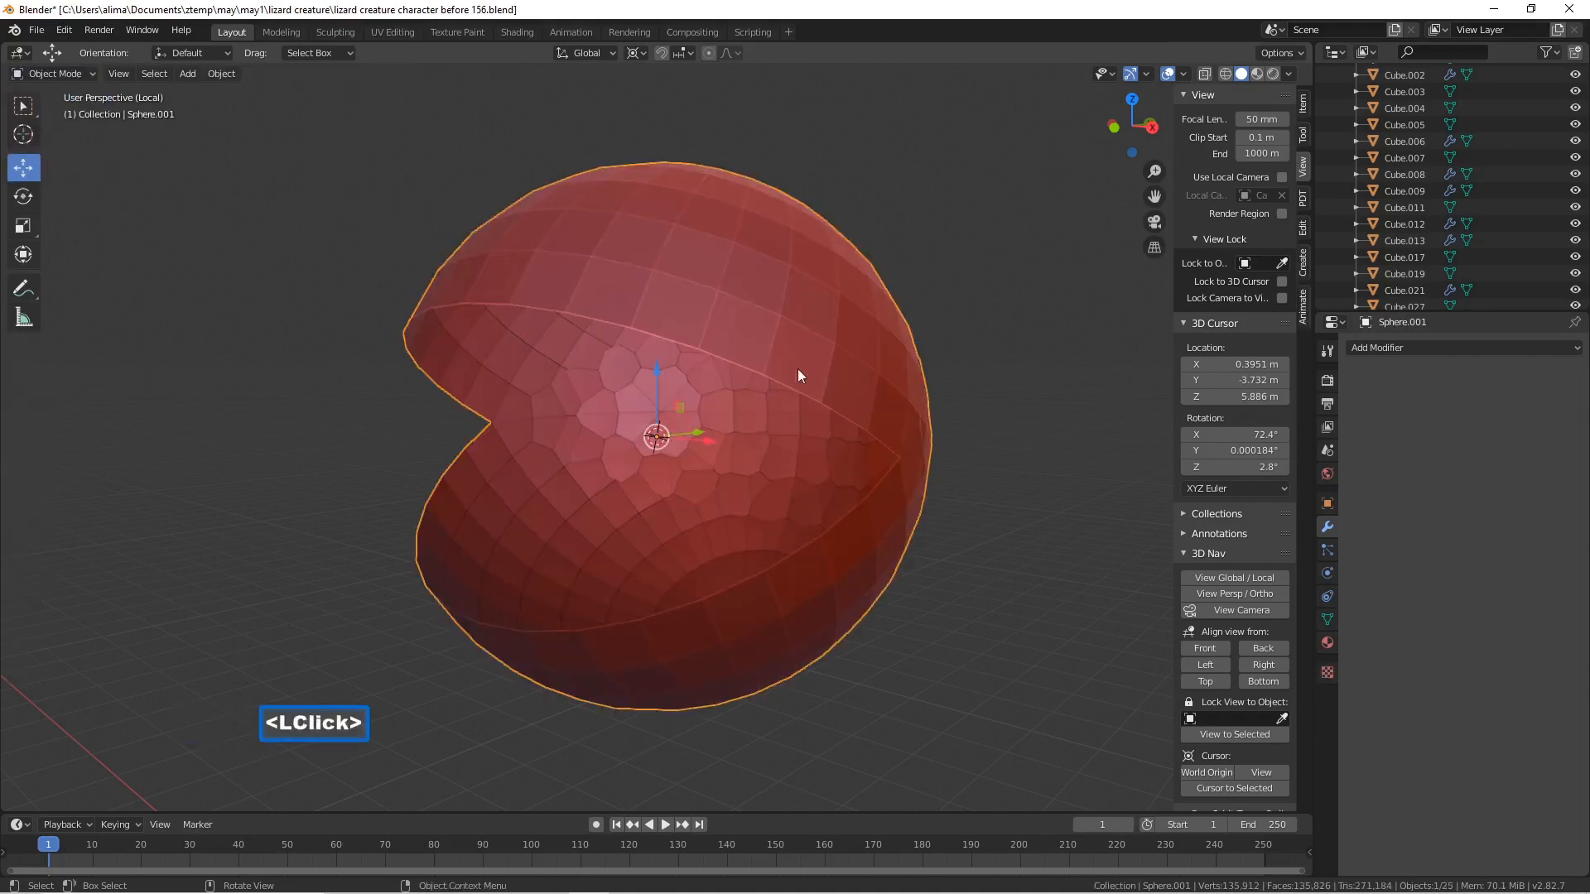
left_click(963, 505)
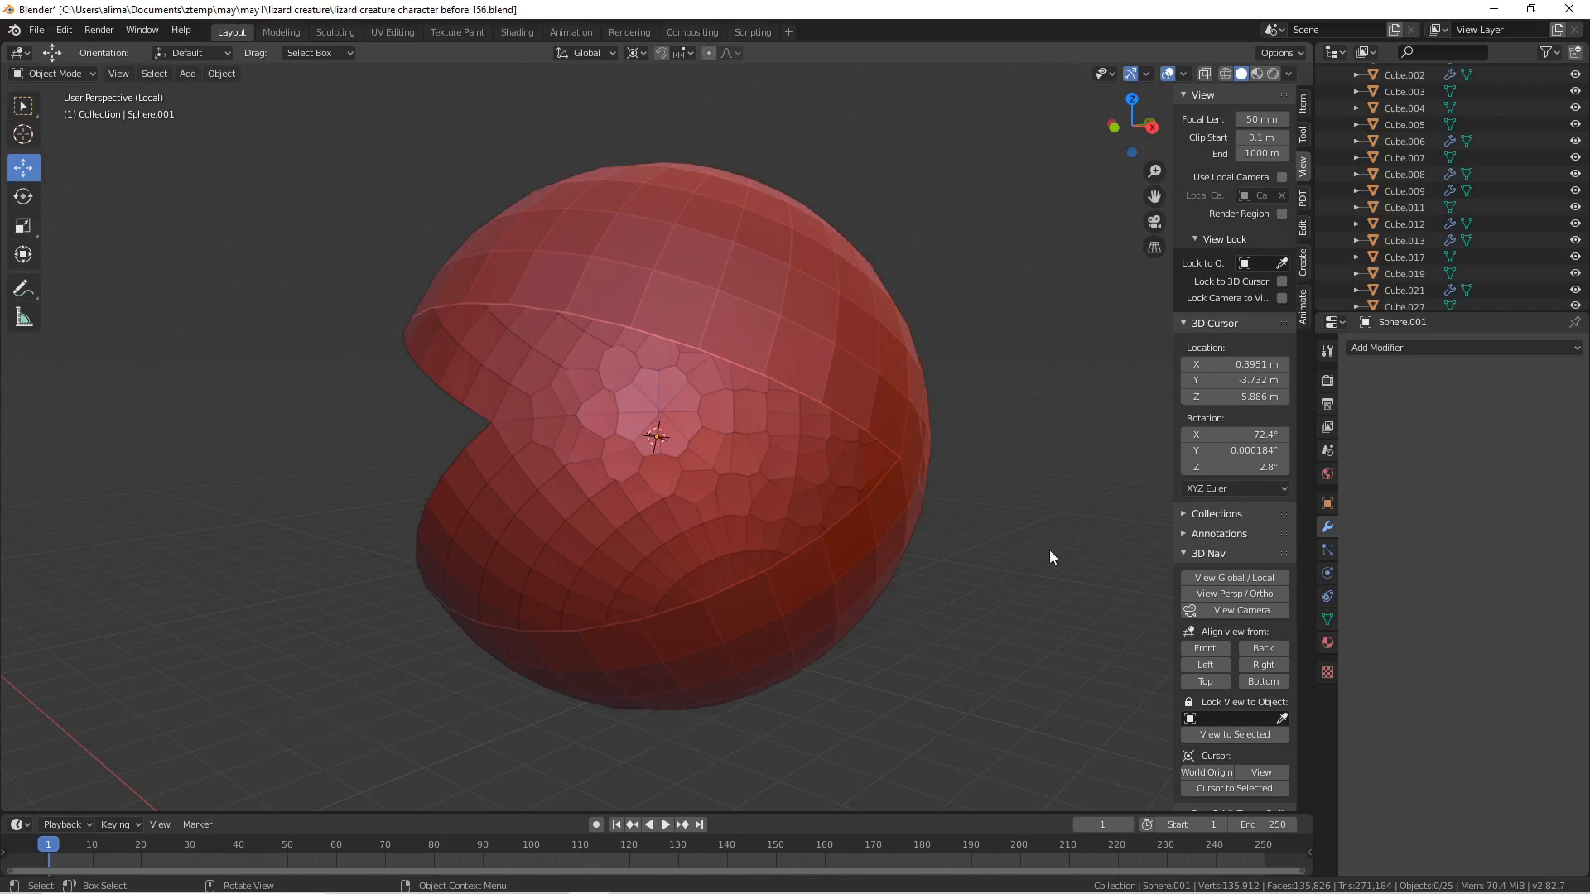
key("Pause")
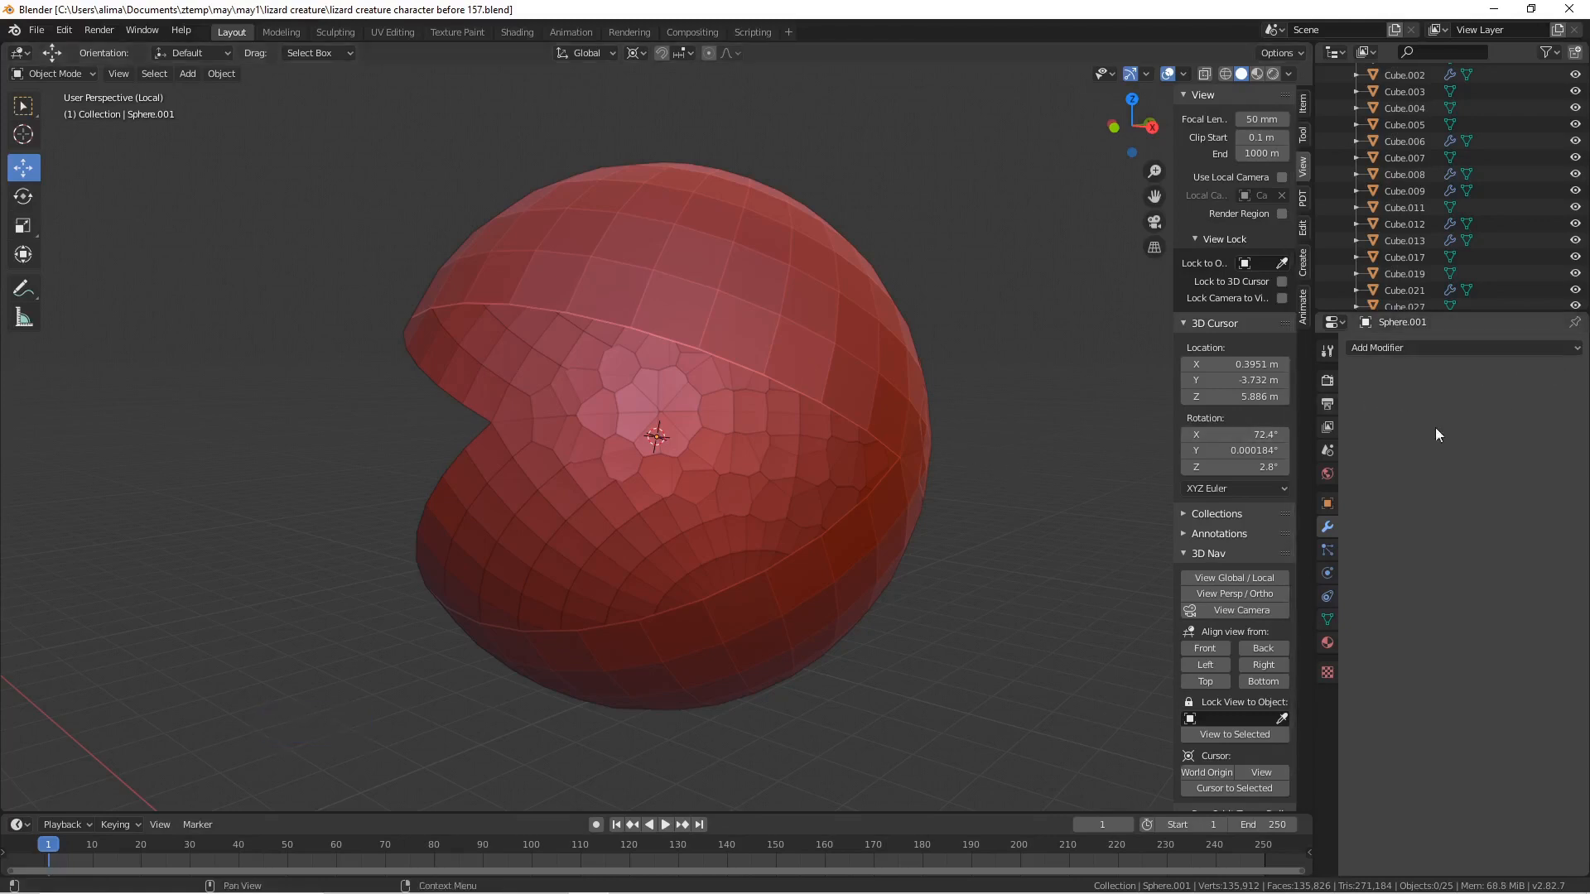
- Add a Solidify modifier to the split eyelid sphere with a thickness of 0.37 m
left_click(1573, 352)
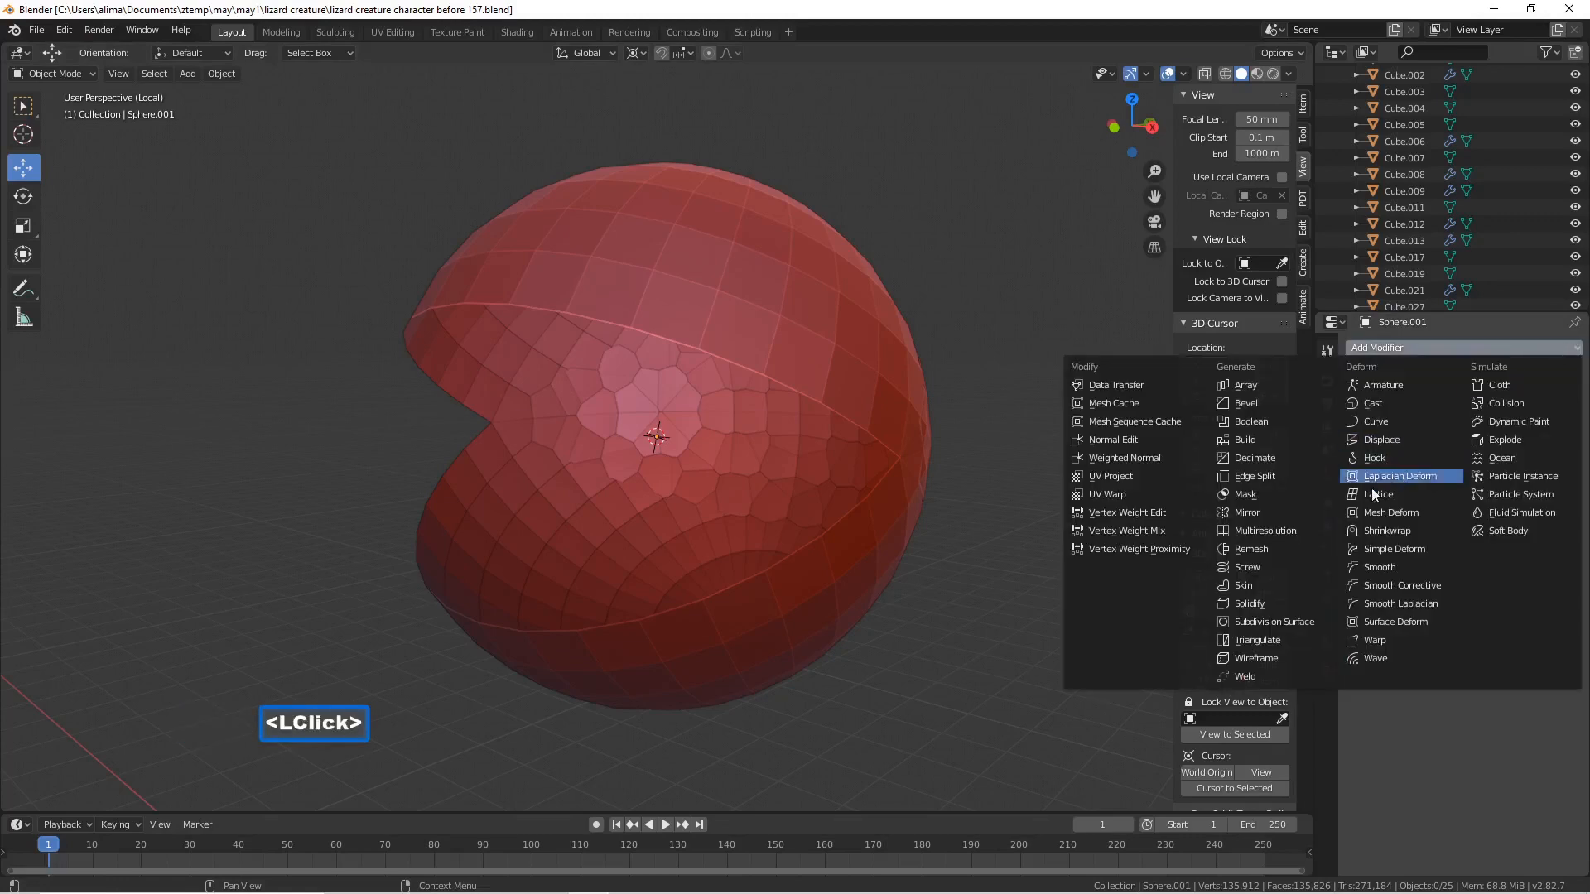
left_click(1286, 597)
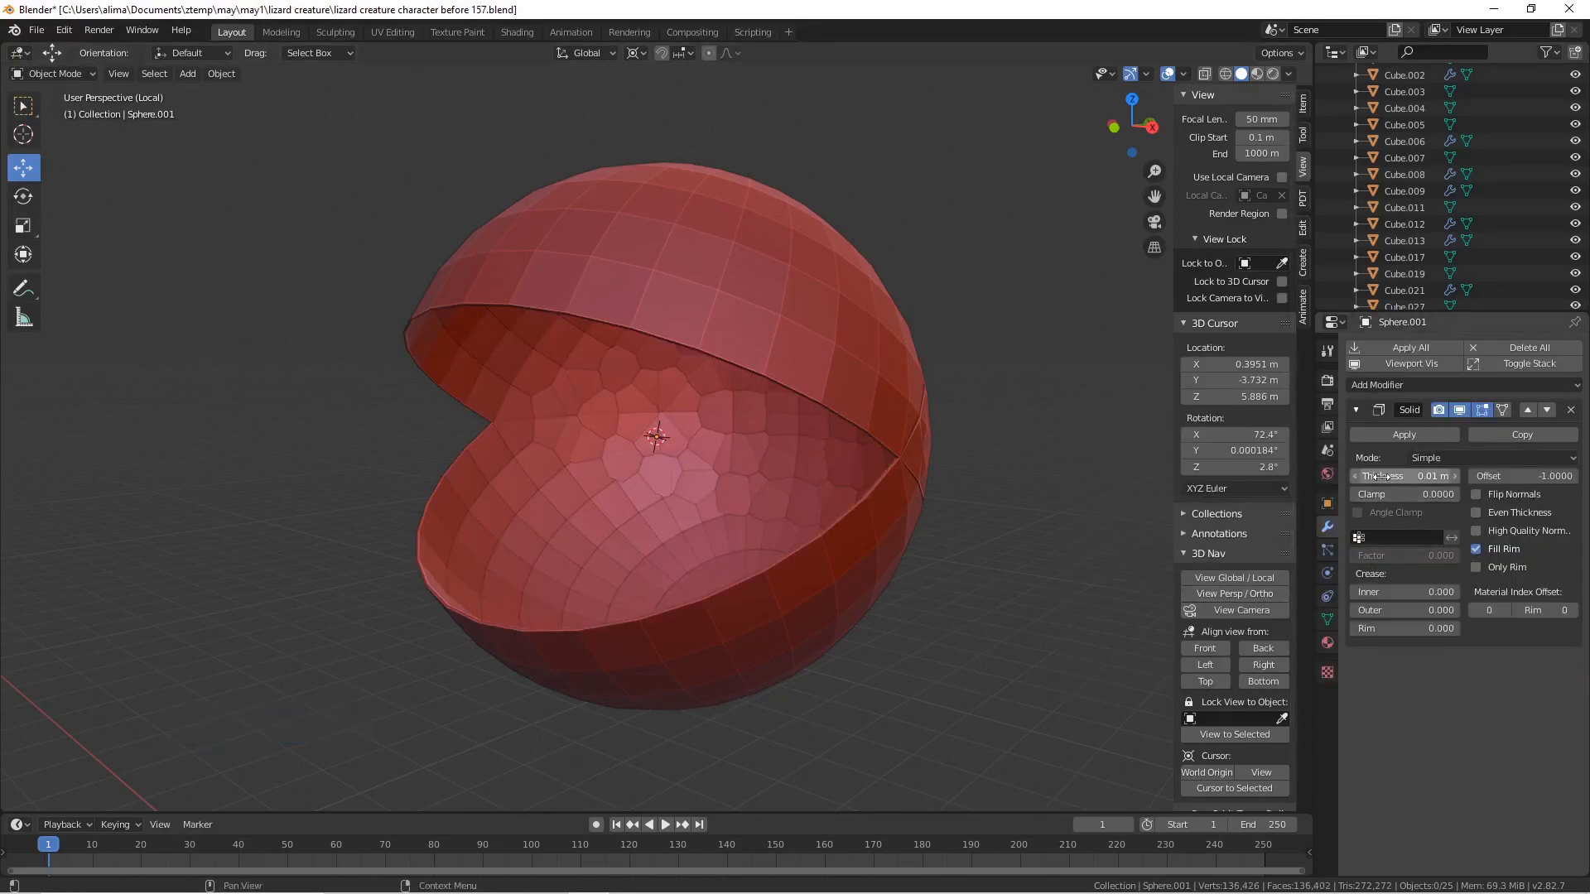
left_click_drag(1397, 476, 1502, 476)
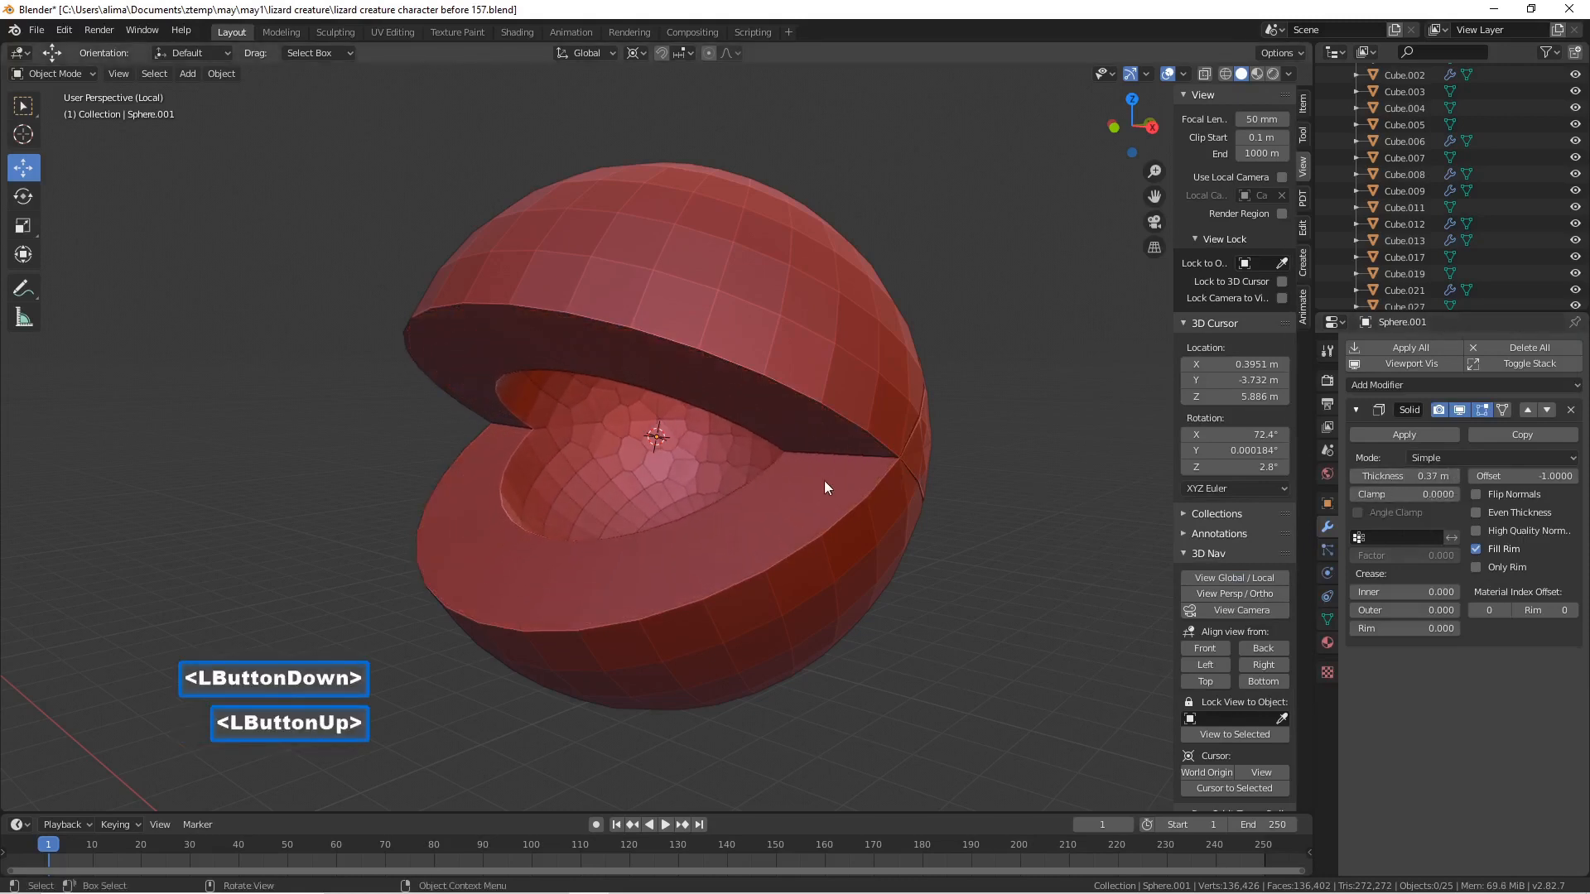
left_click(793, 484)
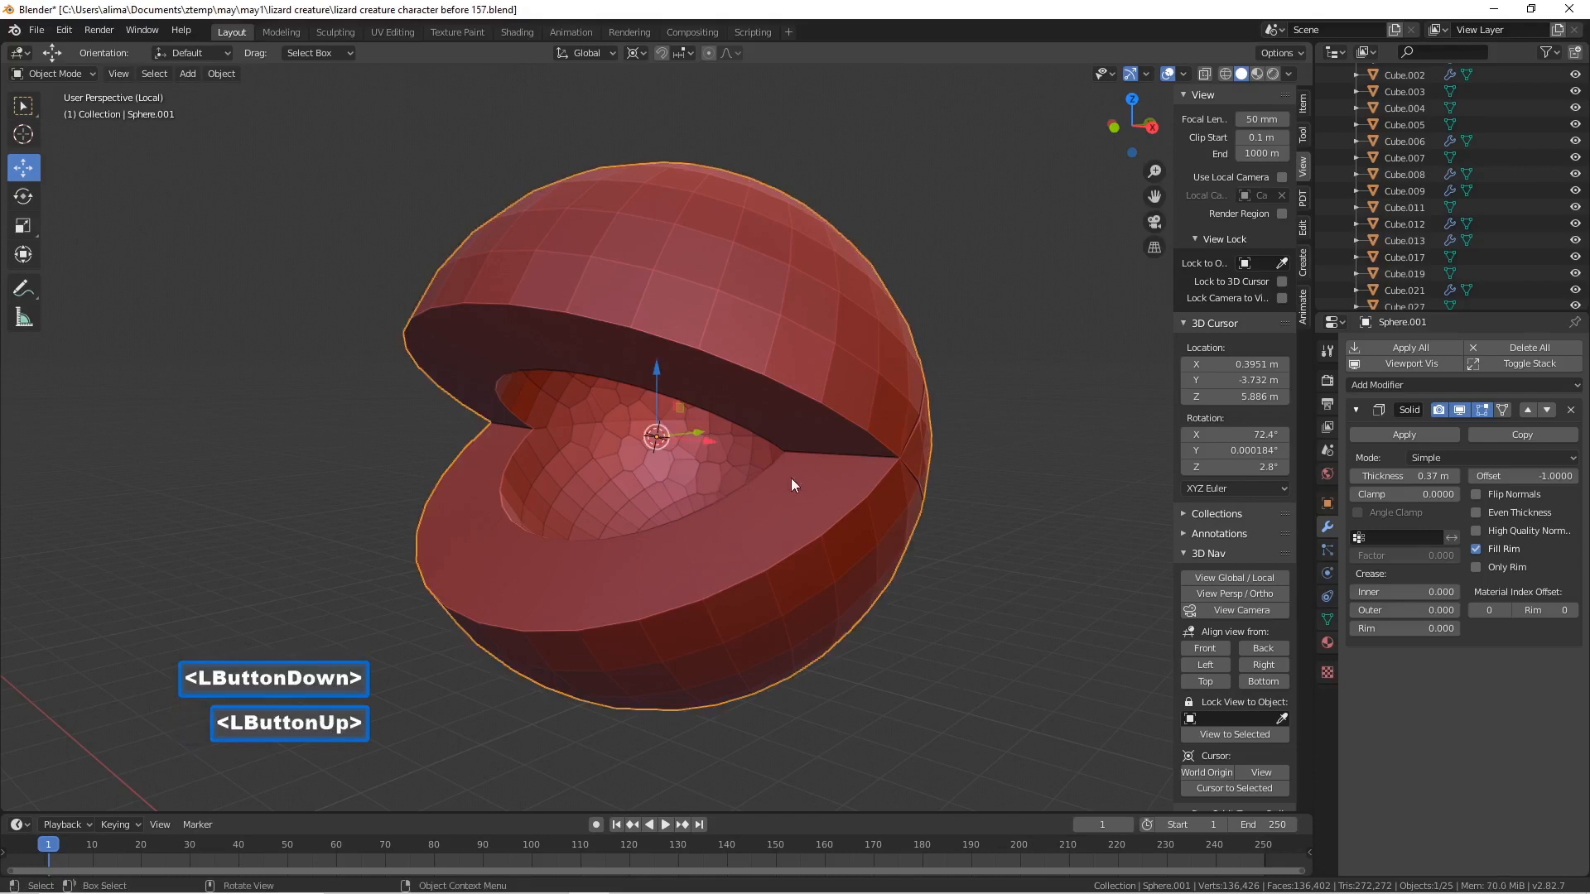
- In global view, scale the eyeball sphere inside the eyelids to about 0.778 and save the file as "lizard creature character before 158.blend"
left_click(1240, 580)
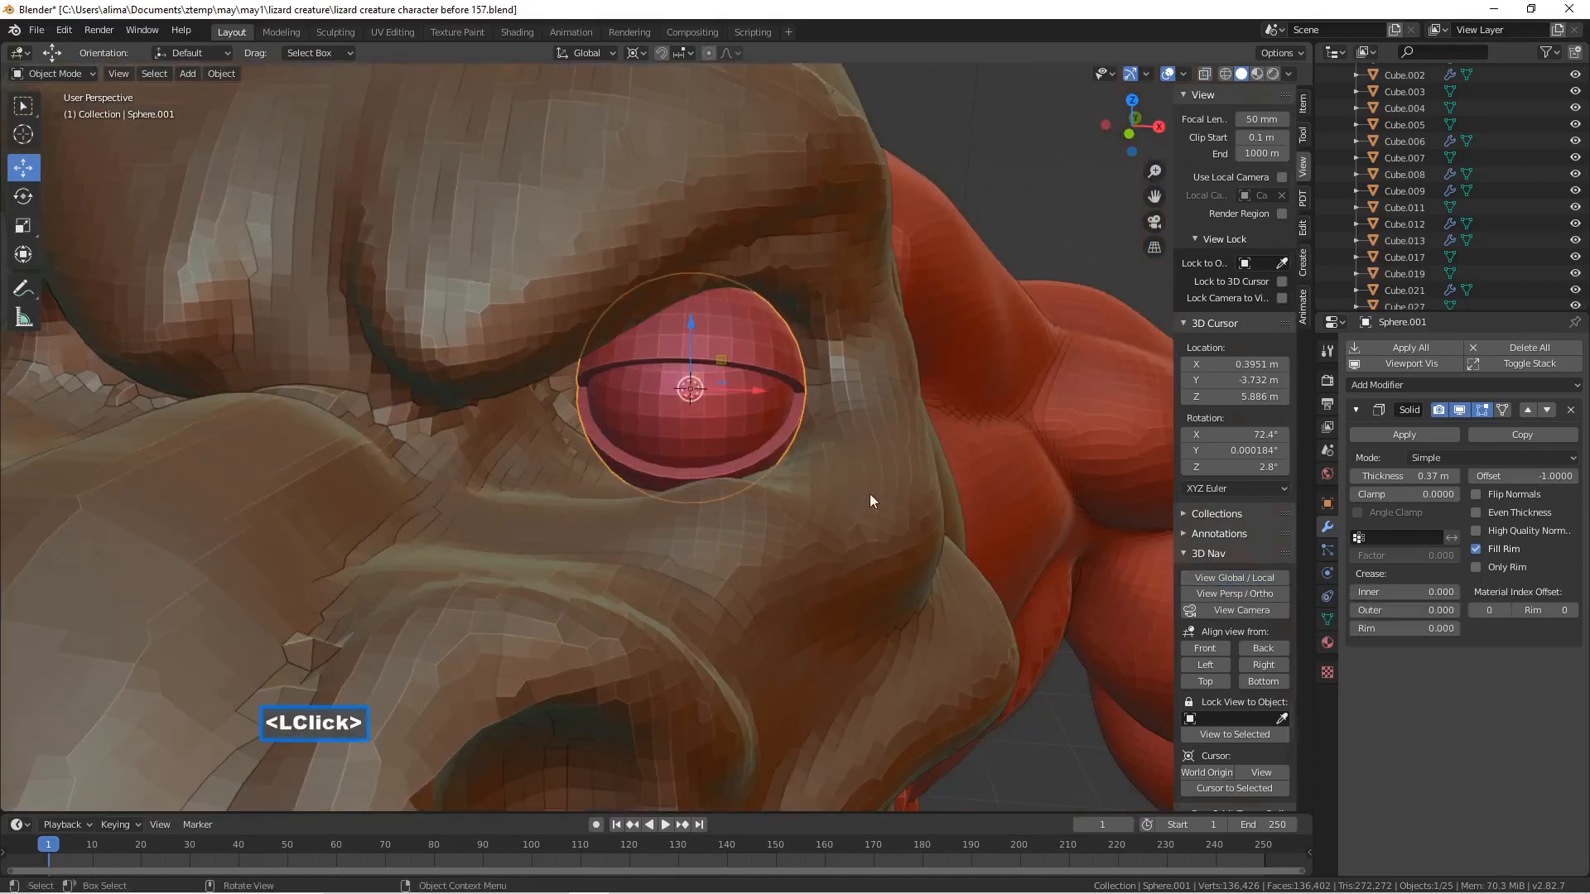
mouse_move(737, 427)
middle_mouse_down()
mouse_move(703, 415)
mouse_move(736, 436)
middle_mouse_up()
left_click(704, 419)
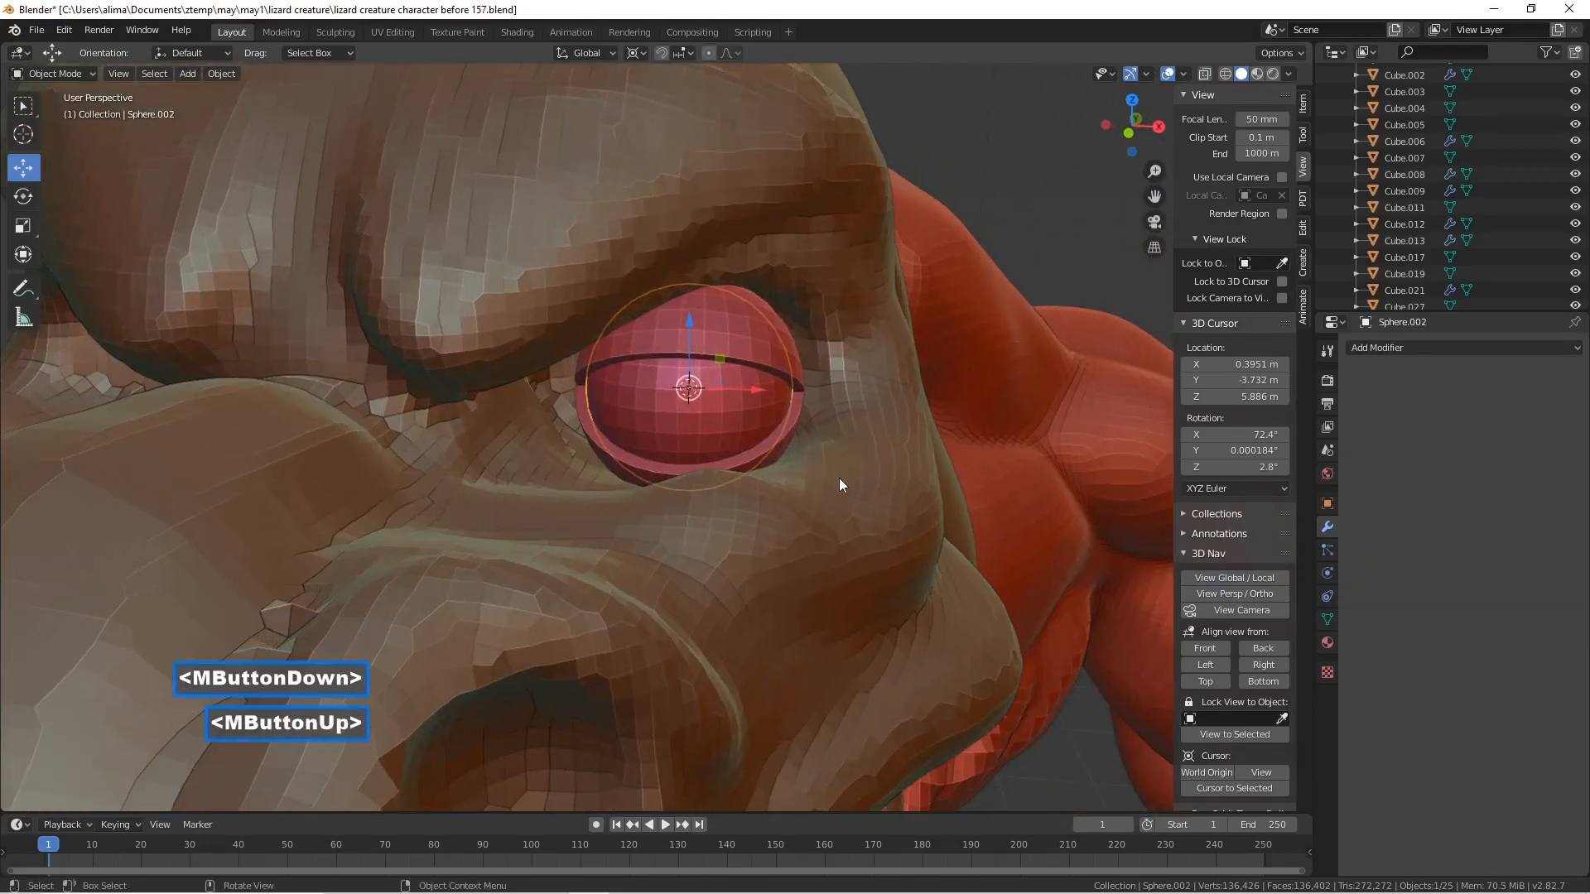
key("s")
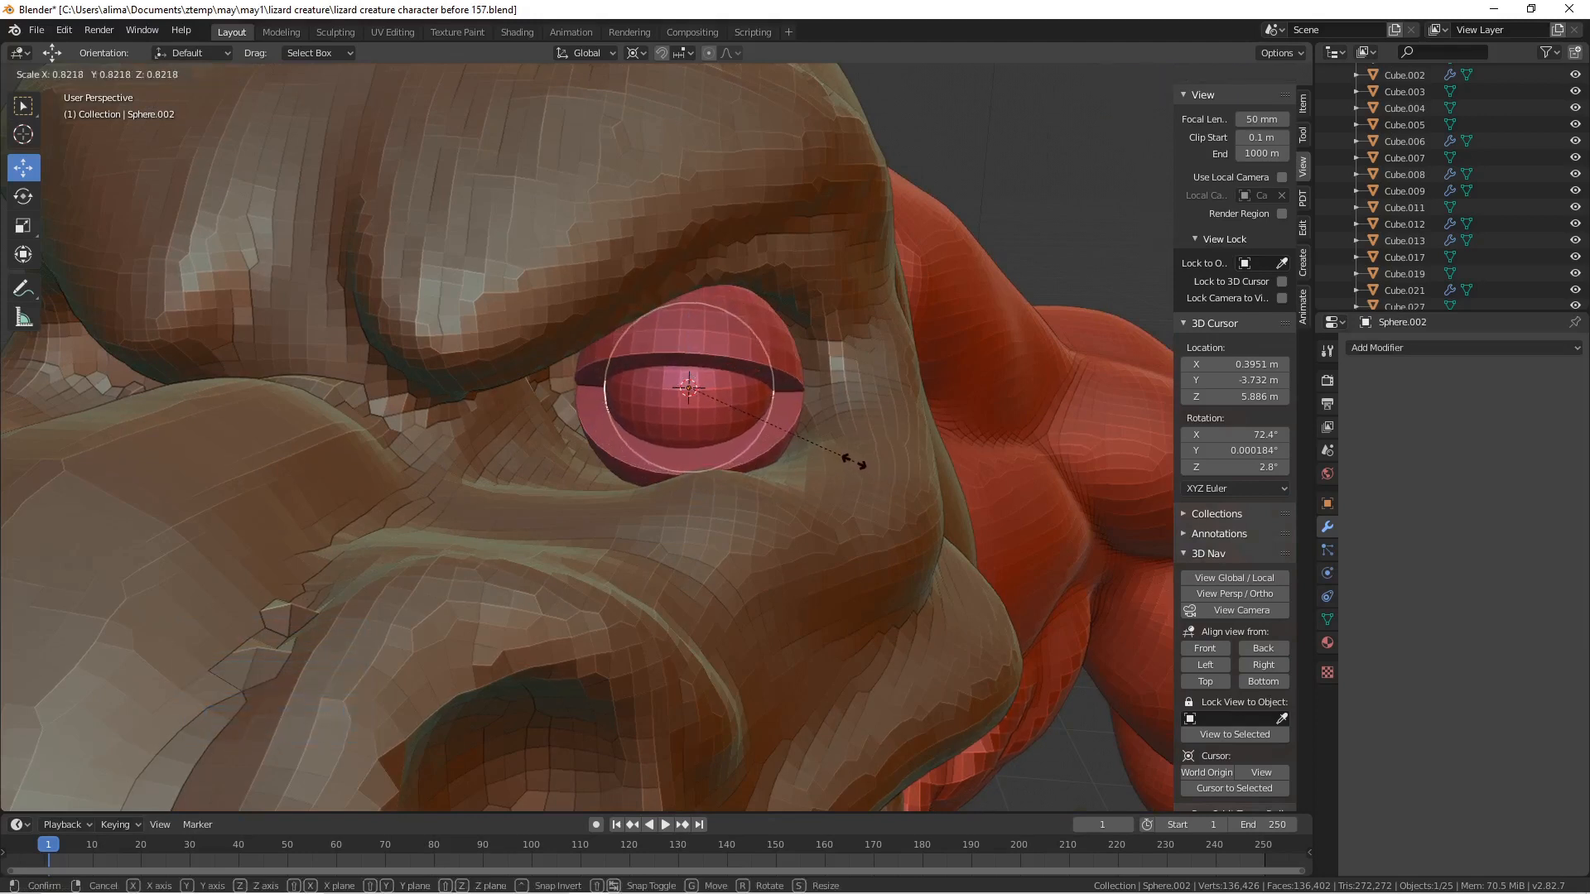
left_click(846, 459)
mouse_move(846, 459)
middle_mouse_down()
mouse_move(766, 440)
mouse_move(844, 457)
middle_mouse_up()
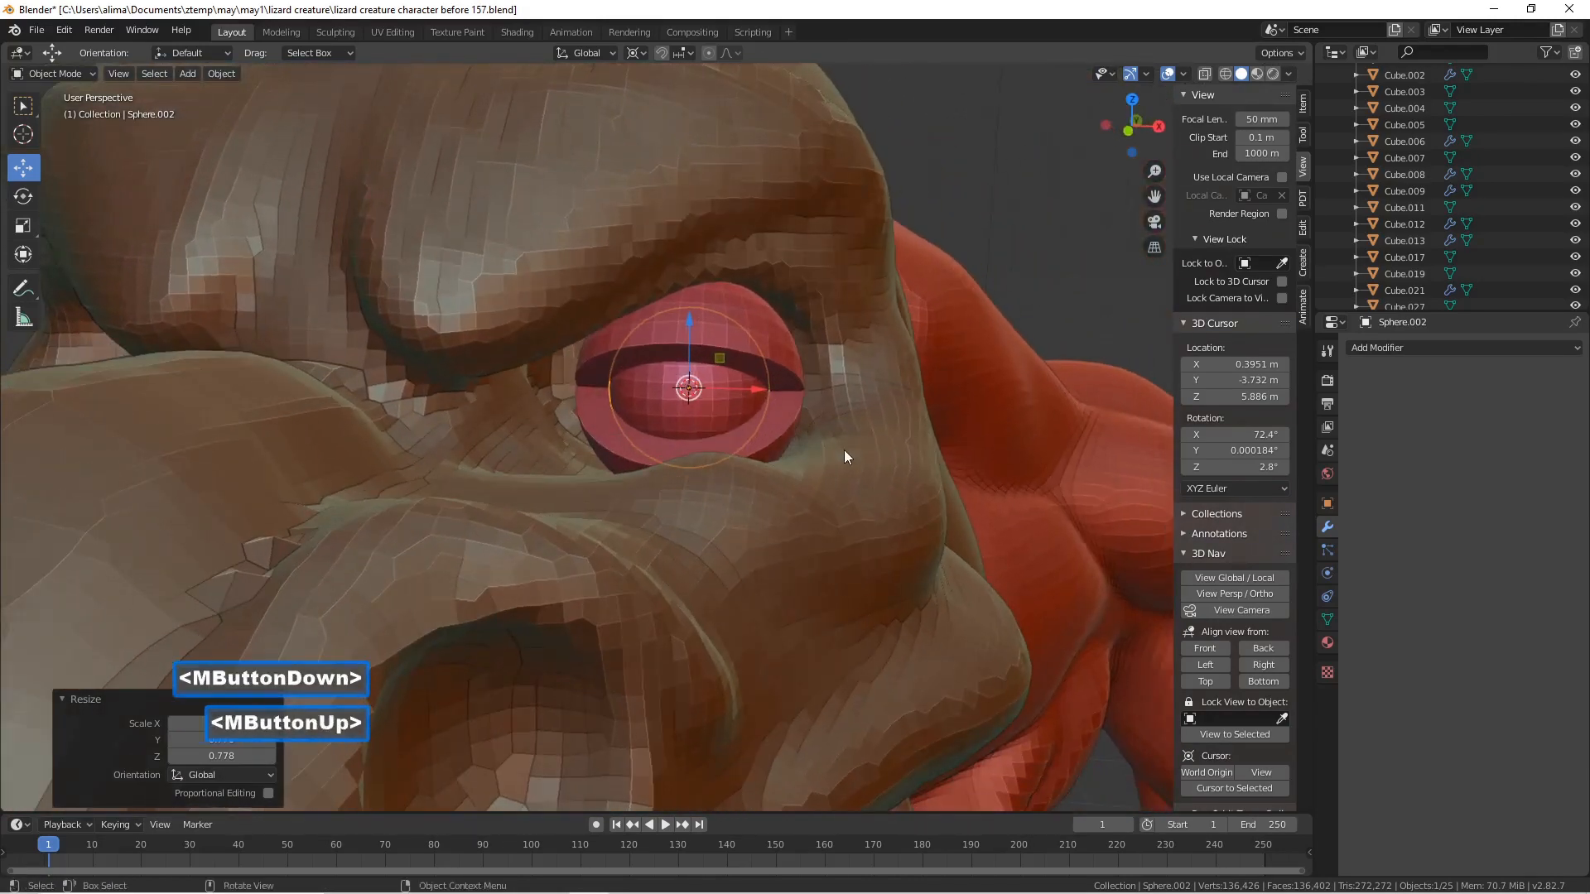
left_click(1048, 309)
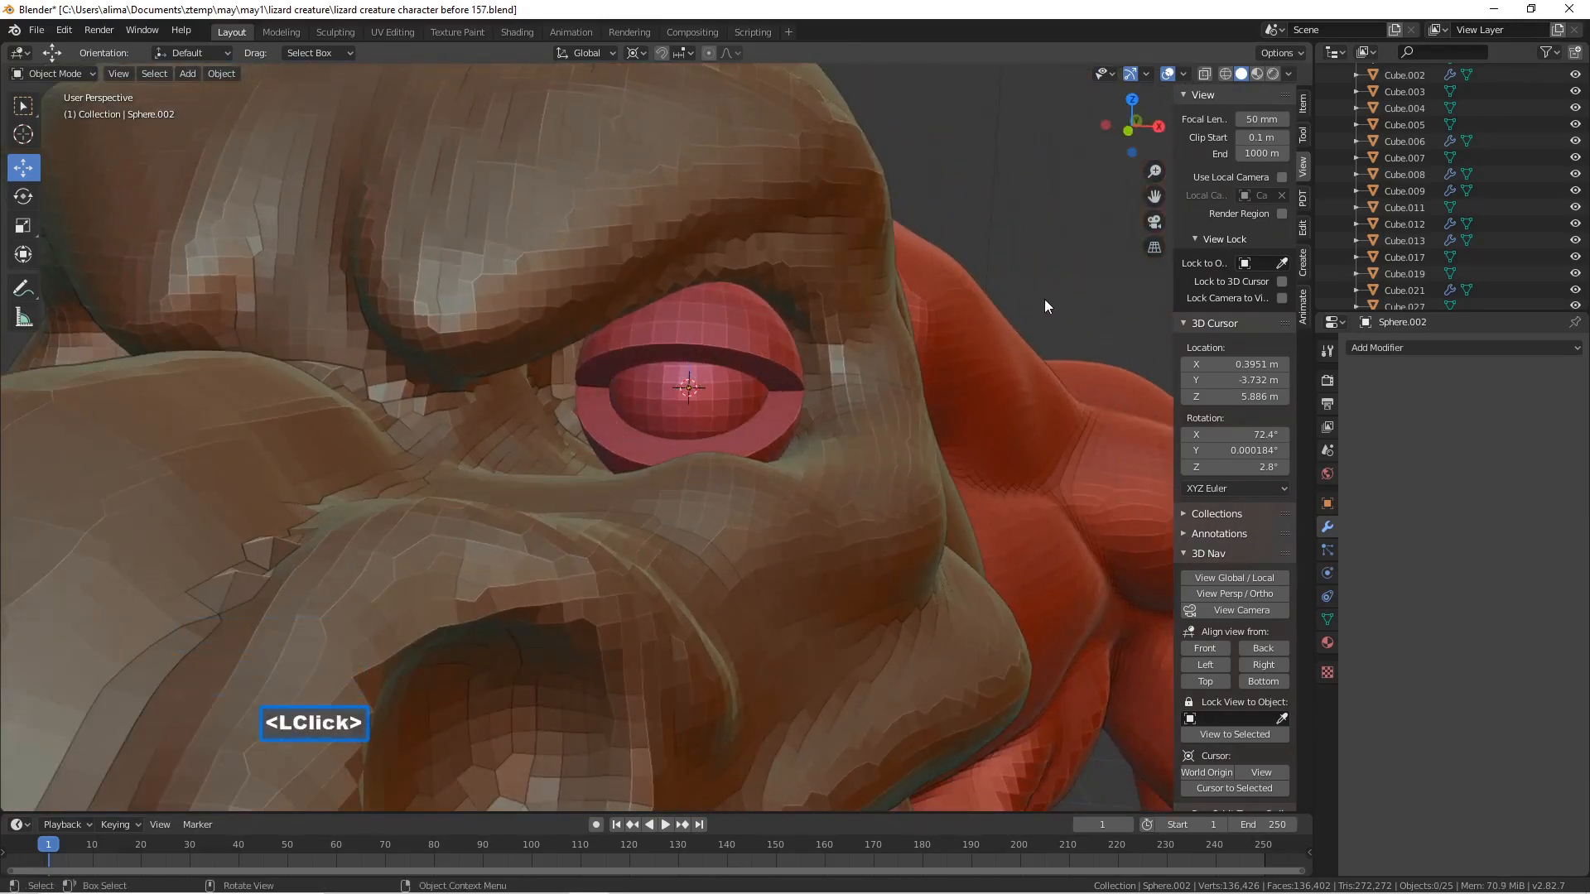
key("Pause")
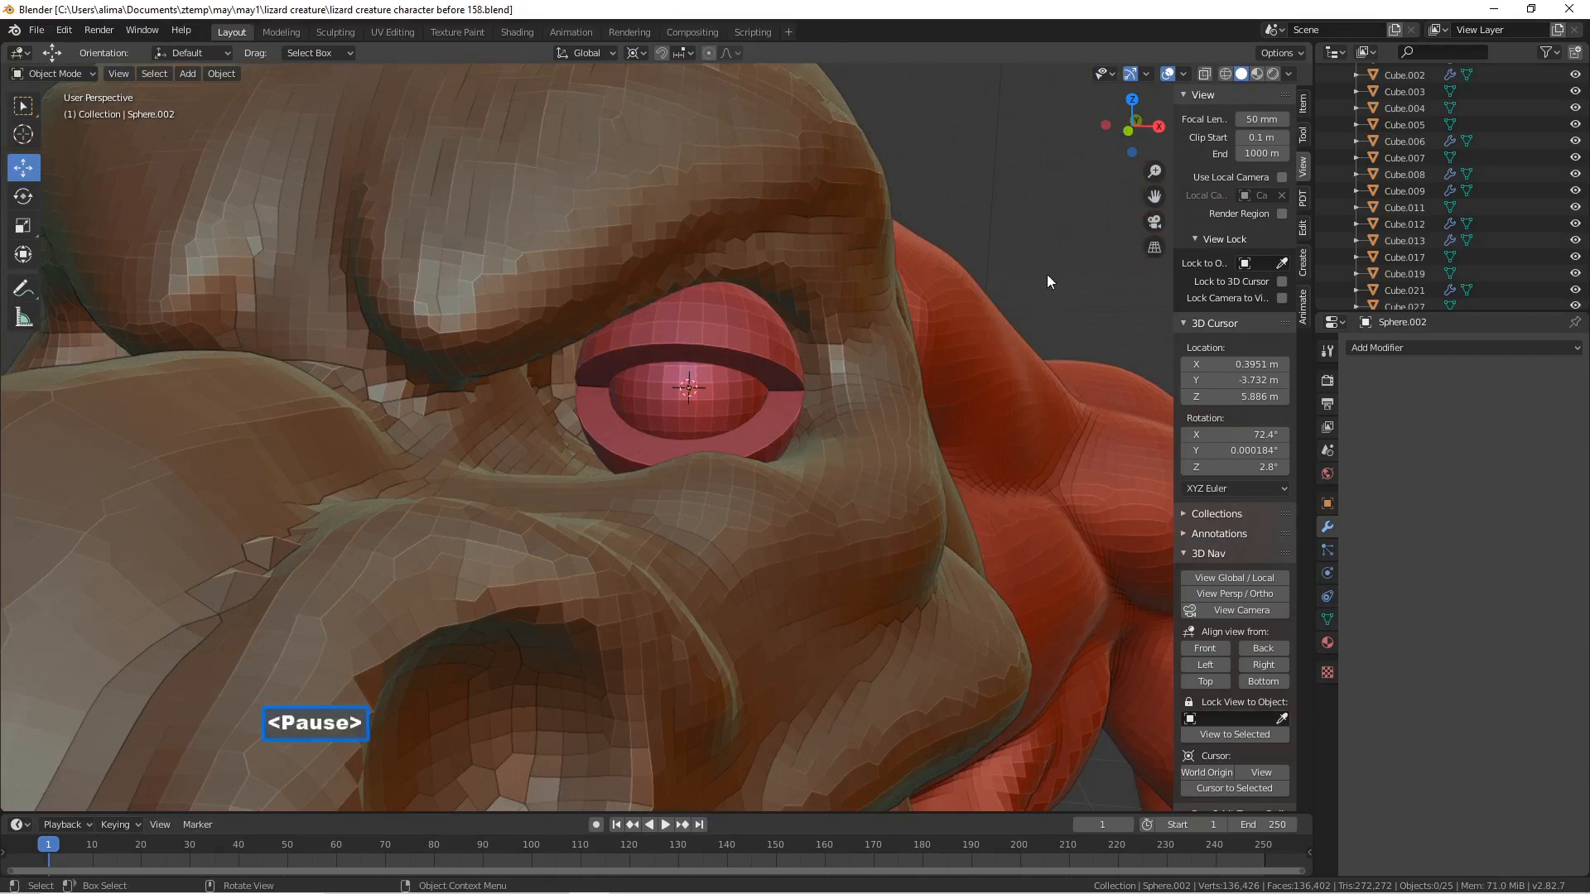
scroll(1046, 282, "down", 10)
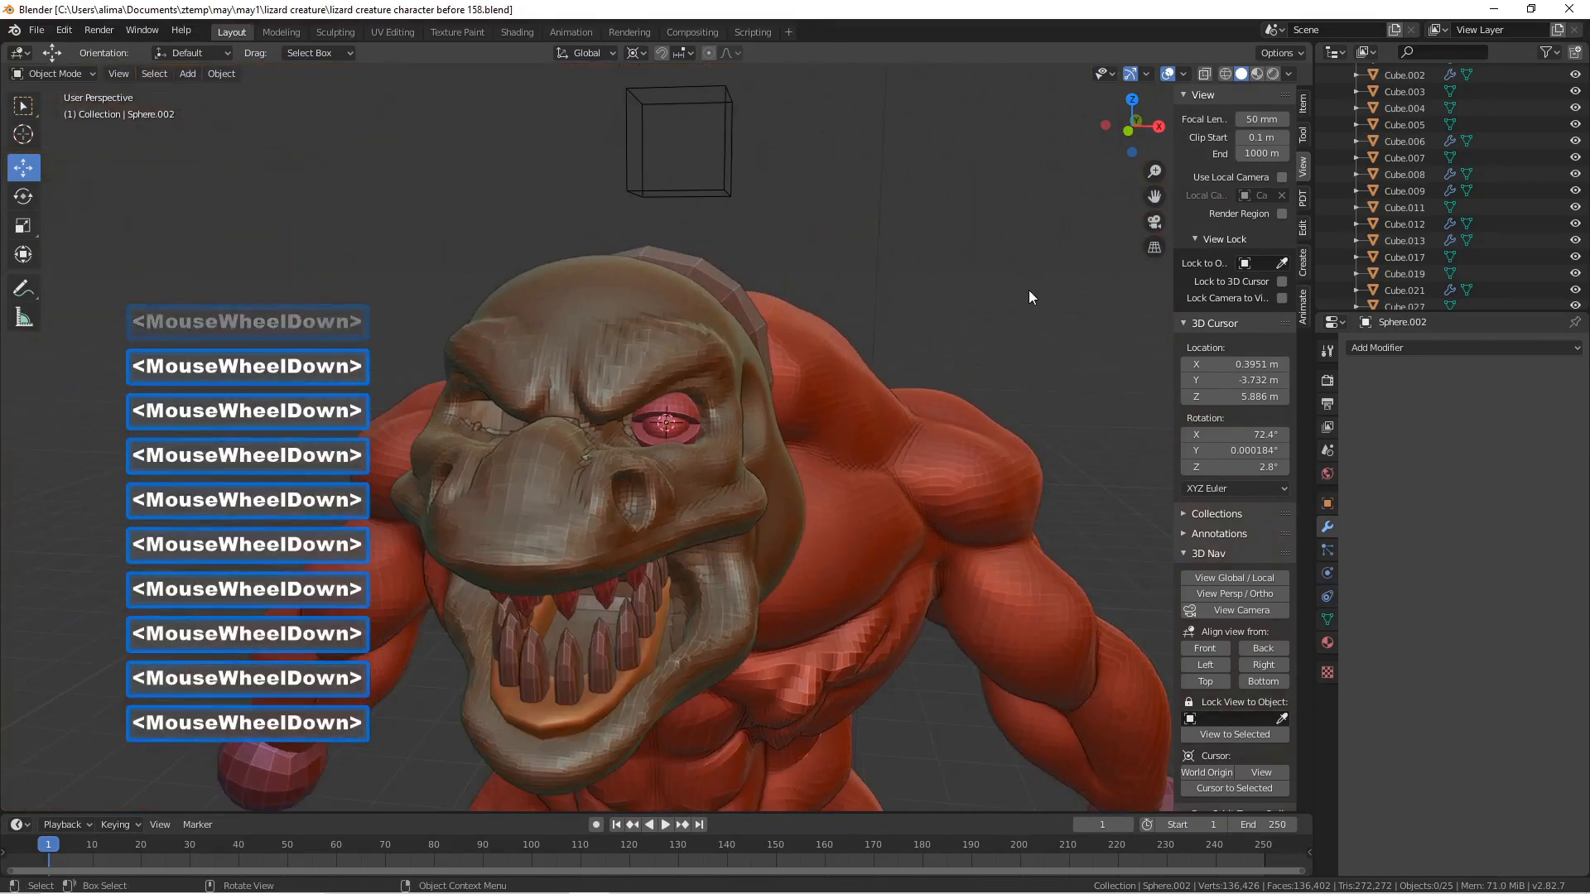
scroll(1028, 296, "down", 1)
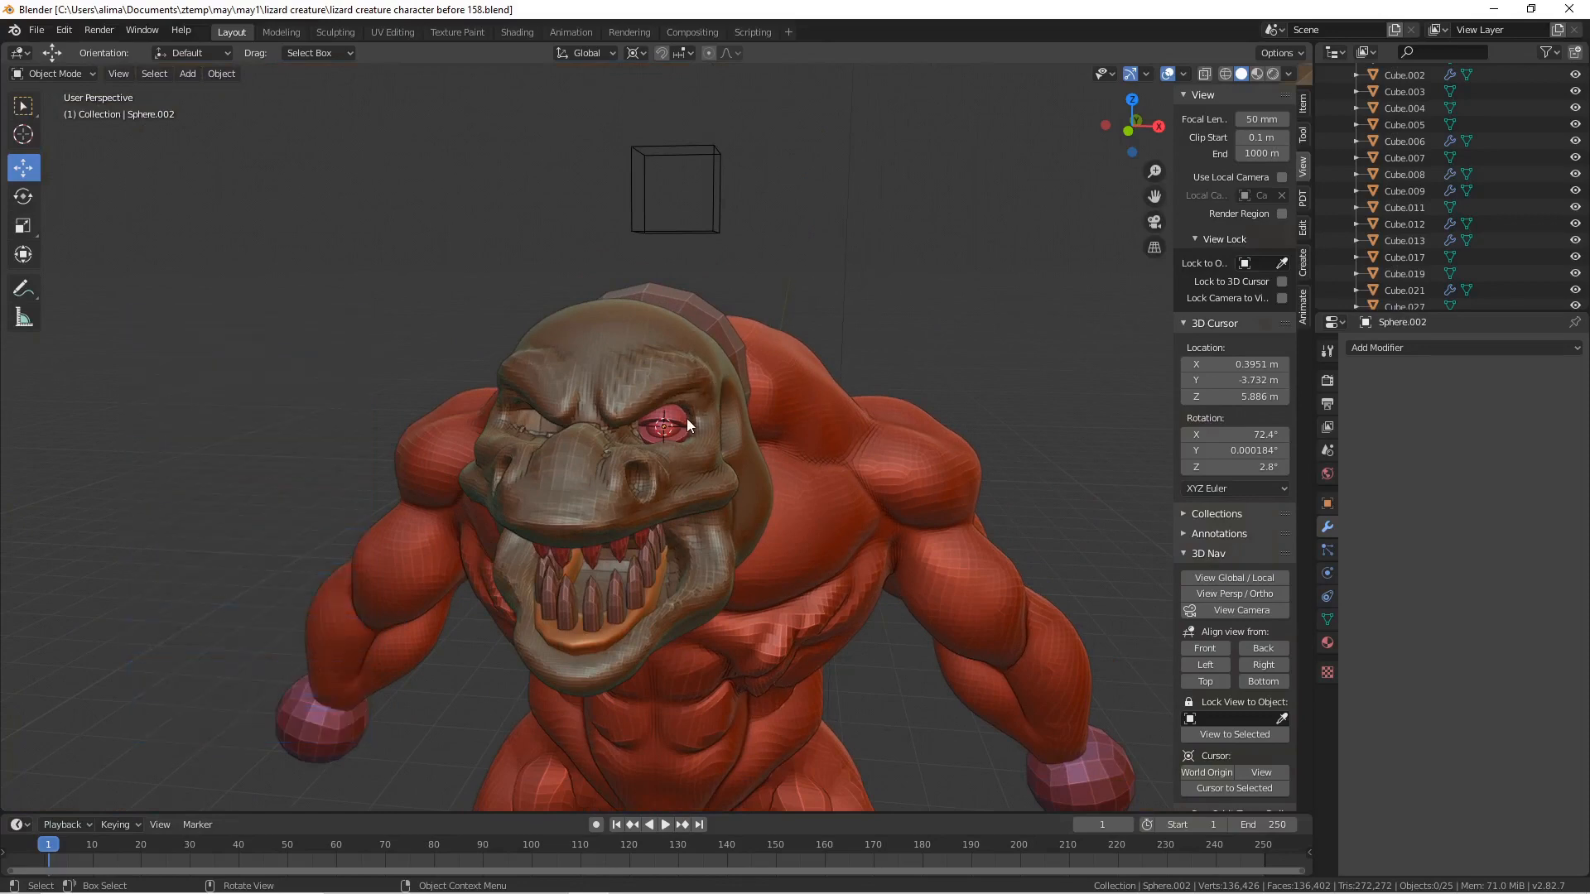
scroll(691, 422, "up", 6)
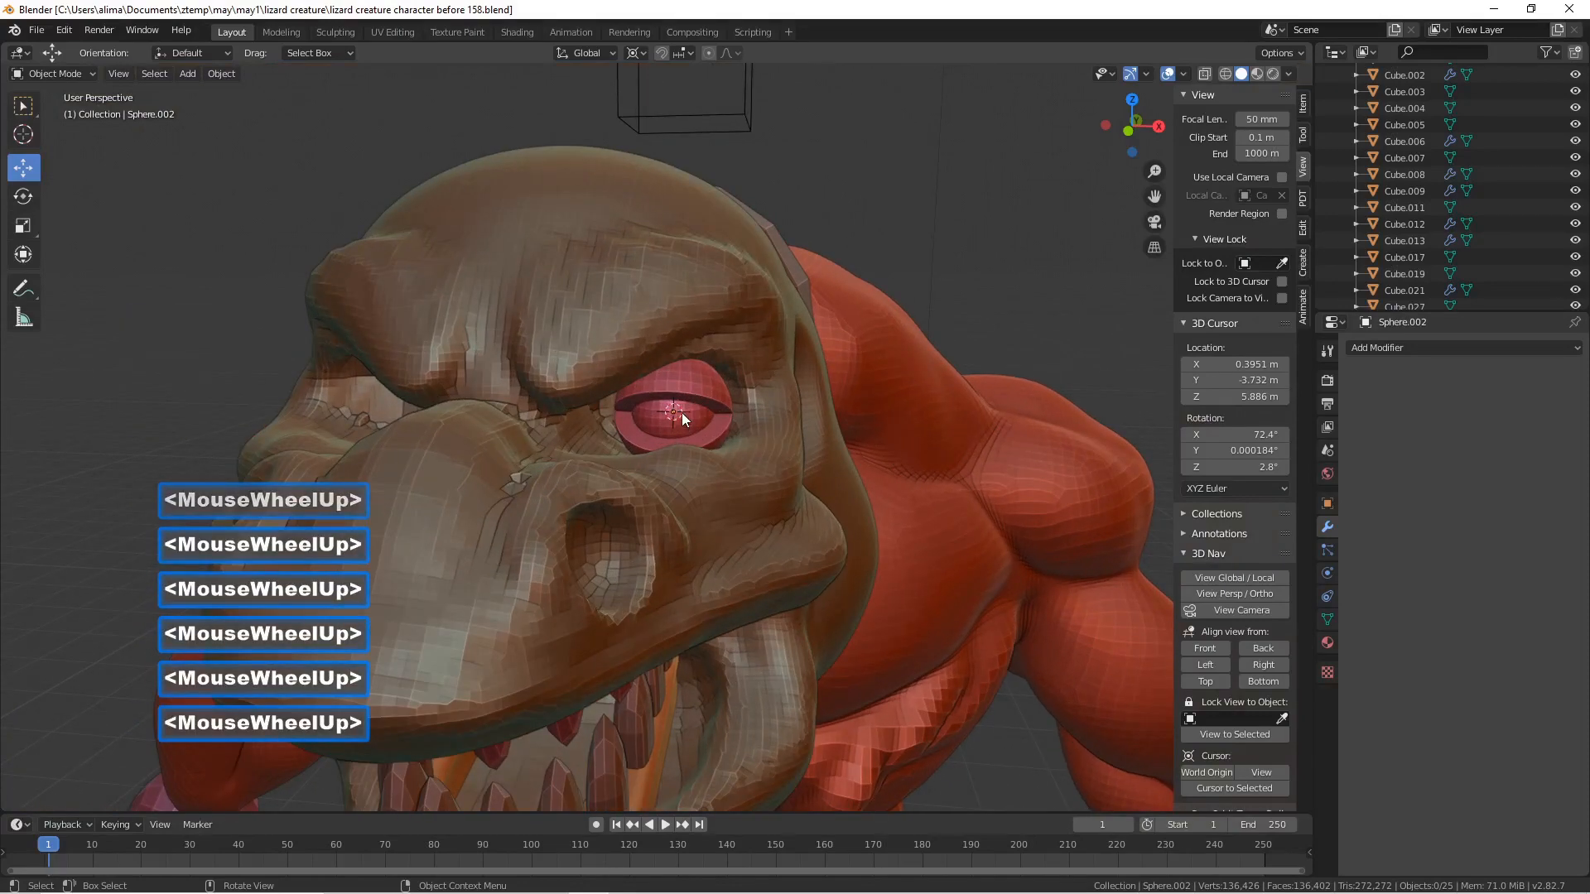
- Add a Mirror modifier on the X axis to the split eyelid sphere, using Empty as the mirror object
left_click(682, 414)
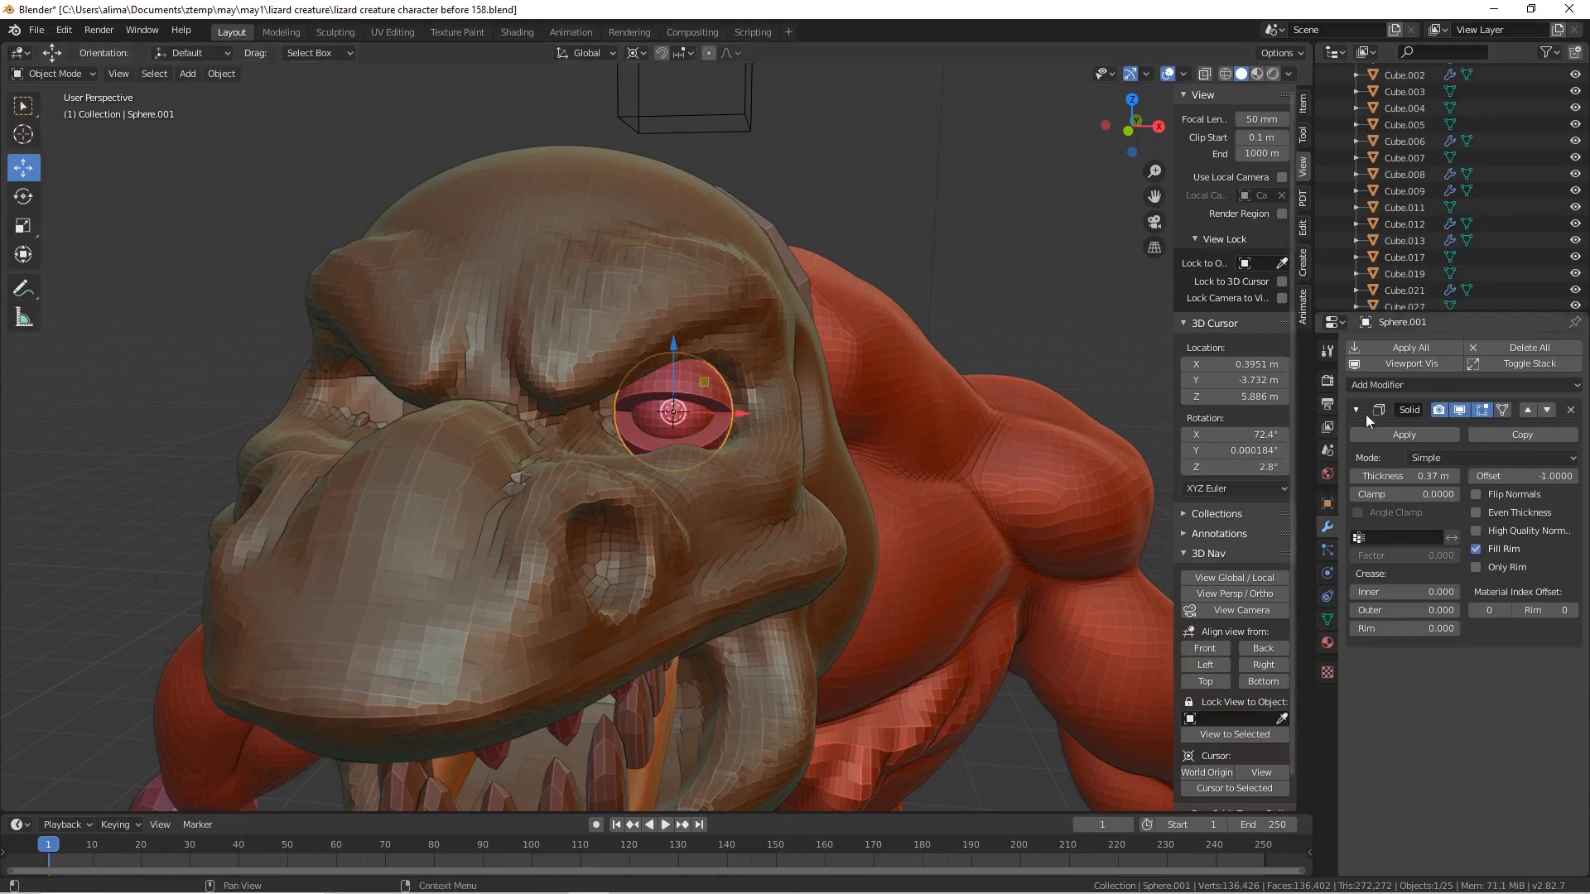
left_click(1576, 385)
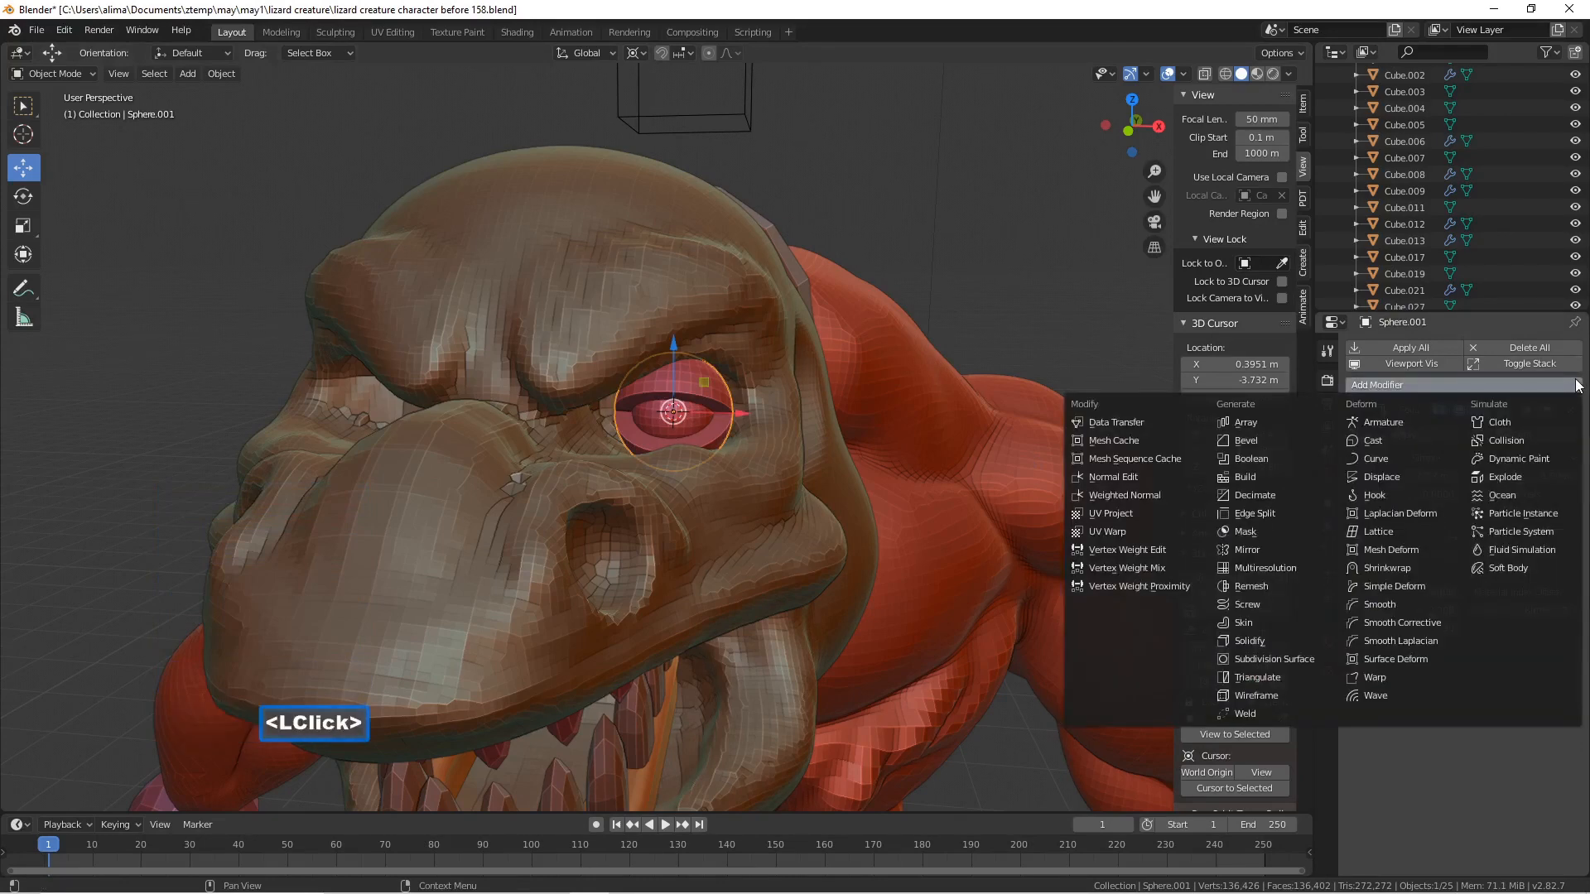
left_click(1309, 550)
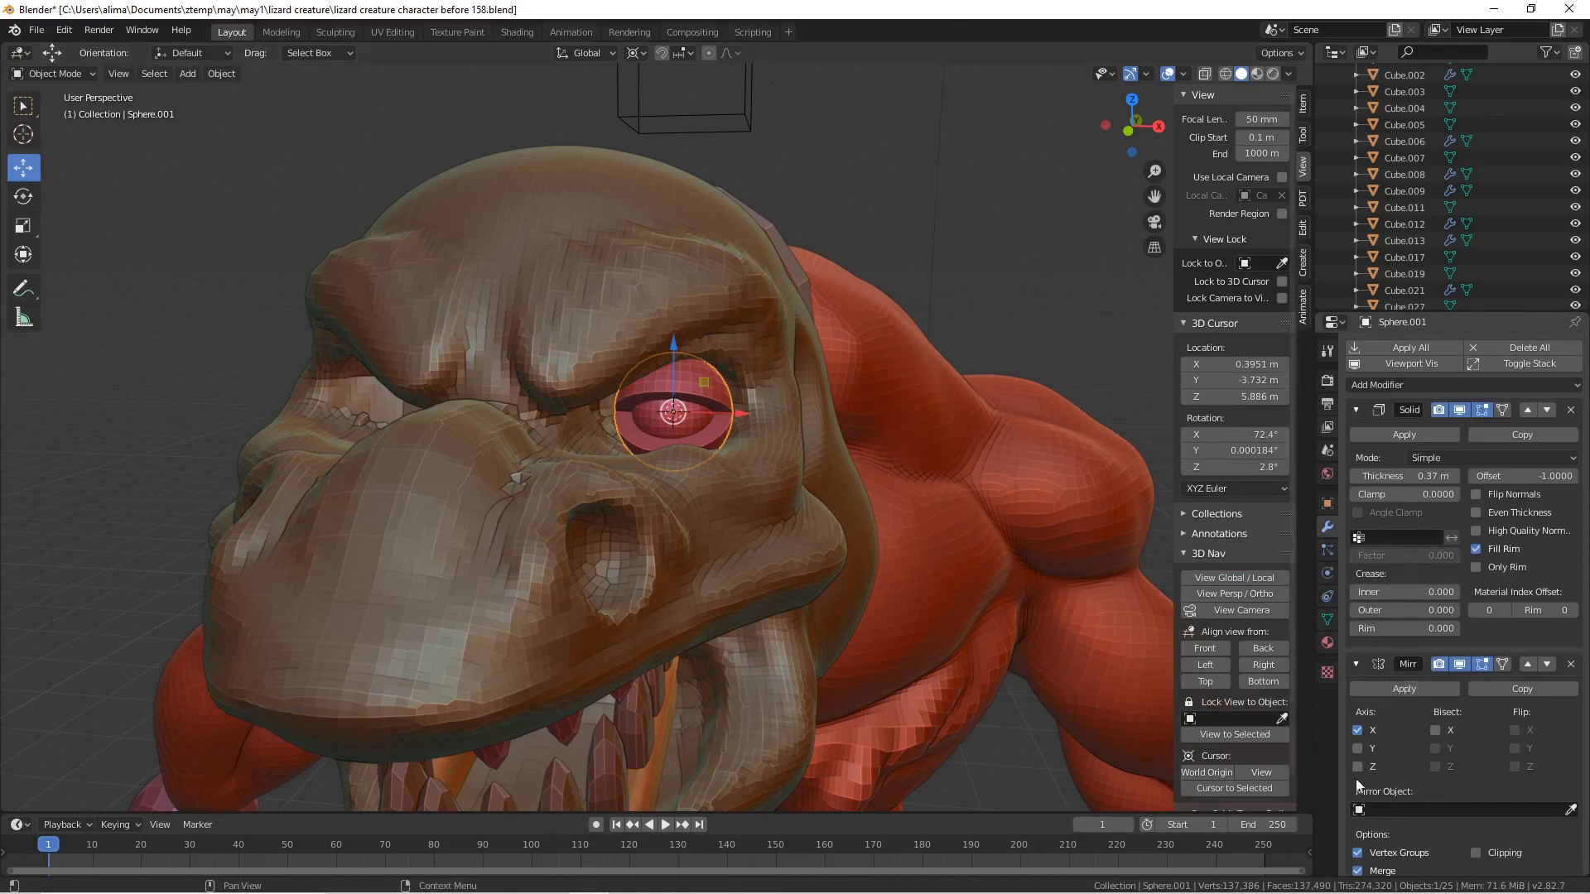
left_click(1365, 810)
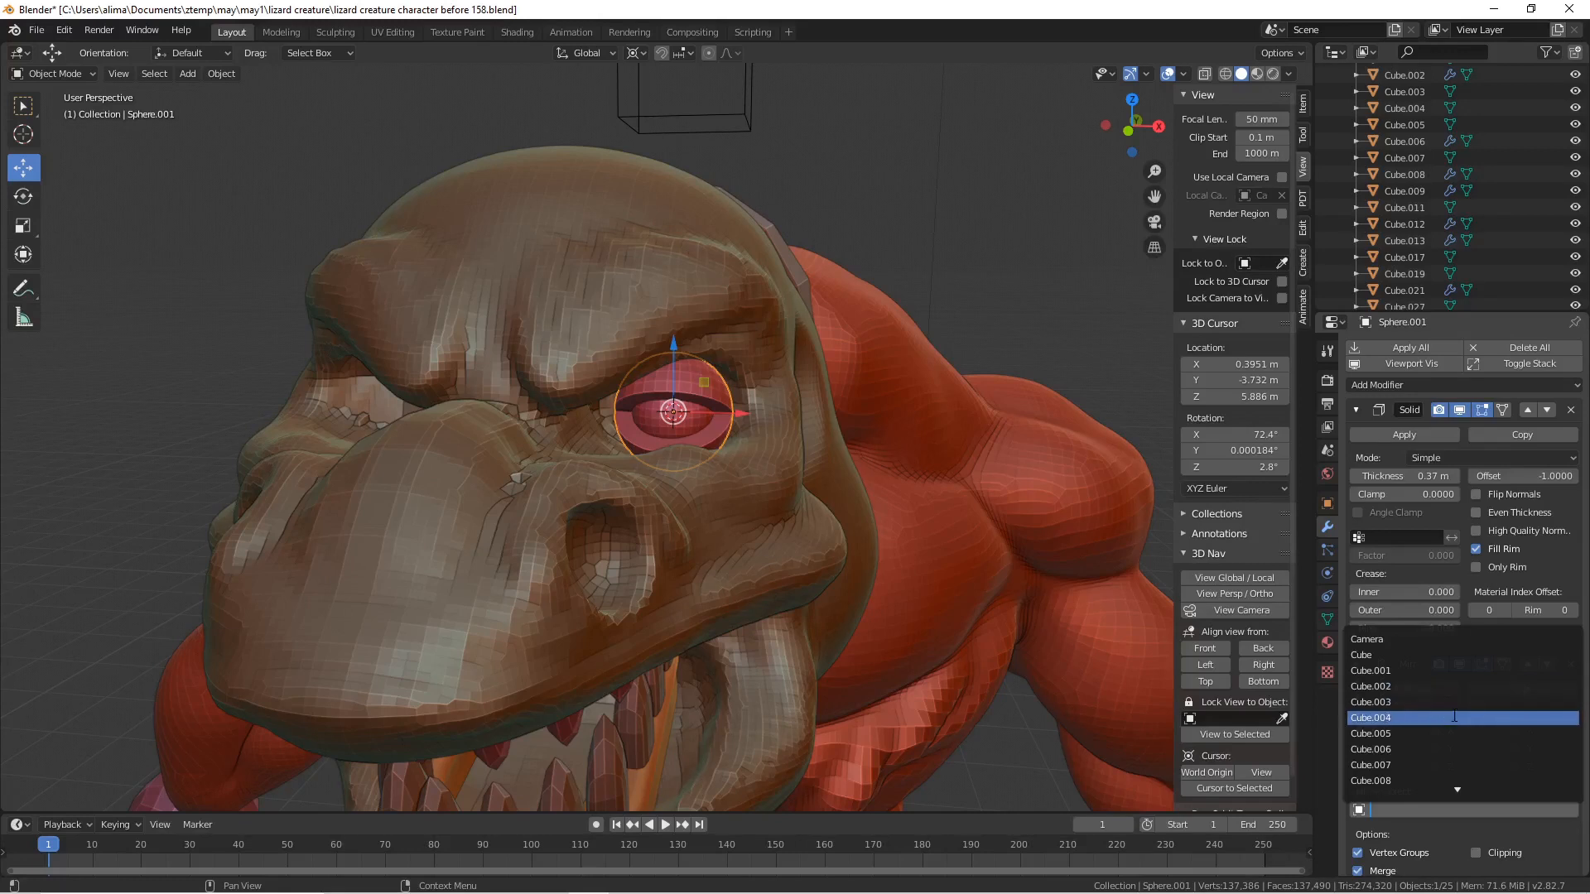
type("e")
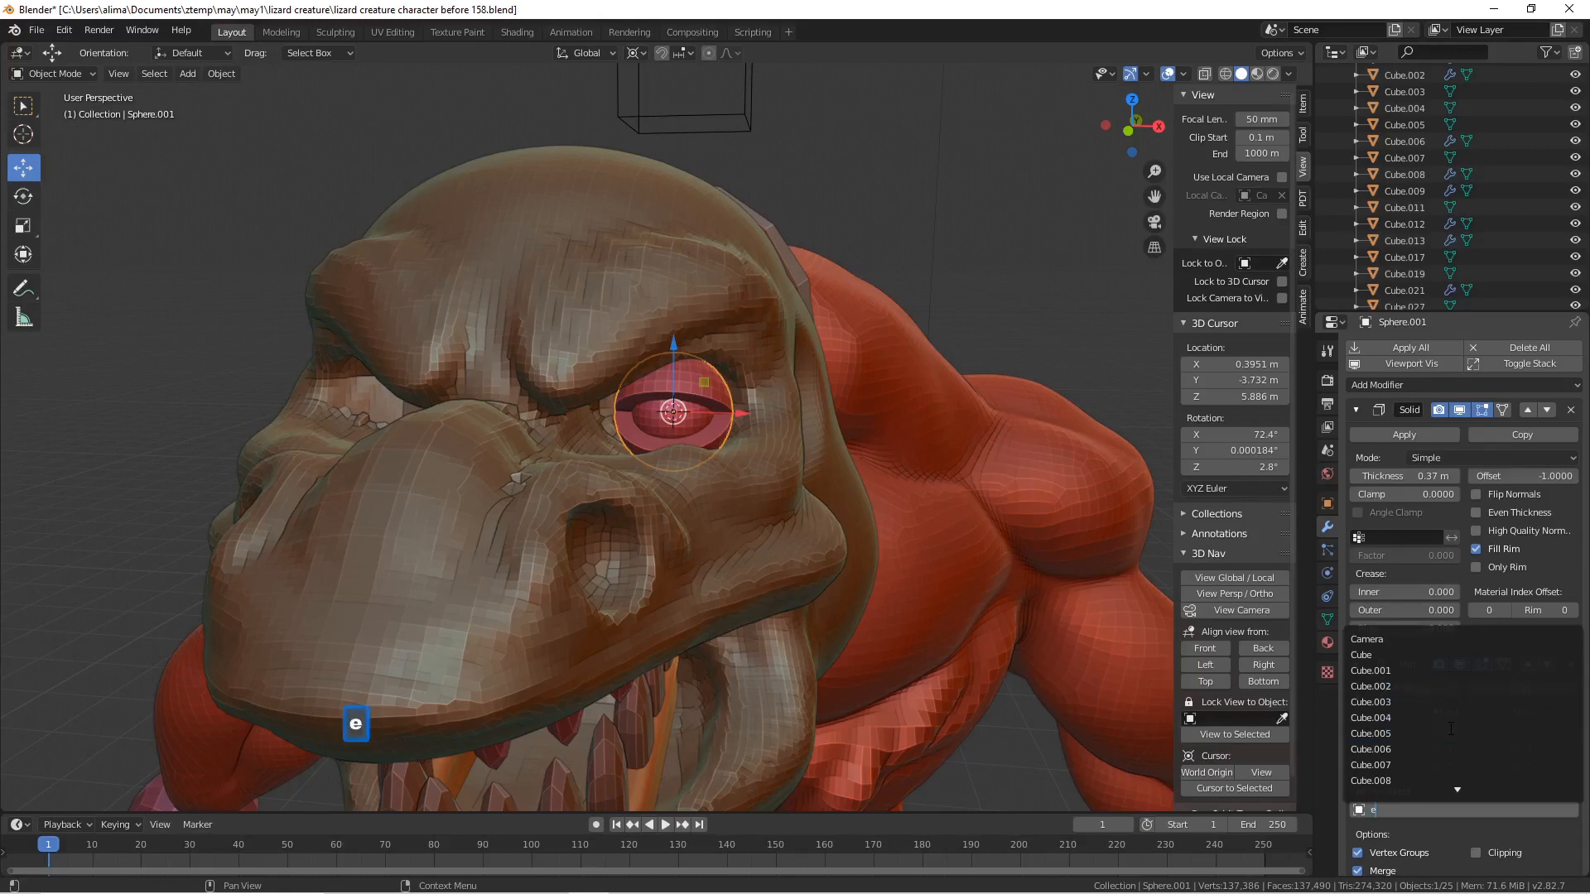
type("m")
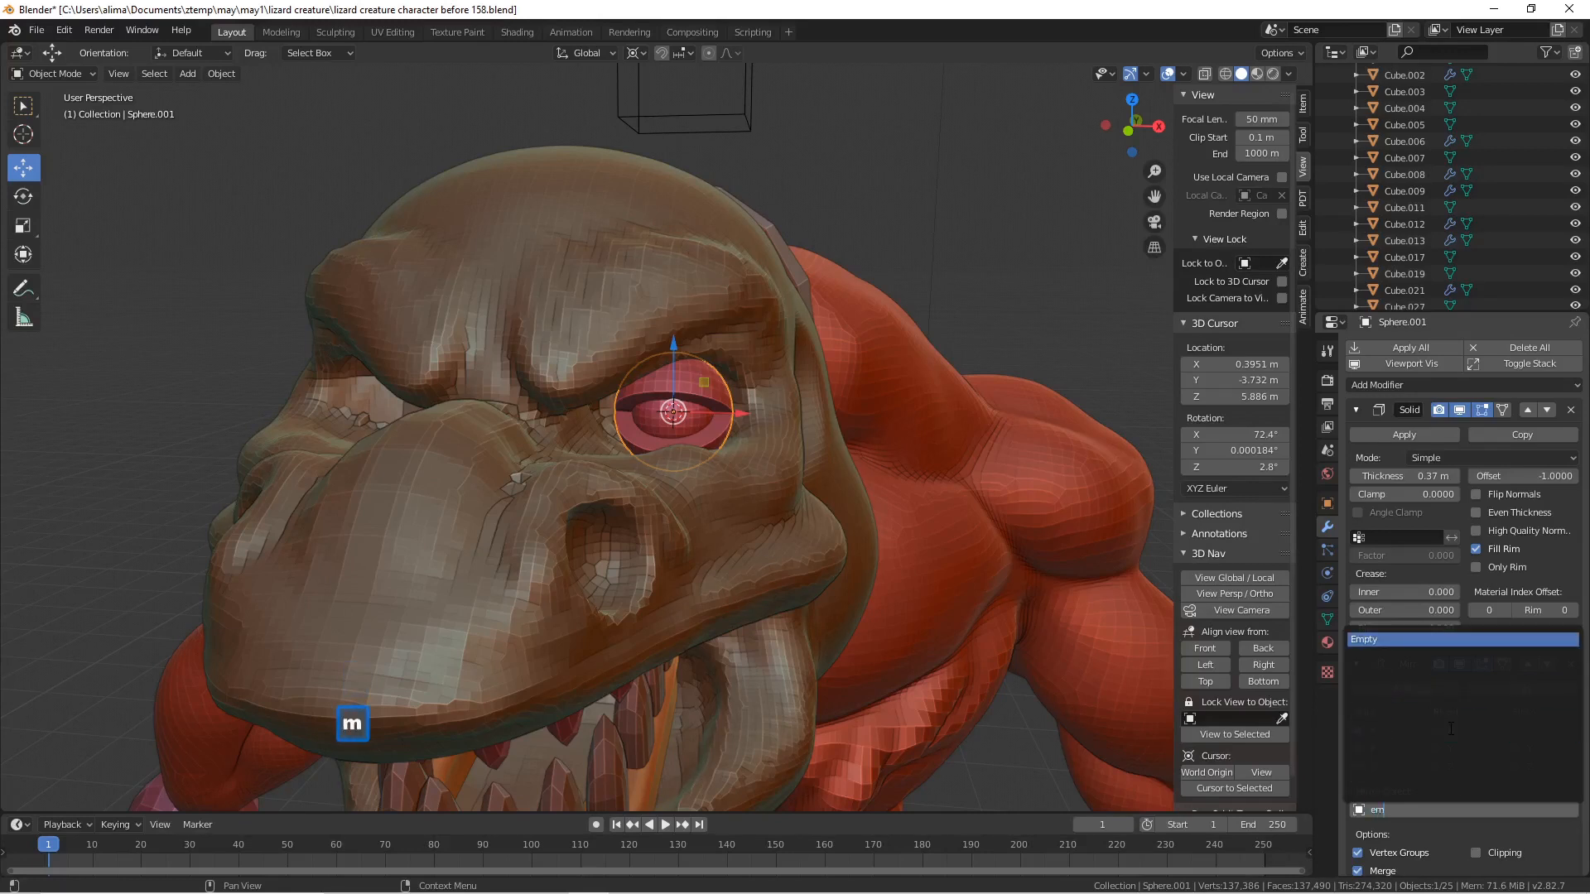
left_click(1424, 639)
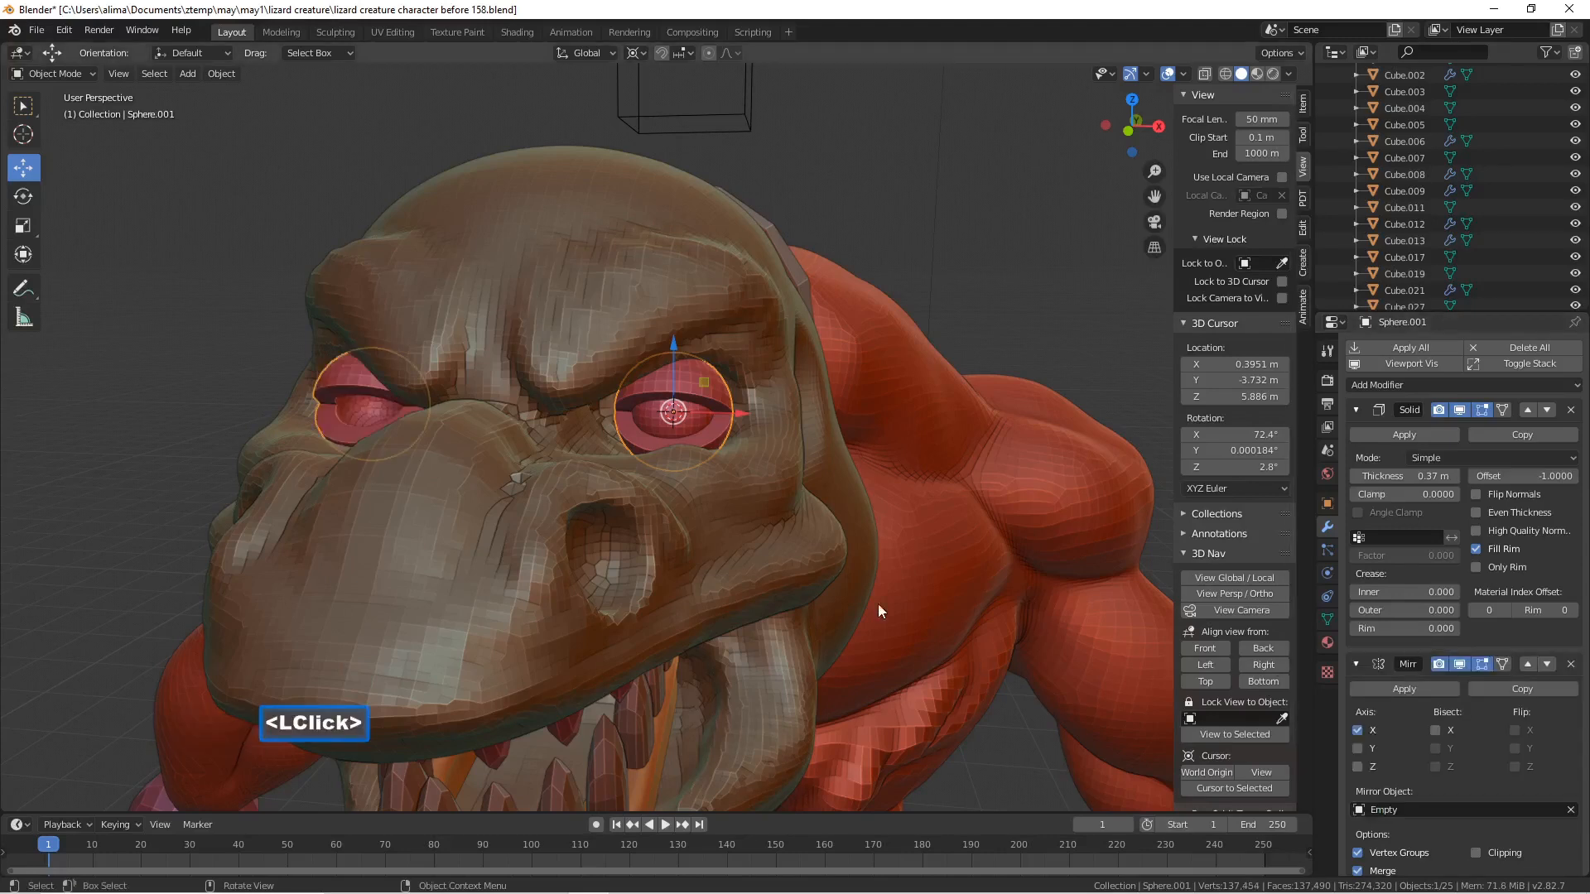
- Link the eyelid sphere's modifiers to the eyeball sphere, deselect both objects and save the file
left_click(688, 424)
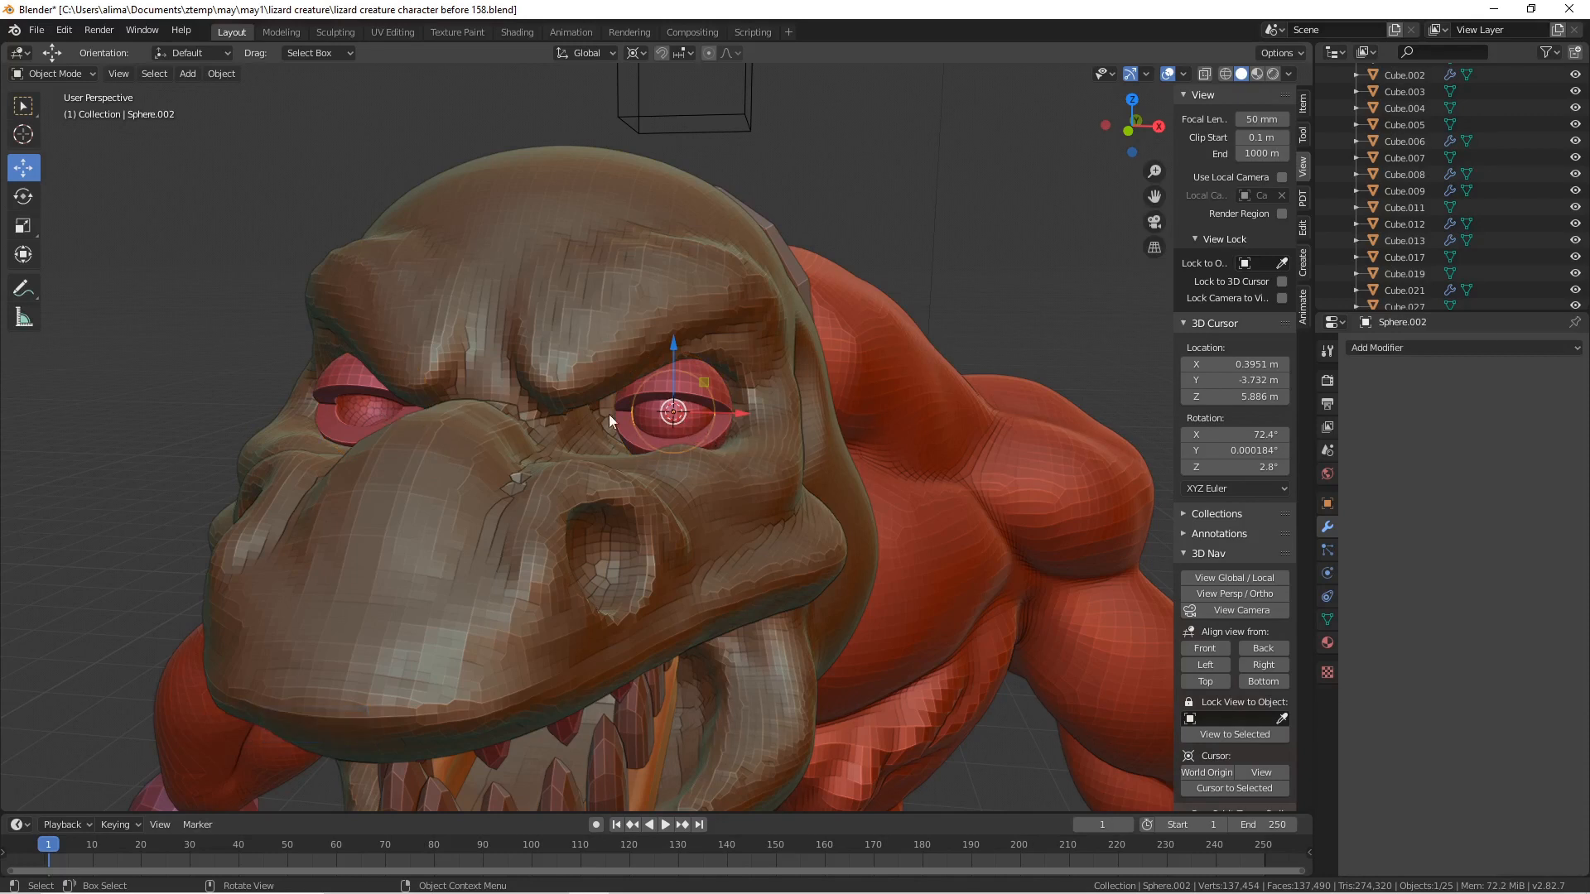
left_click(722, 433, "shift")
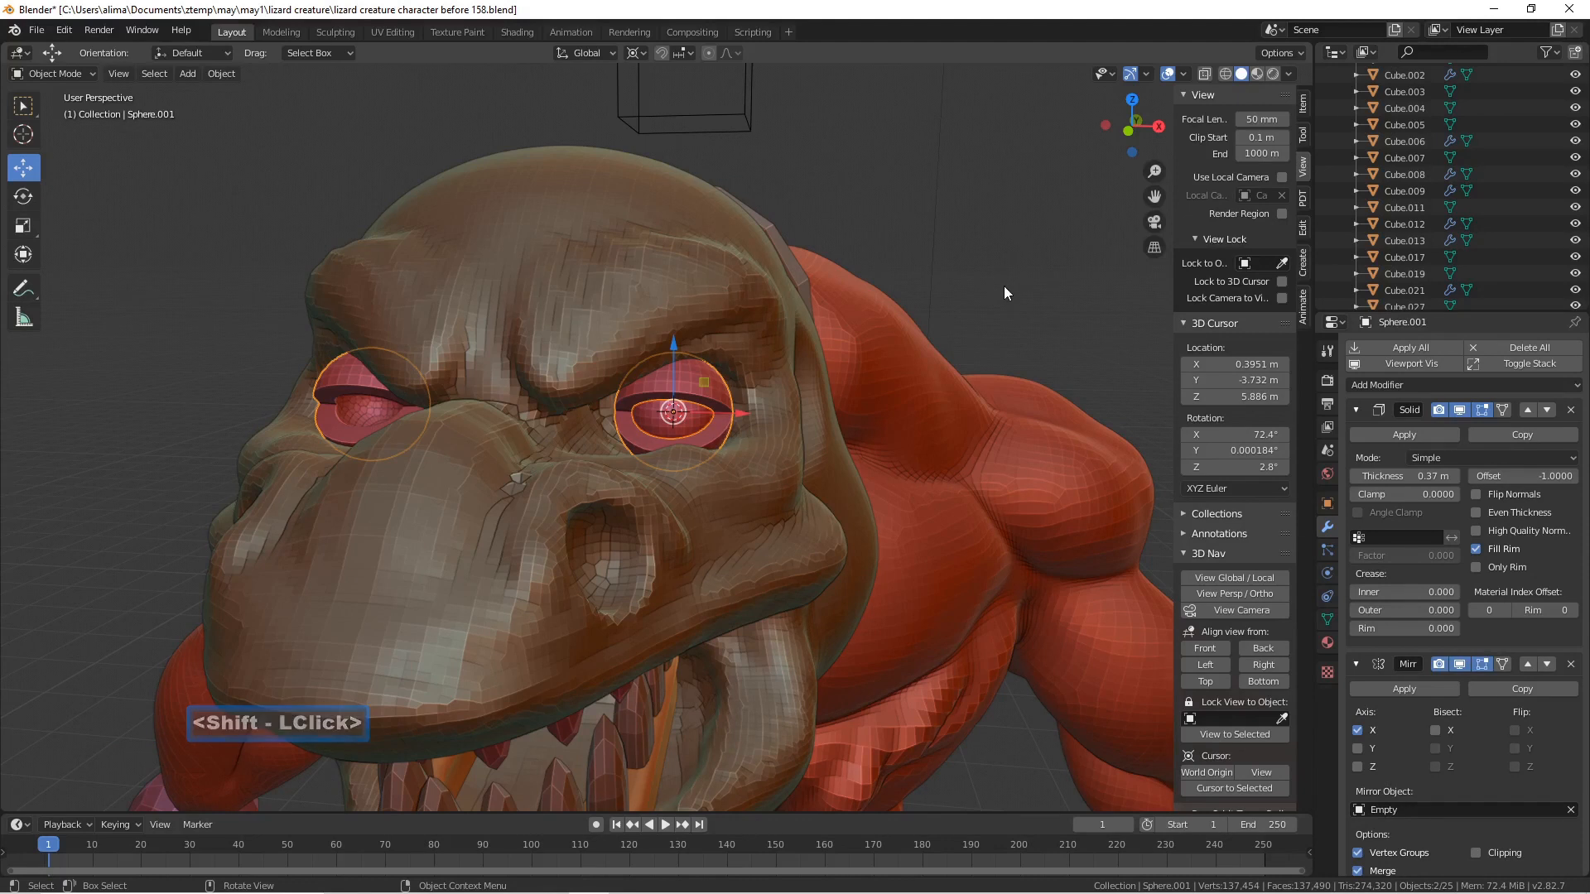
key("ctrl")
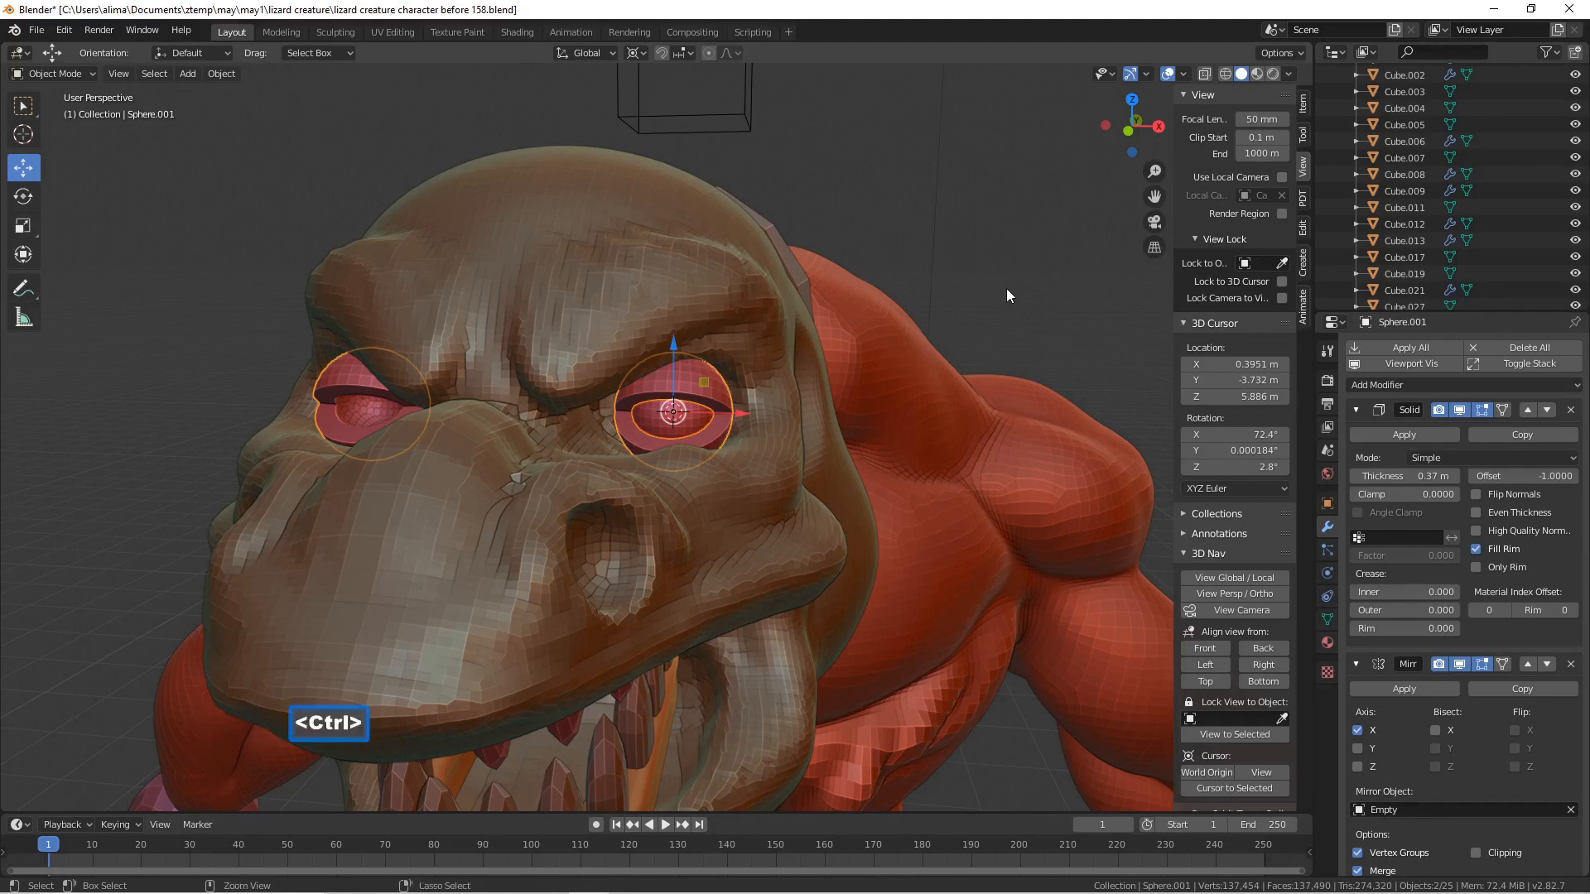
key("ctrl+l")
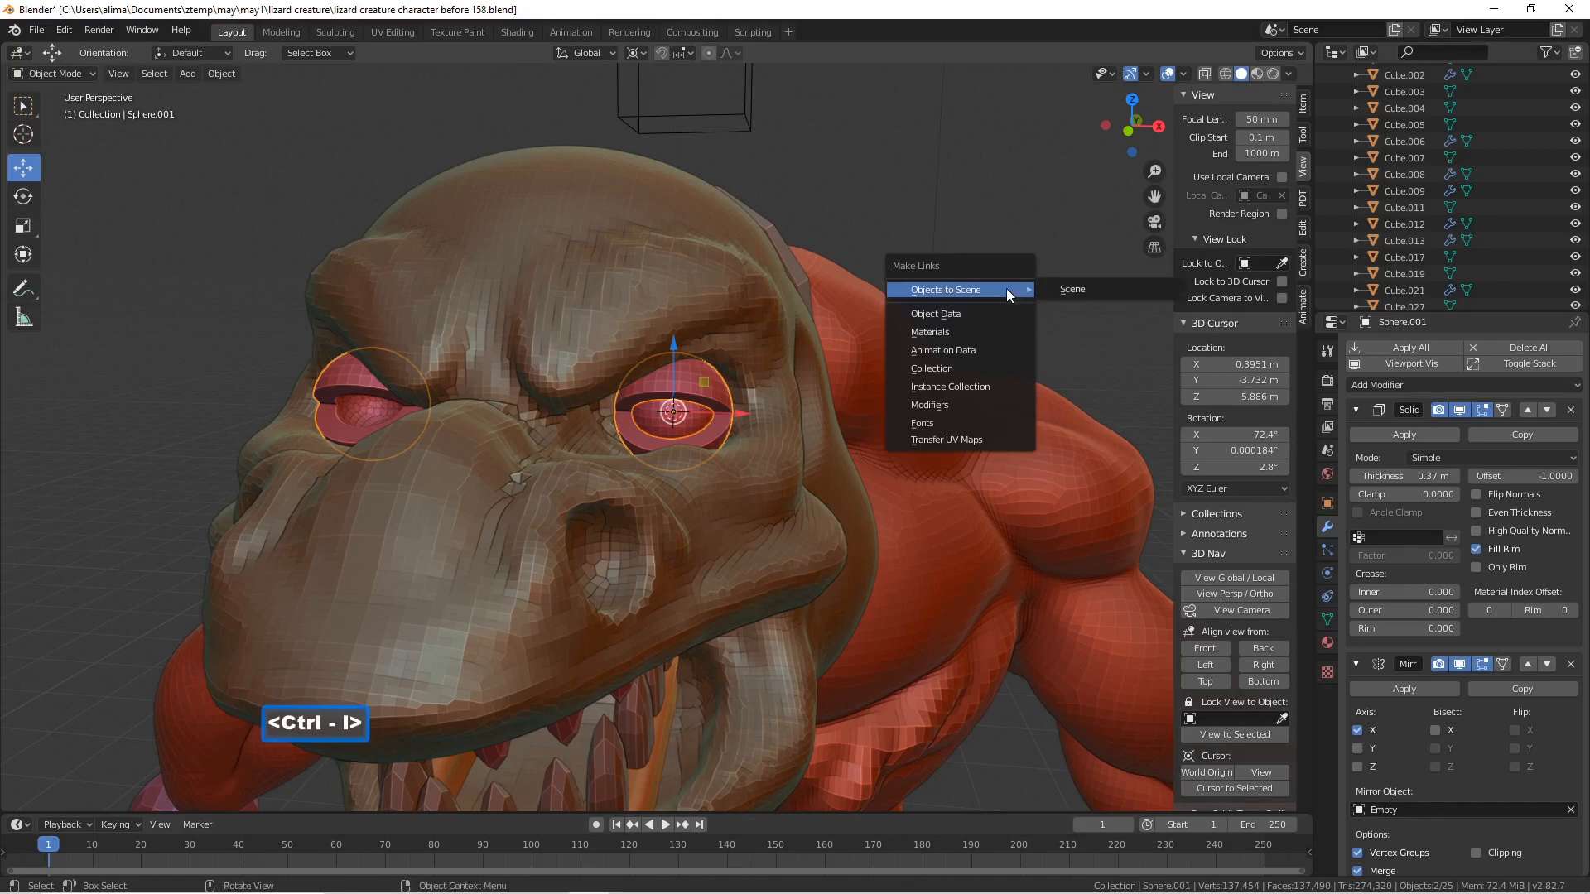
left_click(1000, 406)
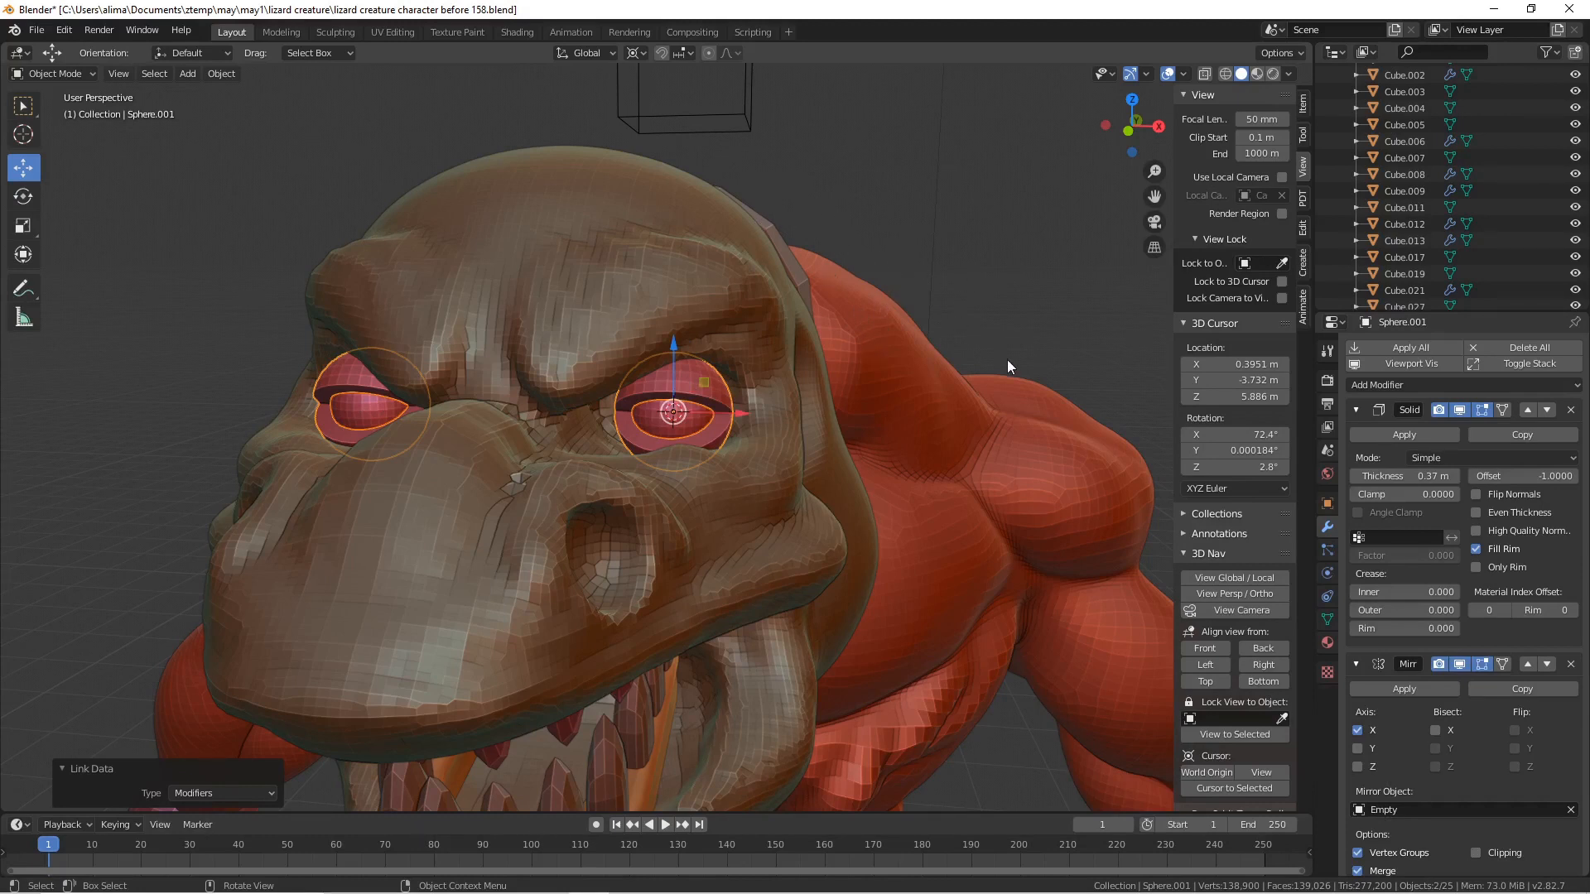
left_click(1110, 403)
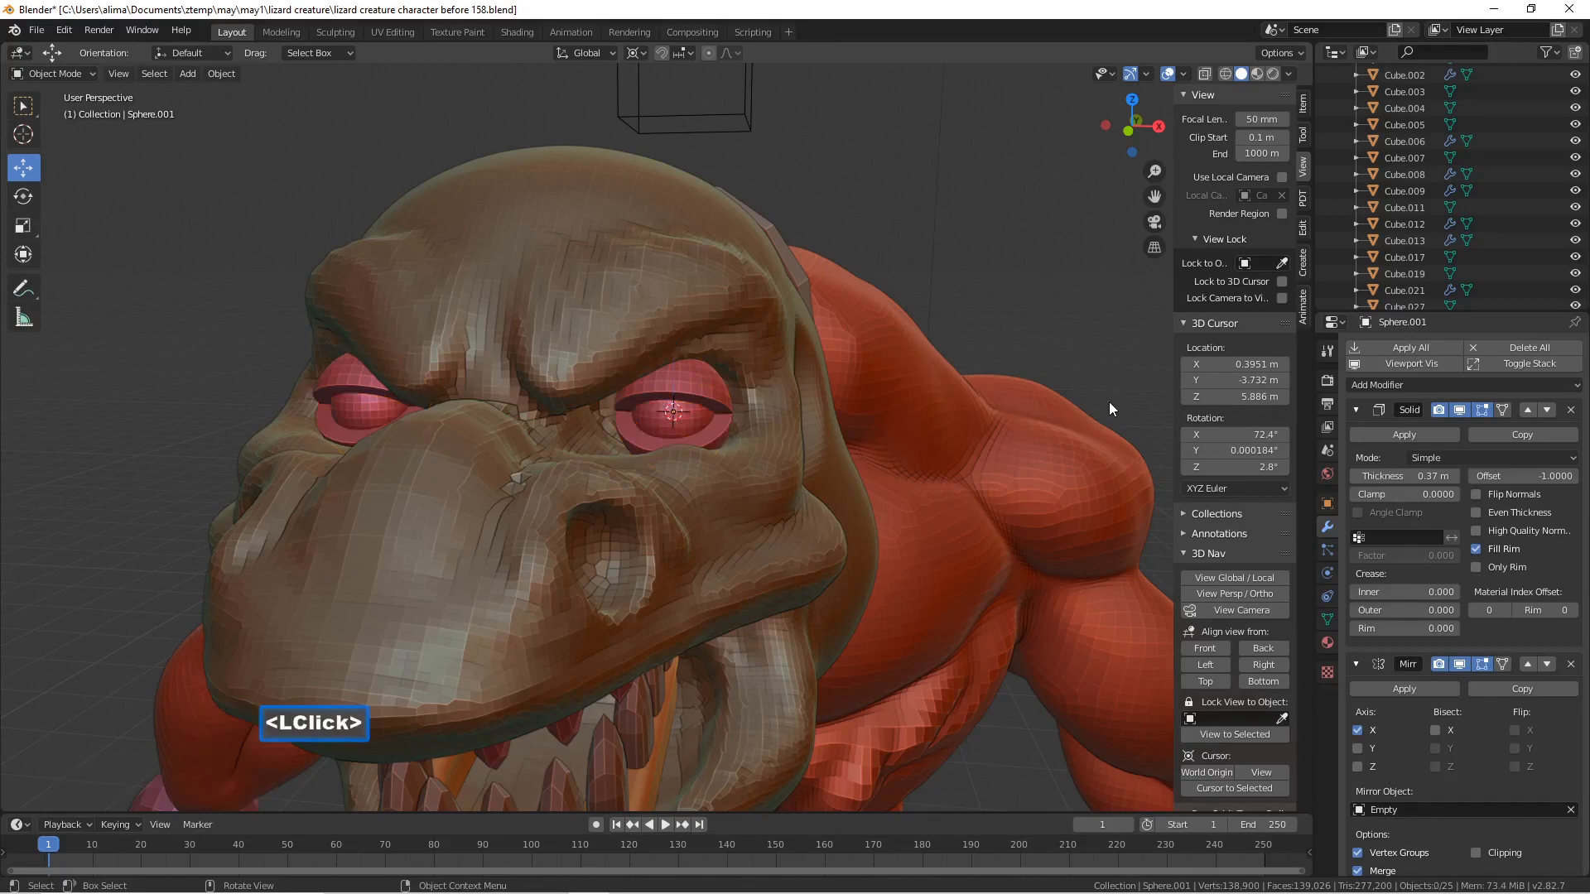
key("ctrl+s")
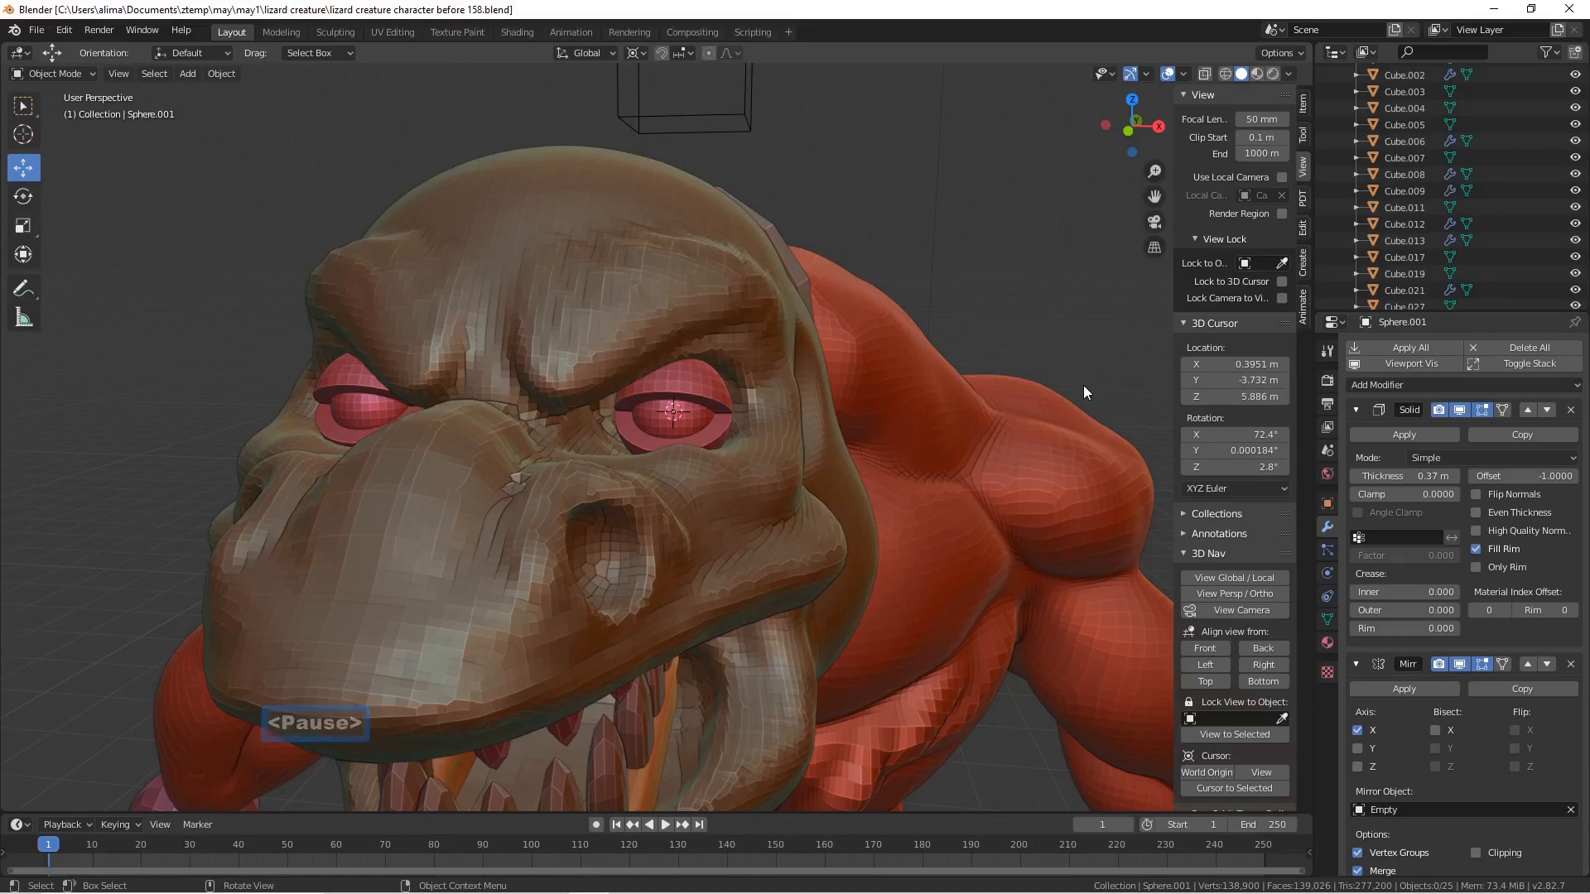
- Delete both mirrored placeholder foot objects below the legs and save the file as "lizard creature character before 159.blend"
scroll(1024, 389, "down", 6)
scroll(1002, 410, "down", 3)
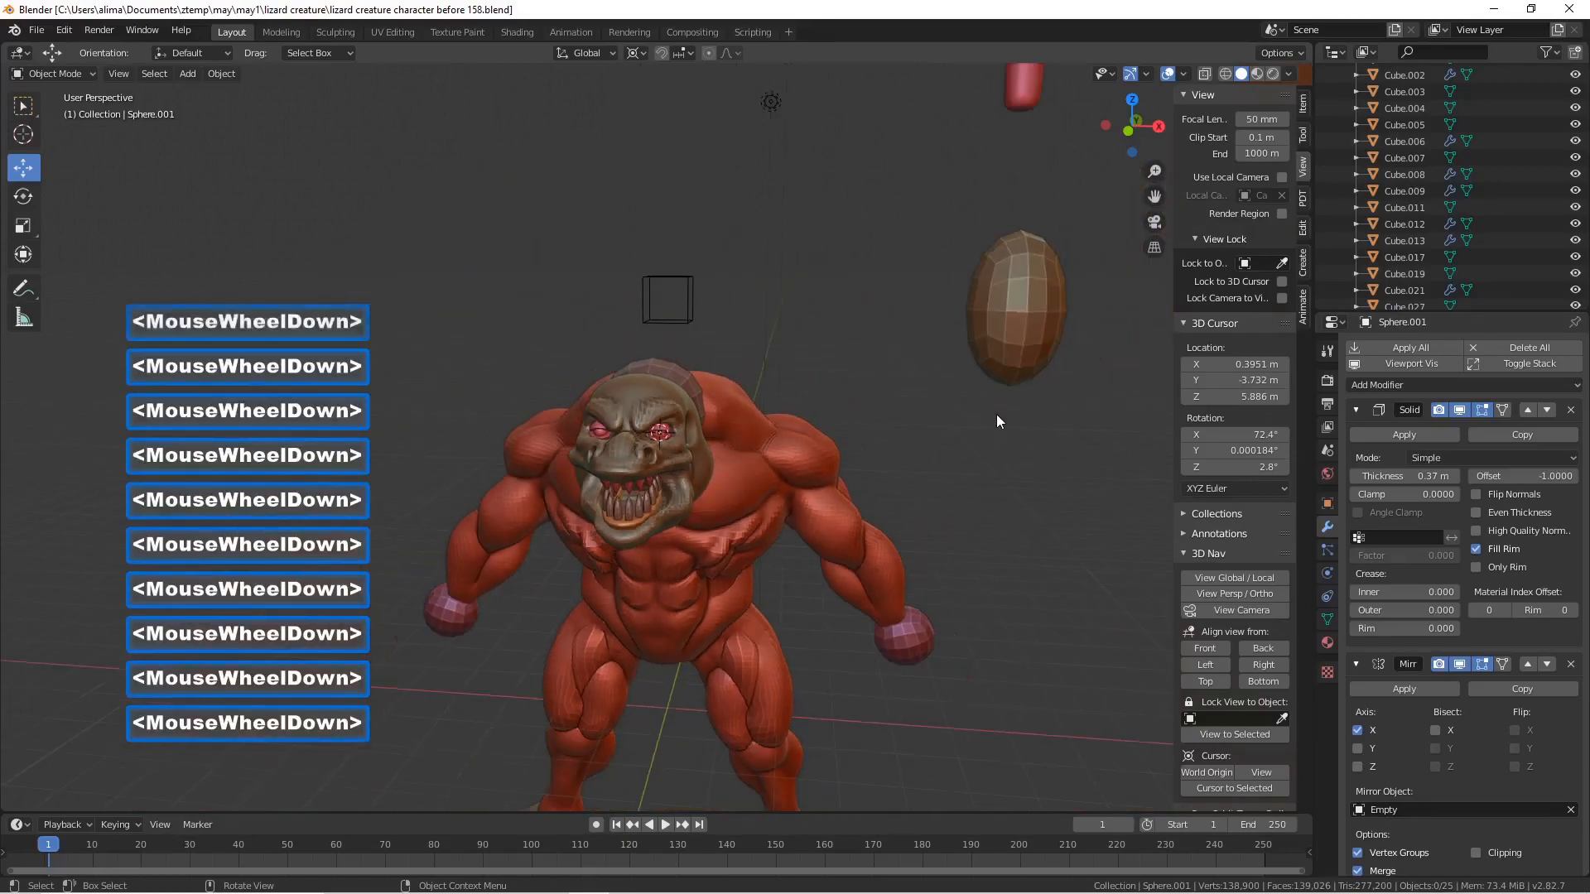
mouse_move(941, 435)
middle_mouse_down()
mouse_move(756, 391)
mouse_move(854, 422)
mouse_move(937, 424)
middle_mouse_up()
scroll(938, 419, "down", 3)
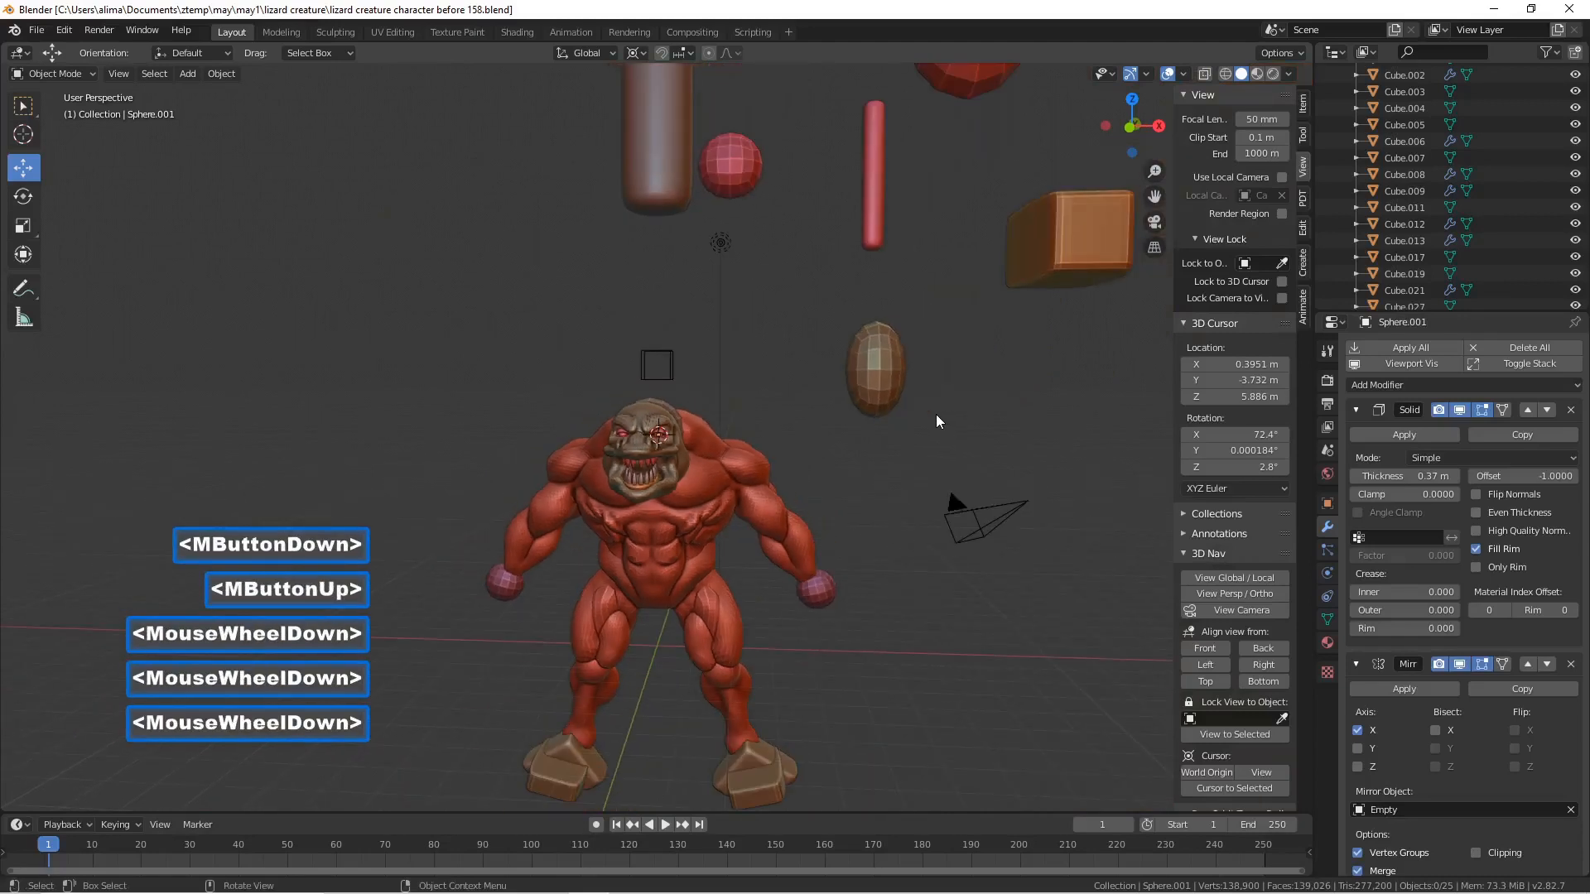
left_click(769, 762)
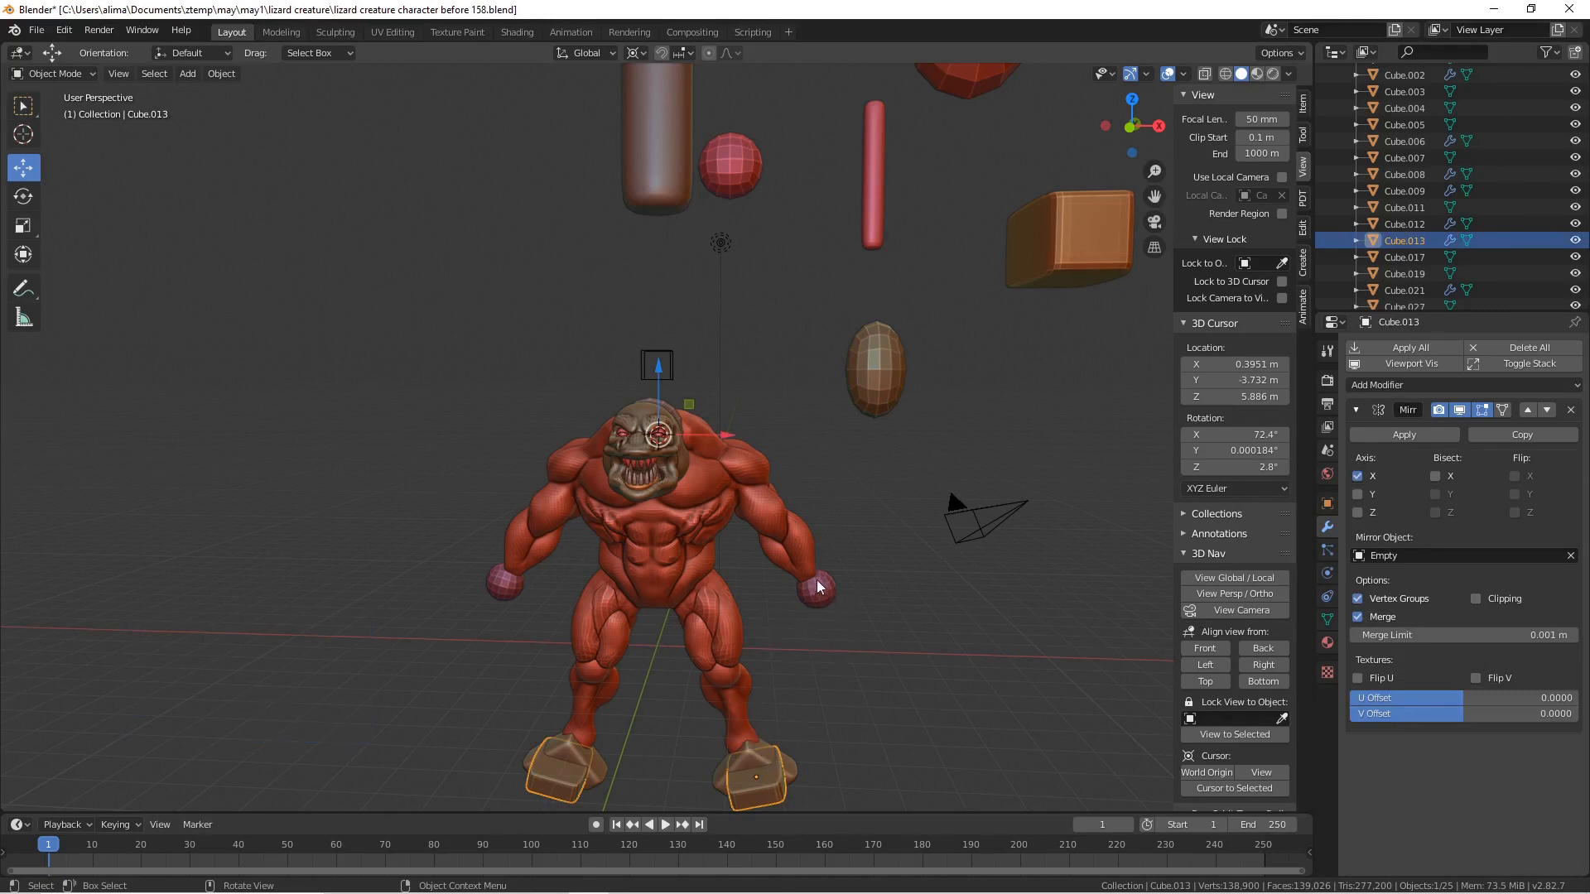
key("x")
left_click(781, 781)
left_click(781, 784)
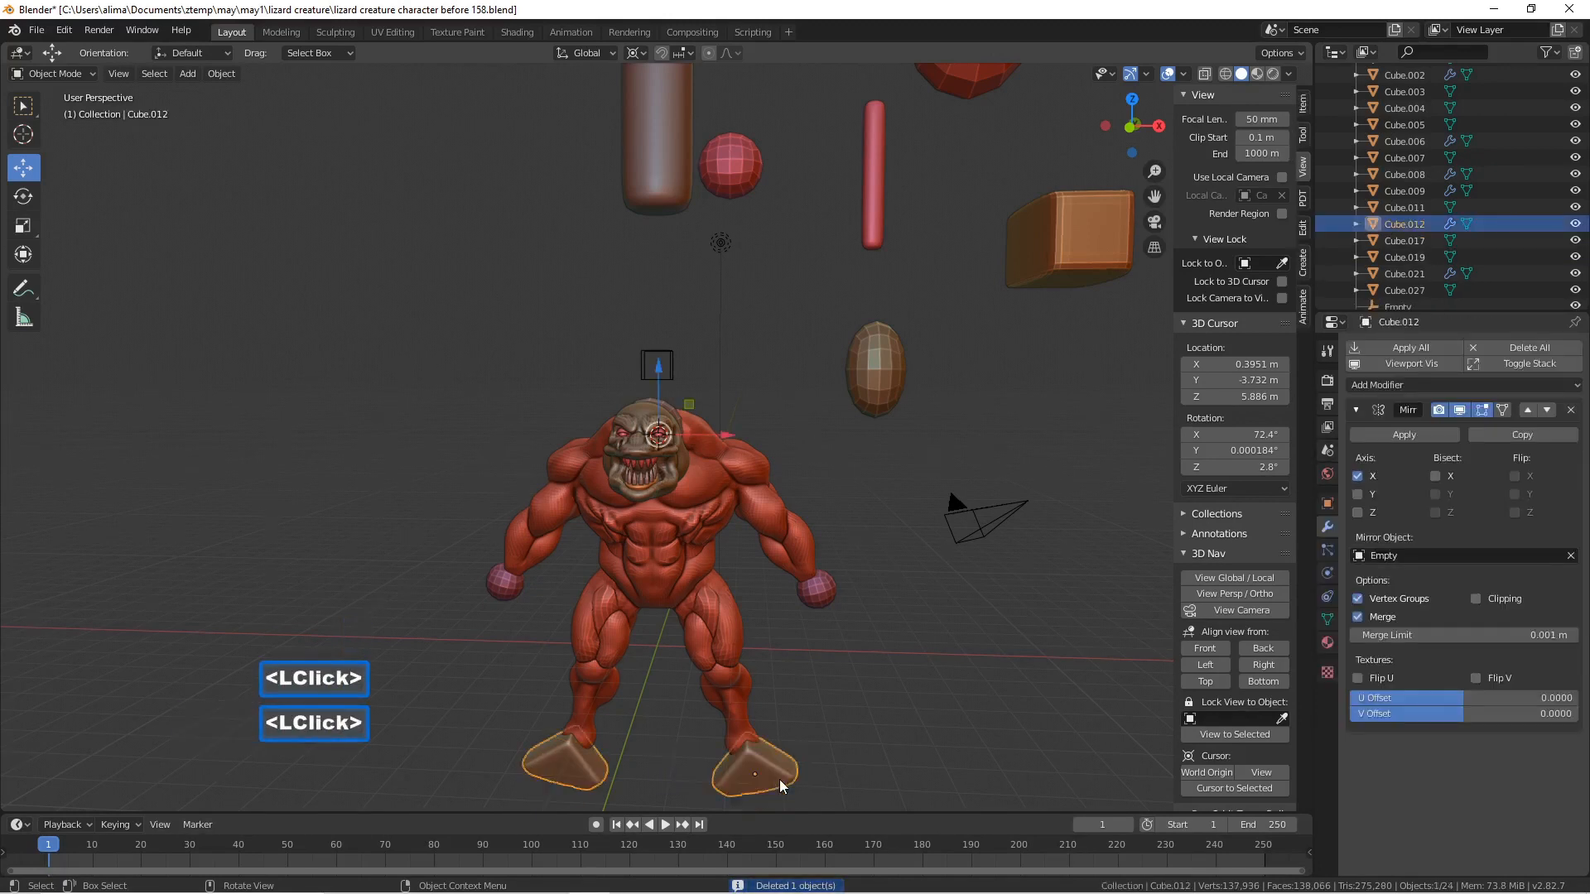
key("x")
left_click(781, 780)
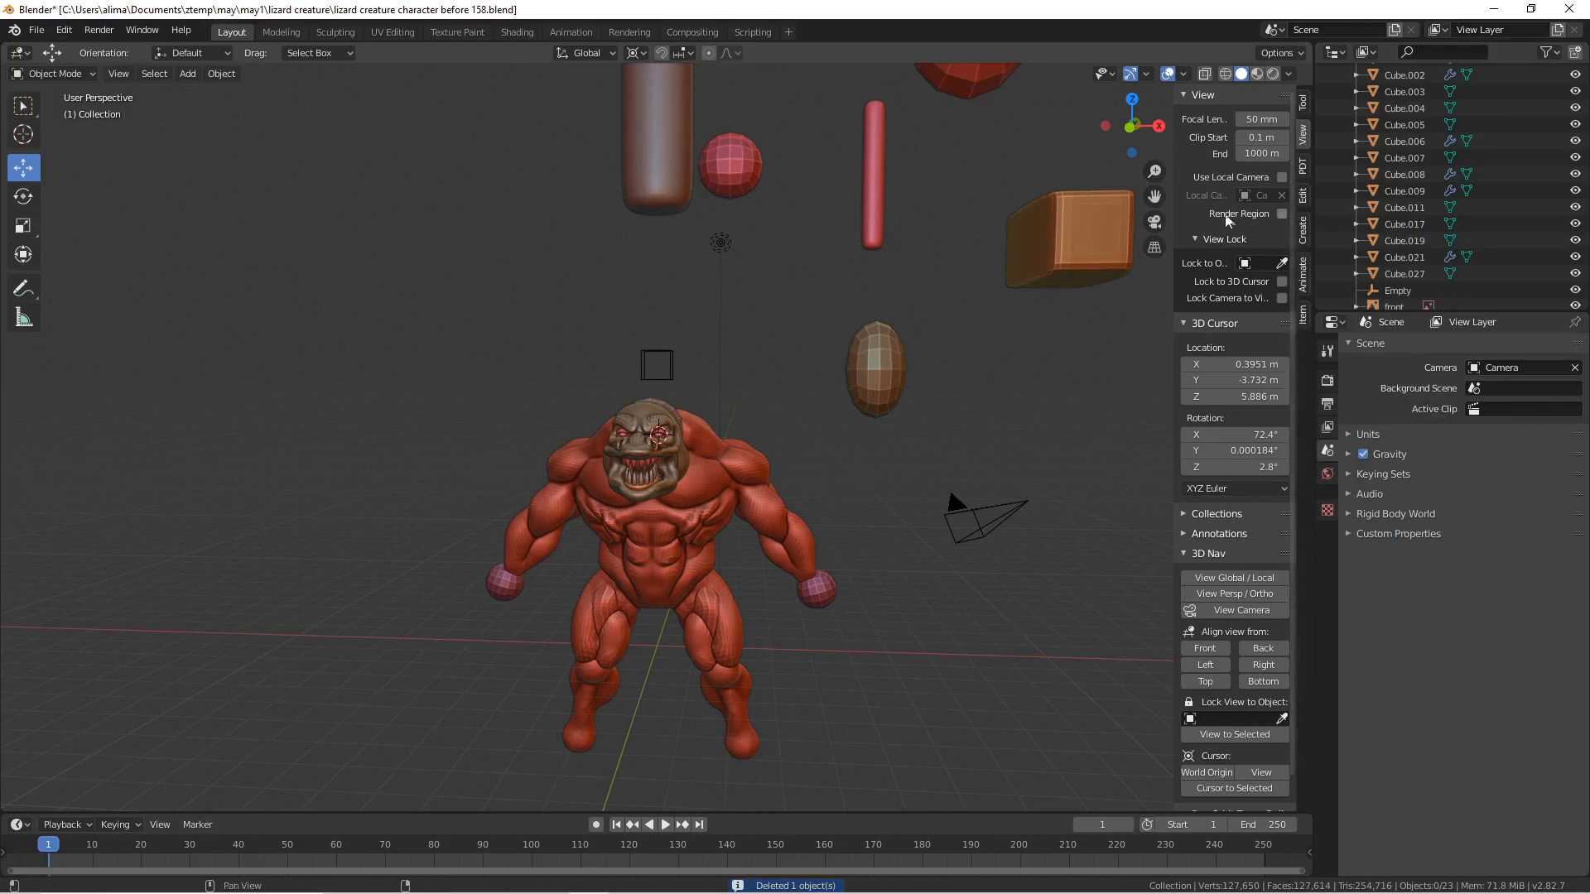
left_click_drag(1154, 196, 903, 169)
middle_click_drag(785, 420, 751, 471)
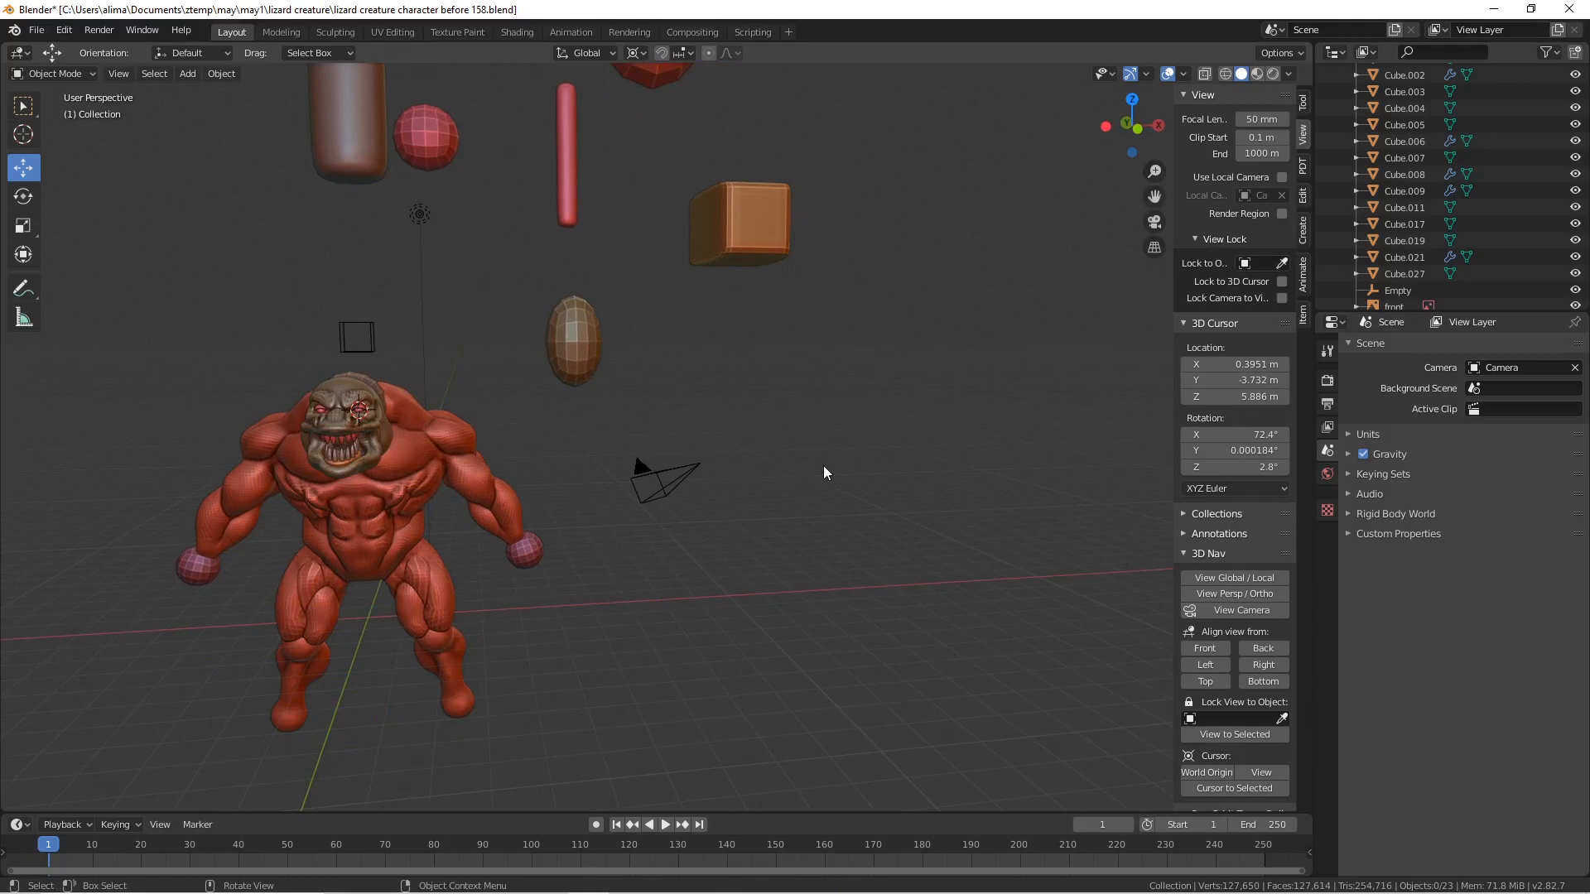
key("Pause")
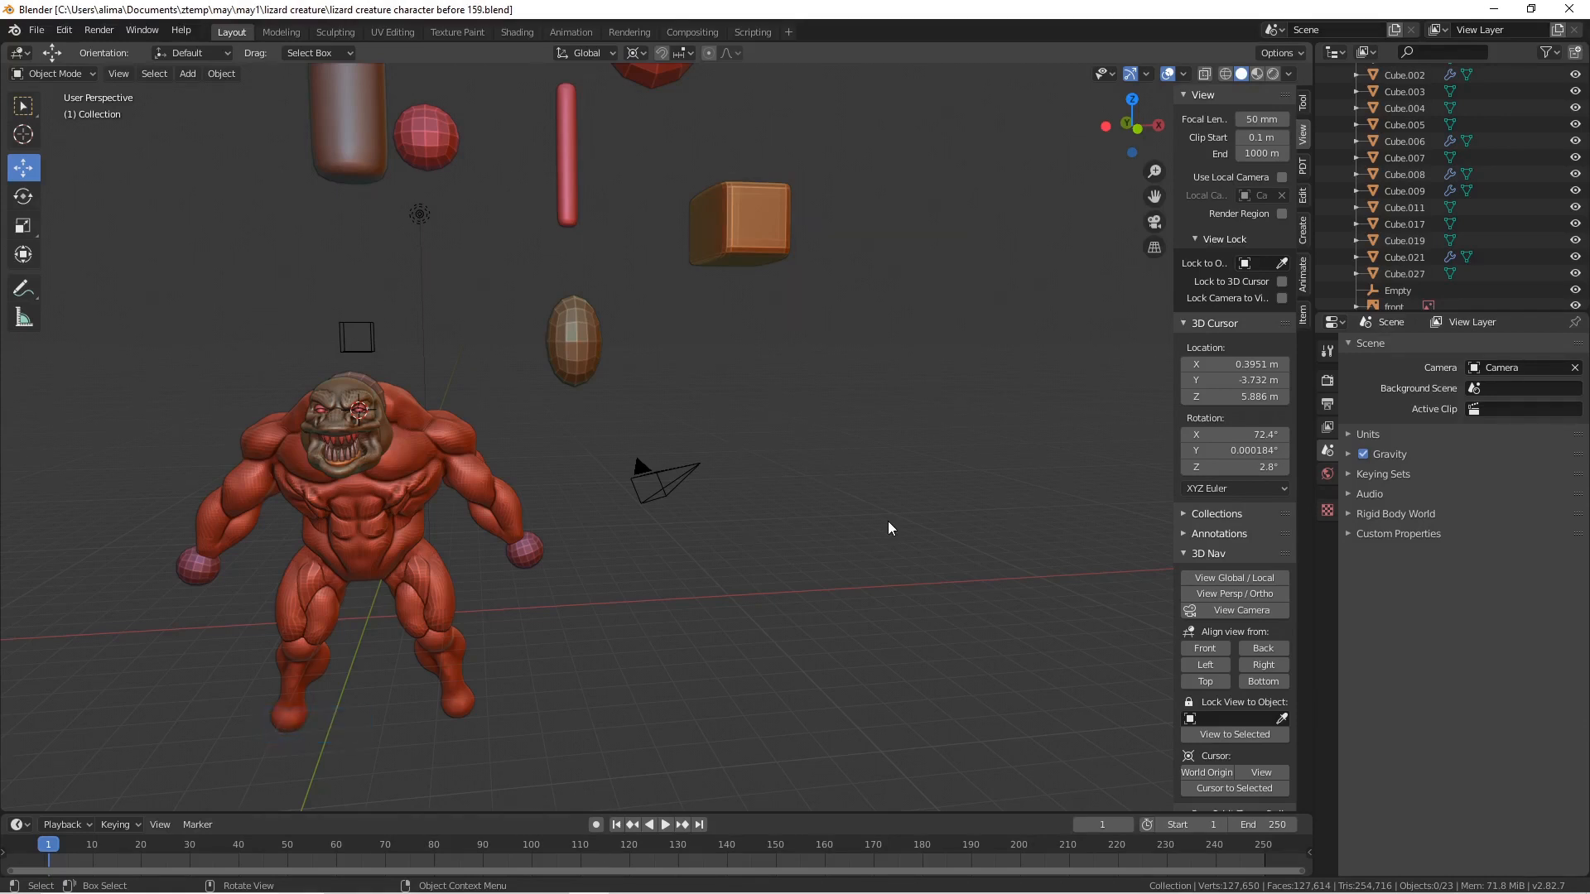
- Place the 3D cursor in the empty space beside the creature, at about X 11.77, Y -6.365, Z 3.439 m, and add a 2 m cube there
key("shift")
right_click(888, 523, "shift")
key("shift+a")
mouse_move(935, 539)
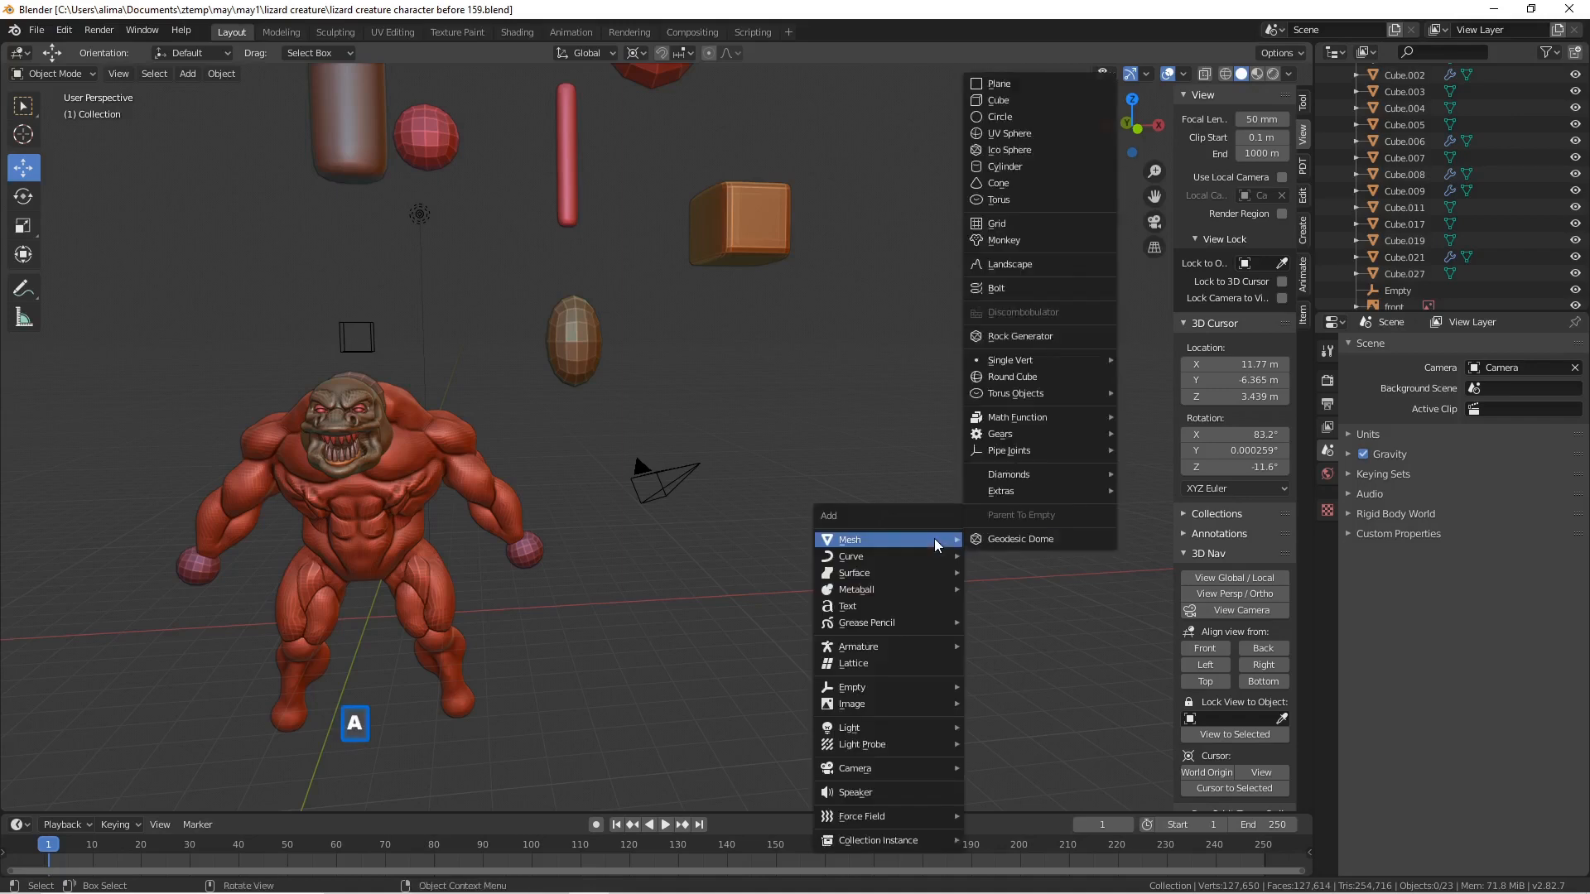
left_click(1043, 106)
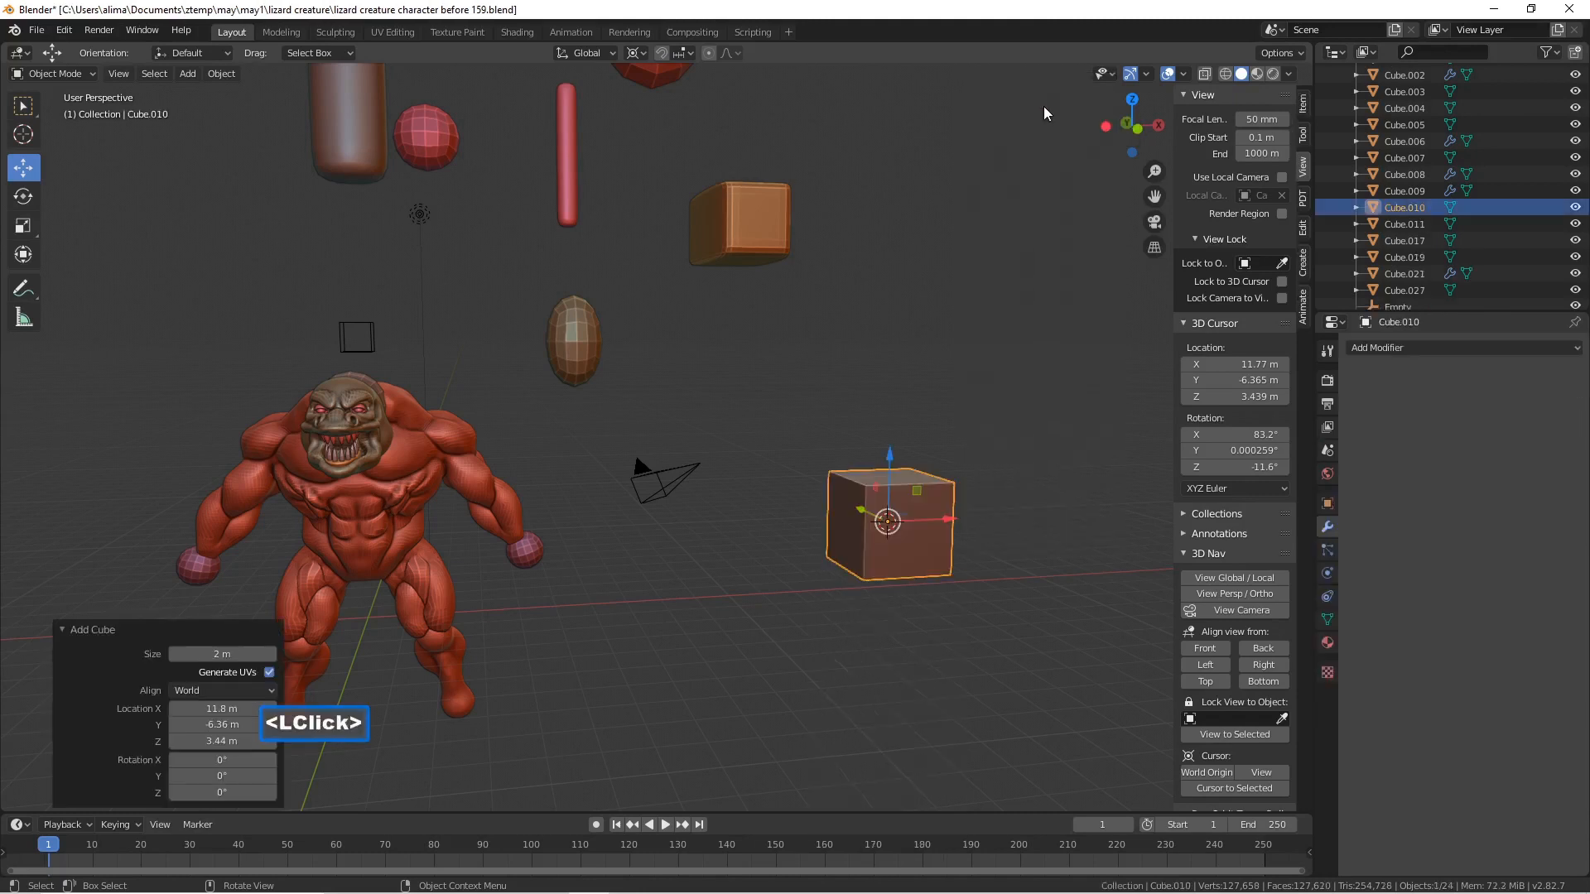
middle_click_drag(983, 311, 929, 319)
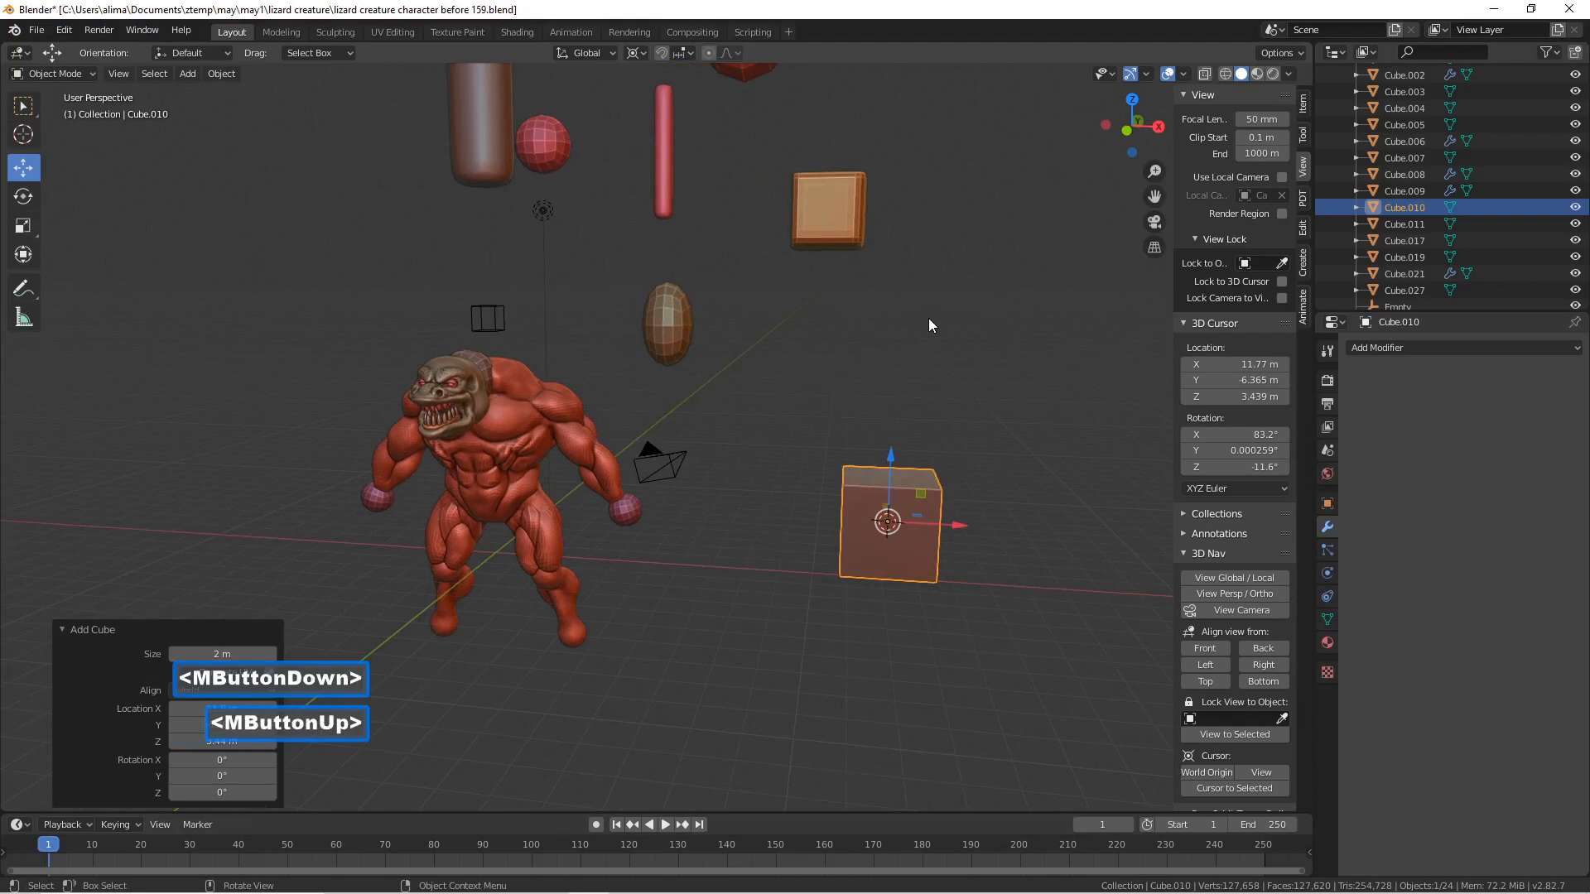
left_click(1203, 647)
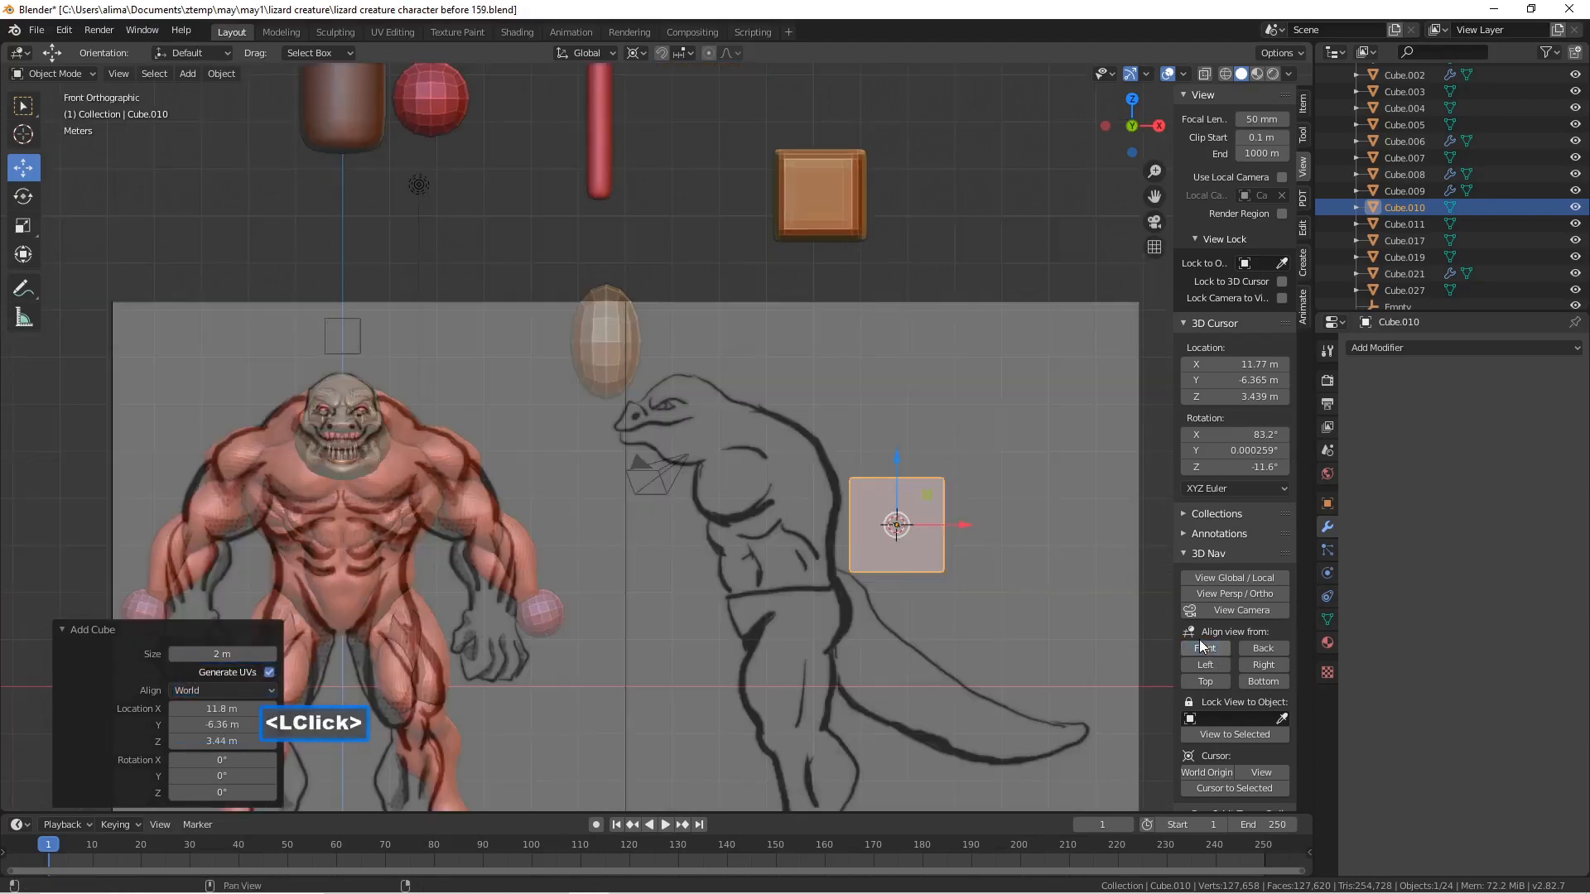
middle_click_drag(1064, 566, 985, 519)
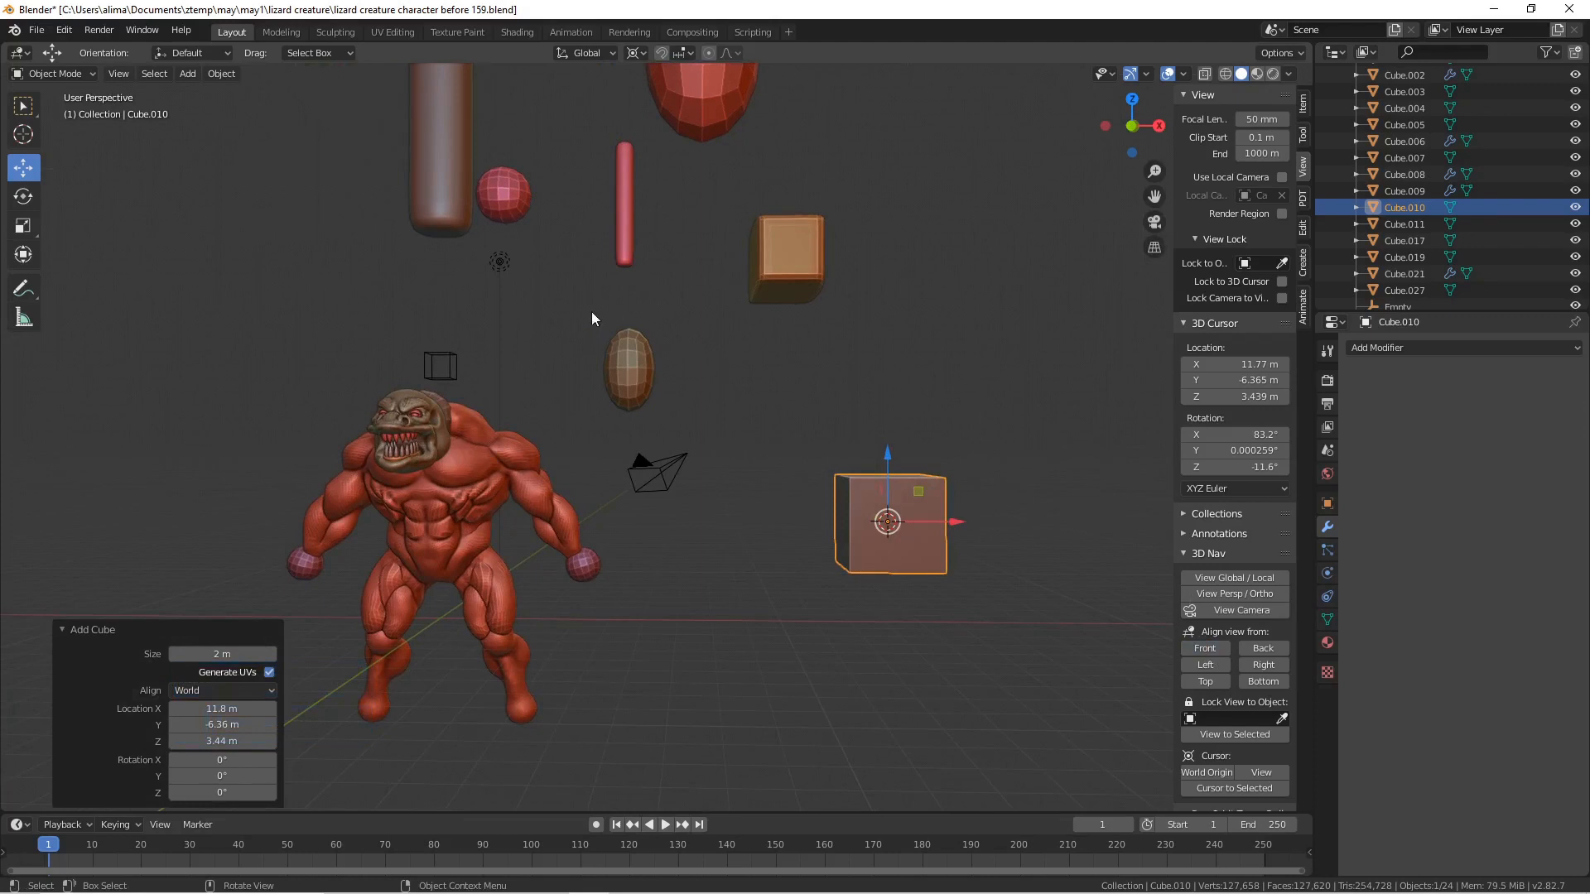
- Put the new cube into Edit Mode, deselect its faces and save the file as "lizard creature character before 160.blend"
left_click(88, 72)
left_click(77, 112)
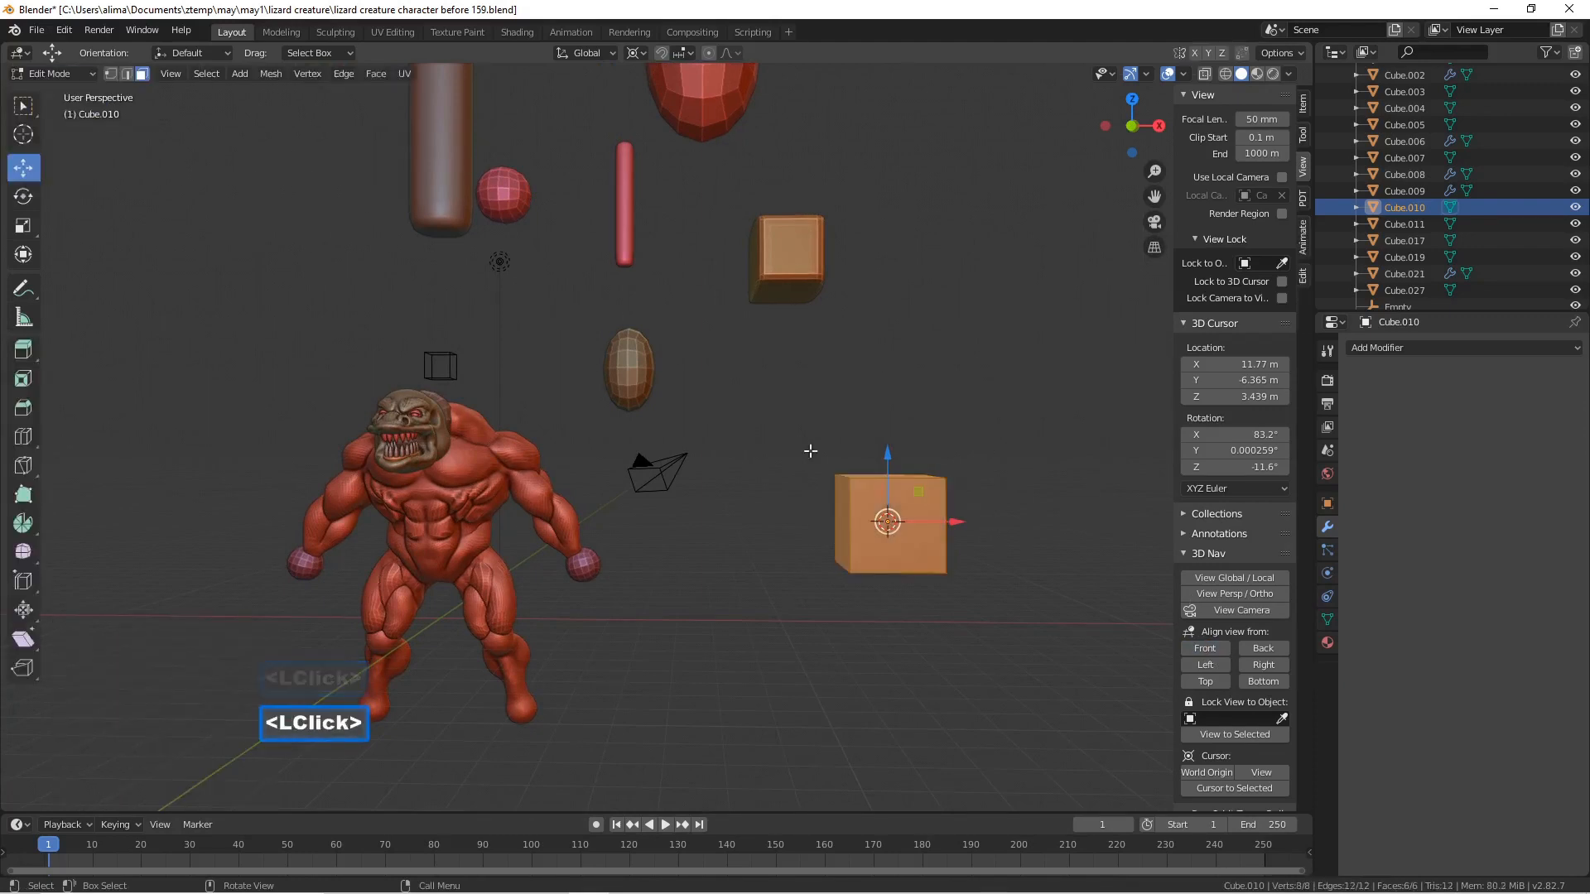
left_click(1031, 562)
key("Pause")
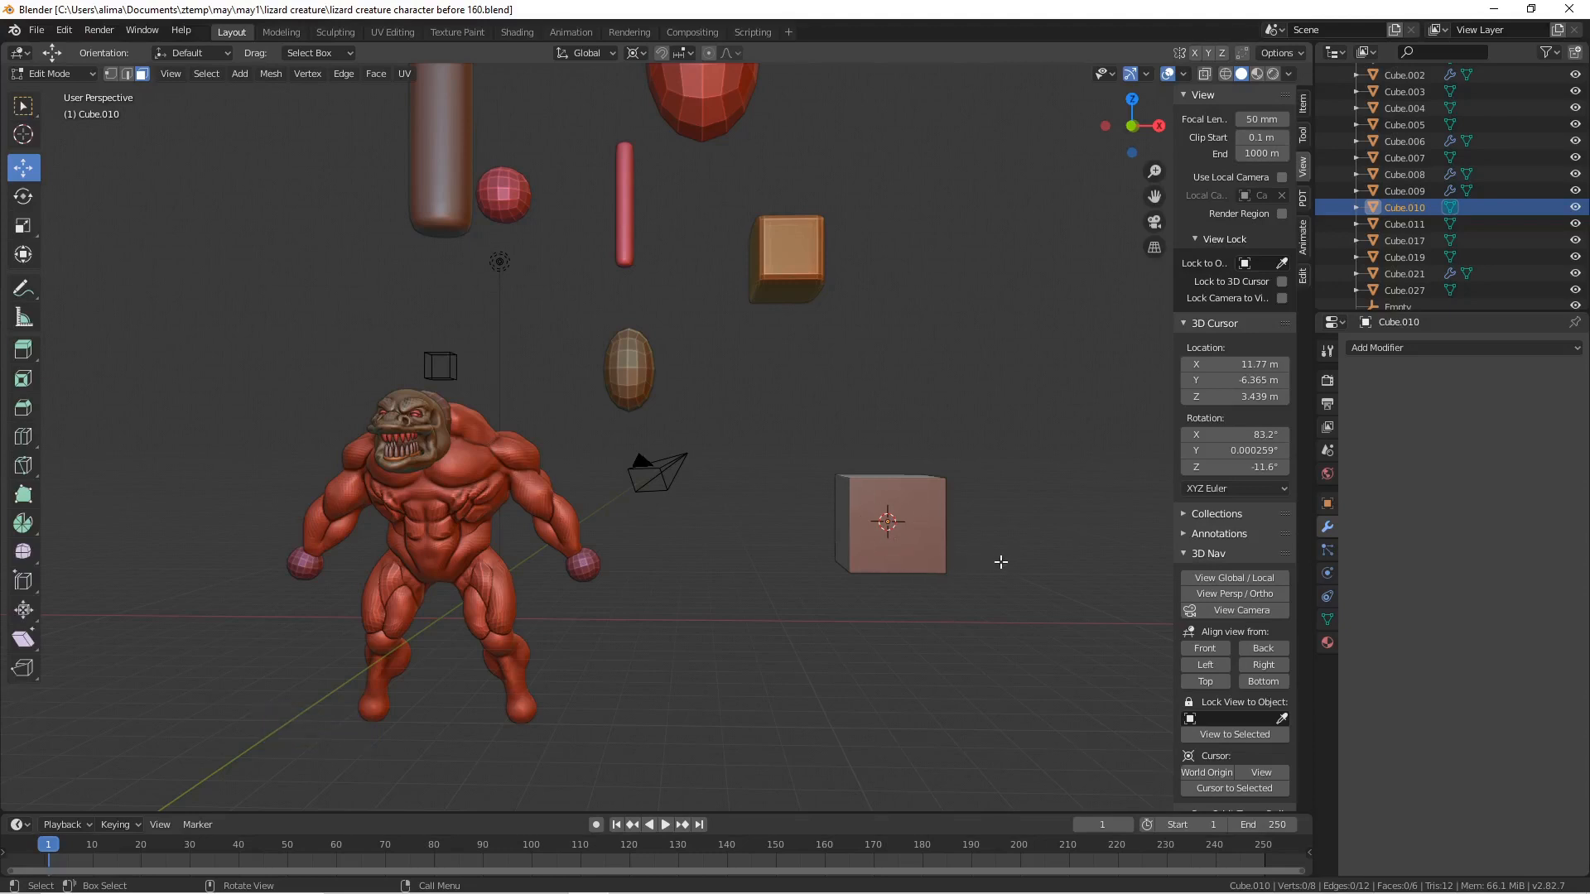
- Subdivide all of the cube's faces with 3 cuts and a smoothness of 1.000 to round it into a sphere, and deselect it
key("a")
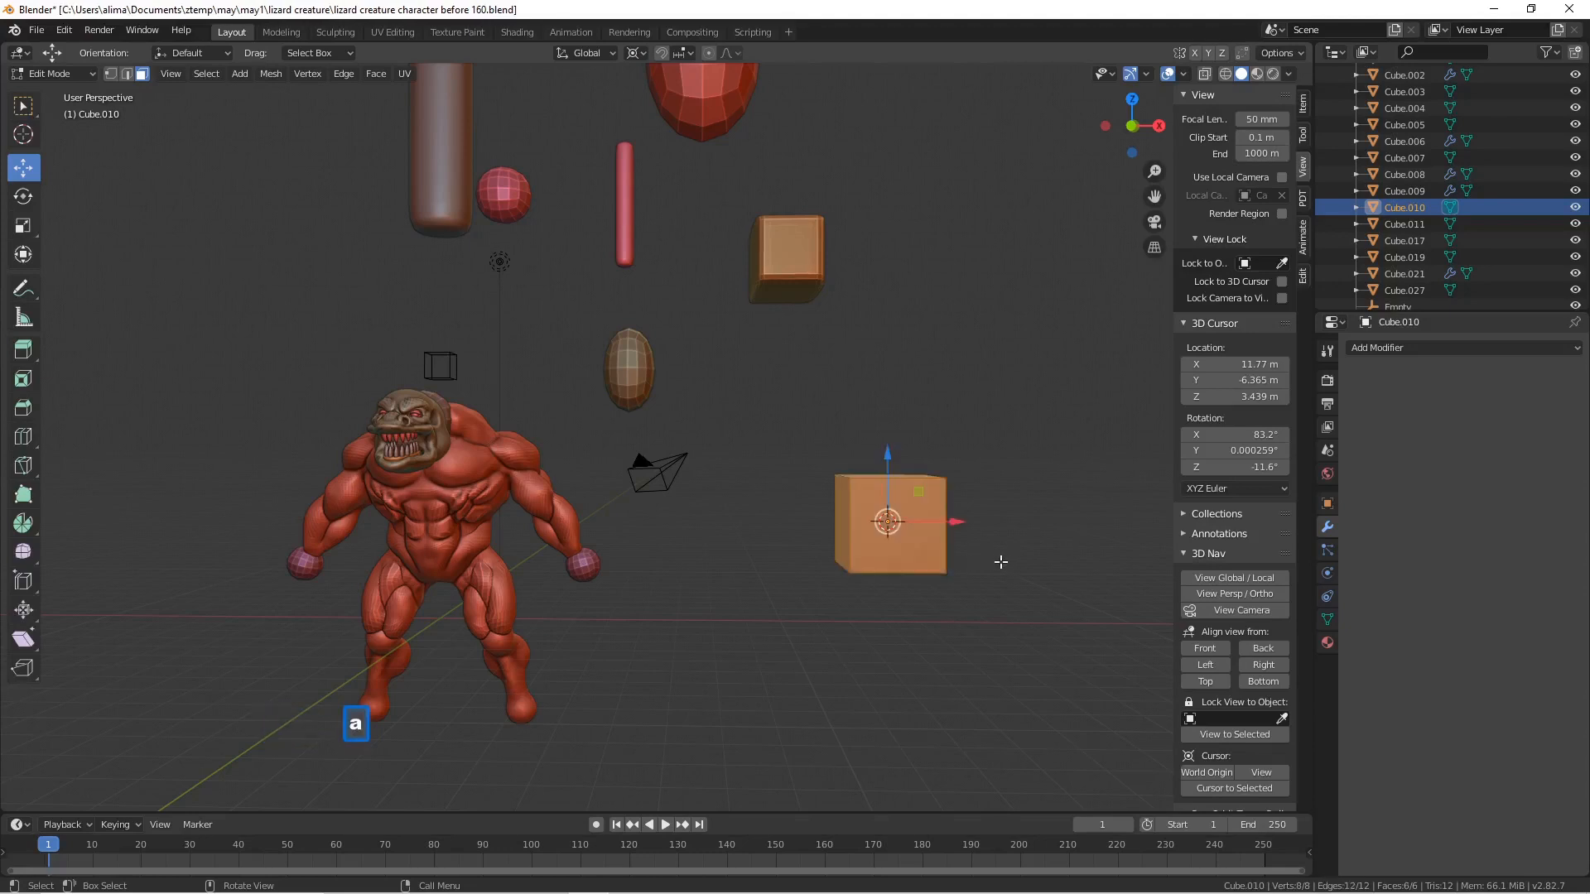
right_click(921, 556)
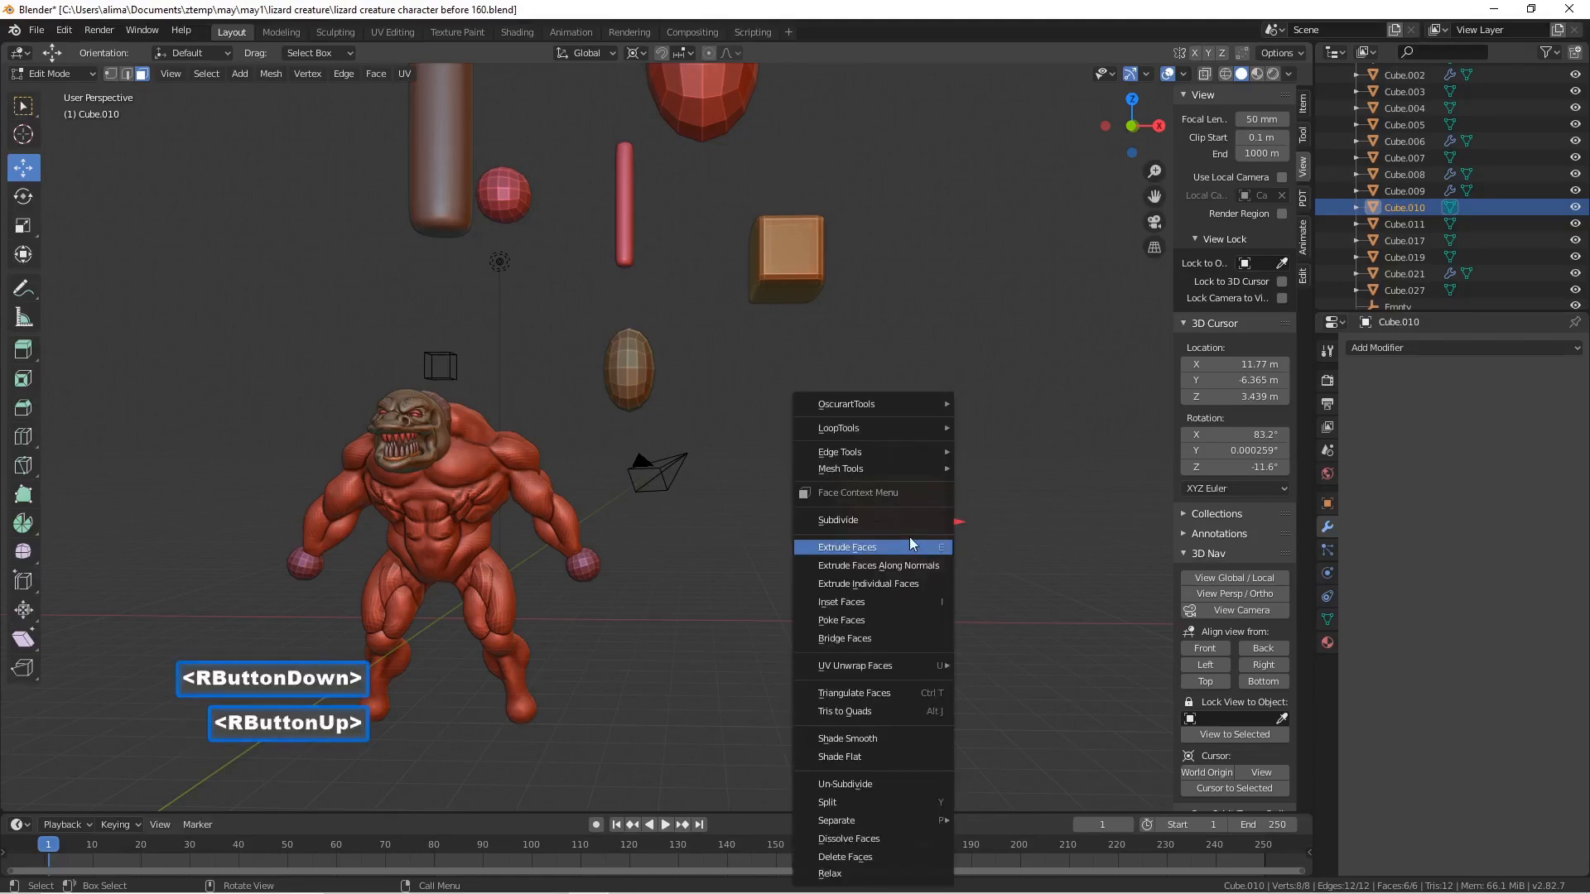
left_click(897, 519)
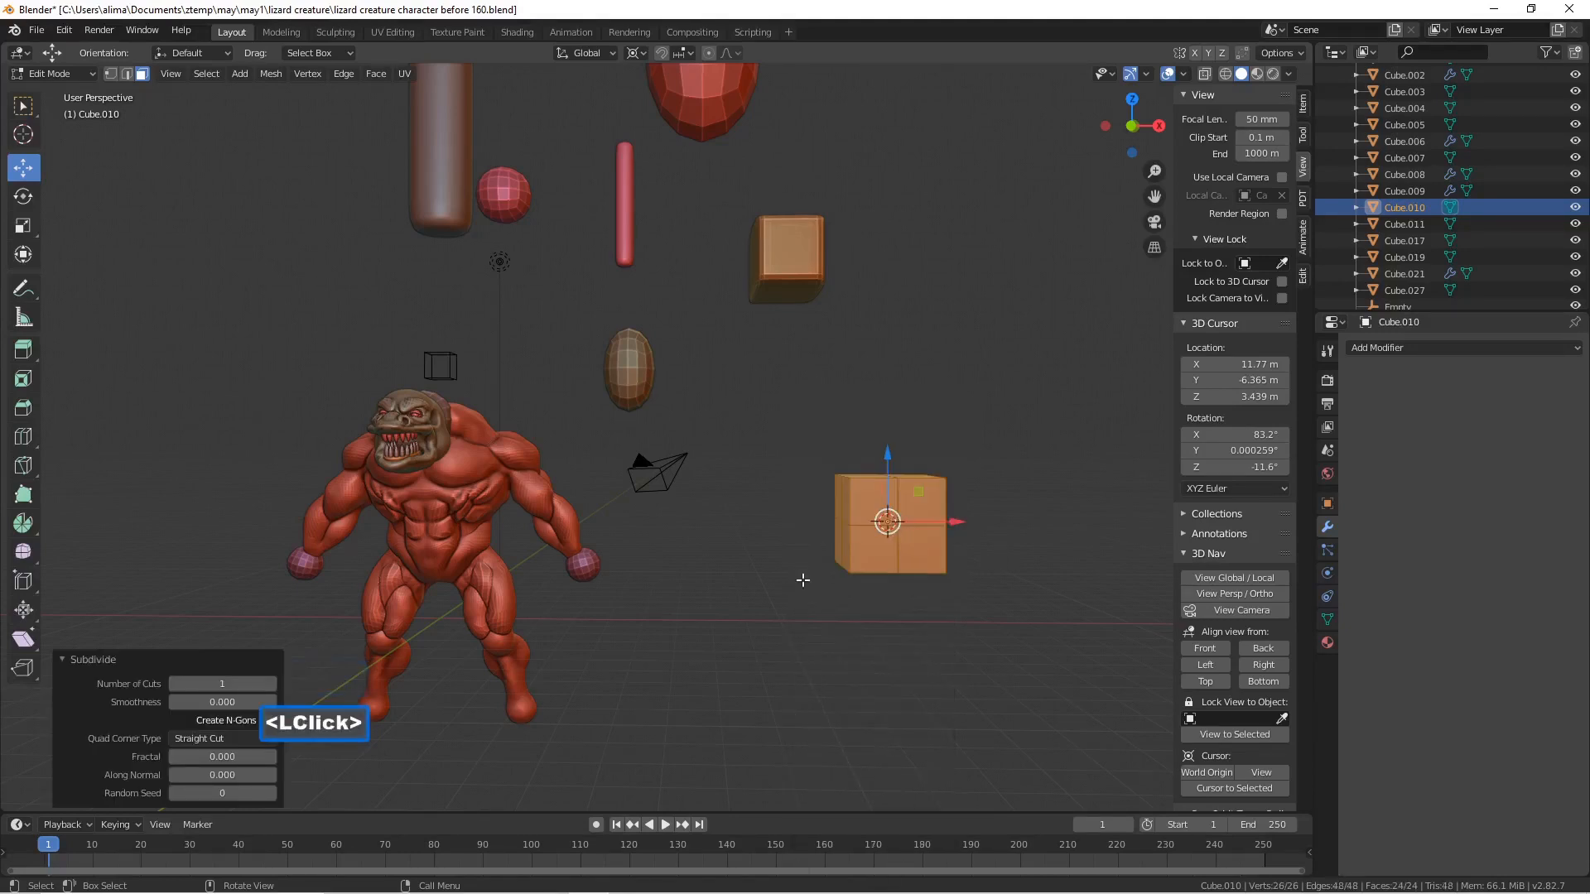
left_click(270, 684)
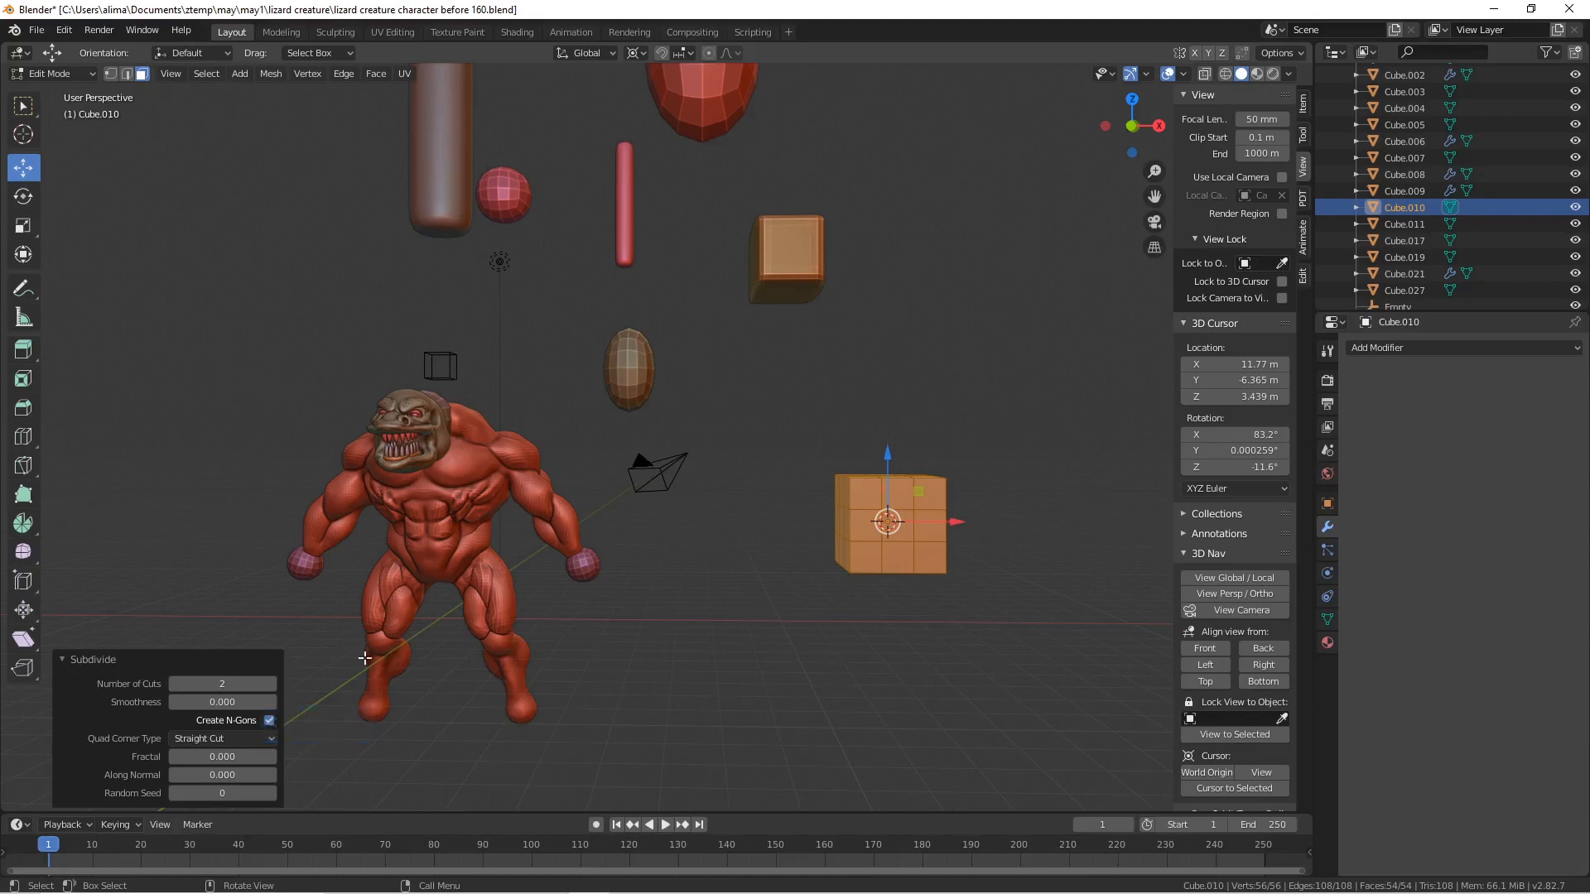
left_click(270, 684)
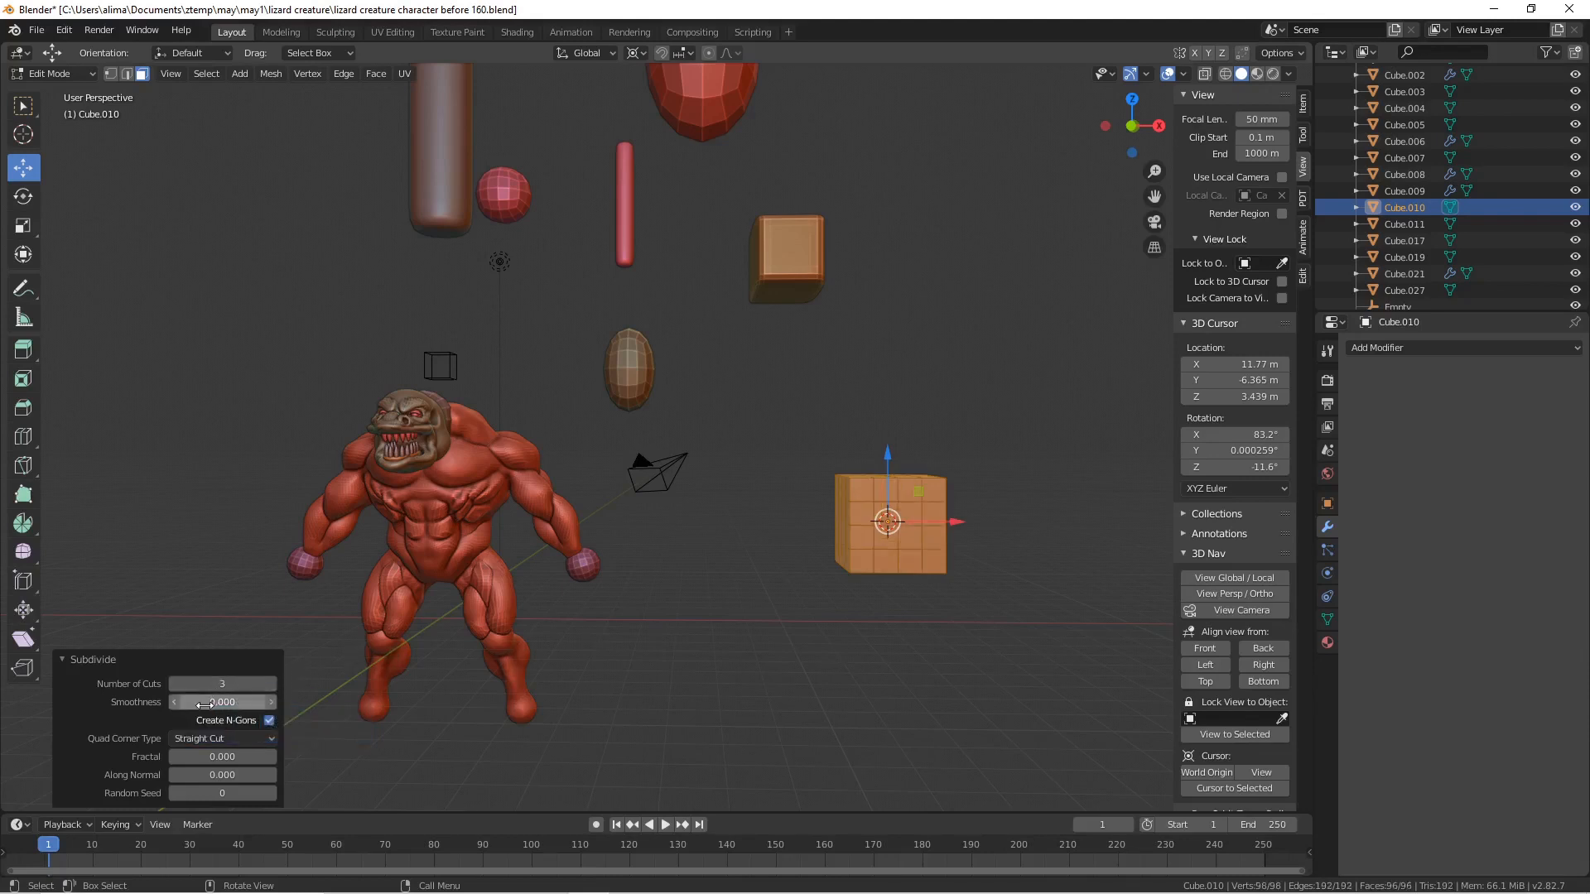
left_click_drag(204, 704, 274, 705)
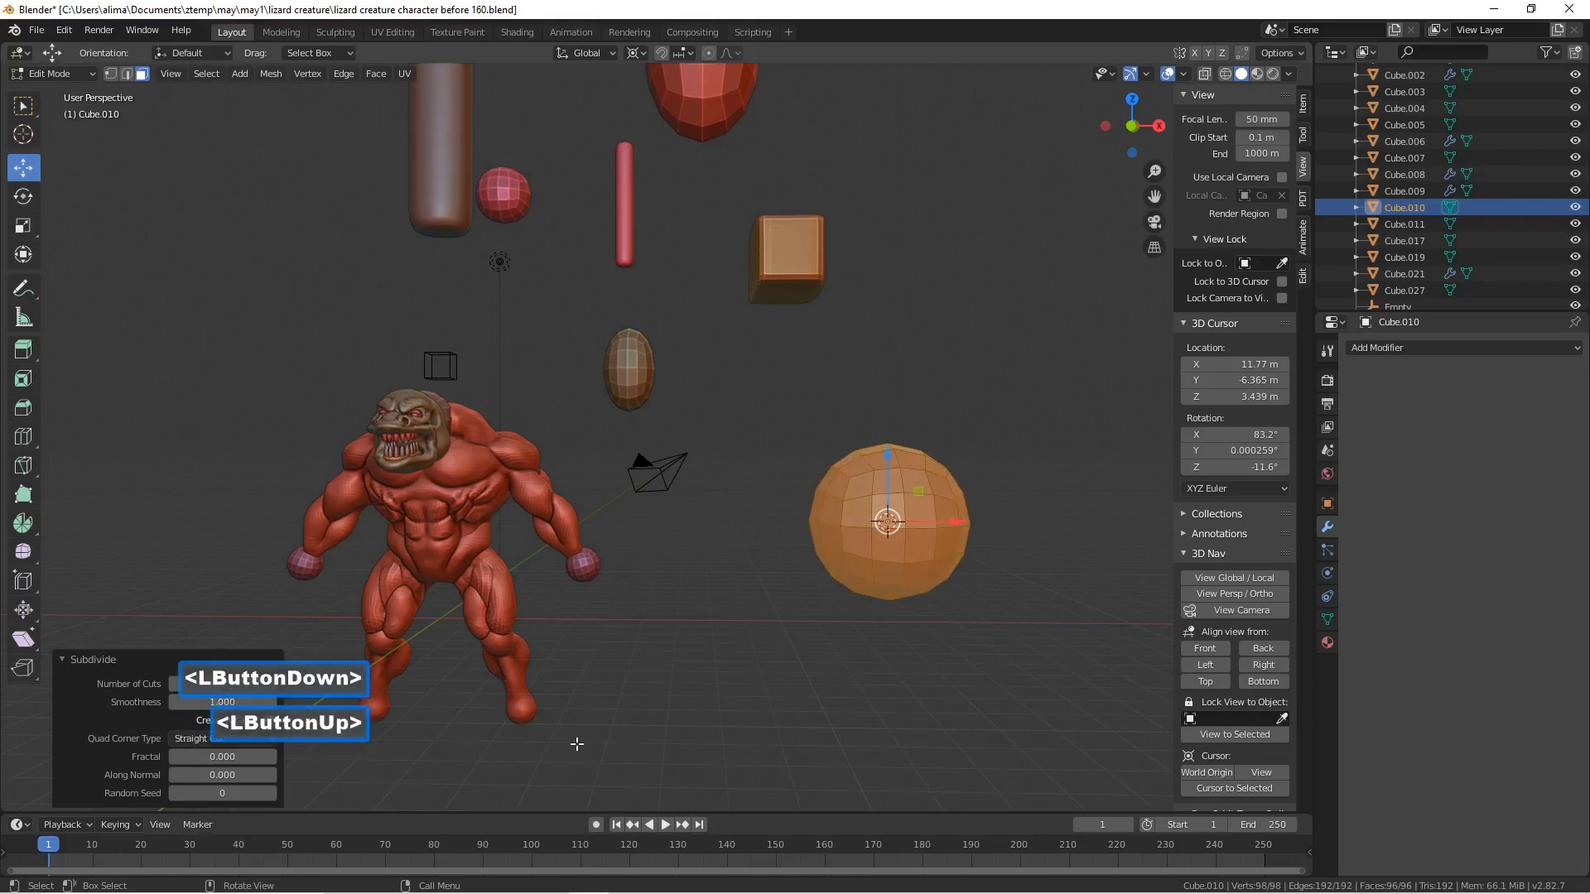
left_click(1055, 575)
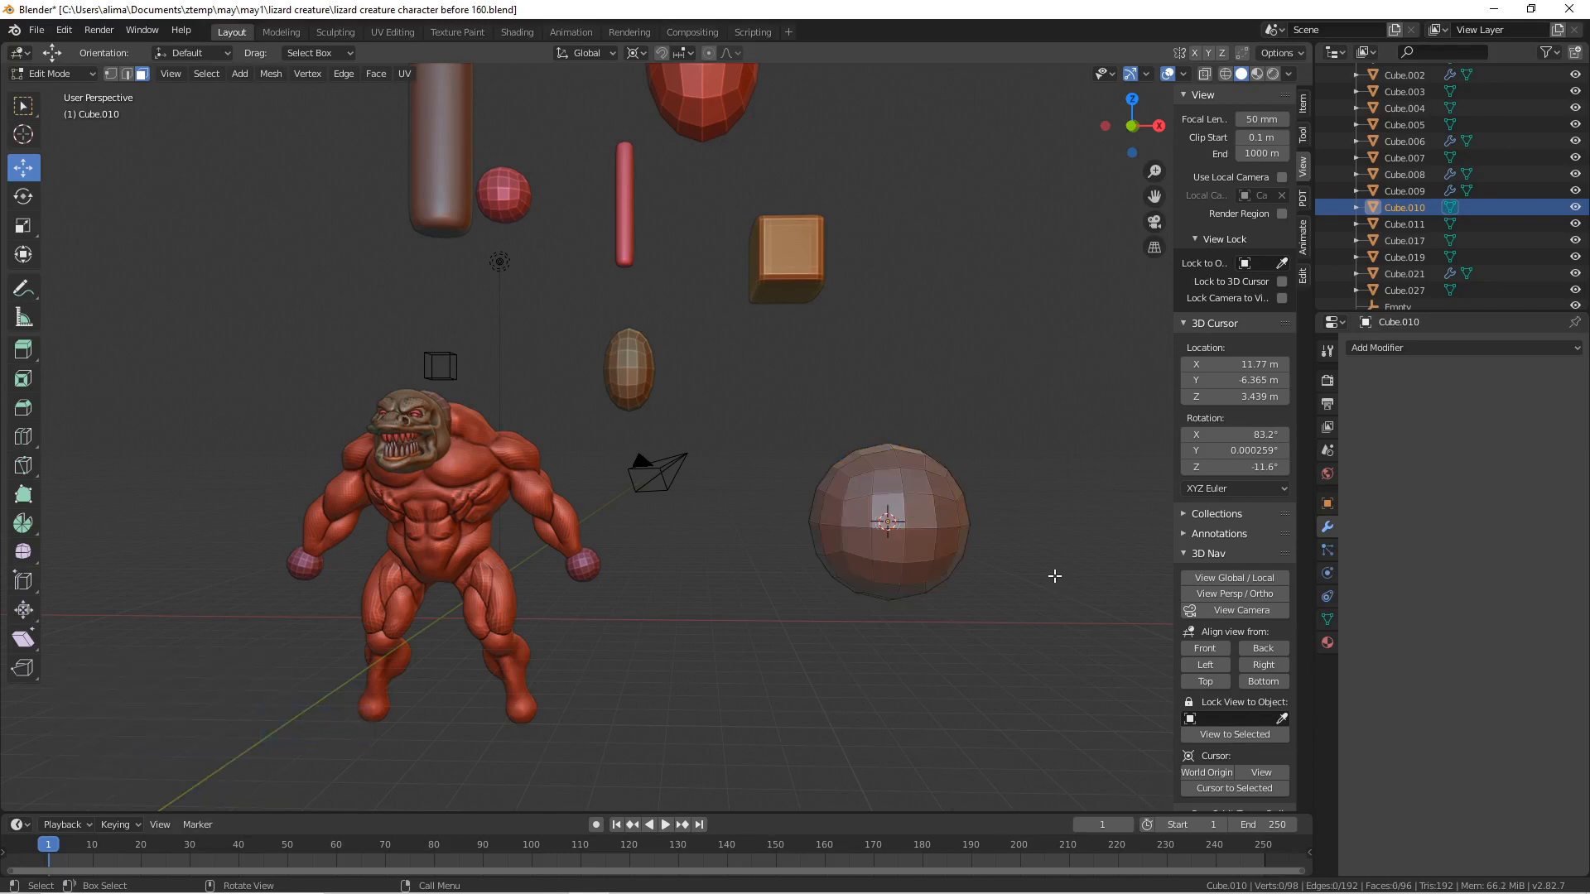
- Save the file as "lizard creature character before 161.blend", set the transform pivot point to Median Point and save again as "lizard creature character before 162.blend"
key("Pause")
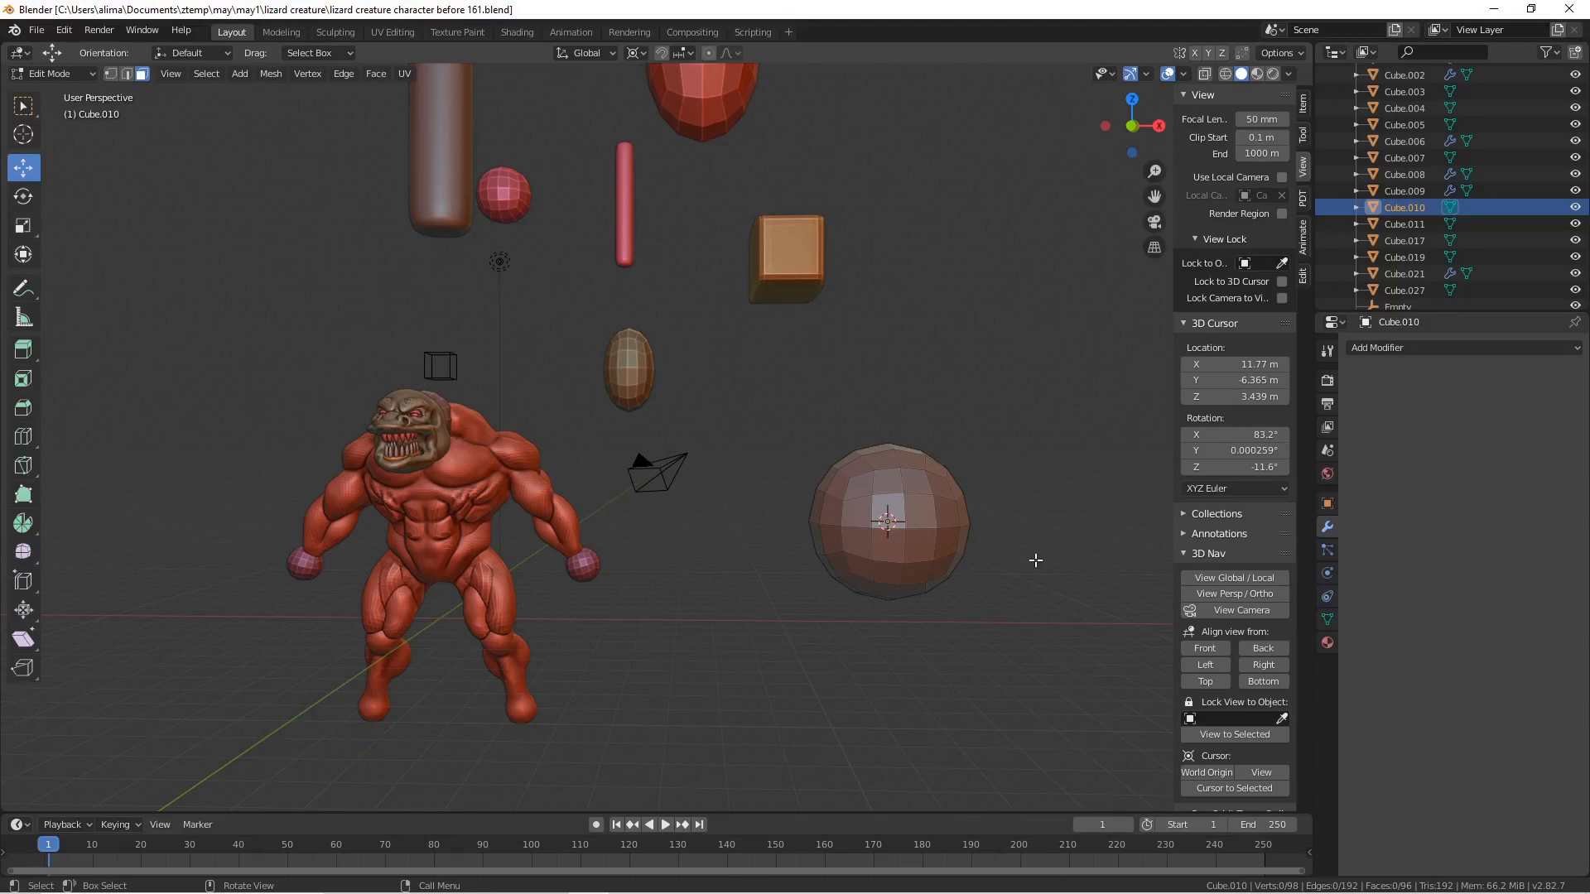
left_click(642, 53)
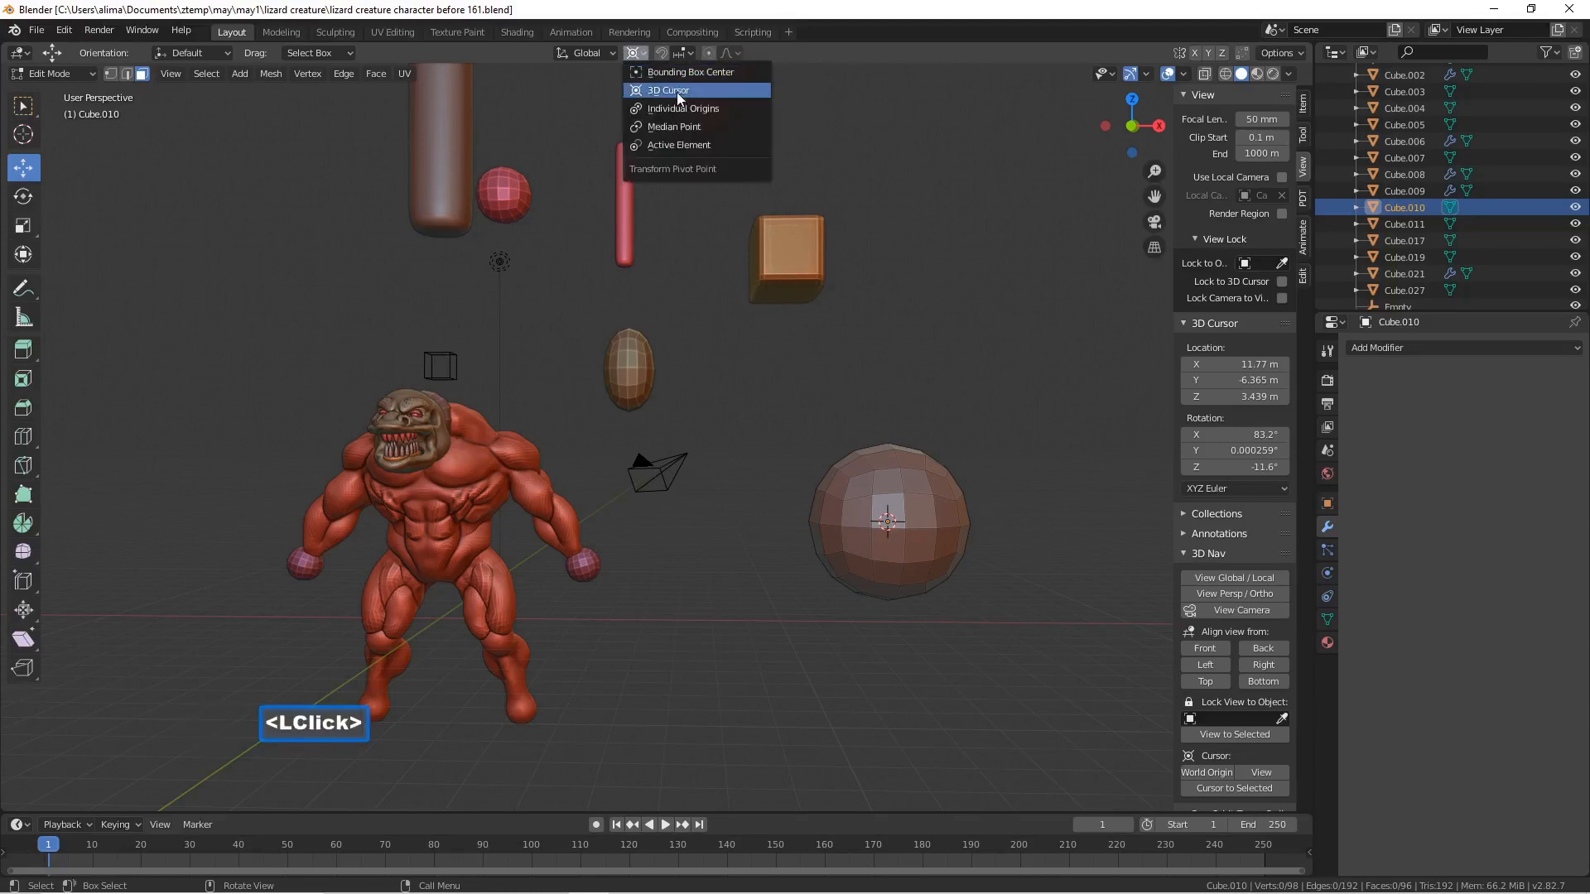
left_click(724, 121)
key("Pause")
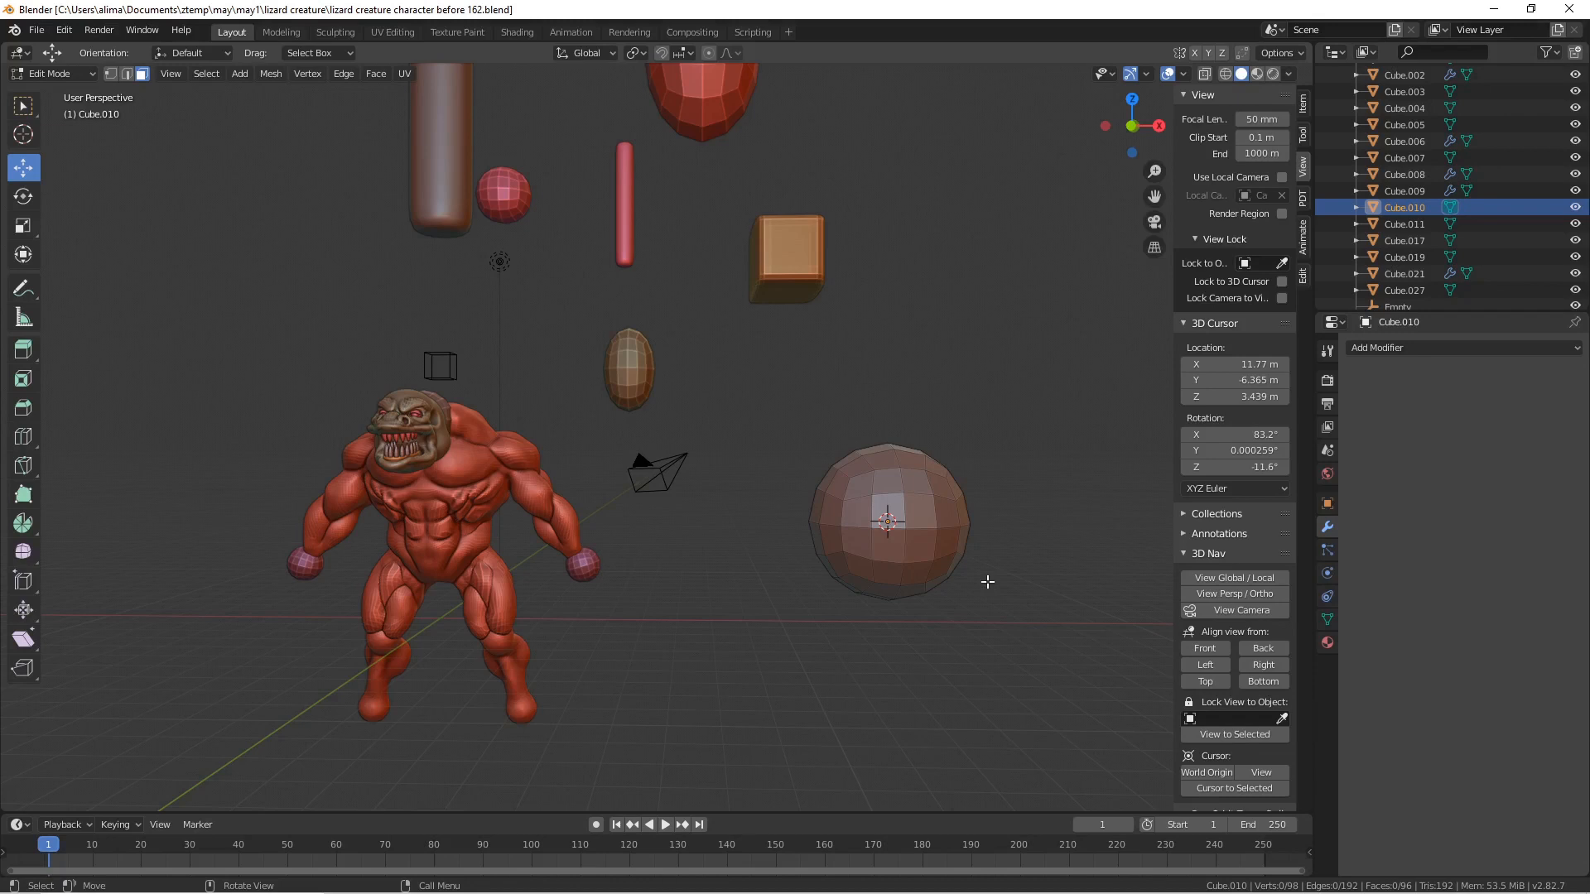
- Rip the horizontal edge loop just below the rounded cube's middle to split off its bottom cap without moving it
middle_click_drag(983, 564, 952, 558)
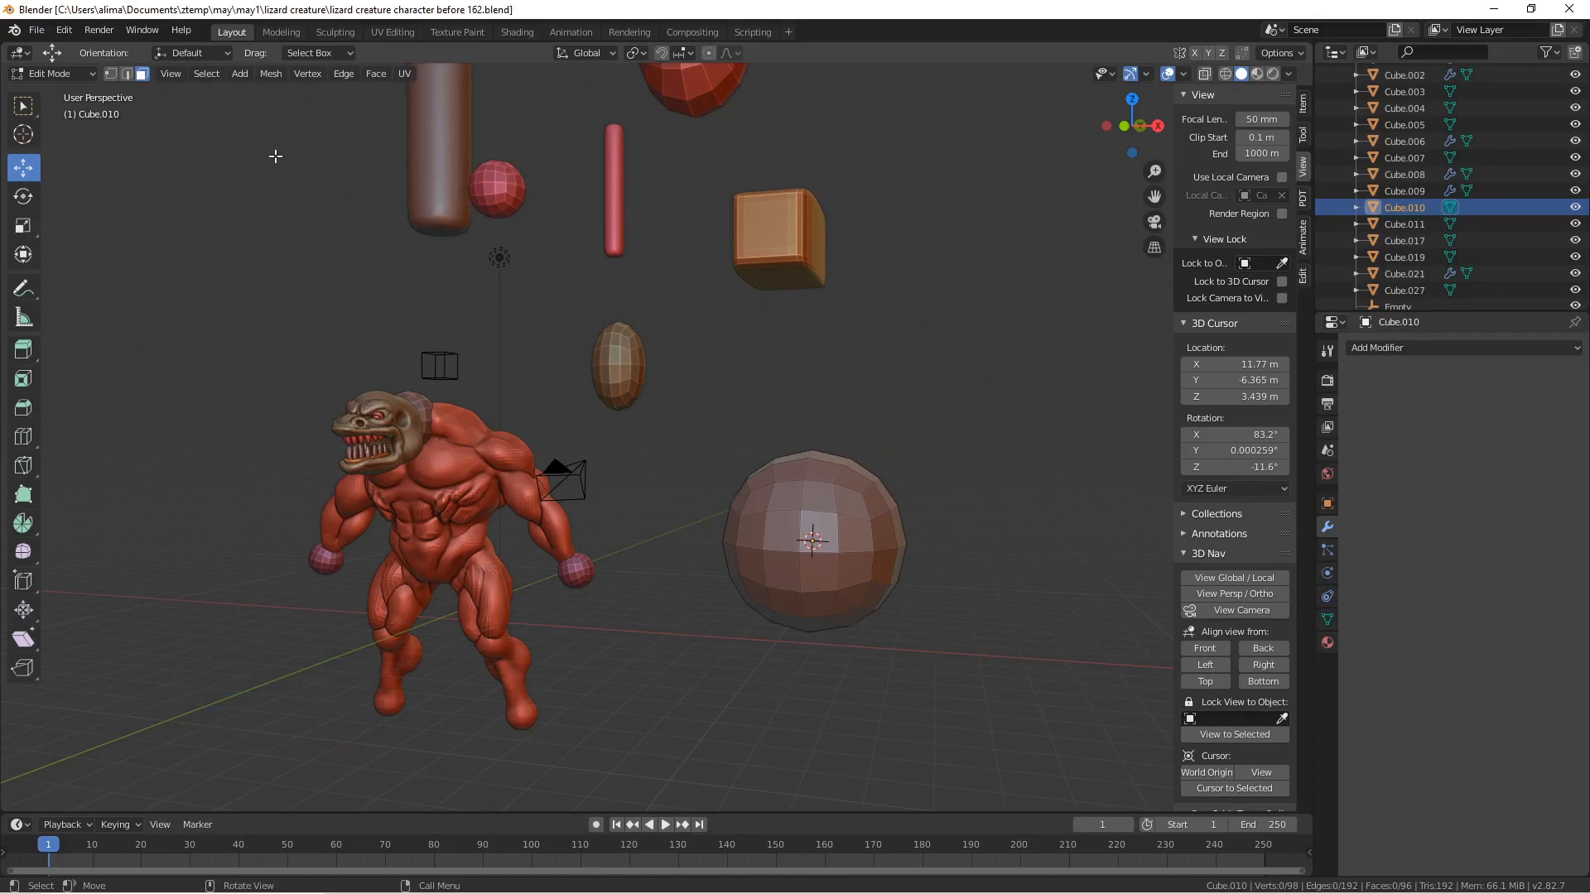
left_click(127, 74)
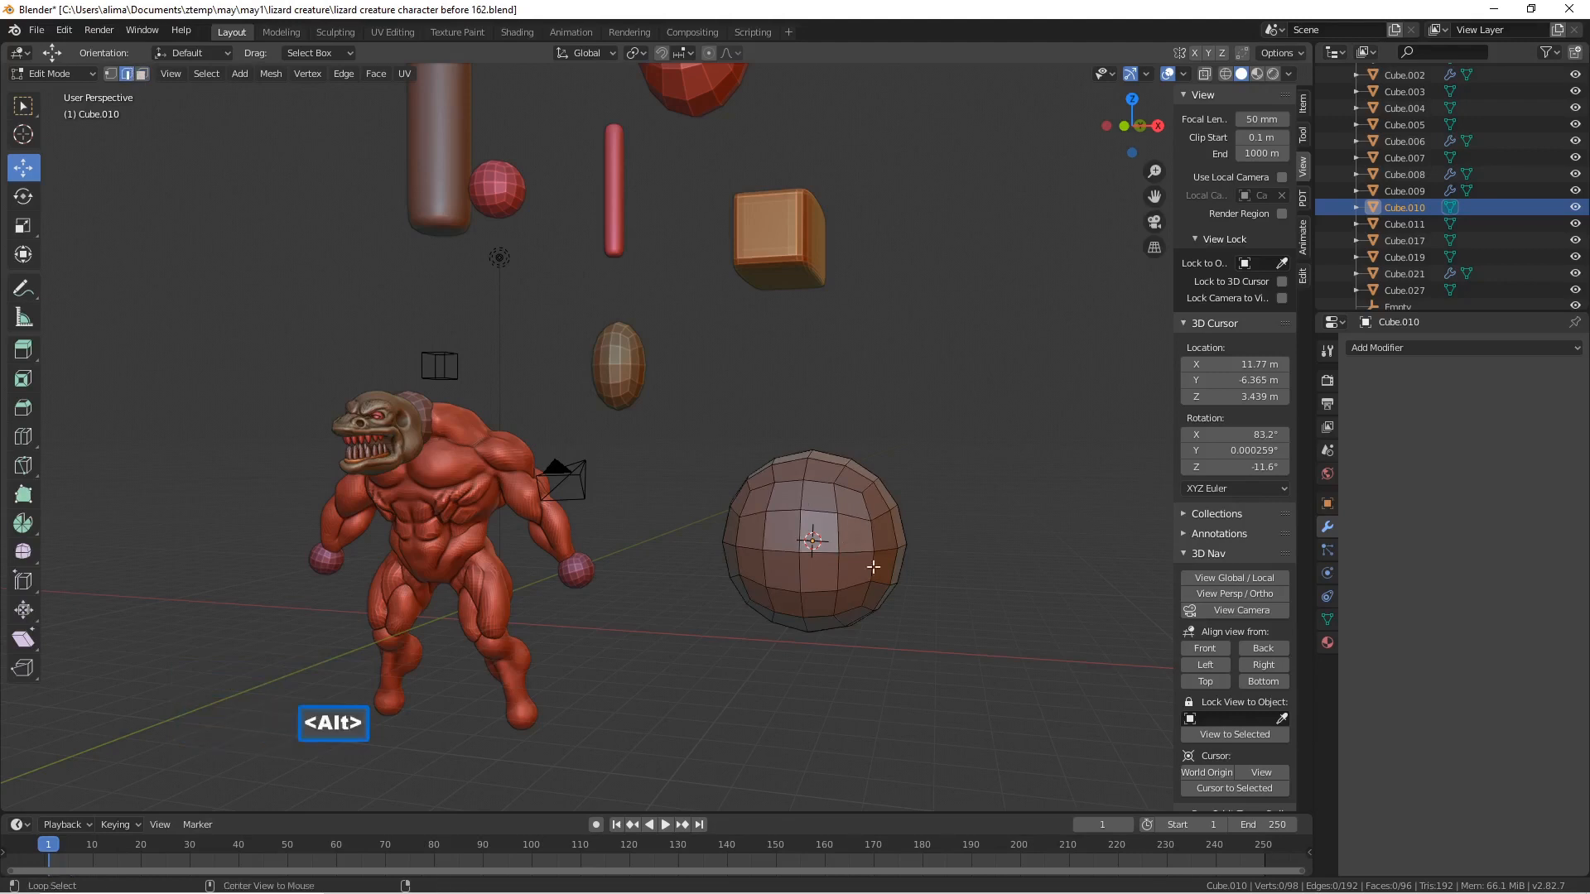
left_click(854, 586, "alt")
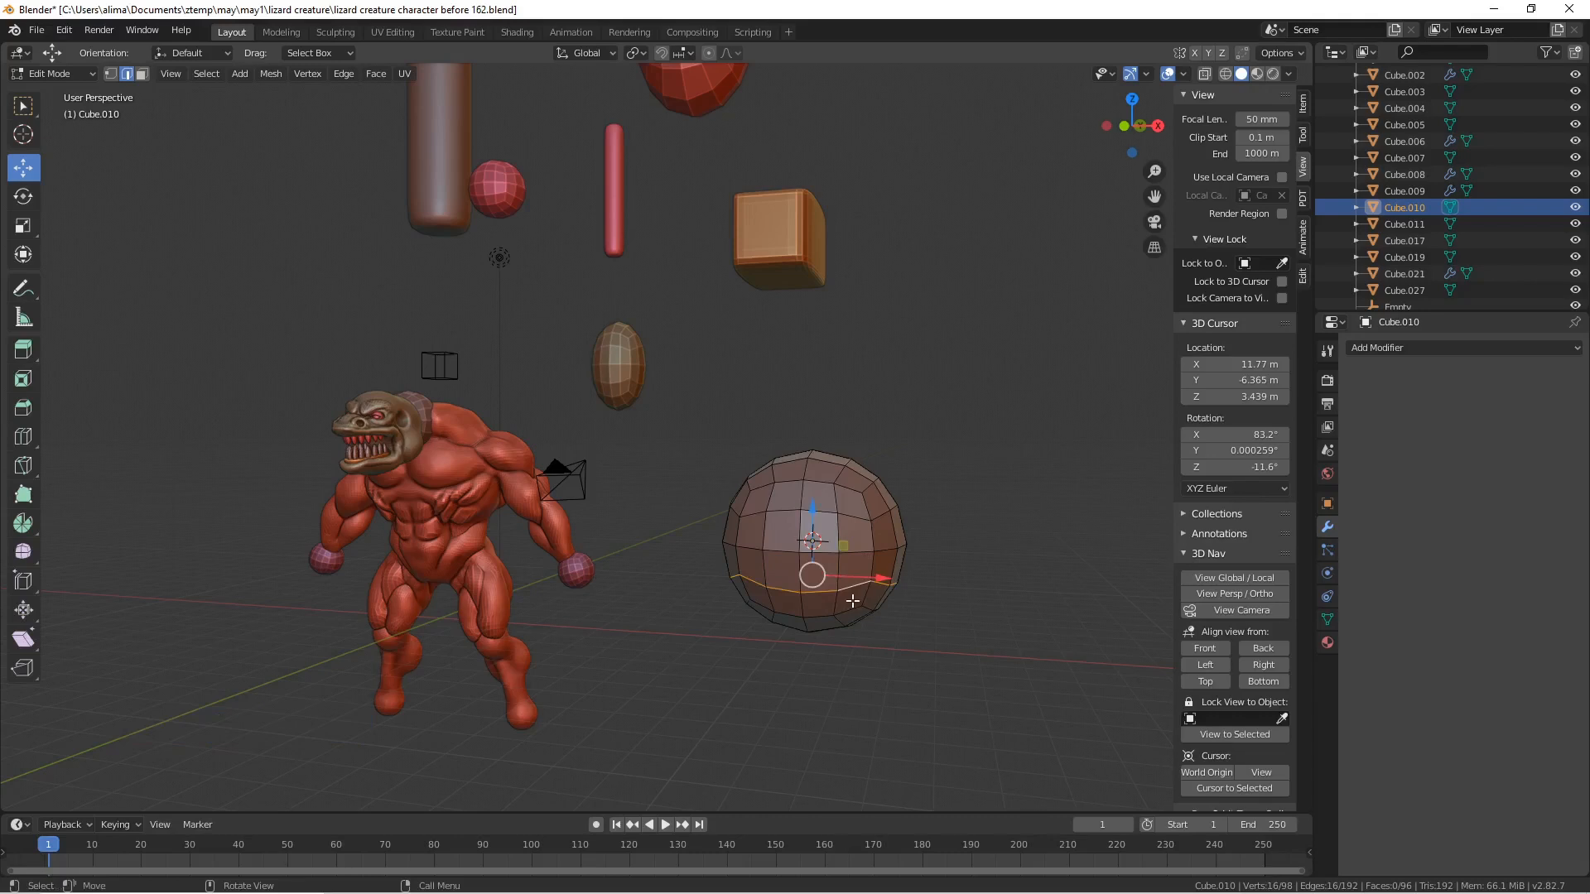
key("v")
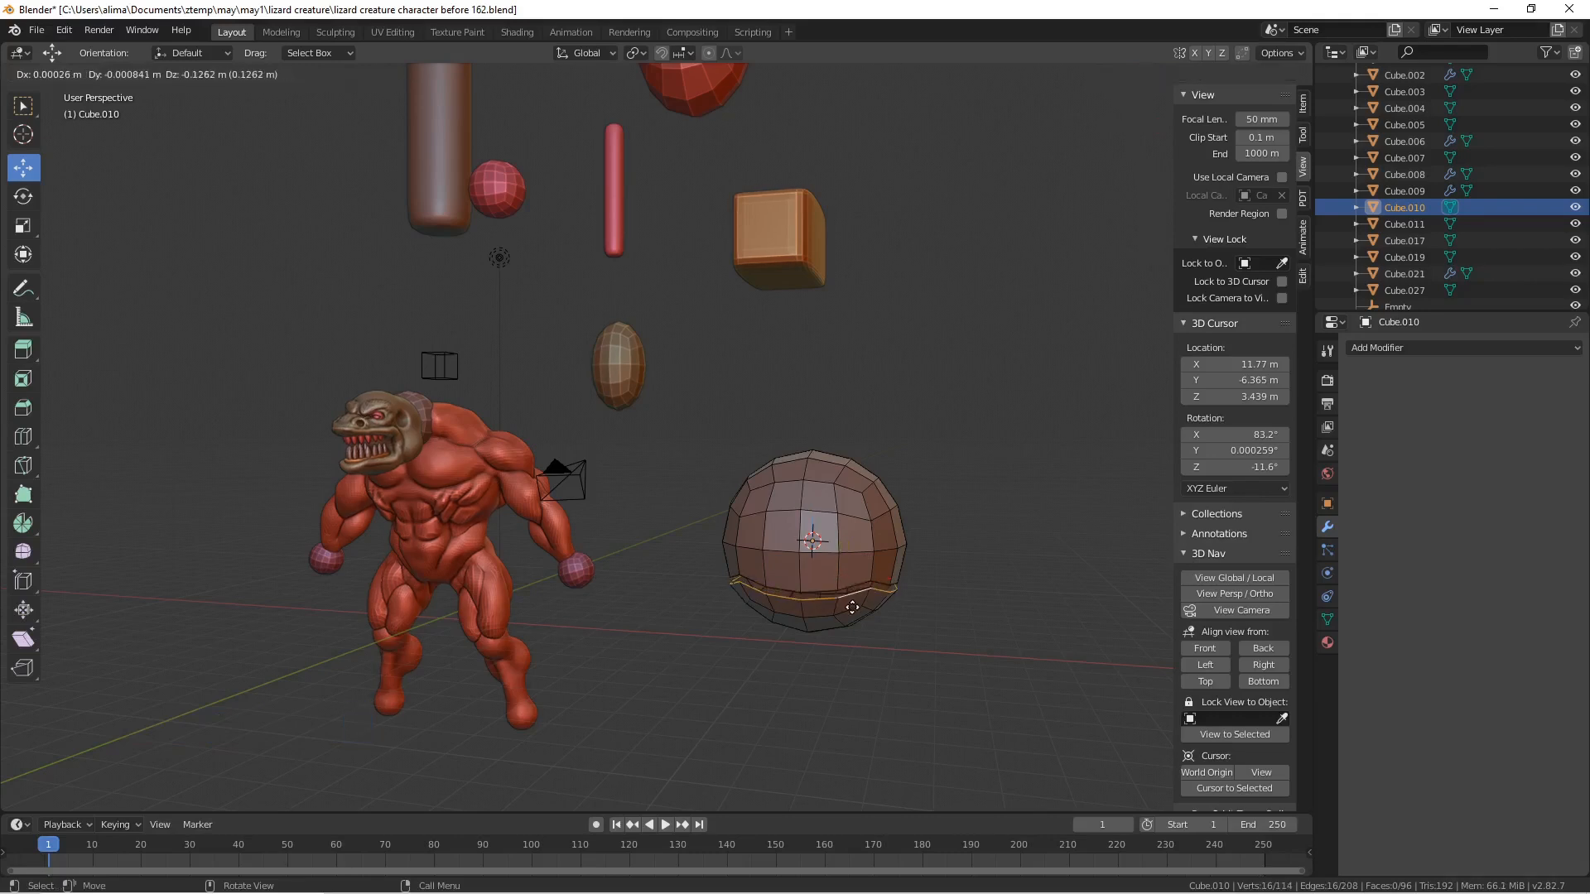
right_click(852, 607)
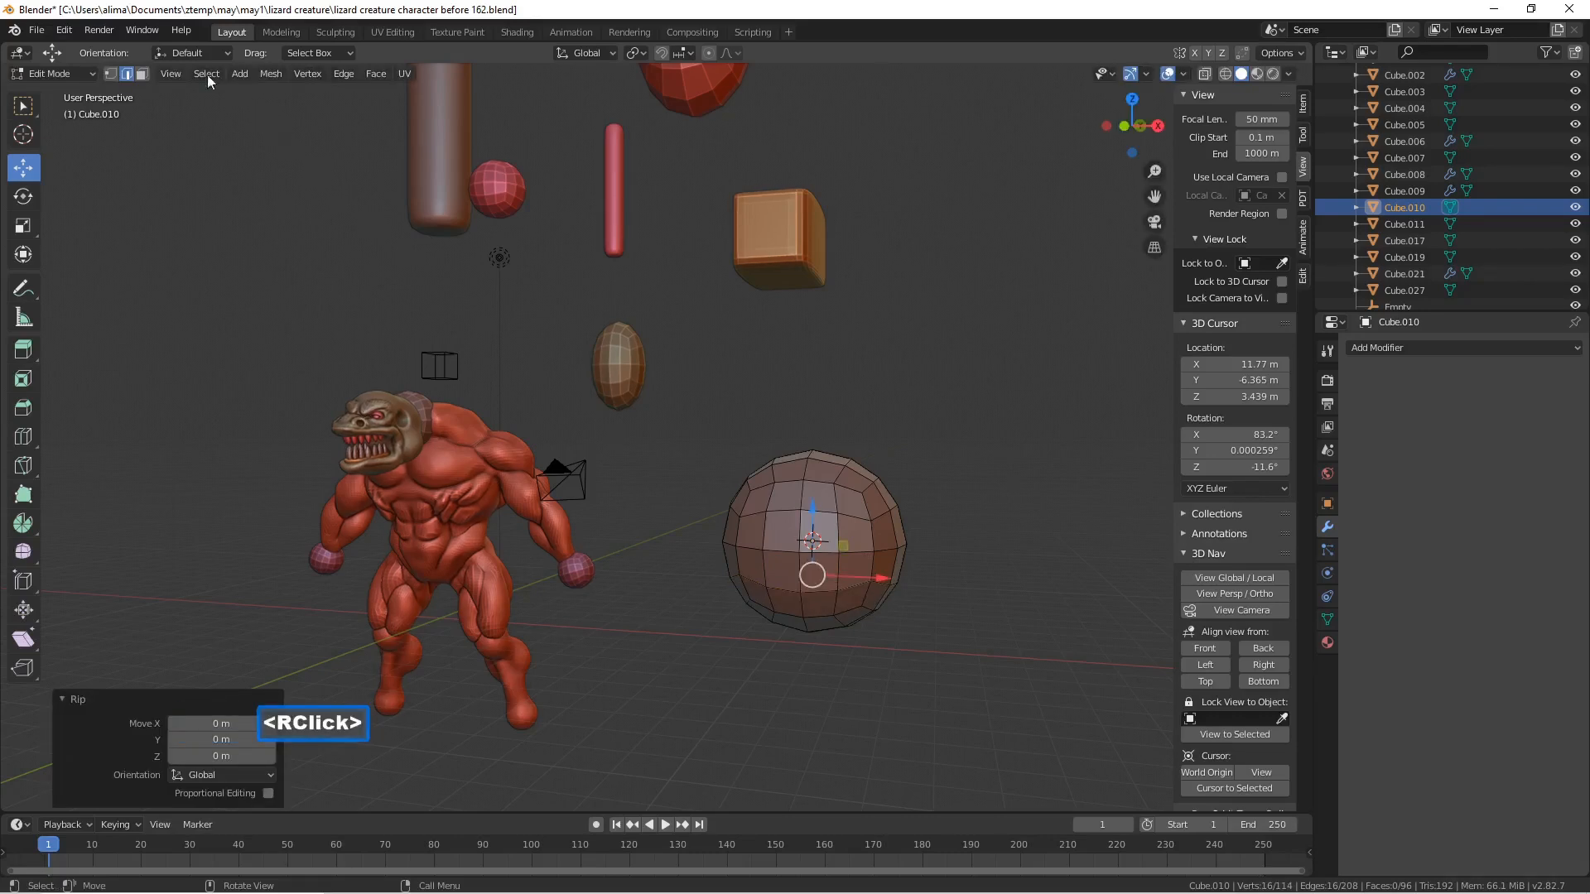
- Delete all linked faces of the detached bottom cap, leaving an open dome
left_click(142, 74)
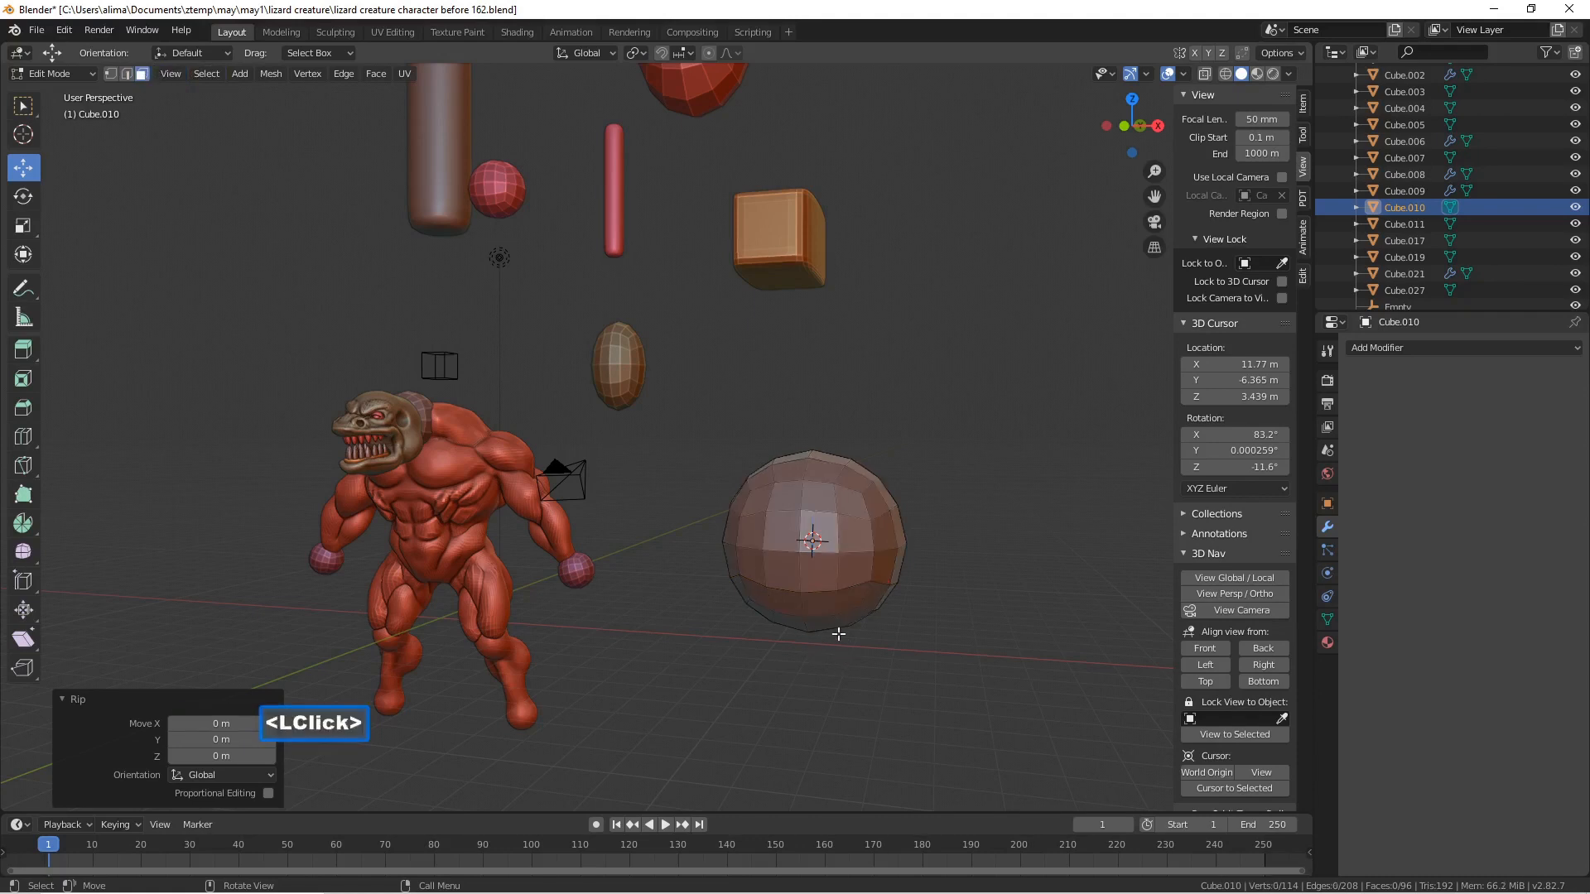
key("l")
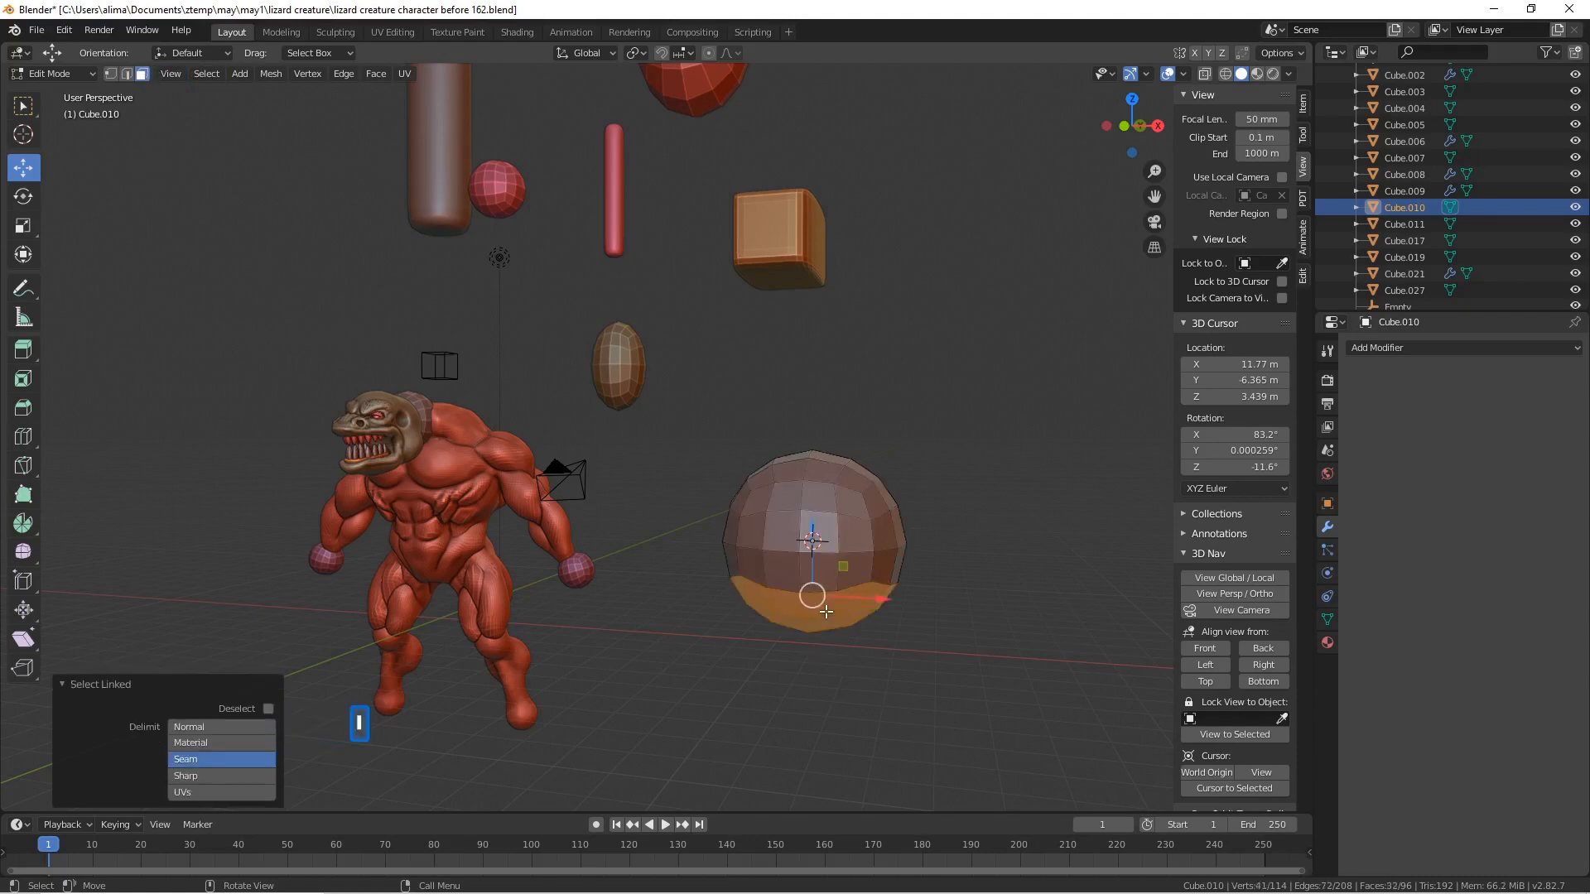
key("x")
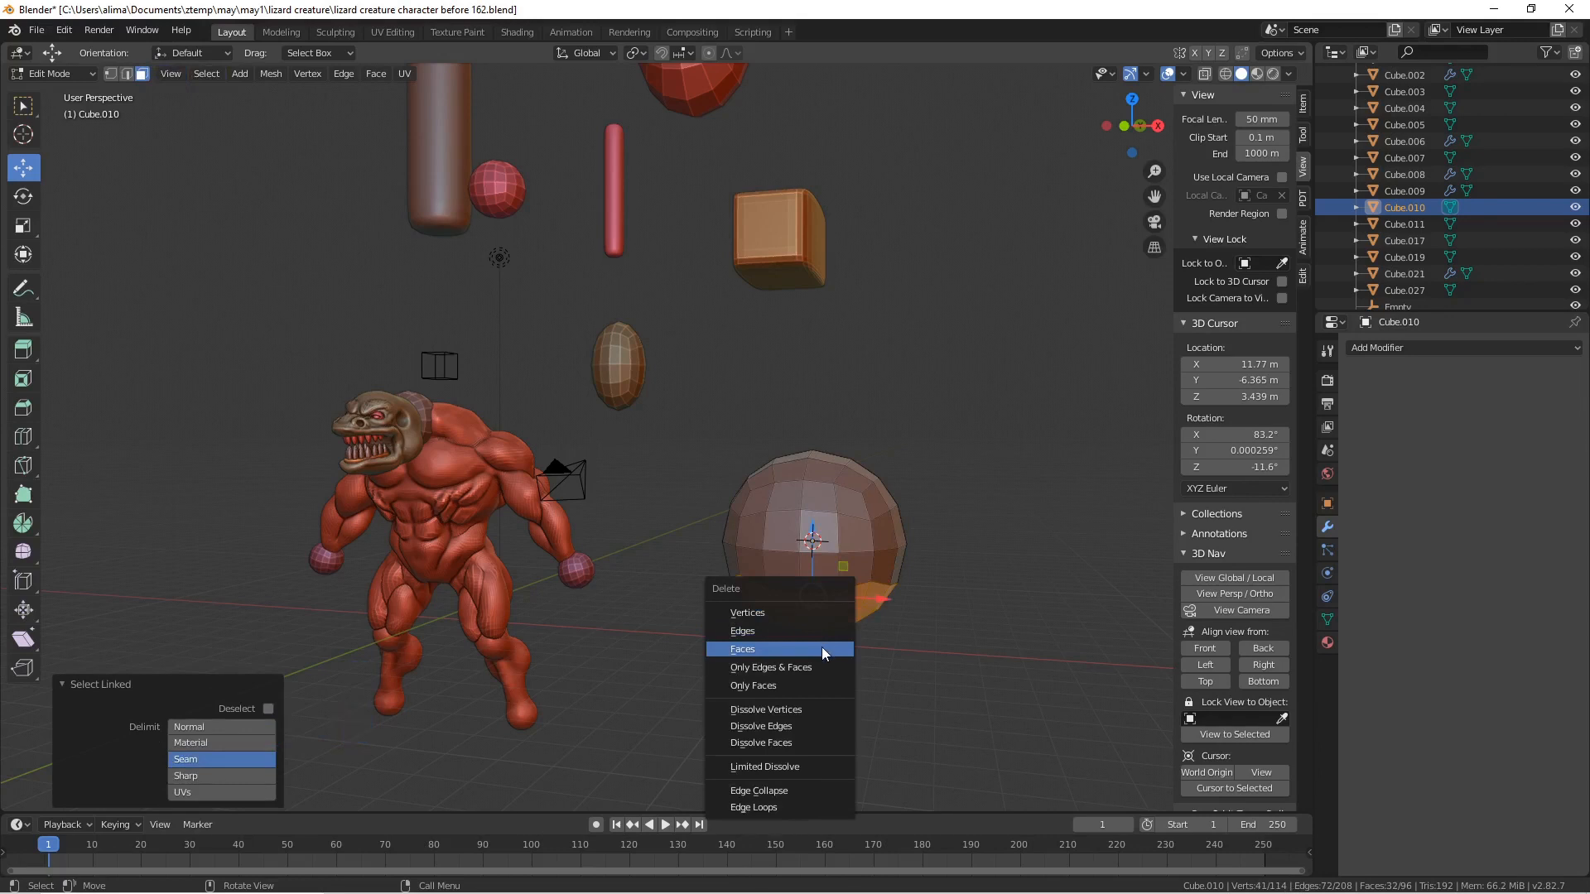
left_click(821, 647)
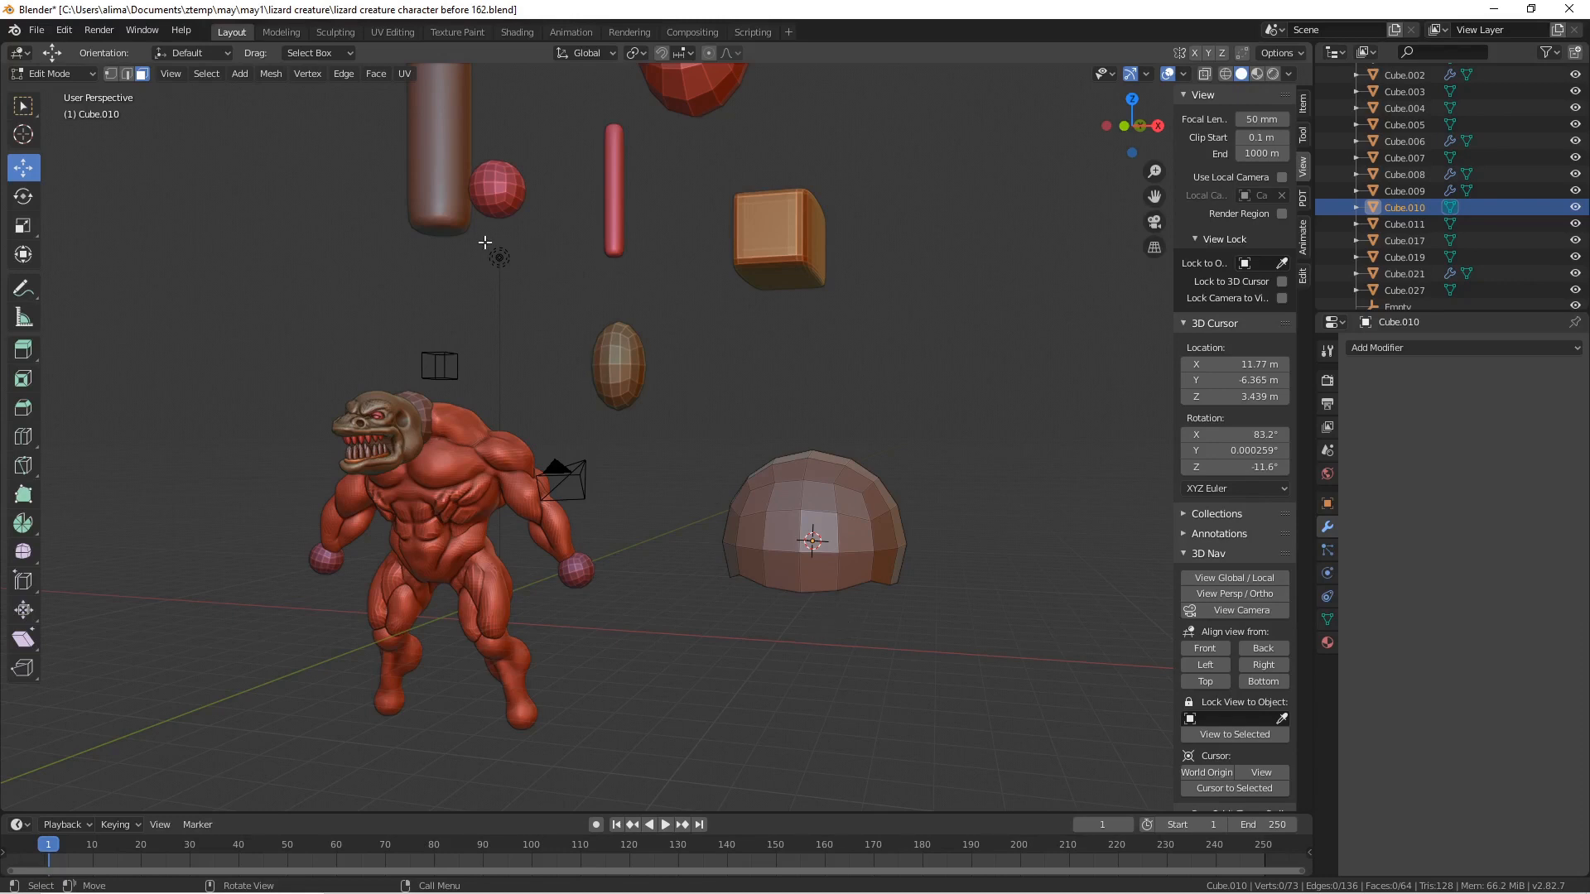
- Flatten the dome's open bottom edge loop by scaling it to 0 along Z
left_click(126, 74)
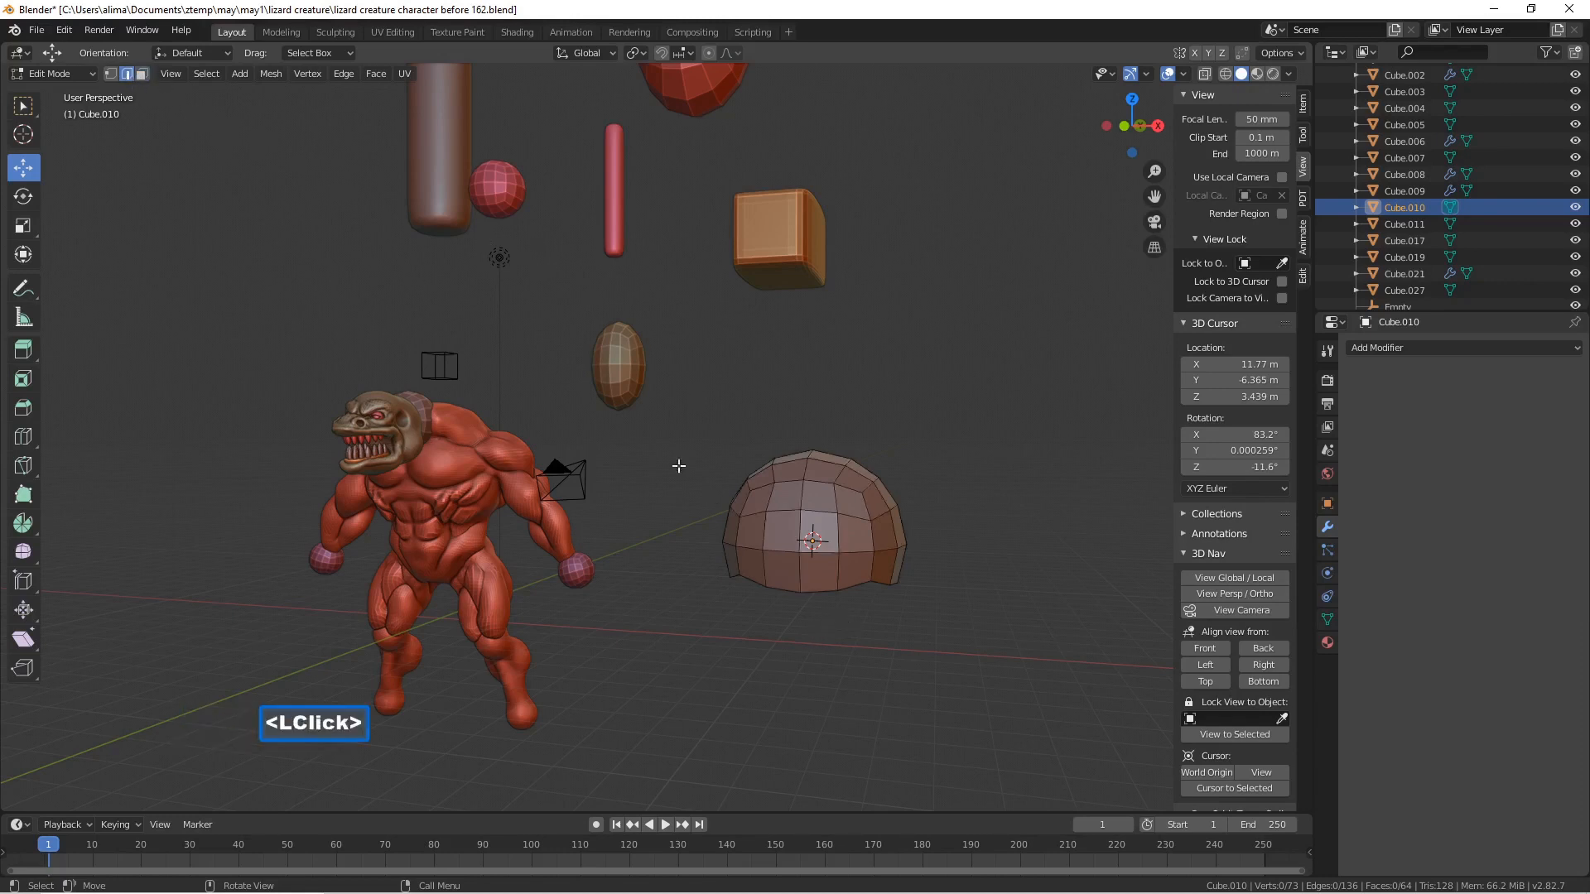
left_click(857, 586, "alt")
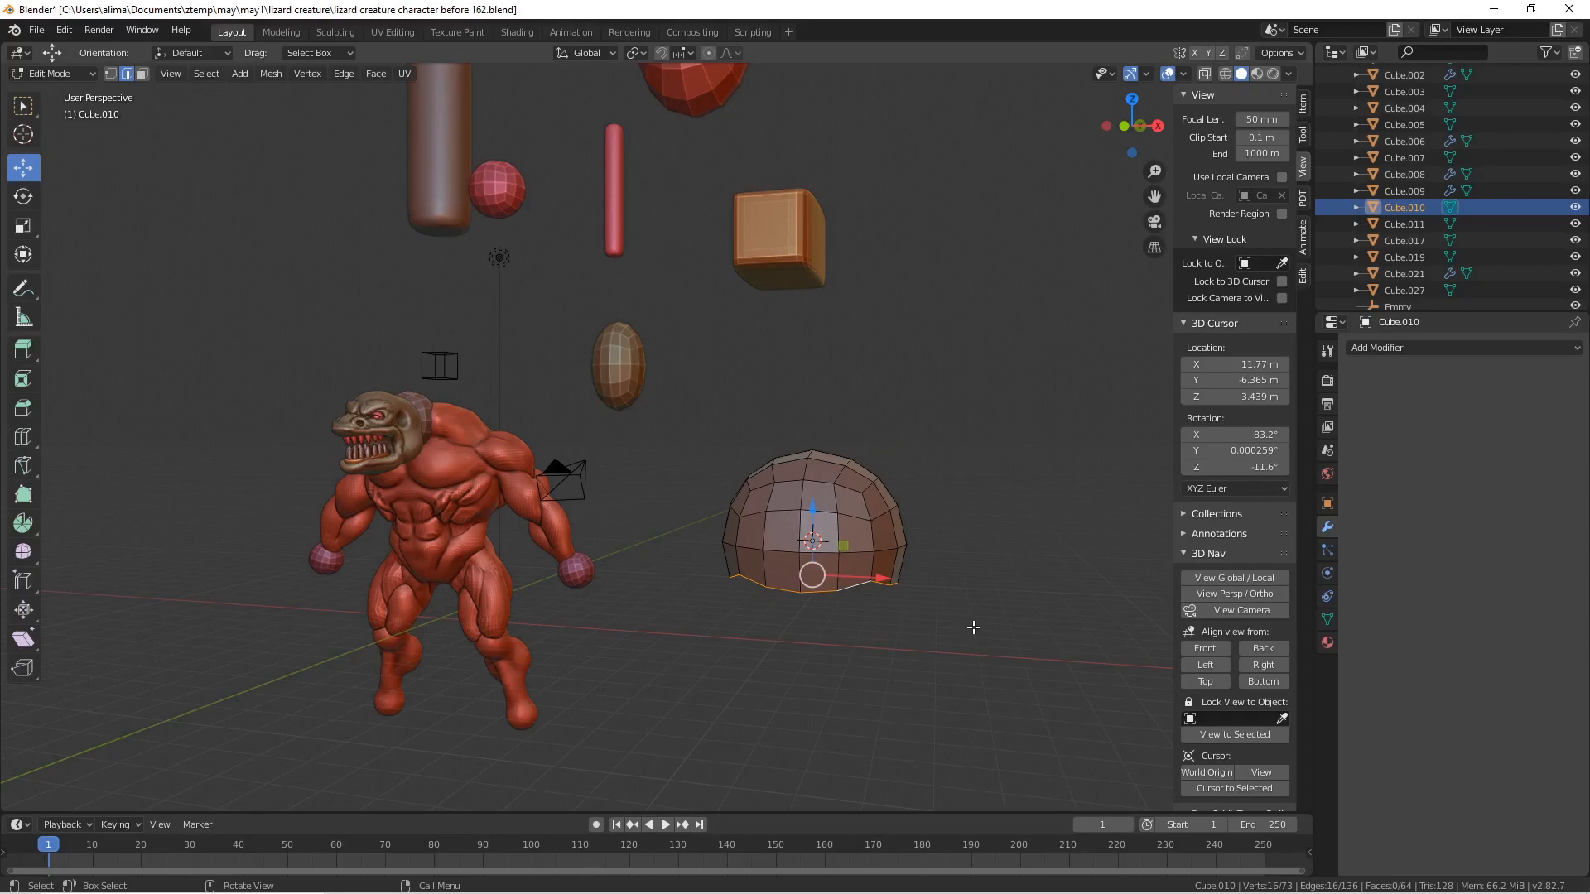
key("s")
type("z")
type("0")
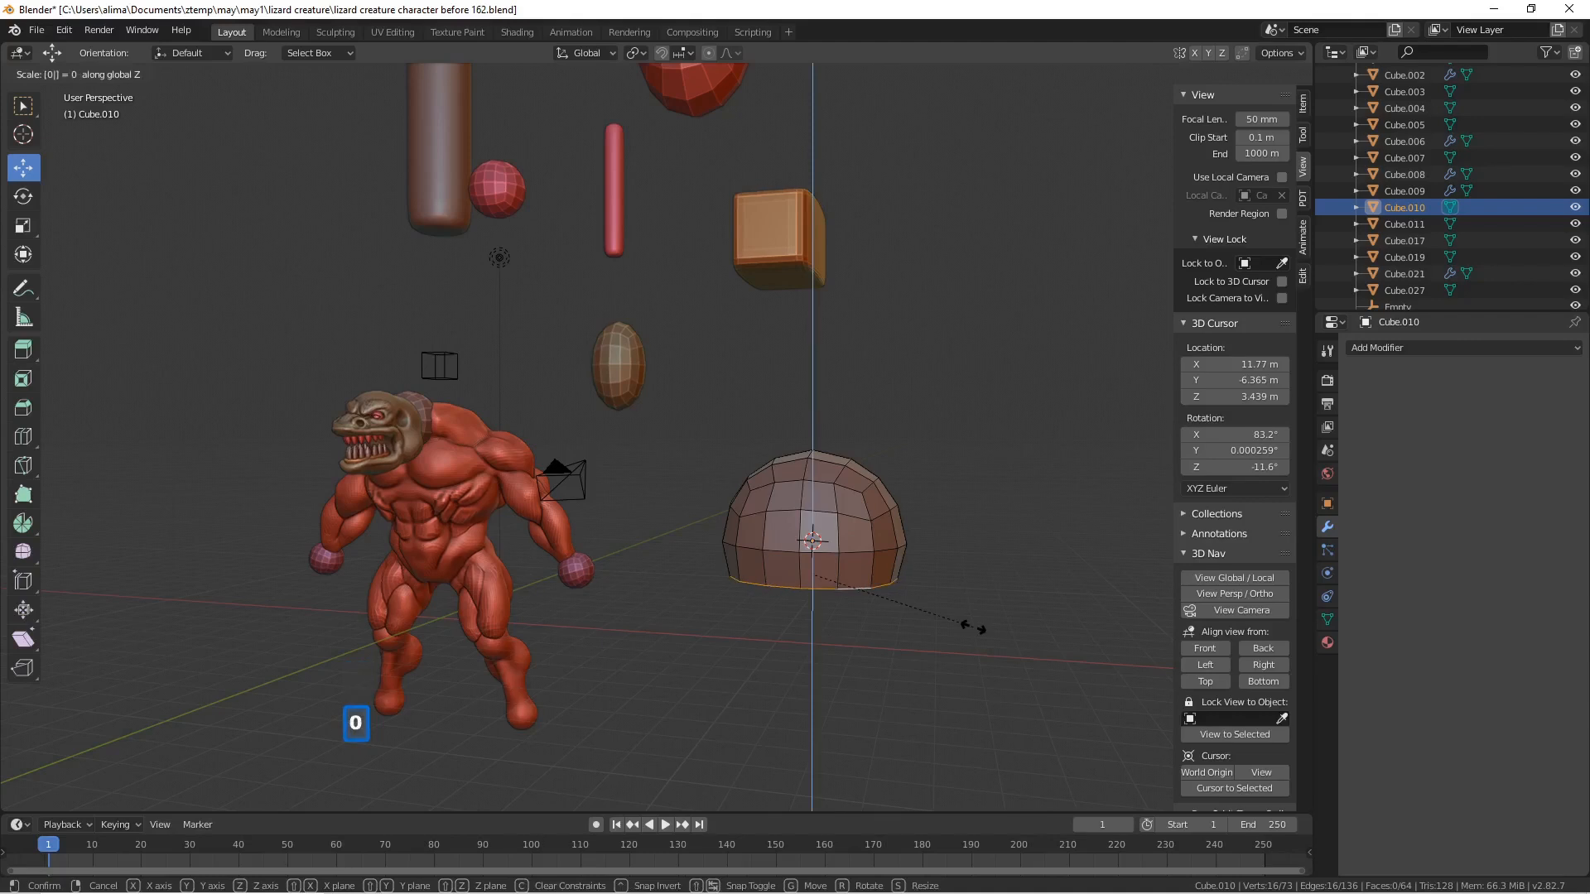
left_click(973, 628)
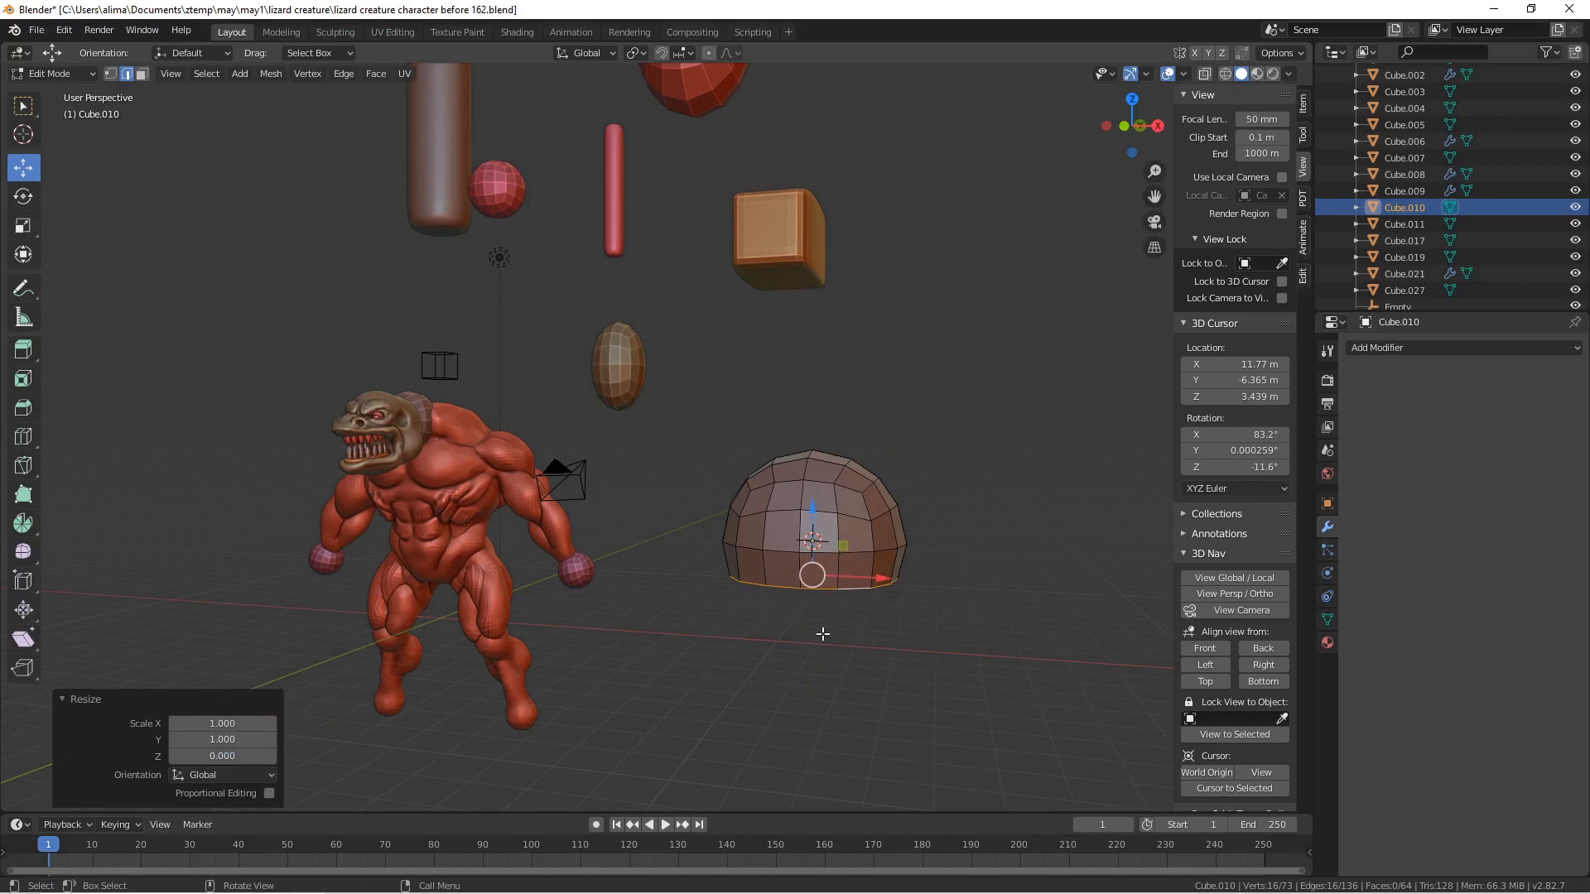
- Close the dome's bottom opening with Grid Fill at span 4 and save the file as "lizard creature character before 163.blend"
middle_click_drag(820, 621, 812, 559)
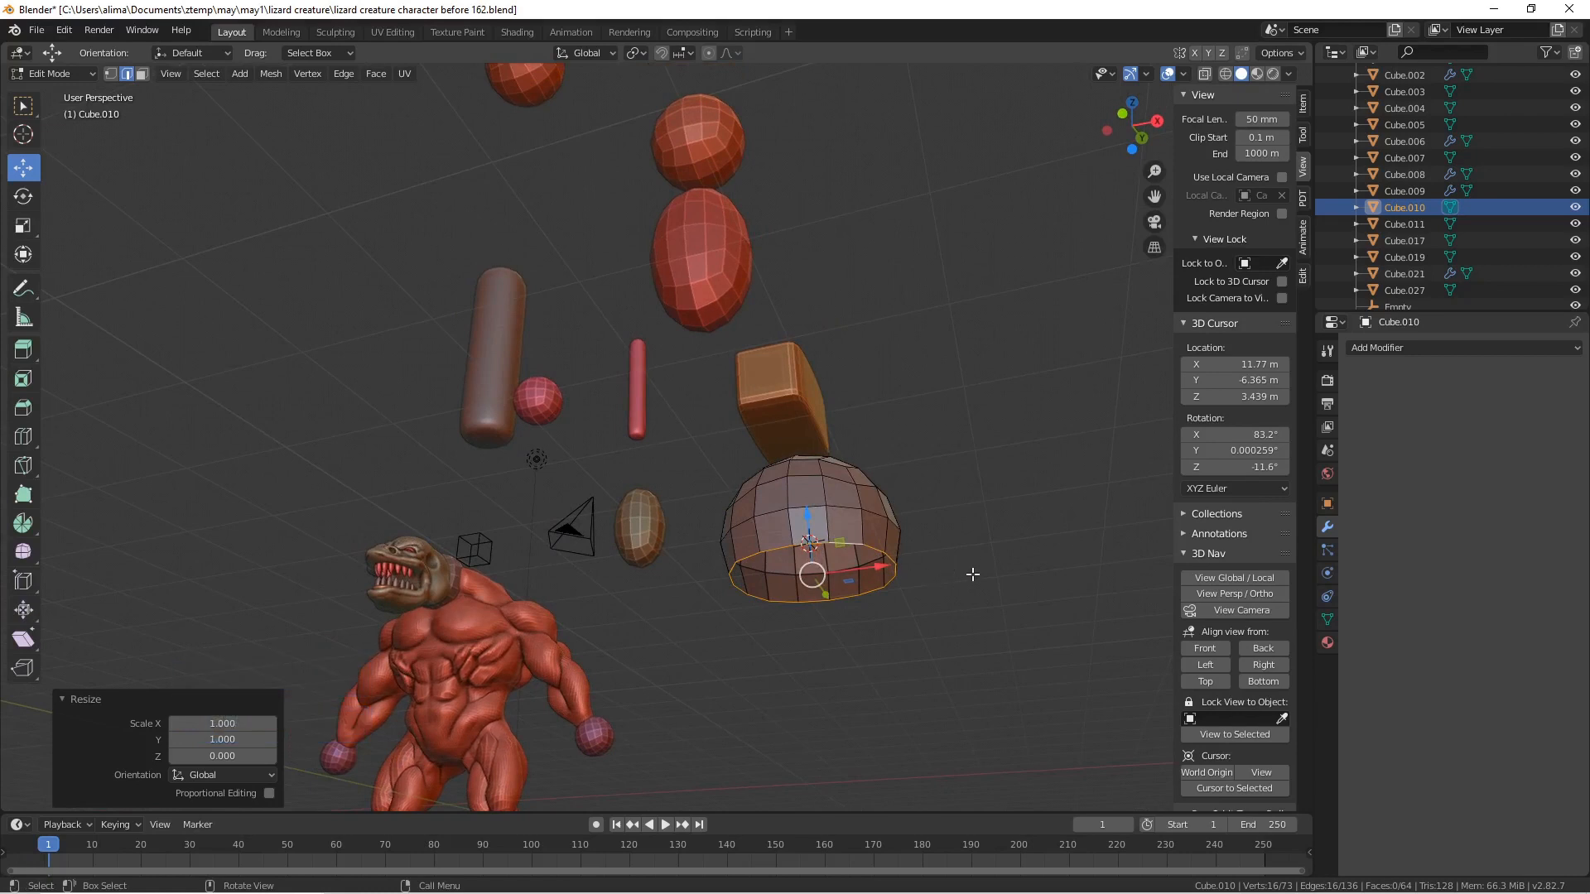
key("ctrl+f")
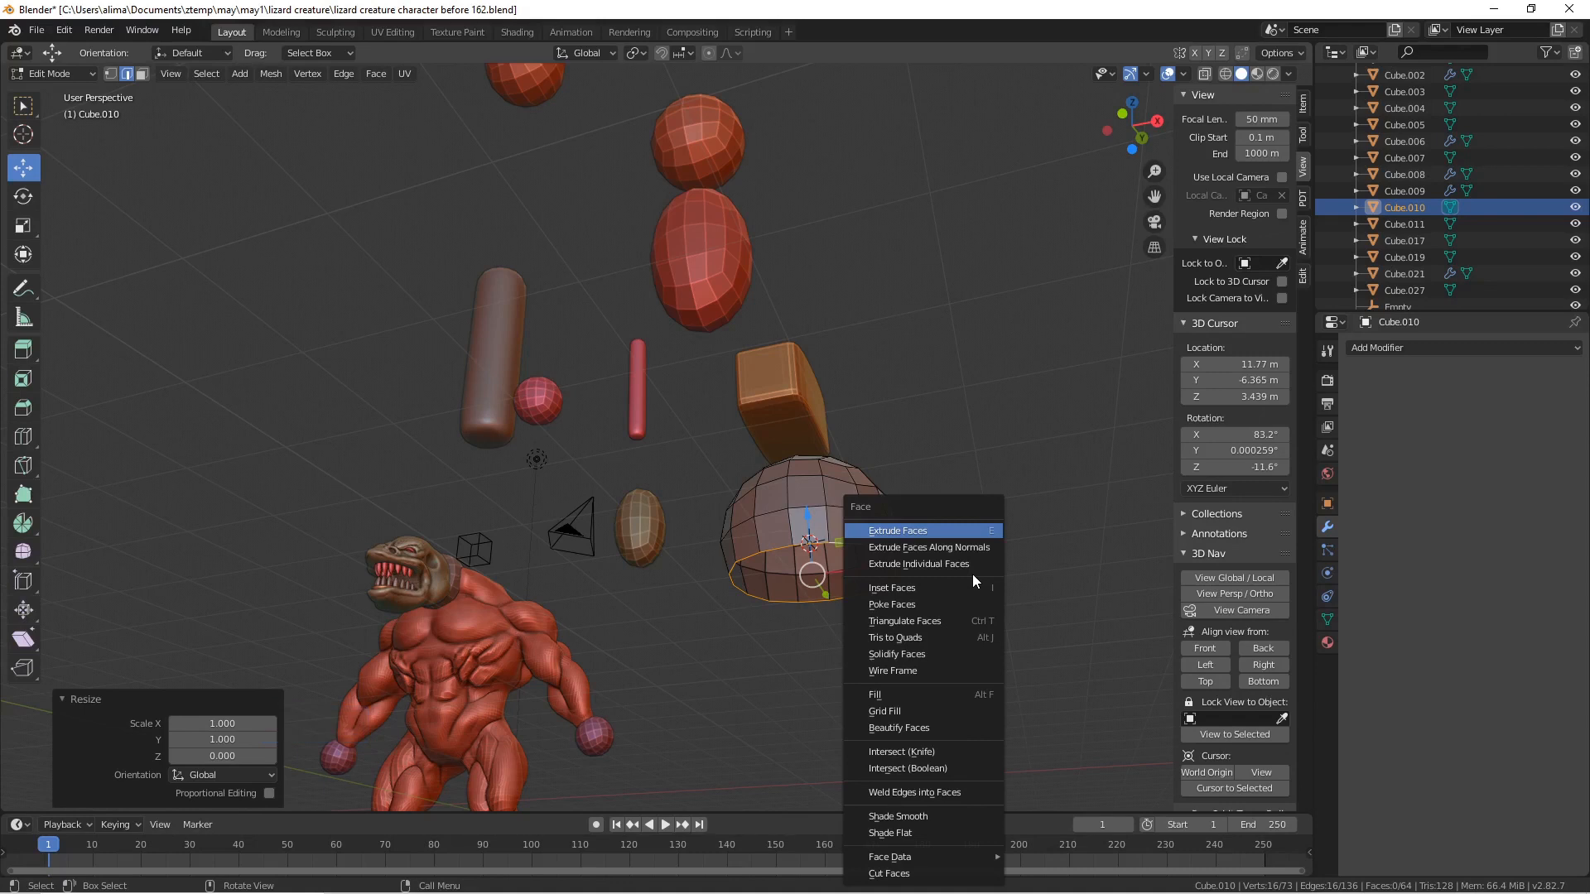
left_click(932, 710)
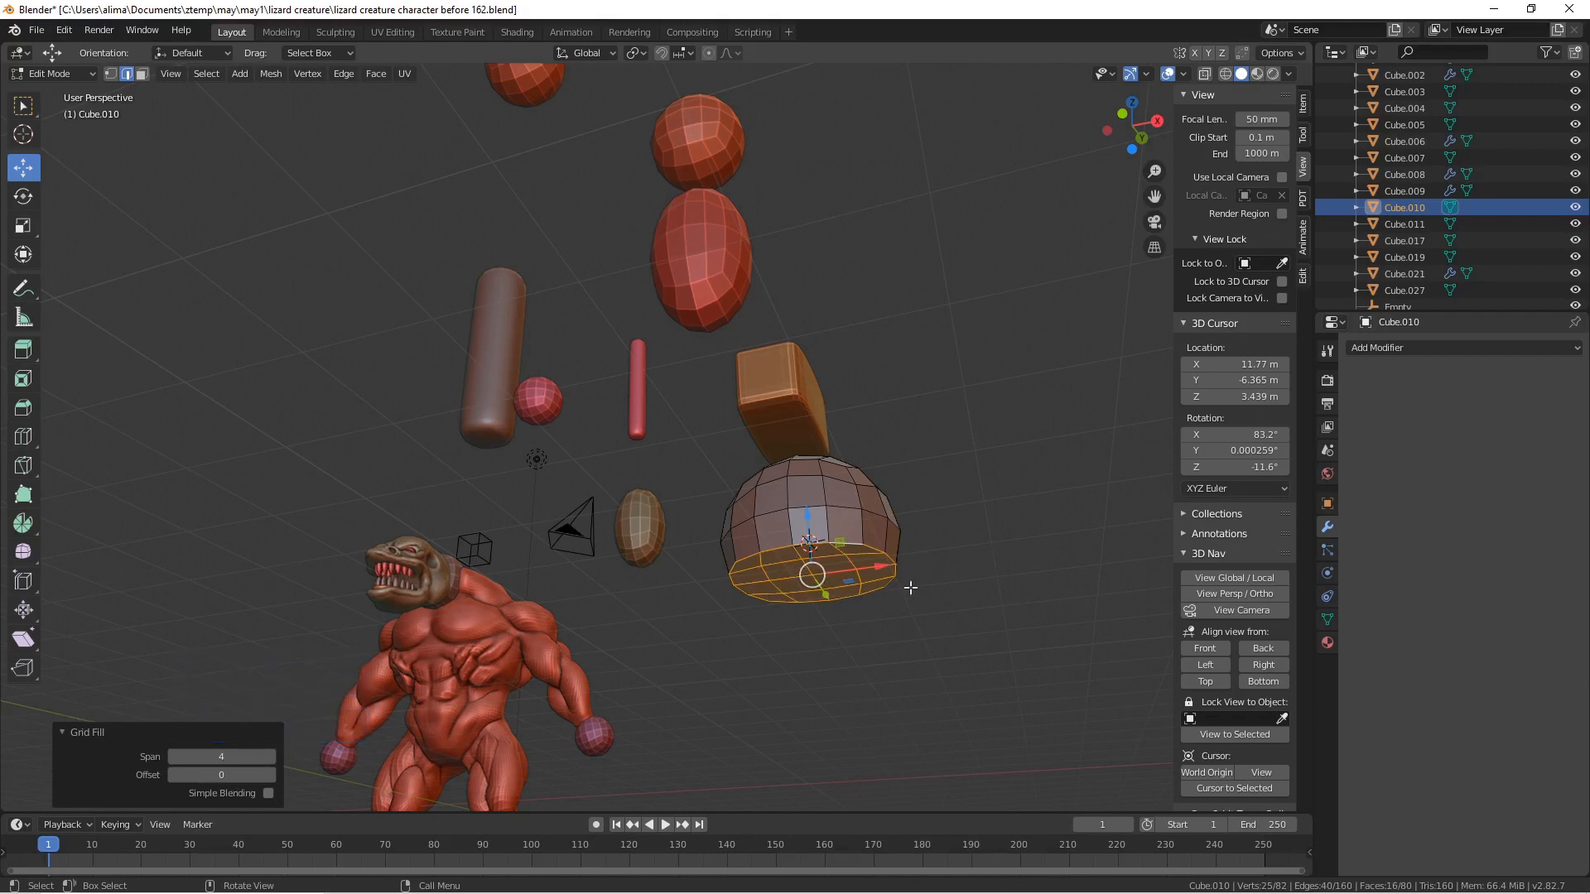
left_click(958, 564)
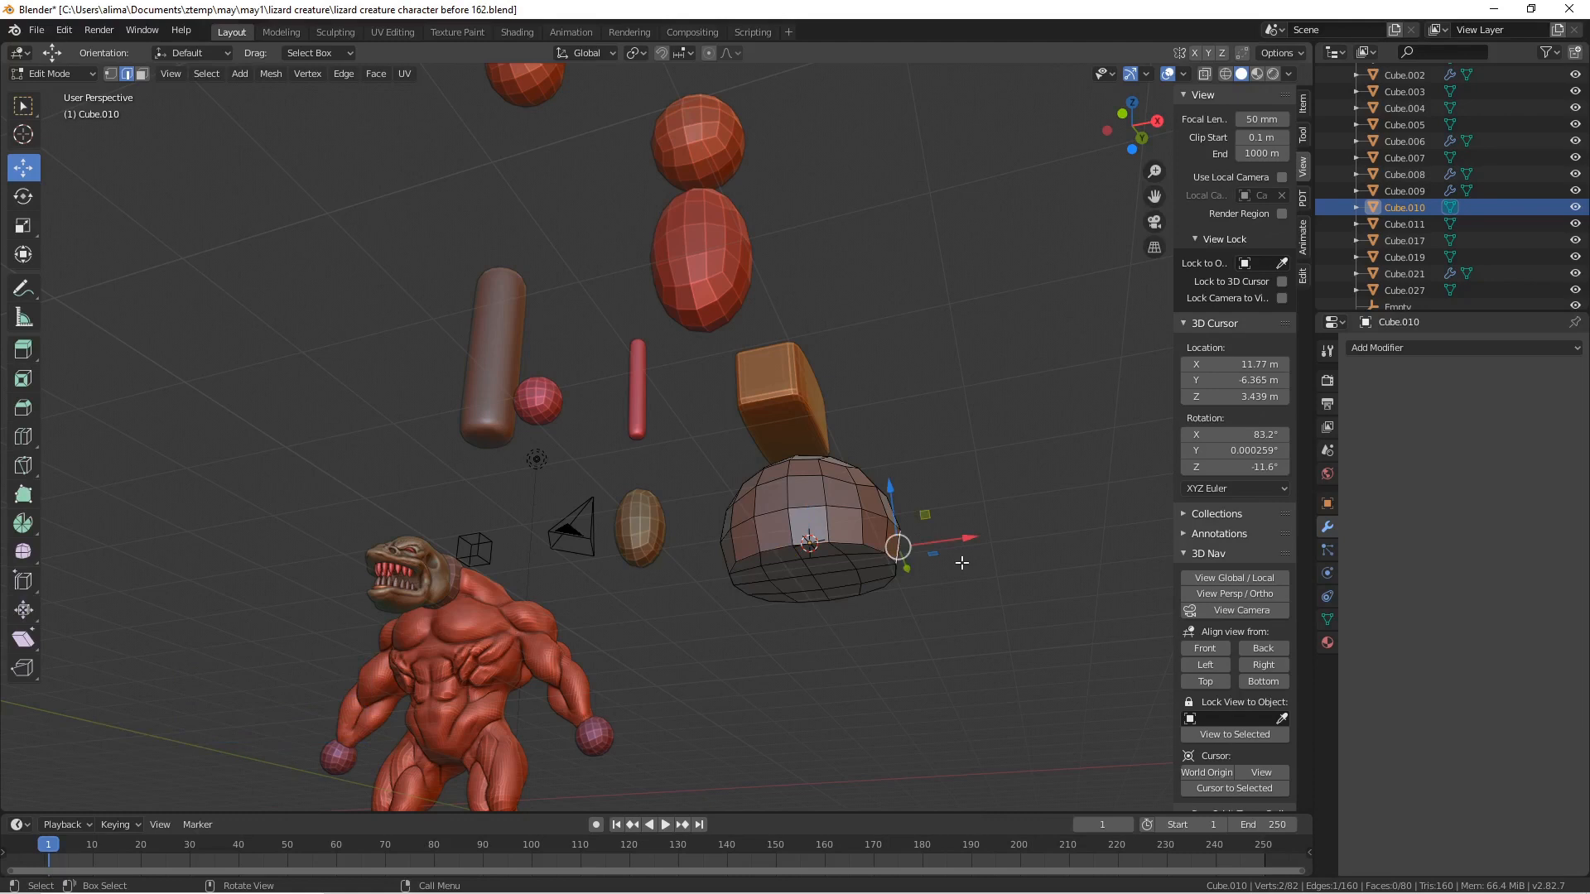
key("Pause")
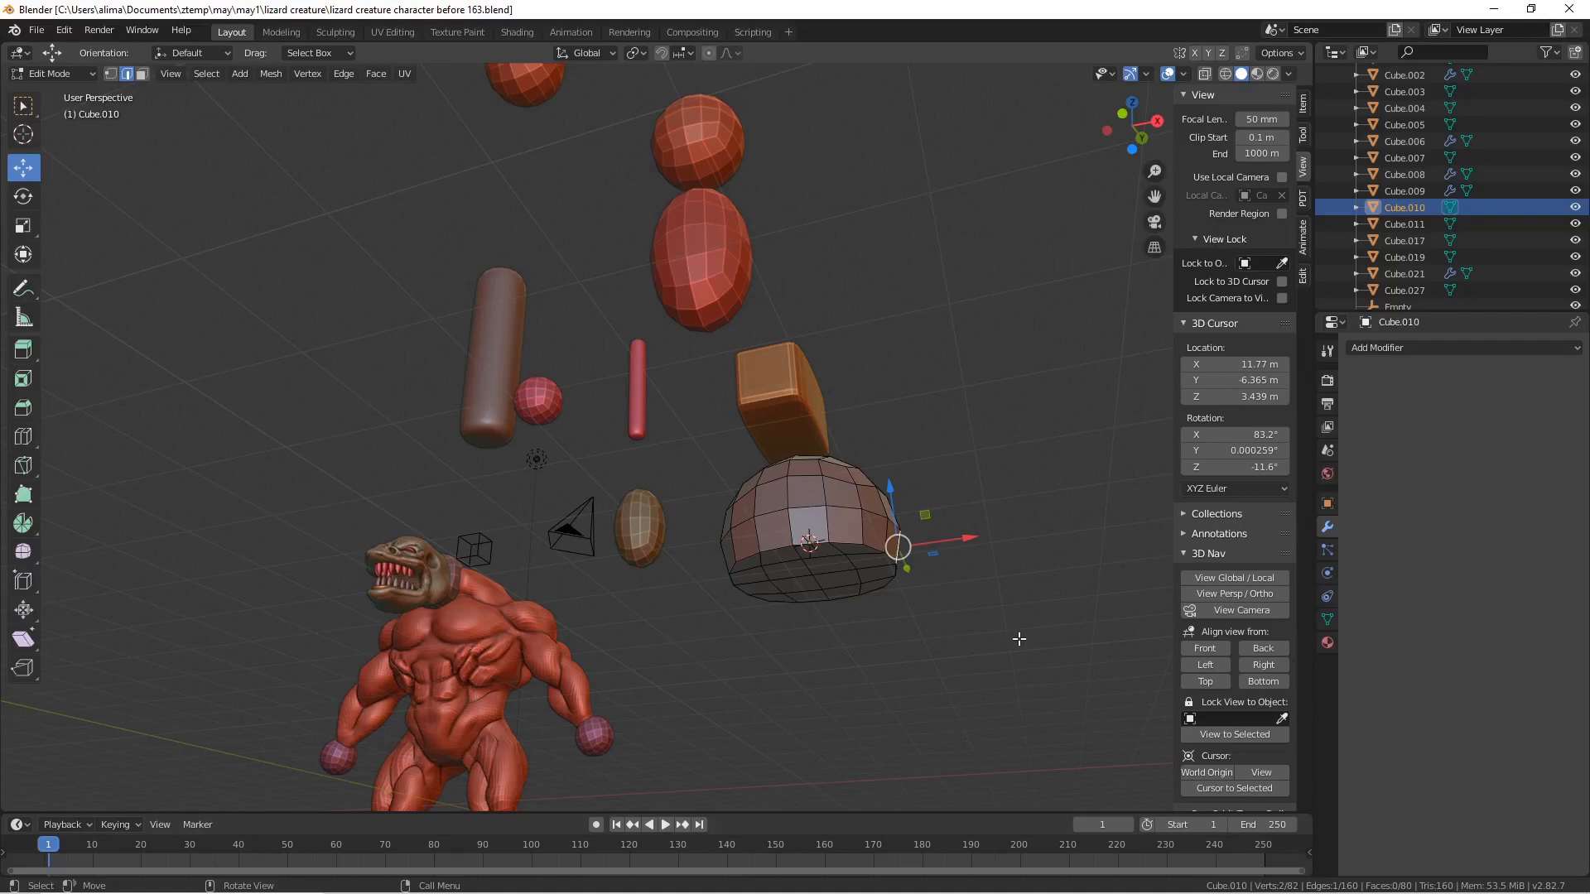
- Set the transform pivot point to Individual Origins and save the file as "lizard creature character before 164.blend"
left_click(1019, 641)
left_click(638, 53)
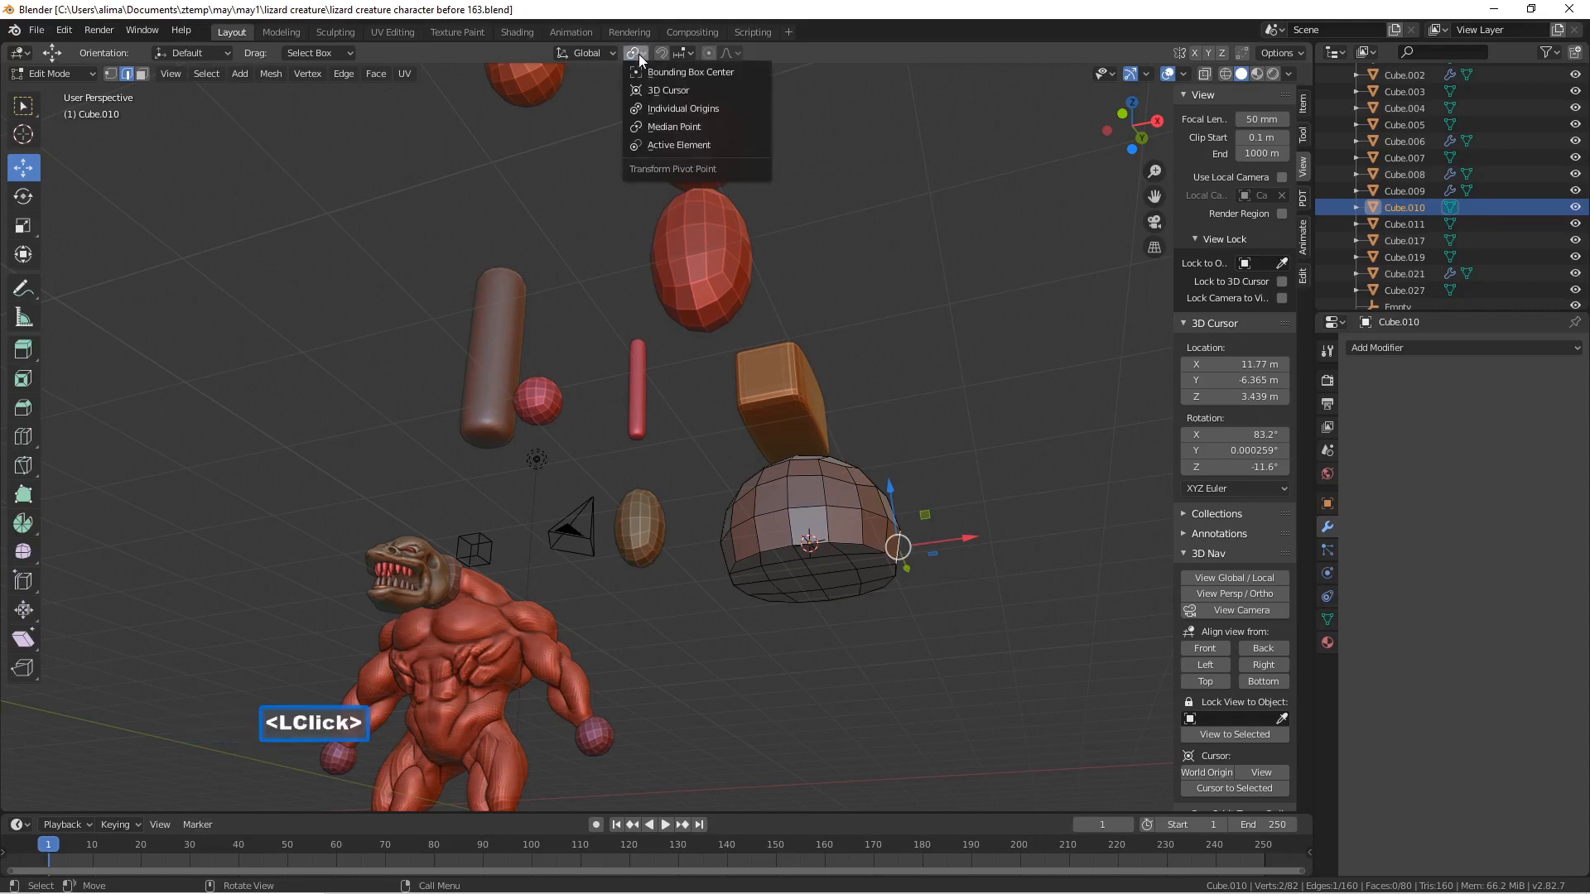
left_click(717, 126)
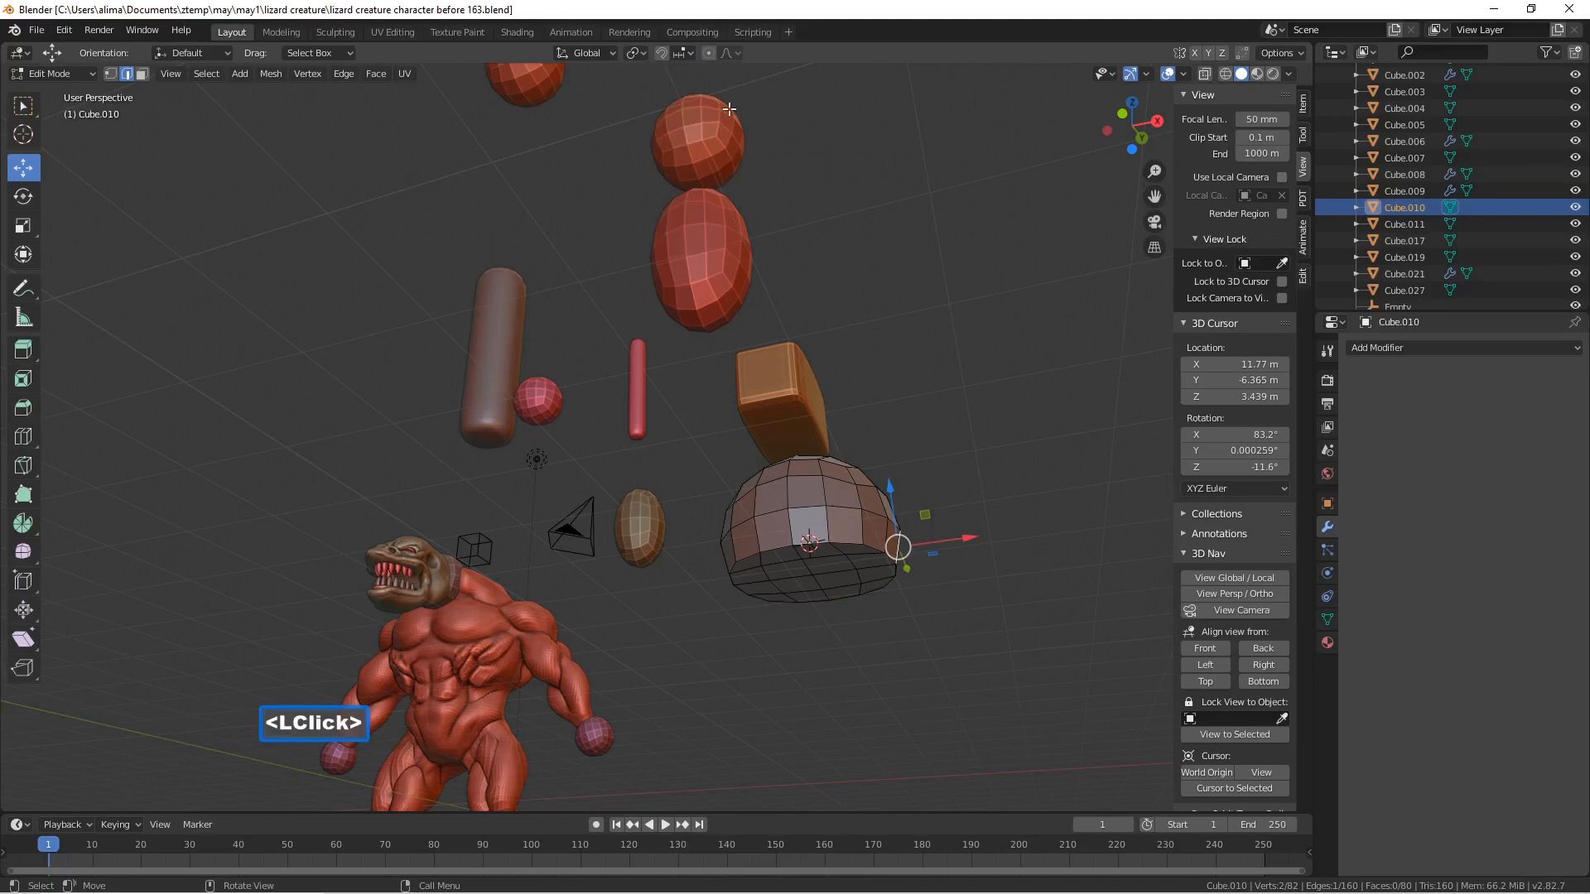
left_click(644, 54)
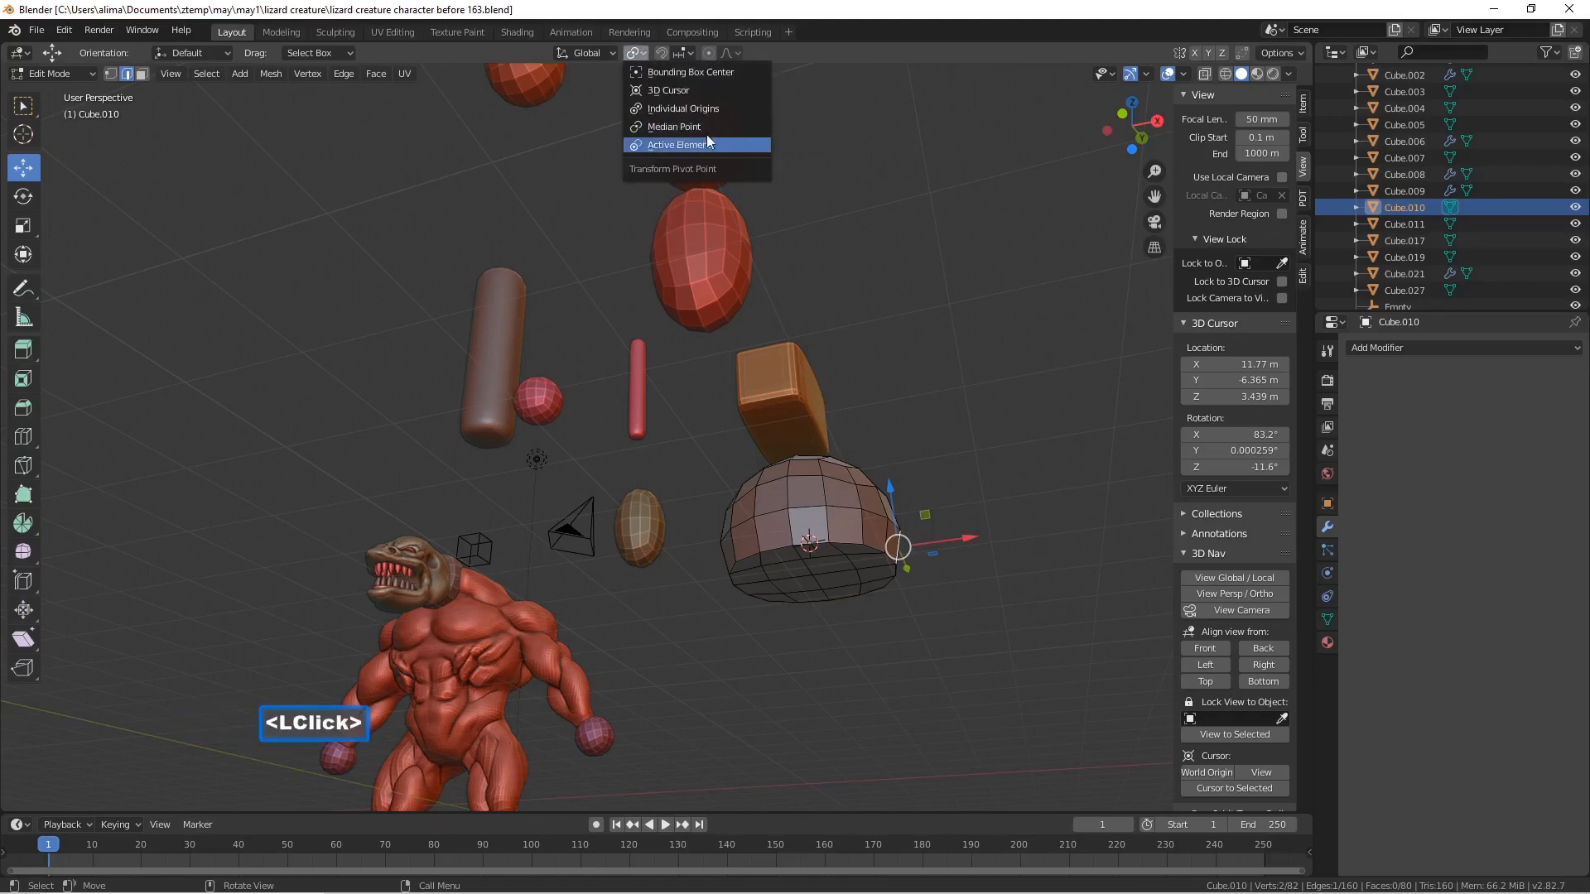
left_click(725, 108)
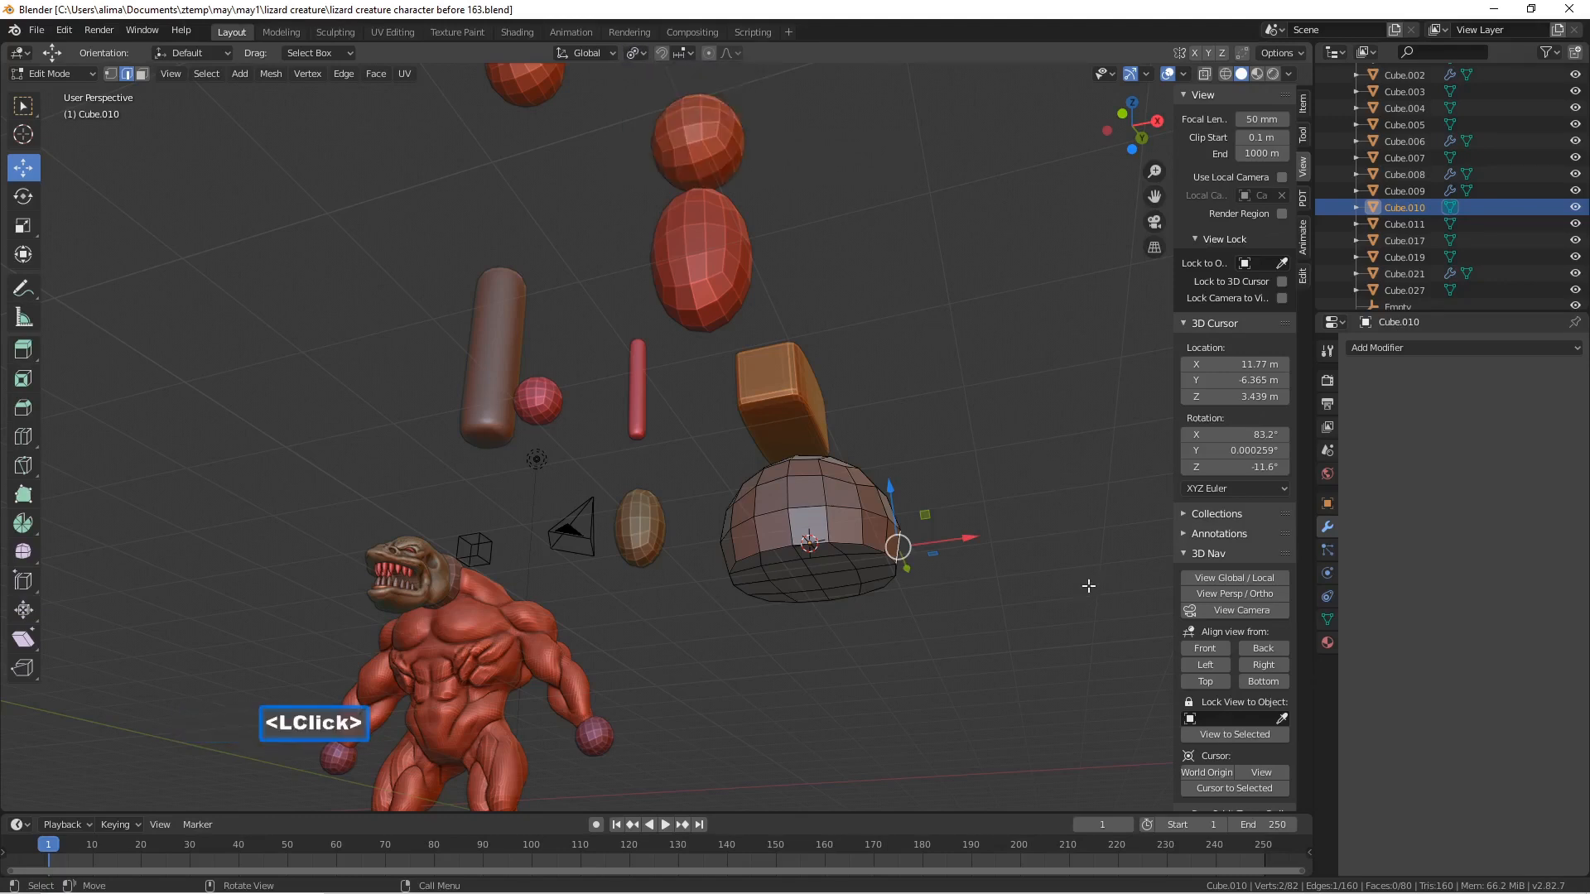
key("Pause")
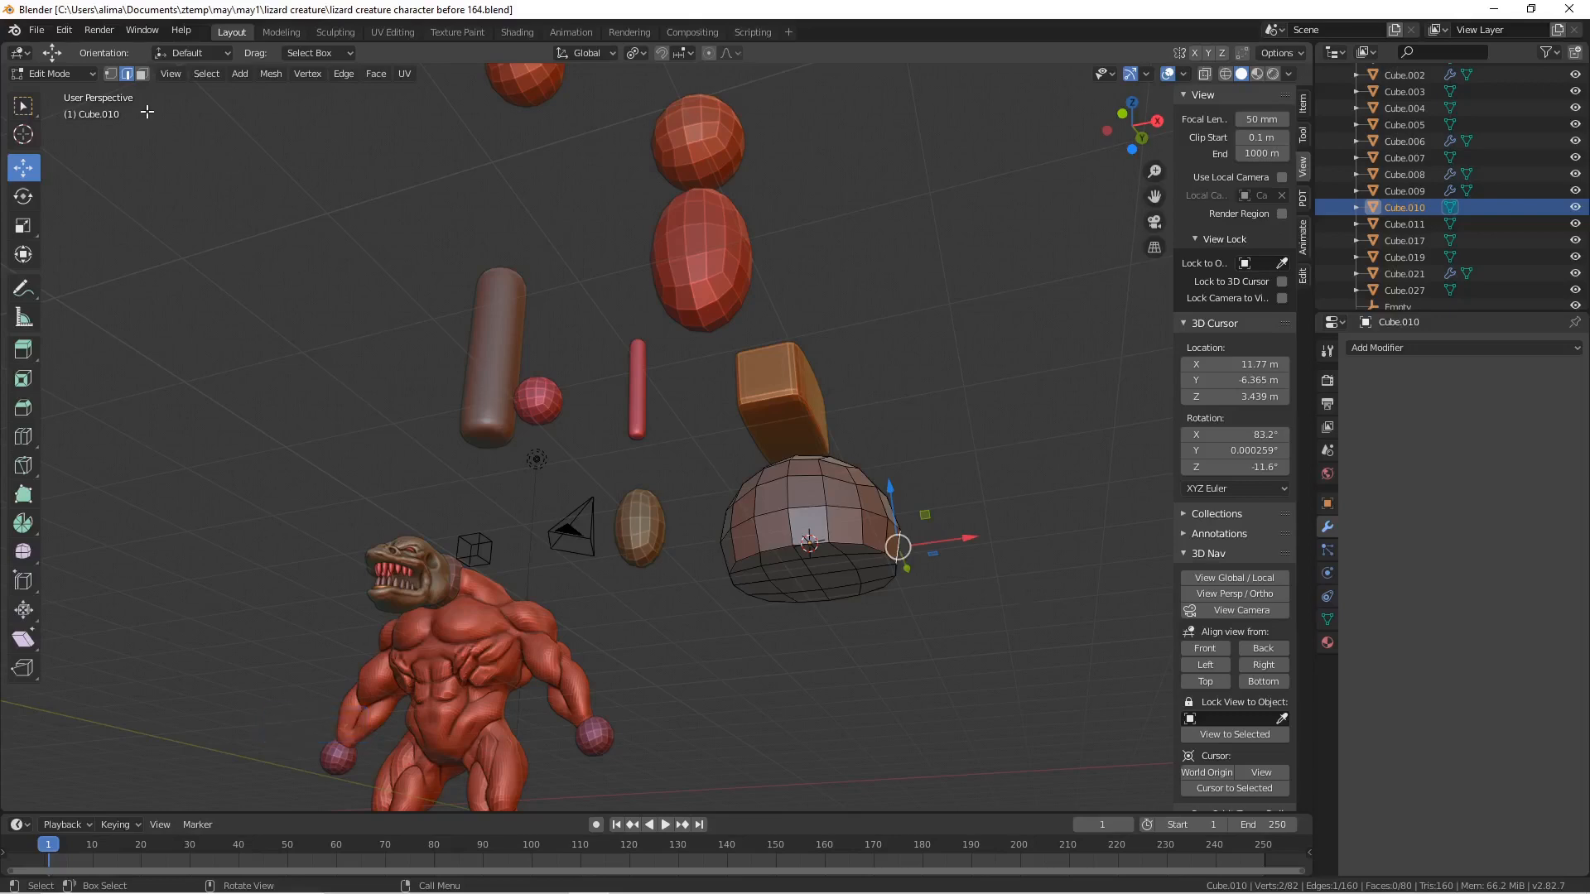
- Extrude four adjacent faces of the dome's lowest row as individual faces by about 0.95 m and lower their ends about 0.3 m along Z
left_click(142, 74)
left_click(748, 546)
left_click(781, 531, "shift")
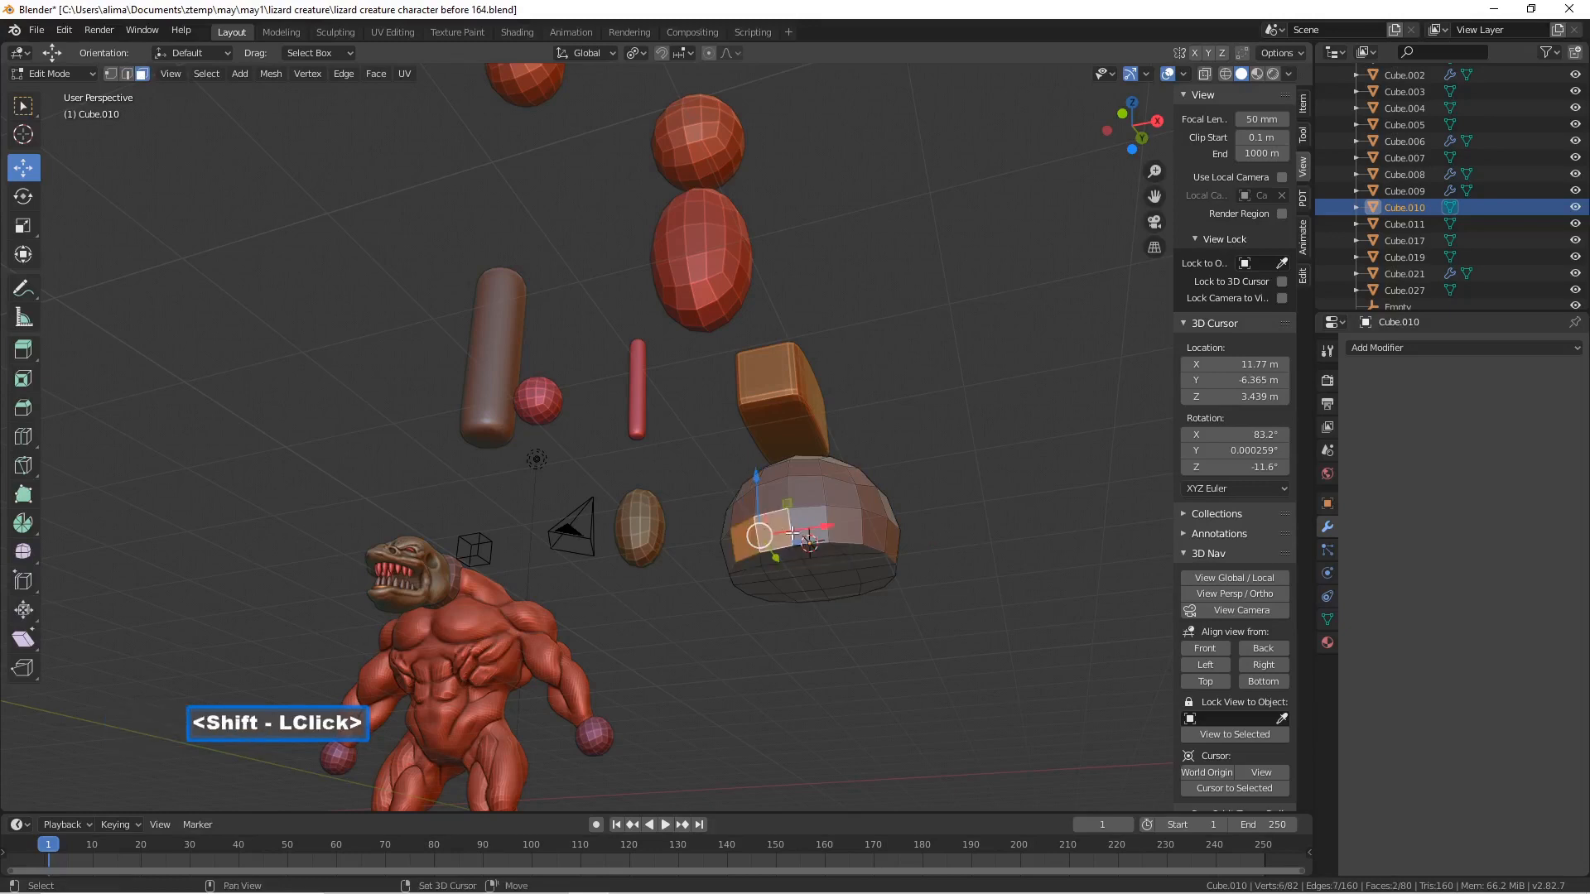
left_click(827, 536, "shift")
left_click(853, 534, "shift")
middle_click_drag(875, 534, 865, 582)
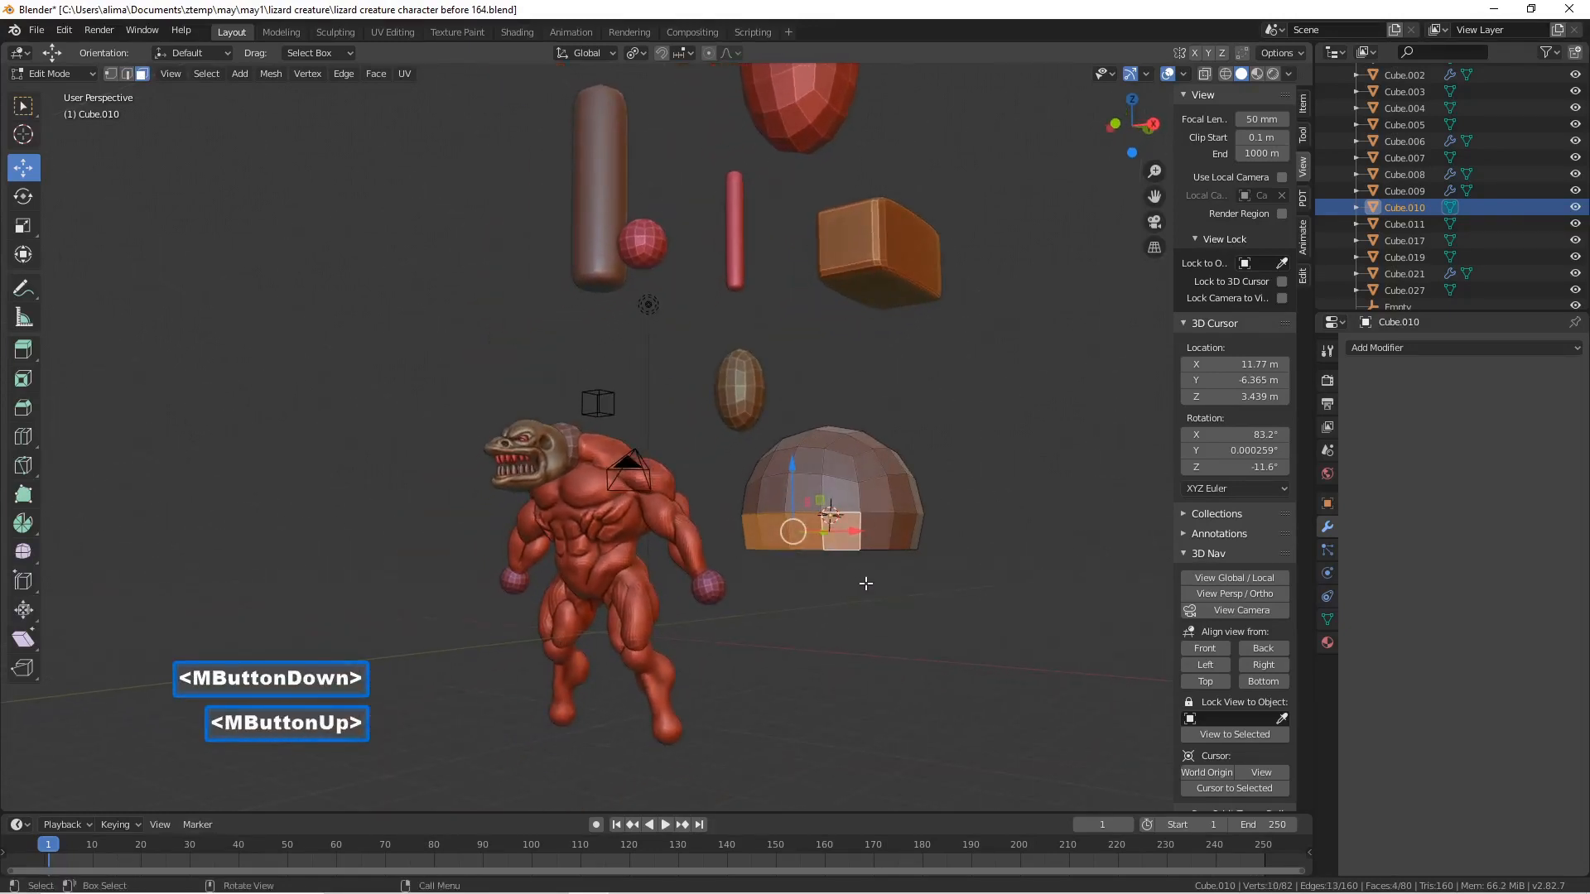
key("alt+e")
left_click(961, 604)
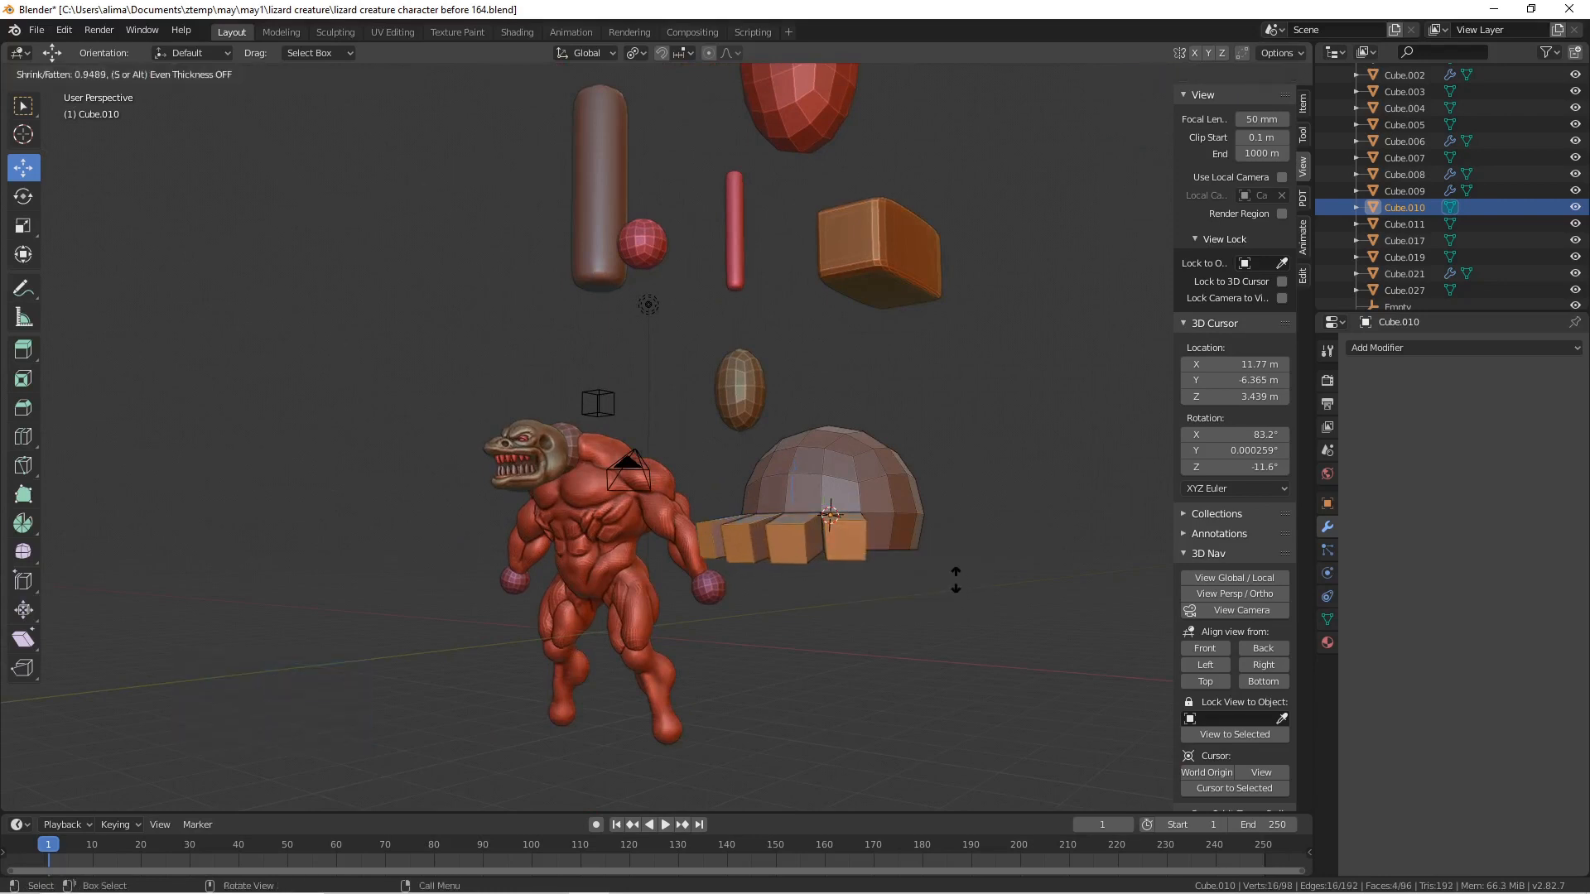
left_click(952, 578)
middle_click_drag(950, 578, 861, 588)
mouse_move(760, 478)
left_mouse_down()
mouse_move(770, 464)
mouse_move(762, 499)
left_mouse_up()
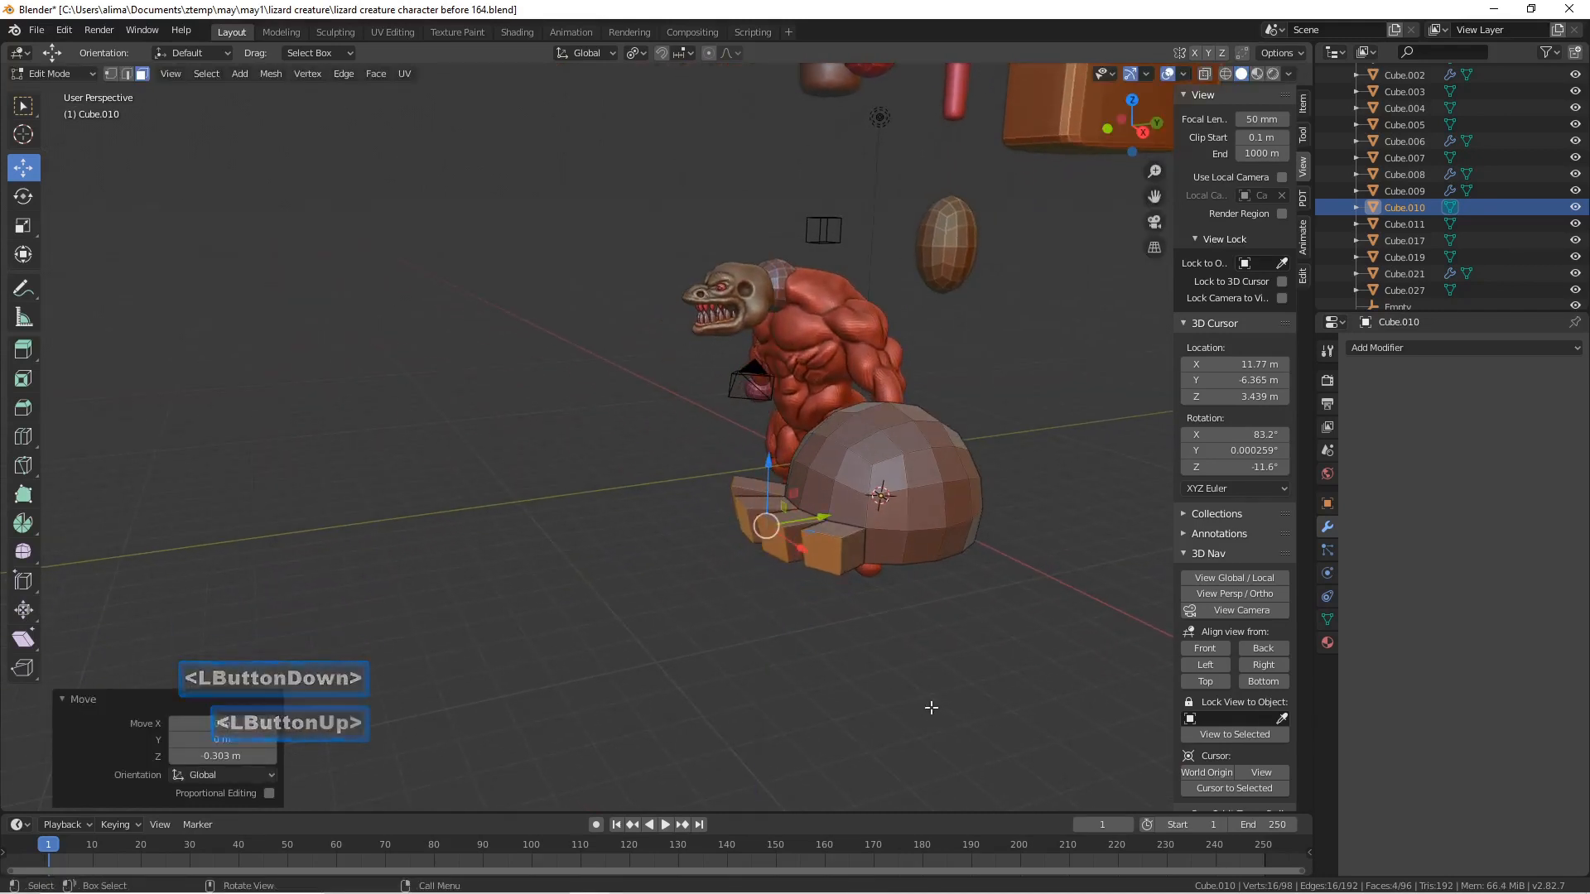
- Extrude the four toe-end faces individually another 1.33 m or so and lower them about 0.417 m along Z
key("alt+e")
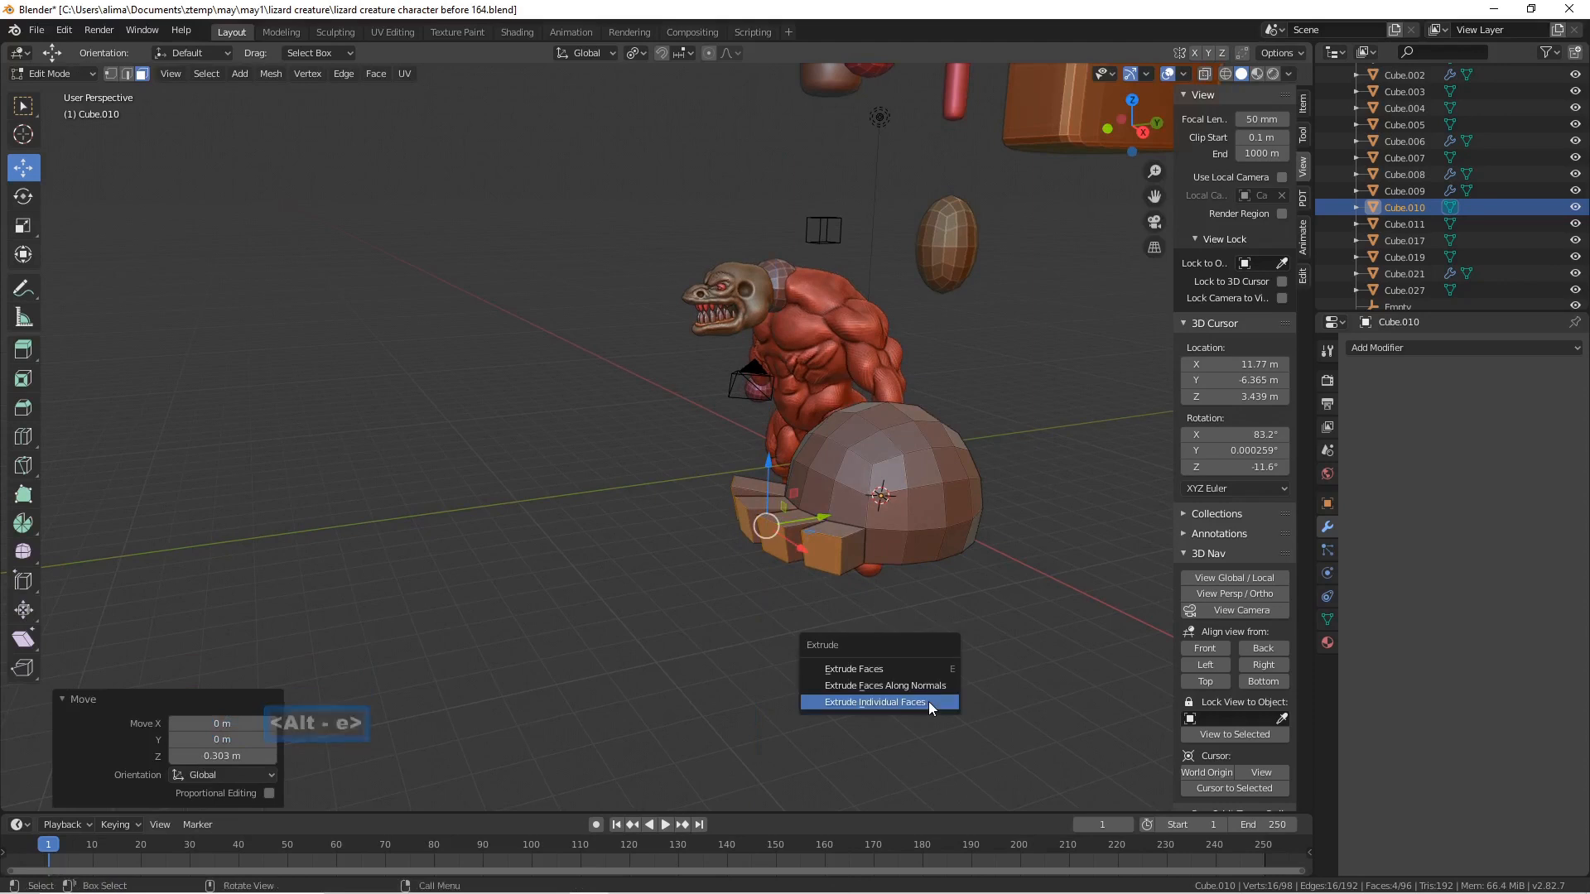
left_click(927, 702)
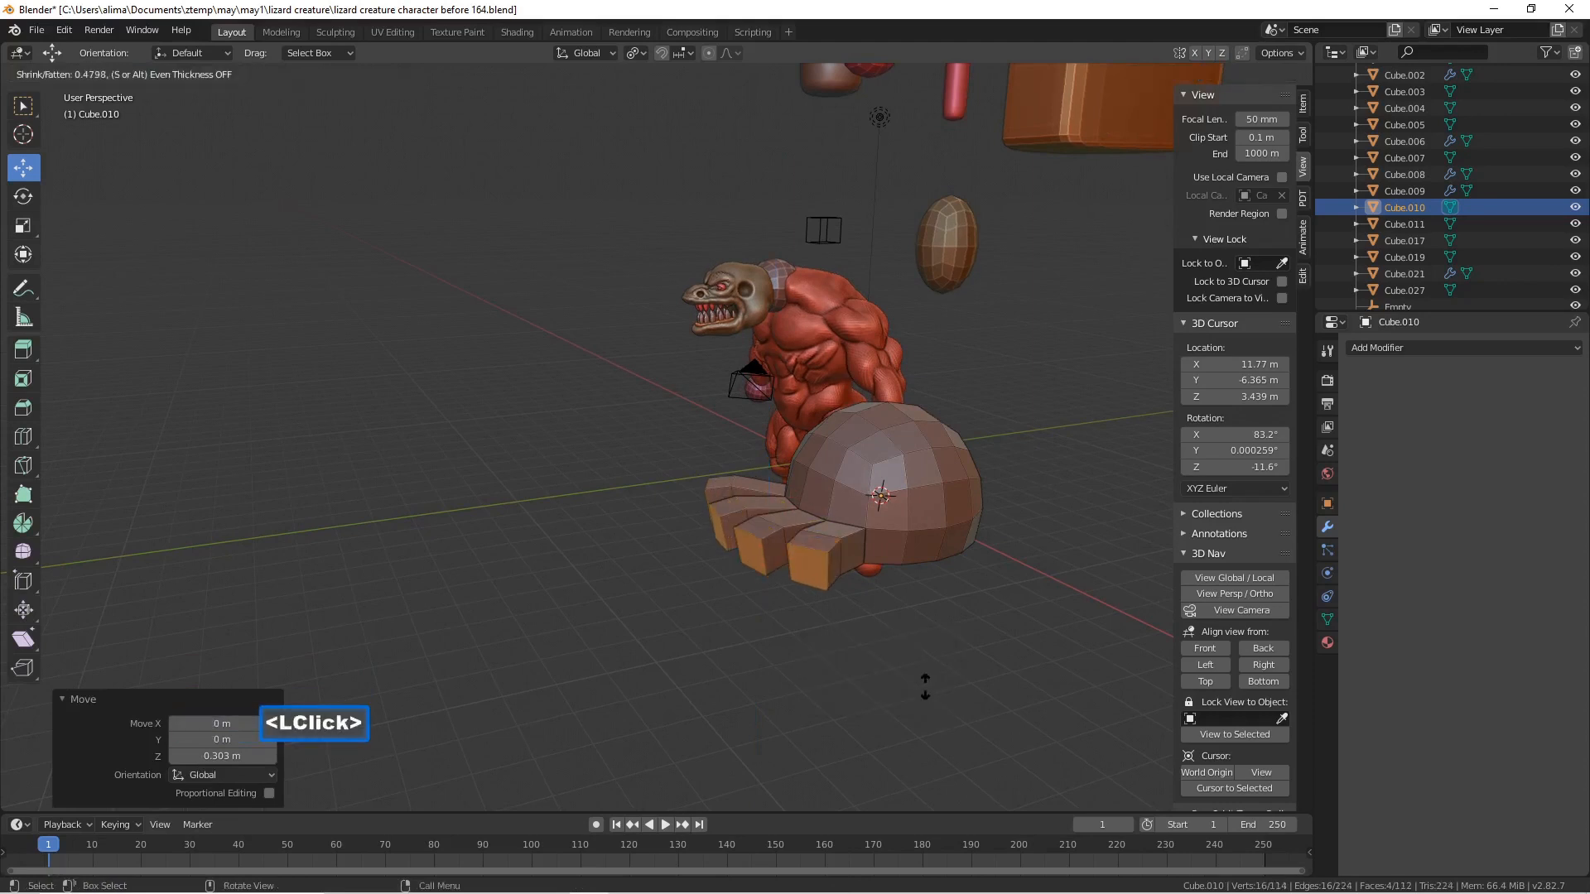
left_click(912, 657)
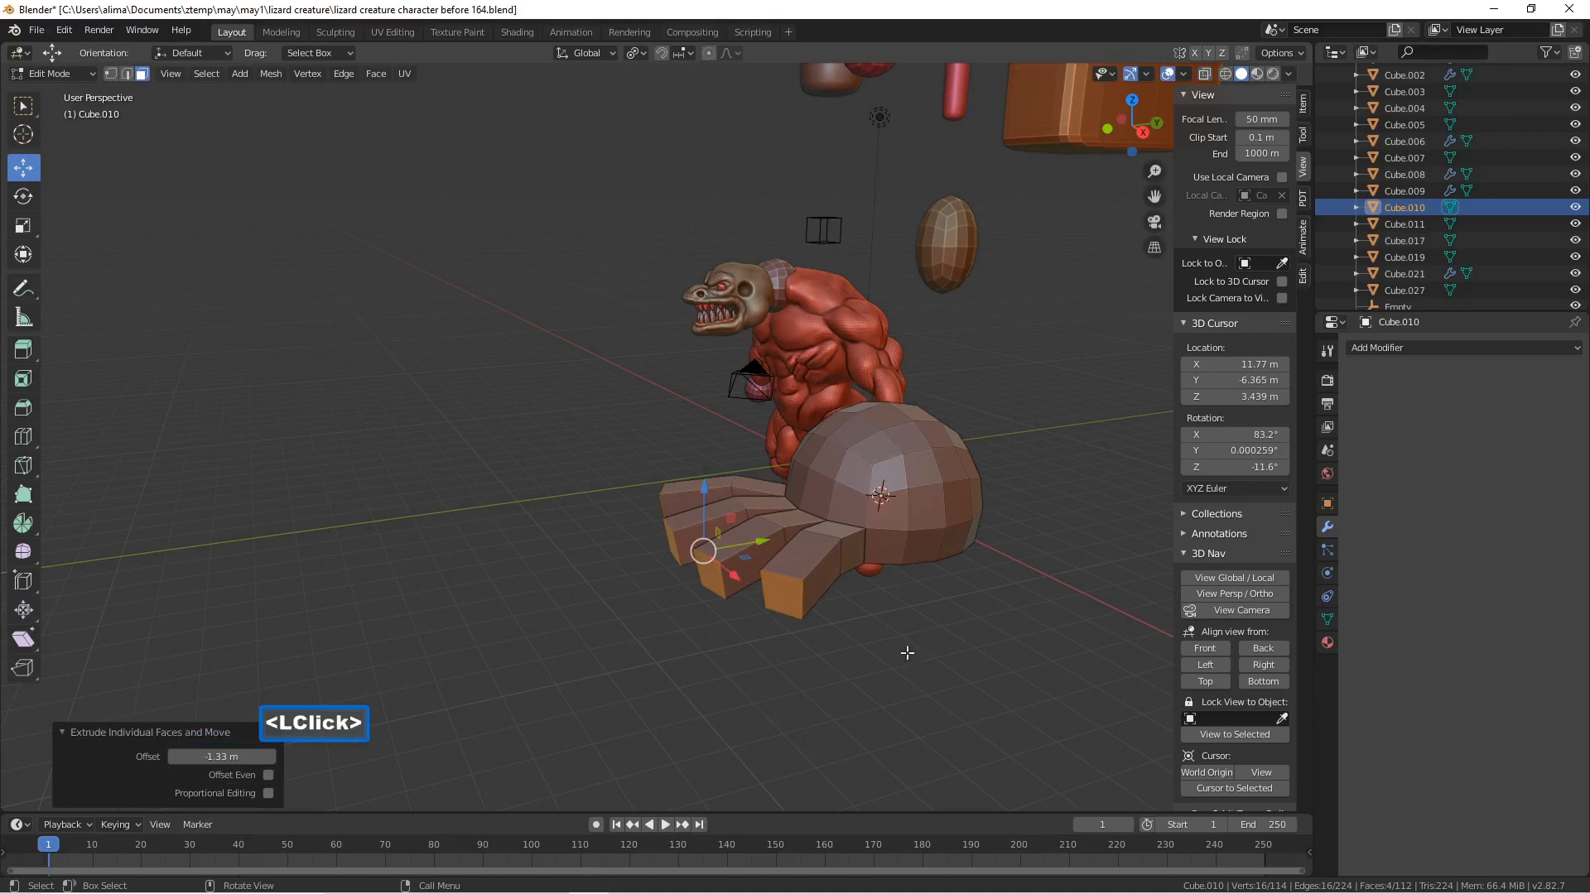
left_click_drag(713, 489, 704, 517)
- Inset the four toe-end faces by extruding them individually in place and scaling to 0.6, and save the file as "lizard creature character before 165.blend"
middle_click_drag(703, 518, 750, 517)
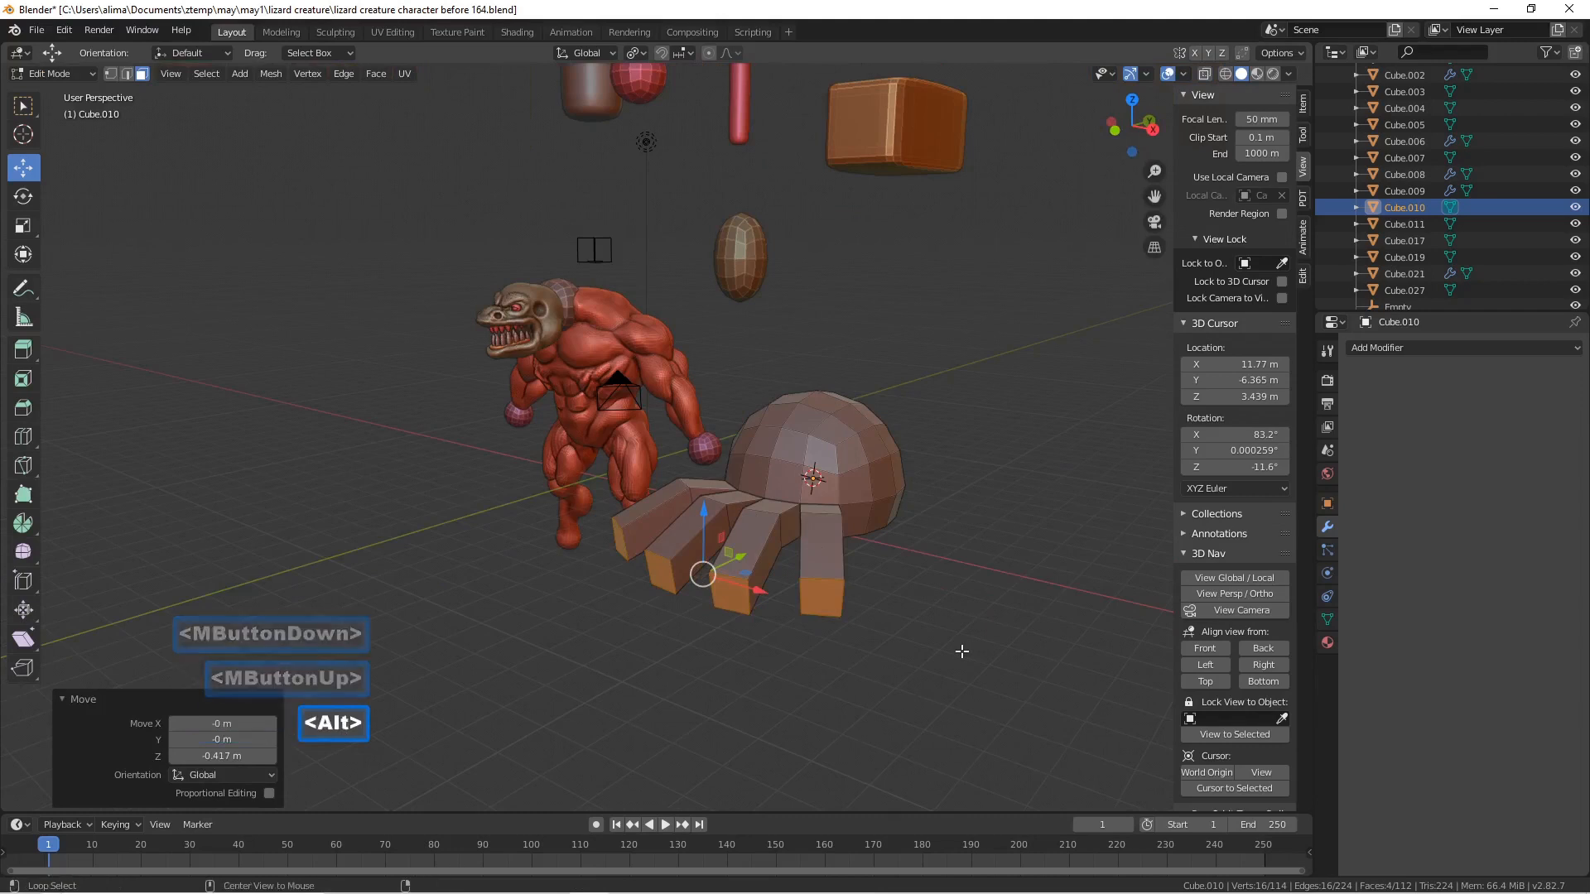
key("alt+e")
left_click(961, 650)
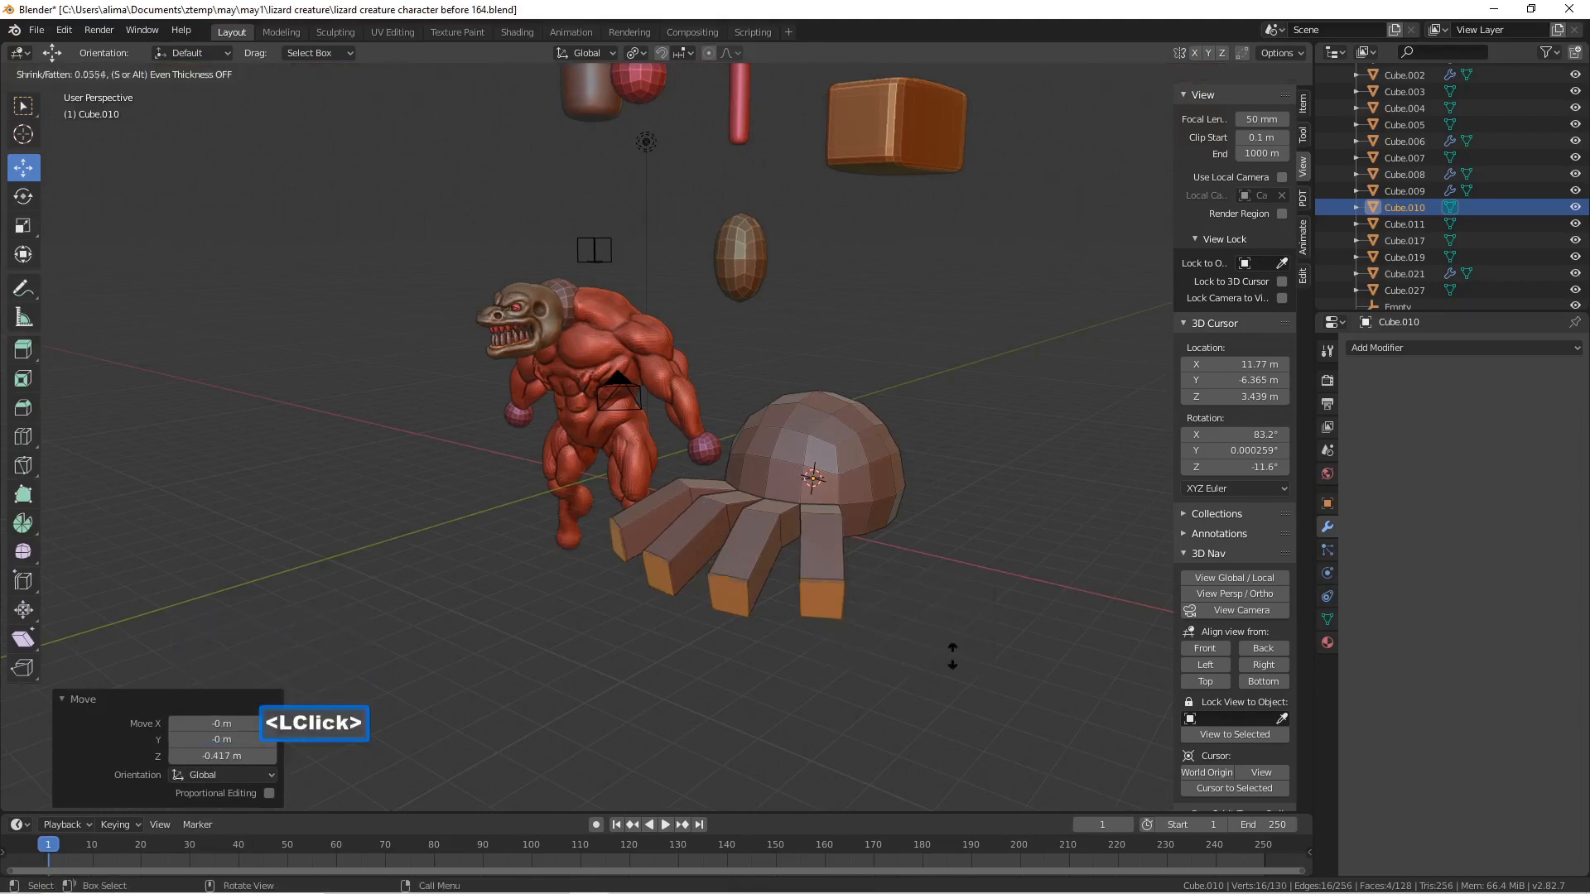
right_click(948, 653)
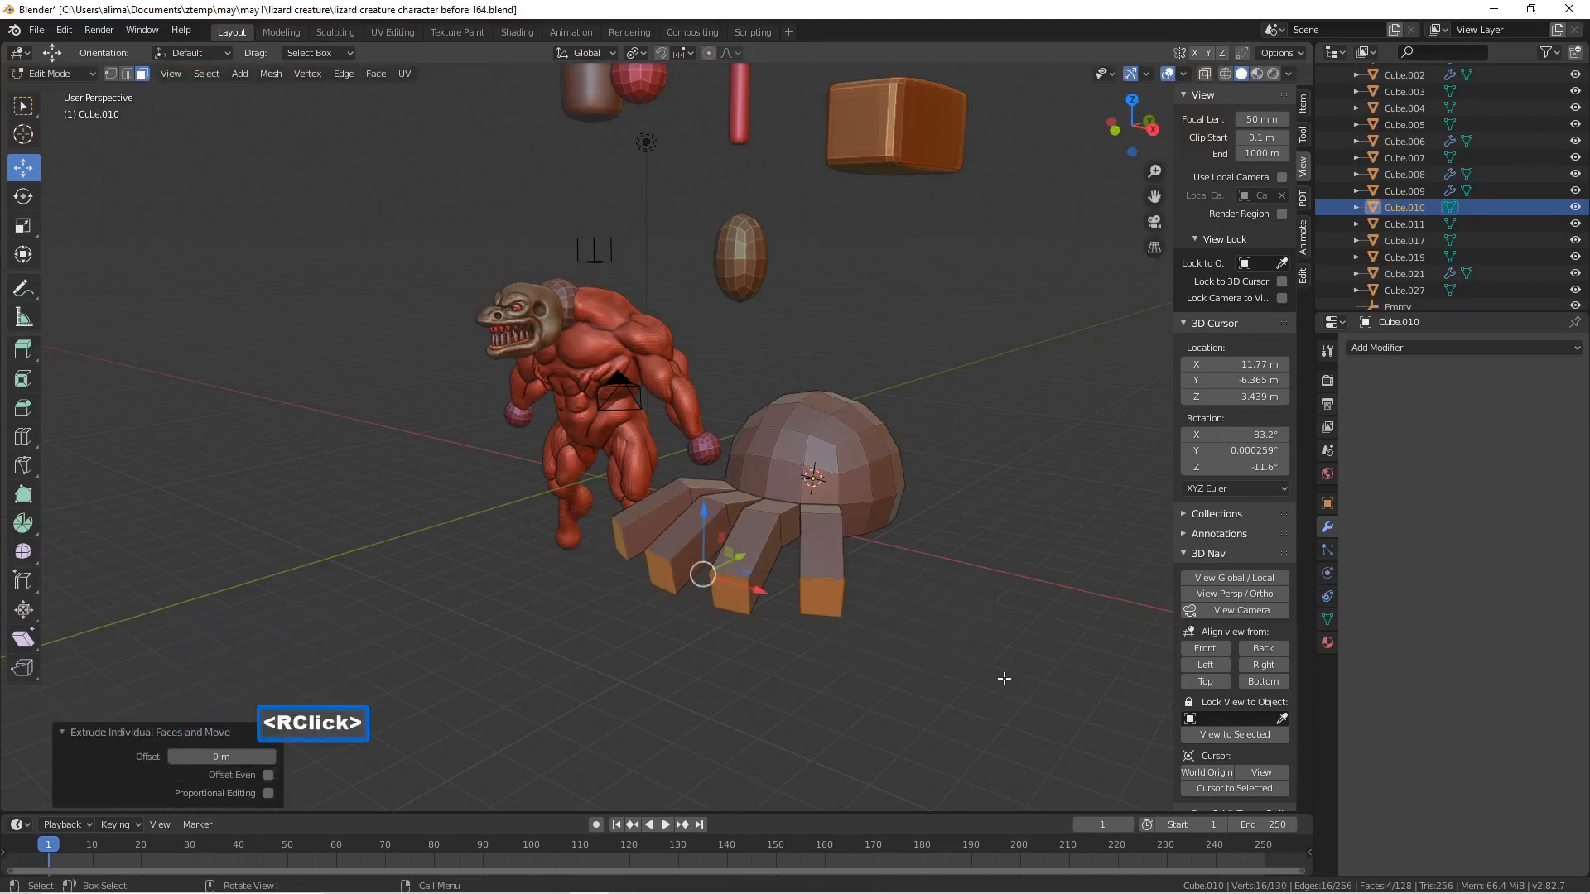
key("s")
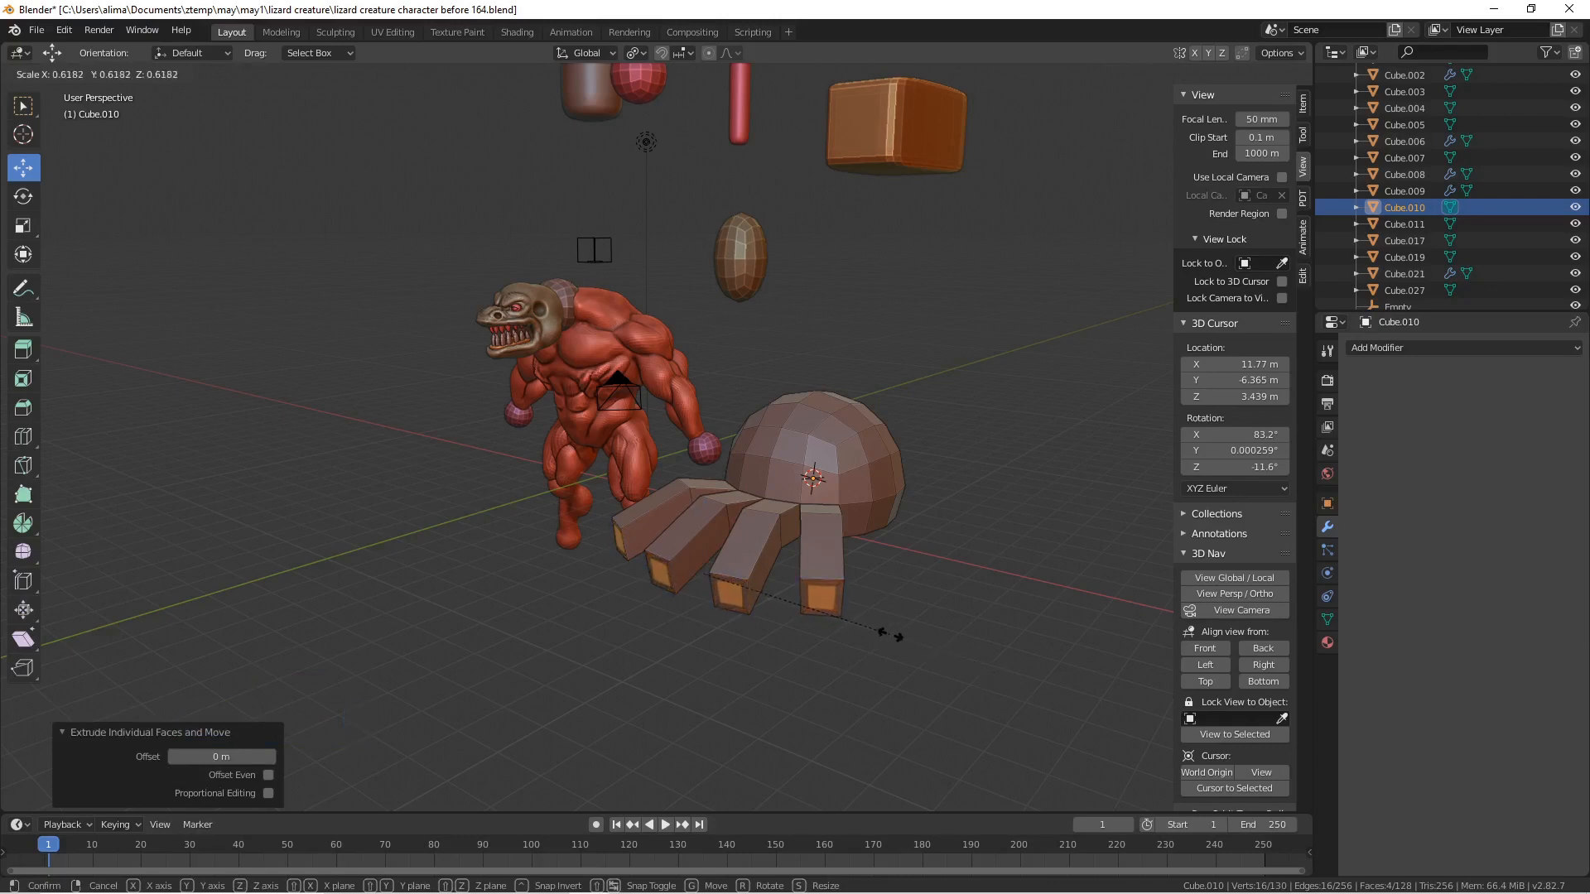
left_click(885, 634)
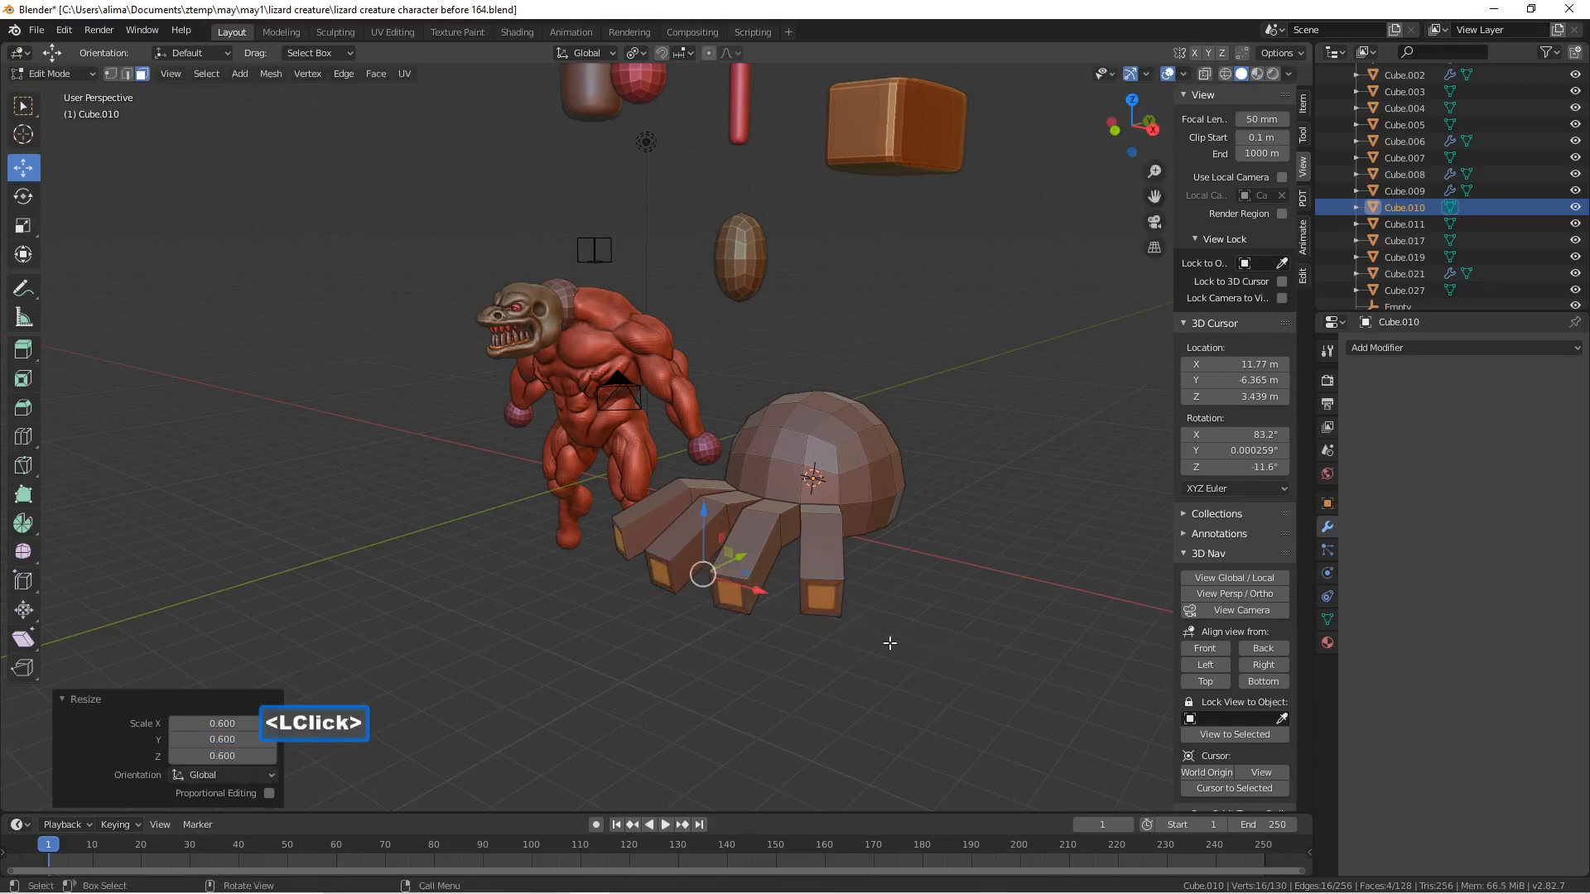
left_click(932, 638)
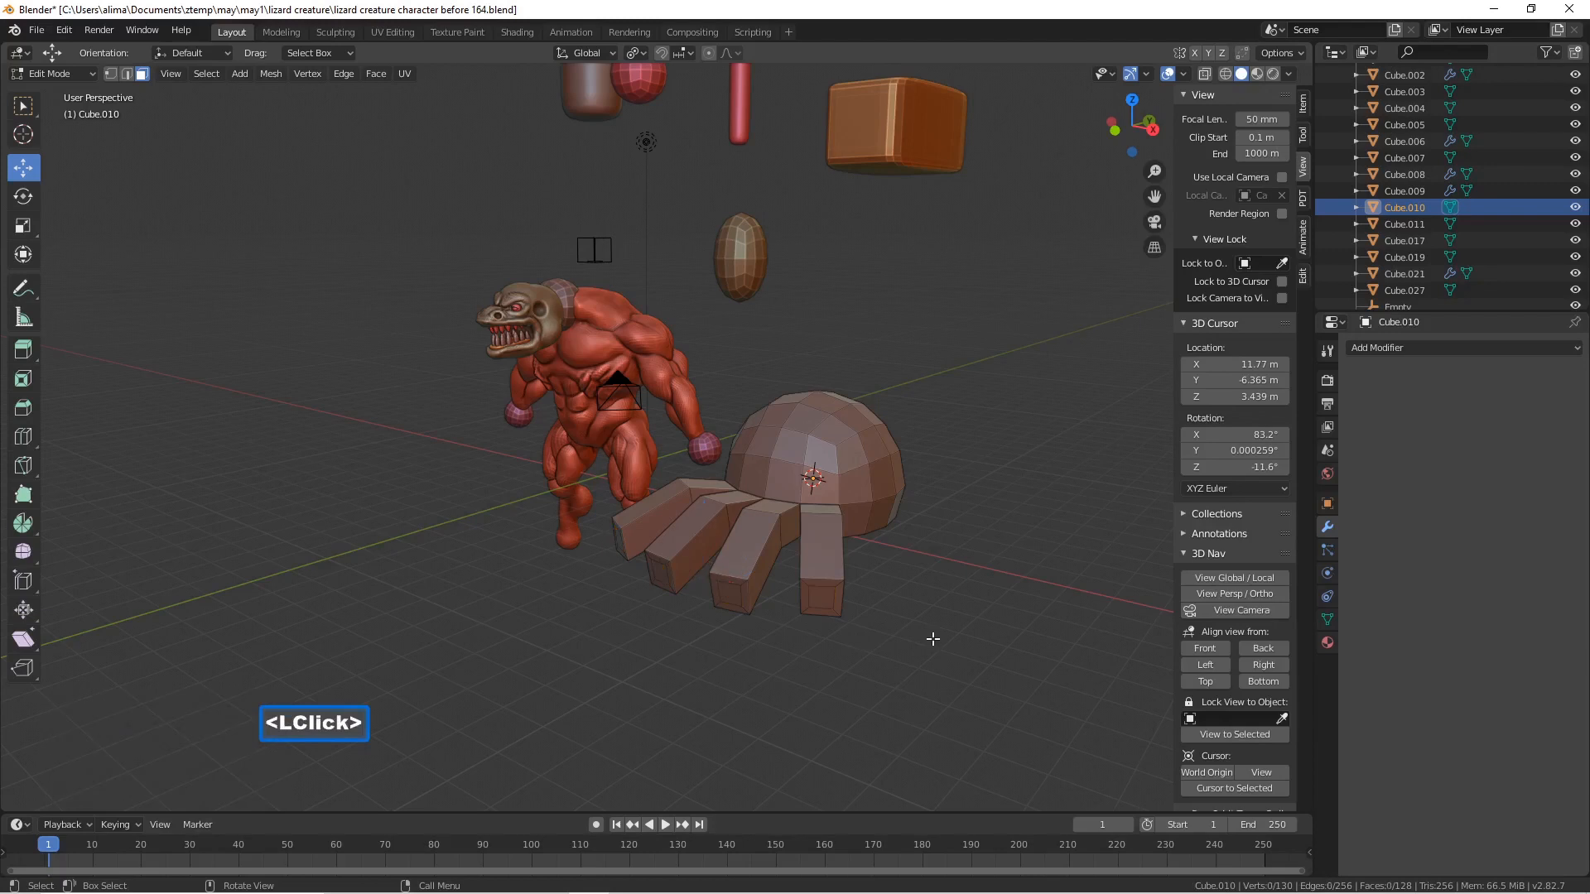
middle_click_drag(785, 467, 724, 474)
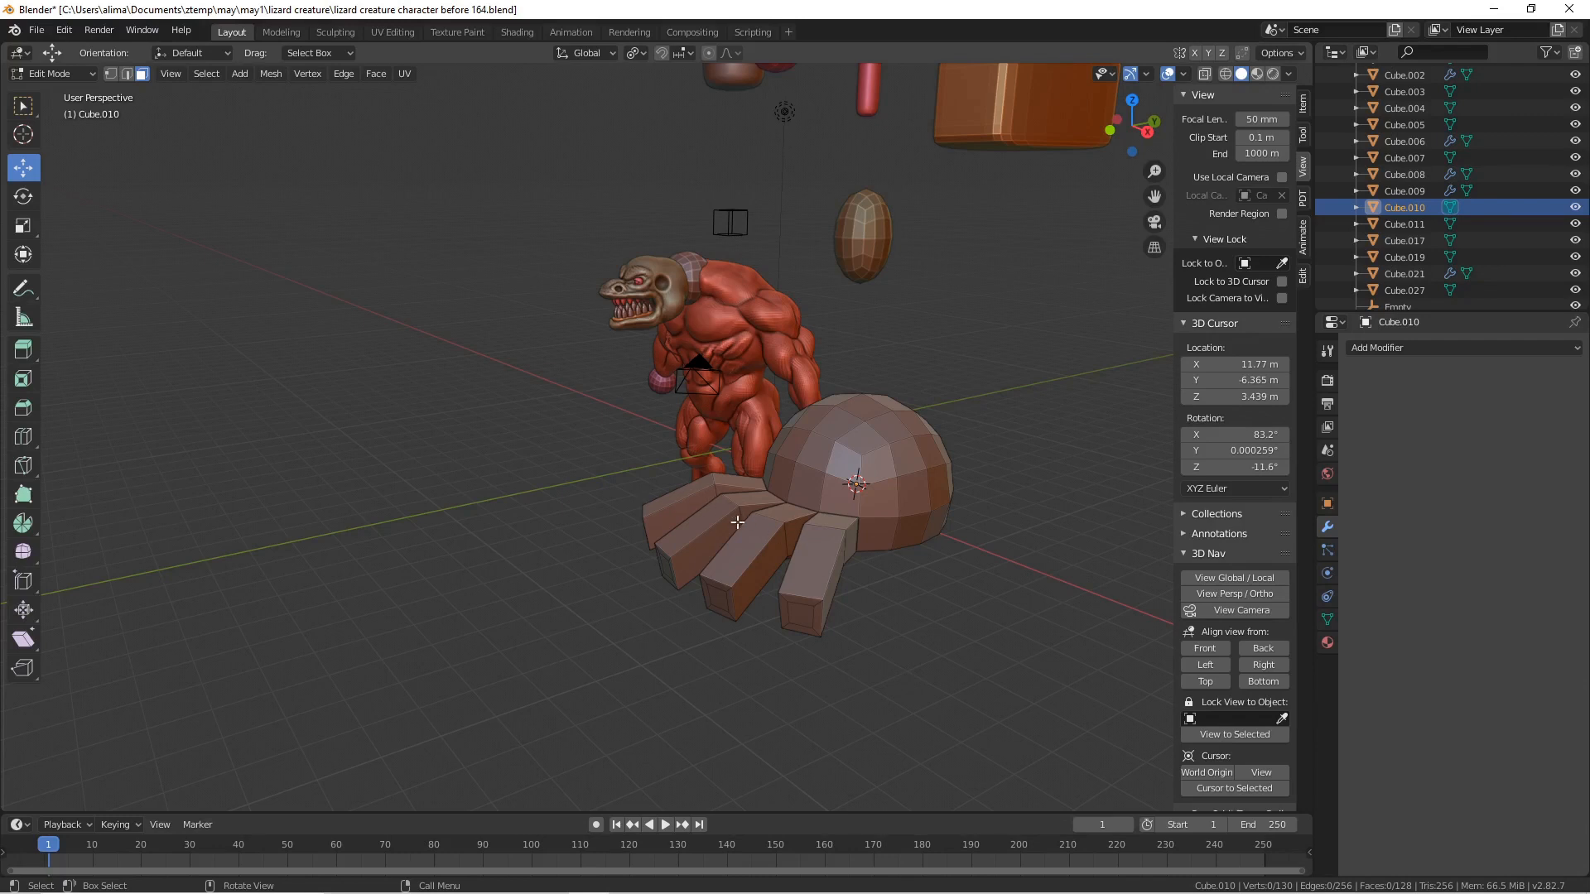
middle_click_drag(743, 613, 766, 603)
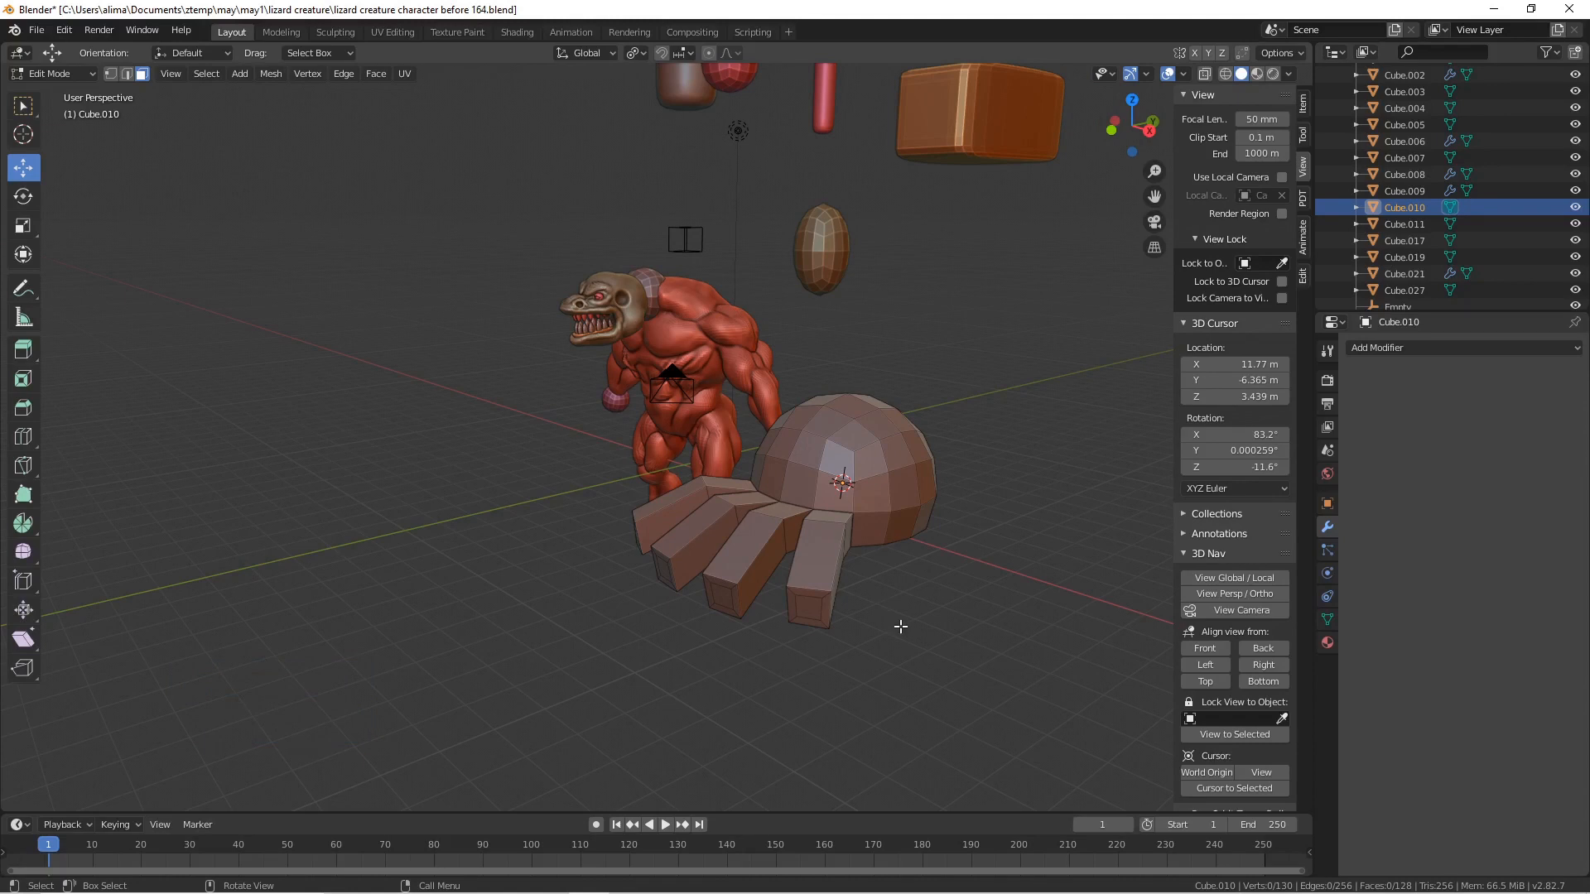
key("Pause")
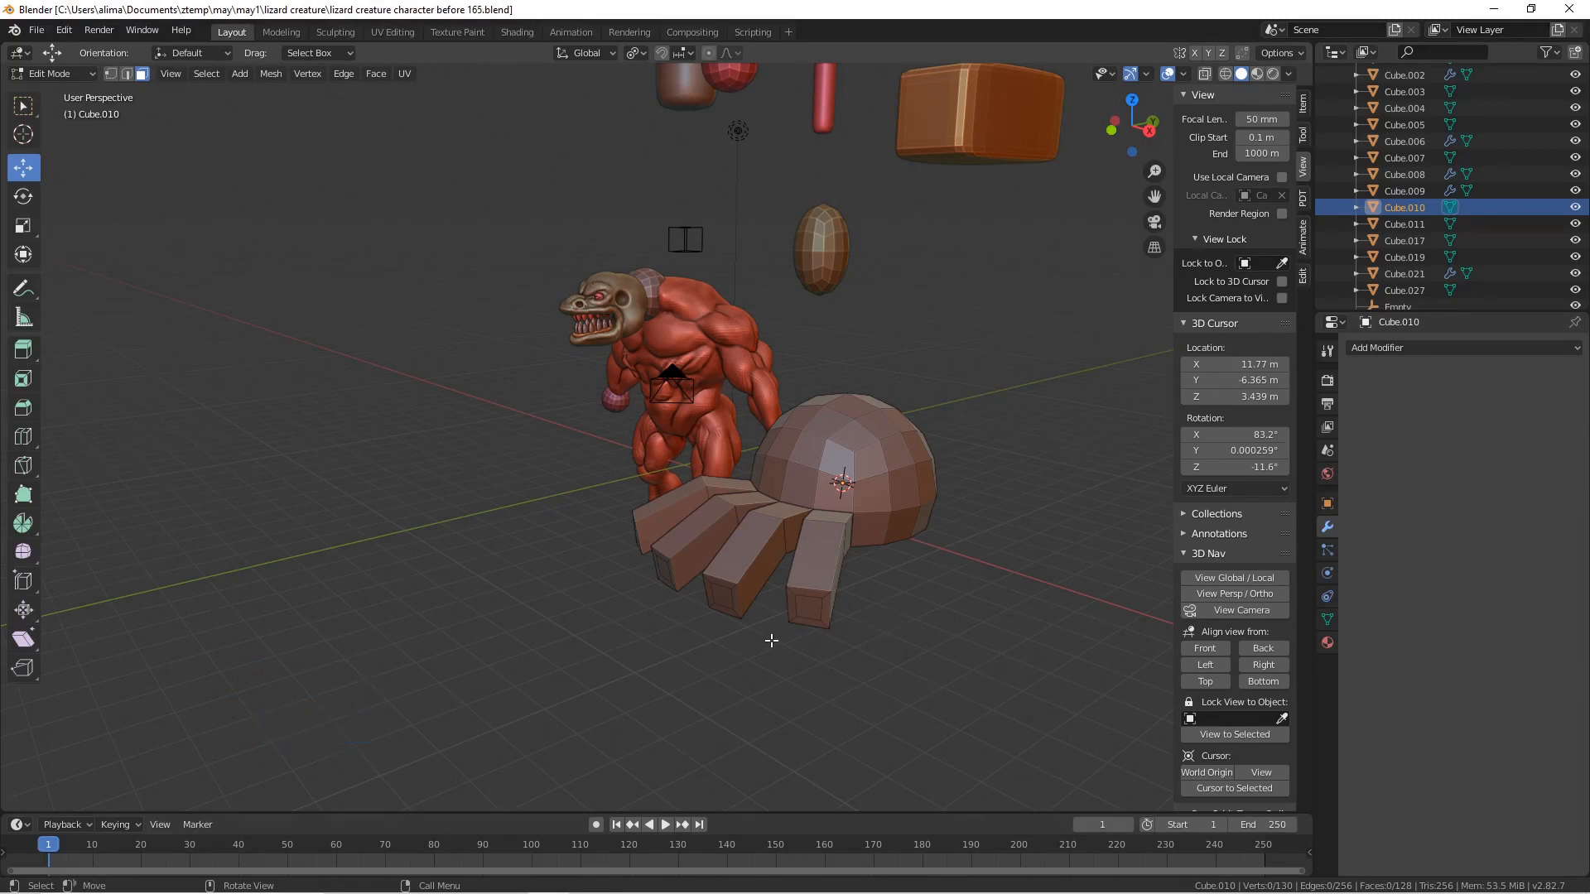
- Extrude the four small inset toe-end faces together into the toes, by 0.29 m in X and 0.174 m in Z of the Normal orientation
left_click(809, 605)
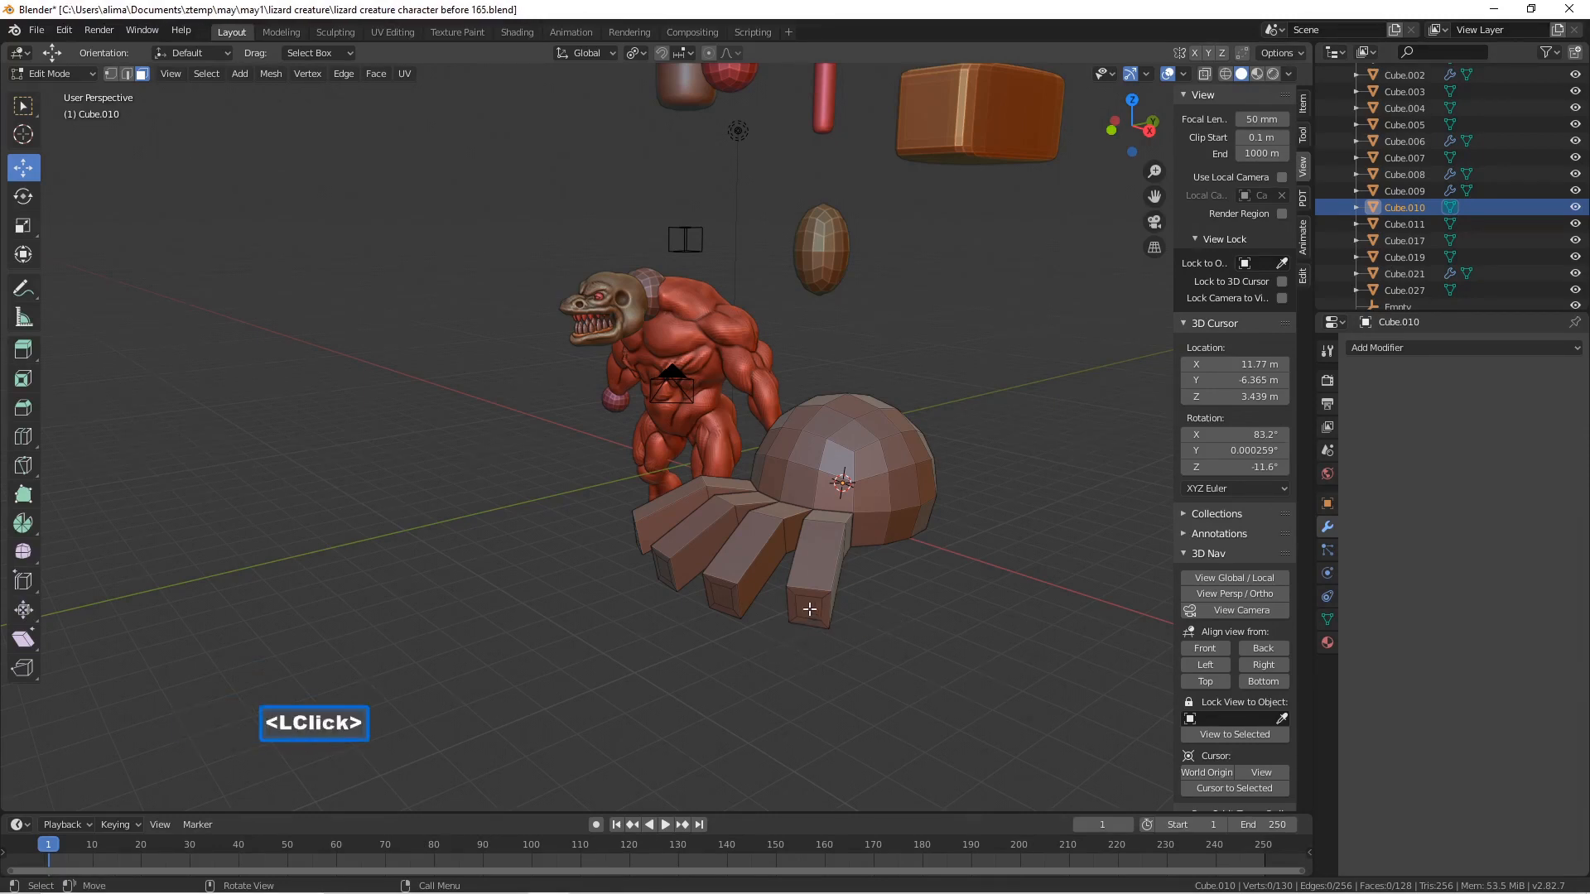
left_click(724, 596, "shift")
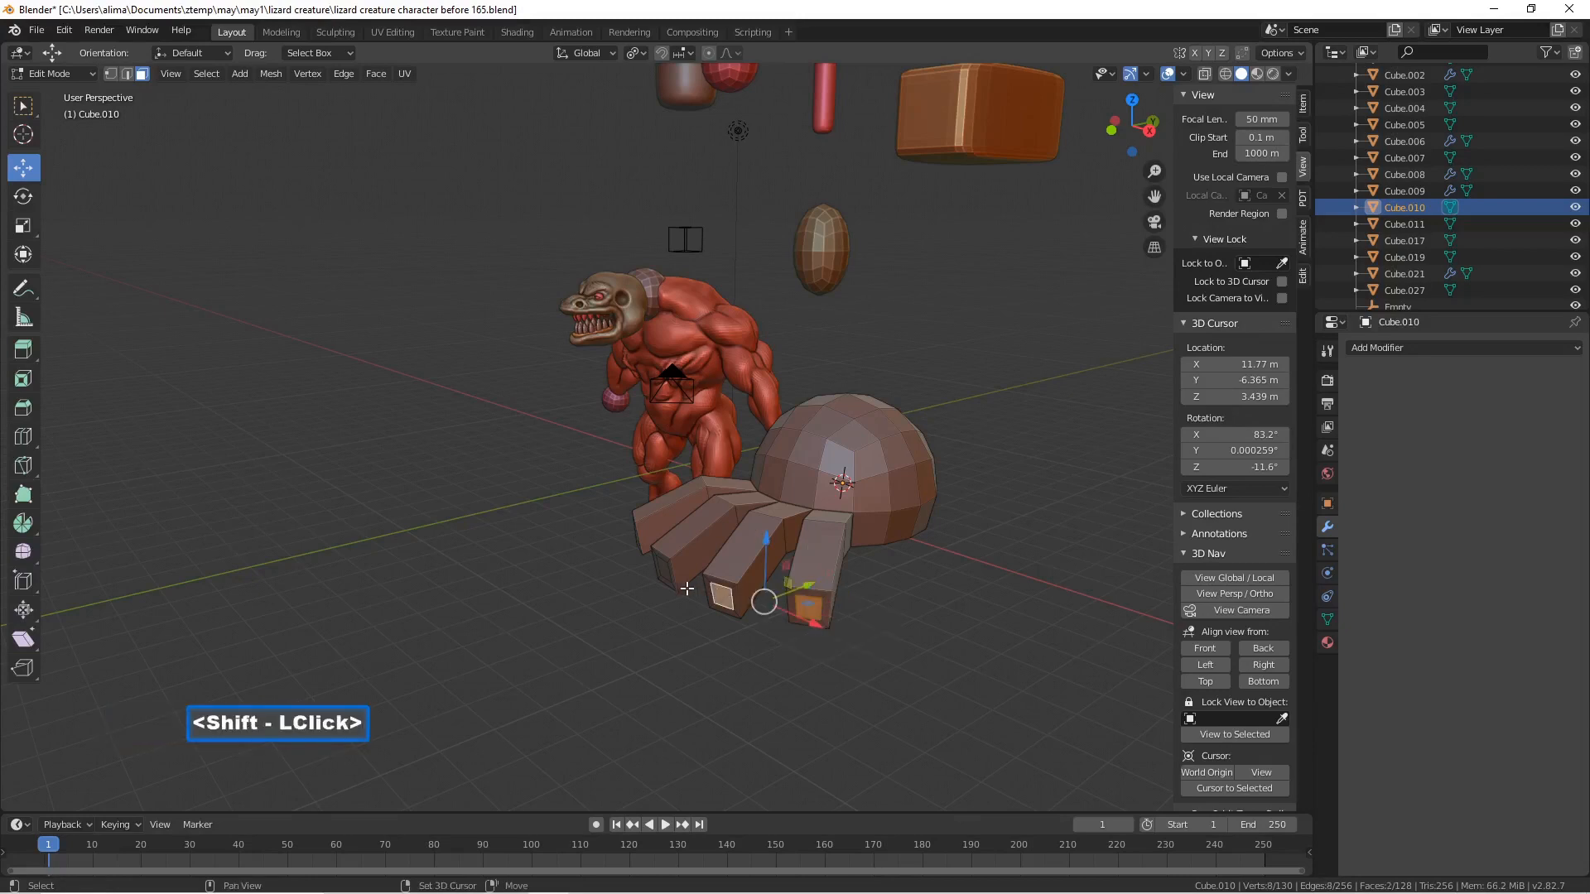
left_click(668, 575, "shift")
middle_click_drag(659, 572, 727, 550)
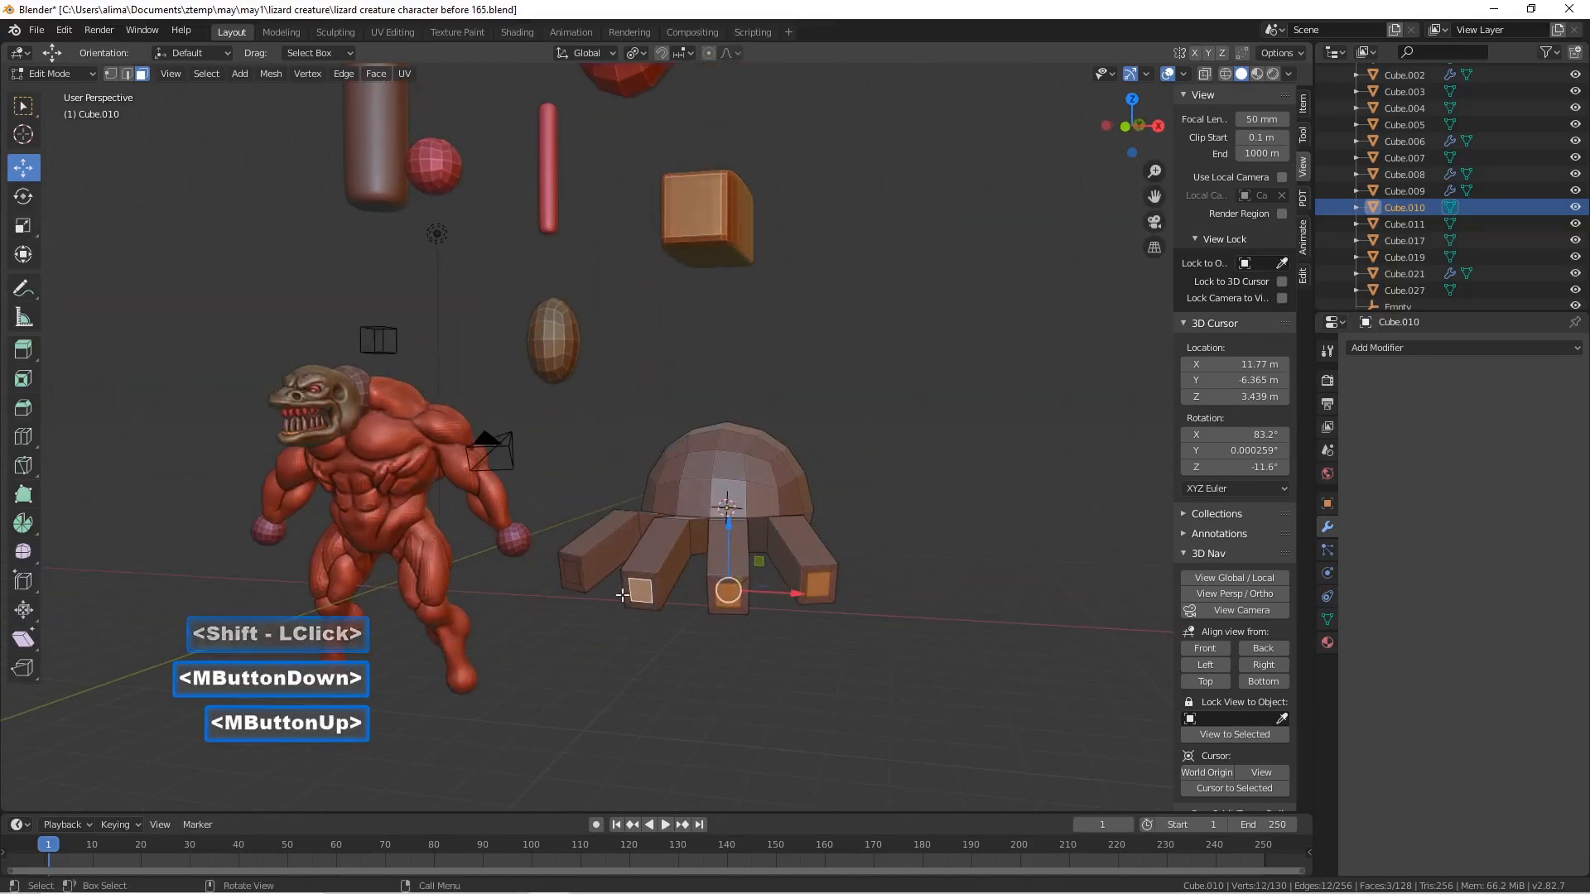
left_click(646, 582, "shift")
middle_click_drag(687, 585, 731, 616)
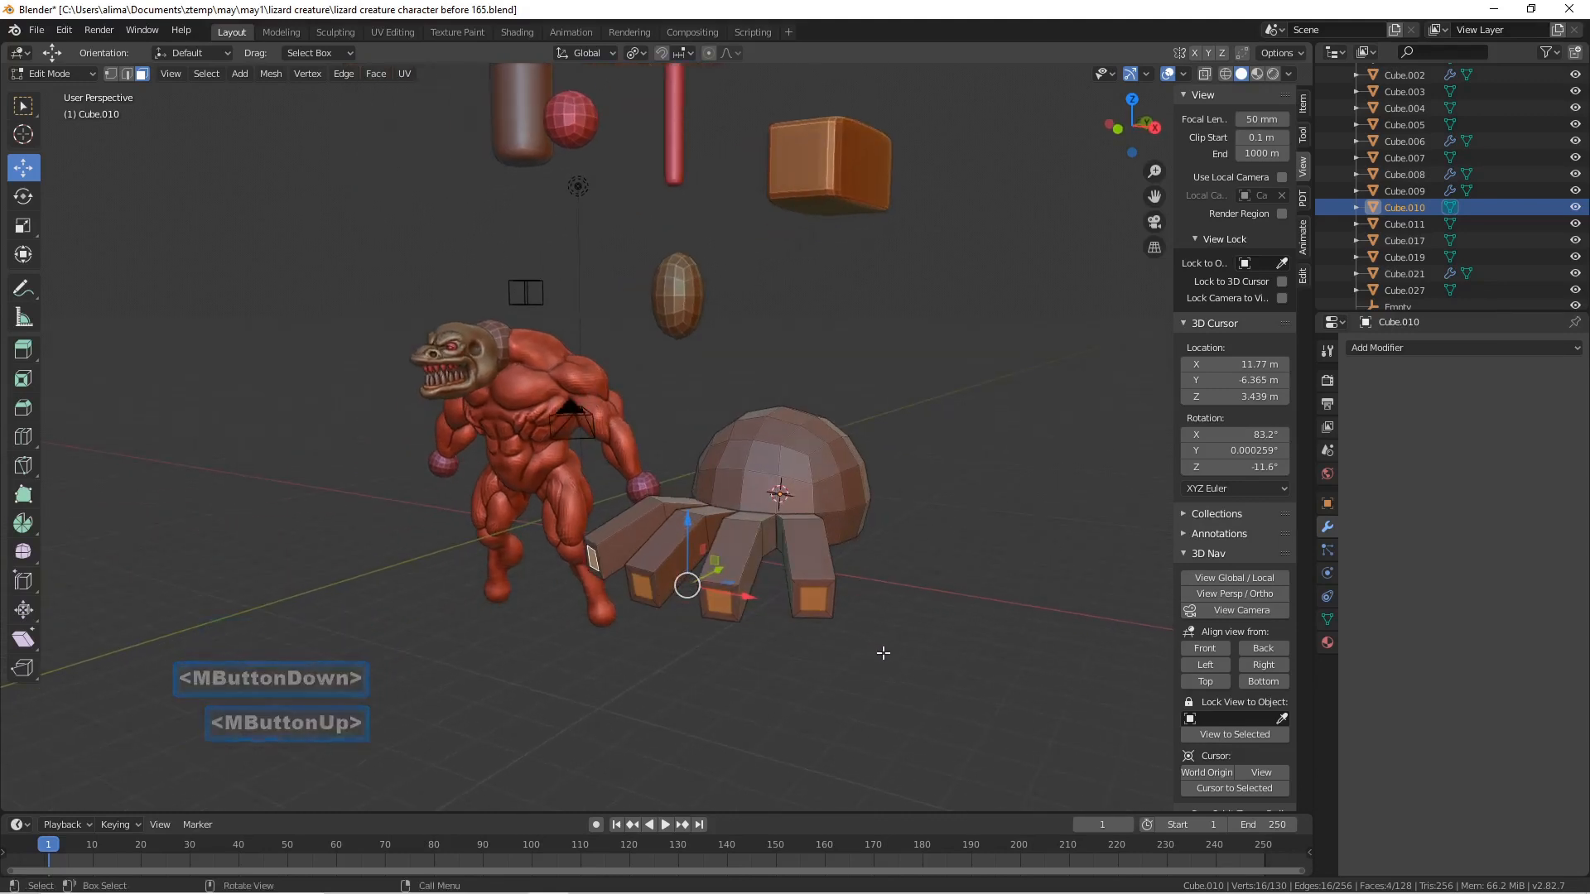
key("e")
left_click(901, 654)
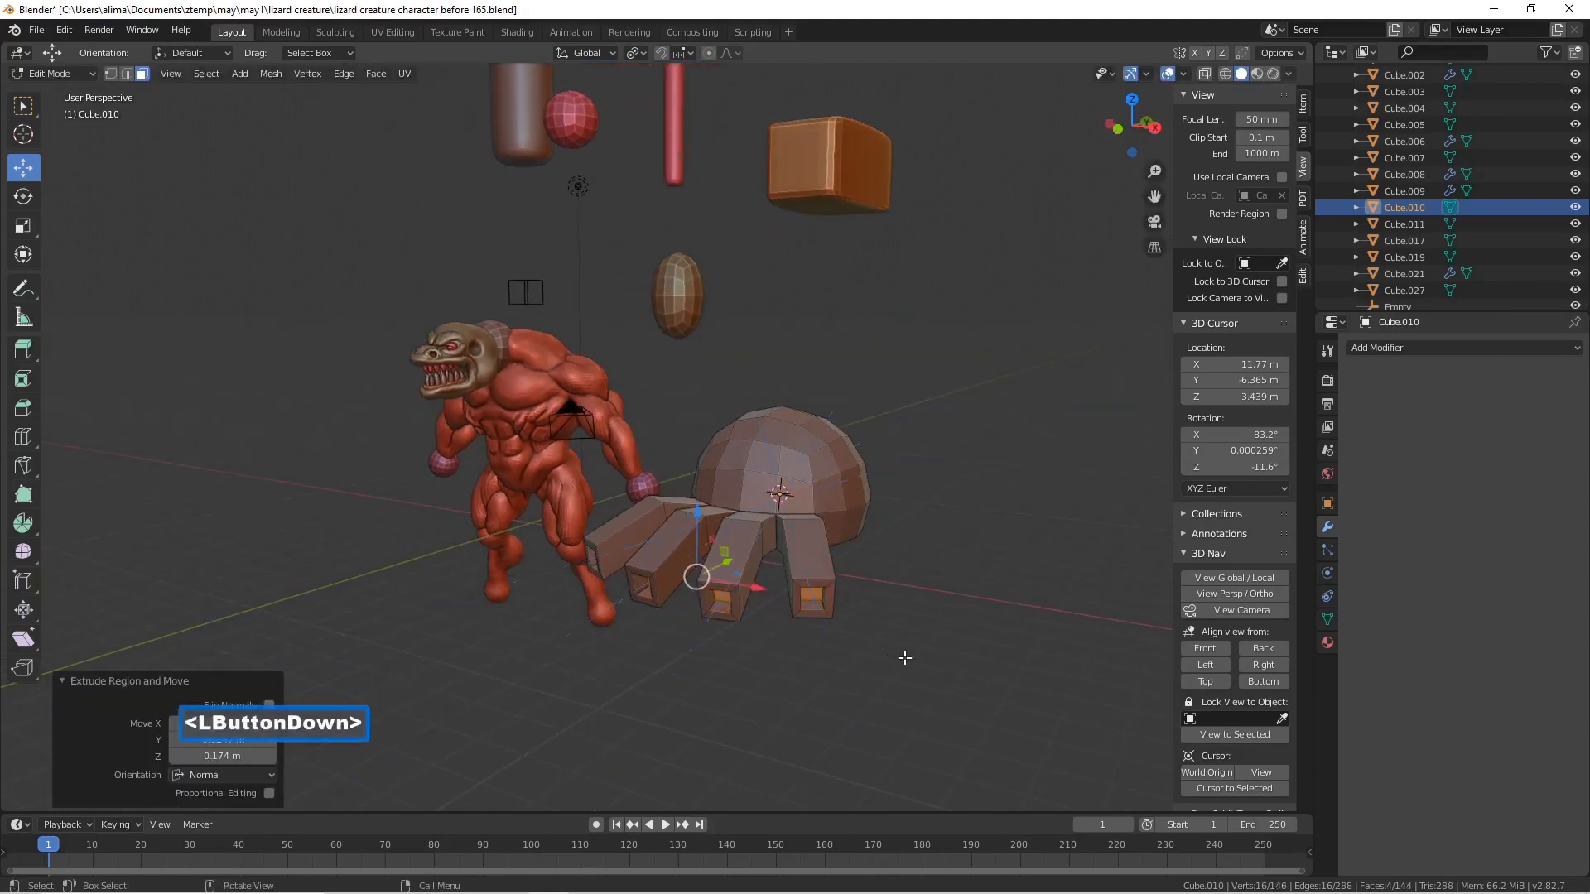
- Extrude the four recessed socket faces individually with zero offset and scale them to about 0.858
middle_click_drag(898, 653, 871, 631)
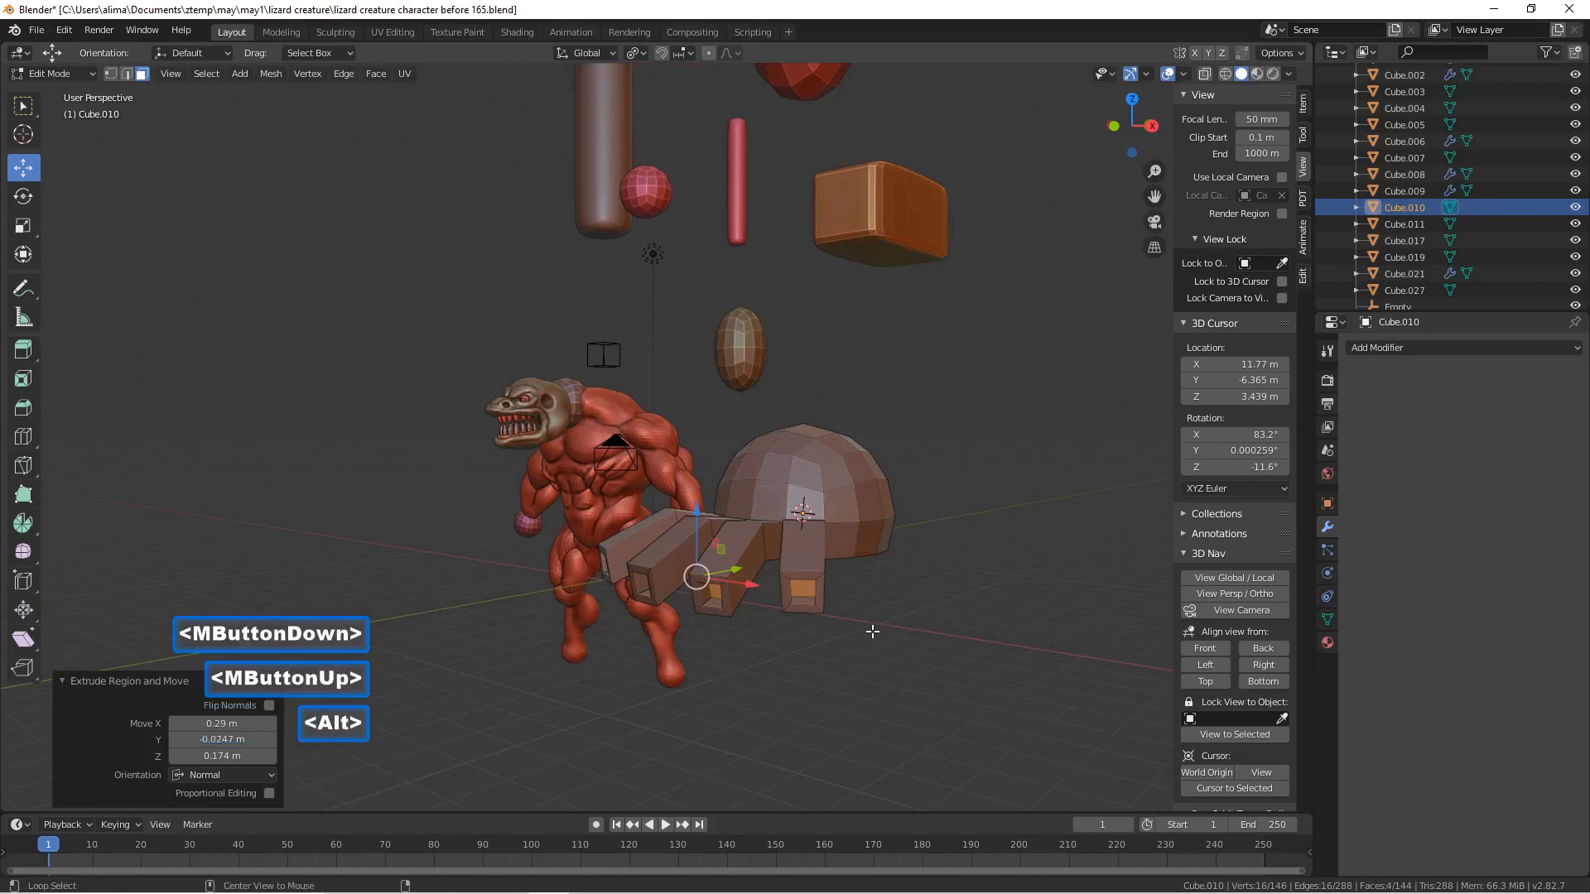
key("alt+e")
left_click(891, 666)
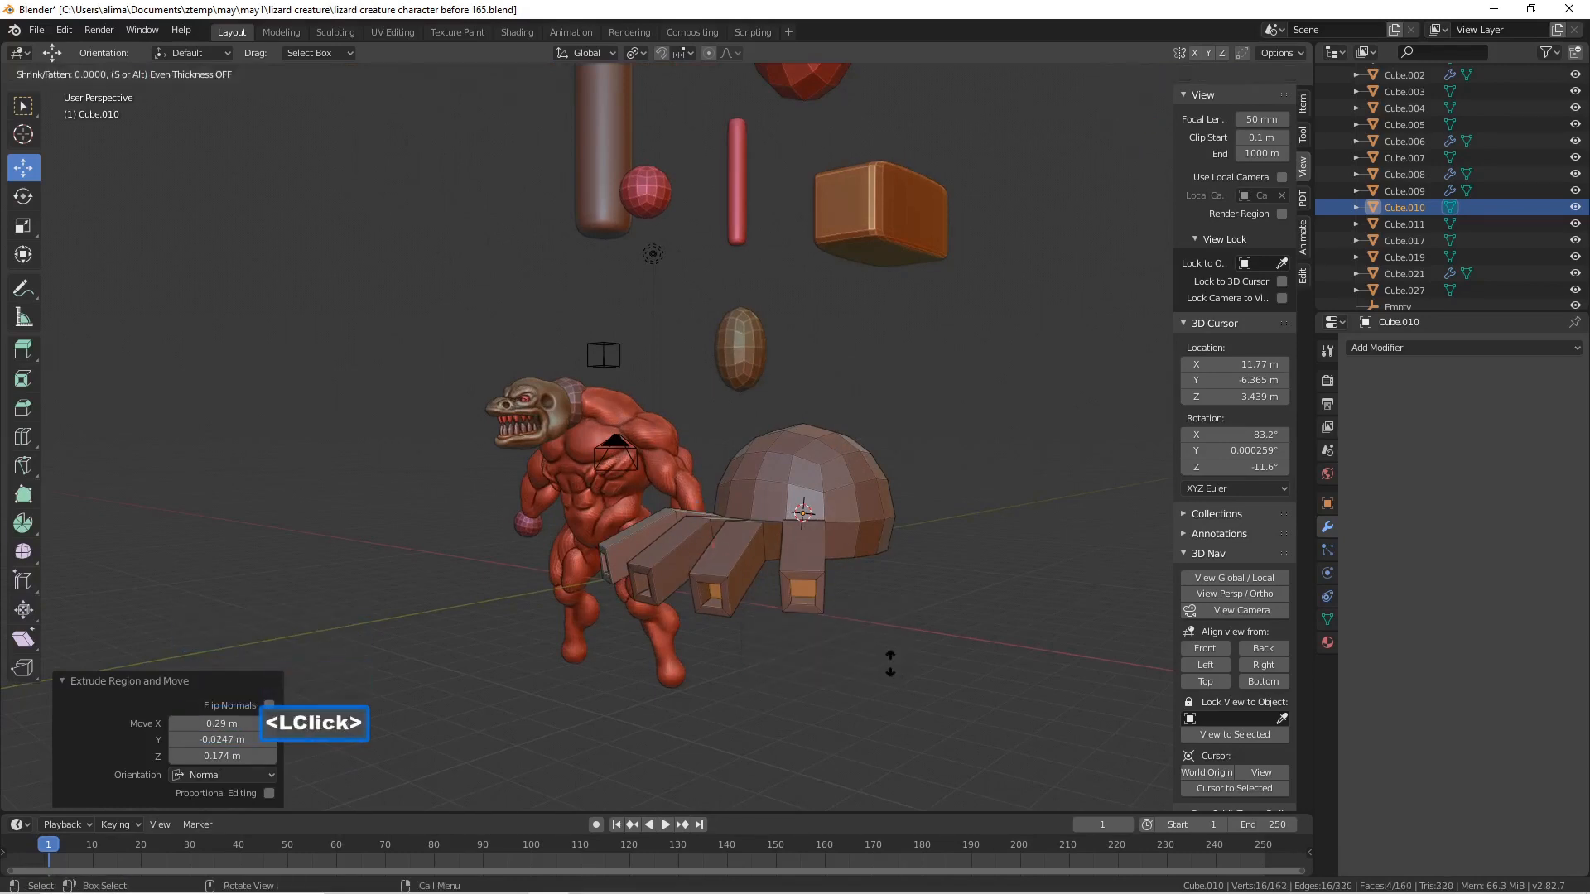
right_click(890, 662)
key("s")
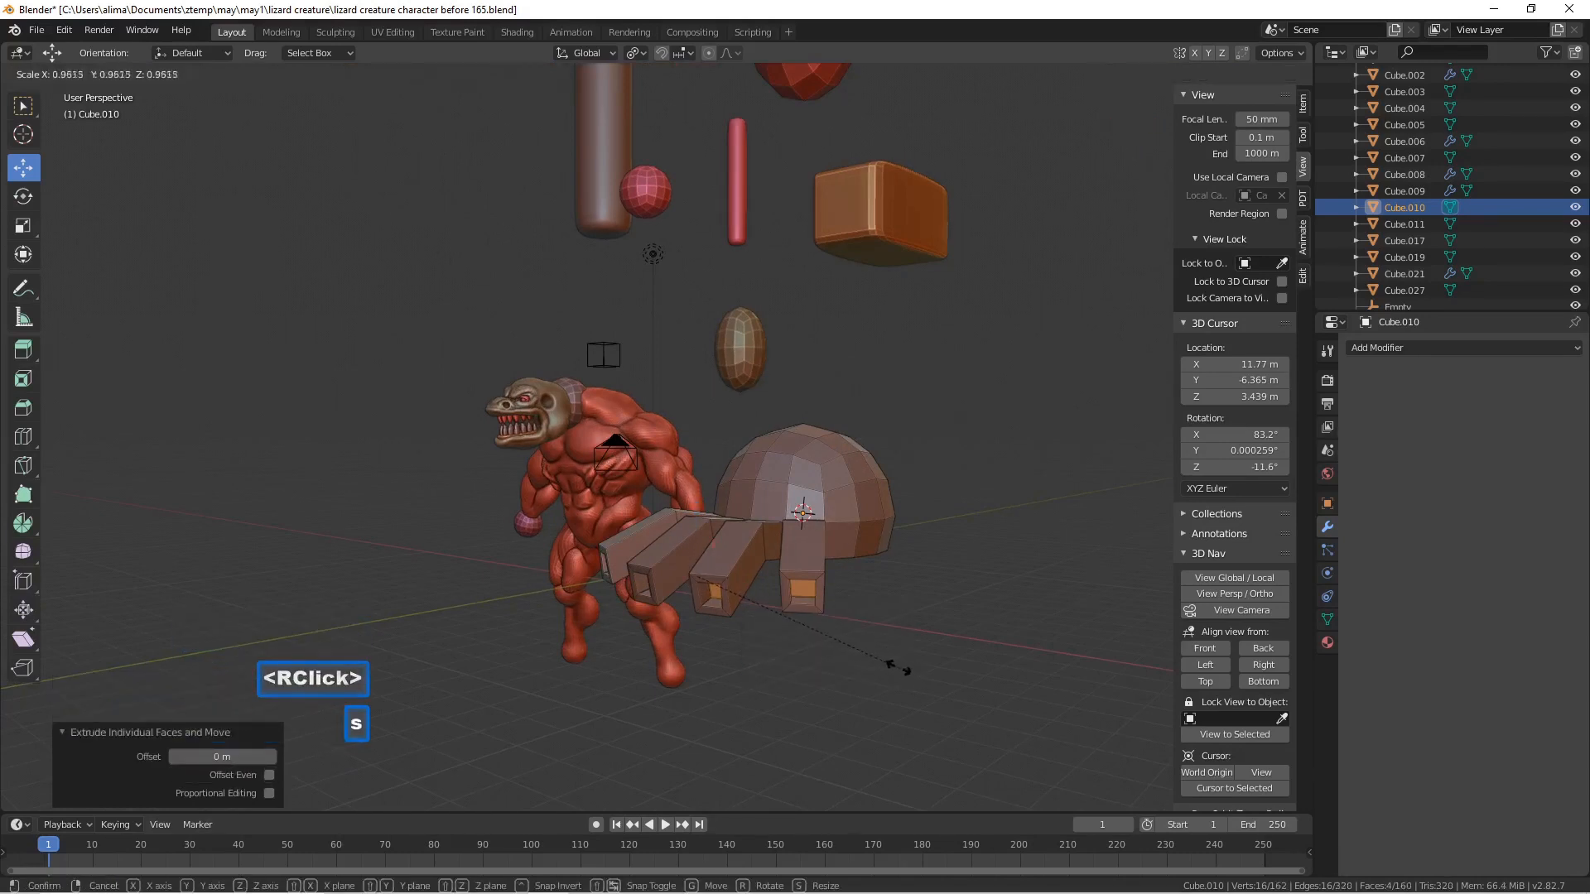
left_click(879, 656)
middle_click_drag(887, 656, 867, 658)
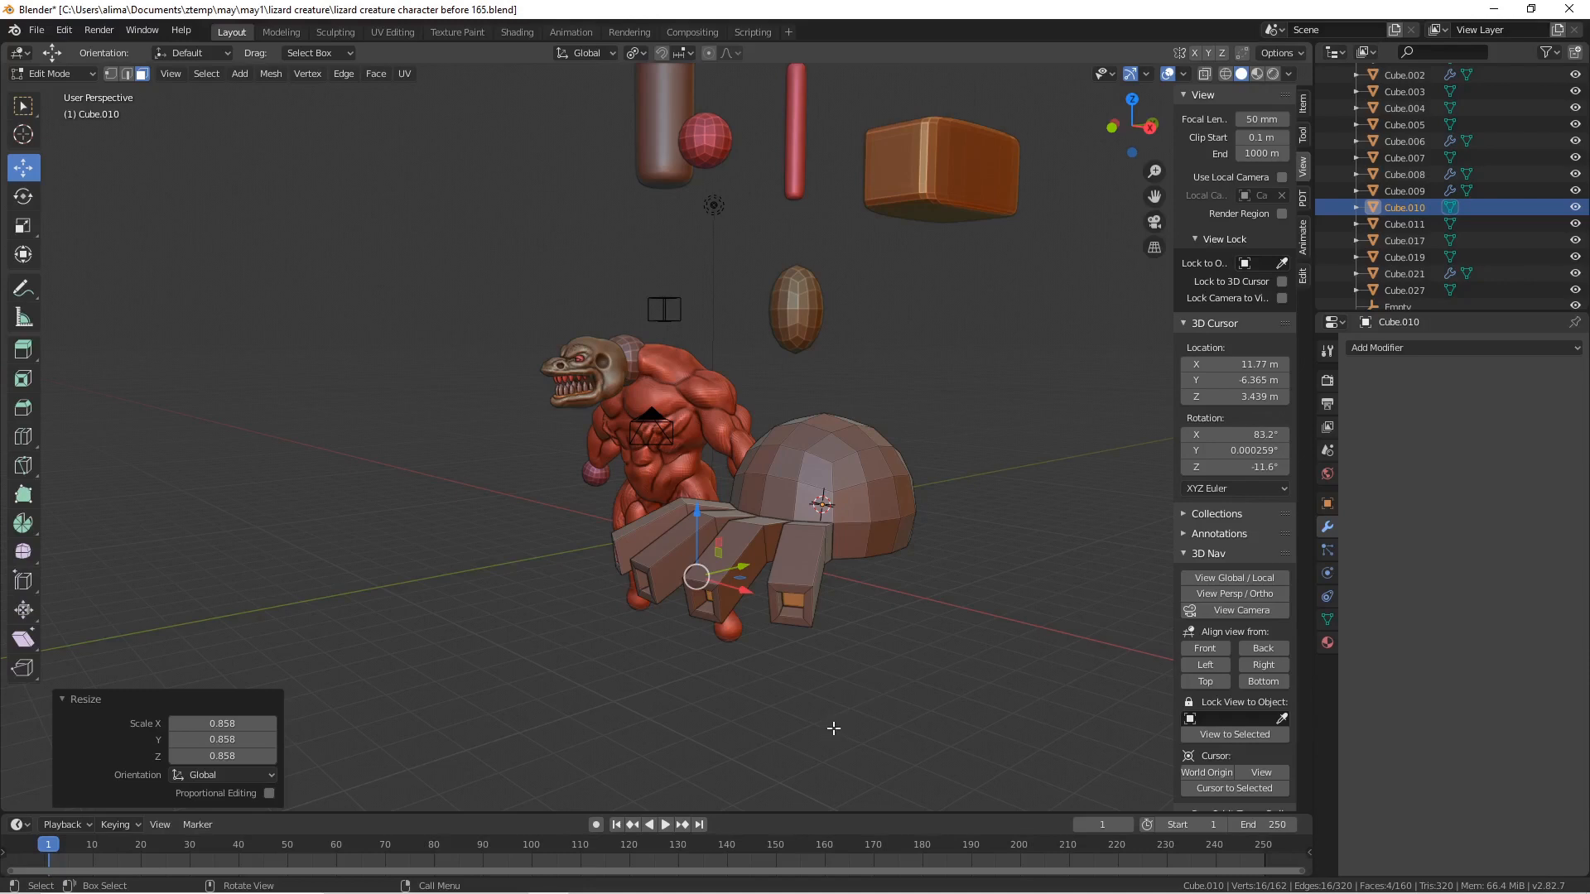
- Extrude the four socket faces outward as claws, about -0.877 m in X and -0.525 m in Z (Normal), and taper their tips below half size
key("e")
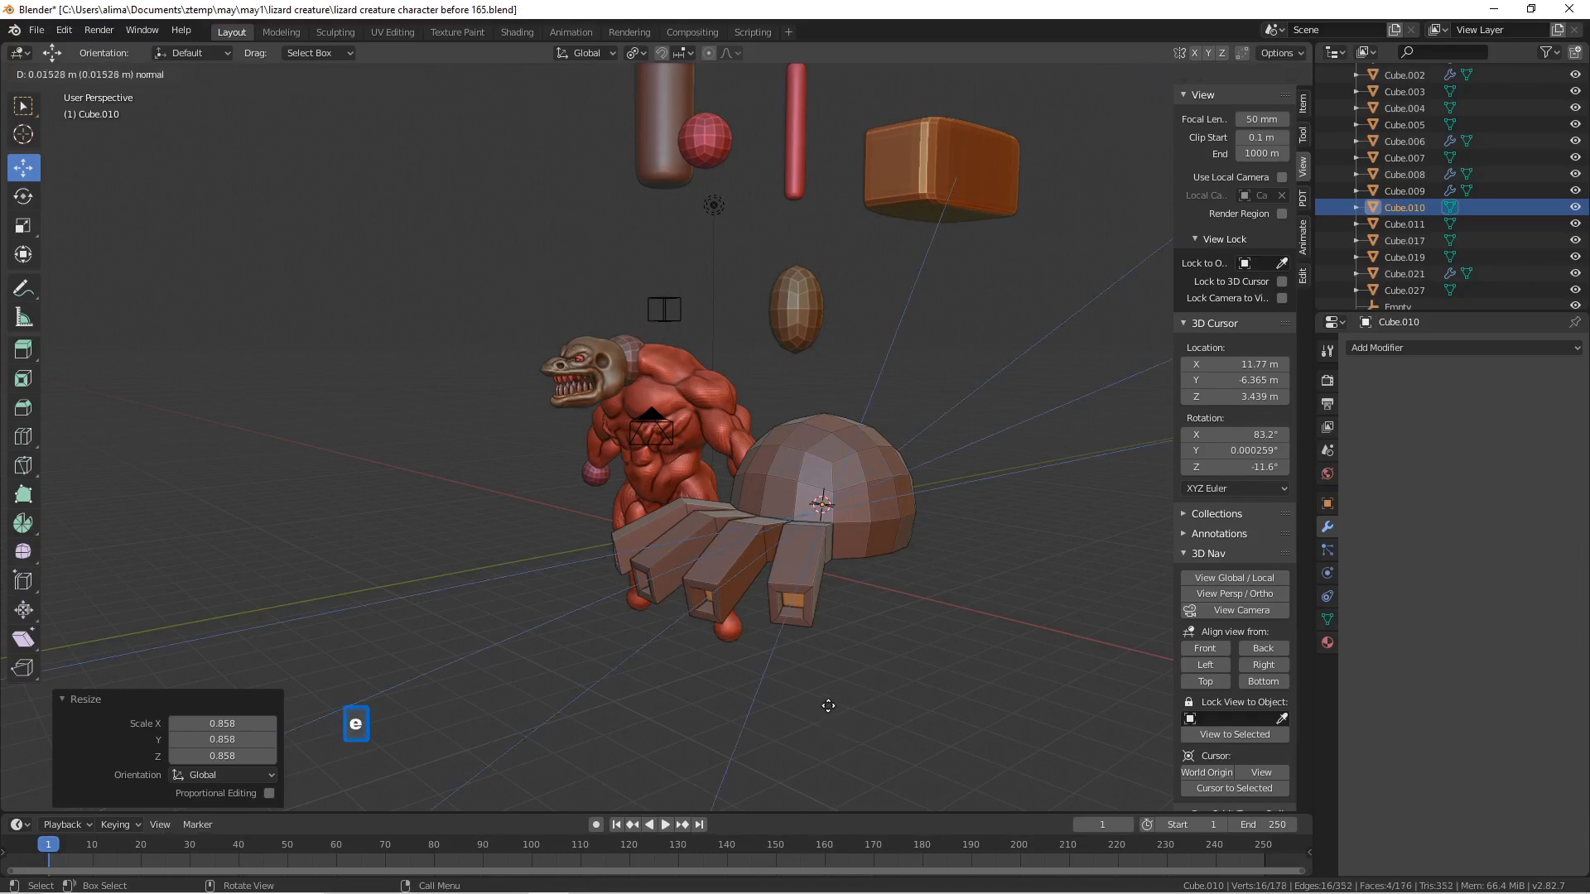
left_click(768, 727)
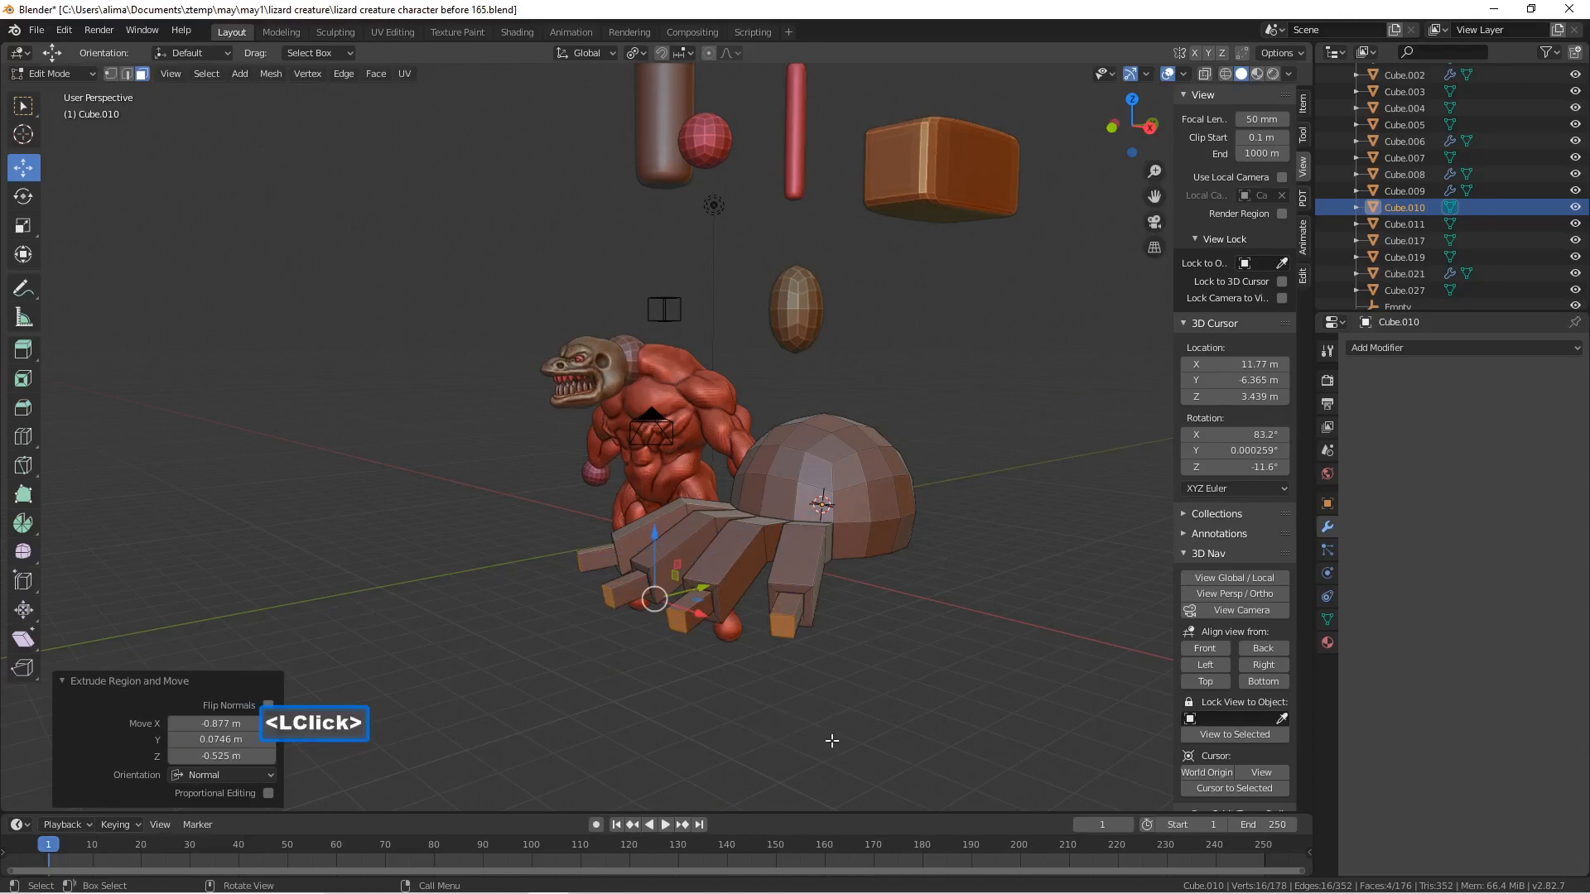
key("s")
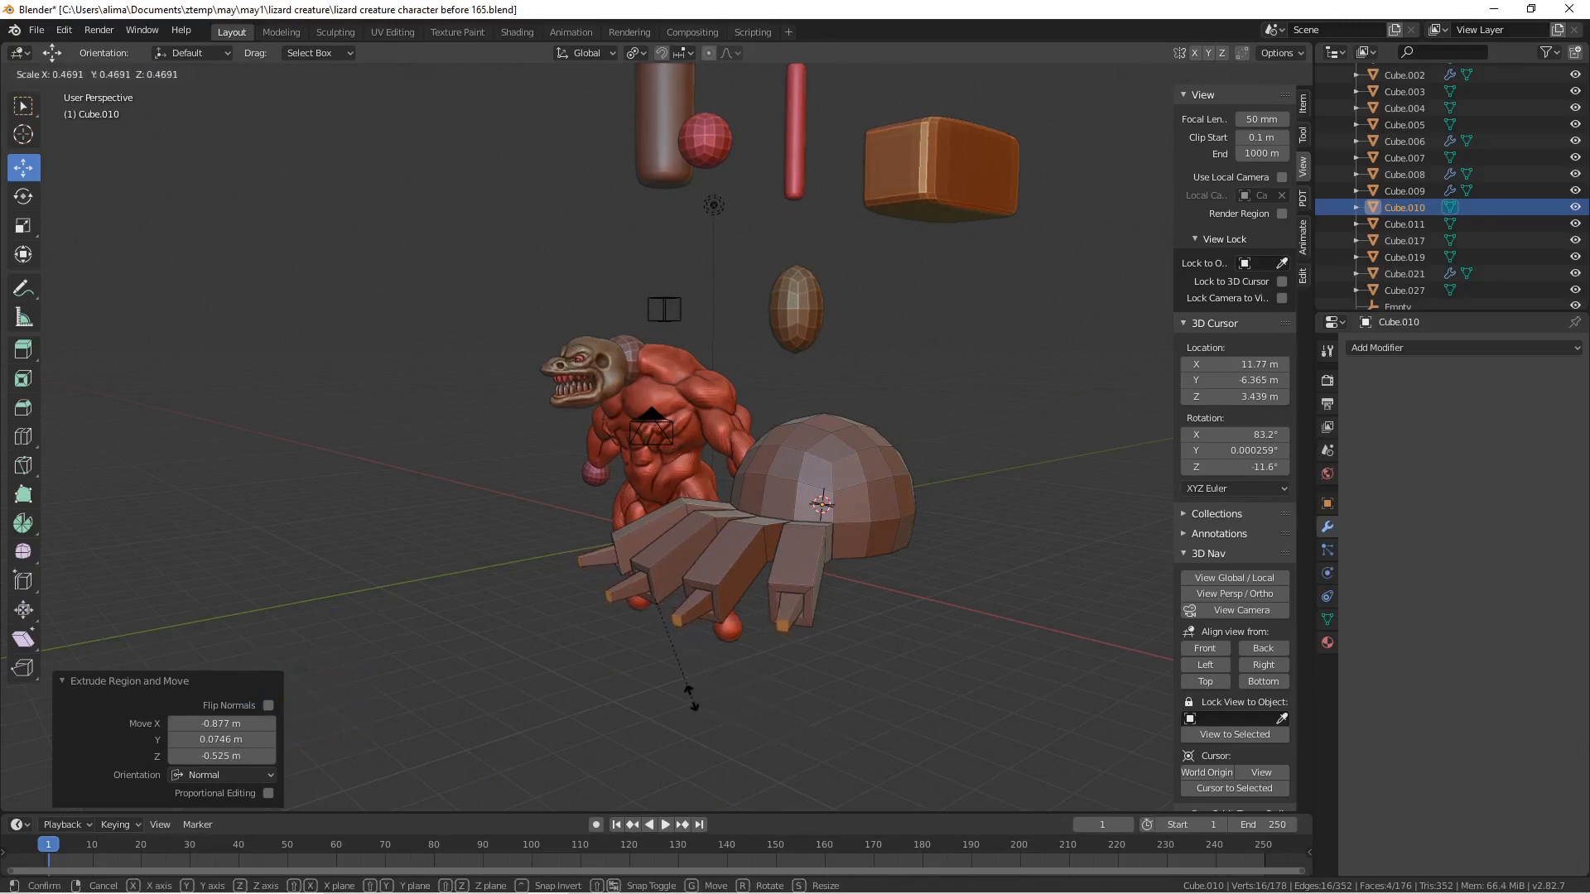
left_click(672, 686)
- Lower the four claw tips along Z and save the file as "lizard creature character before 166.blend"
left_click_drag(659, 531, 651, 561)
middle_click_drag(651, 562, 688, 566)
left_click(856, 579)
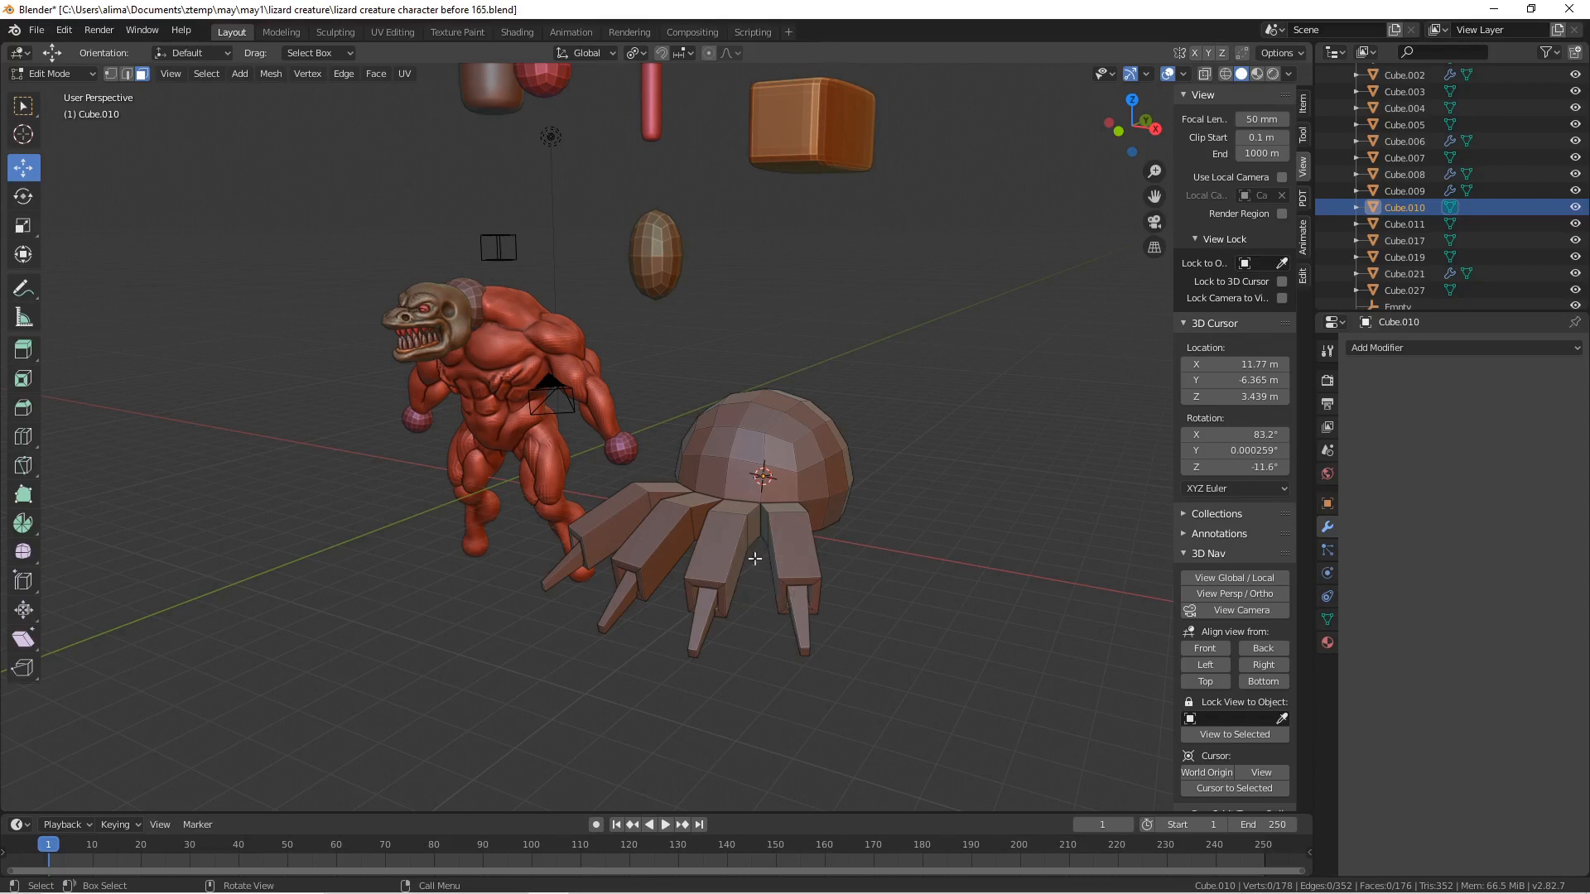
middle_click_drag(807, 548, 704, 516)
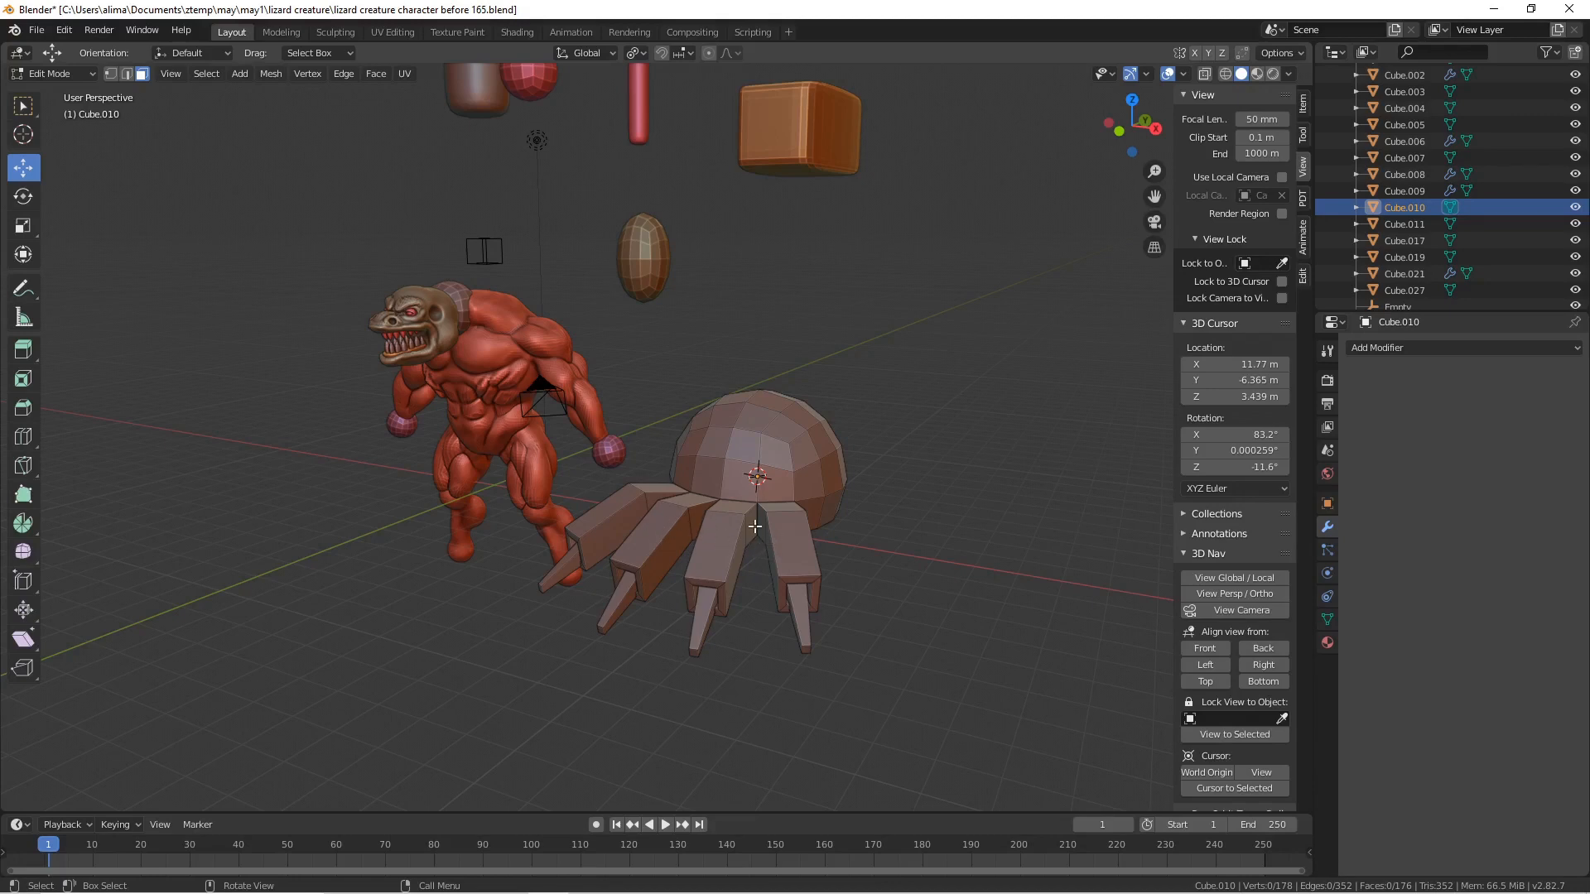
middle_click_drag(785, 539, 956, 596)
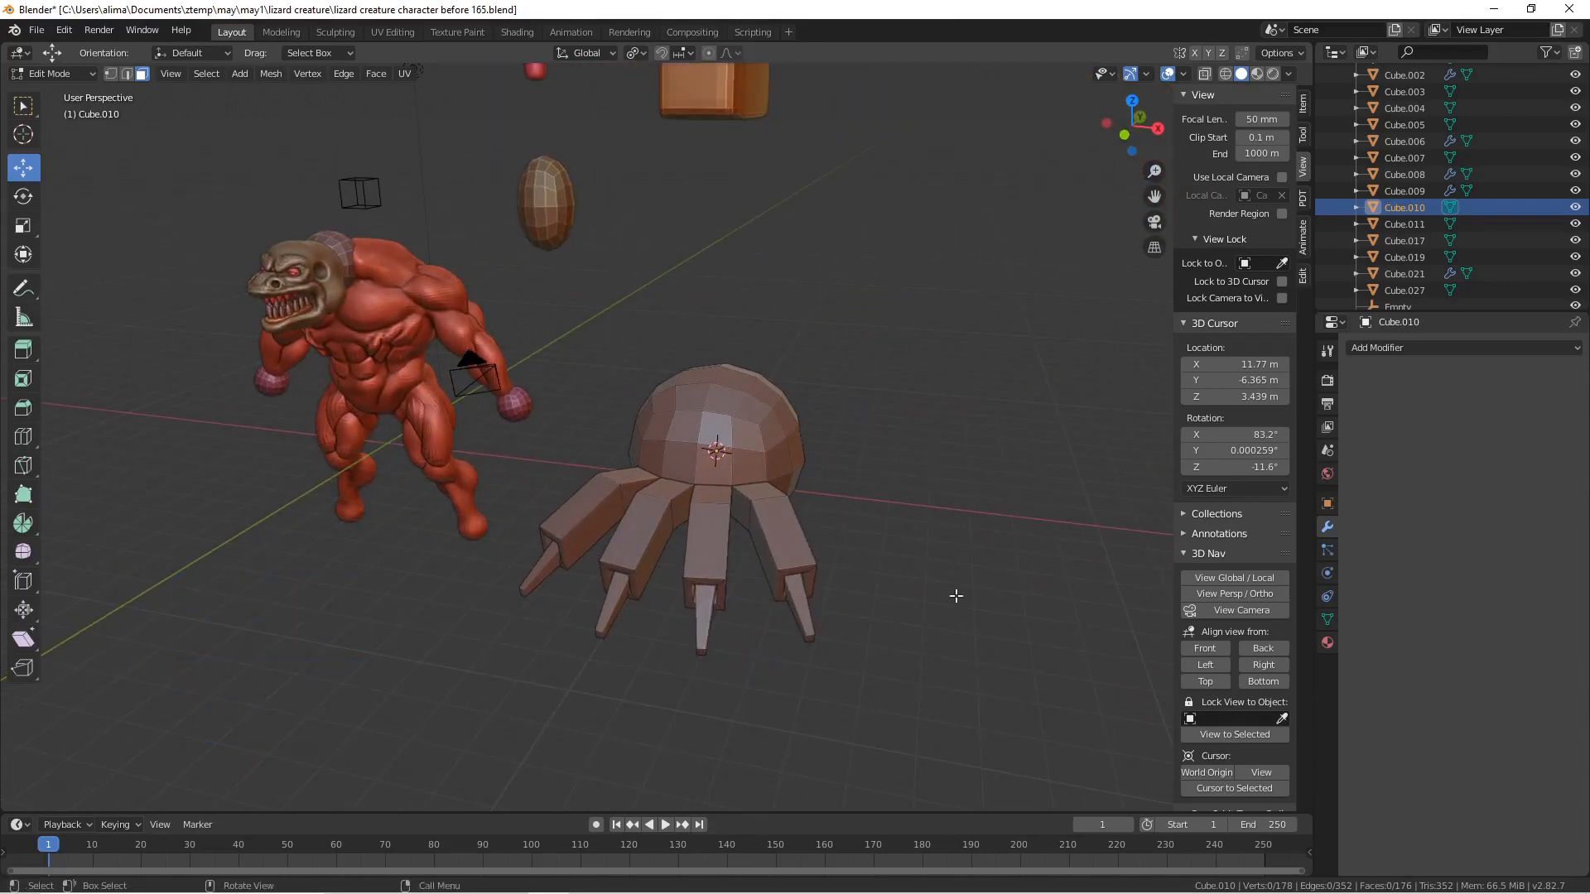
key("Pause")
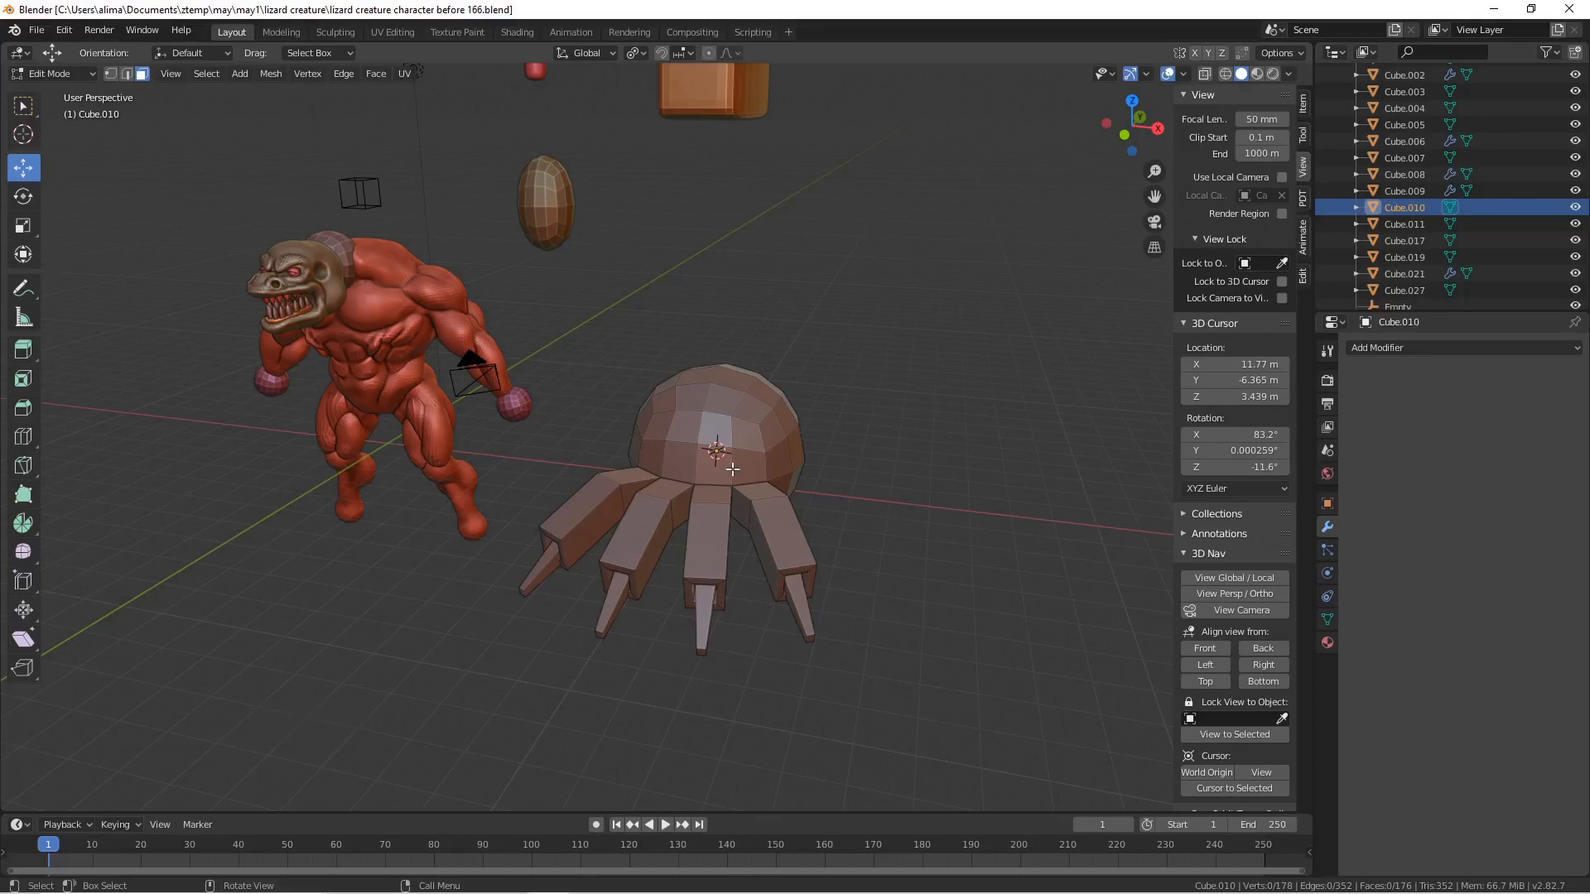
- Switch to Object Mode, move the foot along X toward the creature and lower it 4.79 m along Z
left_click(90, 74)
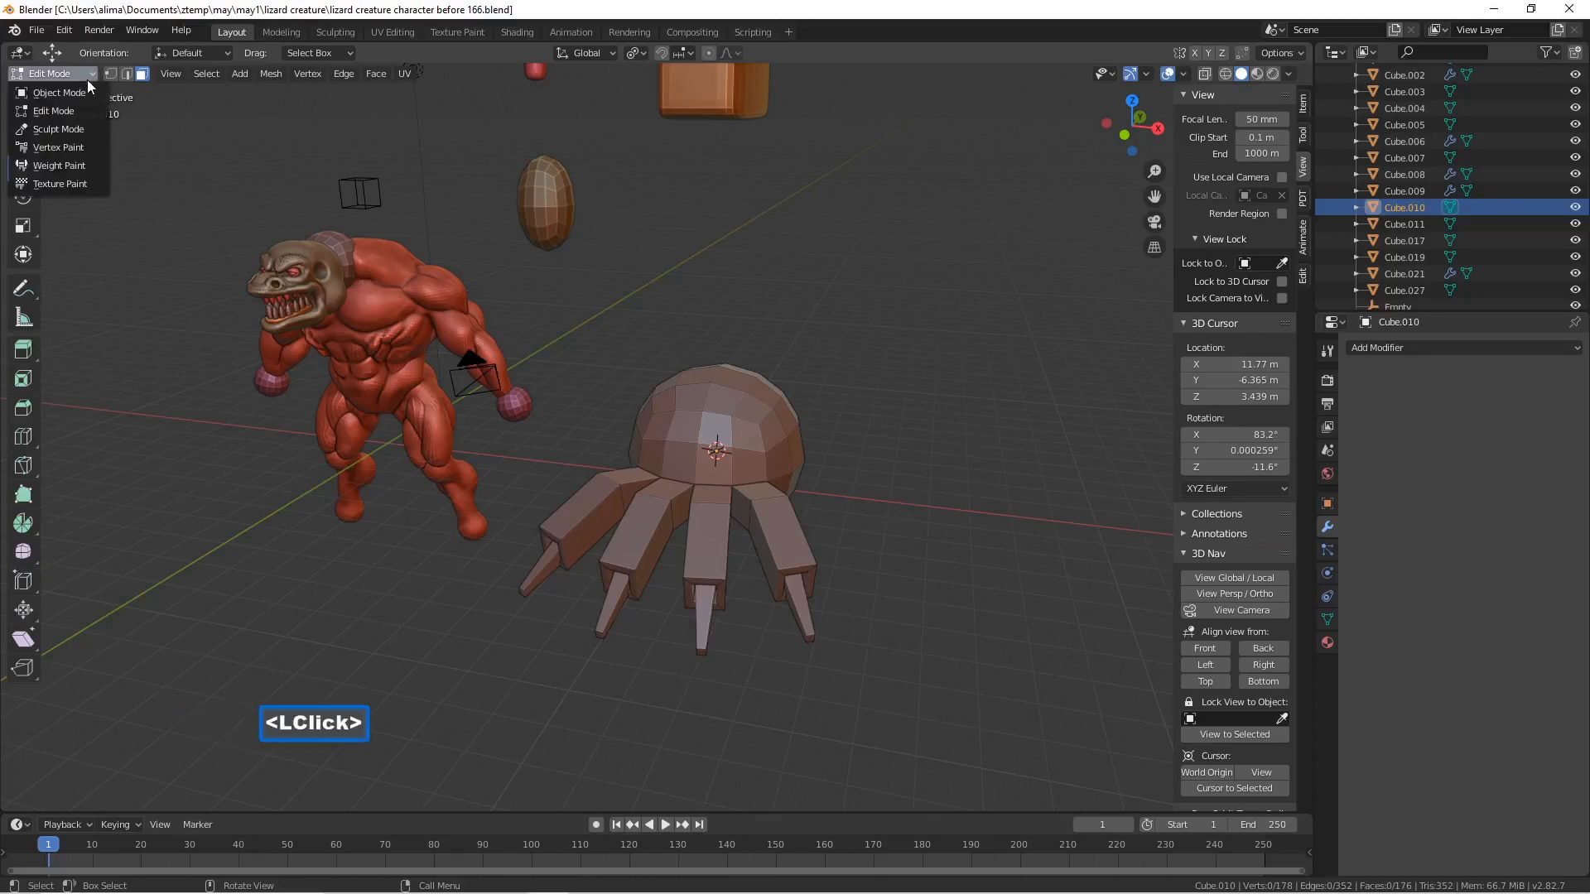
left_click(92, 92)
middle_click_drag(927, 589, 805, 505)
left_click_drag(781, 470, 457, 434)
scroll(457, 435, "down", 2)
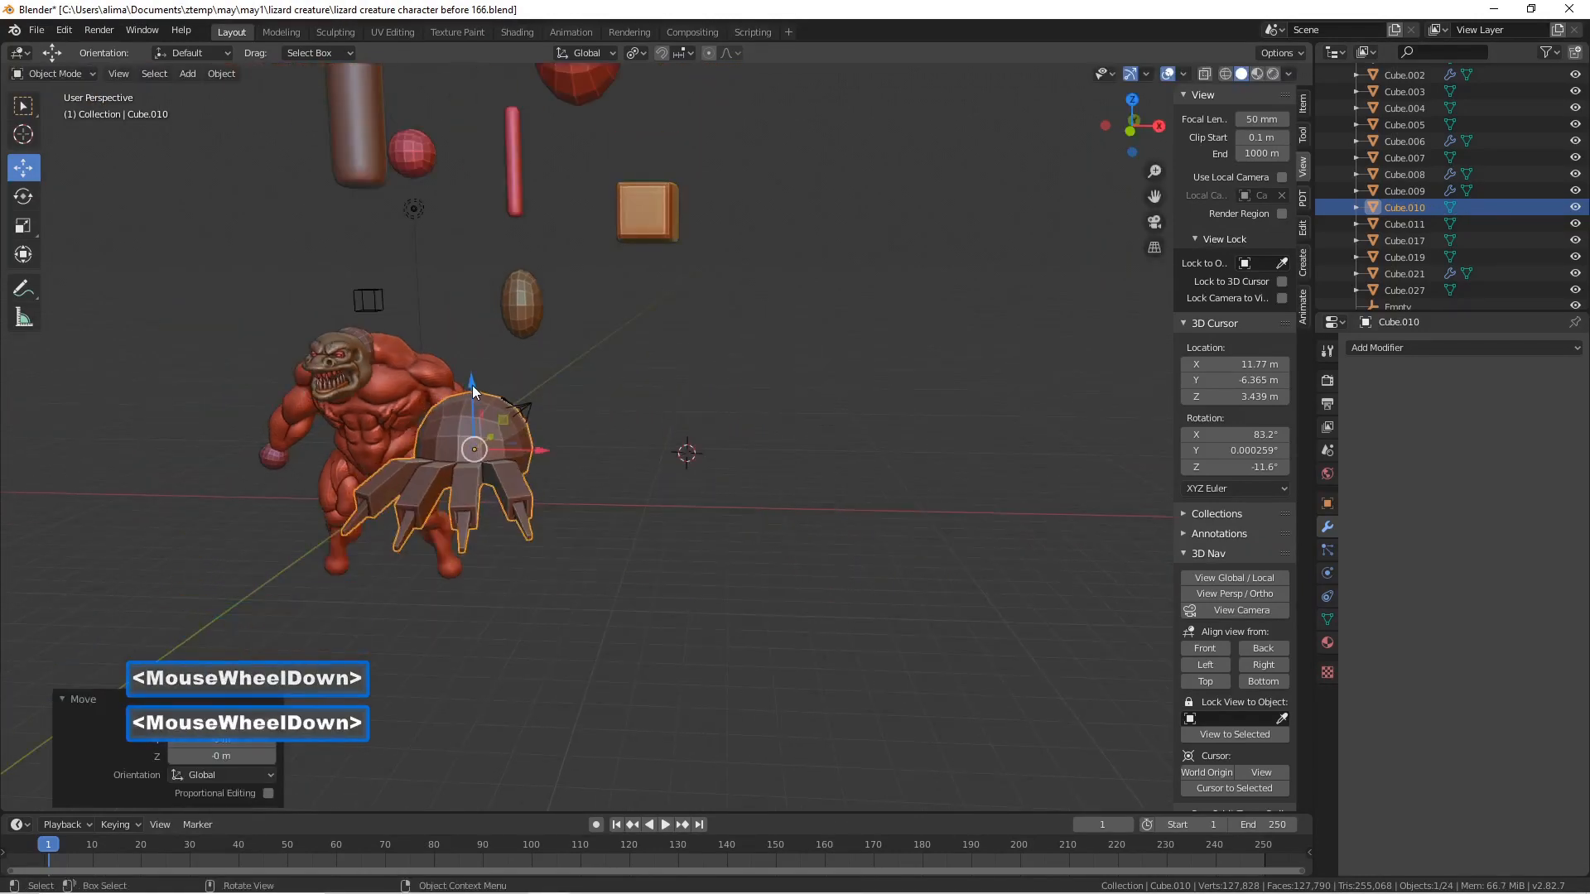
key("g")
key("z")
left_click(496, 541)
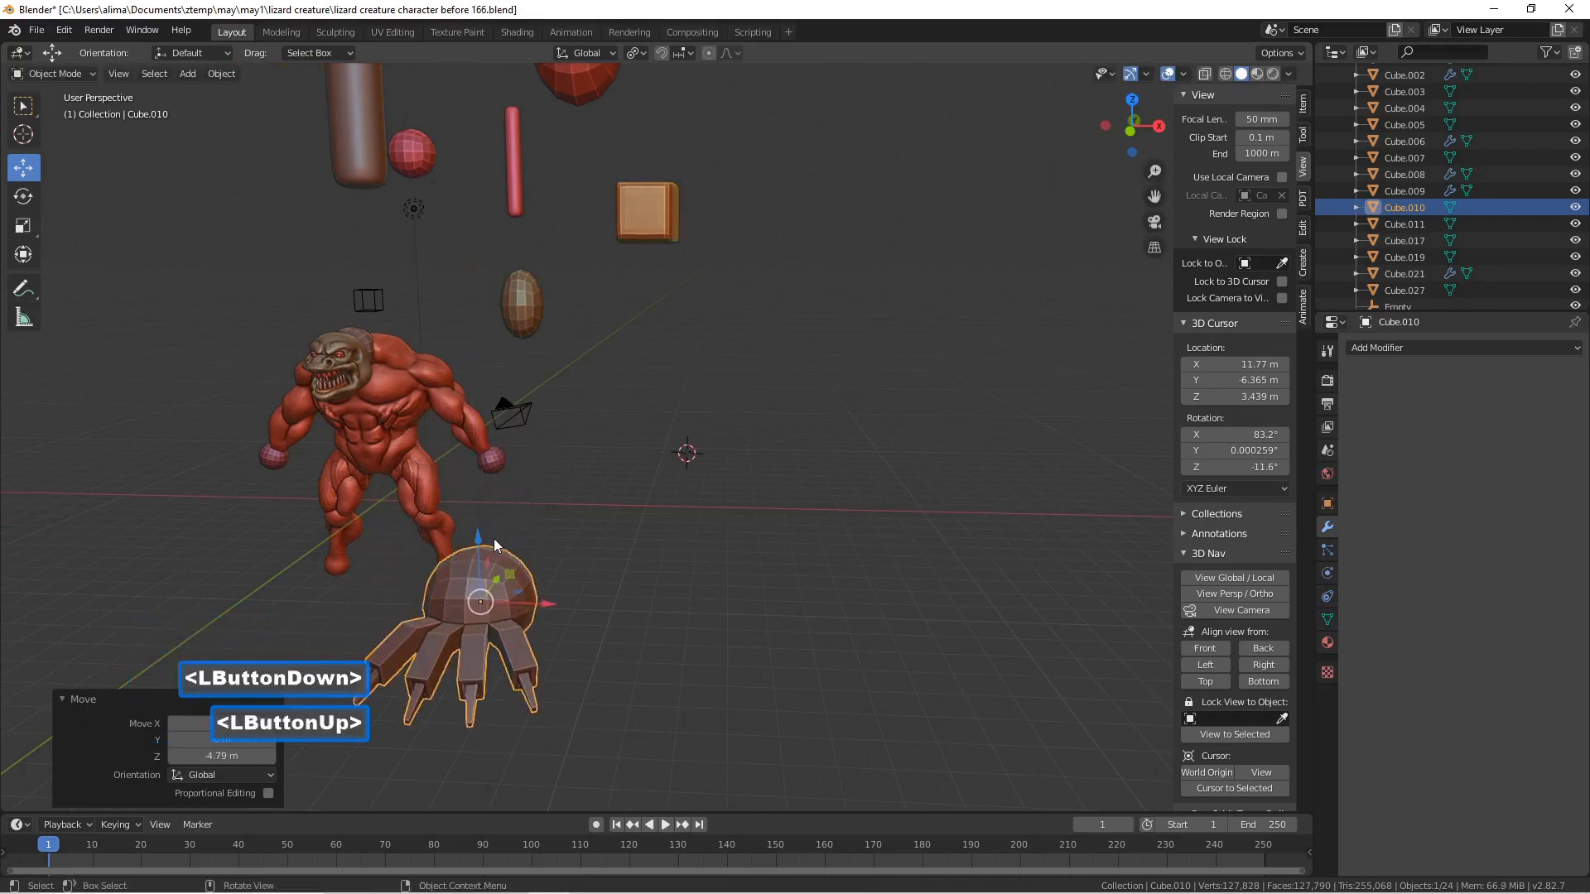
- Duplicate the clawed foot and move the copy along X away from the creature
key("shift+d")
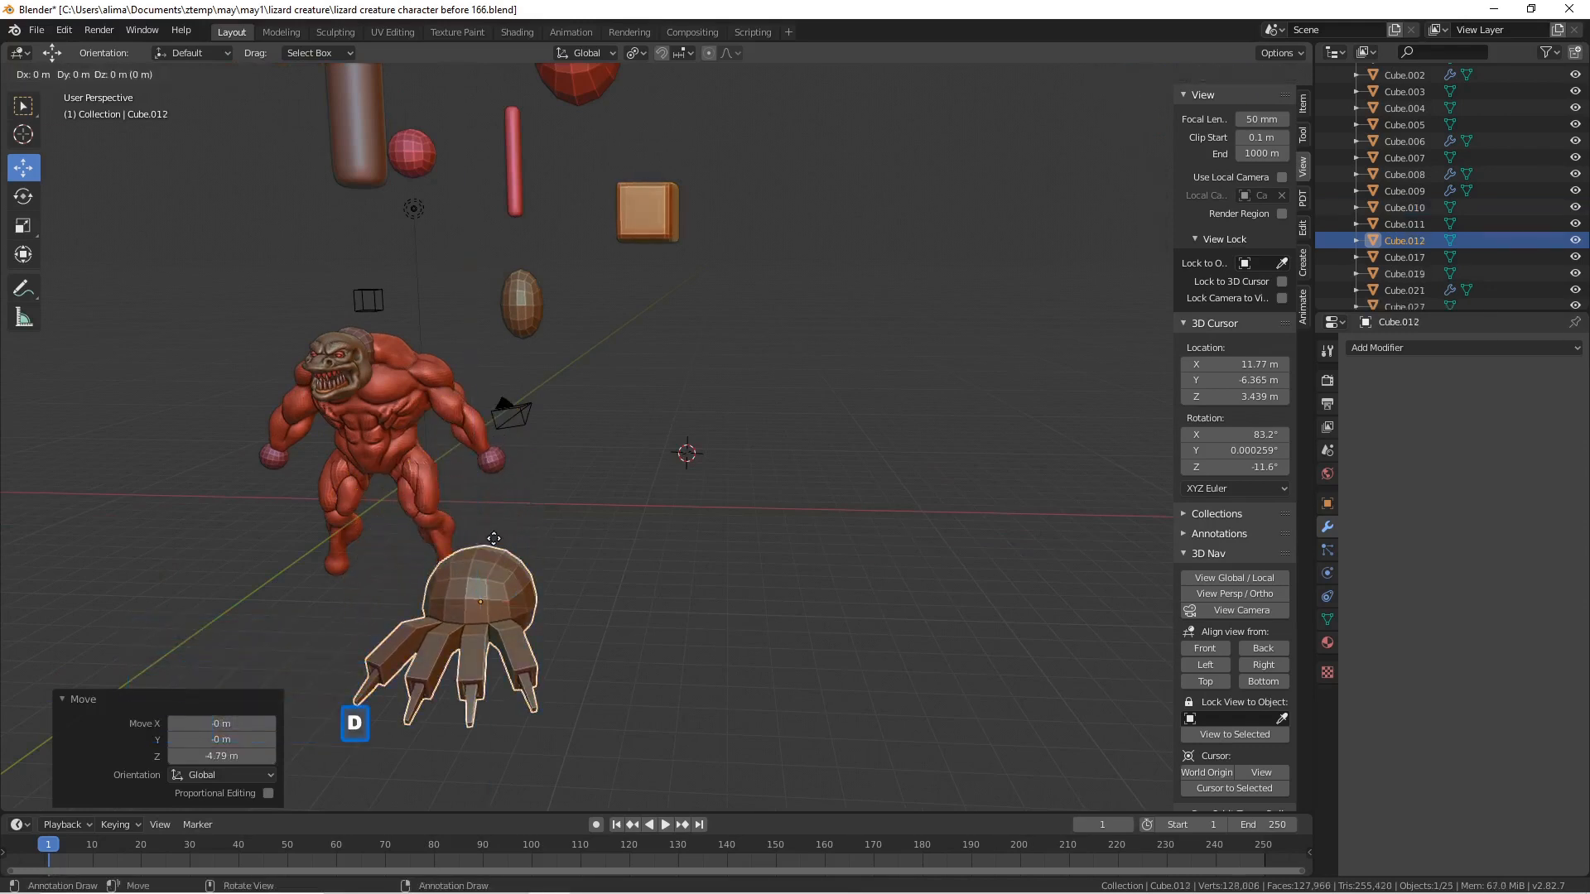
right_click(493, 538)
left_click_drag(560, 597, 732, 604)
middle_click_drag(614, 573, 574, 603)
- Move the original foot back beside the creature's leg and scale it to 0.557
left_click(538, 558)
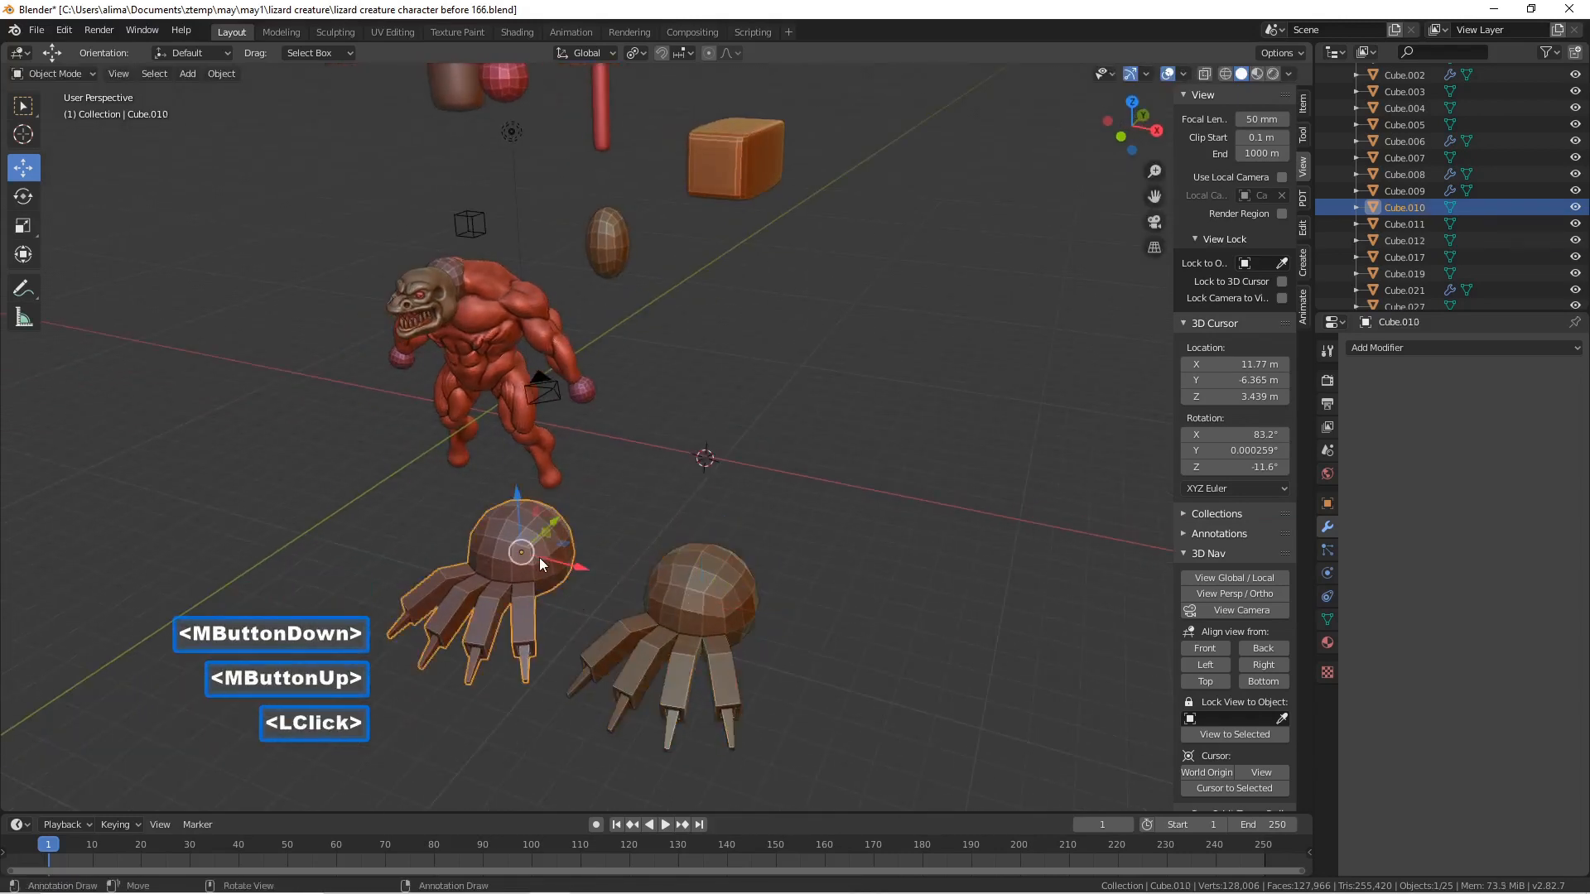
left_click_drag(538, 558, 592, 438)
middle_click_drag(596, 435, 649, 420)
key("s")
left_click(597, 460)
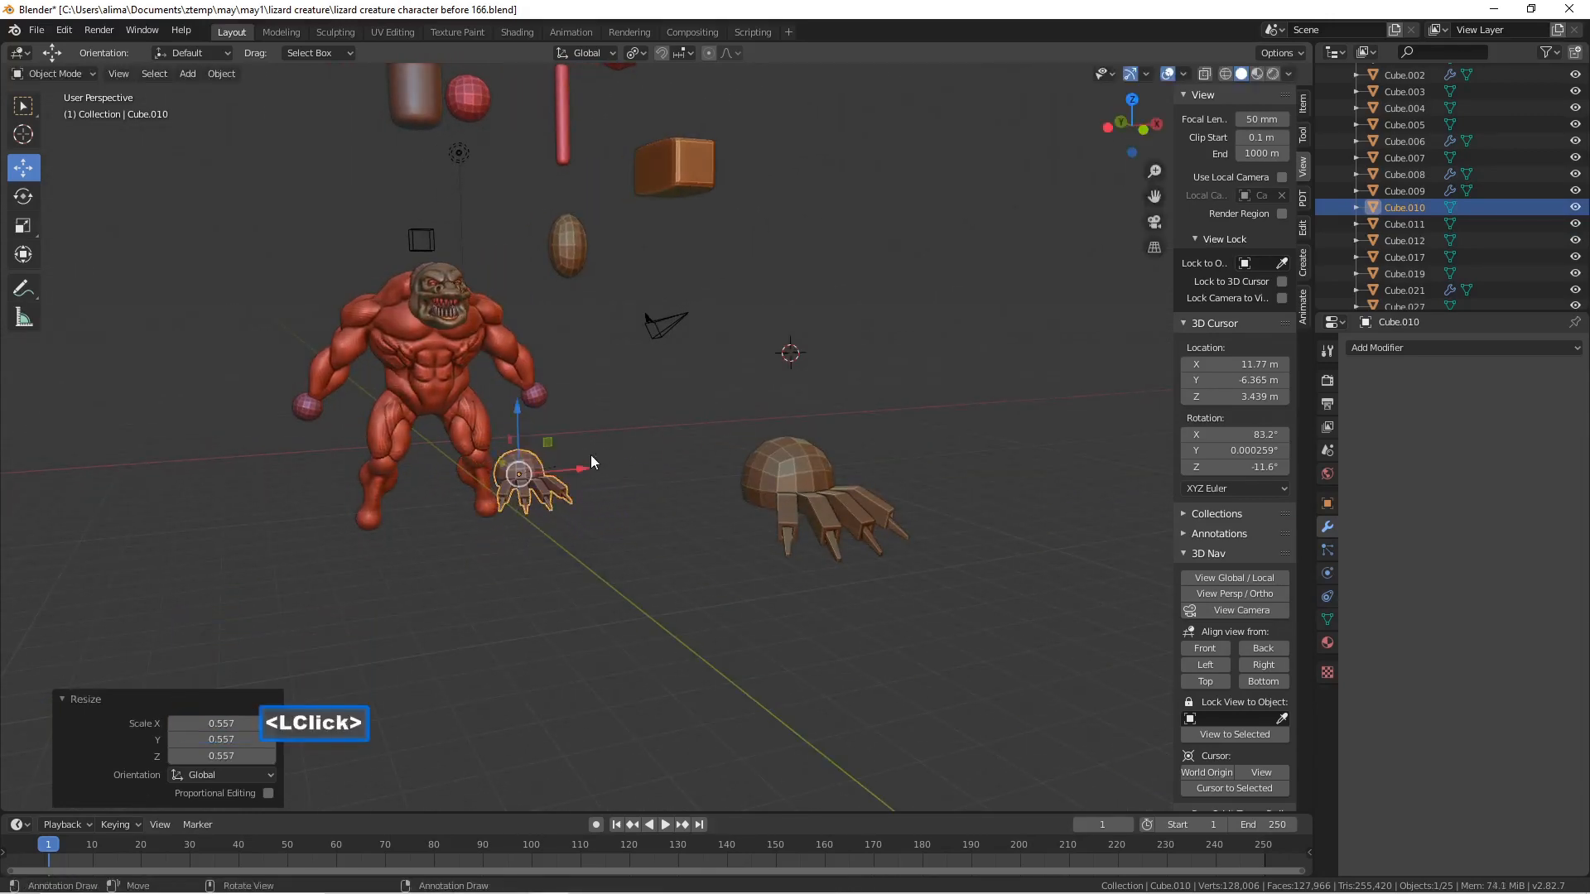
- Lower the foot to the creature's ankle and shift it 1.42 m along Y under the leg
left_click_drag(520, 412, 557, 508)
middle_click_drag(593, 504, 427, 508)
left_click_drag(586, 509, 593, 504)
middle_click_drag(592, 504, 727, 524)
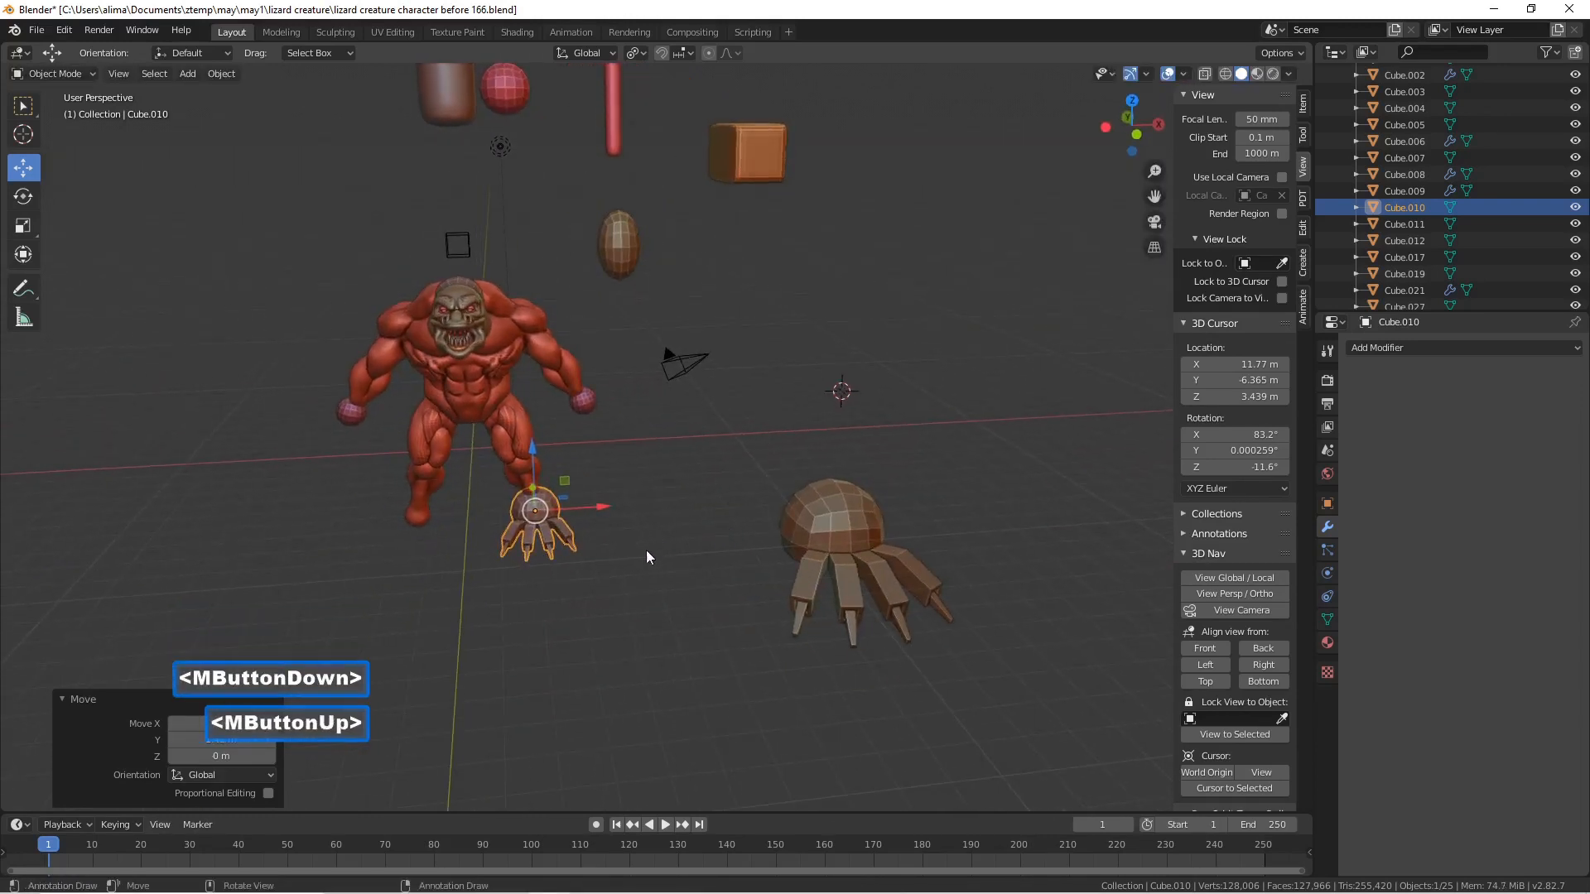
- Rotate the foot under the creature's leg 16.4° about the Z axis, scale it to 0.647 and deselect it
key("r")
key("z")
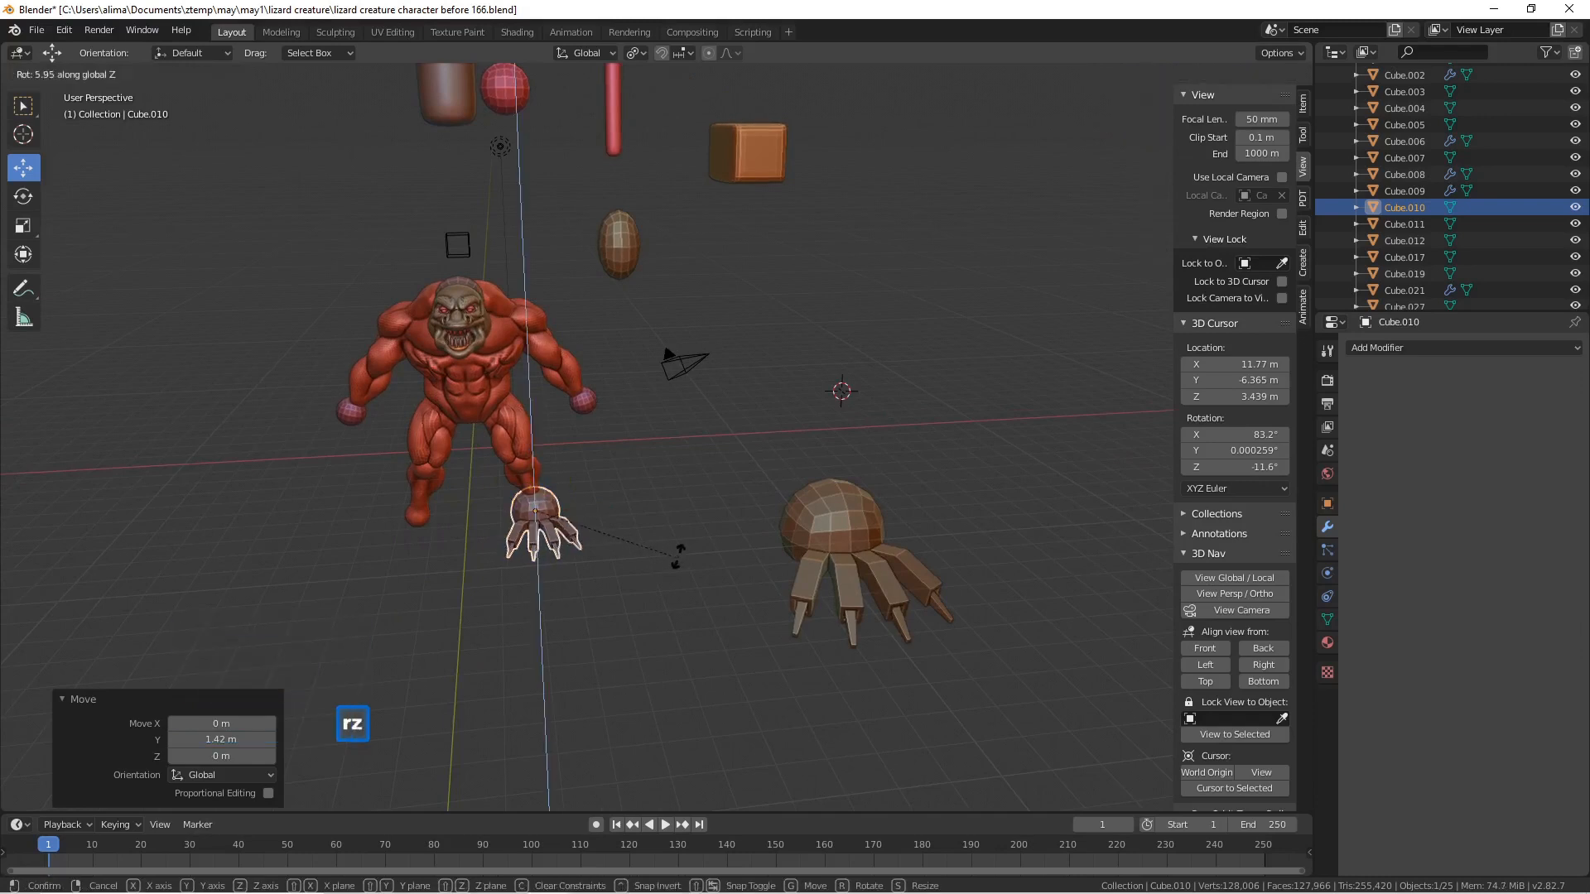
left_click(708, 536)
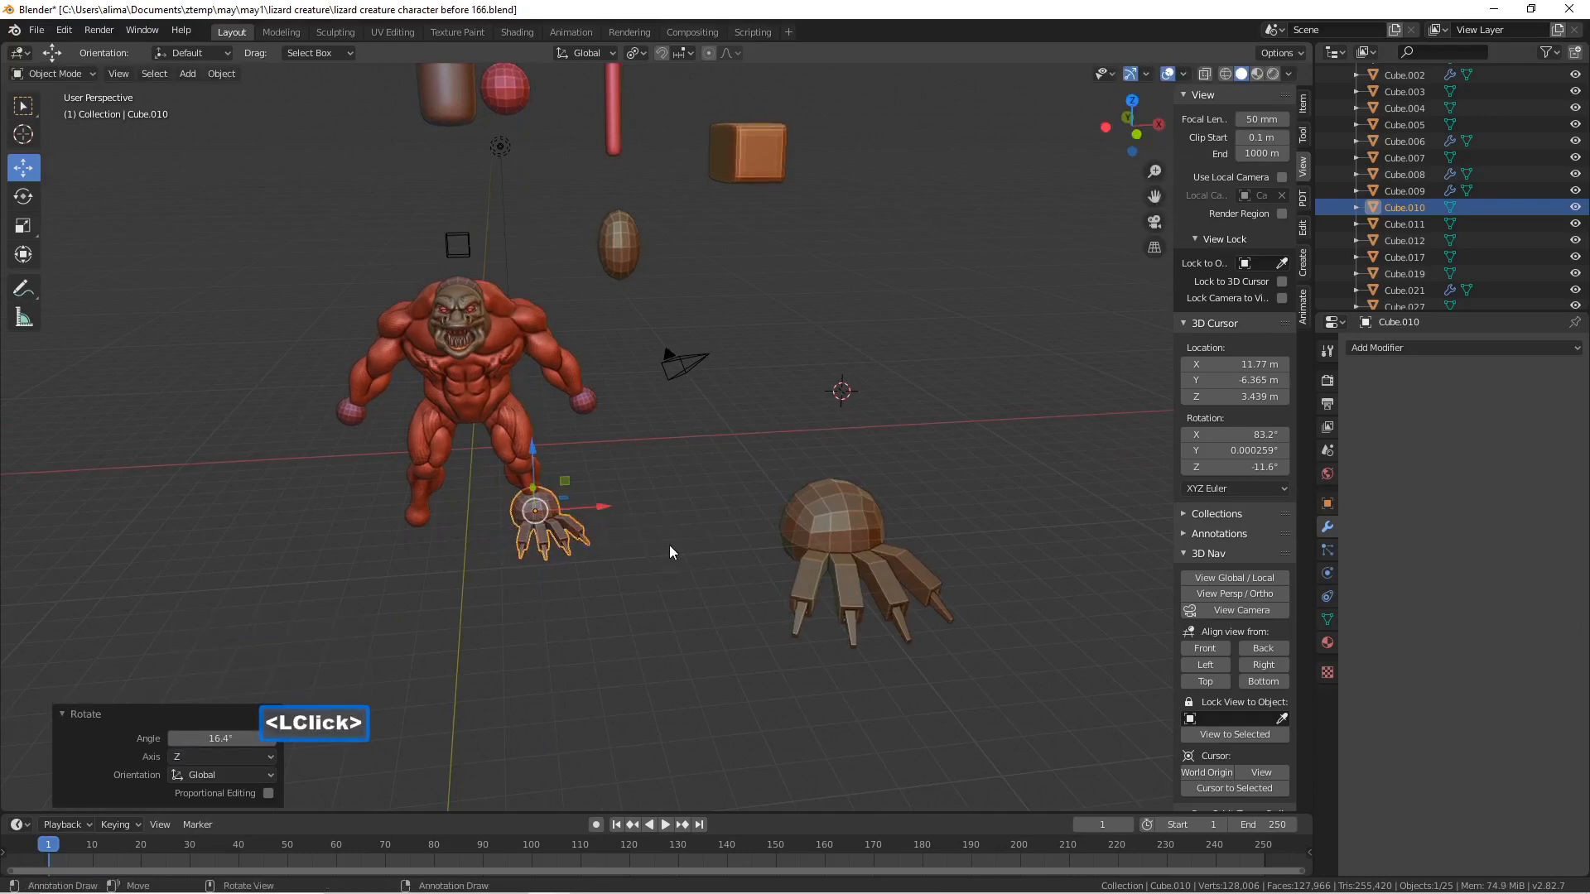
key("s")
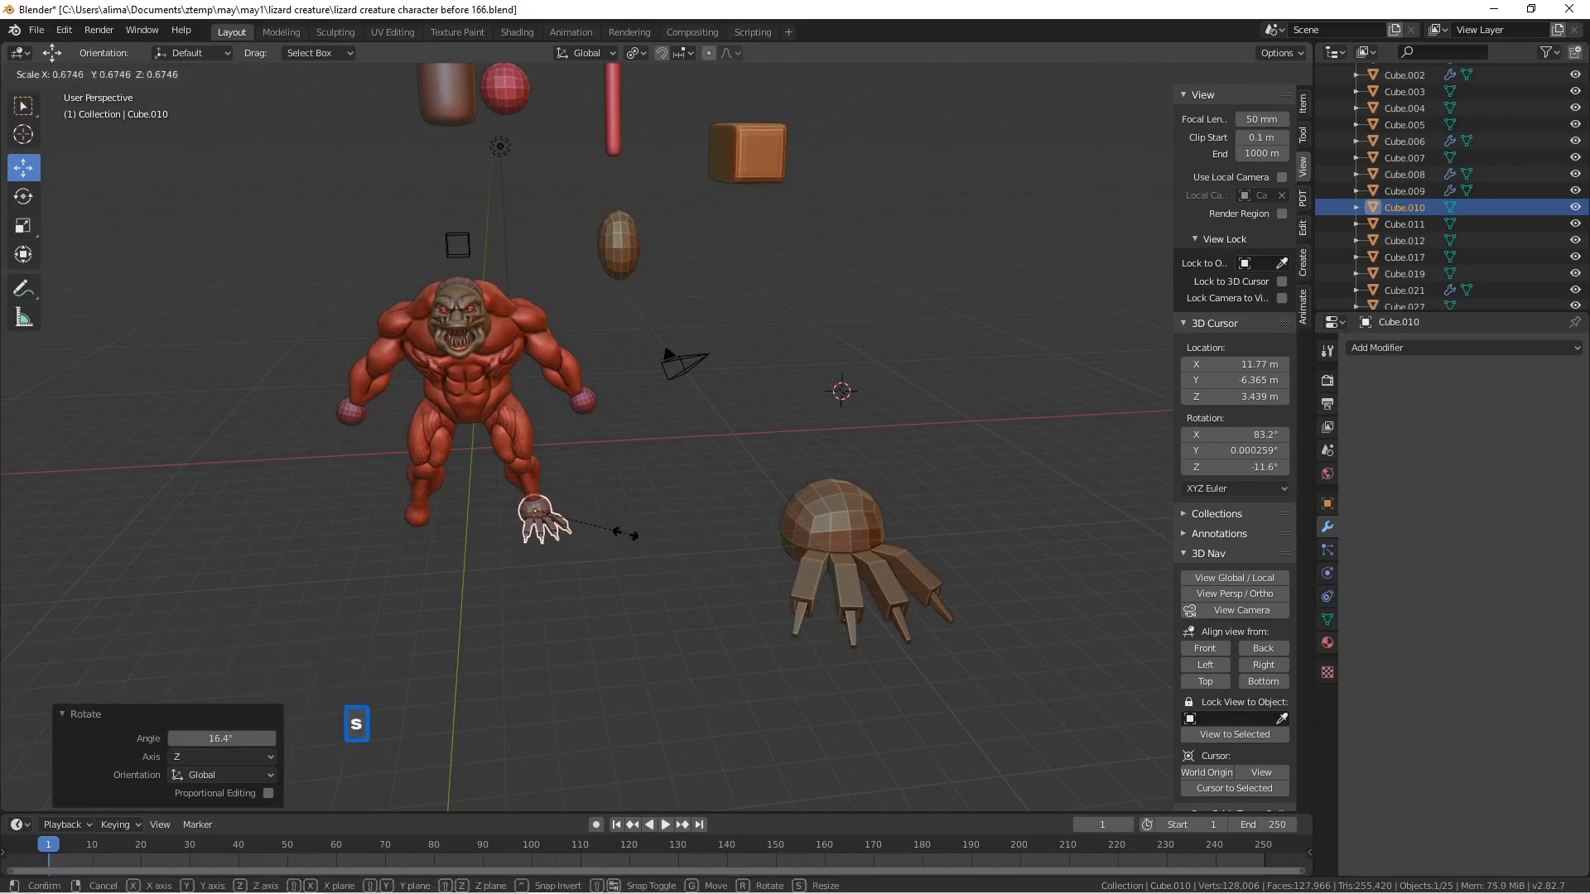
left_click(639, 534)
mouse_move(643, 535)
middle_mouse_down()
mouse_move(450, 498)
mouse_move(683, 538)
mouse_move(649, 523)
middle_mouse_up()
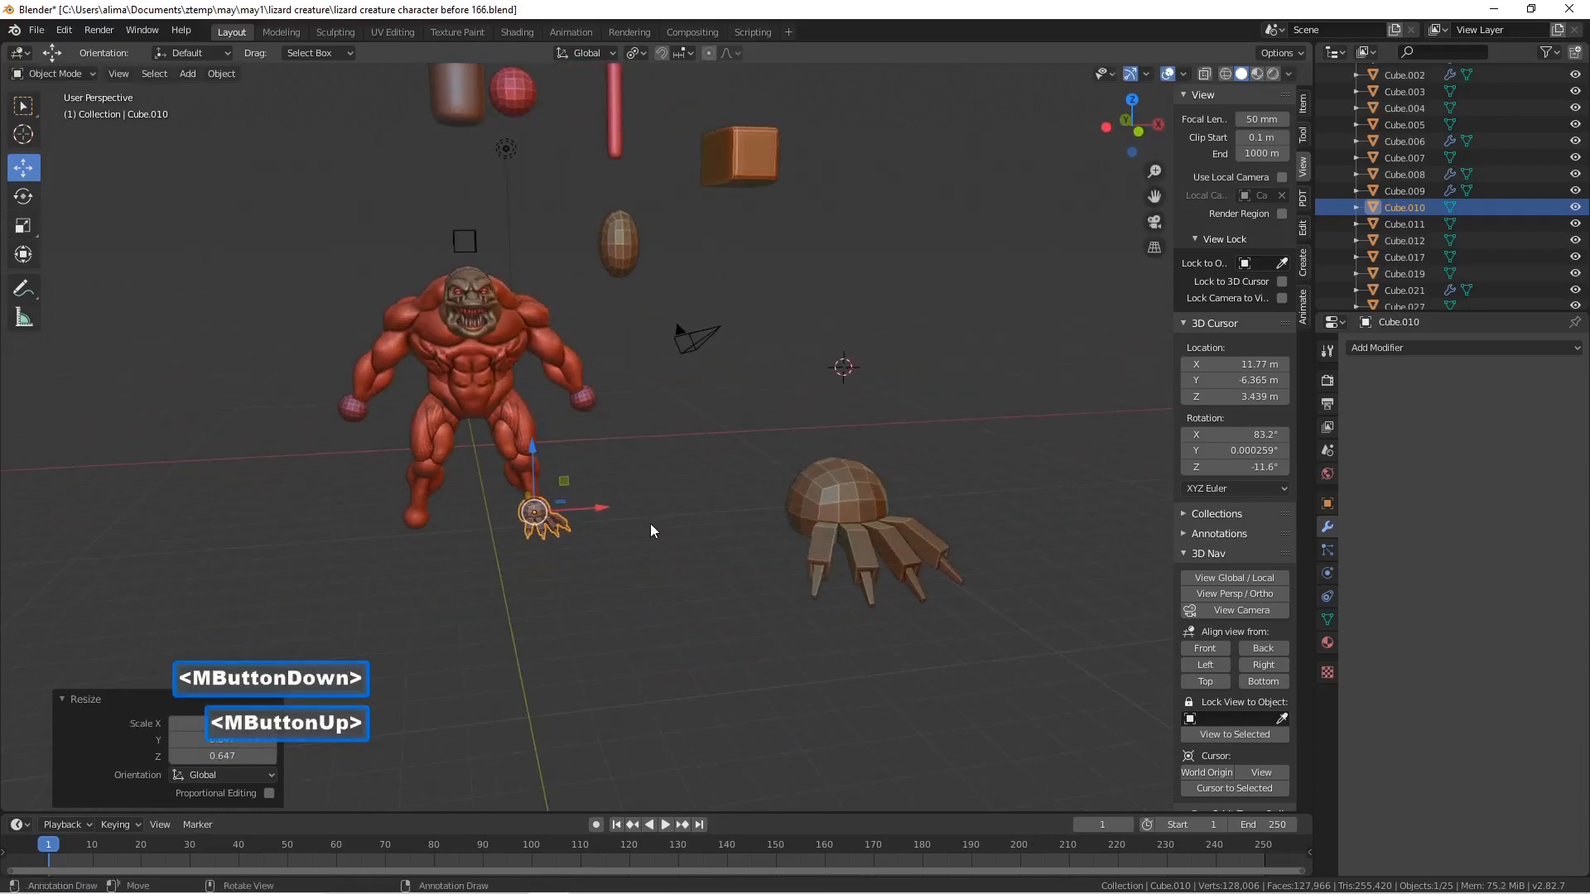
left_click(659, 519)
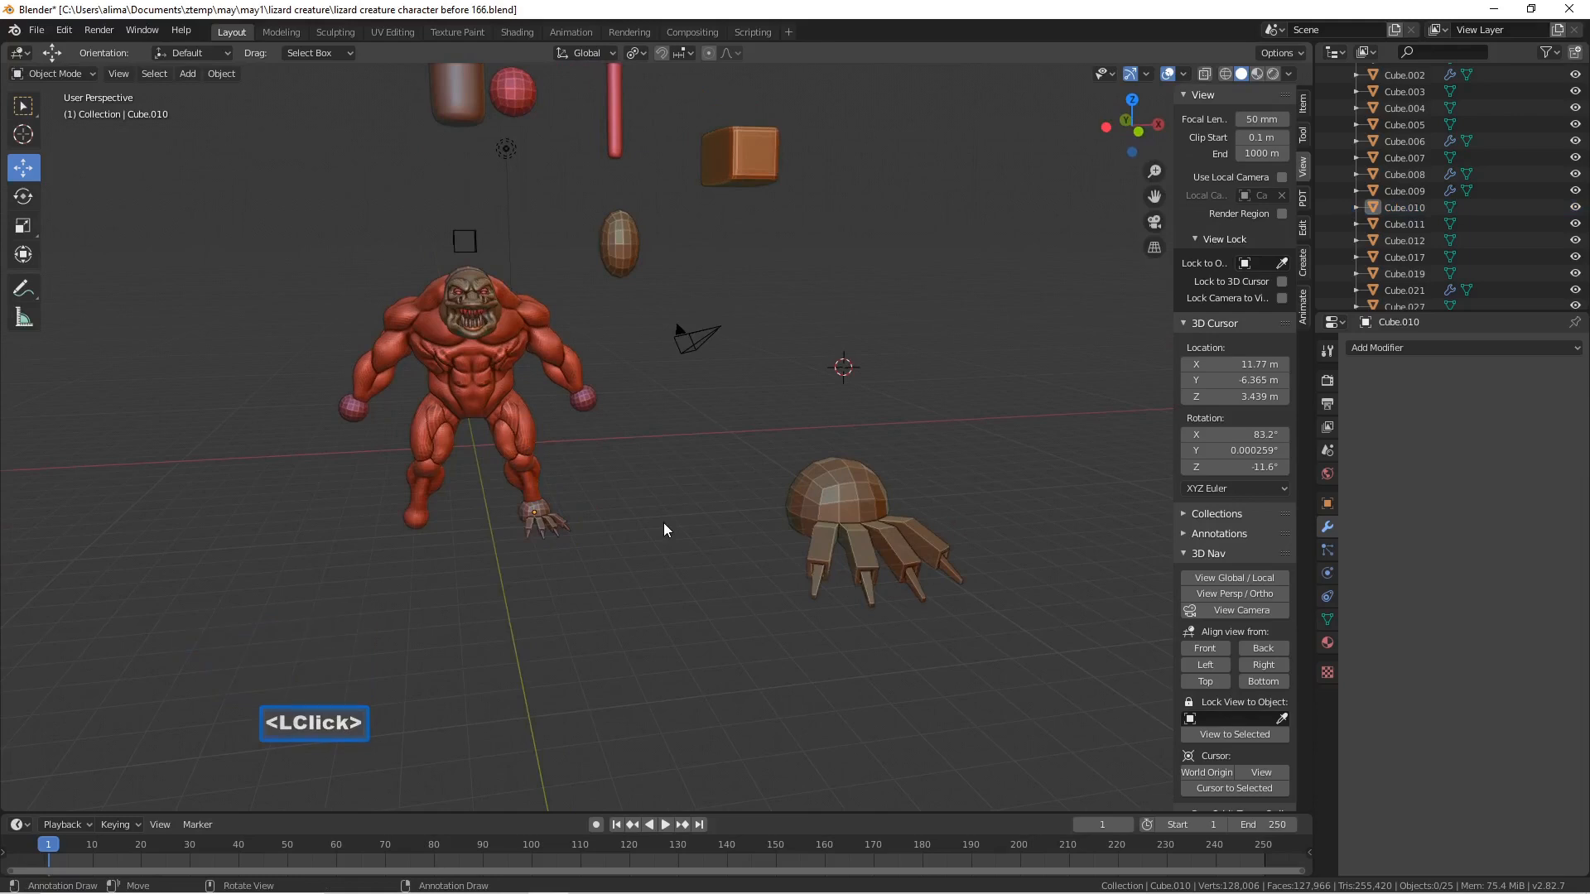
mouse_move(664, 523)
middle_mouse_down()
mouse_move(550, 532)
mouse_move(443, 499)
mouse_move(653, 527)
middle_mouse_up()
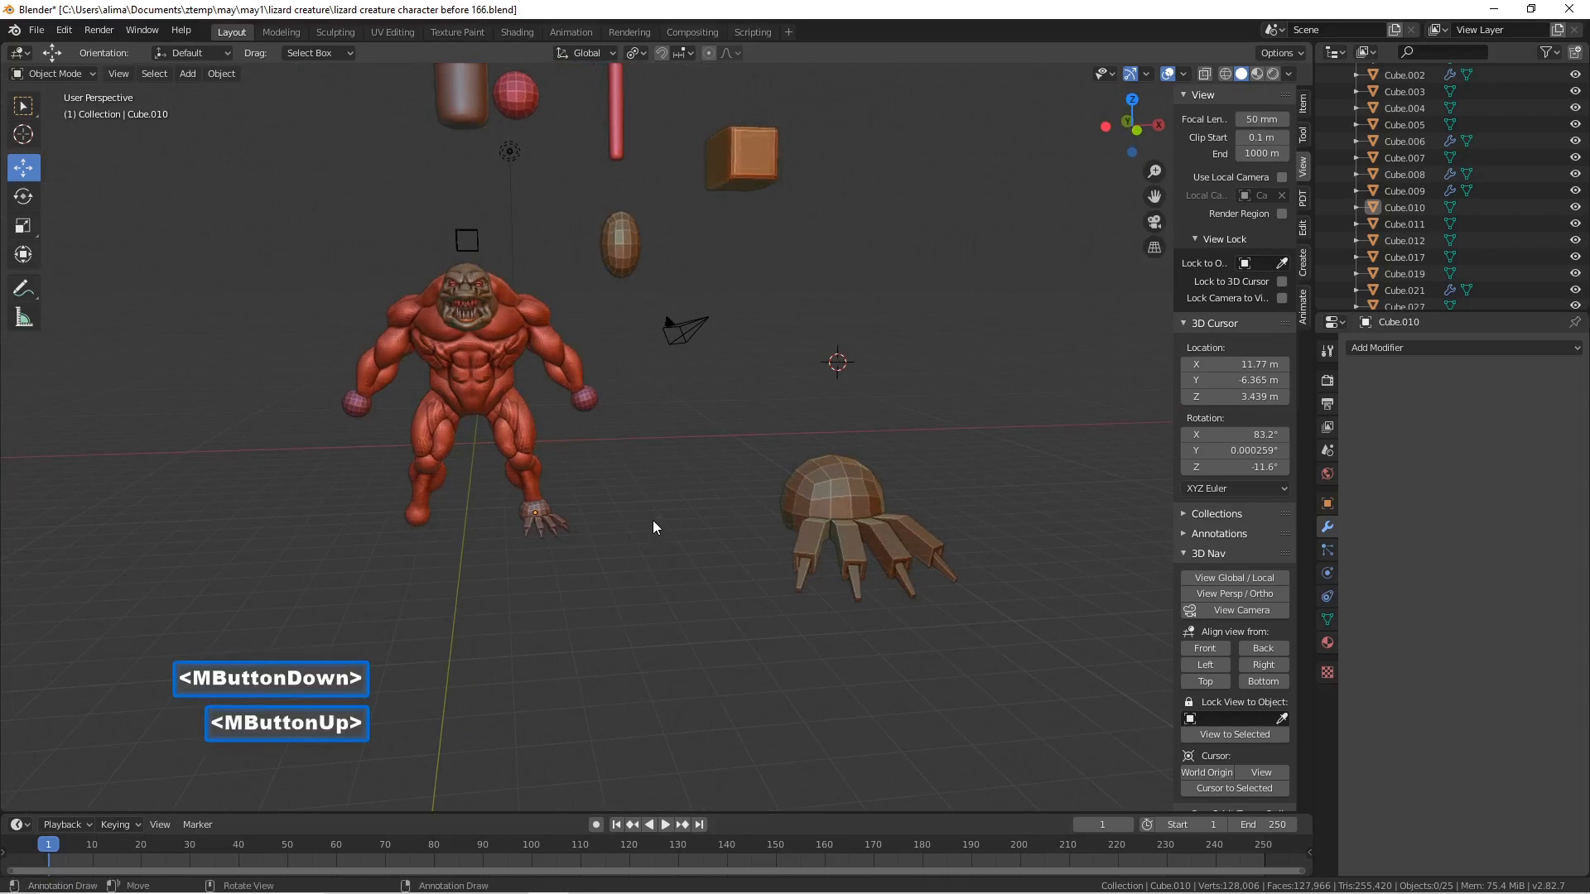
- Move the large foot copy along X toward the creature and raise it 2.81 m along Z
left_click(838, 499)
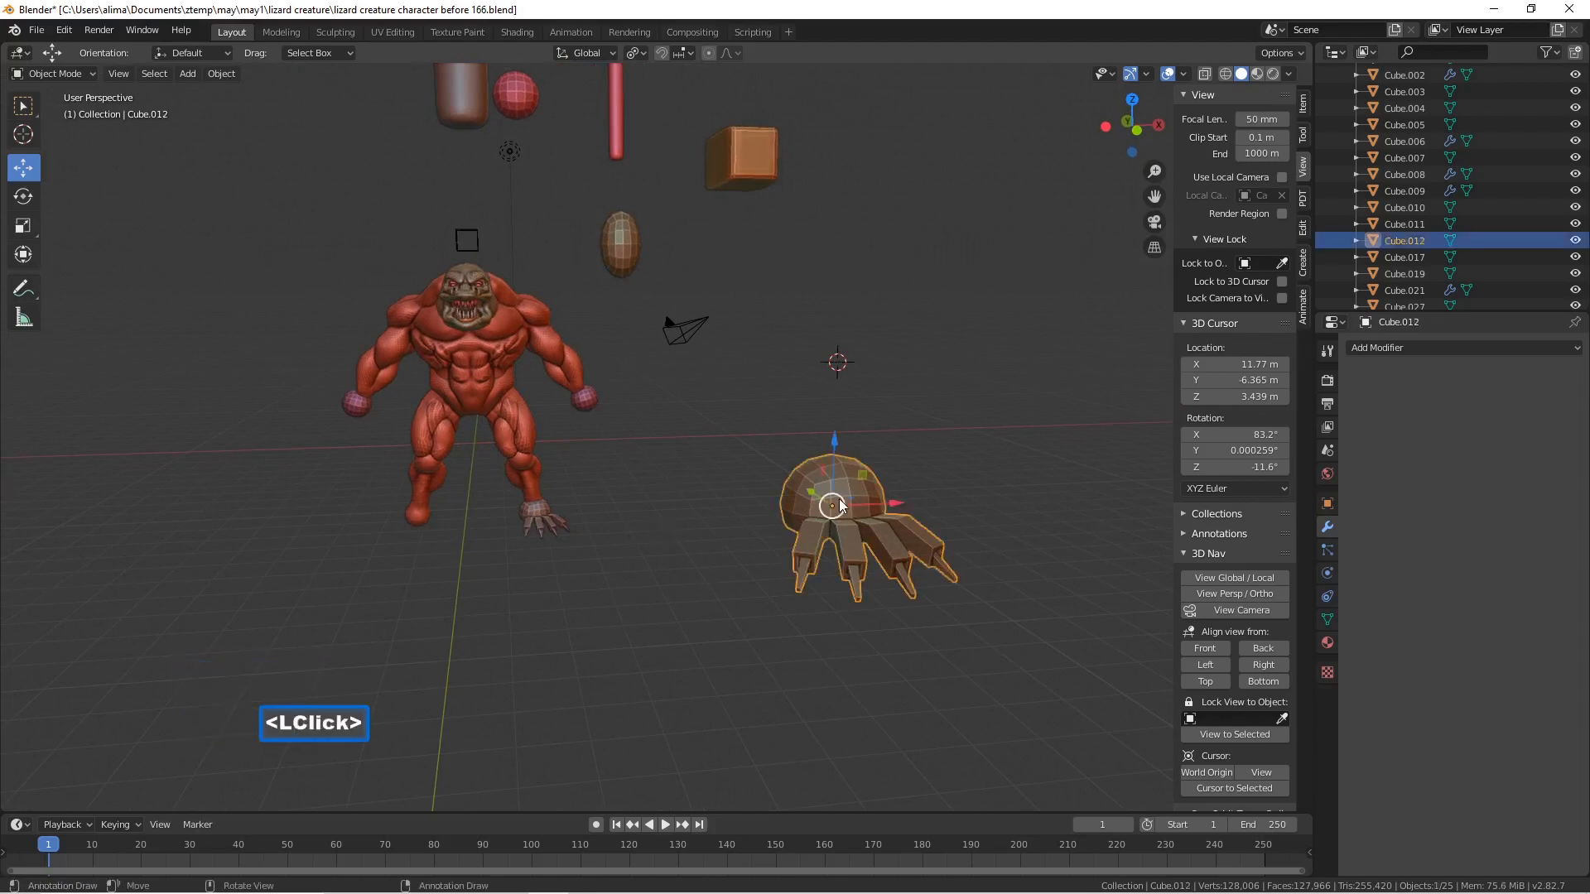
left_click_drag(897, 505, 653, 361)
middle_click_drag(653, 361, 713, 384)
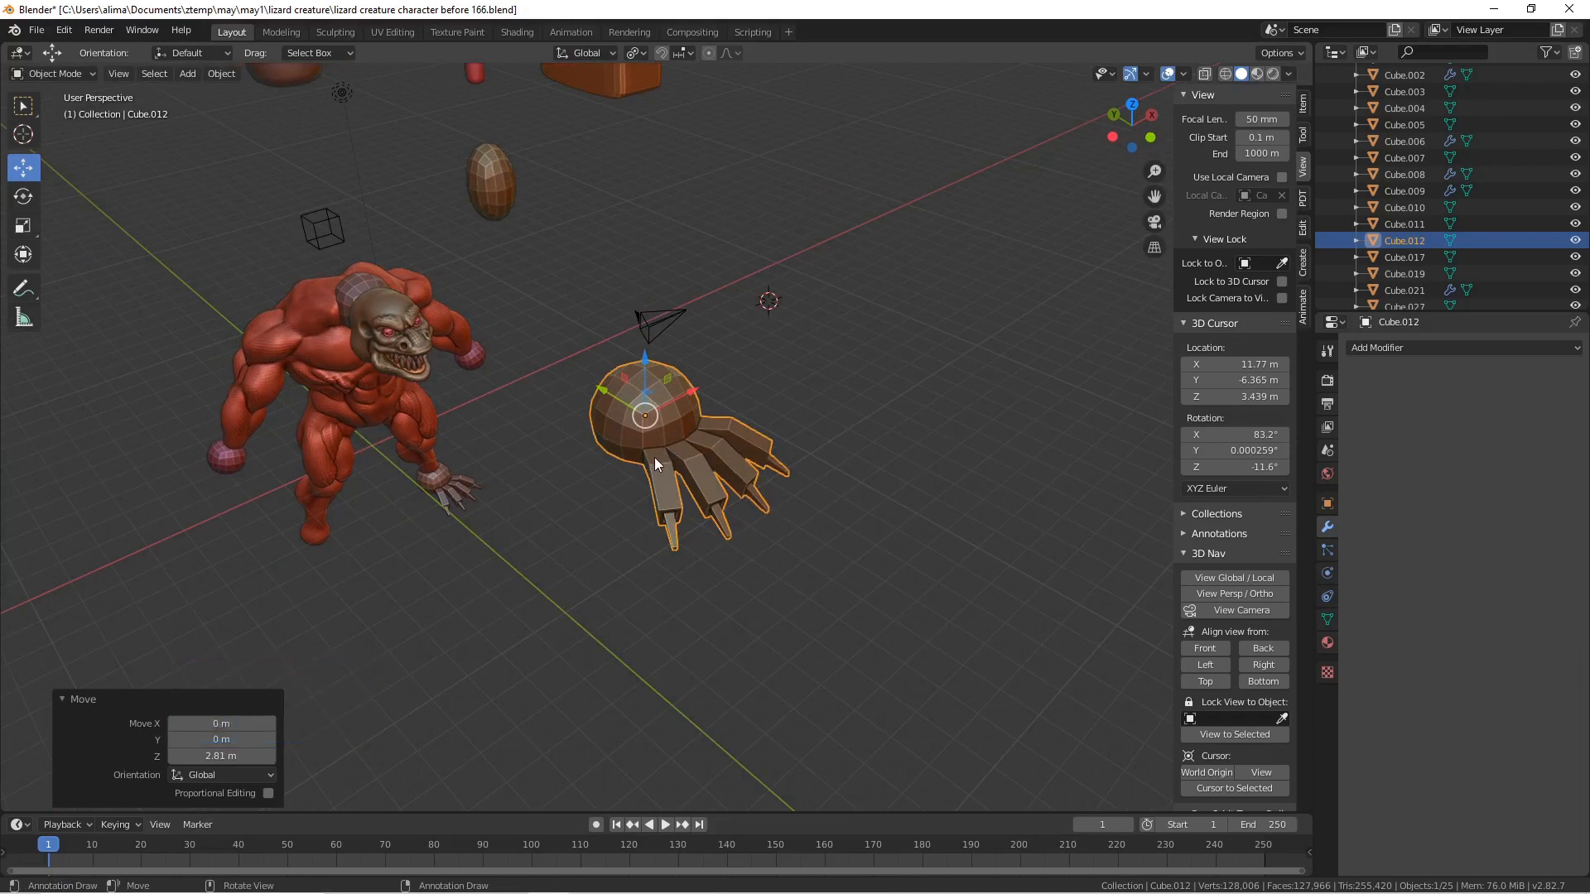
- Enter Edit Mode on the large copy and loop-select the faces along its outermost toe on the creature's side
left_click(87, 74)
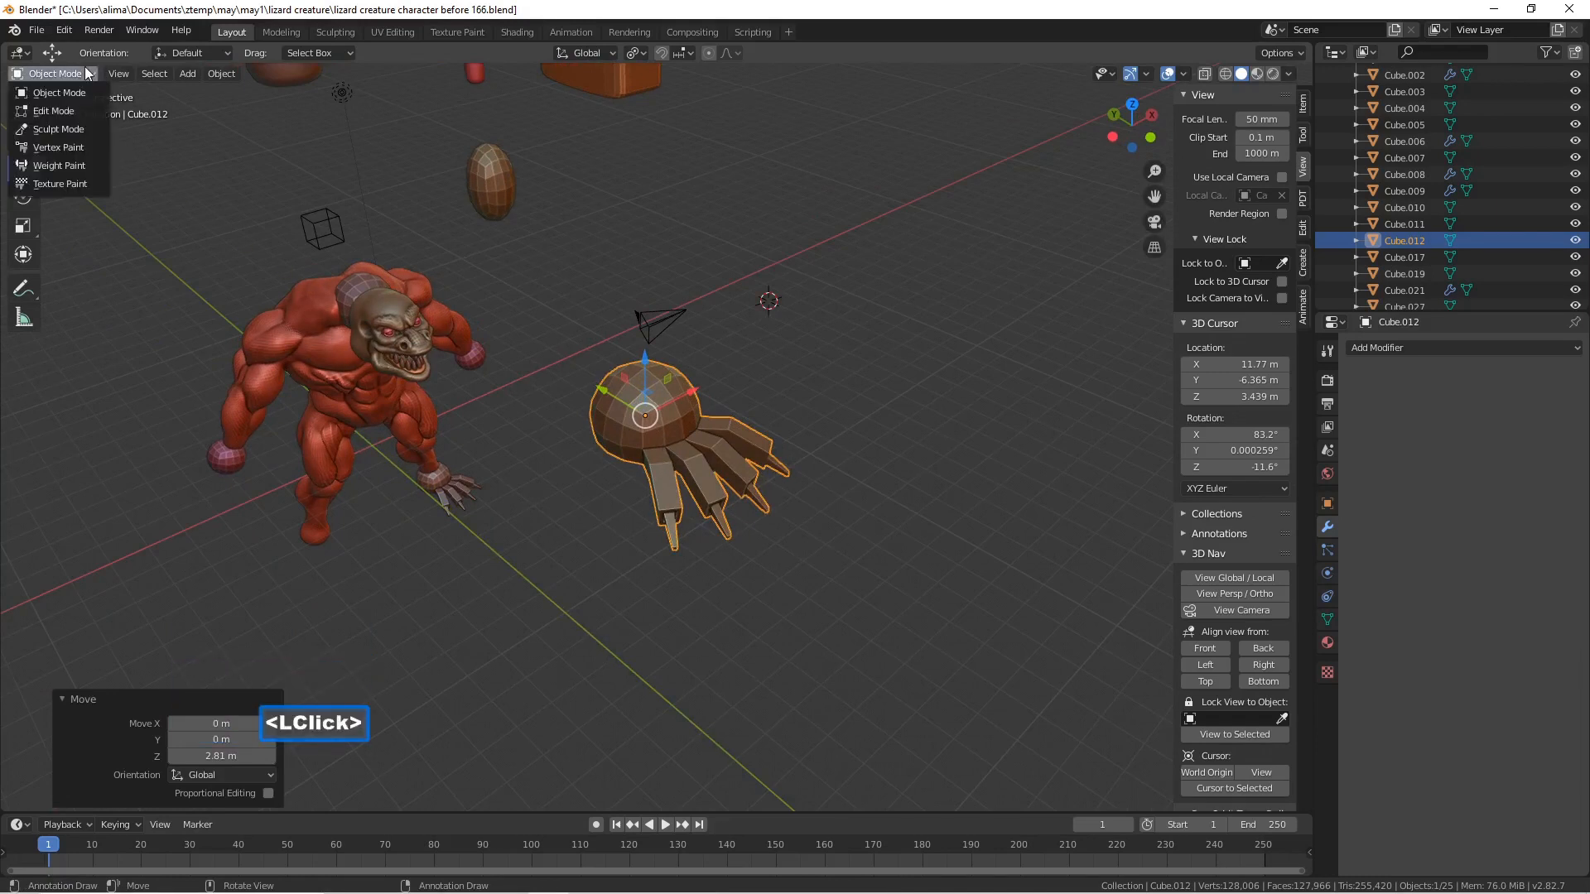
left_click(80, 112)
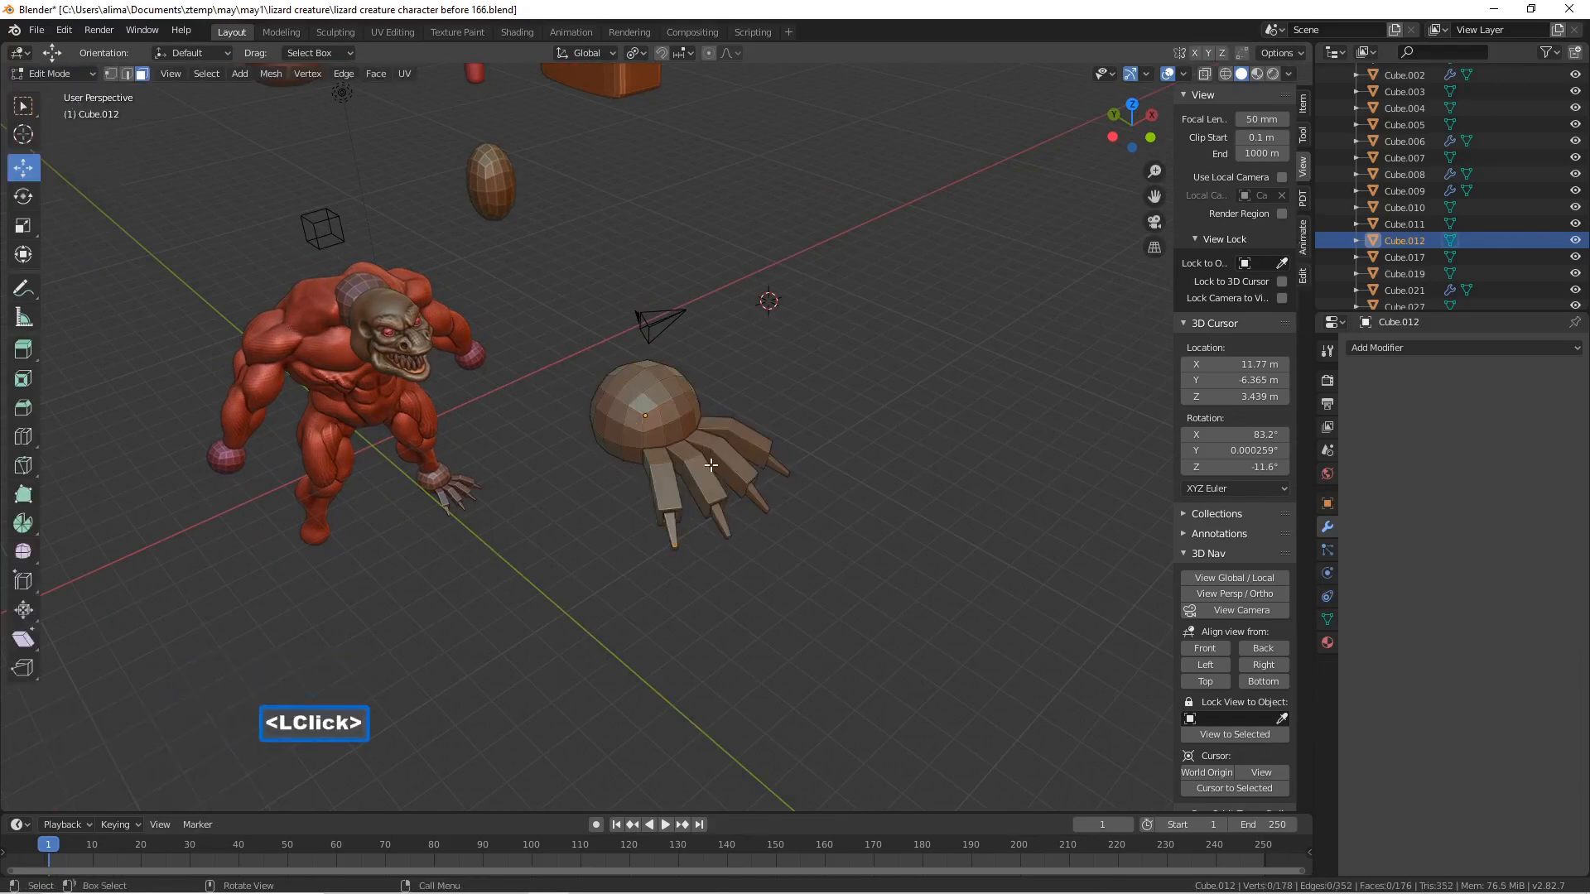
scroll(710, 465, "up", 2)
middle_click_drag(710, 465, 733, 454)
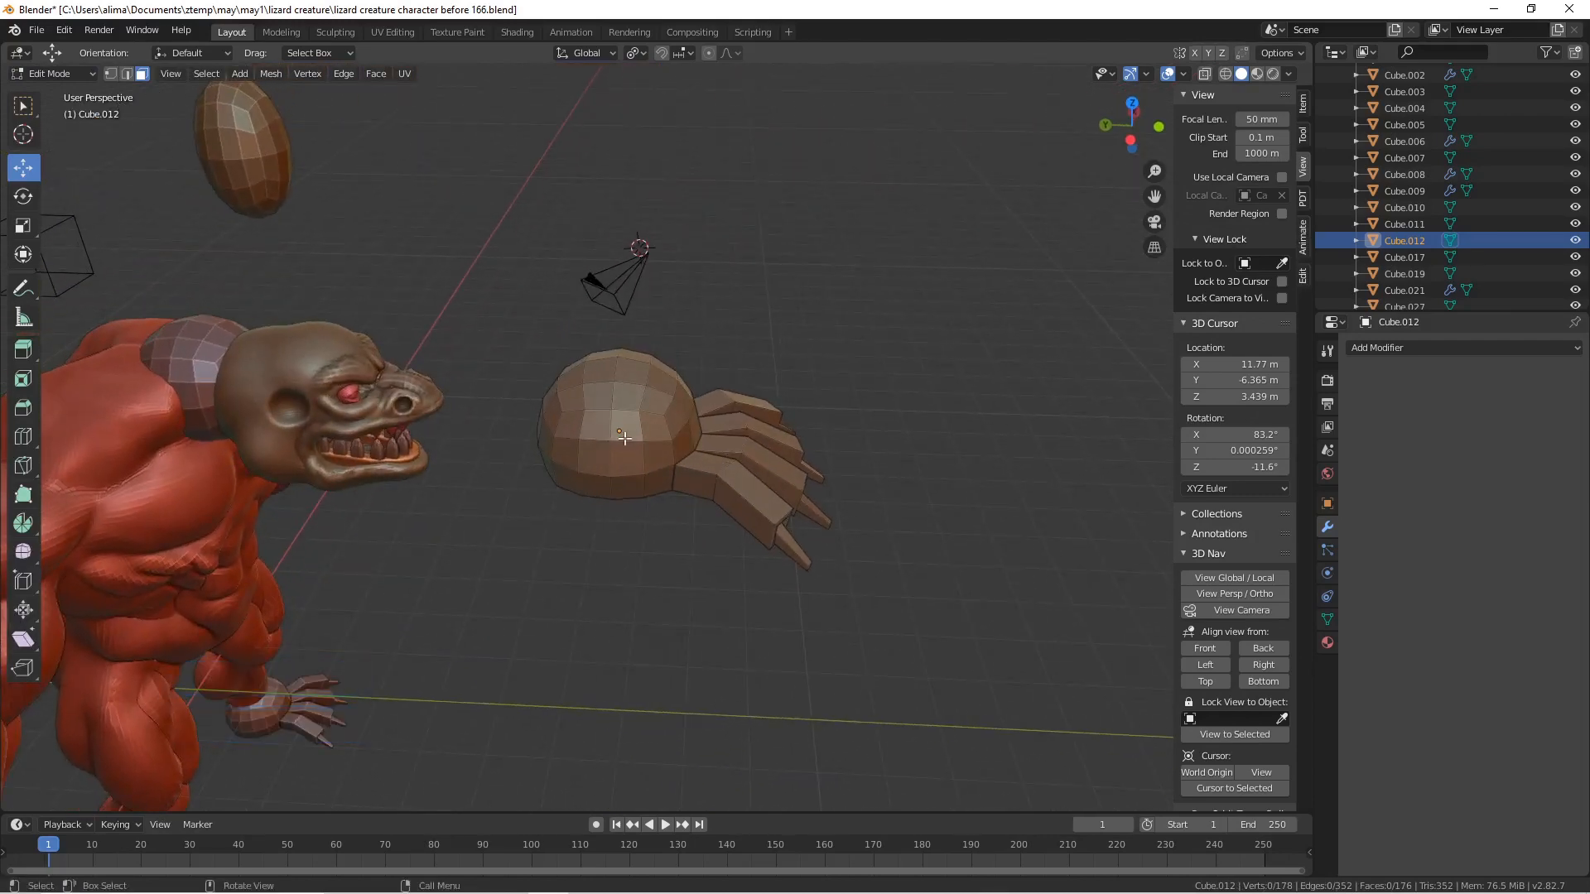
key("alt")
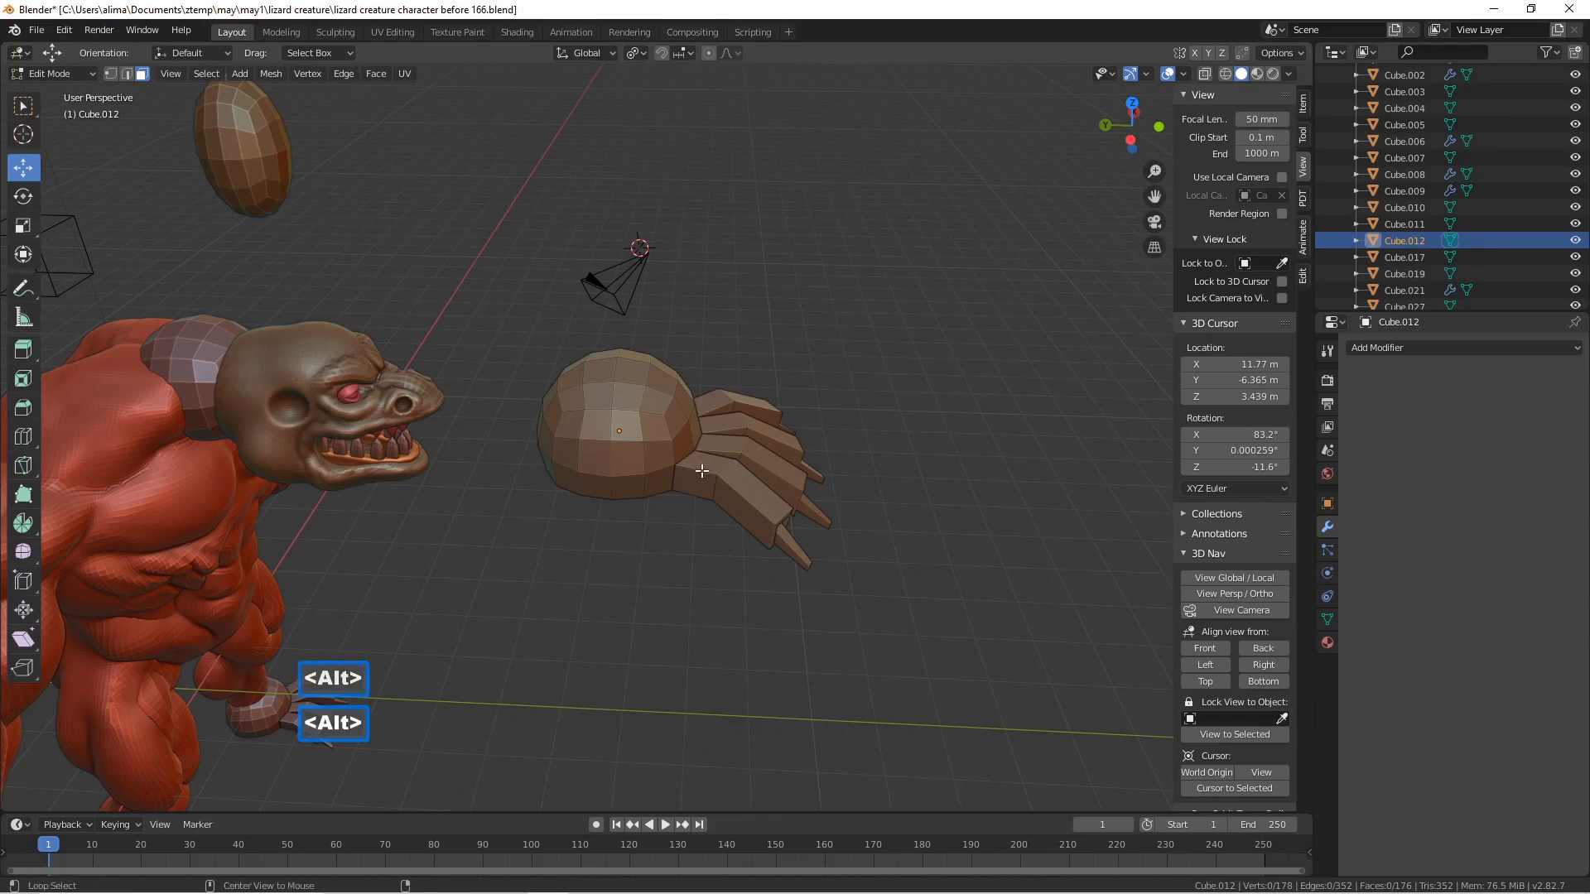
left_click(702, 472, "alt")
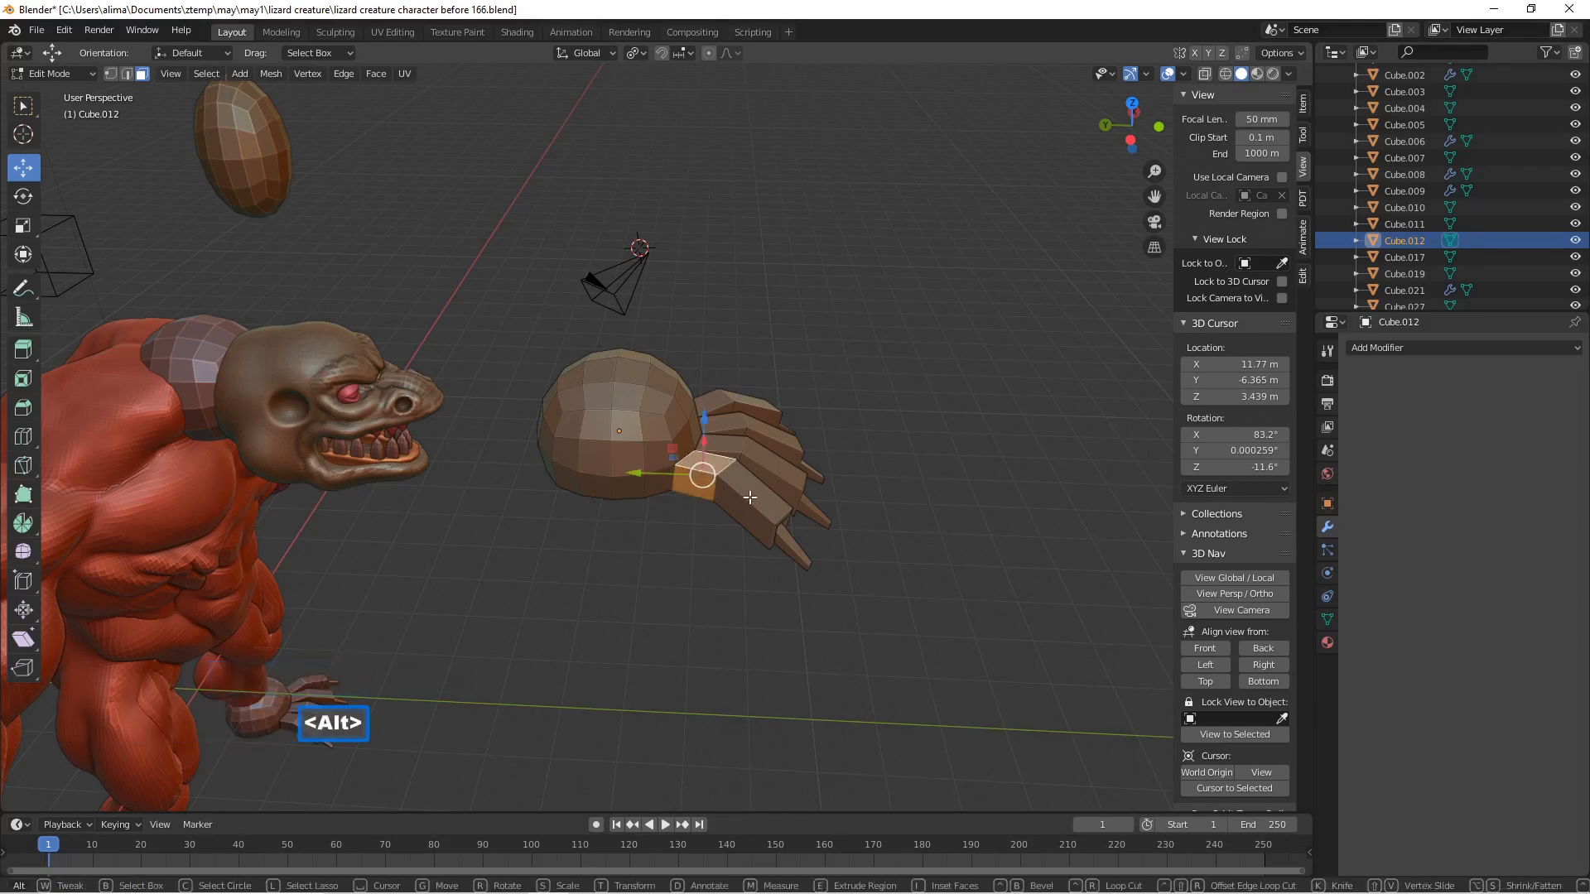
key("alt+shift")
middle_click_drag(753, 500, 701, 495)
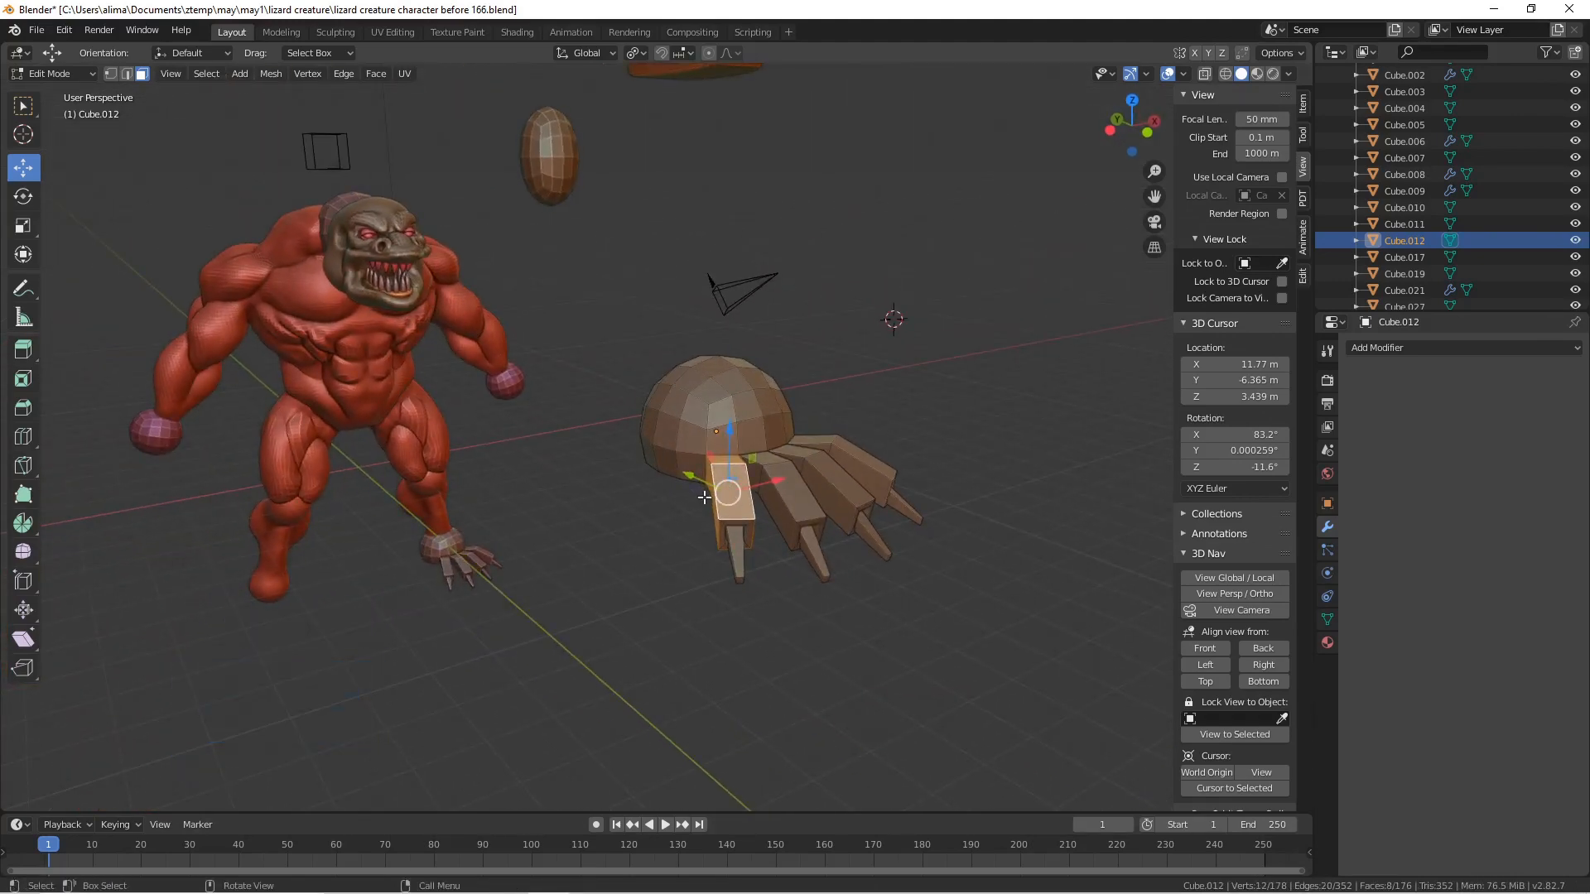
- Extend the selection to all remaining faces of that toe, including its claw and underside, using circle select
key("c")
left_click_drag(748, 523, 740, 572)
middle_click(736, 580)
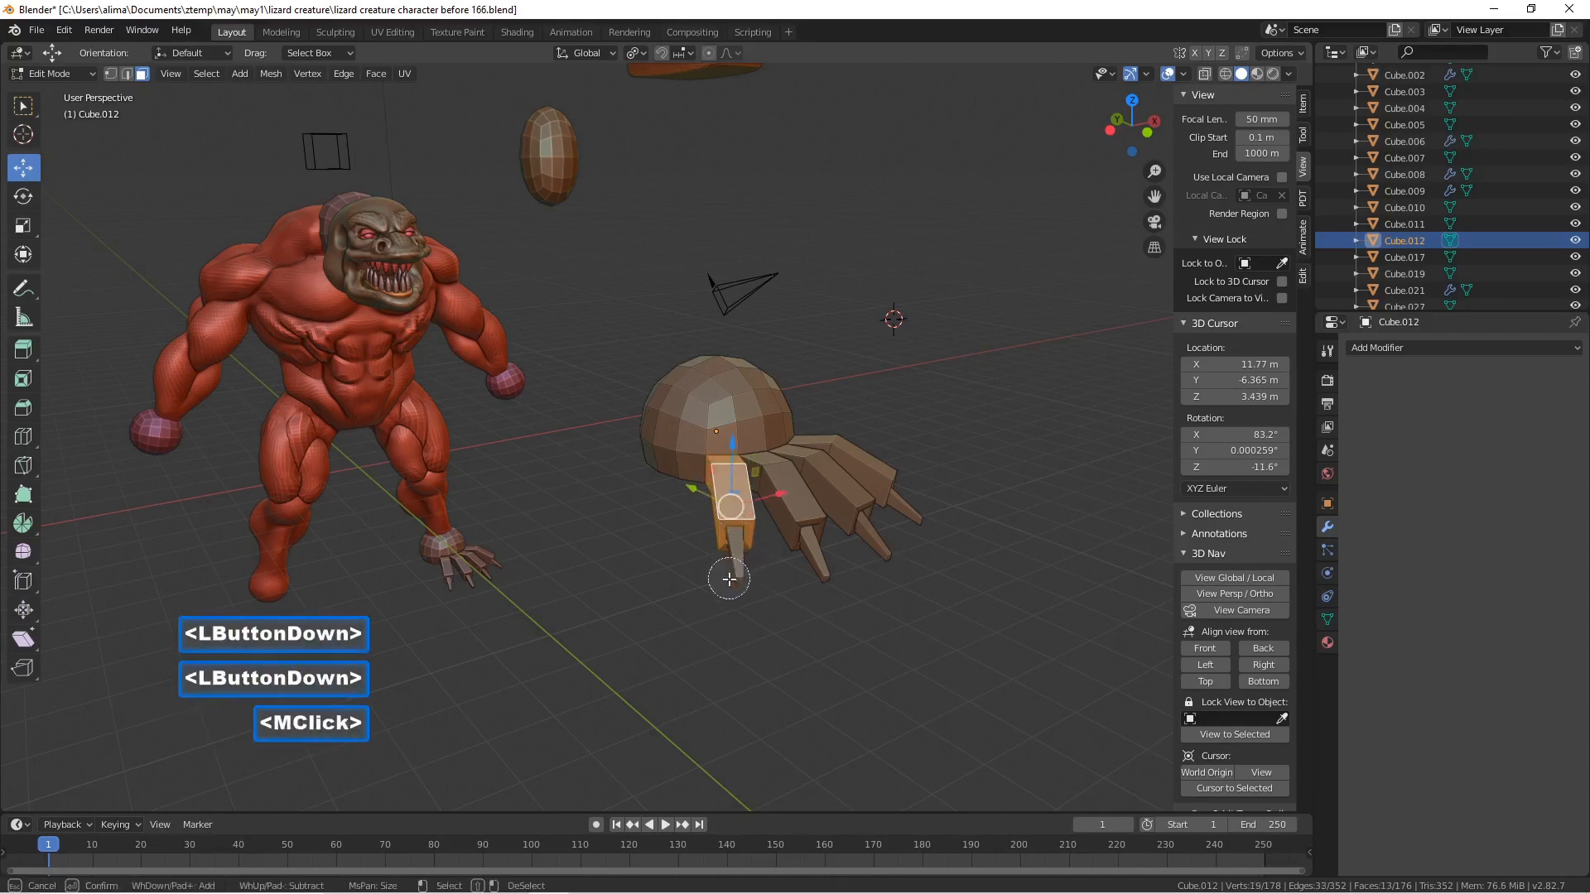
left_click(710, 553)
left_click(739, 574)
right_click(751, 587)
middle_click_drag(751, 587, 623, 471)
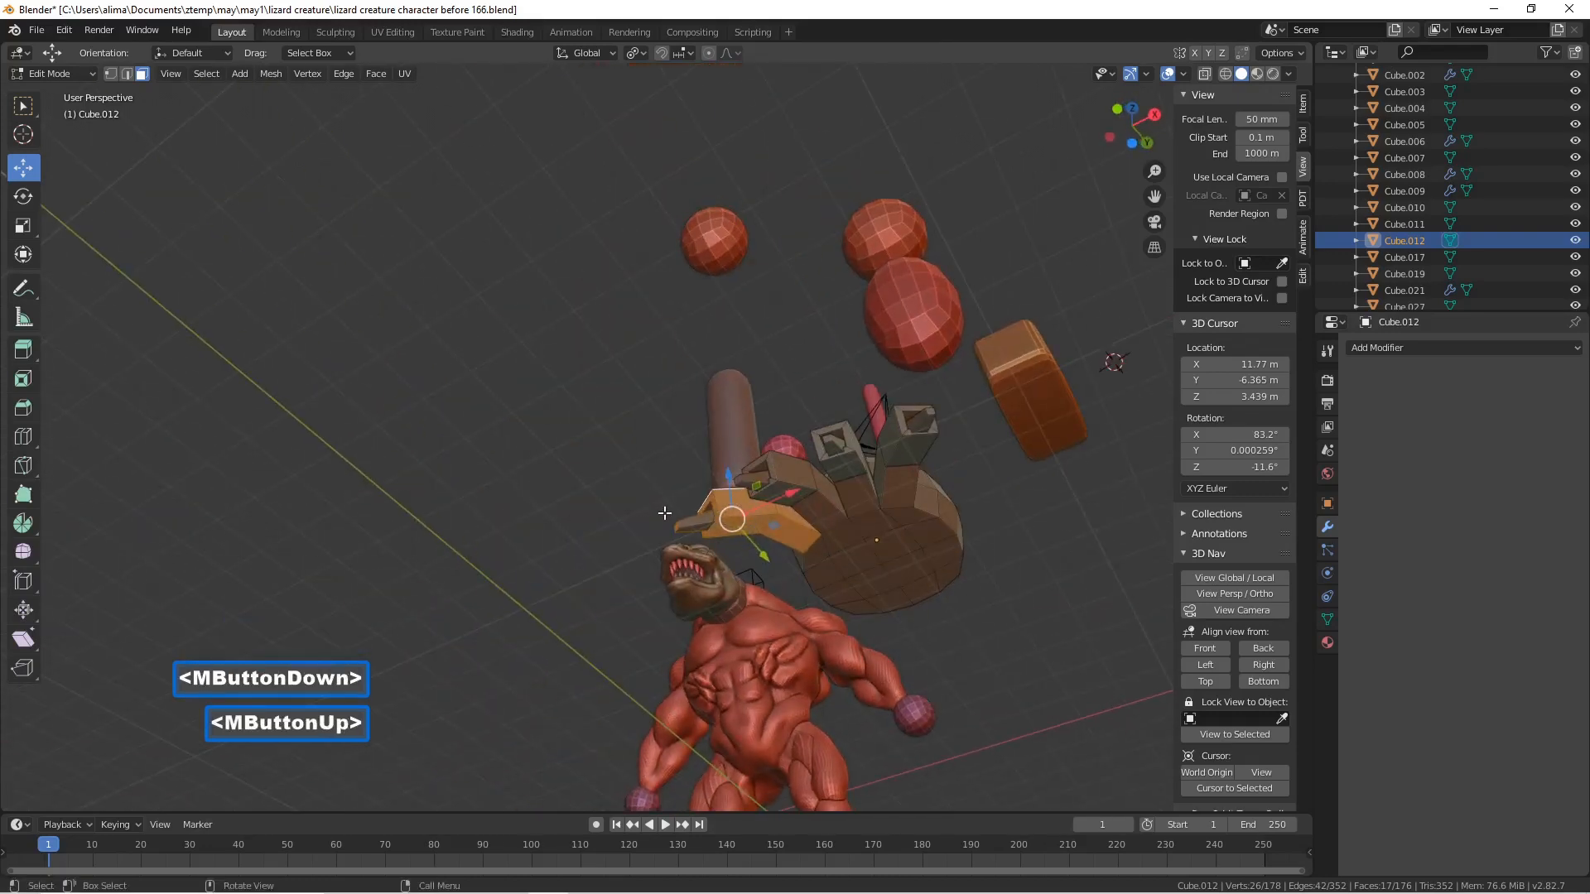
key("c")
left_click(693, 520)
right_click(693, 520)
middle_click_drag(693, 519, 808, 646)
- Duplicate the selected toe in place and set the transform pivot point to Median Point
key("shift+d")
right_click(799, 643)
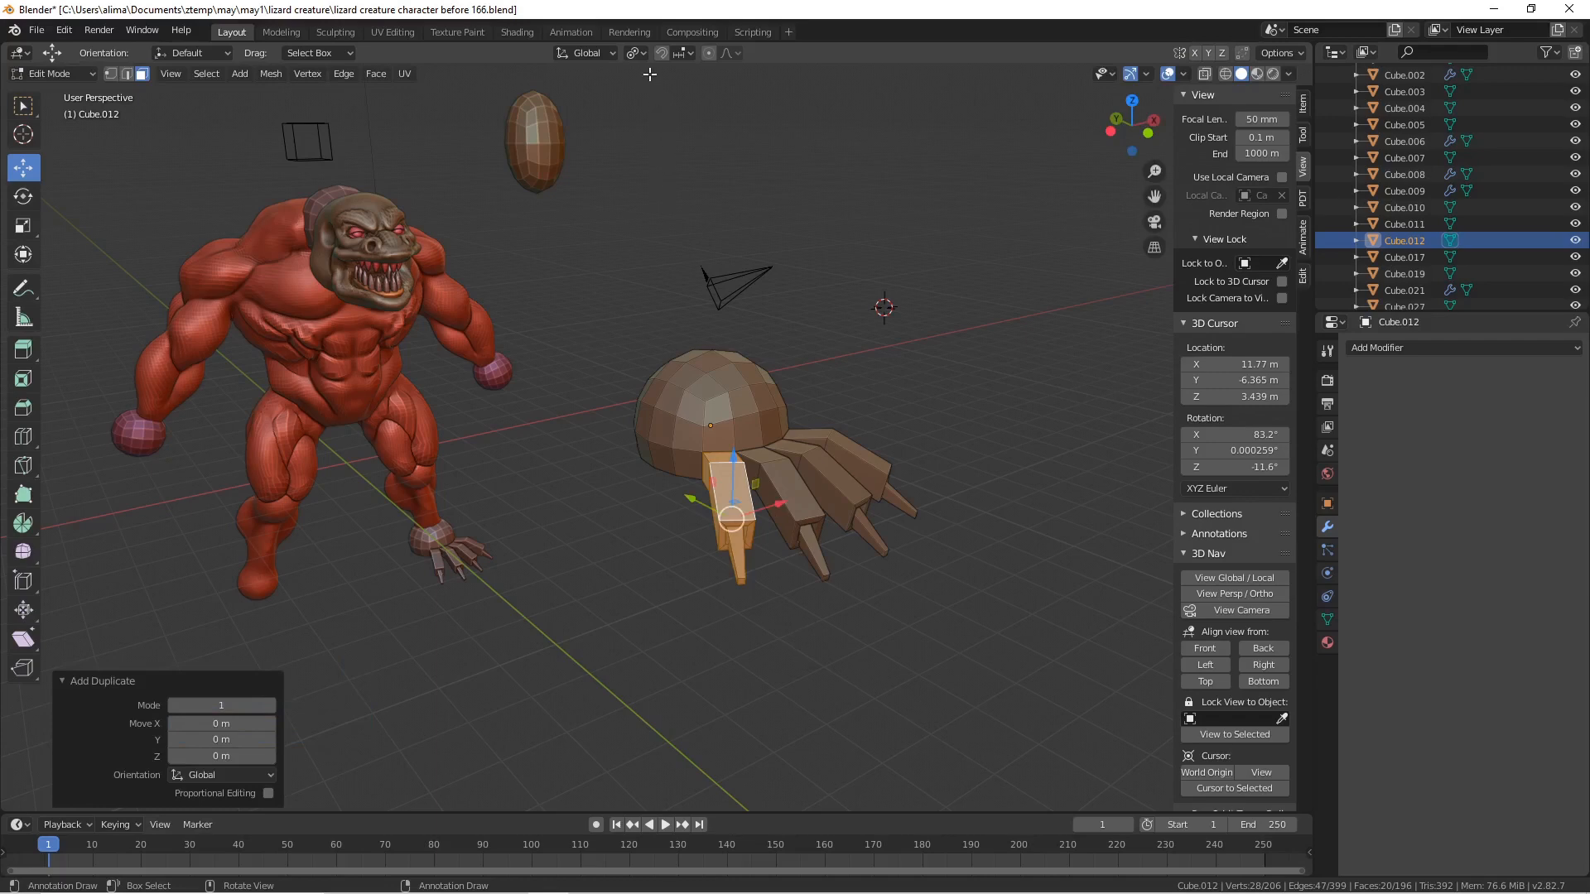
left_click(644, 60)
left_click(727, 129)
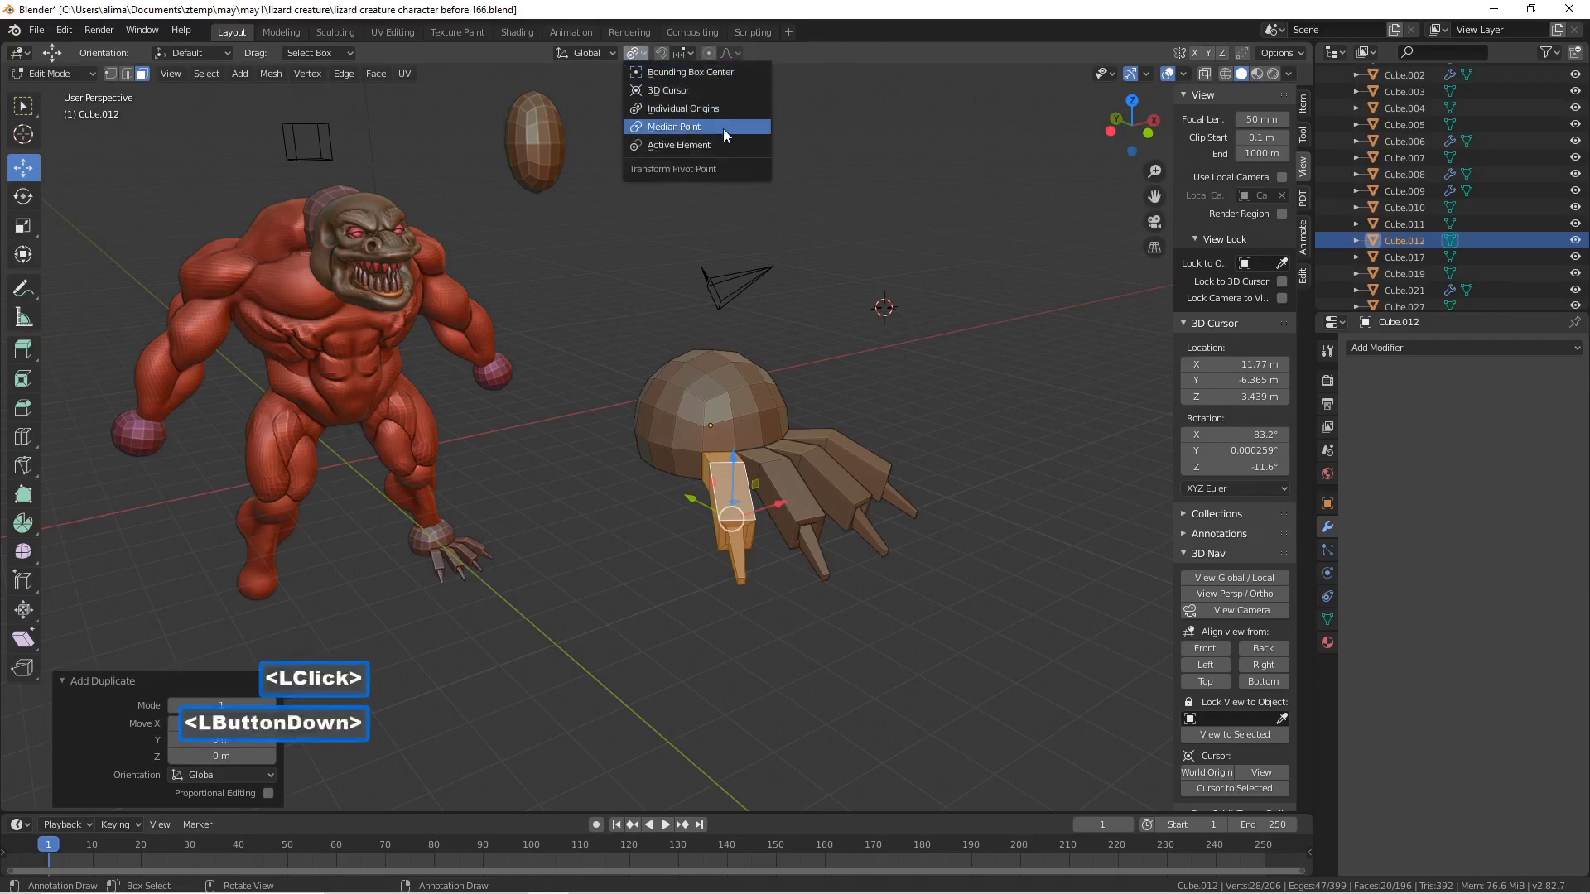
- Pull the duplicated toe away from the others along X, set it back beside the dome and shift it 0.82 m along X
middle_click_drag(802, 437, 791, 505)
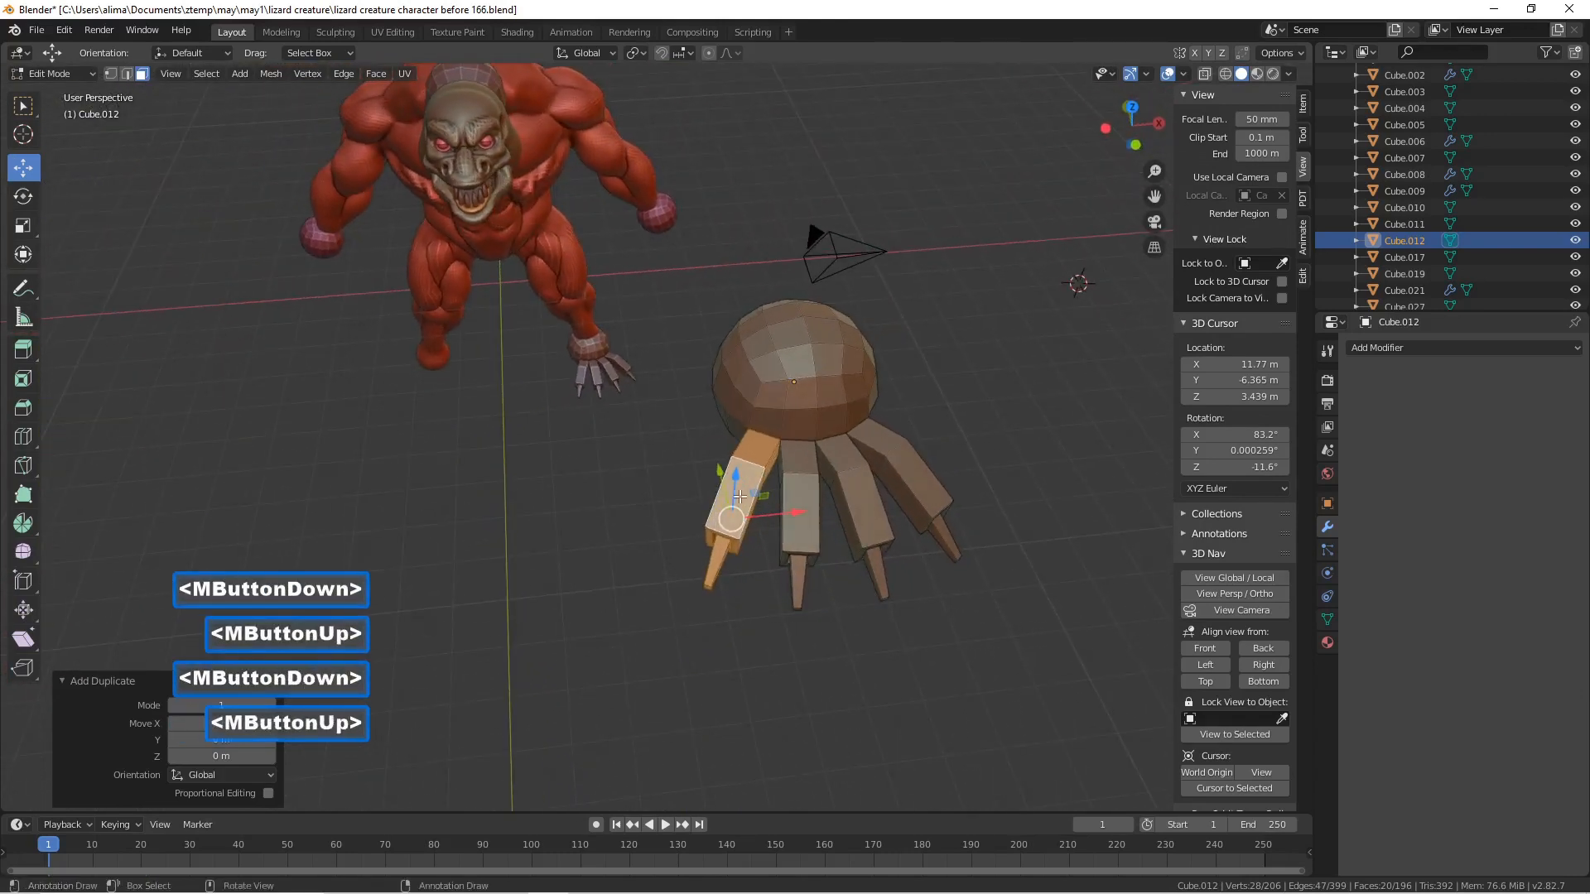
left_click(793, 508)
left_click_drag(793, 507, 719, 508)
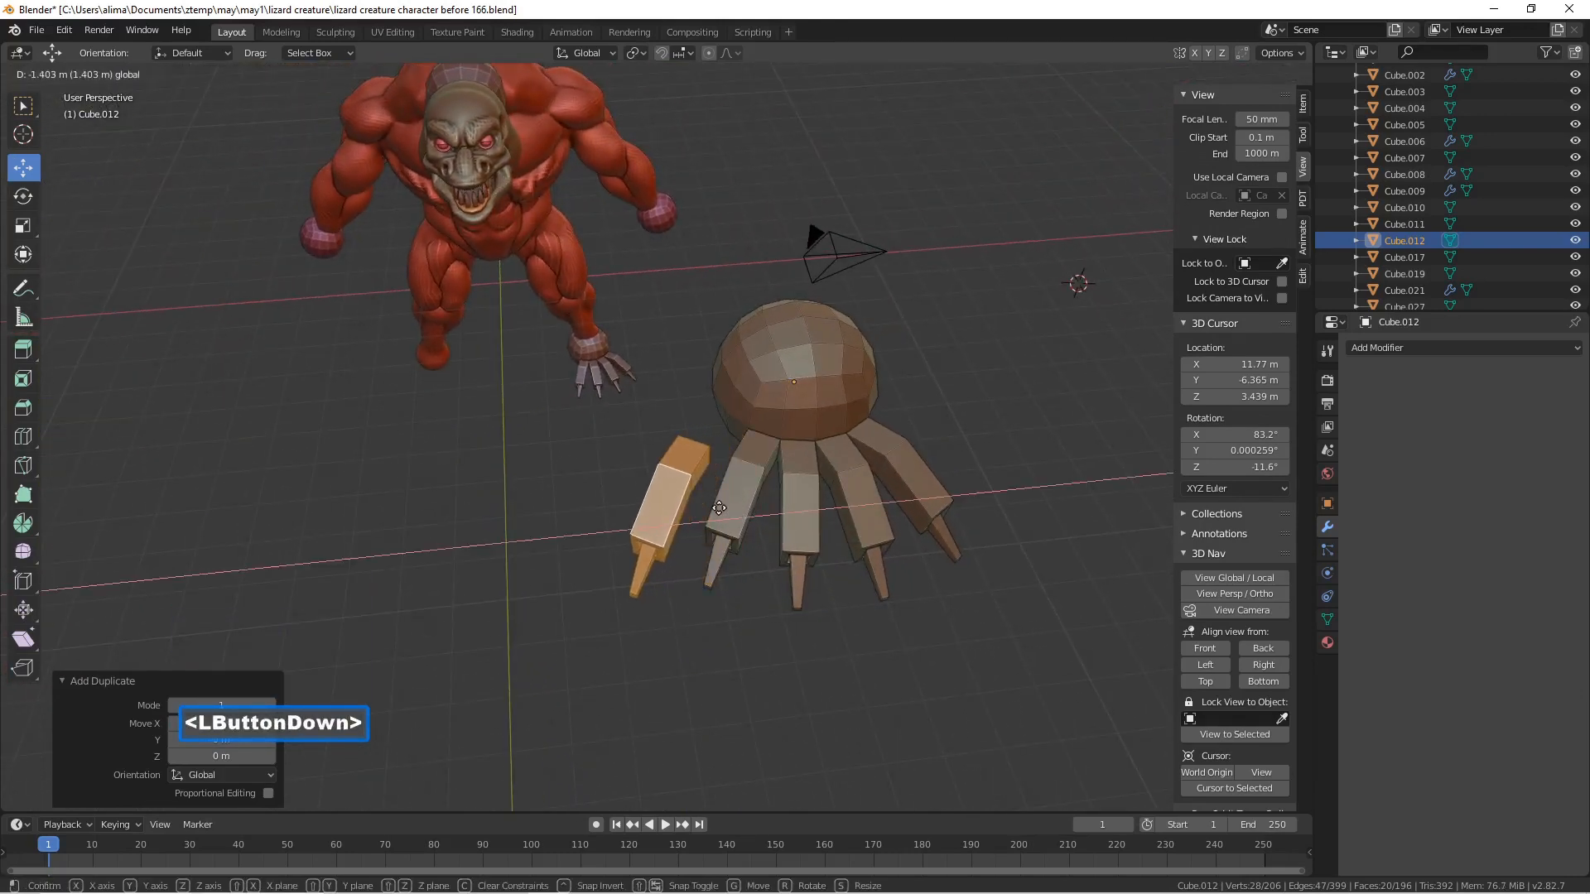
left_click_drag(719, 509, 750, 523)
right_click(880, 488)
middle_click_drag(750, 523, 712, 513)
left_click_drag(662, 501, 717, 409)
middle_click_drag(689, 424, 741, 429)
left_click_drag(741, 429, 785, 428)
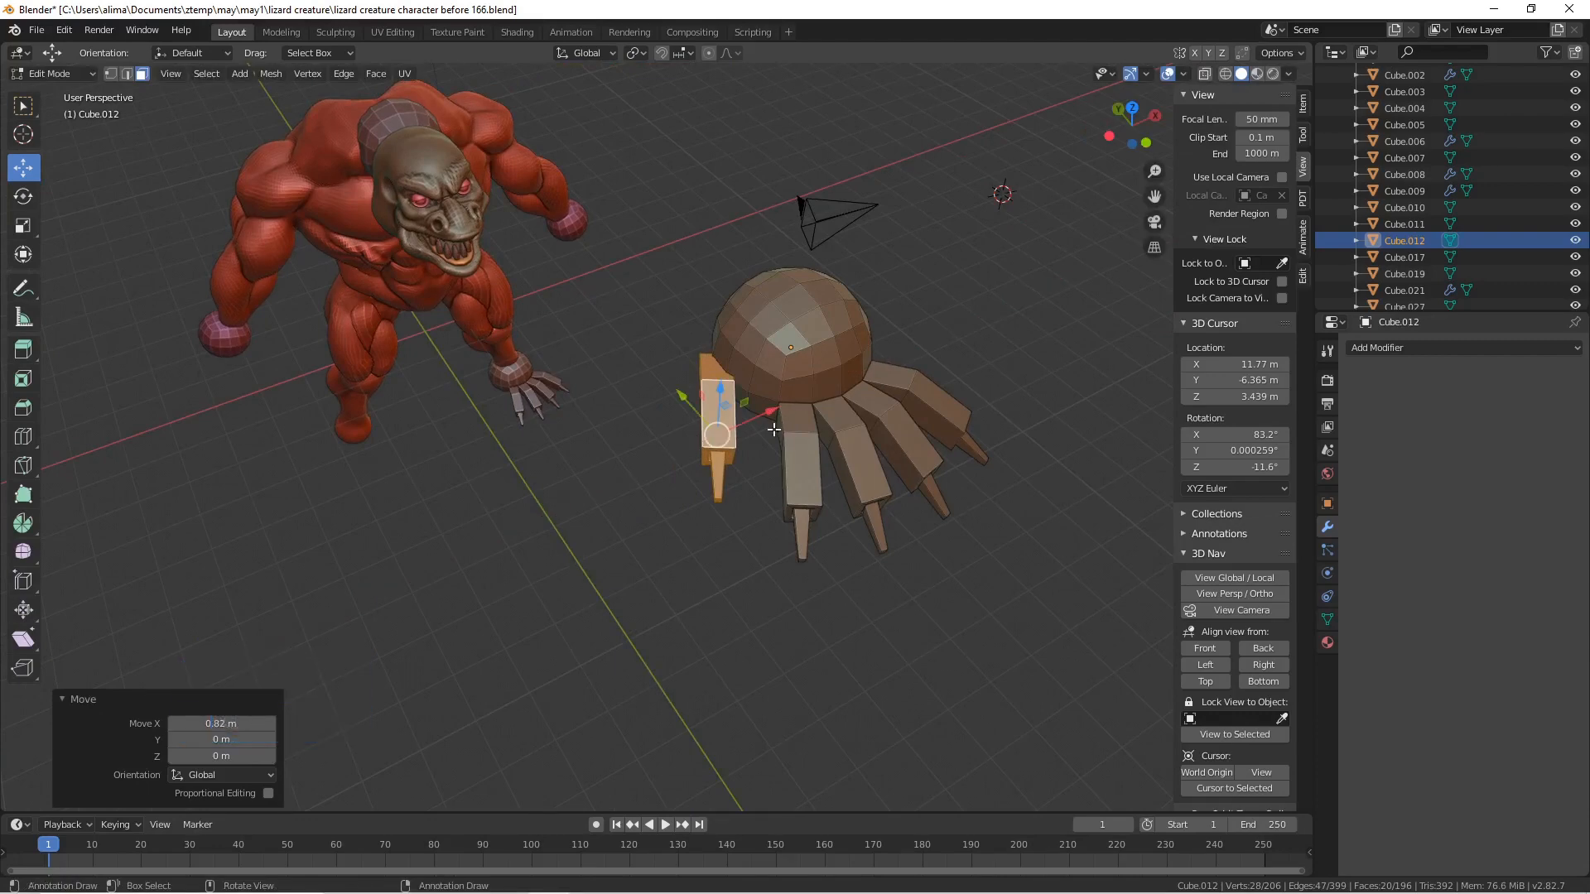
- Rotate the duplicated toe about the Z axis so it angles outward from the dome like a thumb
key("r")
key("z")
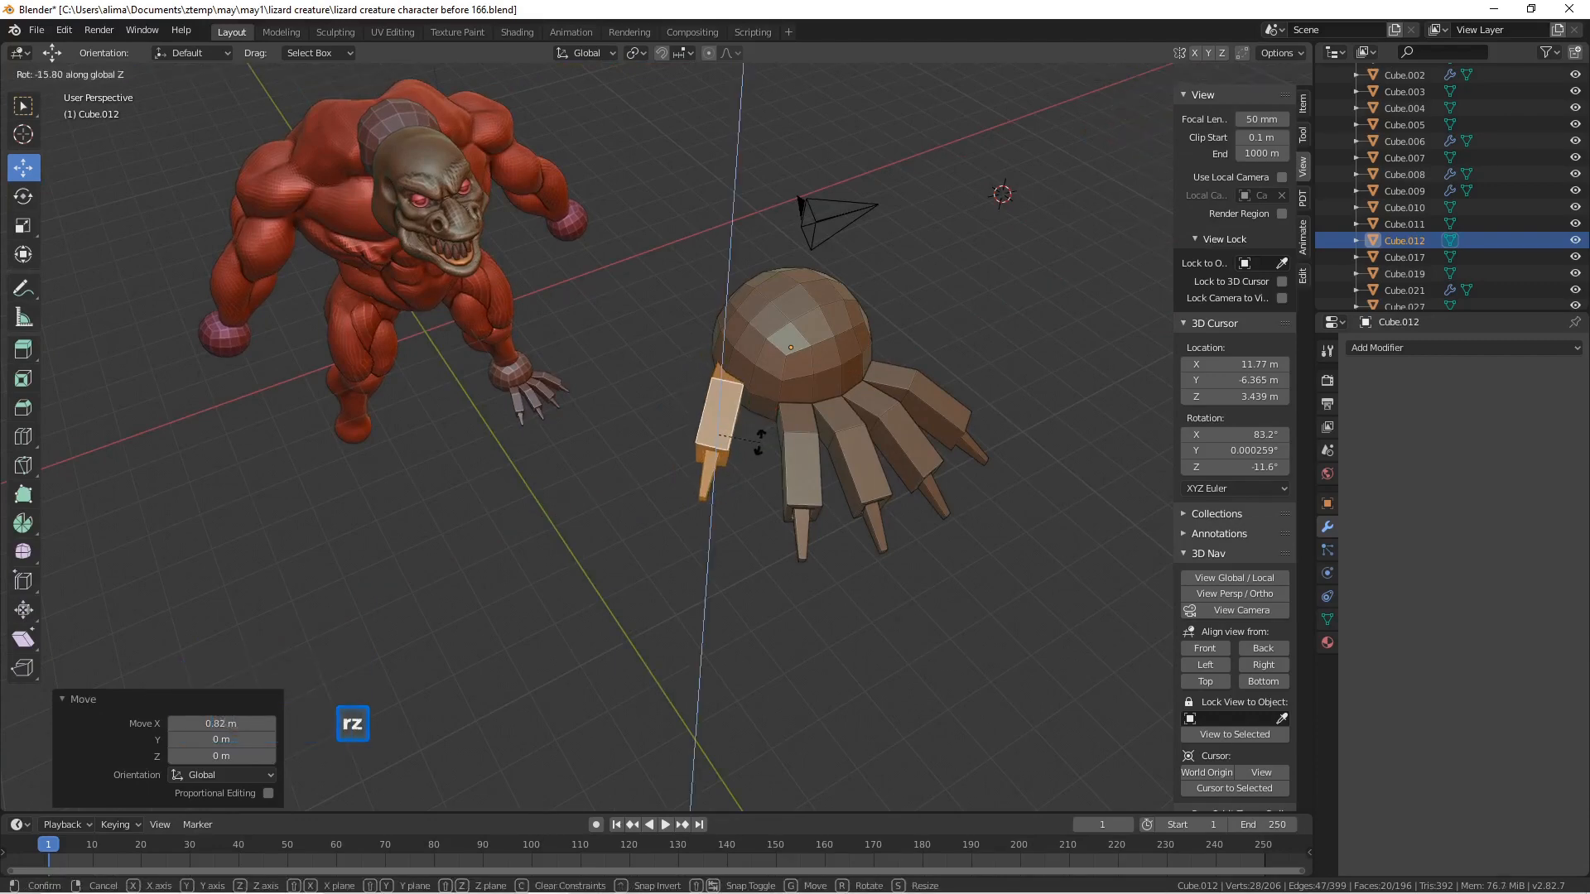
left_click(758, 443)
middle_click_drag(756, 437, 738, 452)
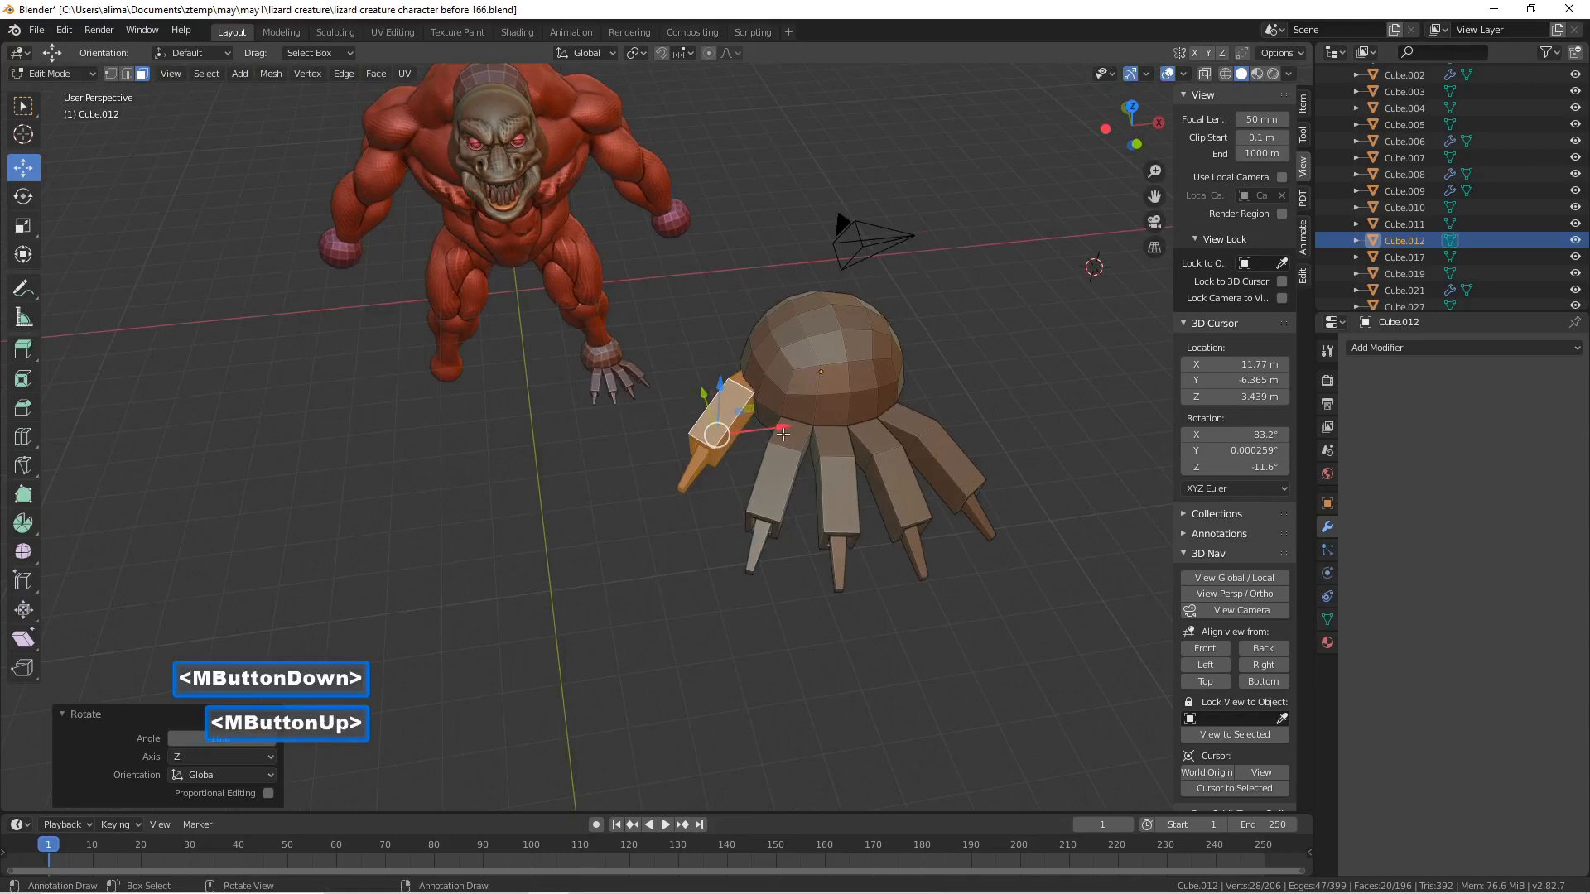
- Nudge the thumb-like toe against the dome's side and raise it 0.573 m along Z
mouse_move(782, 434)
left_mouse_down()
mouse_move(748, 438)
mouse_move(761, 432)
left_mouse_up()
left_click_drag(704, 388, 702, 416)
middle_click_drag(702, 415, 894, 387)
left_click_drag(699, 388, 700, 353)
middle_click_drag(700, 353, 702, 418)
scroll(702, 418, "up", 2)
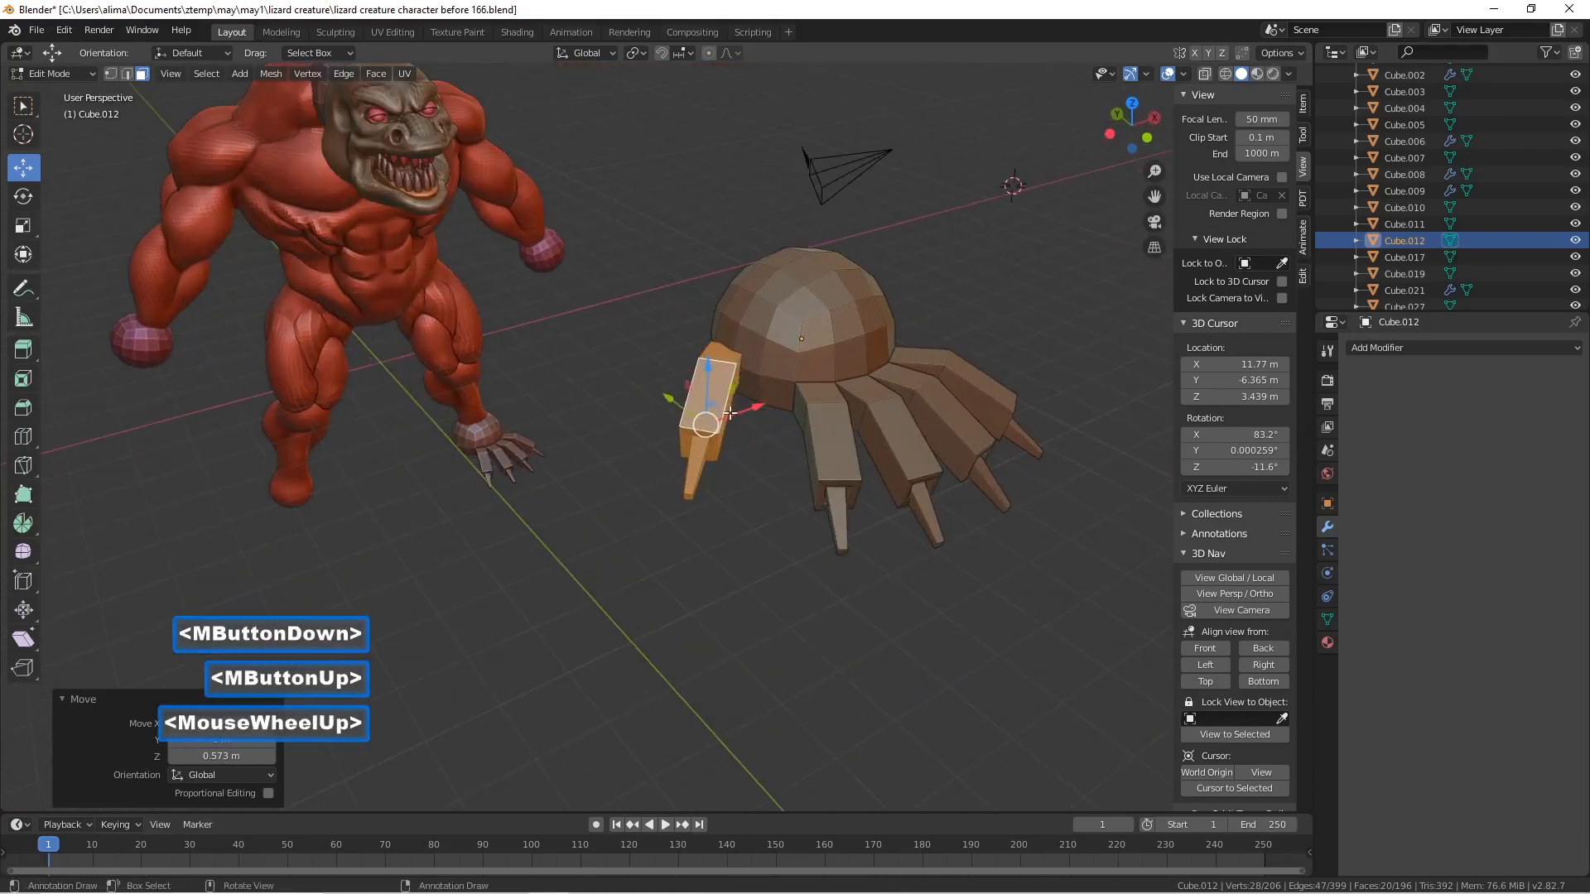
scroll(728, 412, "down", 5)
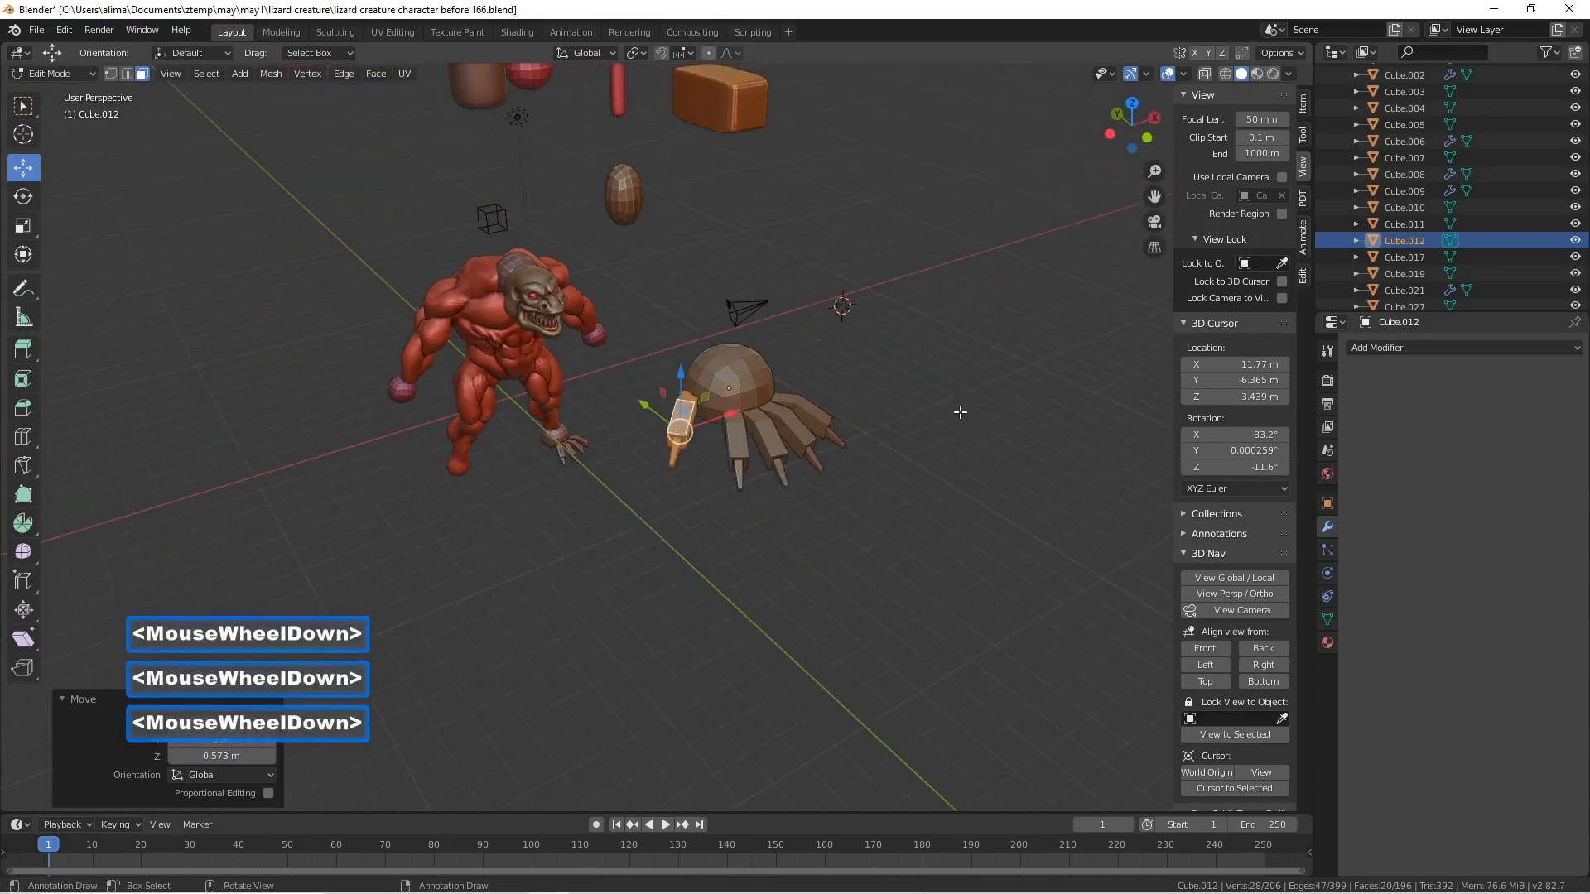
- Deselect the toe, return to Object Mode and save the file as "lizard creature character before 168.blend"
left_click(988, 405)
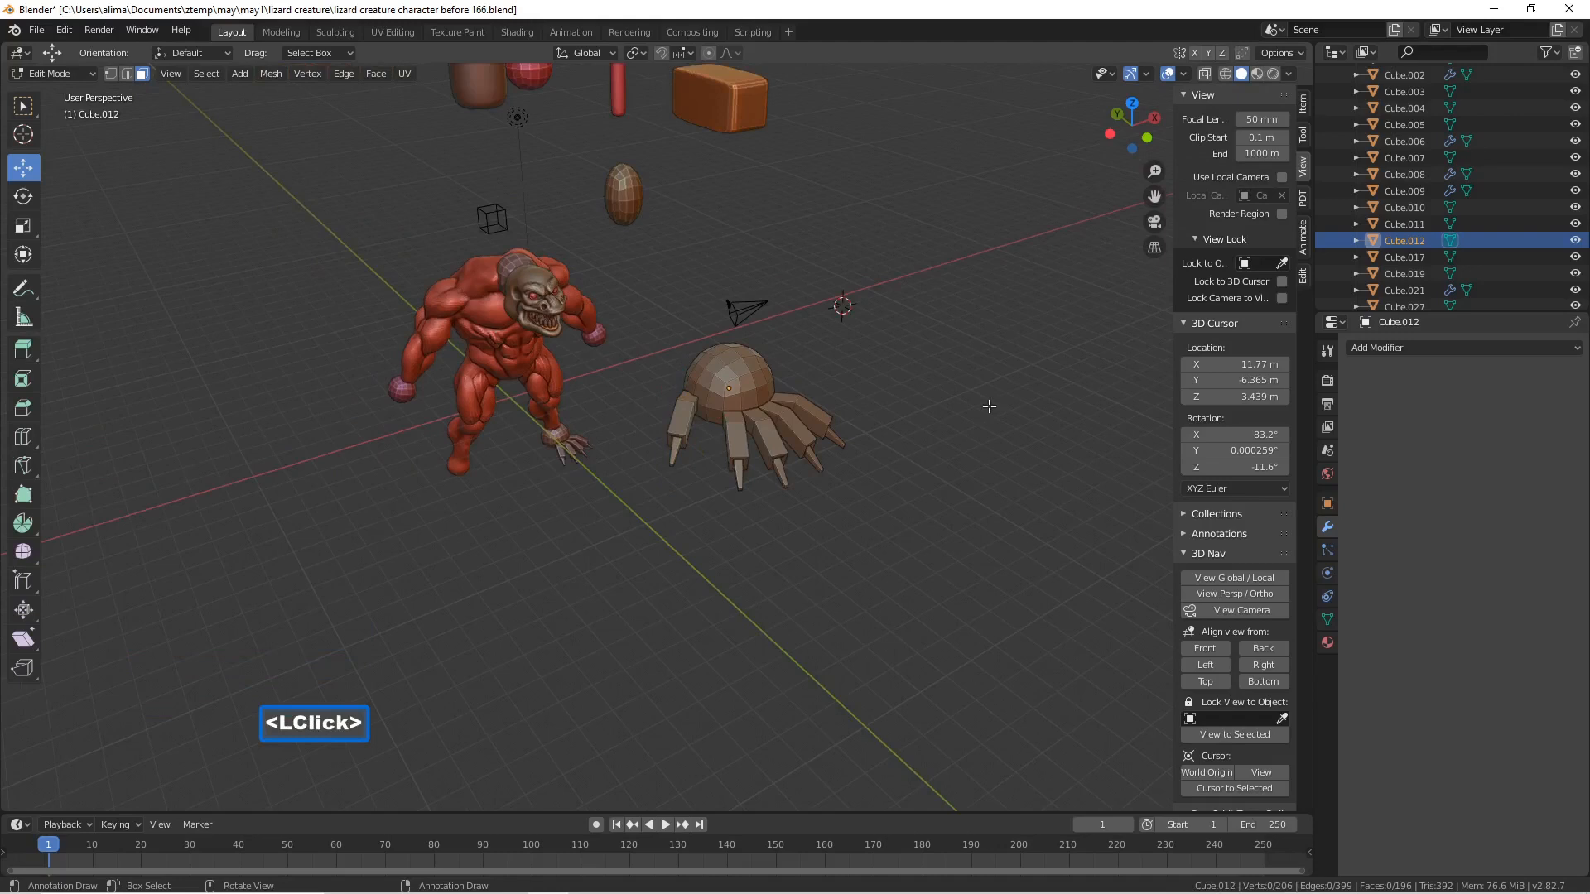
key("Pause")
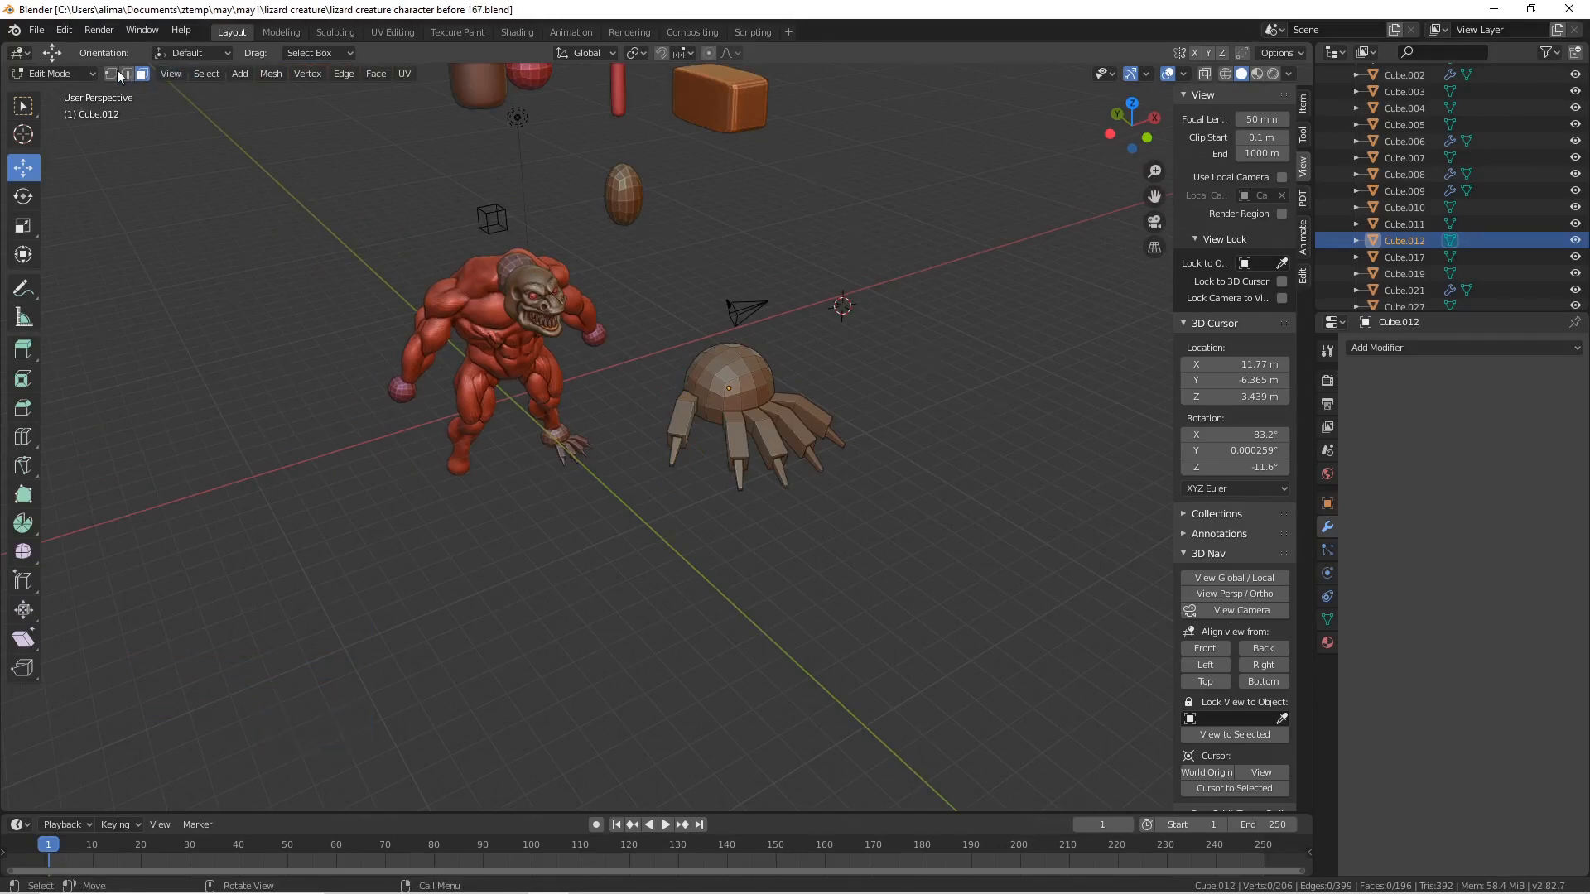
left_click(89, 71)
left_click(83, 88)
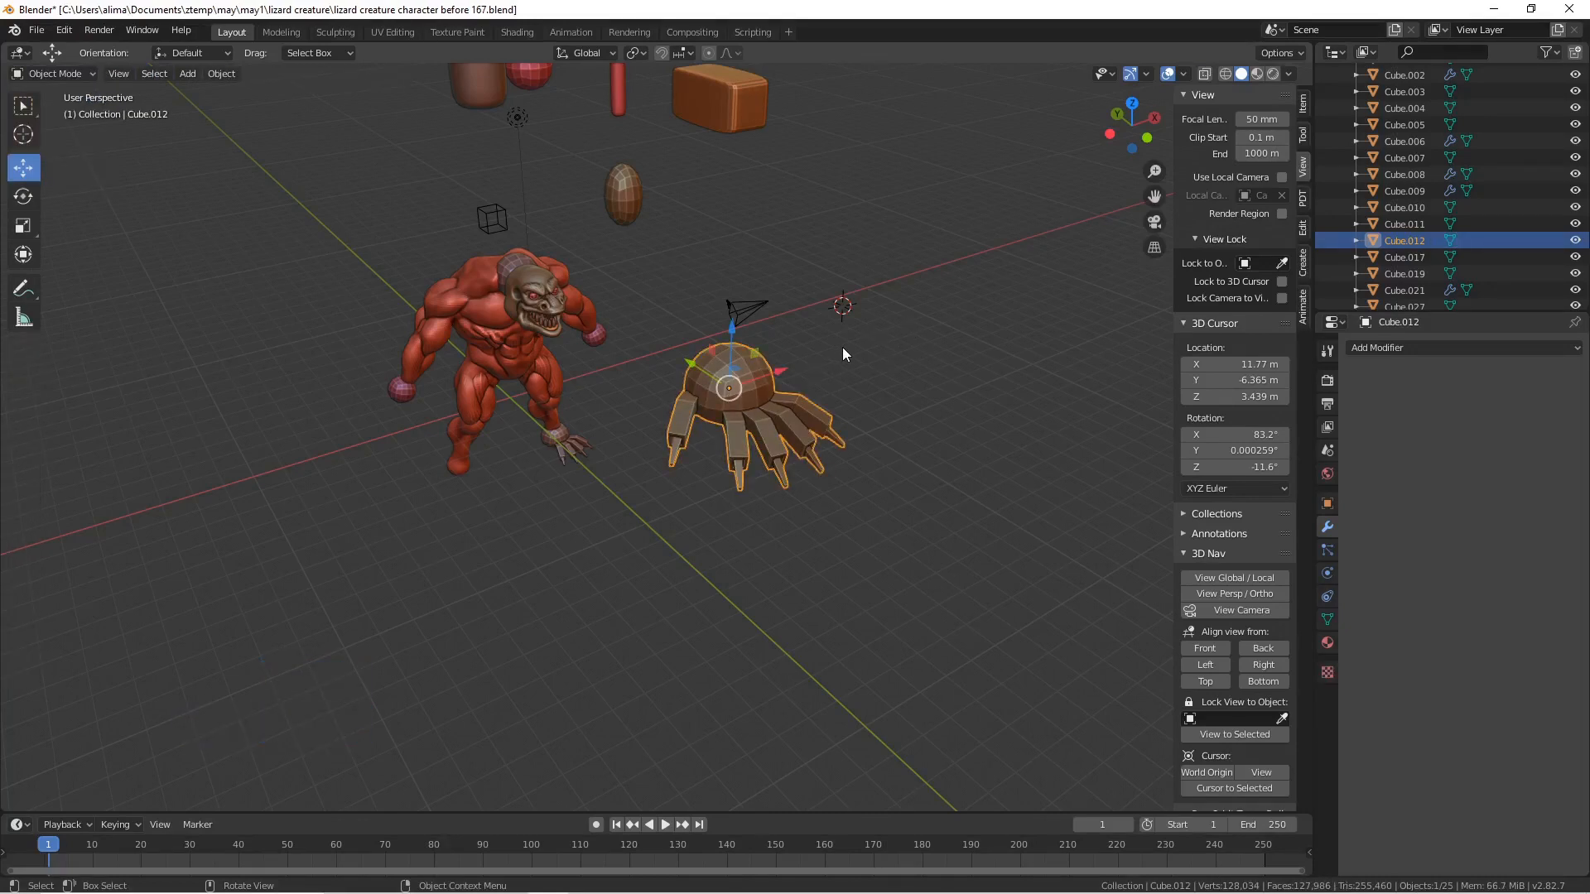
key("Pause")
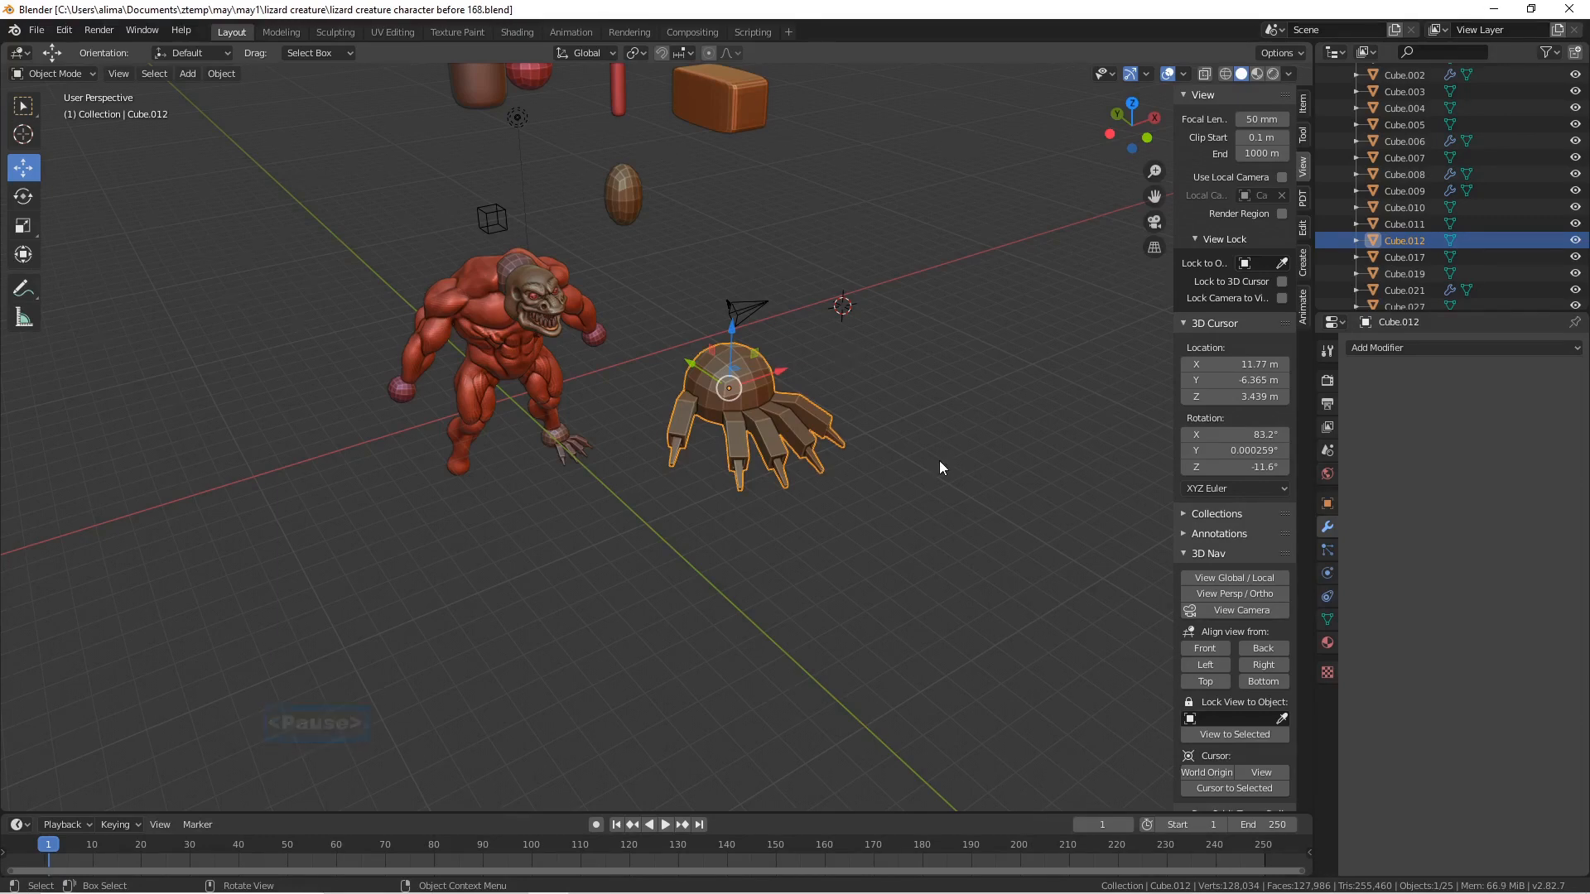
- Raise the five-fingered copy toward the creature's wrist, scale it down and shift it -0.746 m along X
middle_click_drag(793, 390, 753, 487)
left_click_drag(723, 341, 663, 217)
middle_click_drag(671, 249, 660, 300)
left_click_drag(781, 270, 755, 273)
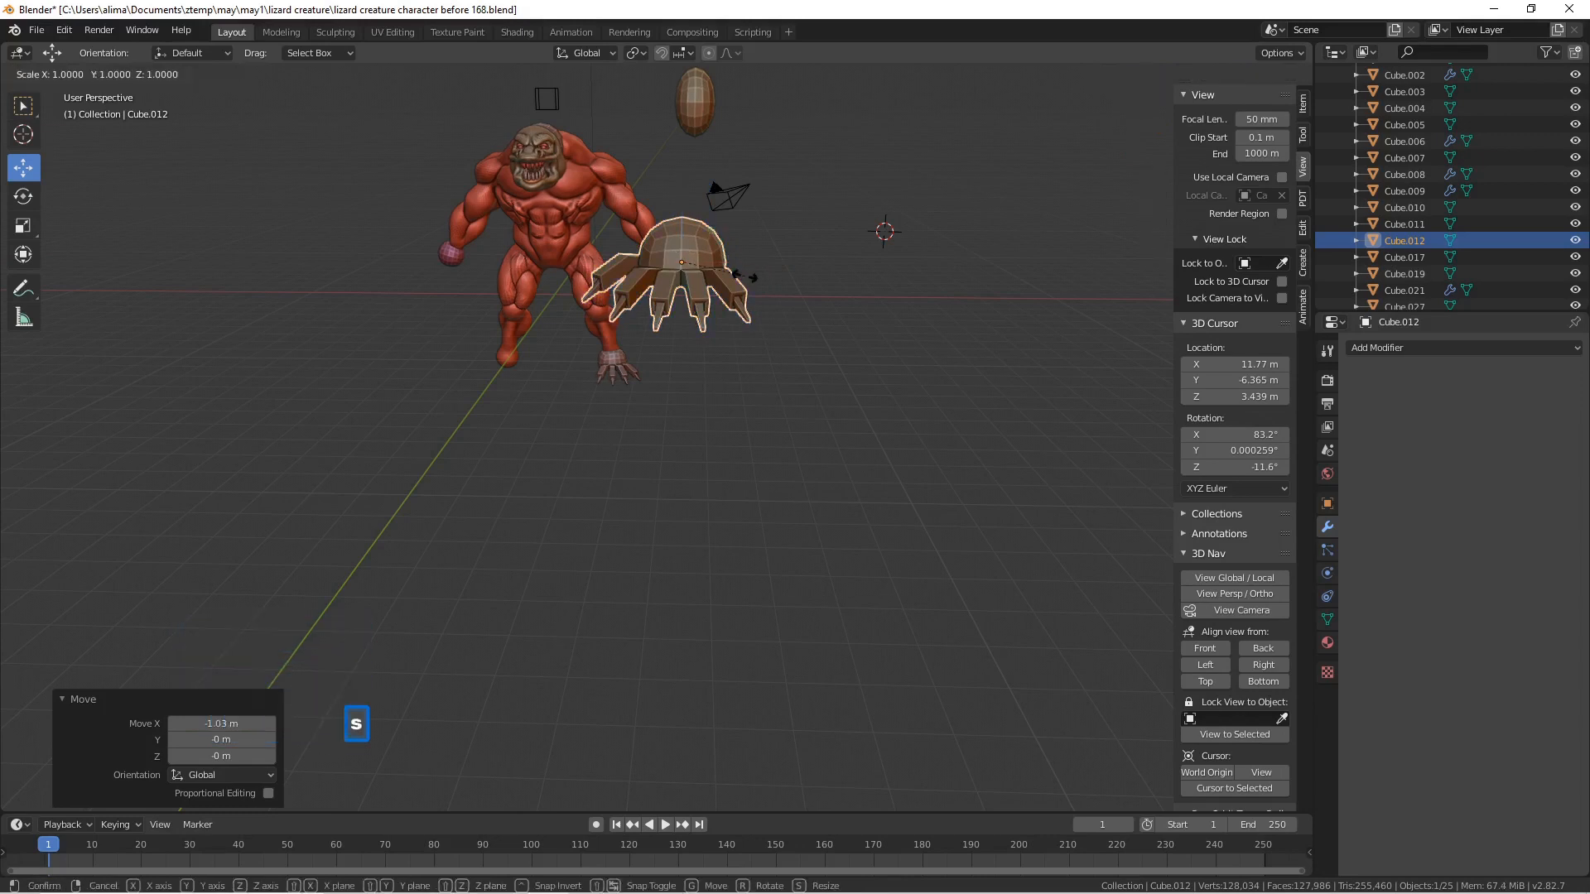
key("s")
left_click(716, 266)
left_click_drag(750, 263, 729, 264)
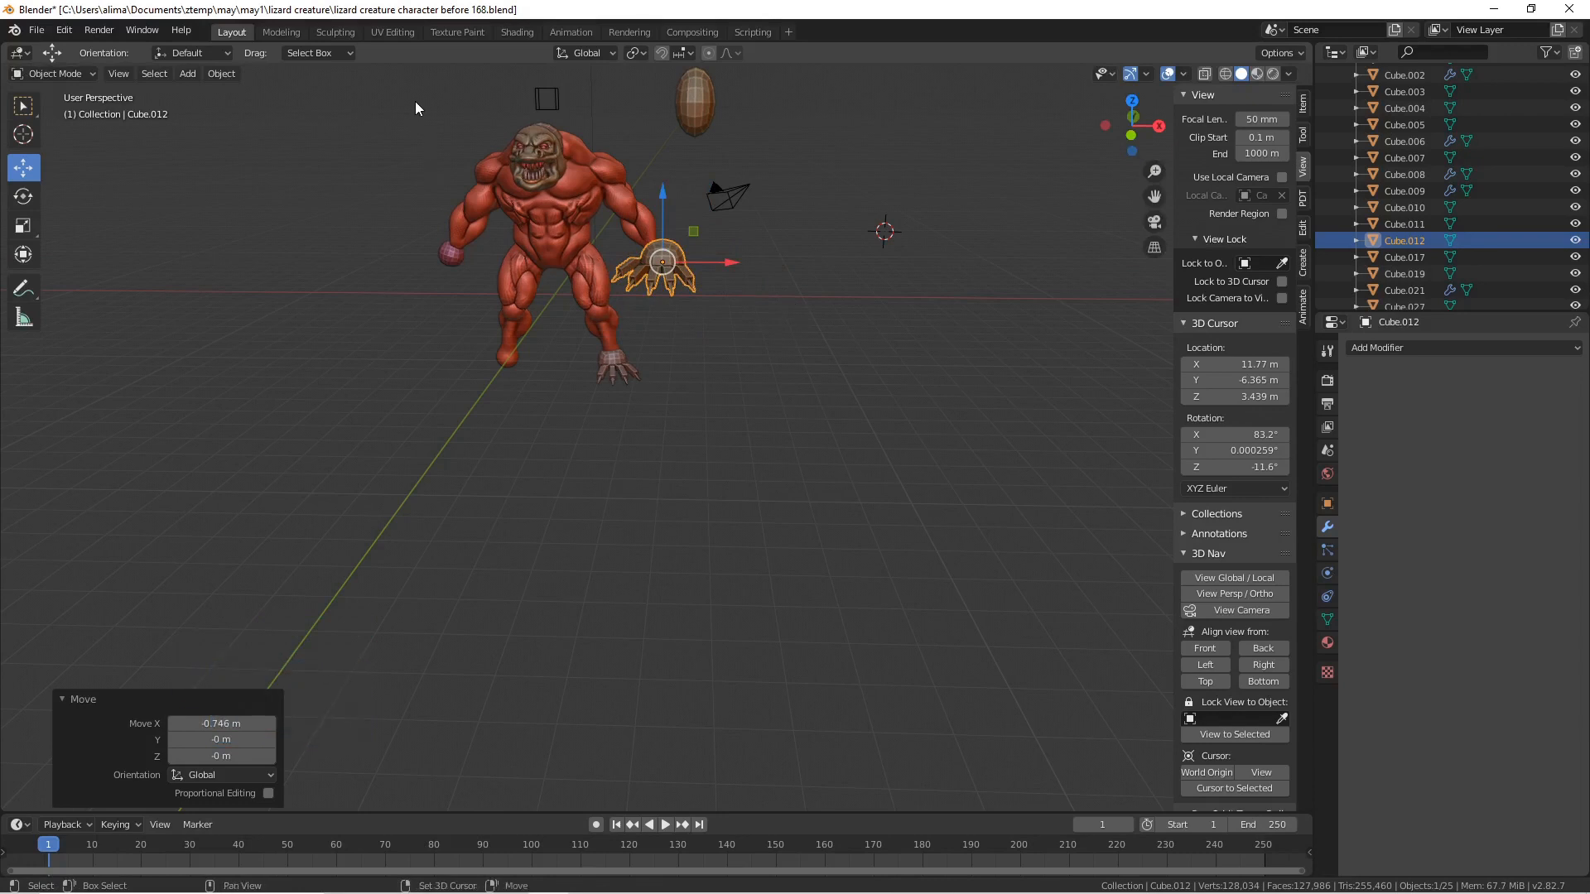
- Scale the five-fingered hand down to 0.619 beside the creature's wrist
key("shift+b")
left_click_drag(414, 104, 715, 436)
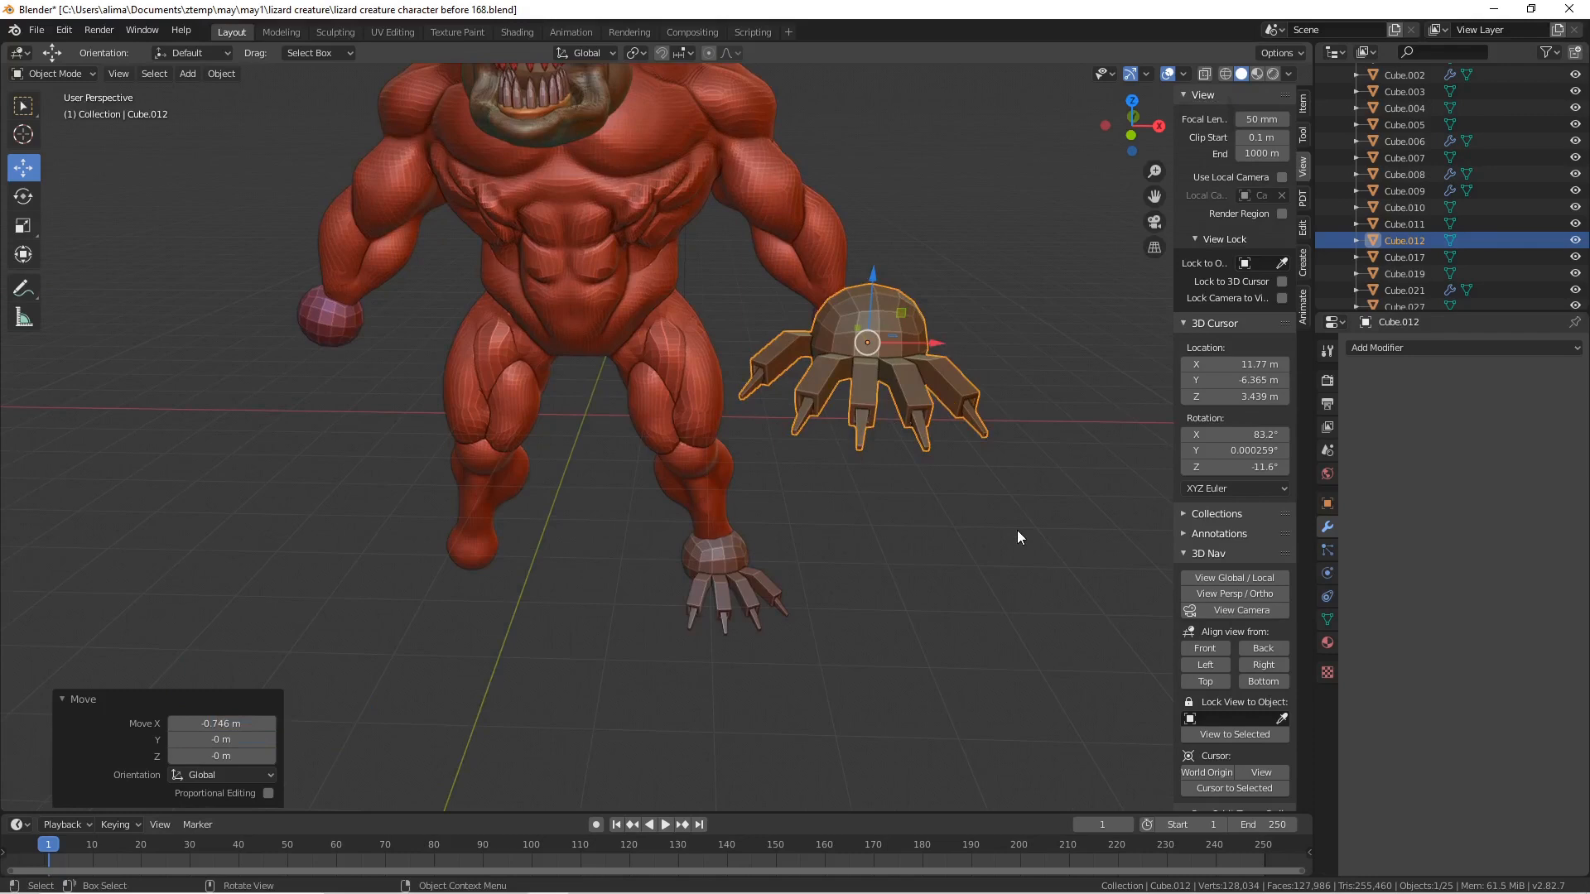
key("s")
left_click(942, 473)
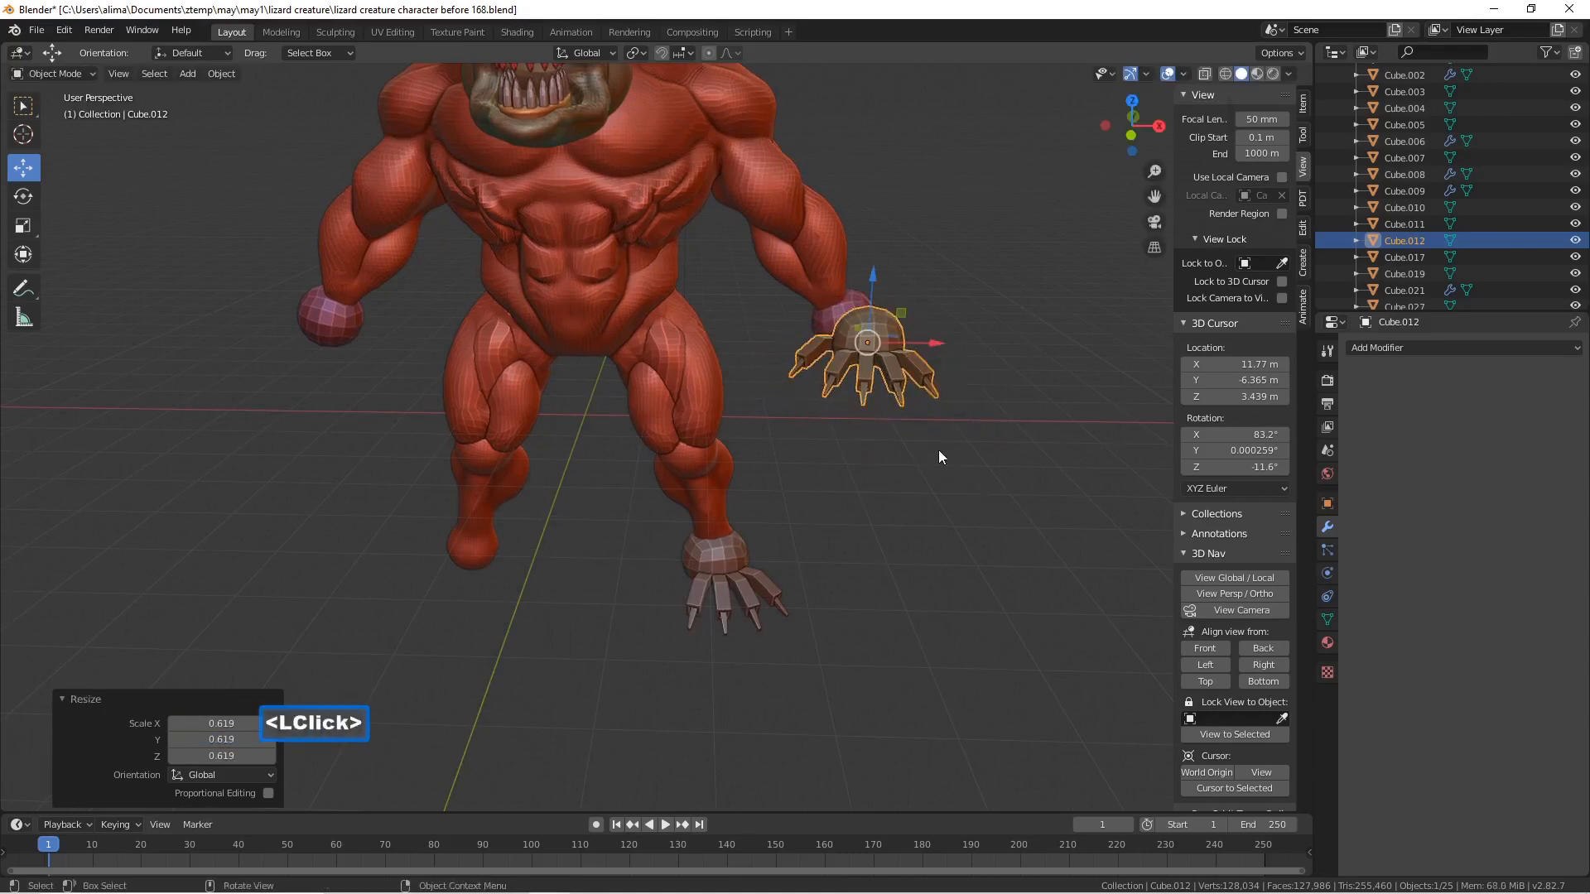
- Rotate the hand 60° about the global X axis, and turn it slightly in the view plane so the fingers hang downward
key("r")
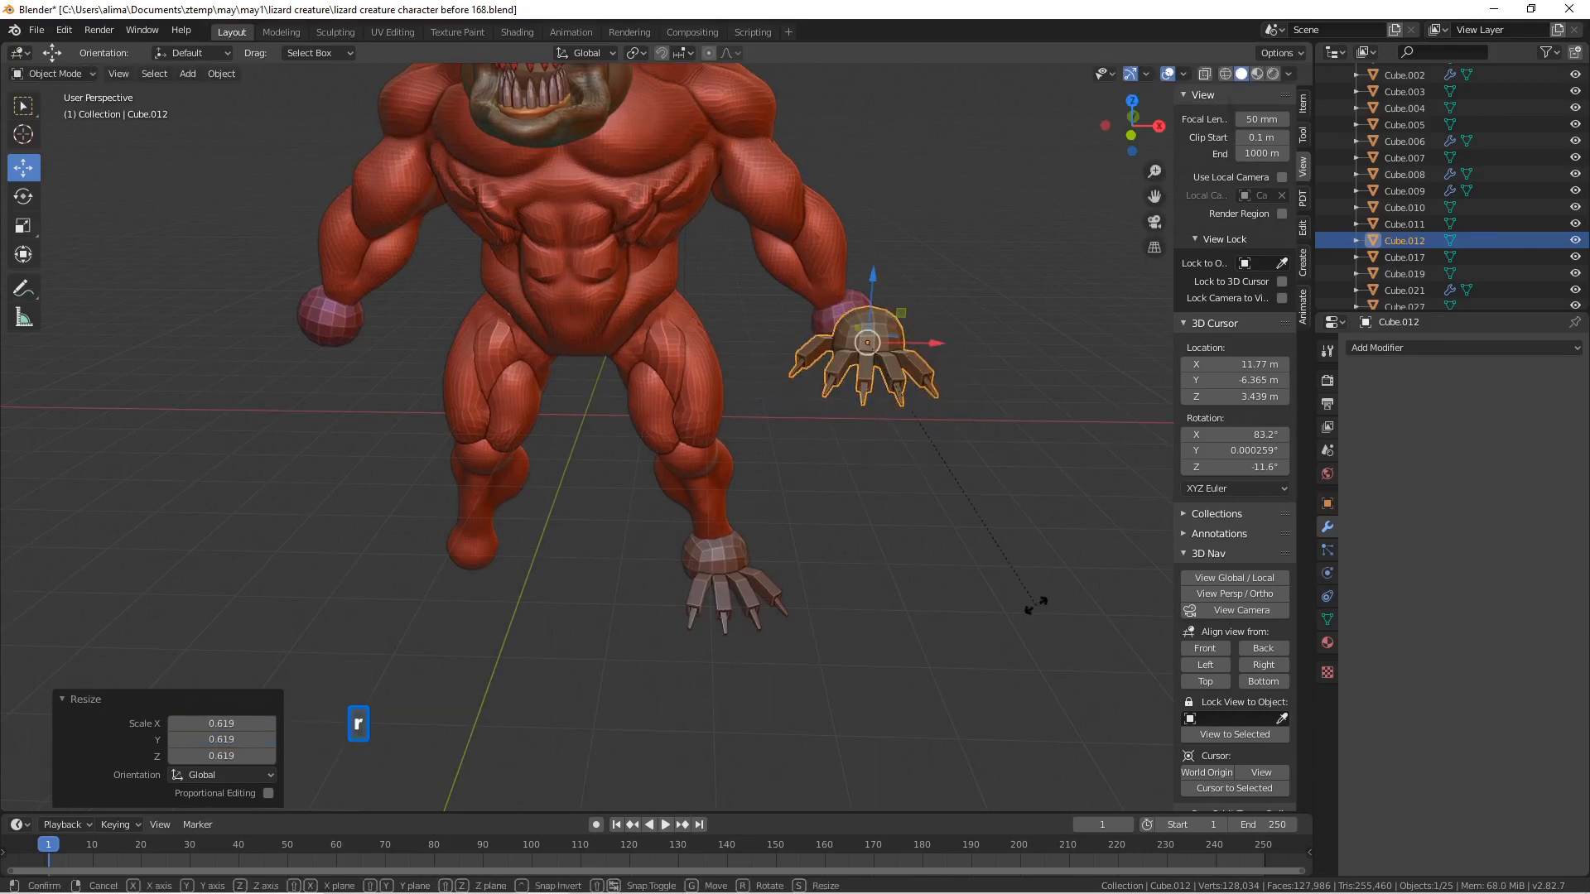
key("x")
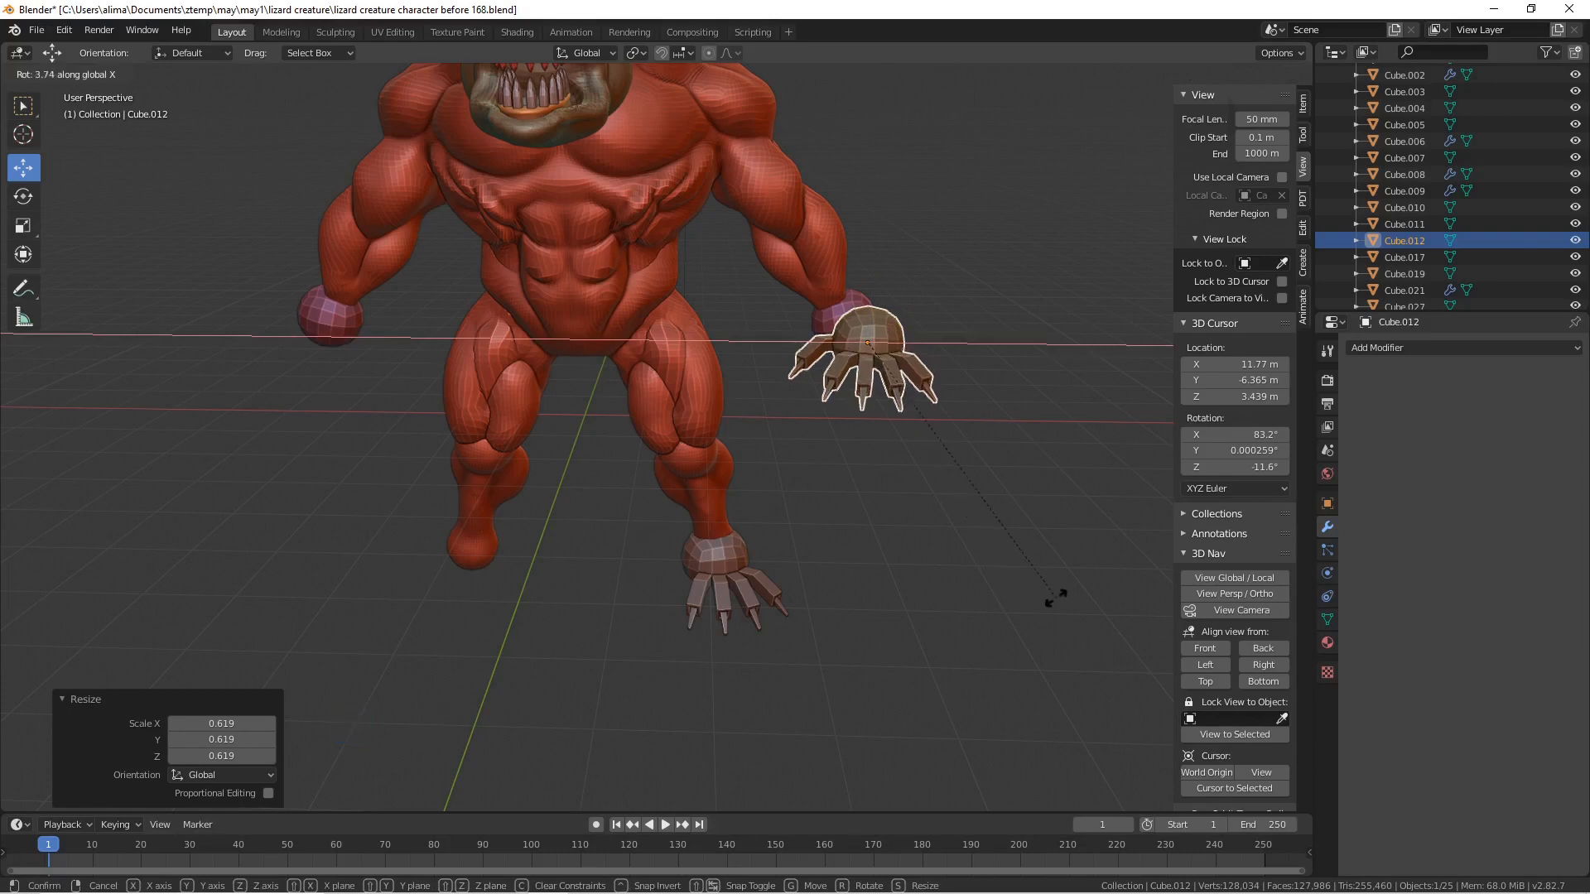
left_click(1065, 339)
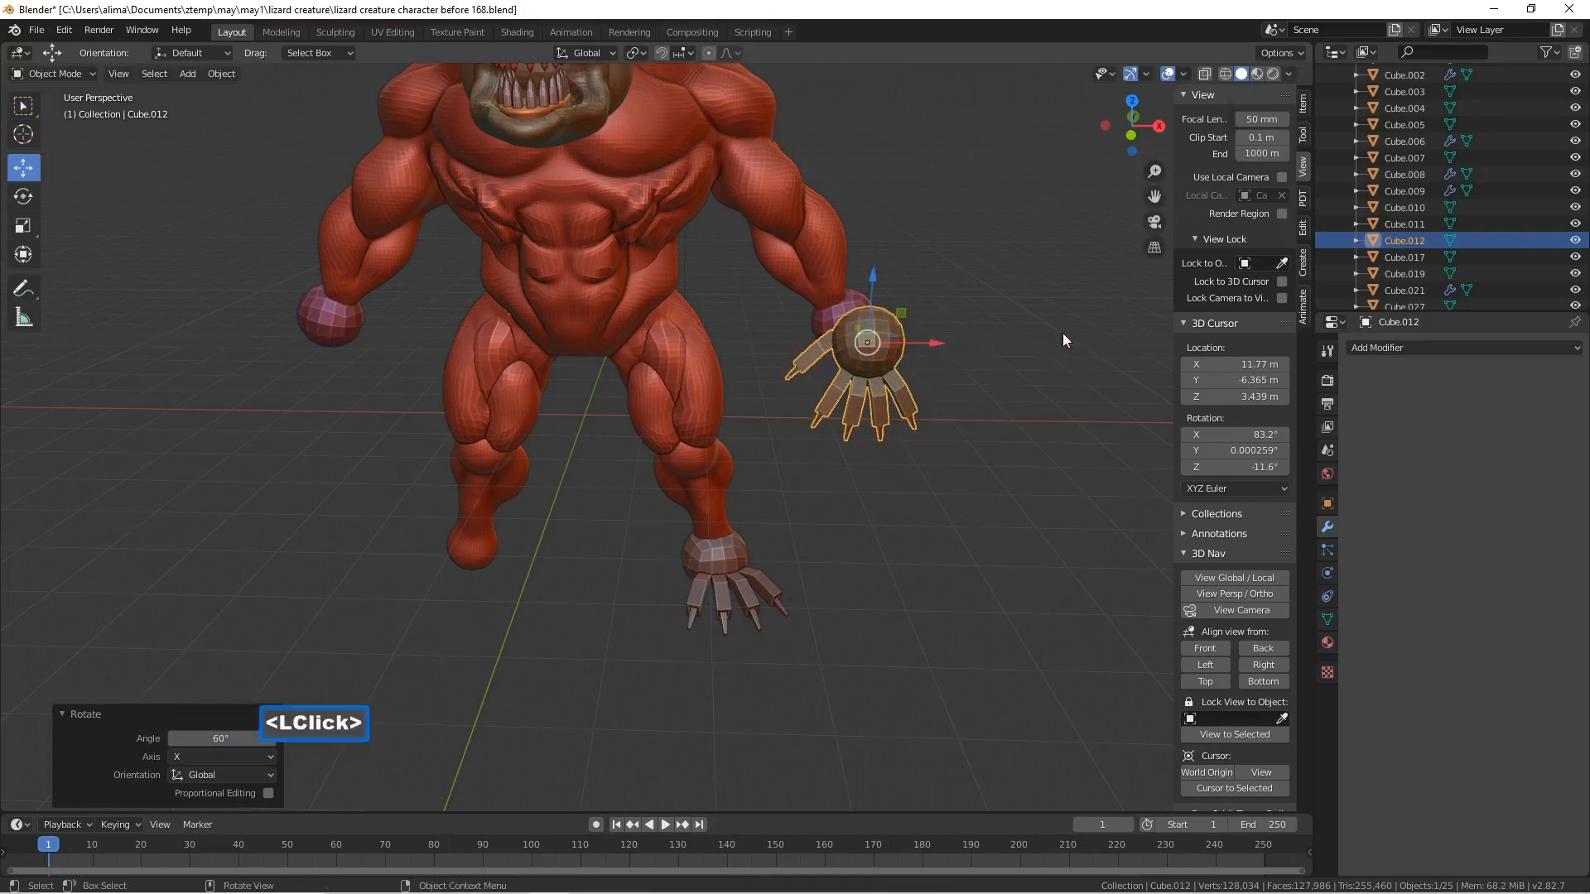
key("r")
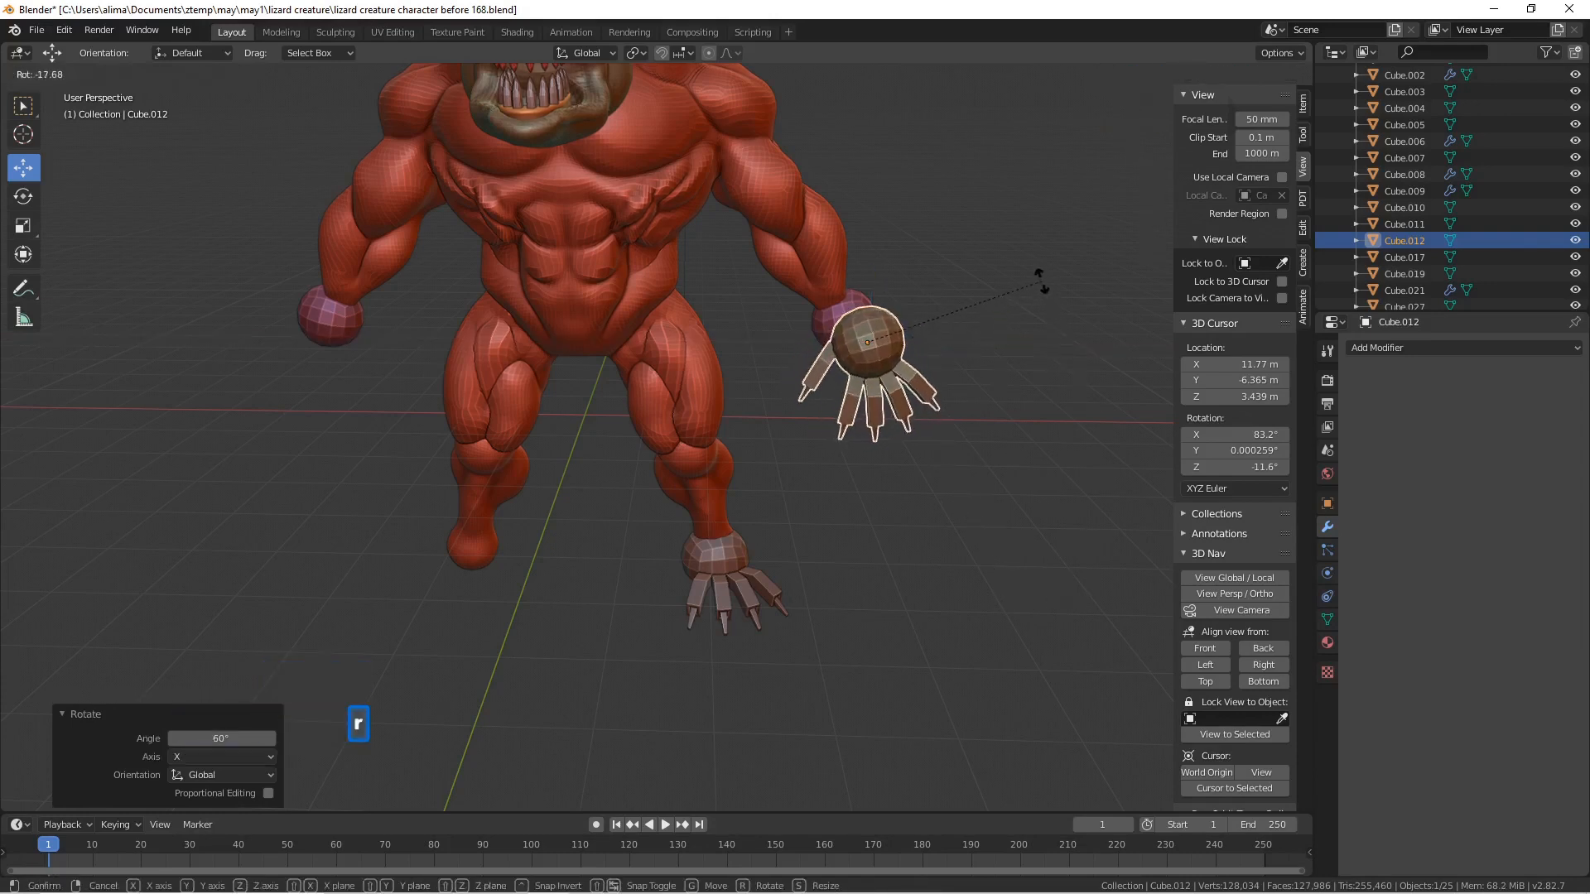
left_click(970, 350)
- Shift the hand along X toward the forearm's end and move it 0.951 m along Y so it covers the wrist
left_click_drag(950, 345, 911, 345)
middle_click_drag(910, 346, 808, 388)
mouse_move(904, 338)
left_mouse_down()
mouse_move(943, 332)
mouse_move(926, 333)
left_mouse_up()
right_click(931, 334)
mouse_move(925, 334)
middle_mouse_down()
mouse_move(831, 343)
mouse_move(901, 341)
middle_mouse_up()
left_click_drag(927, 351, 997, 367)
middle_click_drag(996, 368, 1044, 306)
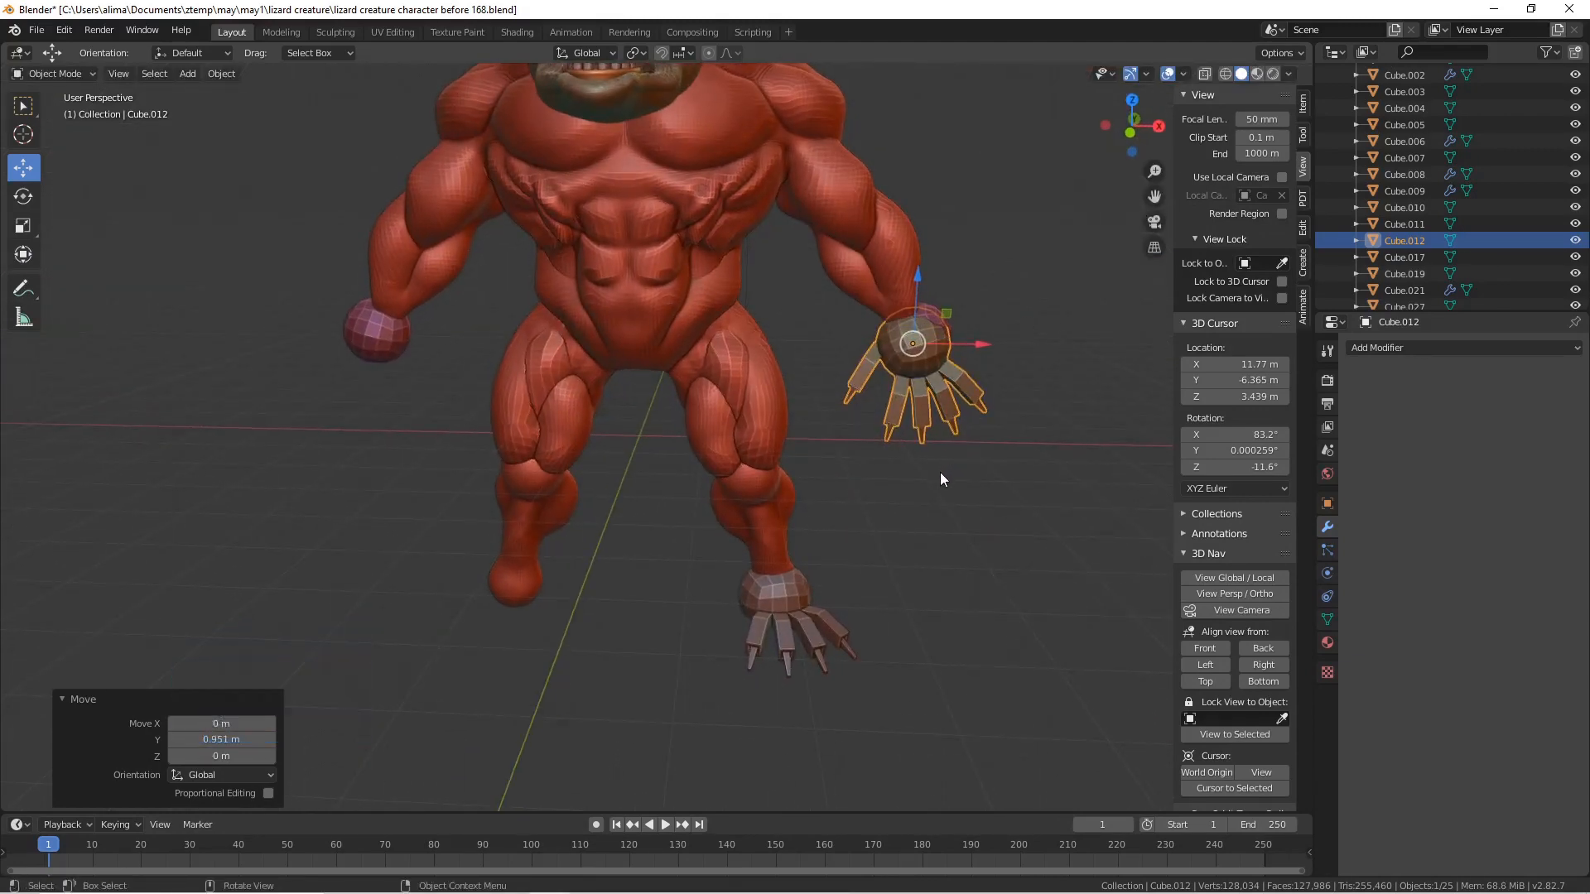
- Deselect the hand and save the file as "lizard creature character before 169.blend"
left_click(985, 578)
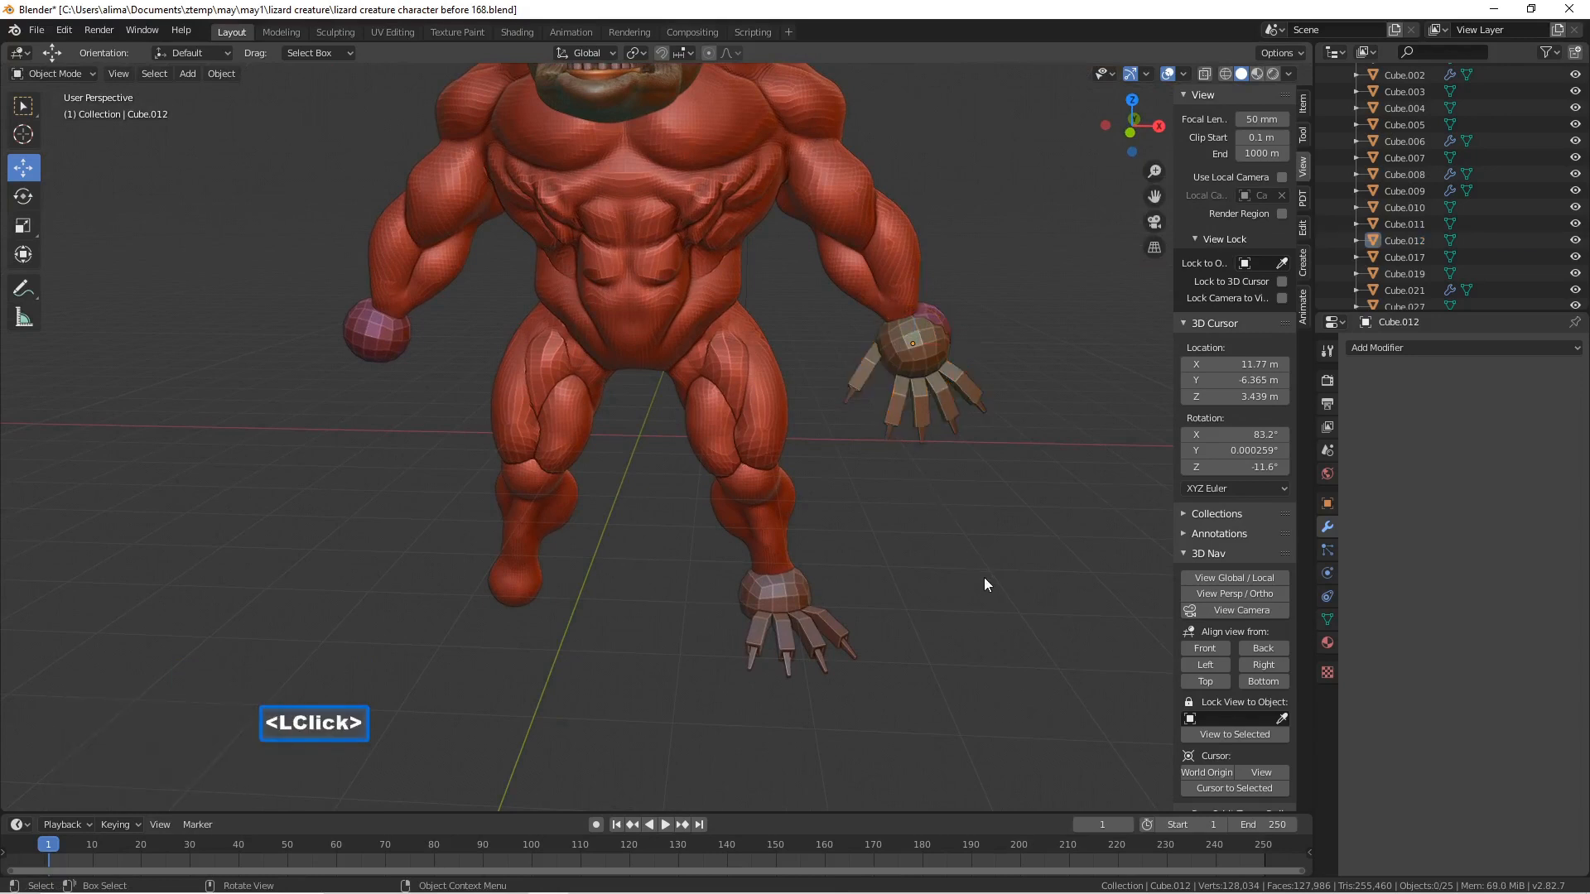
scroll(985, 579, "down", 3)
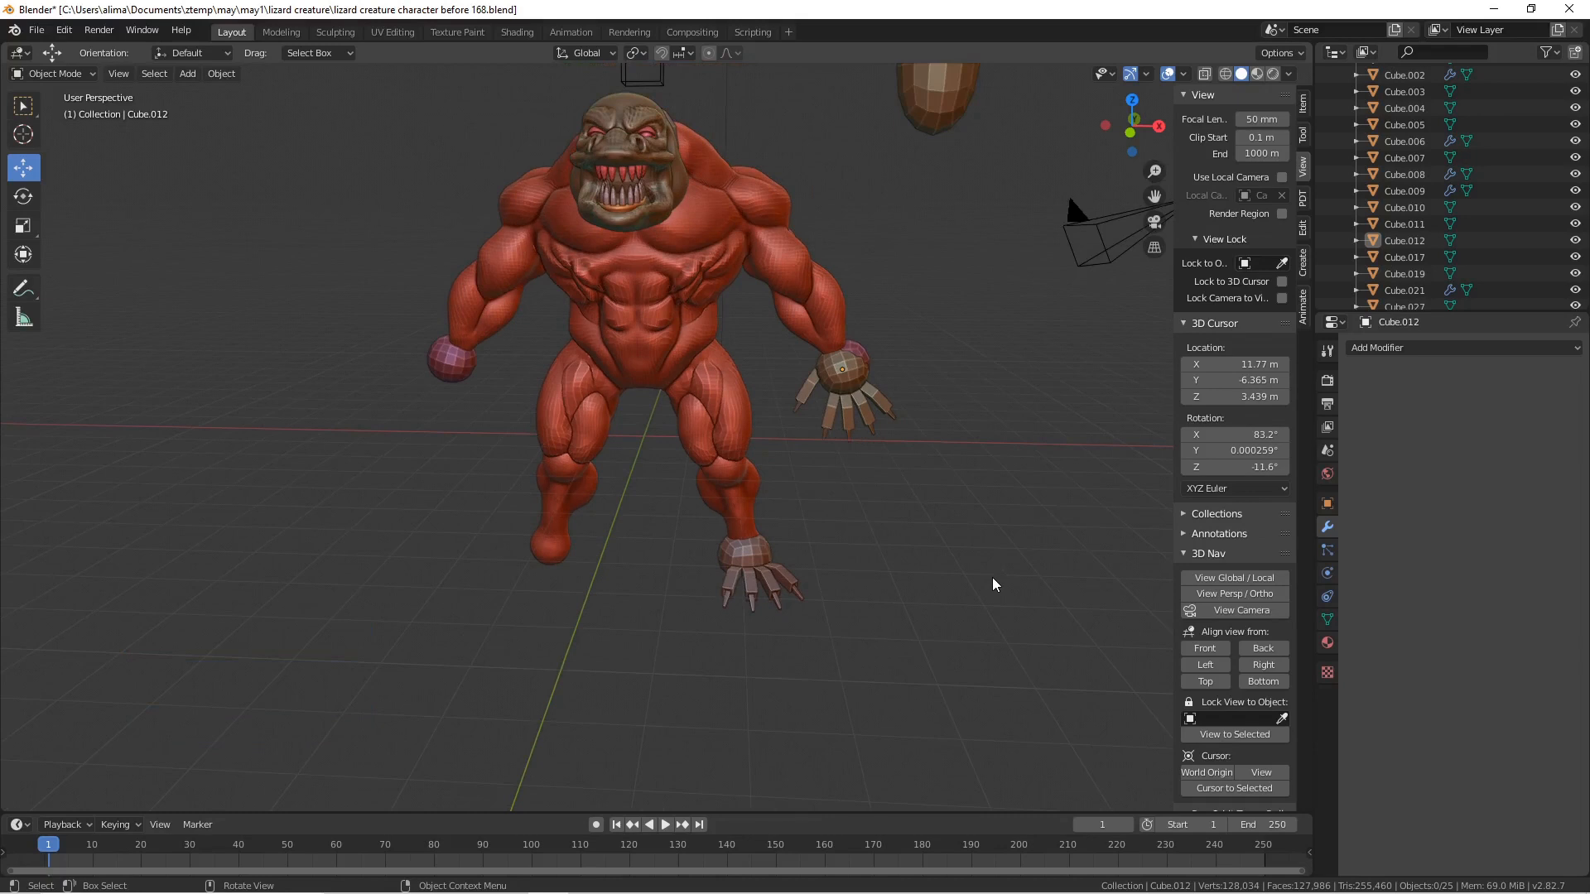
key("Pause")
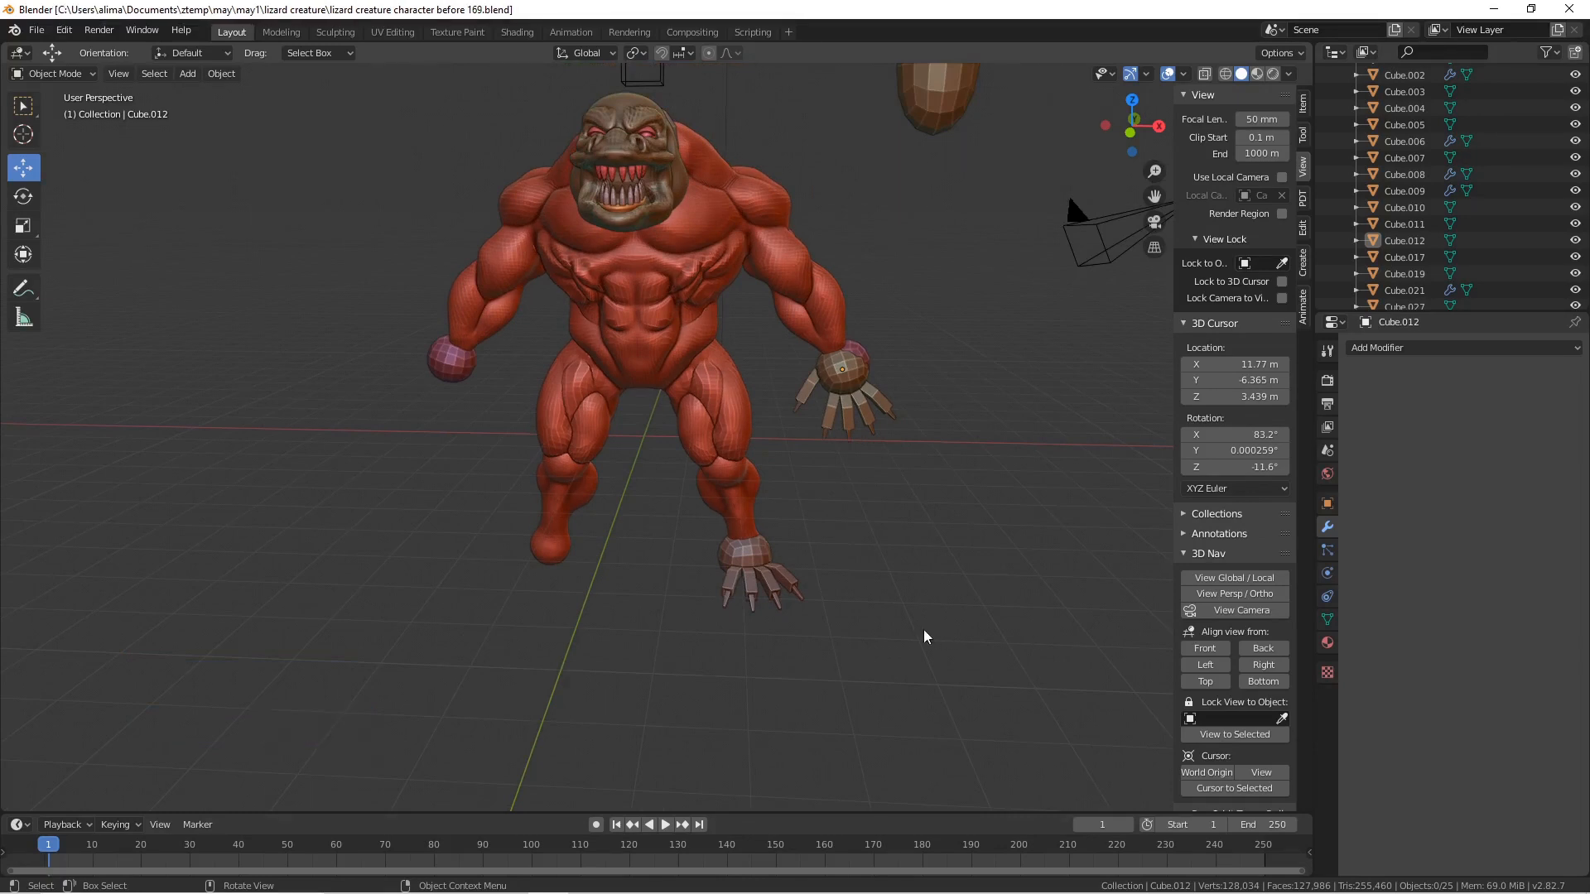
- Enlarge the clawed foot on the creature's leg by a scale factor of 1.322
left_click(781, 592)
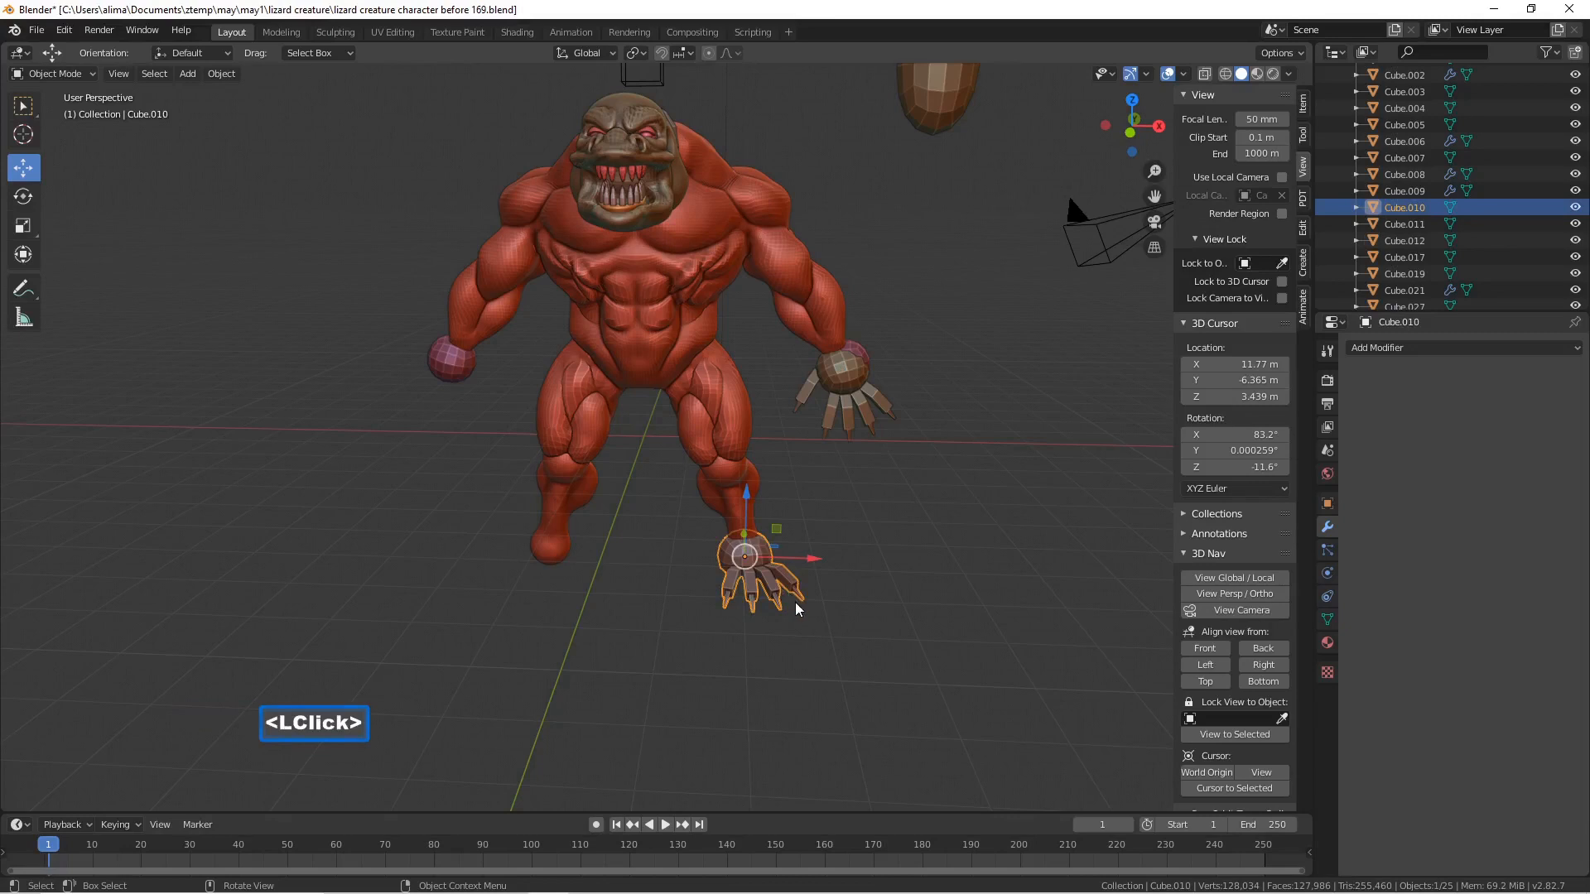
key("s")
left_click(817, 617)
middle_click_drag(817, 616, 849, 590)
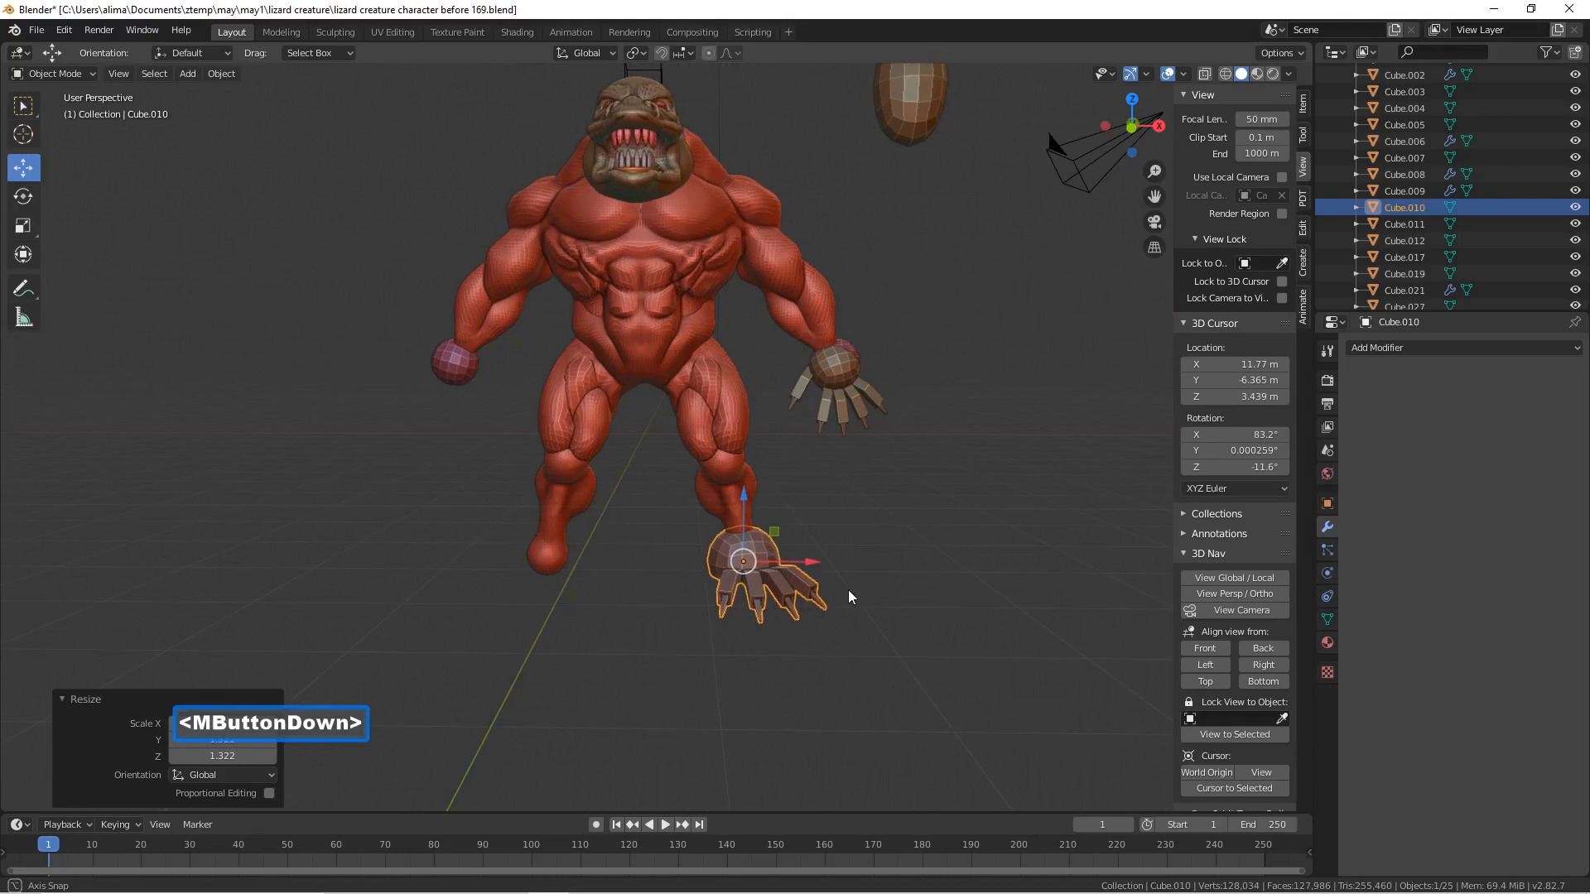
middle_click_drag(849, 590, 851, 590)
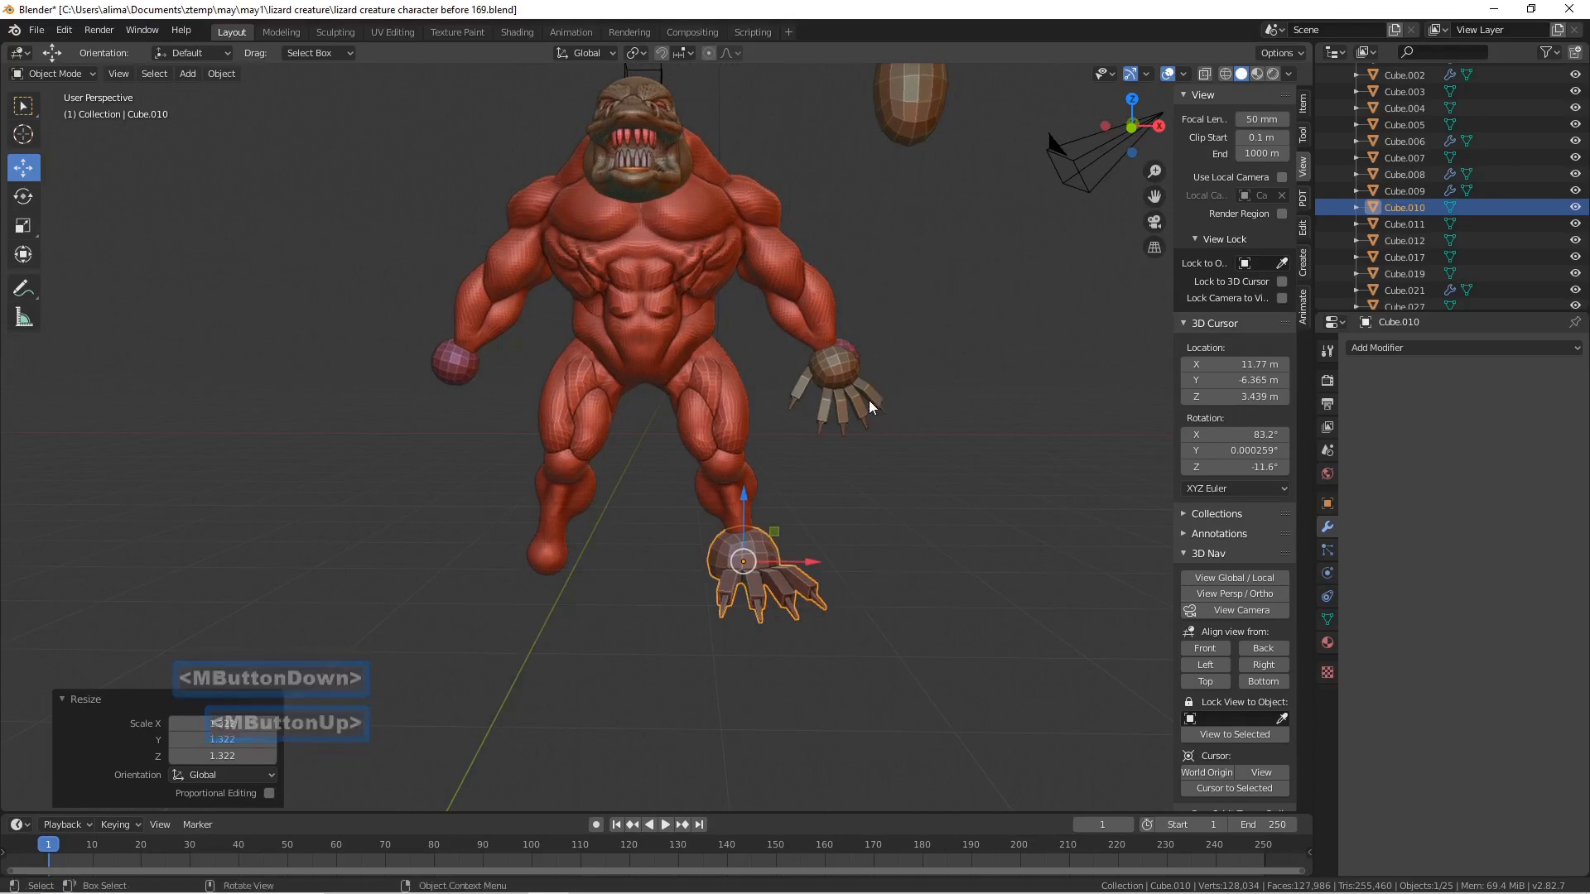
- Nudge the clawed hand slightly outward along X and scale it up by 1.056
left_click(848, 370)
middle_click_drag(830, 418, 868, 414)
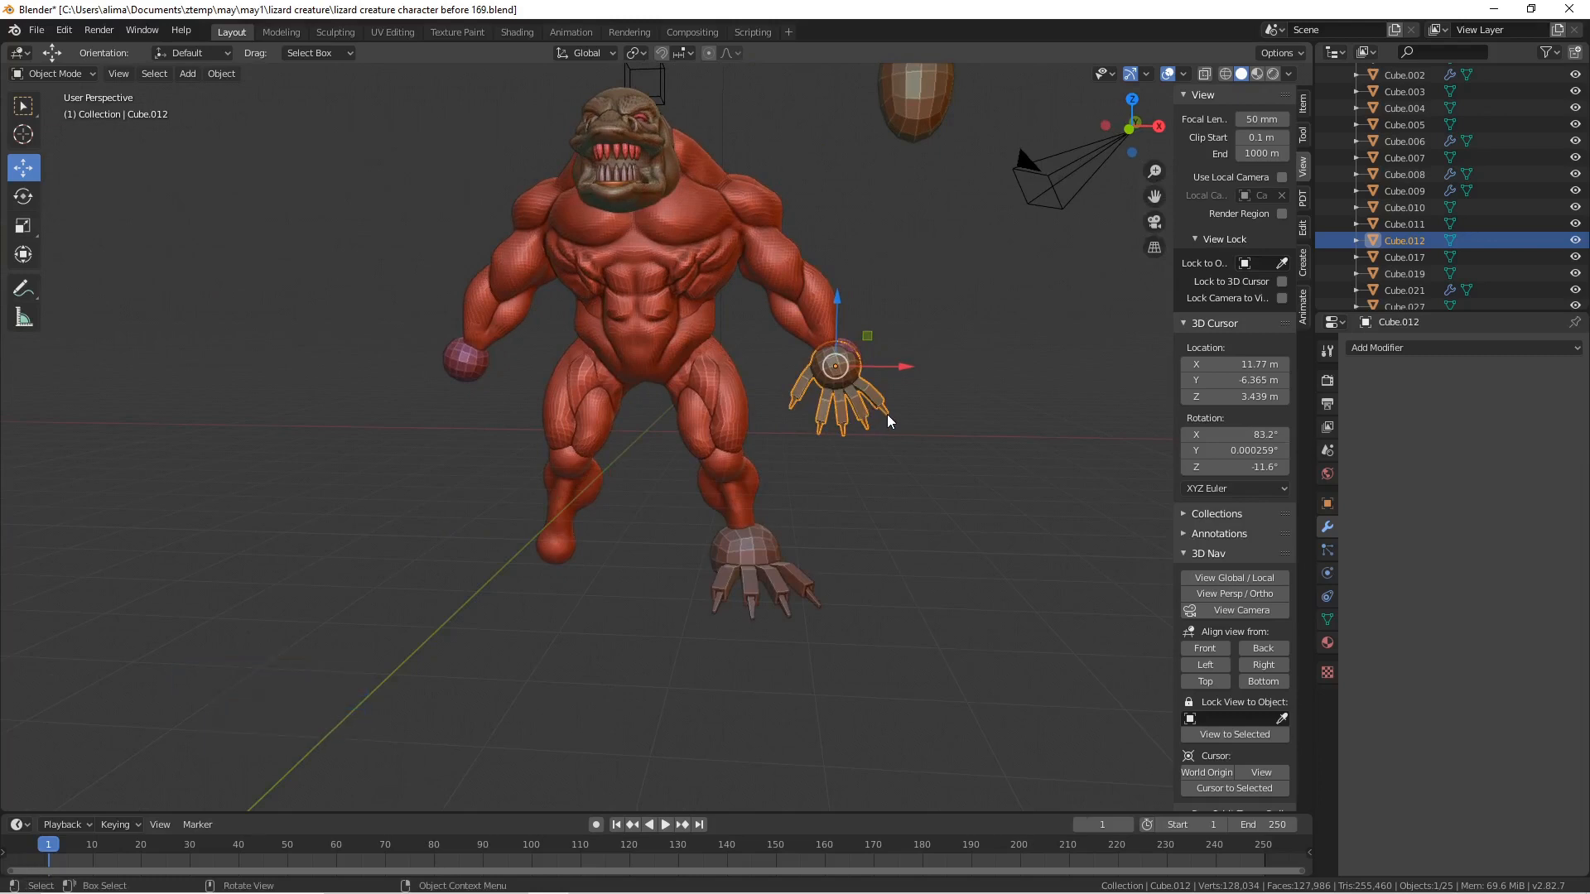
left_click_drag(880, 378, 886, 377)
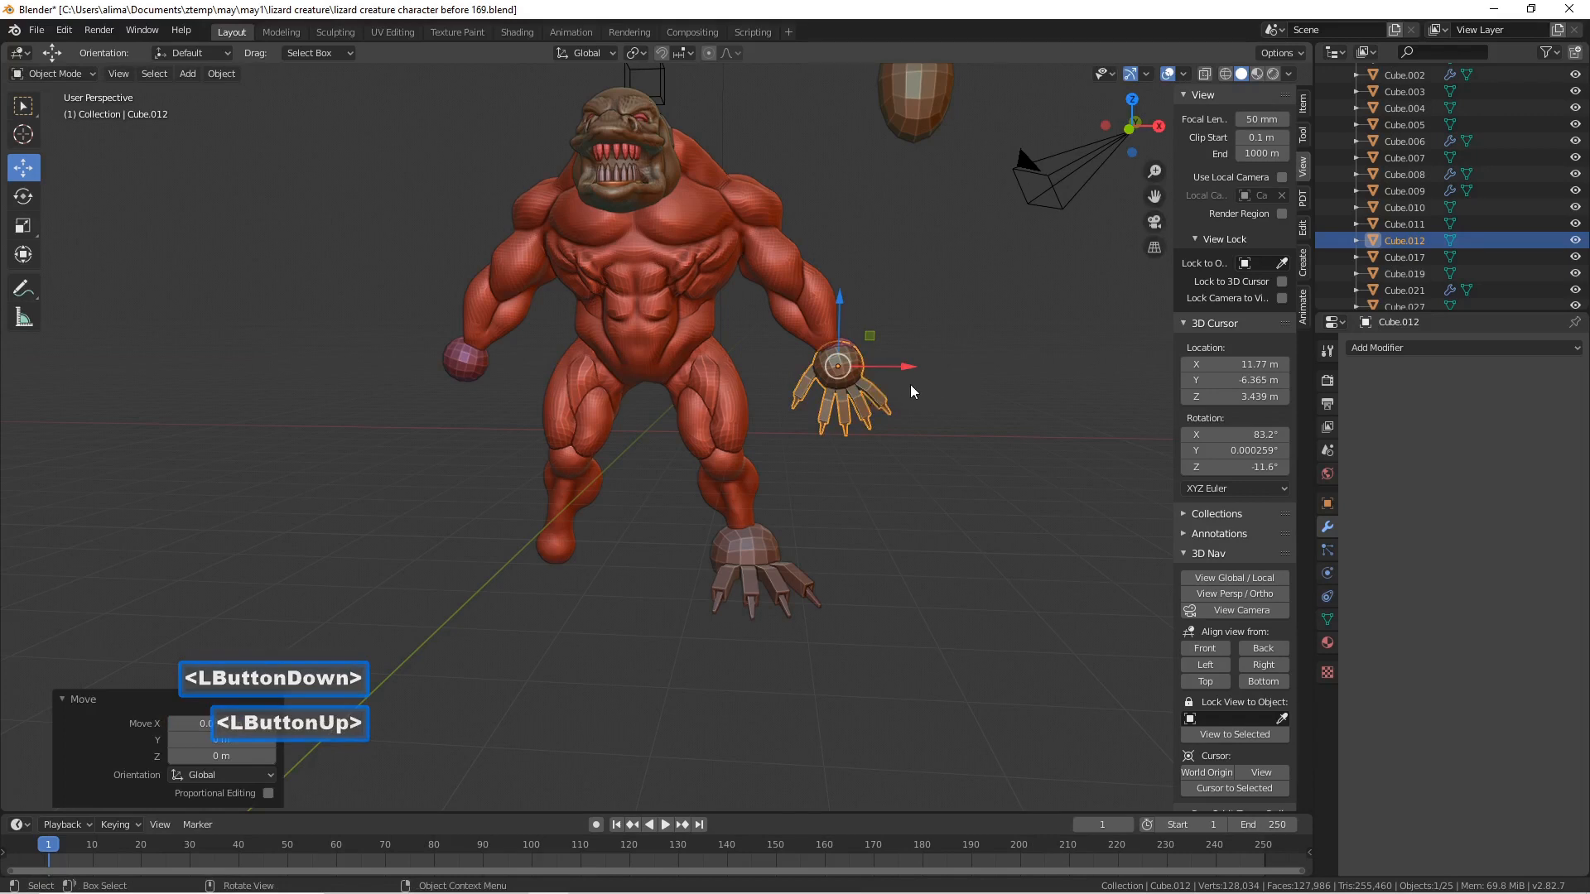
key("s")
left_click(916, 393)
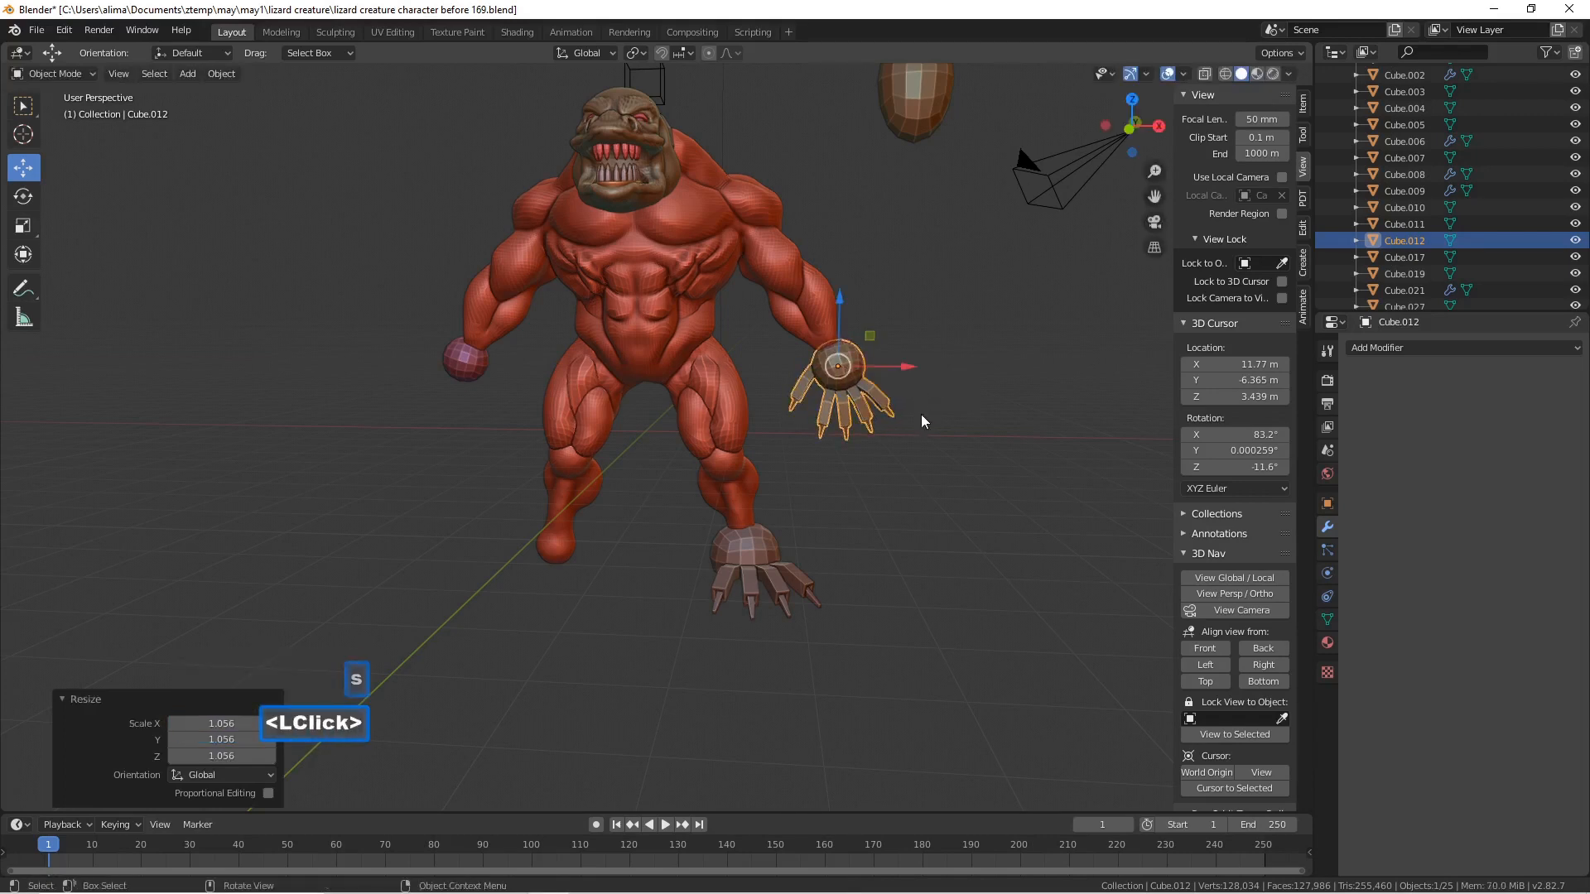
- Deselect the hand and save the file as "lizard creature character before 171.blend"
middle_click_drag(919, 424, 915, 427)
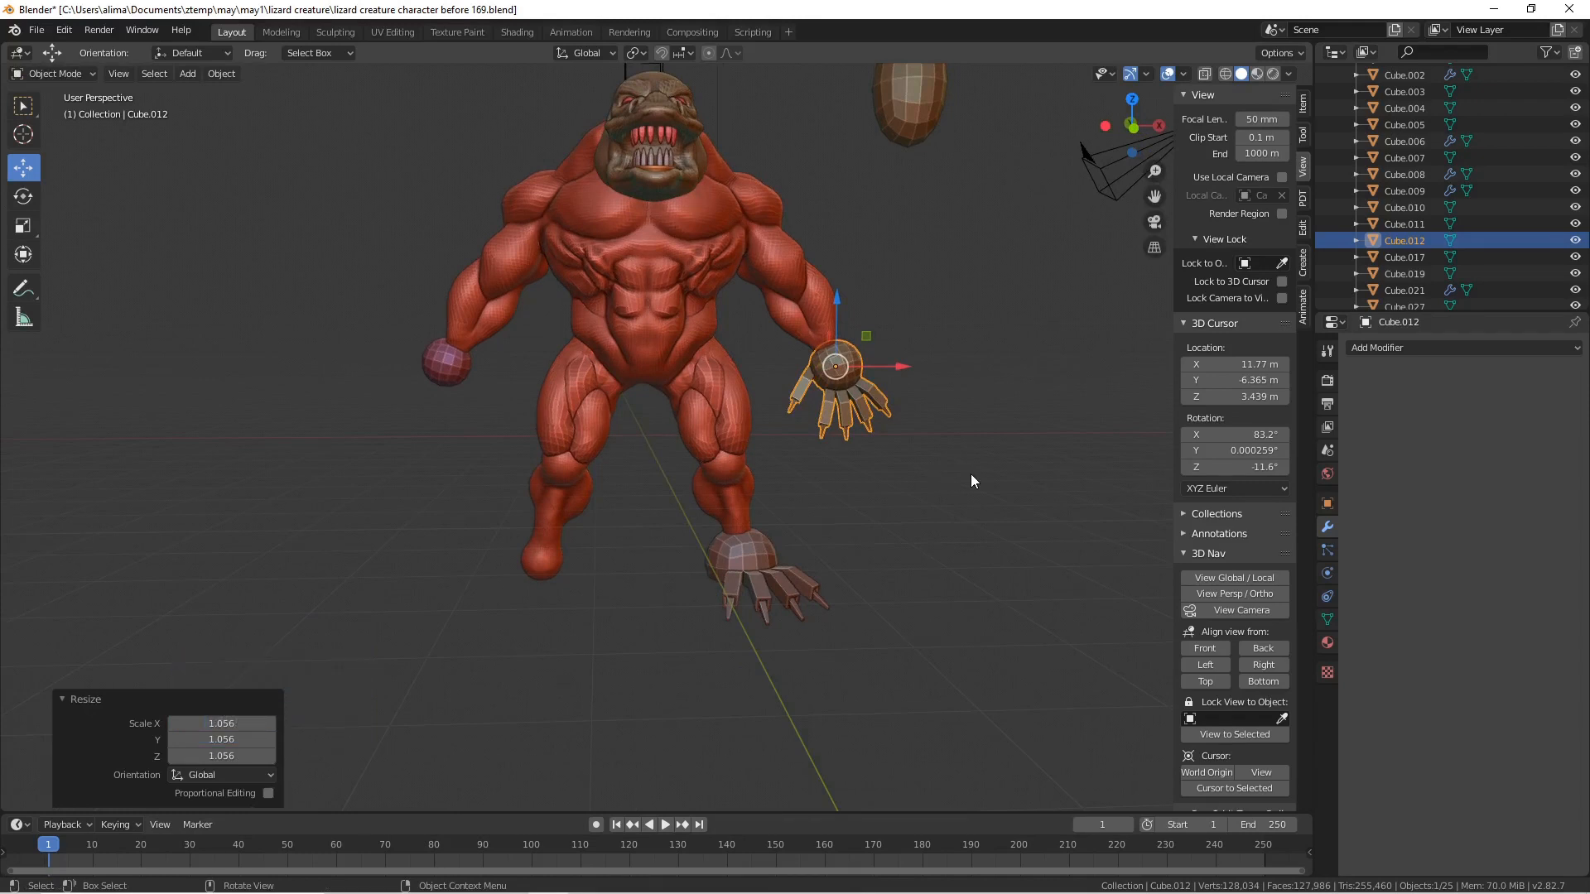
left_click(902, 514)
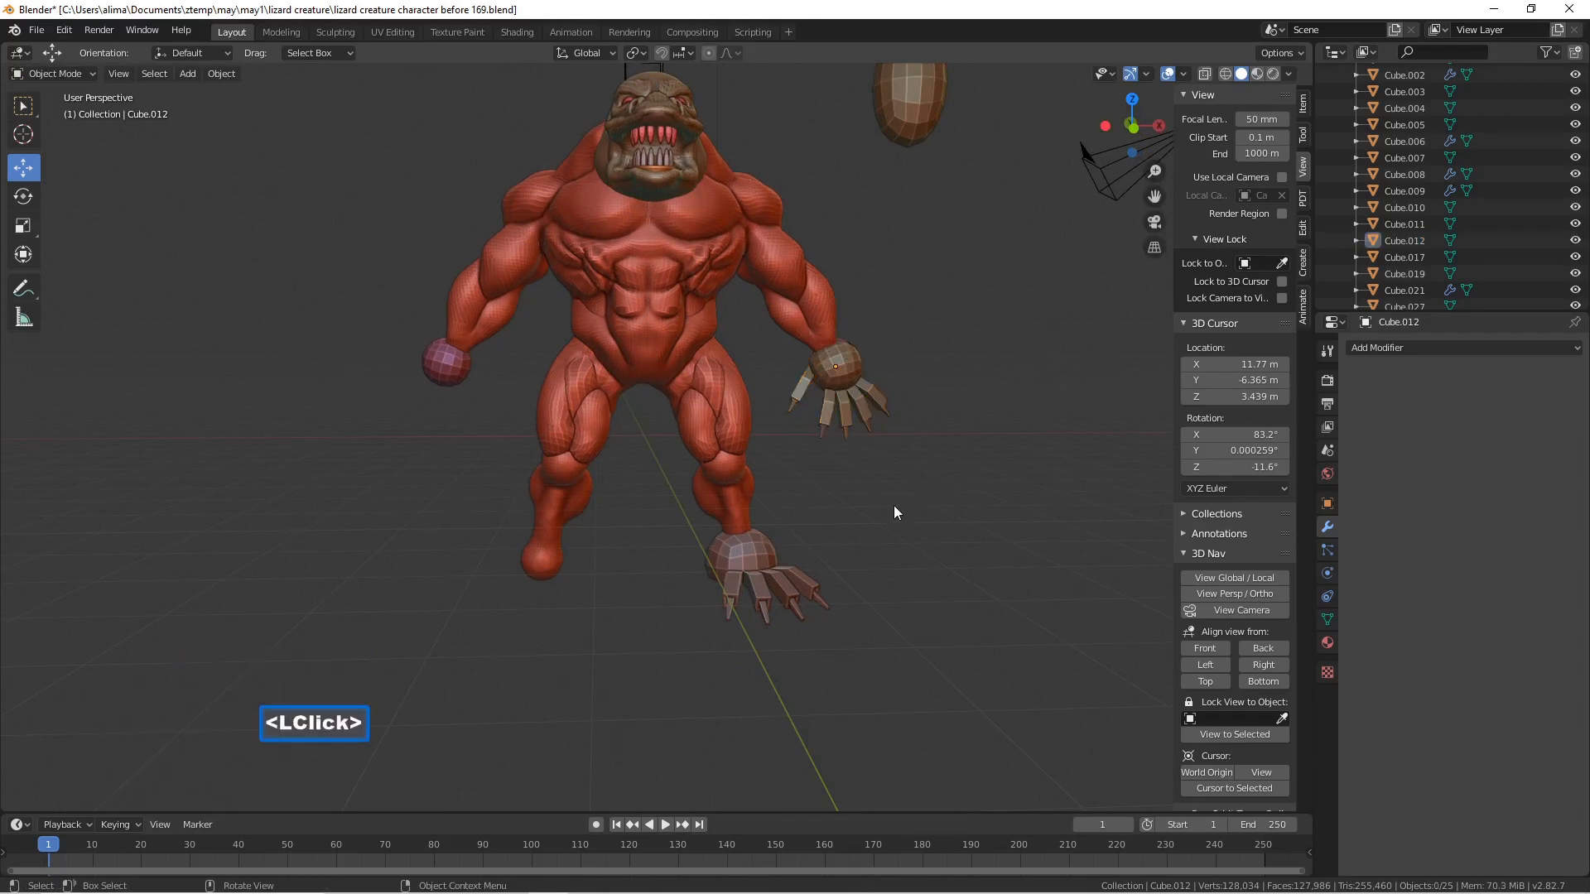
key("Pause")
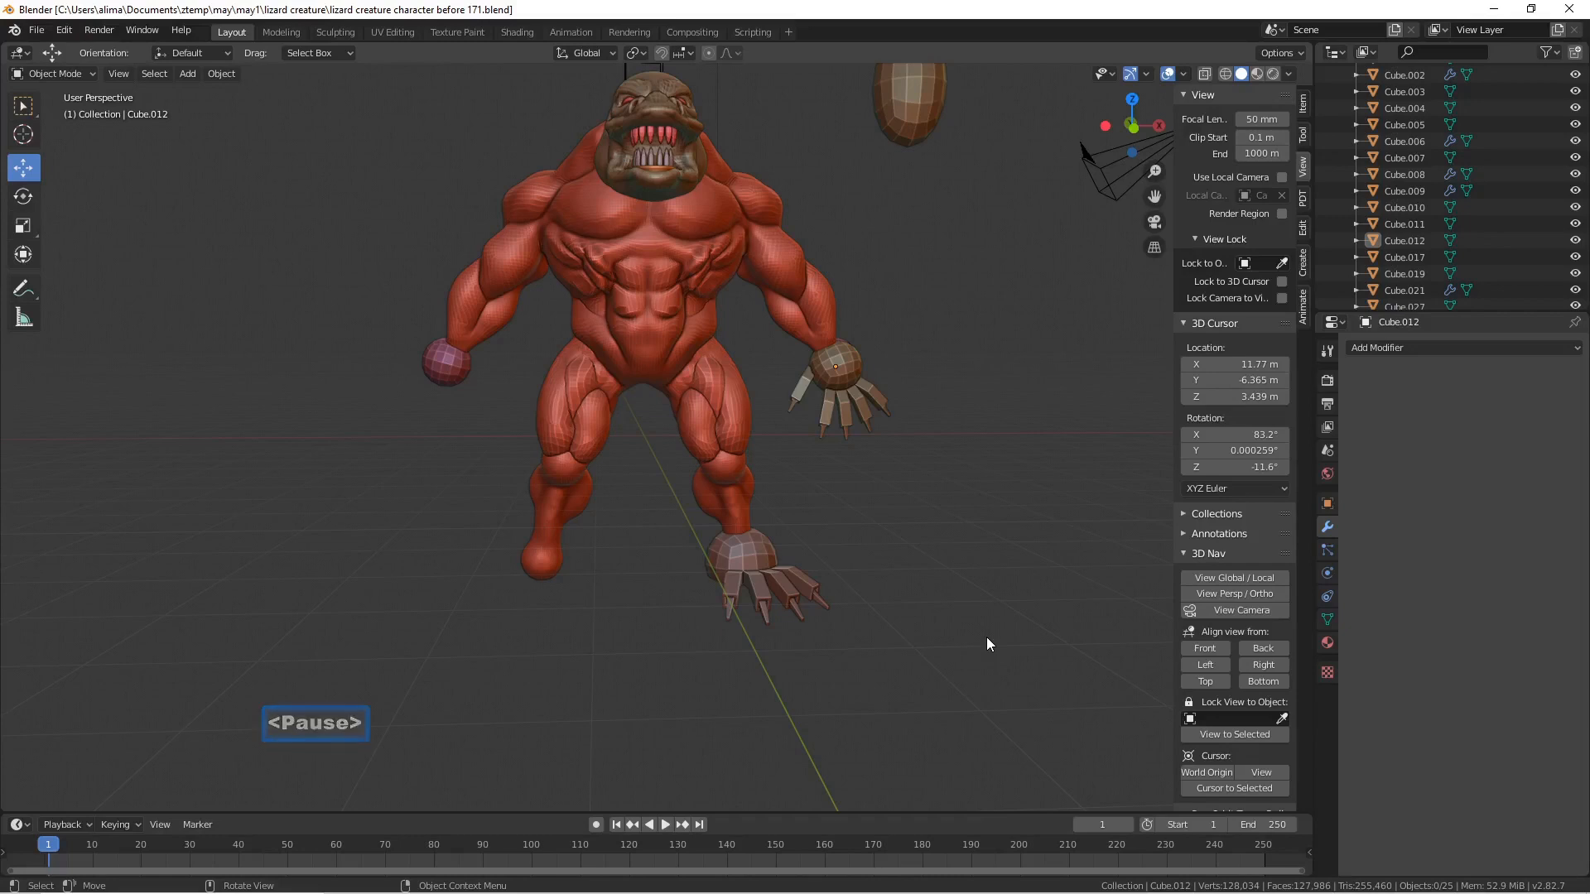
- Add a Mirror modifier to the clawed hand on the X axis, using Empty as the mirror object
left_click(858, 419)
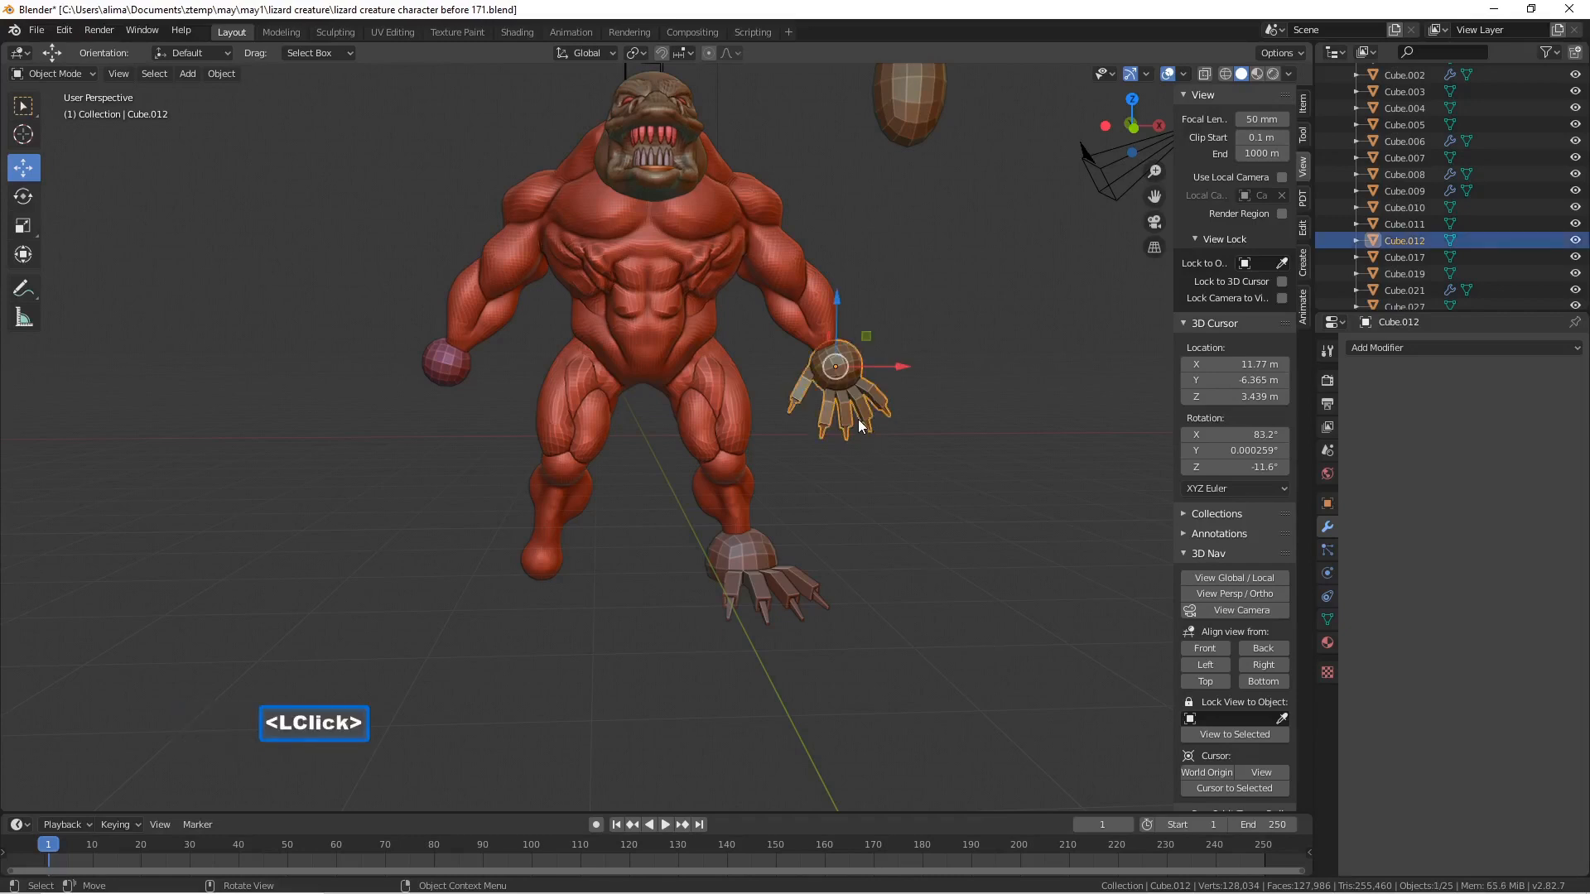
left_click(1578, 352)
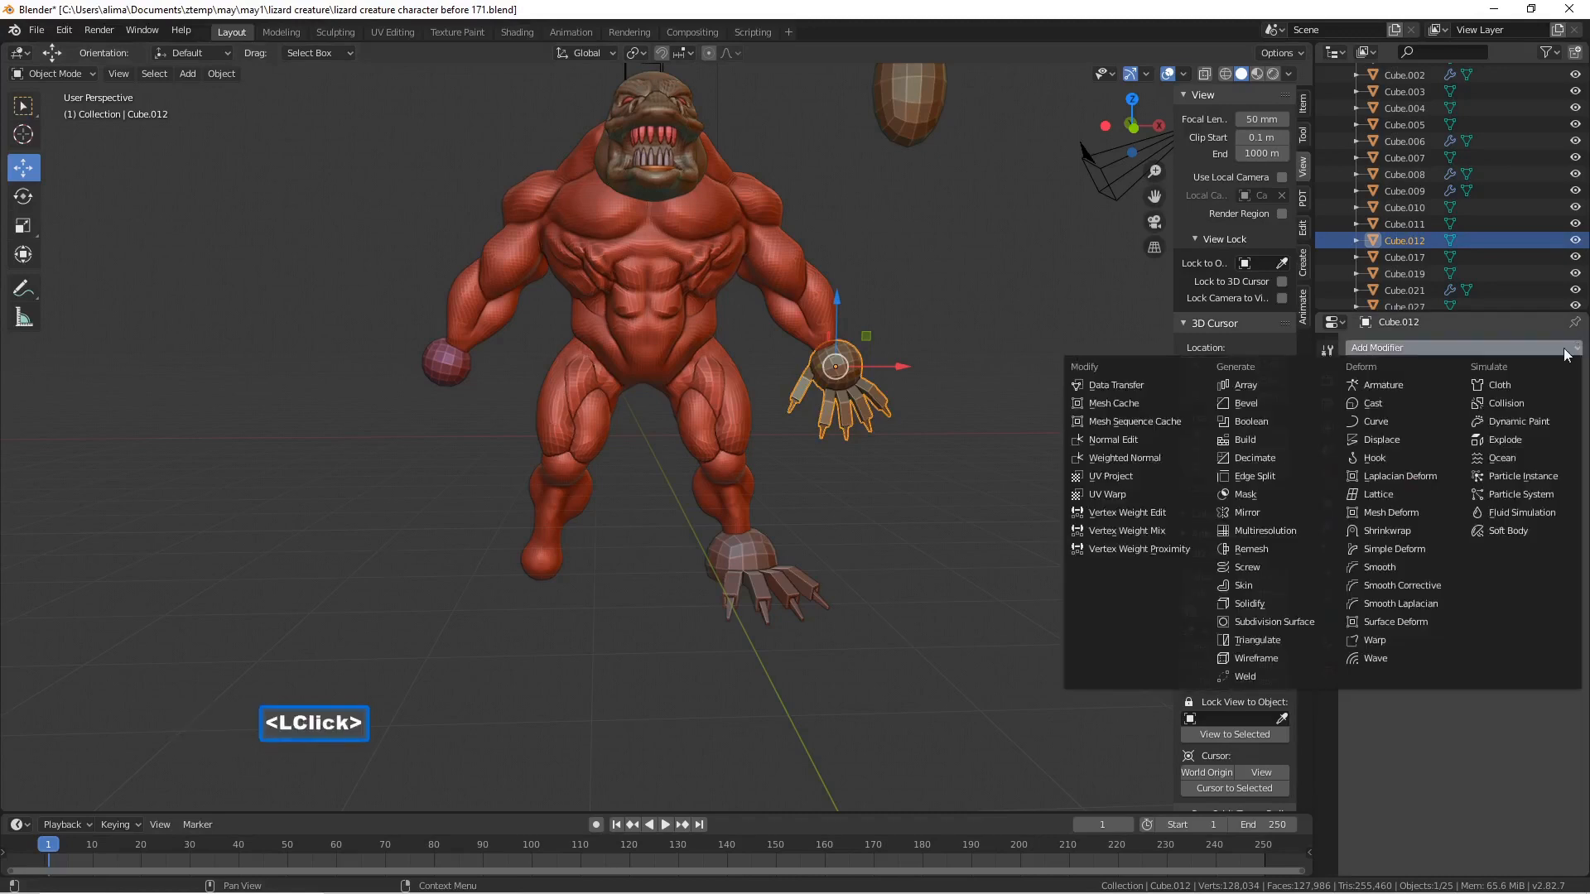
left_click(1296, 515)
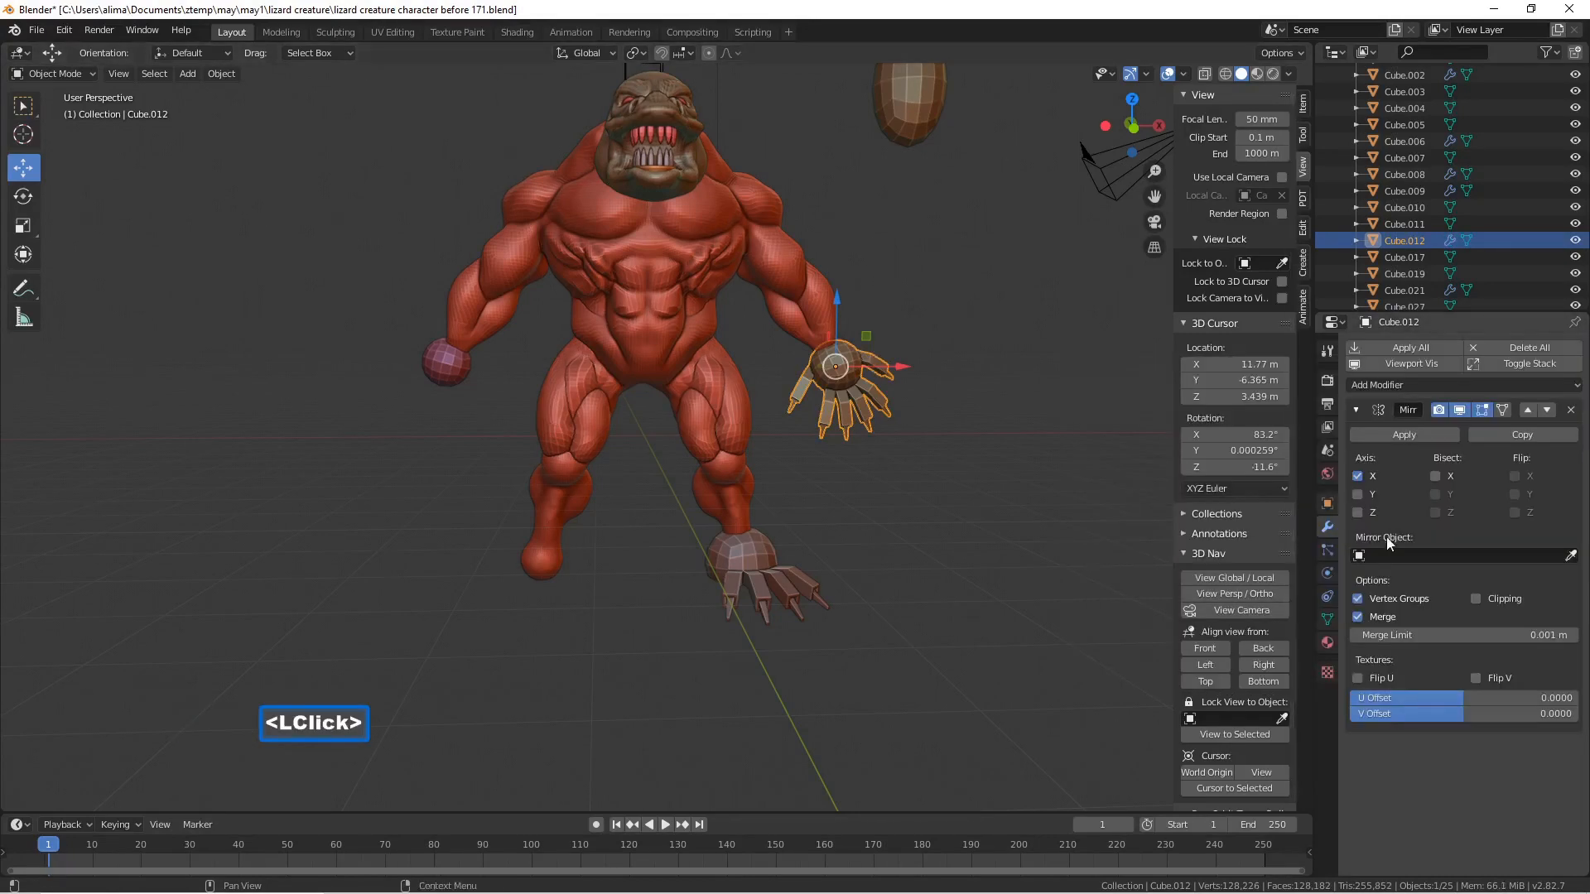
left_click(1361, 556)
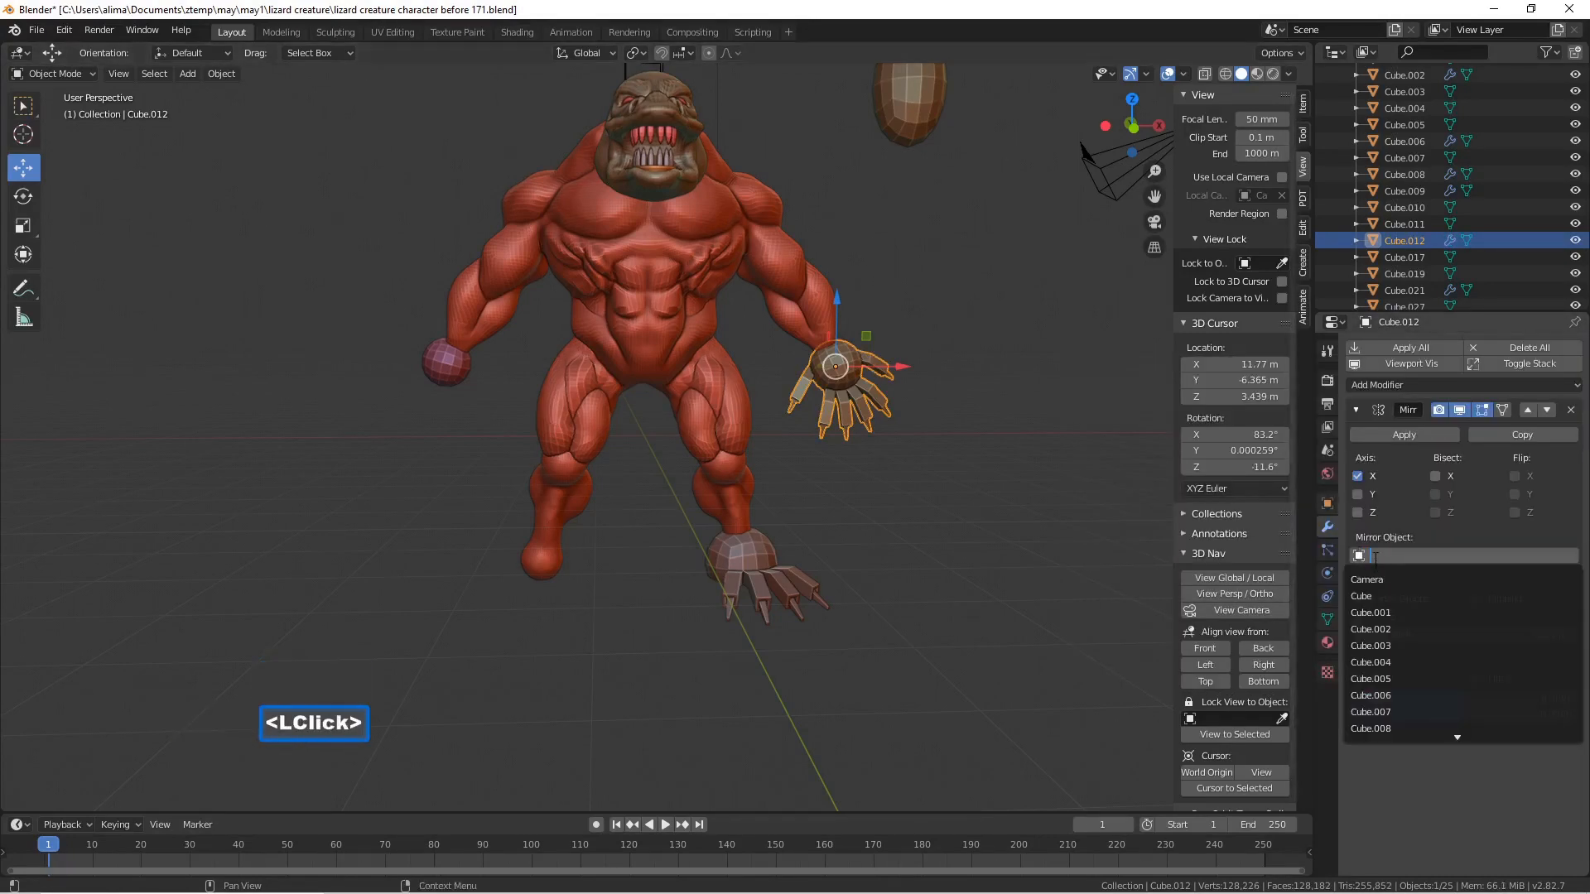
type("em")
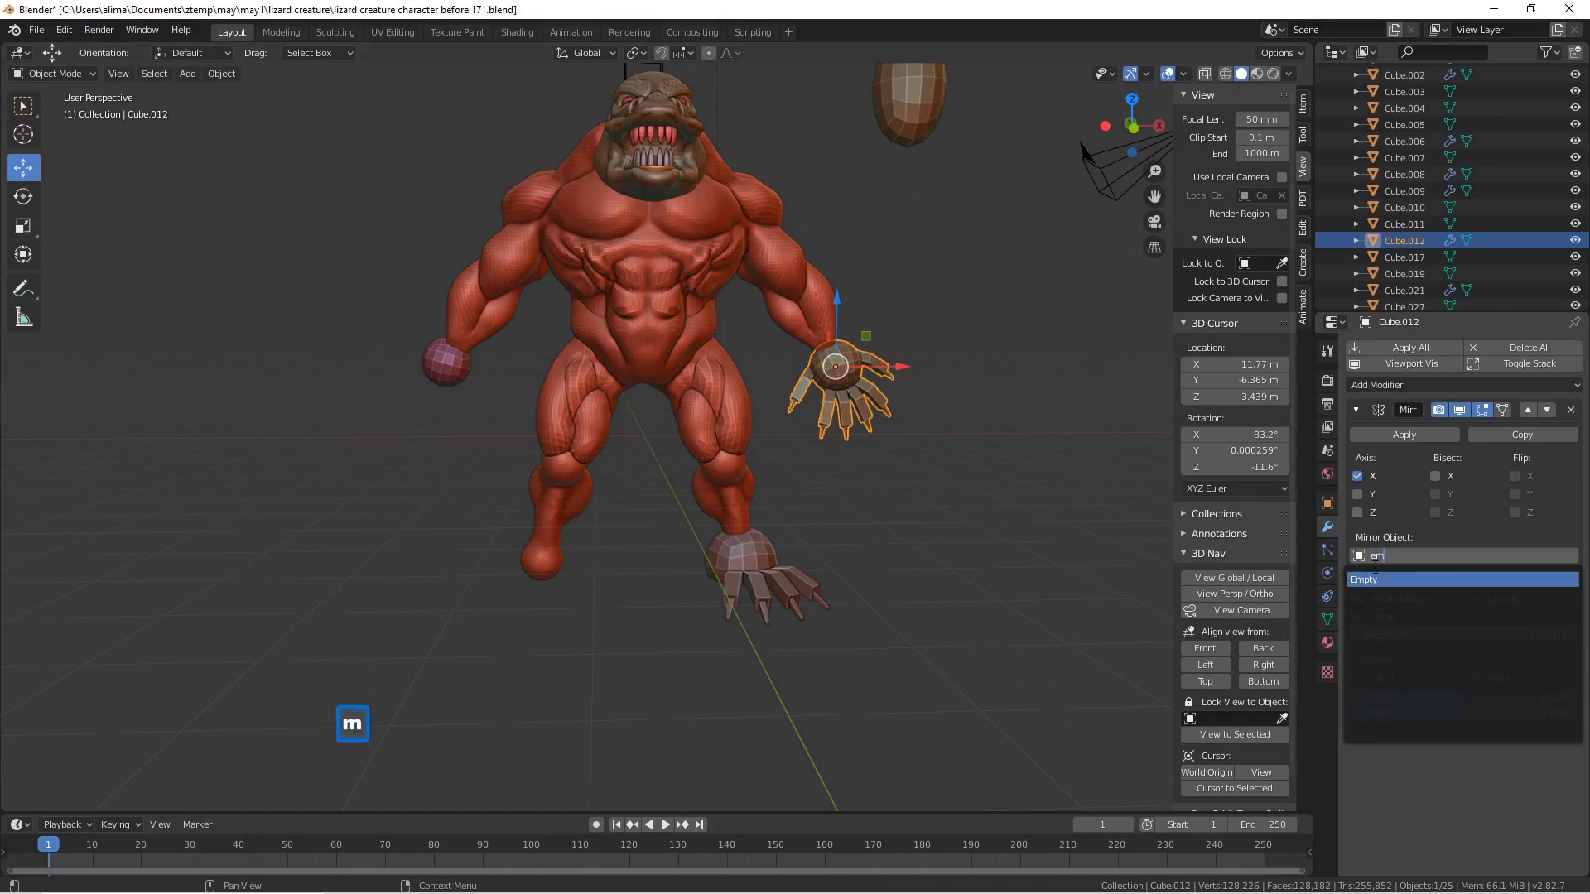
left_click(1398, 578)
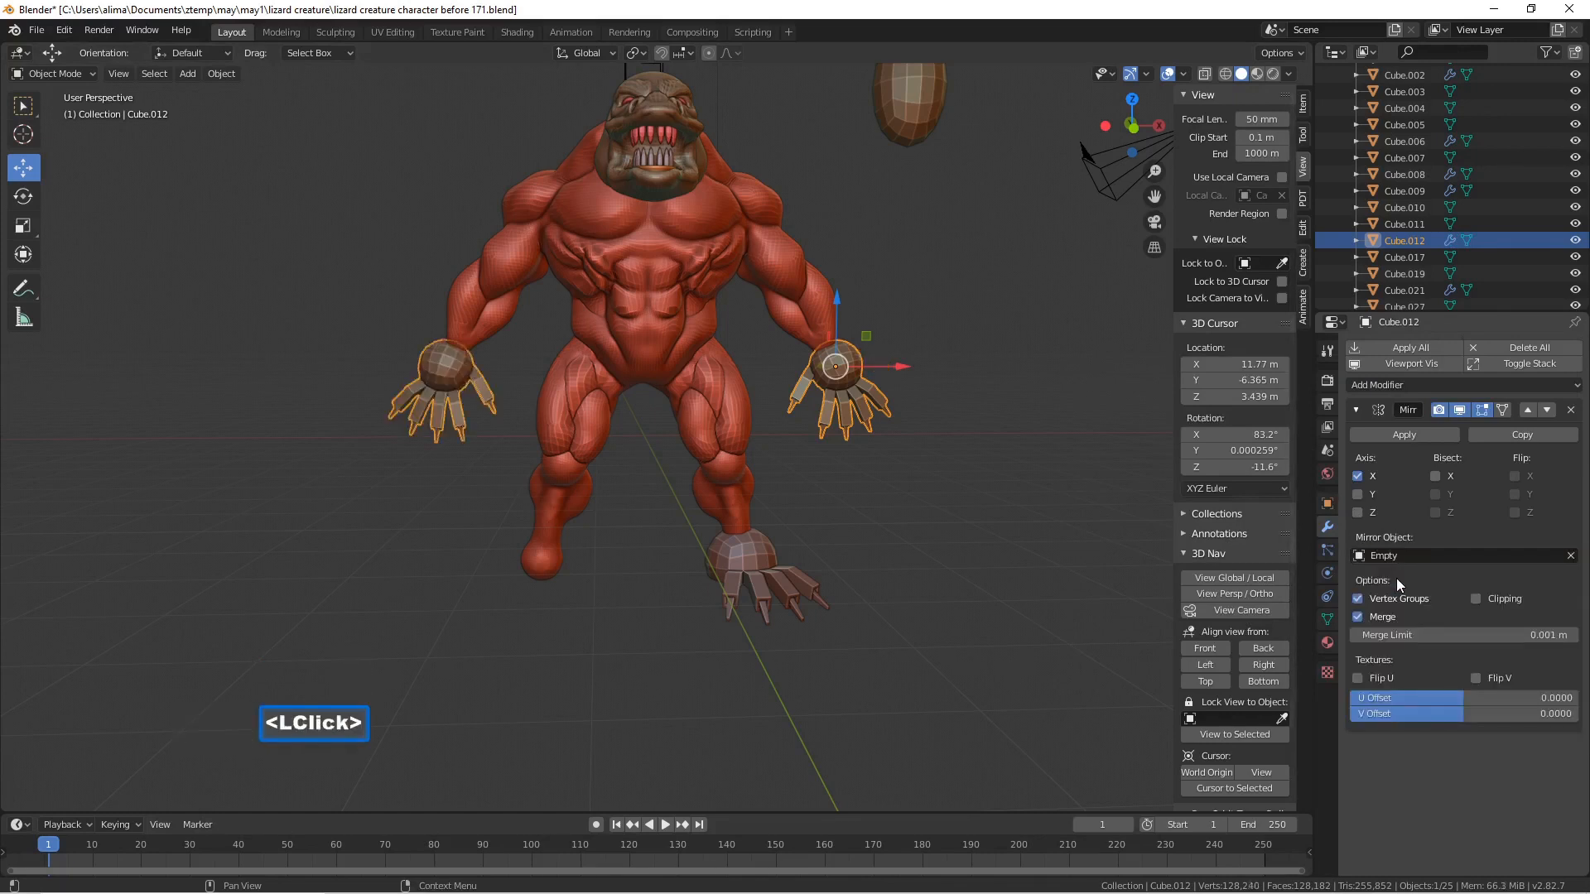
- Link the hand's modifiers to the clawed foot so it is mirrored onto the other leg
left_click(805, 593)
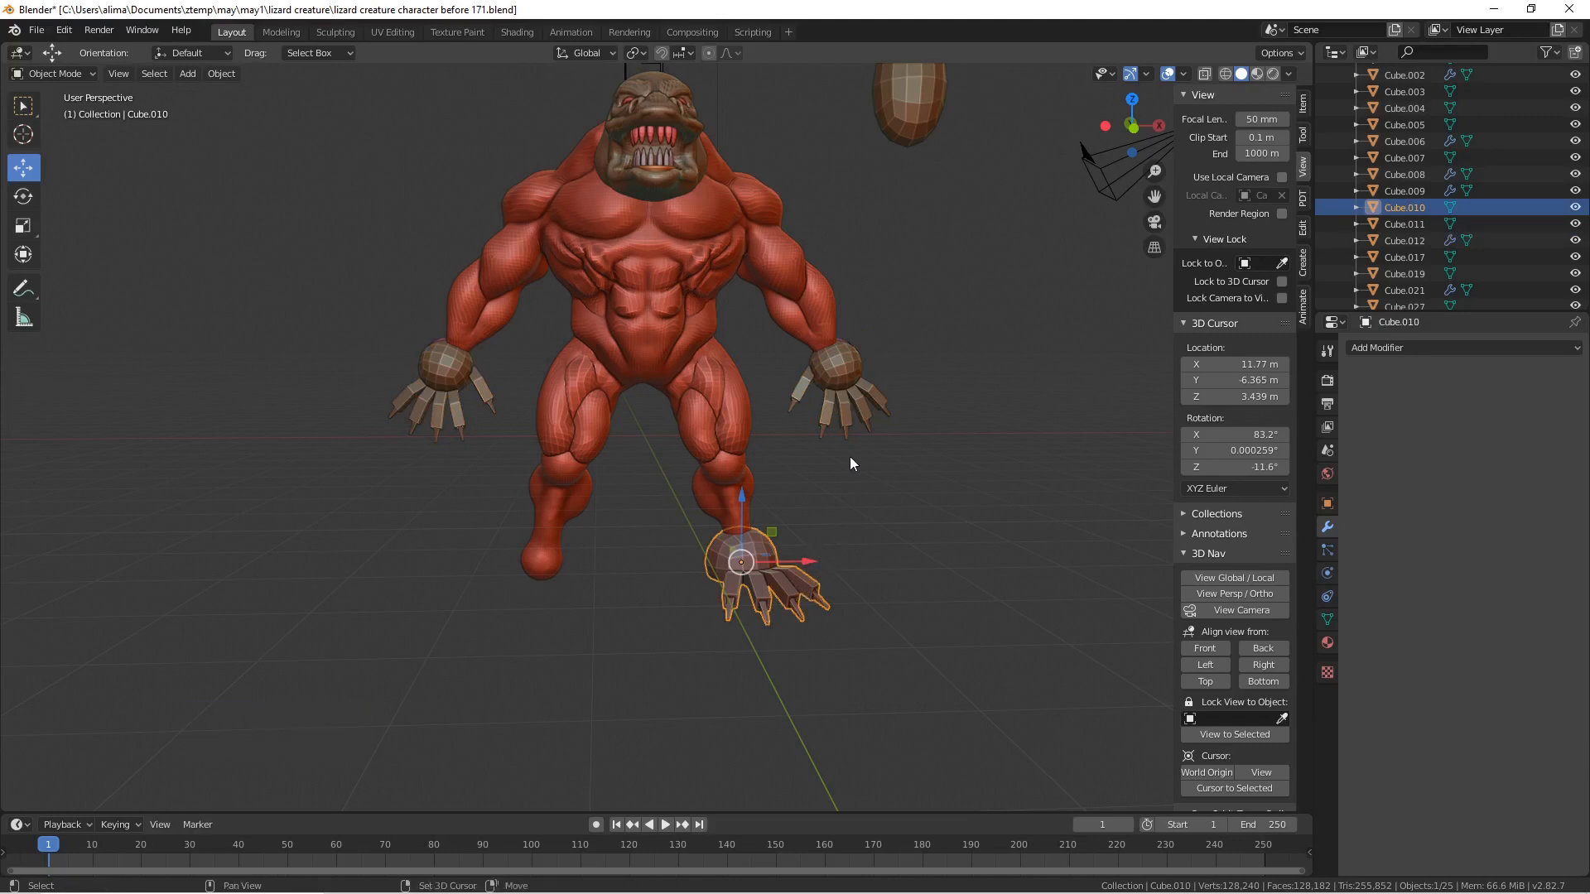
left_click(846, 375, "shift")
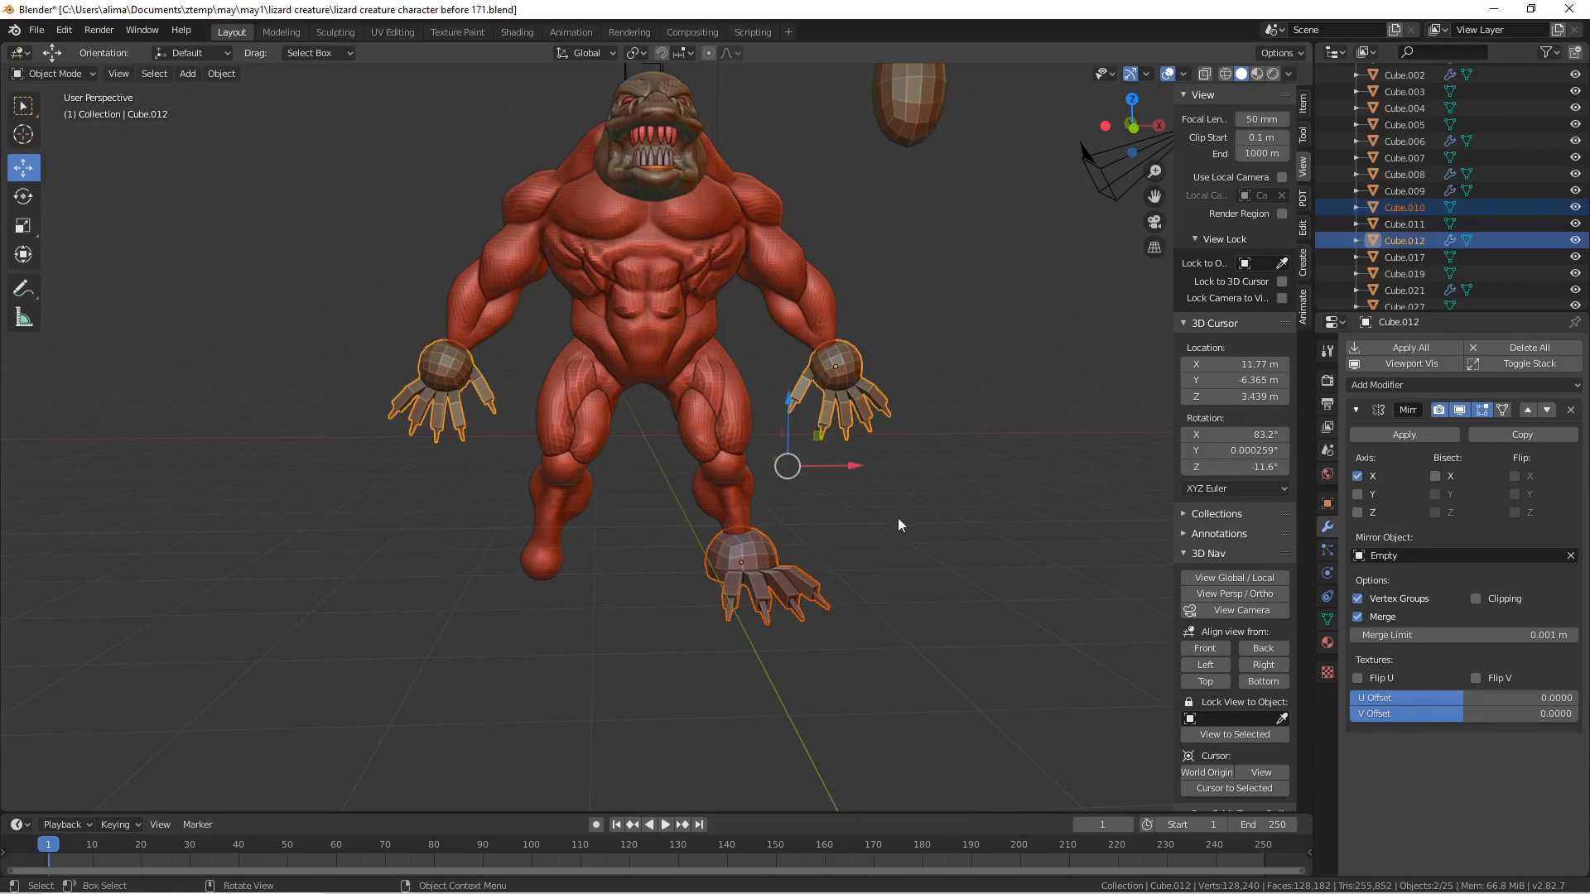
key("ctrl+l")
mouse_move(897, 518)
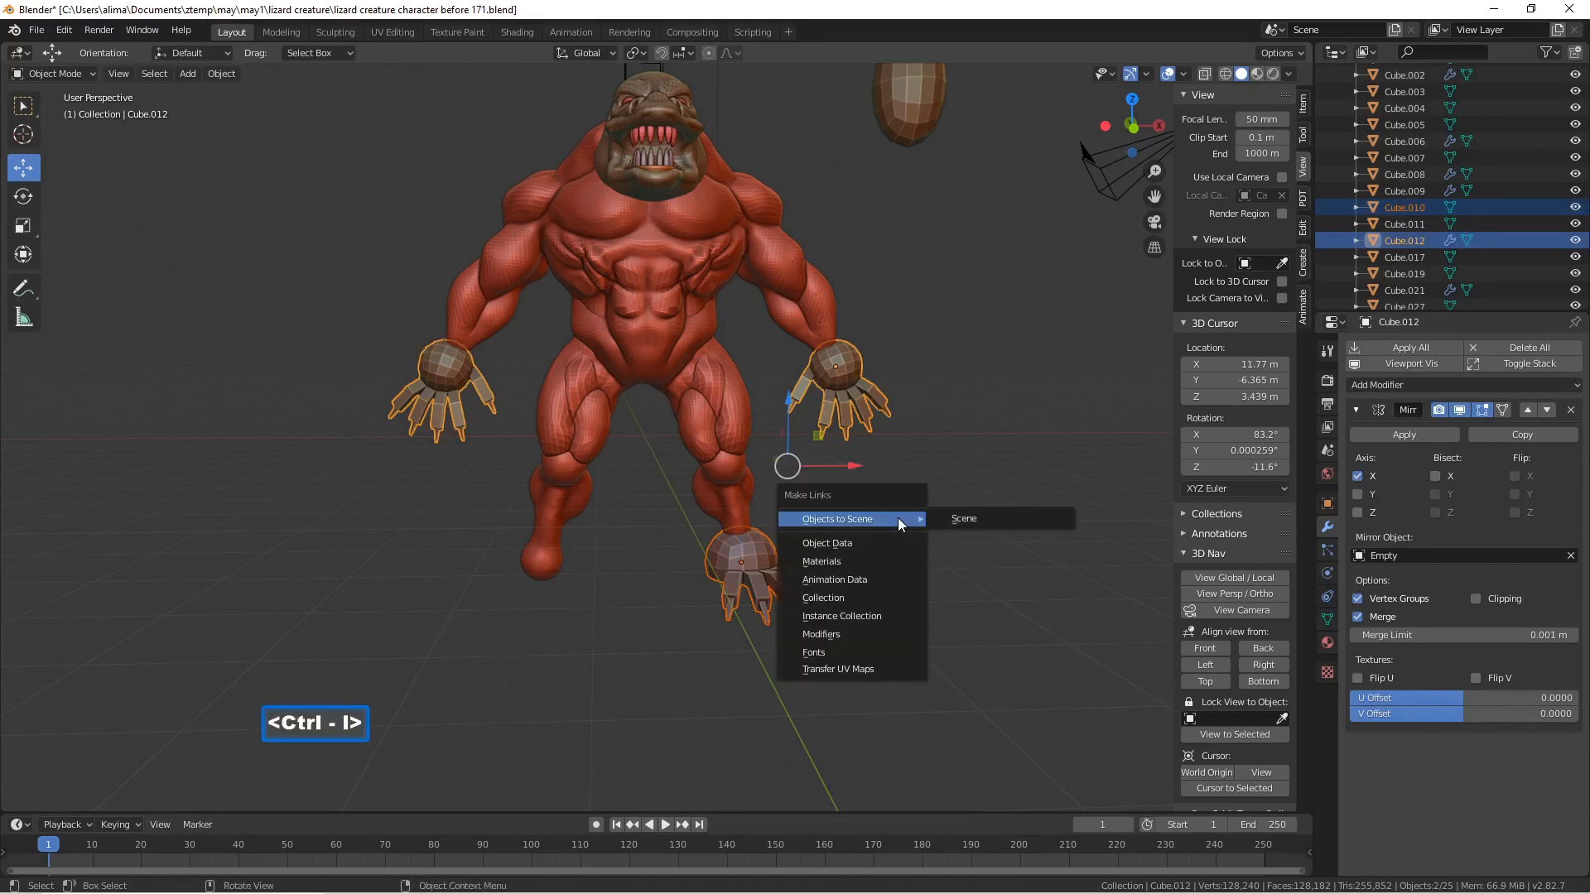
left_click(881, 639)
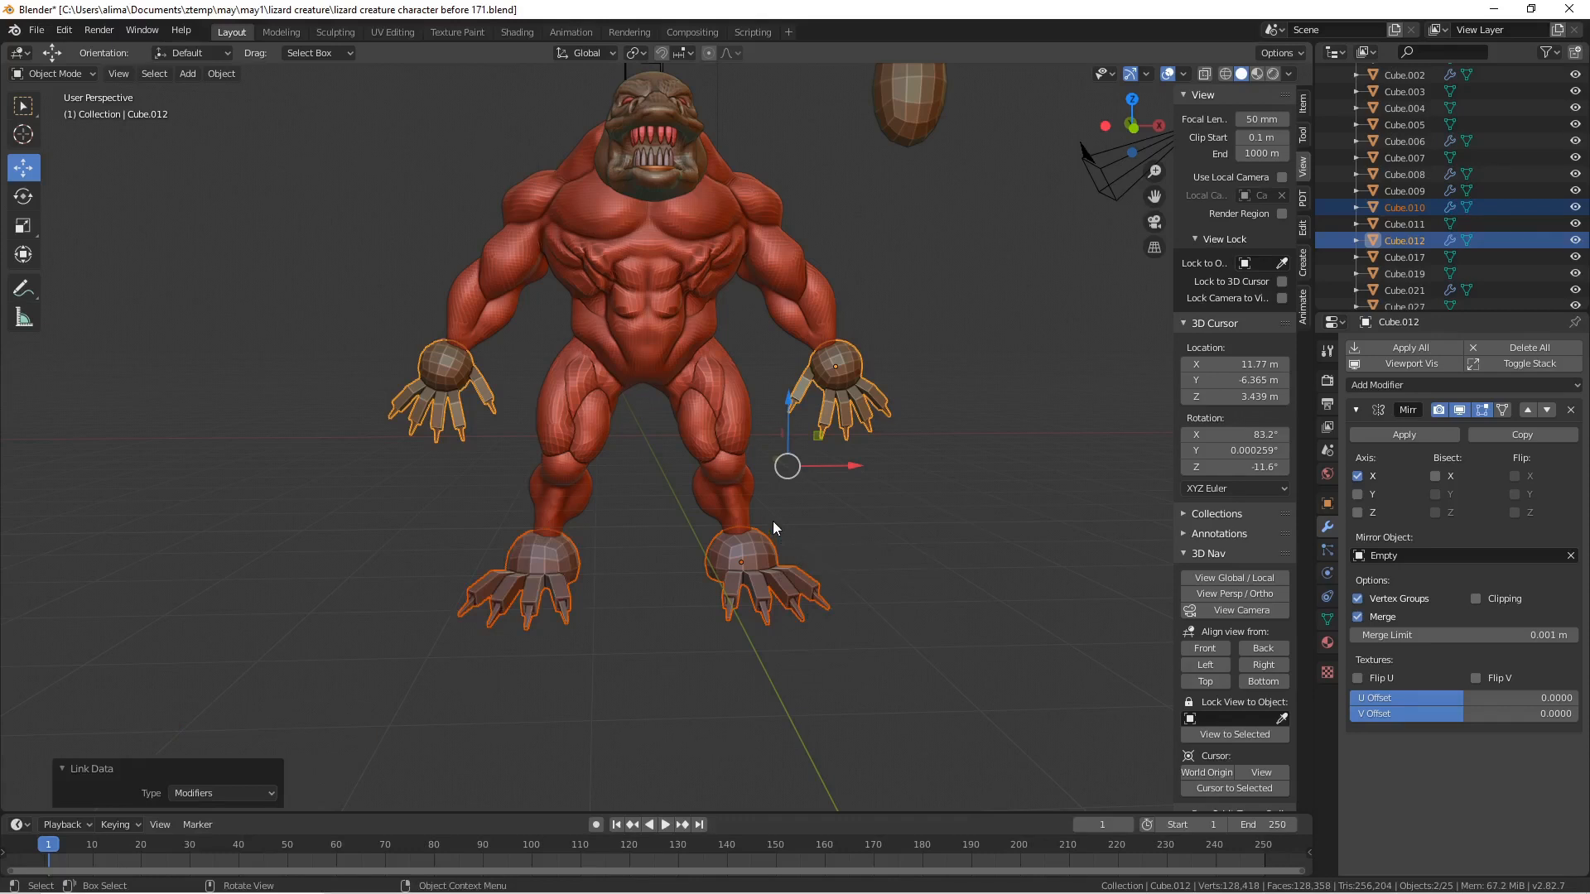
- Apply the Mirror modifiers on the hands and feet, and save the file as "lizard creature character before 173.blend"
left_click(864, 516)
left_click(866, 391)
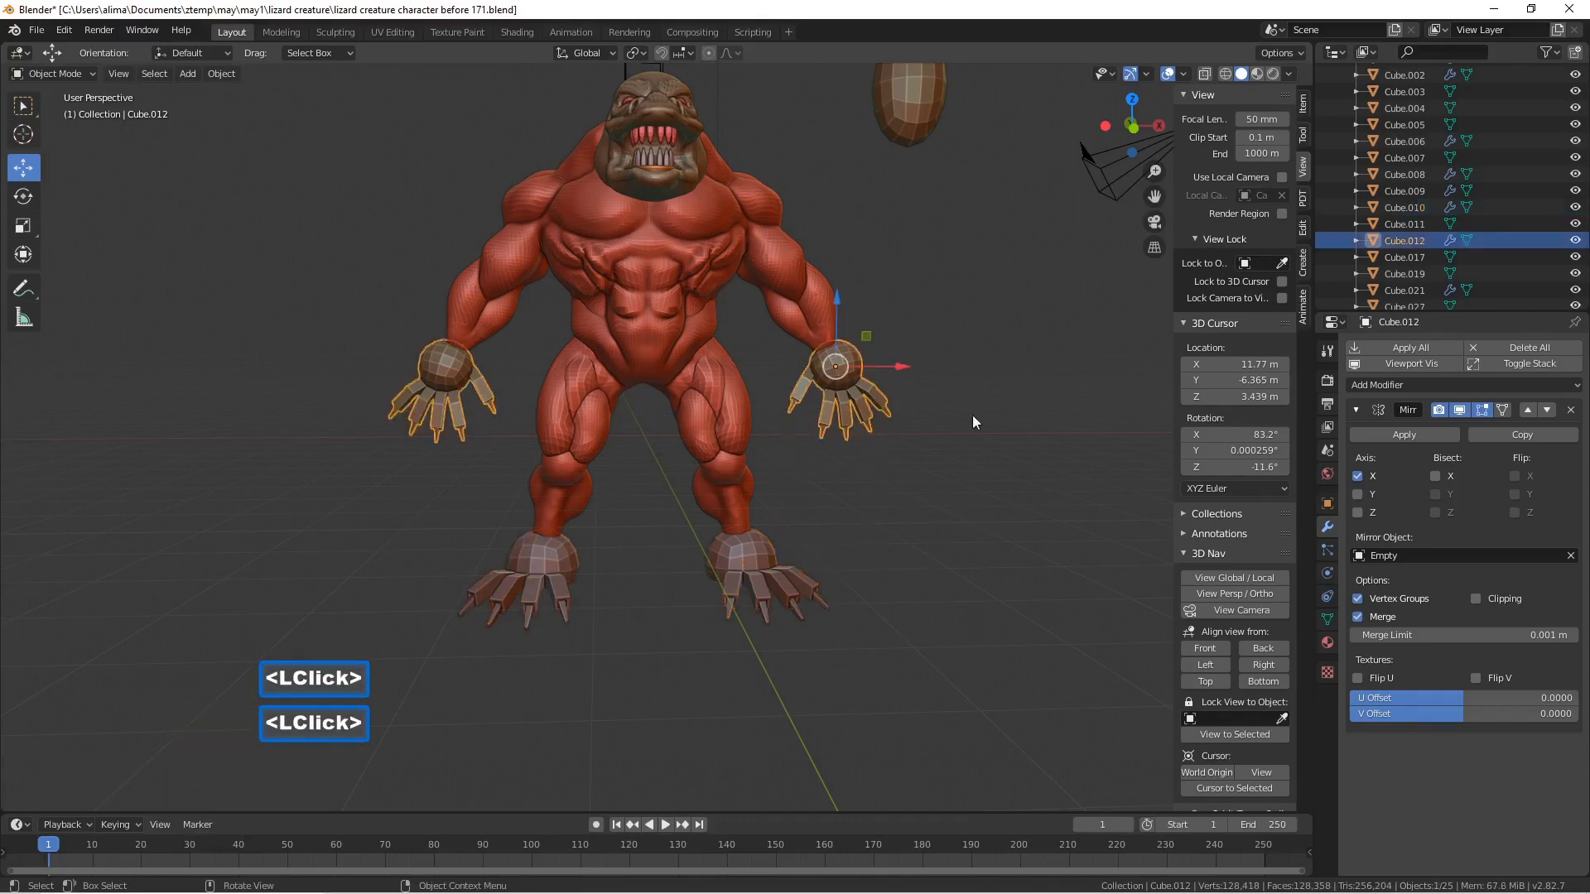
left_click(1423, 431)
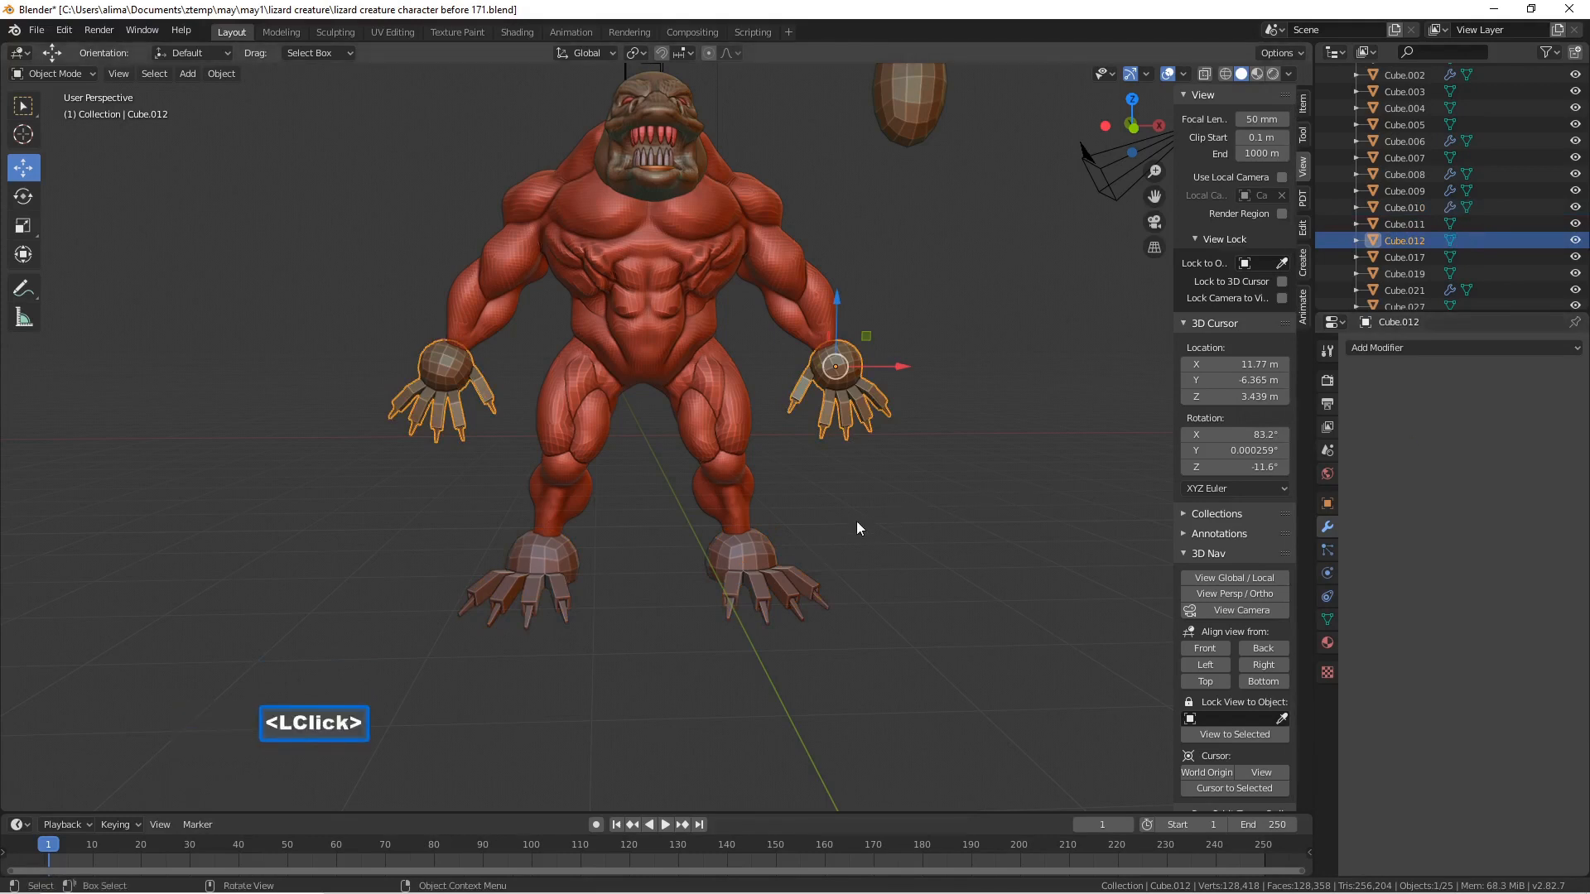
left_click(798, 573)
left_click(1418, 432)
left_click(1026, 543)
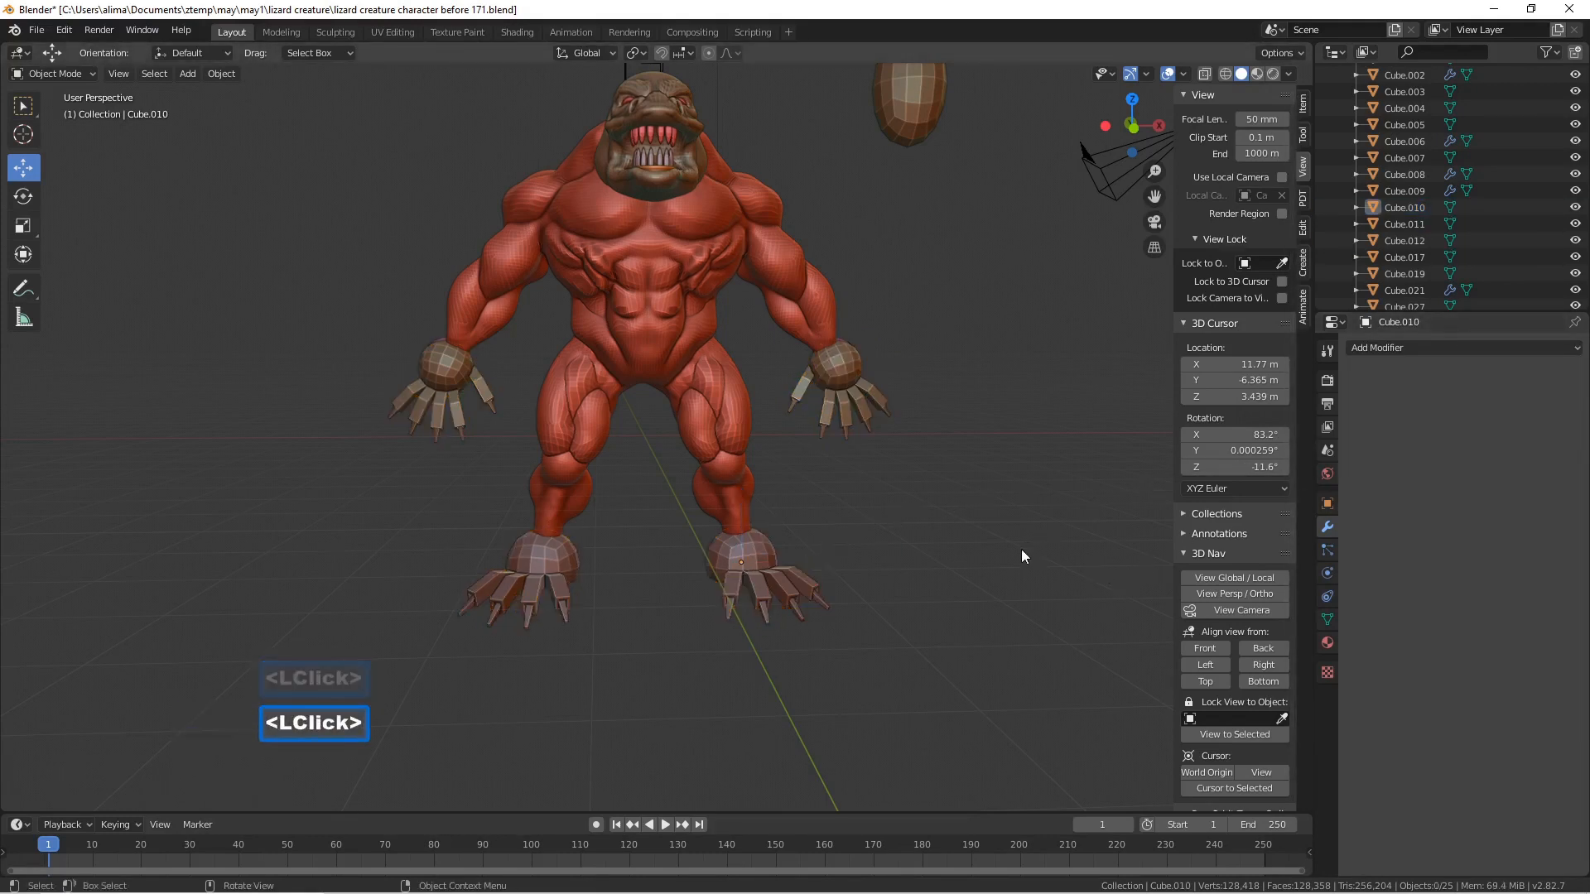
key("Pause")
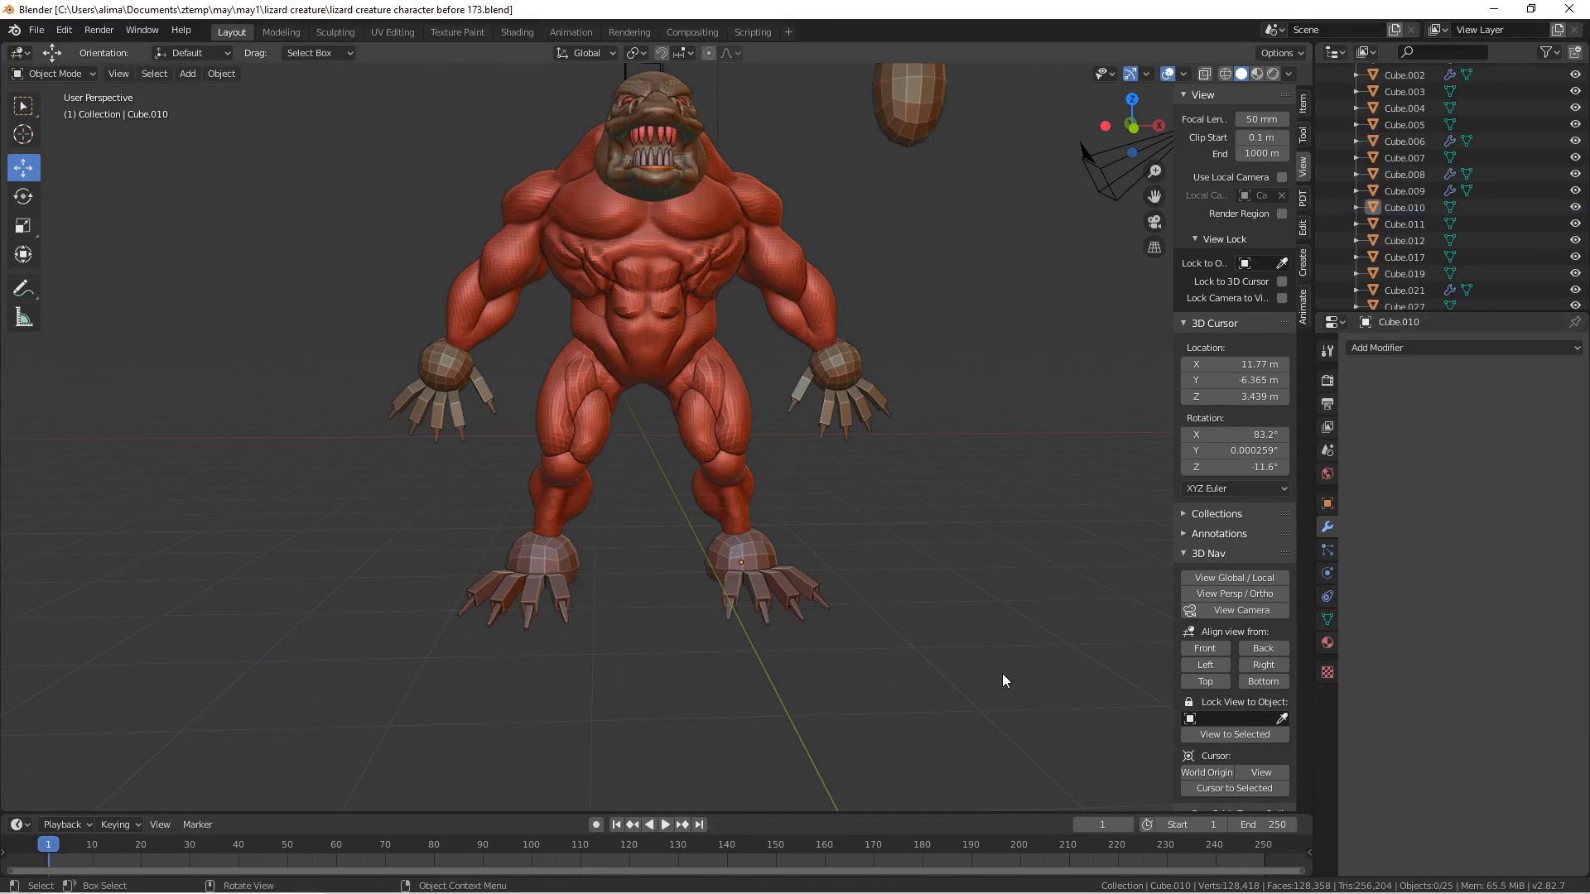
- Join the hands and feet into the body mesh, and save the file as "lizard creature character before 174.blend"
left_click(838, 379)
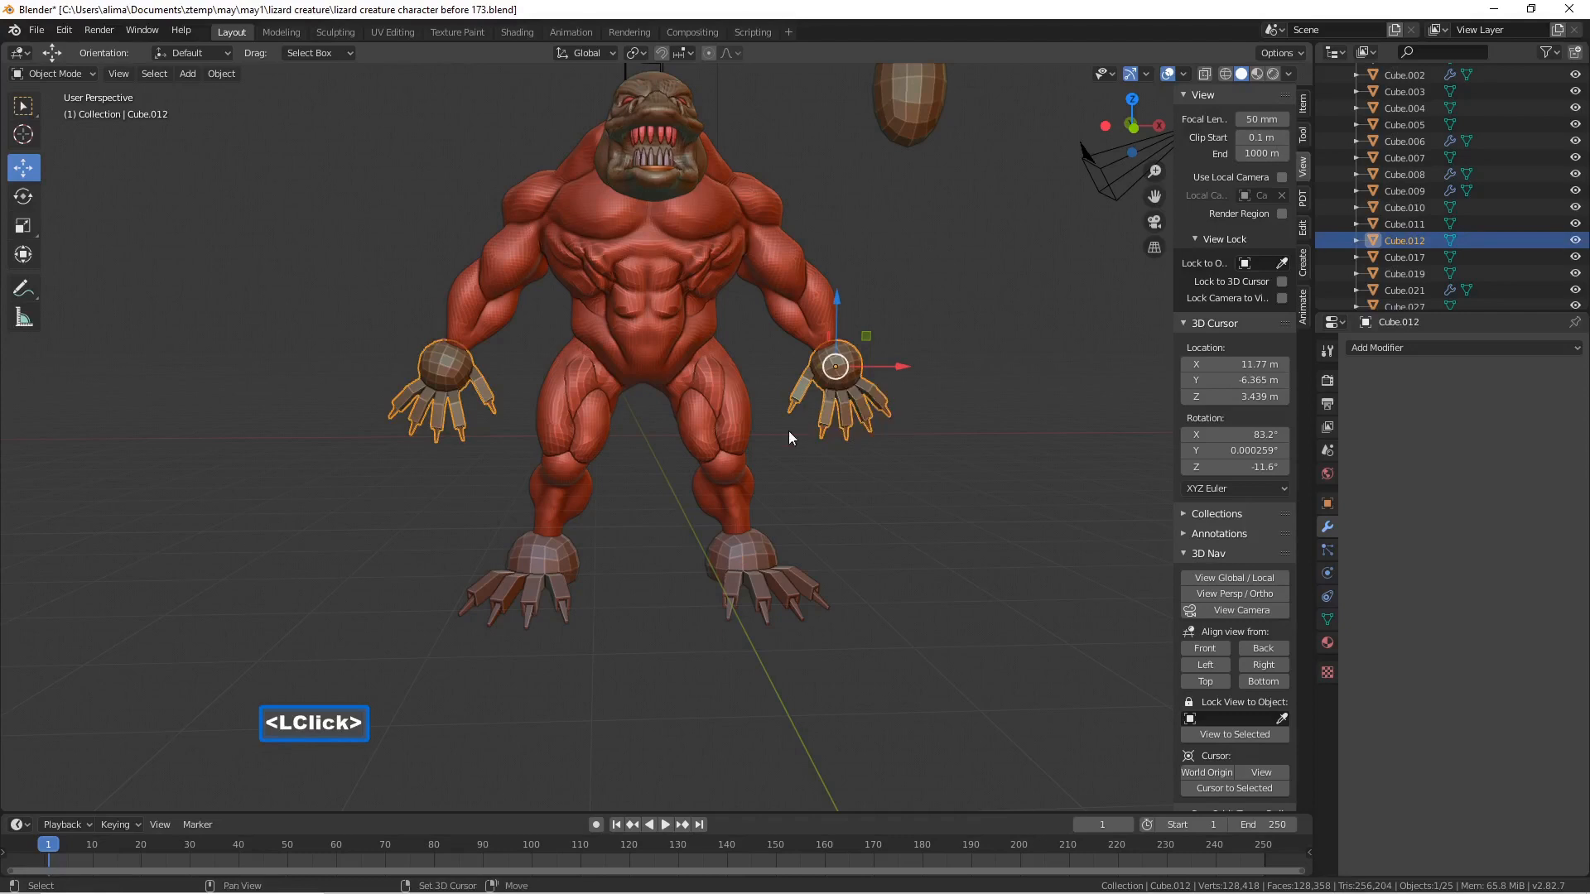
left_click(767, 555, "shift")
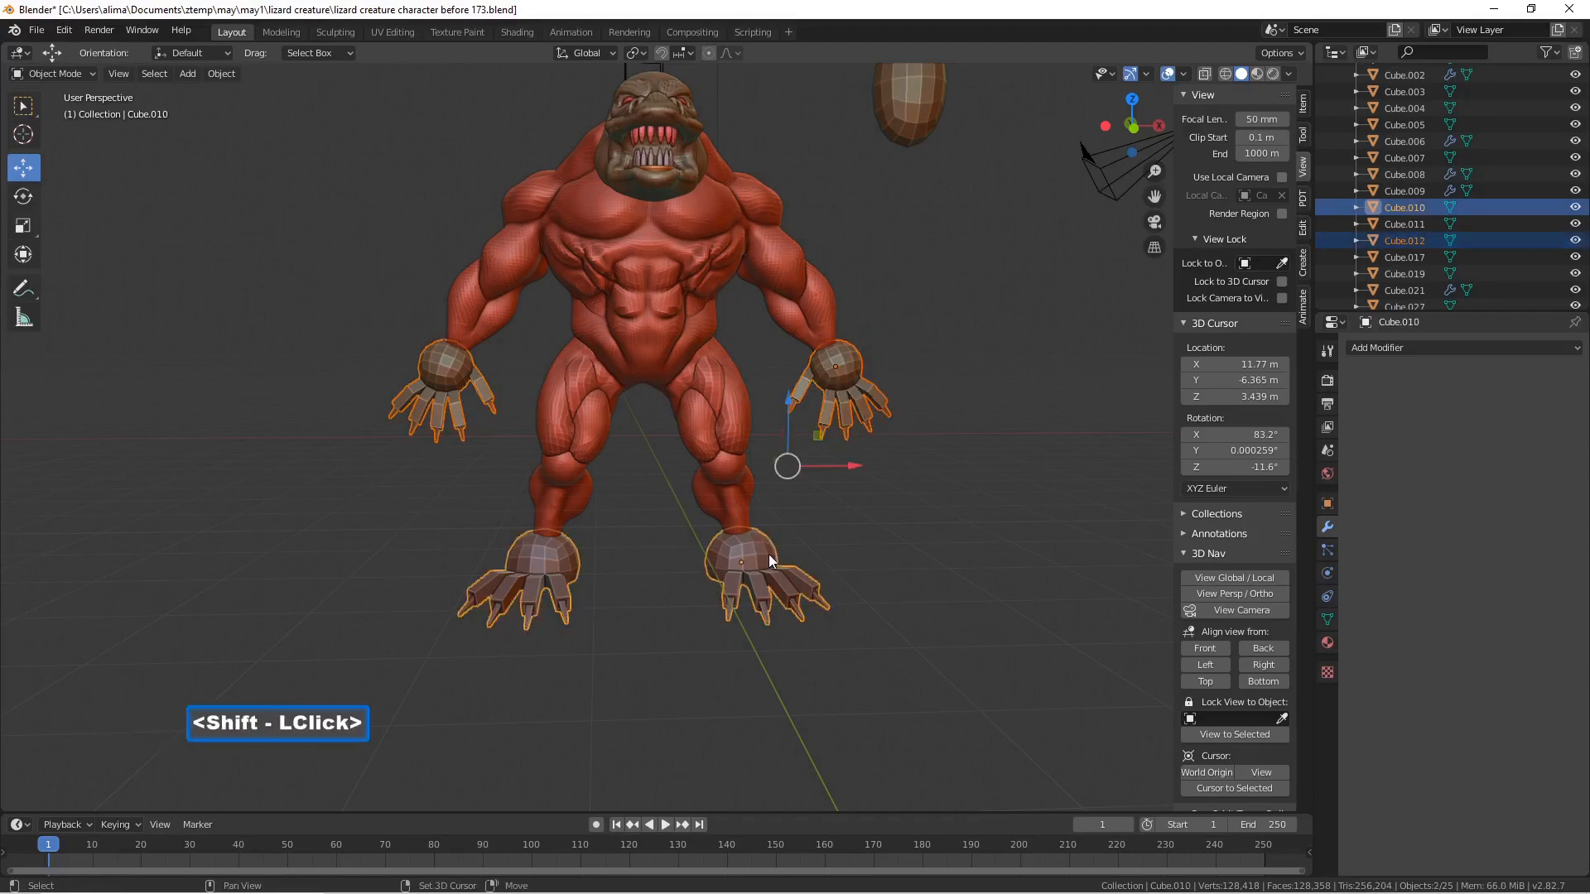
left_click(820, 300, "shift")
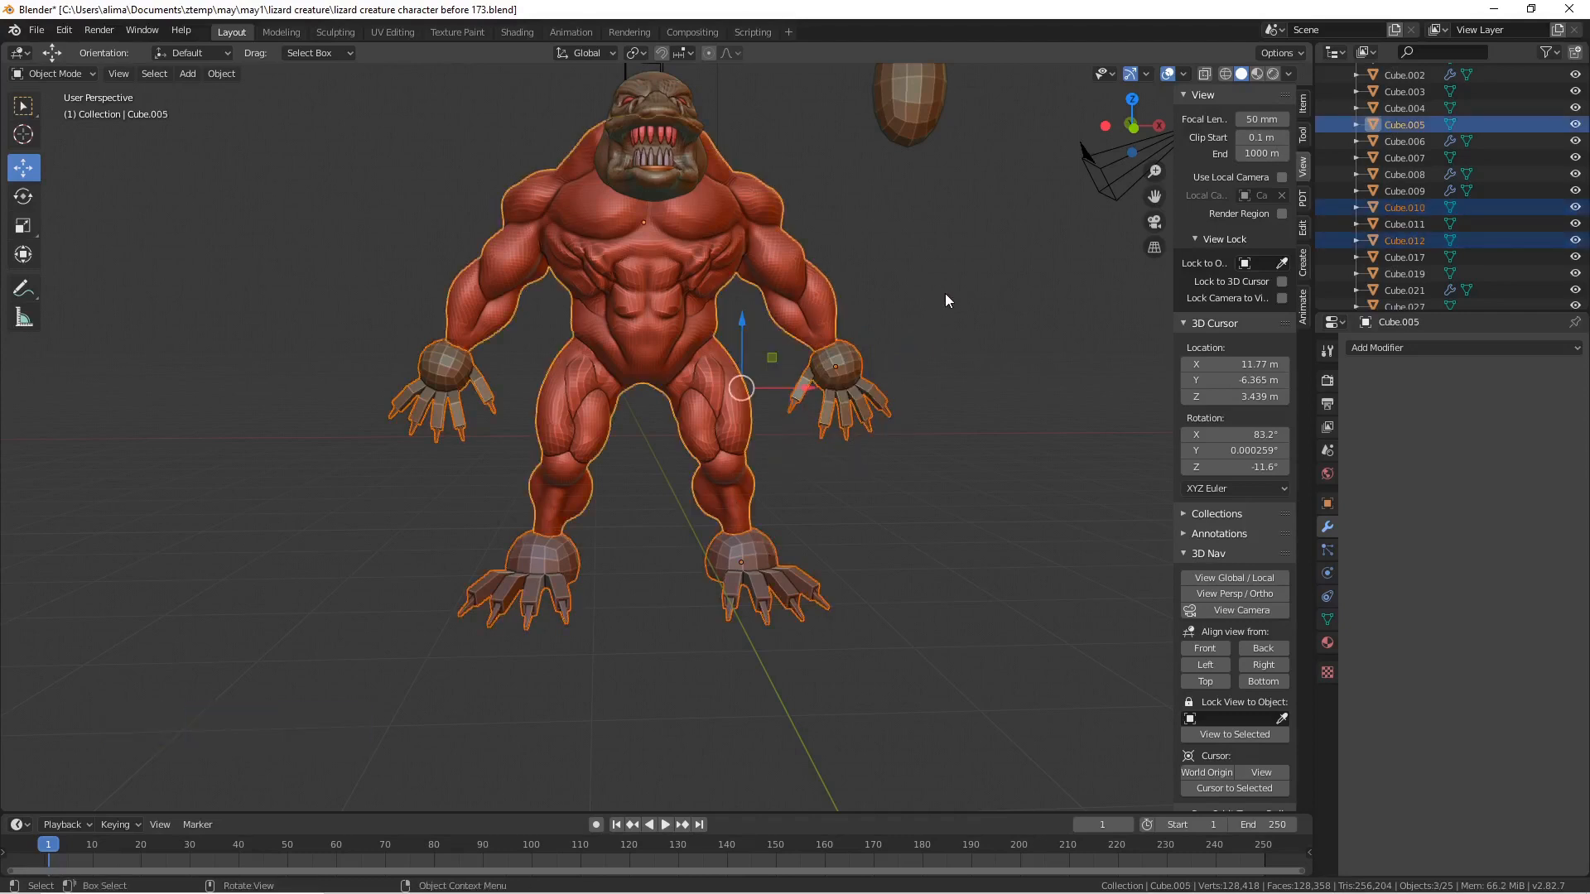
key("ctrl")
key("ctrl+j")
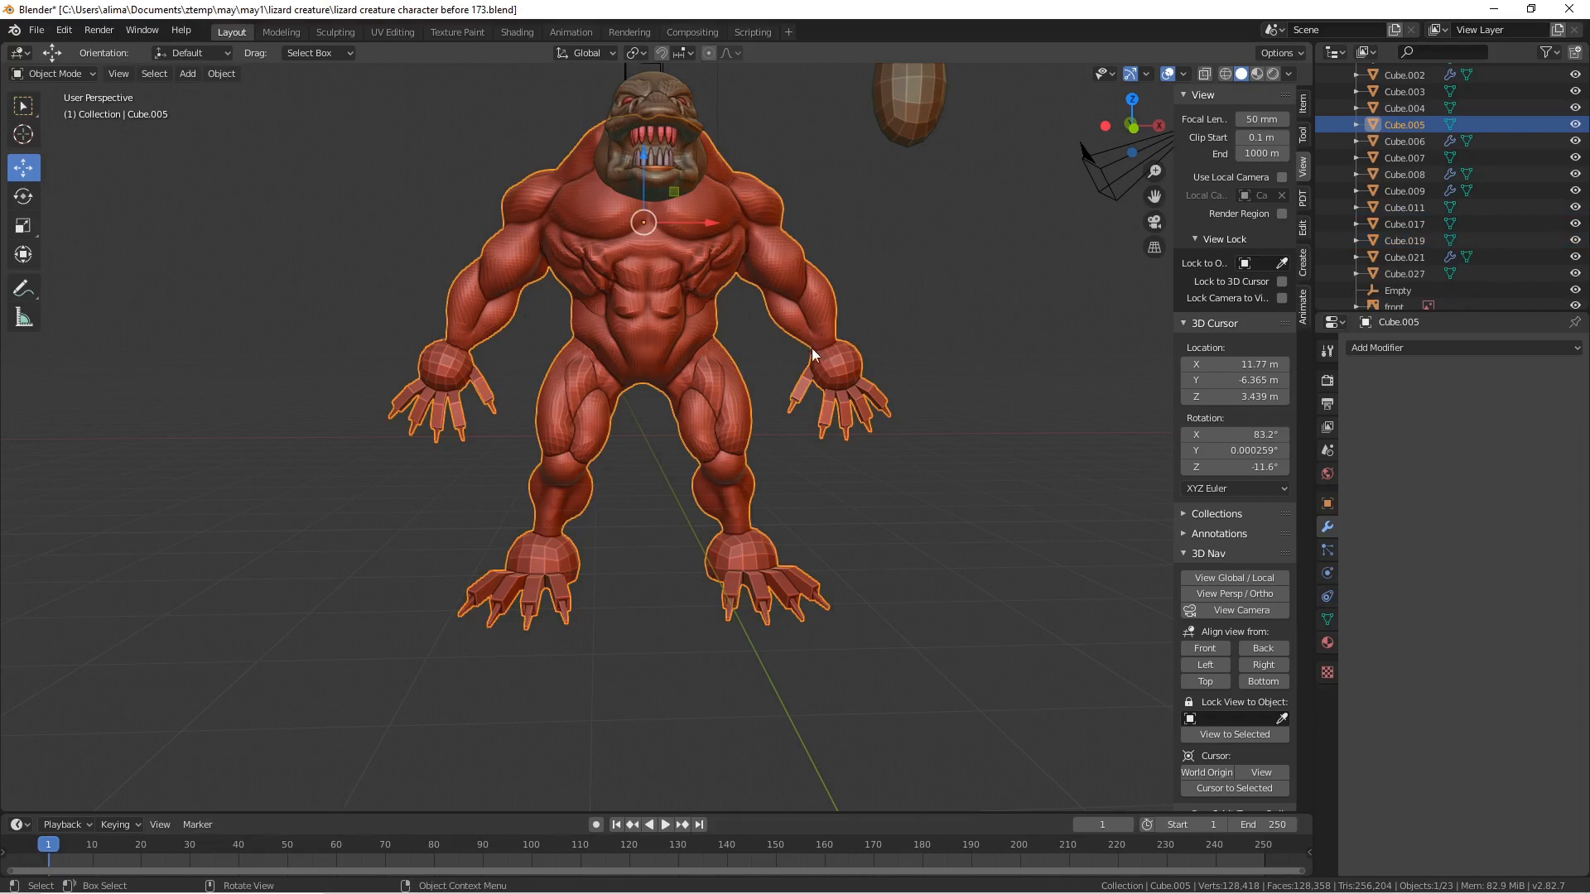
left_click(980, 400)
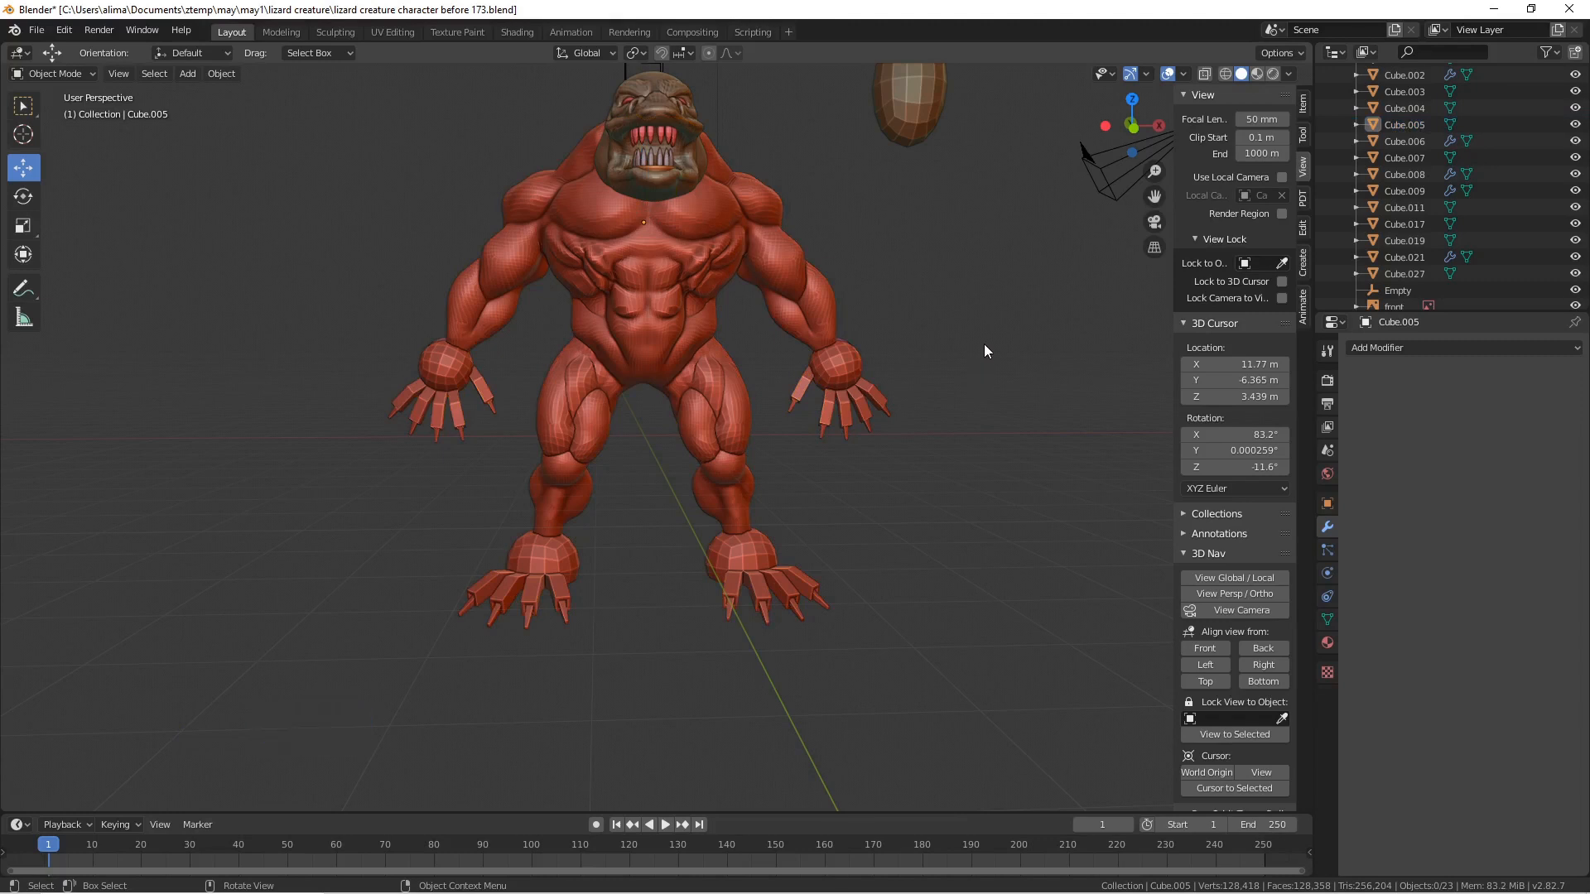
key("Pause")
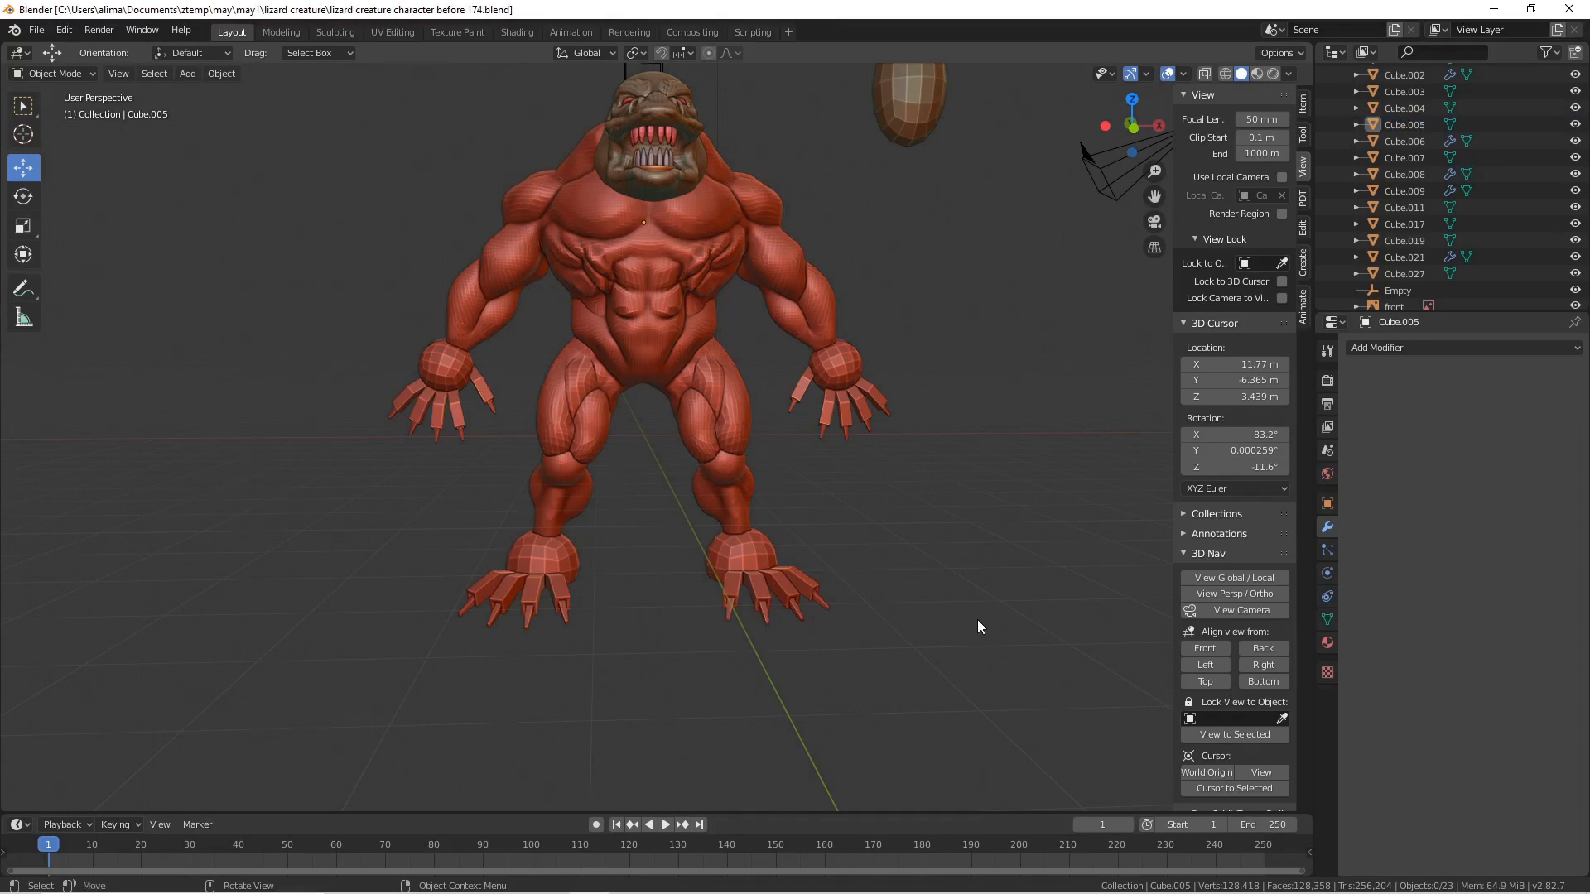
- Voxel remesh the joined body with a voxel size of 0.05 m
left_click(841, 364)
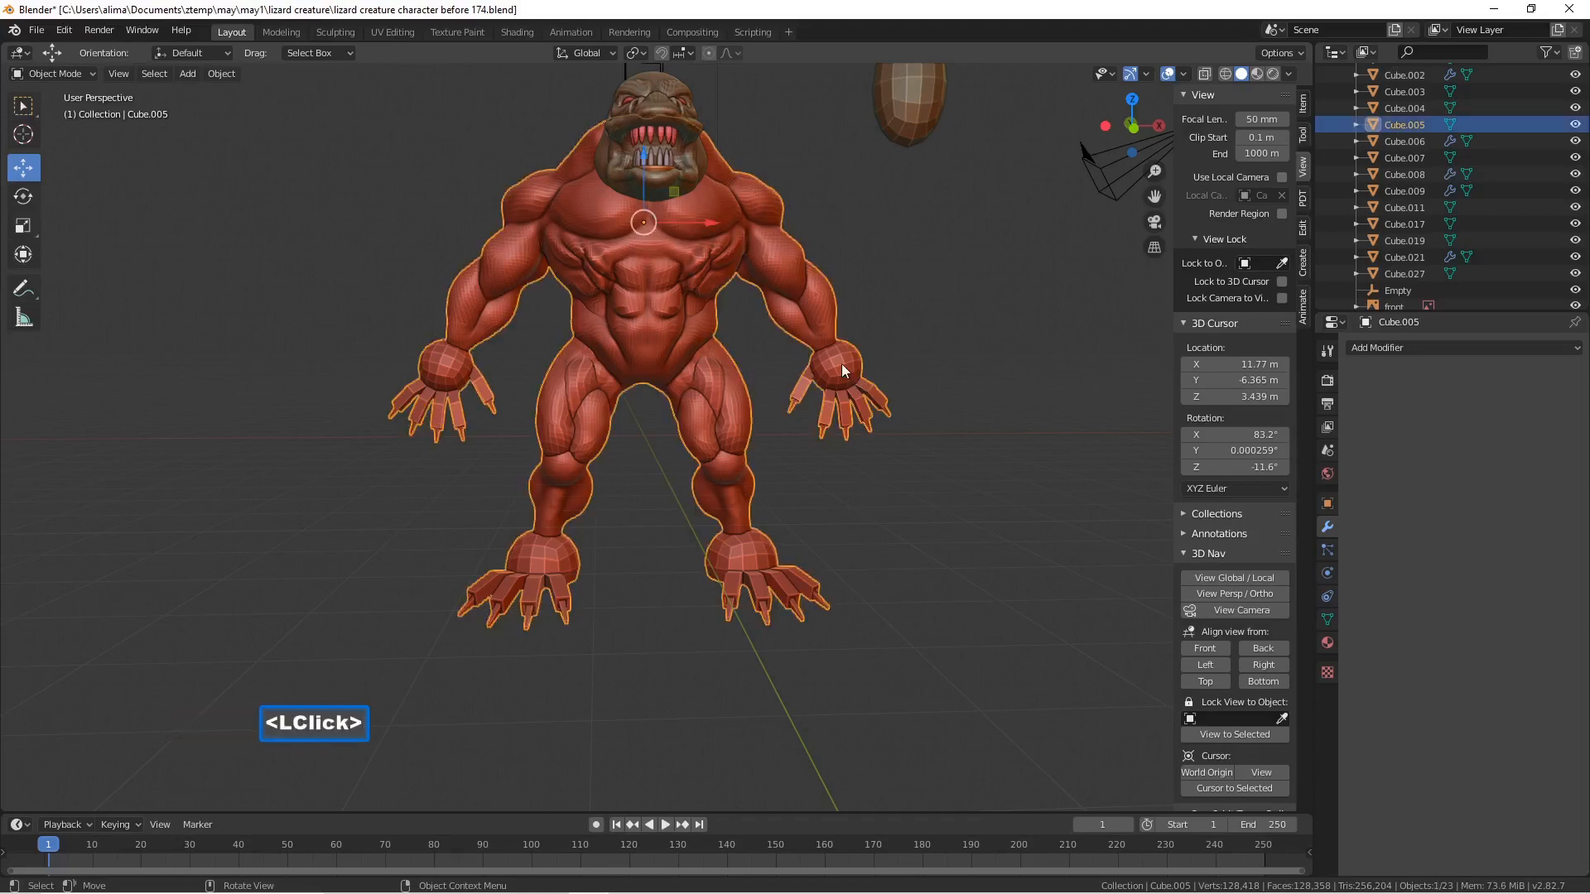
left_click(1328, 617)
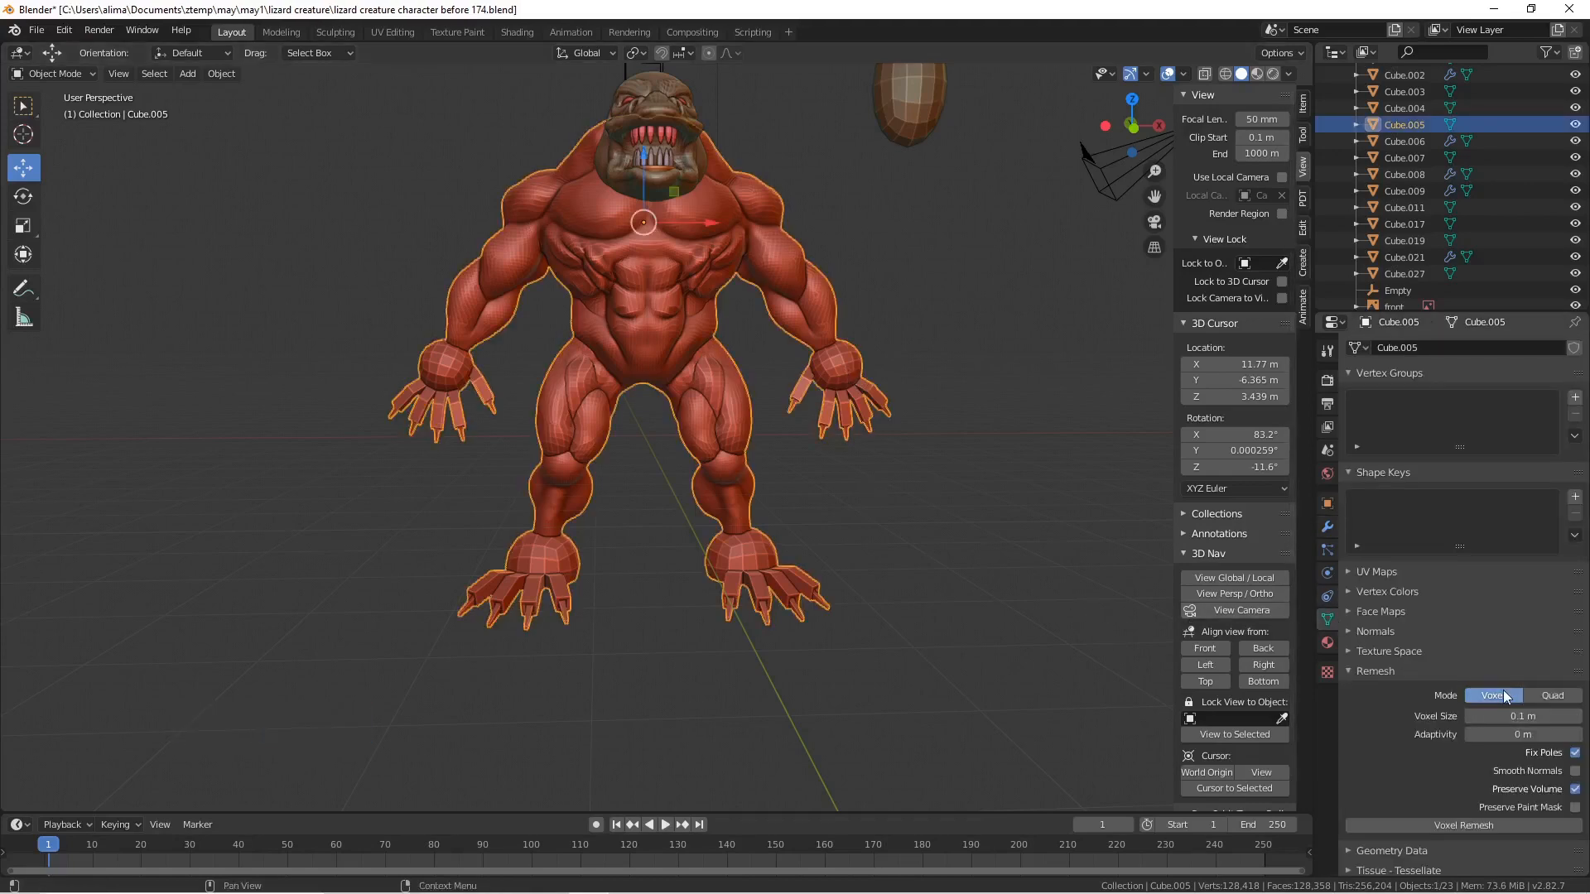
left_click(1492, 717)
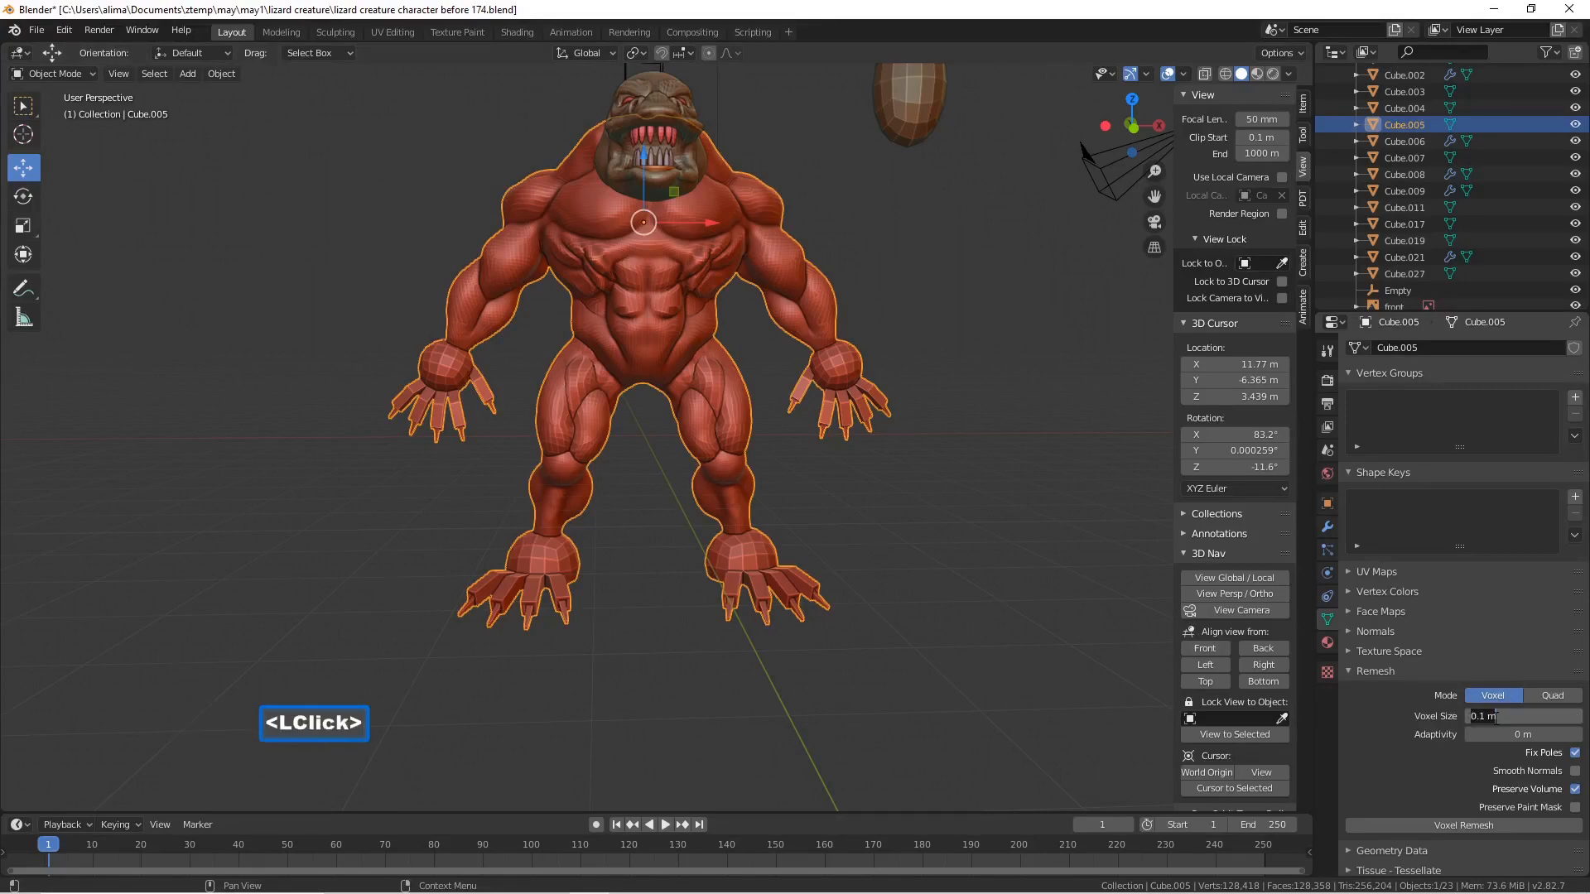
type(".05")
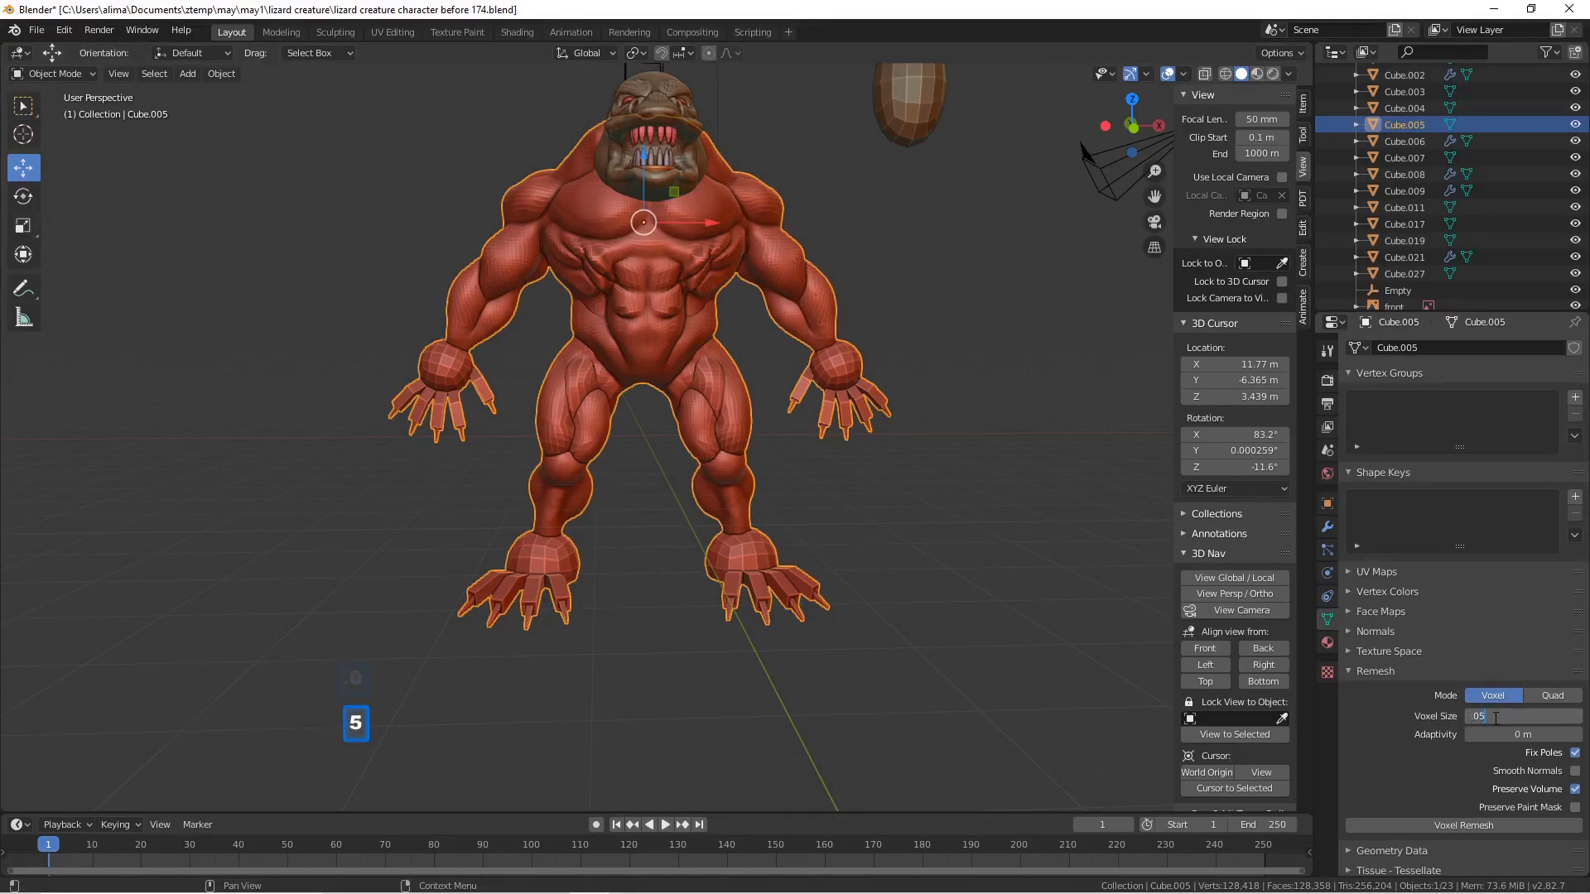
key("Return")
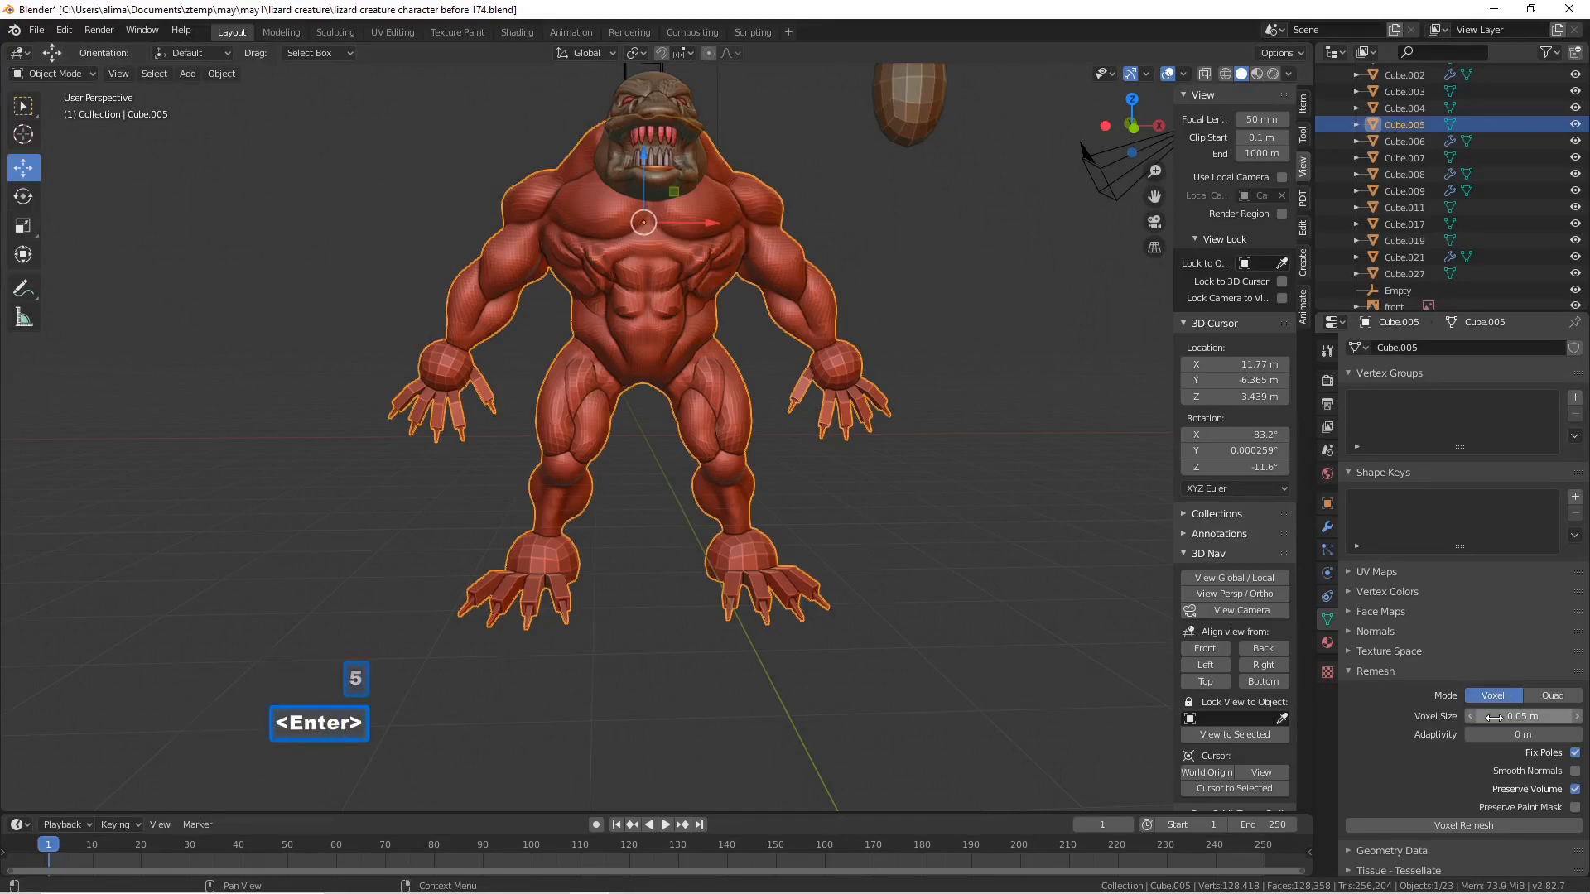
left_click(1517, 823)
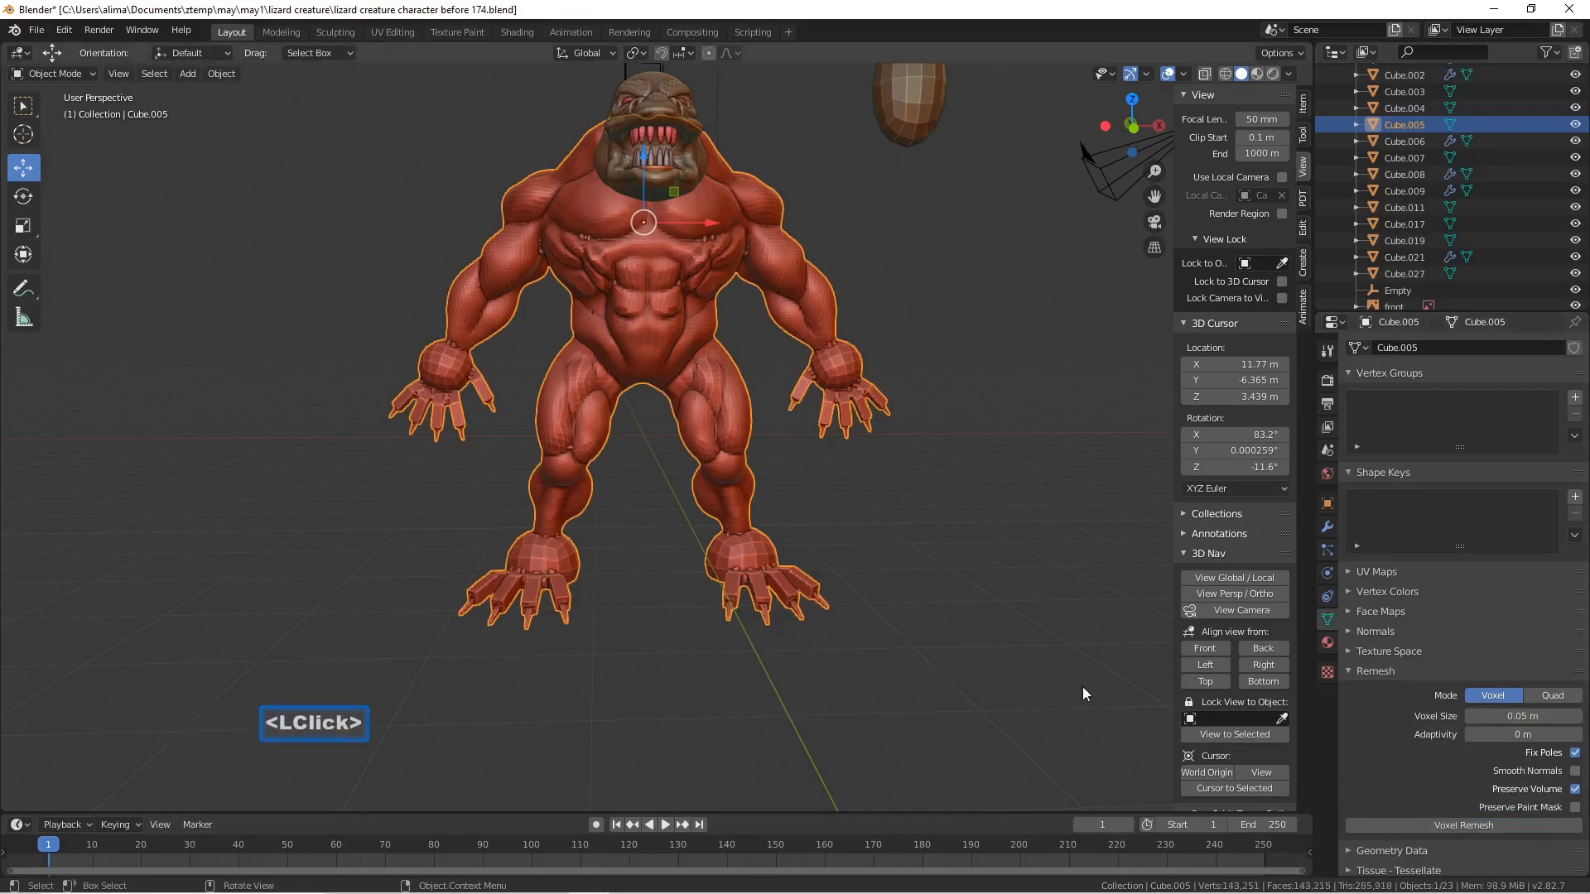
- Examine the remeshed body up close, especially where the hands and feet meet the limbs
scroll(1082, 687, "up", 4)
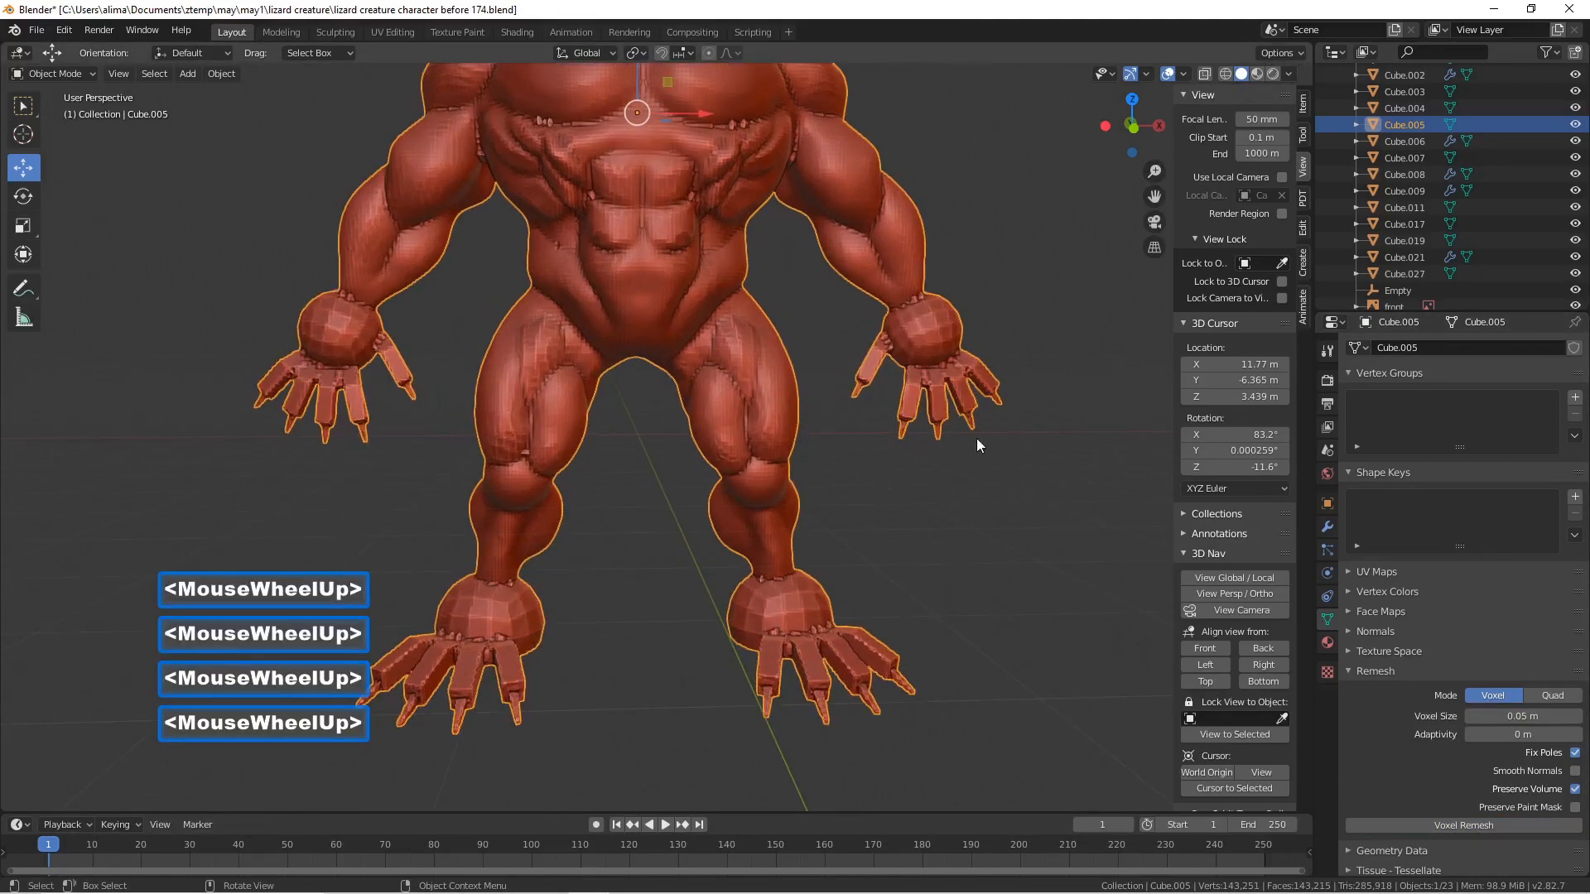
mouse_move(927, 388)
middle_mouse_down()
mouse_move(835, 405)
mouse_move(896, 409)
mouse_move(915, 387)
mouse_move(874, 370)
mouse_move(930, 351)
mouse_move(981, 400)
mouse_move(911, 391)
middle_mouse_up()
scroll(980, 401, "down", 1)
middle_click_drag(911, 391, 954, 377)
scroll(955, 380, "down", 1)
scroll(956, 380, "up", 1)
scroll(957, 381, "down", 2)
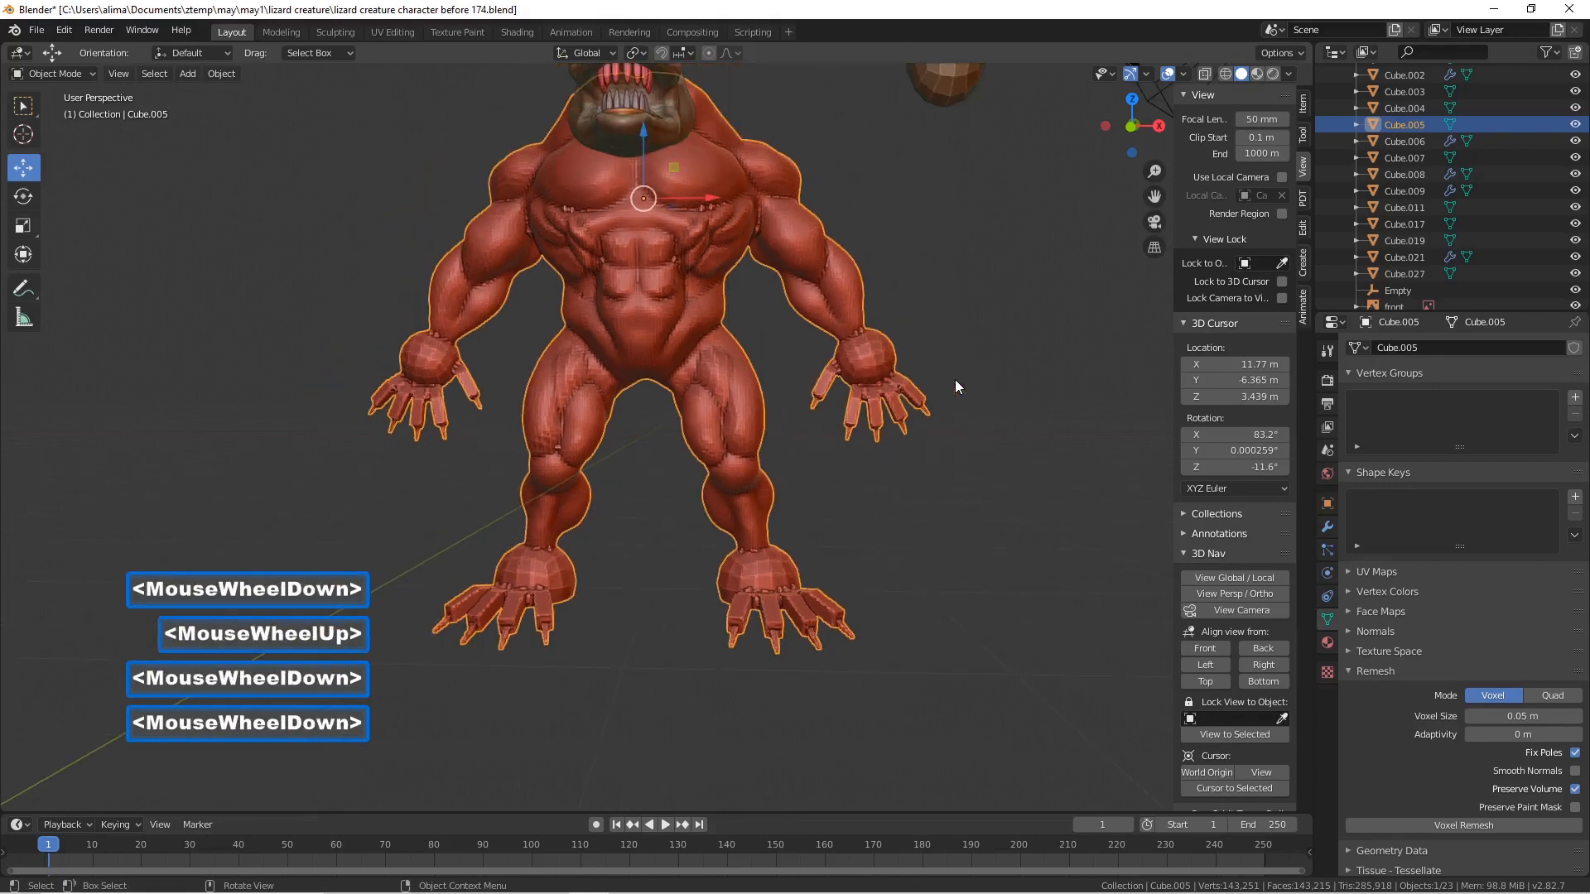
scroll(952, 379, "down", 1)
mouse_move(946, 378)
middle_mouse_down()
mouse_move(951, 399)
mouse_move(741, 398)
mouse_move(941, 399)
middle_mouse_up()
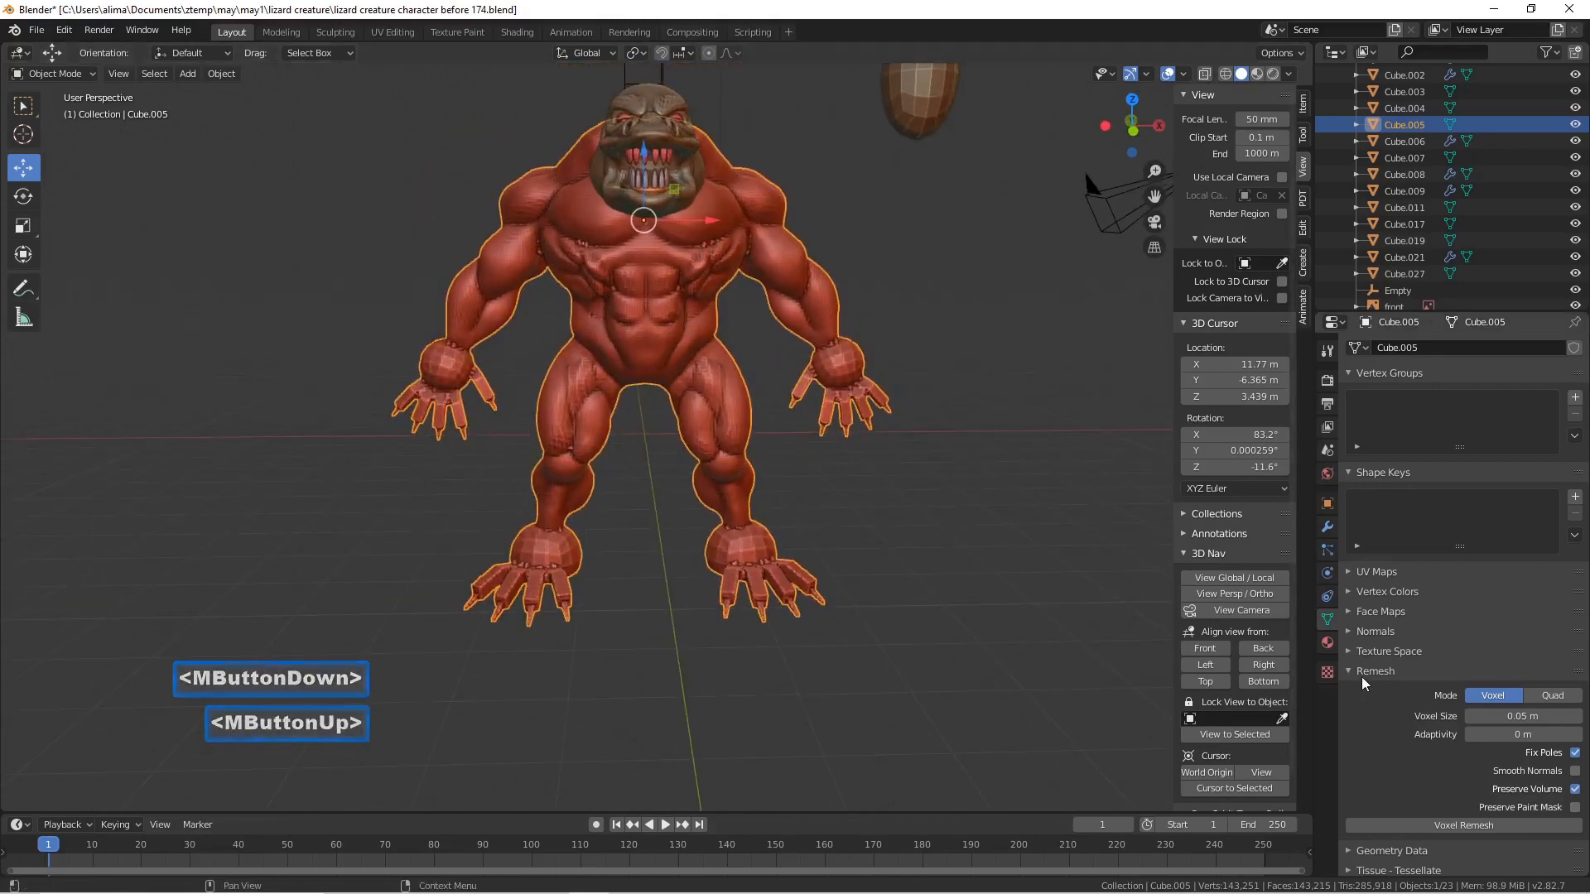
- Add a Smooth modifier to the body with a factor of 1 and a repeat of 10
left_click(1324, 528)
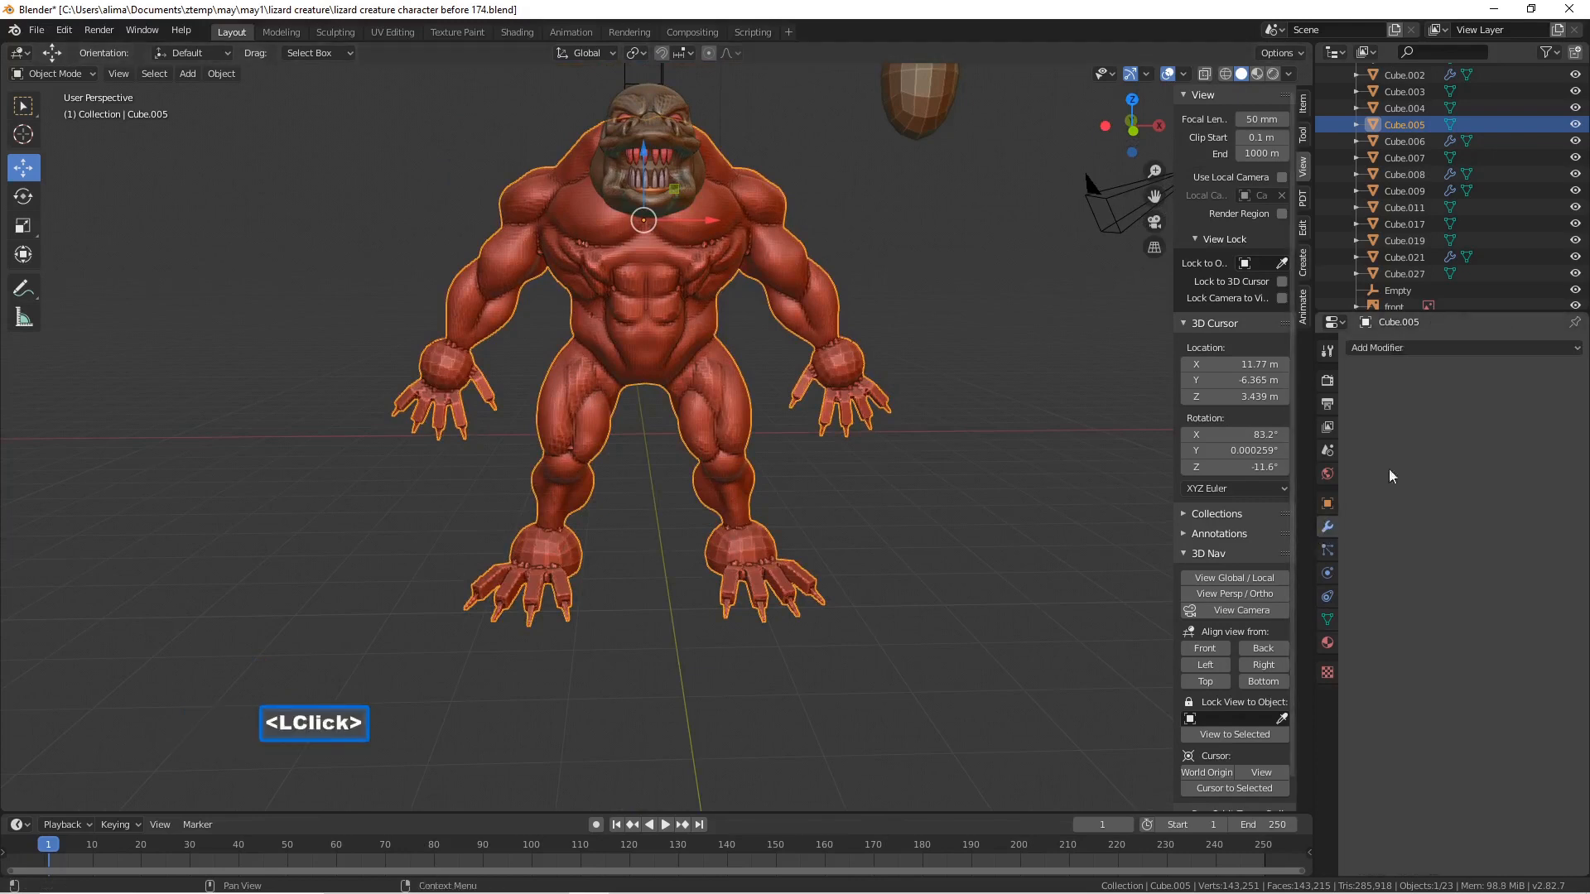
left_click(1563, 349)
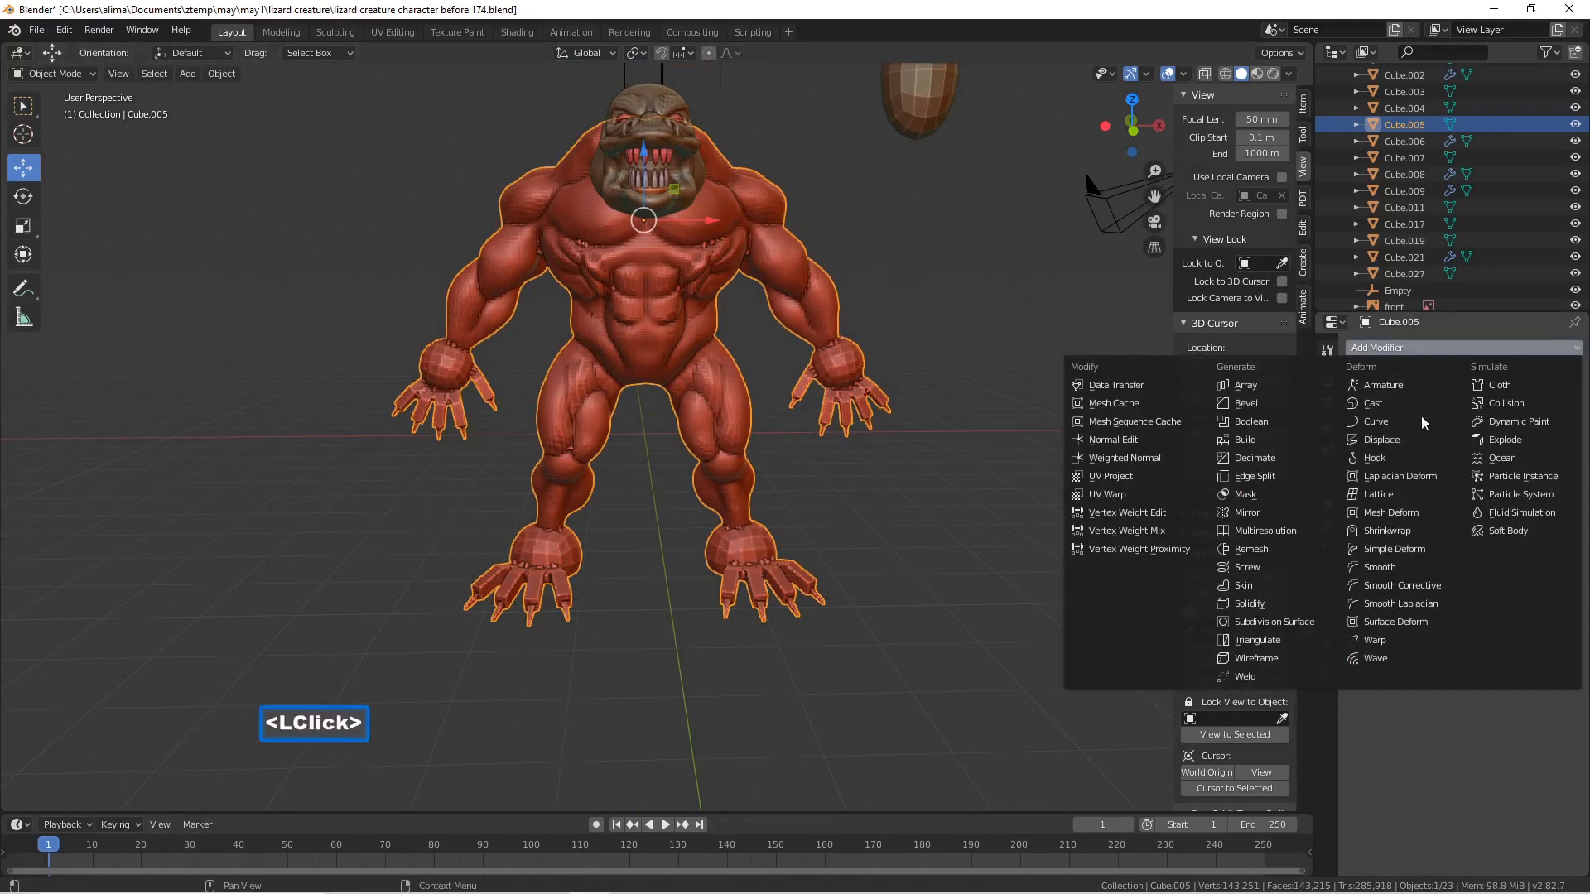
left_click(1399, 566)
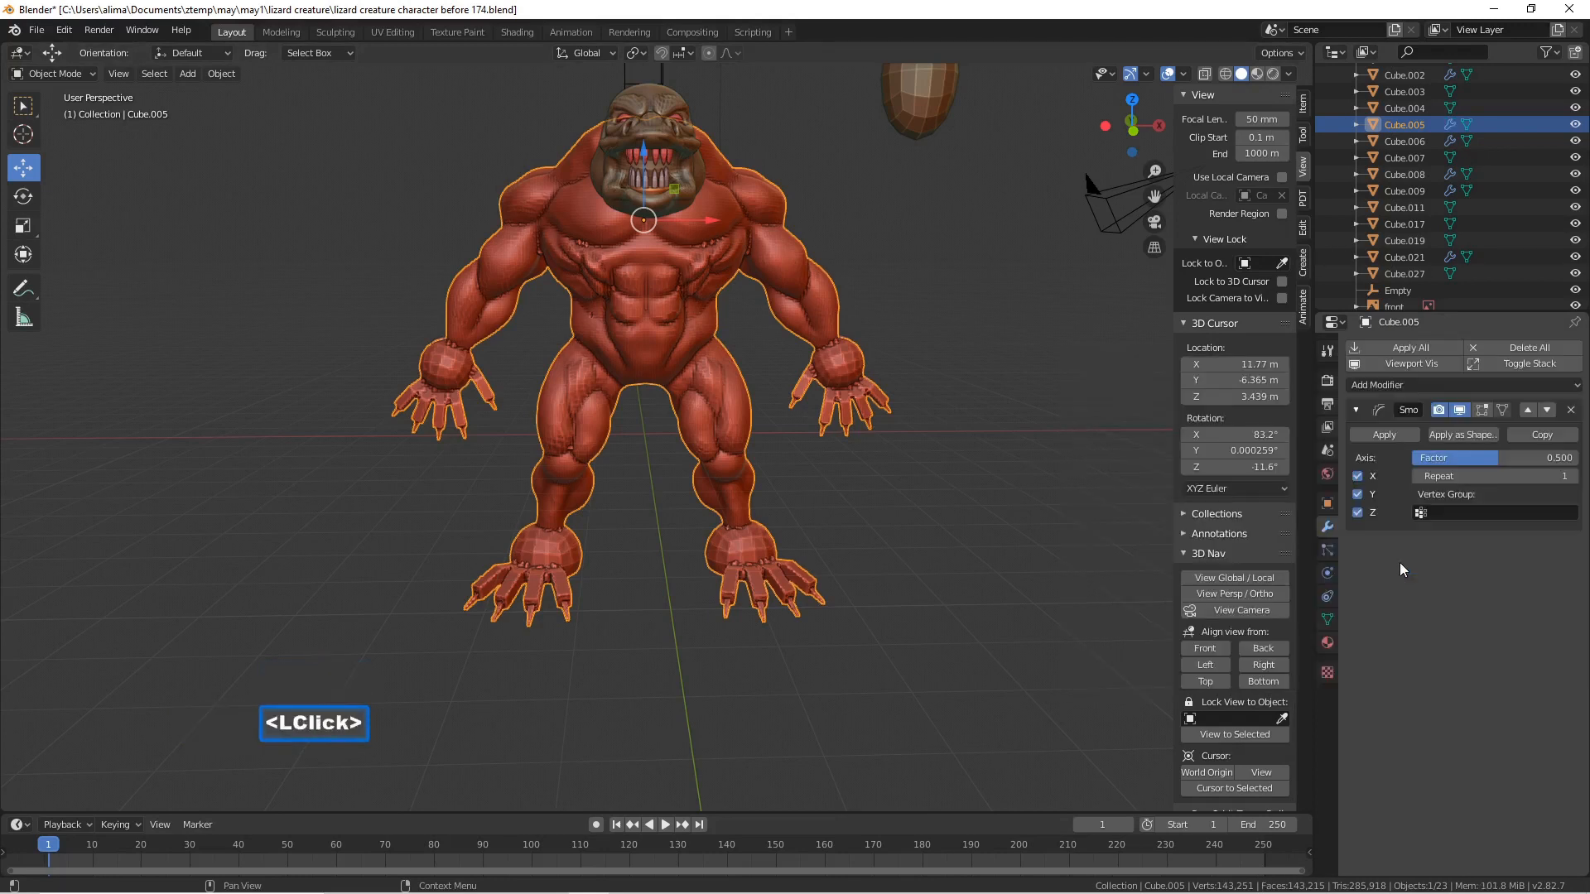
left_click(1463, 459)
type("1")
key("Return")
left_click(1465, 477)
type("10")
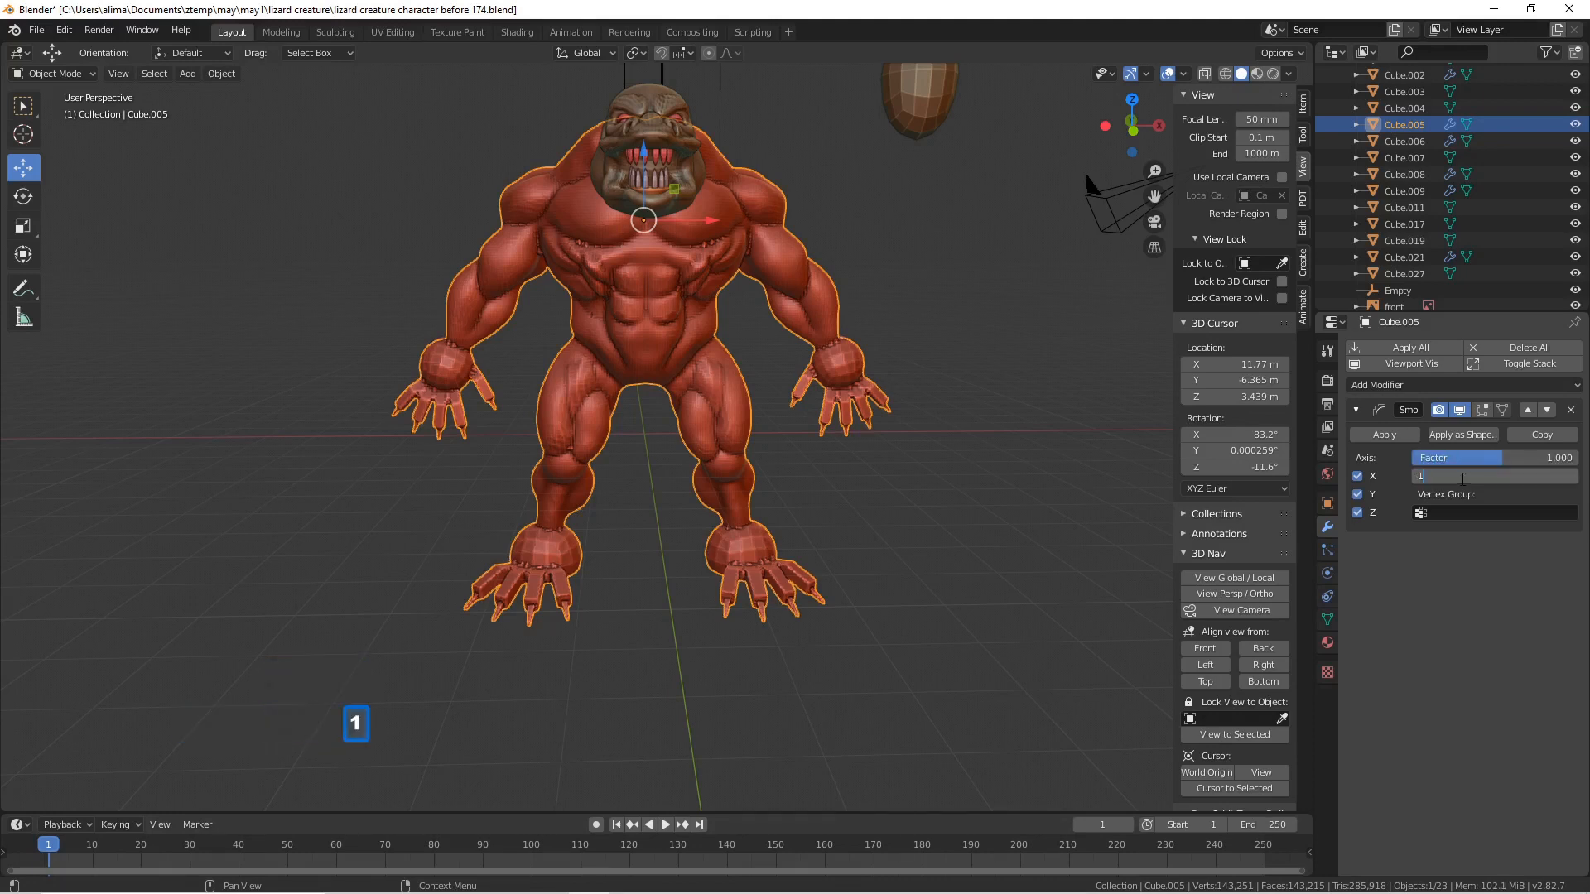
key("Return")
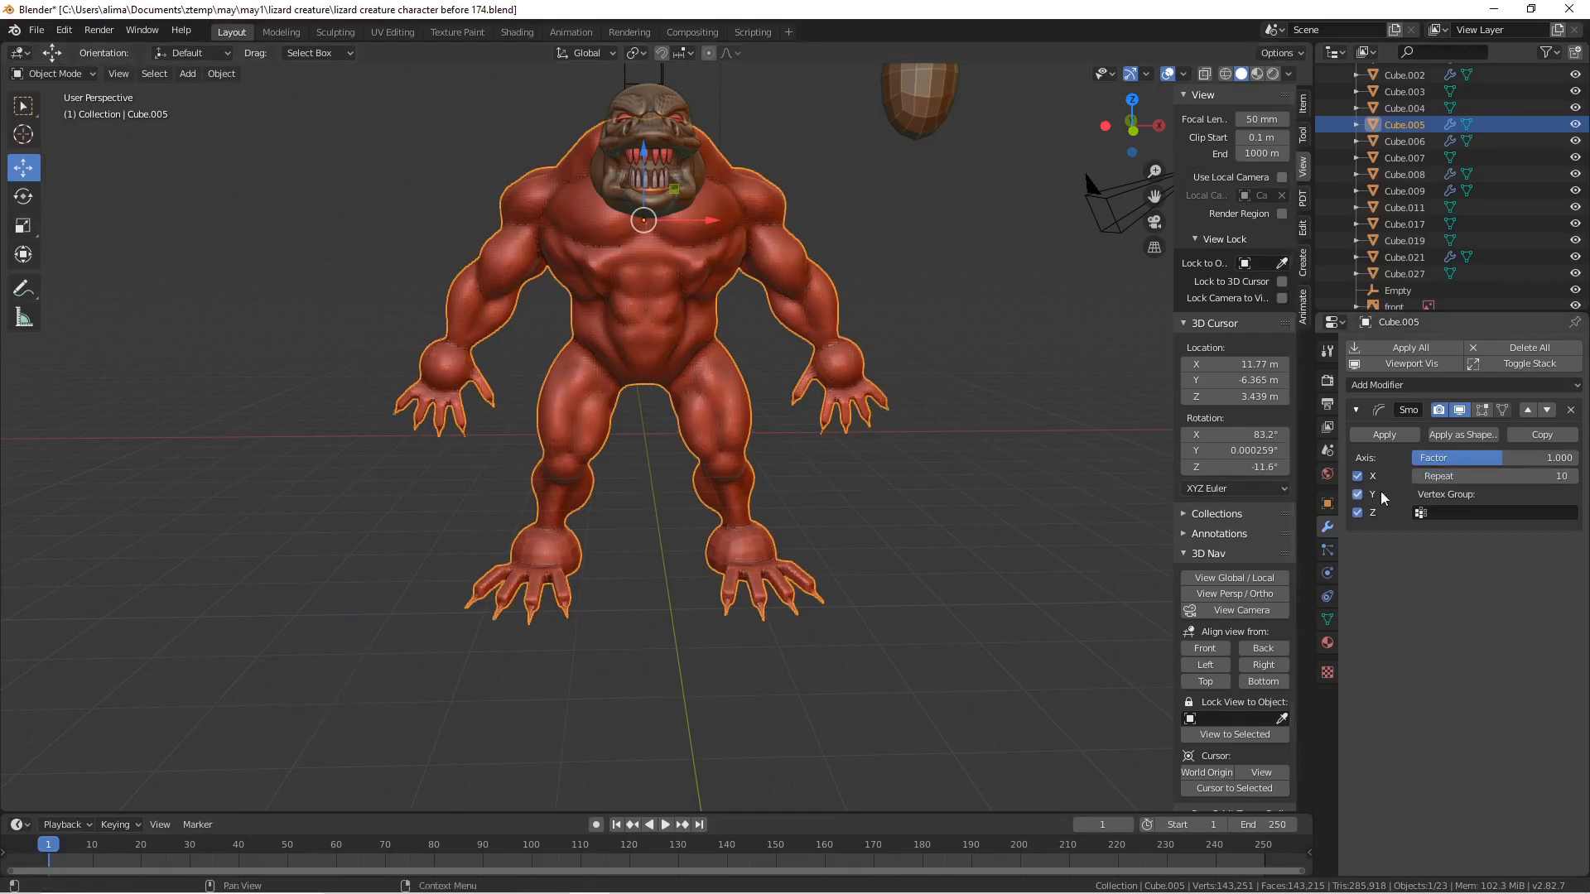
- Try a repeat of 5 for the Smooth modifier and settle on 2
left_click(1431, 476)
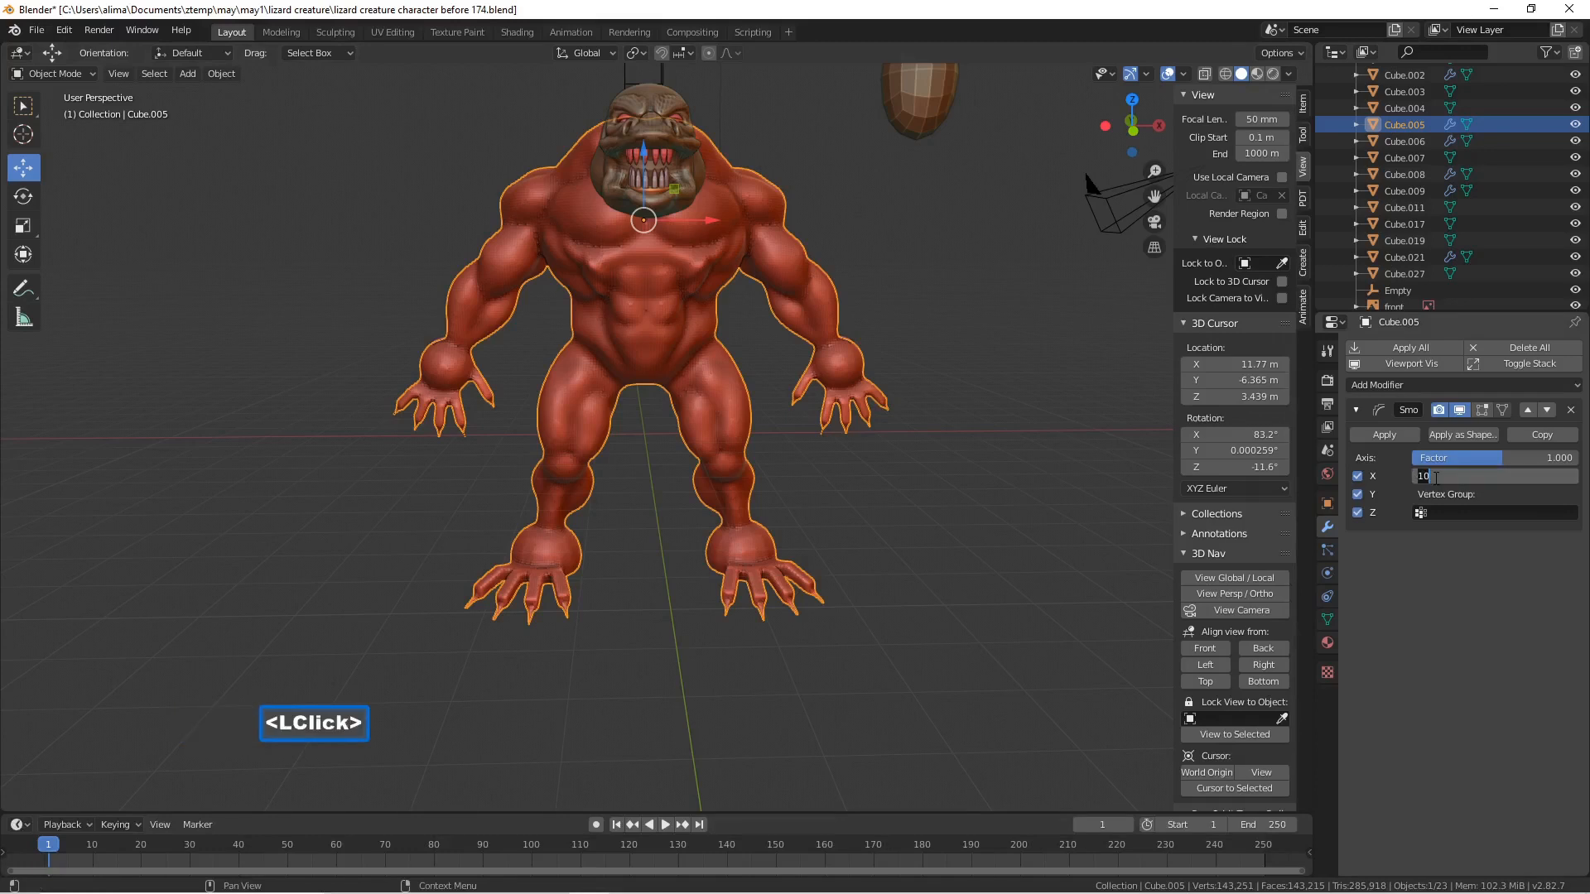
type("5")
key("Return")
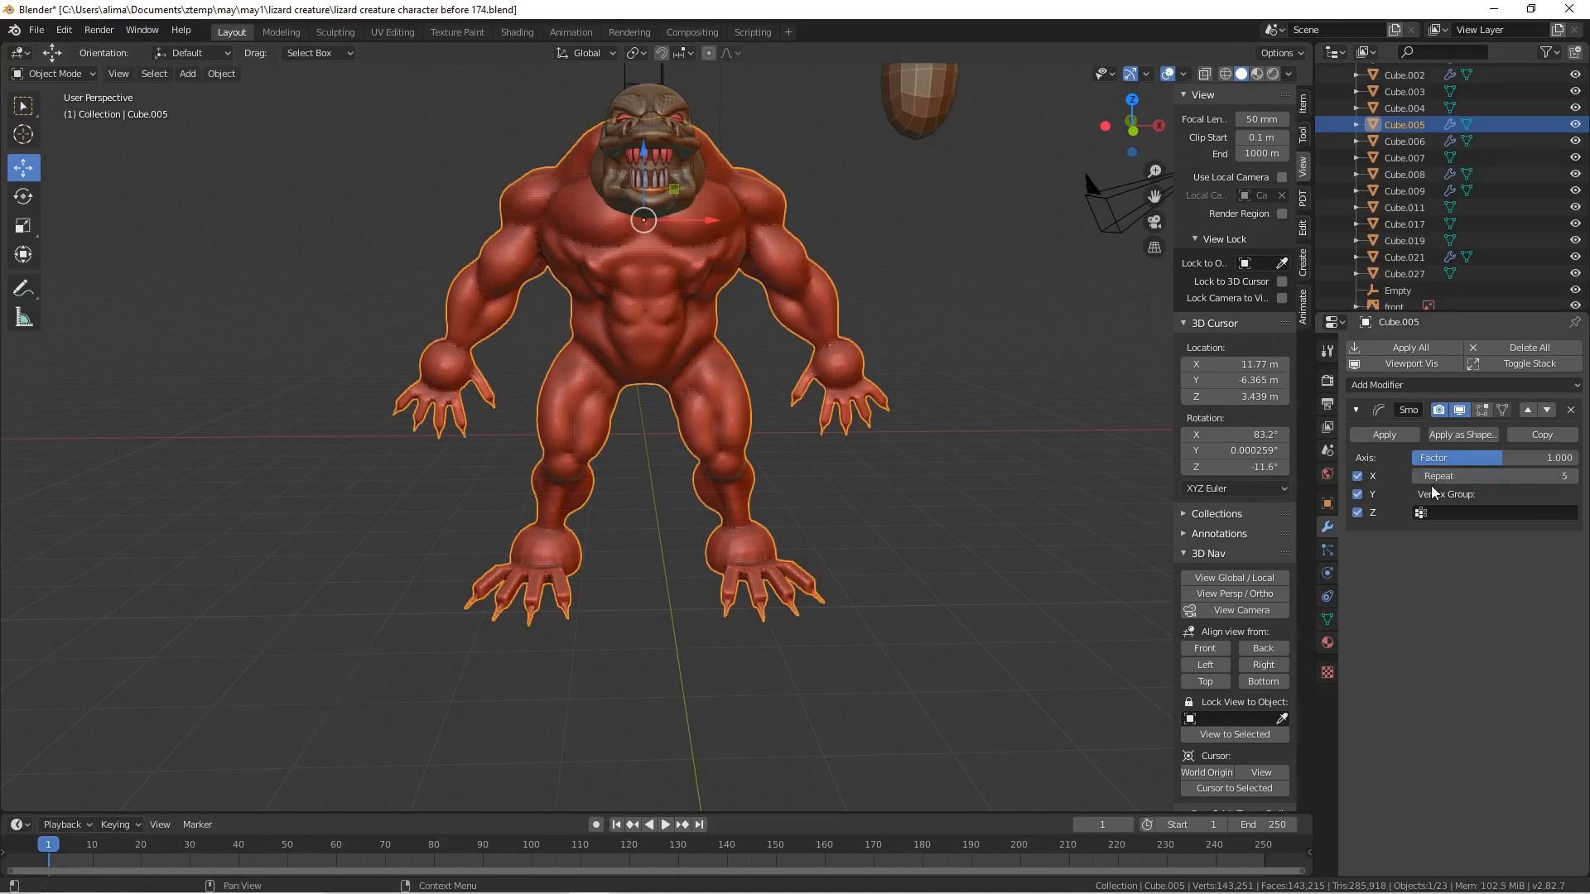
left_click(1438, 477)
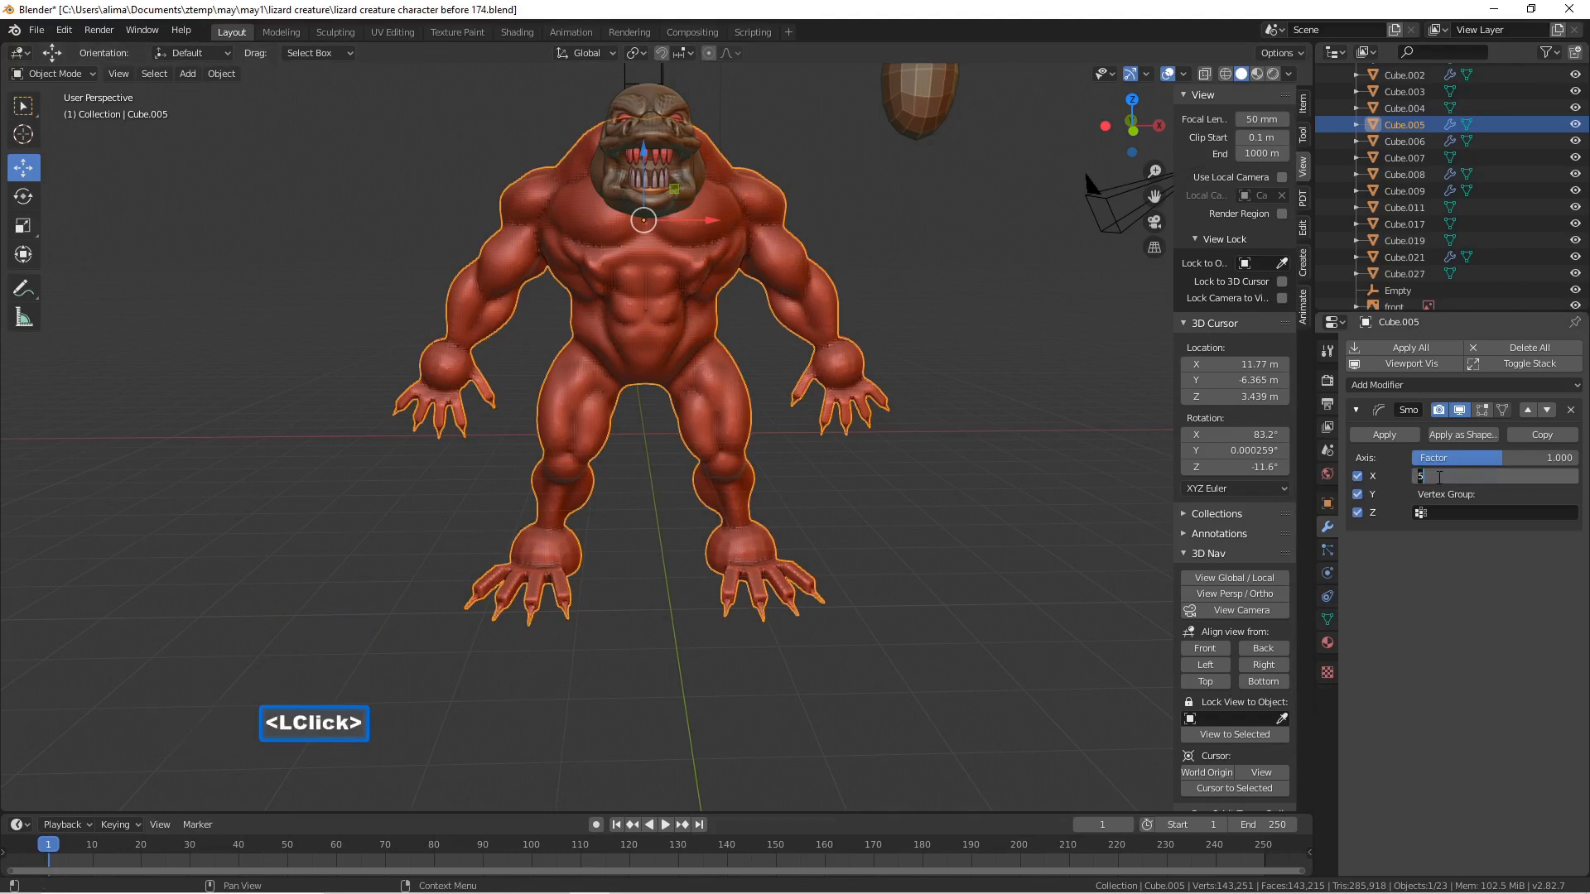
type("2")
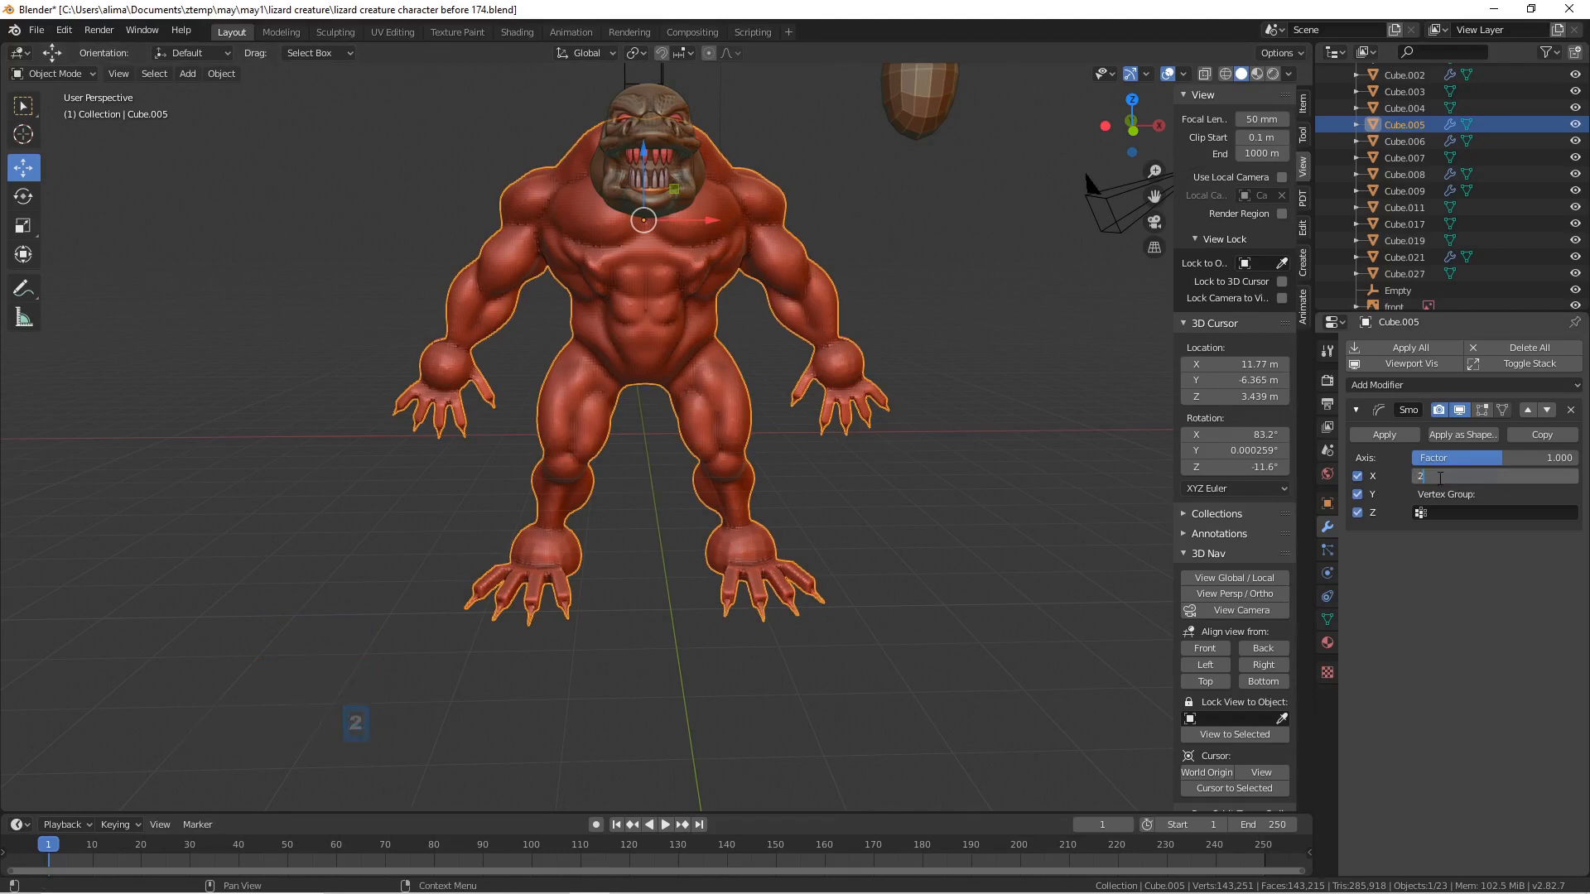
key("Return")
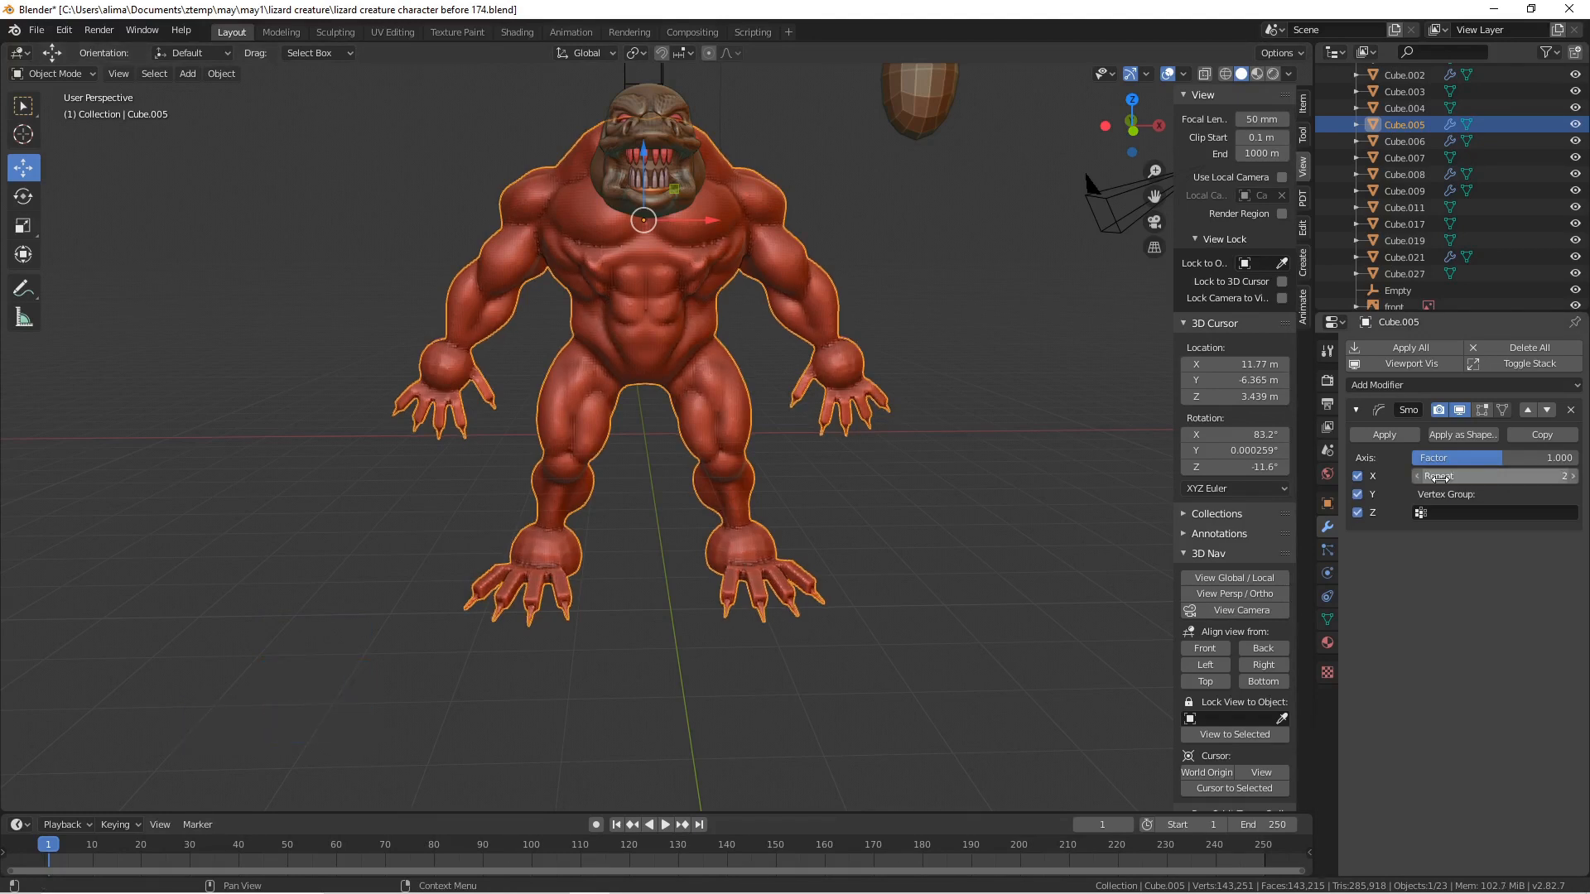
- Compare the body with the Smooth modifier hidden and shown in the viewport, and with its repeat at 1 and 2
left_click(1454, 414)
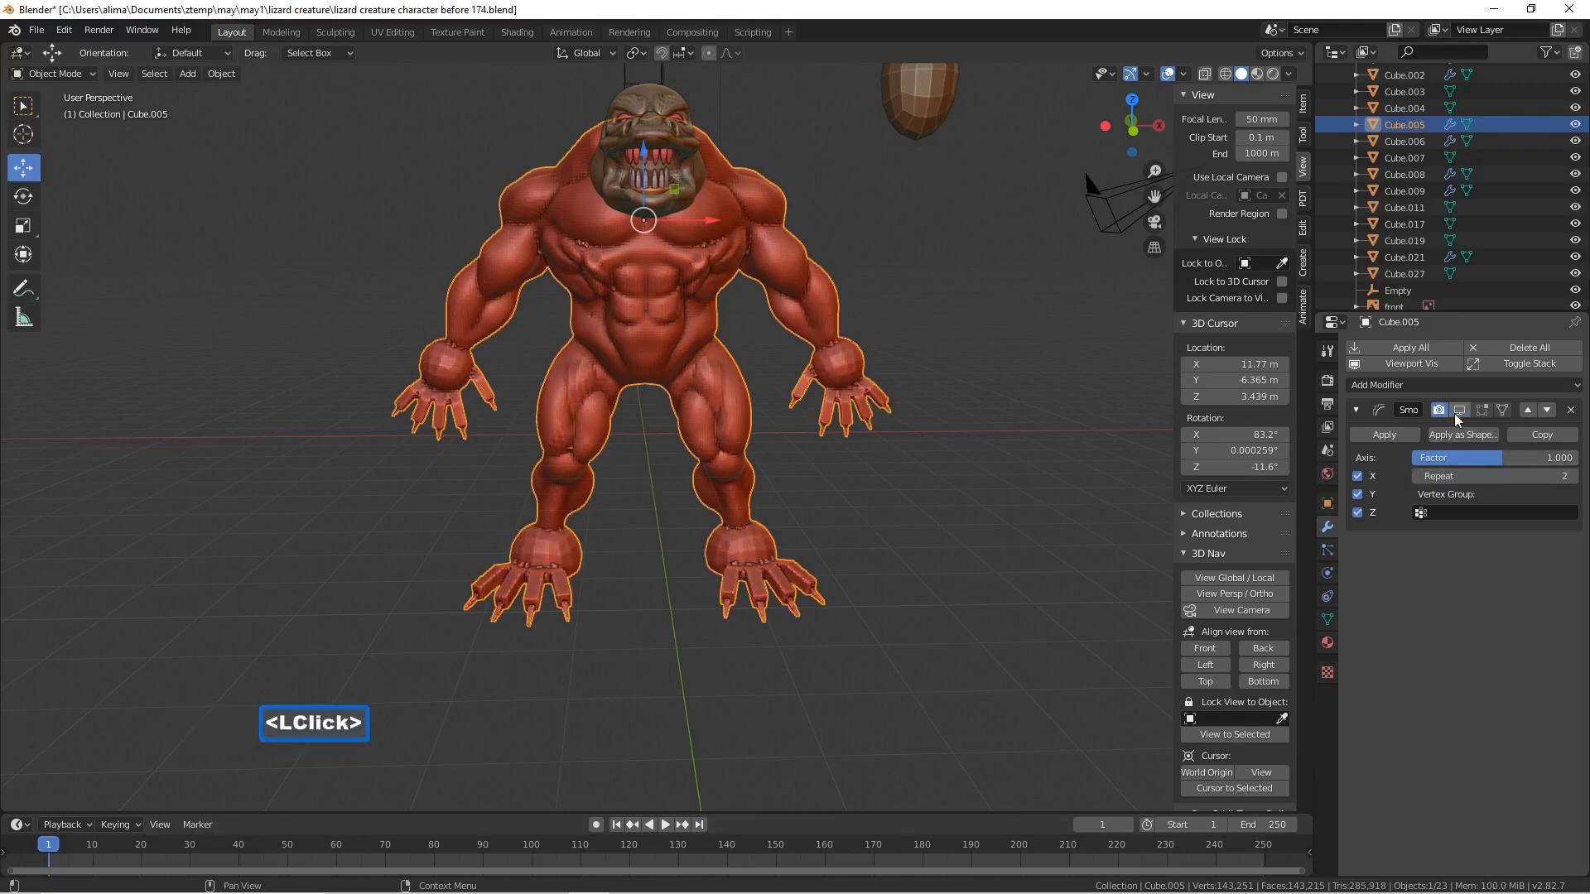
left_click(1454, 414)
left_click(1454, 414)
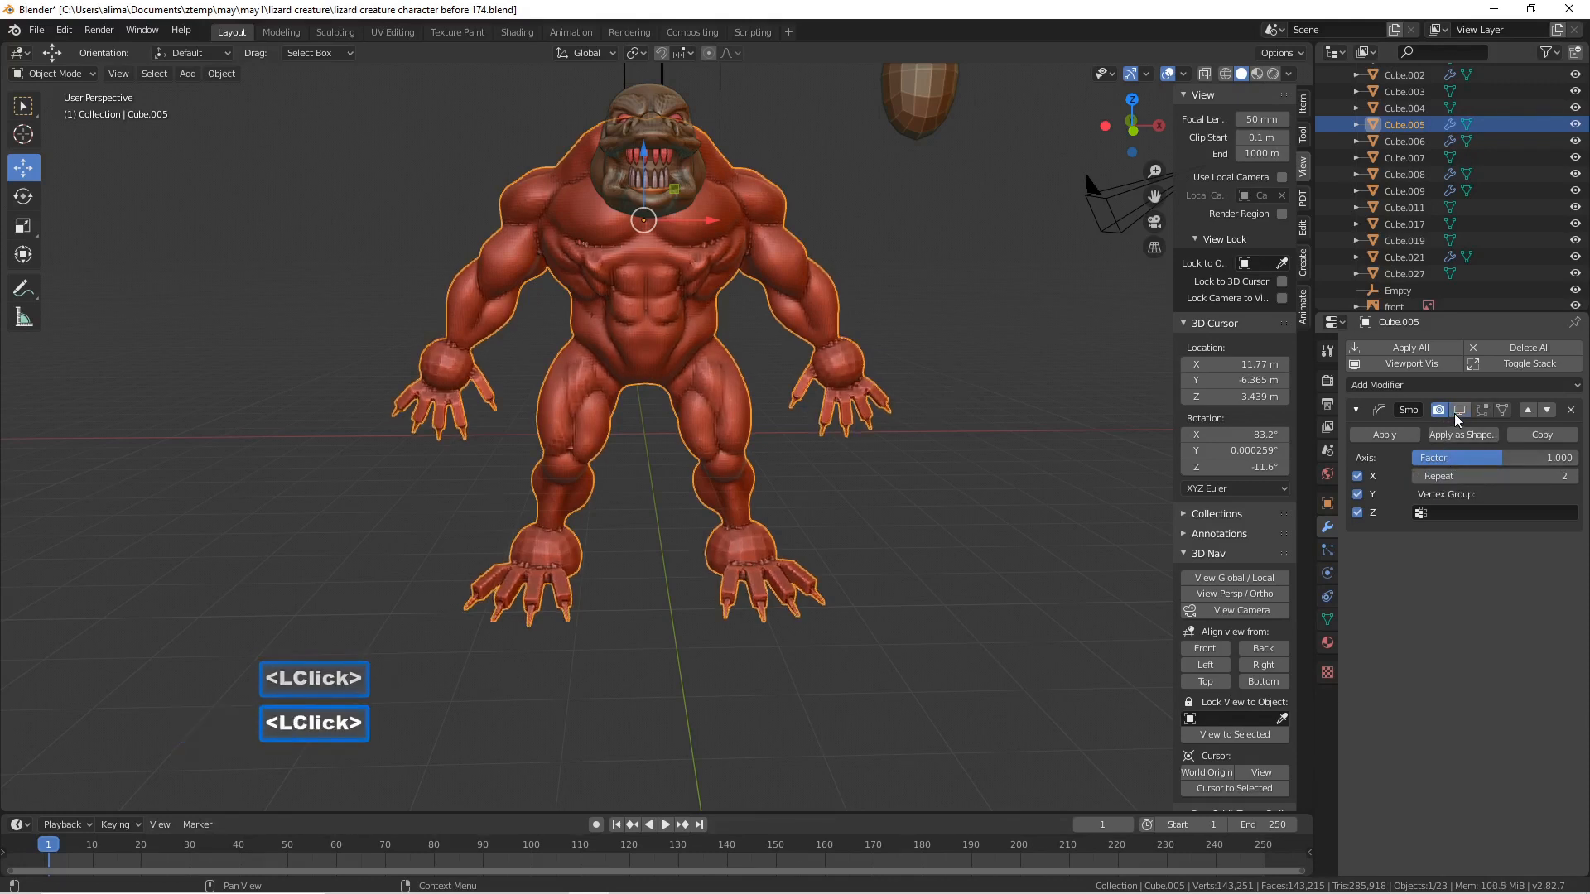
left_click(1469, 474)
type("1")
key("Return")
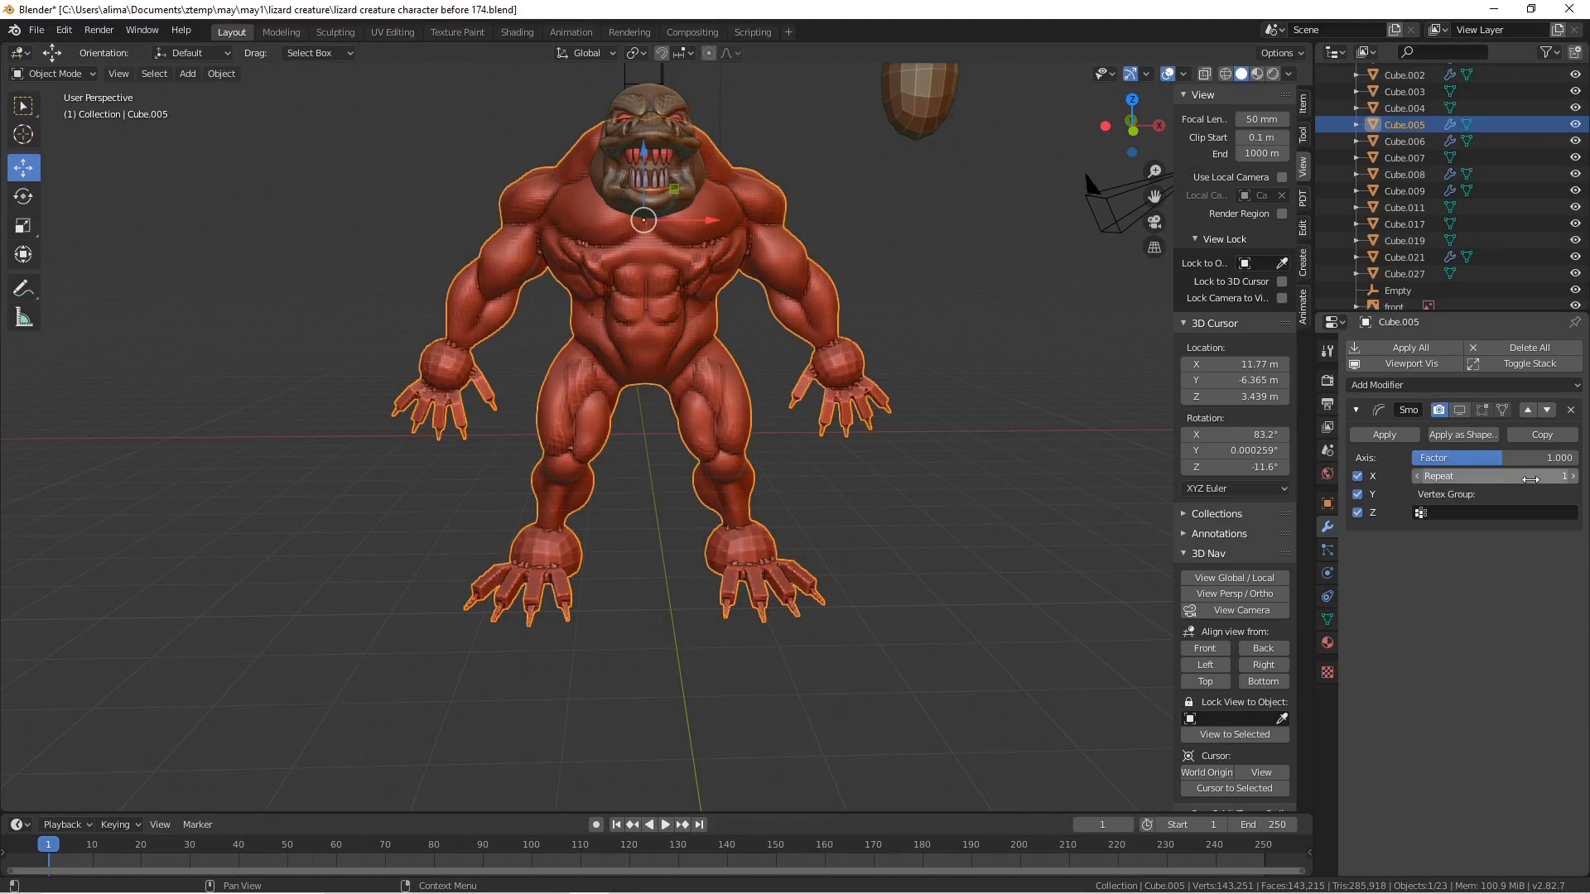
left_click(1571, 477)
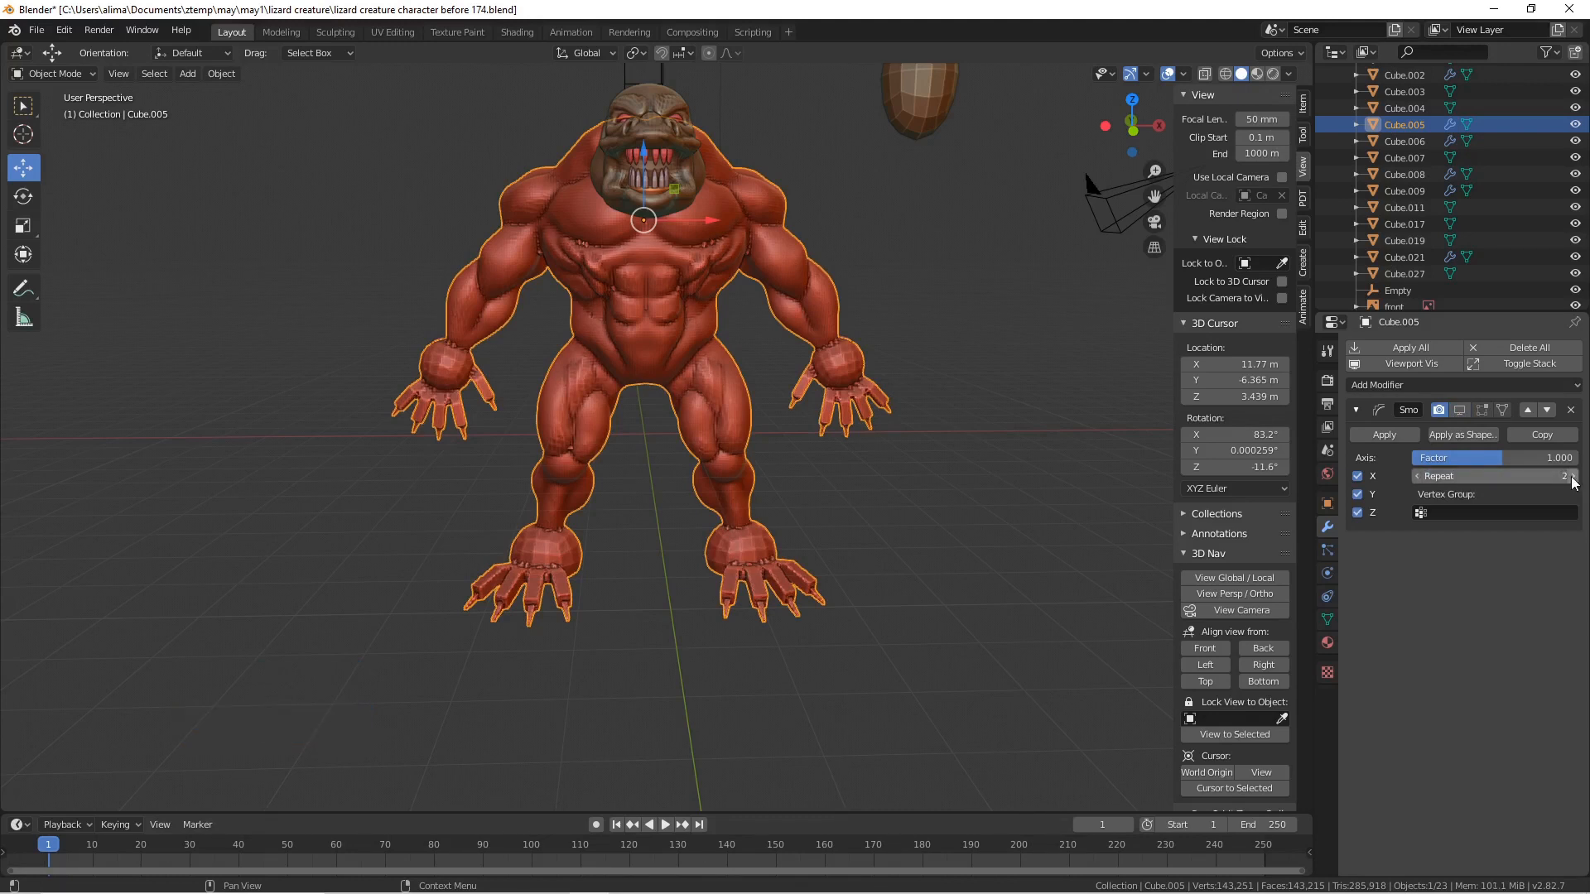
left_click(1460, 410)
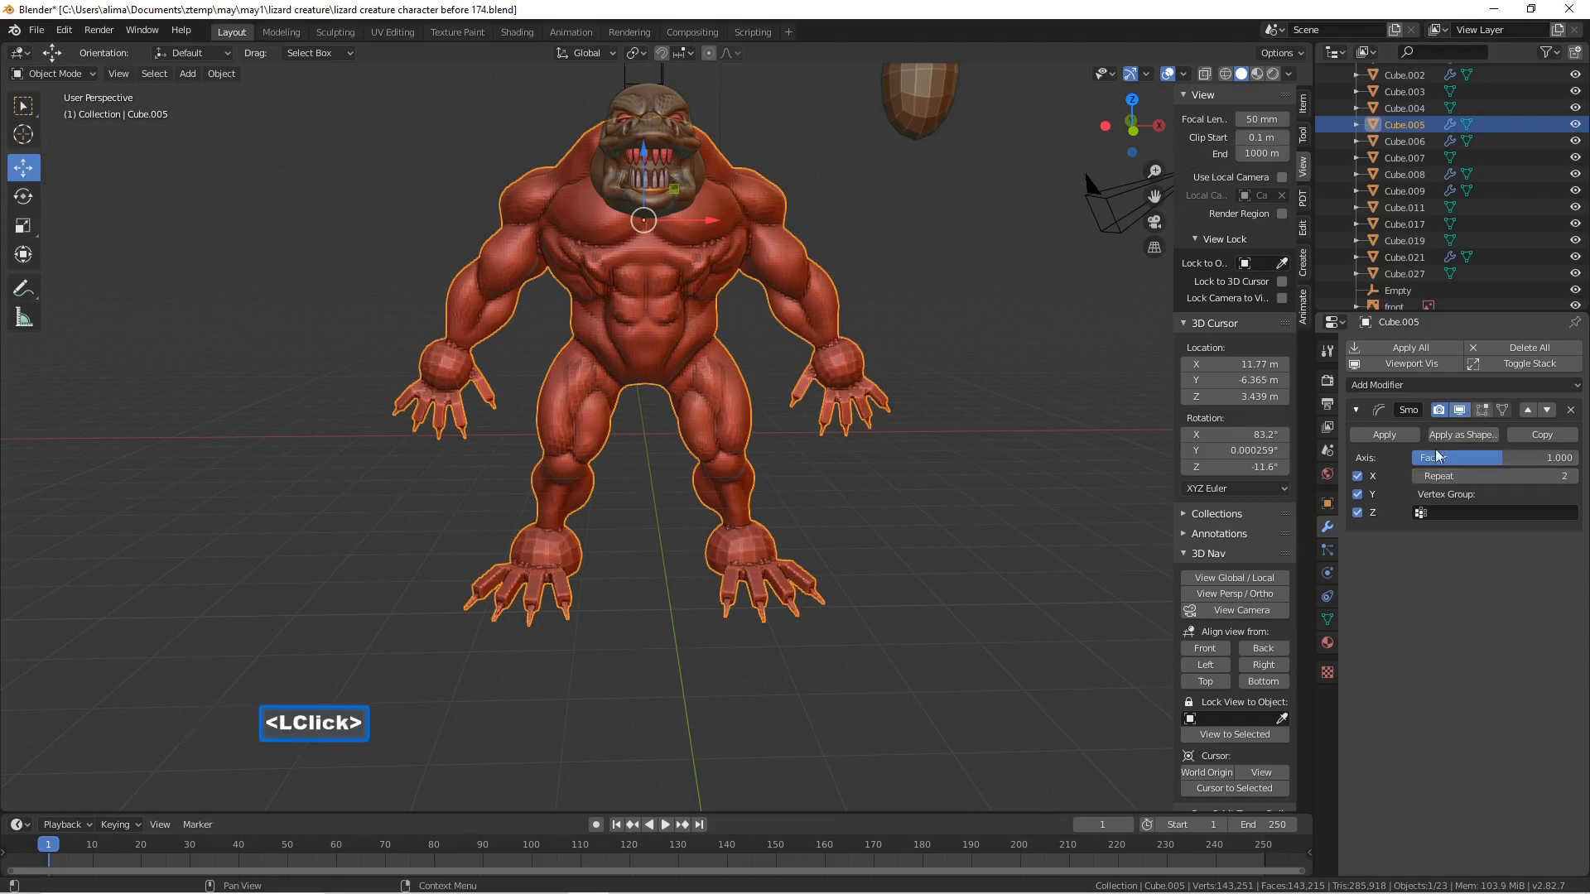
left_click(1415, 476)
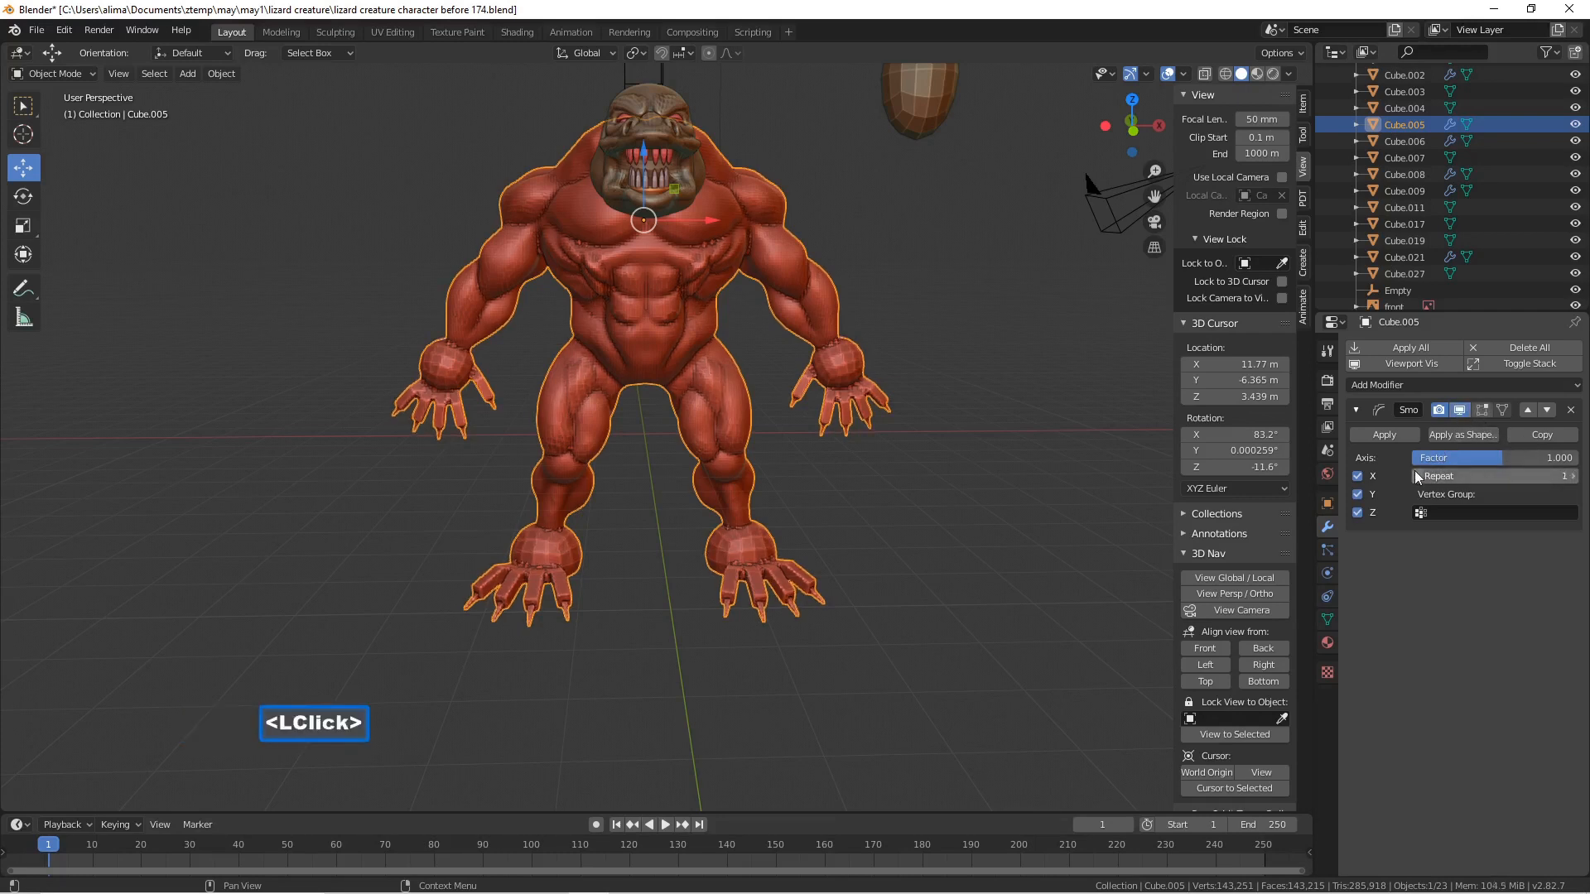
left_click(1573, 477)
- Apply the Smooth modifier to the body, deselect it, and save the file as "lizard creature character before 175.blend"
left_click(1413, 435)
mouse_move(1035, 495)
middle_mouse_down()
mouse_move(836, 464)
mouse_move(1054, 480)
mouse_move(1032, 487)
middle_mouse_up()
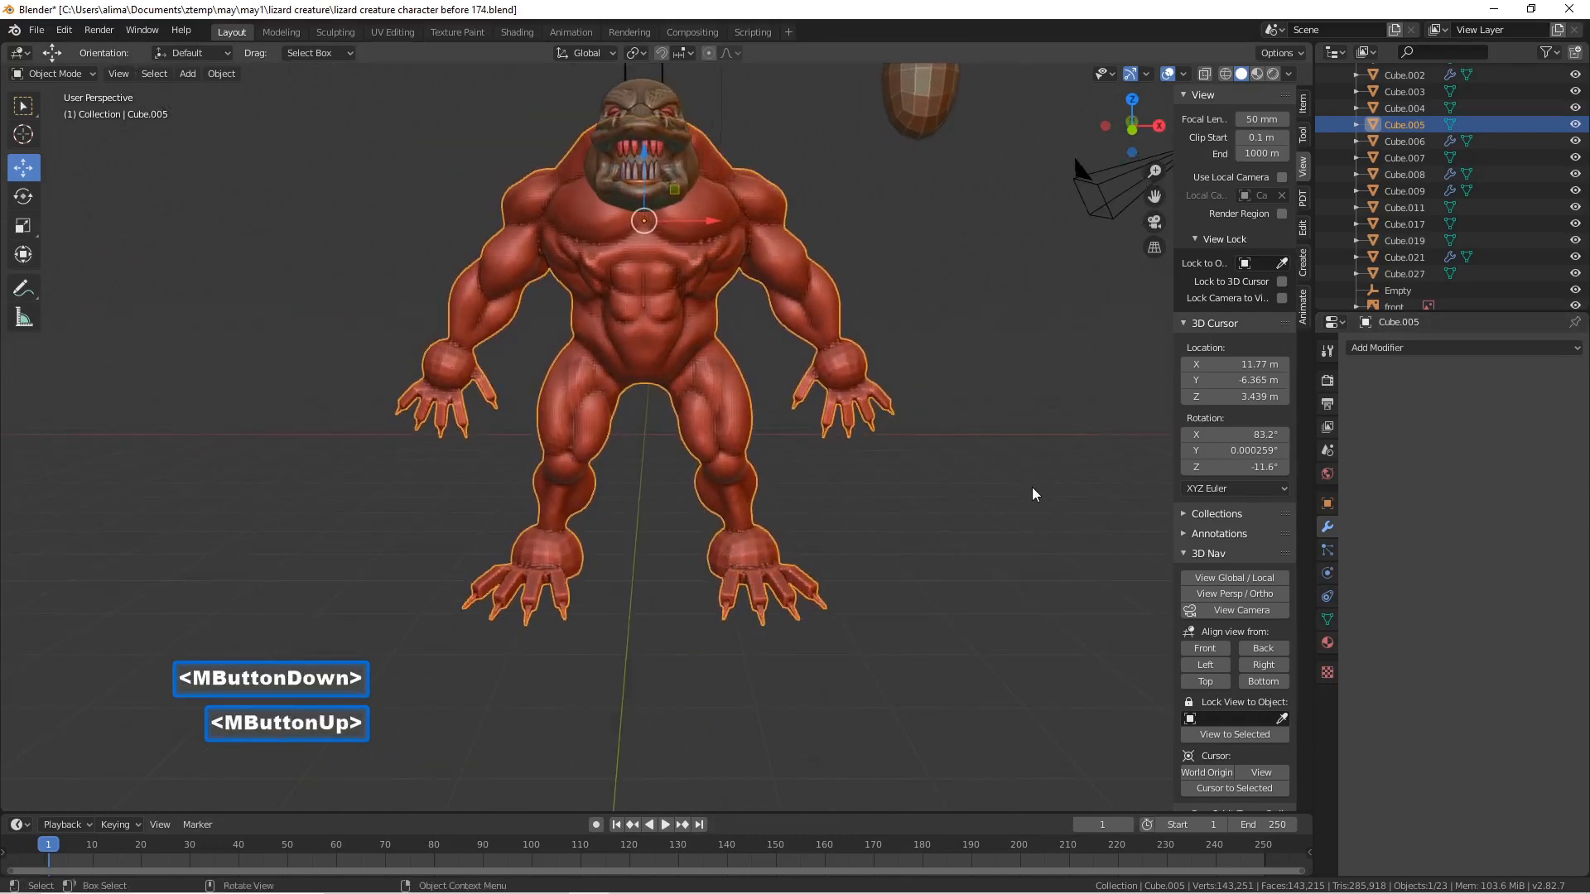
left_click(1031, 530)
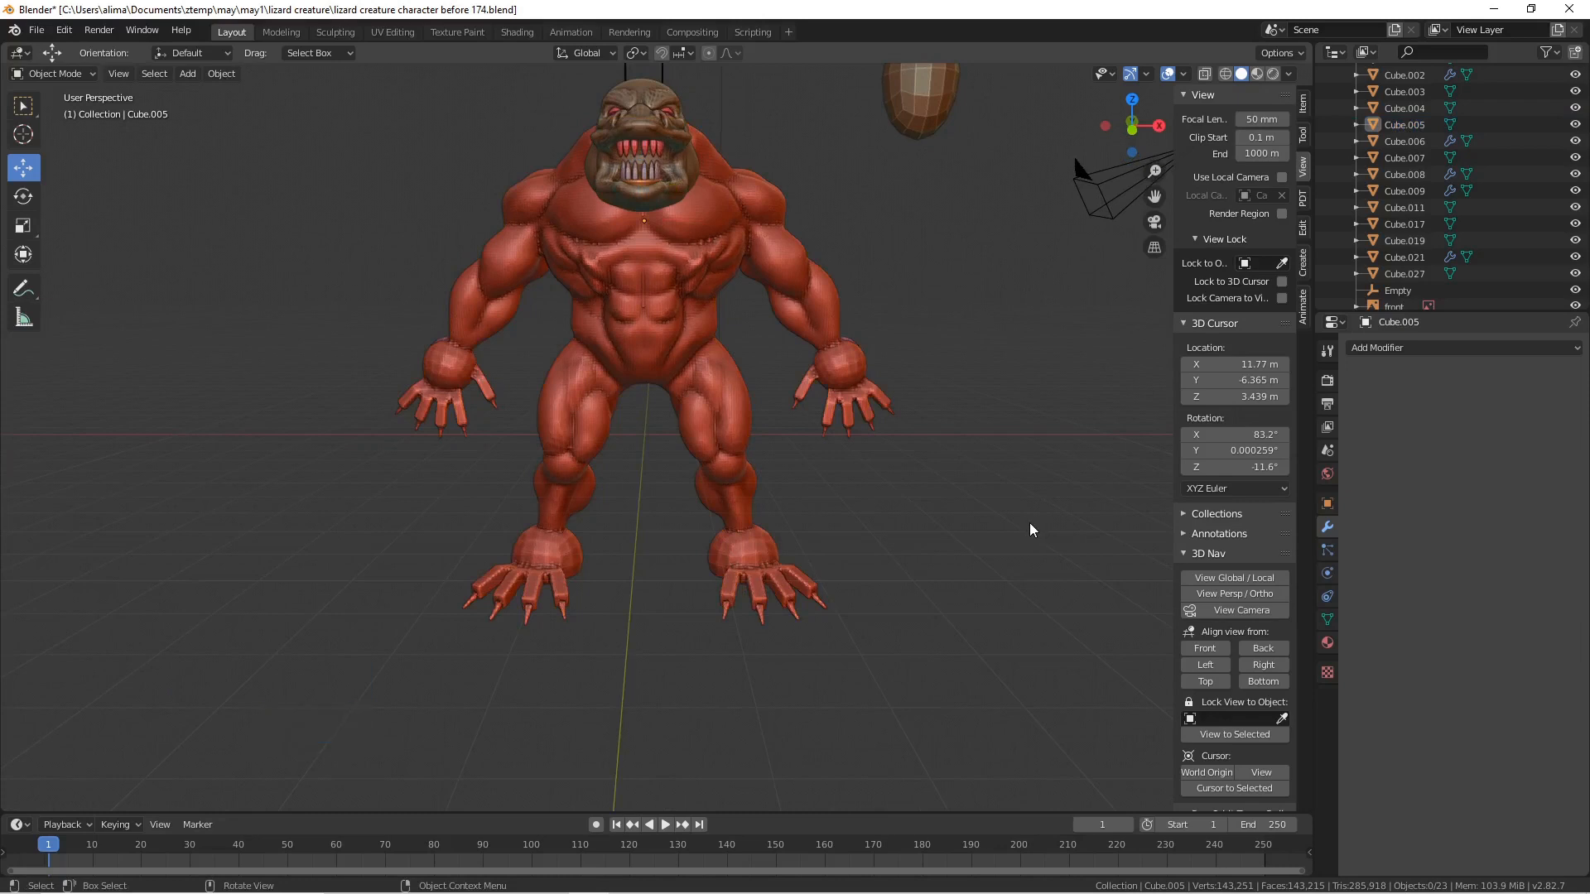
key("Pause")
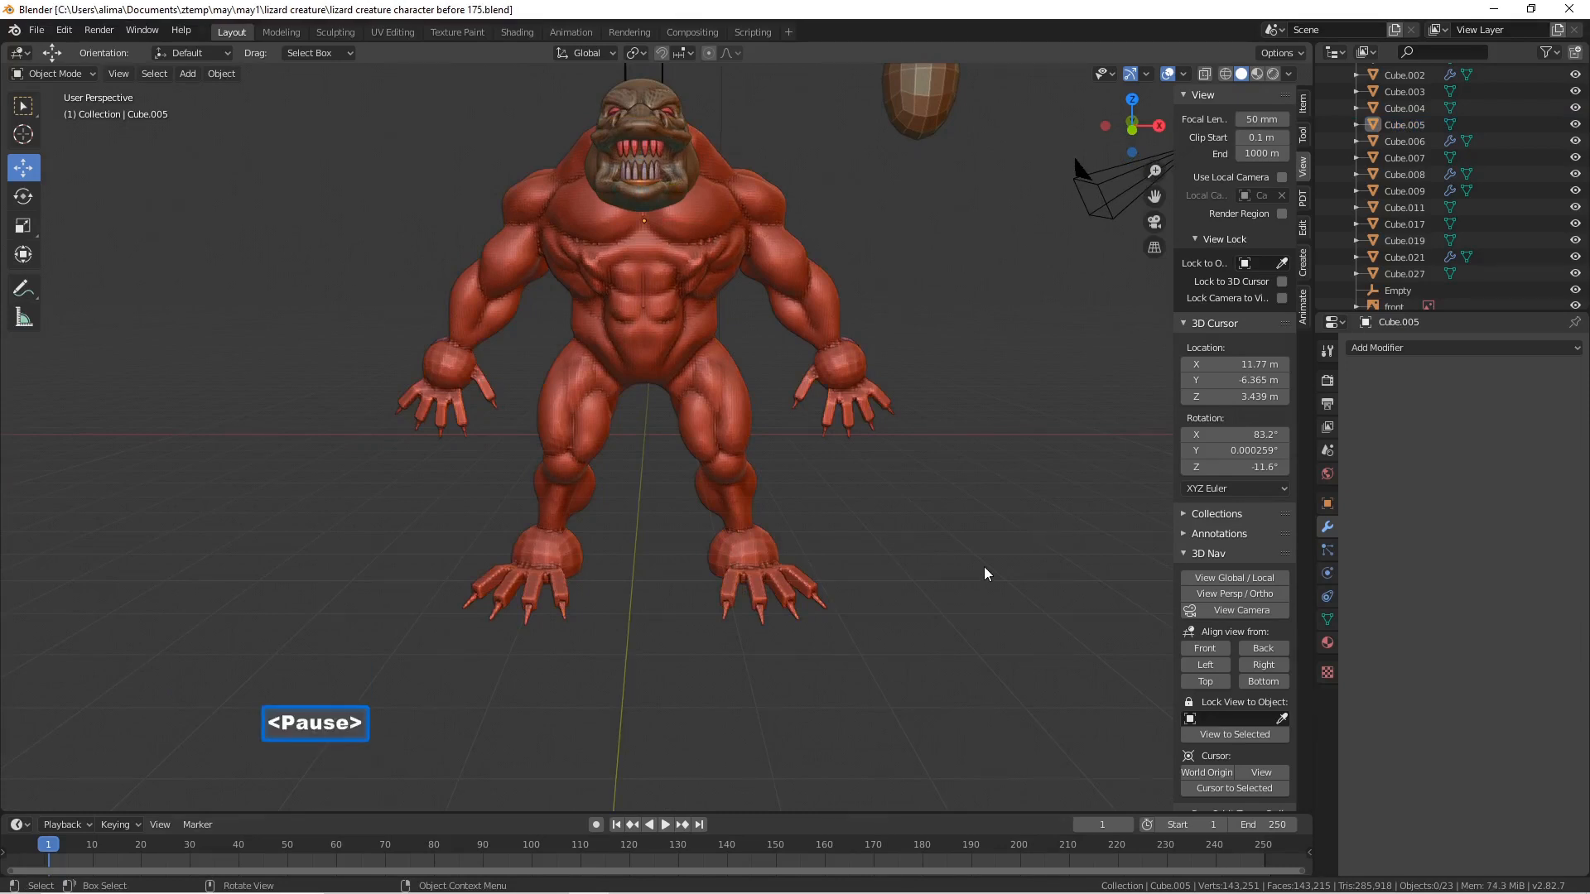
- Switch the creature's body to Sculpt Mode and lasso-mask both arms from the front, including the hands
left_click(783, 246)
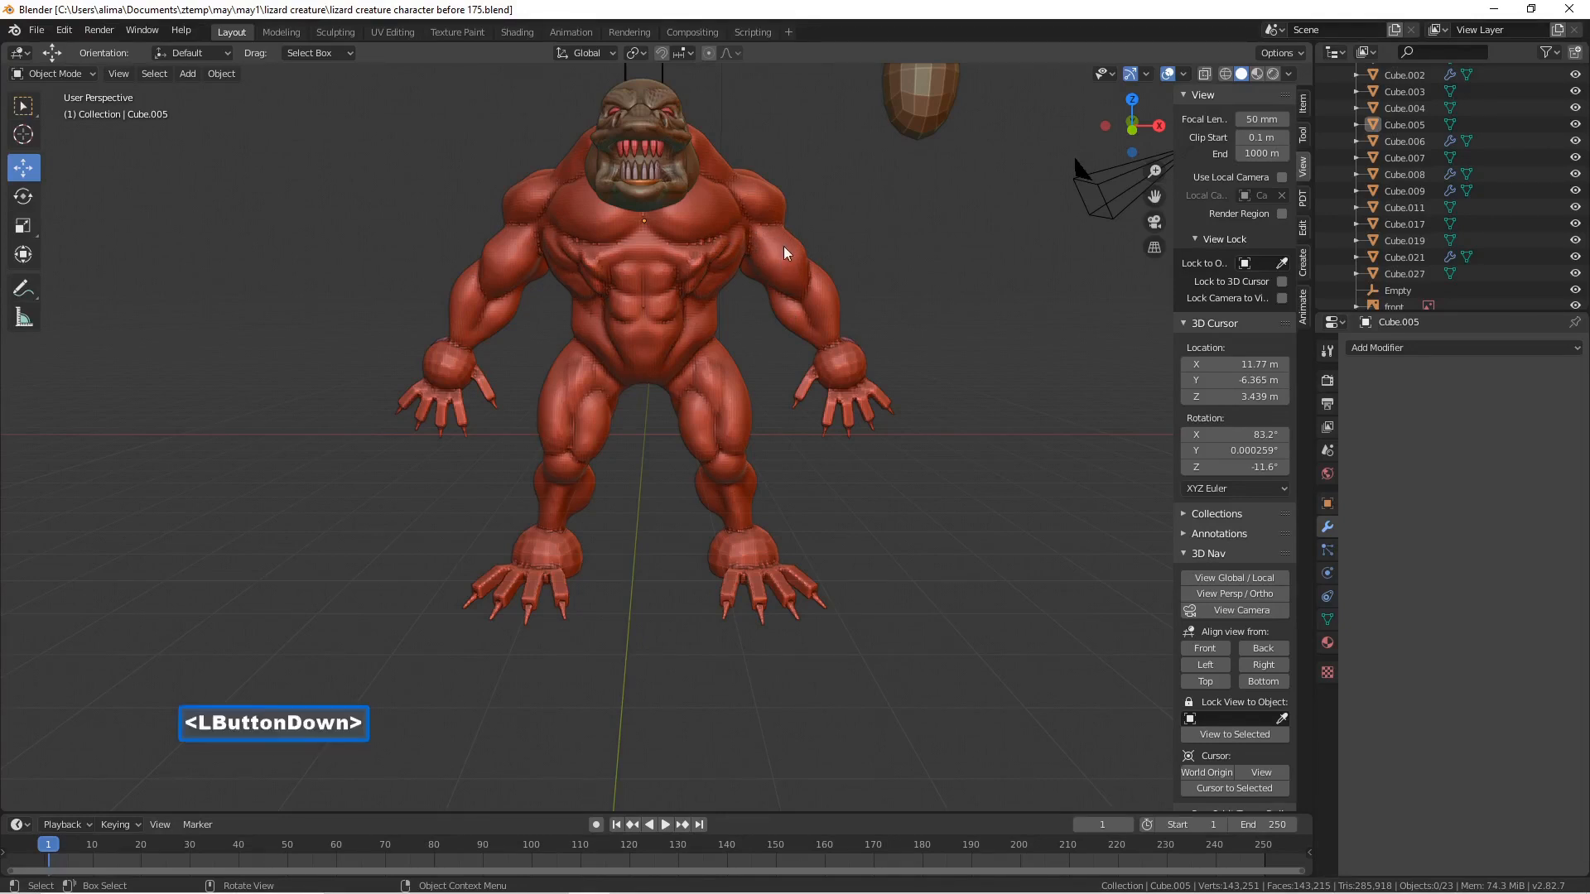
left_click(93, 73)
left_click(60, 129)
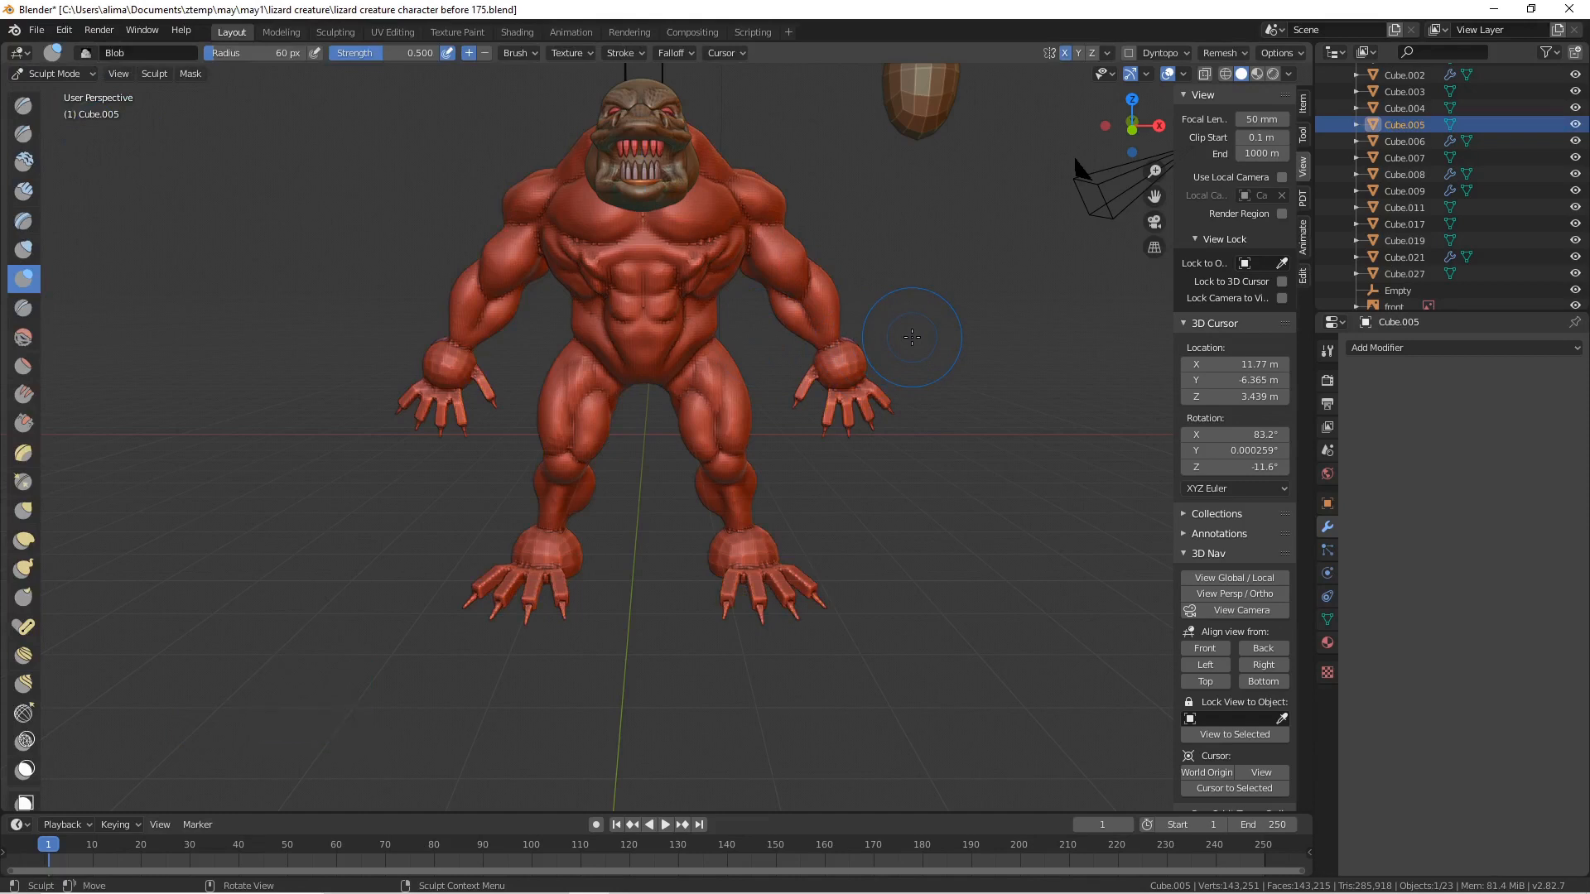
key("ctrl+shift")
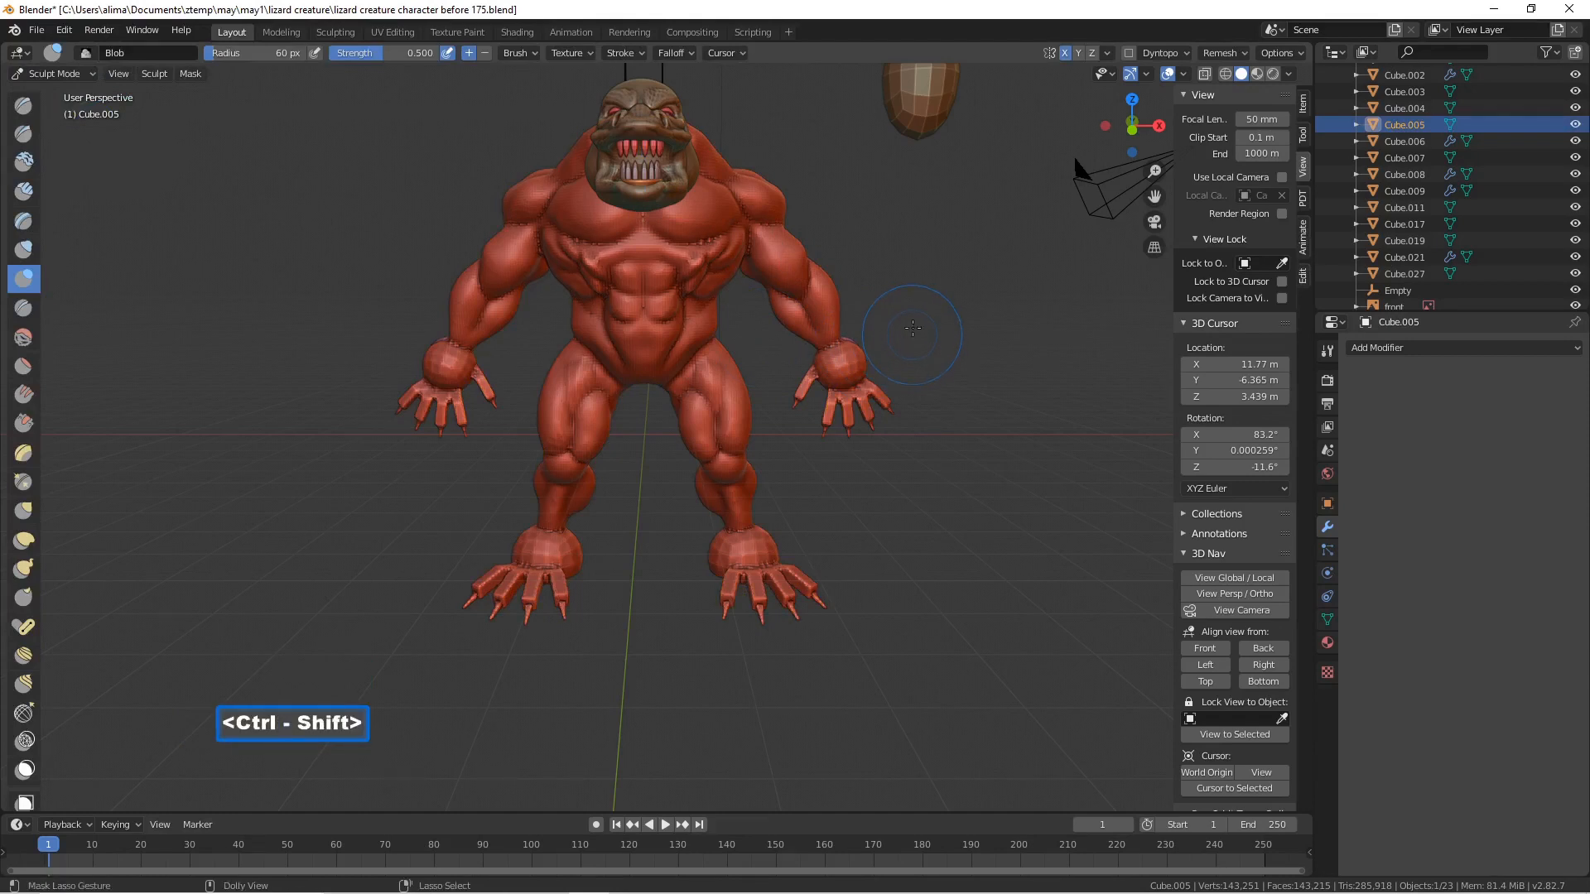
mouse_move(908, 306)
left_mouse_down("ctrl+shift")
mouse_move(897, 252)
mouse_move(825, 158)
mouse_move(761, 131)
mouse_move(732, 174)
mouse_move(786, 434)
mouse_move(869, 522)
mouse_move(963, 478)
left_mouse_up("ctrl+shift")
- Extend the lasso mask over the unmasked areas at the back of both upper arms and shoulders
middle_click_drag(1006, 414, 550, 340)
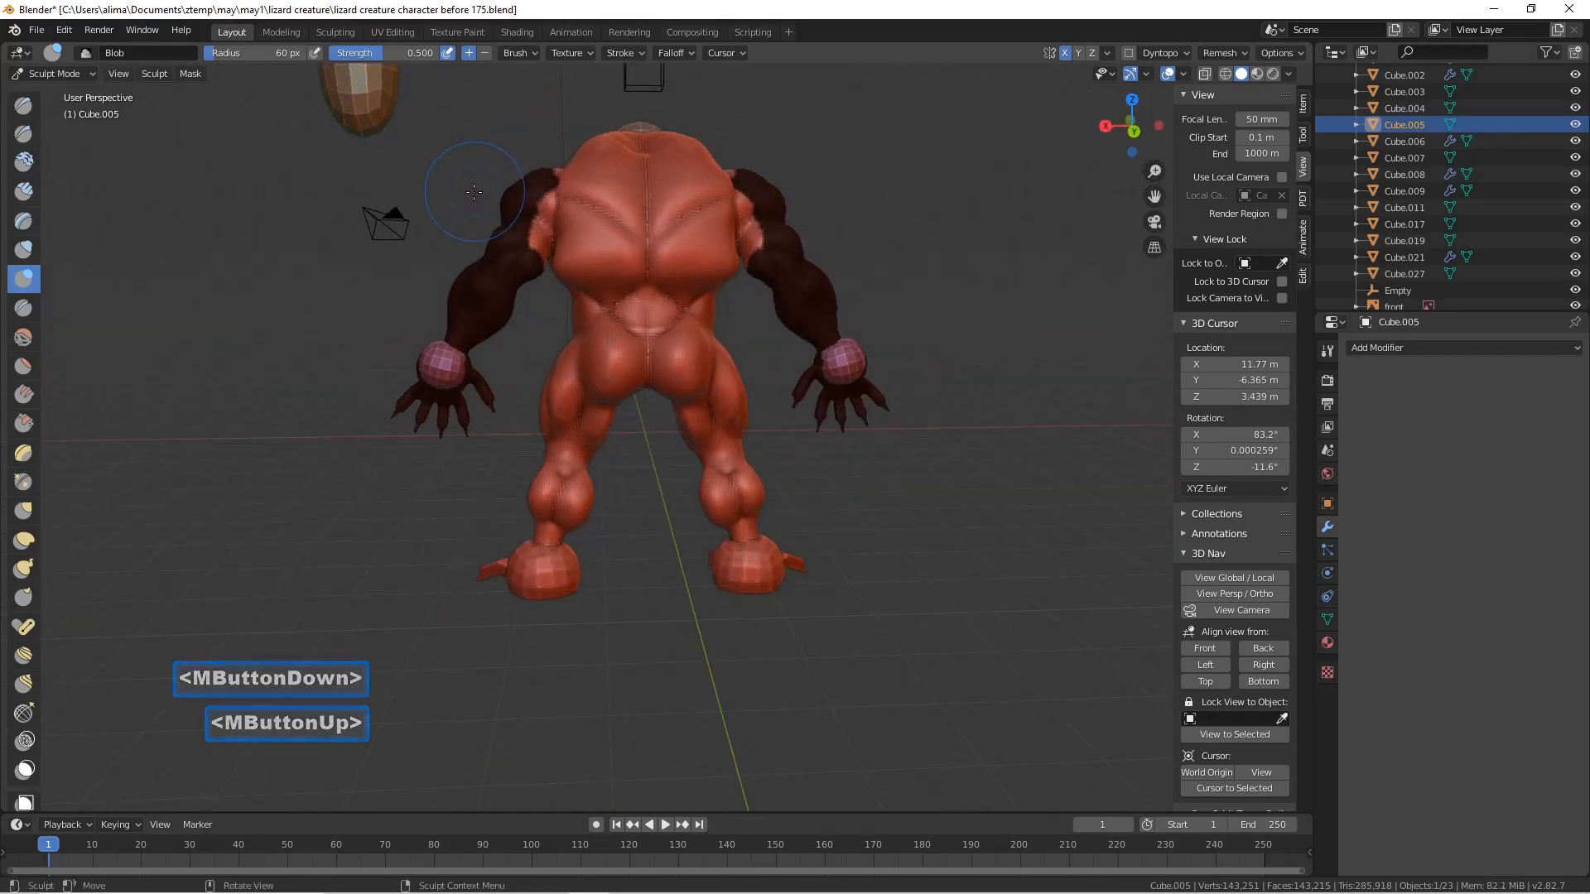
mouse_move(450, 171)
left_mouse_down("ctrl+shift")
mouse_move(426, 203)
mouse_move(484, 318)
mouse_move(532, 295)
mouse_move(559, 170)
mouse_move(547, 175)
left_mouse_up("ctrl+shift")
middle_click_drag(533, 196, 508, 179)
key("ctrl+shift+Return")
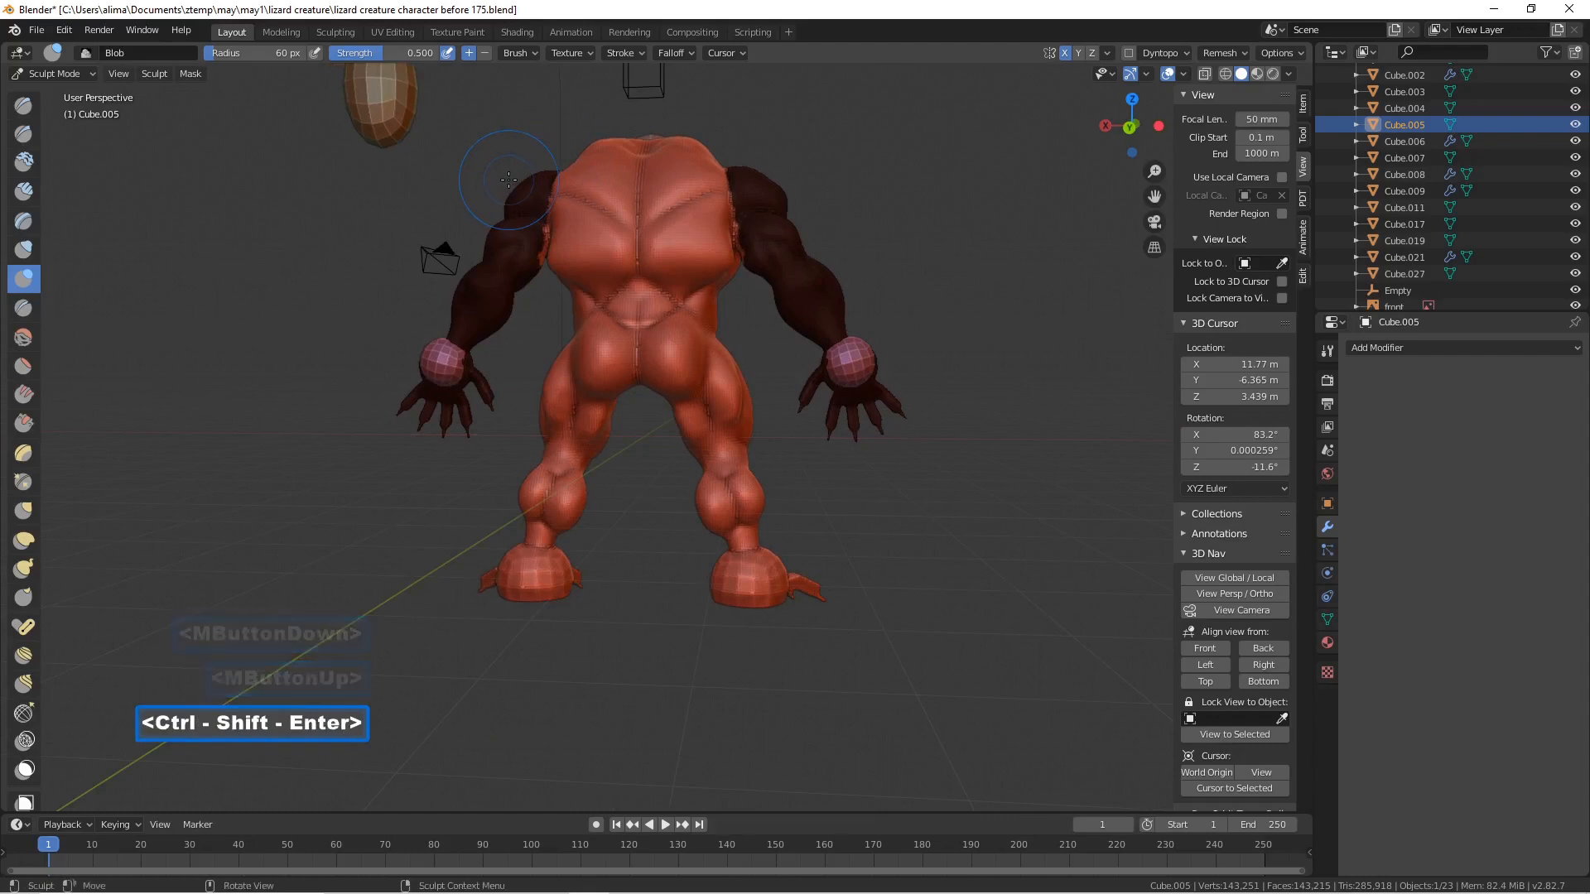
left_click_drag(508, 179, 513, 272, "ctrl+shift")
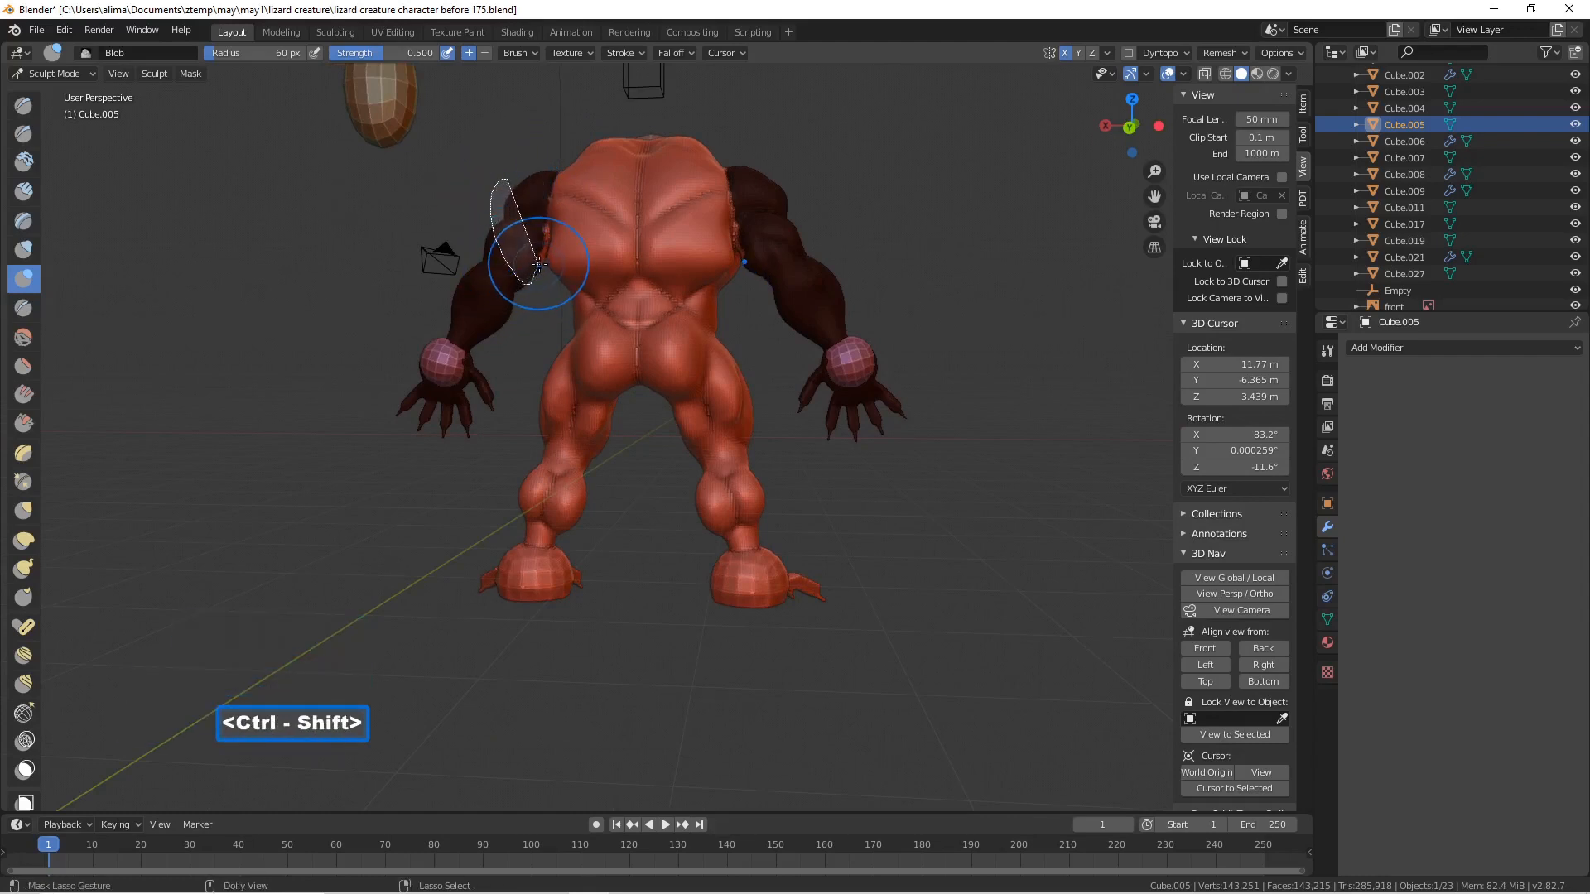
mouse_move(548, 196)
left_mouse_down("ctrl+shift")
mouse_move(510, 242)
mouse_move(539, 277)
left_mouse_up("ctrl+shift")
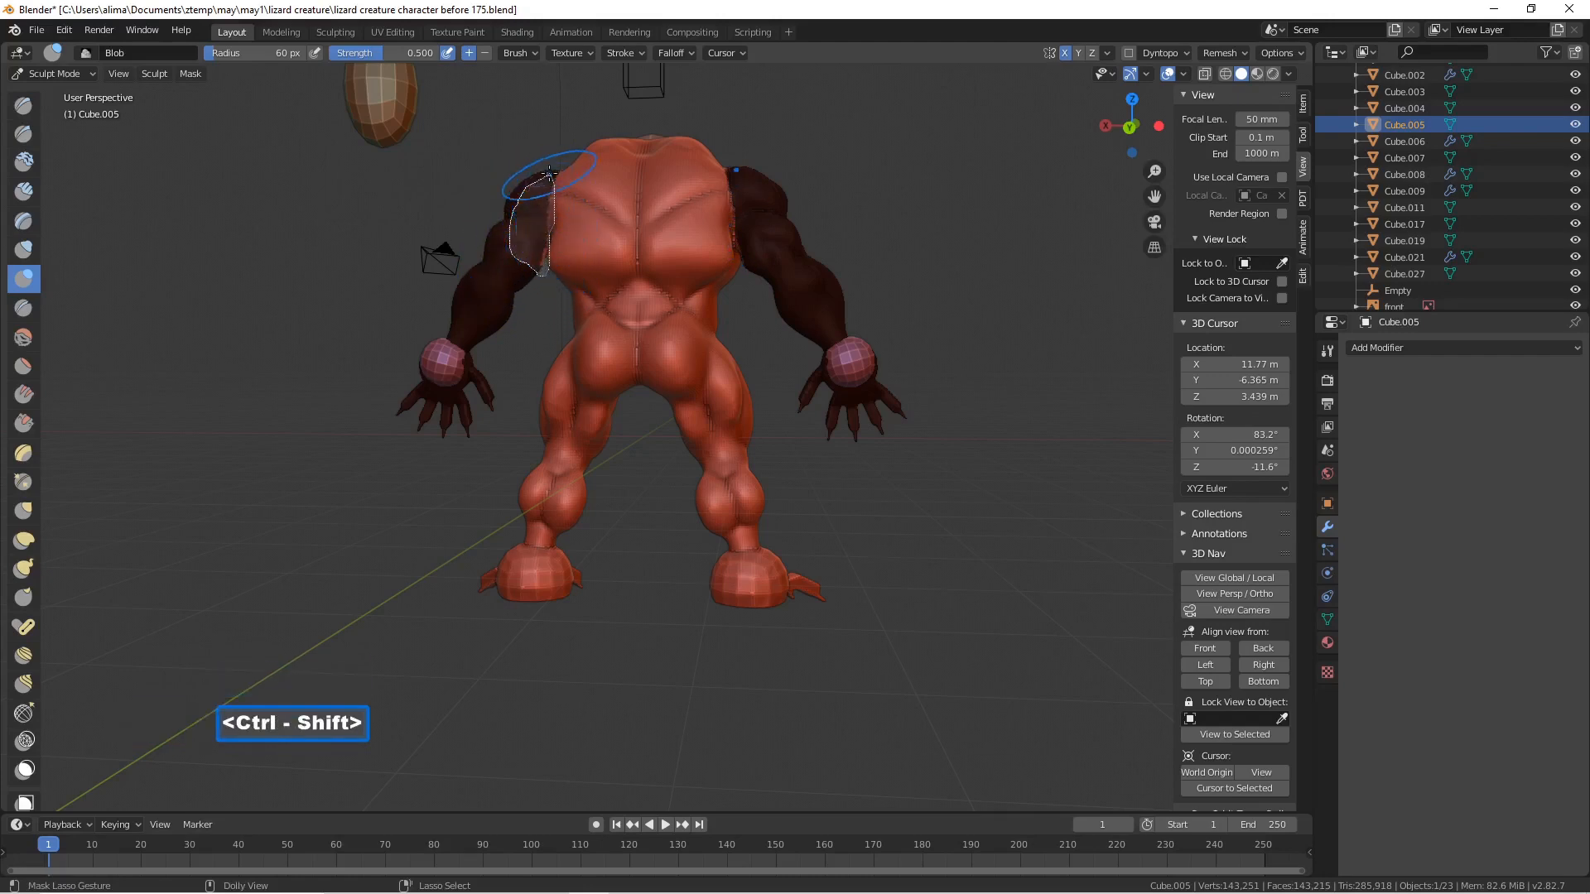
left_click_drag(548, 172, 546, 176, "ctrl+shift")
- Invert the sculpt mask so the torso and legs are protected and the arms are free
mouse_move(579, 187)
middle_mouse_down()
mouse_move(824, 196)
mouse_move(777, 155)
mouse_move(757, 160)
mouse_move(794, 154)
middle_mouse_up()
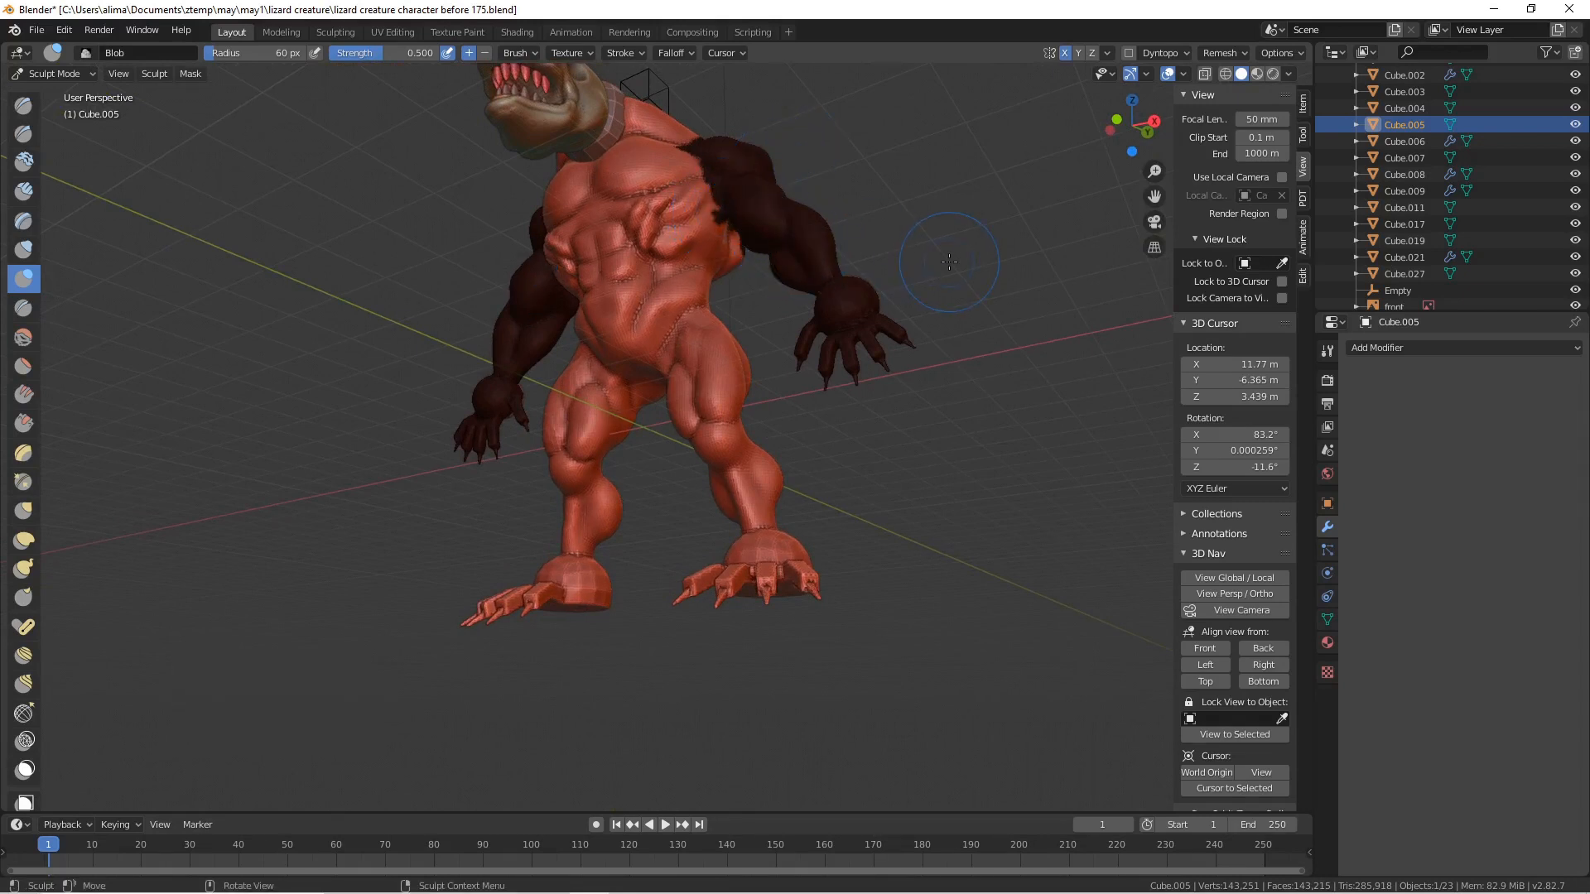
key("ctrl")
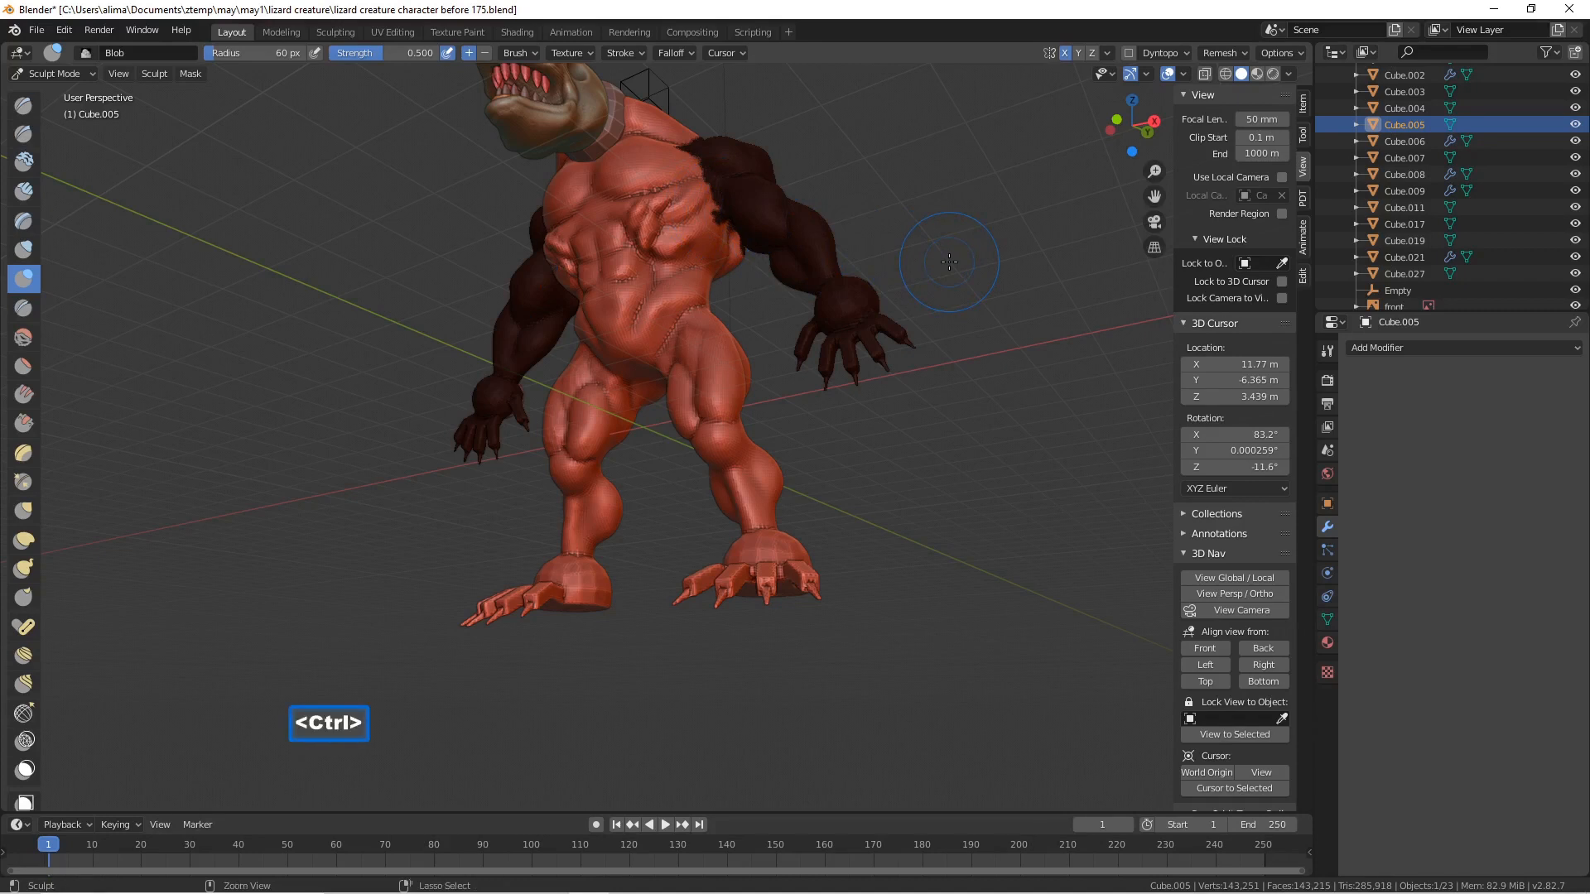
key("ctrl+i")
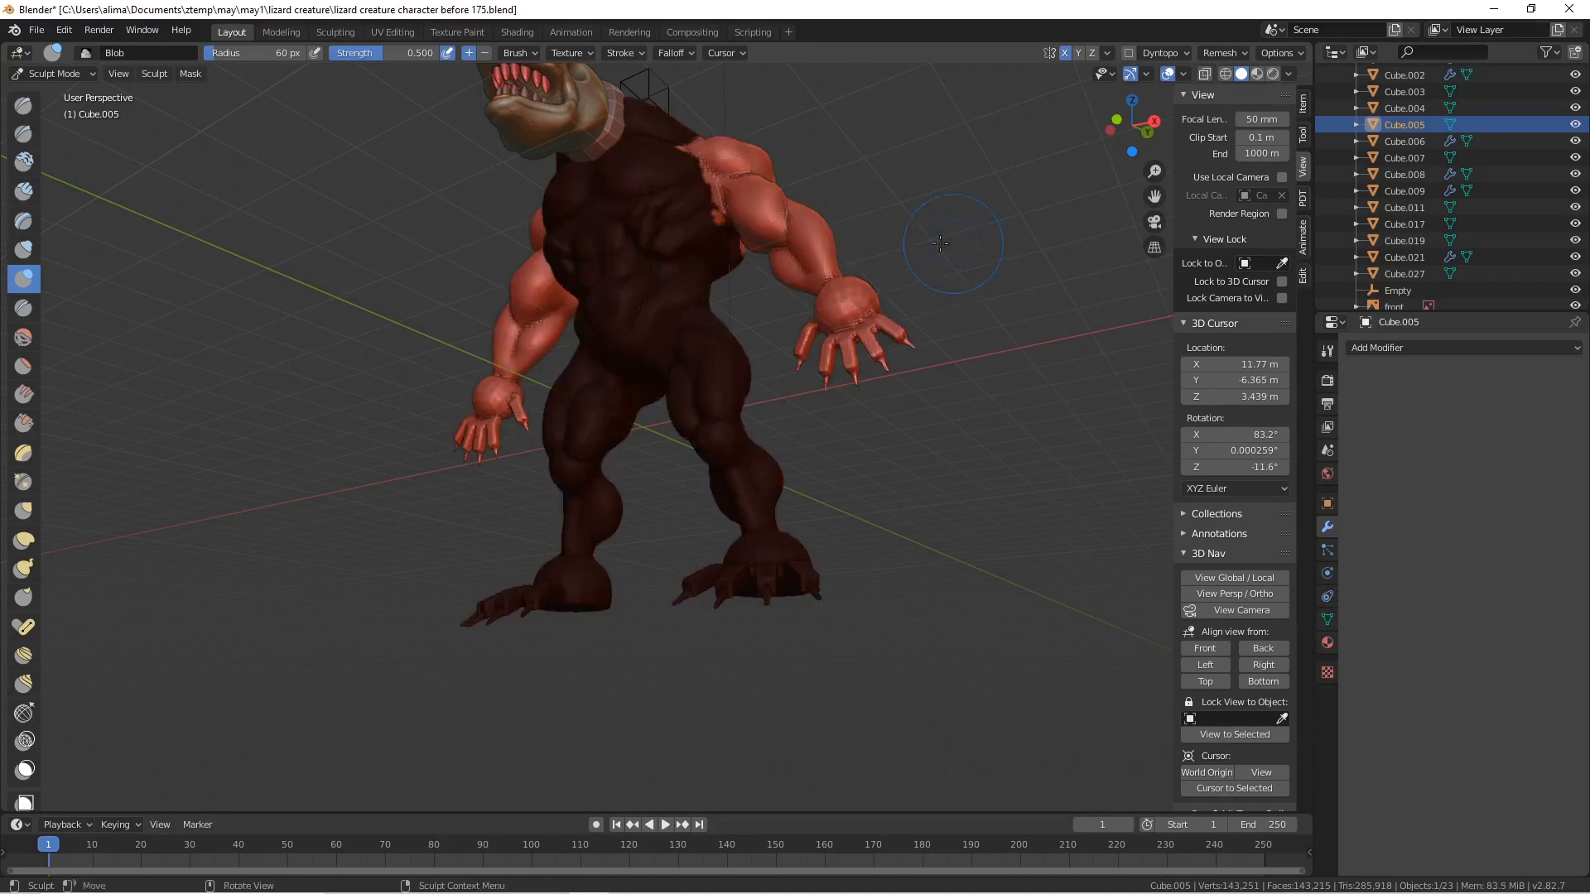
- Lasso-mask the stray unmasked patches on the torso around the armpits and the back of the shoulders
key("ctrl")
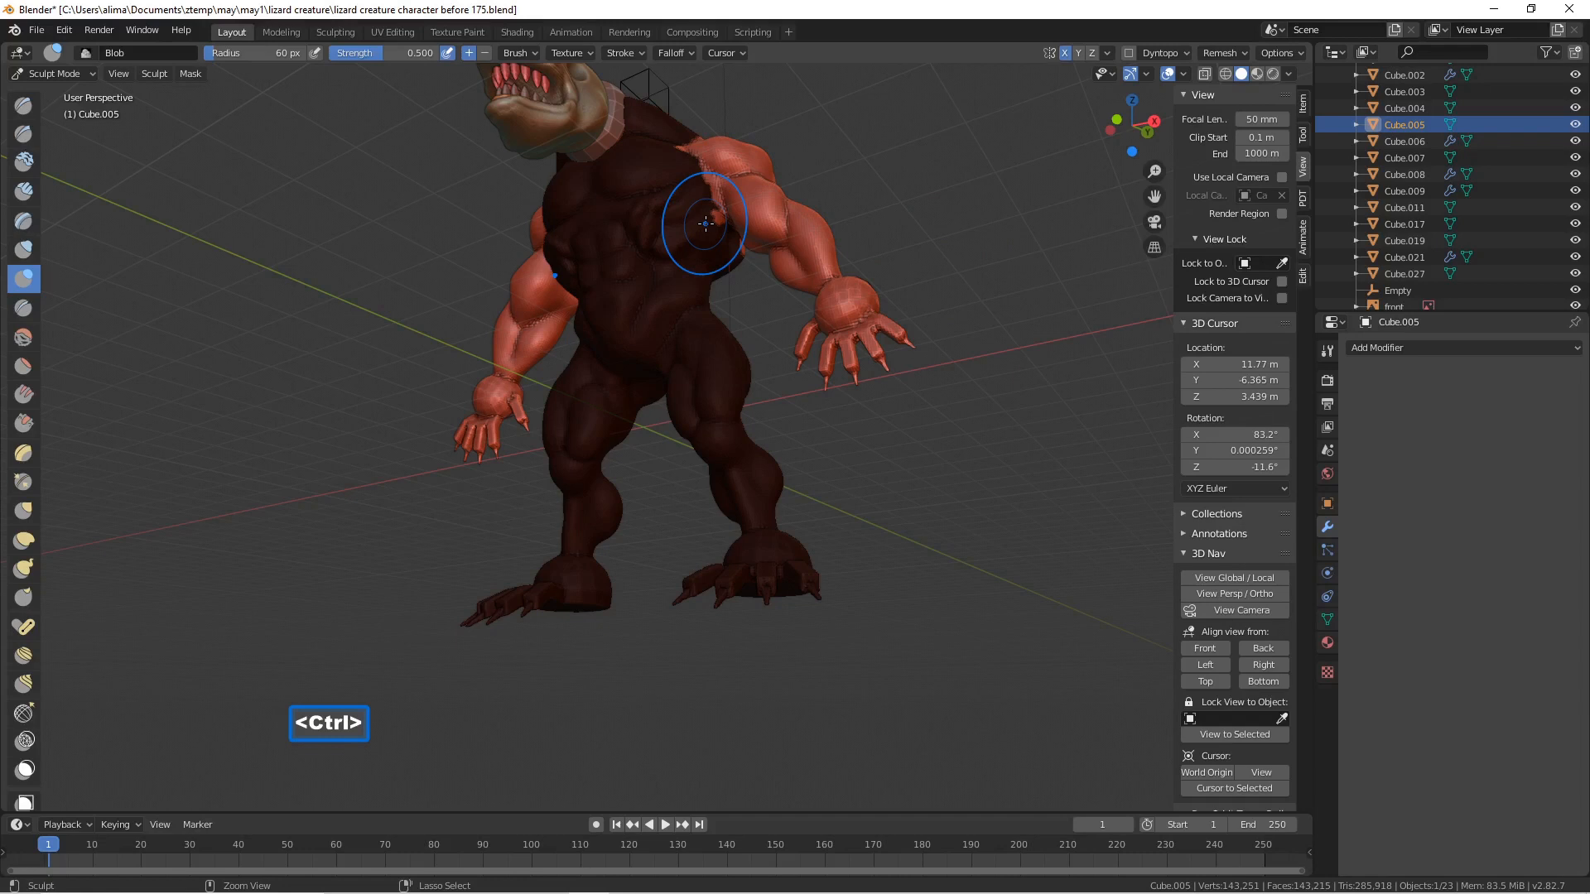
key("shift")
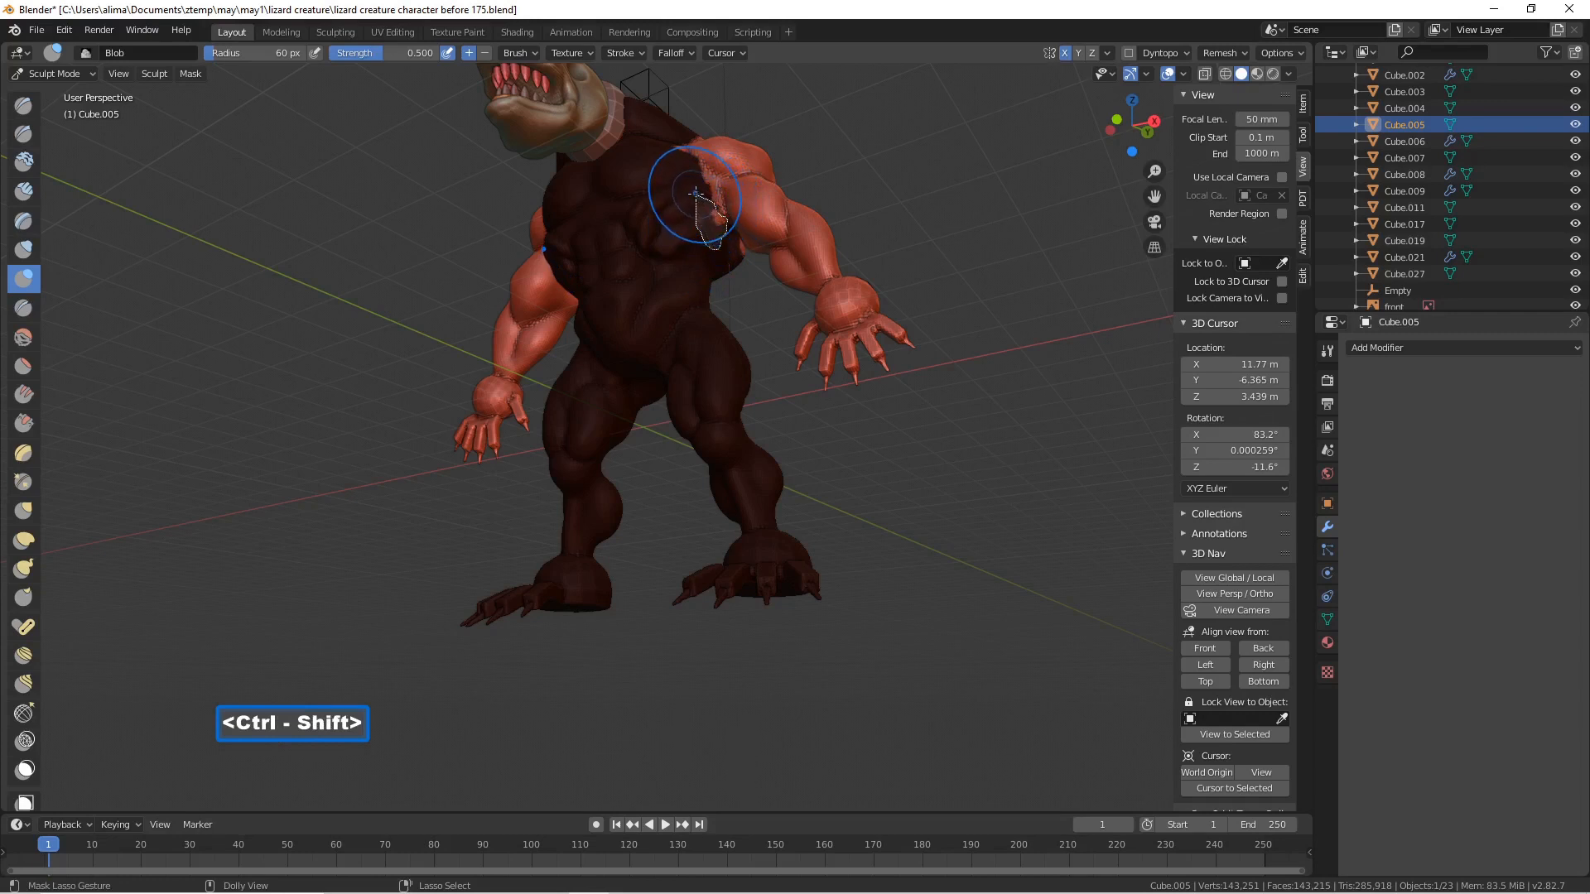
middle_click_drag(697, 195, 490, 242)
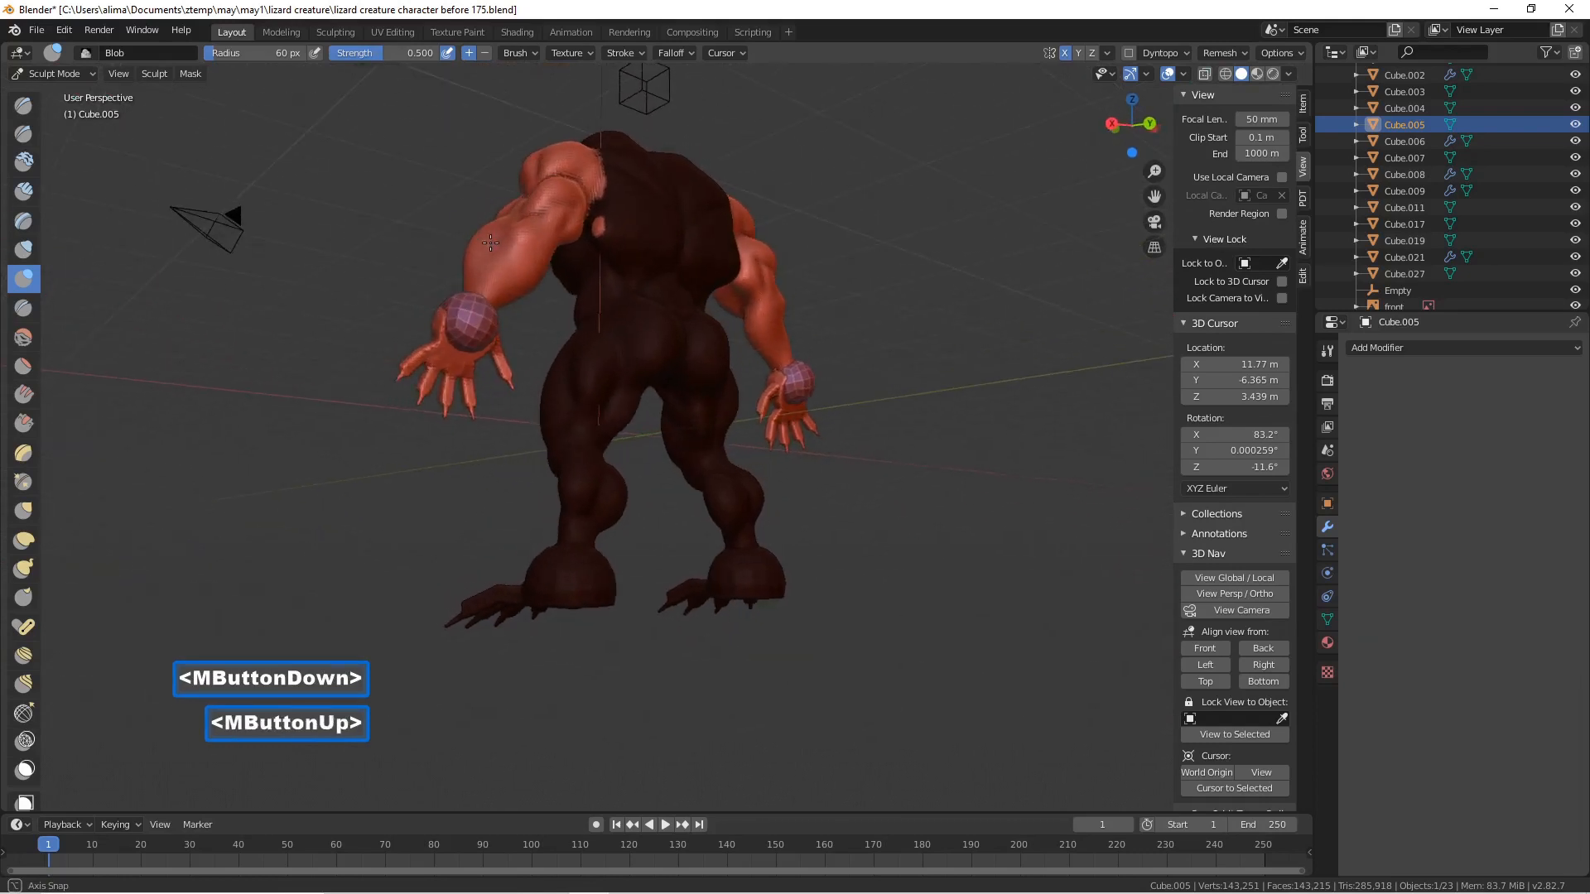
mouse_move(627, 271)
left_mouse_down("ctrl+shift")
mouse_move(556, 390)
mouse_move(613, 475)
left_mouse_up("ctrl+shift")
middle_click_drag(629, 389, 638, 356)
left_click_drag(645, 247, 611, 212, "ctrl+shift")
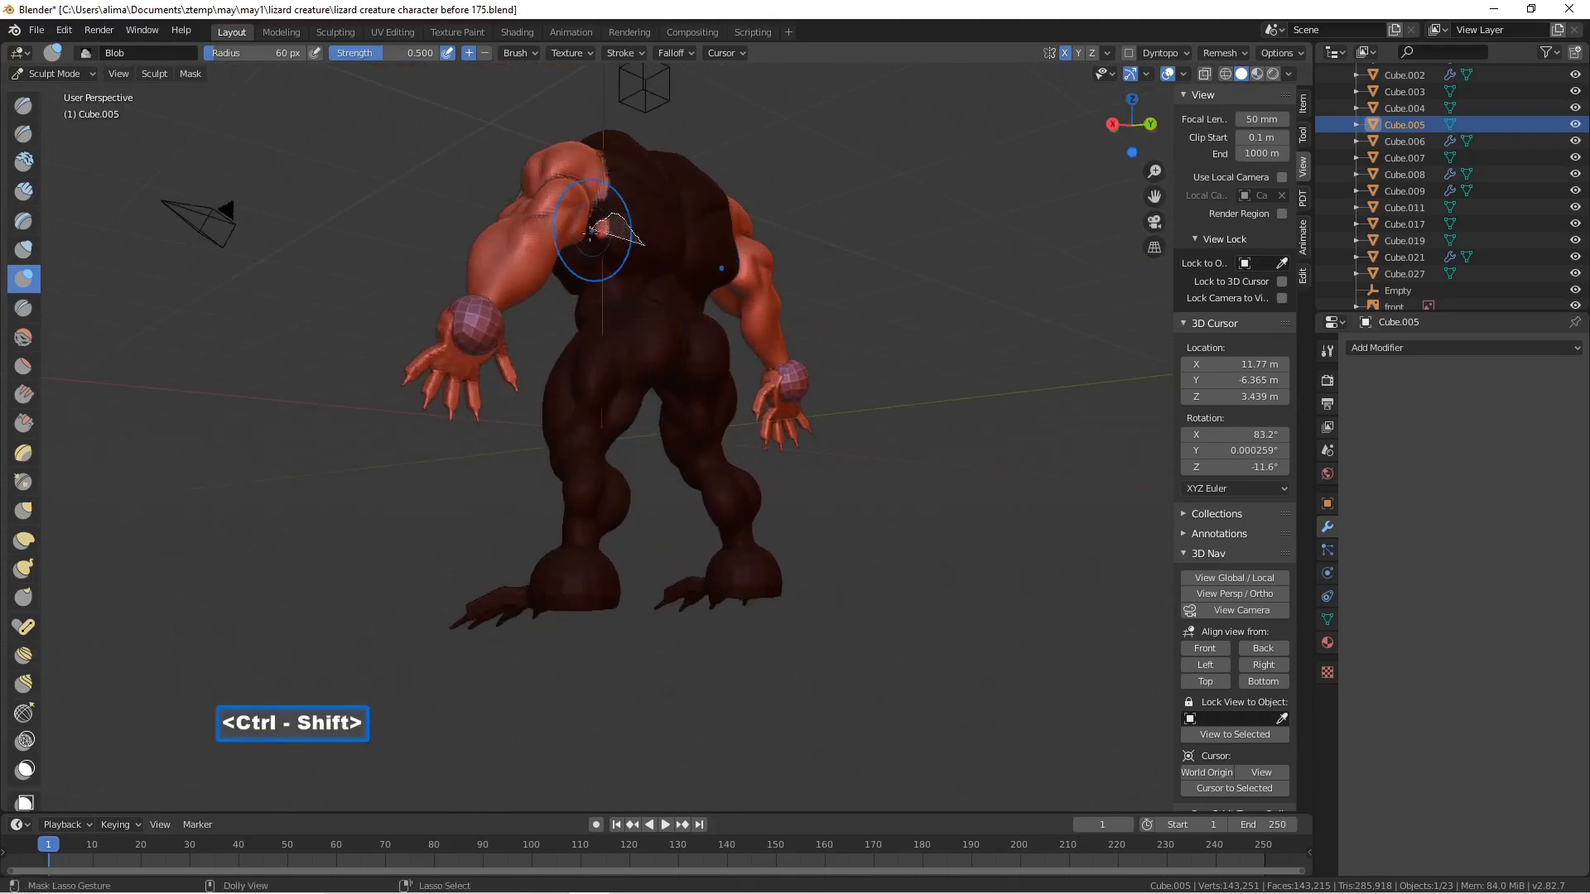
middle_click_drag(606, 259, 649, 248)
mouse_move(645, 221)
left_mouse_down("ctrl+shift")
mouse_move(623, 213)
mouse_move(621, 240)
left_mouse_up("ctrl+shift")
left_click_drag(644, 182, 627, 179, "ctrl+shift")
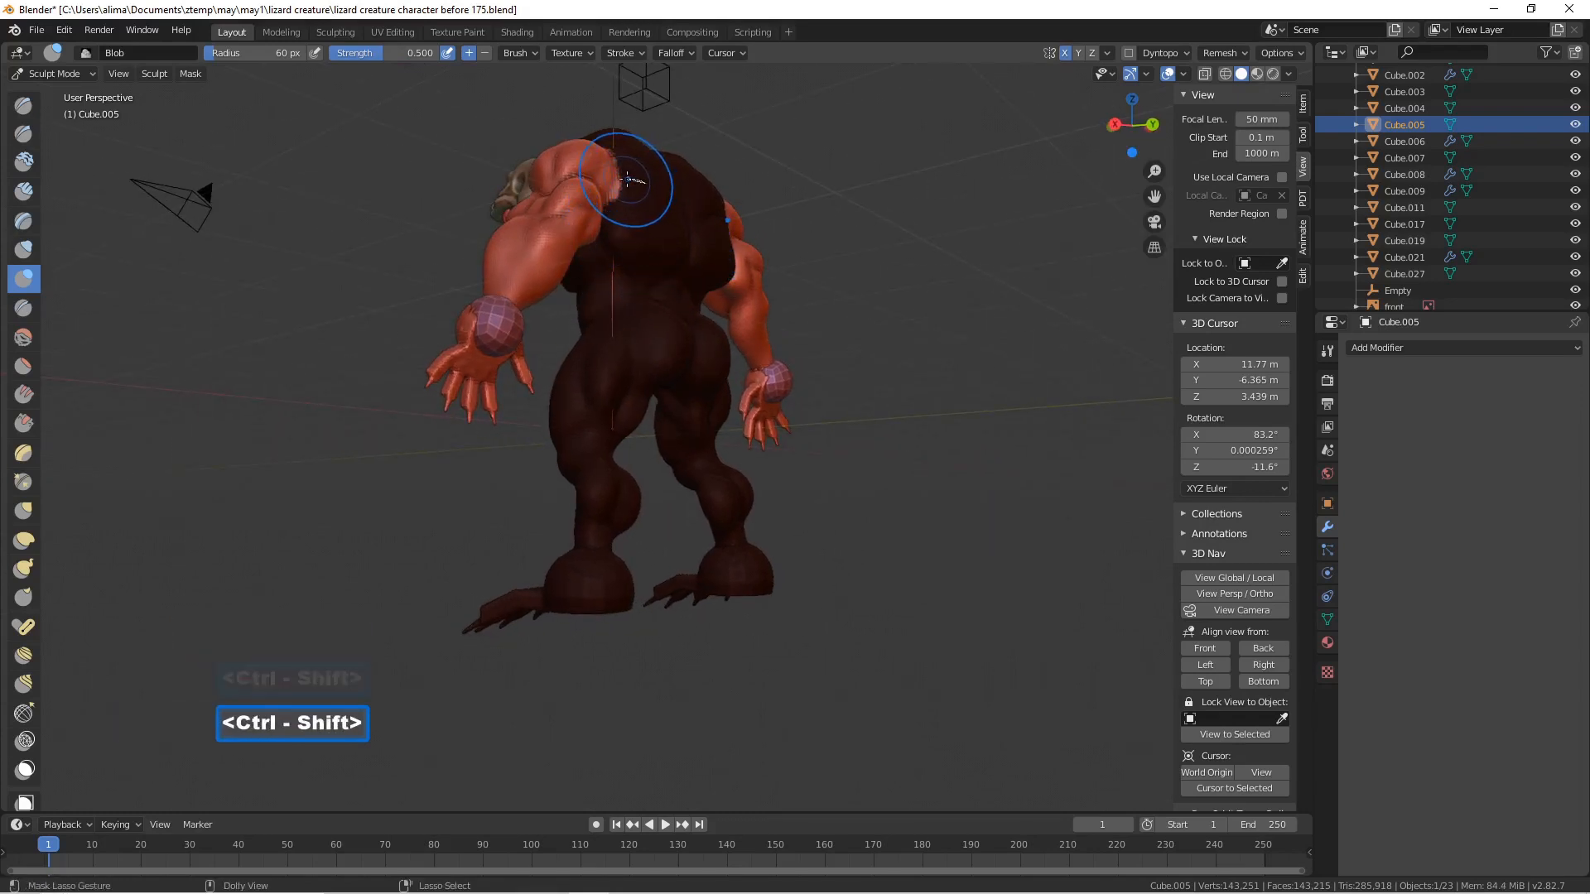
left_click_drag(635, 177, 637, 200, "ctrl")
- Lasso-mask the remaining unmasked patches where the front of the shoulders and armpits meets the chest
middle_click_drag(635, 175, 805, 236)
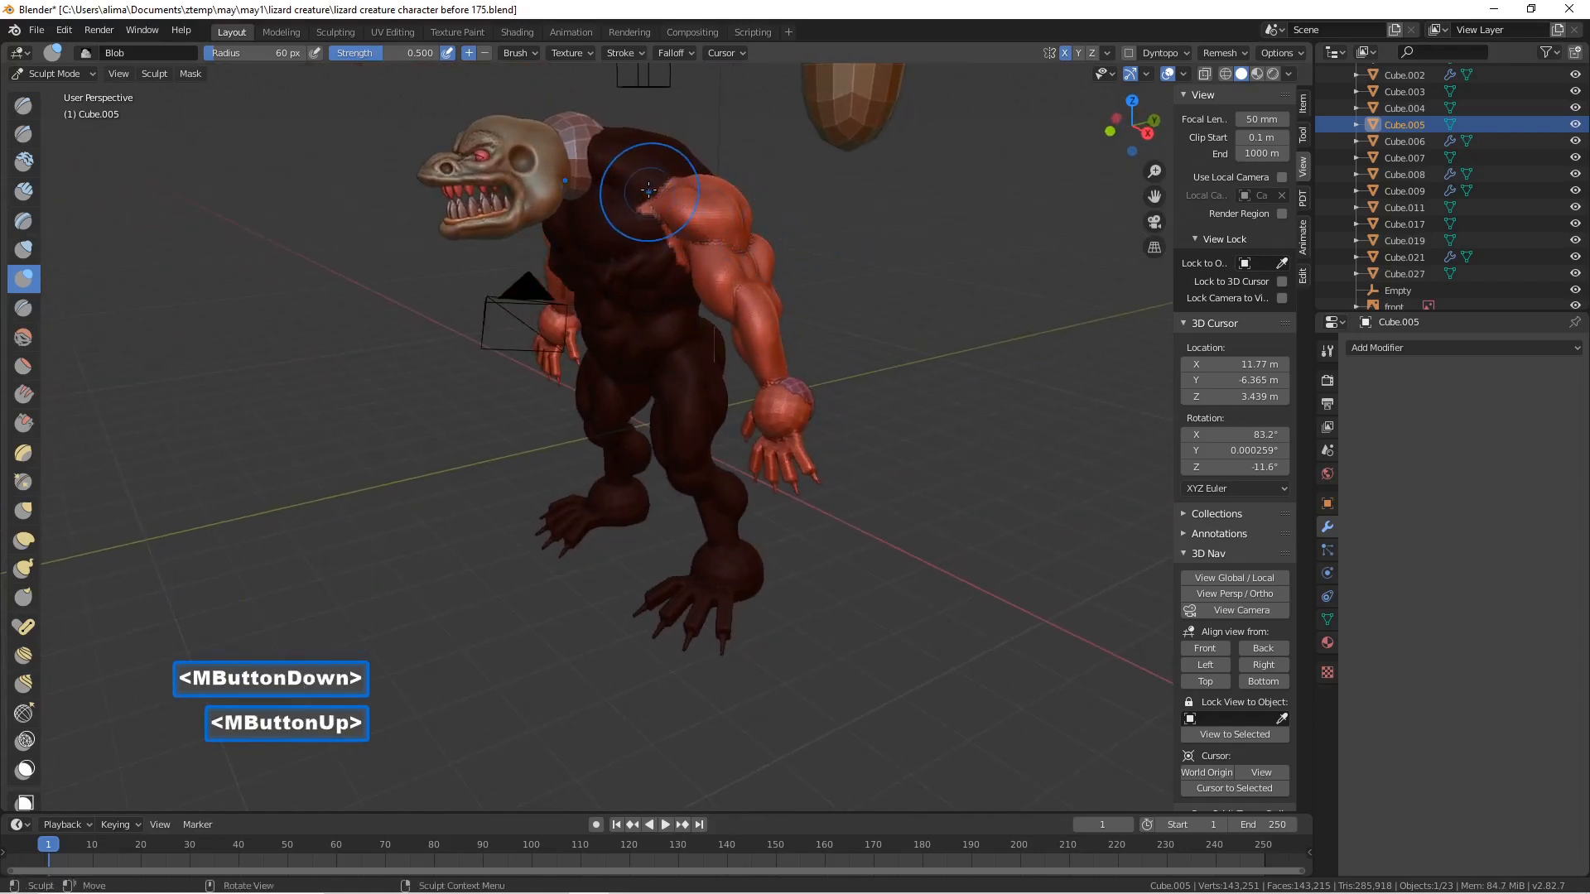
key("ctrl+shift")
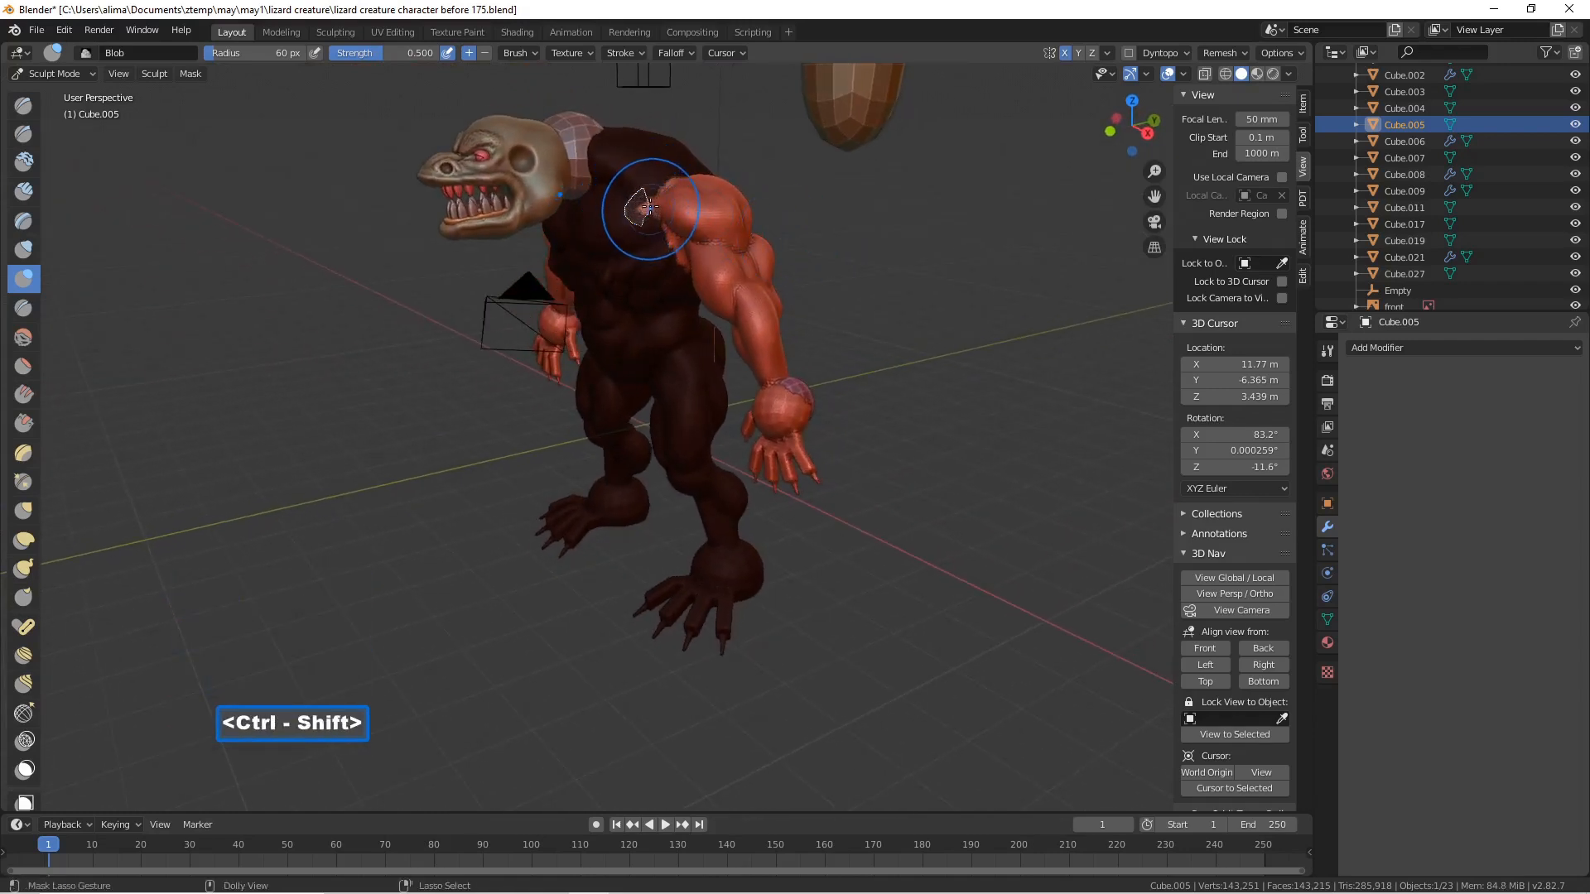
key("ctrl+shift")
left_click_drag(657, 234, 660, 267, "ctrl+shift")
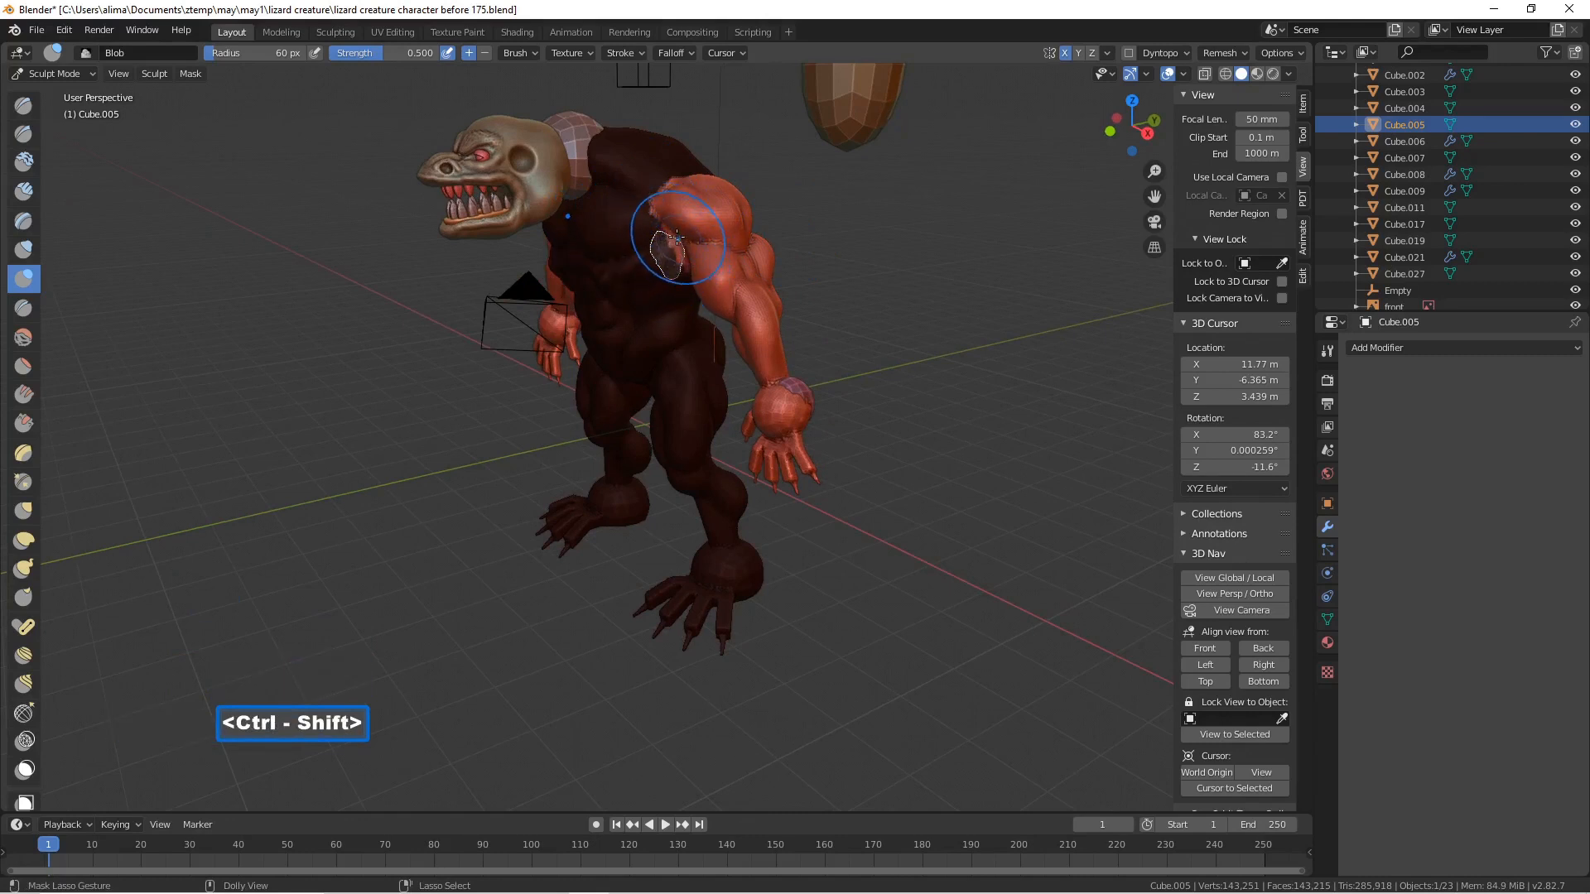
middle_click_drag(646, 235, 739, 249)
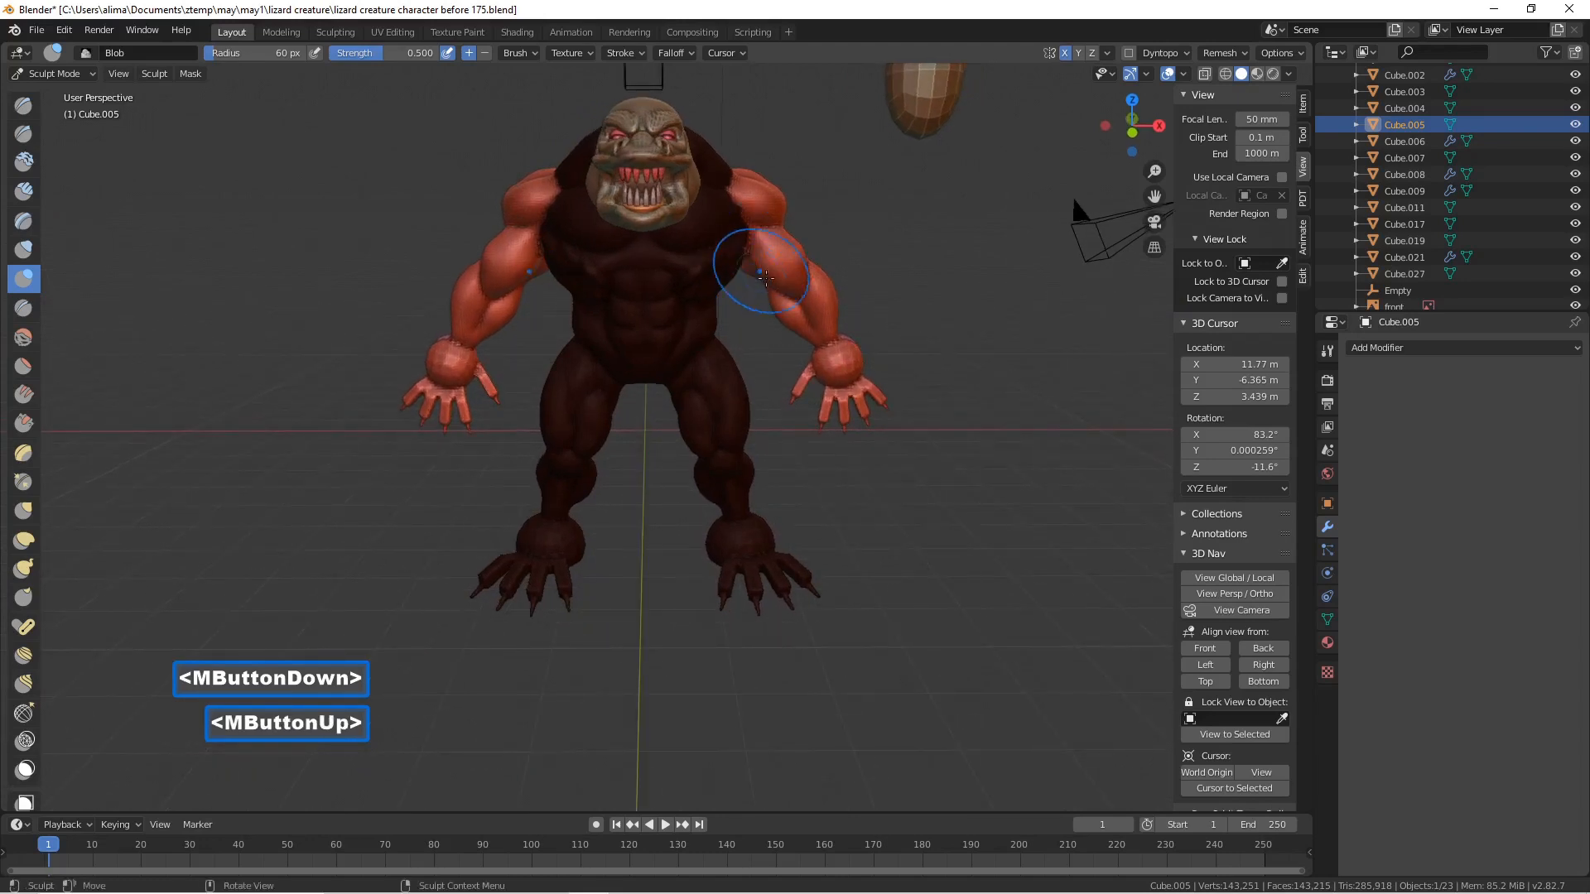
- Choose the Pose brush and set its radius to 216 px
left_click(23, 631)
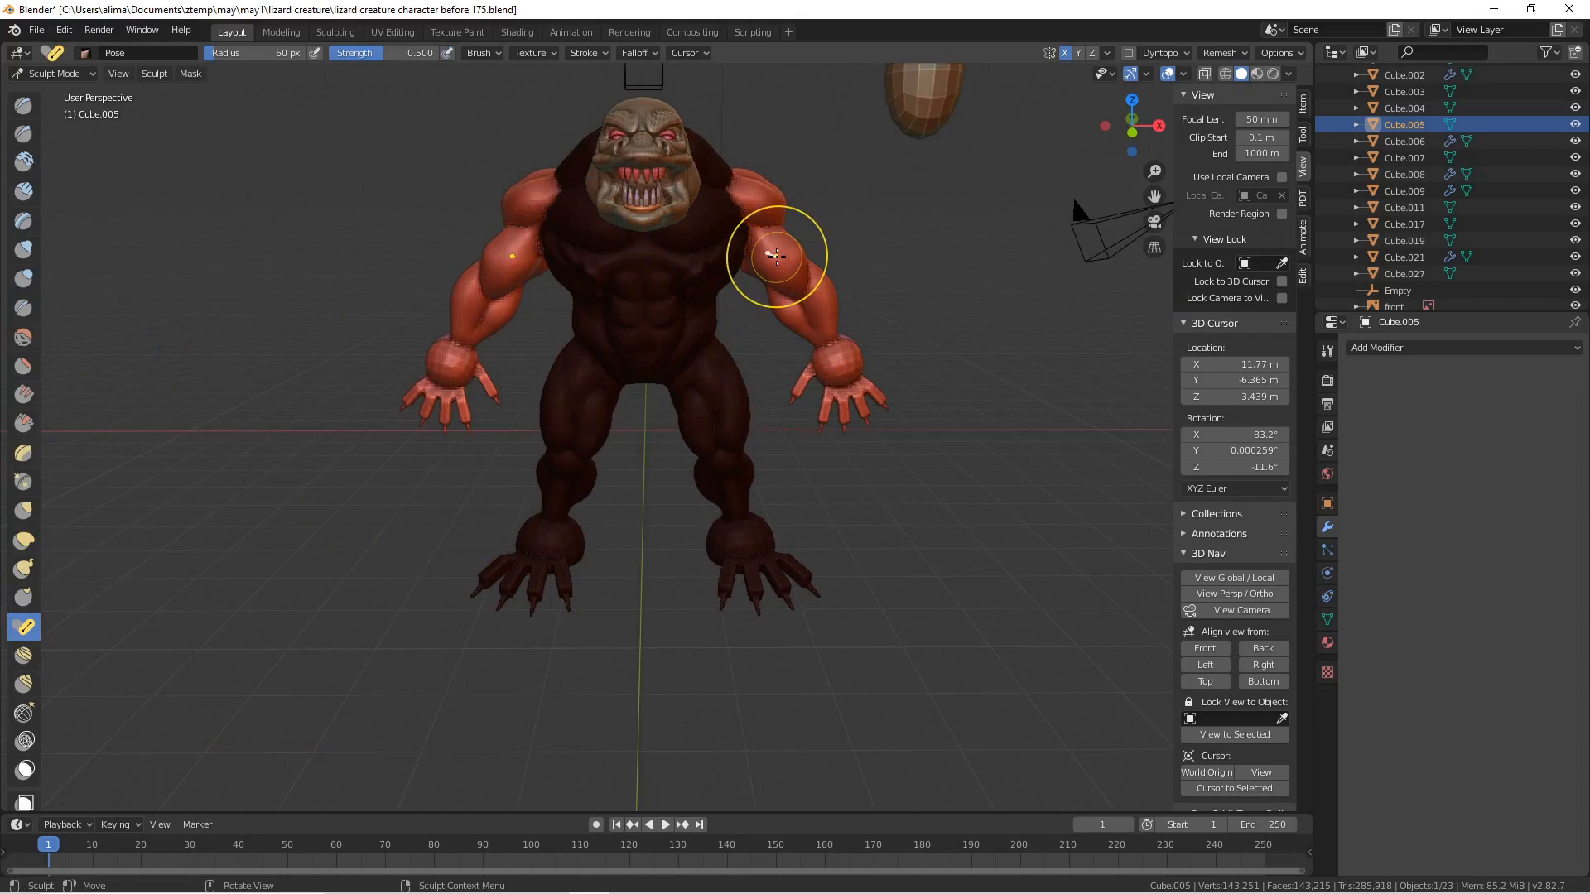
key("f")
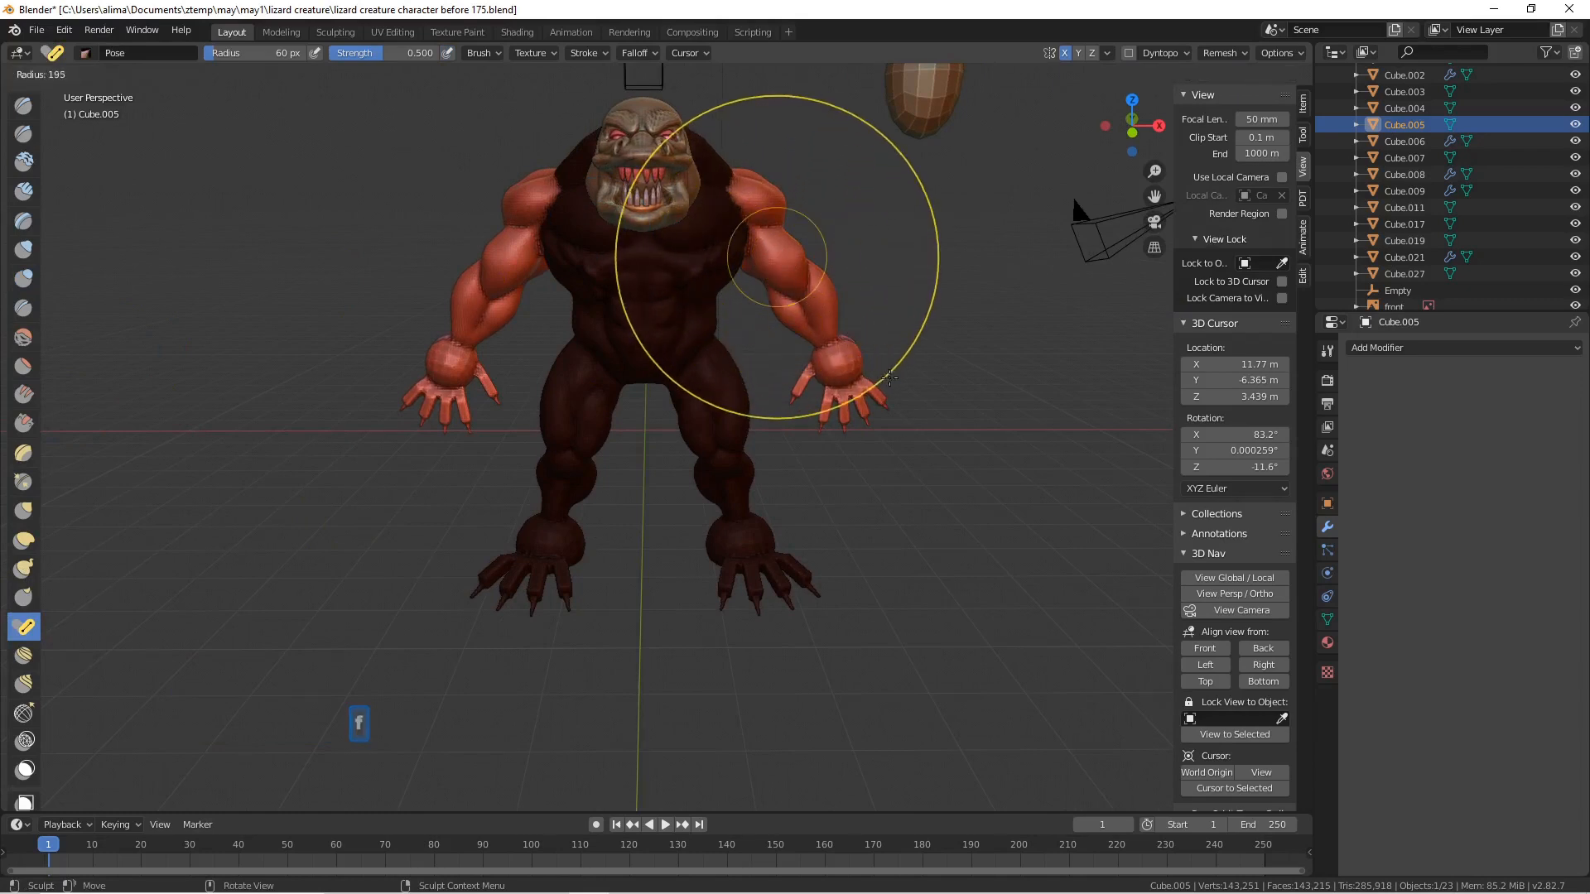
left_click(906, 397)
mouse_move(906, 398)
left_mouse_down()
mouse_move(763, 255)
mouse_move(816, 299)
mouse_move(812, 281)
left_mouse_up()
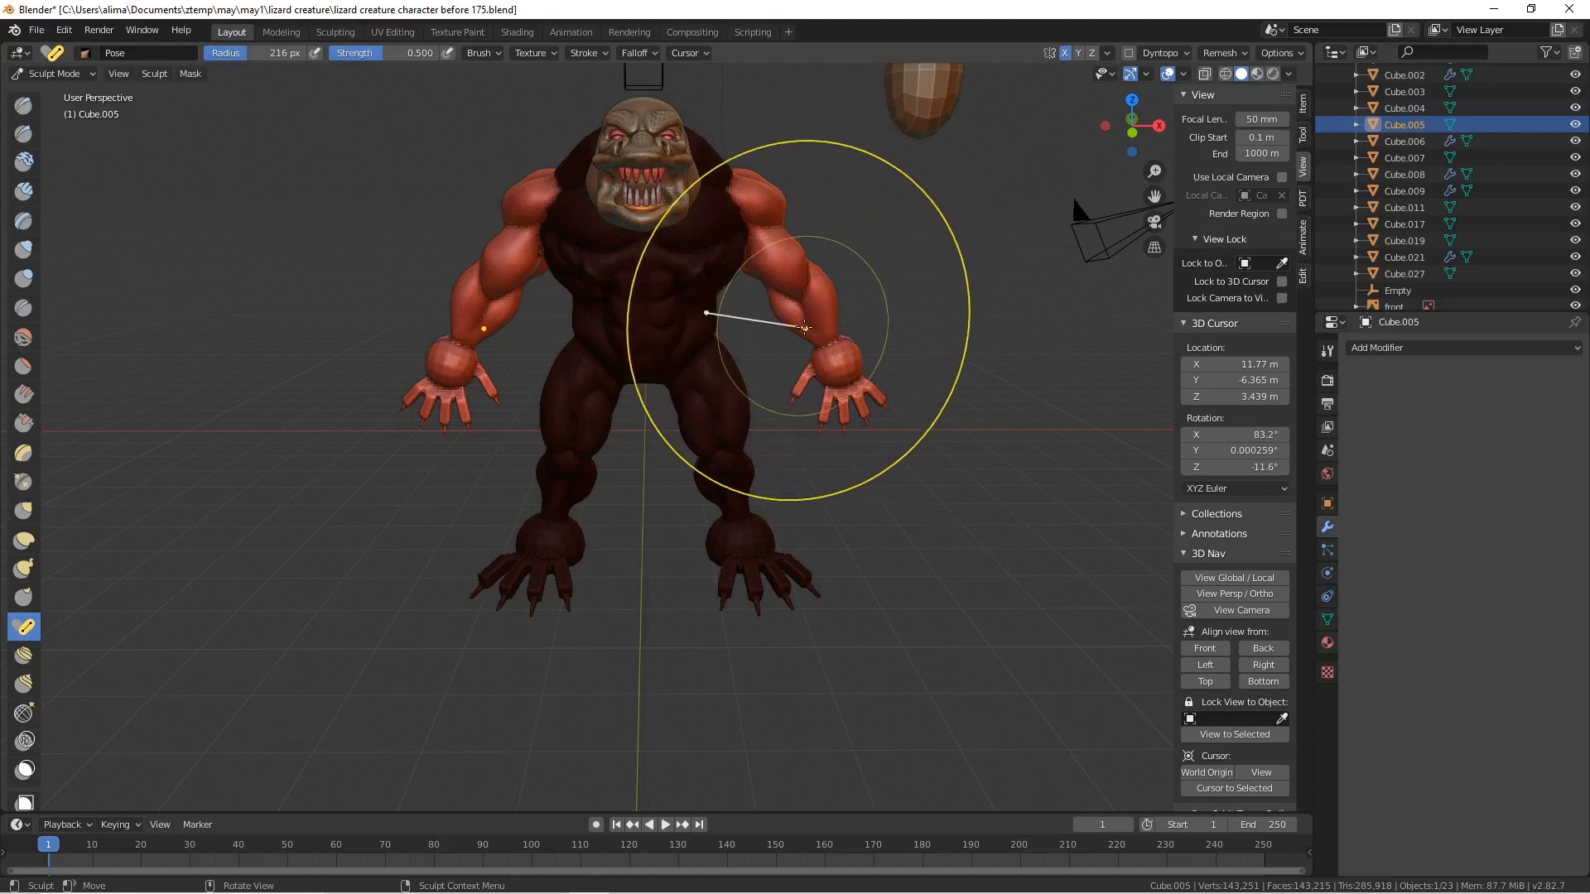
- Try Pose brush radii of 175 px and 209 px over the forearm and hand, and settle on 293 px
scroll(802, 311, "up", 1)
scroll(801, 311, "up", 1)
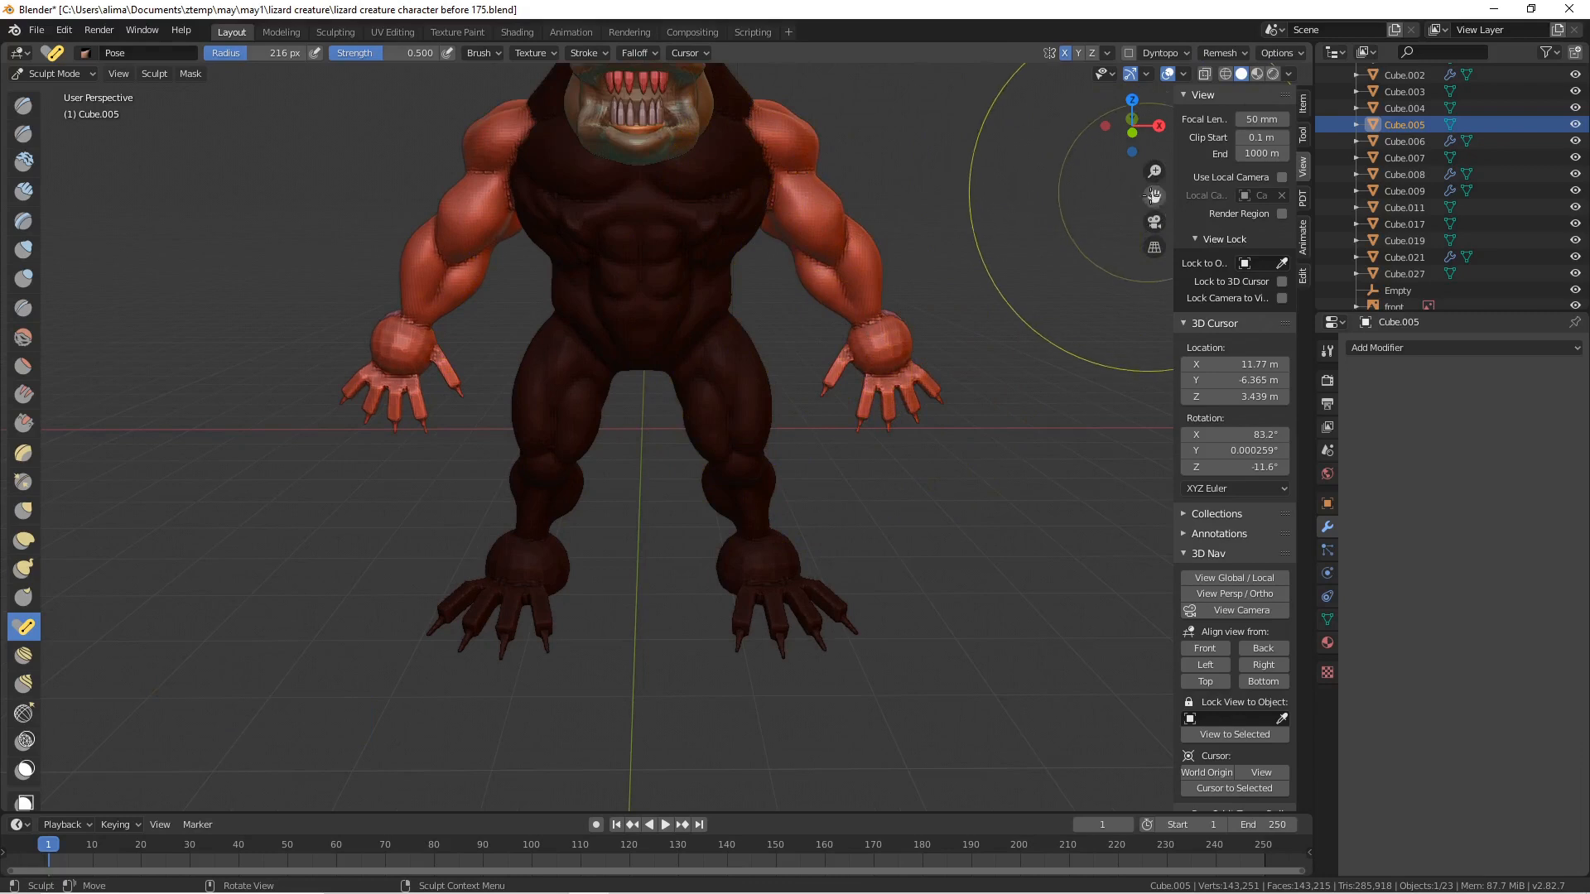
left_click_drag(1154, 197, 1141, 283)
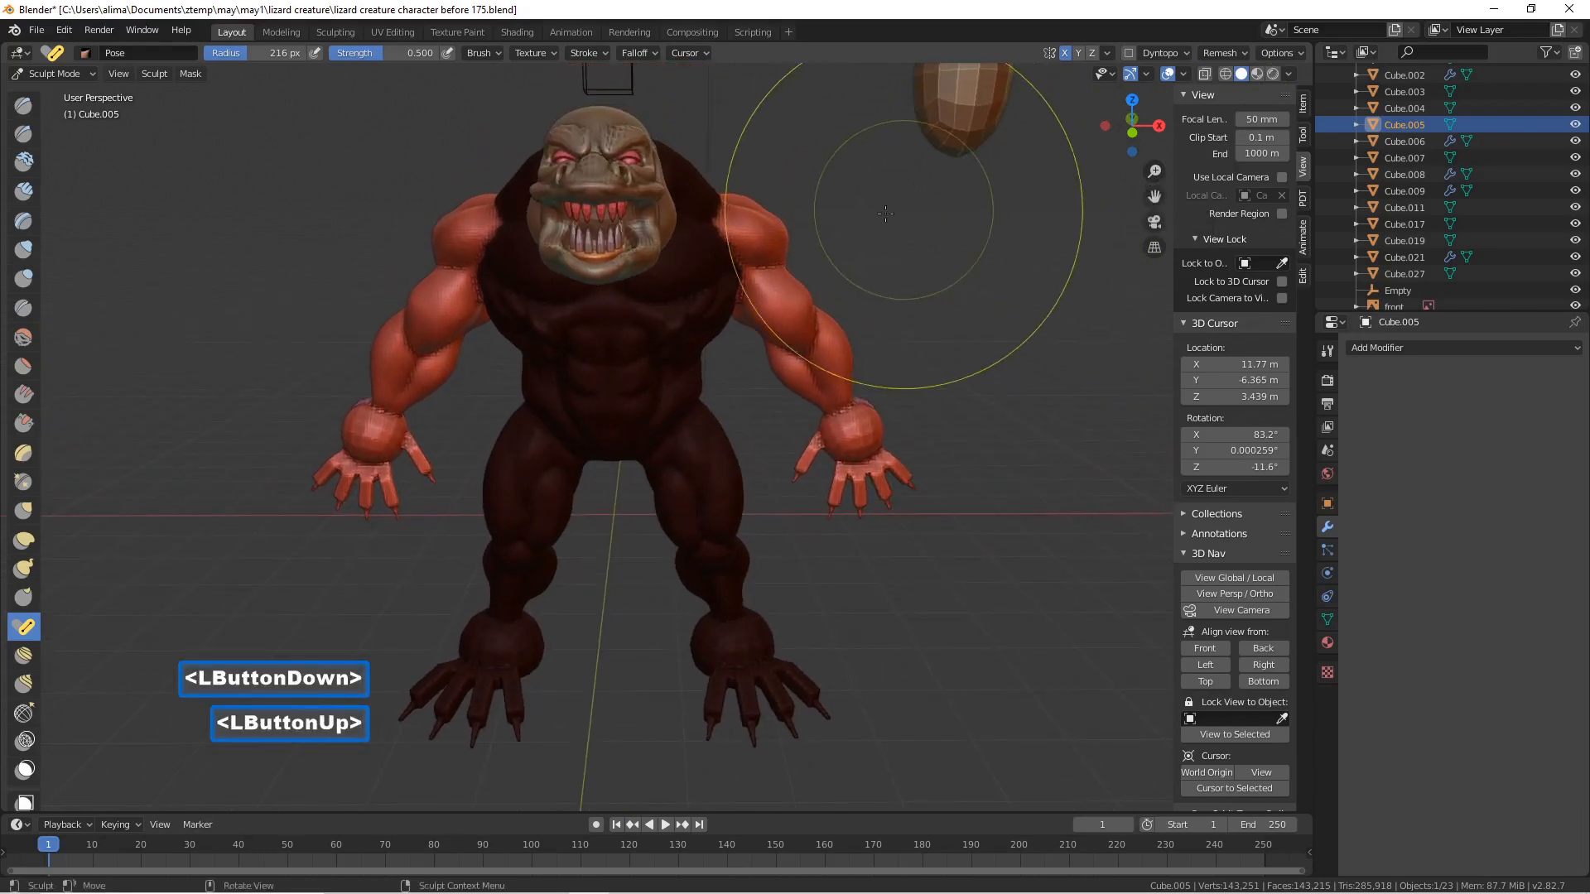
scroll(818, 364, "up", 1)
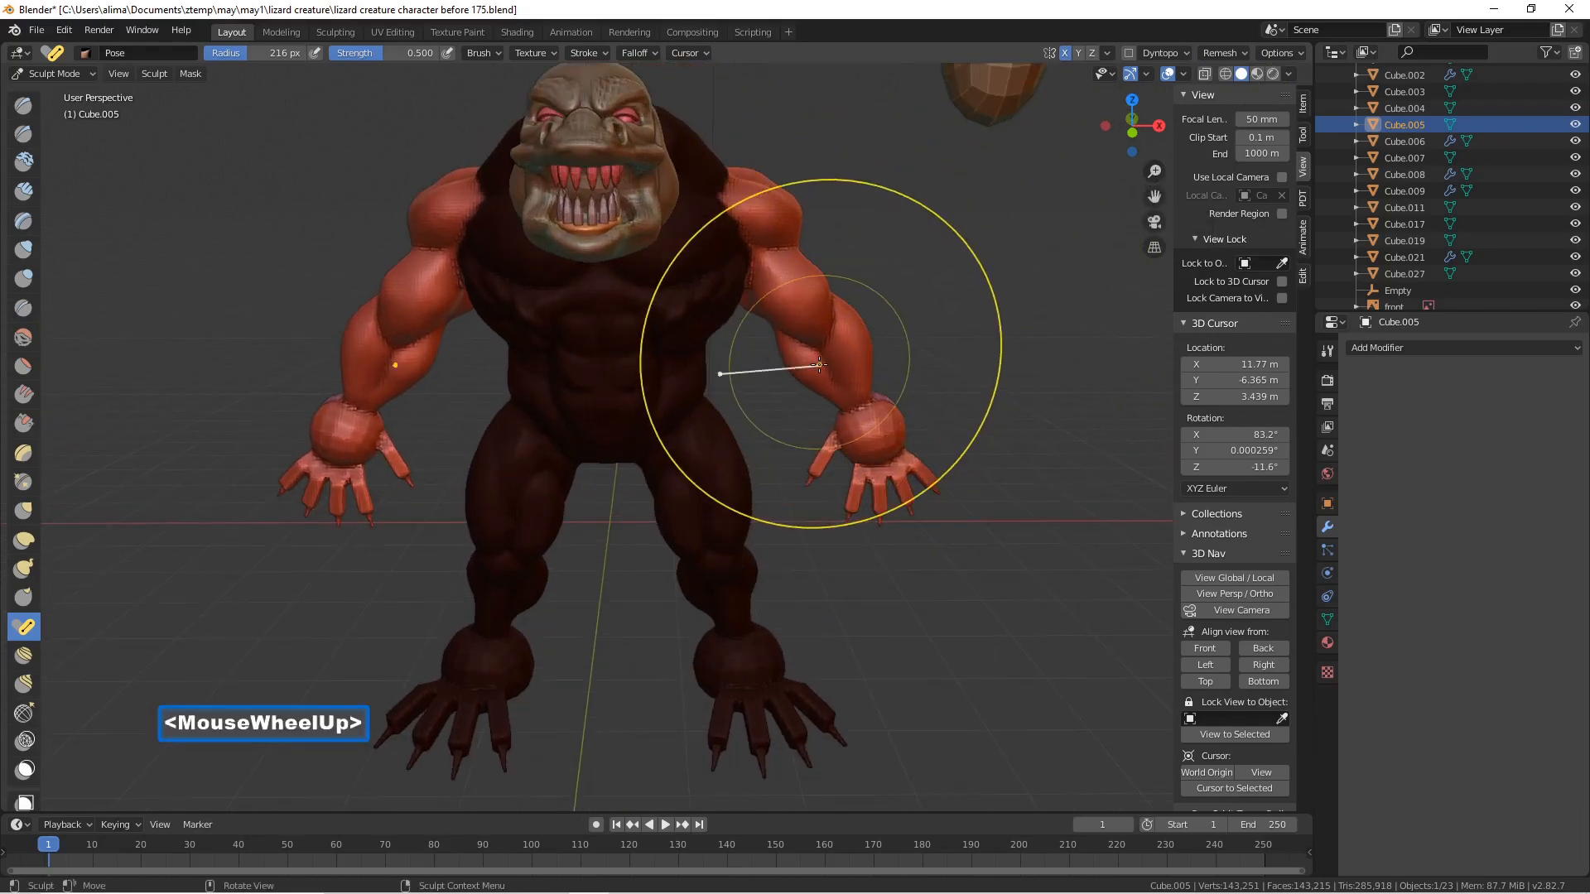
key("f")
left_click(788, 335)
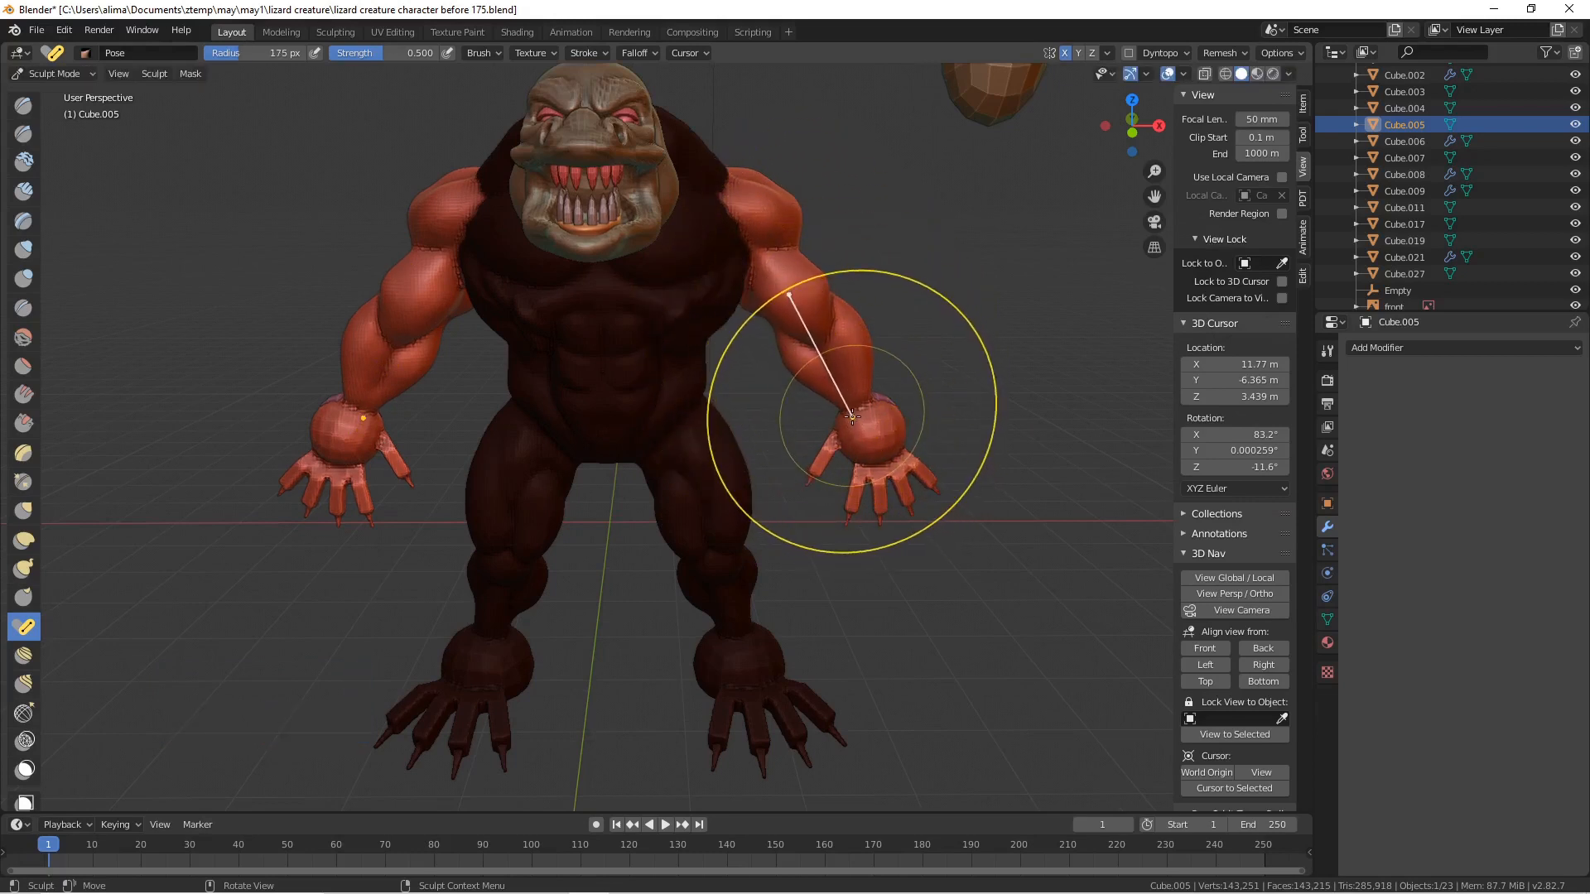
key("f")
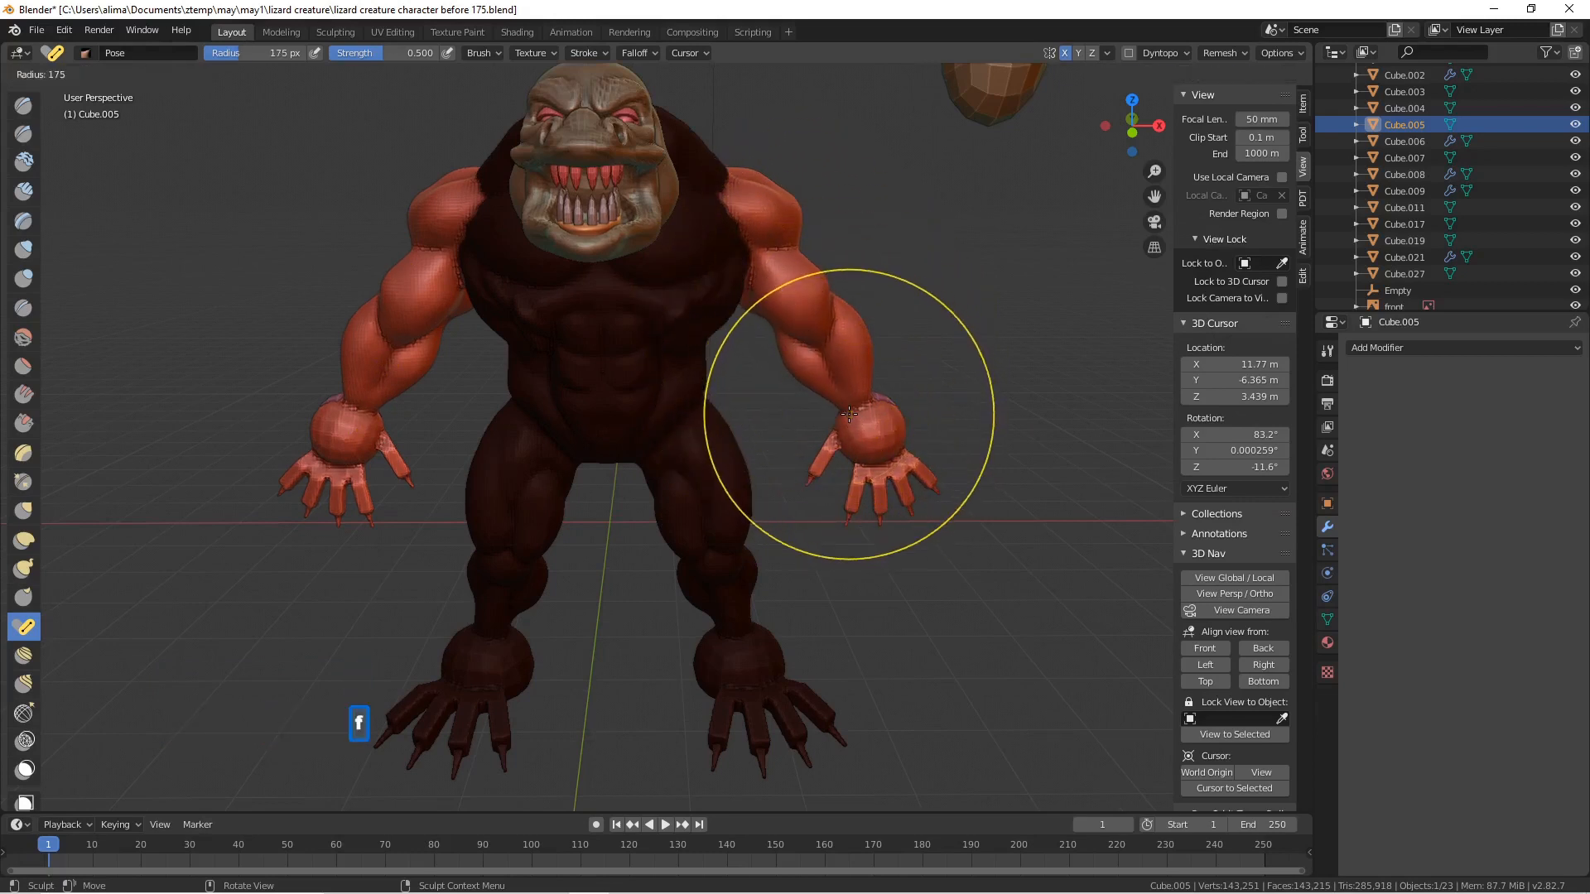
left_click(866, 418)
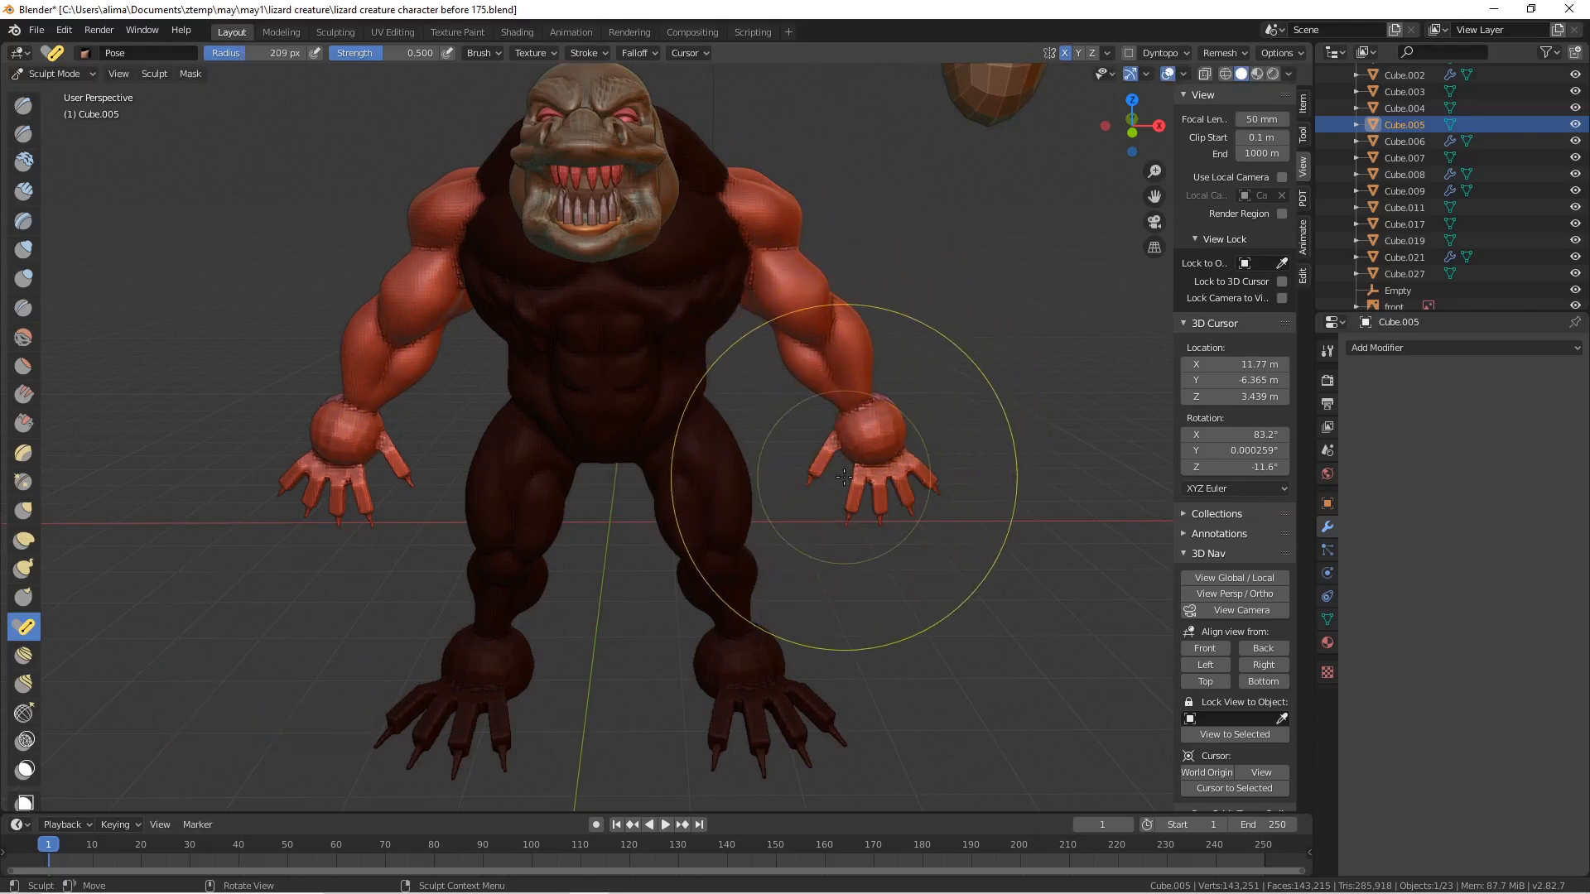
key("f")
left_click(914, 476)
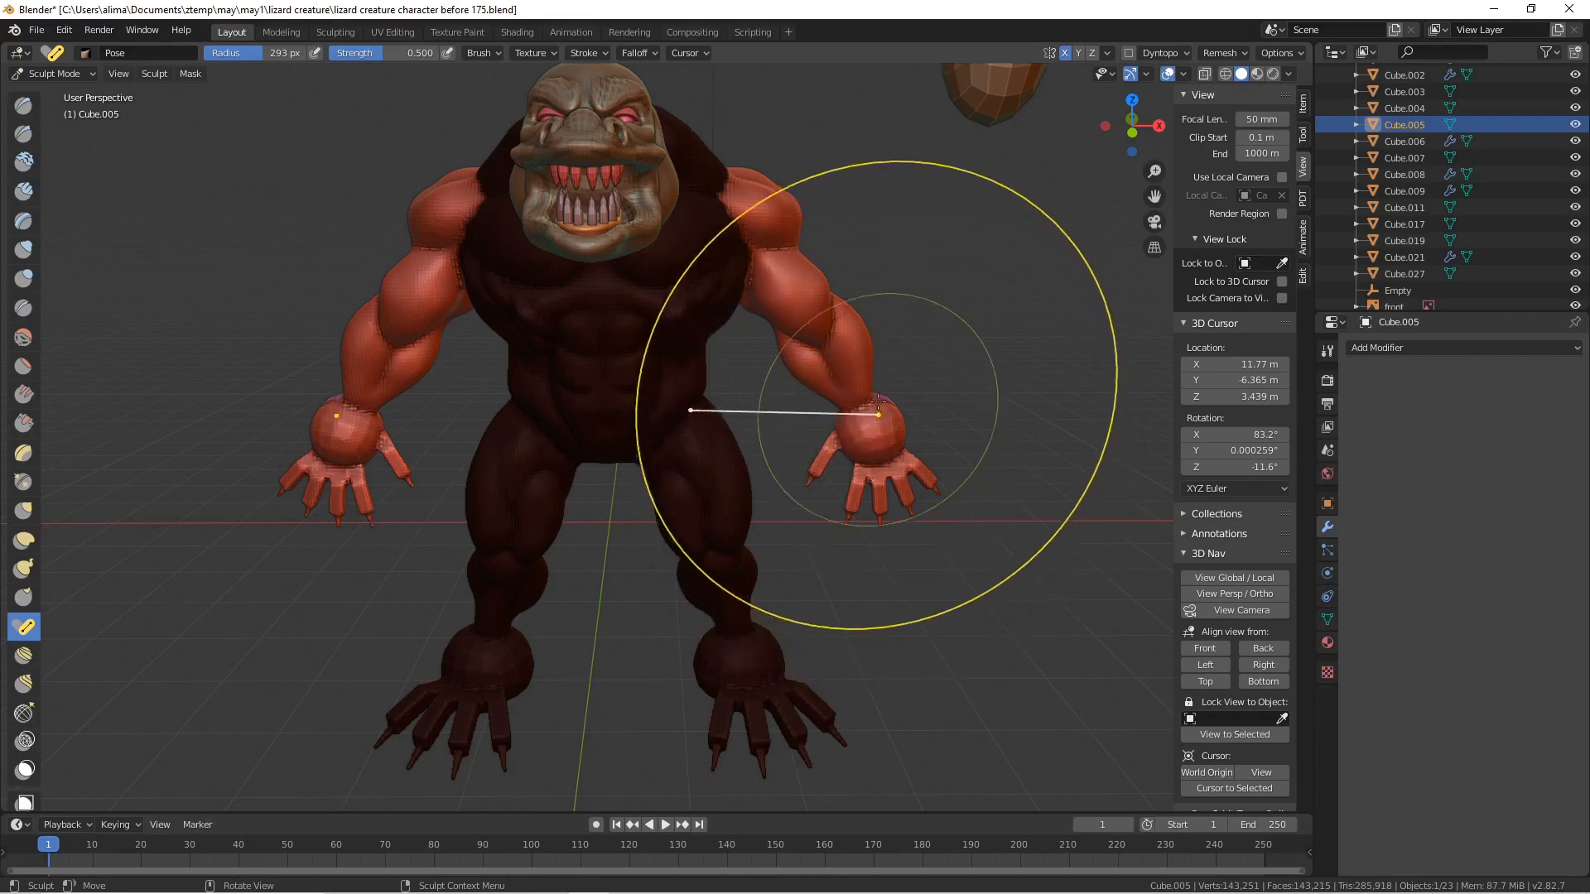
- Swing both arms outward from the body with the Pose brush, and reduce the brush radius to 121 px
scroll(828, 339, "down", 3)
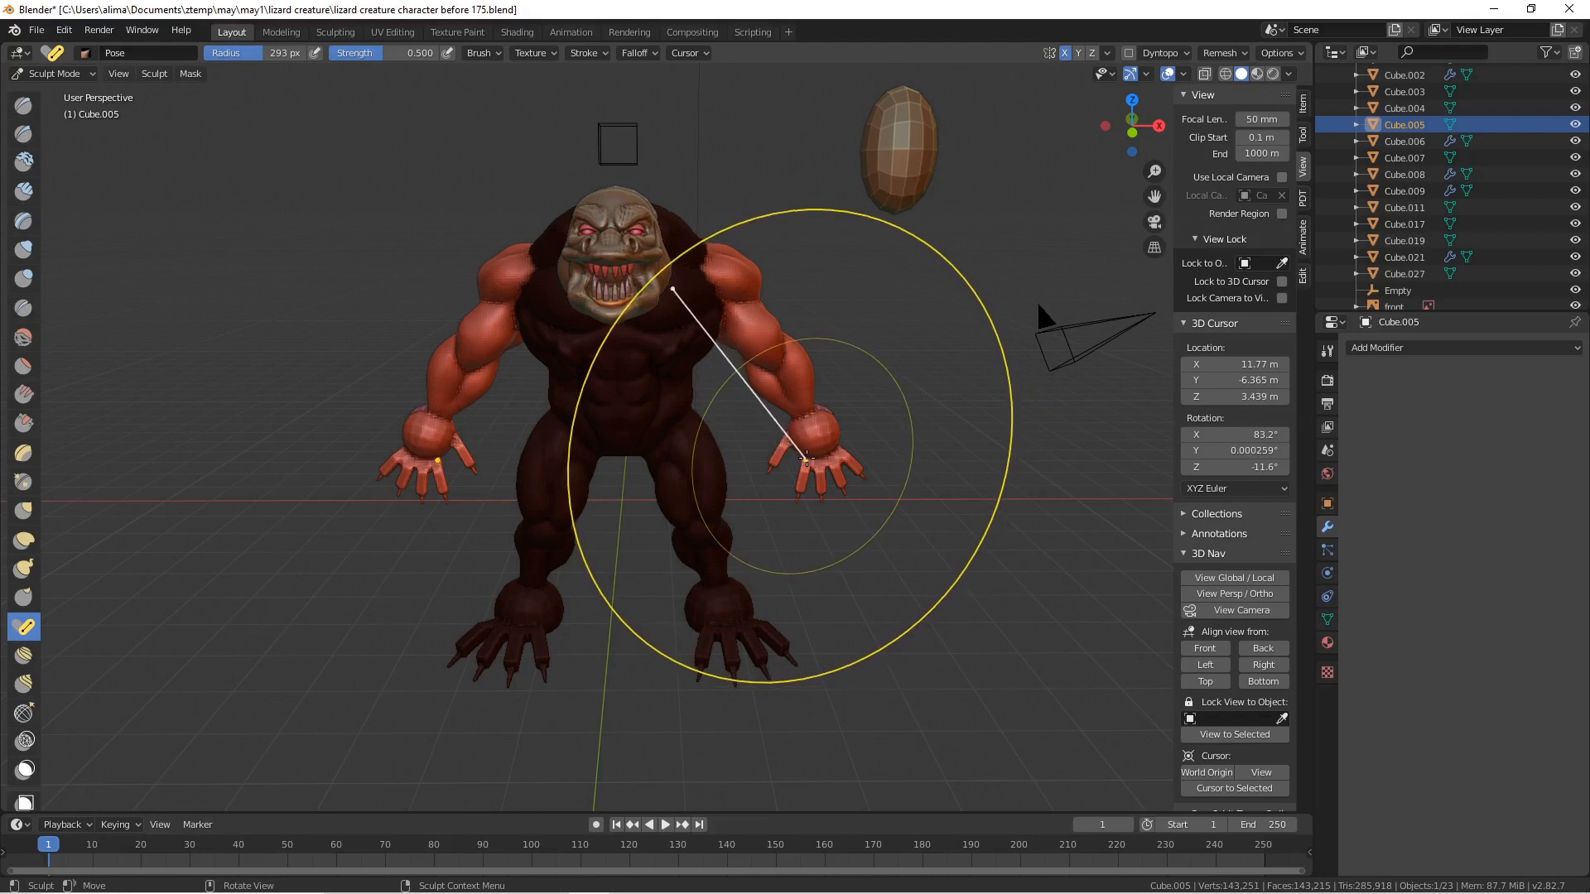
mouse_move(803, 462)
middle_mouse_down()
mouse_move(787, 440)
mouse_move(810, 439)
middle_mouse_up()
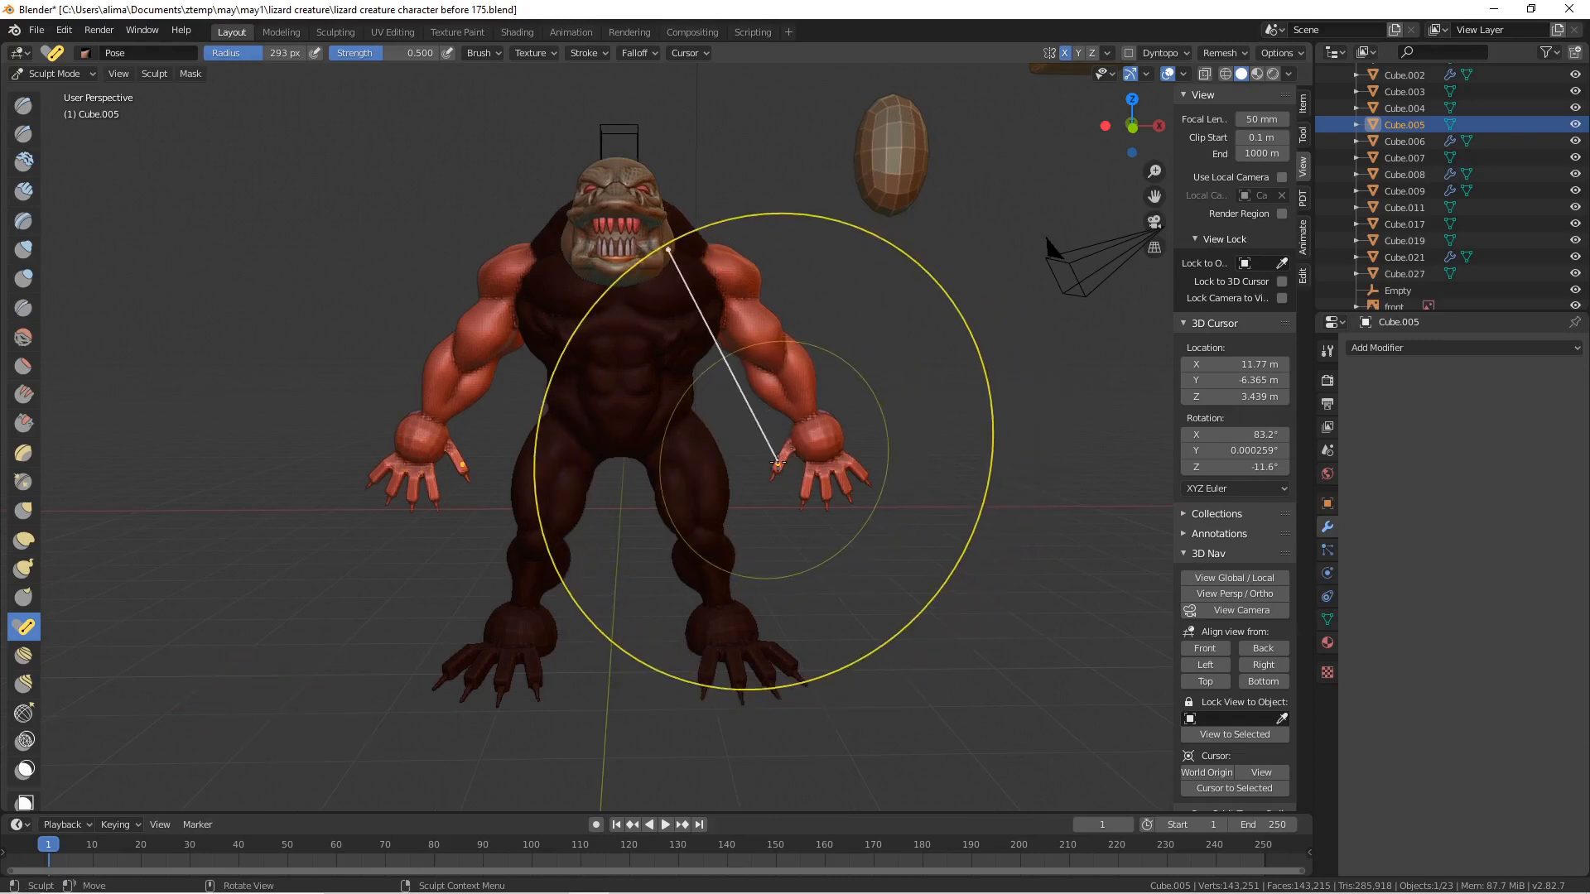
left_click_drag(777, 462, 841, 441)
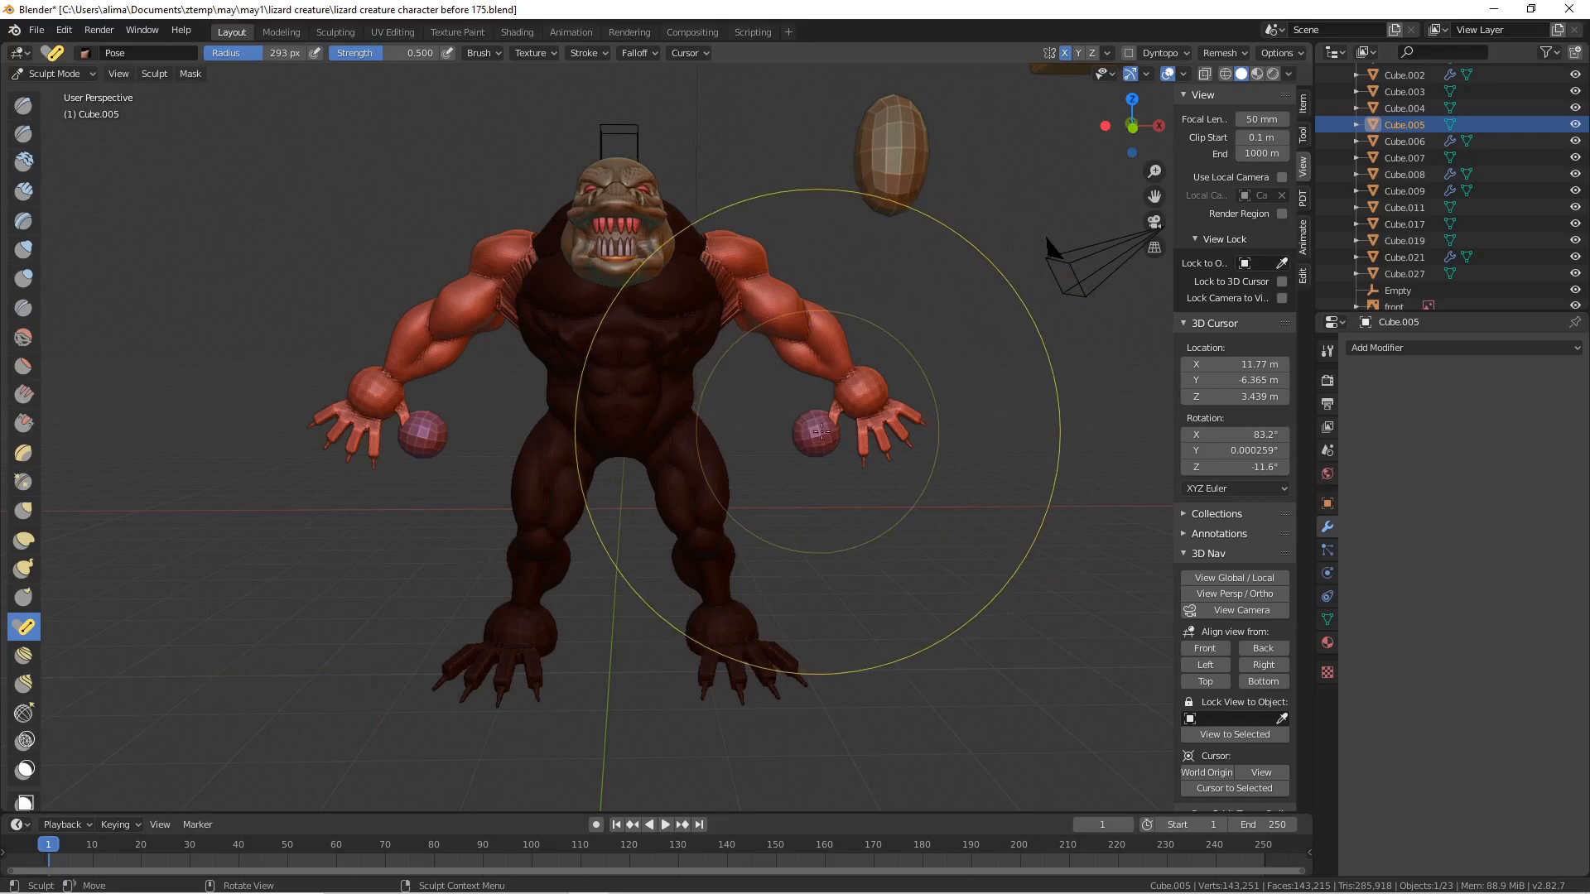
key("f")
left_click(830, 519)
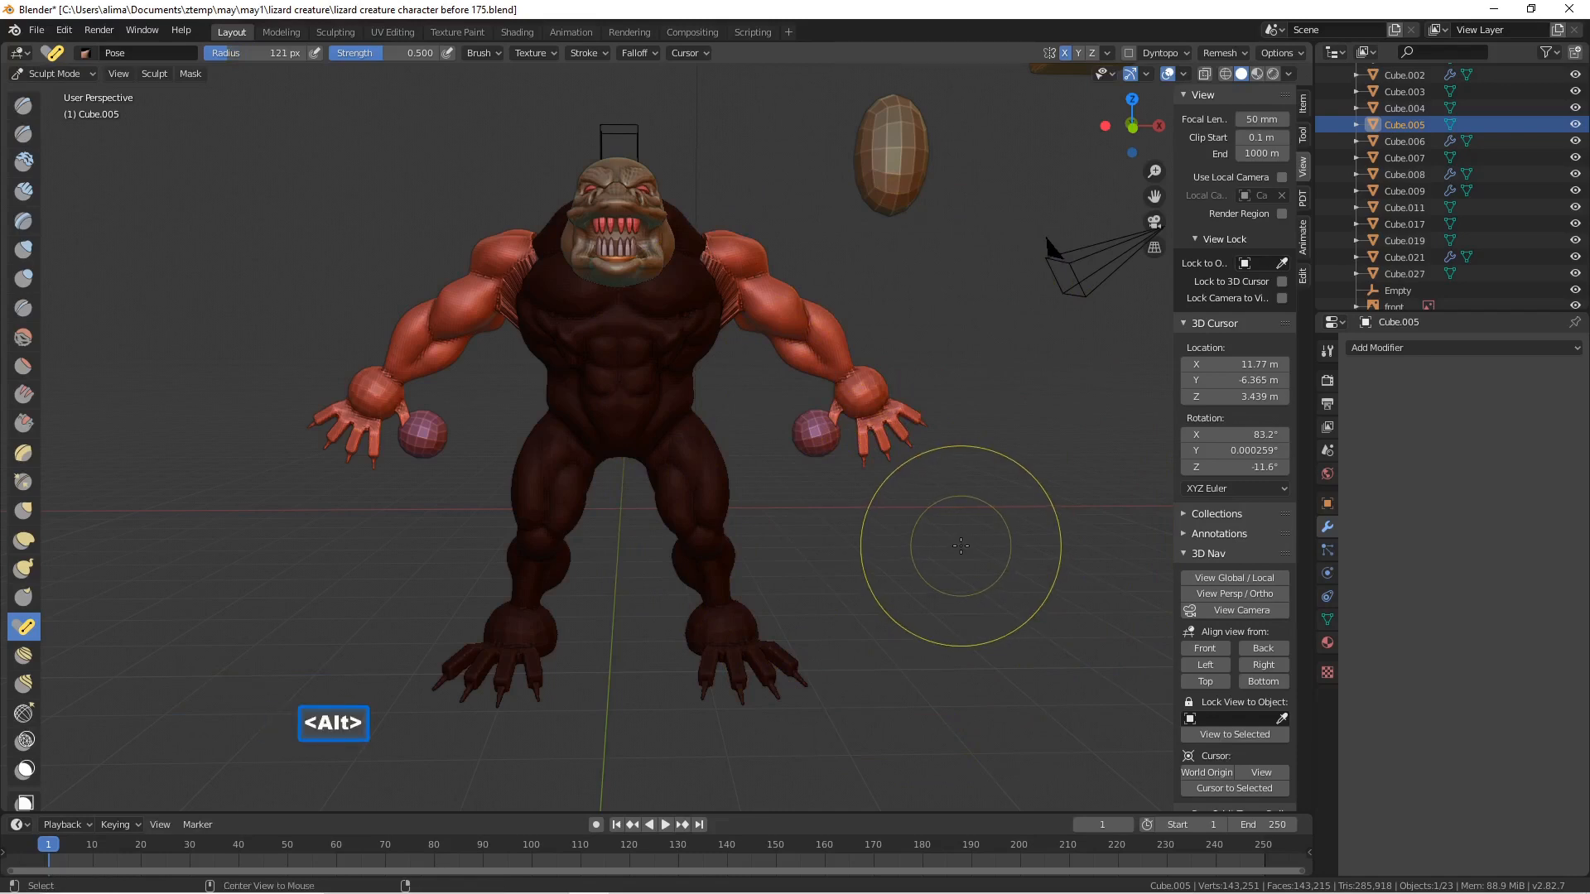
- Clear the sculpt mask and return the body to Object Mode
key("alt+m")
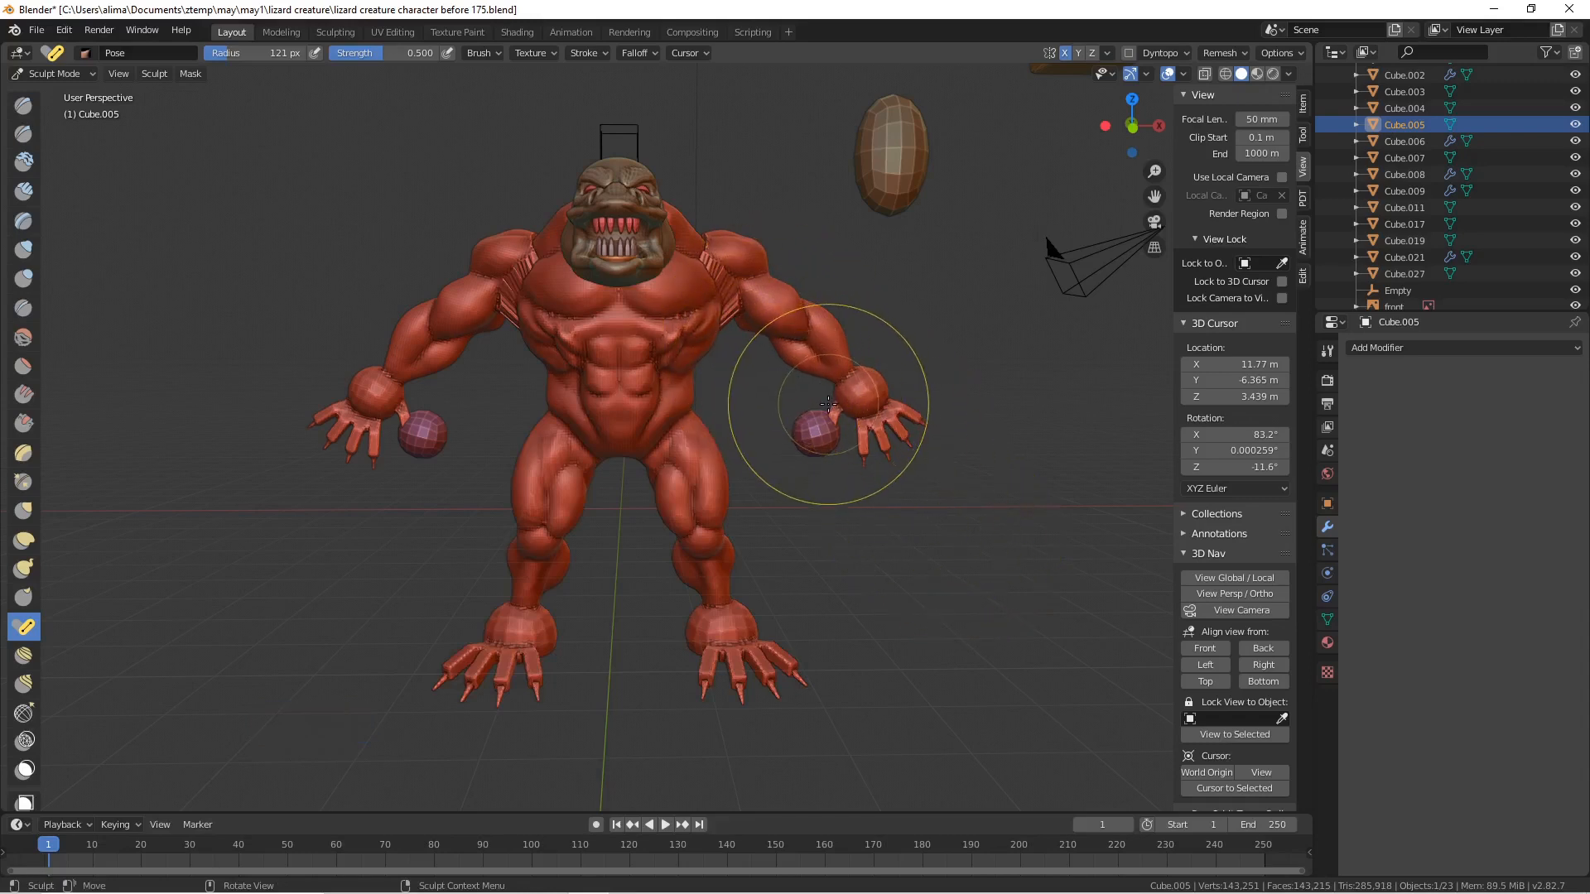
left_click(94, 76)
left_click(84, 91)
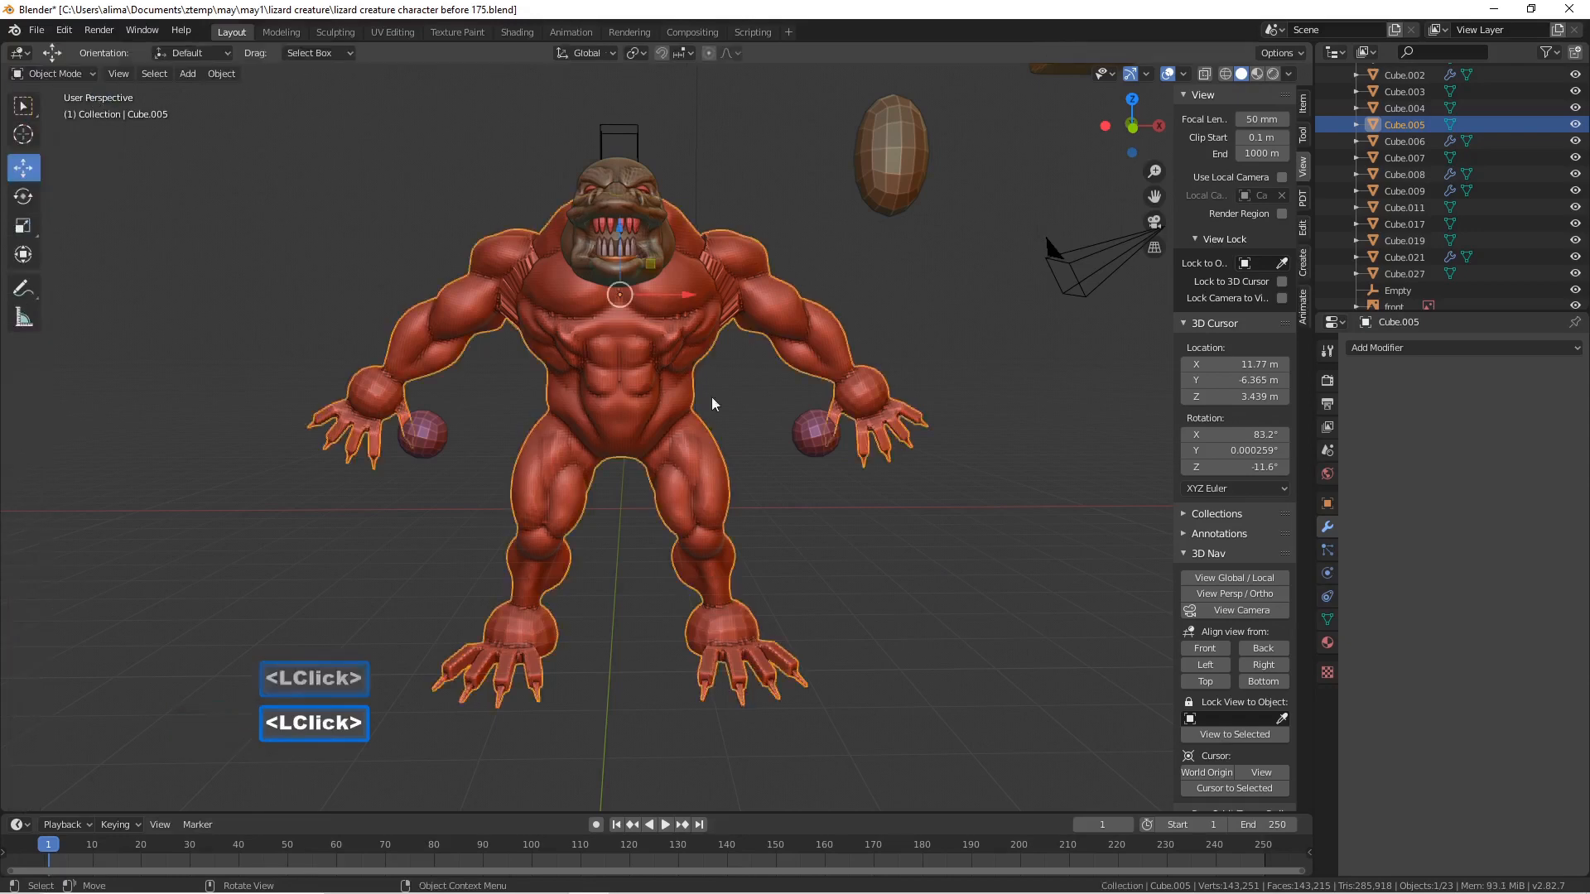
- Delete the mirrored spheres beside the hands, and save the scene incrementally as "lizard creature character before 177"
left_click(805, 445)
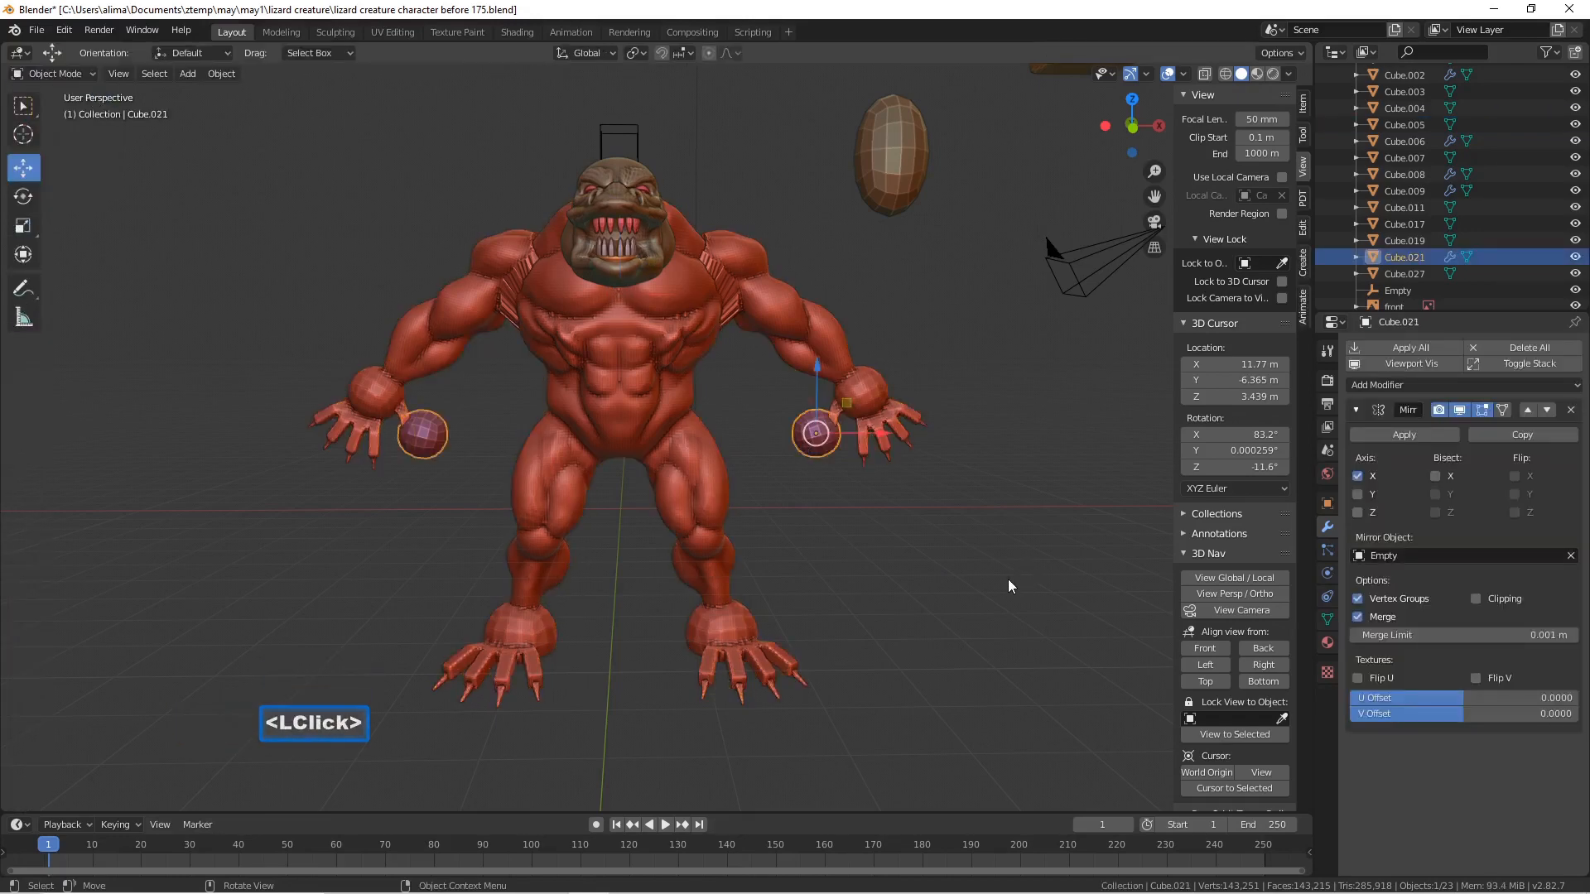
key("x")
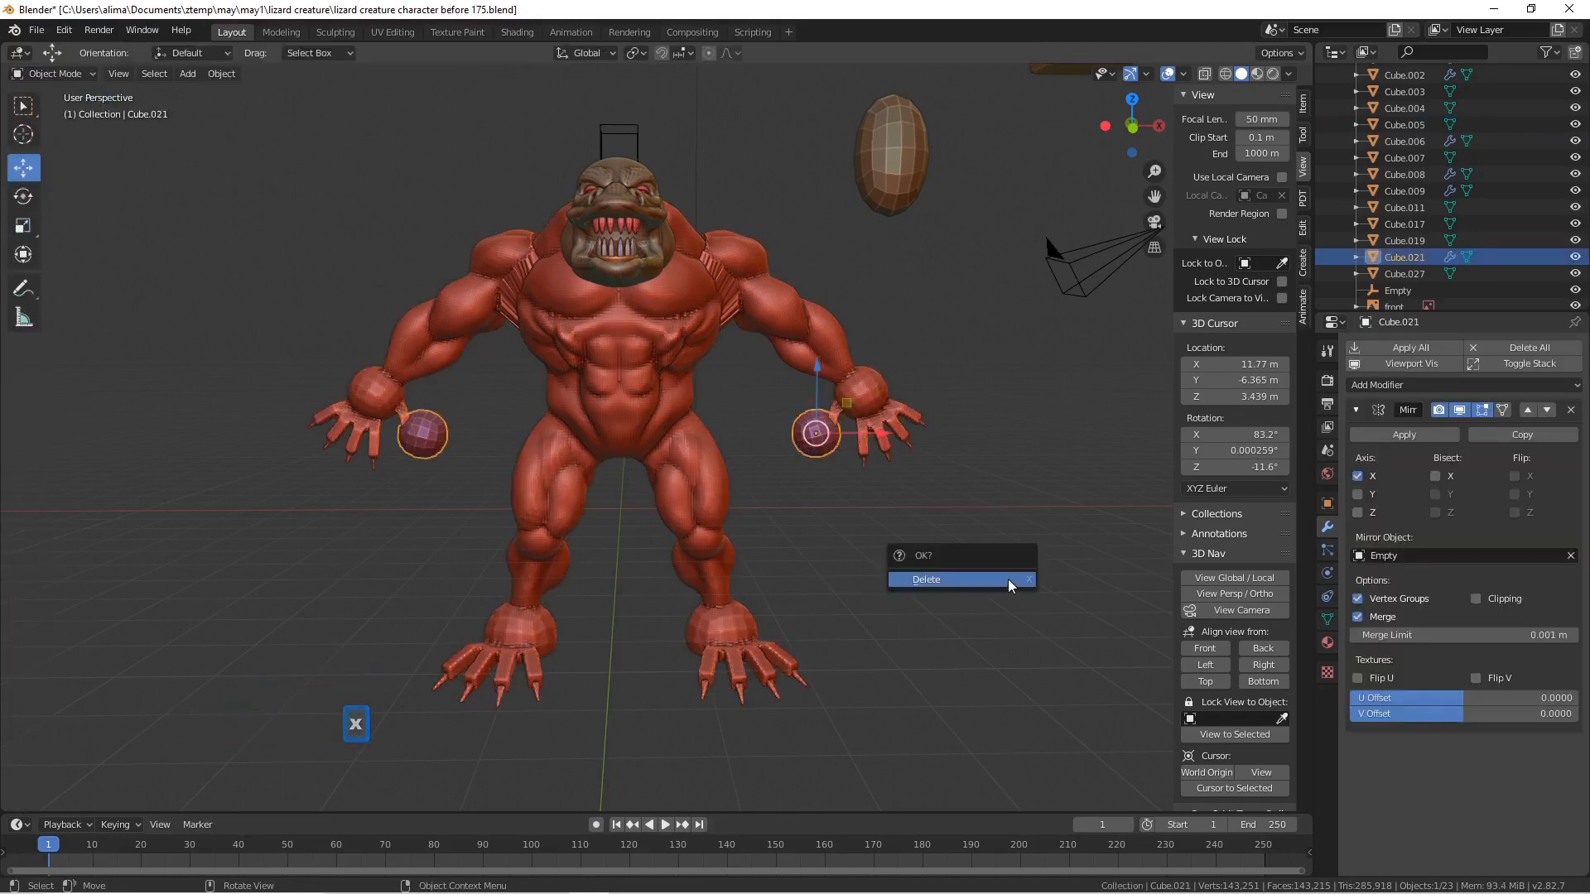
left_click(1008, 585)
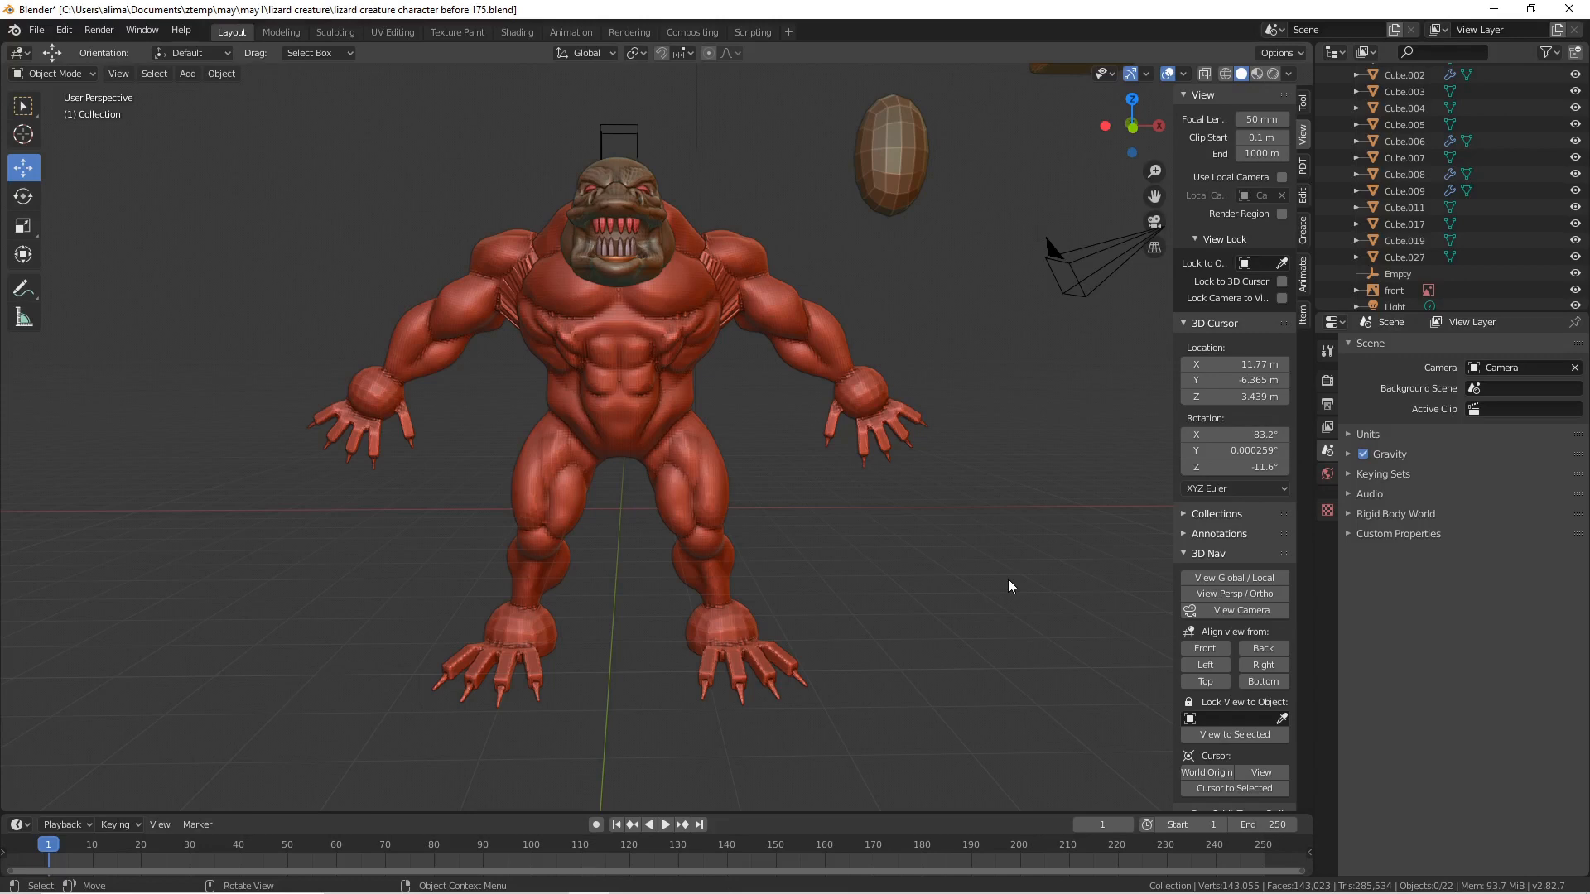
key("Pause")
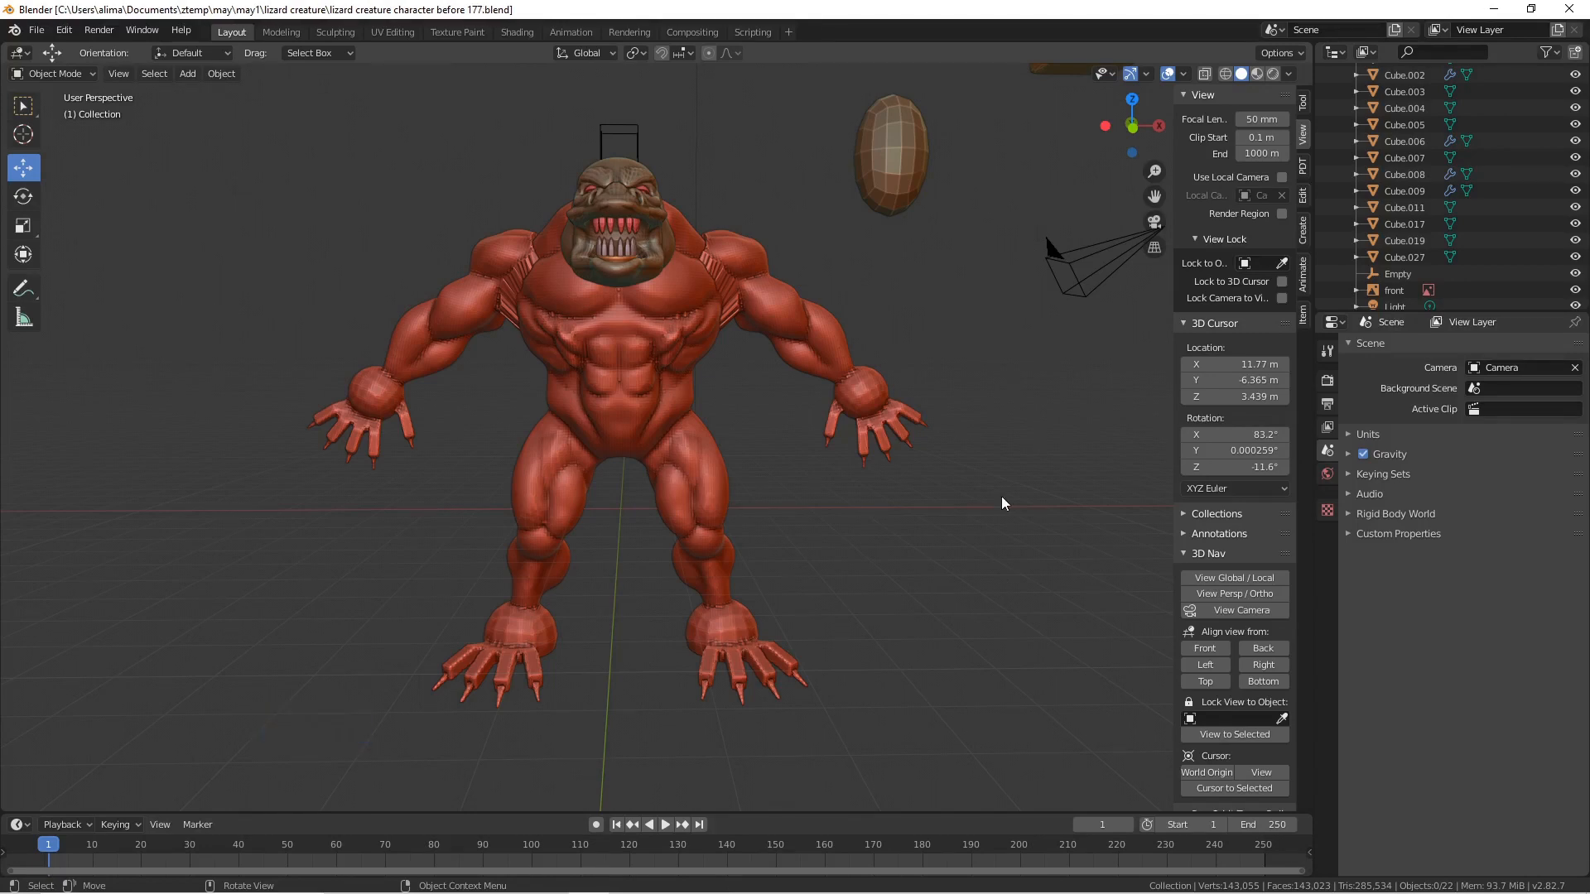
- Select the face, eyes and teeth objects with circle select, and scale them together to 0.798
middle_click_drag(977, 459, 941, 505)
key("c")
left_click(553, 286)
left_click_drag(557, 325, 568, 331)
right_click(579, 319)
middle_click_drag(570, 317, 774, 414)
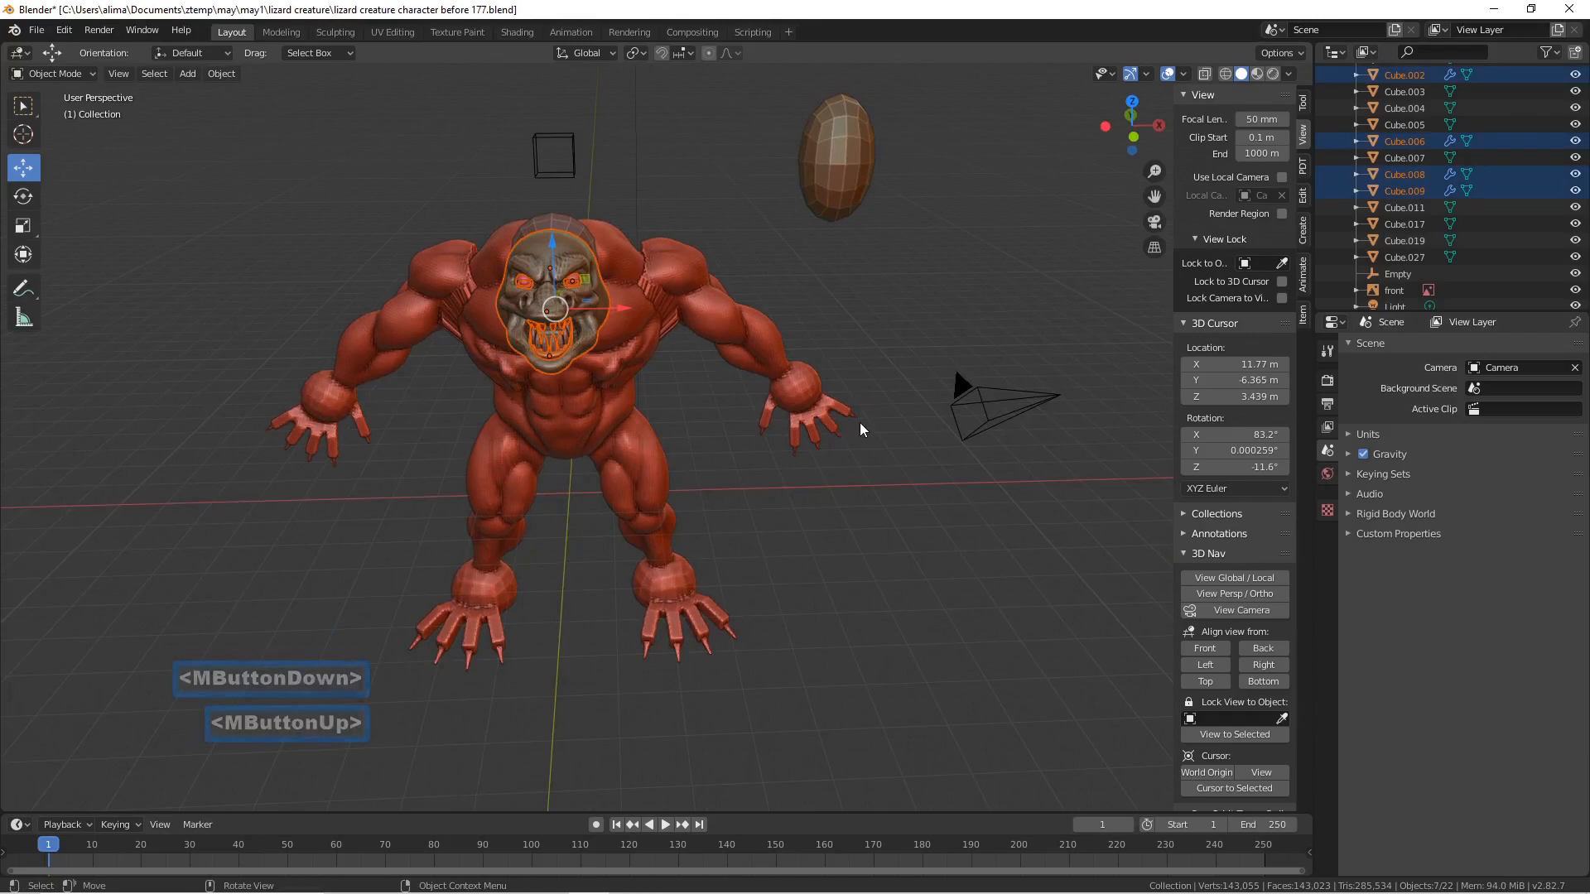
key("s")
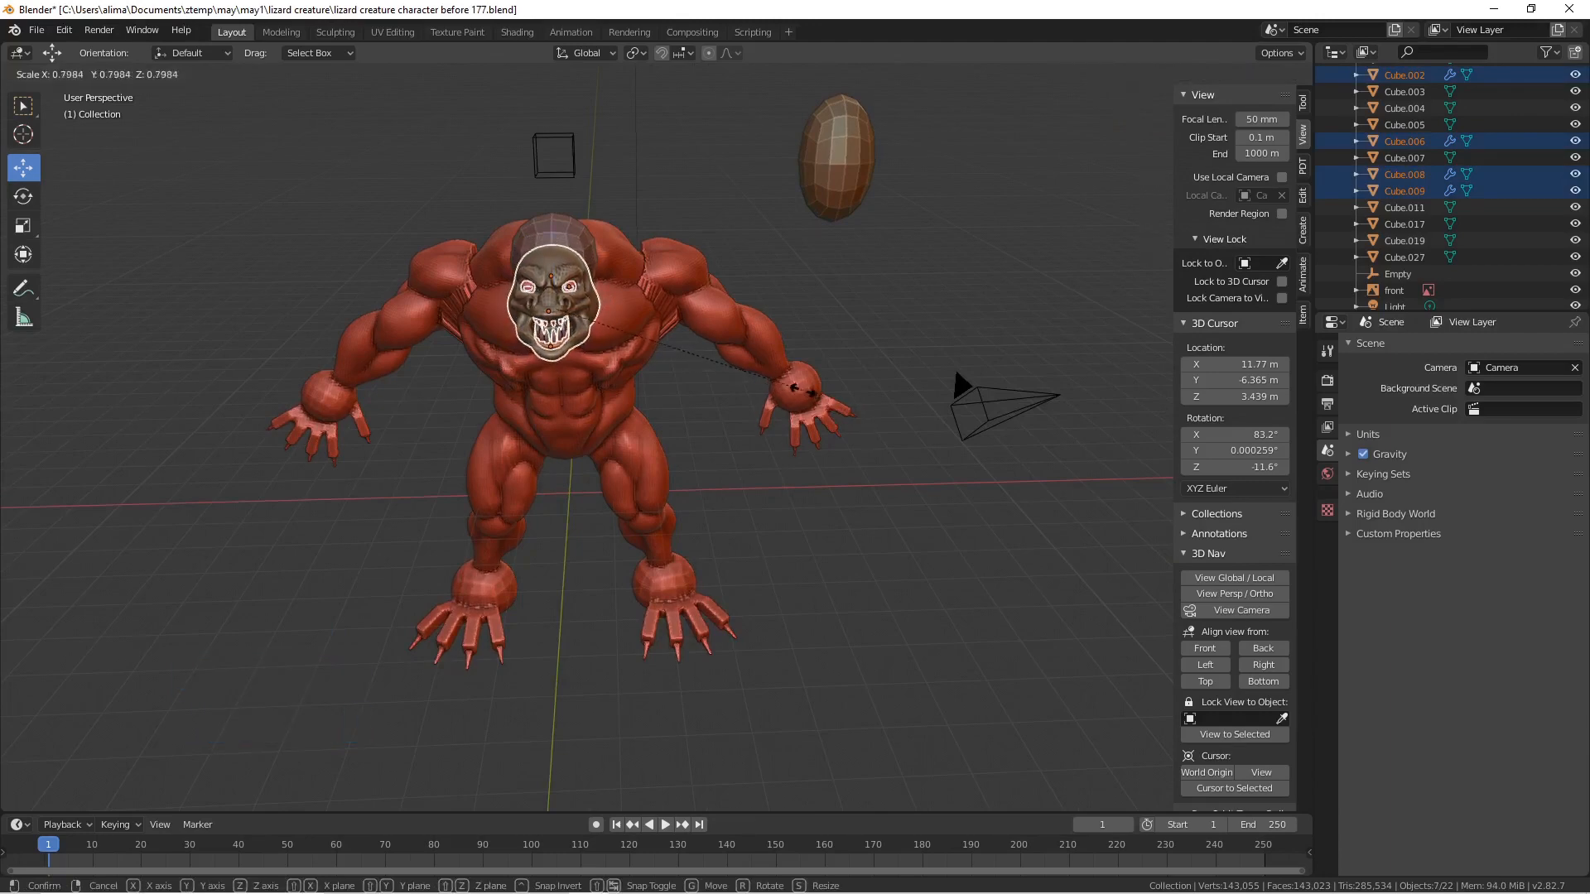
left_click(758, 370)
- Move the face parts back toward the neck and slightly up, deselect them, and save incrementally as "lizard creature character before 179"
middle_click_drag(757, 370, 646, 342)
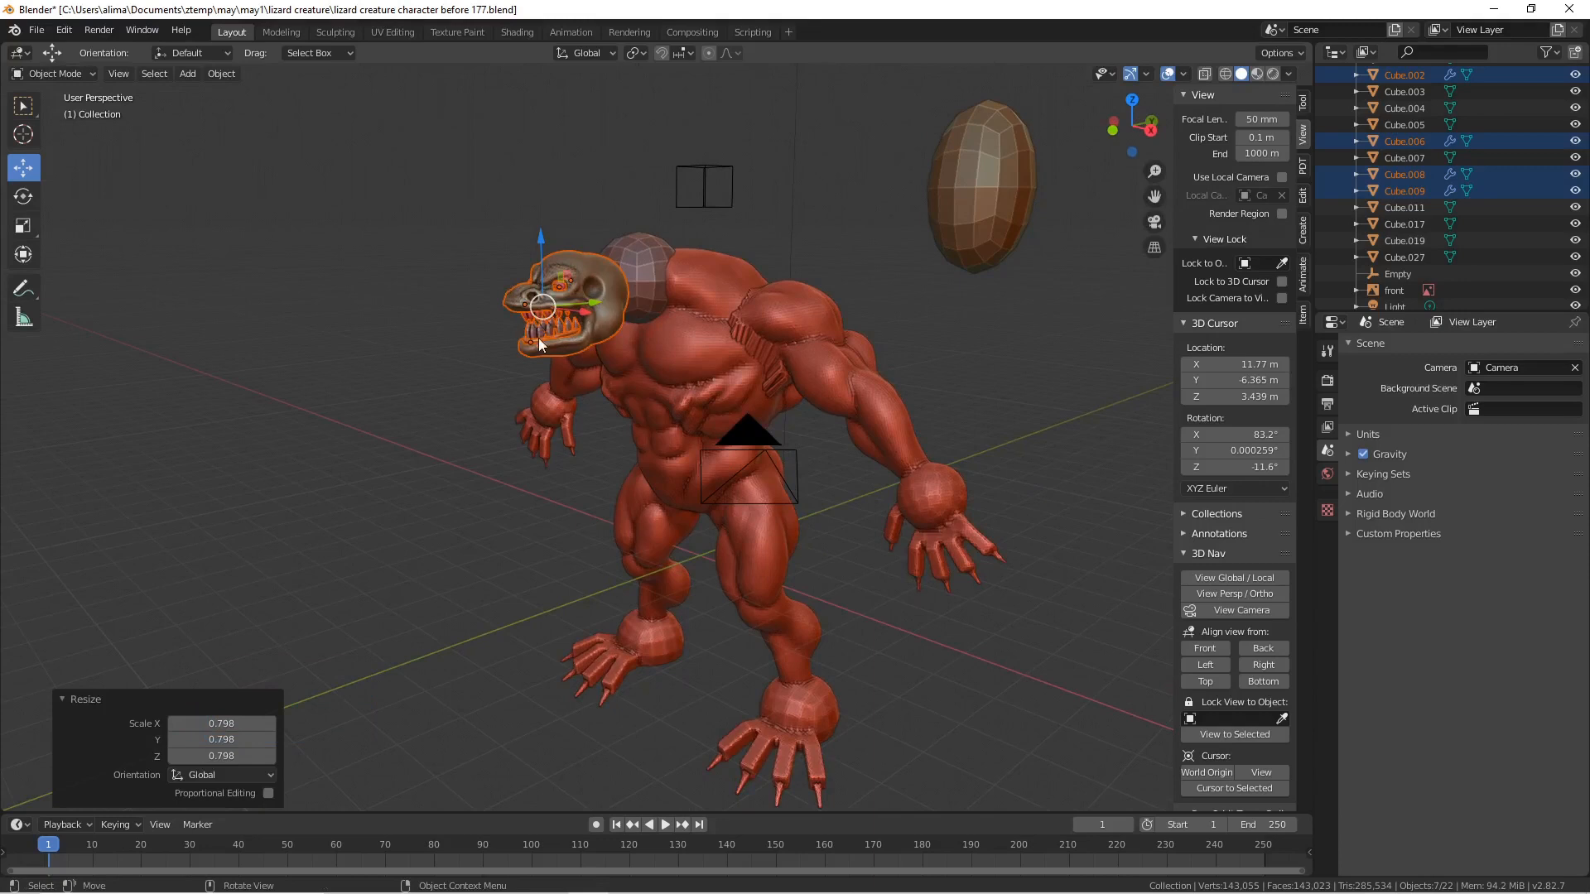
middle_click_drag(596, 331, 526, 332)
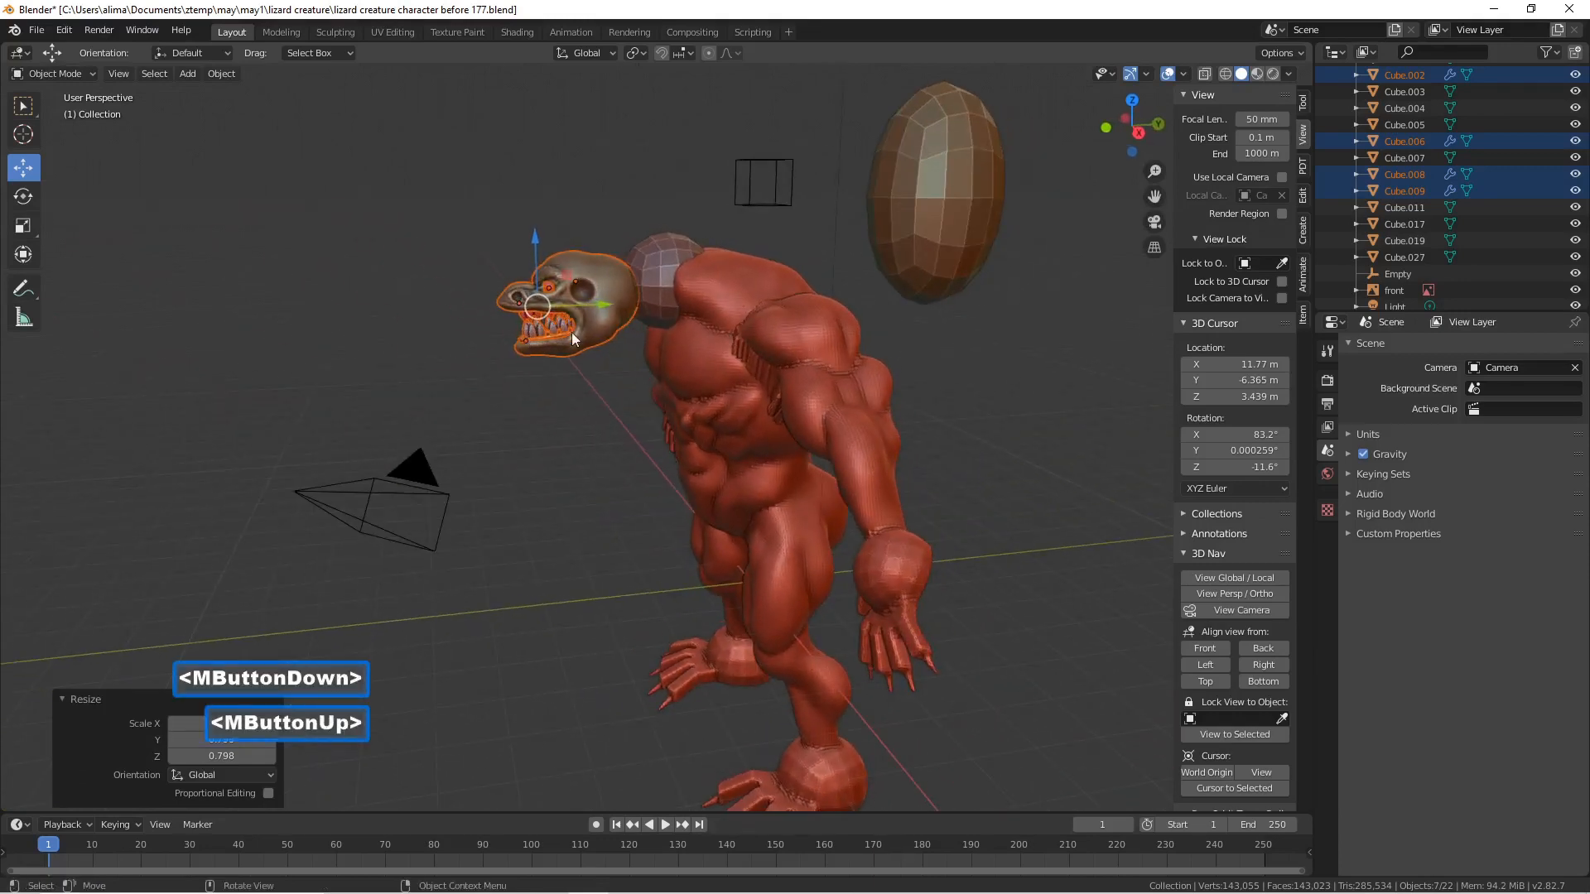
left_click_drag(596, 308, 613, 305)
left_click_drag(560, 241, 554, 220)
middle_click_drag(574, 311, 882, 348)
left_click(893, 335)
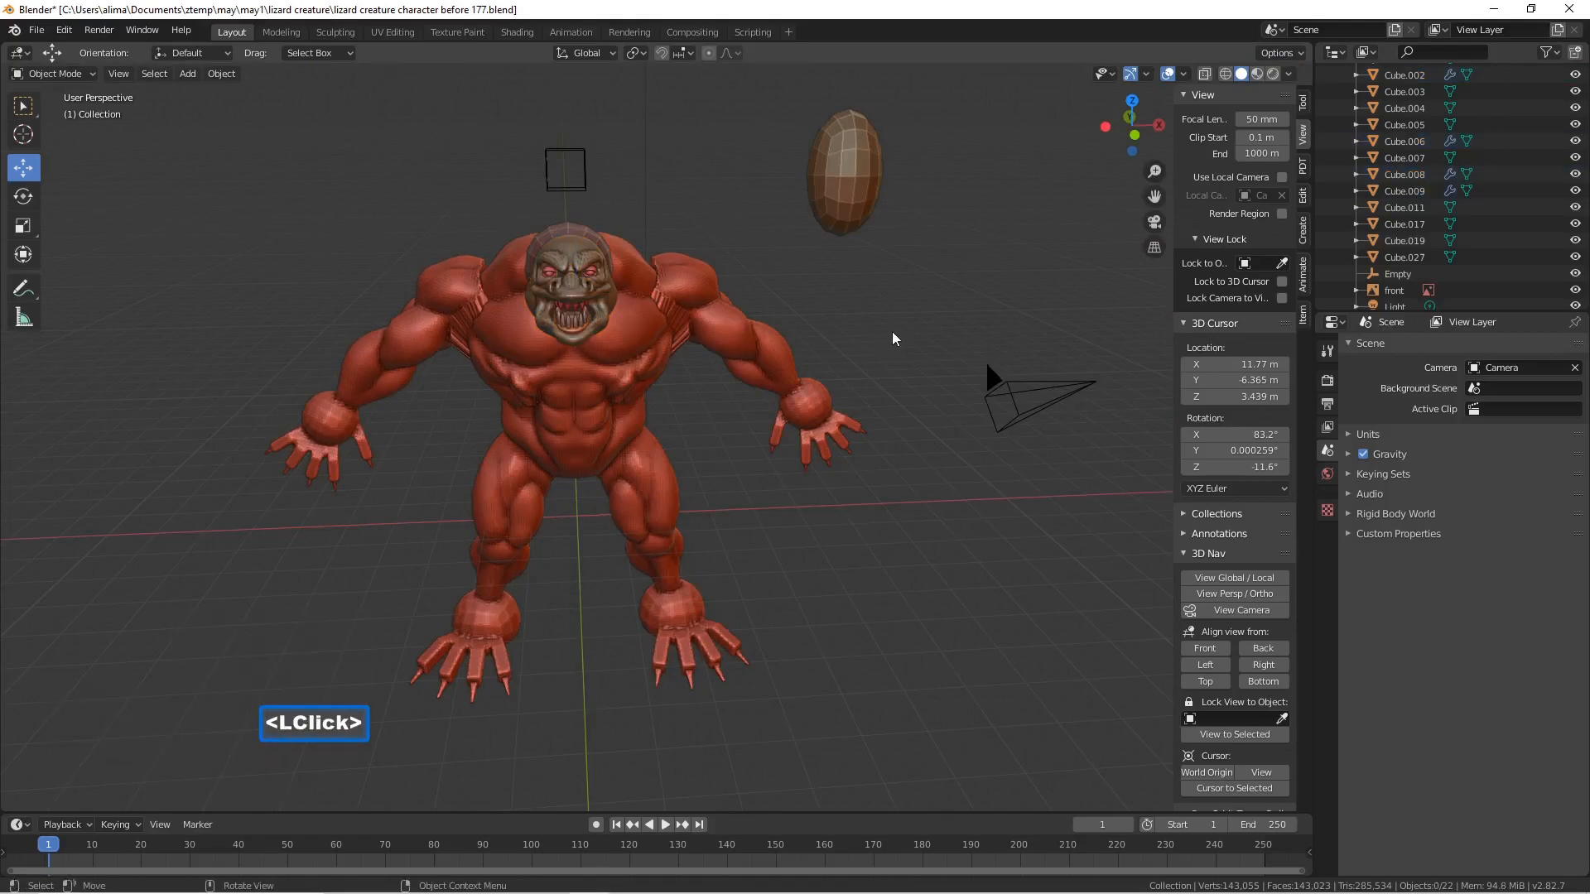
key("Pause")
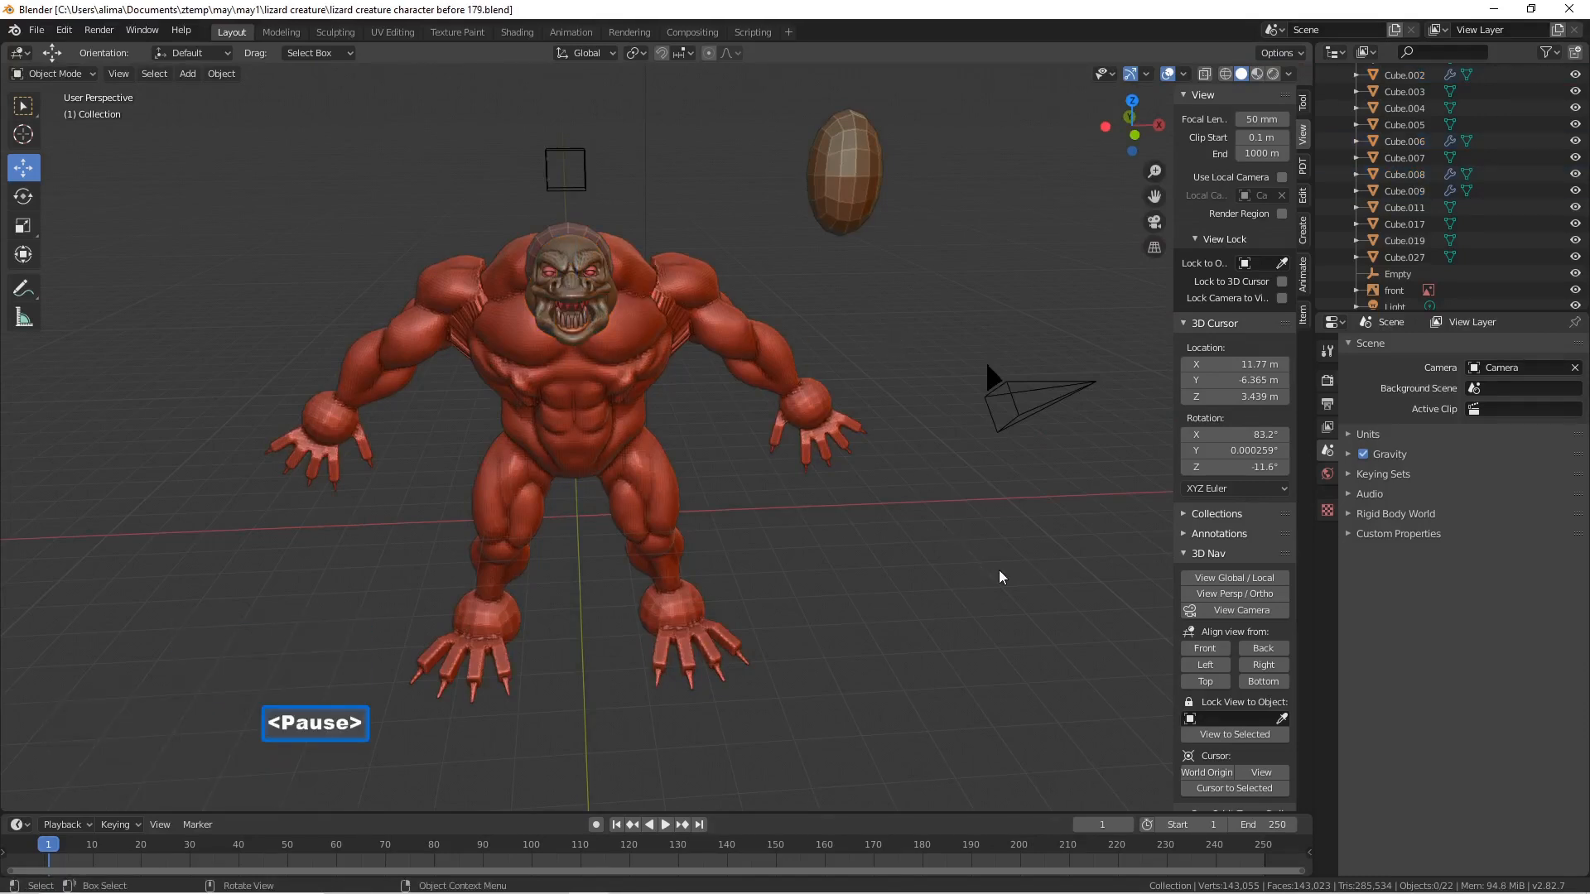
- Put the body into Sculpt Mode and choose the Mask brush with a radius of 54 px
left_click(765, 361)
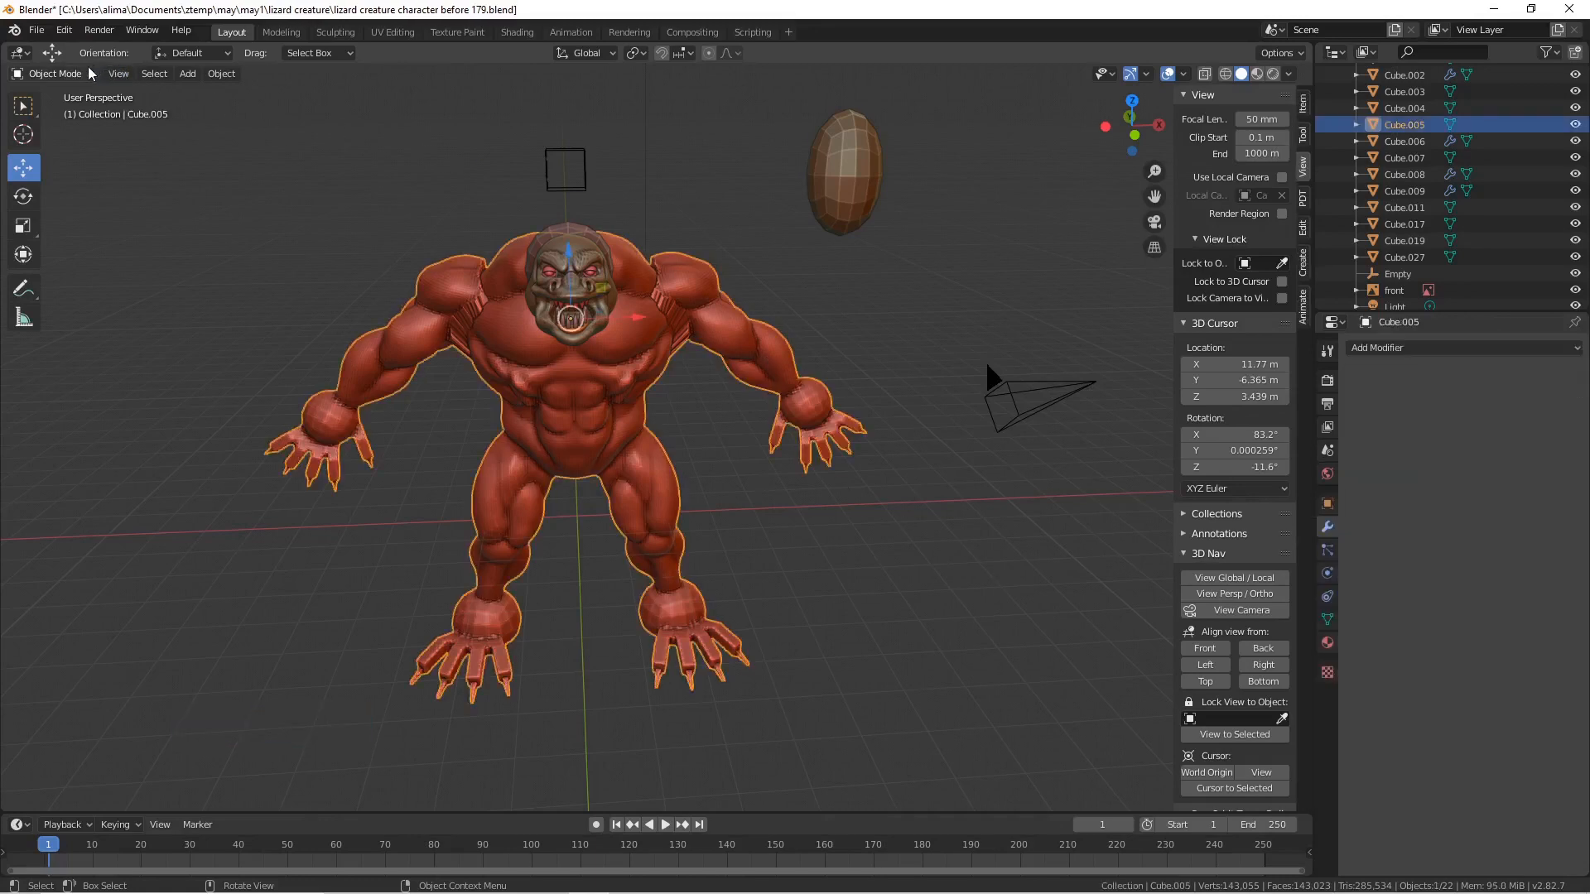
left_click(54, 73)
left_click(58, 130)
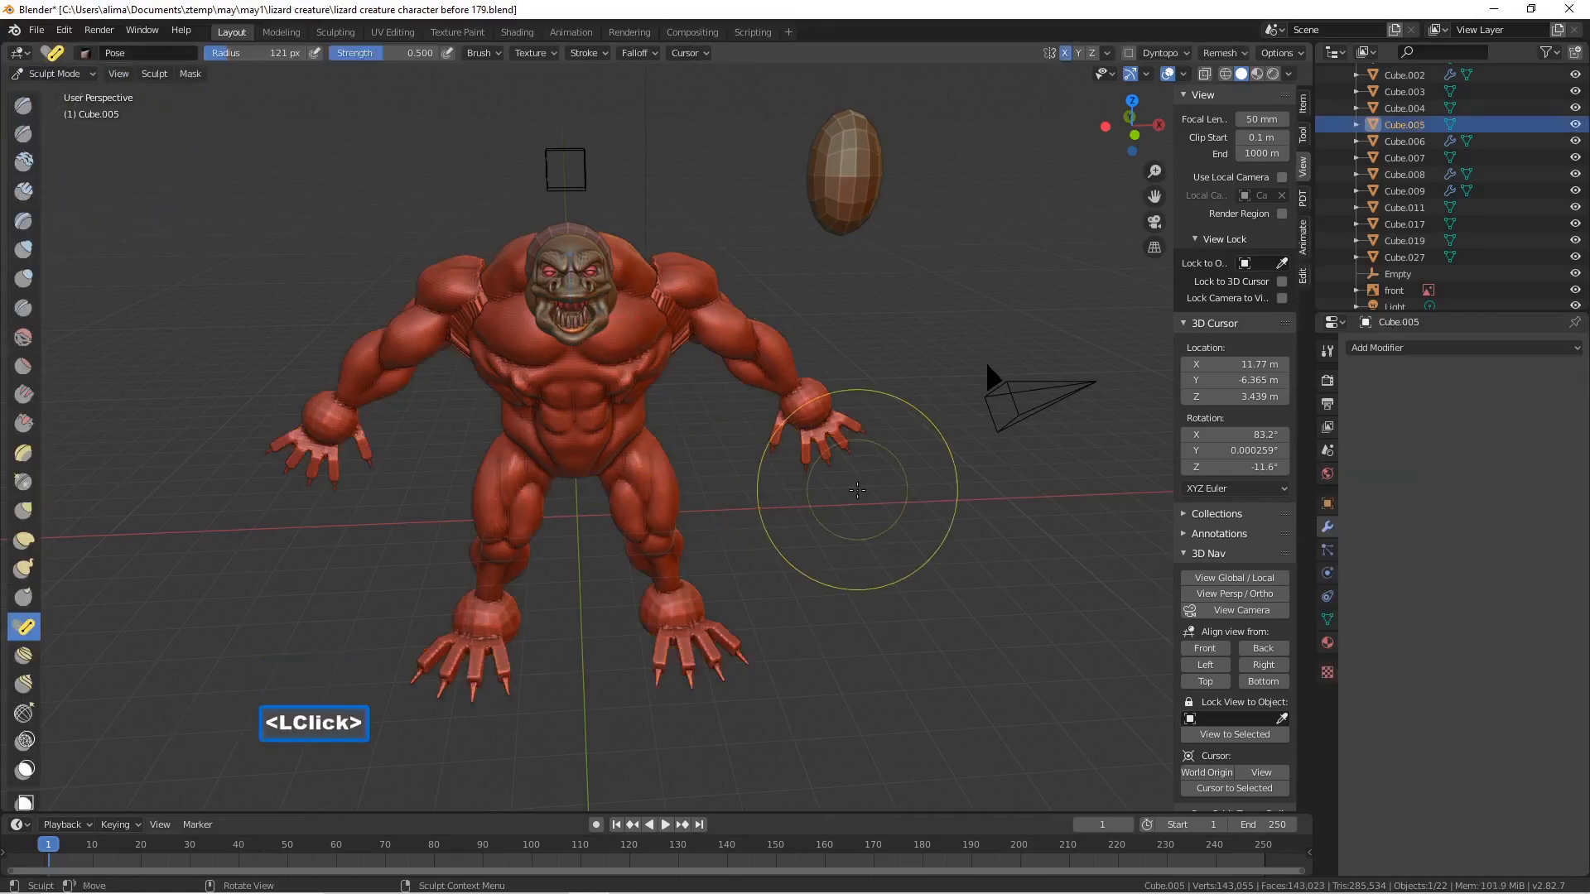
middle_click_drag(852, 480, 823, 461)
scroll(828, 452, "up", 5)
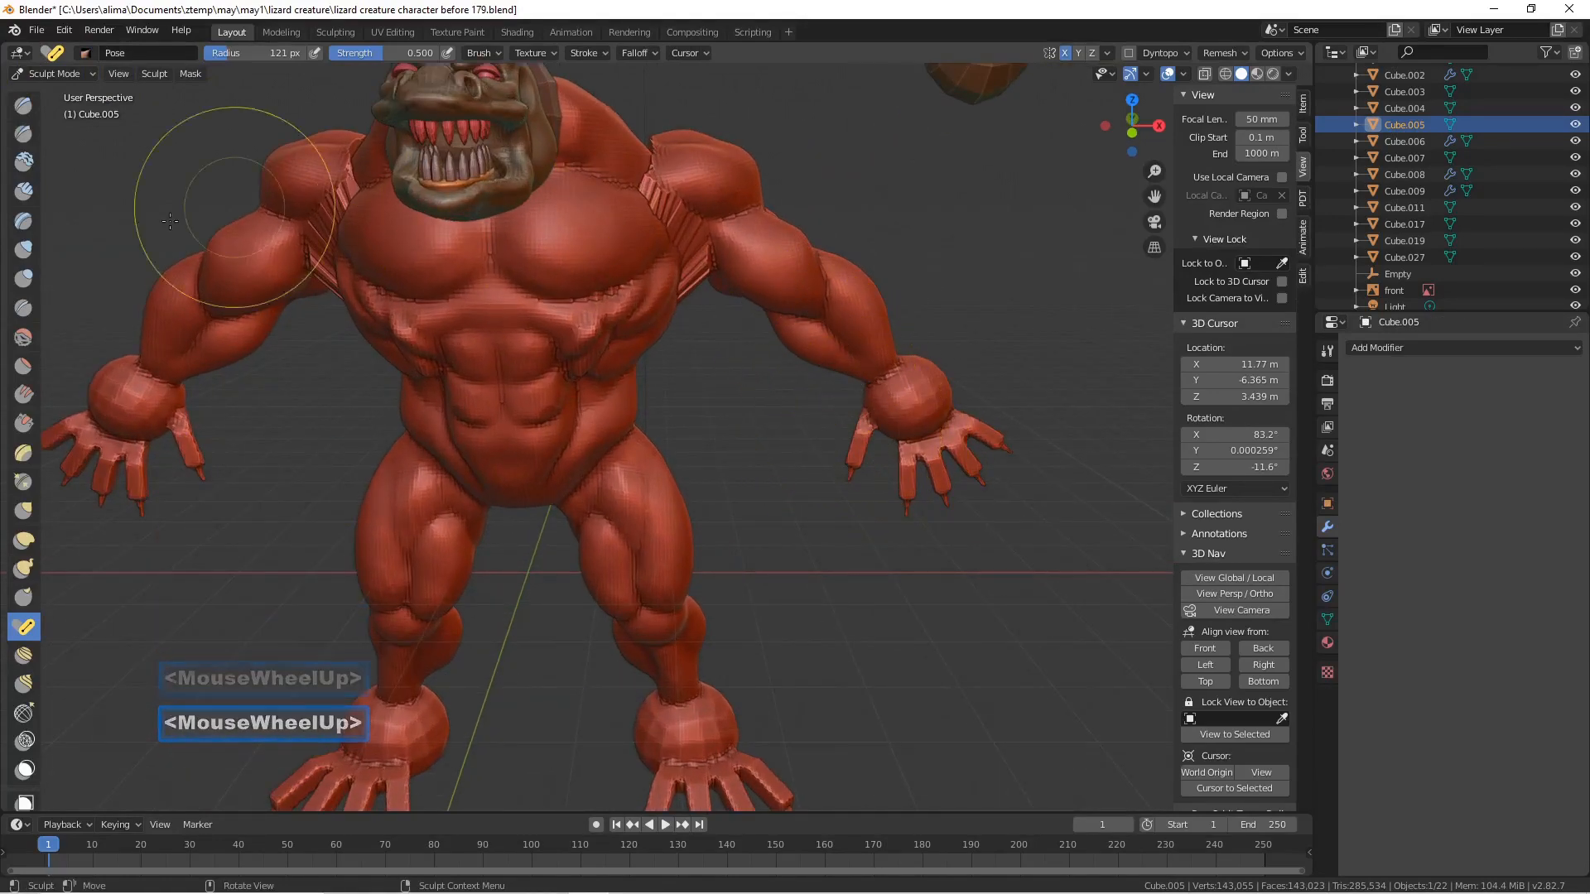
left_click(26, 771)
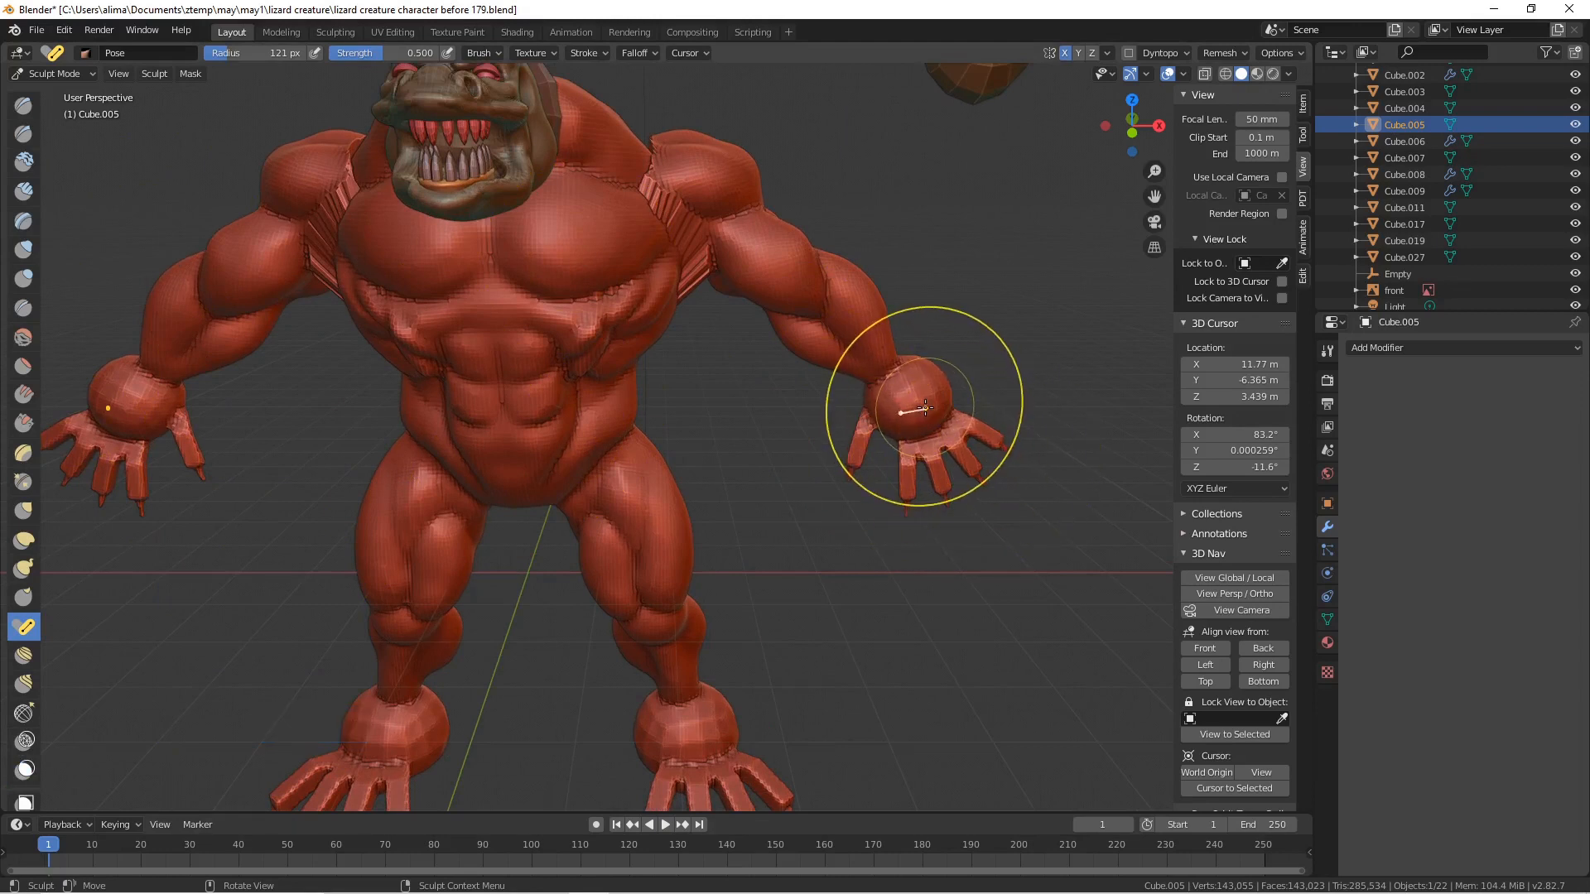
left_click(24, 771)
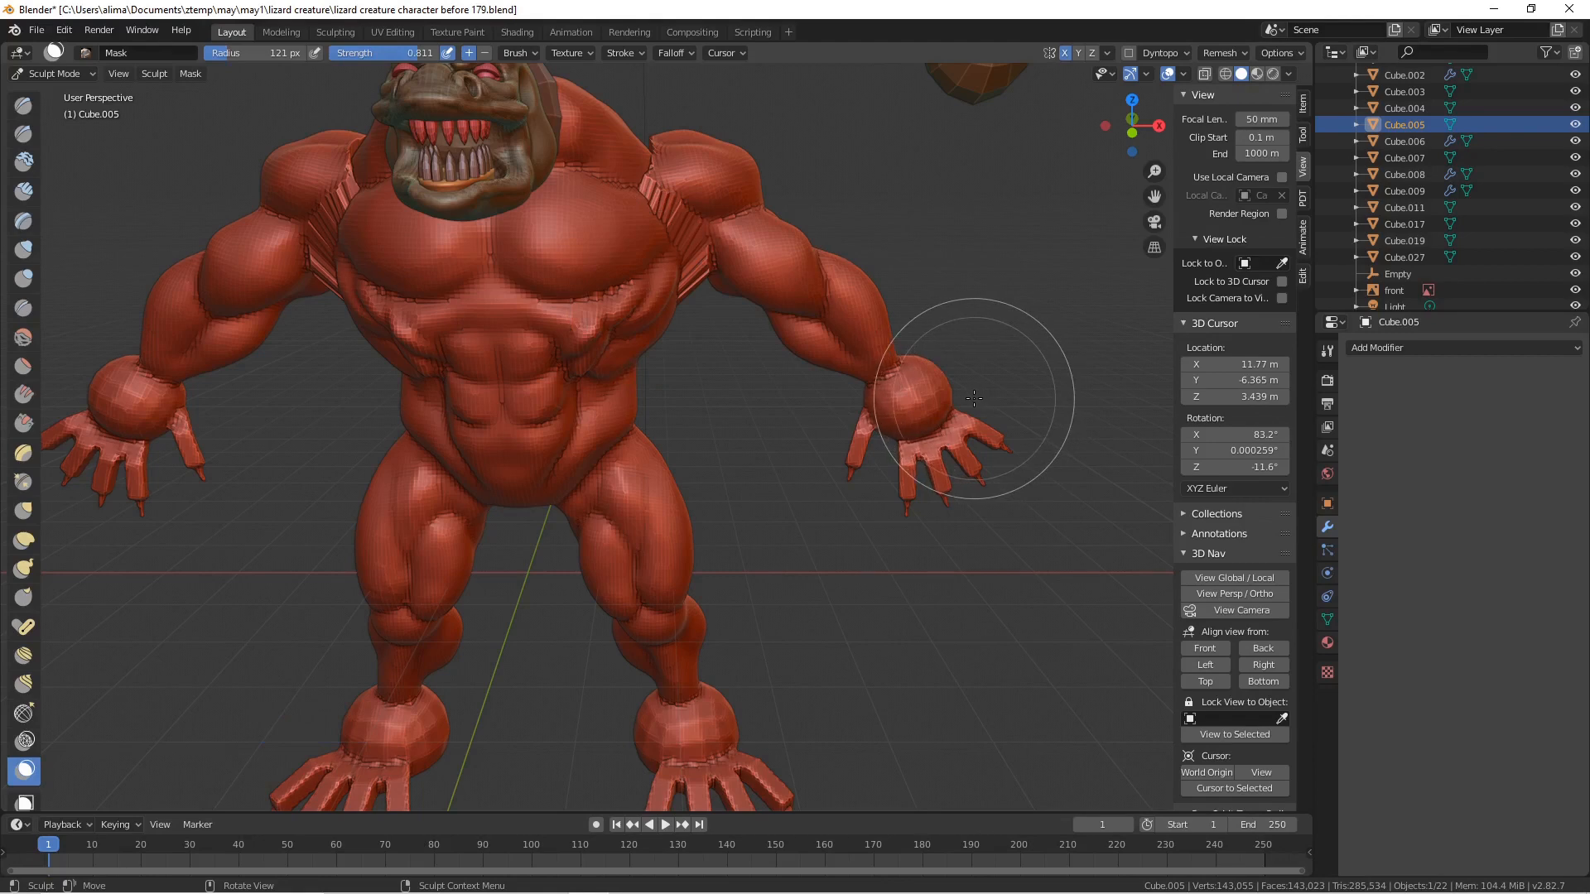
key("f")
left_click(919, 387)
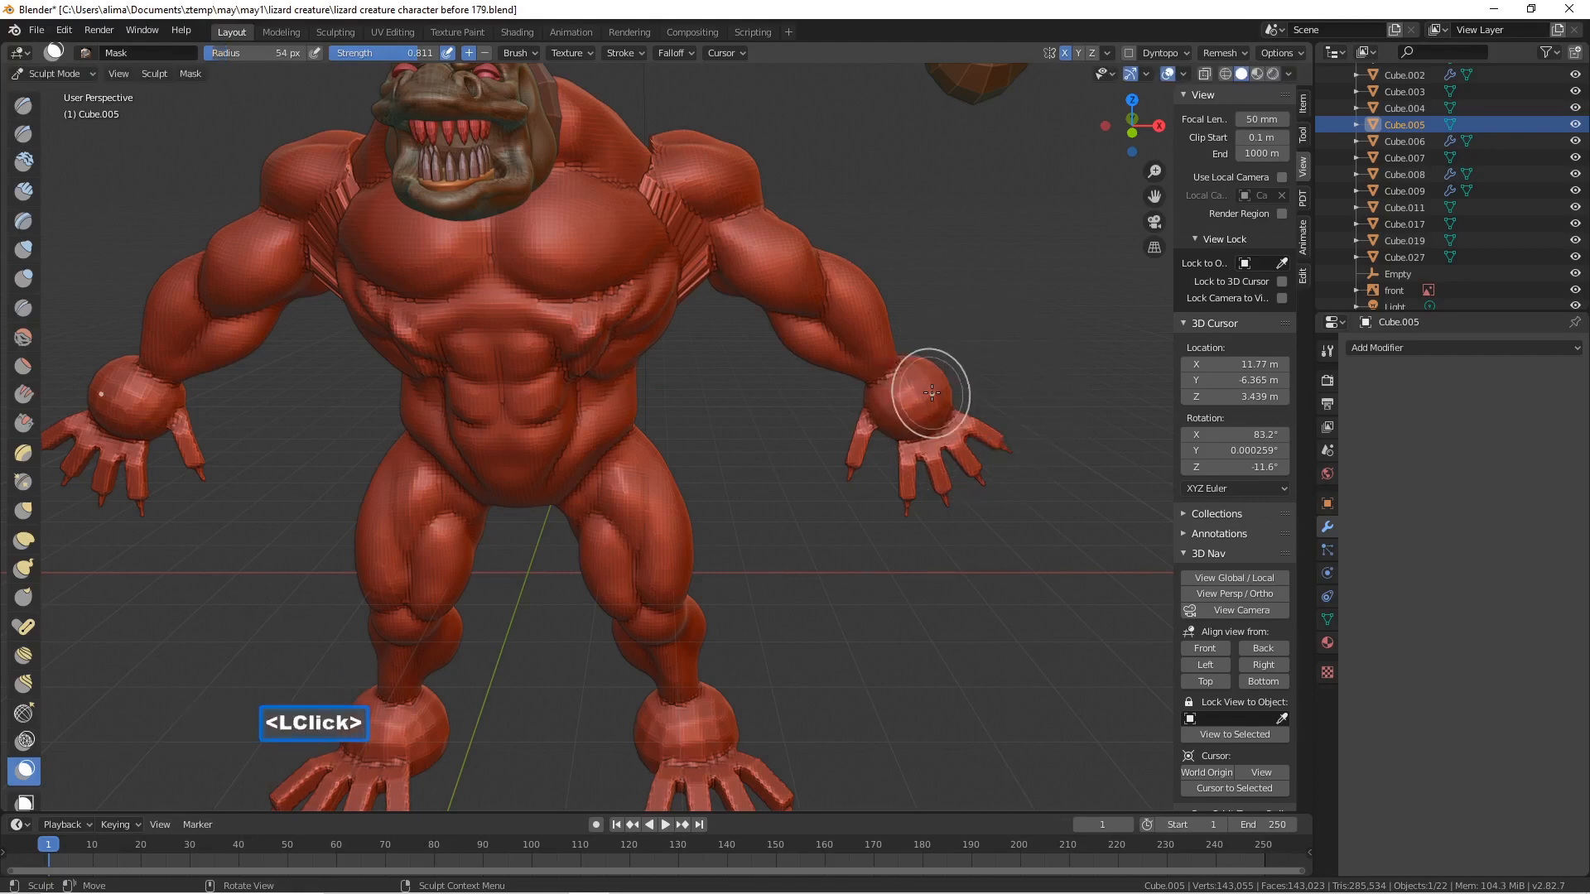
- Paint a mask over the front and outer sides of the wrist balls
middle_click_drag(932, 392, 908, 419)
left_click_drag(909, 422, 909, 422)
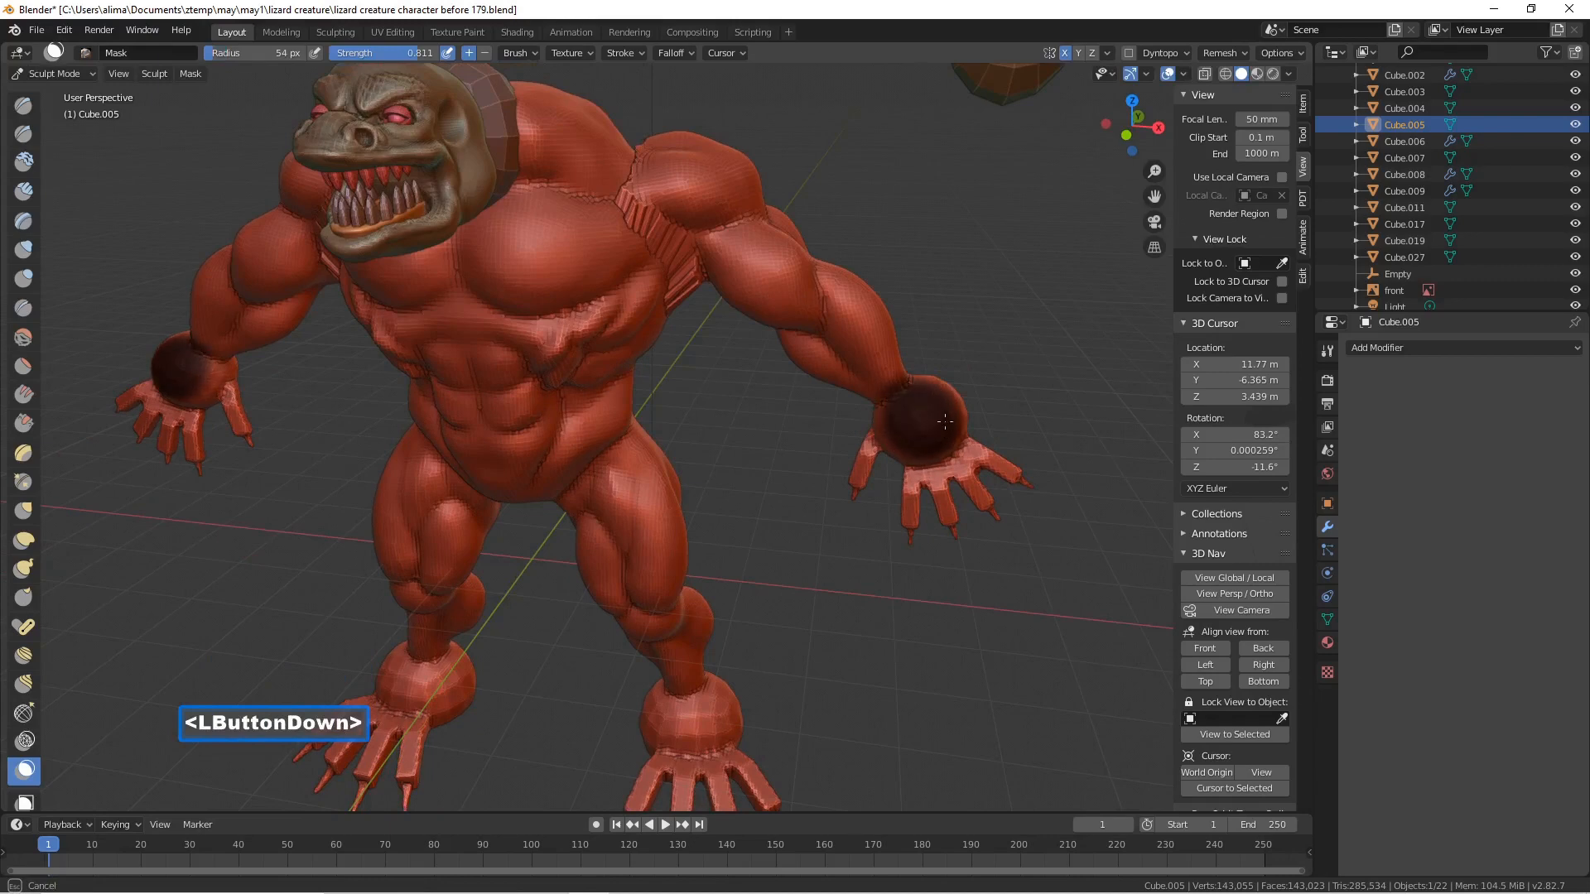
left_click_drag(921, 414, 911, 433)
mouse_move(931, 435)
middle_mouse_down()
mouse_move(784, 418)
mouse_move(828, 428)
middle_mouse_up()
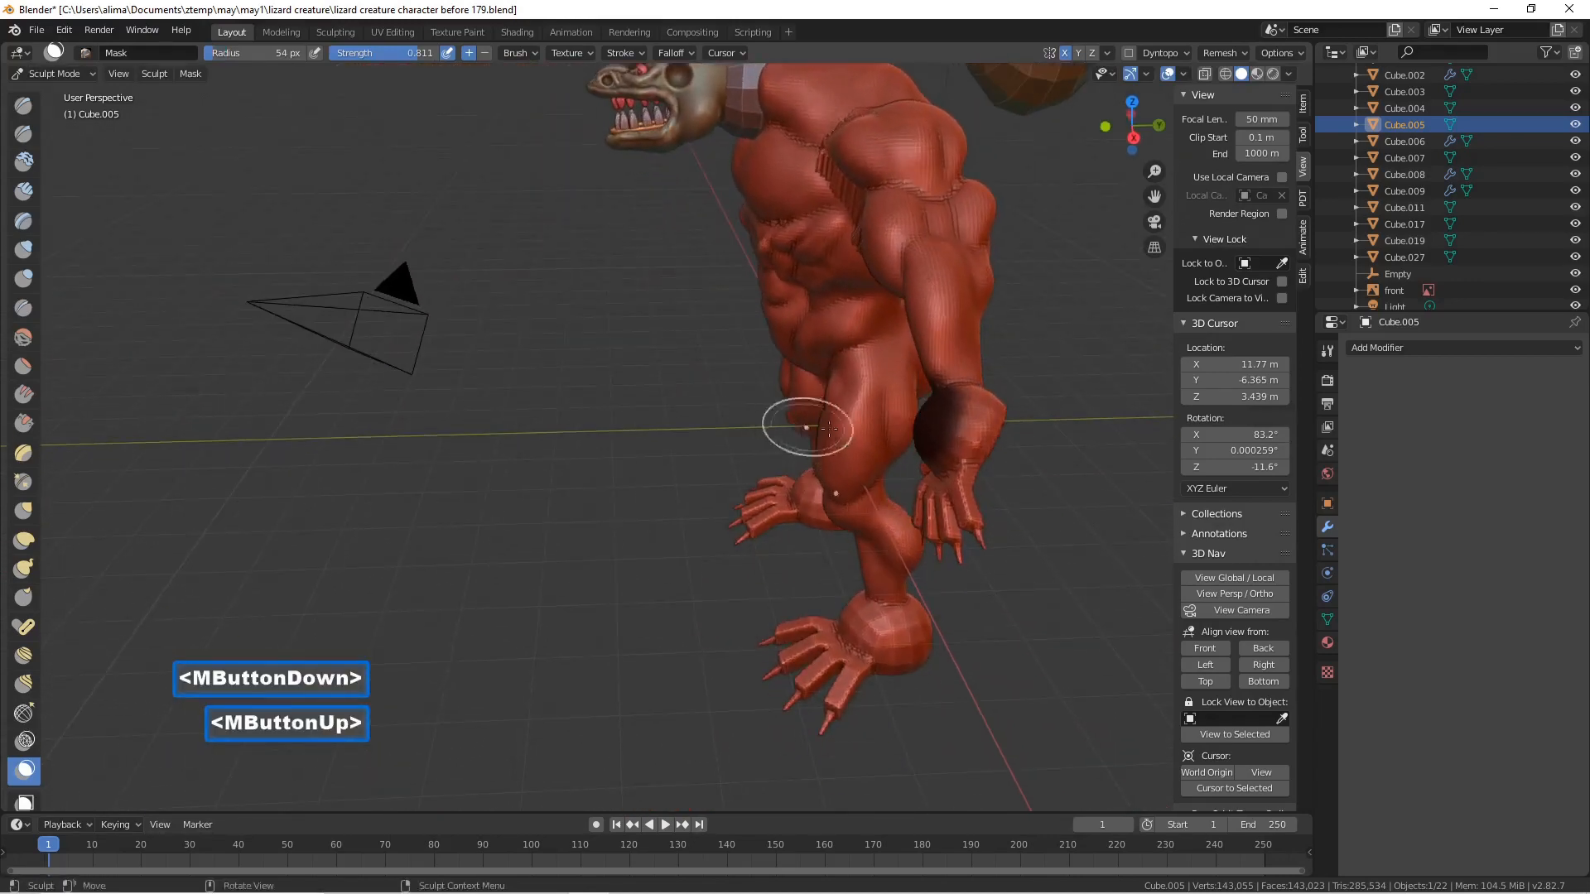
left_click(965, 414)
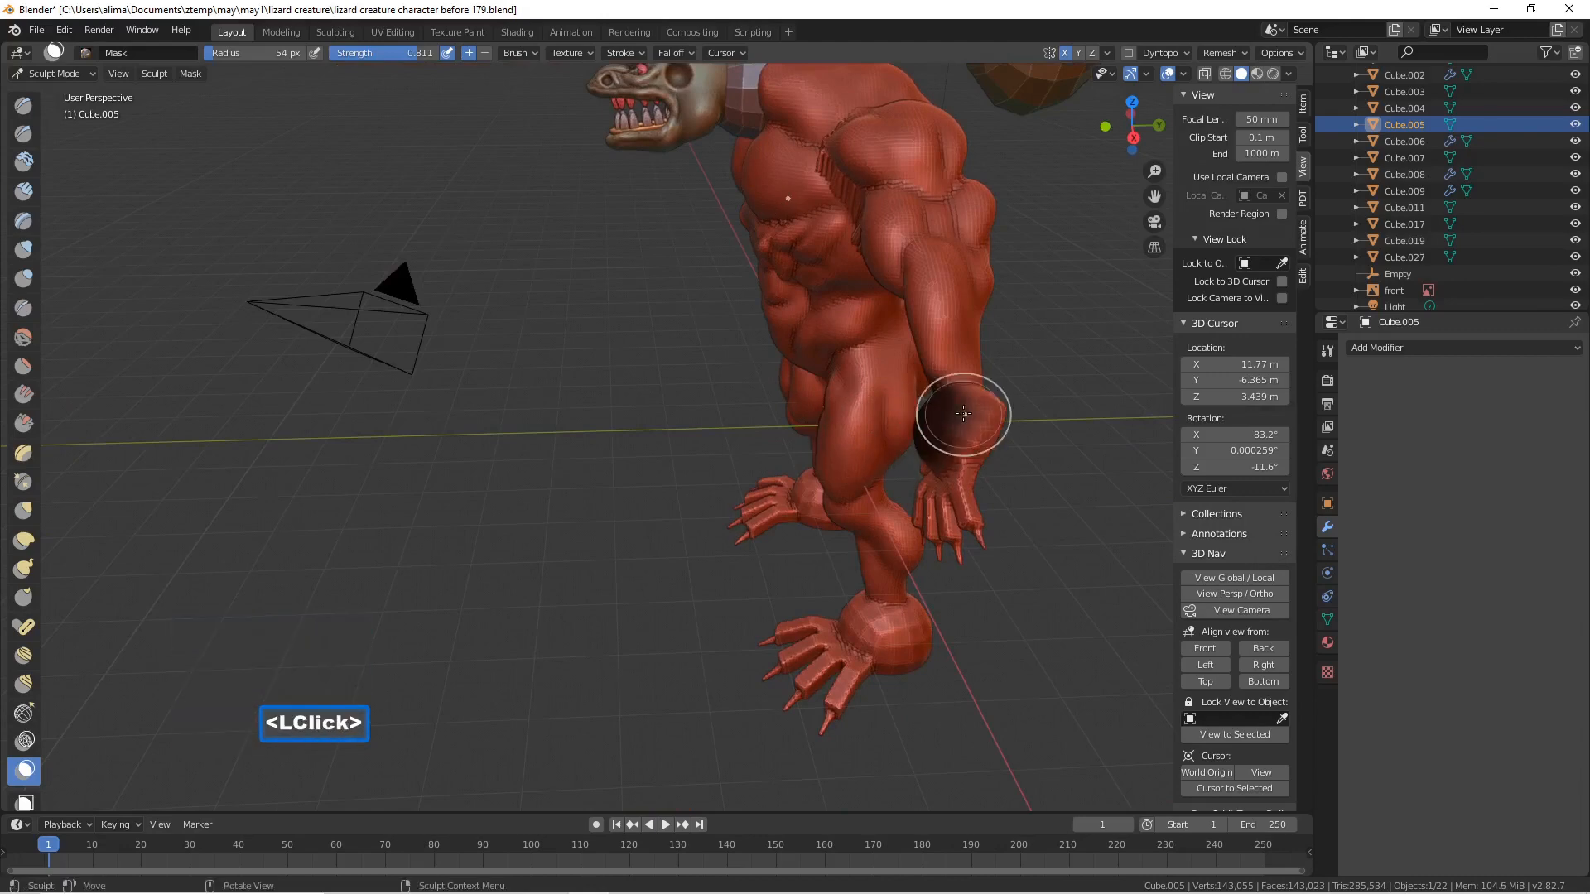
left_click(963, 413)
double_click(960, 415)
double_click(958, 416)
middle_click_drag(958, 415, 910, 492)
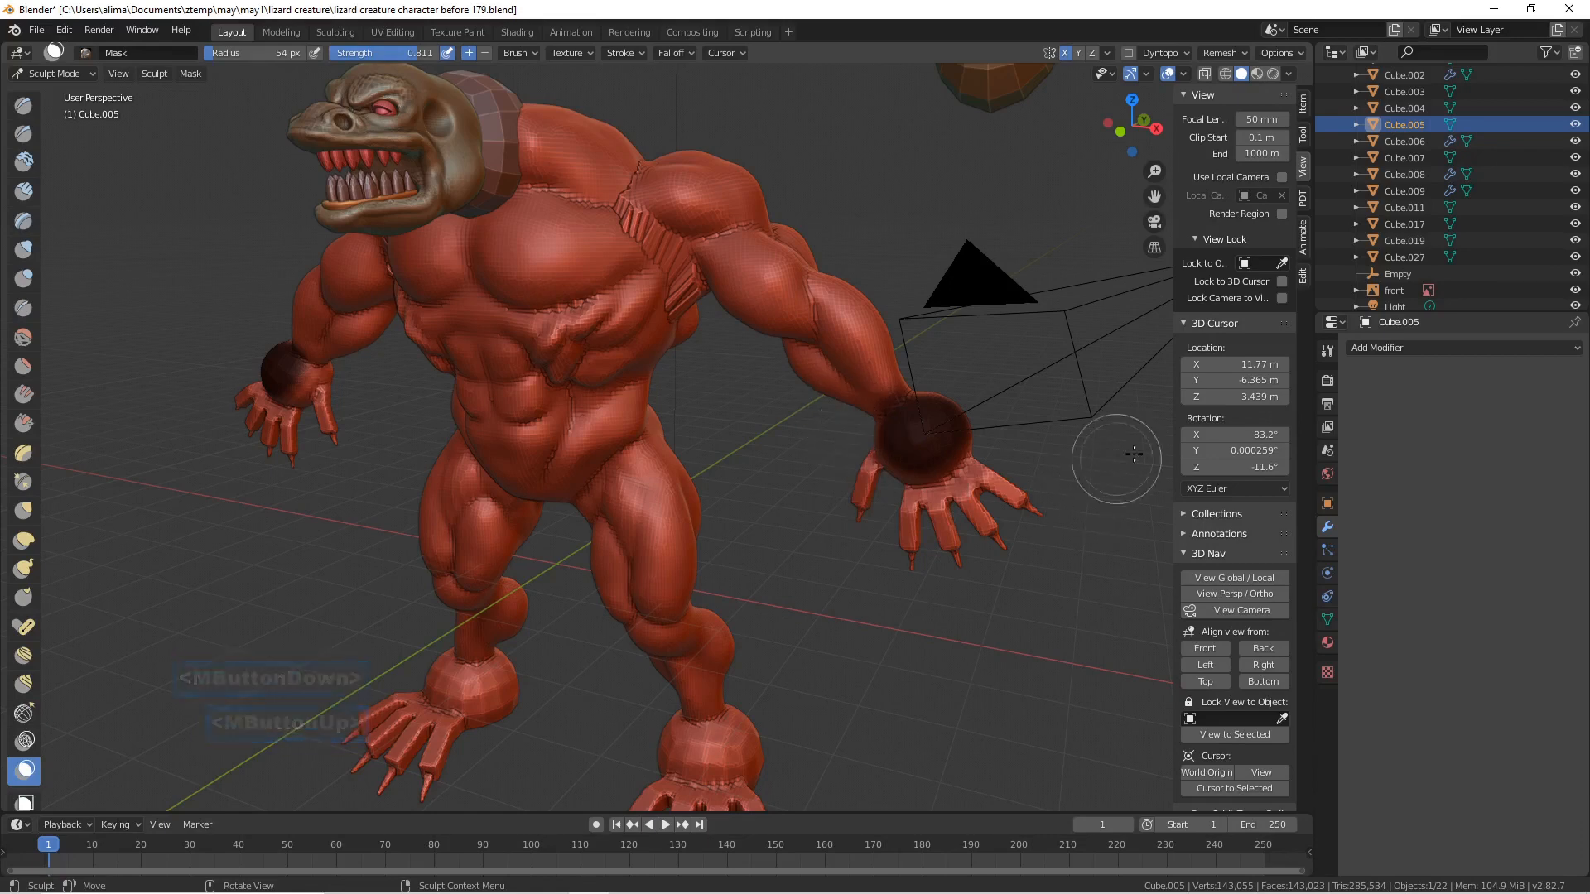
- Paint a mask over the ankle balls above both feet
left_click_drag(1153, 196, 1092, 126)
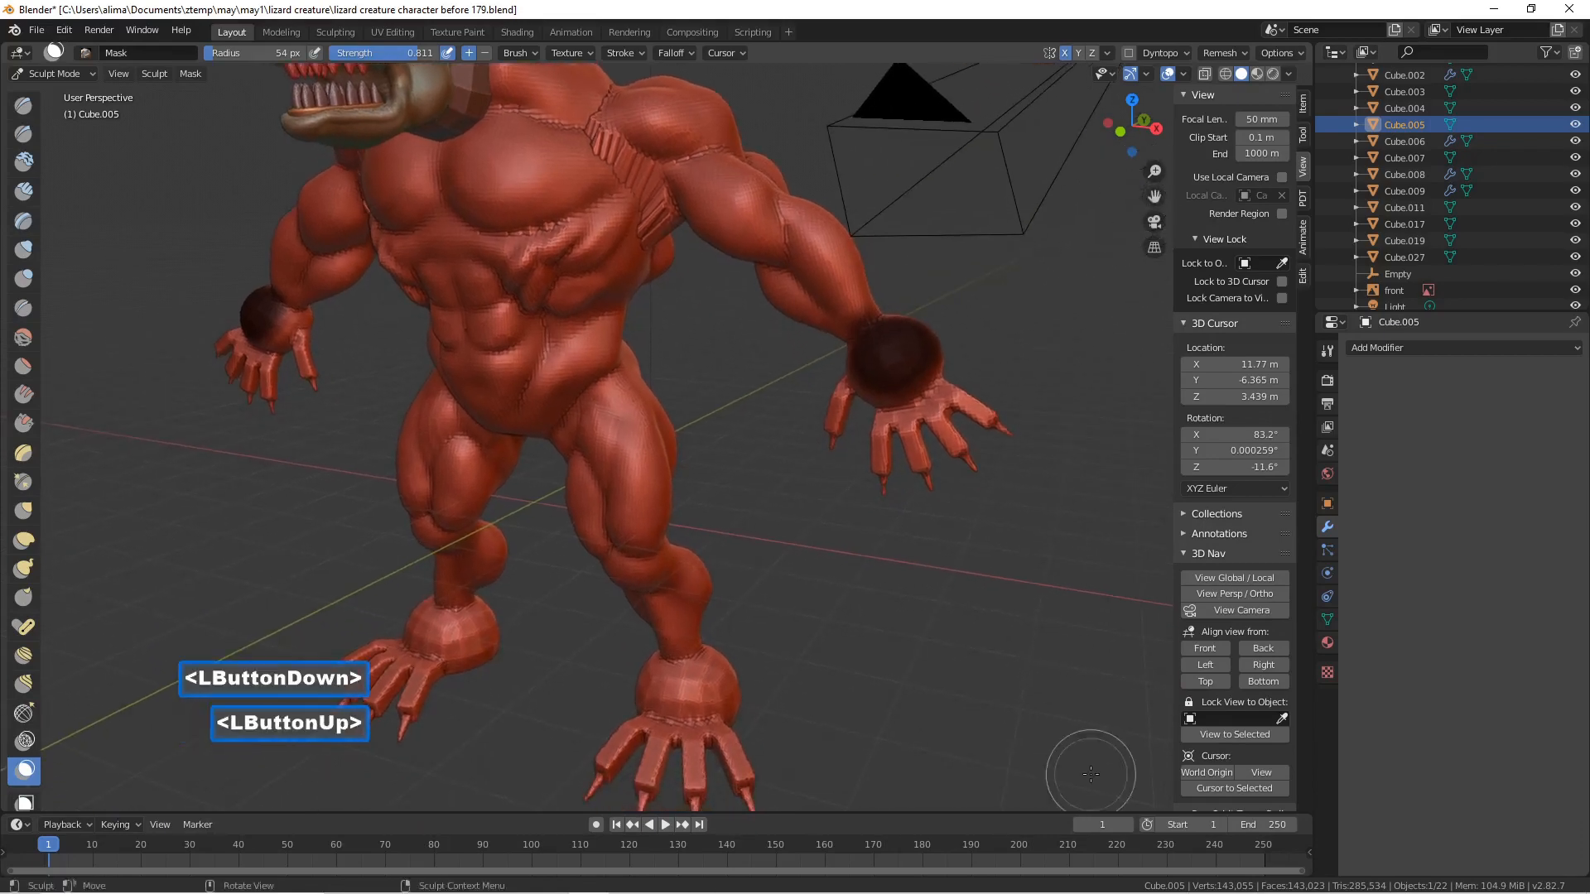
scroll(785, 686, "down", 2)
scroll(787, 687, "down", 1)
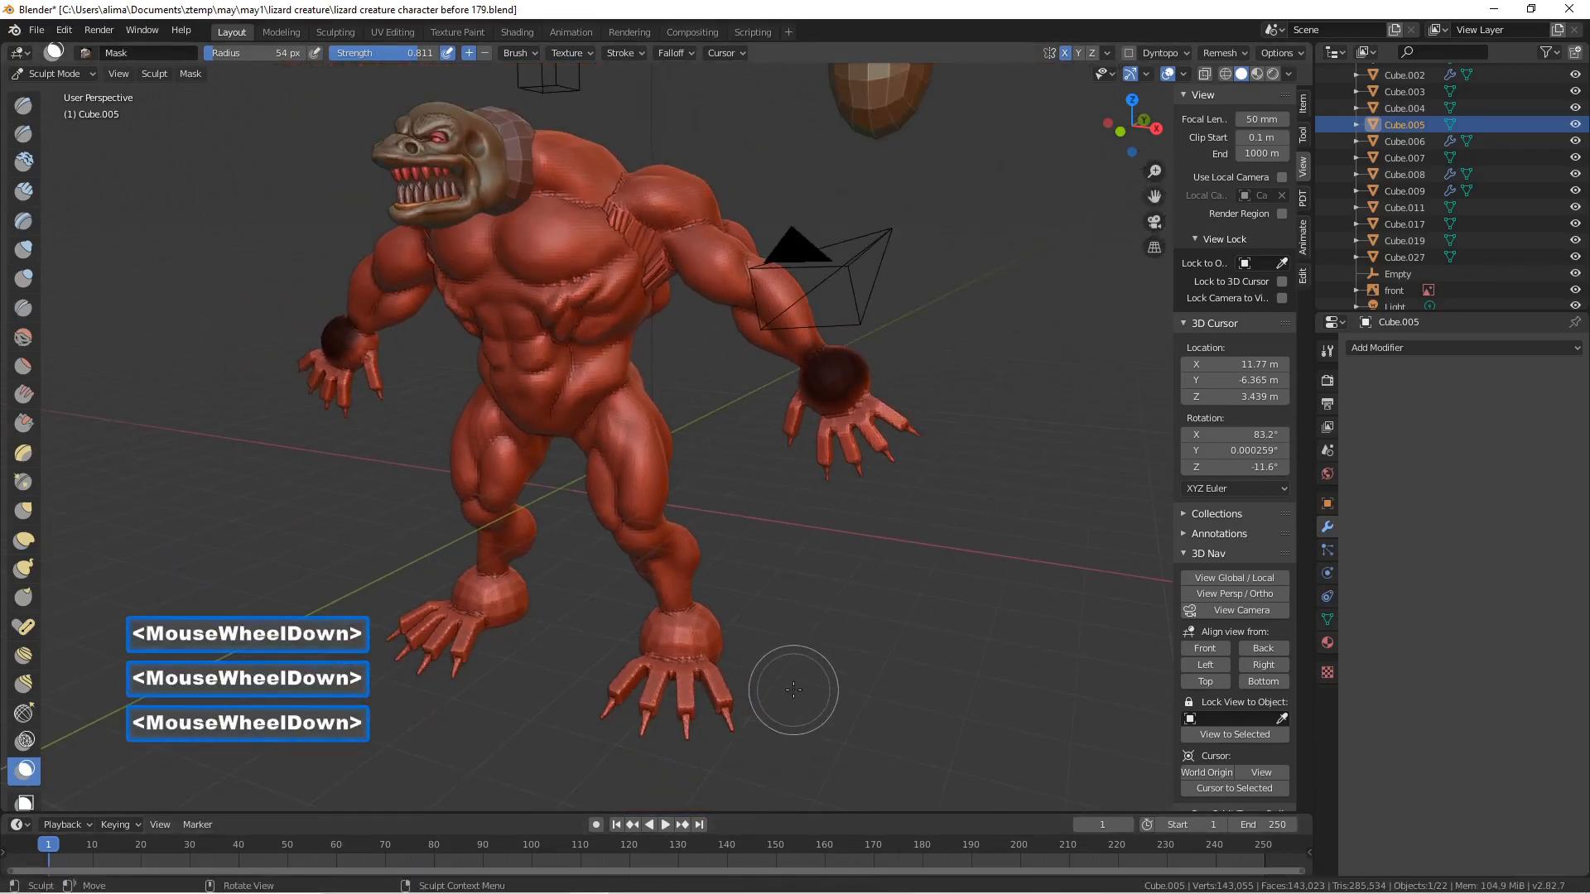
middle_click_drag(711, 622, 654, 609)
middle_click_drag(654, 609, 630, 599)
mouse_move(811, 672)
left_mouse_down()
mouse_move(800, 666)
mouse_move(820, 666)
left_mouse_up()
middle_click_drag(726, 650, 905, 649)
left_click_drag(740, 675, 749, 684)
double_click(756, 684)
mouse_move(919, 629)
middle_mouse_down()
mouse_move(839, 611)
mouse_move(875, 617)
middle_mouse_up()
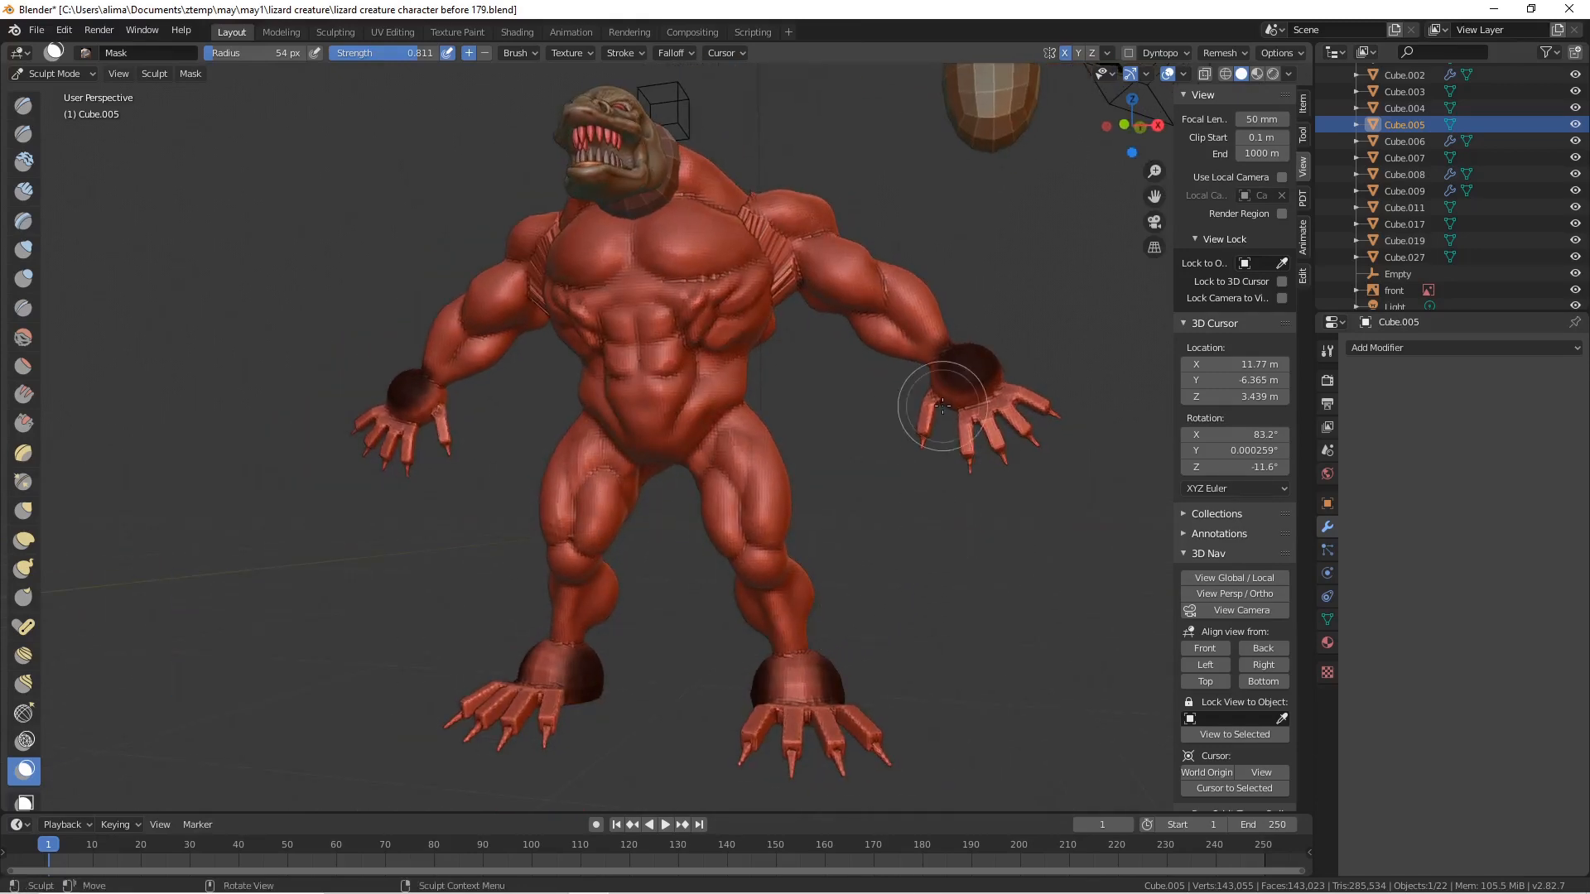
- Fill the gaps in the wrist masks, and clear the entire sculpt mask
double_click(947, 379)
left_click(944, 378)
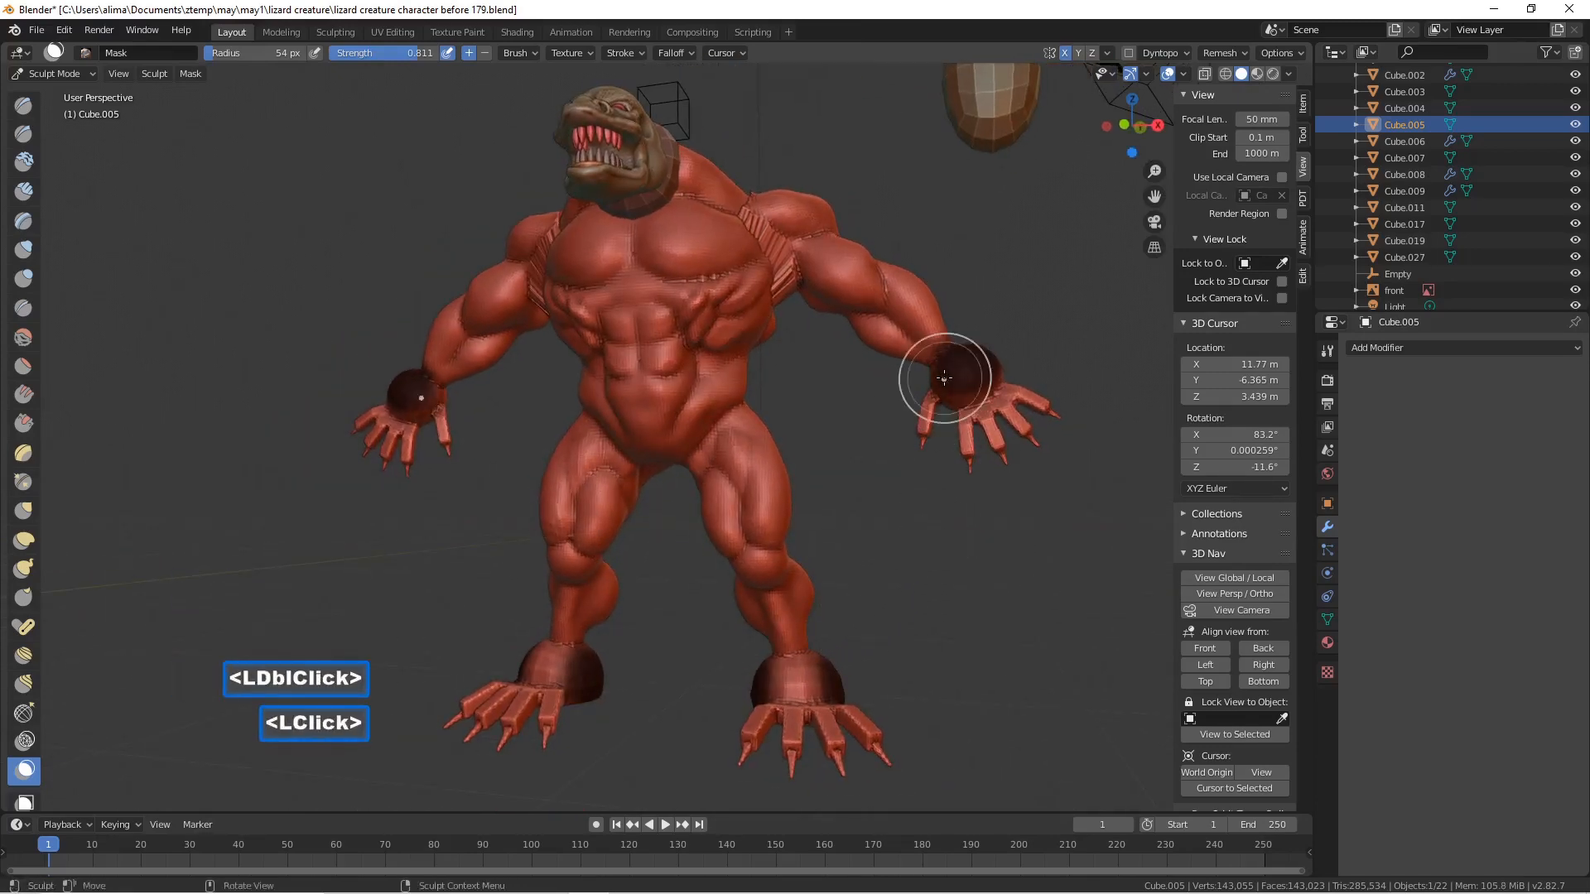
left_click(958, 369)
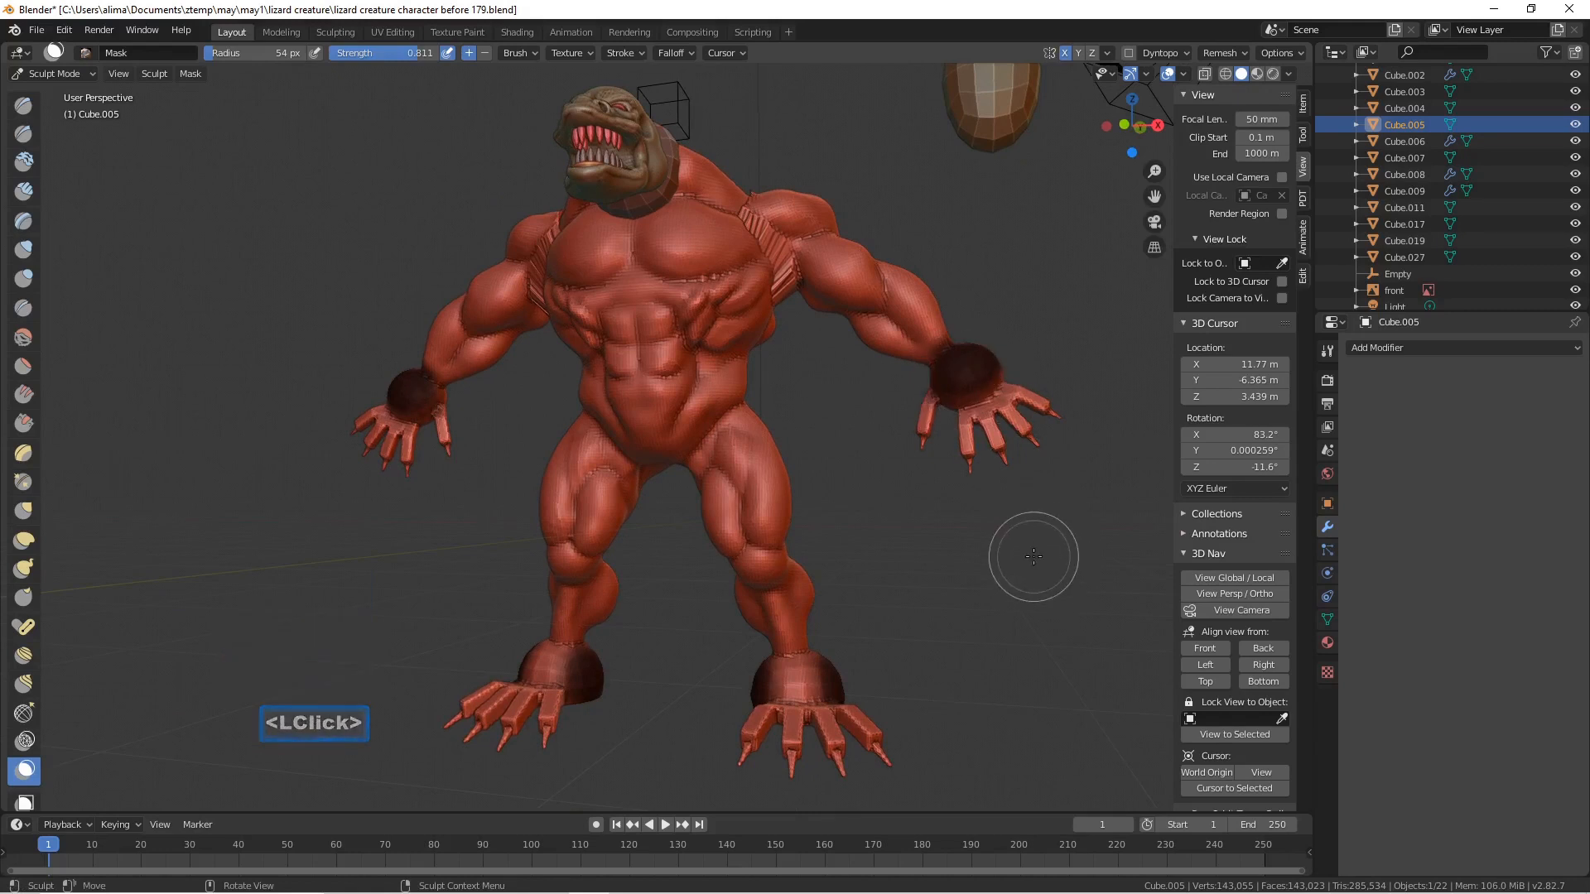
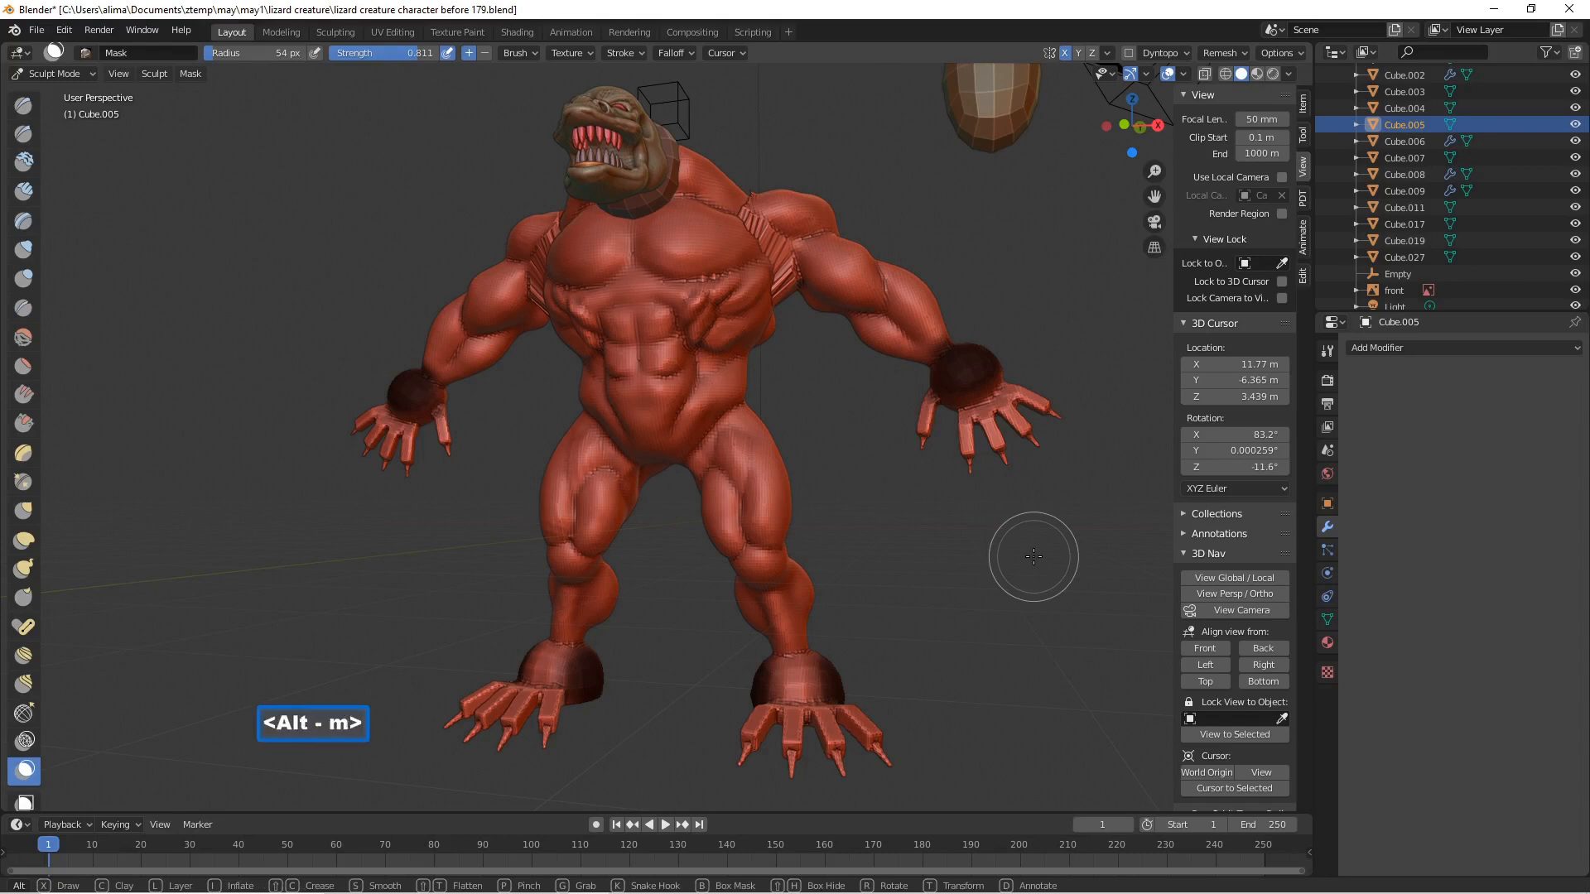
key("alt+m")
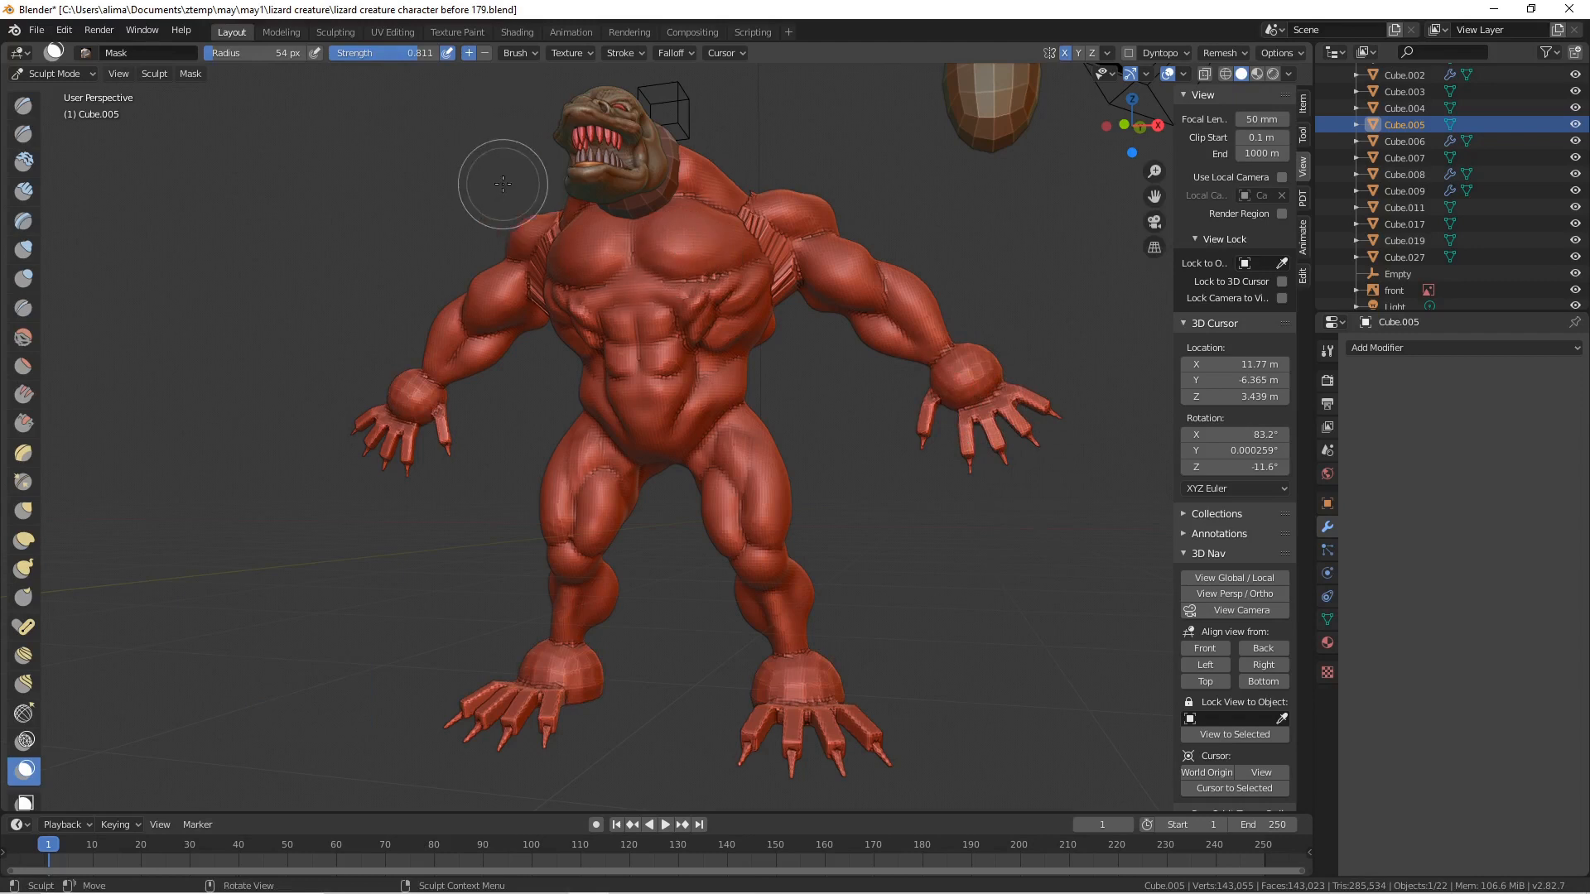
- Mask both wrist balls again with repeated Mask brush dabs until they are fully covered
left_click(967, 363)
left_click(970, 367)
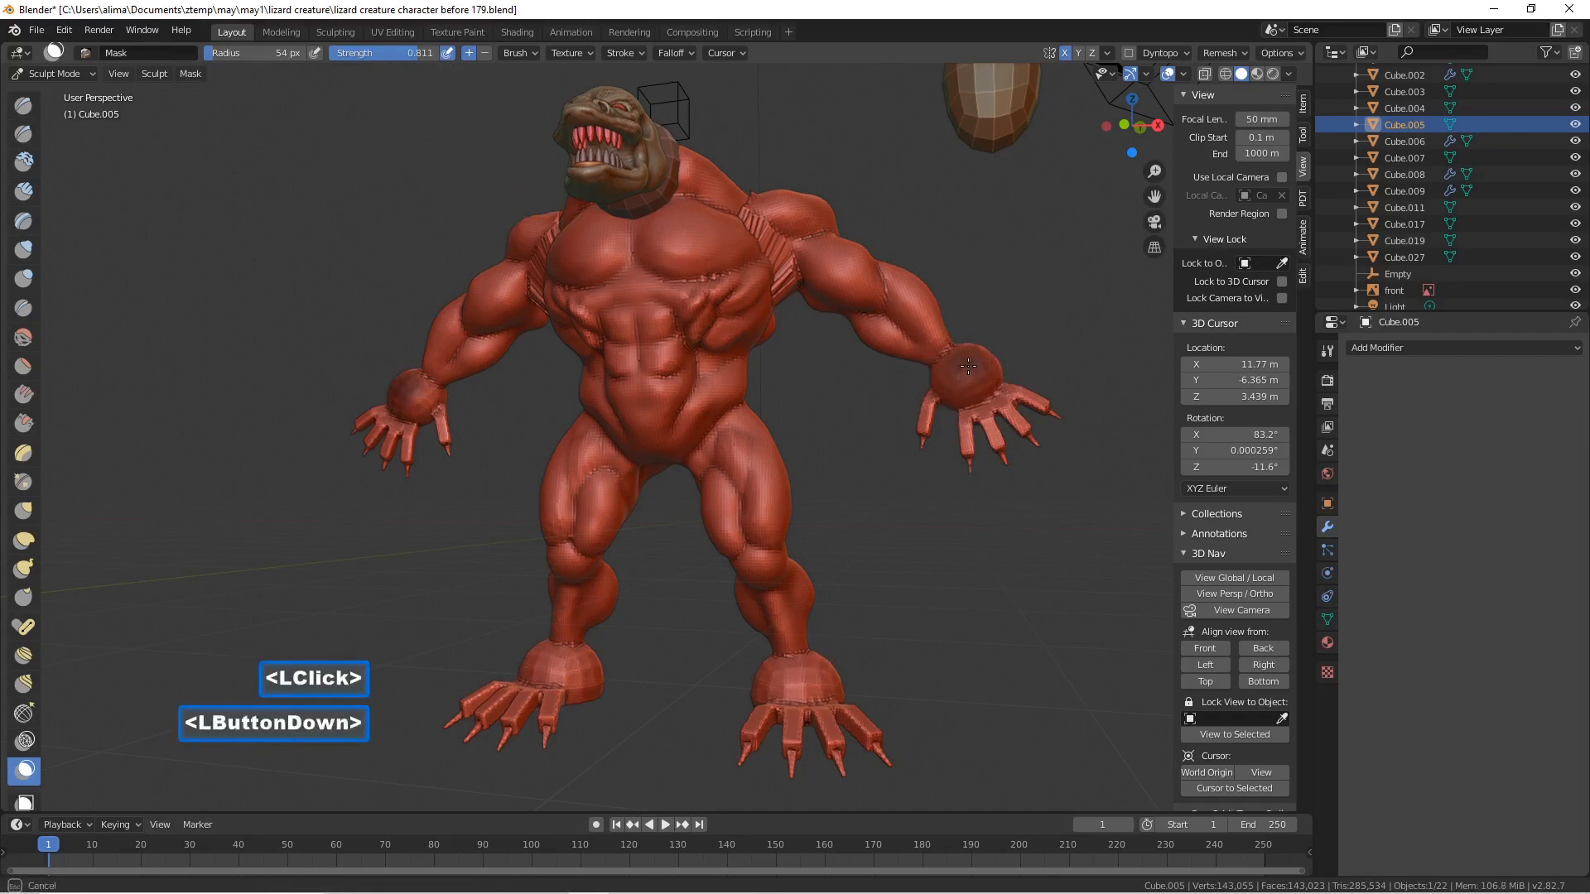
left_click(966, 361)
left_click(957, 371)
left_click(955, 368)
double_click(954, 368)
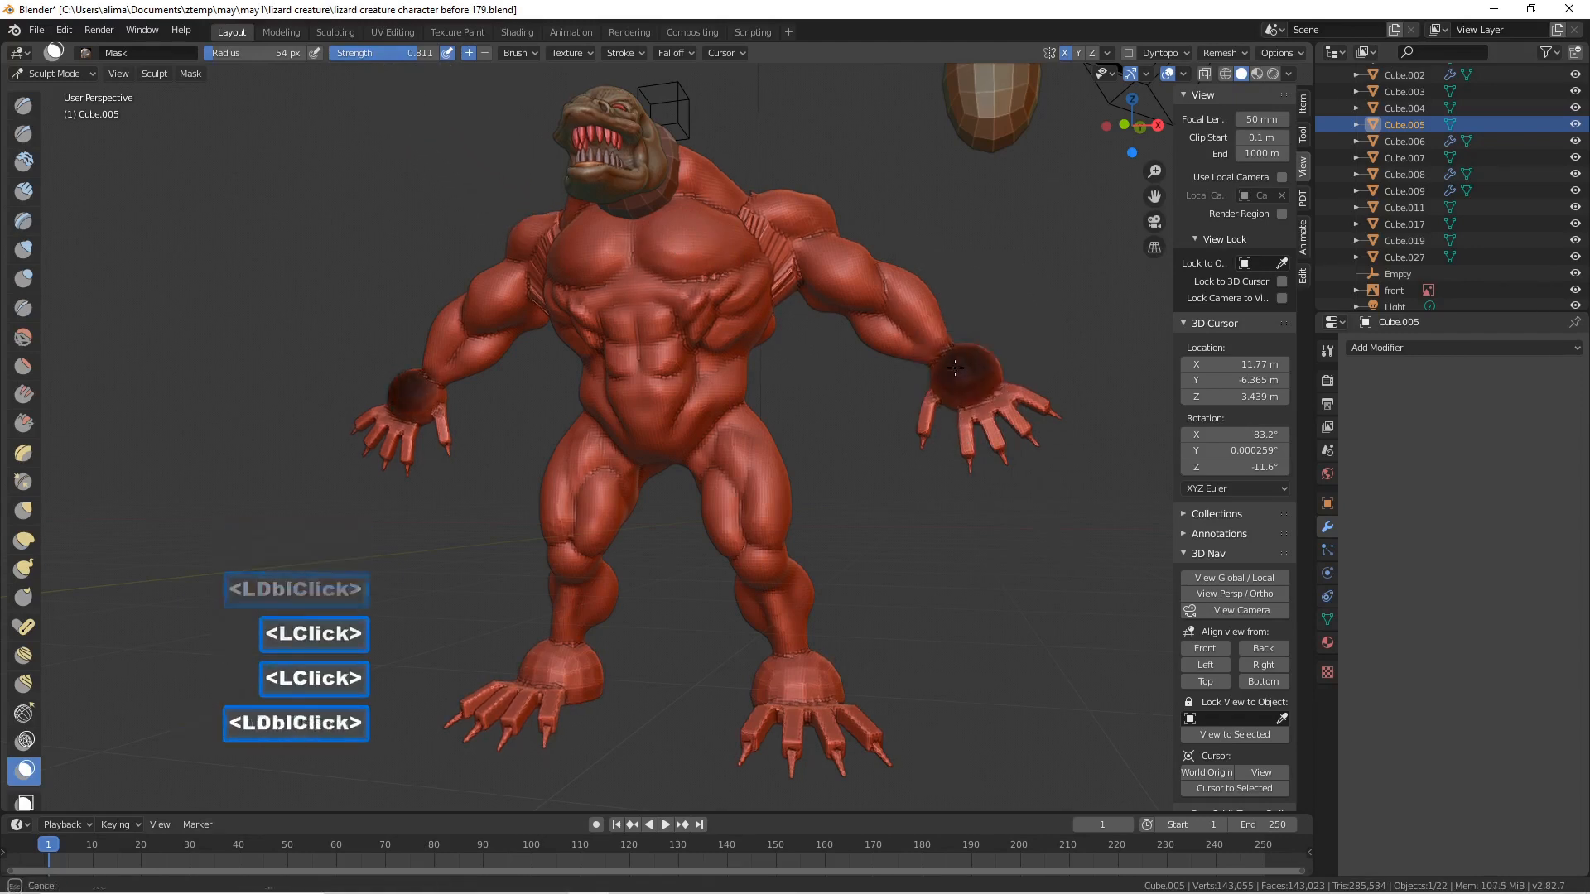
double_click(954, 369)
double_click(952, 372)
left_click(980, 357)
left_click(982, 358)
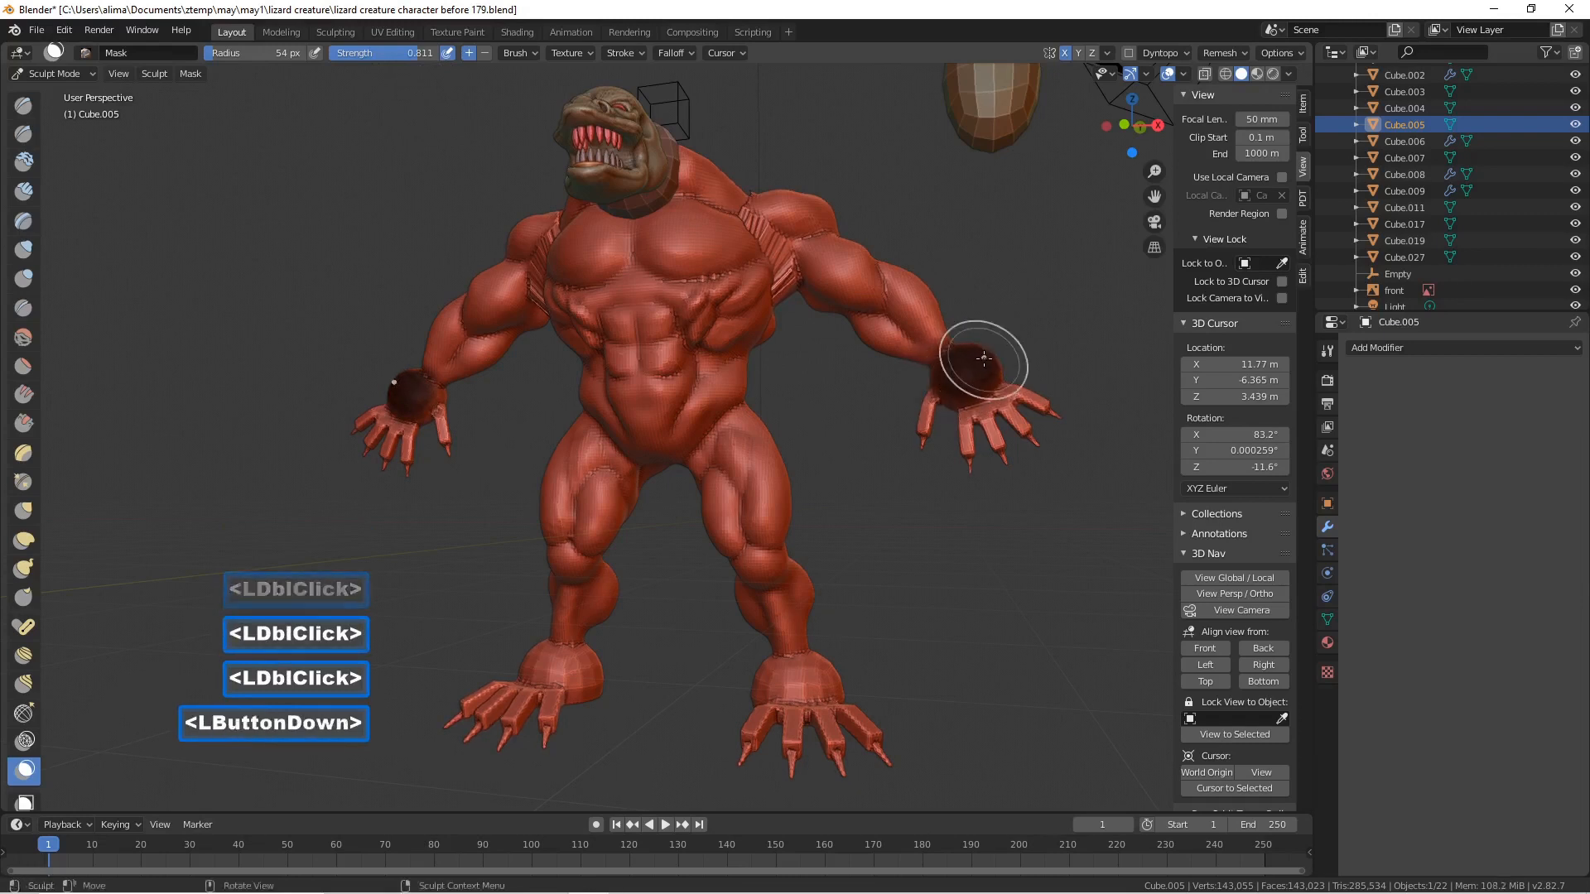
double_click(956, 373)
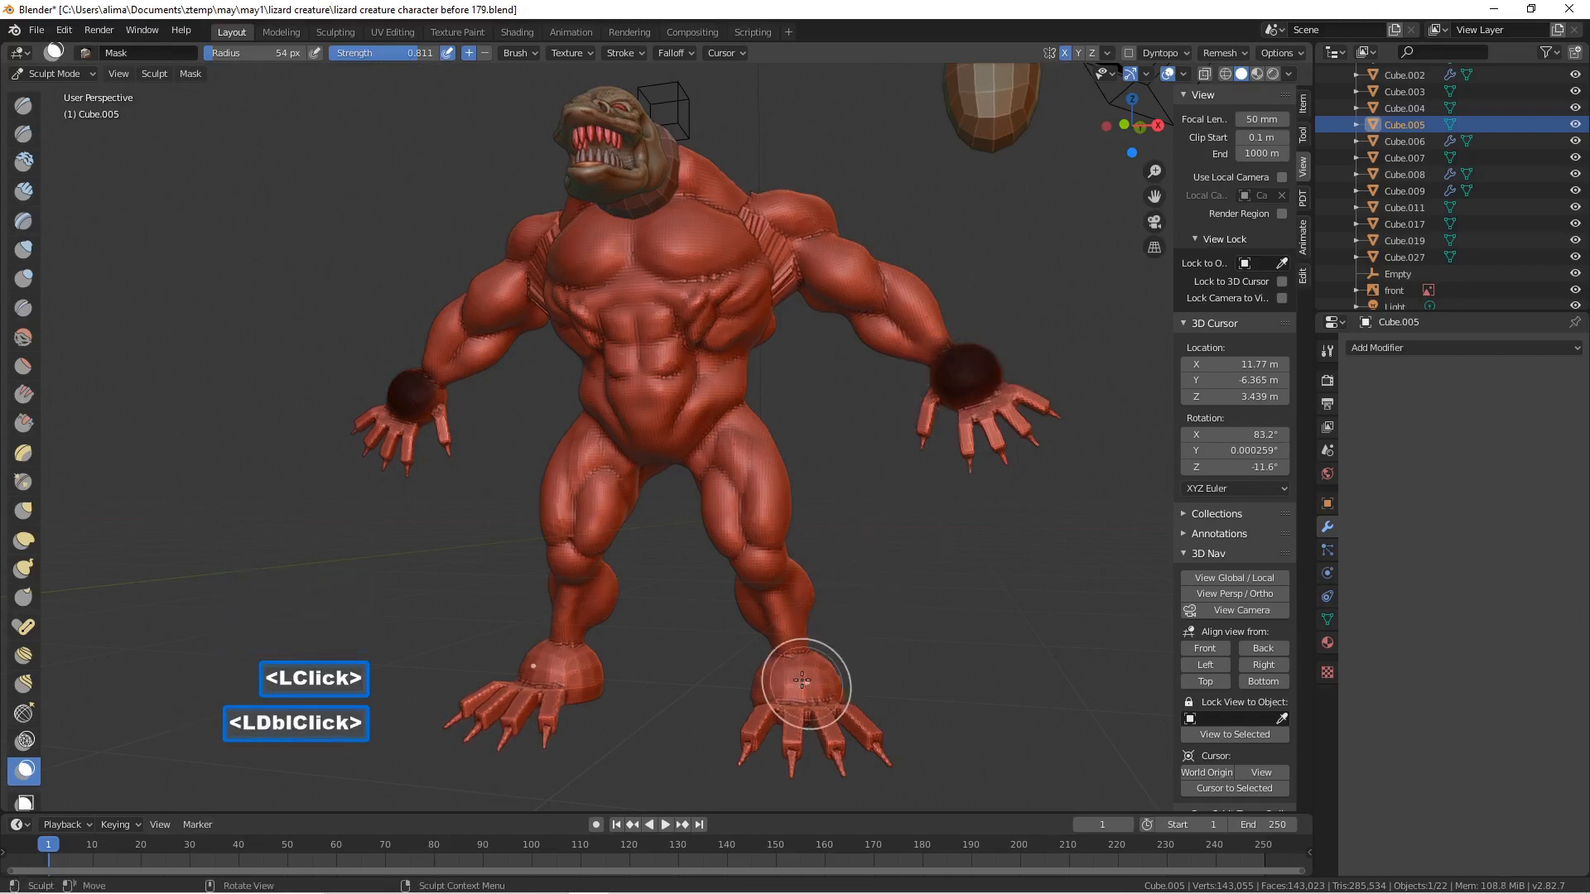
- Mask the inner and outer sides of both ankle balls with repeated Mask brush dabs
double_click(827, 670)
left_click(830, 669)
double_click(830, 669)
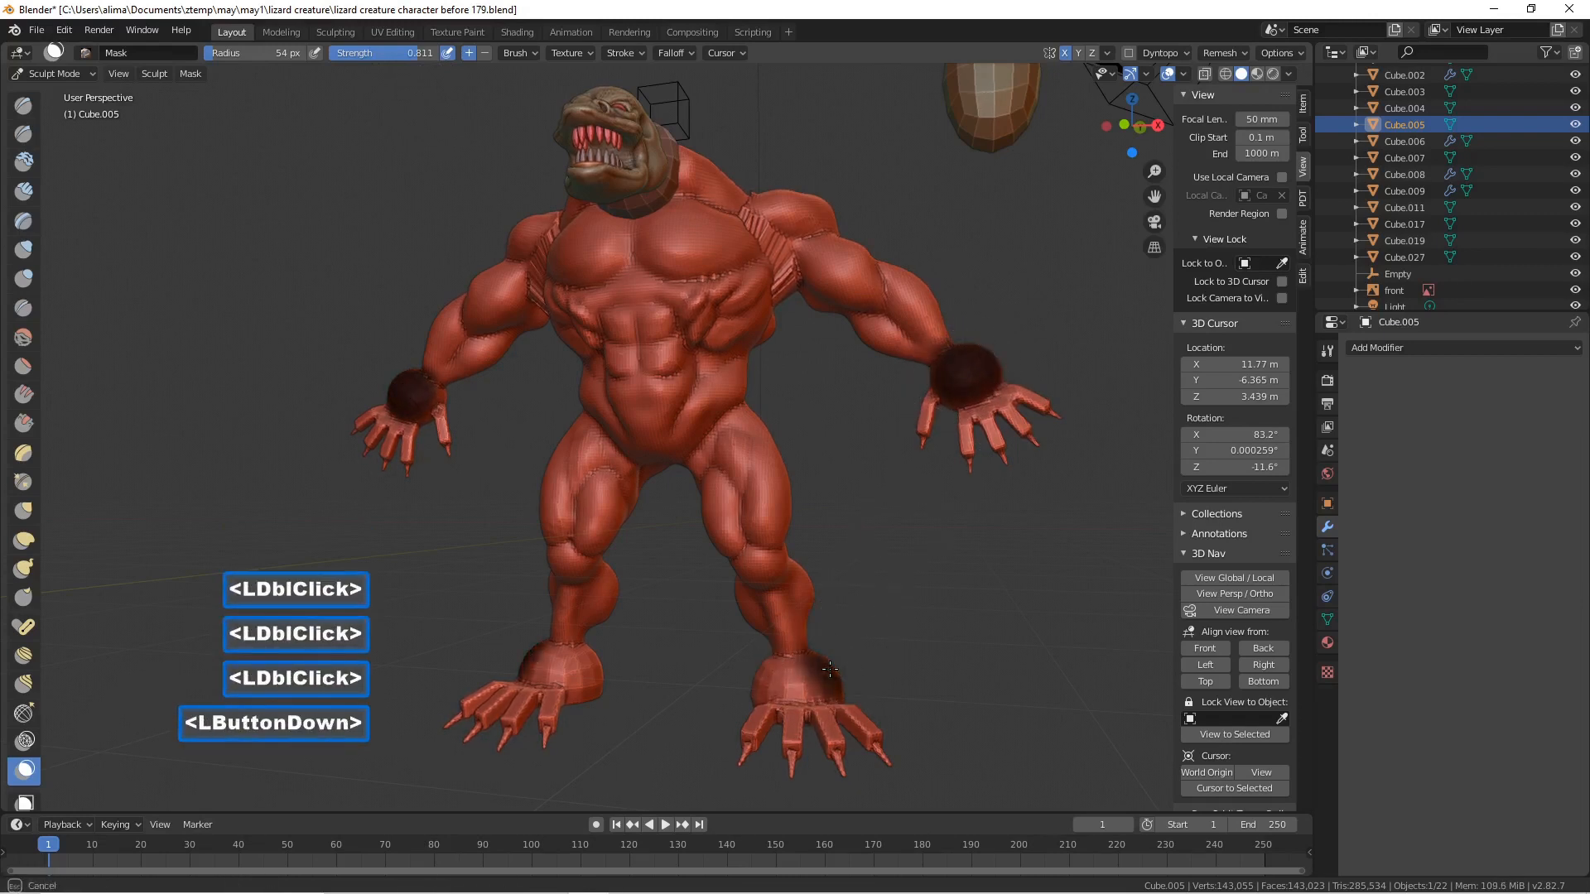
double_click(830, 666)
left_click(830, 664)
left_click(762, 673)
left_click(760, 672)
left_click_drag(761, 673, 761, 675)
double_click(762, 675)
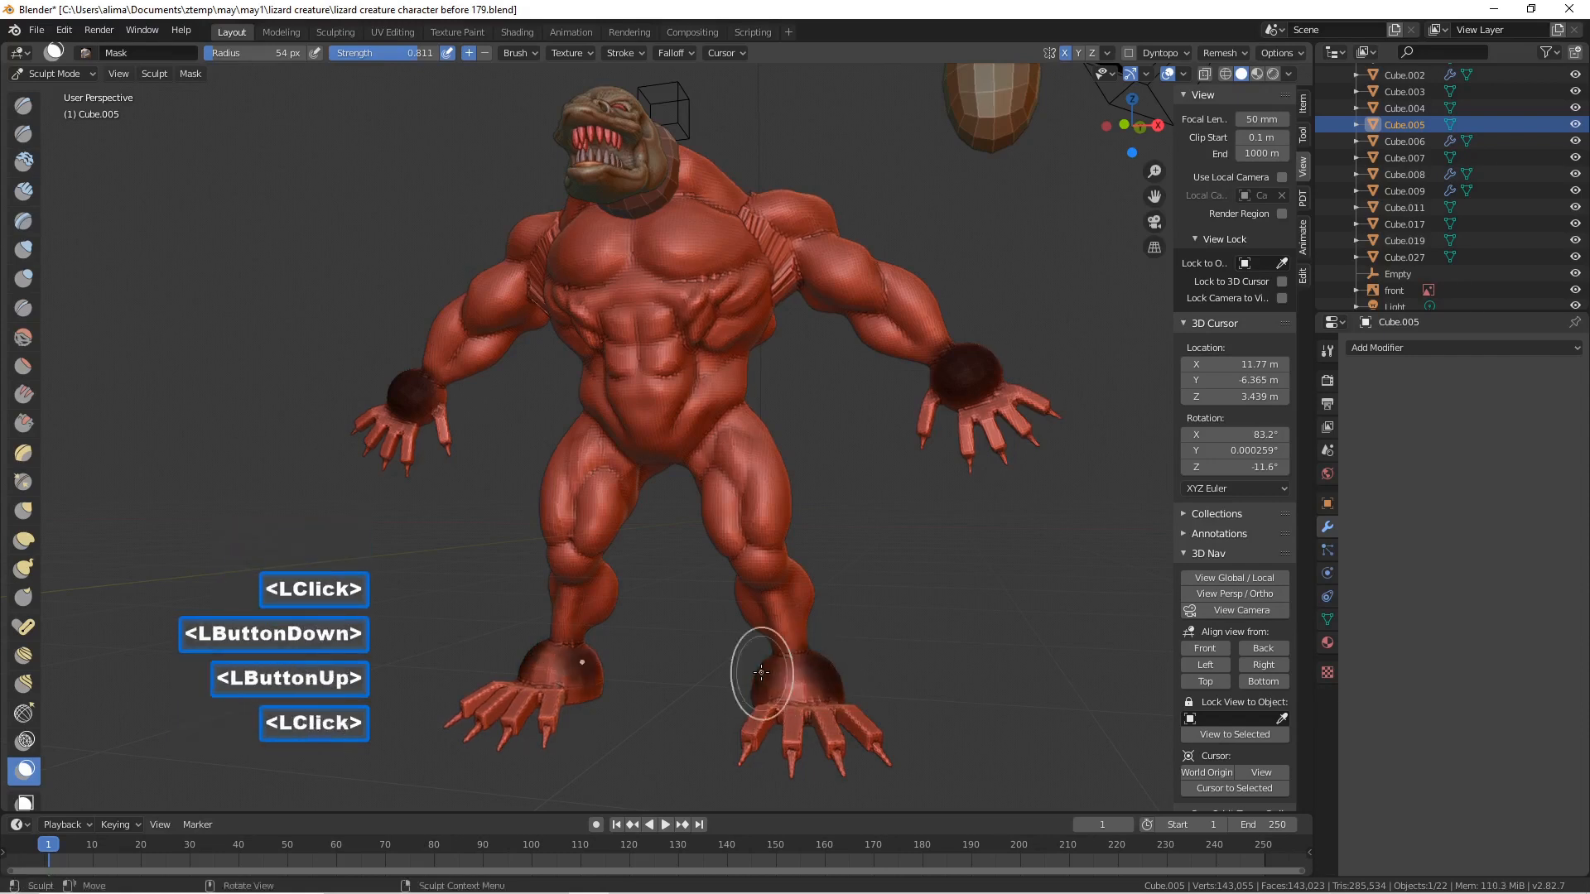
double_click(762, 673)
double_click(758, 678)
left_click(756, 680)
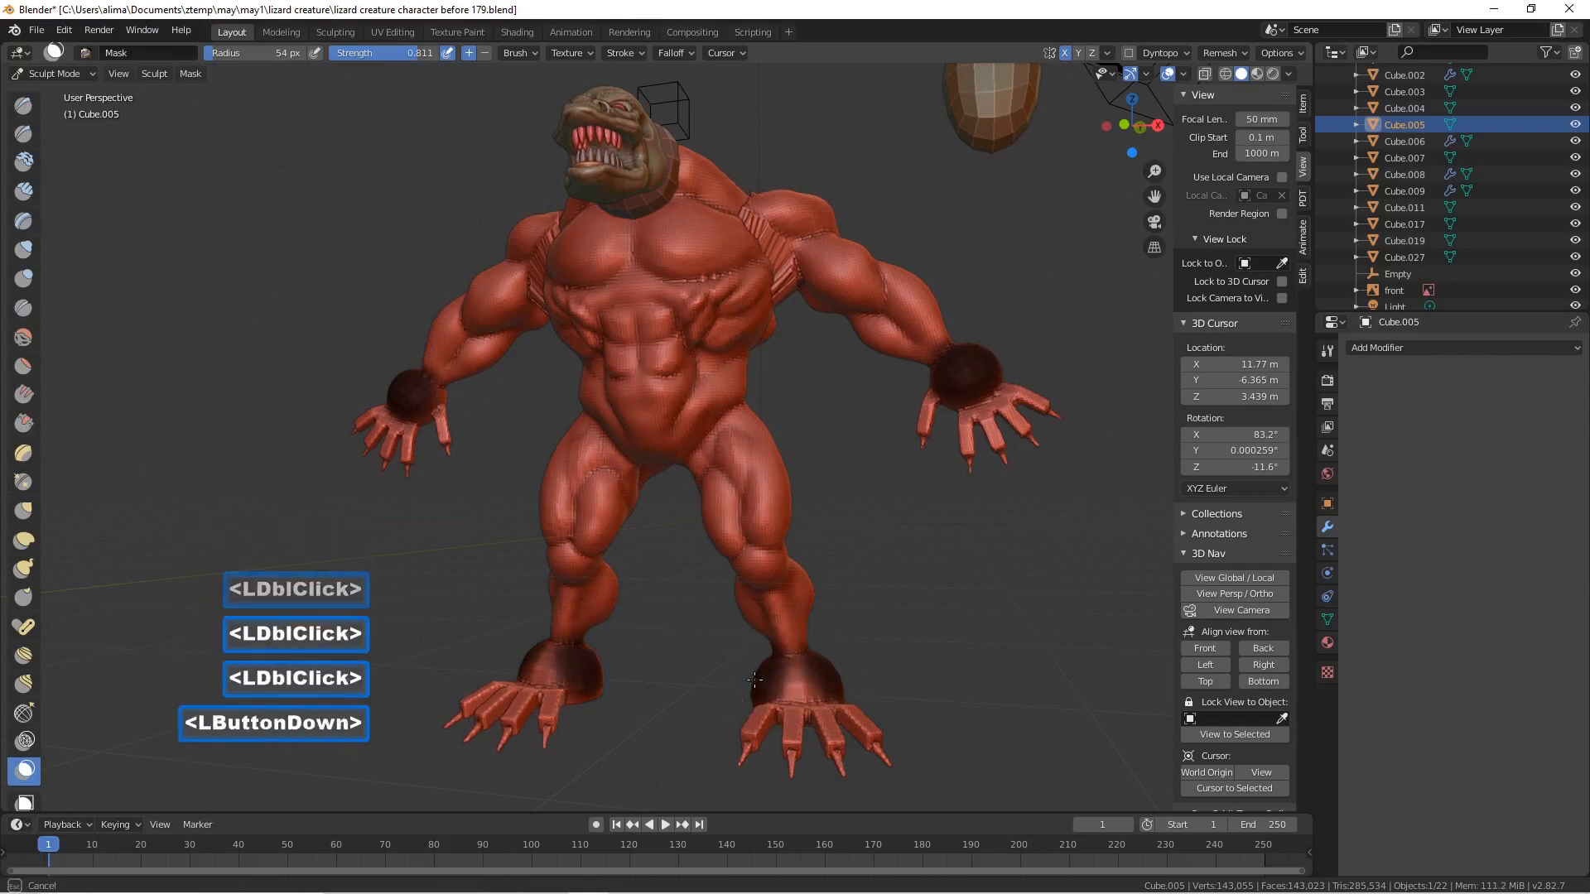
double_click(834, 675)
left_click(835, 679)
mouse_move(1000, 486)
middle_mouse_down()
mouse_move(826, 549)
mouse_move(1017, 506)
middle_mouse_up()
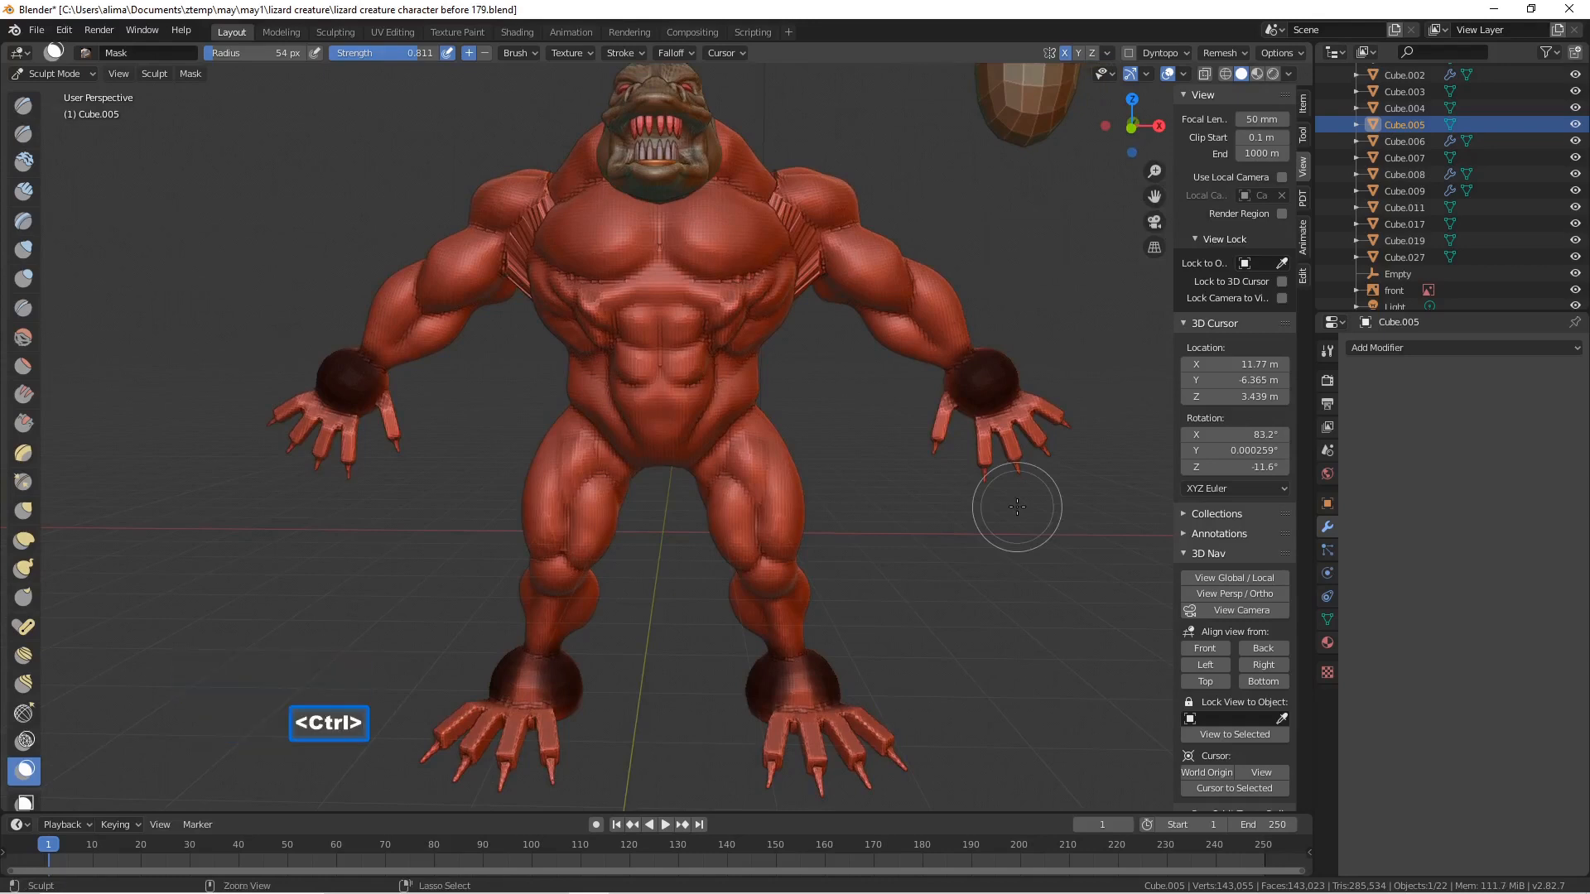
- Invert the mask to free the wrist and ankle balls, and flatten the front of both wrist balls with the Scrape/Peaks brush
key("ctrl+i")
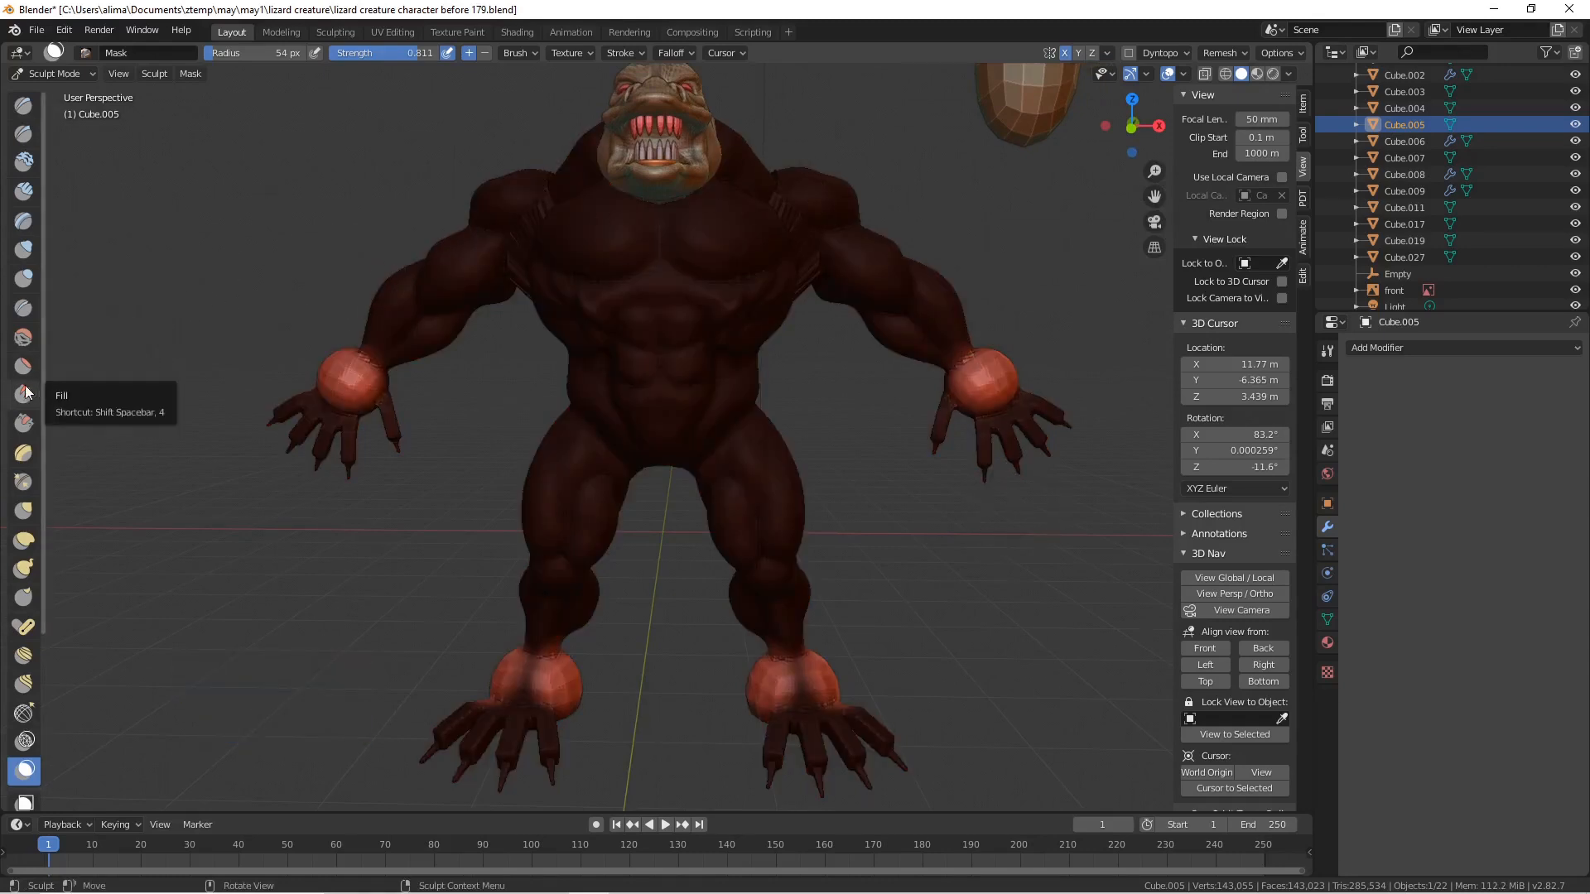
left_click(23, 423)
left_click_drag(978, 380, 985, 386)
left_click_drag(986, 386, 988, 381)
left_click_drag(989, 381, 983, 389)
left_click_drag(984, 389, 981, 379)
mouse_move(980, 379)
left_mouse_down()
mouse_move(994, 367)
mouse_move(979, 381)
left_mouse_up()
left_click(983, 372)
double_click(984, 371)
double_click(985, 370)
left_click_drag(982, 374, 975, 383)
left_click_drag(984, 377, 983, 386)
left_click_drag(986, 385, 988, 389)
- Scrape the outer sides of both wrist balls flat and even out their front faces
middle_click_drag(988, 388, 1016, 377)
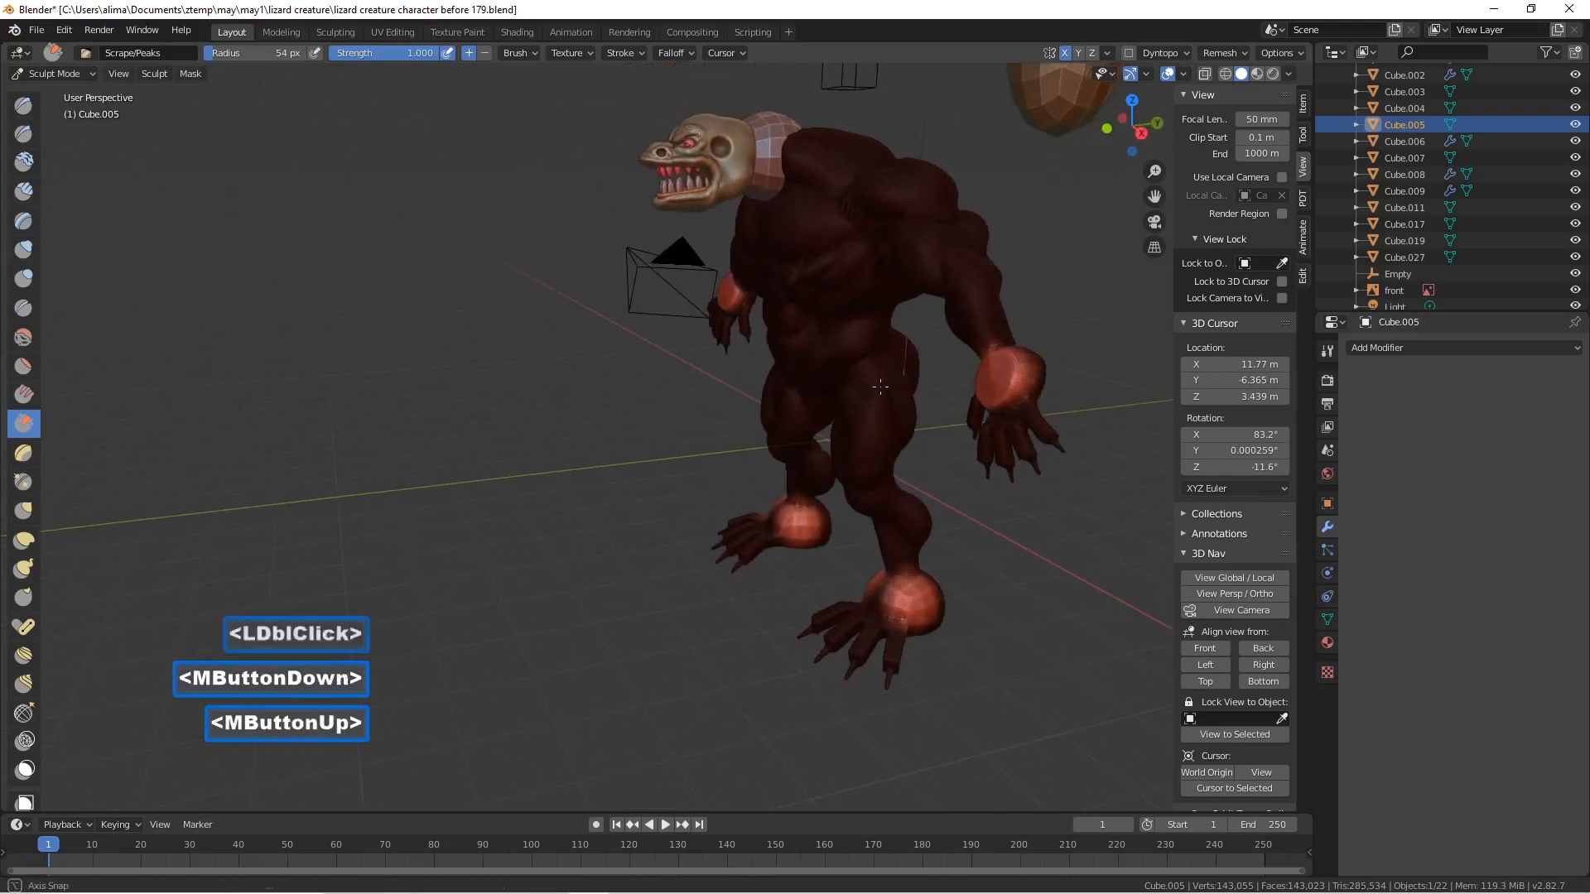
double_click(1015, 375)
left_click_drag(1015, 375, 1011, 378)
left_click_drag(1011, 369, 1014, 389)
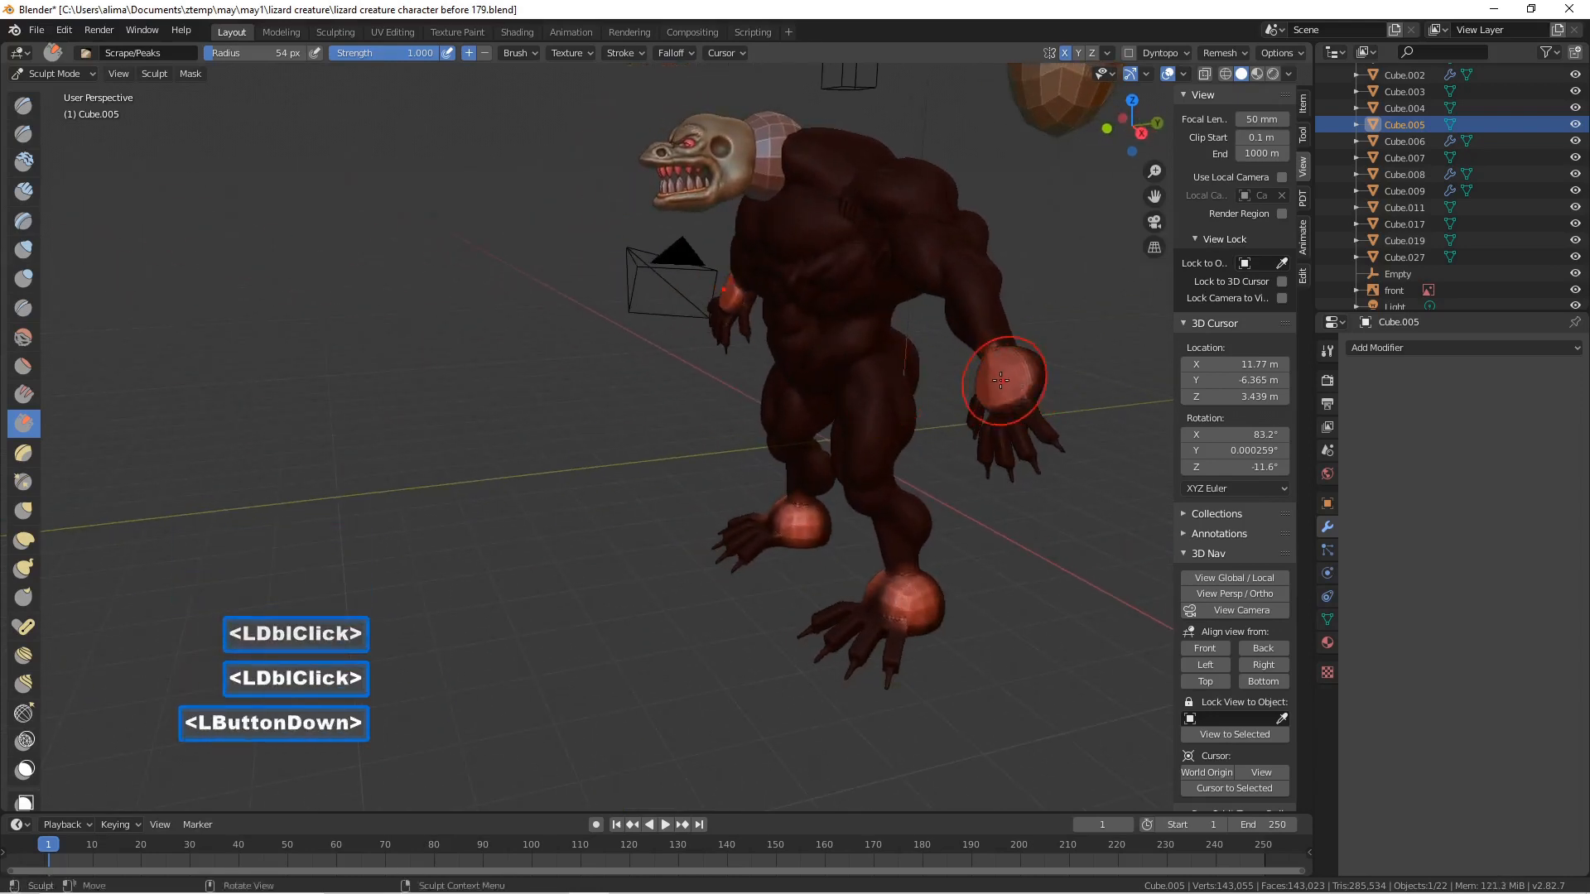
middle_click_drag(1015, 389, 1078, 370)
left_click(1005, 379)
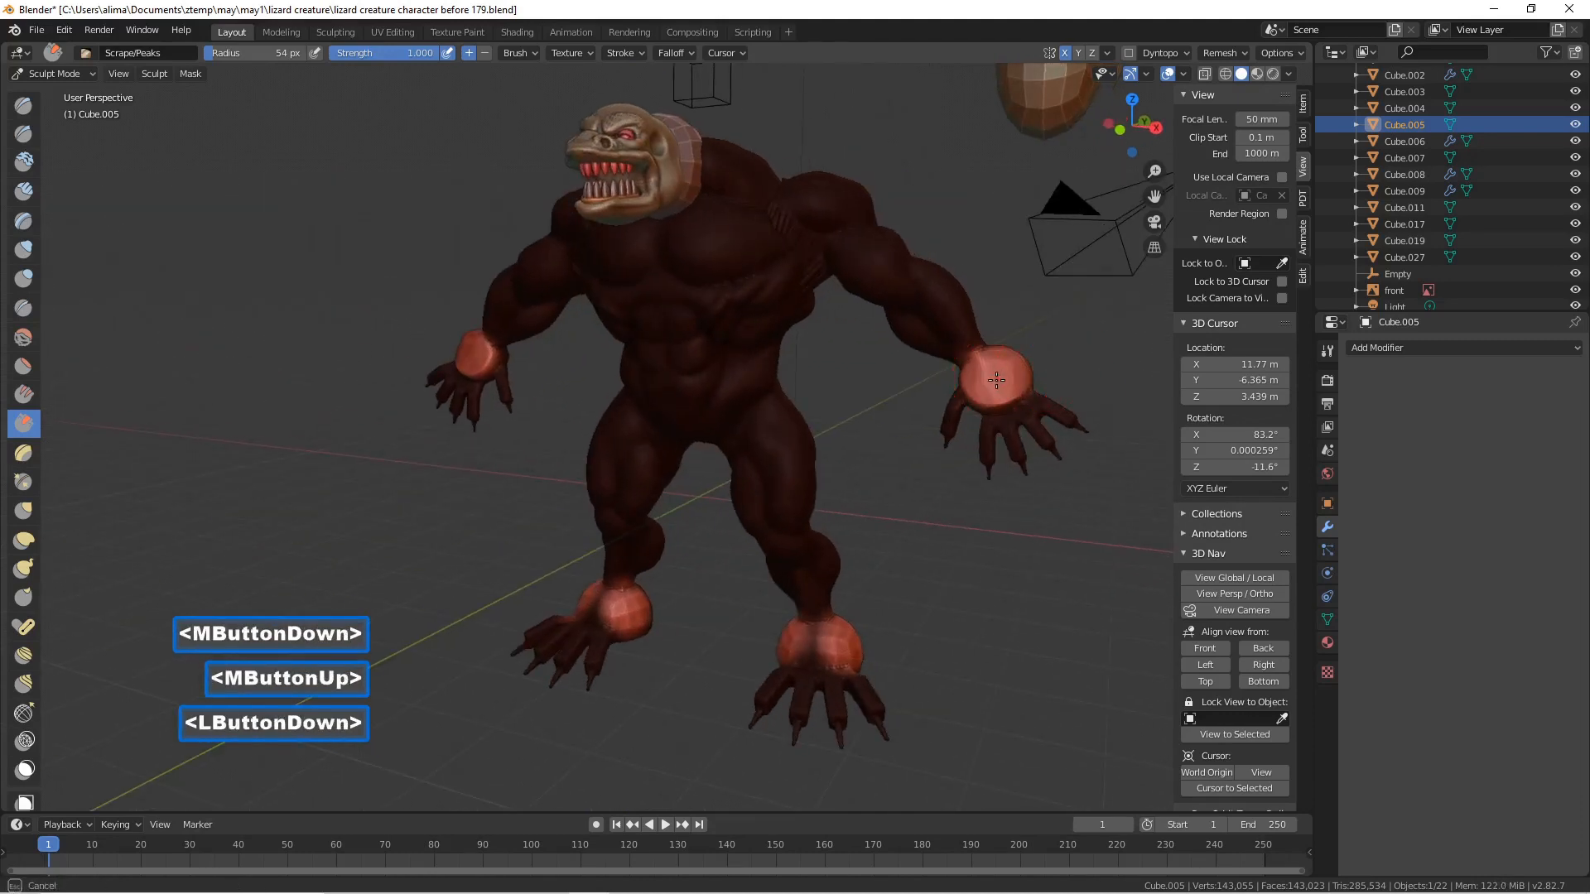
- Flatten the outer sides of both ankle balls with repeated Scrape/Peaks dabs
middle_click_drag(869, 499, 730, 504)
left_click(1020, 690)
left_click(1021, 692)
left_click(1024, 694)
left_click(1025, 695)
double_click(1025, 693)
left_click(1023, 692)
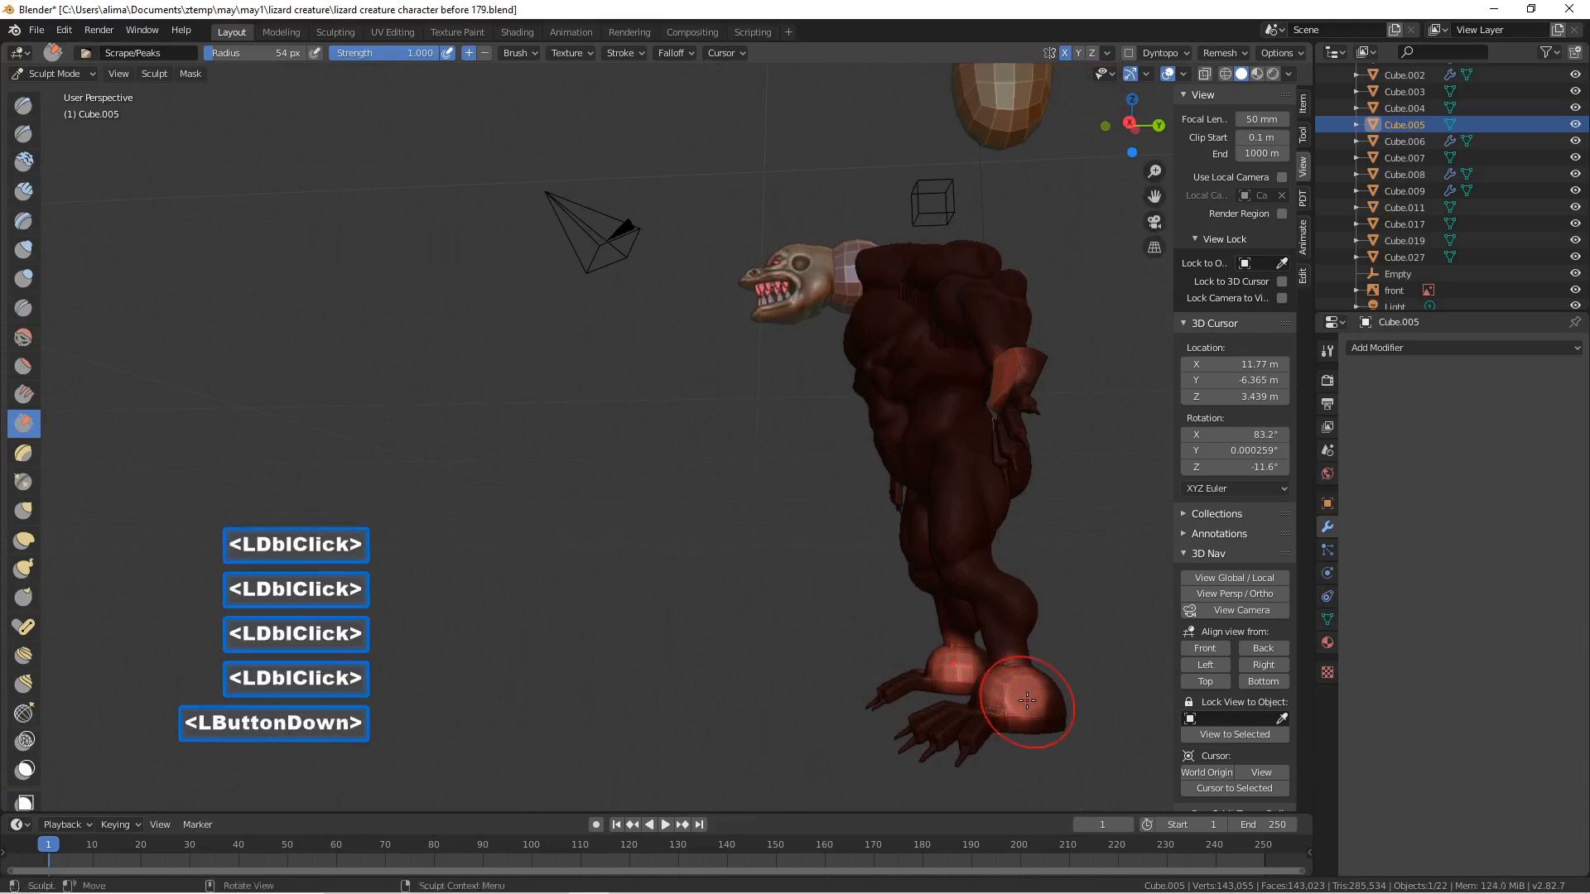
double_click(1020, 690)
left_click_drag(1019, 690, 1019, 689)
left_click(1019, 690)
double_click(1020, 689)
double_click(1020, 687)
left_click(1020, 686)
double_click(1020, 686)
double_click(1020, 686)
- Scrape the inner and front sides of both ankle balls so they slope into the feet
mouse_move(1020, 685)
middle_mouse_down()
mouse_move(1111, 685)
mouse_move(975, 692)
middle_mouse_up()
left_click_drag(977, 695, 952, 698)
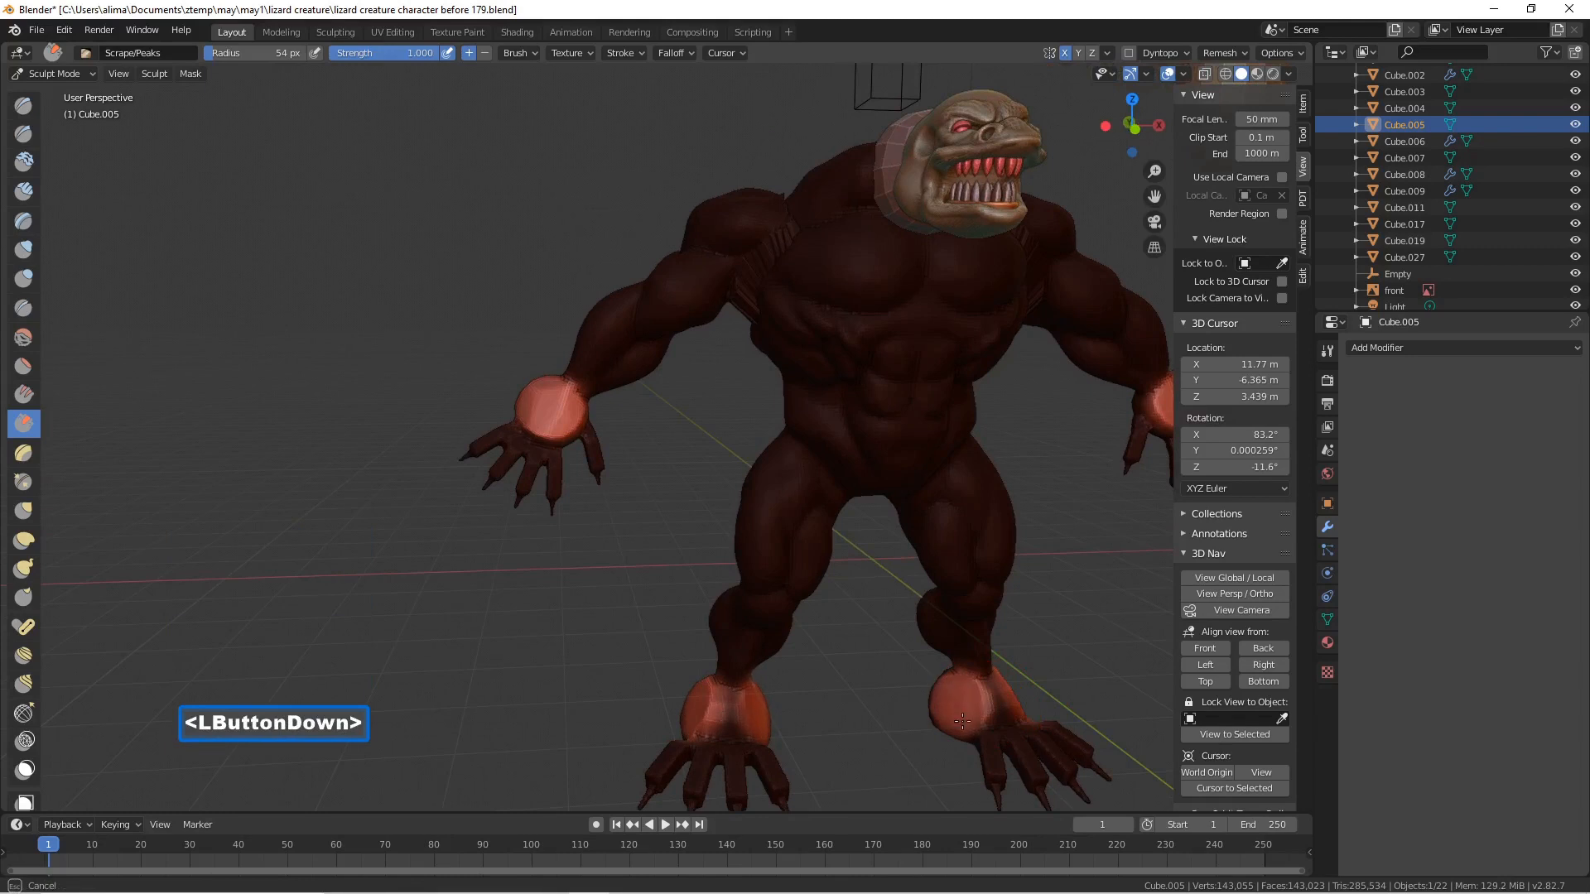
left_click_drag(977, 728, 979, 728)
middle_click_drag(978, 728, 1024, 714)
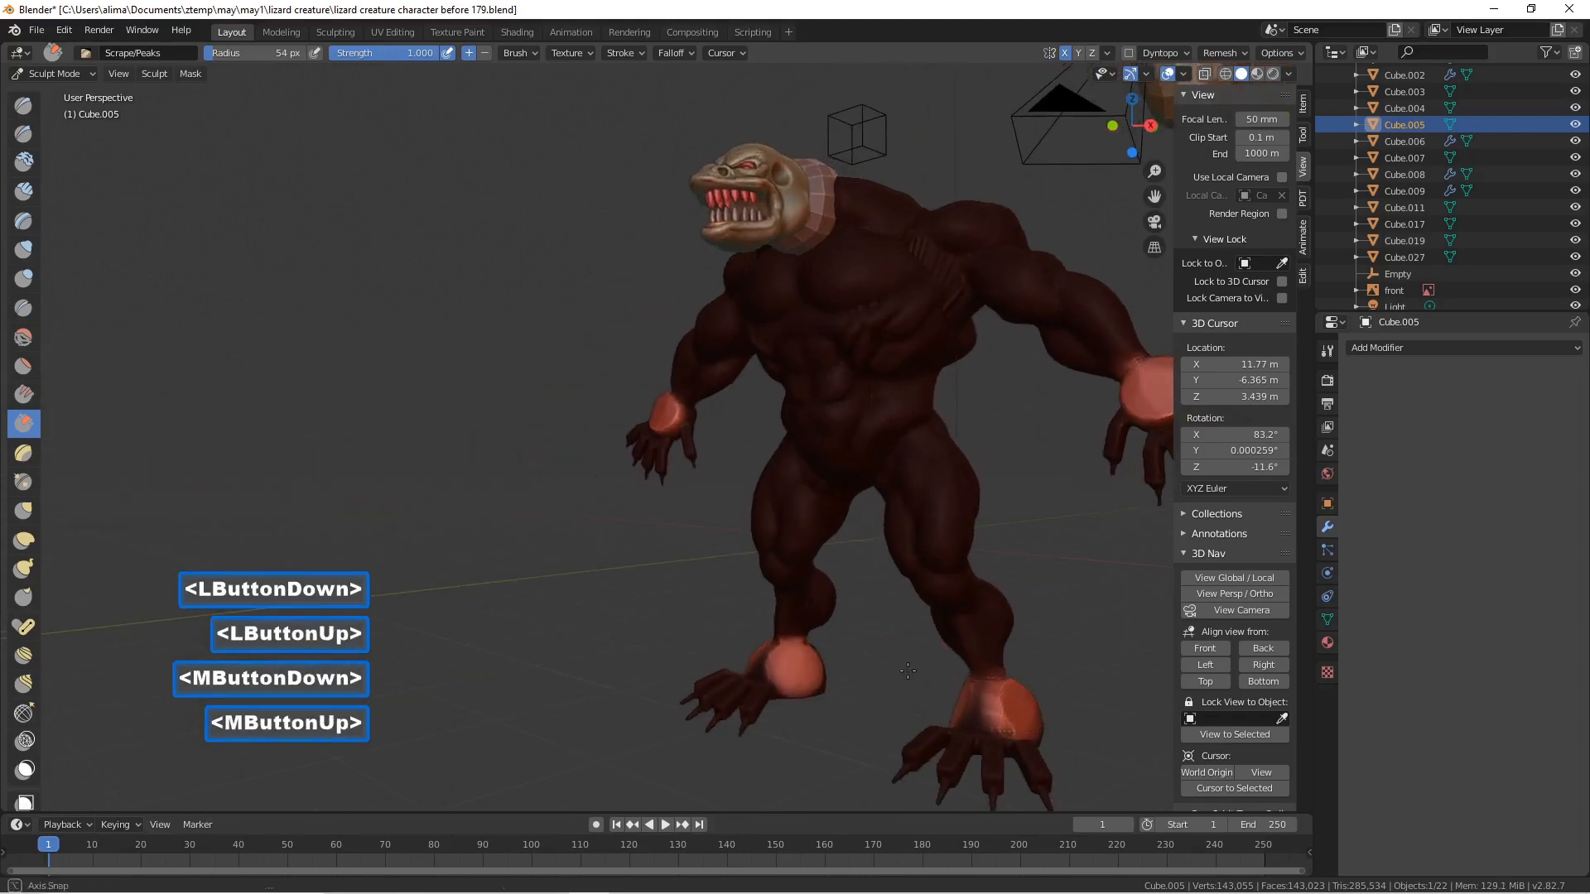
left_click_drag(1024, 714, 1030, 717)
middle_click_drag(1030, 717, 911, 719)
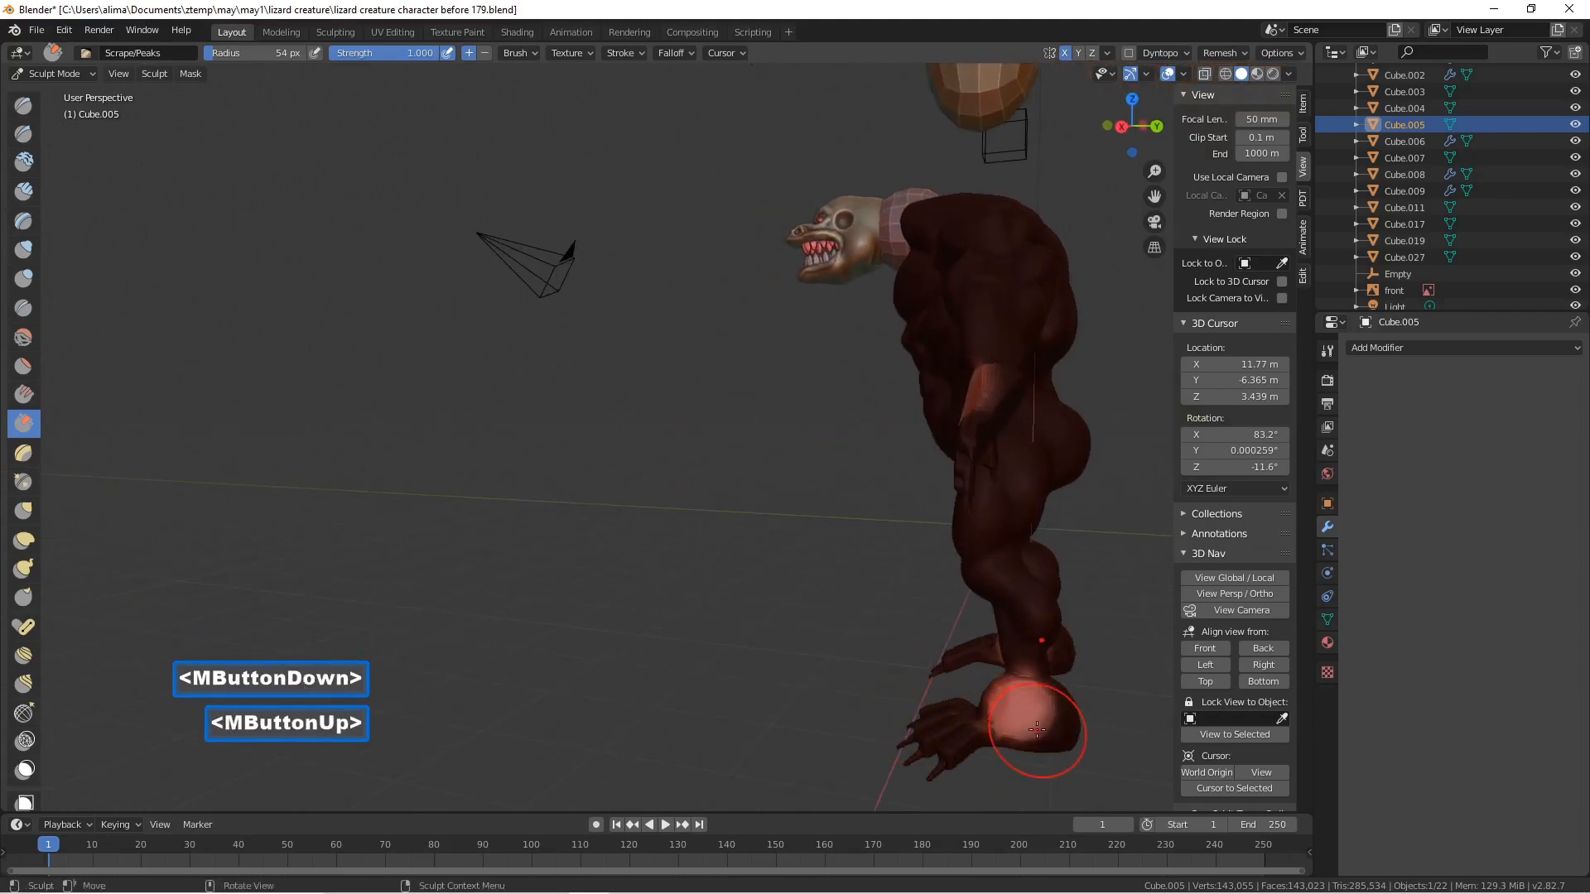
- Clear the sculpt mask, and scrape the outer ankle and heel areas flatter where they meet the feet
key("alt+m")
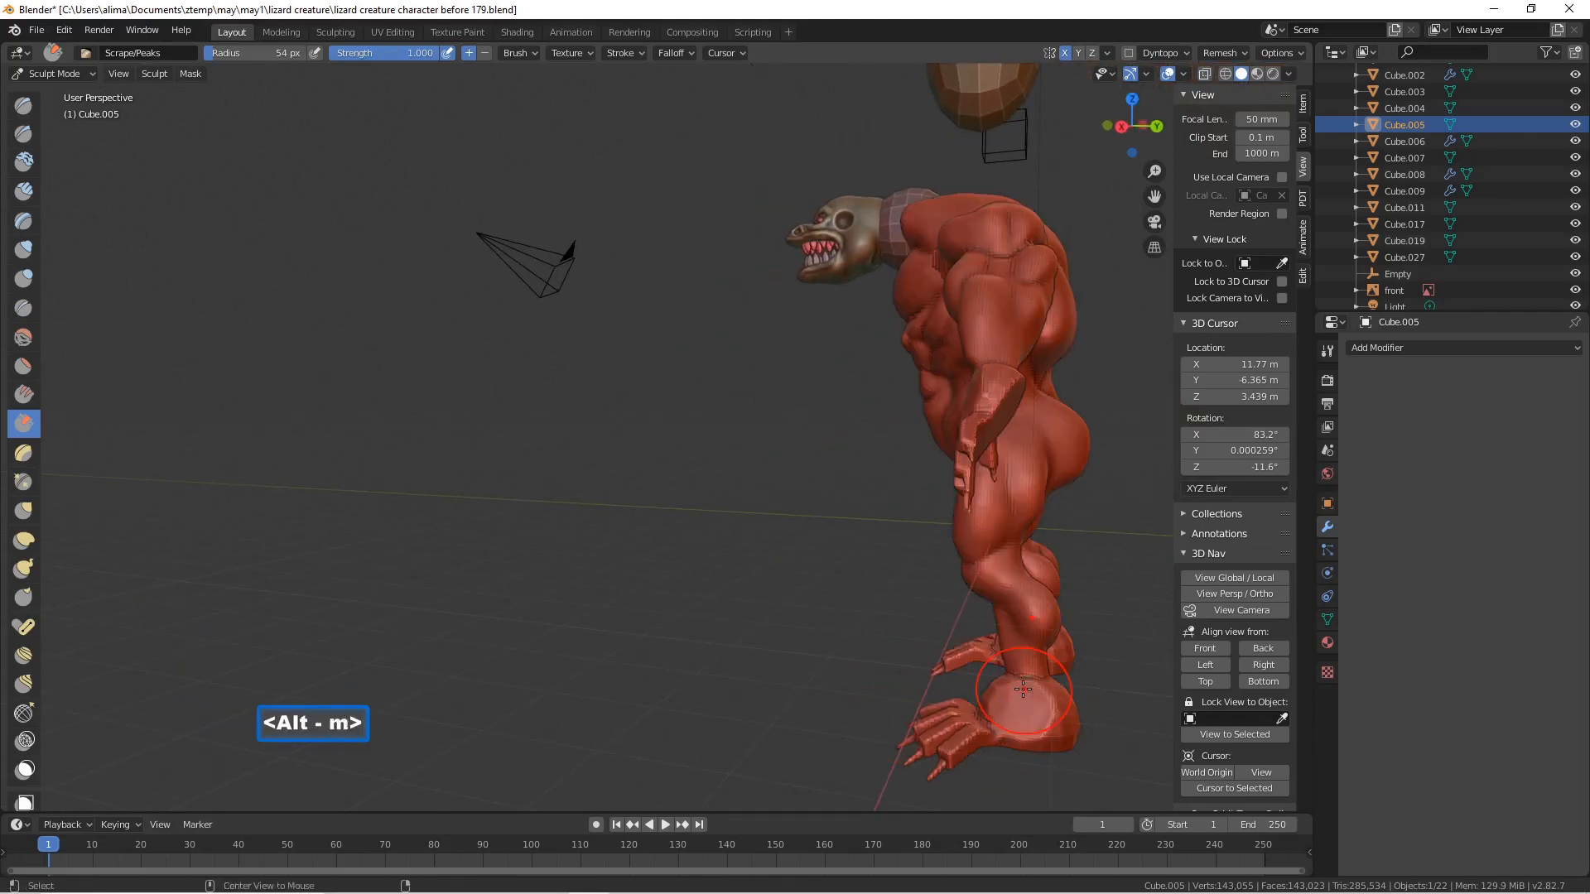
double_click(1052, 717)
double_click(1052, 717)
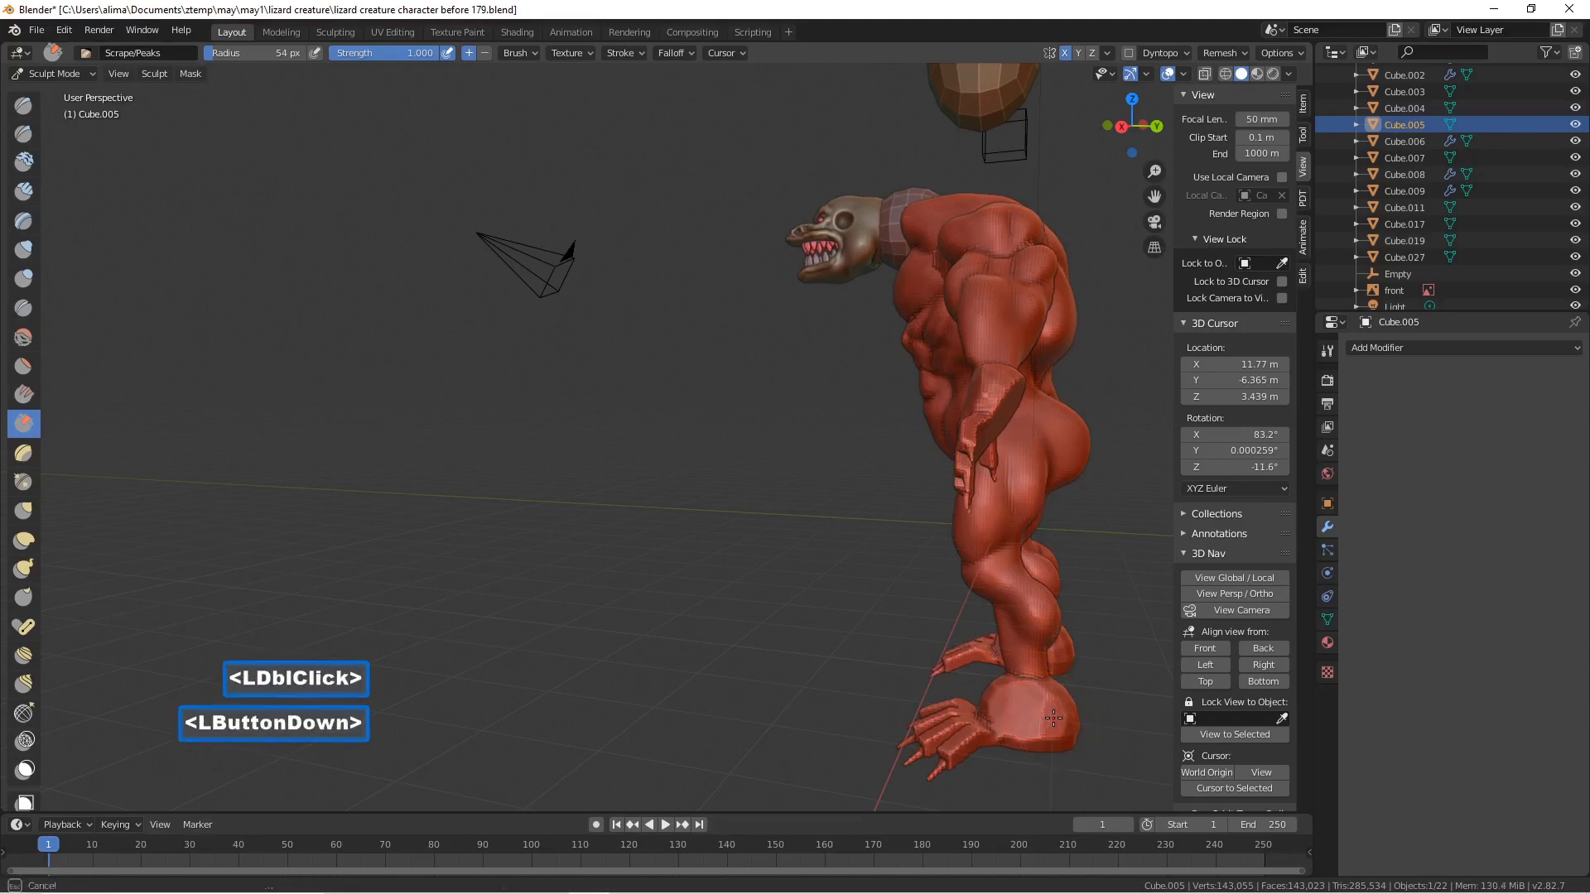
double_click(1052, 718)
left_click(1053, 718)
middle_click_drag(1044, 716, 1012, 718)
double_click(1012, 719)
double_click(1010, 719)
double_click(1010, 719)
left_click(1010, 719)
mouse_move(1007, 719)
left_mouse_down()
mouse_move(1023, 717)
mouse_move(1010, 710)
left_mouse_up()
- Smooth the jagged seams between the shoulders and torso at both armpits, on the chest side and on the back
left_click_drag(1155, 196, 1191, 213)
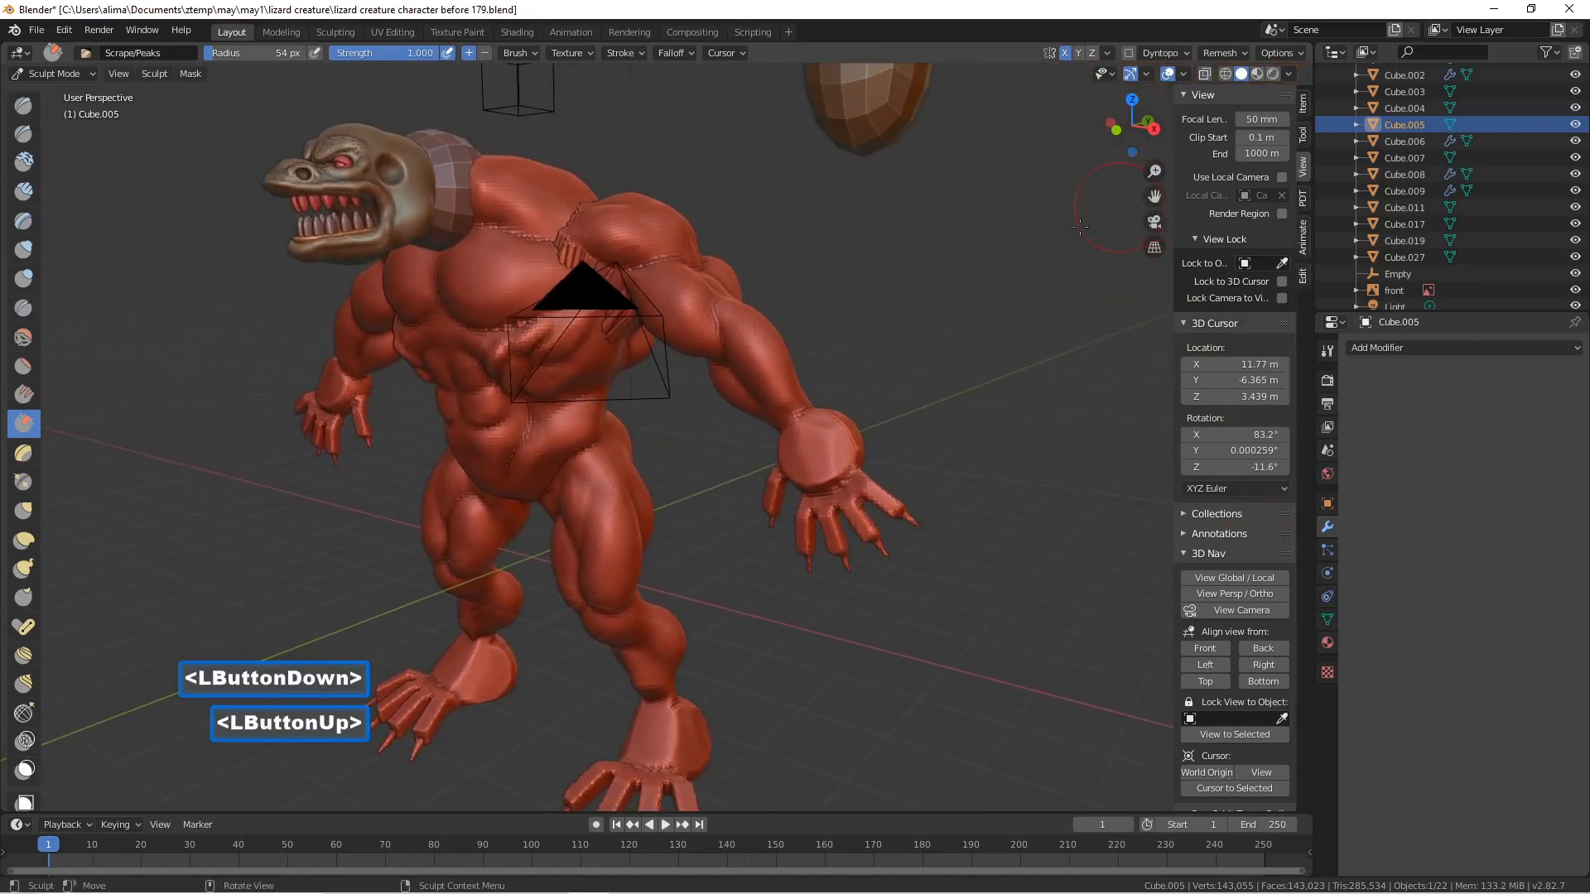
left_click_drag(1129, 125, 1038, 199)
scroll(911, 301, "down", 2)
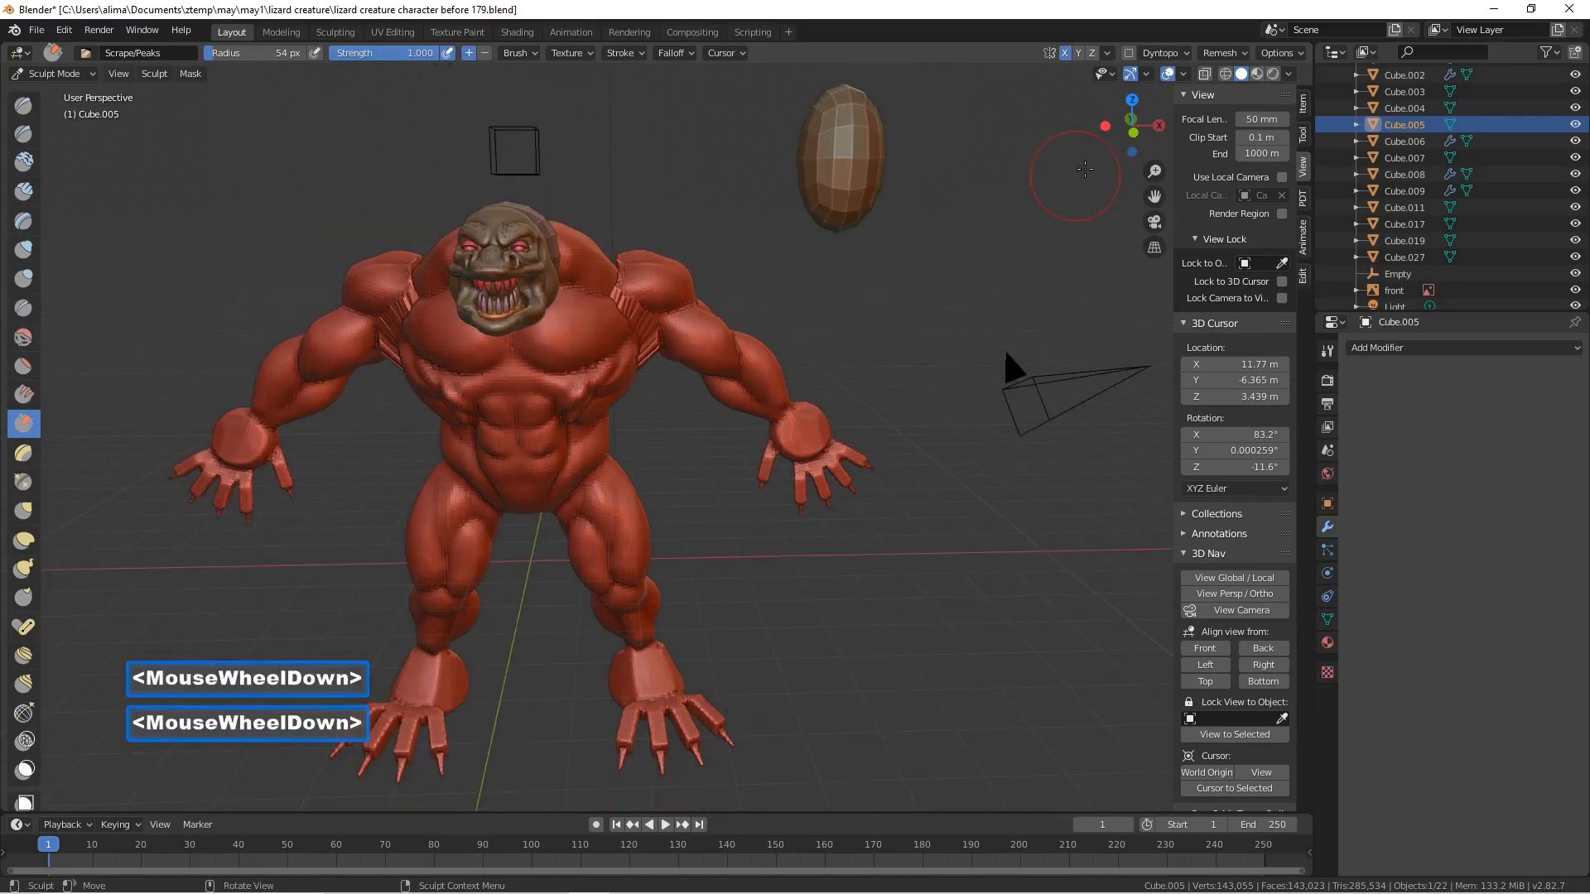
left_click_drag(1131, 128, 1101, 145)
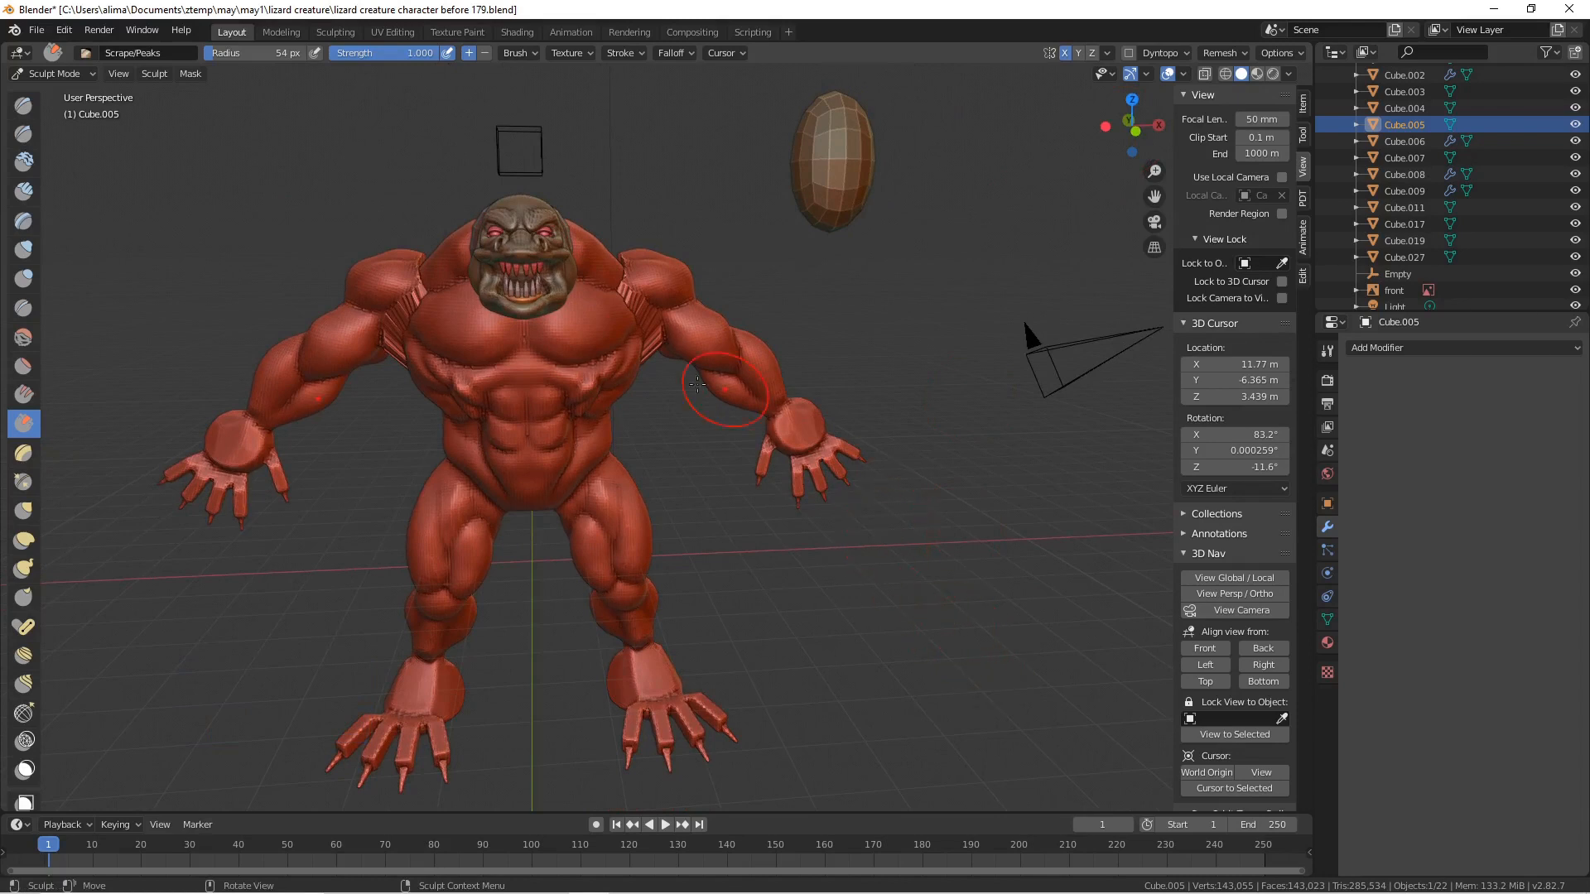
middle_click_drag(607, 354, 610, 307)
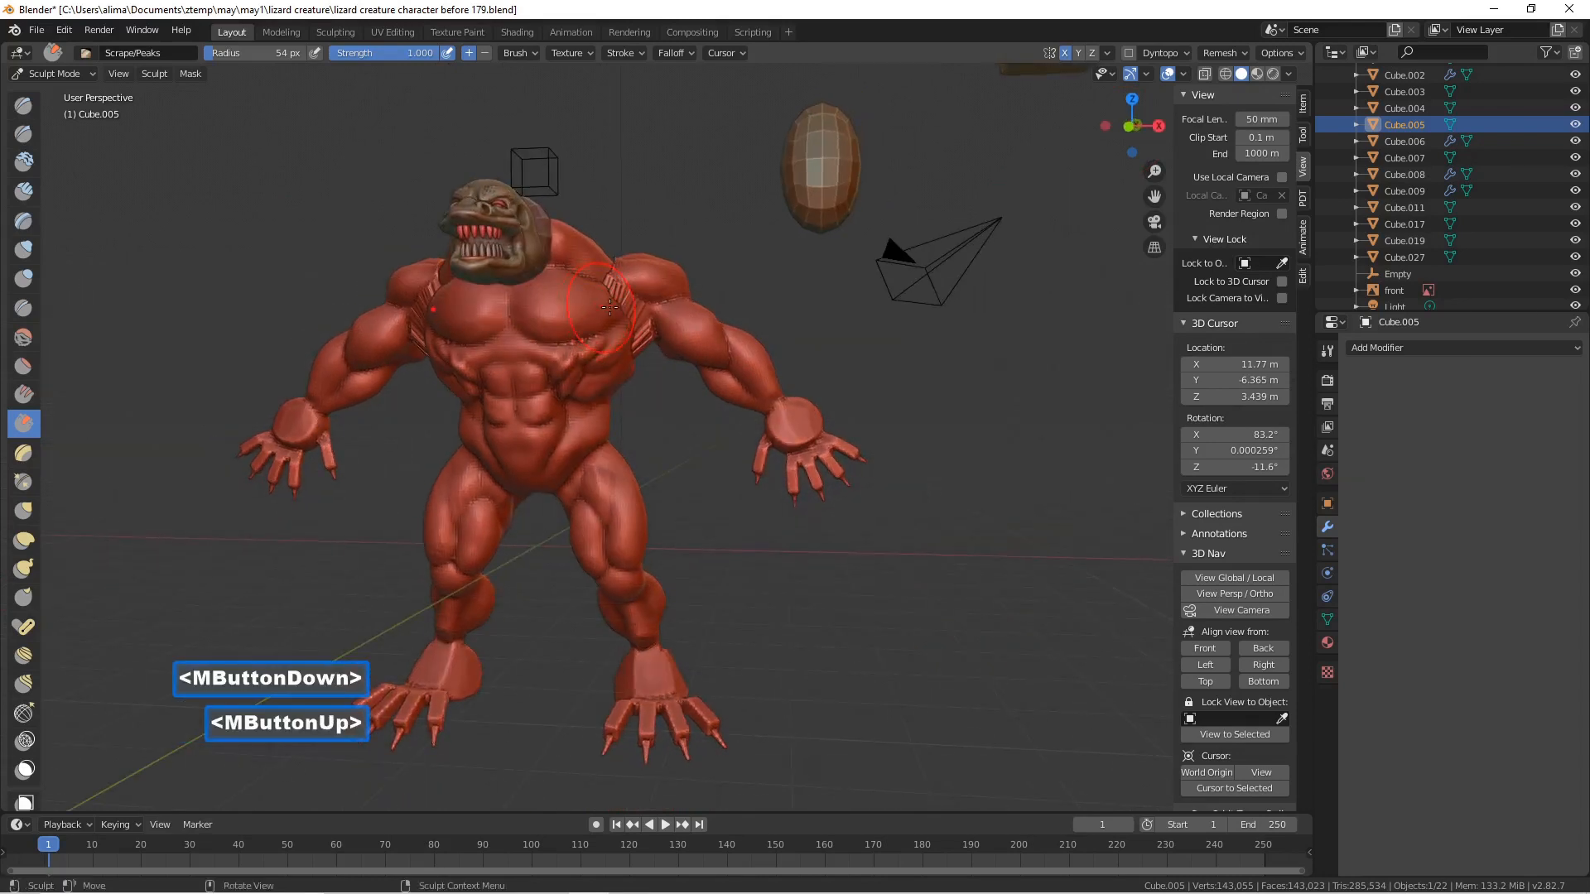
left_click_drag(614, 303, 617, 319, "shift")
mouse_move(617, 319)
middle_mouse_down()
mouse_move(363, 282)
mouse_move(429, 290)
middle_mouse_up()
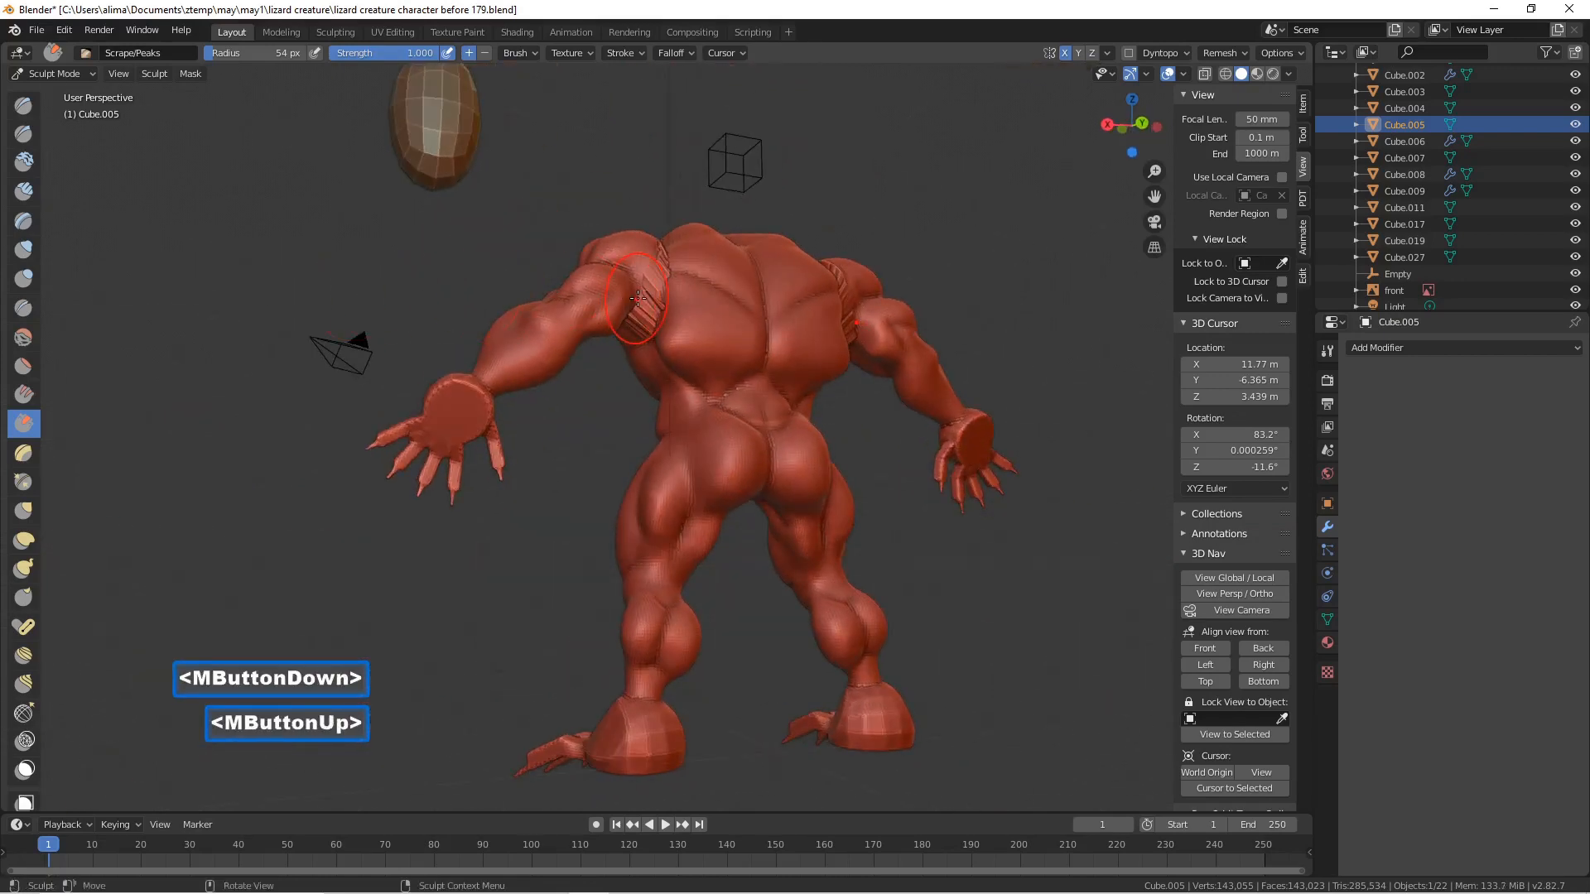
mouse_move(639, 302)
left_mouse_down("shift")
mouse_move(640, 318)
mouse_move(657, 294)
left_mouse_up("shift")
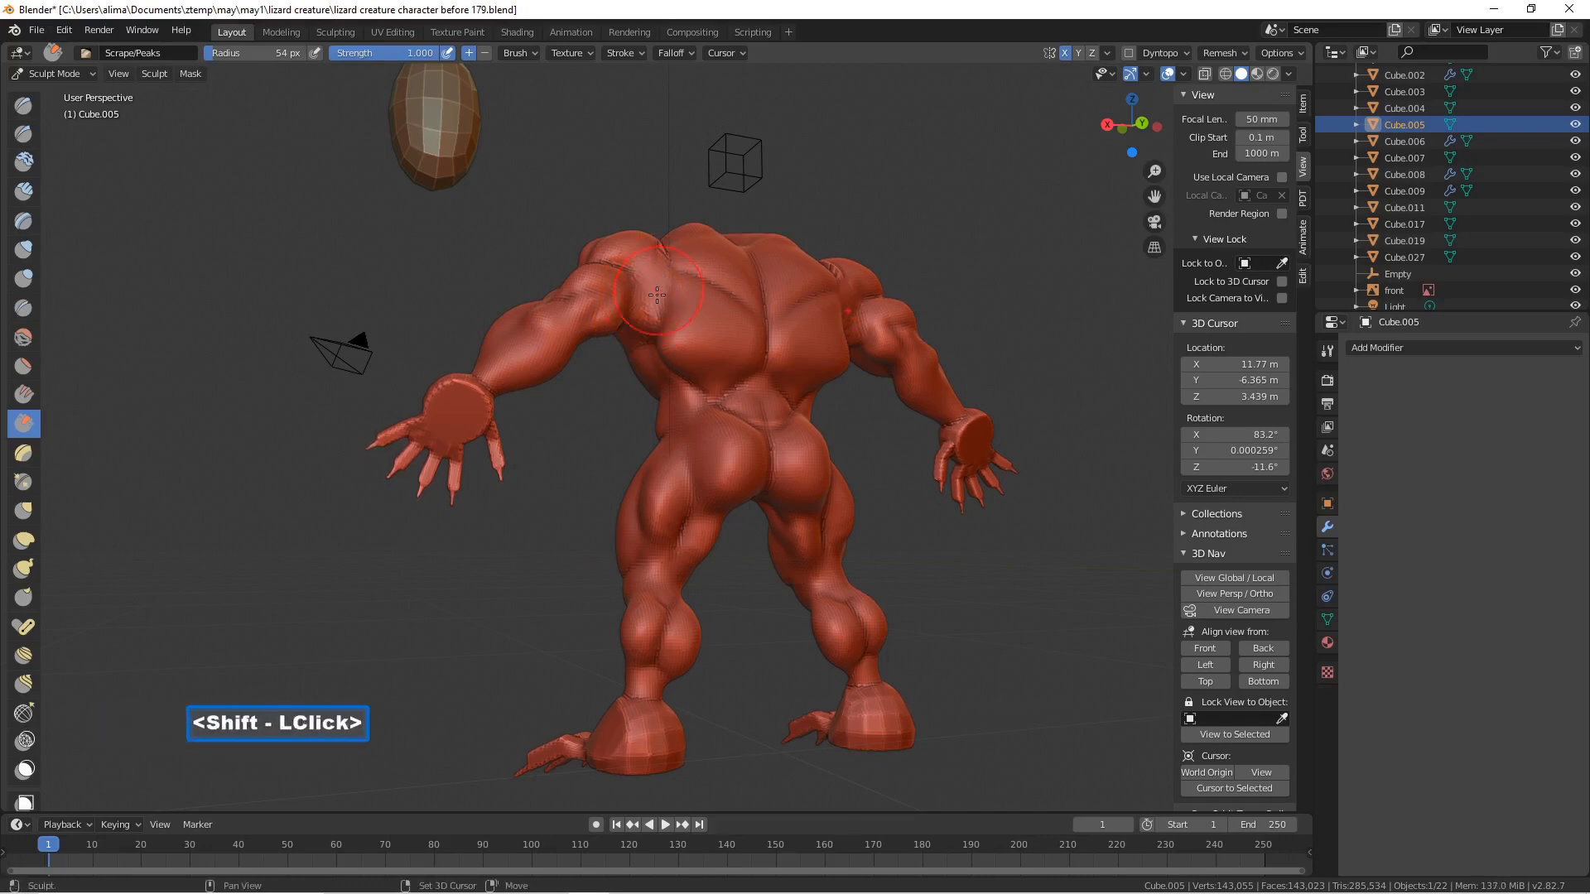
- Carve creases with the Crease brush at strength 0.250 where both shoulders meet the chest and back
middle_click_drag(556, 316, 890, 348)
middle_click_drag(443, 304, 421, 281)
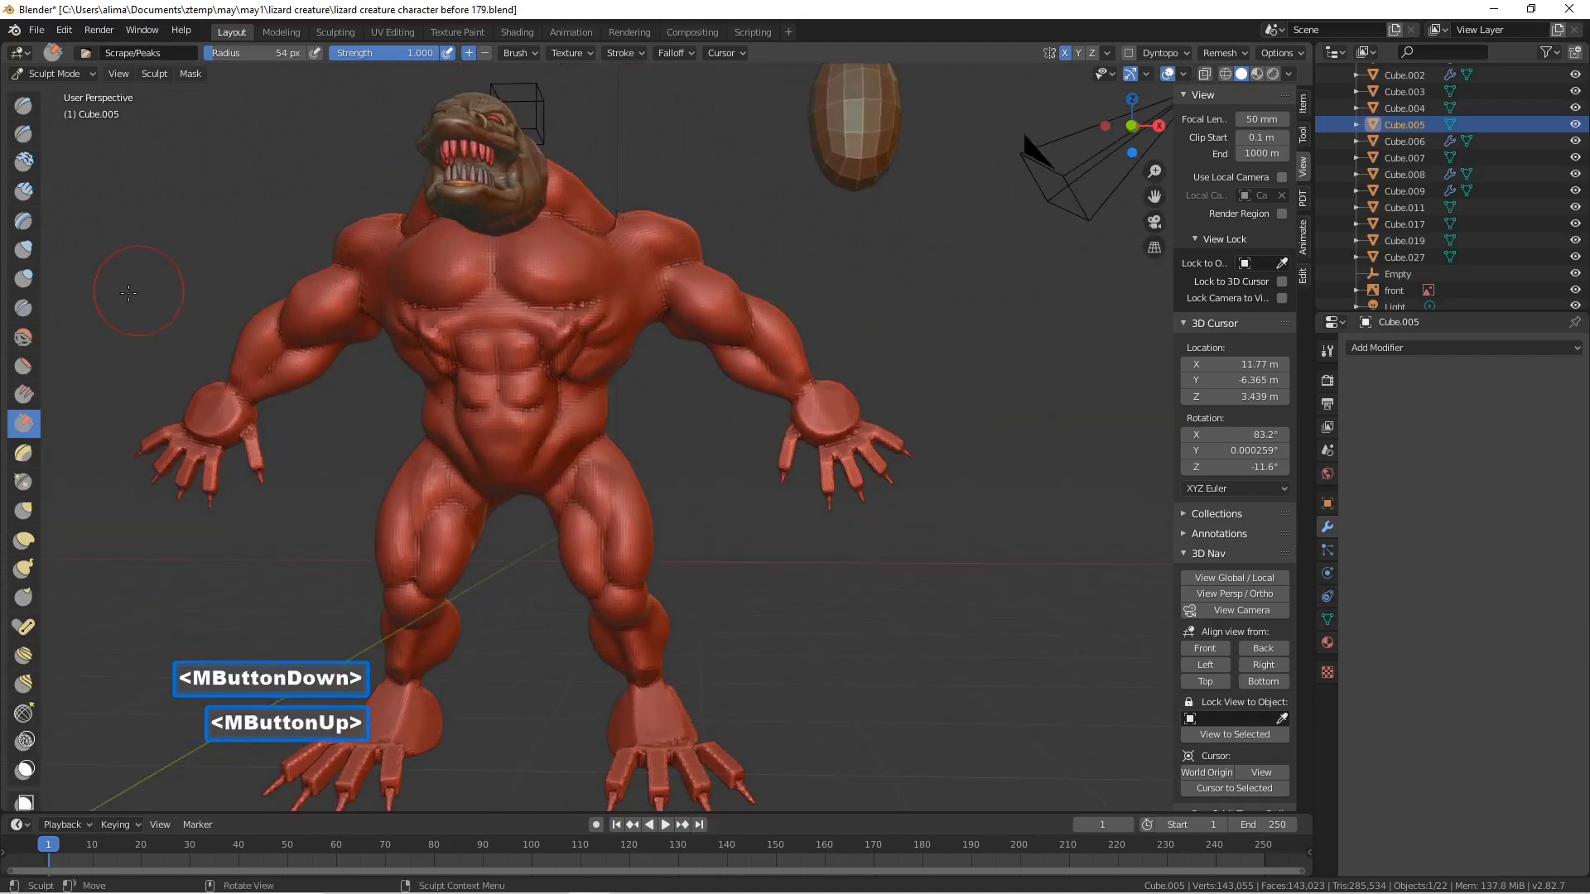
left_click(31, 309)
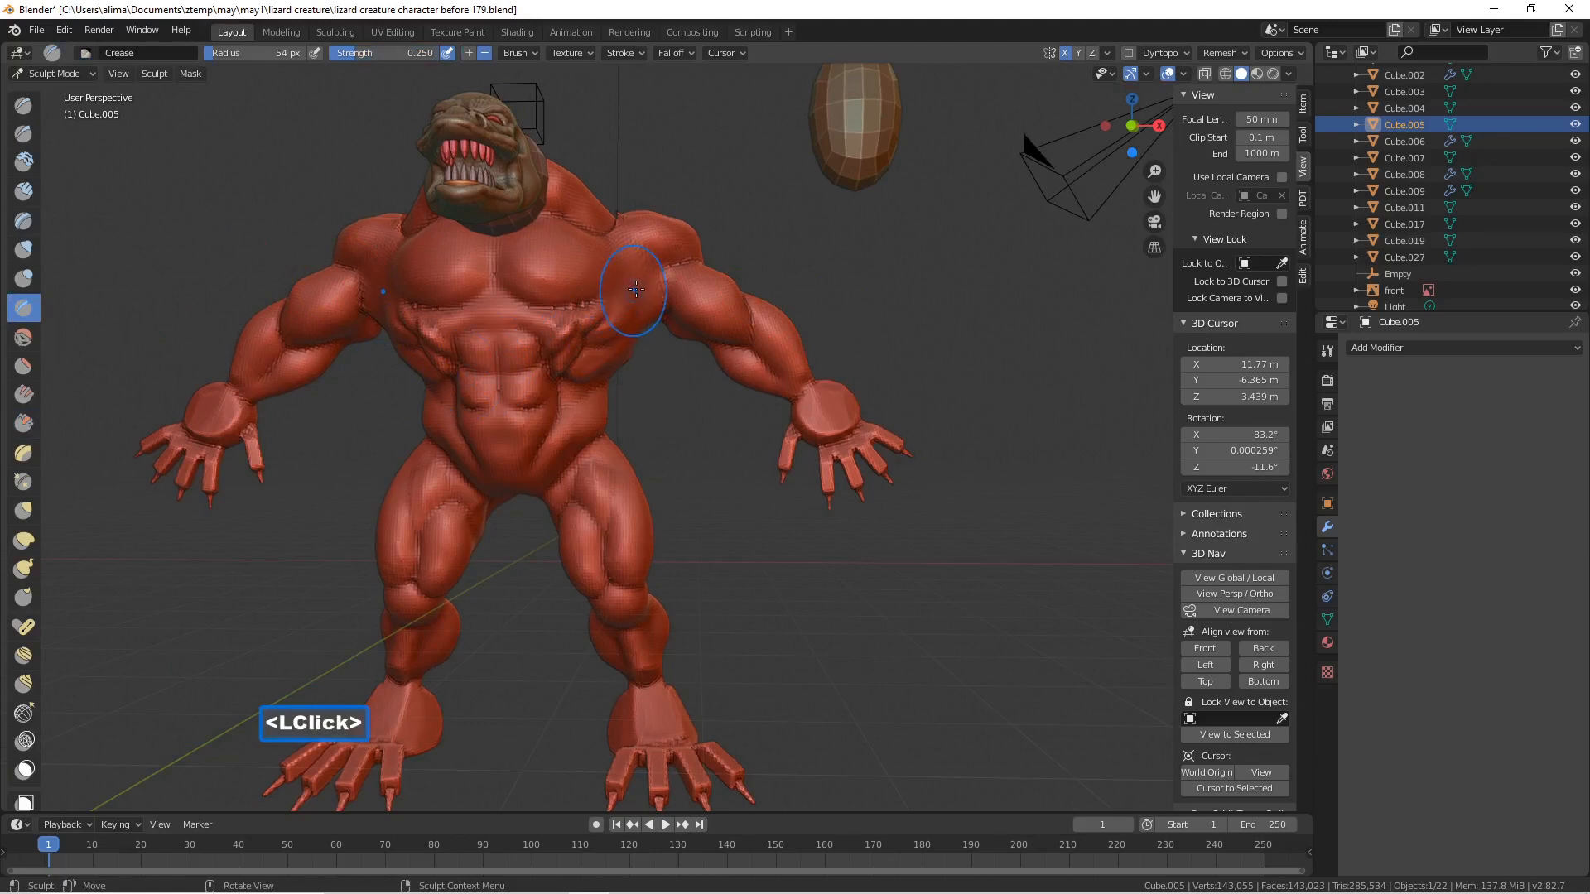
left_click_drag(644, 269, 634, 263)
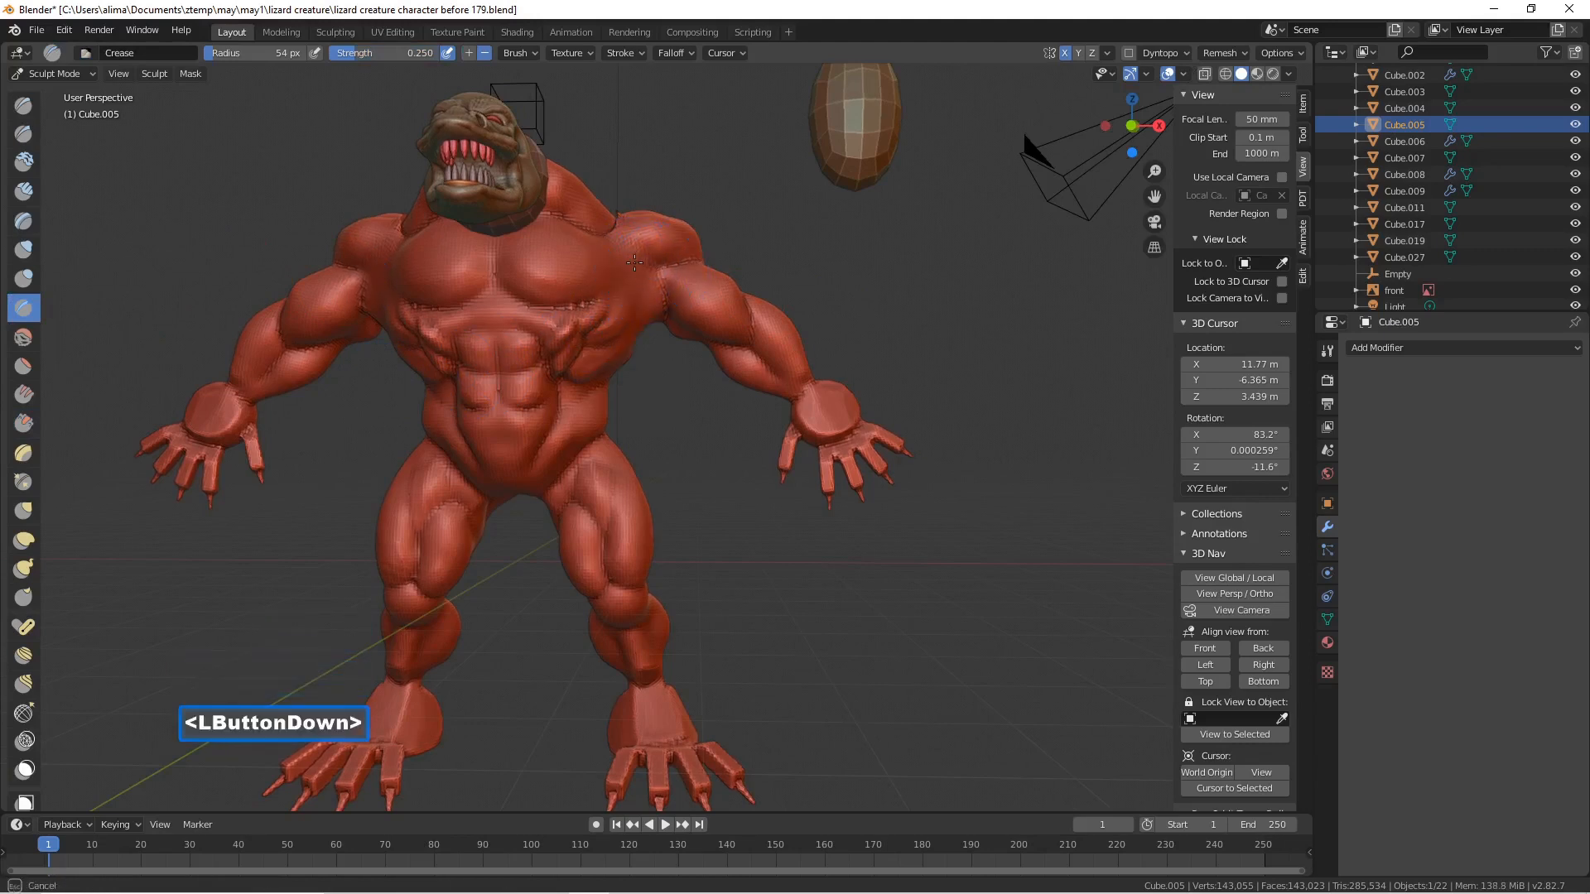
left_click_drag(645, 273, 647, 303)
middle_click_drag(646, 303, 653, 308)
left_click_drag(653, 308, 653, 321)
middle_click_drag(653, 322, 425, 368)
left_click_drag(644, 320, 679, 277)
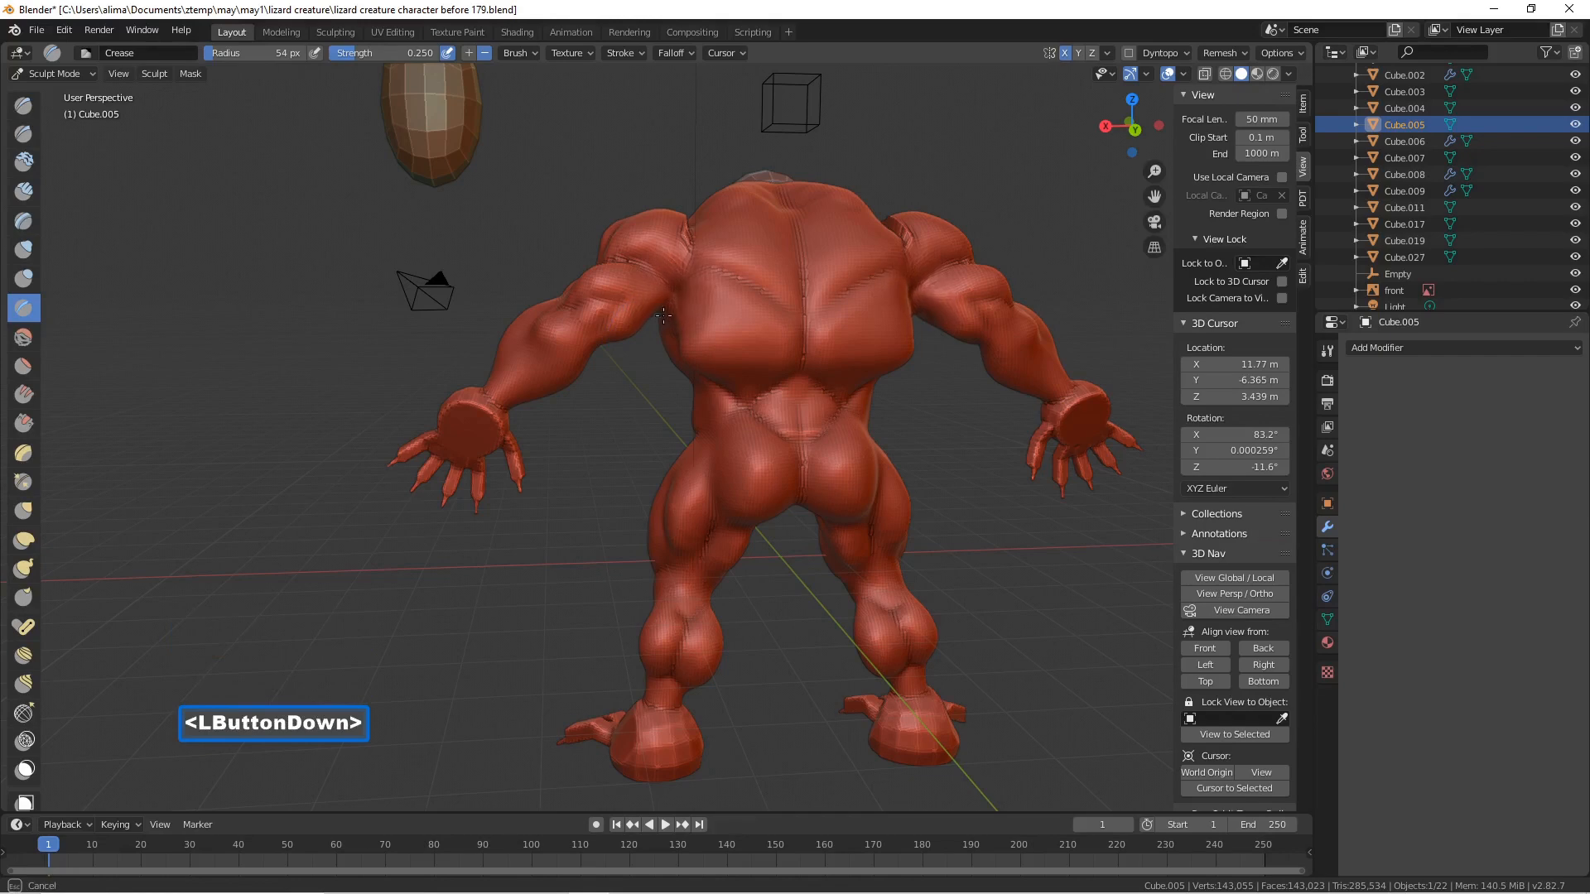
left_click_drag(665, 291, 667, 294)
left_click(688, 352)
- Smooth the seams on top of both shoulders where they join the upper back
mouse_move(688, 353)
middle_mouse_down()
mouse_move(700, 402)
mouse_move(1026, 464)
mouse_move(730, 281)
middle_mouse_up()
left_click(673, 258, "shift")
double_click(671, 257, "shift")
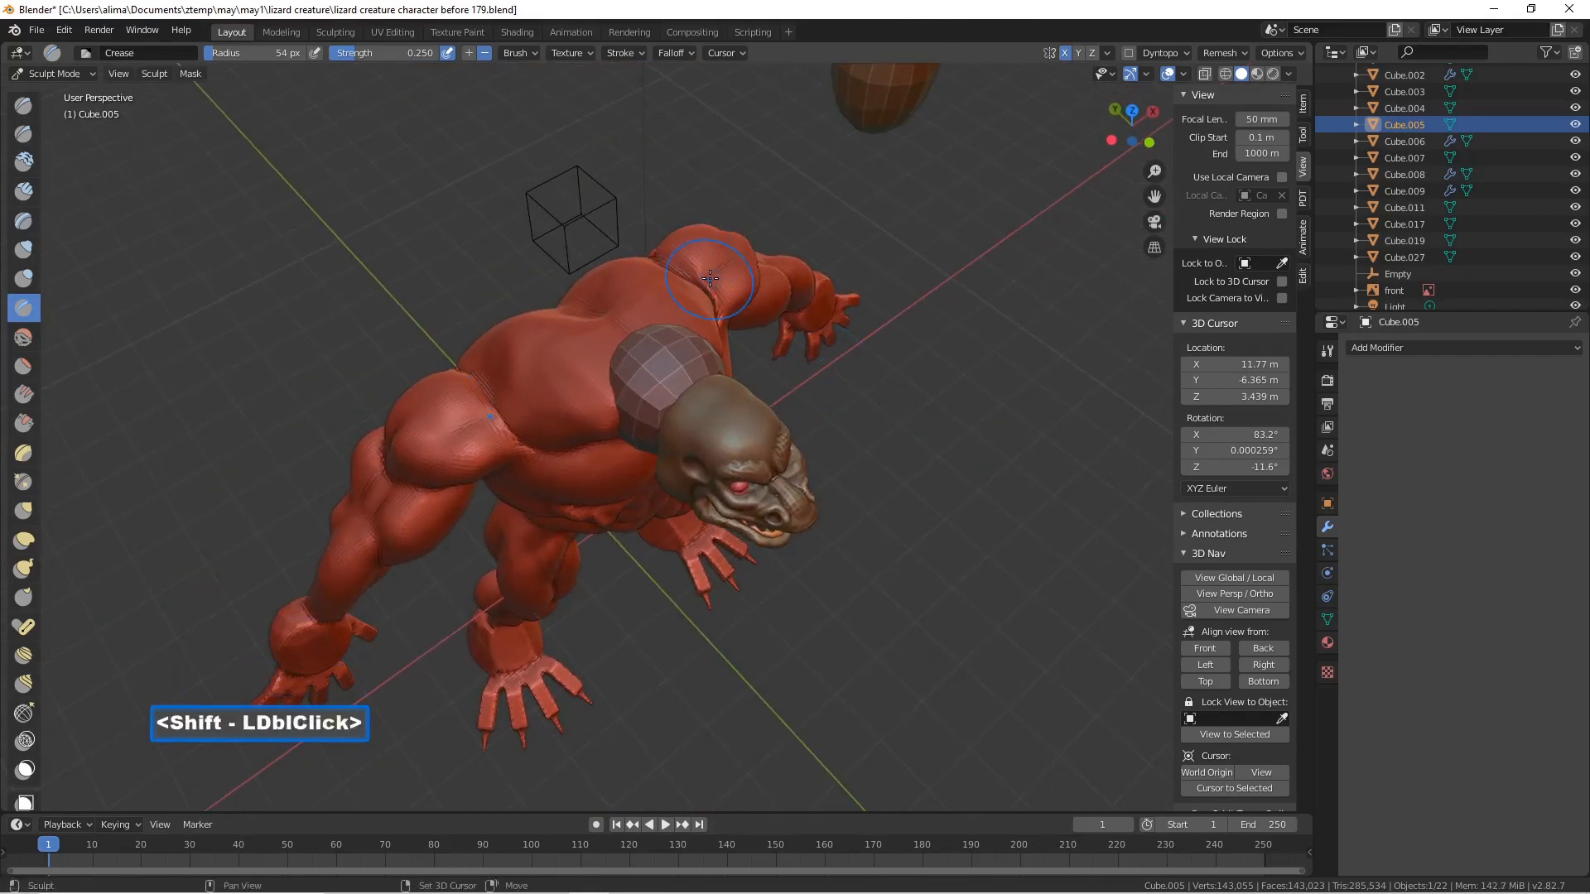
left_click(665, 253, "shift")
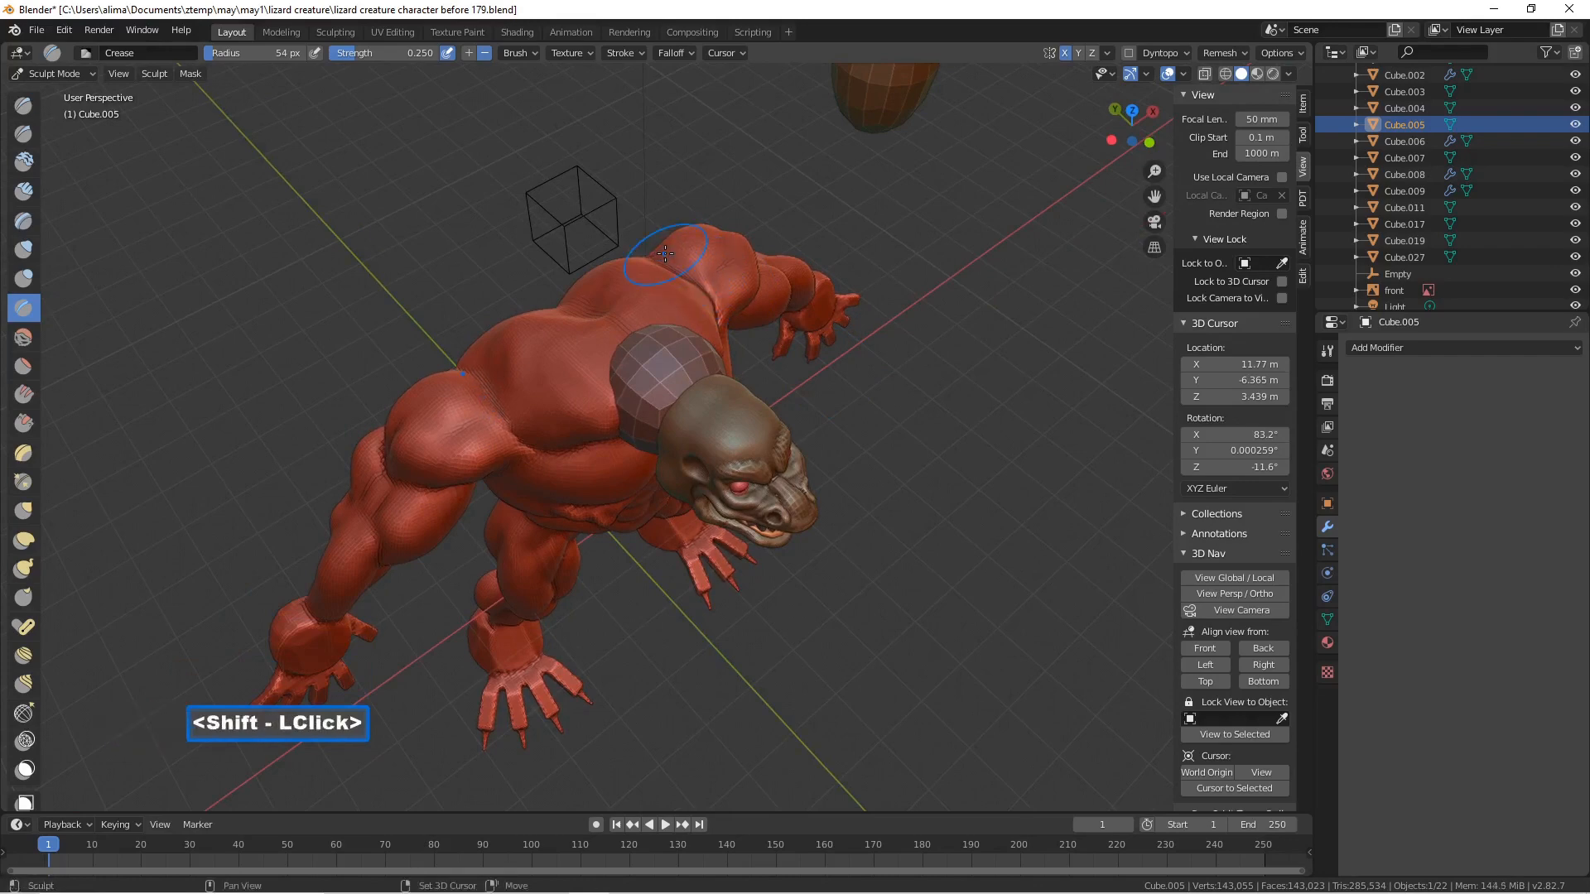
double_click(662, 255, "shift")
mouse_move(662, 254)
middle_mouse_down()
mouse_move(744, 266)
mouse_move(708, 234)
mouse_move(734, 226)
middle_mouse_up()
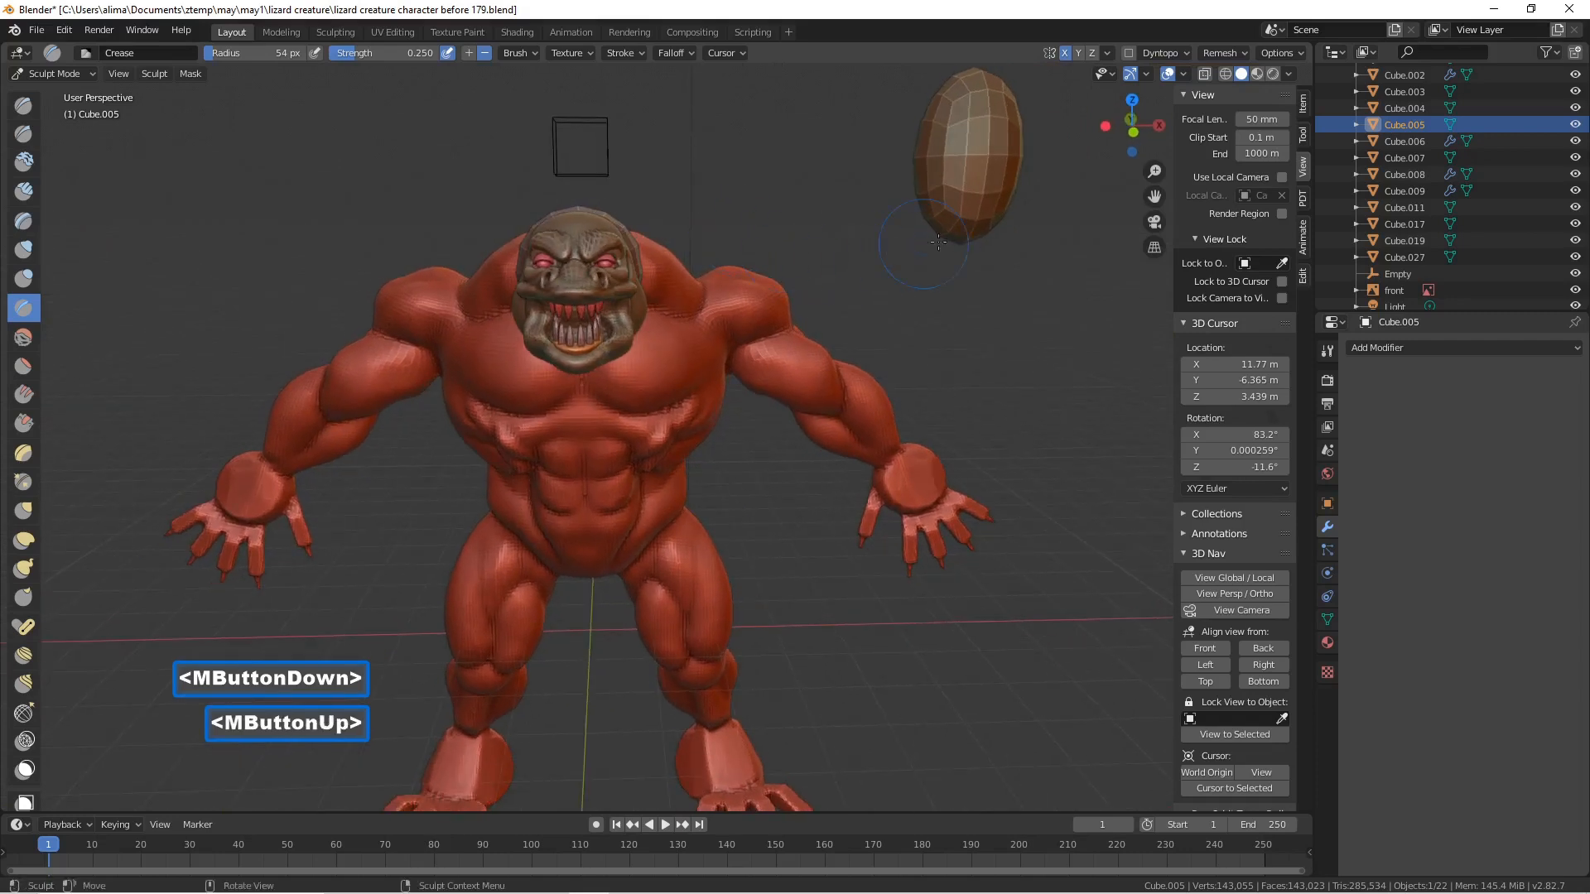
left_click_drag(1154, 171, 1045, 224)
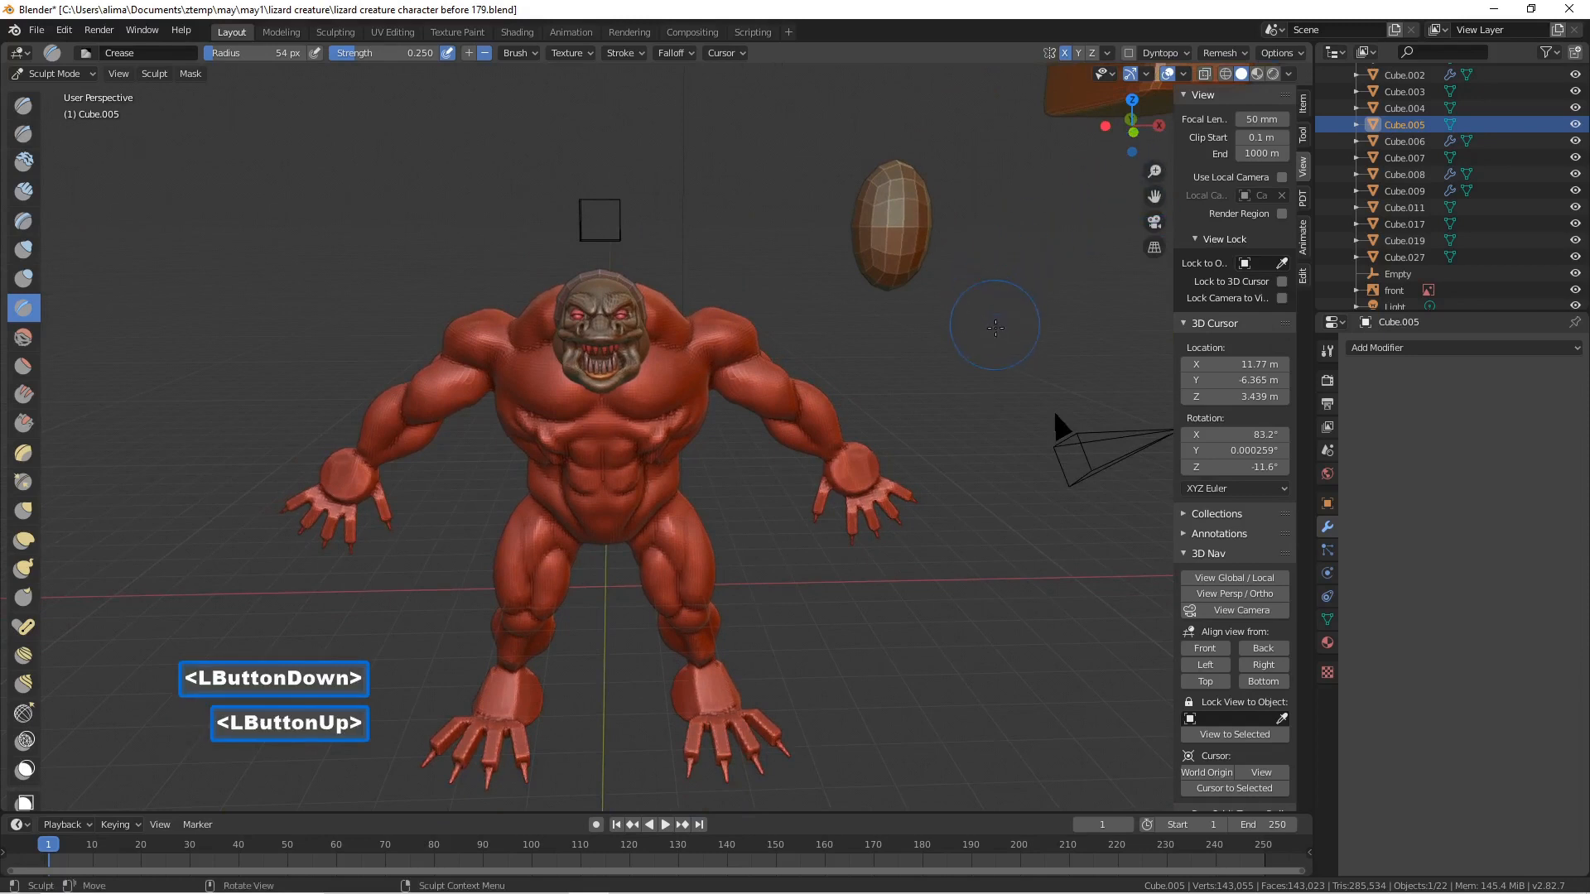
middle_click_drag(1046, 224, 985, 320)
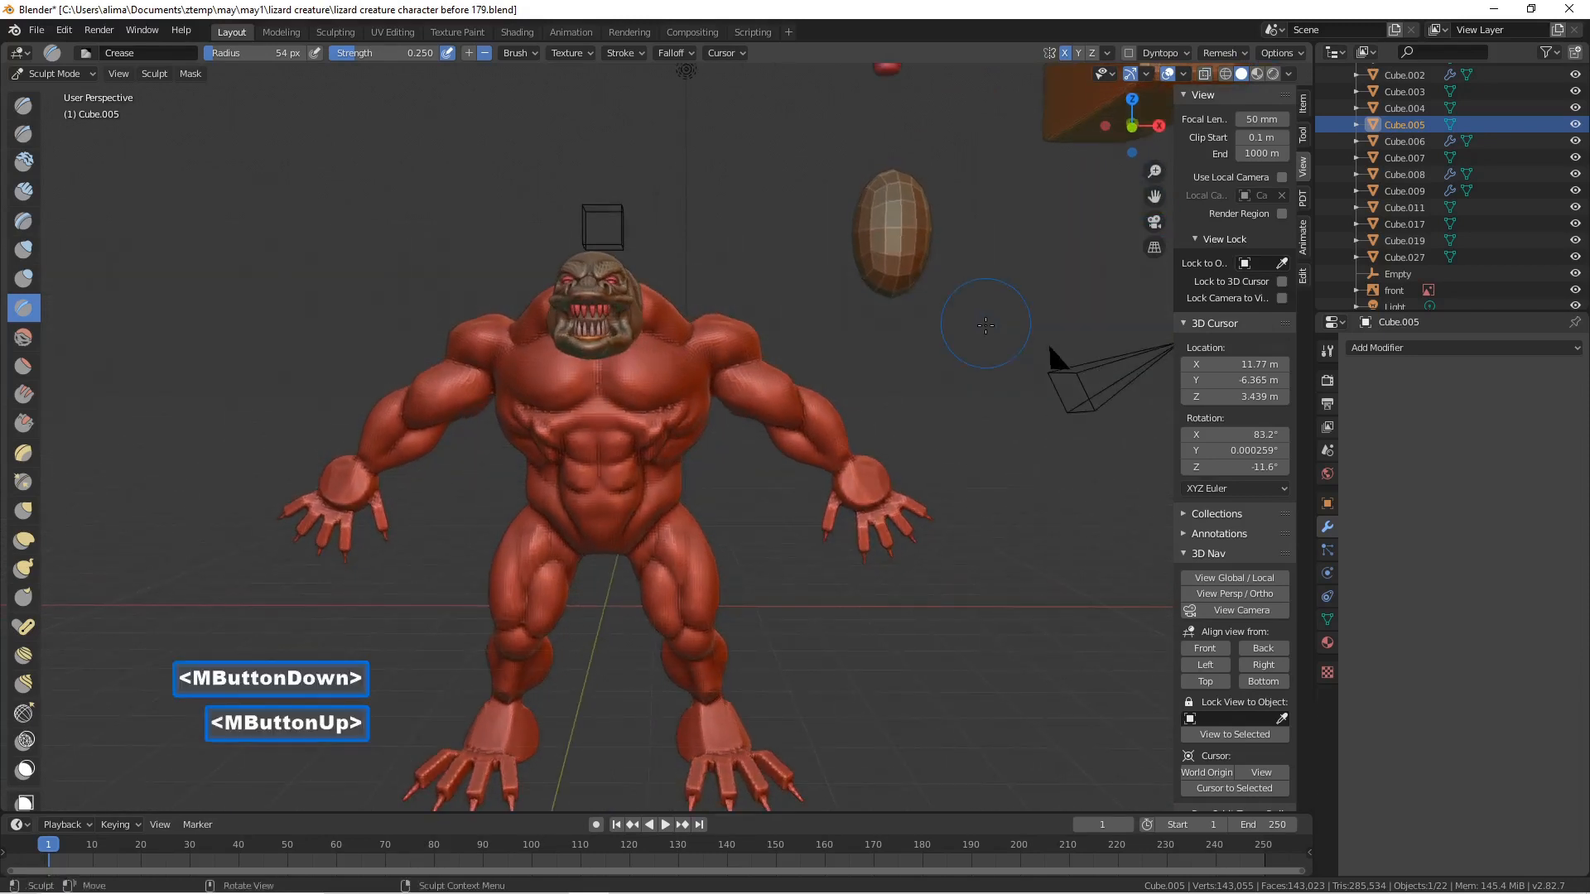
key("Pause")
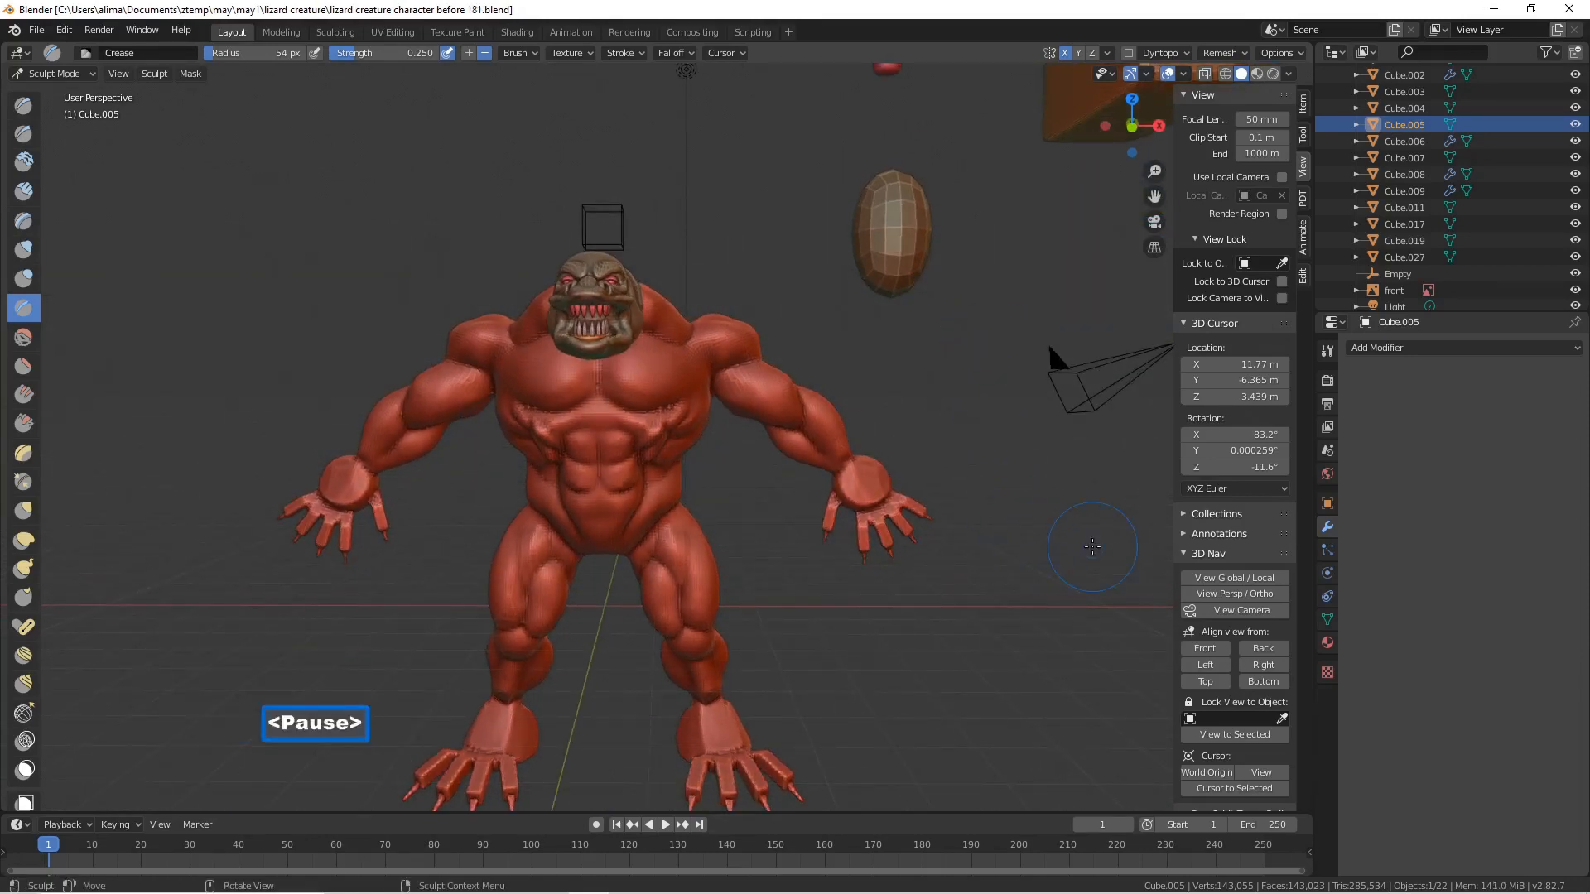
- Lasso-mask both forearms and hands from the elbows outward, and invert the mask to leave only them editable
mouse_move(1089, 546)
middle_mouse_down()
mouse_move(874, 521)
mouse_move(1010, 487)
mouse_move(1020, 447)
middle_mouse_up()
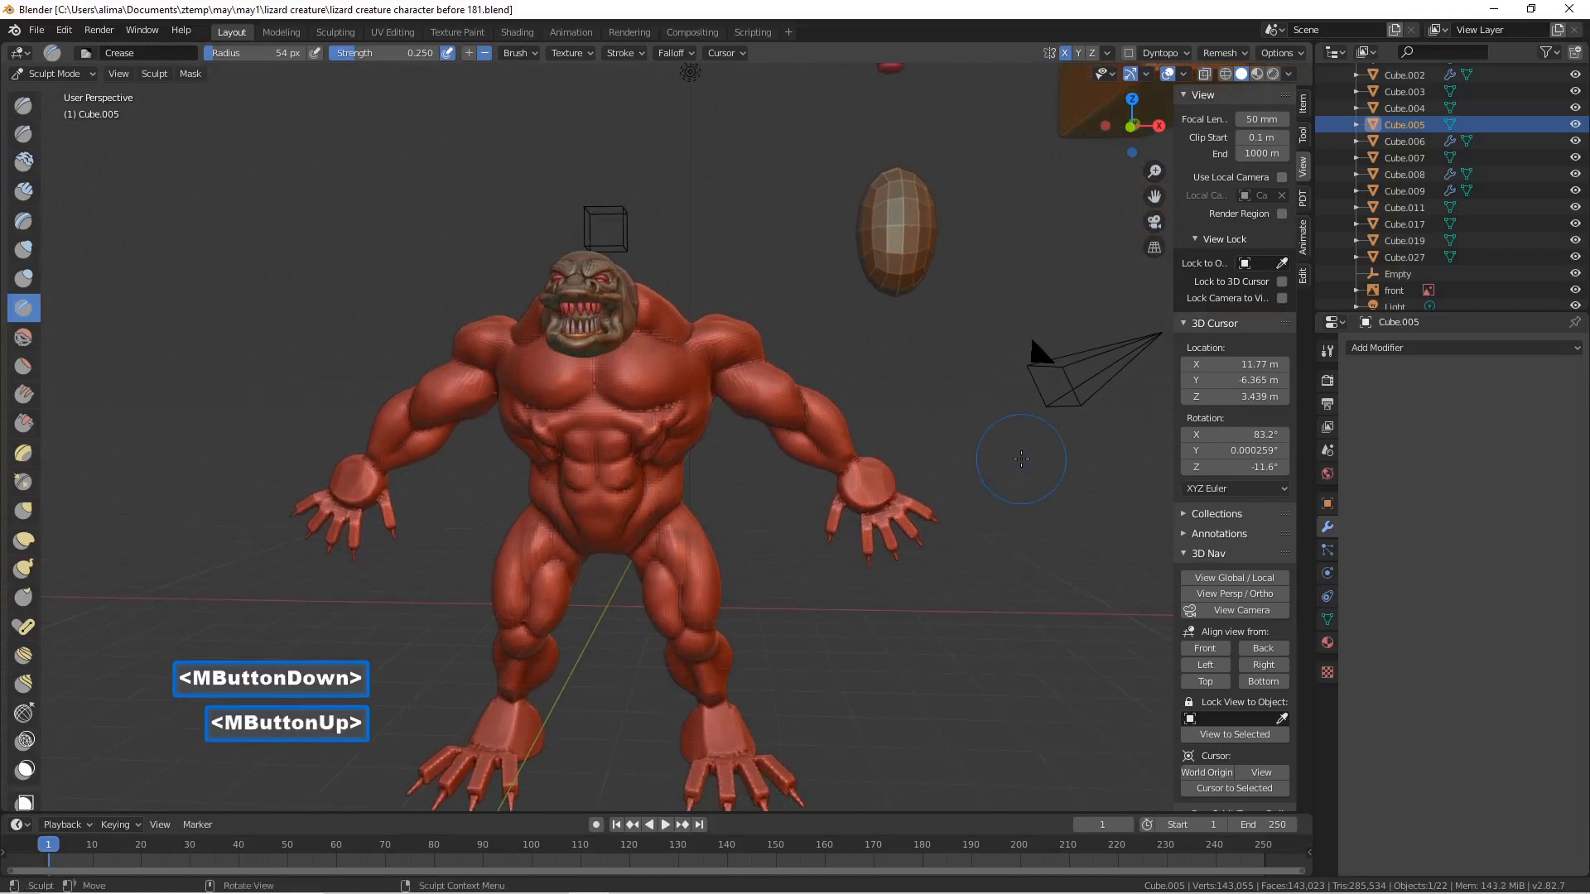
mouse_move(971, 420)
left_mouse_down("ctrl+shift")
mouse_move(821, 357)
mouse_move(798, 427)
mouse_move(762, 425)
mouse_move(804, 589)
mouse_move(964, 580)
mouse_move(1014, 518)
left_mouse_up("ctrl+shift")
mouse_move(1014, 517)
middle_mouse_down()
mouse_move(763, 470)
mouse_move(997, 452)
middle_mouse_up()
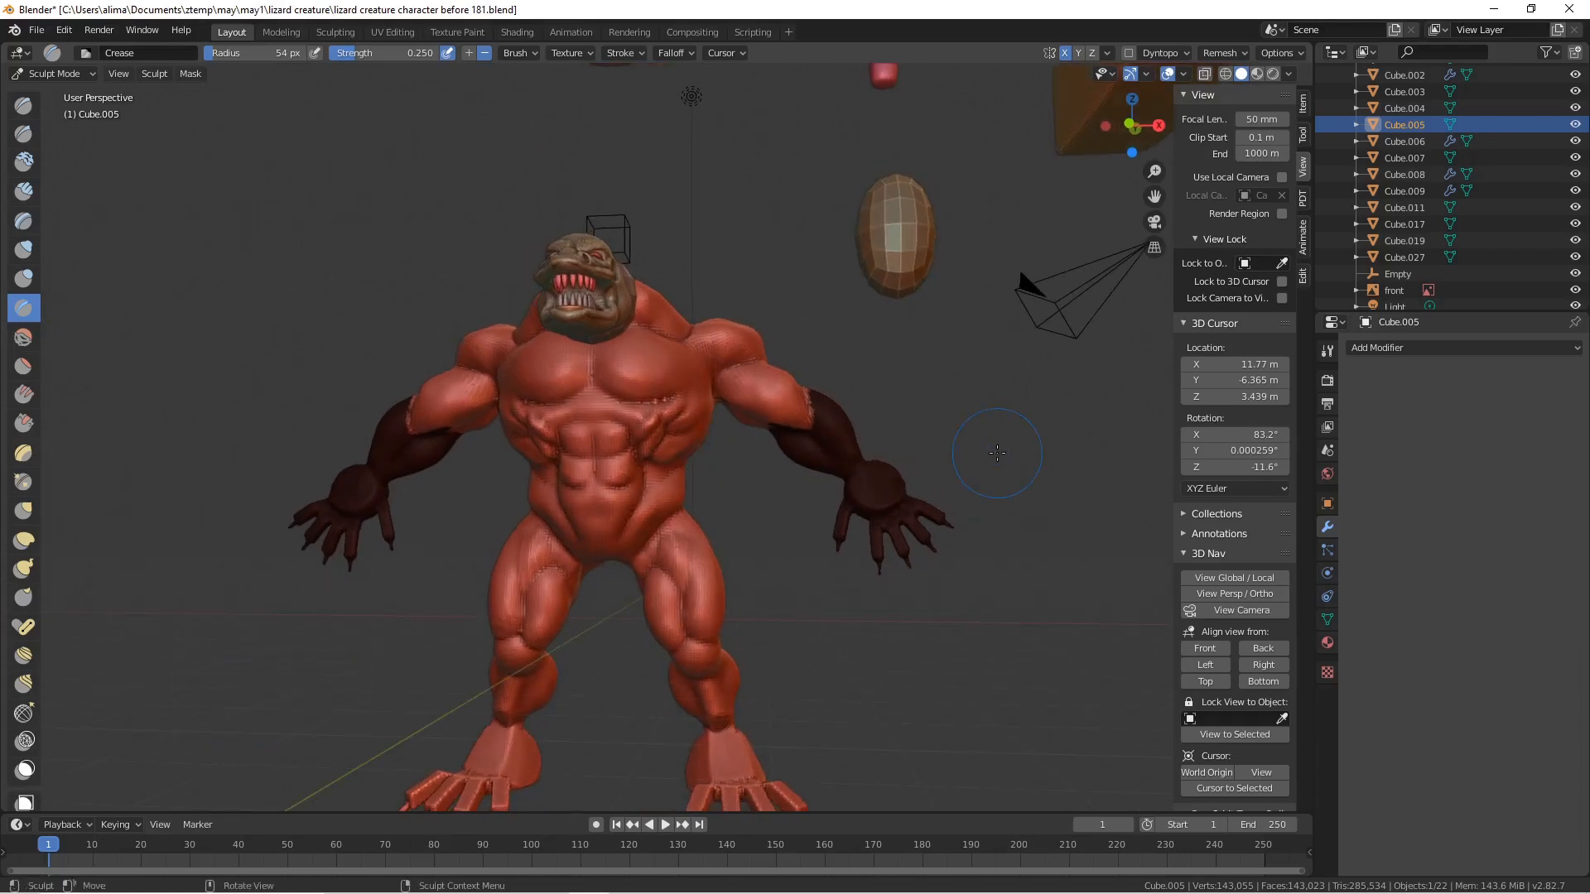
key("ctrl")
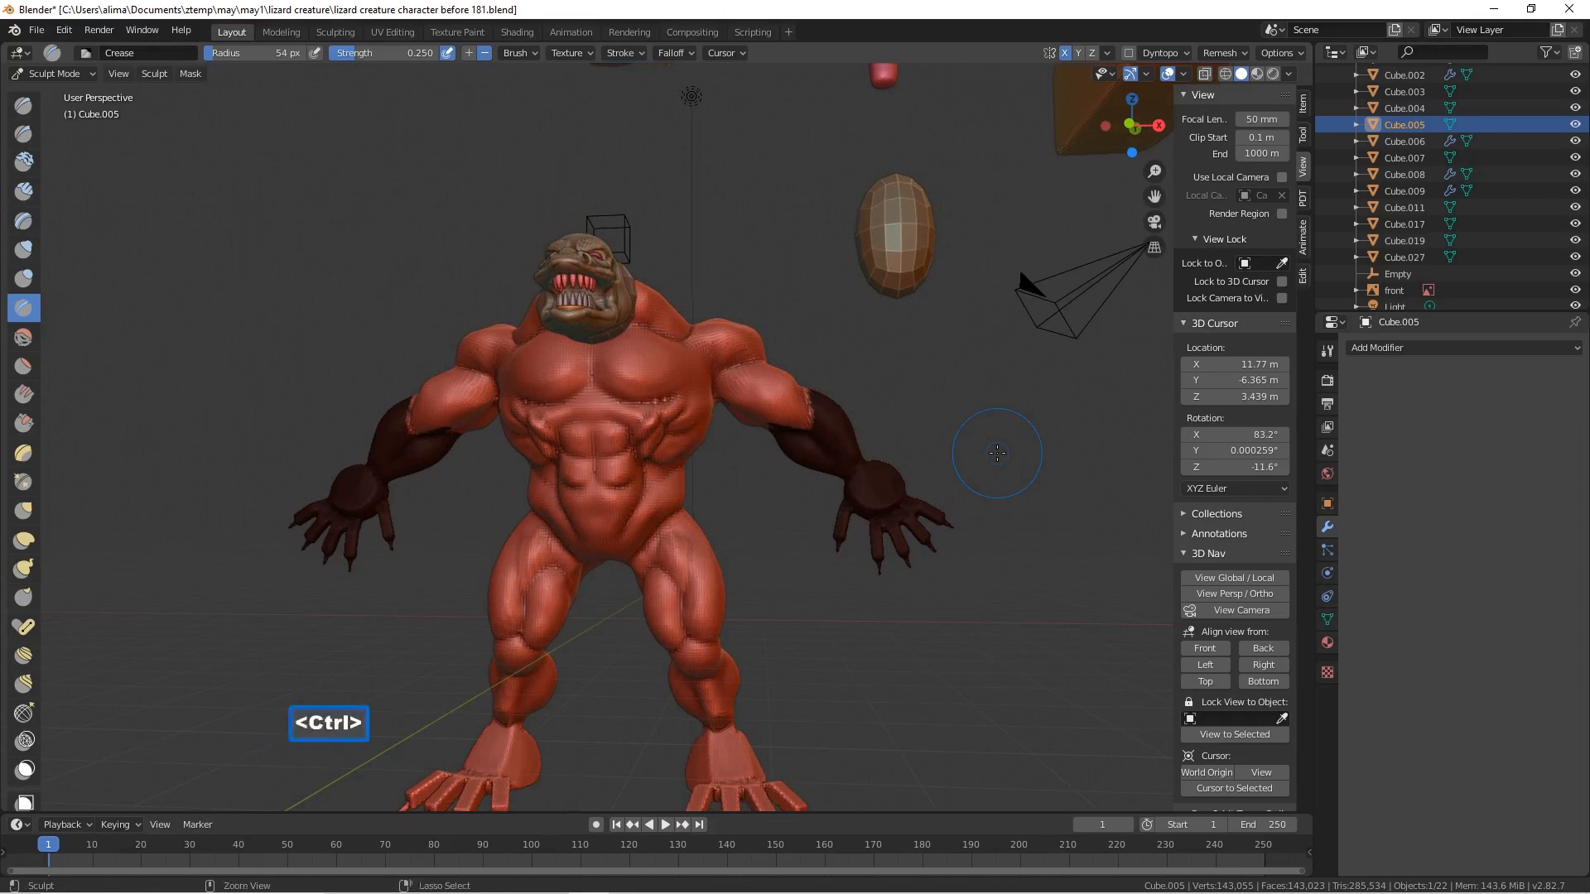
key("ctrl+i")
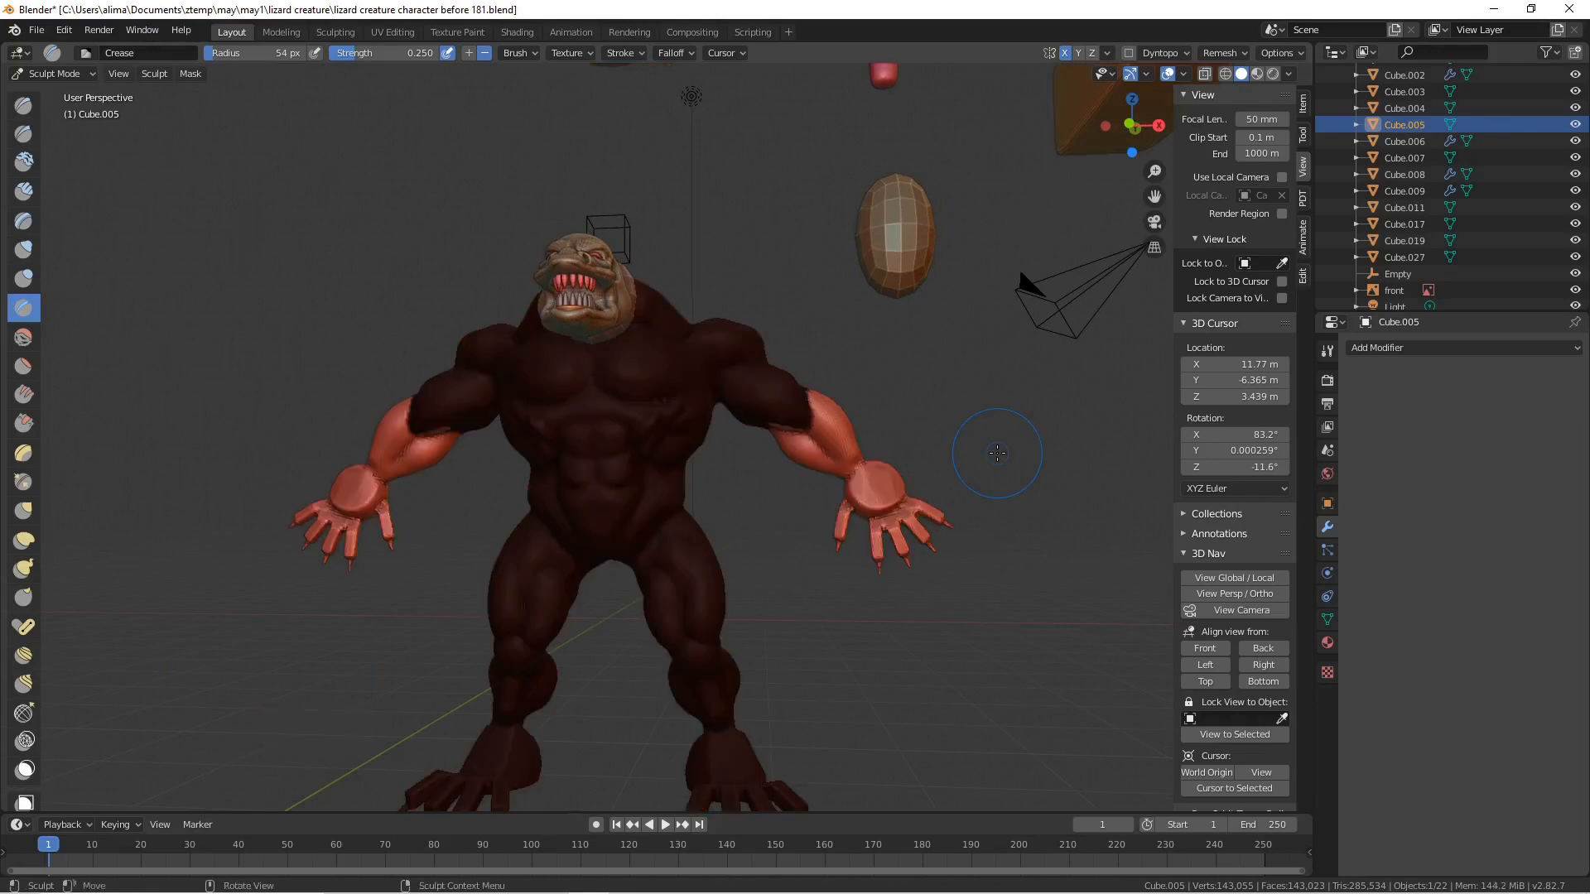
- Extend the mask with a lasso over the undersides of the elbows
middle_click_drag(971, 442, 925, 395)
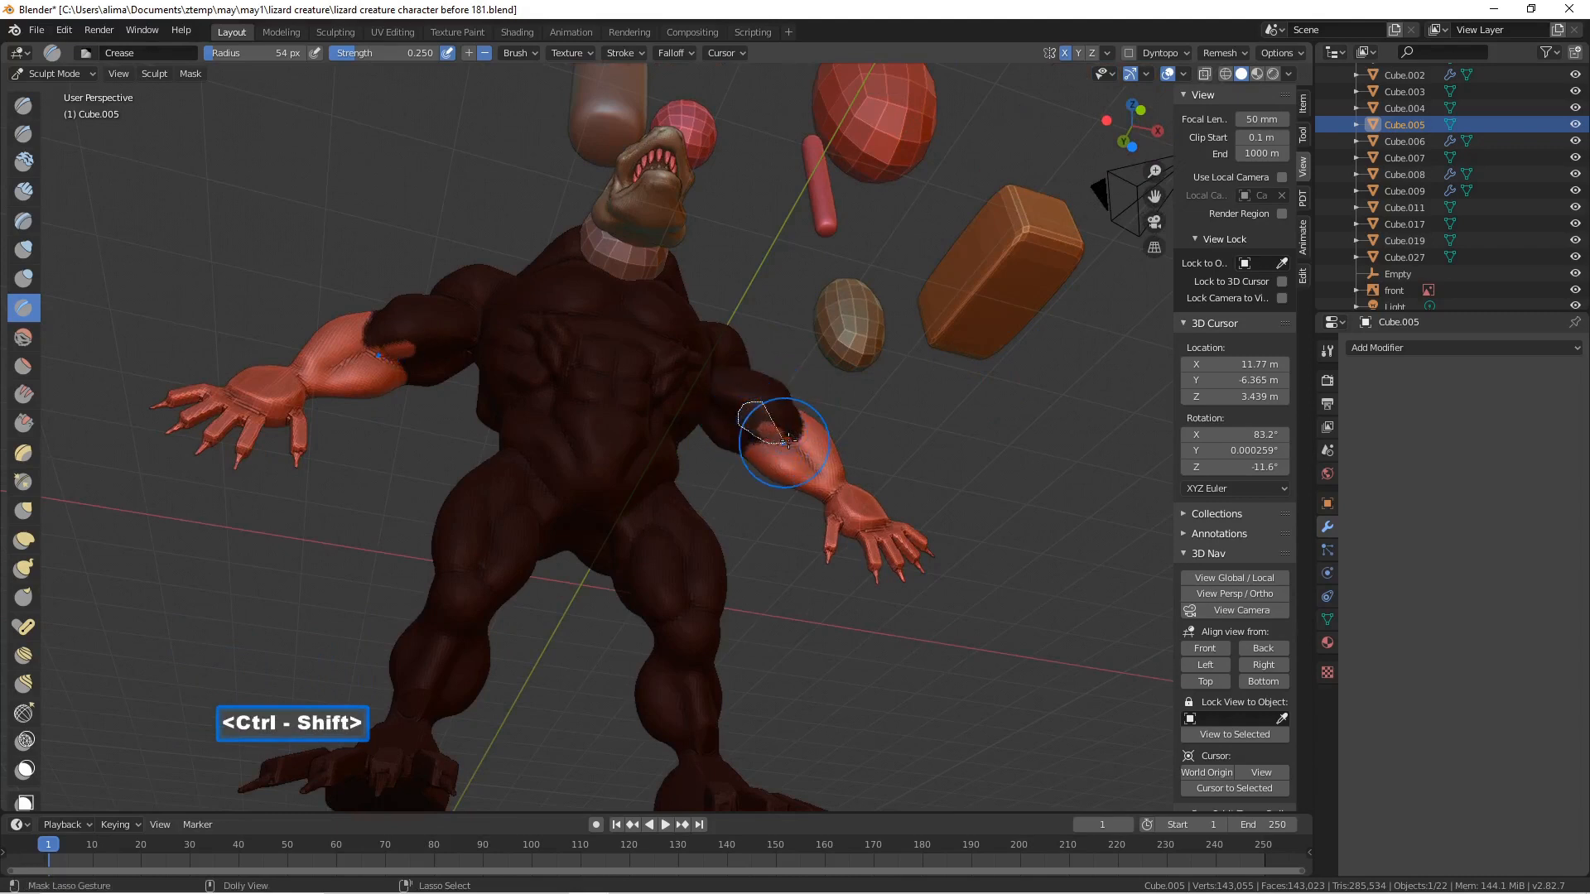
left_click_drag(791, 422, 788, 424, "ctrl+shift")
middle_click_drag(788, 424, 747, 450)
- Bend both unmasked forearms slightly forward at the elbows with the Pose brush at radius 144 px
left_click(24, 627)
middle_click_drag(834, 511, 845, 468)
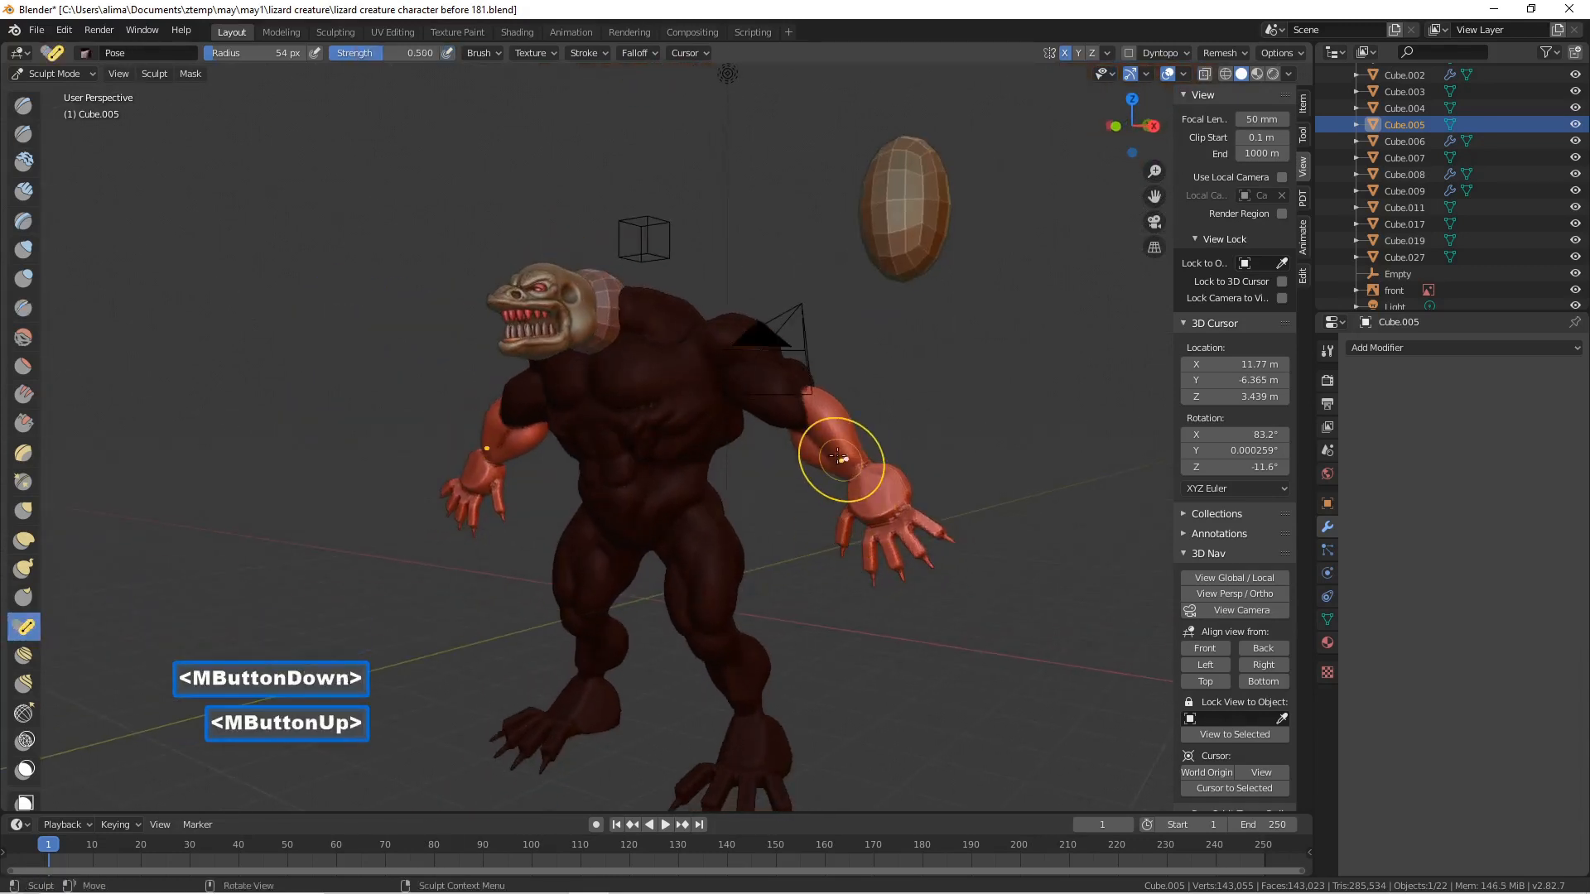
key("f")
left_click(918, 522)
middle_click_drag(895, 517, 873, 492)
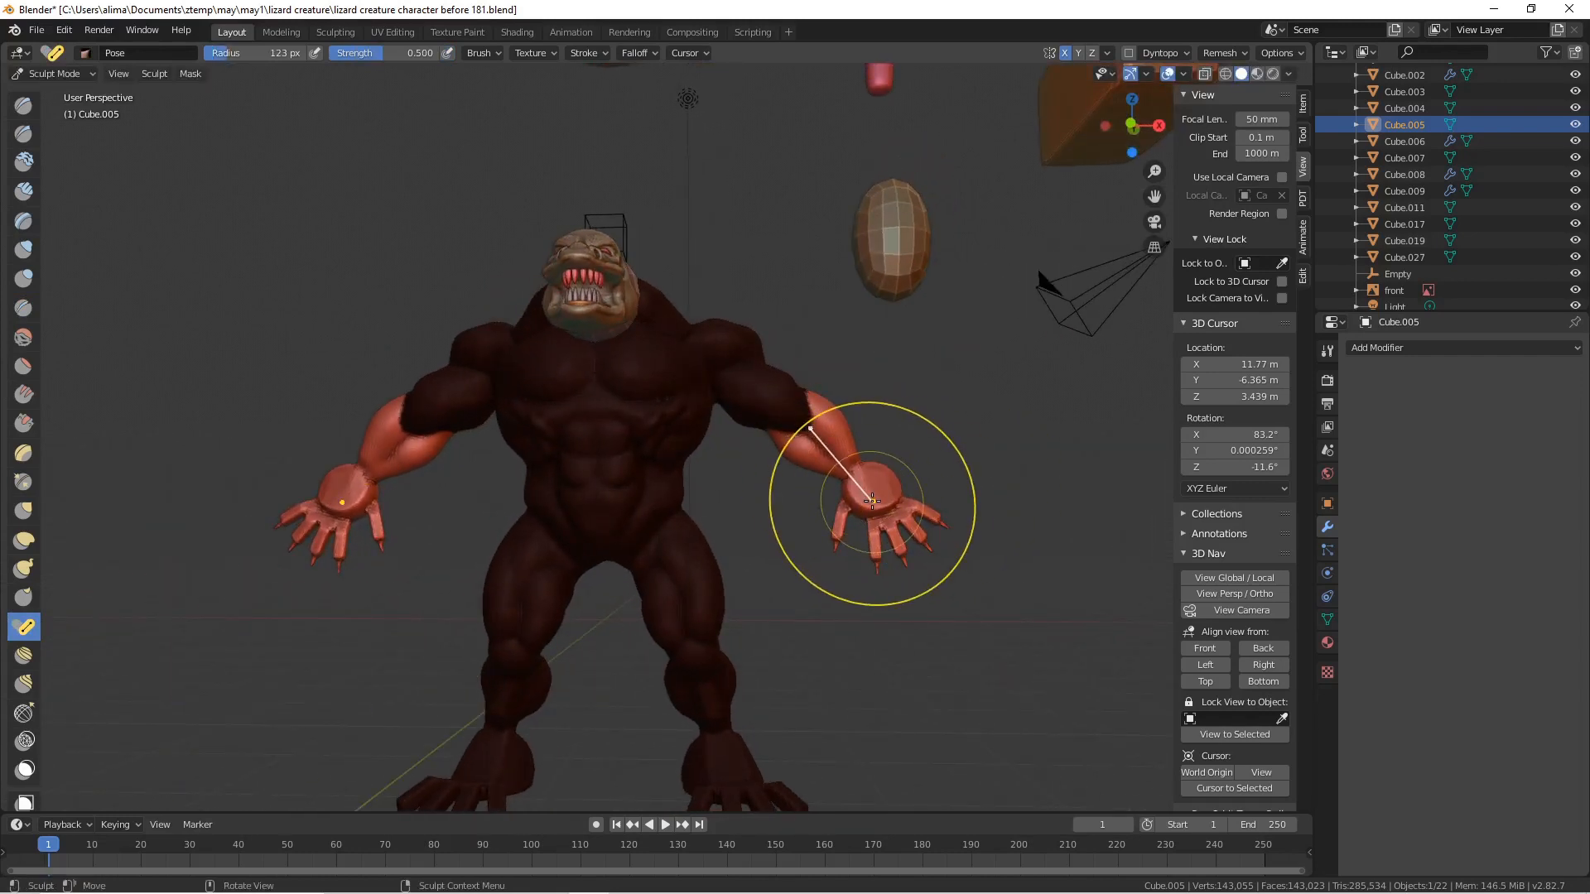
middle_click_drag(873, 500, 861, 507)
middle_click_drag(860, 507, 855, 510)
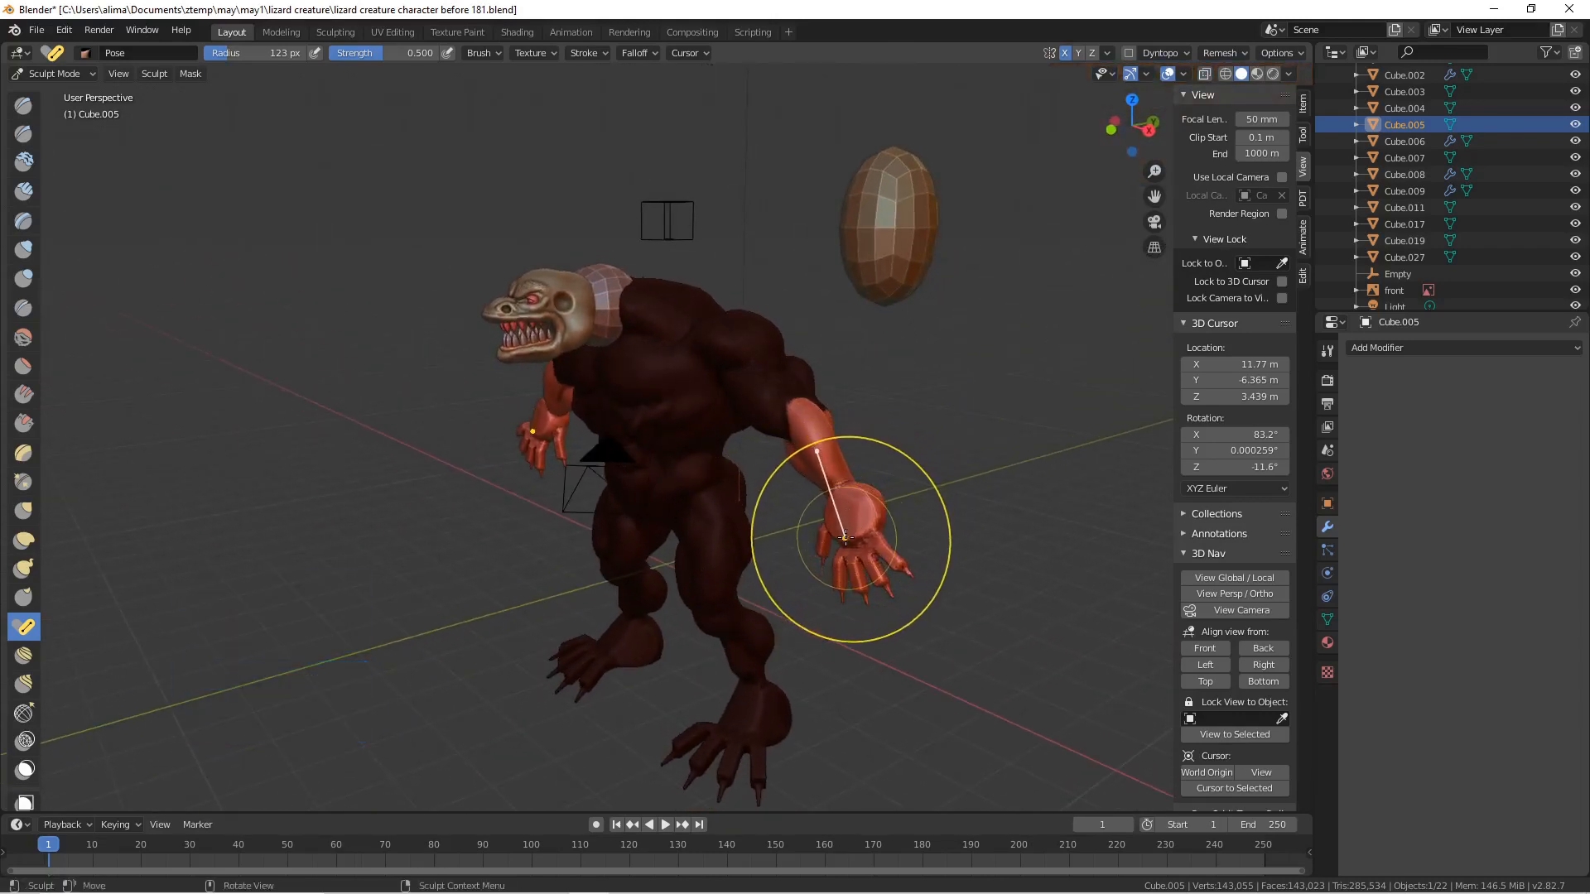
key("f")
left_click(853, 539)
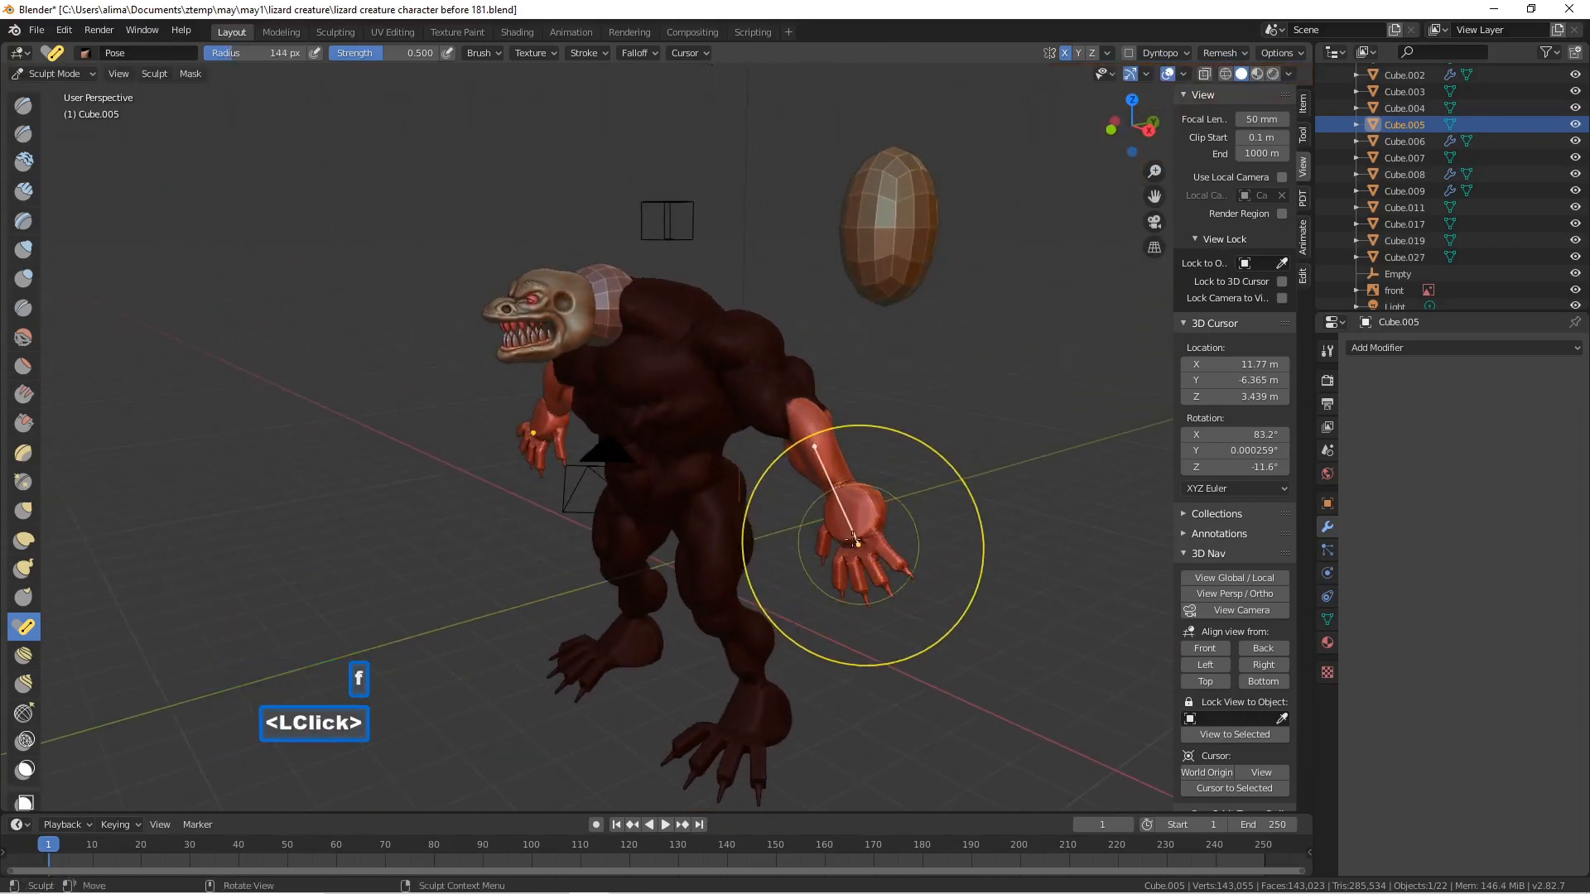
left_click_drag(837, 523, 816, 514)
middle_click_drag(817, 514, 938, 487)
mouse_move(796, 529)
middle_mouse_down()
mouse_move(878, 505)
mouse_move(810, 479)
mouse_move(833, 484)
mouse_move(697, 612)
mouse_move(848, 570)
mouse_move(709, 613)
mouse_move(844, 571)
mouse_move(728, 603)
mouse_move(689, 593)
mouse_move(851, 568)
middle_mouse_up()
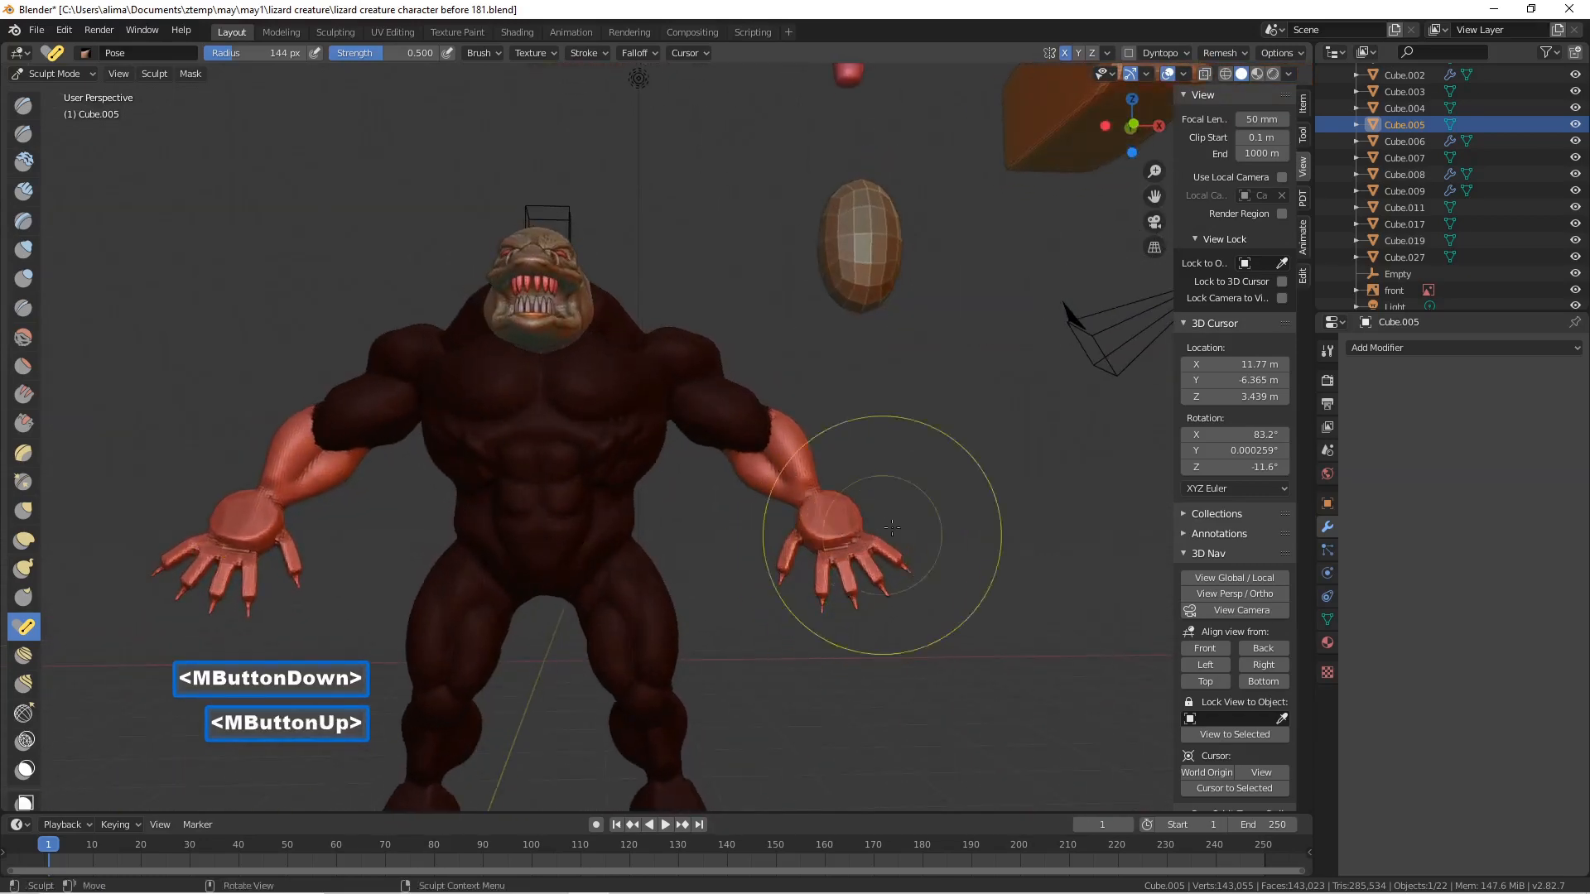
- Clear the mask from the whole body and save the file as lizard creature character before 183.blend
scroll(952, 501, "down", 1)
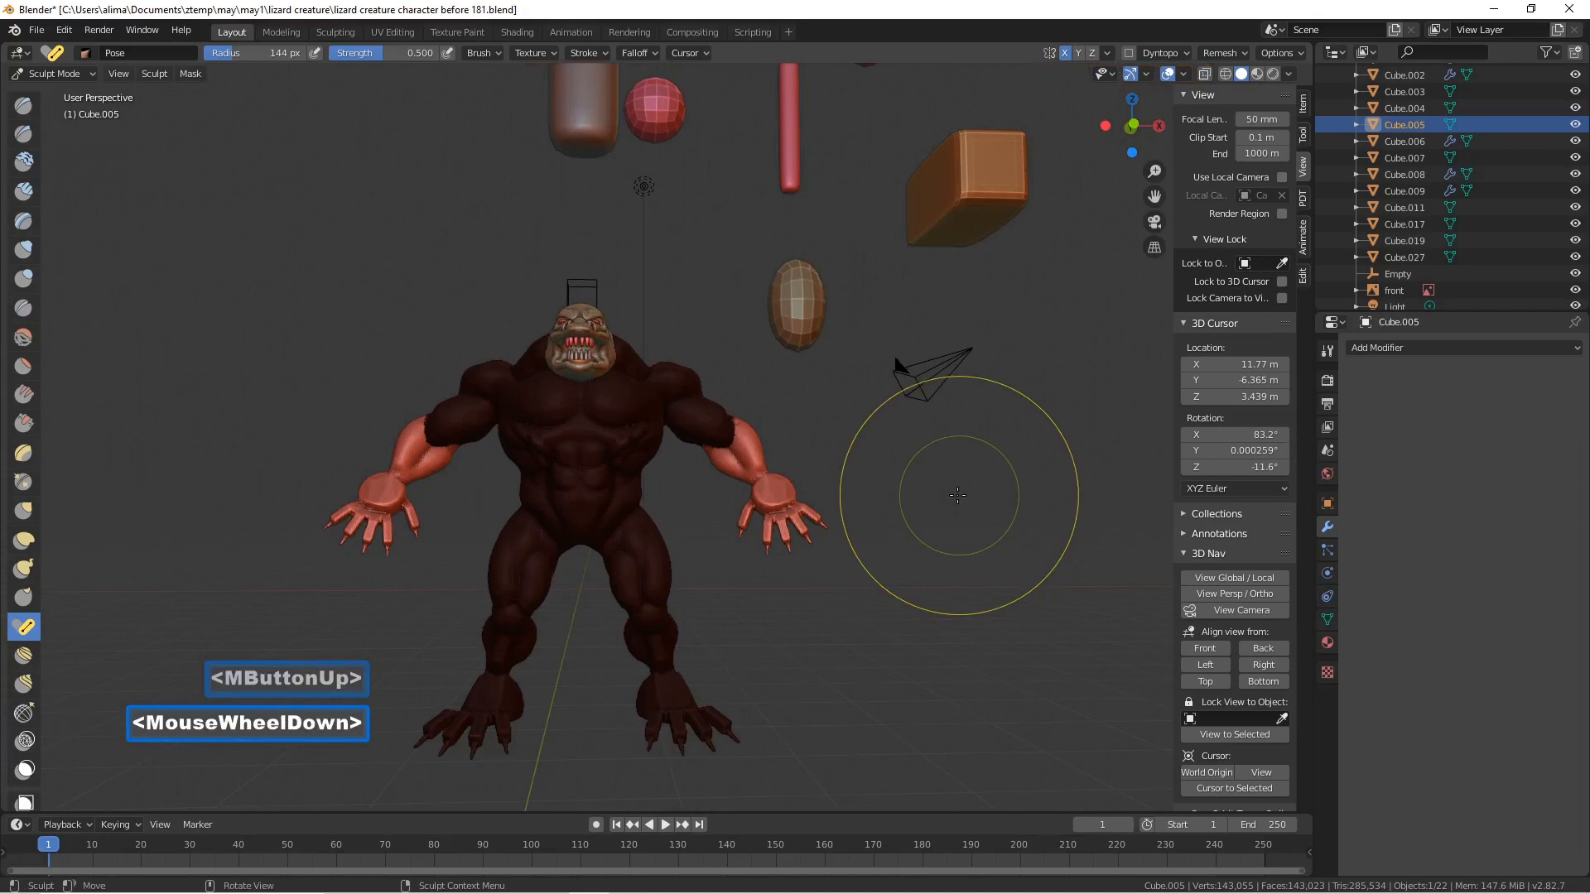
key("alt+m")
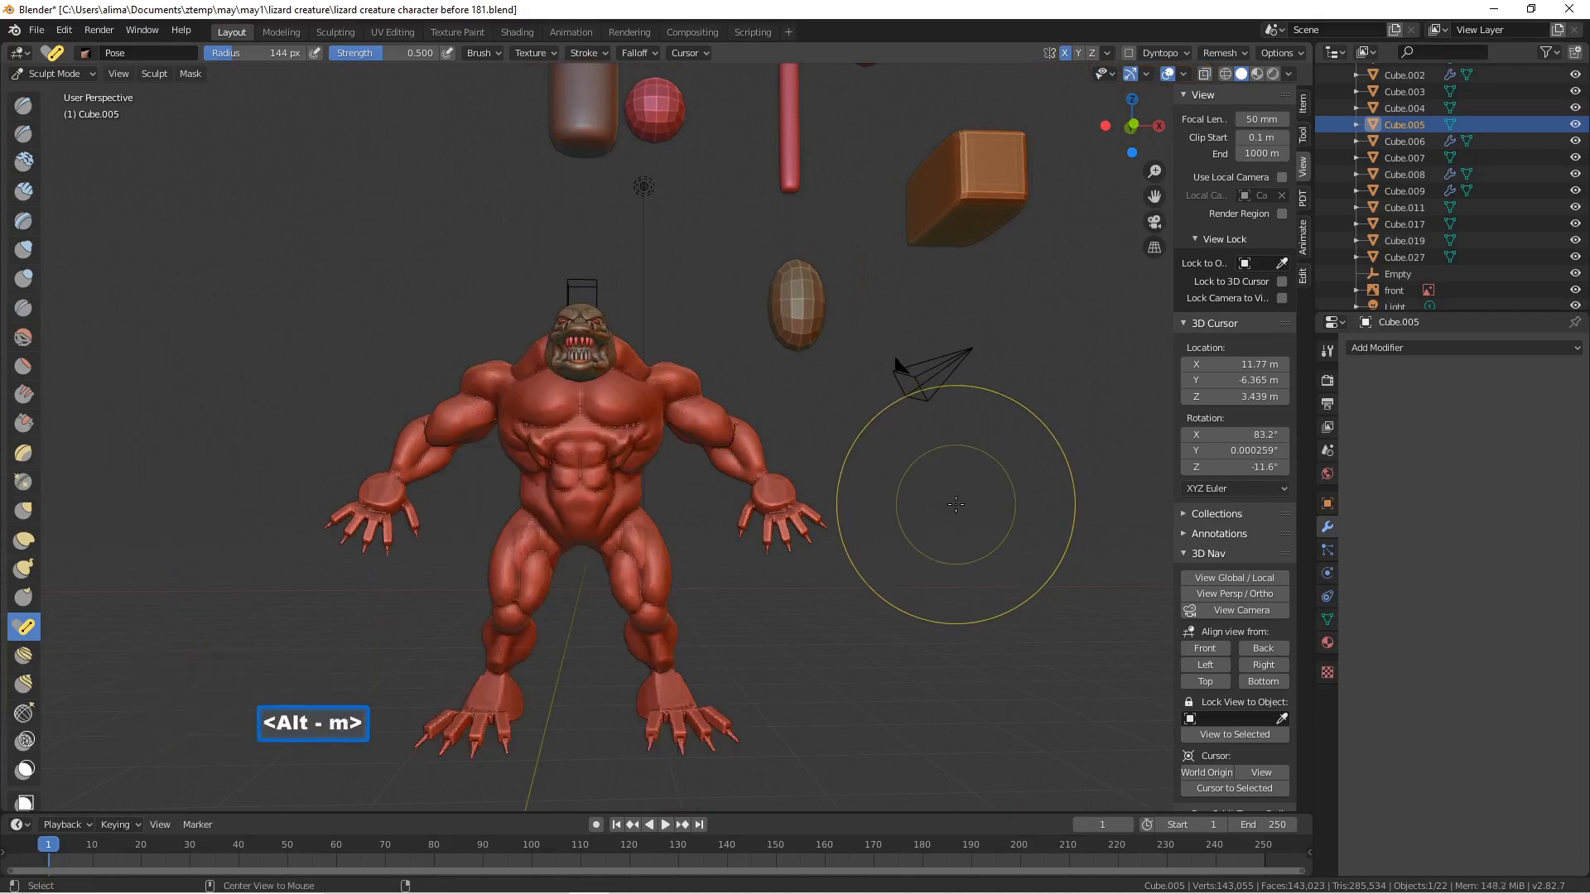
mouse_move(941, 489)
middle_mouse_down()
mouse_move(919, 464)
mouse_move(933, 507)
middle_mouse_up()
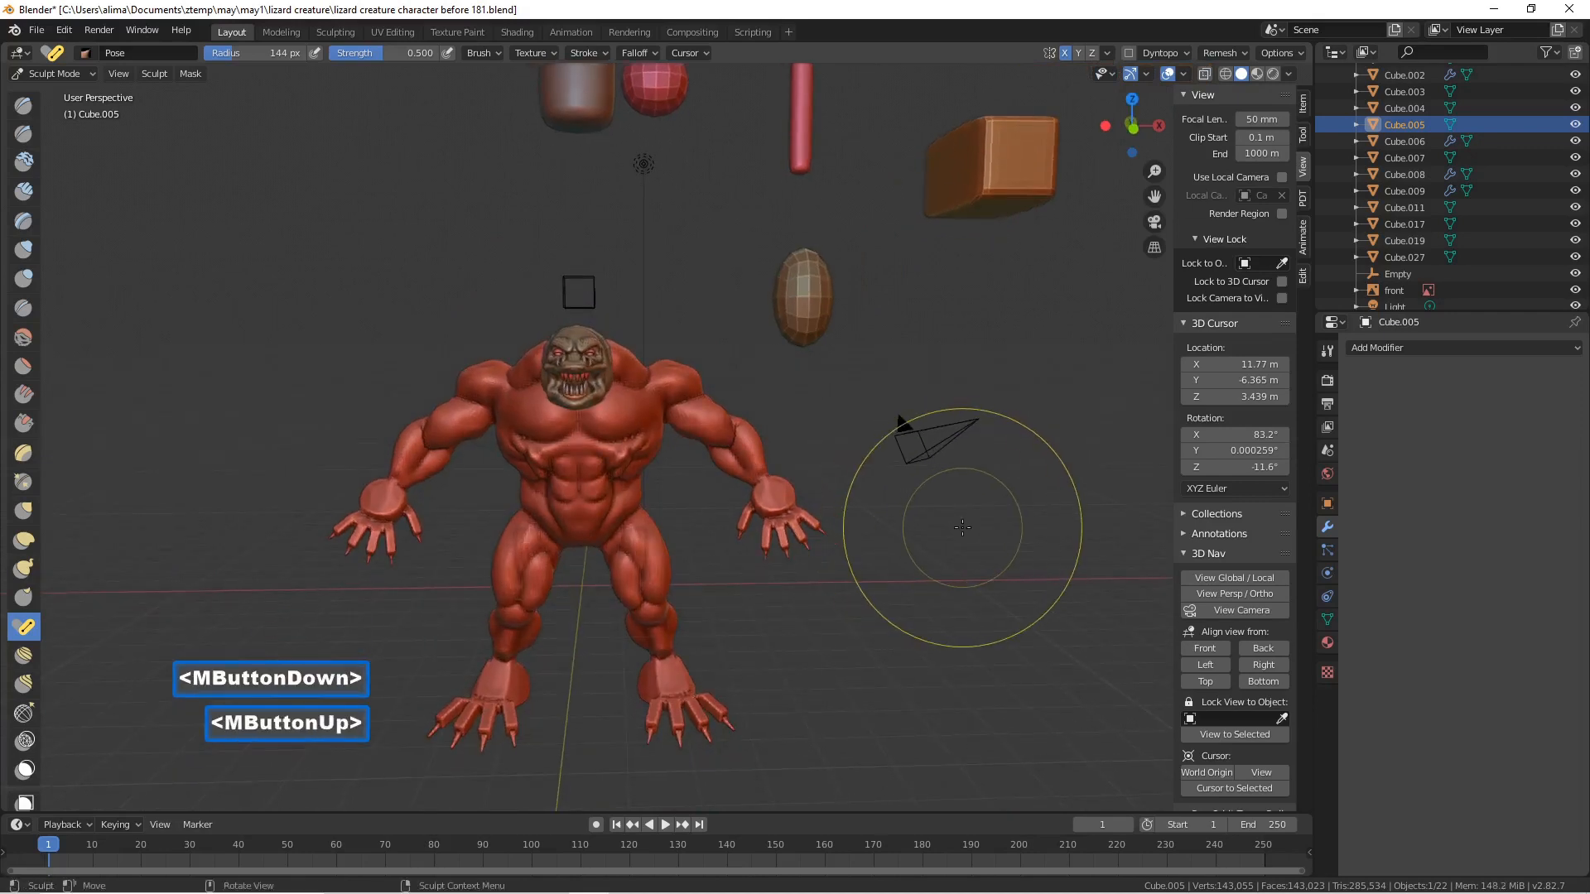
key("f")
left_click(916, 500)
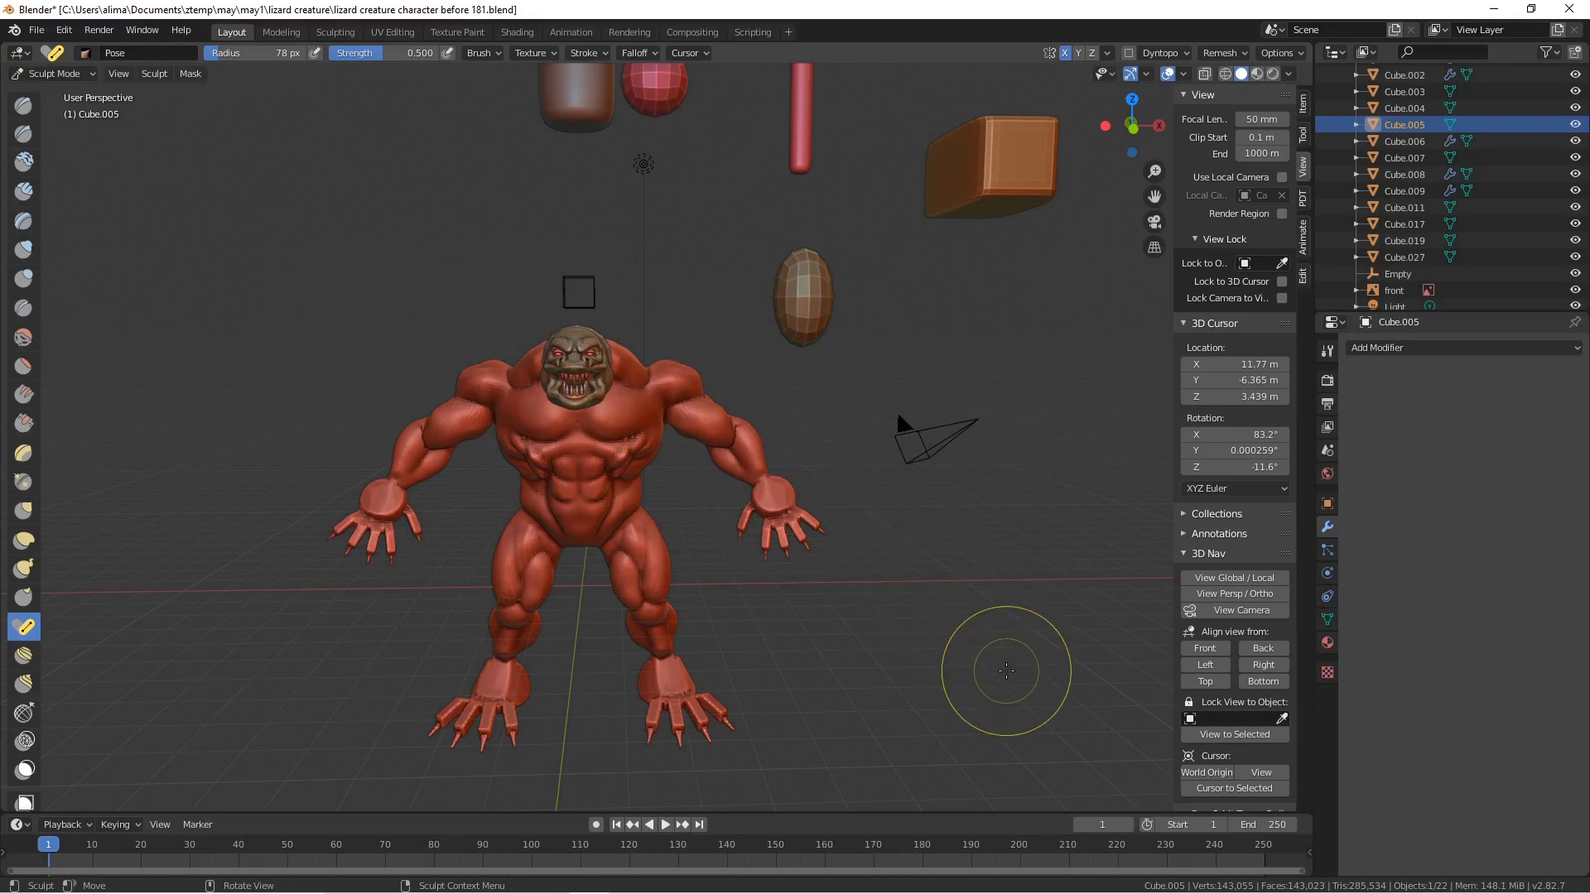
key("Pause")
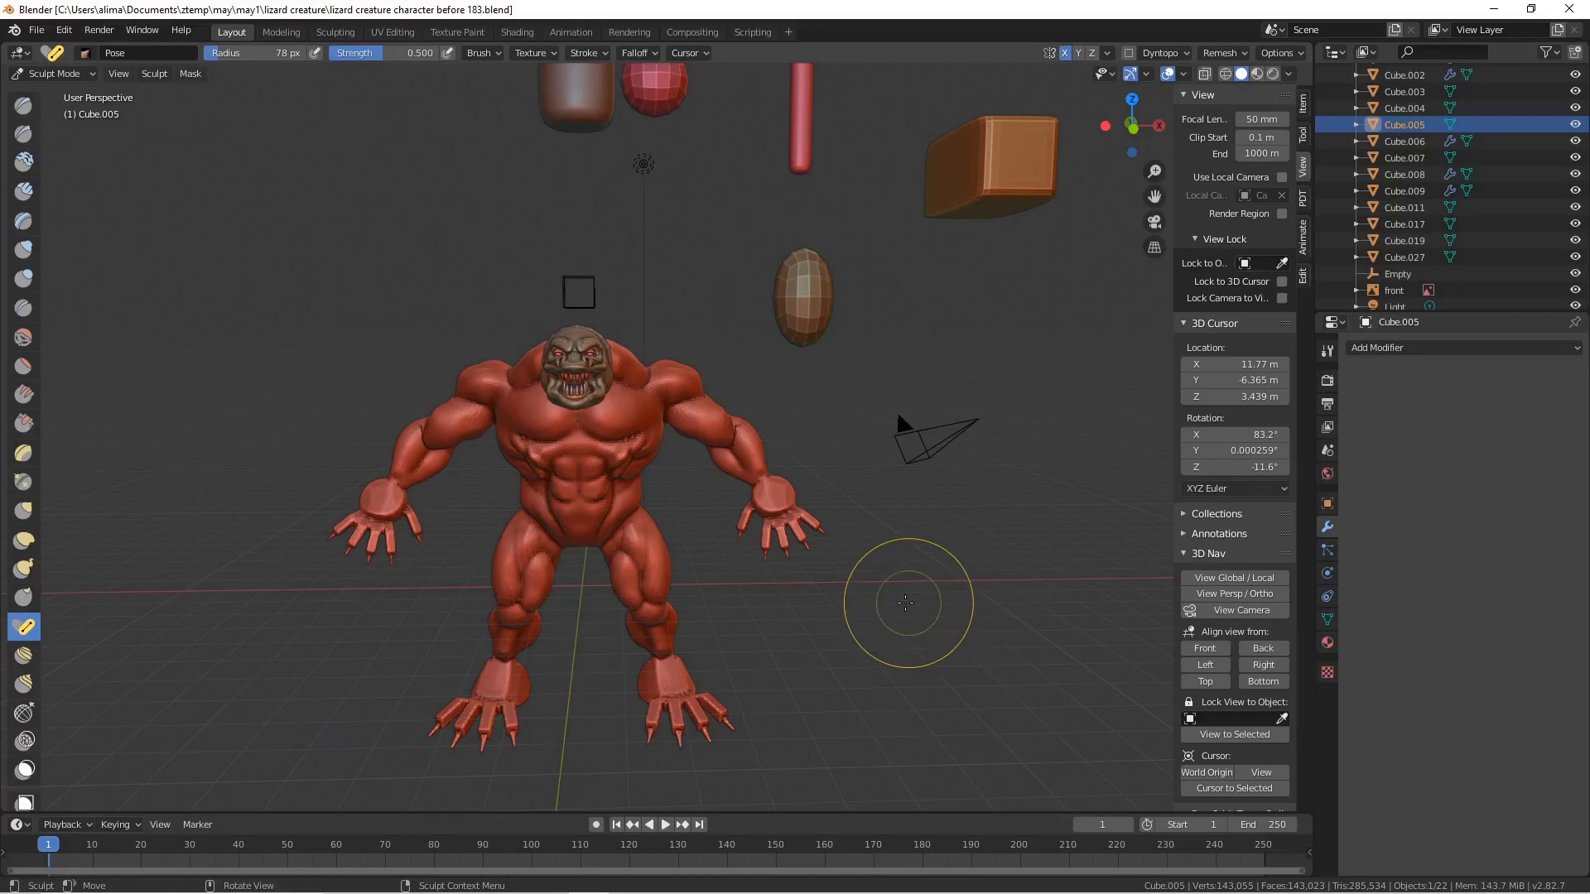
- Smooth the angular slab on the backs of both hands with a brush radius of 58 px
scroll(940, 602, "up", 4)
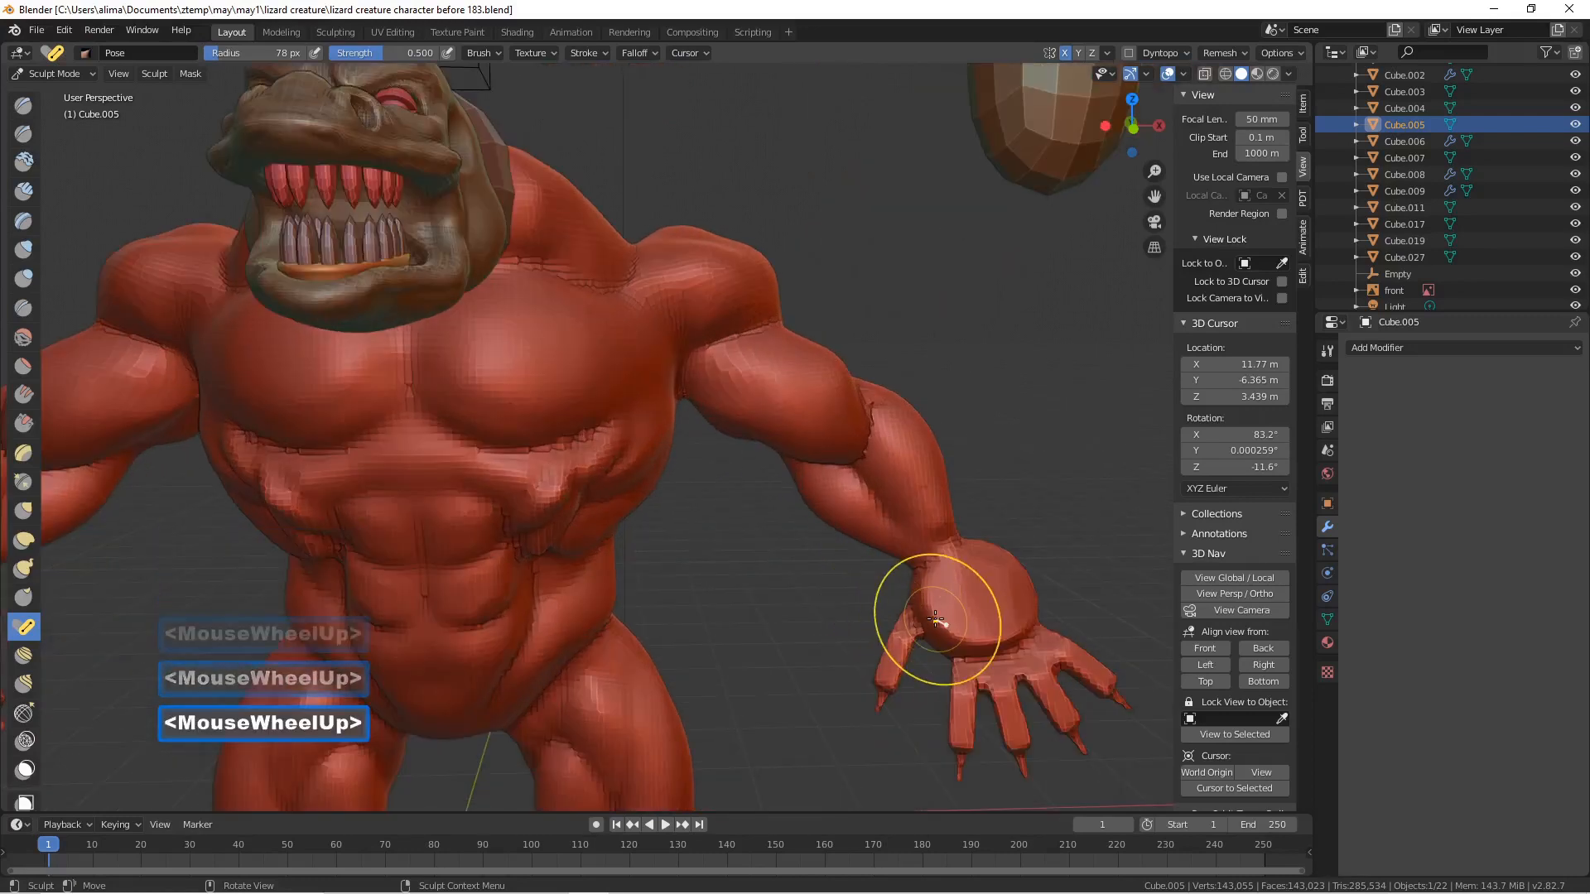
key("f")
left_click(933, 629)
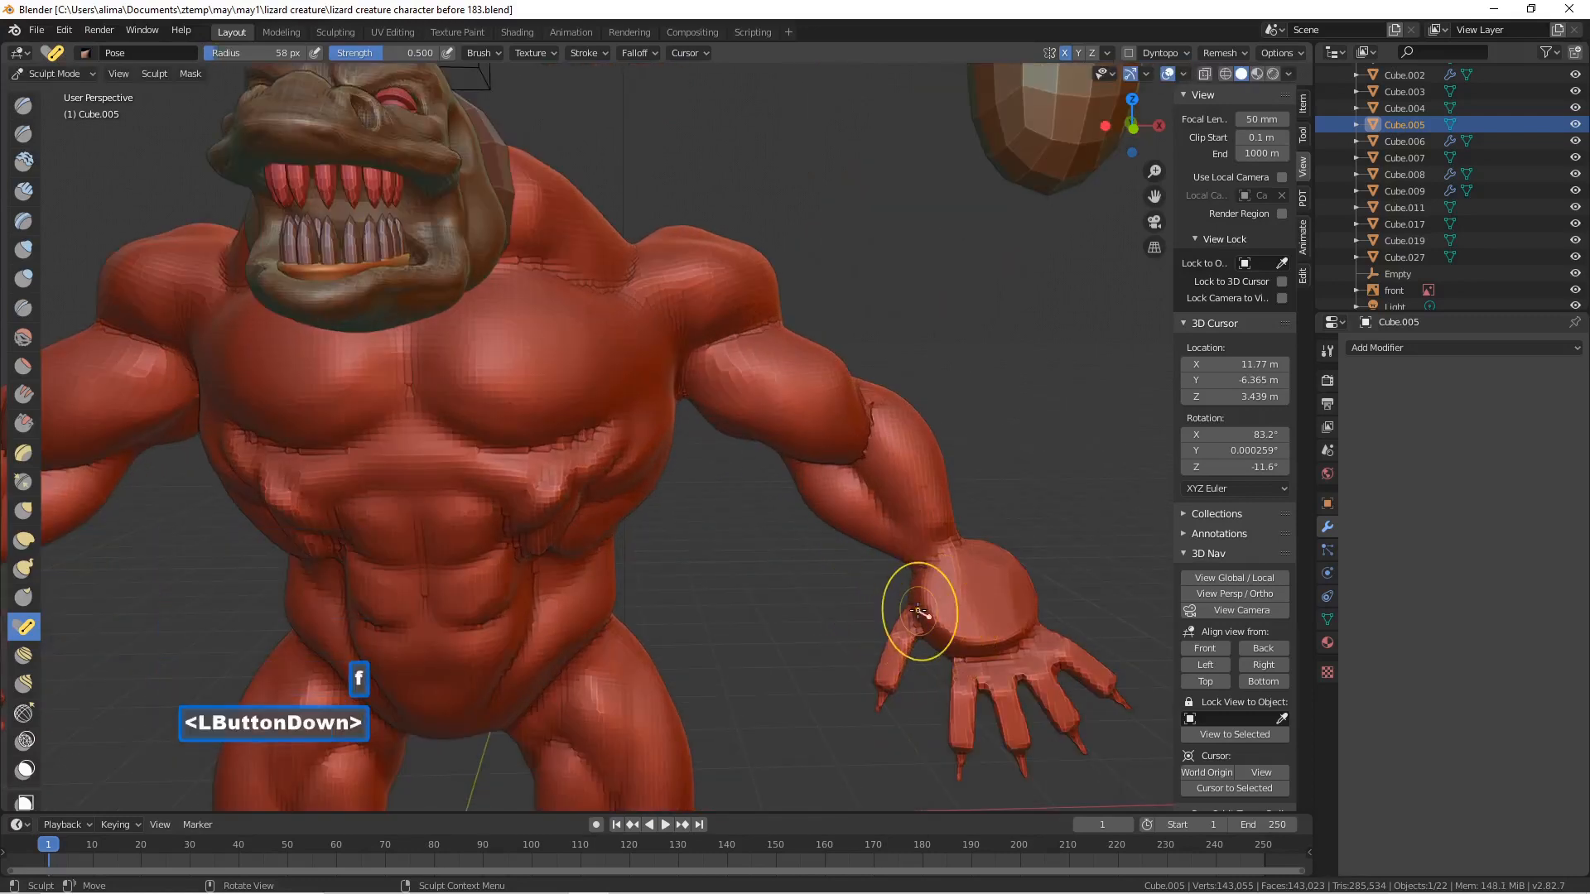
mouse_move(934, 630)
left_mouse_down("shift")
mouse_move(976, 633)
mouse_move(1006, 600)
mouse_move(1019, 568)
mouse_move(1004, 563)
left_mouse_up("shift")
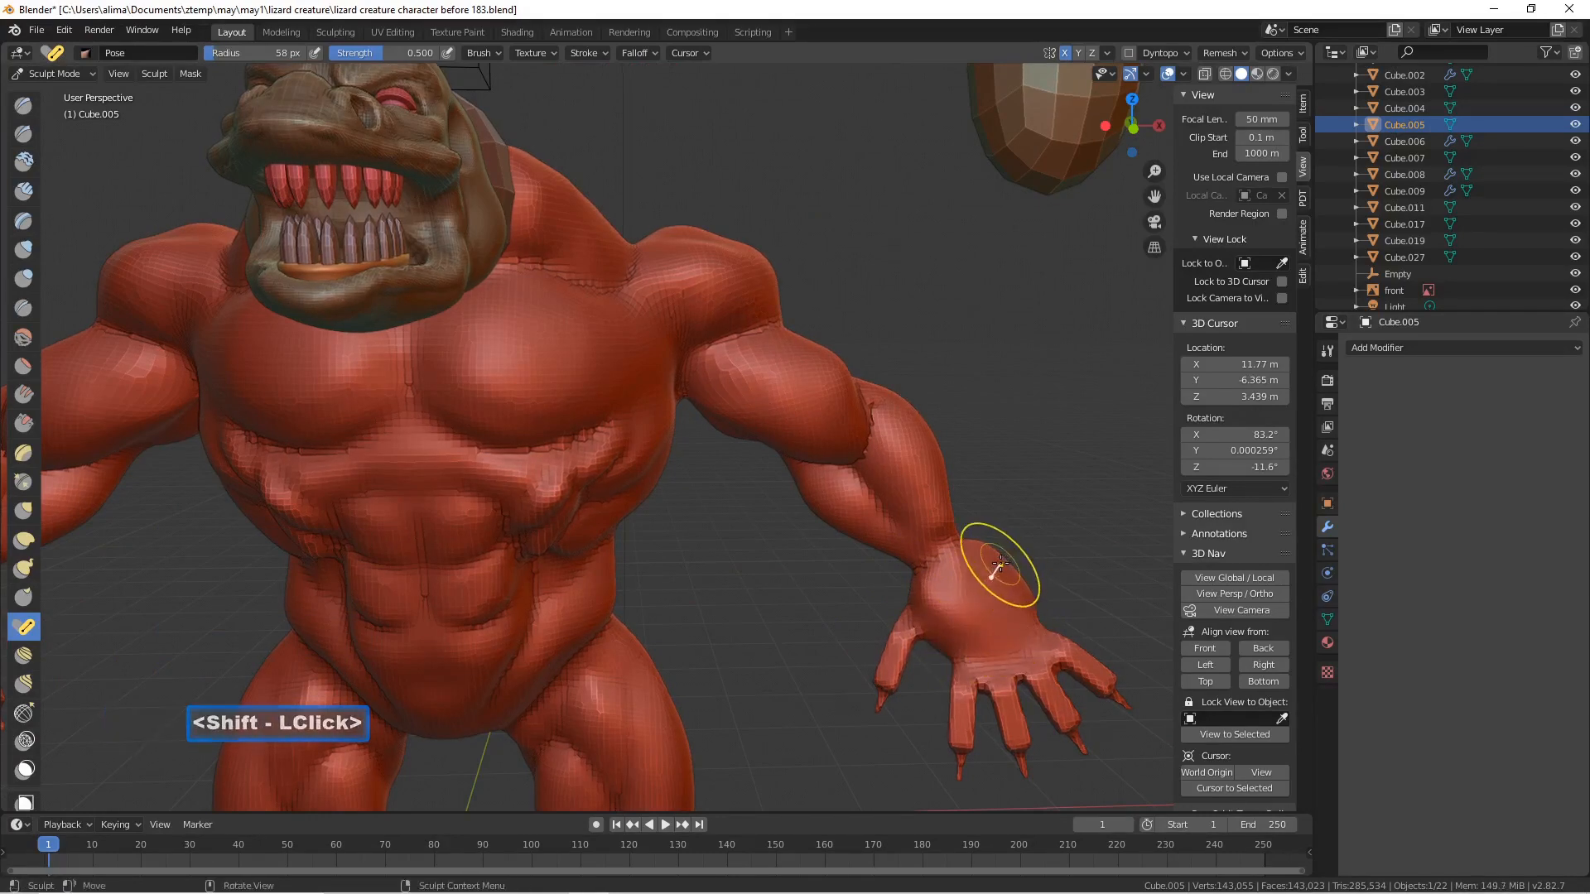
- Switch to the Layer brush and smooth around both wrists and the sides of the hands
left_click(31, 222)
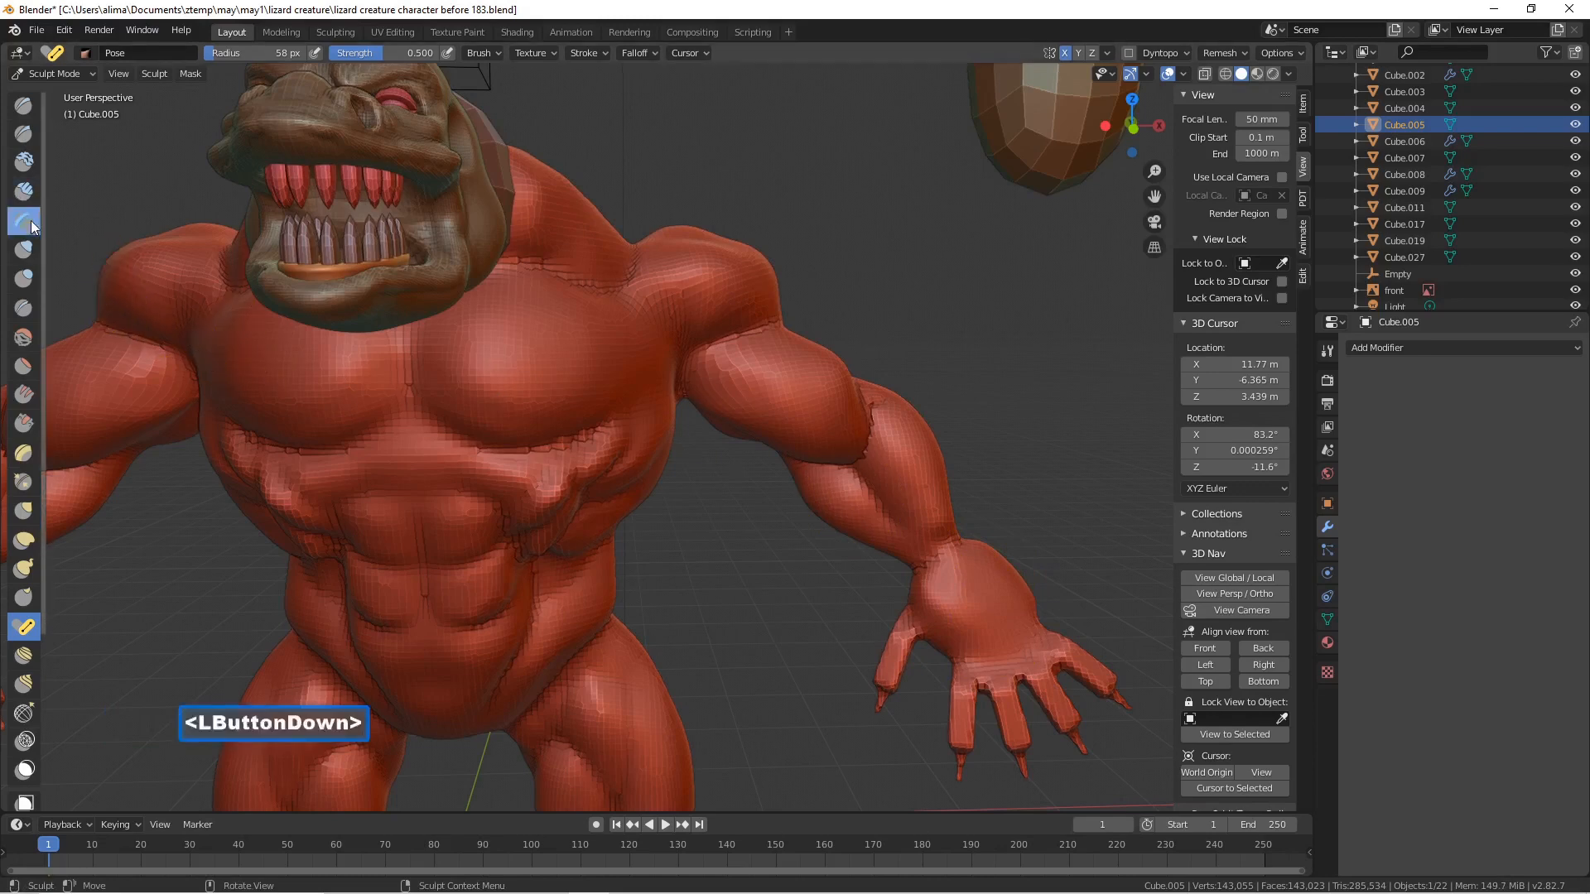
left_click(927, 579, "shift")
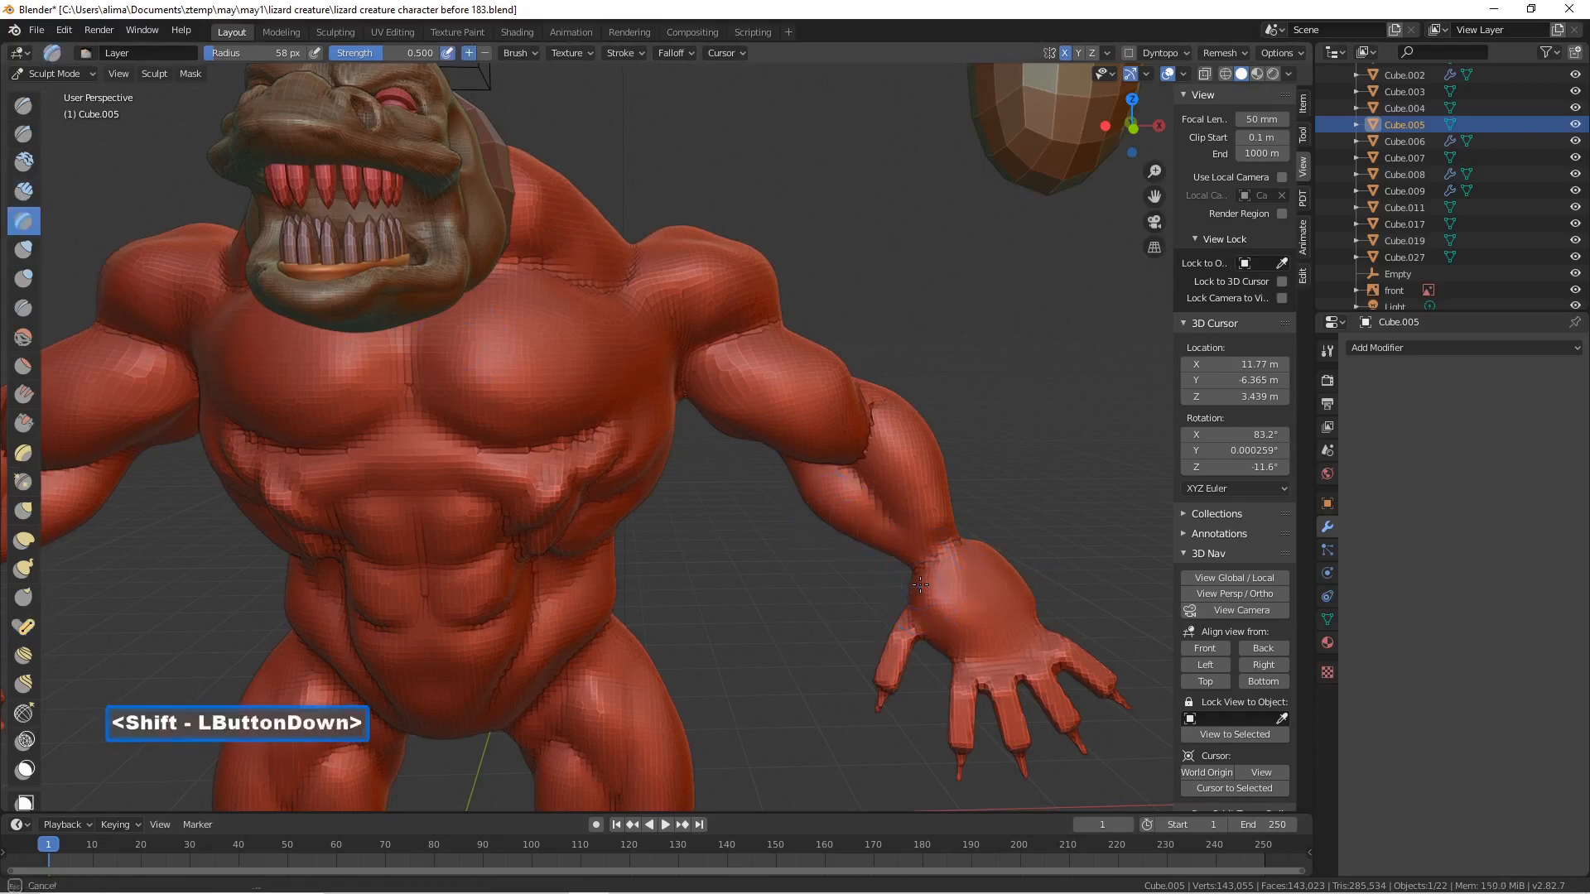
middle_click_drag(944, 571, 839, 537)
double_click(954, 634, "shift")
middle_click_drag(958, 586, 990, 587)
left_click(991, 587, "shift")
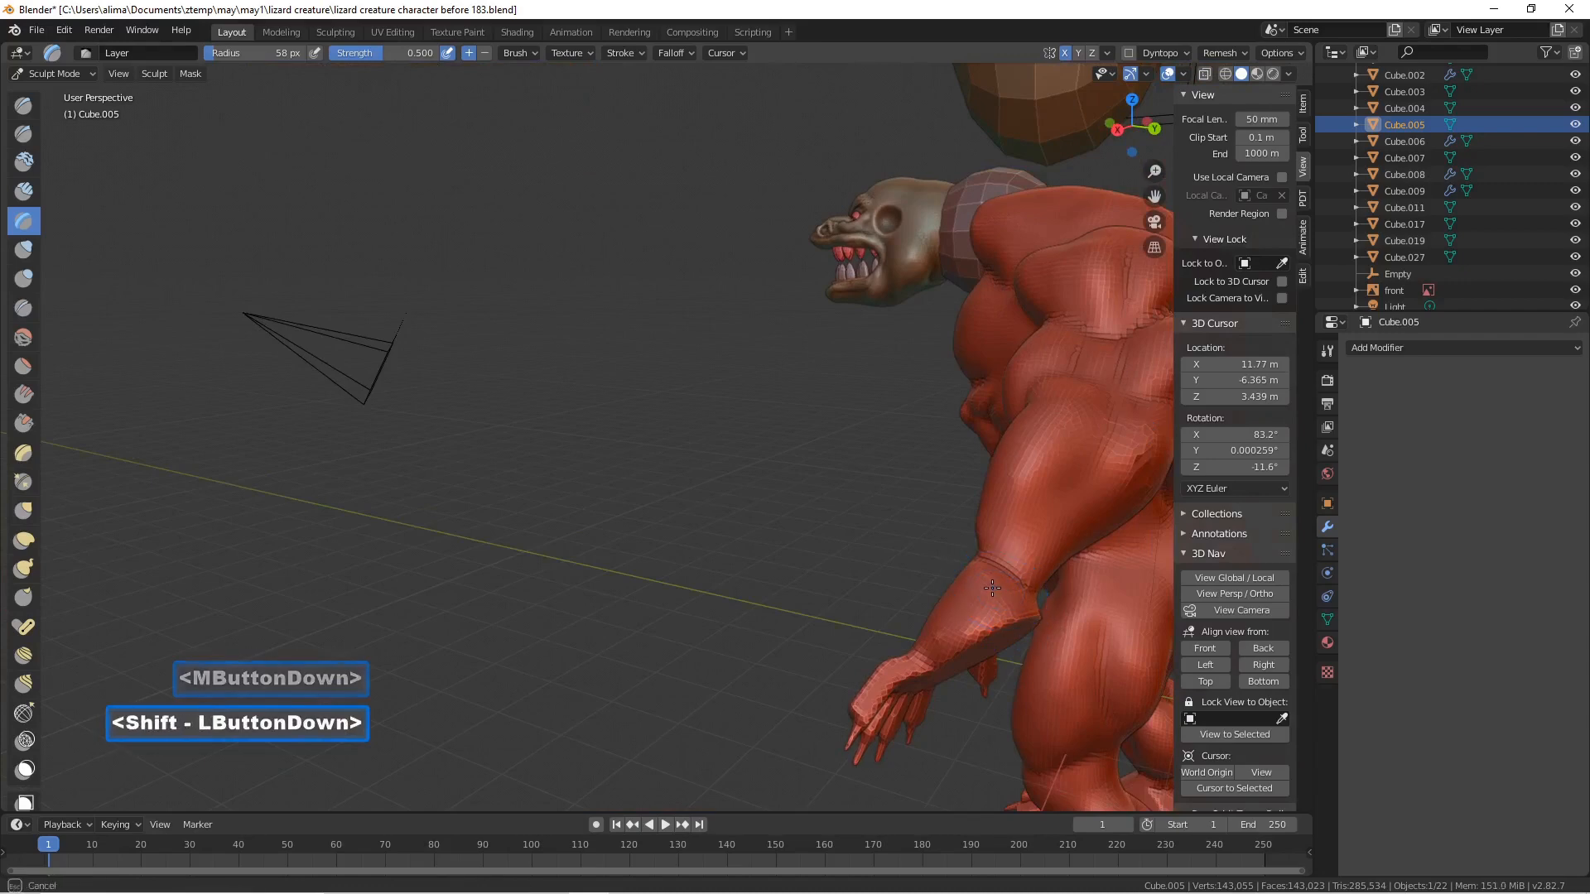
left_click(990, 587, "shift")
middle_click_drag(990, 587, 756, 537)
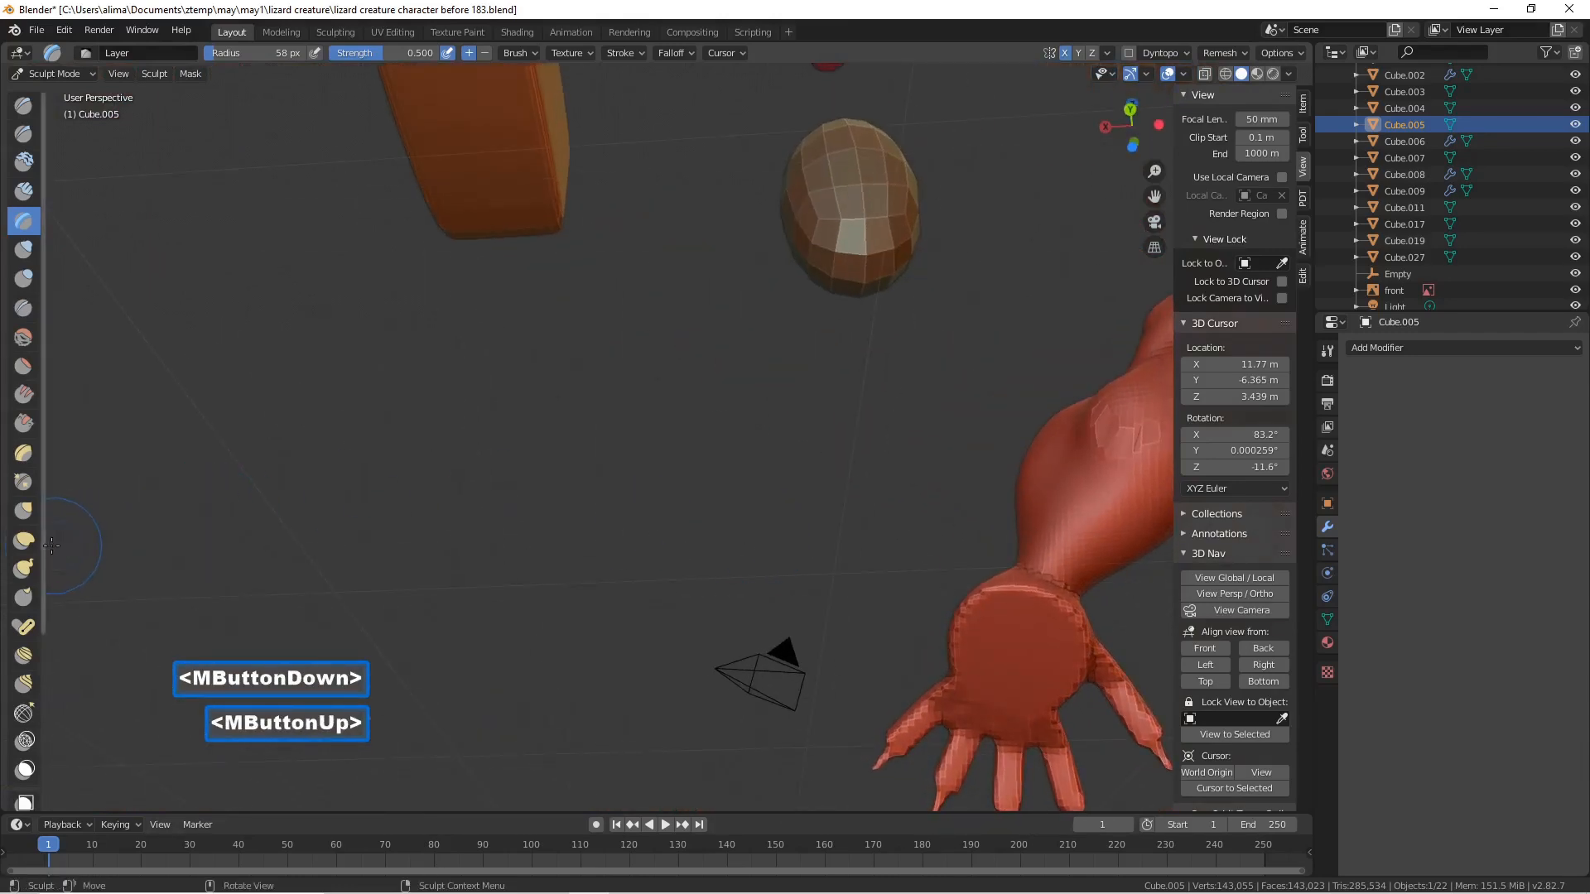
- Reshape the edges of both palms with the Grab brush at radius 113 px and save as lizard creature character before 185.blend
left_click(23, 511)
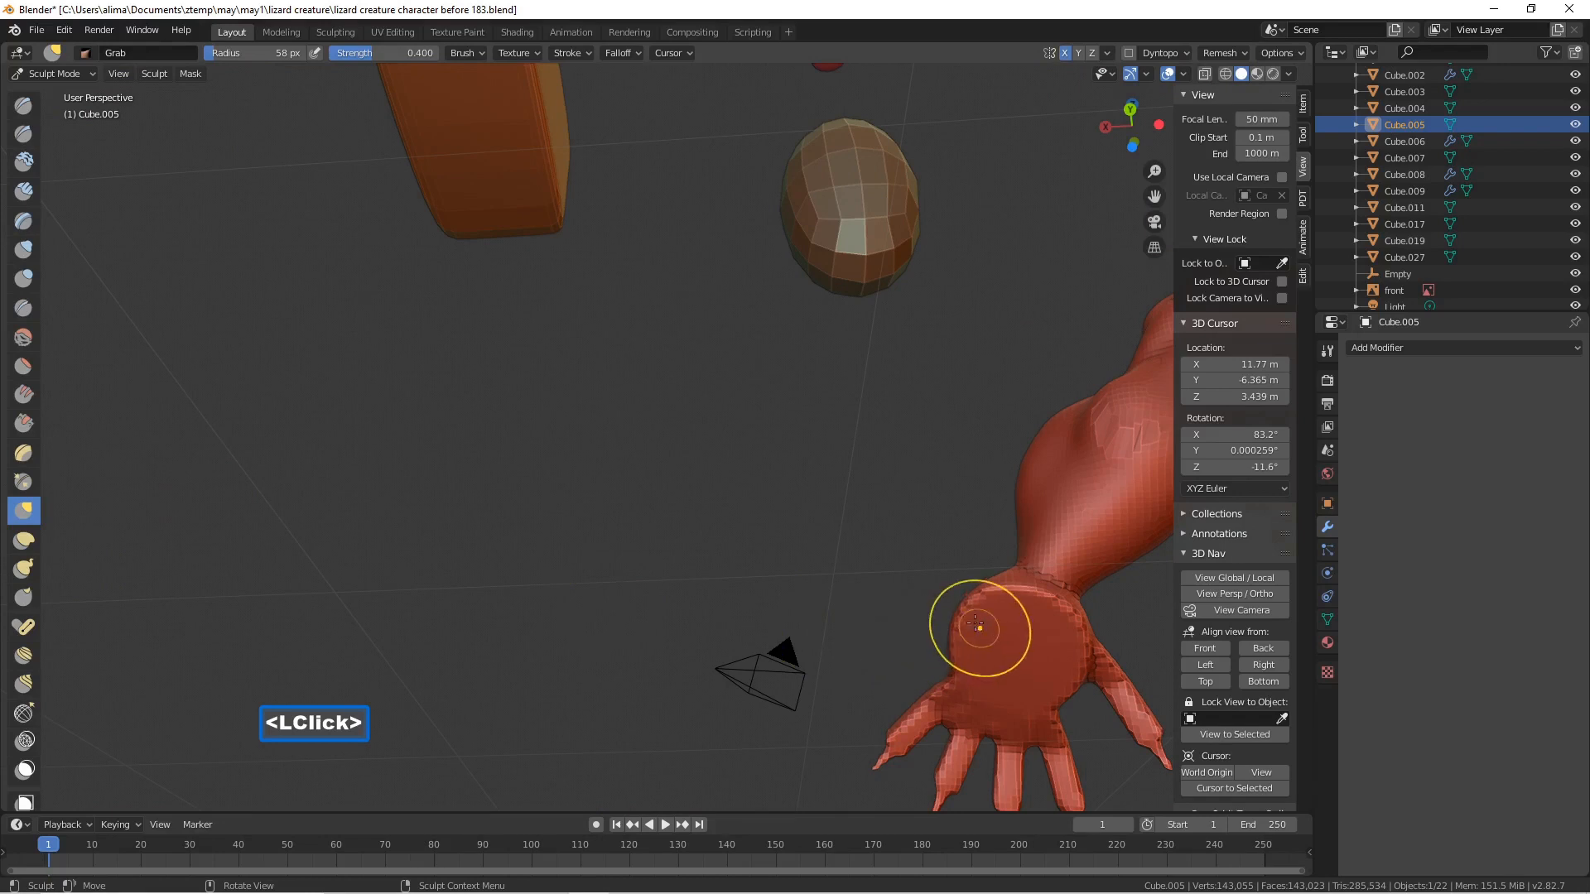
left_click_drag(961, 607, 967, 604)
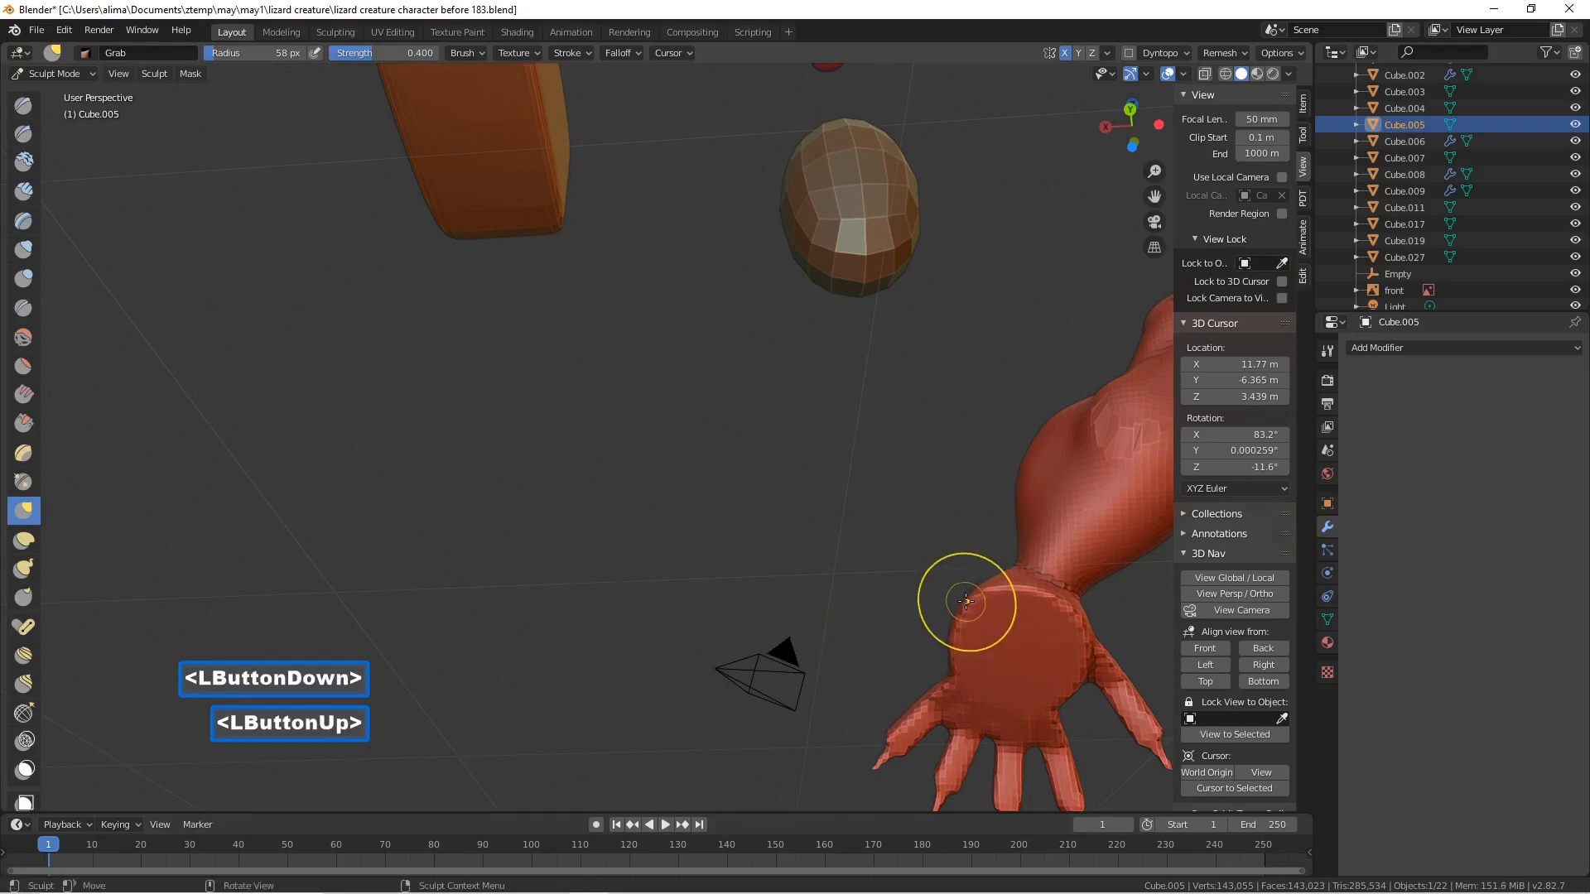
key("f")
left_click(974, 613)
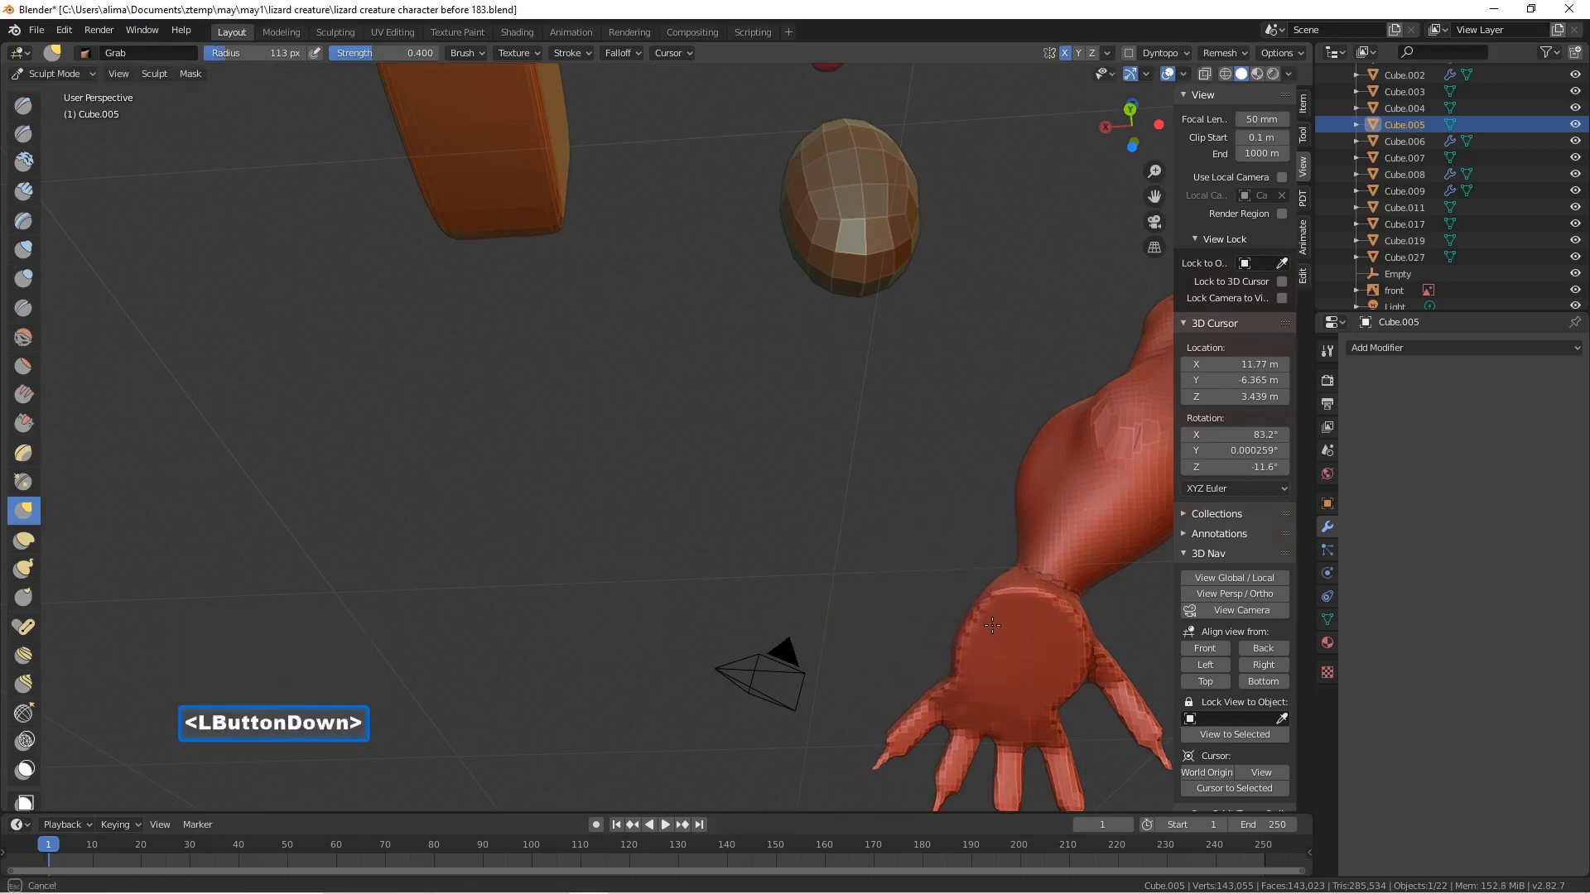
left_click_drag(975, 612, 974, 617)
middle_click_drag(973, 616, 1145, 673)
mouse_move(928, 643)
middle_mouse_down()
mouse_move(982, 635)
mouse_move(937, 646)
mouse_move(941, 633)
middle_mouse_up()
scroll(952, 650, "down", 1)
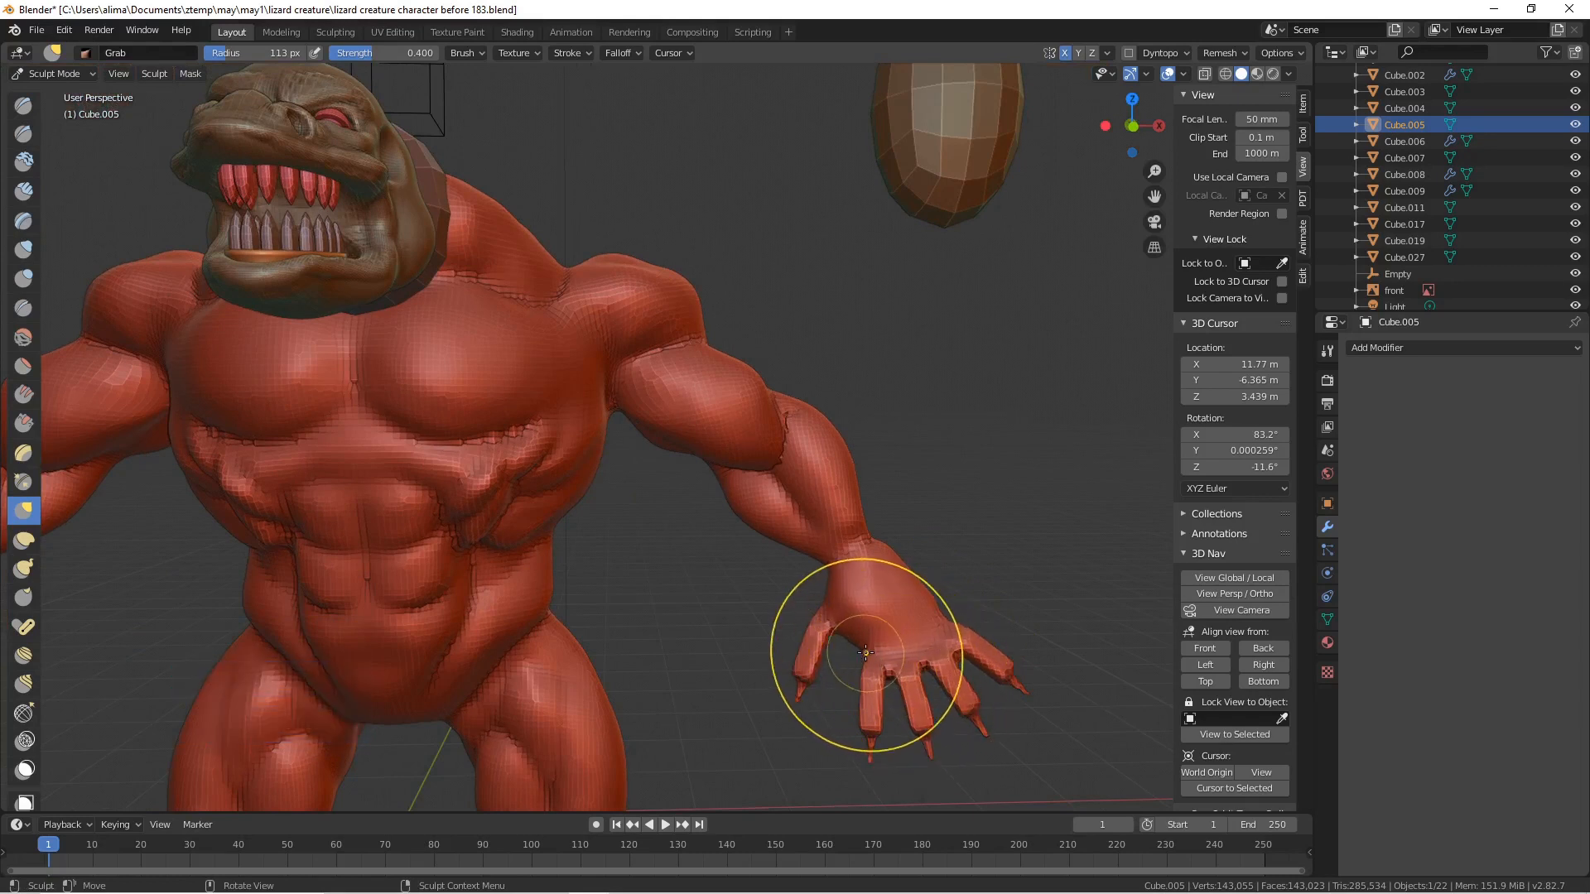
left_click_drag(866, 650, 846, 648)
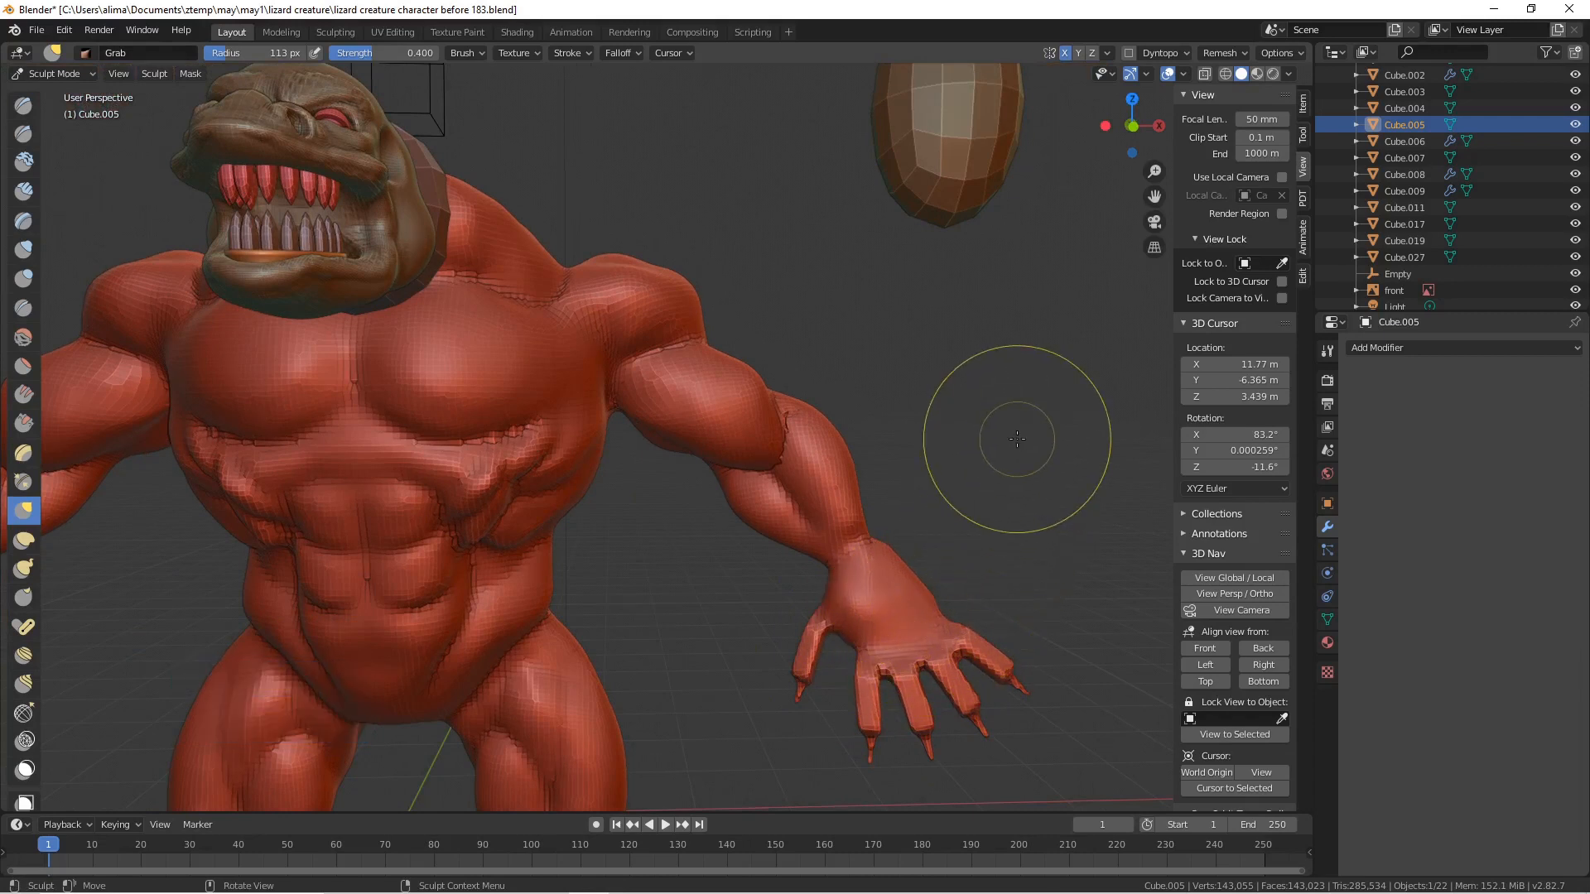
key("Pause")
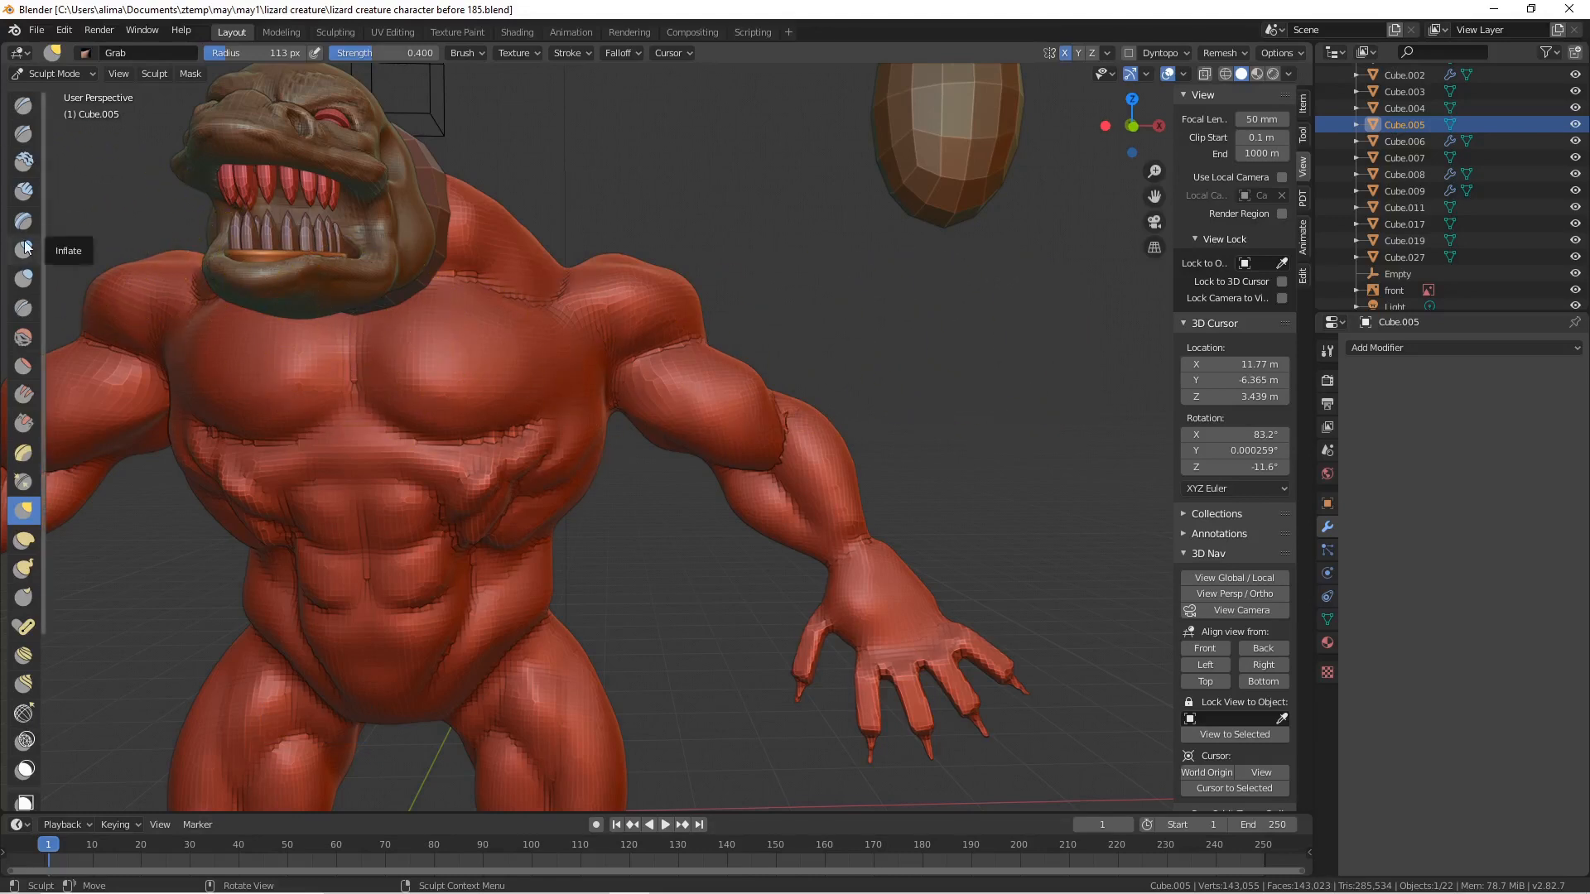
- Raise a tendon ridge from the index fingers across the backs of the hands using the Blob brush at radius 25 px, strength 0.500
left_click(24, 279)
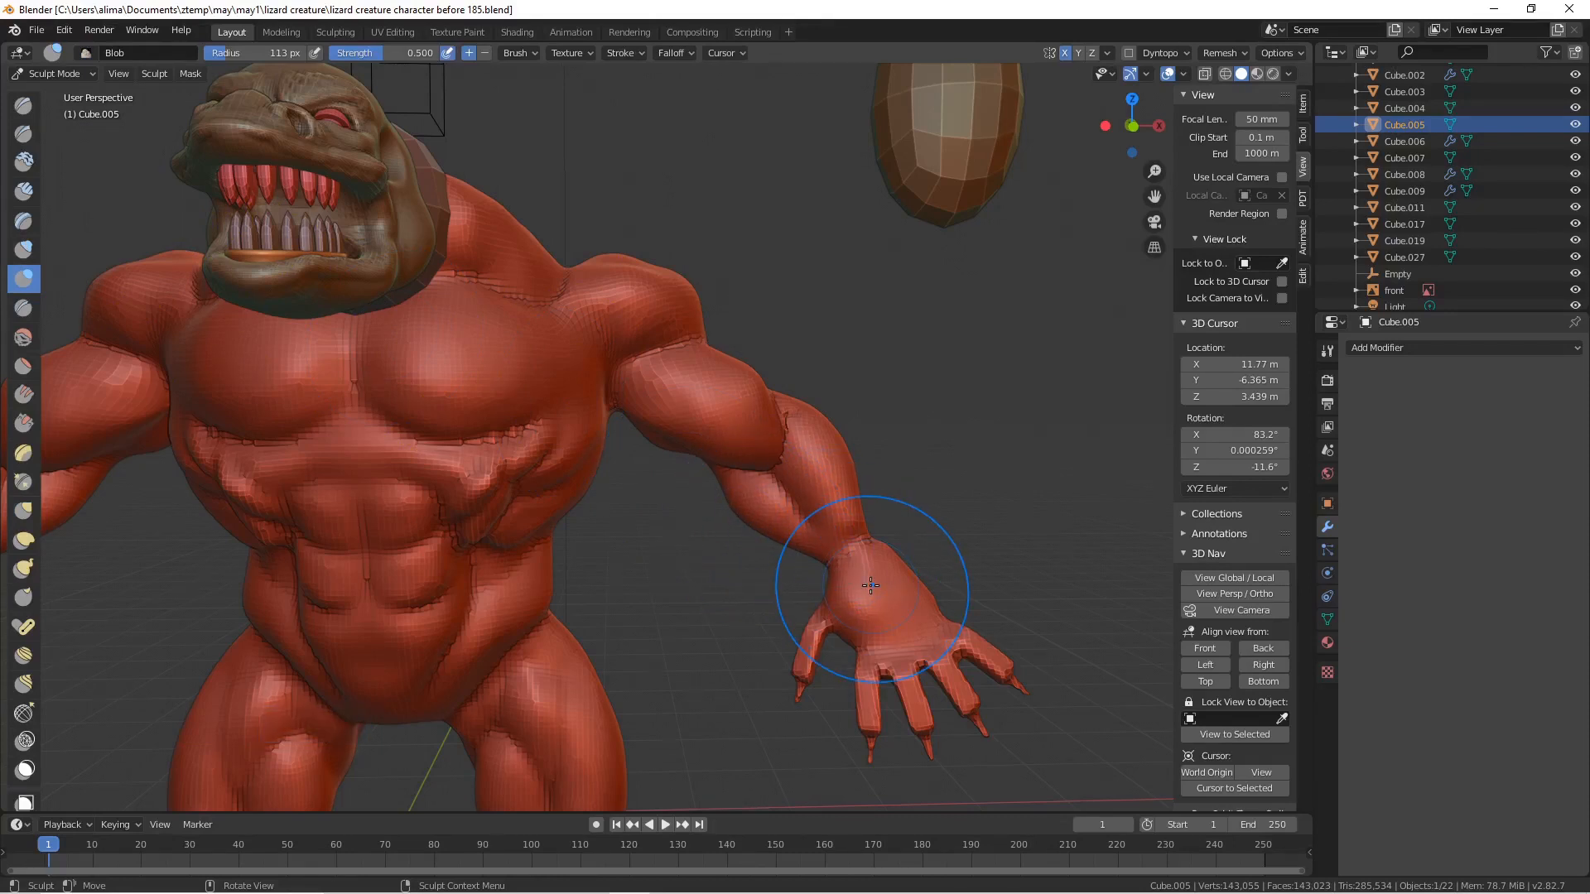
key("f")
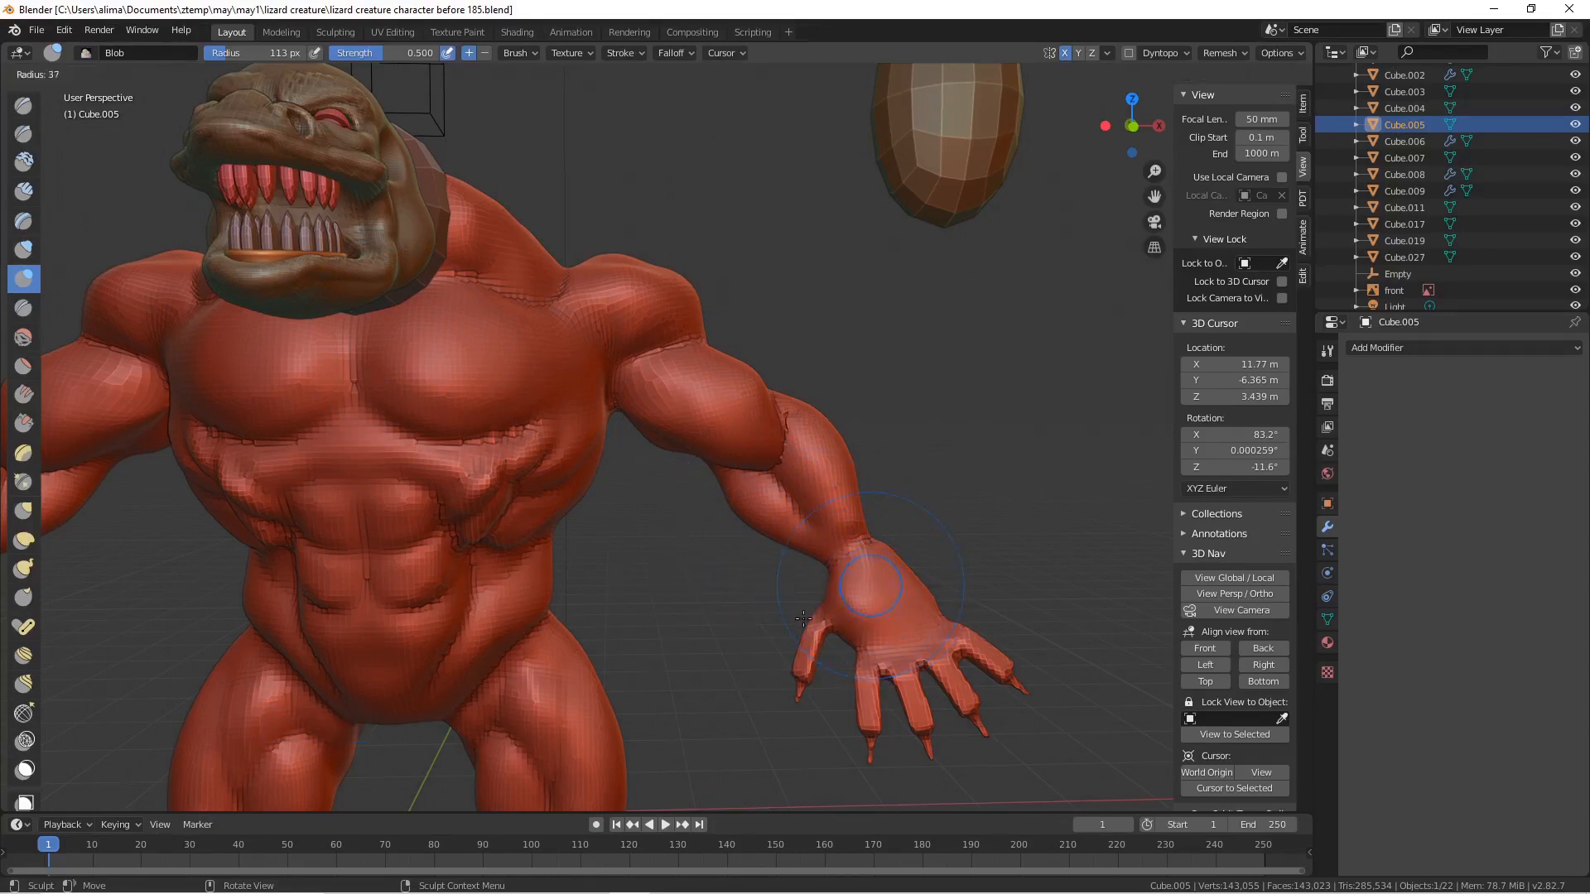
left_click(814, 610)
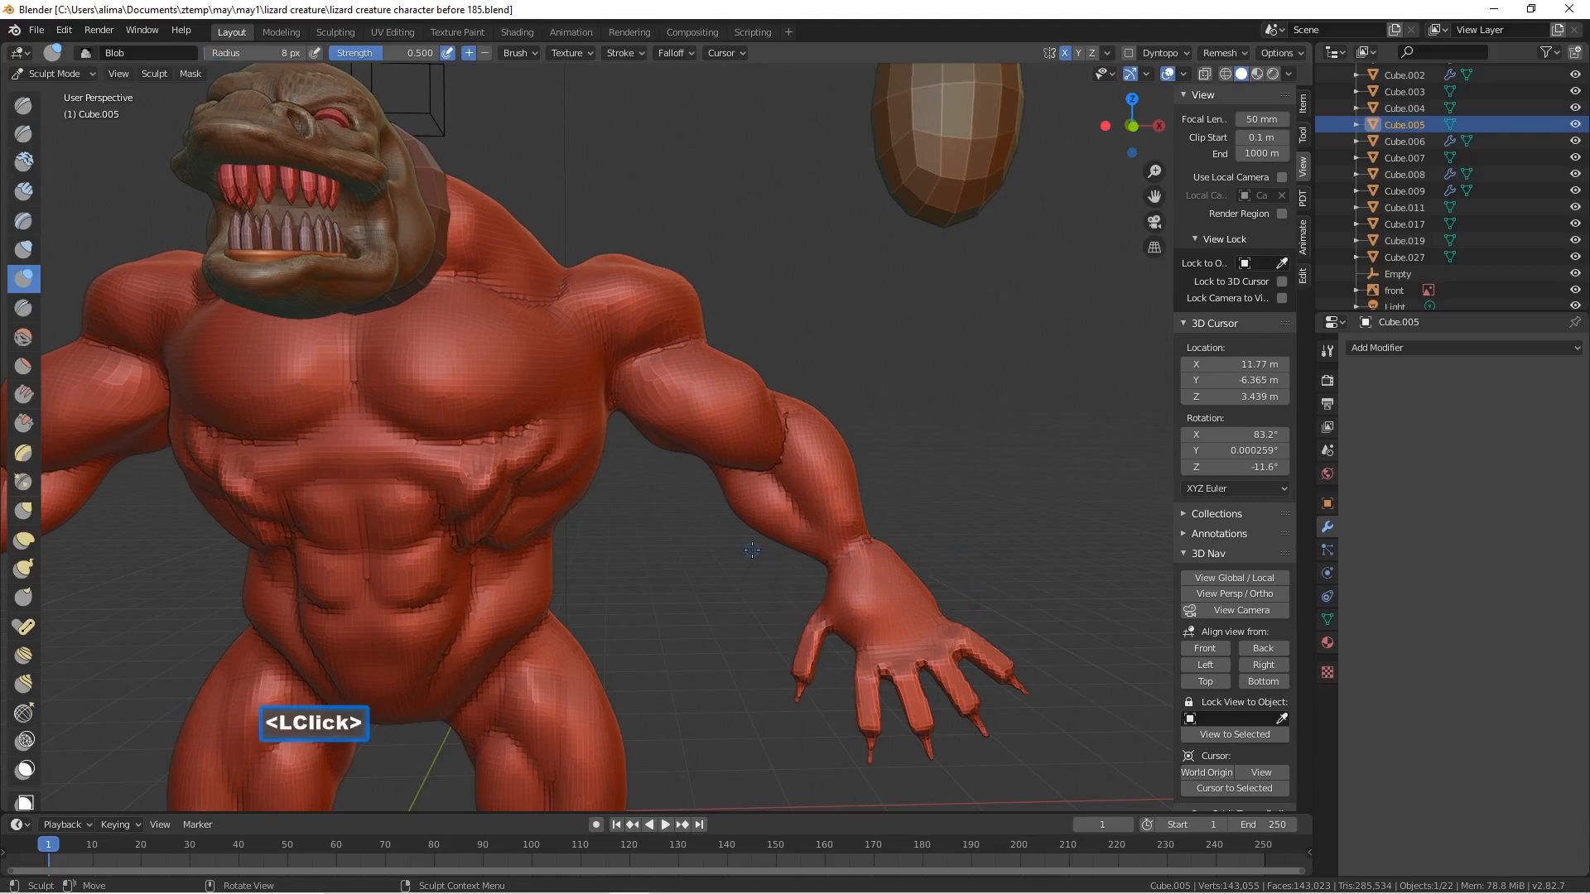
key("b")
left_click_drag(727, 497, 1077, 774)
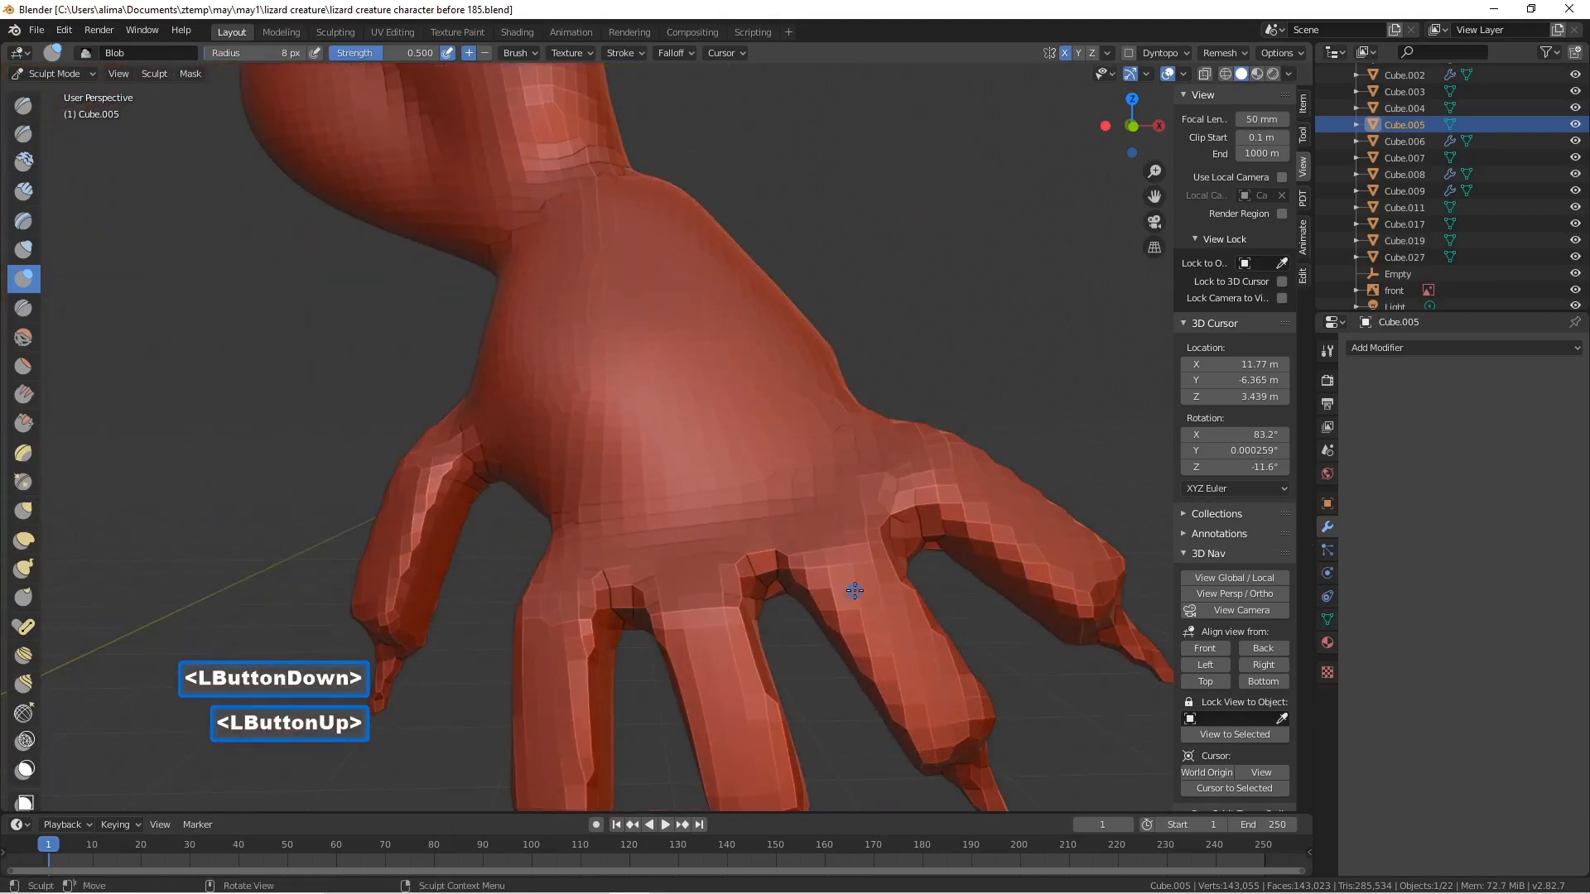
scroll(854, 590, "down", 3)
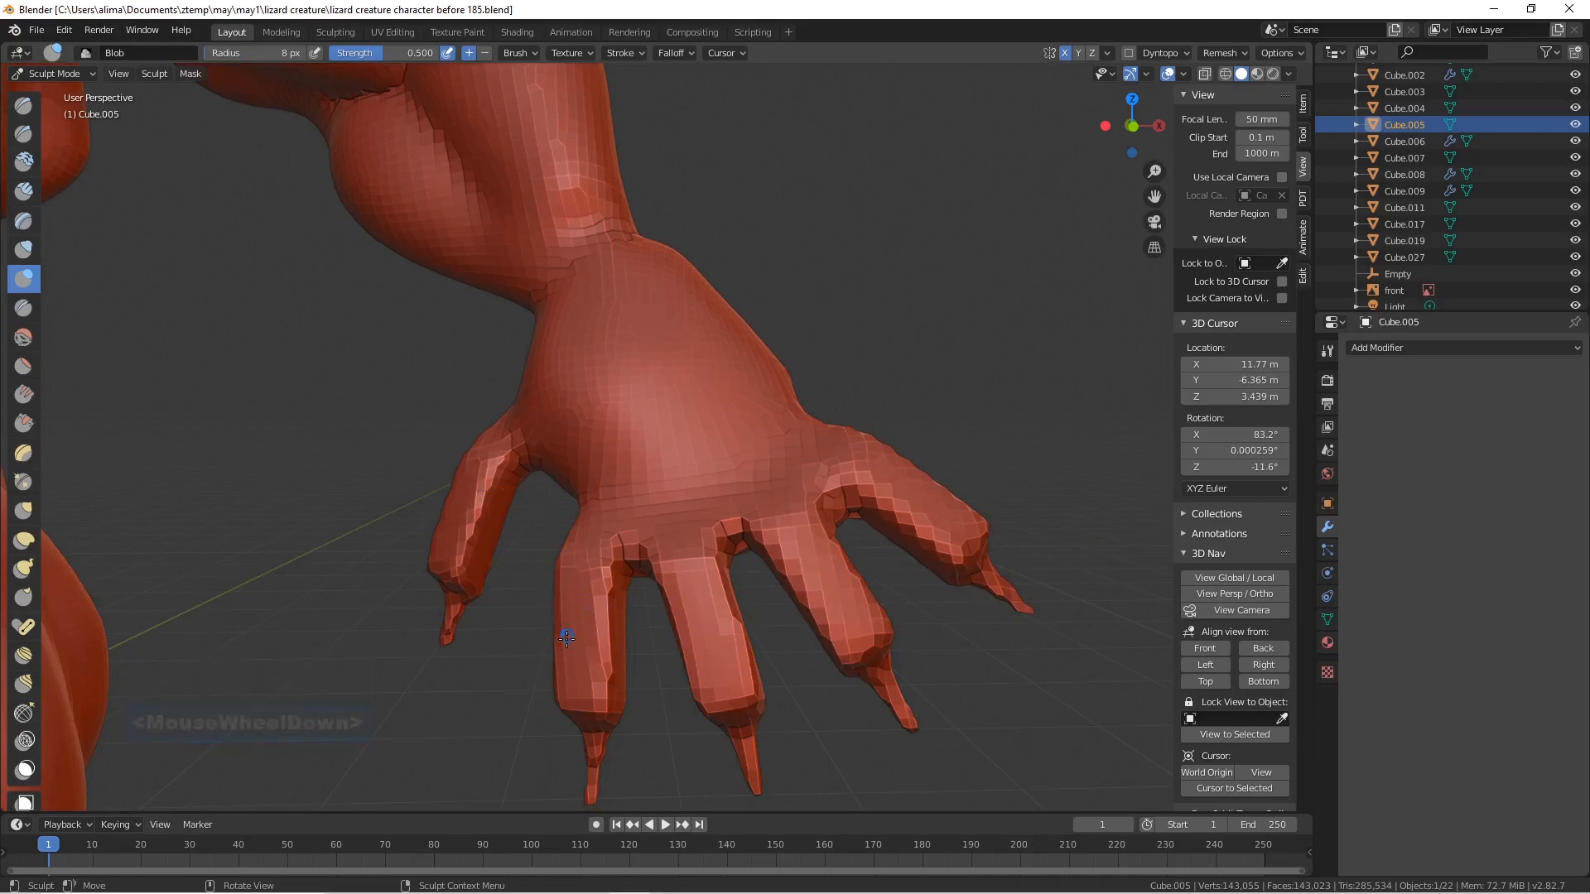
key("f")
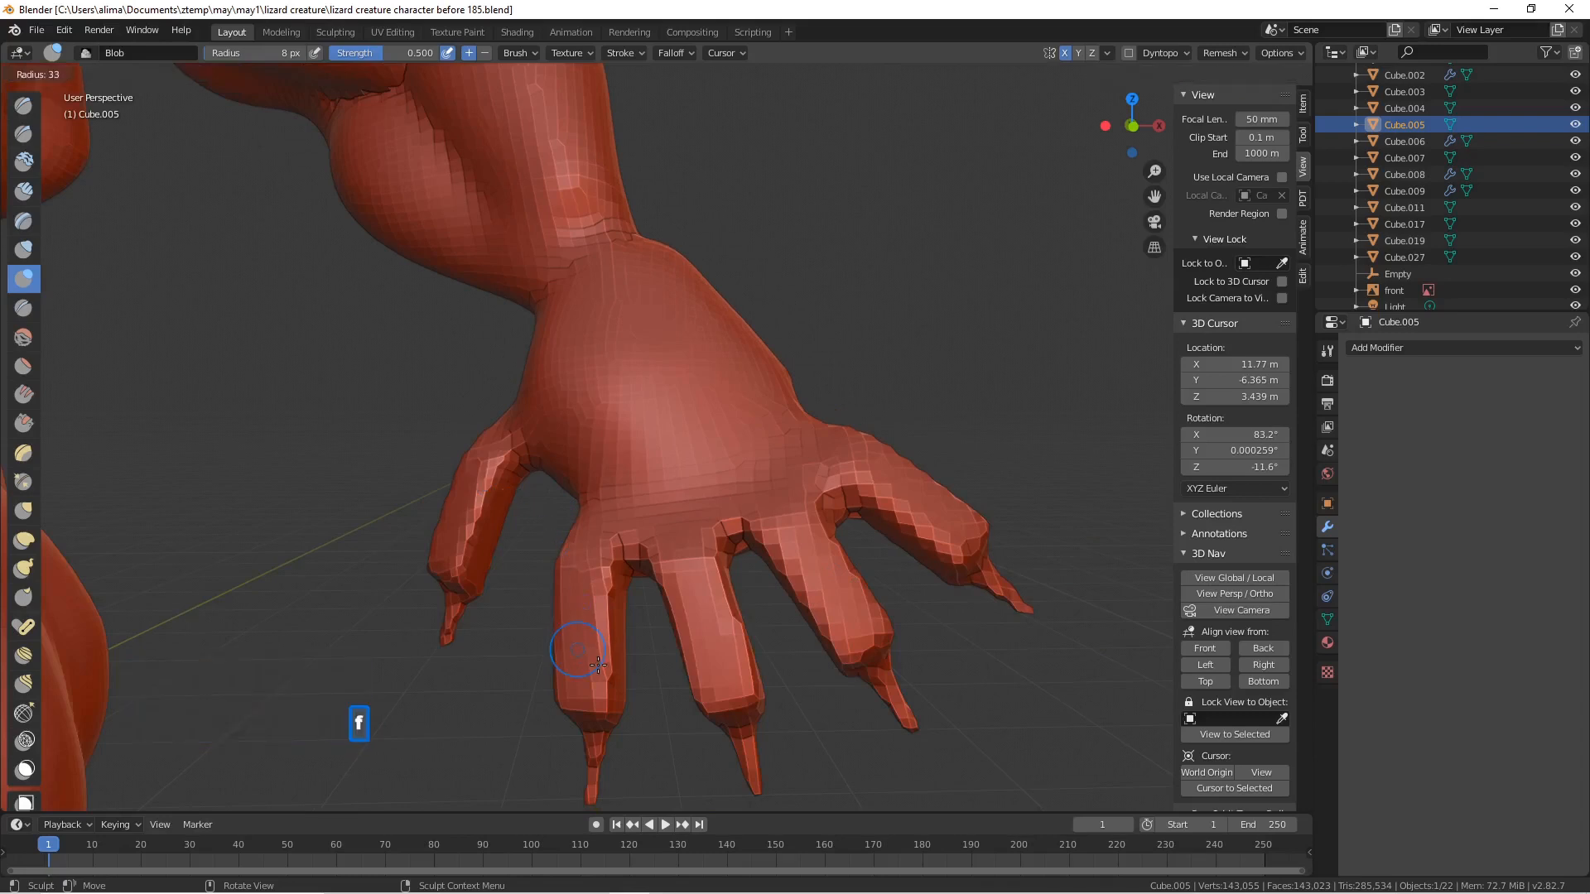
left_click(589, 655)
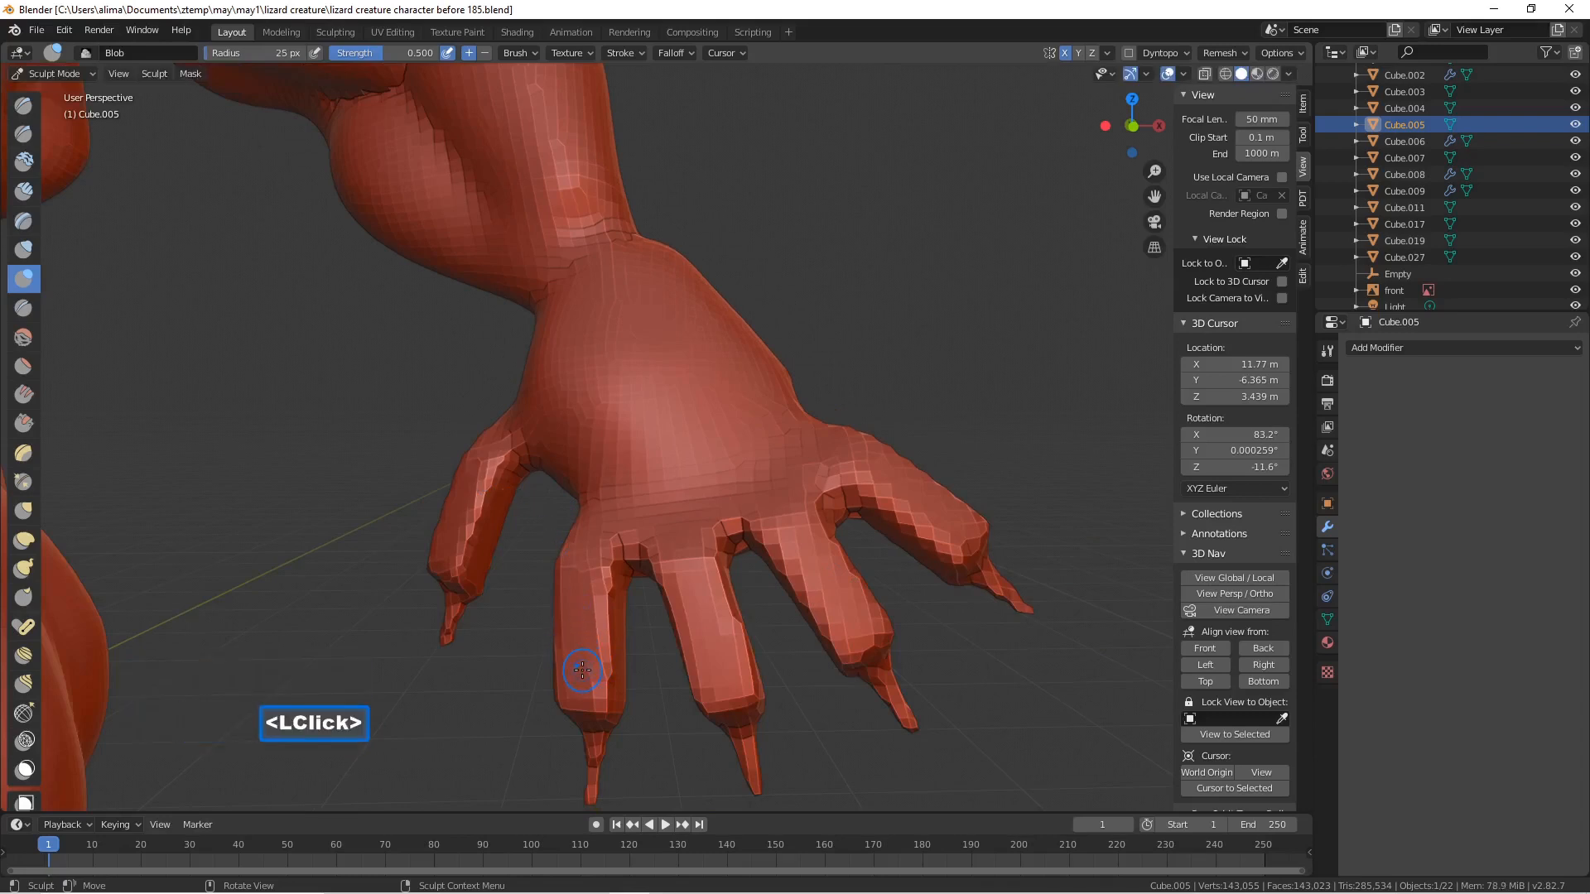
left_click_drag(587, 635, 588, 603)
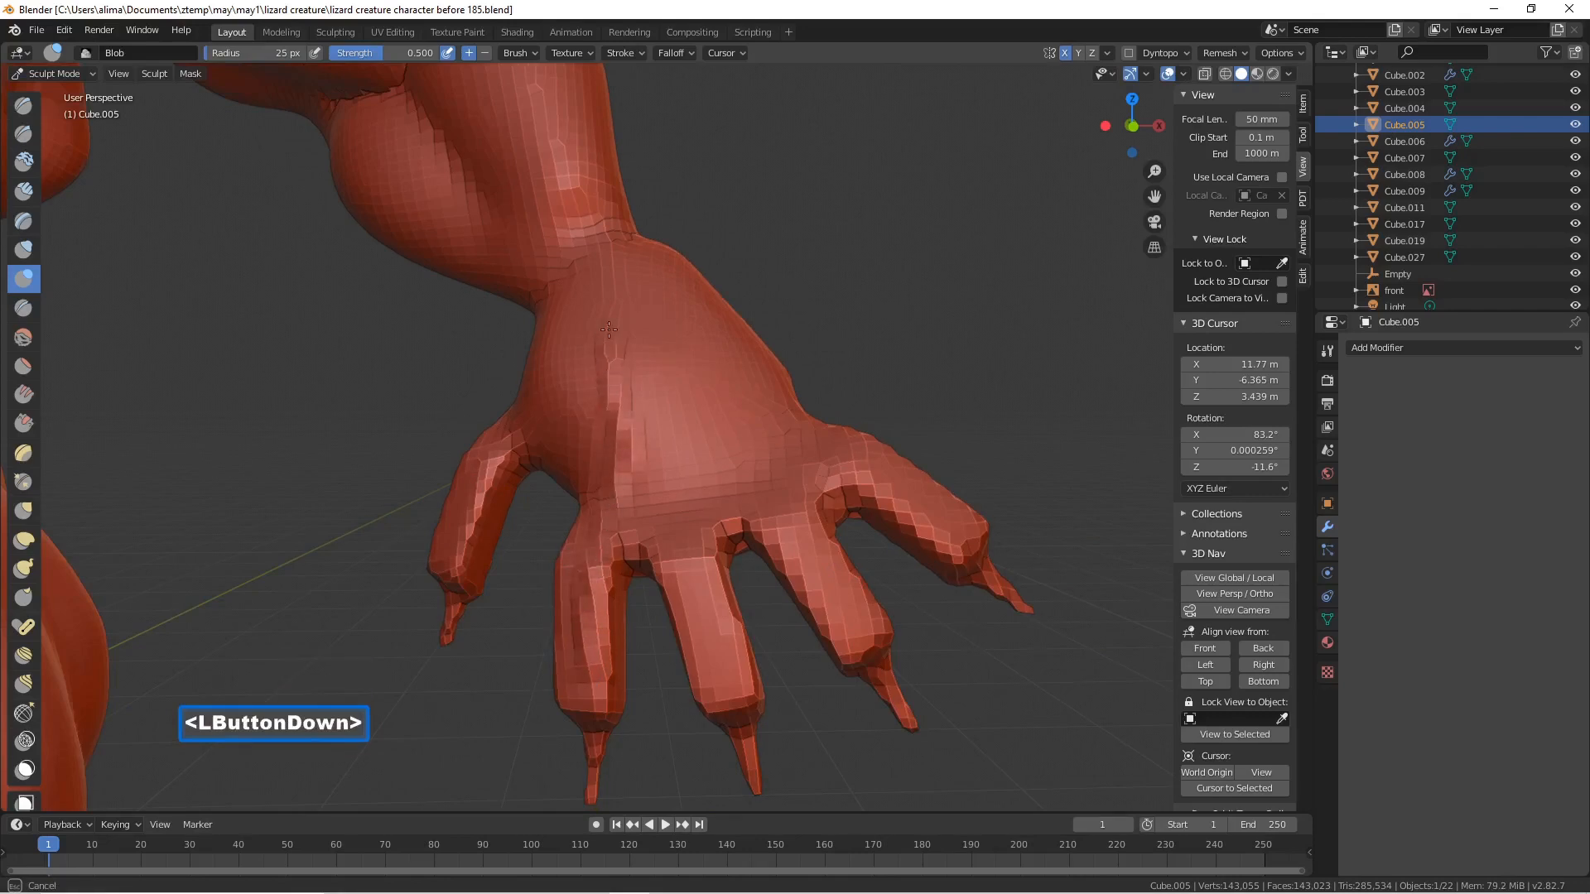
left_click_drag(603, 295, 608, 370)
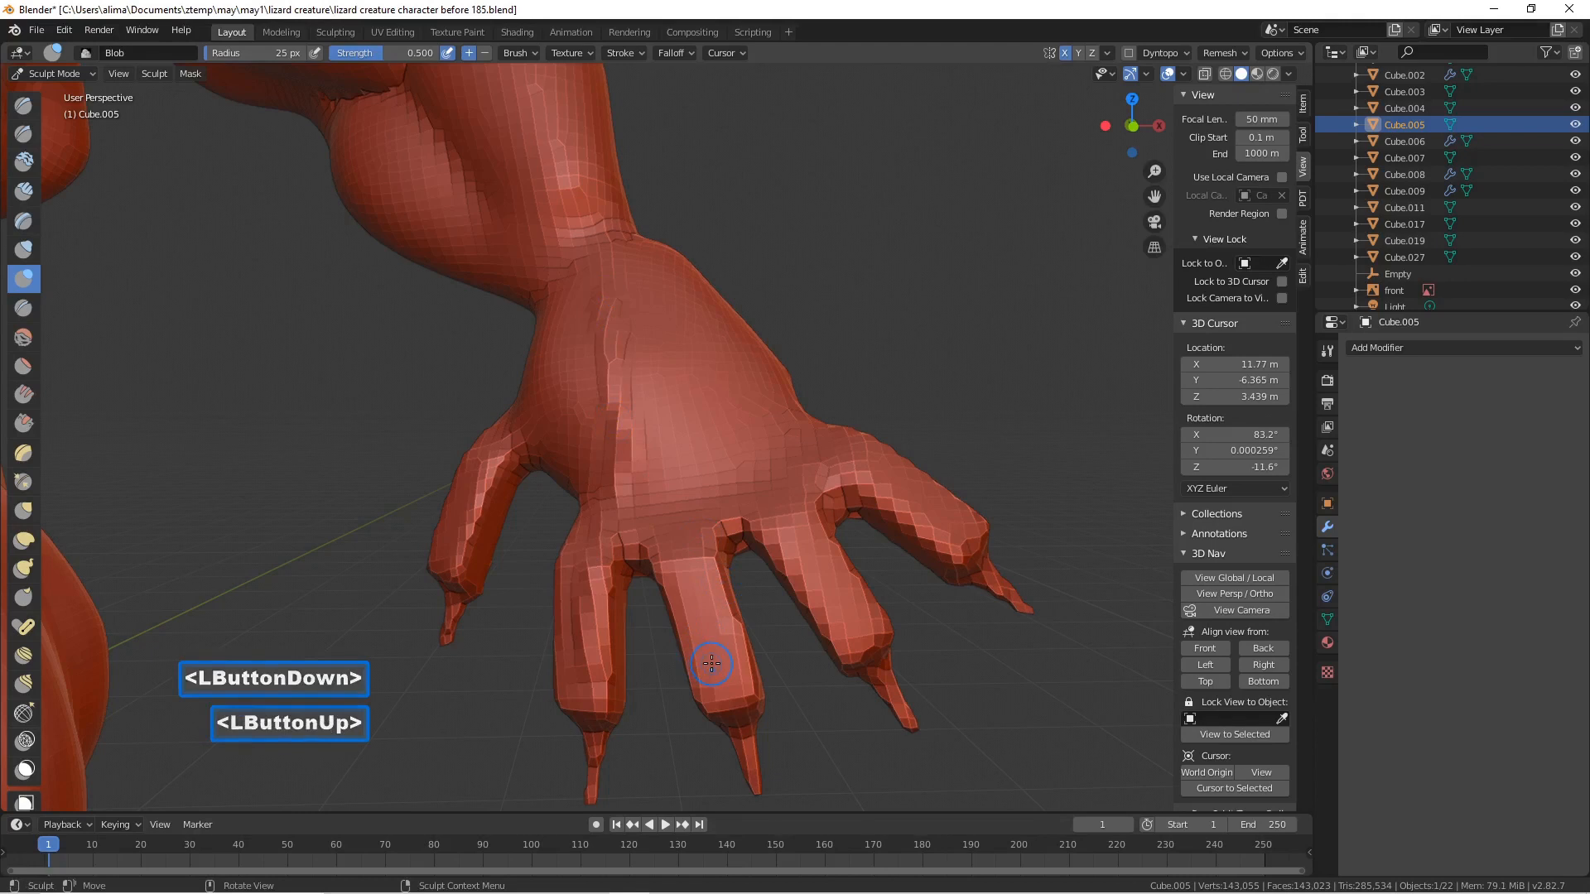
- Build a second Blob tendon ridge from the middle fingers over the backs of the hands toward the wrists
left_click_drag(712, 663, 713, 642)
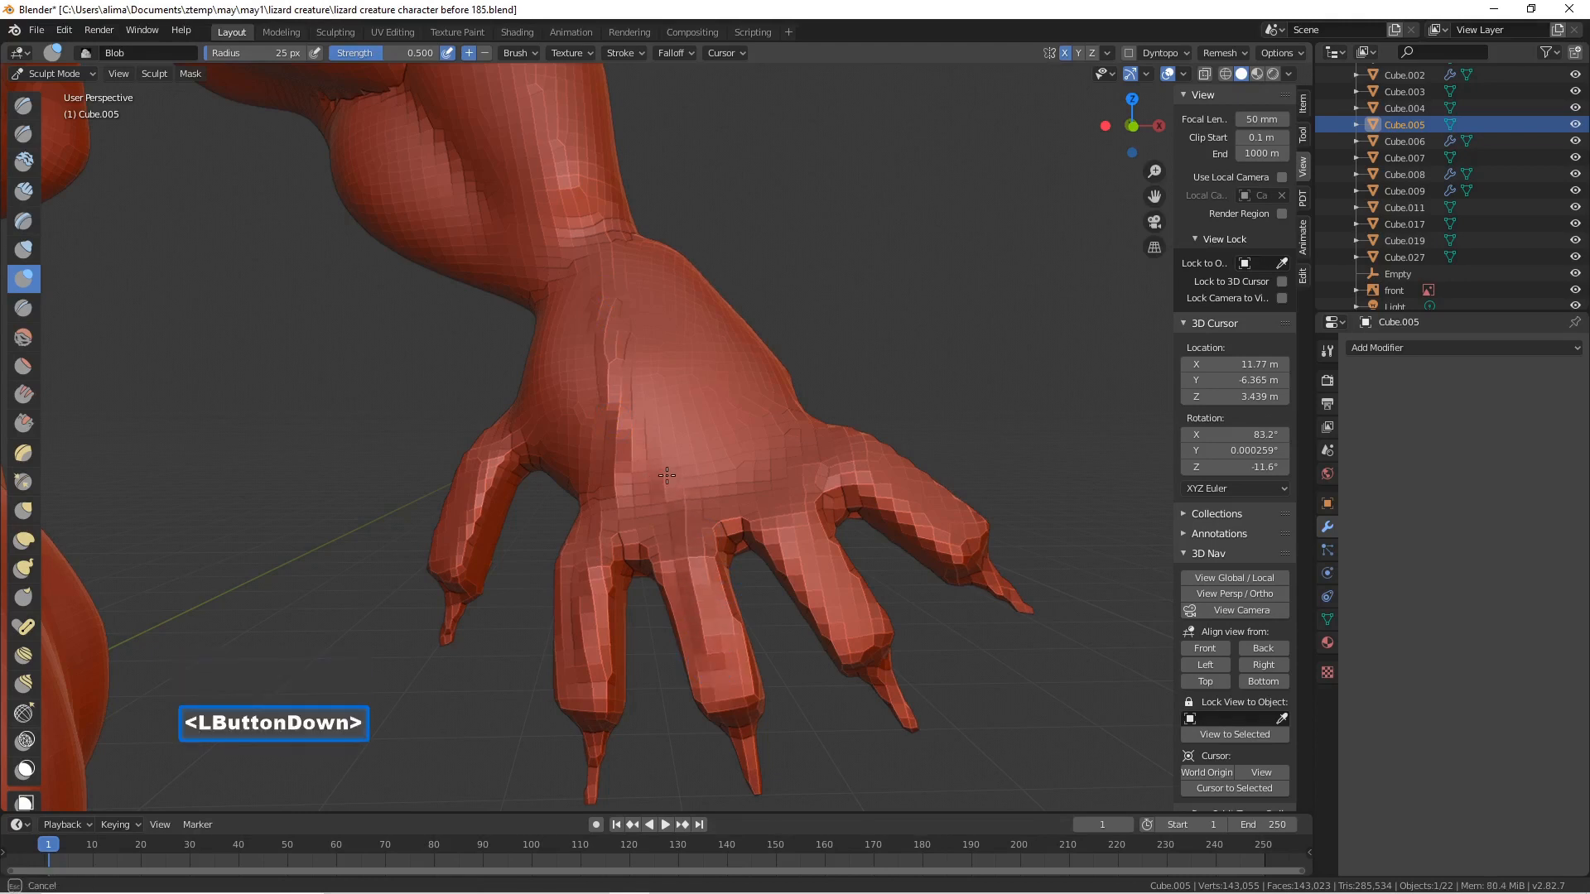
left_click_drag(624, 331, 660, 447)
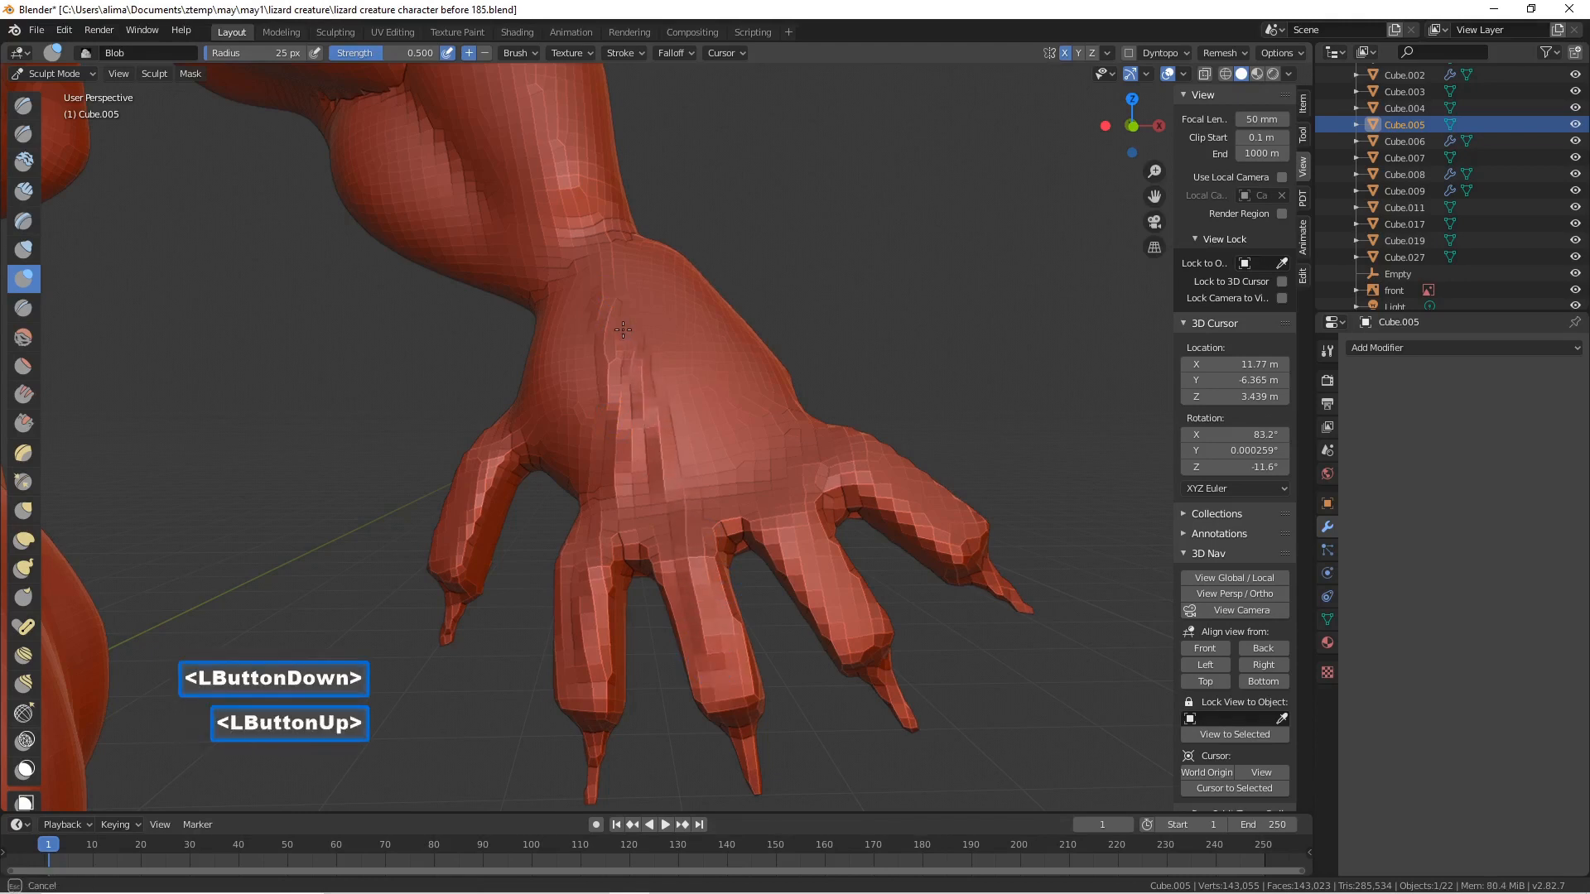
scroll(654, 451, "down", 3)
middle_click_drag(641, 462, 649, 488)
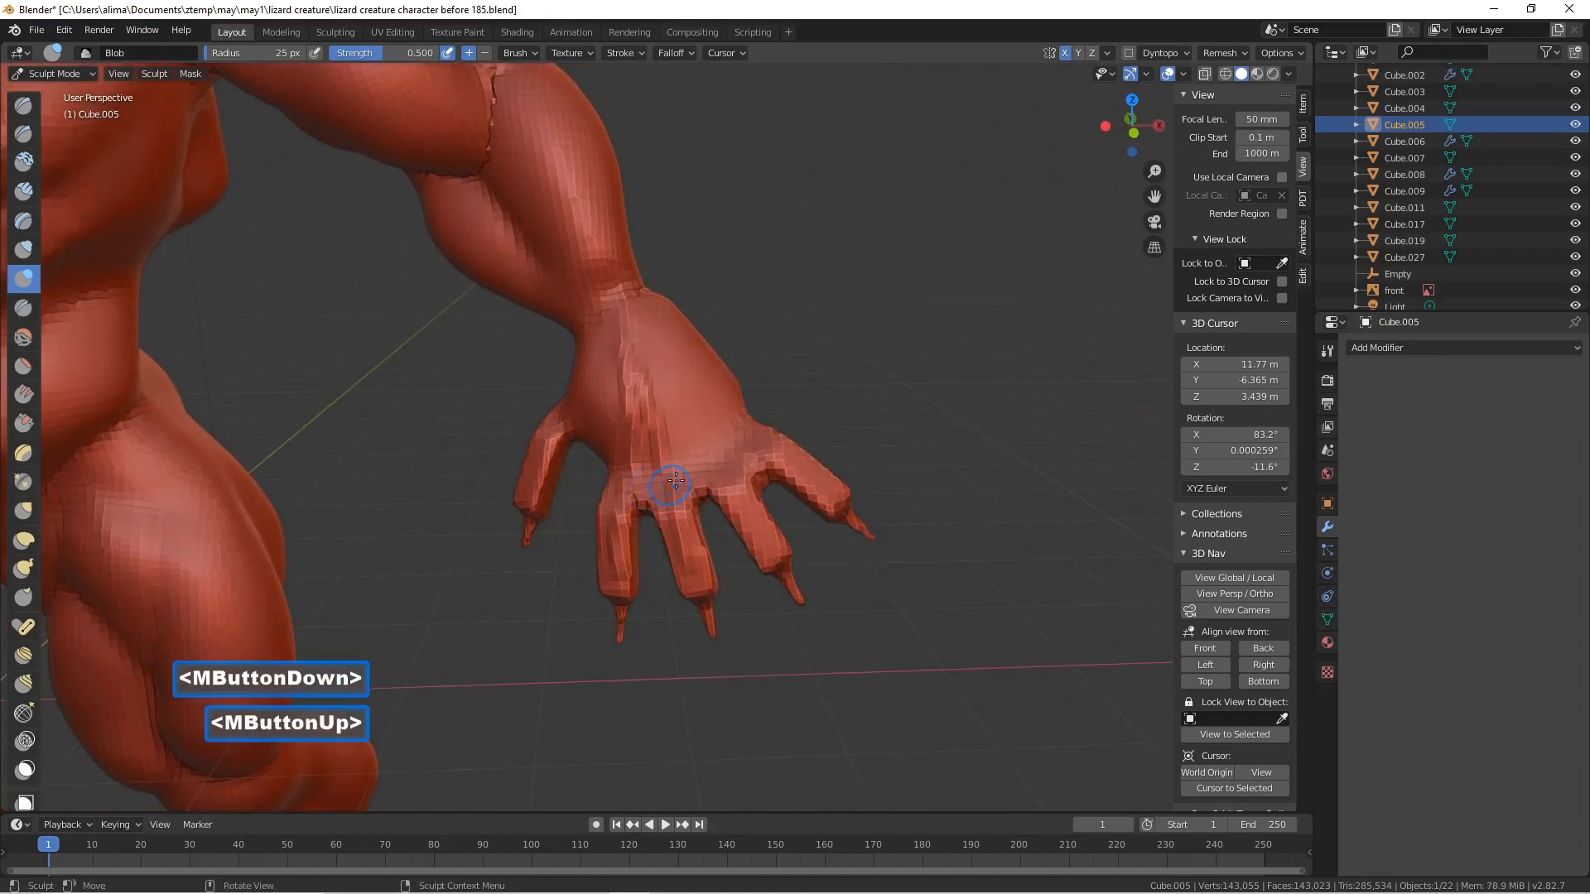
- Voxel-remesh the body at a voxel size of 0.04 m
scroll(676, 480, "down", 6)
scroll(698, 477, "up", 6)
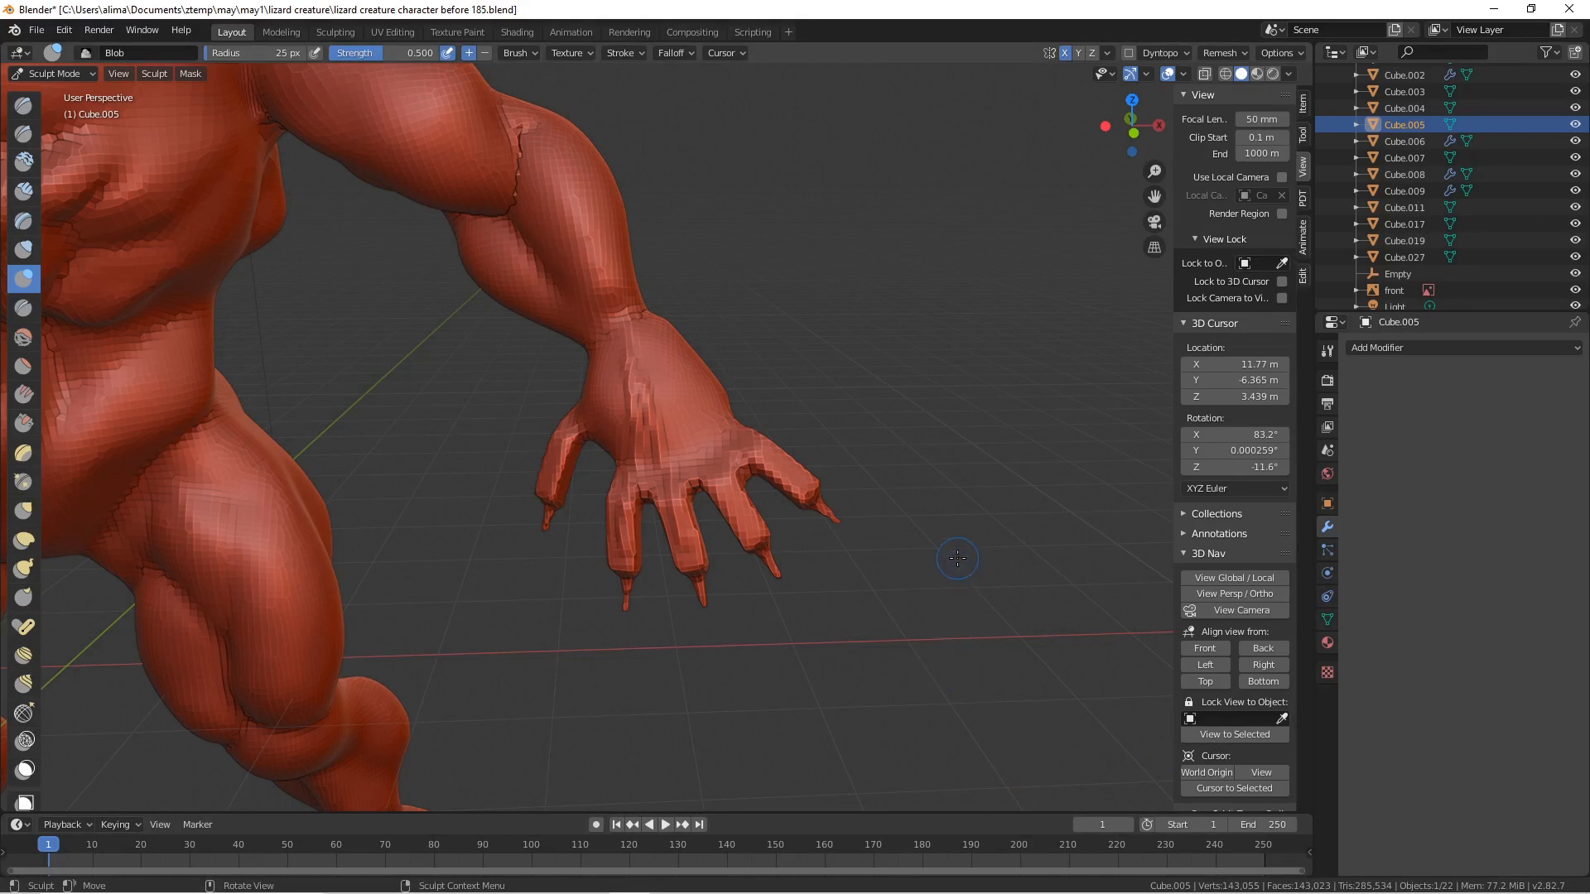
left_click(1325, 620)
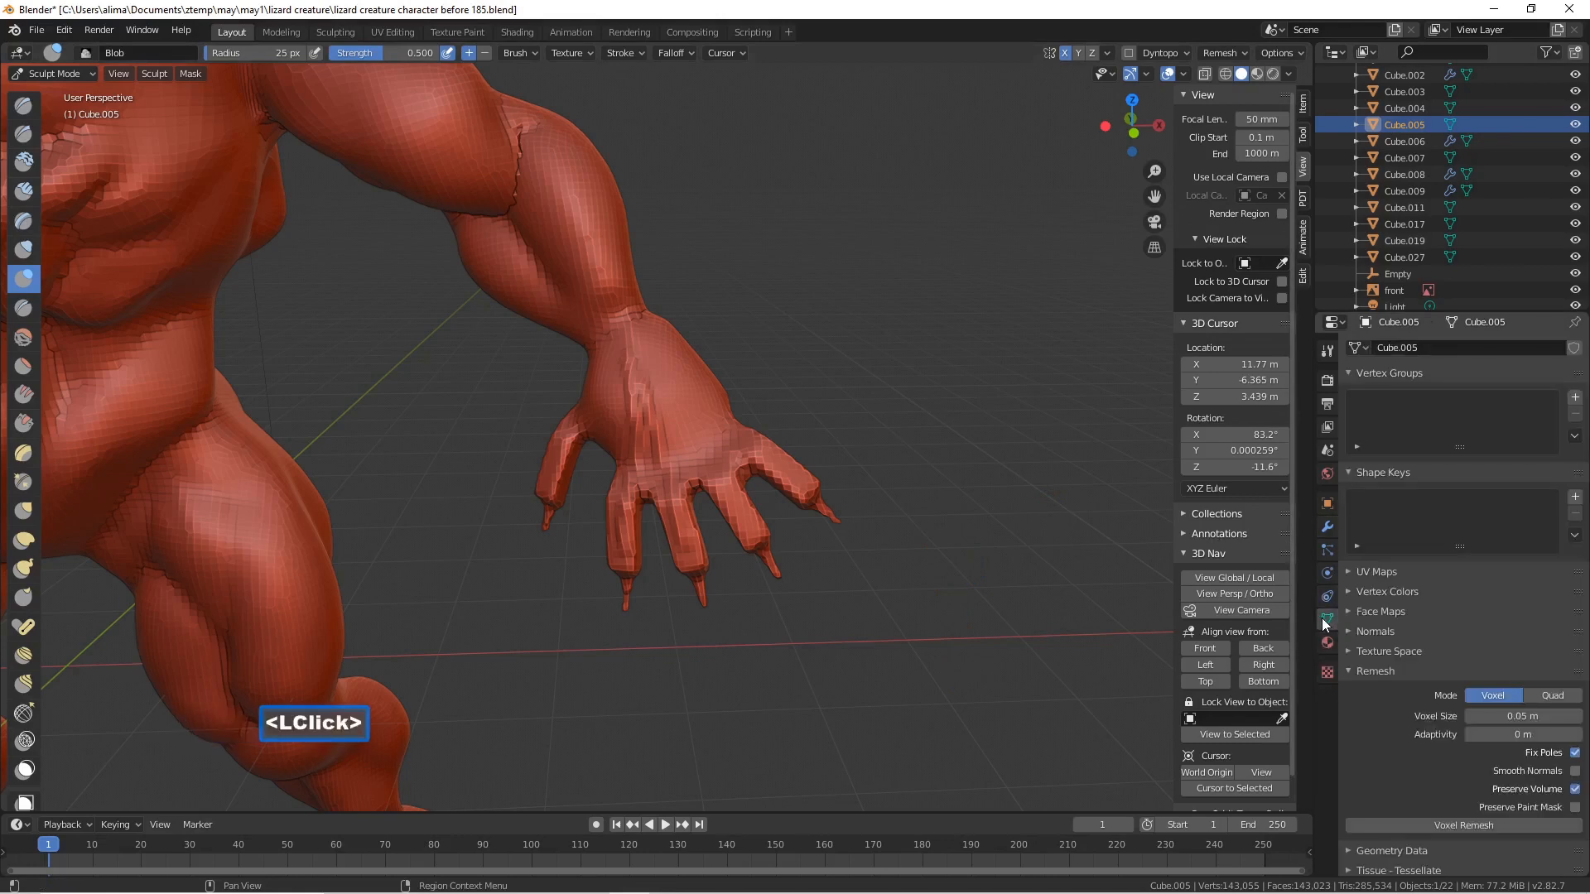
left_click(1487, 717)
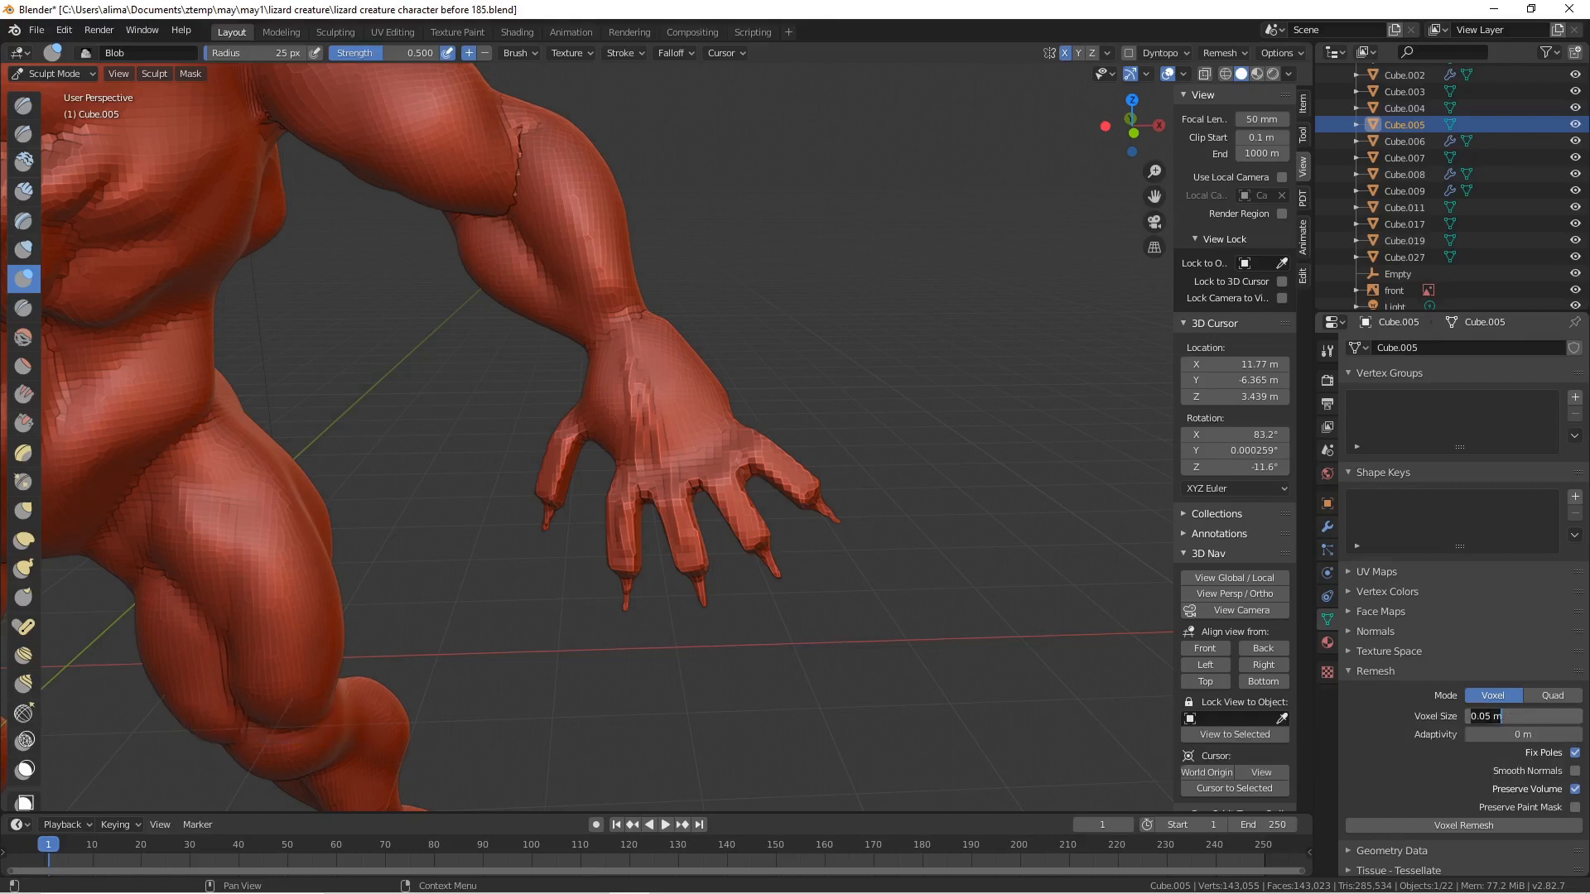
type("0.04")
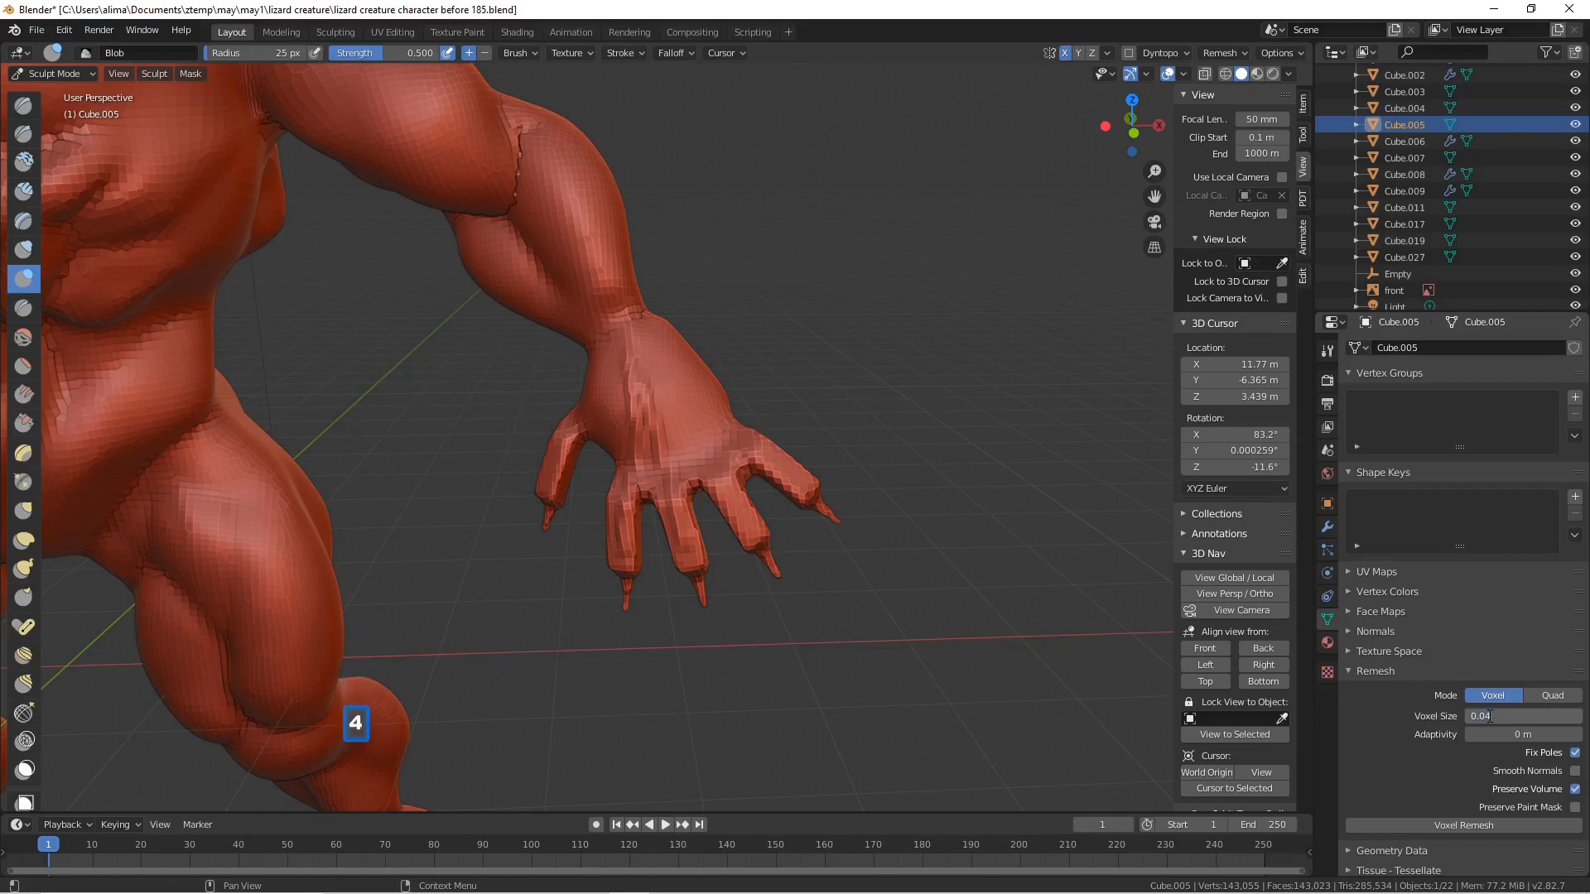
key("Return")
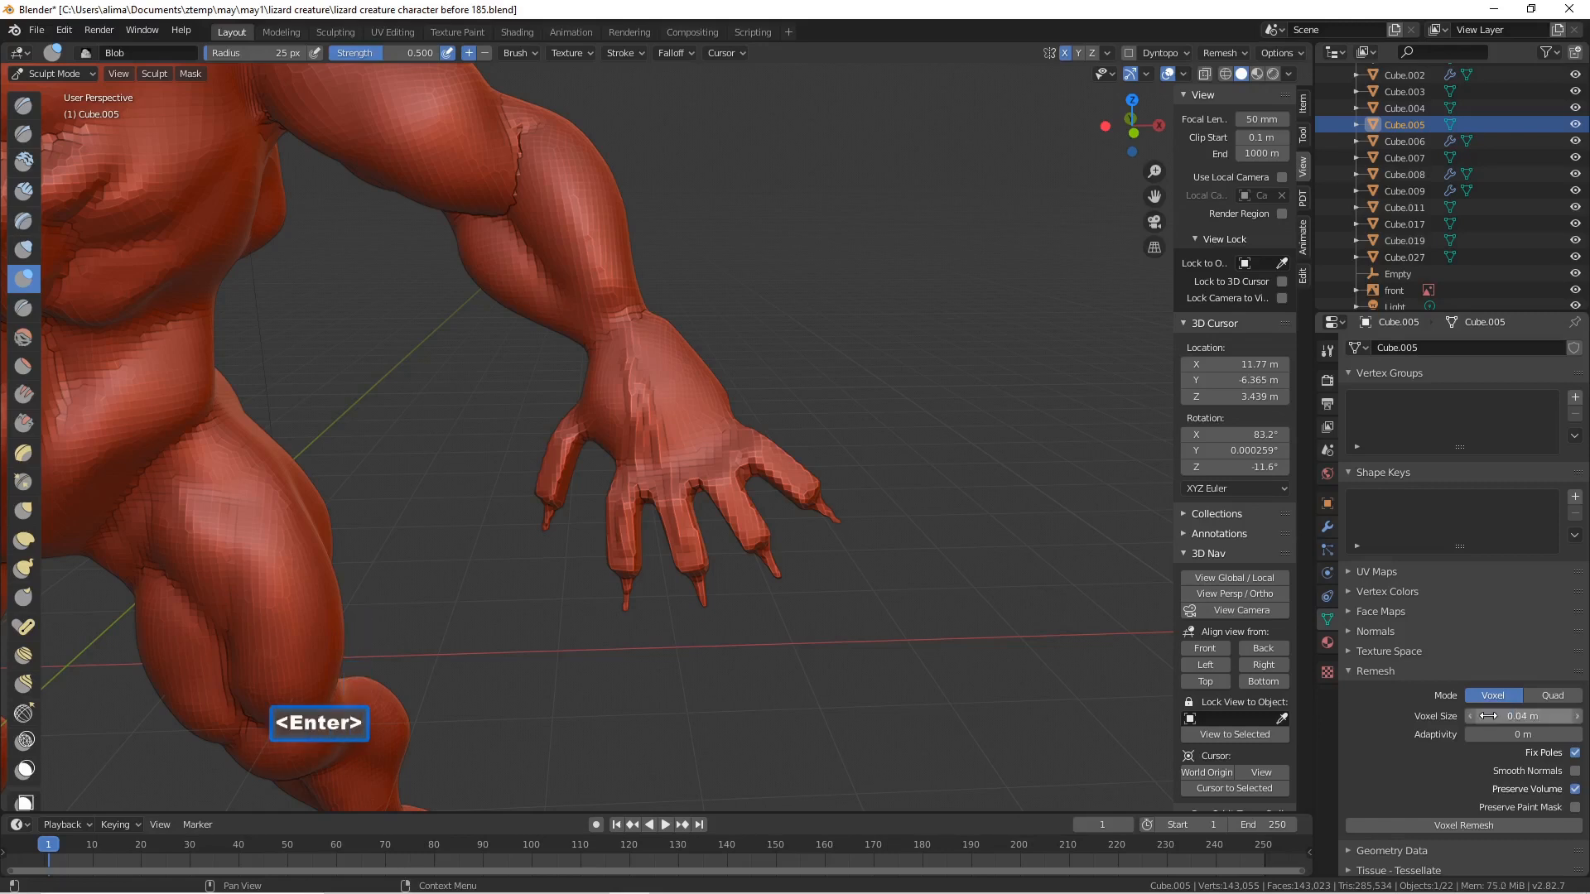
left_click(1487, 823)
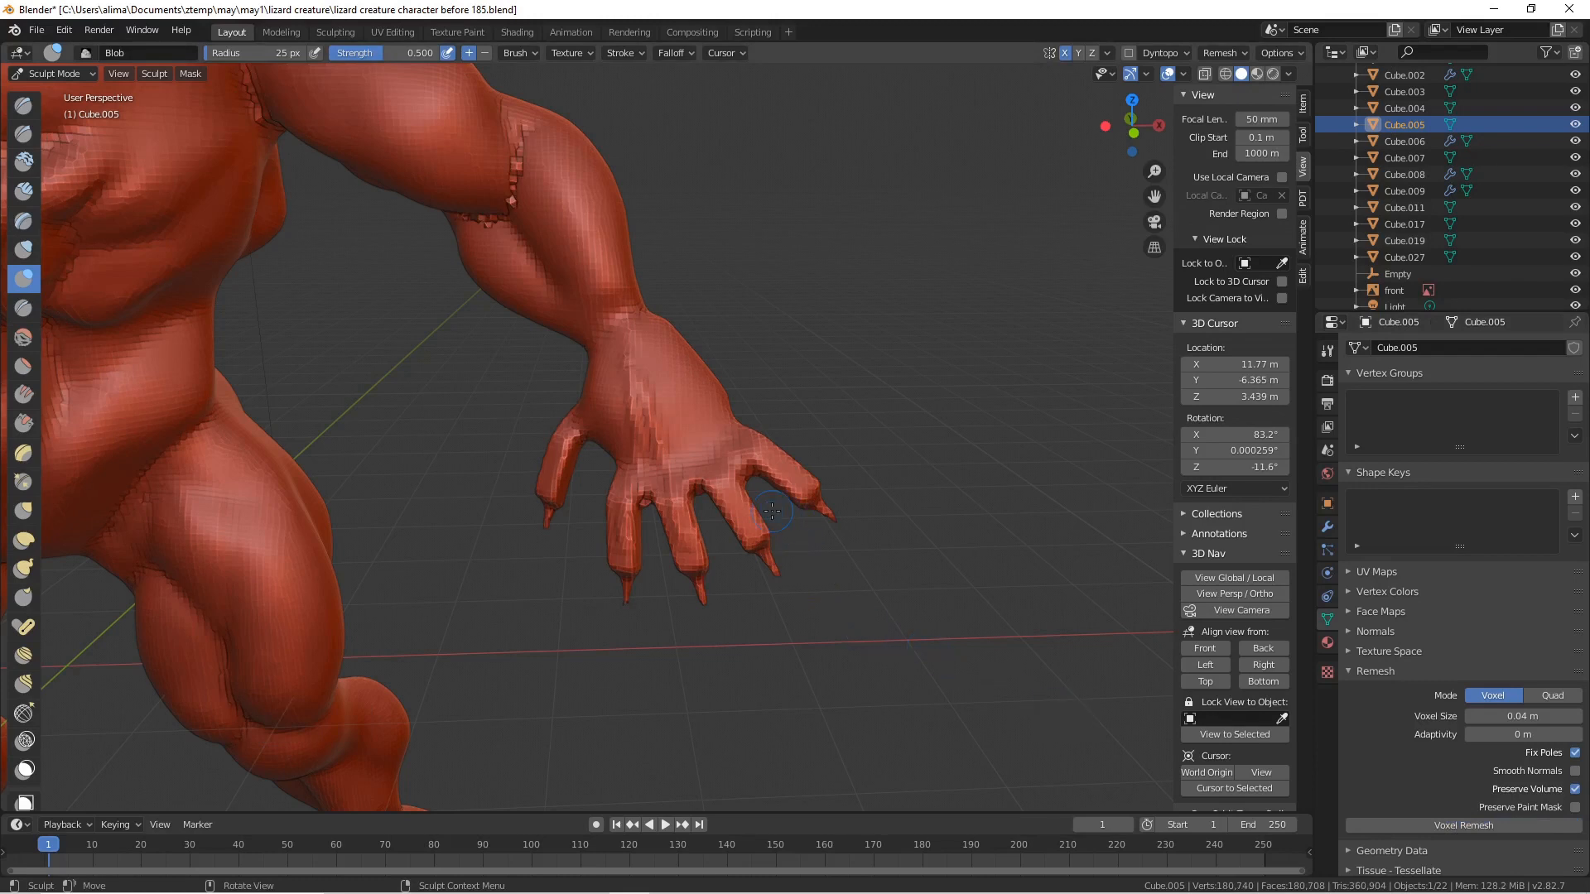
- Raise finer Blob tendon ridges at radius 17 px from the fingers to the wrists and save as lizard creature character before 186.blend
key("f")
left_click(679, 536)
left_click_drag(684, 543, 635, 383)
left_click_drag(628, 539, 619, 522)
left_click_drag(635, 412, 623, 381)
left_click_drag(740, 524, 633, 370)
left_click_drag(790, 478, 622, 356)
left_click_drag(545, 469, 555, 447)
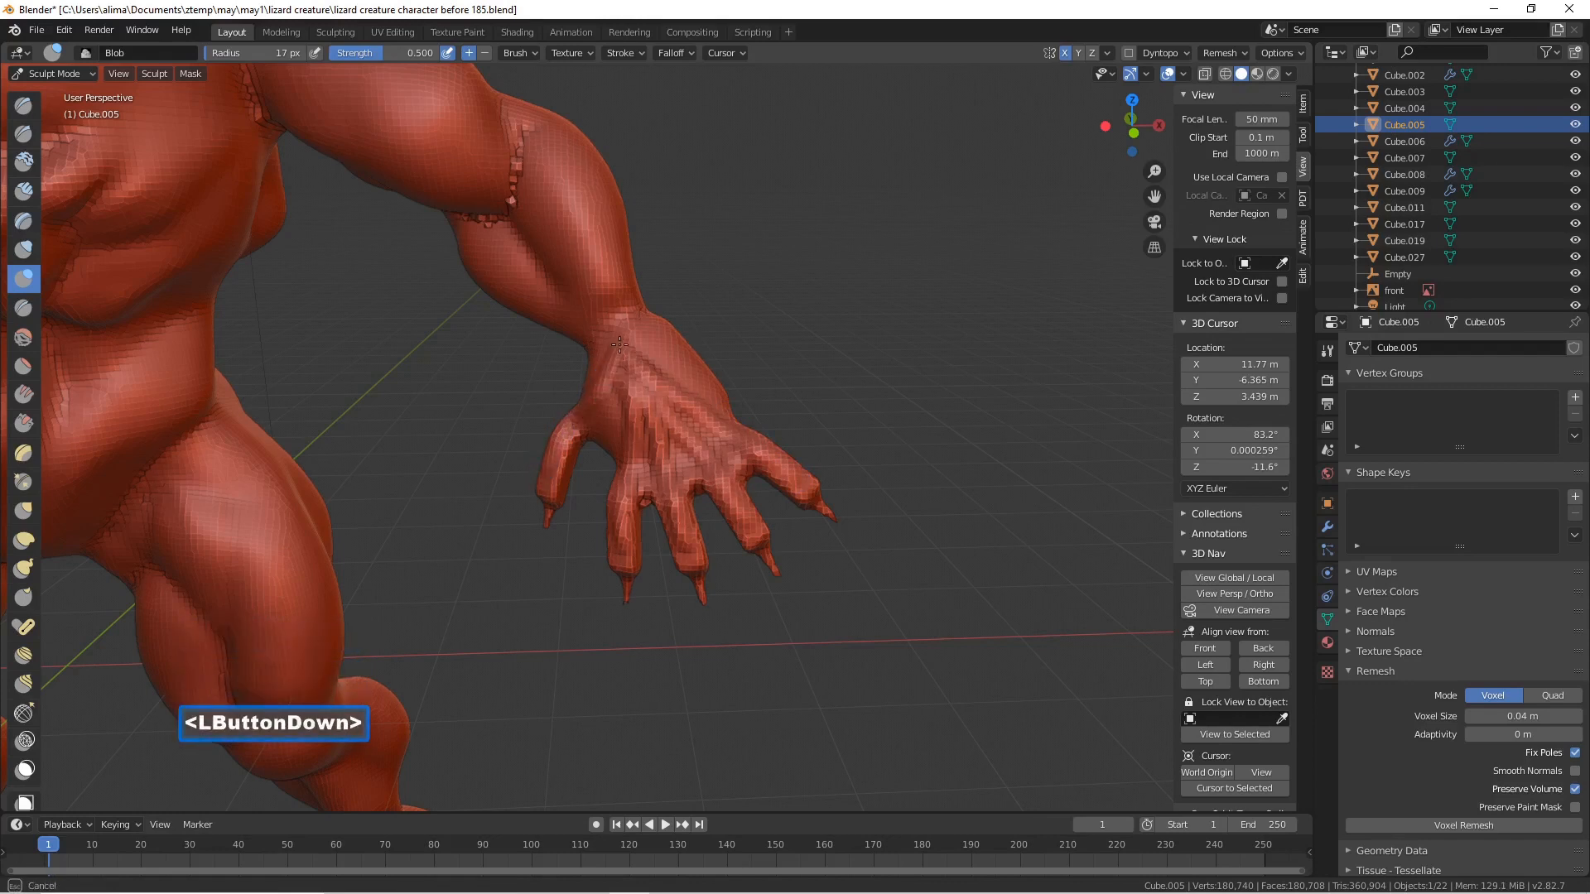
left_click_drag(621, 335, 621, 333)
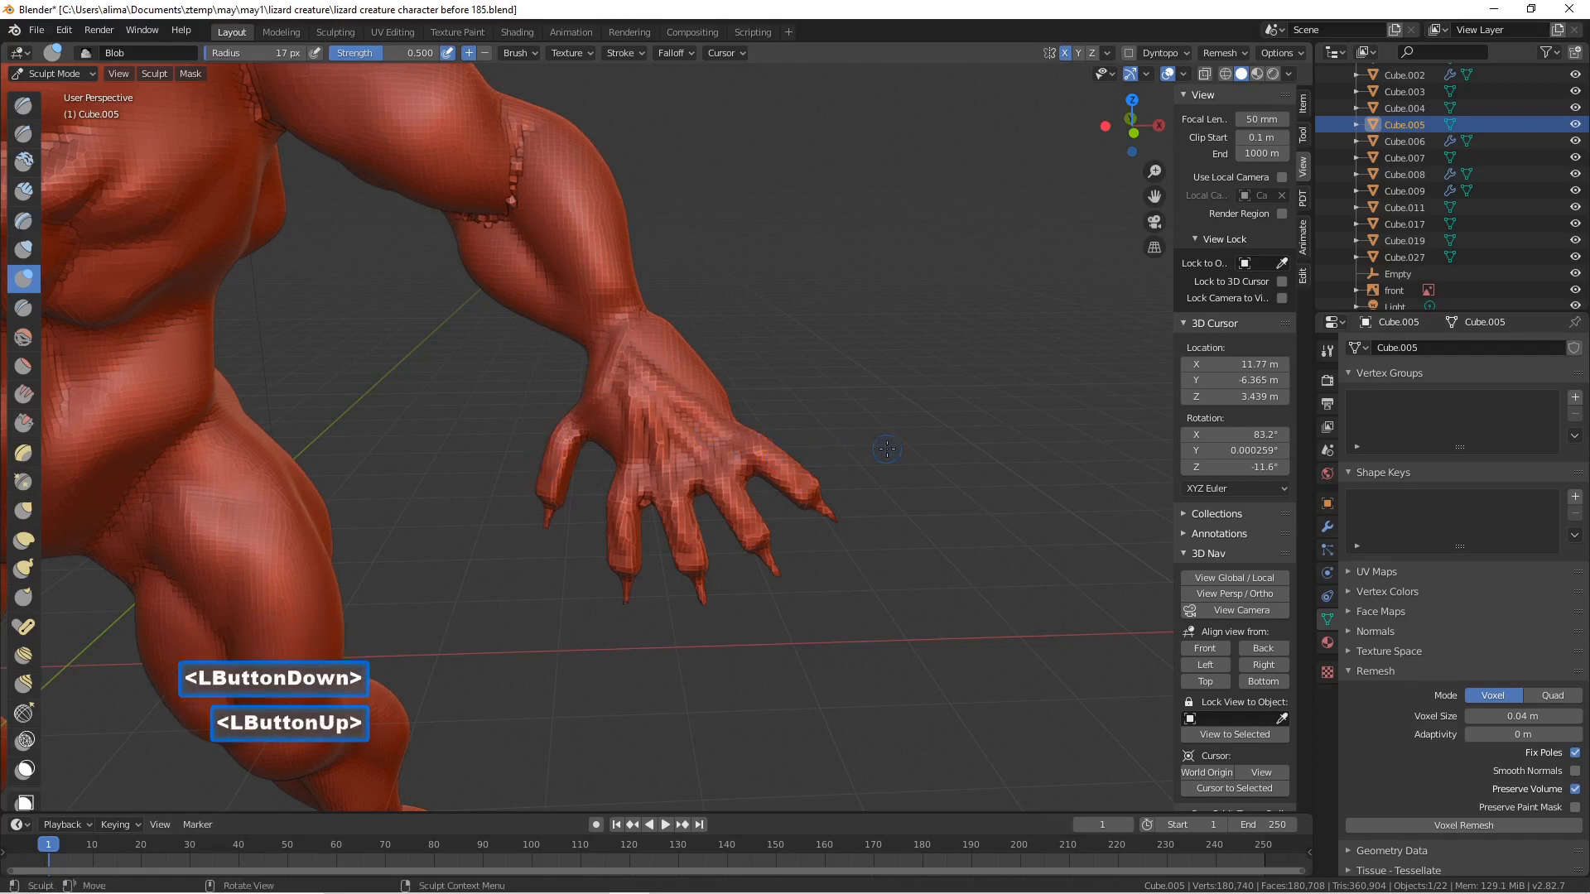
scroll(886, 449, "down", 4)
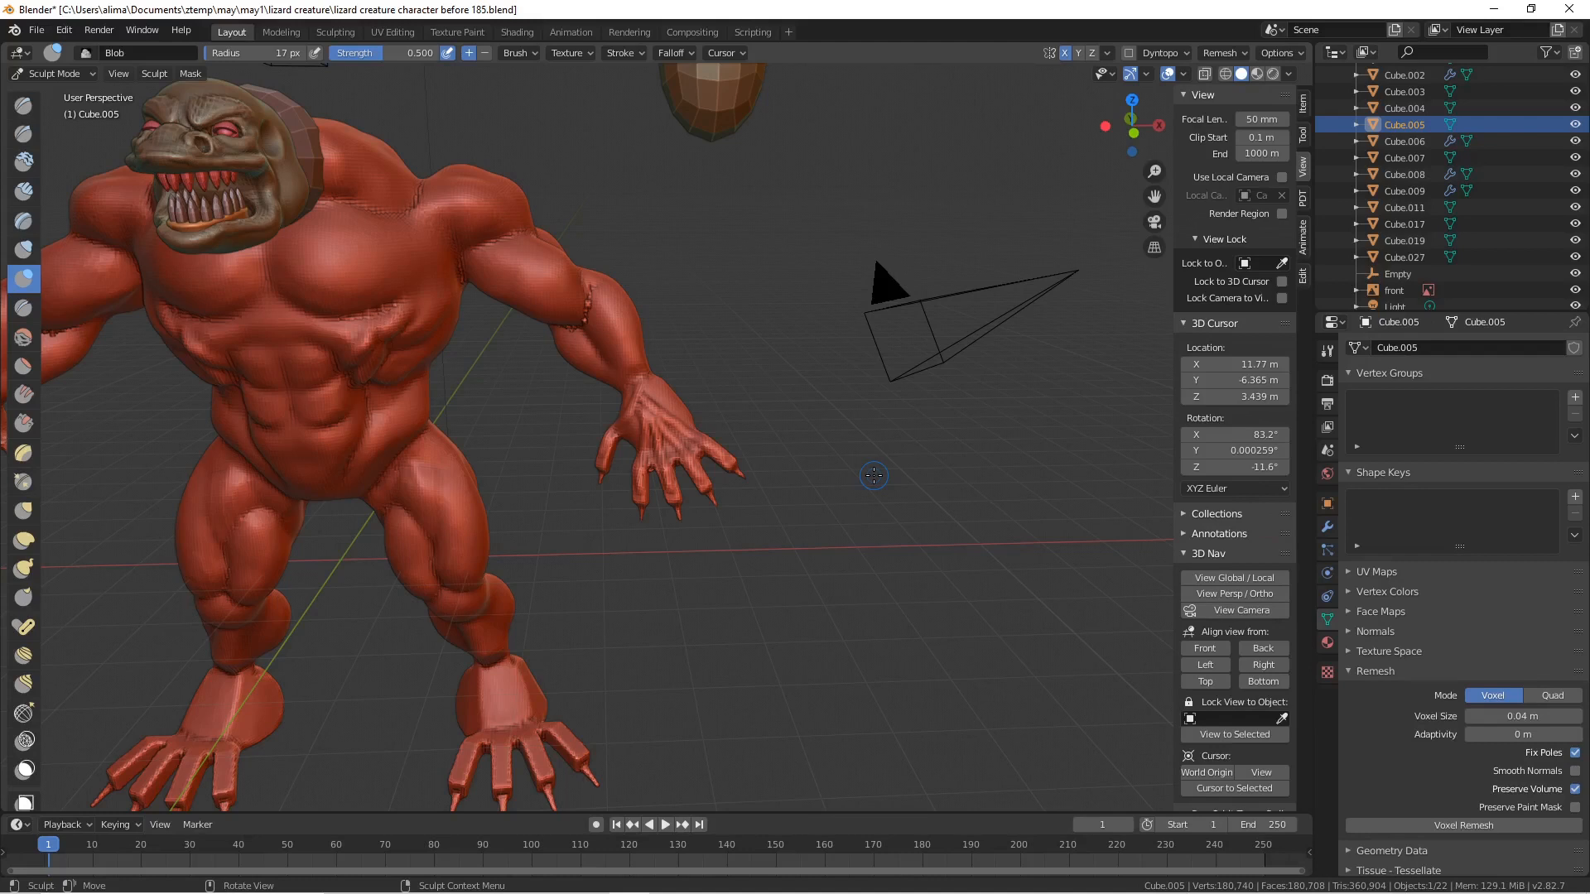
key("Pause")
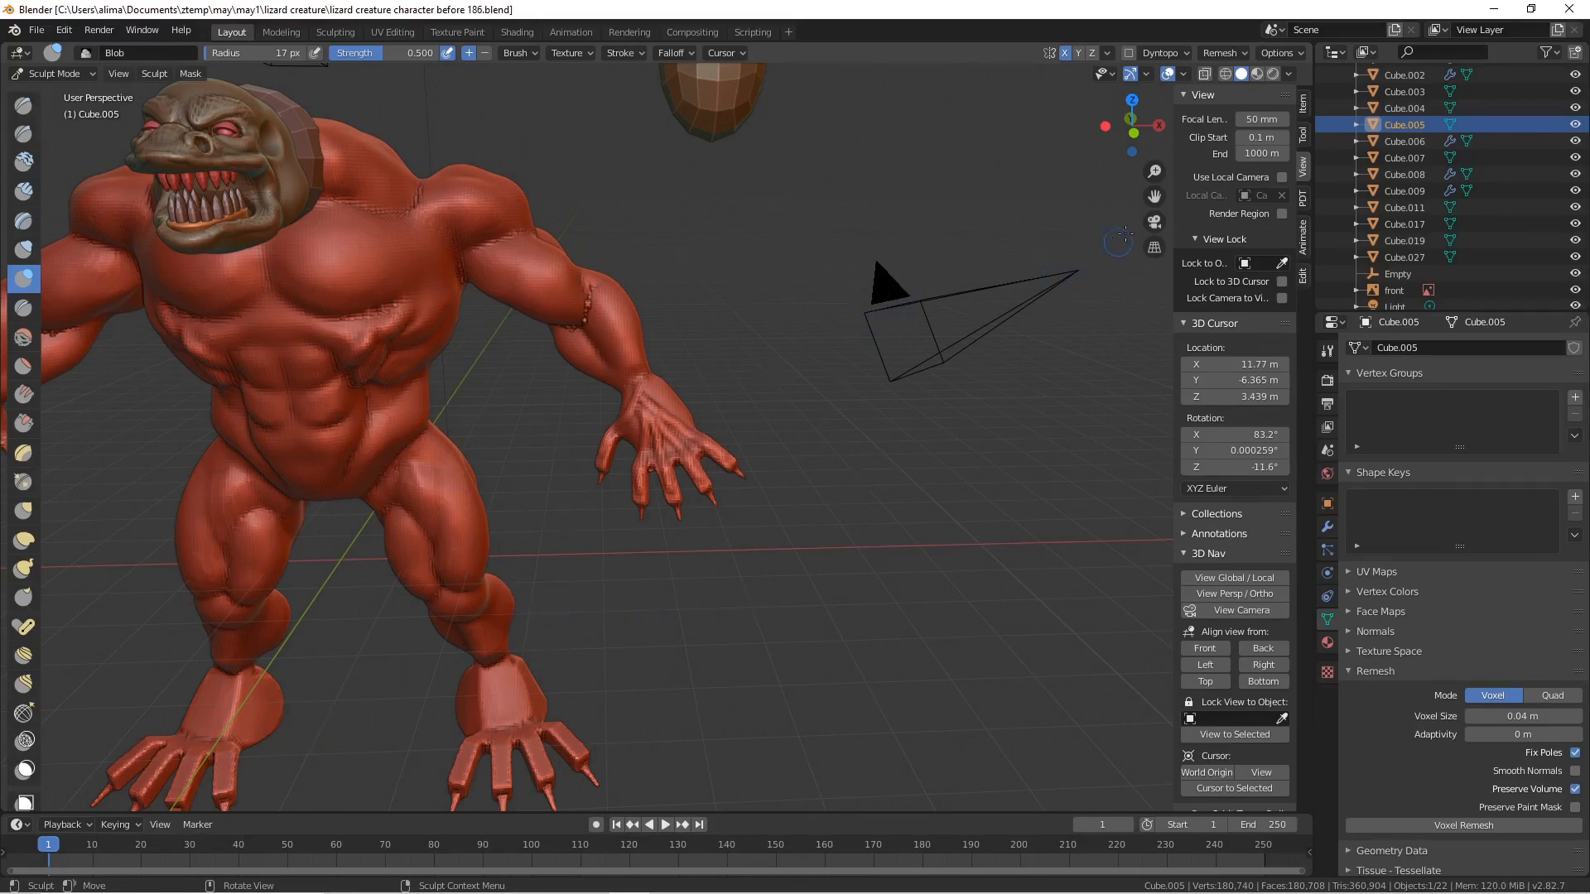
- Raise a tendon ridge from the innermost toes over the tops of the feet toward the ankles using the Blob brush at radius 28 px
left_click_drag(1153, 197, 874, 420)
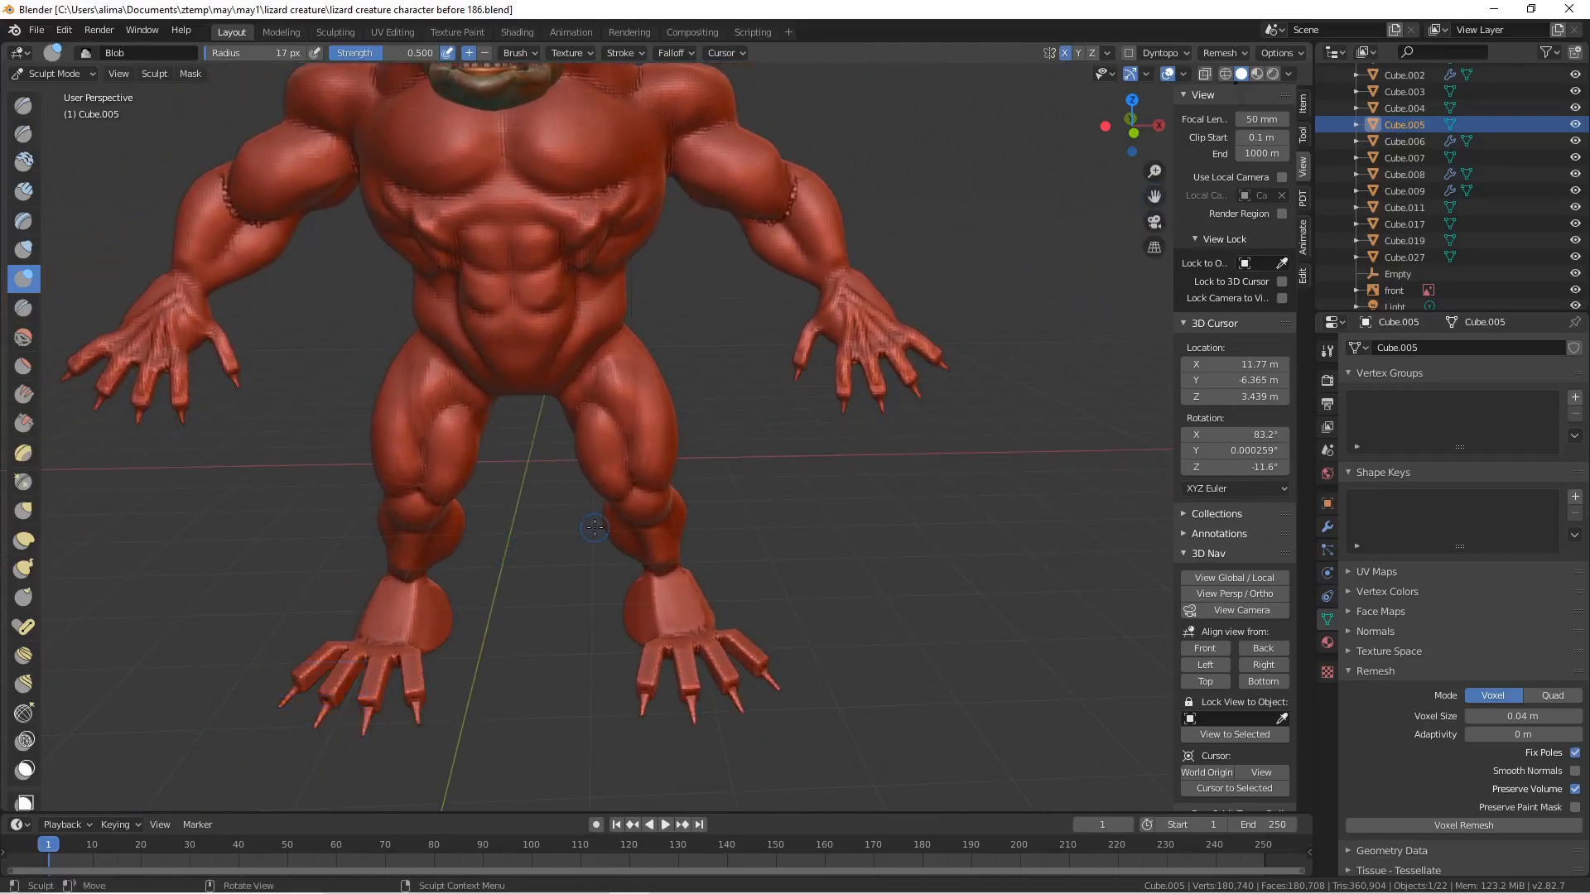
key("shift+b")
left_click_drag(568, 529, 840, 757)
scroll(768, 690, "down", 1)
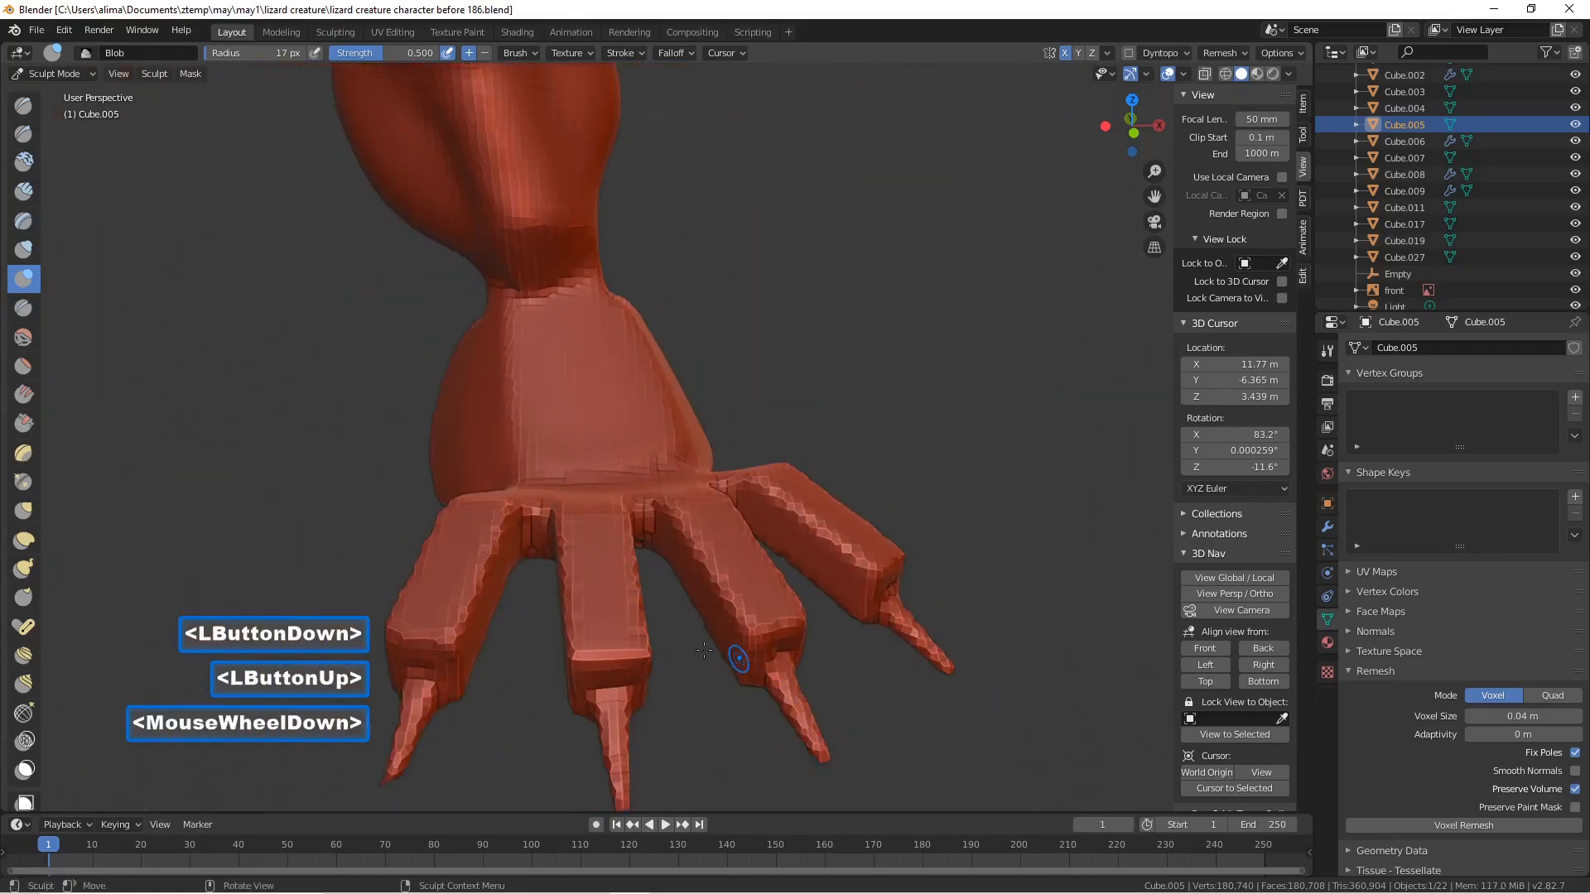
key("f")
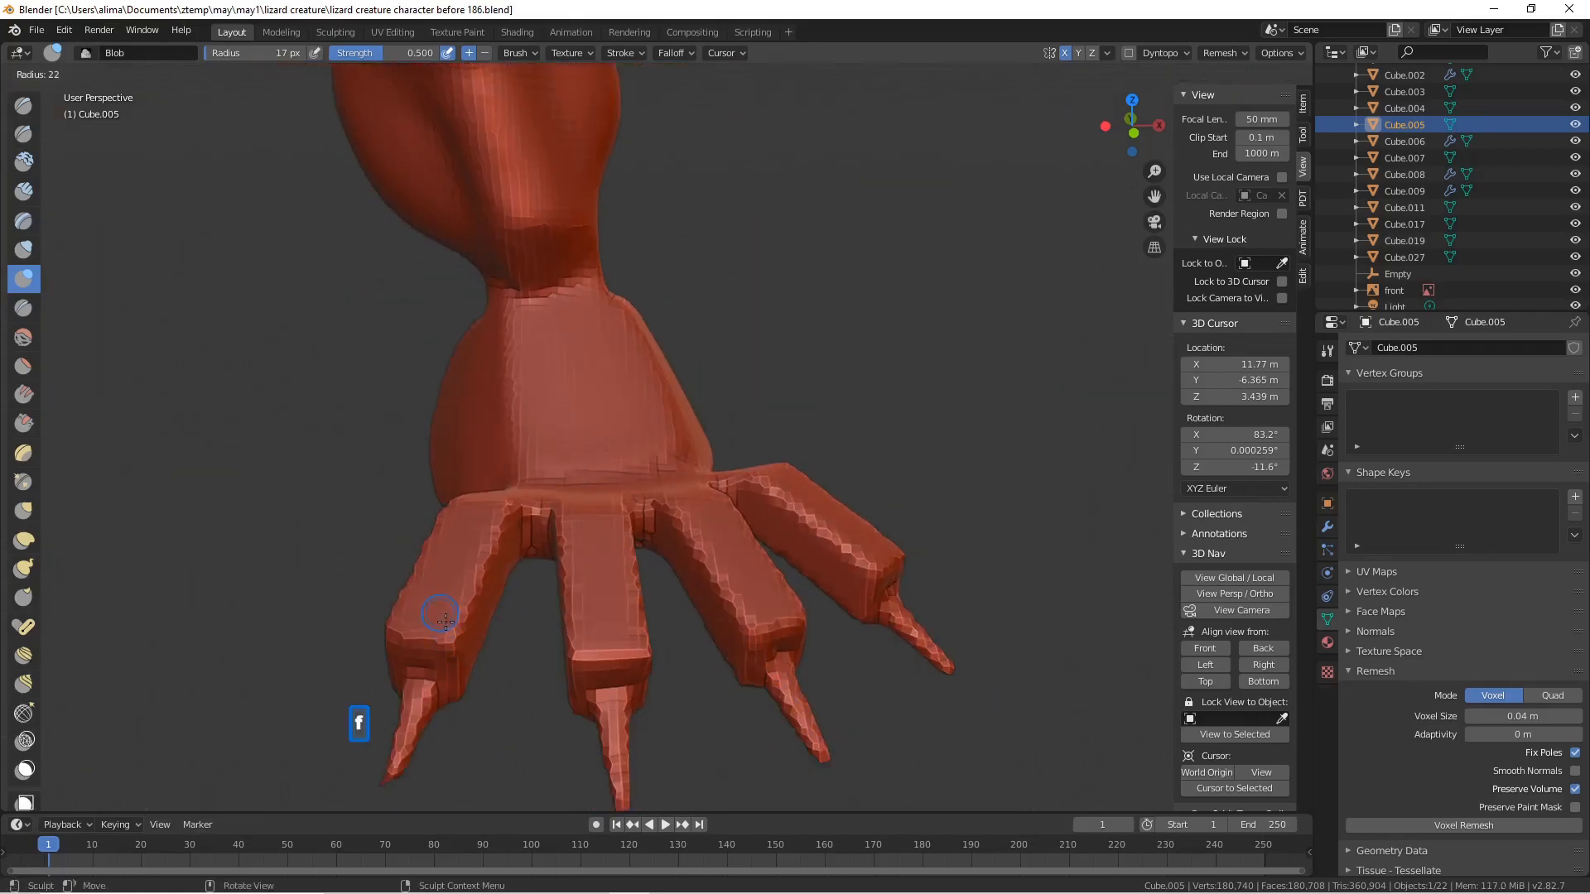
left_click(448, 627)
left_click_drag(443, 618, 454, 514)
middle_click_drag(454, 515, 439, 584)
mouse_move(439, 584)
left_mouse_down()
mouse_move(454, 513)
mouse_move(509, 458)
mouse_move(540, 382)
mouse_move(527, 237)
left_mouse_up()
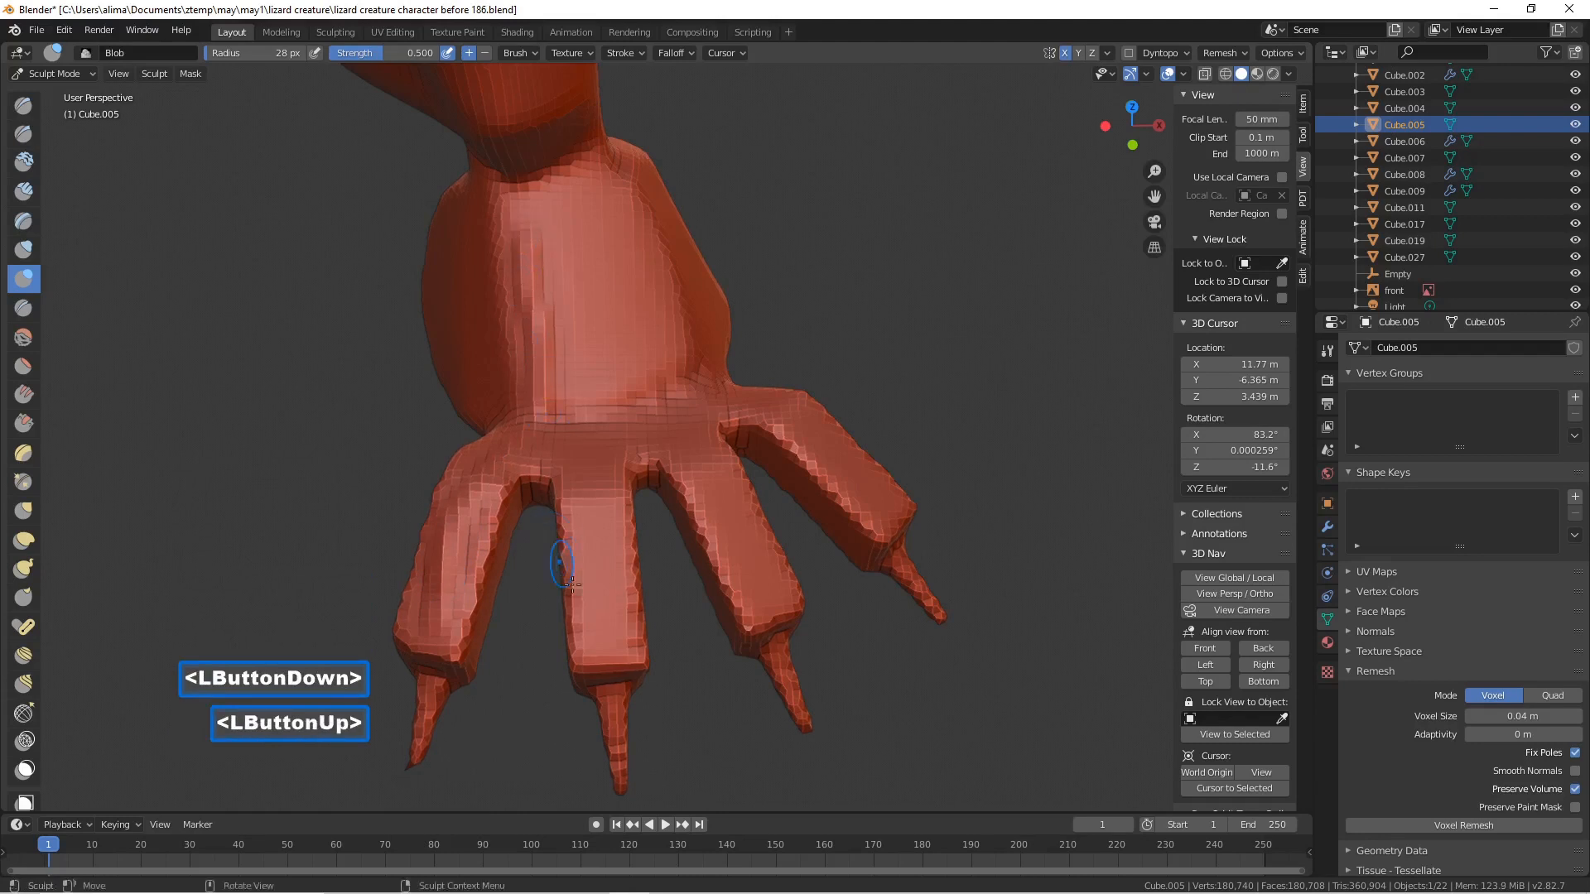
- Build Blob tendon ridges along the remaining toes and across the tops of the feet to the ankles, reinforcing the innermost toe ridge
left_click_drag(607, 617, 584, 471)
left_click_drag(559, 403, 534, 237)
mouse_move(736, 551)
left_mouse_down()
mouse_move(705, 474)
mouse_move(627, 379)
mouse_move(553, 239)
left_mouse_up()
left_click_drag(864, 495, 803, 419)
left_click_drag(660, 317, 590, 202)
left_click_drag(732, 551, 688, 466)
mouse_move(650, 397)
left_mouse_down()
mouse_move(534, 199)
mouse_move(544, 167)
left_mouse_up()
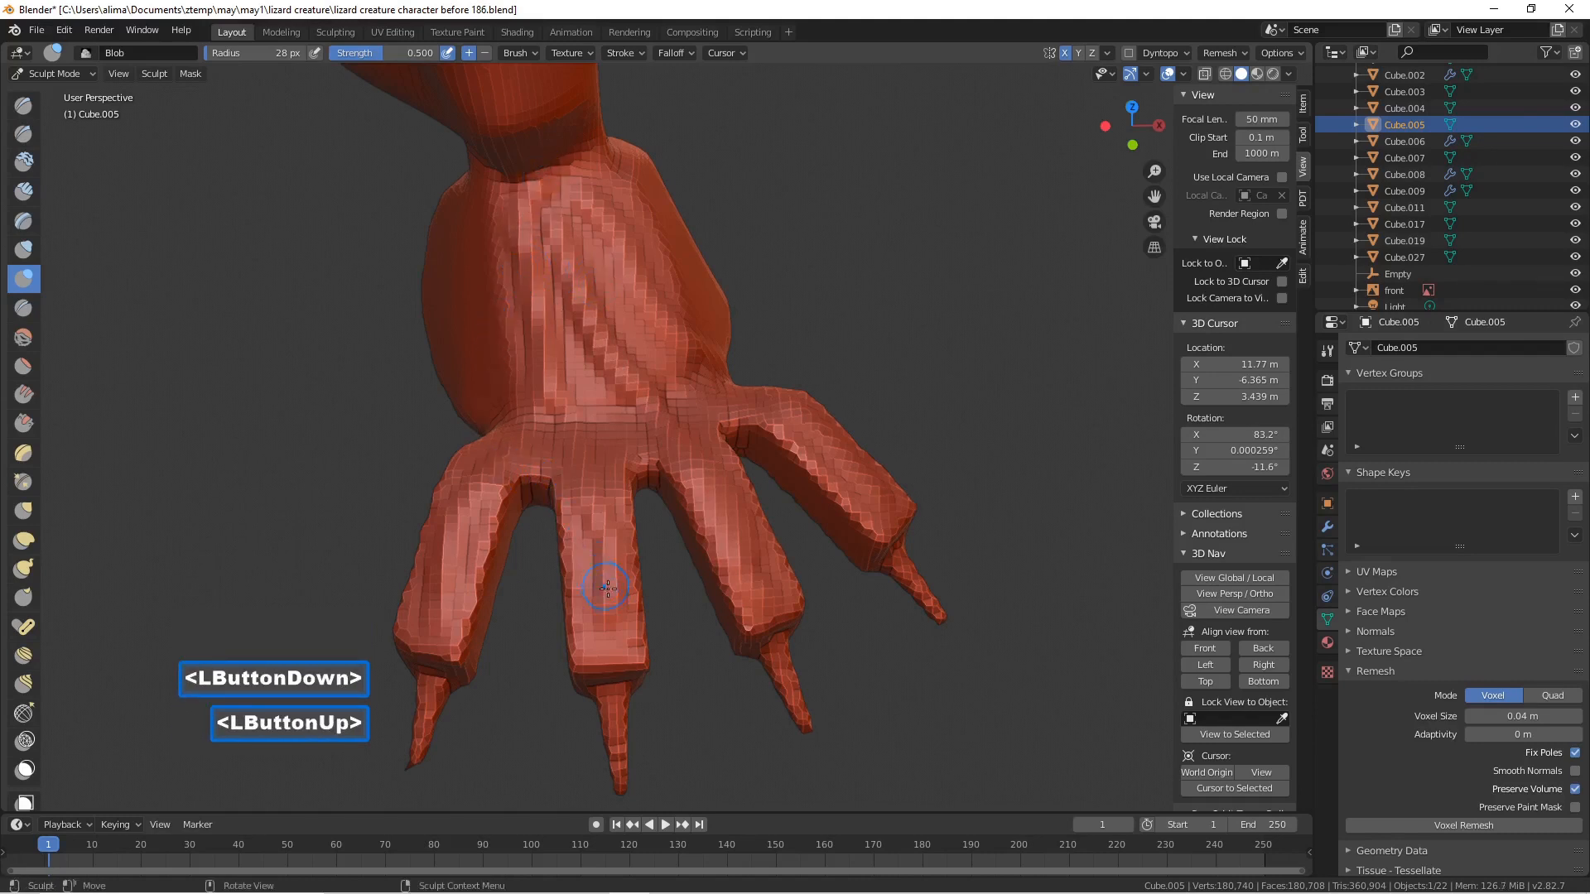
mouse_move(611, 677)
left_mouse_down()
mouse_move(594, 495)
mouse_move(549, 358)
left_mouse_up()
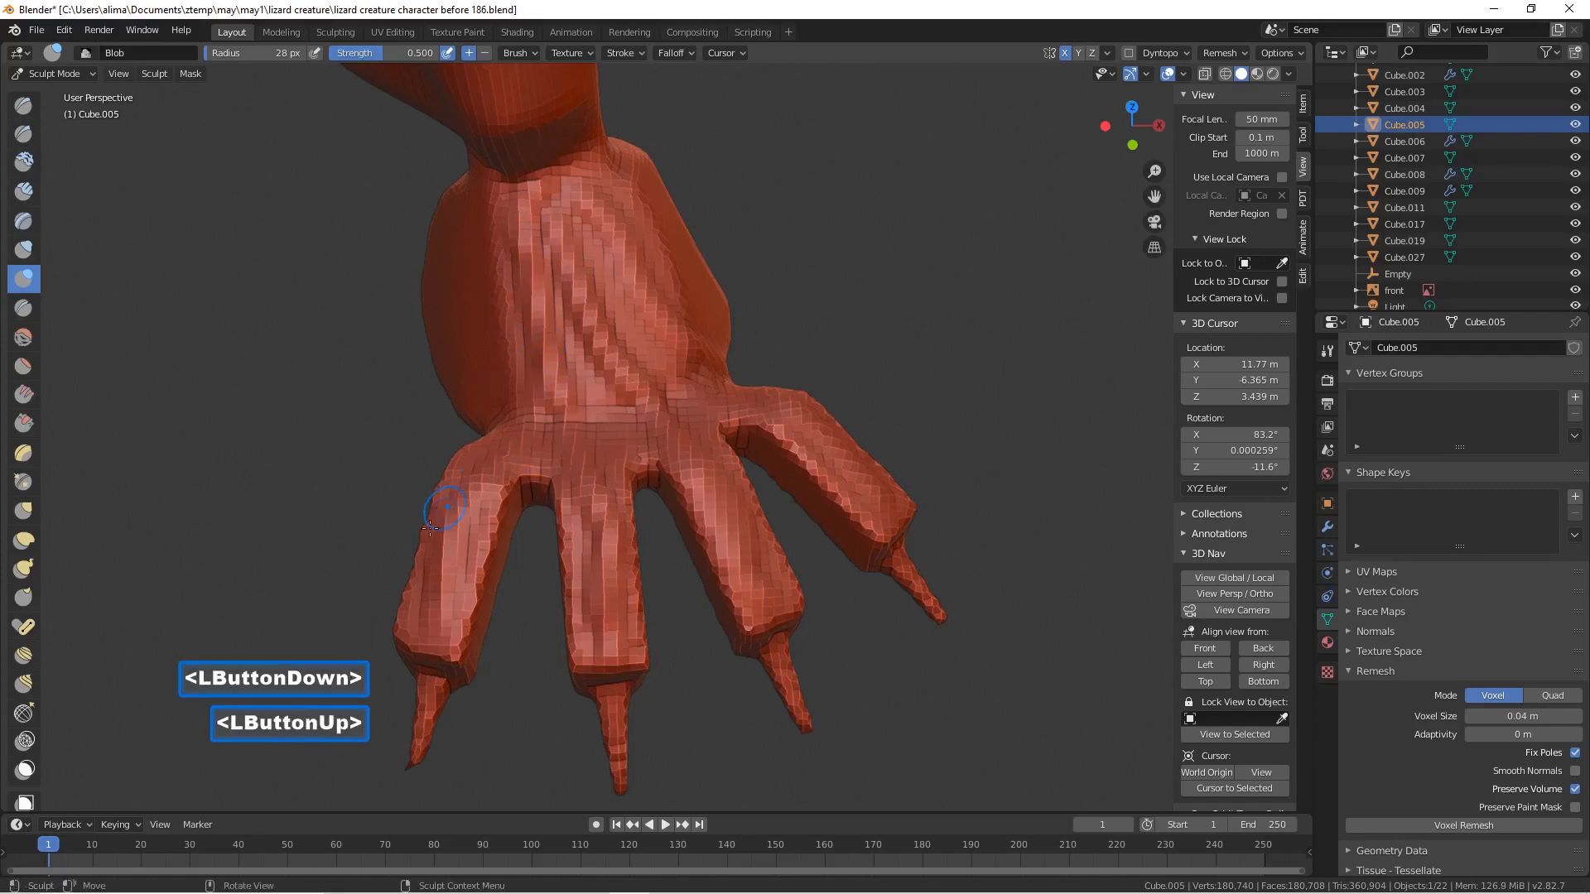
left_click_drag(432, 607, 505, 406)
scroll(504, 406, "down", 12)
scroll(695, 531, "down", 2)
middle_click_drag(694, 531, 799, 446)
scroll(728, 454, "down", 1)
left_click_drag(1154, 196, 923, 403)
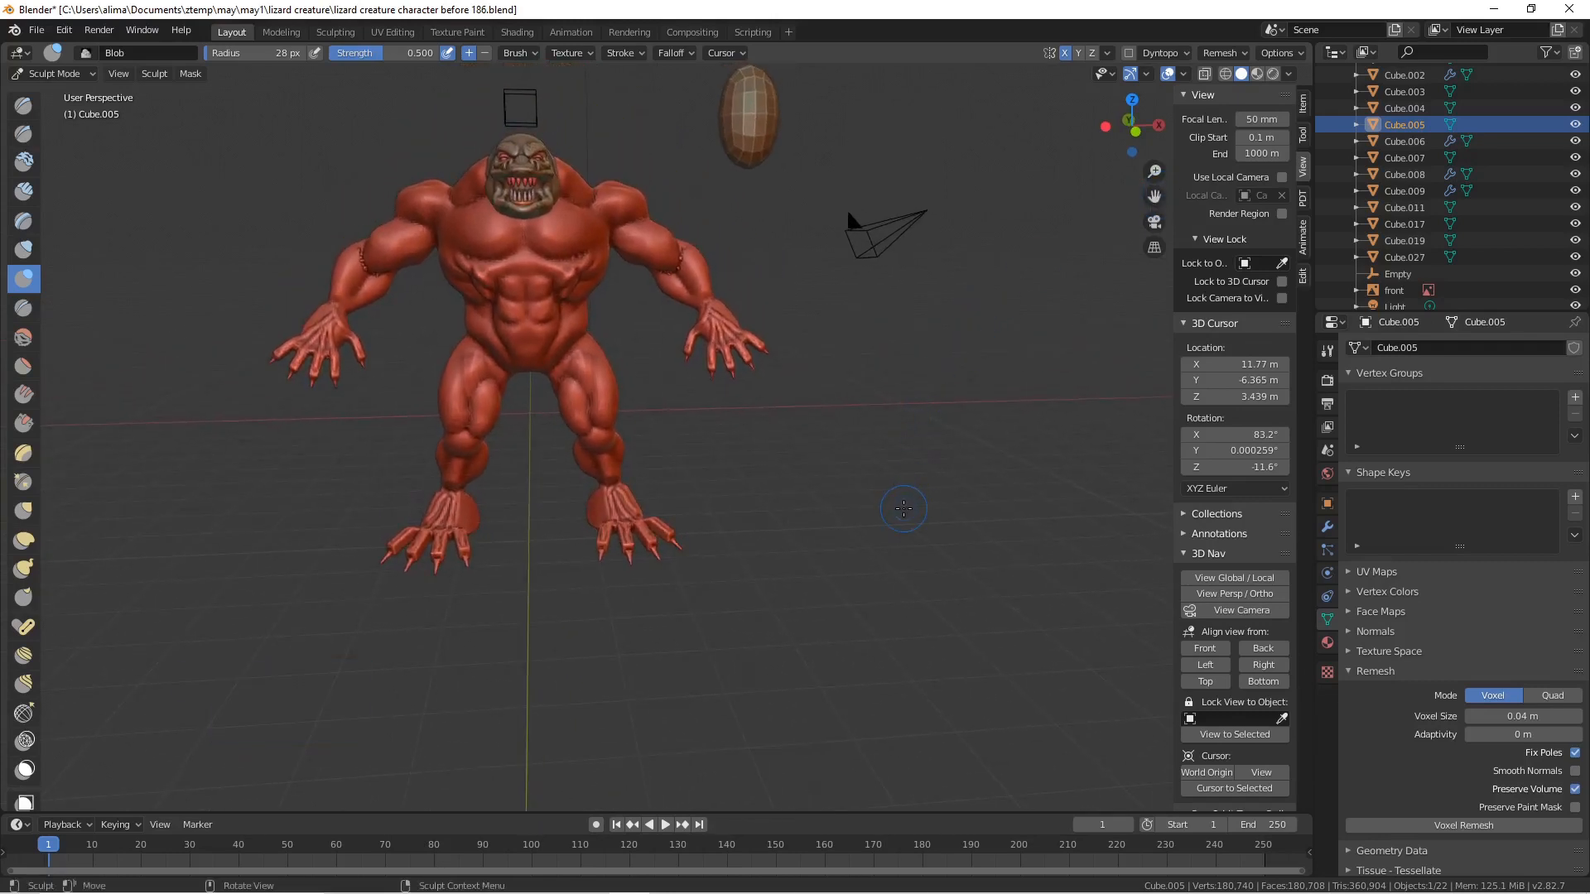
- Save the file as "lizard creature character before 187.blend" and switch from Sculpt Mode to Object Mode
key("Pause")
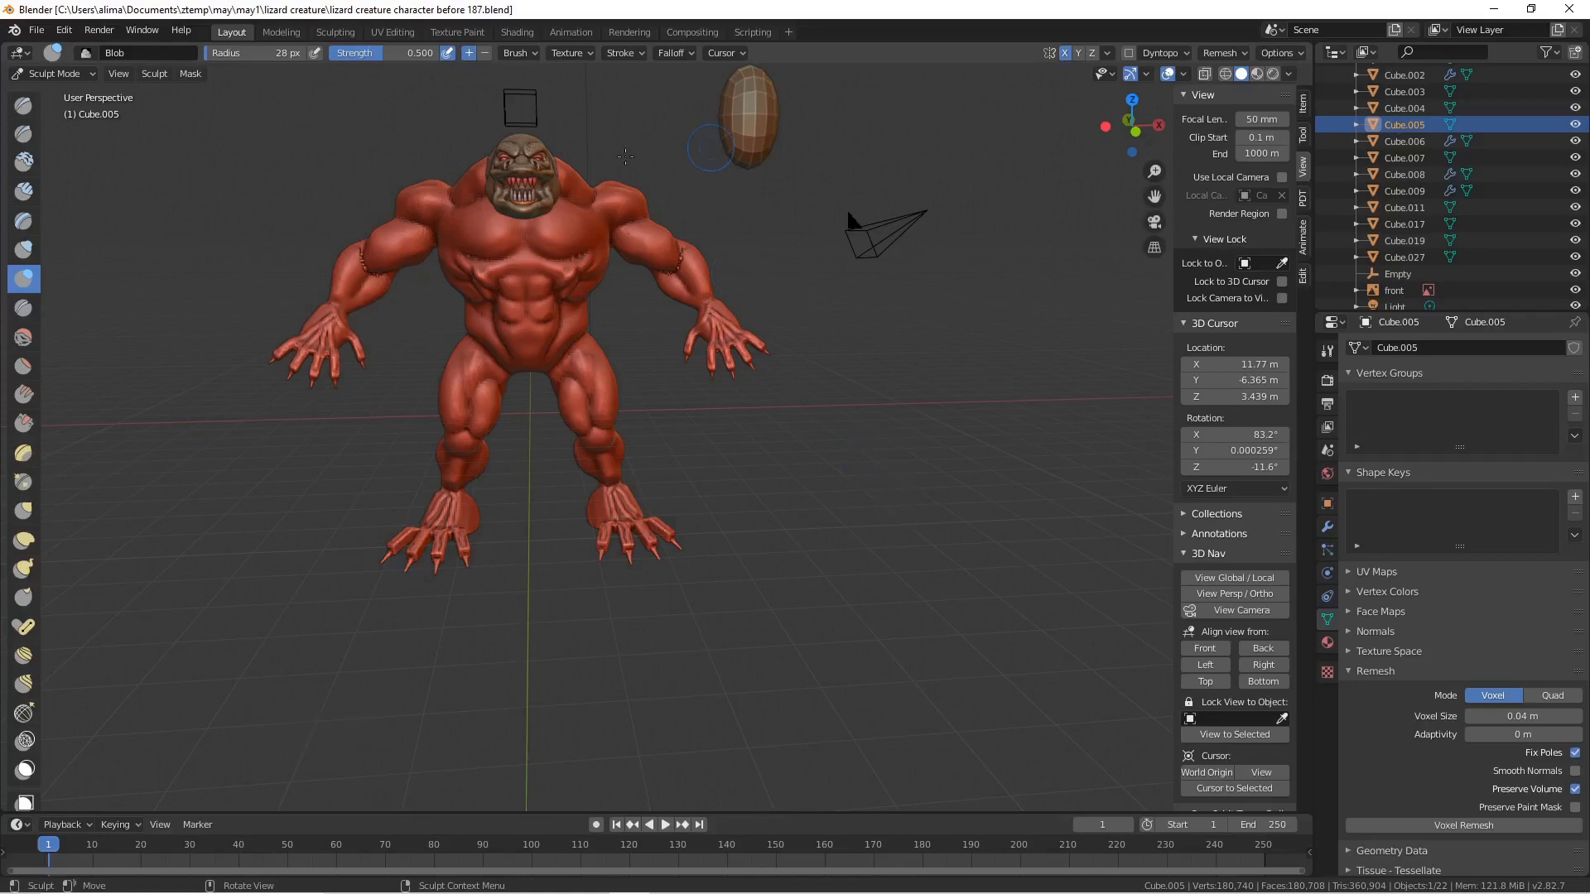
left_click(66, 73)
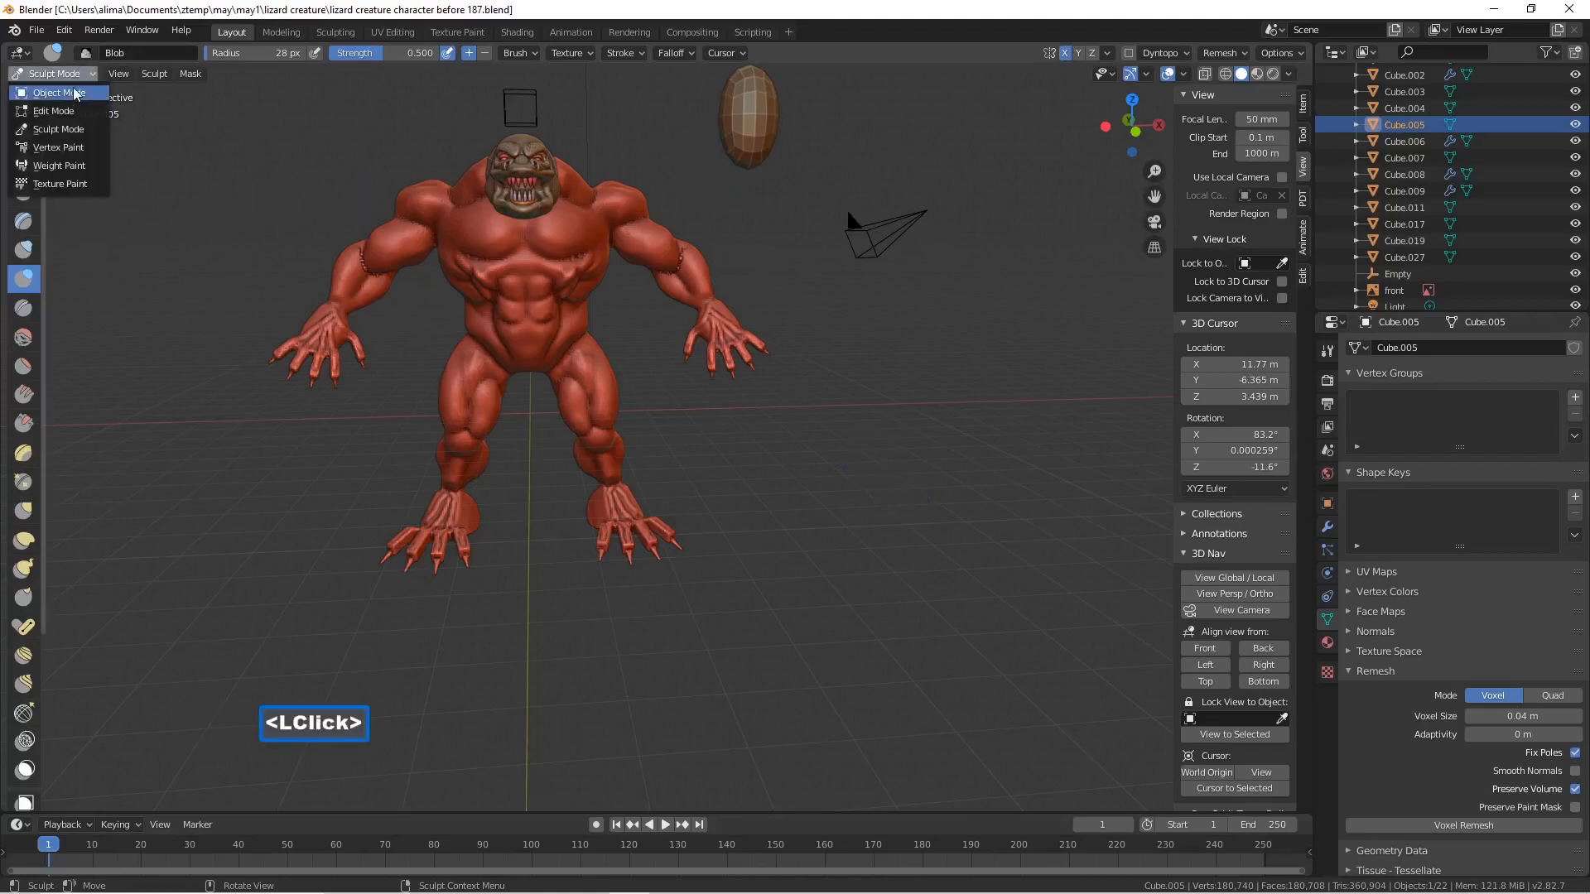
left_click(75, 93)
scroll(783, 228, "down", 5)
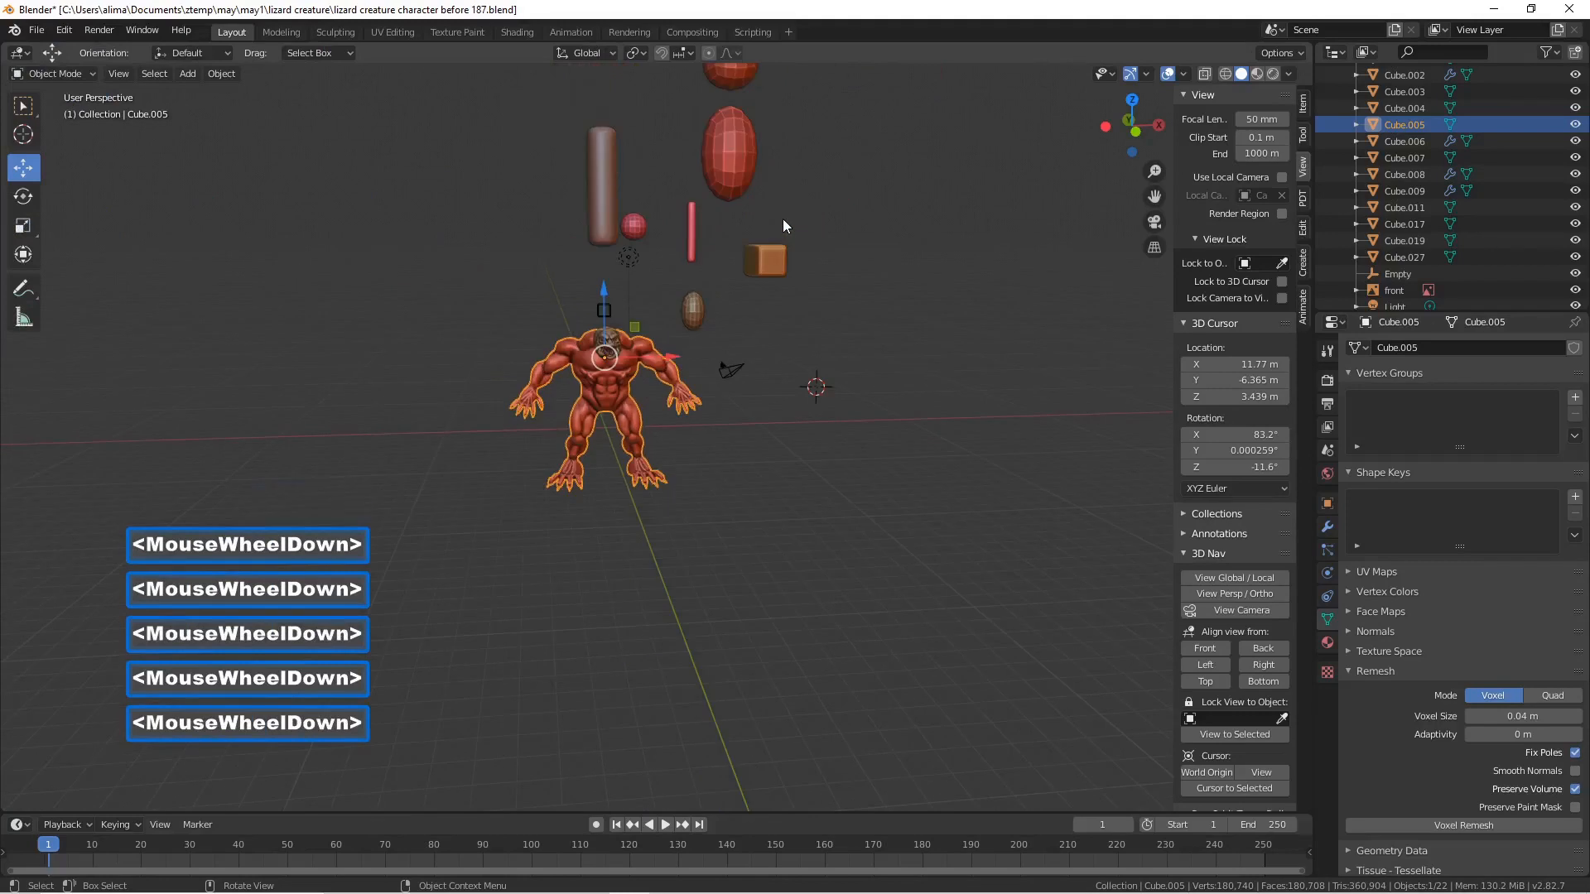
- Duplicate the tall capsule above the creature, lower the copy to body height and move it 3.28 m along Y behind the back
left_click(609, 164)
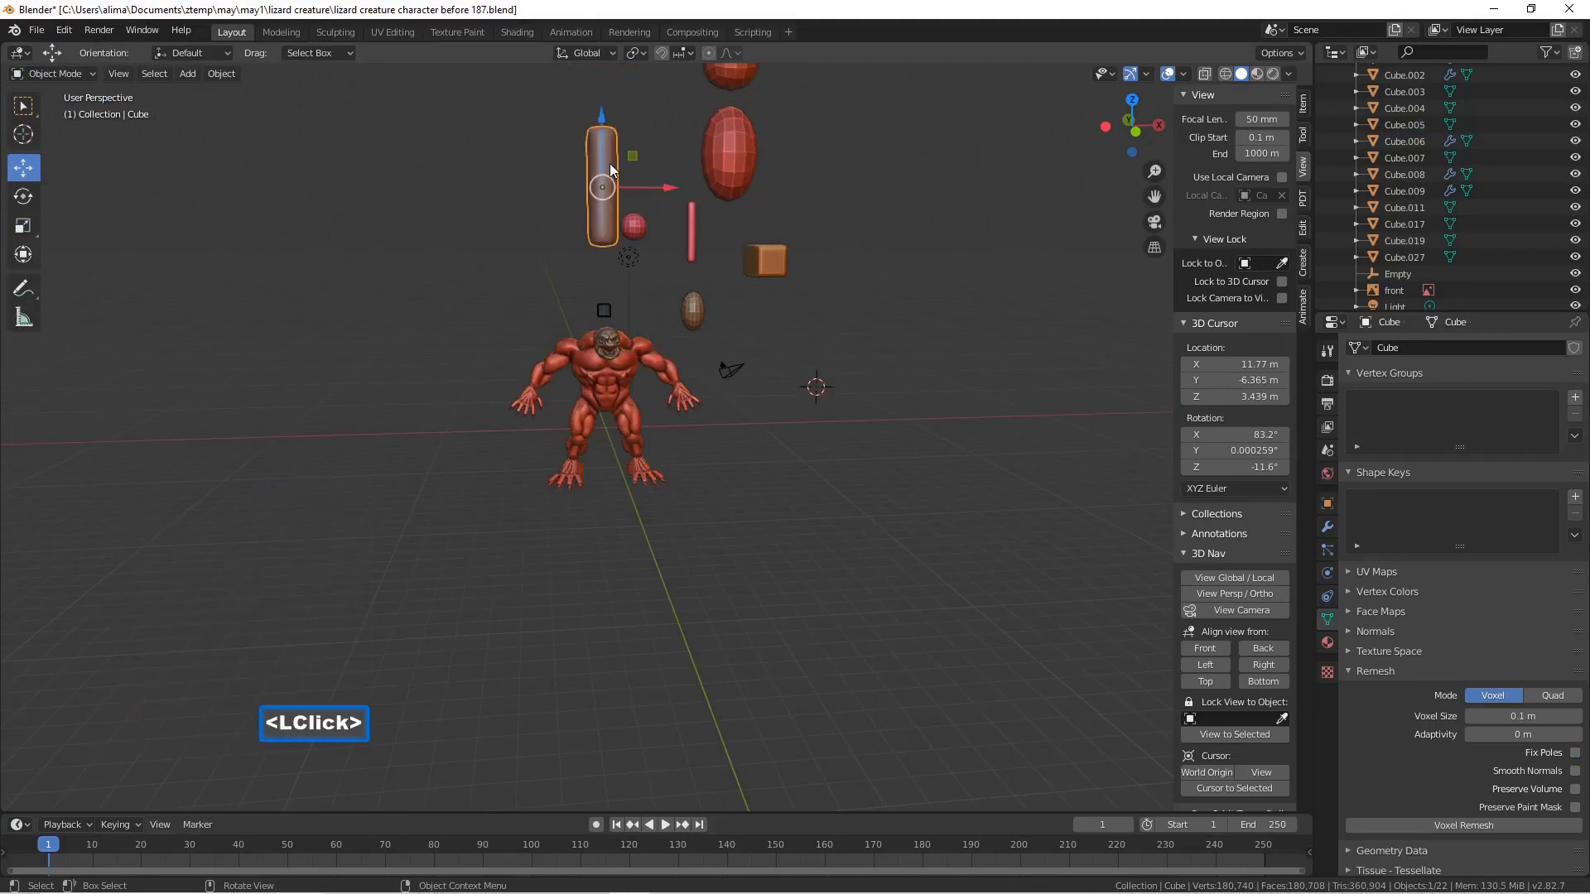
key("shift+d")
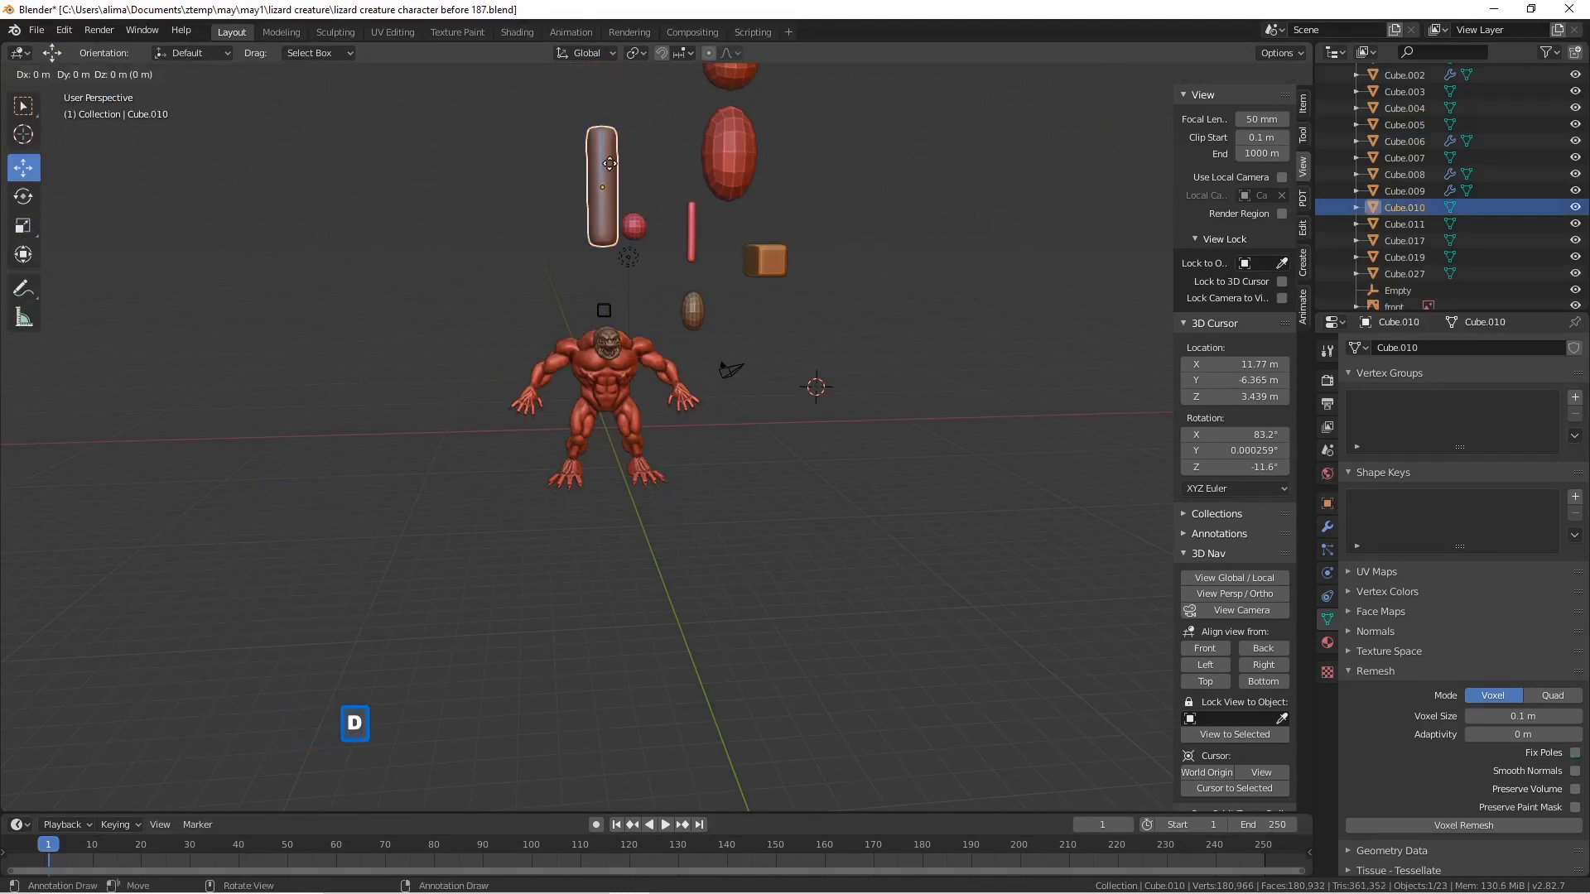
right_click(609, 164)
left_click_drag(604, 122, 609, 316)
middle_click_drag(638, 264, 618, 302)
left_click_drag(651, 354, 698, 368)
middle_click_drag(698, 370, 768, 313)
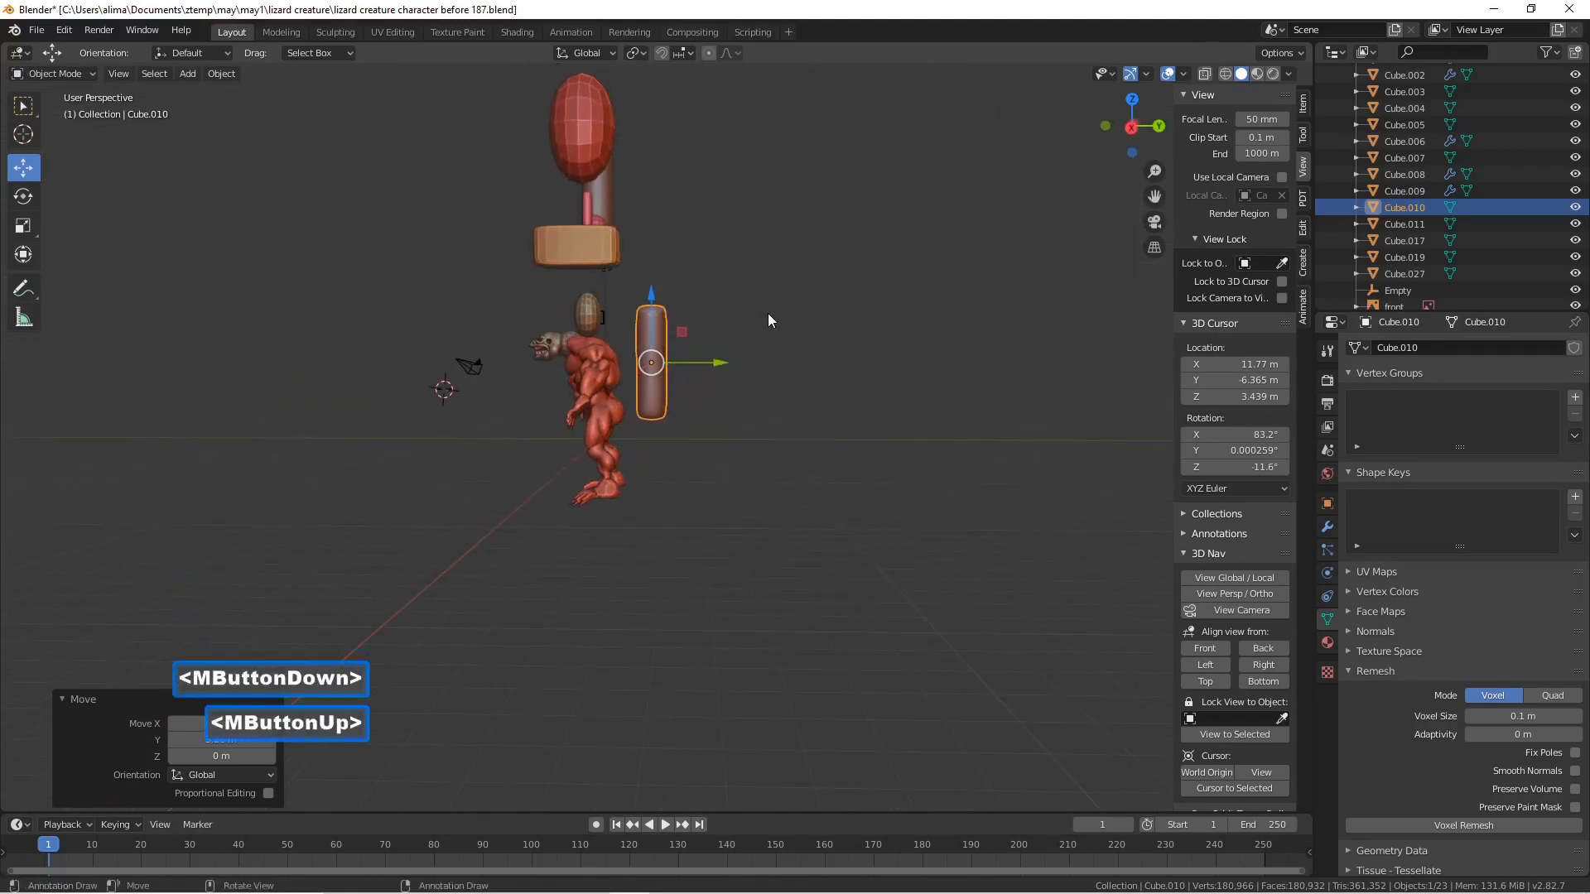
- Rotate the capsule copy about X so it slopes down away from the back, and lower it 3.76 m to the hips
key("r")
key("x")
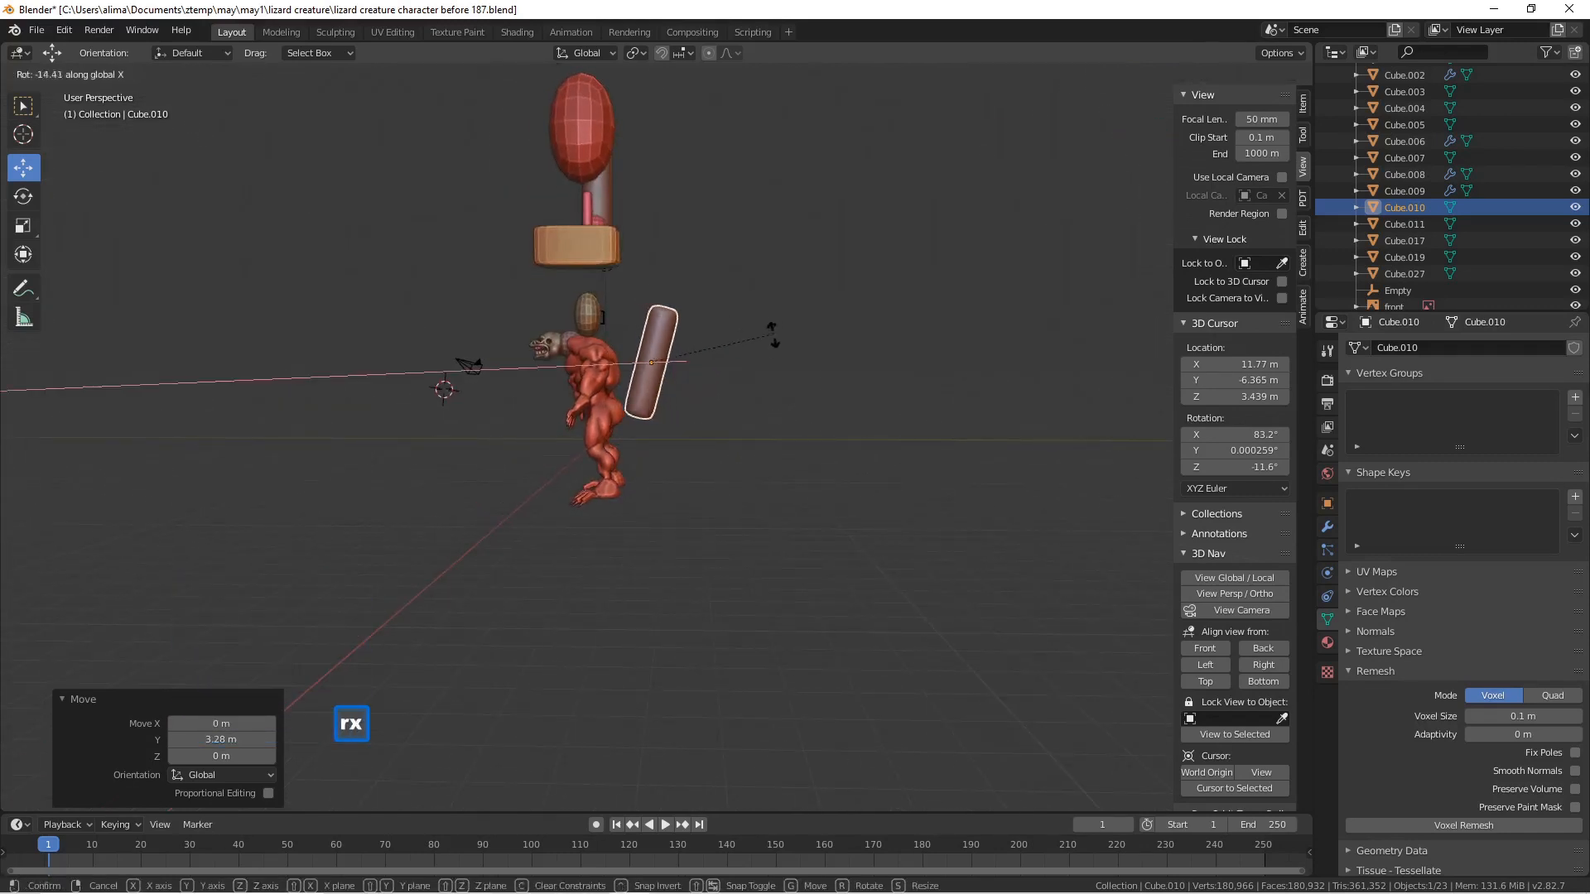
left_click(656, 501)
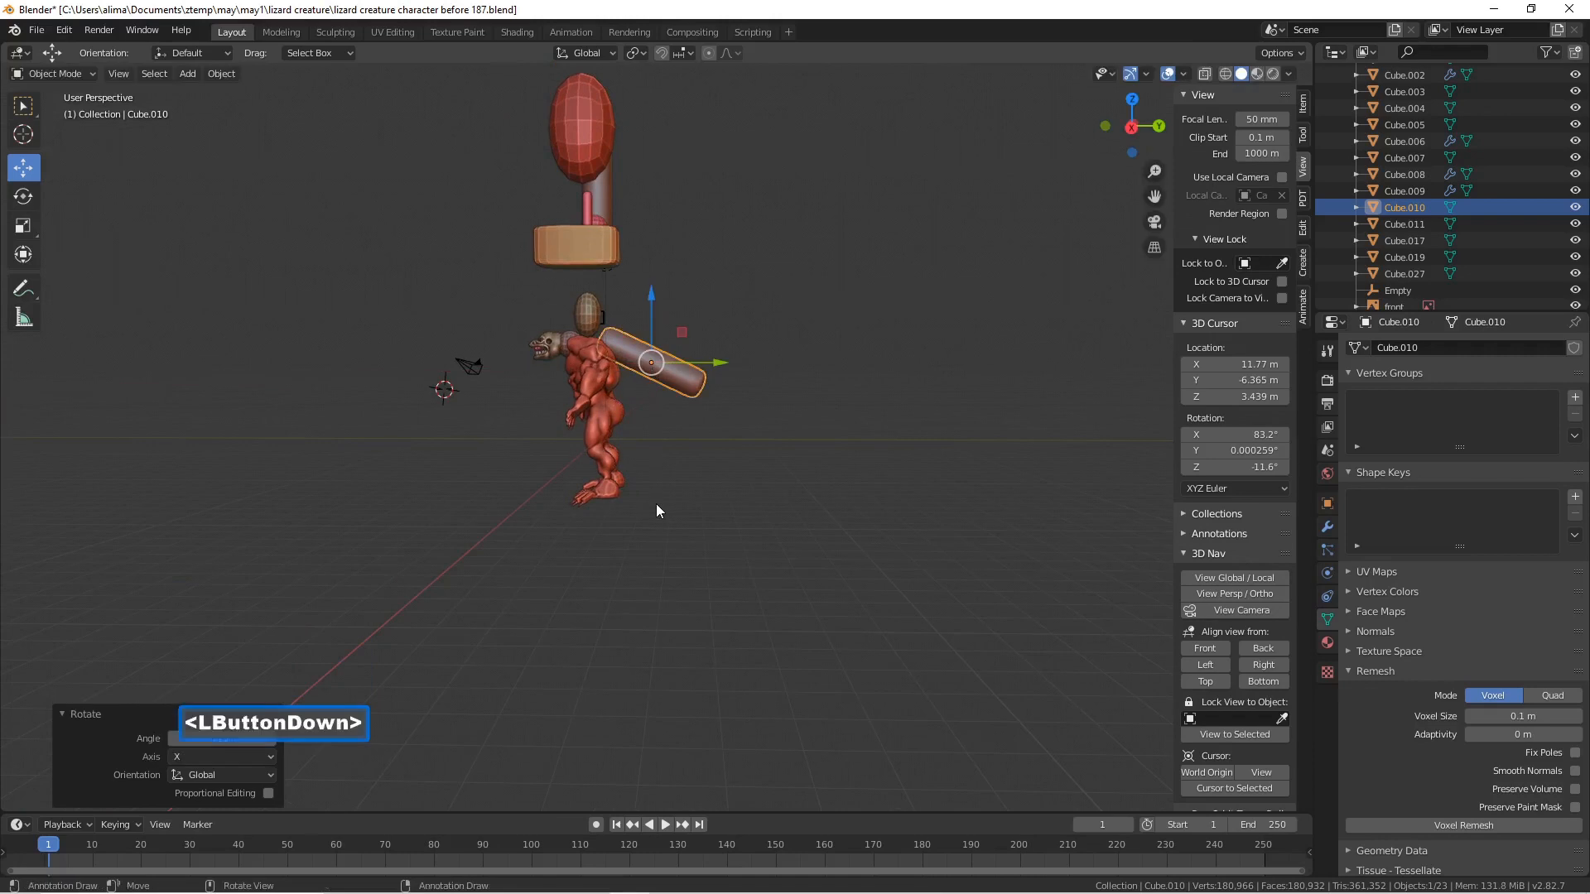
left_click_drag(664, 301, 672, 381)
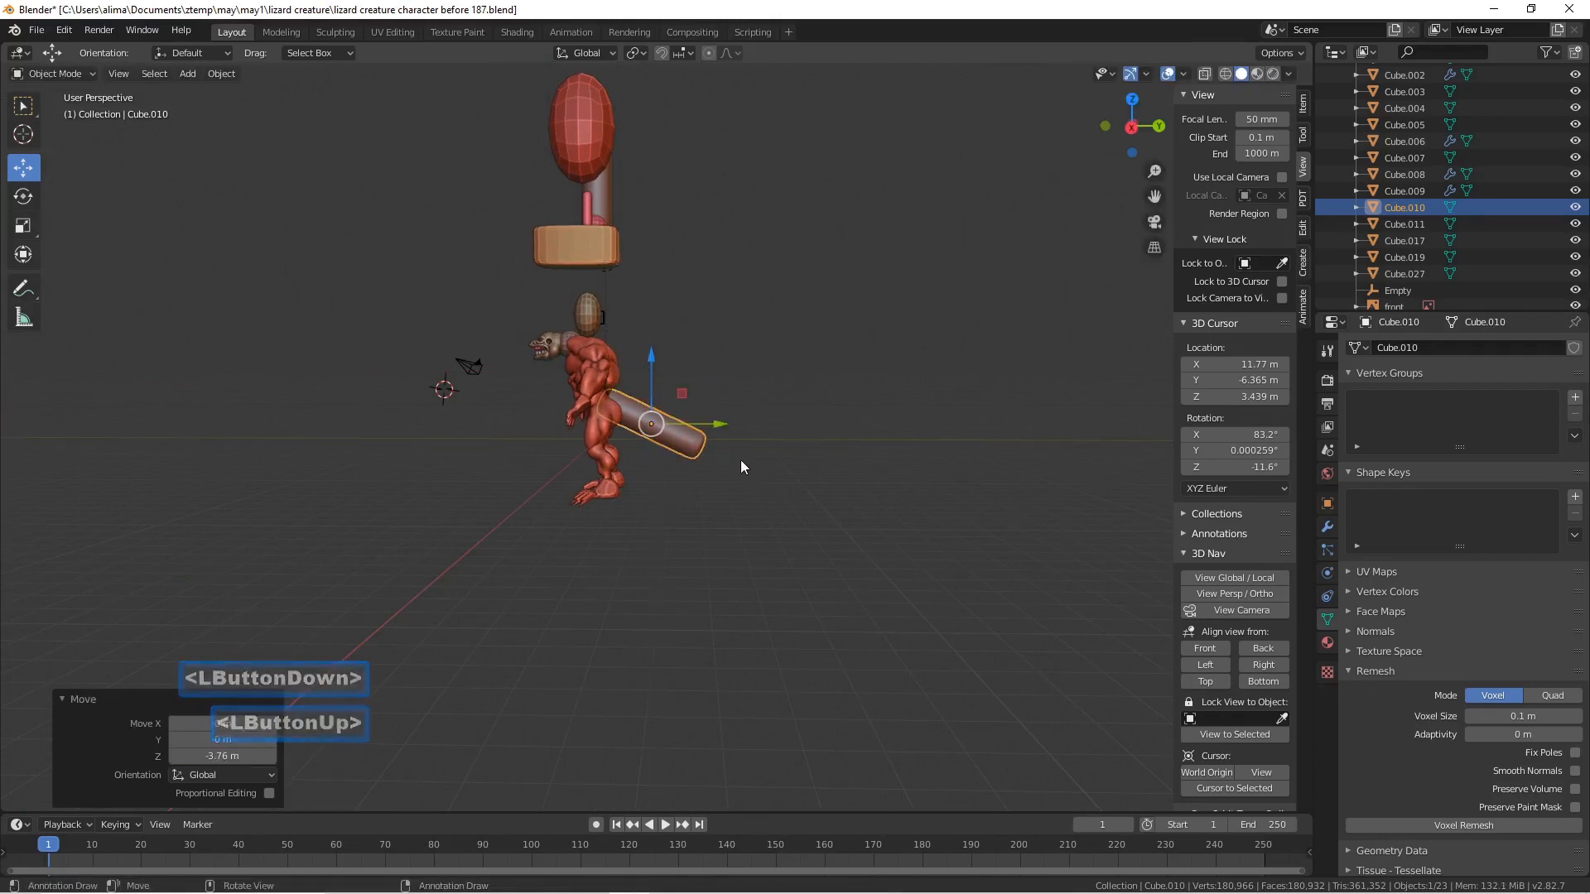
- Save the file as "lizard creature character before 188.blend" and raise the tail capsule about 0.337 m along Z
key("ctrl+alt+s")
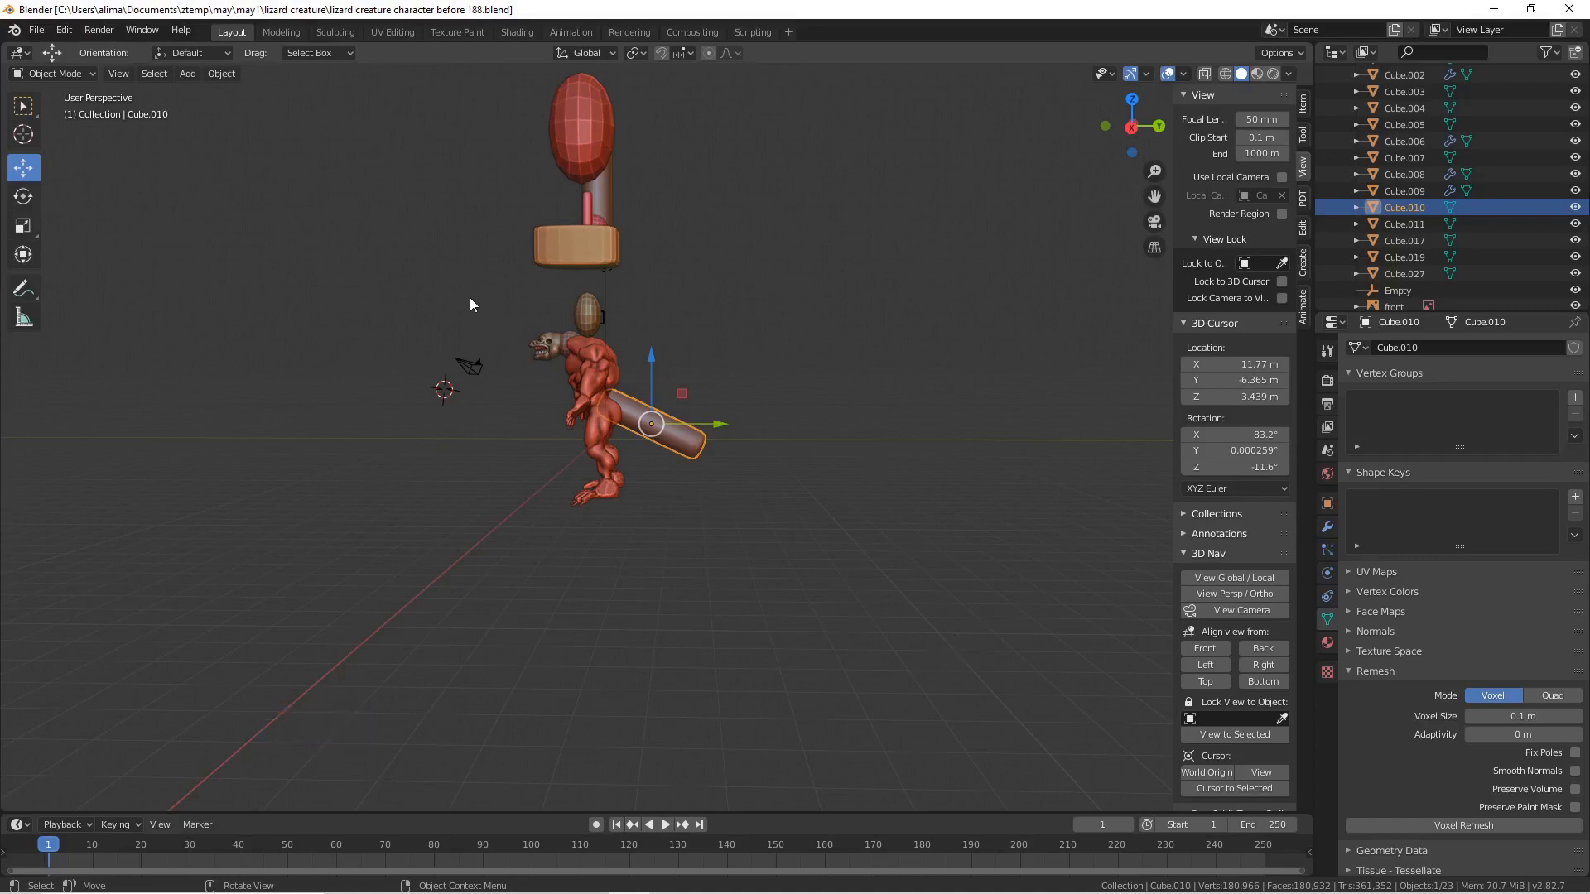
key("b")
left_click_drag(466, 277, 778, 553)
scroll(780, 458, "down", 1)
scroll(780, 459, "up", 1)
mouse_move(780, 459)
middle_mouse_down()
mouse_move(724, 491)
mouse_move(641, 468)
mouse_move(773, 439)
middle_mouse_up()
middle_click(775, 432)
left_click_drag(673, 364, 671, 342)
middle_click_drag(672, 342, 643, 376)
scroll(594, 320, "up", 1)
scroll(491, 340, "down", 1)
middle_click_drag(579, 252, 663, 301)
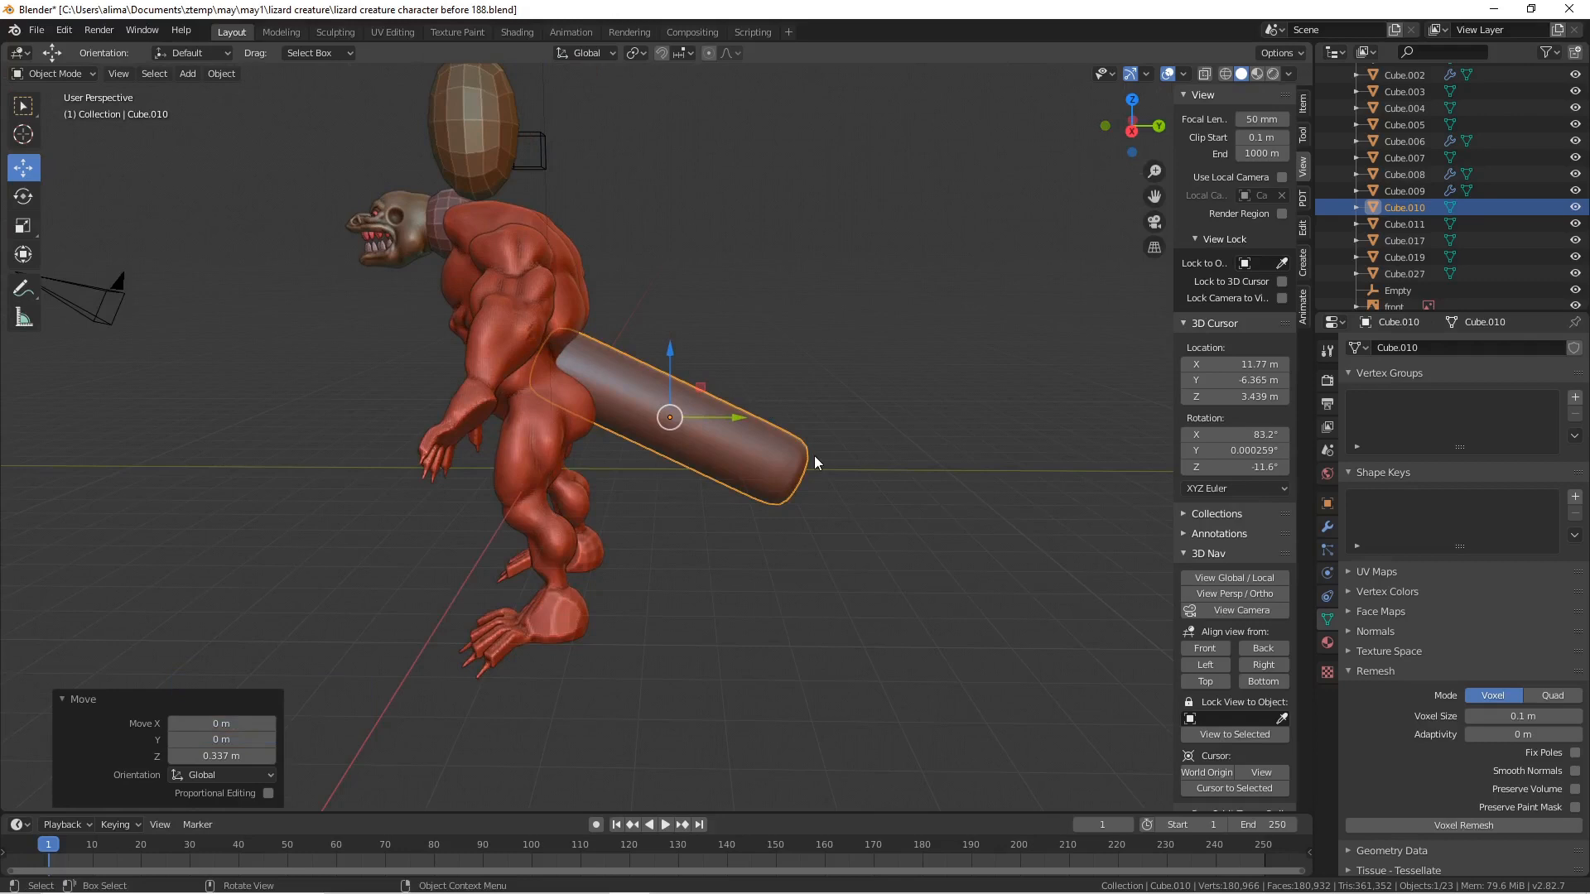
middle_click_drag(813, 455, 732, 480)
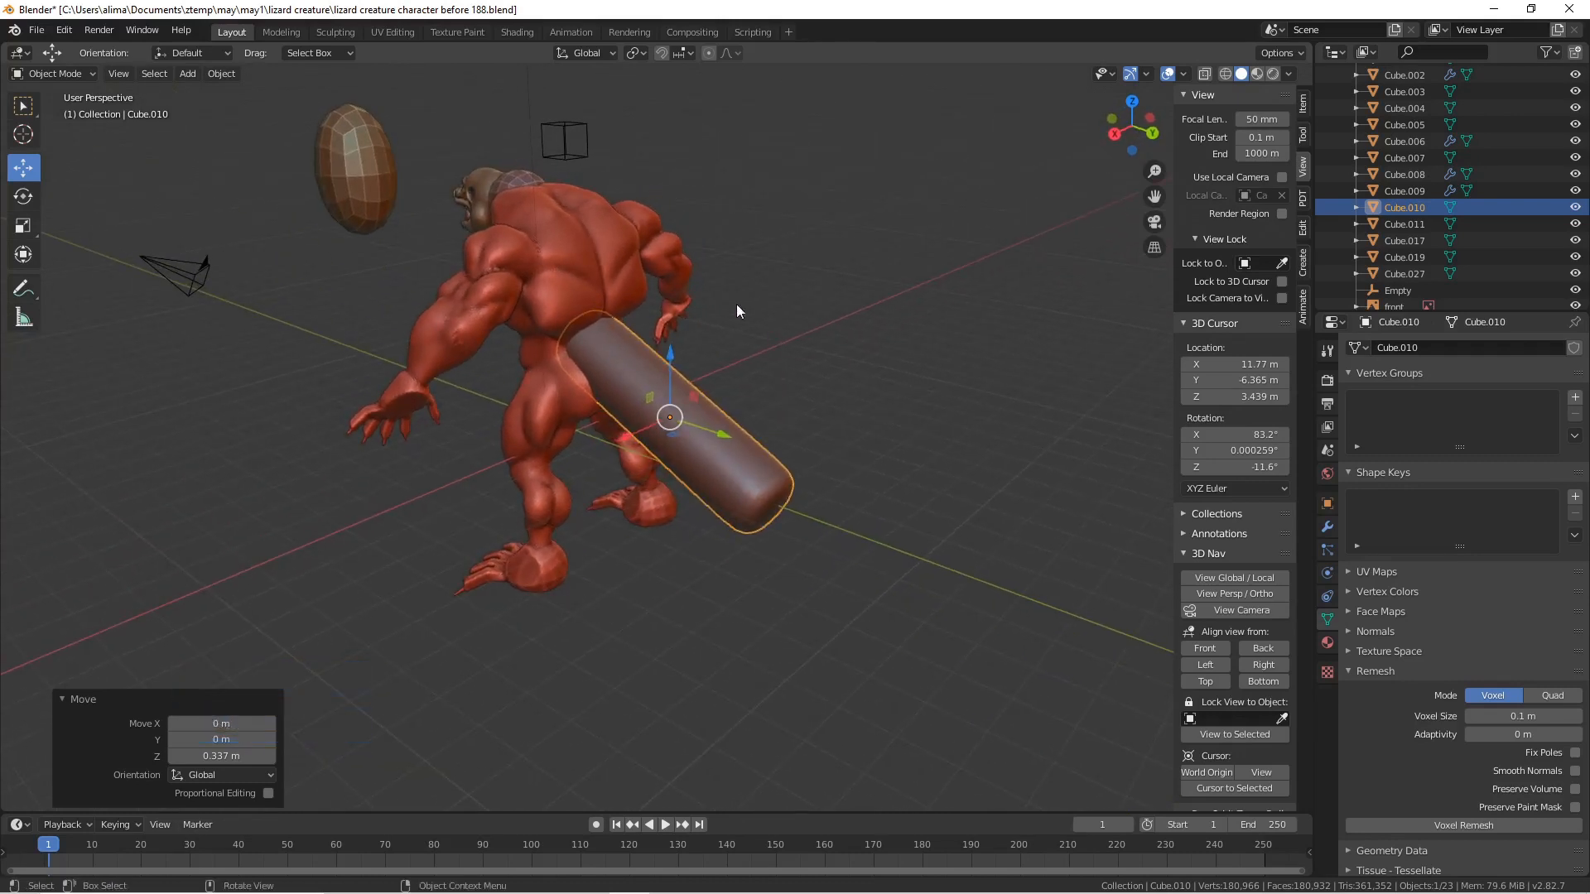
left_click(86, 63)
left_click(83, 73)
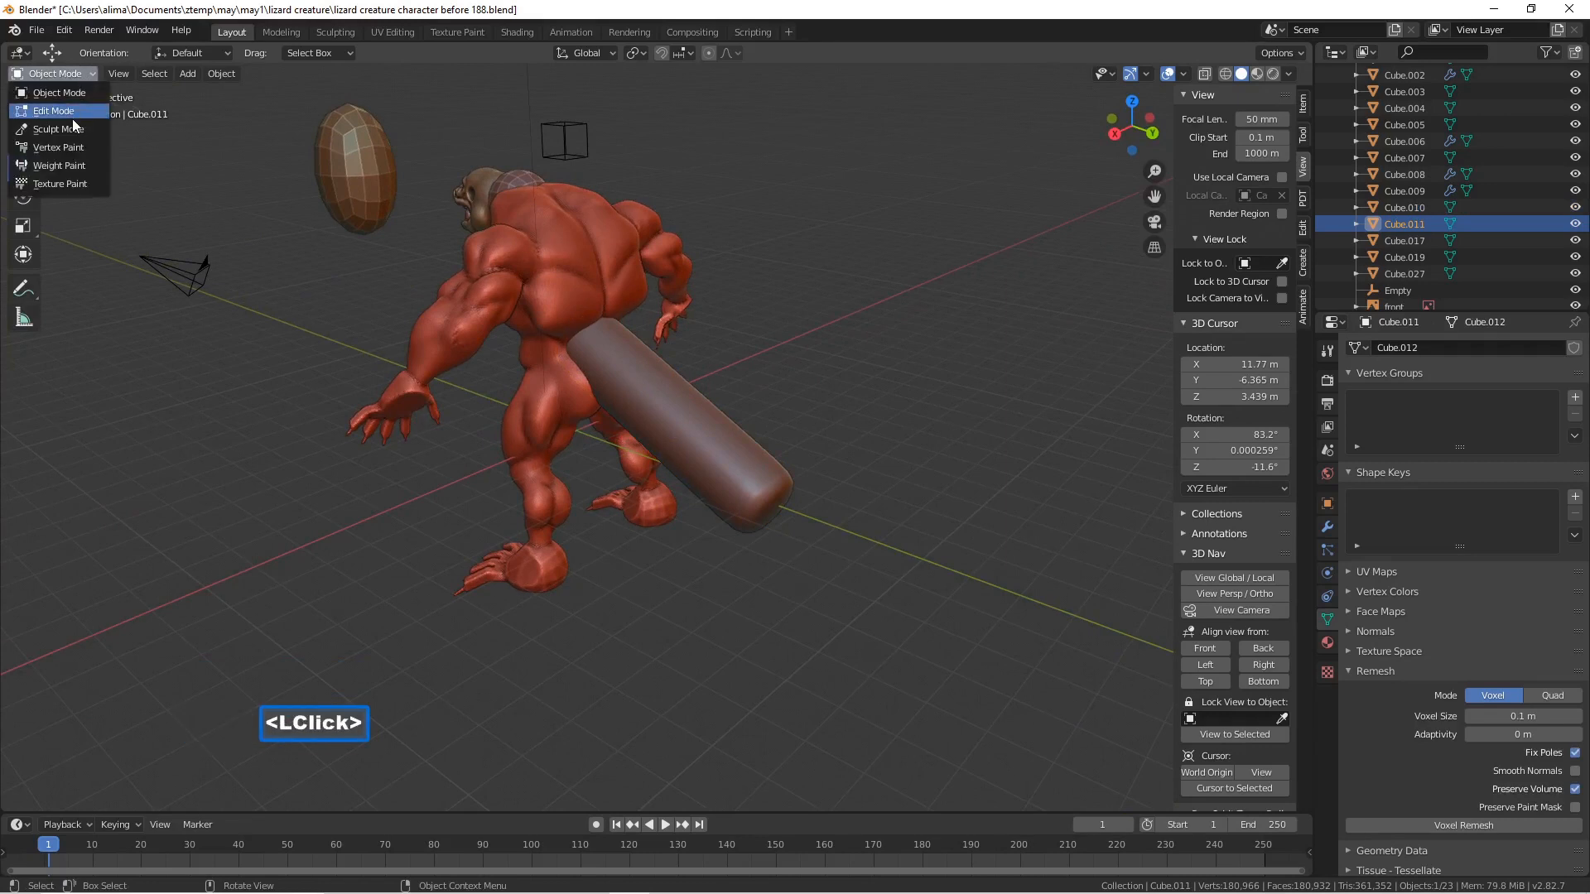
left_click(72, 117)
left_click(721, 431)
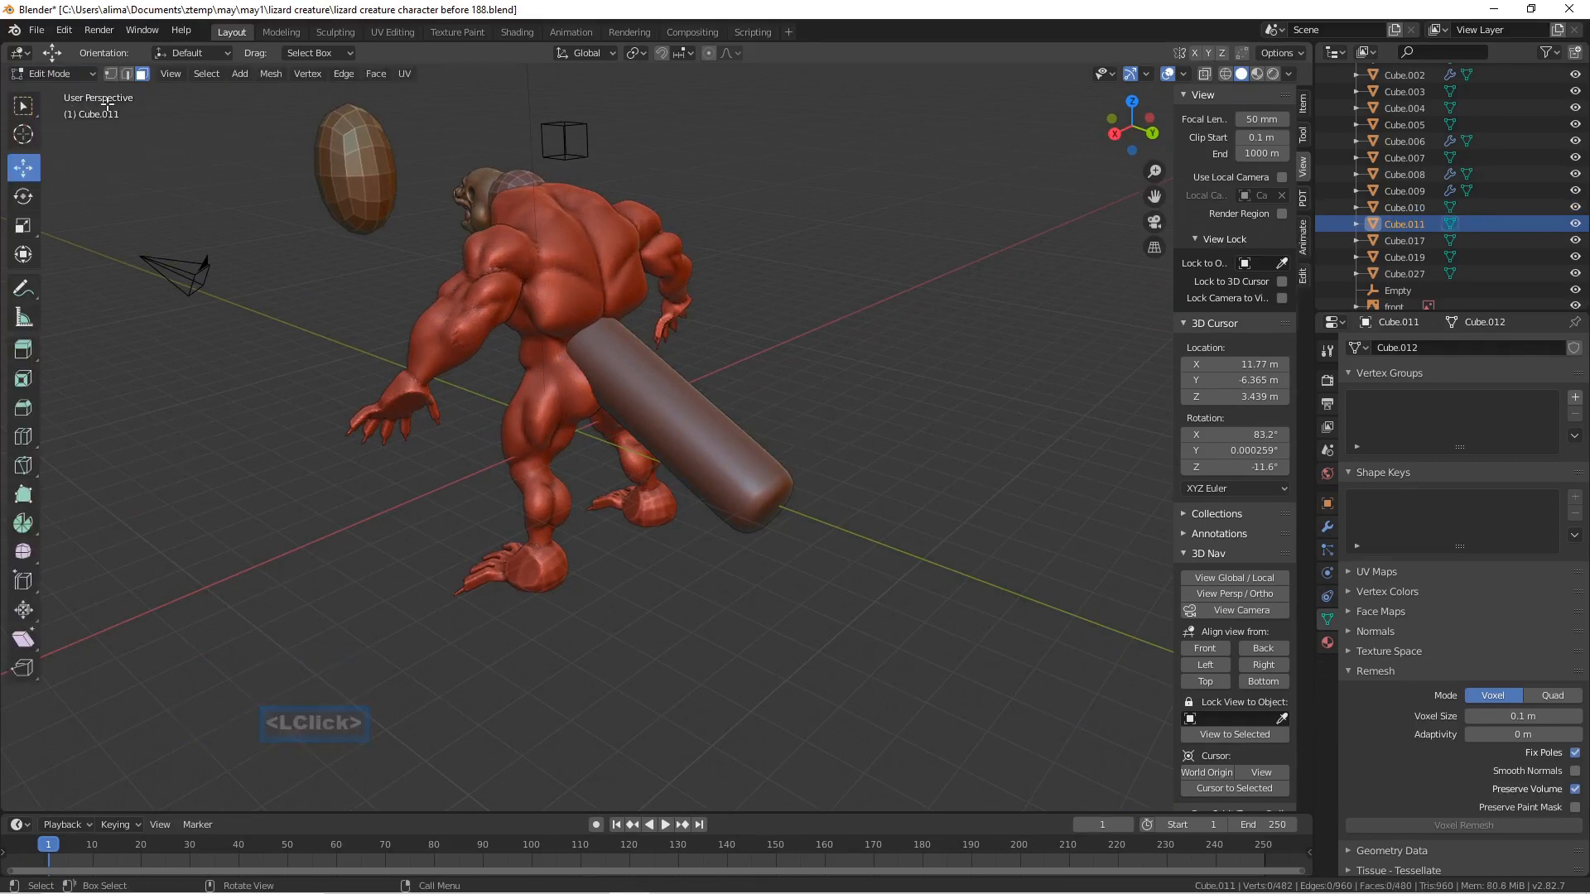
left_click(75, 72)
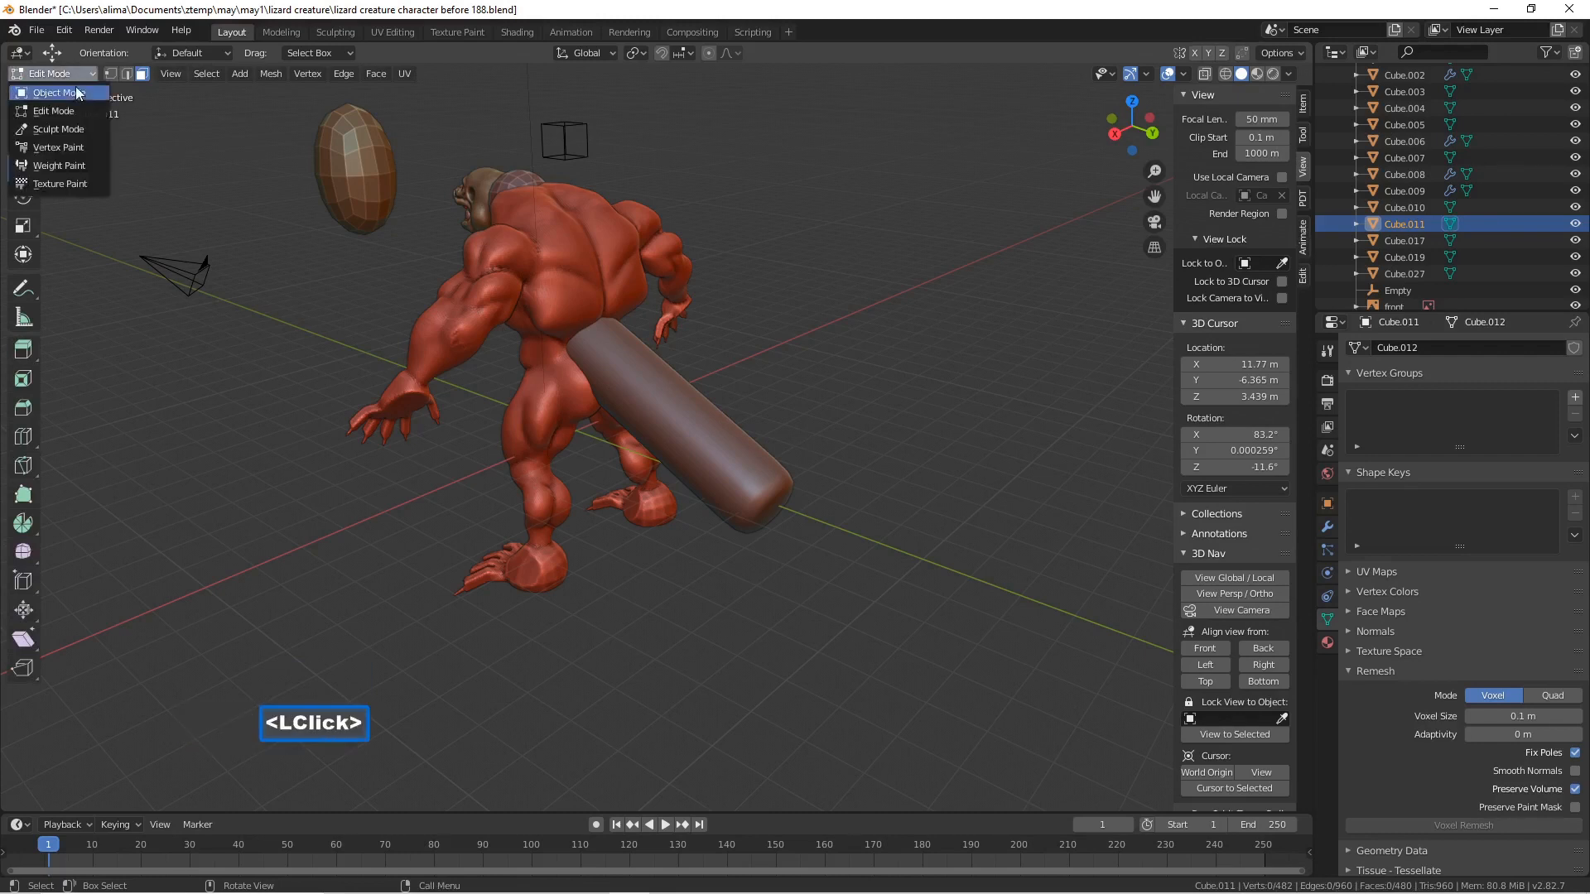
left_click(83, 91)
- Put the tail capsule into Edit Mode and select a single vertex at the centre of its free end
left_click(654, 380)
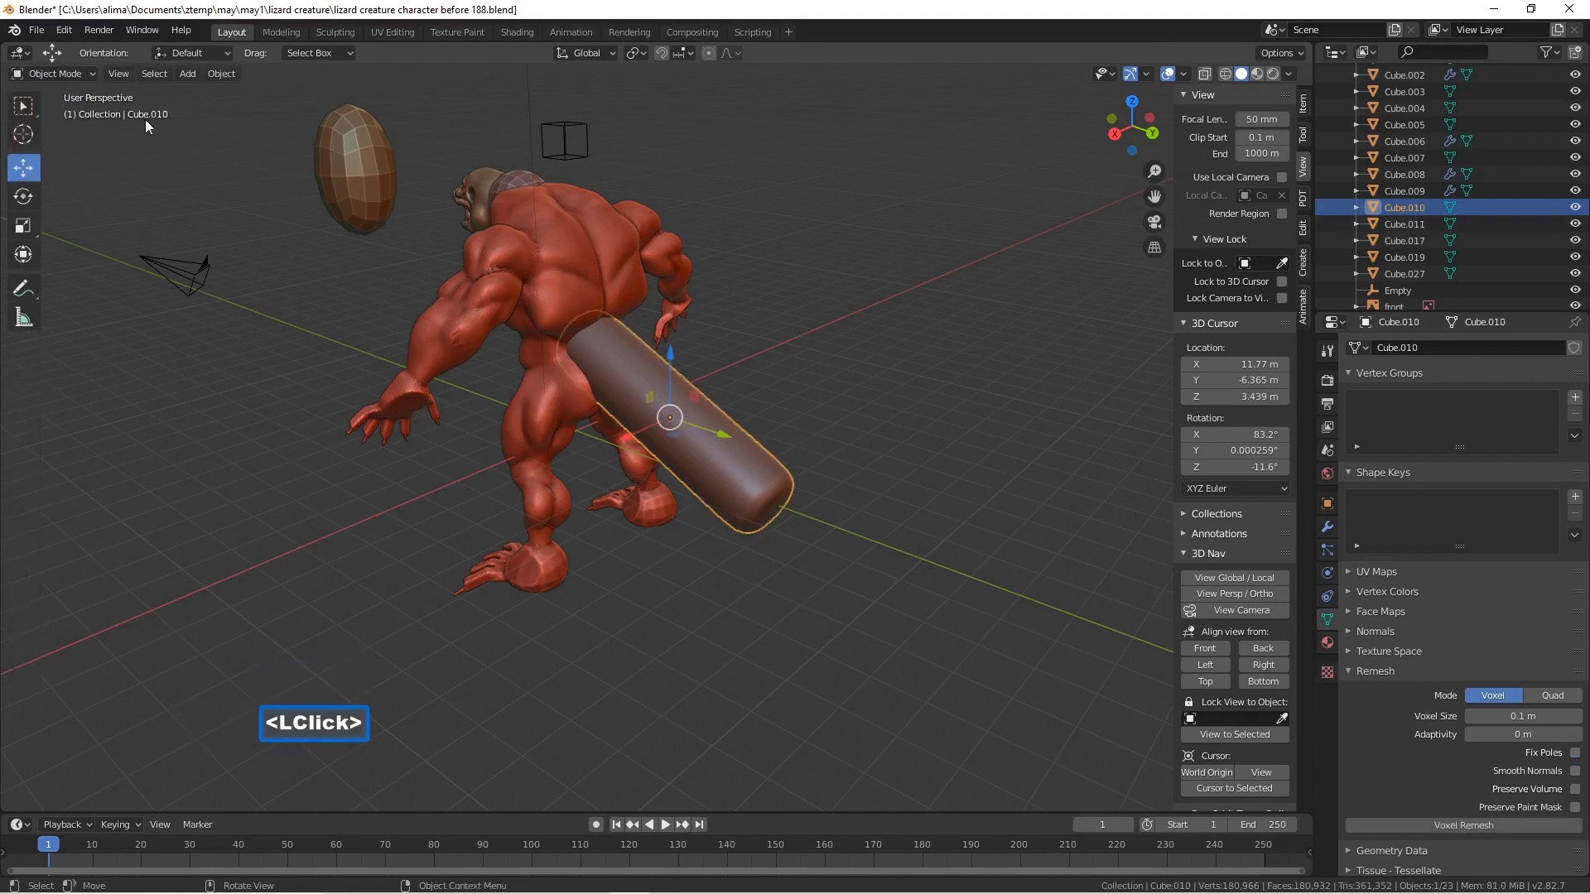
left_click(78, 77)
left_click(63, 105)
mouse_move(782, 383)
middle_mouse_down()
mouse_move(748, 321)
mouse_move(781, 383)
middle_mouse_up()
scroll(781, 383, "up", 6)
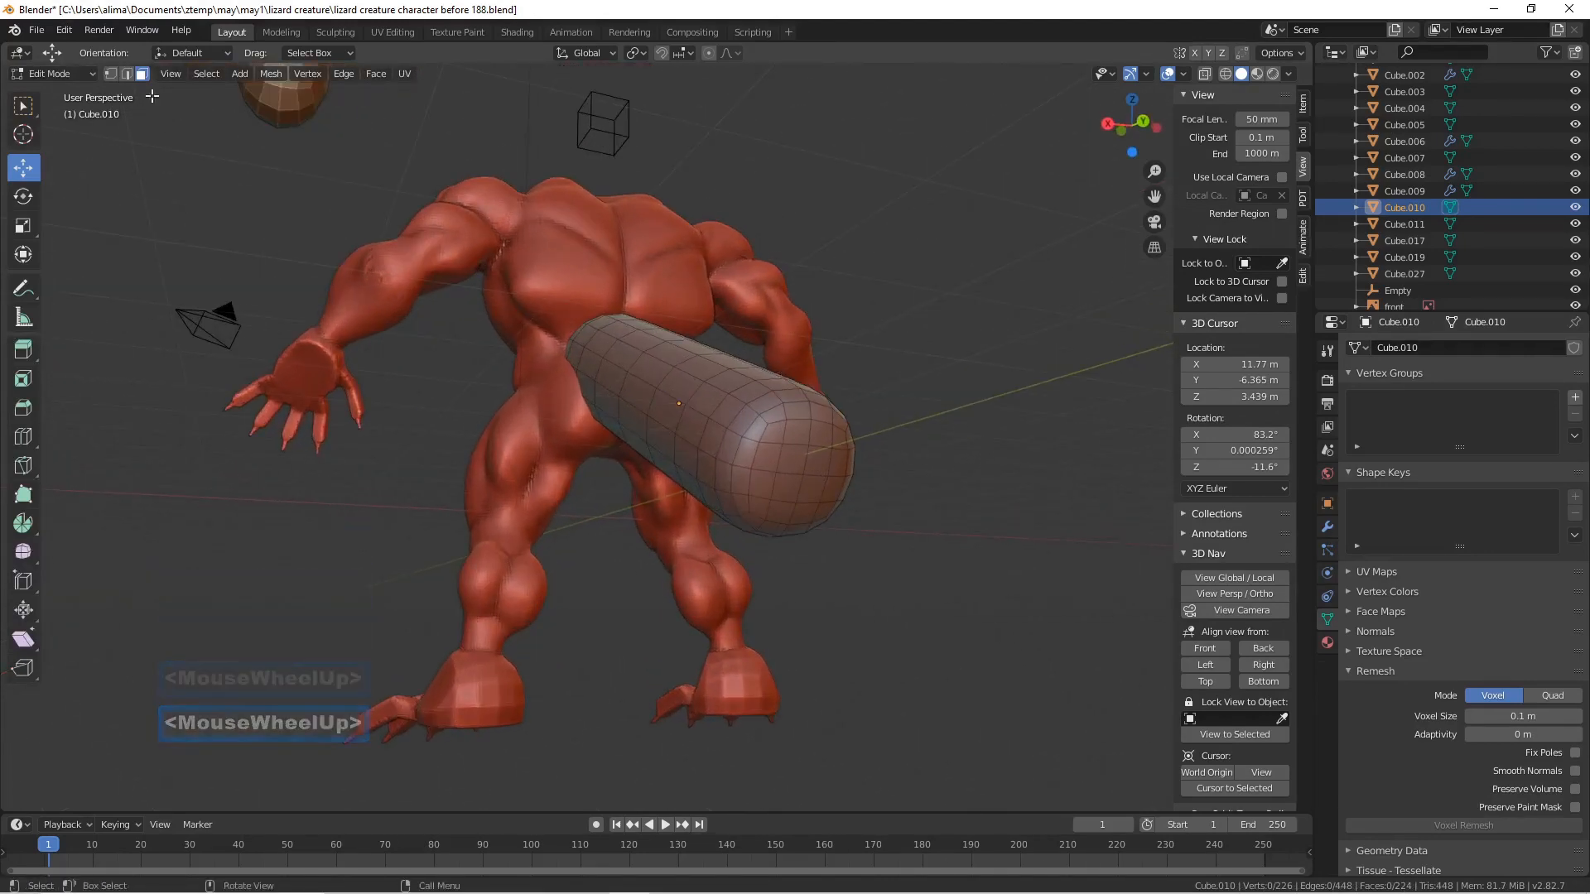
left_click(111, 73)
left_click(805, 477)
- Enable proportional editing with a size of about 3.14 and scale down around the end vertex to taper the tail
middle_click_drag(890, 371, 933, 437)
scroll(915, 433, "down", 3)
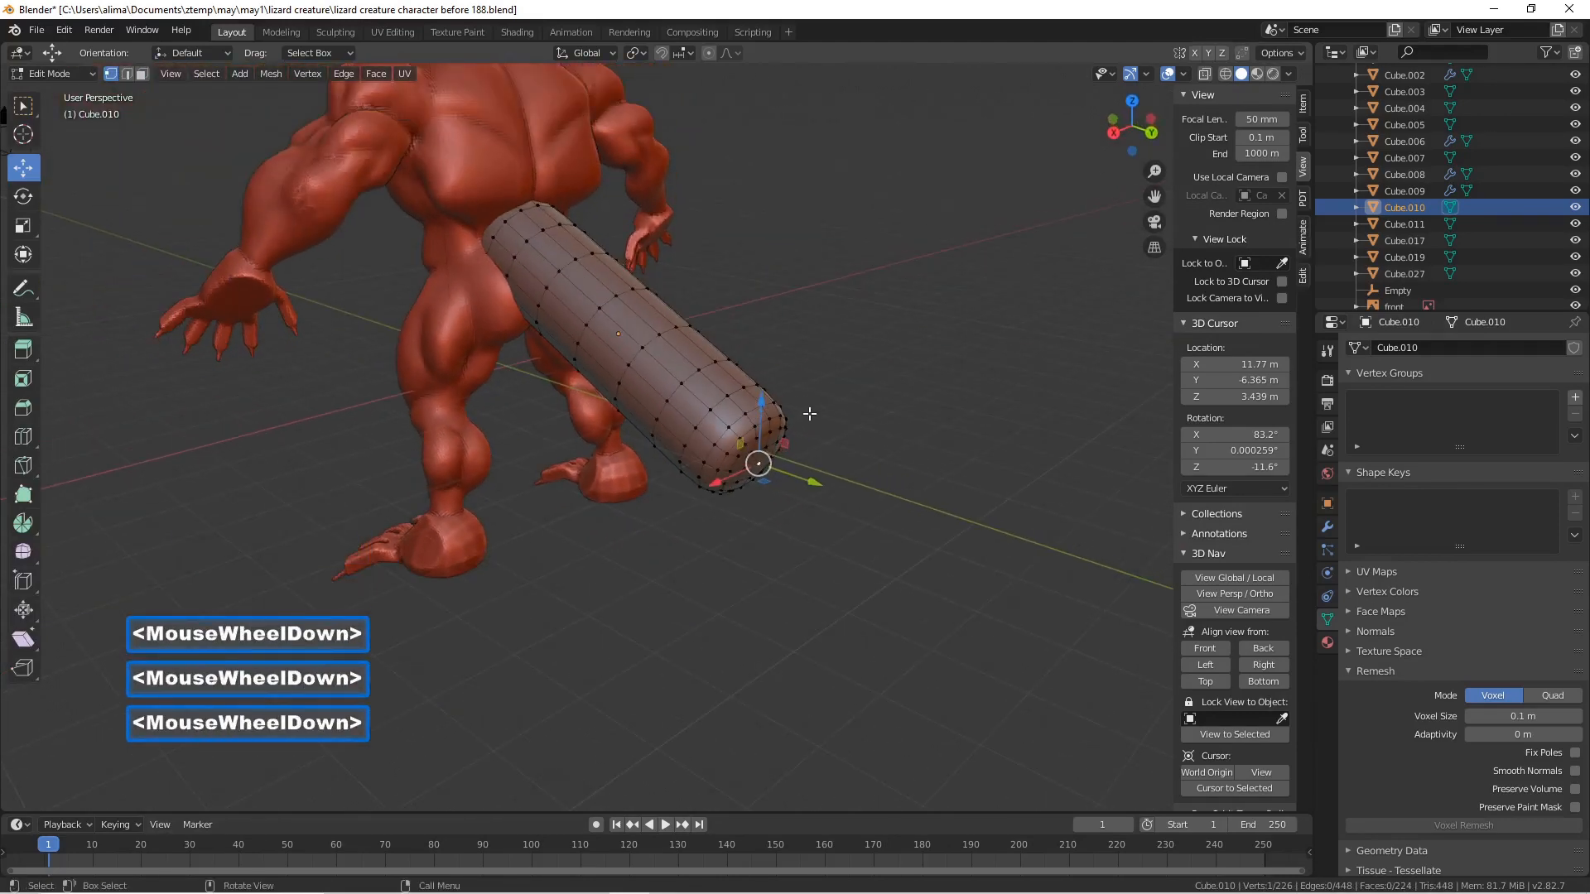
middle_click_drag(909, 432, 882, 436)
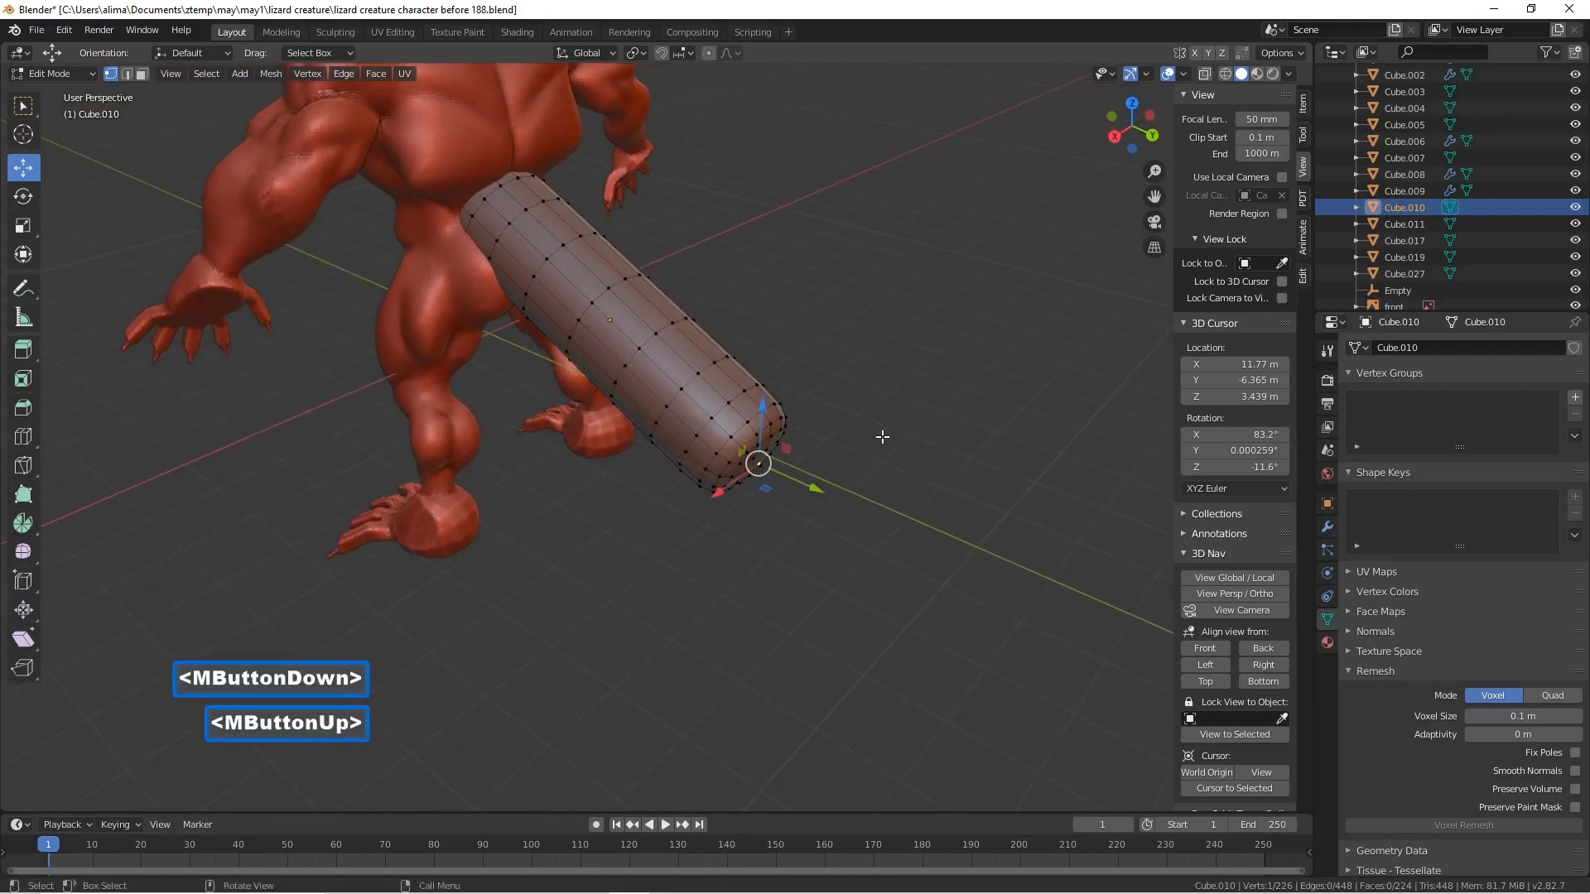
key("o")
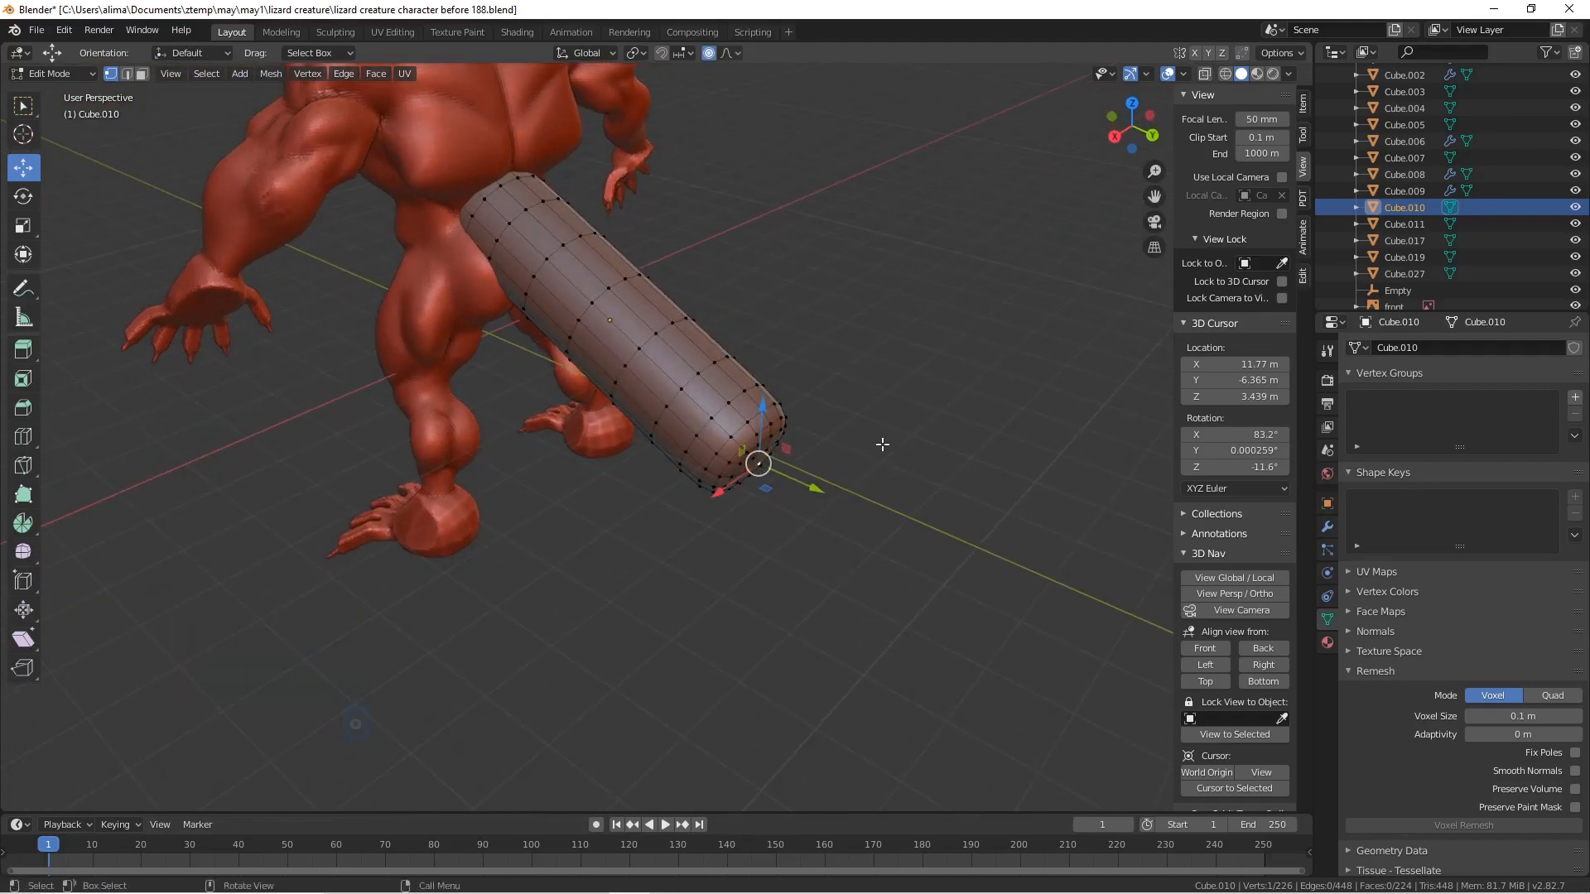
scroll(919, 491, "down", 1)
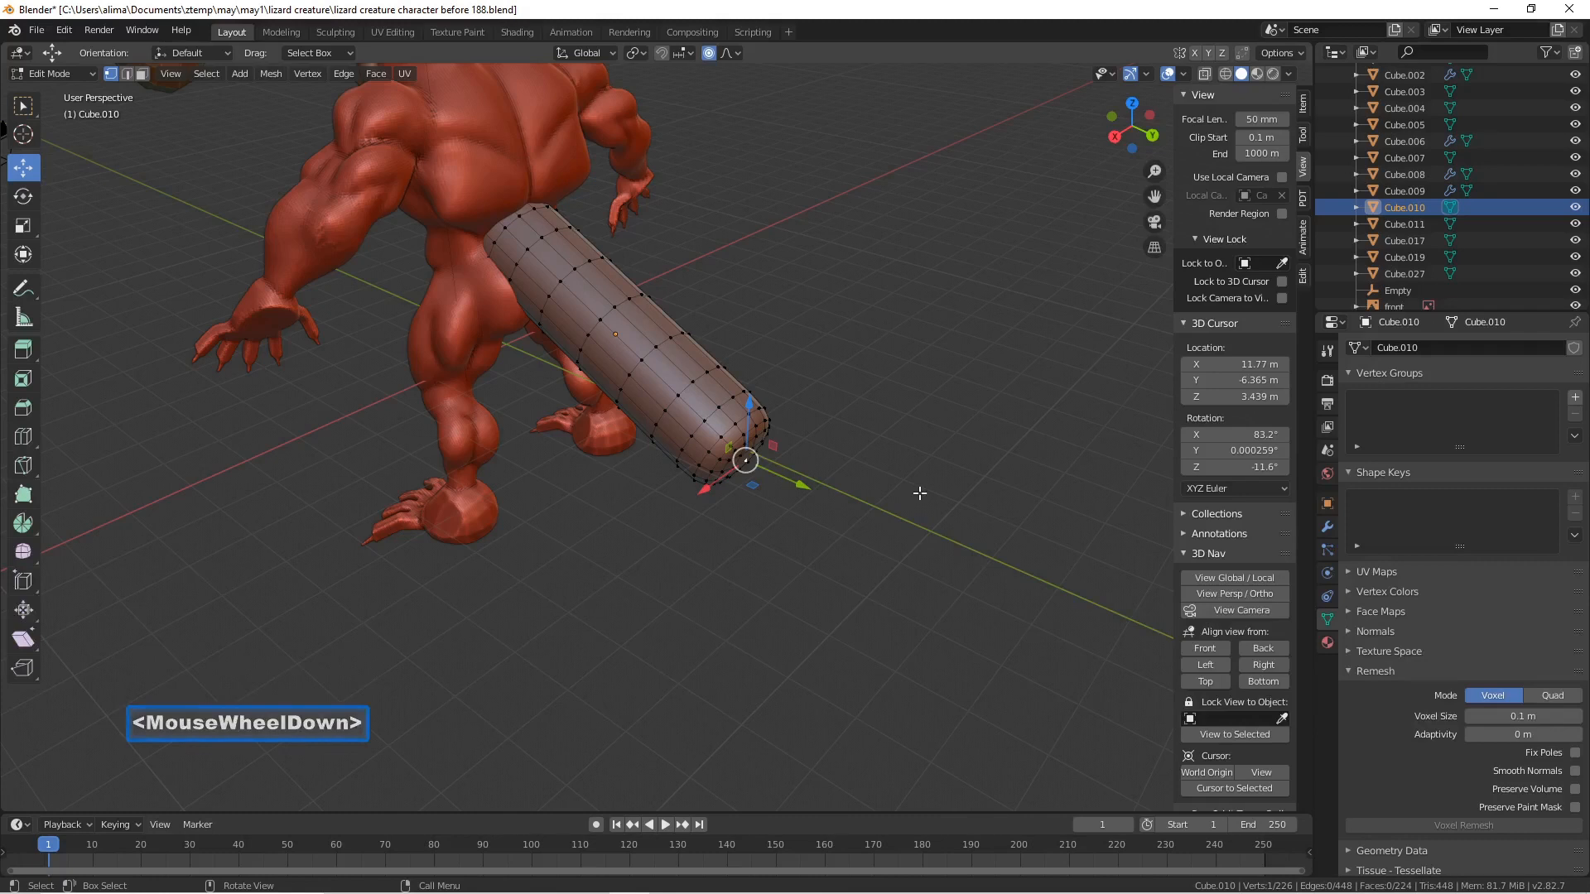
key("g")
scroll(919, 493, "down", 8)
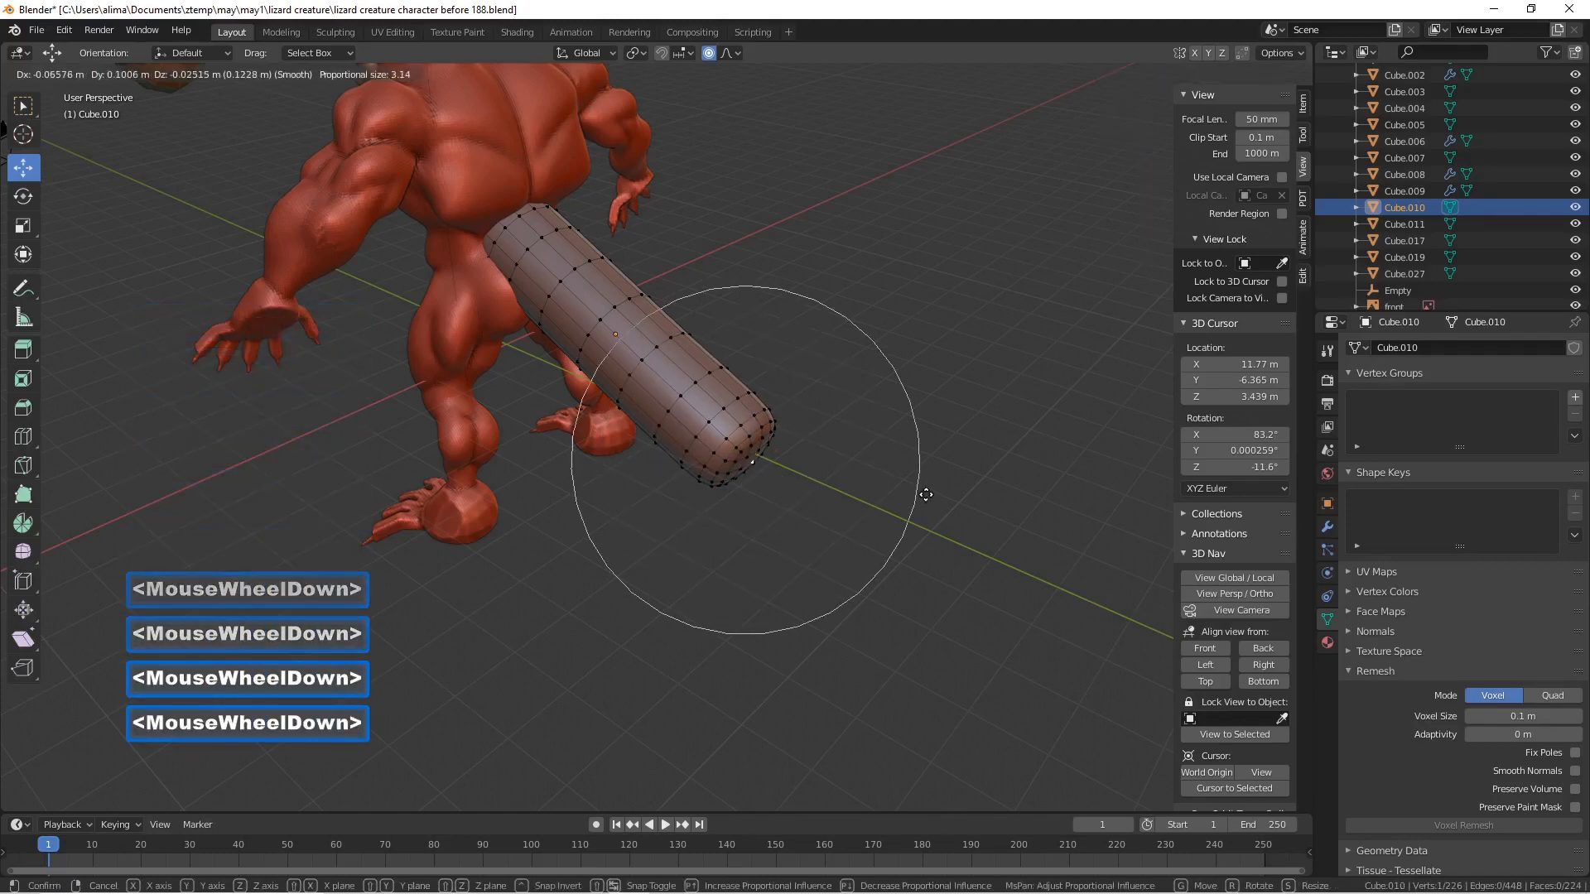
right_click(925, 495)
key("s")
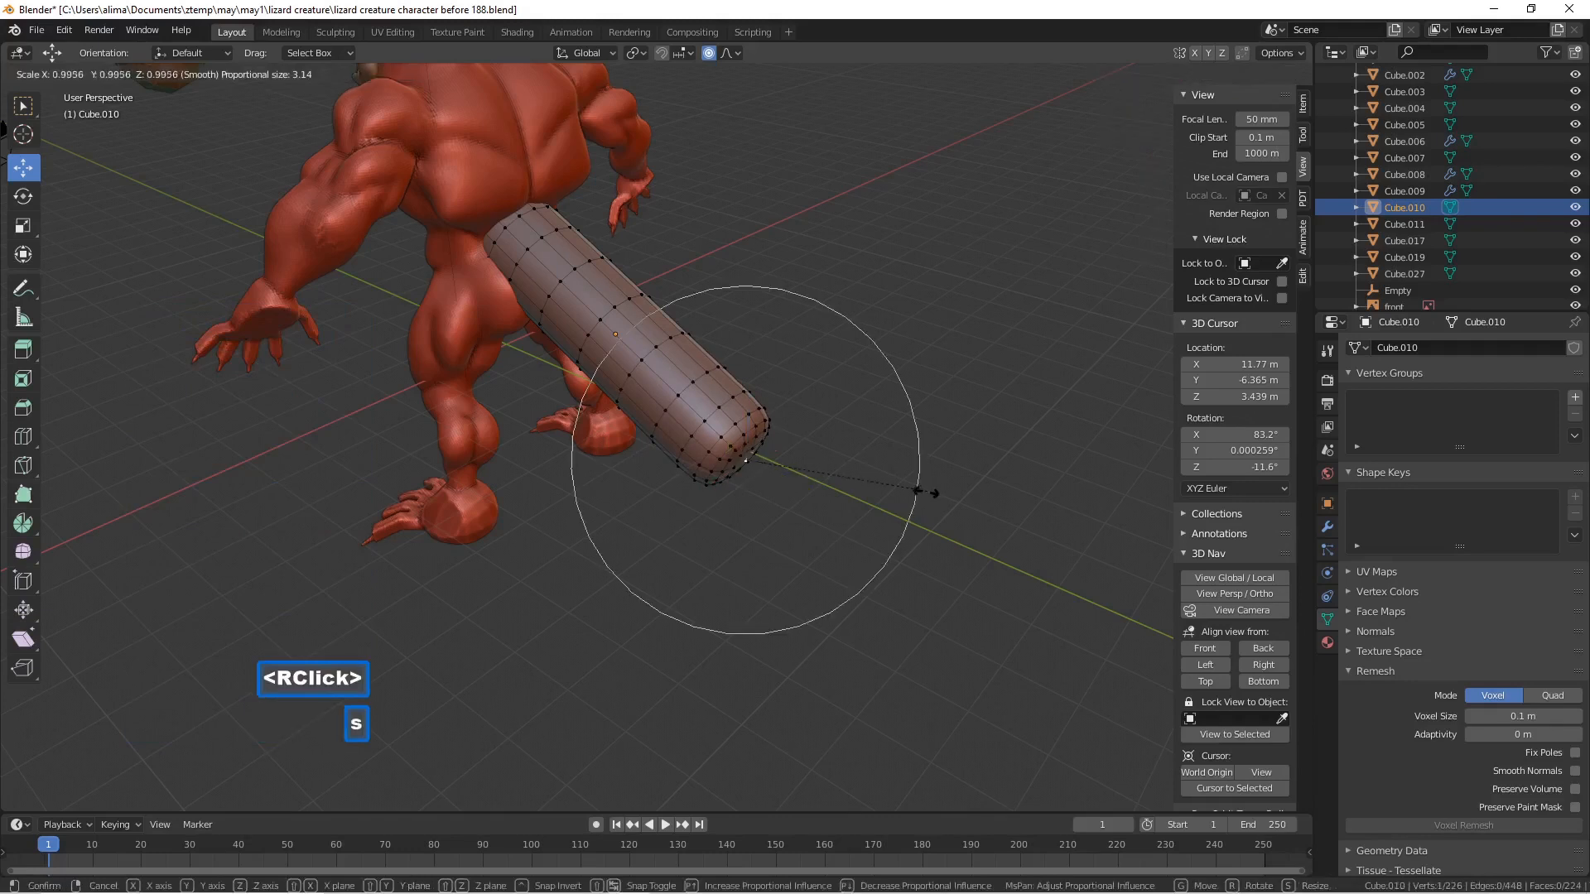
left_click(762, 455)
- Pull the tail's end vertex outward along Y with proportional editing to lengthen it into a tip, and deselect it
middle_click_drag(762, 454, 802, 458)
left_click_drag(812, 459, 976, 448)
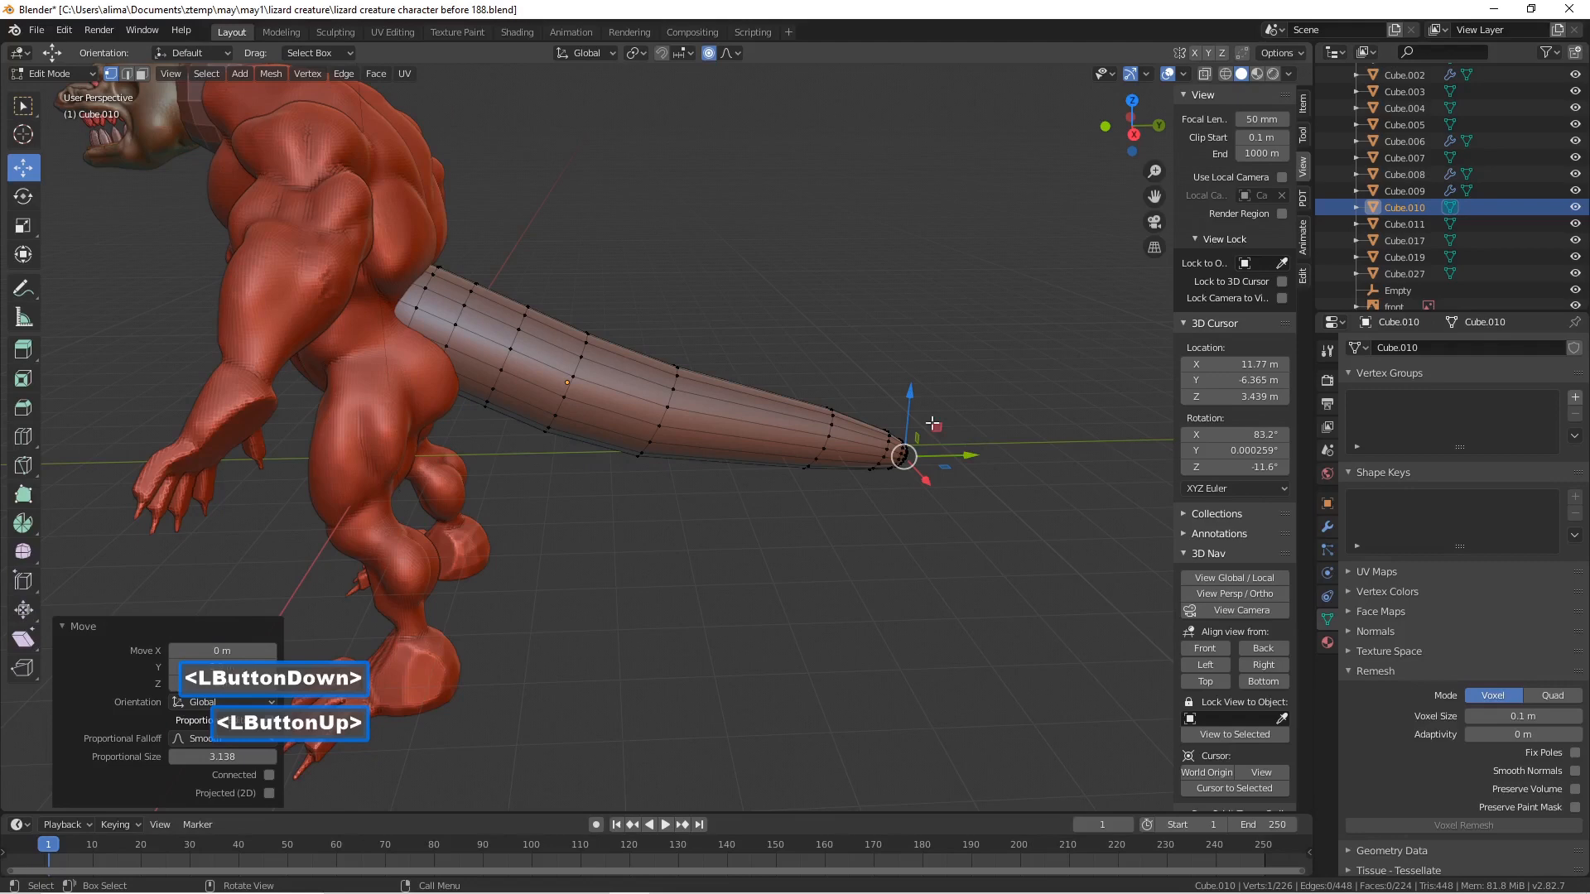
mouse_move(770, 408)
middle_mouse_down()
mouse_move(636, 426)
mouse_move(645, 436)
mouse_move(709, 424)
mouse_move(624, 407)
mouse_move(776, 409)
middle_mouse_up()
left_click(956, 550)
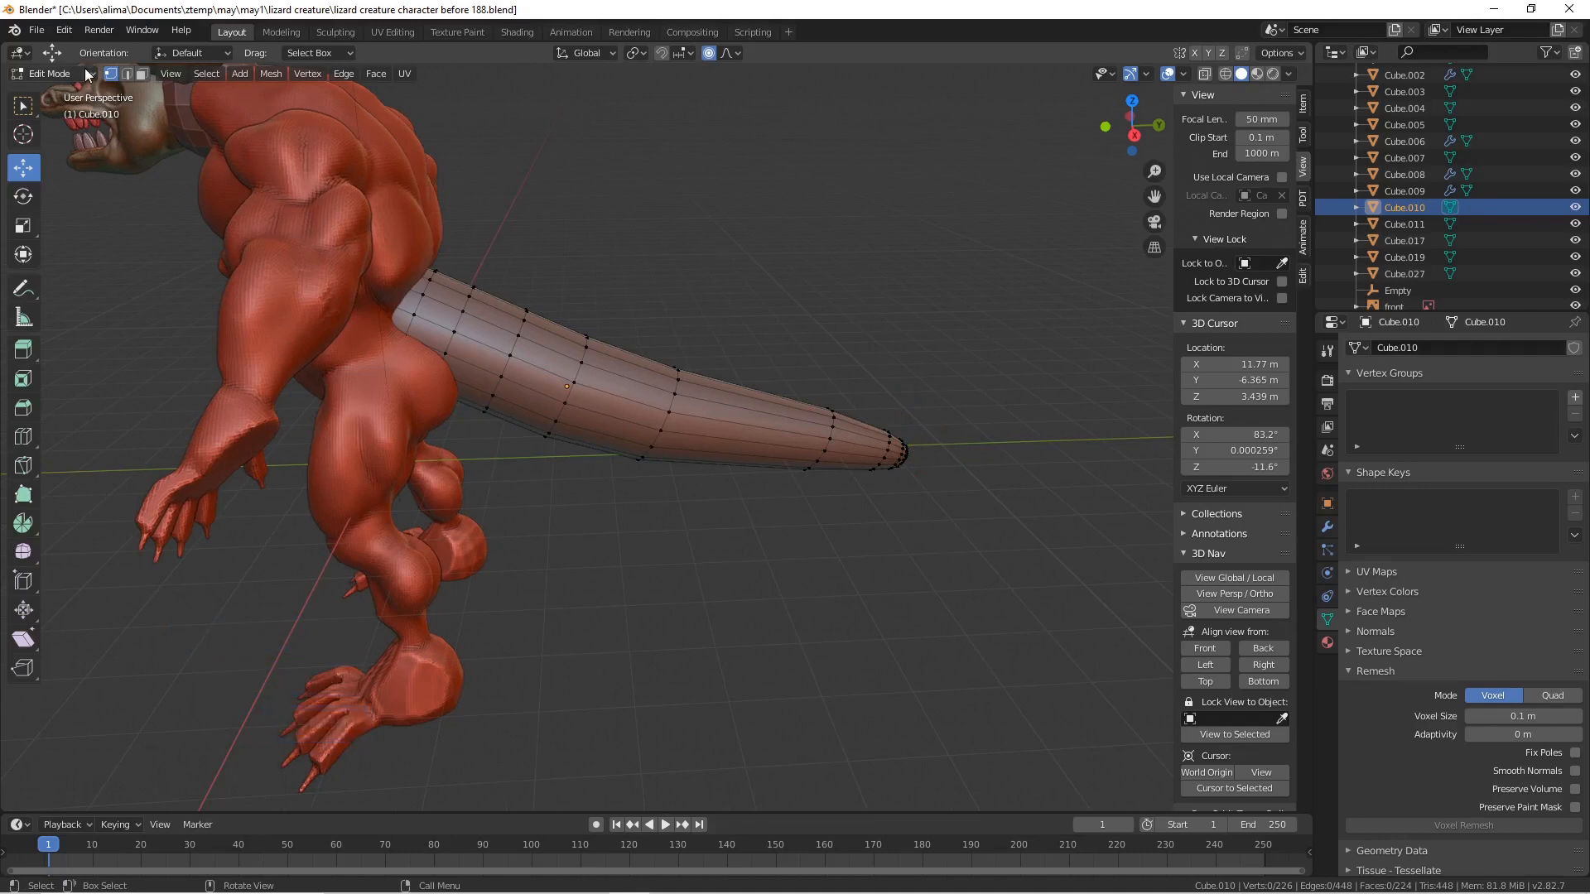
- Return the tail to Object Mode and save the file as "lizard creature character before 189.blend"
left_click(82, 71)
left_click(72, 91)
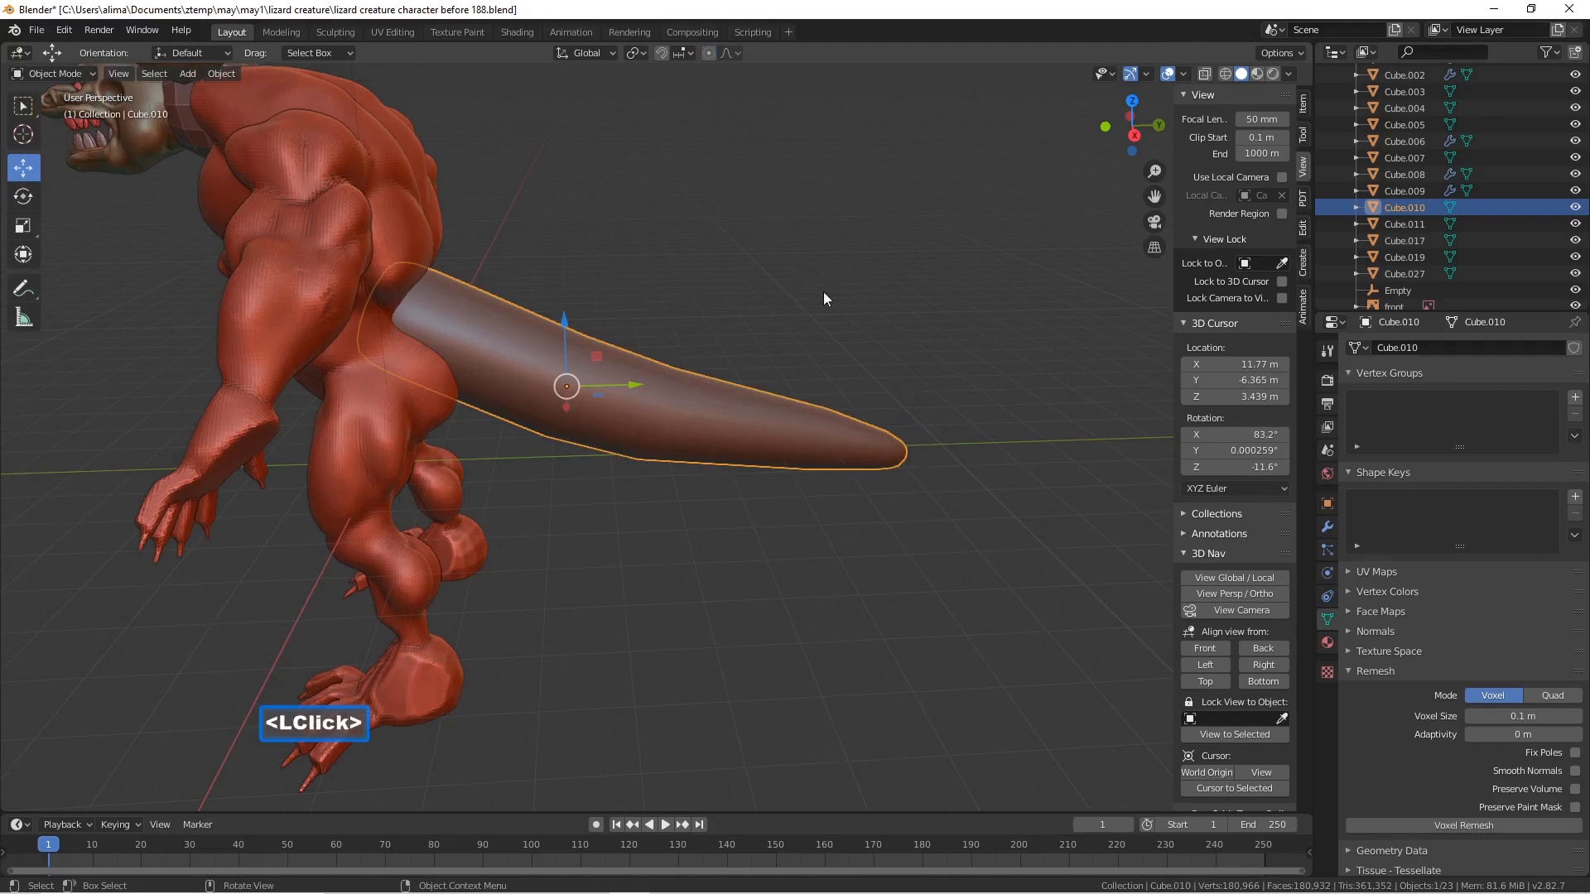
scroll(972, 510, "down", 2)
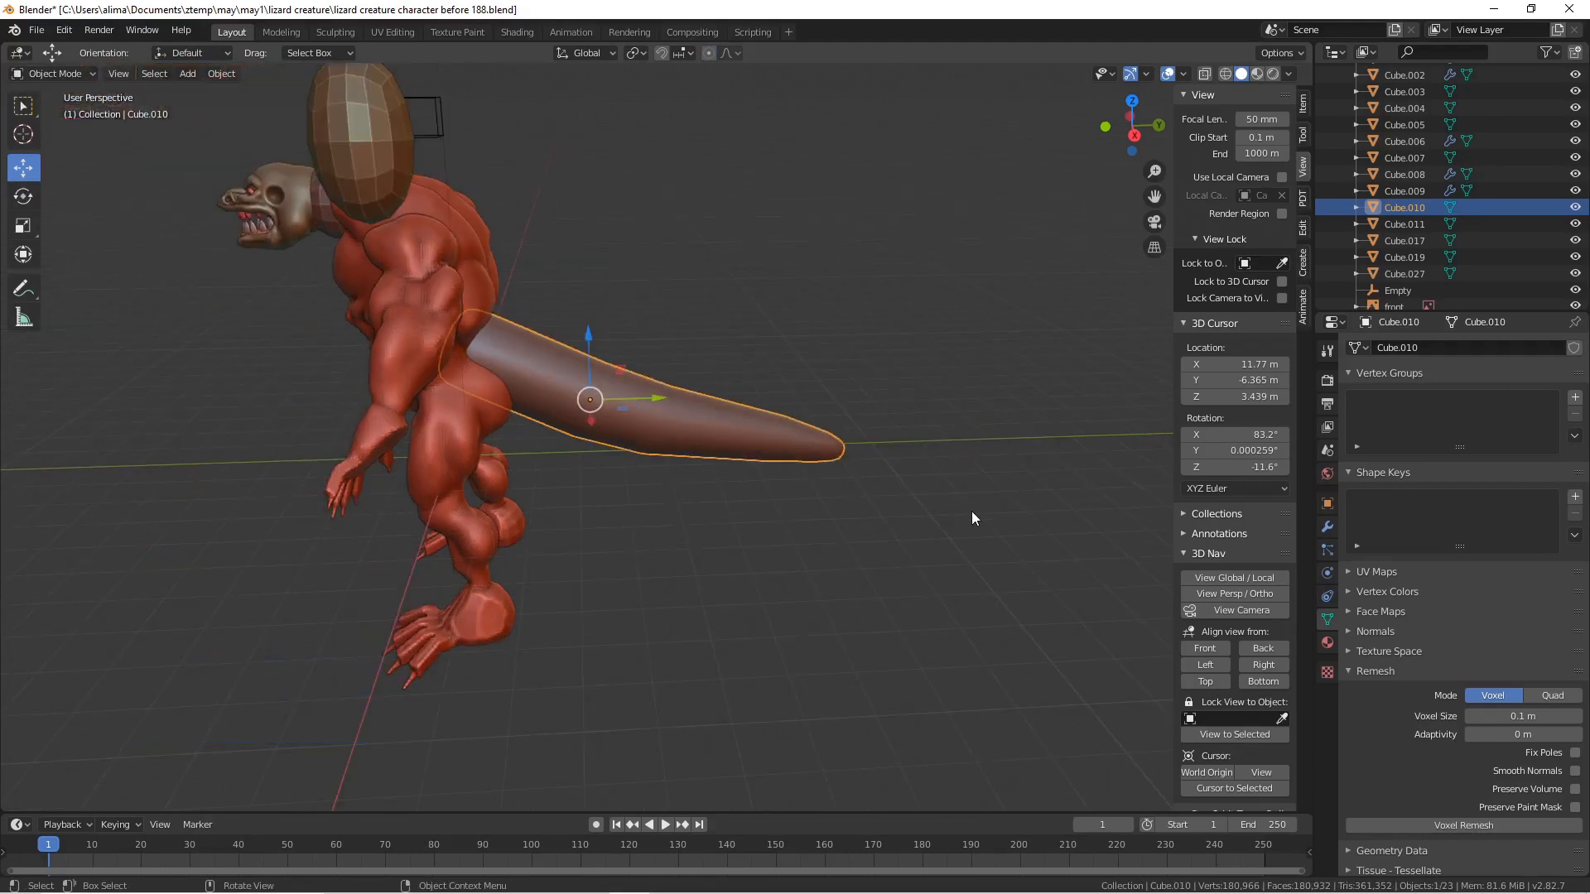
key("Pause")
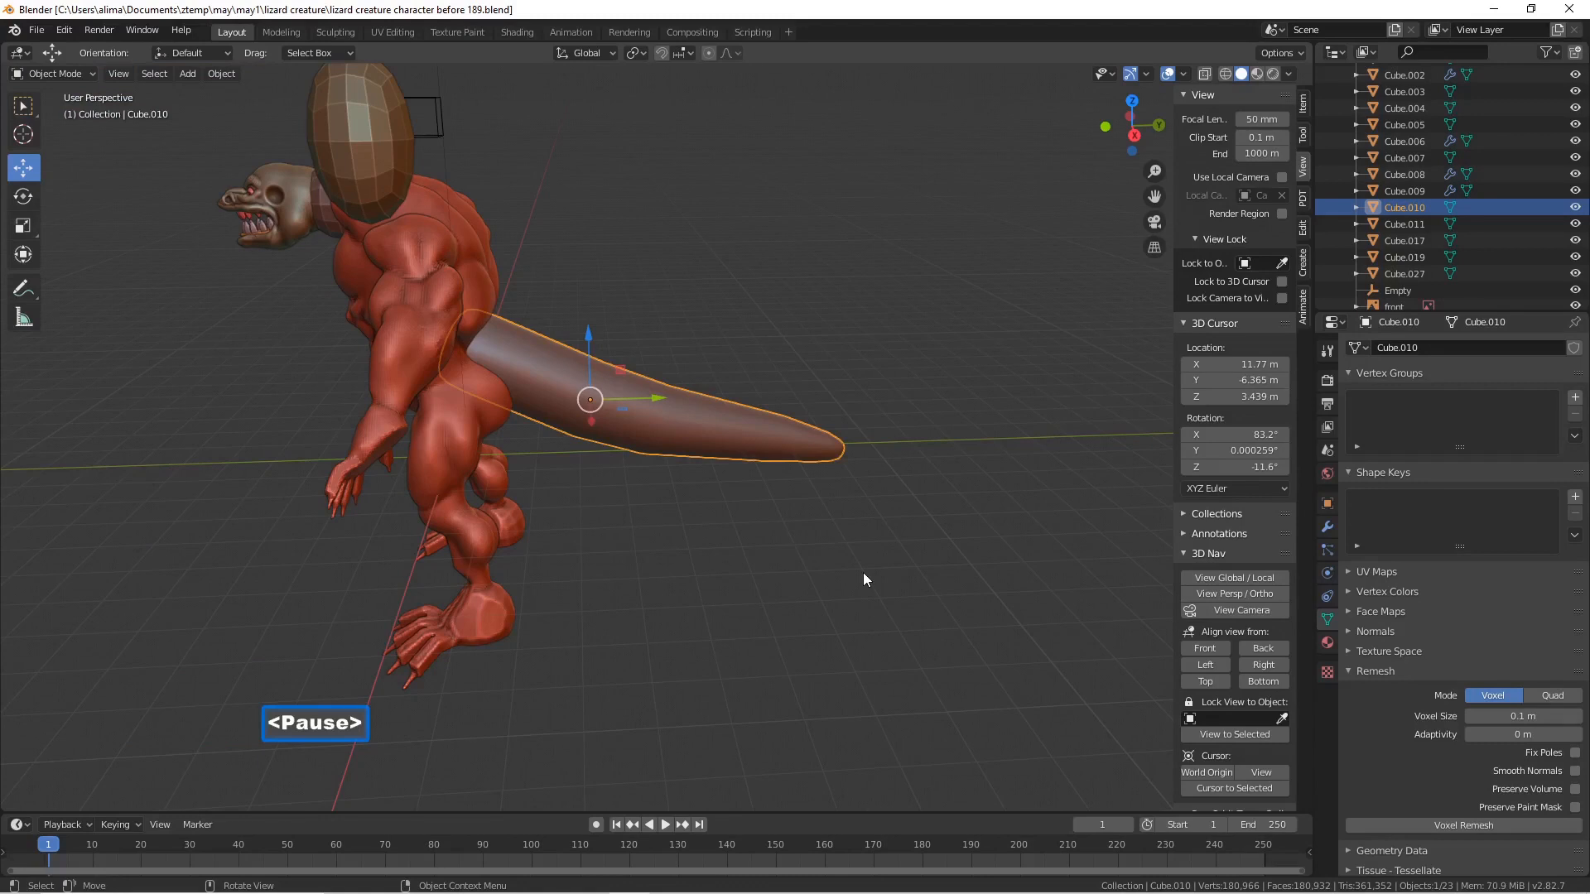
- Join the tail, neck and head objects into the creature's body, keeping the body as the active object, and deselect the result
left_click(862, 577)
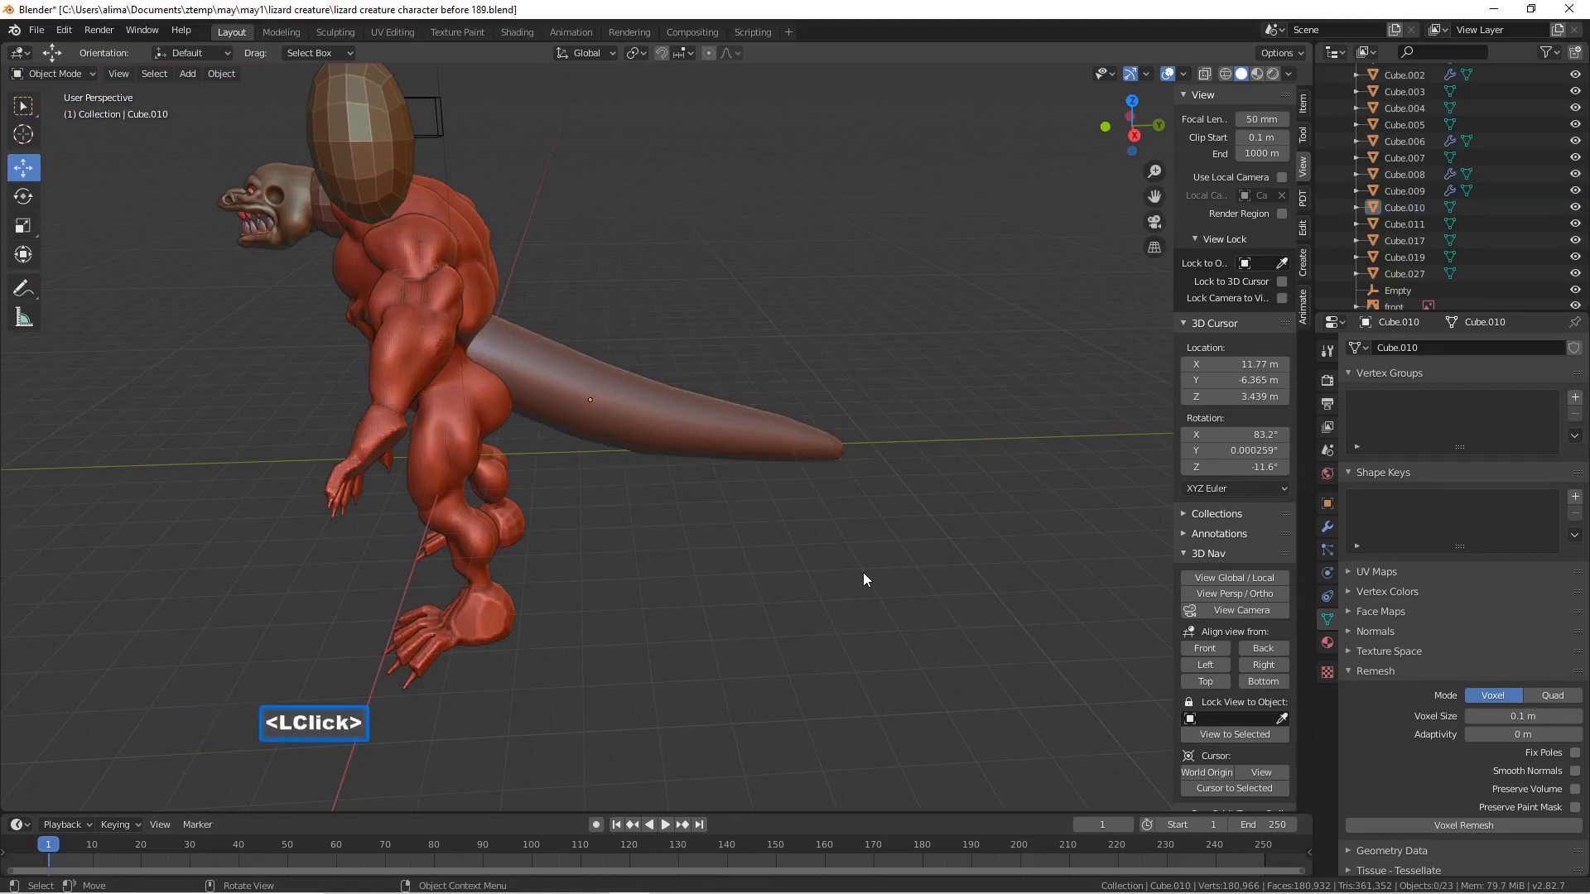
middle_click_drag(754, 579, 675, 487)
left_click(662, 390)
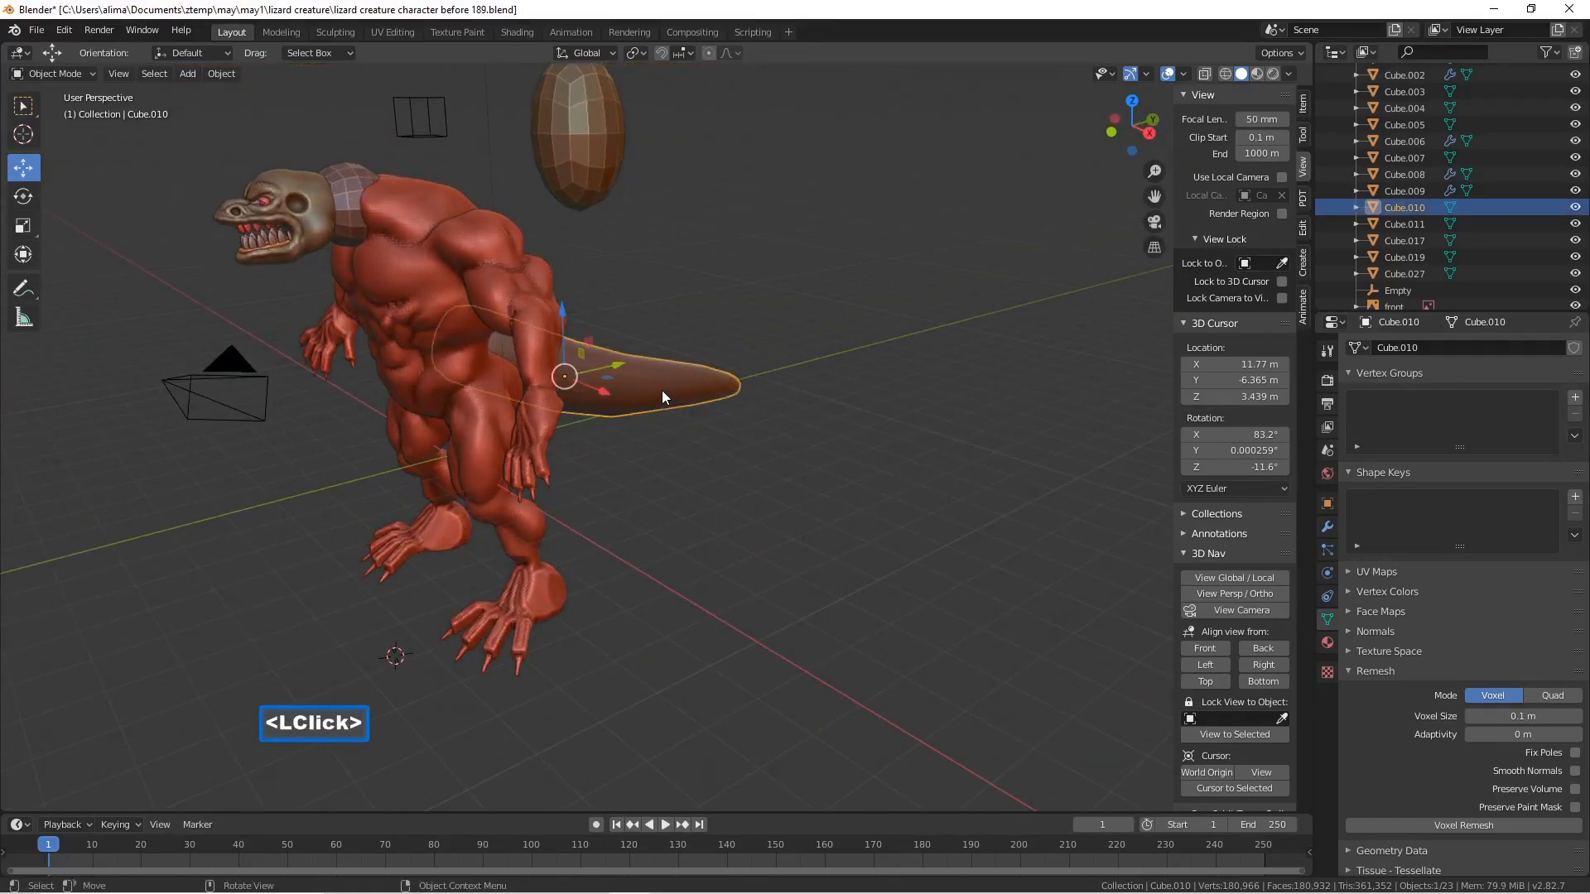
left_click(345, 171, "shift")
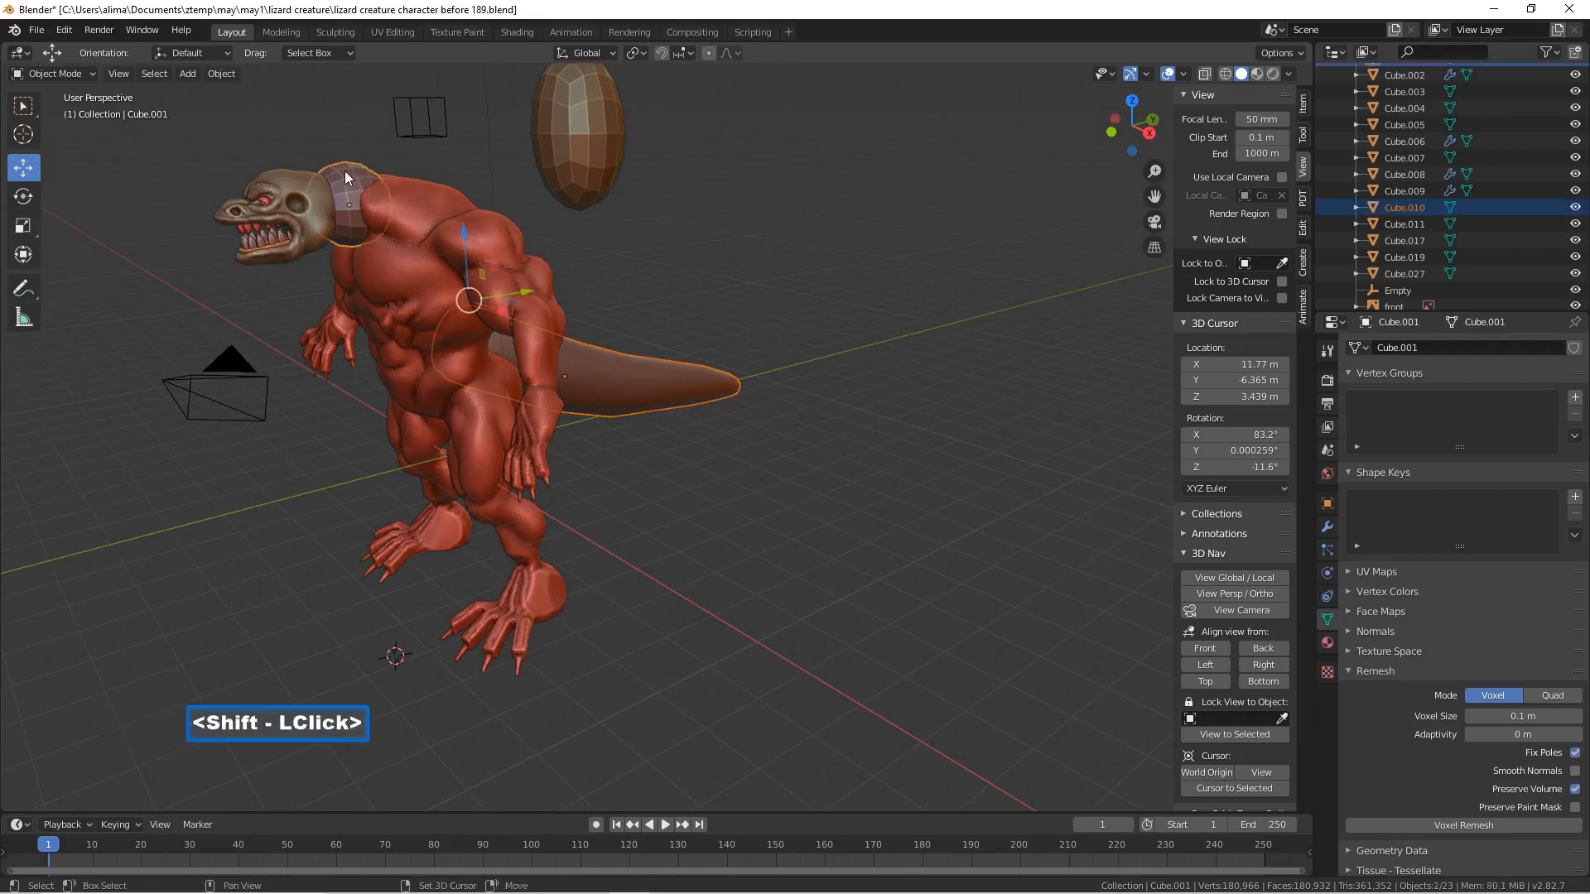
left_click(291, 177, "shift")
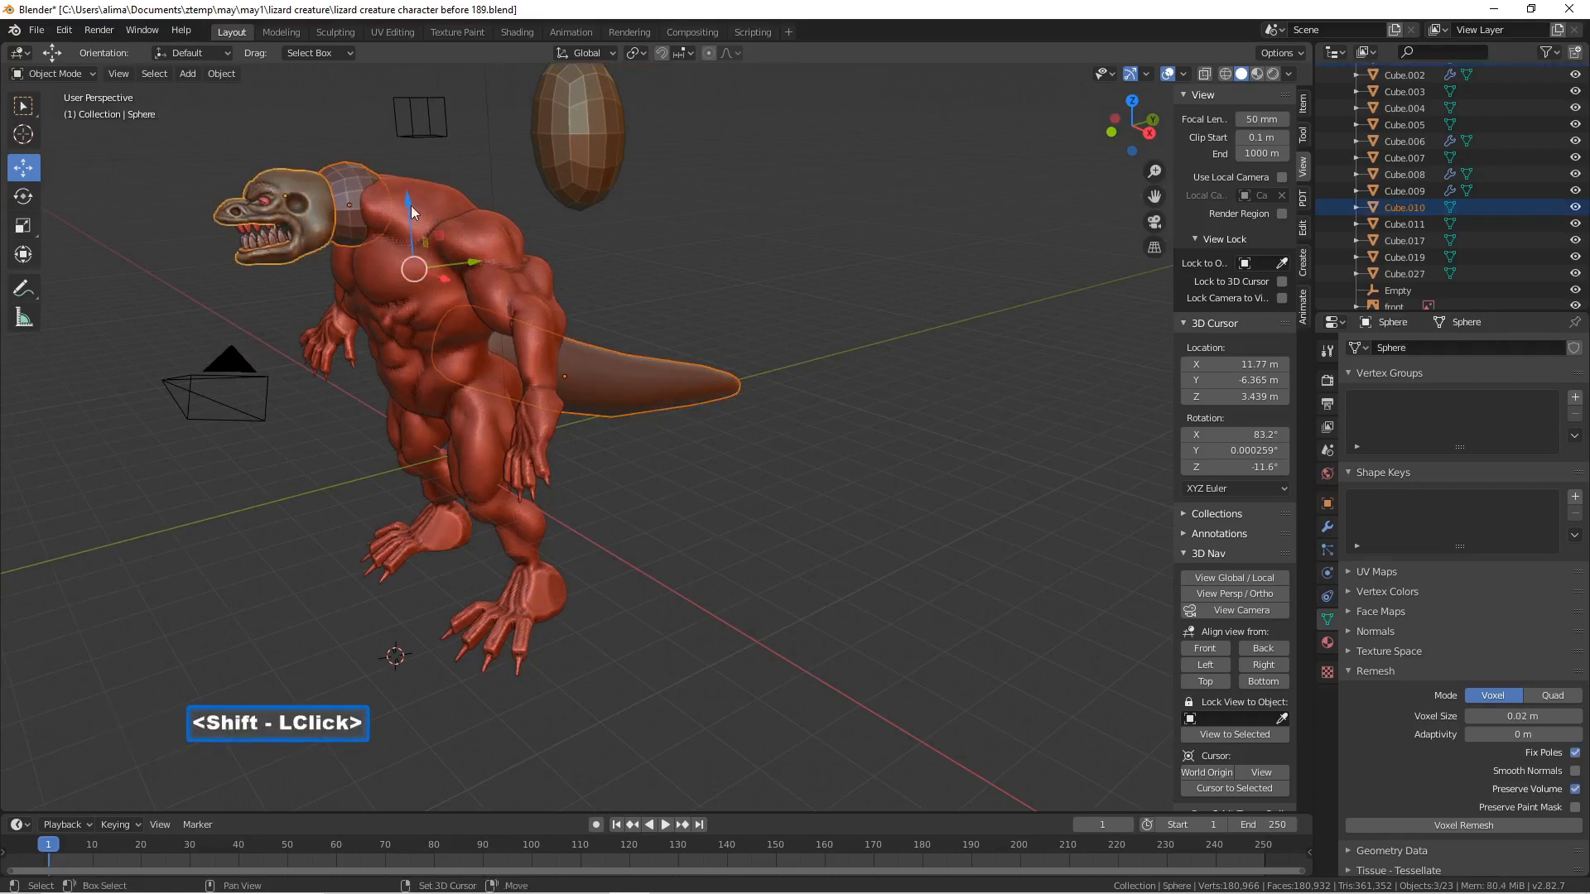
left_click(441, 200, "shift")
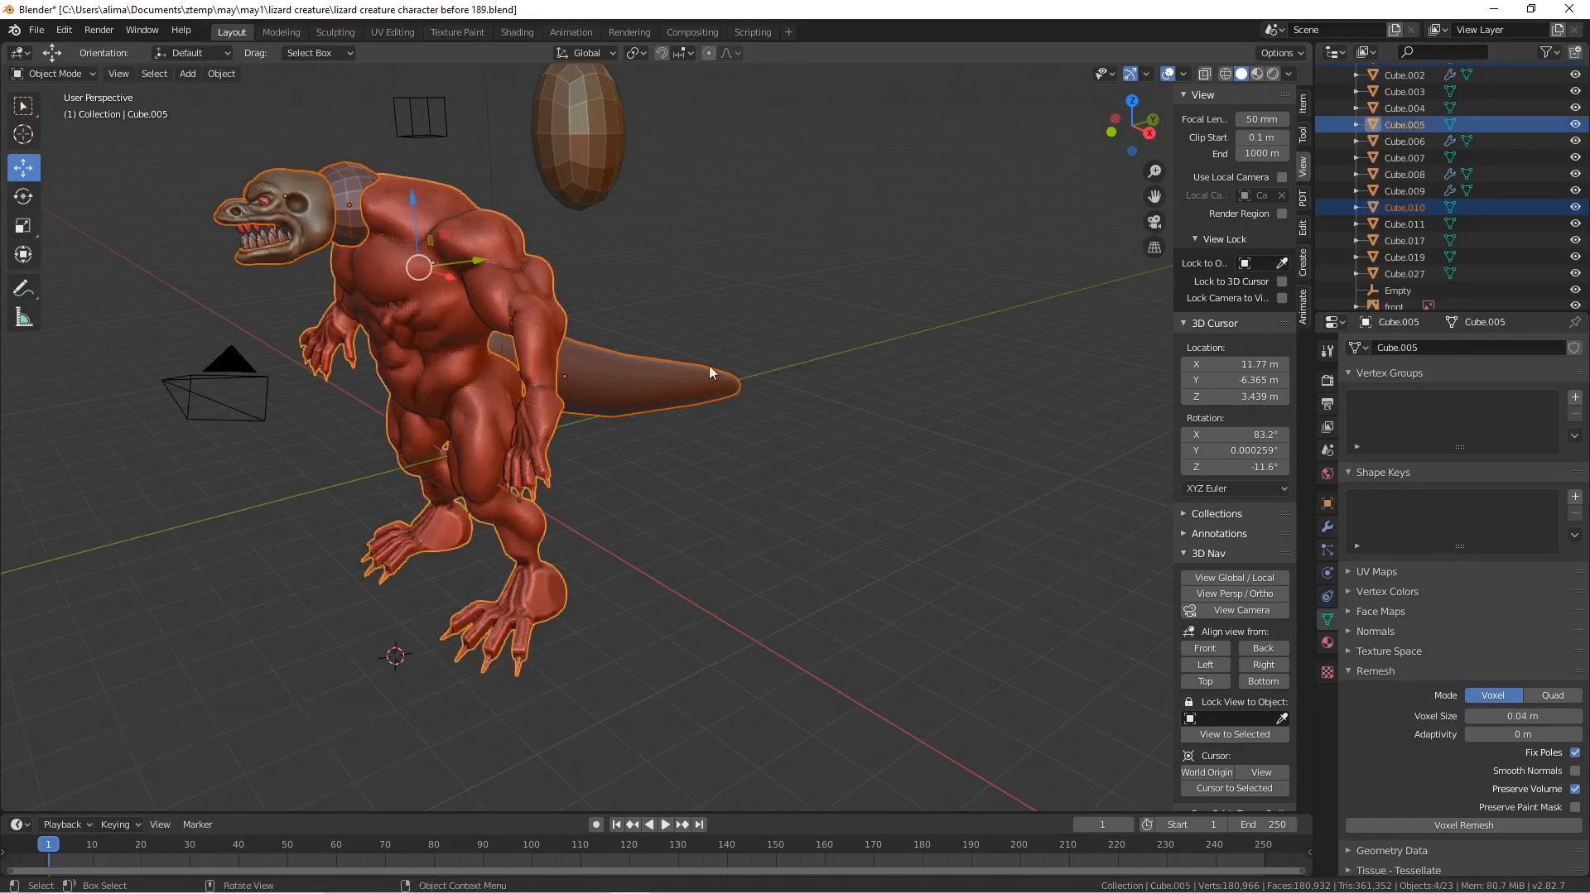
mouse_move(772, 498)
middle_mouse_down()
mouse_move(721, 506)
mouse_move(787, 507)
middle_mouse_up()
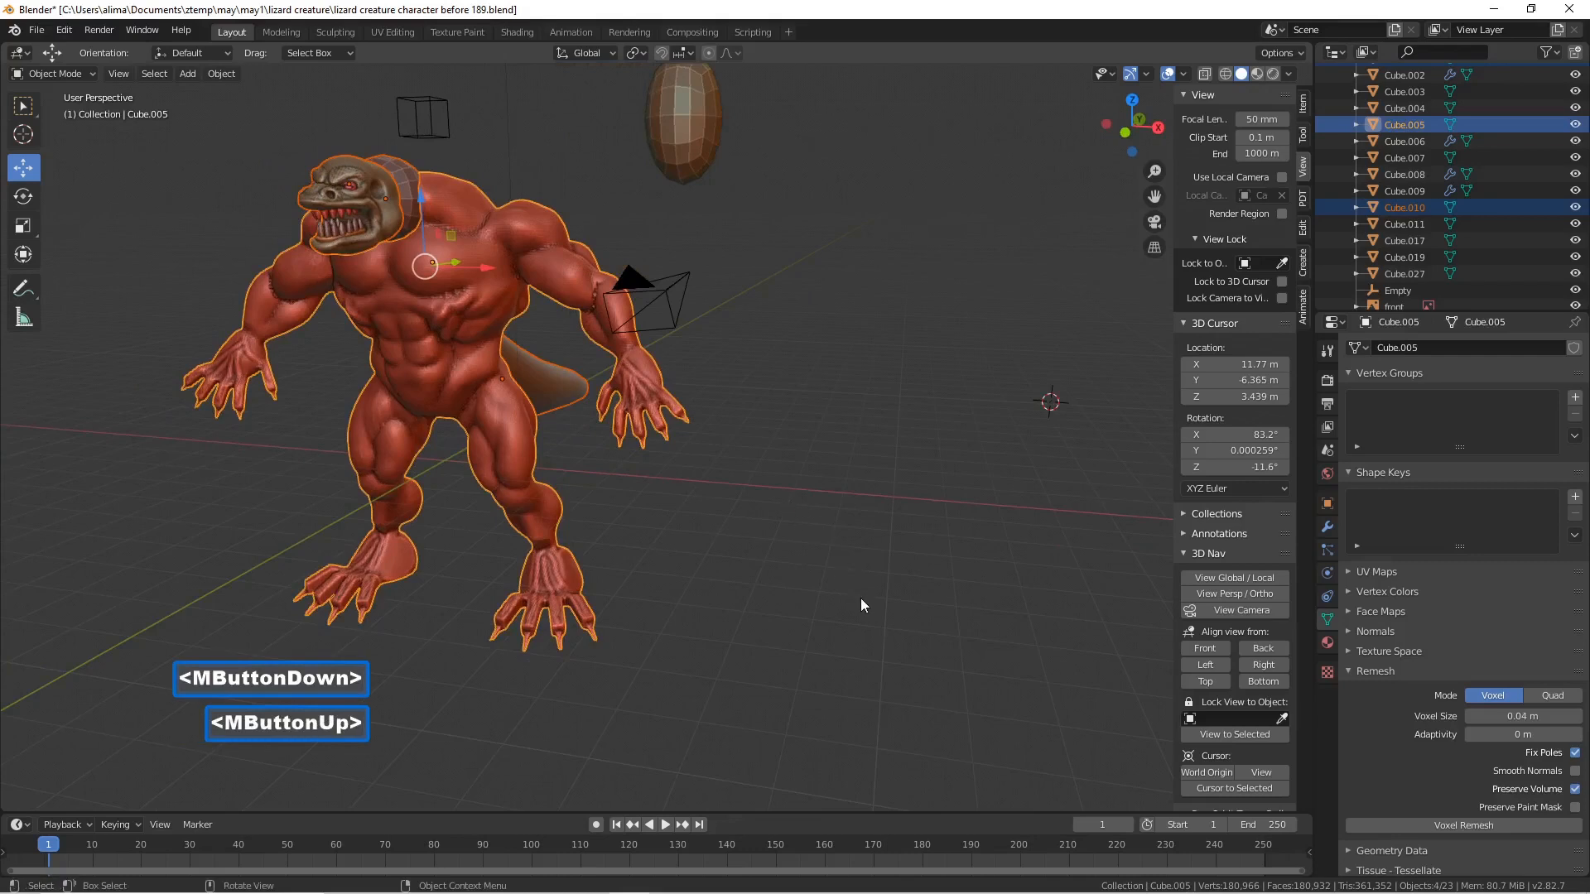
key("ctrl")
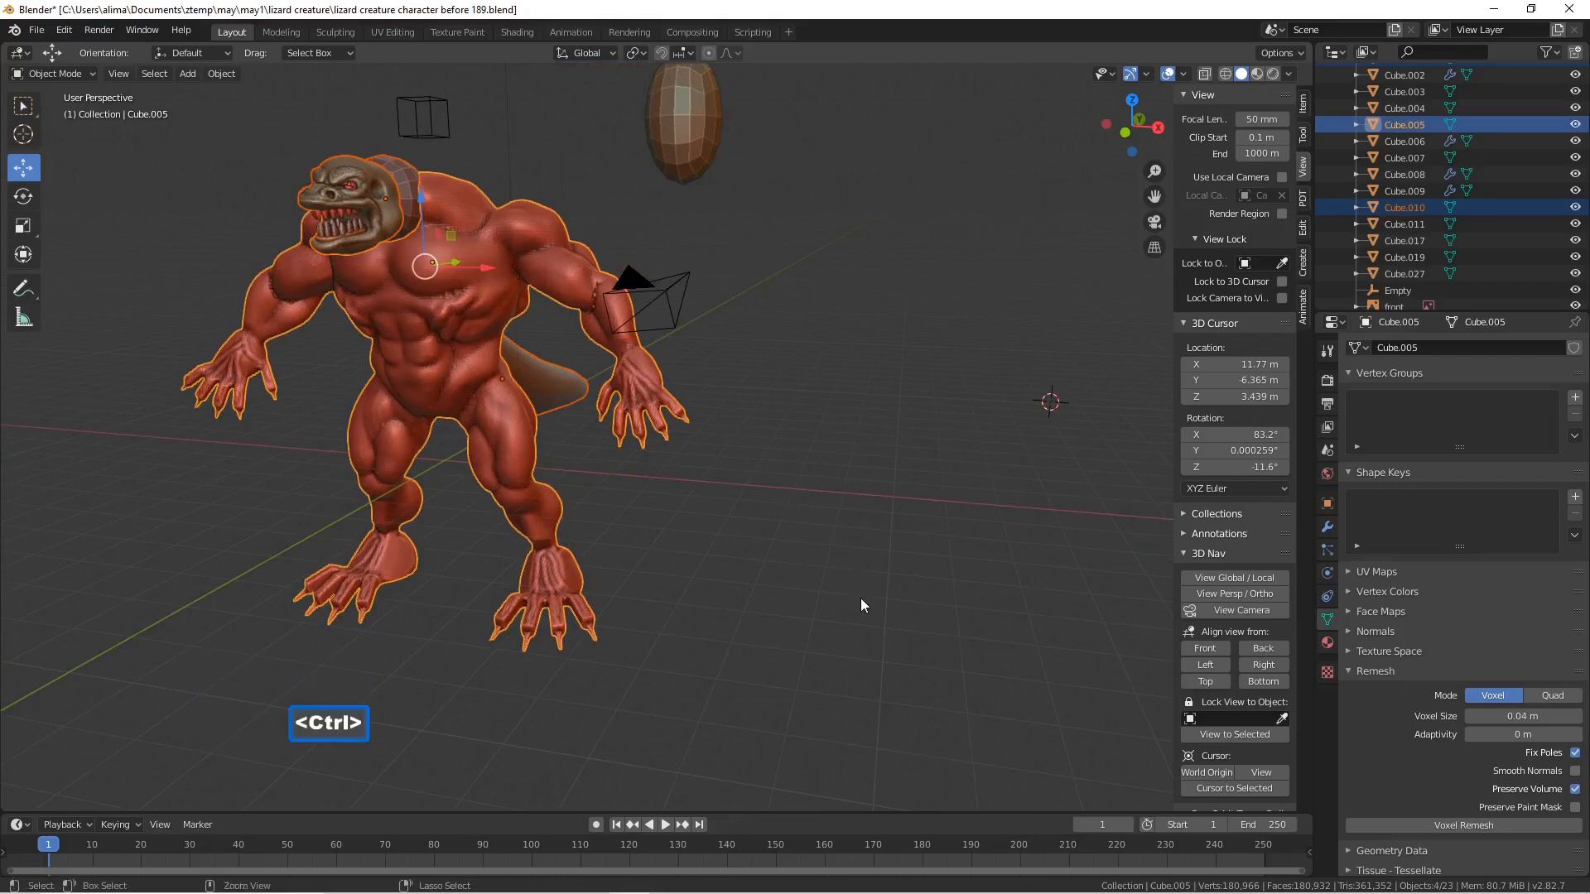
key("ctrl+j")
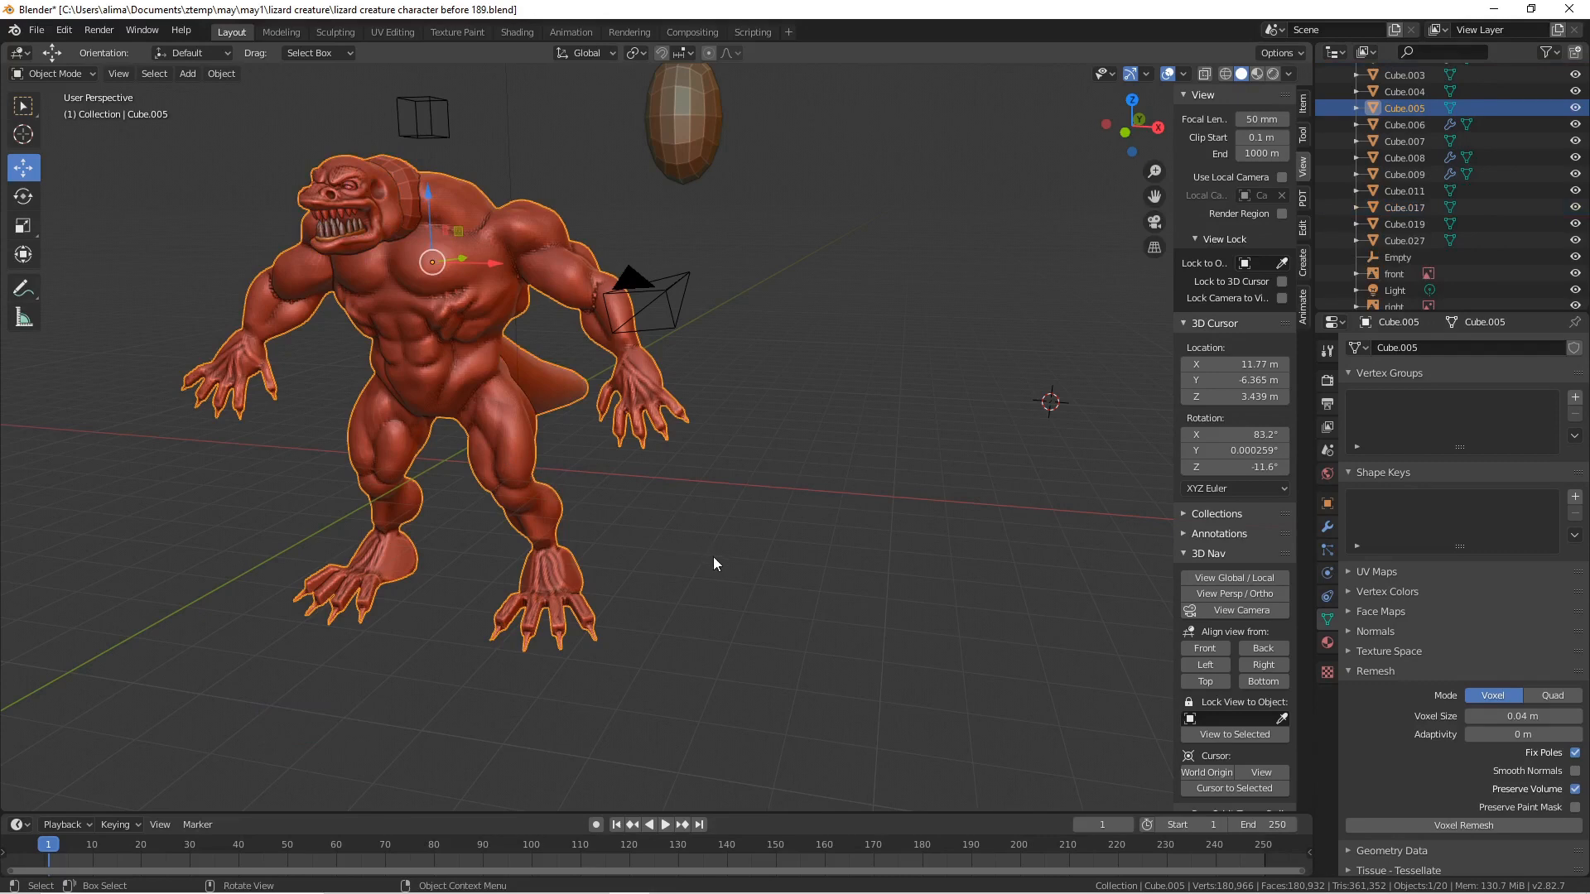
left_click(692, 554)
mouse_move(692, 555)
middle_mouse_down()
mouse_move(869, 556)
mouse_move(710, 588)
mouse_move(625, 578)
mouse_move(760, 534)
mouse_move(712, 561)
middle_mouse_up()
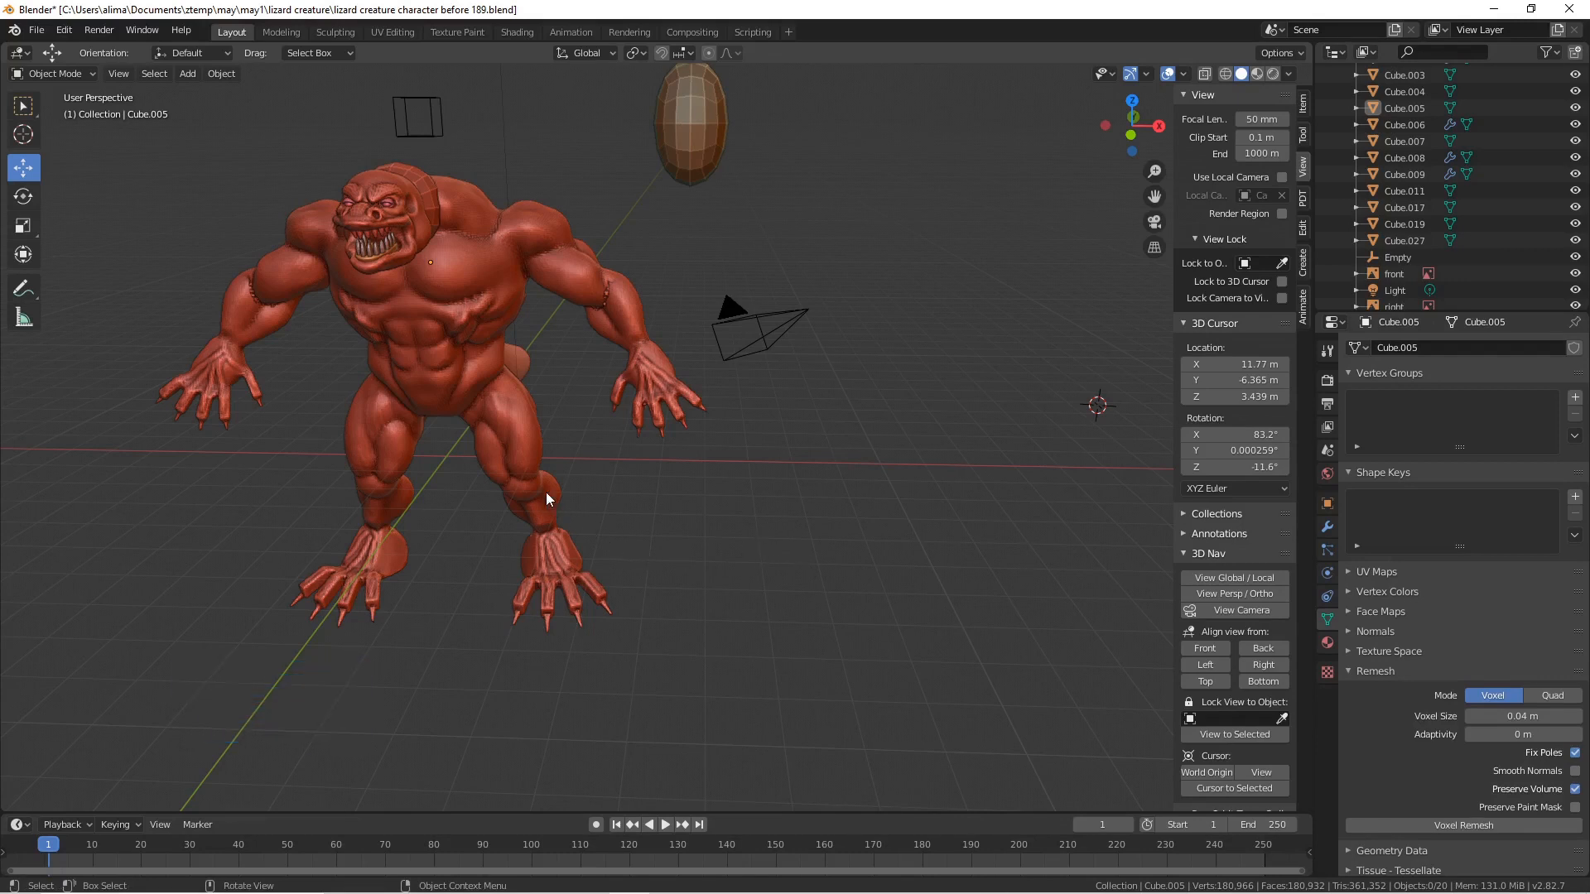
- Voxel-remesh the joined creature with a voxel size of 0.02 m and save the file as "lizard creature character before 190.blend"
left_click(528, 471)
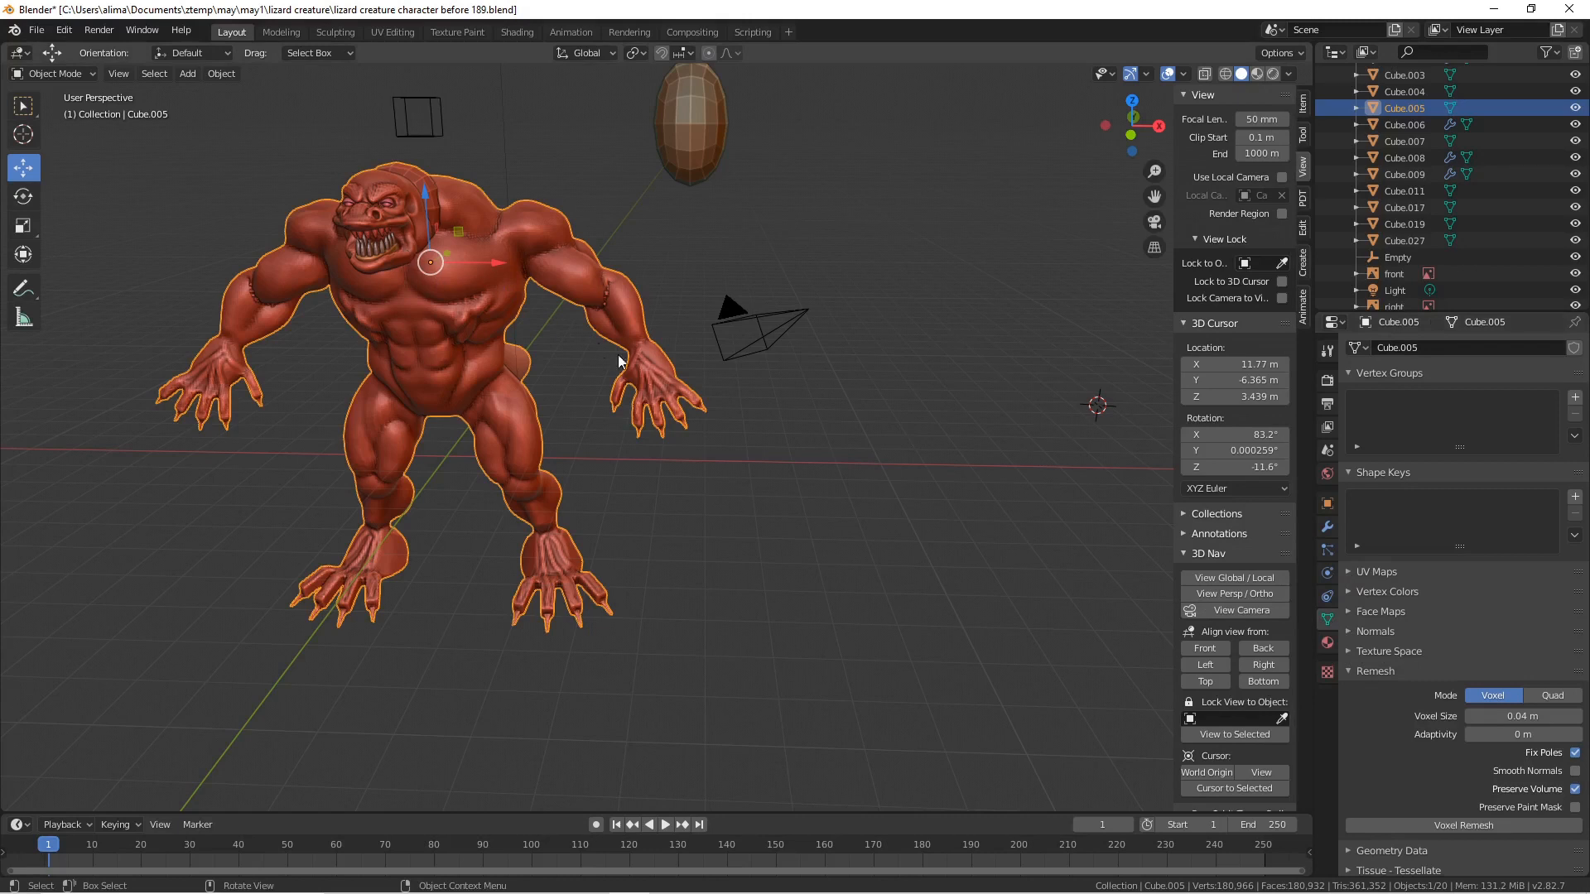
left_click(1497, 717)
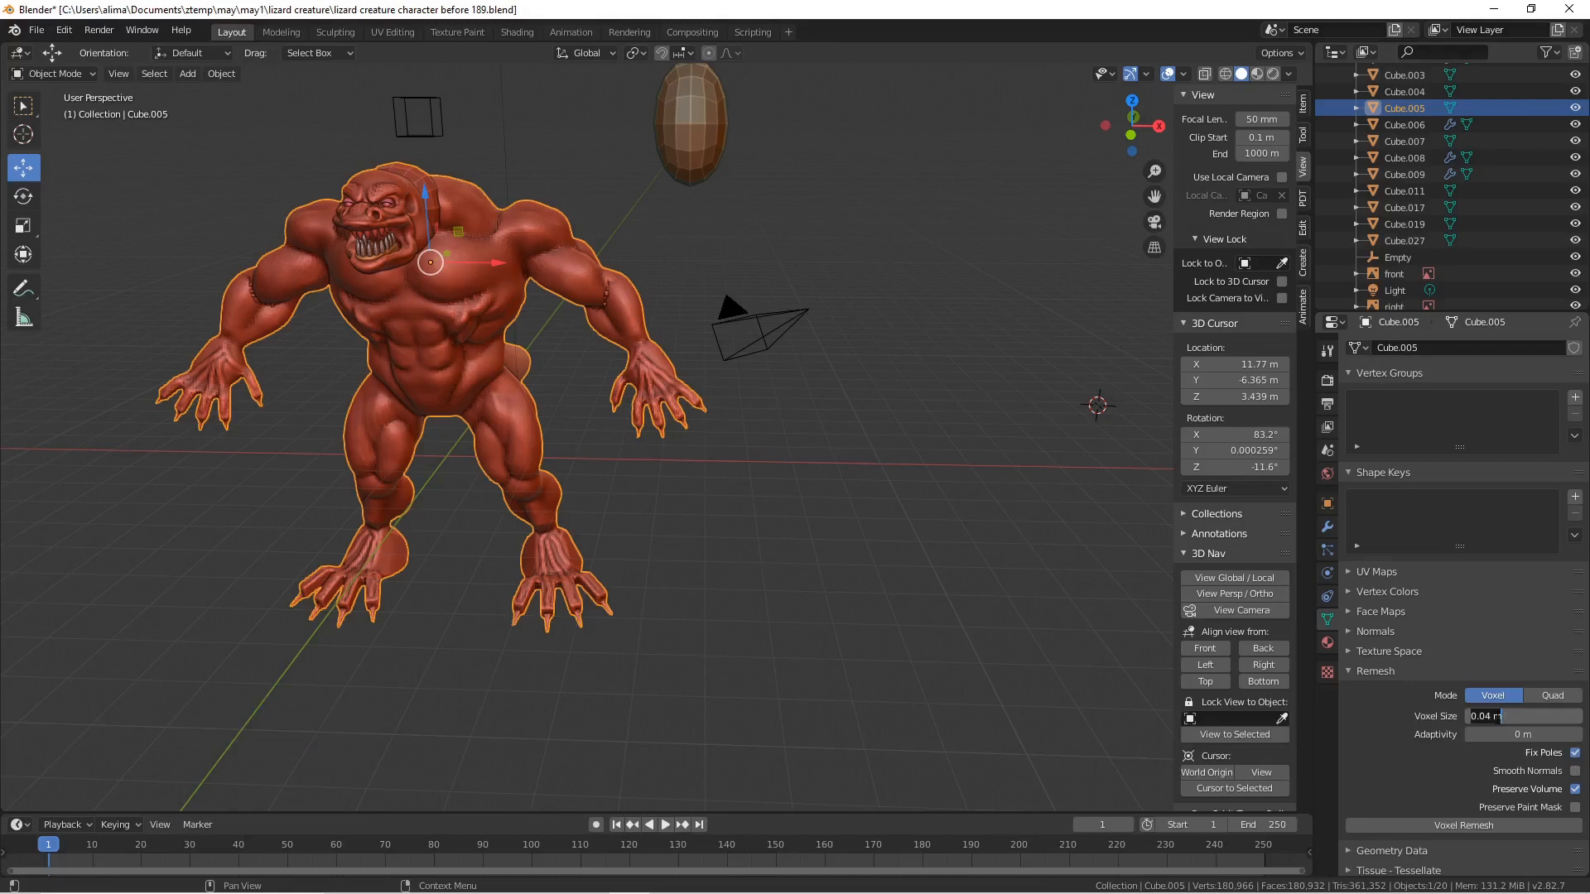
type("0")
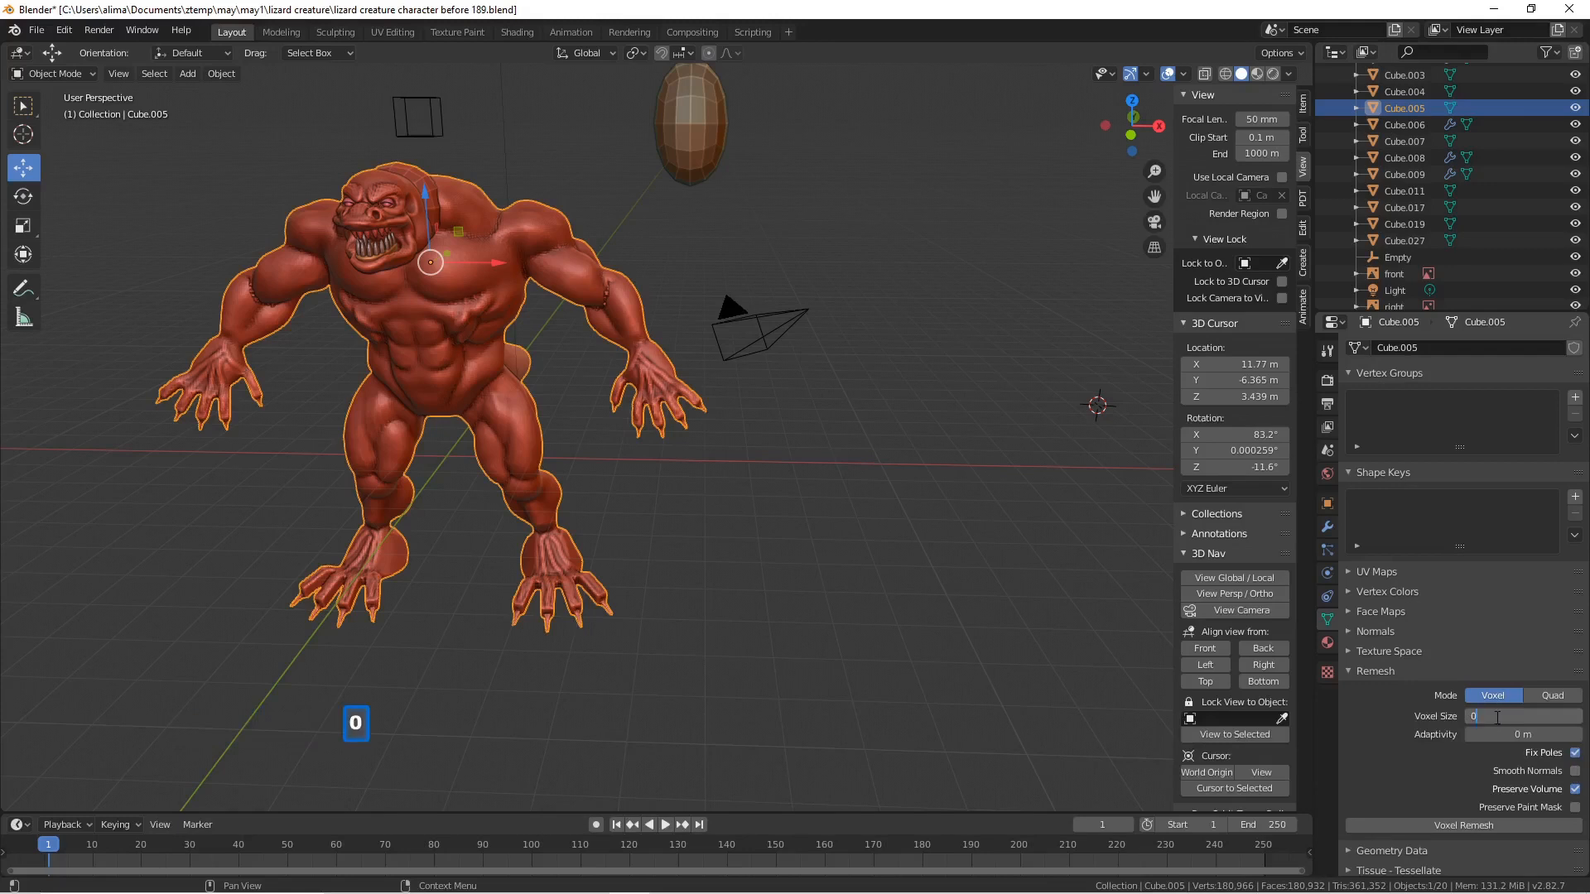
type(".02")
key("Return")
left_click(1502, 821)
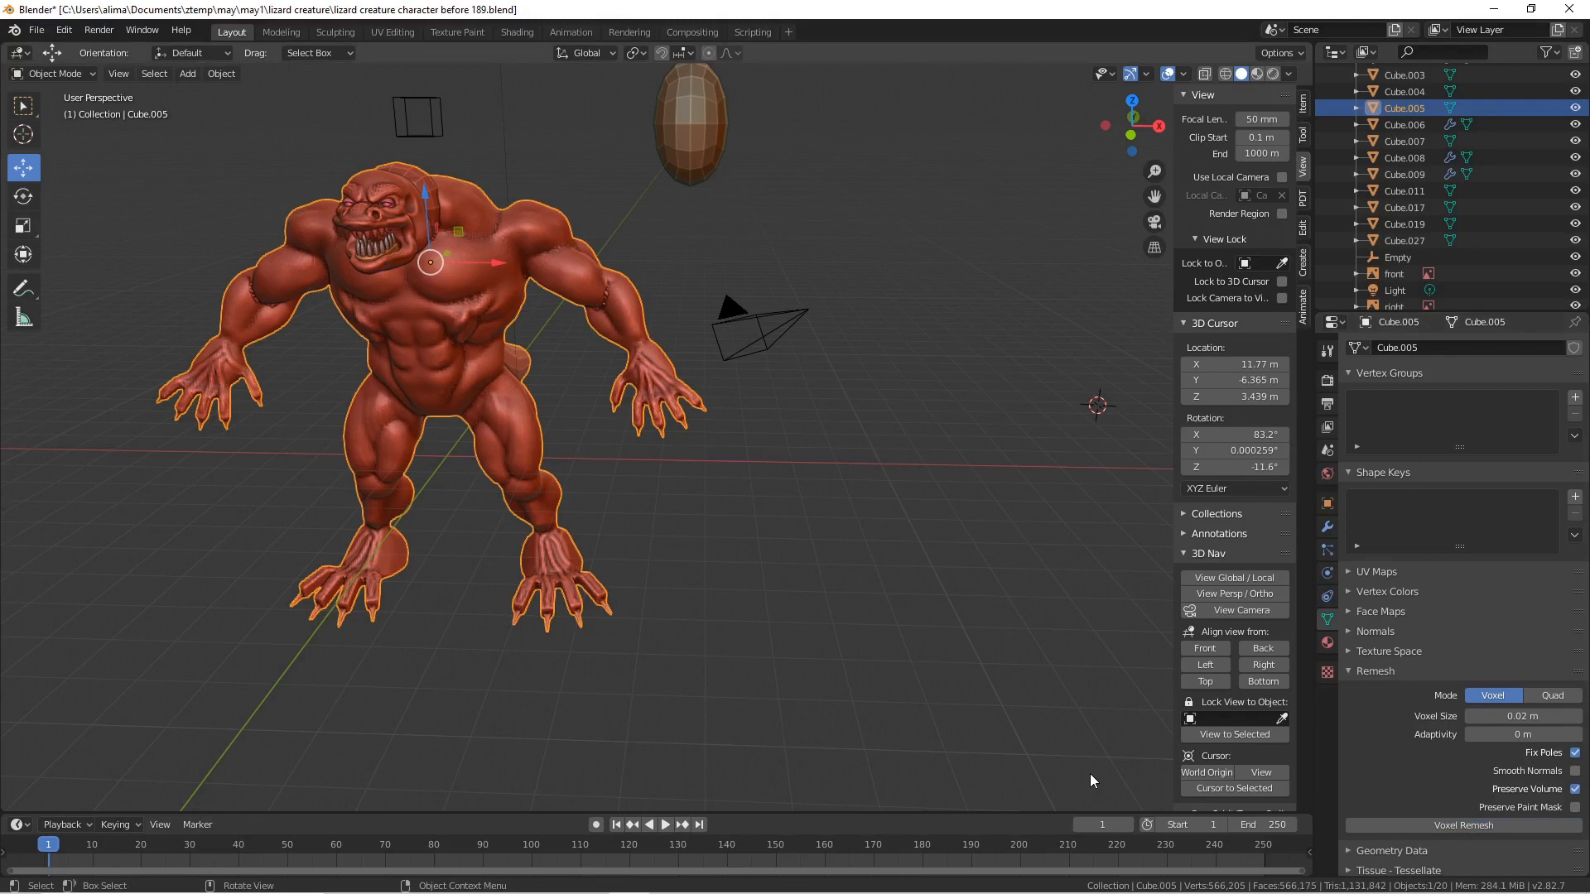
left_click(1089, 773)
middle_click_drag(1012, 729, 971, 713)
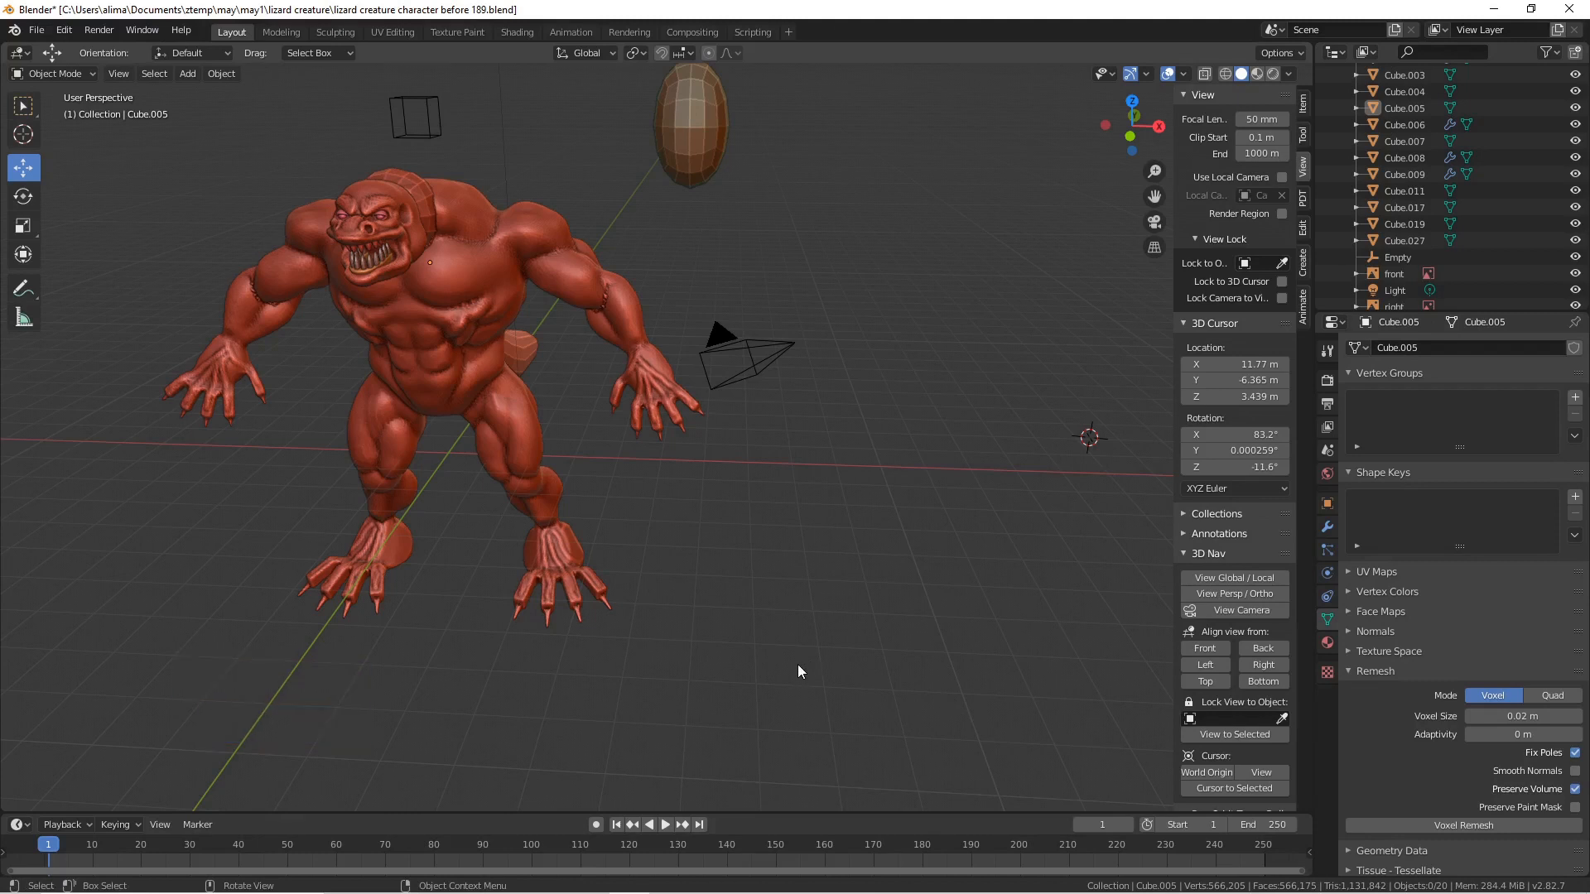
key("Pause")
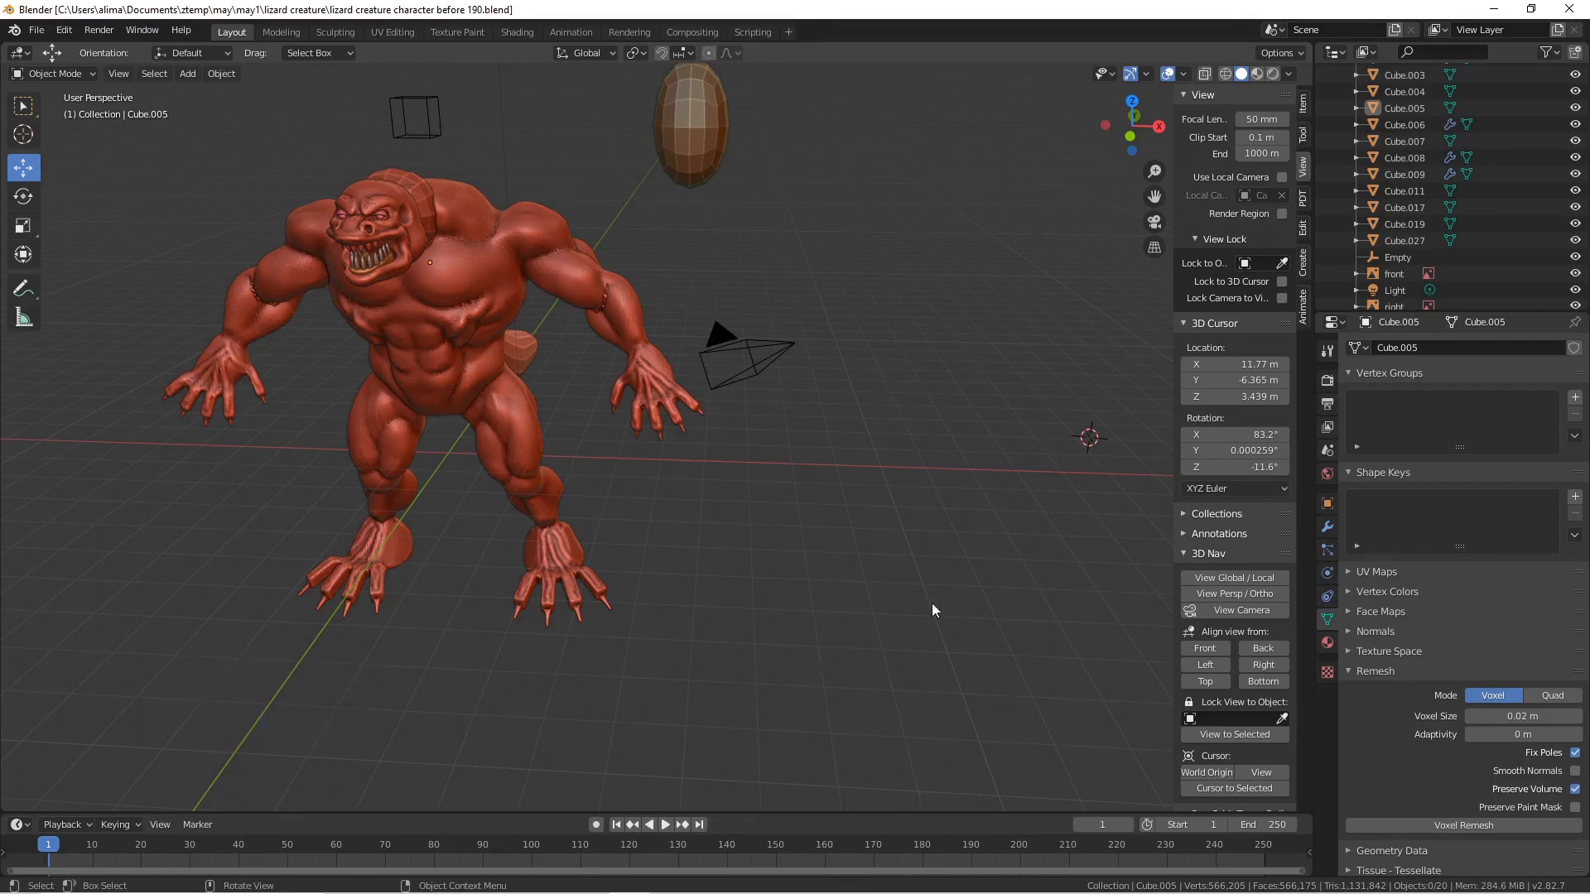
- Apply smooth shading to the joined creature and switch it to Sculpt Mode
left_click(496, 289)
right_click(491, 281)
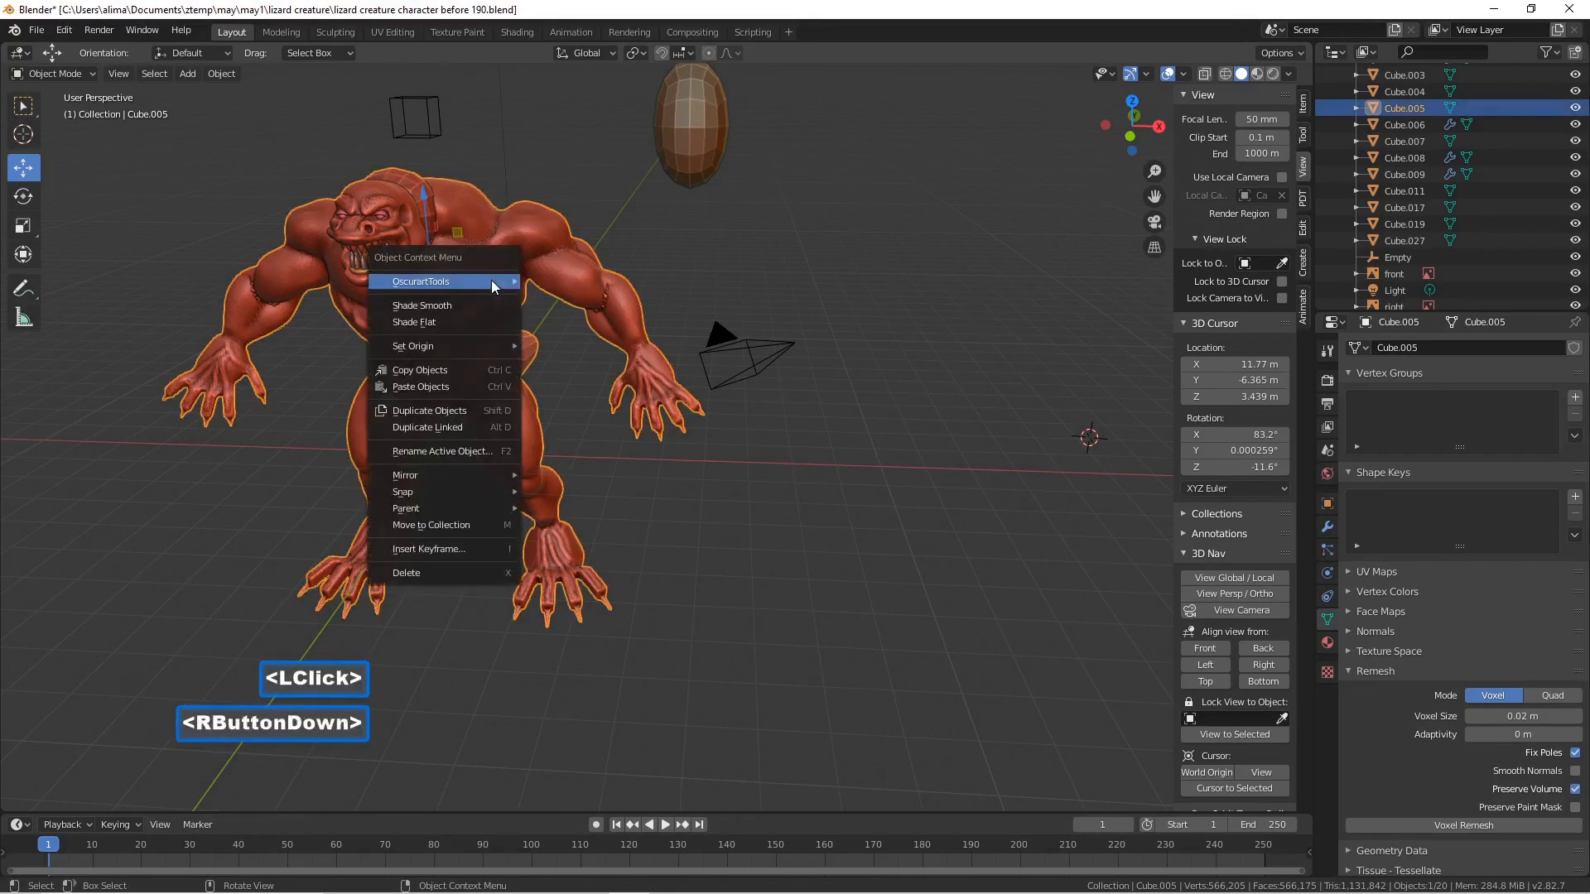
left_click(488, 302)
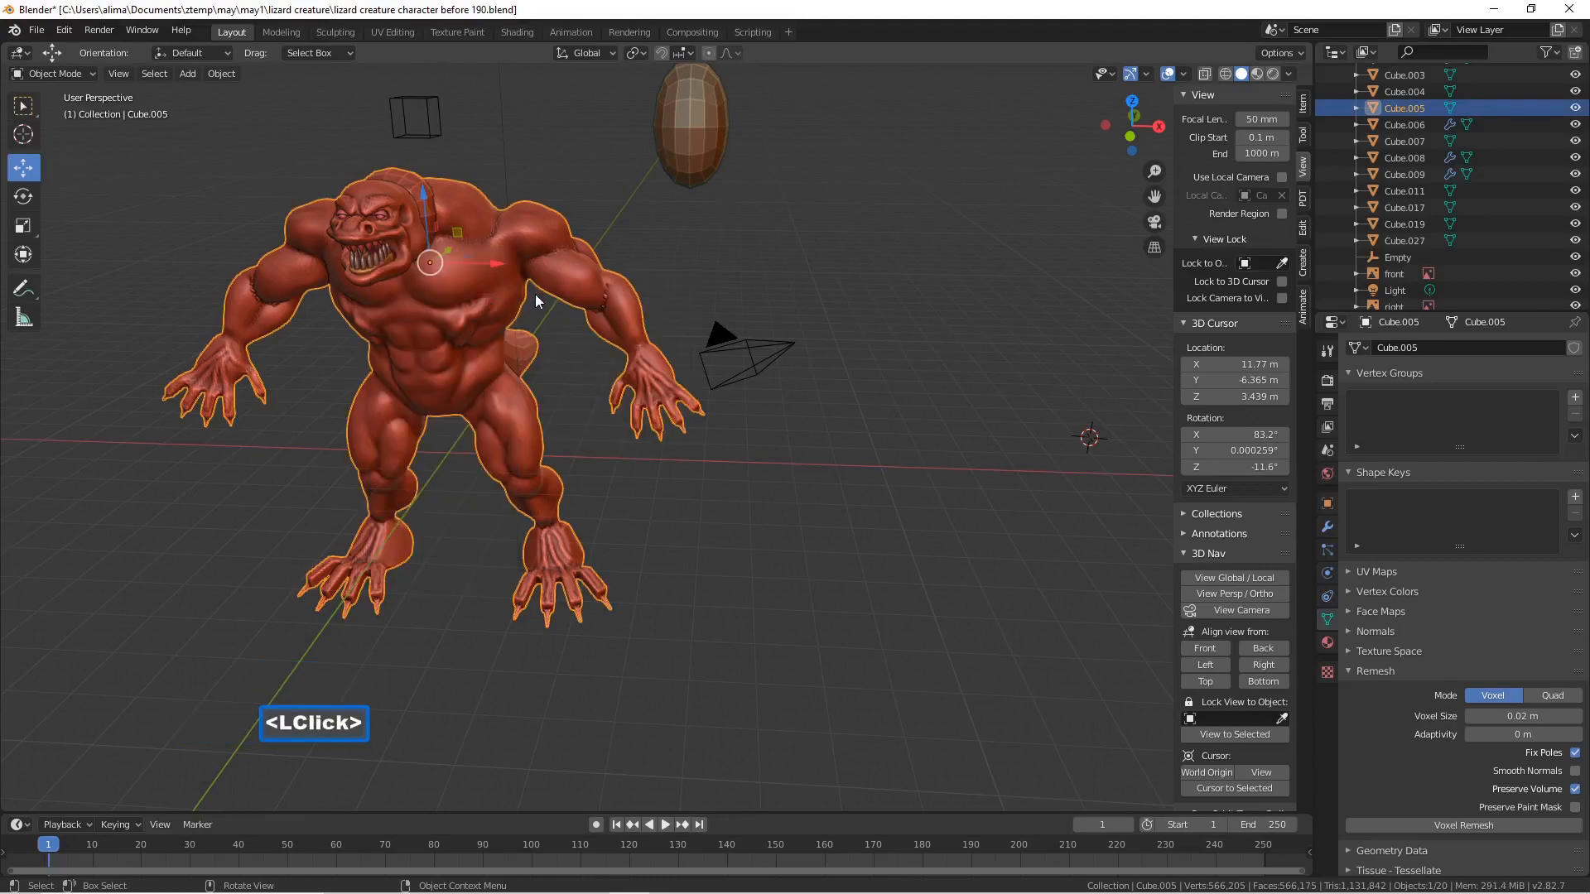
middle_click_drag(532, 303, 498, 310)
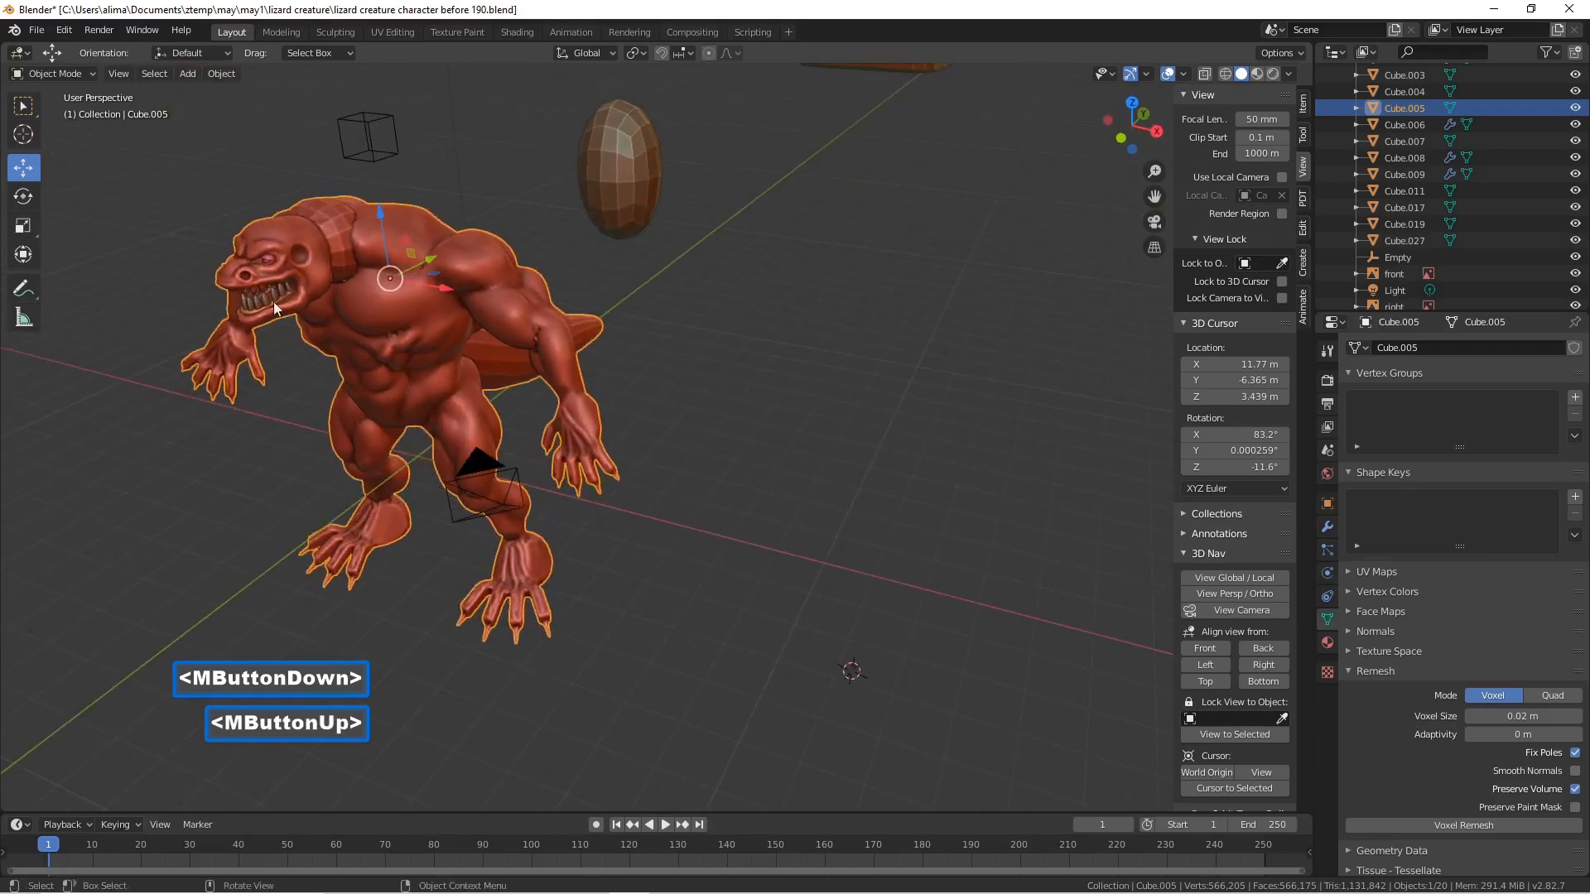
left_click(90, 73)
left_click(86, 131)
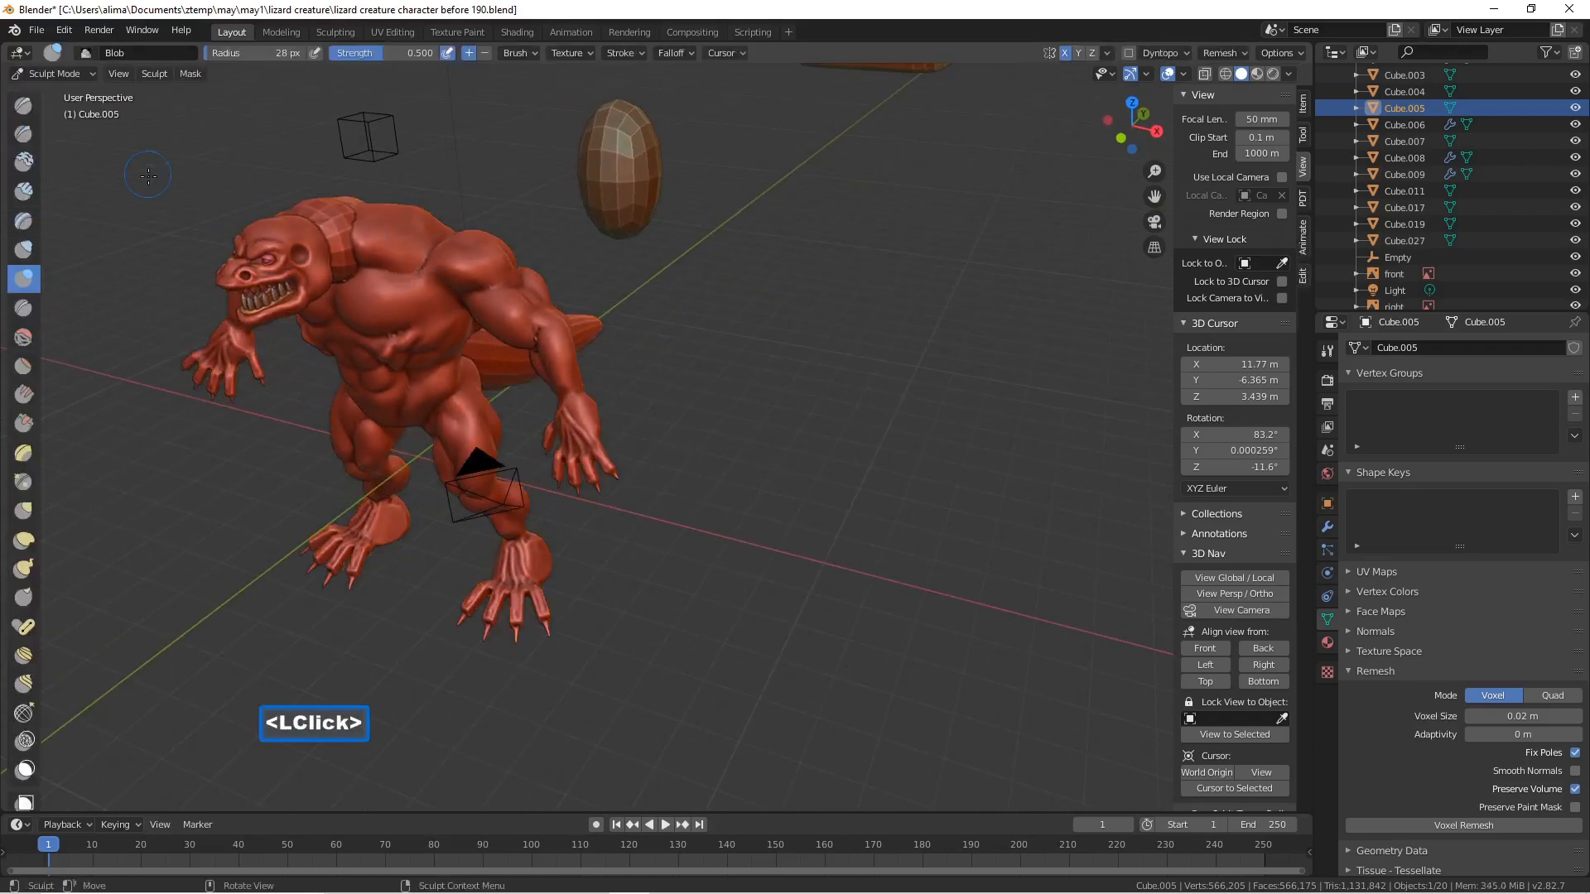
- Set the brush radius to 76 px and smooth the faceted neck where it joins the head and shoulders
left_click_drag(1154, 197, 957, 281)
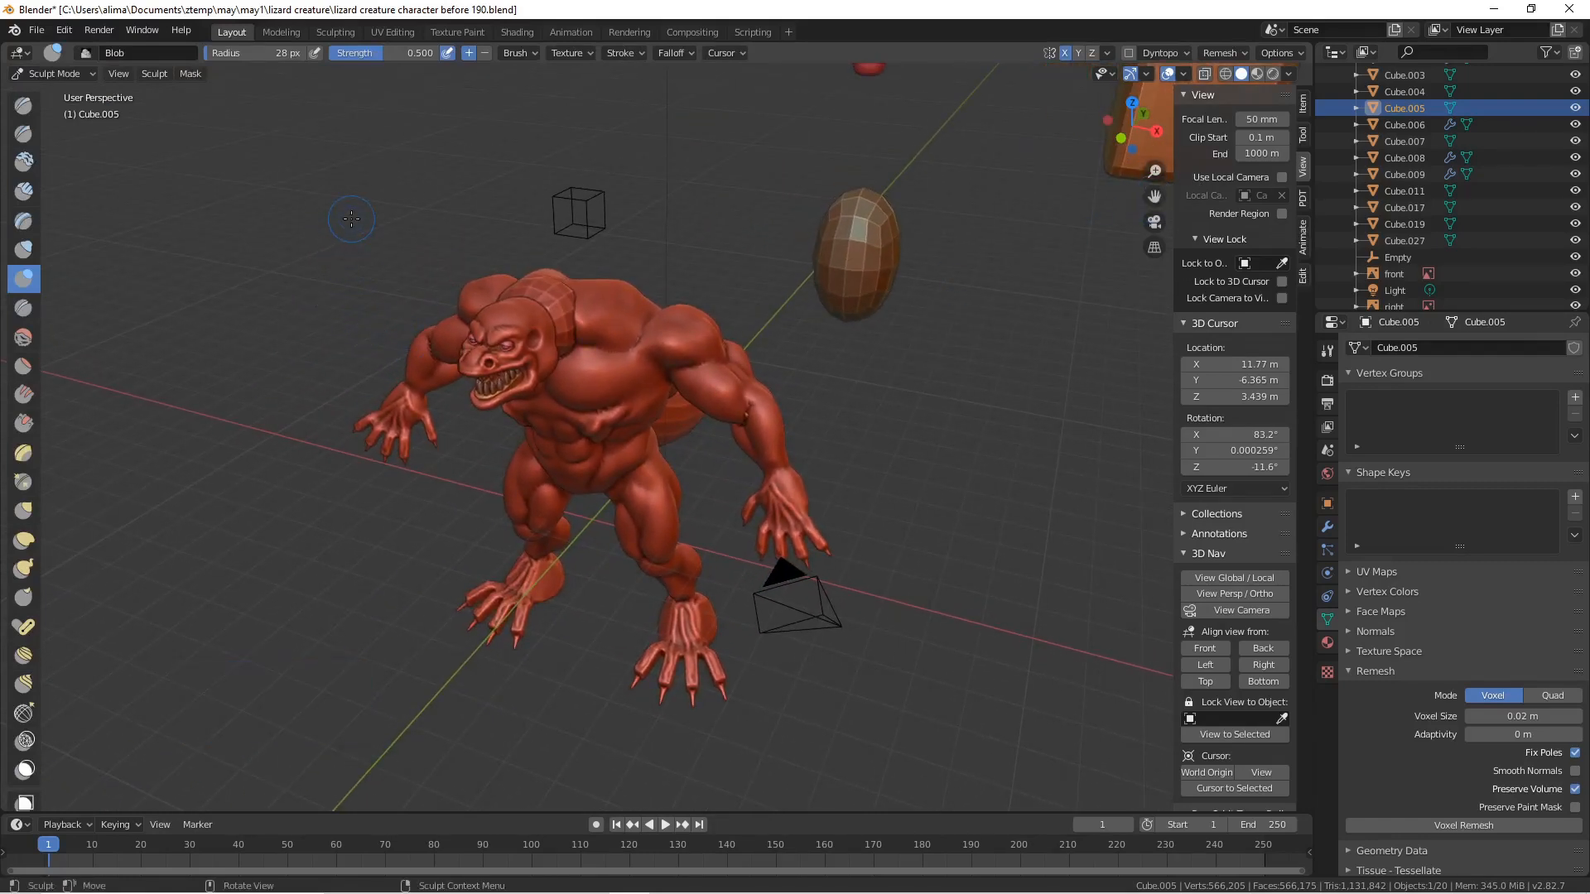
key("b")
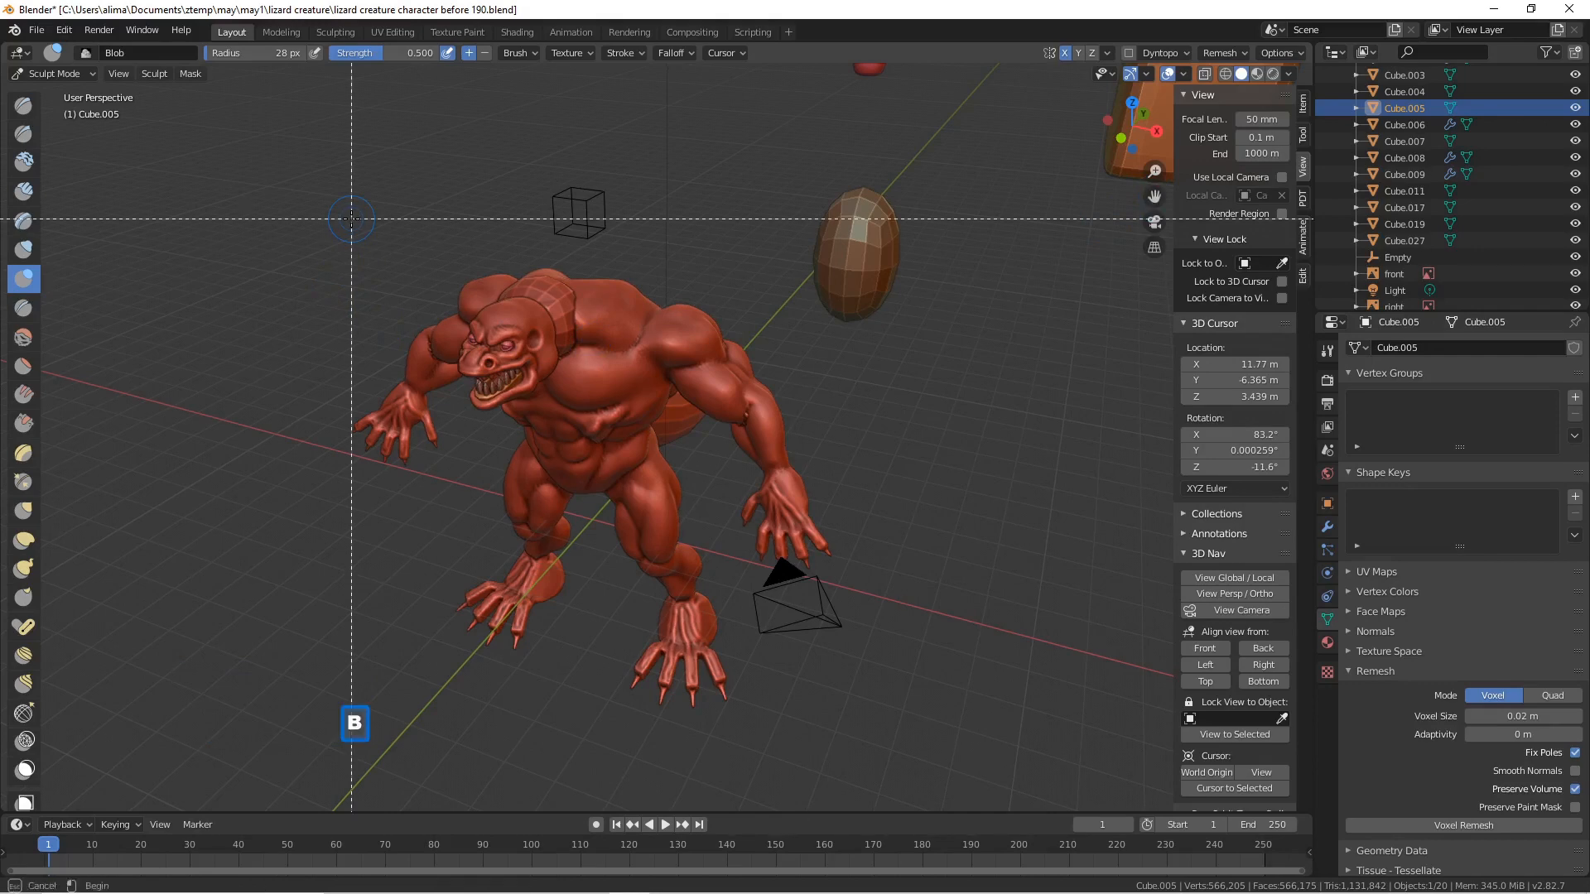
left_click_drag(340, 206, 726, 530)
middle_click_drag(725, 530, 594, 267)
key("f")
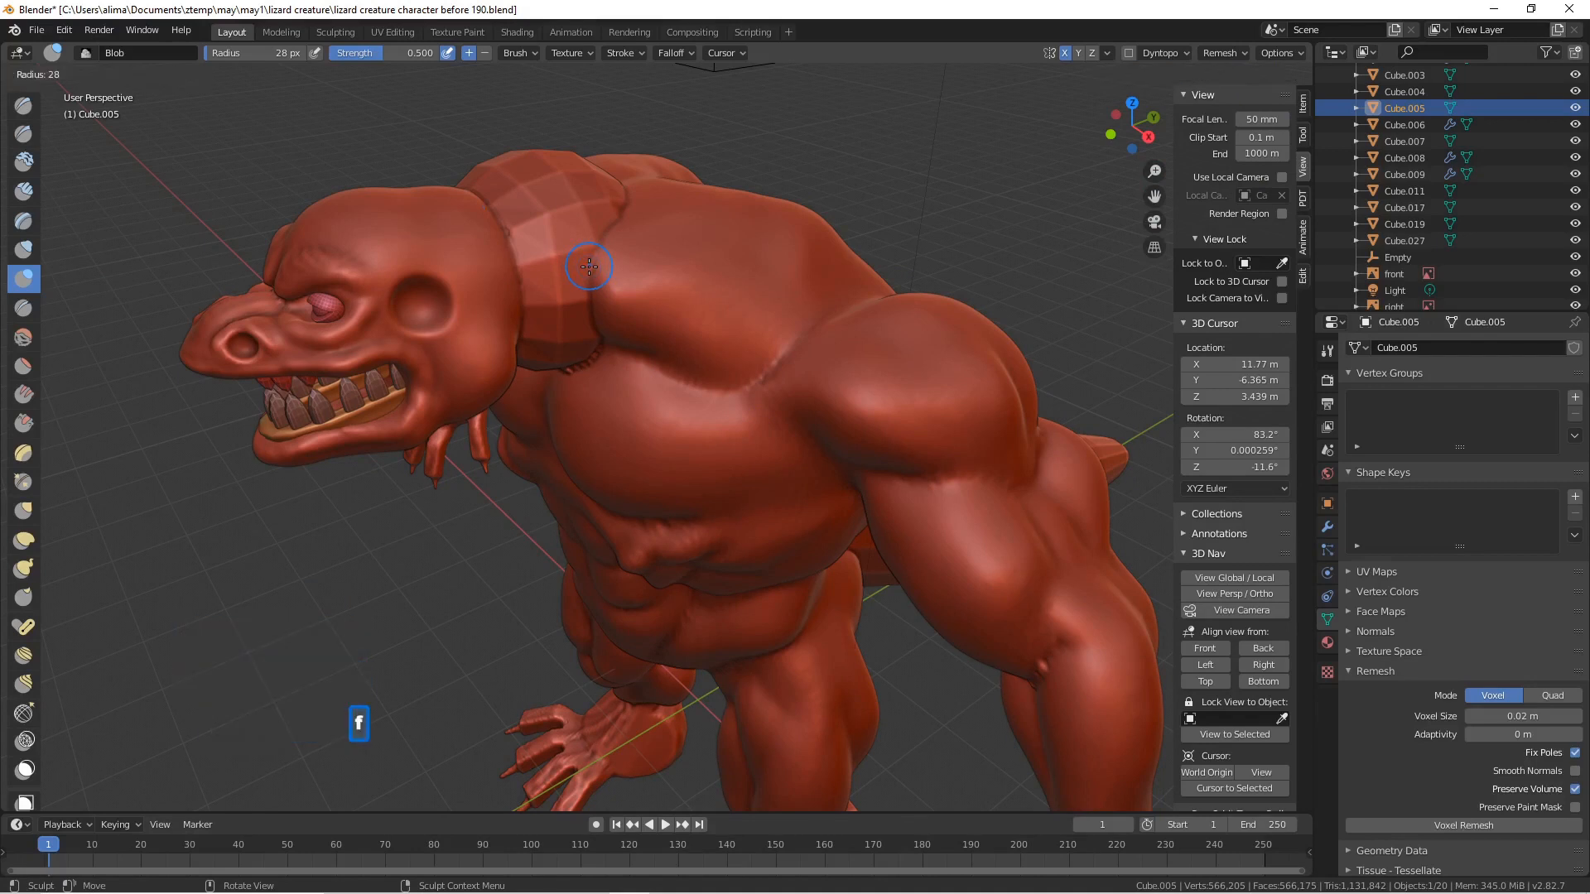
left_click(621, 295)
mouse_move(590, 267)
left_mouse_down("shift")
mouse_move(577, 240)
mouse_move(599, 193)
mouse_move(564, 217)
mouse_move(524, 182)
mouse_move(534, 262)
left_mouse_up("shift")
mouse_move(549, 338)
left_mouse_down("shift")
mouse_move(584, 270)
mouse_move(530, 213)
left_mouse_up("shift")
mouse_move(629, 189)
left_mouse_down("shift")
mouse_move(579, 336)
mouse_move(629, 273)
left_mouse_up("shift")
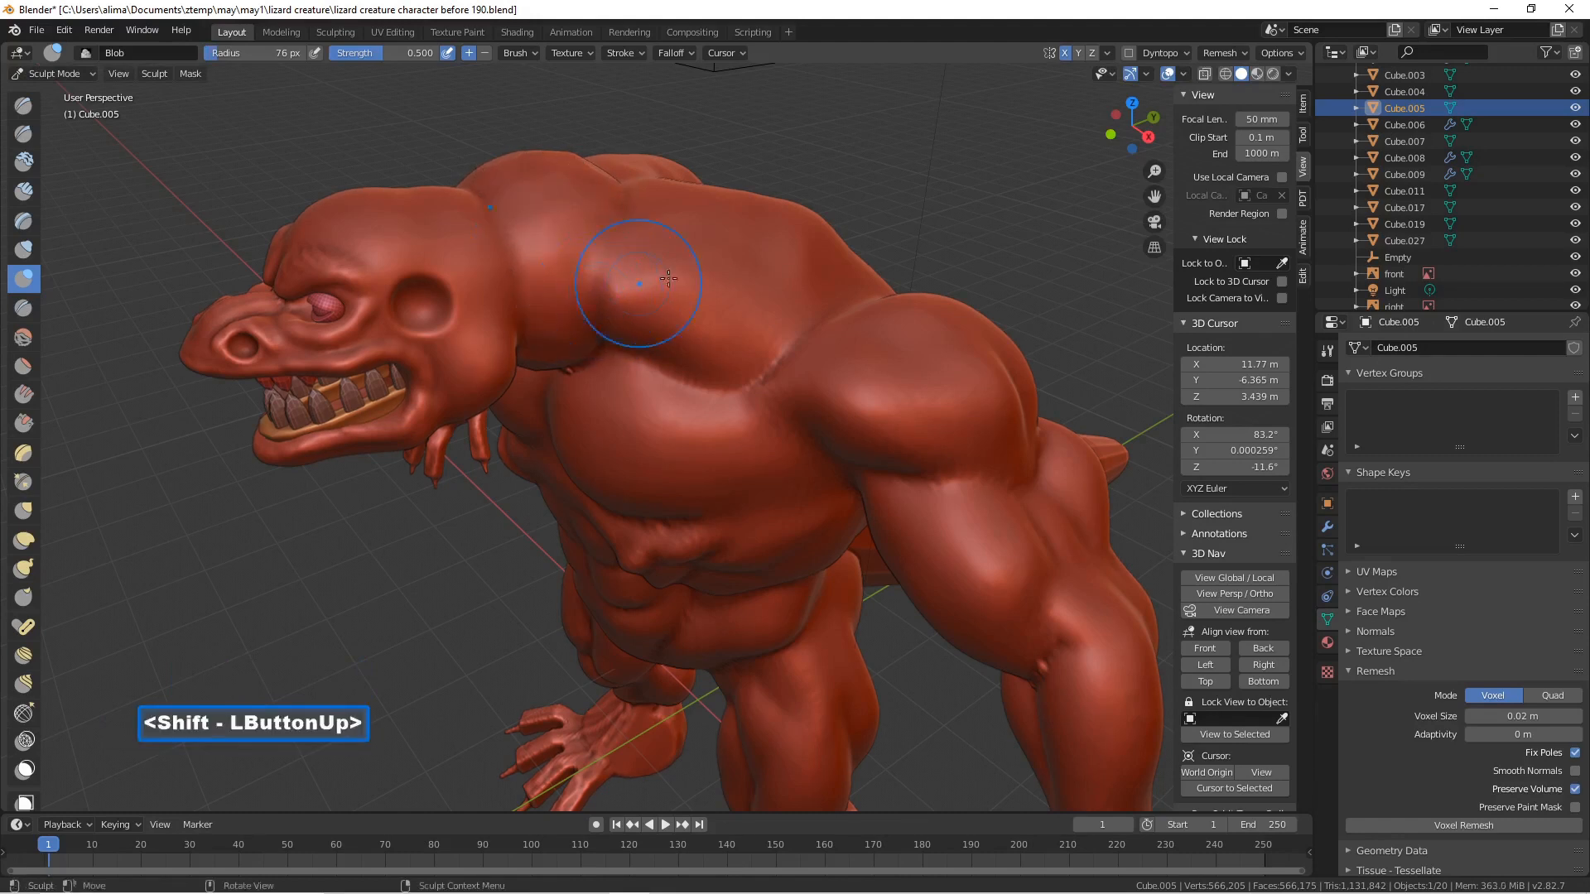
- Smooth the faceted surface of the tail from its base at the lower back along its length
scroll(629, 273, "down", 2)
middle_click_drag(629, 273, 572, 259)
scroll(572, 258, "down", 6)
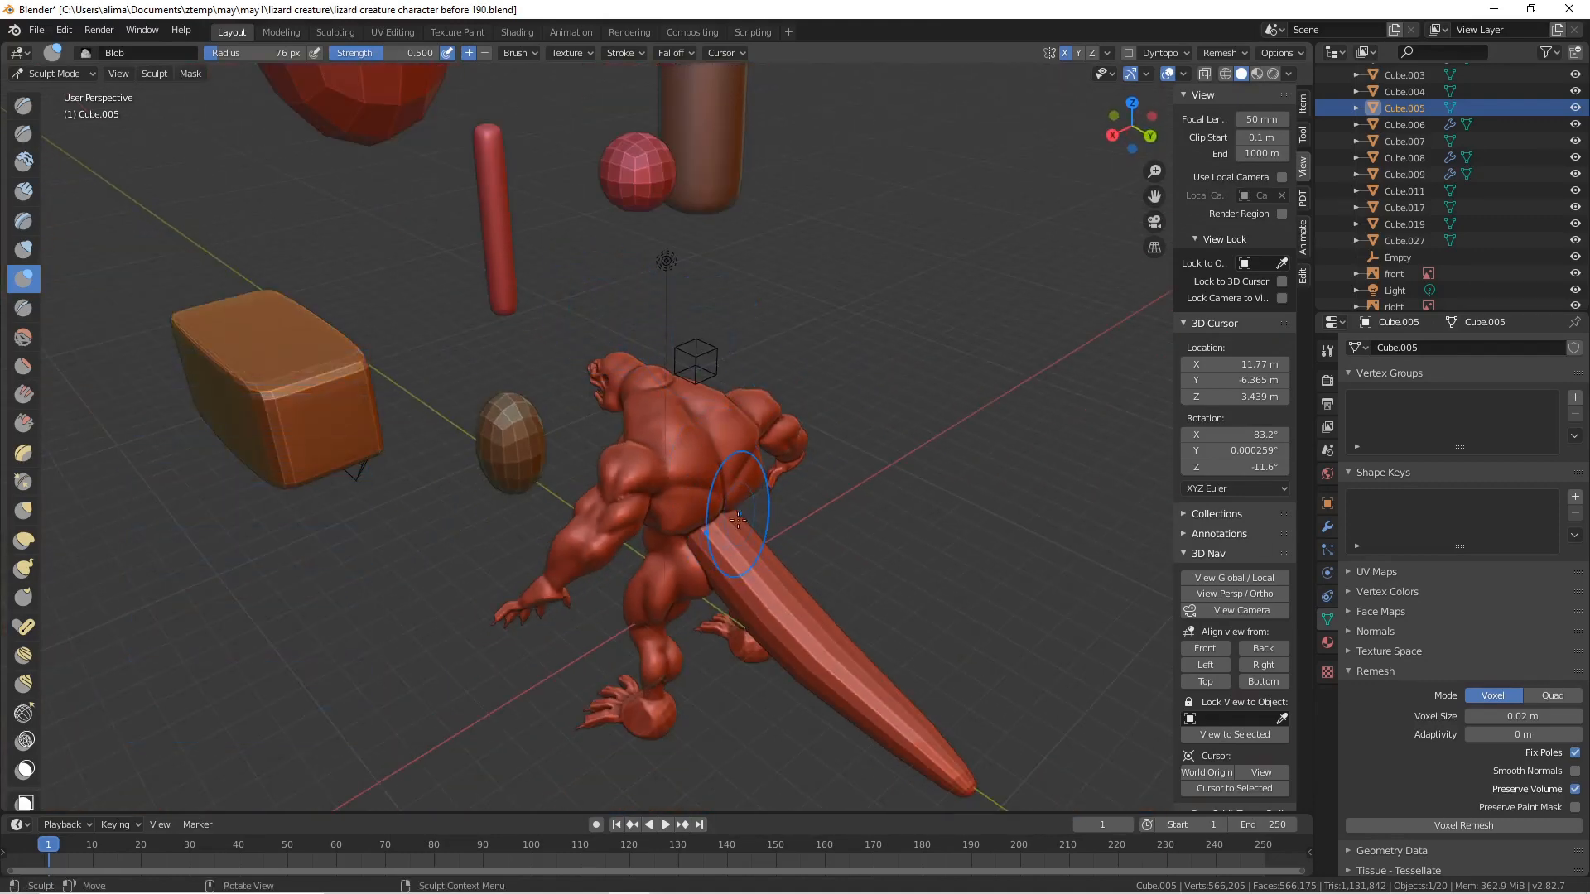
mouse_move(732, 538)
left_mouse_down("shift")
mouse_move(770, 588)
mouse_move(745, 538)
mouse_move(756, 588)
mouse_move(713, 532)
mouse_move(803, 593)
left_mouse_up("shift")
mouse_move(837, 685)
left_mouse_down("shift")
mouse_move(897, 691)
mouse_move(871, 667)
mouse_move(910, 716)
mouse_move(771, 606)
left_mouse_up("shift")
scroll(909, 599, "down", 2)
left_click_drag(798, 607, 799, 608, "shift")
middle_click_drag(796, 610, 673, 682)
mouse_move(686, 621)
left_mouse_down("shift")
mouse_move(737, 634)
mouse_move(720, 637)
left_mouse_up("shift")
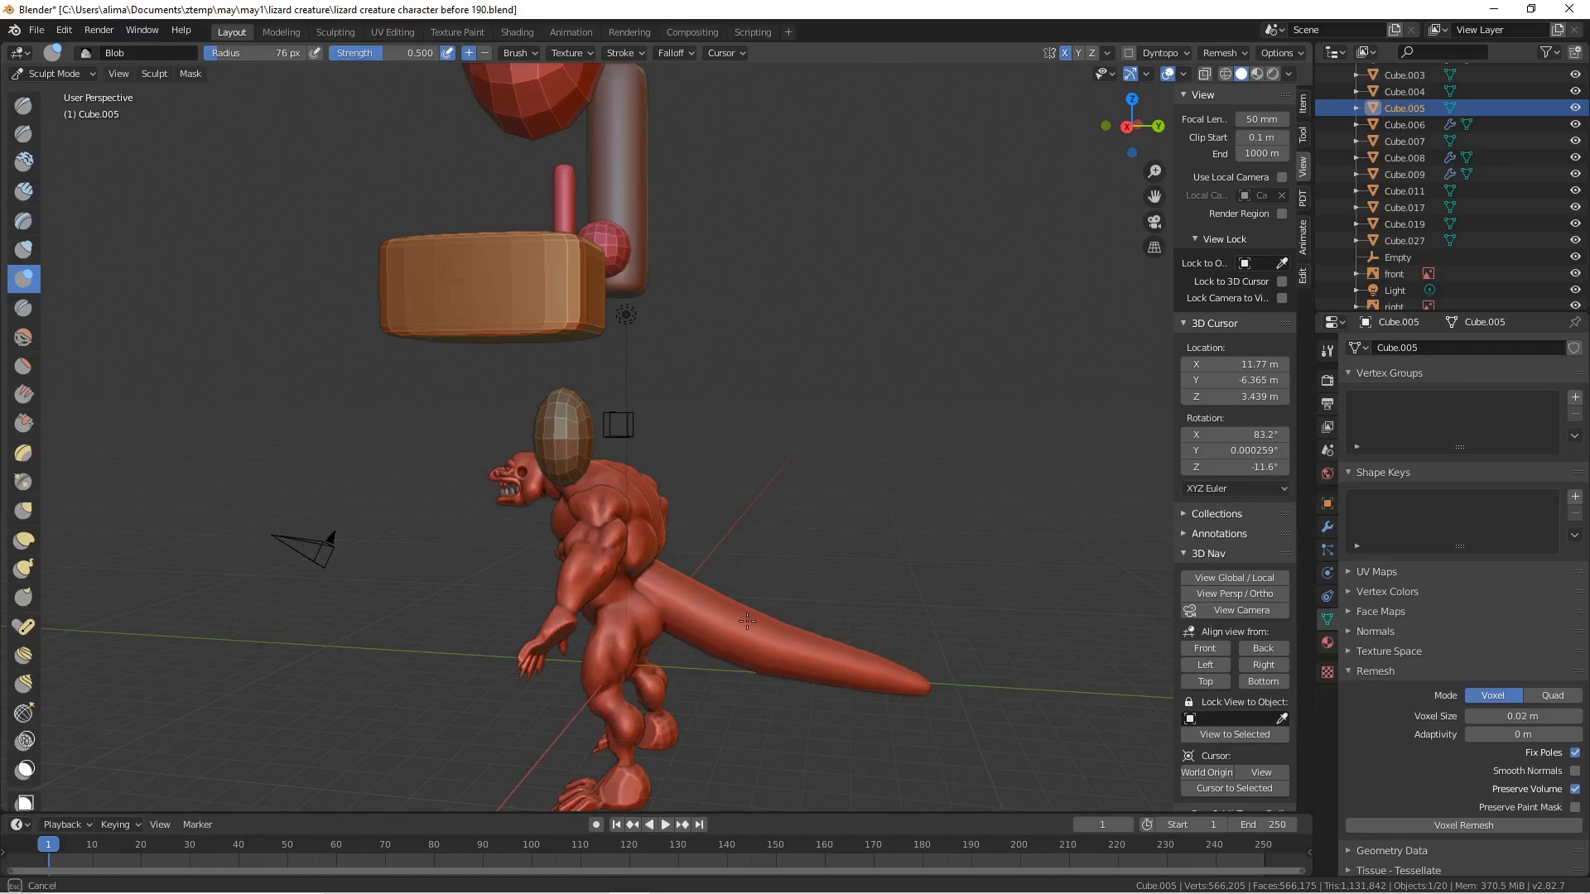
left_click_drag(802, 629, 749, 629, "shift")
- Save the file as "lizard creature character before 191.blend" and return the creature to Object Mode
scroll(770, 585, "down", 2)
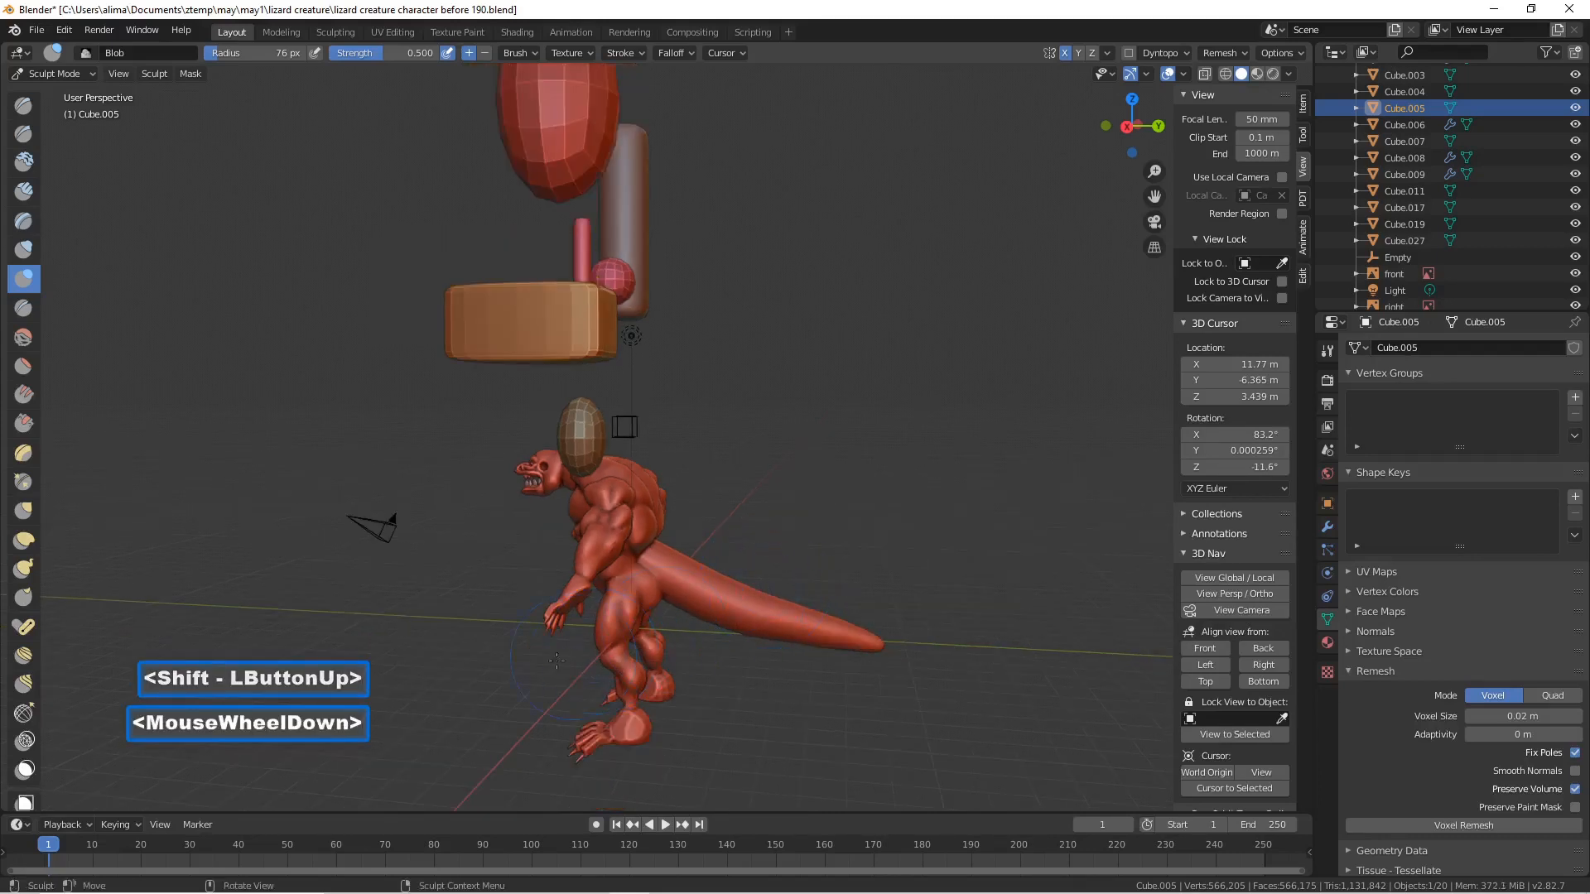
middle_click_drag(586, 651, 727, 629)
scroll(828, 580, "down", 2)
middle_click_drag(921, 542, 931, 540)
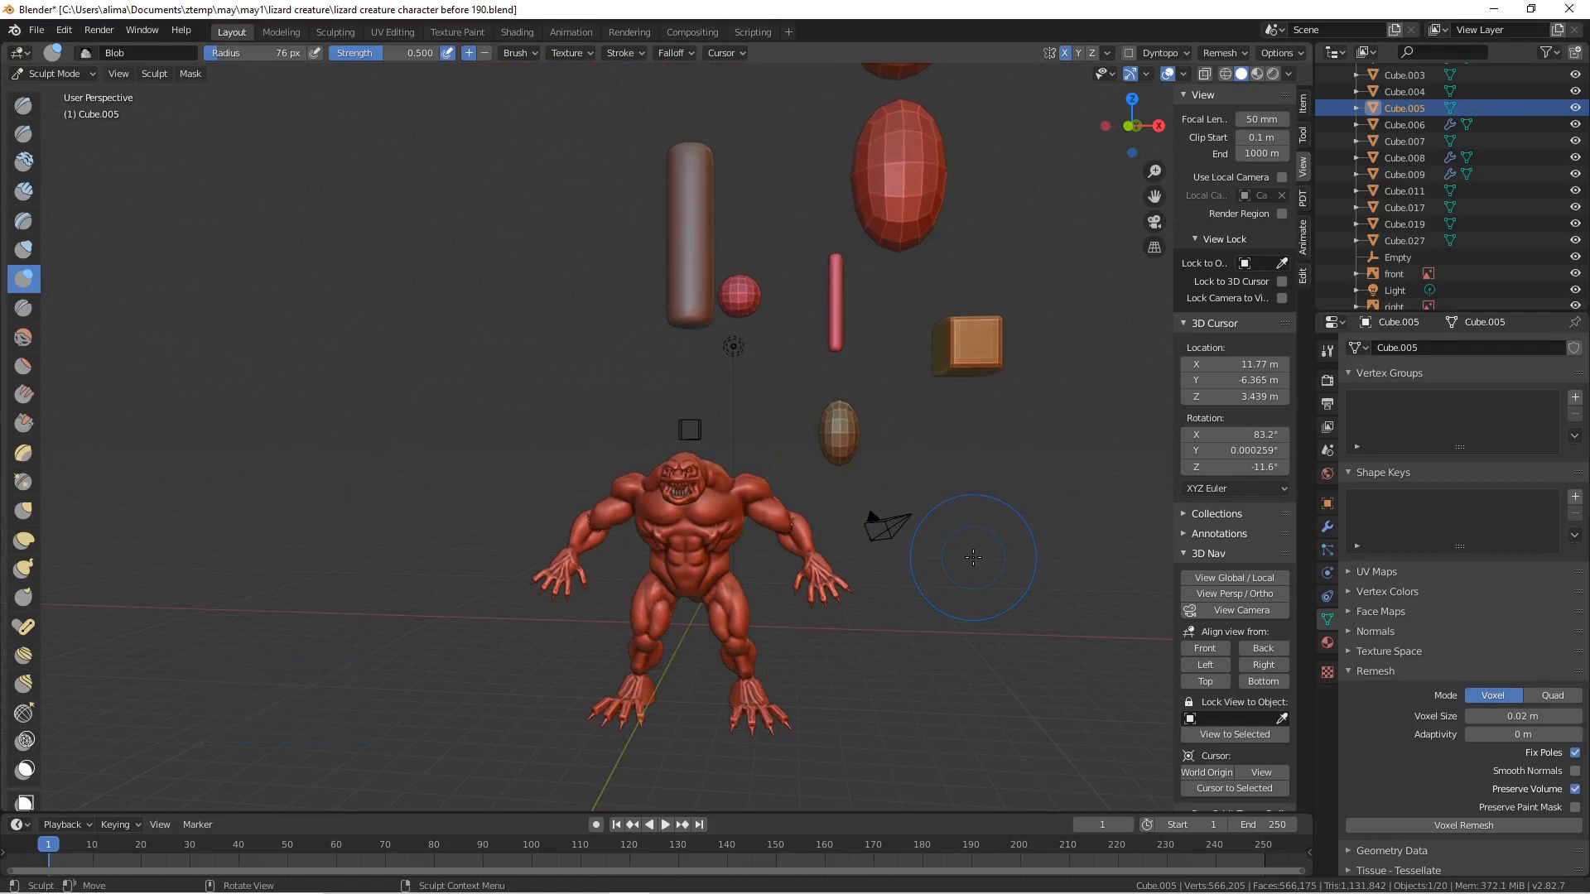
key("Pause")
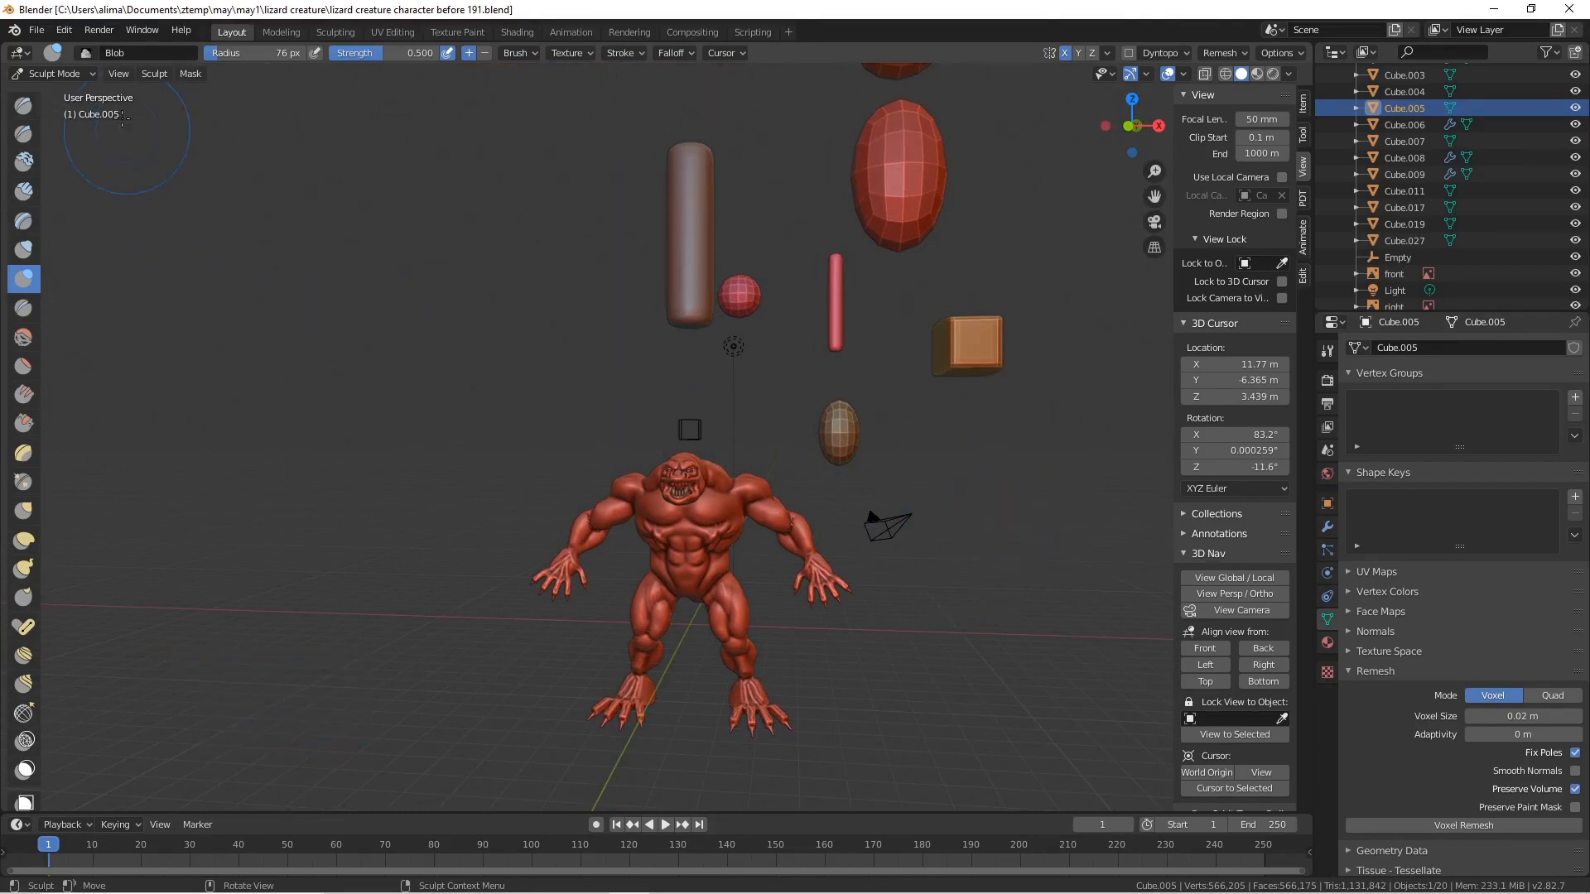
left_click(91, 72)
left_click(80, 96)
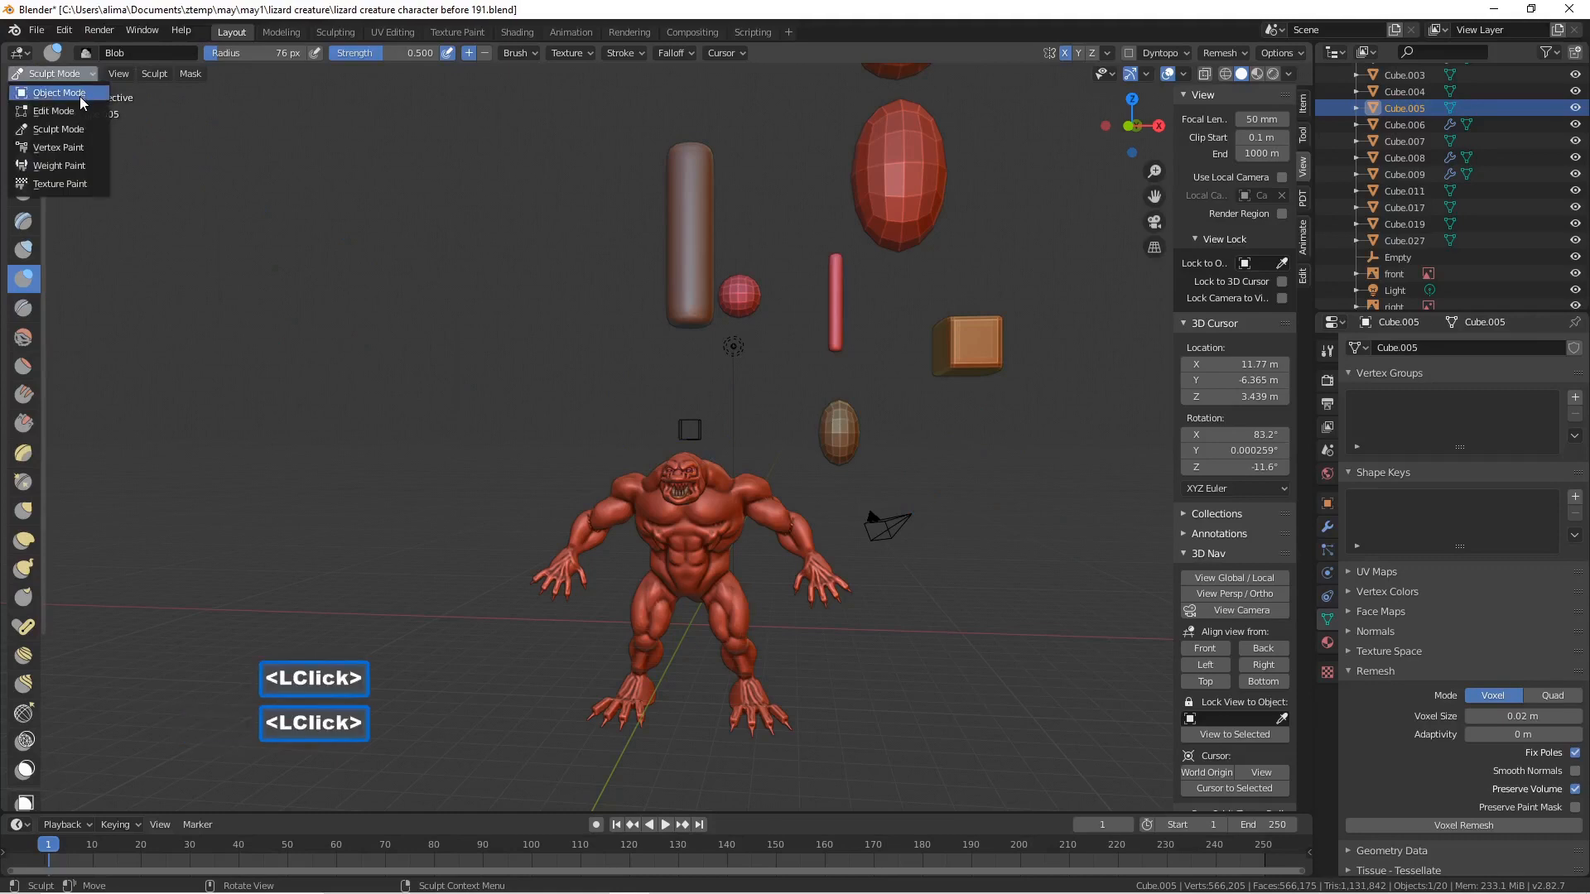
- Delete all eight leftover primitive shapes floating above the creature, including the spheres, cylinders and cube
scroll(497, 206, "down", 4)
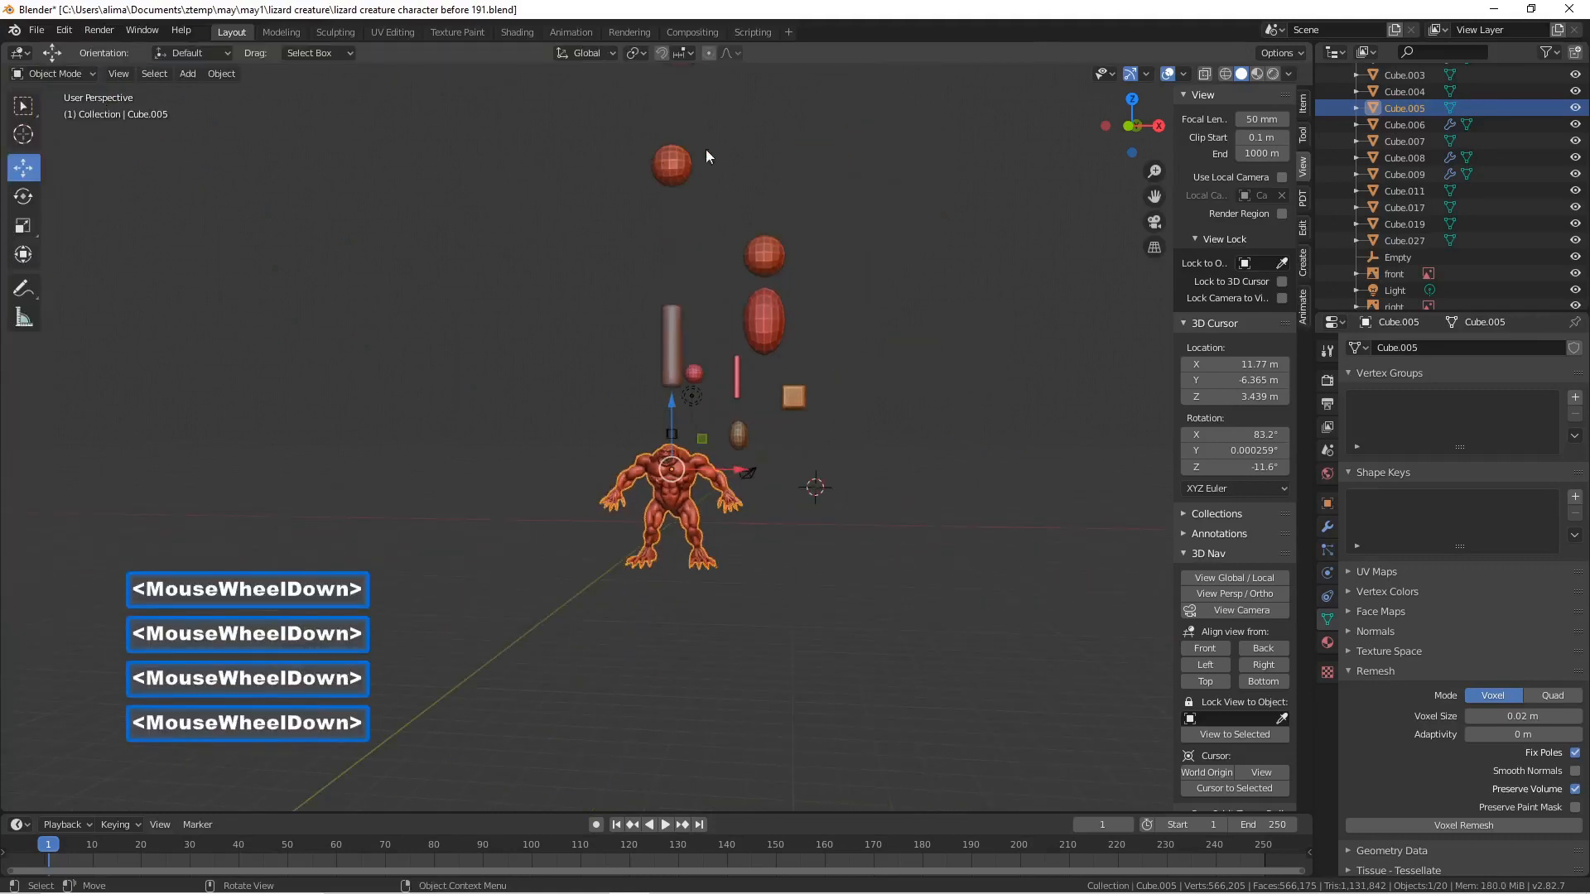
left_click(800, 158)
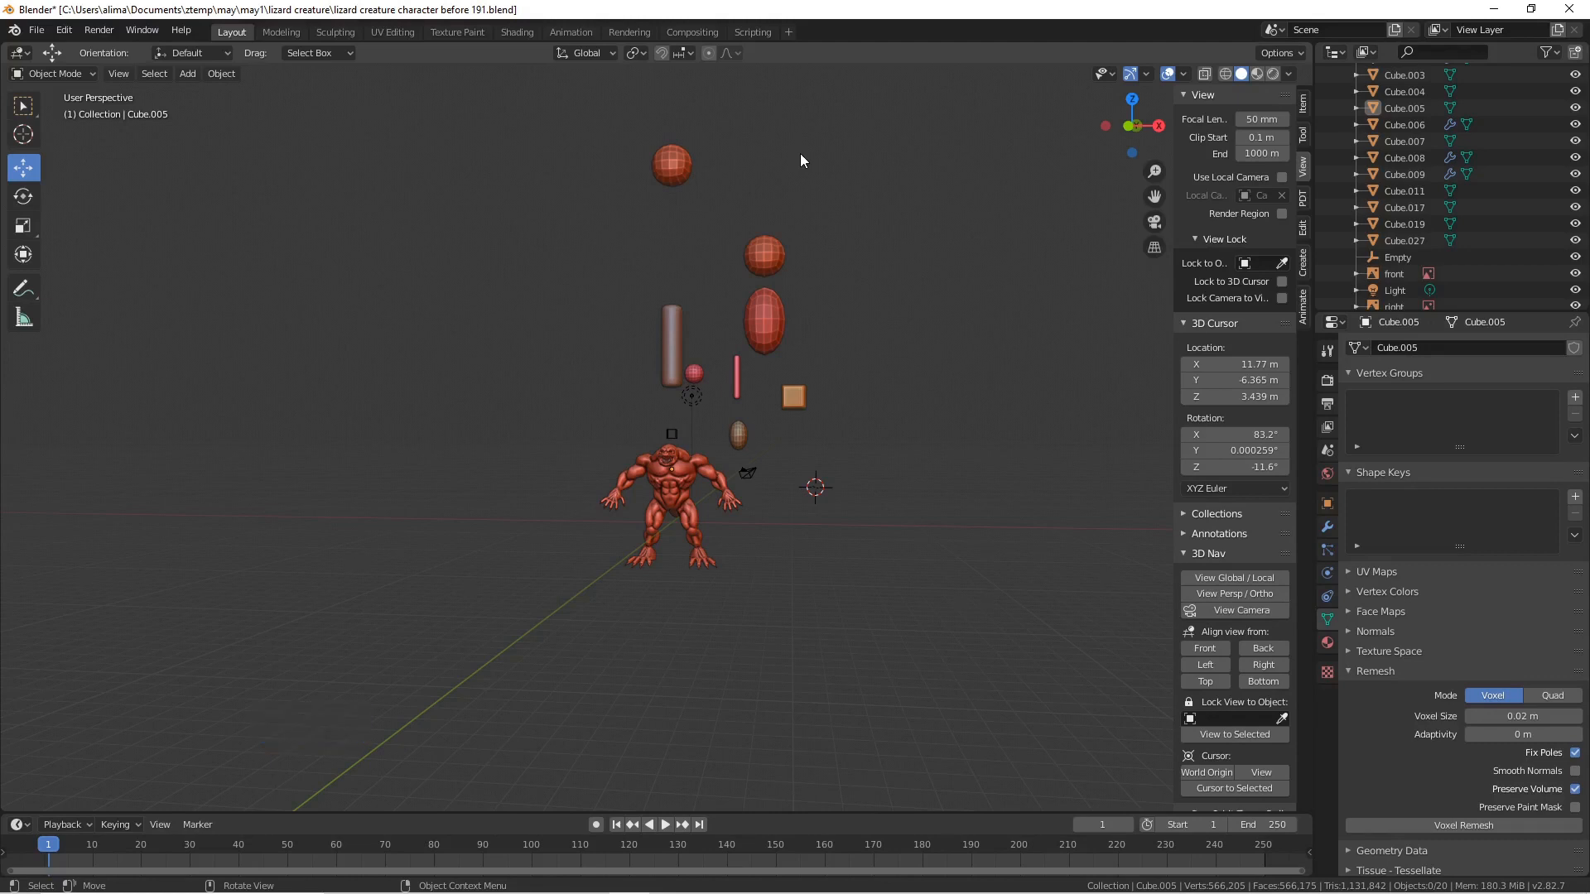
mouse_move(791, 147)
right_mouse_down("ctrl")
mouse_move(708, 117)
mouse_move(704, 214)
mouse_move(763, 204)
mouse_move(689, 242)
mouse_move(588, 368)
mouse_move(678, 347)
mouse_move(700, 368)
right_mouse_up("ctrl")
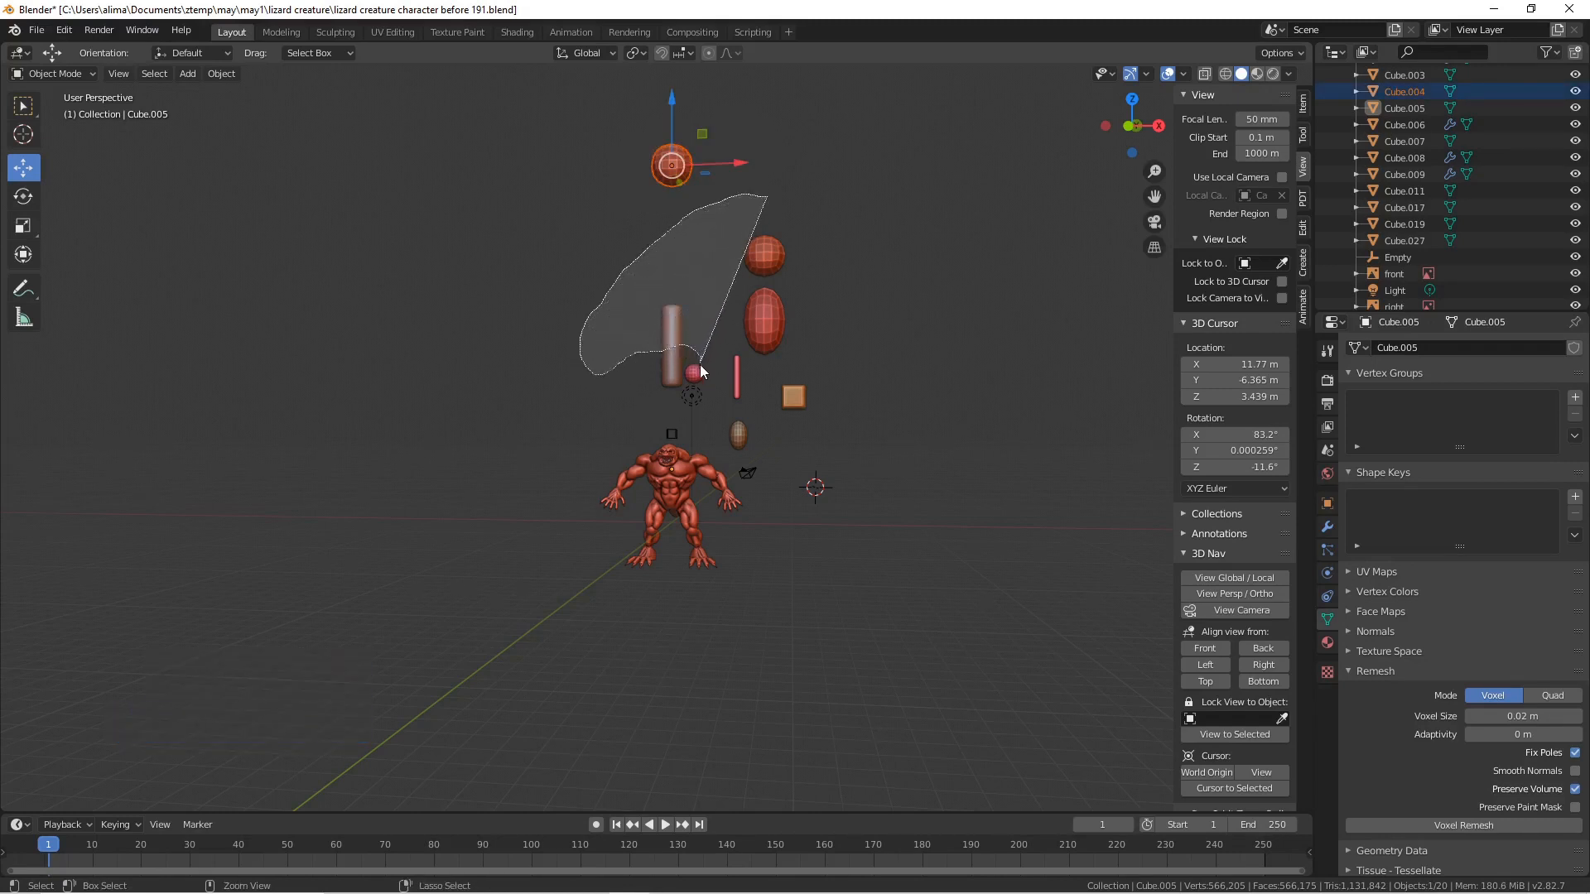
right_click_drag(740, 431, 815, 412, "ctrl")
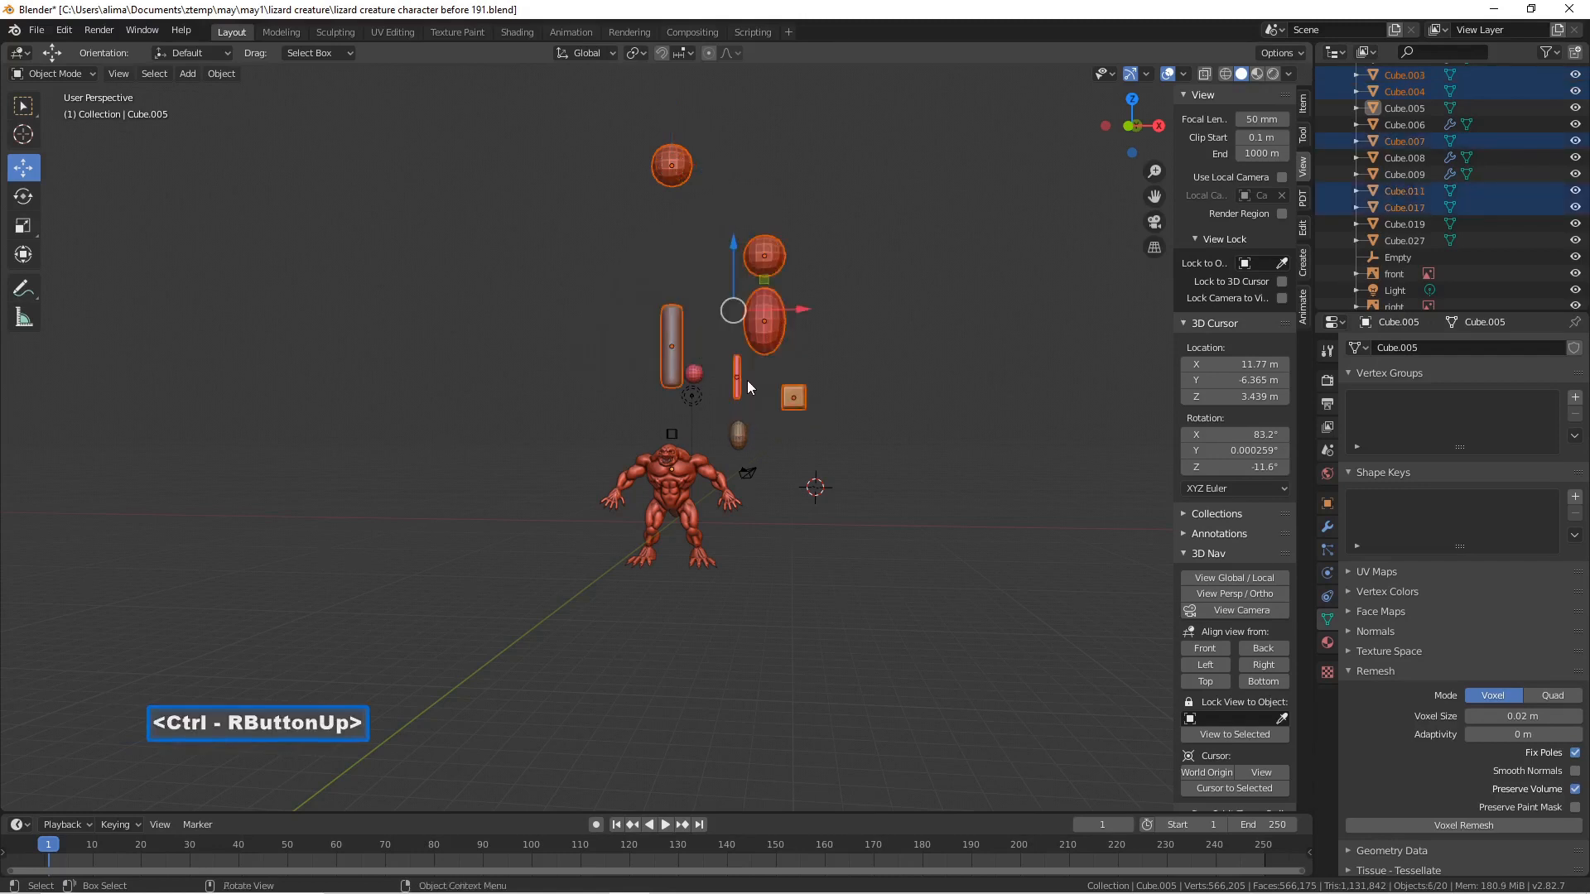
left_click(698, 373, "shift")
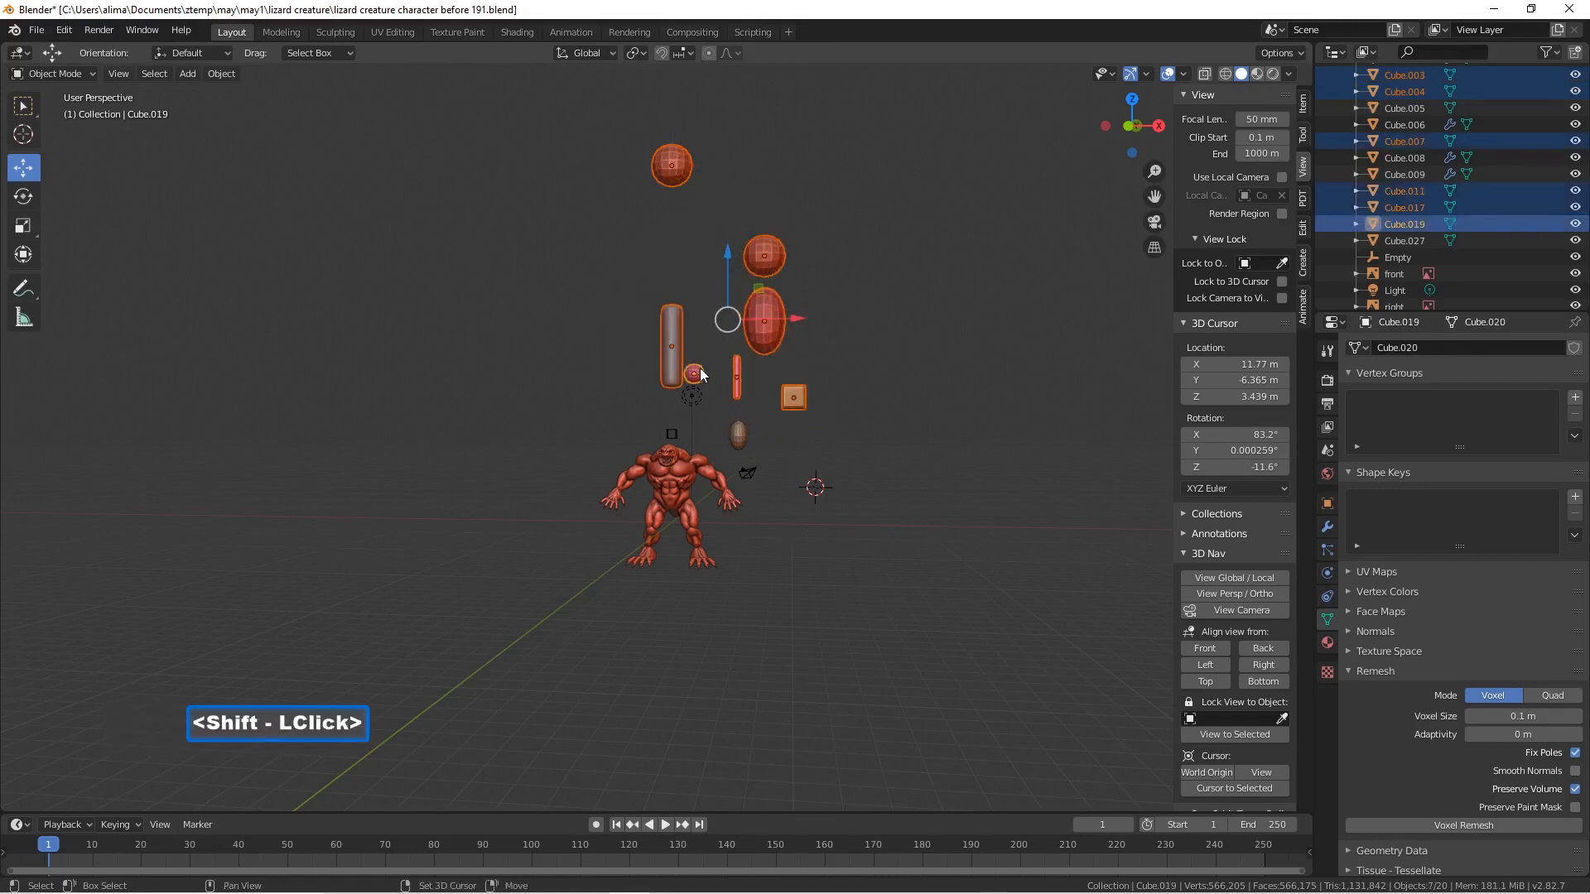
left_click(736, 435, "shift")
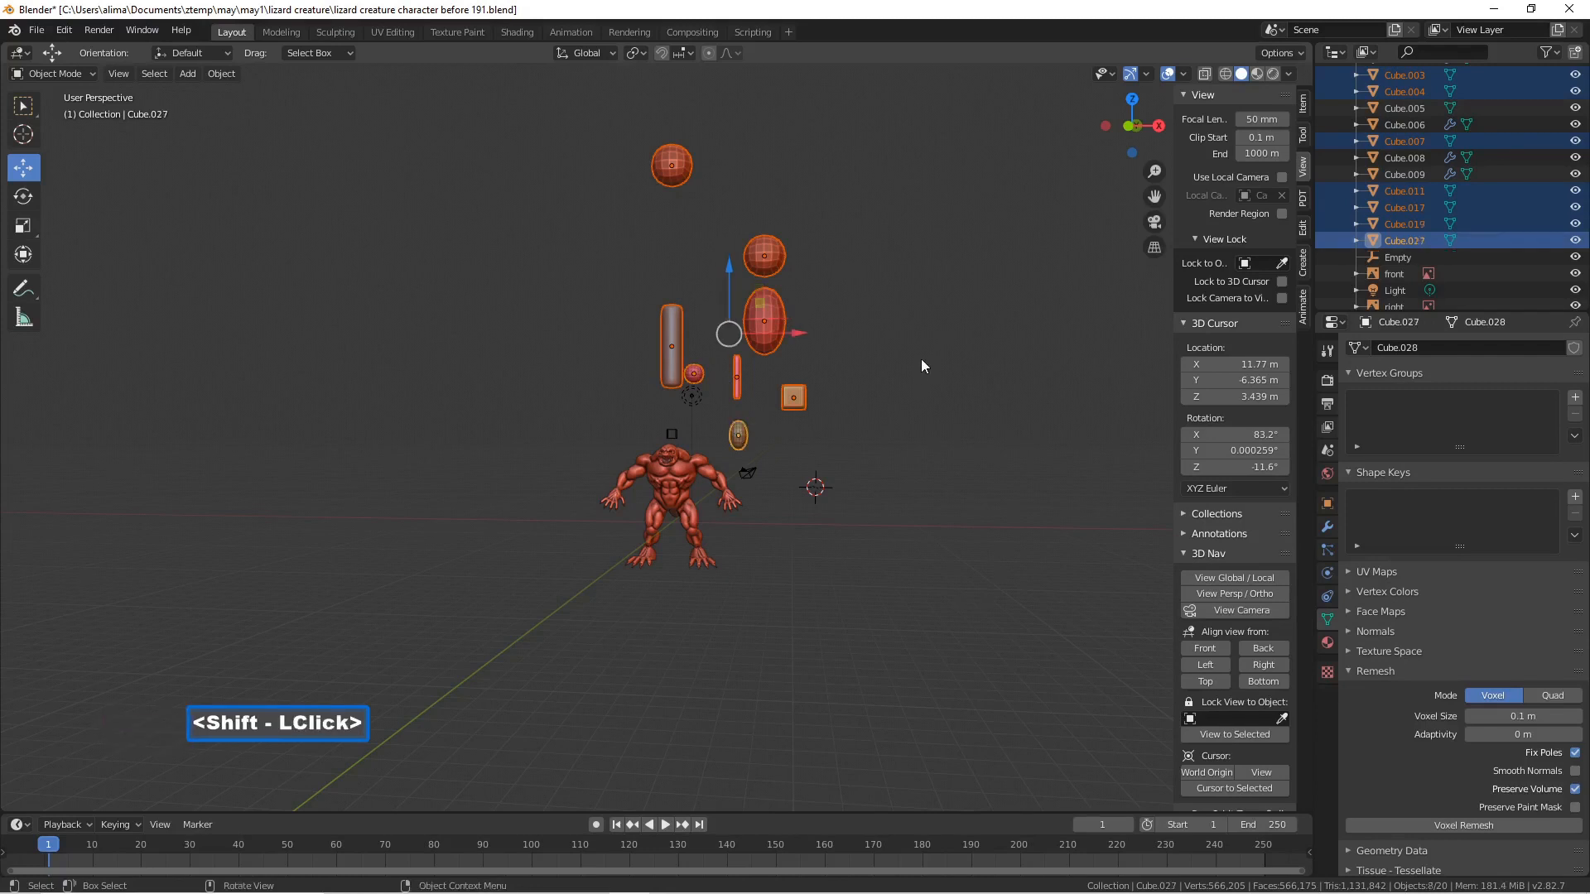
key("x")
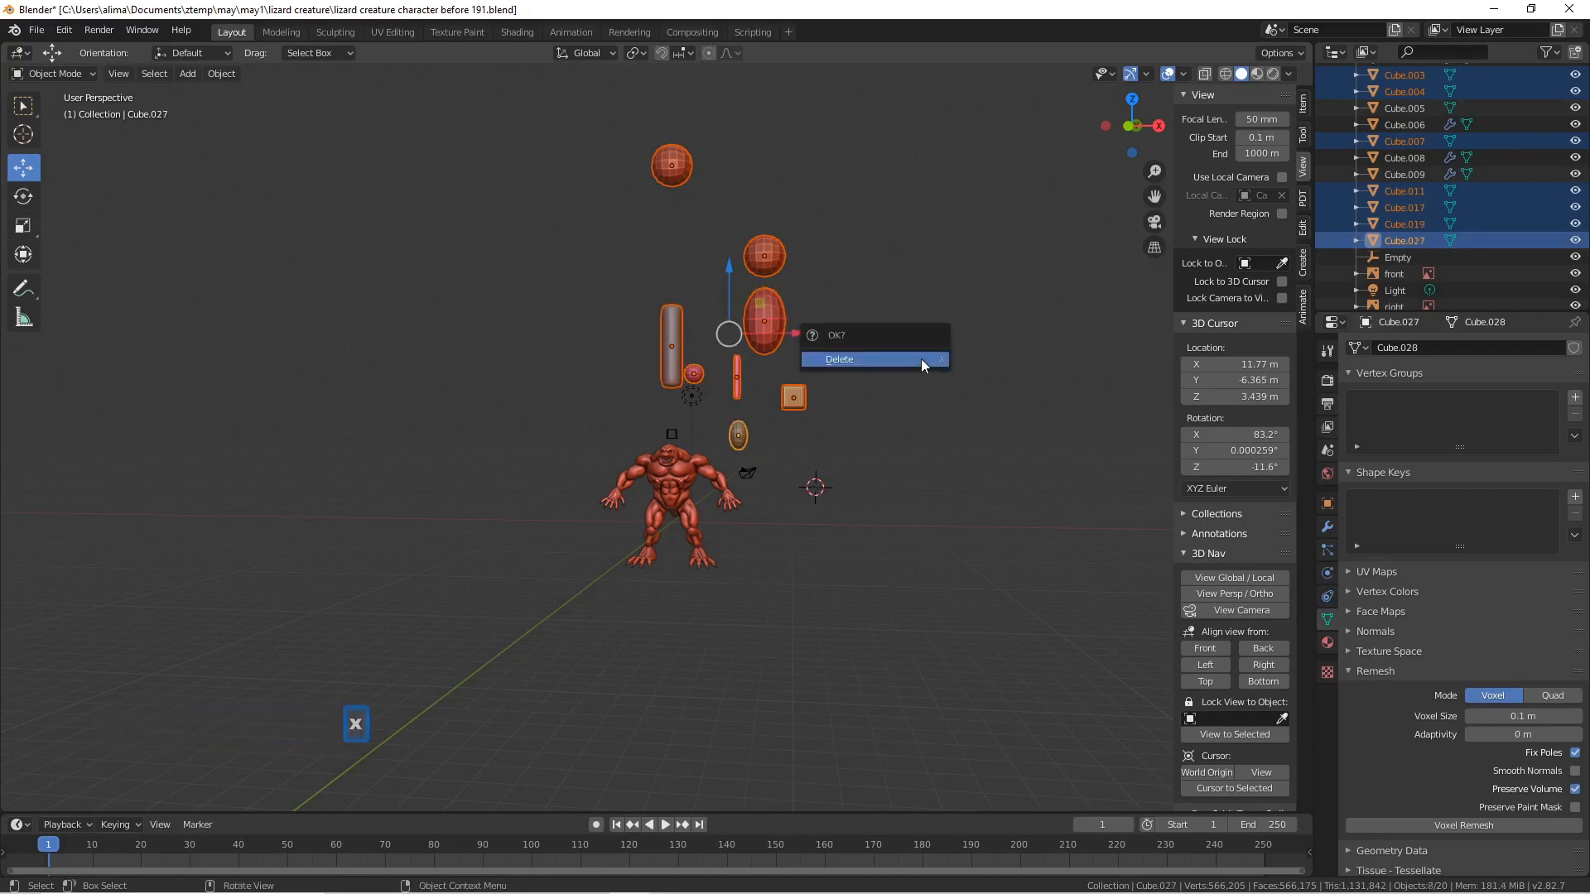
left_click(923, 365)
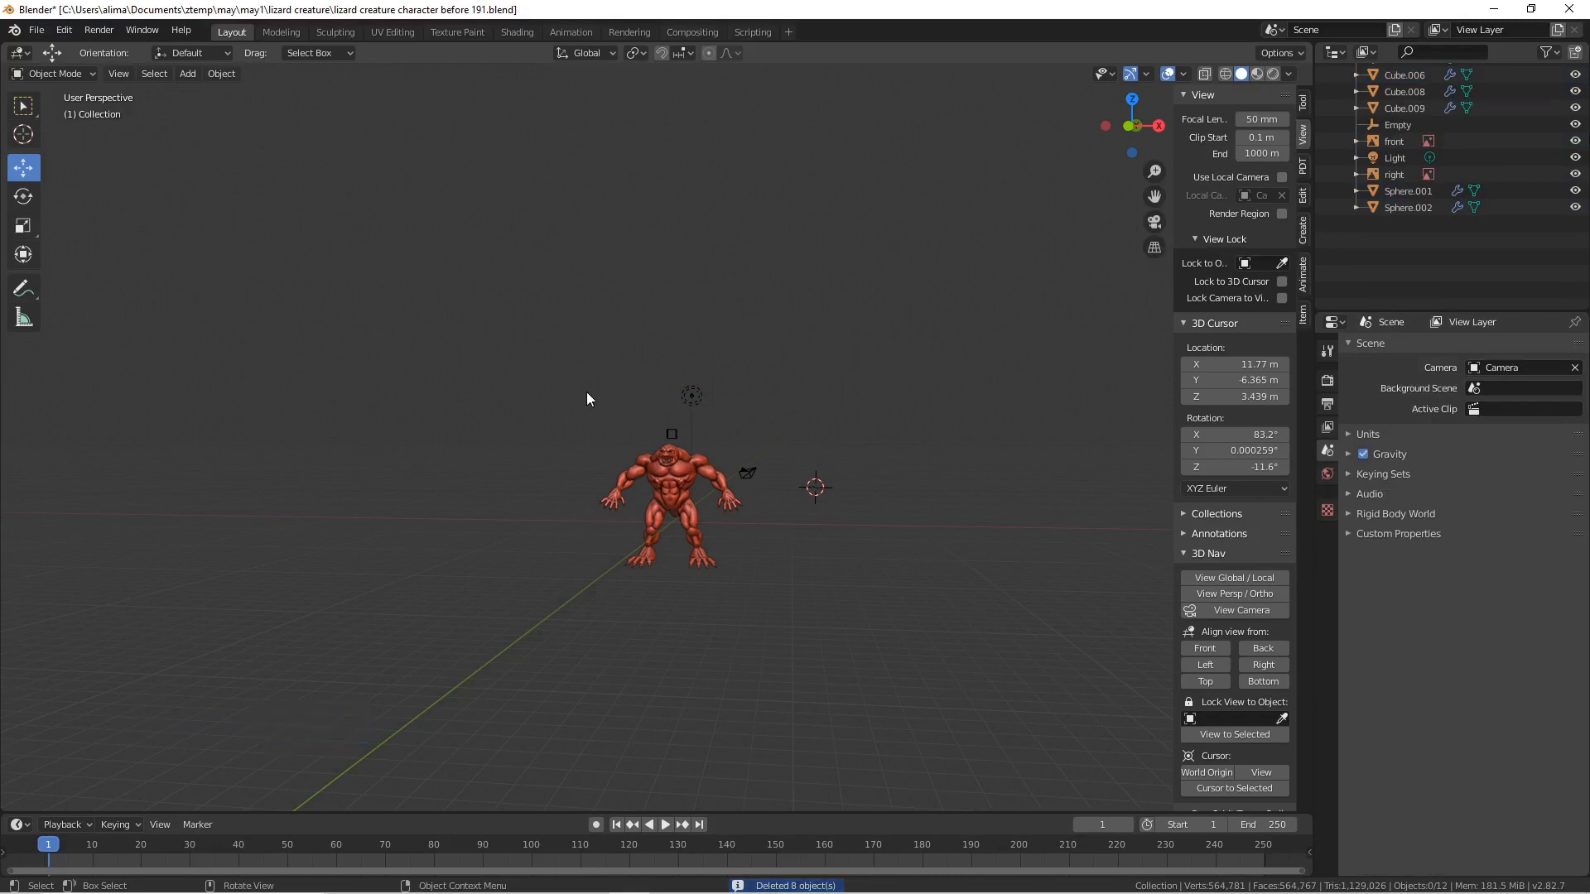
- Save the cleaned-up scene as "lizard creature character before 192.blend"
key("shift+b")
left_click_drag(569, 382, 786, 586)
scroll(944, 480, "down", 2)
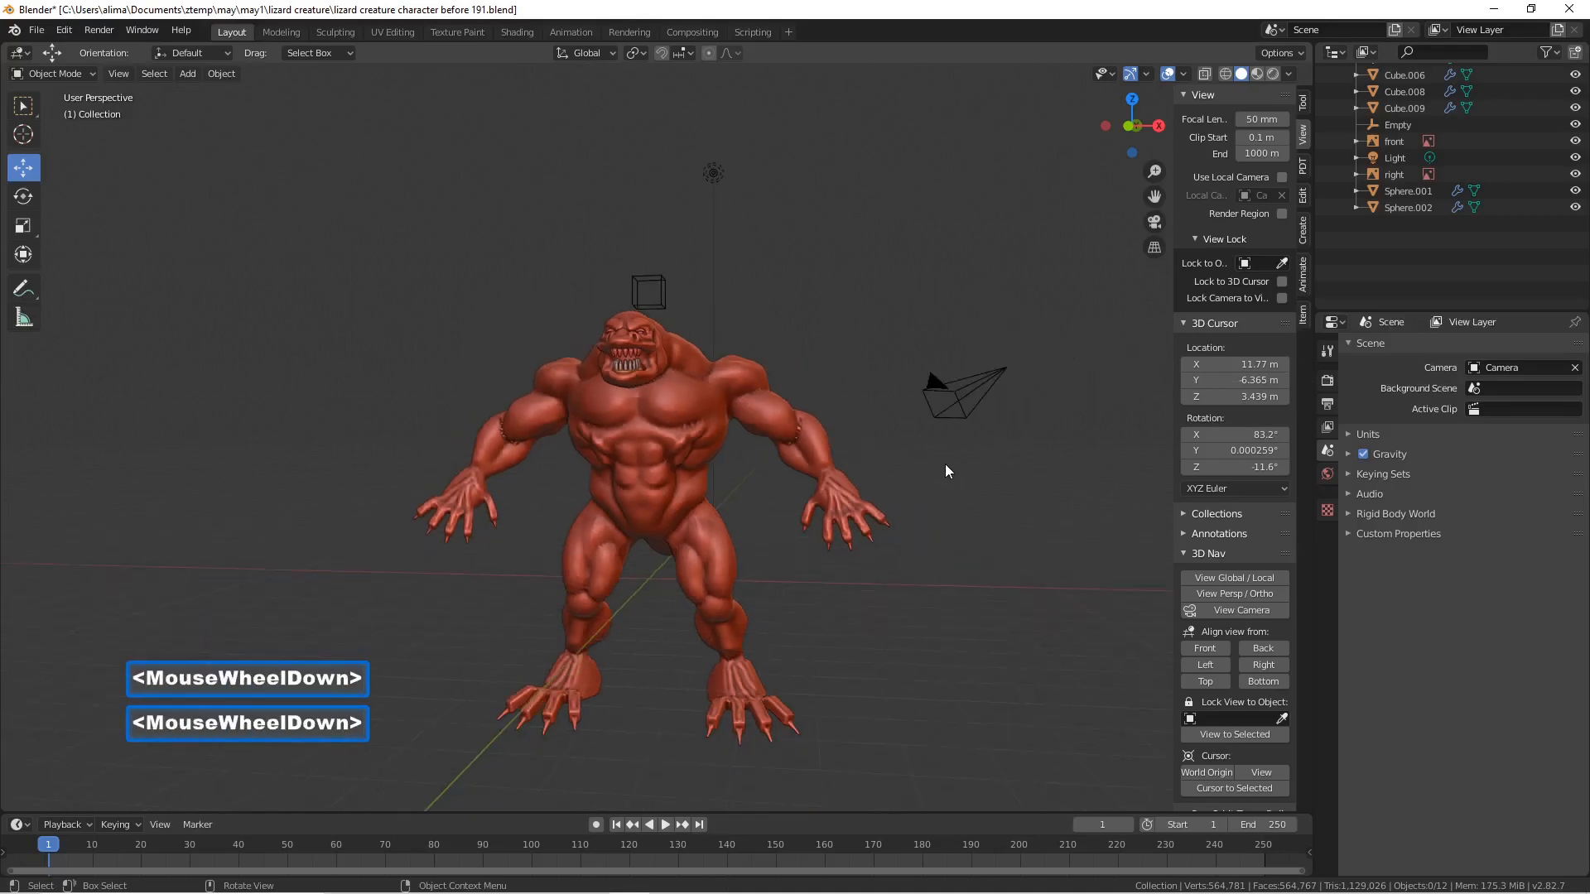
key("Pause")
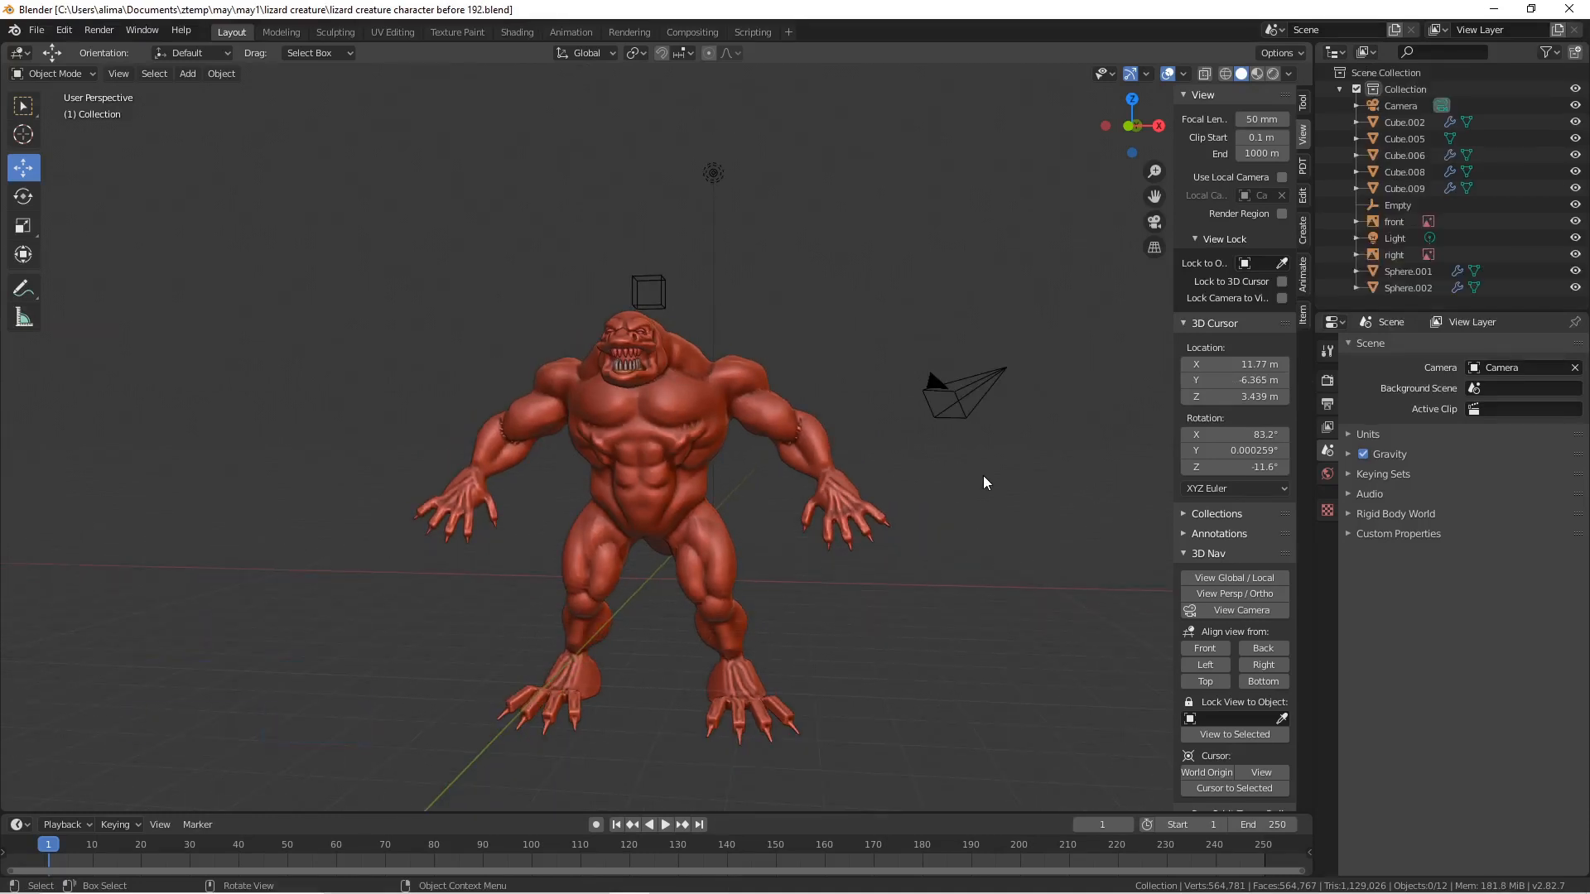
- Select the creature's body mesh and switch it to Sculpt Mode
left_click(656, 340)
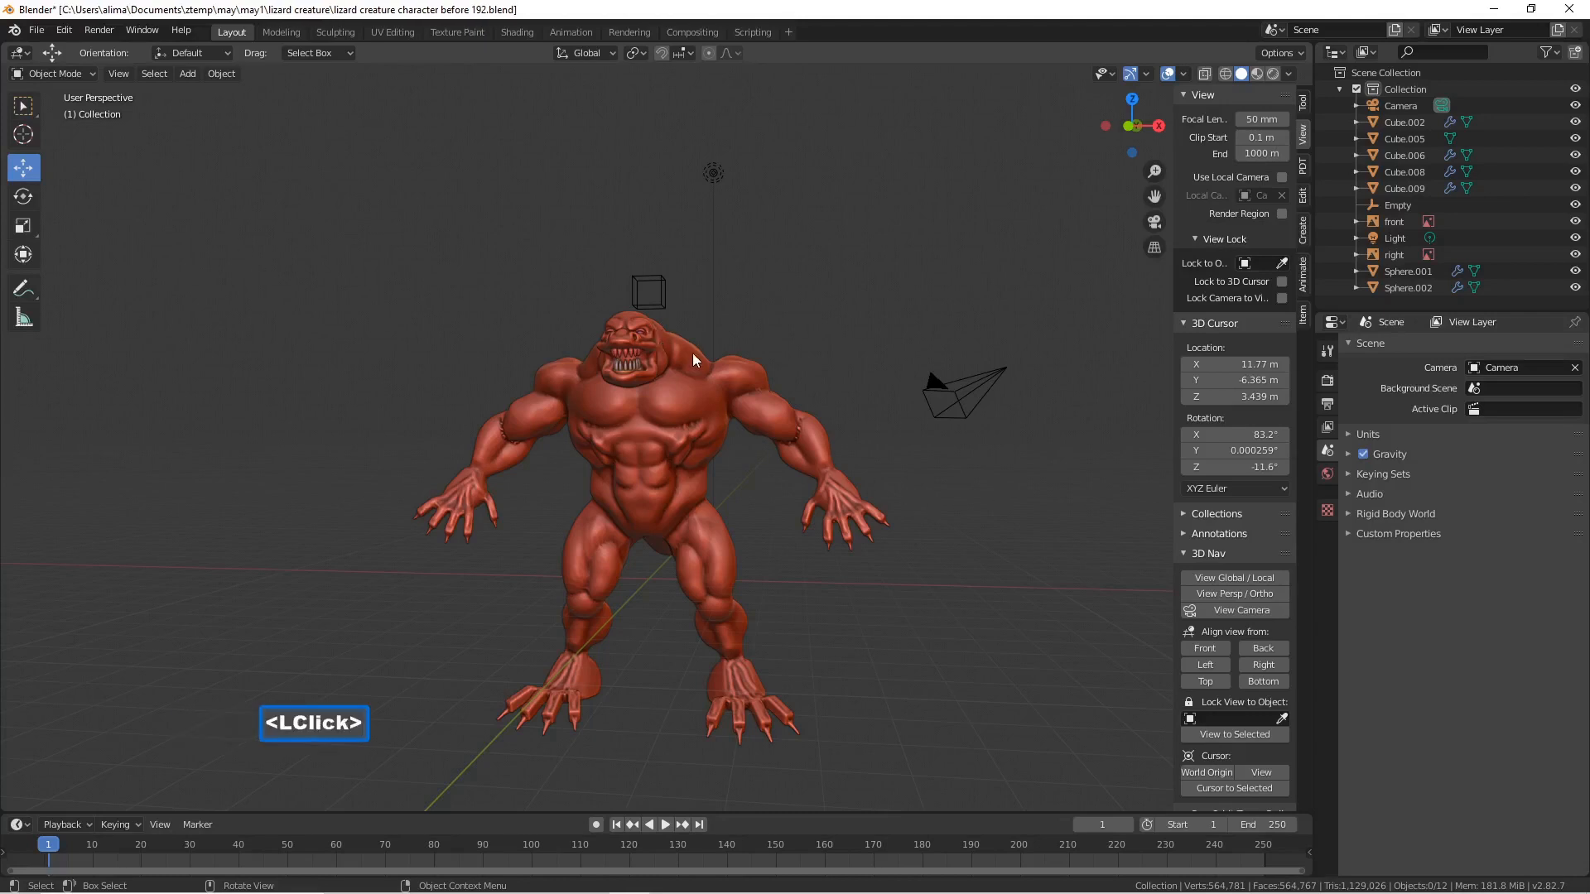
left_click(92, 63)
left_click(86, 77)
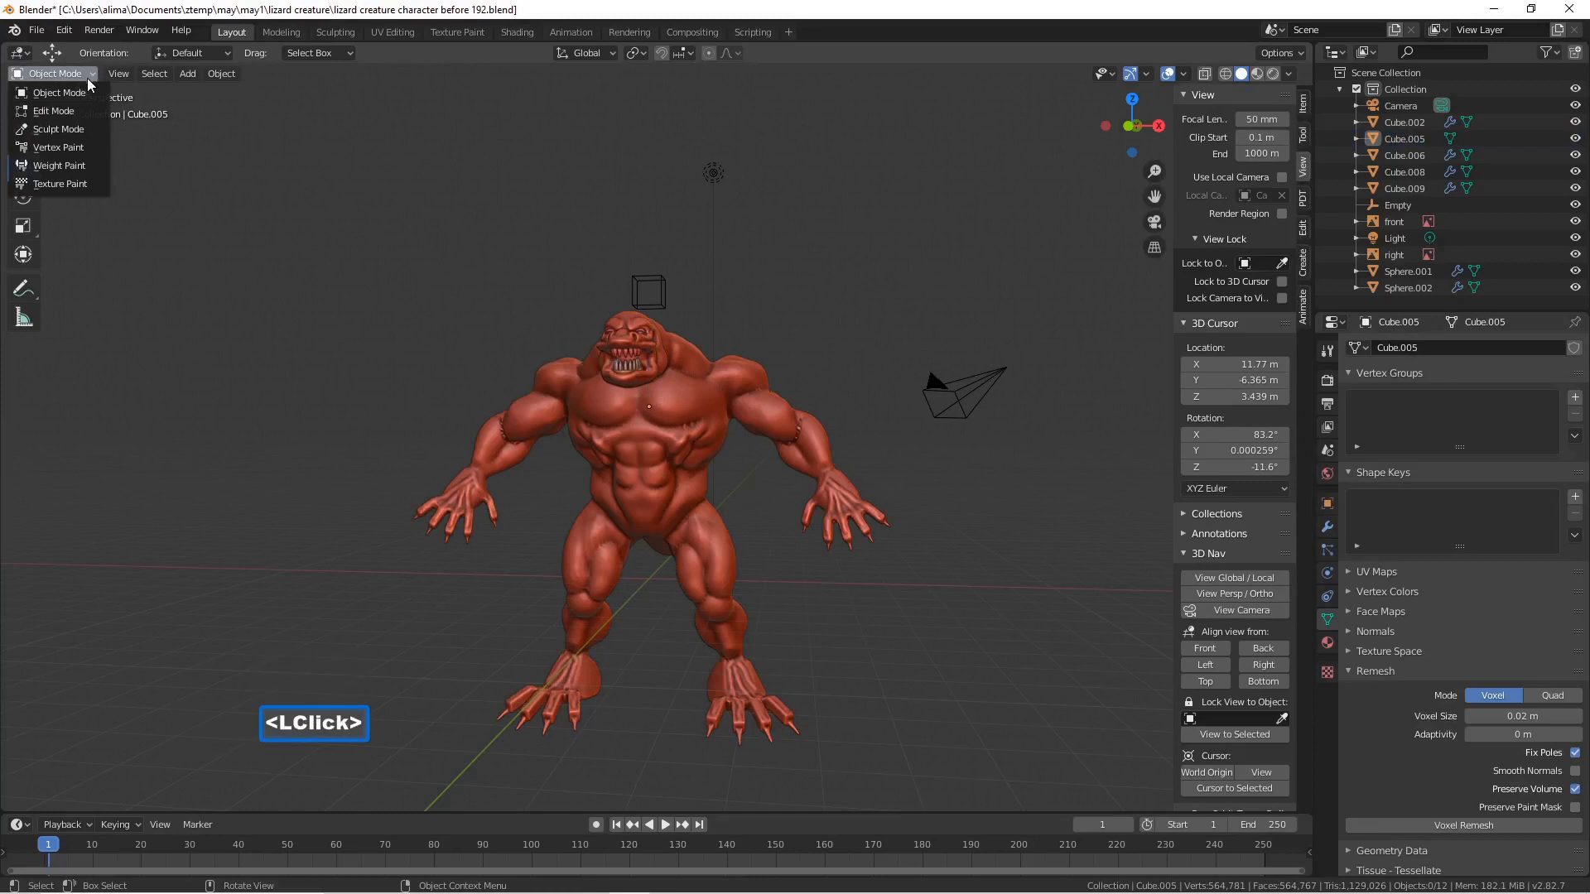
left_click(678, 424)
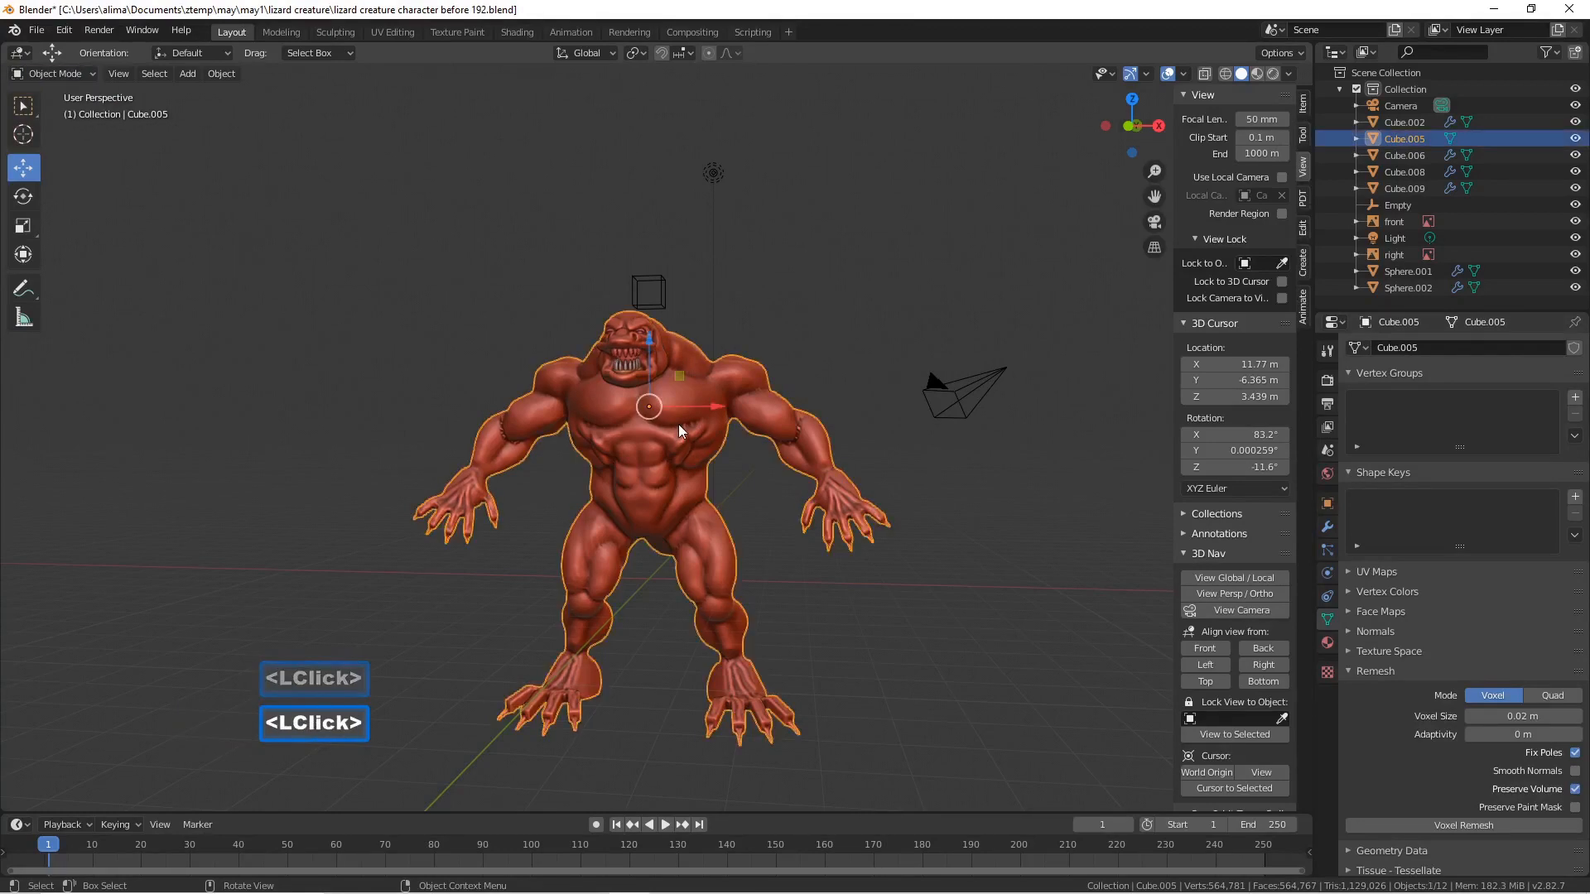
left_click(90, 74)
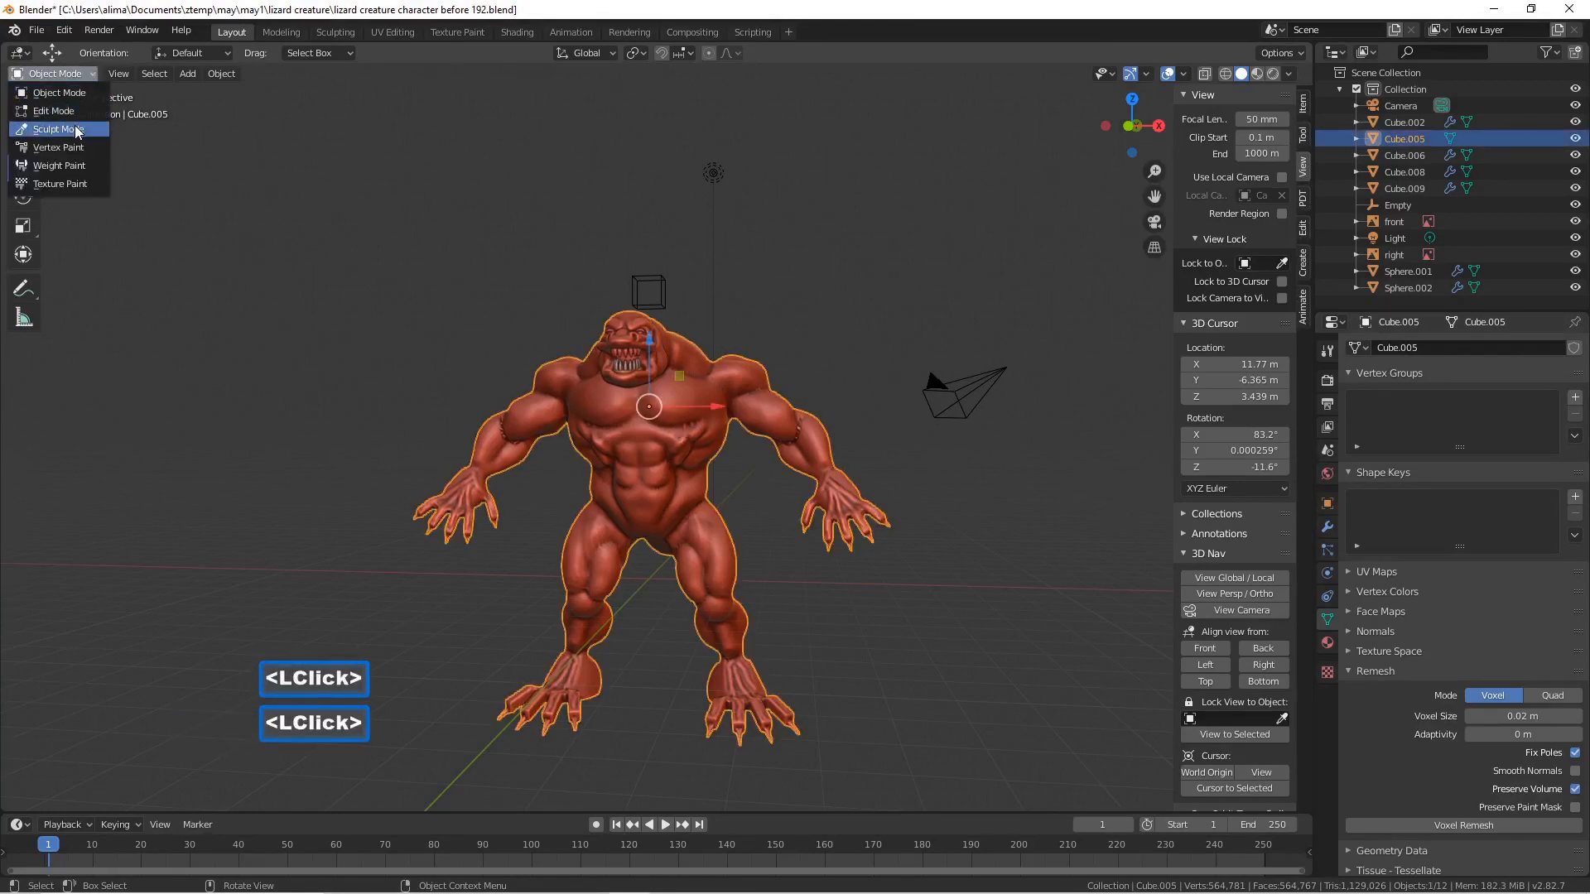
left_click(77, 130)
- Reshape the creature's inner thighs with the Elastic Deform brush, using a radius of 138 px and a finer one of 47 px
mouse_move(657, 356)
middle_mouse_down()
mouse_move(426, 389)
mouse_move(623, 351)
mouse_move(615, 394)
middle_mouse_up()
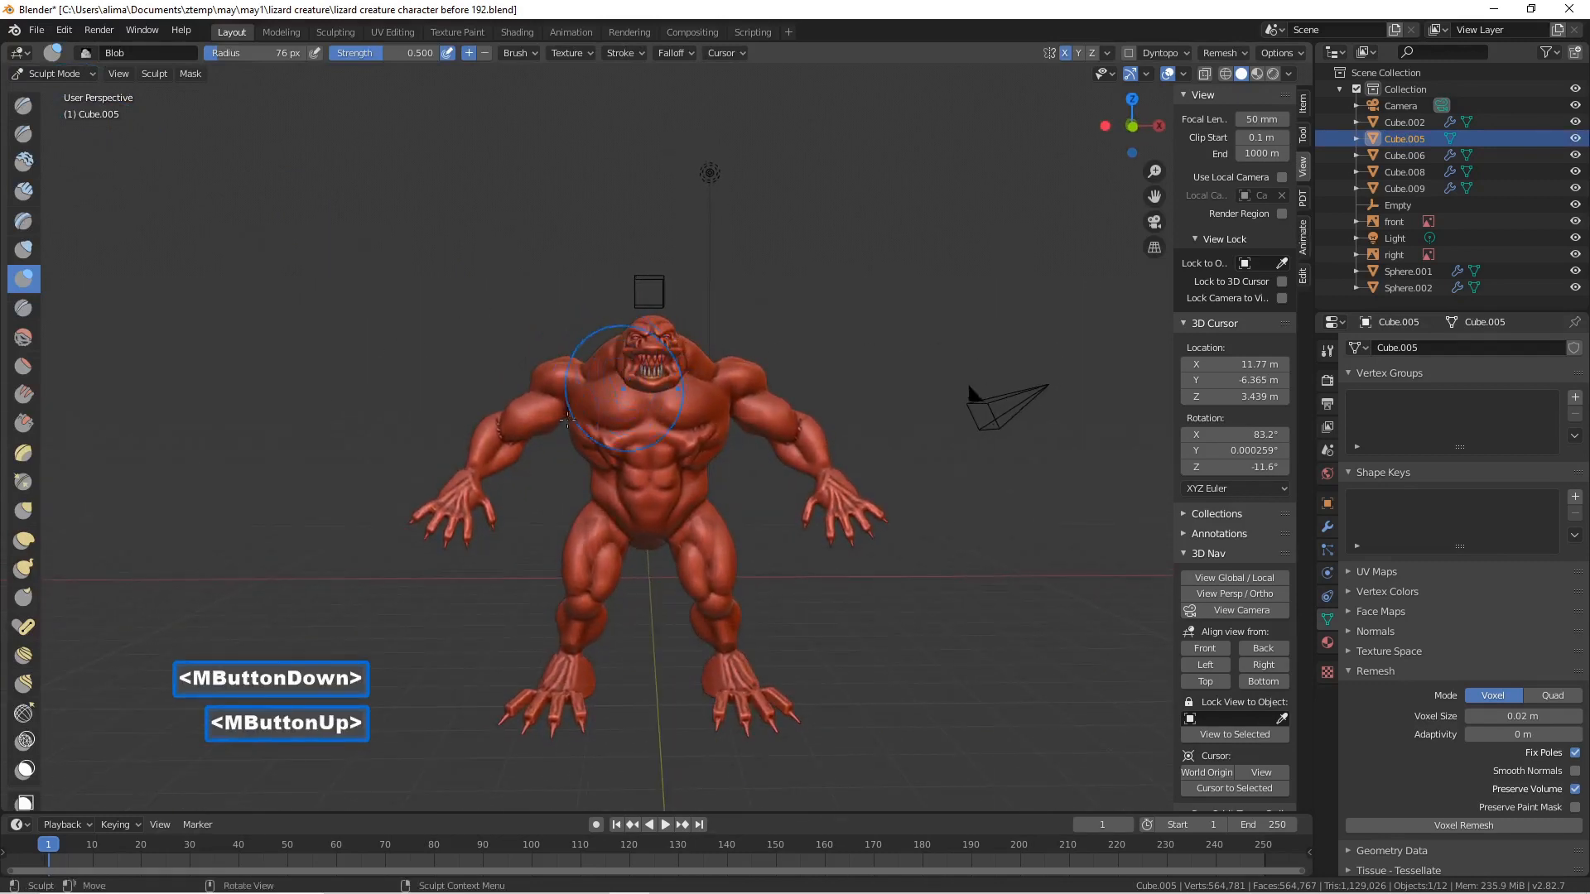
left_click(25, 543)
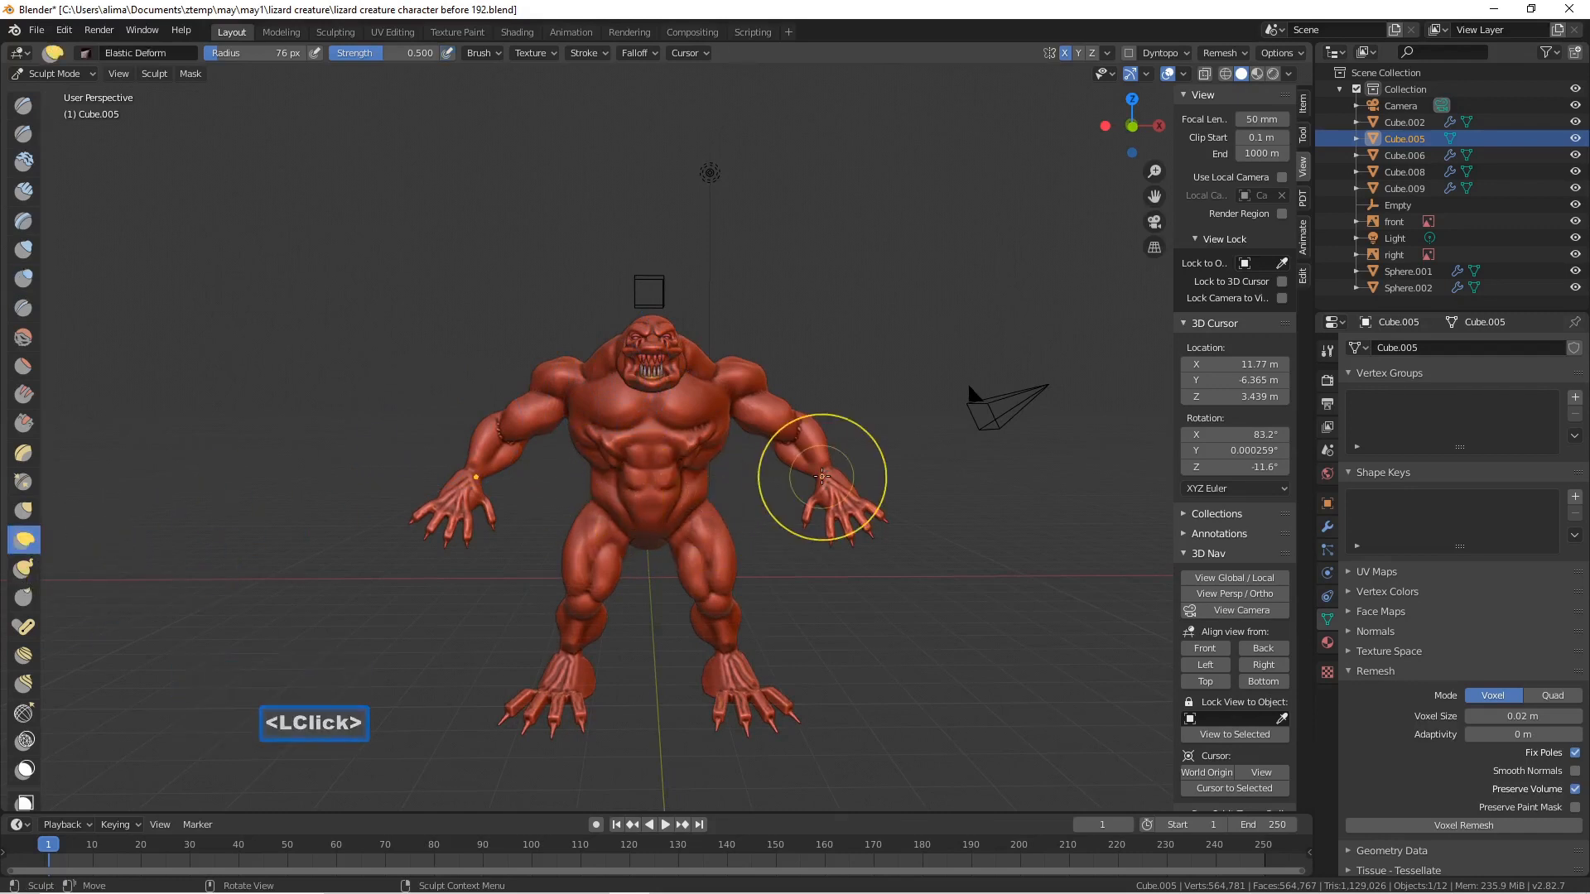
left_click_drag(1155, 170, 1167, 76)
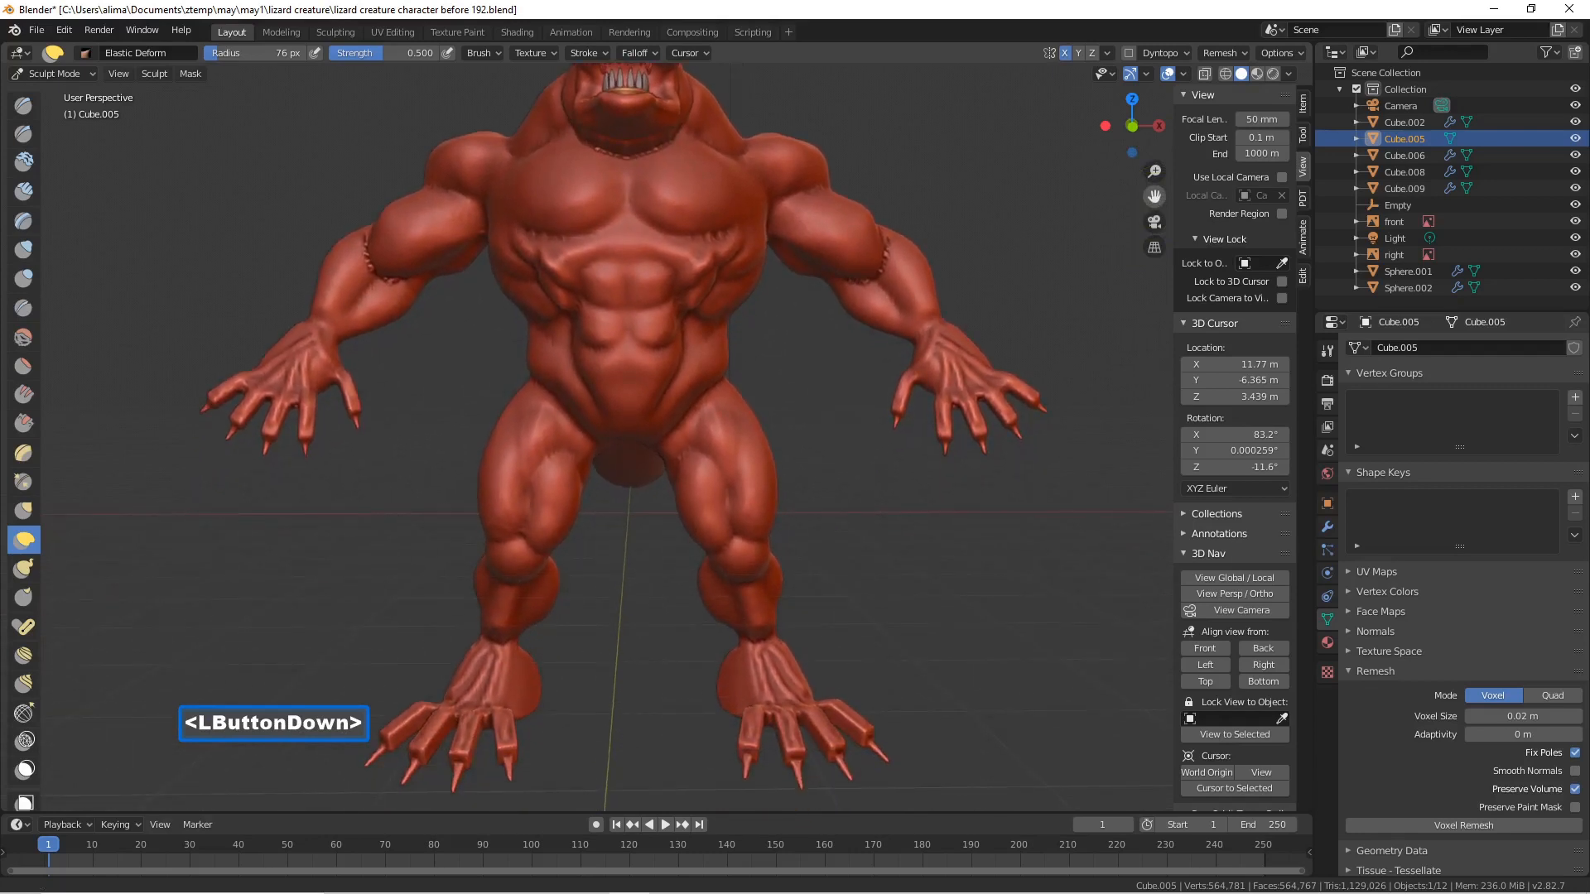
left_click_drag(1154, 196, 1154, 196)
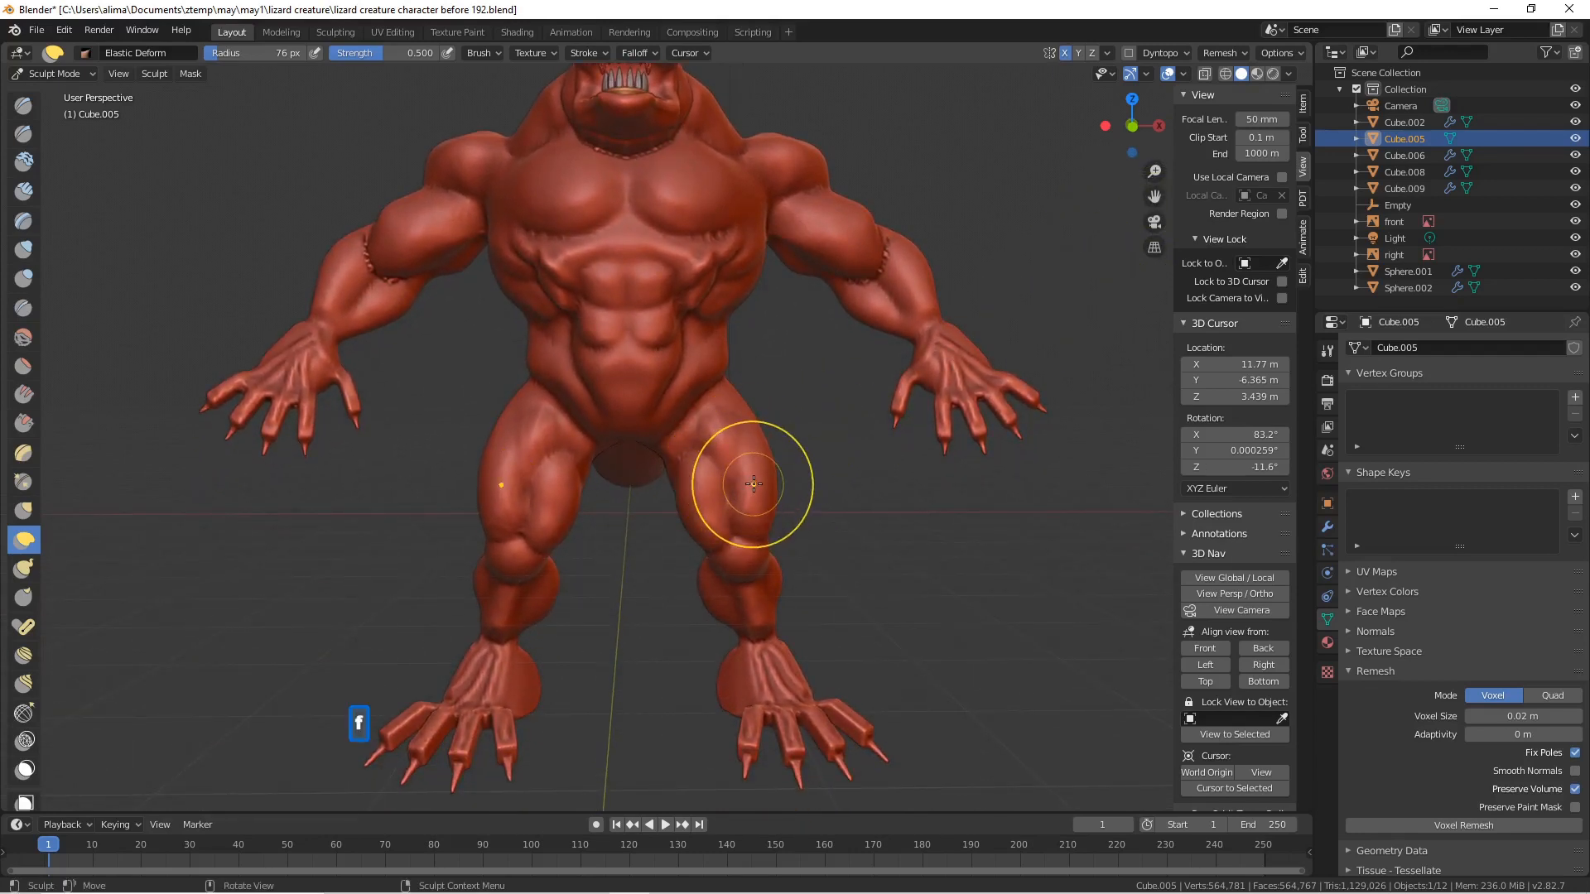
left_click(729, 471)
left_click_drag(685, 484, 689, 490)
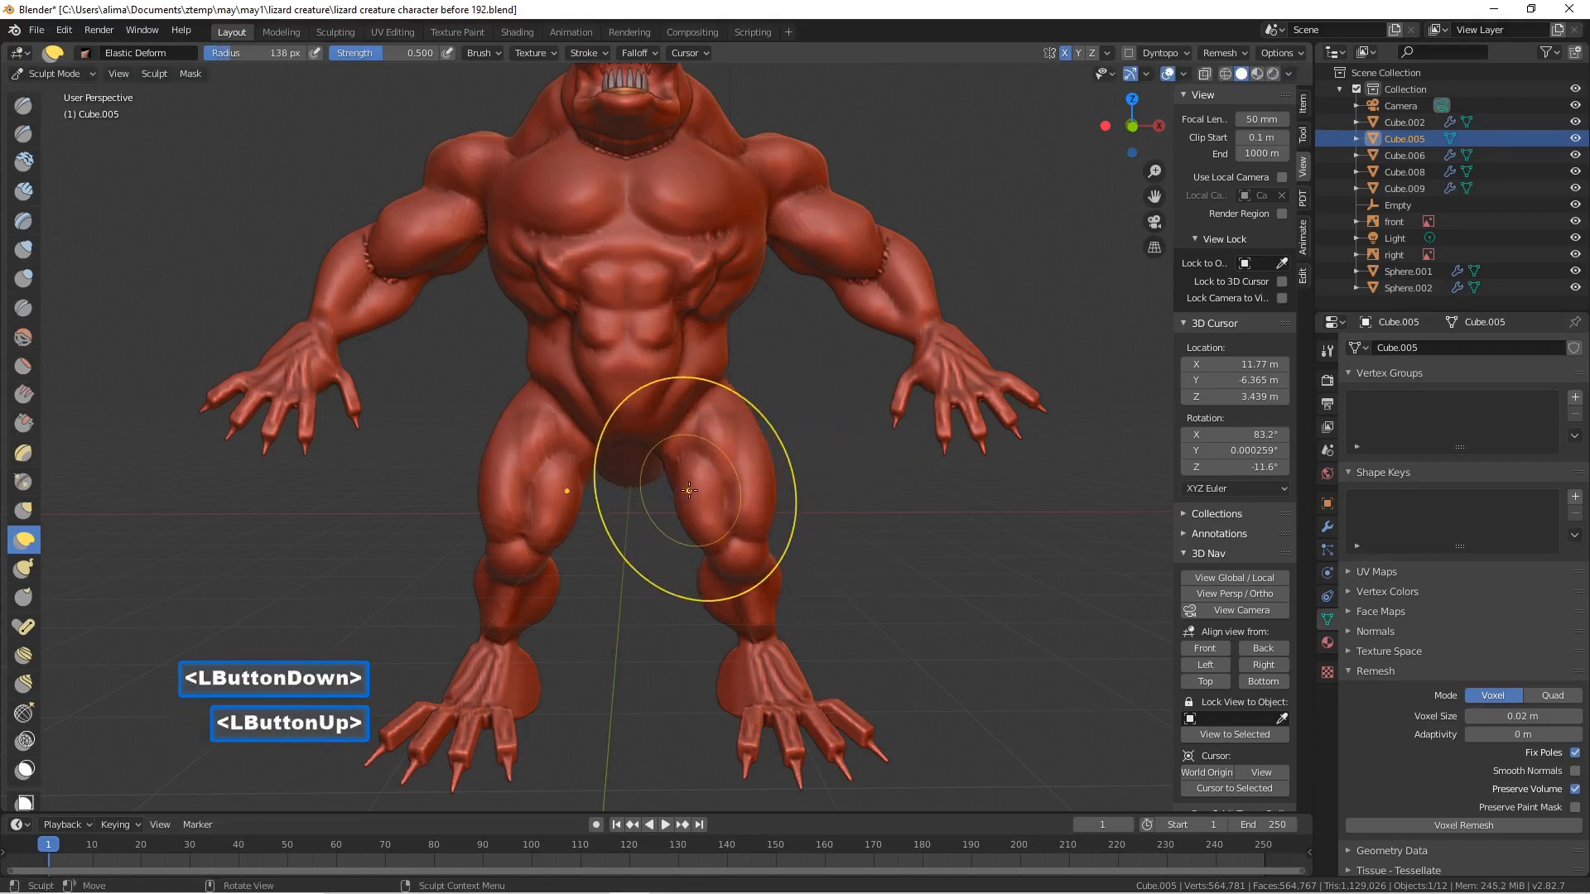
key("f")
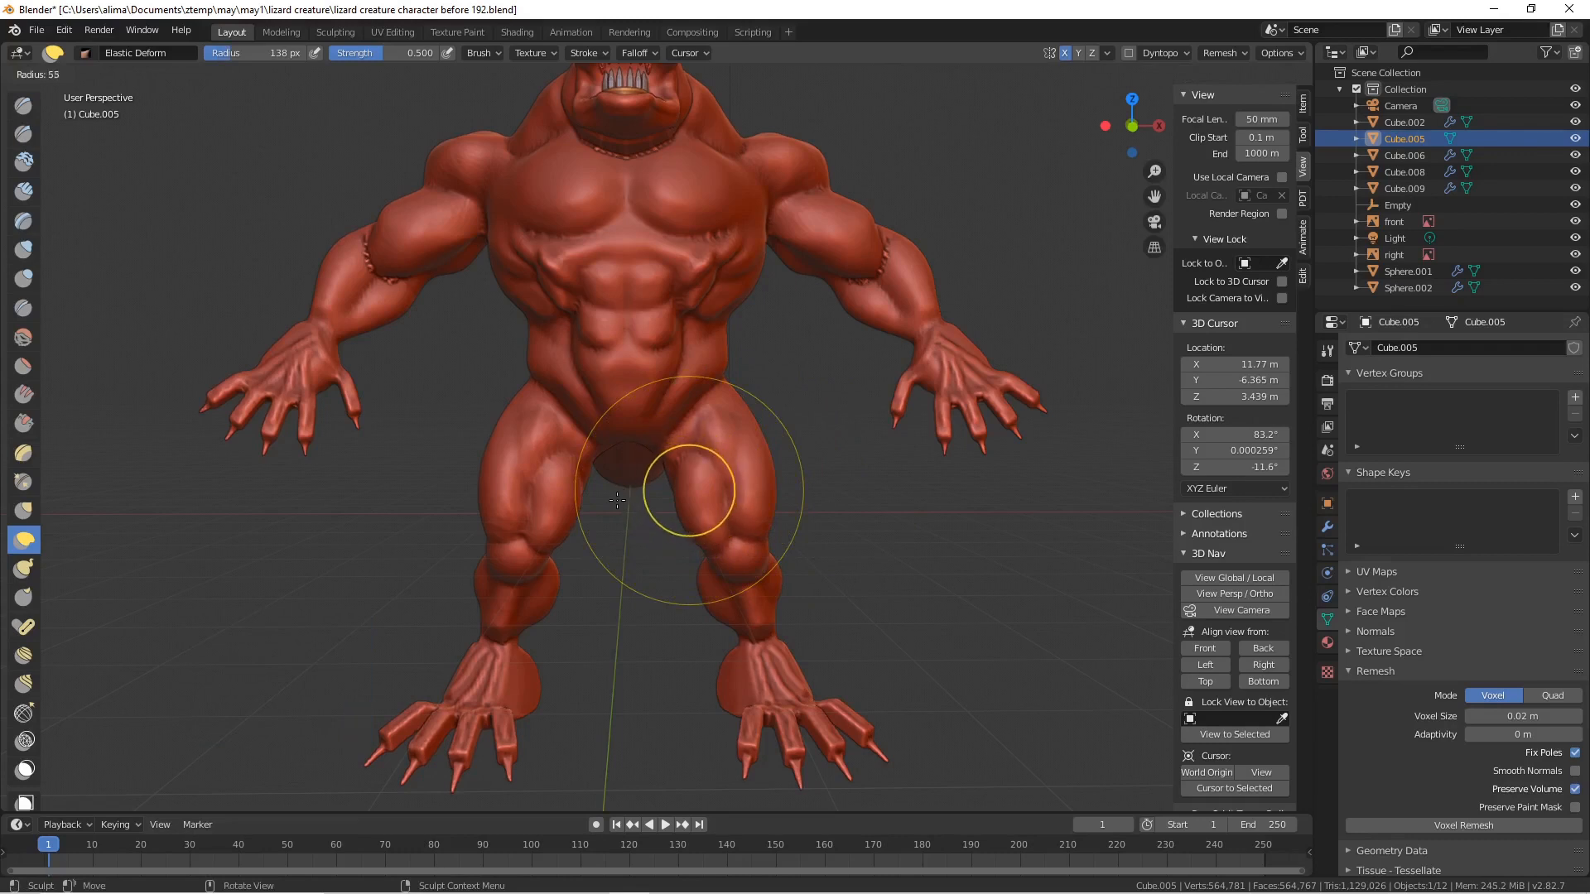
left_click(621, 497)
mouse_move(678, 477)
left_mouse_down()
mouse_move(657, 483)
mouse_move(658, 505)
mouse_move(692, 513)
mouse_move(703, 461)
left_mouse_up()
- Adjust the shape of the ankles with Elastic Deform at 47 px, refining them with a 26 px radius
mouse_move(770, 461)
middle_mouse_down()
mouse_move(739, 466)
mouse_move(770, 455)
middle_mouse_up()
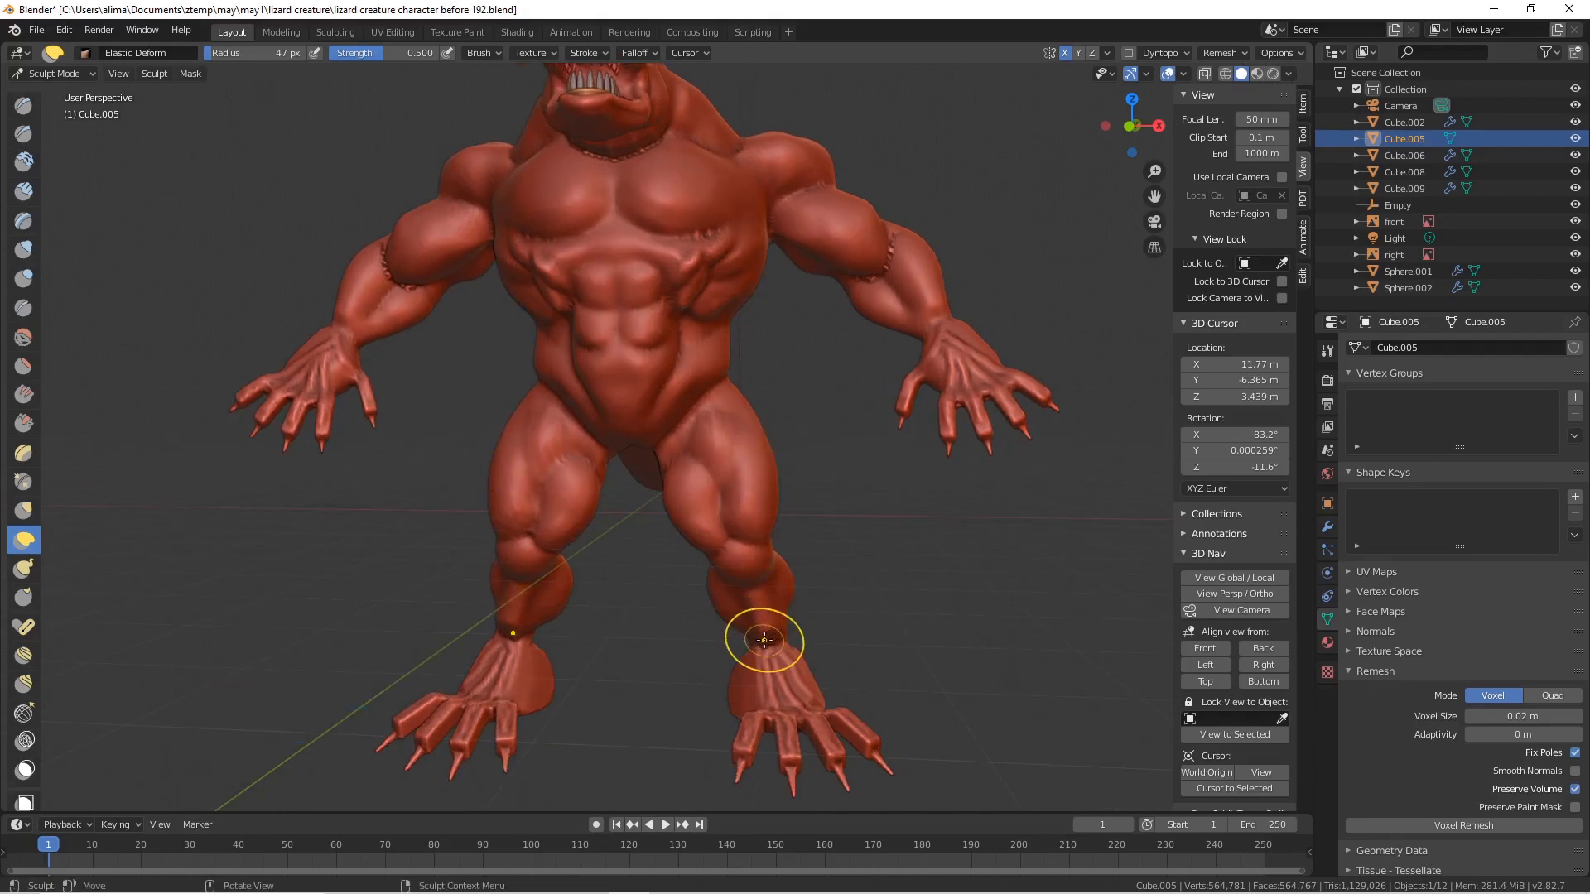
left_click_drag(756, 638, 747, 640)
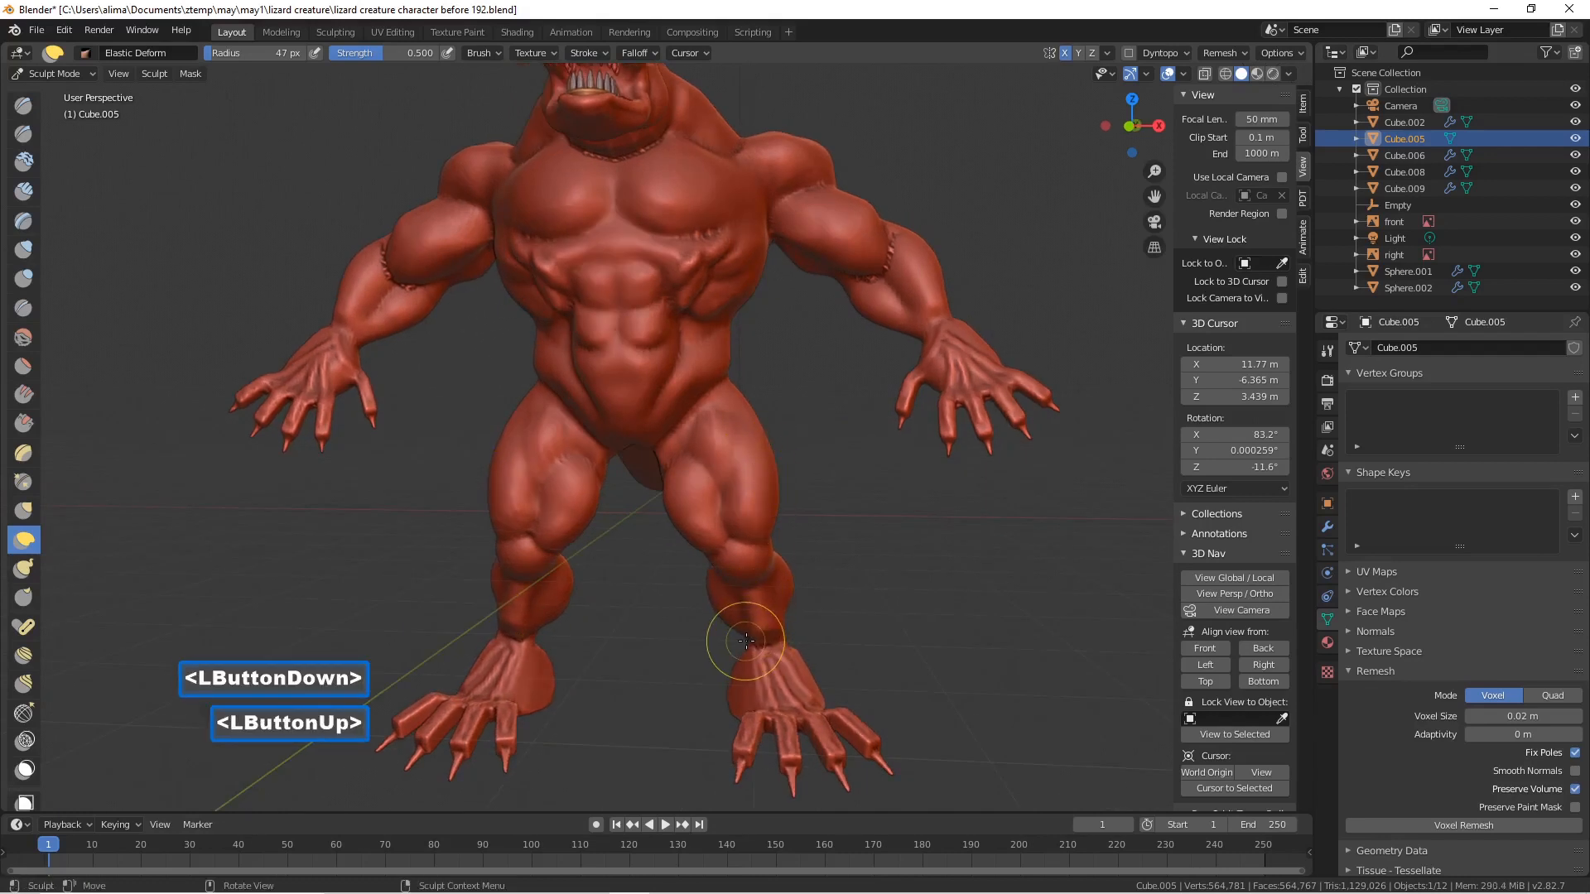
key("f")
left_click(729, 634)
mouse_move(748, 640)
left_mouse_down()
mouse_move(719, 648)
mouse_move(757, 639)
mouse_move(823, 556)
left_mouse_up()
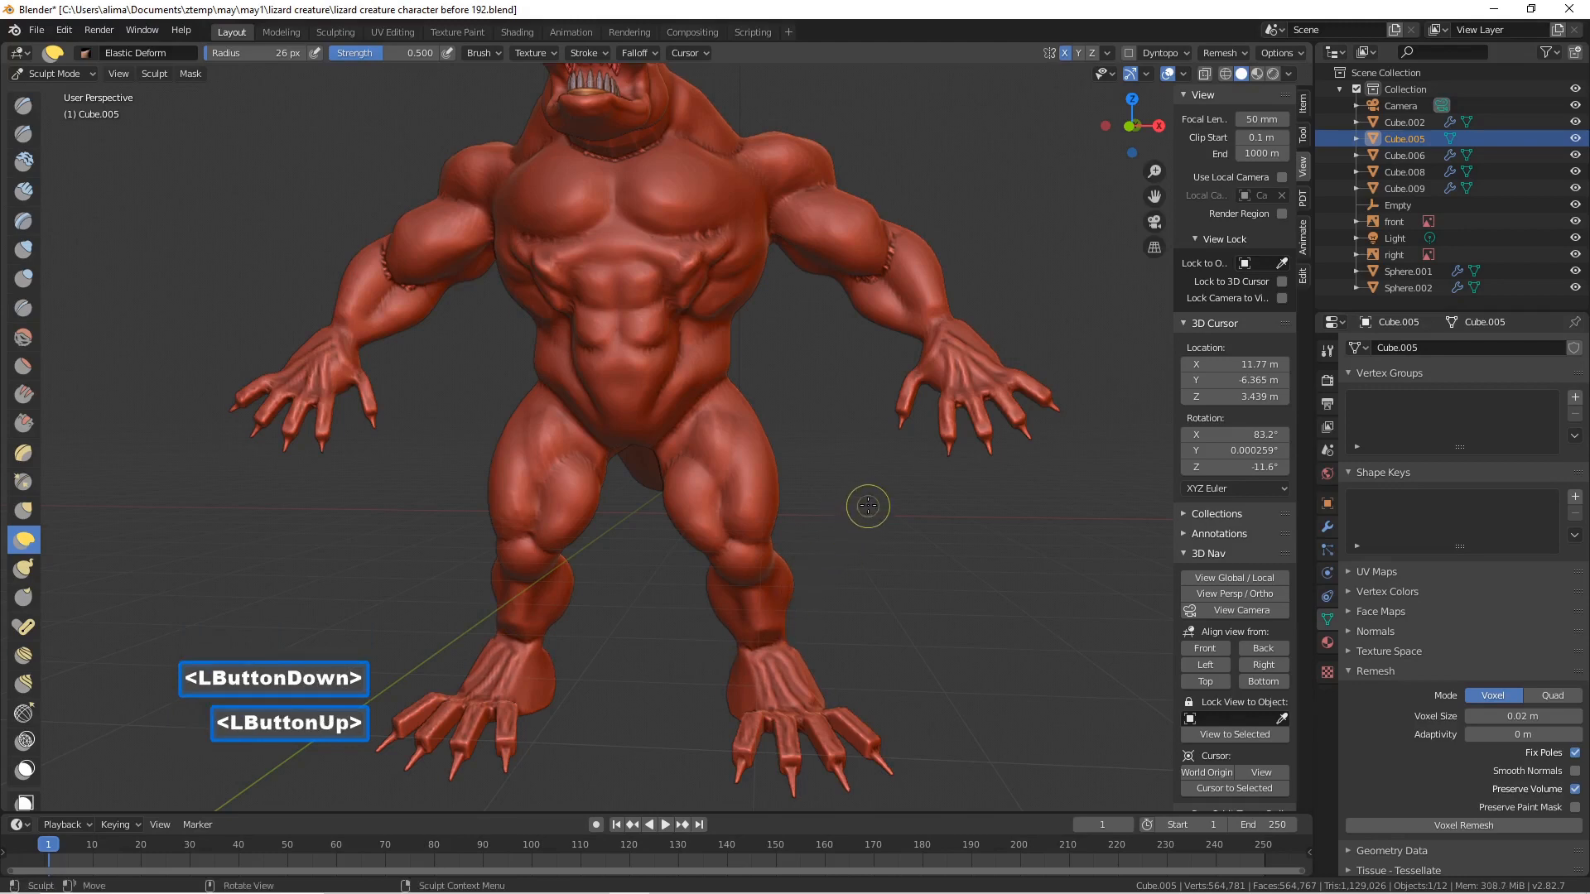
- Set the Elastic Deform radius to 111 px and reshape the front of the chest from the side
middle_click_drag(869, 503, 696, 511)
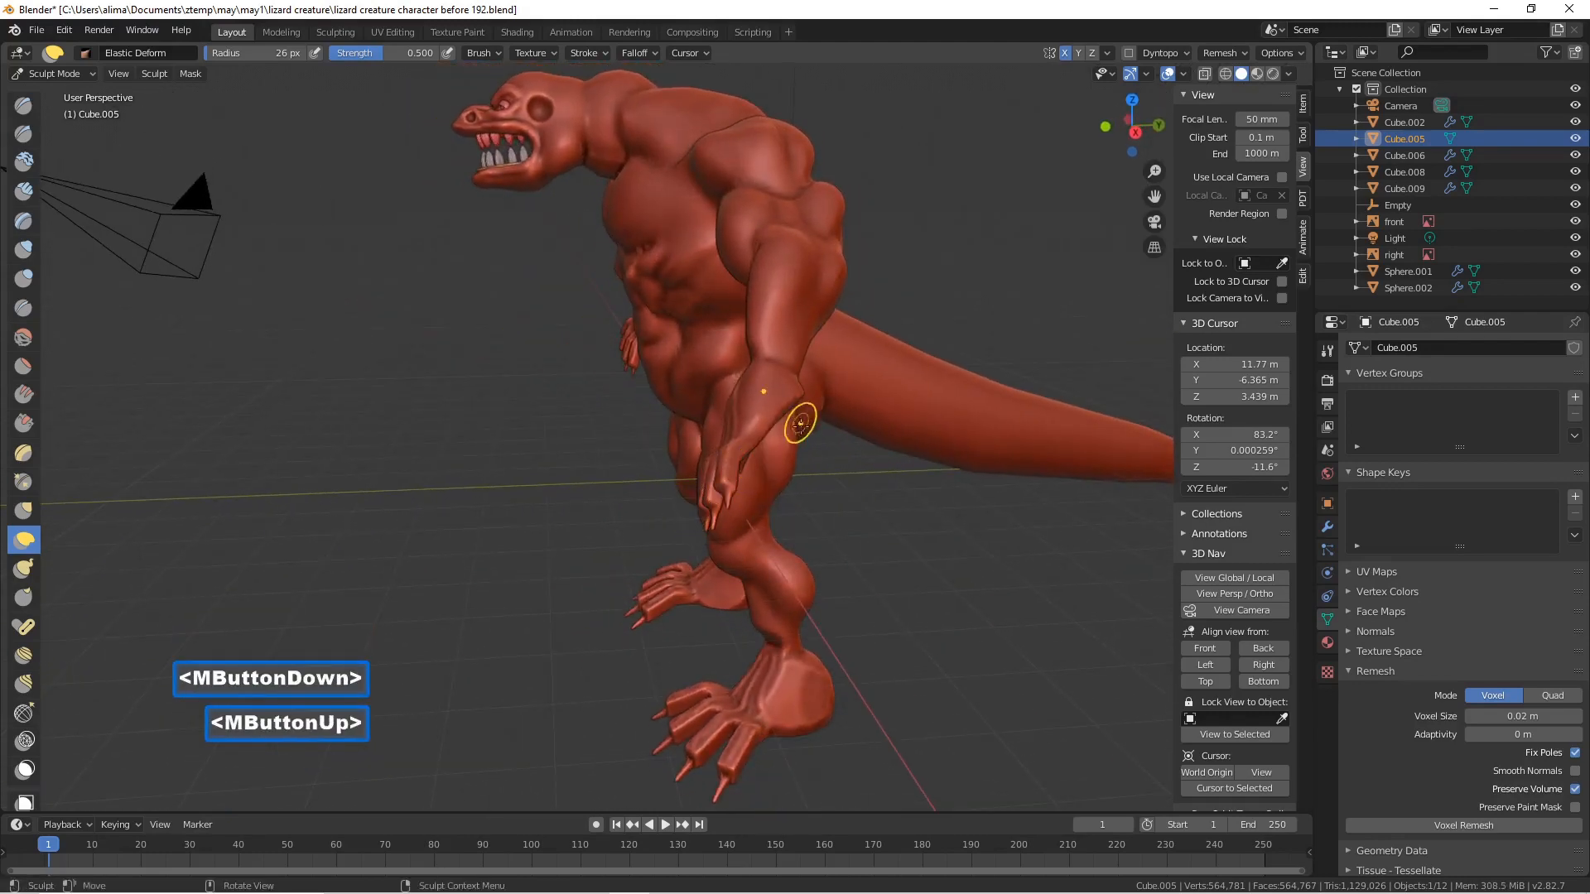
key("f")
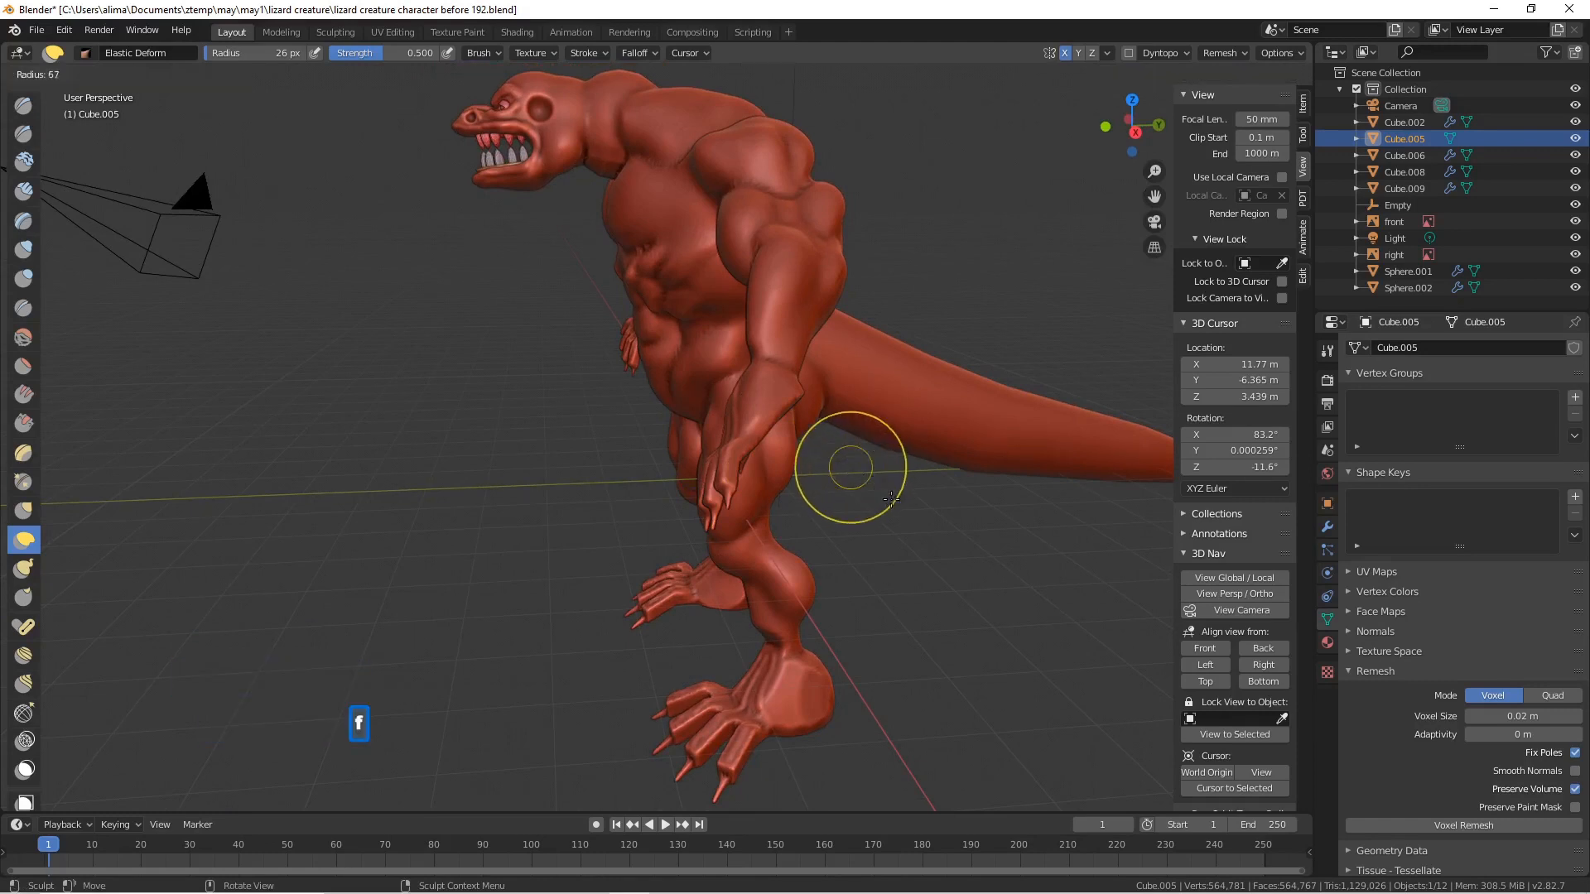
left_click(921, 523)
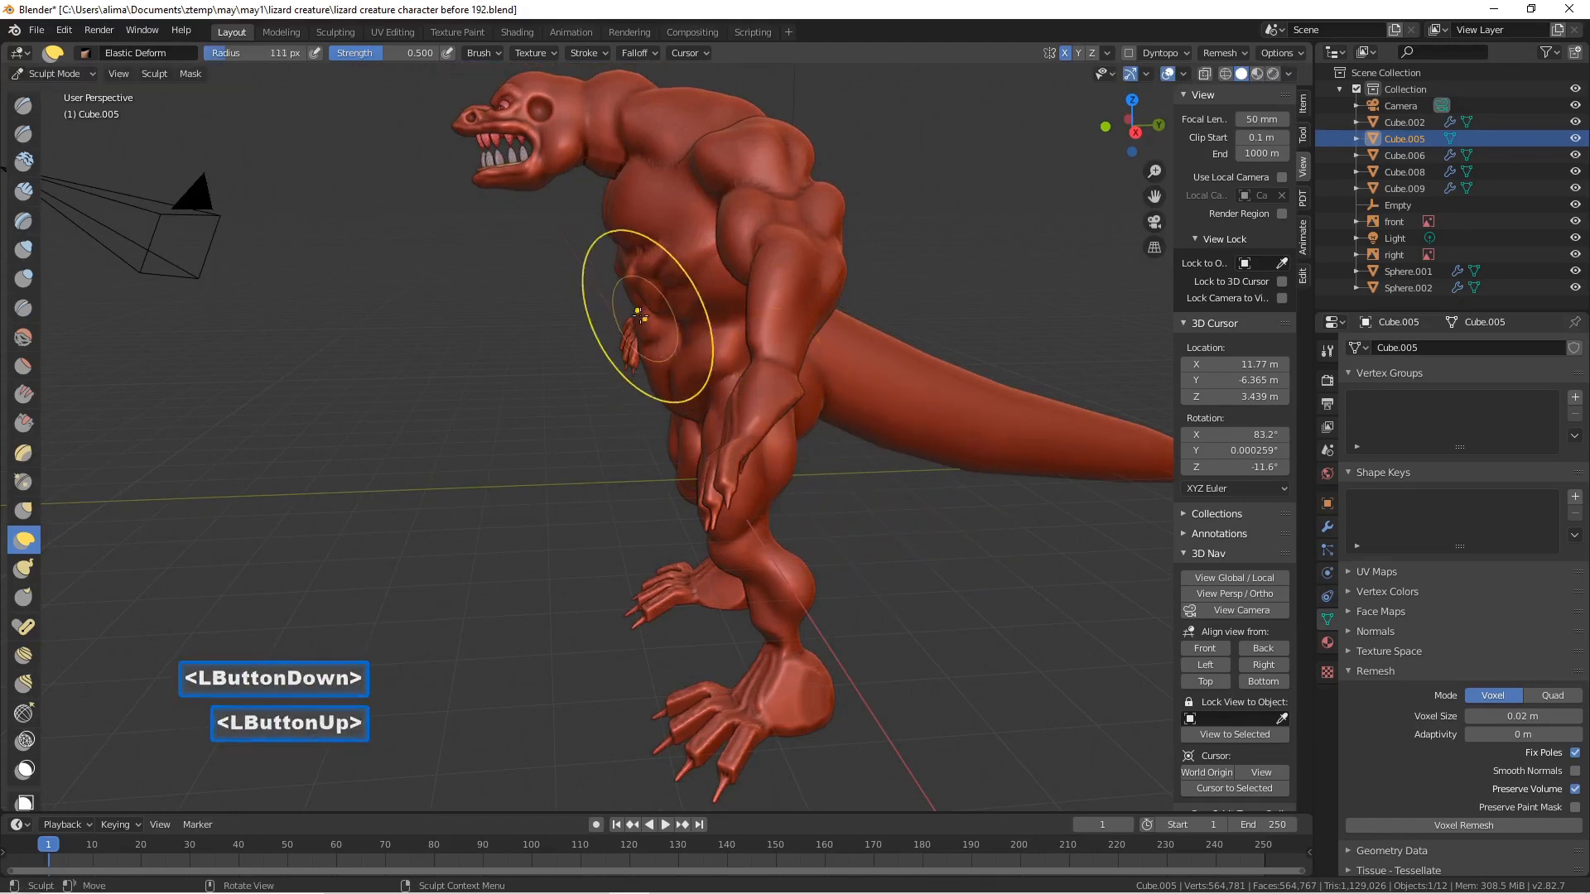
middle_click_drag(638, 315, 640, 276)
left_click_drag(586, 247, 582, 245)
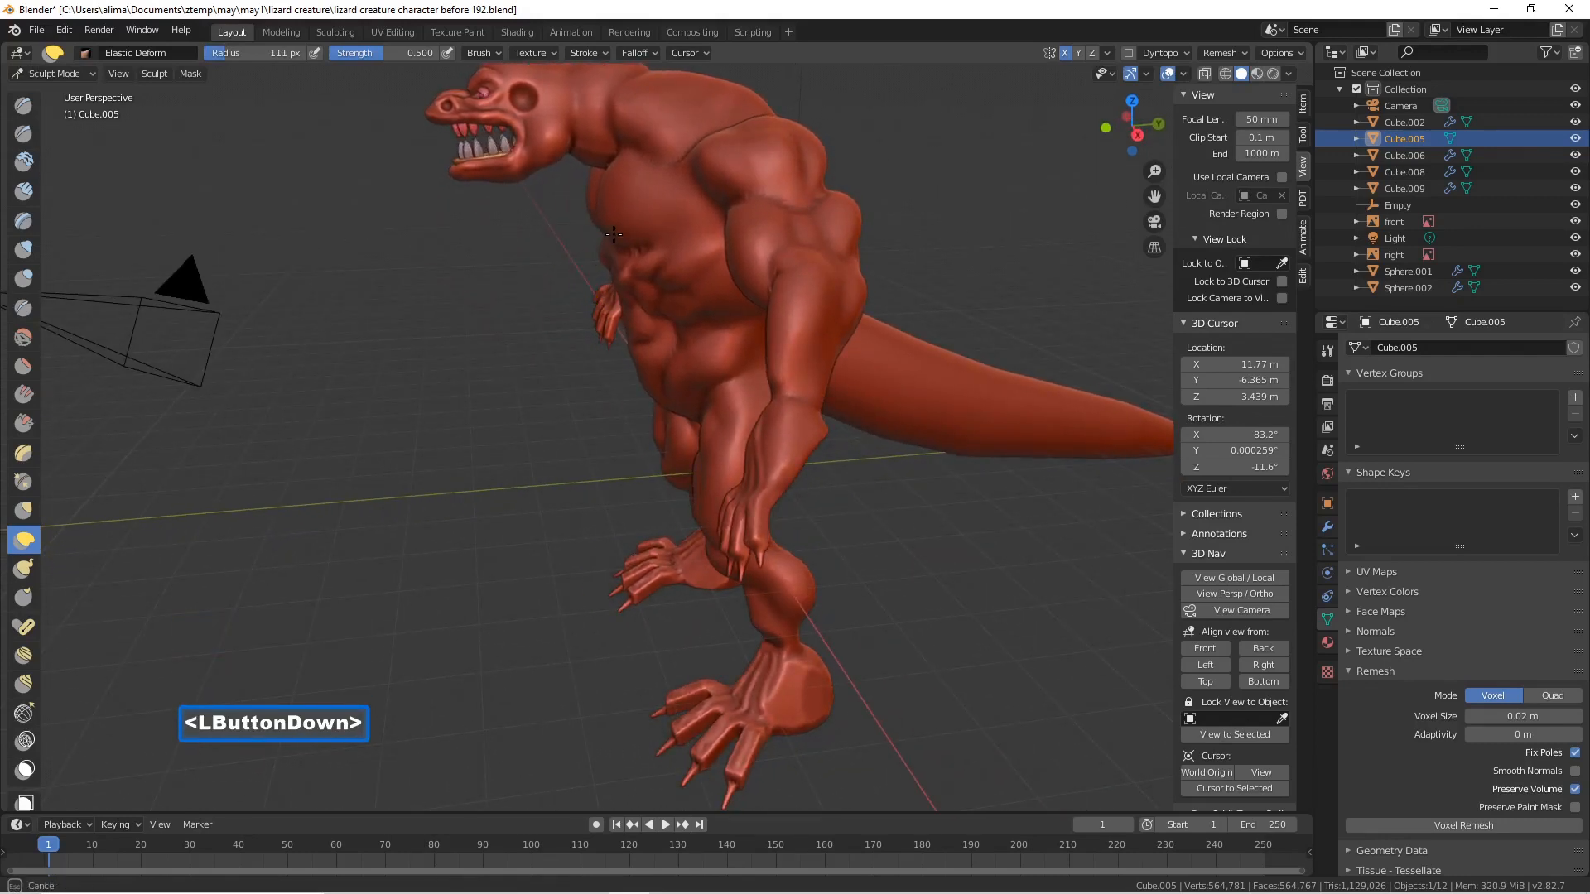
left_click_drag(613, 234, 614, 234)
scroll(625, 247, "down", 2)
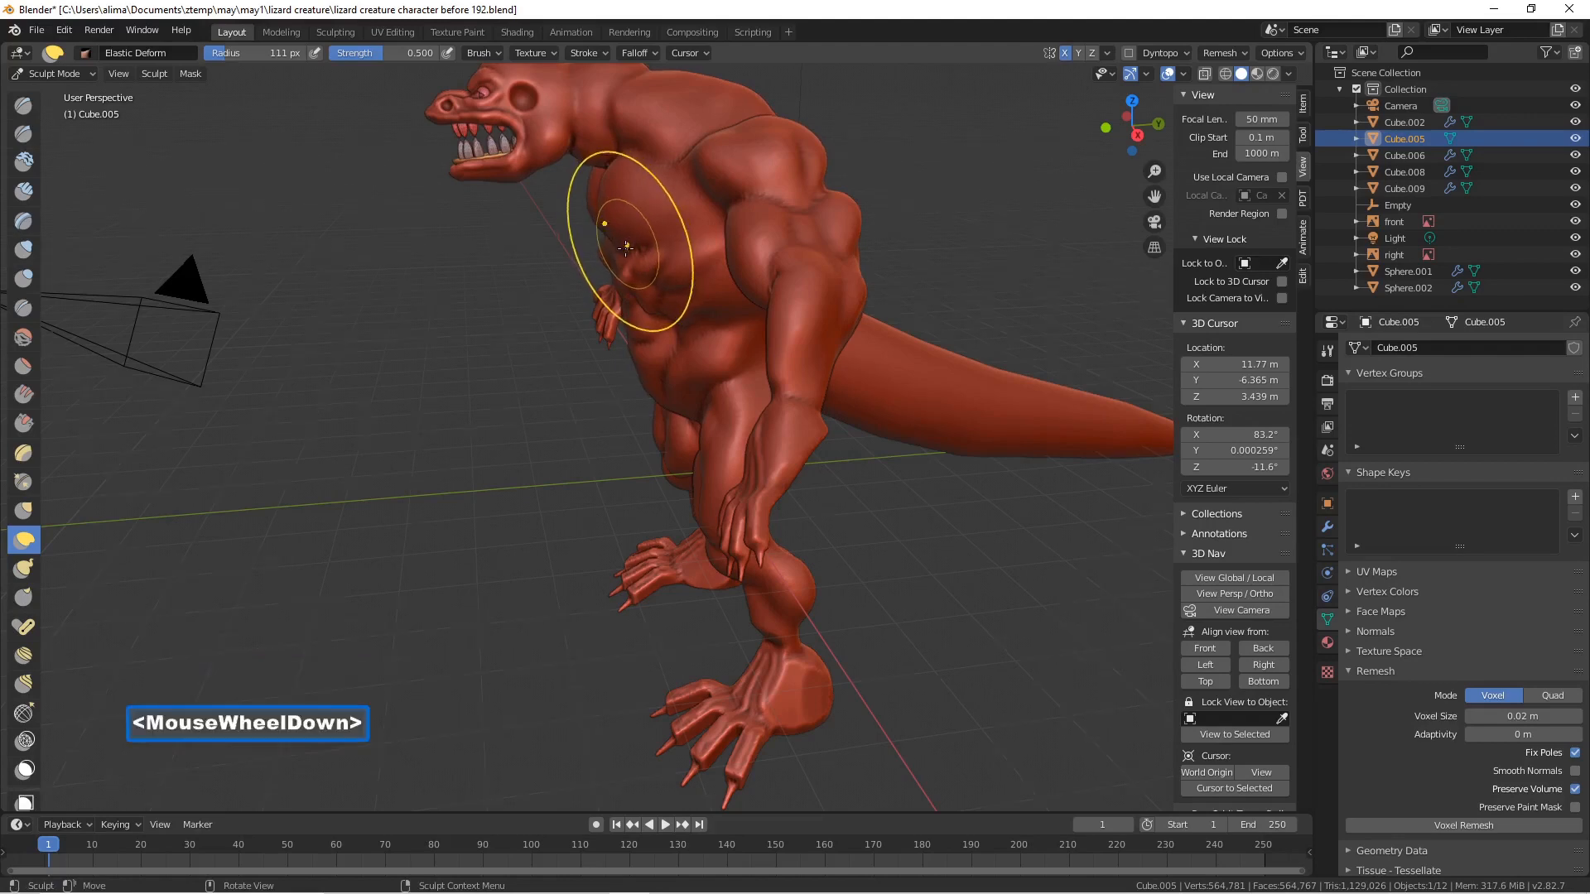
- Lasso-mask the chest up to the collar area and invert the mask so only the chest stays editable
middle_click_drag(613, 269, 749, 192)
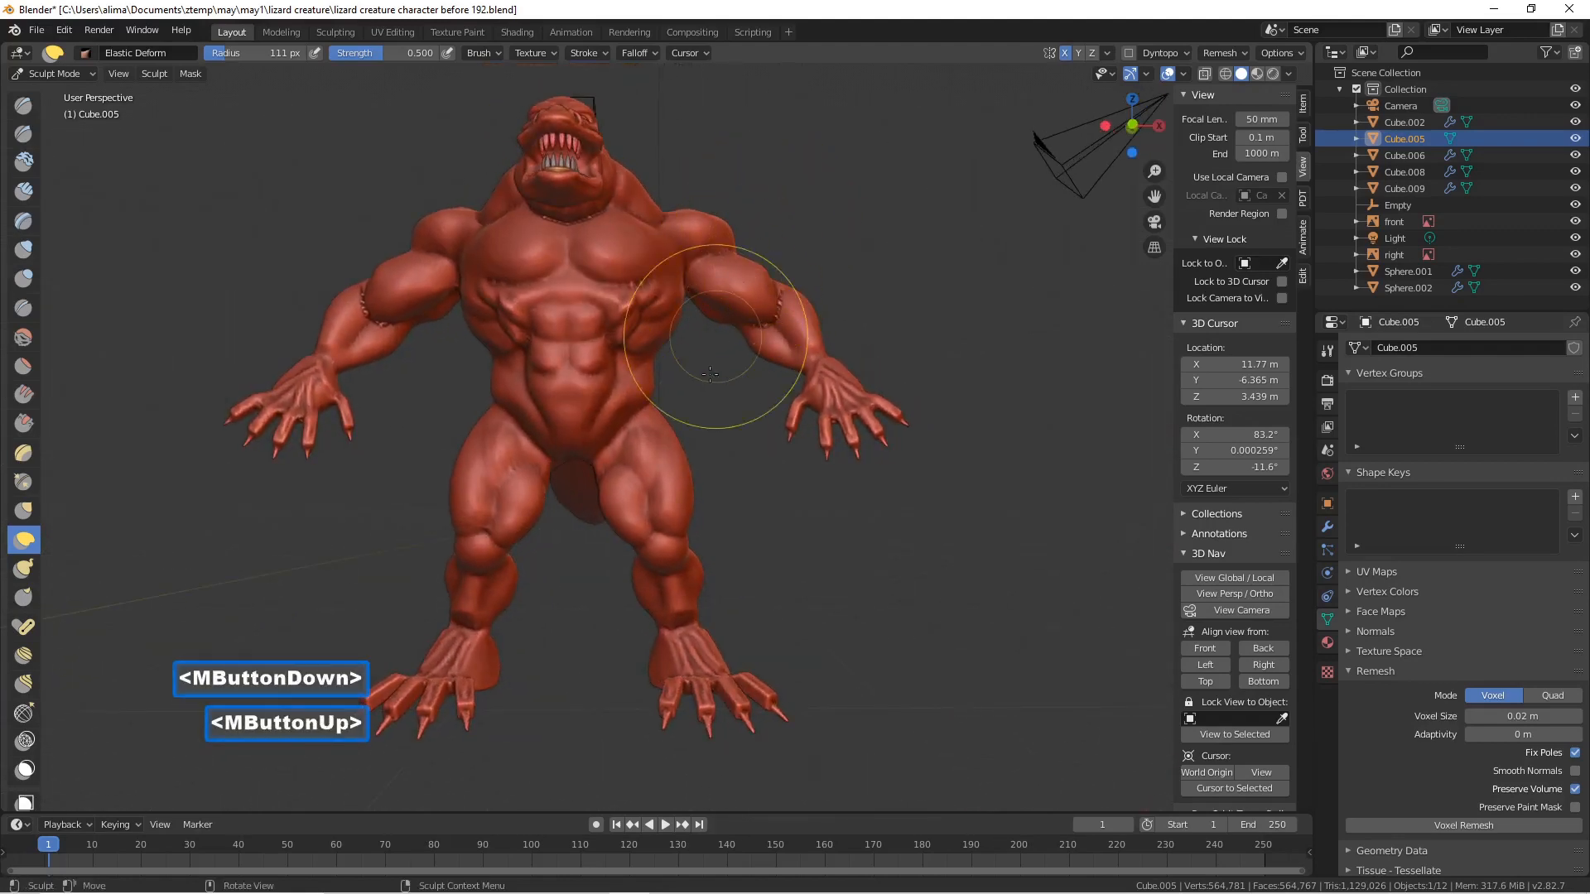
key("shift")
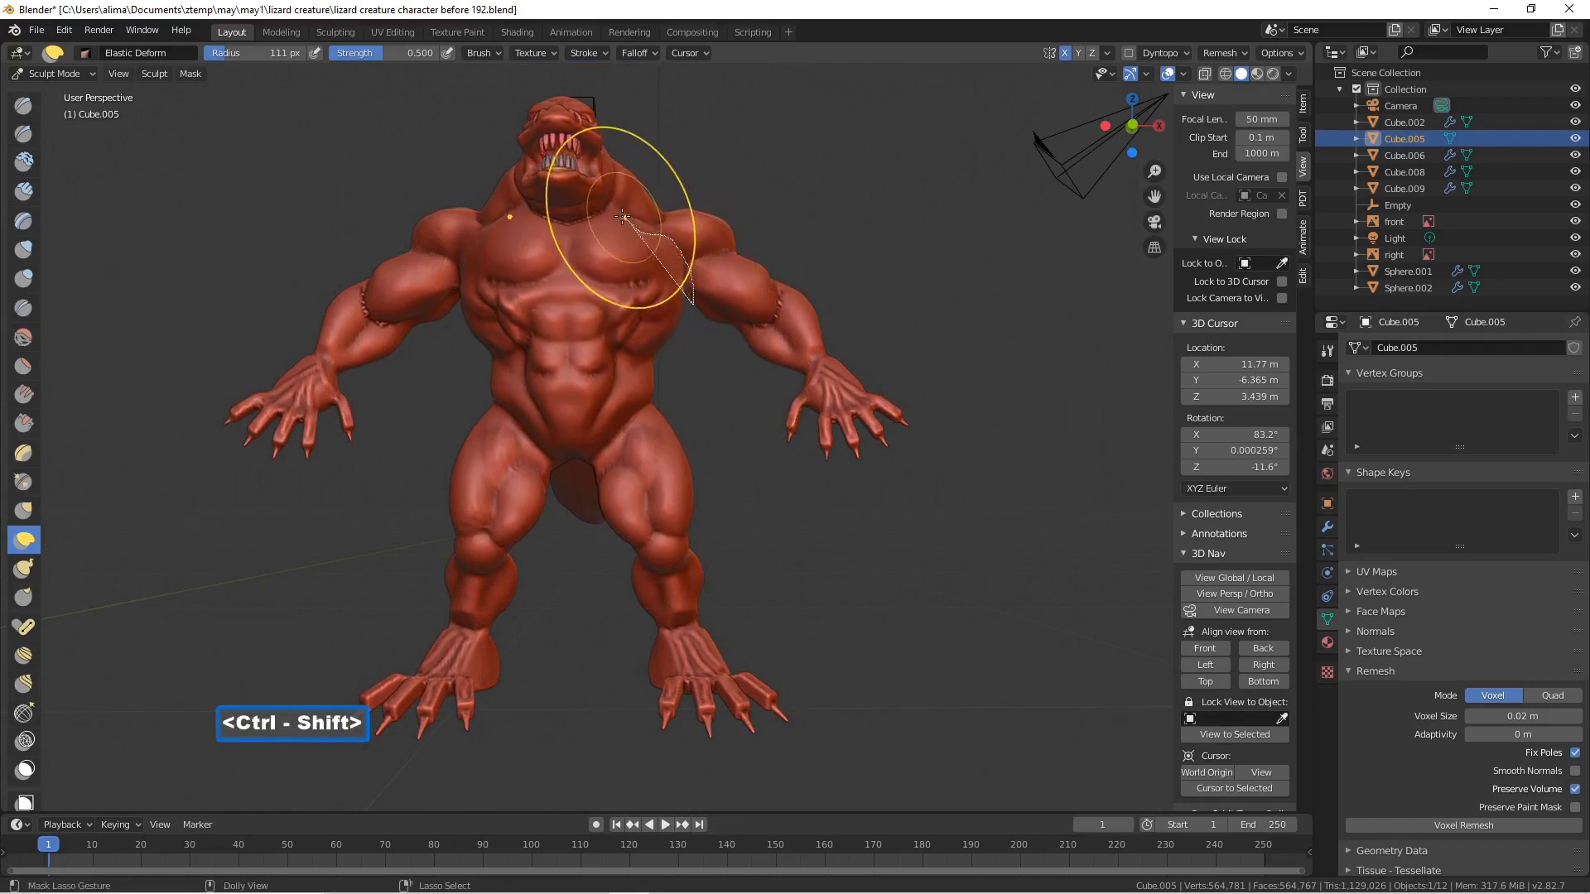
mouse_move(582, 224)
left_mouse_down("ctrl+shift")
mouse_move(509, 249)
mouse_move(484, 335)
mouse_move(615, 361)
mouse_move(668, 350)
left_mouse_up("ctrl+shift")
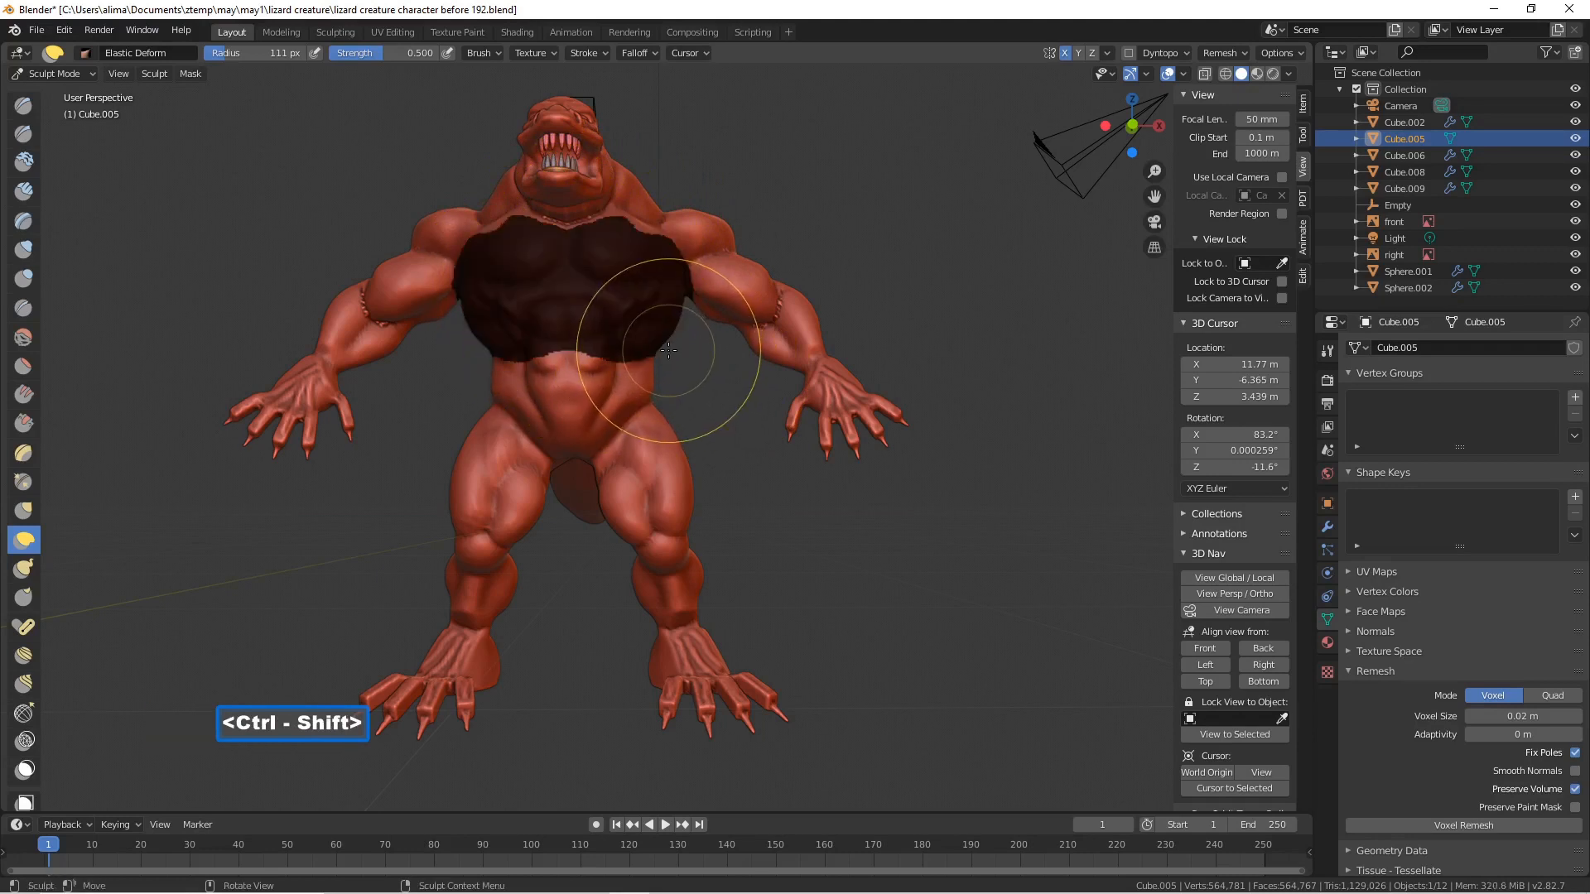
middle_click_drag(665, 261, 694, 270)
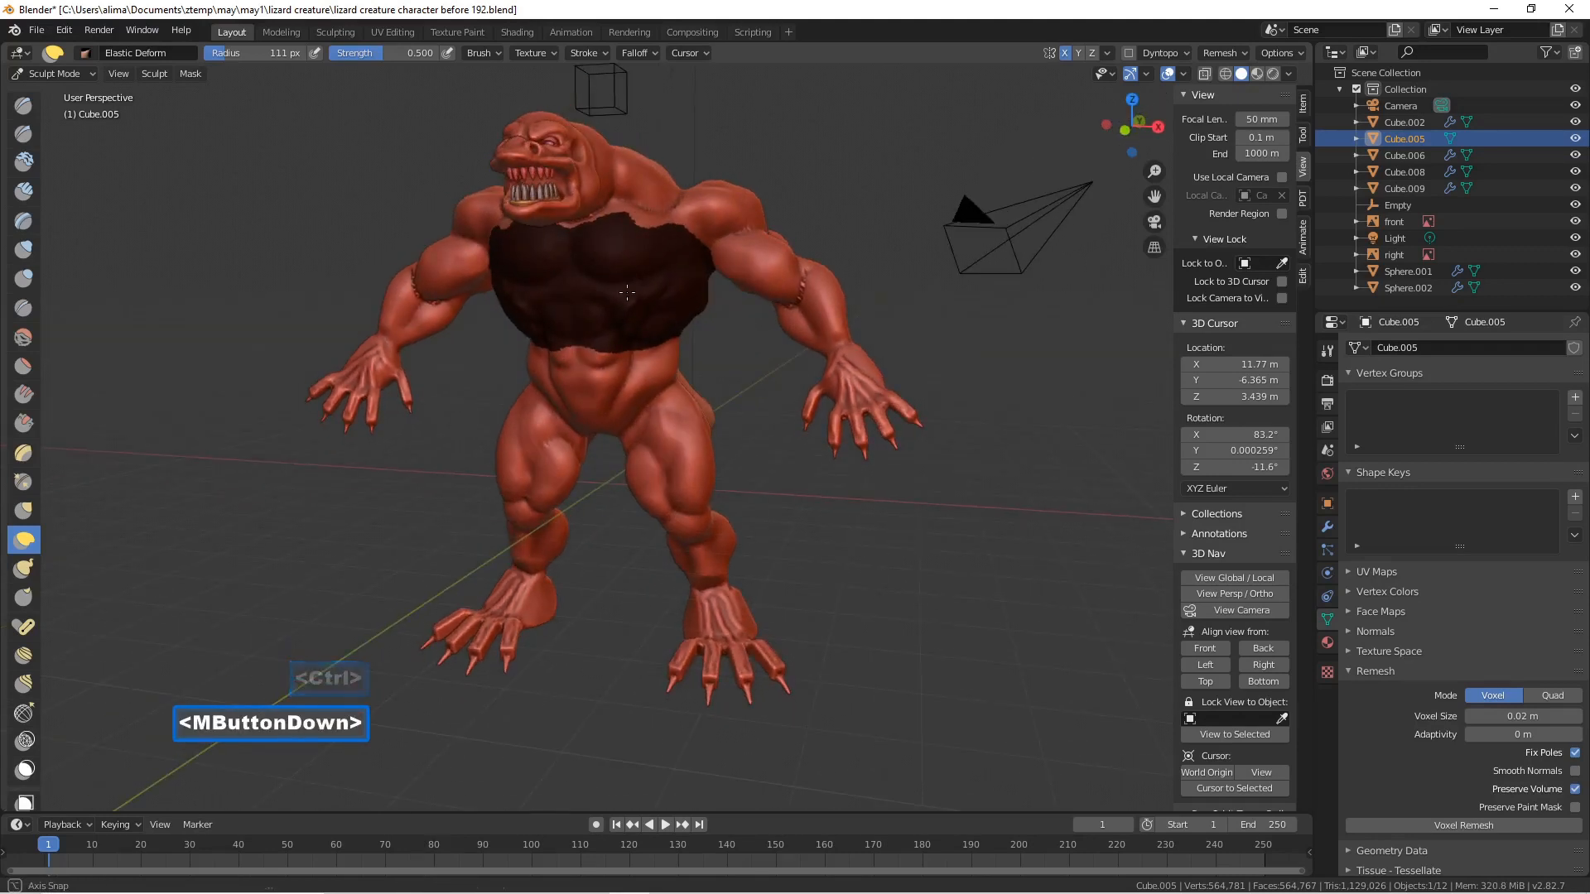
mouse_move(702, 263)
left_mouse_down("ctrl+shift")
mouse_move(664, 213)
mouse_move(568, 240)
mouse_move(584, 260)
left_mouse_up("ctrl+shift")
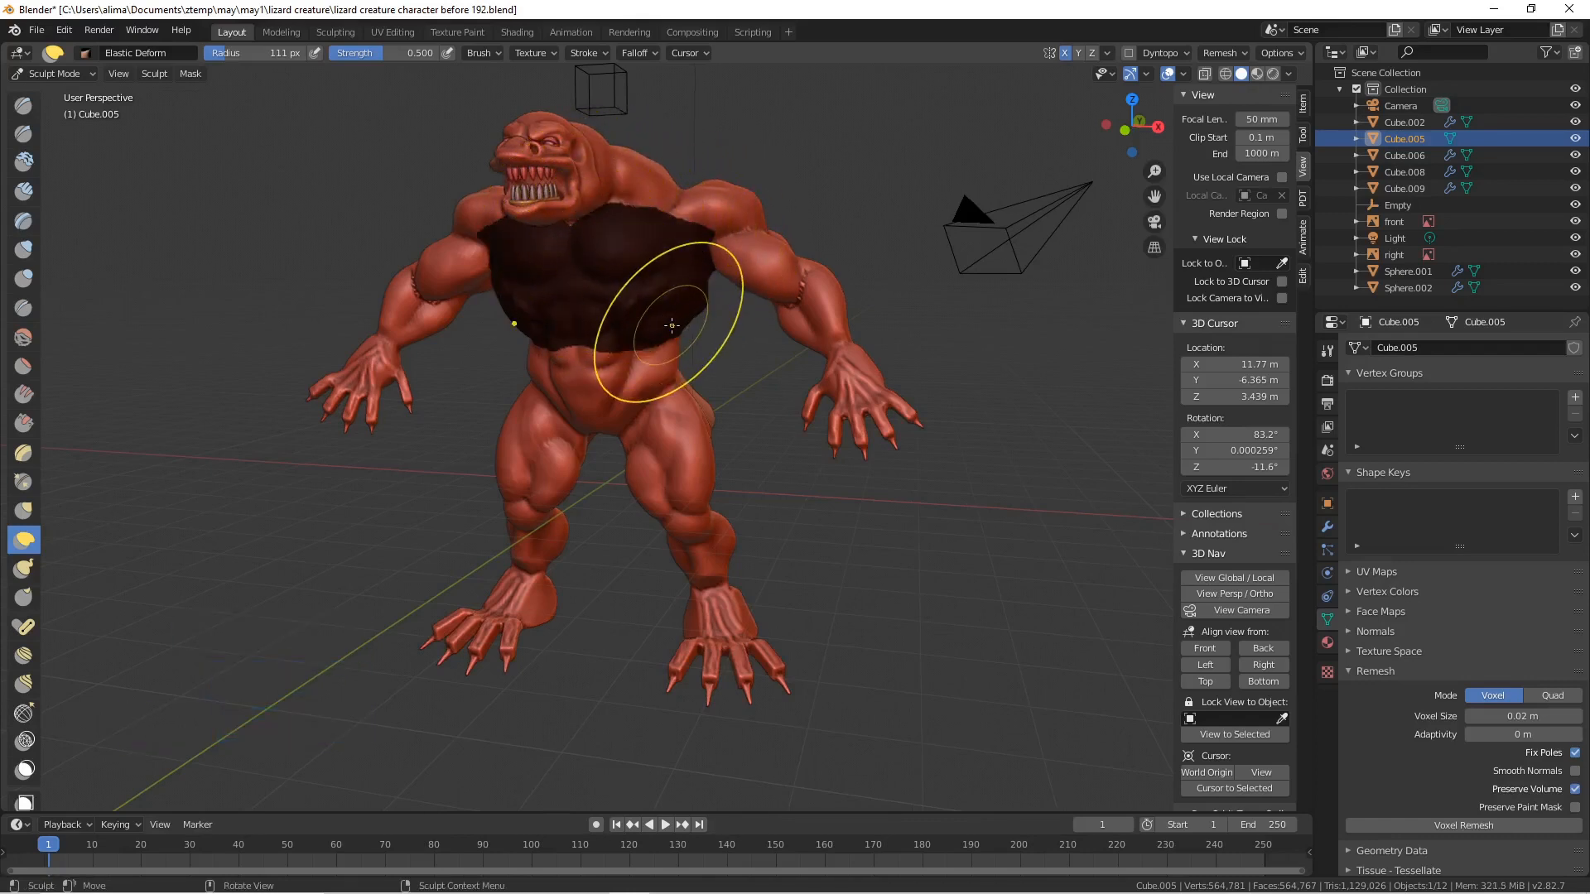
key("ctrl+i")
- Pull the front of the unmasked chest forward with Elastic Deform at 111 px, refining it with a 73 px radius
mouse_move(759, 304)
middle_mouse_down()
mouse_move(661, 302)
mouse_move(654, 318)
middle_mouse_up()
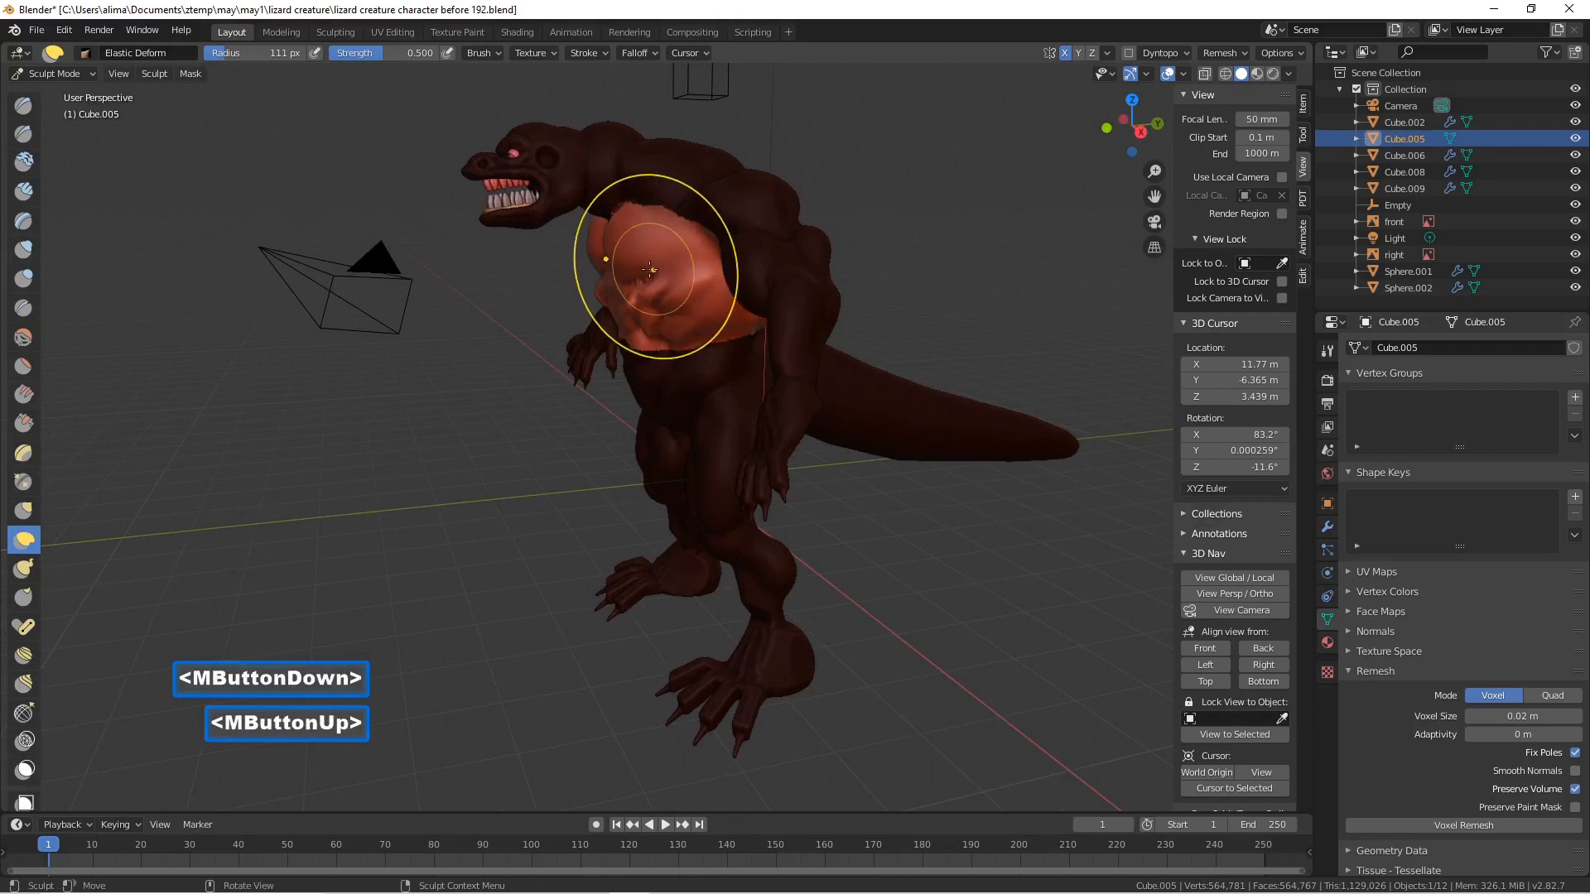
left_click_drag(620, 267, 597, 273)
middle_click_drag(649, 279, 610, 284)
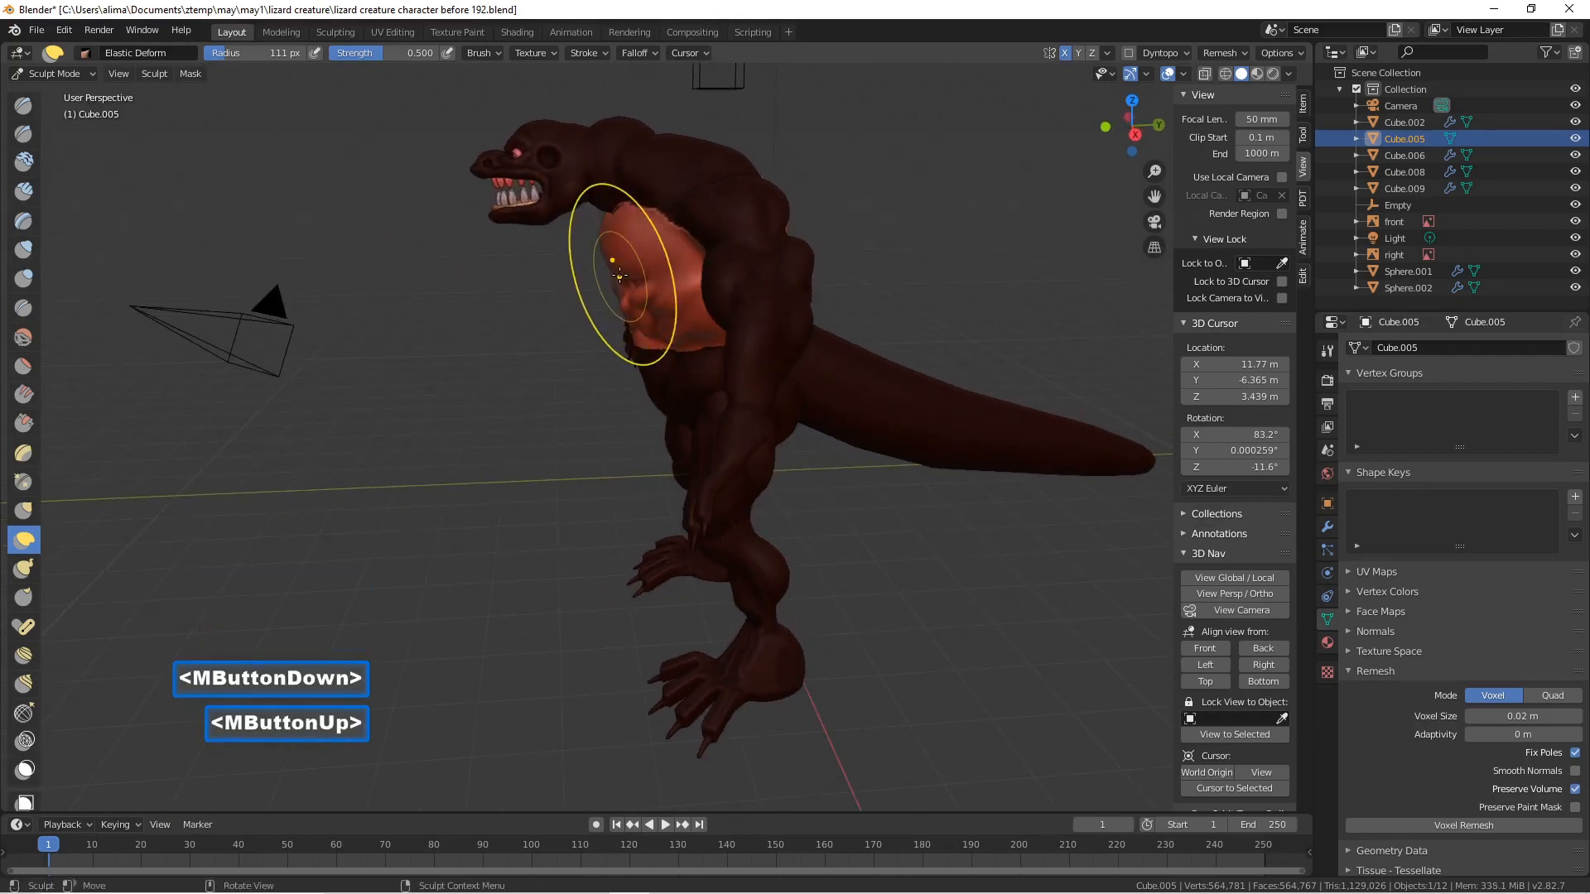
key("f")
left_click(607, 263)
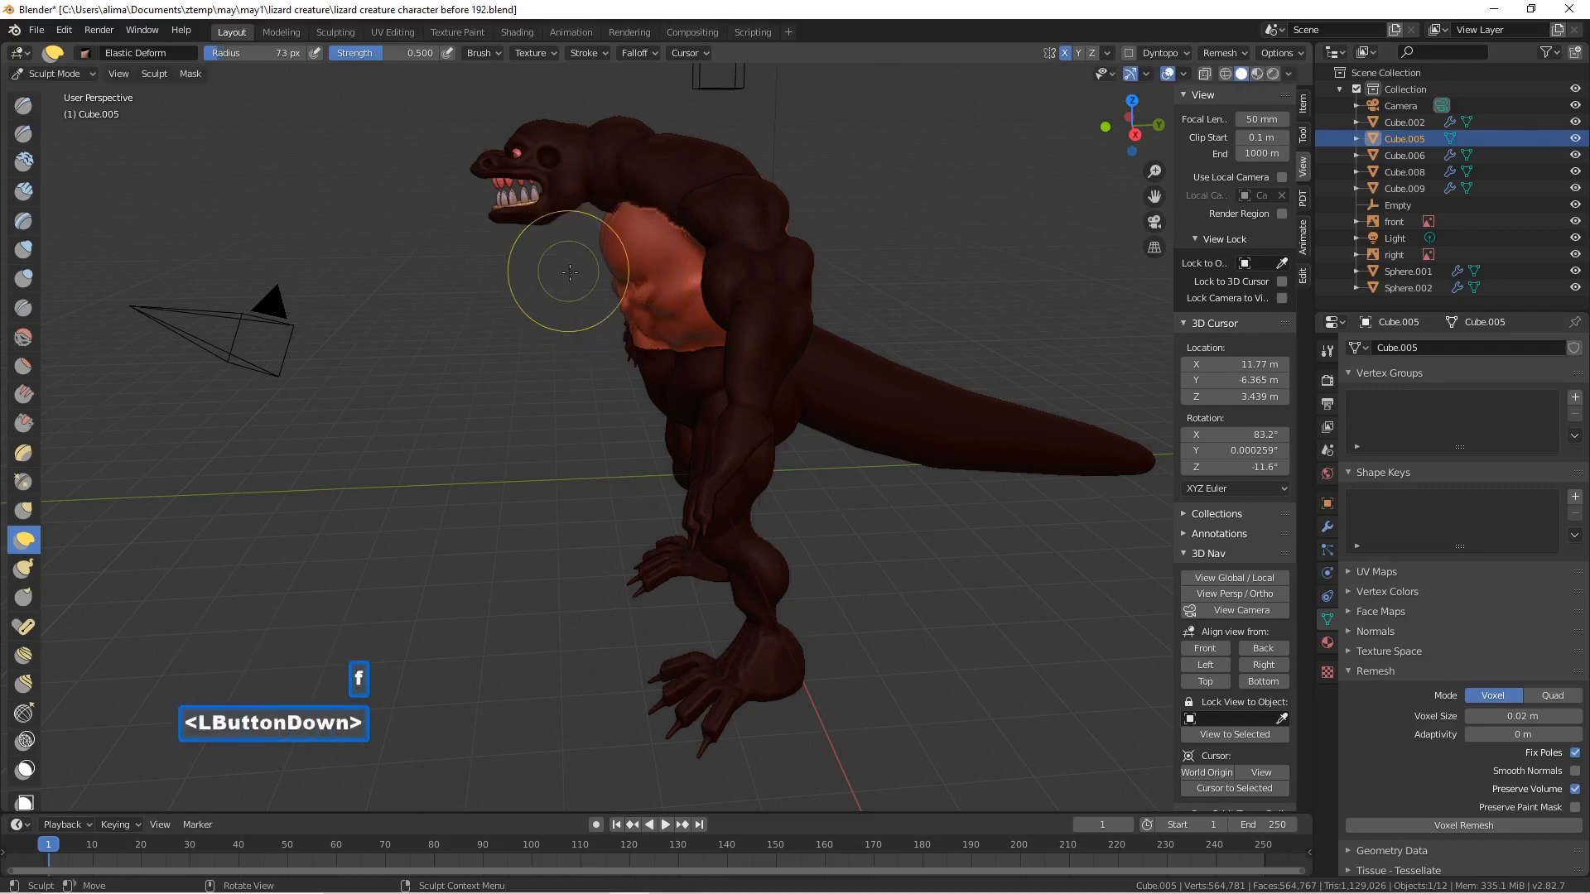
left_click_drag(615, 259, 584, 273)
- Set the Elastic Deform radius to 57 px and widen the sides of the chest toward the armpits
mouse_move(584, 273)
middle_mouse_down()
mouse_move(743, 232)
mouse_move(638, 283)
mouse_move(736, 261)
middle_mouse_up()
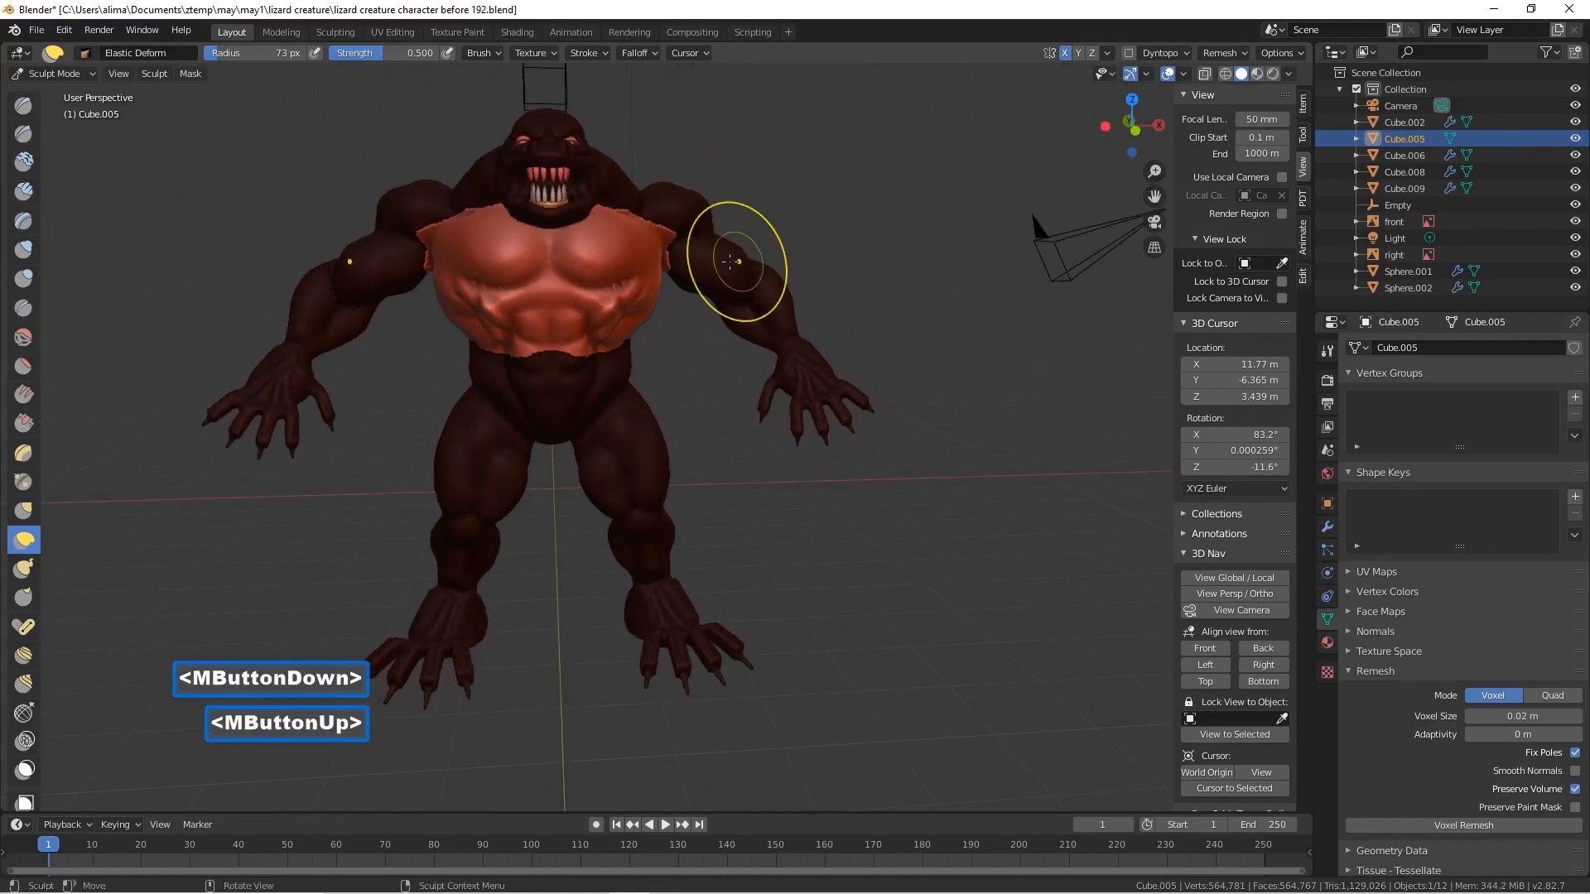
key("f")
left_click(690, 258)
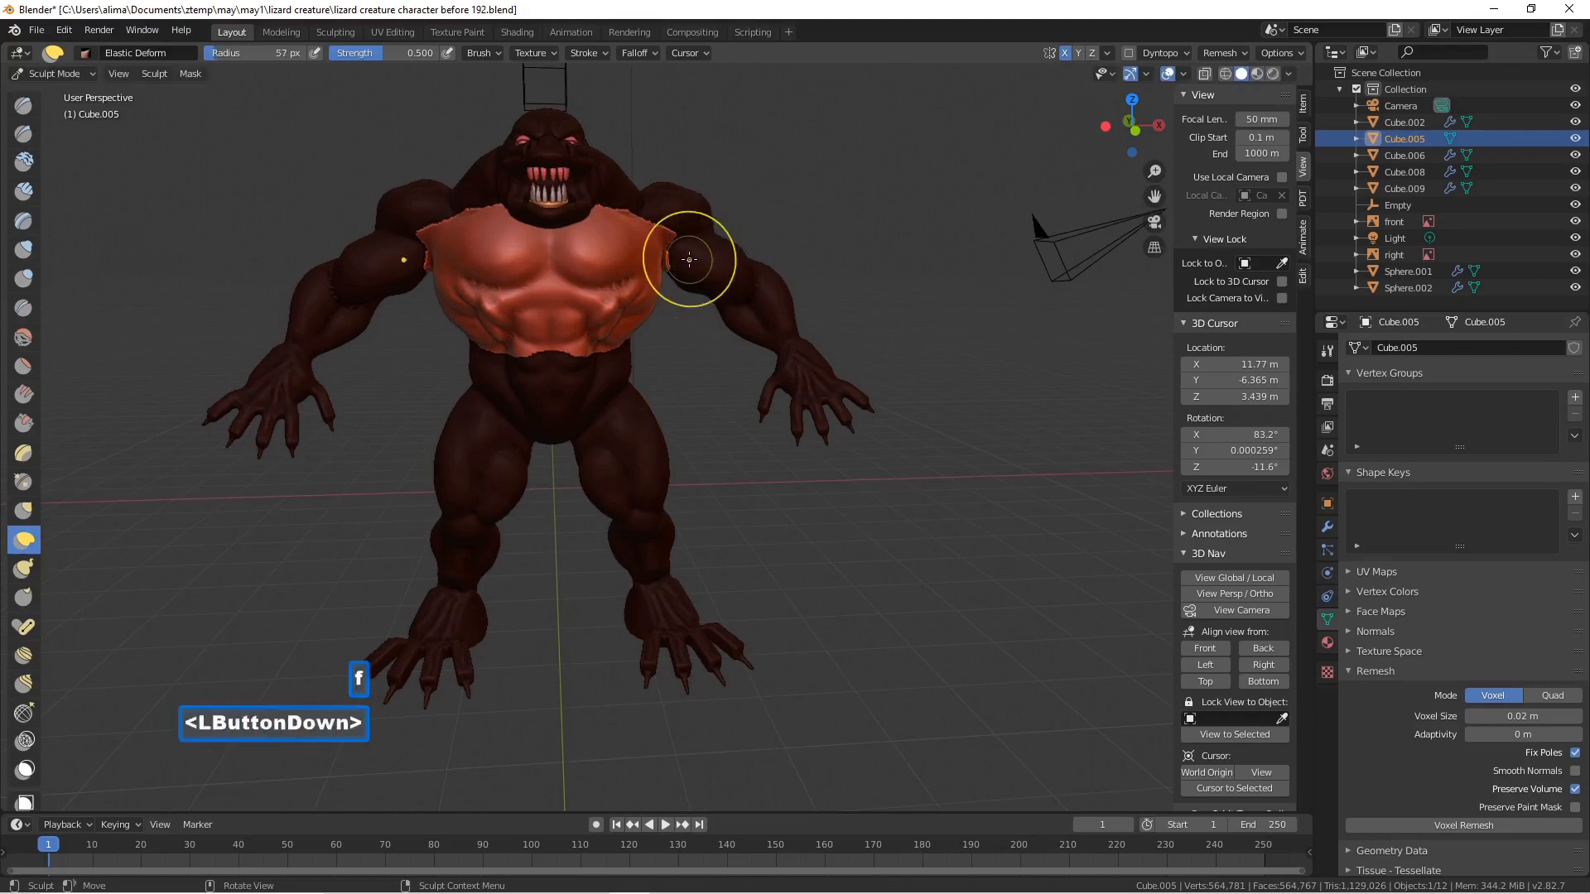
left_click_drag(636, 257, 656, 256)
- Clear the mask from the creature
mouse_move(657, 255)
middle_mouse_down()
mouse_move(621, 255)
mouse_move(664, 240)
mouse_move(620, 258)
mouse_move(678, 235)
middle_mouse_up()
key("alt")
key("alt+m")
- Raise the upper back behind the neck and fill out the back's contour with Elastic Deform at 57 px
scroll(678, 235, "down", 1)
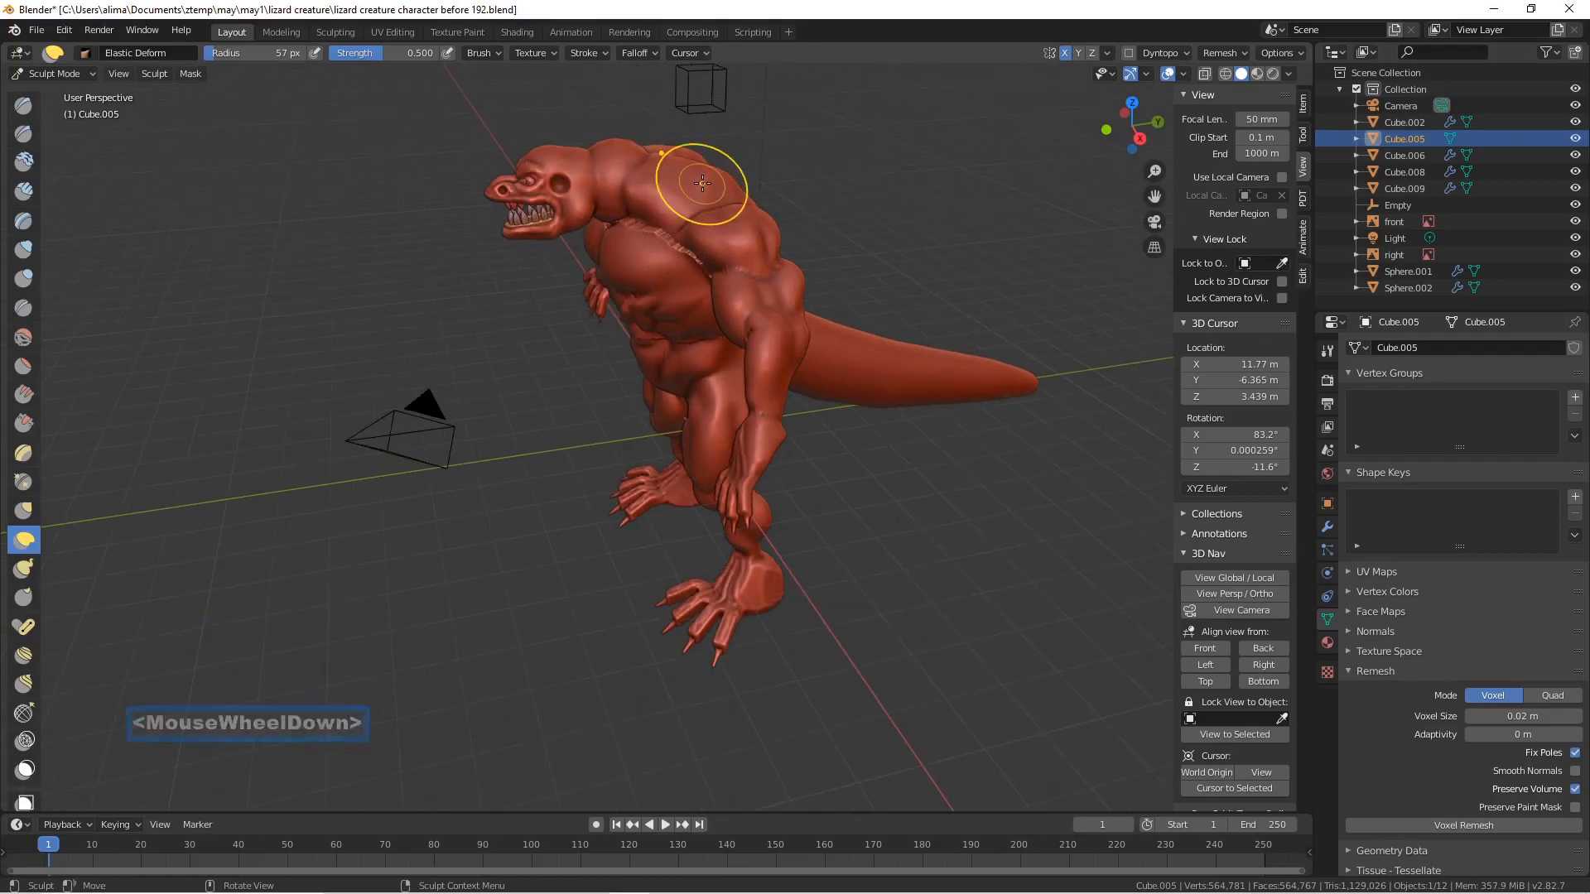
left_click_drag(715, 158, 728, 125)
middle_click_drag(727, 124, 763, 218)
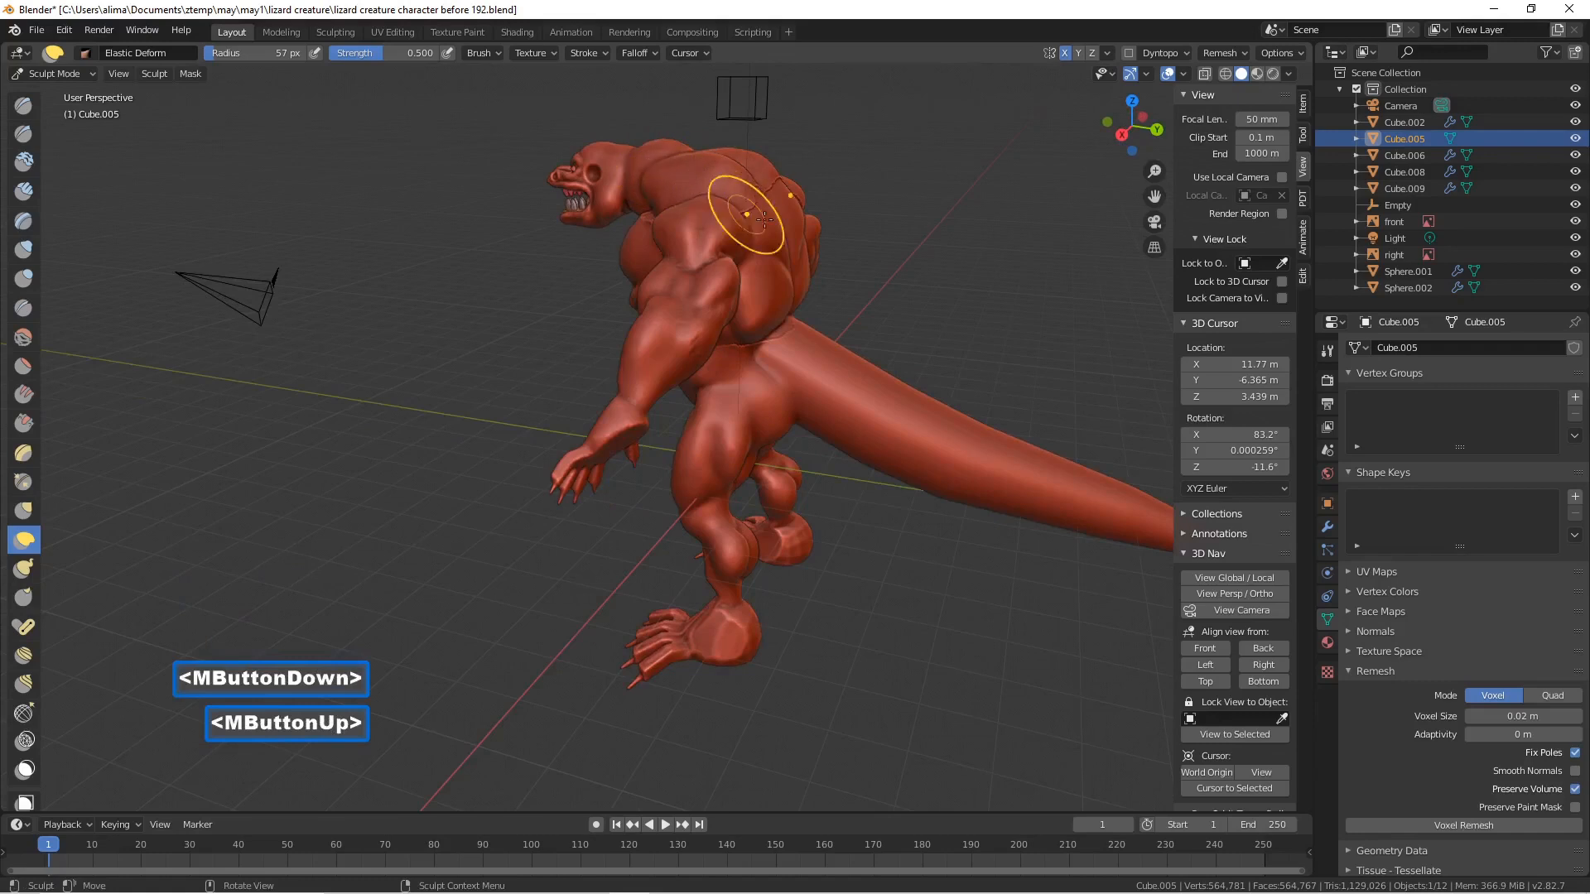
left_click_drag(799, 221, 798, 221)
mouse_move(834, 217)
left_mouse_down()
mouse_move(800, 258)
mouse_move(824, 260)
left_mouse_up()
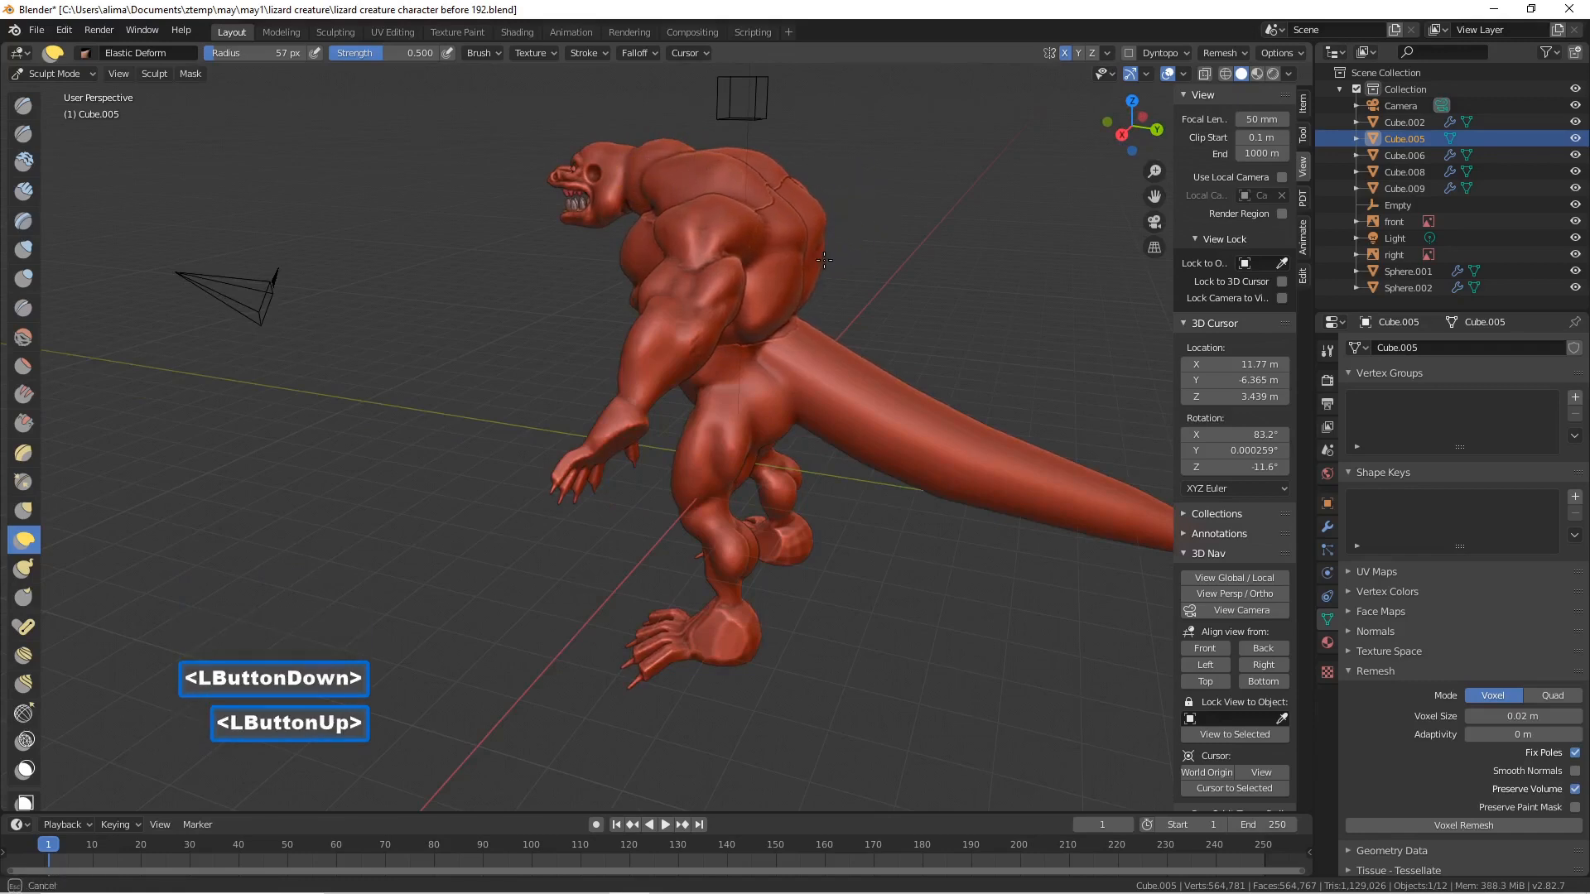
- Widen the tail from its base to the middle with Elastic Deform, working from behind the creature
middle_click_drag(862, 255, 728, 248)
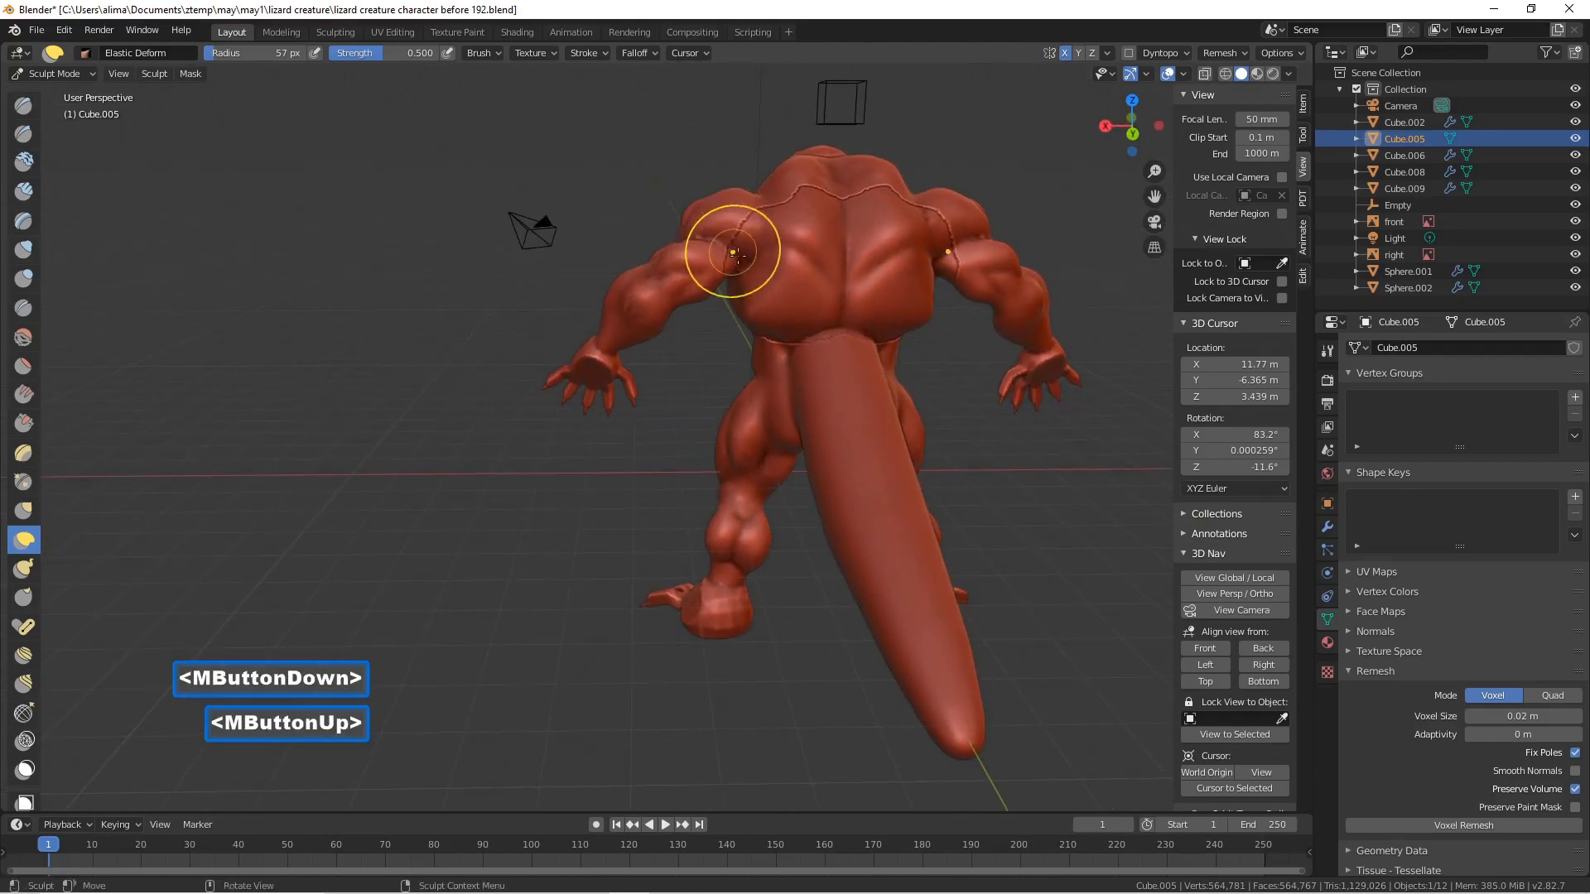
mouse_move(806, 378)
left_mouse_down()
mouse_move(751, 372)
mouse_move(798, 419)
mouse_move(731, 428)
left_mouse_up()
mouse_move(821, 487)
left_mouse_down()
mouse_move(852, 553)
mouse_move(838, 570)
left_mouse_up()
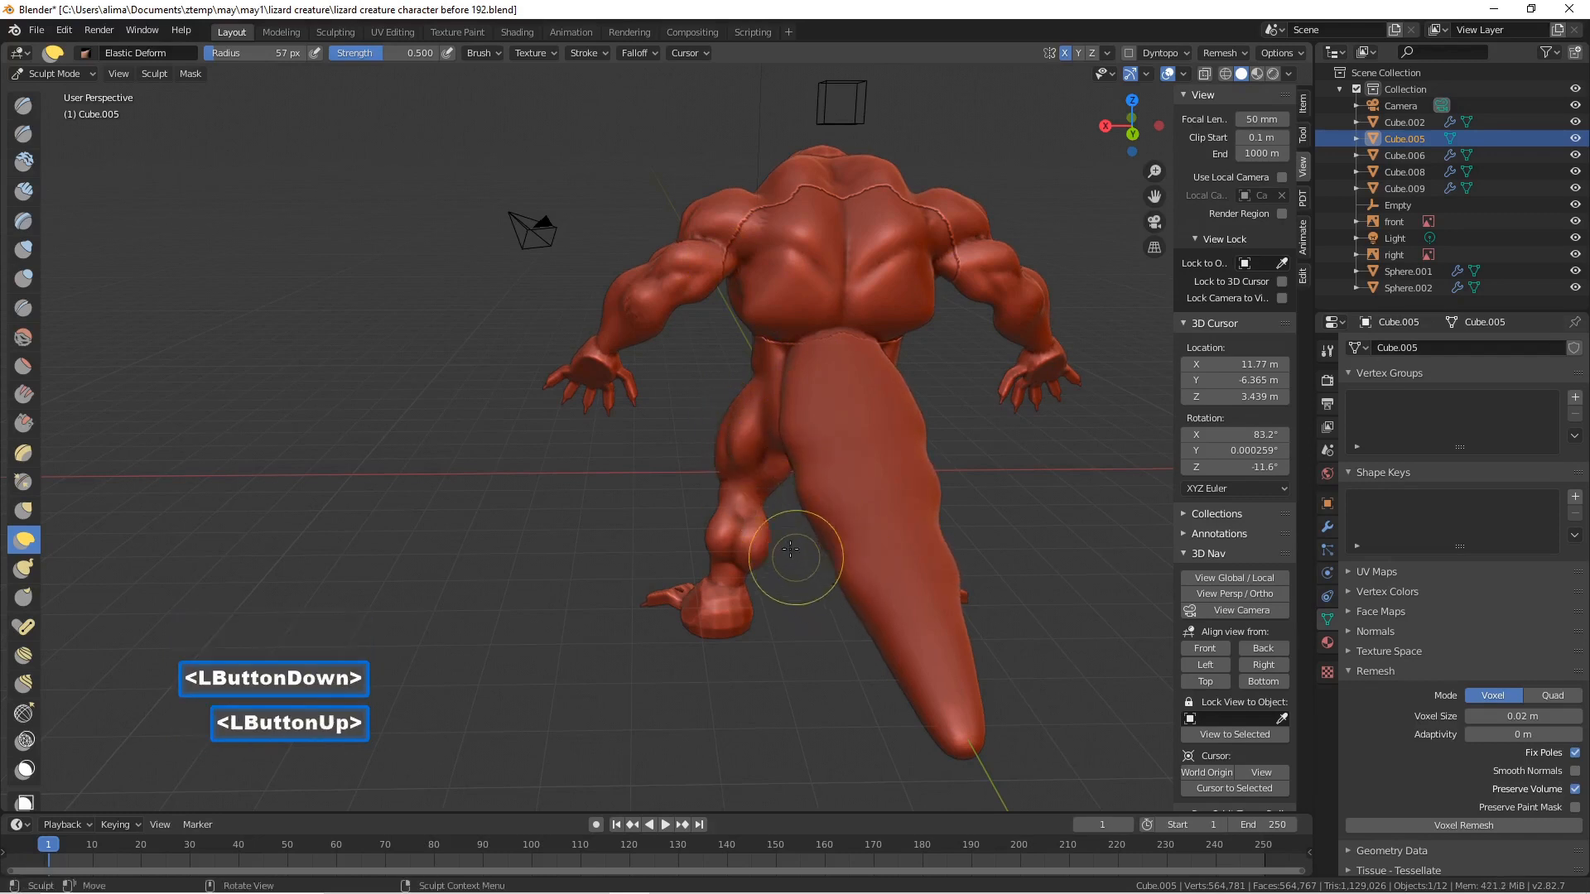
- Zoom in on the legs from the side and pull the front of the thigh forward with Elastic Deform
middle_click_drag(756, 512, 885, 481)
scroll(843, 412, "down", 4)
middle_click_drag(784, 419, 788, 423)
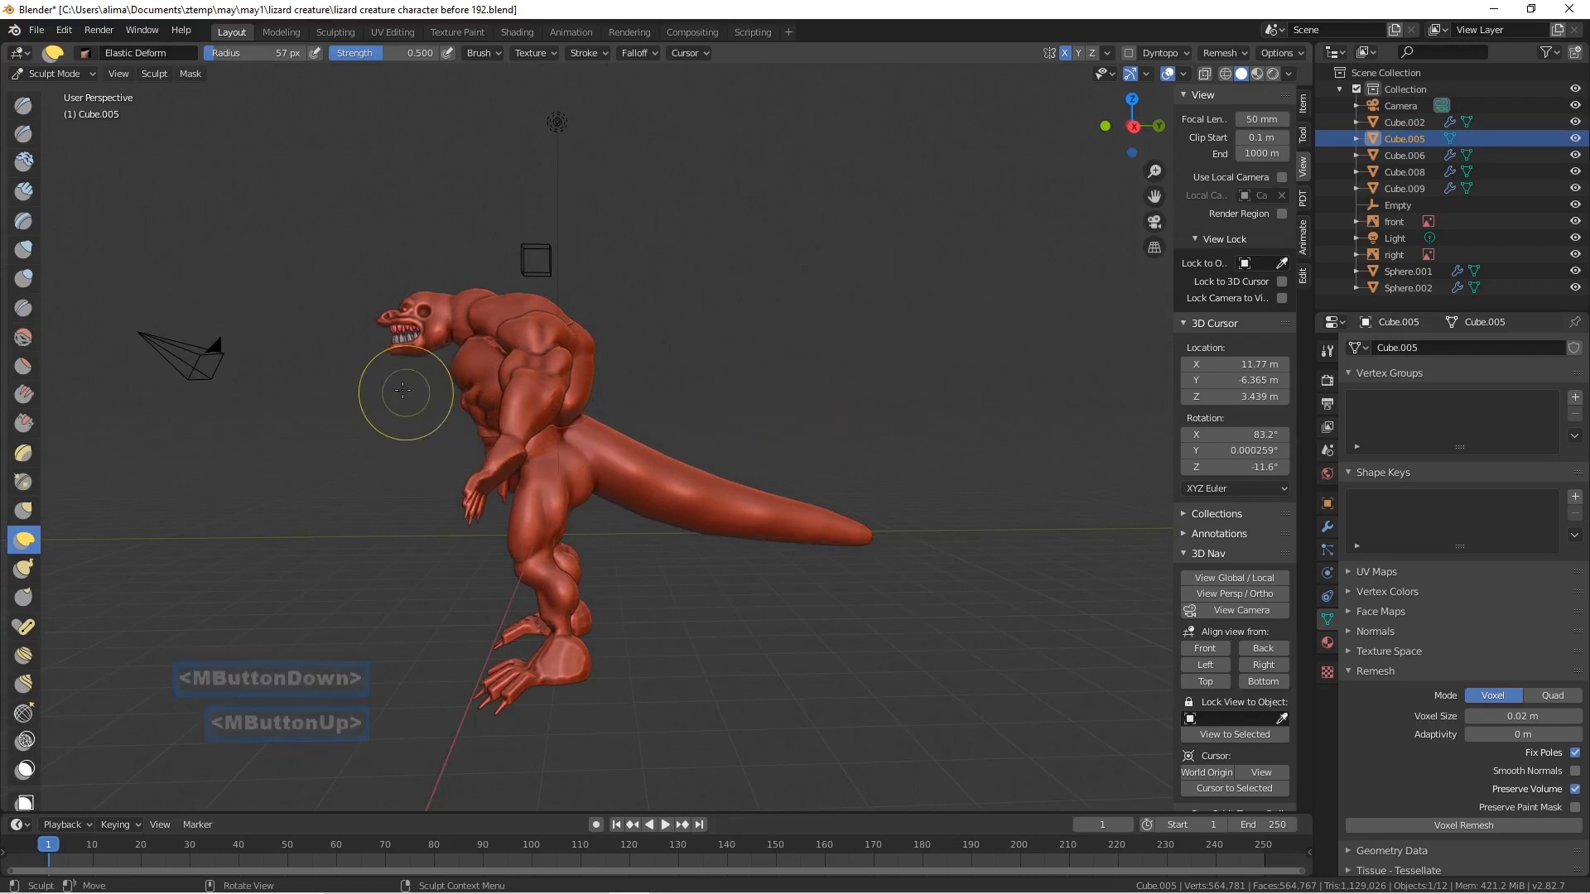
key("shift+b")
left_click_drag(394, 373, 638, 598)
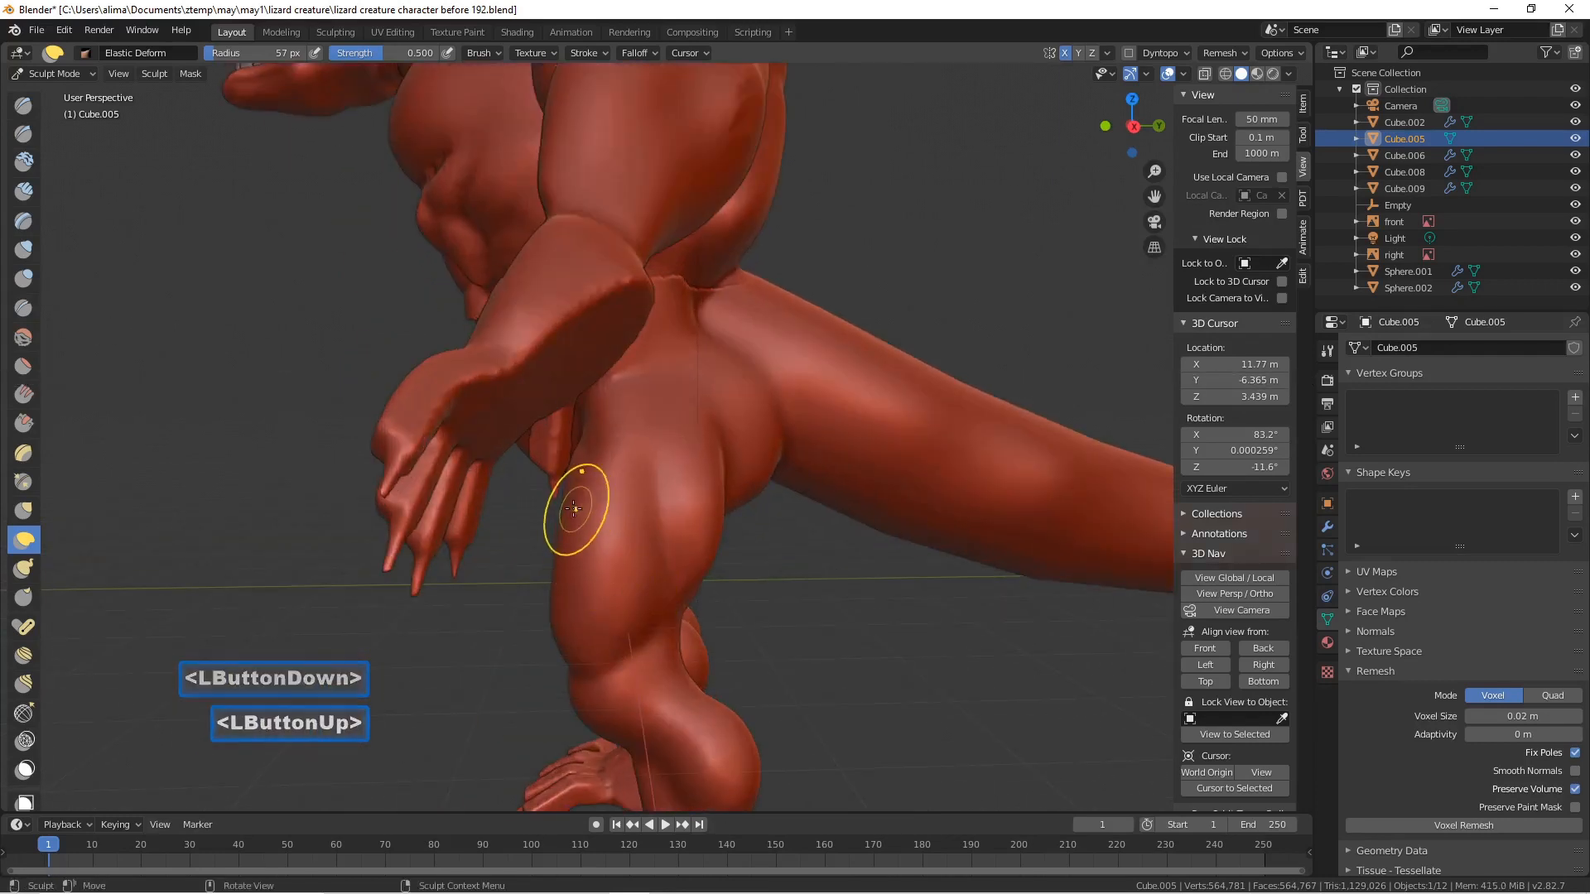
key("shift+b")
left_click_drag(544, 517, 474, 499)
left_click_drag(560, 568, 469, 591)
- Smooth the inner thigh and lift the crotch area slightly with Elastic Deform
scroll(592, 541, "down", 3)
middle_click_drag(657, 525, 728, 522)
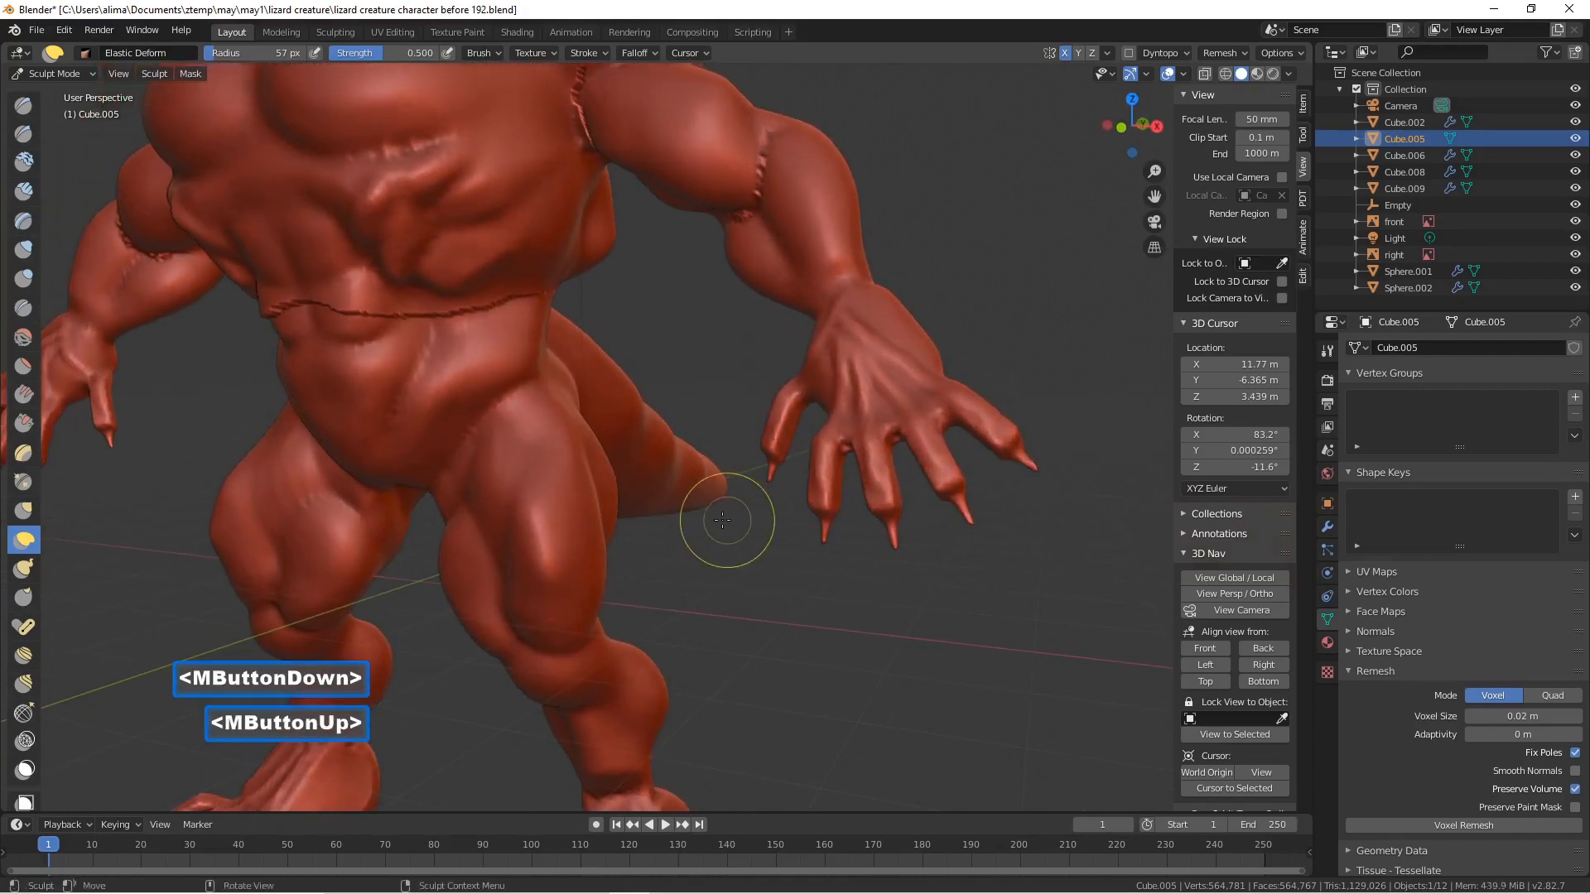
mouse_move(540, 531)
left_mouse_down("shift")
mouse_move(552, 520)
mouse_move(537, 518)
left_mouse_up("shift")
middle_click_drag(537, 518, 412, 530)
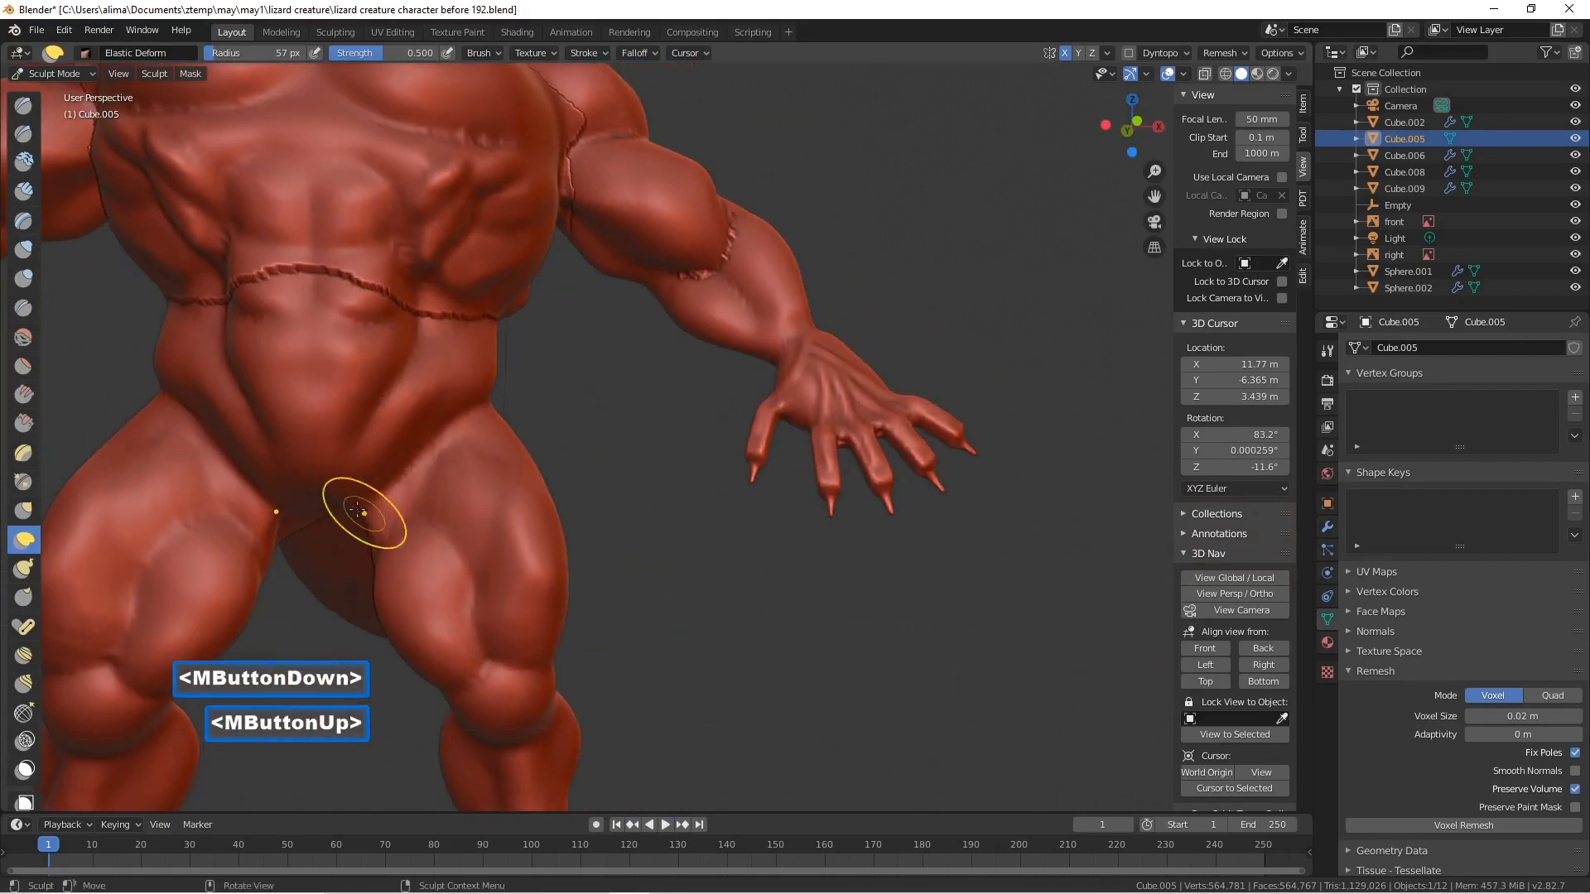
mouse_move(337, 487)
left_mouse_down()
mouse_move(331, 508)
mouse_move(316, 499)
mouse_move(335, 479)
left_mouse_up()
- Smooth out the jagged seams across the waist, upper chest and arms on the creature's front
mouse_move(416, 383)
middle_mouse_down()
mouse_move(301, 408)
mouse_move(439, 365)
mouse_move(505, 369)
middle_mouse_up()
scroll(464, 360, "down", 4)
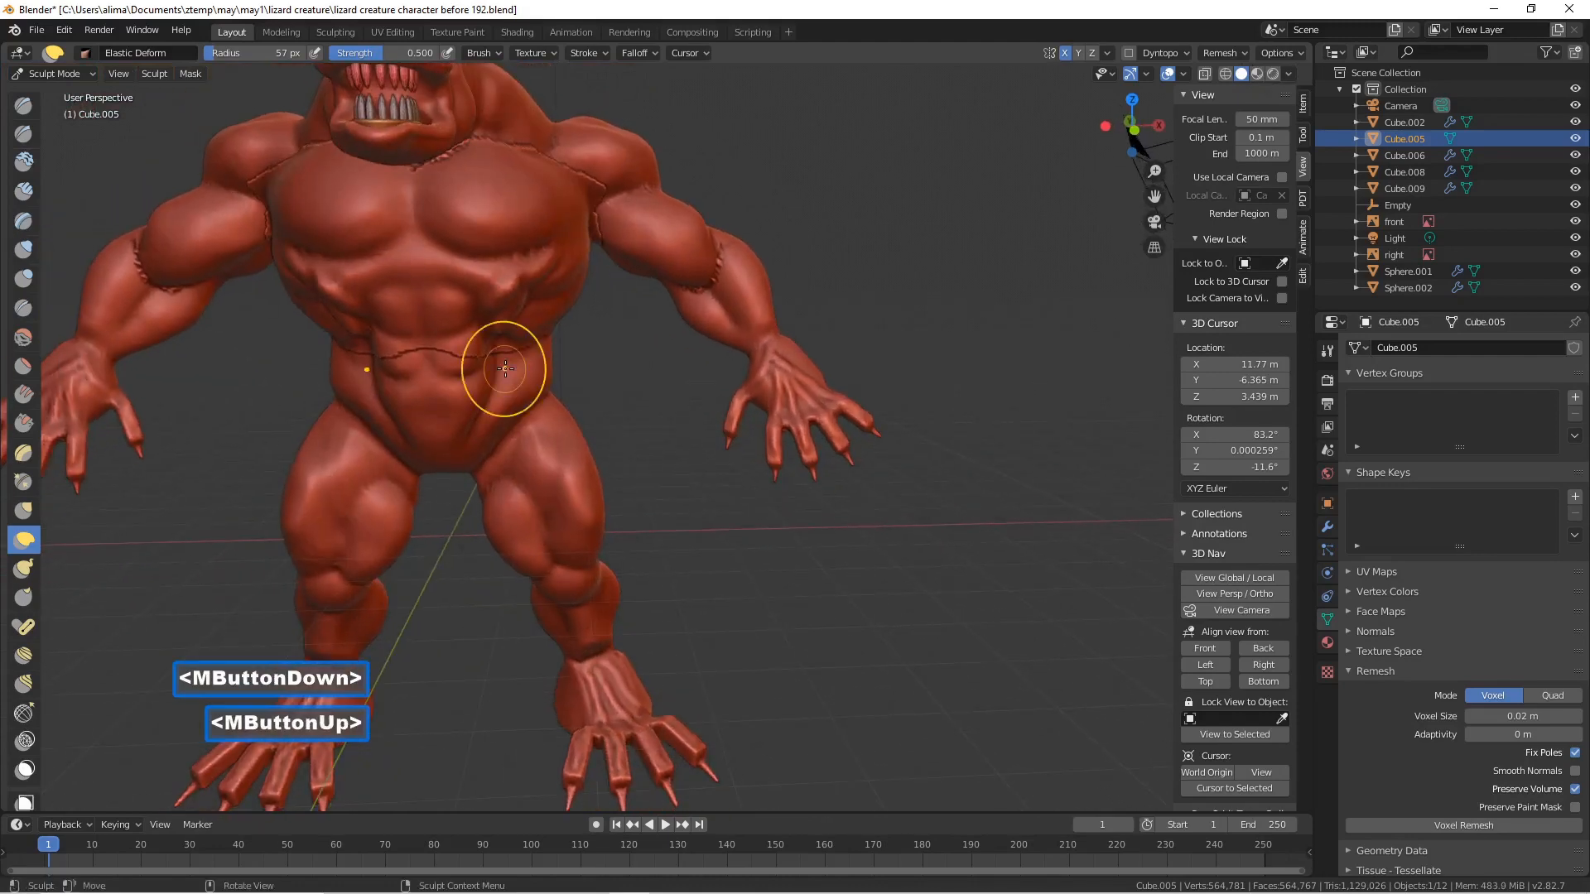
mouse_move(507, 333)
left_mouse_down("shift")
mouse_move(491, 353)
mouse_move(449, 348)
left_mouse_up("shift")
left_click(463, 352, "shift")
left_click(446, 352, "shift")
left_click(529, 345, "shift")
mouse_move(552, 164)
left_mouse_down("shift")
mouse_move(586, 166)
mouse_move(476, 155)
mouse_move(578, 160)
left_mouse_up("shift")
left_click(451, 163, "shift")
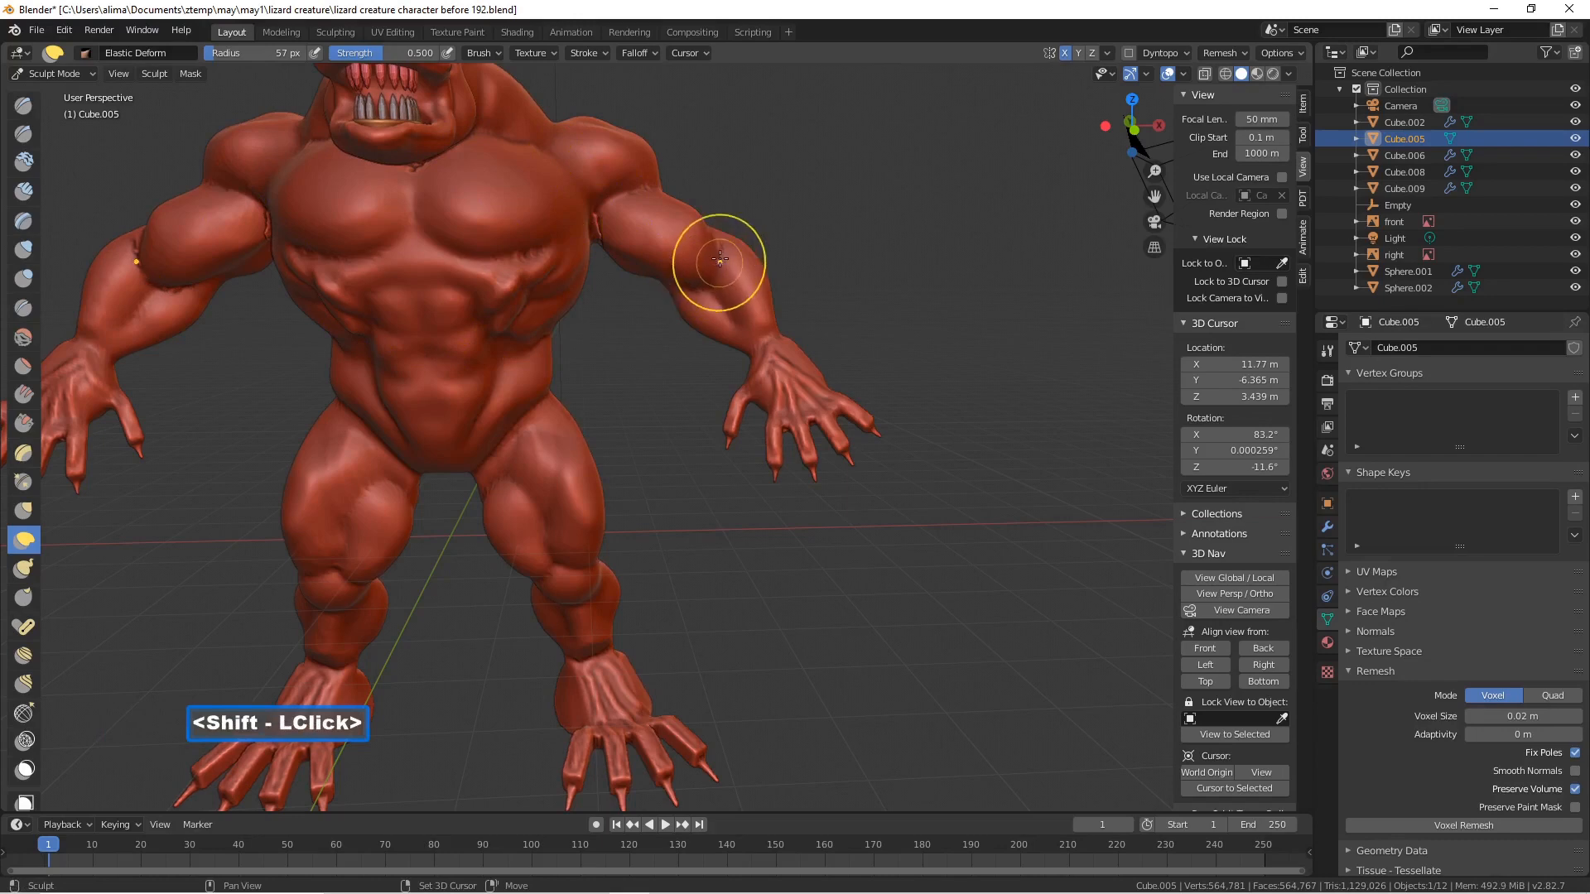
double_click(700, 275, "shift")
- Smooth out the jagged seam running across the upper back and behind the armpits
middle_click_drag(777, 245, 525, 273)
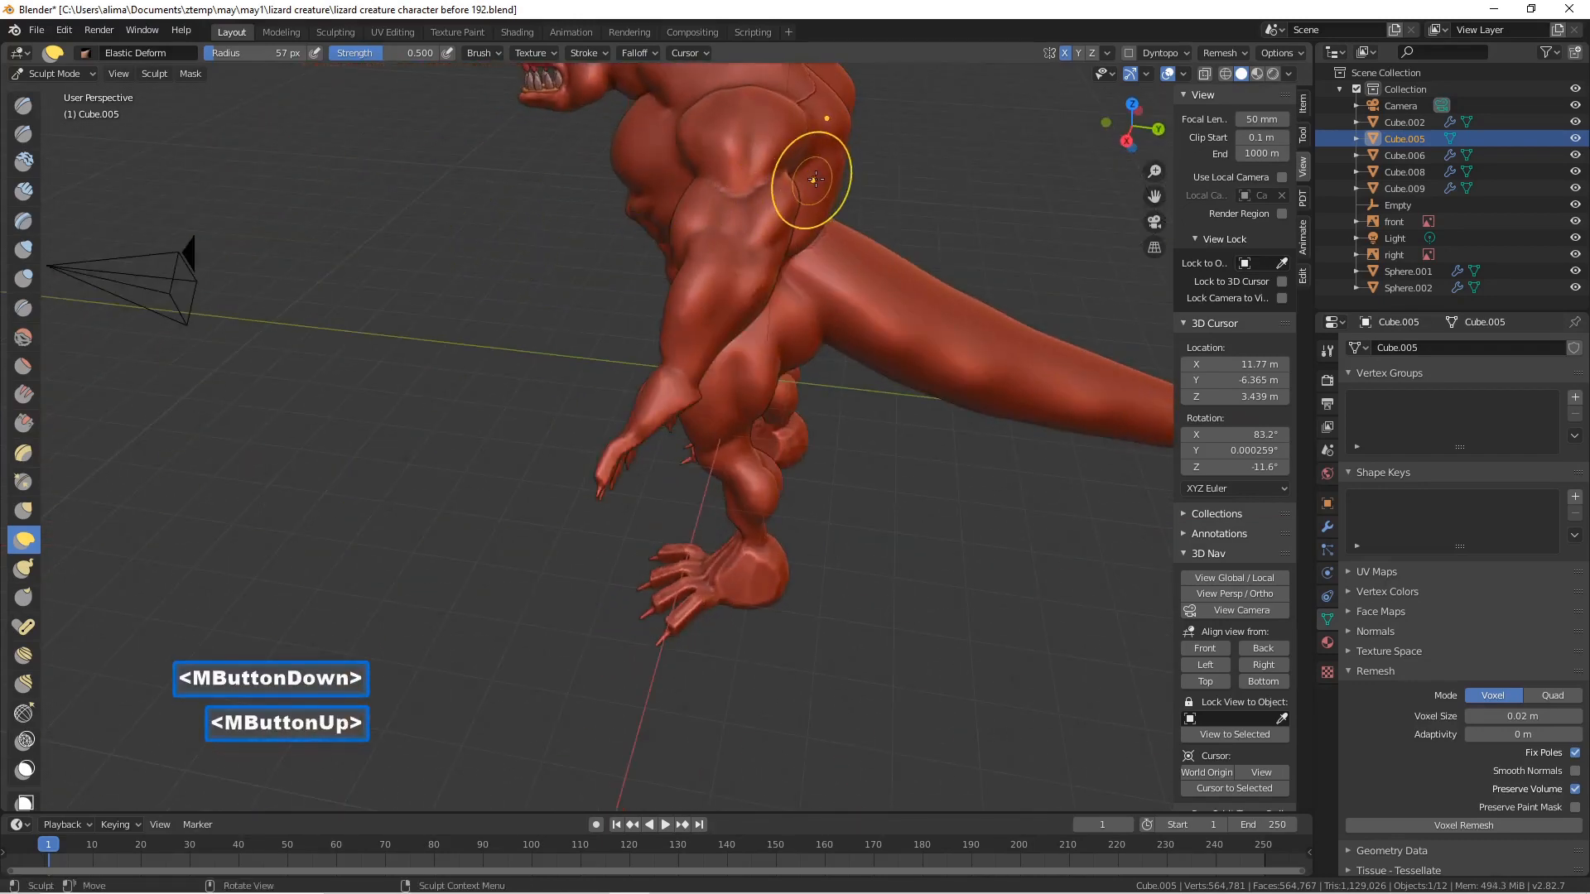
left_click_drag(1155, 196, 1049, 312)
middle_click_drag(964, 219, 845, 248)
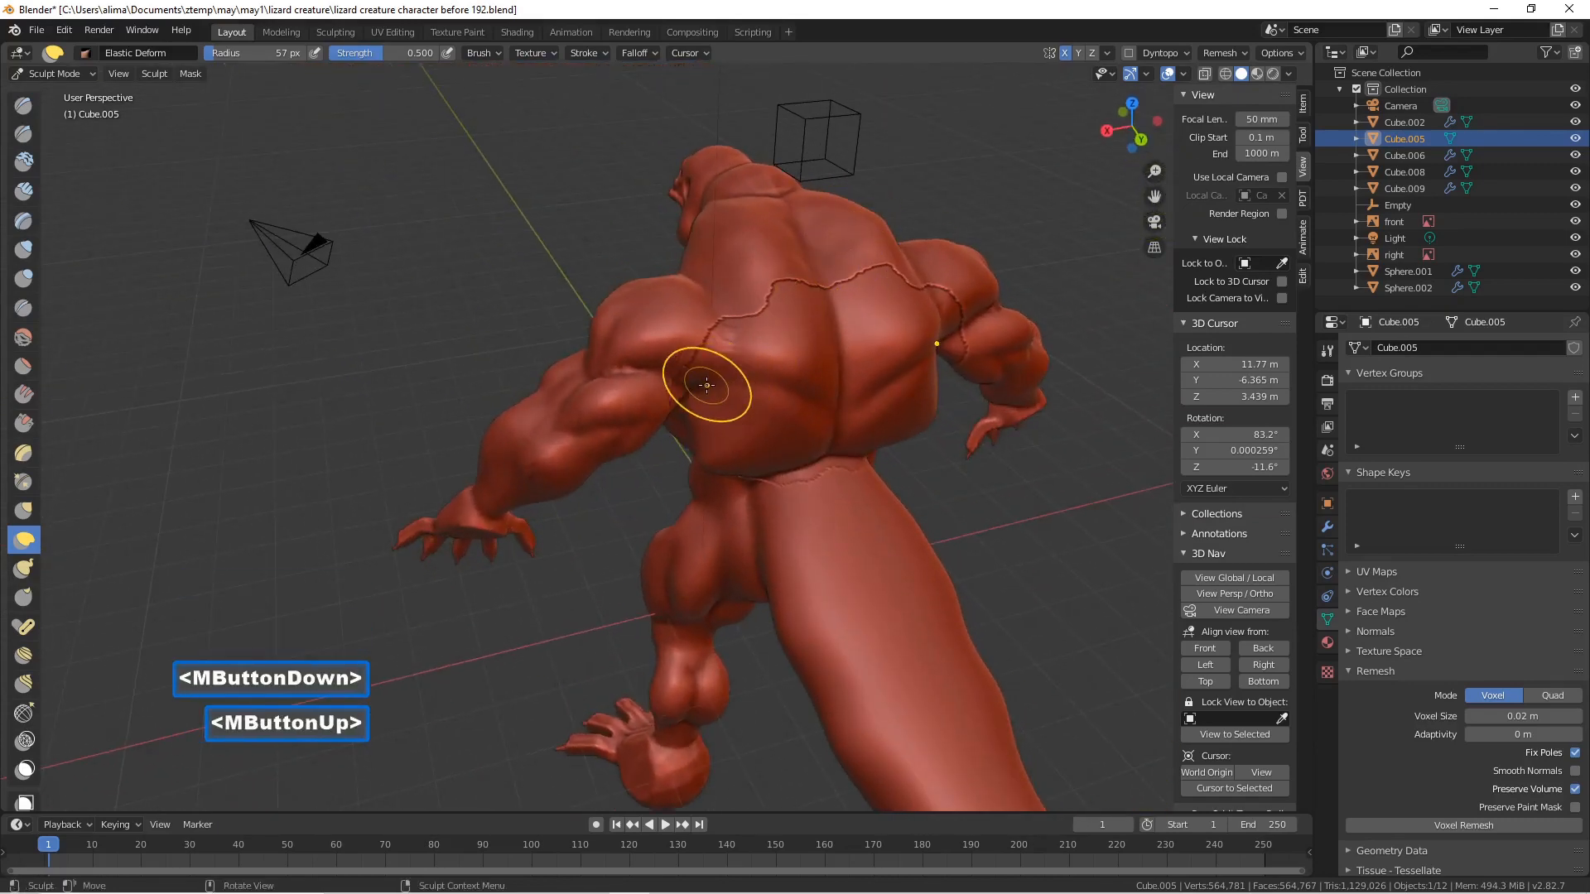
mouse_move(698, 358)
left_mouse_down("shift")
mouse_move(767, 292)
mouse_move(812, 284)
left_mouse_up("shift")
left_click_drag(669, 381, 668, 394, "shift")
double_click(667, 367, "shift")
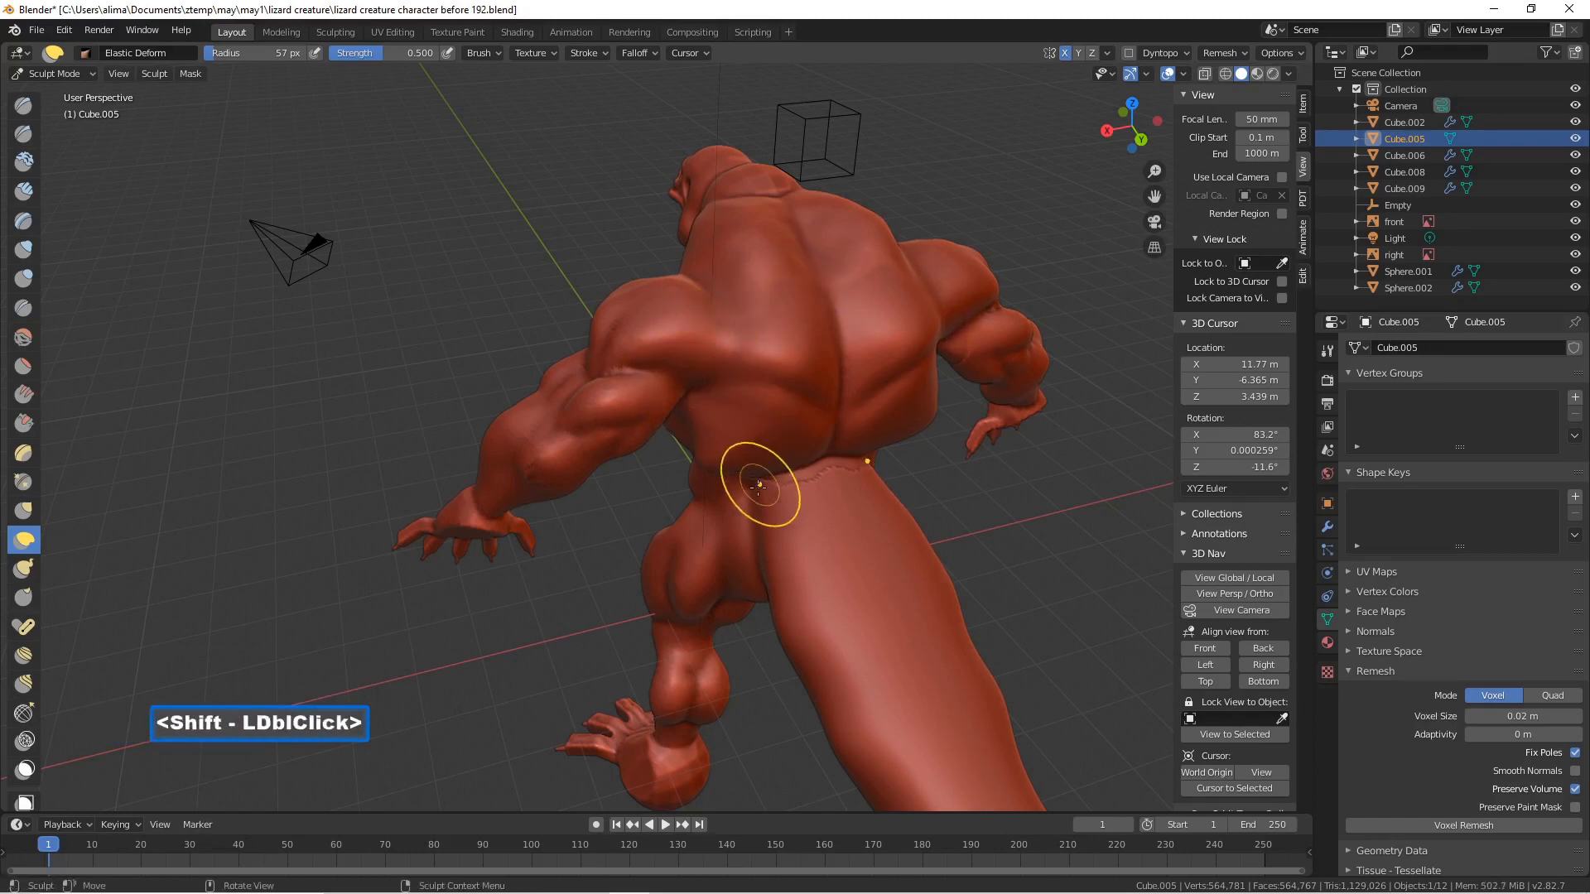
- Smooth out the seam where the lower back meets the tail and continue around the side of the waist
mouse_move(776, 474)
left_mouse_down("shift")
mouse_move(809, 469)
mouse_move(751, 478)
left_mouse_up("shift")
left_click(816, 467, "shift")
middle_click_drag(735, 462, 730, 440)
left_click_drag(703, 461, 718, 468, "shift")
left_click(649, 450, "shift")
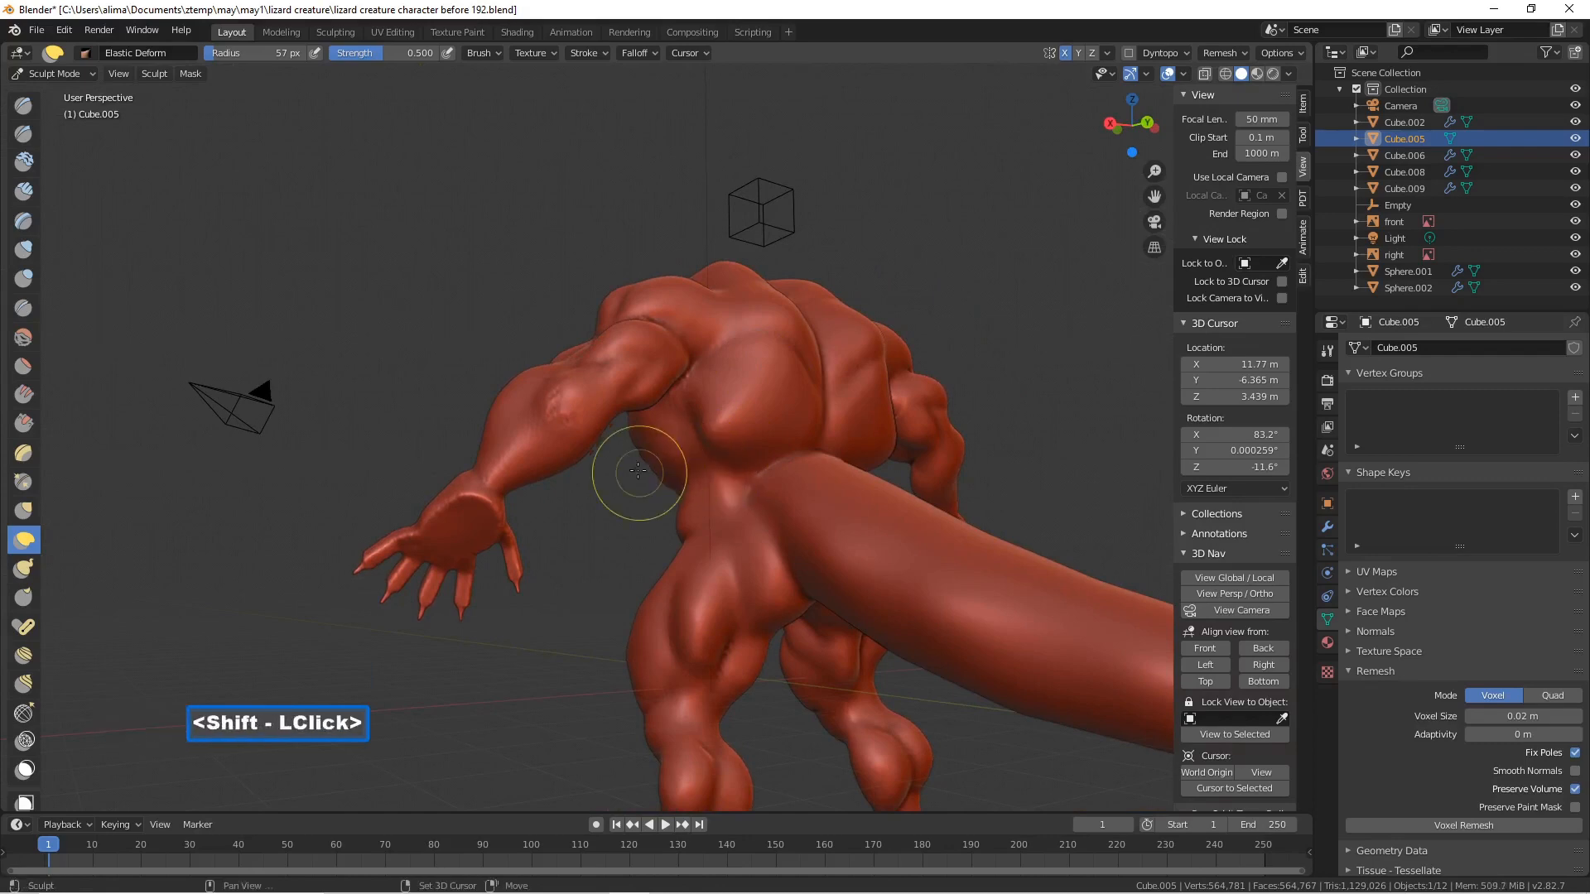
- View the whole creature from the front and save the file as lizard creature character before 193.blend
middle_click_drag(649, 451, 951, 461)
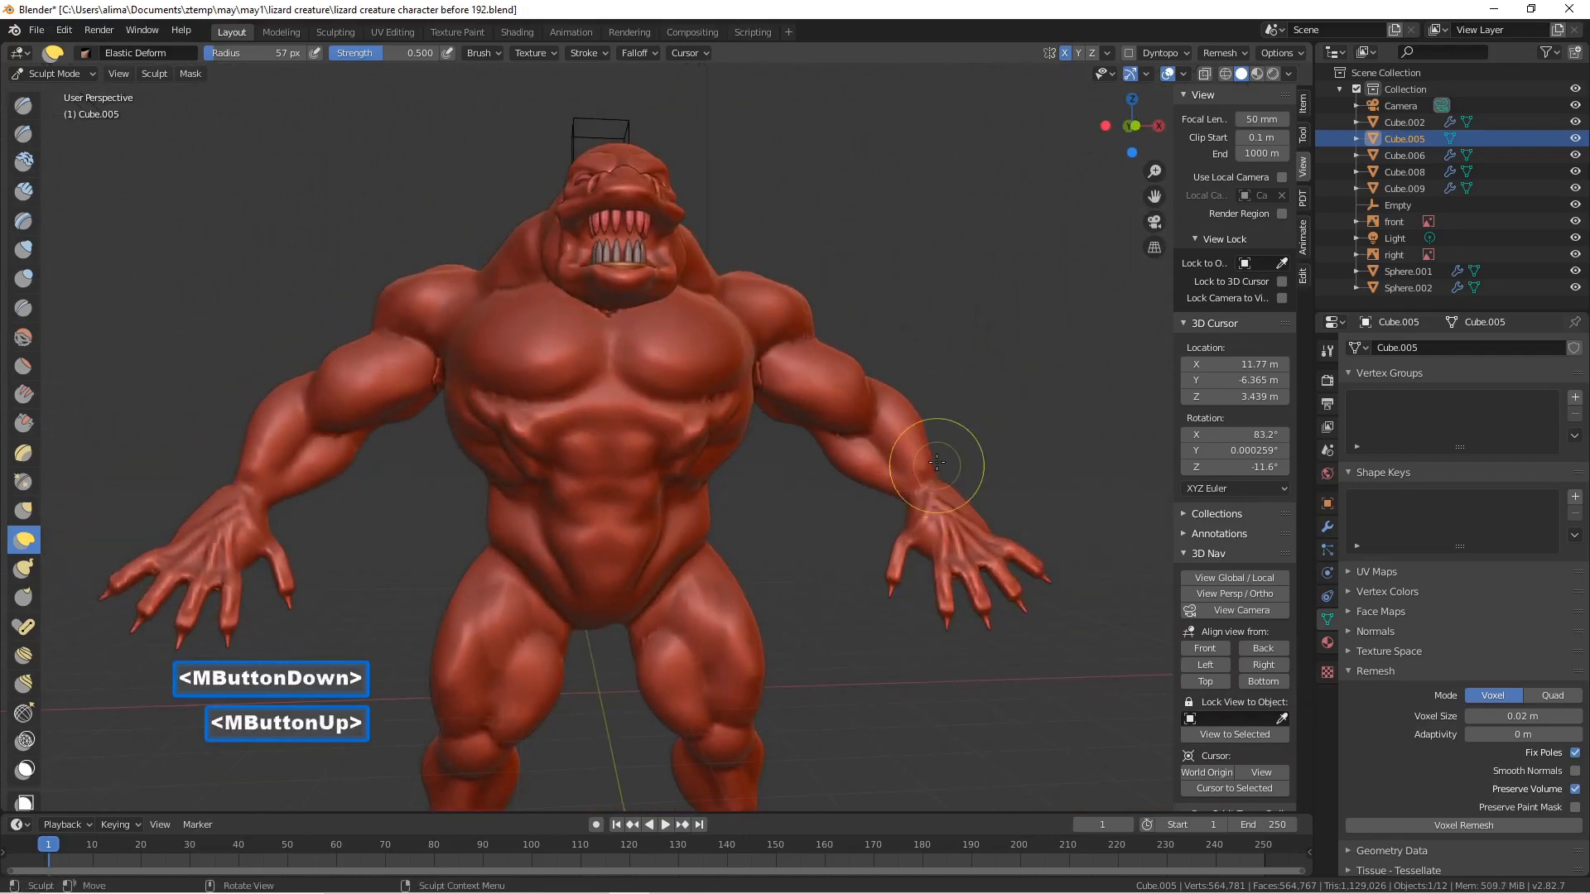
scroll(930, 443, "down", 3)
scroll(919, 442, "down", 1)
middle_click_drag(919, 440, 905, 447)
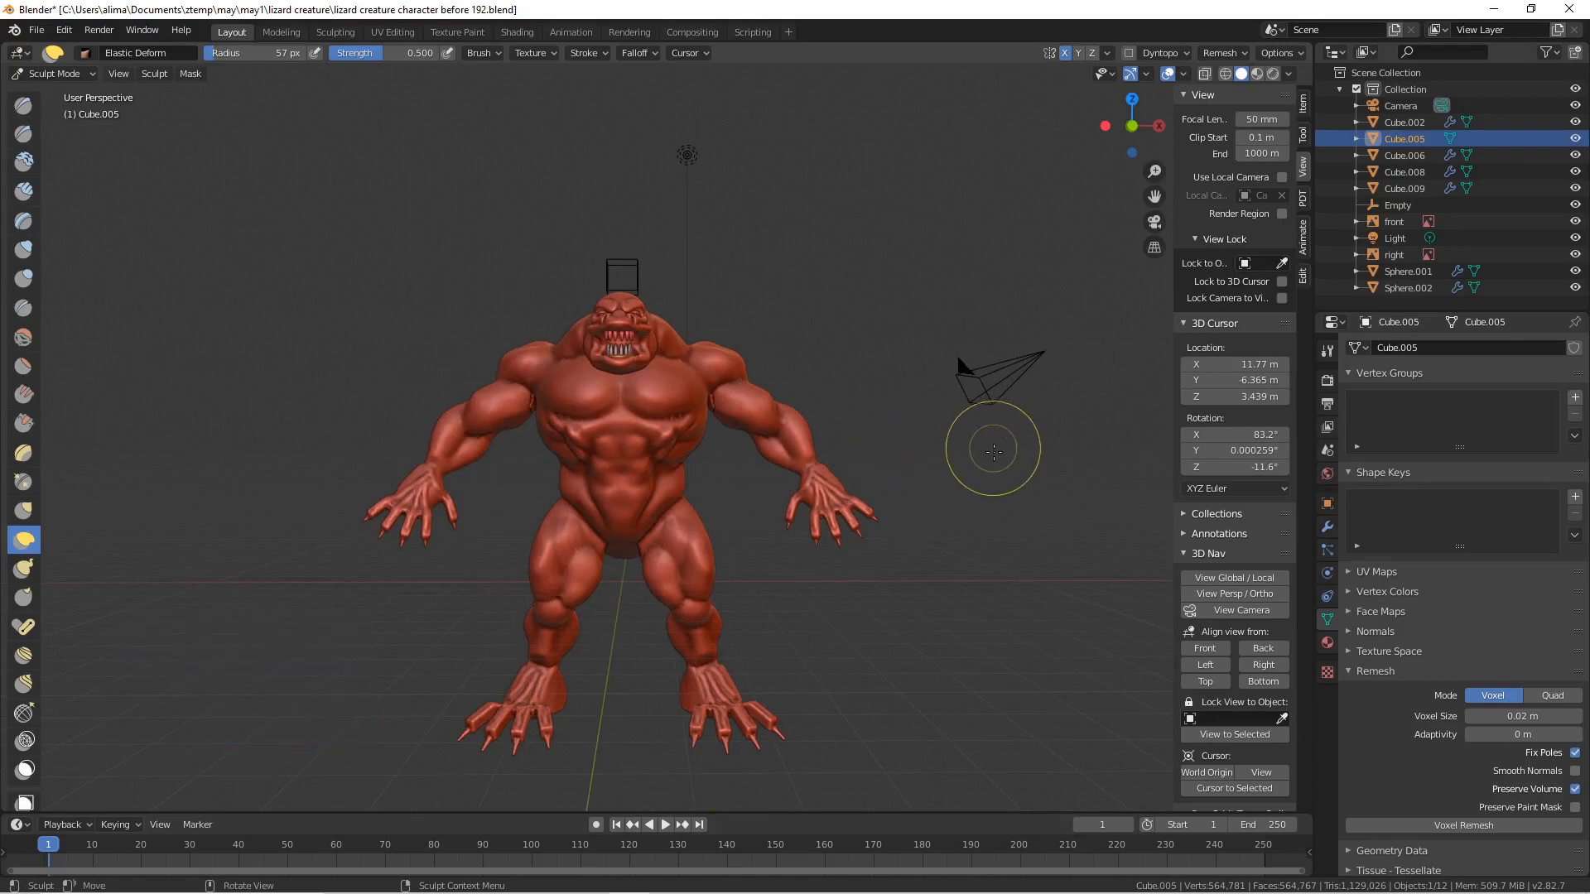
key("Pause")
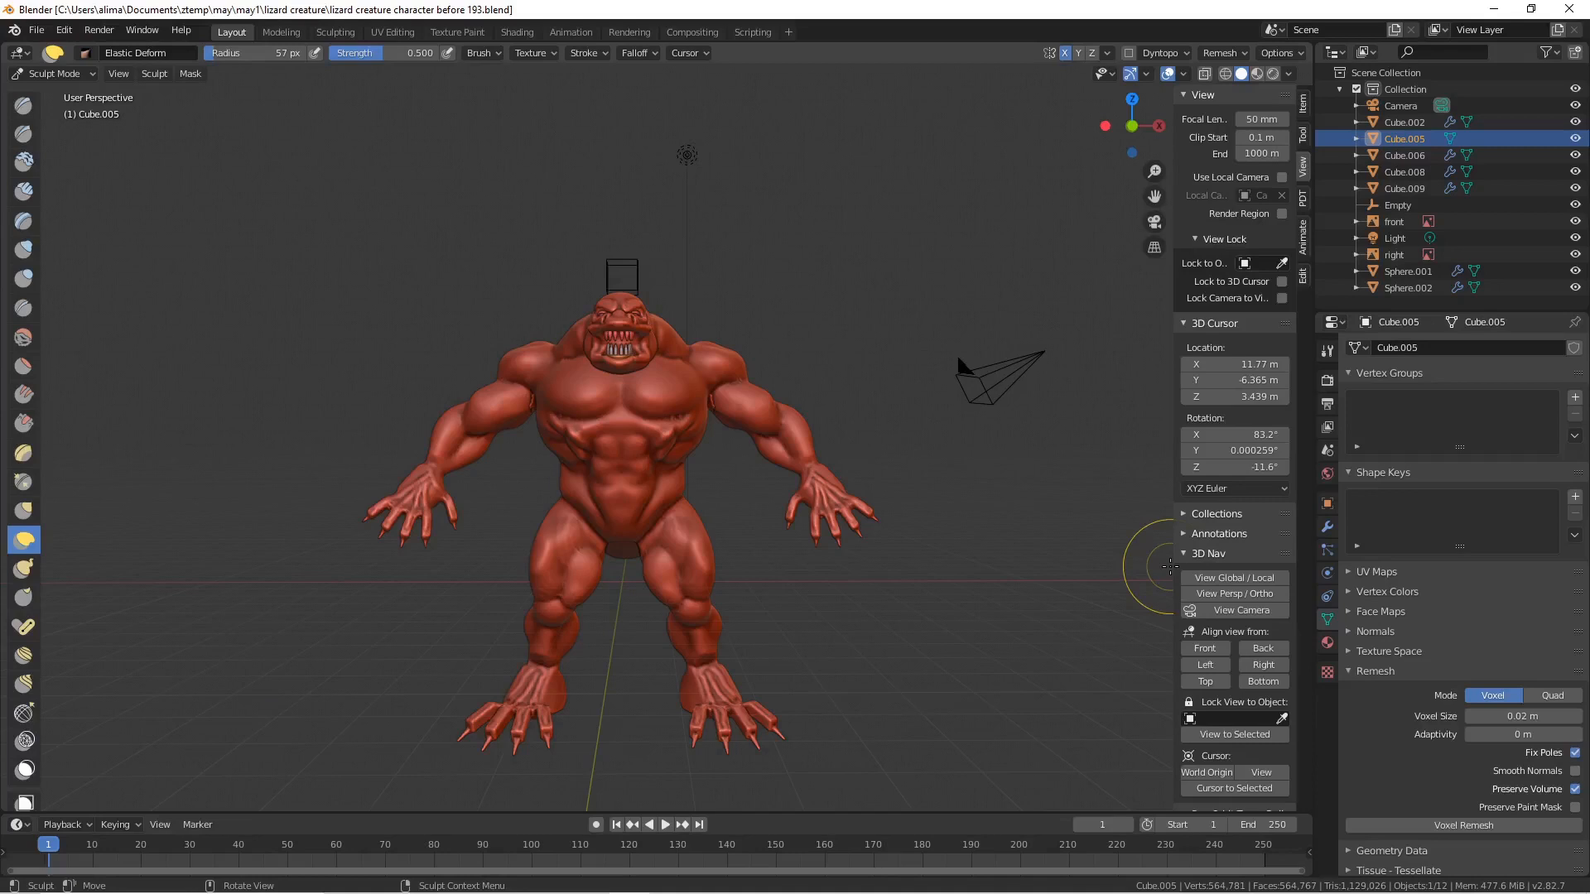
- Define the lower edges of the pectorals using the Crease brush with a 57 px radius
scroll(961, 462, "up", 4)
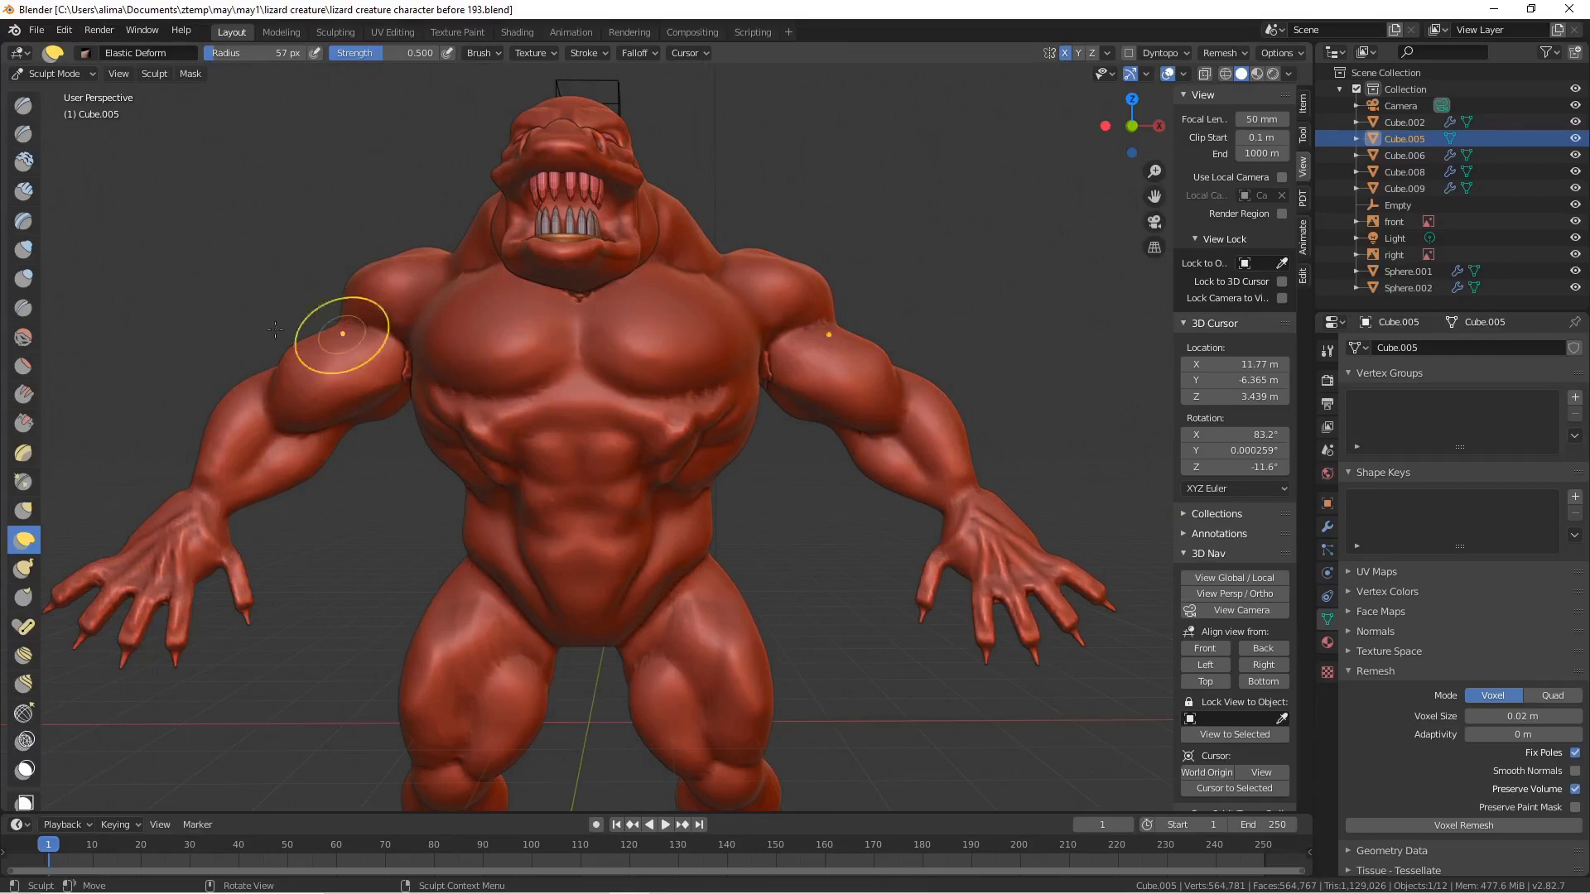
left_click(23, 308)
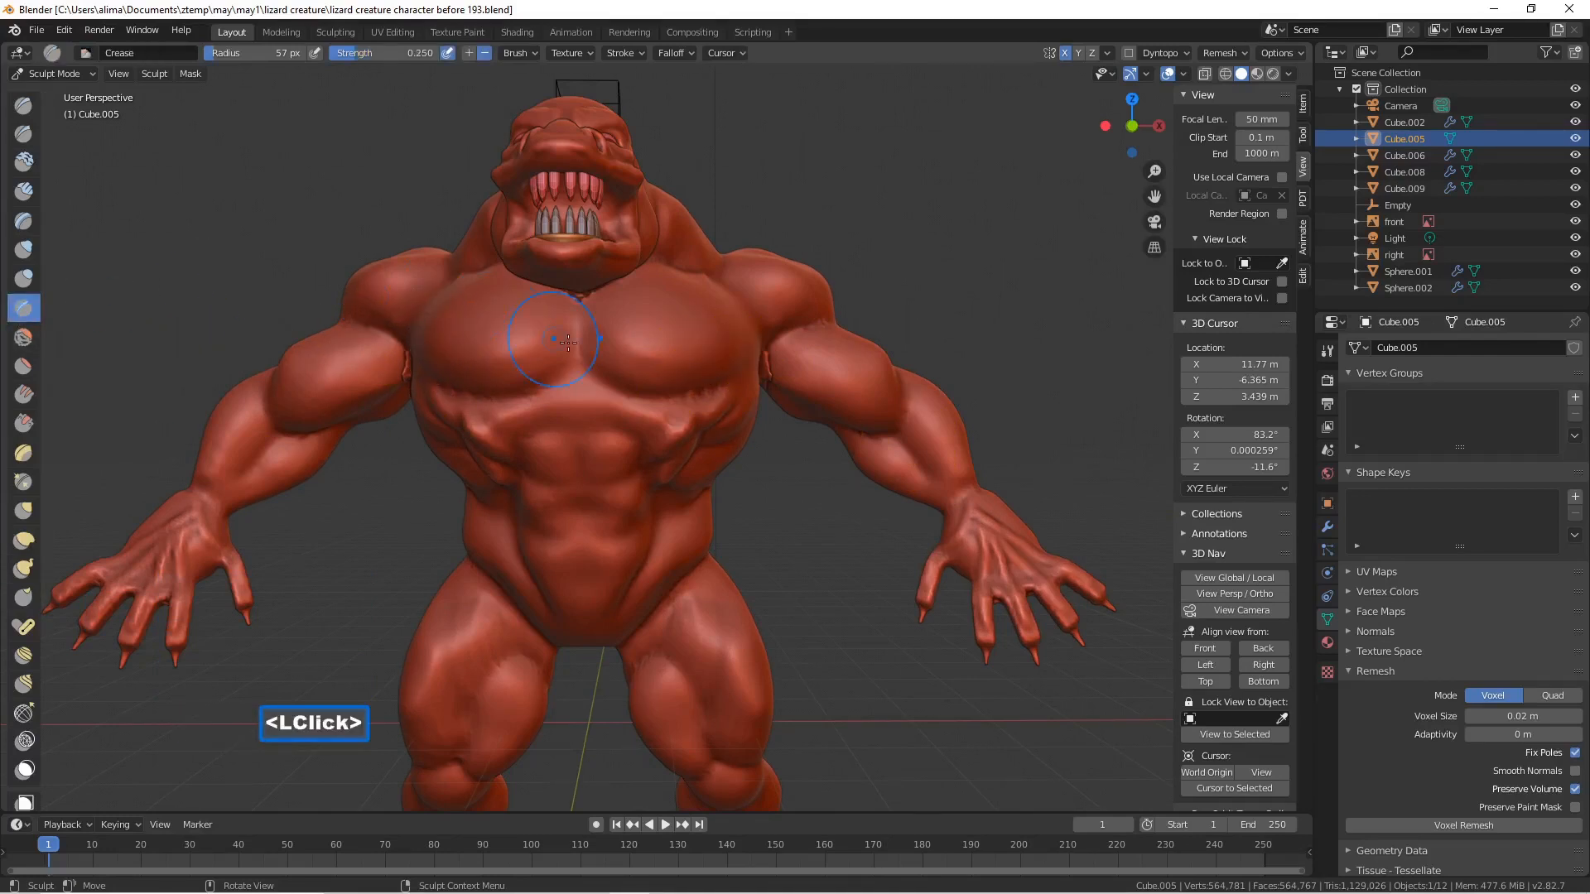
key("ctrl")
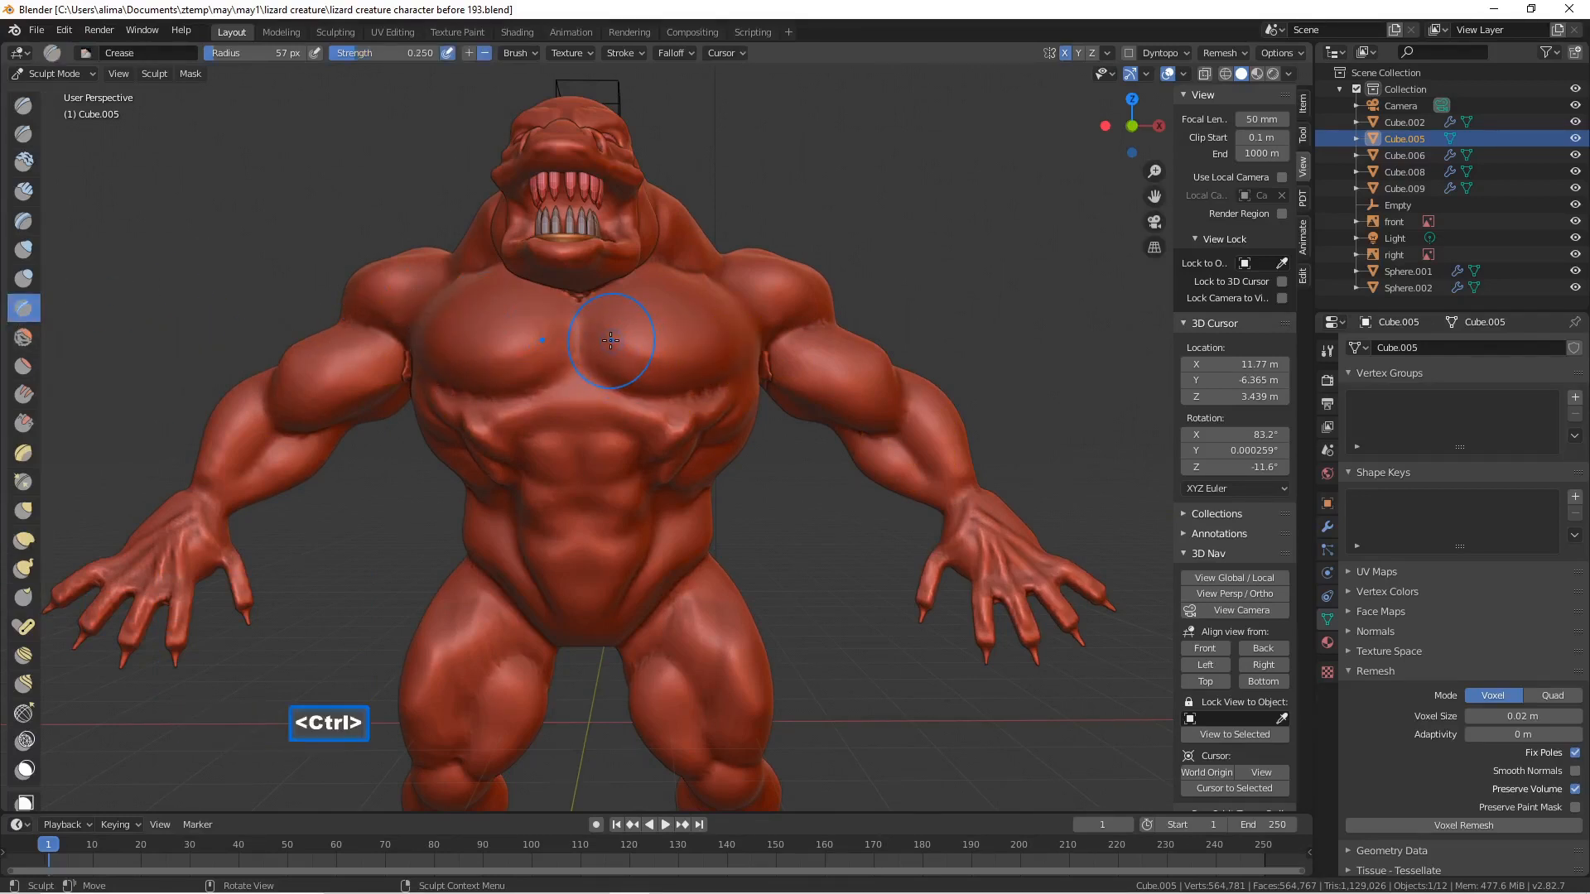
left_click_drag(600, 344, 693, 367, "ctrl")
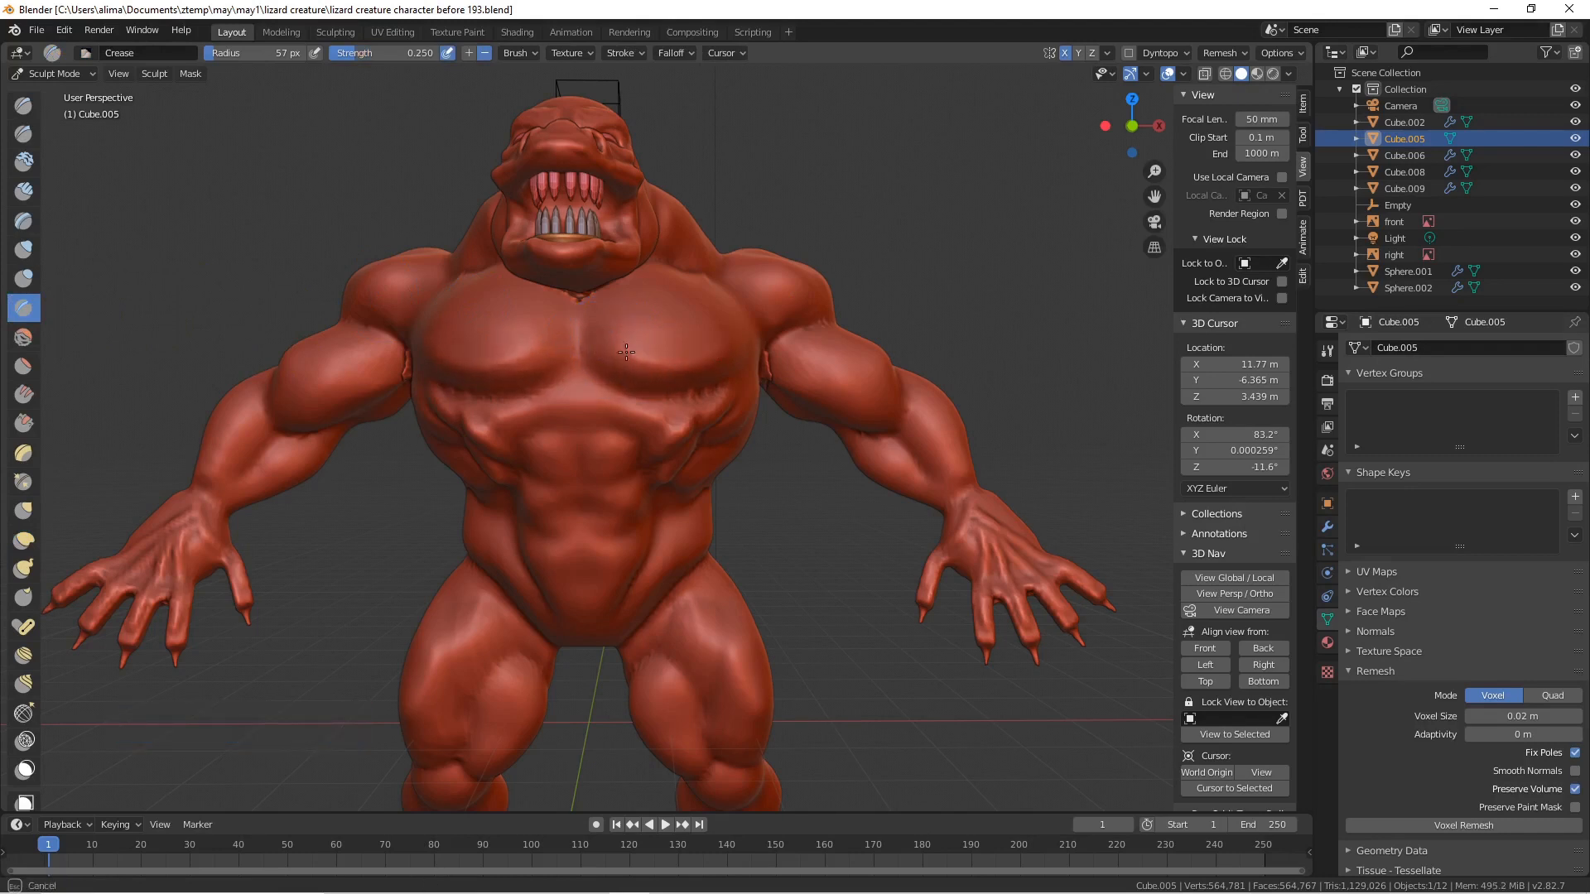
mouse_move(631, 353)
left_mouse_down("ctrl")
mouse_move(631, 395)
mouse_move(703, 389)
left_mouse_up("ctrl")
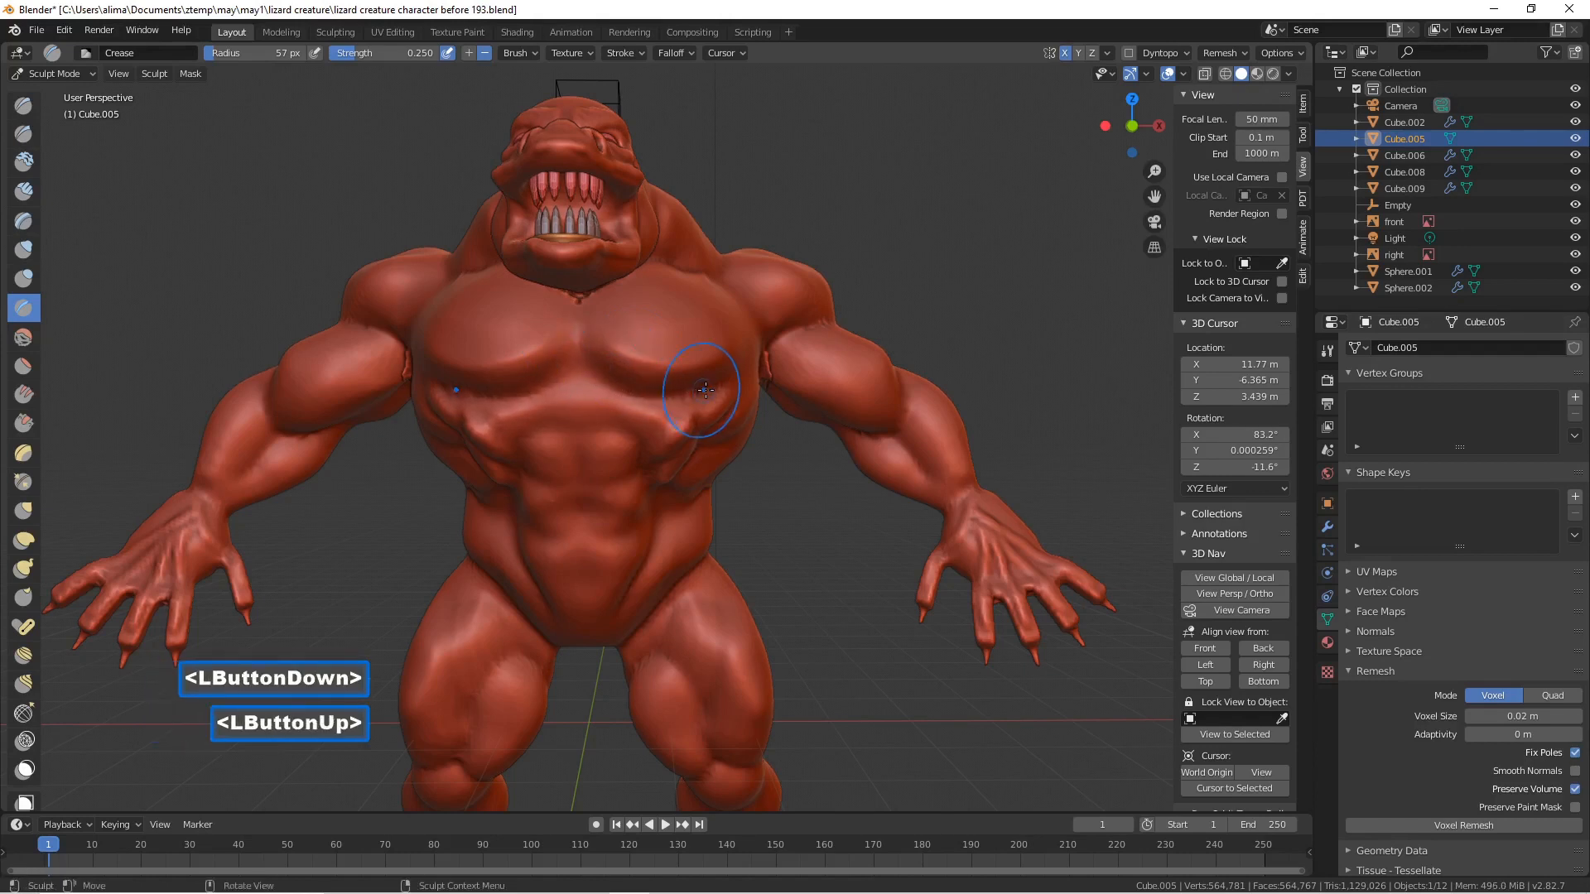
- Set the Crease radius to 37 px and sharpen the fold under the pectorals and the line between them
key("f")
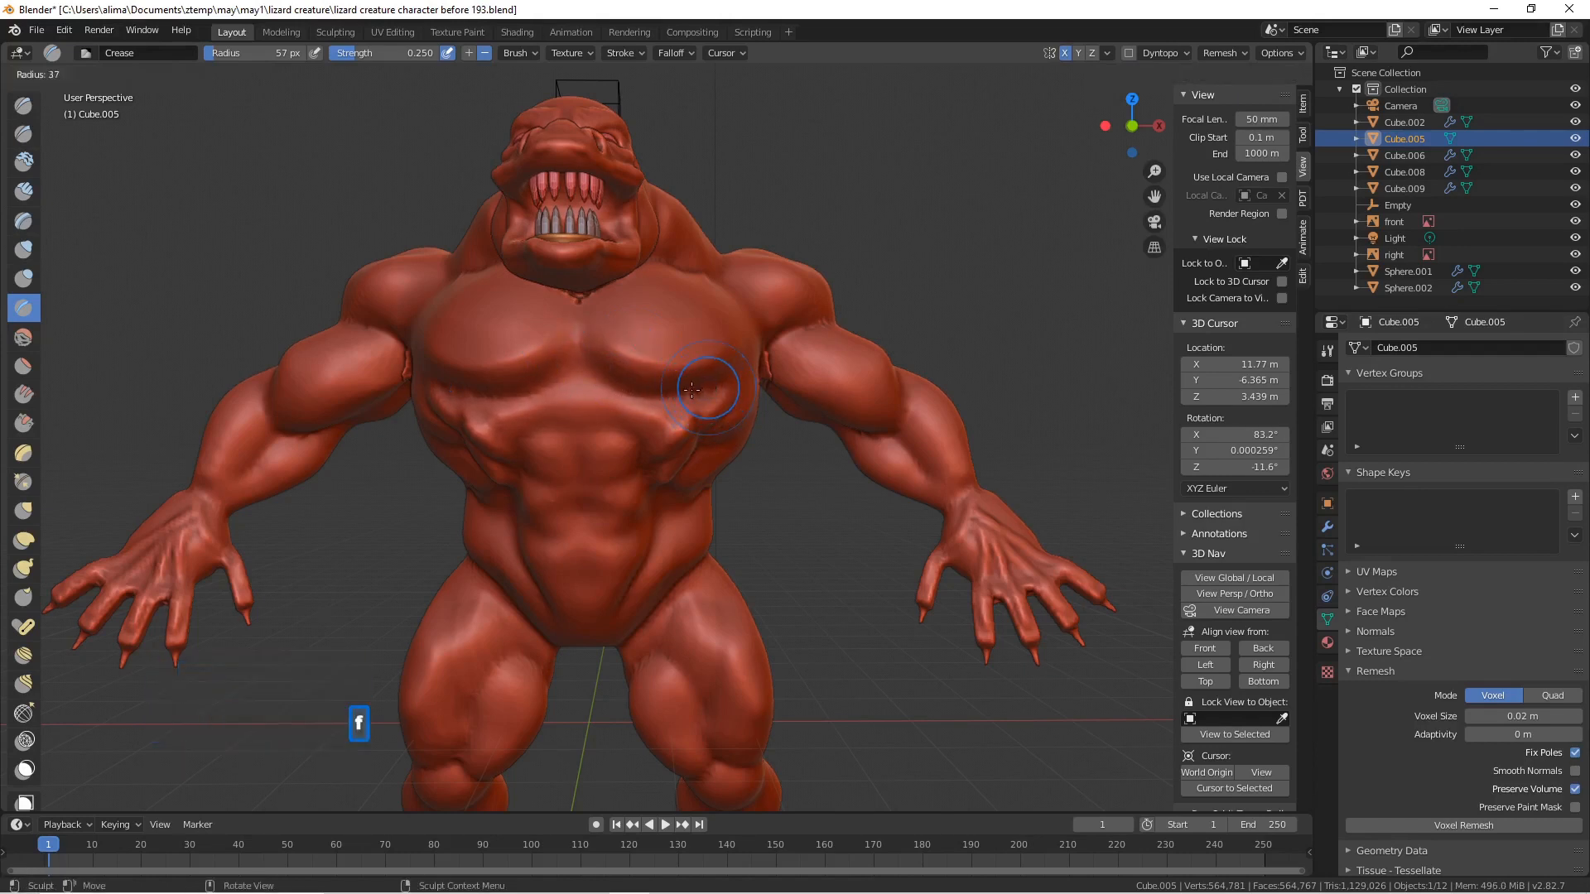
left_click(706, 389)
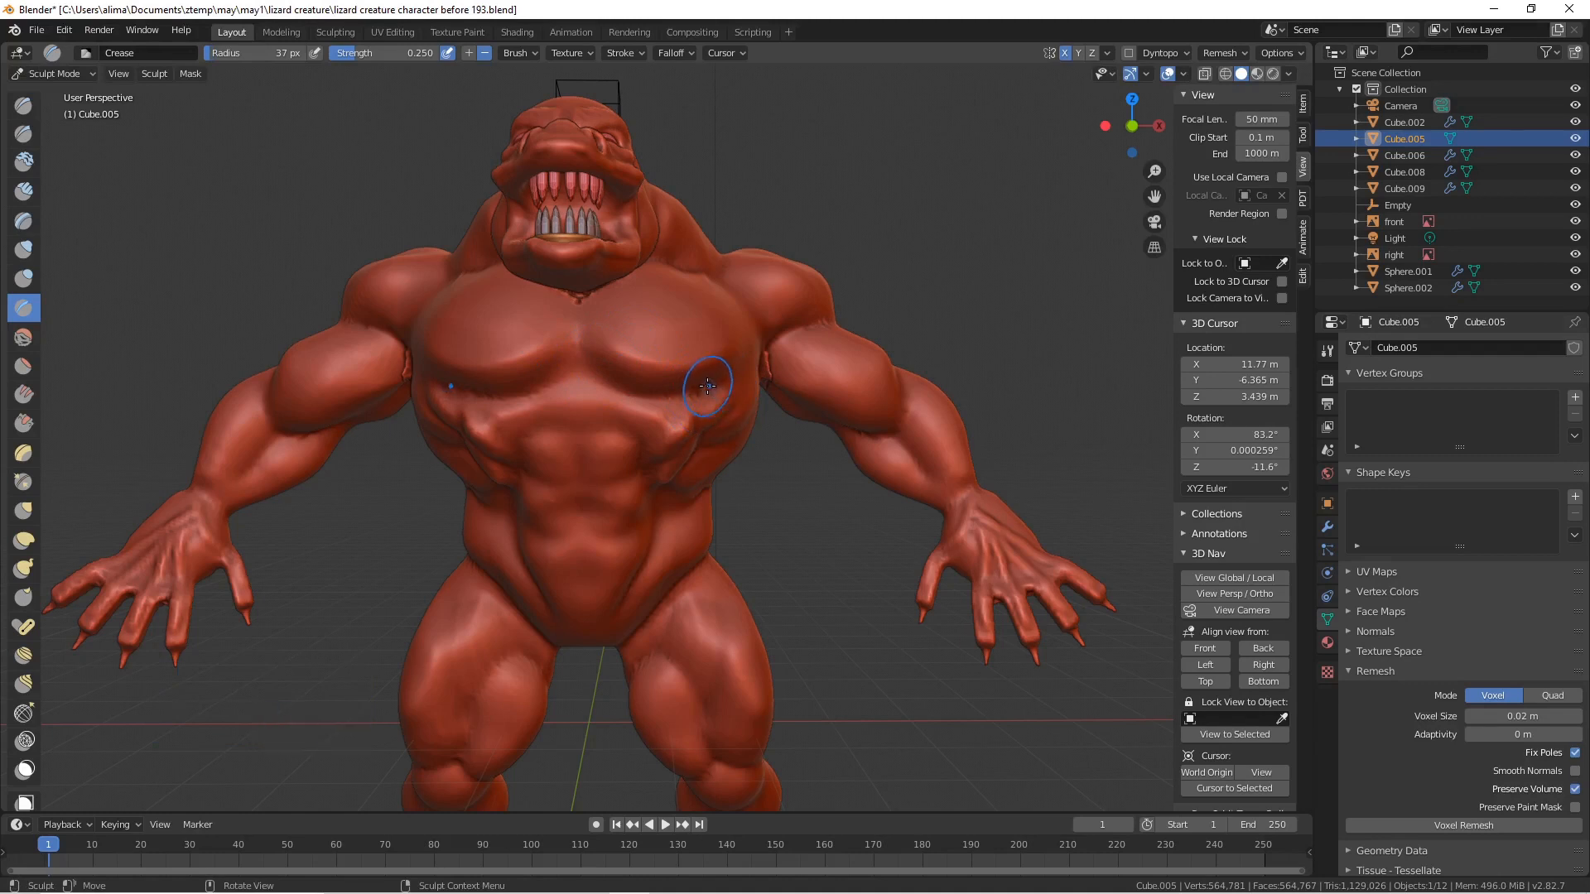
left_click_drag(700, 388, 682, 392)
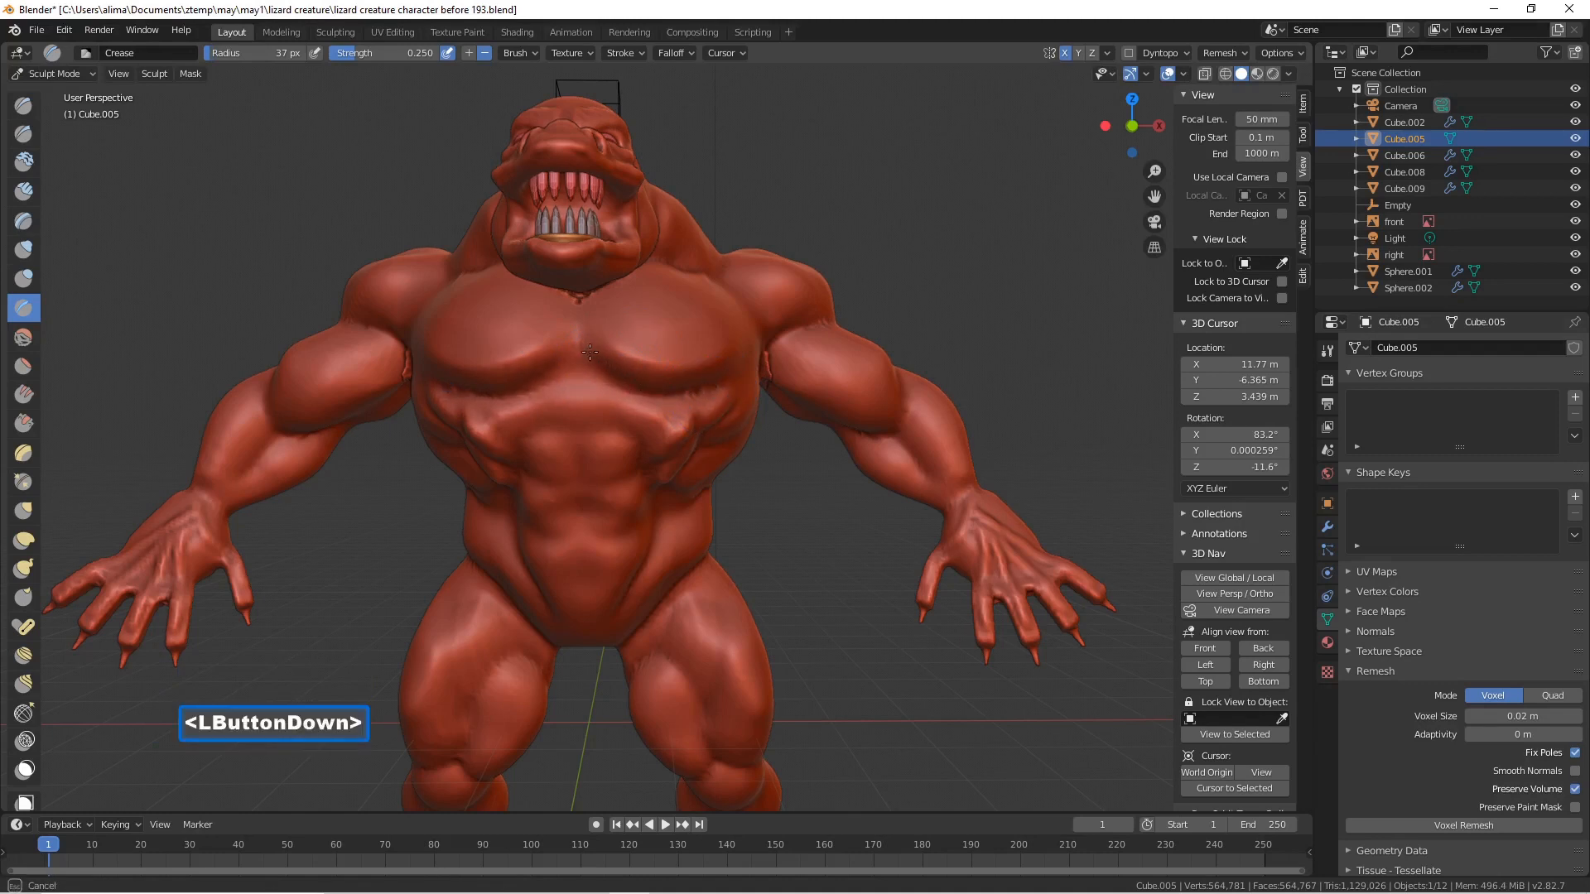
left_click_drag(591, 354, 594, 354)
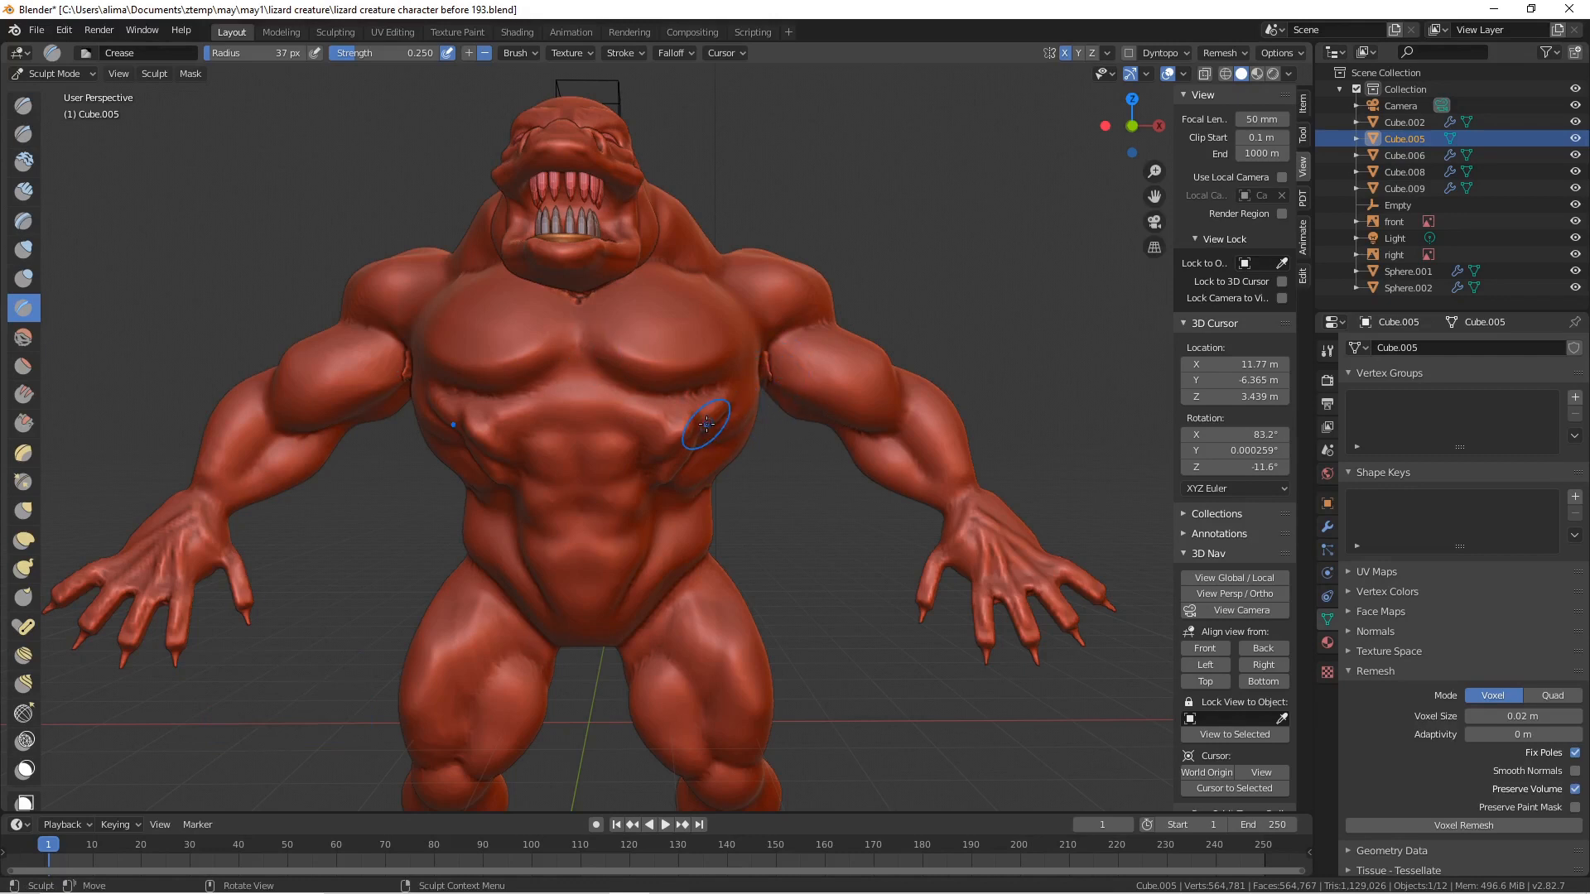
- Raise the rib arch with the inverted Crease brush and carve grooves around the upper abdominal muscles
key("ctrl")
mouse_move(675, 429)
left_mouse_down("ctrl")
mouse_move(575, 397)
mouse_move(545, 410)
left_mouse_up("ctrl")
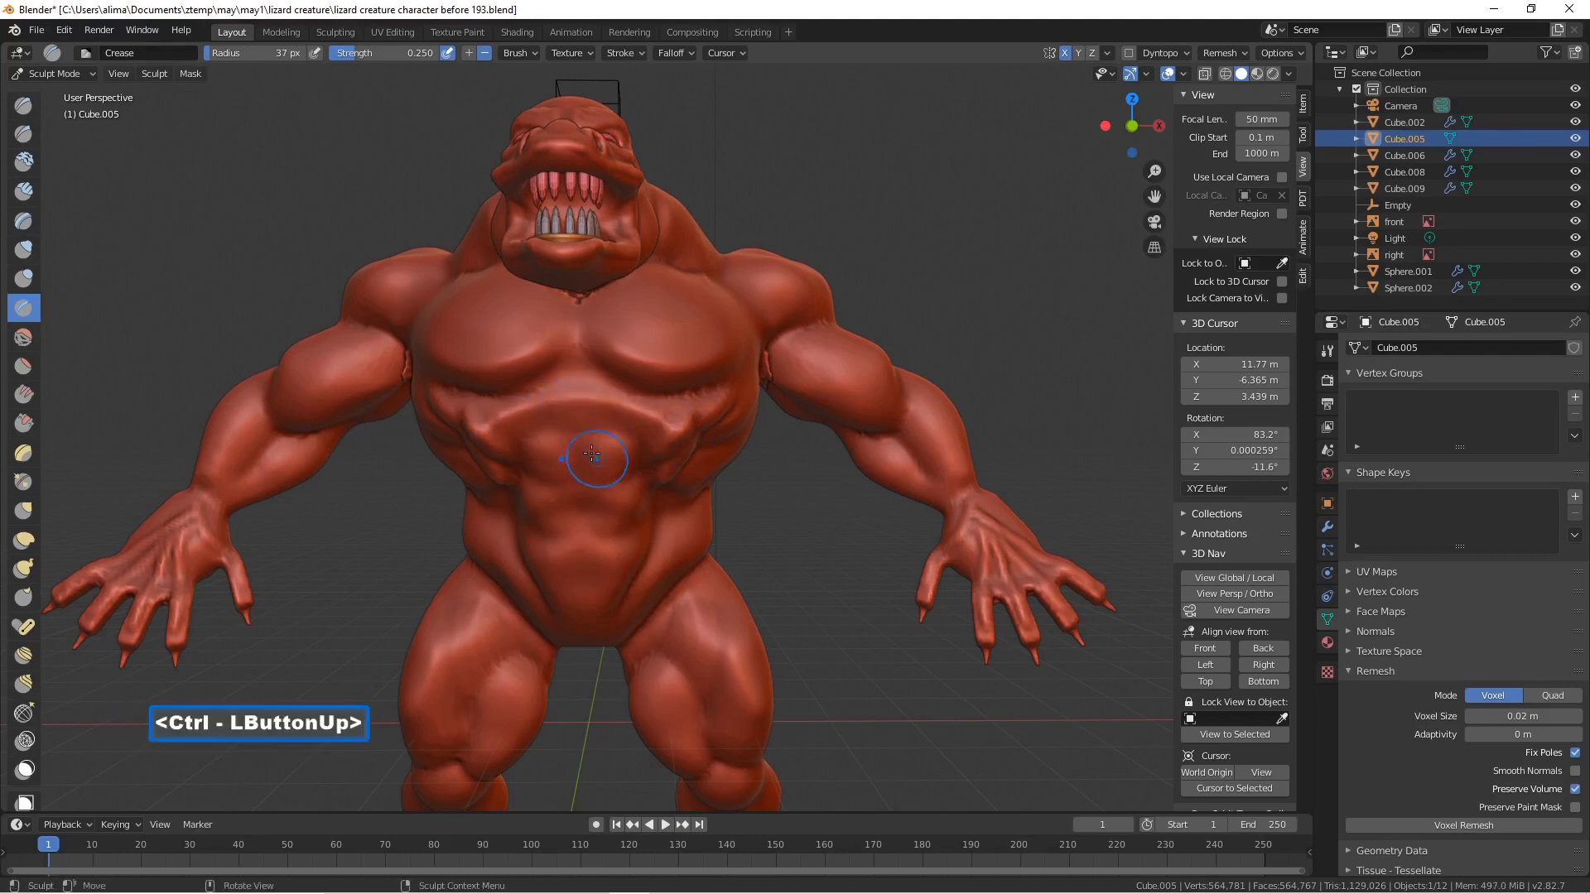
mouse_move(577, 439)
left_mouse_down()
mouse_move(583, 485)
mouse_move(644, 467)
mouse_move(564, 495)
mouse_move(555, 519)
mouse_move(585, 524)
mouse_move(583, 492)
left_mouse_up()
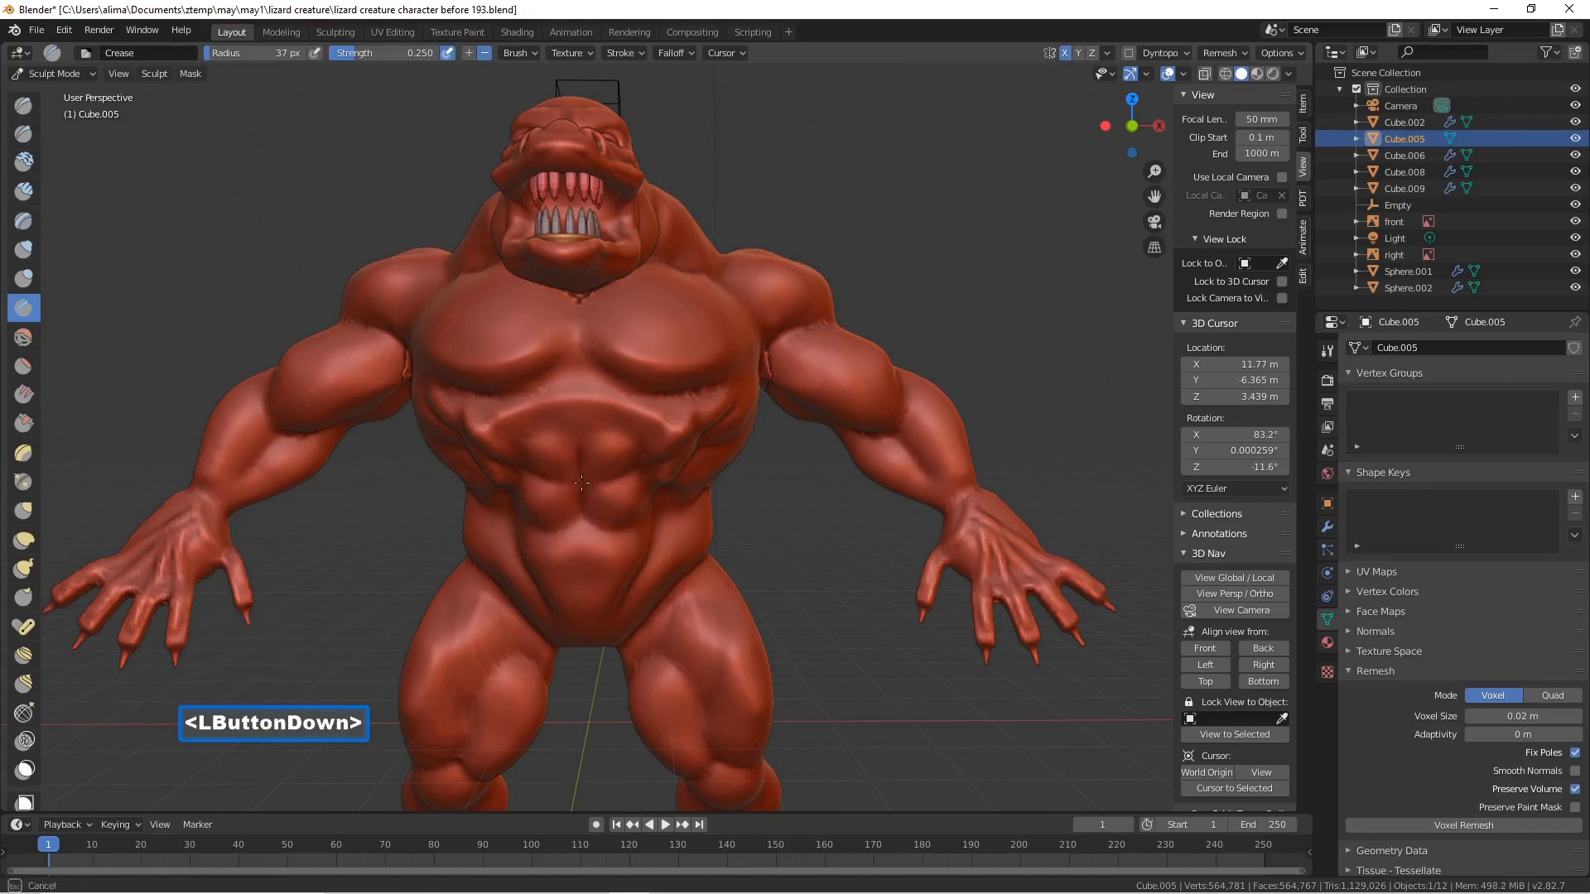
left_click_drag(576, 447, 582, 439)
mouse_move(585, 432)
left_mouse_down()
mouse_move(593, 421)
mouse_move(645, 462)
left_mouse_up()
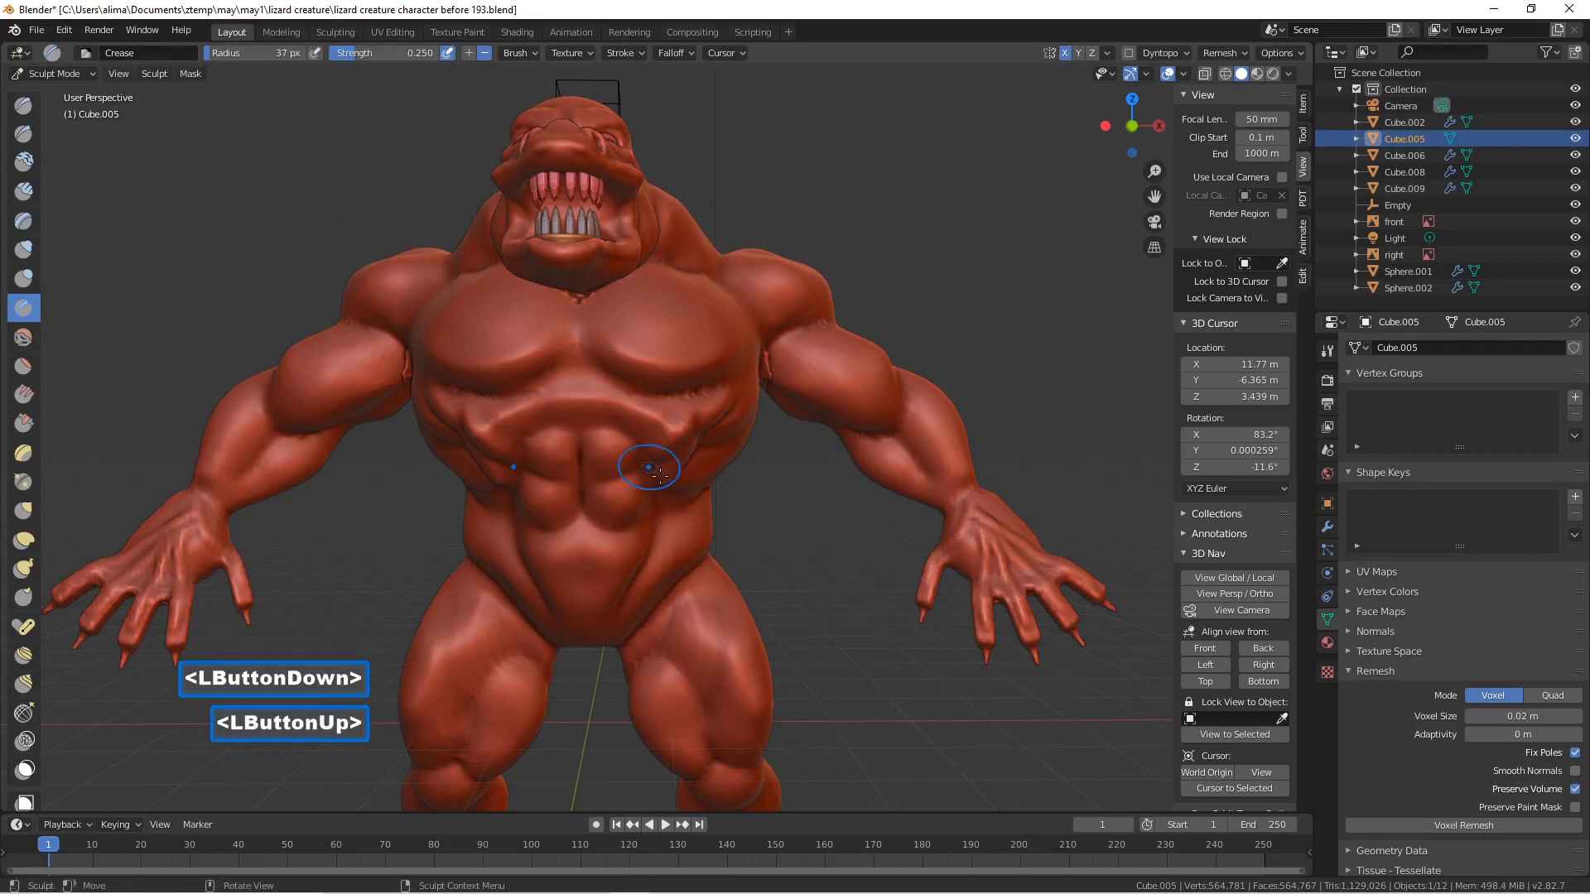
- Raise ridges along the lower abdomen and hip lines with the inverted Crease brush
middle_click_drag(710, 504, 704, 535)
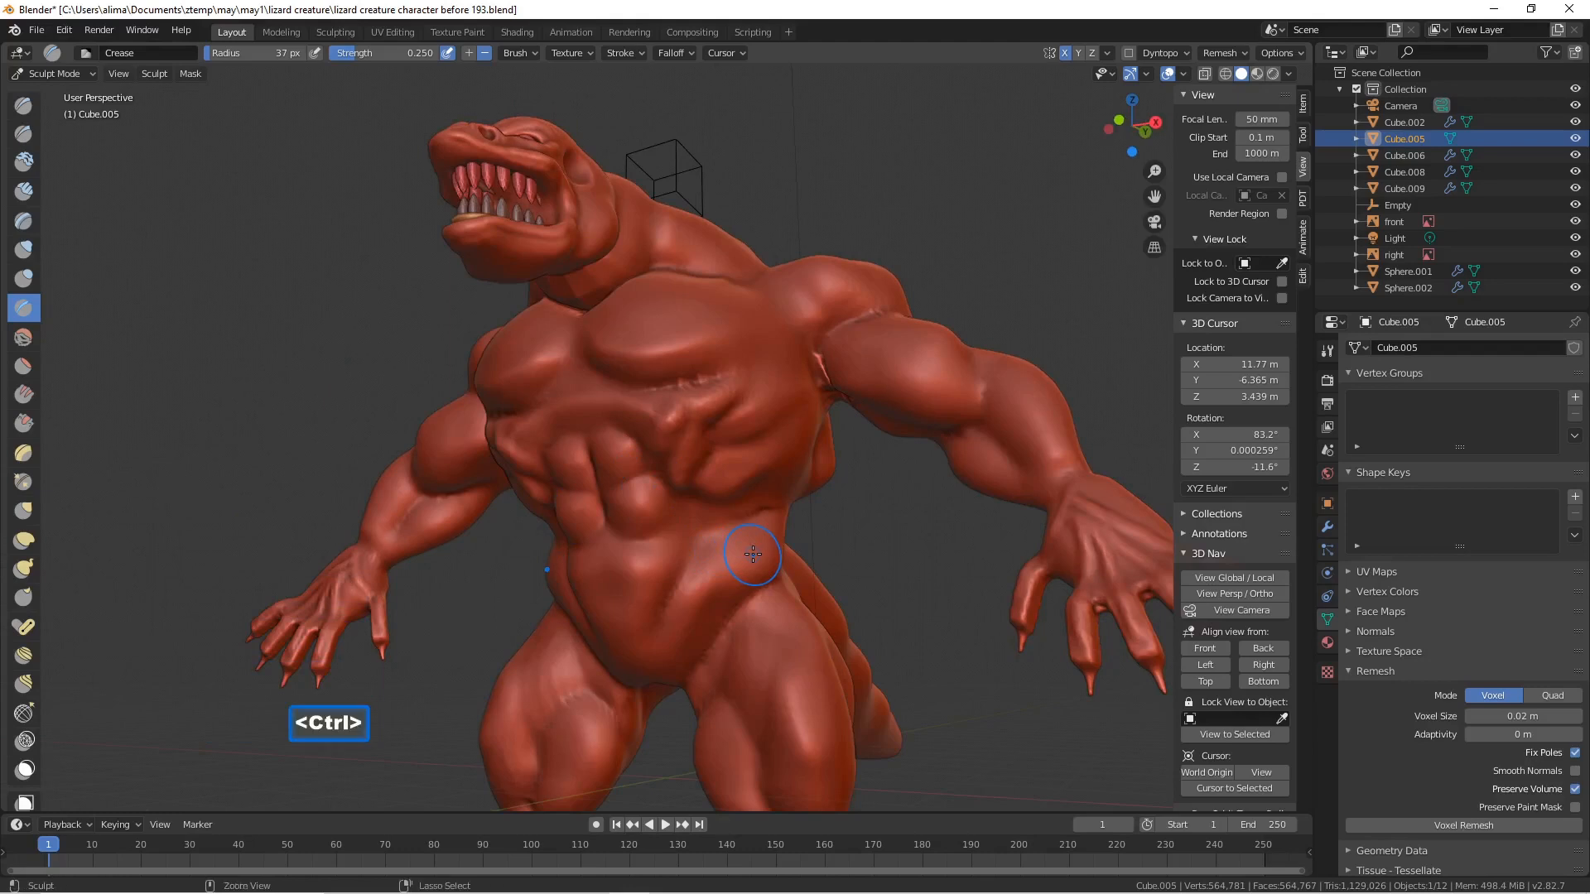
left_click_drag(750, 555, 747, 558, "ctrl")
left_click_drag(658, 649, 648, 671, "ctrl")
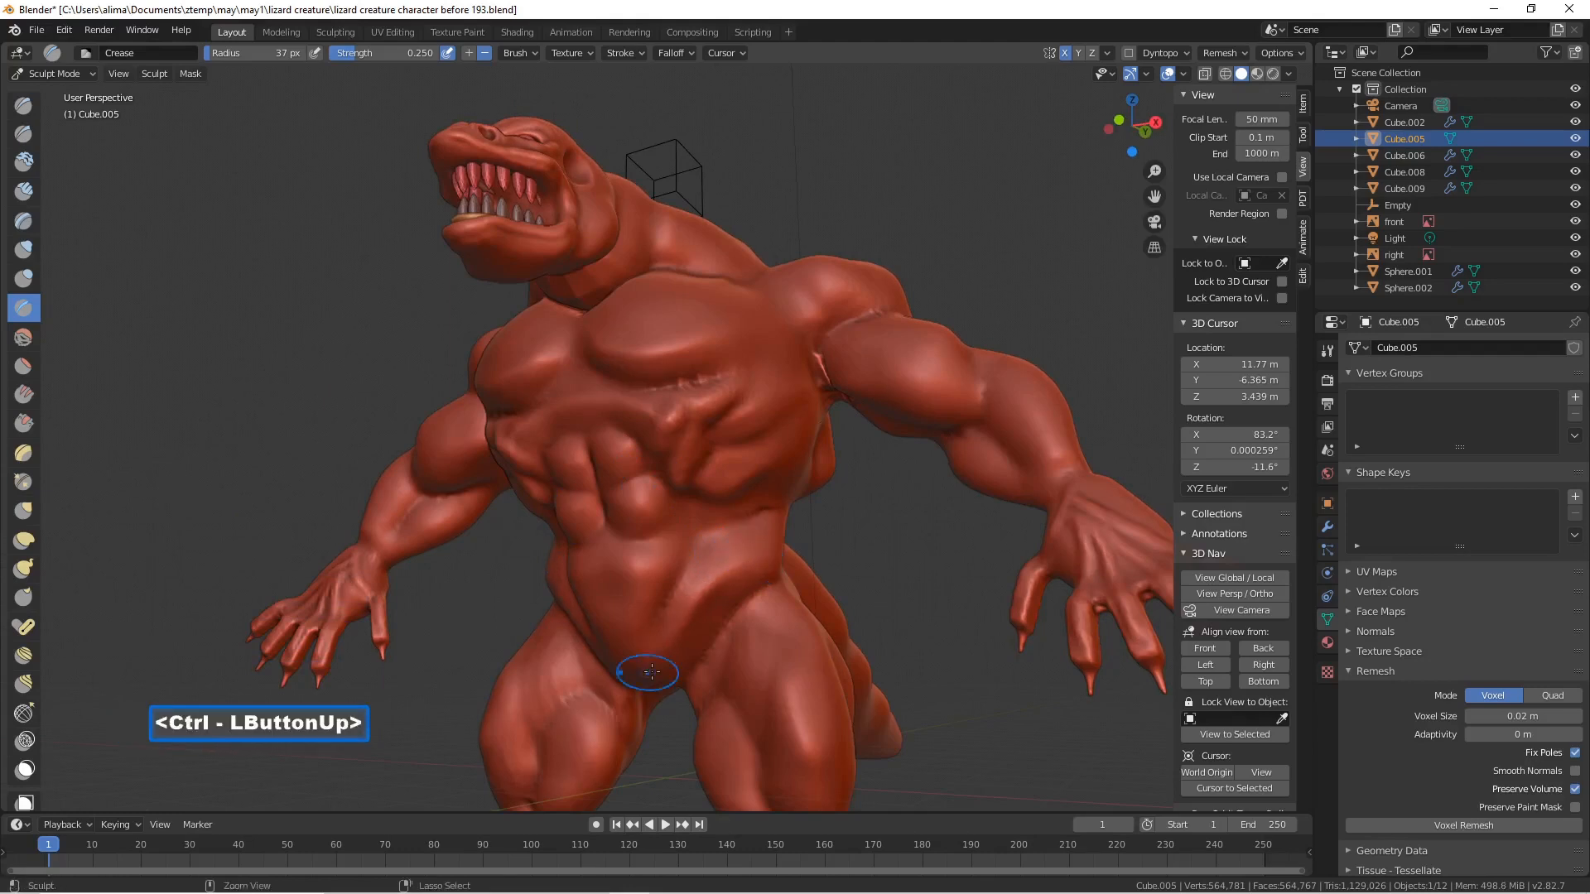
left_click_drag(728, 568, 733, 576, "ctrl")
middle_click_drag(807, 476, 784, 455)
middle_click_drag(834, 360, 900, 342)
- Sharpen the muscle boundaries of the upper arm and forearm using Crease strokes
mouse_move(859, 412)
left_mouse_down("ctrl")
mouse_move(938, 406)
mouse_move(868, 438)
mouse_move(921, 457)
left_mouse_up("ctrl")
middle_click_drag(944, 439, 957, 445)
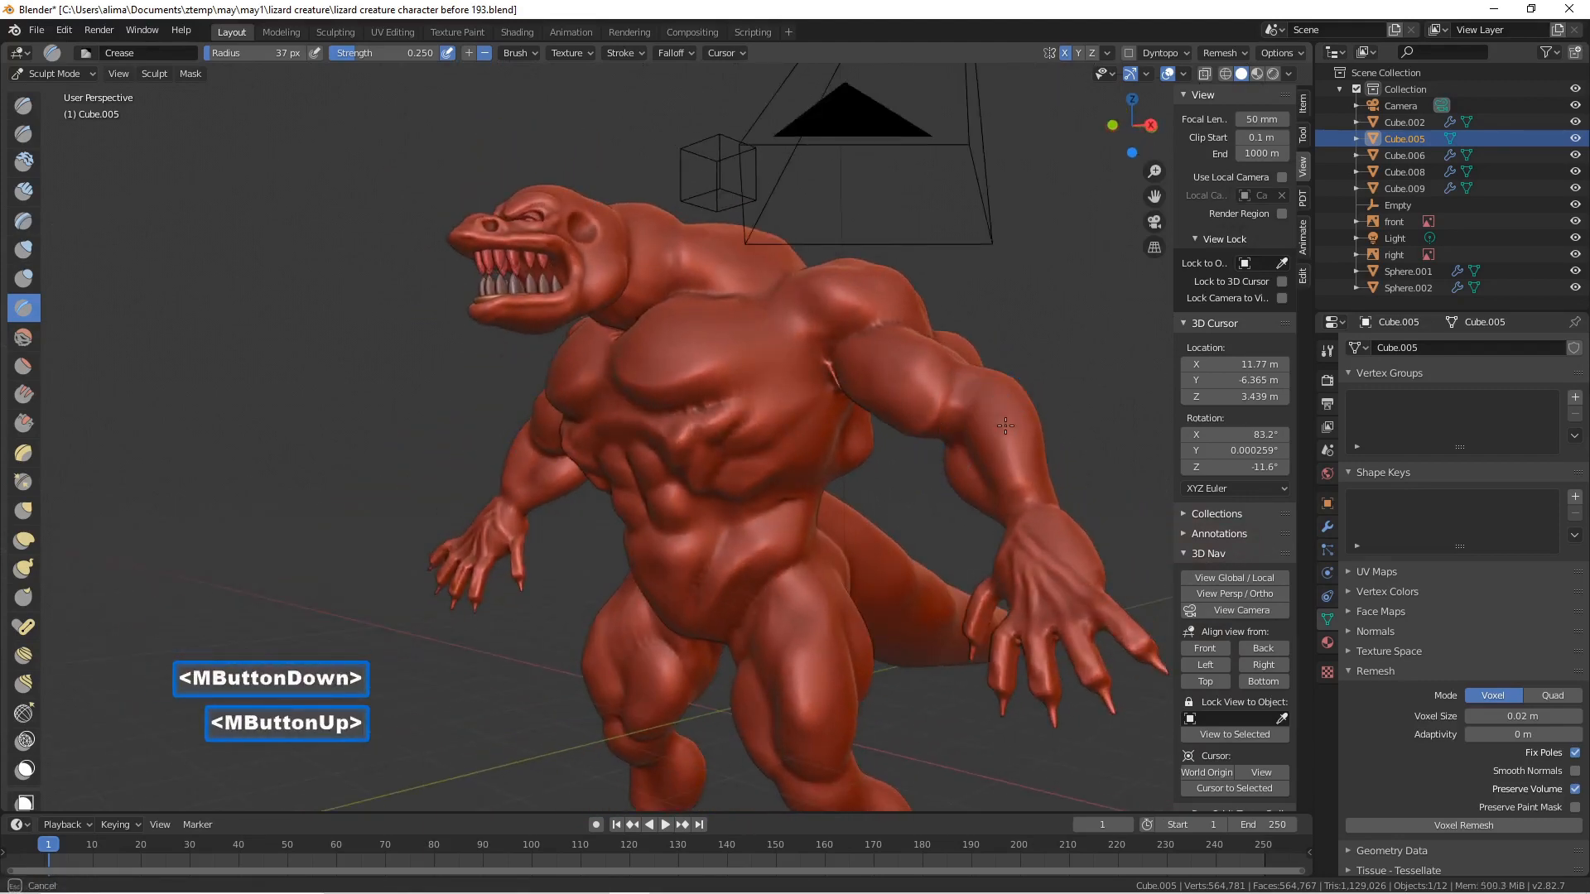
left_click(1010, 440)
middle_click_drag(983, 439, 897, 484)
left_click_drag(897, 484, 968, 501)
middle_click_drag(386, 465, 511, 361)
- Raise the inner surfaces of the pectorals with inverted Crease strokes
left_click_drag(684, 296, 678, 302, "ctrl")
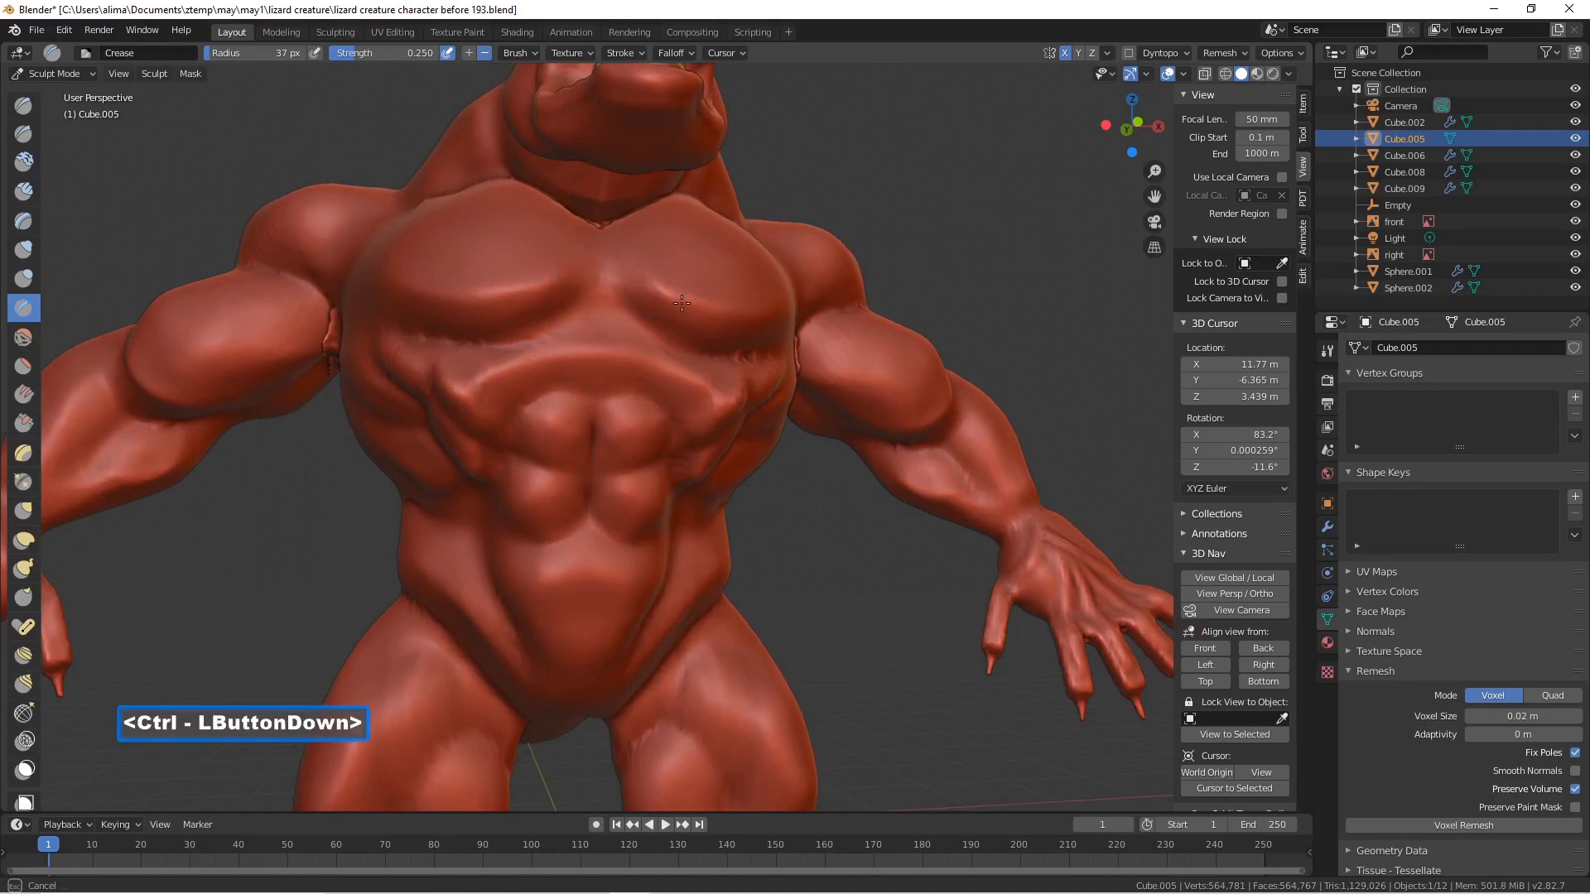
left_click_drag(791, 309, 673, 296, "ctrl")
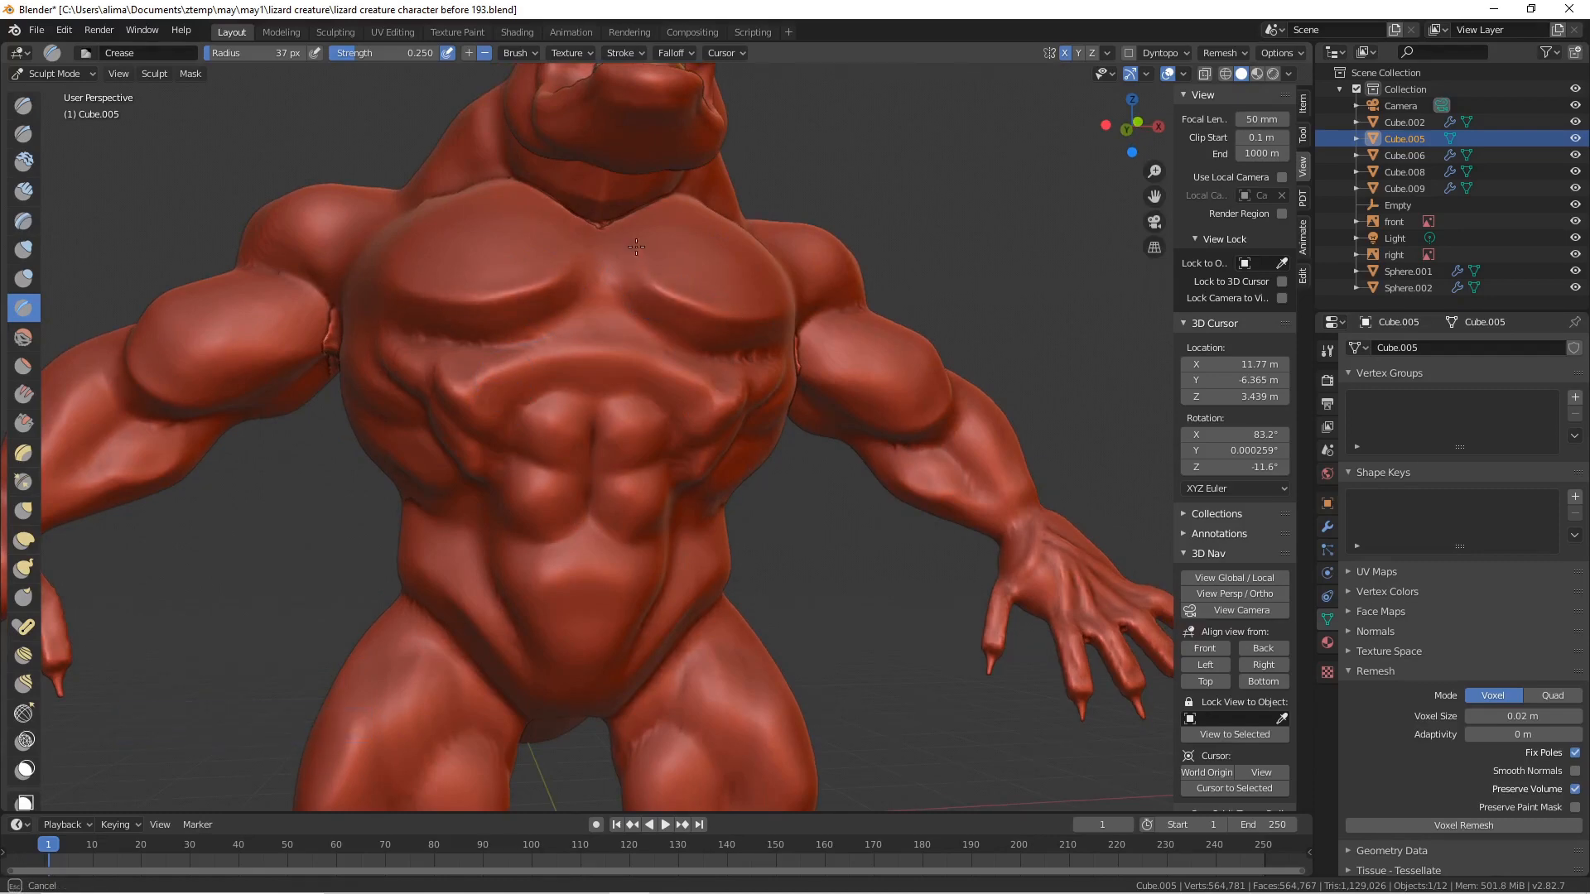
left_click_drag(623, 239, 643, 266, "ctrl")
- Carve Crease grooves between the rib muscles on the side of the torso, below the pectoral
middle_click_drag(547, 391, 602, 372)
middle_click_drag(851, 361, 737, 426)
mouse_move(738, 426)
left_mouse_down()
mouse_move(805, 426)
mouse_move(811, 406)
left_mouse_up()
mouse_move(834, 430)
left_mouse_down()
mouse_move(855, 418)
mouse_move(836, 426)
left_mouse_up()
left_click_drag(820, 338, 751, 345)
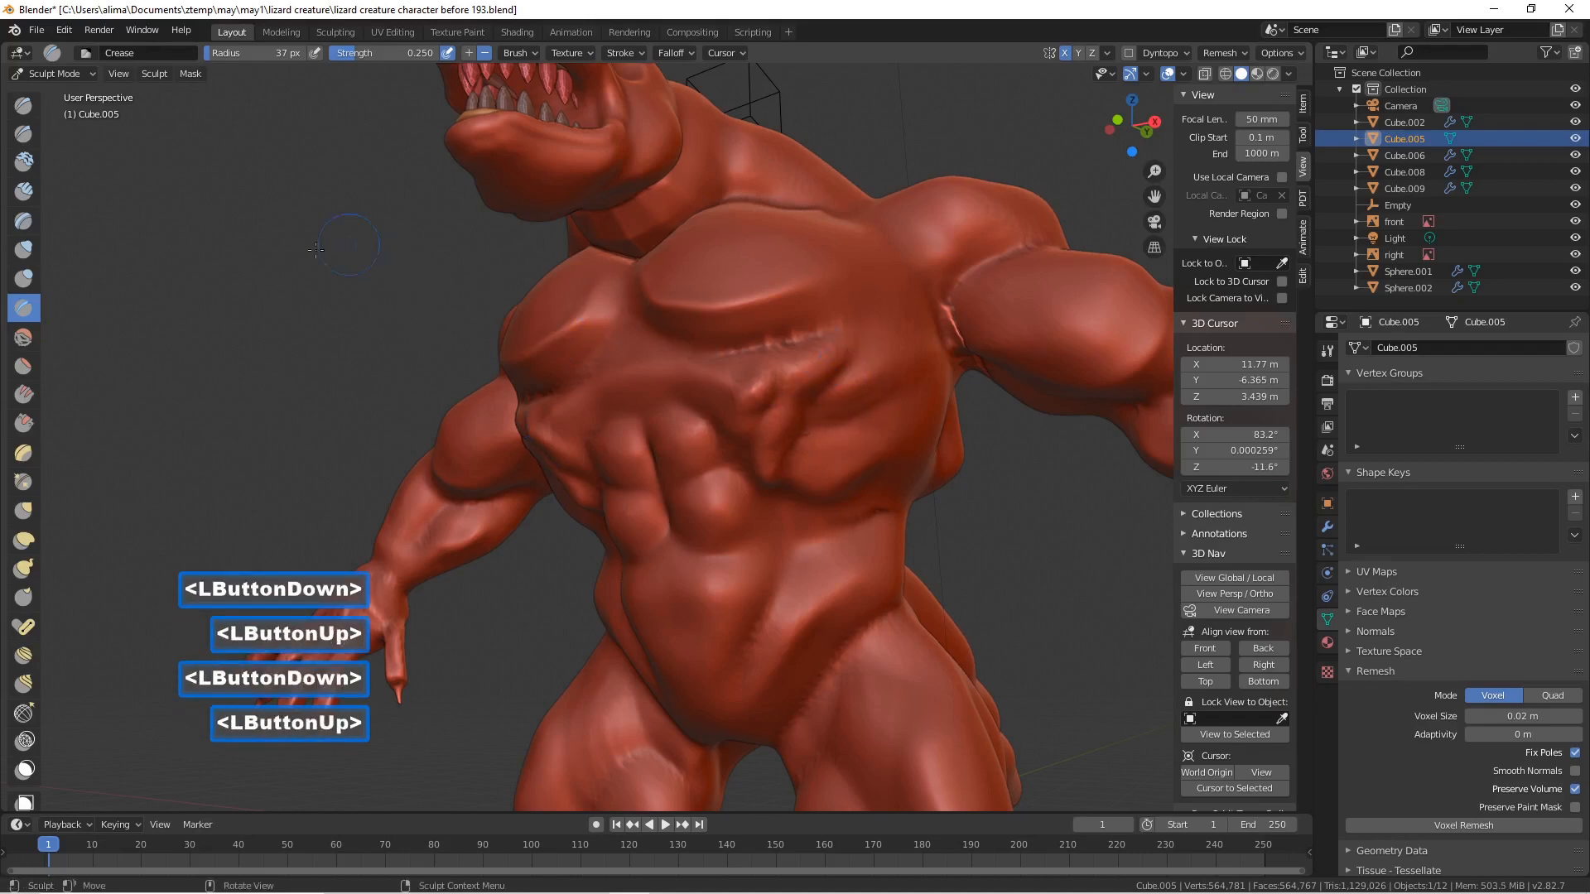
- Swell the rib-side muscles below the pectoral using the Inflate/Deflate brush at 37 px radius and 0.500 strength
left_click(27, 250)
left_click_drag(884, 394, 861, 394)
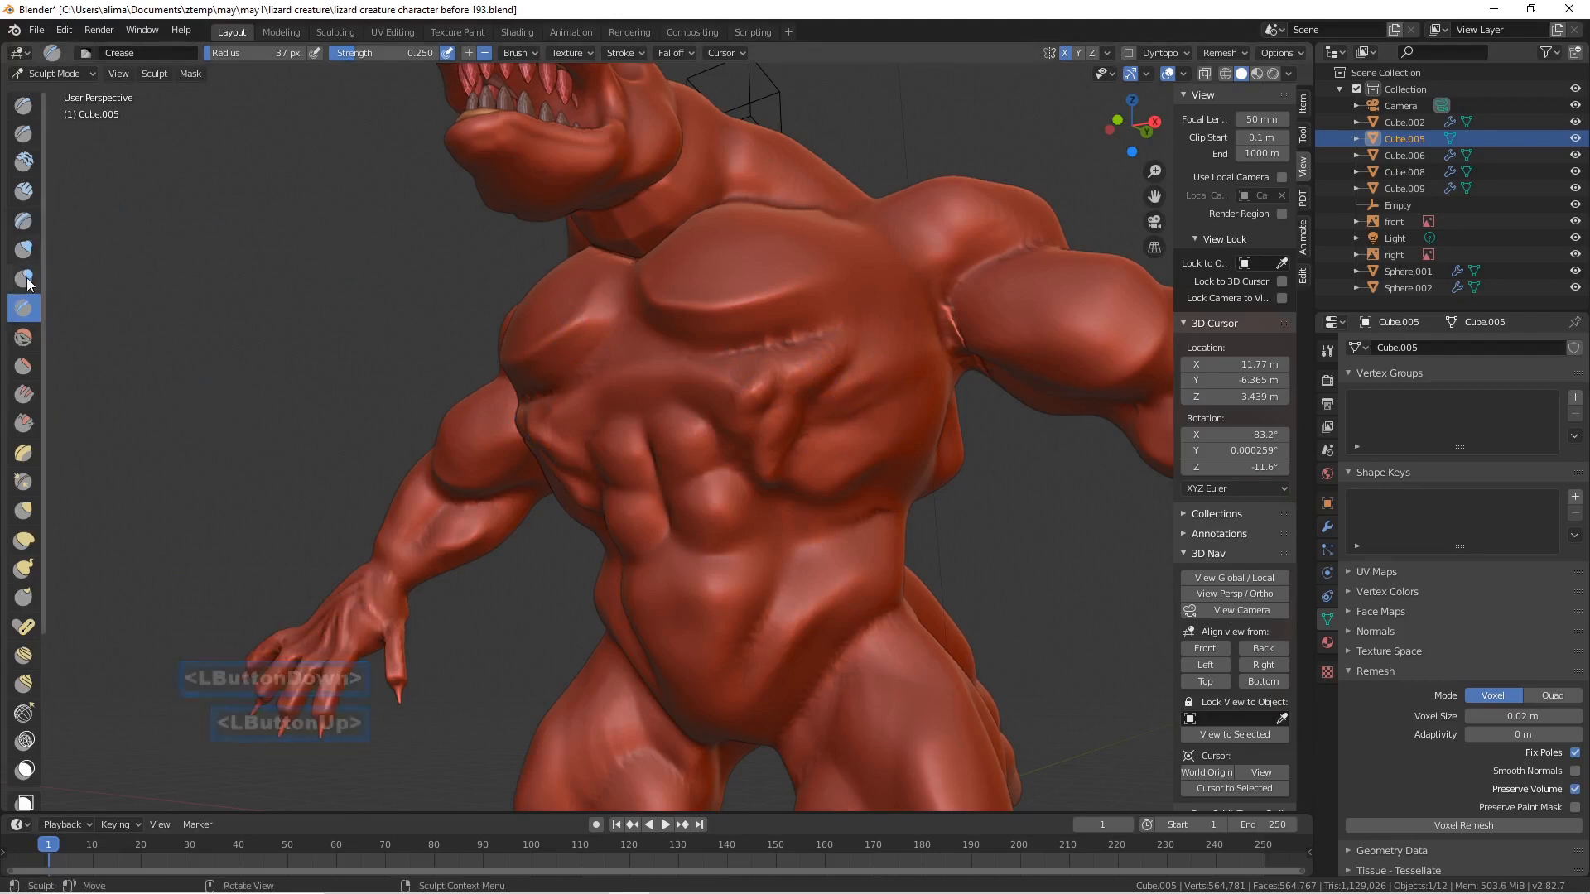
left_click(23, 249)
left_click_drag(875, 372, 841, 401)
left_click_drag(859, 382, 839, 404)
left_click_drag(861, 379, 844, 394)
left_click_drag(828, 356, 745, 386)
mouse_move(755, 409)
left_mouse_down()
mouse_move(767, 478)
mouse_move(862, 437)
left_mouse_up()
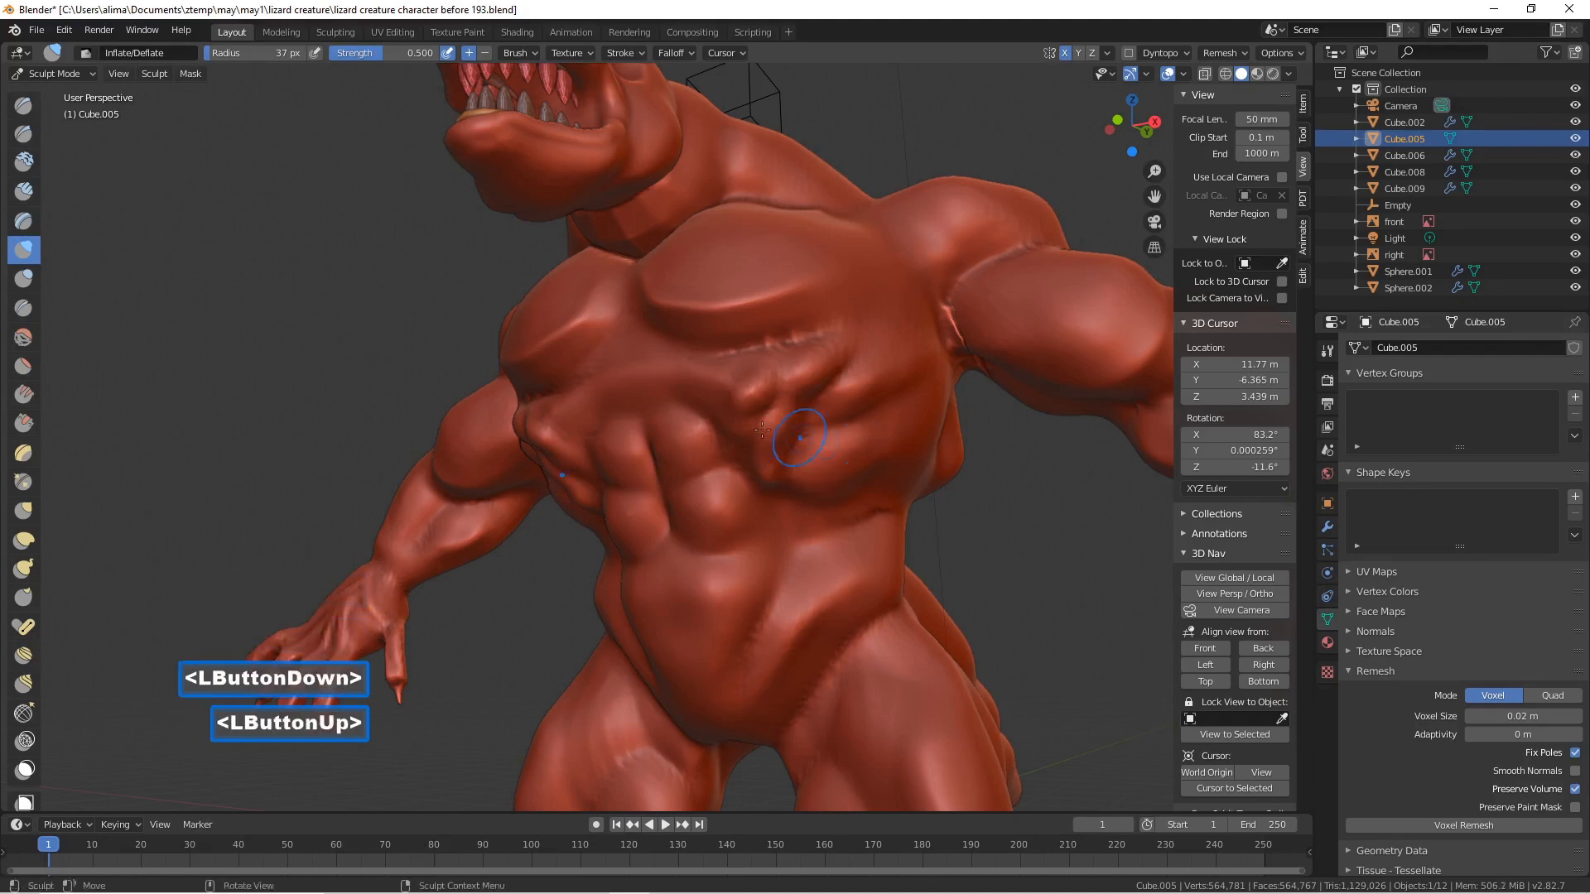
- Carve the folds between the rib muscles with Crease and raise the edges of the upper abdominal muscles
left_click(33, 305)
mouse_move(801, 371)
left_mouse_down()
mouse_move(779, 396)
mouse_move(861, 417)
mouse_move(842, 426)
mouse_move(837, 401)
mouse_move(845, 460)
mouse_move(865, 454)
mouse_move(826, 431)
mouse_move(774, 434)
mouse_move(770, 457)
mouse_move(803, 374)
mouse_move(745, 399)
mouse_move(716, 385)
mouse_move(574, 397)
left_mouse_up()
mouse_move(739, 499)
left_mouse_down("ctrl")
mouse_move(684, 533)
mouse_move(736, 452)
mouse_move(705, 447)
mouse_move(683, 470)
mouse_move(701, 452)
left_mouse_up("ctrl")
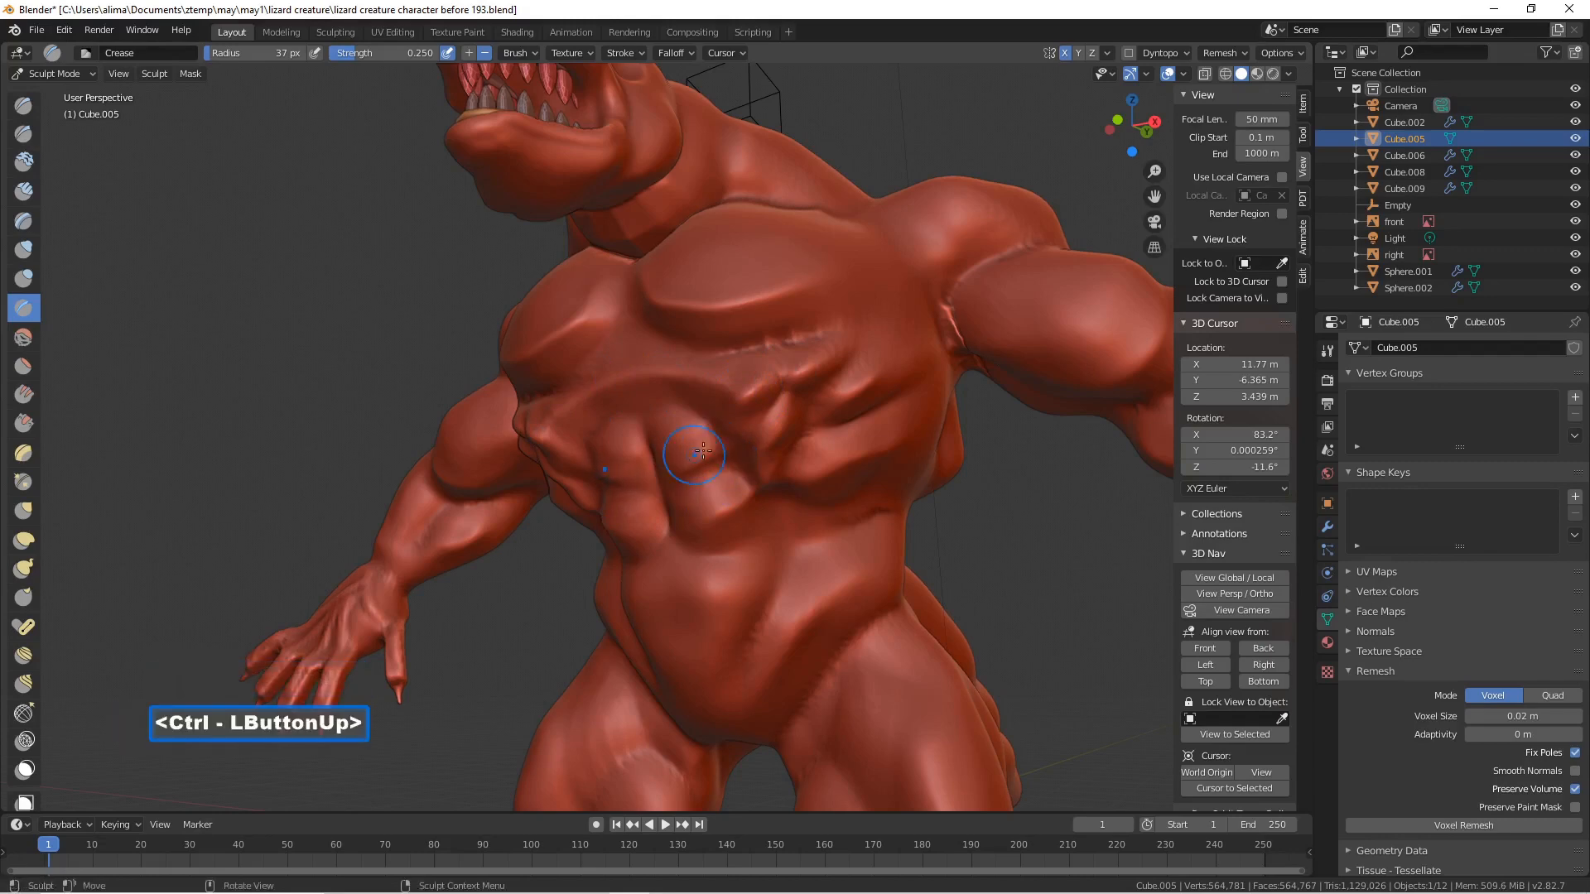
- View the whole creature from the front and save the file as lizard creature character before 194.blend
scroll(927, 542, "down", 5)
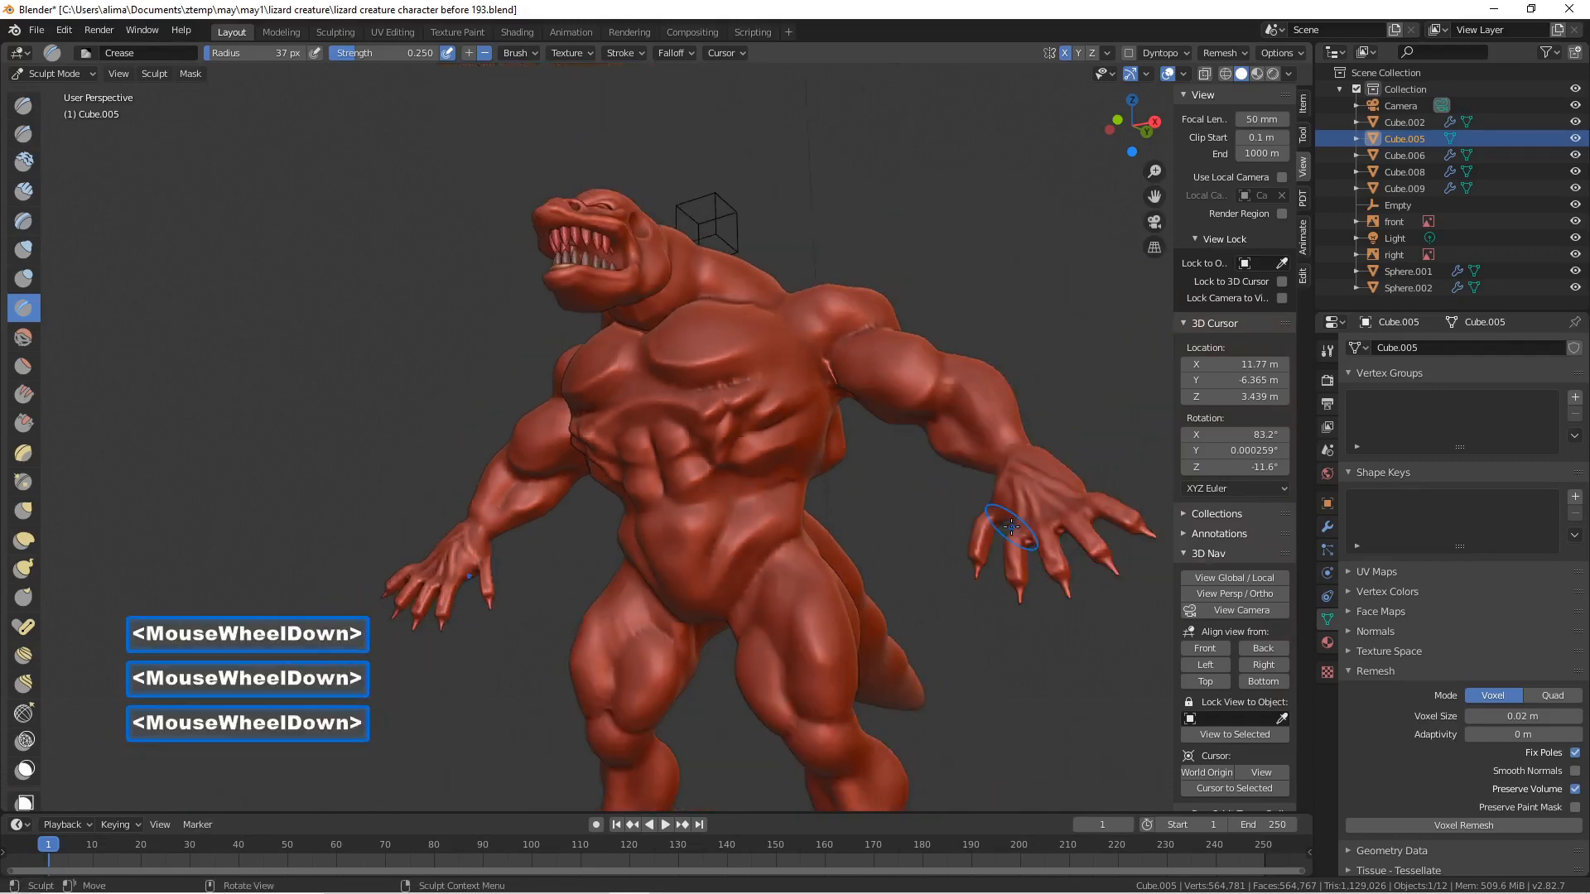
middle_click_drag(918, 547, 1000, 551)
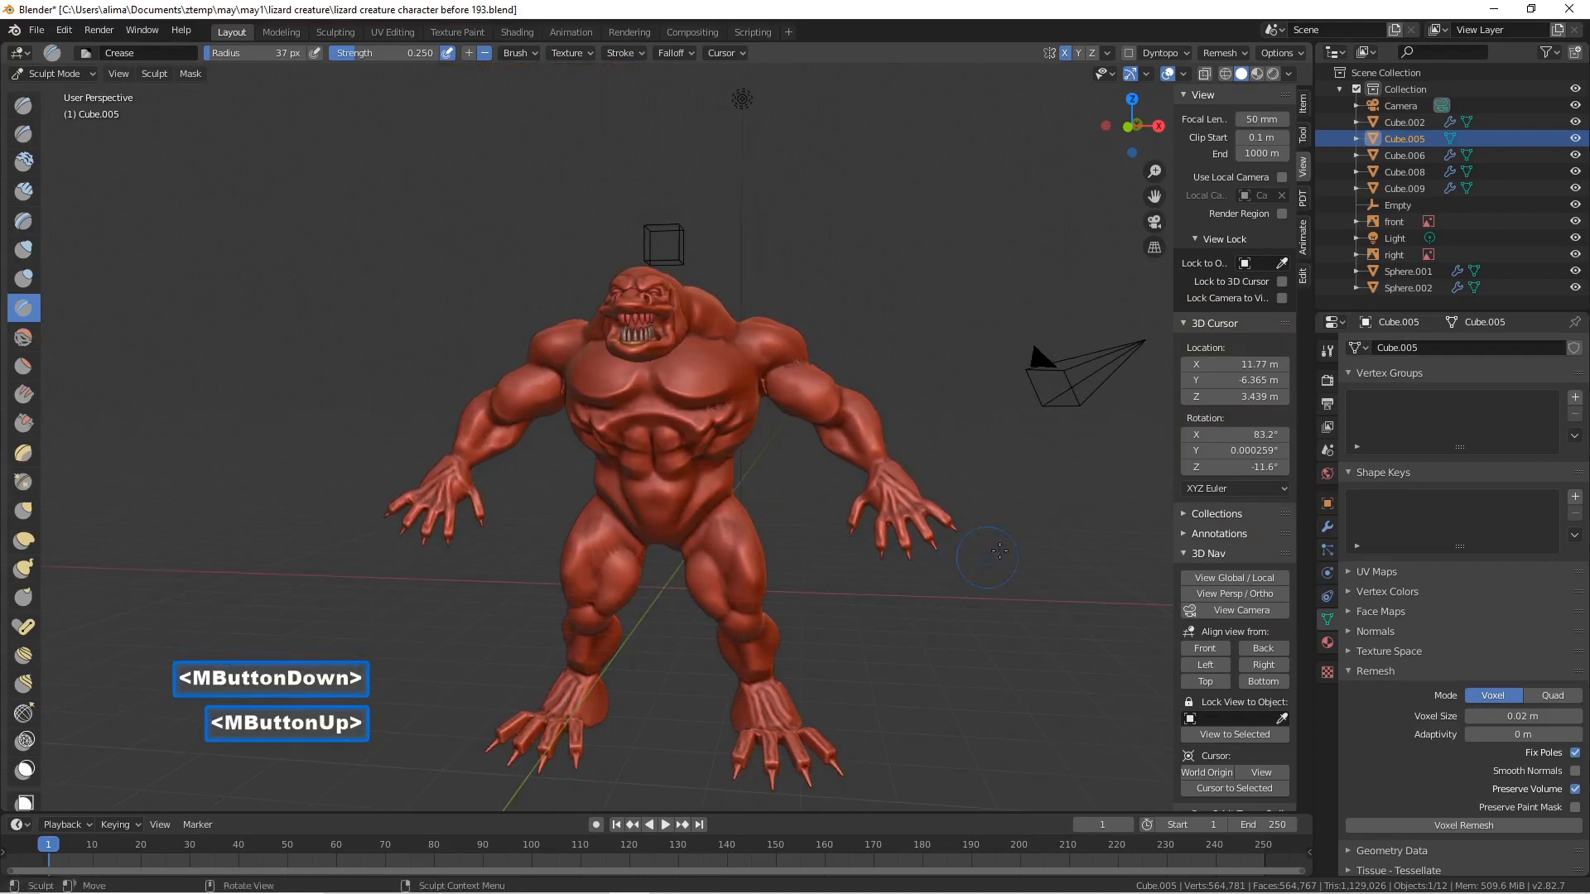
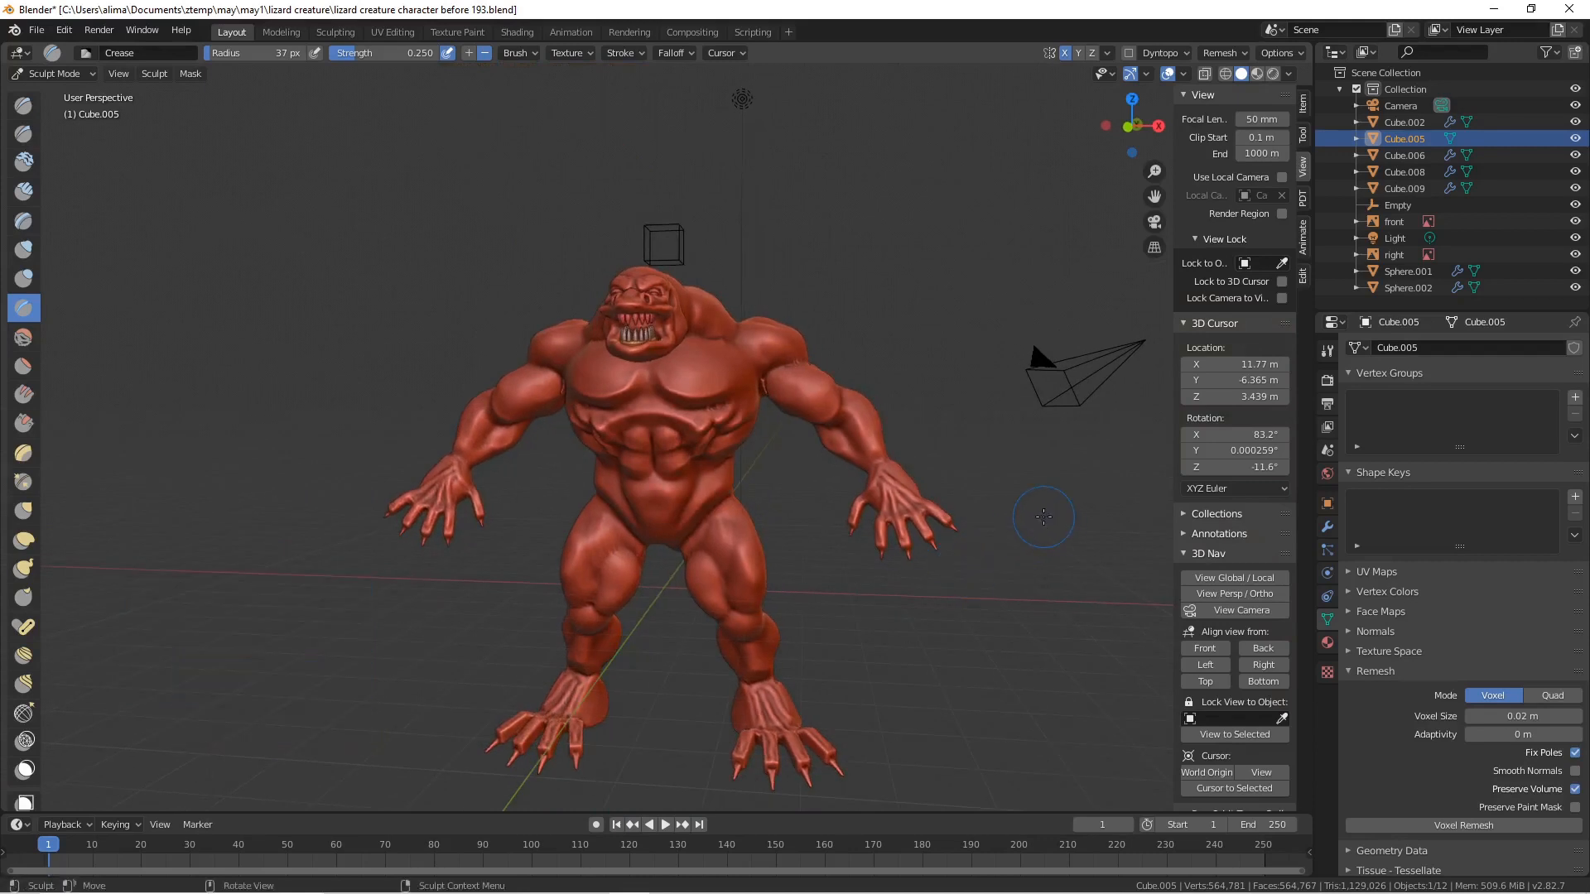
key("Pause")
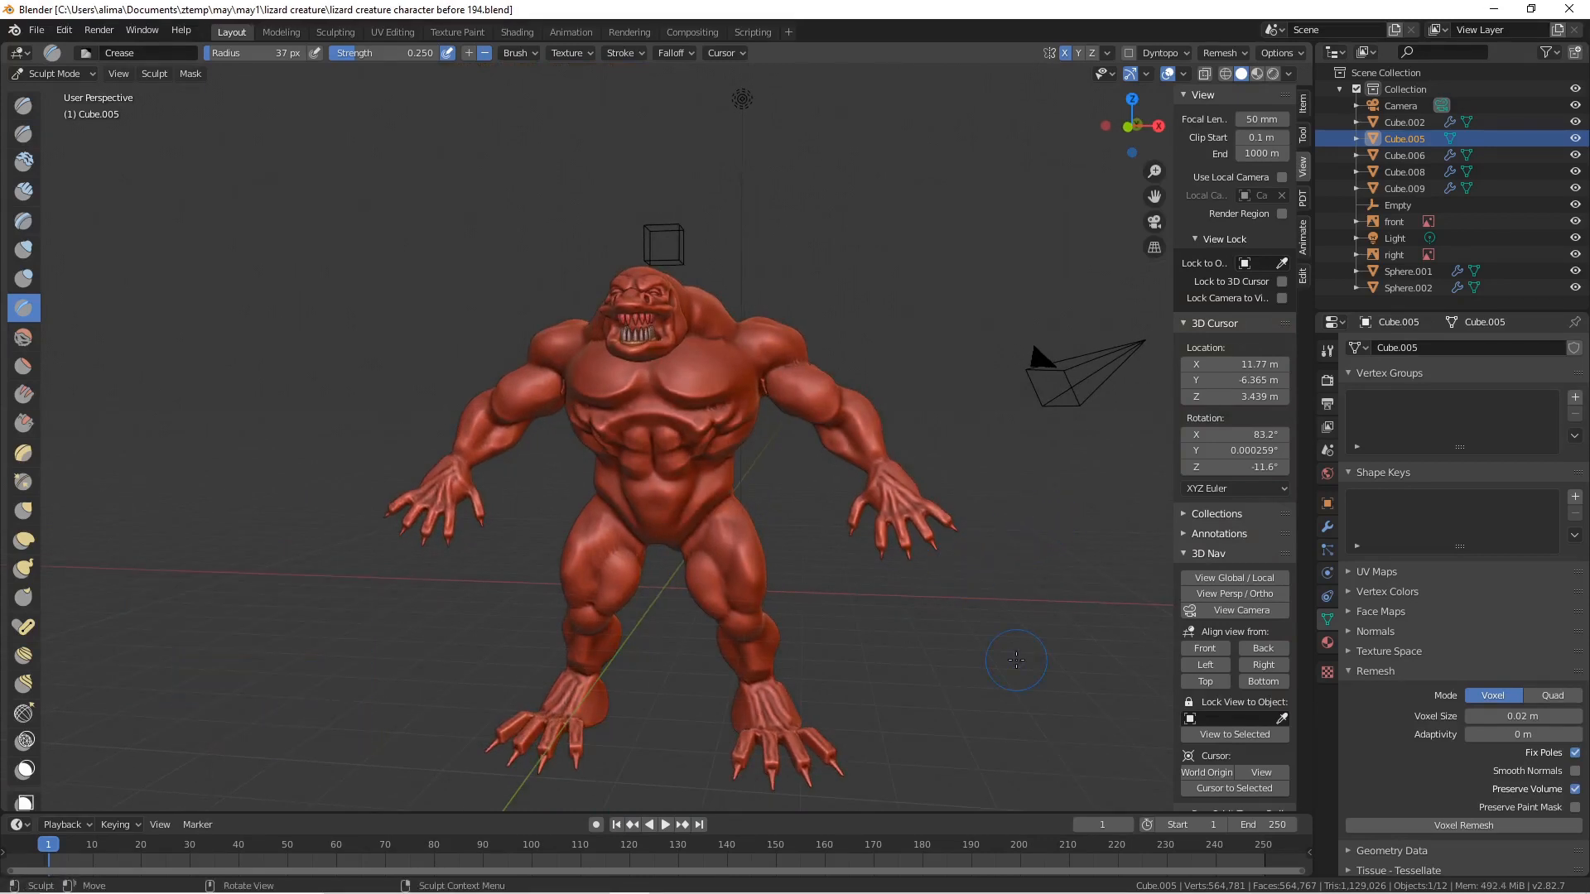
- Refine the outer pectoral where it meets the shoulder with carved and inverted Crease strokes
scroll(930, 595, "up", 4)
middle_click_drag(902, 572, 832, 456)
left_click_drag(809, 374, 811, 372)
mouse_move(874, 313)
left_mouse_down()
mouse_move(886, 329)
mouse_move(808, 350)
mouse_move(848, 270)
mouse_move(895, 267)
left_mouse_up()
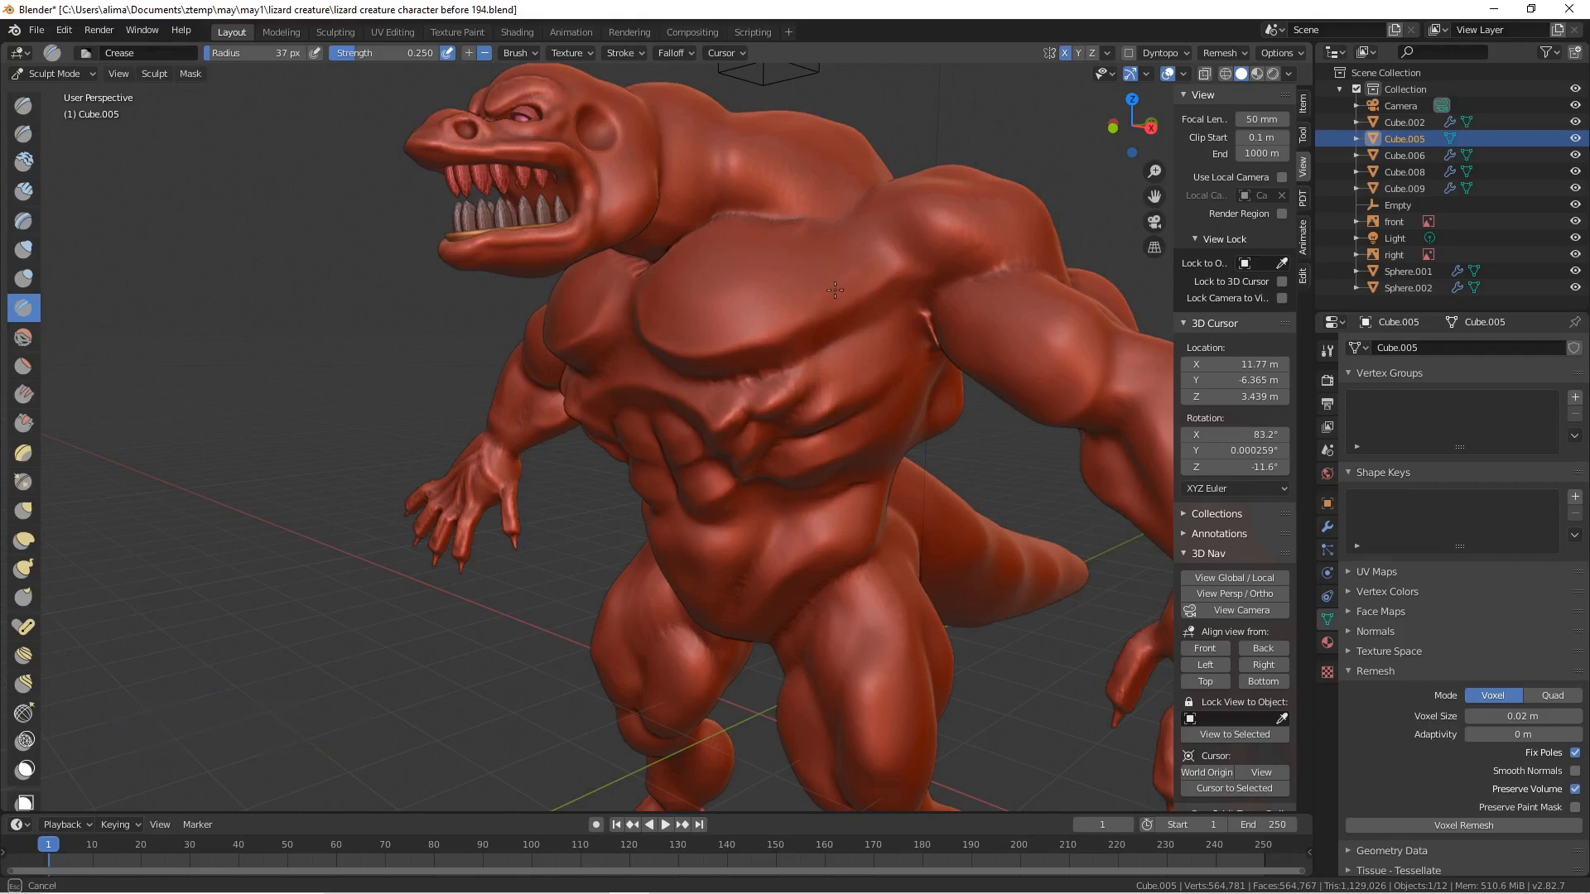
left_click_drag(890, 260, 899, 355, "ctrl")
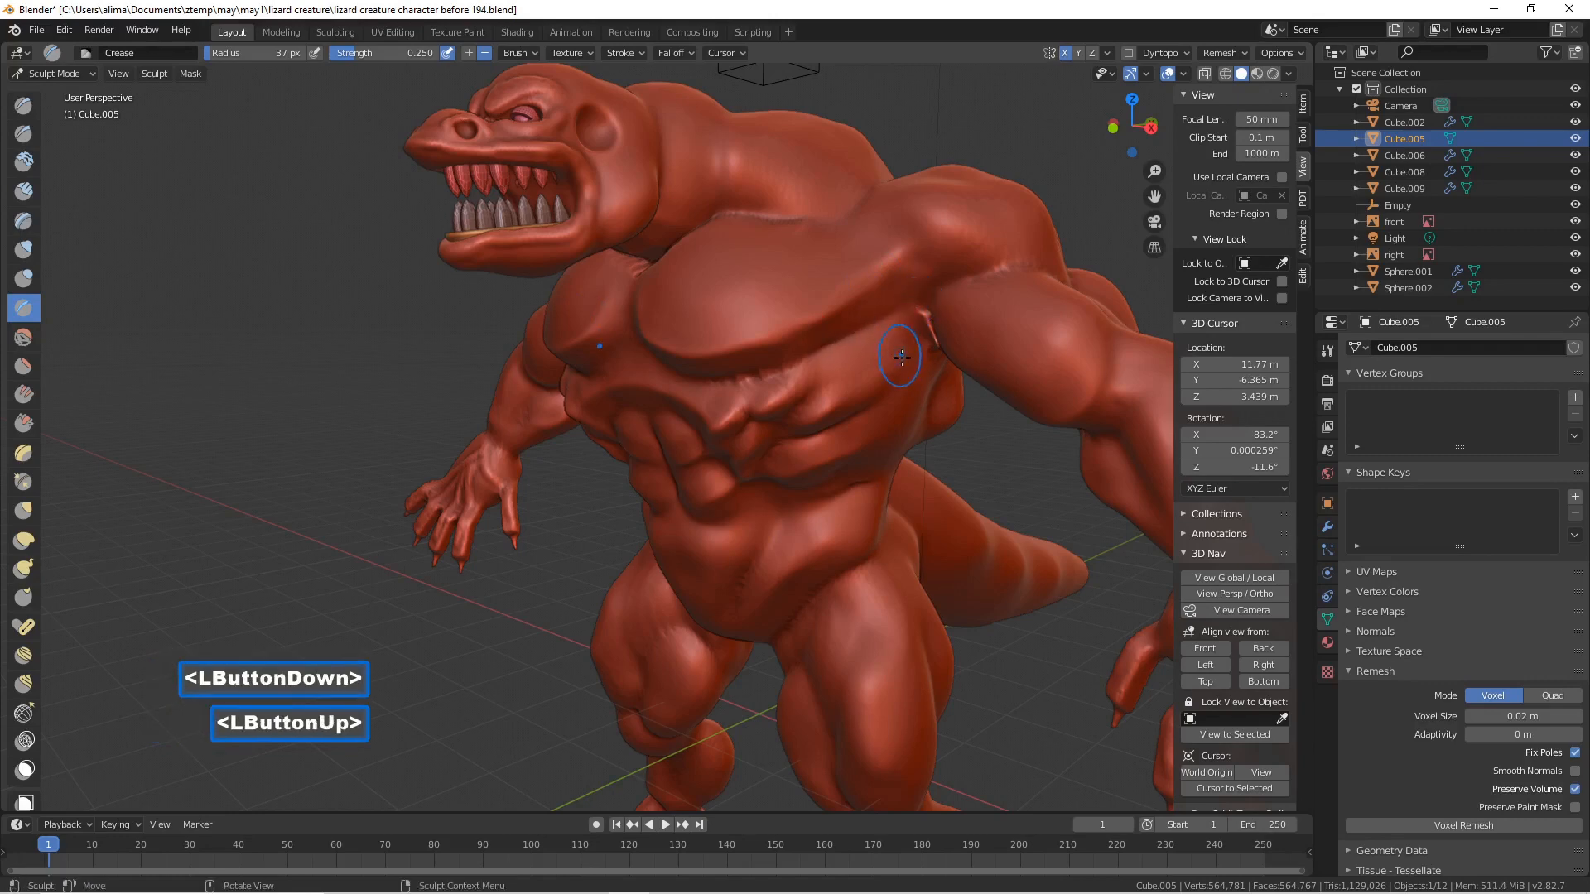
- Carve vertical Crease grooves into the outer shoulder to split the deltoid into separate muscle heads
mouse_move(943, 351)
middle_mouse_down()
mouse_move(907, 398)
mouse_move(950, 337)
middle_mouse_up()
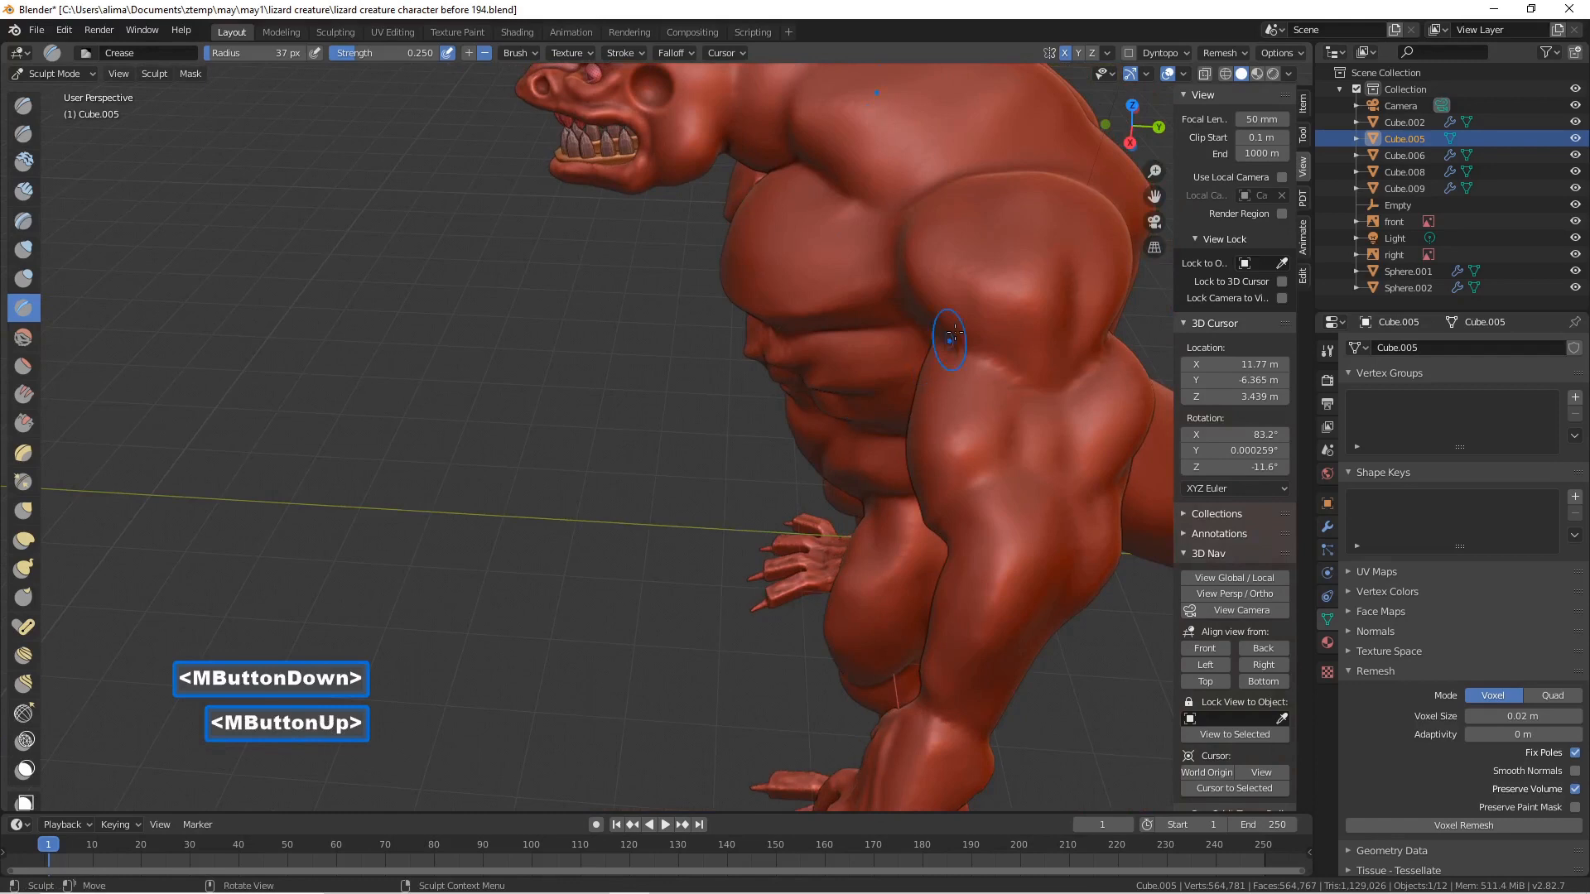
left_click_drag(1019, 346, 1022, 354)
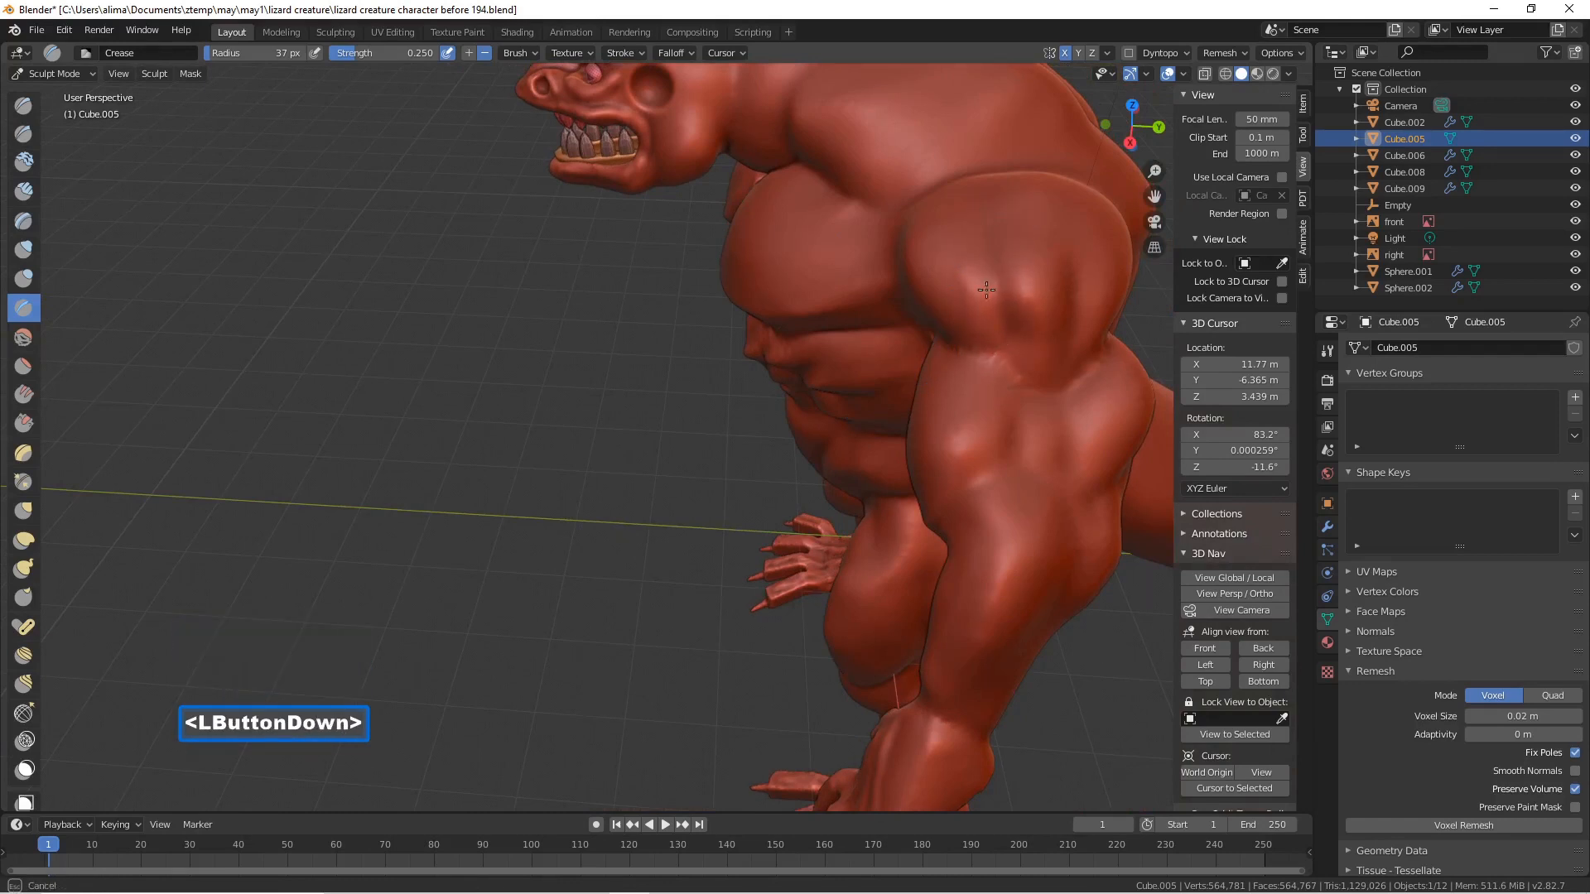
left_click_drag(978, 222, 952, 242)
middle_click_drag(952, 242, 916, 203)
left_click_drag(916, 203, 976, 243)
middle_click_drag(976, 244, 941, 179)
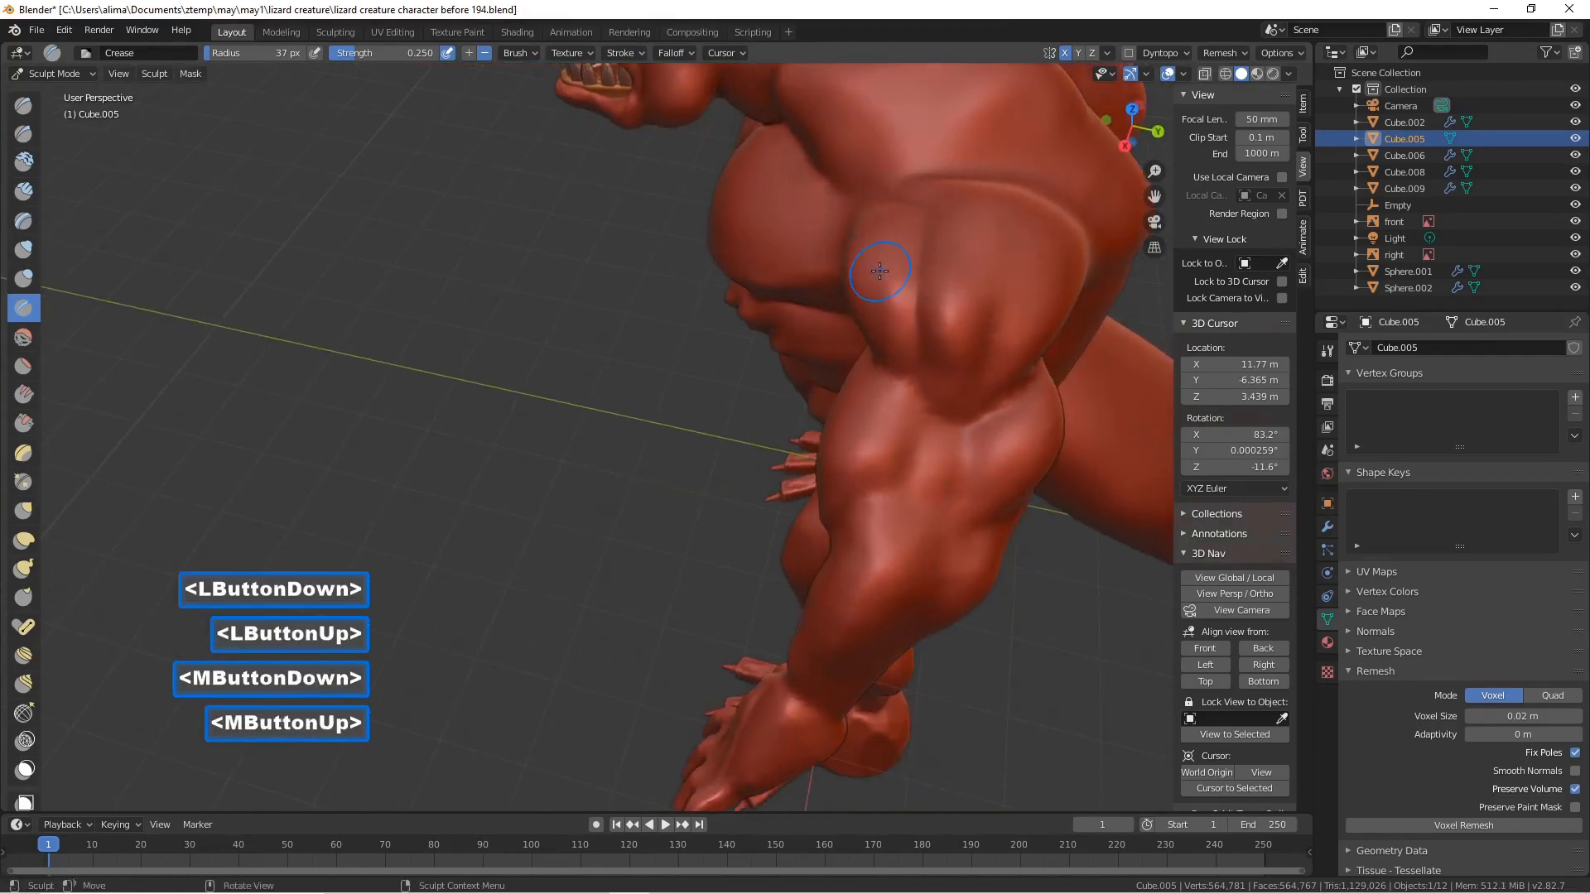
left_click_drag(941, 178, 1005, 182)
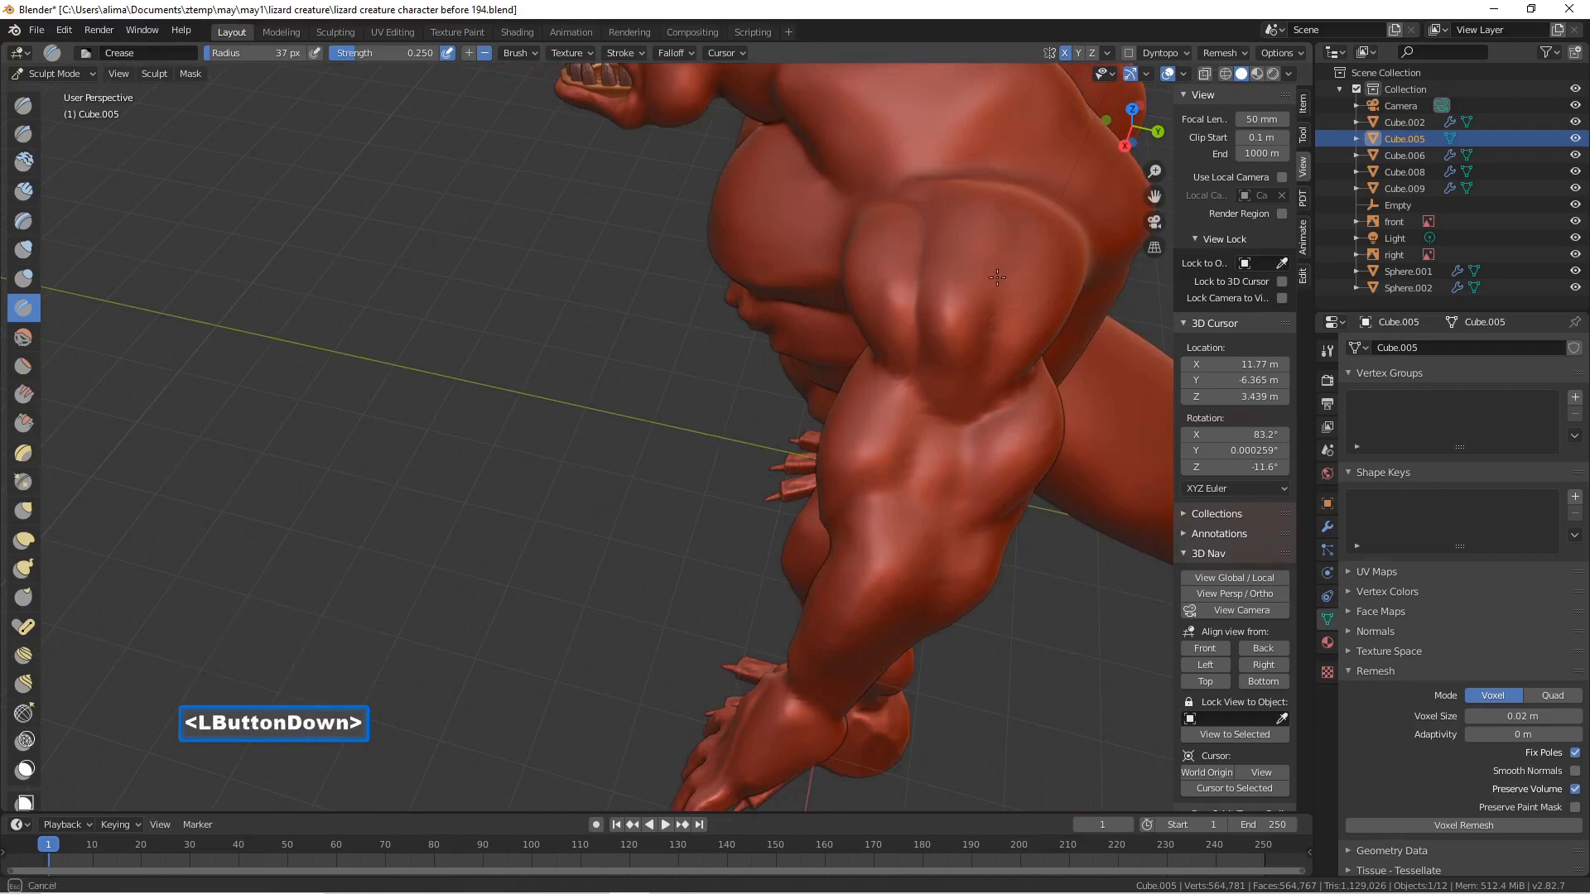
left_click_drag(973, 381, 974, 380)
- Carve the lower border of the rear deltoid with Crease and raise its edge with inverted strokes
middle_click_drag(974, 381, 965, 368)
left_click_drag(963, 368, 1117, 262)
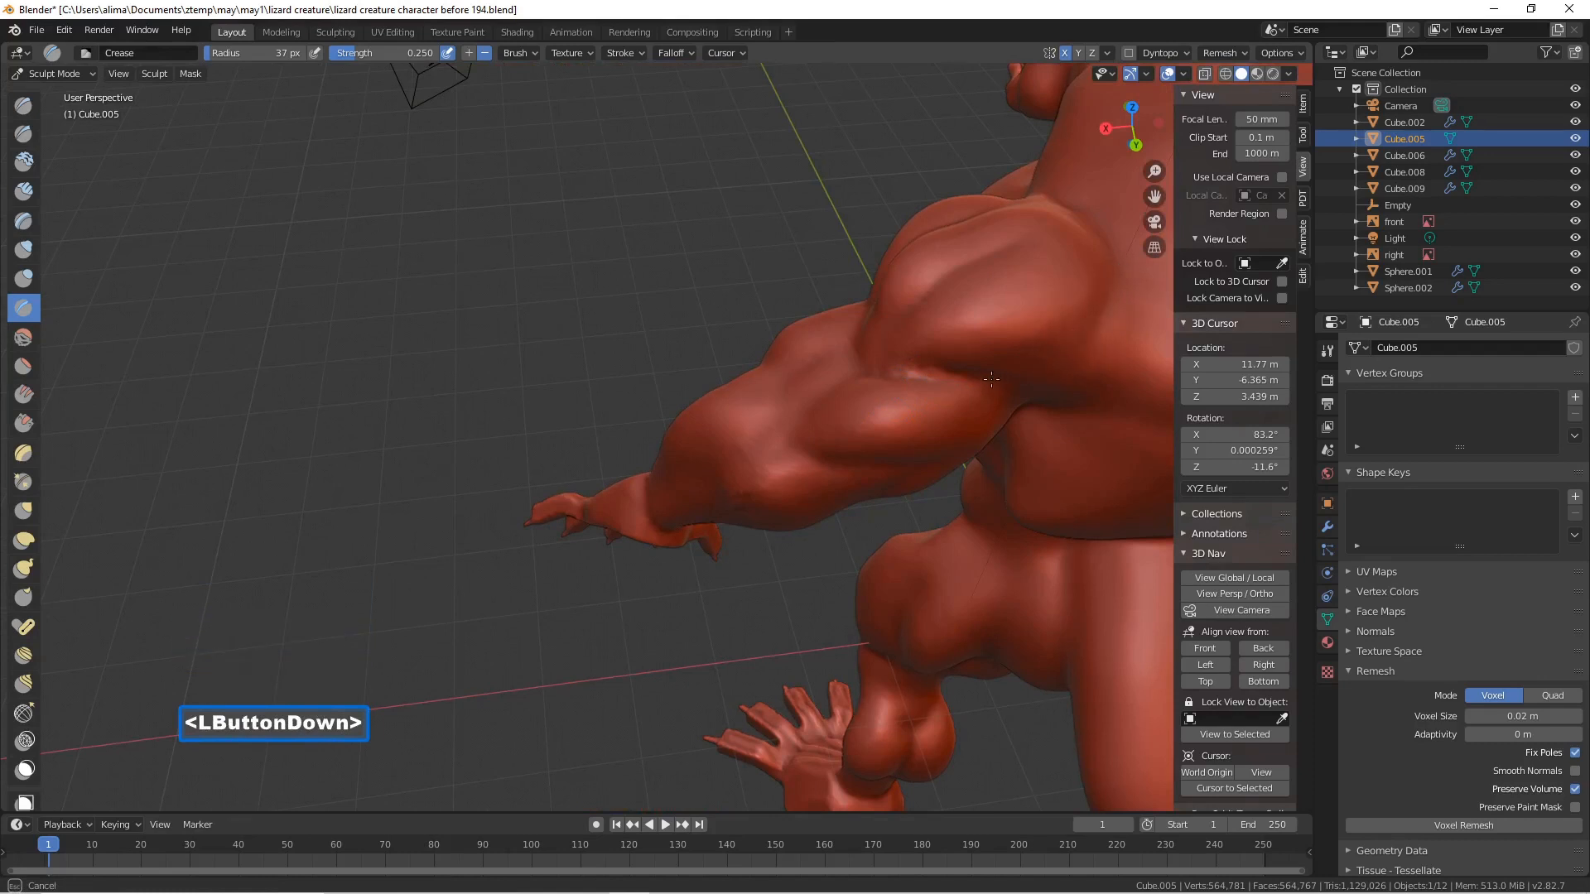
left_click_drag(991, 379, 988, 379)
mouse_move(1056, 325)
left_mouse_down()
mouse_move(1069, 338)
mouse_move(980, 377)
left_mouse_up()
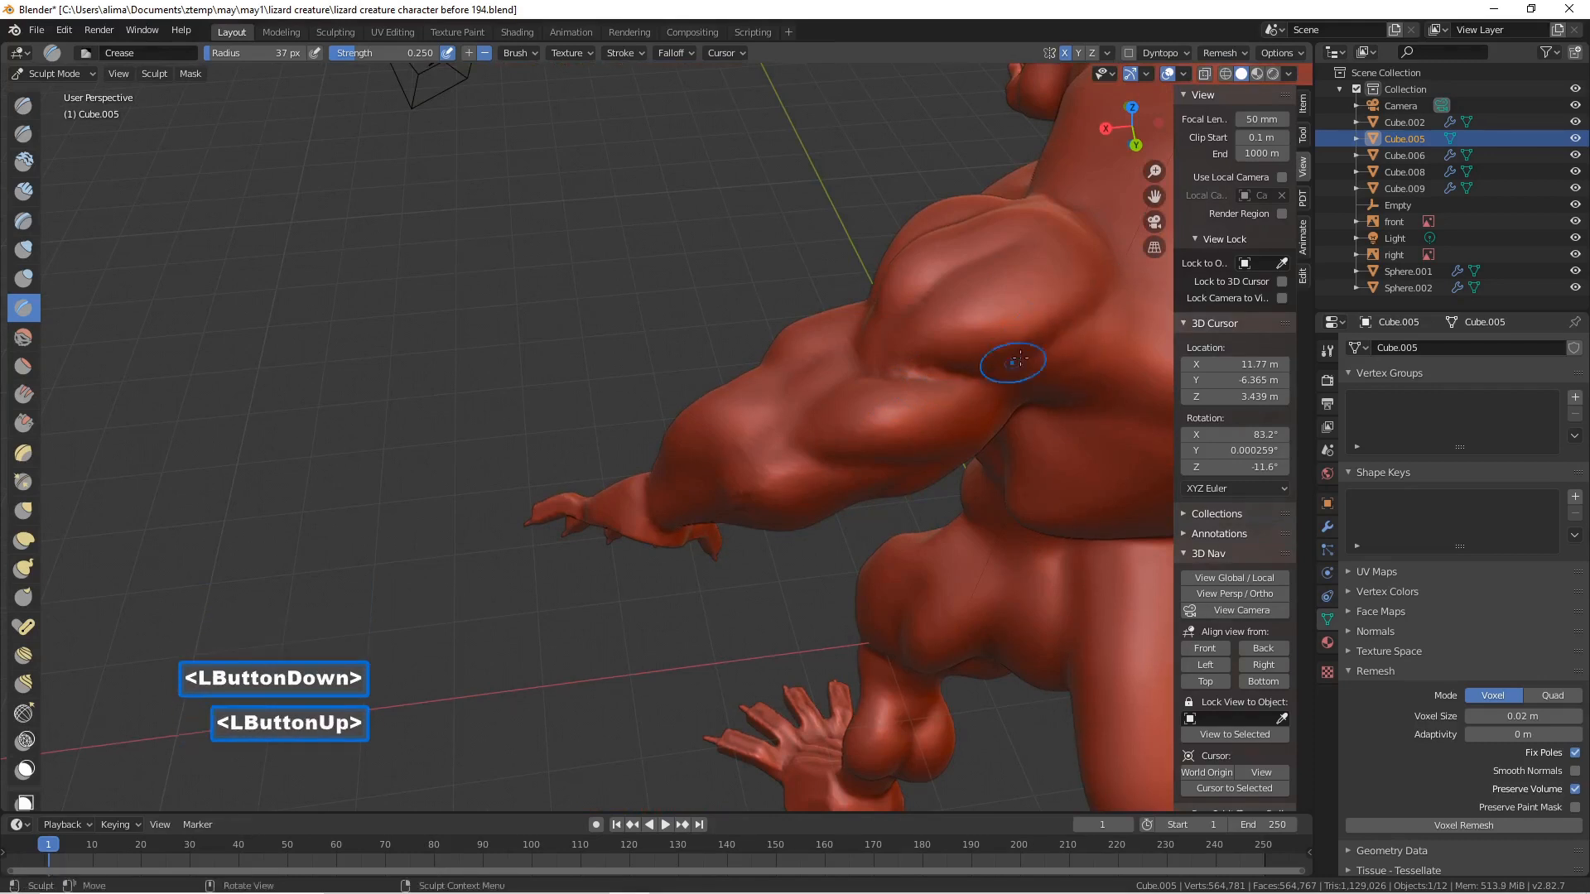
left_click_drag(1079, 283, 1005, 336, "ctrl")
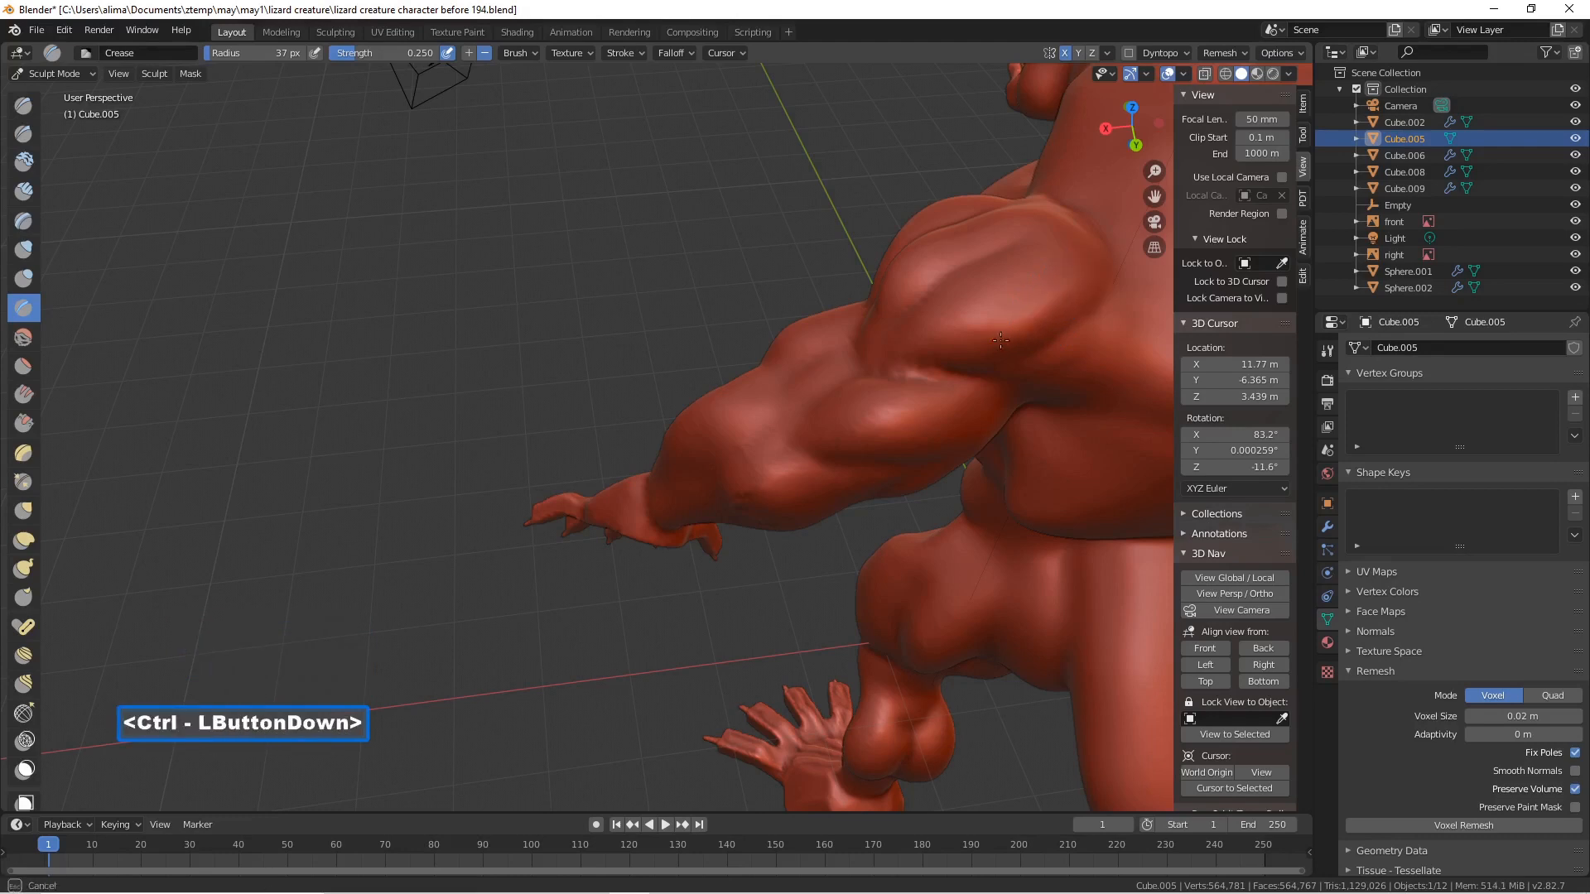
left_click_drag(922, 365, 952, 340, "ctrl")
- Raise the side and front deltoid heads with inverted Crease strokes
middle_click_drag(952, 339, 981, 265)
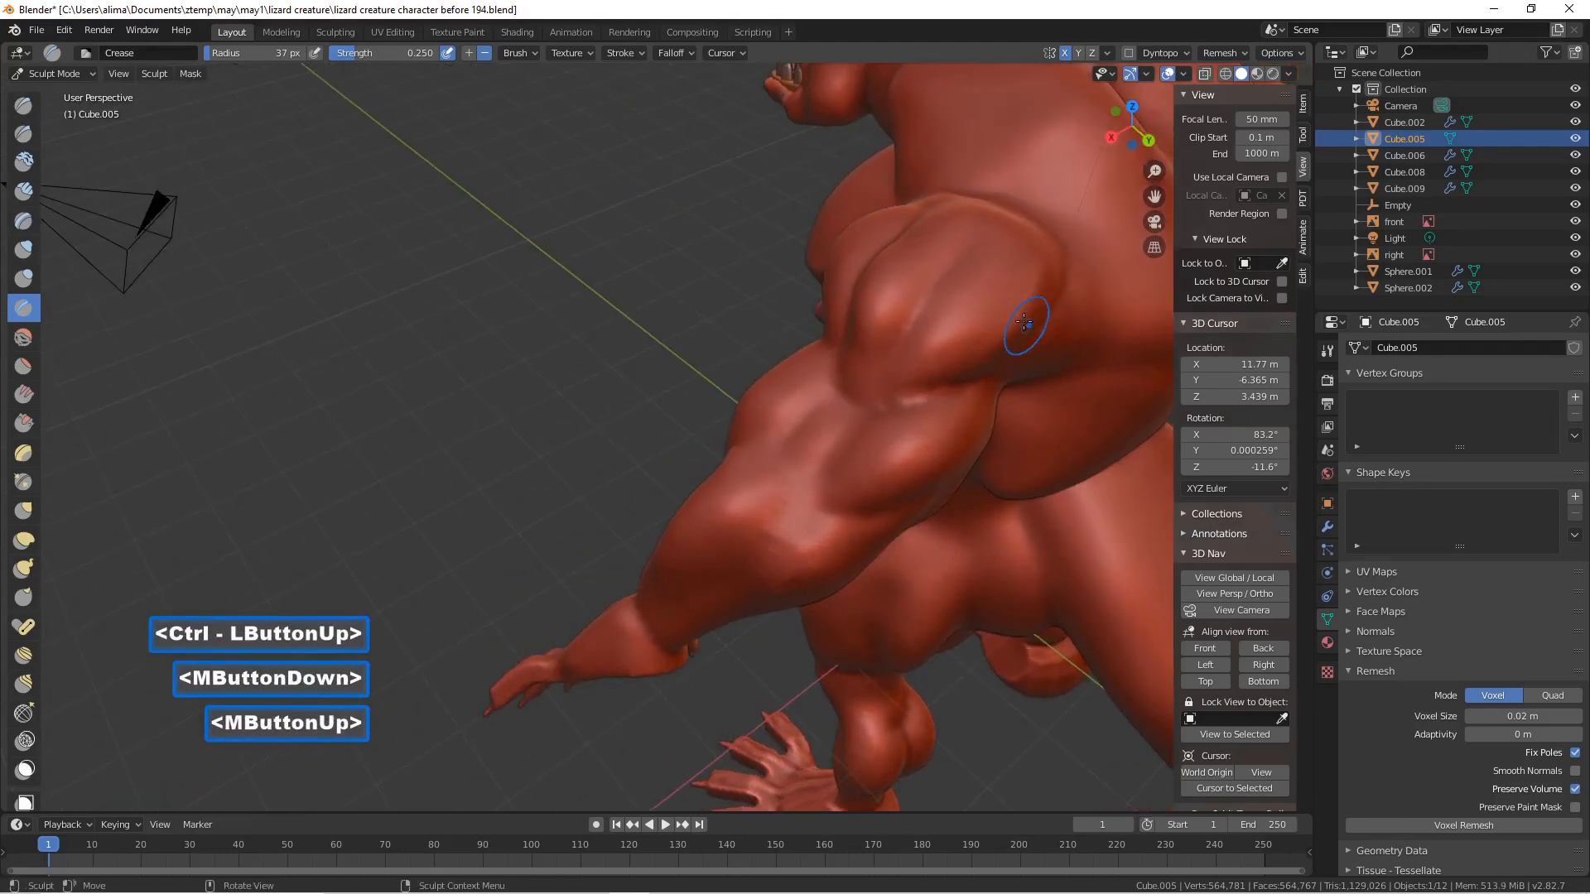
mouse_move(981, 265)
left_mouse_down("ctrl")
mouse_move(960, 282)
mouse_move(976, 251)
left_mouse_up("ctrl")
middle_click_drag(976, 250, 930, 241)
mouse_move(930, 242)
left_mouse_down("ctrl")
mouse_move(892, 323)
mouse_move(852, 307)
left_mouse_up("ctrl")
middle_click_drag(852, 306, 911, 292)
mouse_move(842, 246)
left_mouse_down("ctrl")
mouse_move(842, 288)
mouse_move(890, 344)
mouse_move(823, 299)
mouse_move(812, 363)
mouse_move(816, 245)
left_mouse_up("ctrl")
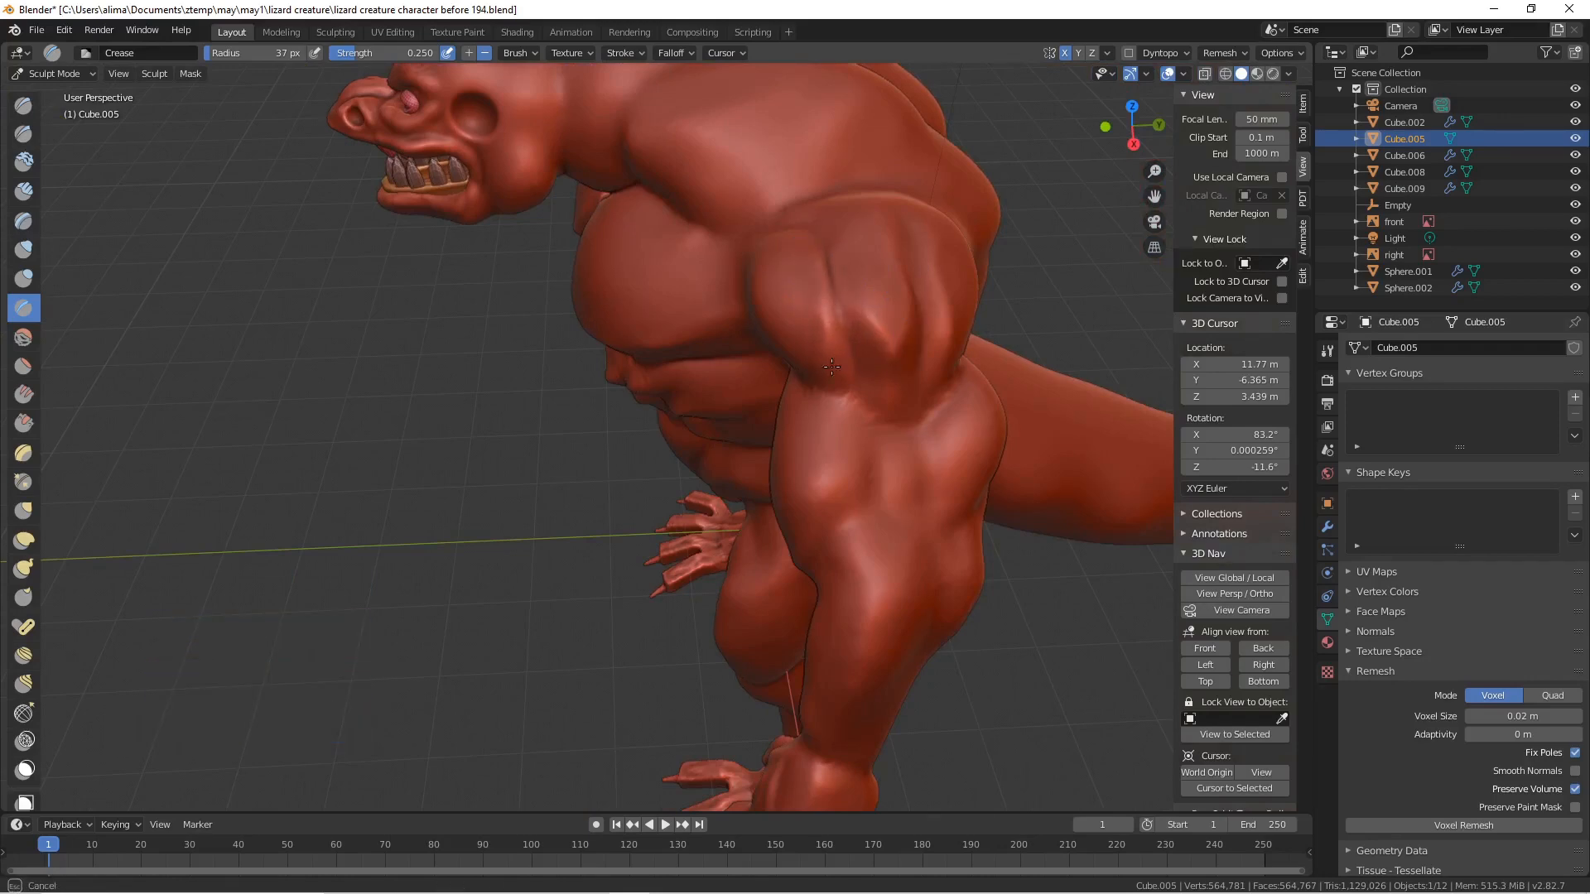
left_click_drag(831, 366, 756, 355, "ctrl")
- Raise the front shoulder's junction with the pectoral and neck using inverted Crease strokes
middle_click_drag(756, 355, 823, 344)
mouse_move(760, 359)
left_mouse_down("ctrl")
mouse_move(700, 331)
mouse_move(820, 382)
left_mouse_up("ctrl")
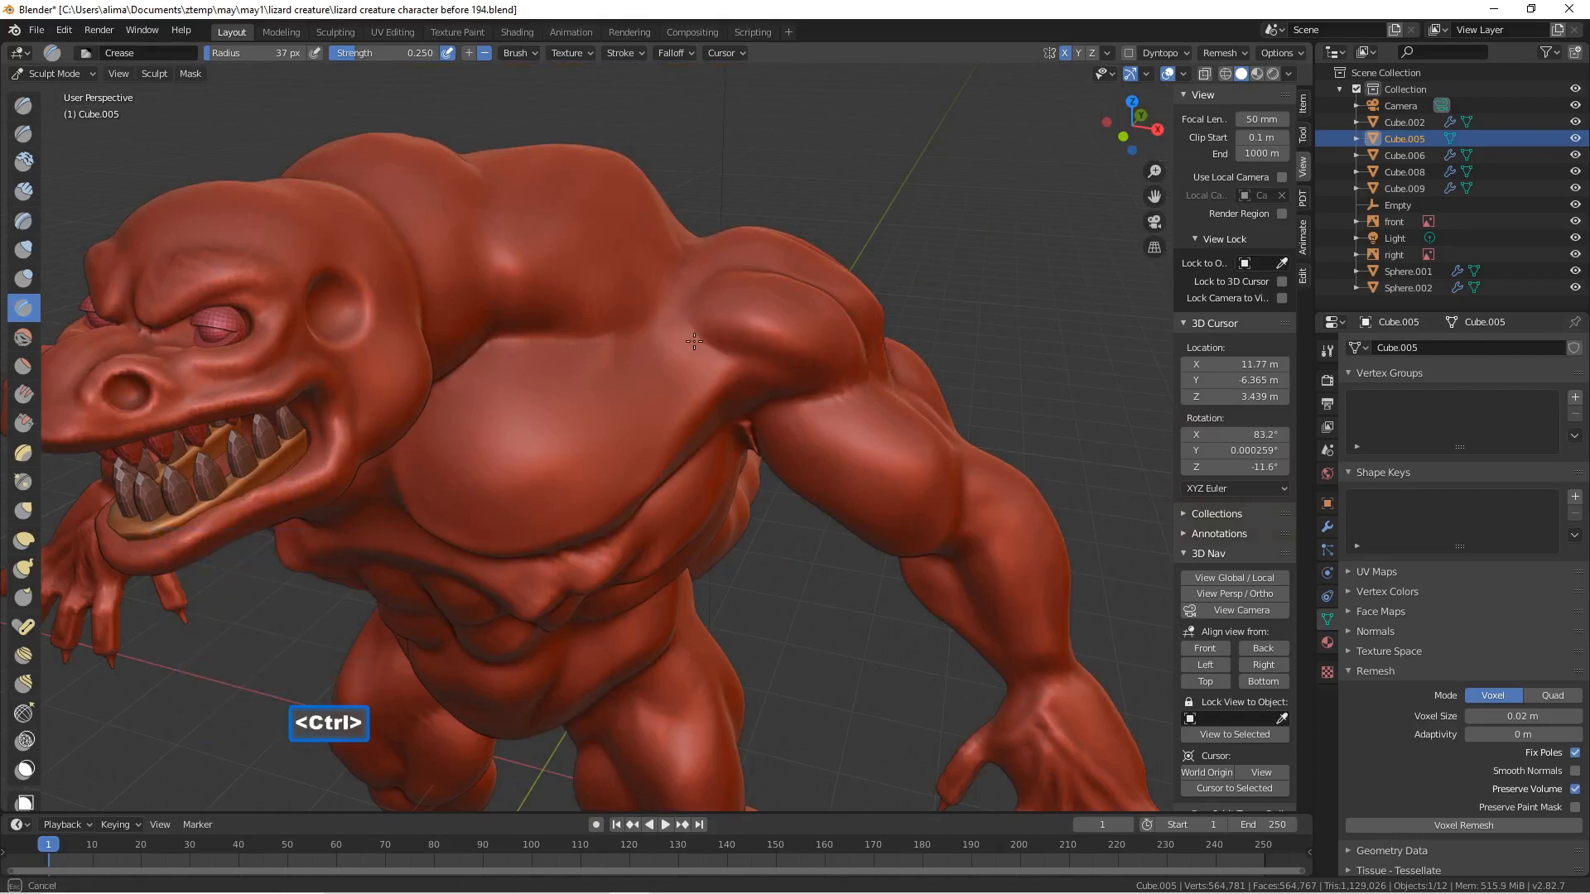
left_click_drag(699, 283, 655, 300, "ctrl")
middle_click_drag(654, 300, 579, 296)
mouse_move(570, 242)
left_mouse_down("ctrl")
mouse_move(596, 265)
mouse_move(550, 250)
mouse_move(517, 265)
left_mouse_up("ctrl")
- Raise the trapezius on the upper back with inverted Crease and carve its border with the rear shoulder
mouse_move(750, 228)
middle_mouse_down()
mouse_move(666, 241)
mouse_move(719, 291)
middle_mouse_up()
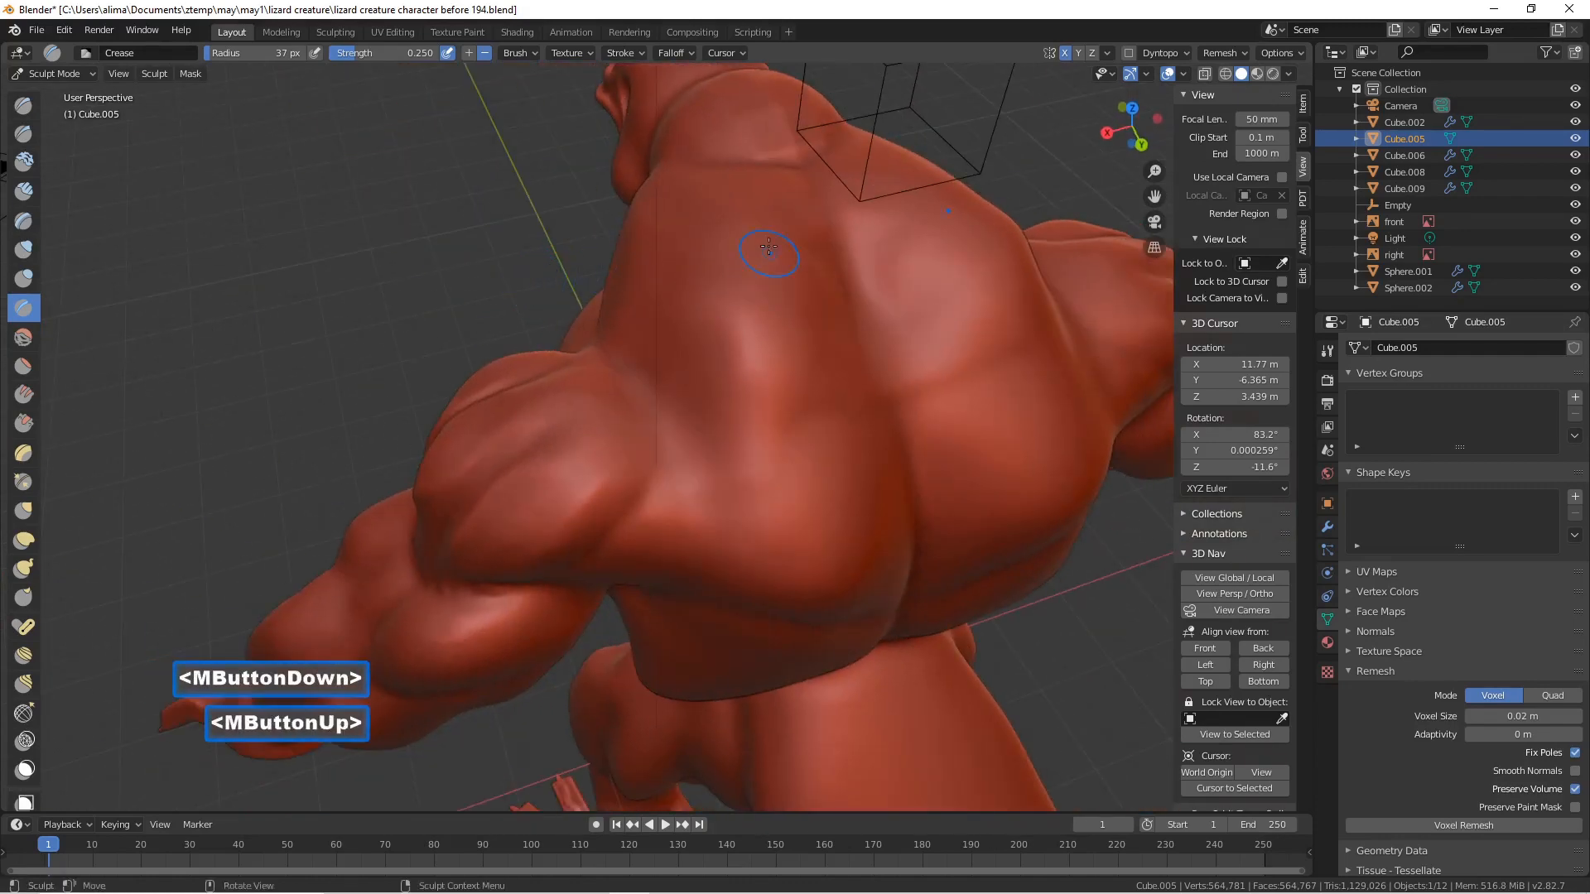
left_click_drag(781, 244, 781, 245, "ctrl")
mouse_move(796, 315)
left_mouse_down("ctrl")
mouse_move(793, 360)
mouse_move(782, 242)
mouse_move(734, 228)
left_mouse_up("ctrl")
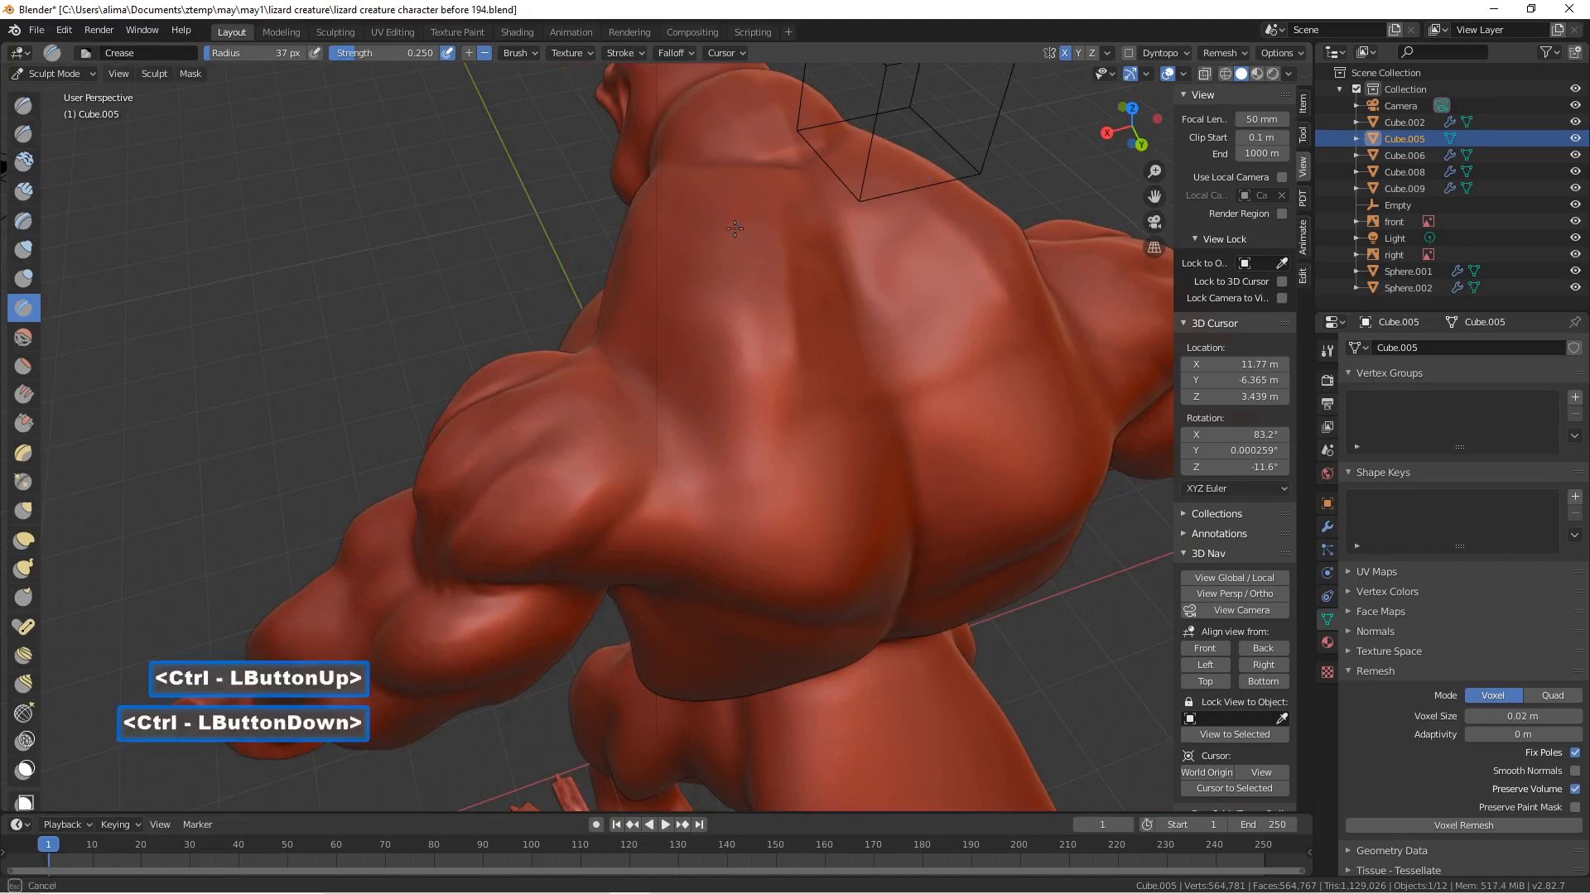
mouse_move(707, 349)
left_mouse_down("ctrl")
mouse_move(722, 401)
mouse_move(719, 240)
left_mouse_up("ctrl")
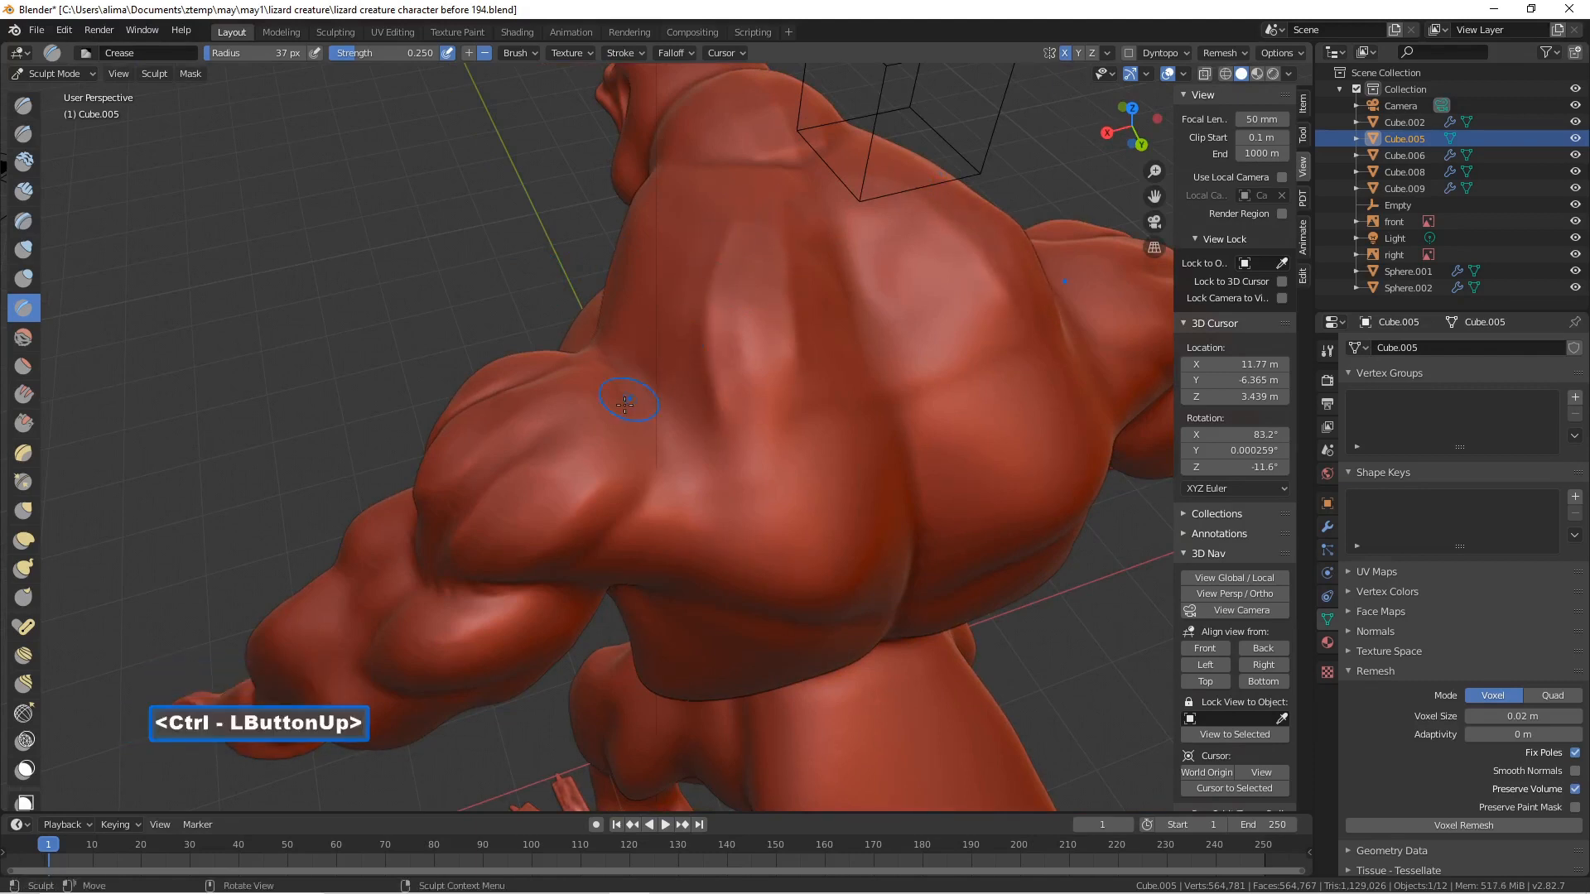
left_click_drag(639, 455, 611, 516)
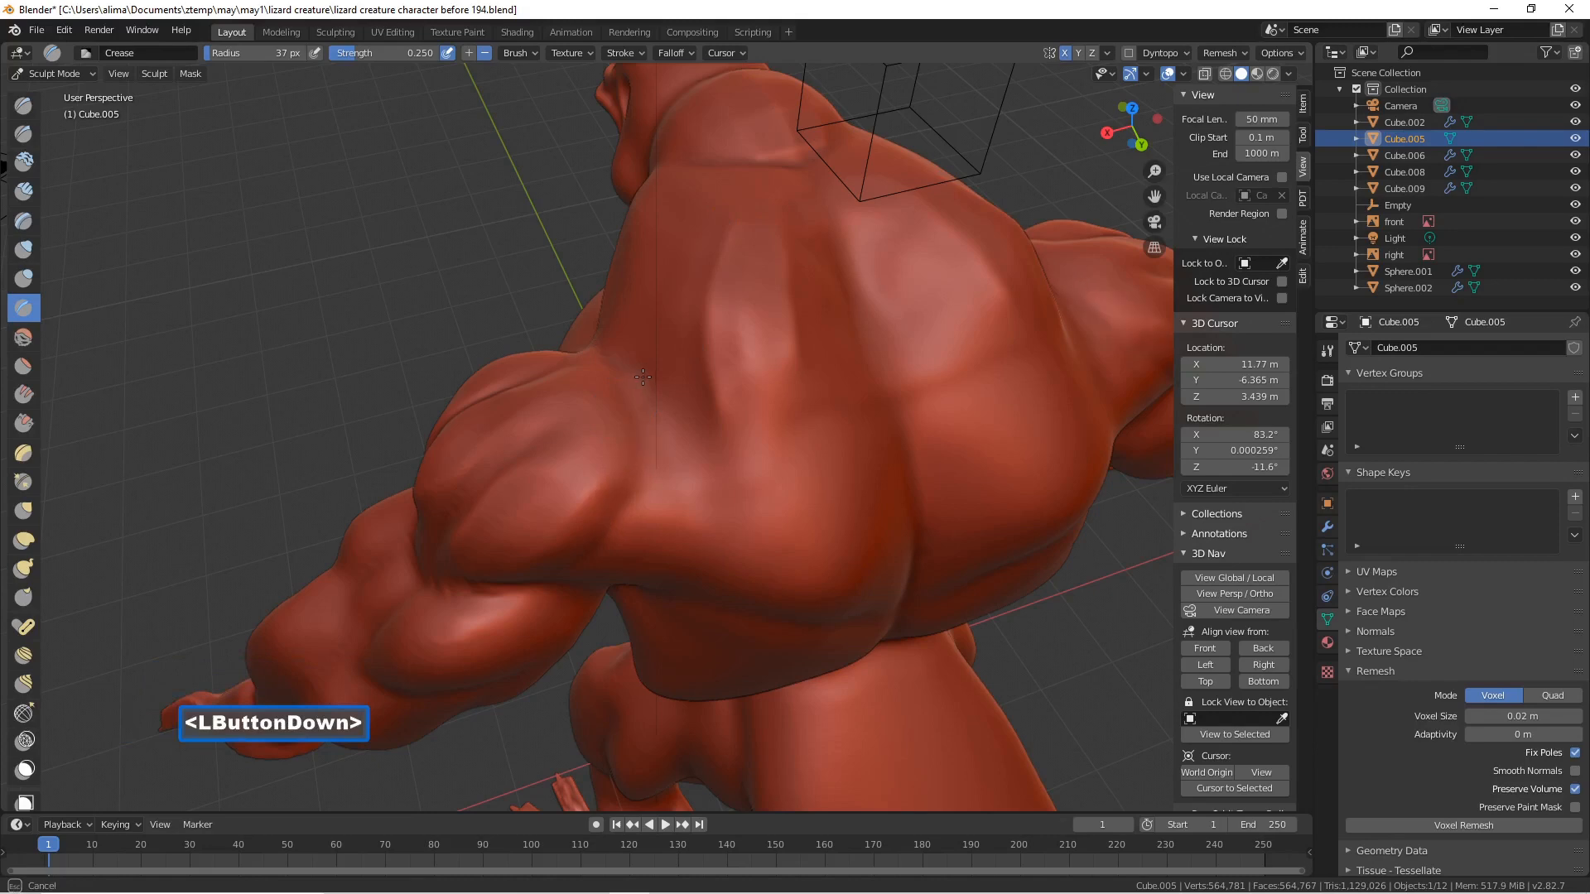
left_click_drag(643, 377, 643, 377)
- Carve the triceps separations on the back of the upper arm with Crease and raise the muscle edges
scroll(642, 377, "down", 2)
middle_click_drag(643, 376, 537, 627)
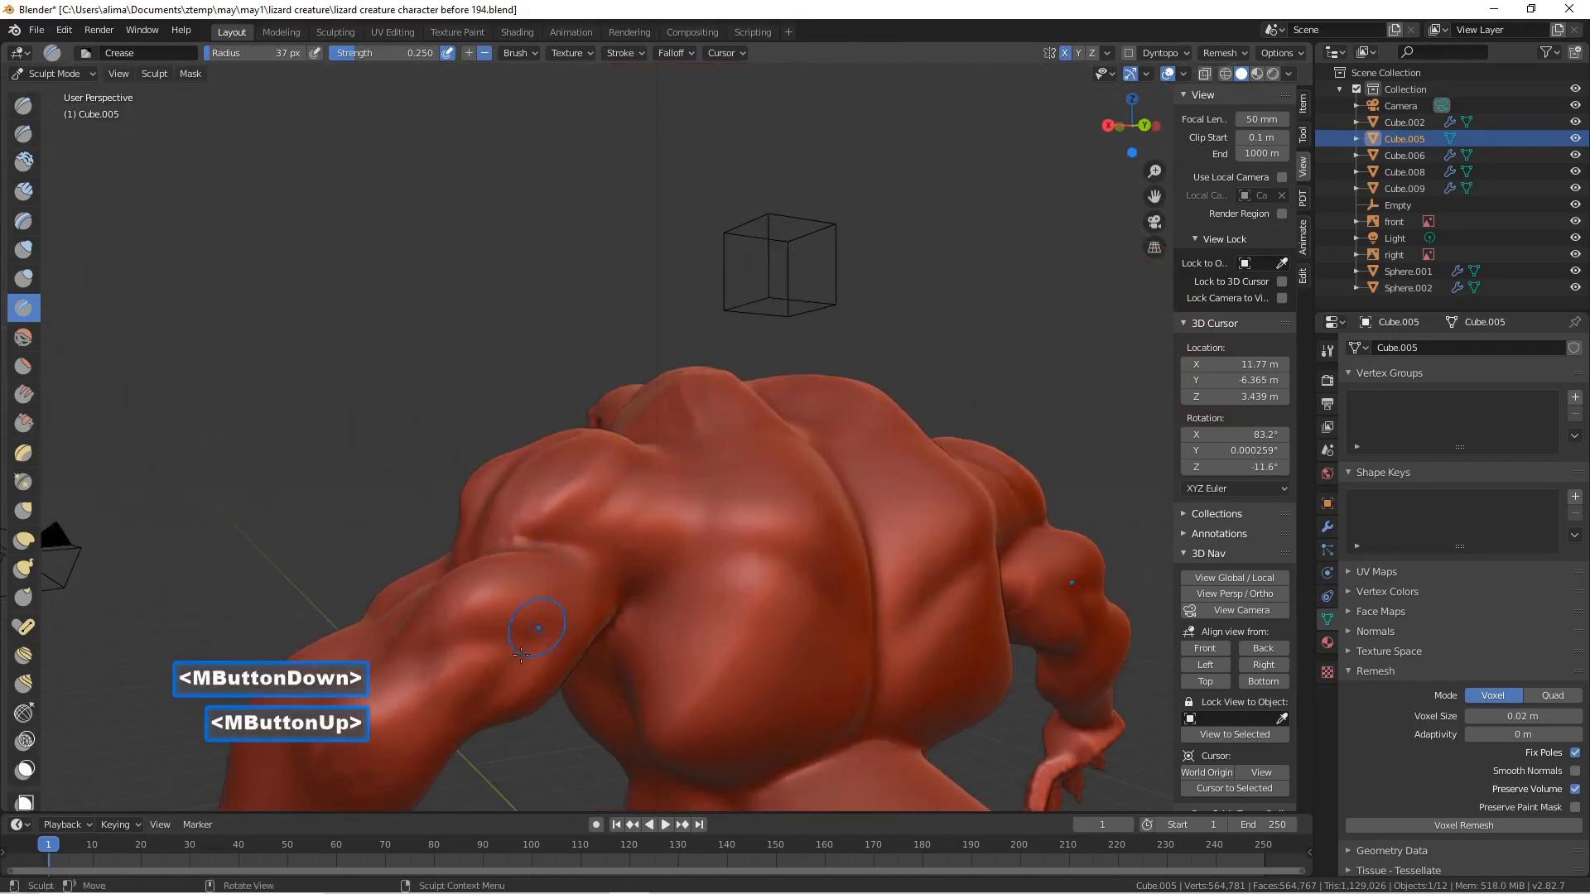
left_click_drag(448, 662, 514, 639)
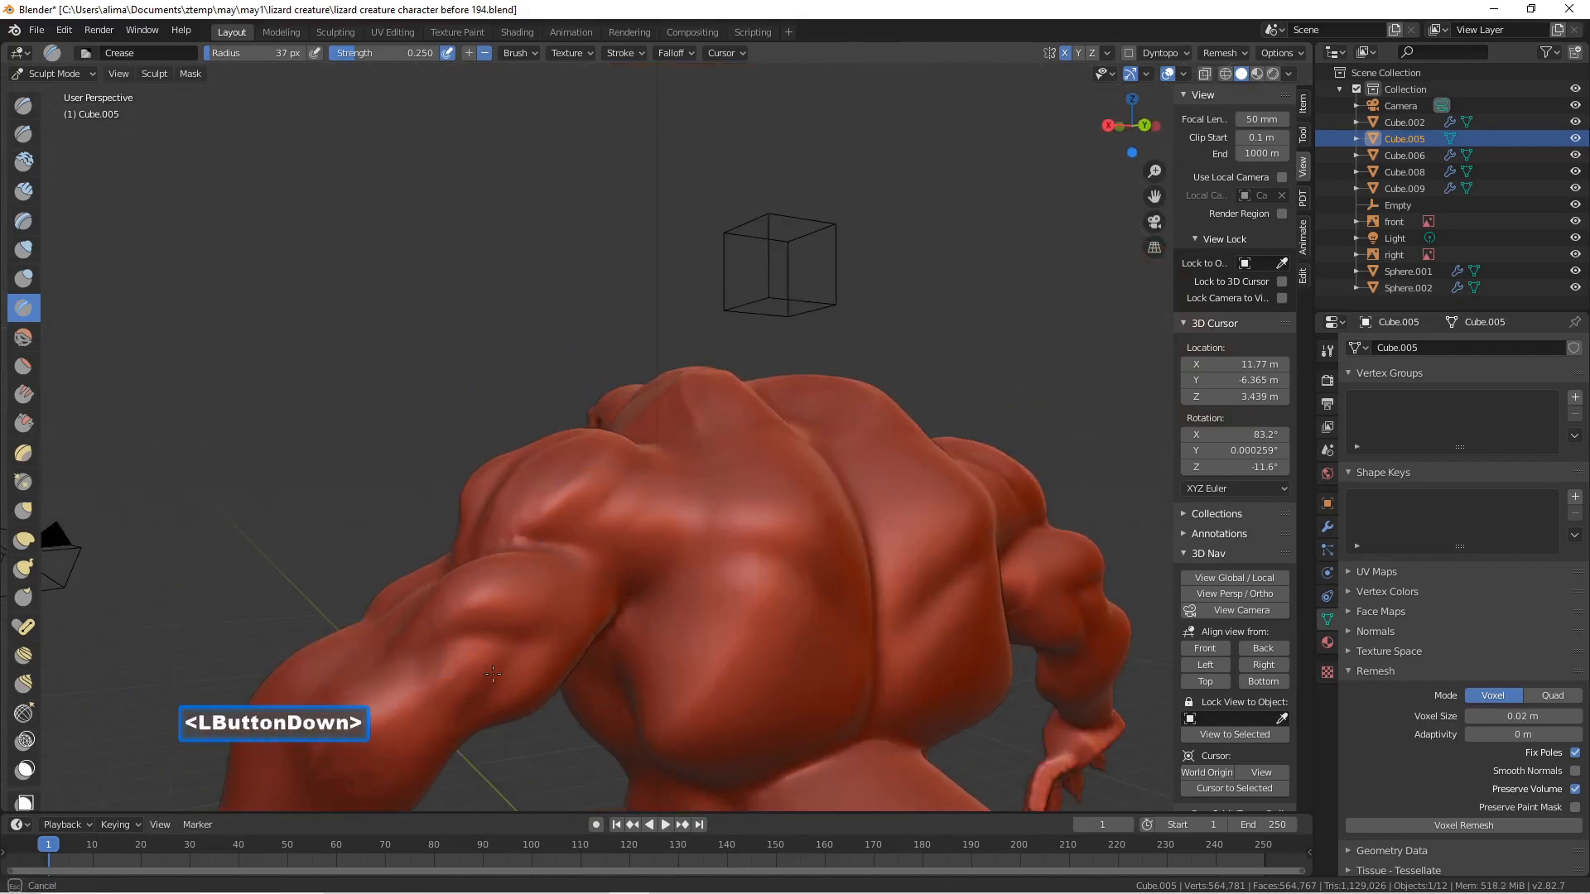
mouse_move(426, 638)
left_mouse_down()
mouse_move(425, 620)
mouse_move(455, 603)
mouse_move(505, 598)
mouse_move(417, 620)
left_mouse_up()
mouse_move(542, 628)
left_mouse_down()
mouse_move(537, 683)
mouse_move(557, 636)
mouse_move(546, 672)
left_mouse_up()
mouse_move(497, 719)
left_mouse_down("ctrl")
mouse_move(529, 679)
mouse_move(513, 694)
mouse_move(512, 648)
mouse_move(476, 623)
mouse_move(401, 663)
mouse_move(456, 634)
left_mouse_up("ctrl")
middle_click_drag(456, 634, 507, 557)
middle_click(507, 557)
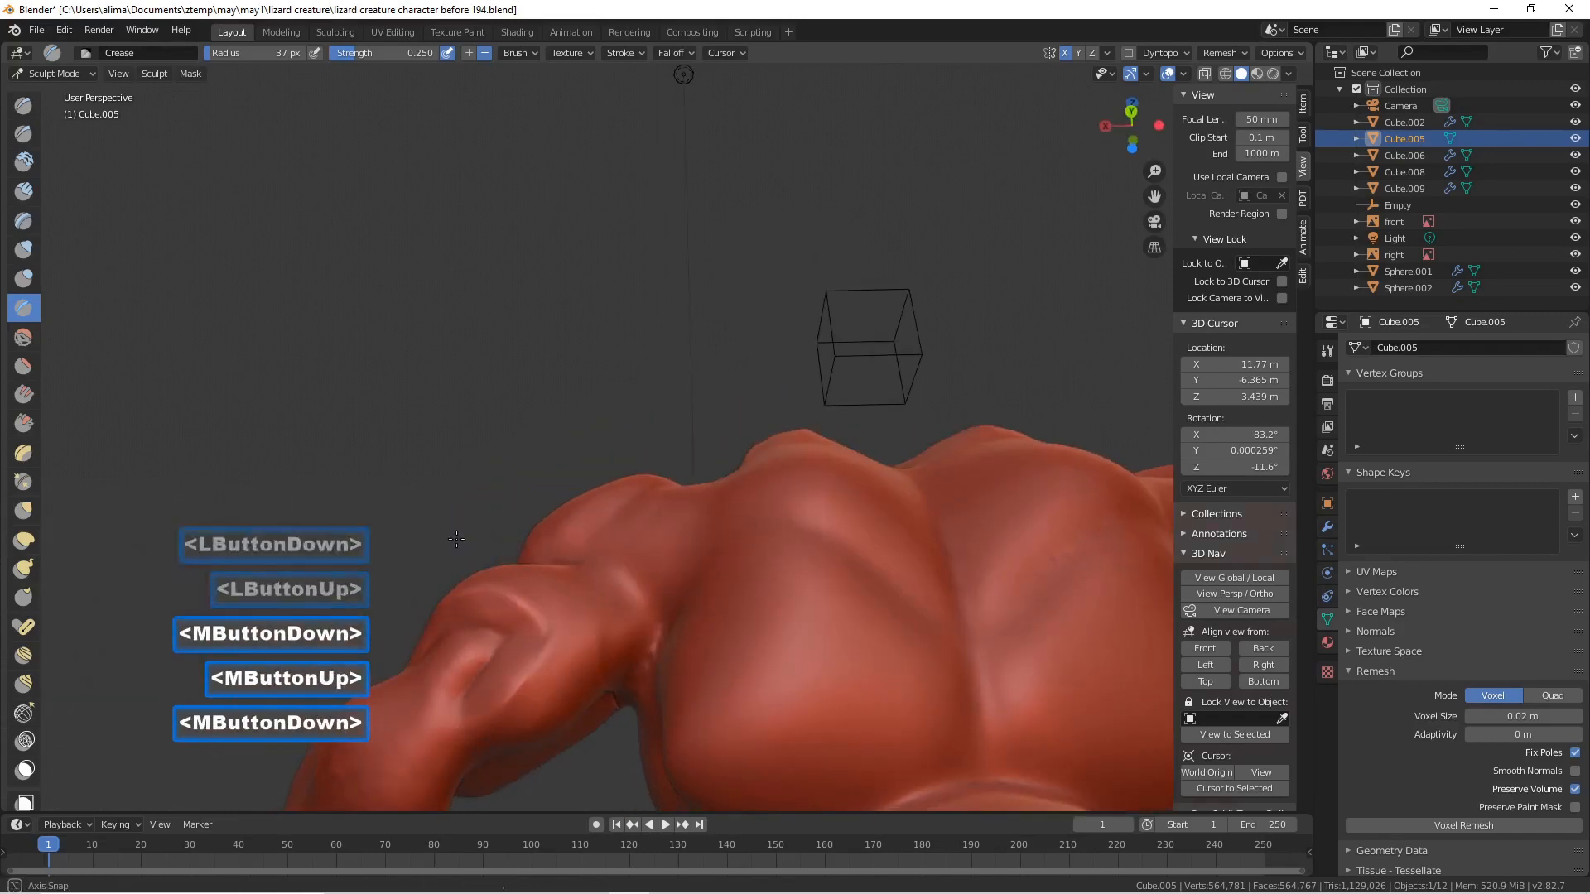
left_click_drag(540, 725, 602, 672, "ctrl")
- Refine the side of the back below the armpit with inverted Crease ridges and carved grooves
scroll(602, 672, "down", 1)
middle_click_drag(649, 637, 711, 628)
mouse_move(710, 629)
left_mouse_down("ctrl")
mouse_move(711, 683)
mouse_move(670, 631)
left_mouse_up("ctrl")
middle_click_drag(671, 631, 728, 666)
left_click_drag(623, 679, 642, 625)
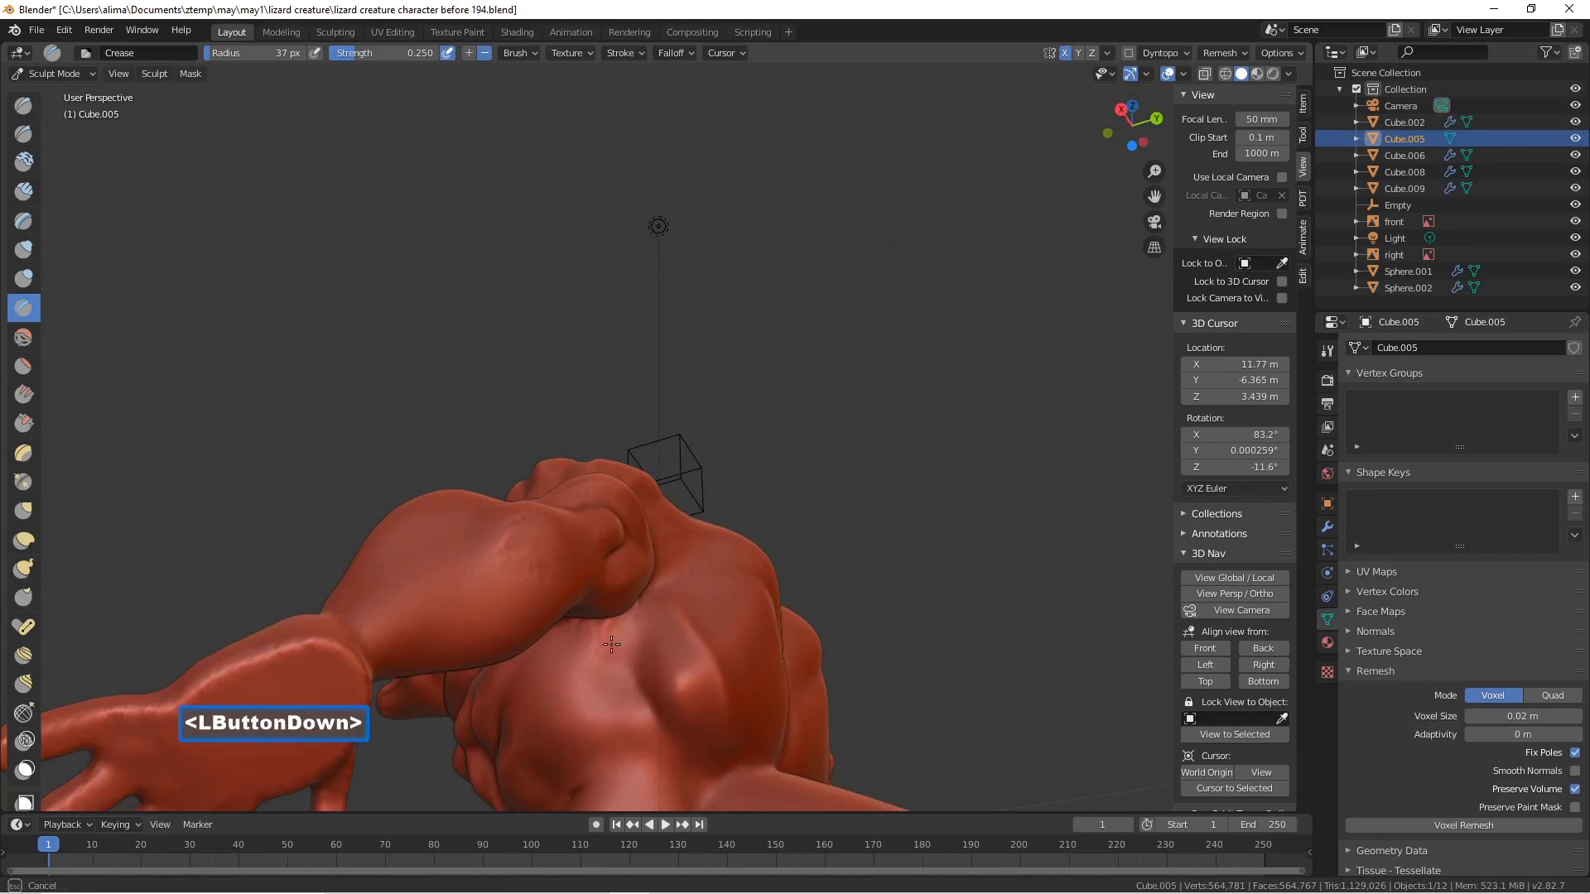
left_click_drag(664, 746, 664, 746)
- View the creature's upper body from the front and save the file as lizard creature character before 195.blend
scroll(693, 624, "down", 2)
scroll(645, 588, "down", 1)
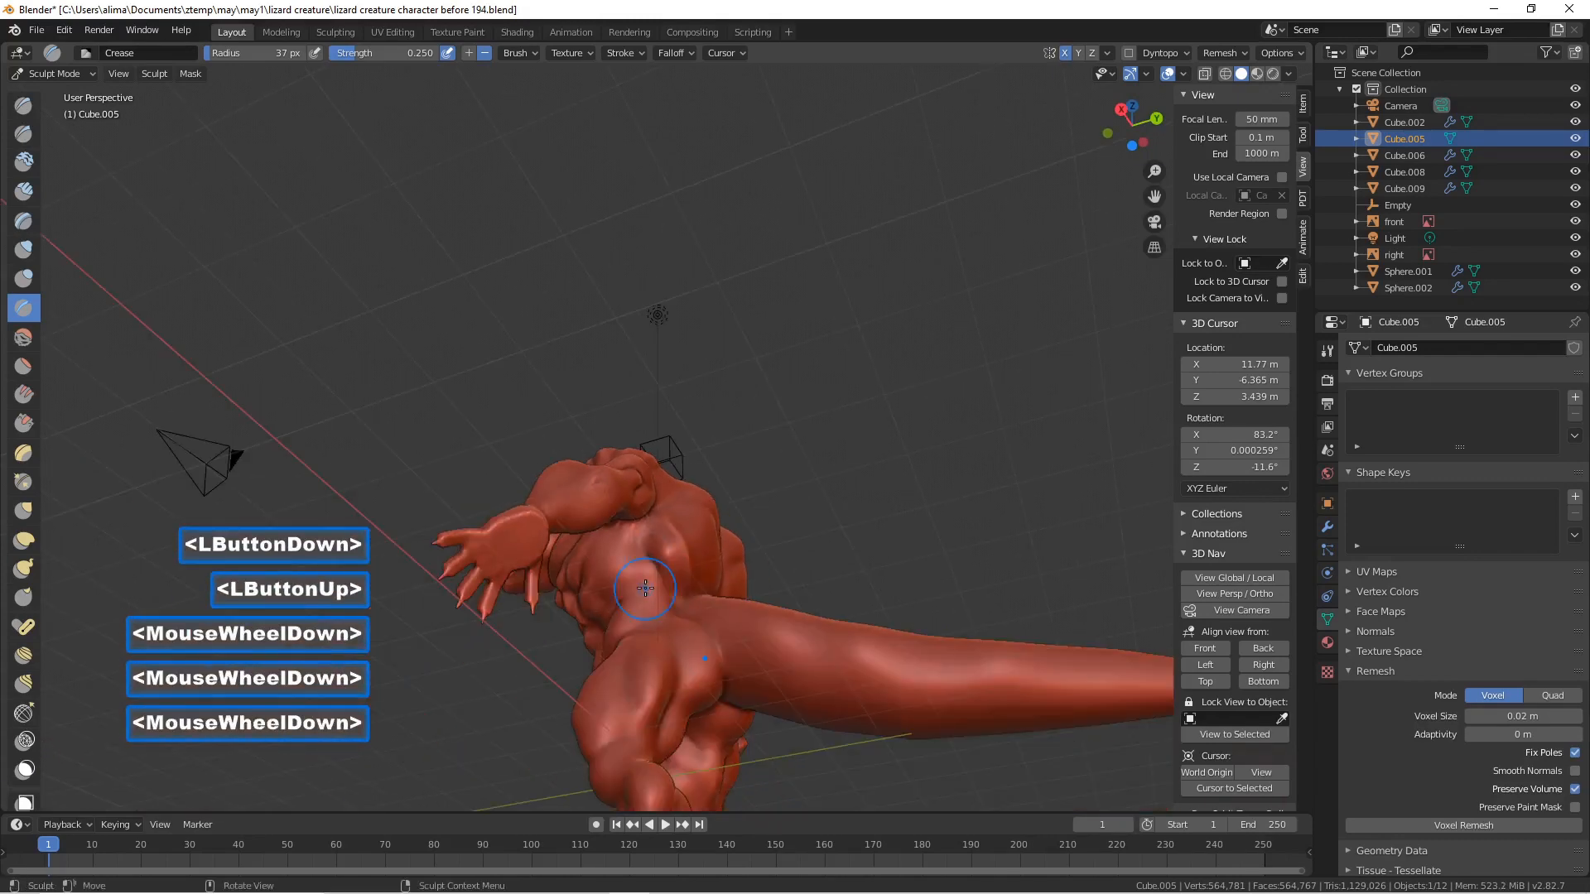
mouse_move(645, 588)
middle_mouse_down()
mouse_move(891, 660)
mouse_move(944, 622)
middle_mouse_up()
key("Pause")
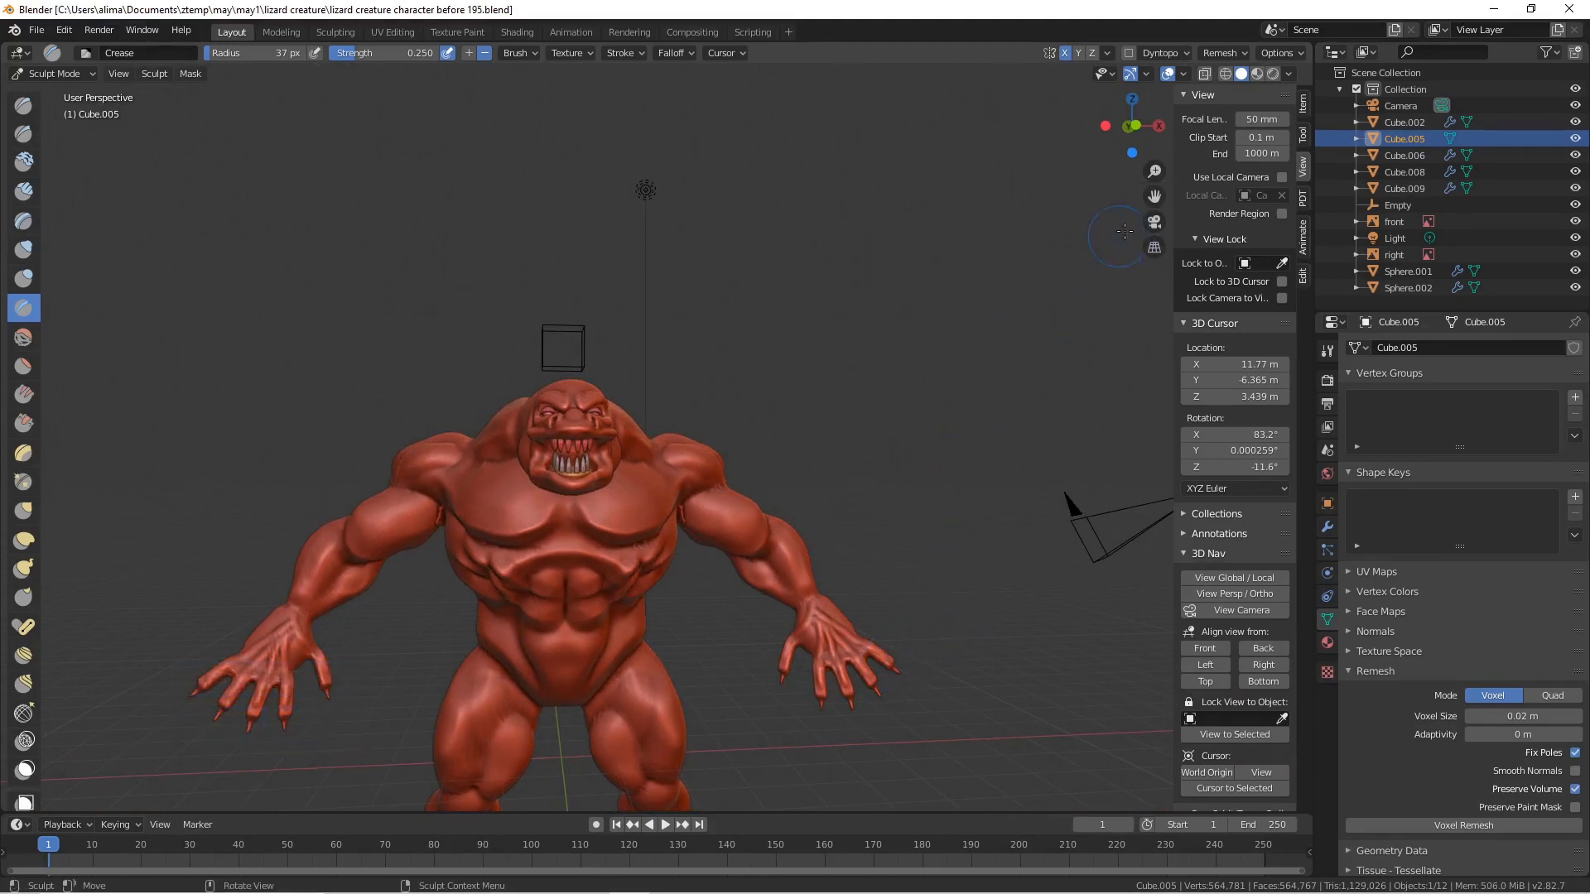
- Carve the separations between the quadriceps muscles on the front of the thigh with Crease
left_click_drag(1155, 196, 583, 640)
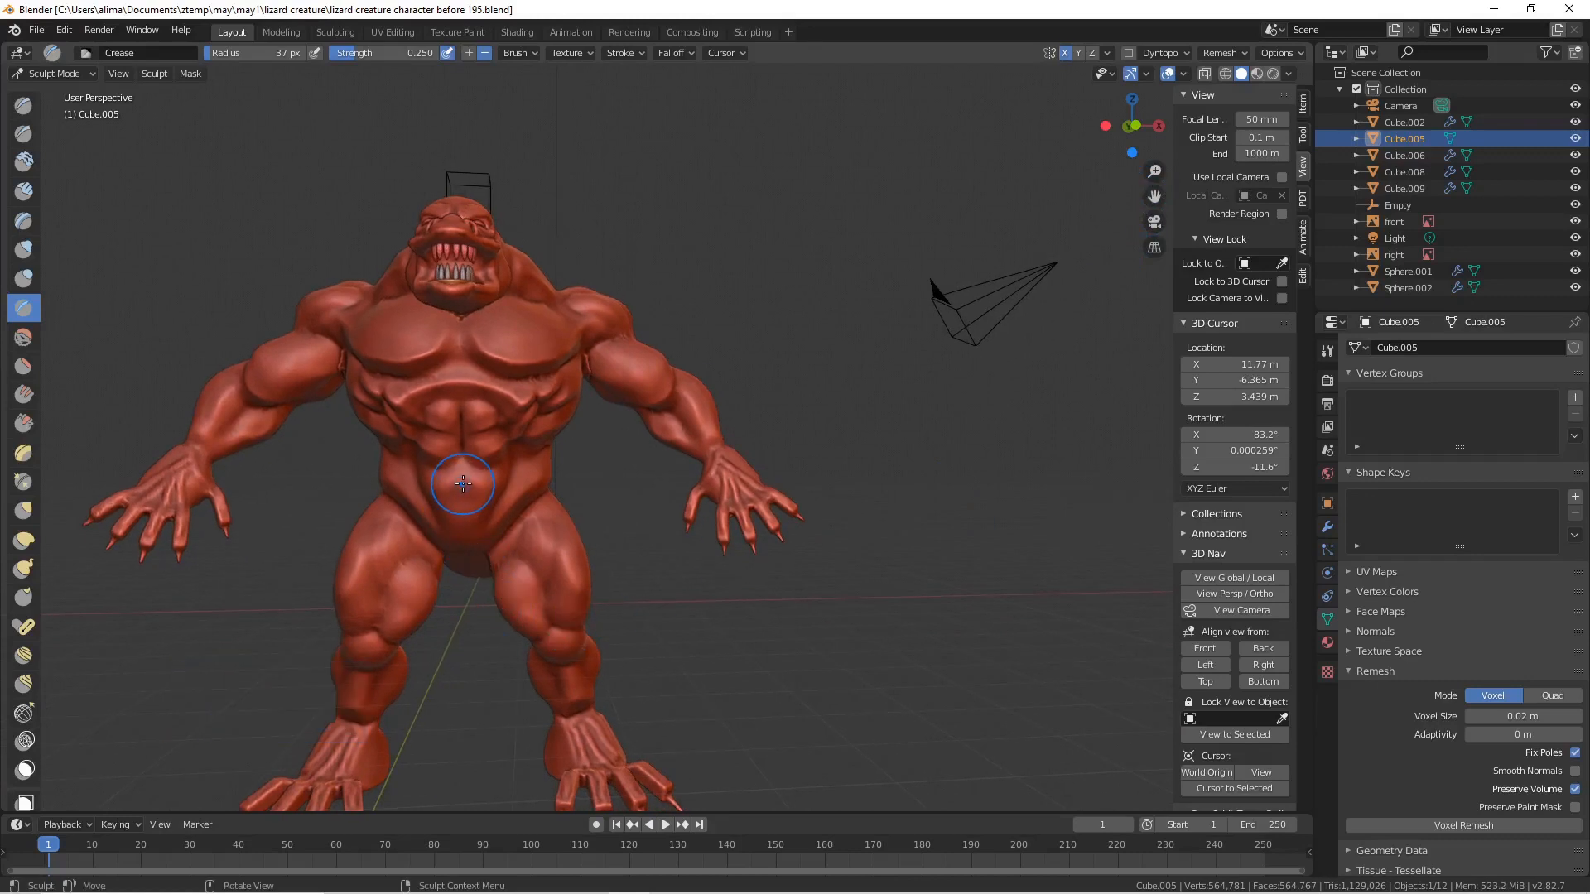
left_click_drag(356, 727, 628, 711)
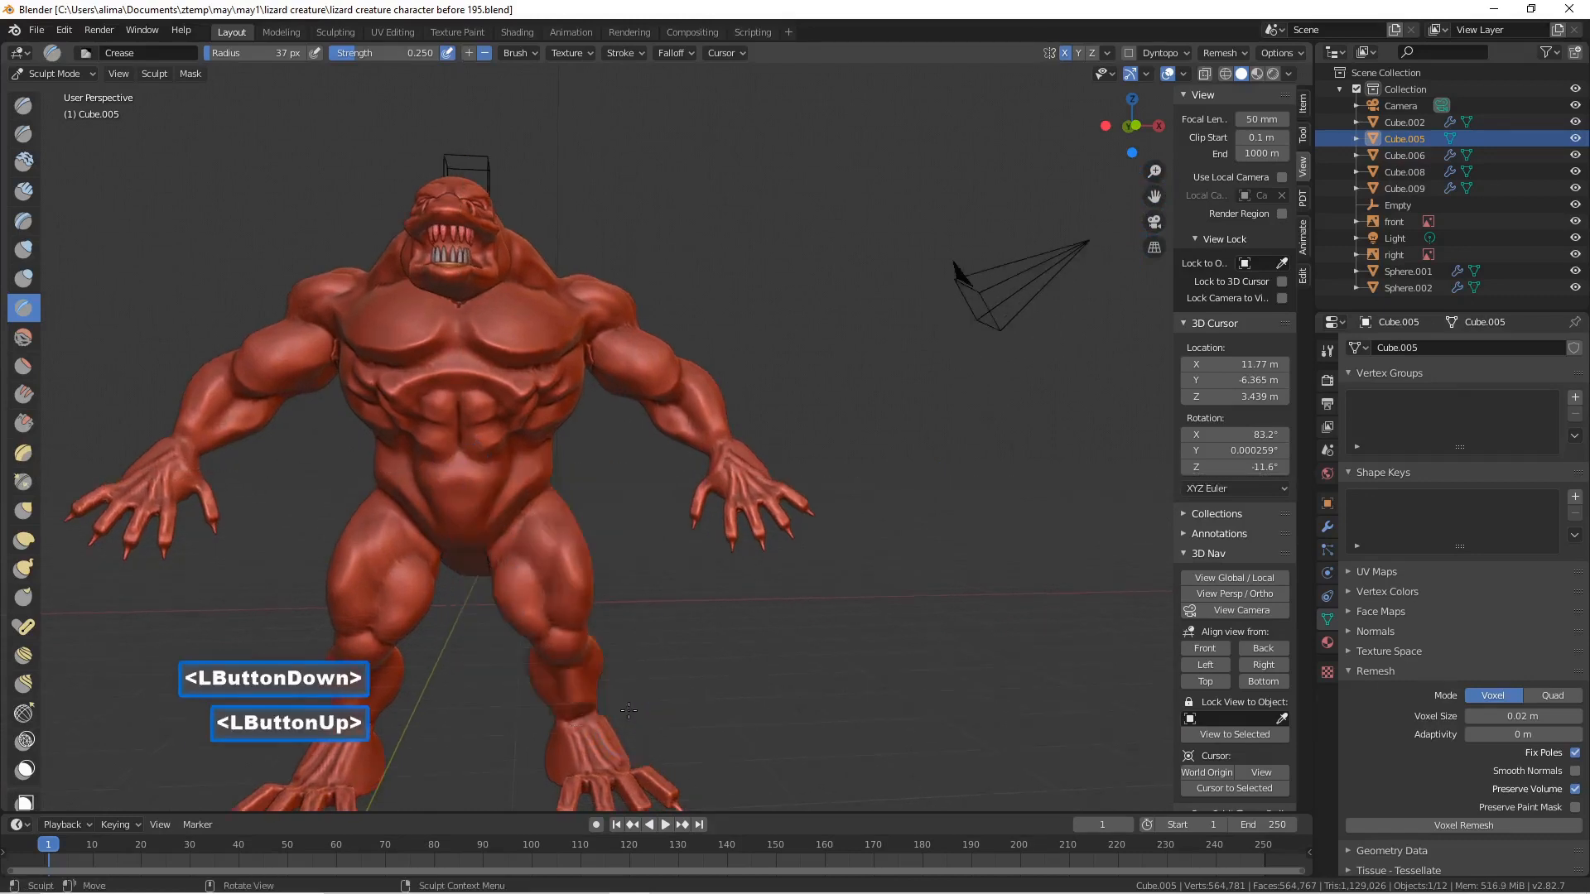
scroll(626, 687, "up", 6)
scroll(617, 646, "down", 5)
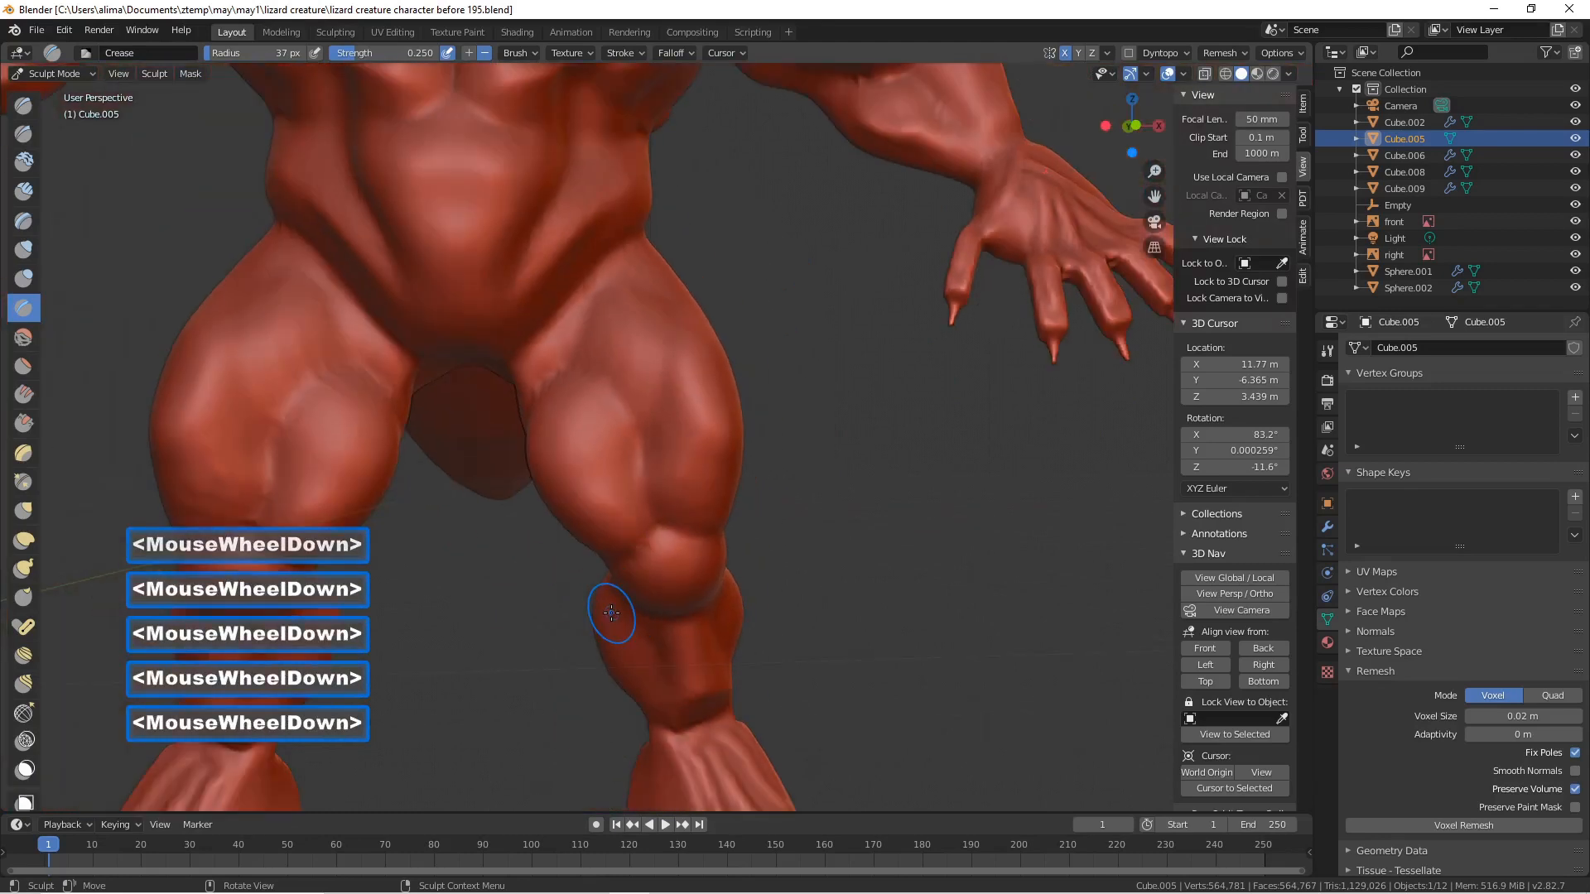
left_click(668, 323)
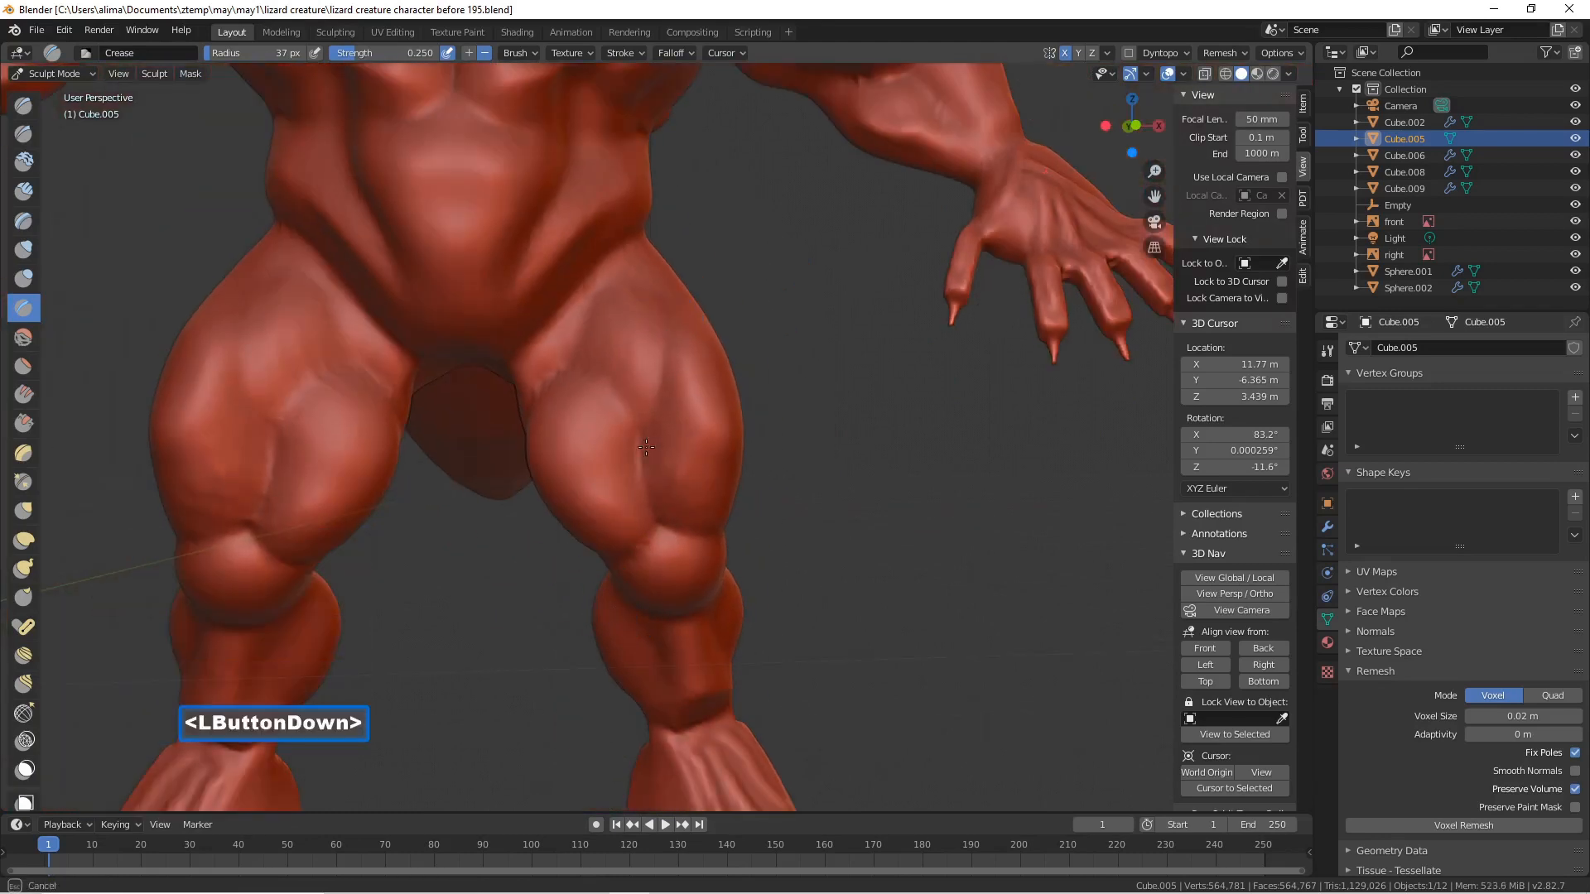
left_click_drag(619, 260, 625, 265)
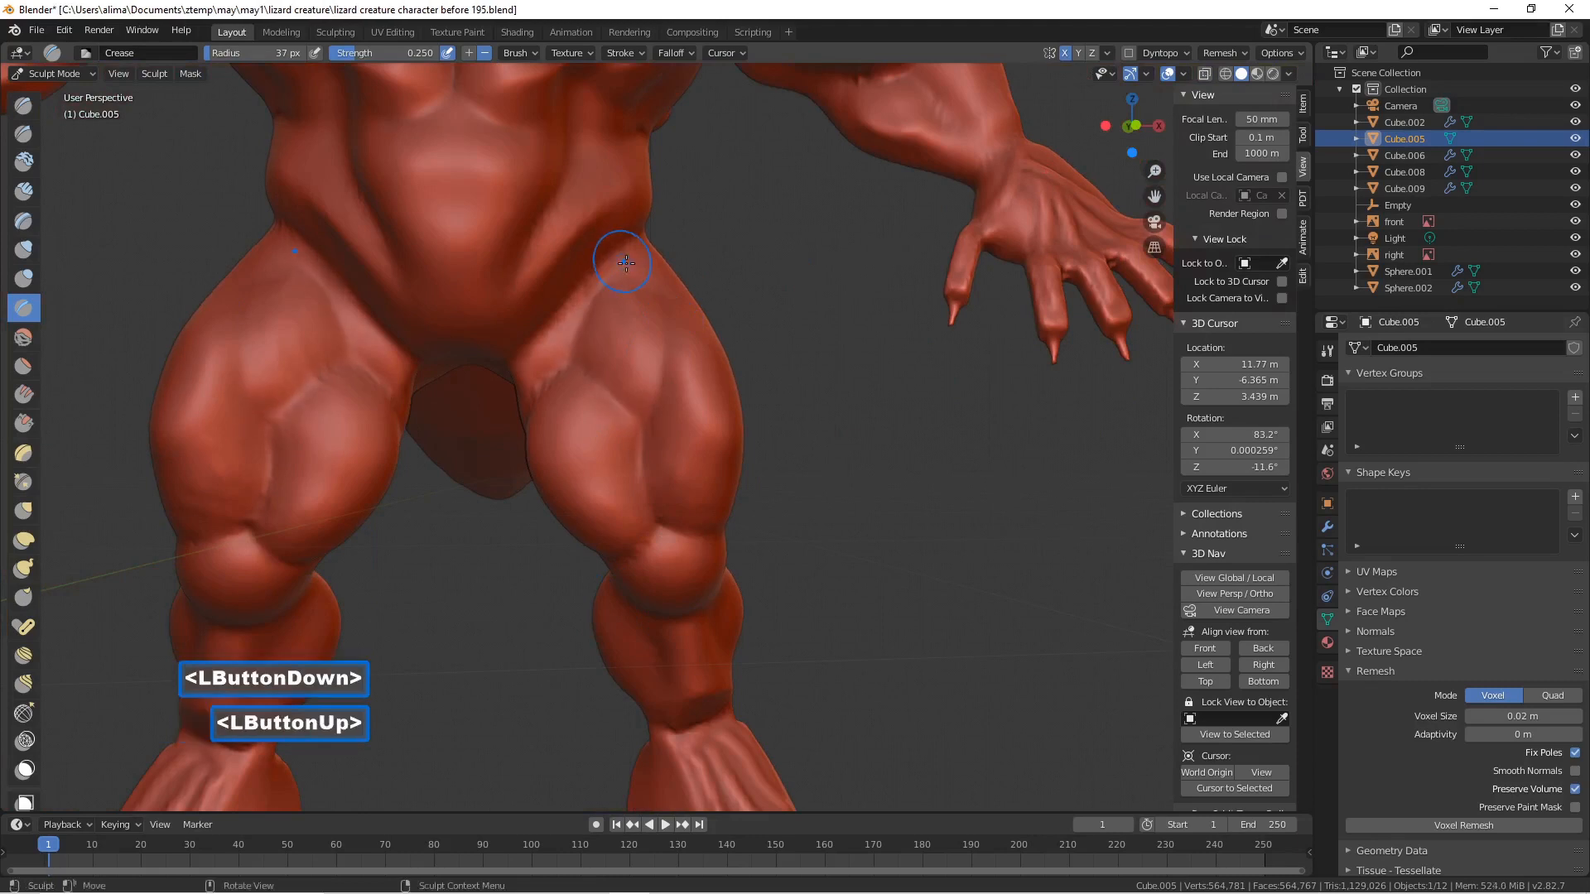
left_click(647, 296)
left_click_drag(659, 373, 656, 378)
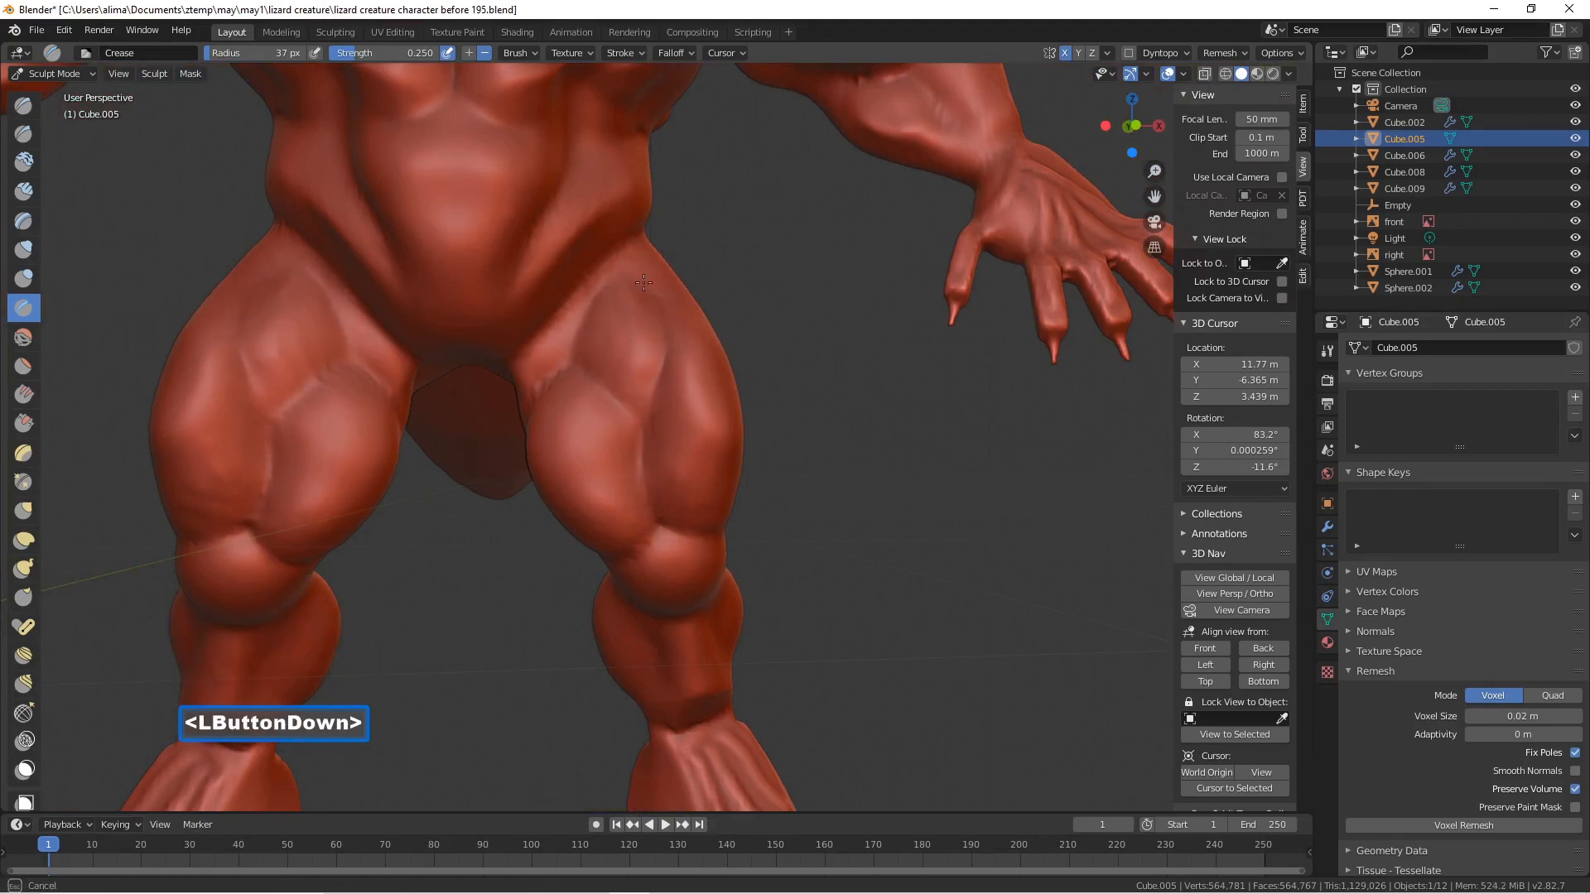
left_click_drag(643, 283, 613, 244)
- Raise the edges of the inner thigh muscle above the knee and the neighbouring outer quadriceps with inverted Crease
middle_click_drag(571, 551, 625, 469)
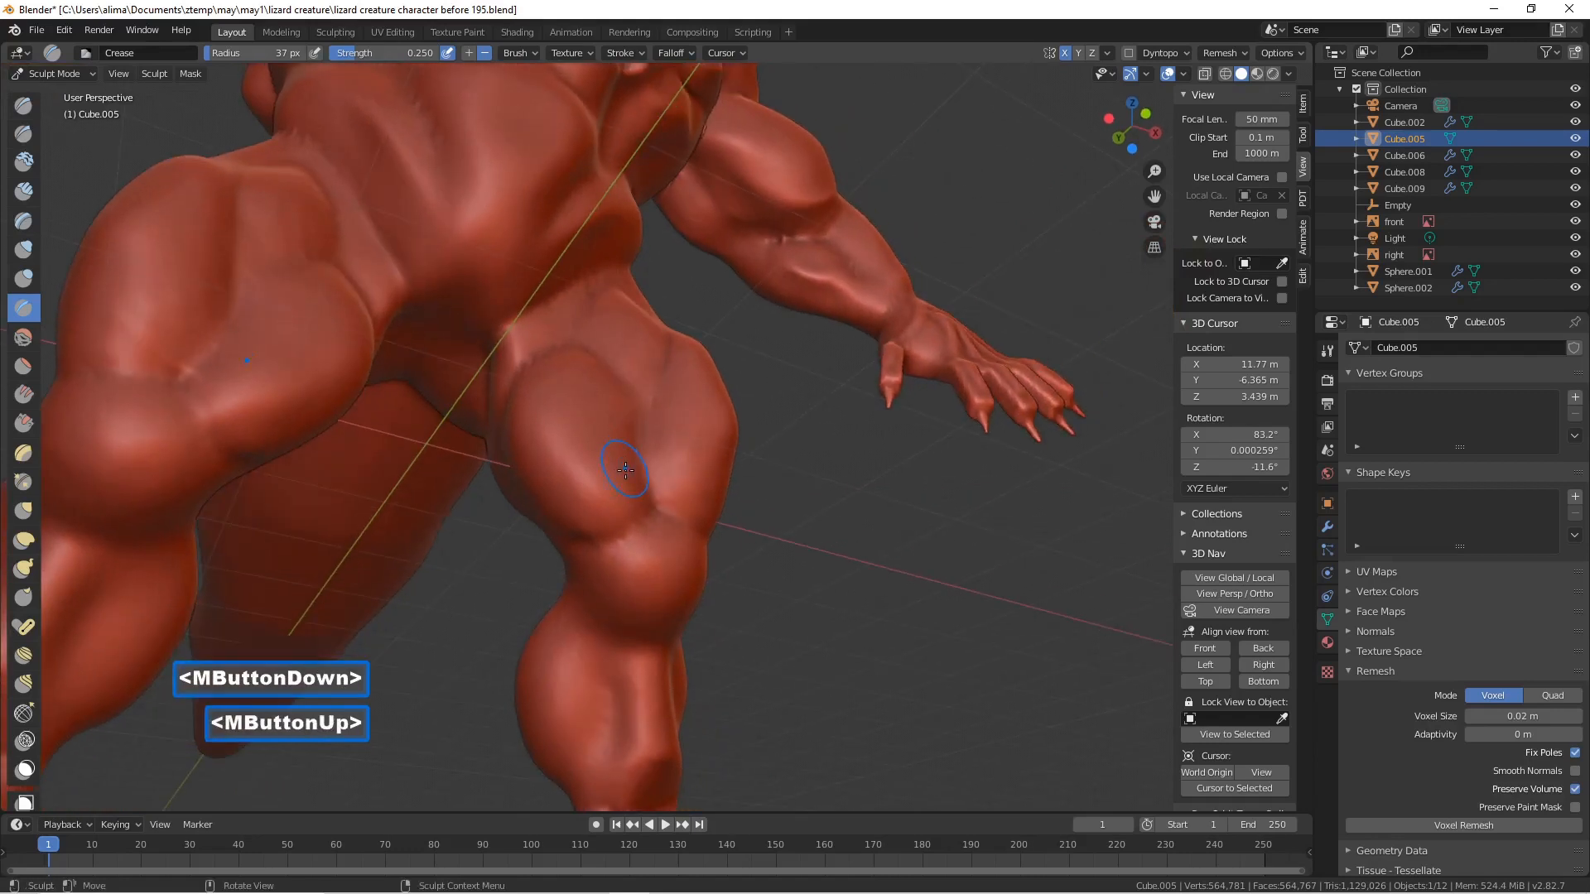
left_click_drag(587, 506, 581, 518, "ctrl")
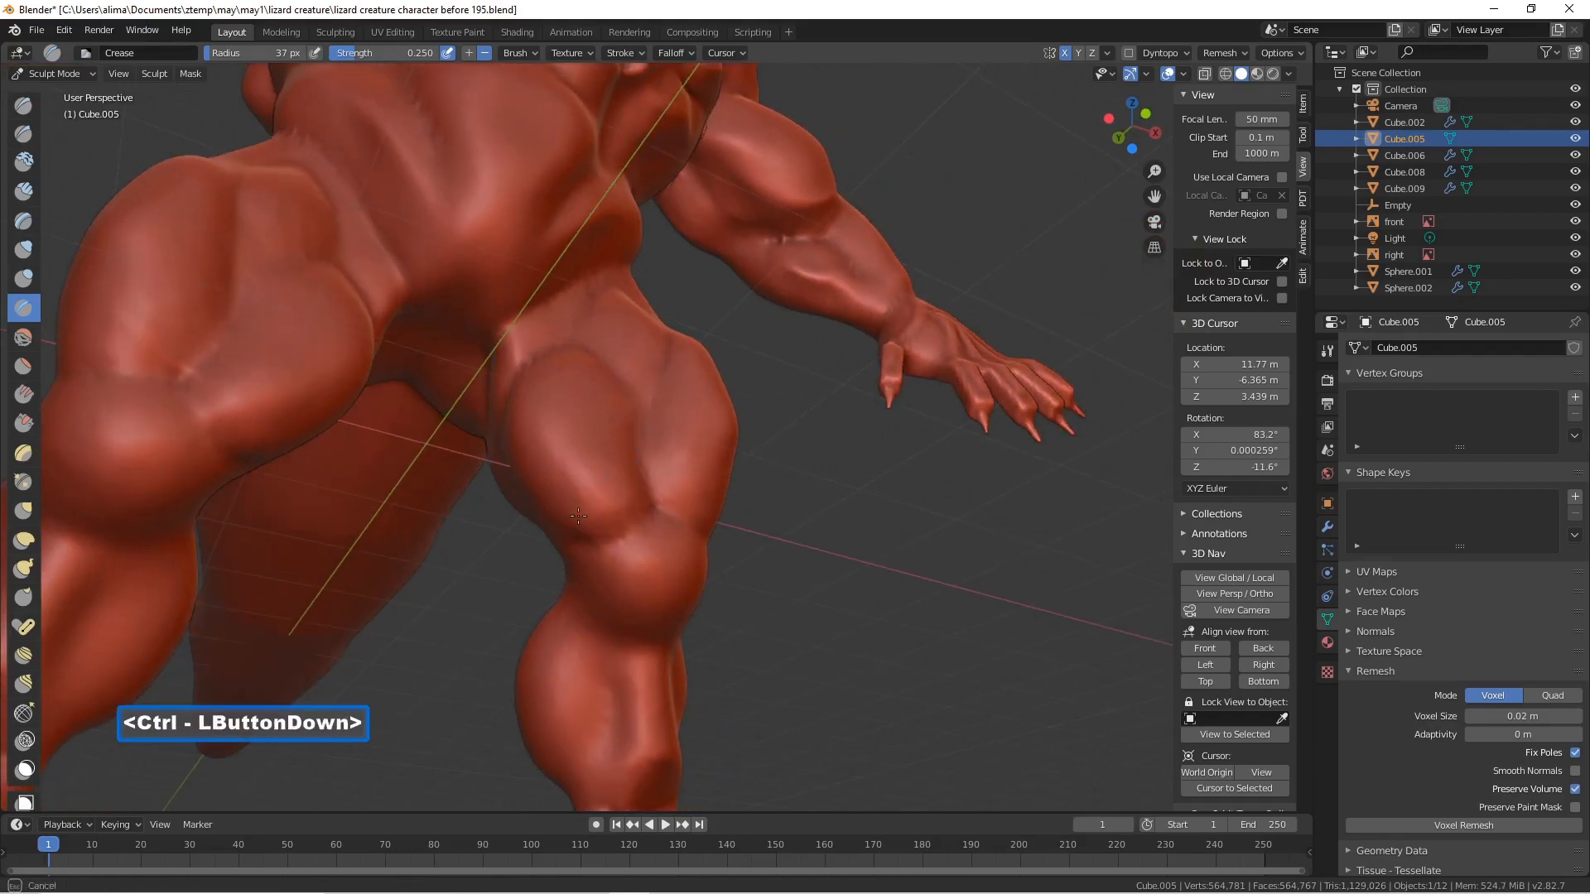
mouse_move(524, 470)
left_mouse_down("ctrl")
mouse_move(571, 507)
mouse_move(621, 497)
left_mouse_up("ctrl")
middle_click_drag(621, 497, 698, 430)
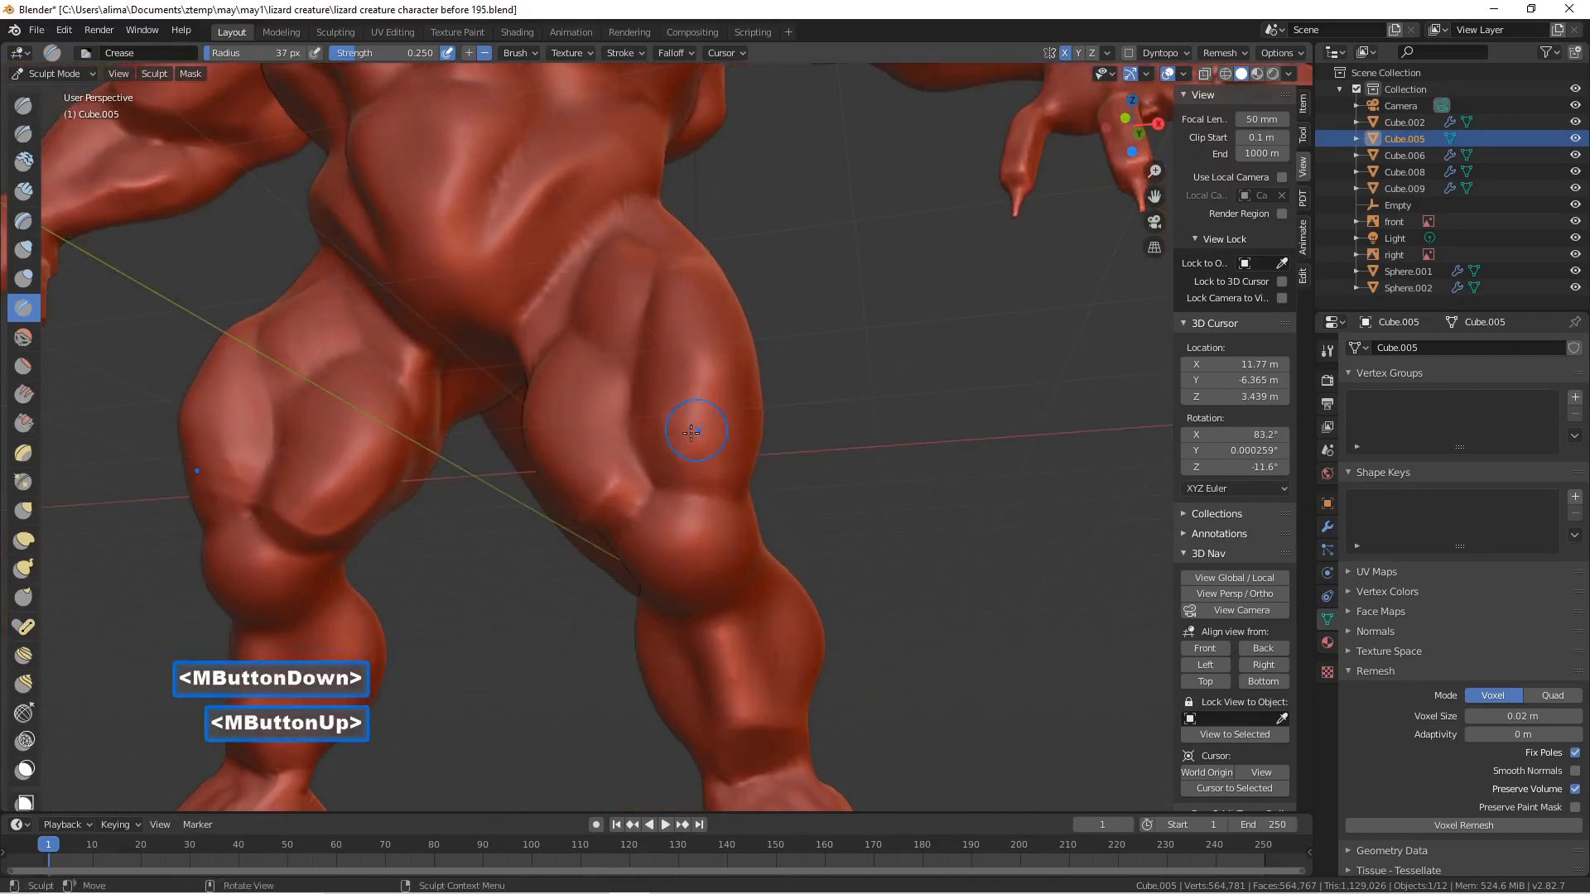
mouse_move(663, 434)
left_mouse_down("ctrl")
mouse_move(729, 467)
mouse_move(758, 426)
left_mouse_up("ctrl")
left_click_drag(695, 308, 660, 341, "ctrl")
left_click_drag(646, 450, 647, 449, "ctrl")
- Raise the muscle ridges along the outer side of the thigh with inverted Crease
middle_click_drag(648, 448, 728, 298)
middle_click_drag(728, 299, 761, 240)
mouse_move(761, 240)
left_mouse_down("ctrl")
mouse_move(728, 445)
mouse_move(767, 391)
left_mouse_up("ctrl")
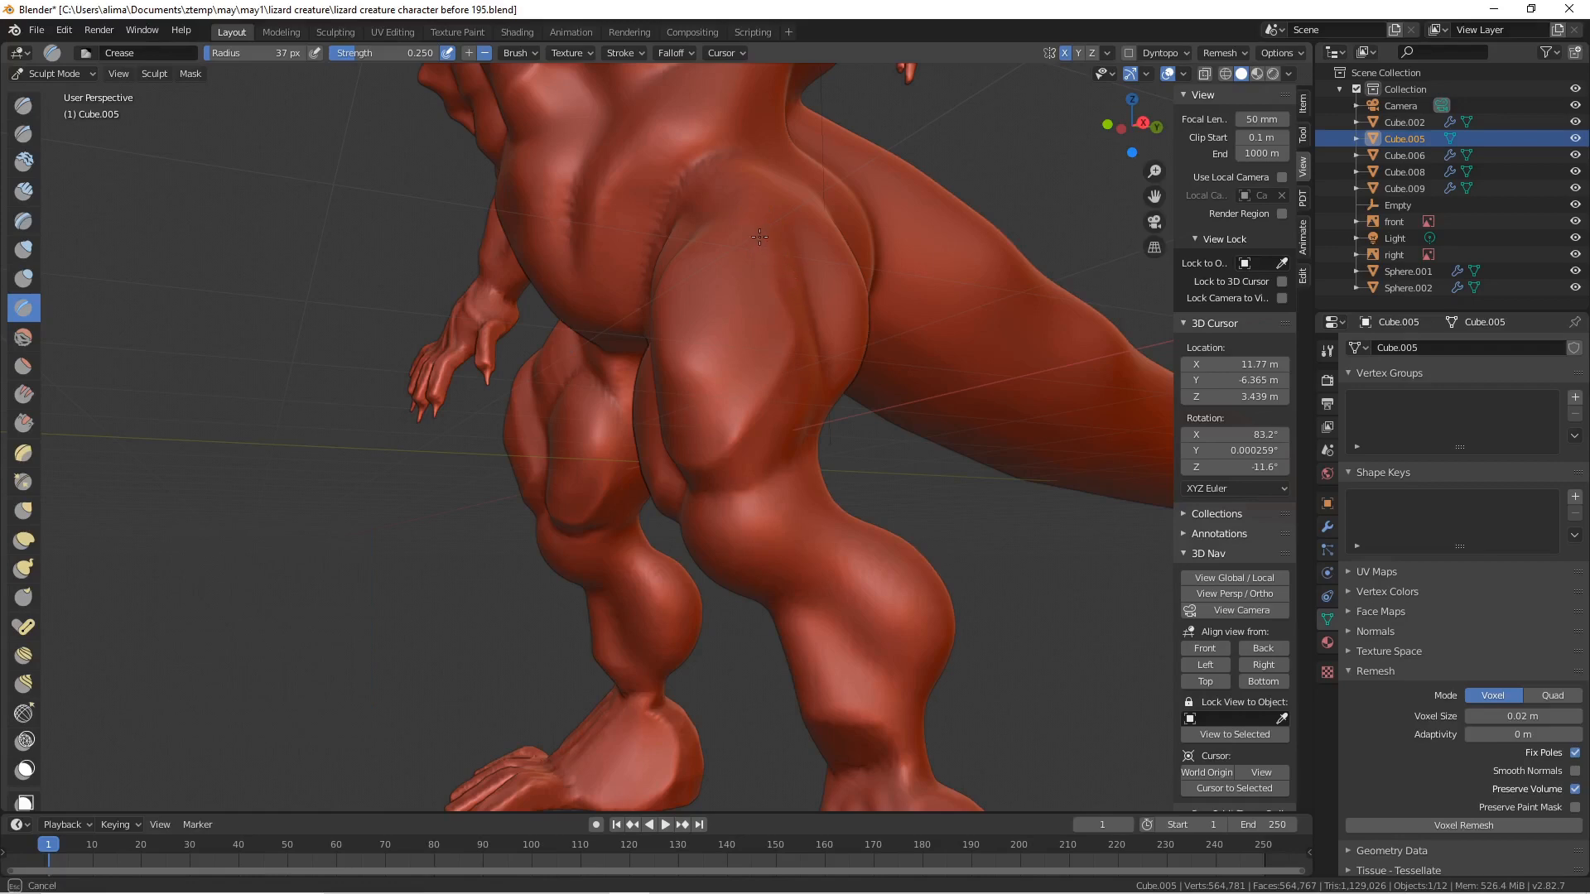
left_click_drag(760, 241, 755, 219, "ctrl")
mouse_move(755, 218)
middle_mouse_down()
mouse_move(728, 232)
mouse_move(755, 220)
middle_mouse_up()
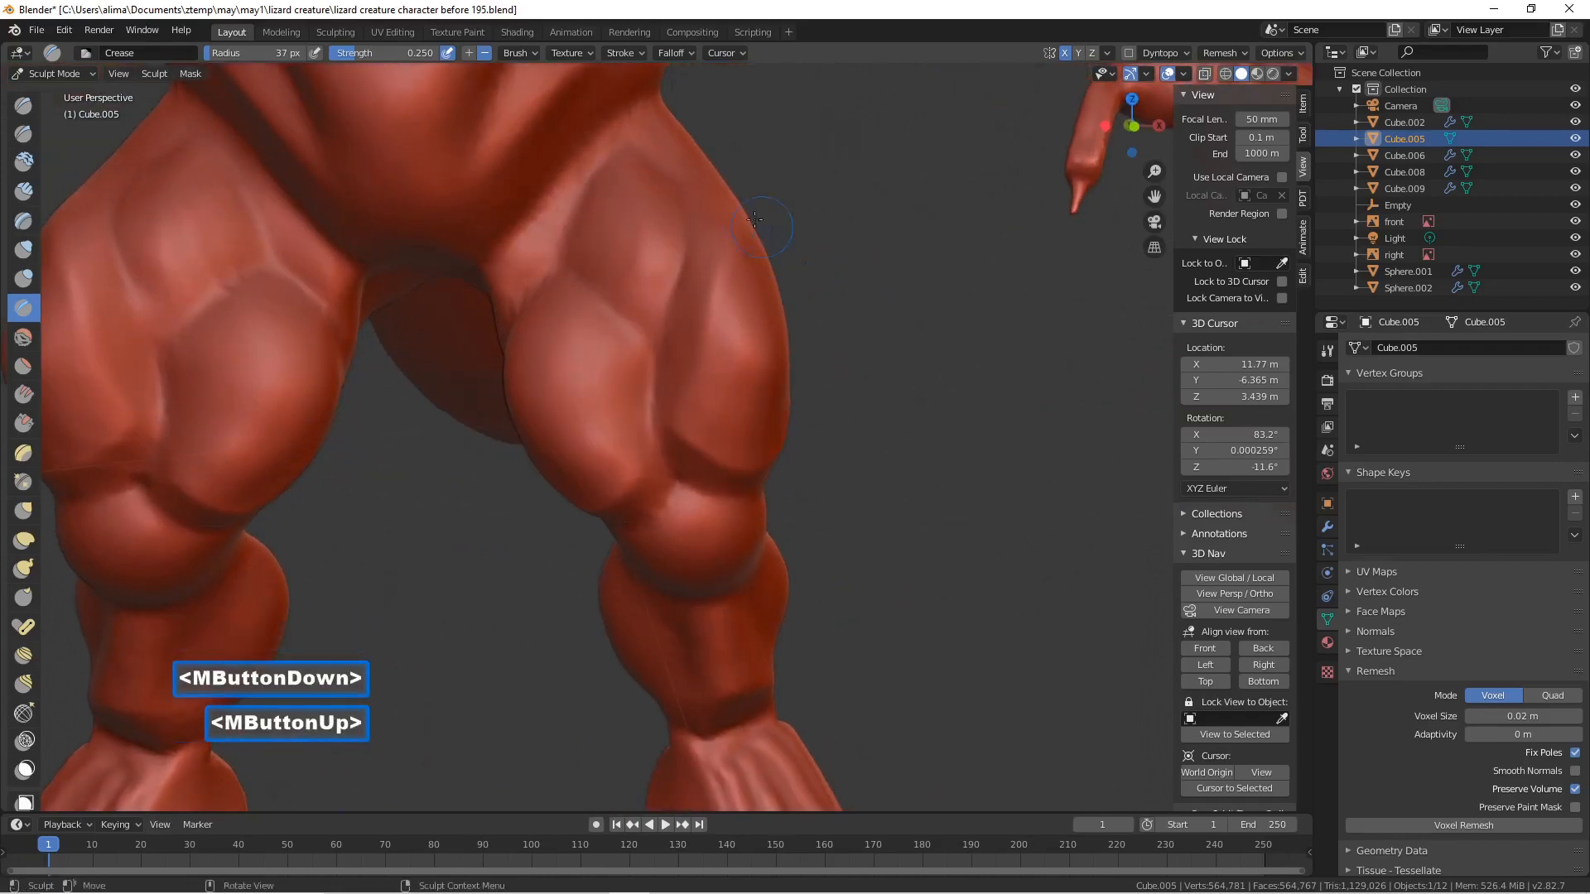
- Raise the upper front thigh muscle with inverted Crease and touch up the groove beside the inner quadriceps
left_click_drag(667, 198, 657, 217, "ctrl")
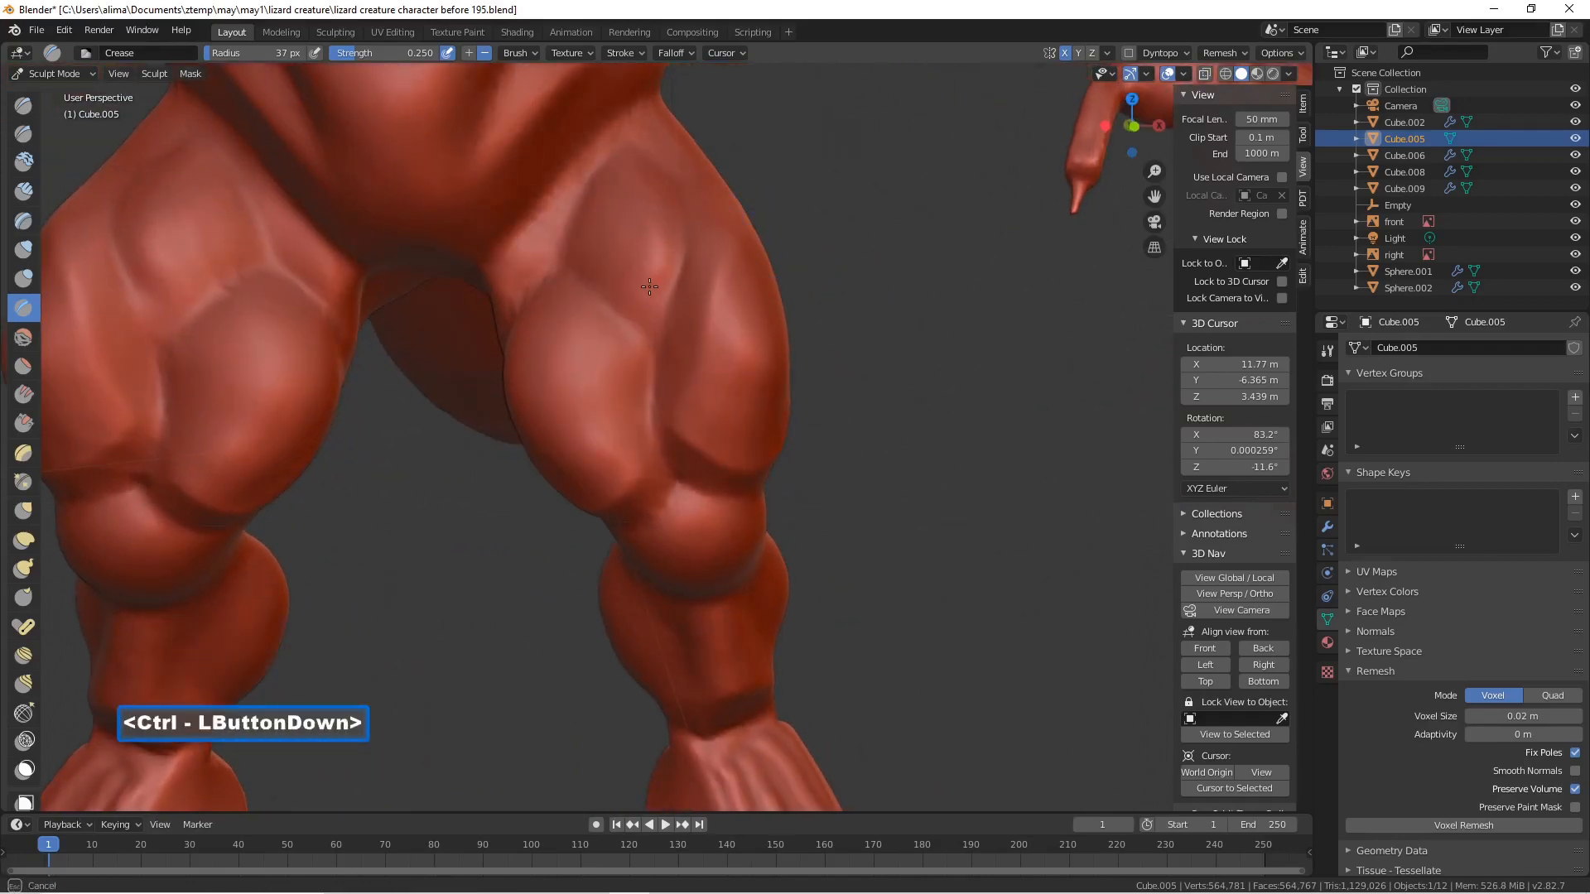
left_click_drag(649, 286, 632, 333, "ctrl")
mouse_move(665, 240)
left_mouse_down("ctrl")
mouse_move(640, 199)
mouse_move(580, 248)
mouse_move(570, 279)
mouse_move(611, 350)
mouse_move(615, 468)
left_mouse_up("ctrl")
left_click_drag(614, 414, 608, 426)
scroll(634, 384, "down", 3)
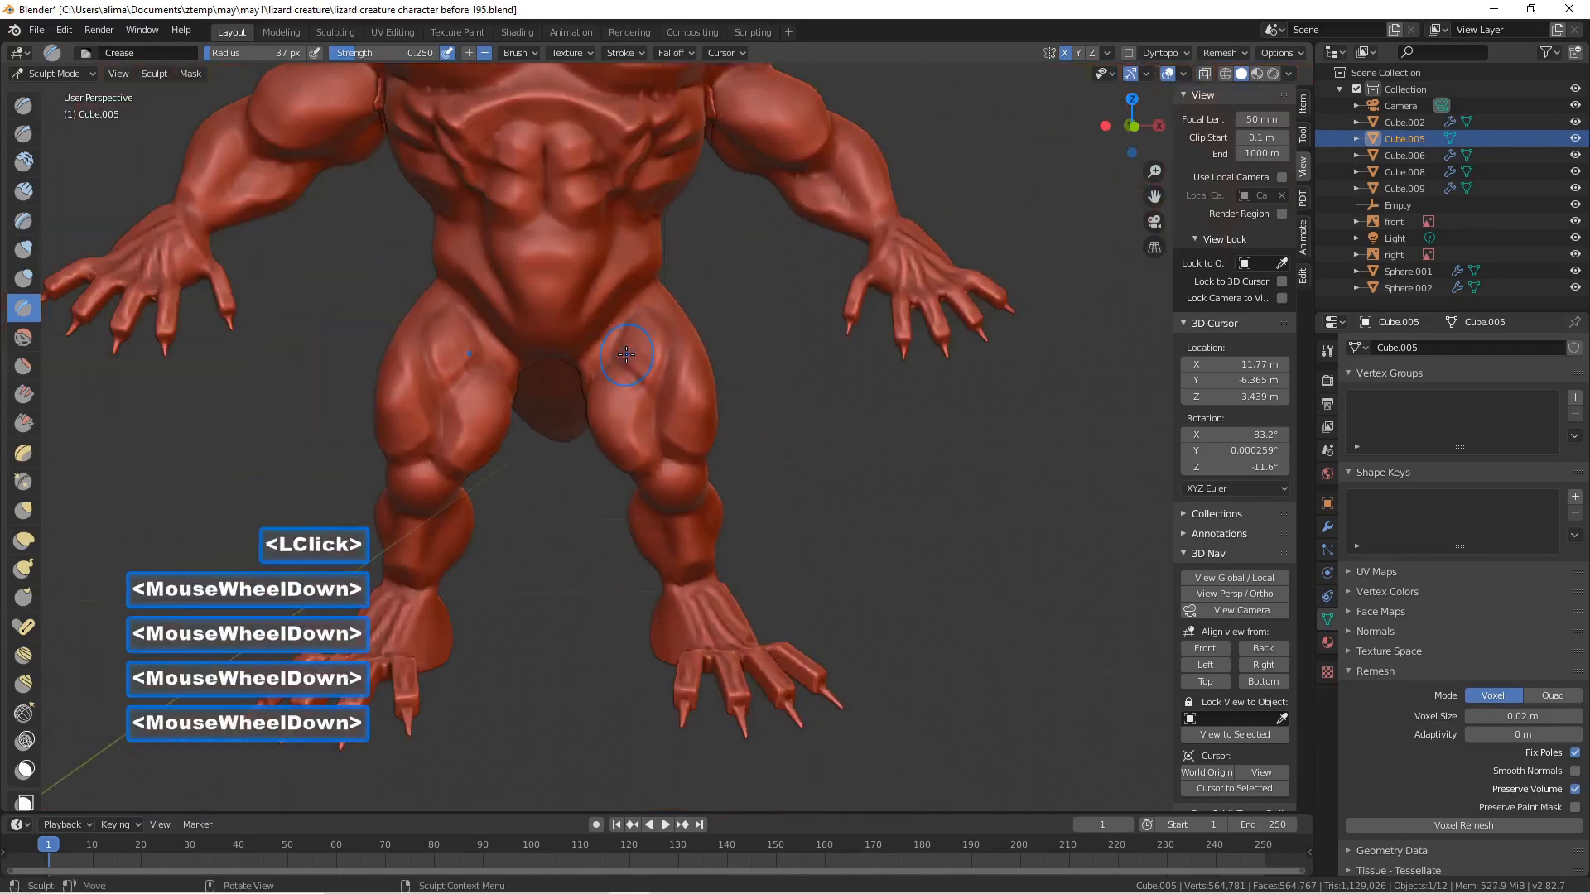
- Carve the calf separation on the back of the lower leg with Crease and raise the adjacent muscle edge
middle_click_drag(766, 298, 477, 282)
scroll(580, 470, "up", 5)
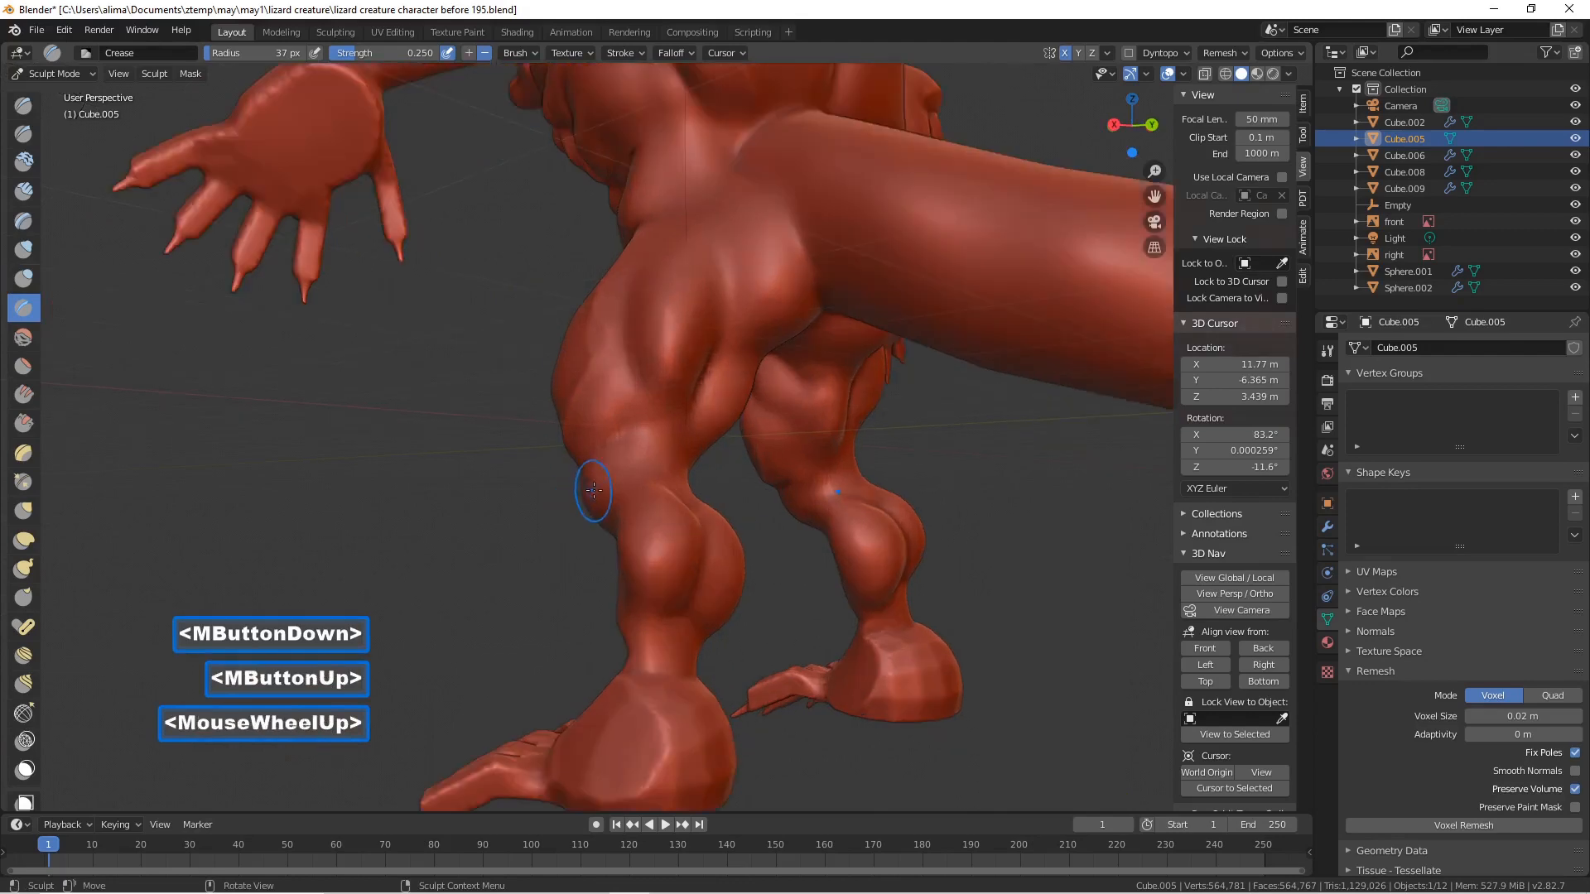
middle_click_drag(584, 470, 676, 473)
mouse_move(702, 507)
left_mouse_down()
mouse_move(738, 552)
mouse_move(709, 522)
mouse_move(753, 523)
mouse_move(743, 506)
mouse_move(795, 530)
left_mouse_up()
mouse_move(795, 530)
middle_mouse_down()
mouse_move(630, 541)
mouse_move(745, 532)
middle_mouse_up()
mouse_move(750, 534)
left_mouse_down("ctrl")
mouse_move(787, 523)
mouse_move(758, 546)
mouse_move(799, 546)
mouse_move(832, 488)
mouse_move(828, 530)
mouse_move(861, 580)
left_mouse_up("ctrl")
- Raise the edges of the calf muscle around its inner side with inverted Crease
mouse_move(866, 579)
middle_mouse_down()
mouse_move(828, 572)
mouse_move(890, 556)
middle_mouse_up()
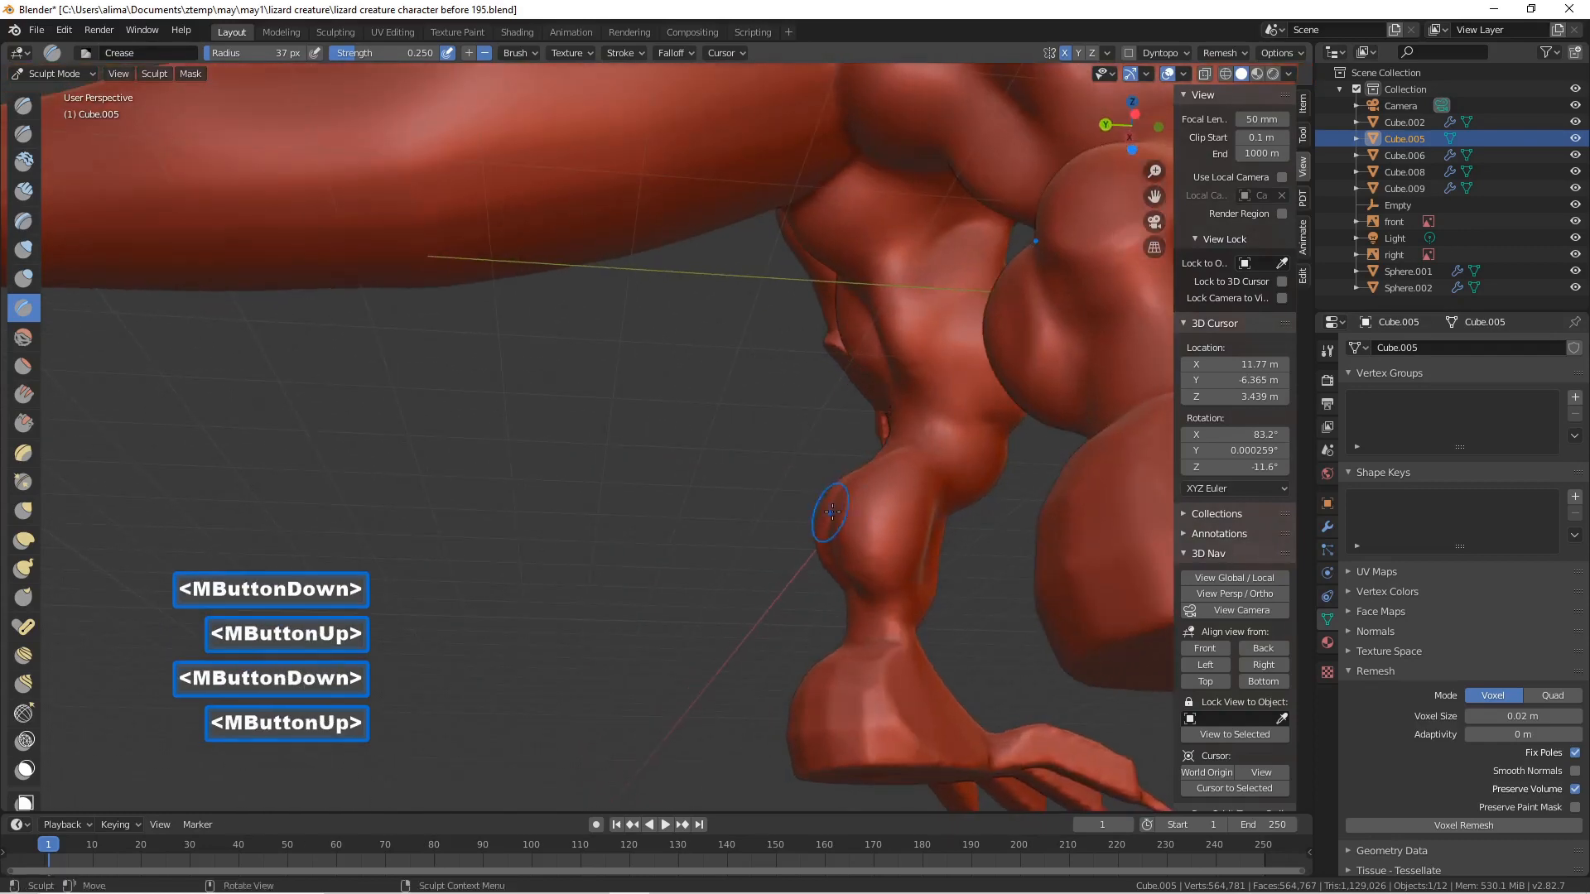
left_click_drag(890, 556, 923, 490, "ctrl")
left_click_drag(854, 574, 828, 547, "ctrl")
mouse_move(827, 547)
middle_mouse_down()
mouse_move(1010, 444)
mouse_move(856, 560)
middle_mouse_up()
left_click_drag(856, 560, 861, 538, "ctrl")
scroll(861, 539, "down", 1)
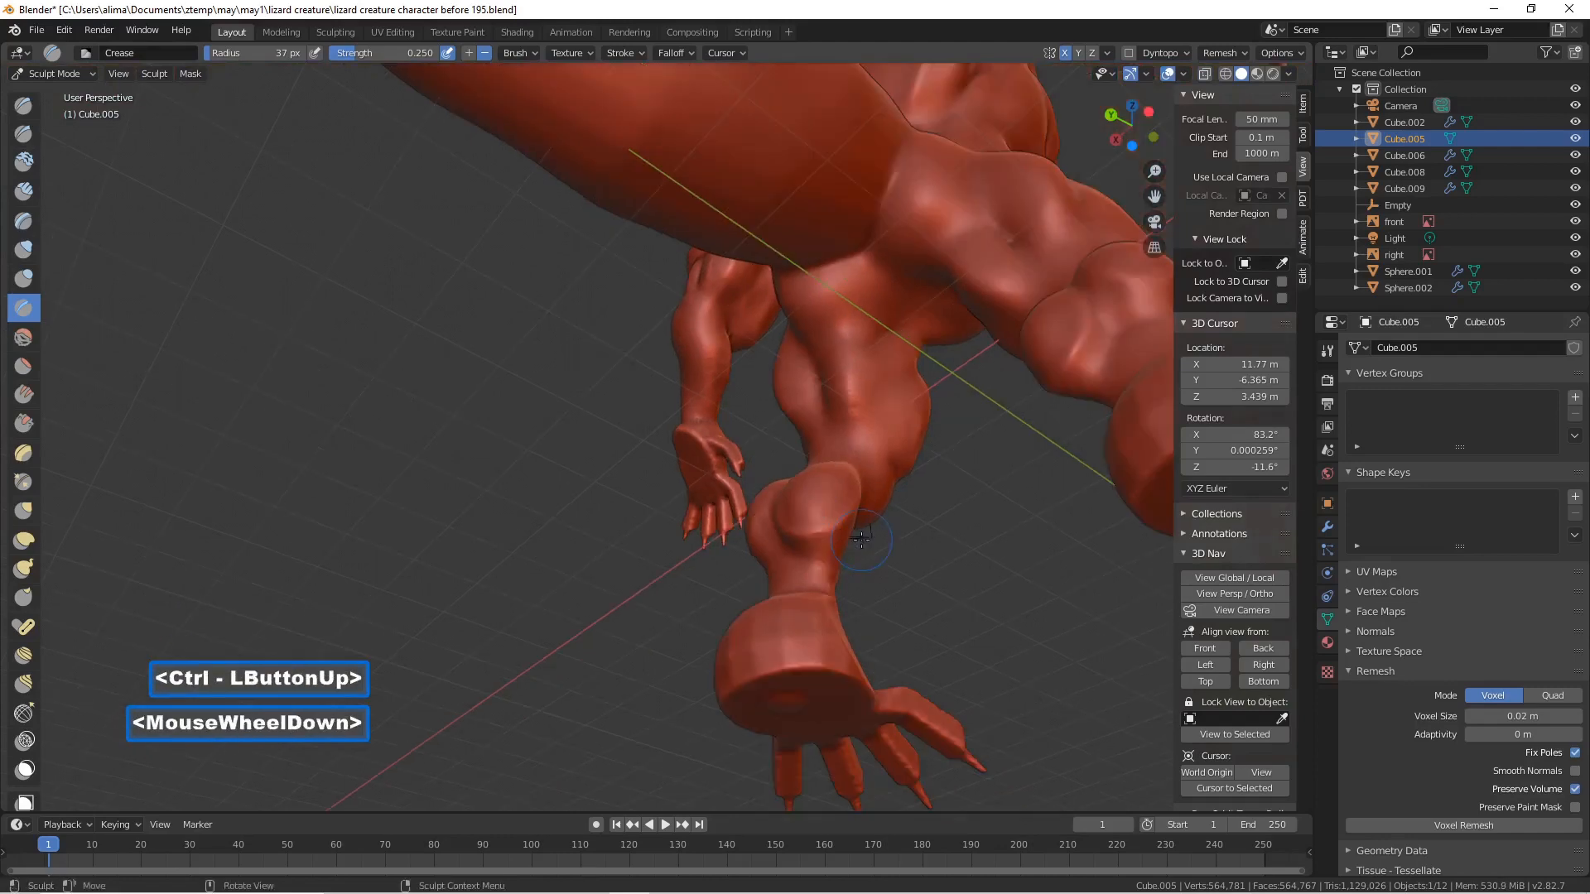
- Raise the hamstring edges on the back of the thigh with inverted Crease and carve a groove between them
middle_click_drag(840, 460, 912, 509)
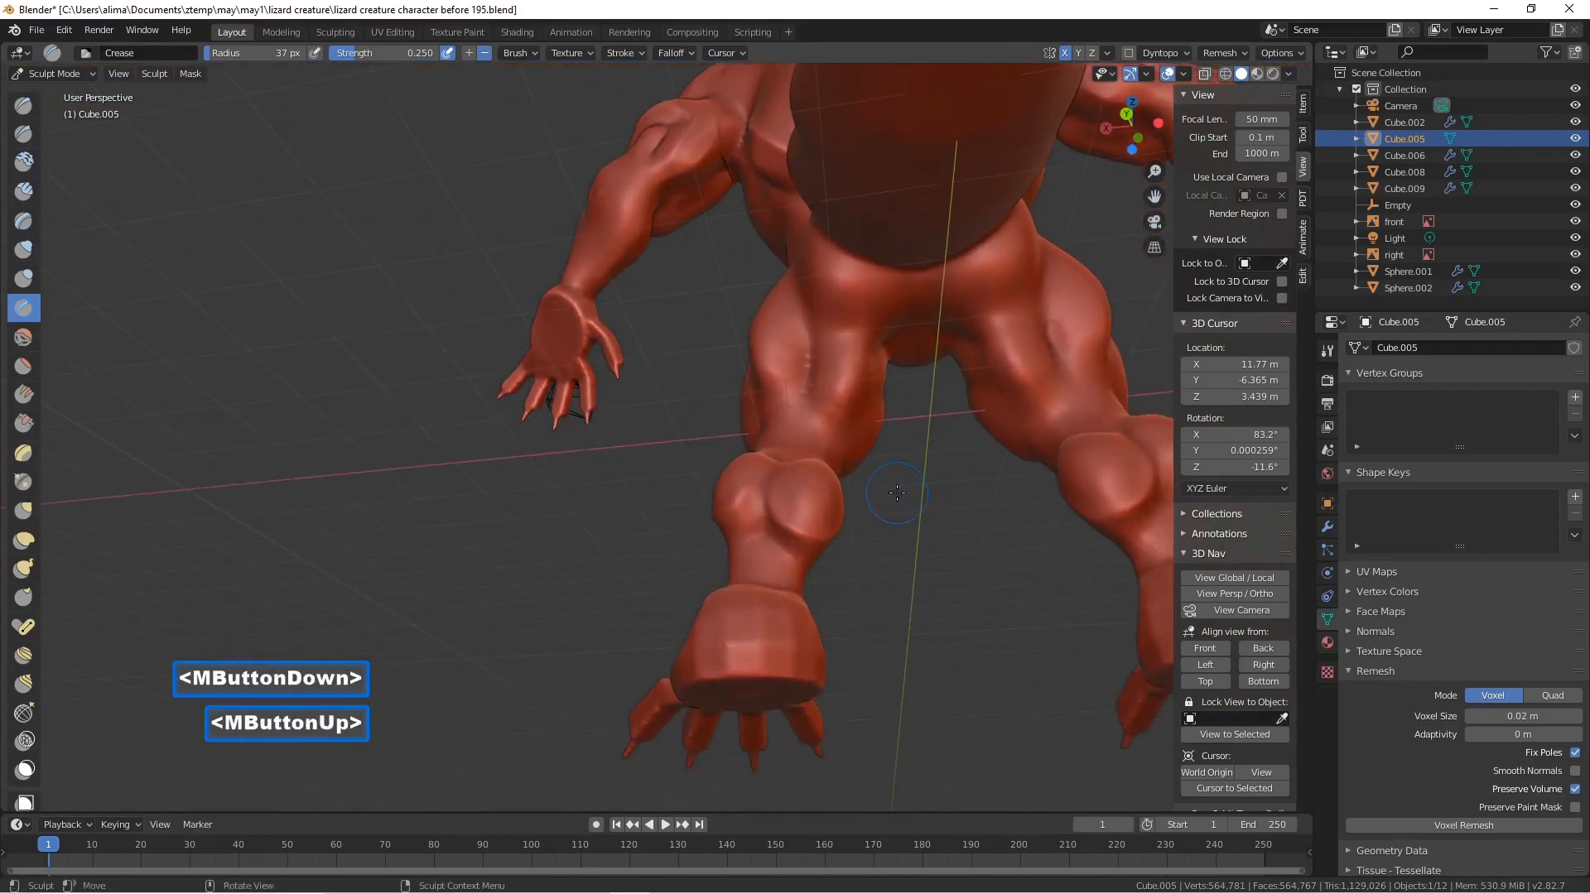
scroll(897, 494, "up", 1)
left_click_drag(915, 302, 903, 364, "ctrl")
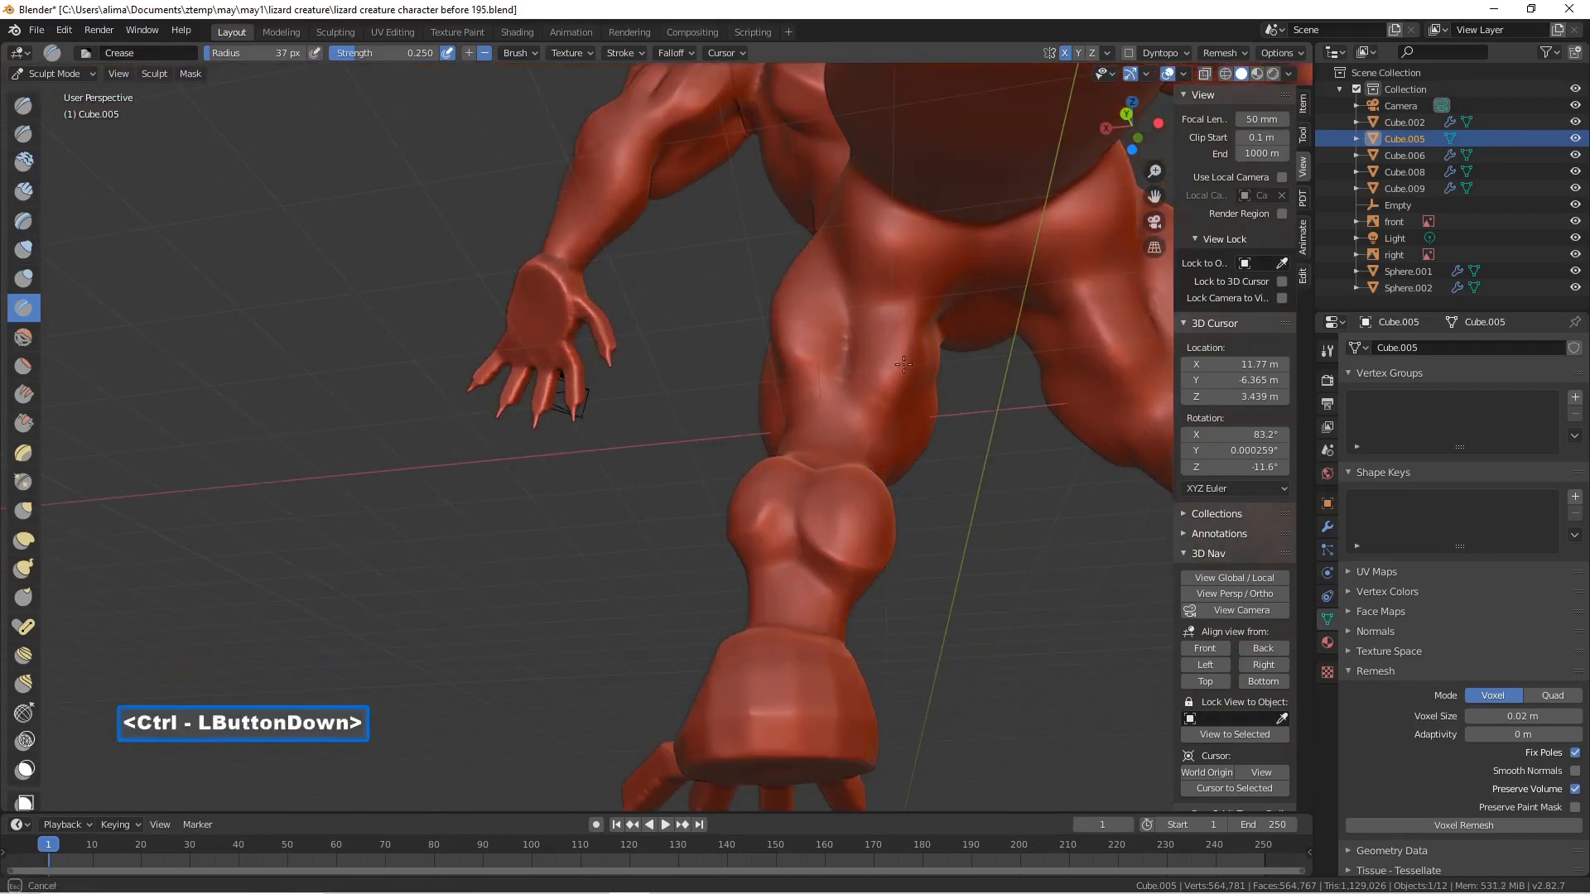
left_click_drag(848, 433, 865, 412, "ctrl")
middle_click_drag(793, 377, 836, 211)
mouse_move(837, 211)
left_mouse_down()
mouse_move(857, 313)
mouse_move(855, 298)
mouse_move(884, 299)
mouse_move(841, 299)
mouse_move(822, 353)
left_mouse_up()
- View the whole creature from the front and save the file as lizard creature character before 196.blend
scroll(857, 286, "down", 2)
mouse_move(837, 323)
middle_mouse_down()
mouse_move(784, 342)
mouse_move(1055, 382)
mouse_move(961, 372)
mouse_move(915, 426)
middle_mouse_up()
scroll(989, 349, "down", 1)
scroll(915, 427, "down", 2)
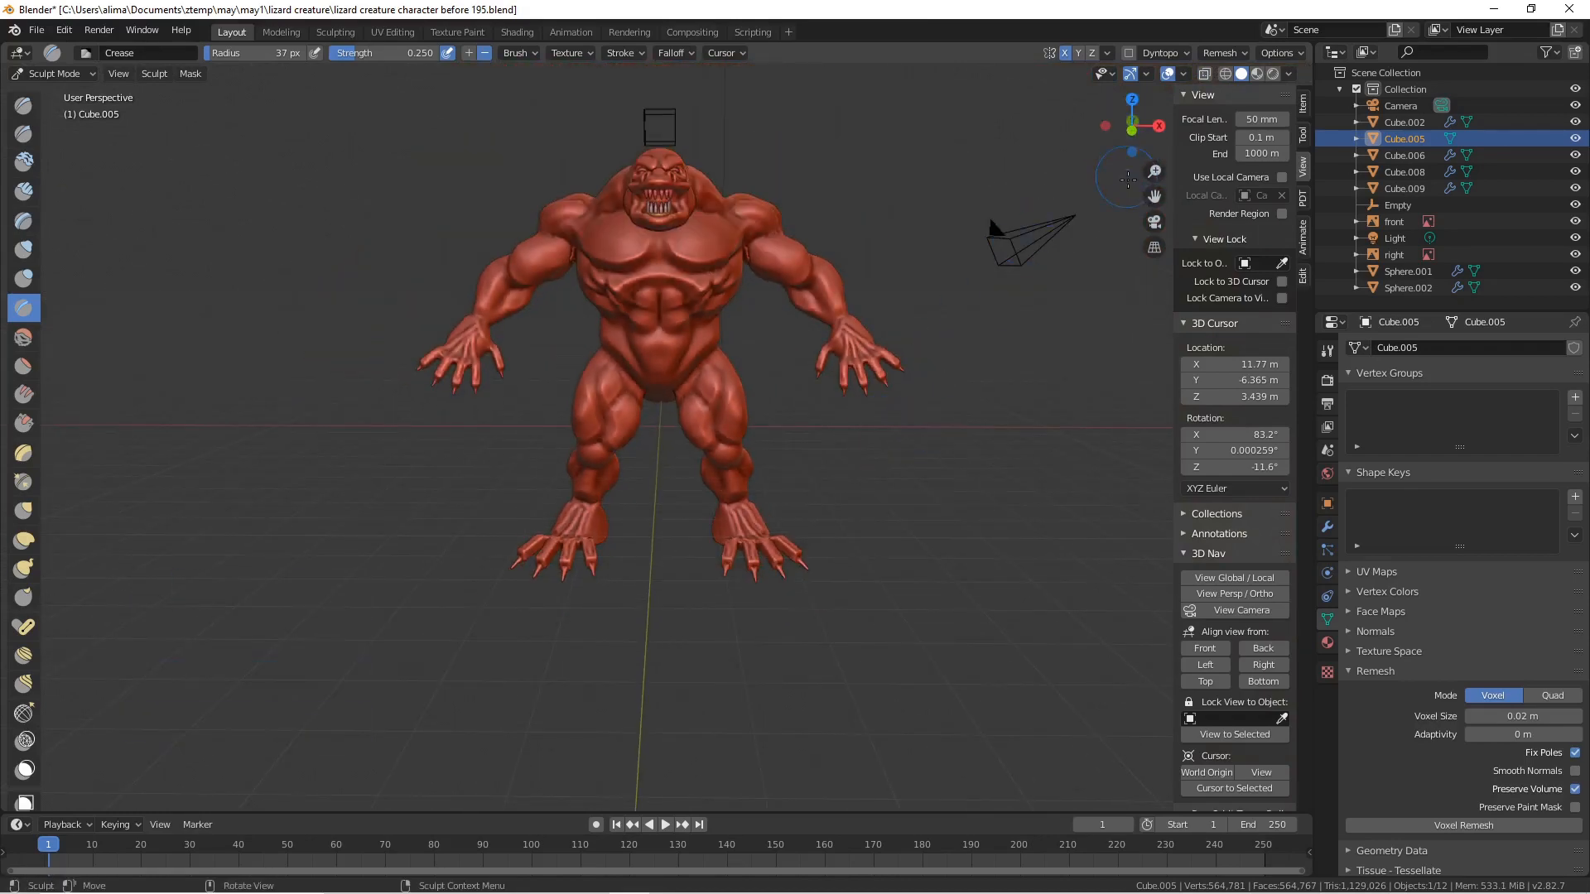
left_click_drag(1153, 197, 1042, 340)
middle_click_drag(919, 454, 927, 454)
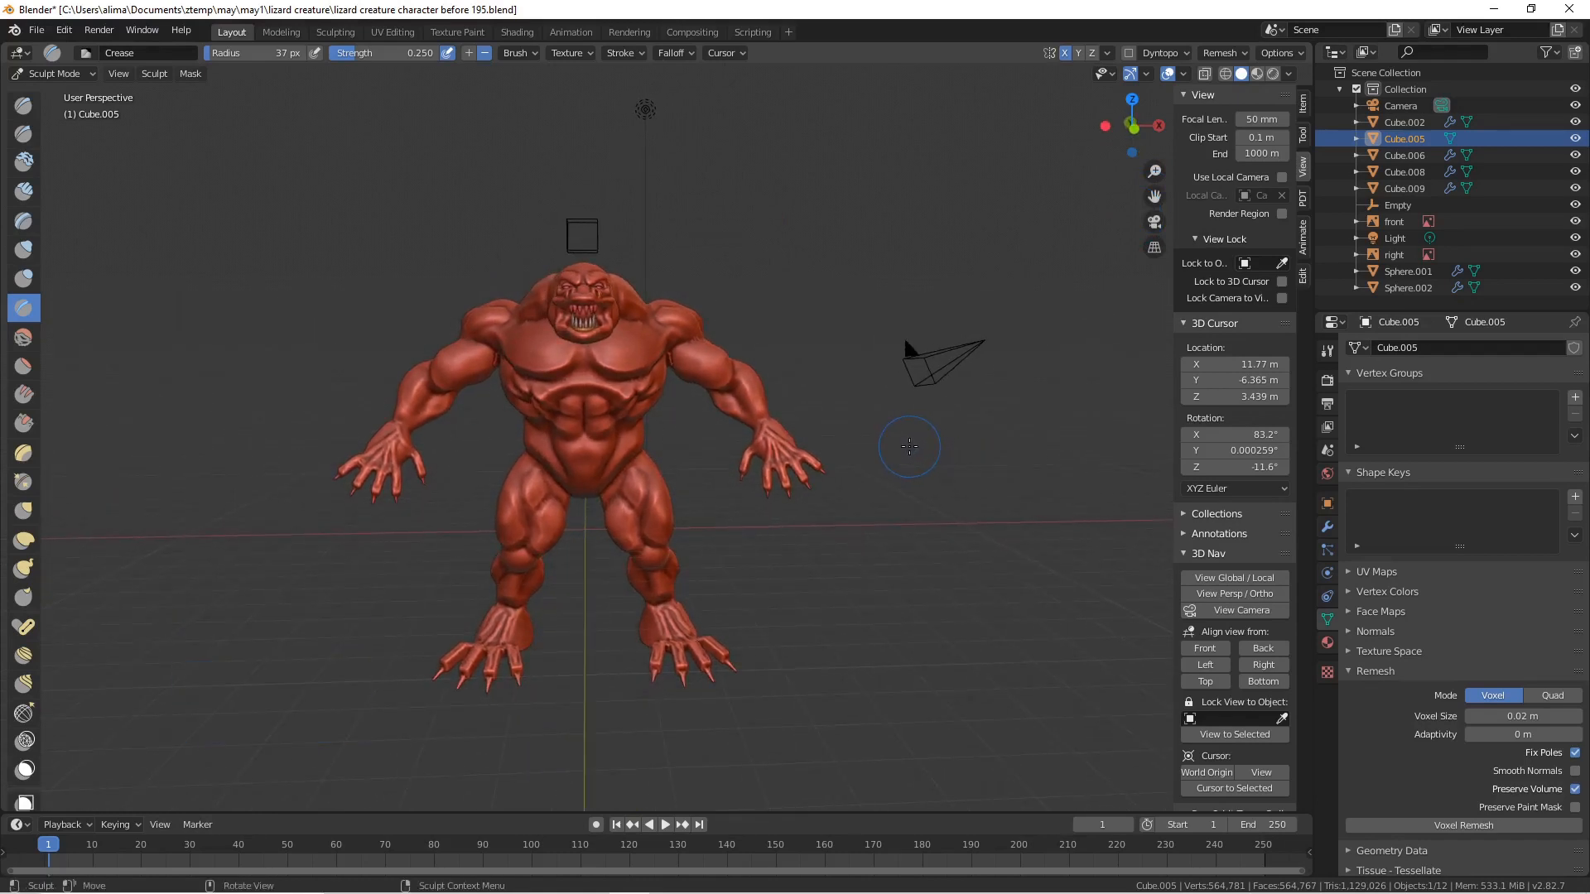
key("Pause")
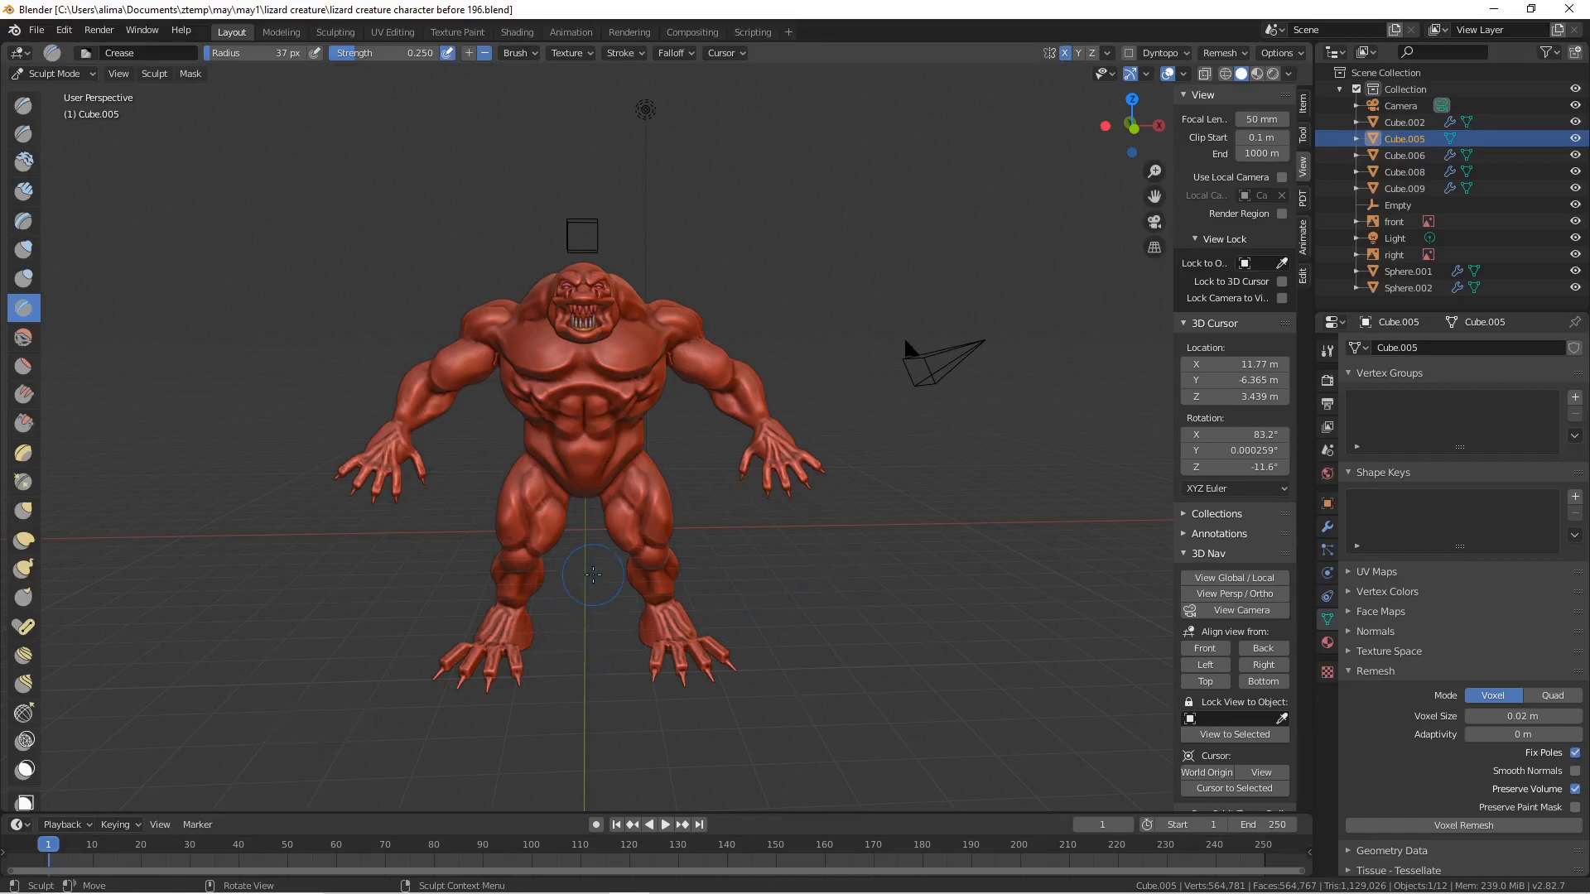
- Frame the creature's foot up close and save the file as lizard creature character before 197.blend
key("b")
left_click_drag(587, 569, 695, 667)
scroll(943, 479, "down", 4)
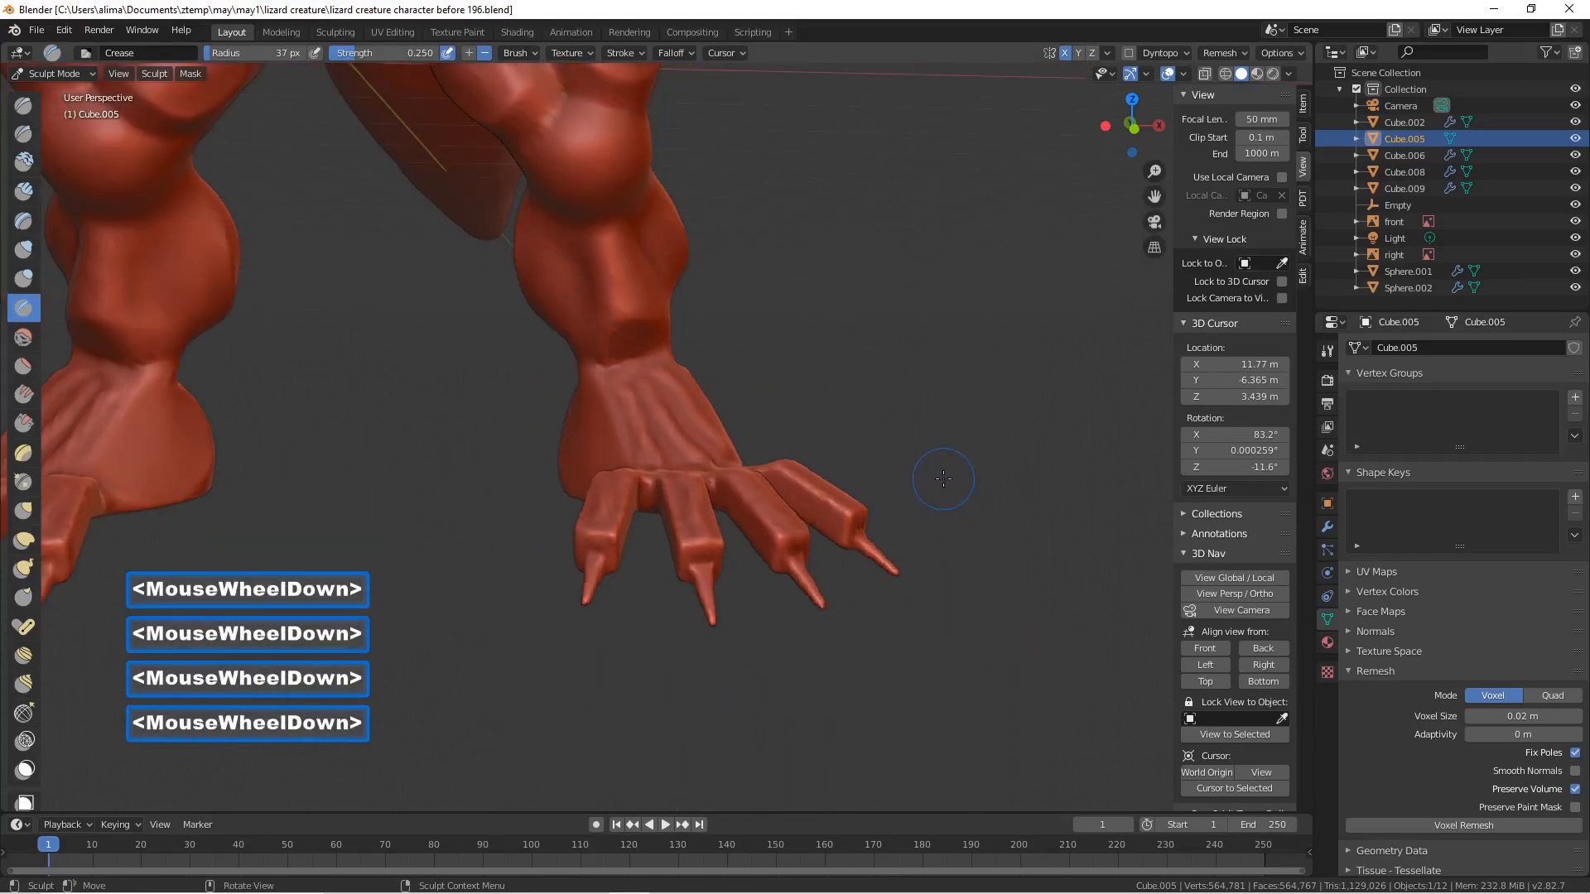
left_click(1046, 582)
key("Pause")
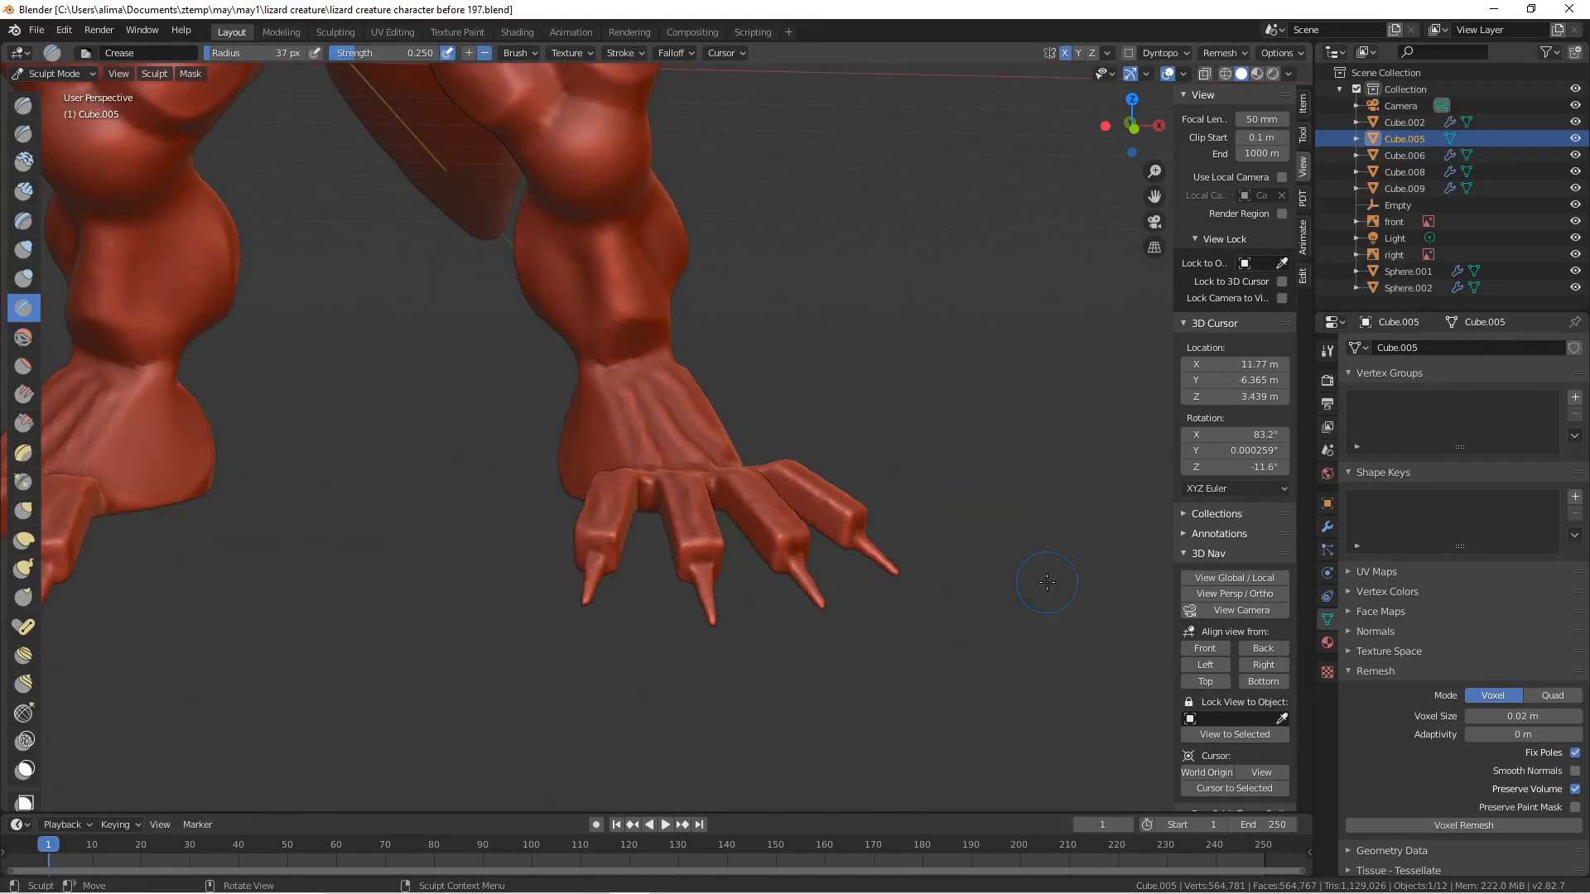
- Even out the faceted heel of the foot with the Scrape/Peaks brush at a 100 px radius
middle_click_drag(976, 522, 94, 452)
scroll(95, 452, "down", 2)
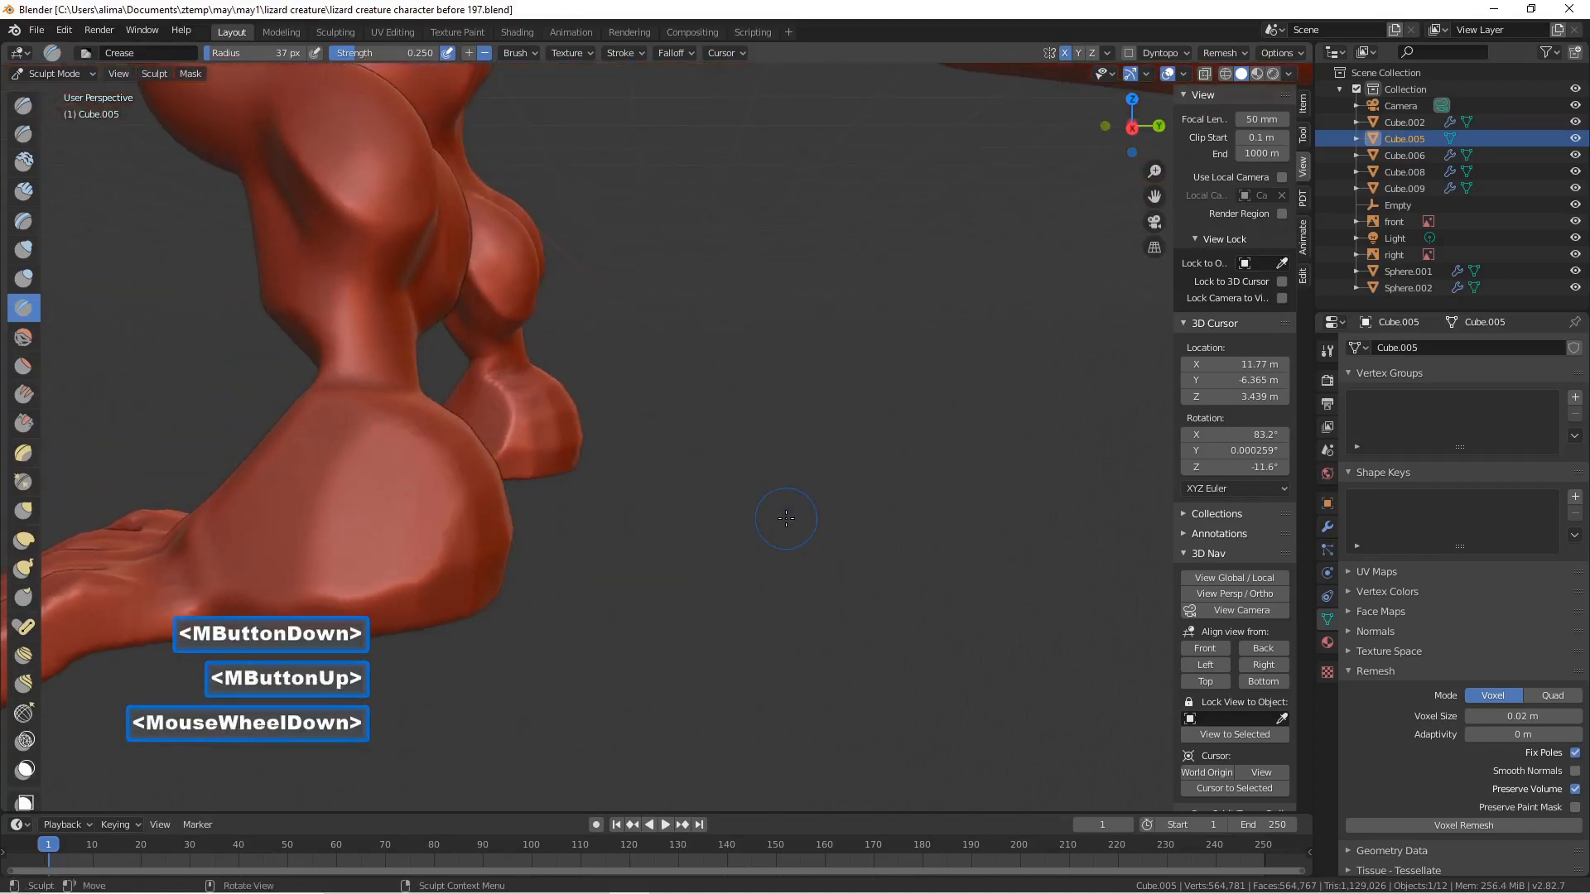
left_click(23, 423)
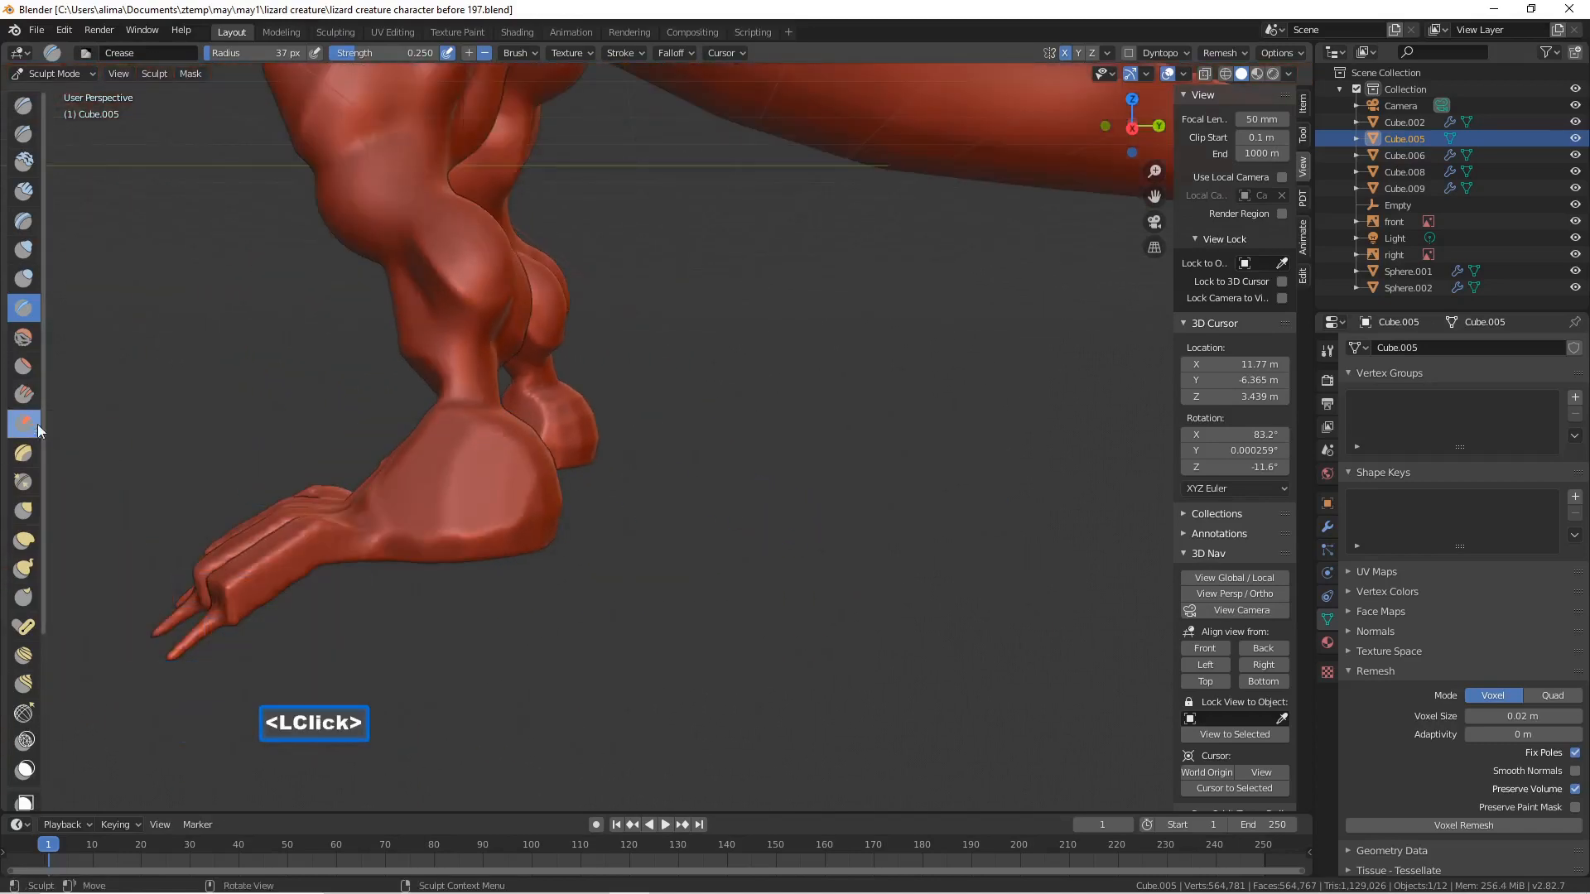
middle_click_drag(565, 455, 391, 433)
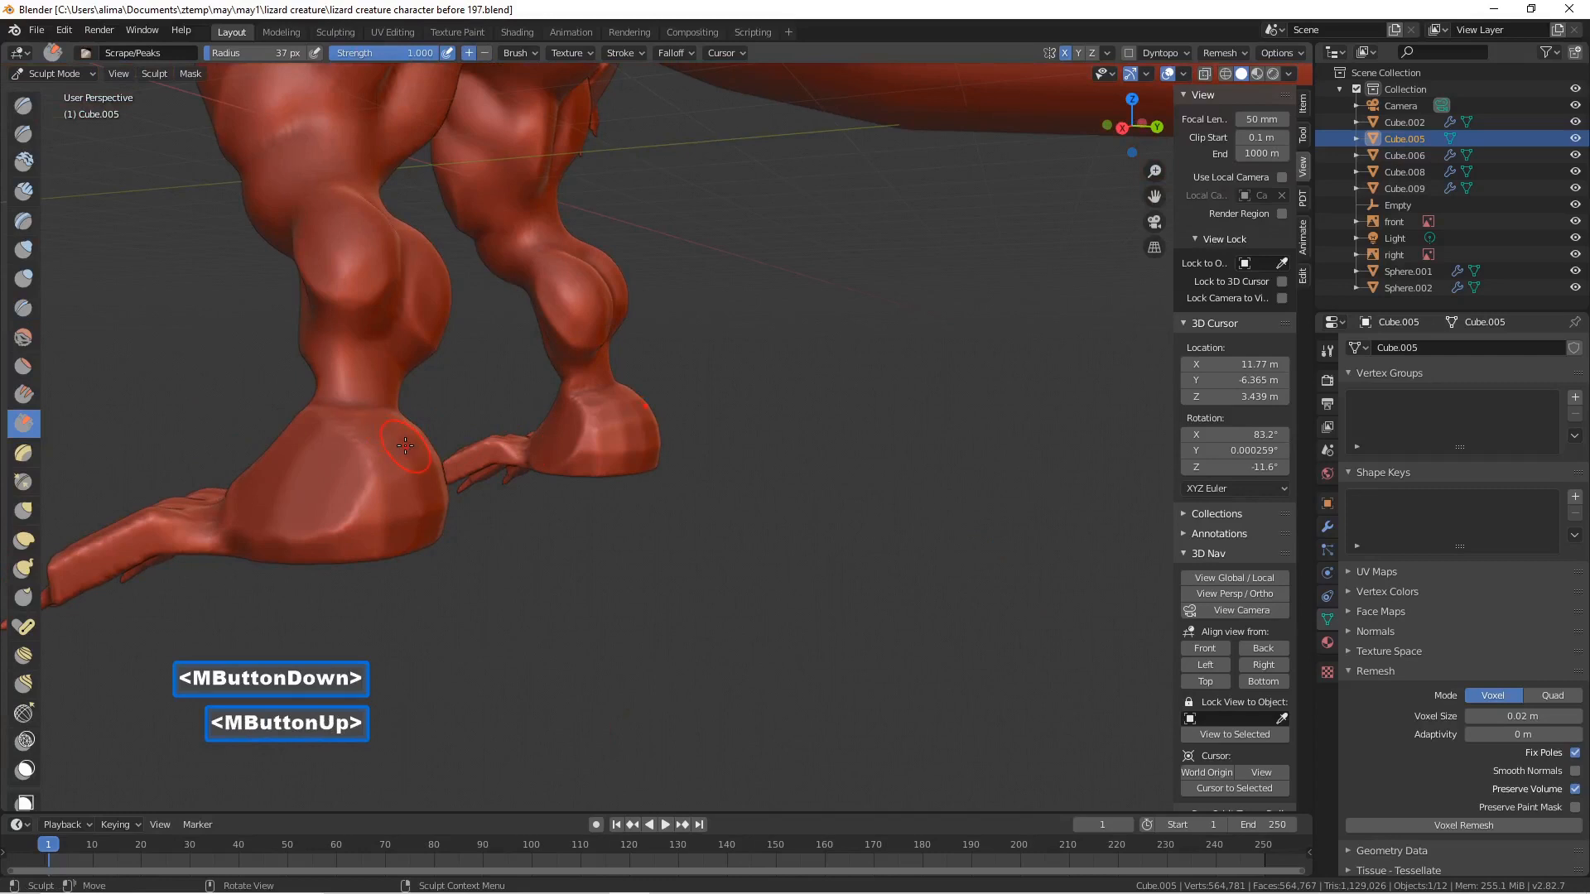
key("f")
left_click(502, 439)
mouse_move(432, 451)
left_mouse_down()
mouse_move(404, 503)
mouse_move(365, 490)
mouse_move(426, 496)
mouse_move(336, 476)
left_mouse_up()
middle_click_drag(335, 476, 585, 461)
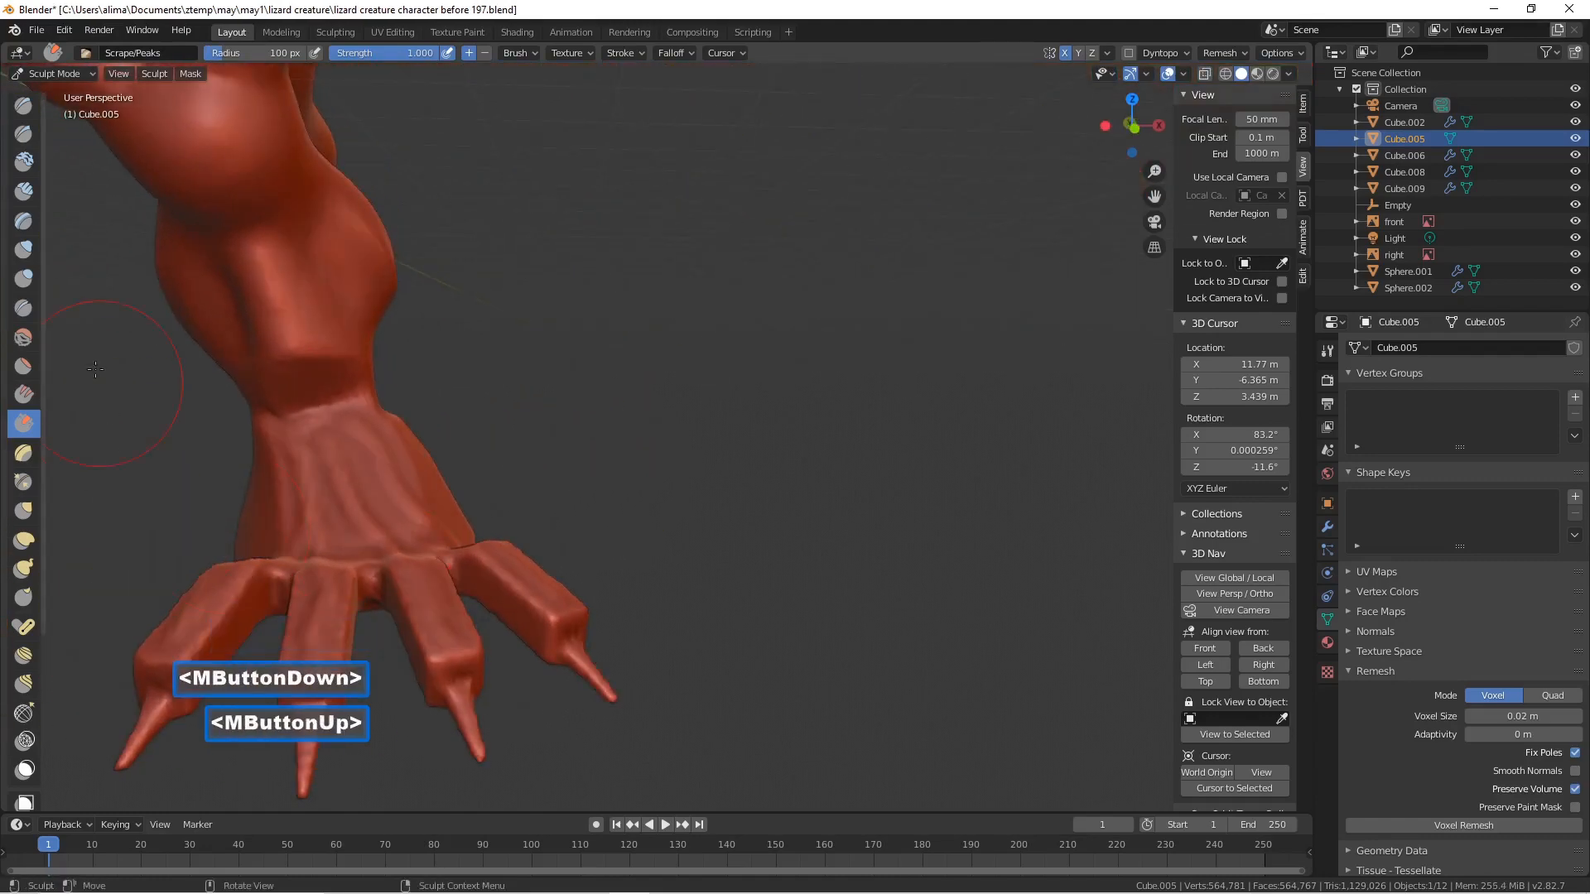
- Build up the front of the ankle with the Blob brush at a 68 px radius and smooth it
left_click(25, 279)
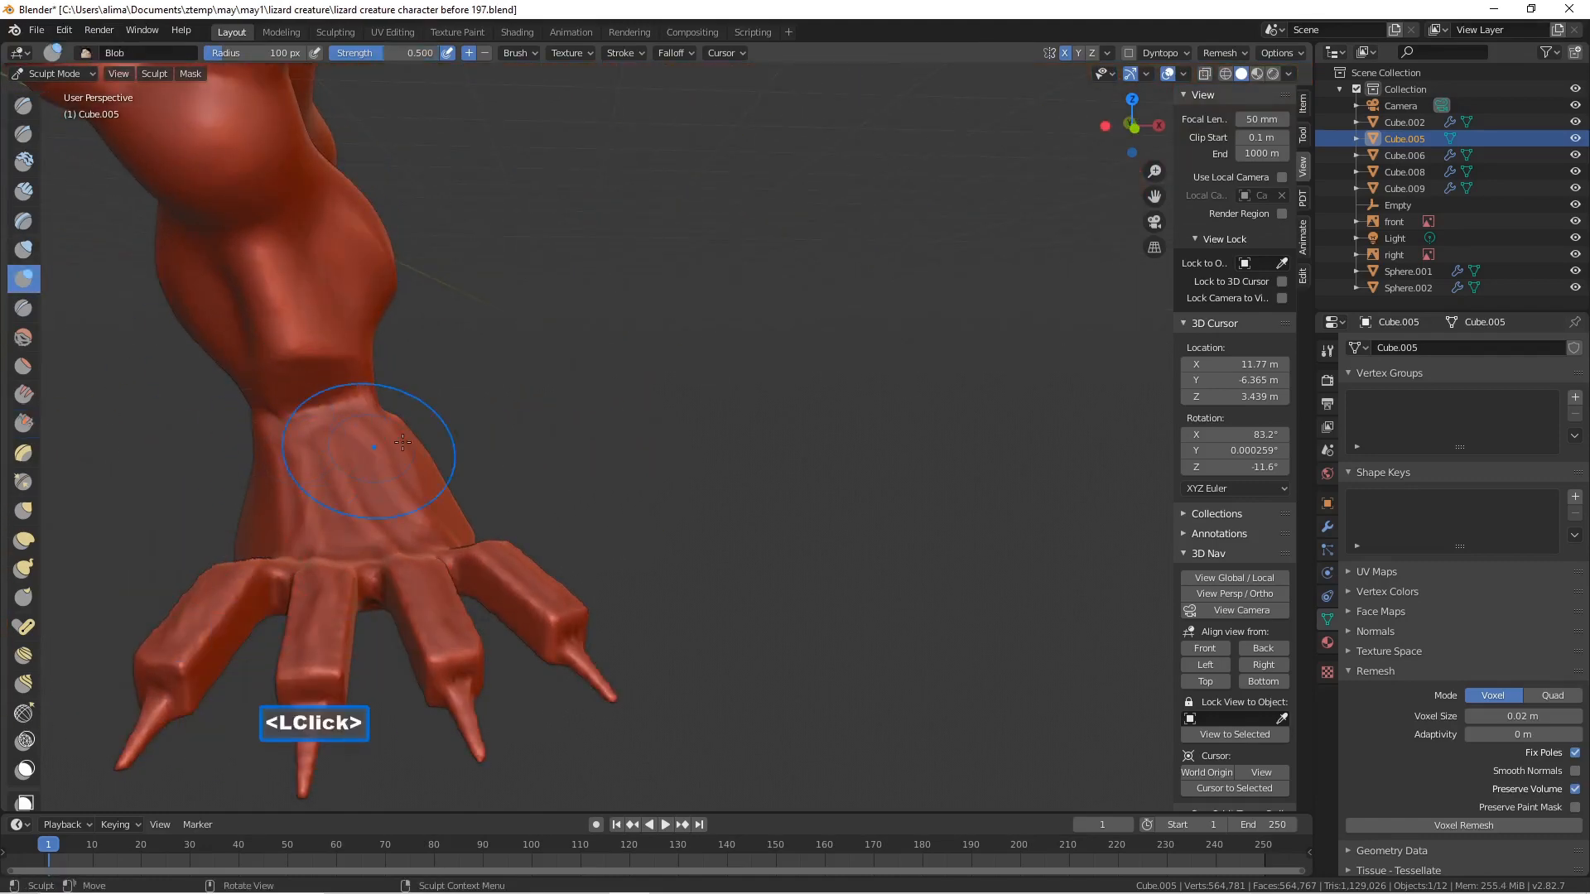
key("f")
left_click(500, 423)
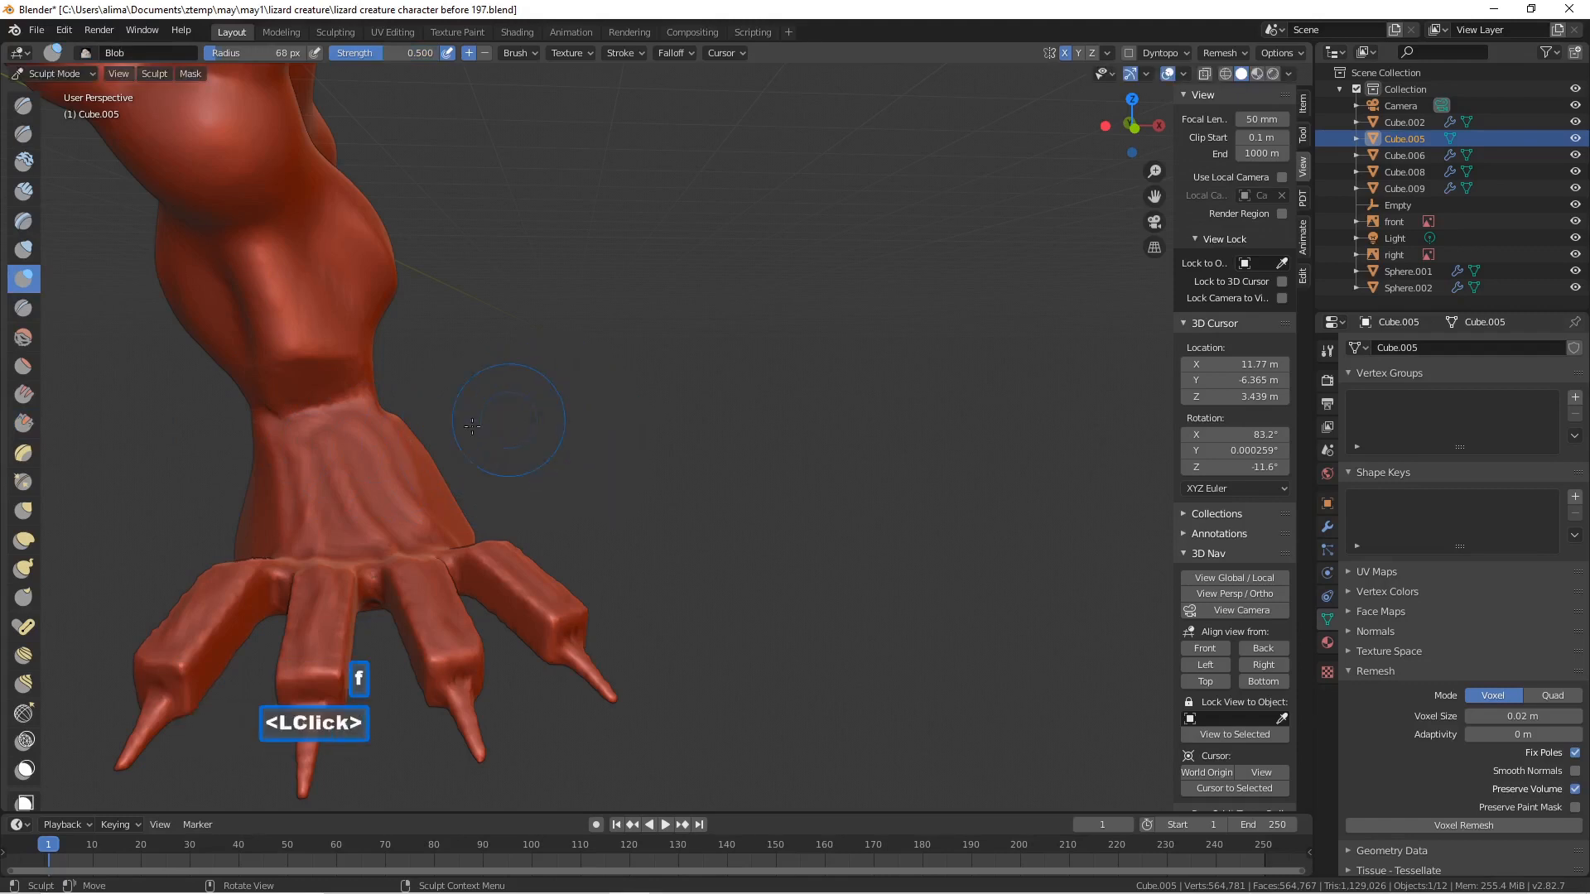
mouse_move(308, 371)
left_mouse_down()
mouse_move(320, 420)
mouse_move(323, 369)
left_mouse_up()
scroll(611, 436, "down", 5)
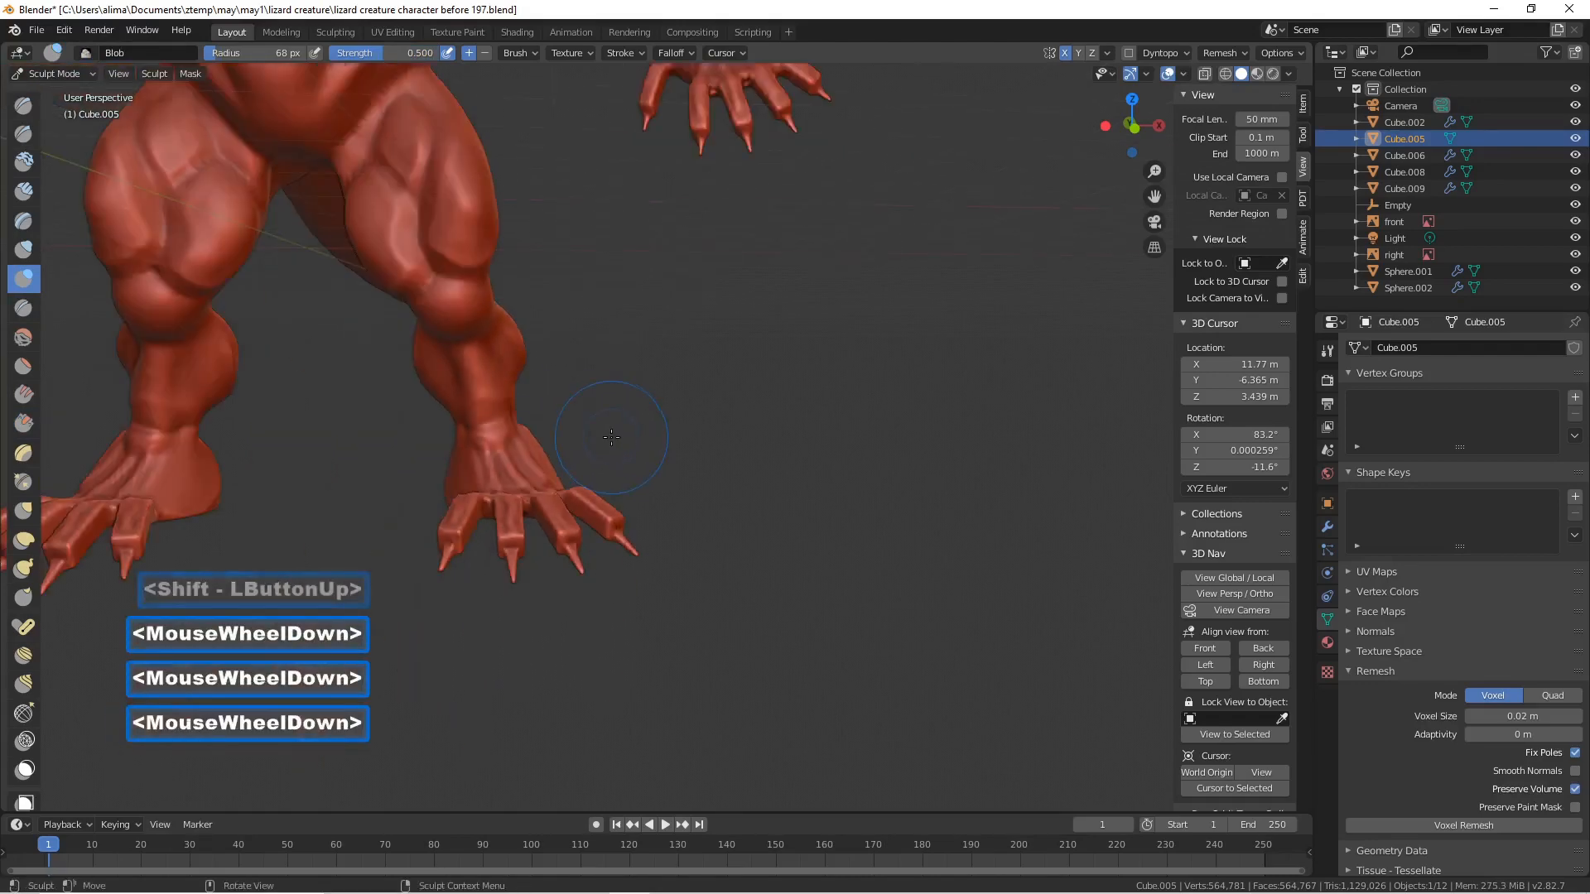
- Save the file as lizard creature character before 198.blend and switch the creature to Object Mode
scroll(611, 436, "down", 2)
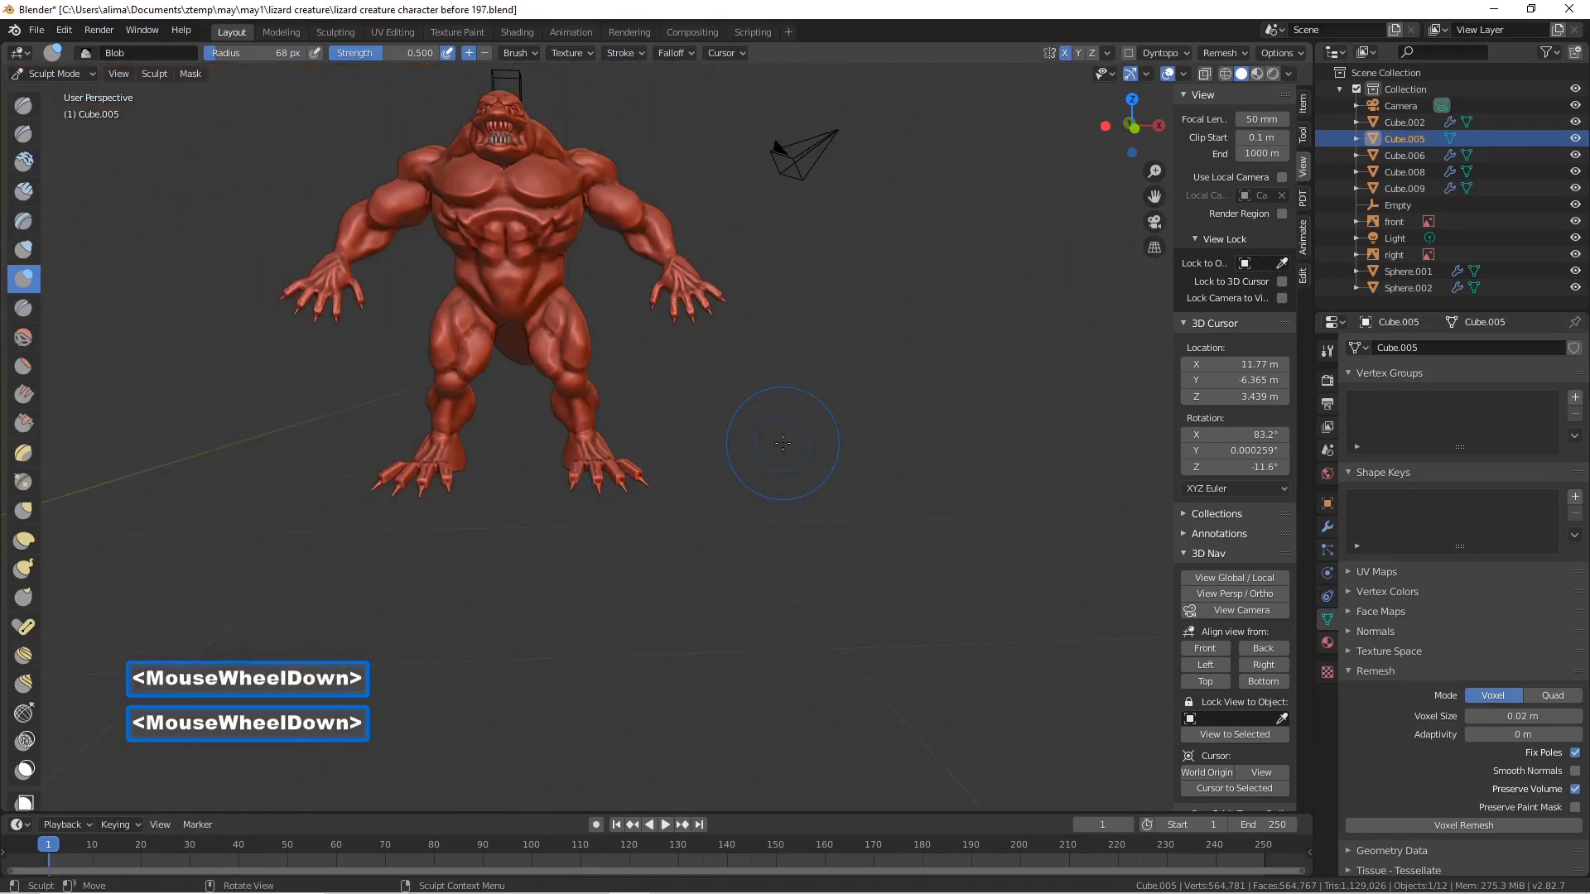
middle_click_drag(790, 427, 794, 441)
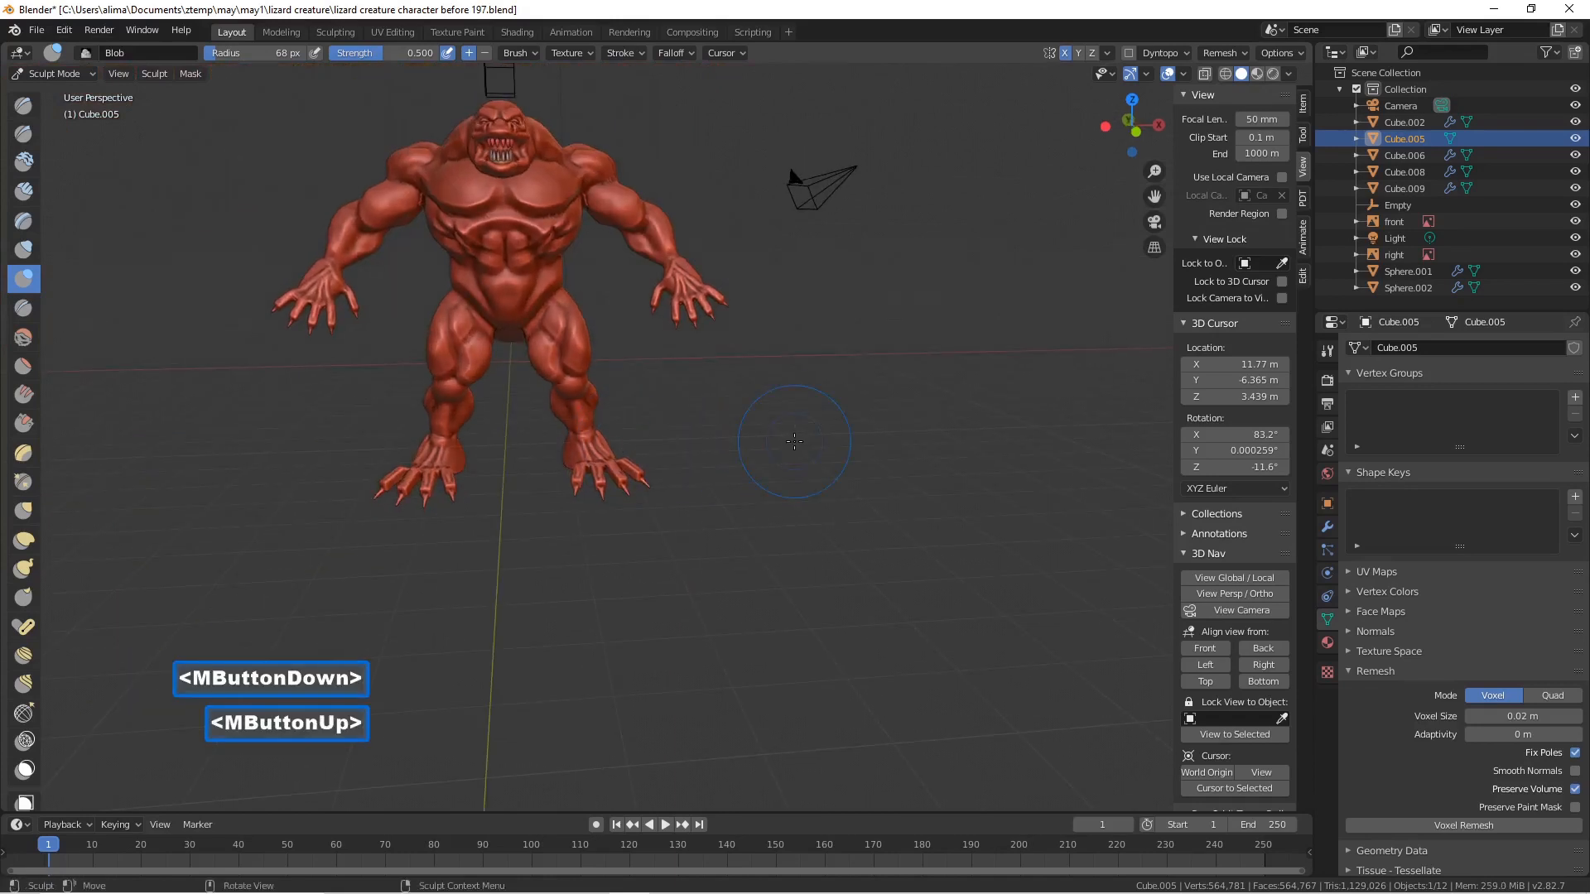
key("Pause")
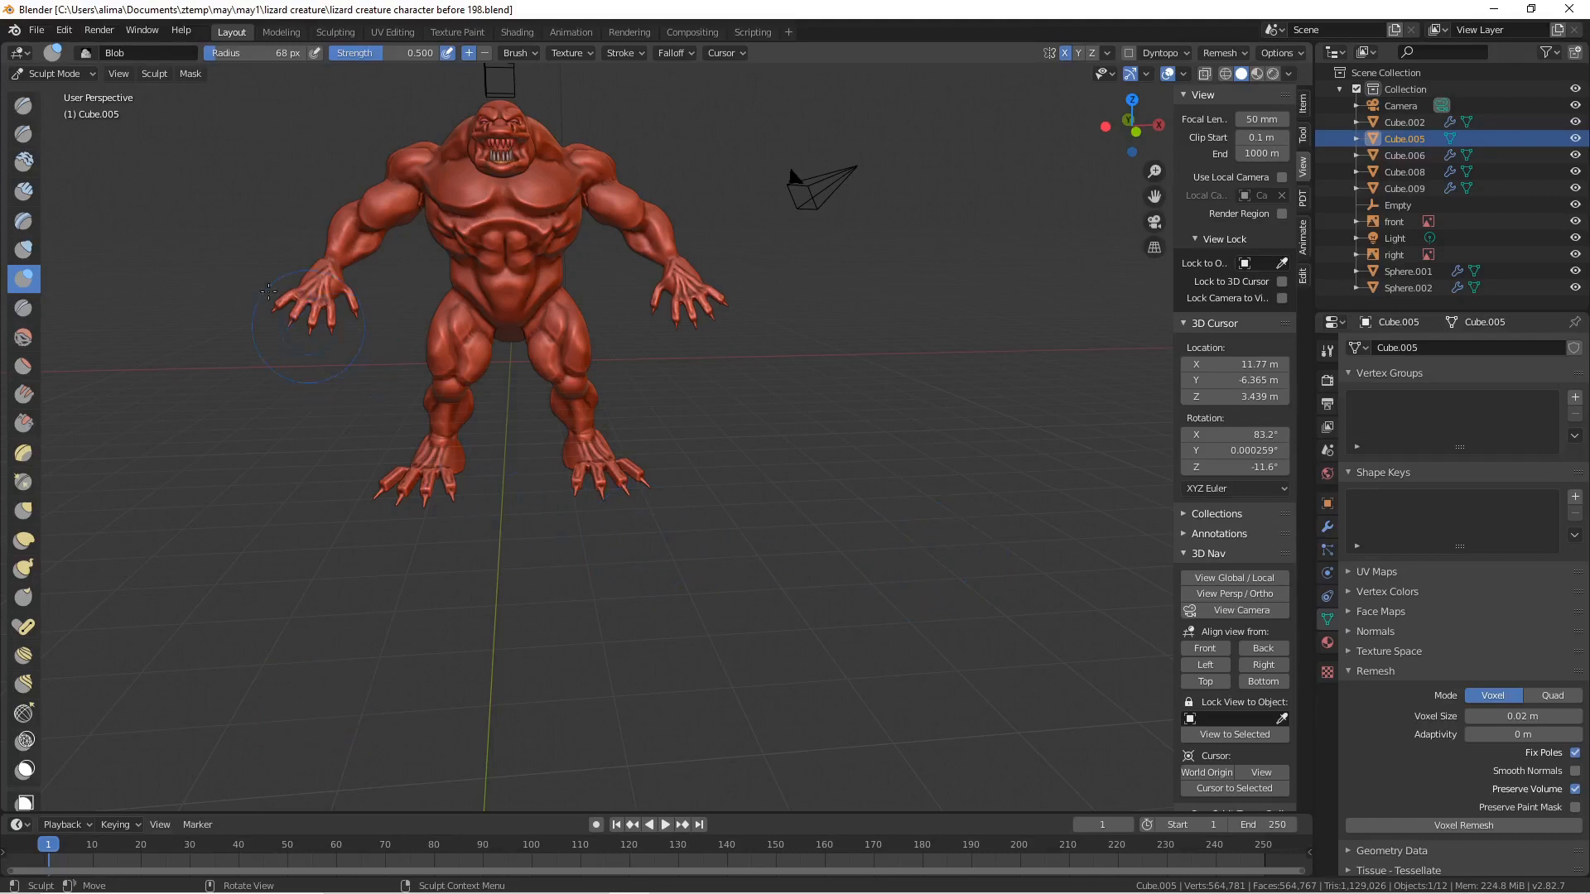
left_click(93, 73)
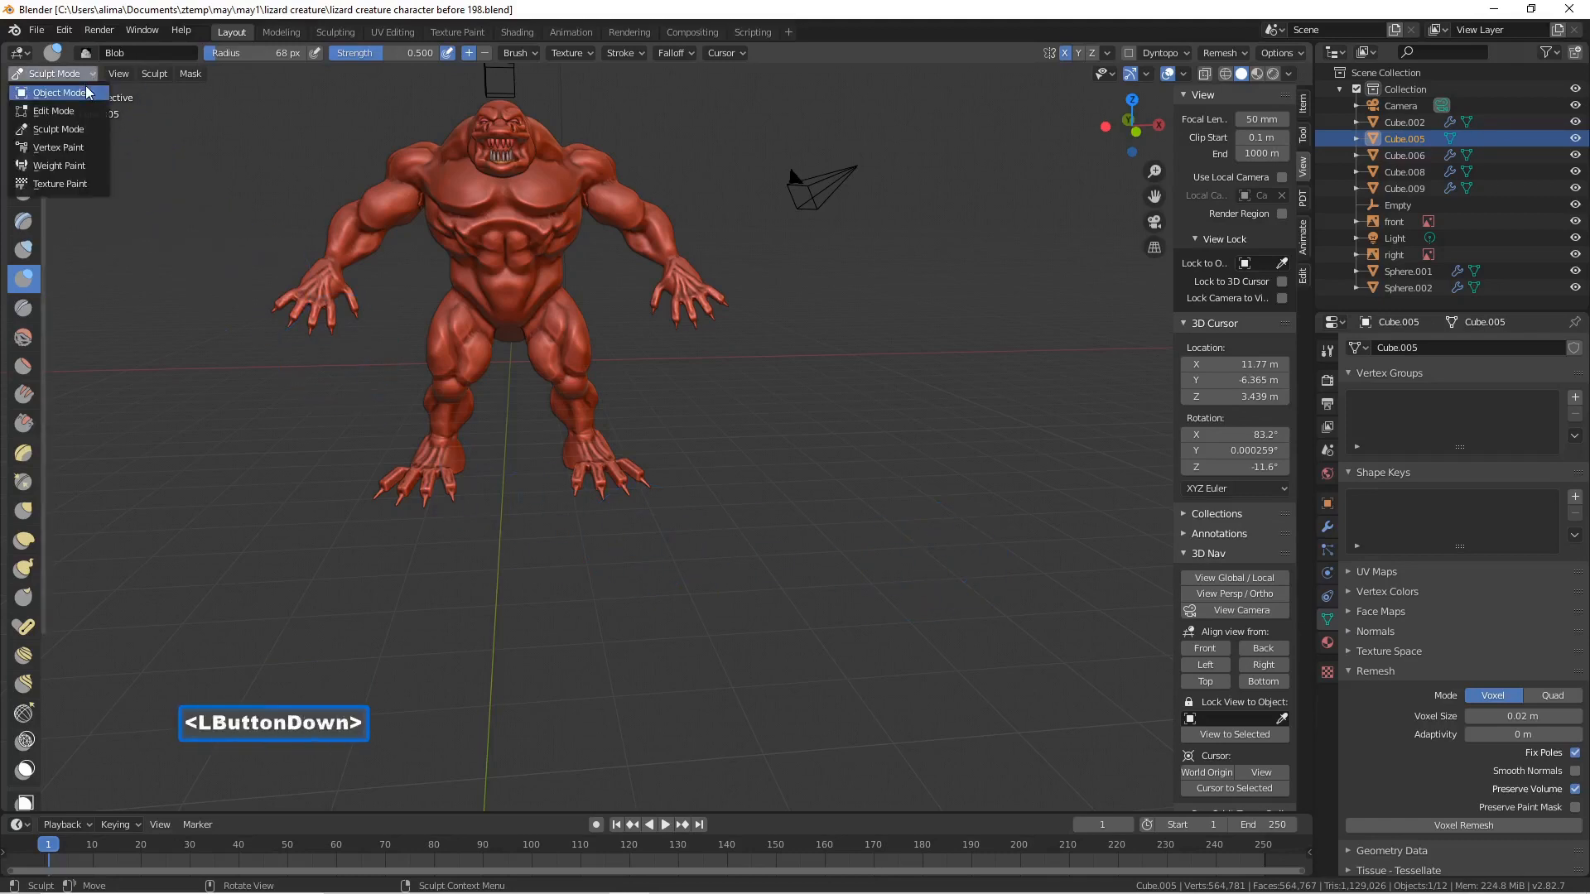
left_click(49, 90)
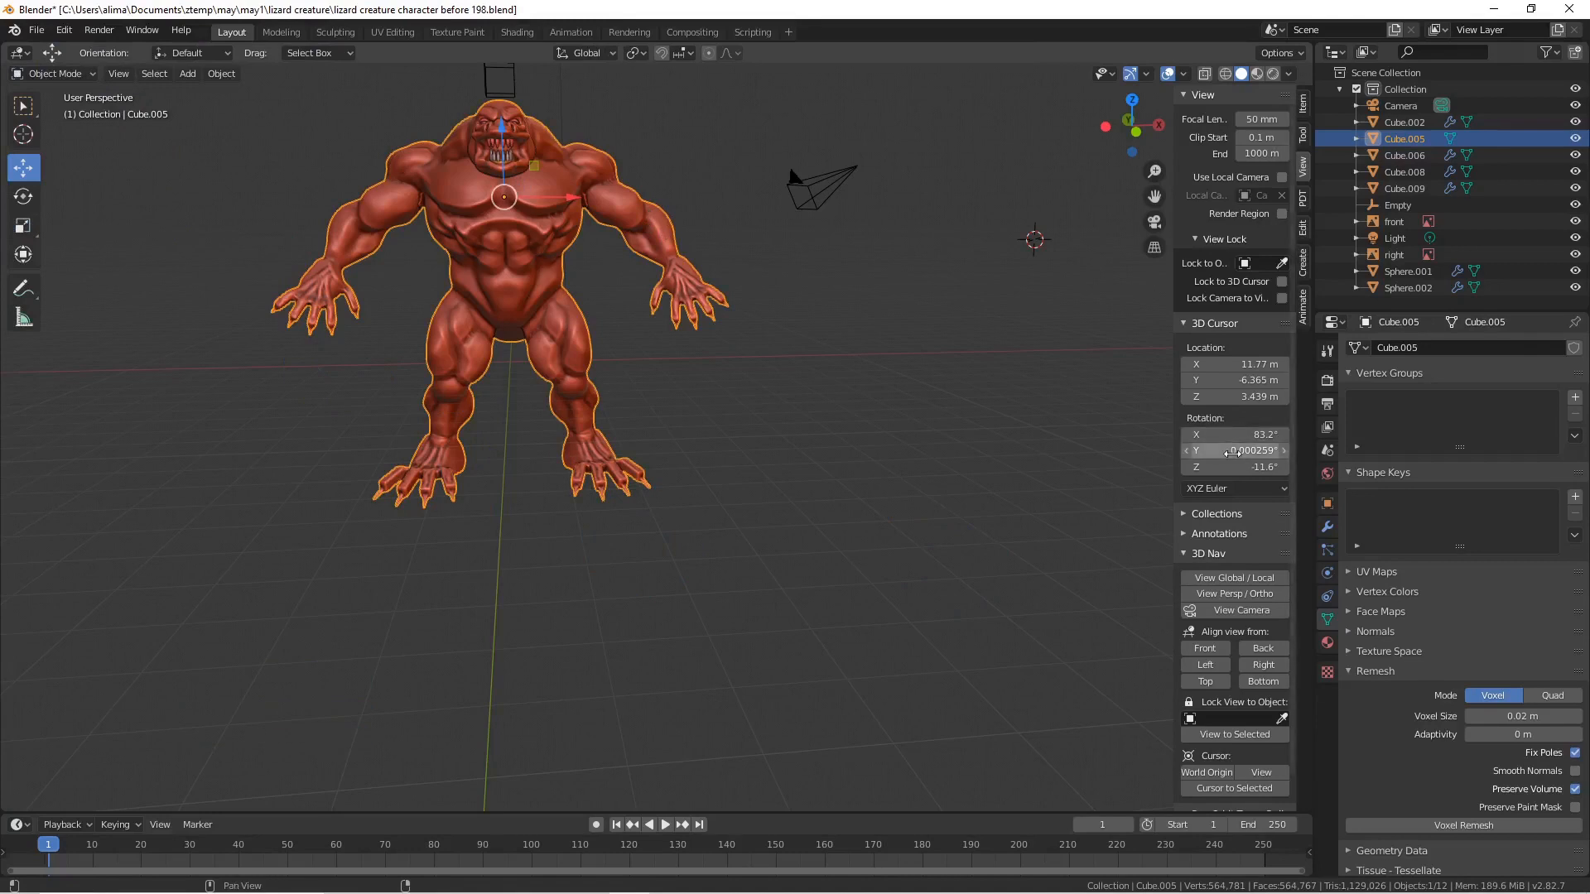
- Add a Smooth modifier to the creature with a factor of 1 and 10 repeats
left_click(1327, 527)
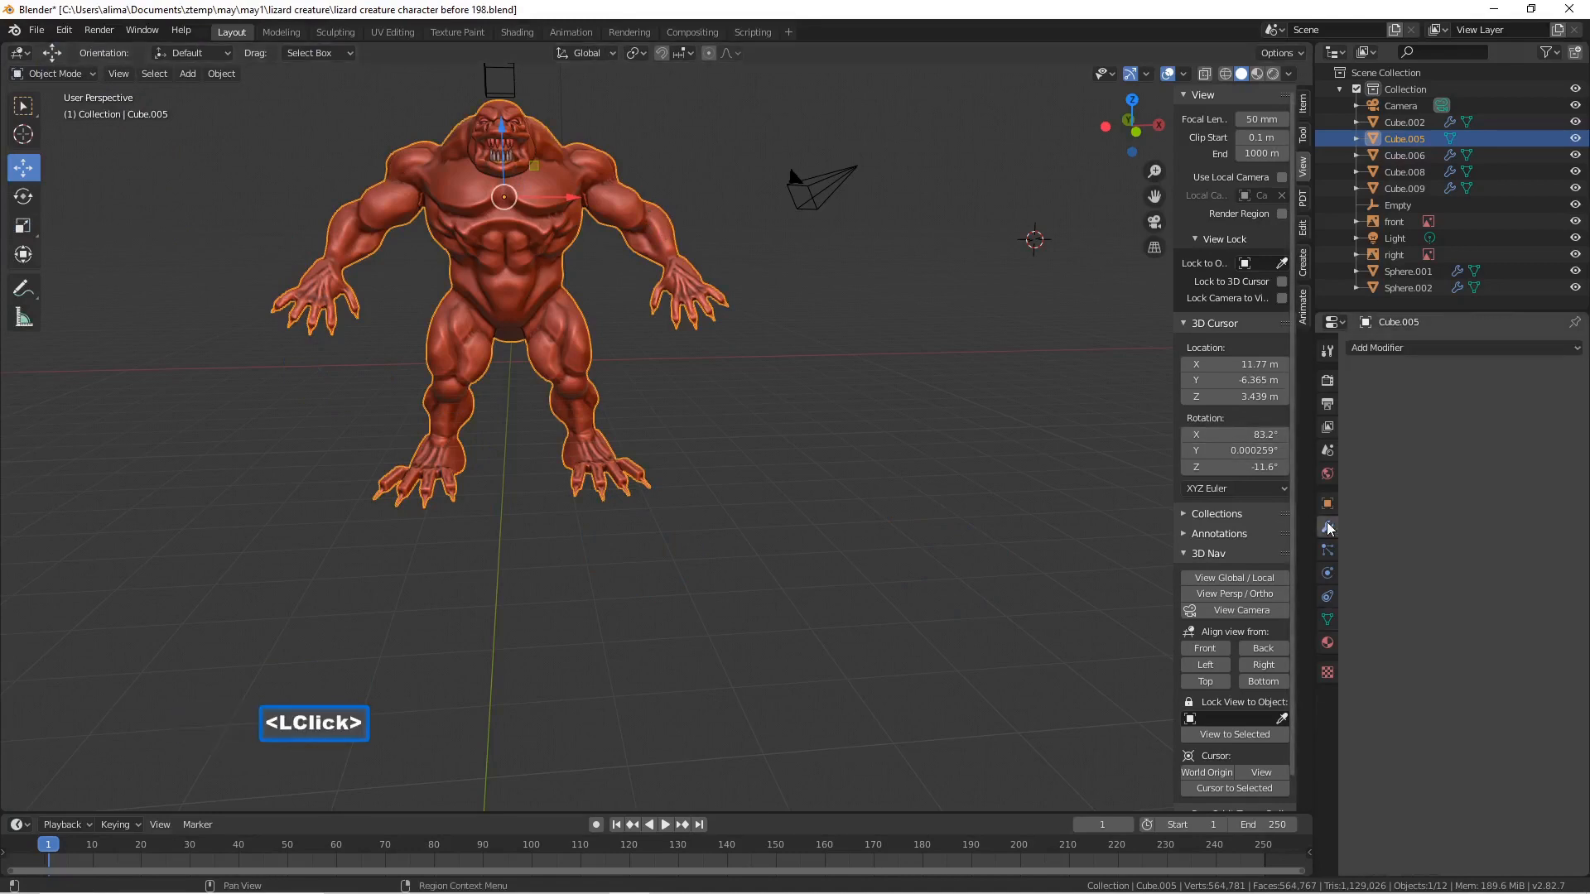
left_click(1576, 349)
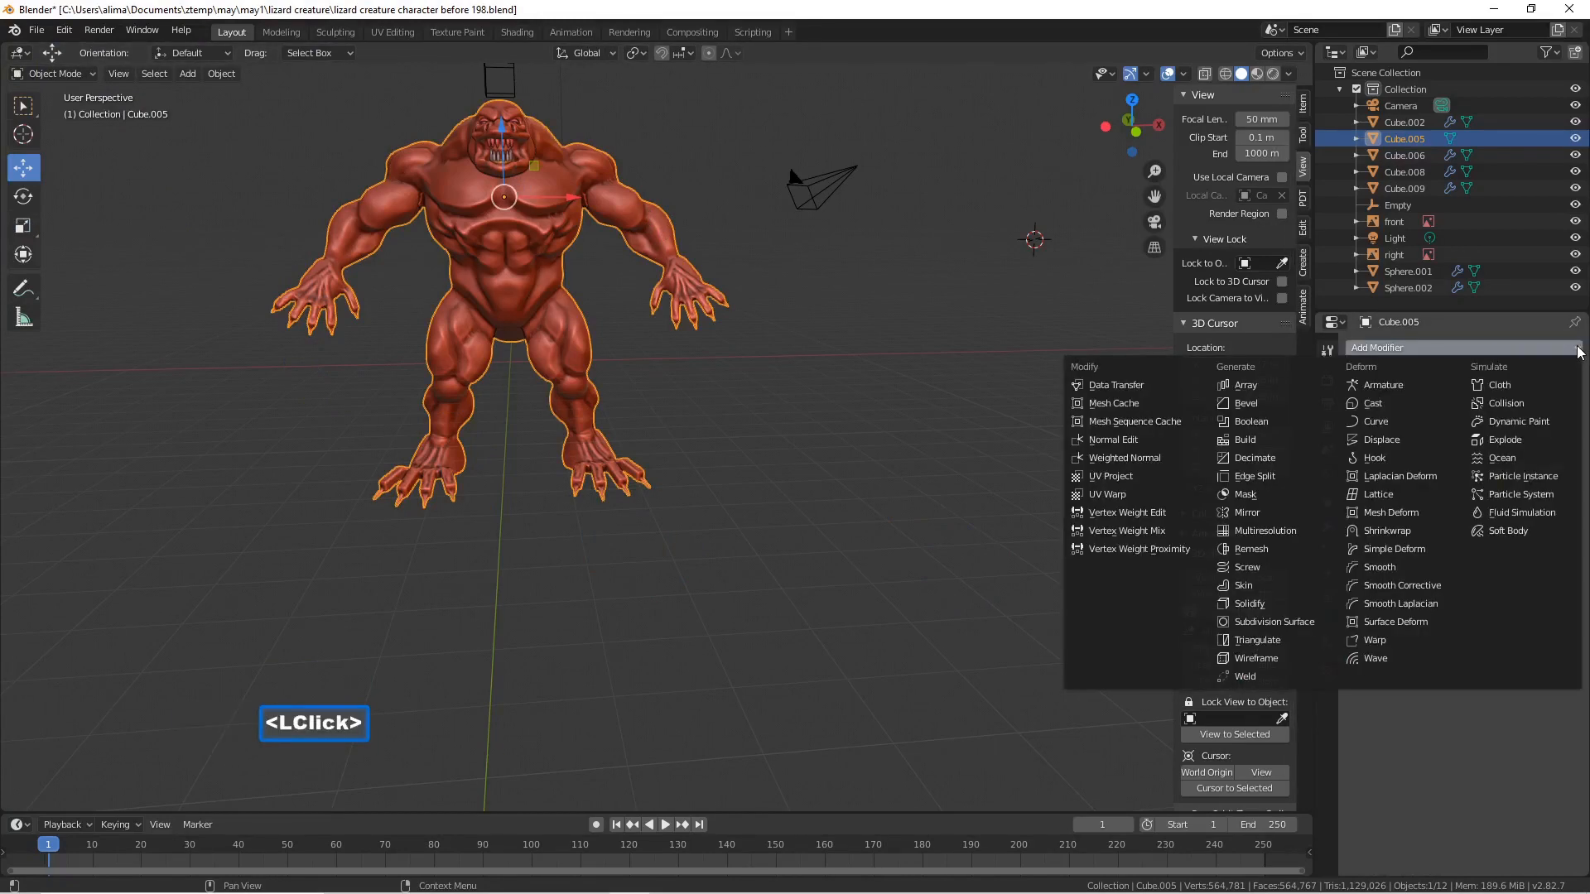
left_click(1409, 566)
left_click(1448, 458)
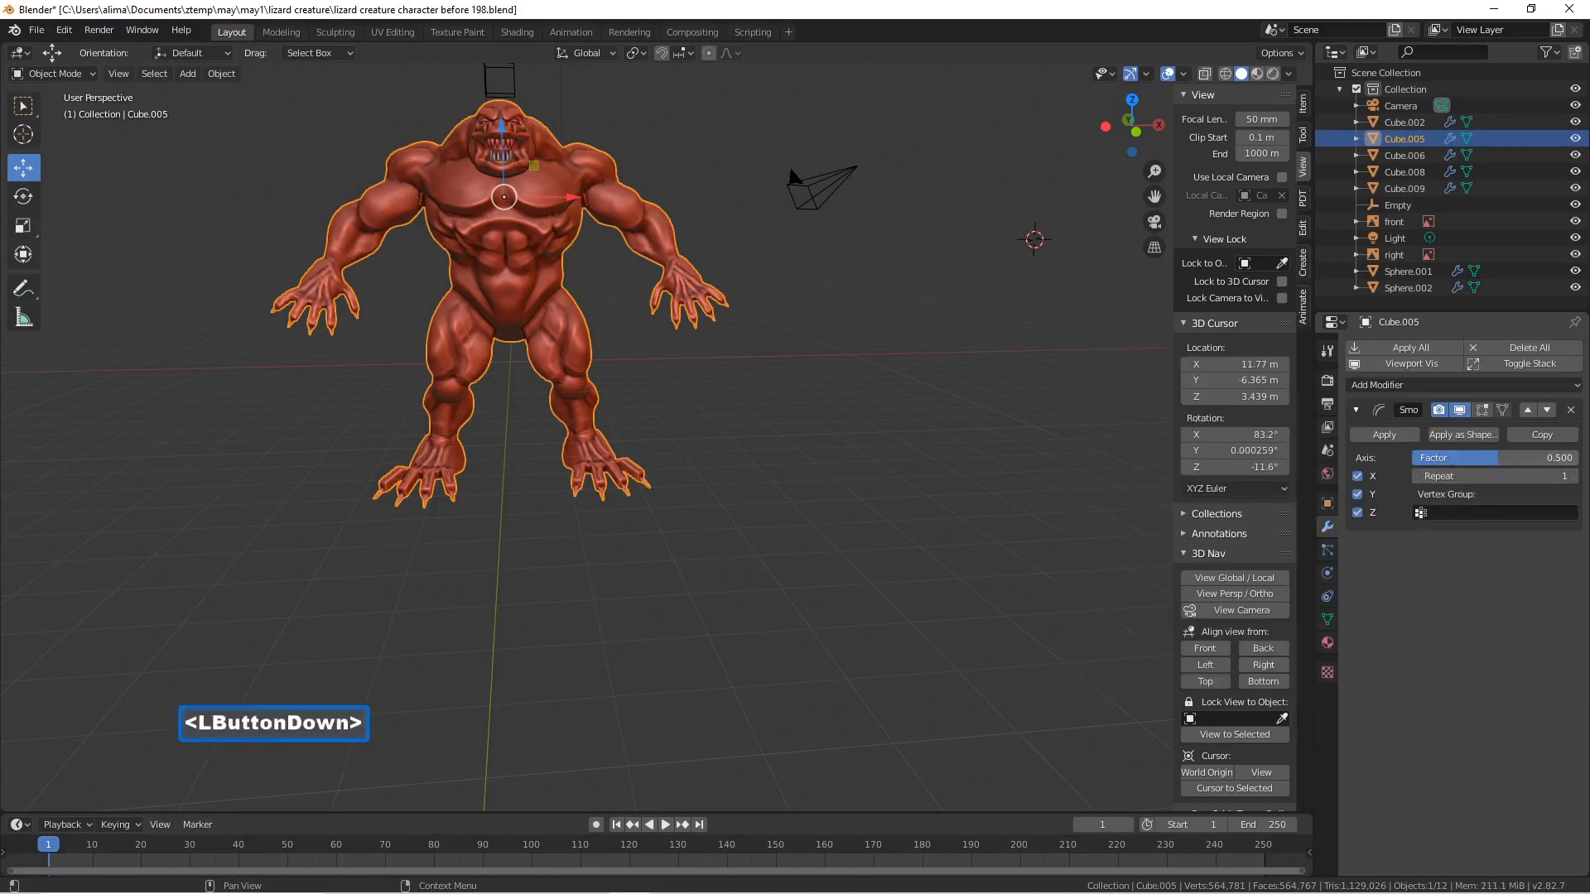
type("1")
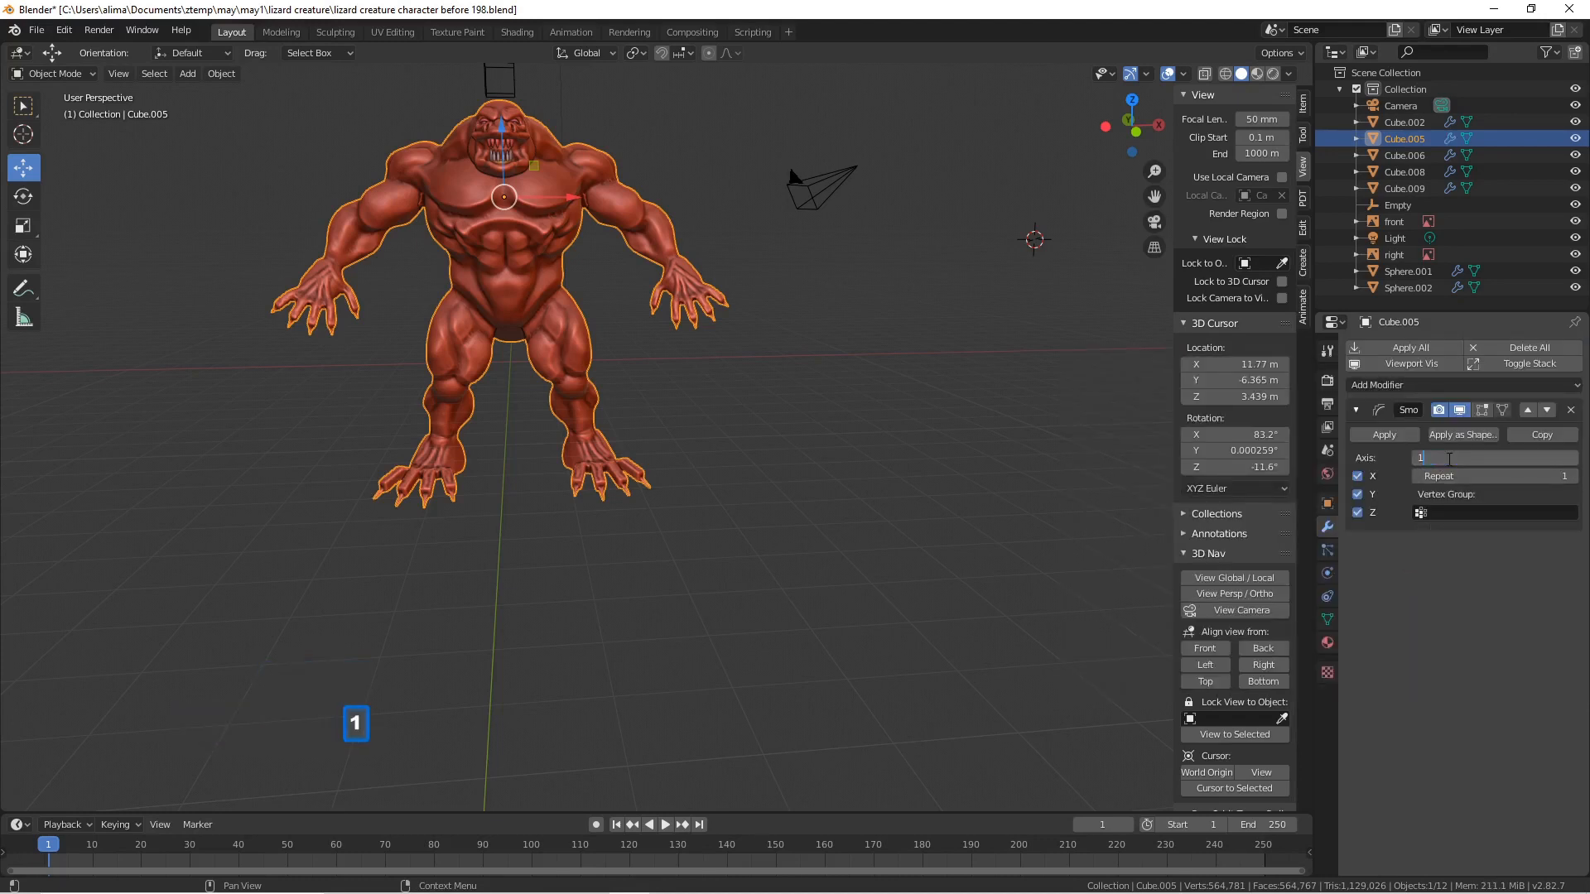
key("Return")
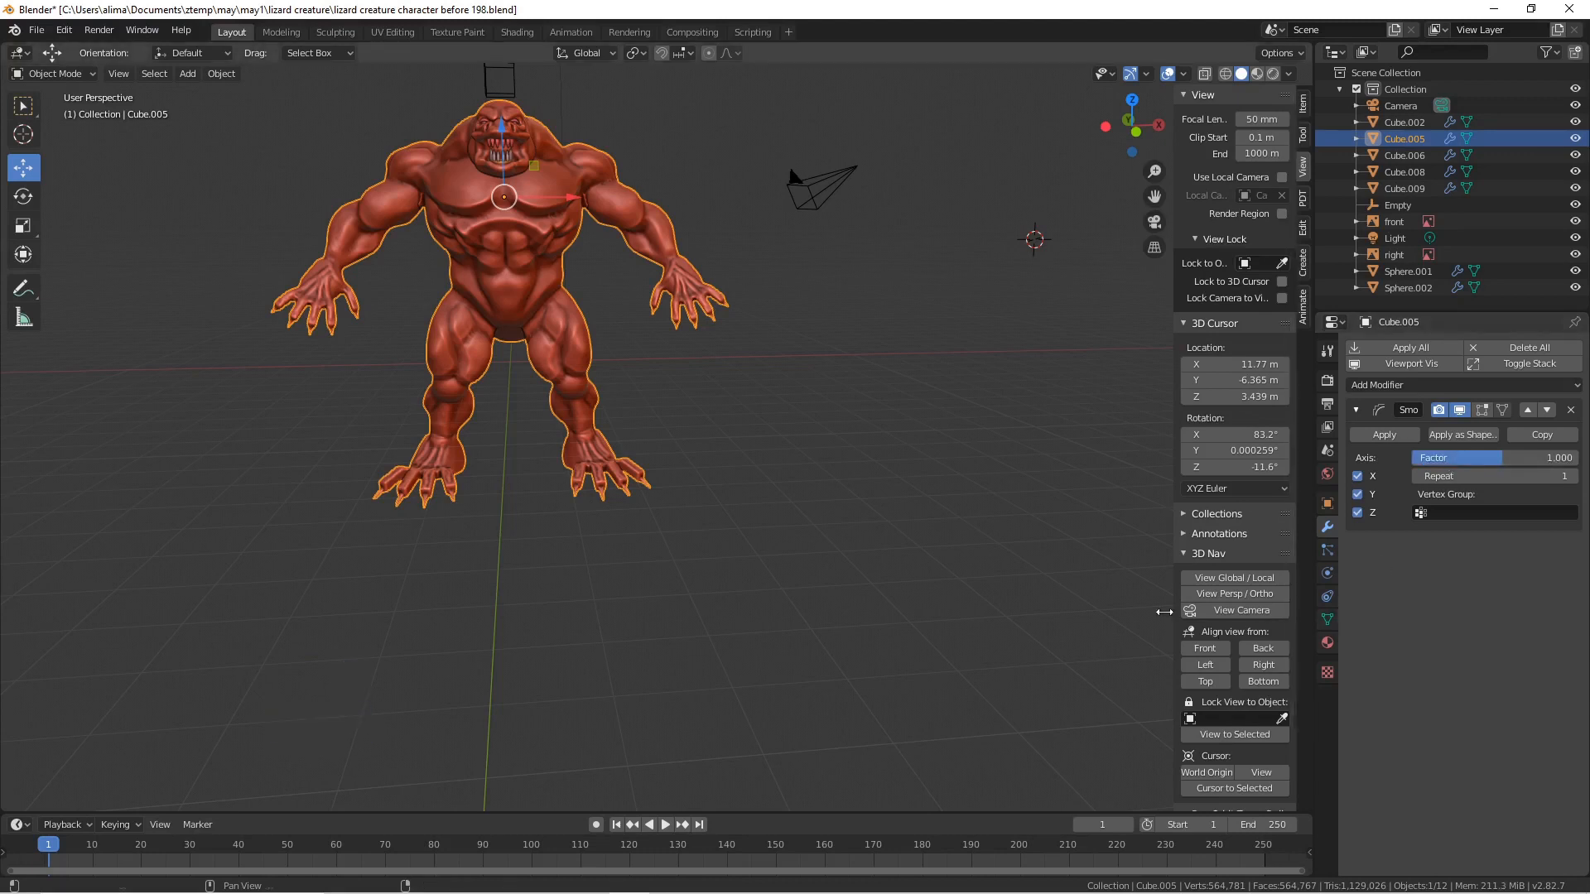
left_click(1447, 476)
type("10")
key("Return")
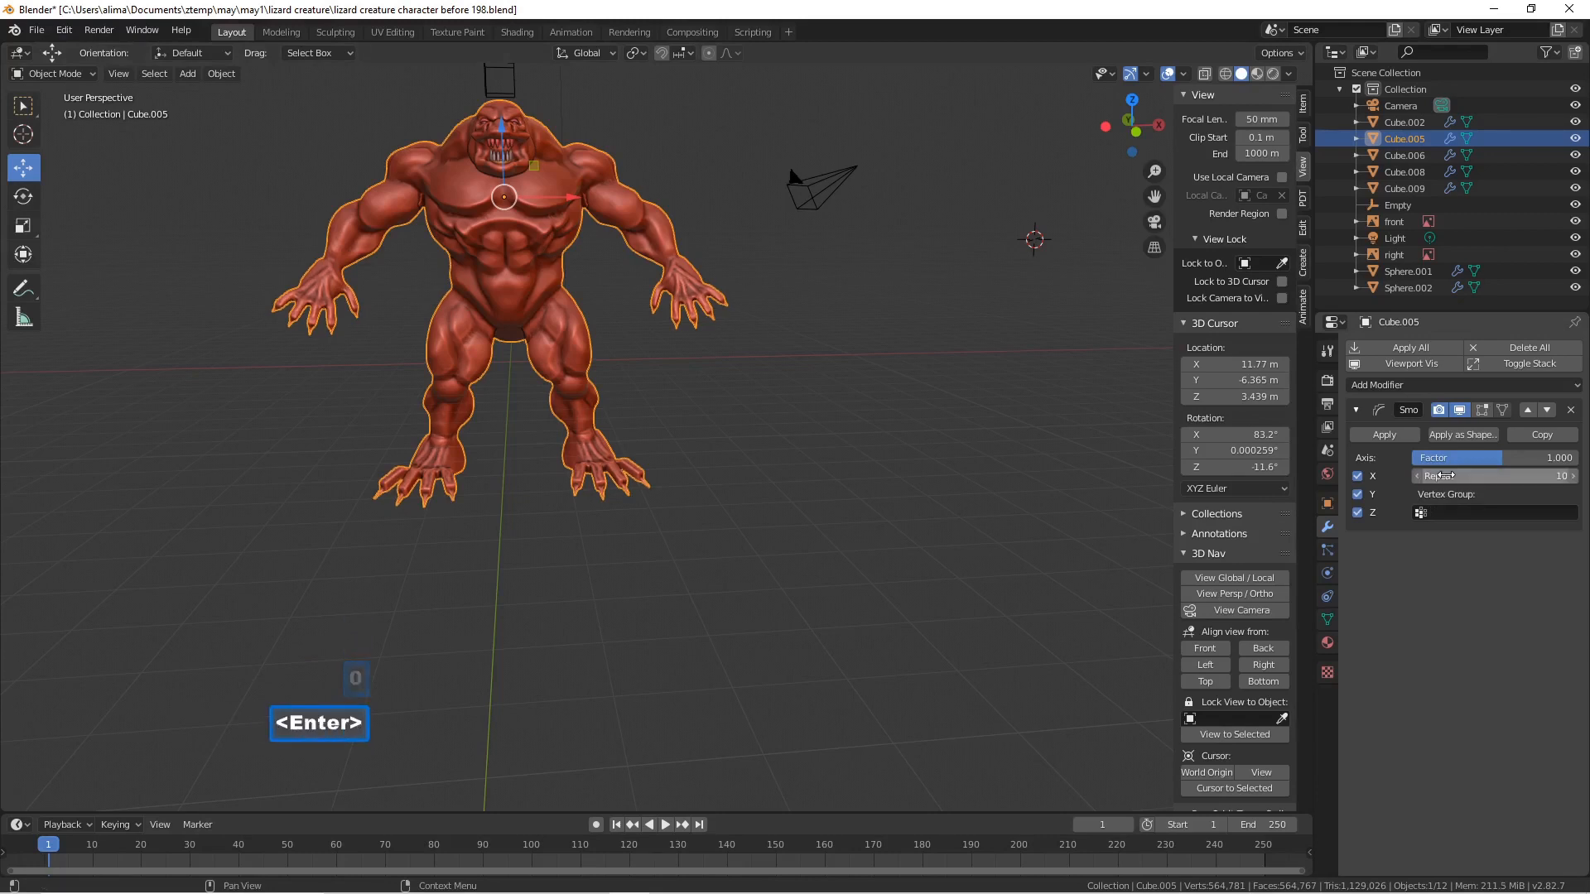
- Bring the whole creature into view and compare it with the Smooth modifier's viewport display off and on
scroll(983, 409, "up", 1)
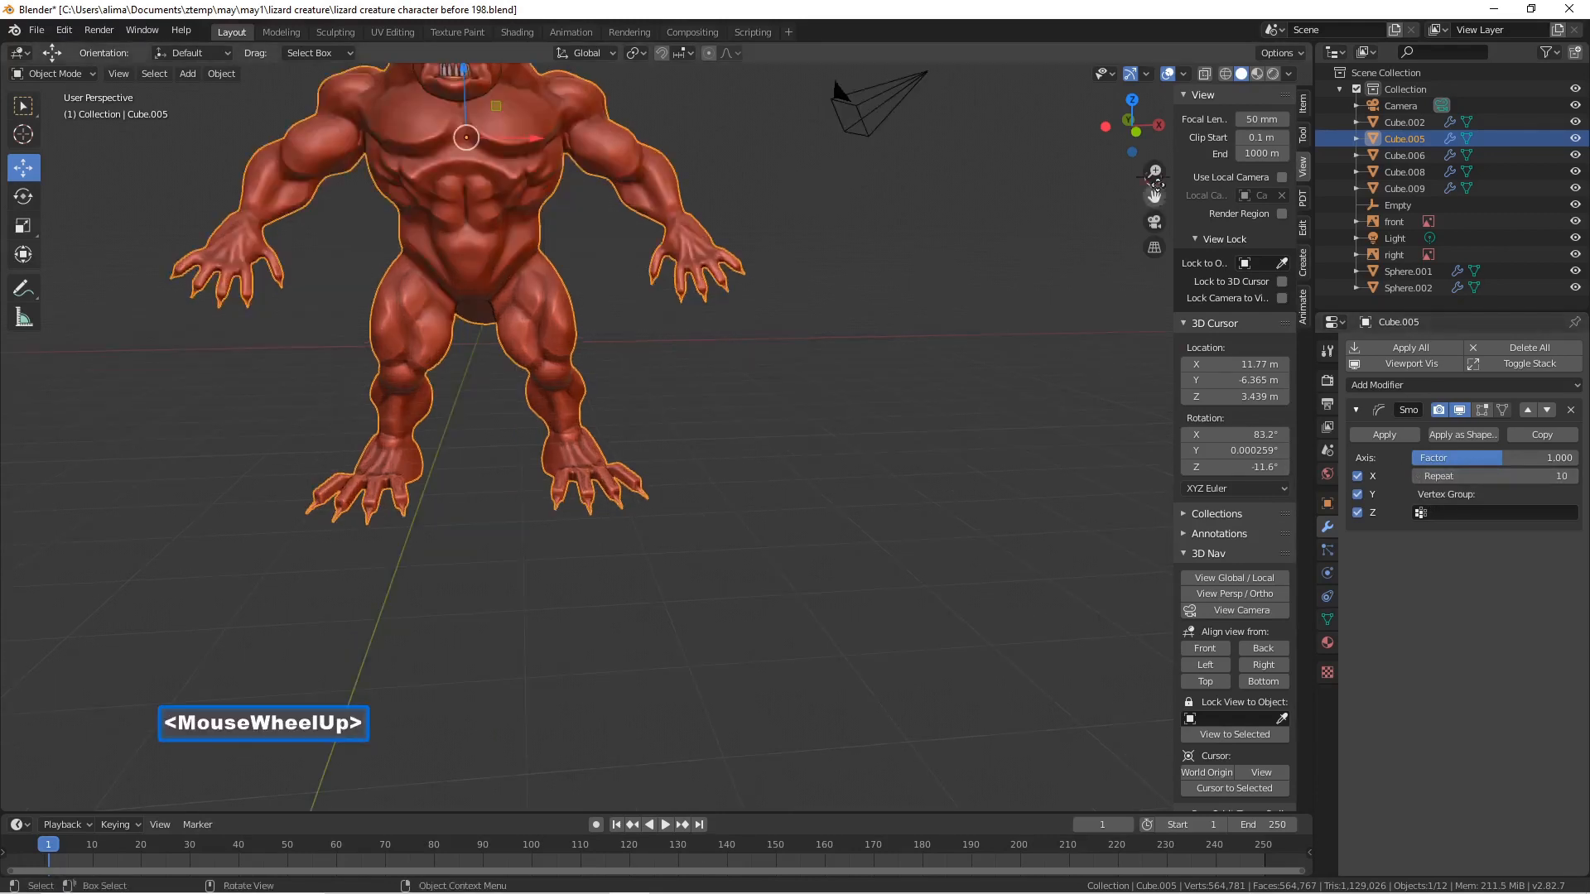
left_click_drag(1153, 197, 1180, 356)
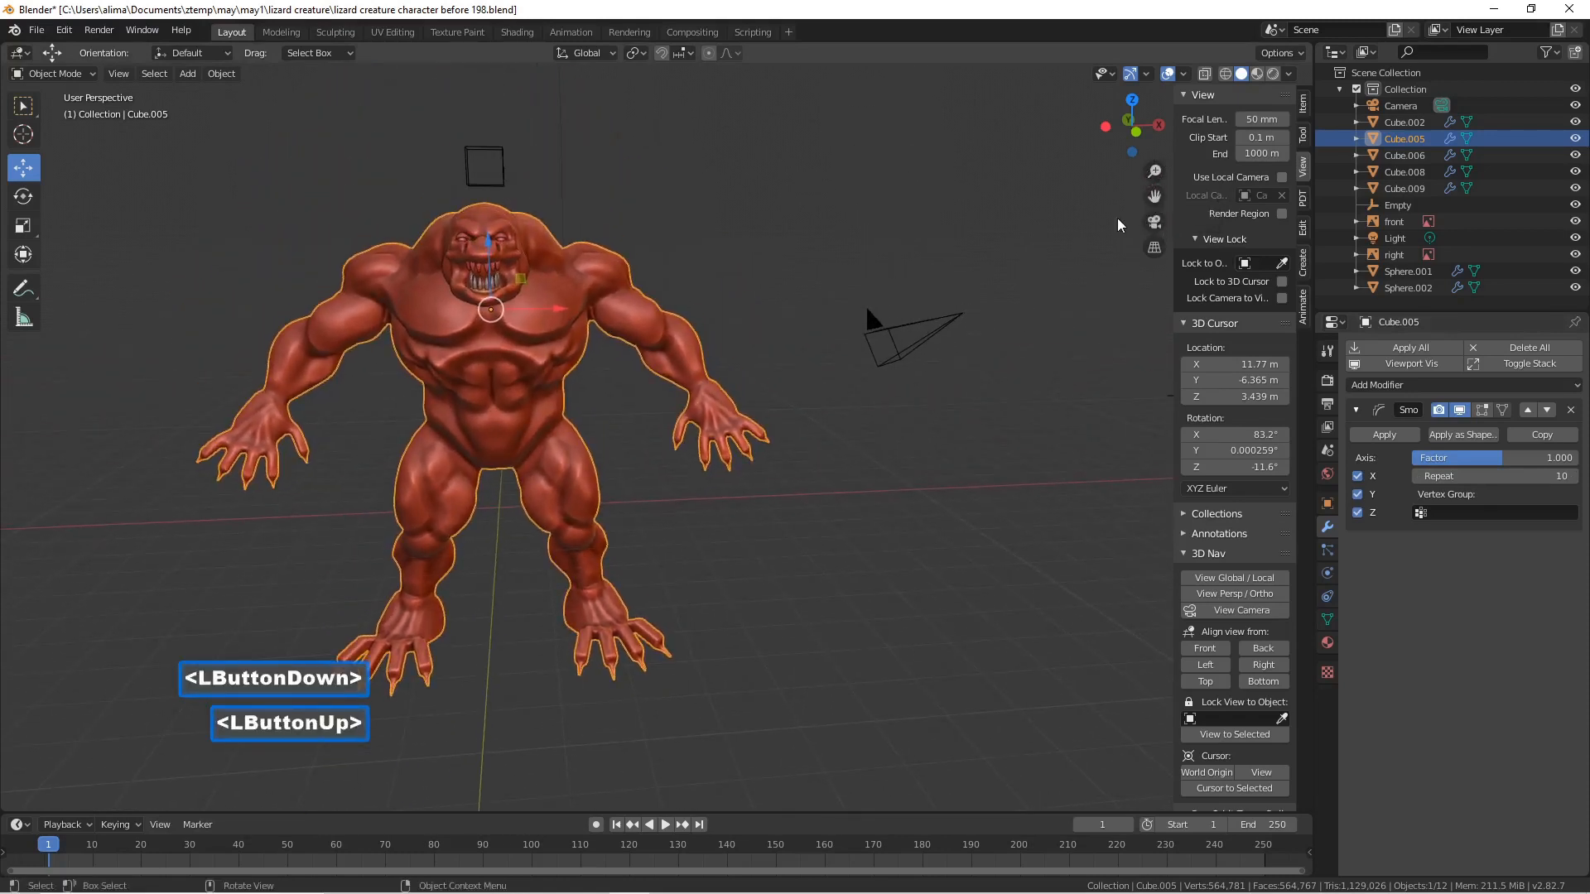
left_click(1459, 412)
left_click(1459, 411)
left_click(1457, 412)
left_click(1457, 412)
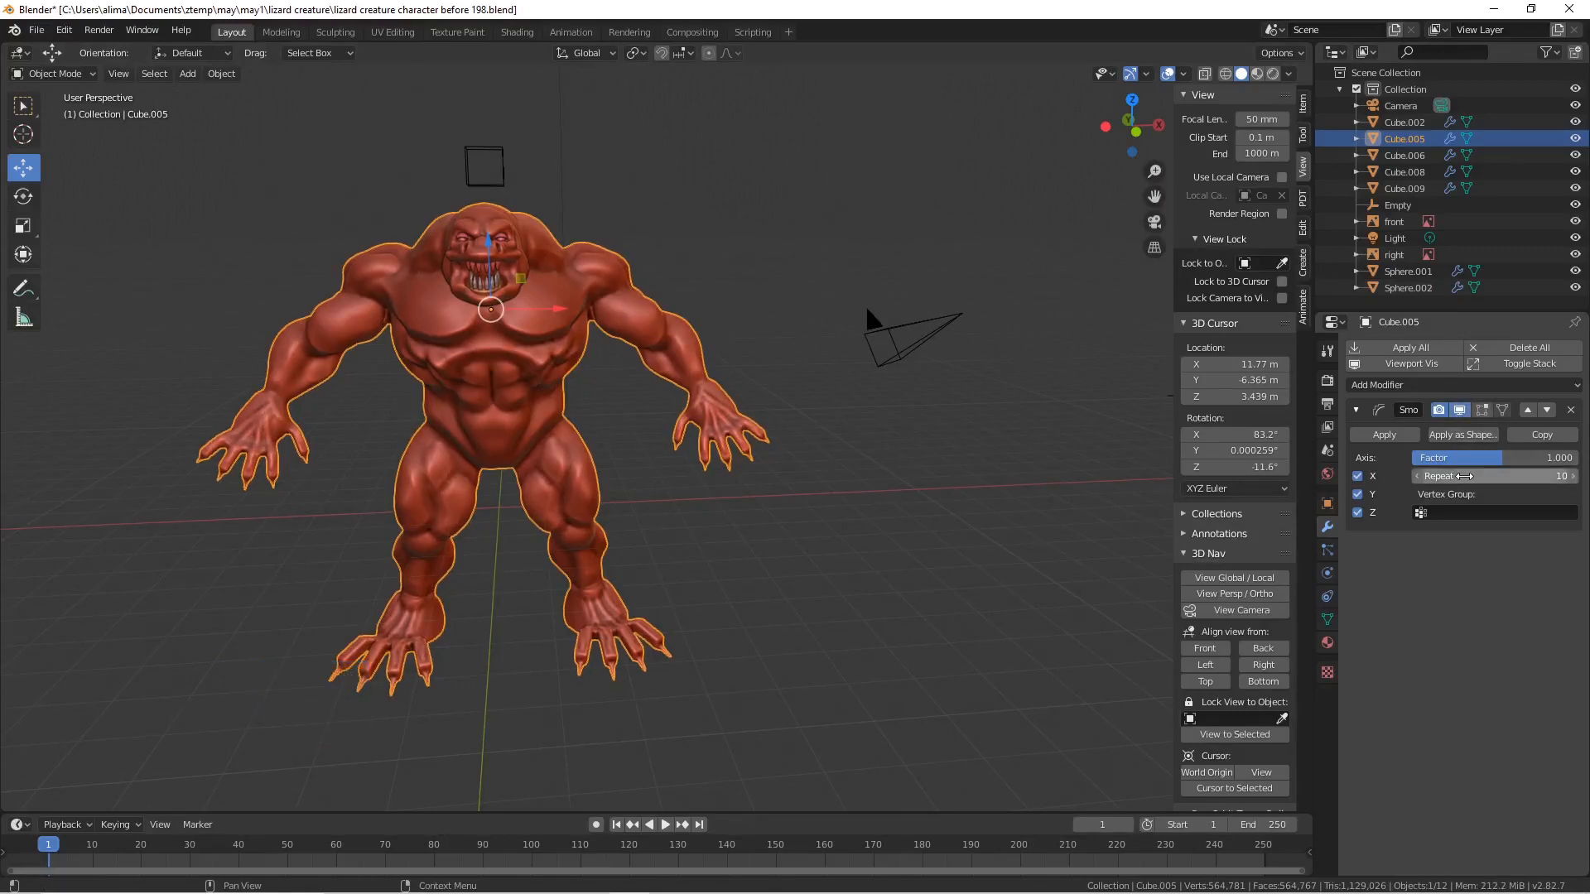
- Set the Smooth modifier's repeat count to 20
left_click(1464, 476)
type("20")
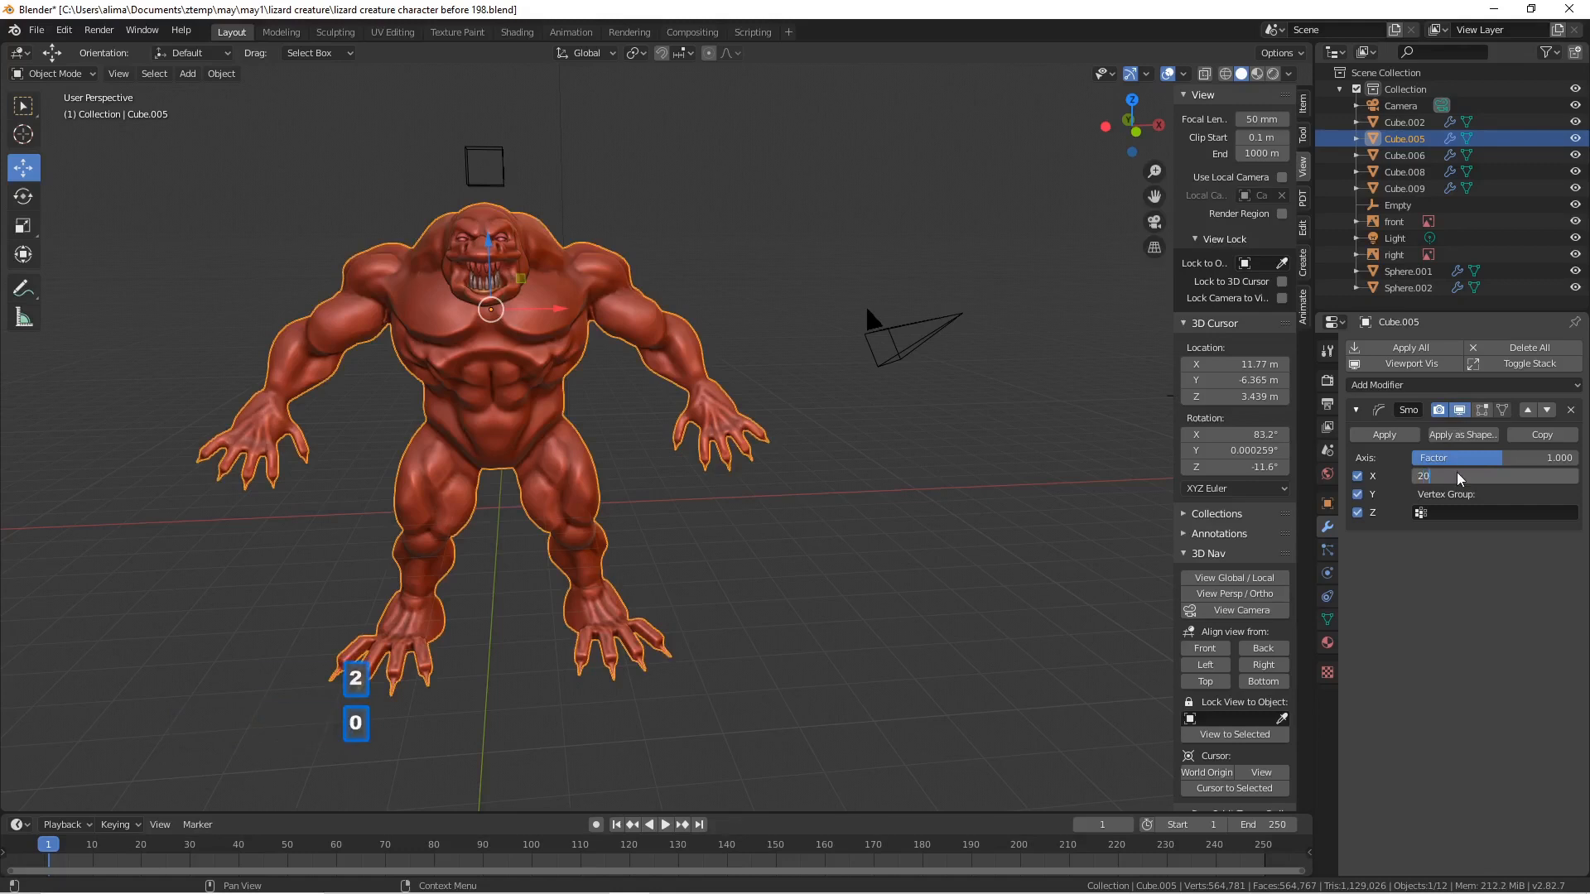
key("Return")
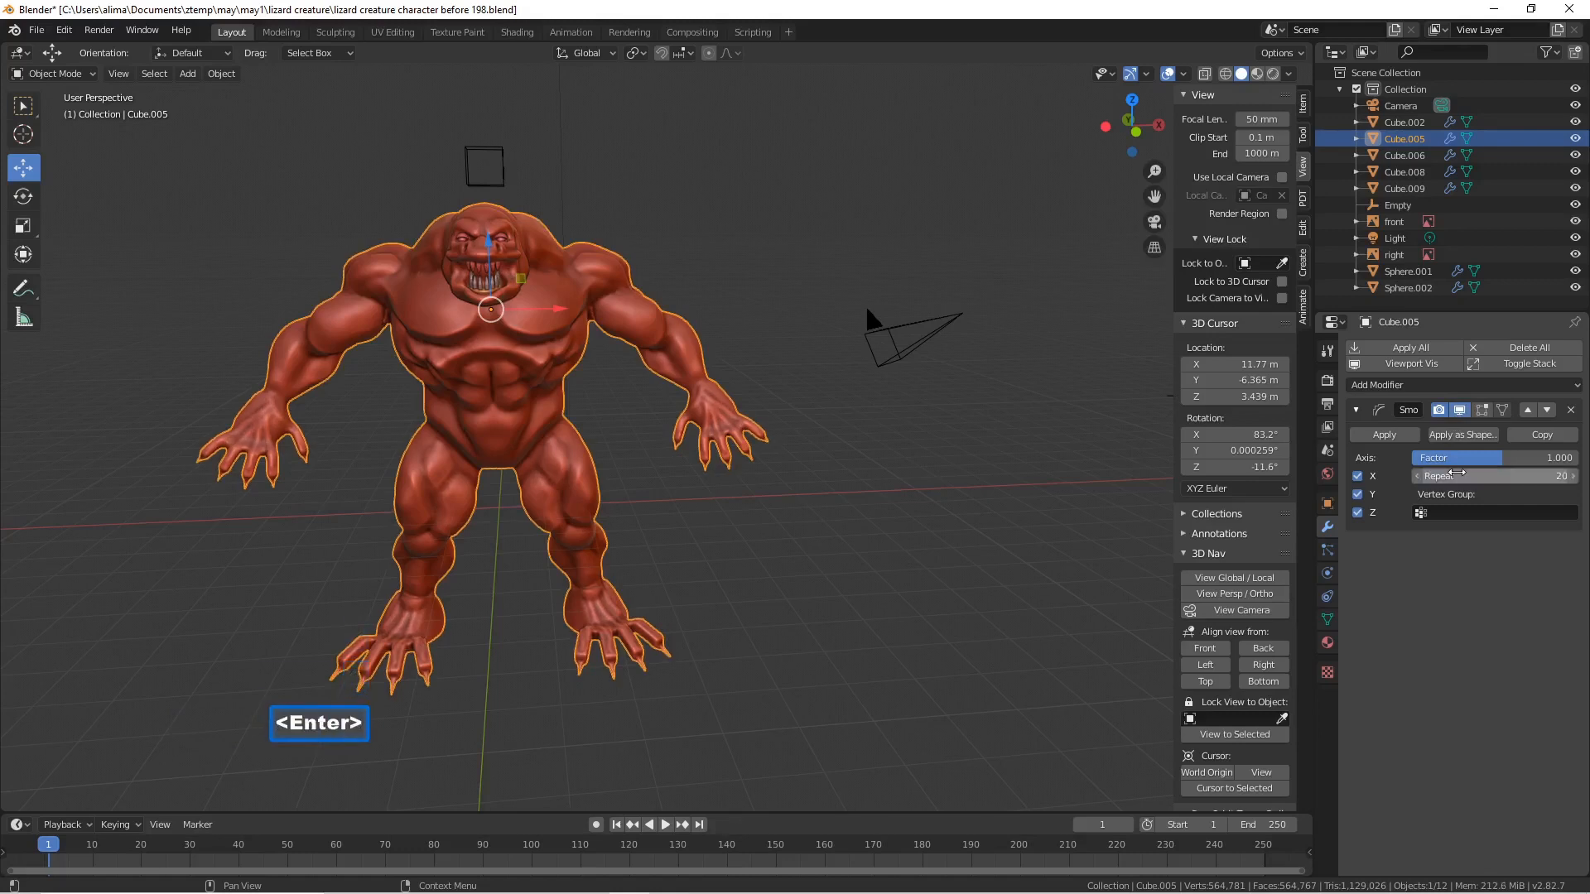
- Examine how the stronger smoothing affects the creature's muscle detail by toggling the modifier's viewport display
left_click(1458, 412)
left_click(1459, 412)
left_click(1459, 412)
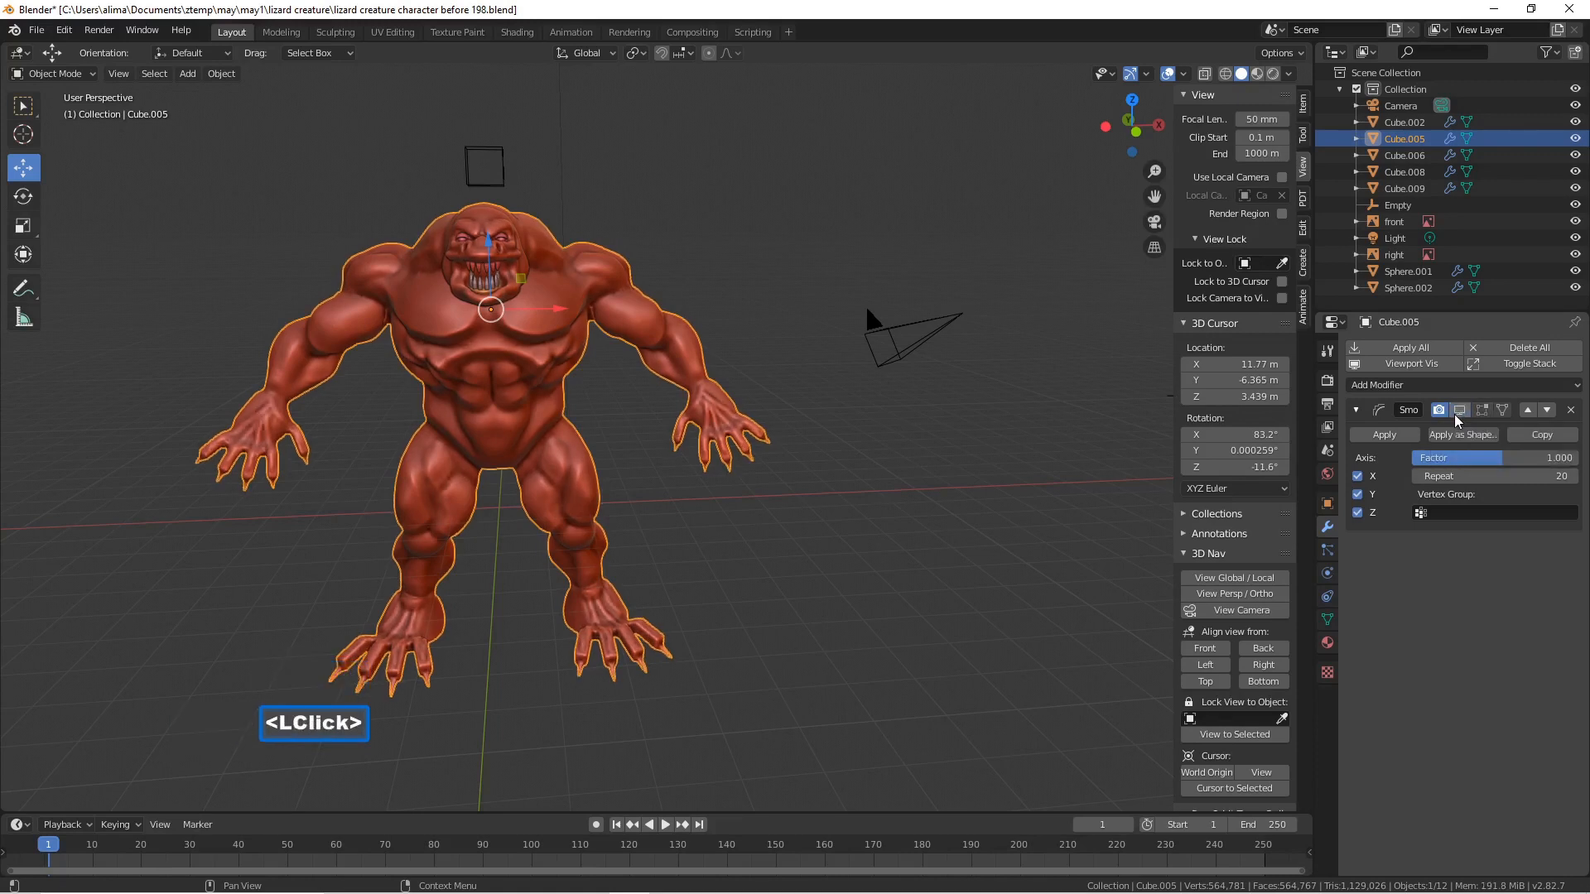
left_click(1457, 414)
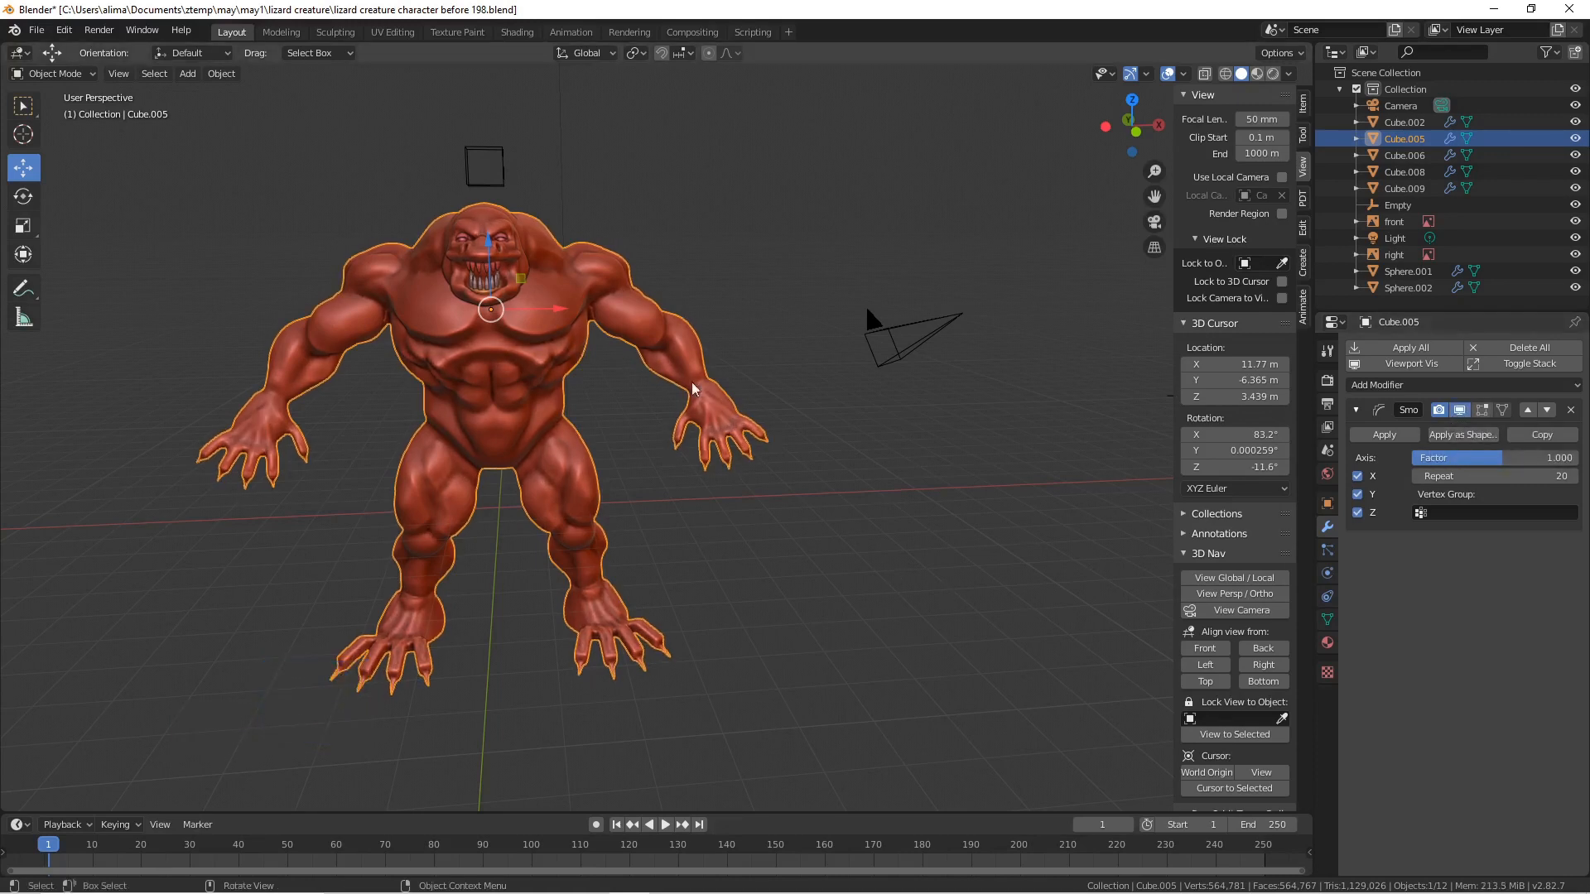
left_click(1457, 411)
left_click(1457, 411)
left_click(1459, 412)
left_click(1458, 412)
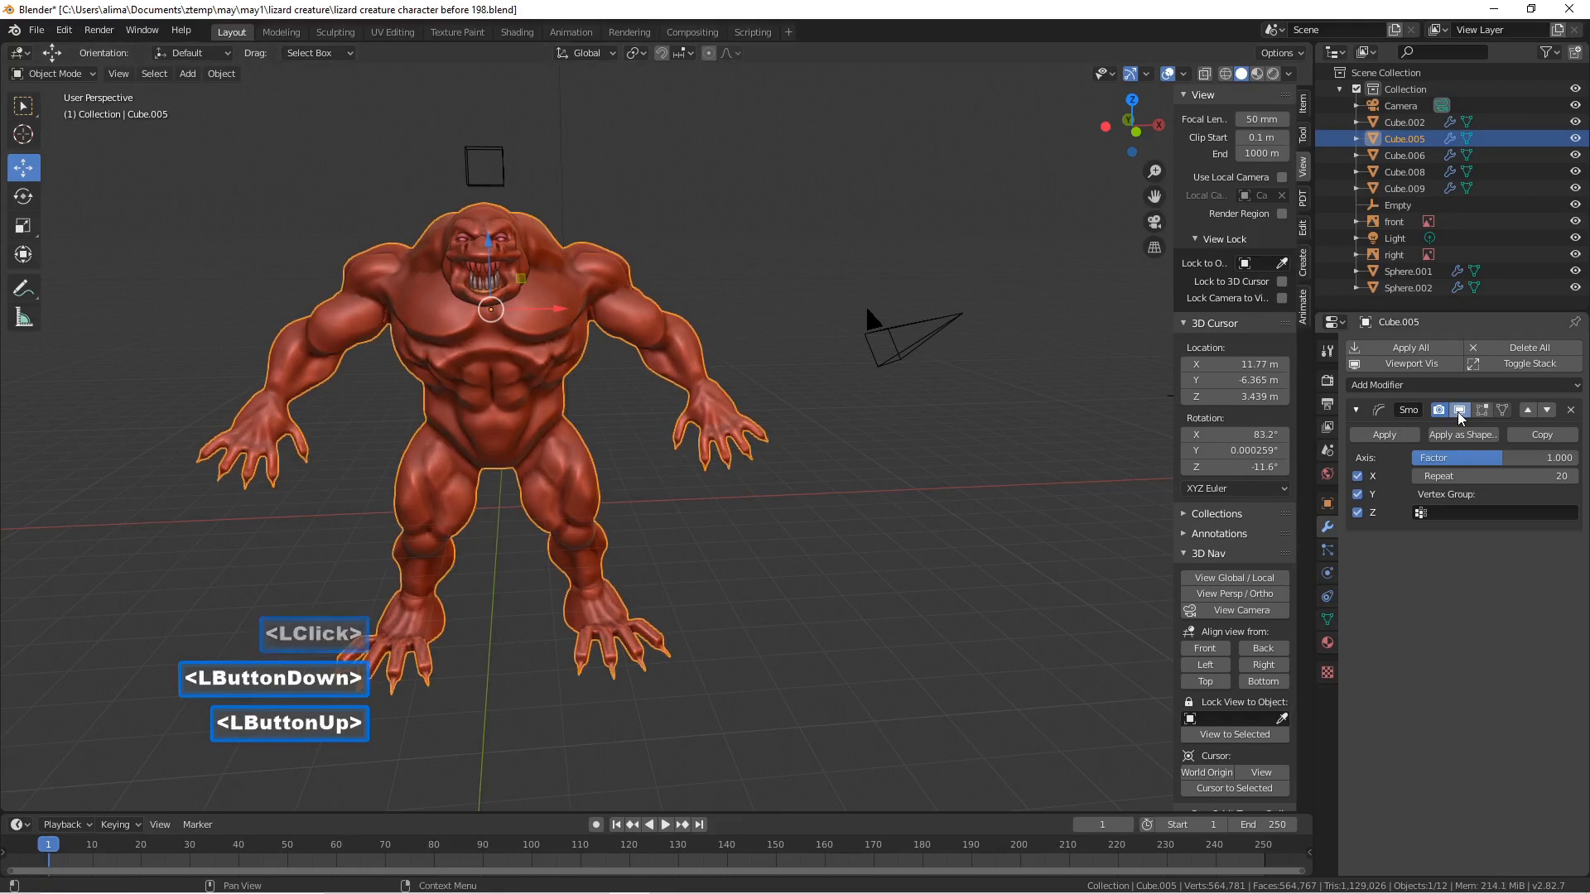
mouse_move(795, 493)
middle_mouse_down()
mouse_move(716, 474)
mouse_move(545, 474)
mouse_move(600, 490)
mouse_move(800, 490)
middle_mouse_up()
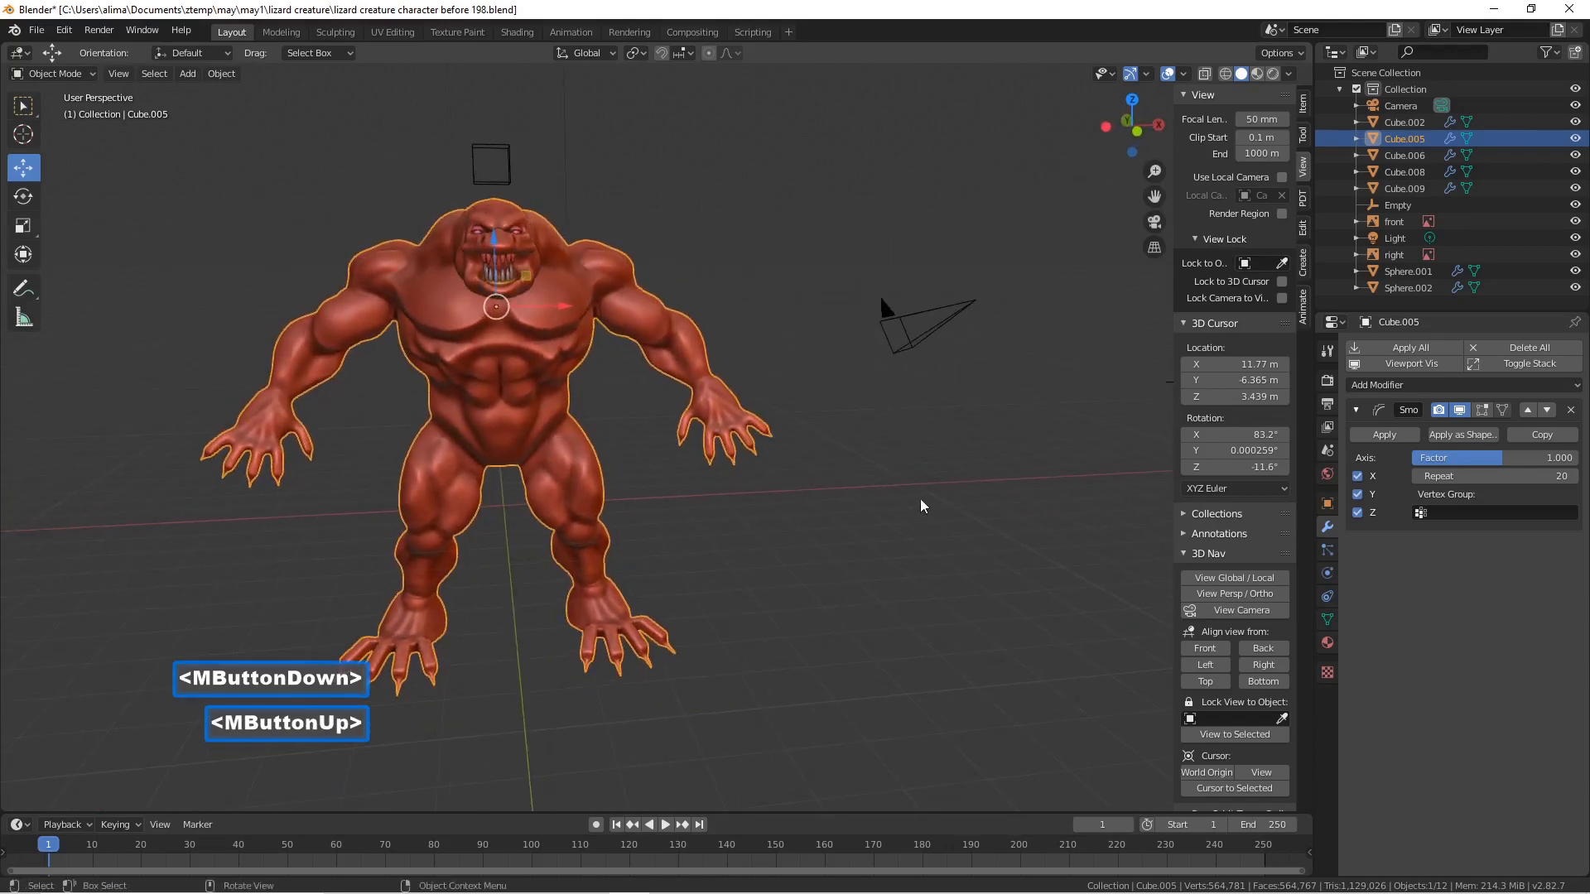
- Apply the Smooth modifier to the creature and deselect it
left_click(1389, 436)
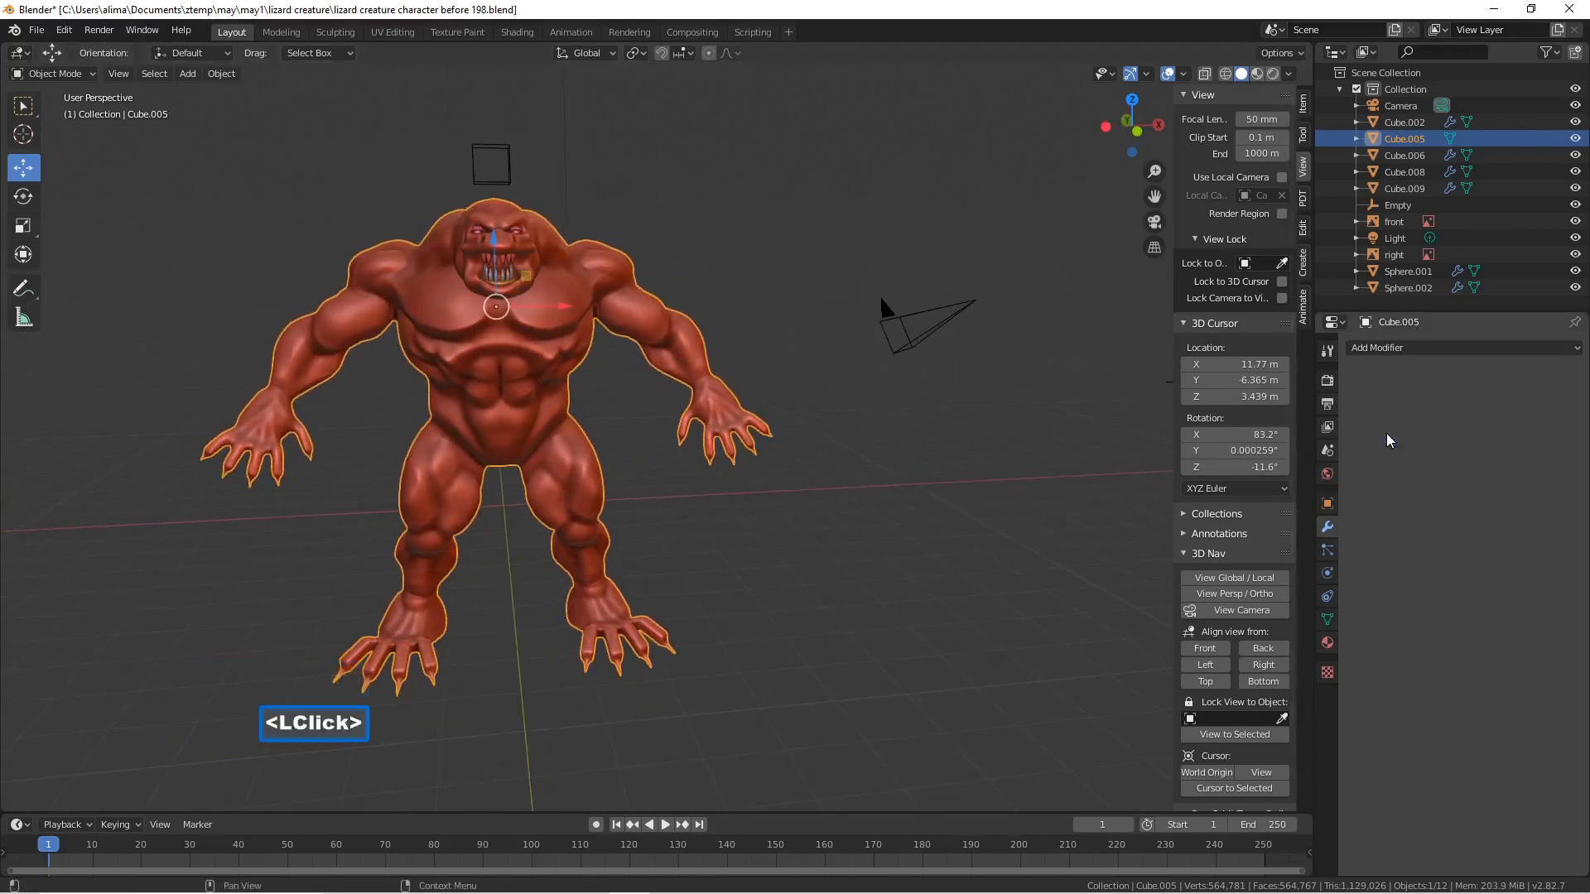
left_click(958, 573)
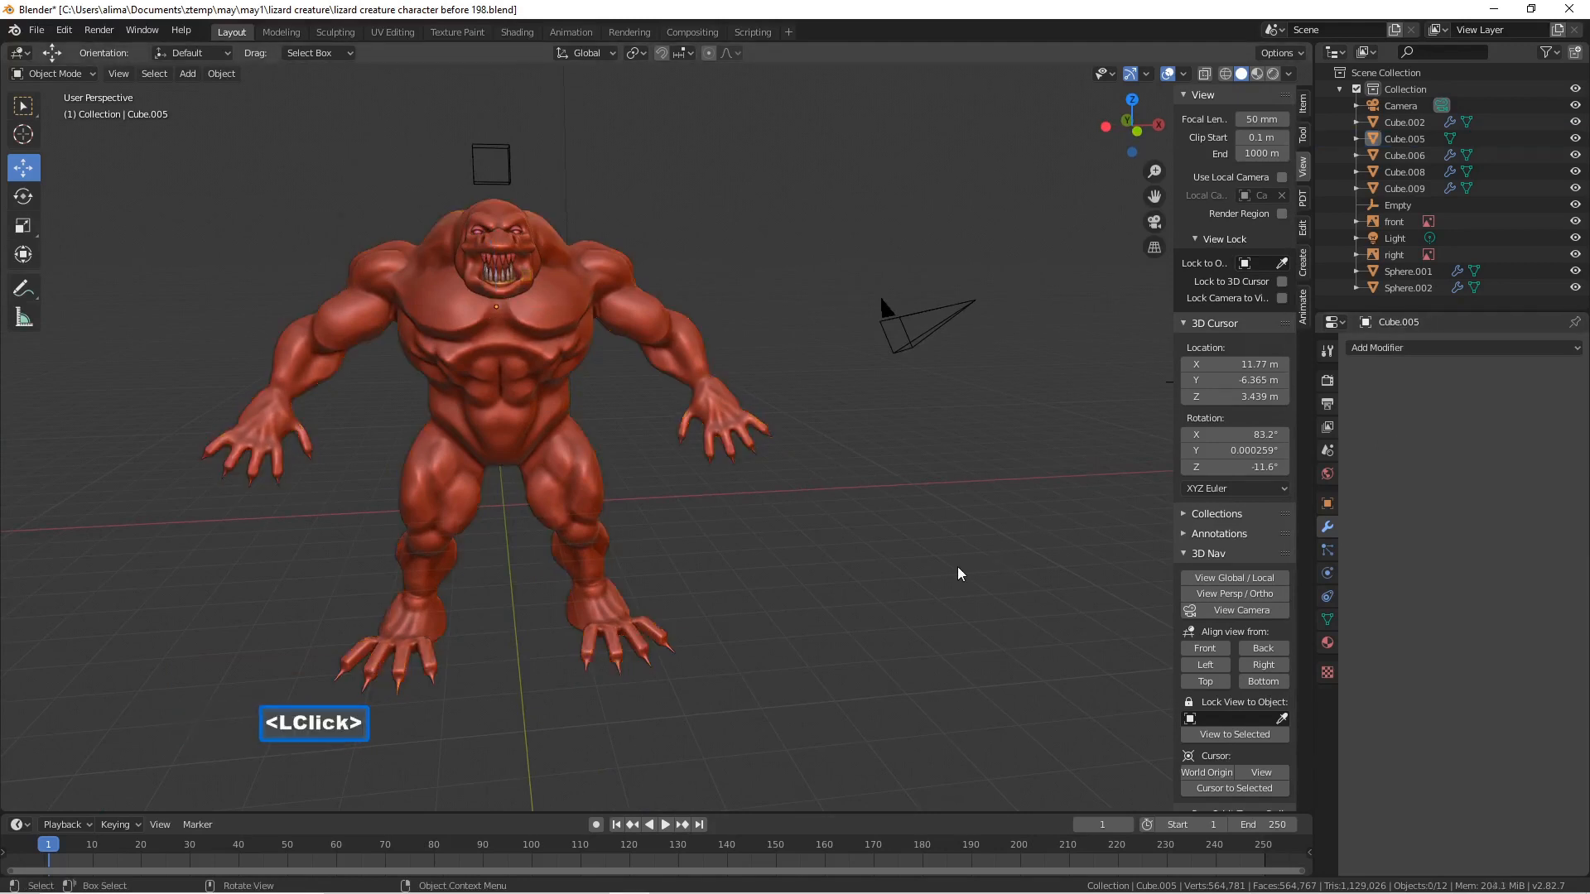
mouse_move(910, 573)
middle_mouse_down()
mouse_move(964, 548)
mouse_move(991, 556)
mouse_move(756, 590)
mouse_move(738, 568)
mouse_move(894, 571)
middle_mouse_up()
key("Pause")
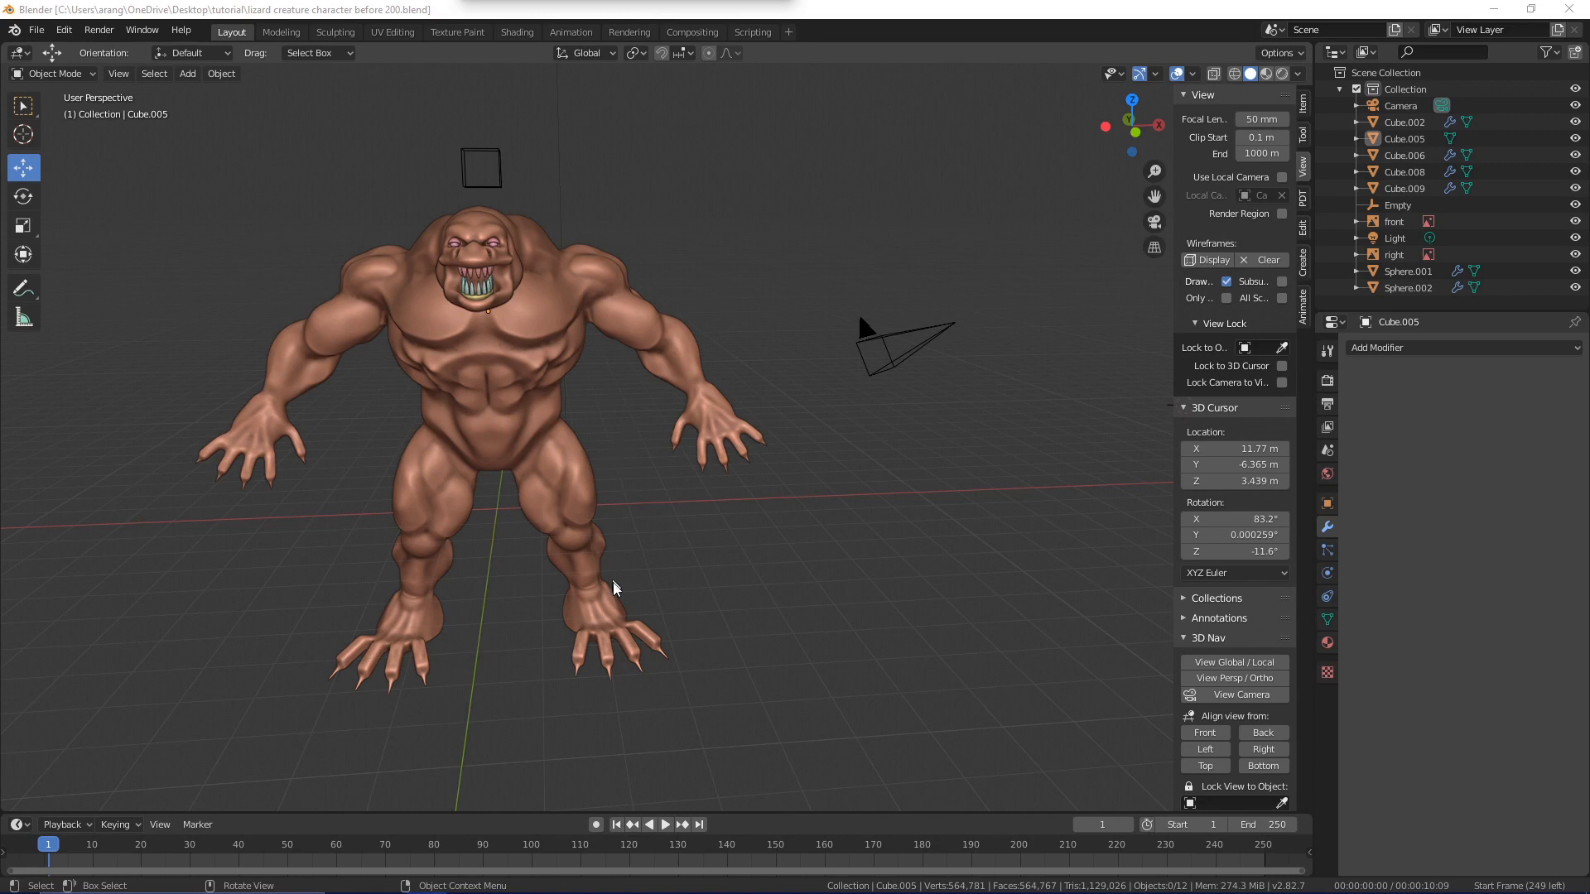
- Switch to the new default Blender scene, dismiss the splash screen and delete the default cube
mouse_move(631, 892)
mouse_move(709, 884)
left_click(771, 821)
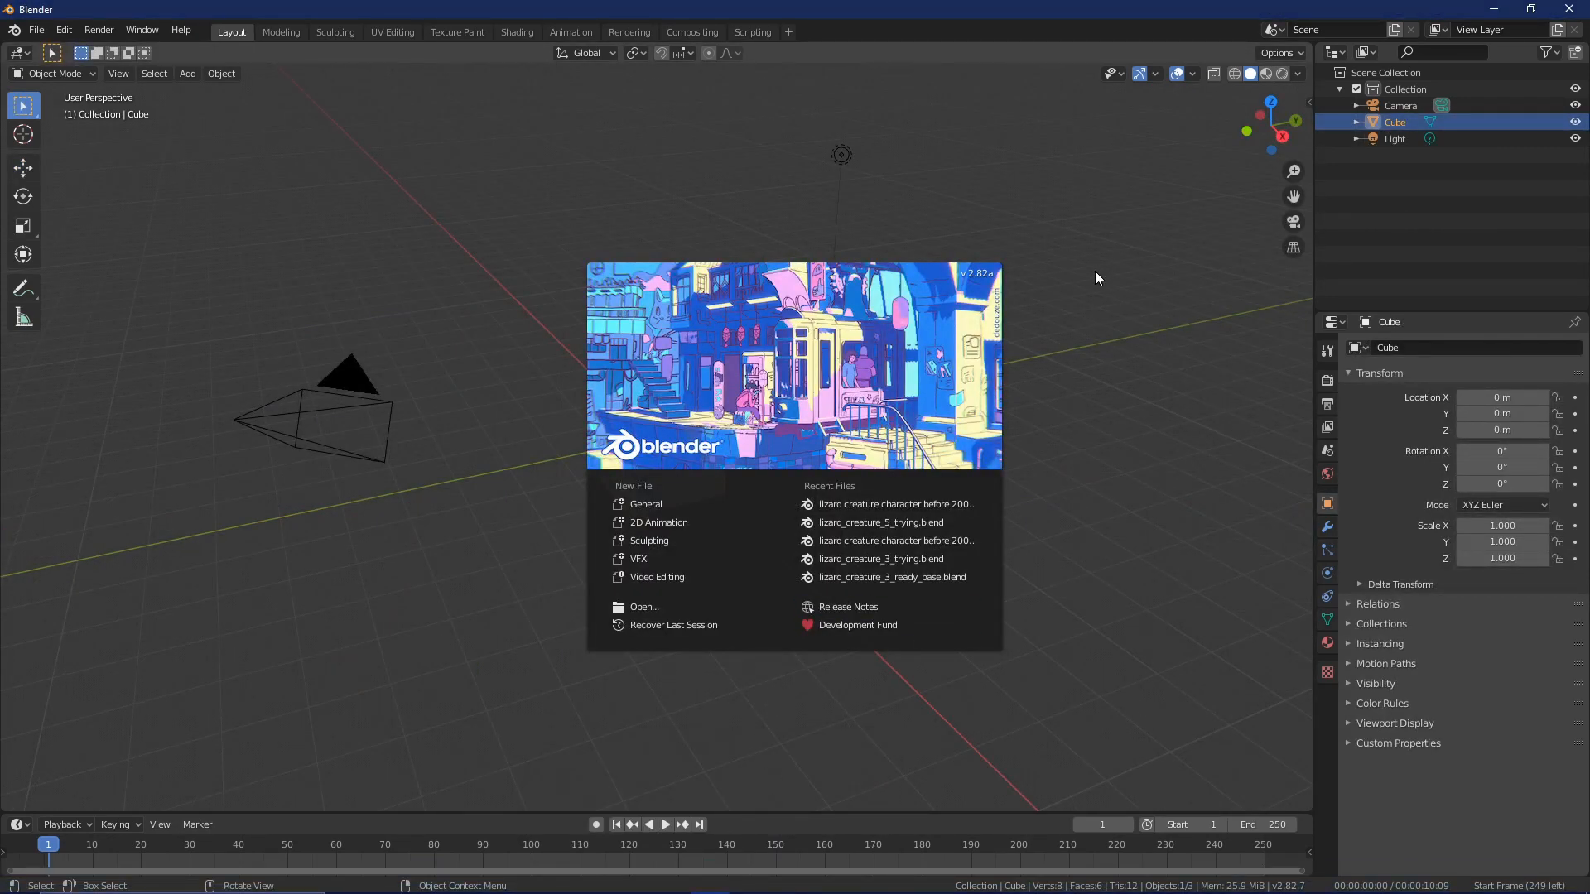
key("Pause")
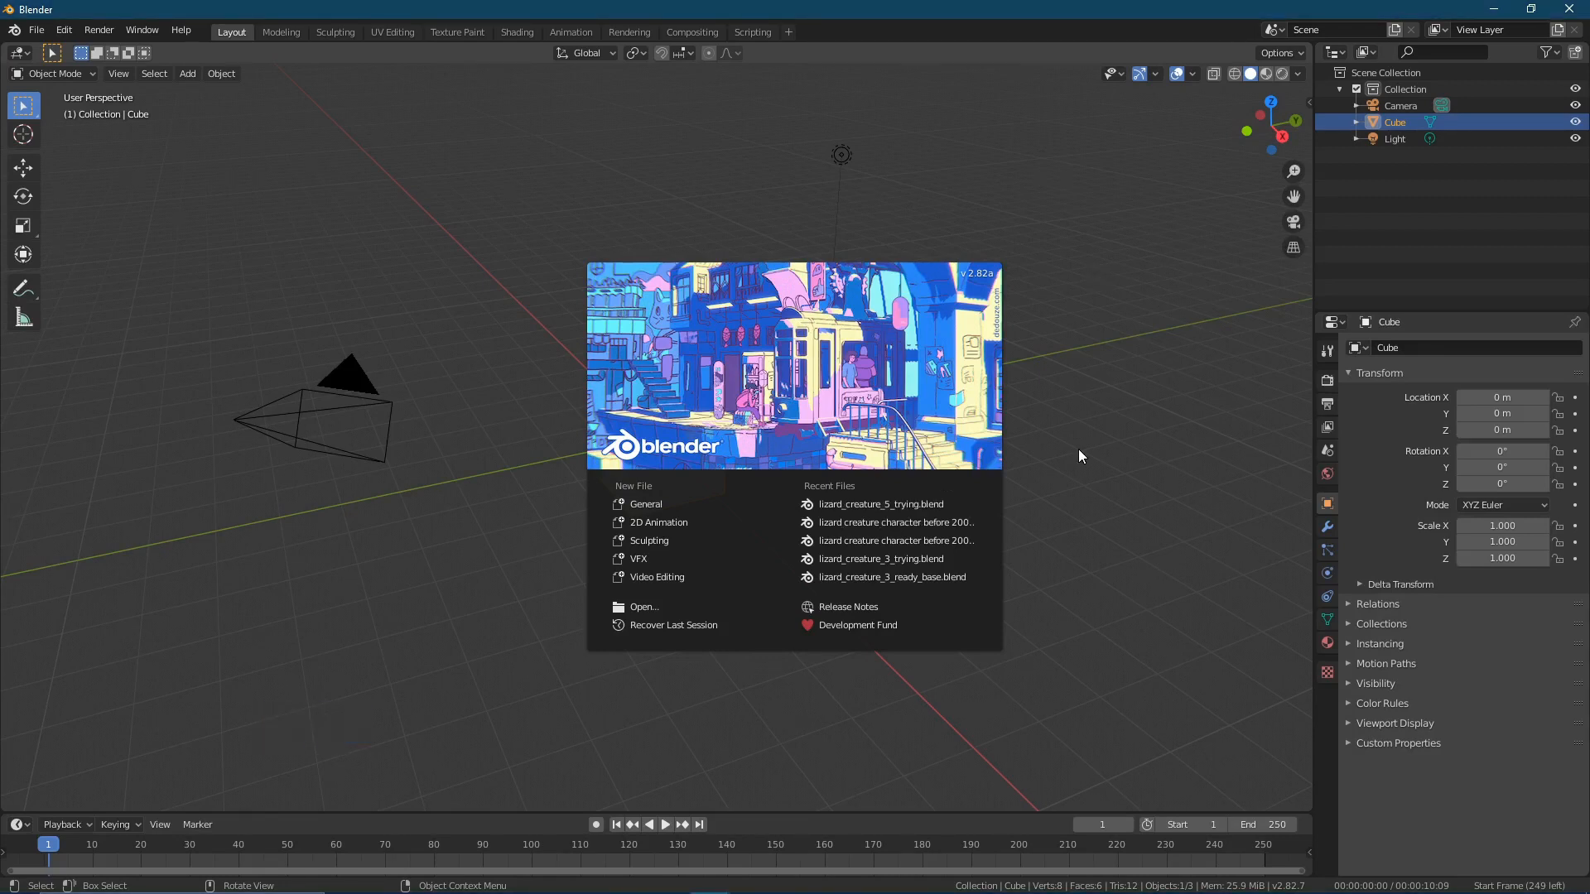
left_click(1078, 449)
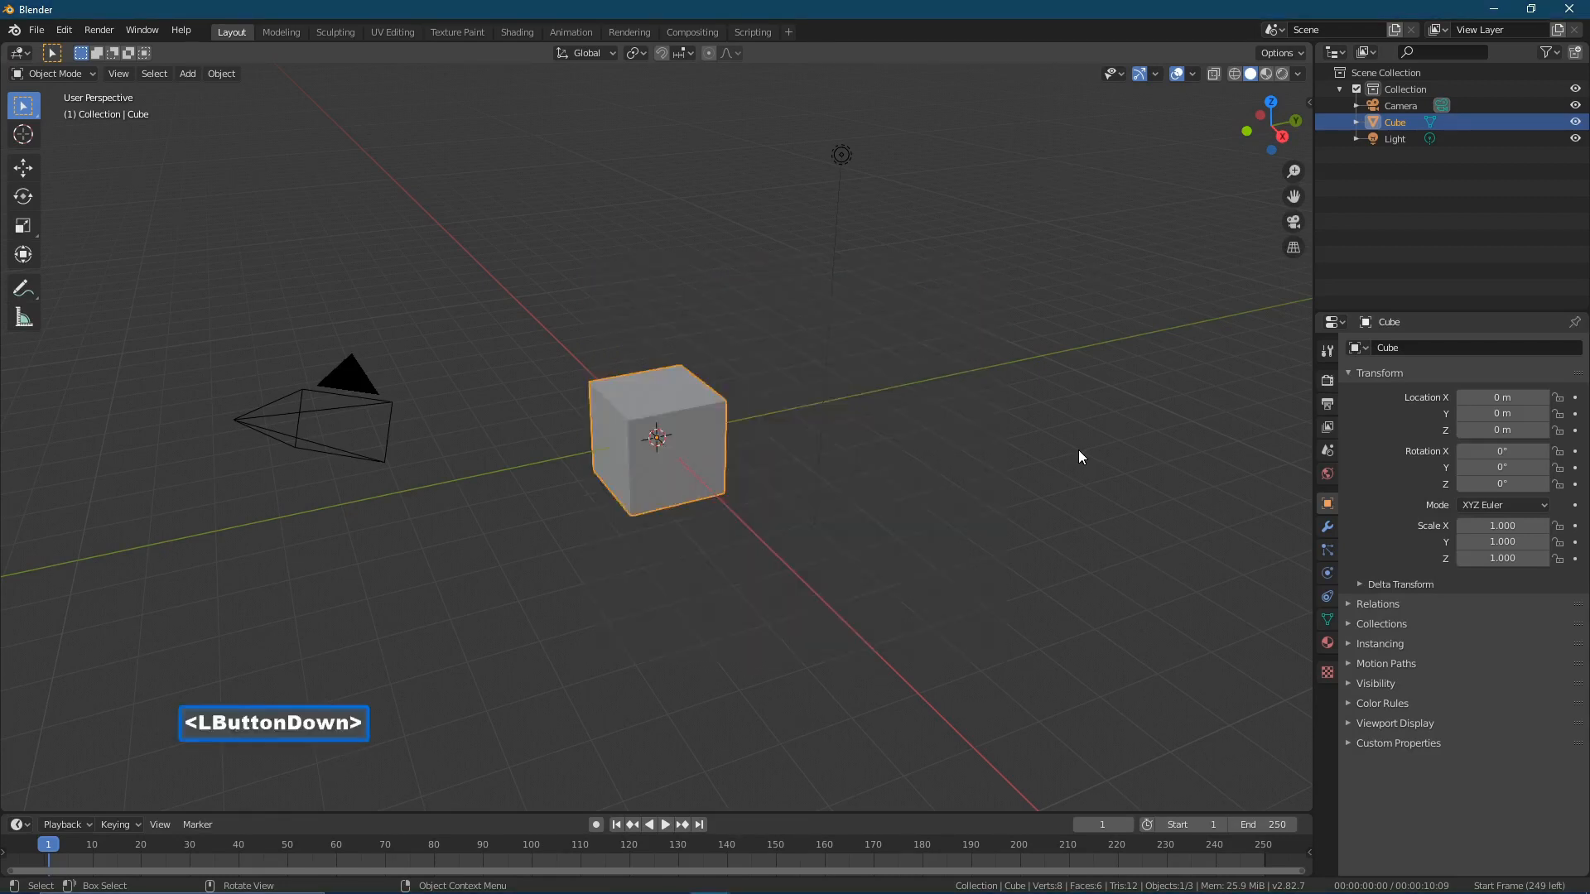
key("x")
left_click(901, 474)
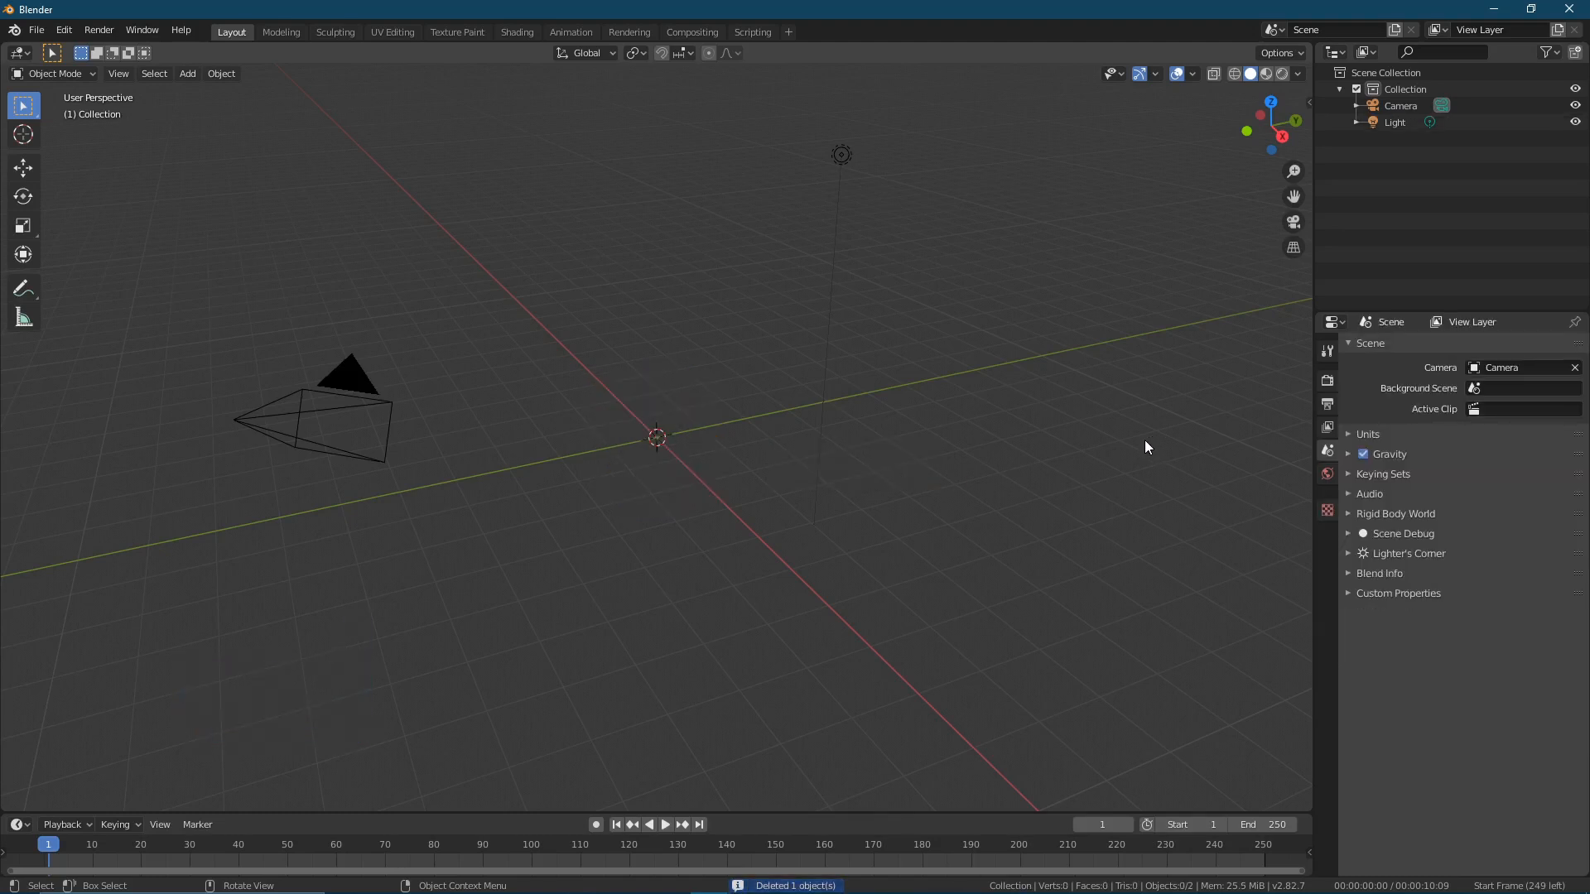
- Display the view settings beside the viewport with the 3D Nav controls expanded
key("n")
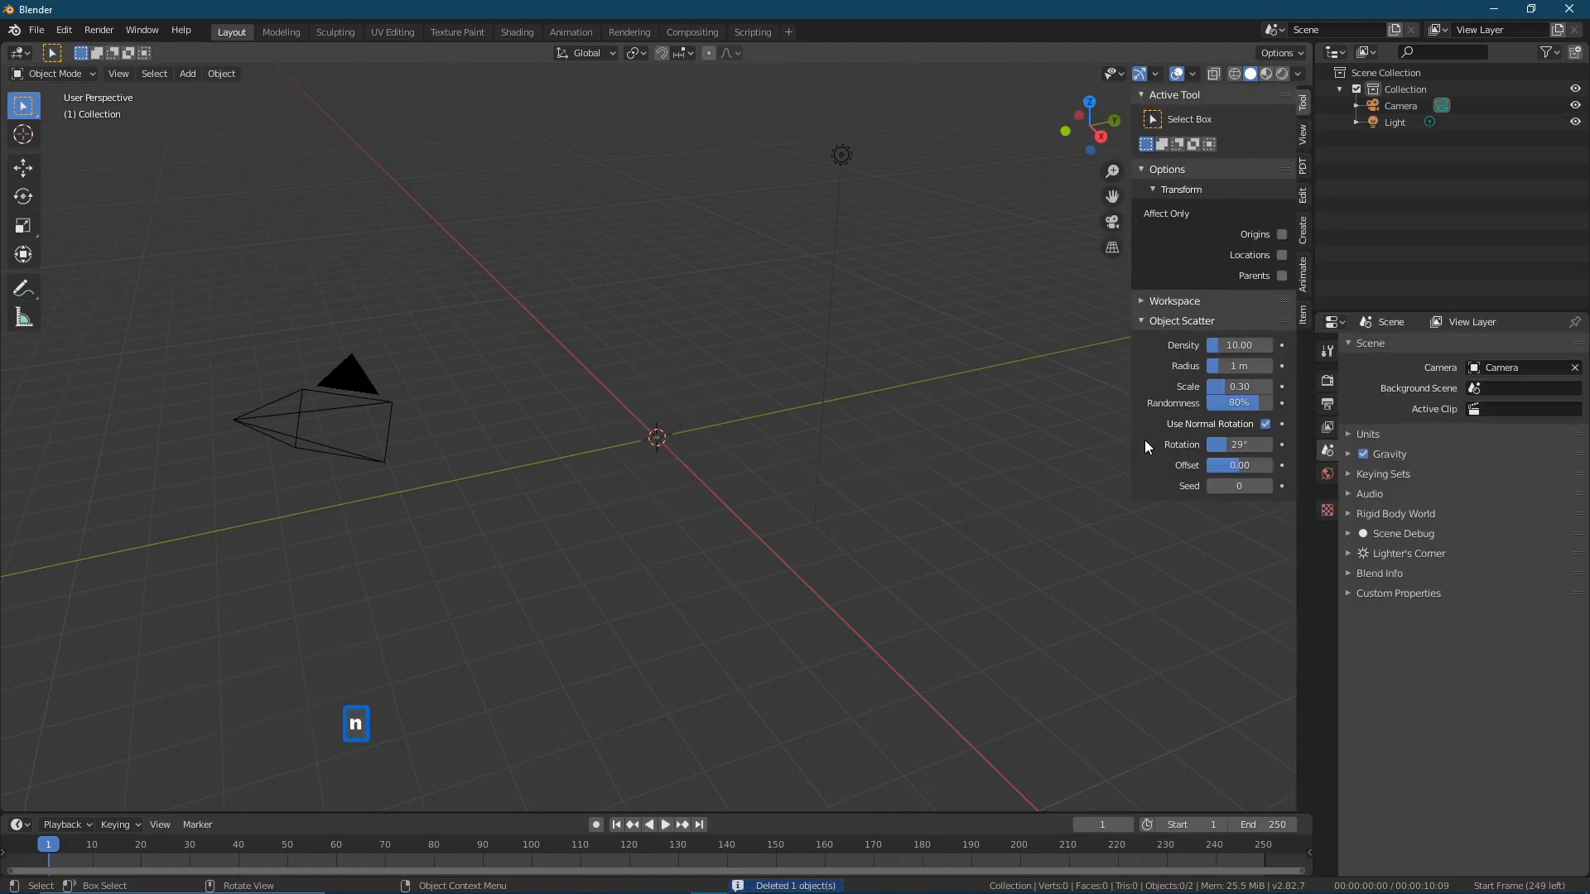
left_click(1303, 135)
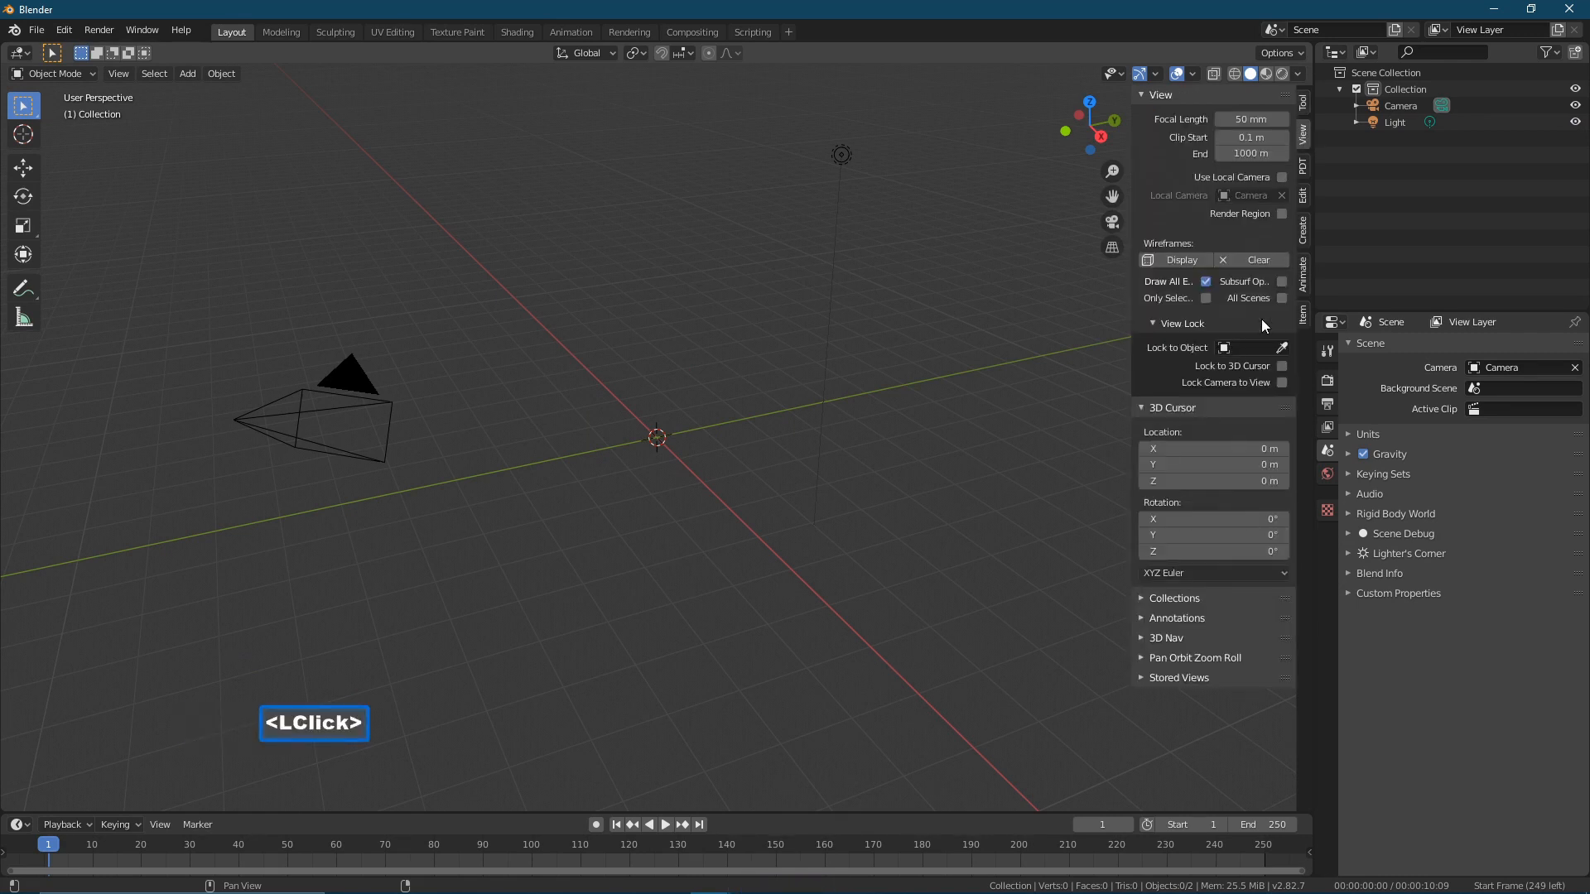
left_click(1158, 637)
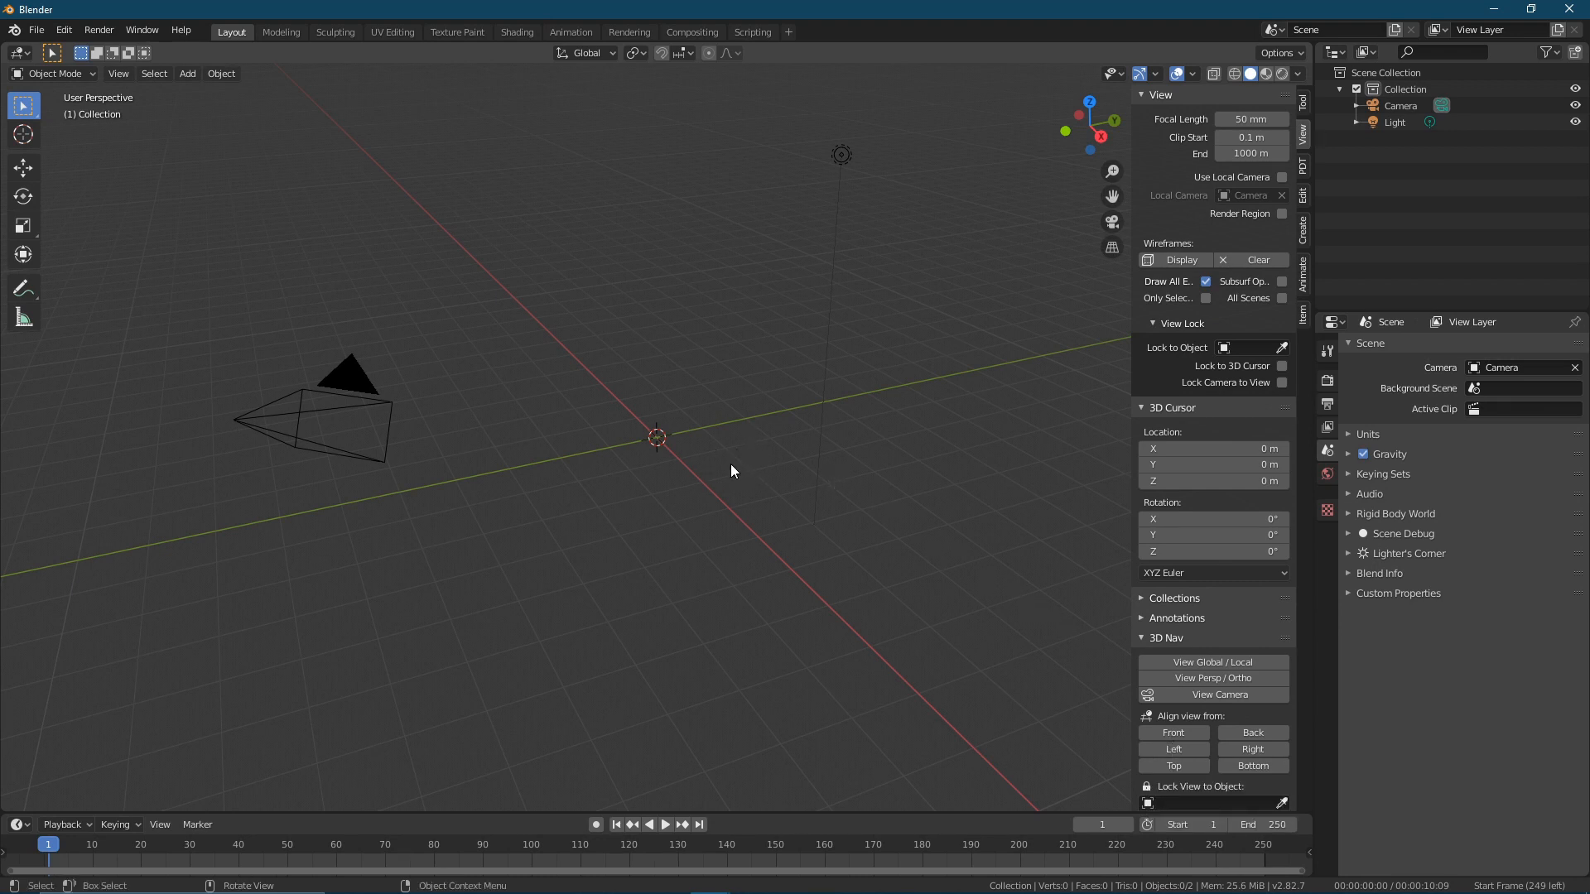
- Add a plane mesh at the world origin and frame it up close
key("shift+a")
mouse_move(730, 466)
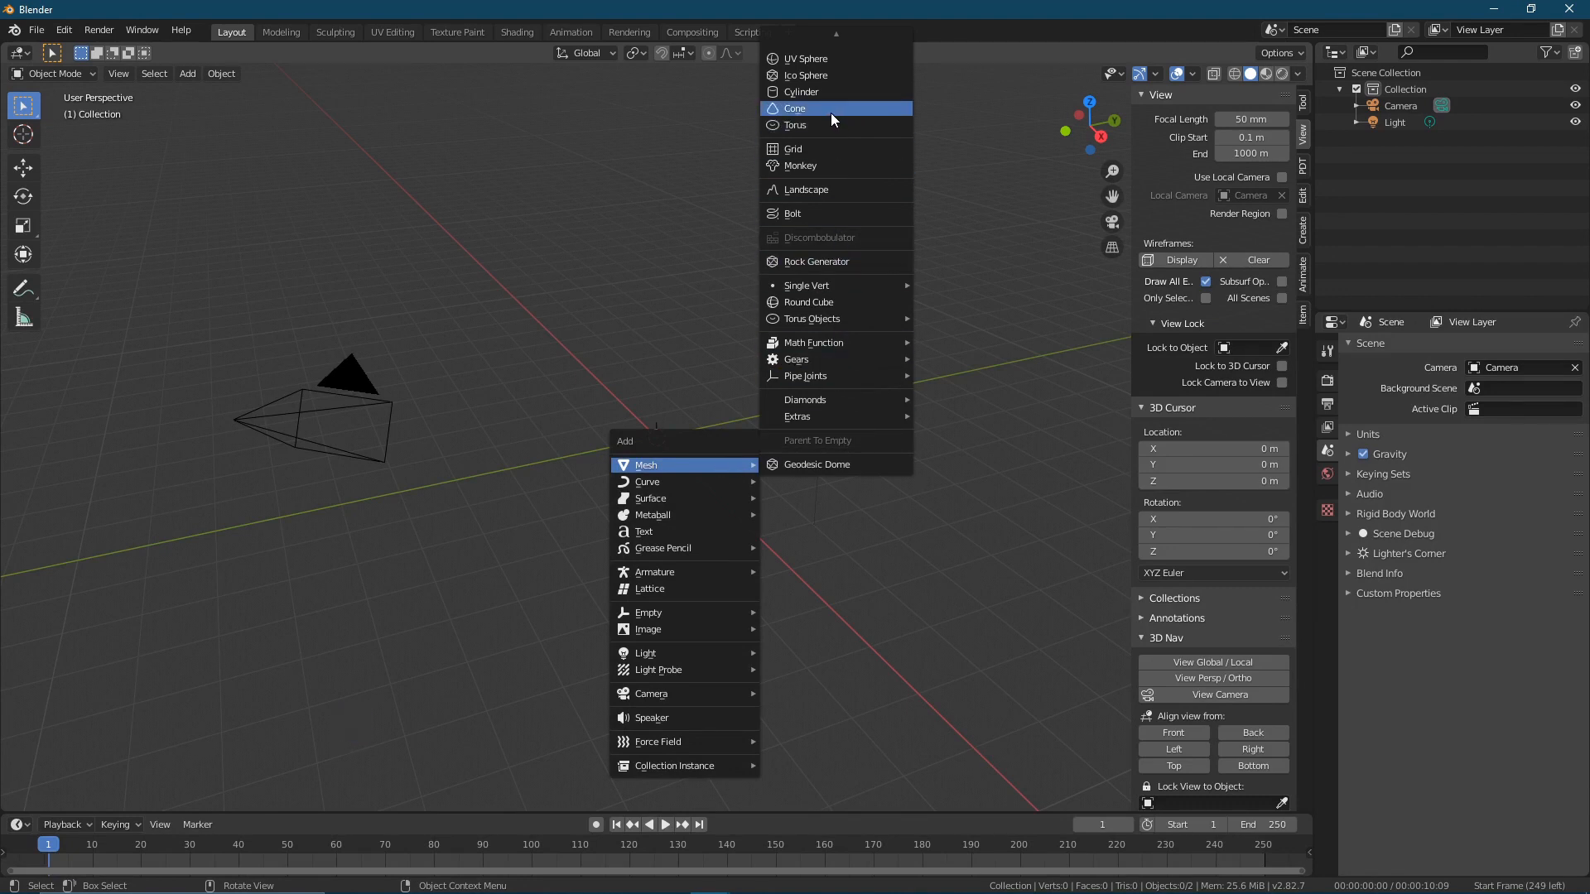
scroll(818, 124, "up", 5)
scroll(818, 62, "up", 1)
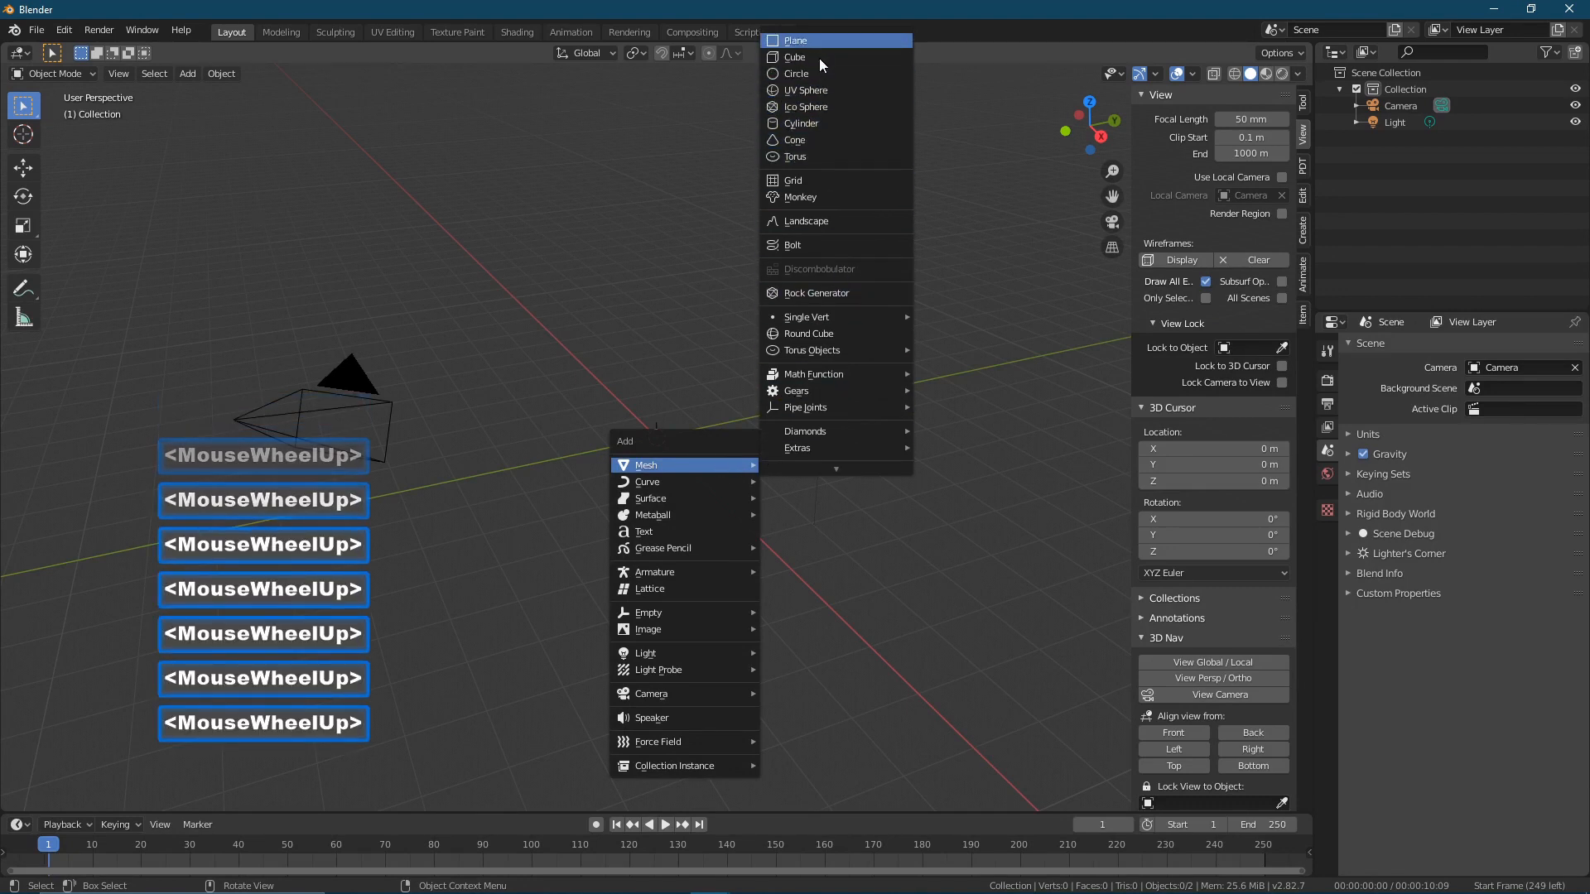
left_click(818, 41)
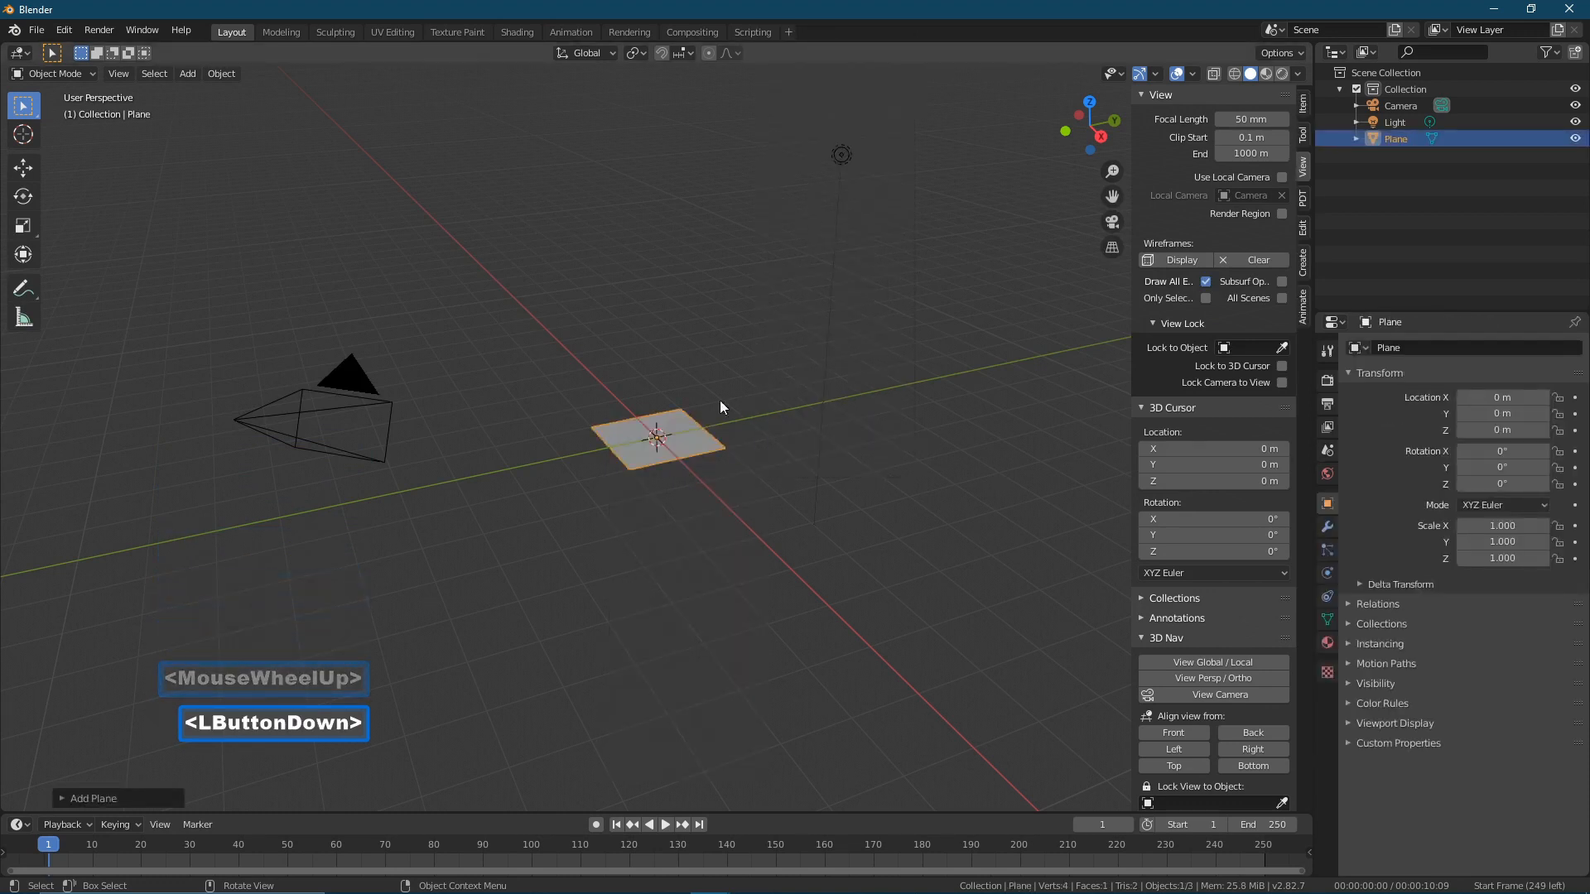
scroll(702, 430, "up", 3)
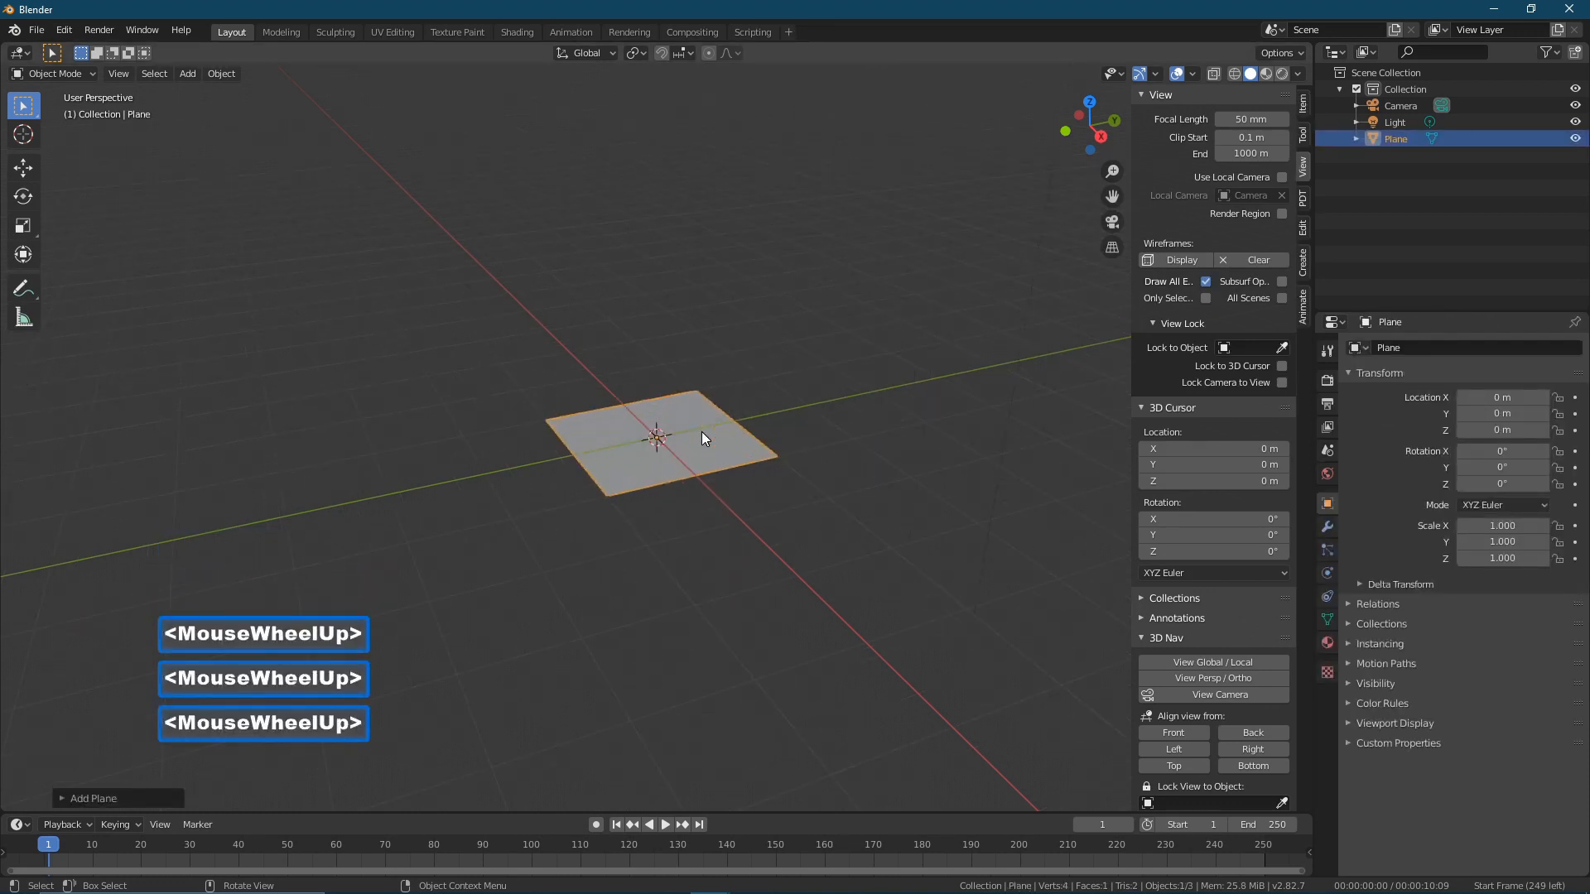
scroll(702, 430, "up", 5)
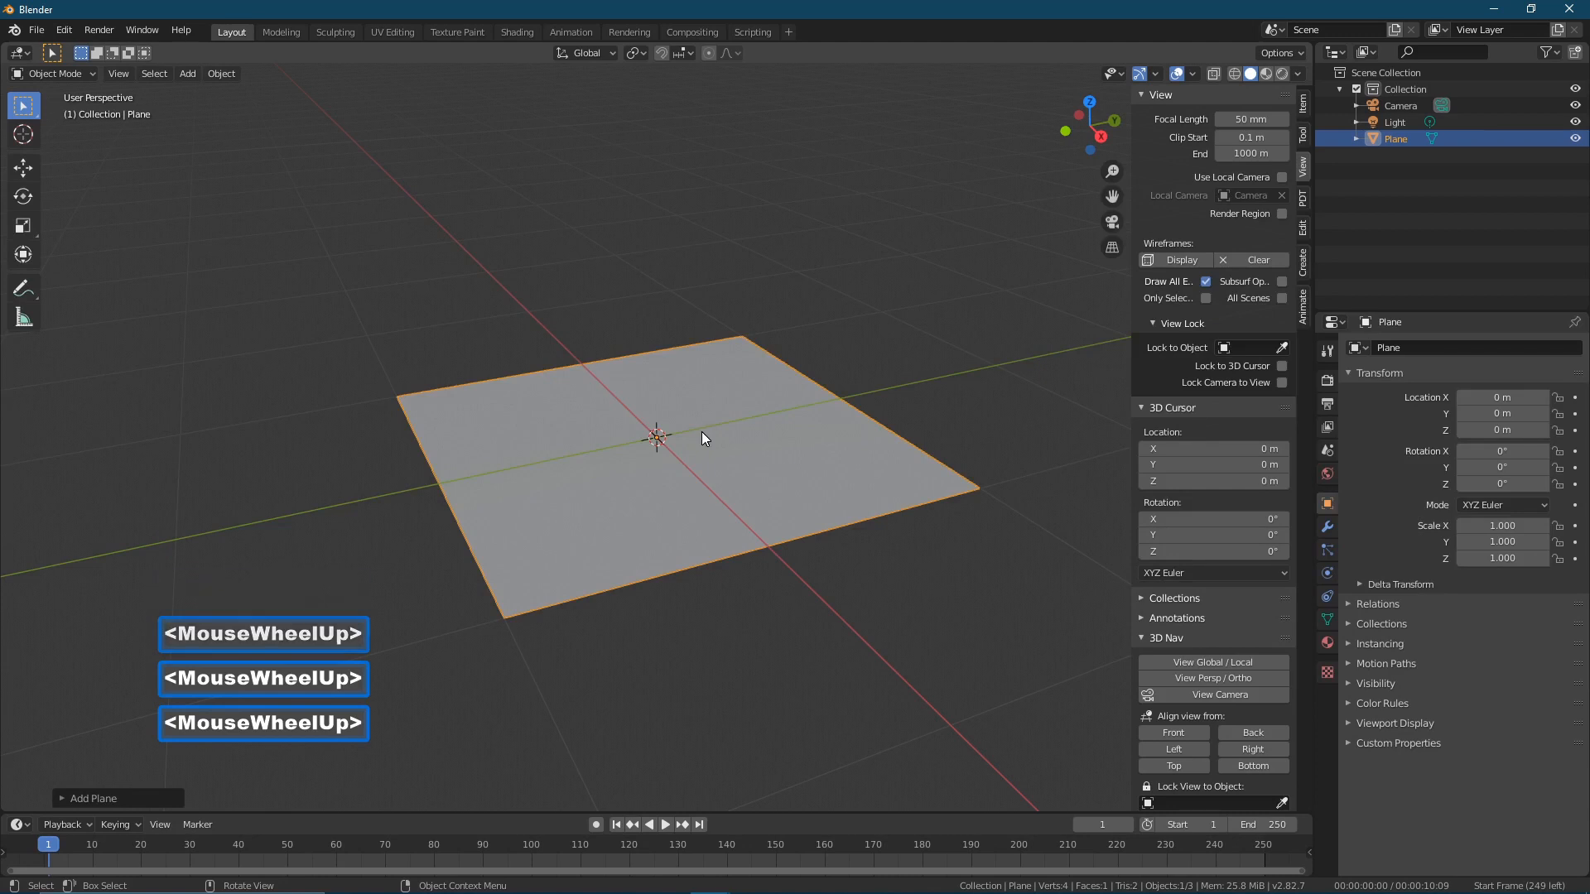
- Subdivide the whole plane in Edit Mode with the number of cuts set to 10
left_click(62, 73)
left_click(68, 109)
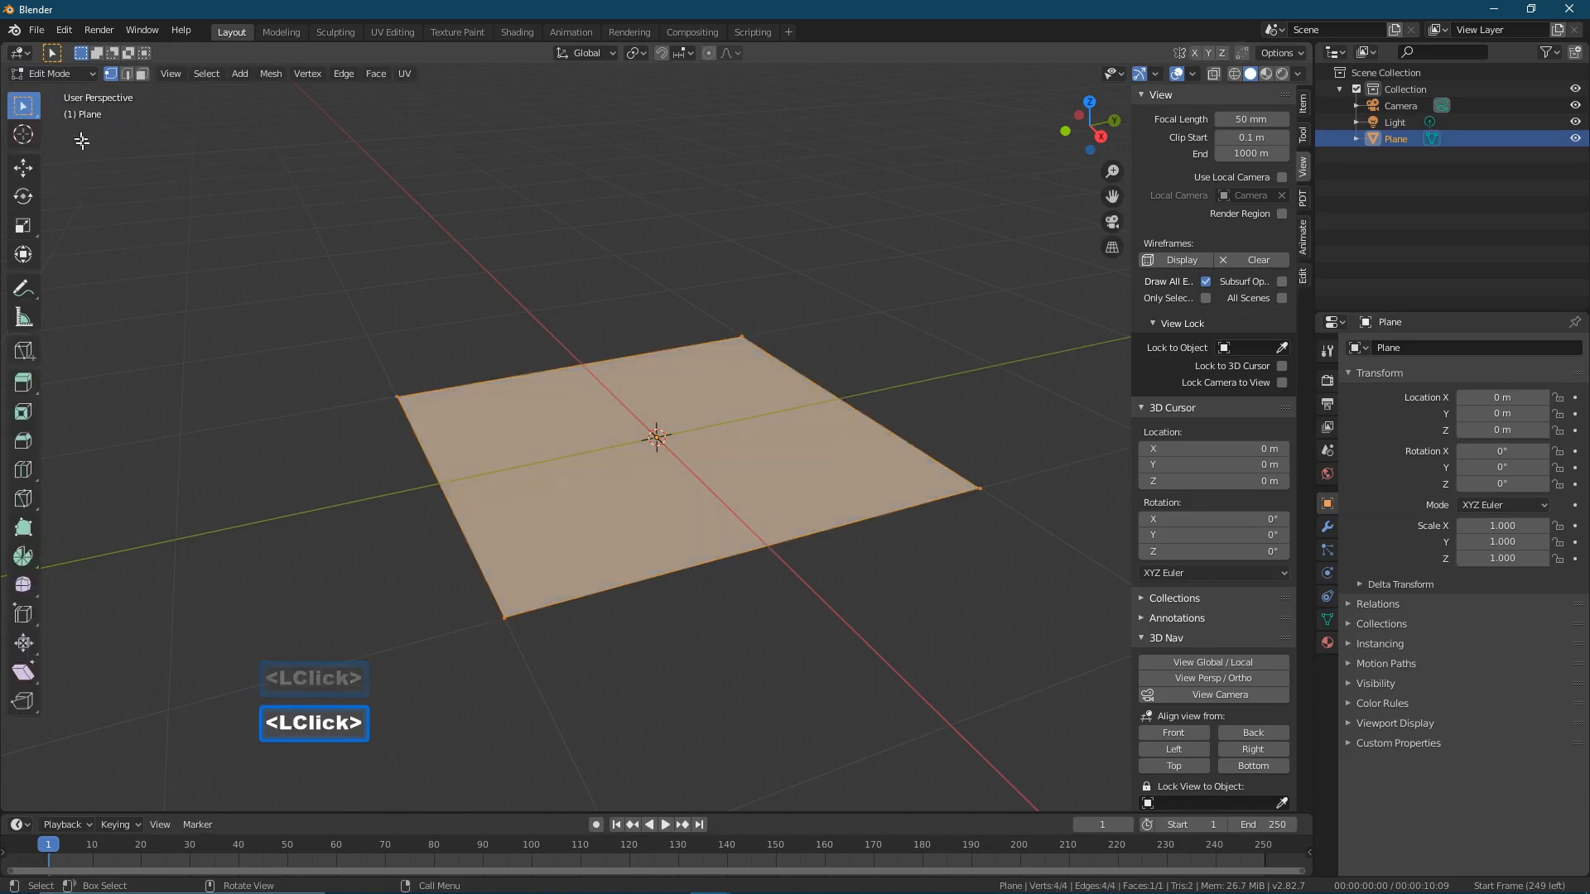
right_click(813, 280)
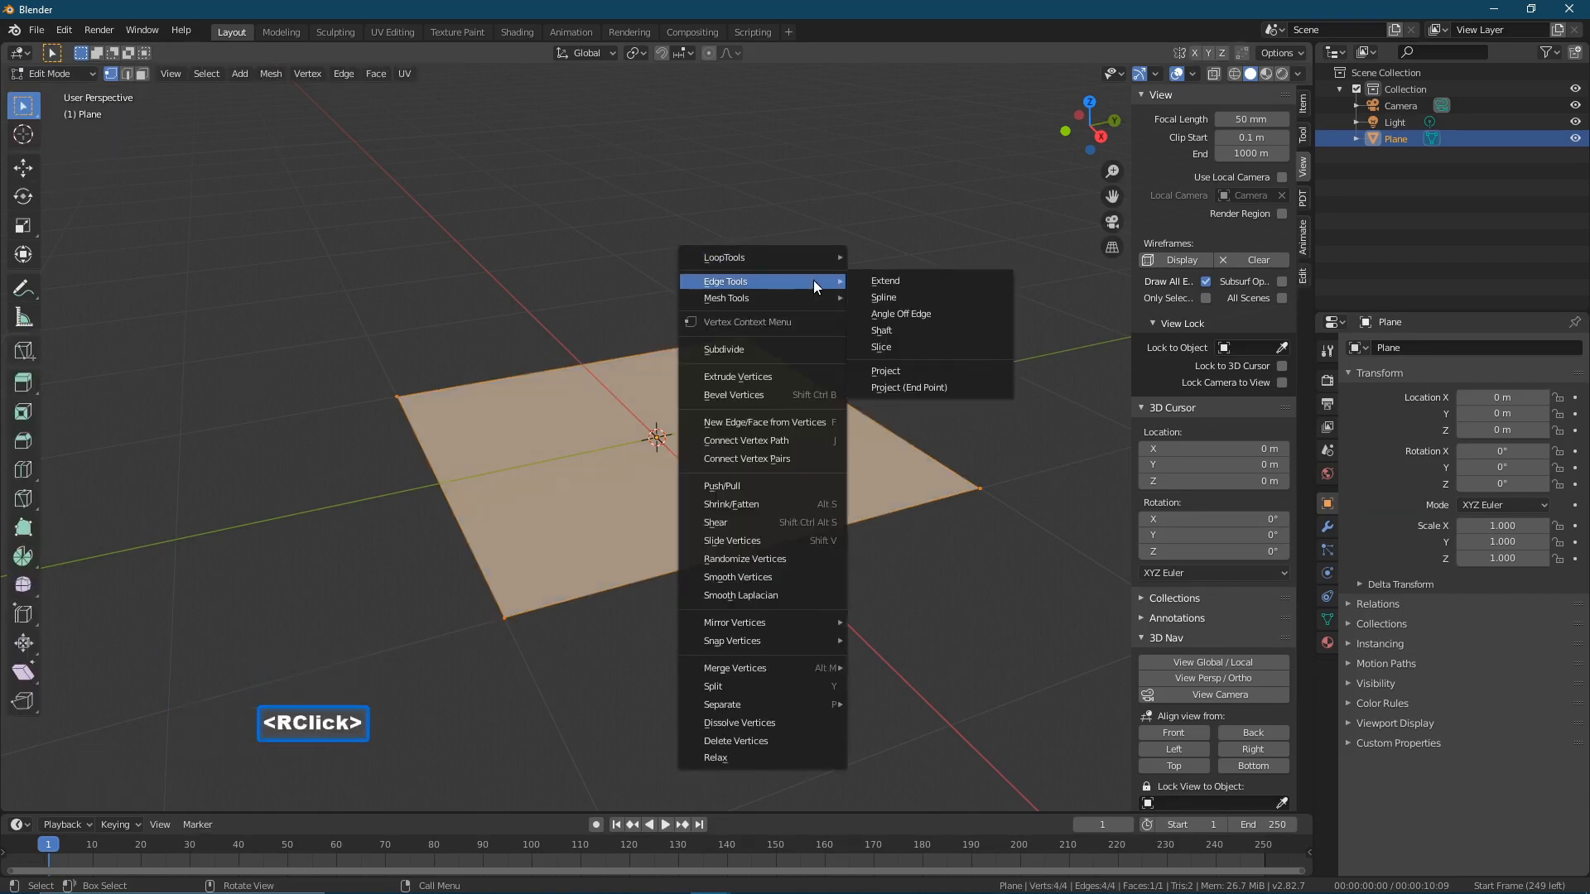
left_click(758, 349)
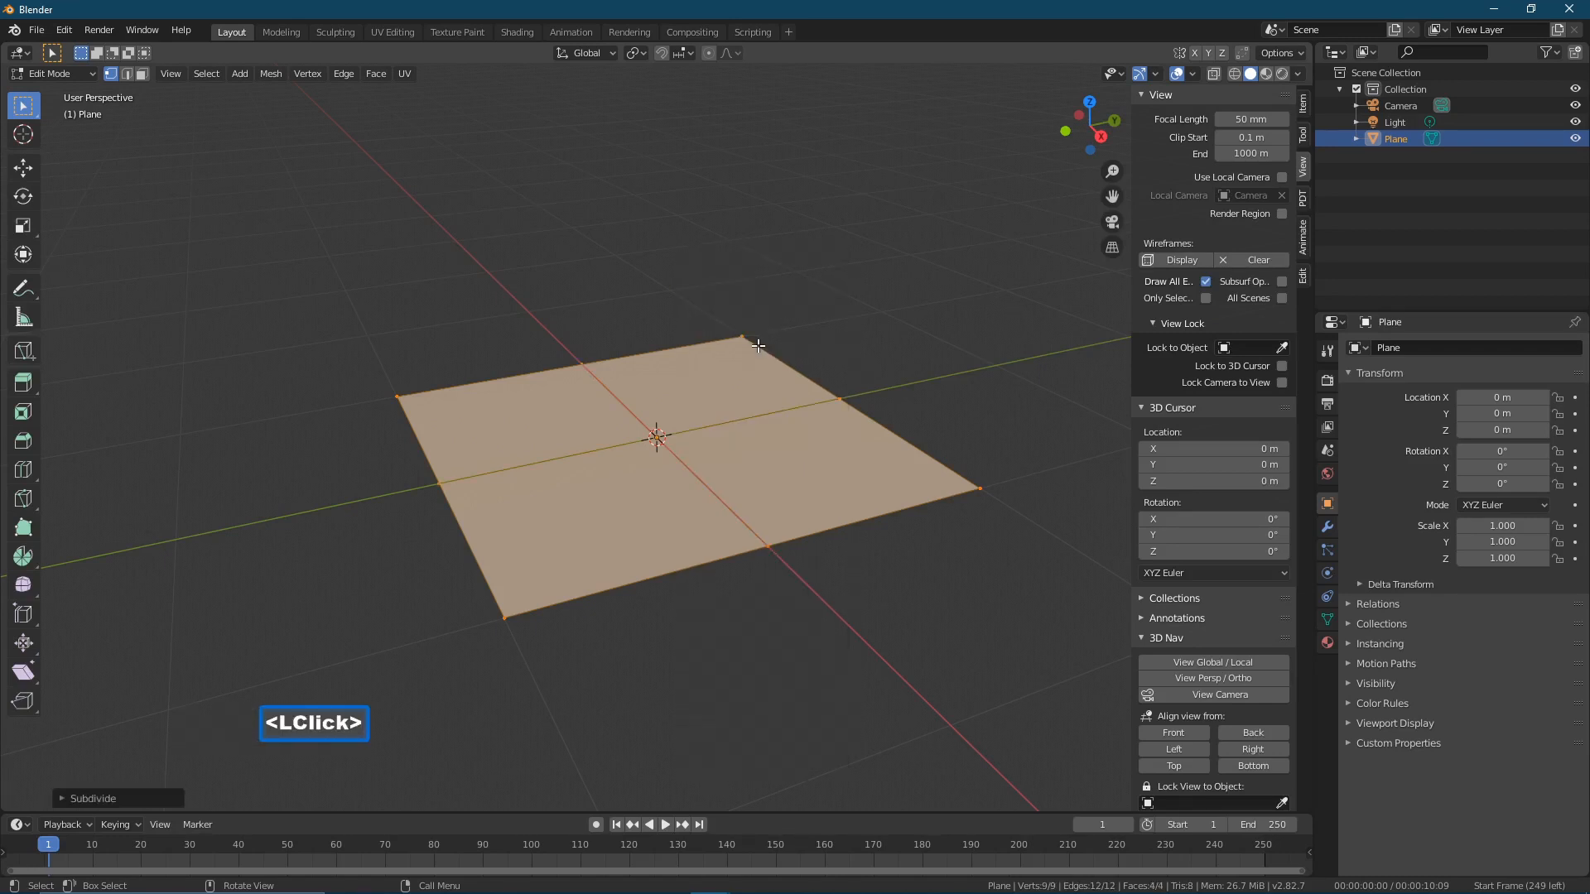
left_click(118, 793)
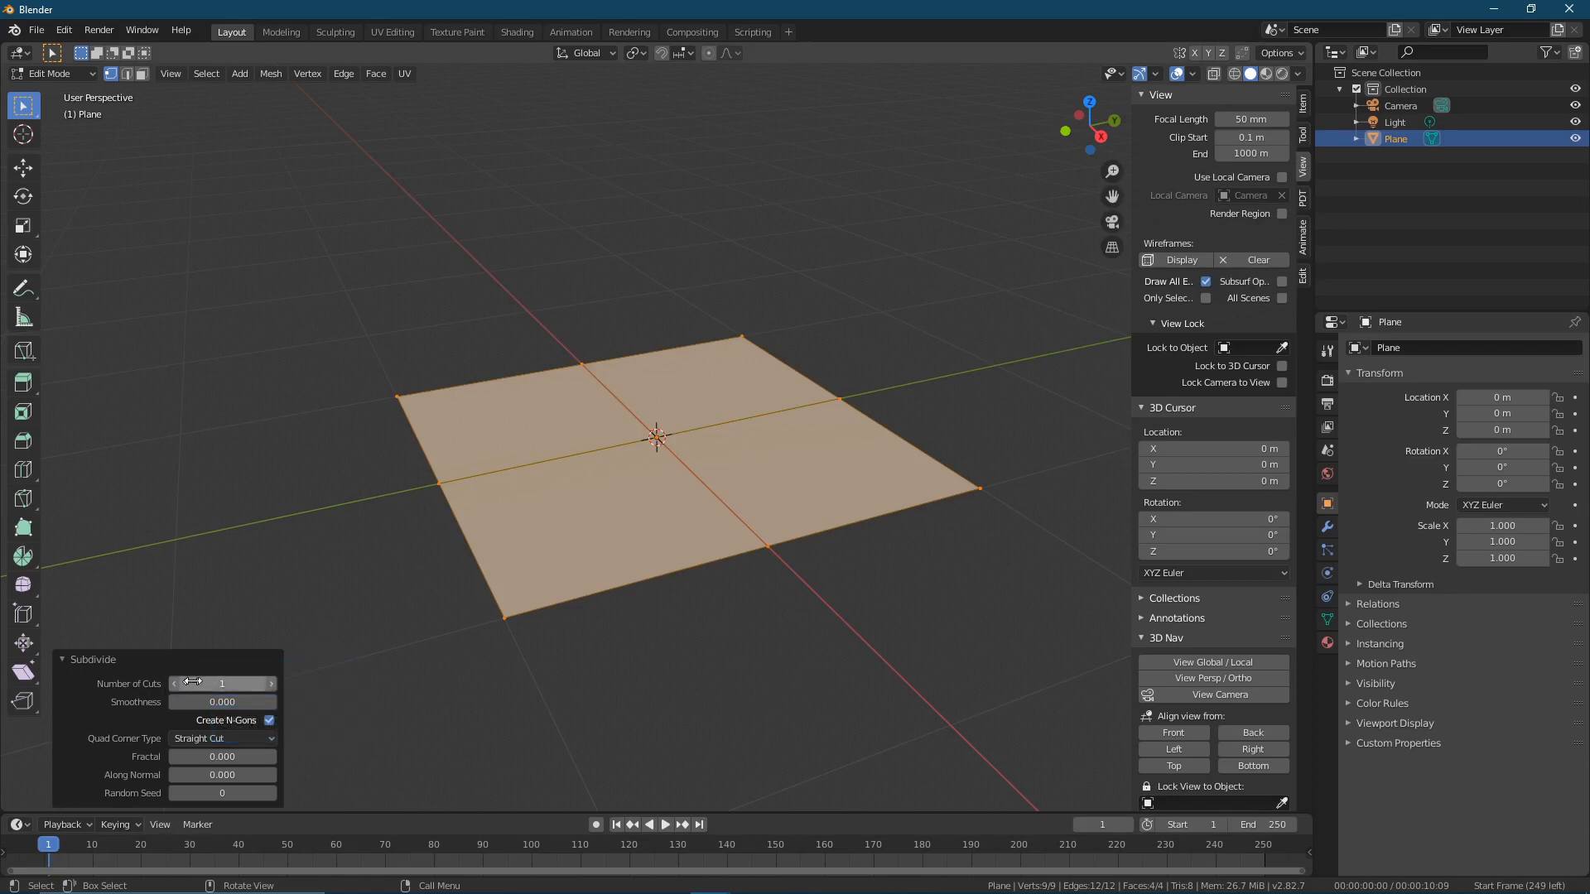
left_click(273, 683)
left_click(273, 683)
double_click(272, 683)
double_click(272, 683)
double_click(273, 683)
left_click(272, 683)
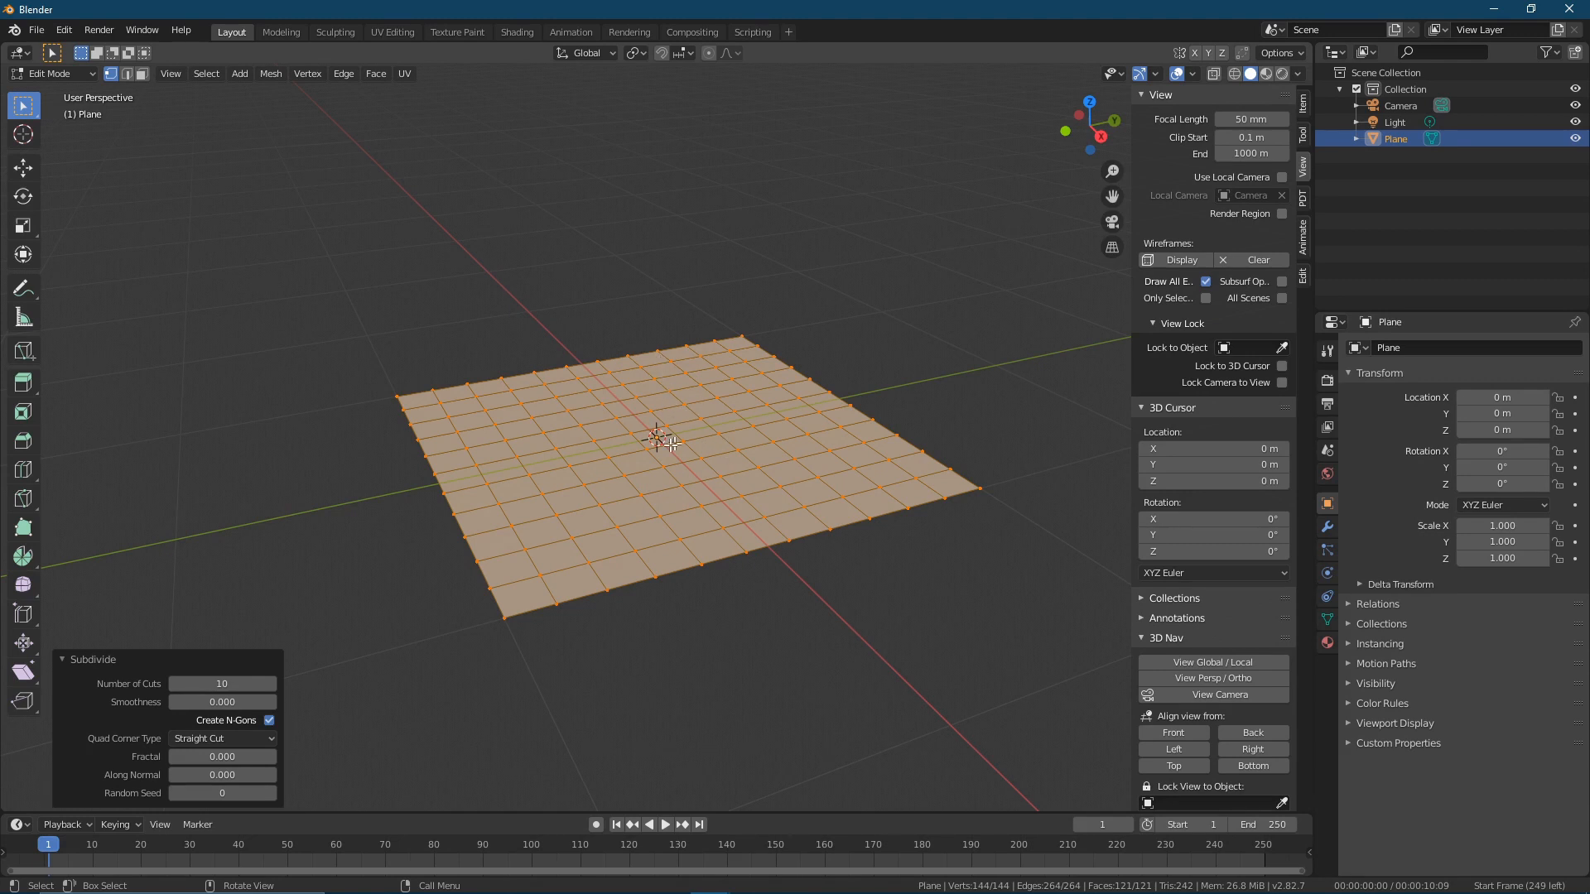
- Switch to face selection and set the transform pivot point to Individual Origins
left_click(141, 72)
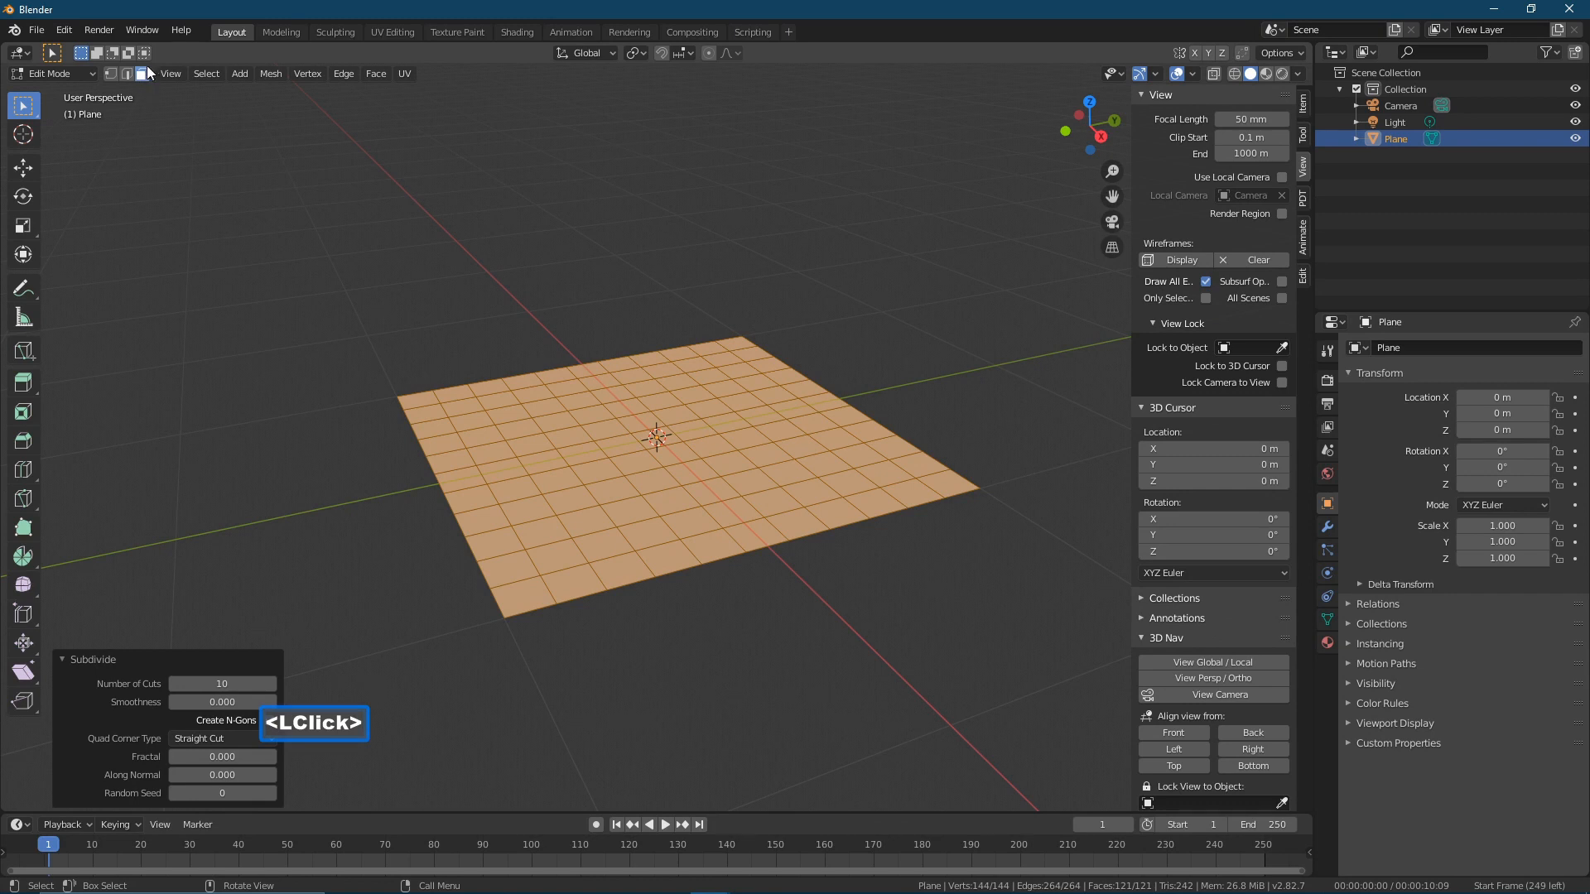
left_click(642, 53)
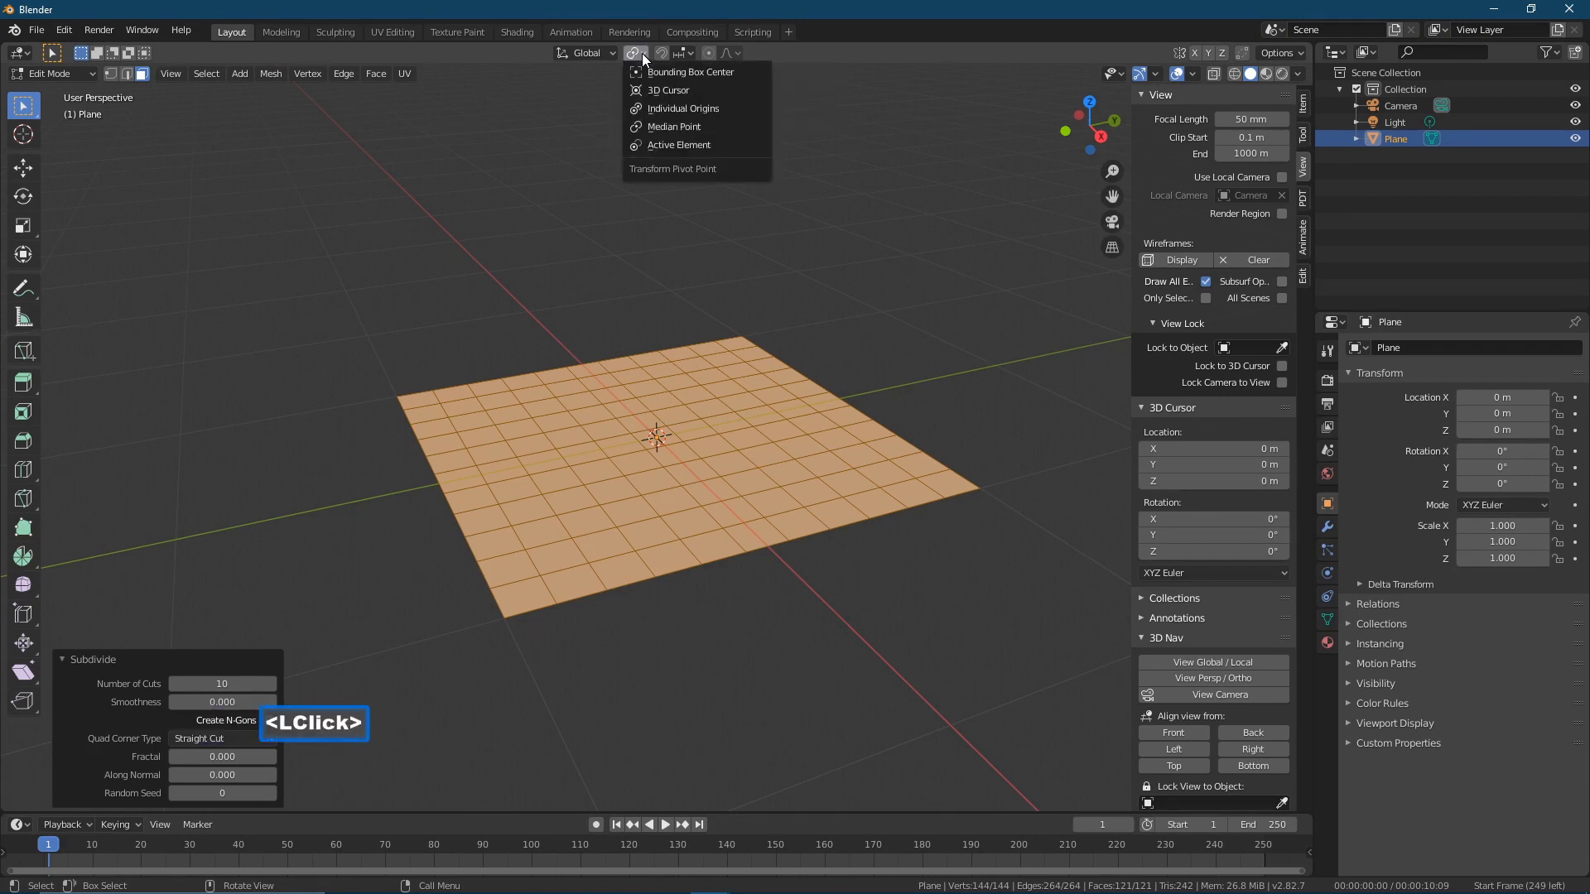
left_click(667, 111)
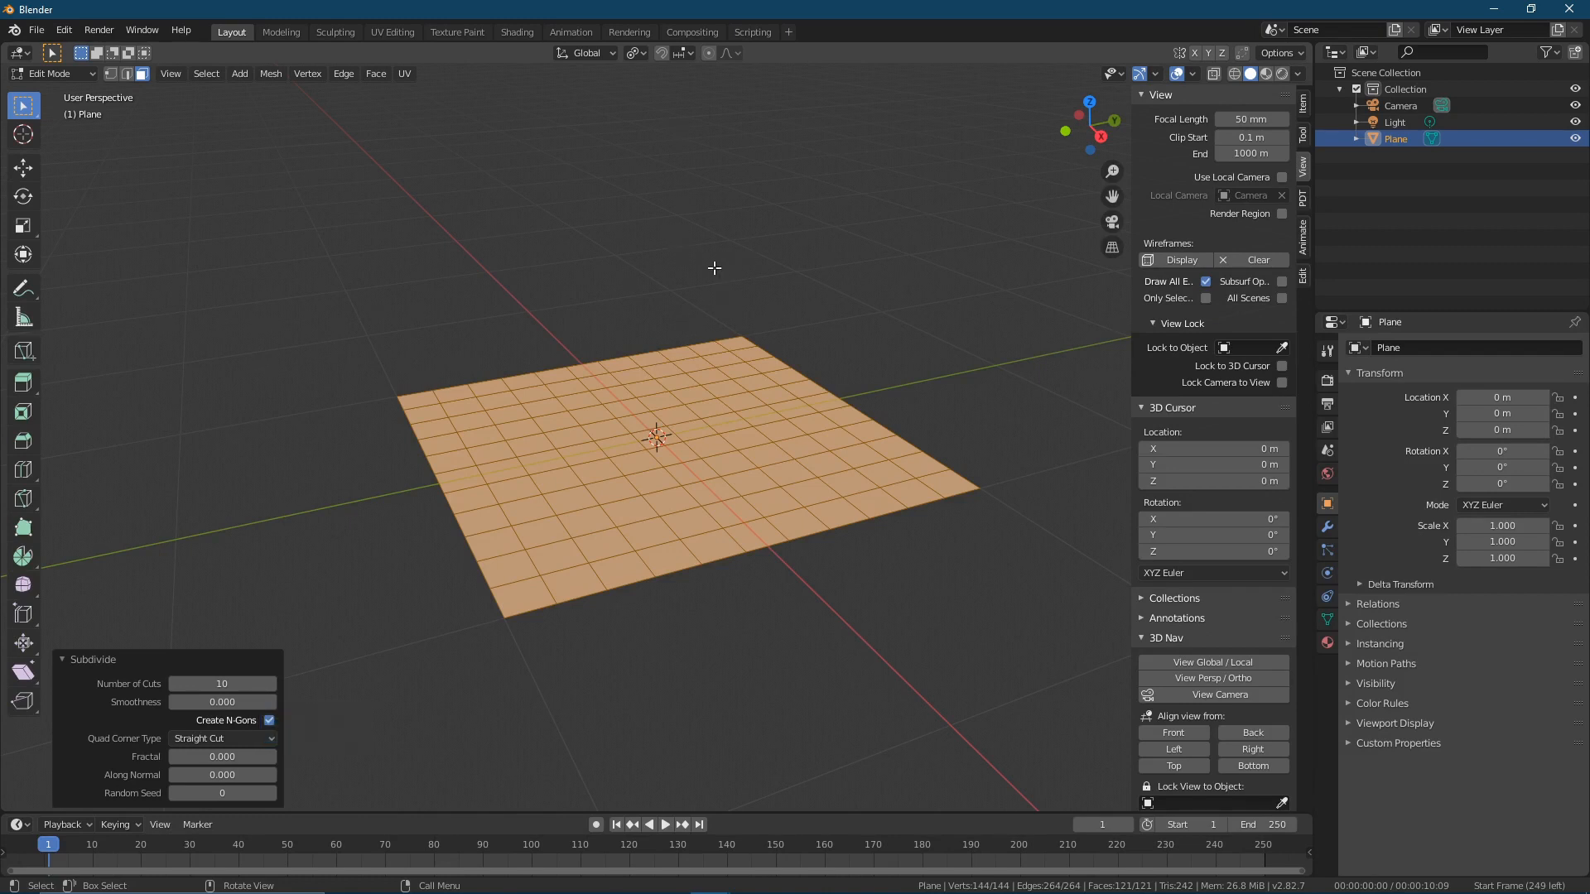
key("Pause")
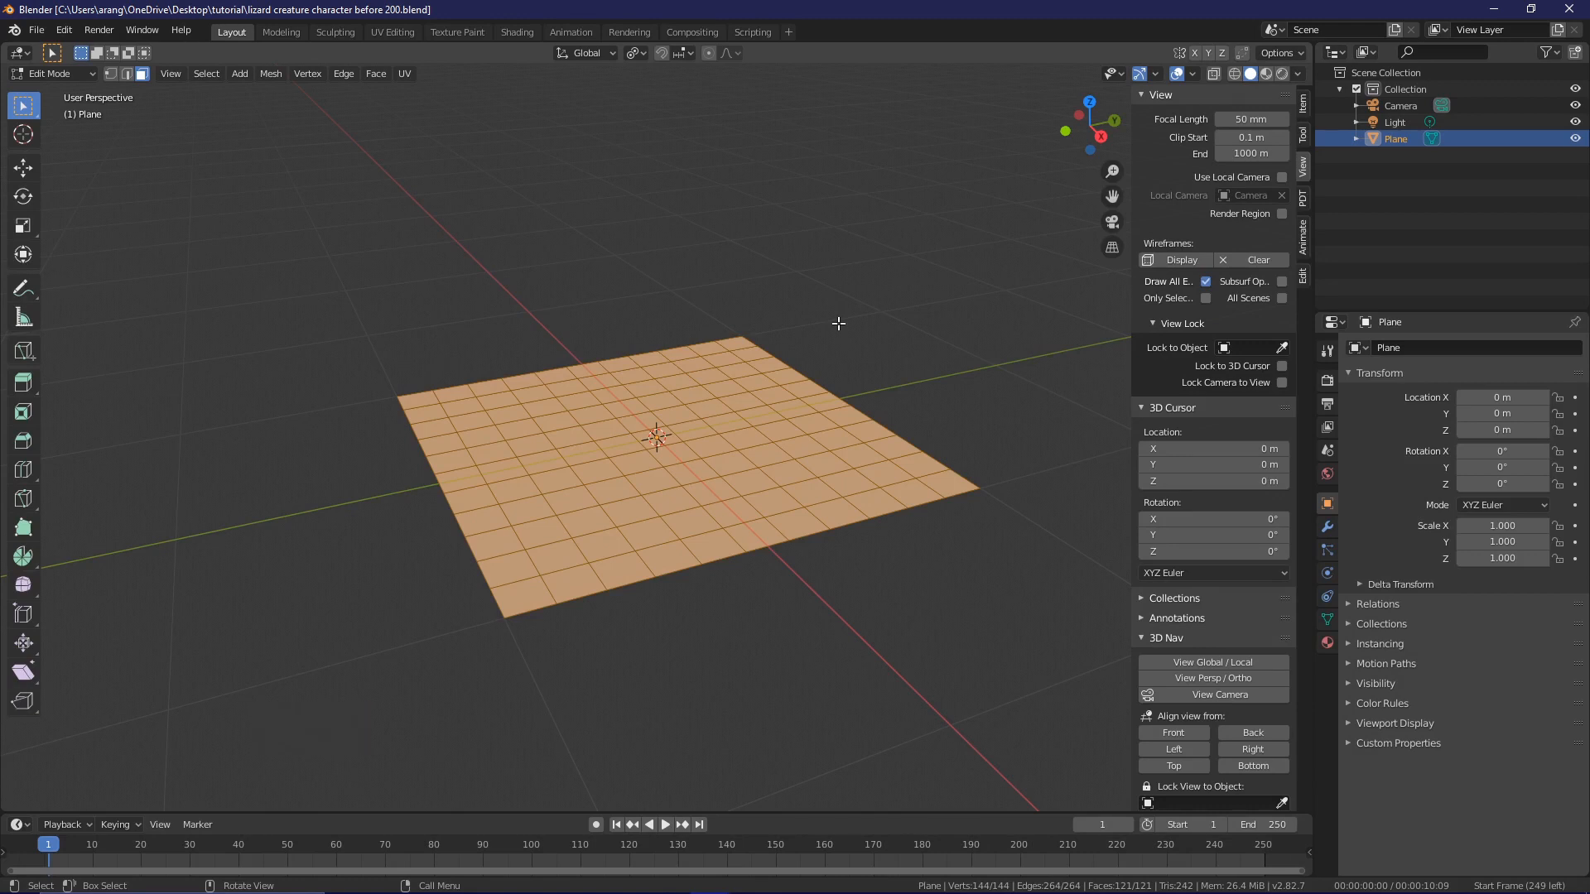
- Extrude all the plane's faces individually with zero offset and scale them to about 0.894 around their own origins
key("alt")
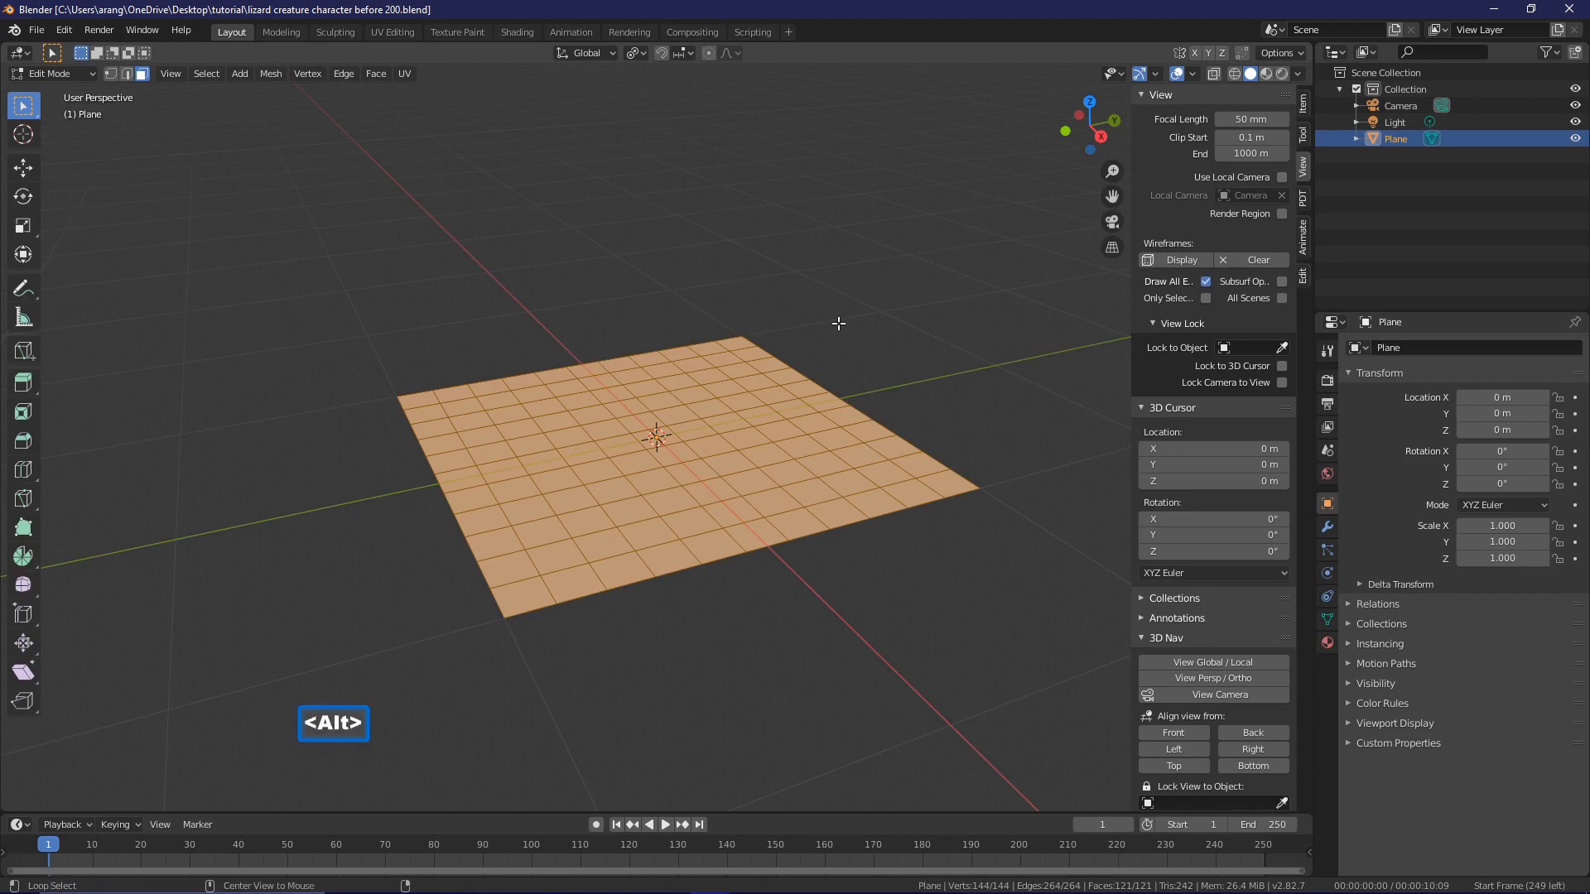
key("alt+e")
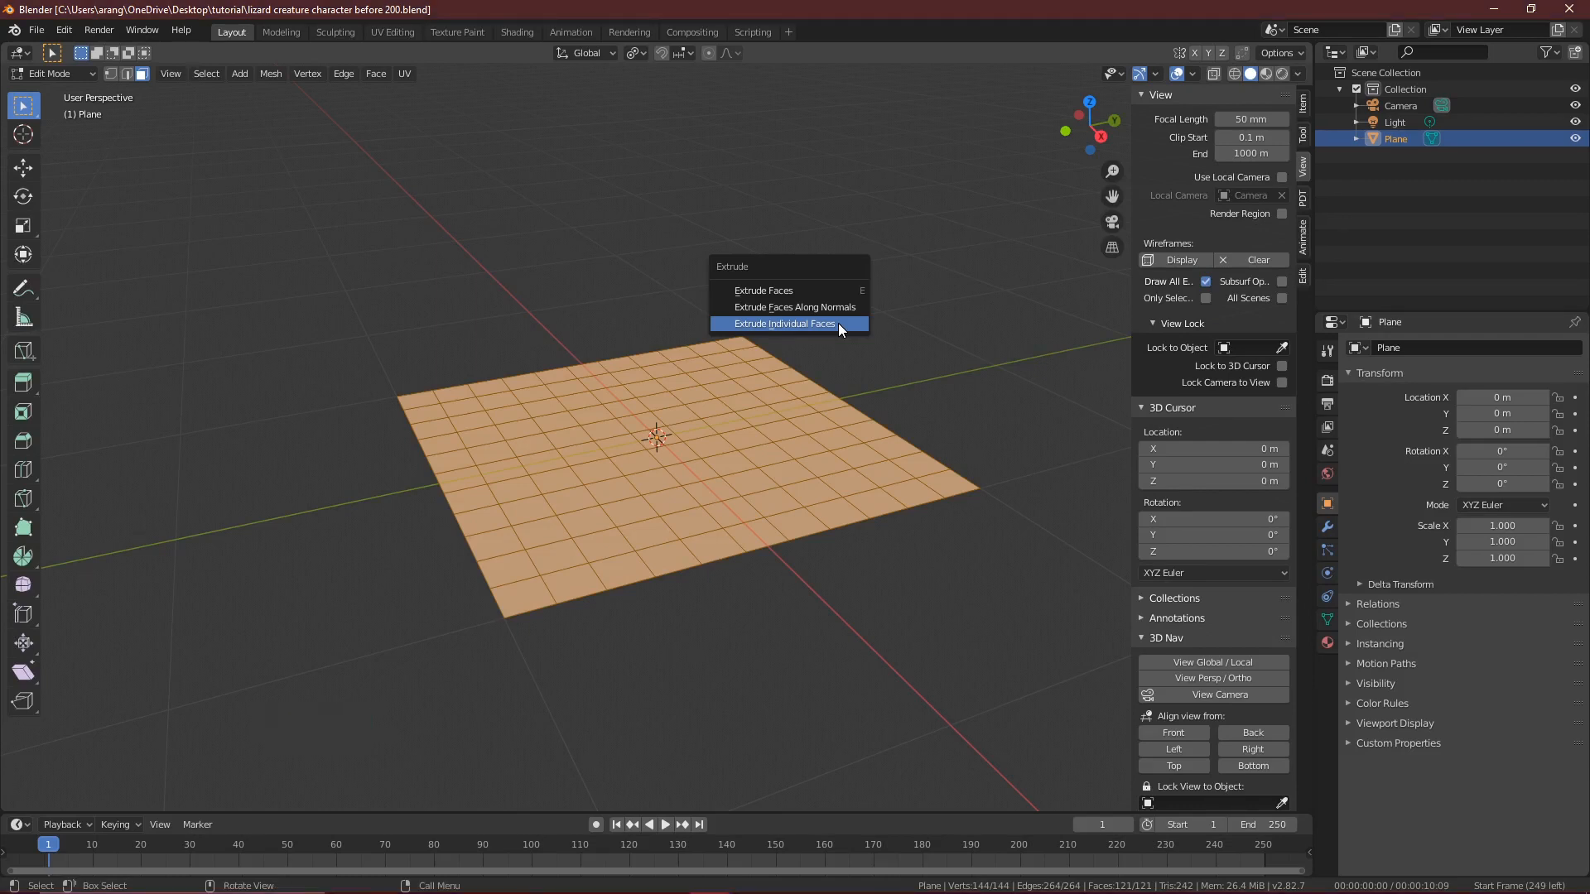
left_click(838, 323)
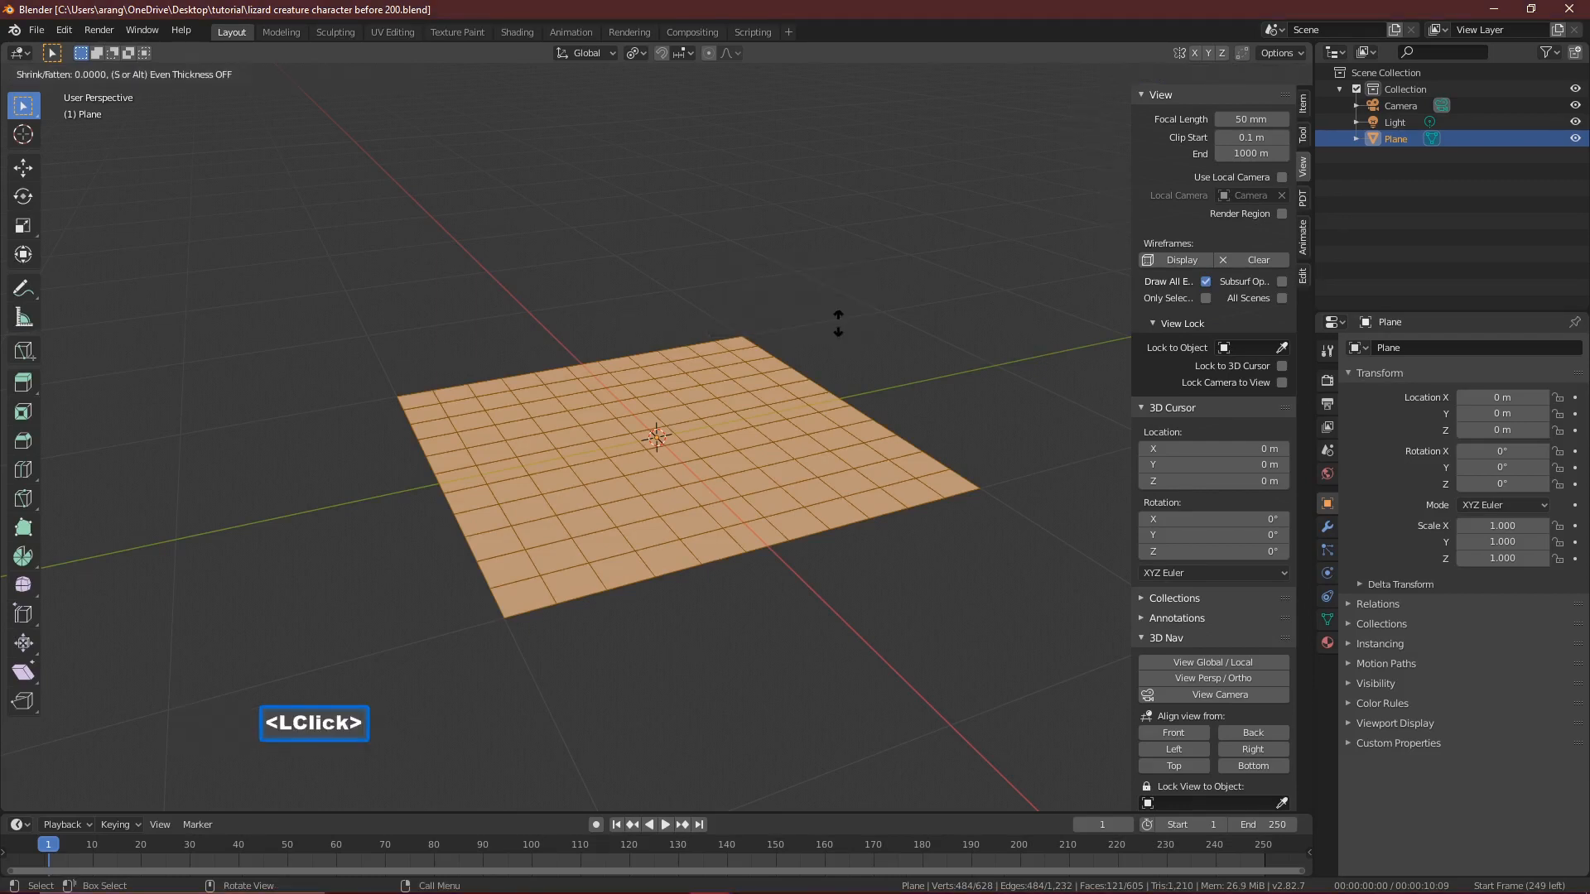
right_click(838, 323)
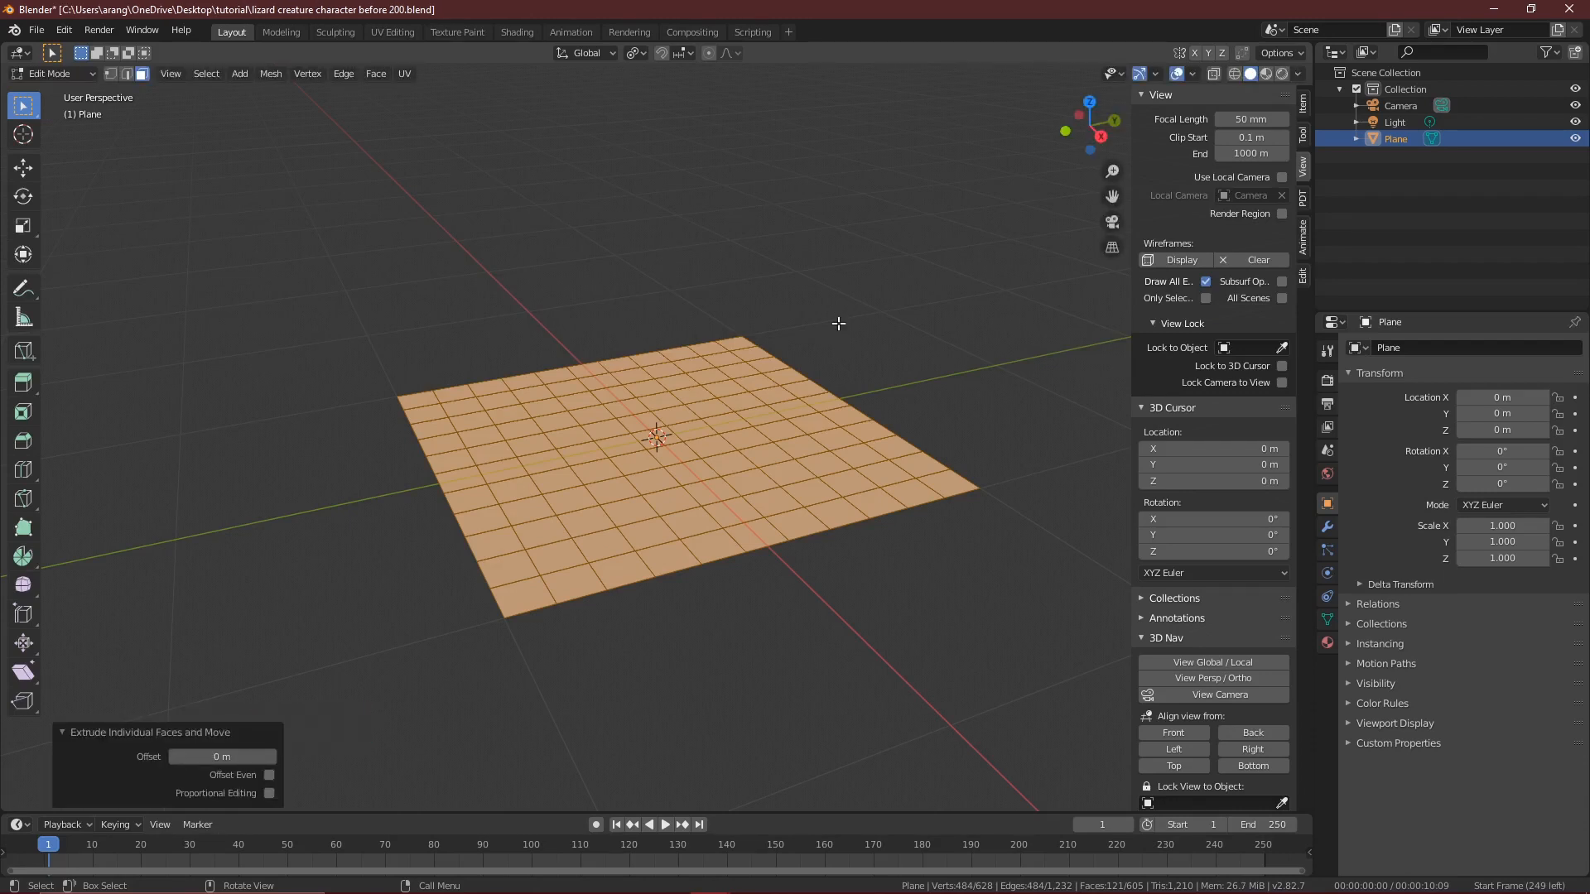
key("s")
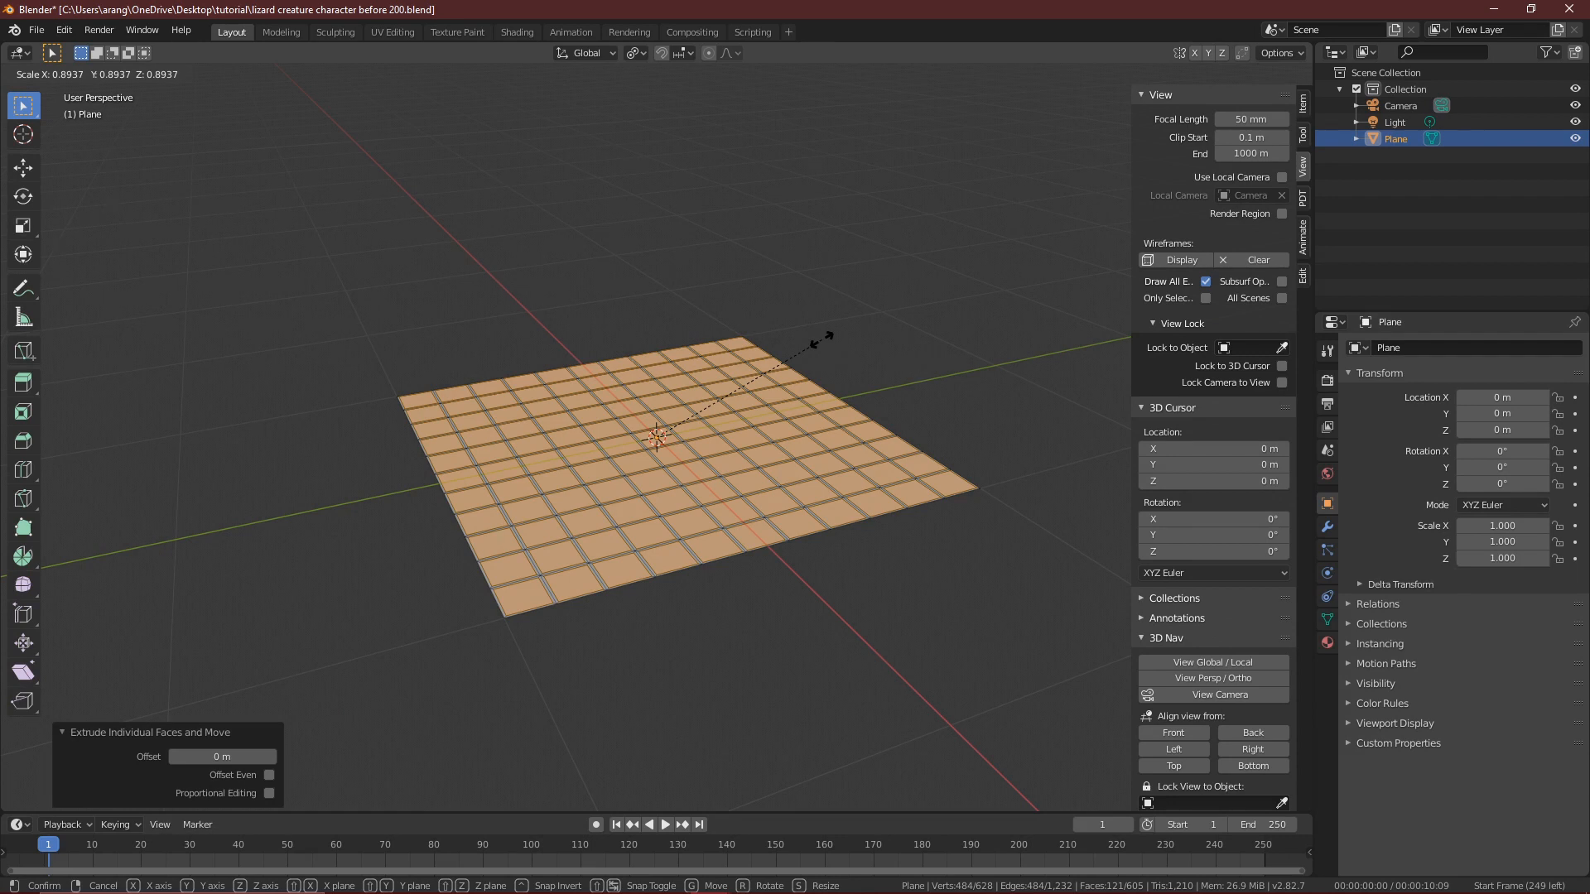
left_click(823, 340)
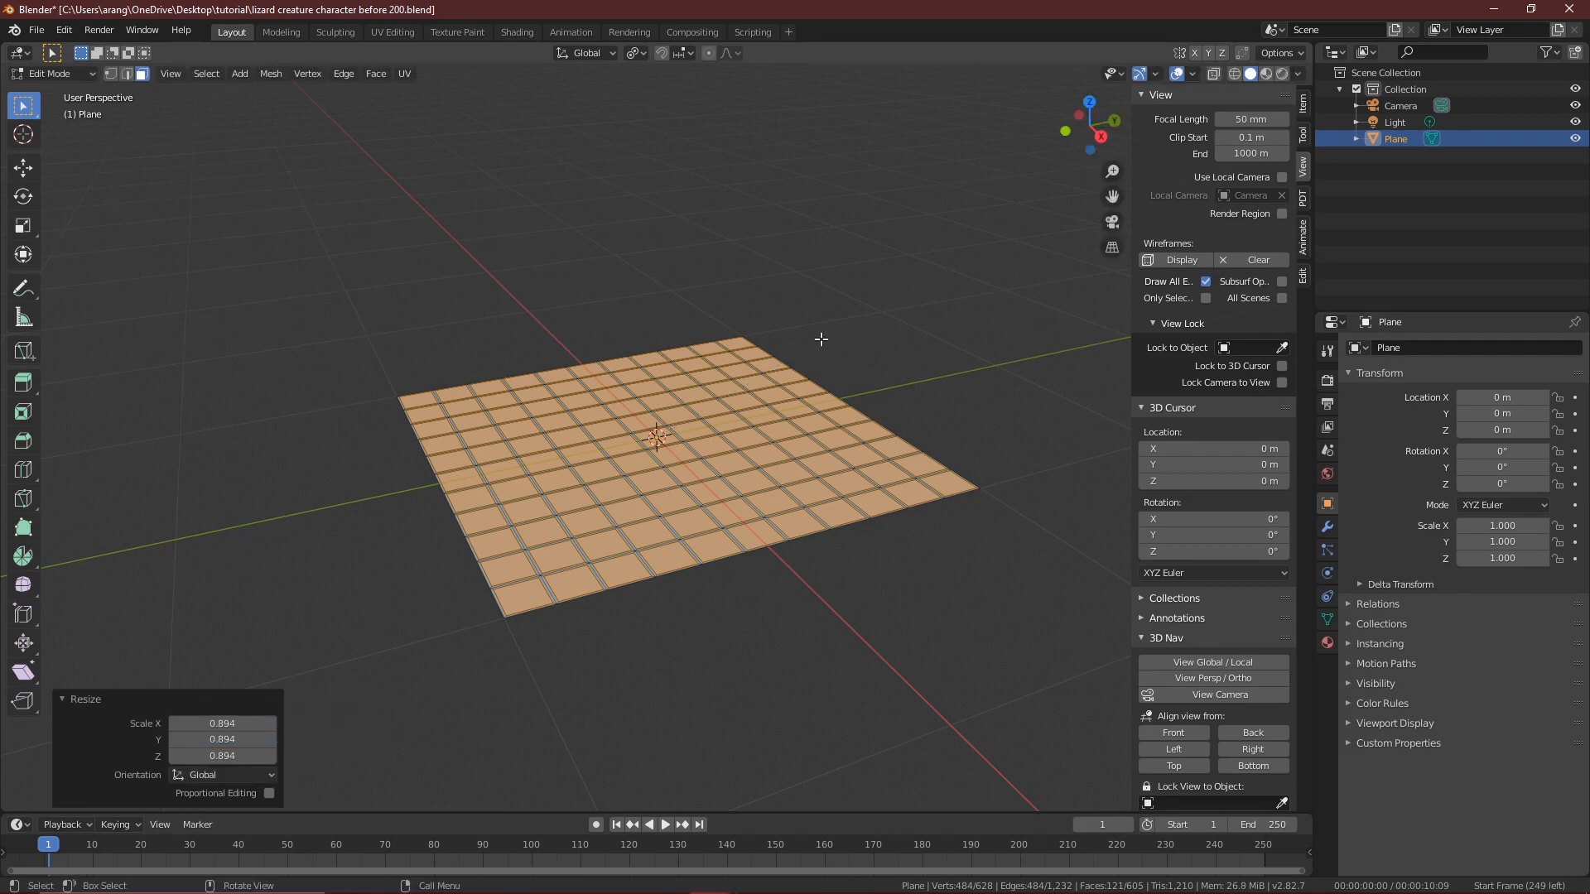
- Separate the selected shrunken faces into their own object and return to Object Mode
key("p")
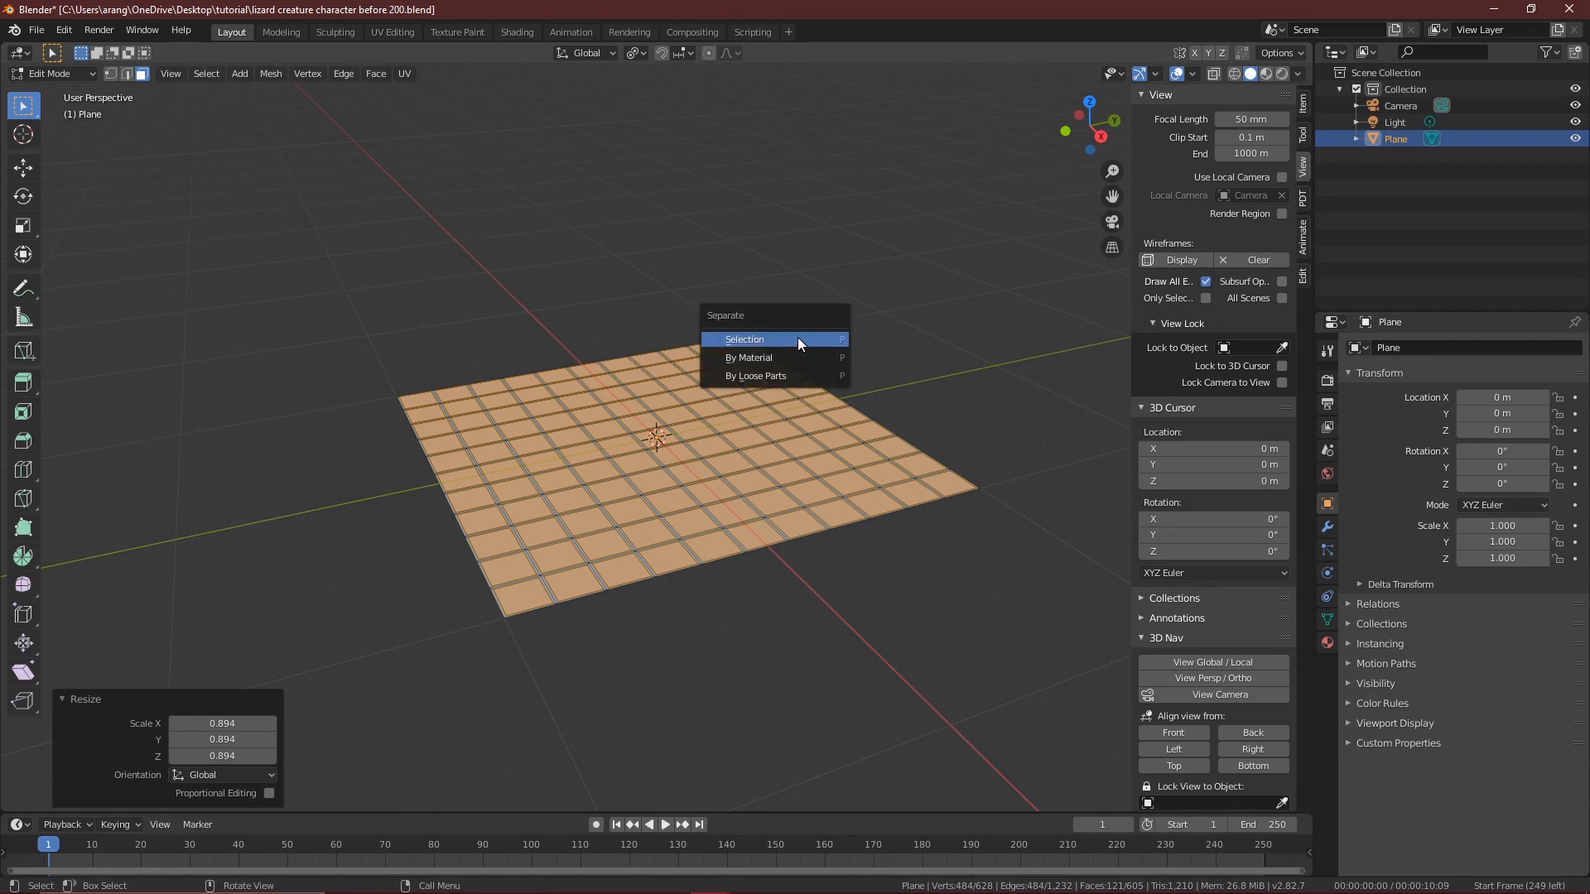
left_click(797, 338)
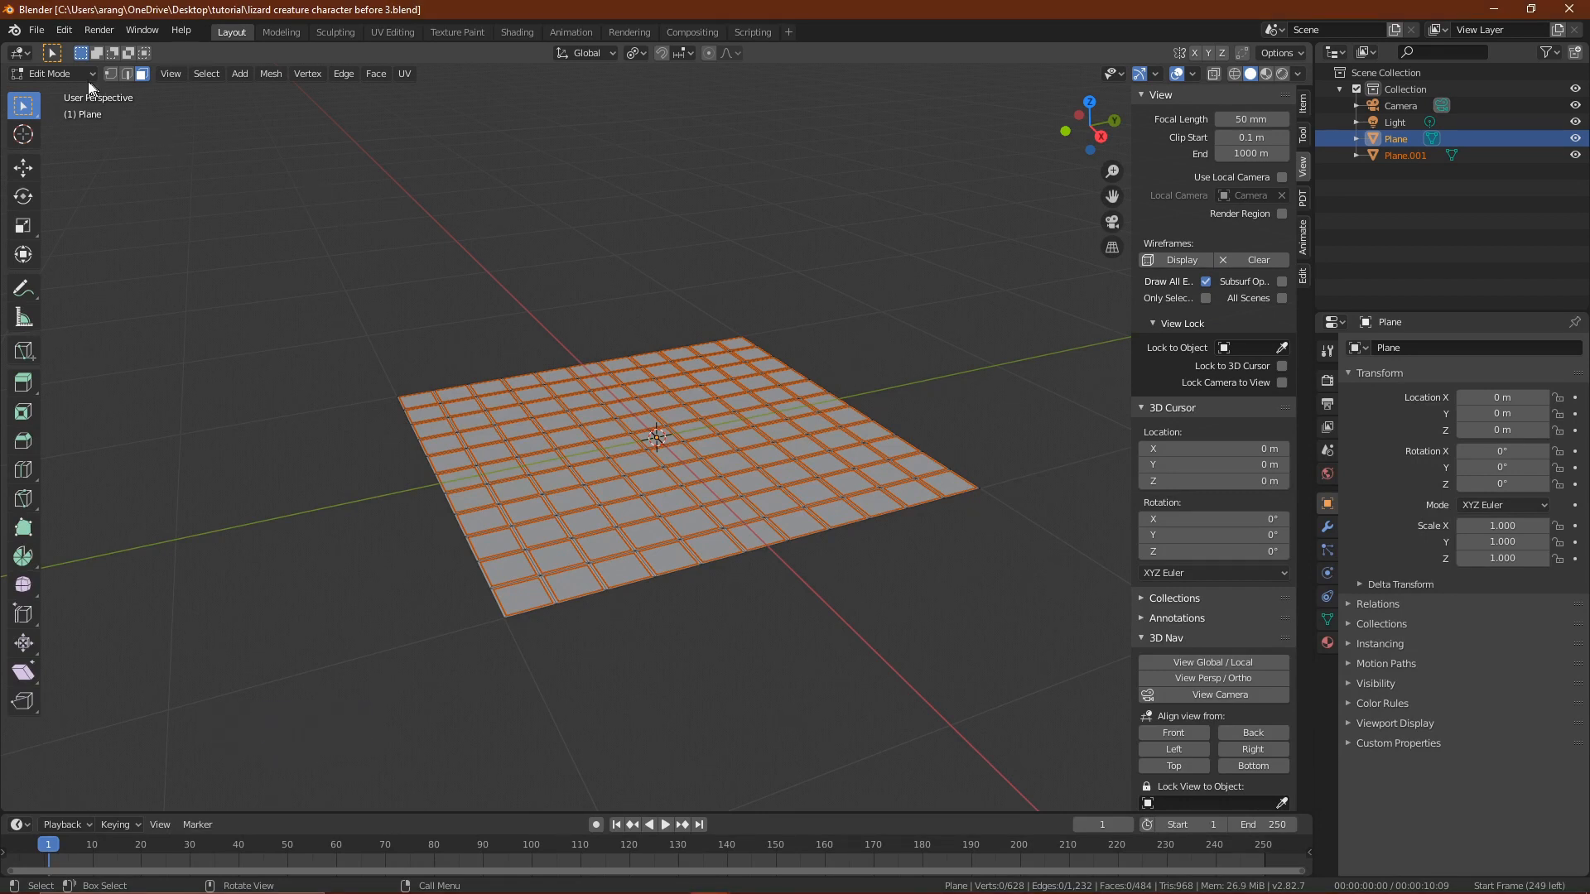
left_click(53, 72)
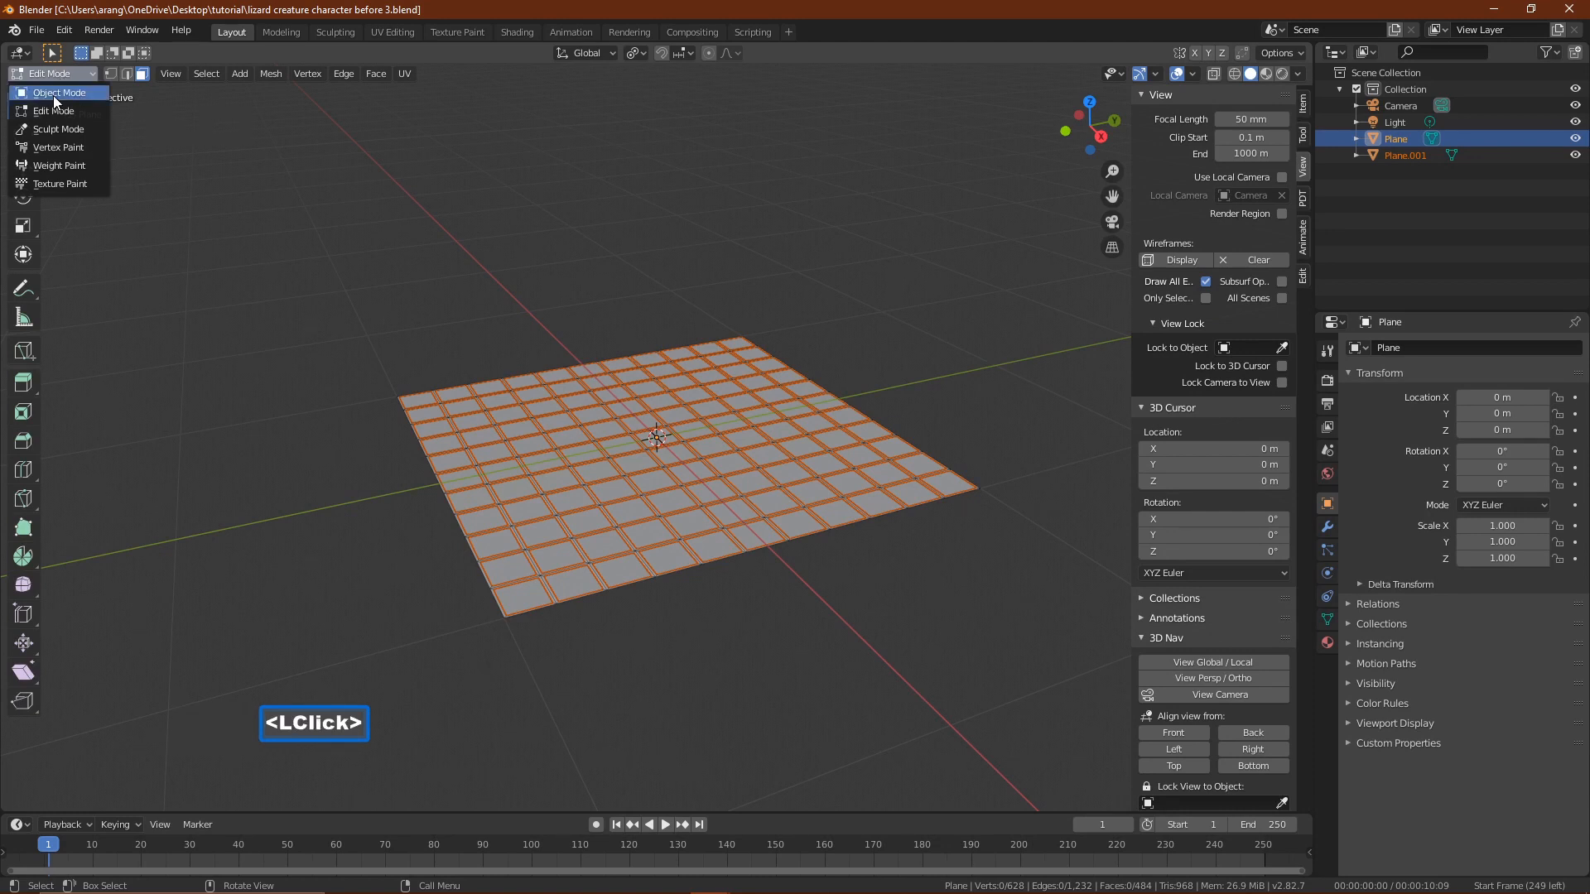
left_click(53, 92)
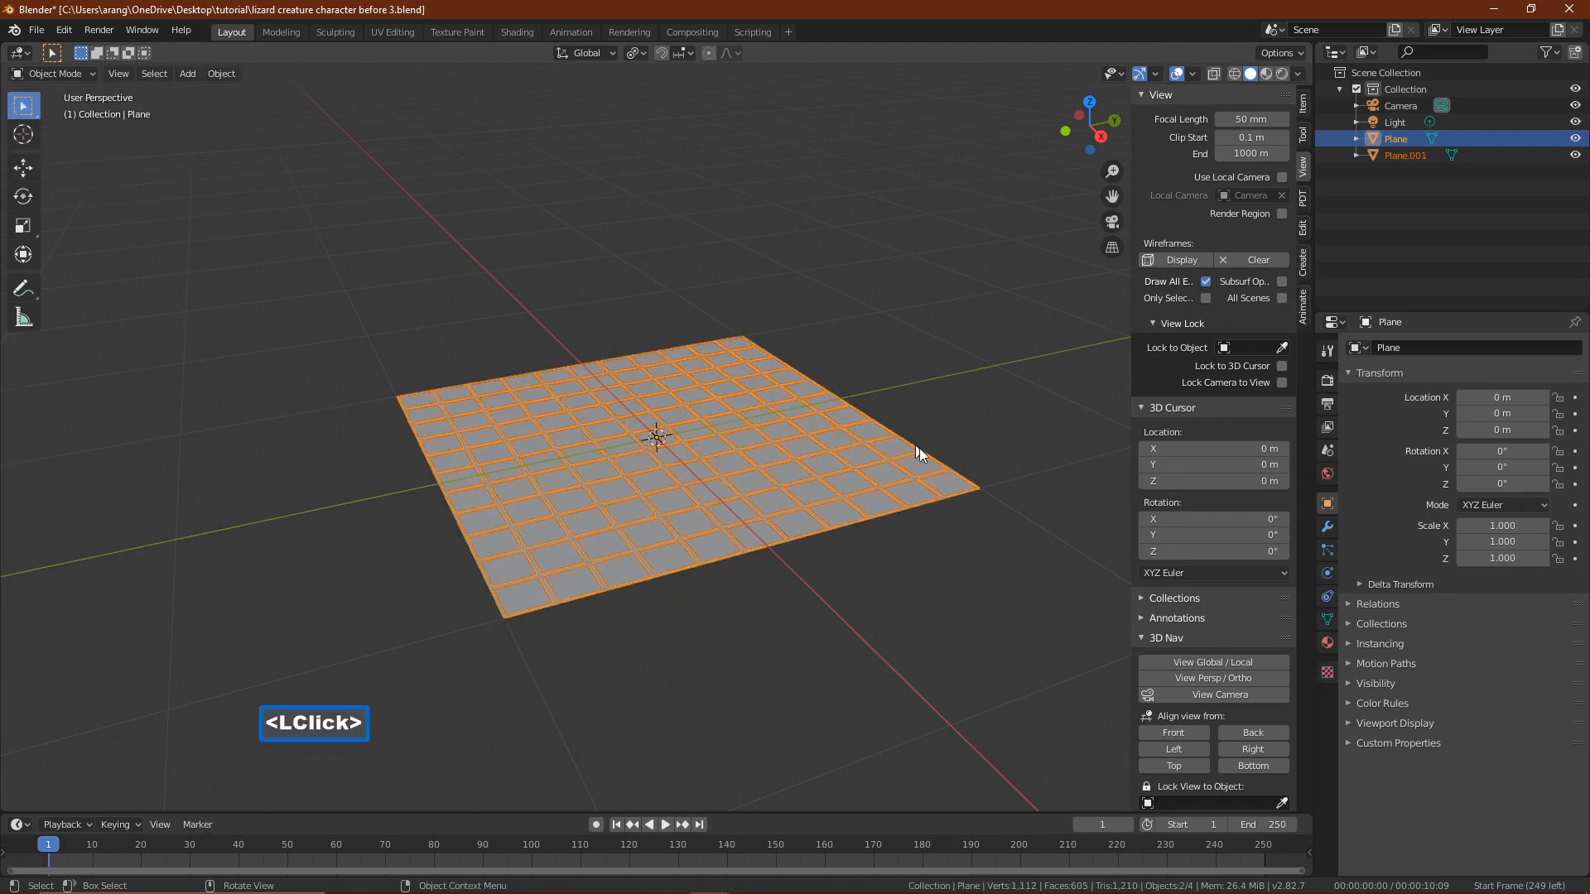
- Delete everything except the separated tile object: the camera, the light and the original plane
left_click(952, 487)
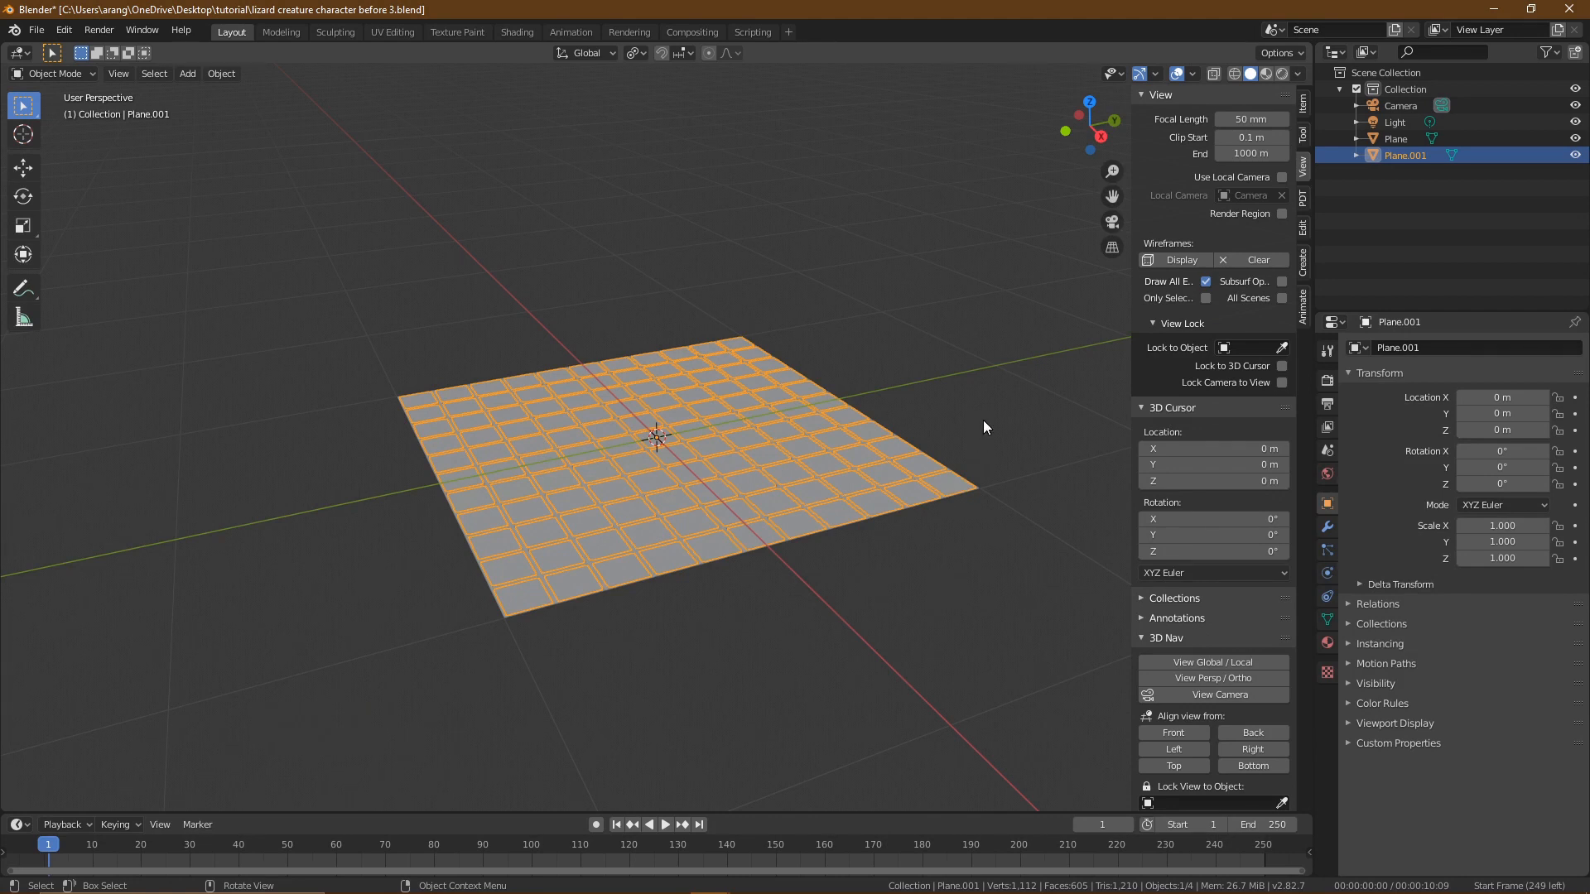
key("ctrl+i")
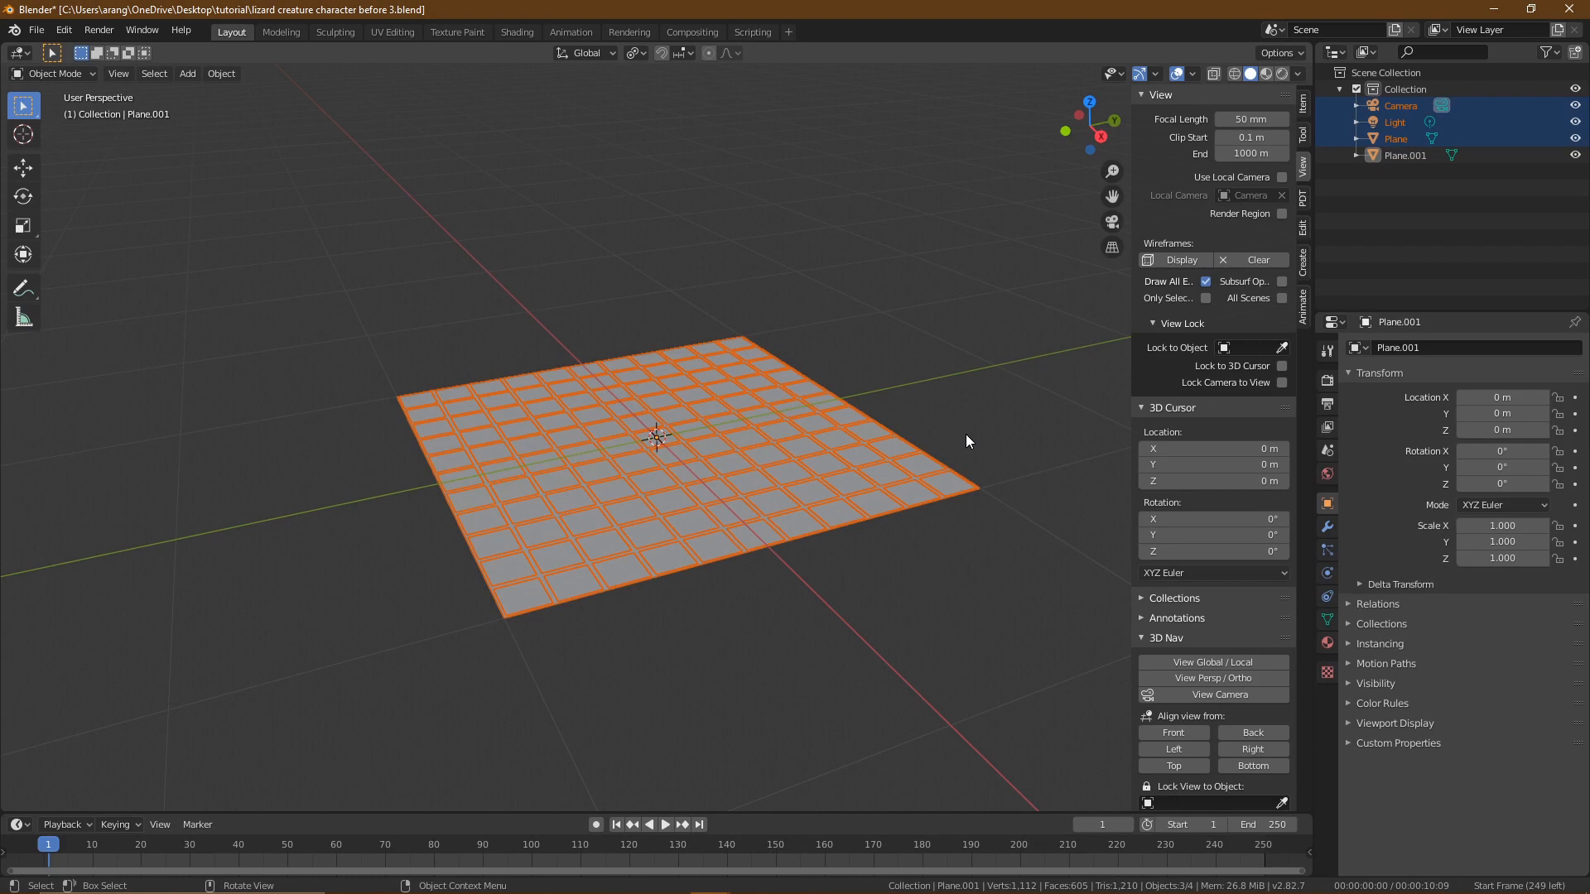
key("x")
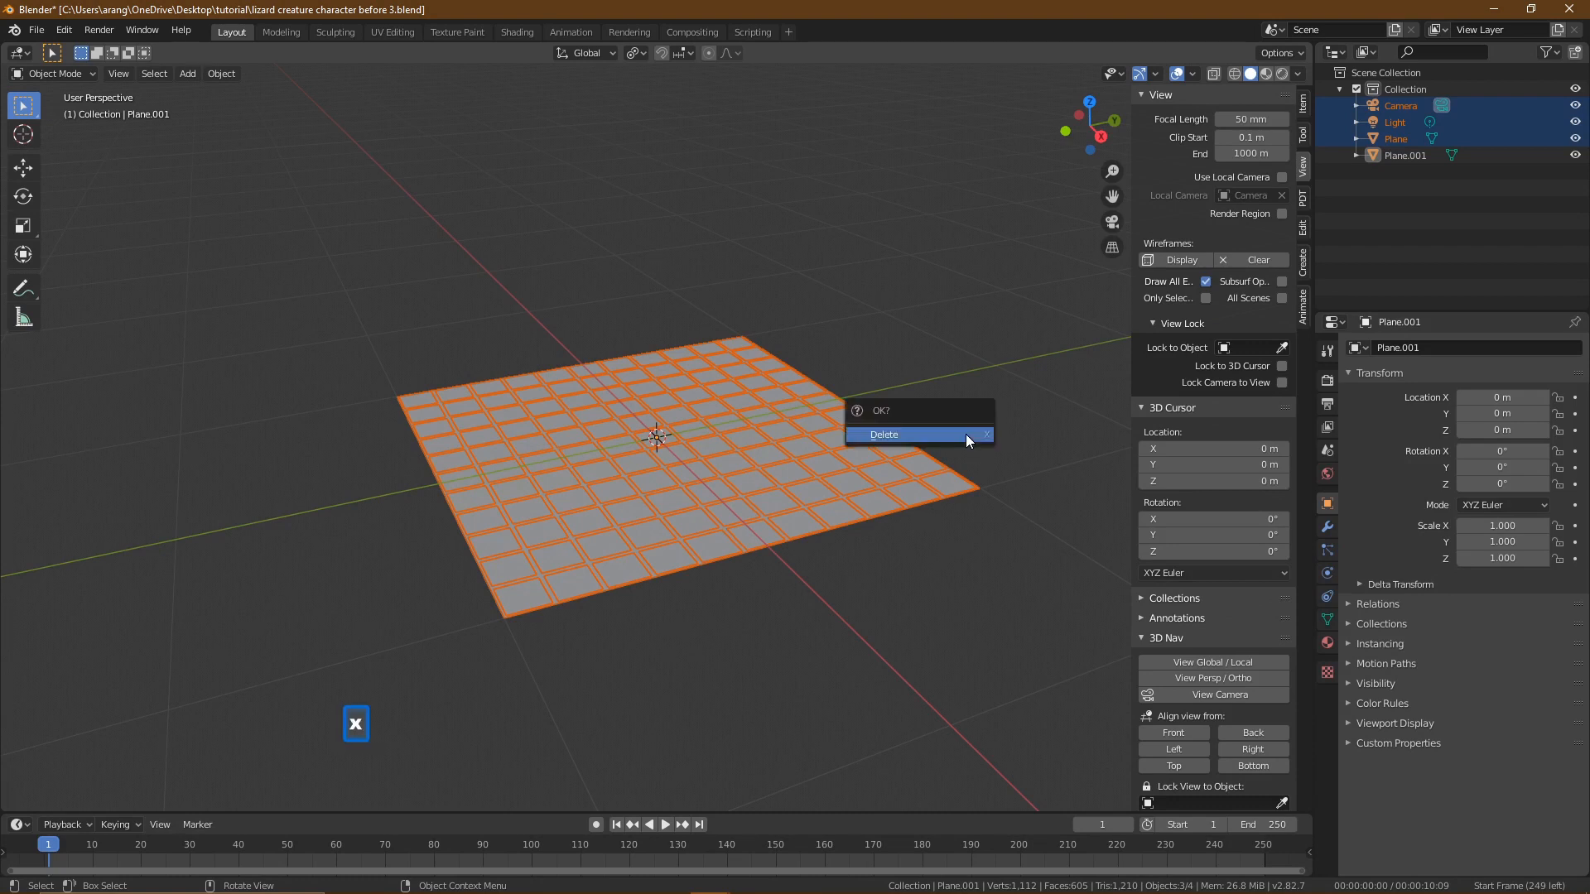
left_click(965, 435)
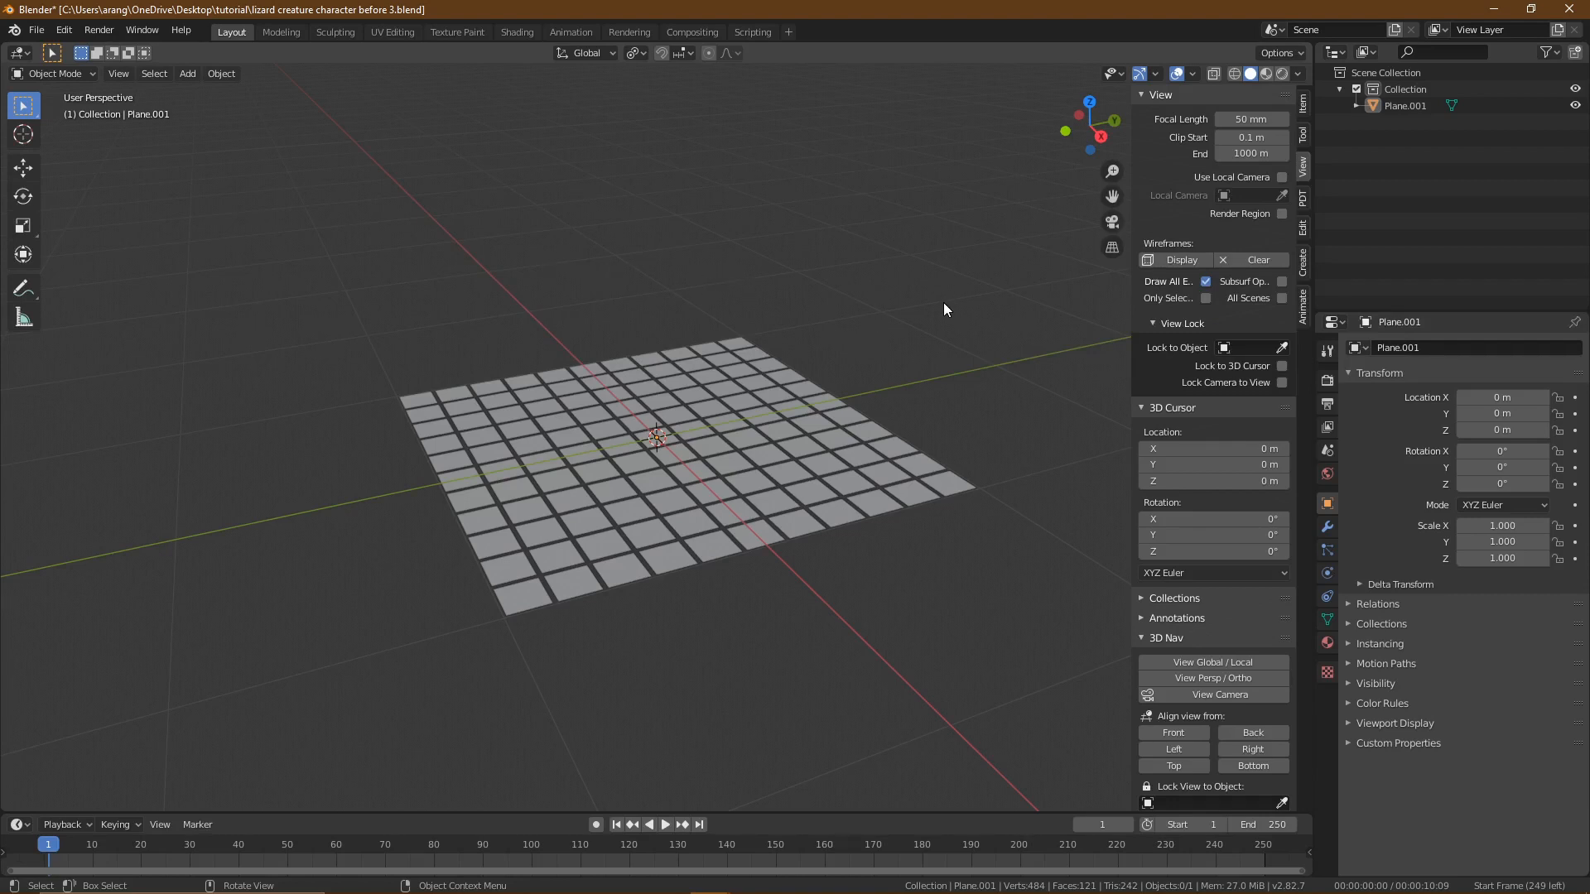
key("Pause")
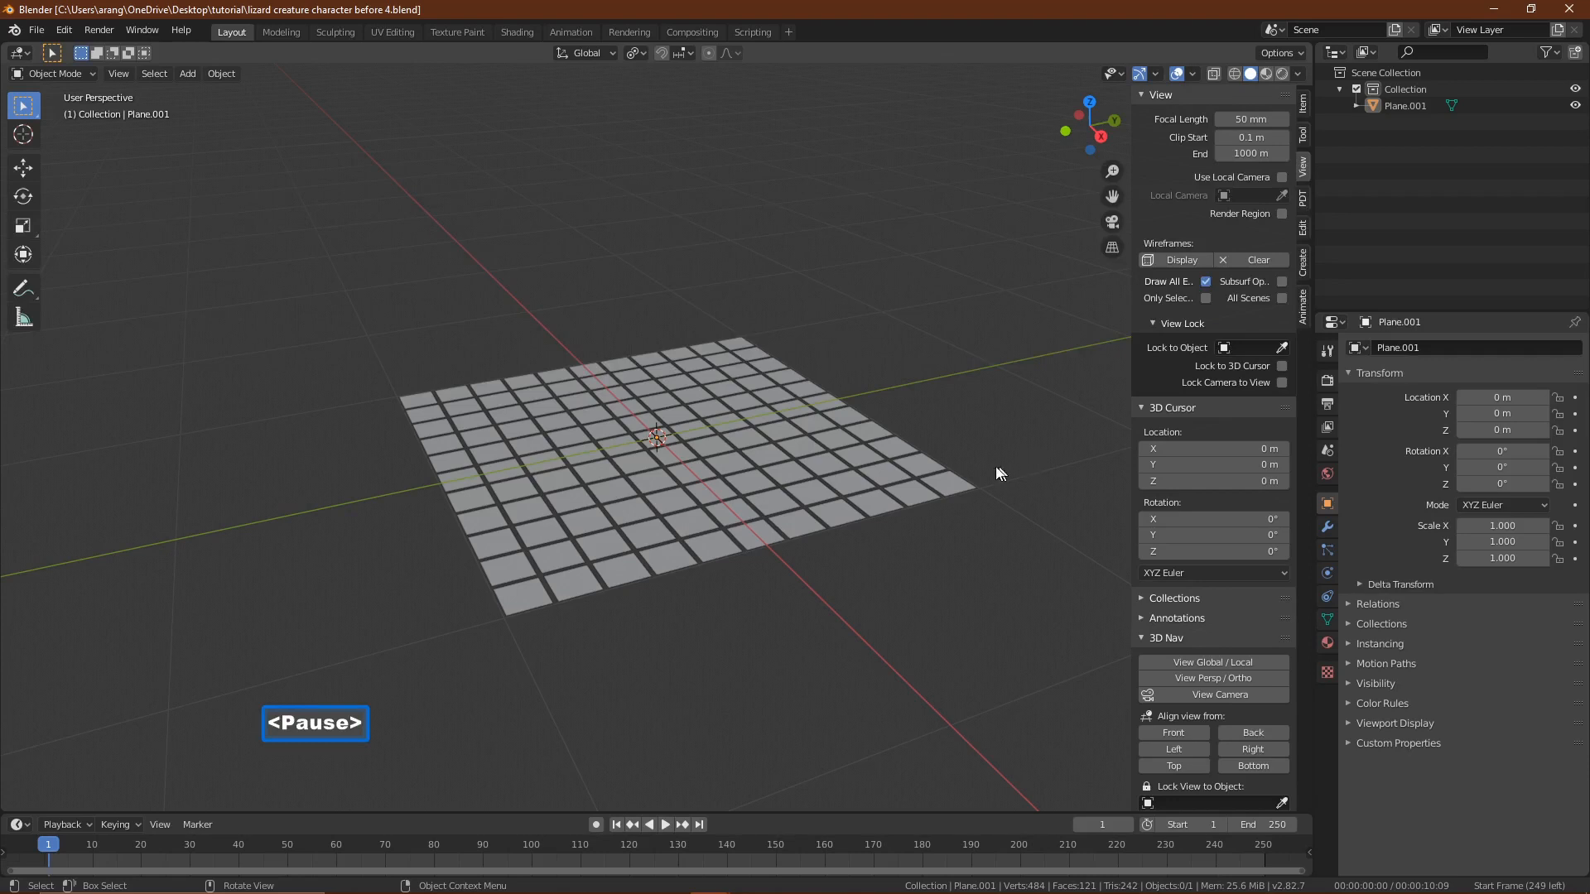
- Subdivide all faces of the tile object once in Edit Mode
left_click(947, 485)
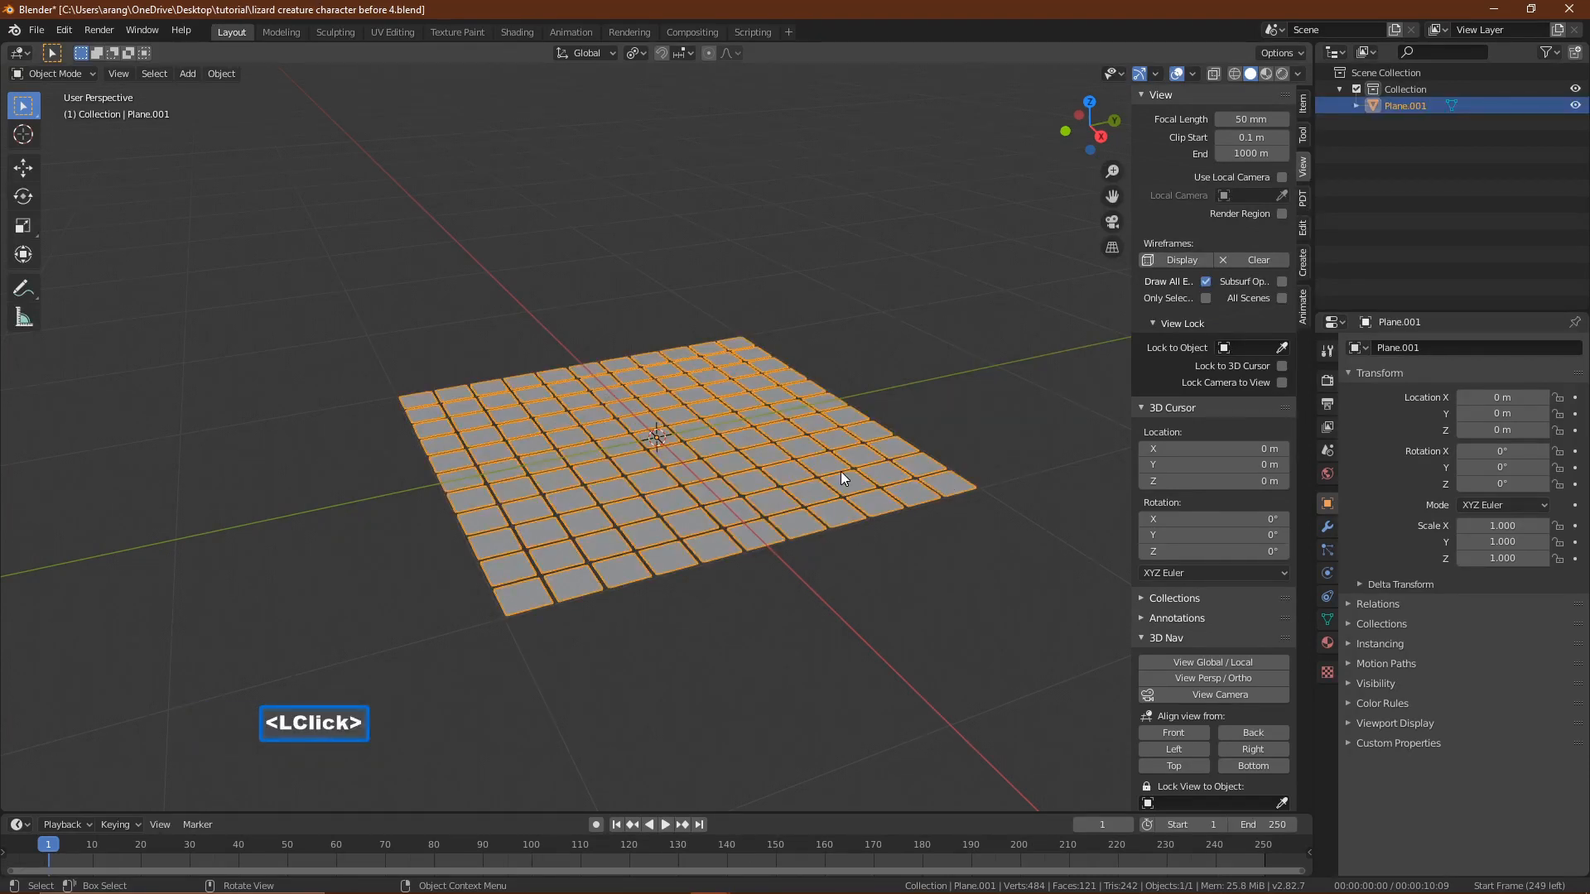
left_click(61, 72)
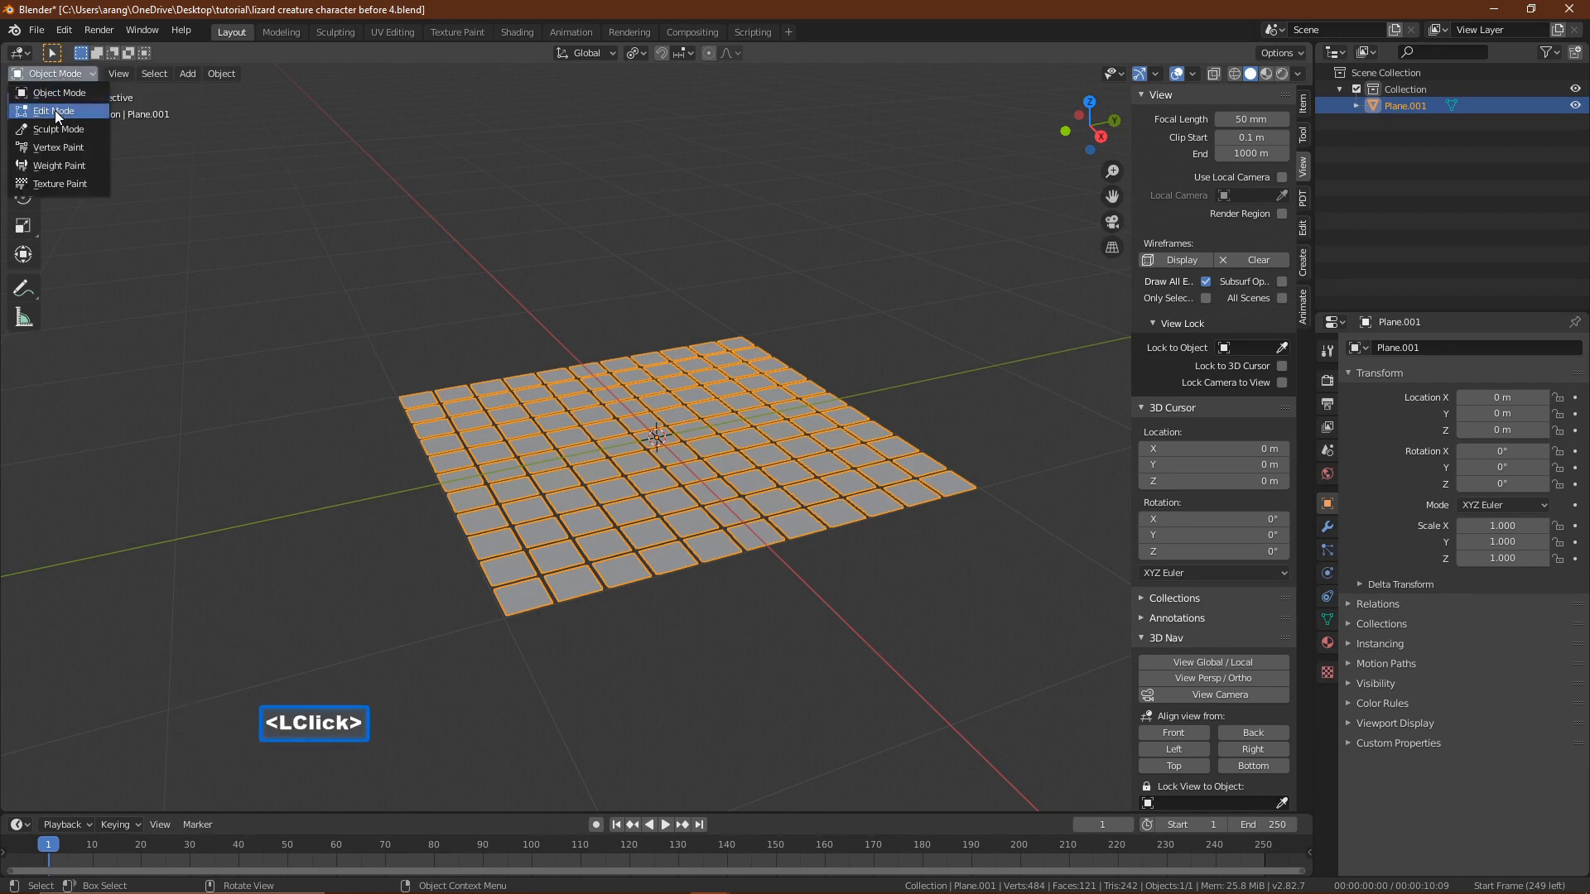
left_click(54, 108)
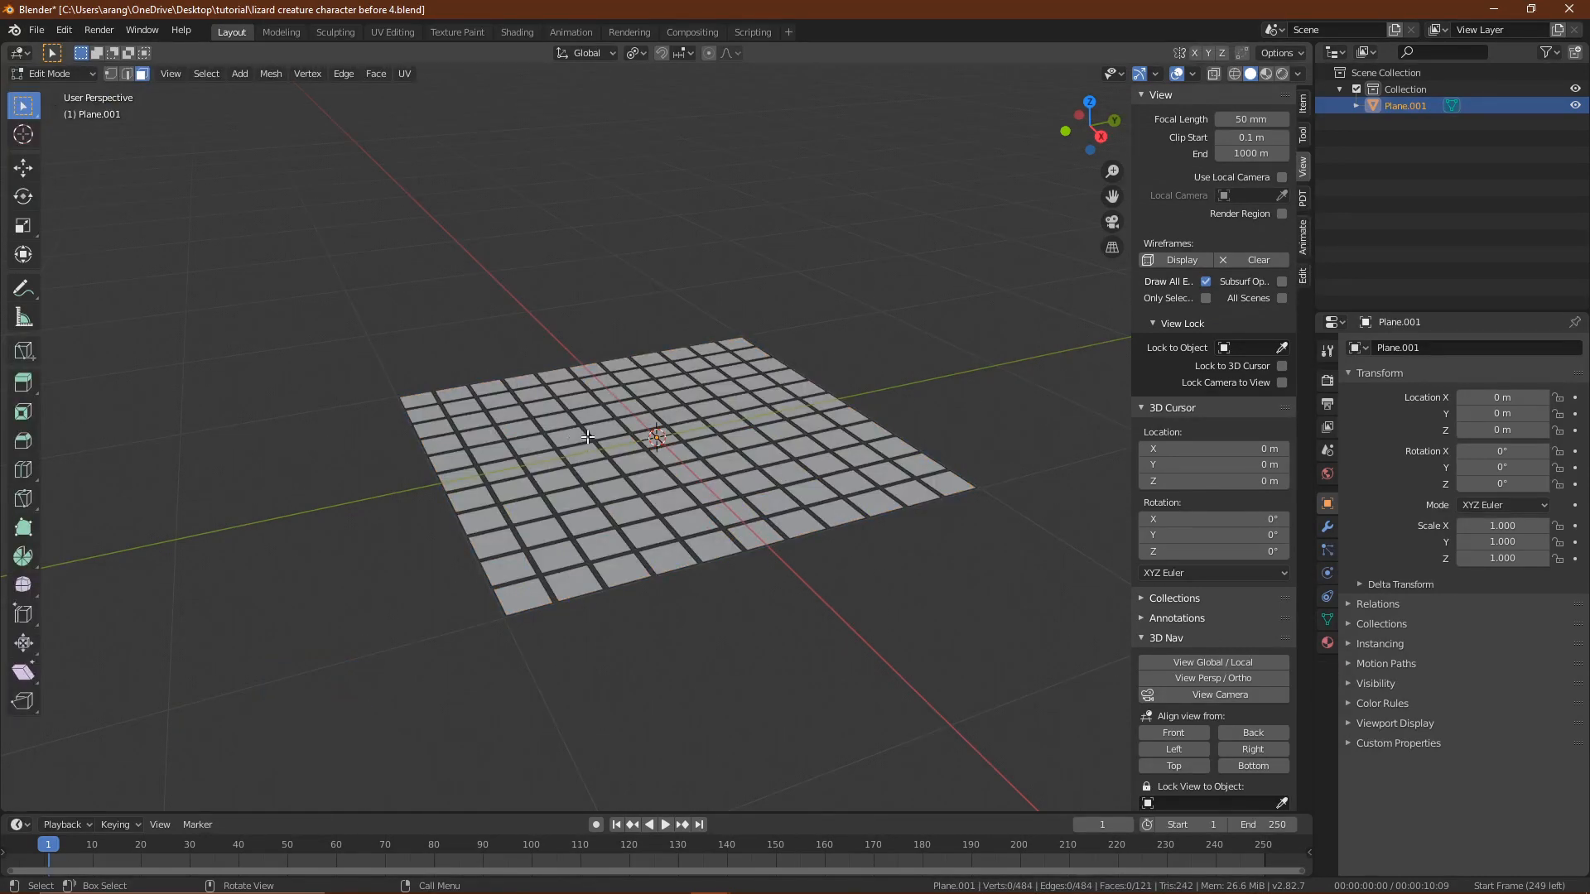
key("a")
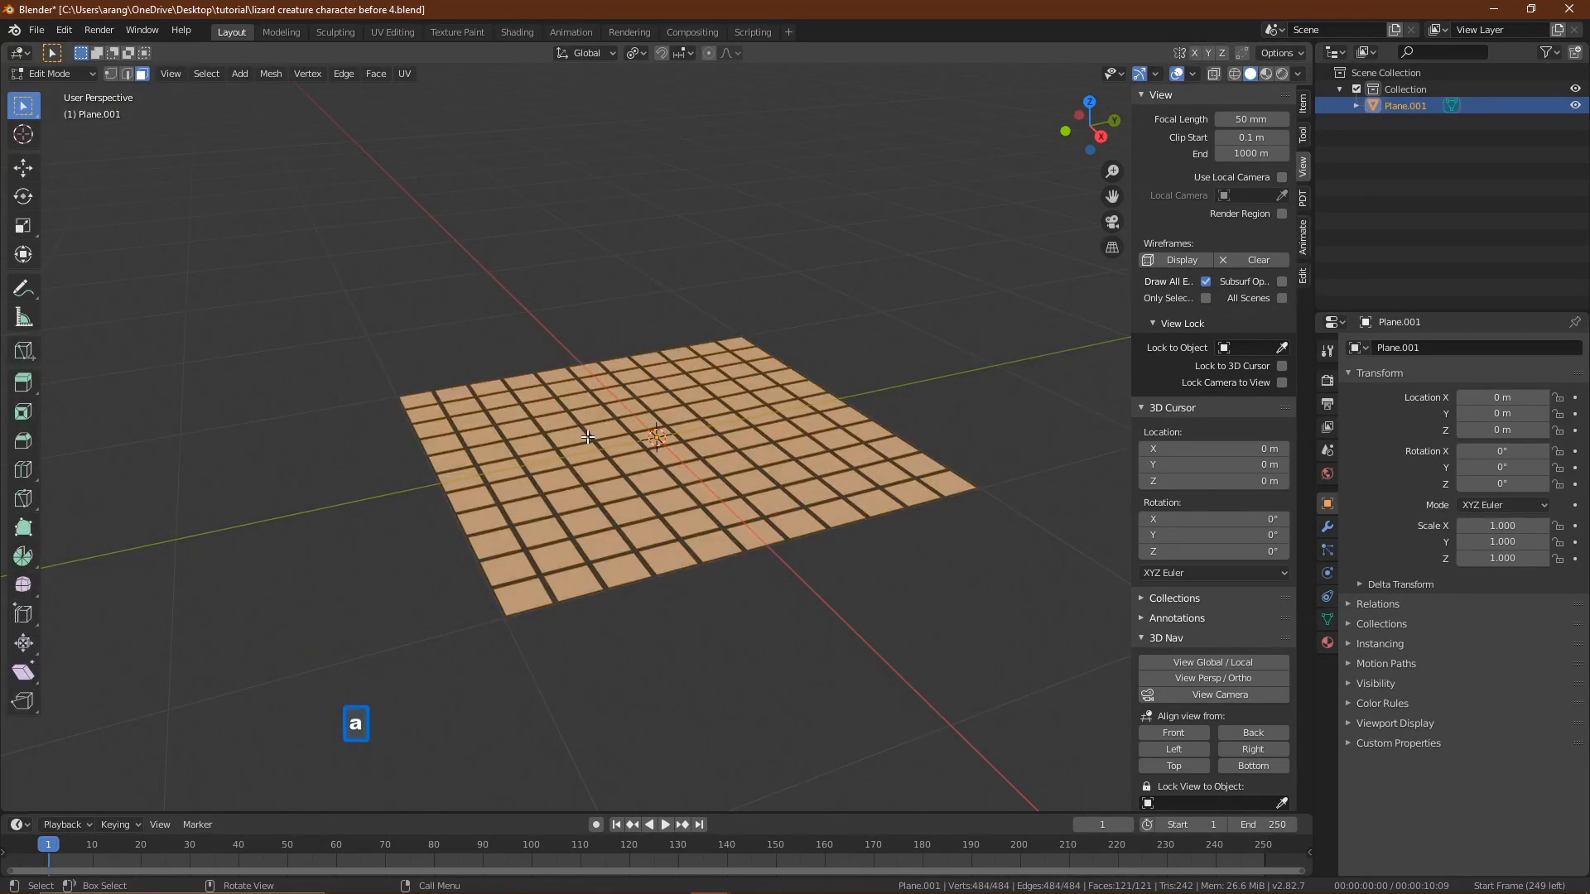
right_click(926, 362)
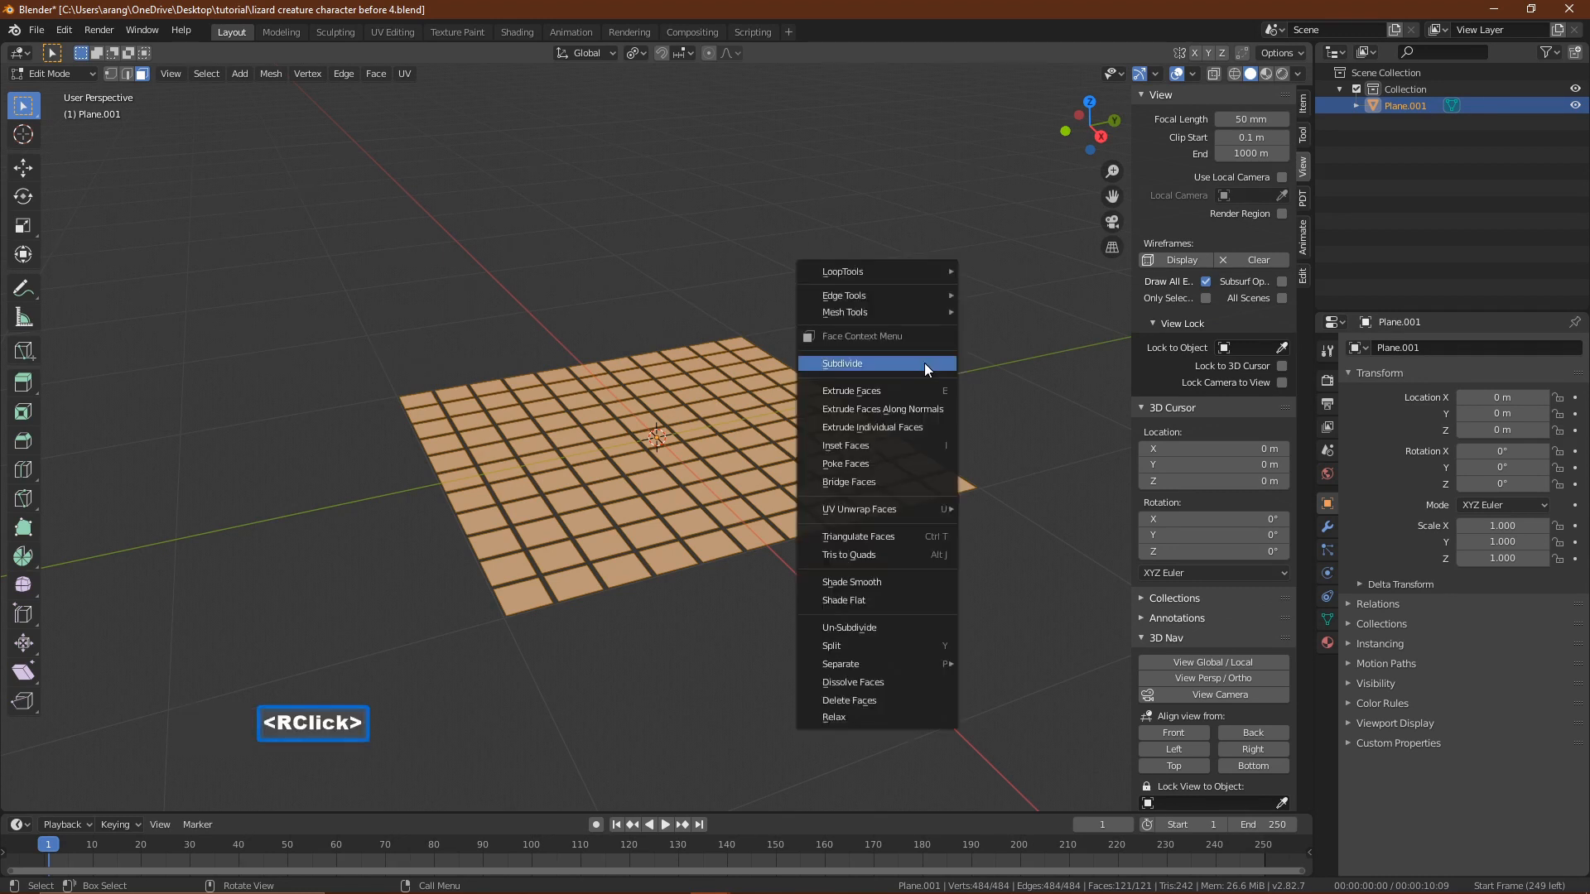
left_click(924, 363)
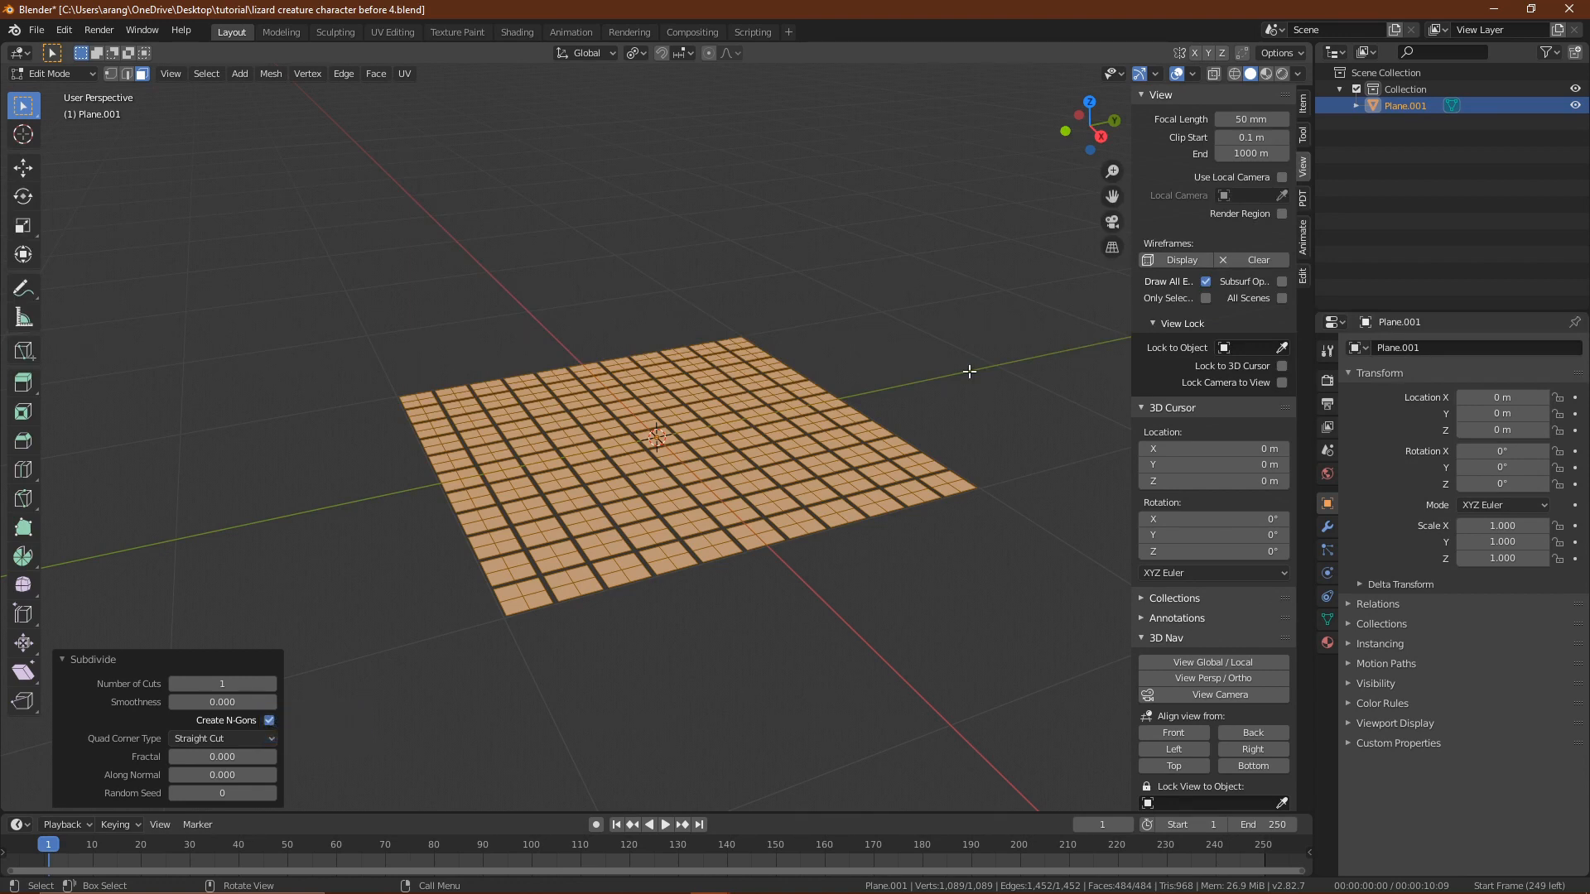
- Extrude all tiles 0.04 m upward along Z and return to Object Mode
key("e")
key("z")
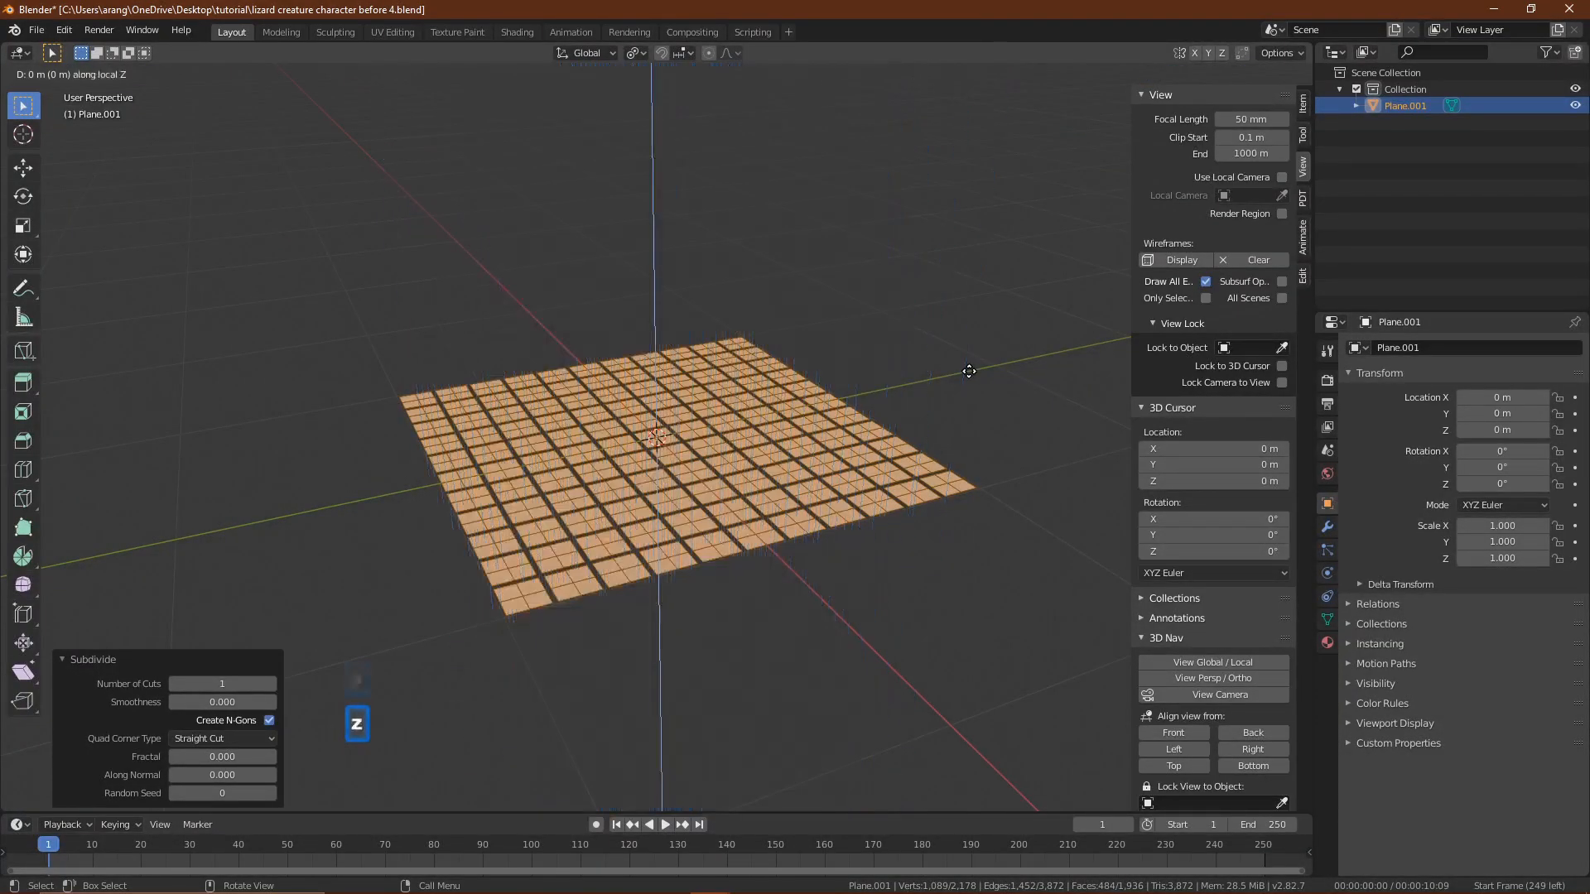
type(".04")
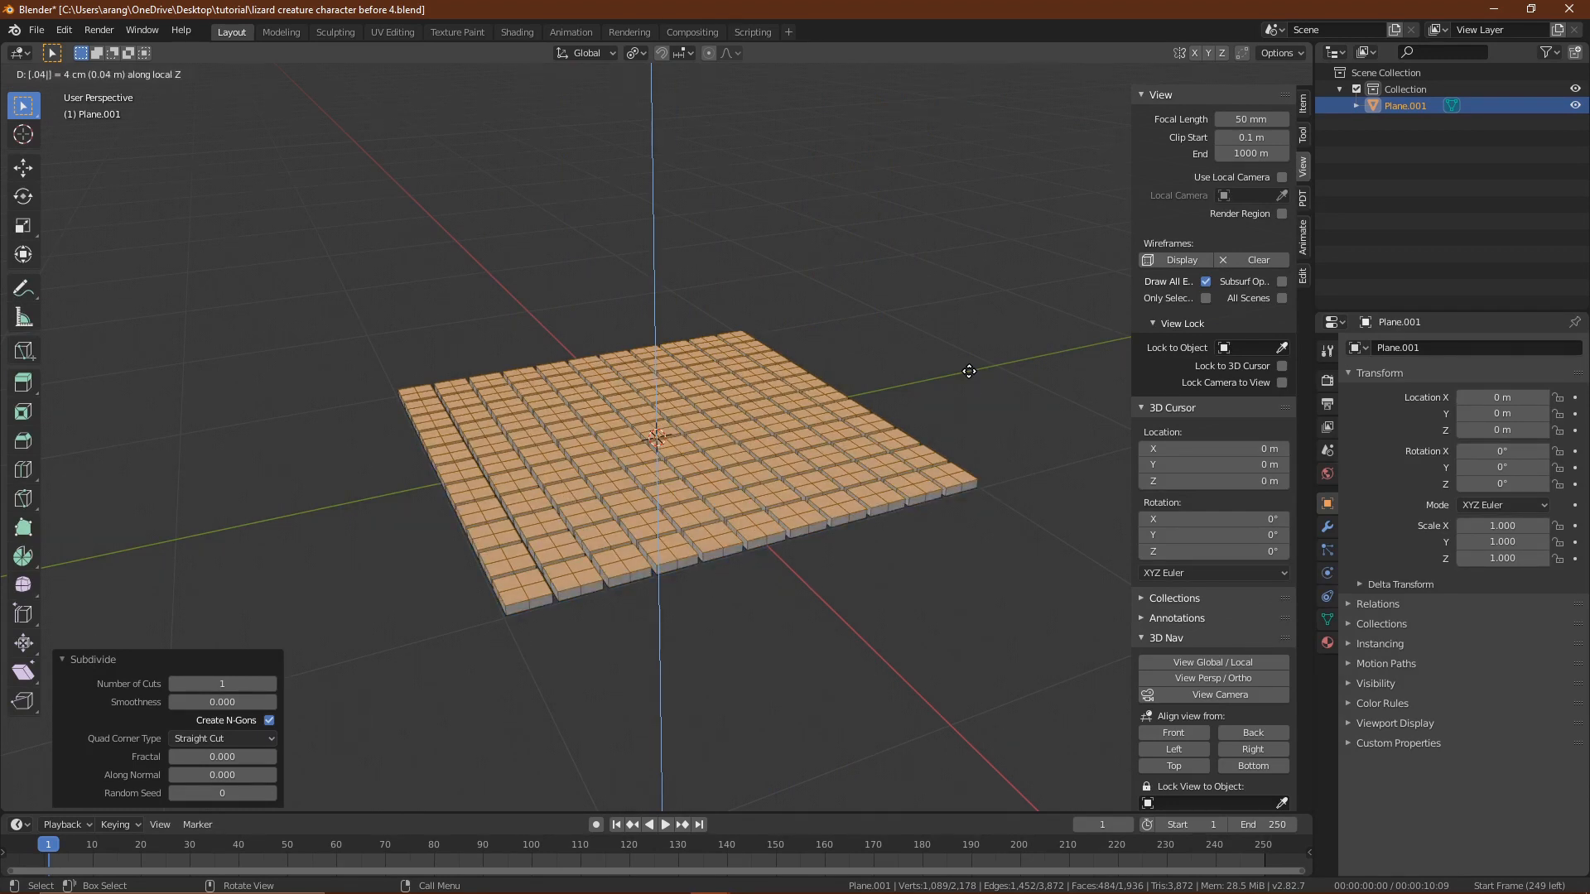
left_click(971, 382)
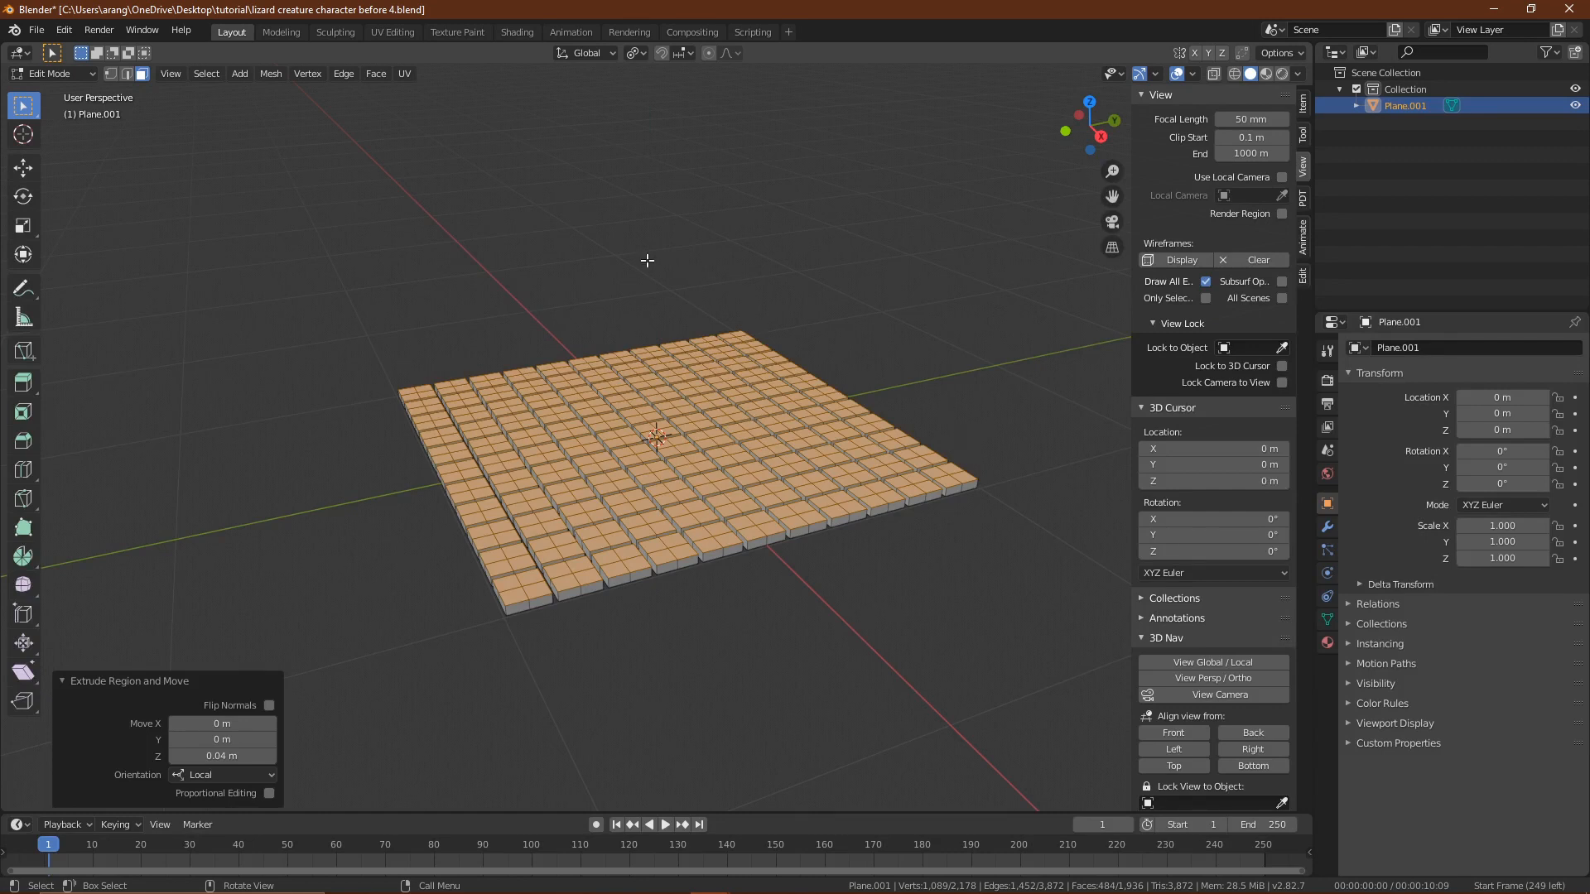
left_click(48, 74)
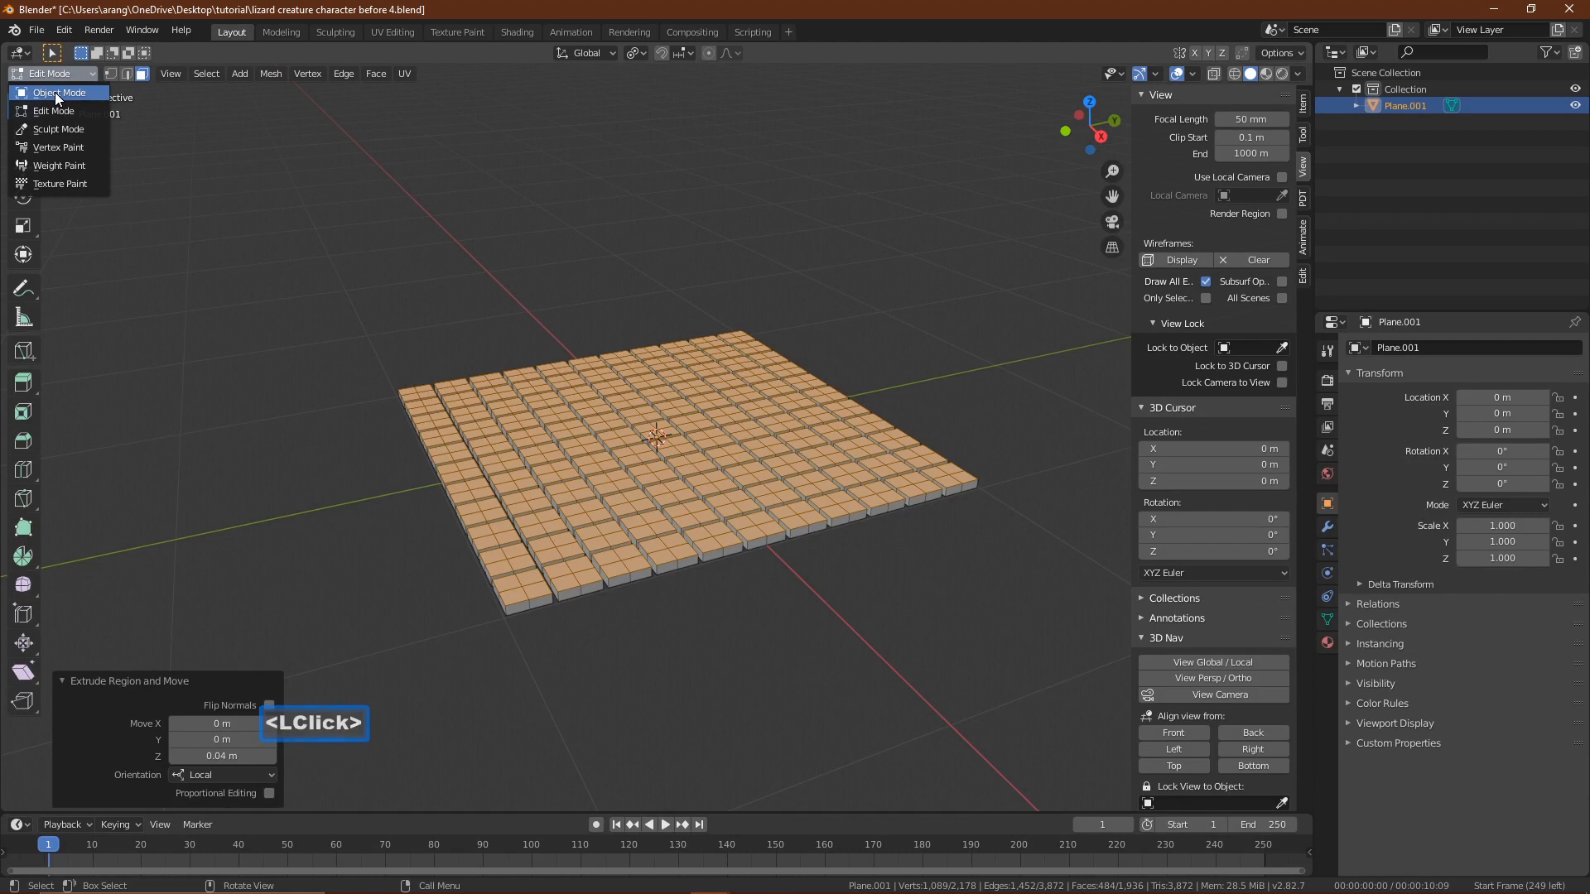
left_click(55, 92)
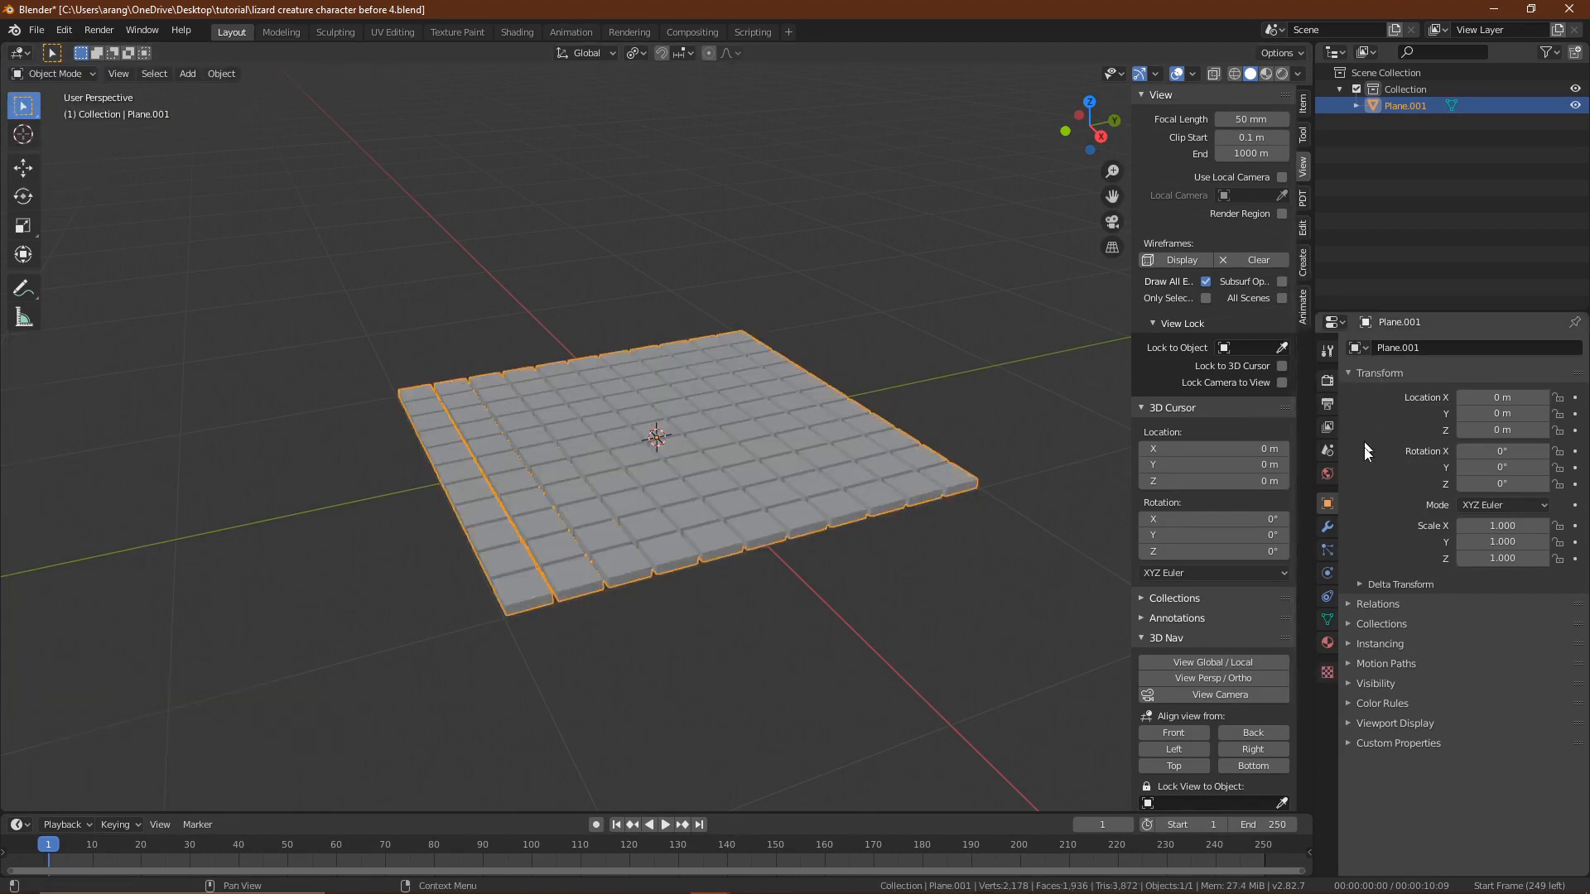
- Add a Subdivision Surface modifier to the tile object and shade it smooth
left_click(1327, 528)
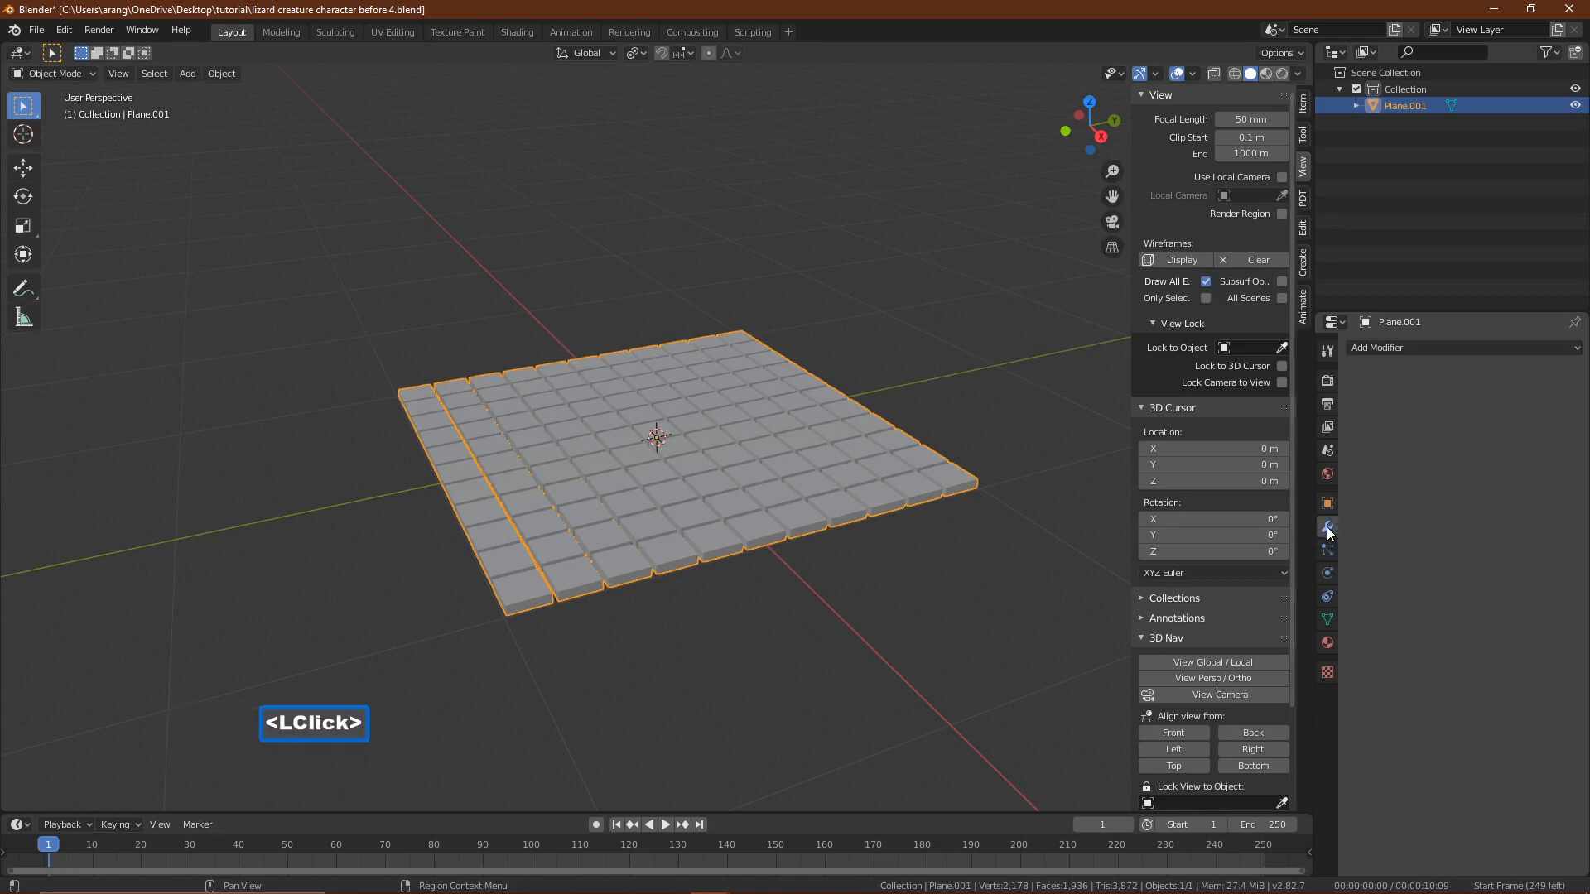
left_click(1431, 345)
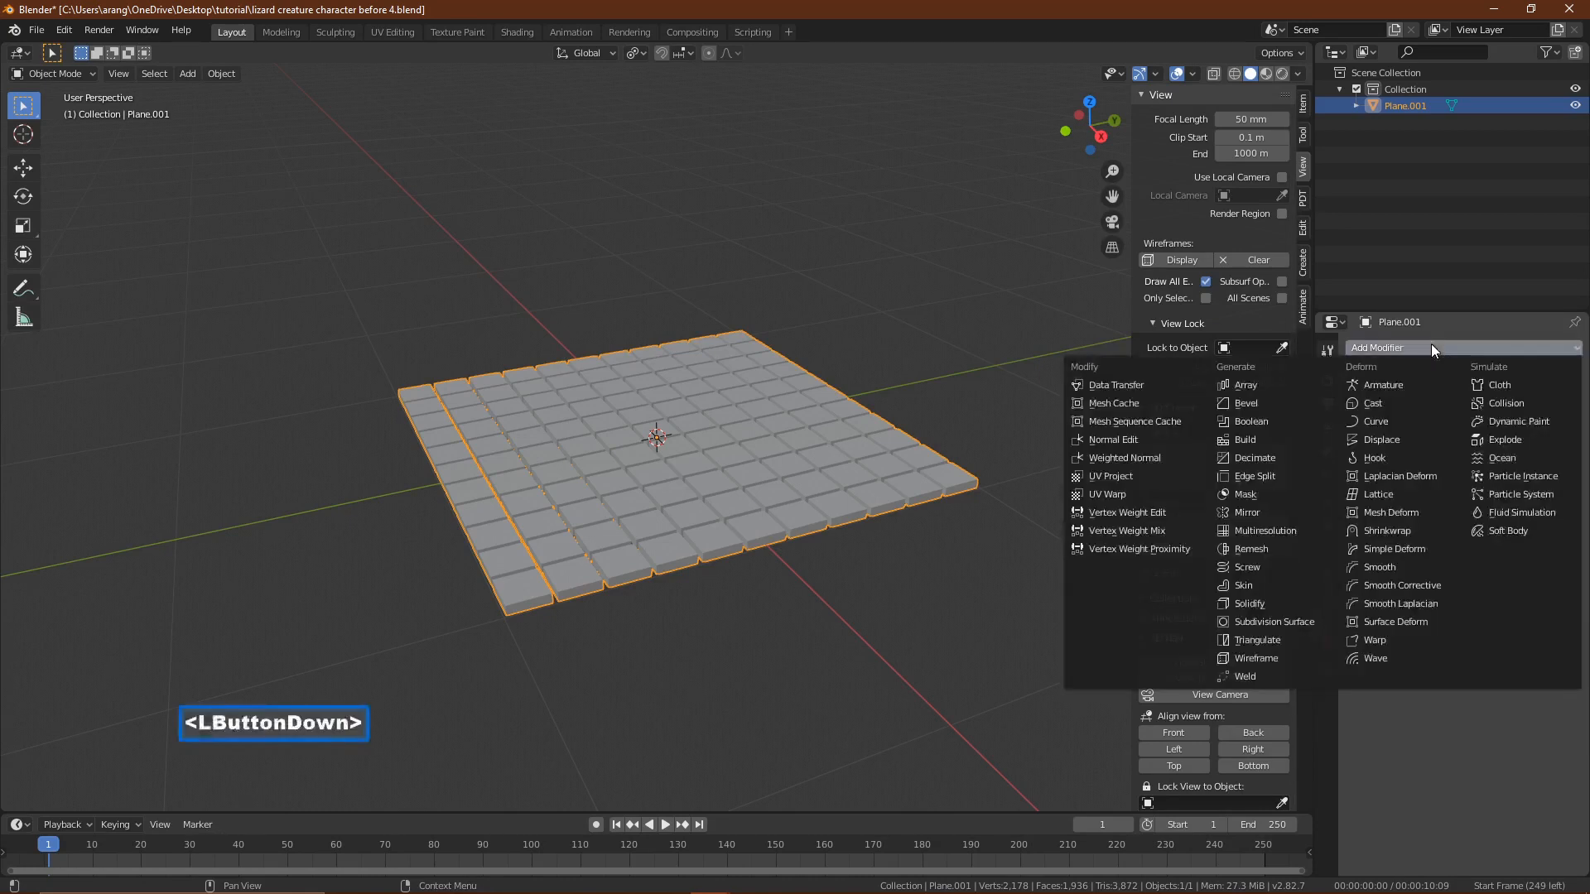
left_click(1284, 620)
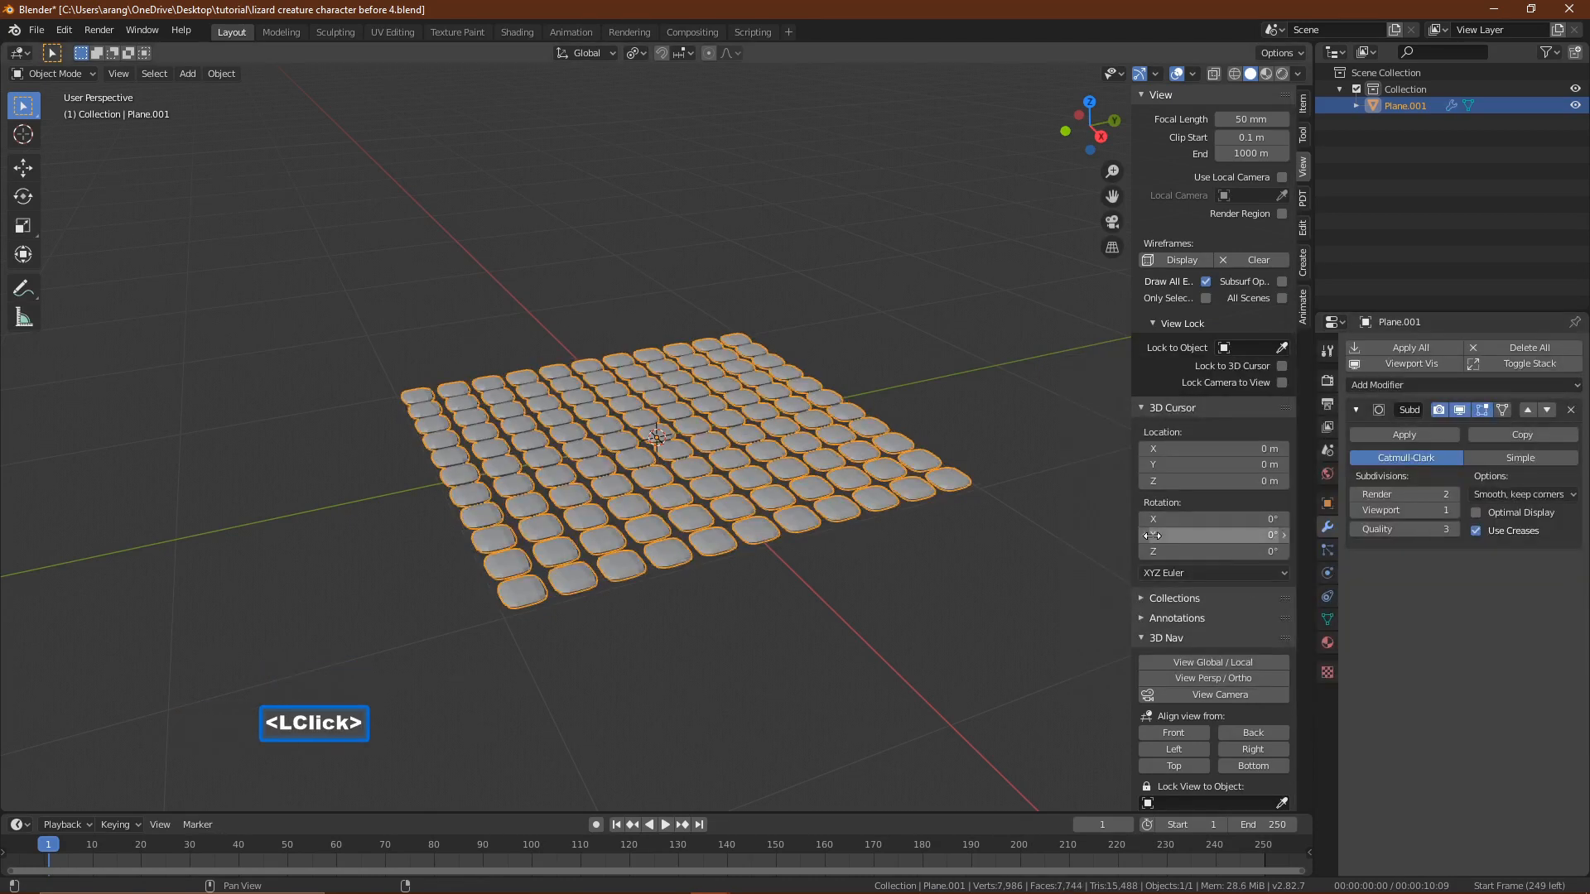
right_click(1010, 432)
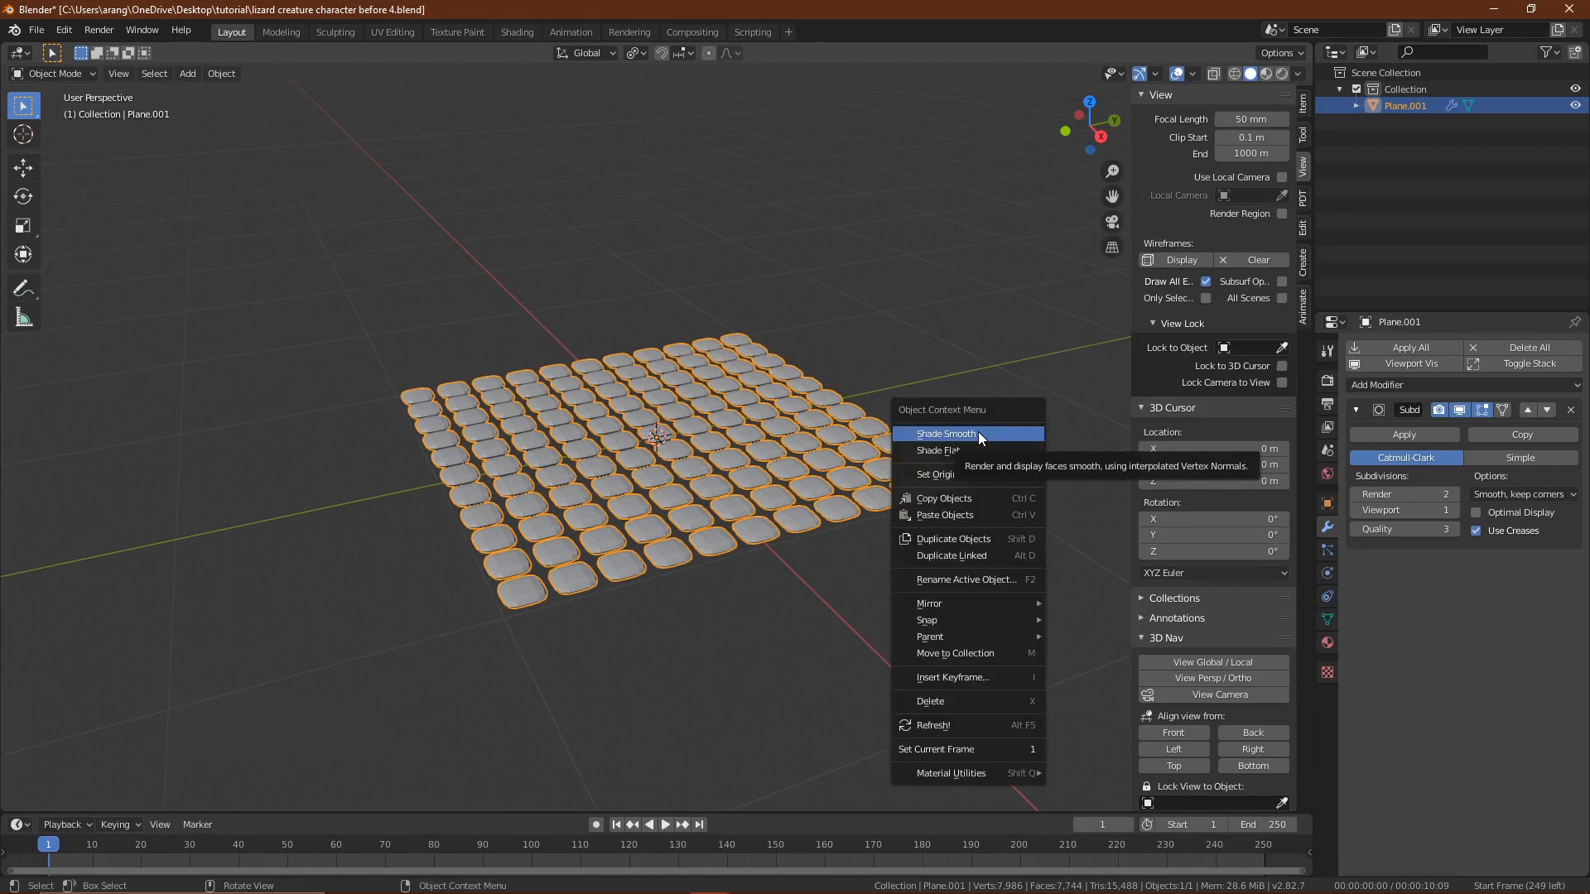
left_click(978, 433)
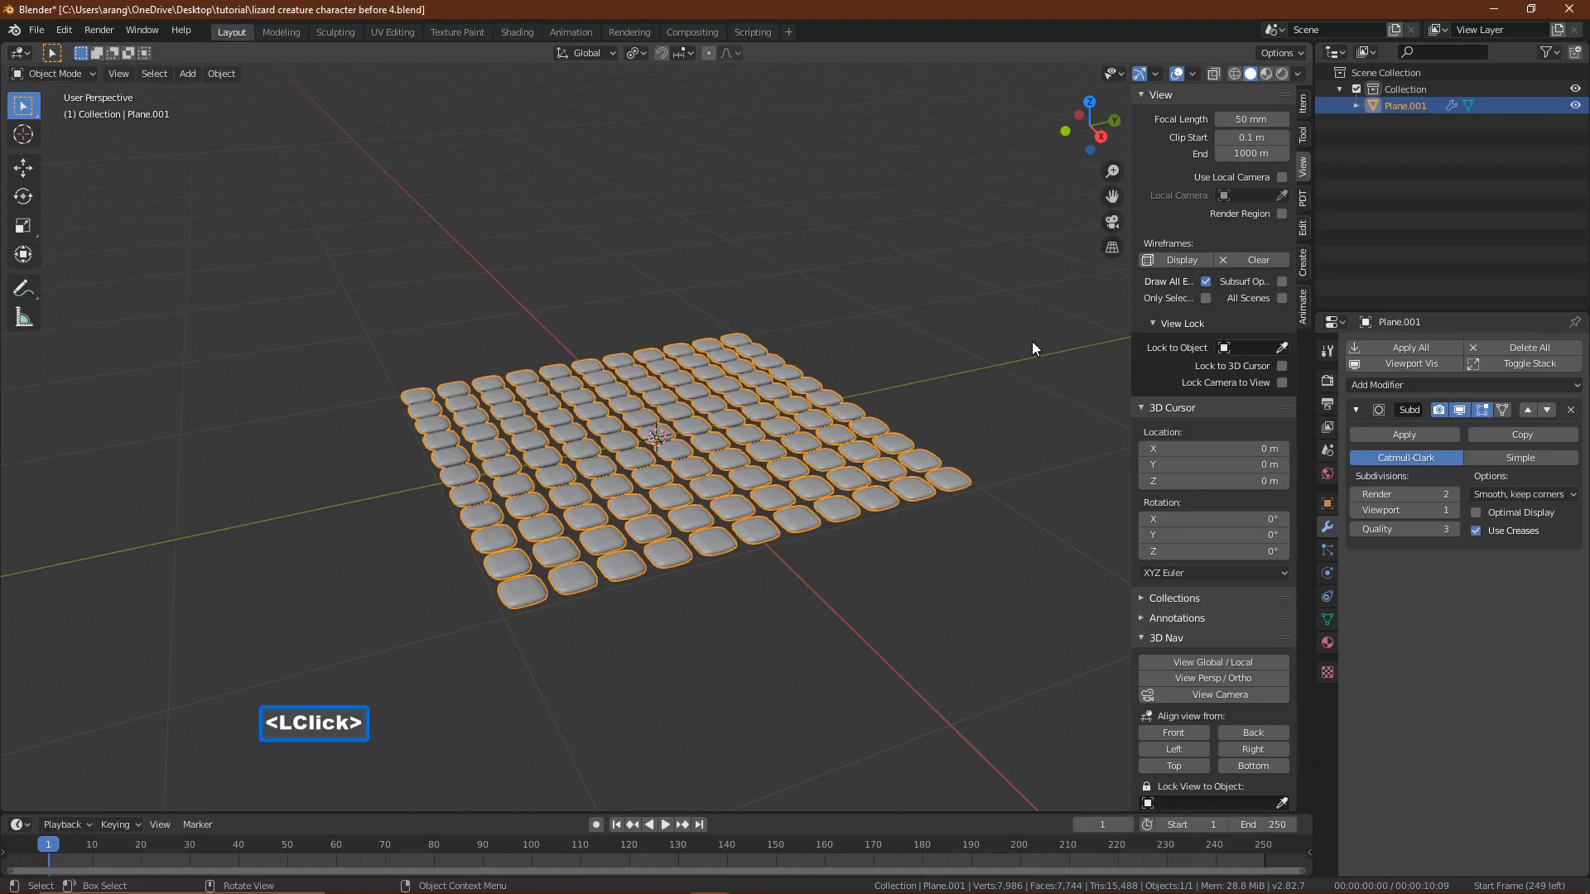
- Switch to the top view and add a camera at the world origin
key("Pause")
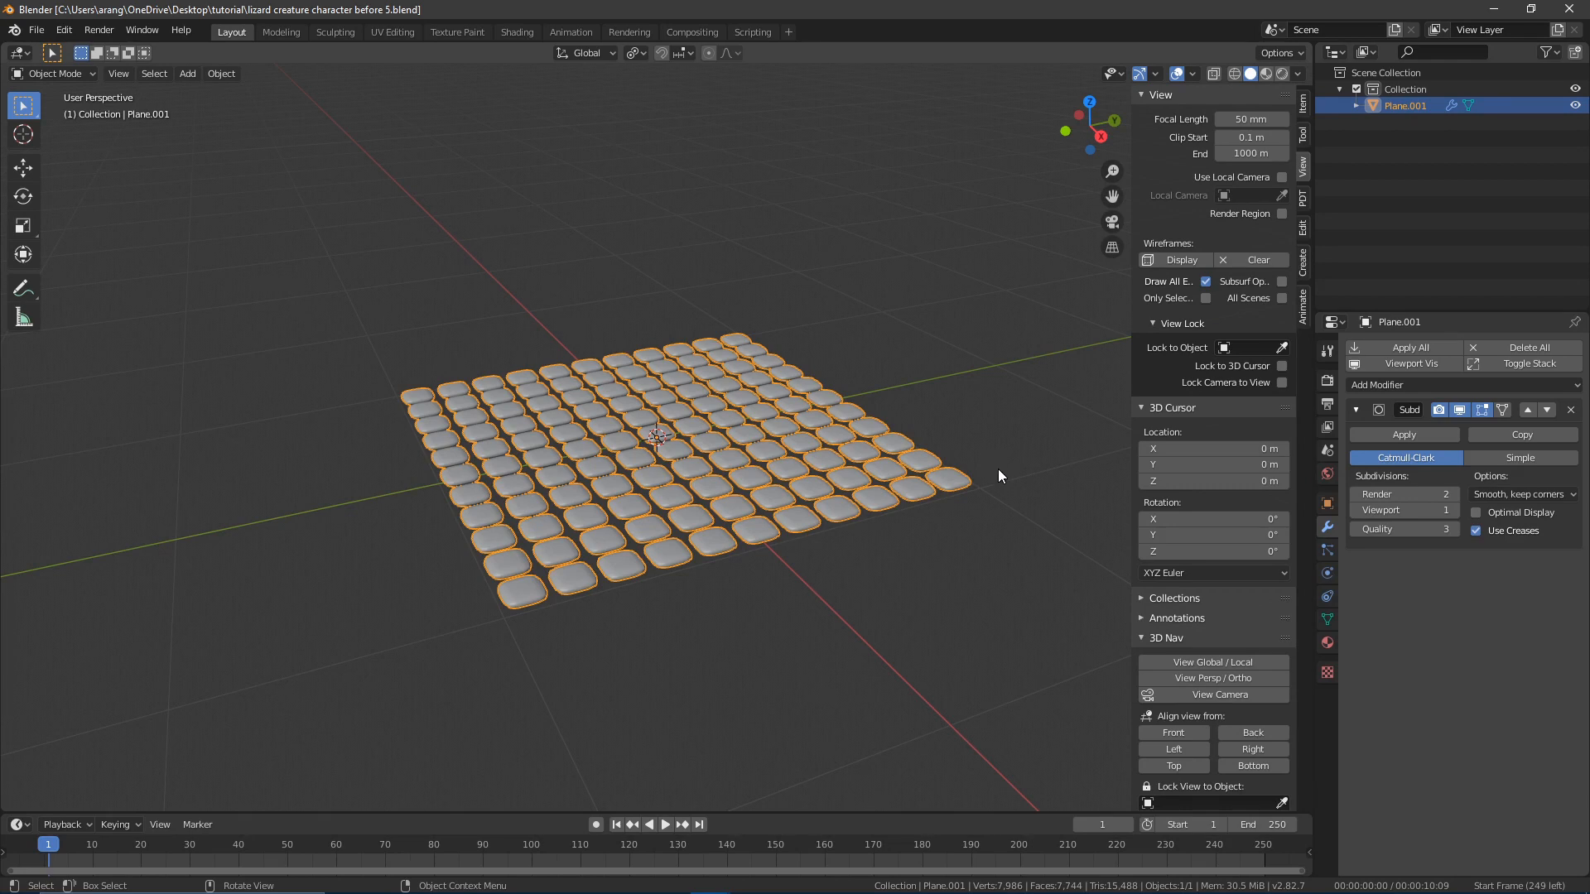
left_click(1179, 766)
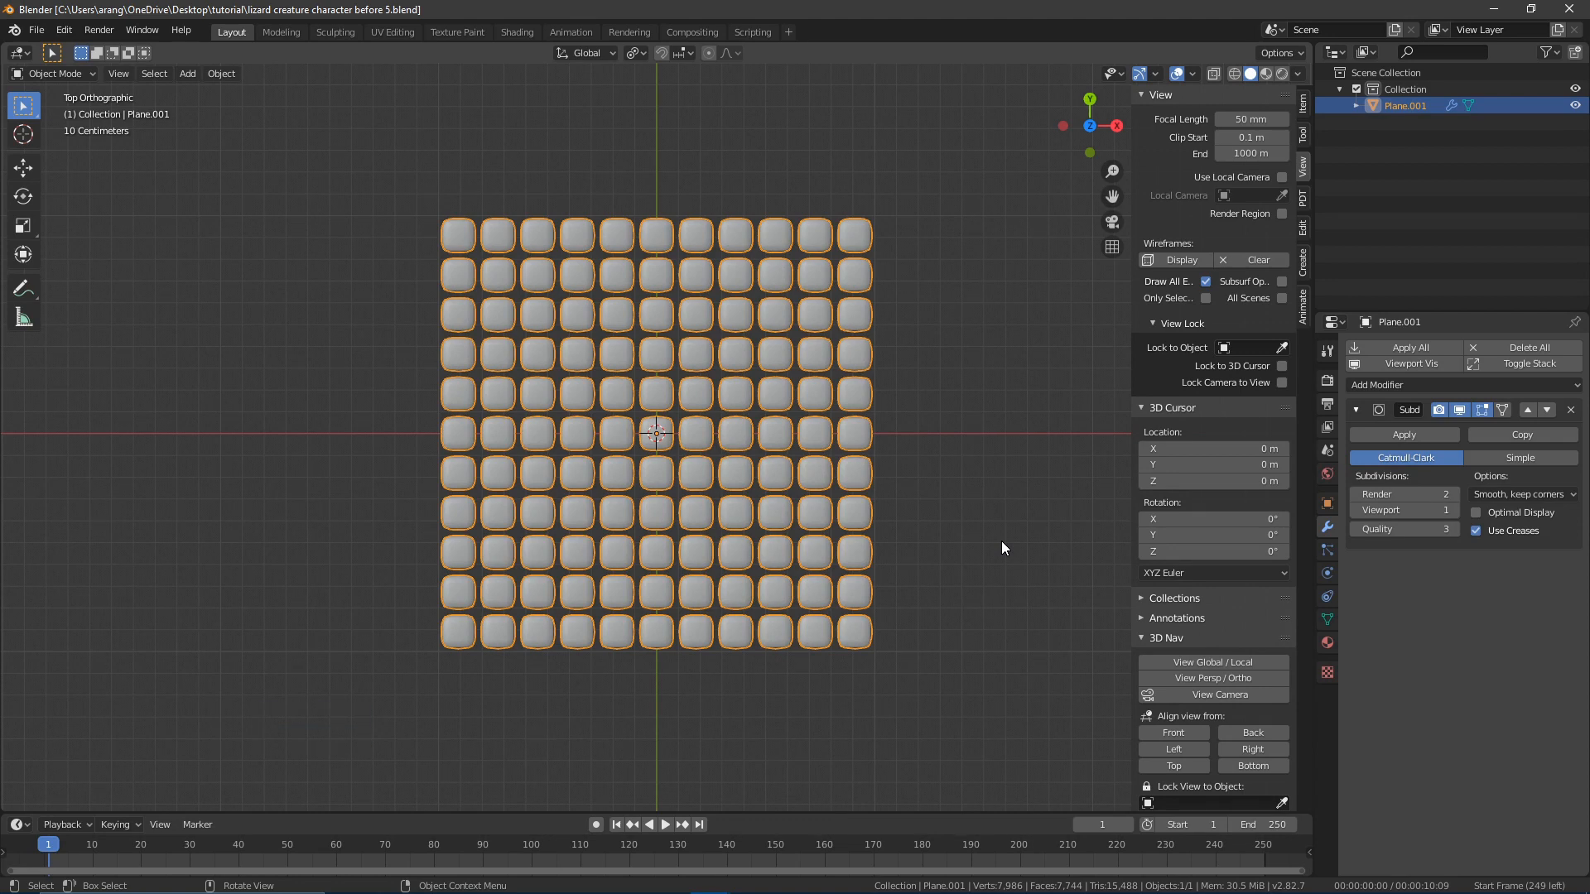
key("shift+a")
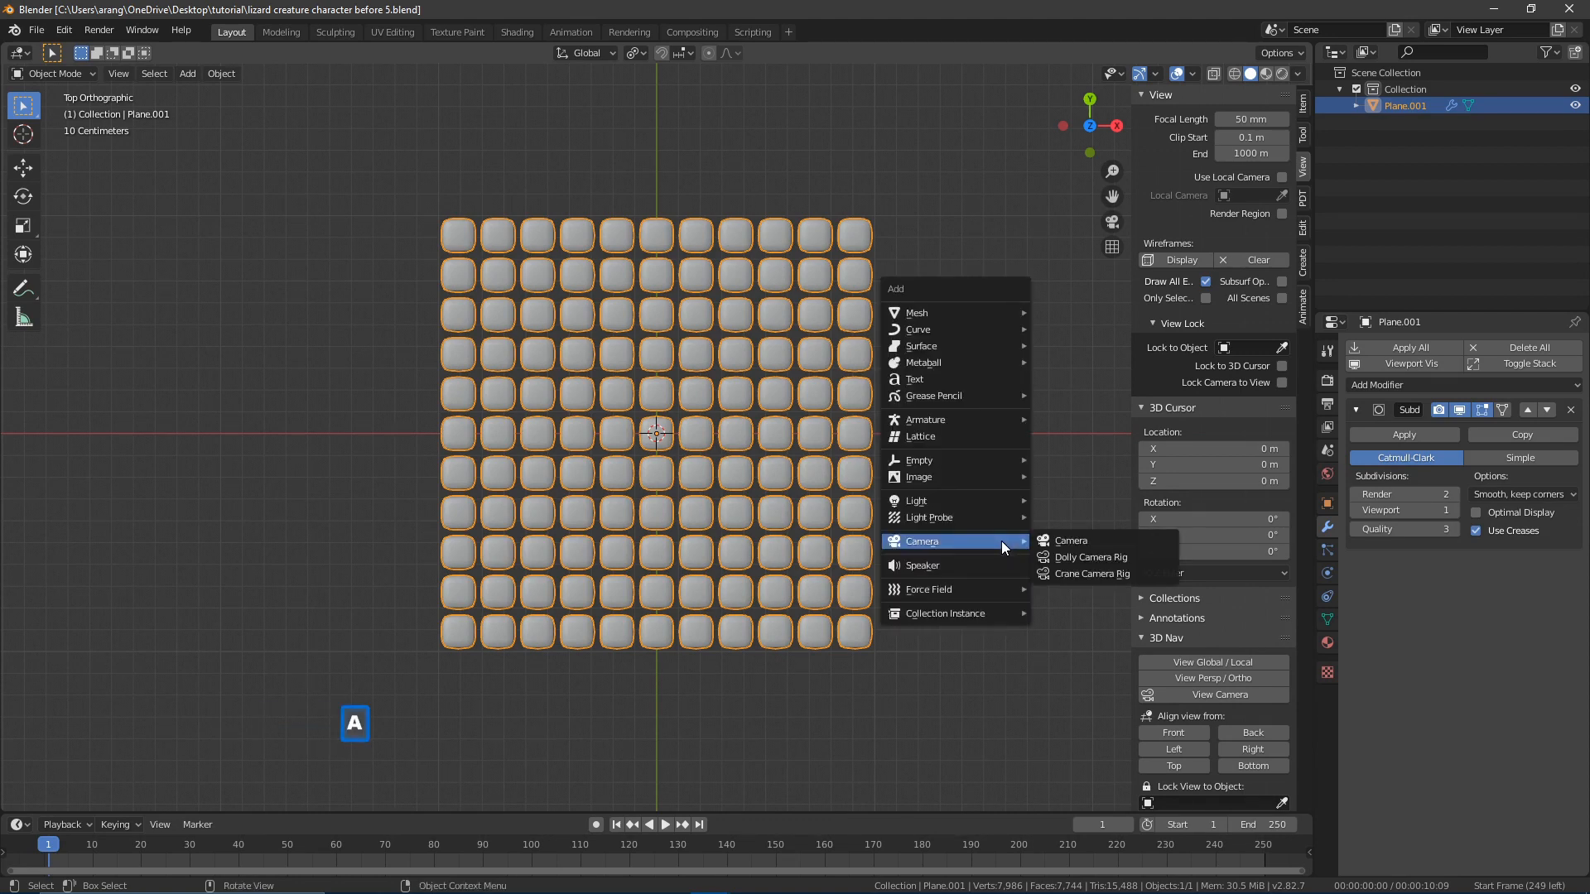
left_click(1068, 540)
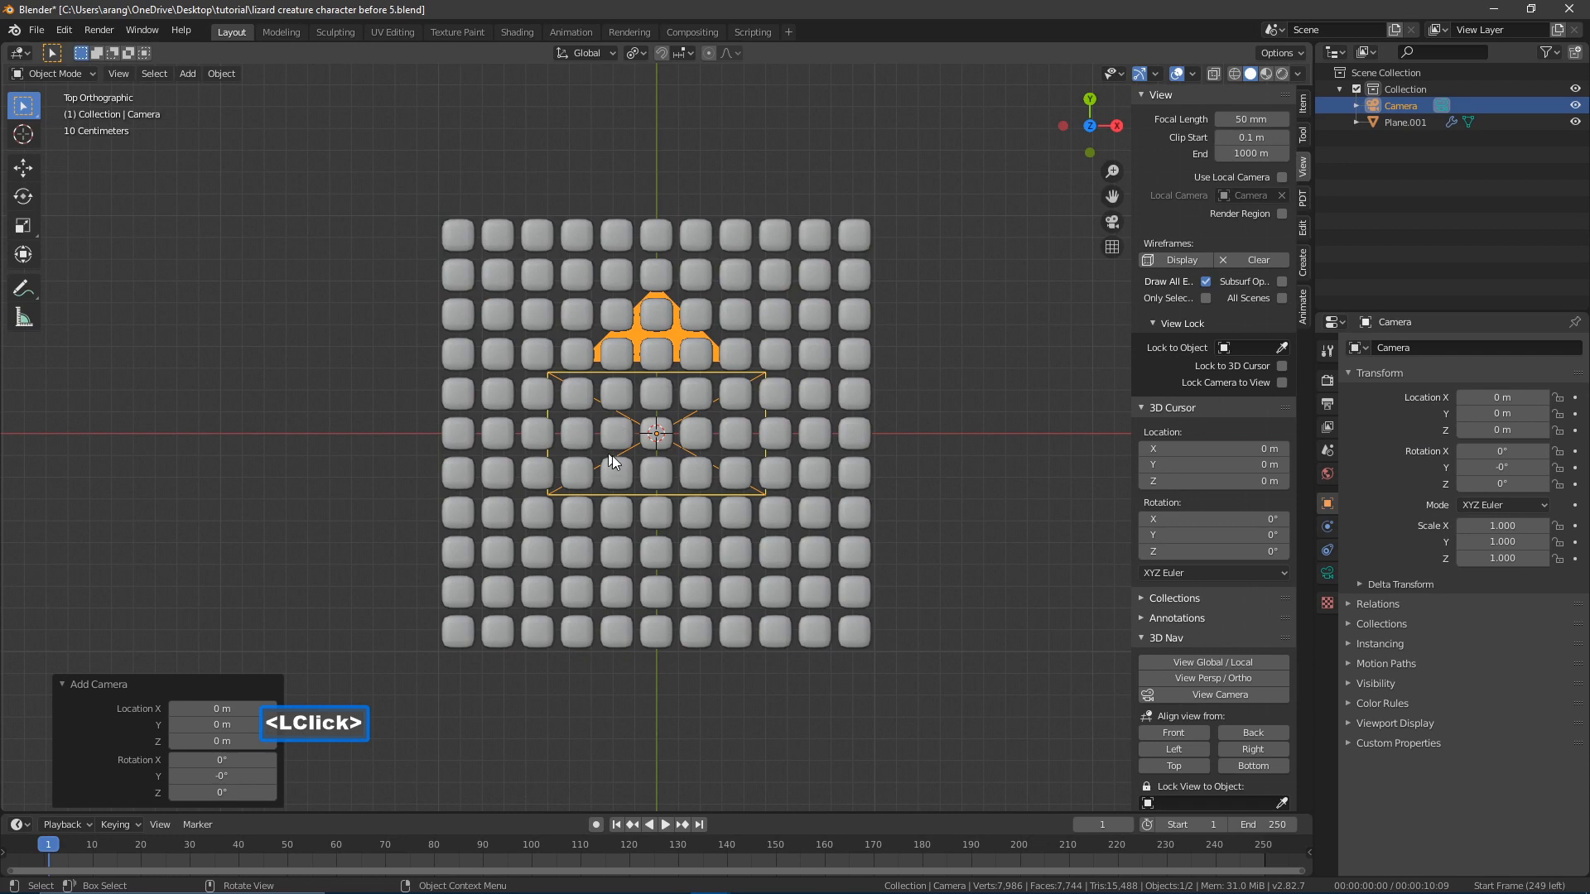
- Raise the camera about 2.43 m along Z above the tile grid in the right view and look through it
left_click(1261, 754)
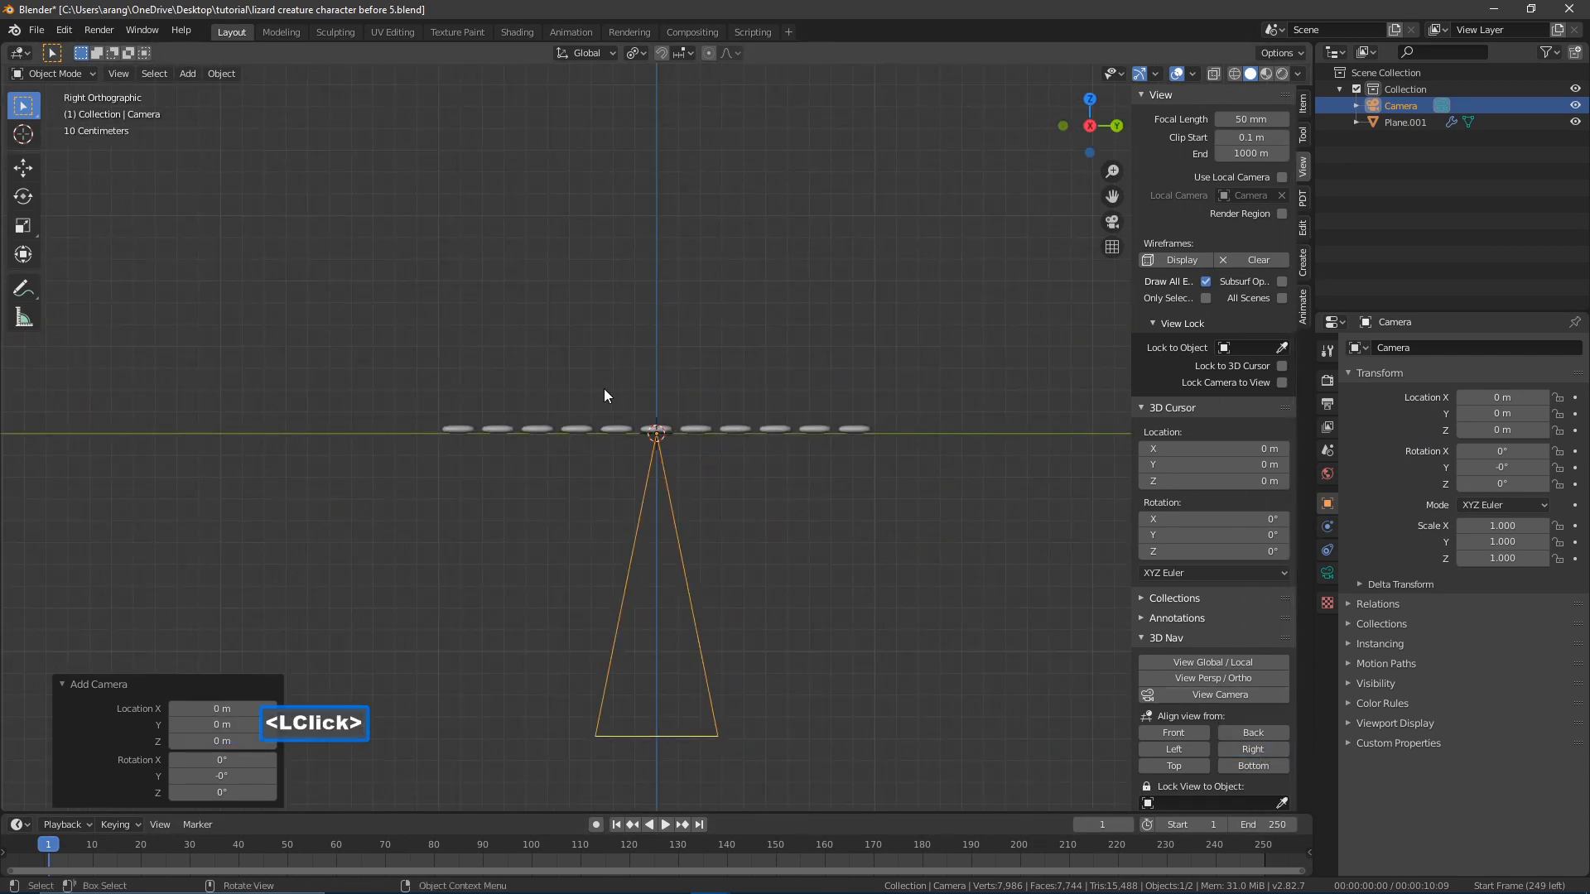
scroll(712, 450, "down", 4)
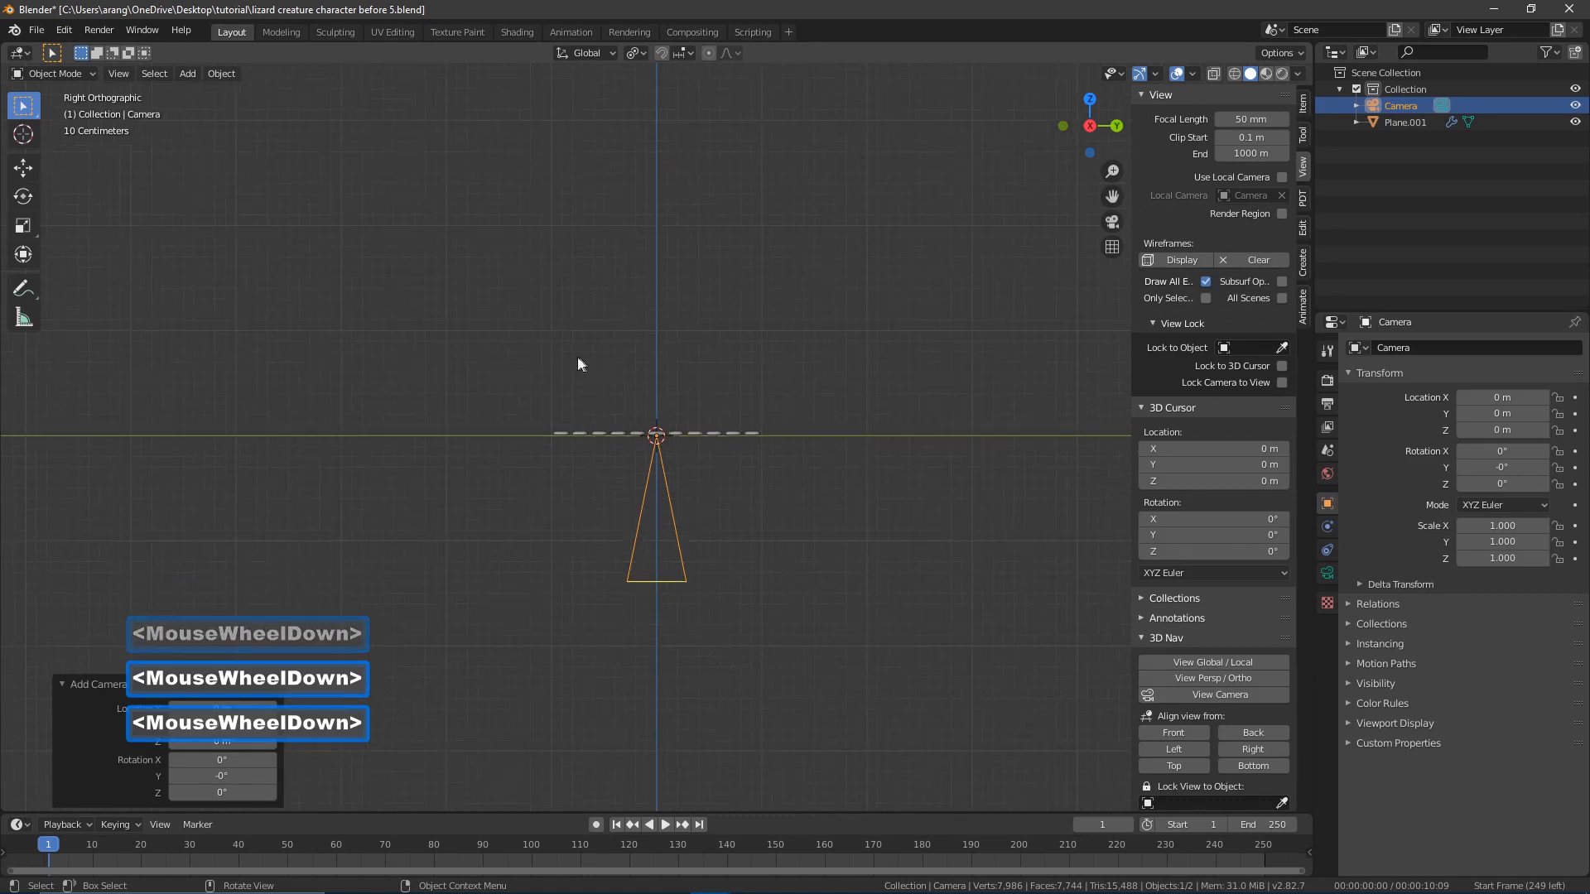
left_click(23, 170)
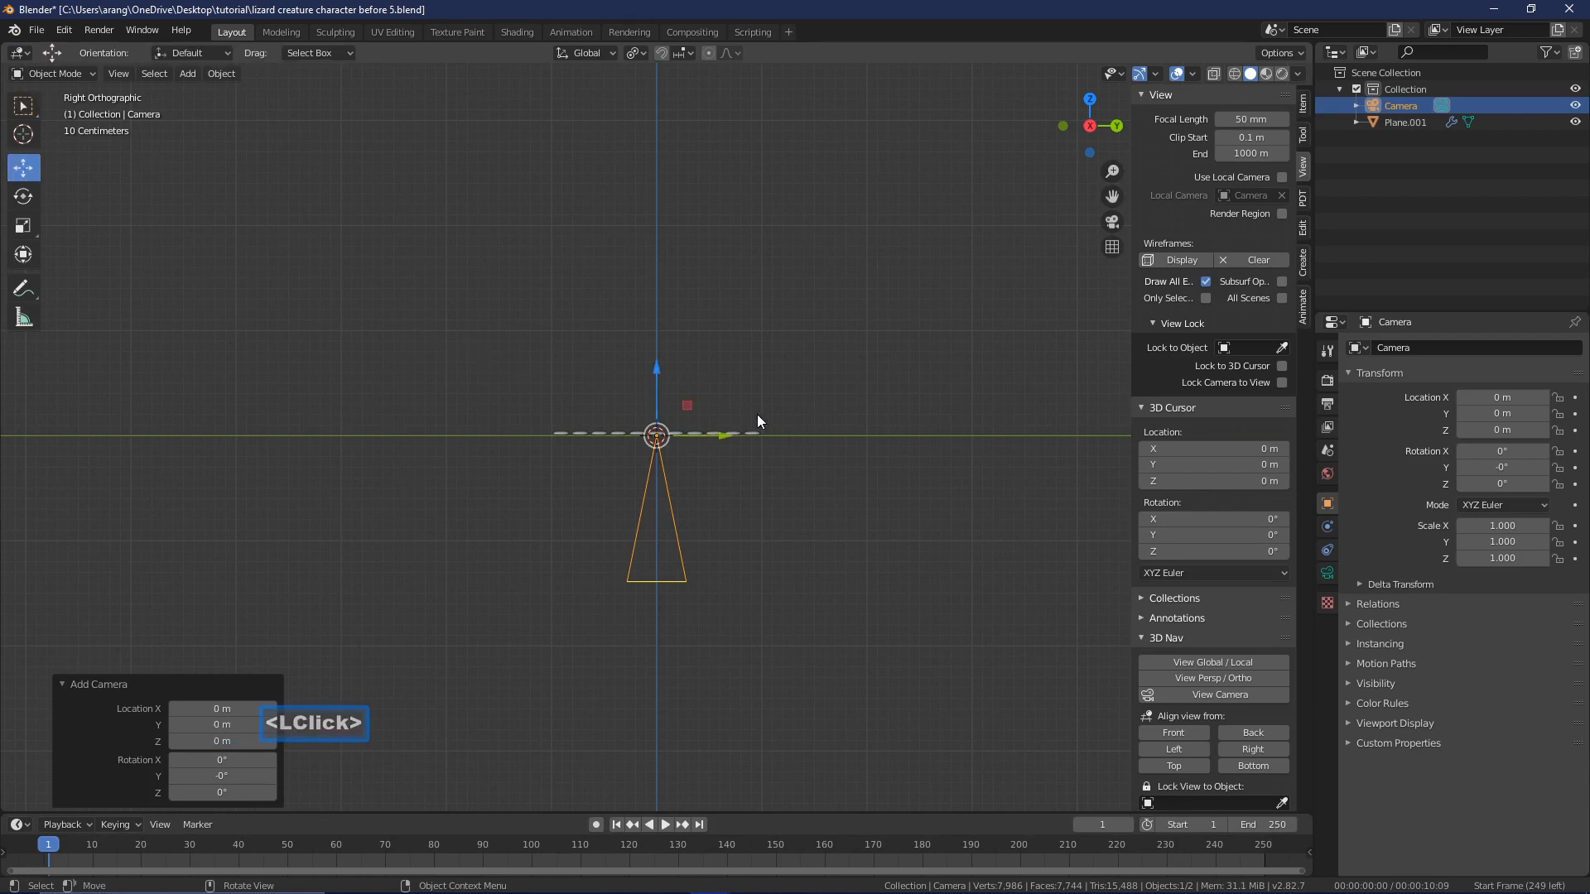
left_click_drag(658, 367, 636, 108)
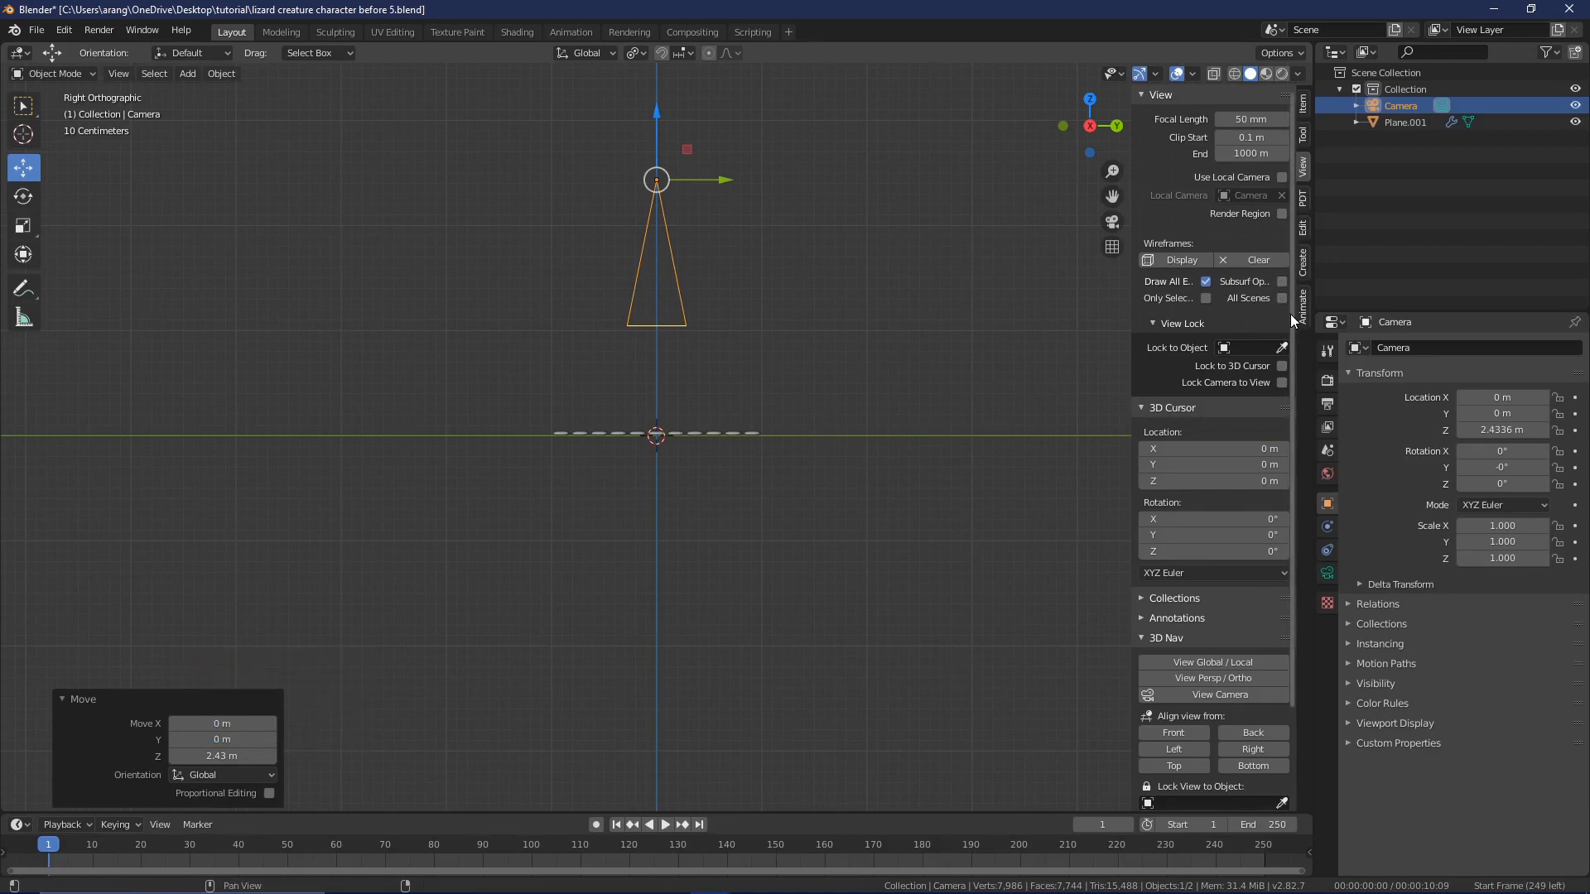
left_click(1112, 222)
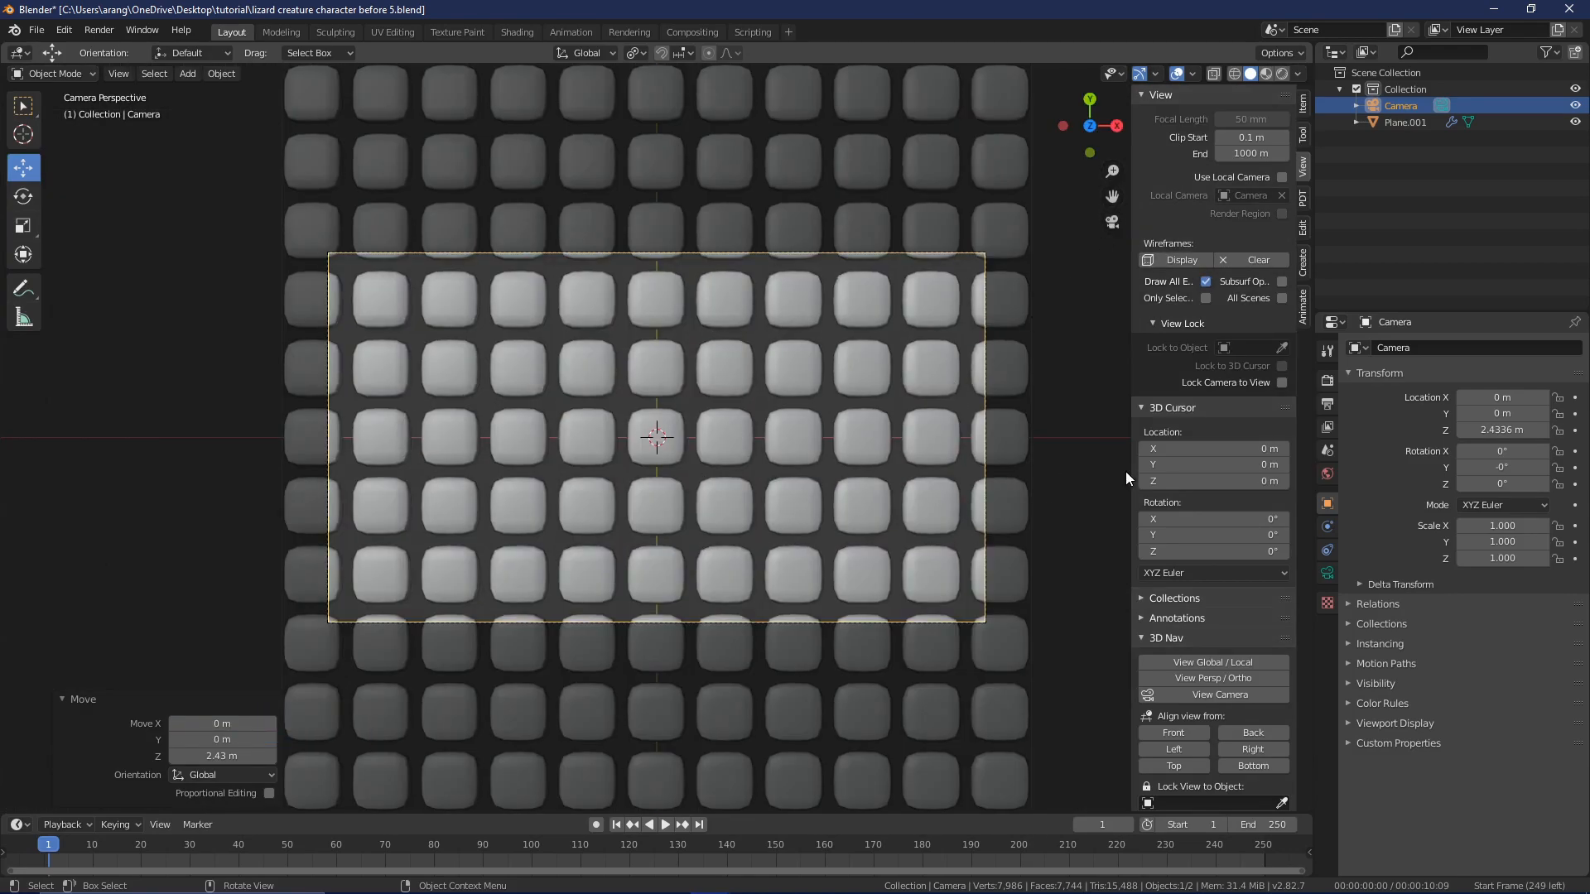
- Make the world background transparent in the Film render settings
left_click(1327, 382)
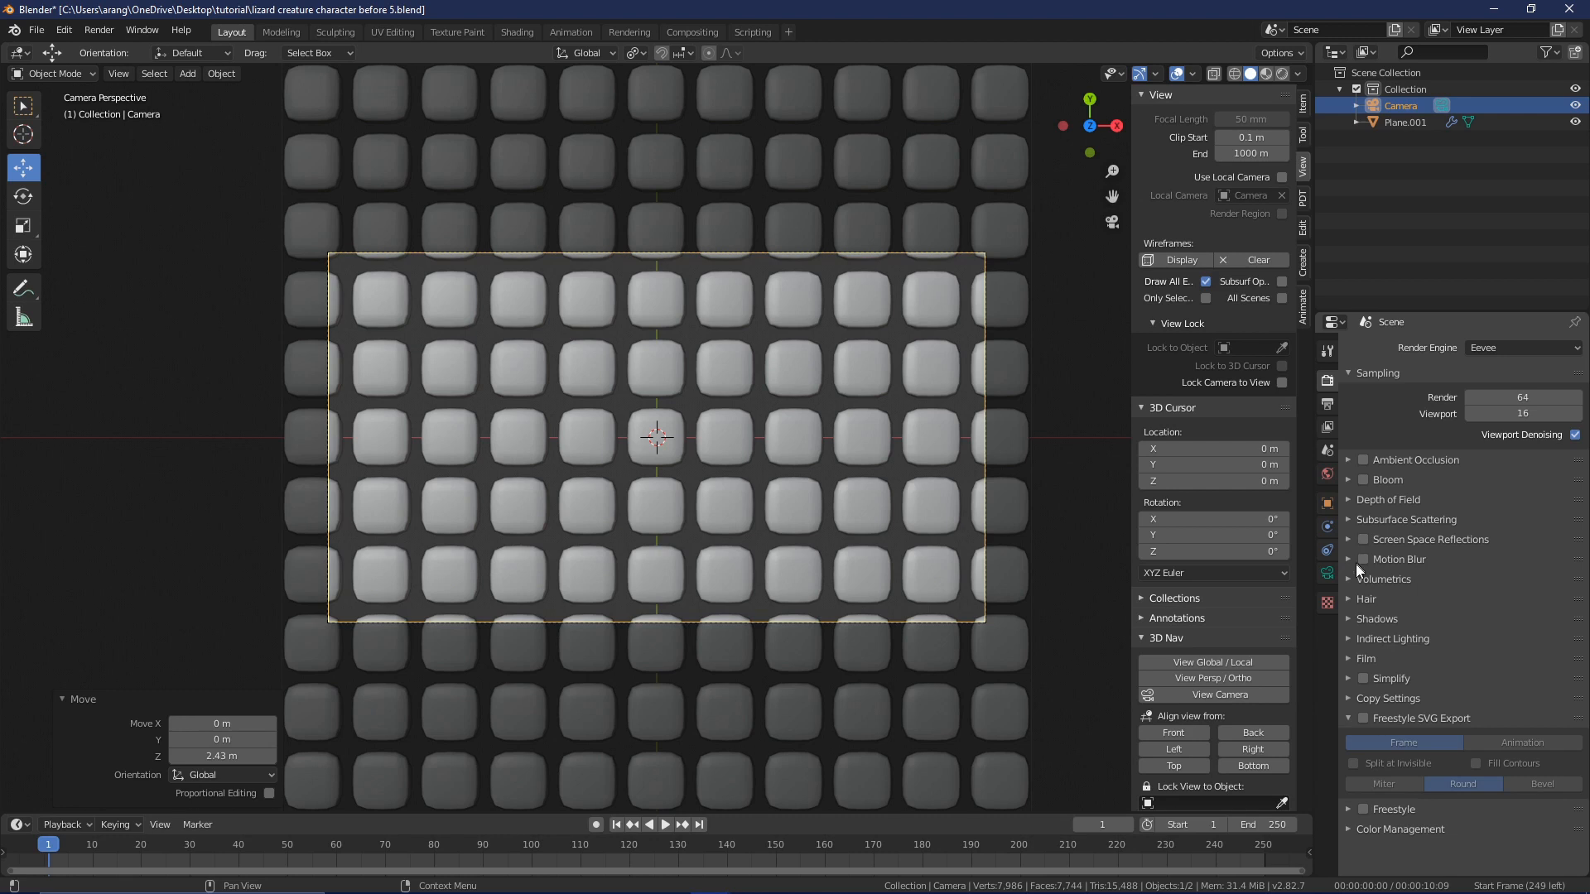
left_click(1349, 659)
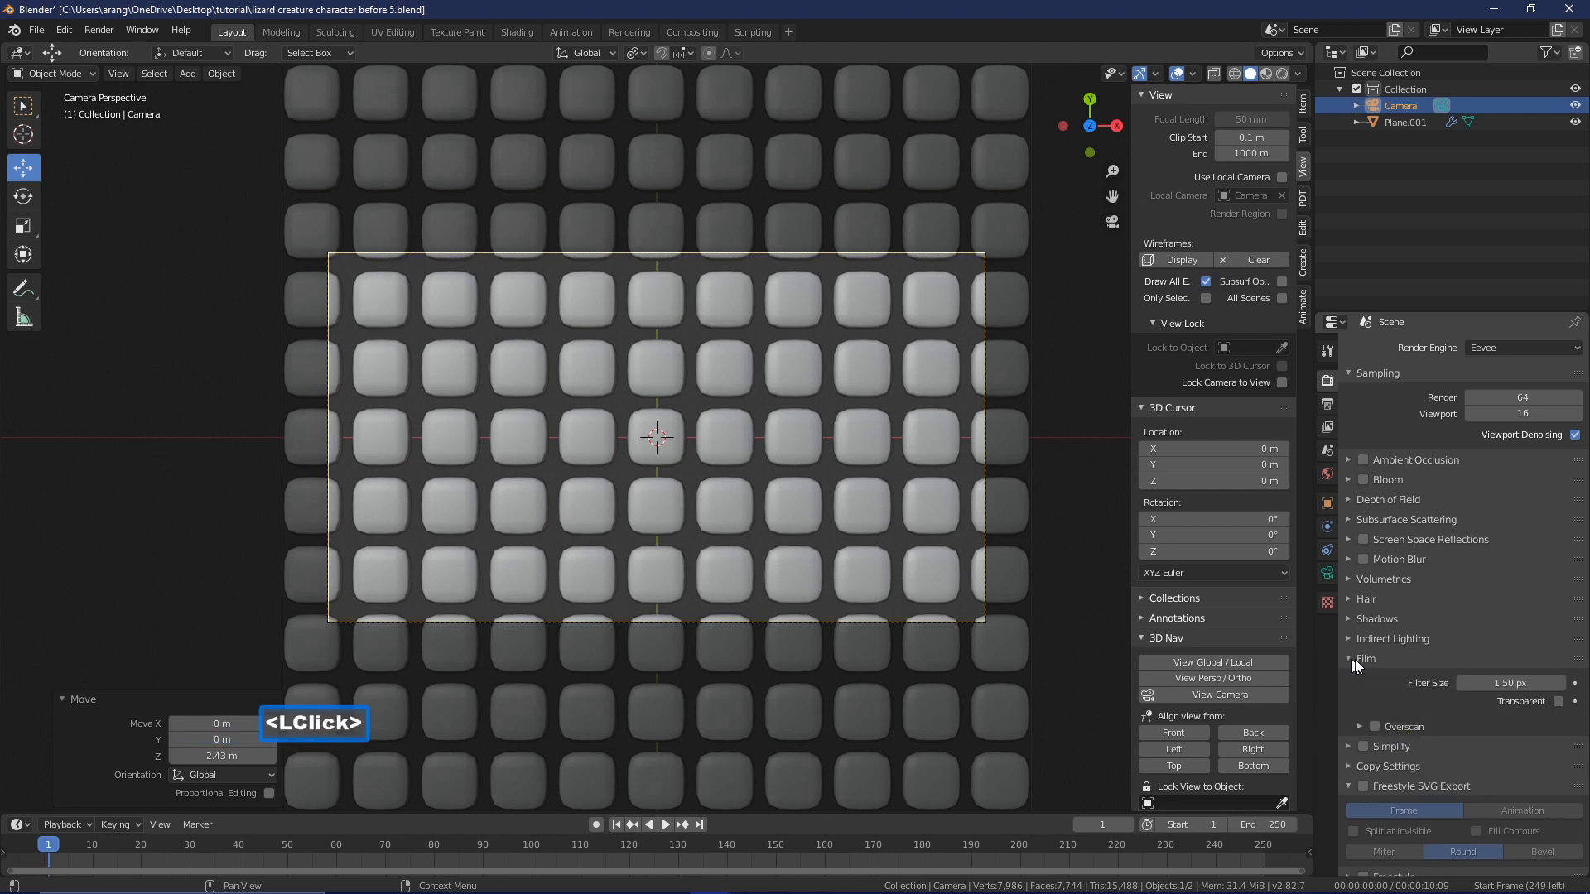
left_click(1560, 705)
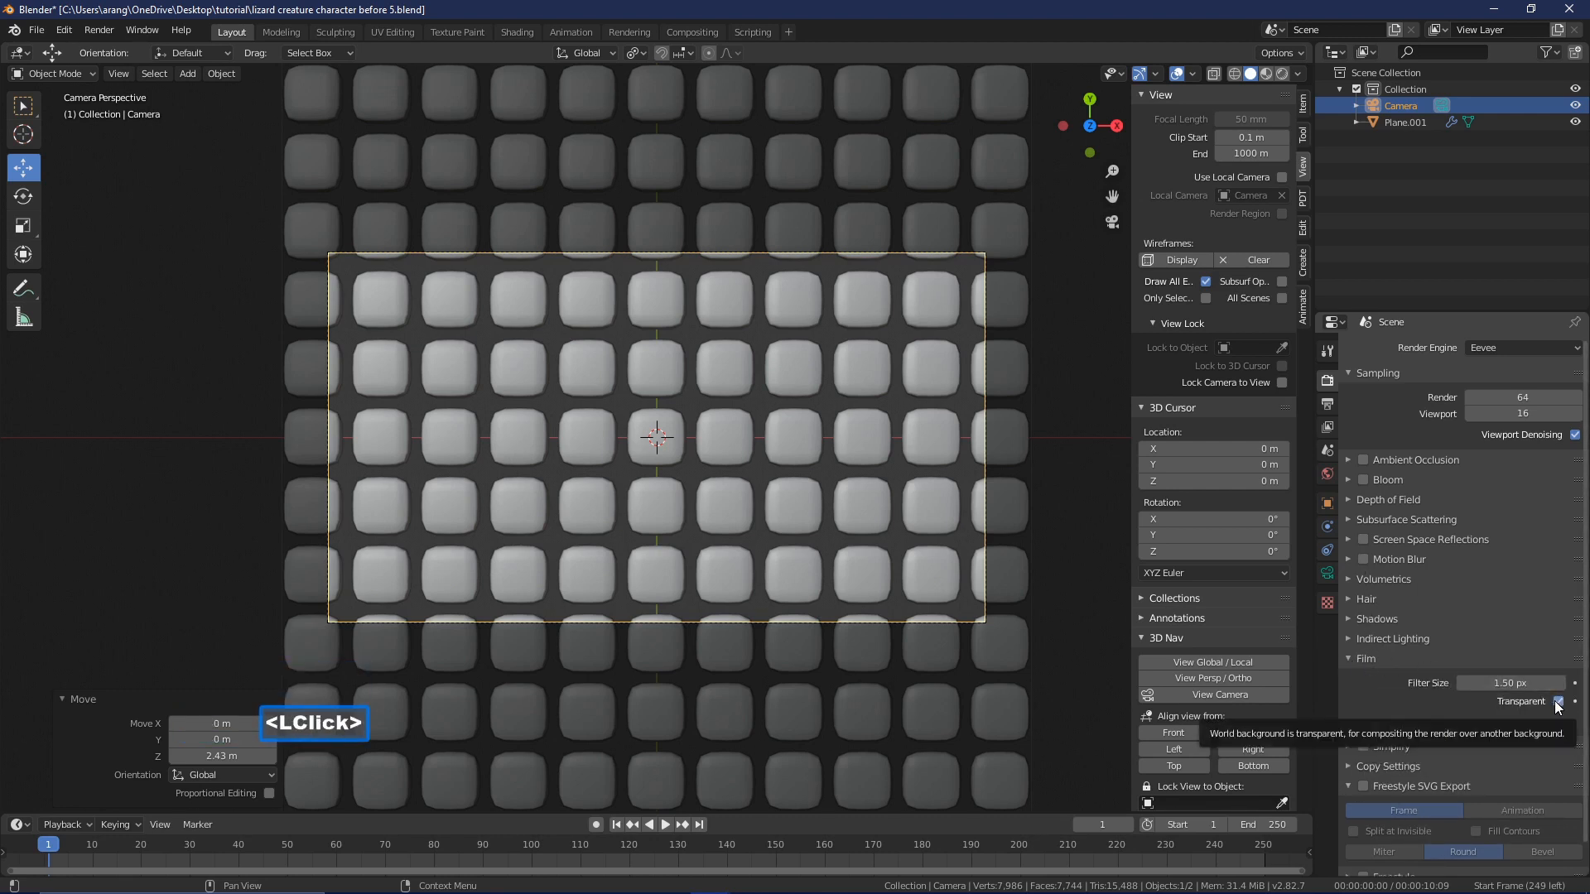
- Set the render resolution to 1000 px in X and 1000 px in Y
left_click(1330, 404)
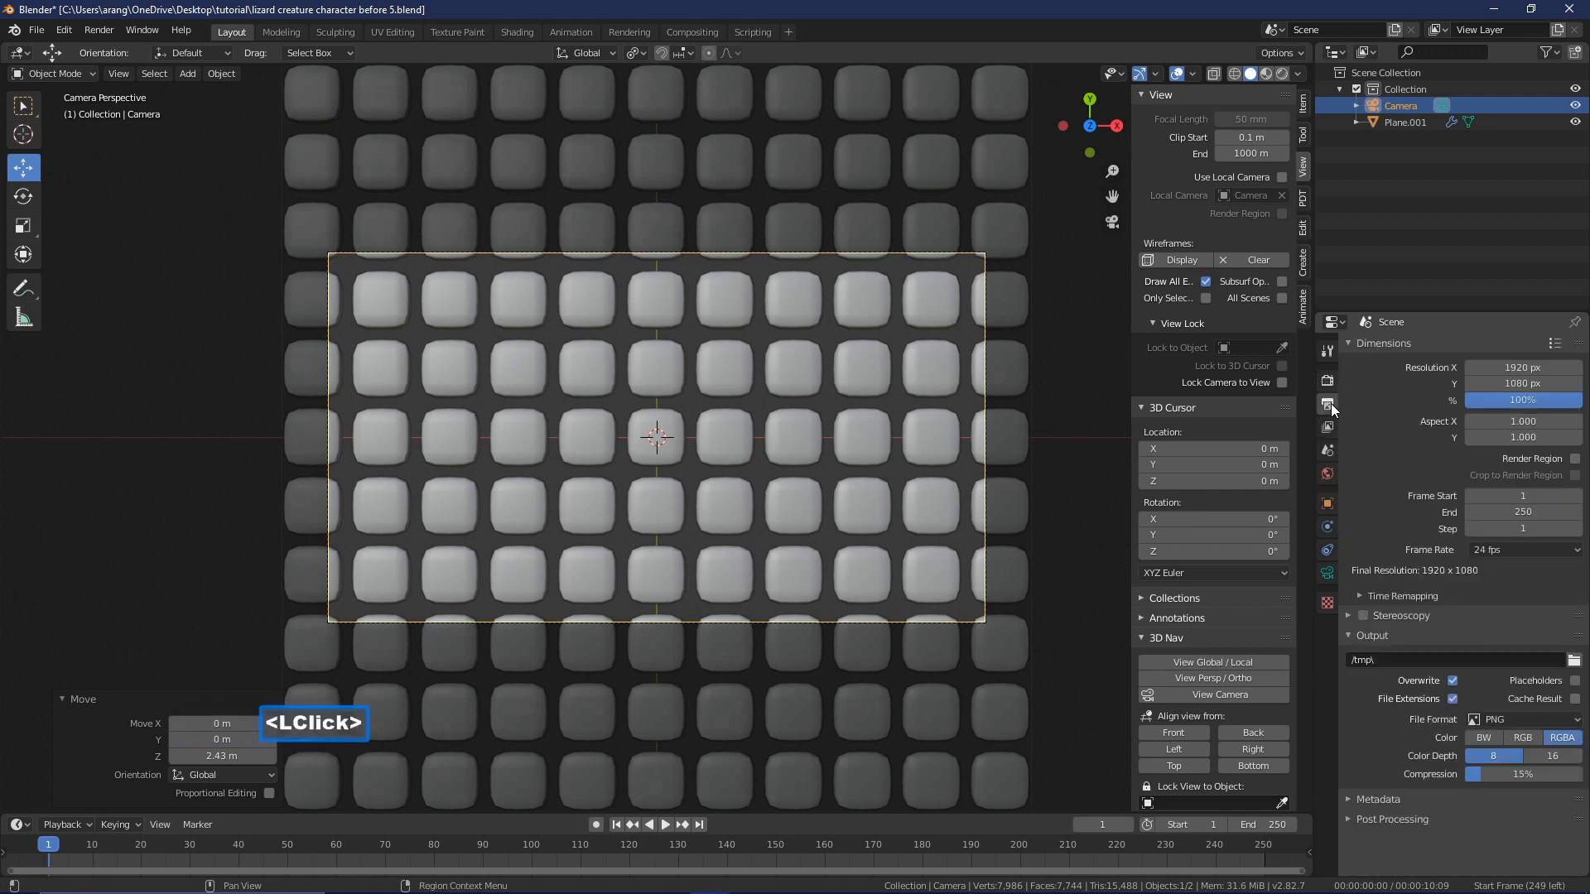
left_click(1502, 369)
type("100")
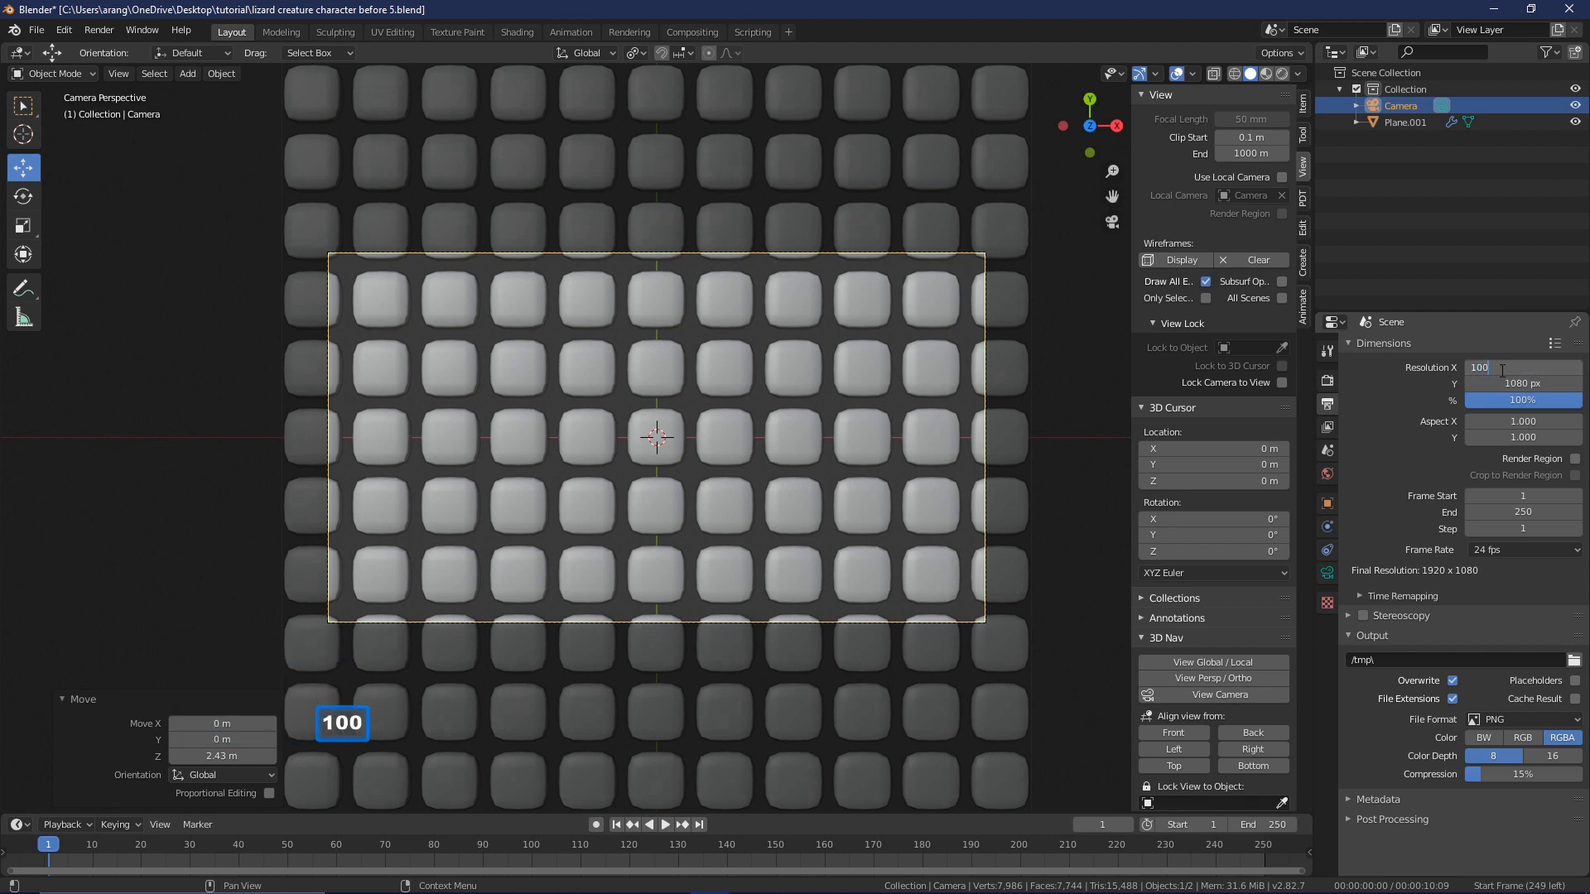
type("0")
left_click(1510, 381)
left_click(1511, 381)
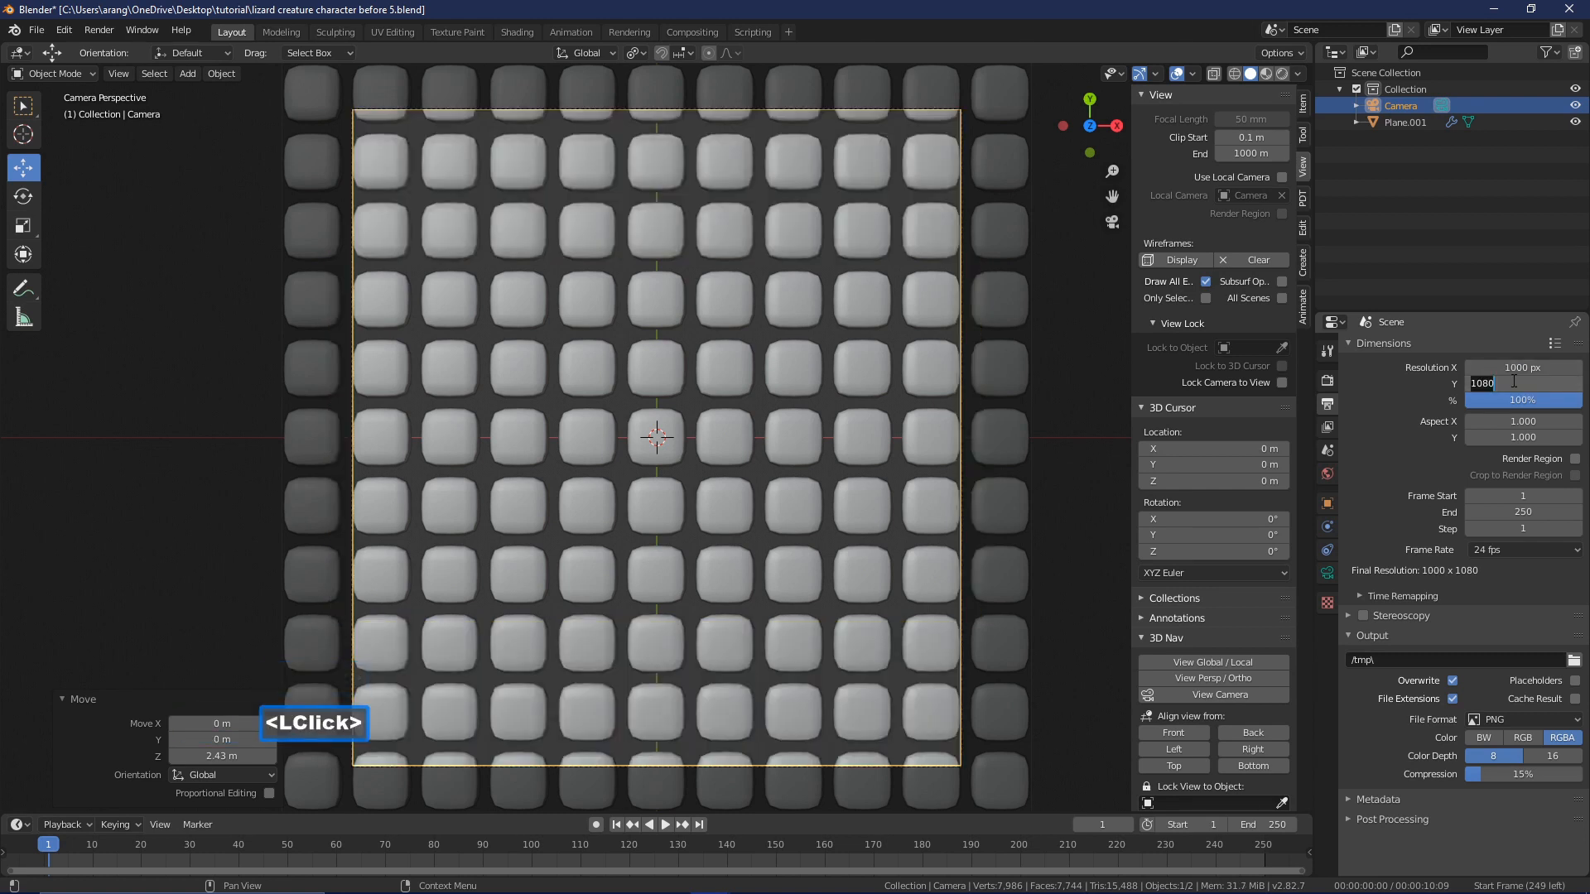
type("1000")
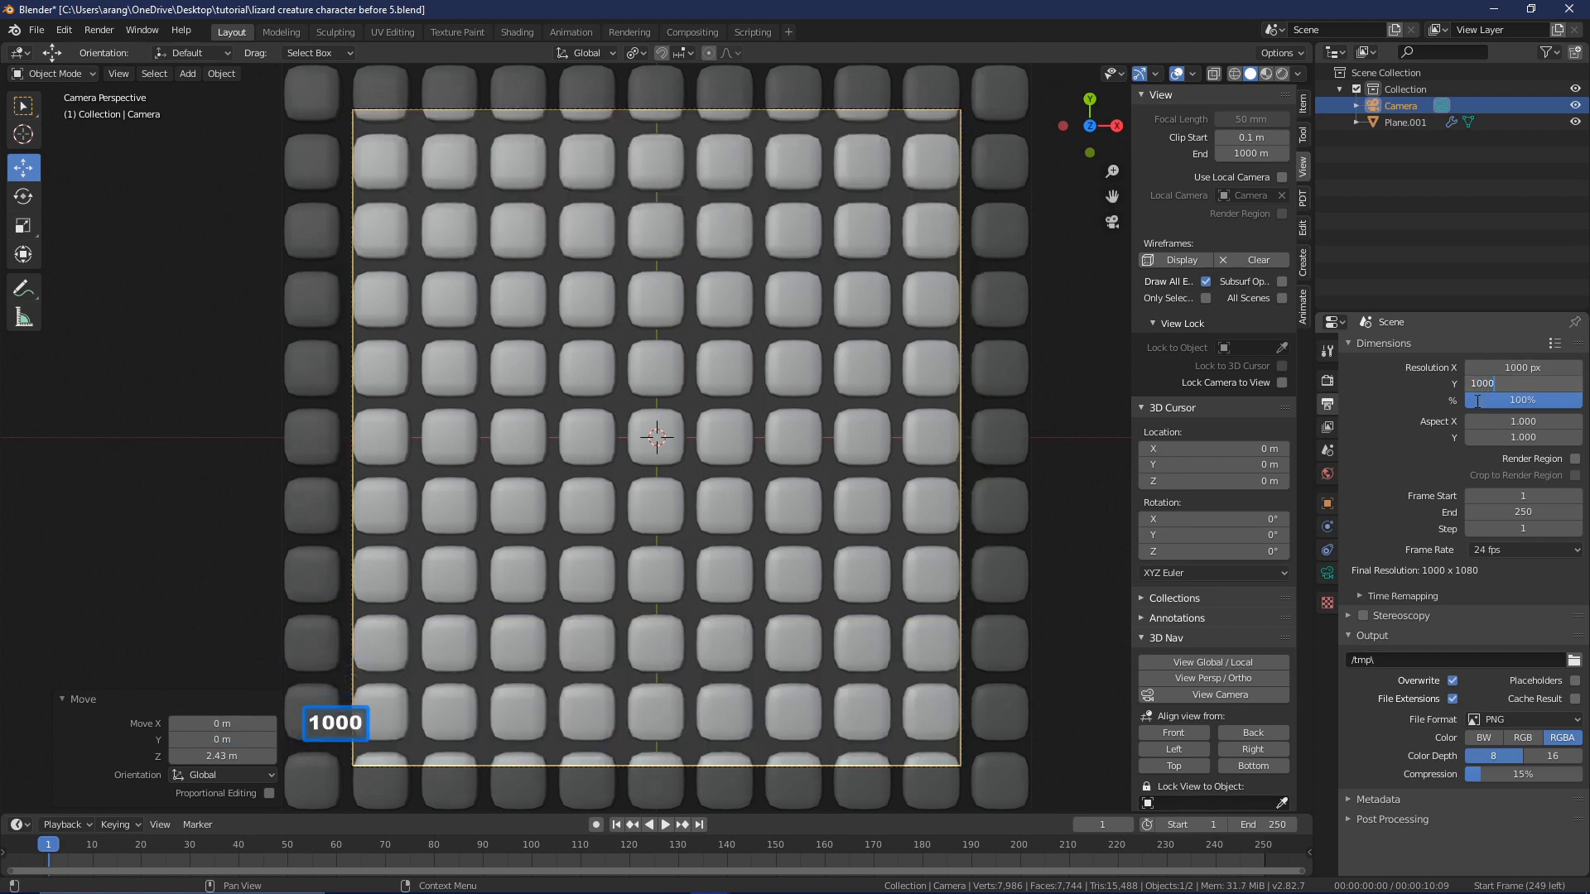
left_click(1377, 438)
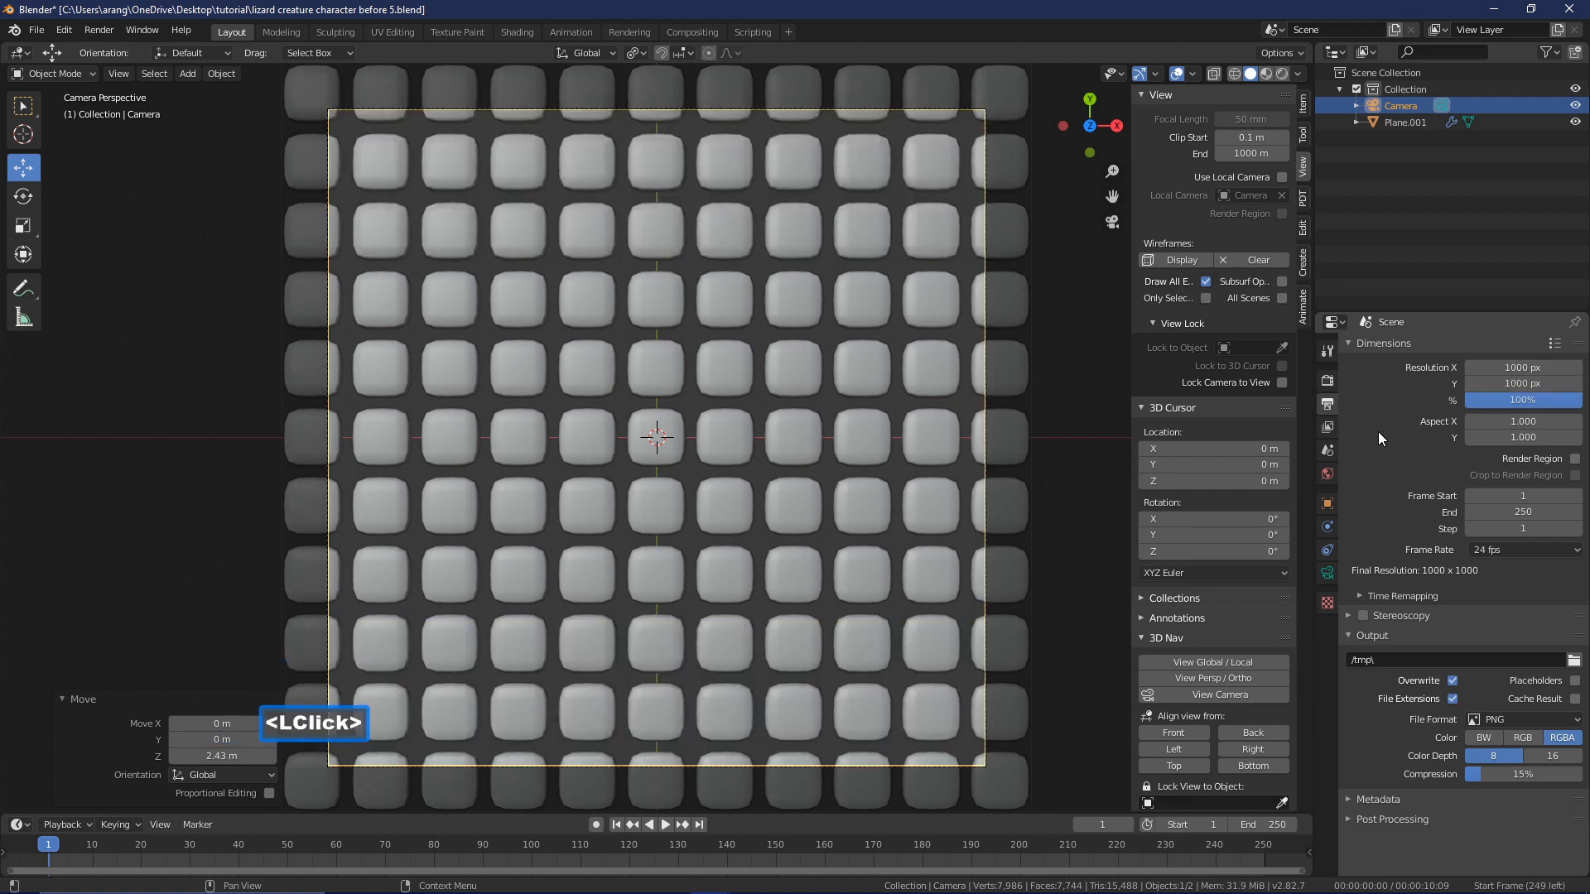
- Change the camera lens type to Orthographic and set its orthographic scale to 2.000 to frame the tile grid
left_click(1327, 574)
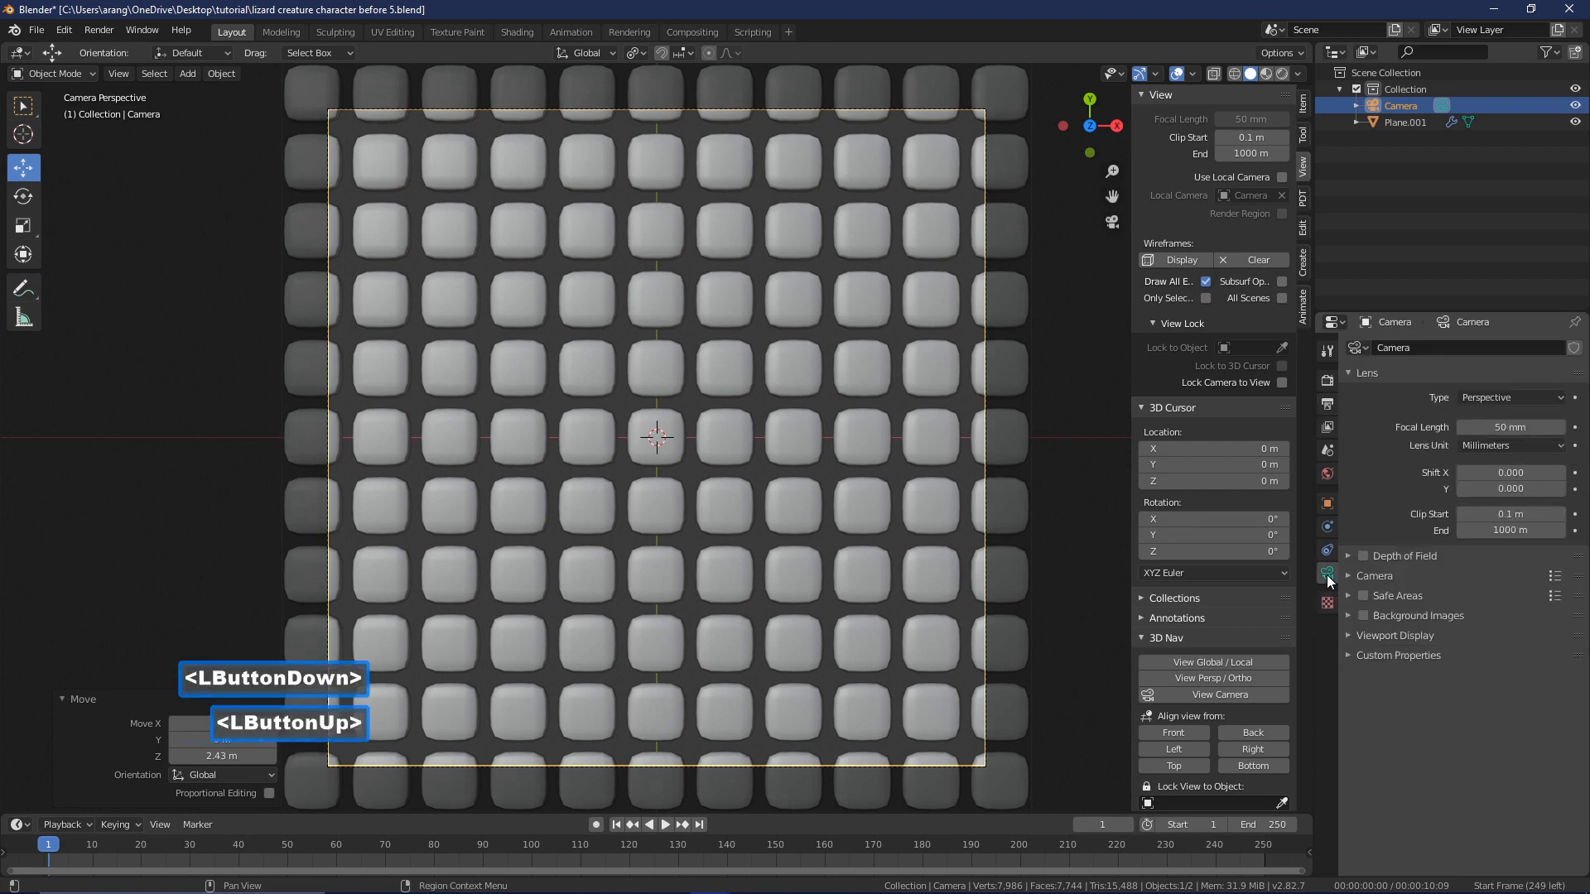
left_click(1492, 396)
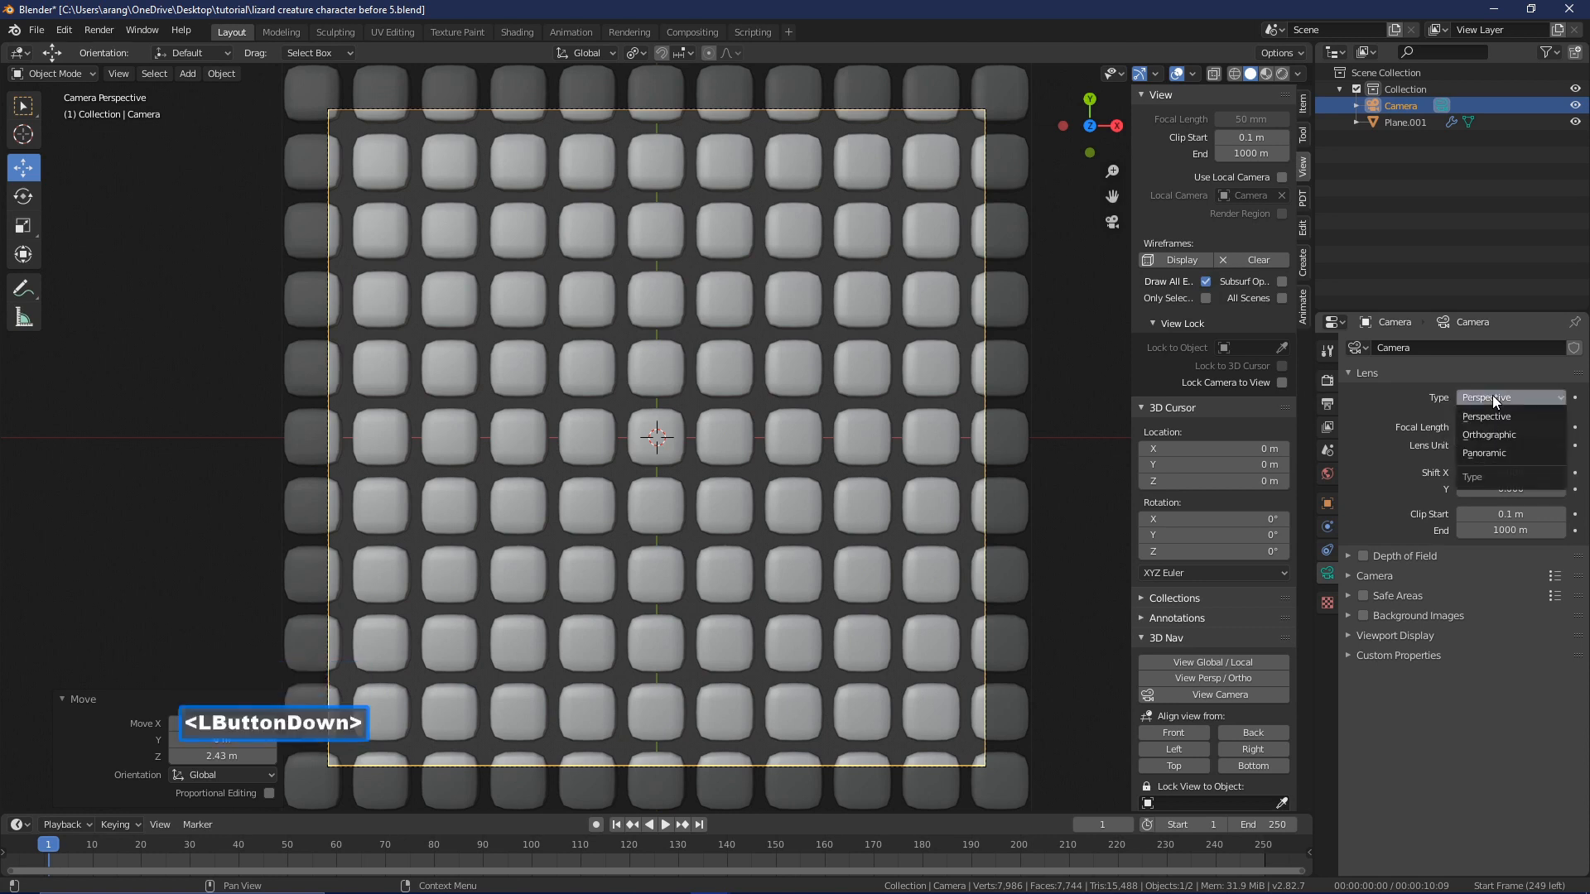
left_click(1487, 434)
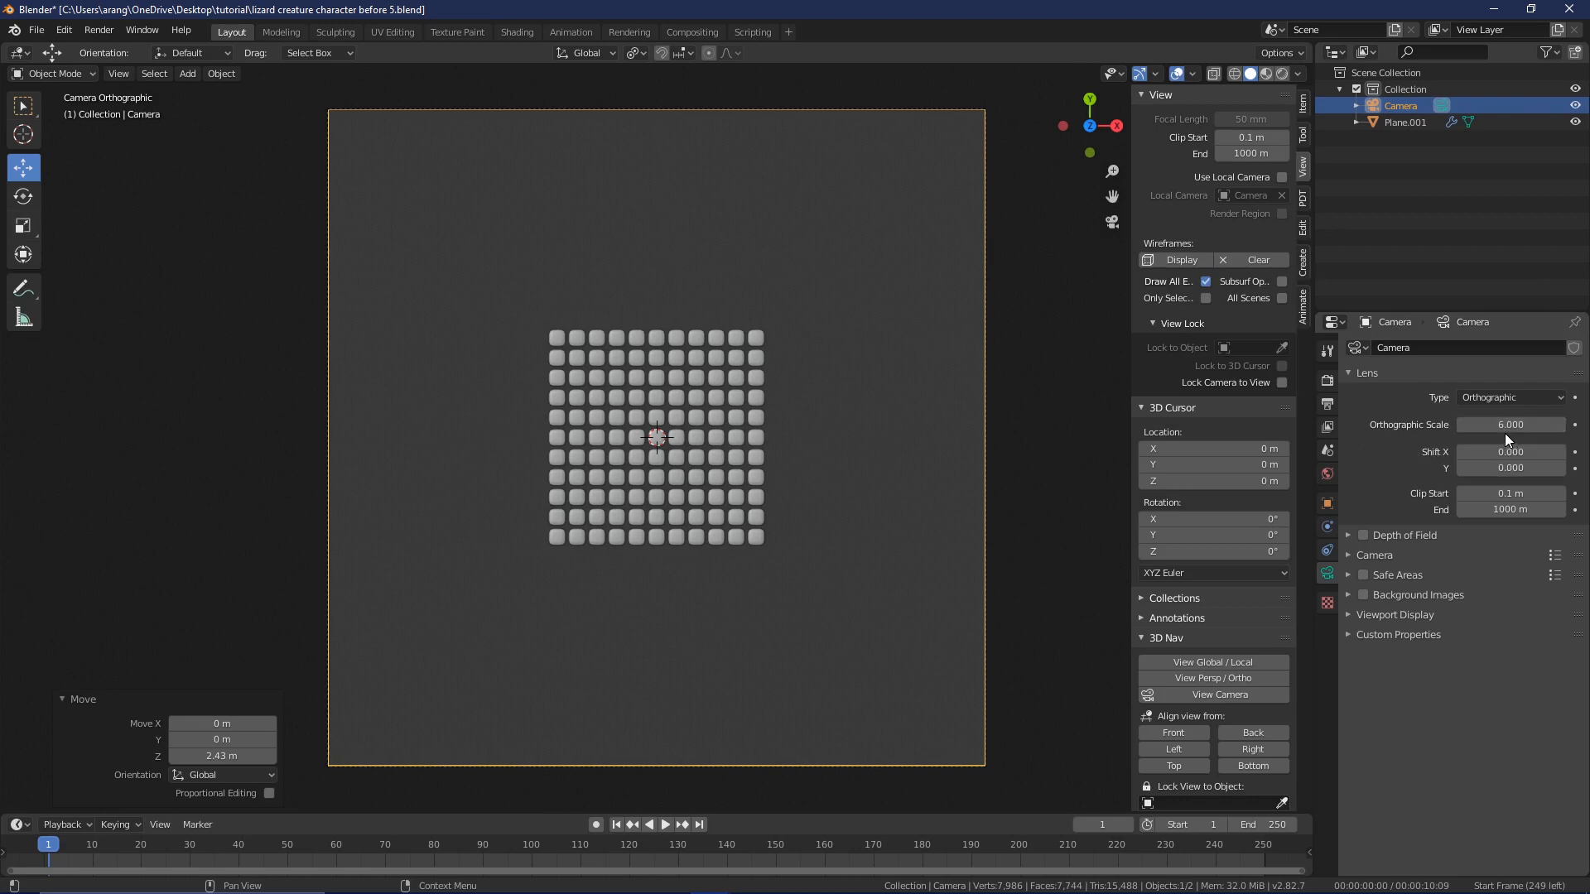
left_click_drag(1501, 424, 770, 425, "shift")
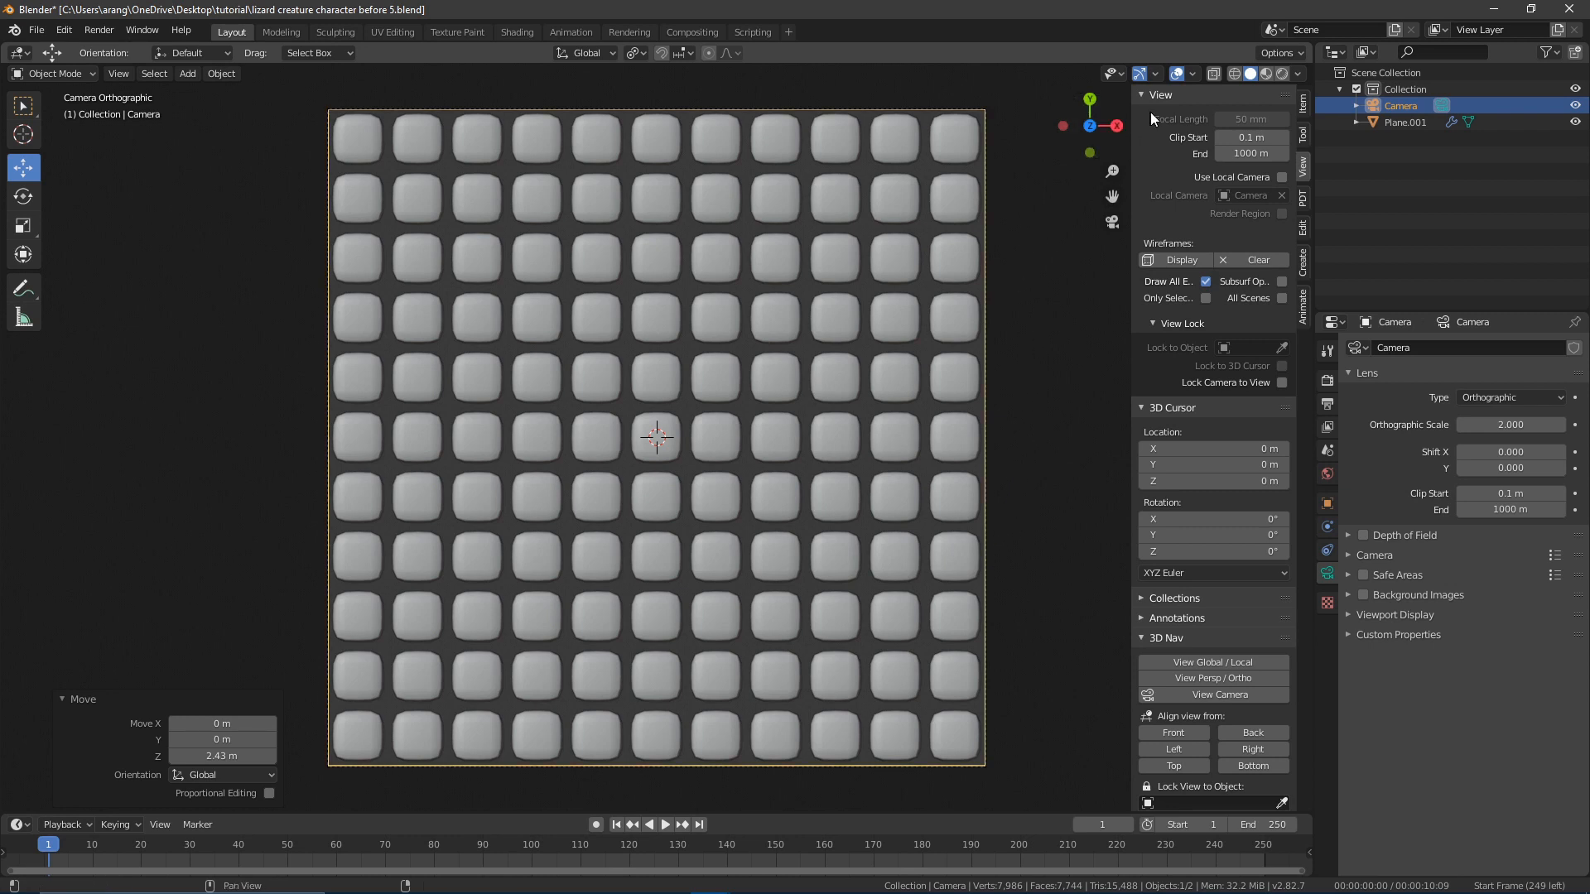
- Hide the viewport overlays and make a viewport render image of the tile grid
left_click(1174, 76)
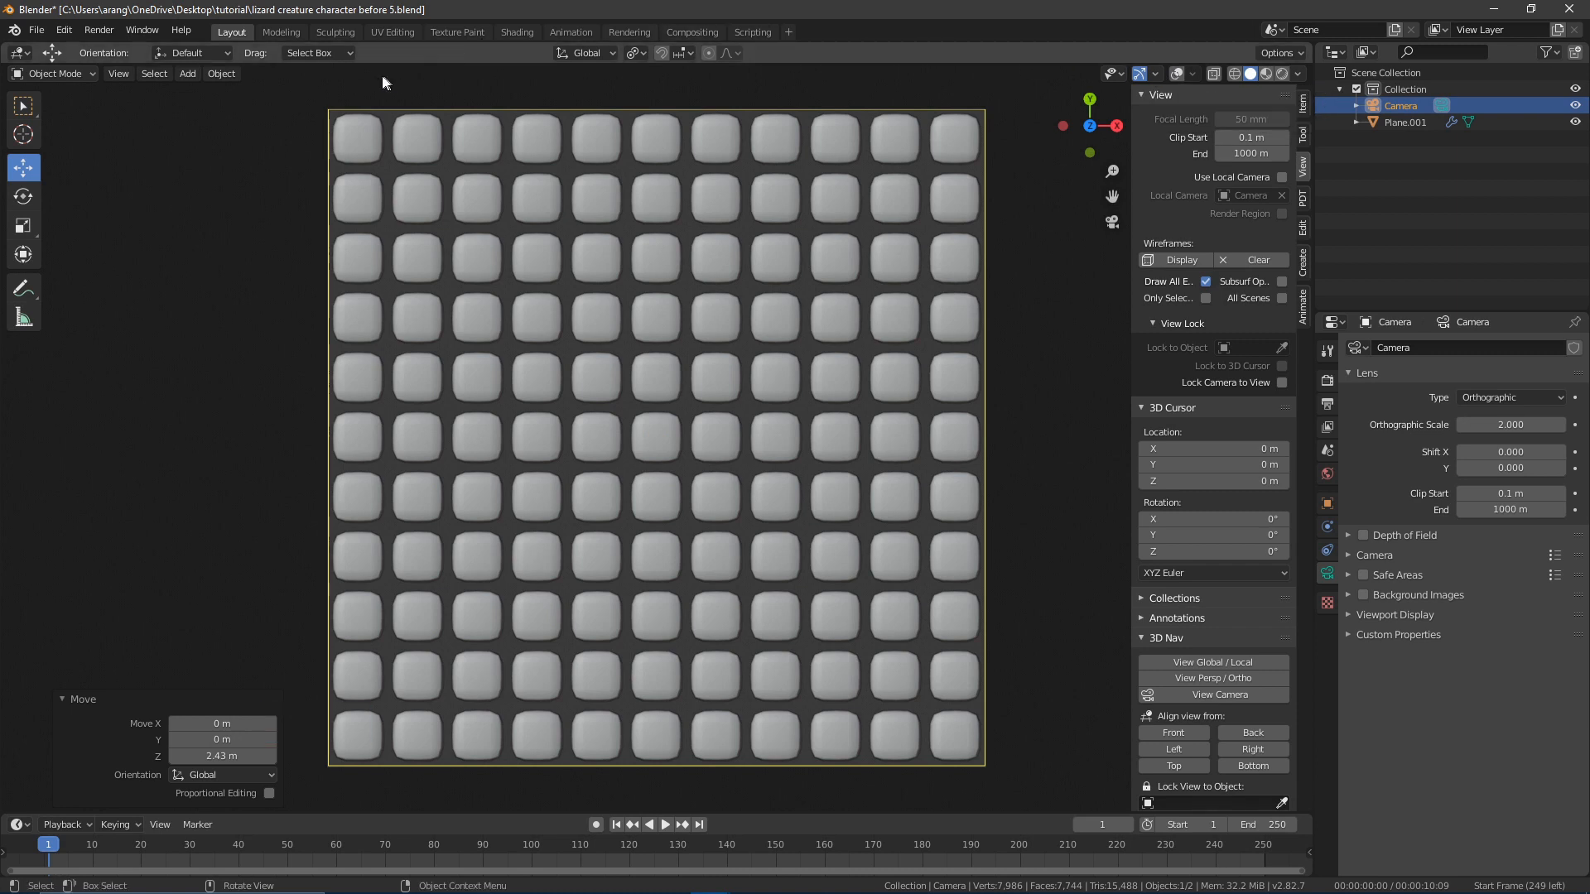
left_click(117, 77)
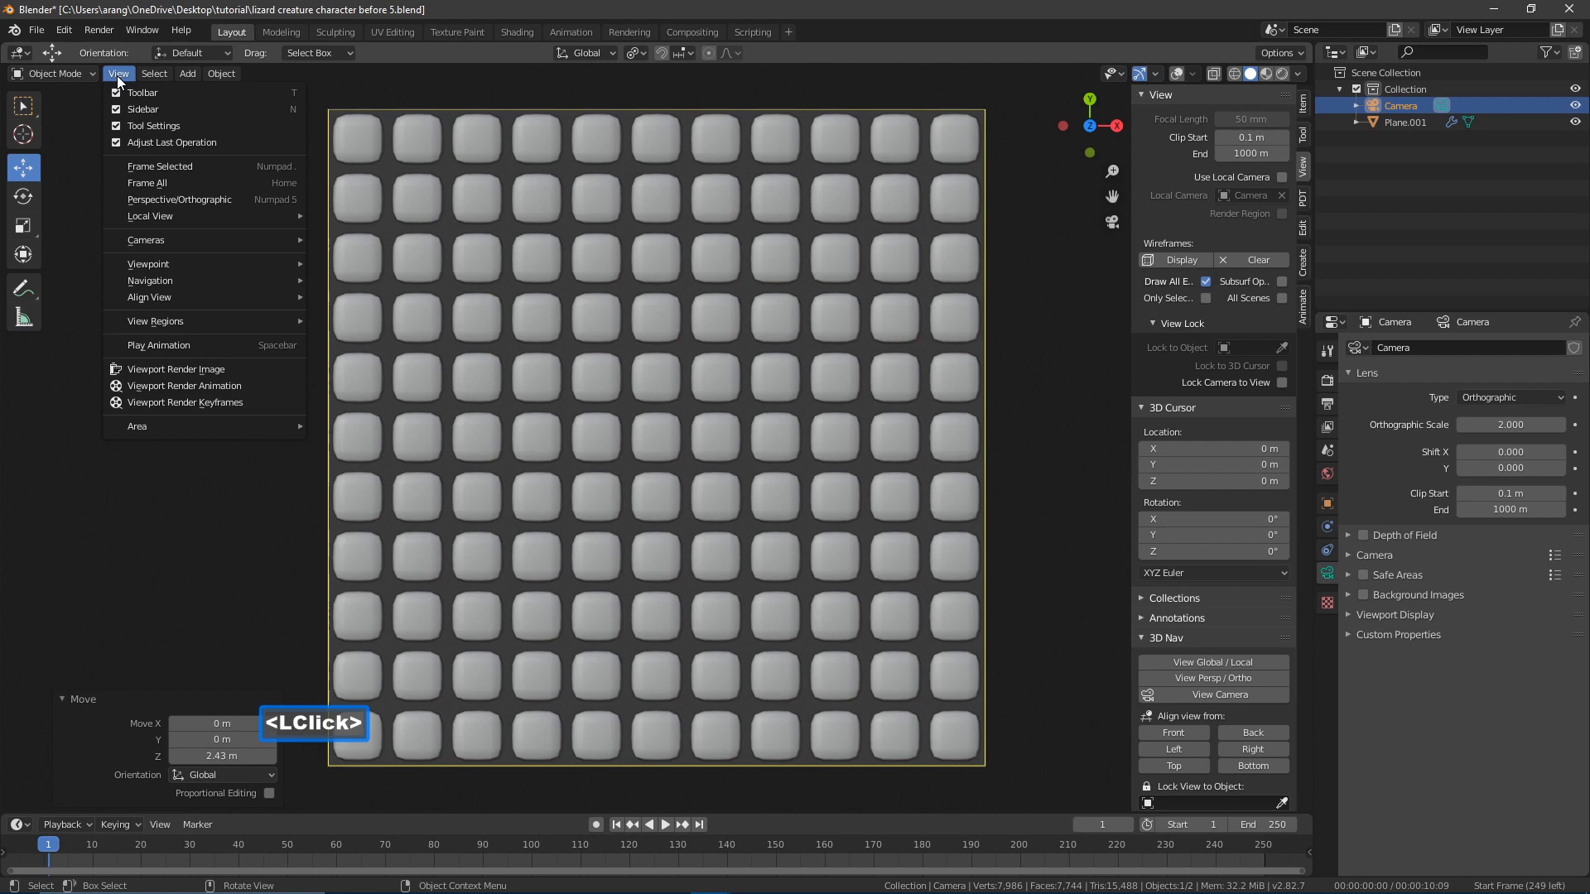
left_click(172, 368)
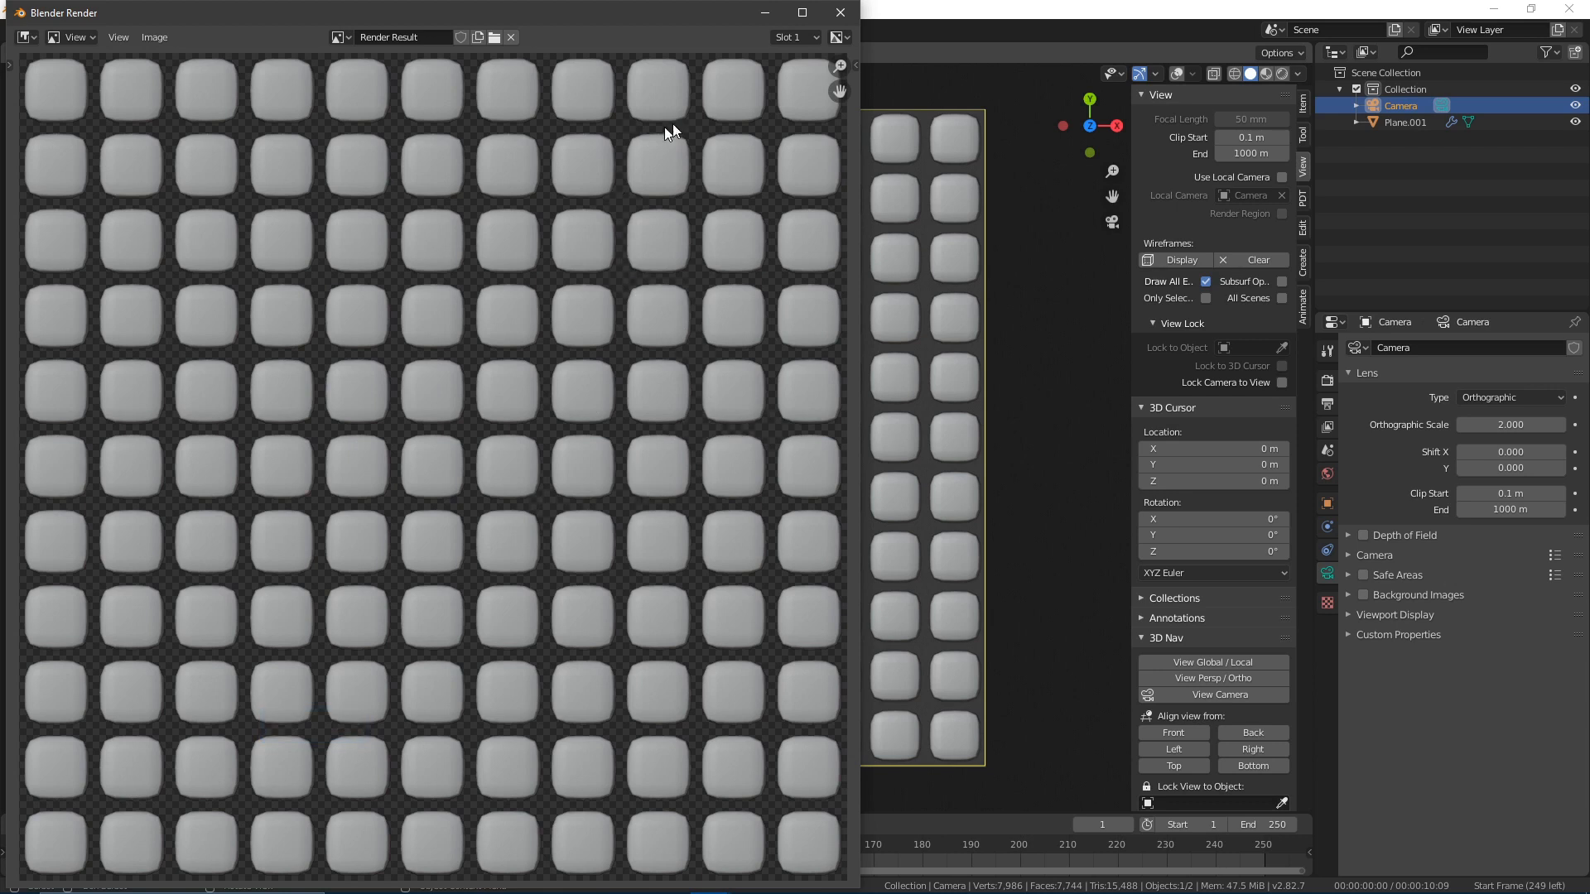
- Save the rendered image as scales.png in the tutorial folder and close the render window
left_click(154, 38)
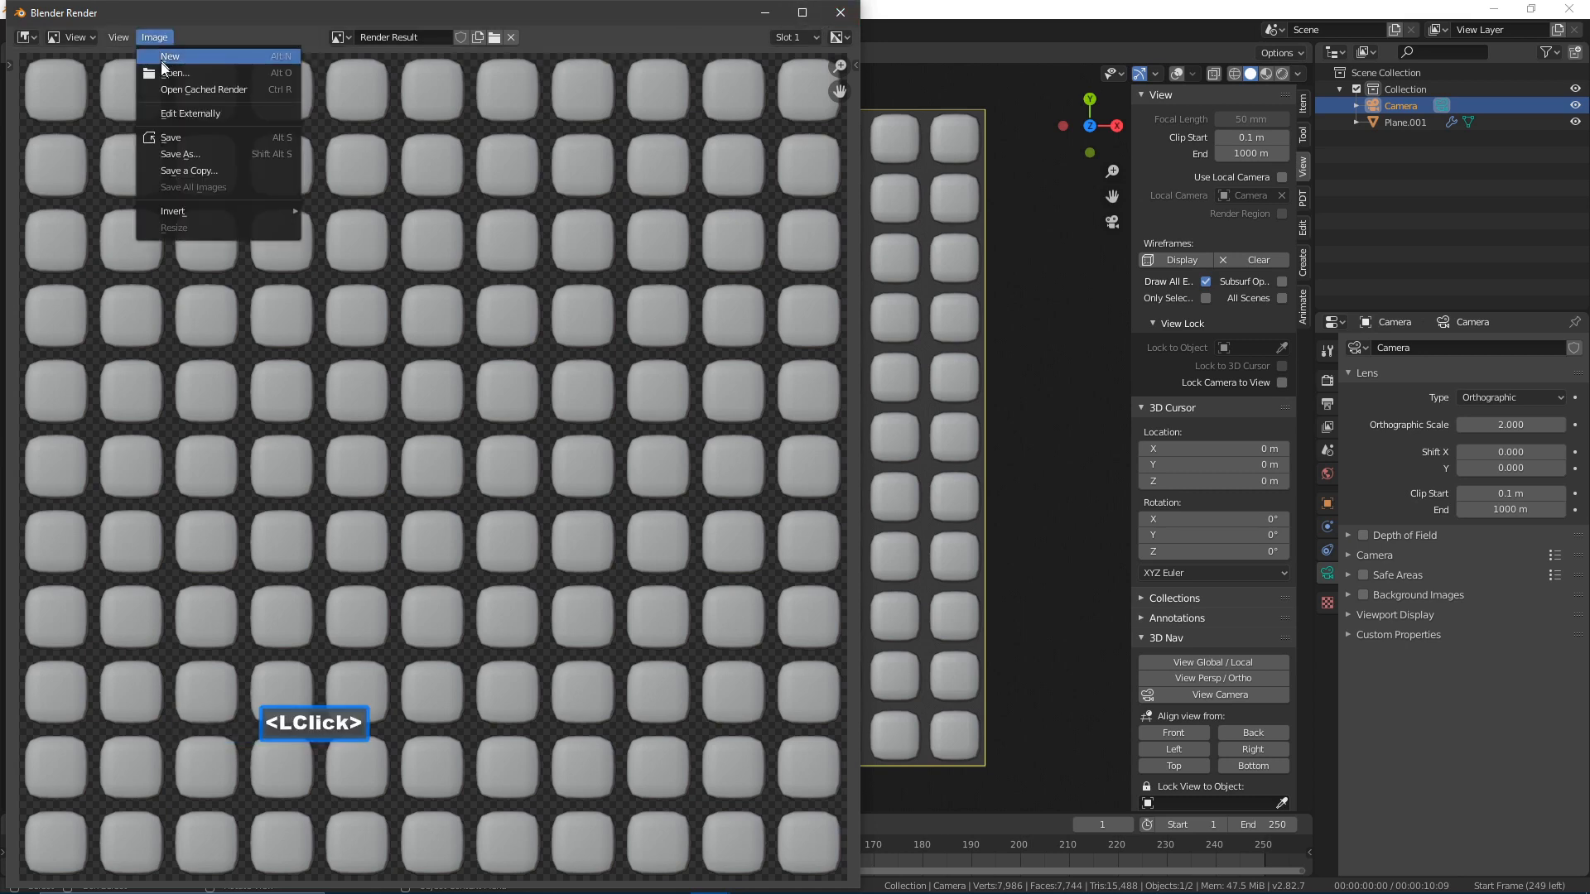
left_click(181, 154)
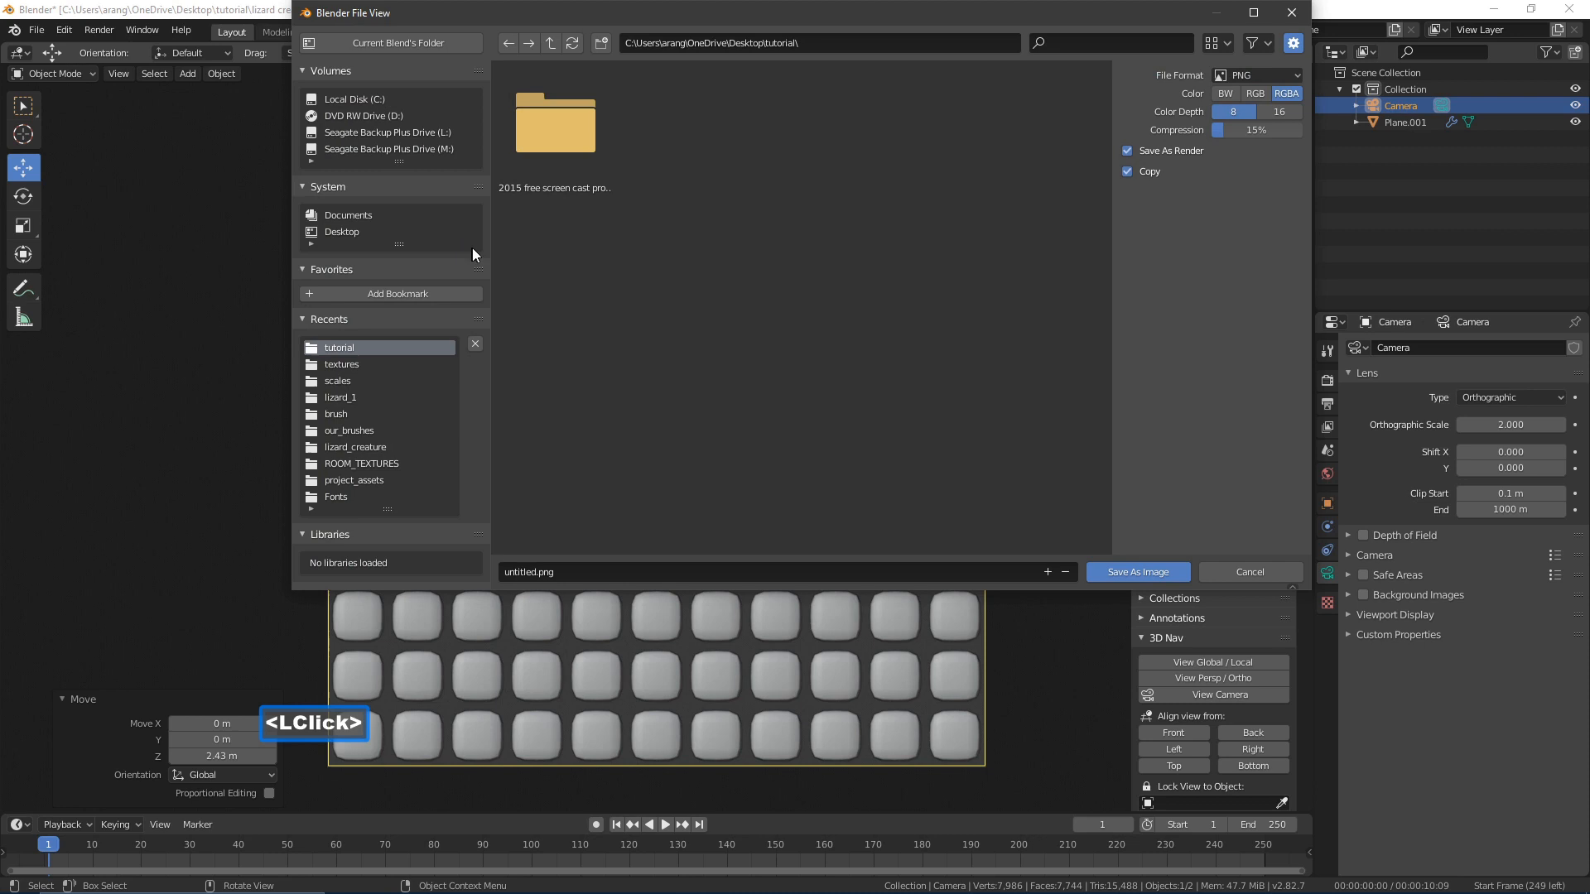
left_click(532, 573)
left_click_drag(536, 573, 495, 582)
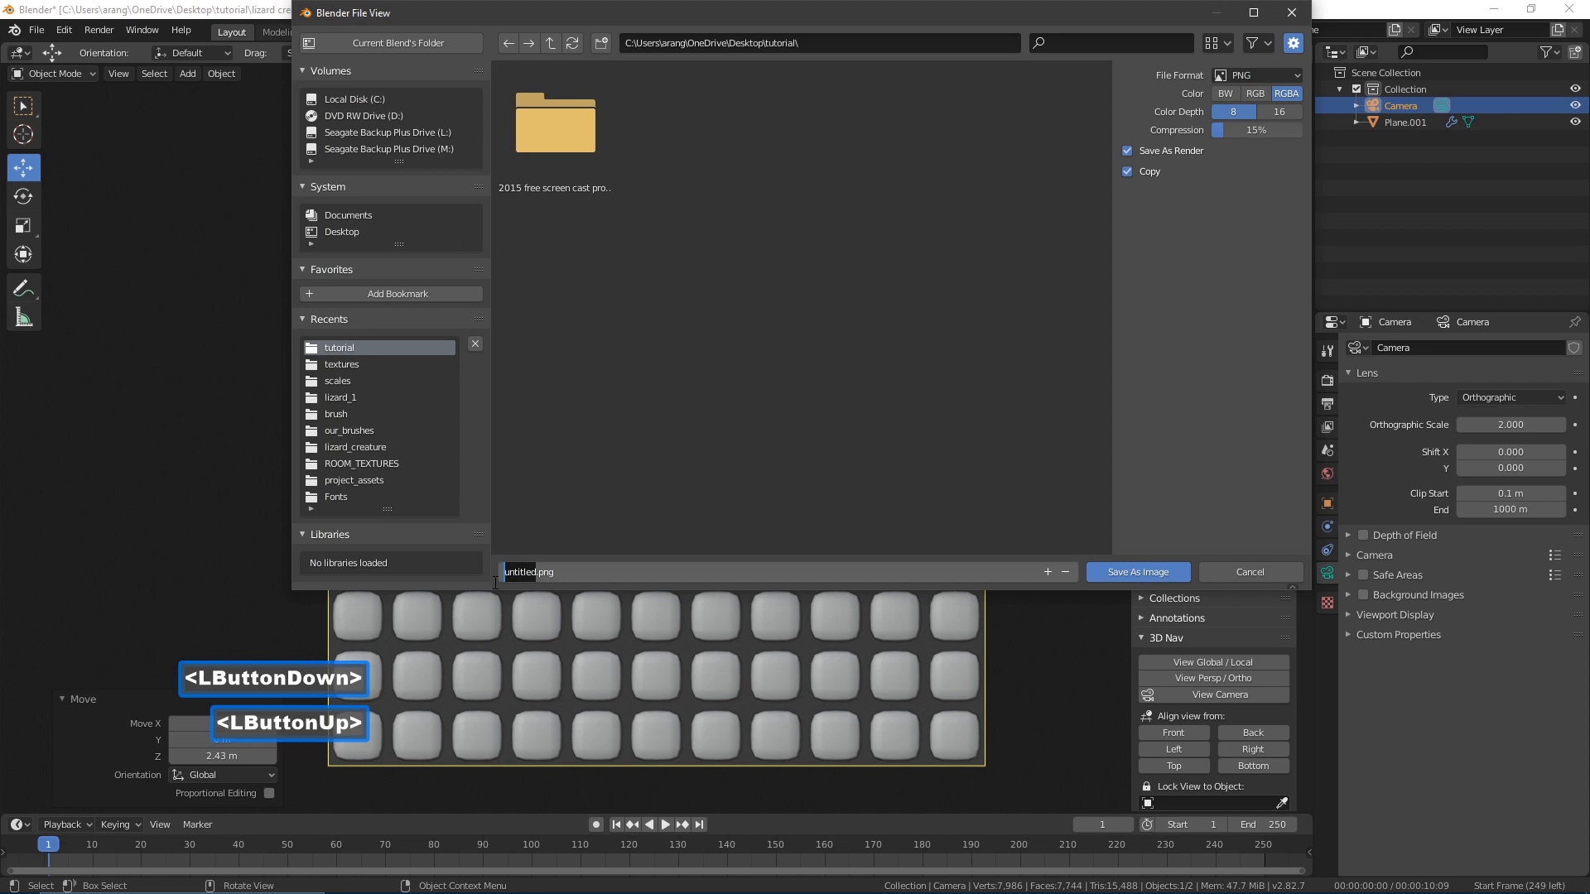
type("scale")
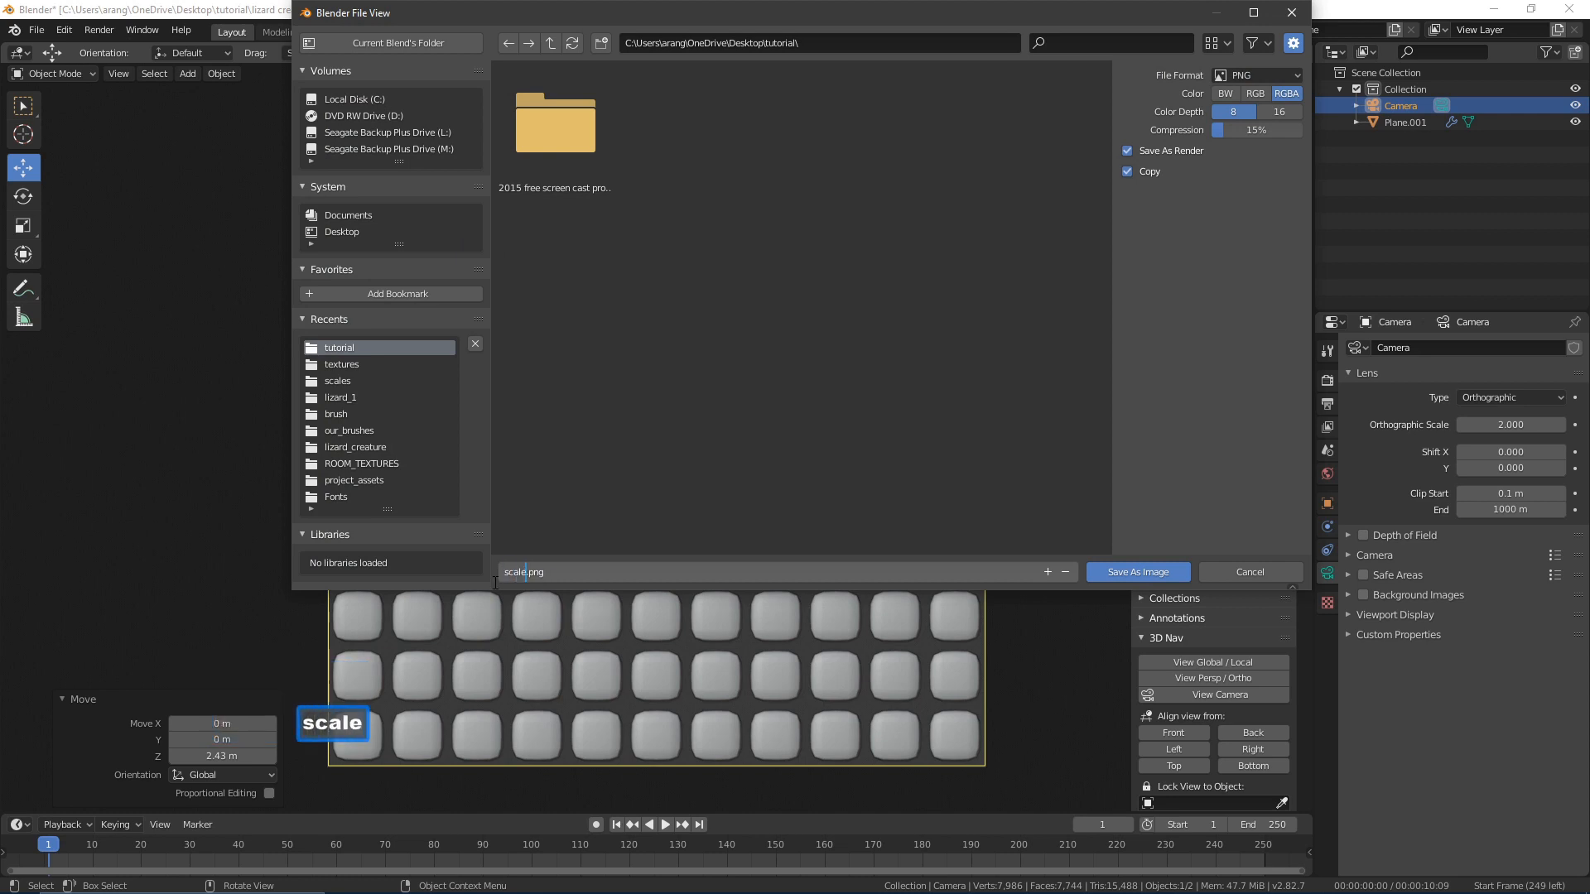
type("s")
double_click(1134, 571)
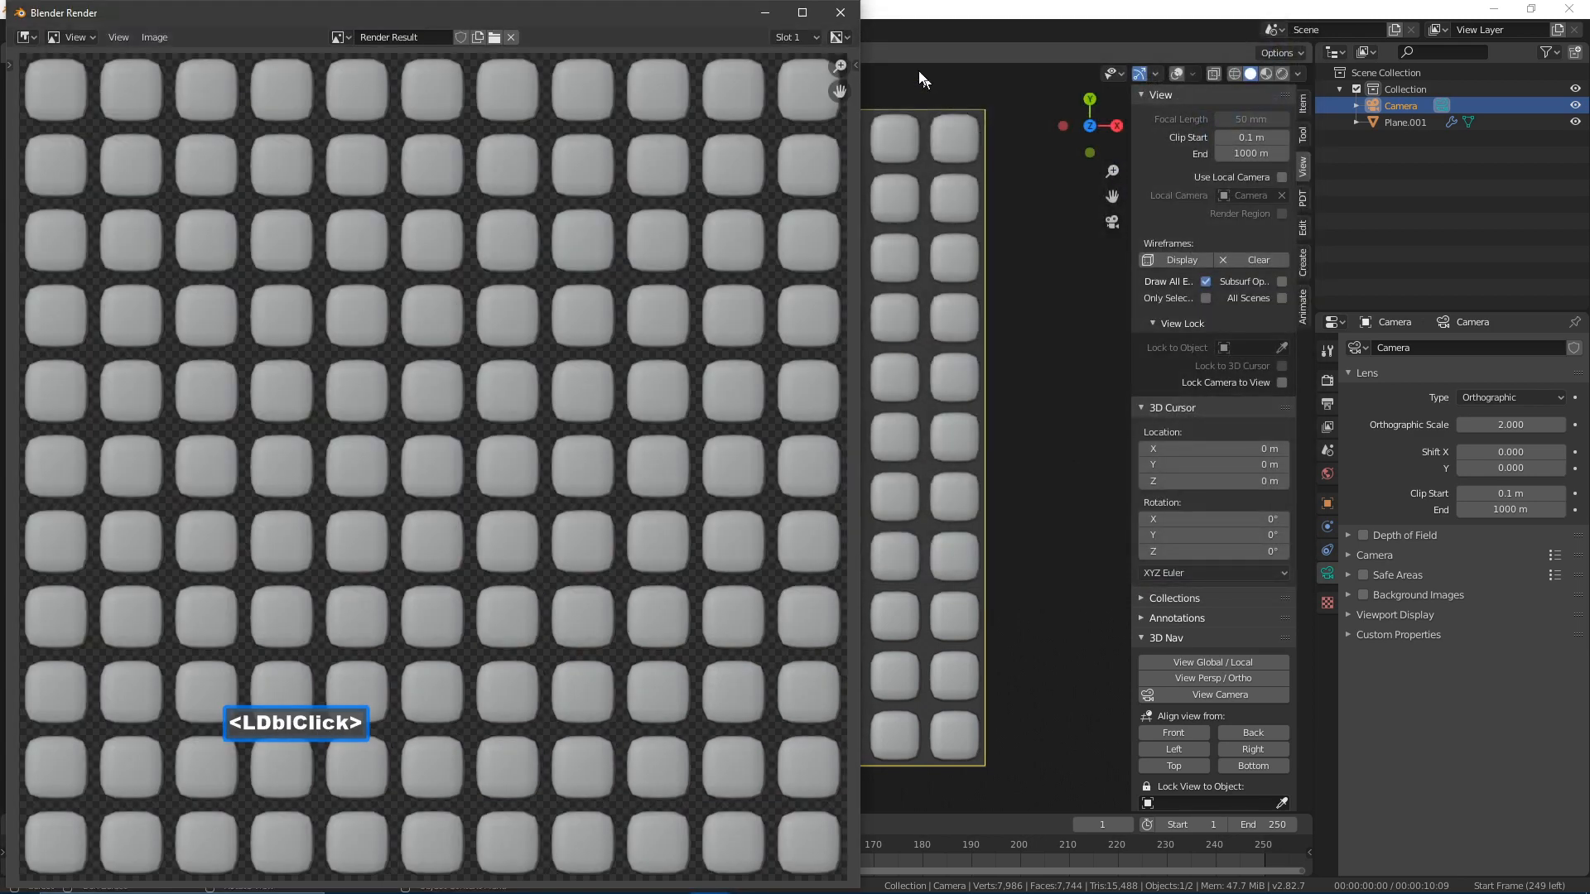
left_click(840, 12)
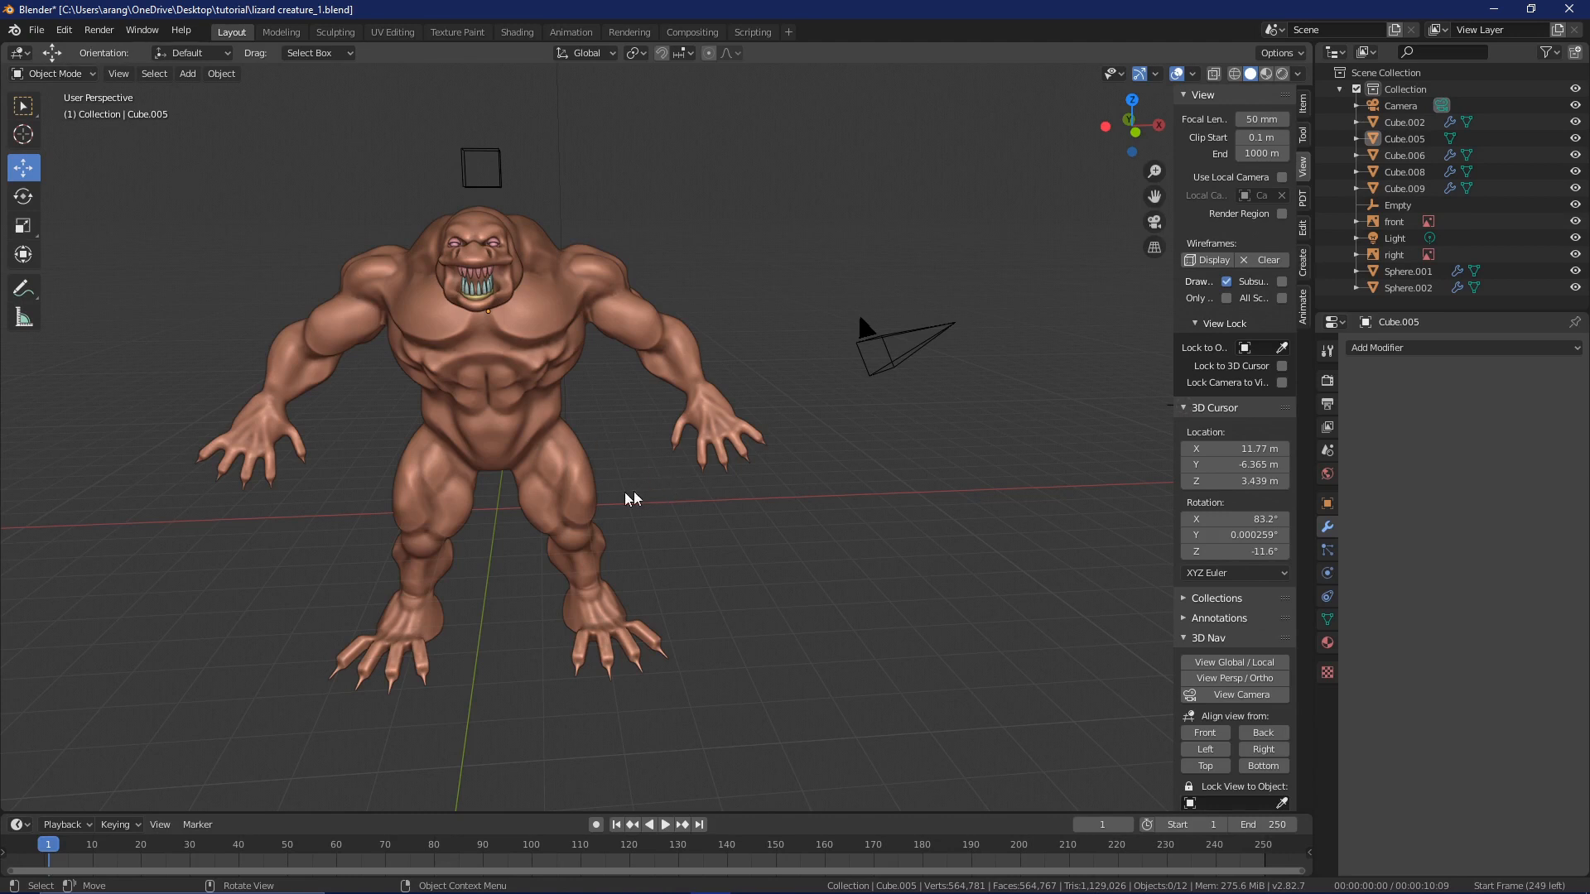
- Voxel remesh the creature's body in the lizard creature file with a voxel size of 0.05 m
left_click(573, 493)
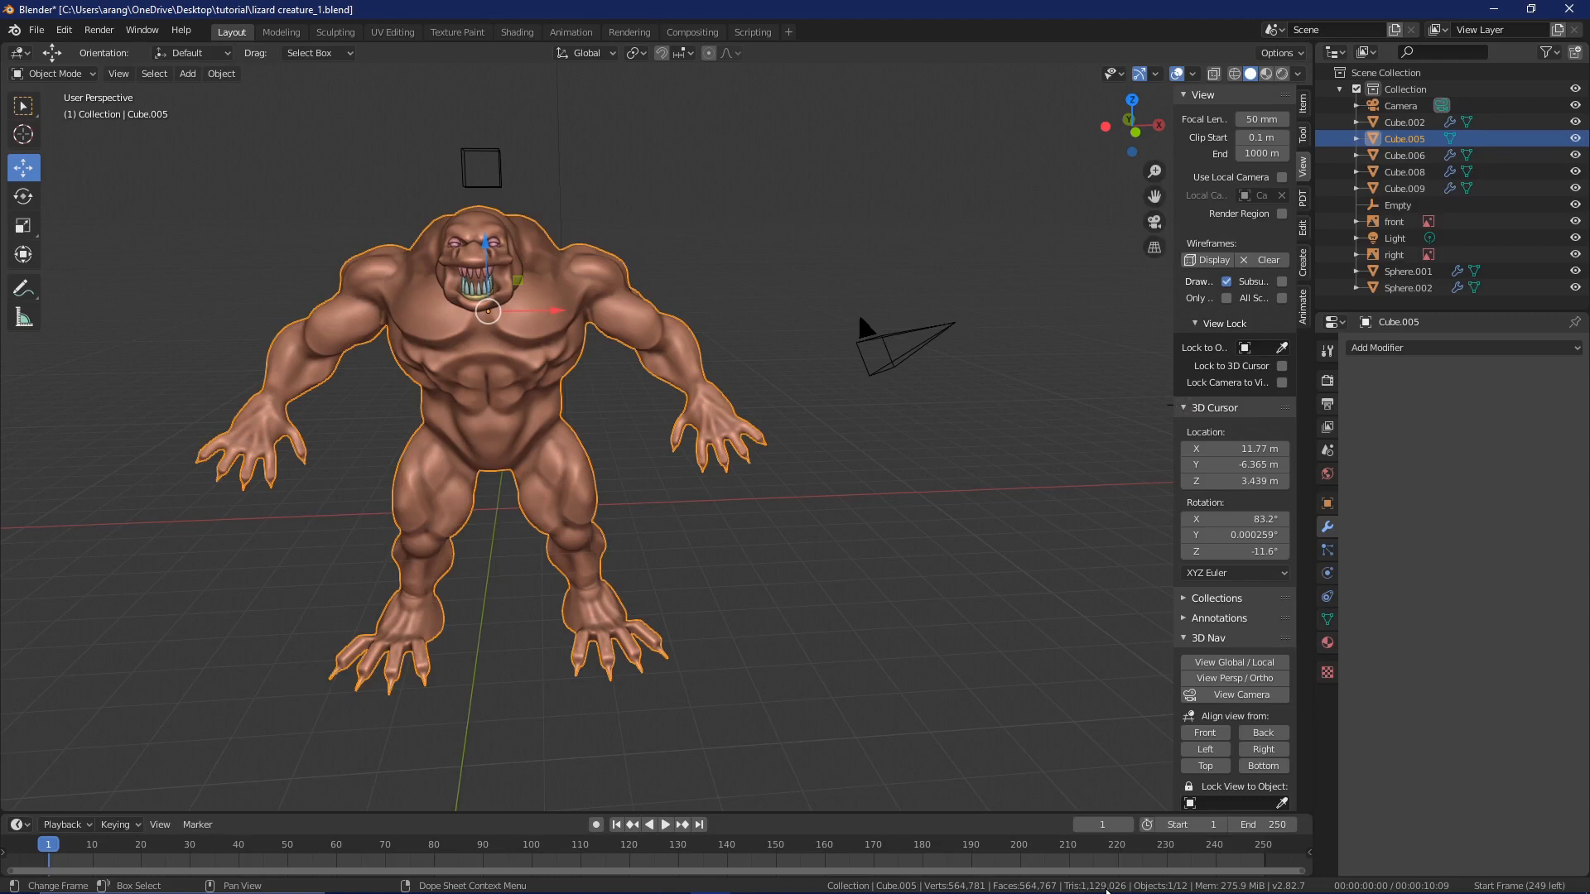
left_click(1327, 620)
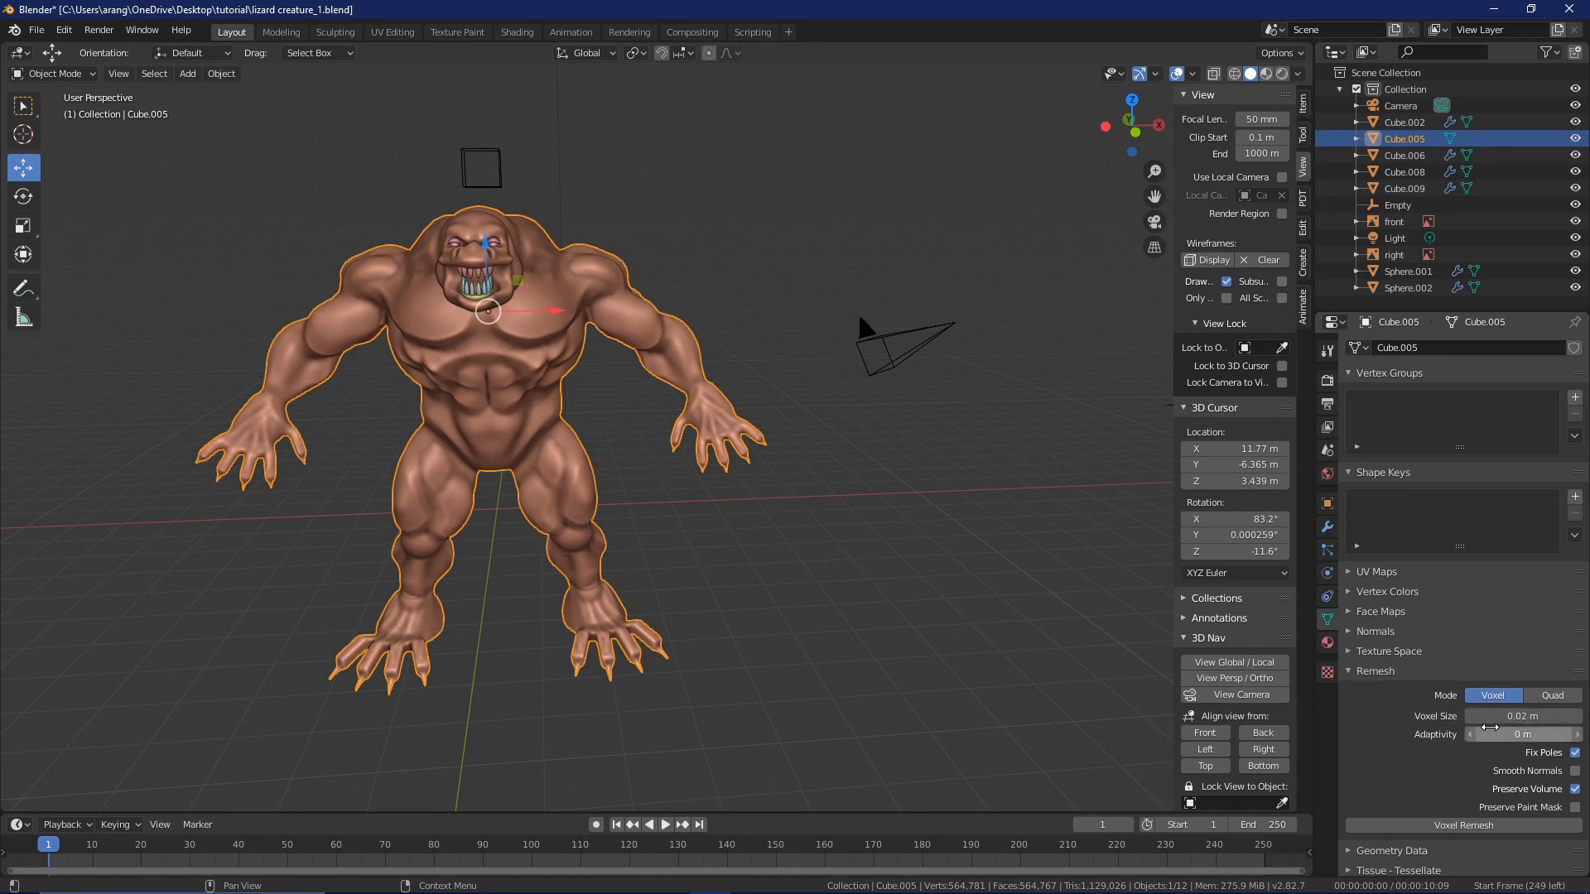
left_click(1516, 715)
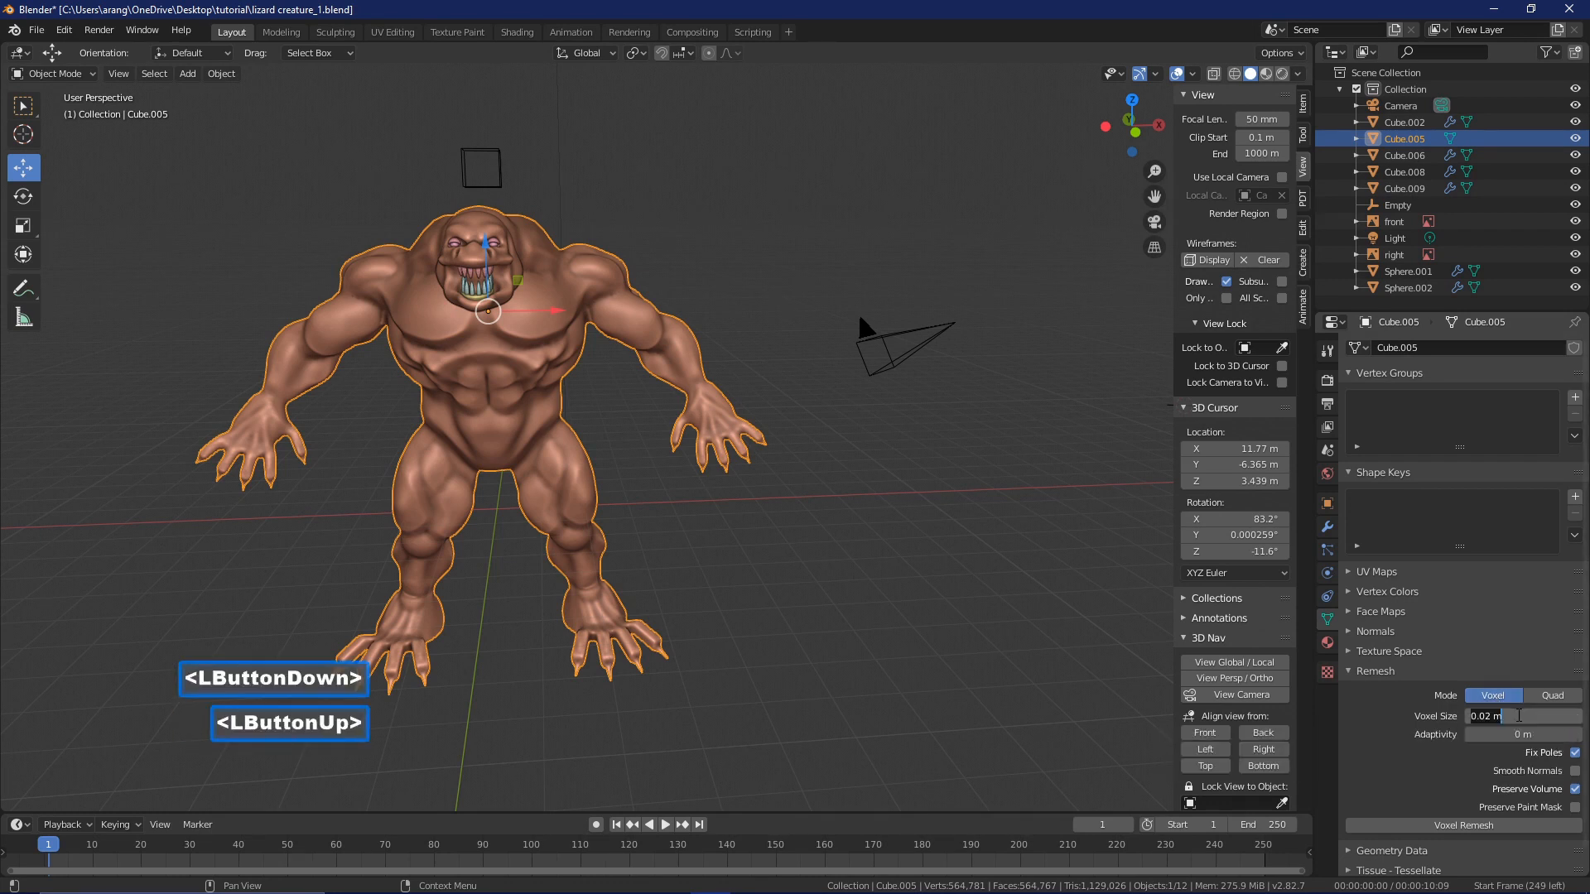
type(".05")
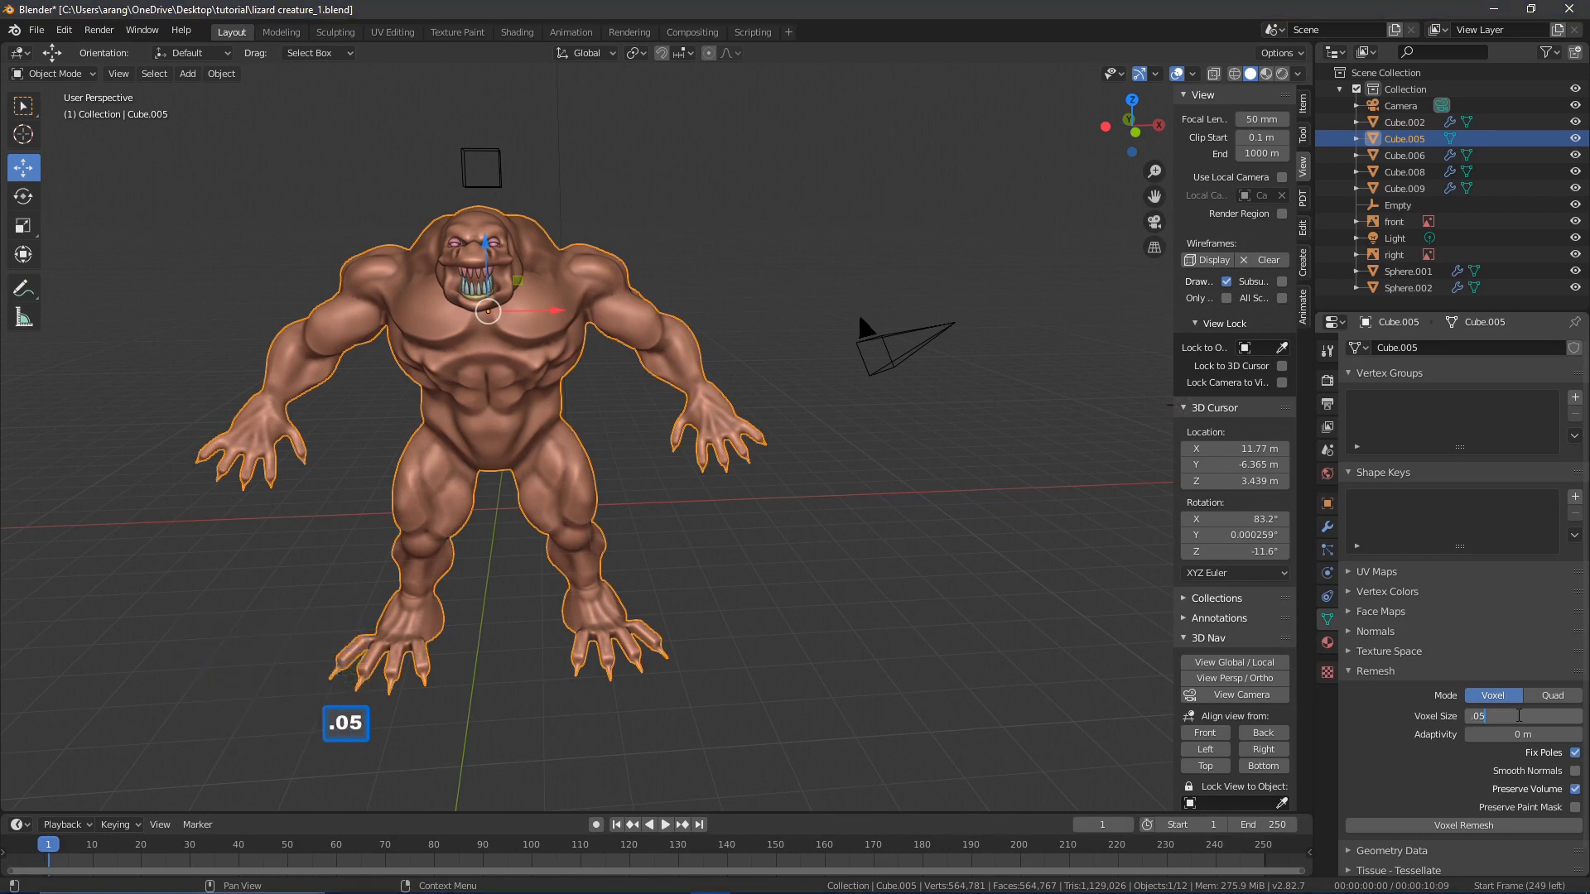
left_click(1397, 769)
left_click(1473, 825)
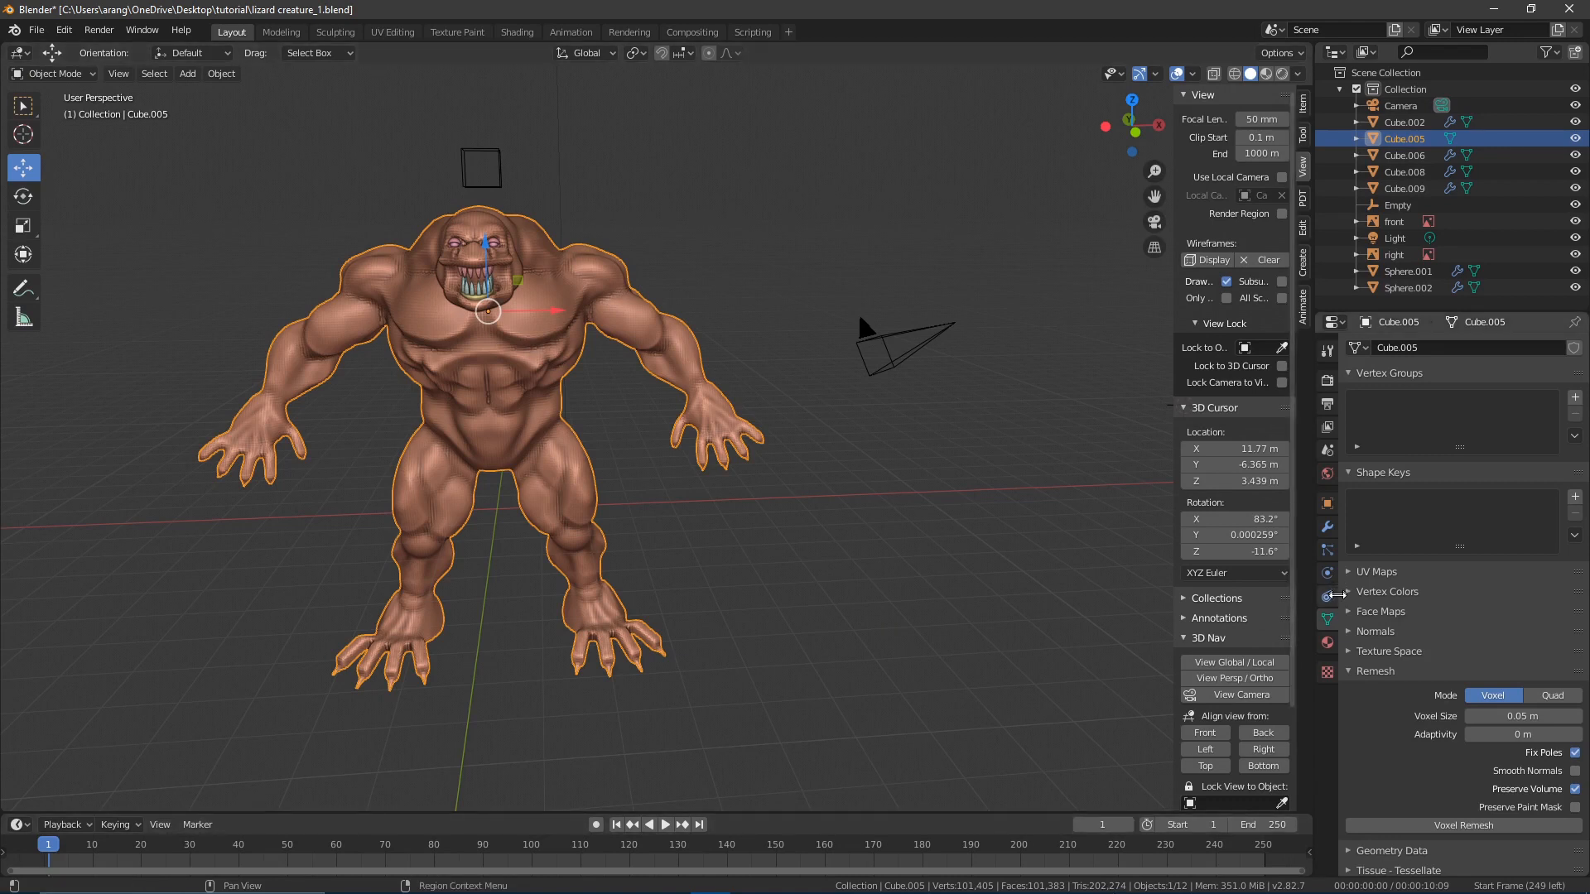
- Add a Multiresolution modifier with three subdivision levels to the creature's body and set its preview level to 2
left_click(1327, 526)
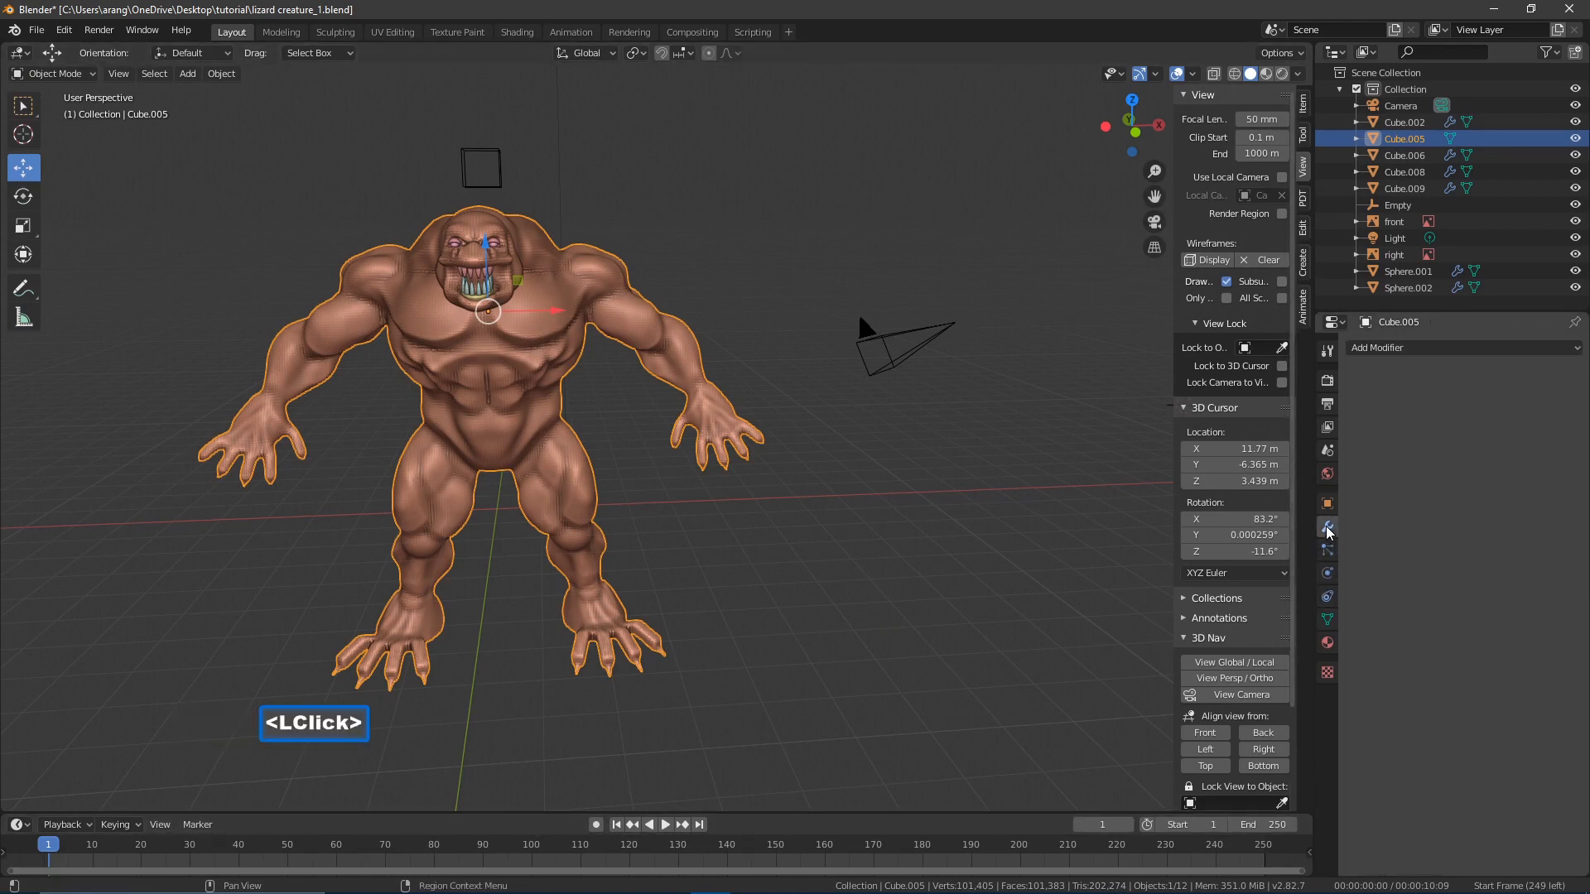
left_click(1408, 347)
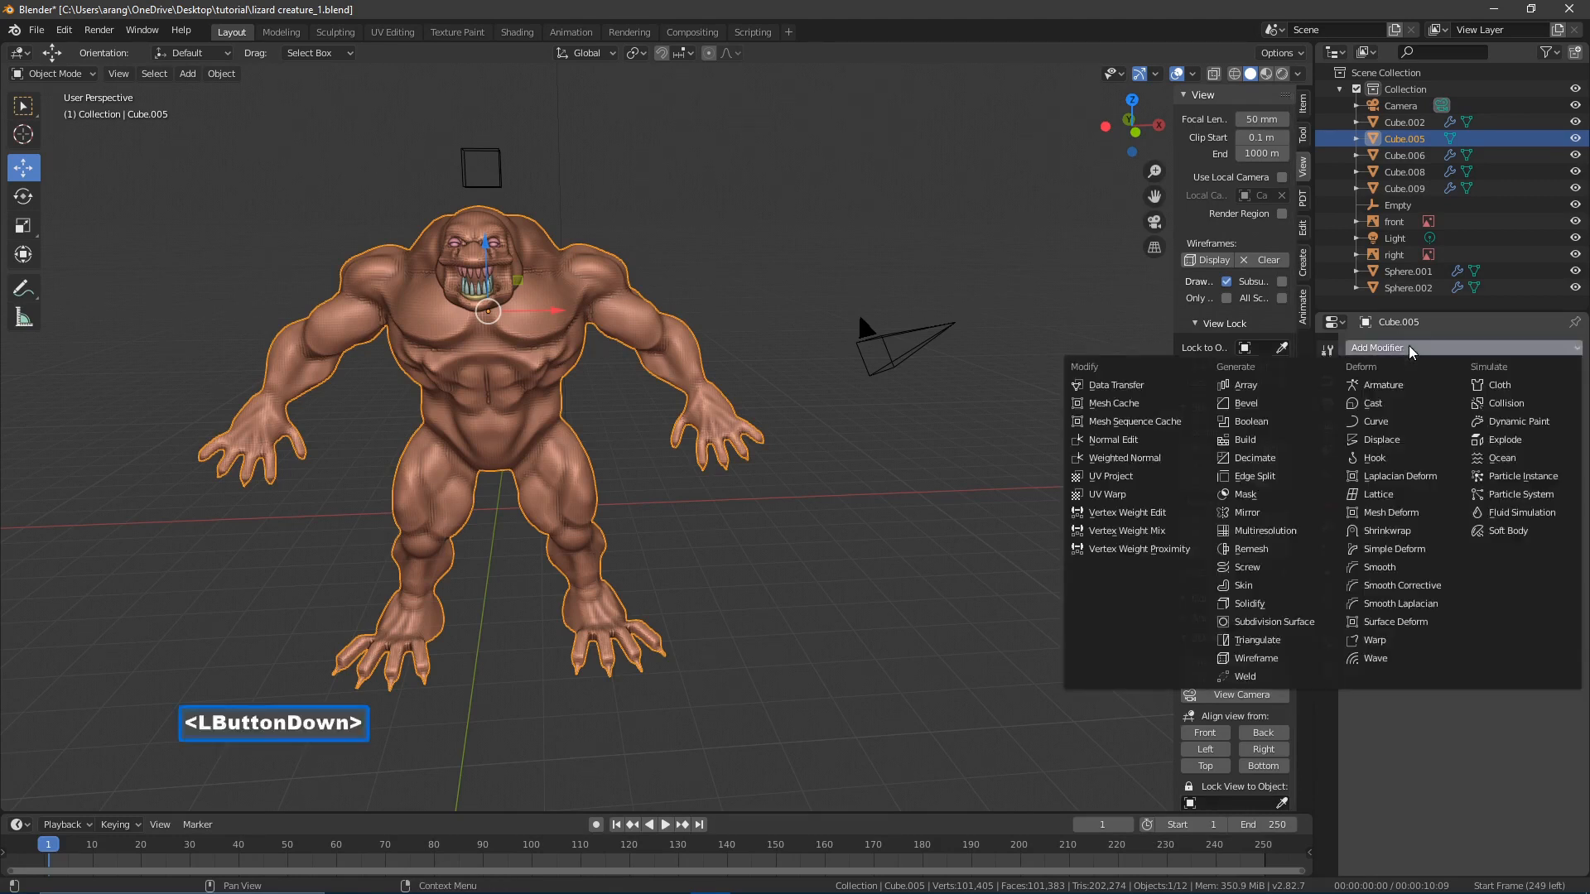
left_click(1275, 528)
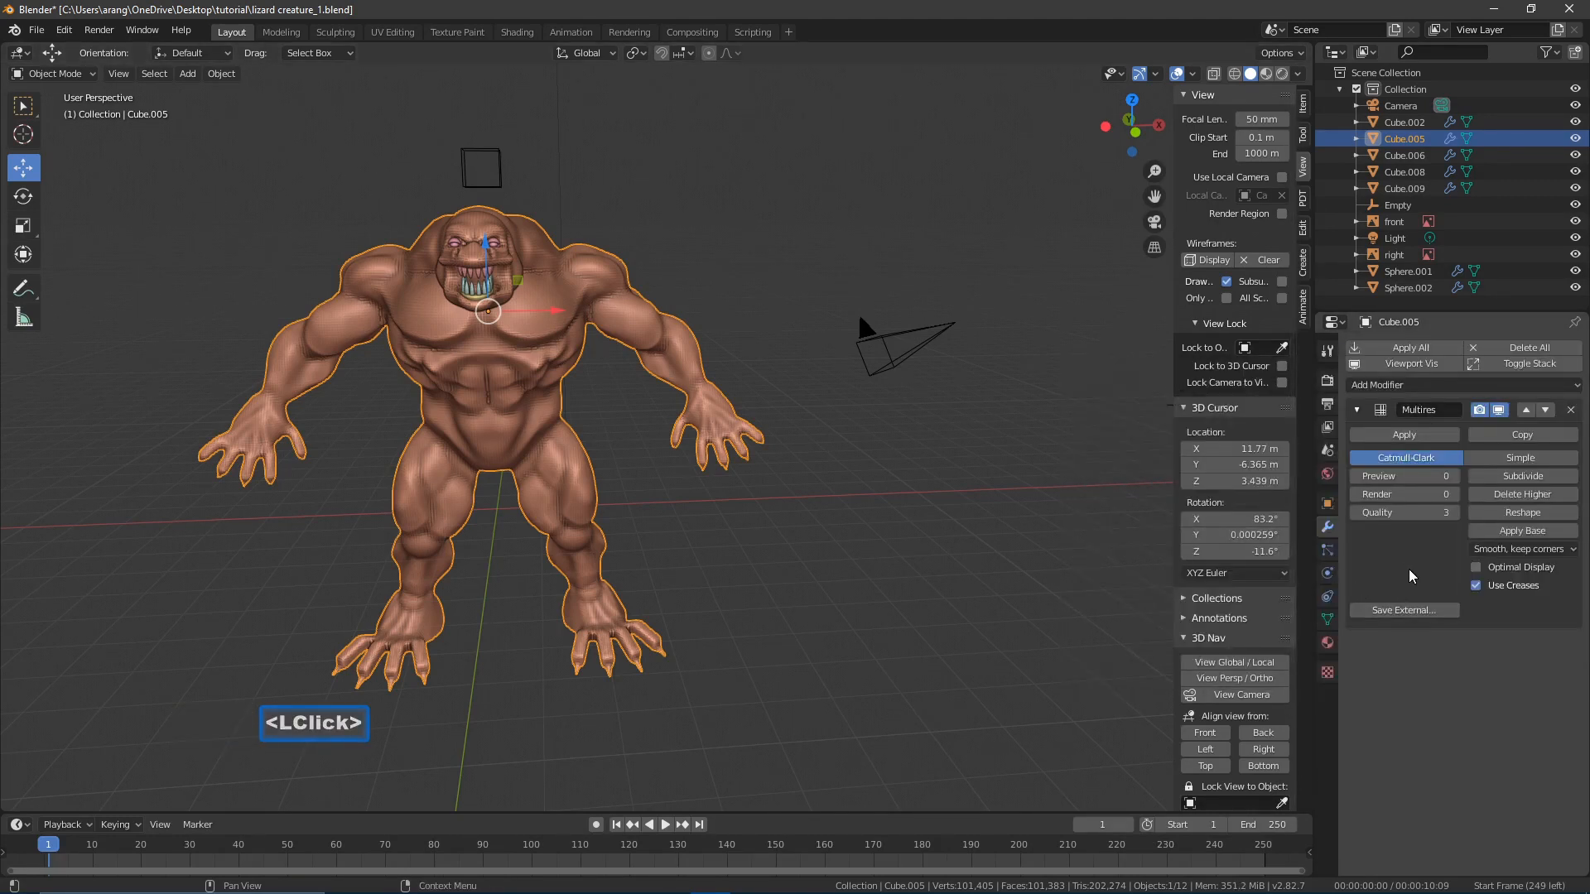
left_click(1526, 473)
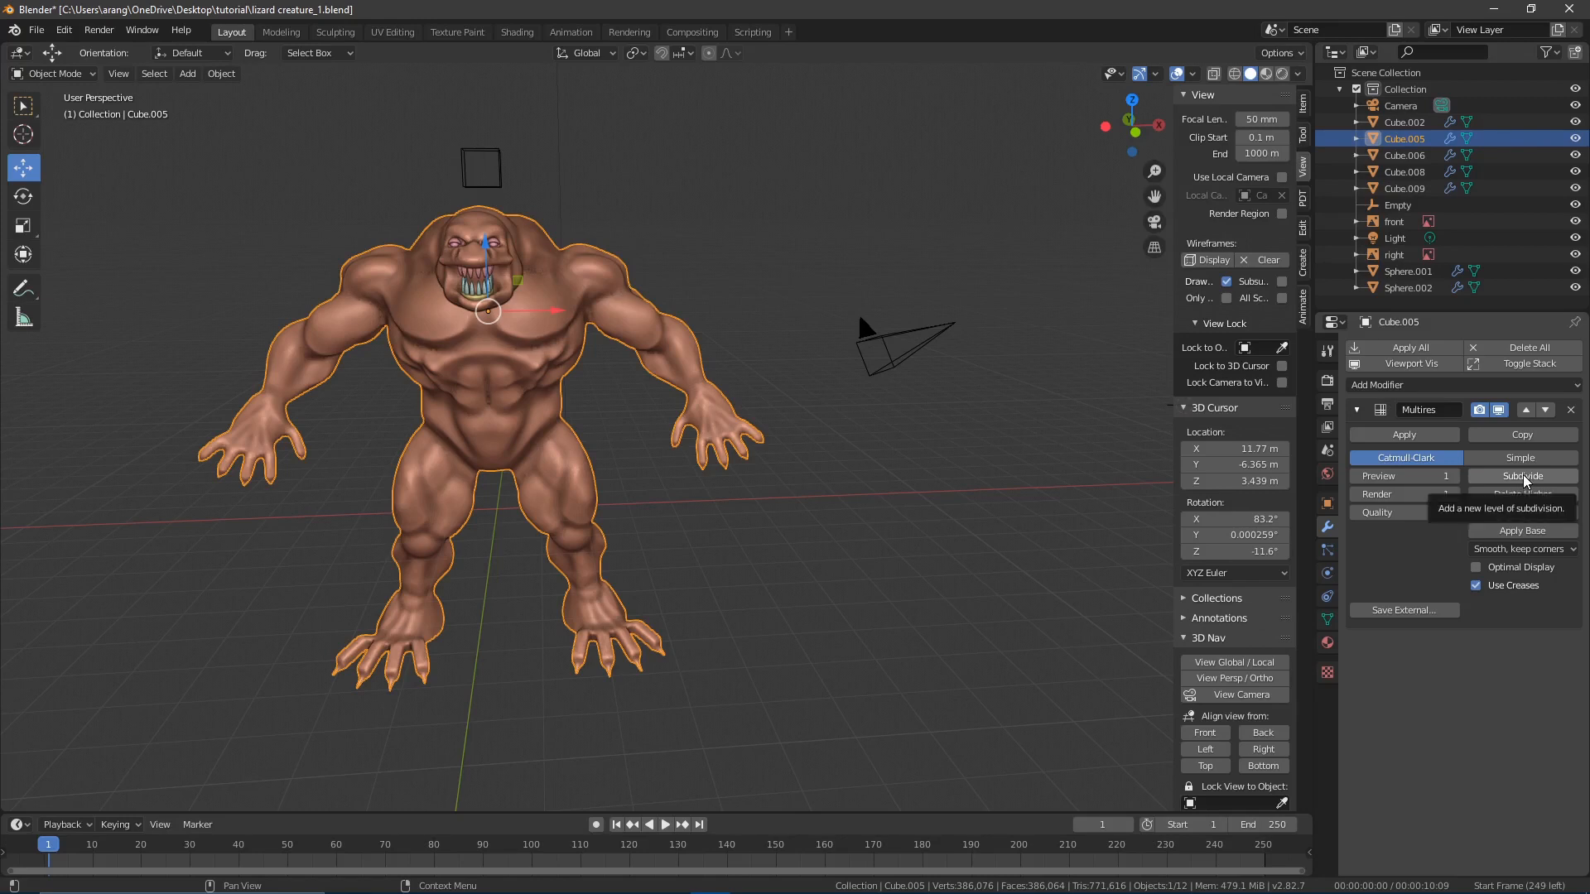
left_click(1522, 475)
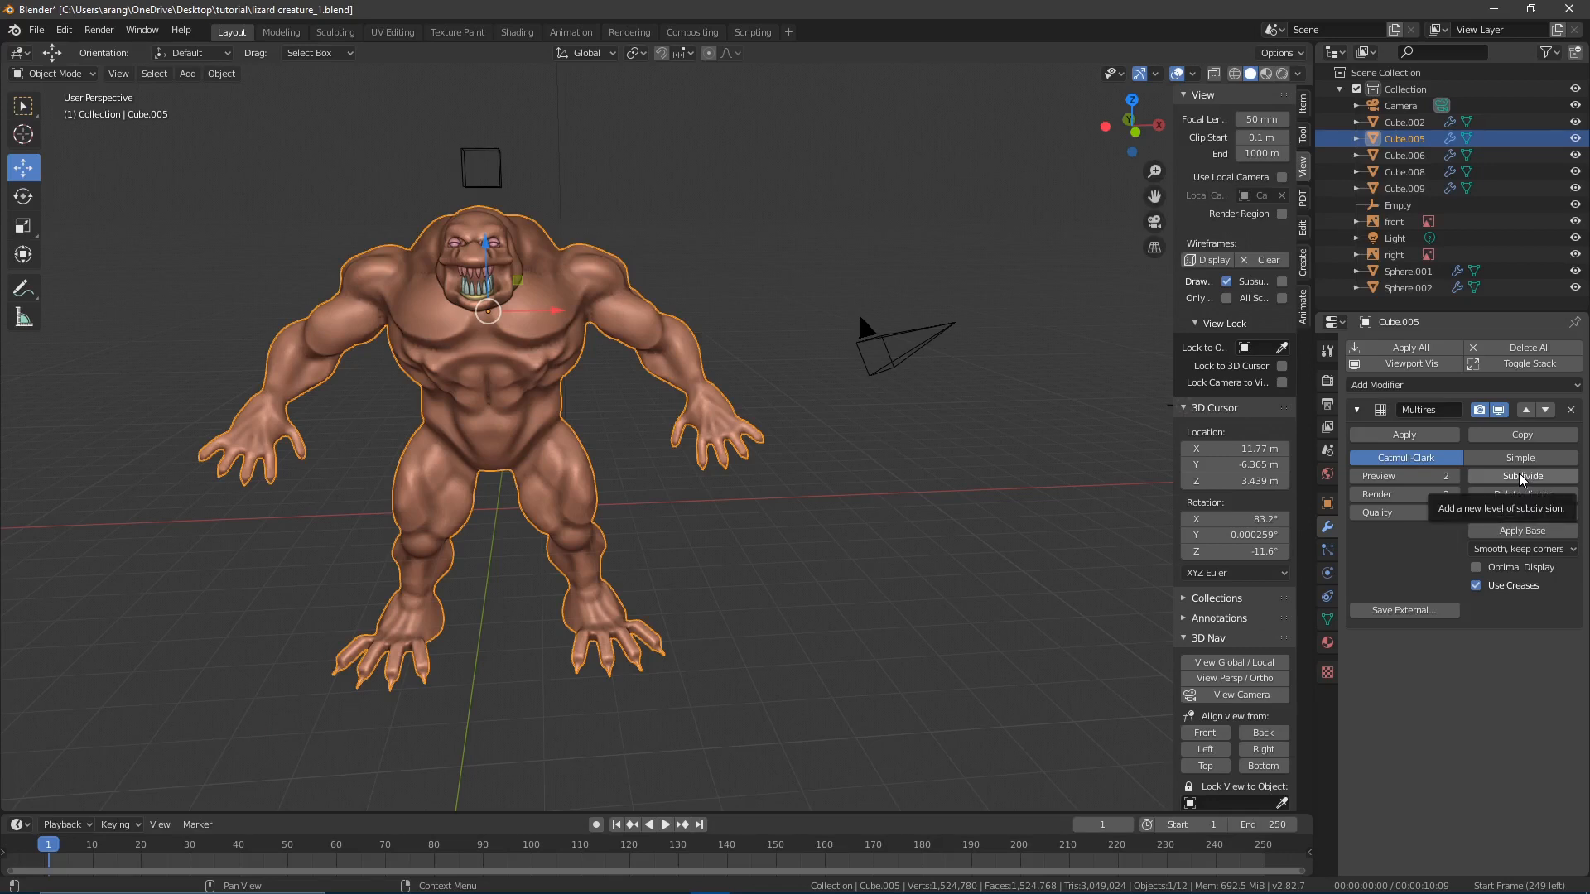
left_click(1518, 475)
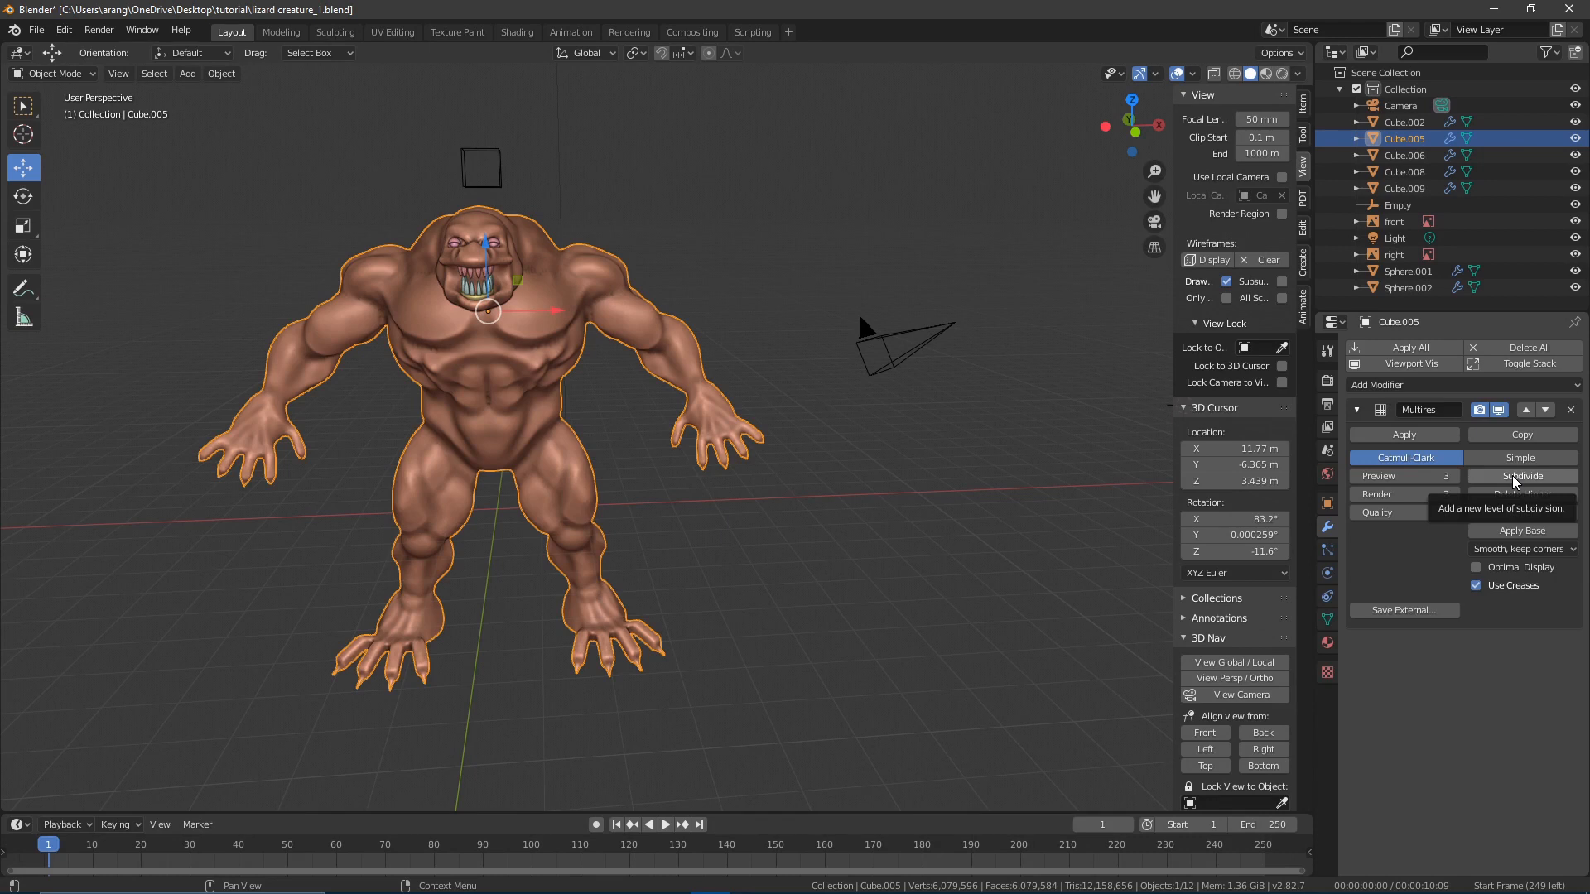
left_click(1354, 476)
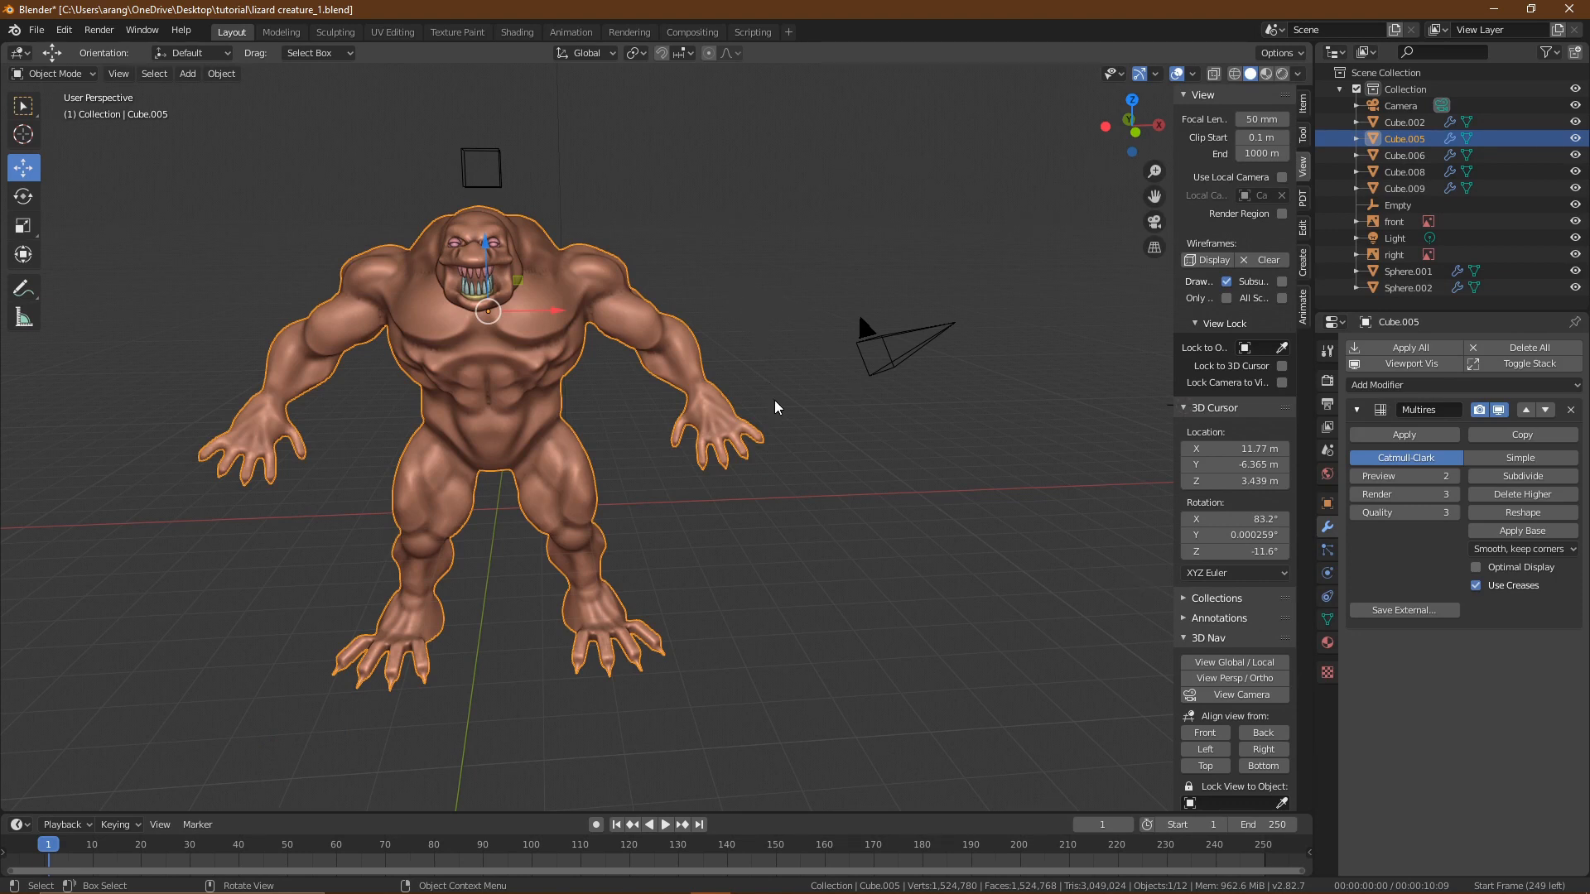
key("Pause")
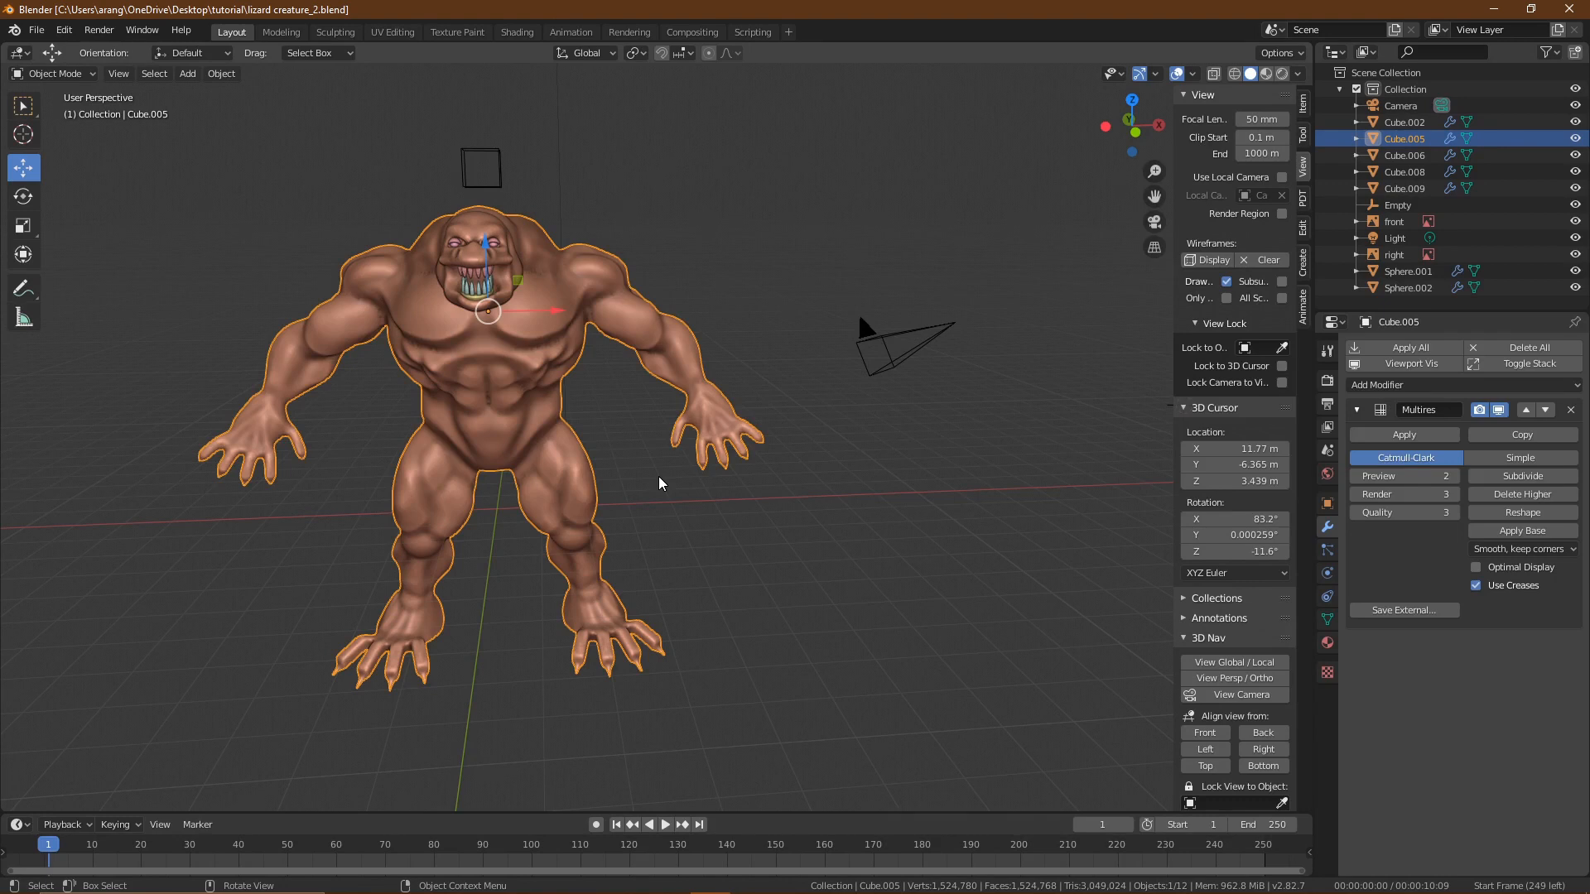
key("Pause")
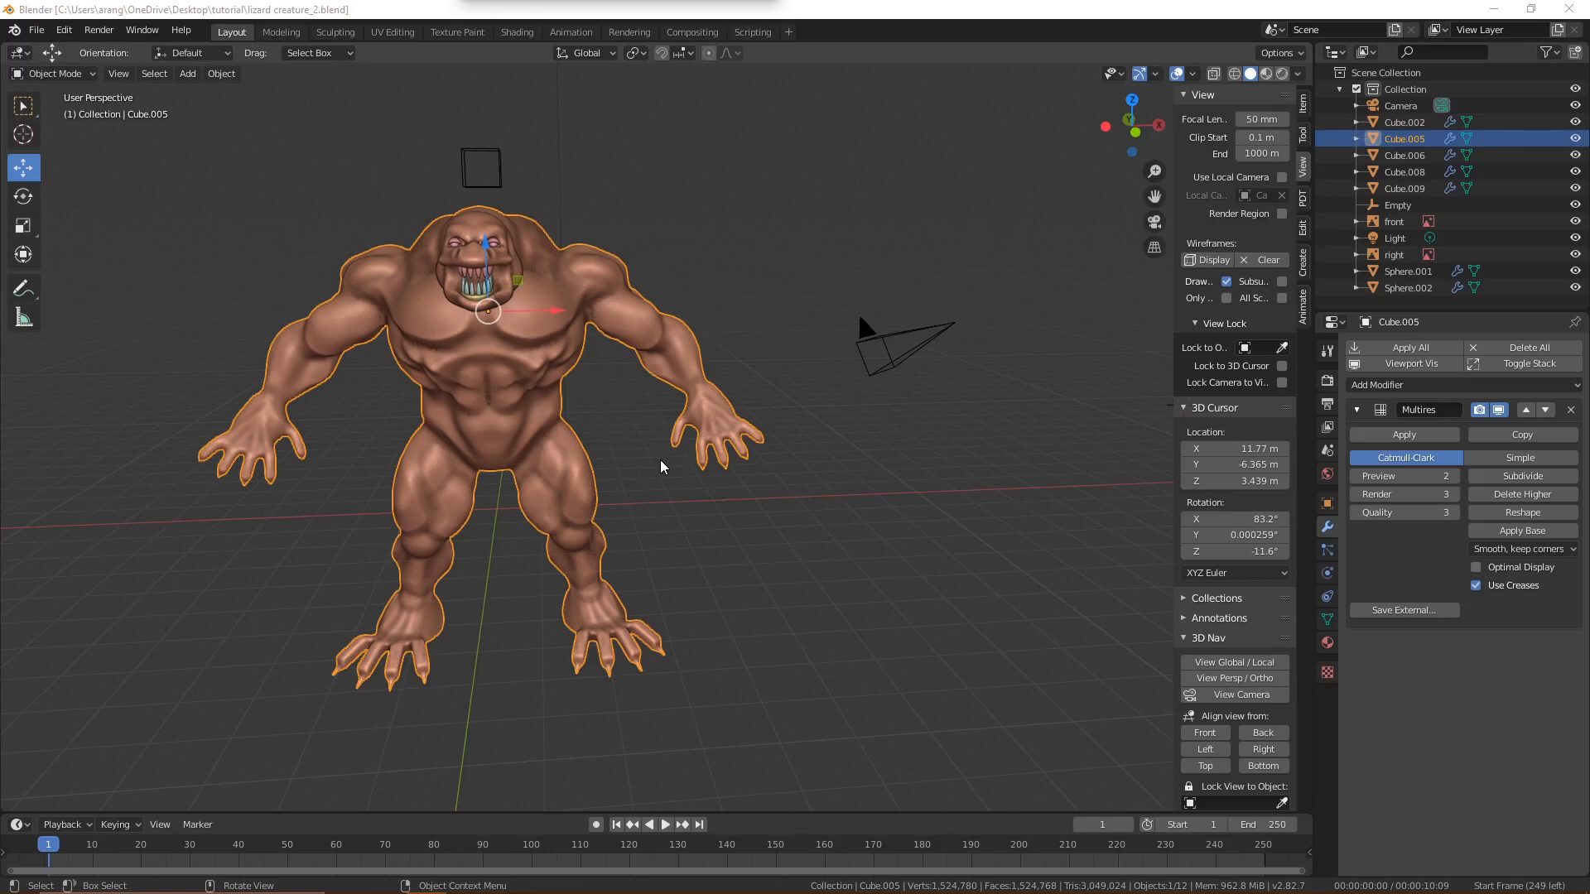
key("Pause")
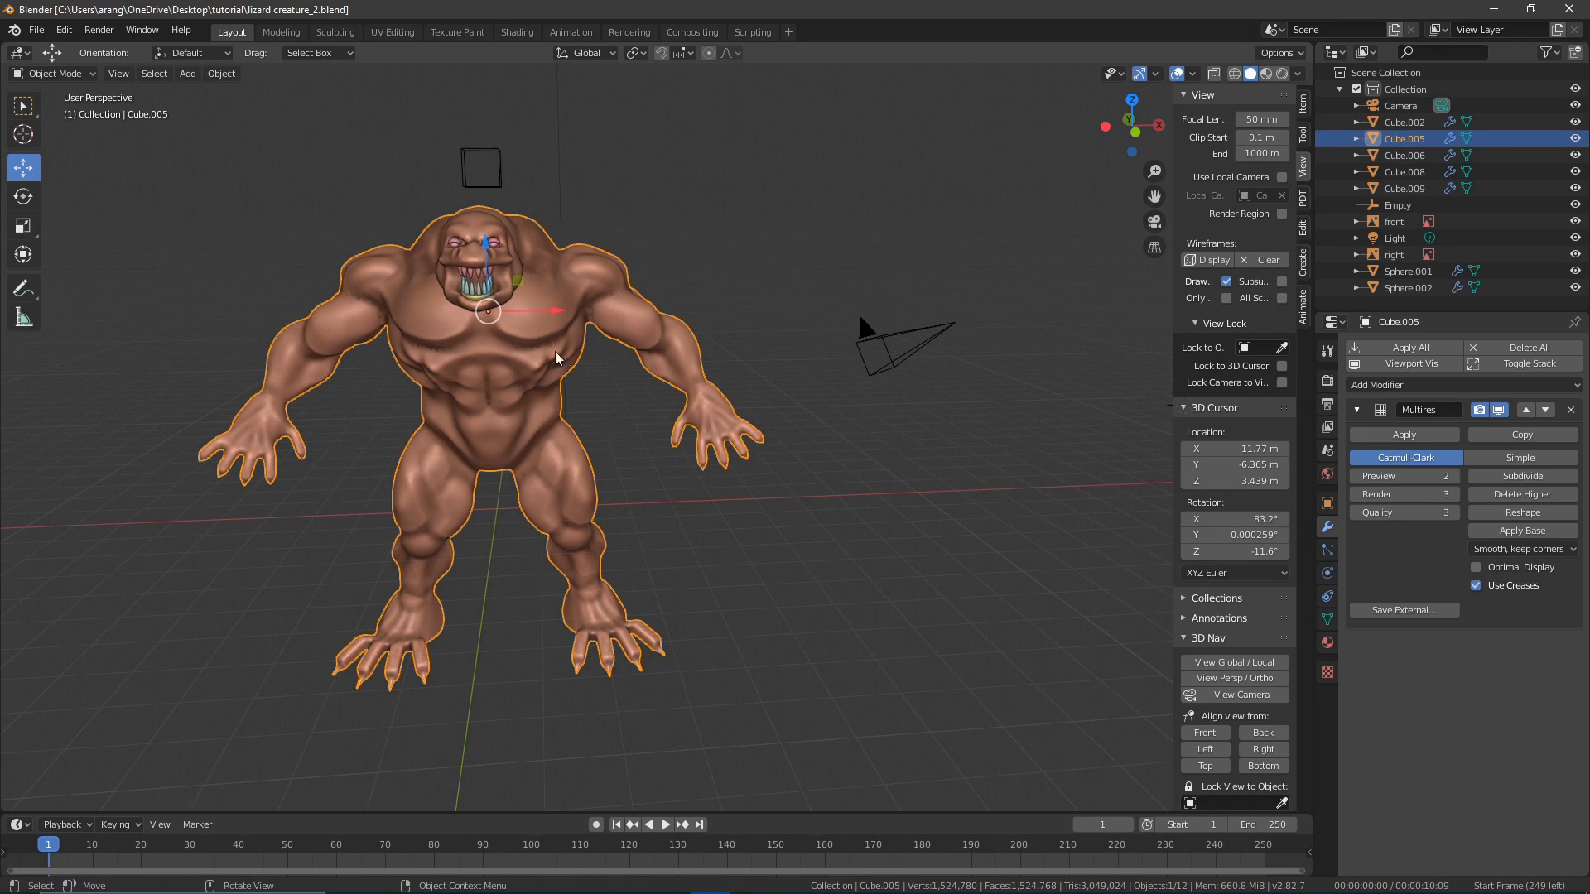
- Switch the creature's body to Sculpt Mode and choose the Draw brush
left_click(58, 73)
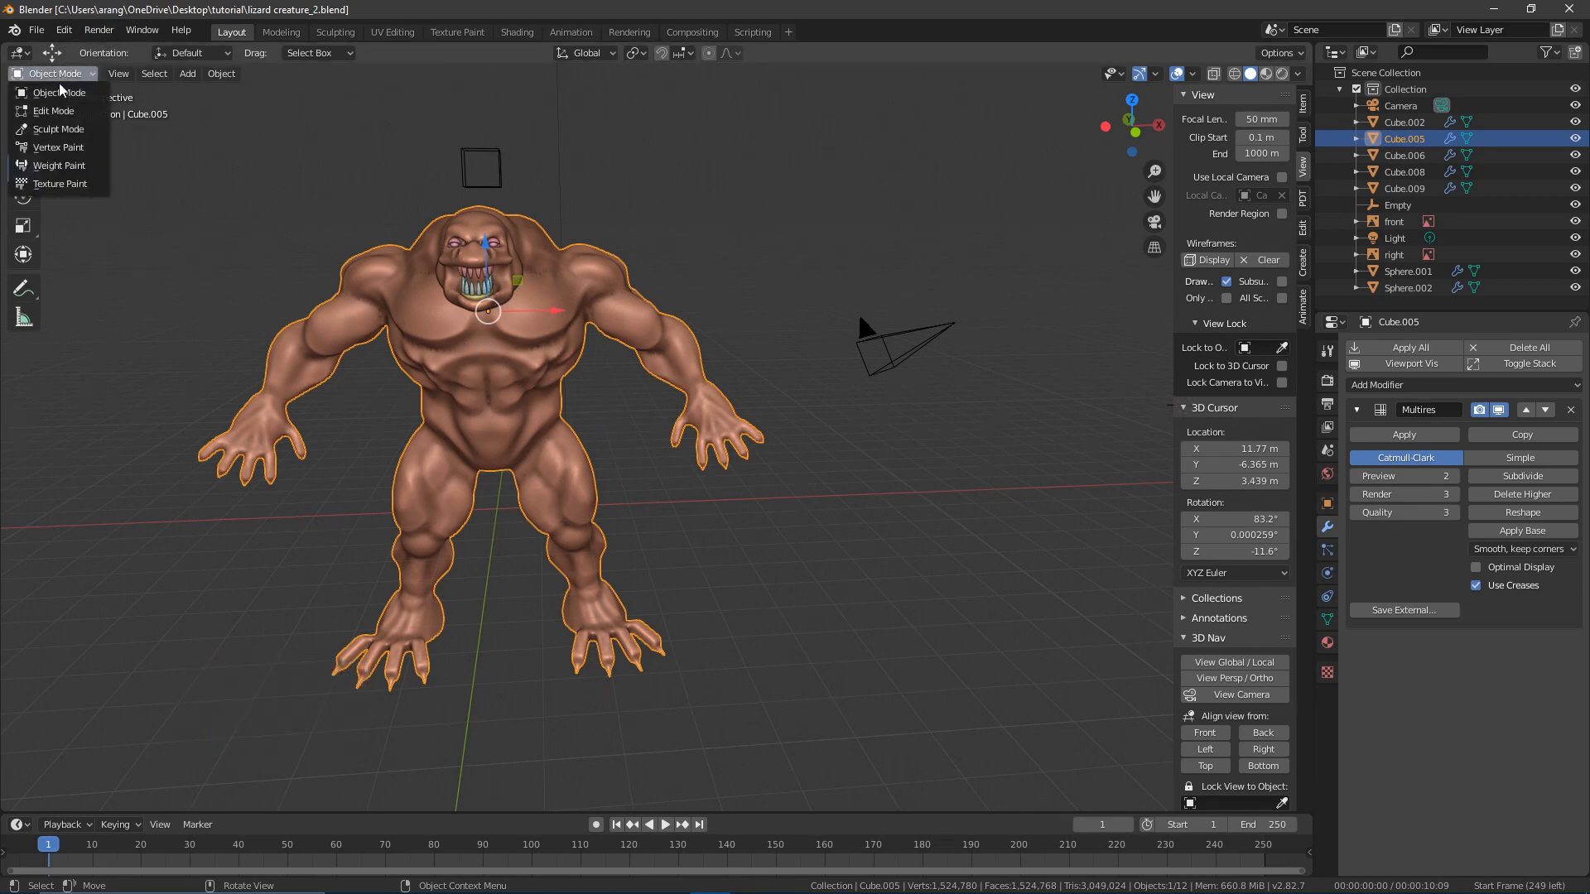
left_click(73, 133)
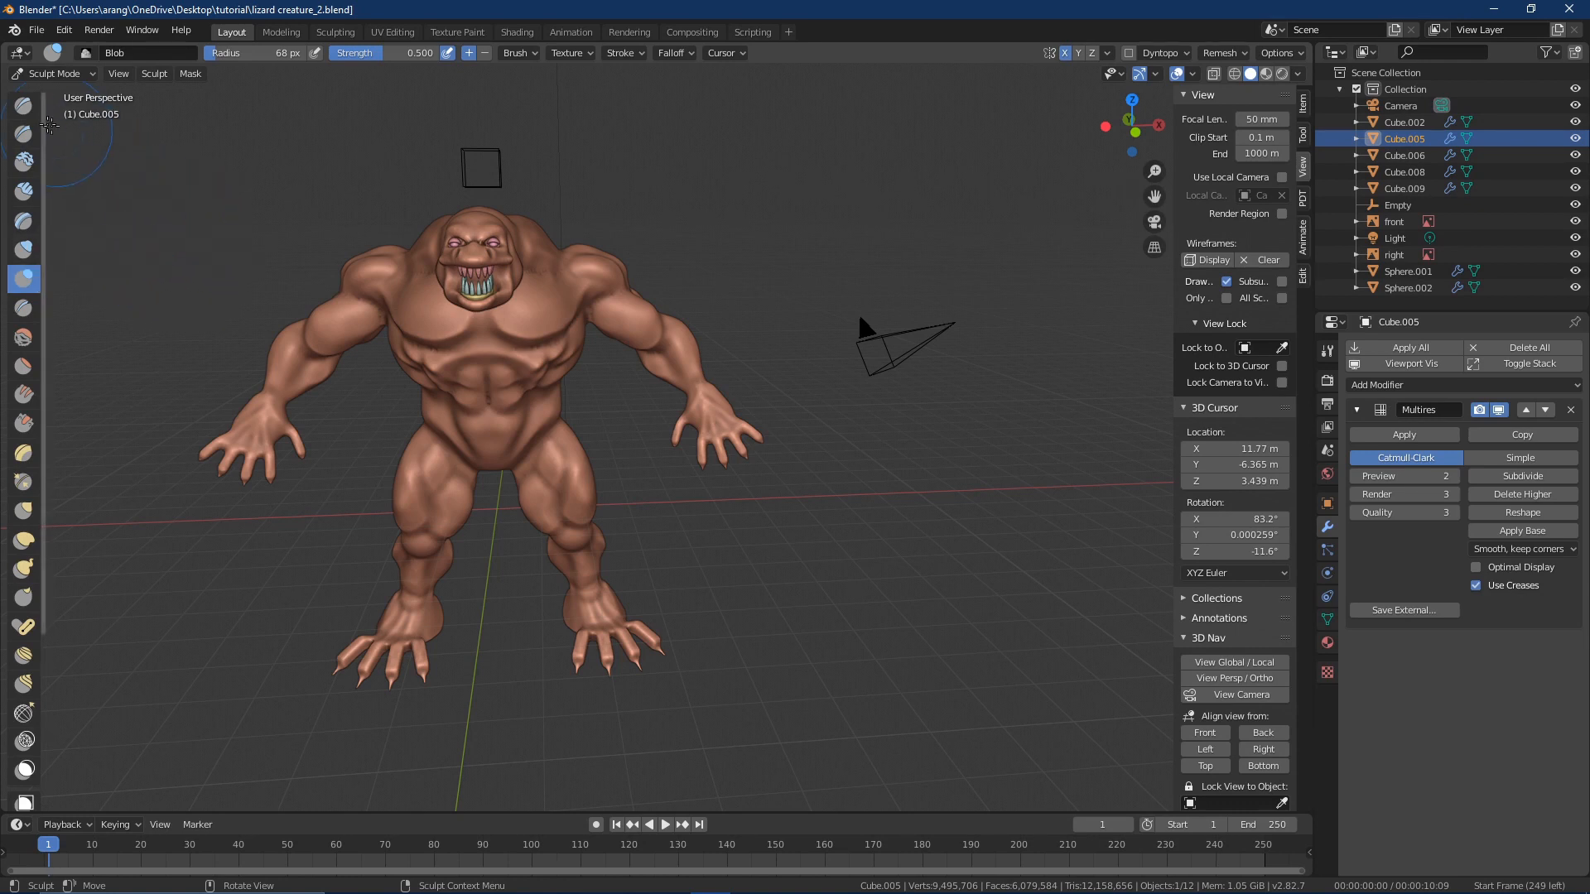
left_click(25, 106)
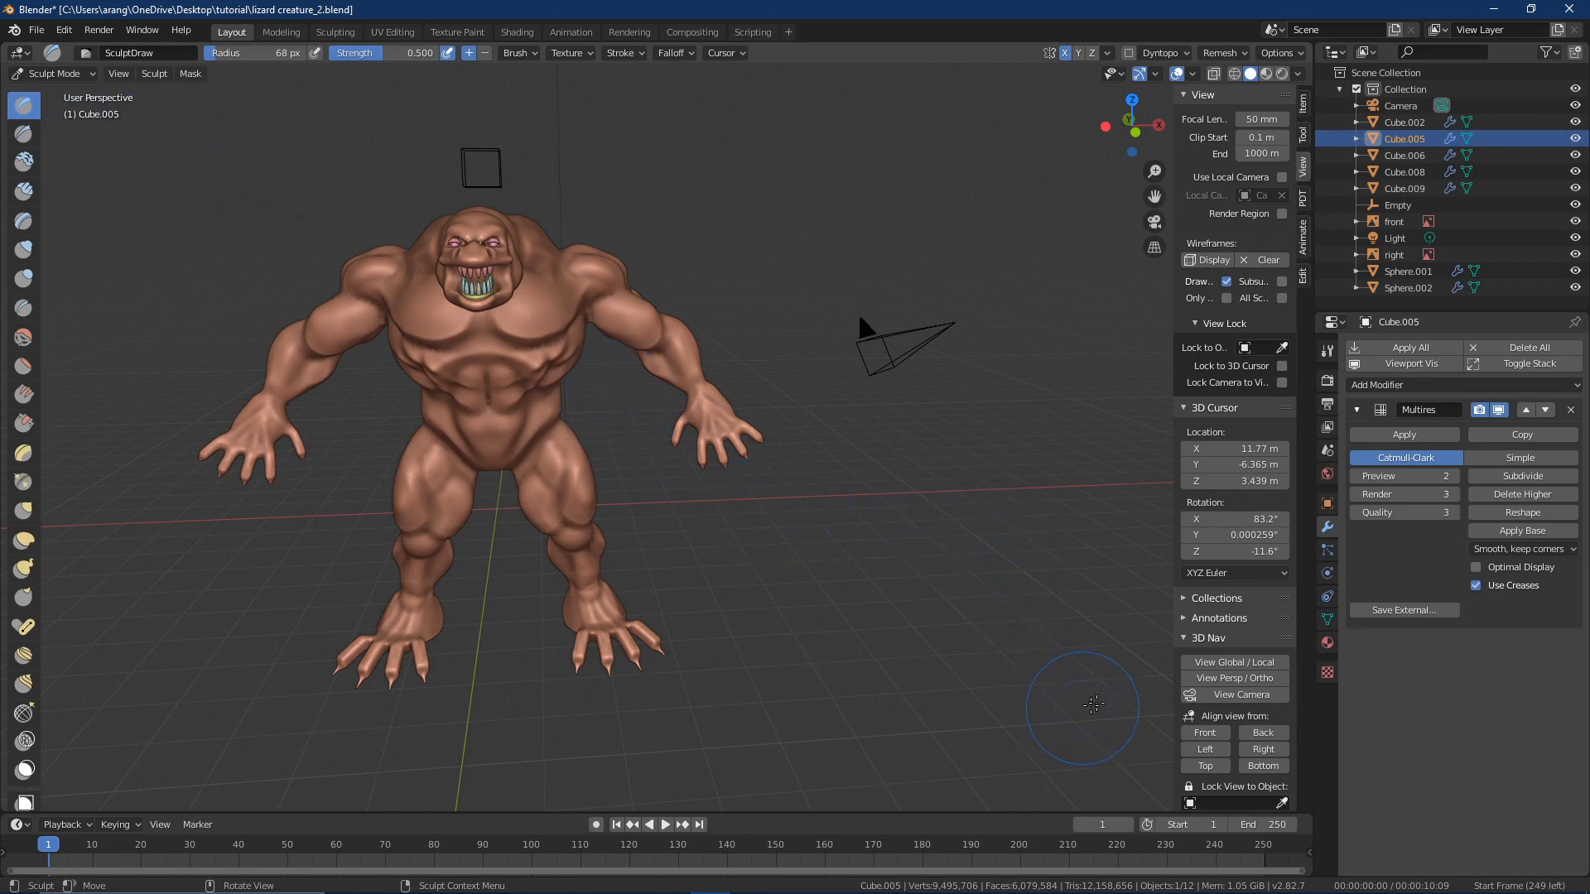
- Create a new texture for the Draw brush and load scales.png from the tutorial folder as its image
left_click(1327, 675)
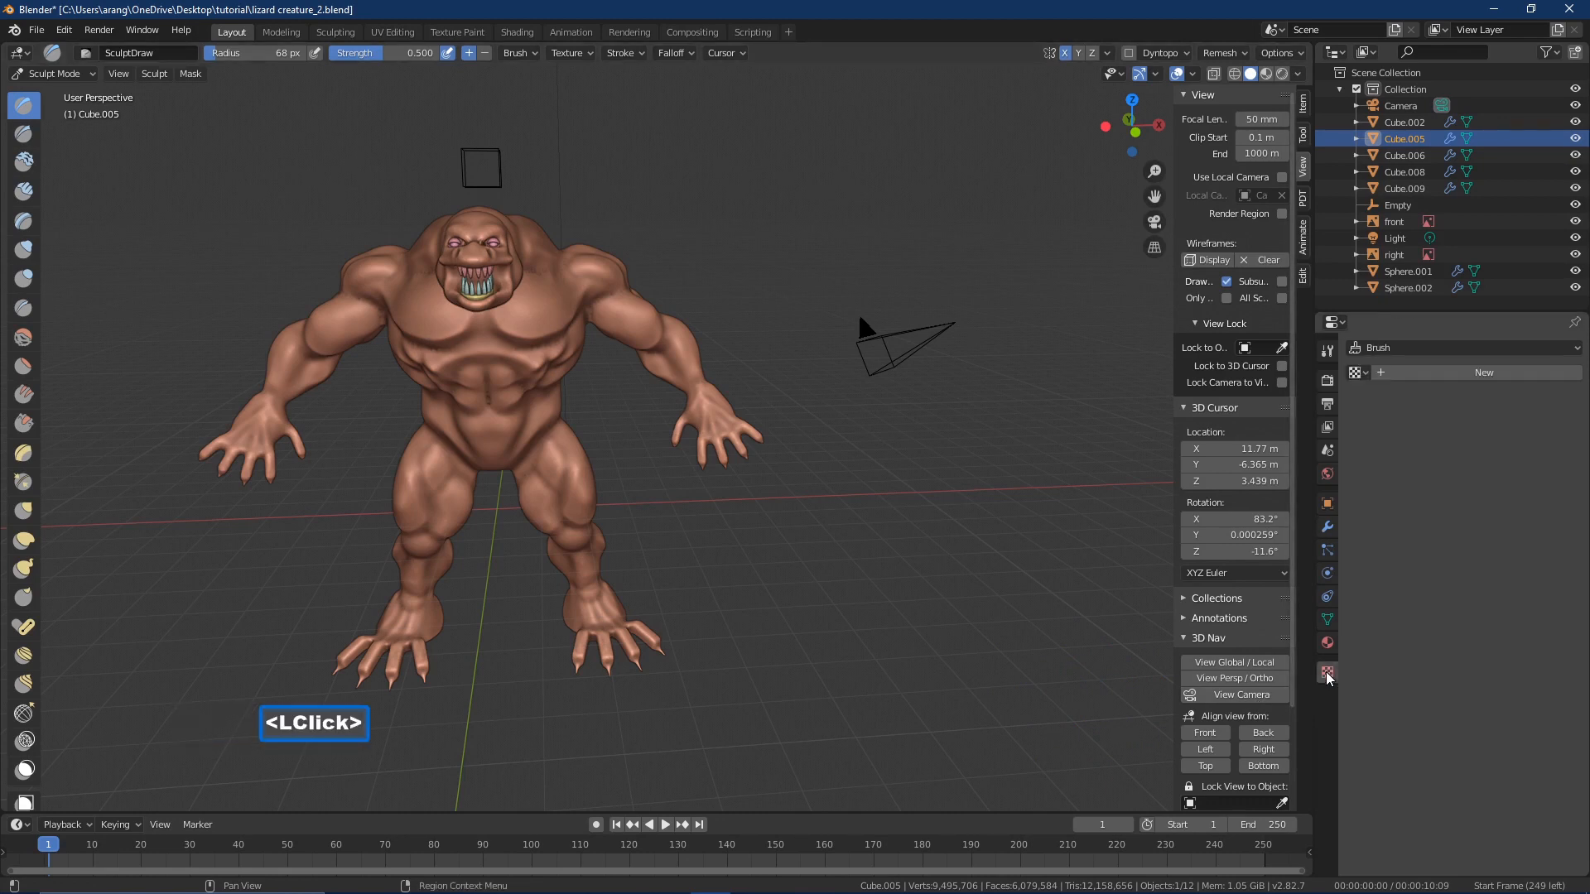
left_click(1482, 372)
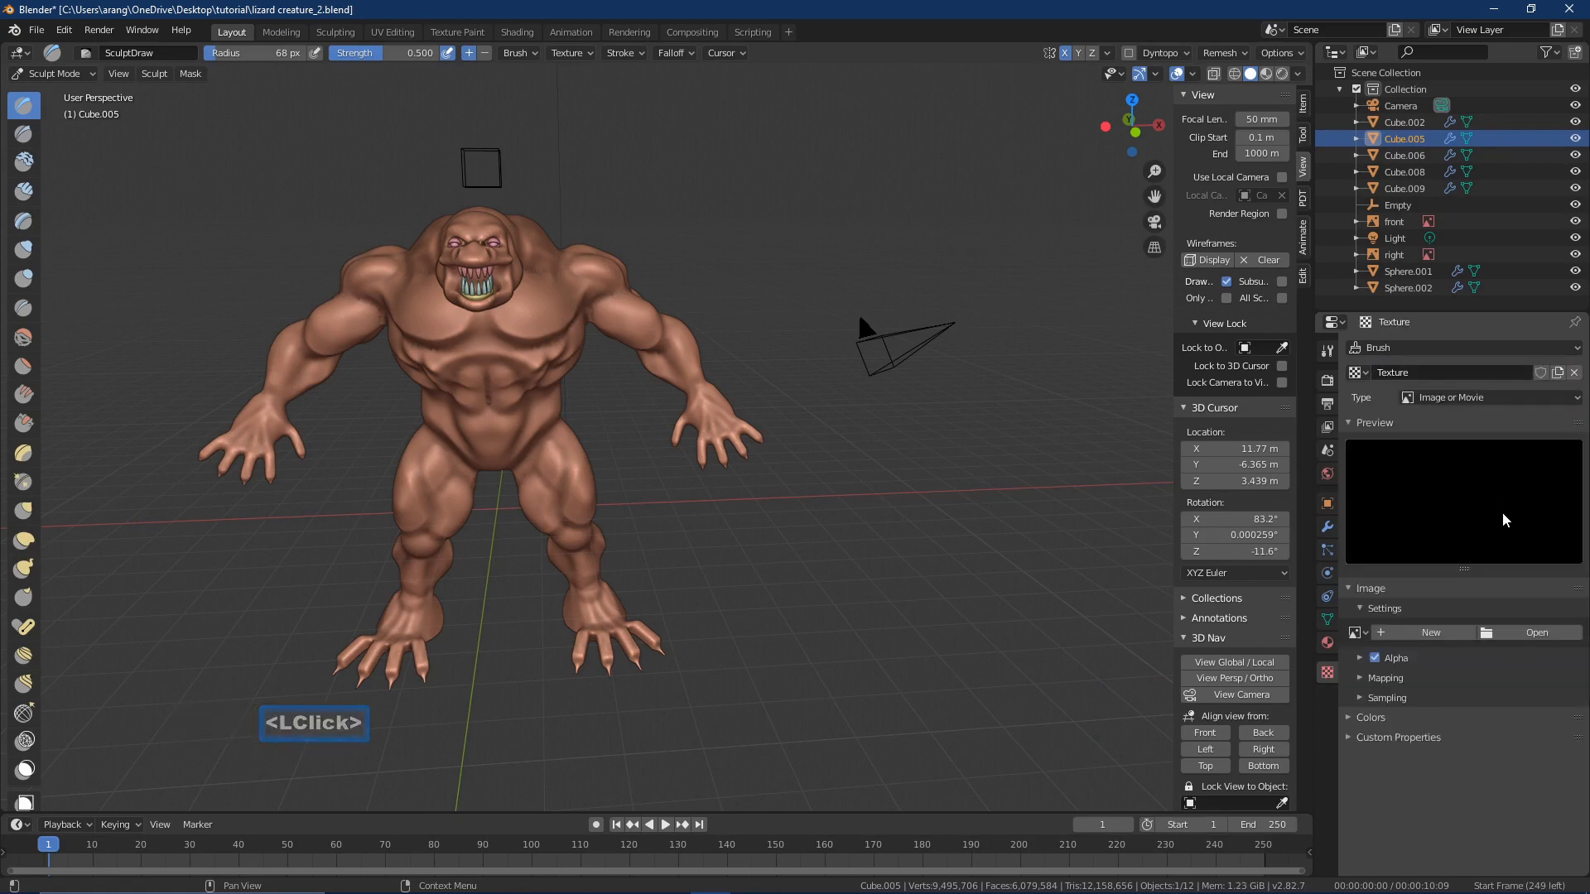
left_click(1537, 633)
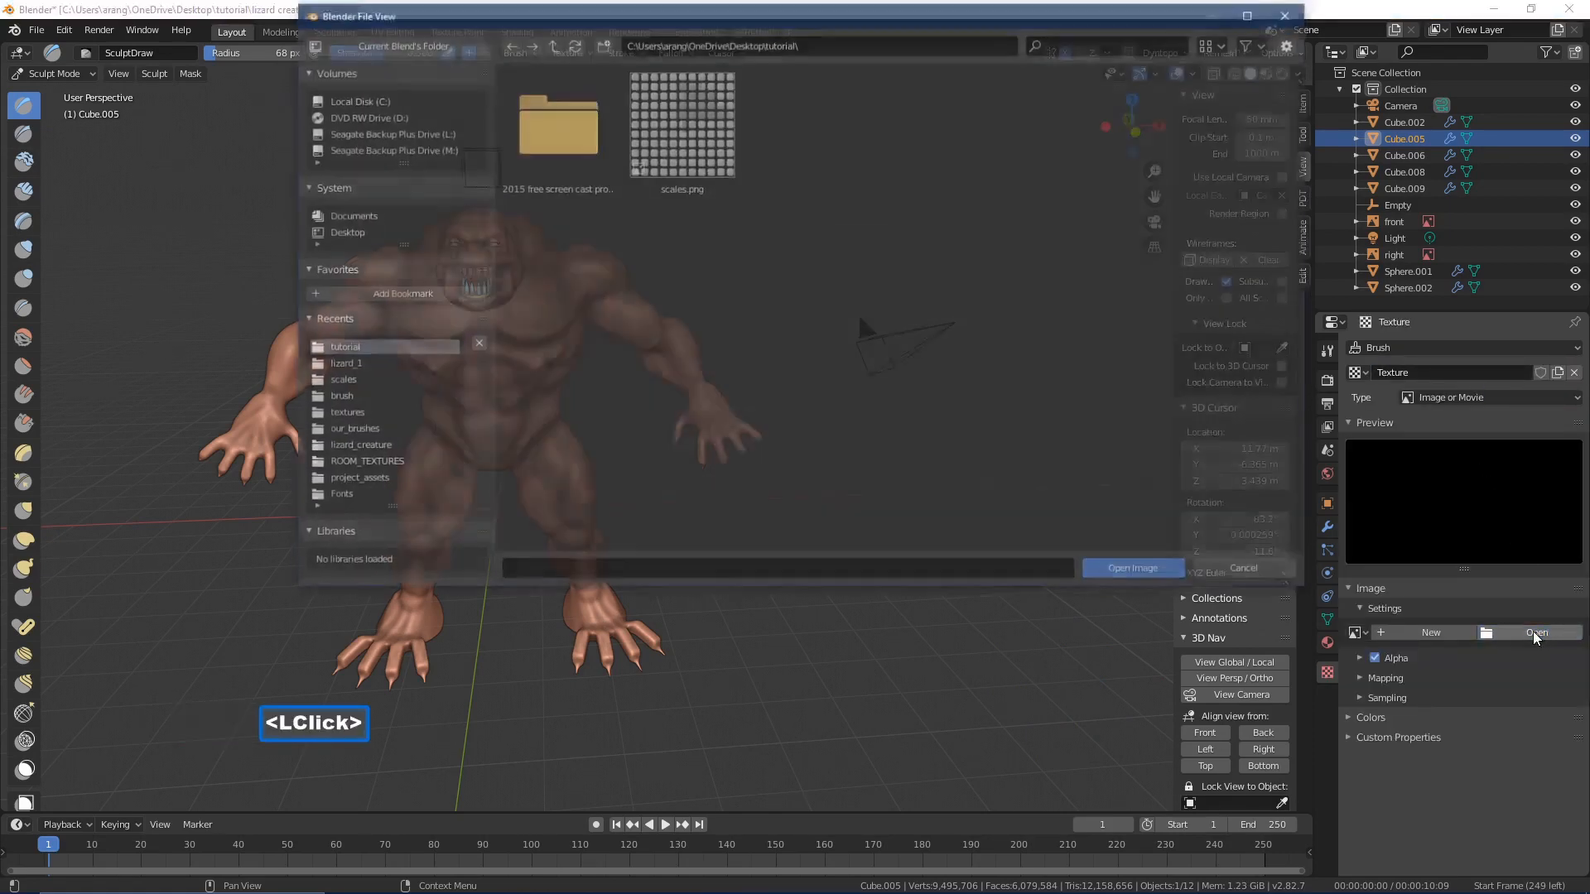
left_click(694, 131)
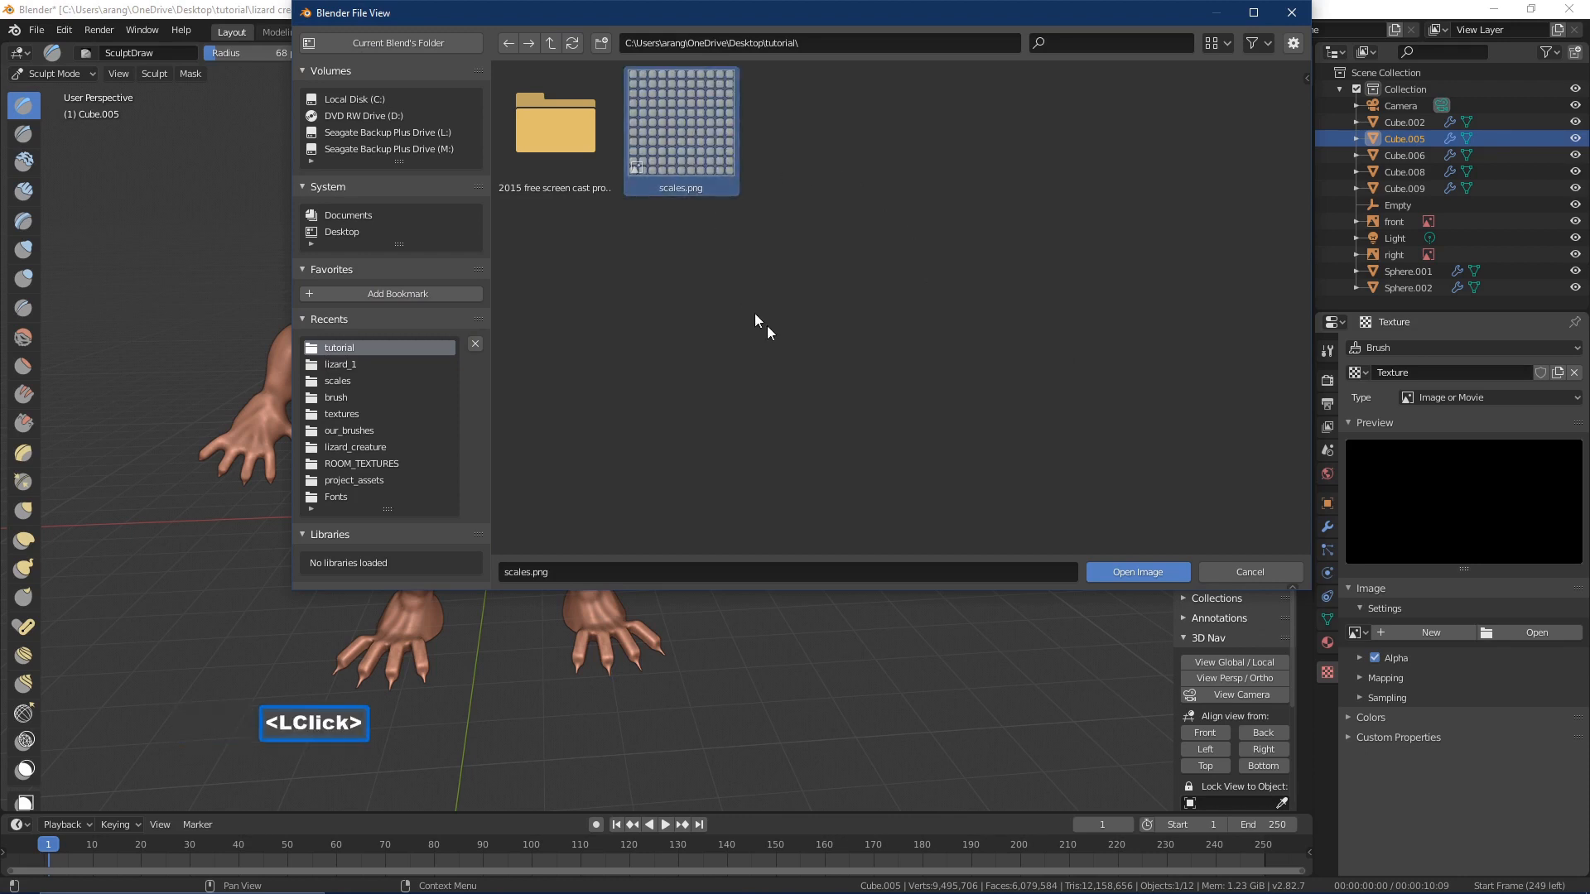
left_click(1121, 573)
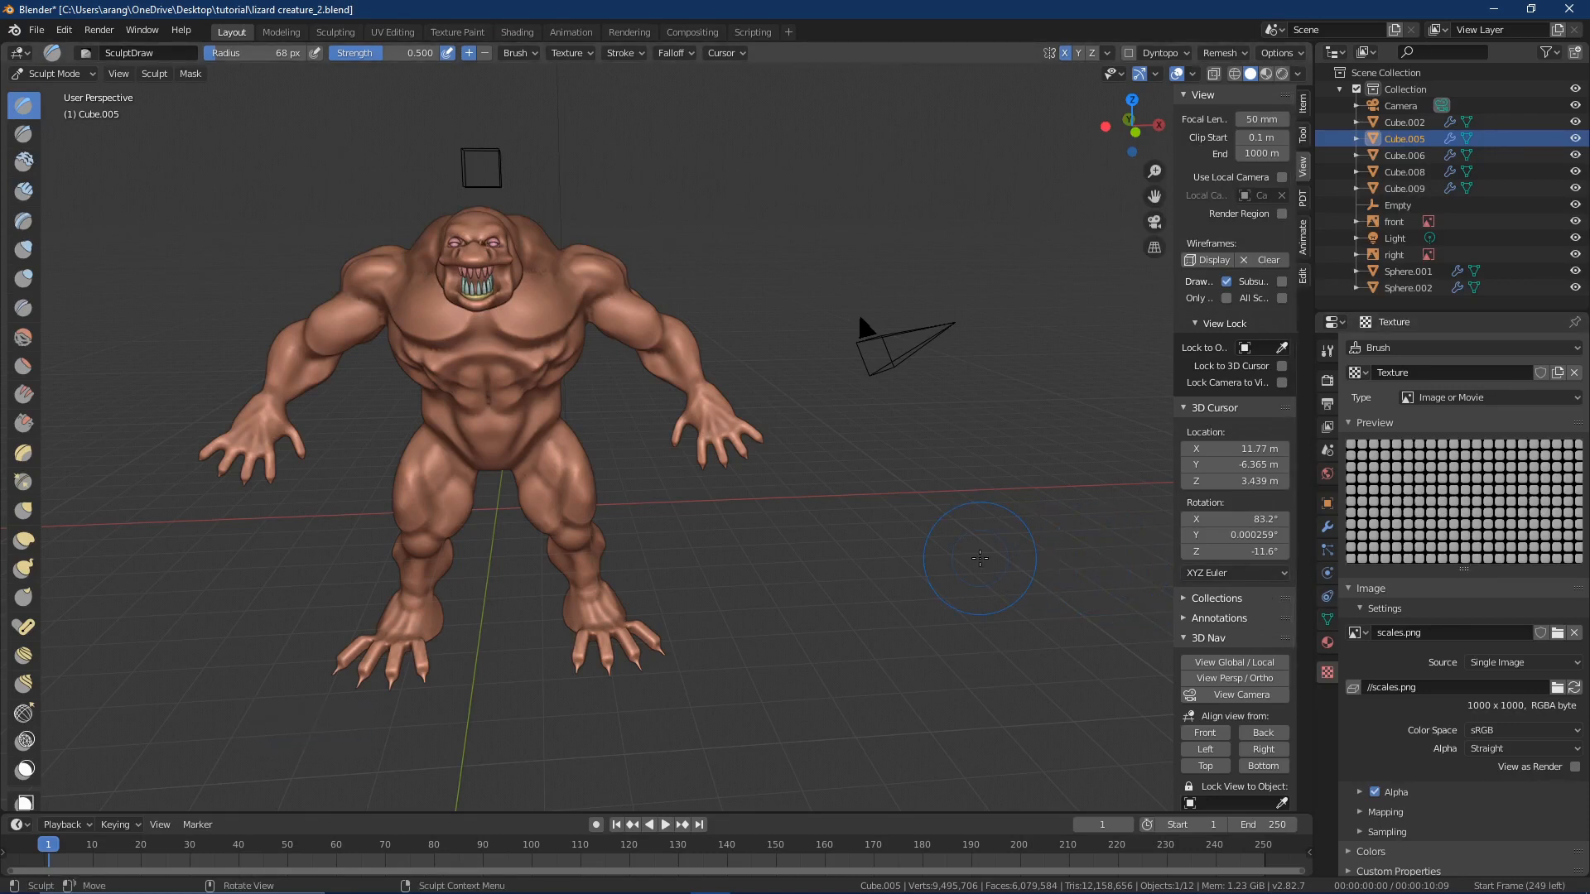
key("Pause")
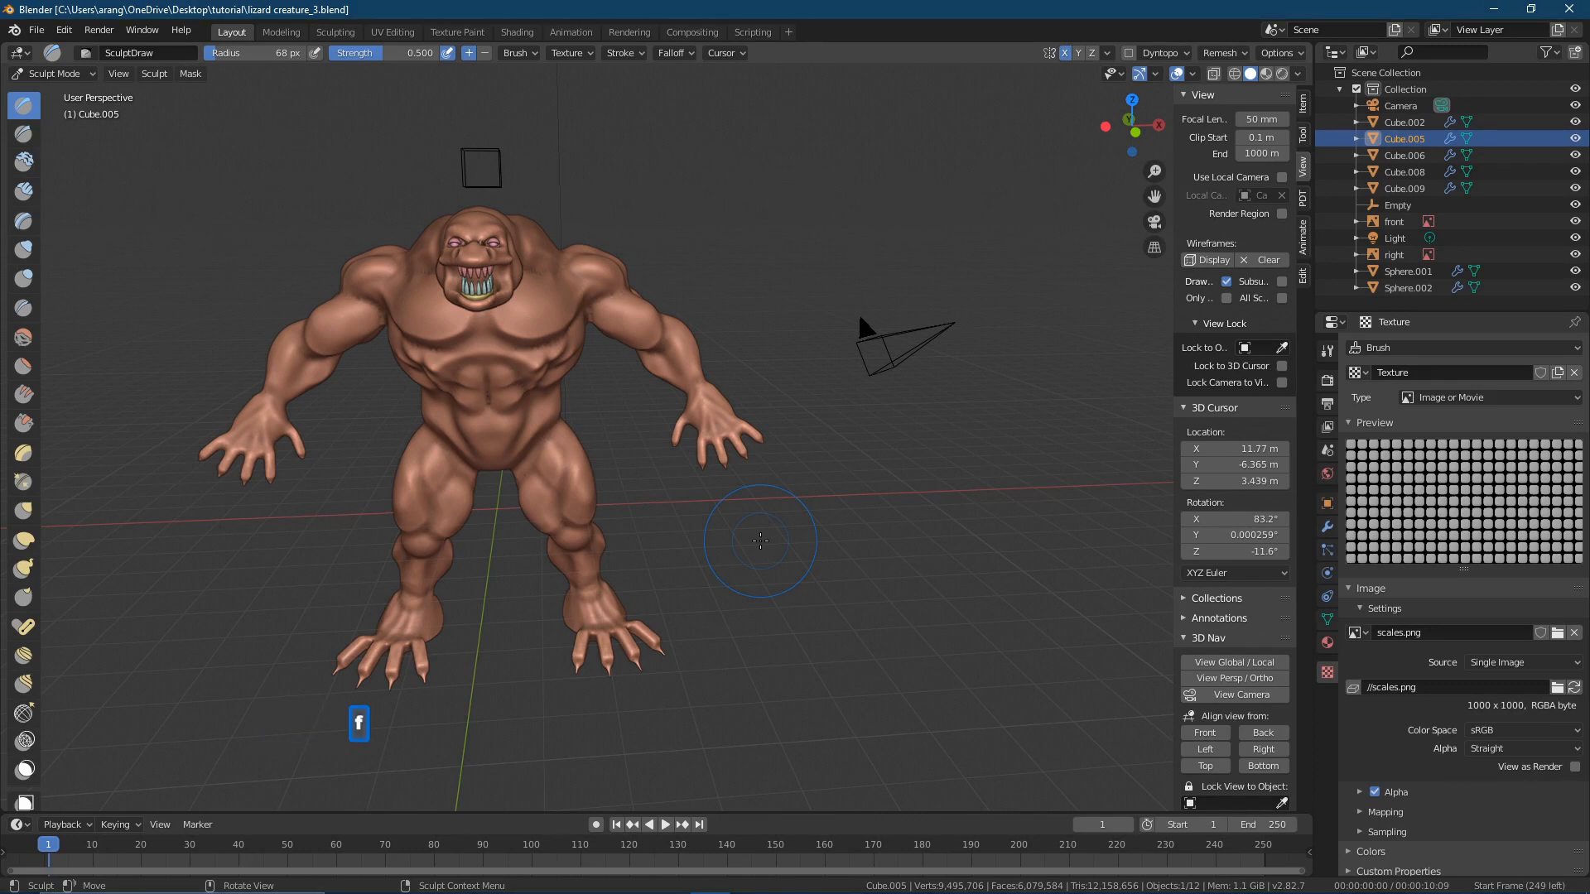
- Set the Draw brush's radius to 86 px and try rotating its scale texture
key("f")
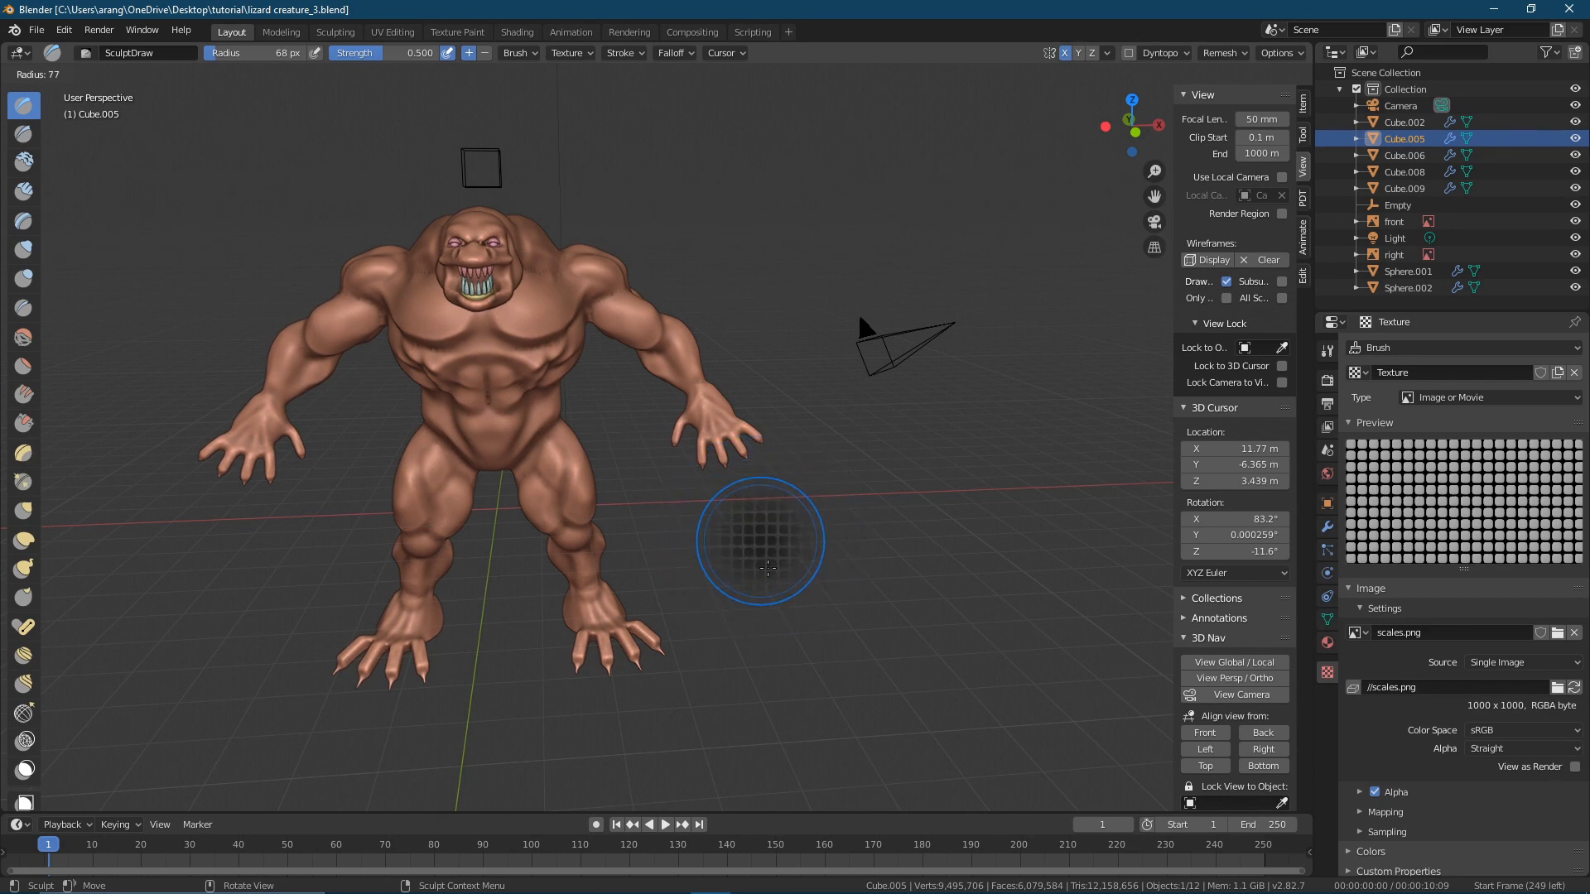
left_click(775, 572)
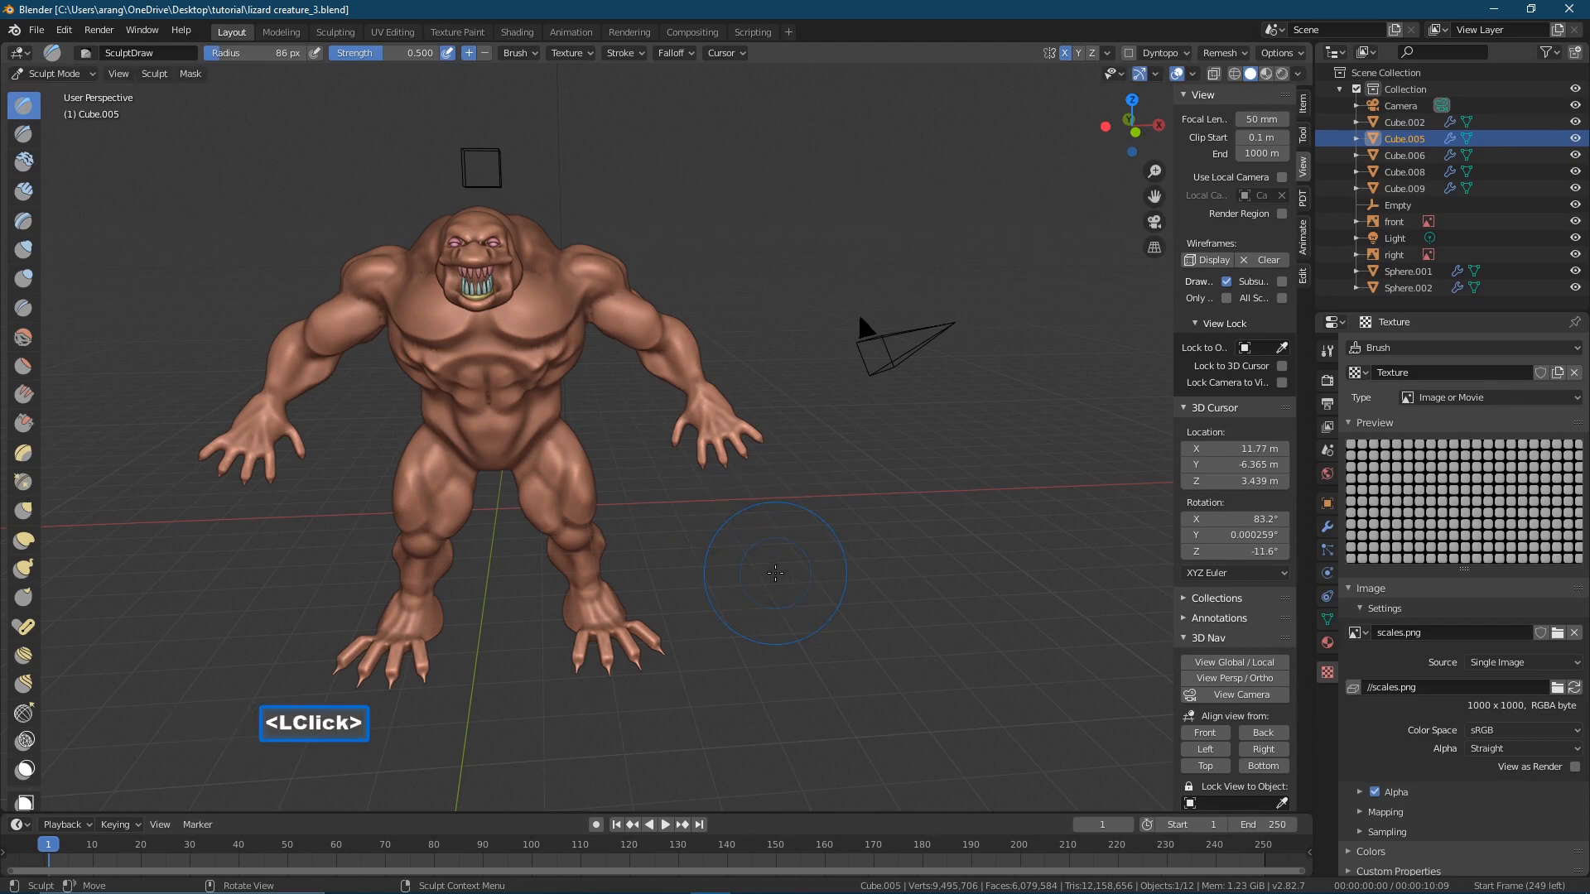
key("ctrl")
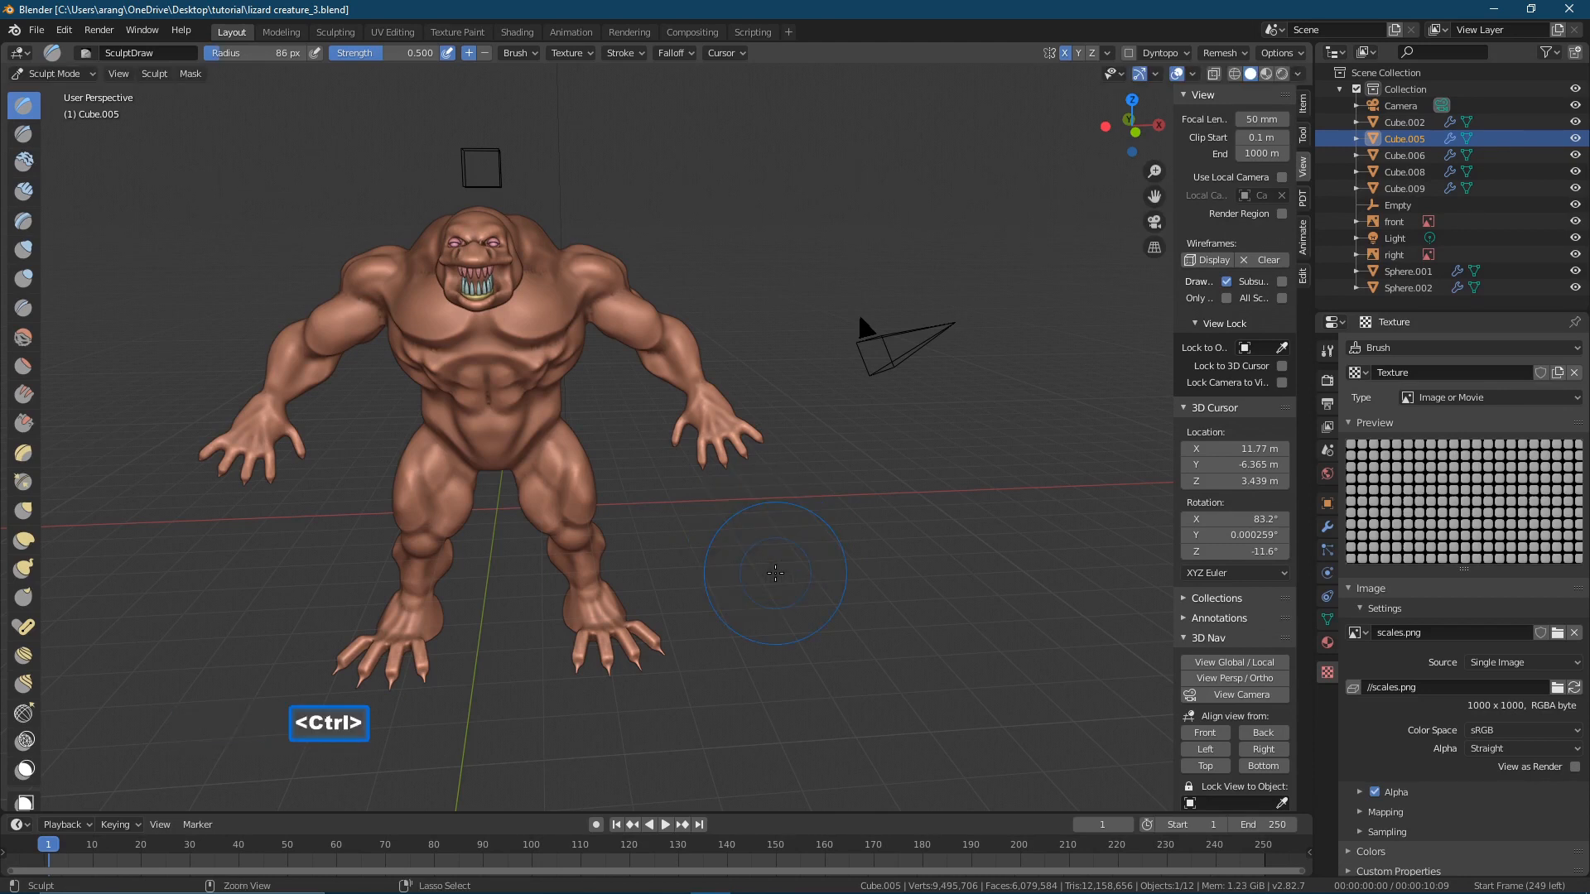
key("ctrl+f")
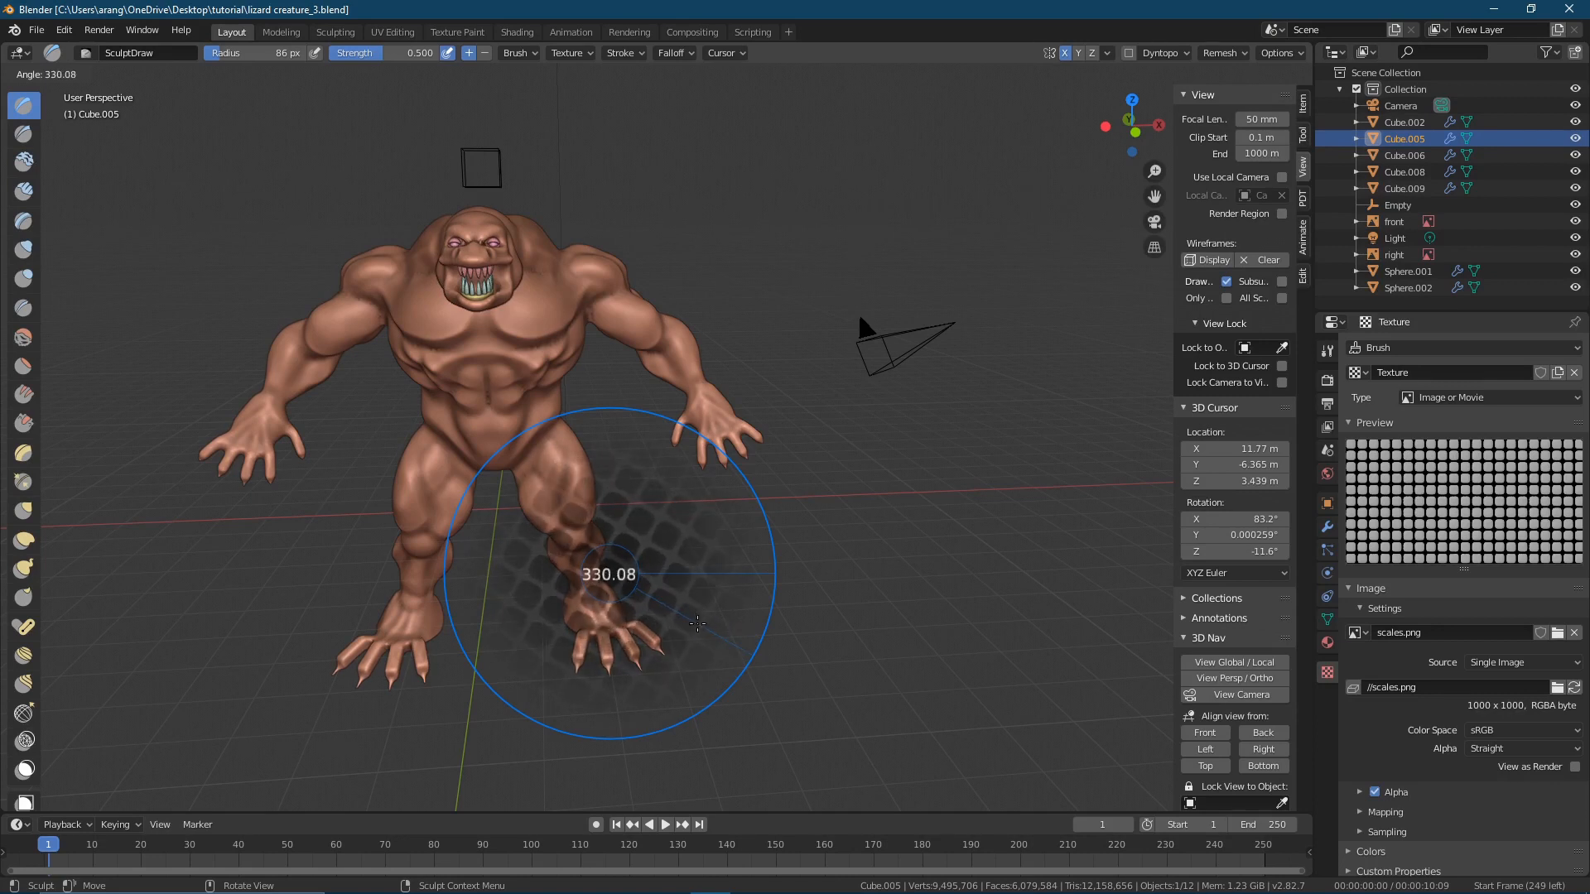
right_click(697, 623)
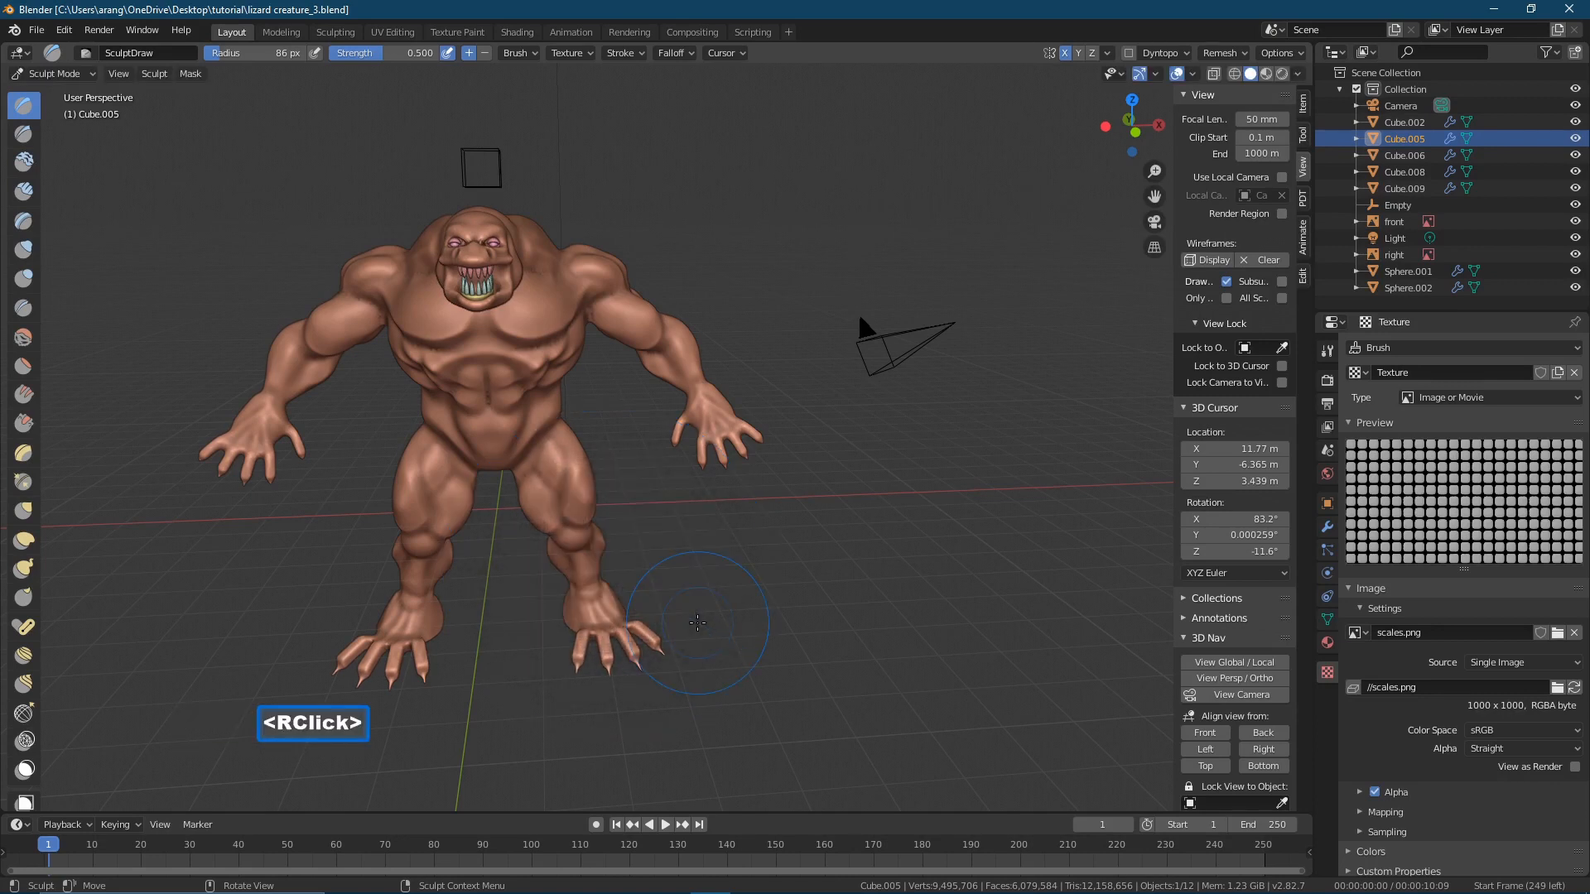
- Set the Draw brush's texture mapping to Area Plane
left_click(569, 54)
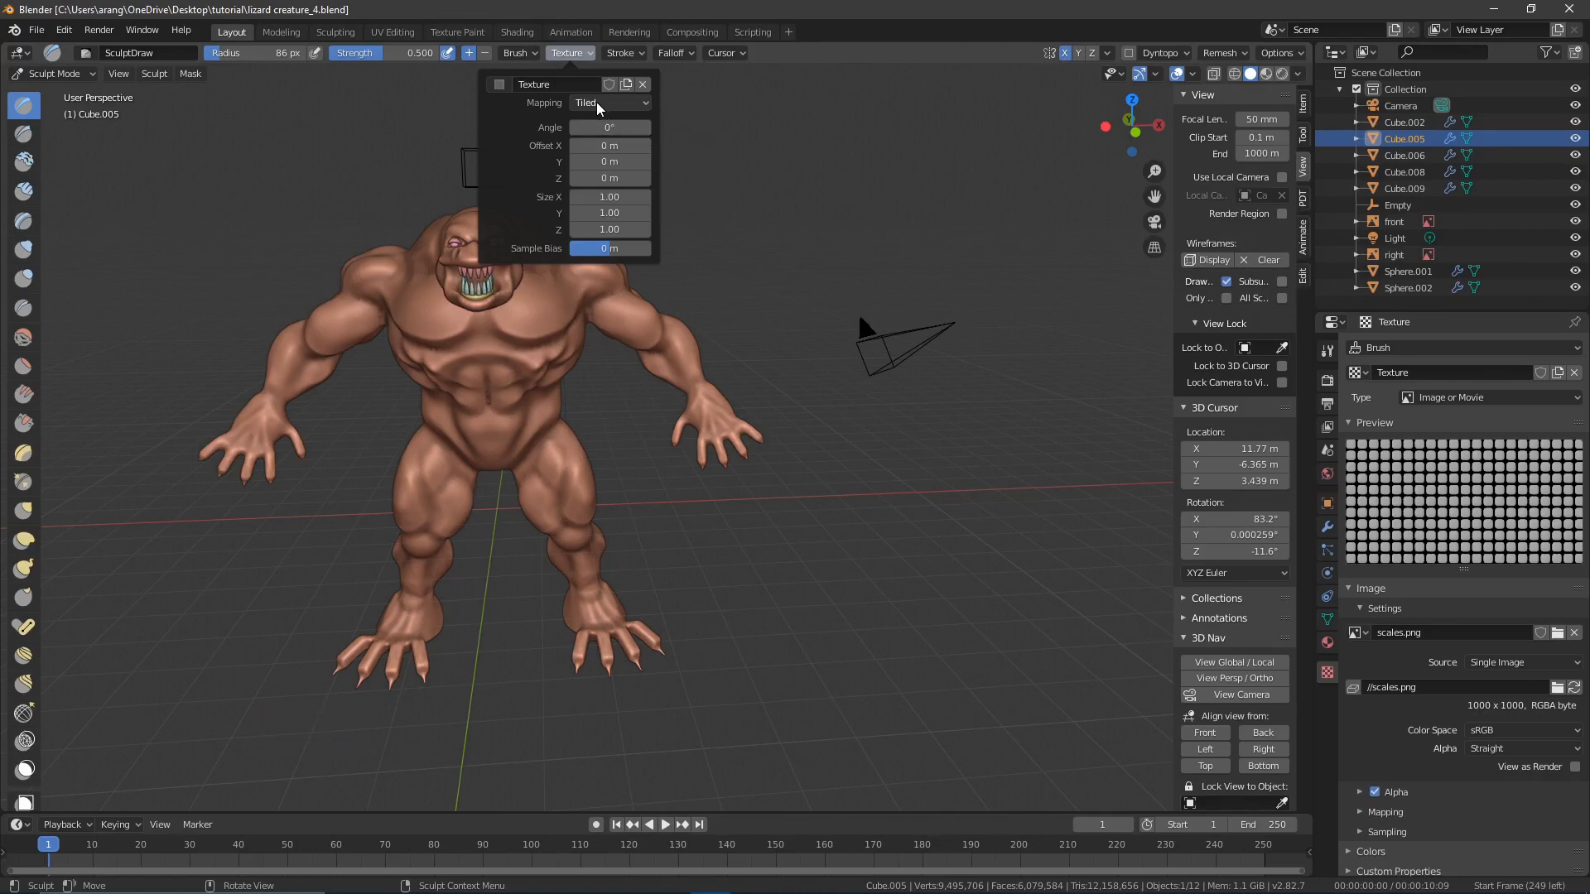
left_click(597, 105)
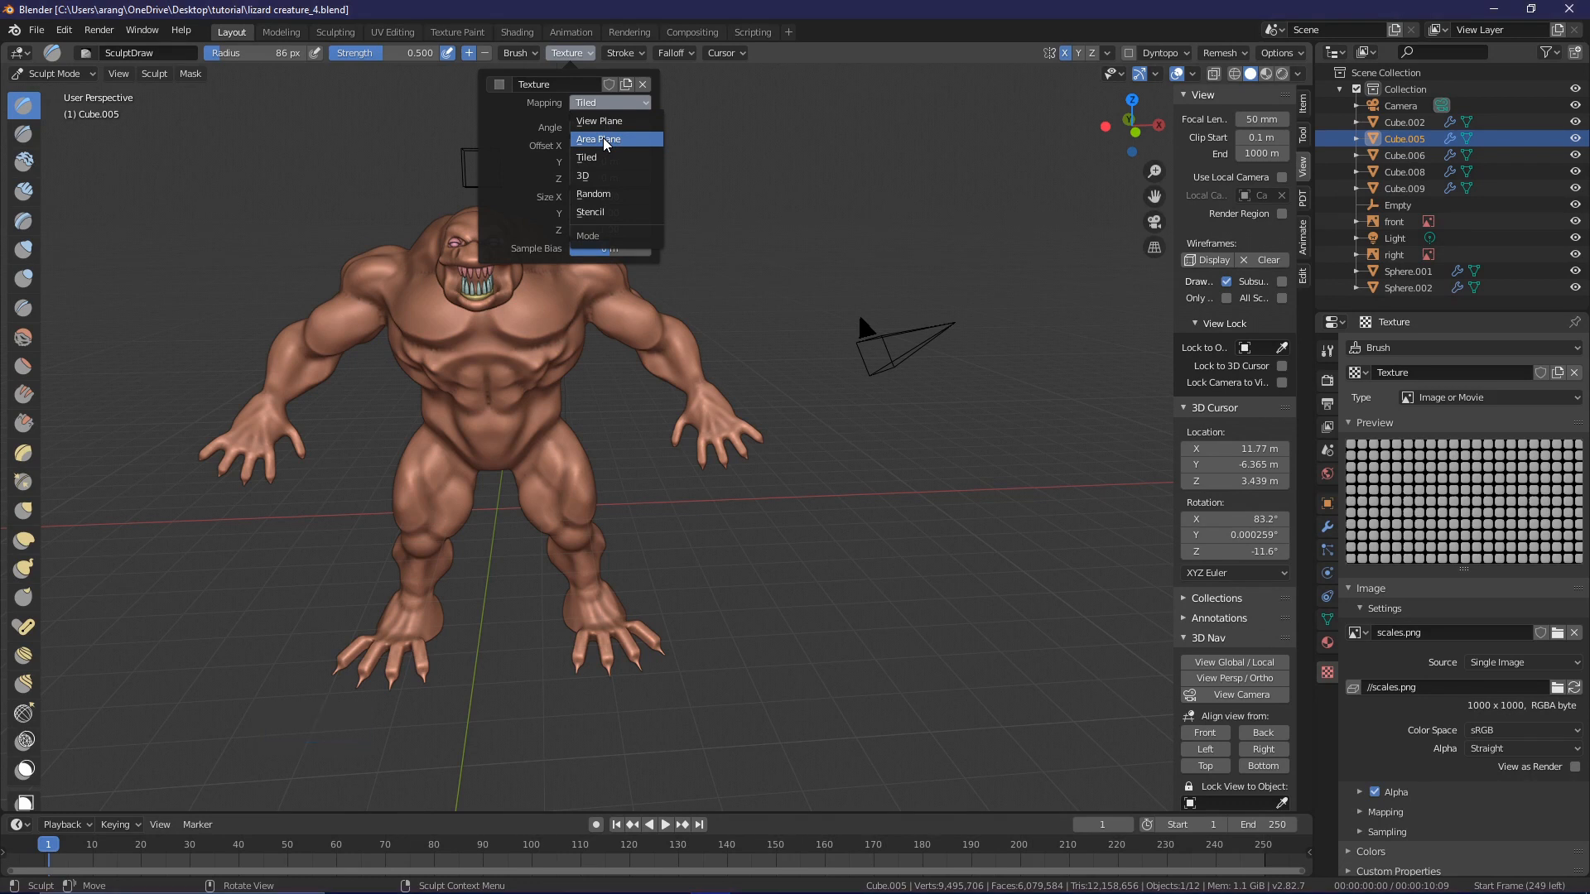
left_click(605, 141)
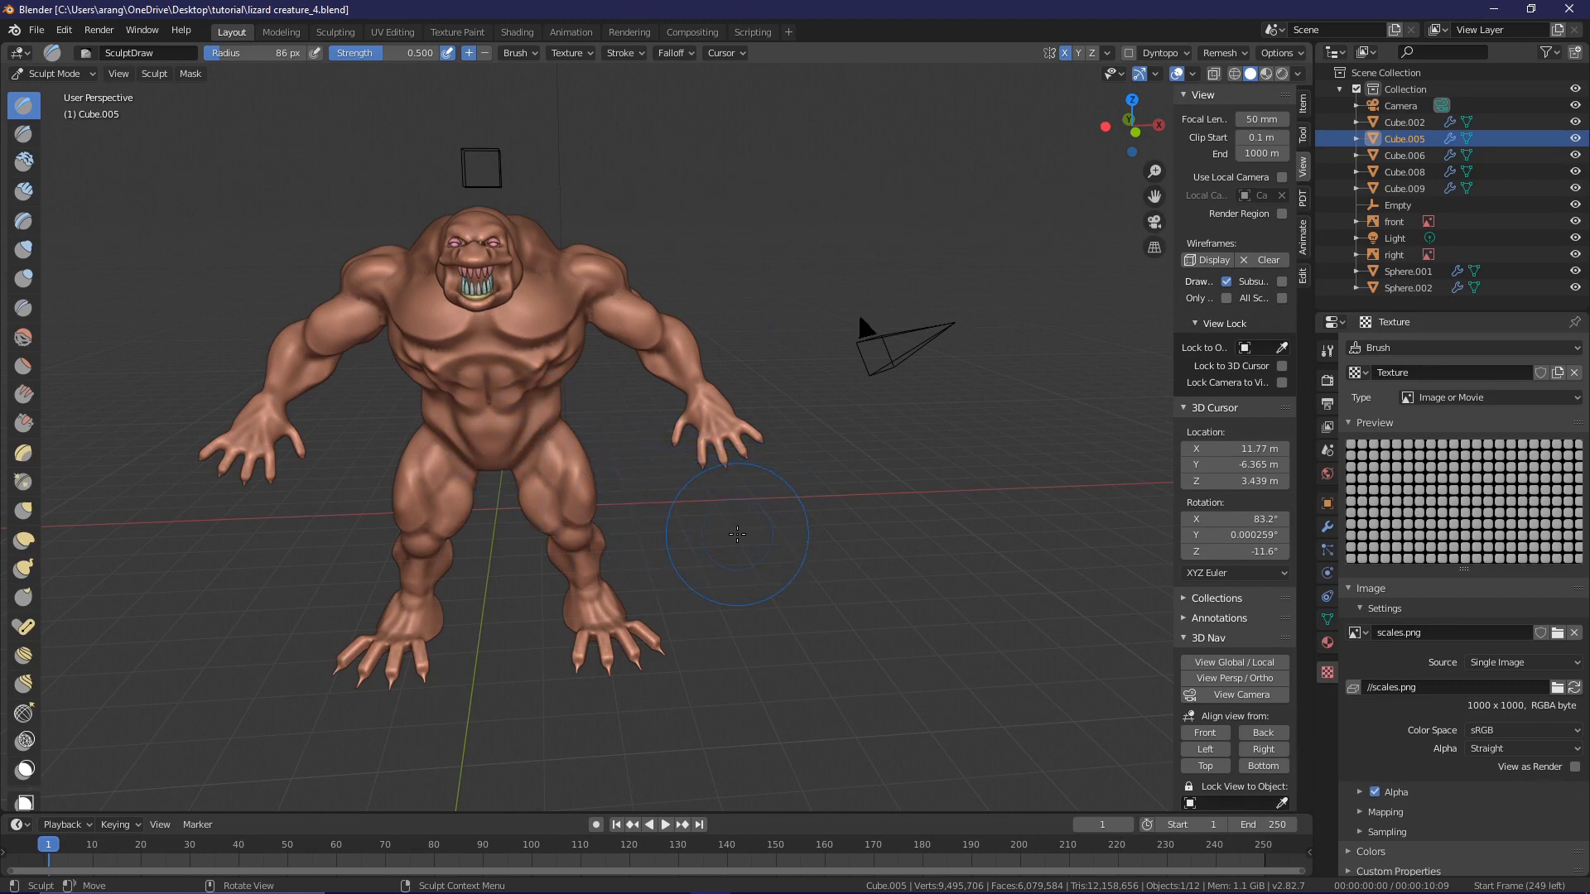
- Stamp the scale texture onto the creature's chest and abdomen with the mirrored Draw brush
key("shift")
mouse_move(741, 533)
middle_mouse_down("shift")
mouse_move(767, 556)
mouse_move(776, 609)
mouse_move(814, 487)
mouse_move(848, 561)
mouse_move(814, 506)
mouse_move(826, 519)
middle_mouse_up("shift")
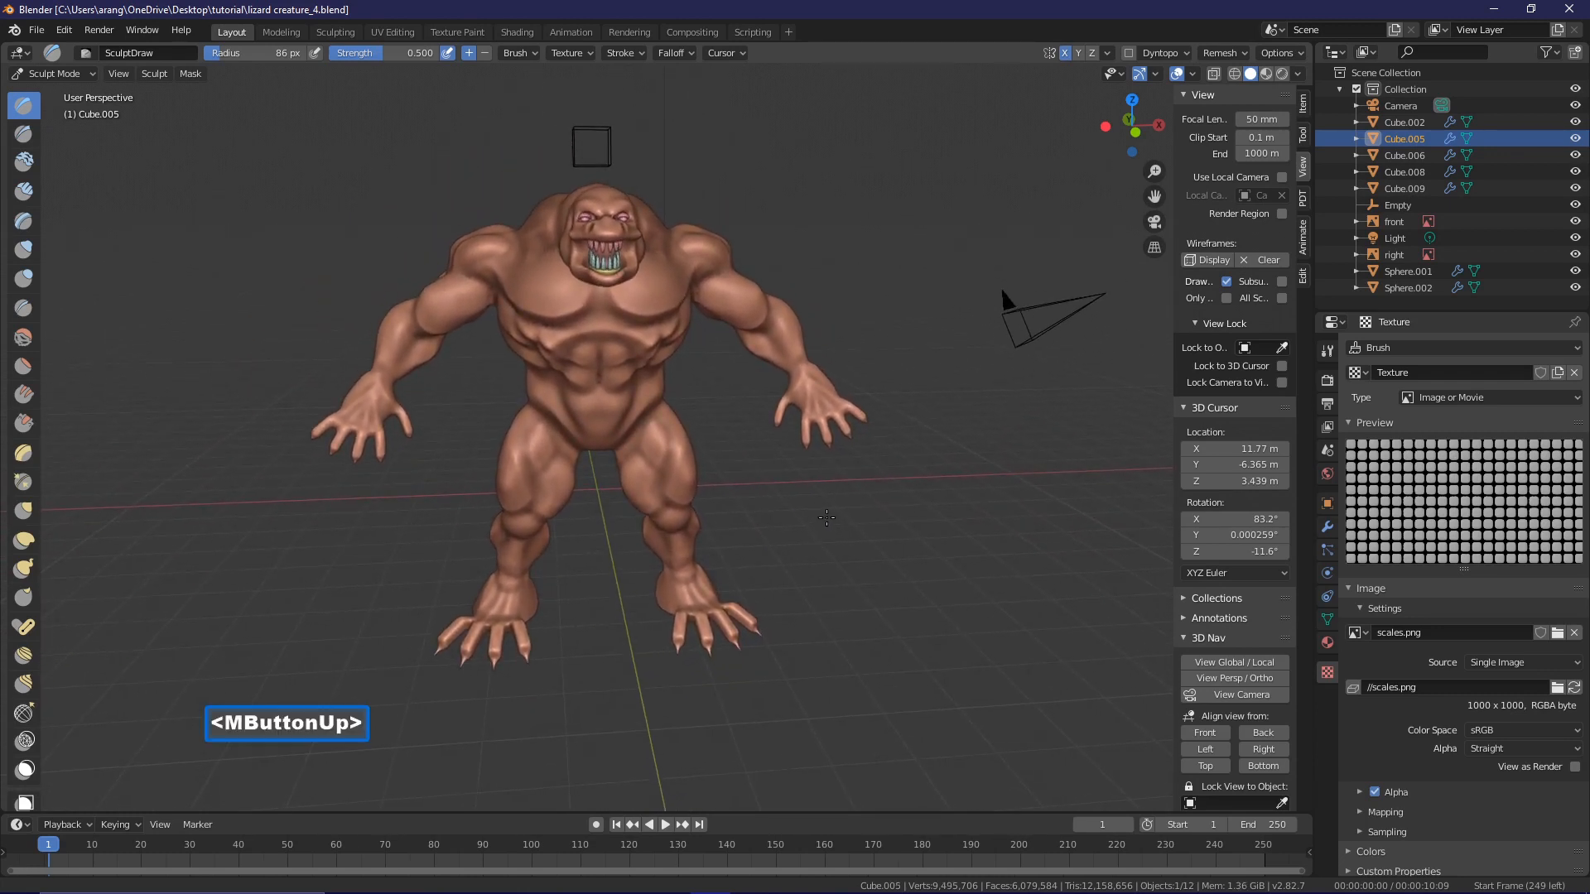
mouse_move(829, 560)
middle_mouse_down("ctrl")
mouse_move(814, 502)
mouse_move(729, 542)
mouse_move(899, 496)
mouse_move(802, 514)
middle_mouse_up("ctrl")
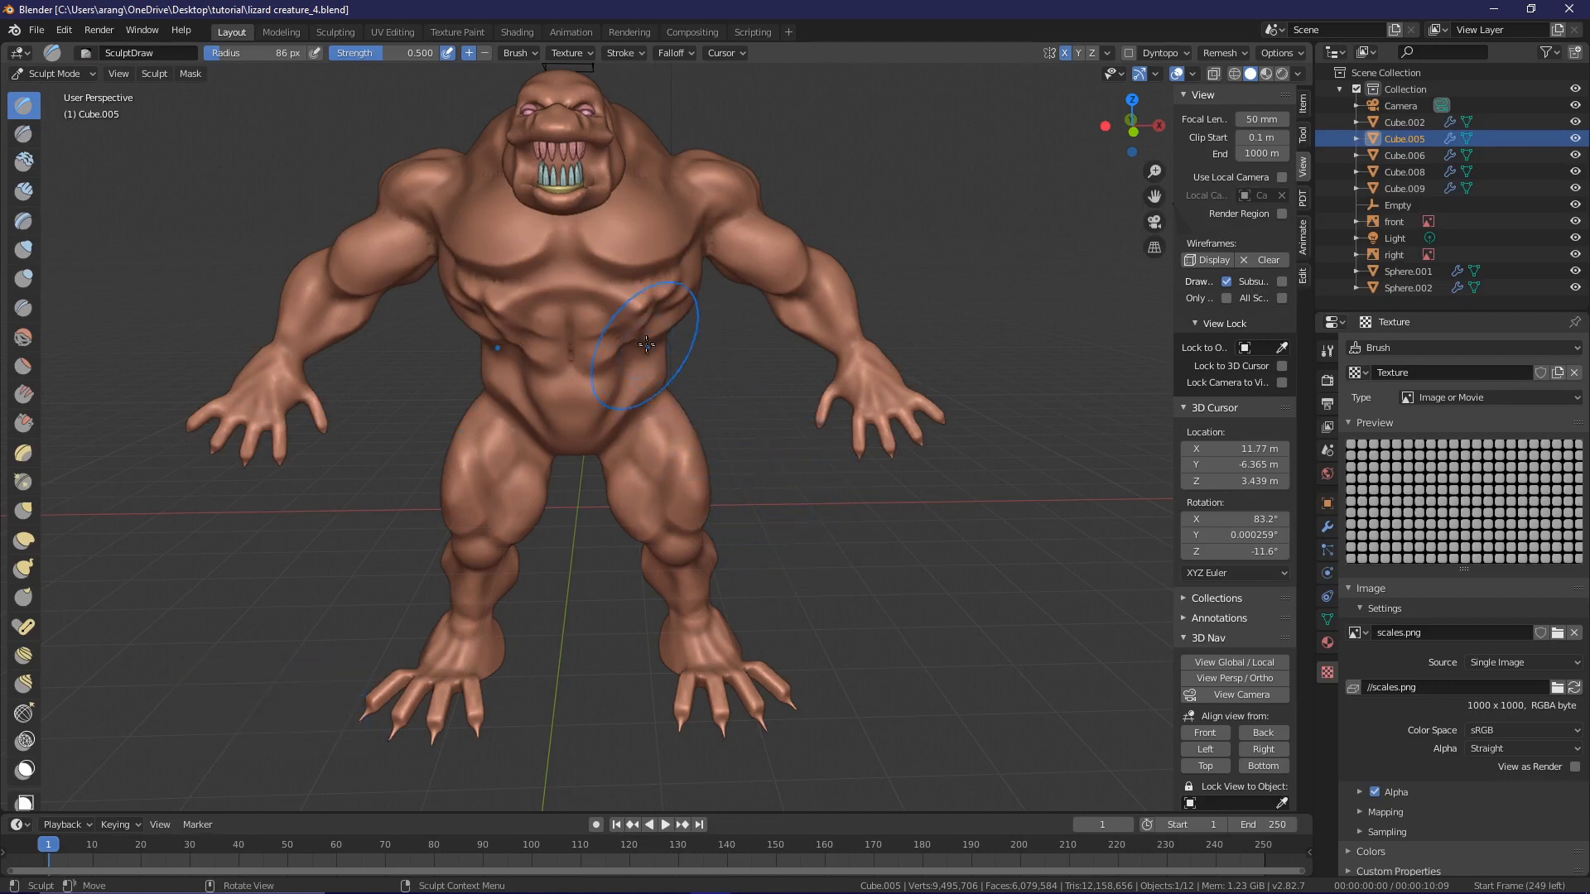
left_click(636, 251)
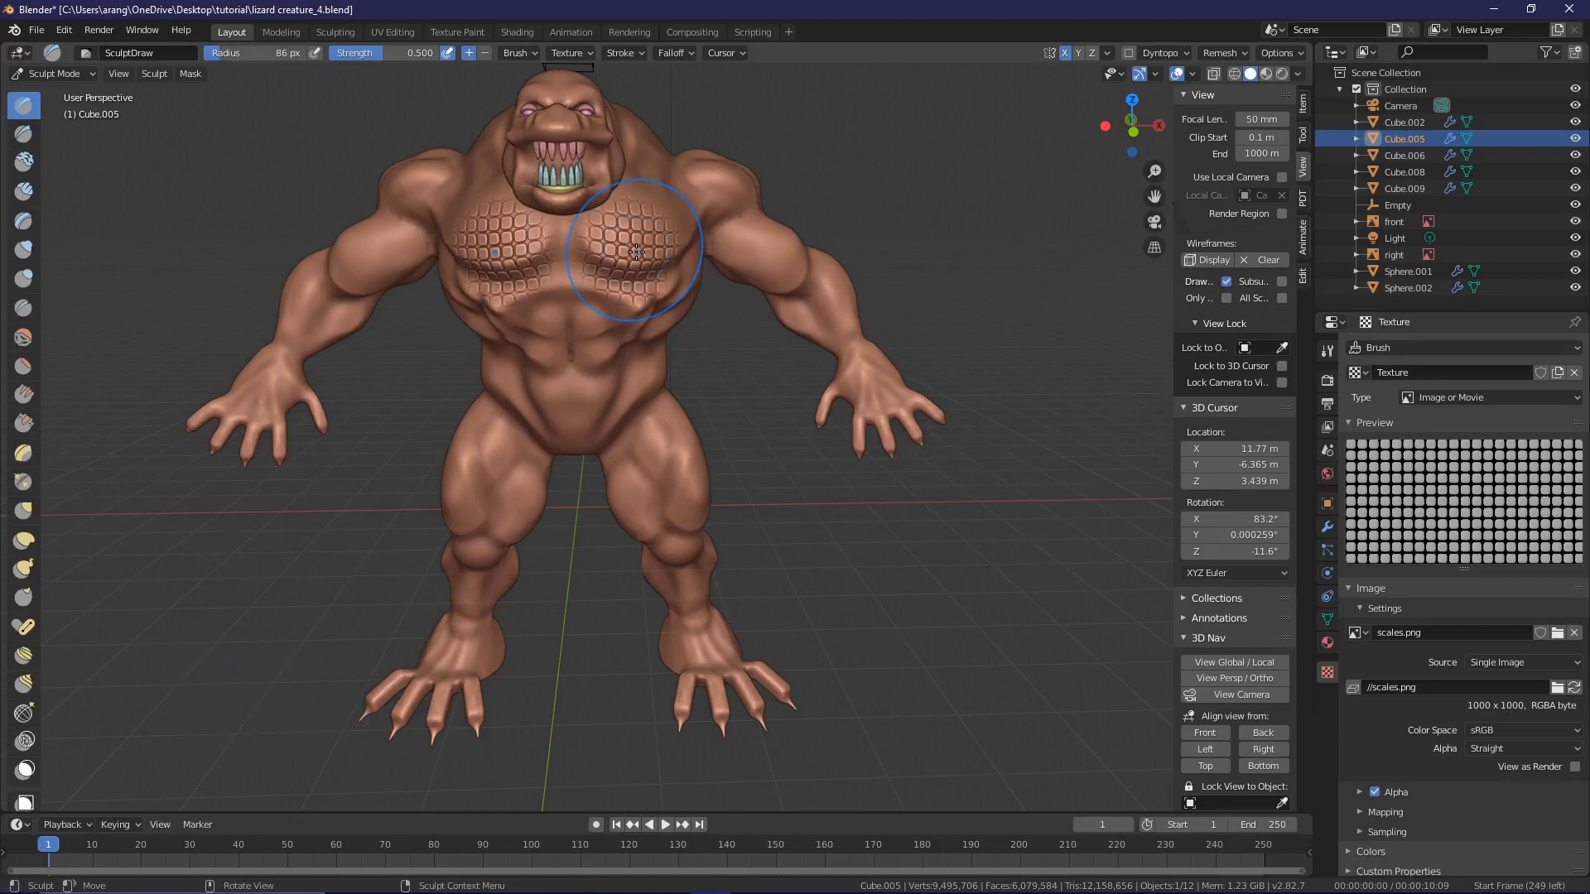
middle_click_drag(636, 251, 634, 278)
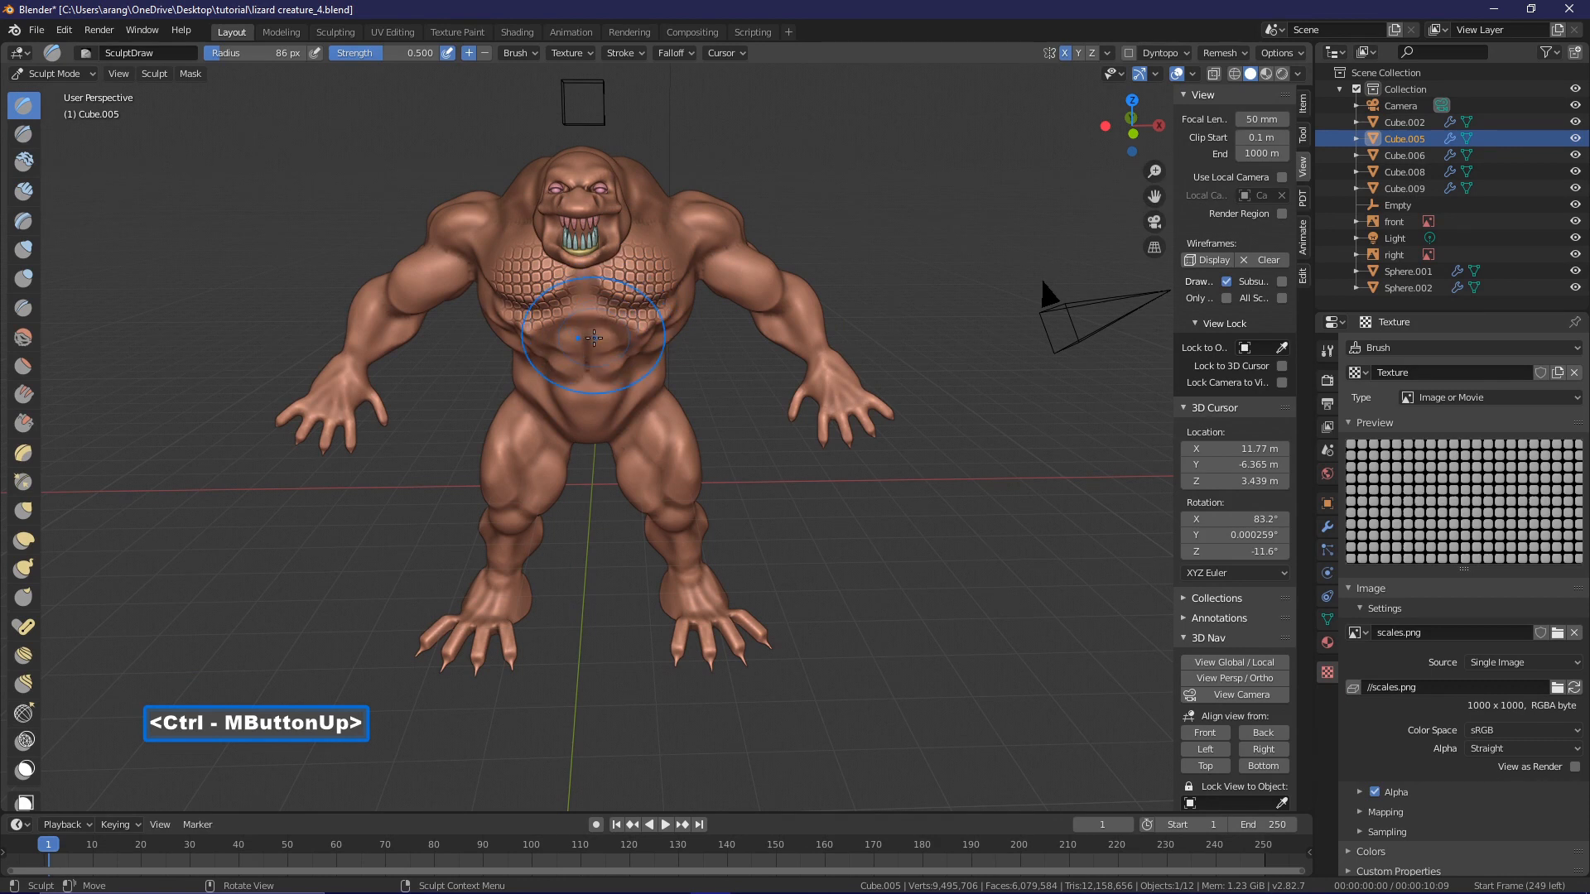
left_click(582, 340)
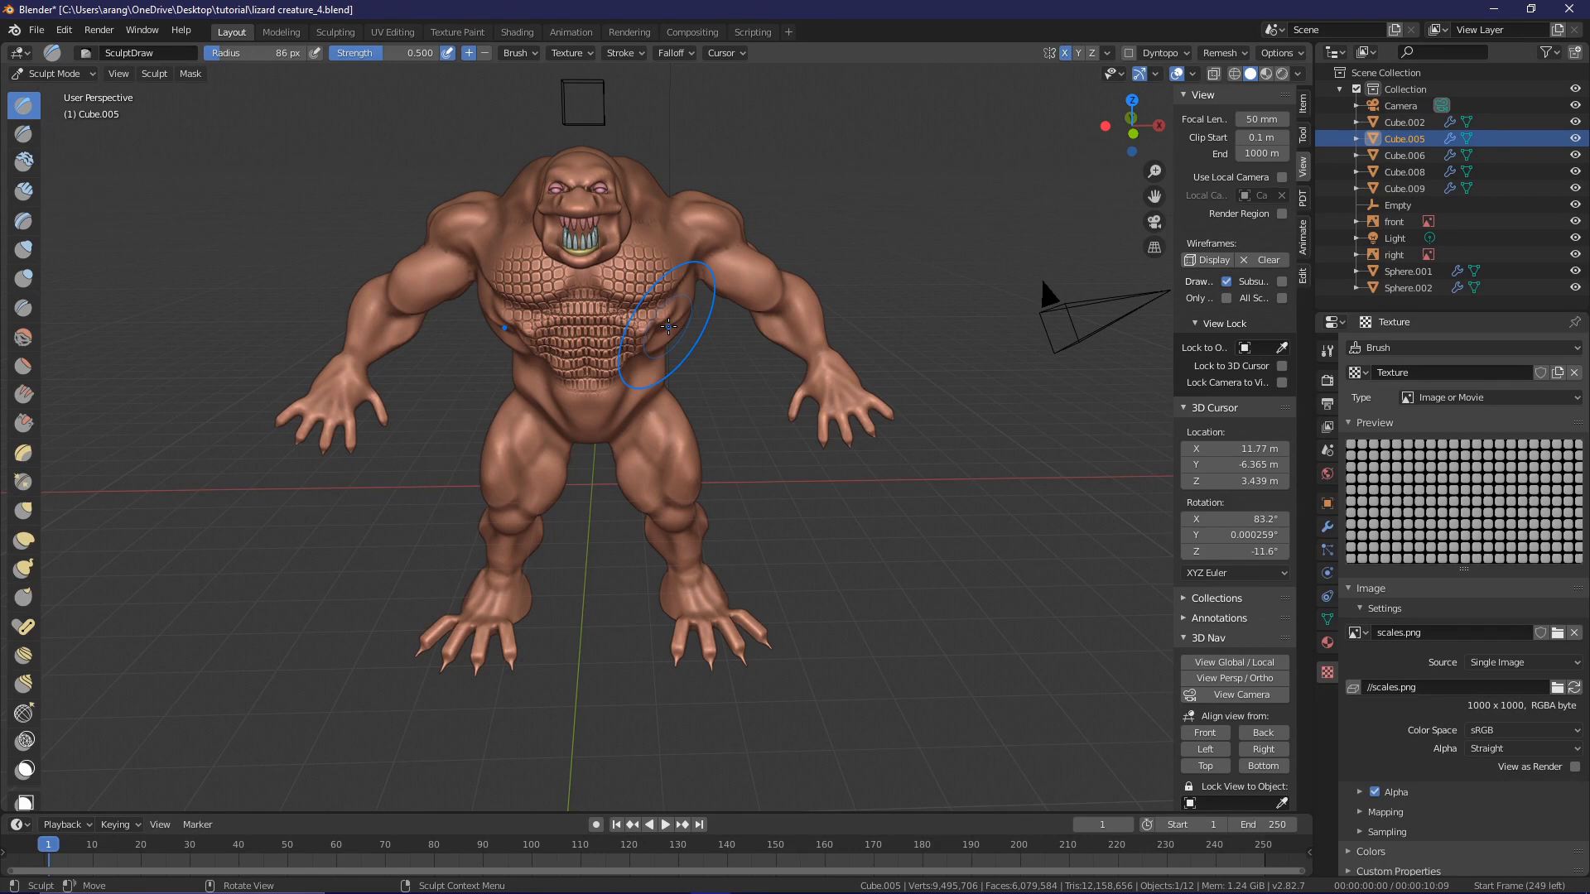
- Undo the abdomen and chest scale strokes, the brush resizing and the loading of the brush texture image
key("ctrl+z")
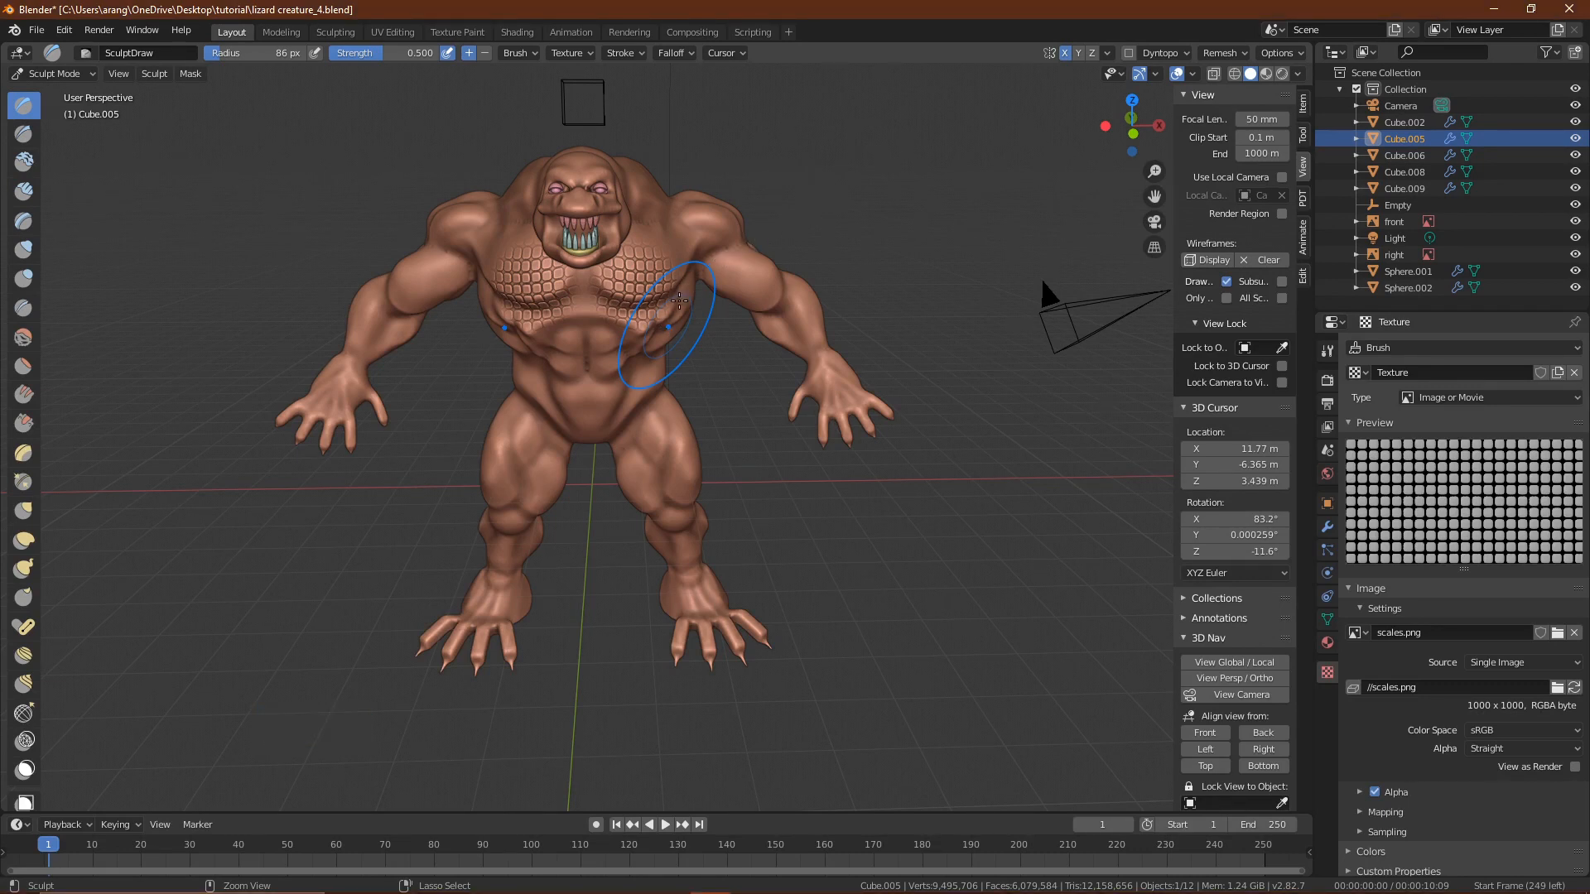
key("ctrl+z")
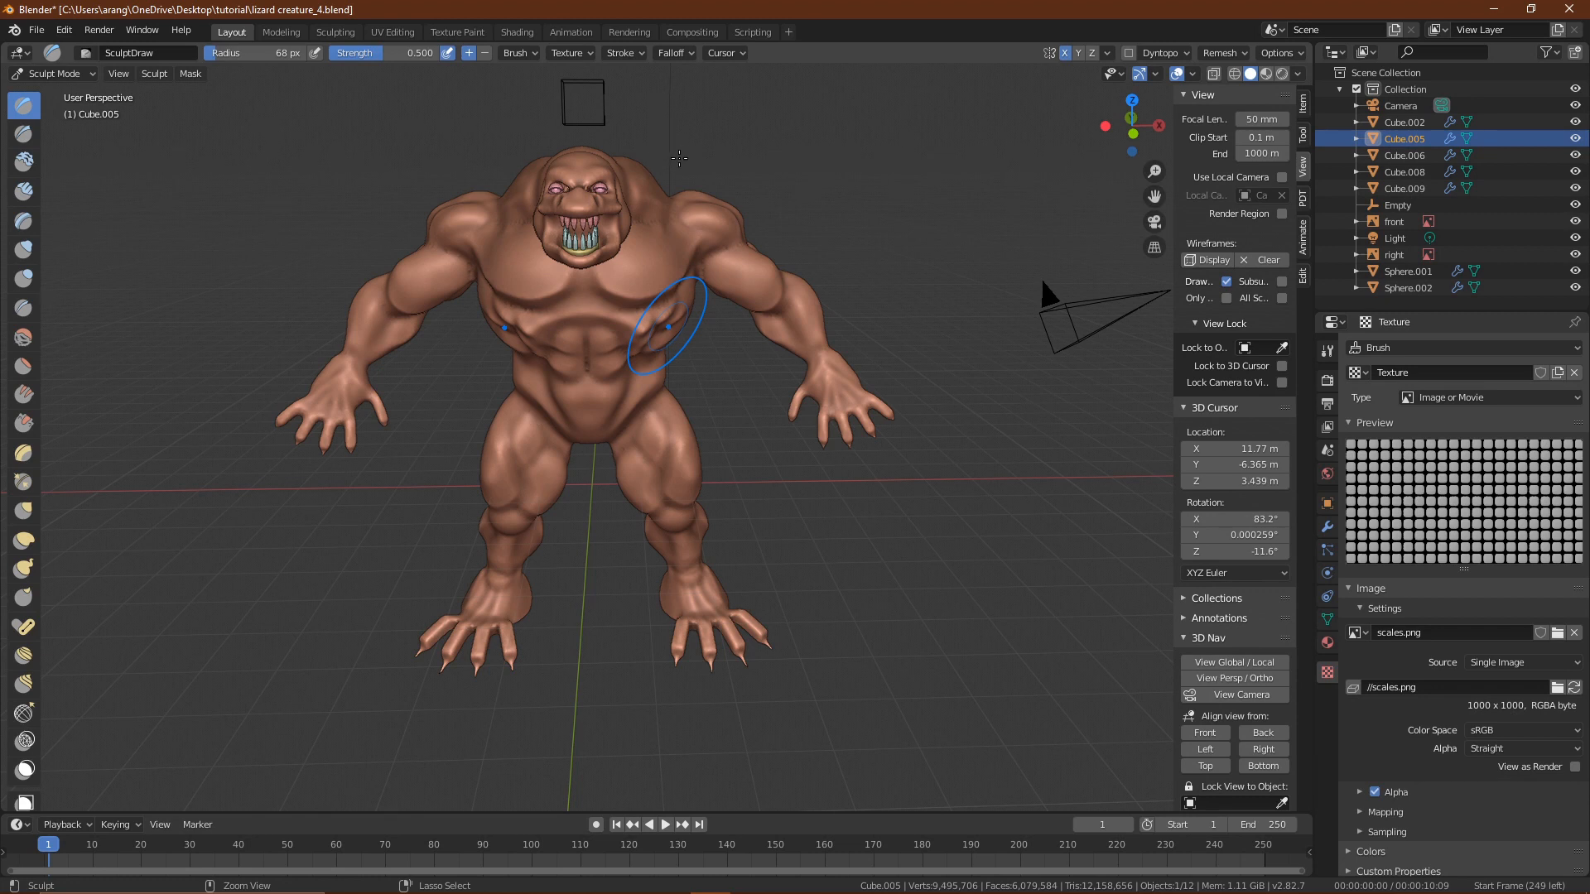
key("ctrl+z")
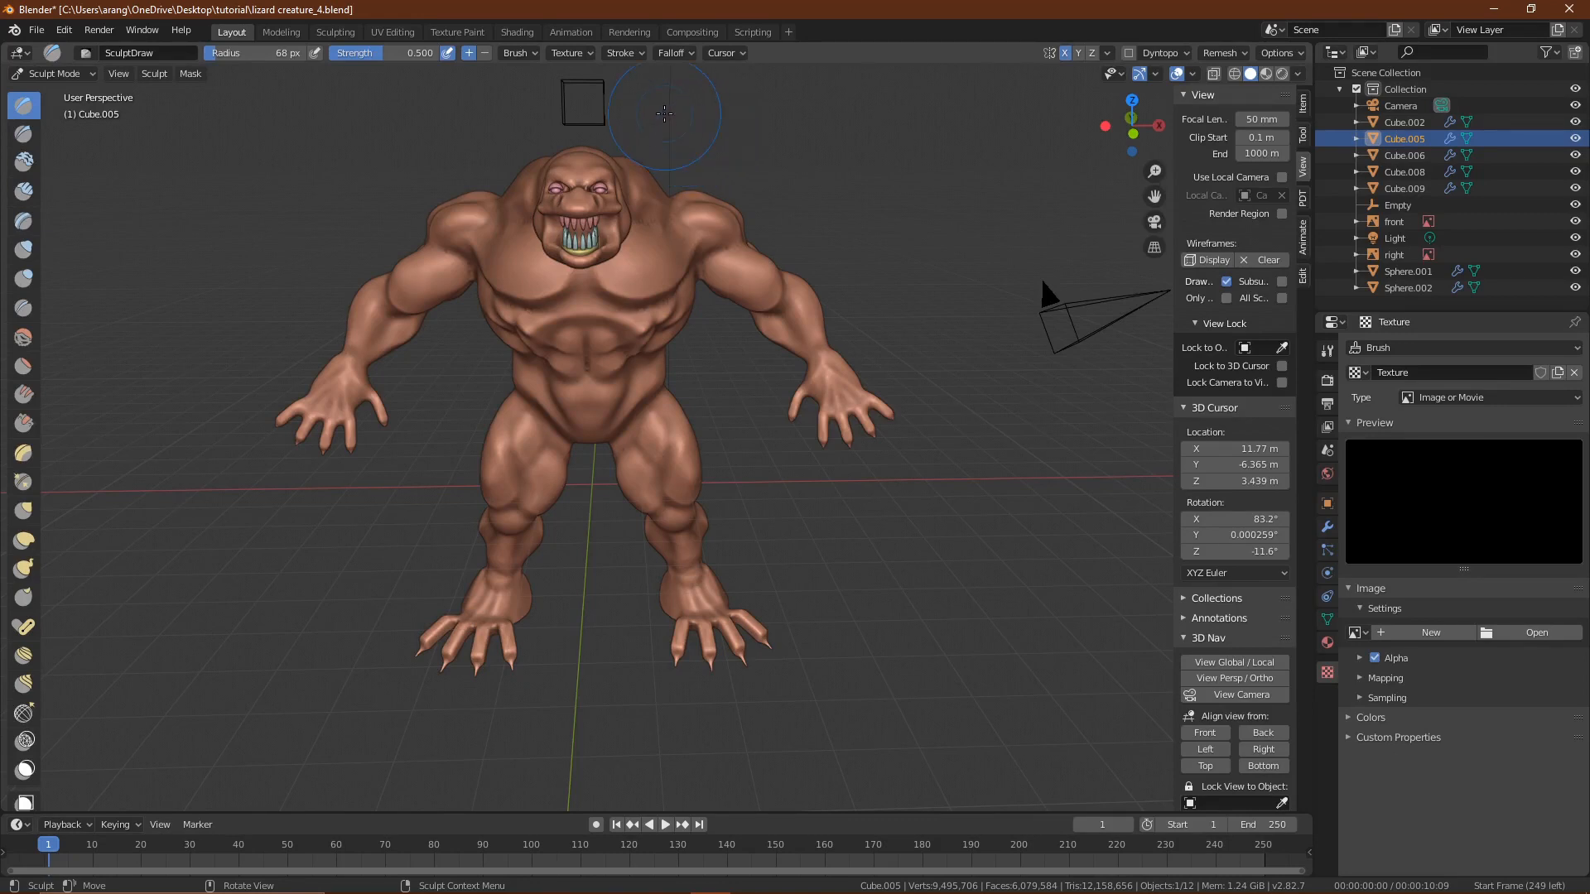
- Set the Draw brush's texture mapping to Area Plane and load scales.png as the texture image
left_click(568, 53)
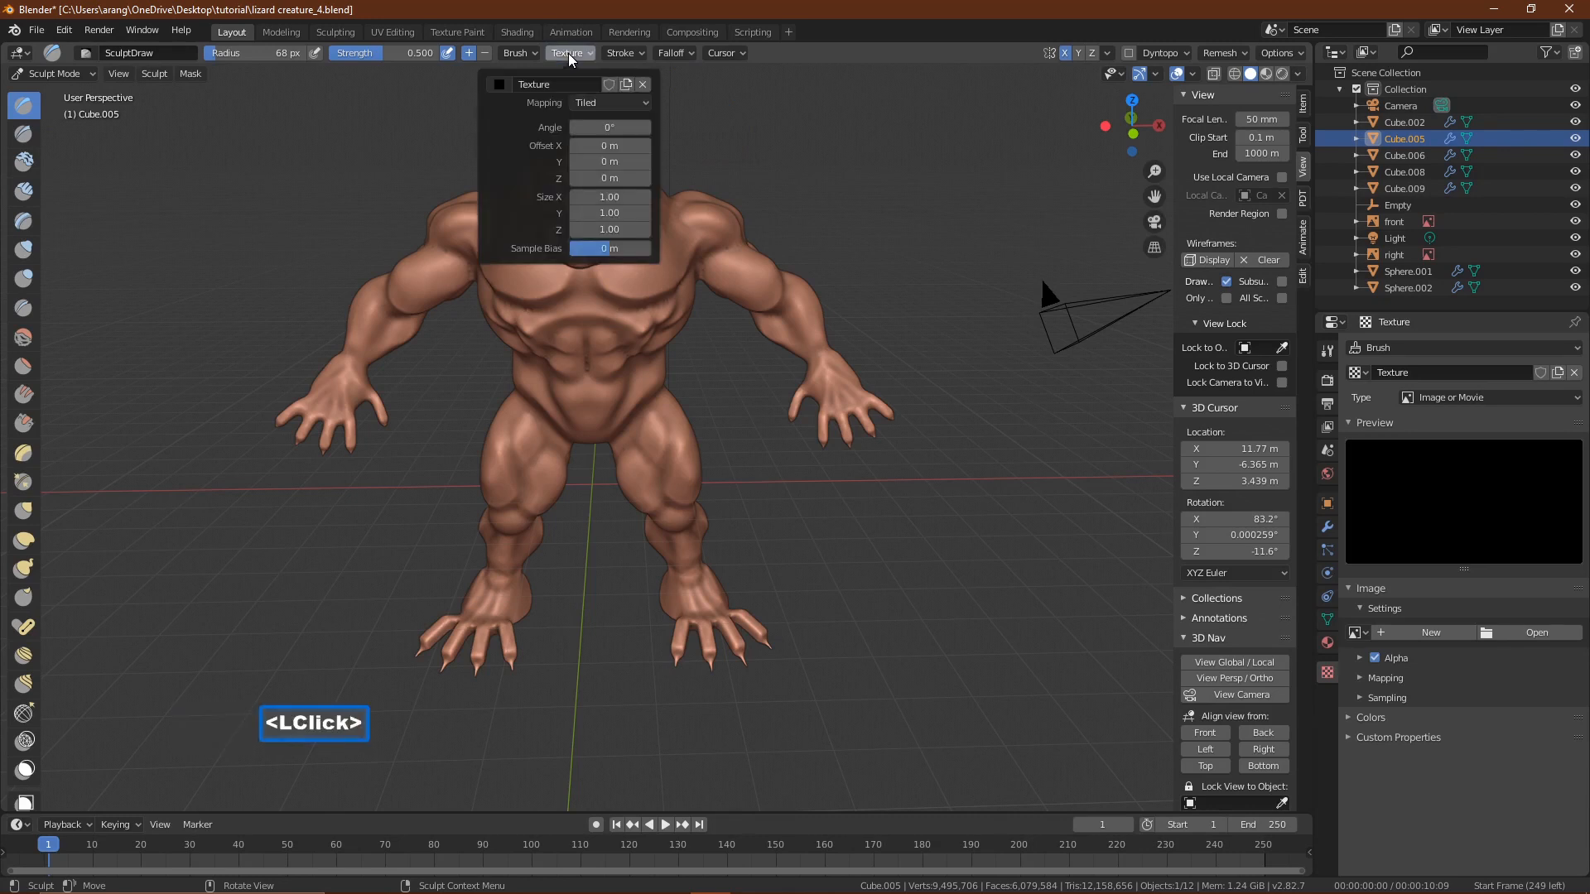
left_click(586, 104)
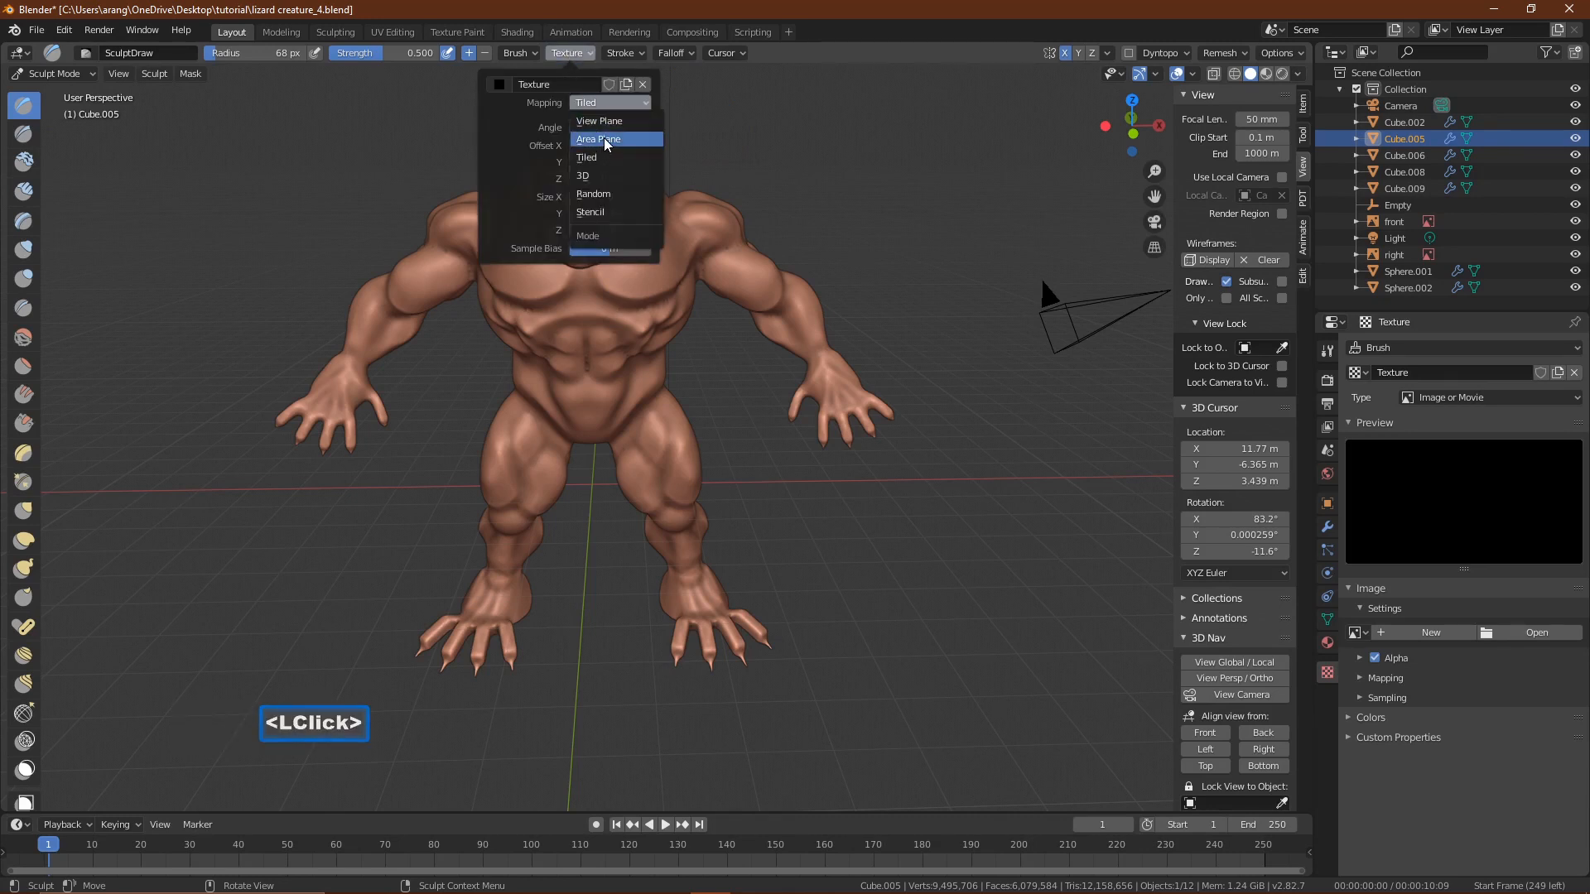
left_click(600, 139)
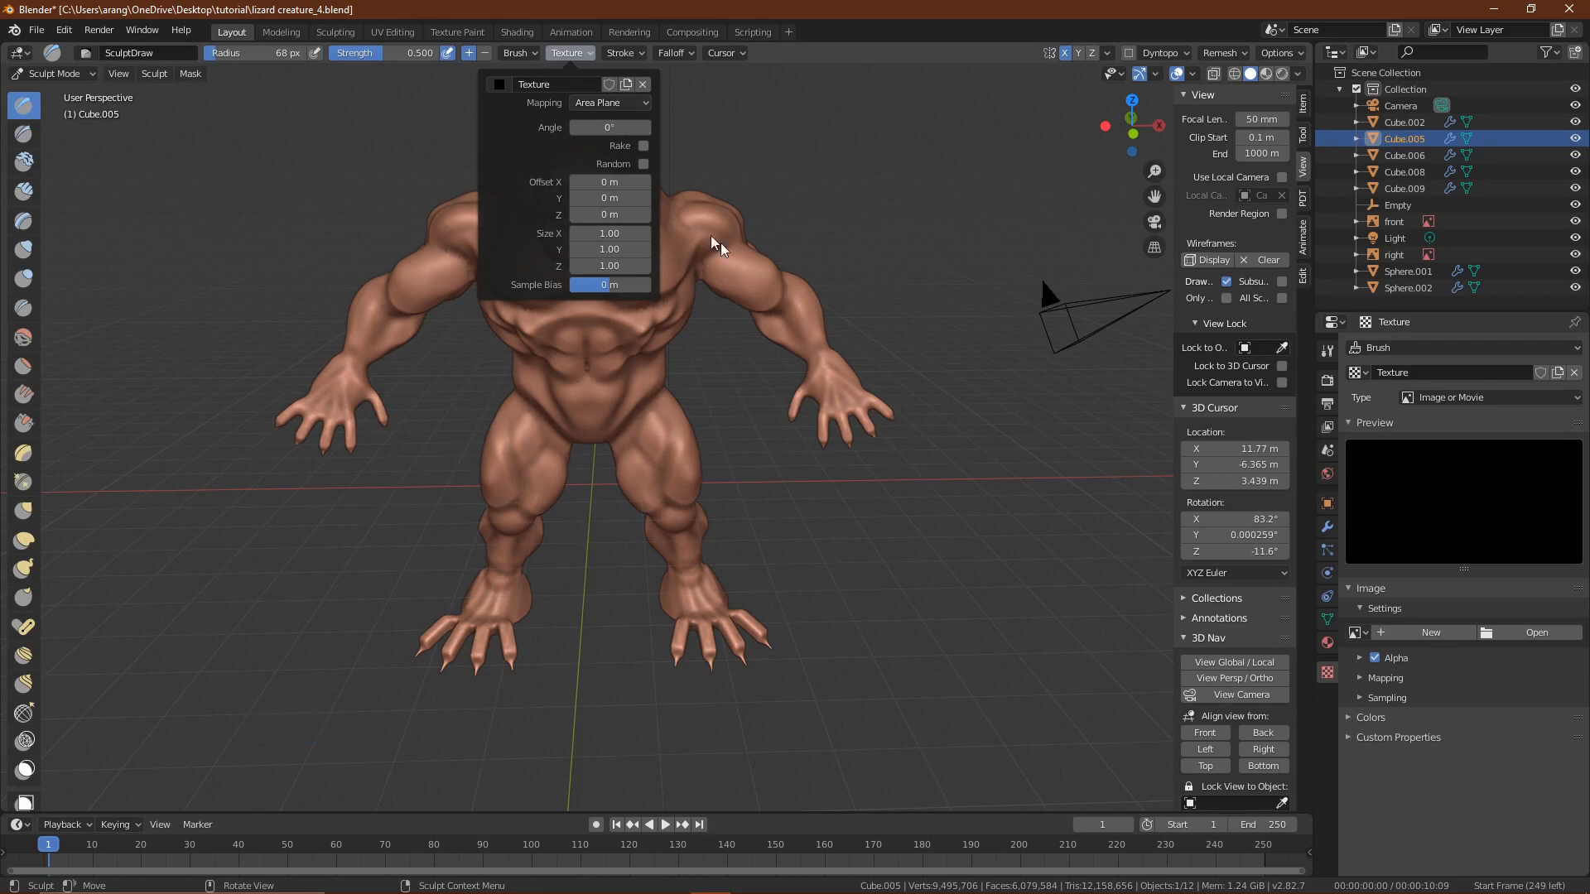
left_click(1533, 634)
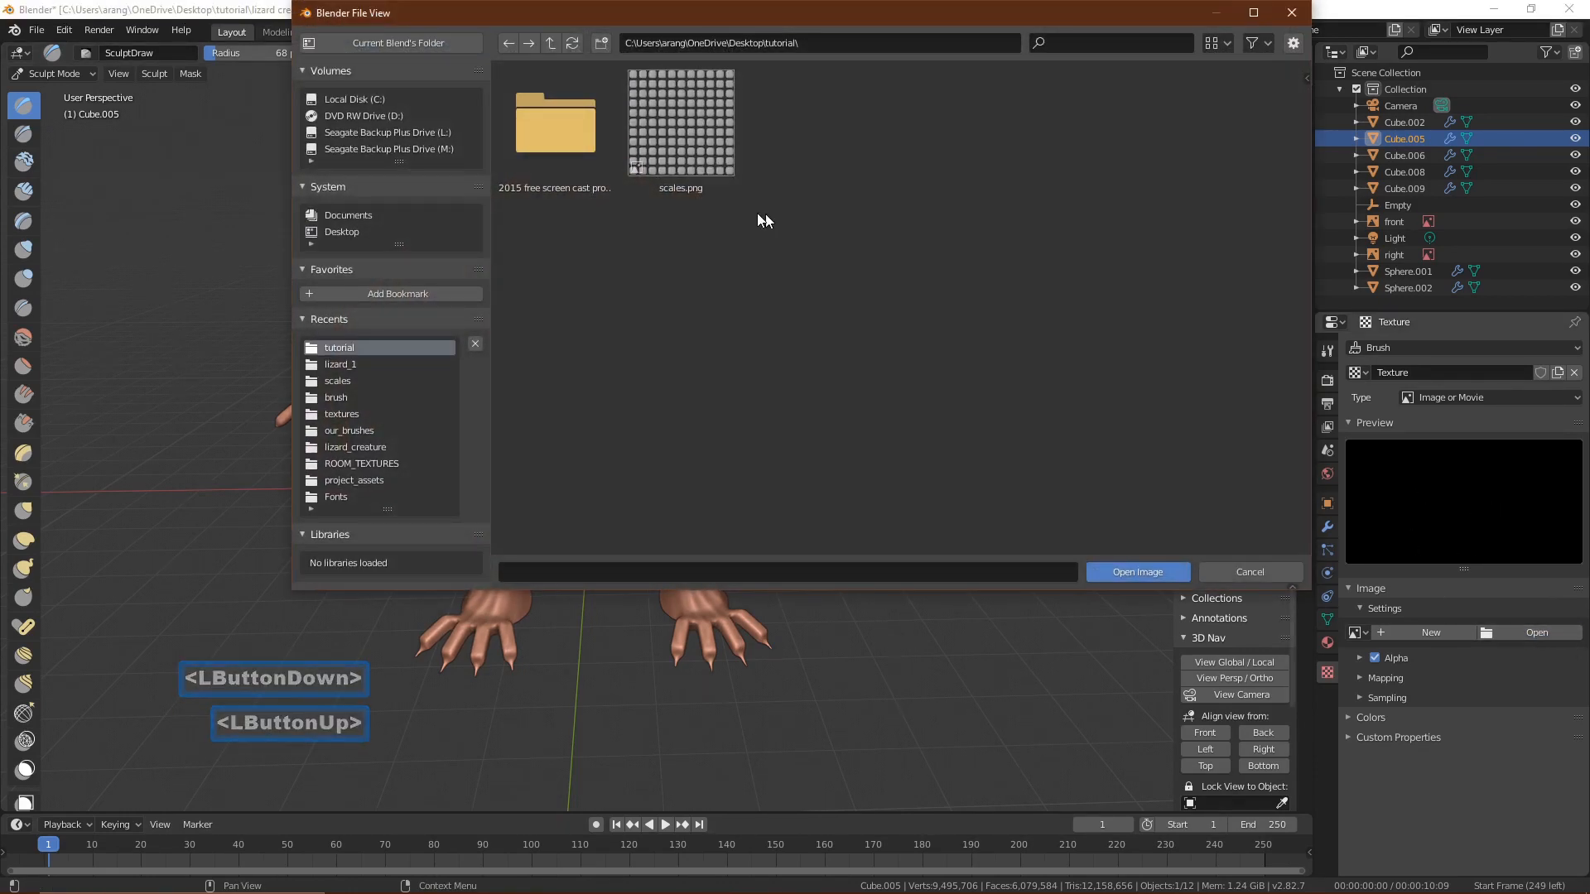
left_click(672, 142)
left_click(1141, 575)
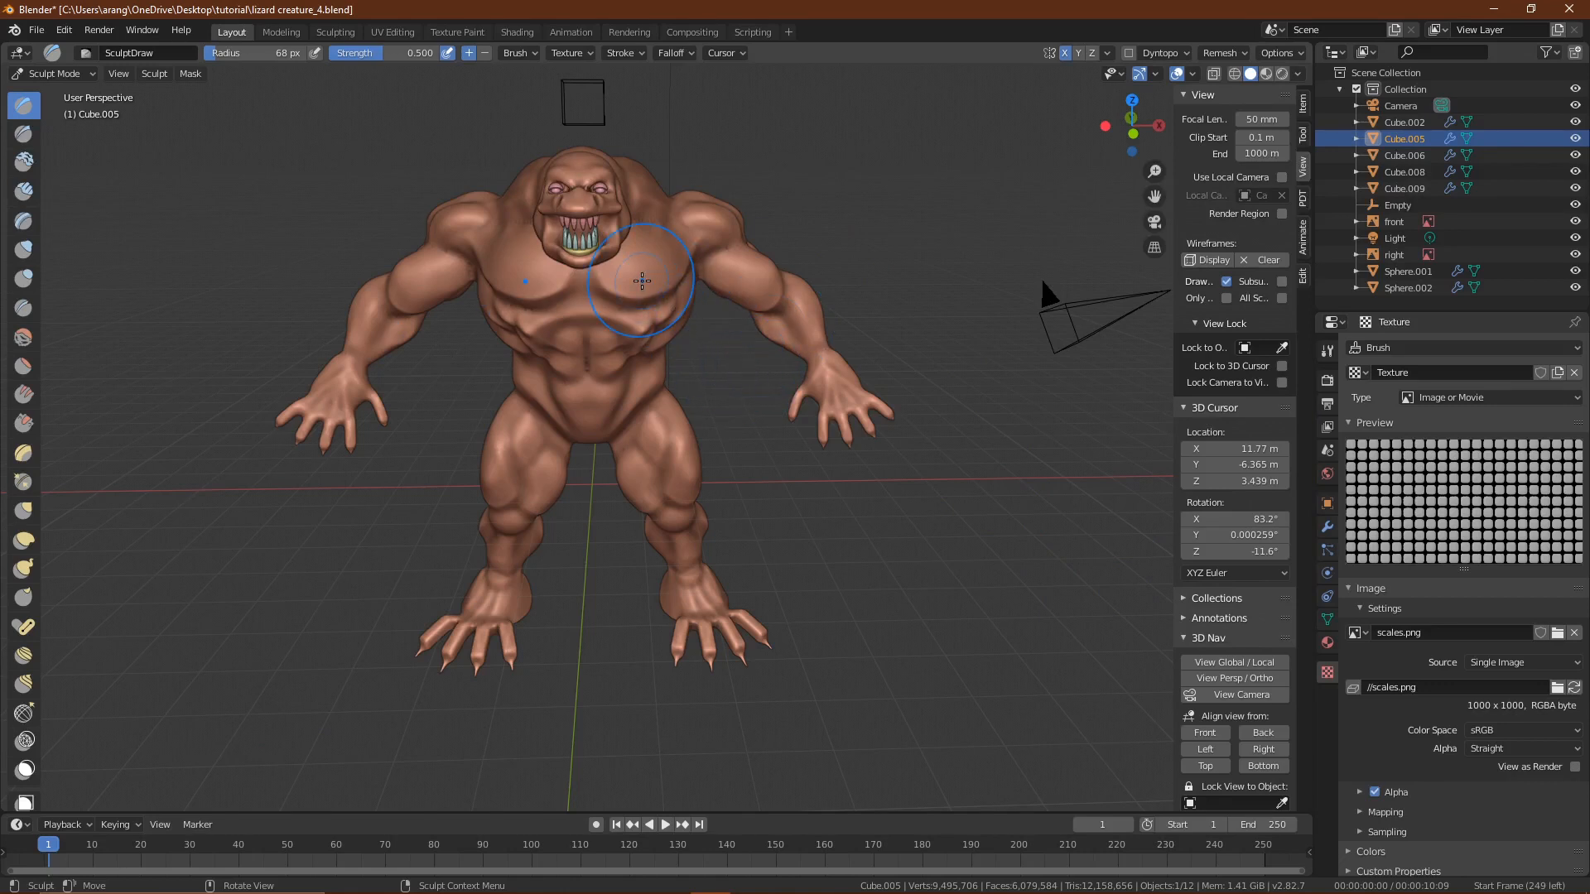
- Rotate the scale texture to a diagonal angle and stamp it on the creature's upper chest beside the jaw
mouse_move(624, 382)
middle_mouse_down("ctrl")
mouse_move(667, 279)
mouse_move(712, 414)
mouse_move(709, 373)
mouse_move(746, 406)
mouse_move(729, 351)
middle_mouse_up("ctrl")
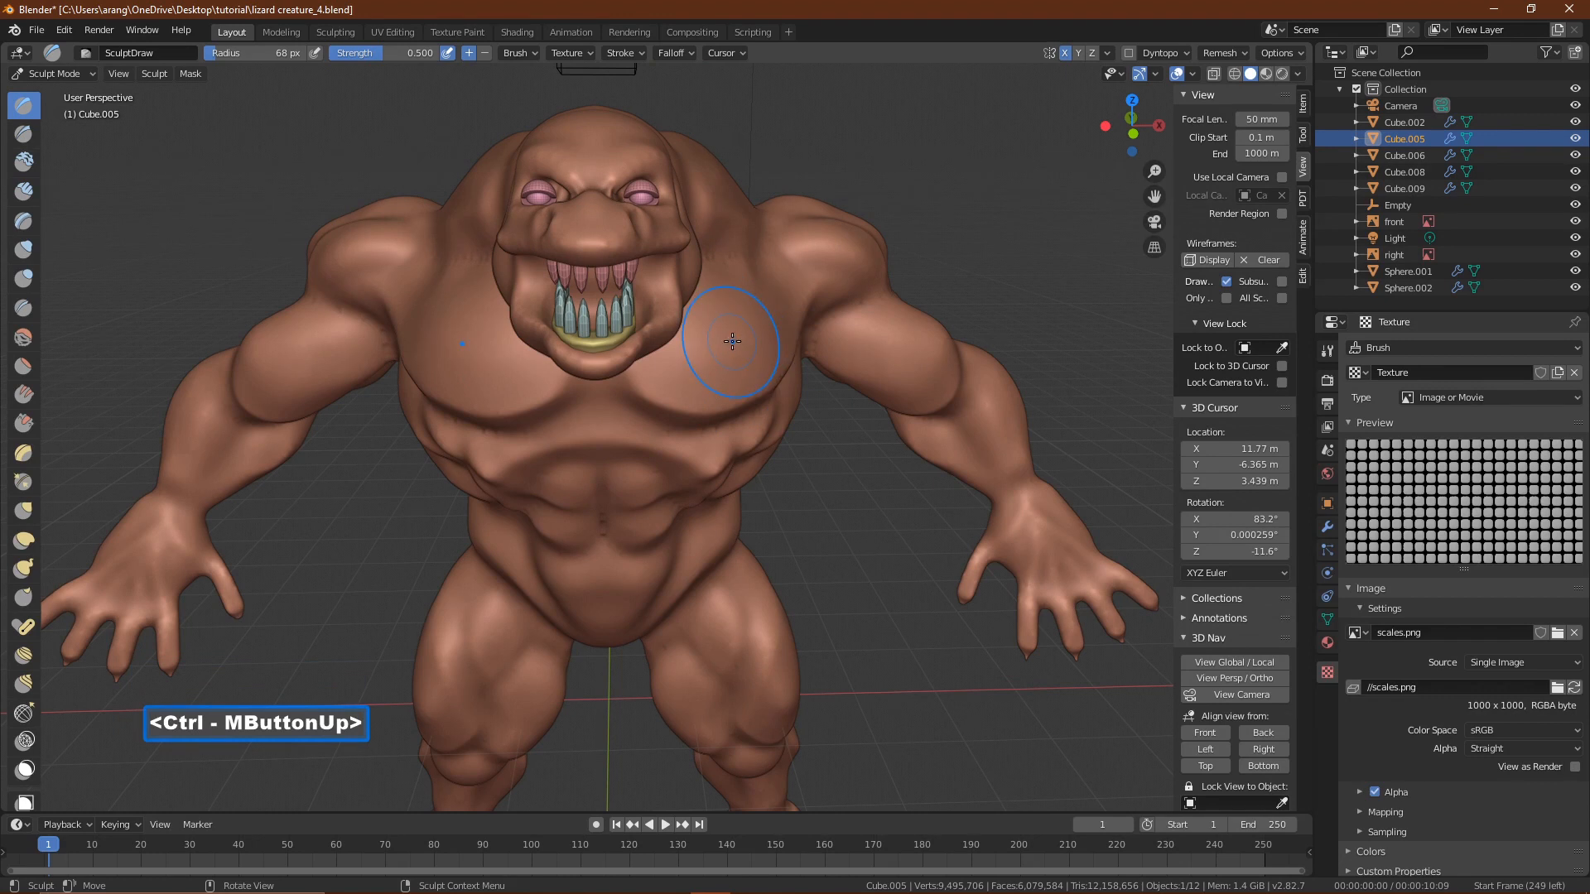
key("f")
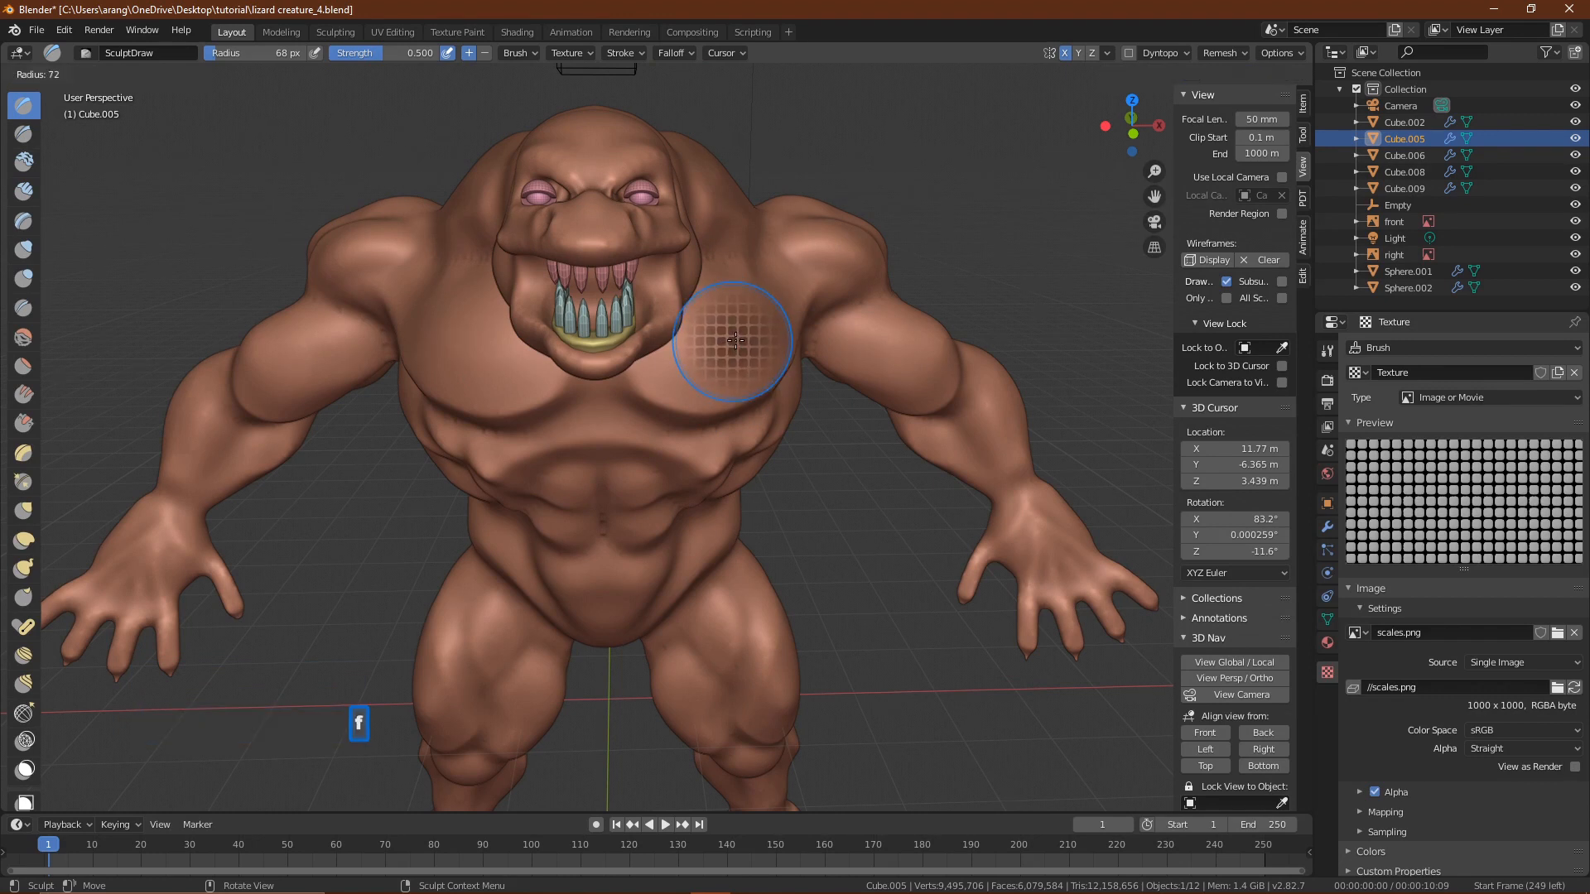
key("ctrl+f")
right_click(734, 346)
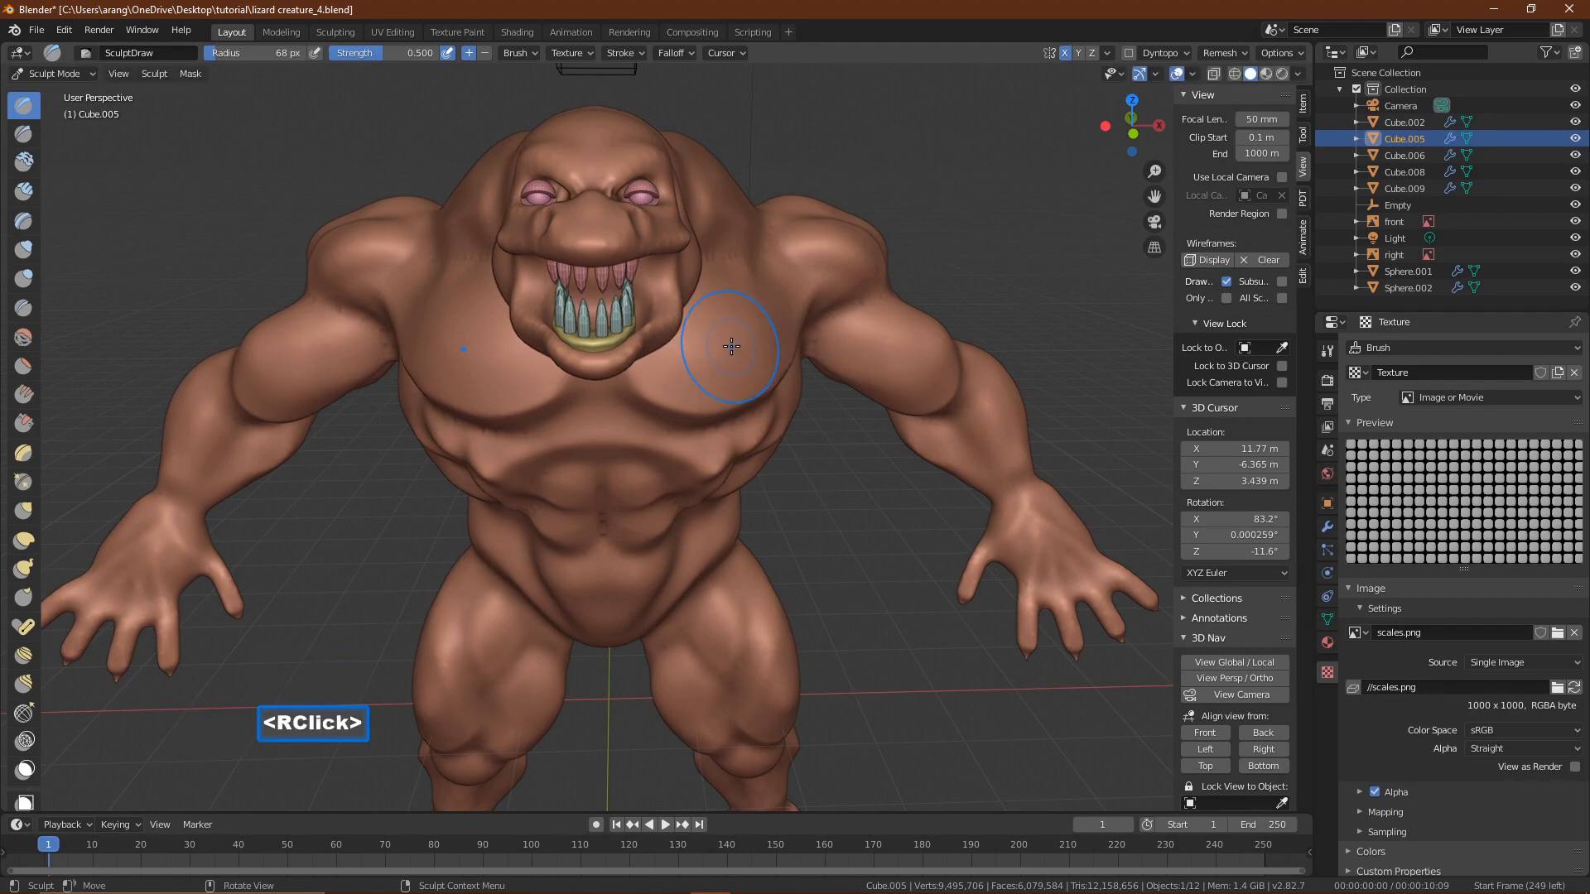
key("ctrl+f")
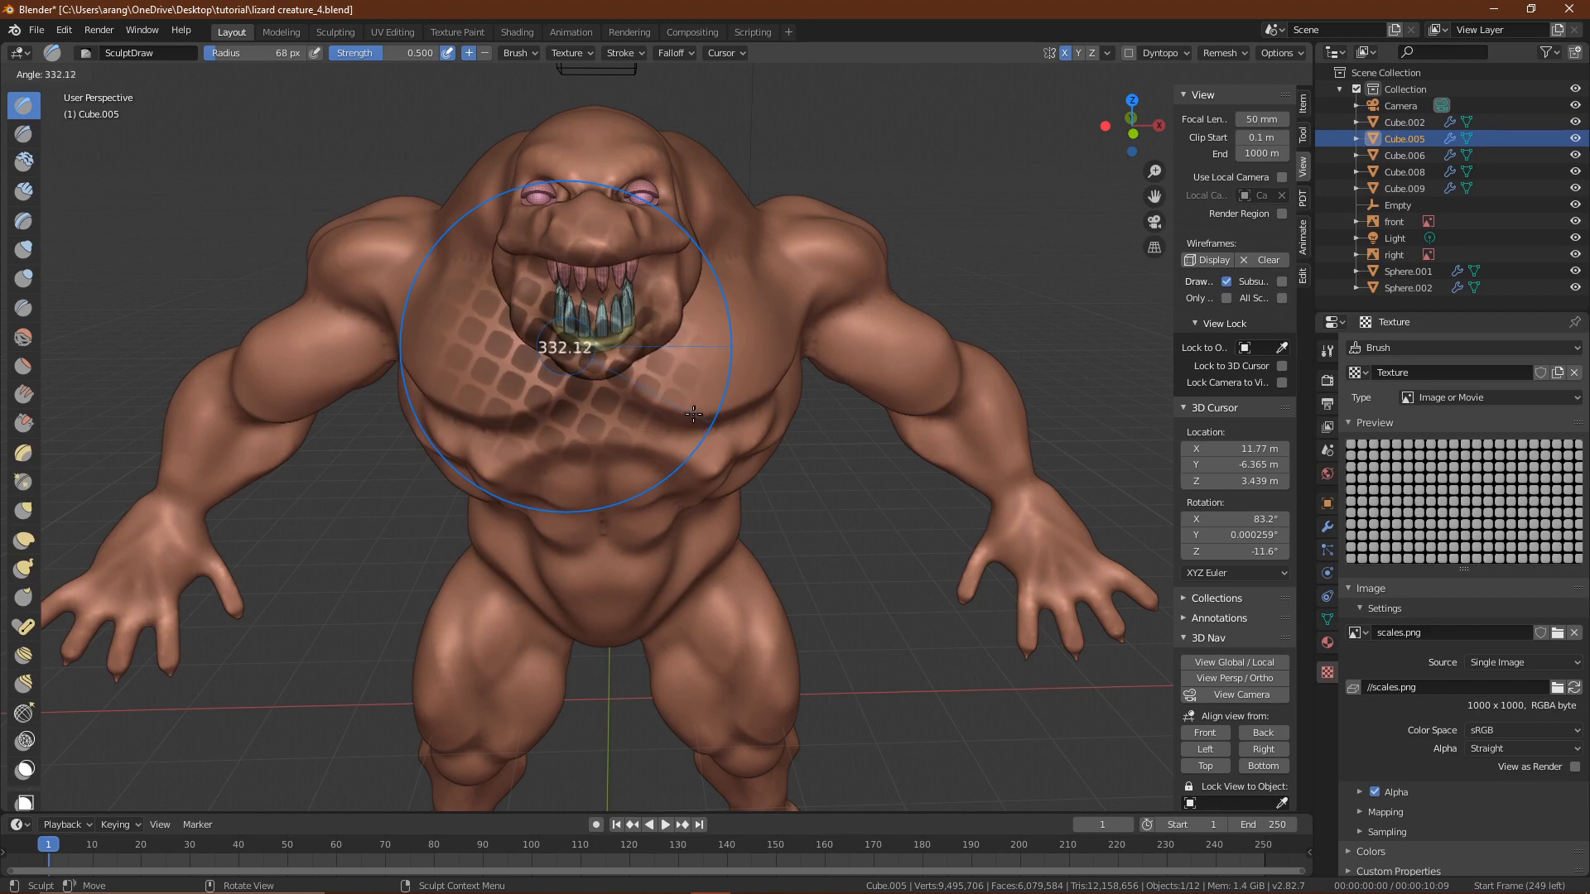
left_click(711, 402)
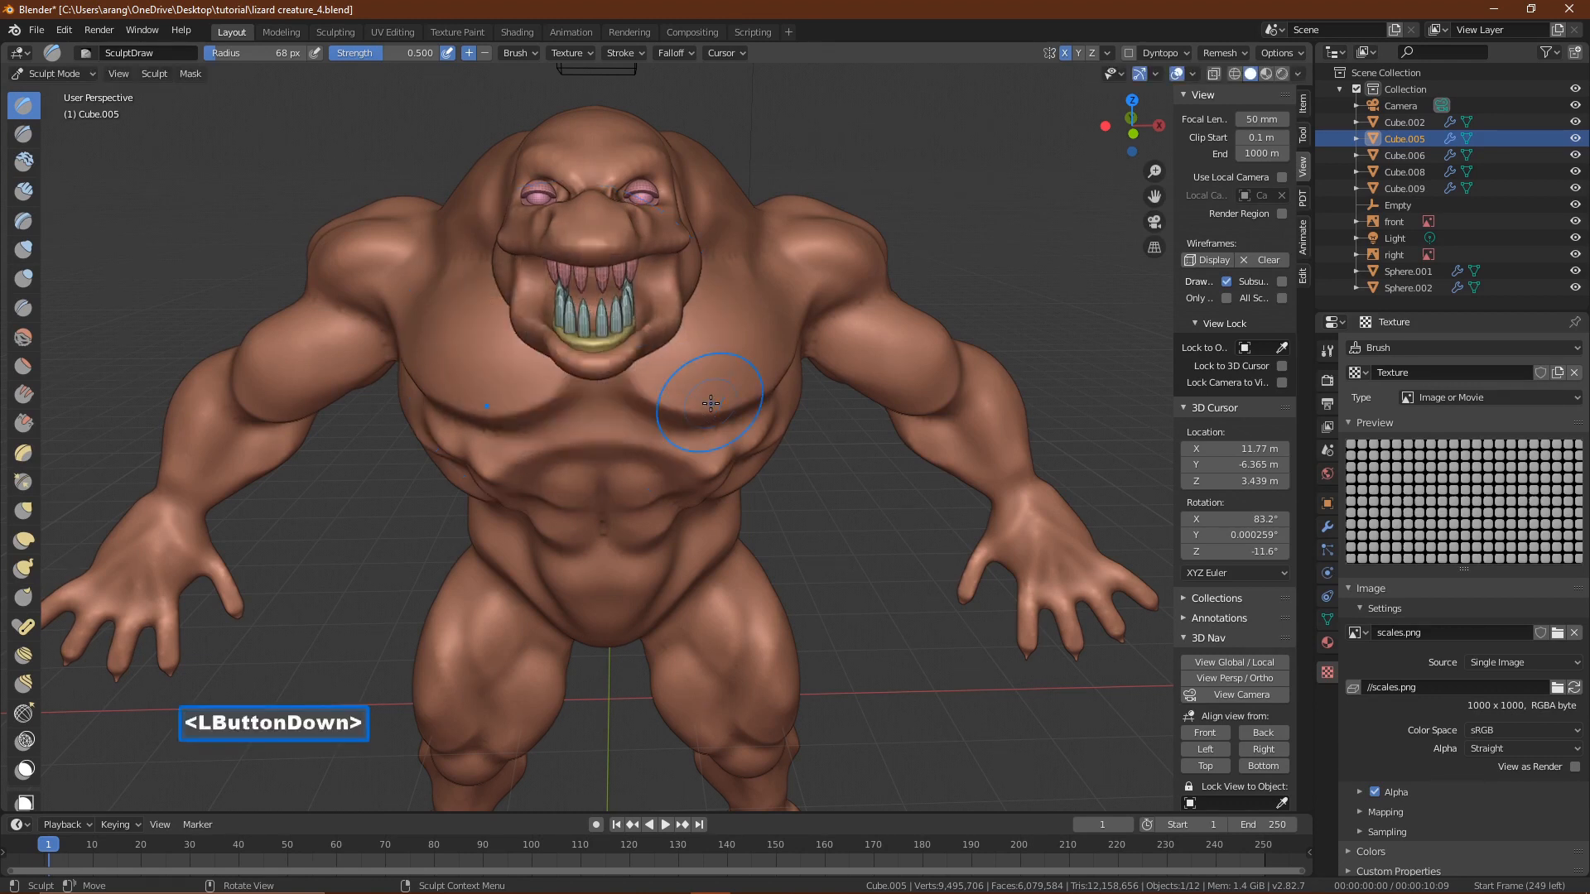
left_click(726, 308)
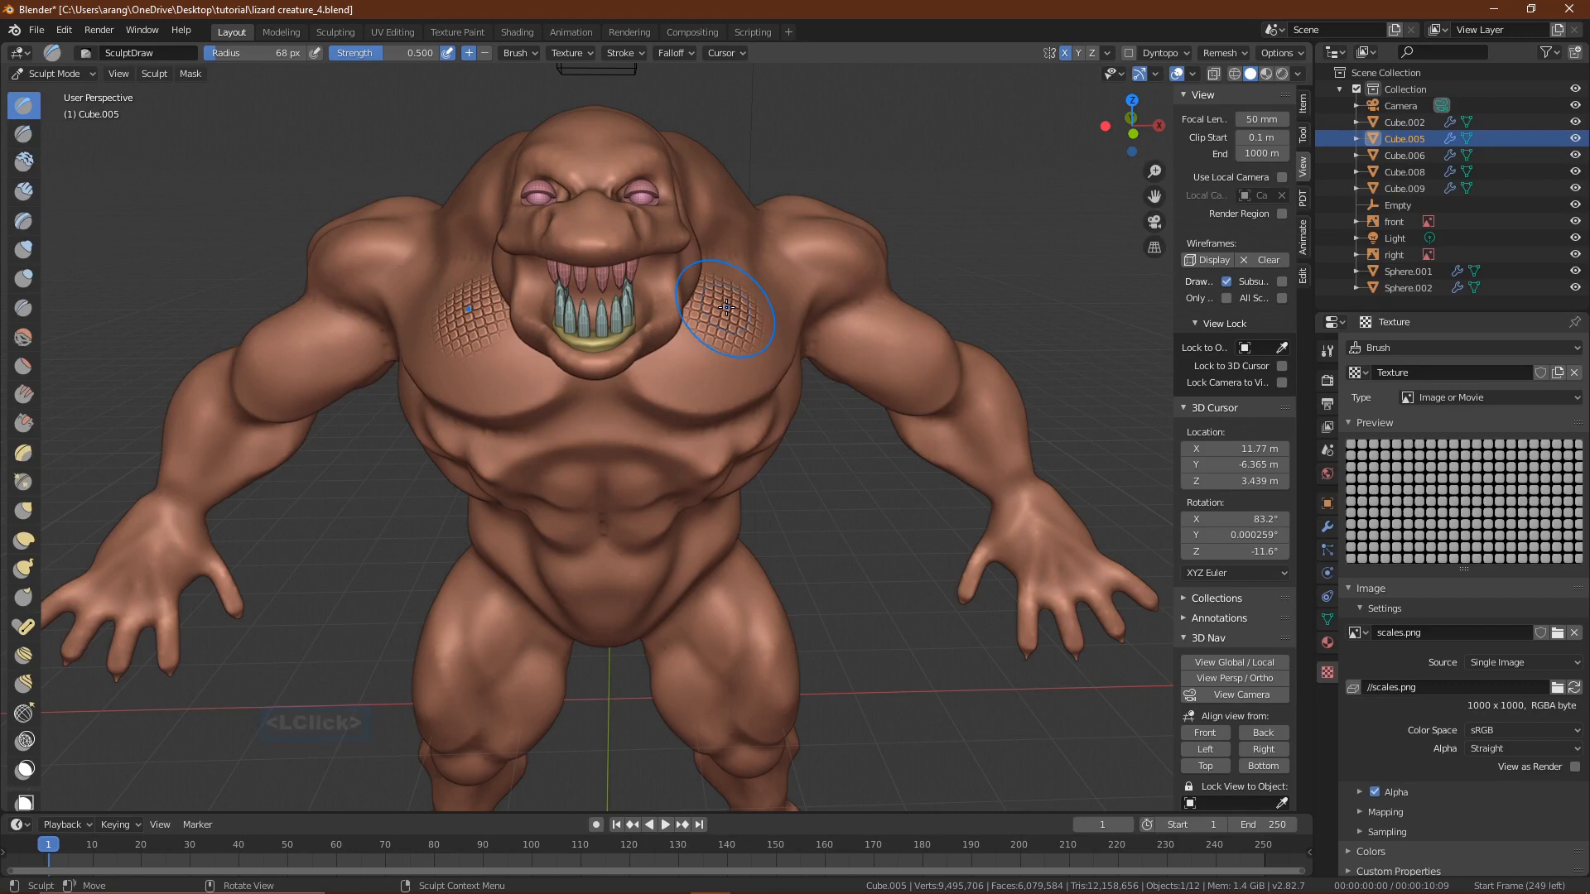
- Lower the brush strength to 0.330 and stamp scales from the upper chest up the side of the neck
left_click(373, 53)
left_click(369, 70)
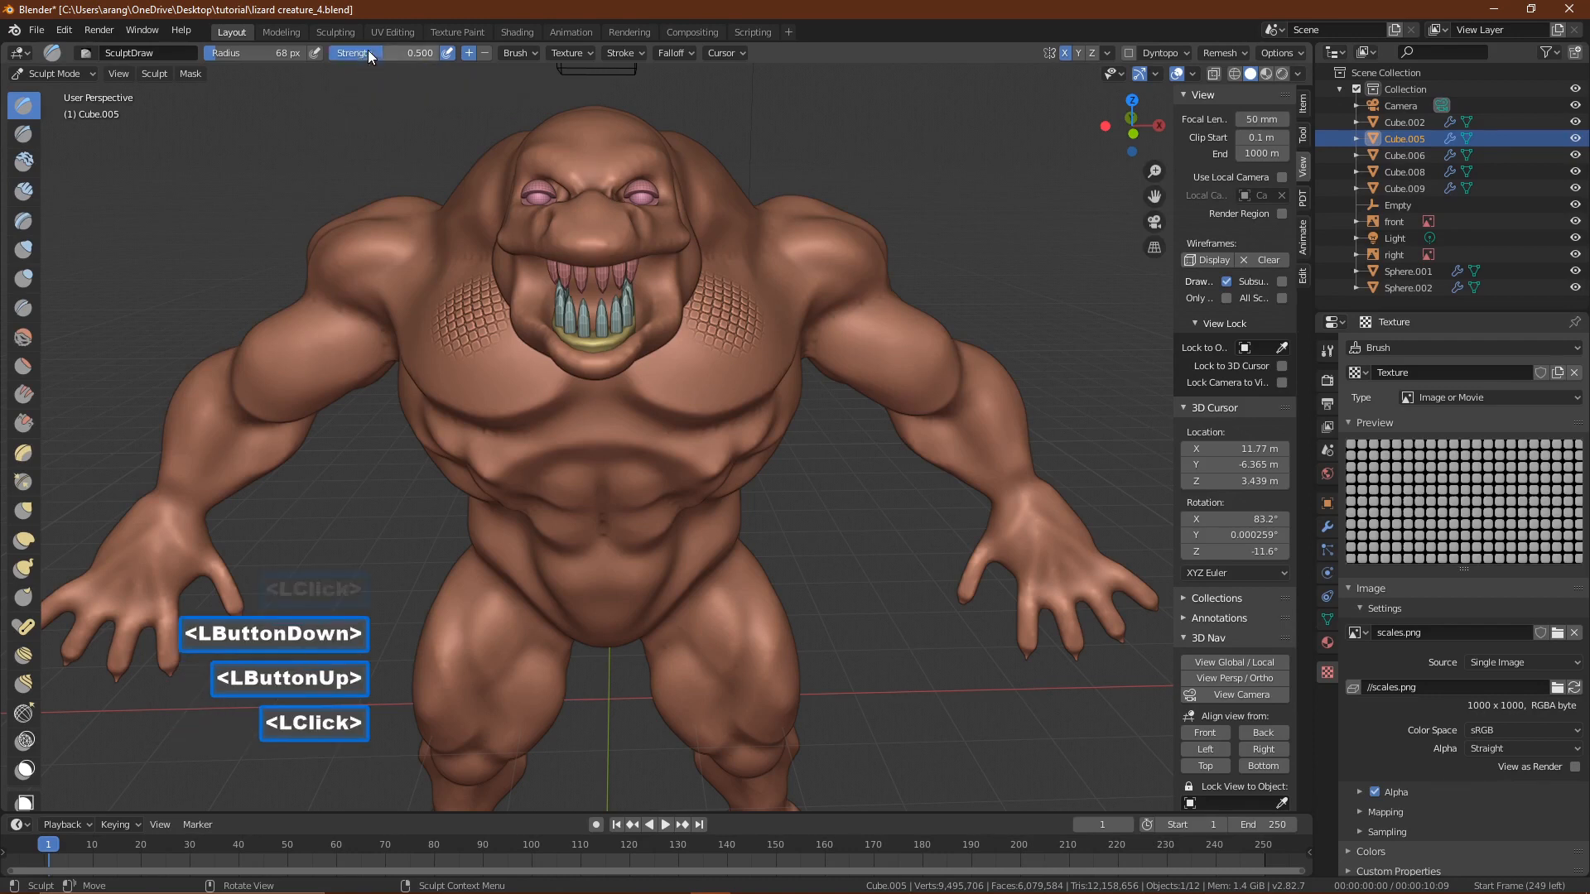
left_click_drag(384, 53, 365, 53)
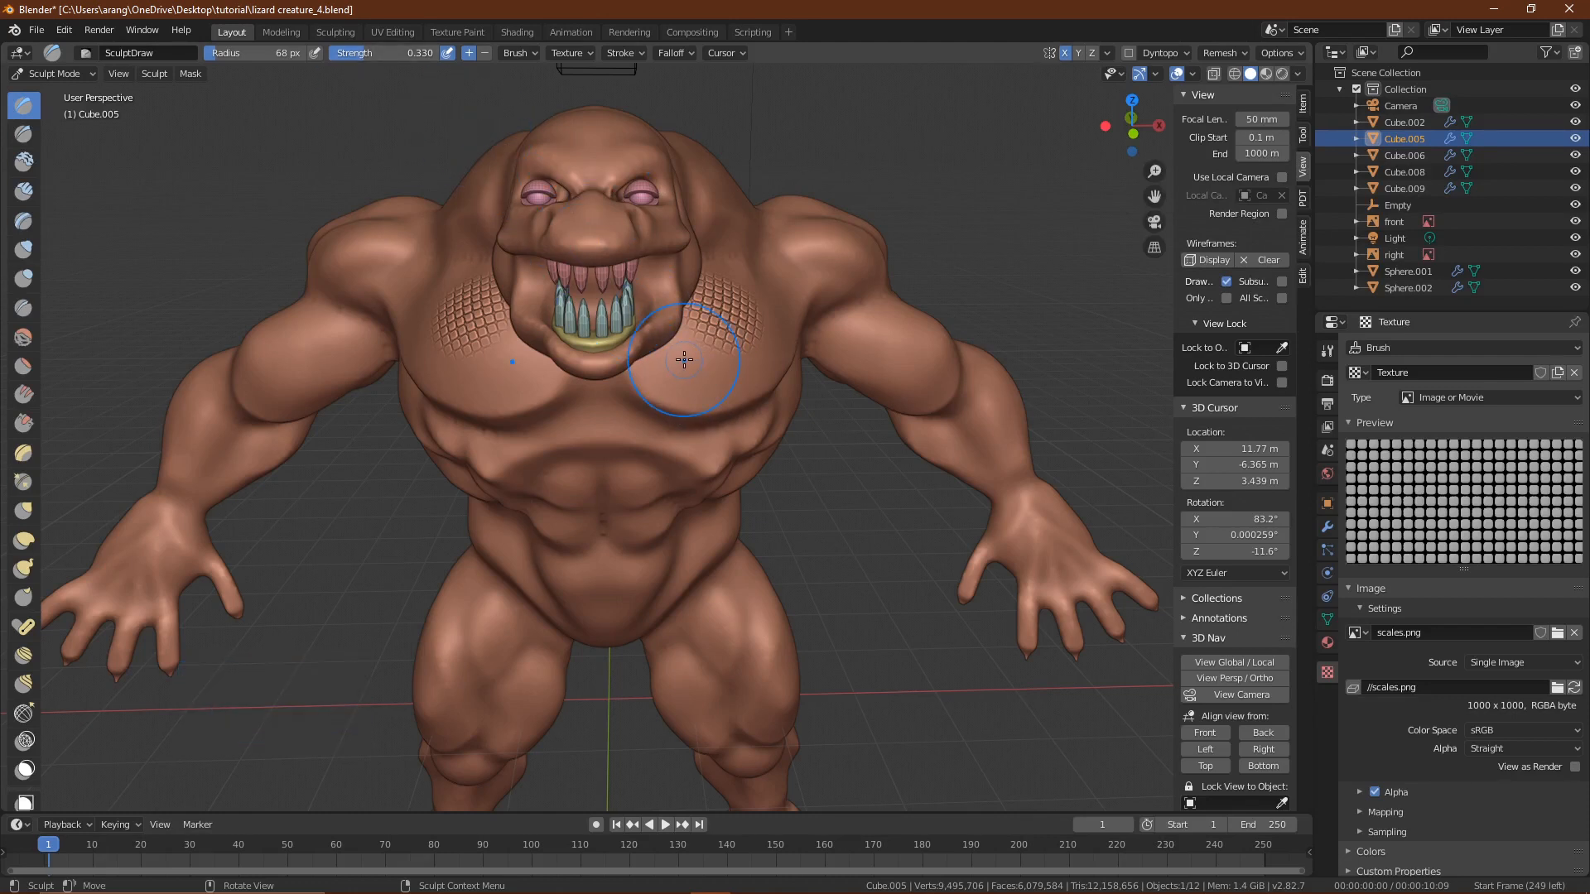
left_click(733, 259)
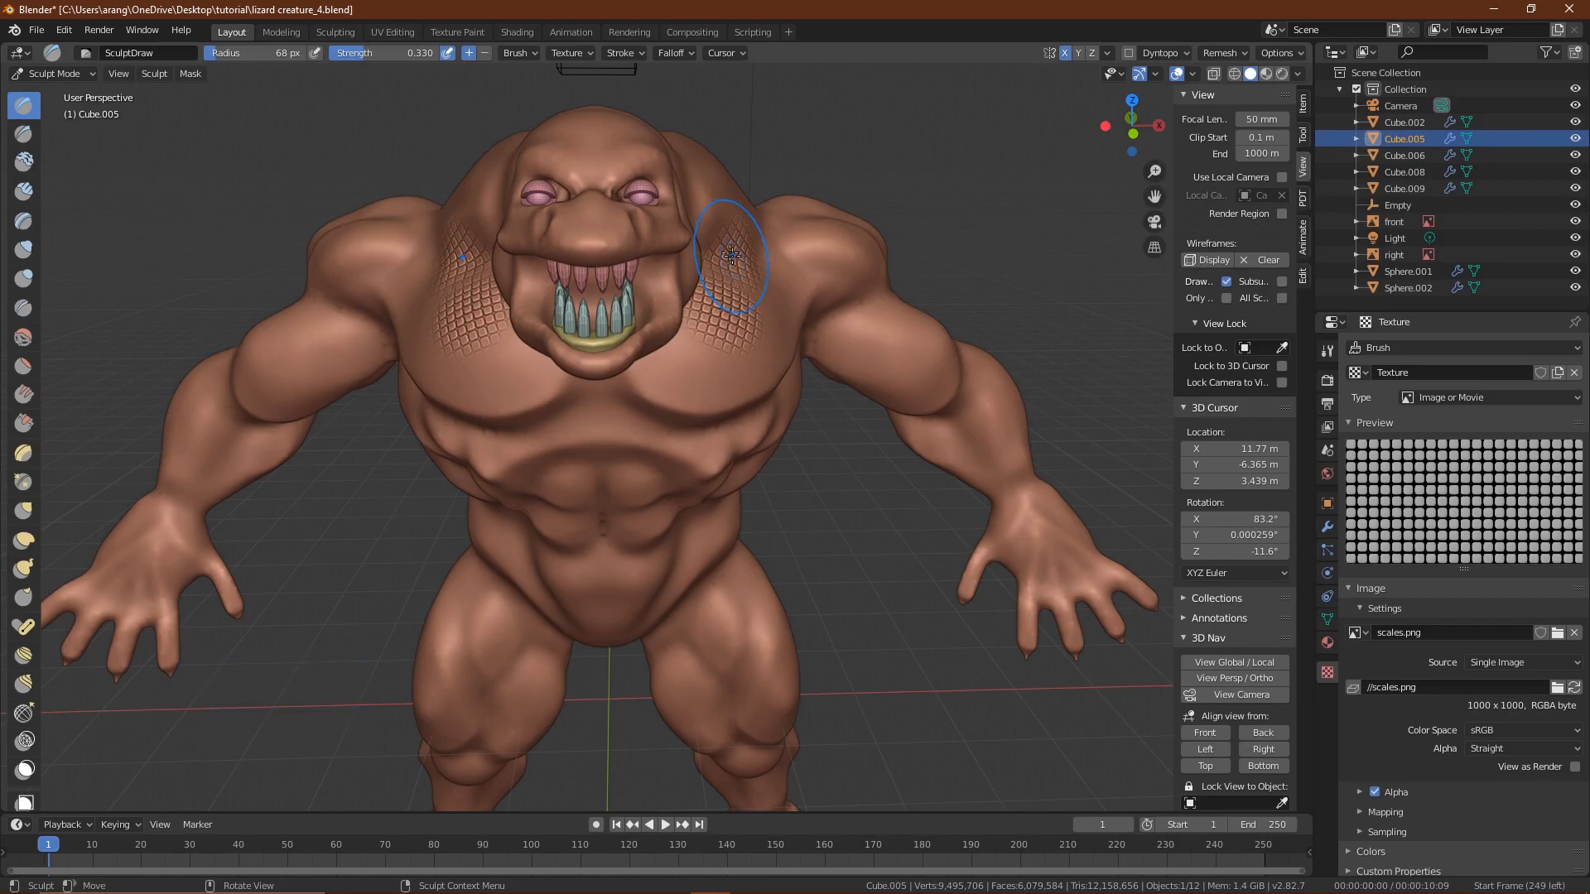
left_click(713, 212)
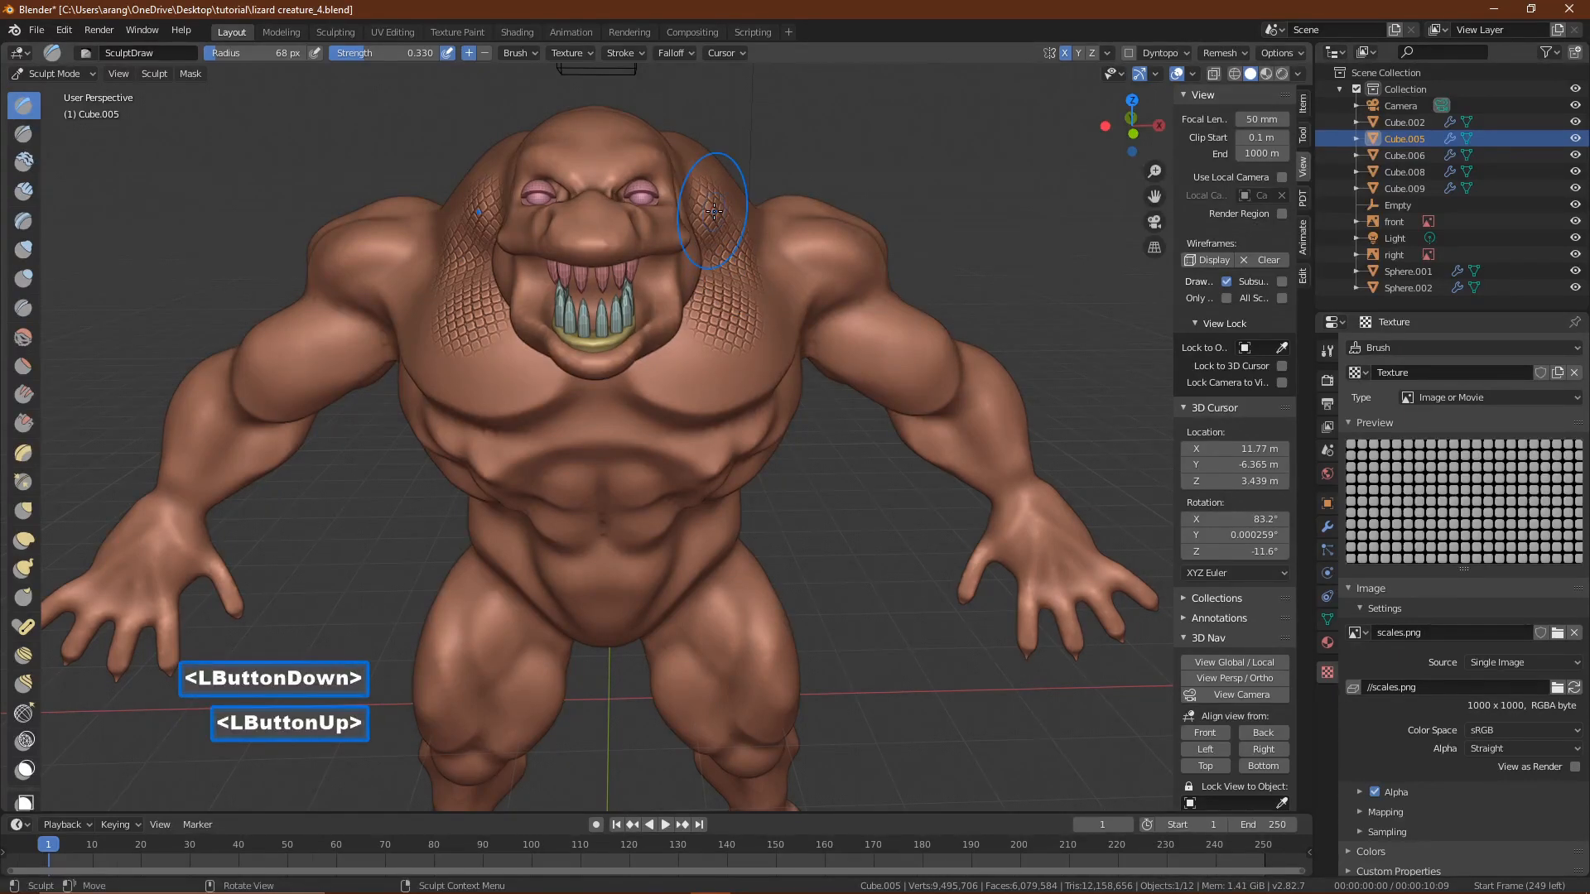
- Readjust the scale texture's angle and stamp it on the front of the shoulder, undoing misplaced stamps
left_click(790, 267)
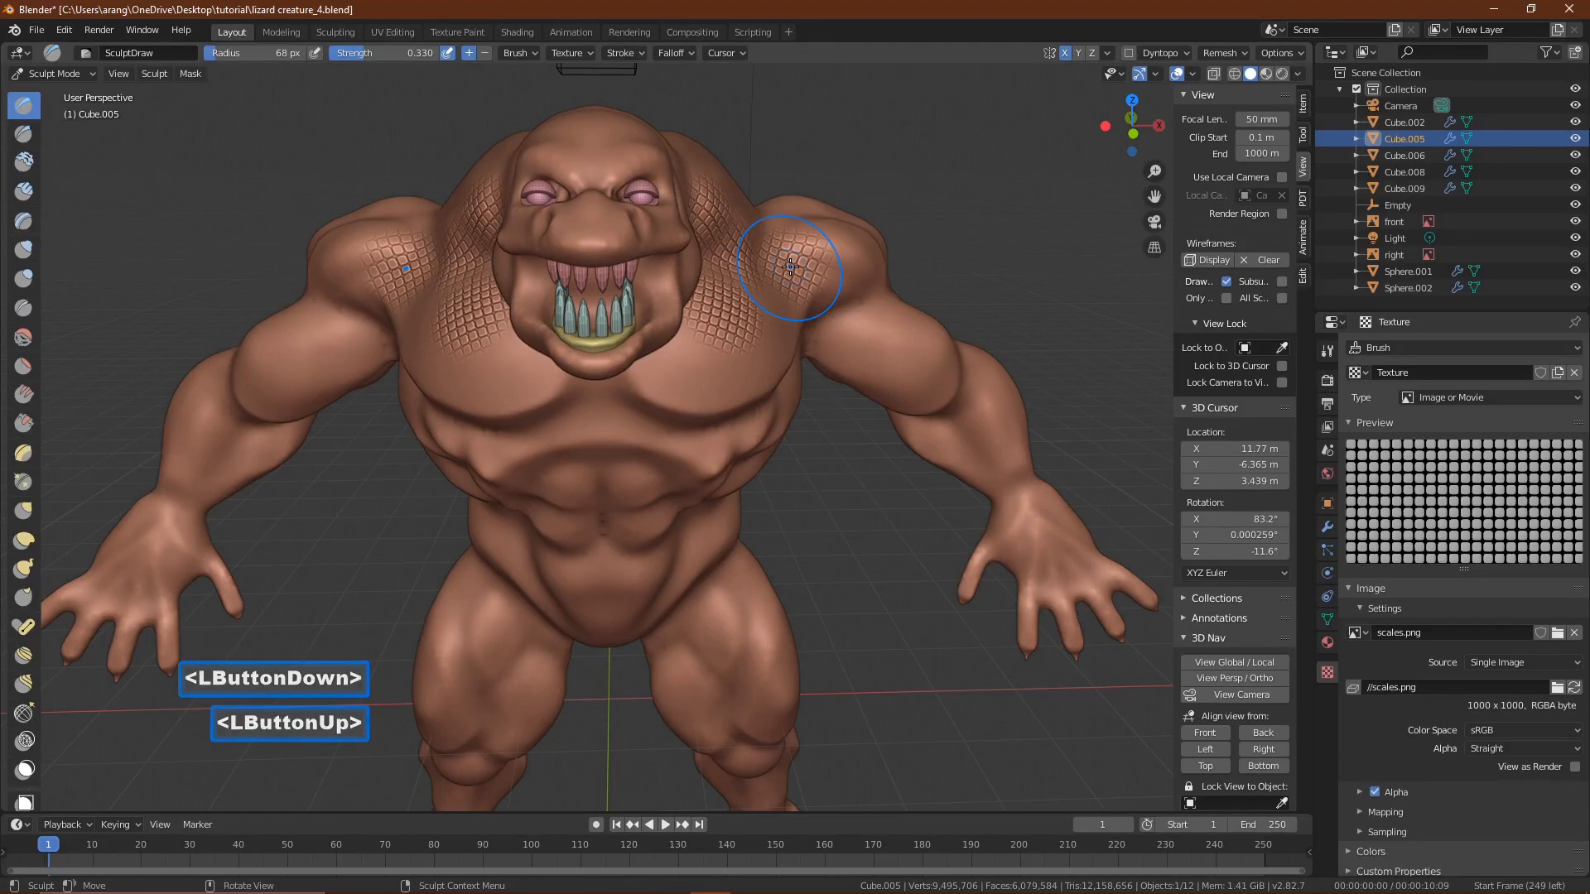
key("ctrl+z")
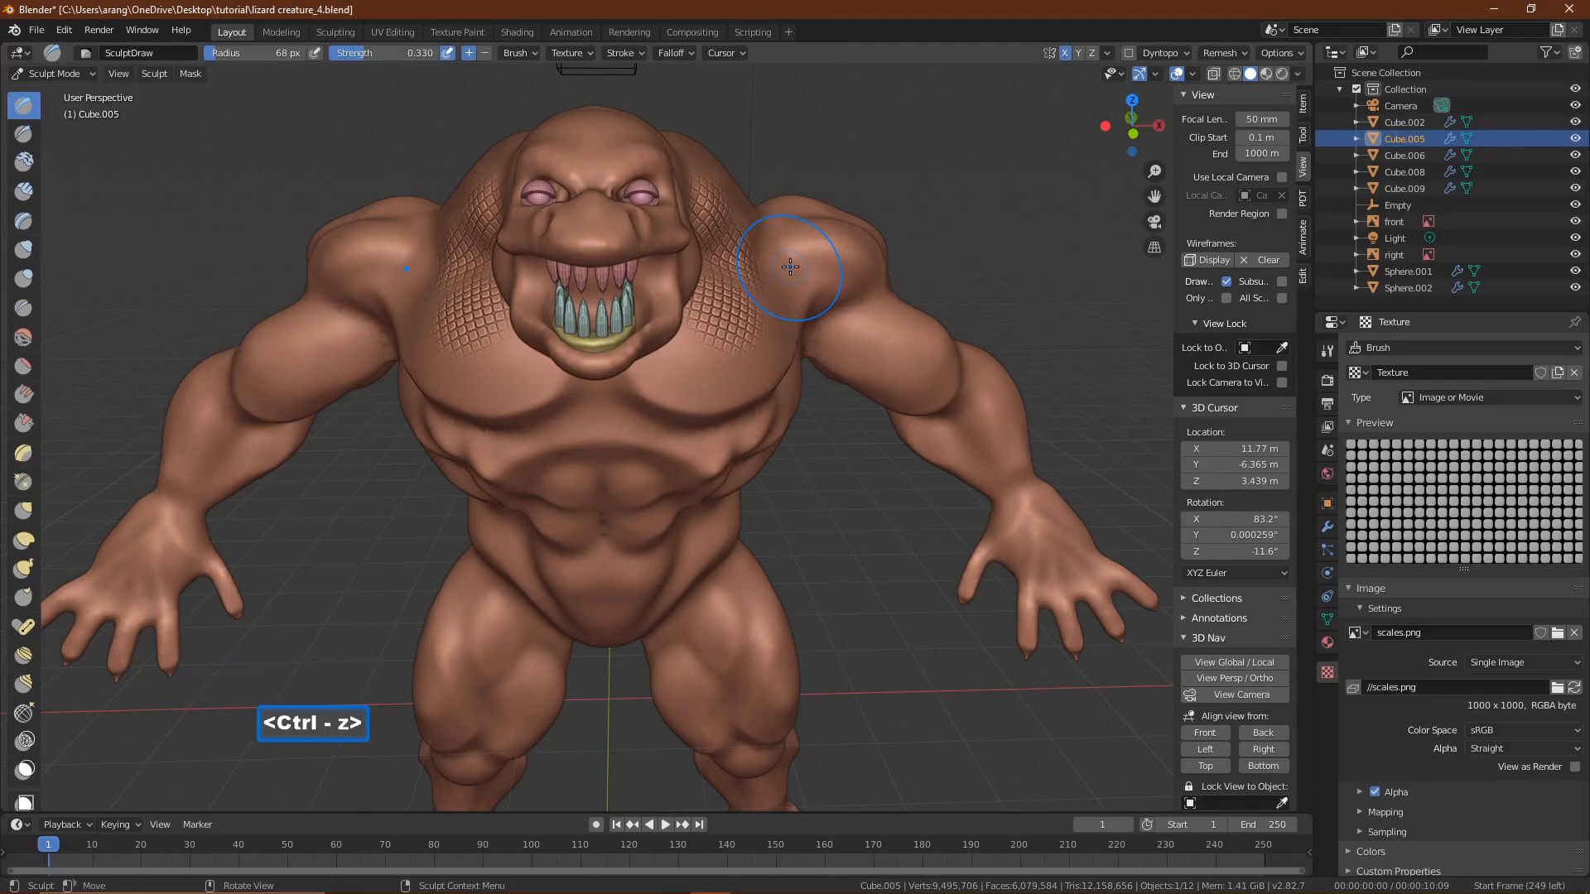
key("ctrl+f")
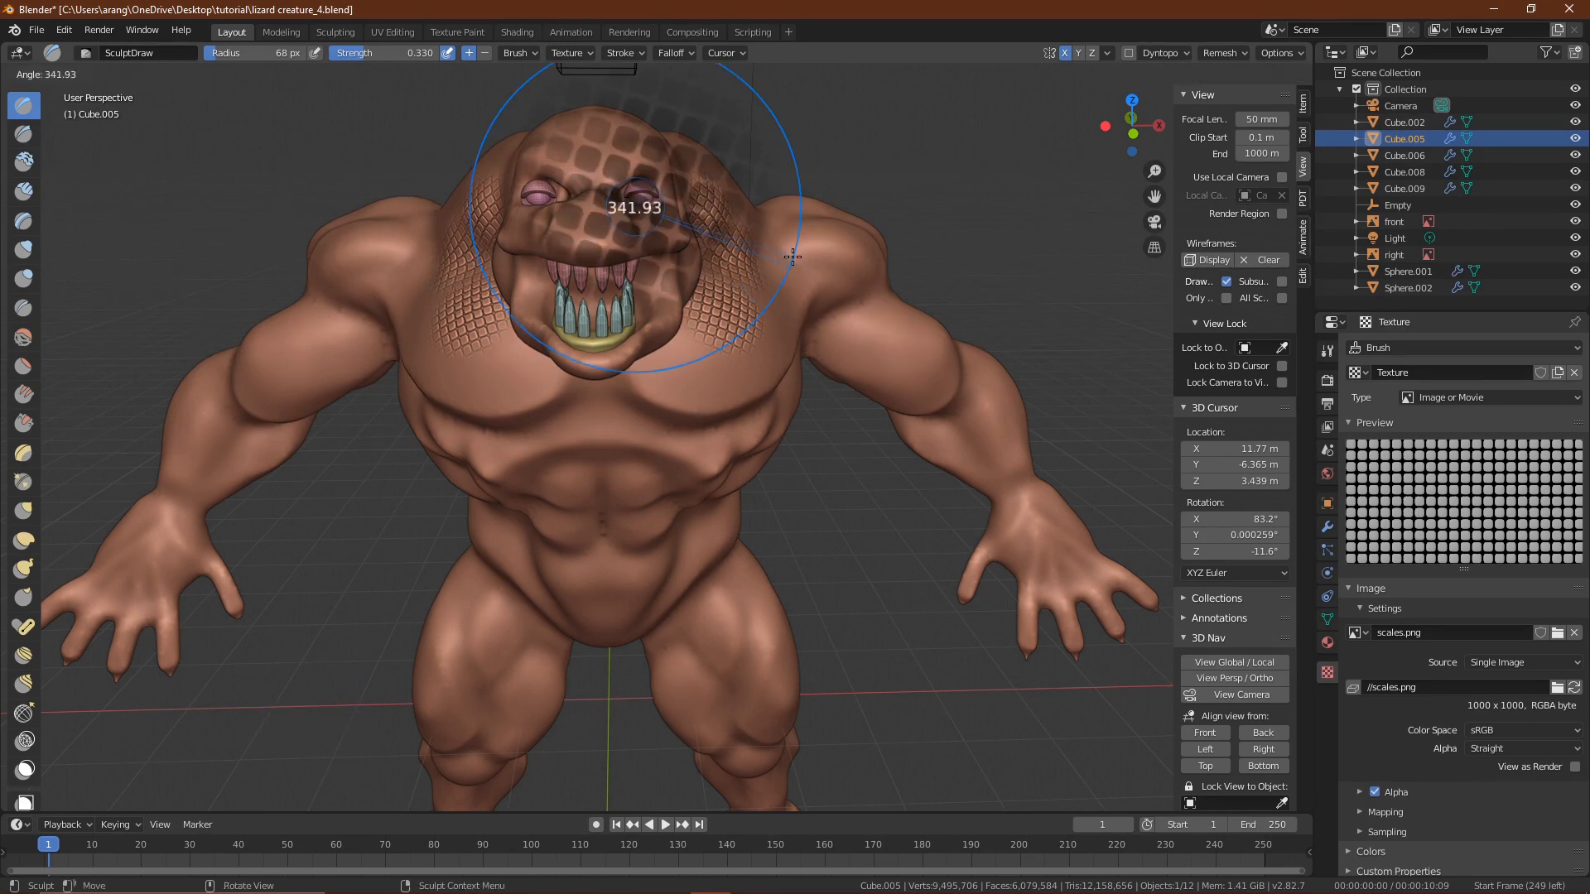
left_click(792, 249)
left_click(787, 260)
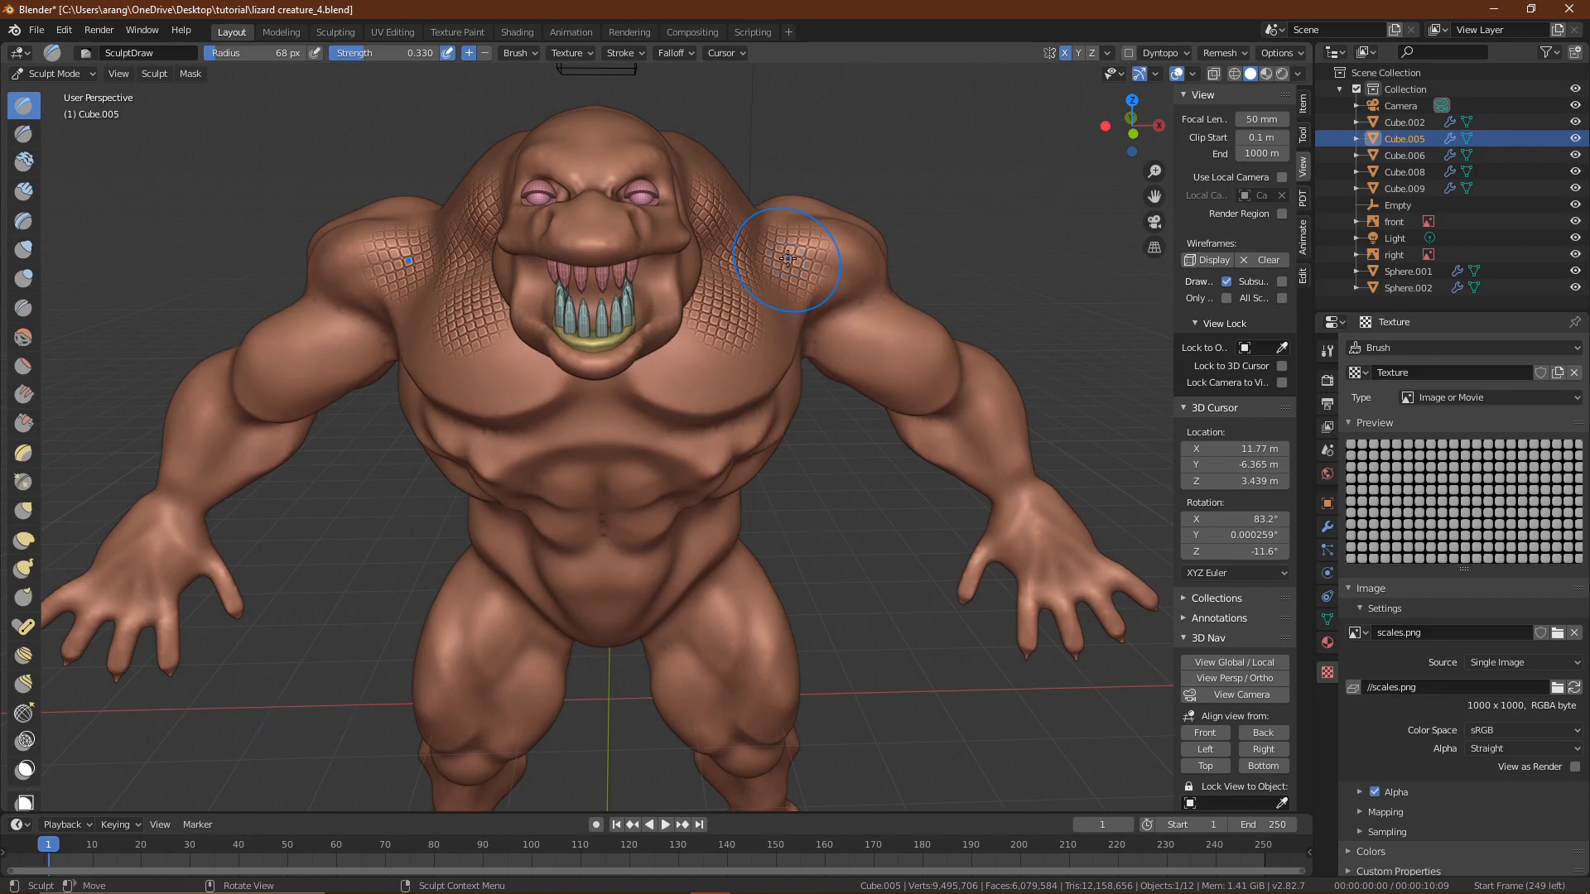
key("ctrl+z")
middle_click_drag(787, 261, 755, 274)
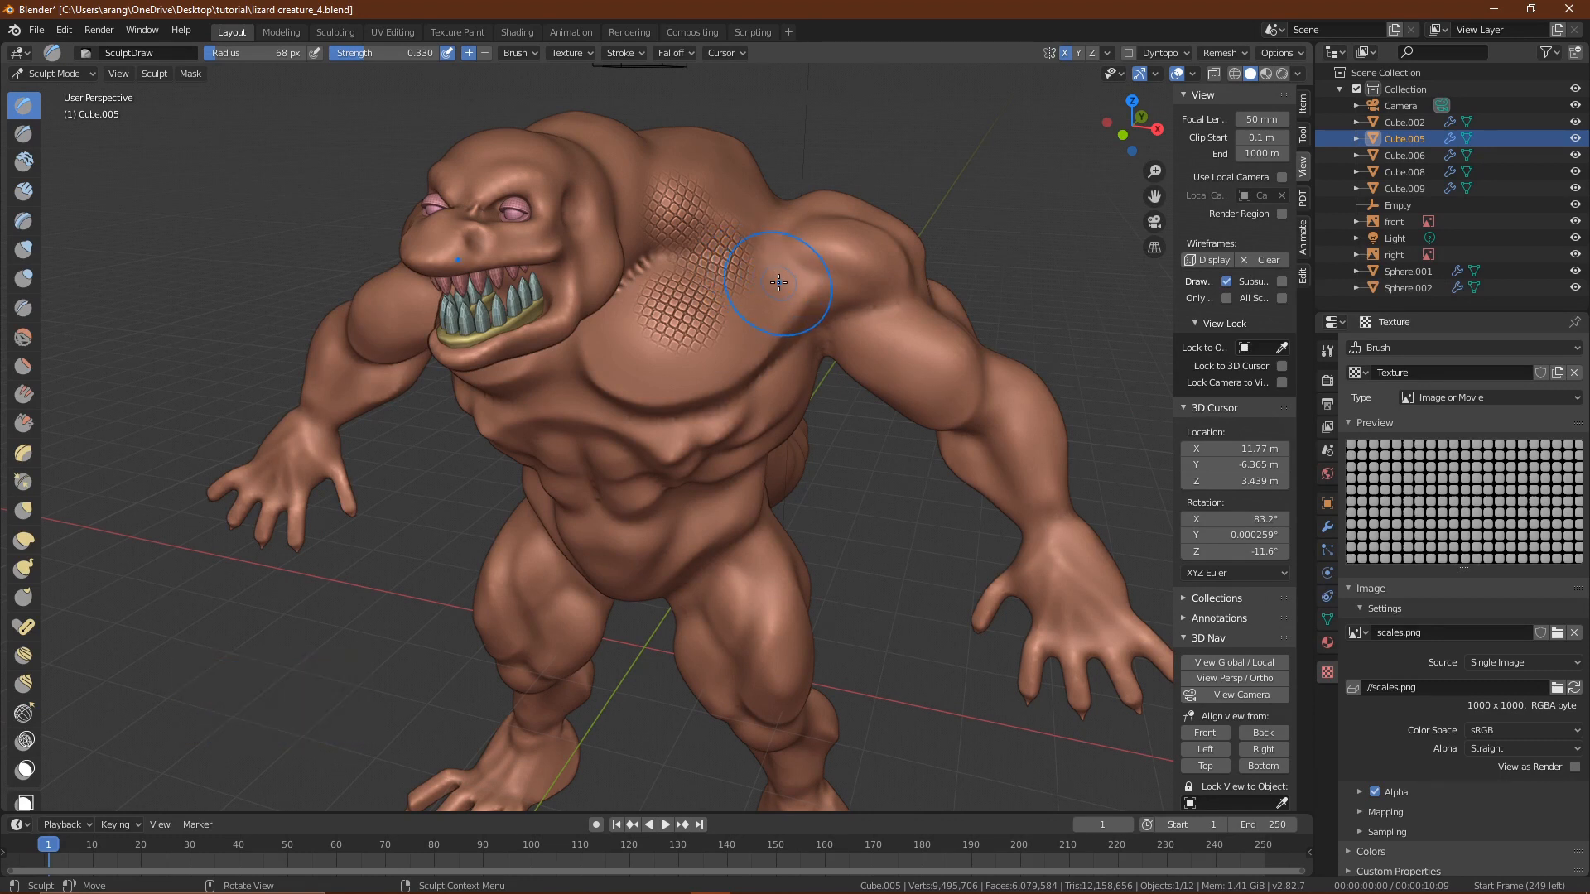
left_click(778, 283)
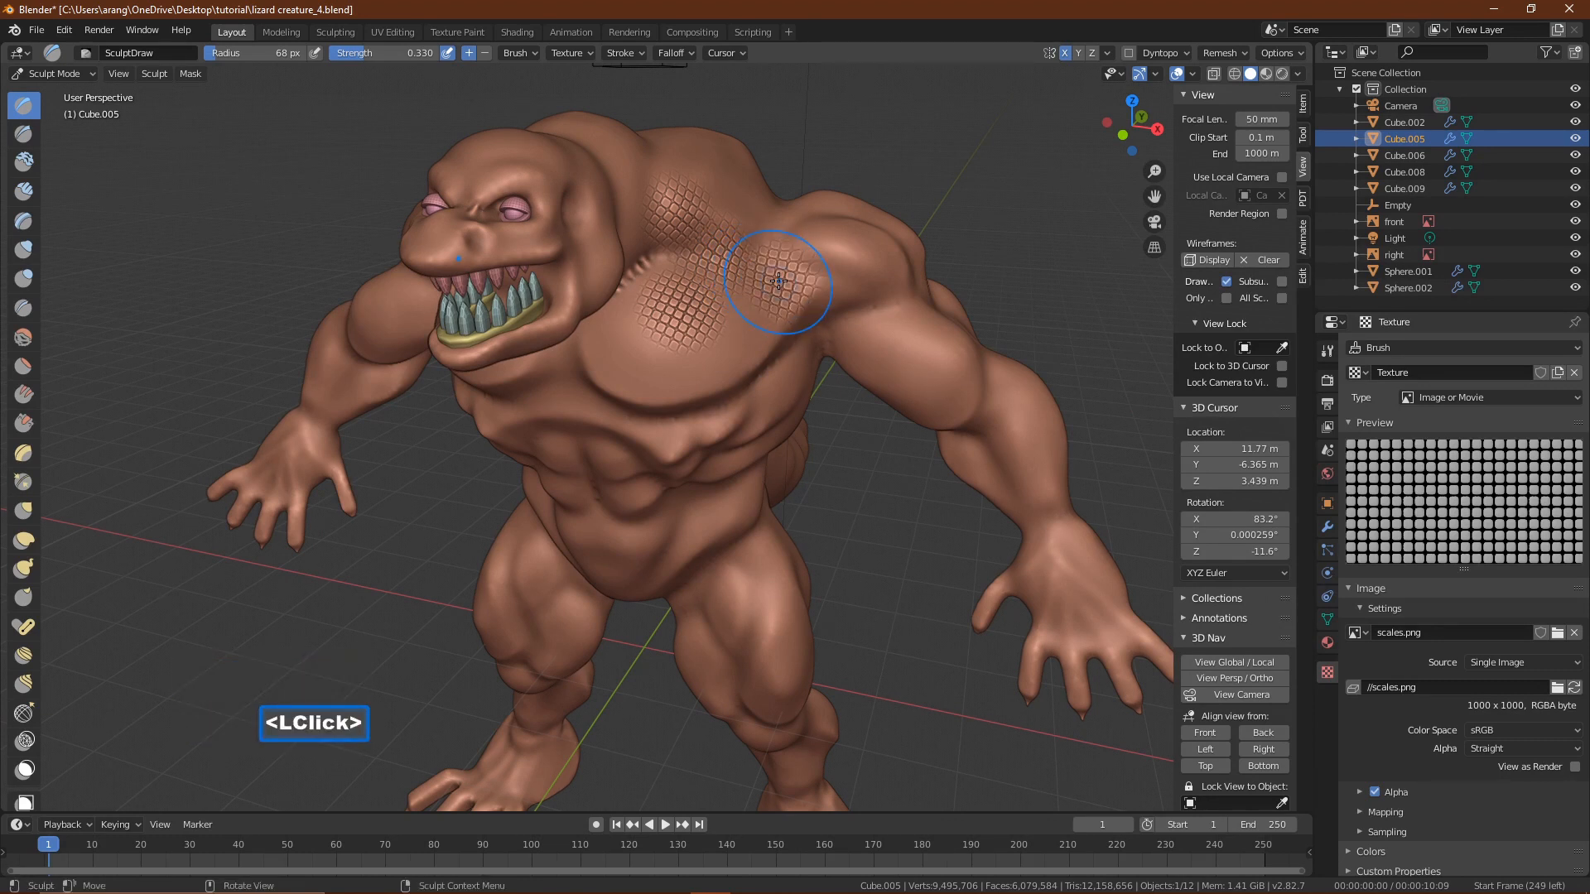
key("ctrl+z")
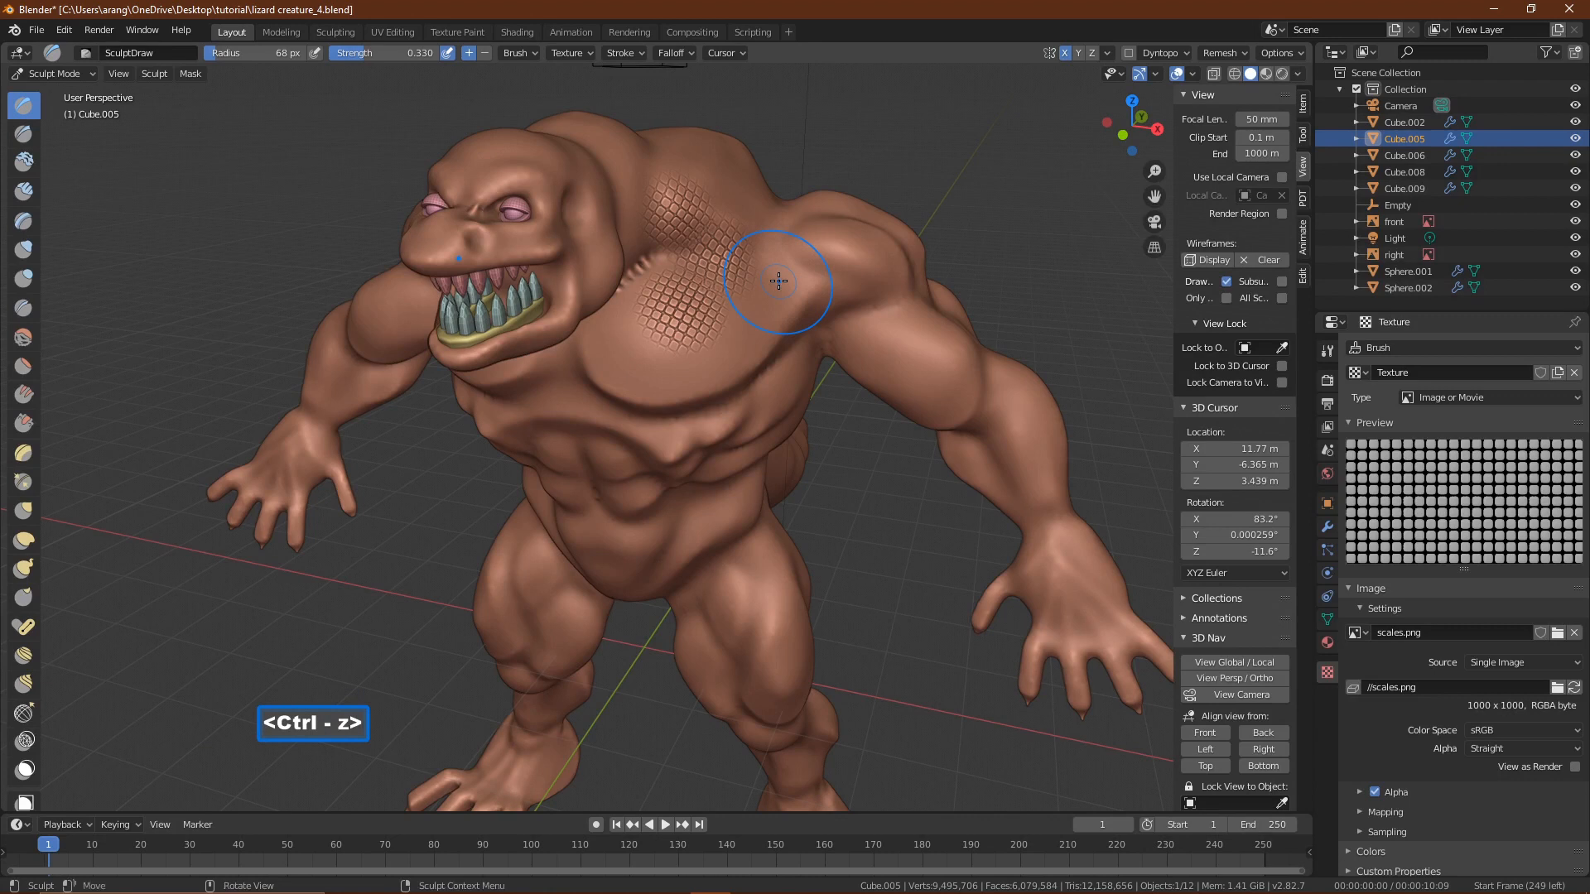
left_click(780, 275)
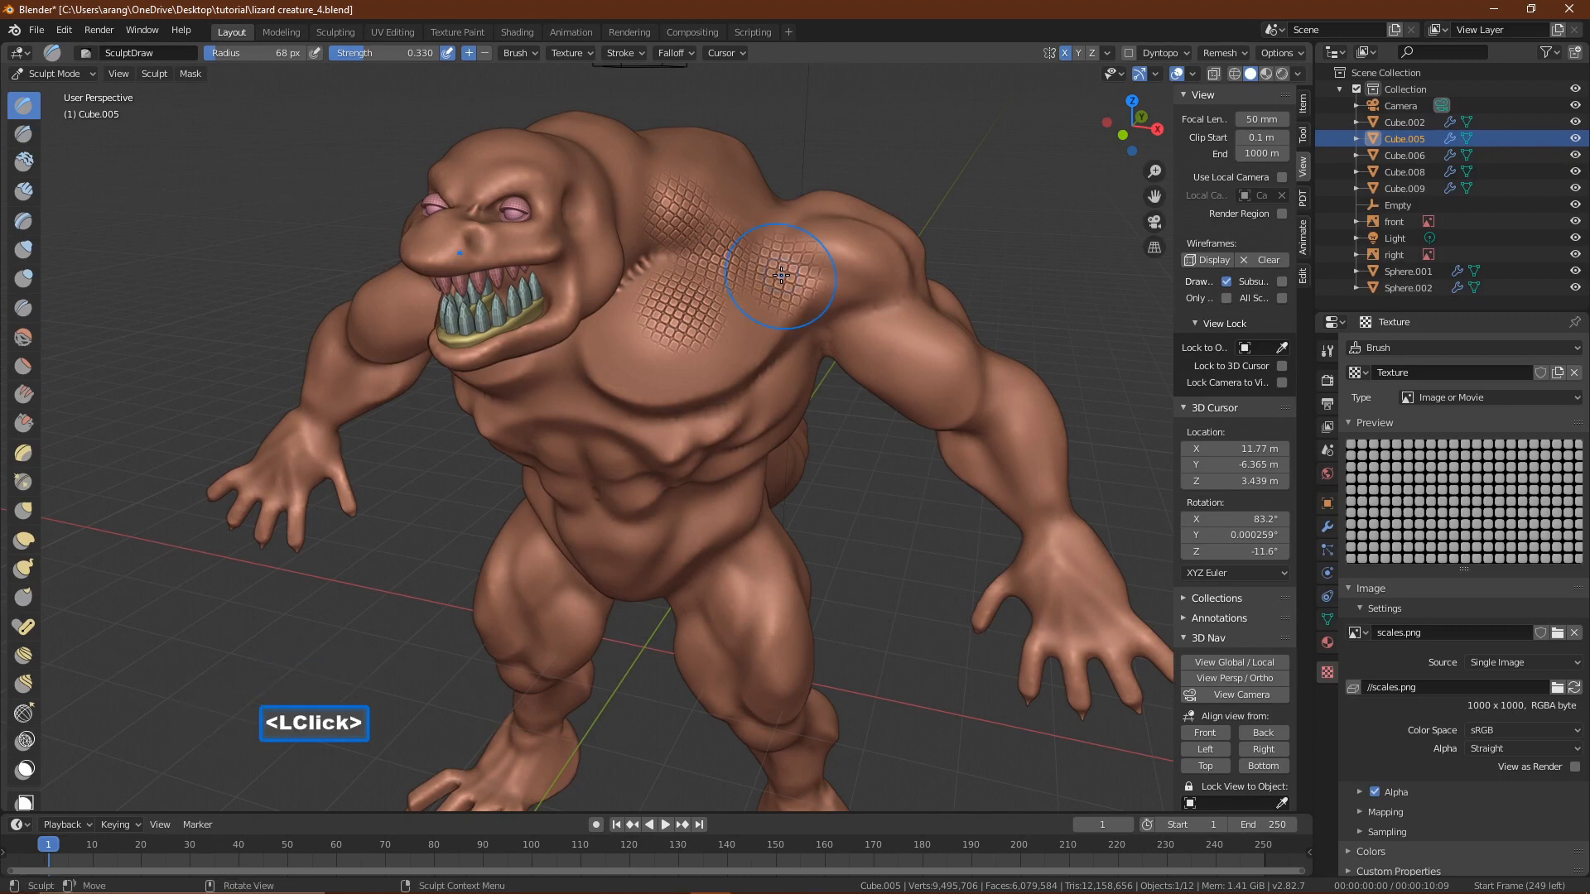
- Try scale stamps at different texture angles on the outer edge of the pectoral muscle and undo them
left_click(749, 338)
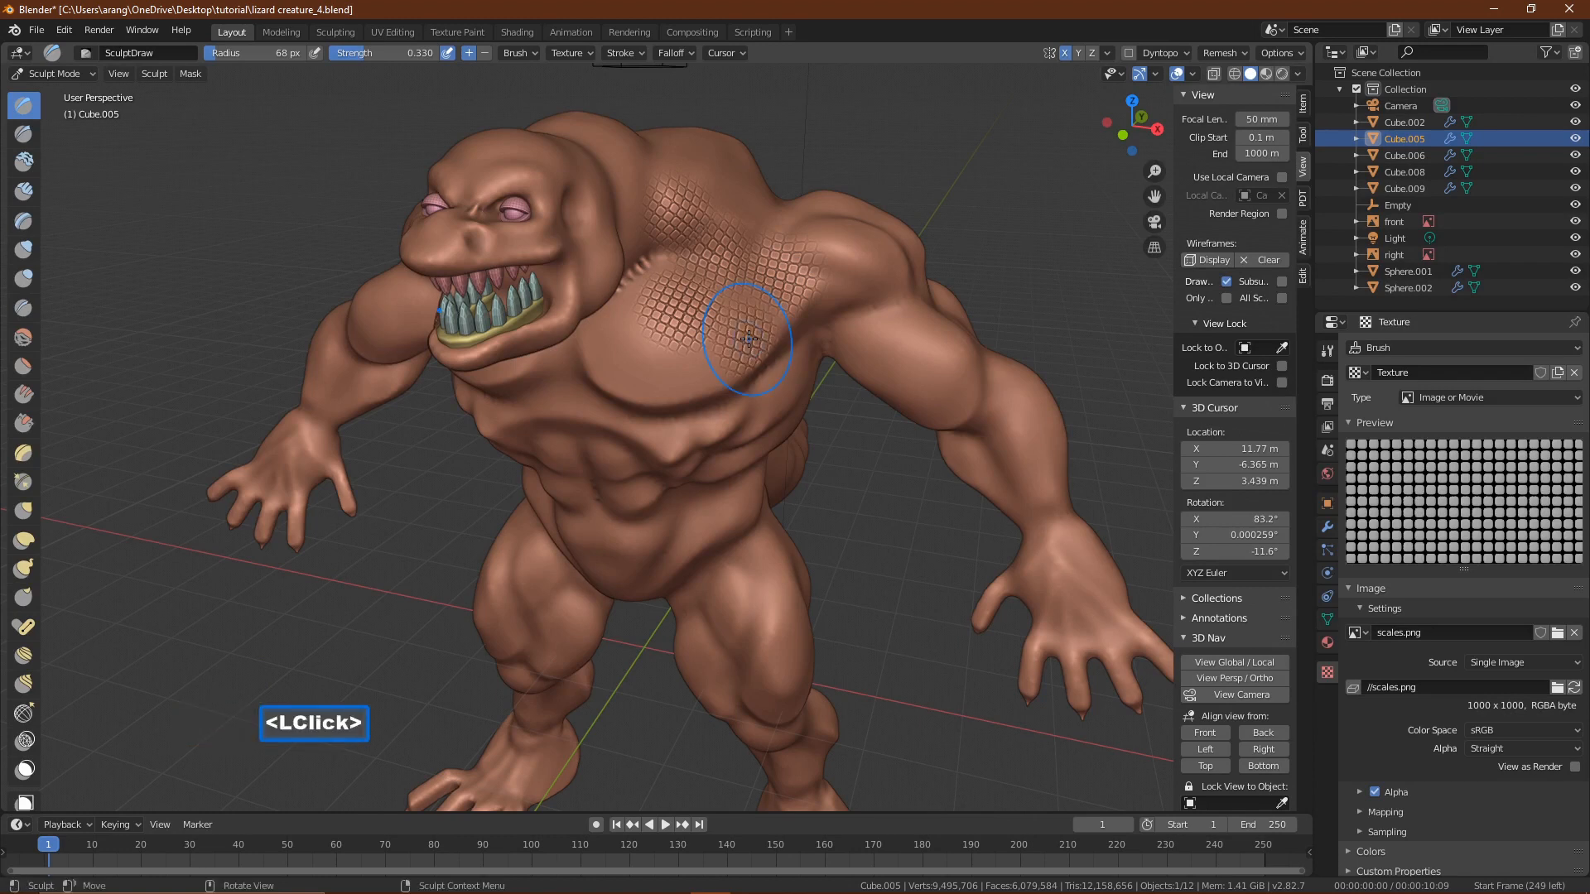
key("ctrl+z")
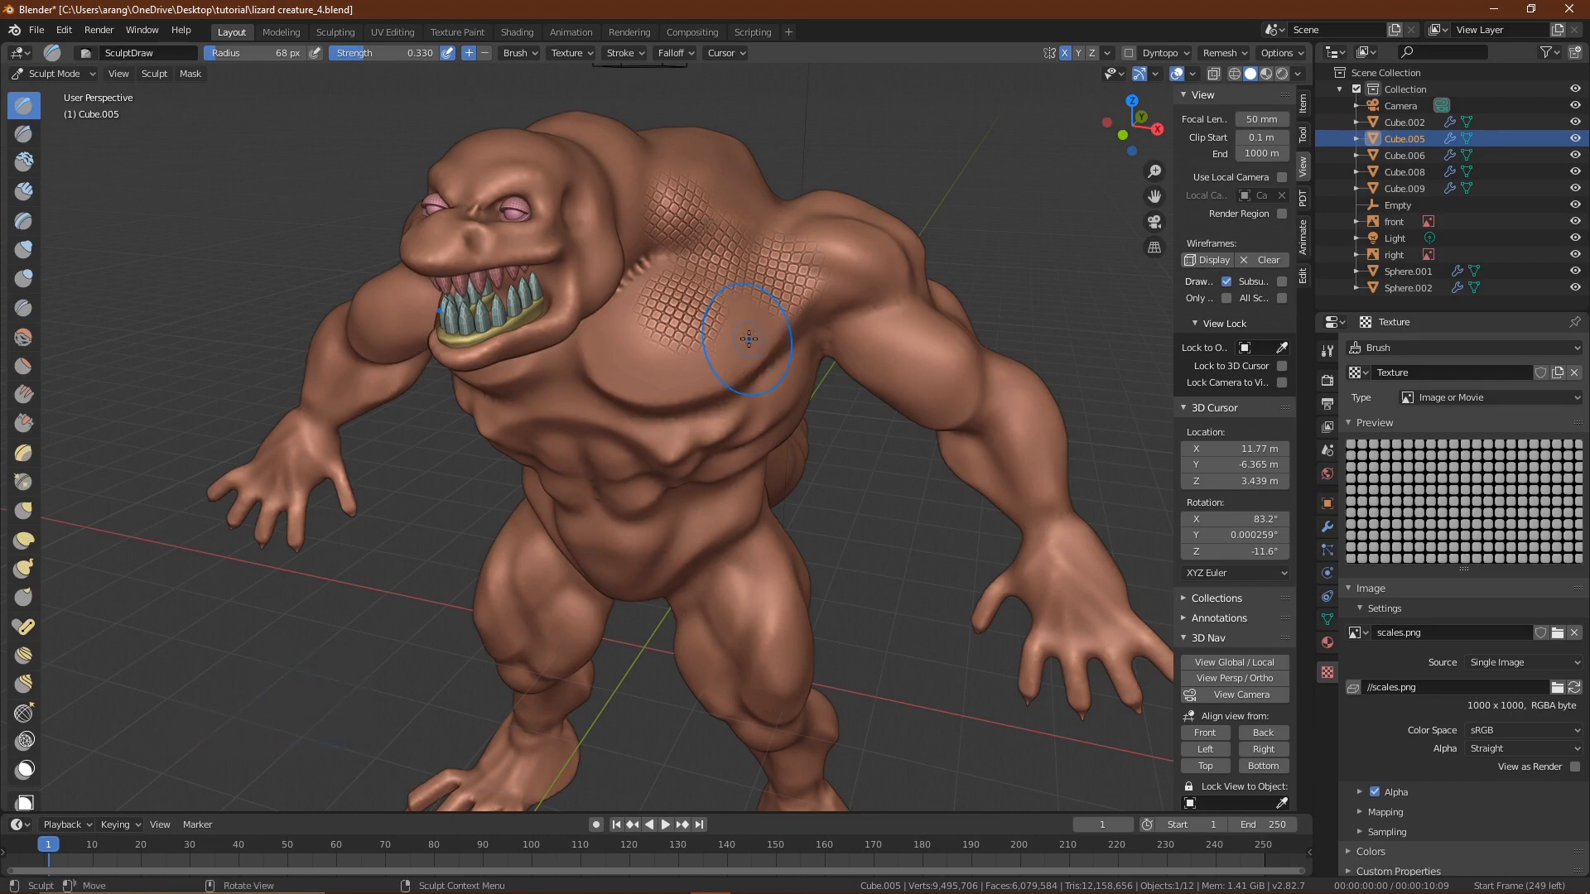
key("ctrl")
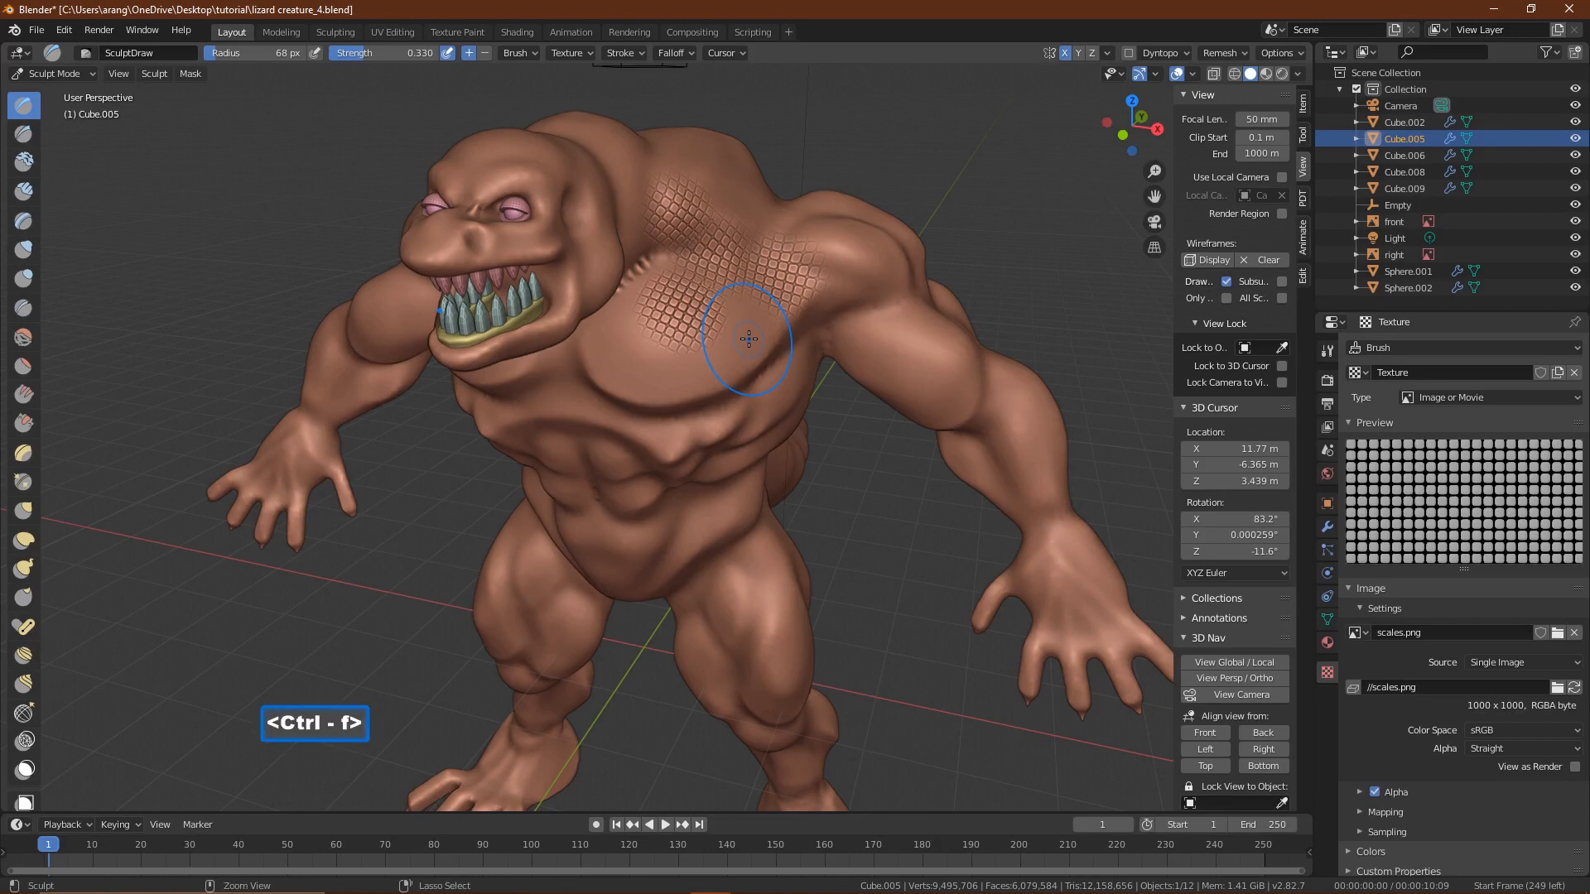
key("ctrl+f")
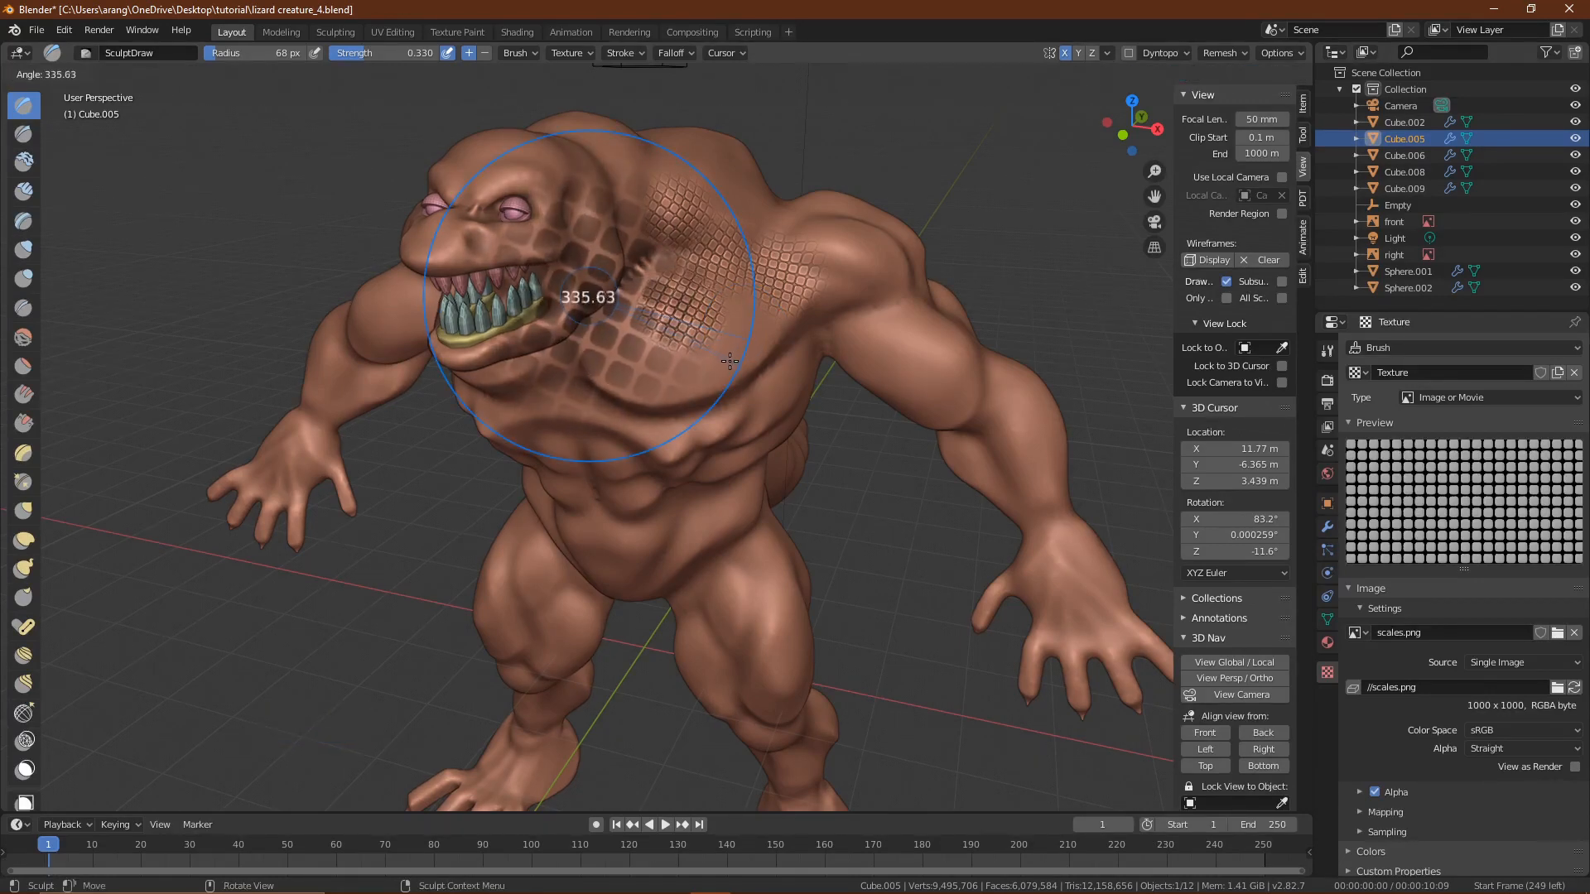
left_click(730, 359)
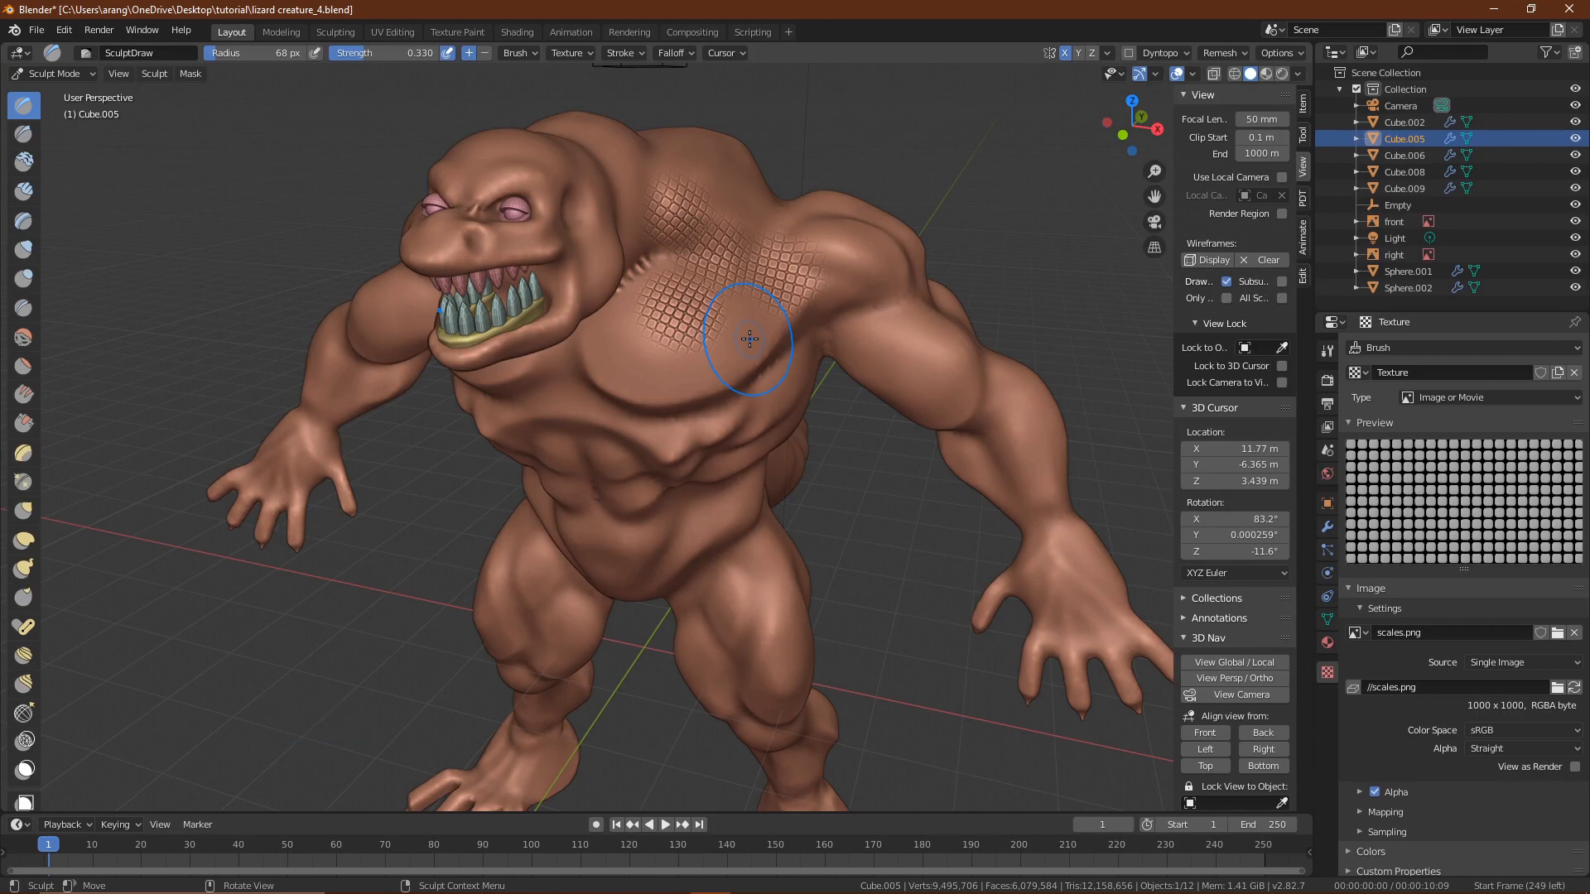
left_click(749, 338)
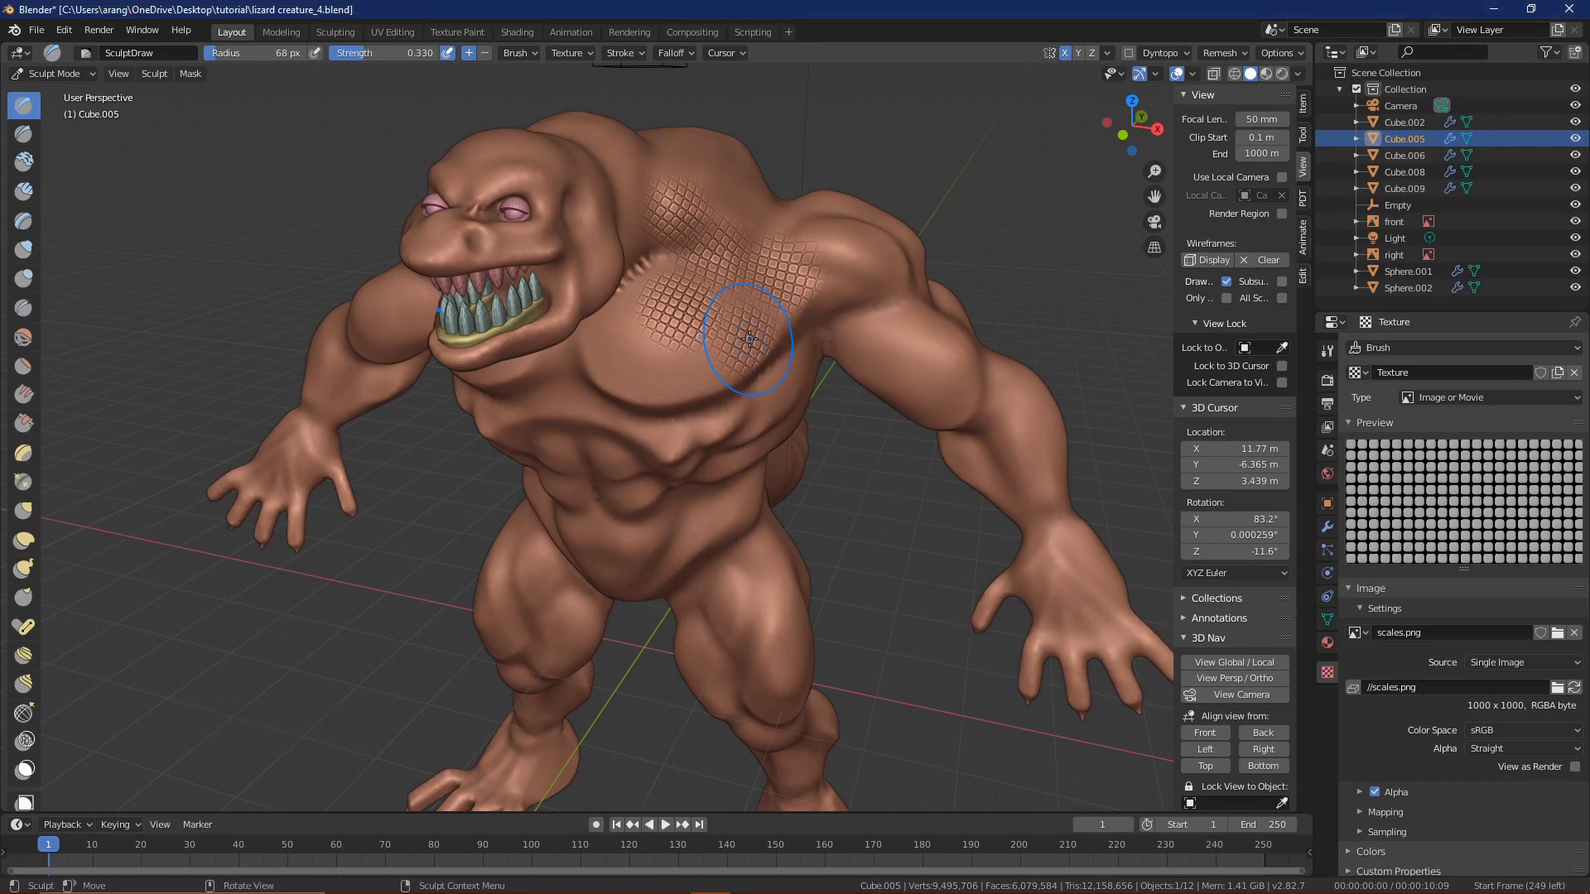
key("ctrl+z")
- Rotate the scale texture and stamp it over the outer, lower and inner parts of the pectoral muscle
key("ctrl+f")
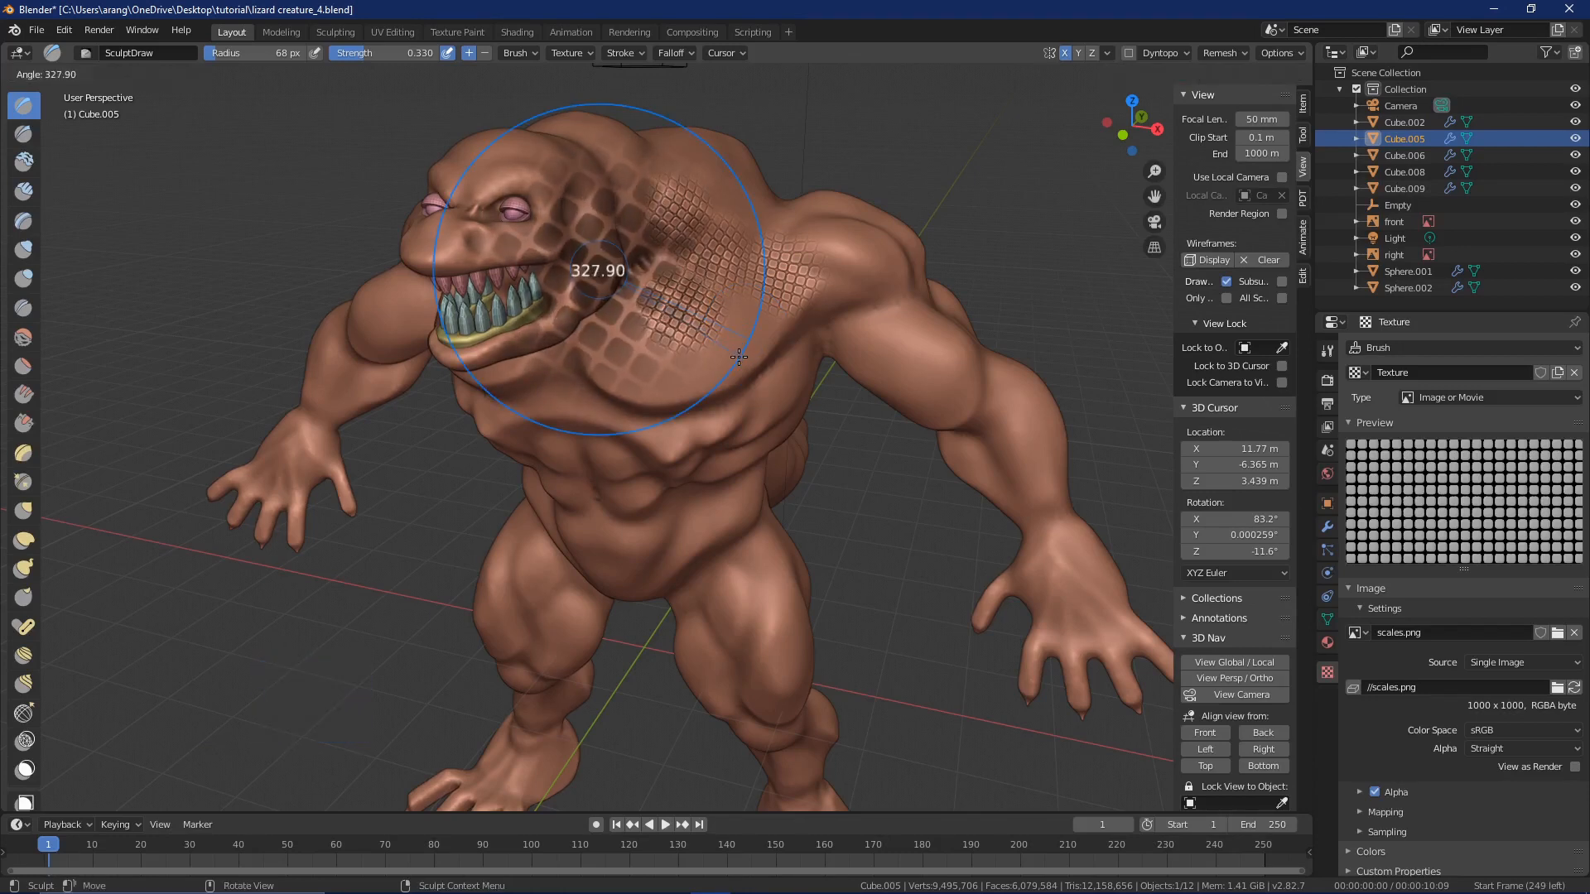
left_click(738, 362)
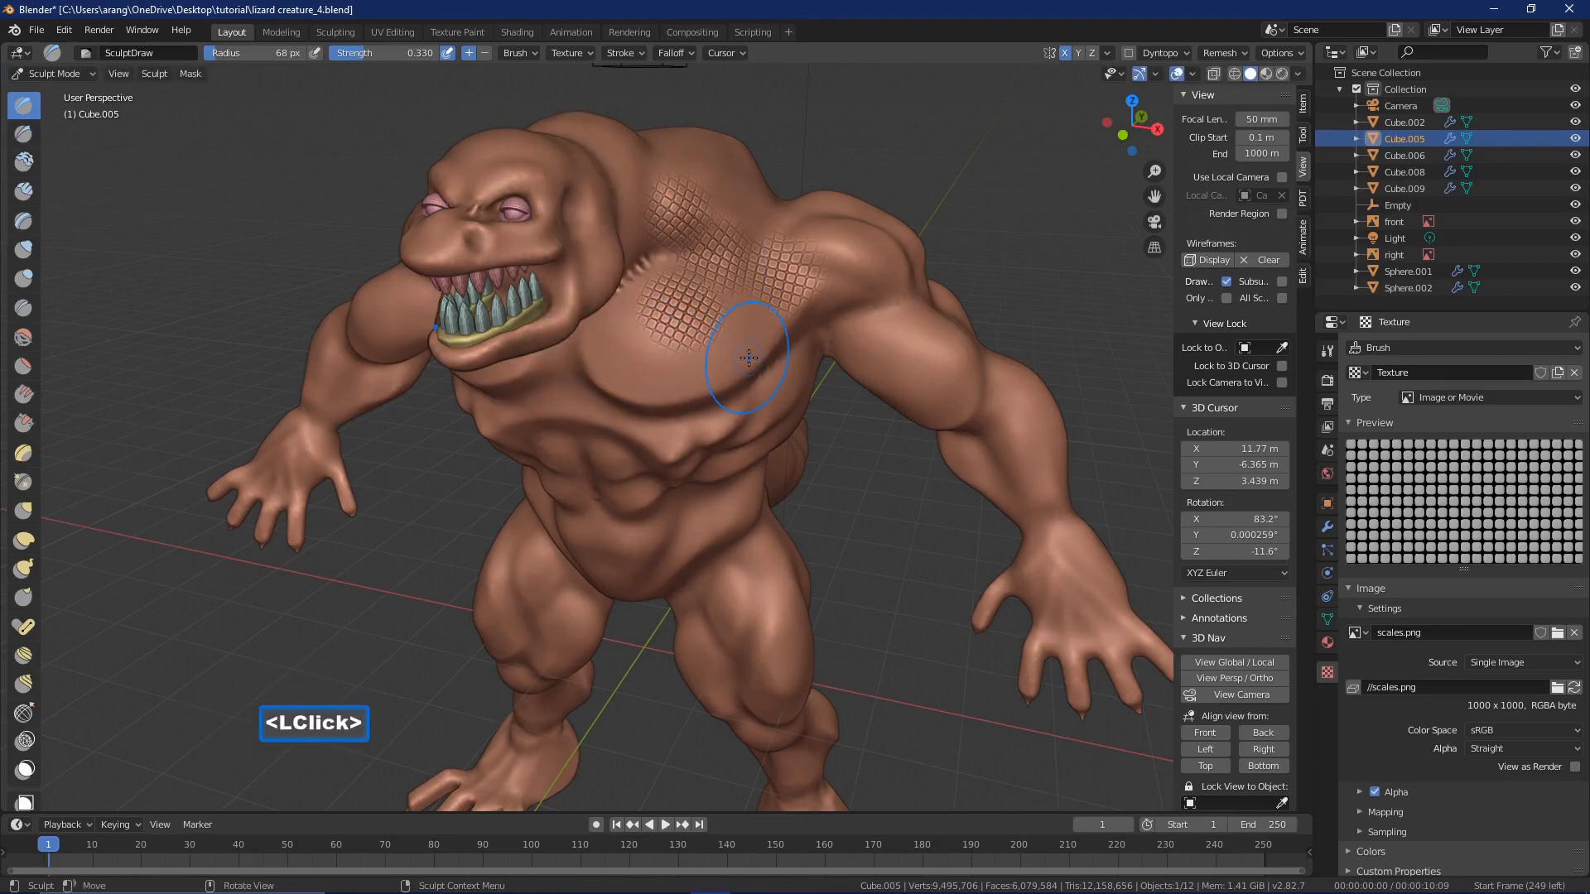
left_click(749, 358)
key("ctrl+z")
left_click(746, 354)
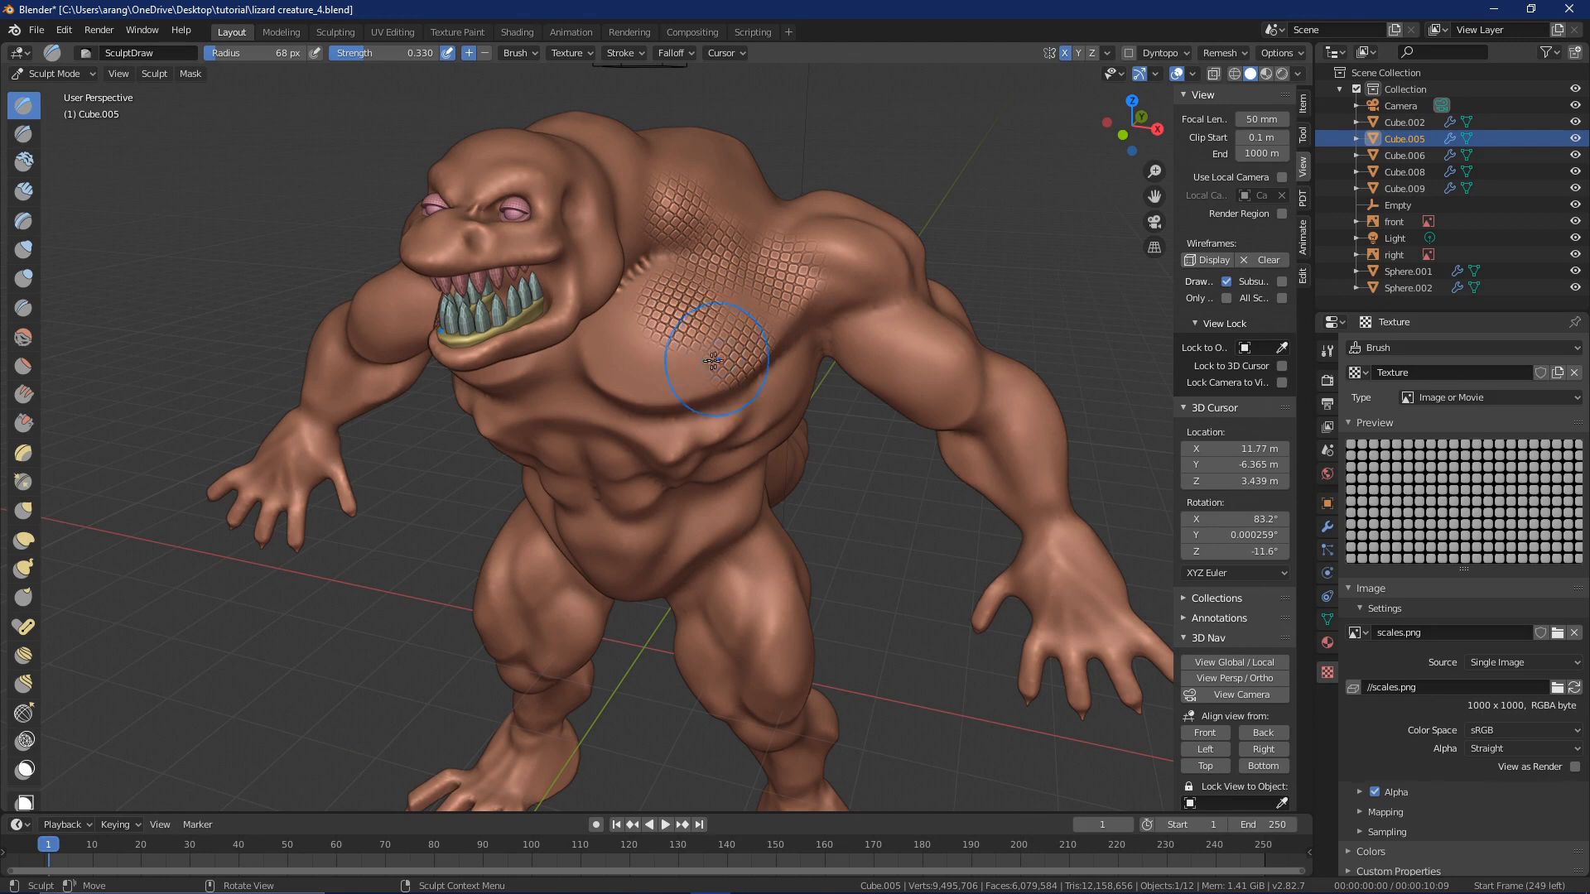
left_click(659, 390)
left_click(604, 348)
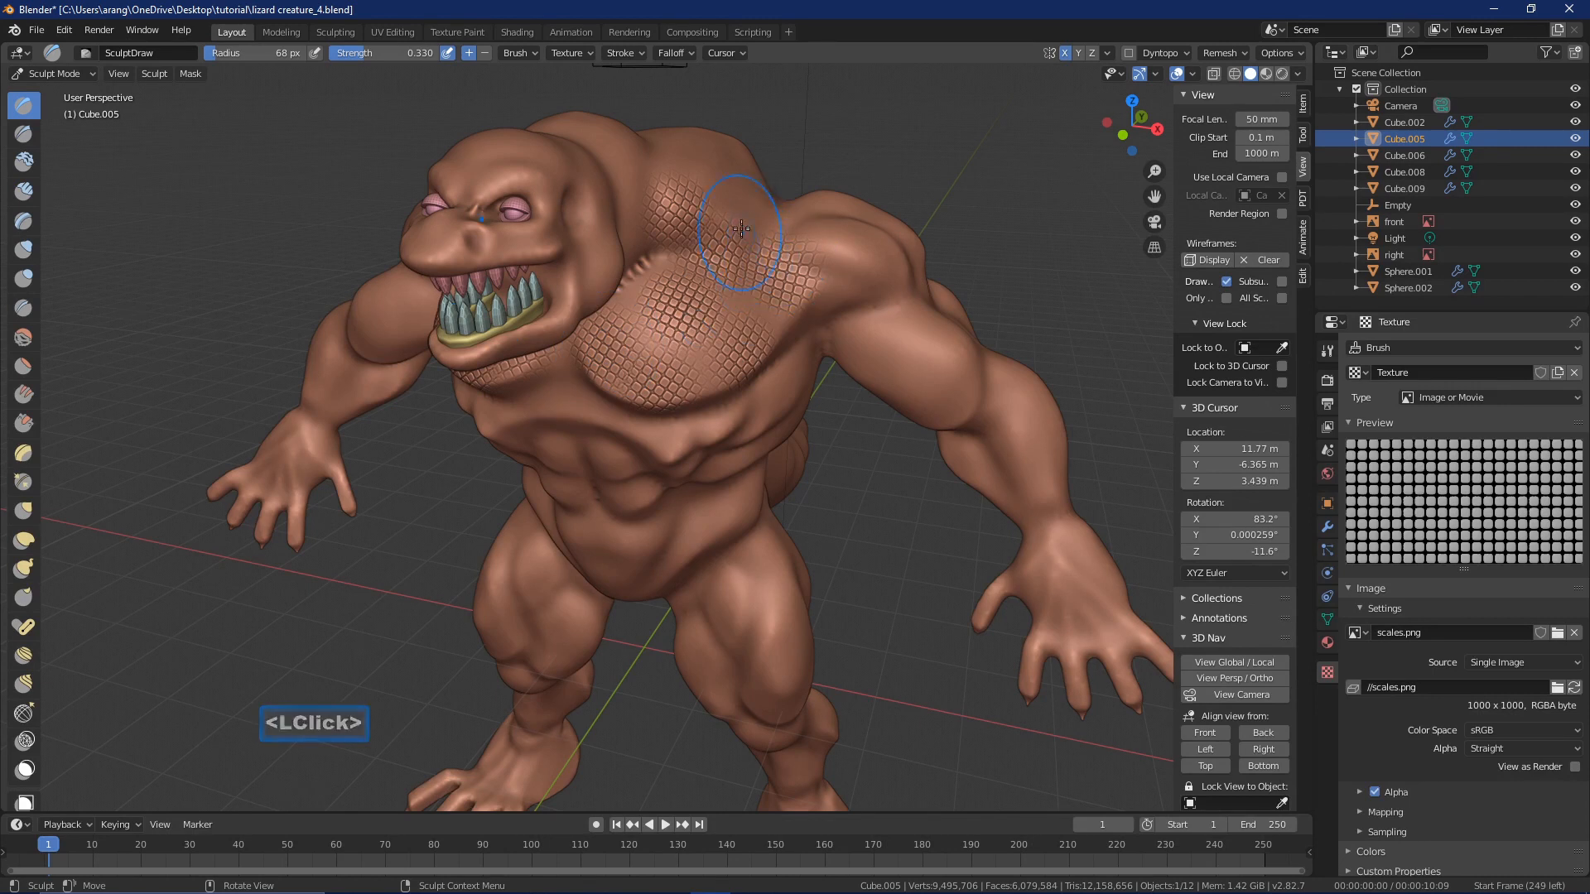
- Stamp scales over the top of the trapezius and fill in the gaps on the upper and lower chest
left_click(765, 210)
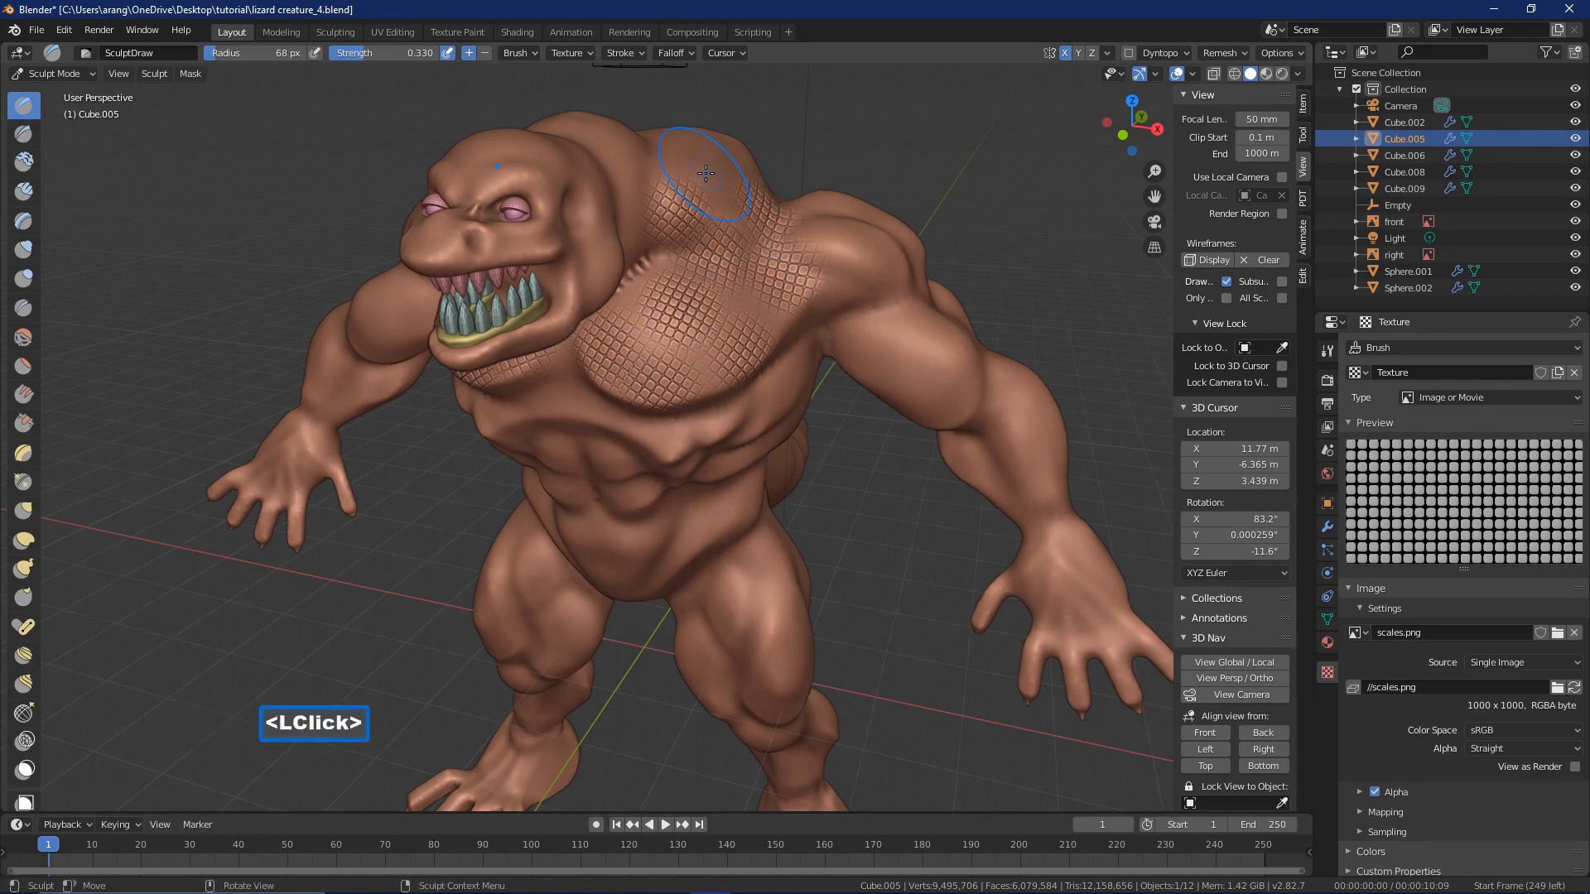
left_click(711, 171)
left_click(729, 285)
left_click(705, 358)
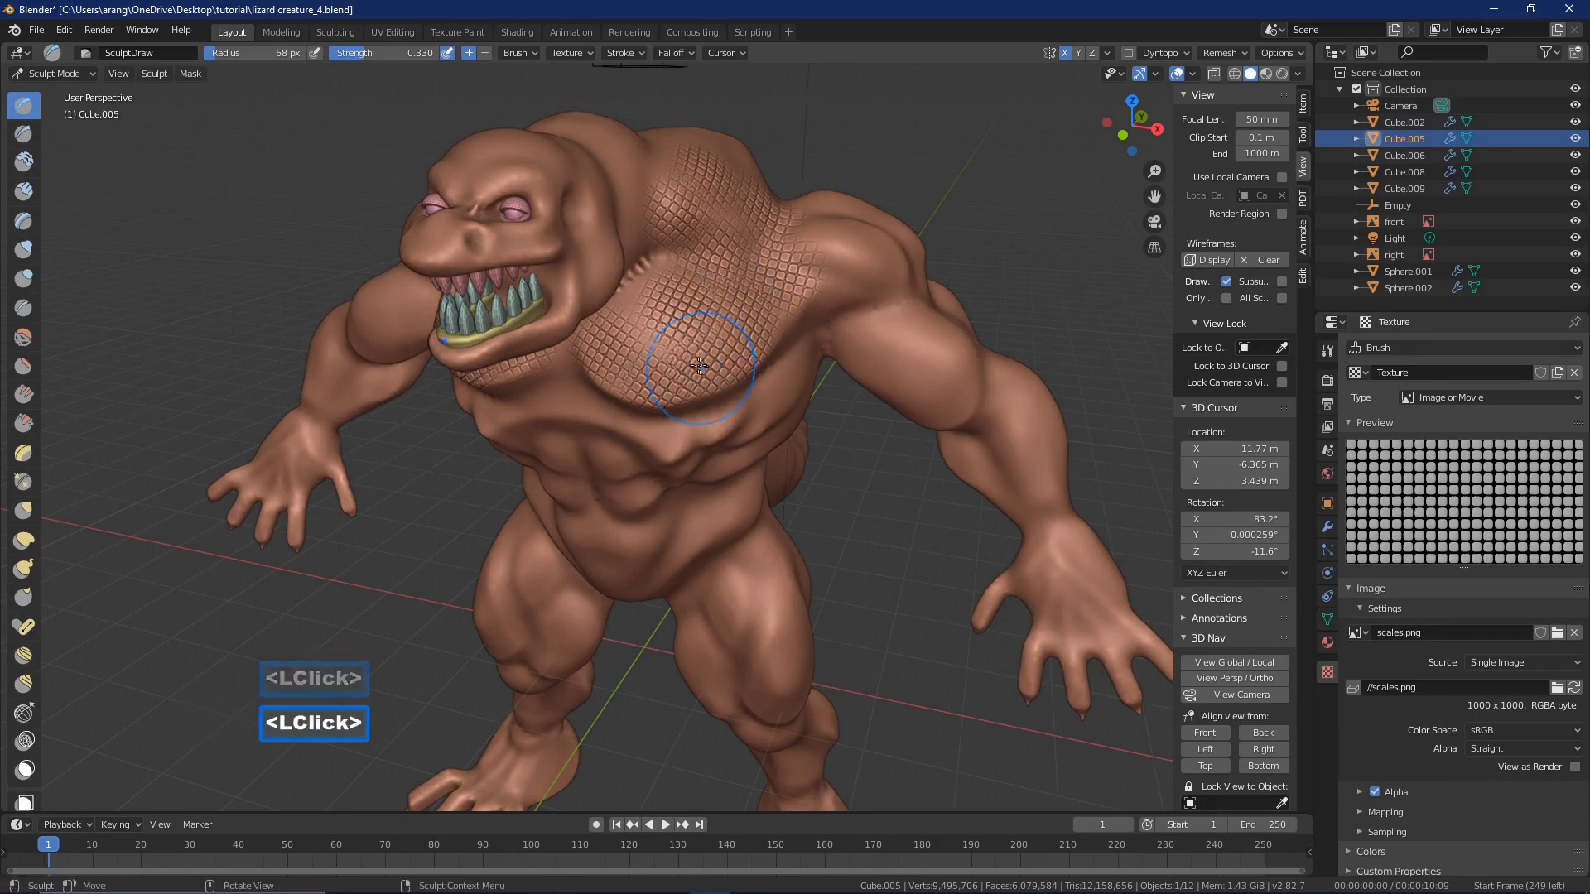
- Stamp scales over the remaining gap on the upper inner chest beside the neck
left_click(634, 298)
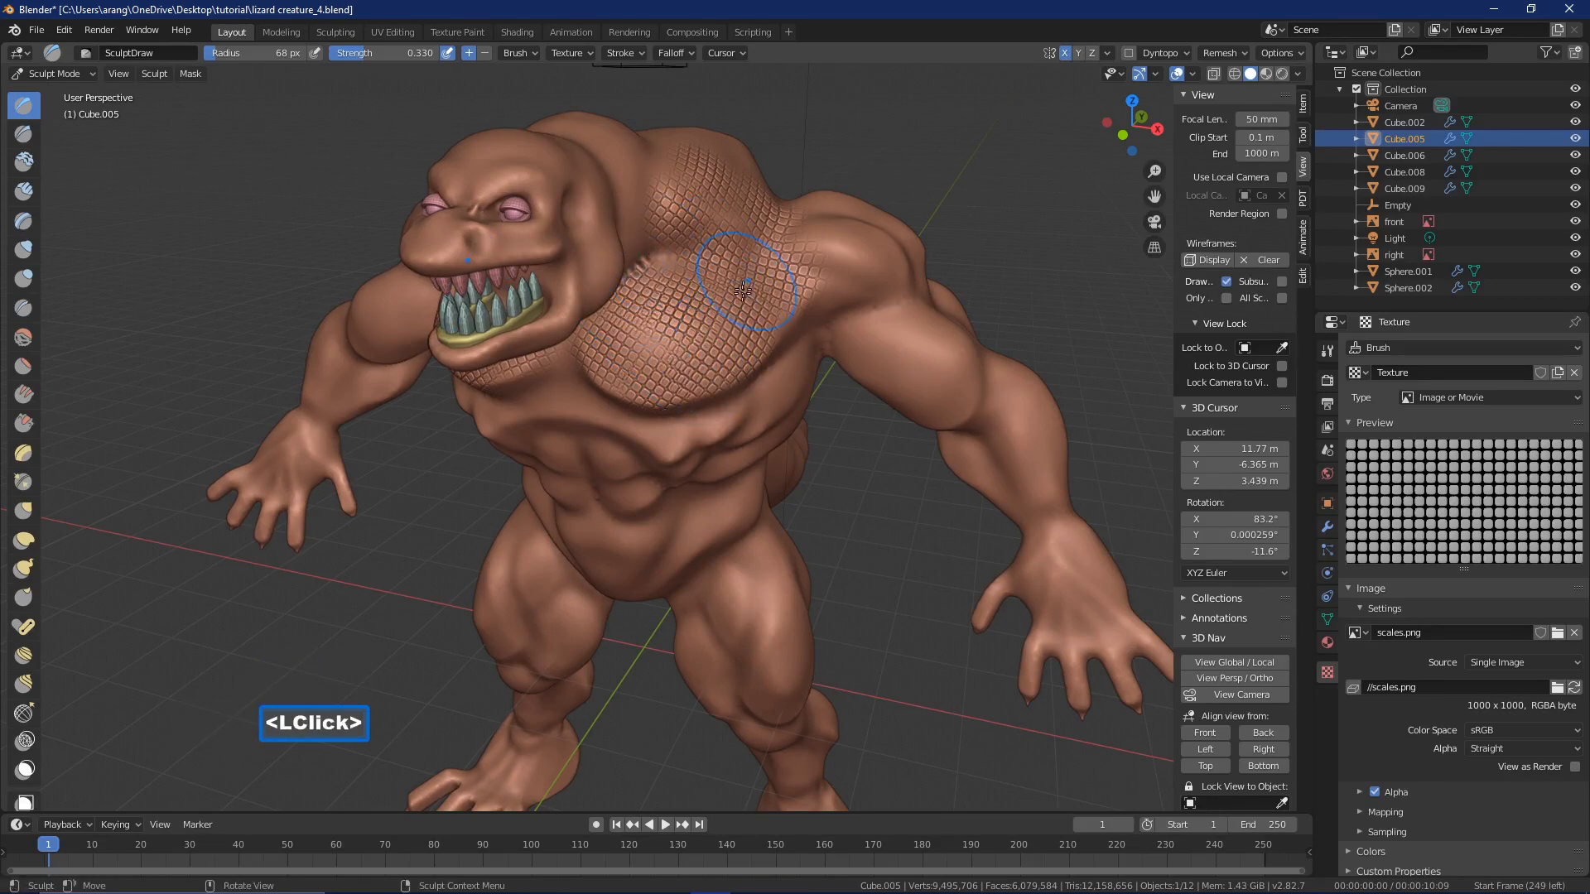
middle_click_drag(747, 280, 793, 304)
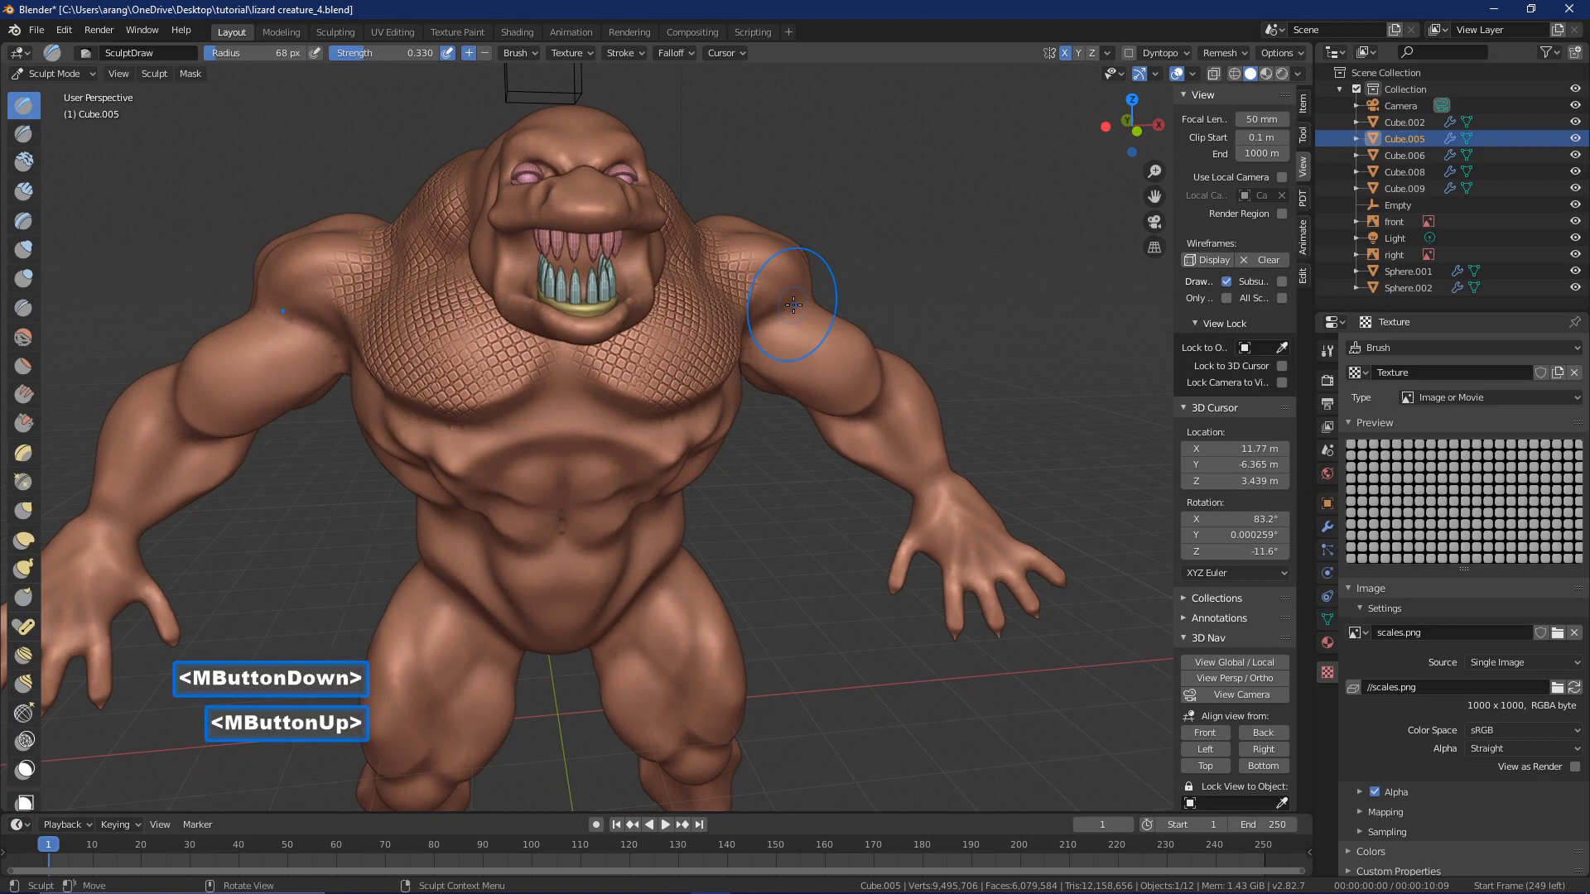
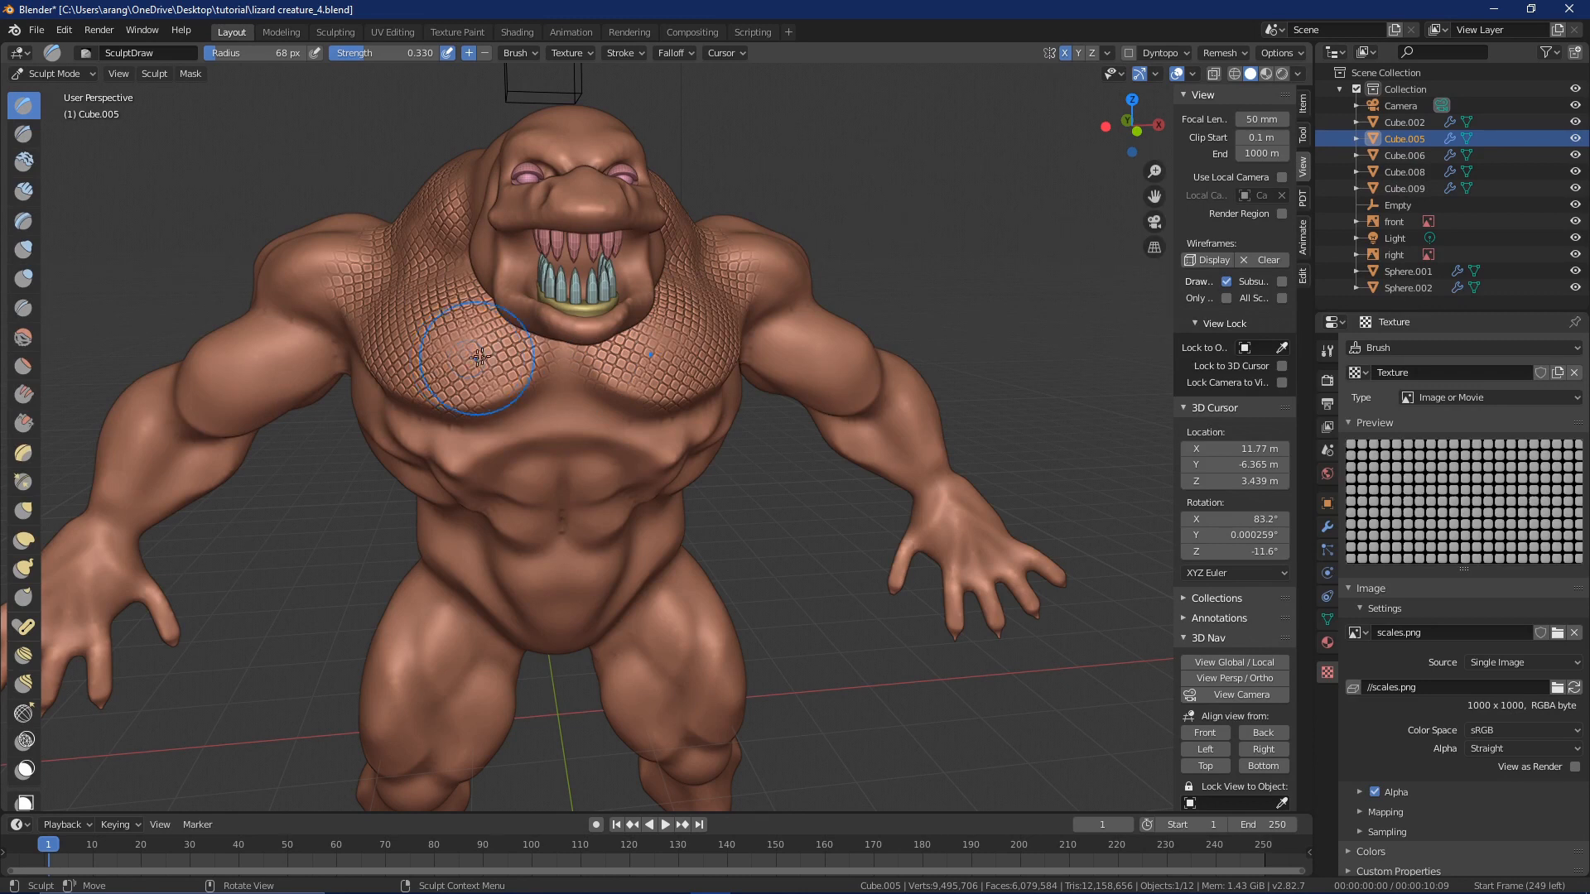
- Try a scale stamp on the ribs with X symmetry turned off, undo it and turn X symmetry back on
left_click(1065, 52)
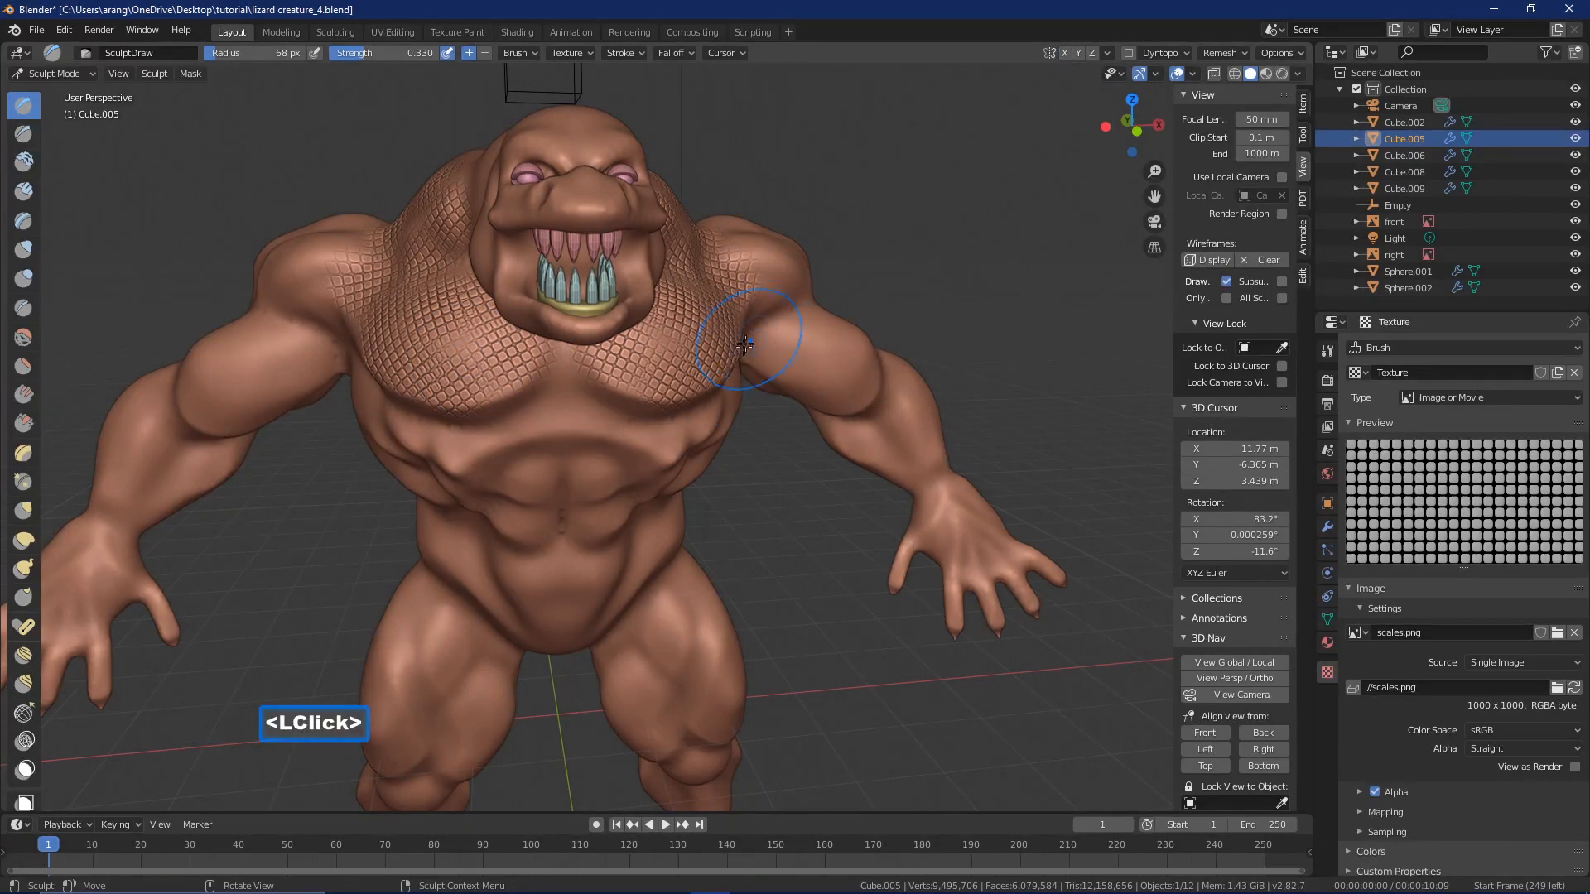
left_click_drag(687, 443, 677, 418)
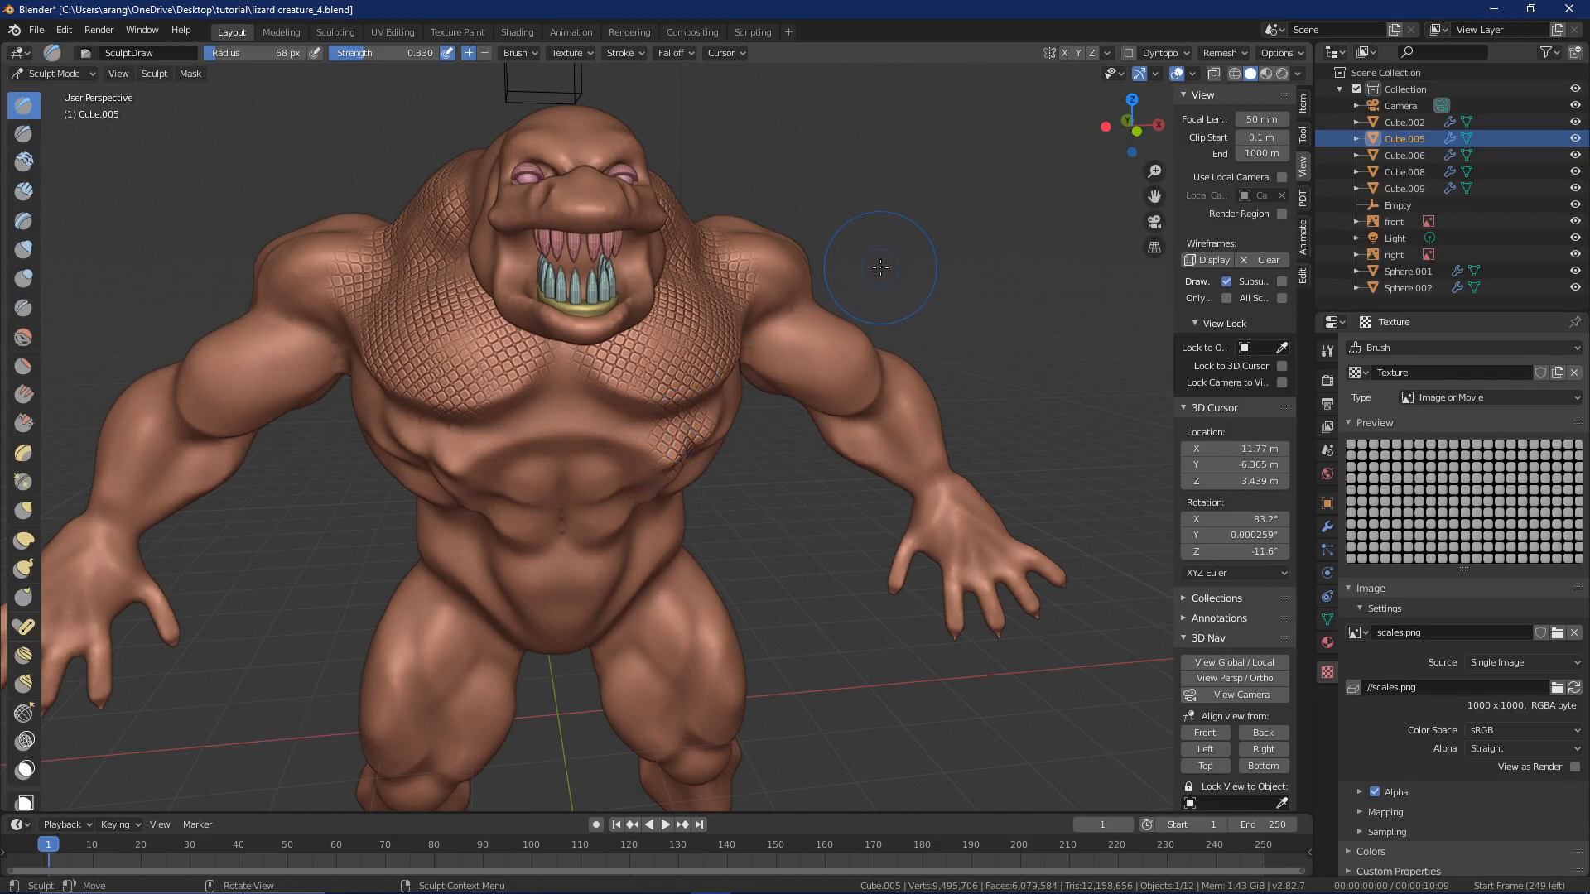
key("ctrl+z")
left_click(1063, 53)
- Stamp scales with X symmetry below the pectorals, over the ribs and down the abdomen to the pelvis
left_click(612, 421)
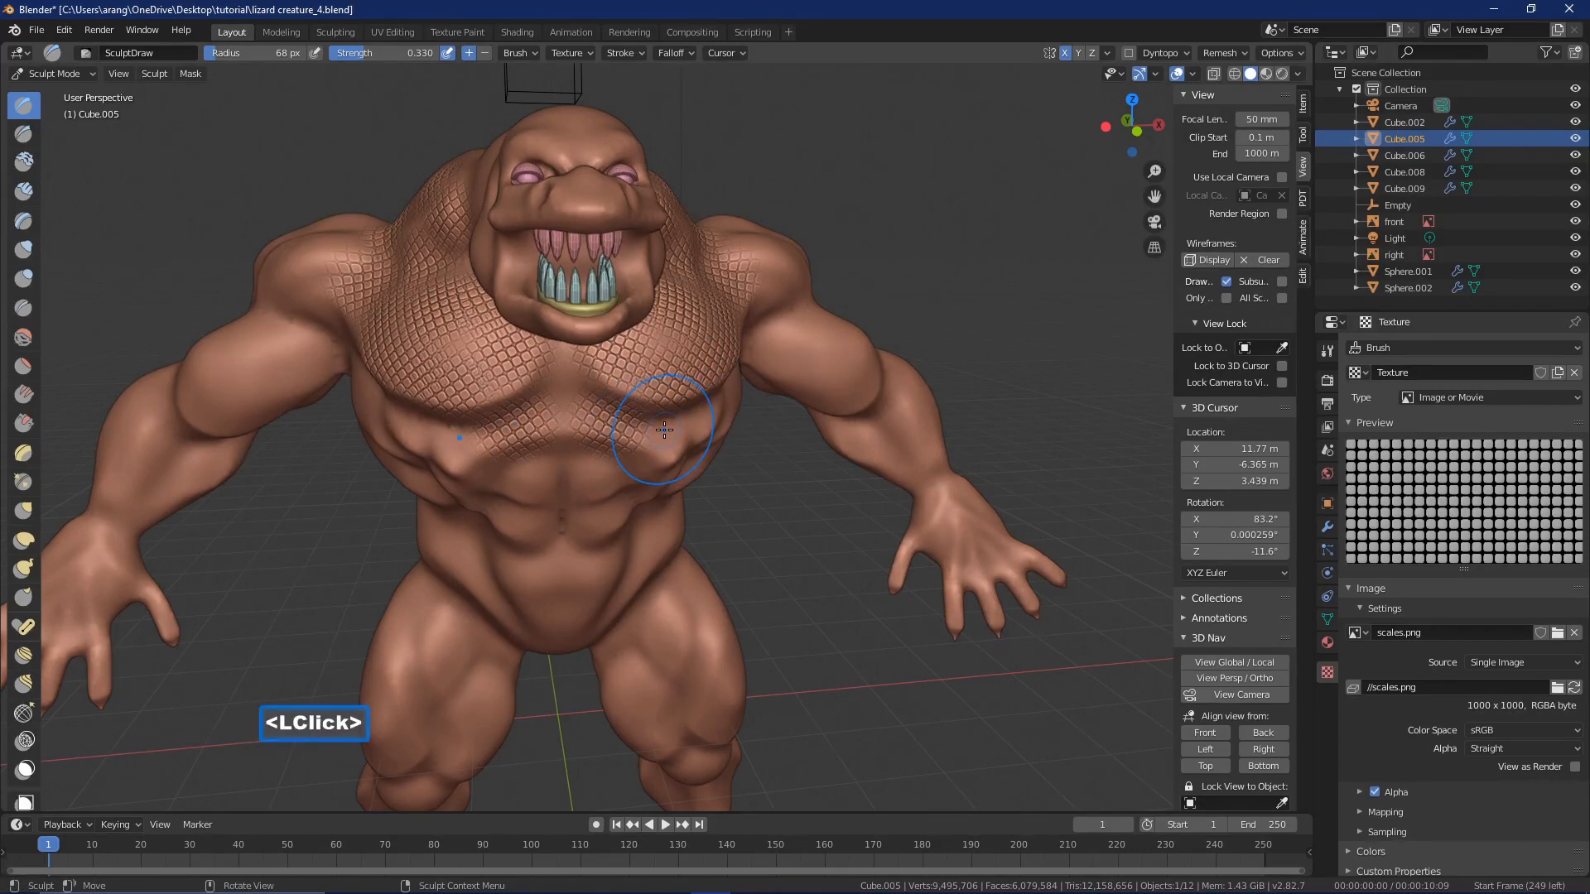
left_click_drag(665, 429, 693, 414)
mouse_move(708, 473)
left_mouse_down()
mouse_move(679, 493)
mouse_move(616, 493)
mouse_move(654, 514)
left_mouse_up()
mouse_move(622, 577)
left_mouse_down()
mouse_move(573, 576)
mouse_move(589, 619)
left_mouse_up()
middle_click_drag(674, 587, 737, 464)
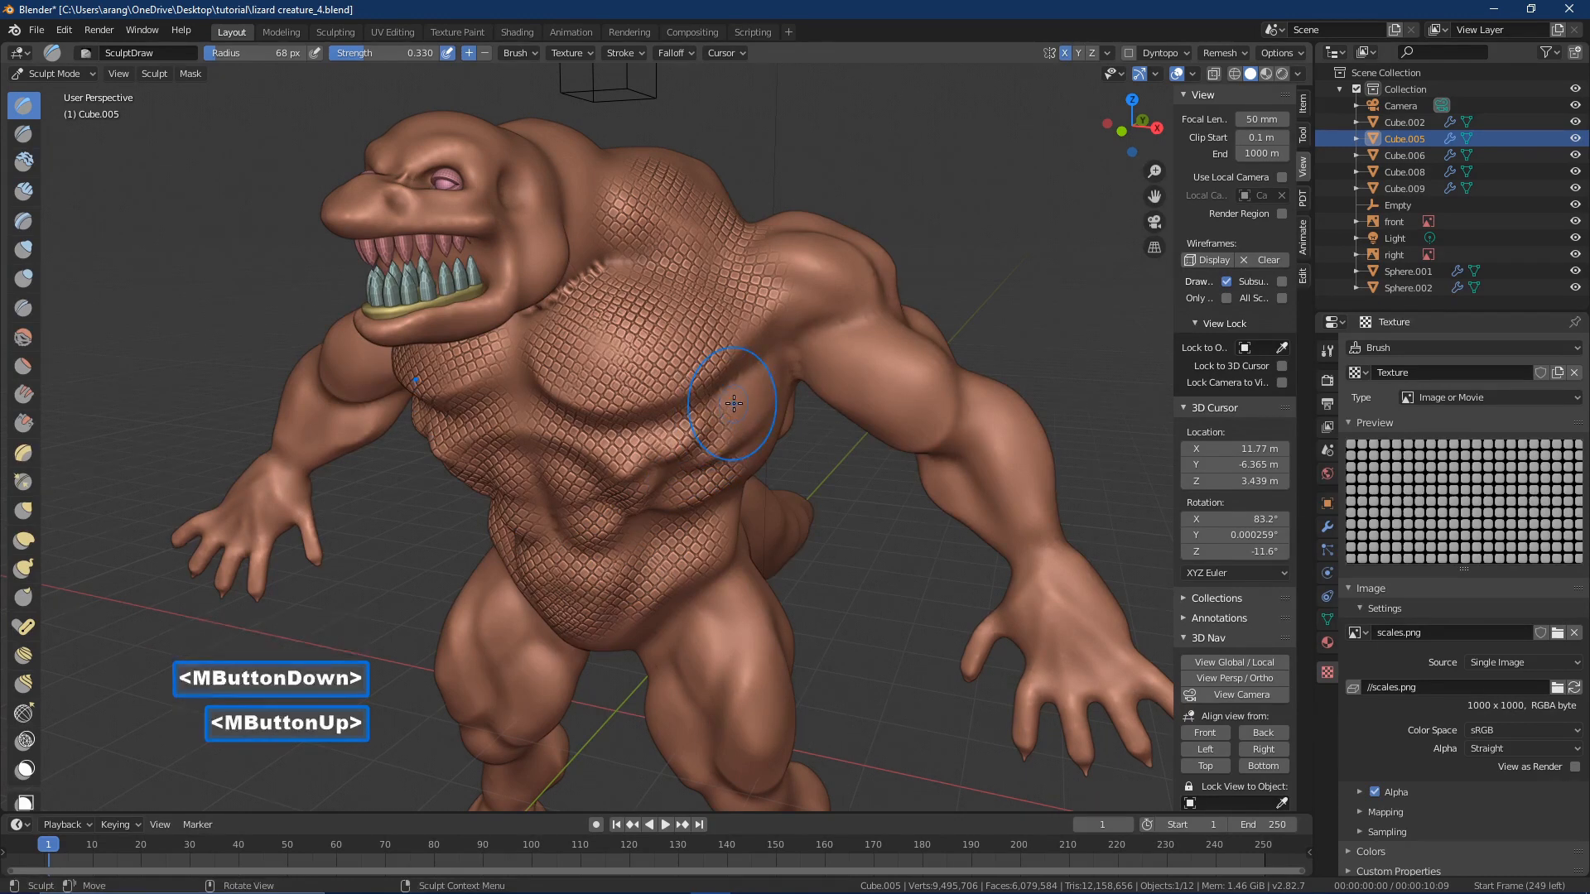
- Stamp scales over the armpit area, the front of the shoulder and the side of the waist
left_click(755, 362)
left_click(760, 357)
left_click(788, 322)
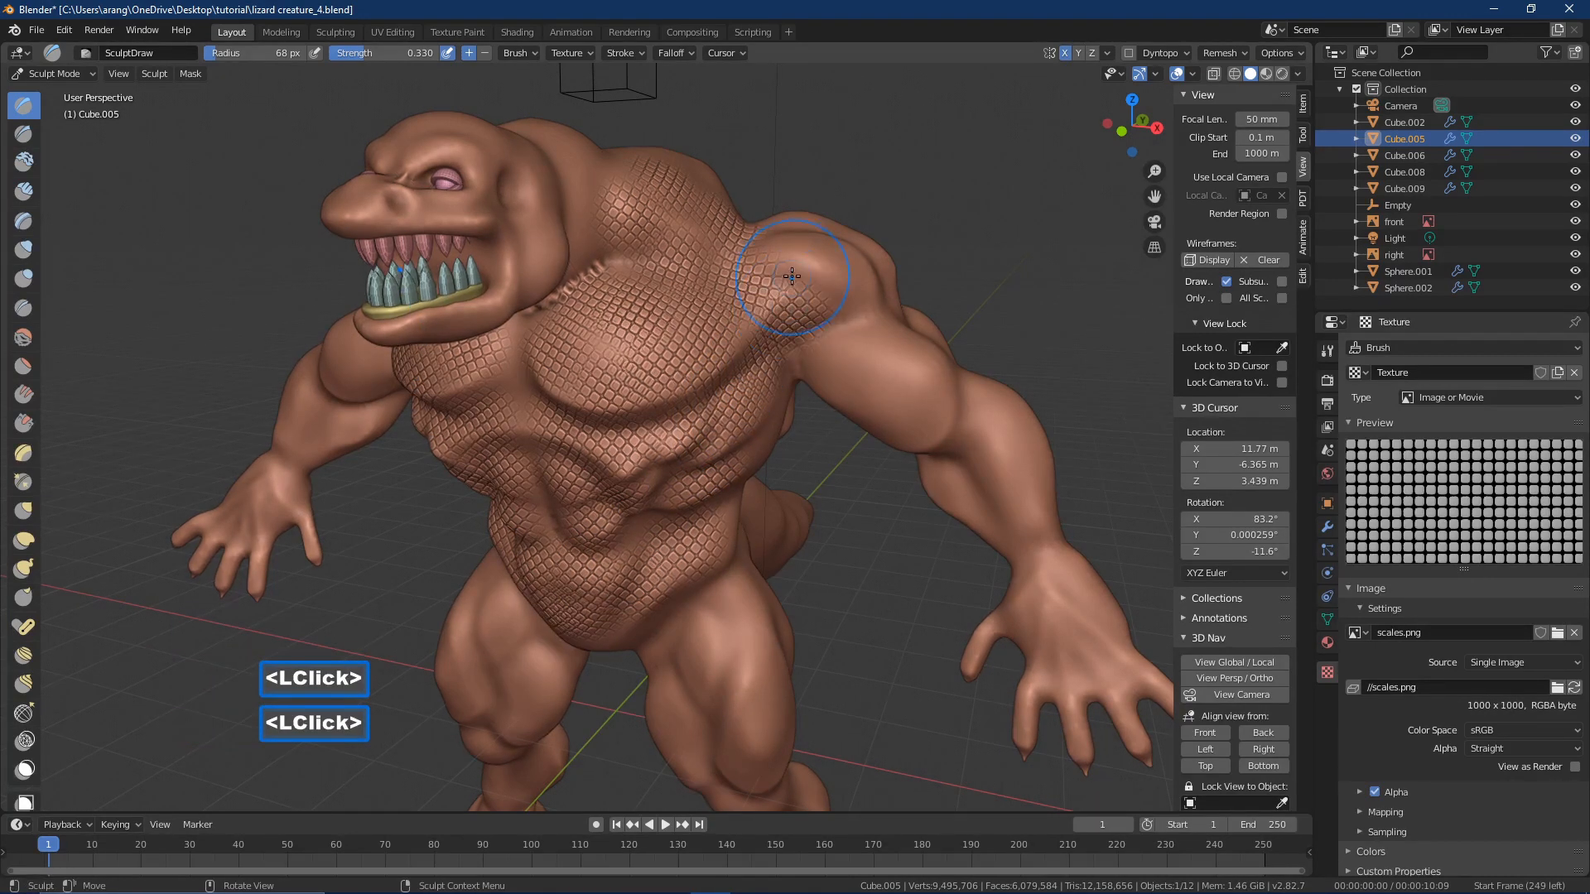
left_click(819, 278)
left_click(839, 290)
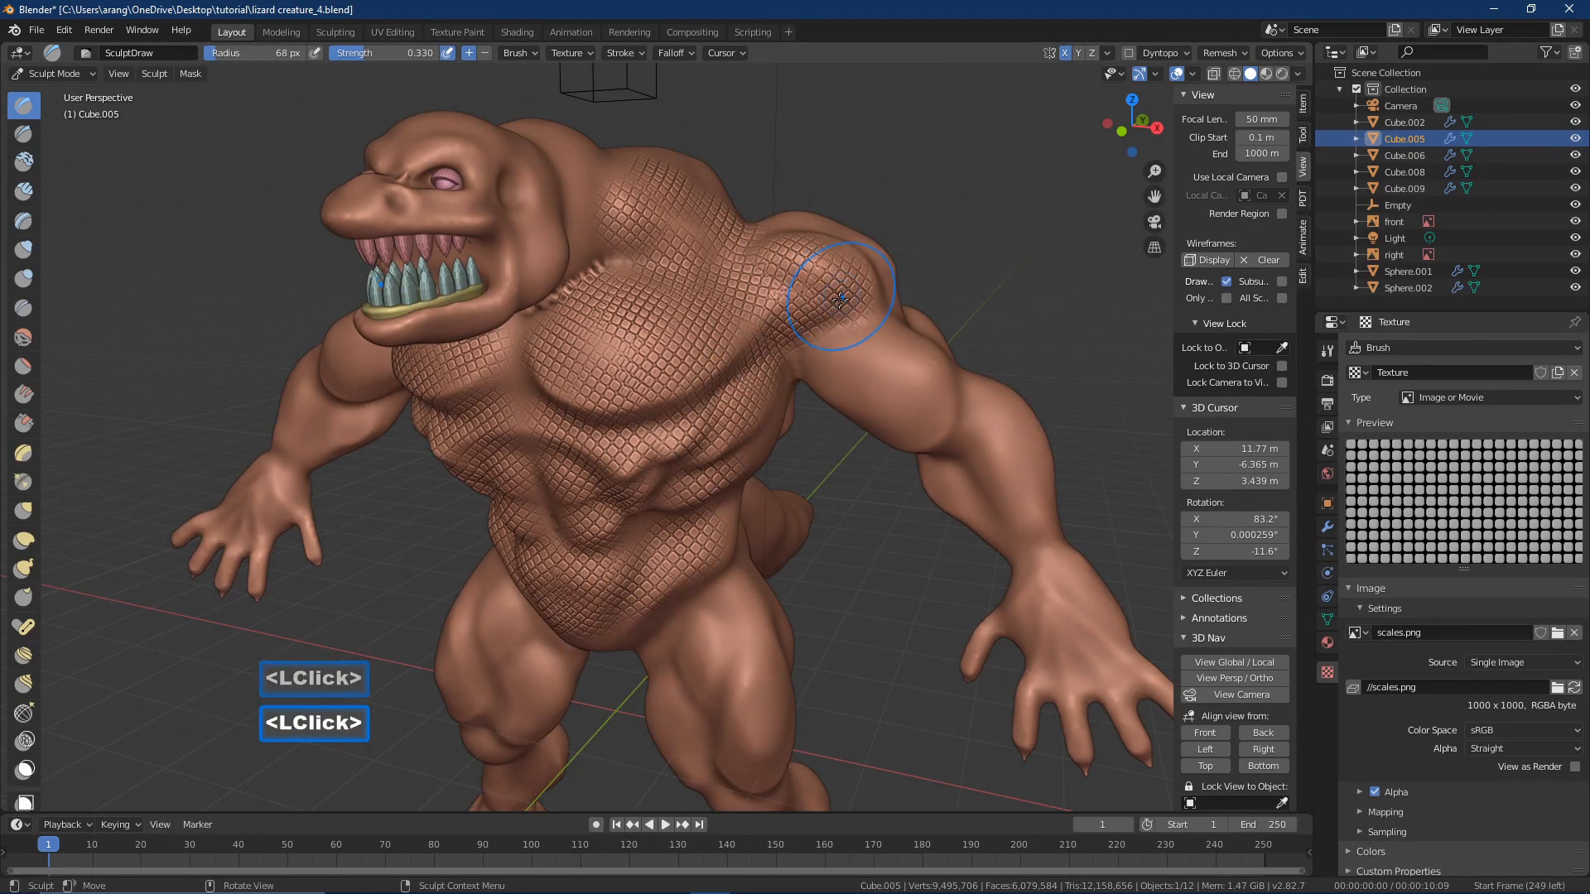
left_click(751, 468)
left_click(738, 520)
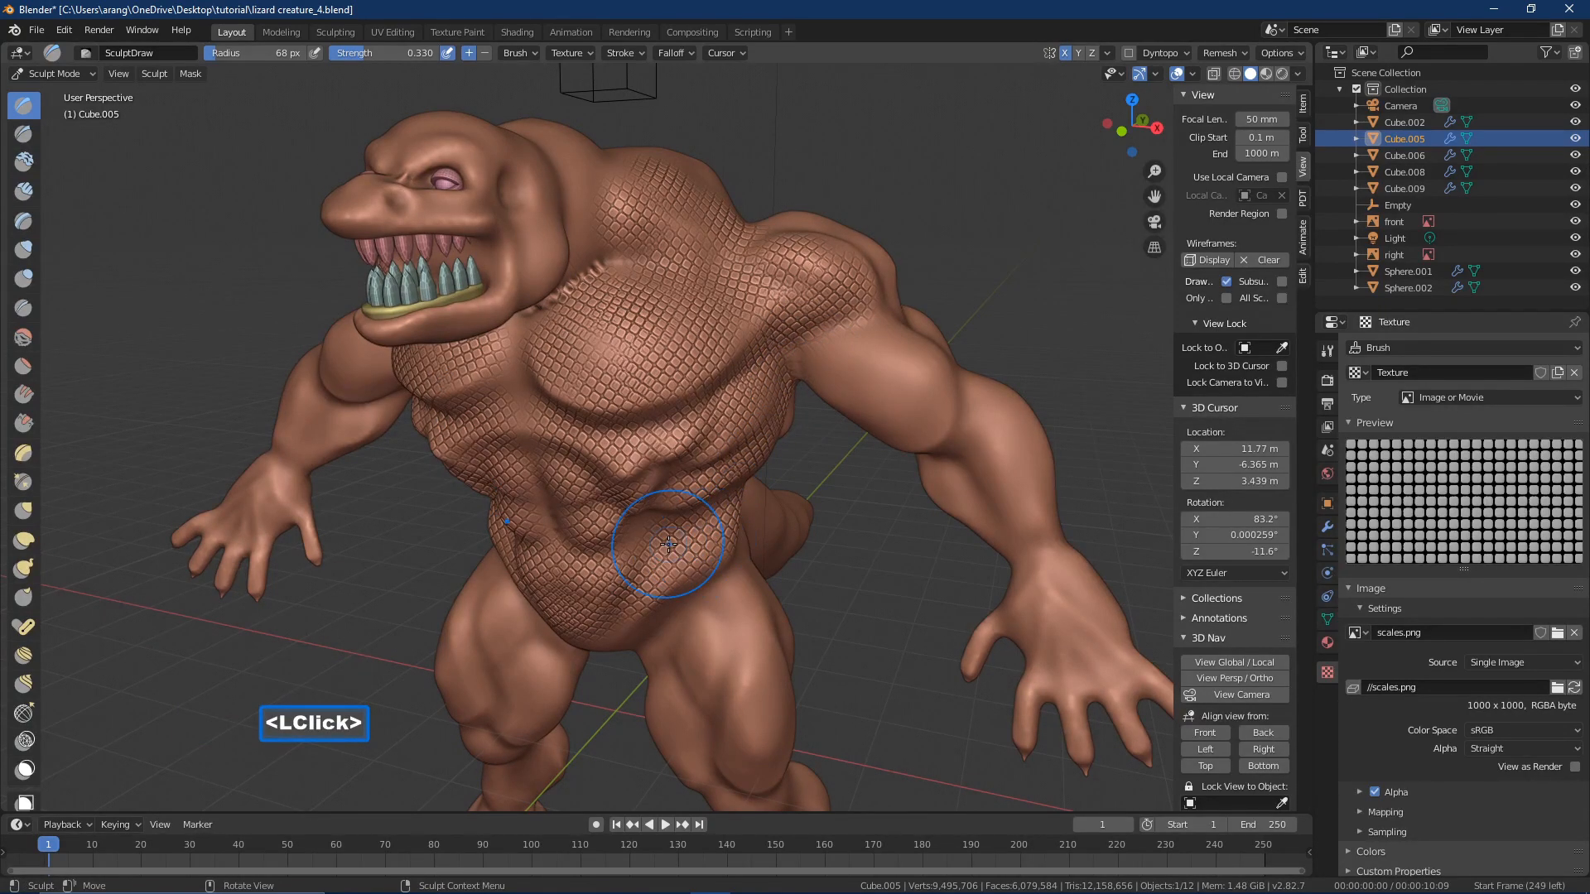
- Fill the torso's centre line with scale stamps from the sternum to the lower abdomen and at the base of the throat
middle_click_drag(655, 539, 695, 377)
left_click(610, 365)
left_click(613, 427)
left_click(610, 494)
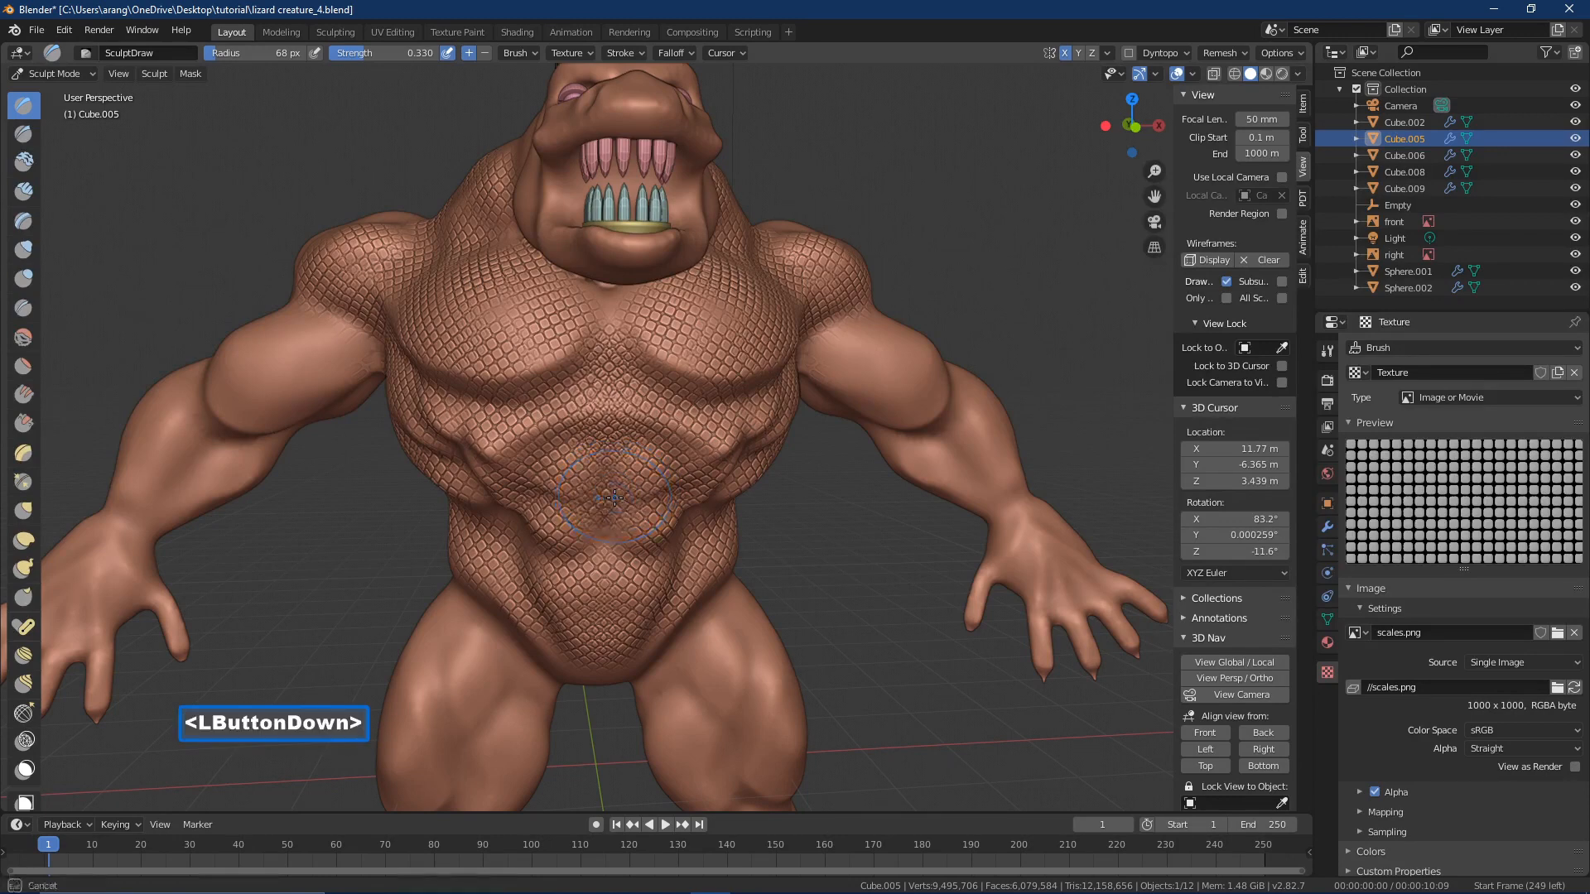
left_click(611, 541)
left_click(618, 311)
middle_click_drag(618, 311, 616, 288)
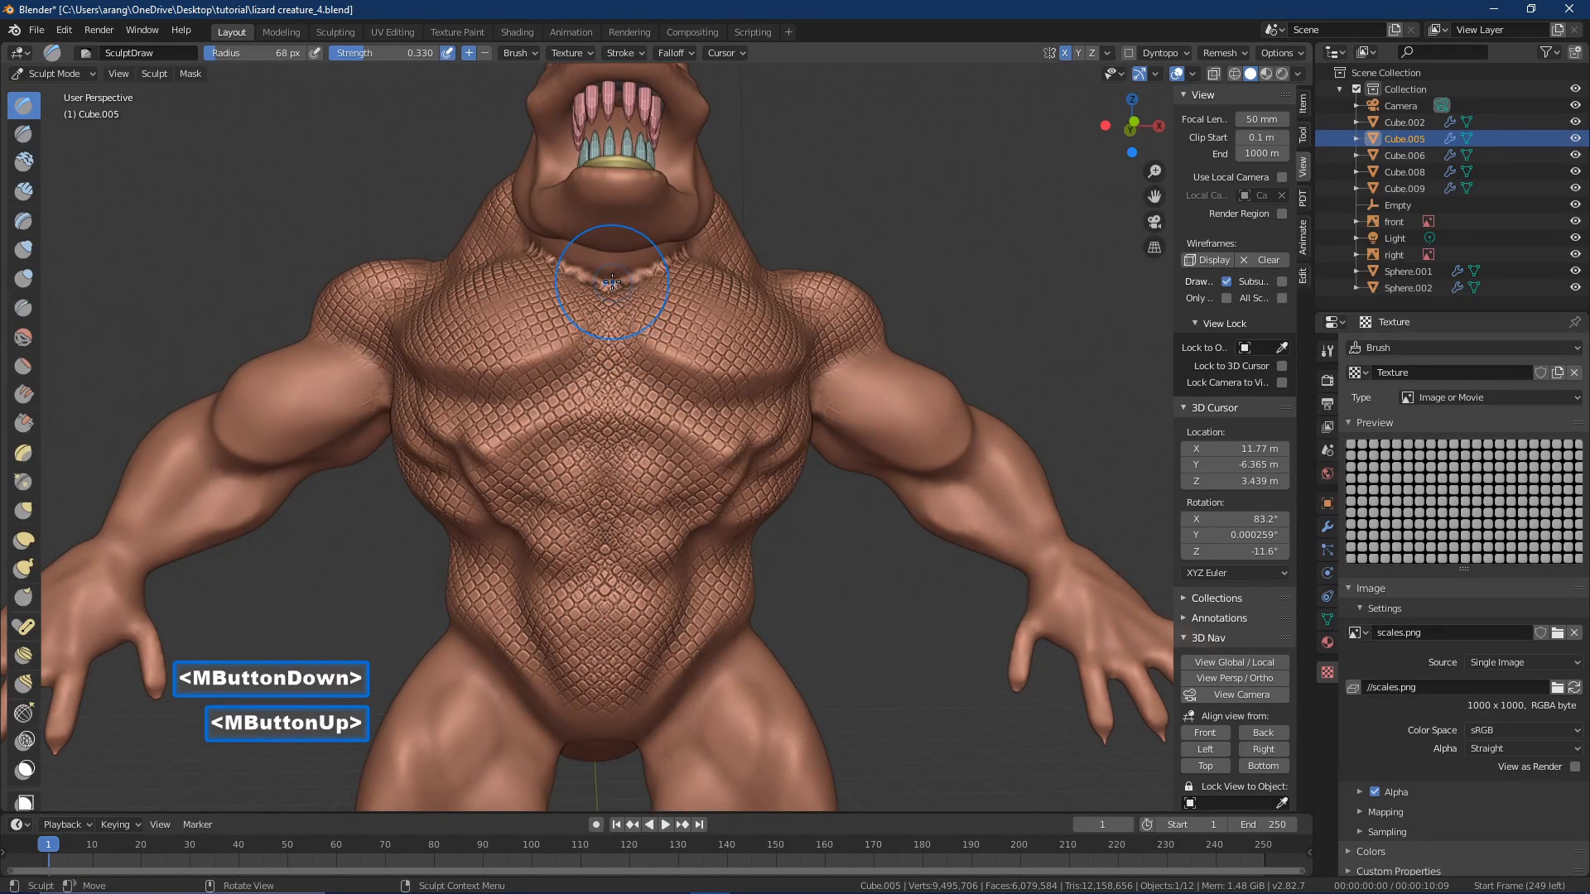
- Try stamping scales down one side of the creature's back and undo it
mouse_move(779, 366)
middle_mouse_down()
mouse_move(415, 431)
mouse_move(614, 511)
mouse_move(629, 546)
mouse_move(629, 520)
middle_mouse_up()
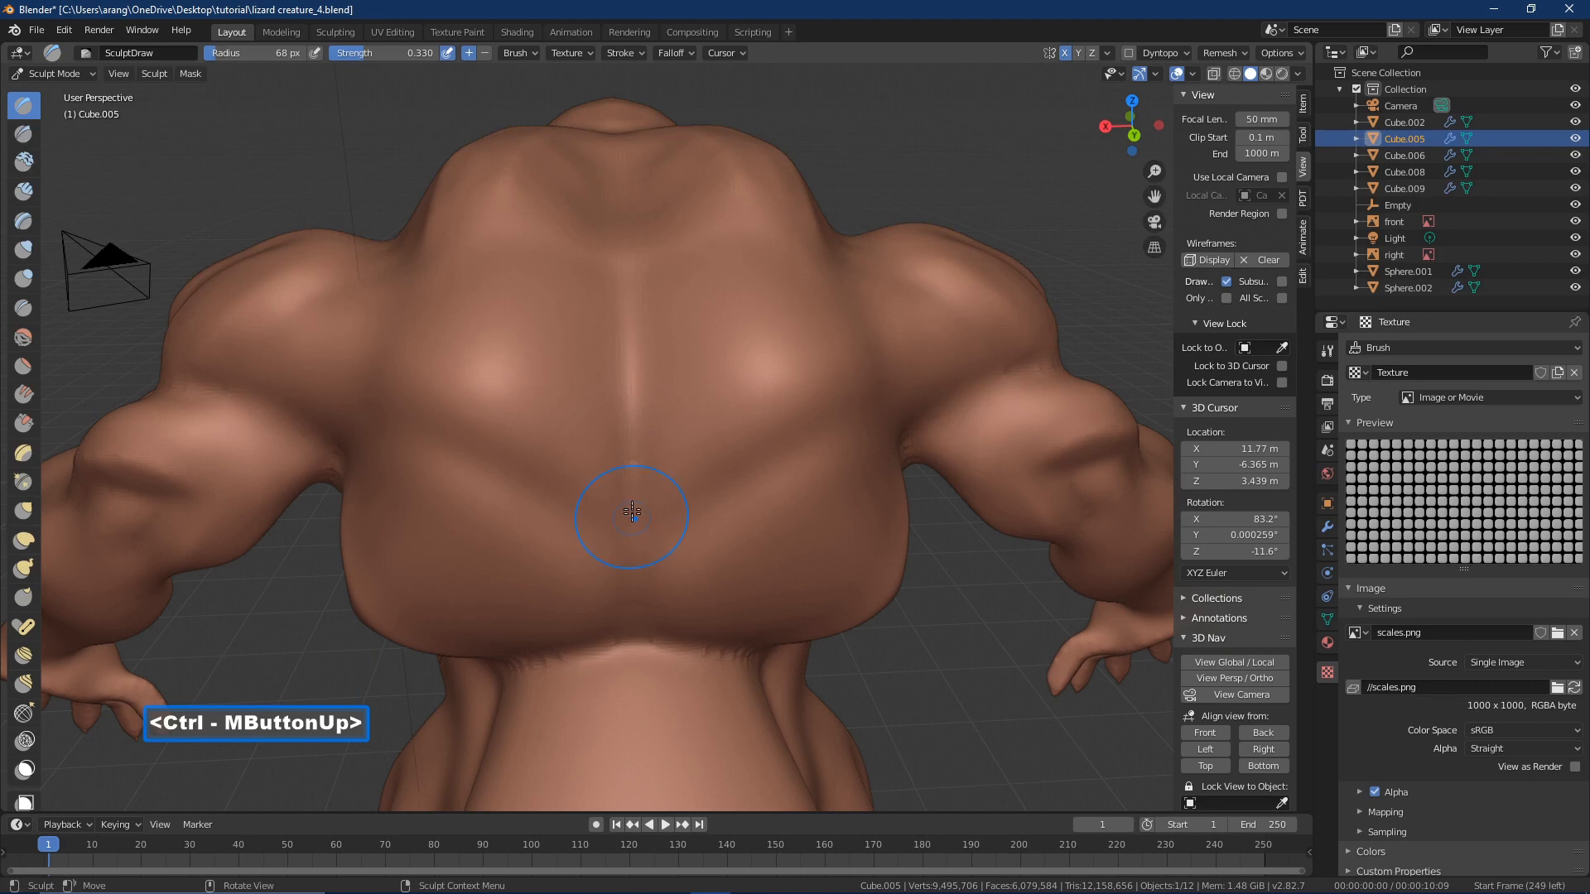
left_click_drag(510, 171, 525, 537)
key("ctrl+z")
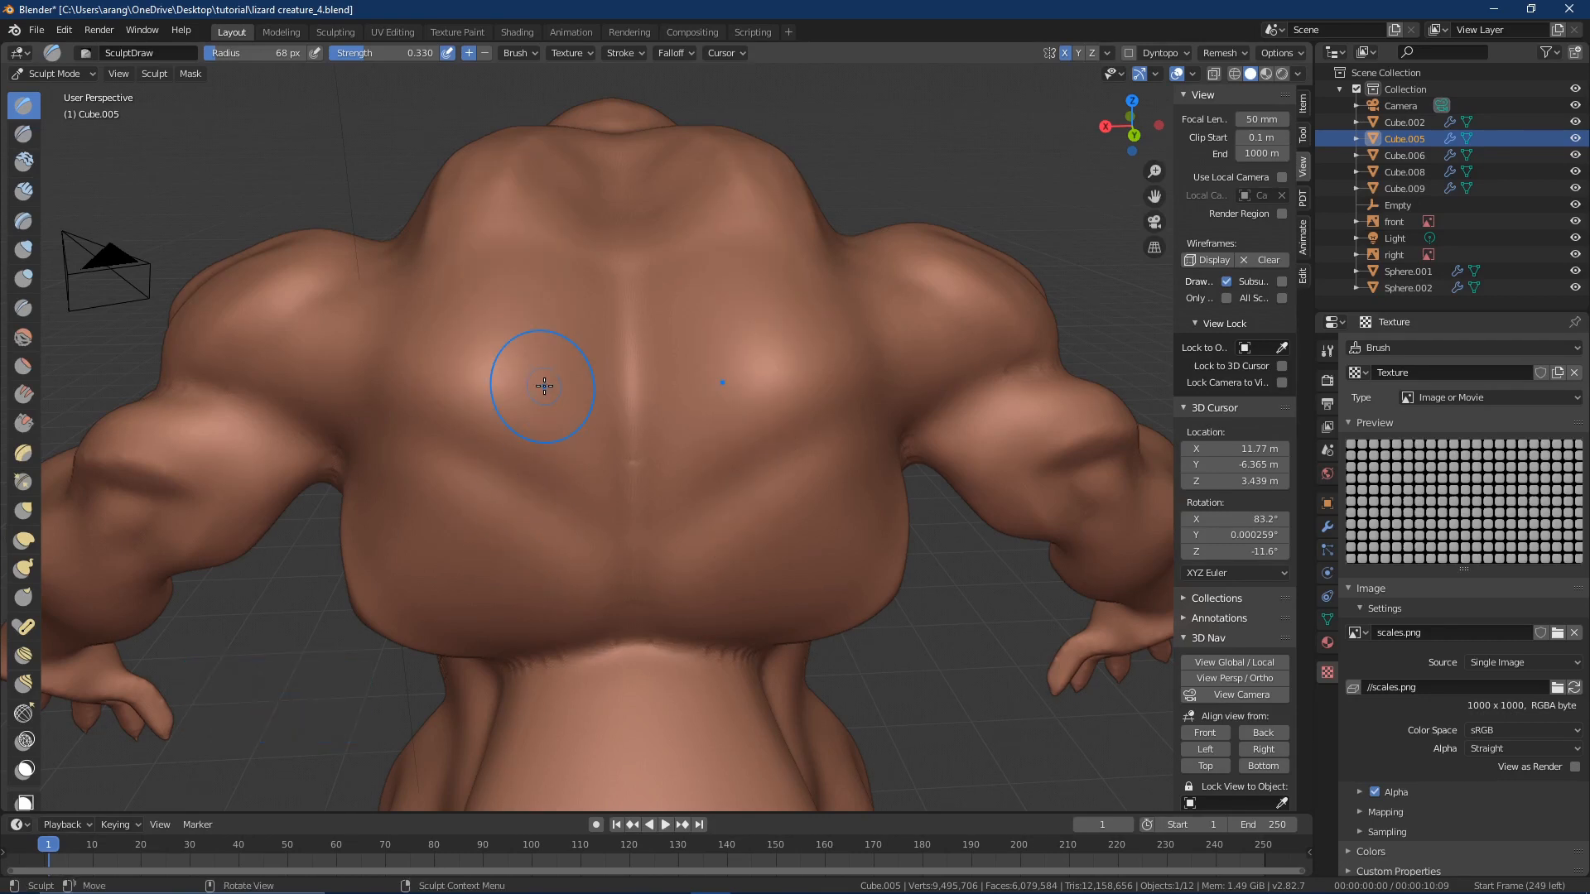
- Enlarge the Draw brush radius to 127 px for the broad surface of the back
key("f")
left_click(592, 424)
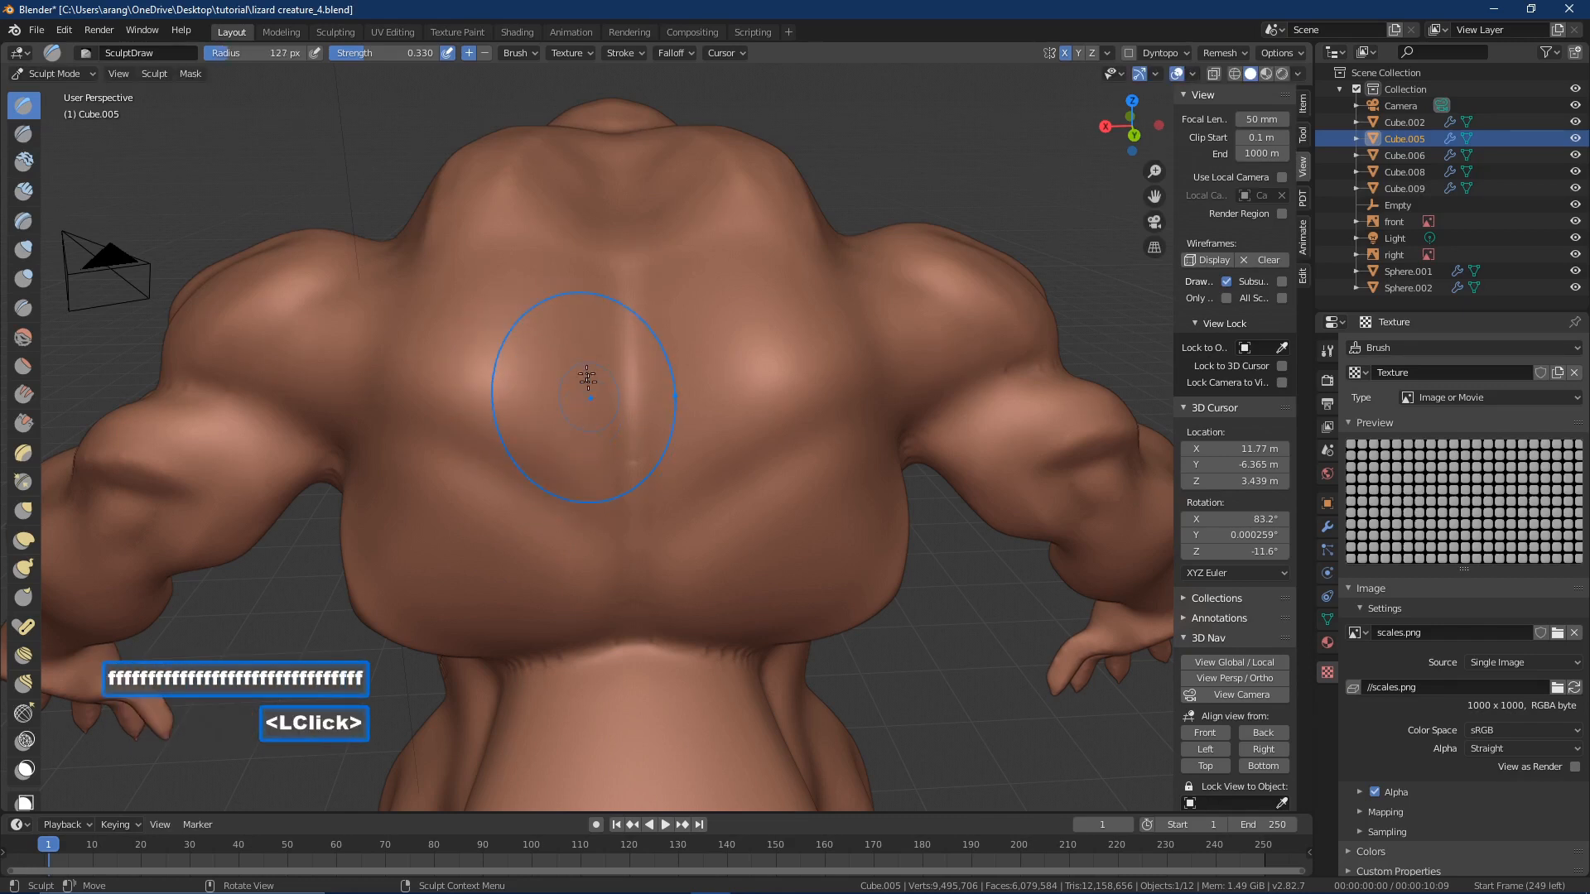
mouse_move(525, 177)
middle_mouse_down()
mouse_move(521, 223)
mouse_move(517, 199)
middle_mouse_up()
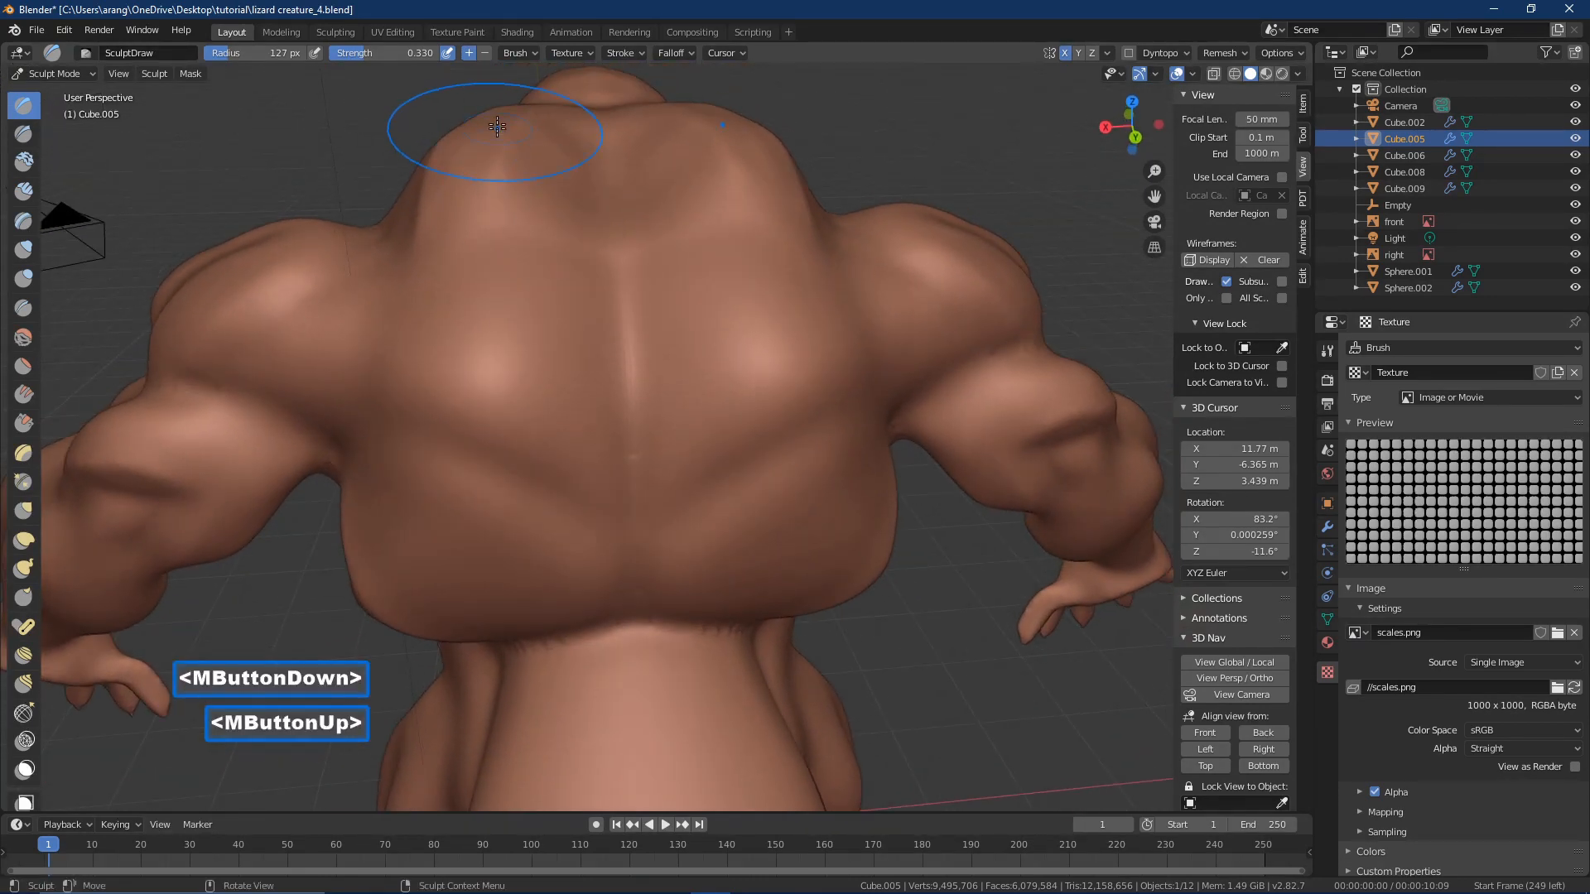
- Stamp the scale texture symmetrically onto the upper back beside the base of the neck
left_click_drag(494, 152, 472, 220)
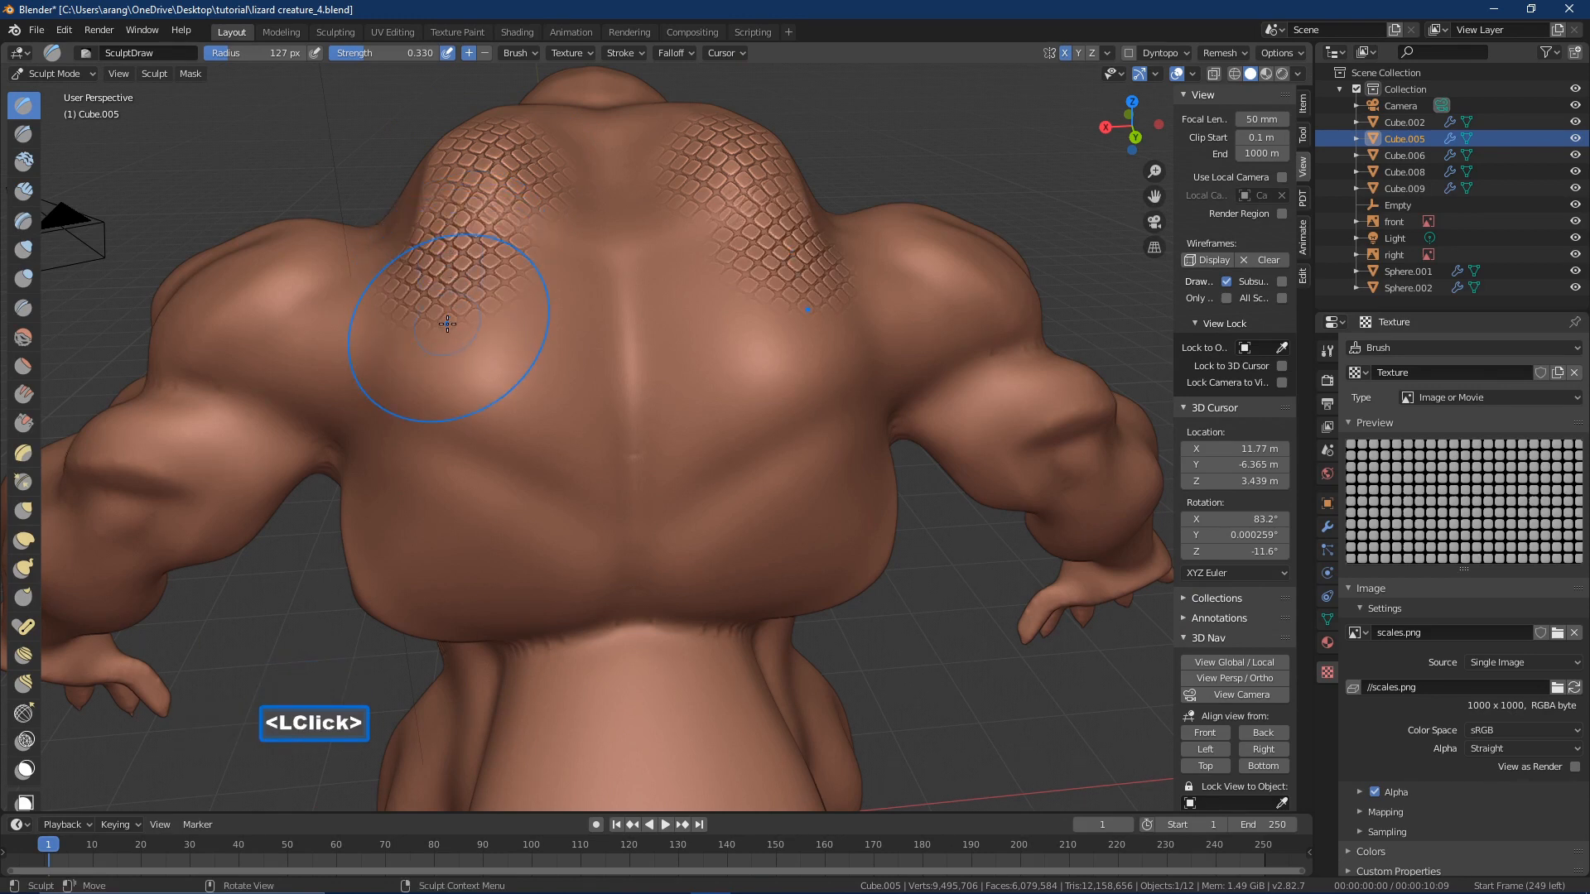
key("ctrl+z")
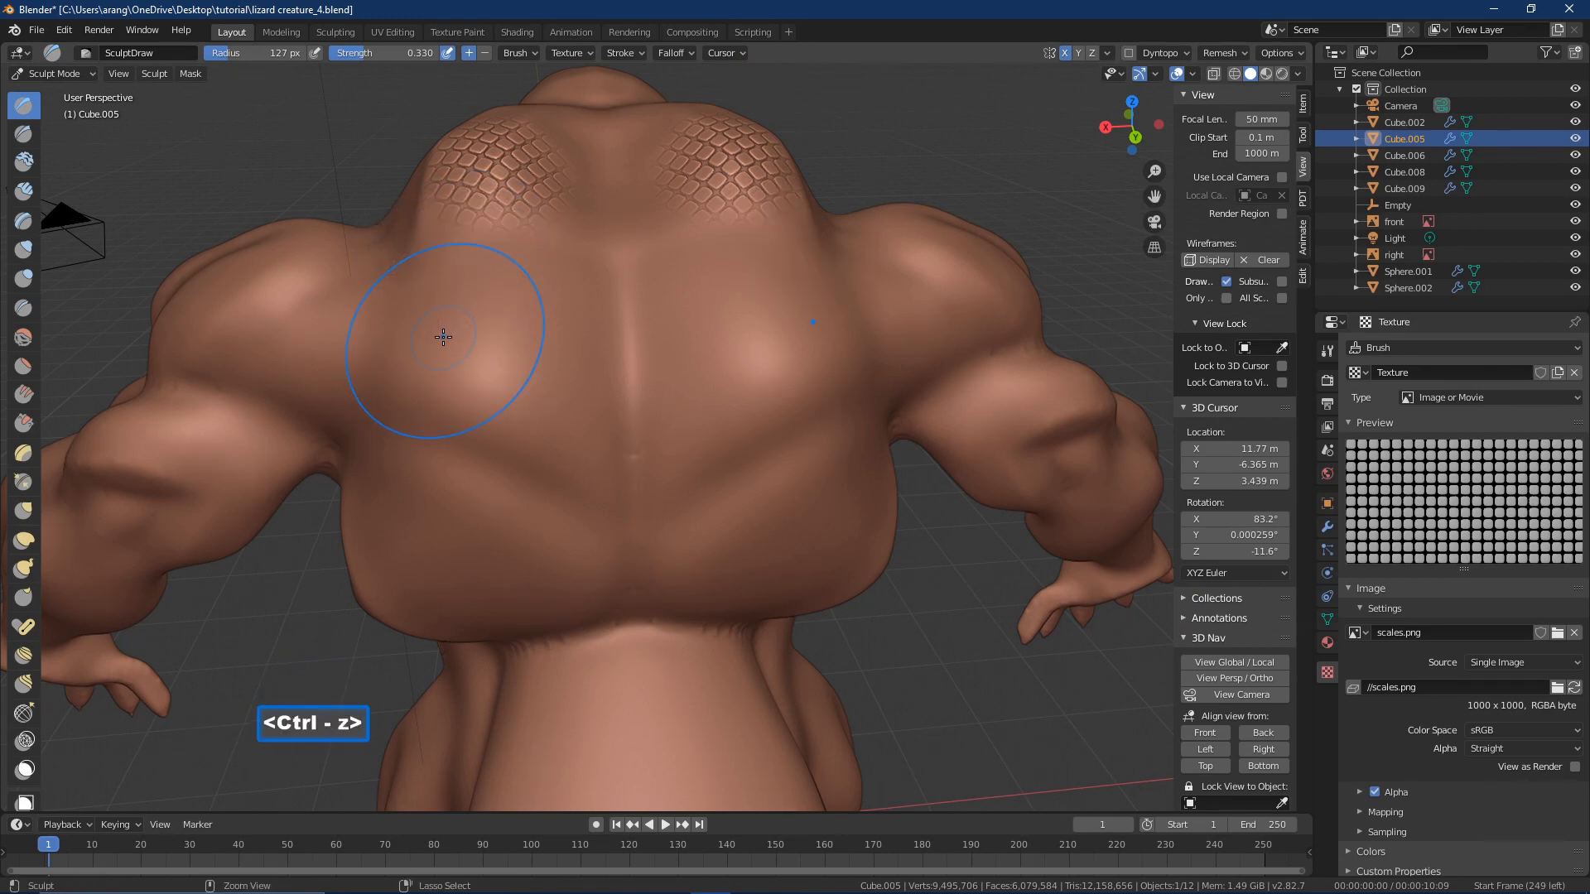
left_click(439, 324)
key("ctrl+z")
left_click(420, 278)
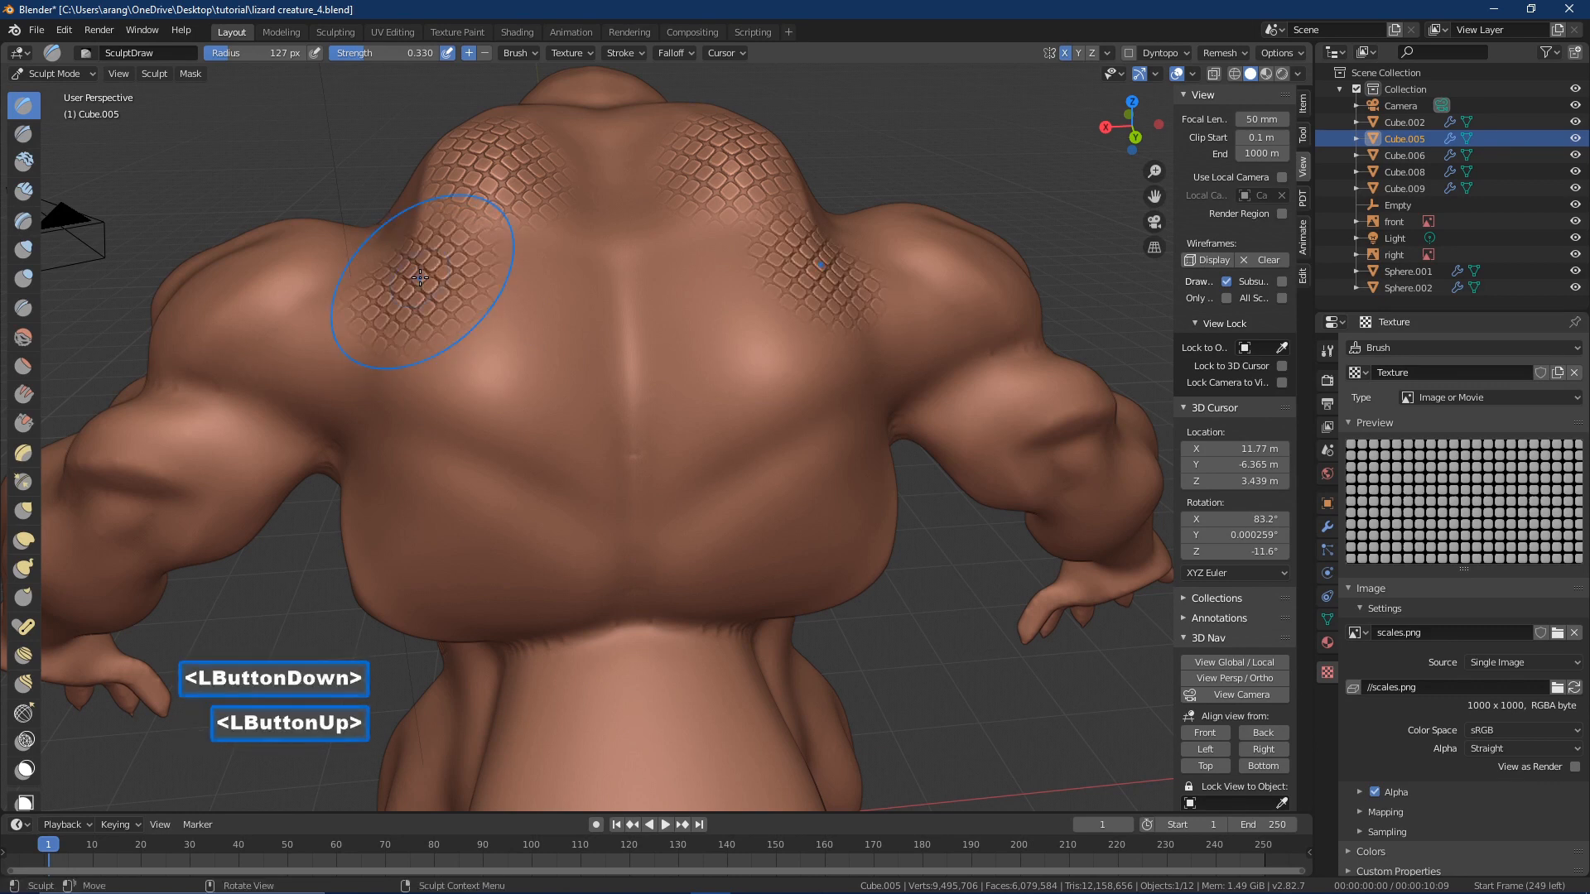
key("ctrl+z")
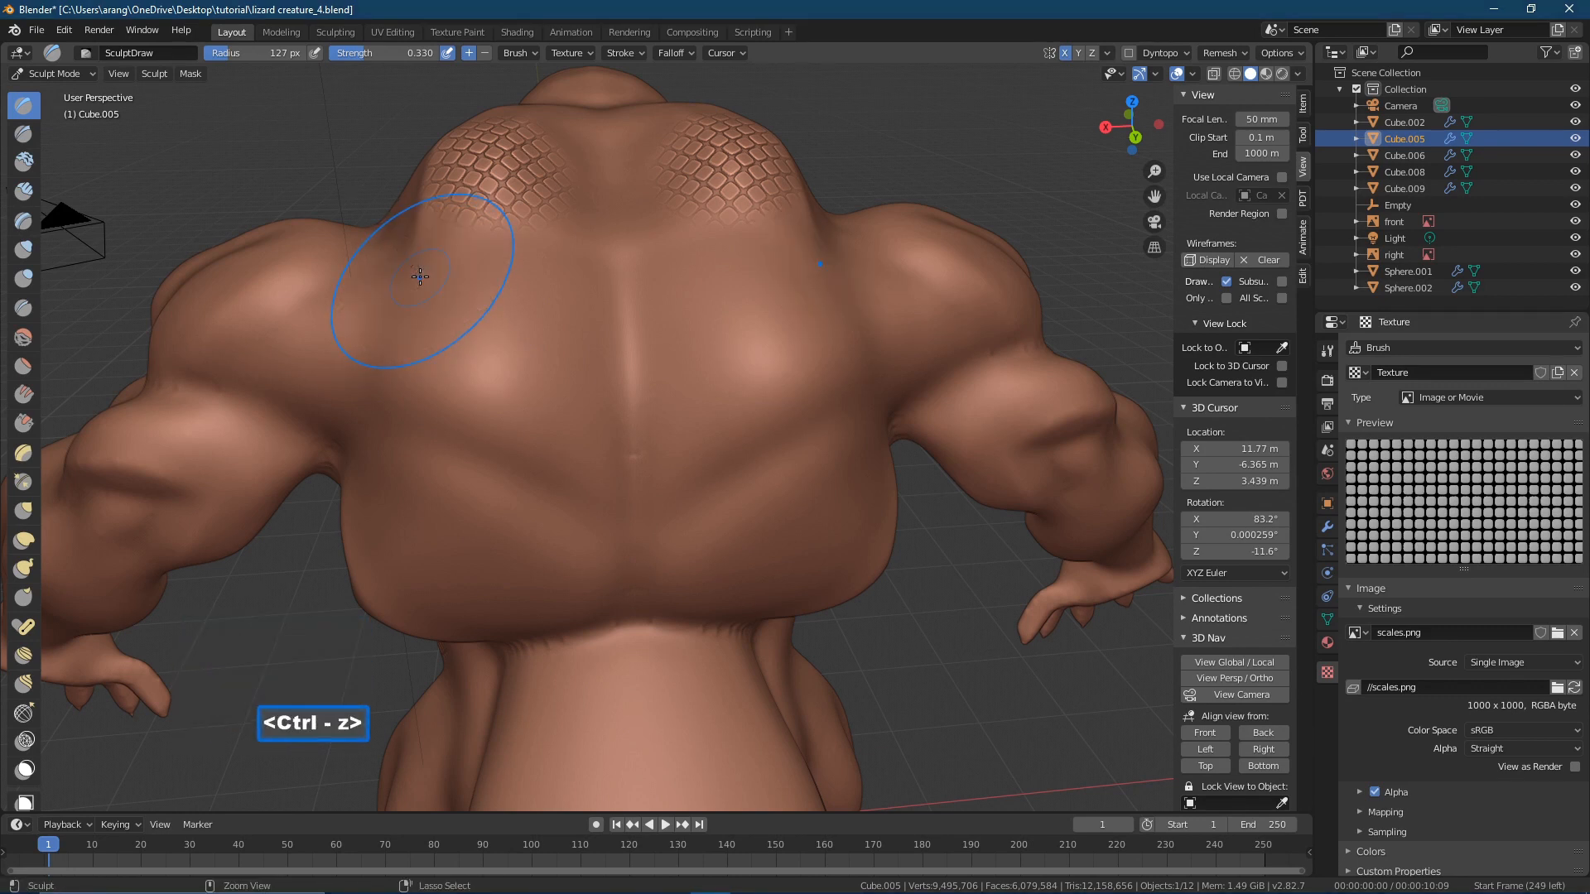
- Stamp scales across the back, from the shoulder blades down both sides to the waist and up the middle to the neck base
left_click(478, 293)
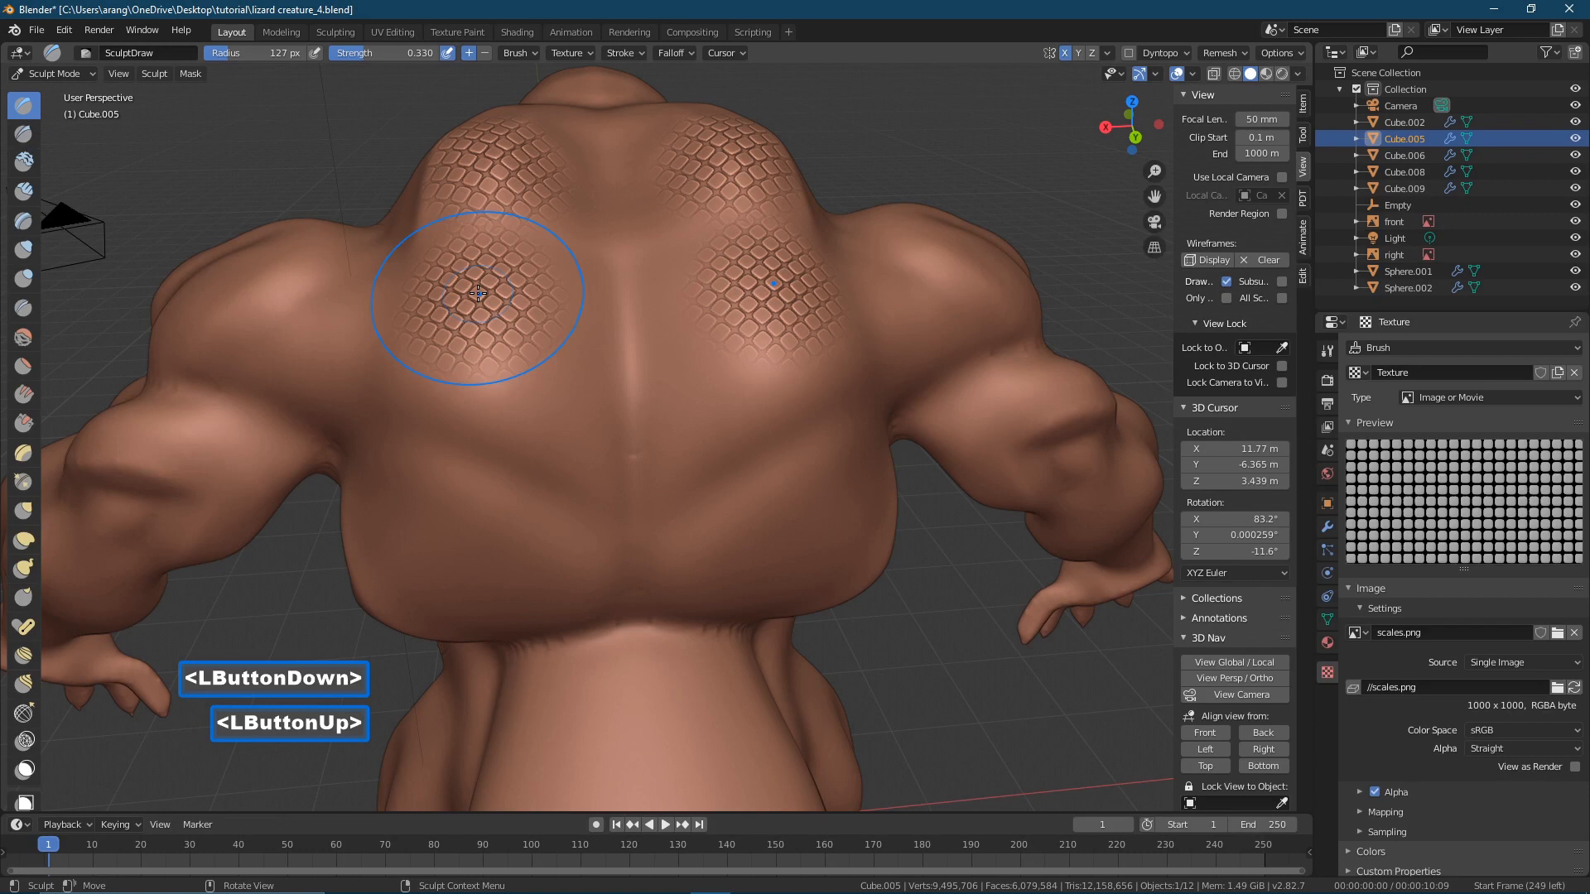
left_click(396, 433)
left_click(414, 567)
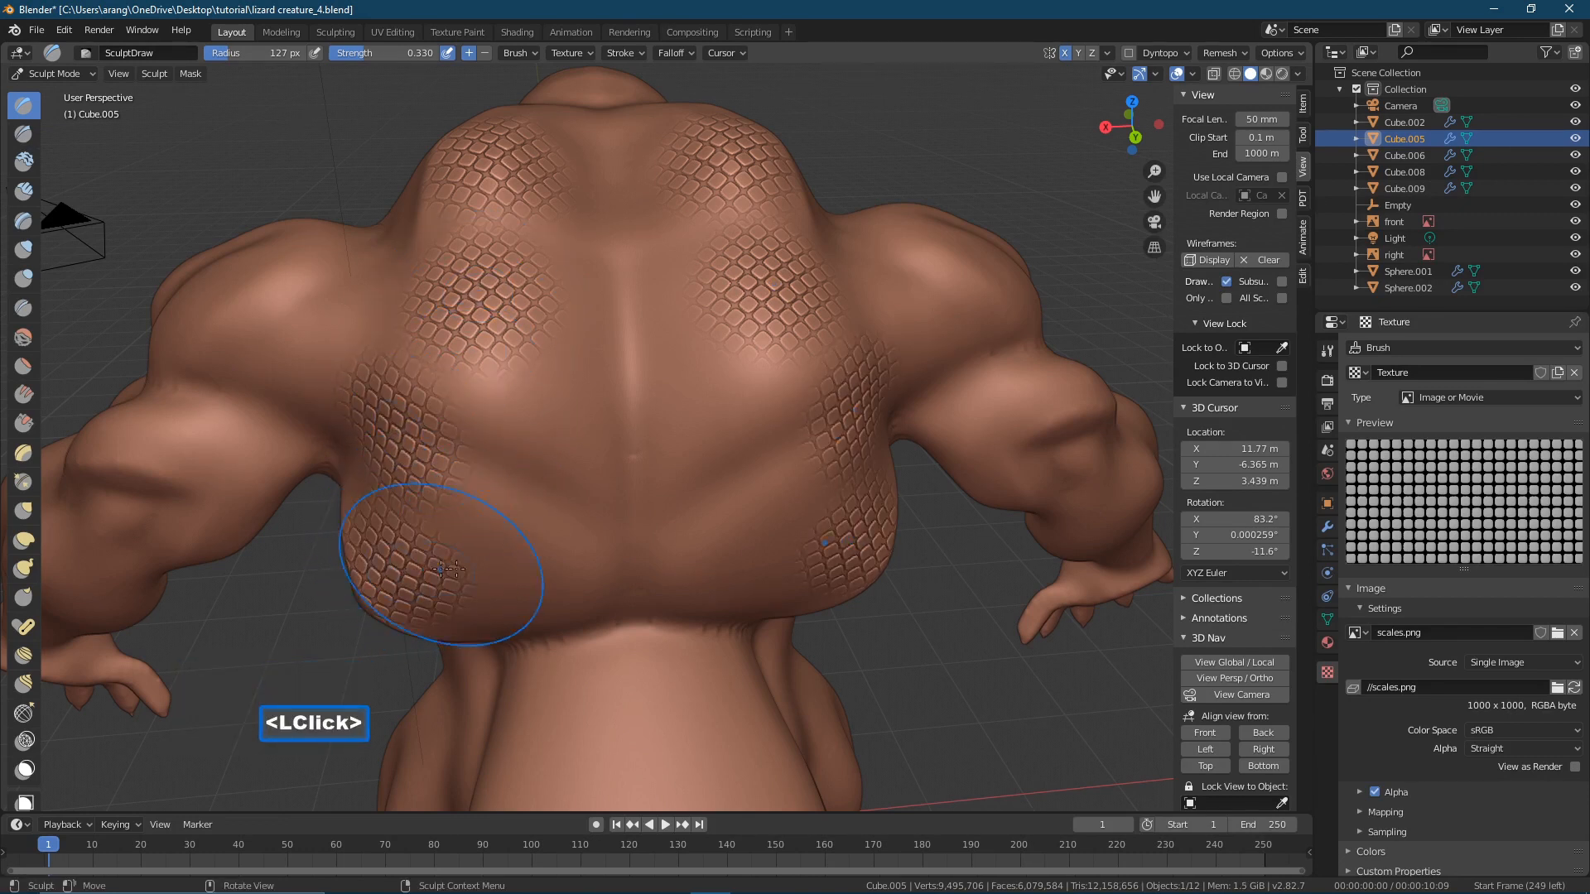
left_click(531, 561)
left_click(506, 440)
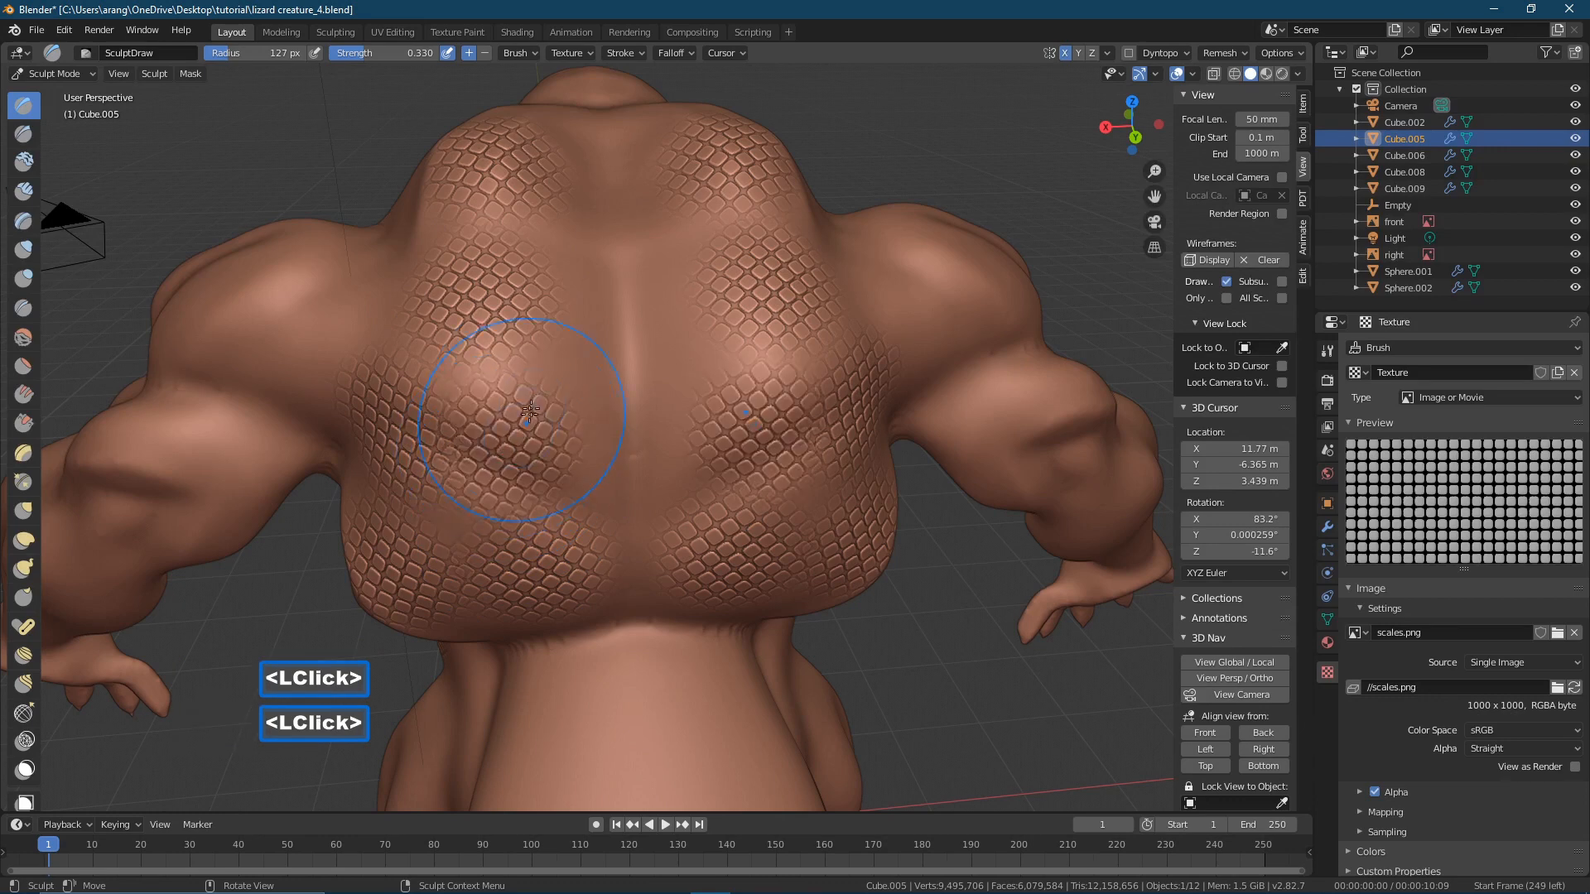
left_click(572, 353)
left_click(573, 217)
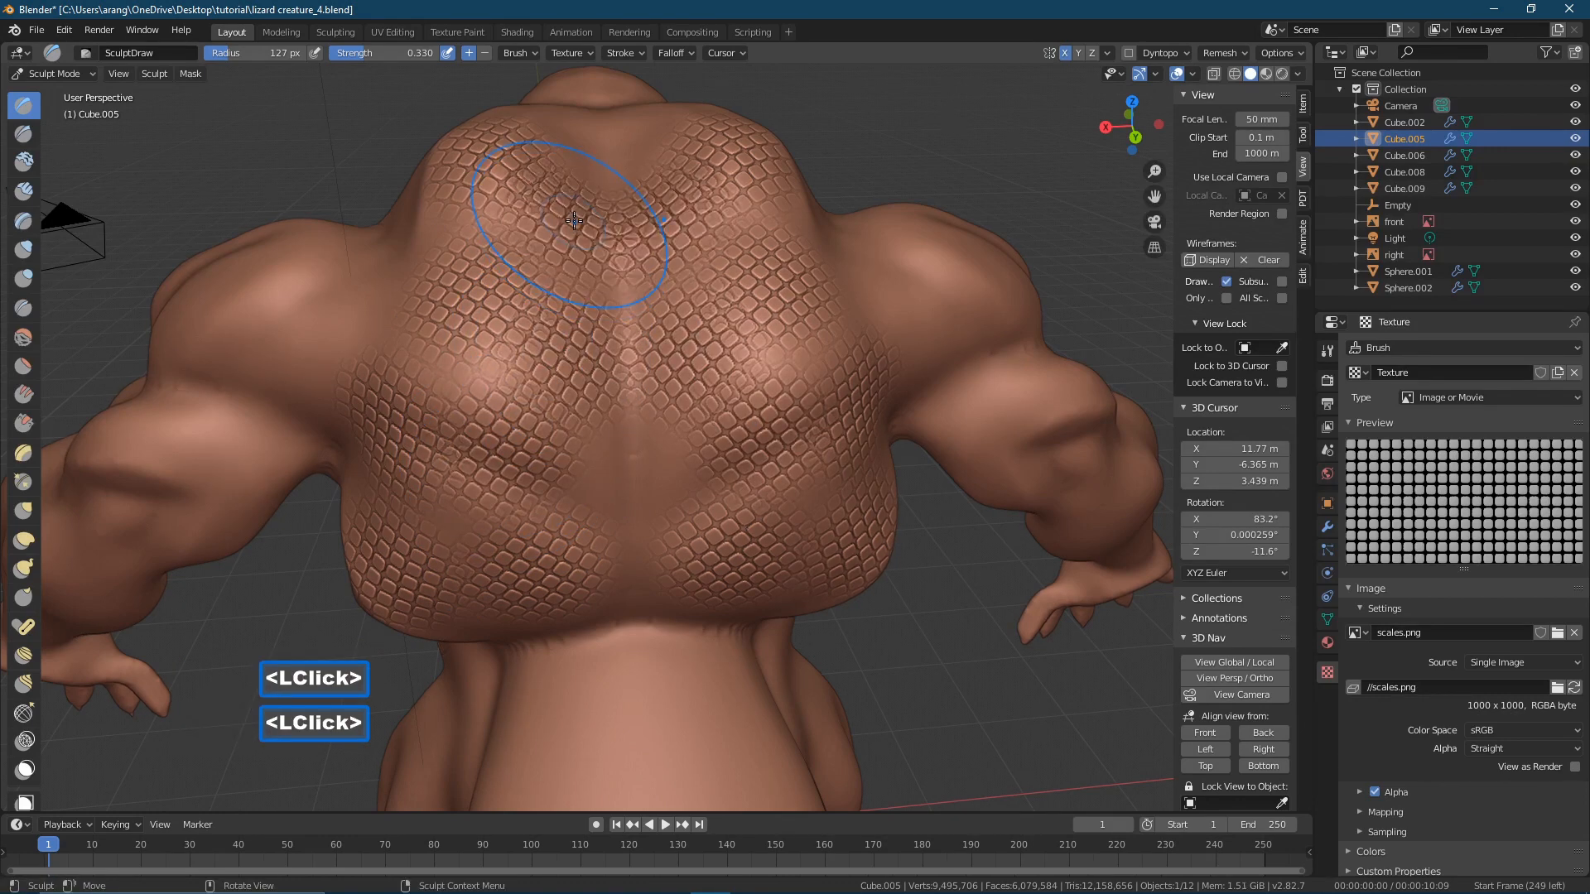
left_click(572, 139)
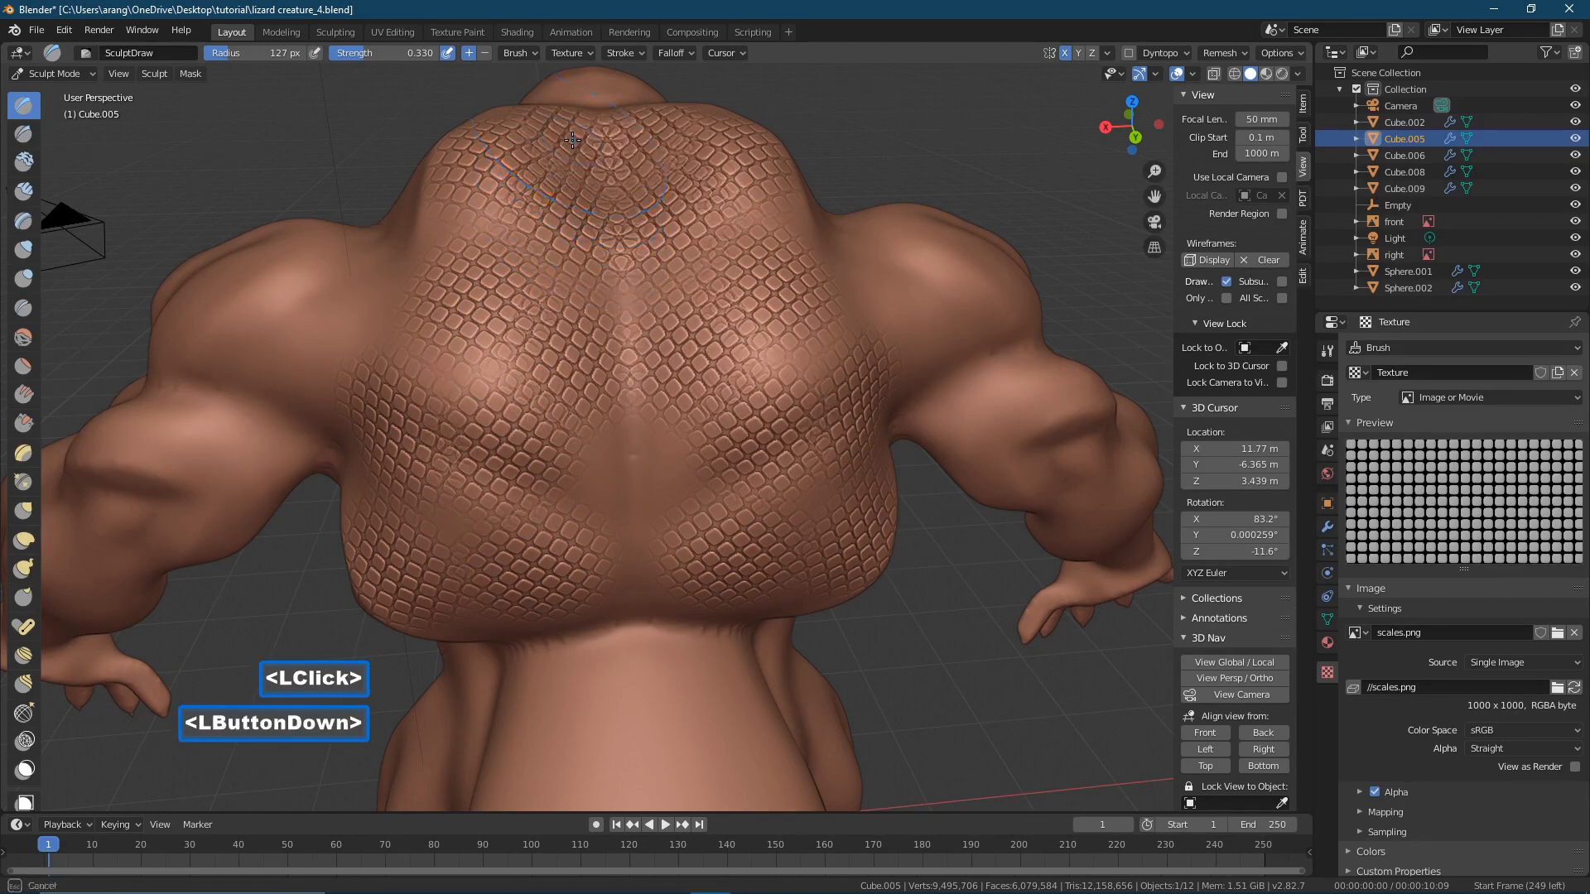
- Stamp scales onto the backs of the shoulders and upper arms
left_click(339, 270)
left_click(350, 323)
left_click(281, 406)
left_click(181, 346)
- Stamp larger scales around the elbows and down the backs of the forearms, keeping the brush radius at 127 px
middle_click_drag(466, 422, 397, 462, "ctrl")
left_click(383, 456)
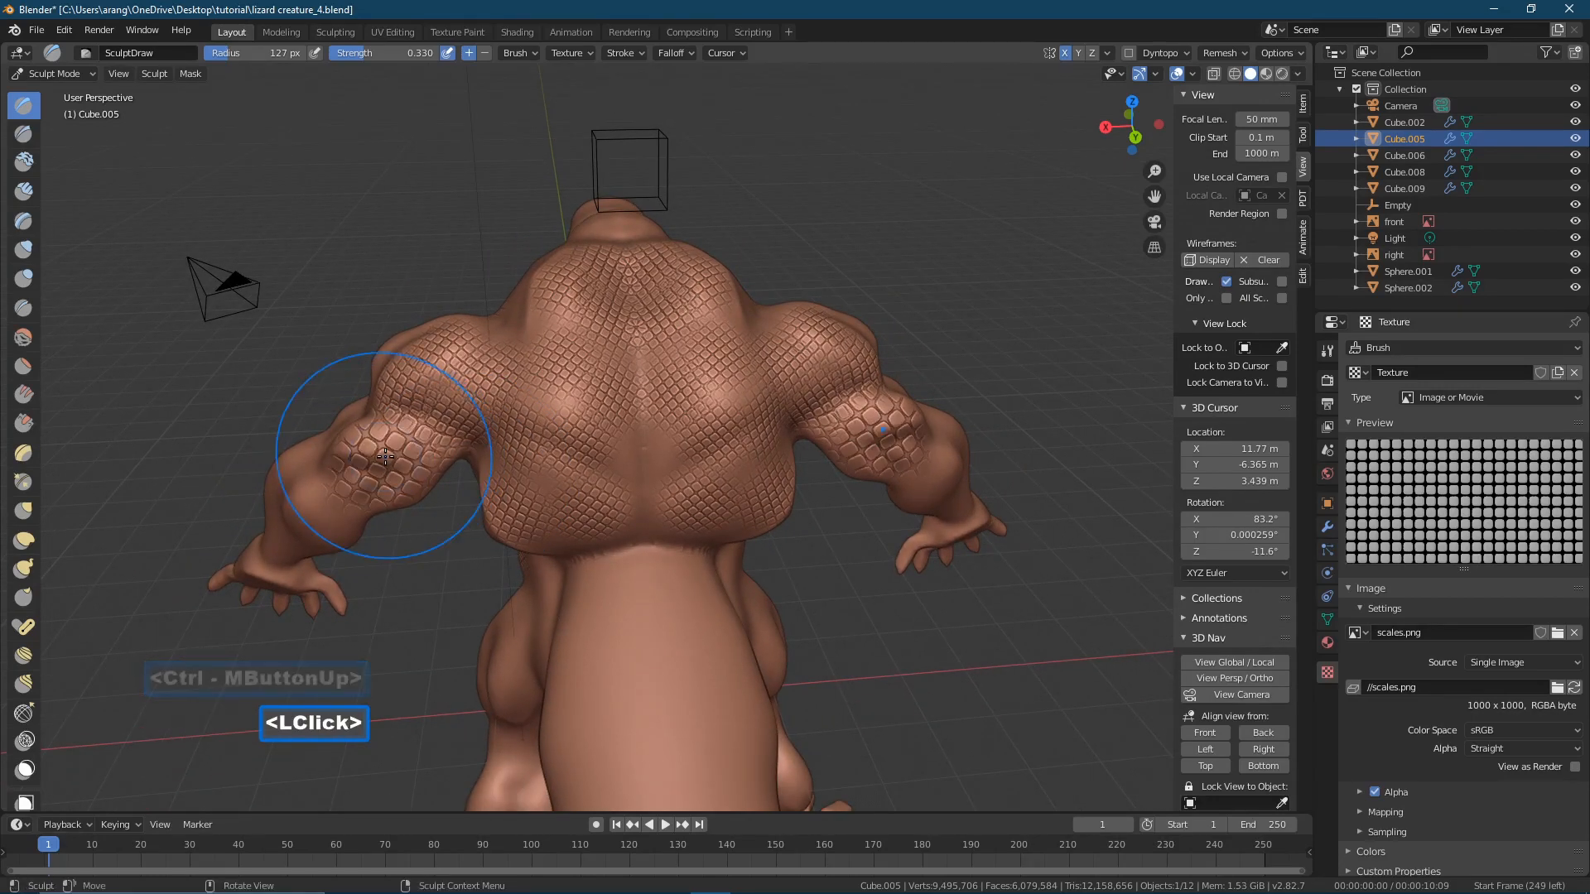
left_click(315, 505)
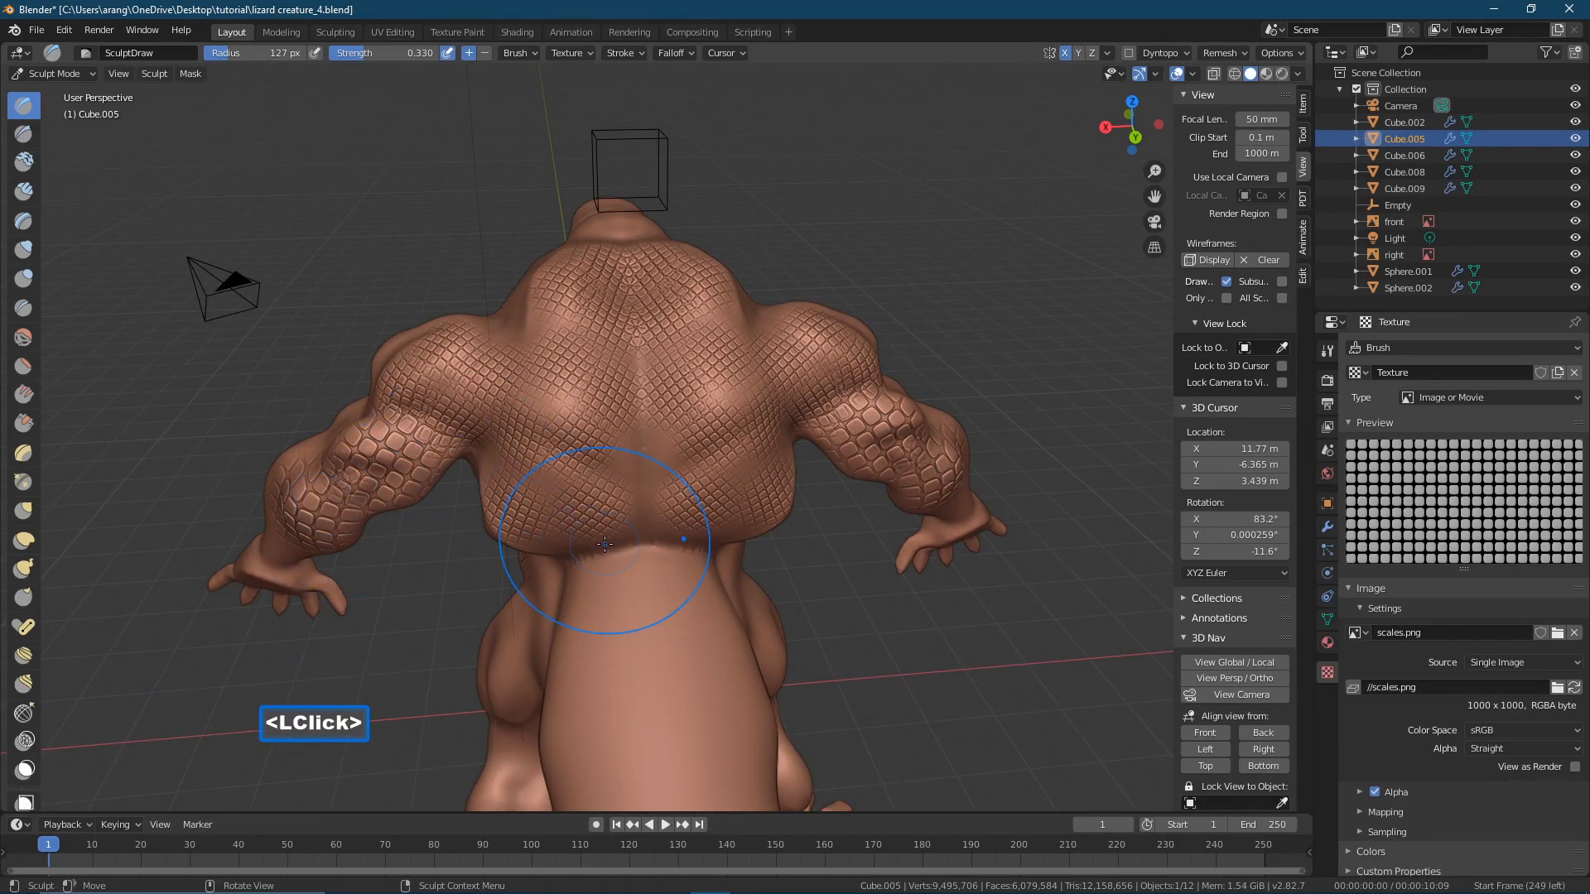
- Stamp large scales onto the top of the tail from its base downward, replacing the undersized second patch with a larger one
left_click(676, 587)
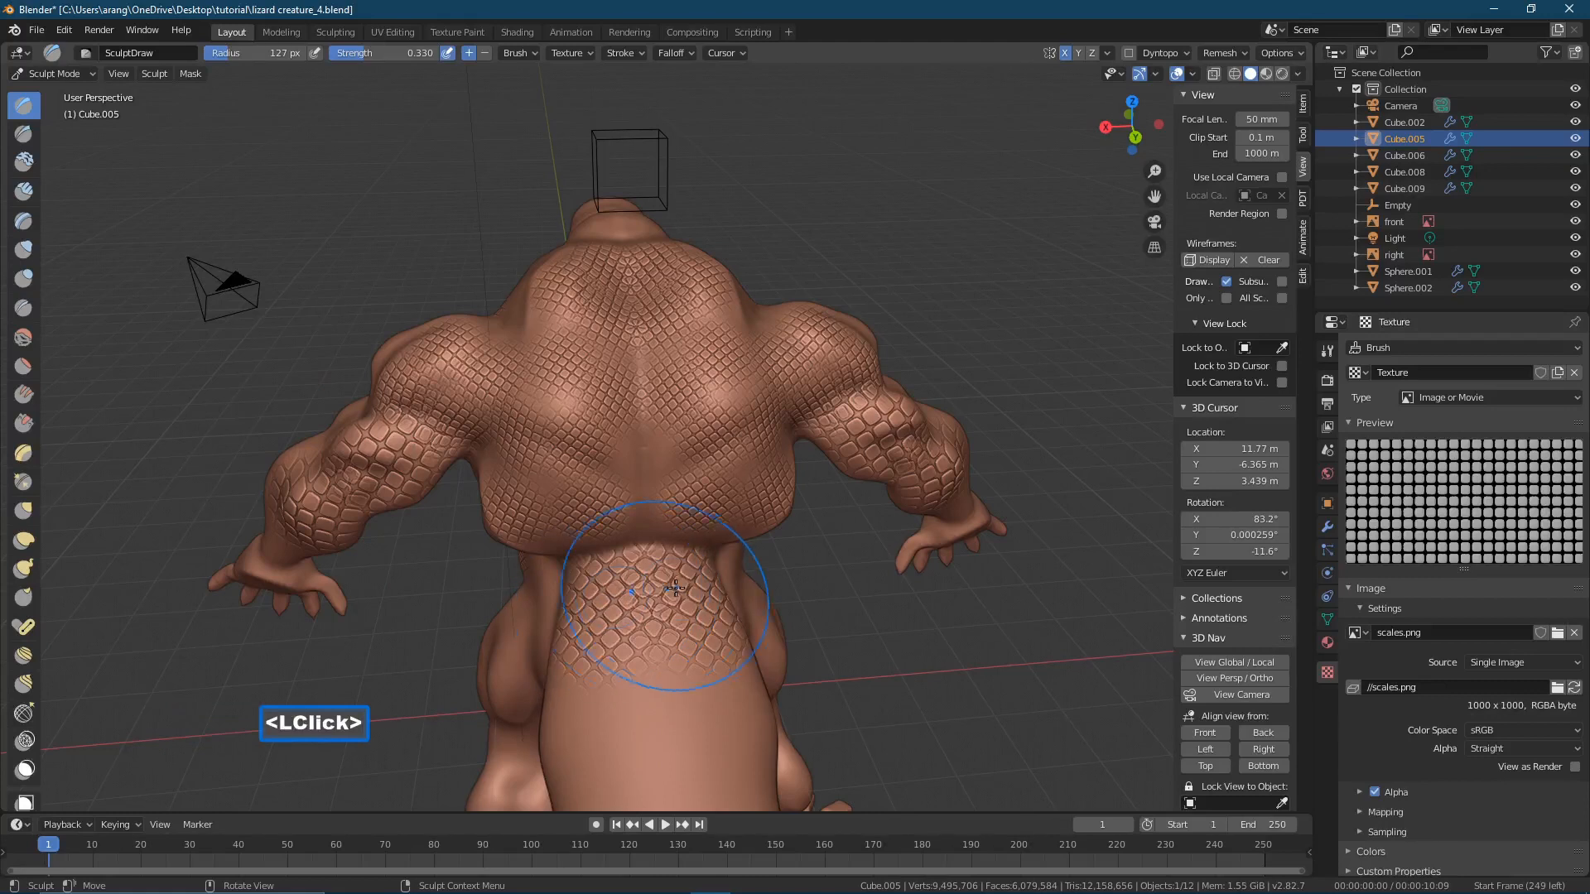
left_click(660, 711)
scroll(663, 696, "down", 2)
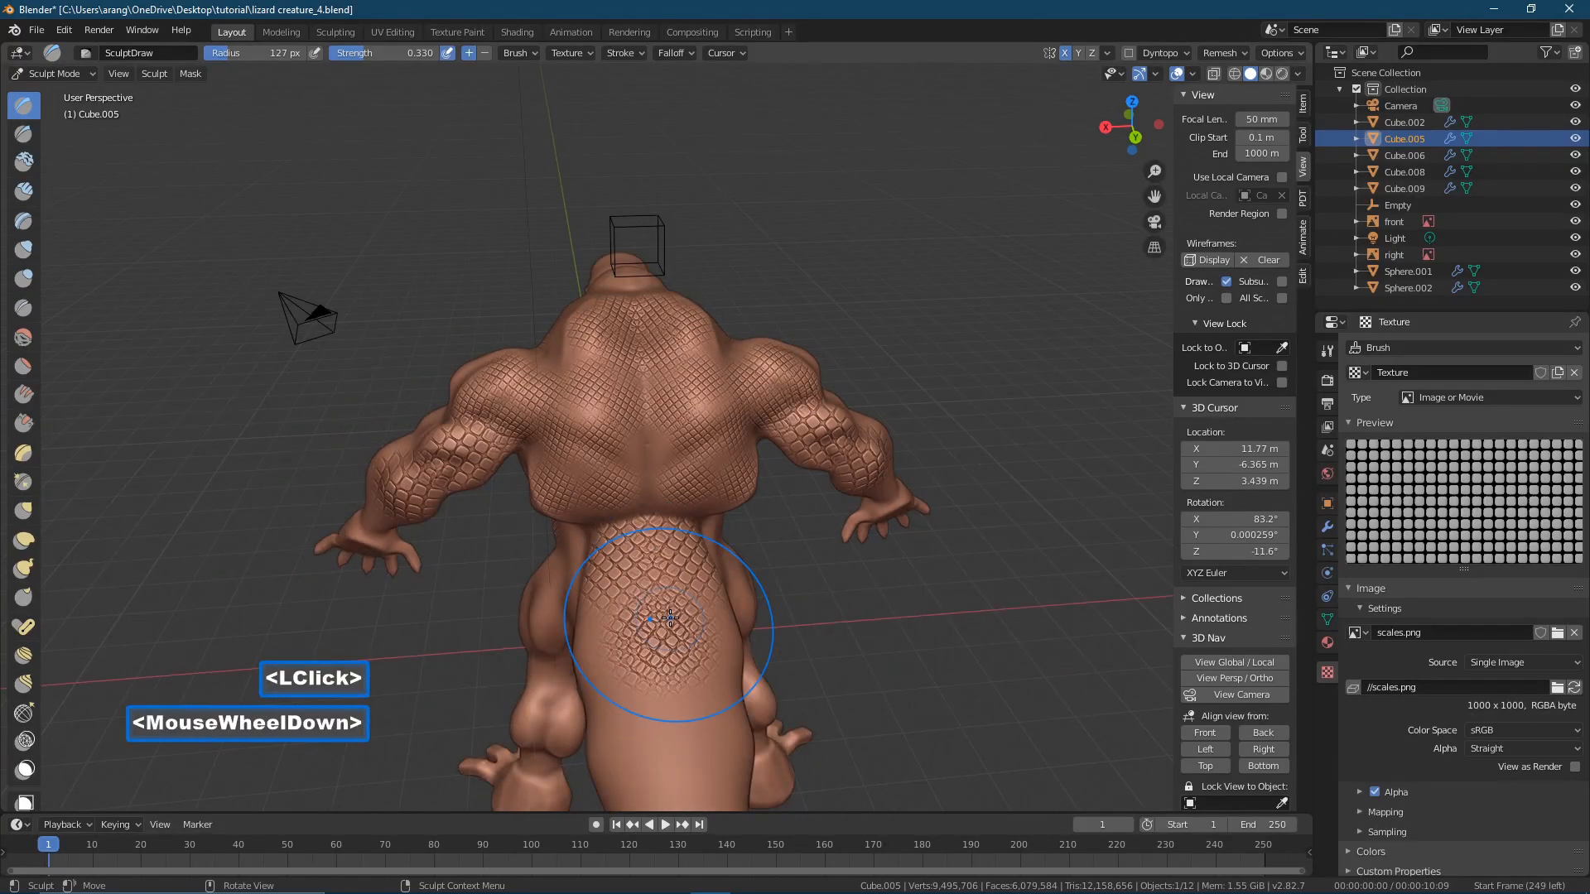
key("ctrl+z")
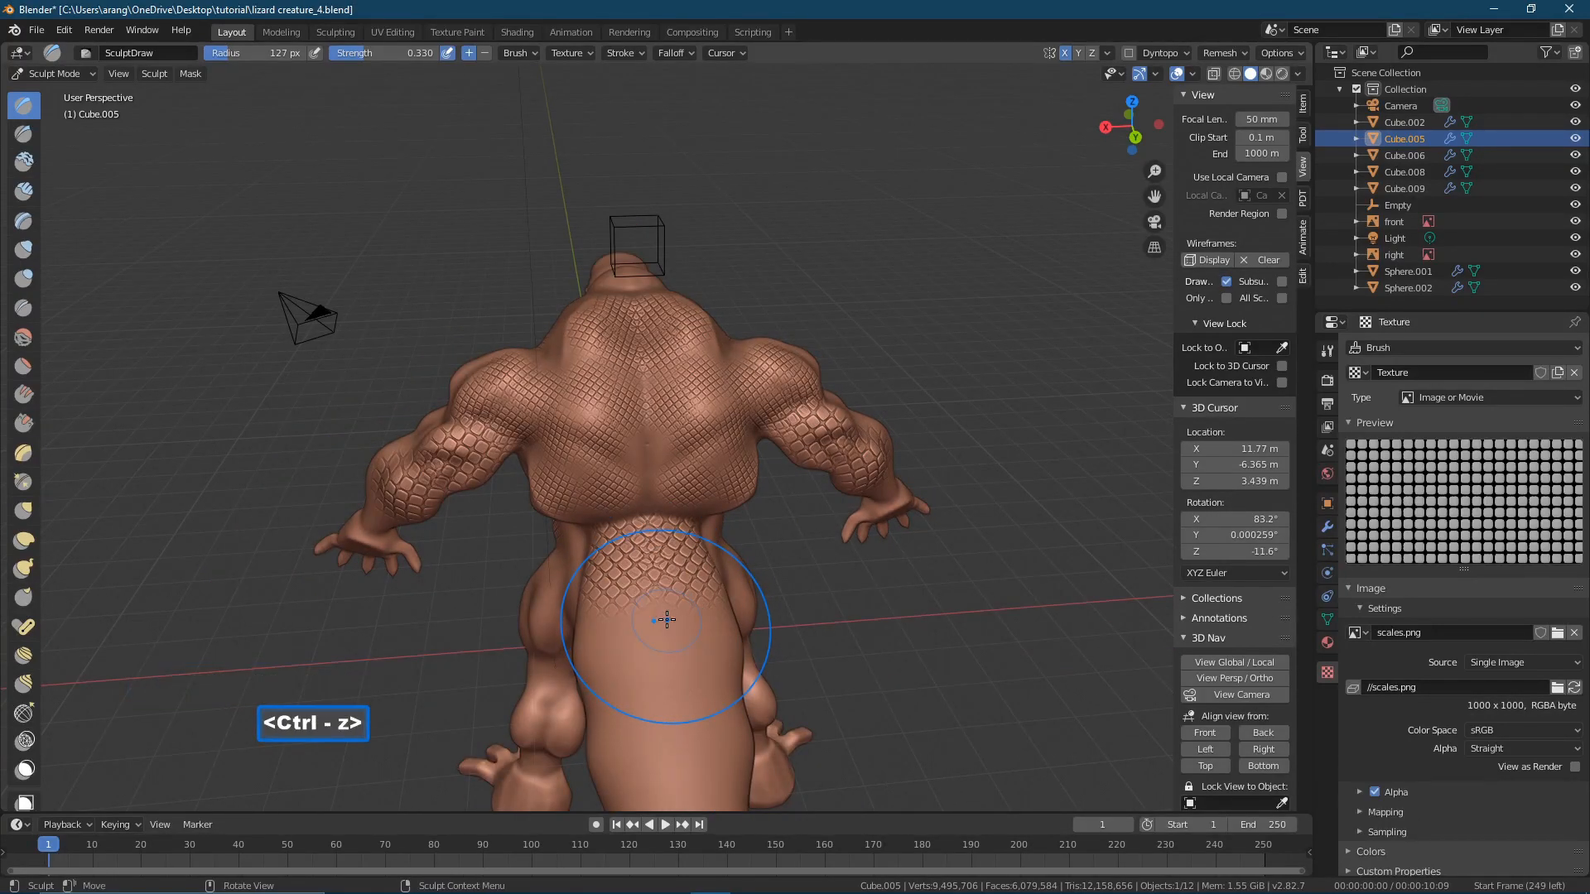
left_click(603, 651)
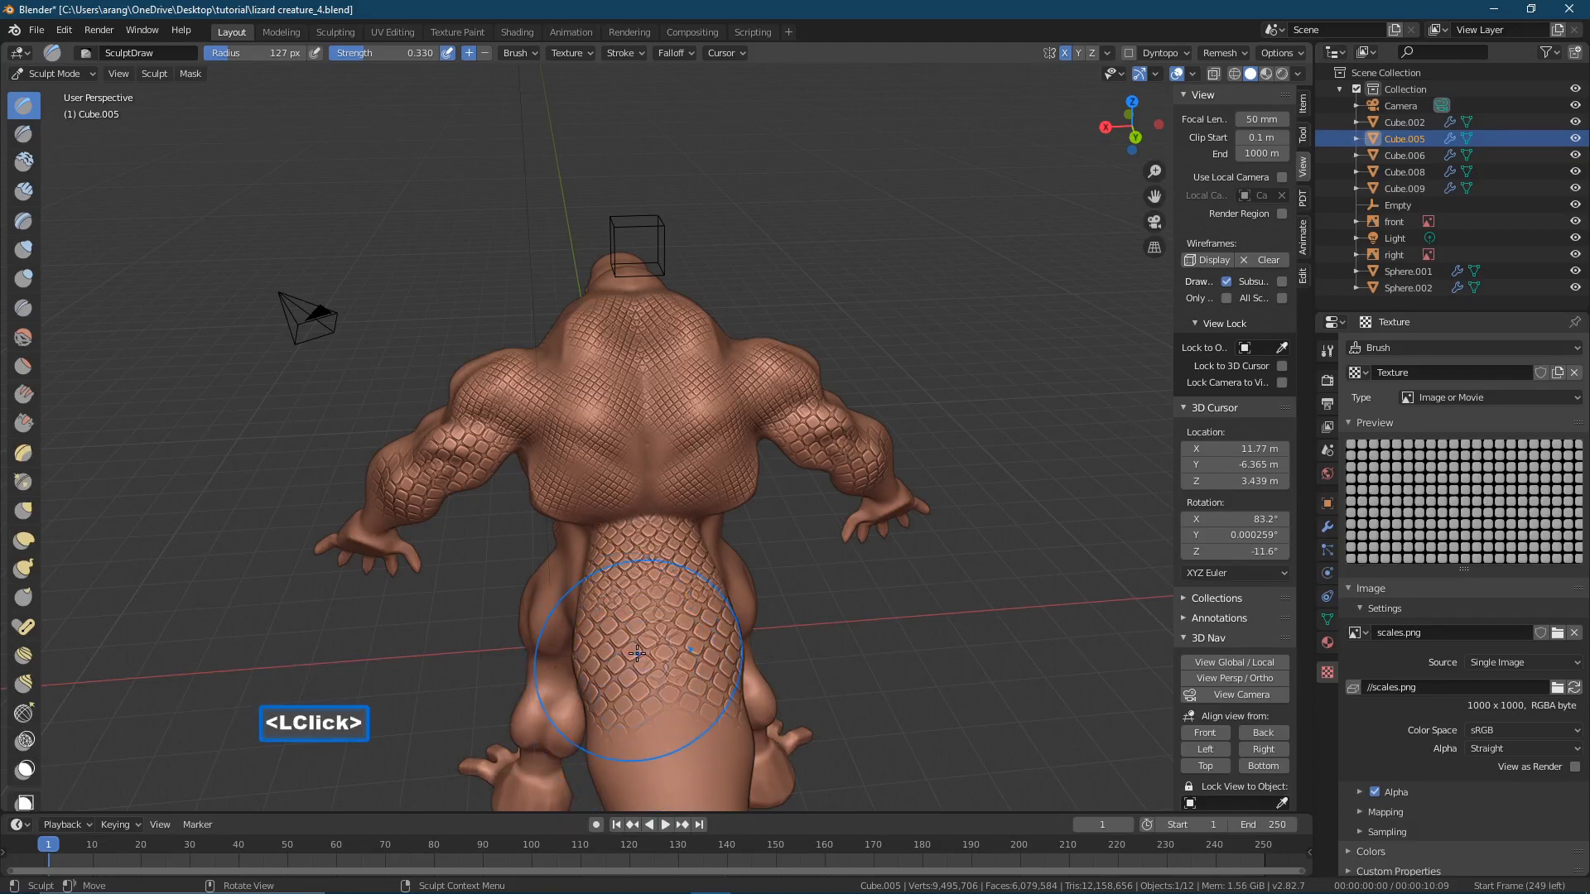
- Stamp large scales onto the side of the tail near its base, below the scales on top
scroll(637, 653, "down", 2)
mouse_move(637, 653)
middle_mouse_down()
mouse_move(827, 567)
mouse_move(628, 708)
middle_mouse_up()
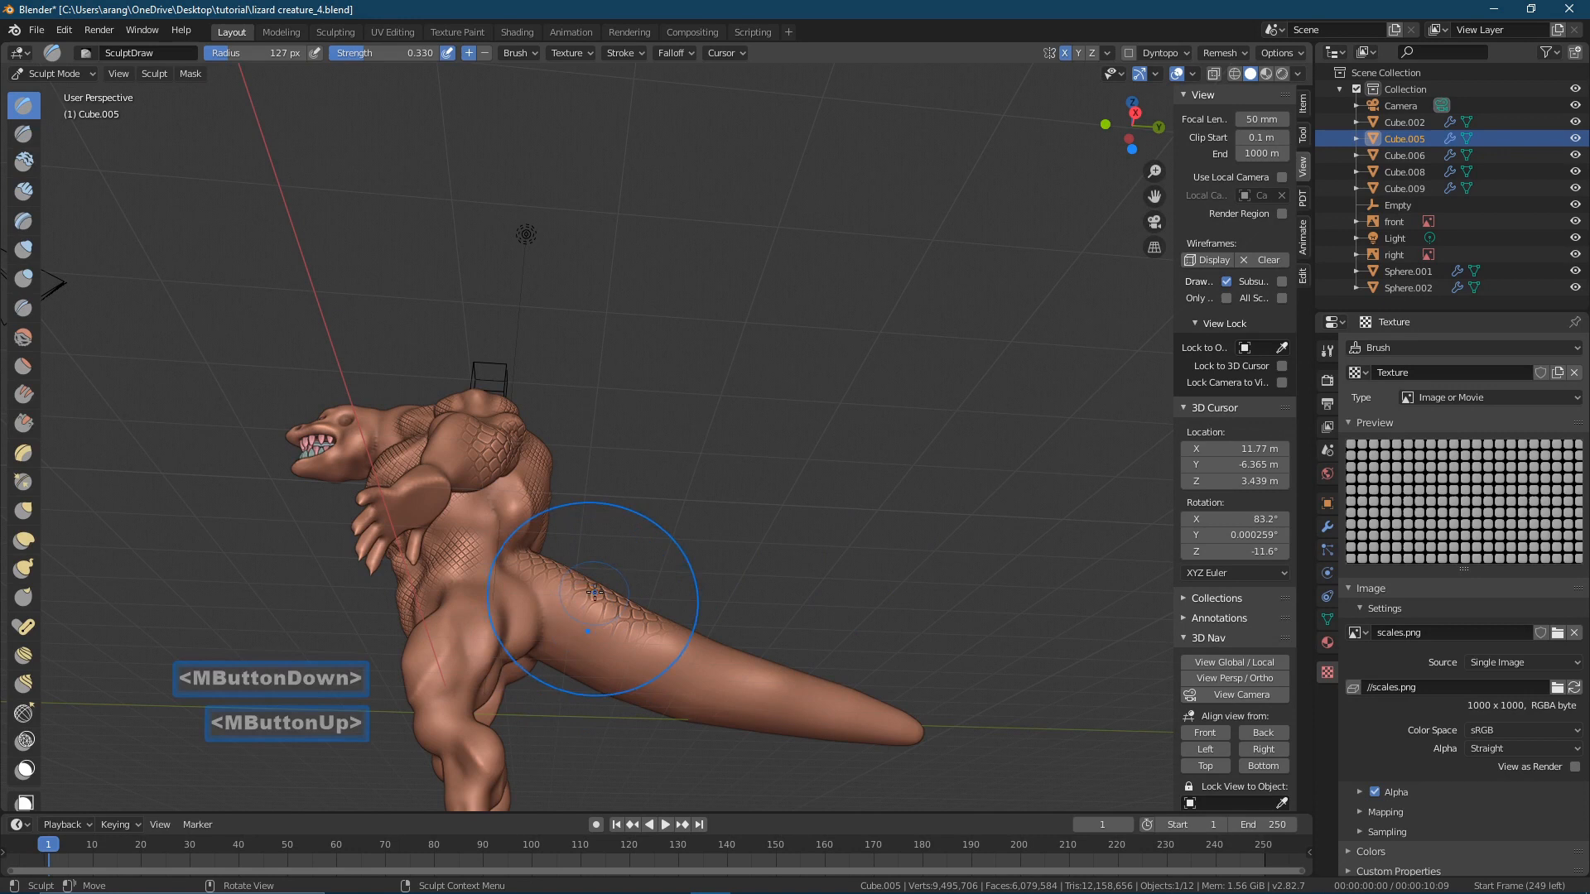
mouse_move(589, 596)
middle_mouse_down()
mouse_move(587, 631)
mouse_move(578, 616)
middle_mouse_up()
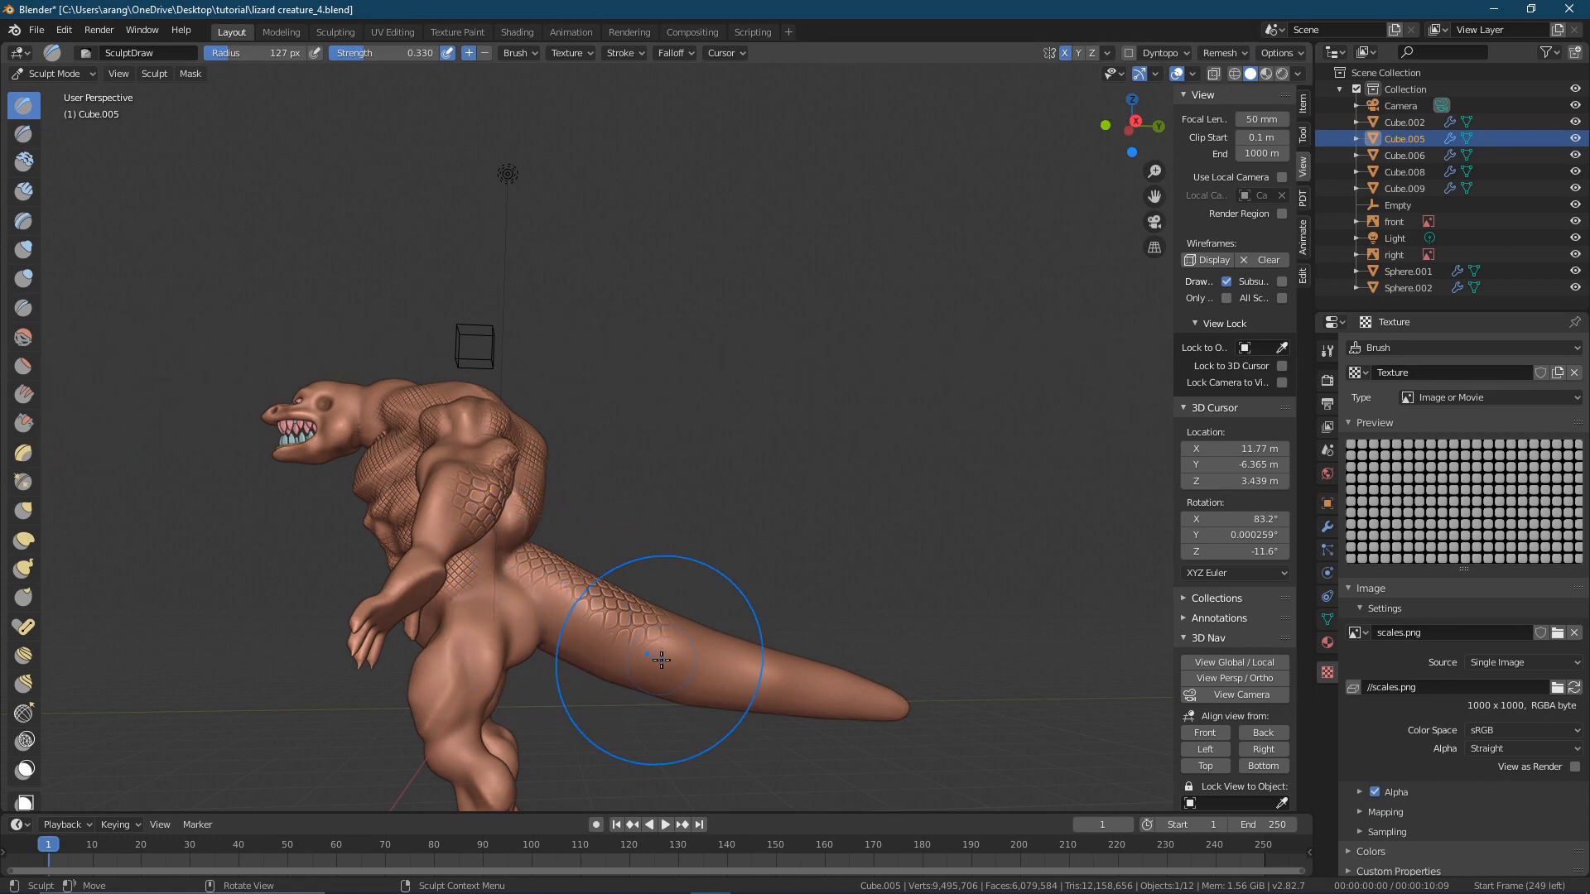
middle_click_drag(624, 667, 585, 674)
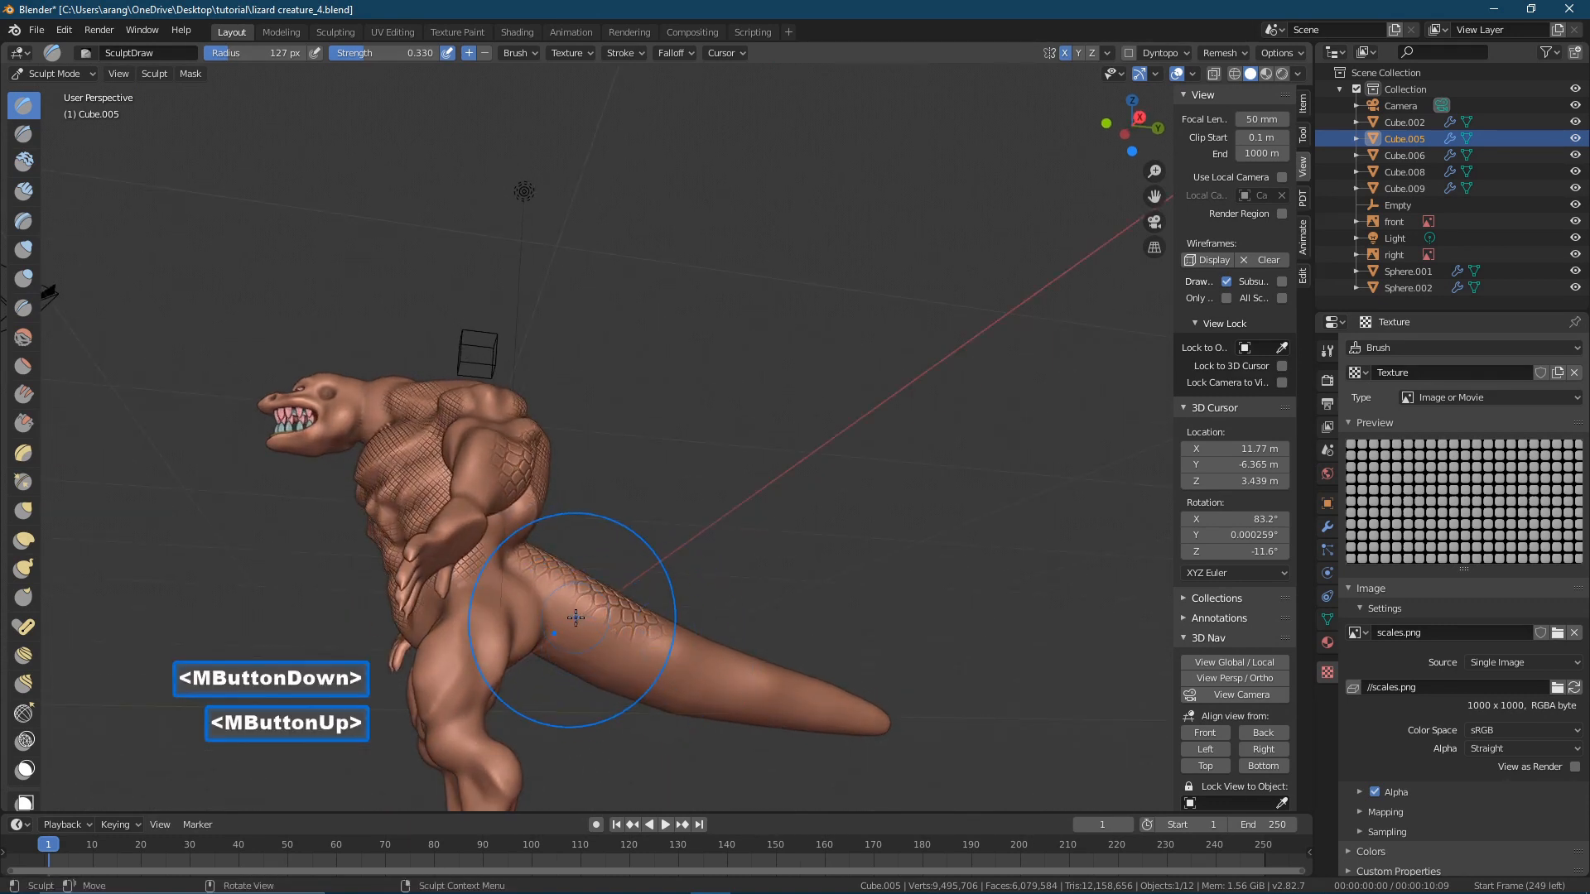
middle_click_drag(617, 689, 564, 693, "ctrl")
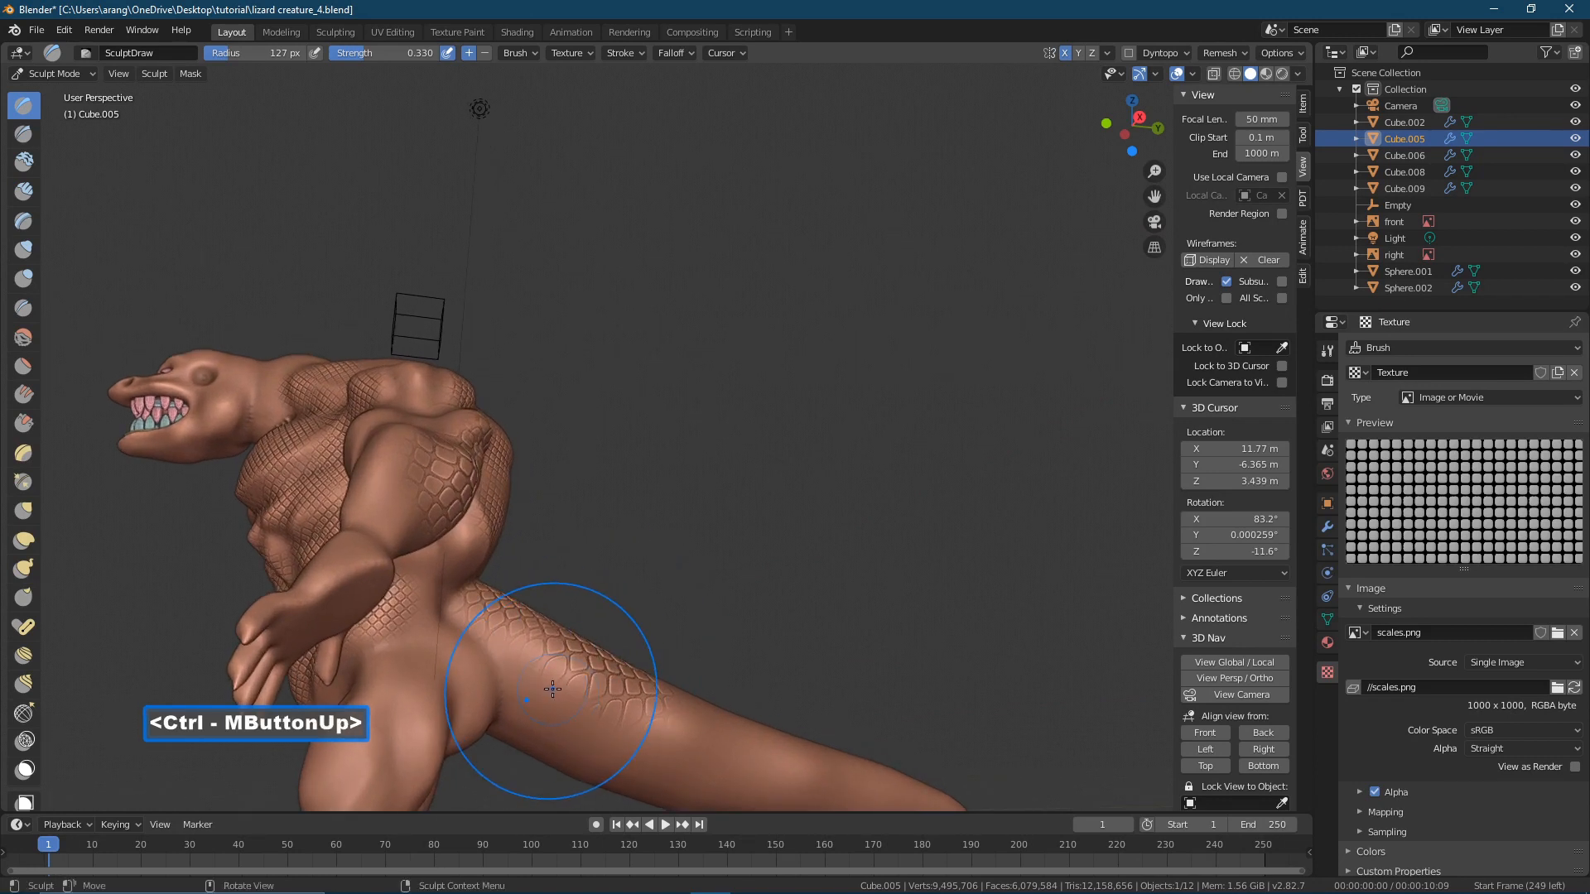
left_click(552, 689)
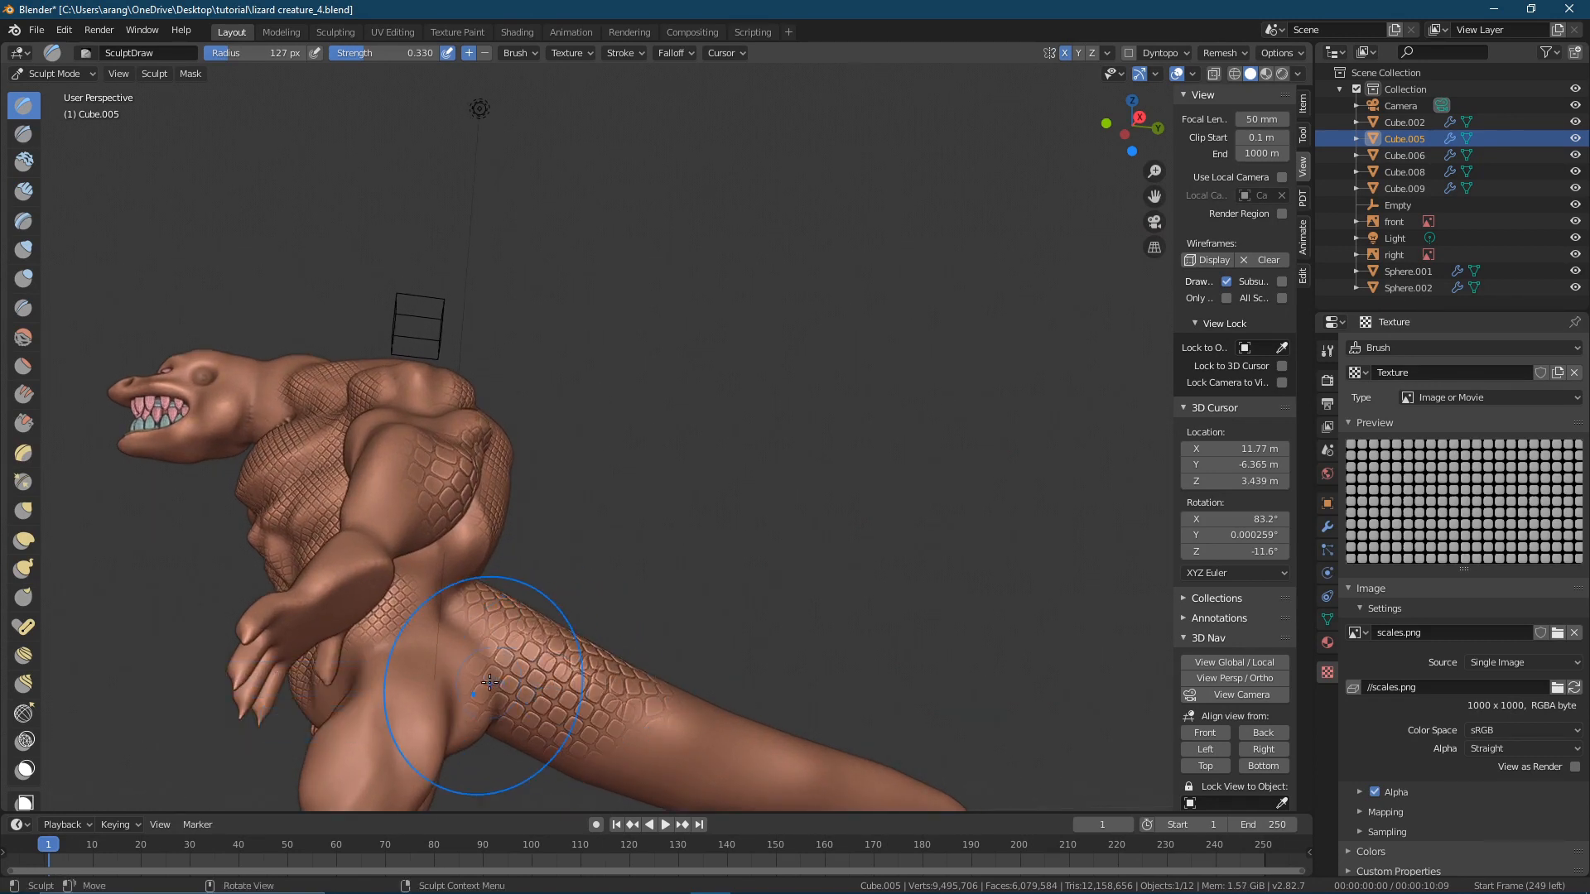
- Reduce the brush radius to 44 px for the creature's head
middle_click_drag(539, 732, 650, 615, "shift")
middle_click_drag(651, 614, 792, 667)
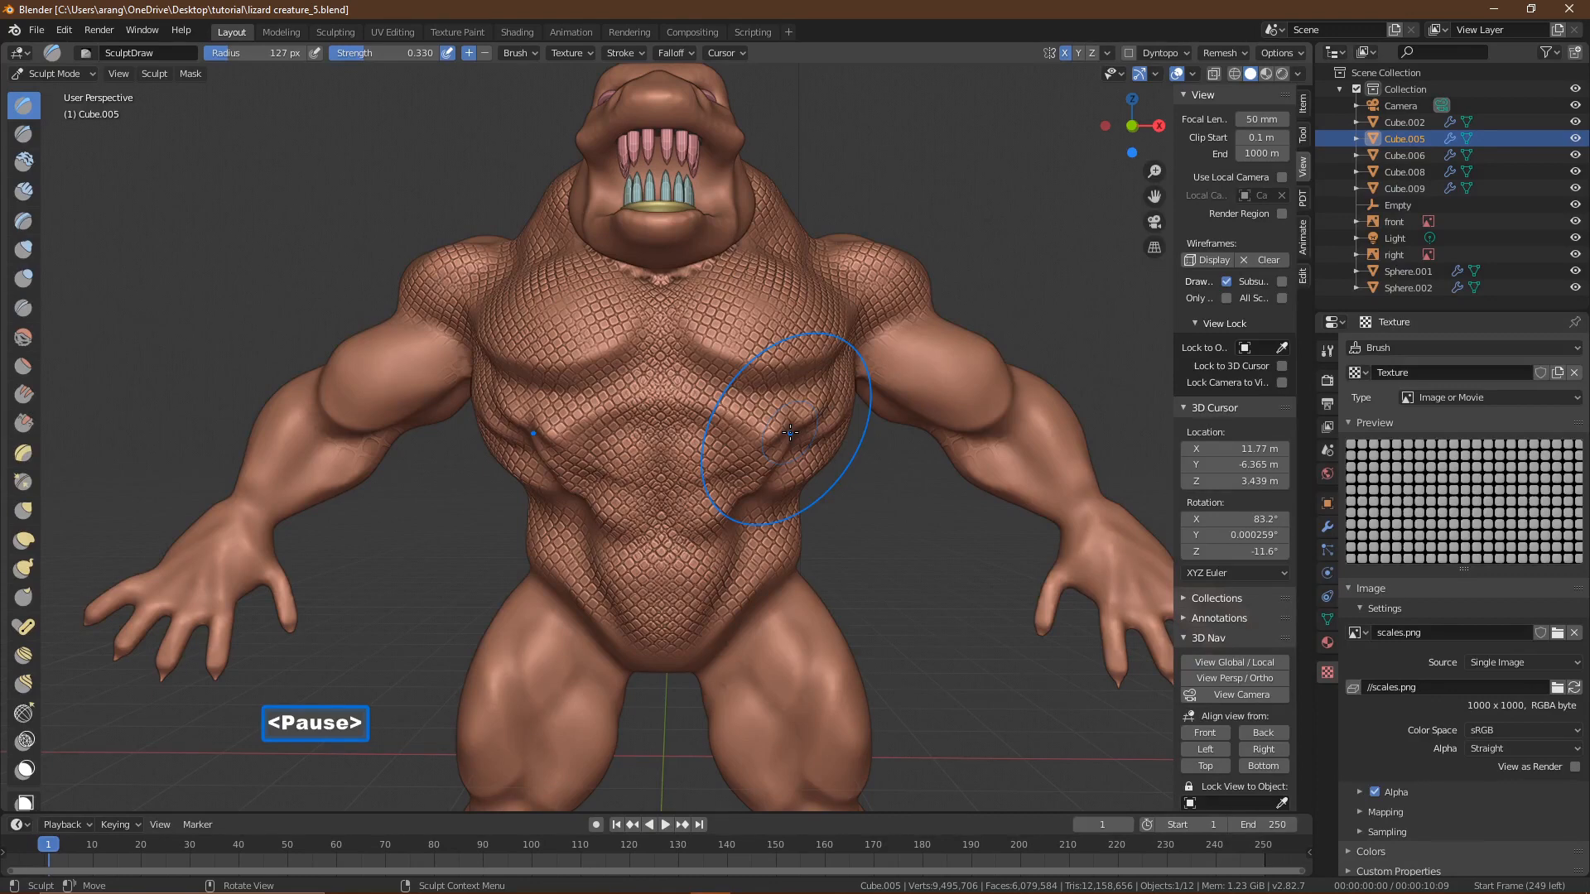
middle_click_drag(789, 411, 599, 497, "shift")
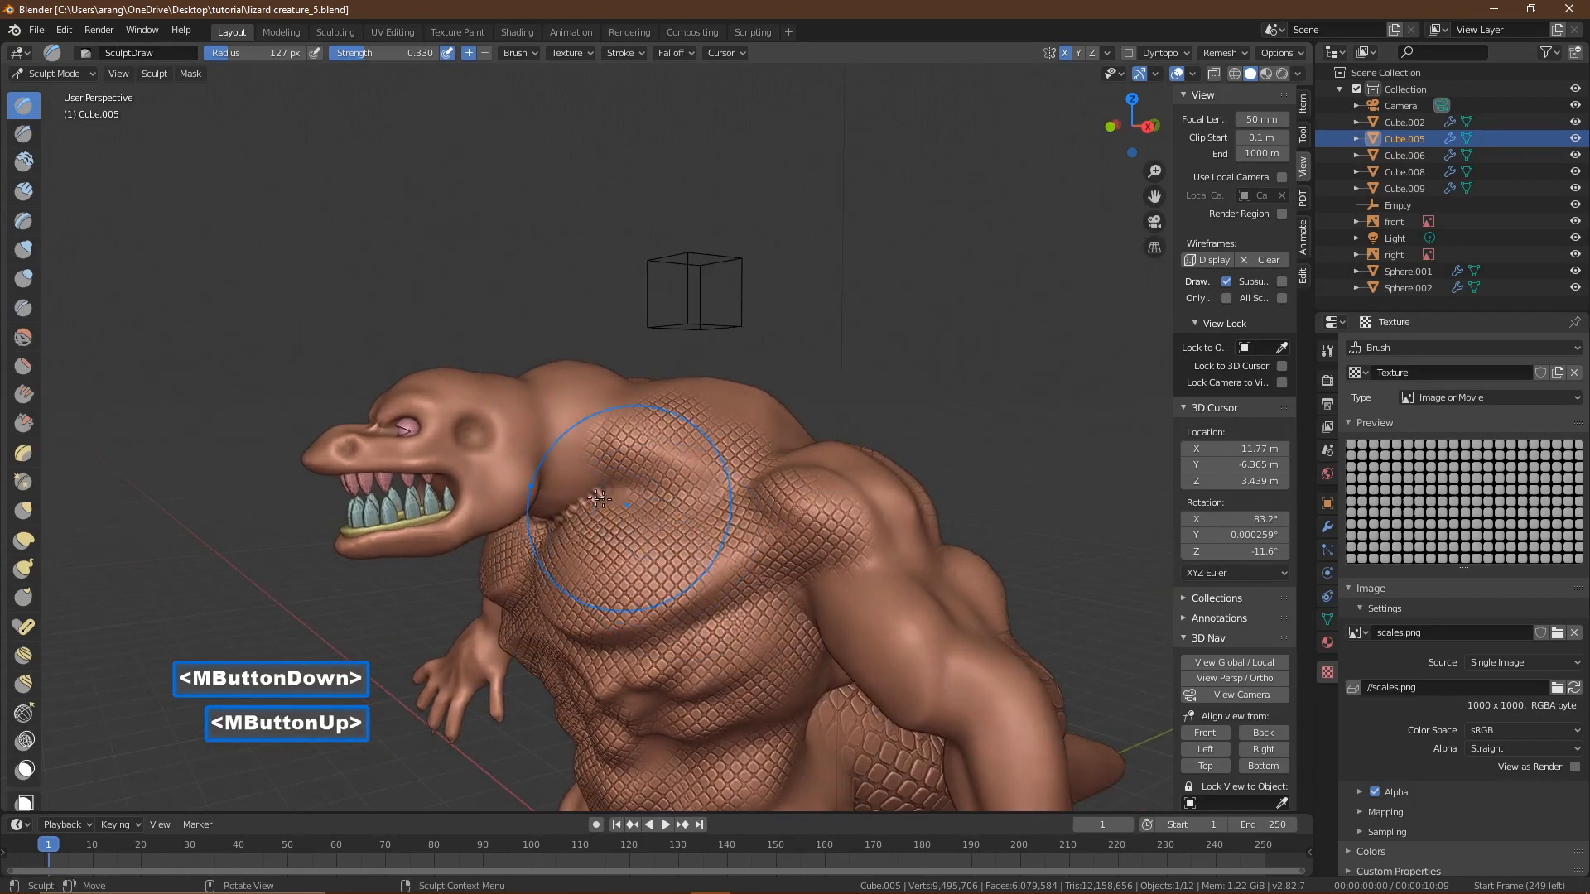
key("f")
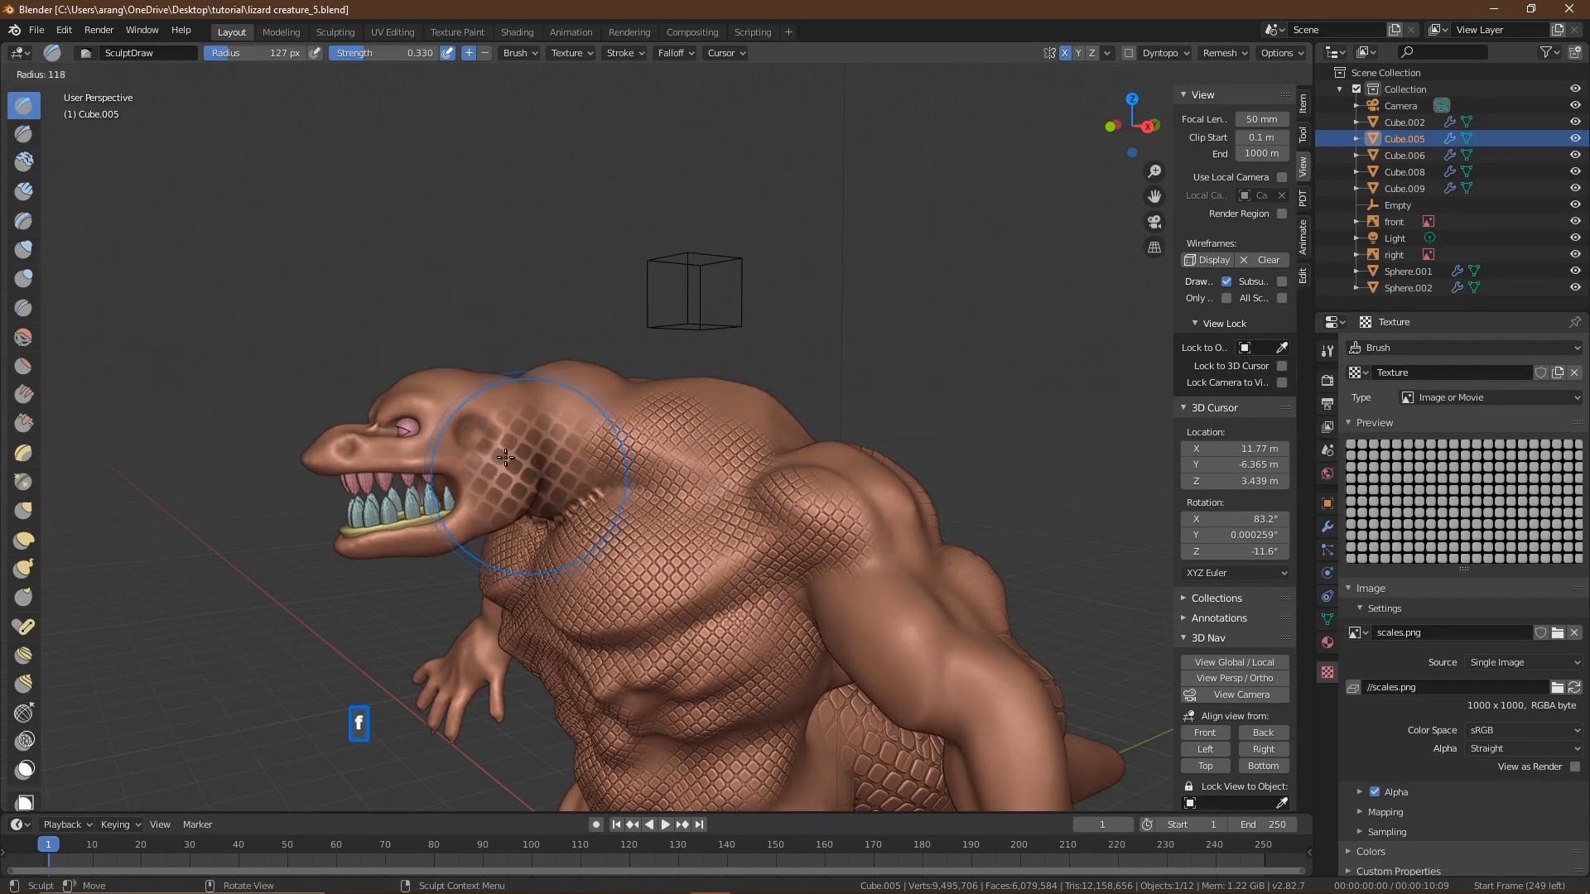
left_click(459, 443)
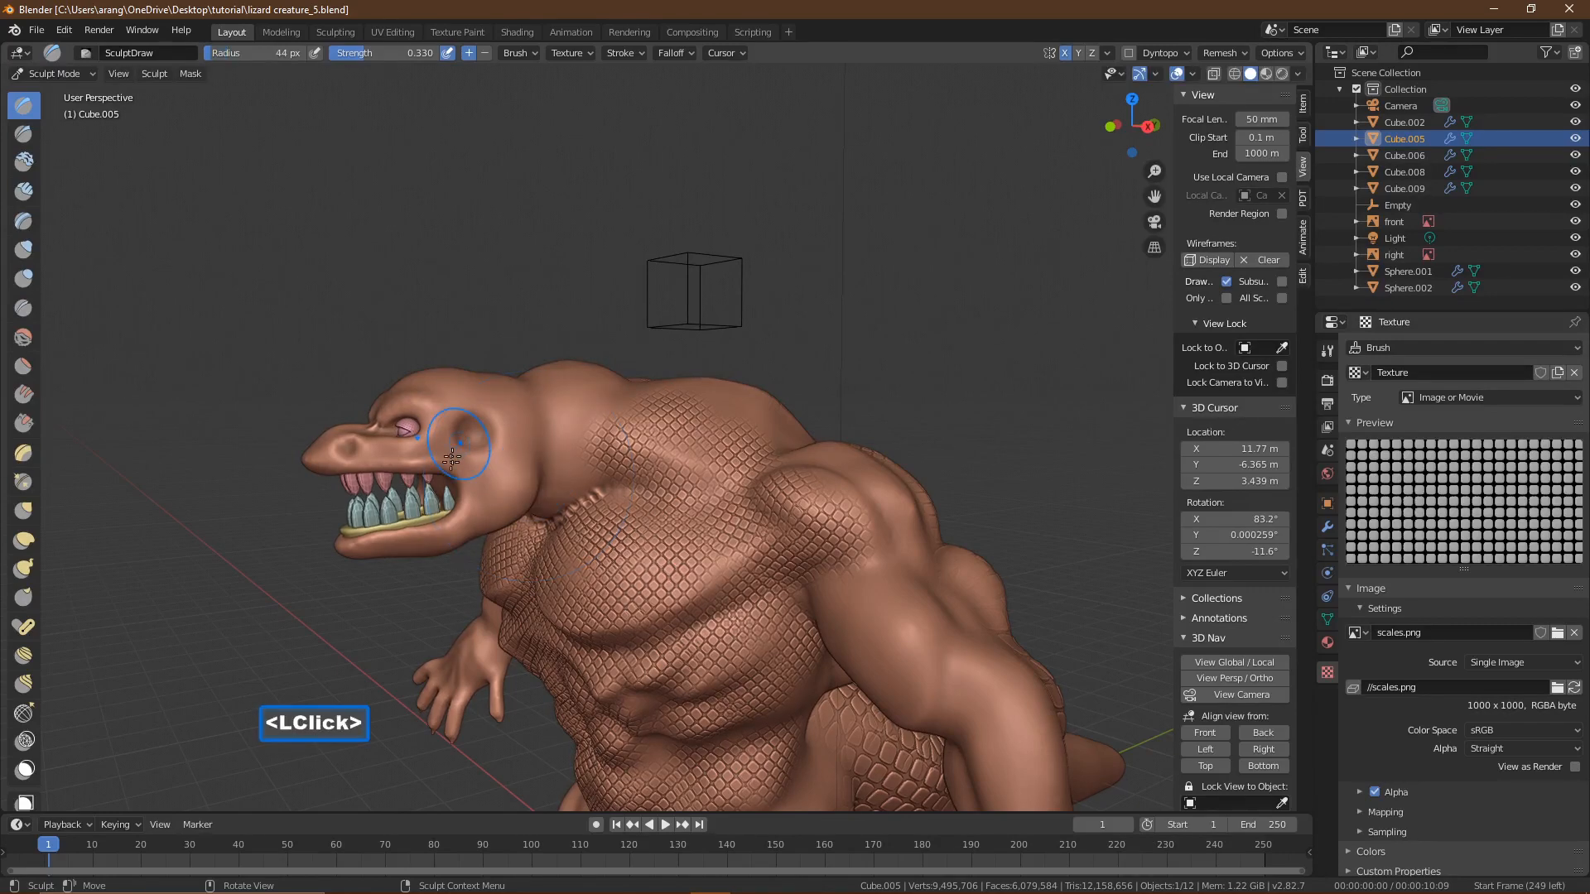
- Stamp small scales along the side of the lower jaw, from the chin toward the back teeth
middle_click_drag(422, 531, 515, 568)
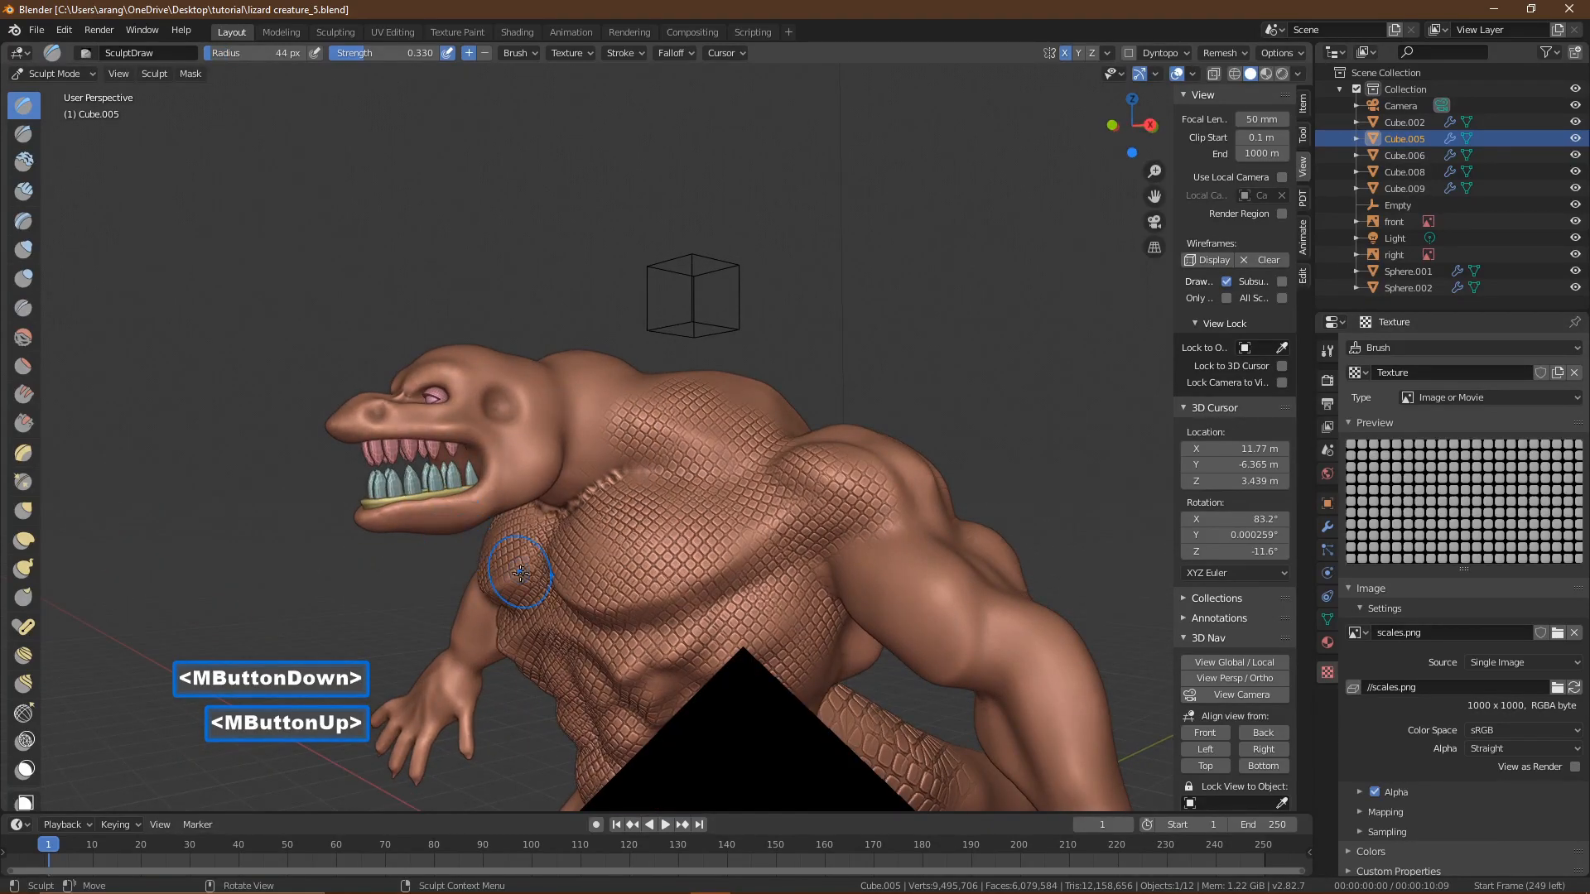
middle_click_drag(550, 646, 500, 614)
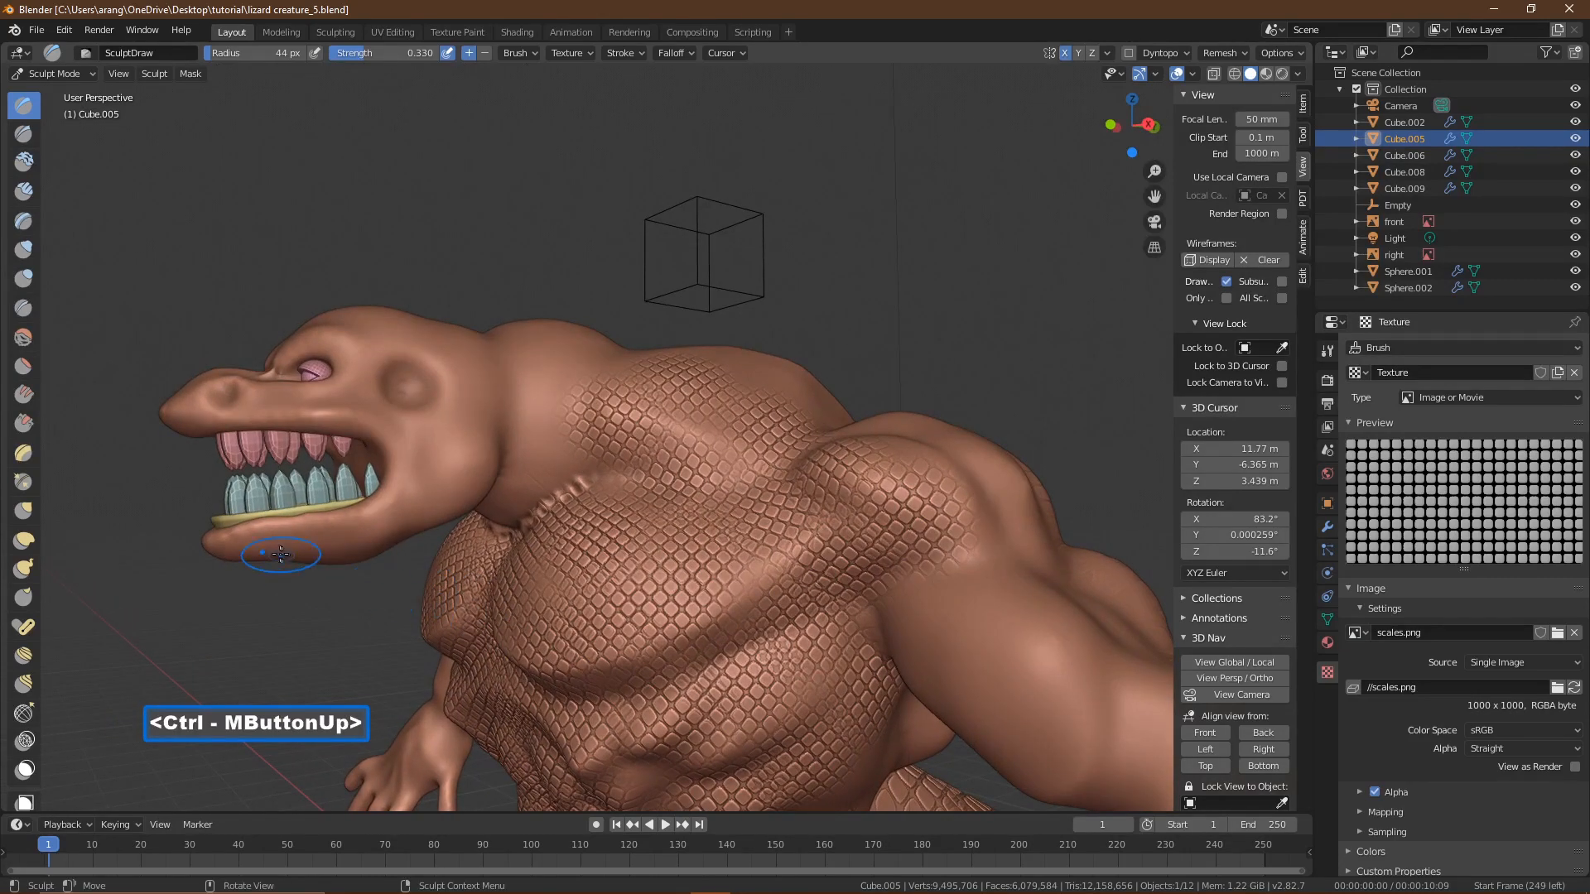
left_click(217, 542)
left_click(248, 543)
left_click(286, 536)
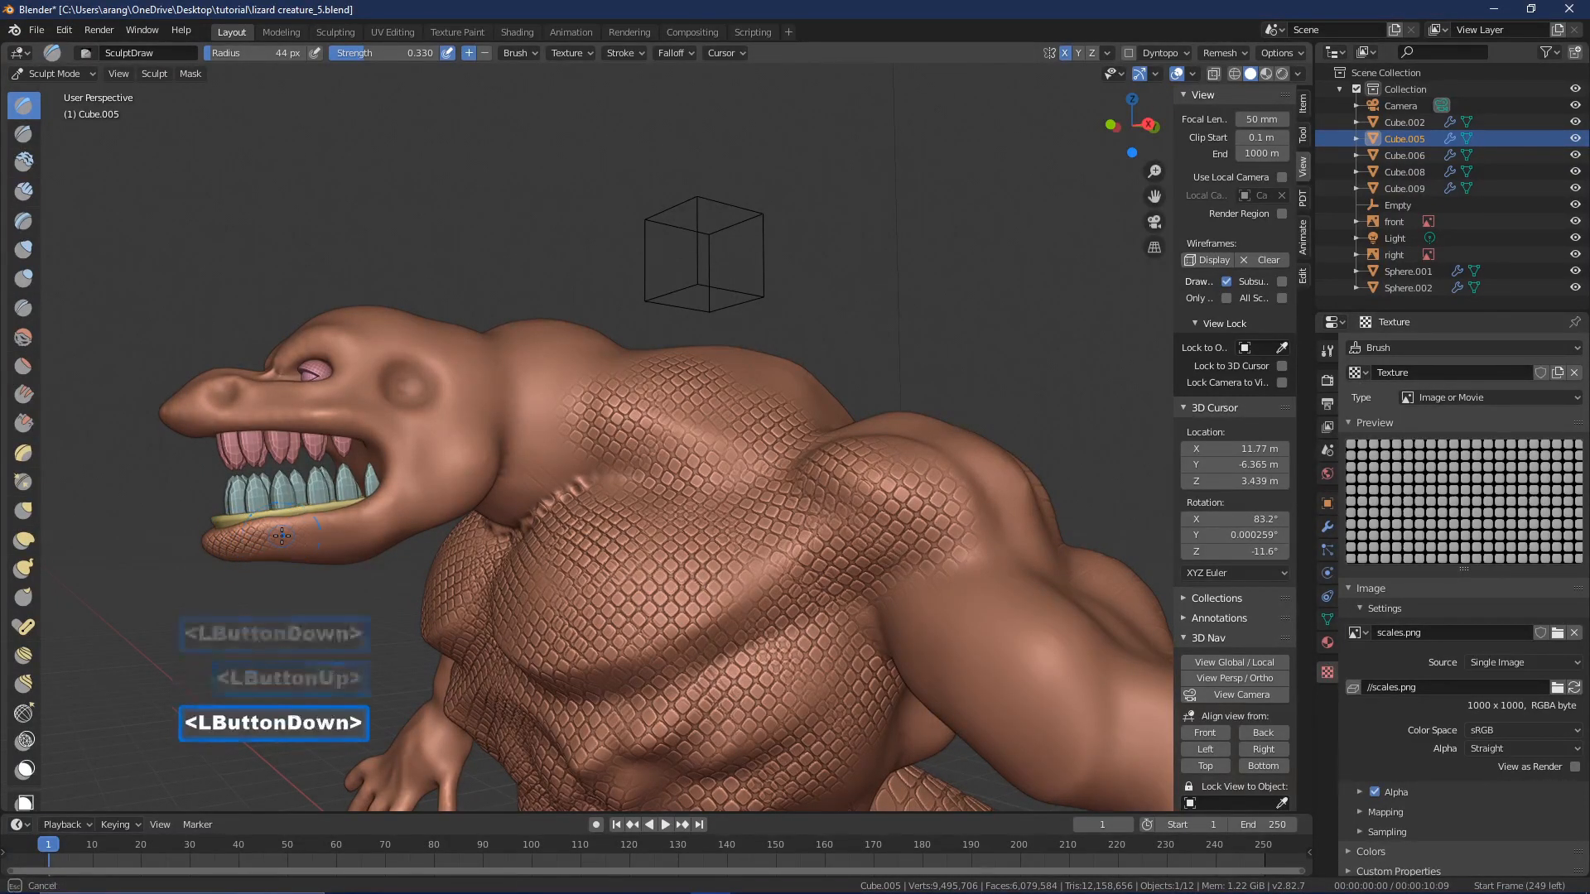
left_click(336, 528)
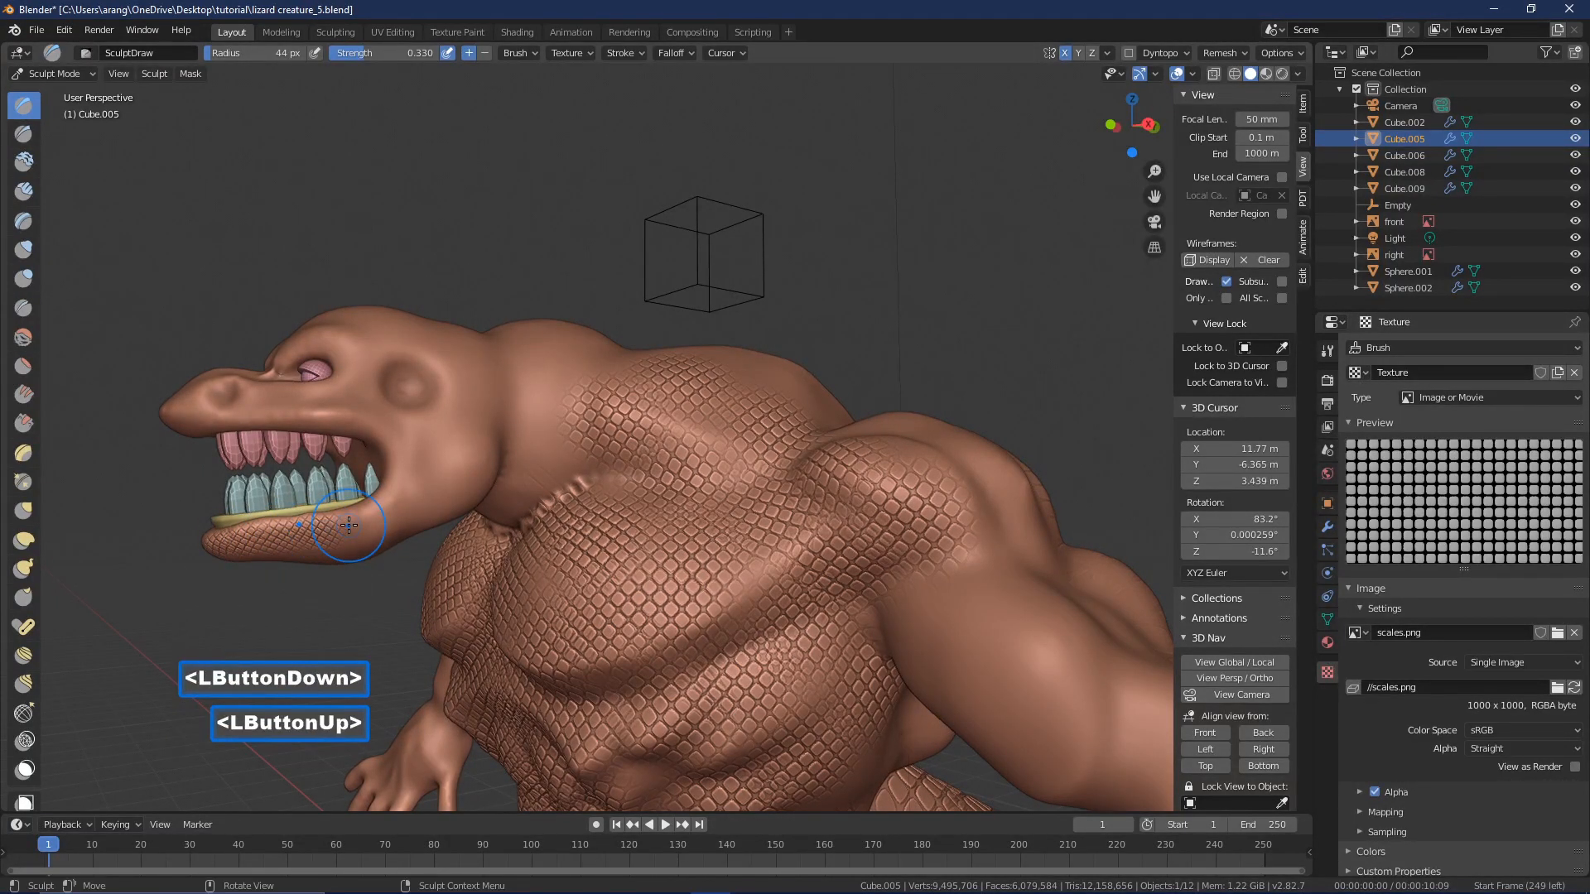
- Stamp small scales up the rear of the jaw around the corner of the mouth
left_click(354, 523)
left_click(393, 489)
left_click(396, 477)
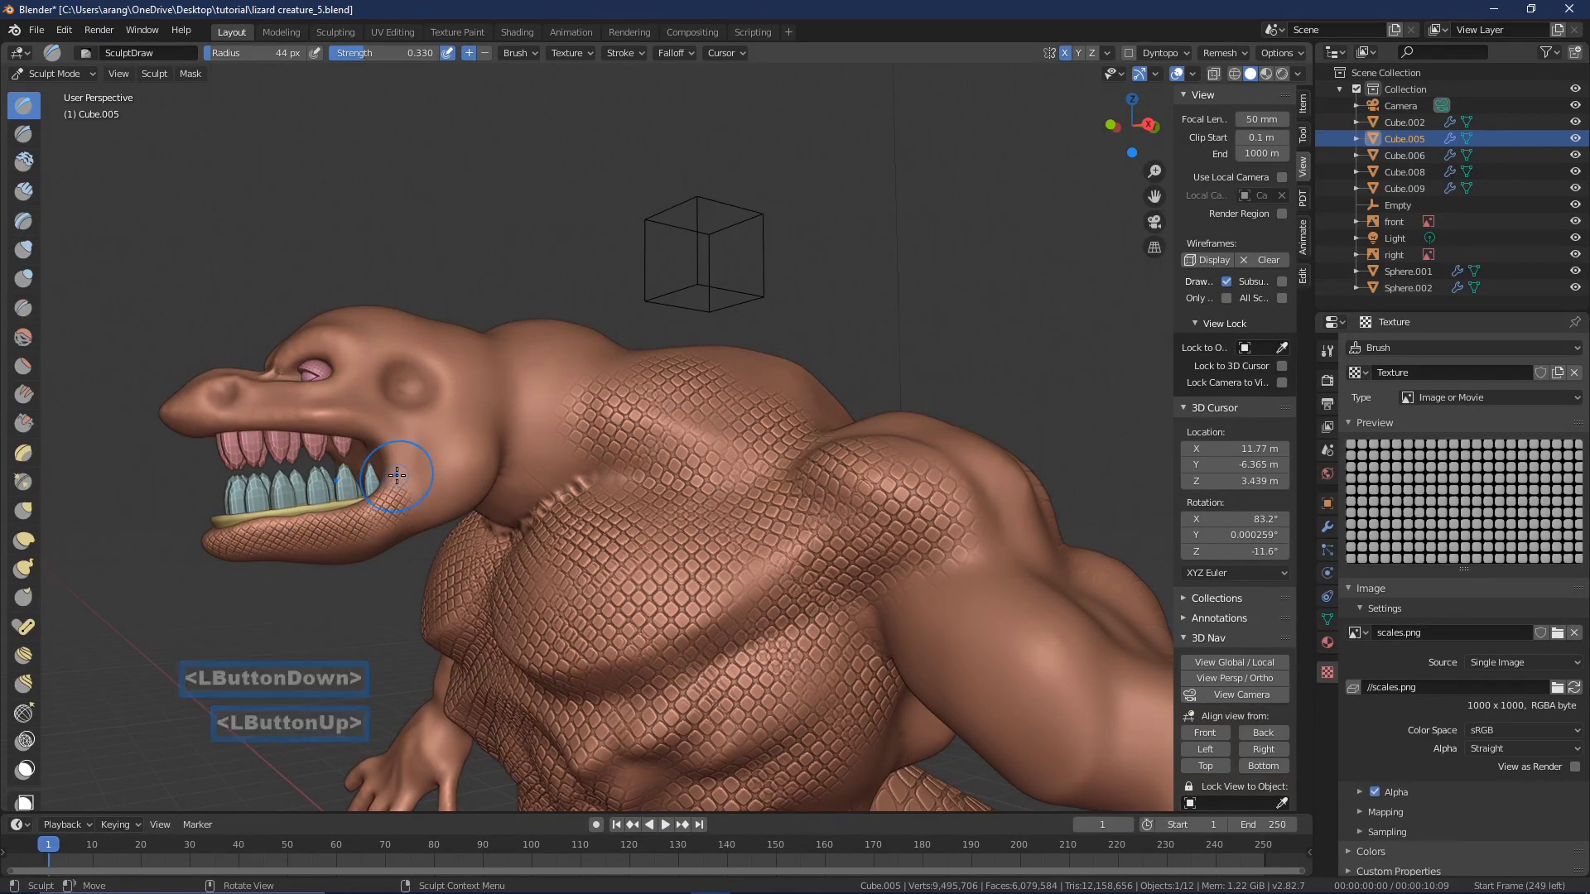
left_click(394, 451)
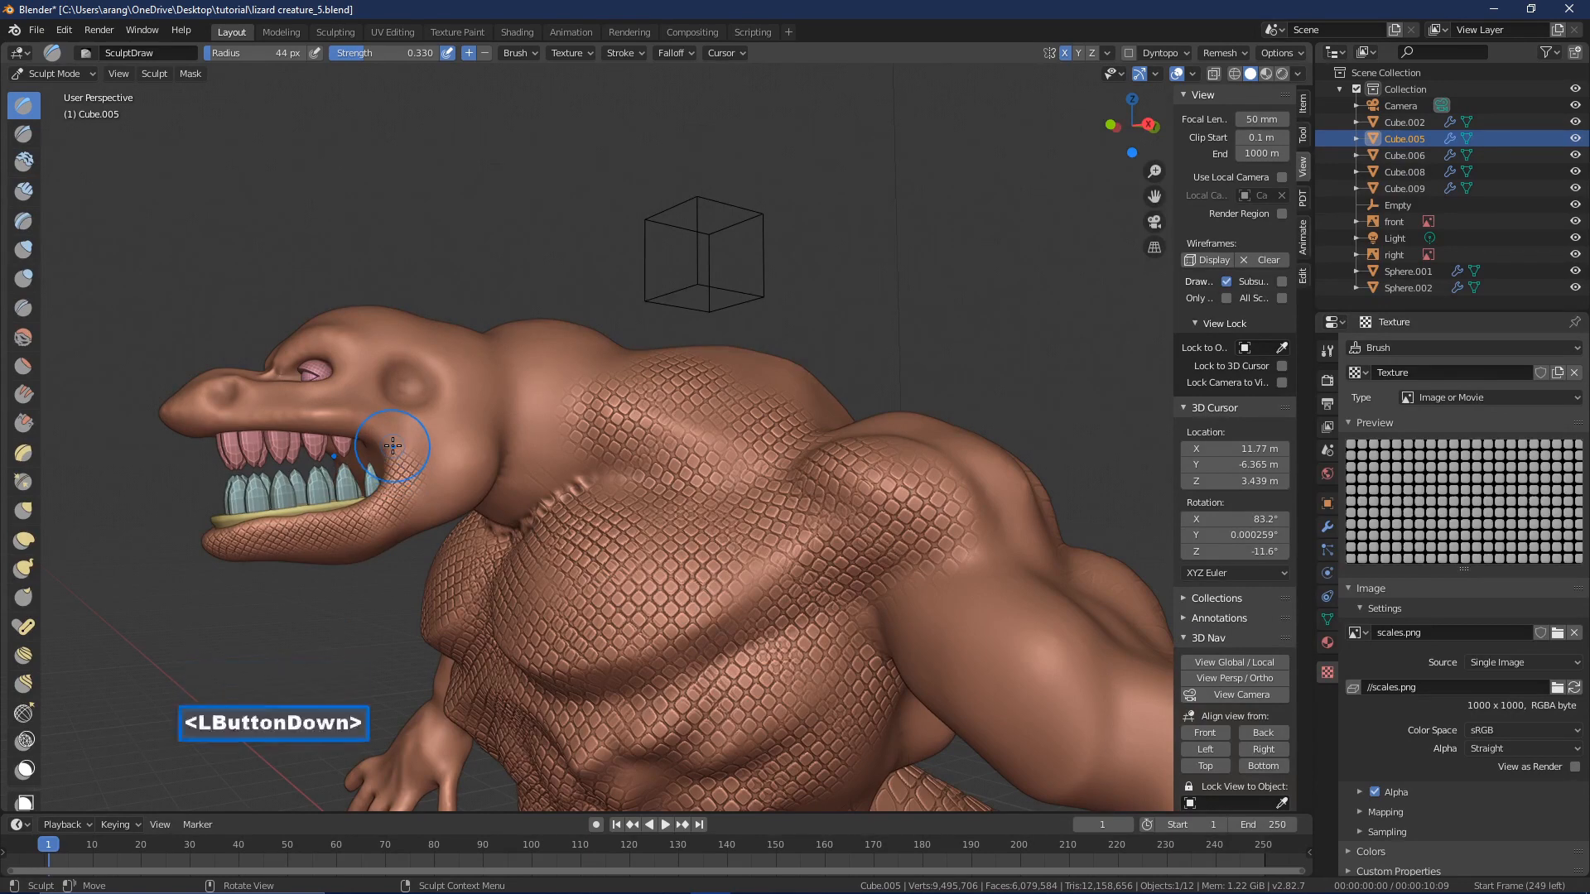
- Cover the lower edge and underside of the jaw with small scales, from the chin backward
middle_click_drag(308, 535, 278, 532)
left_click(213, 553)
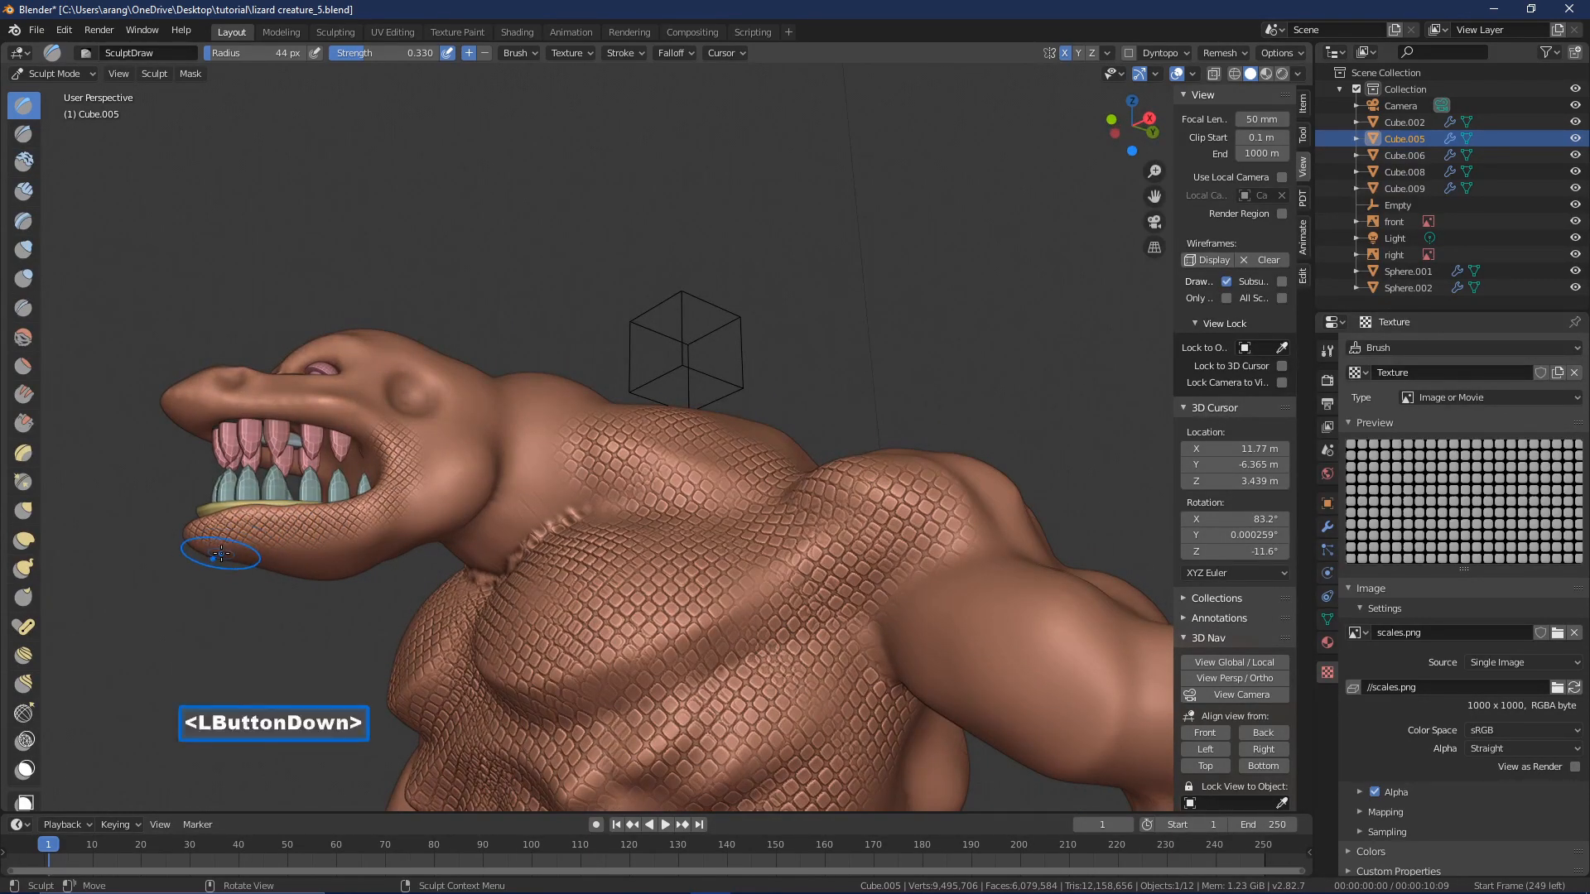
left_click(292, 548)
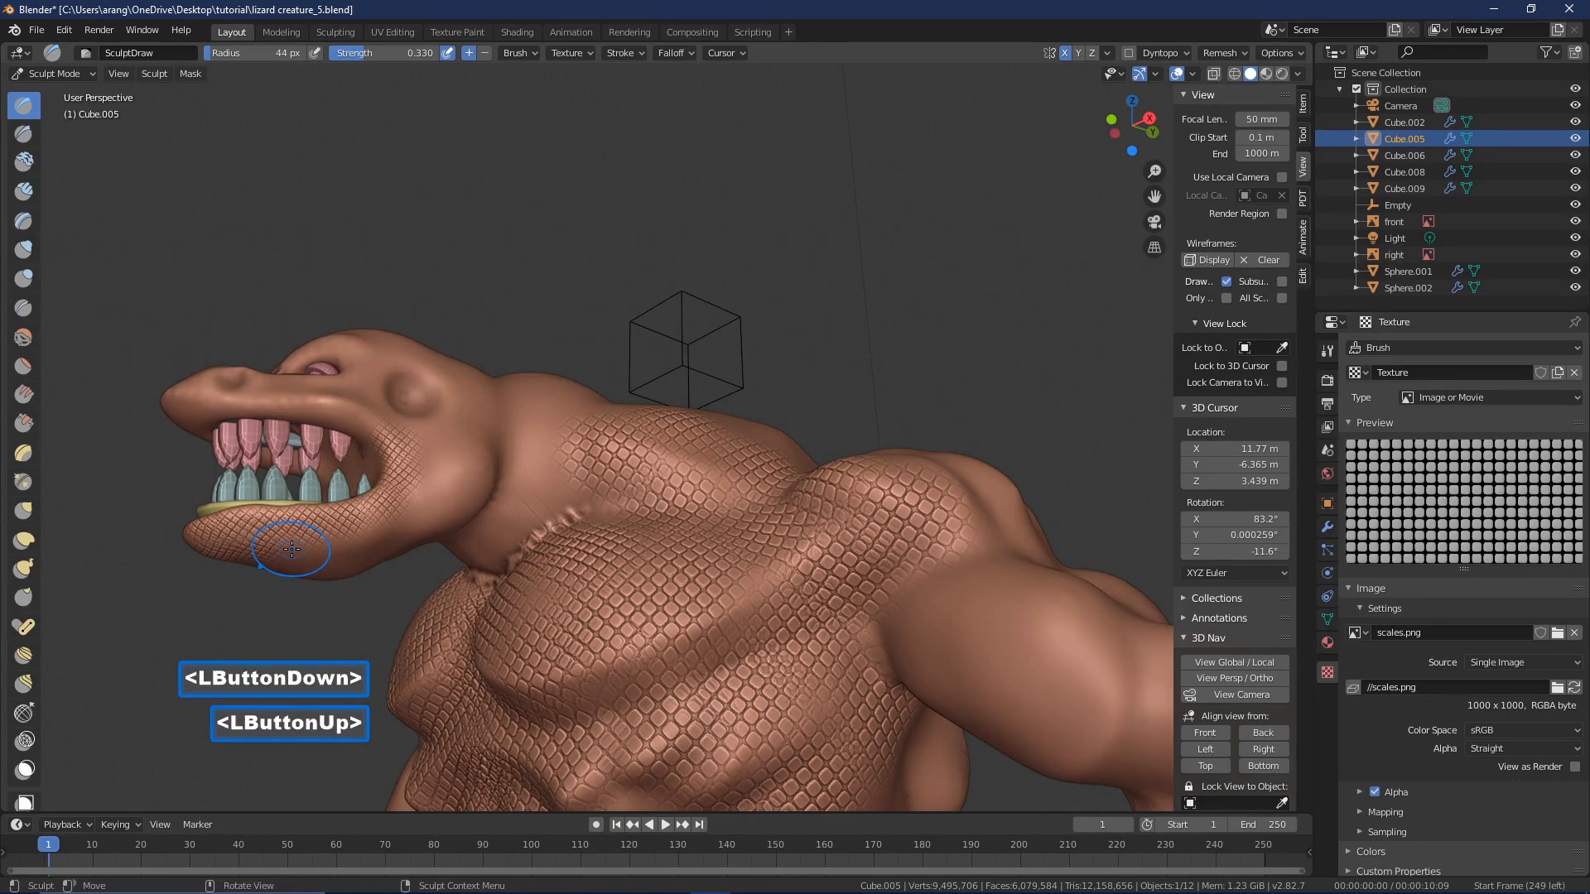
left_click(359, 538)
left_click(365, 537)
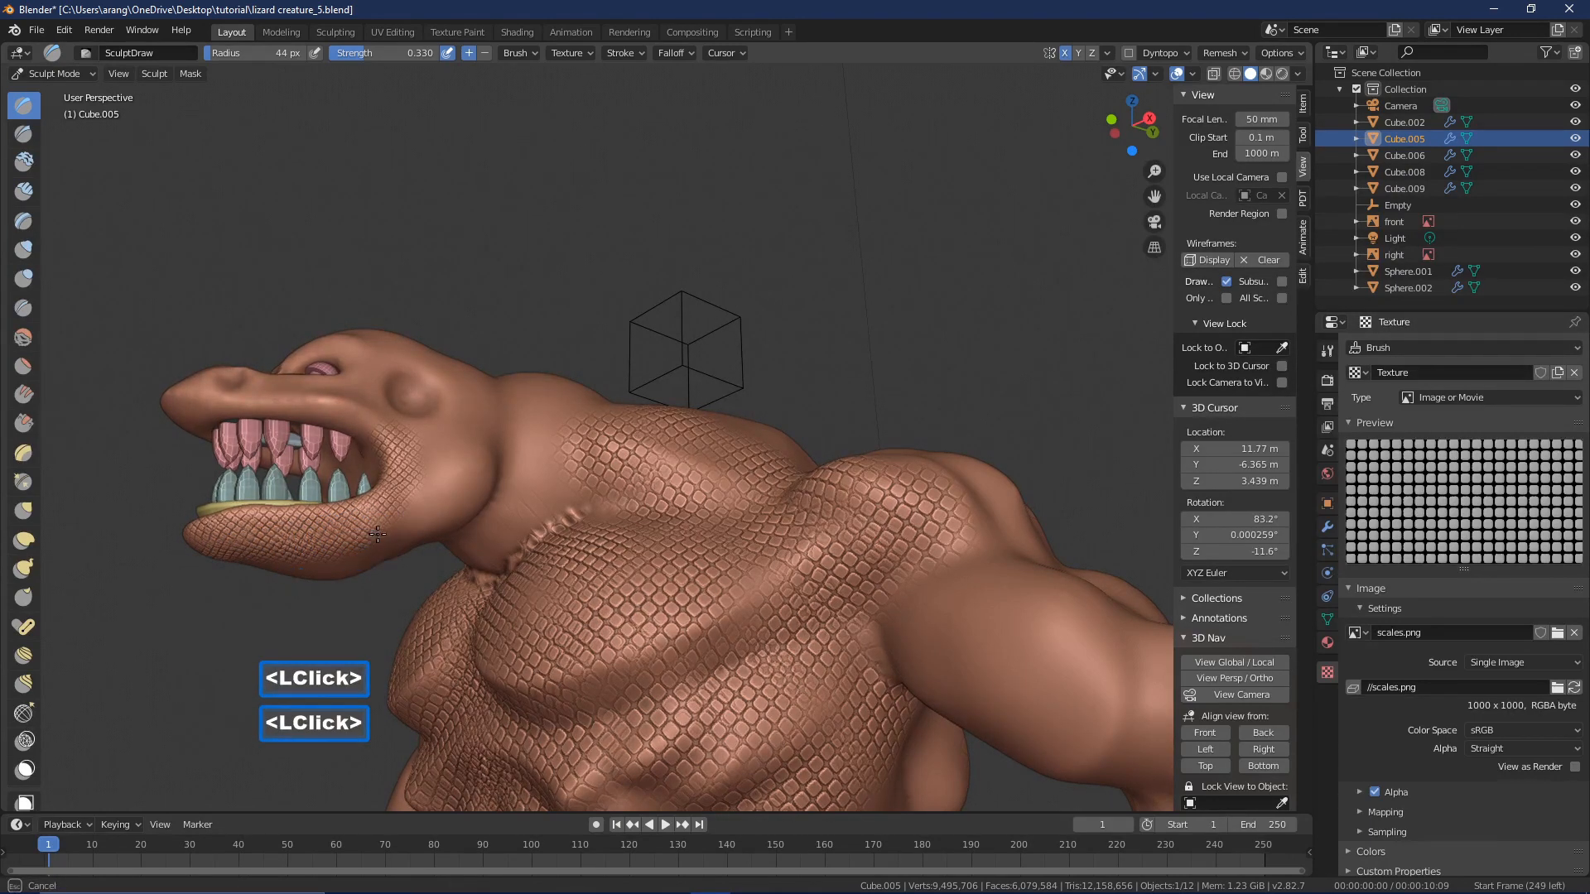
- Extend the small scales from the rear of the jaw up onto the cheek
left_click_drag(389, 529, 414, 509)
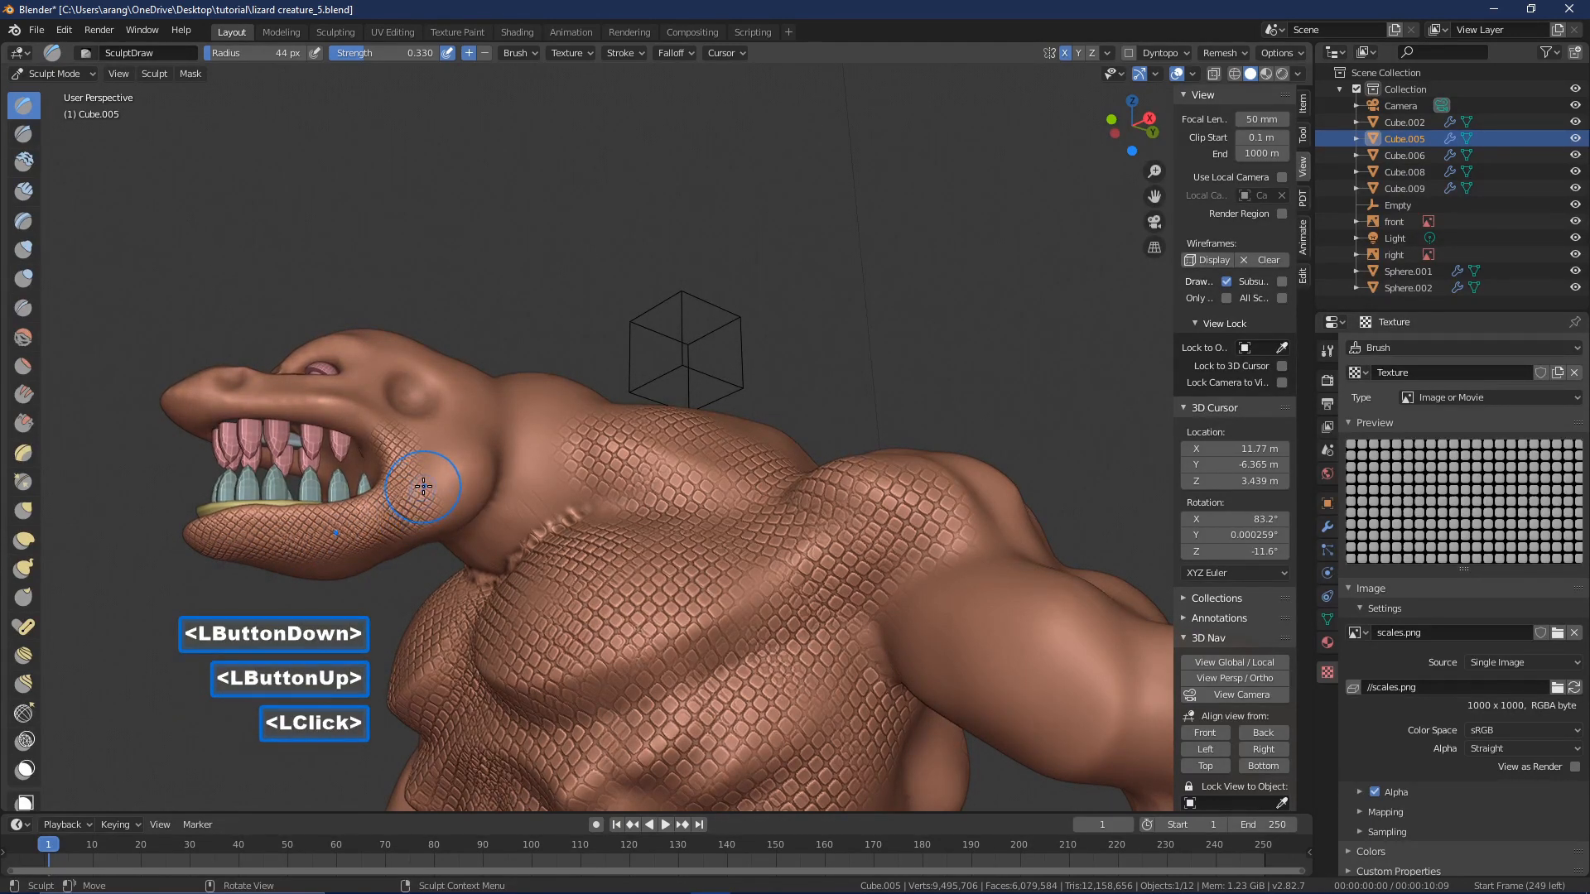
left_click(423, 484)
left_click(424, 450)
middle_click_drag(424, 448, 387, 505)
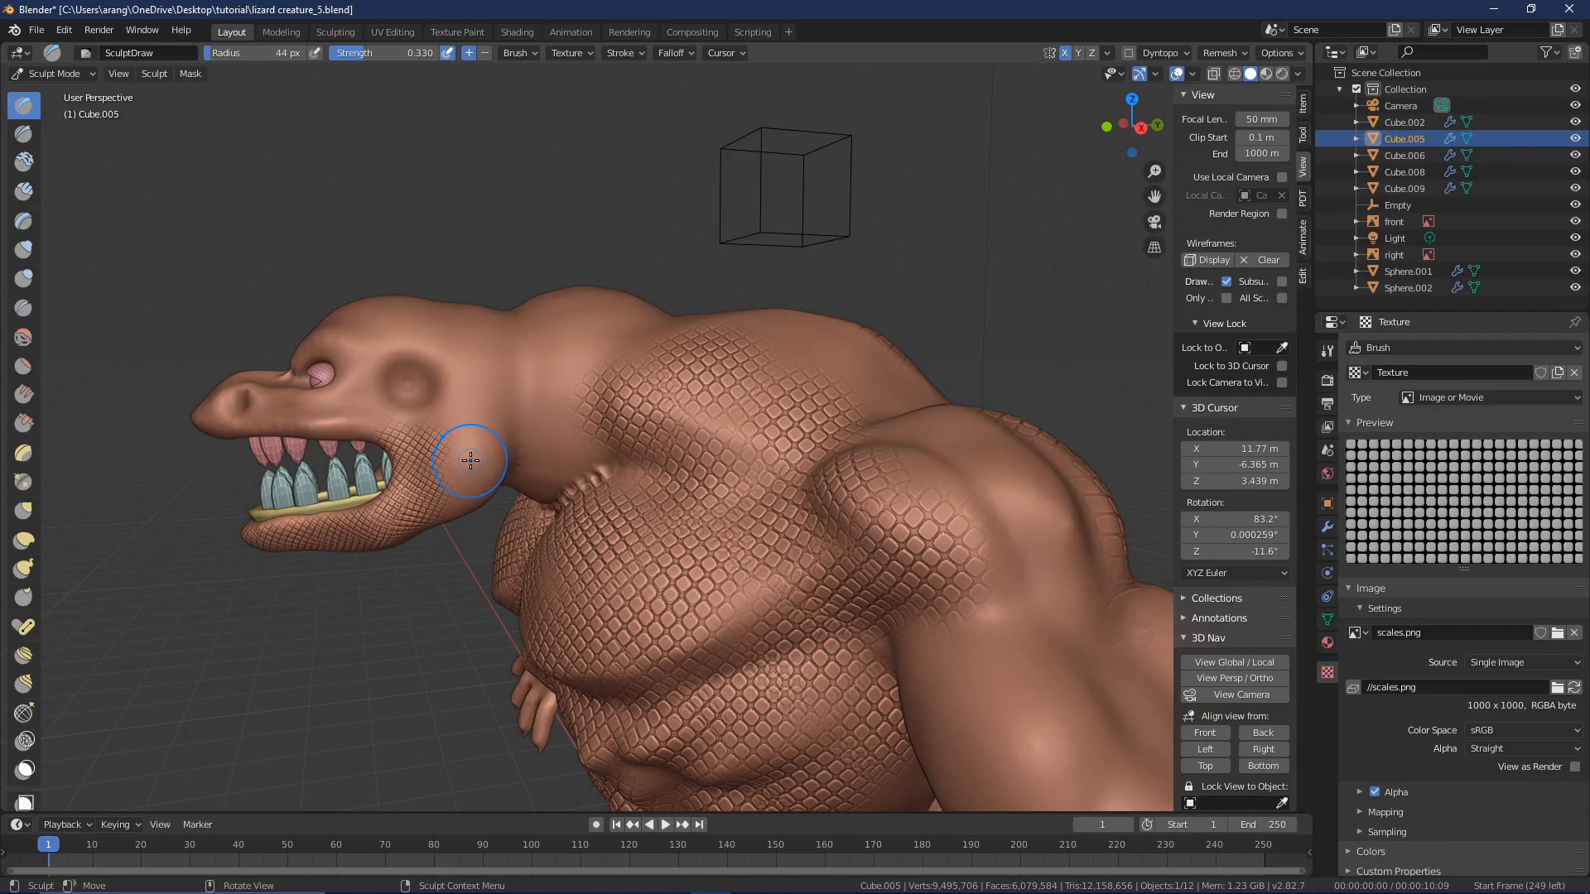
- Rotate the angle of the brush's scale texture and set the brush radius to 61 px
key("f")
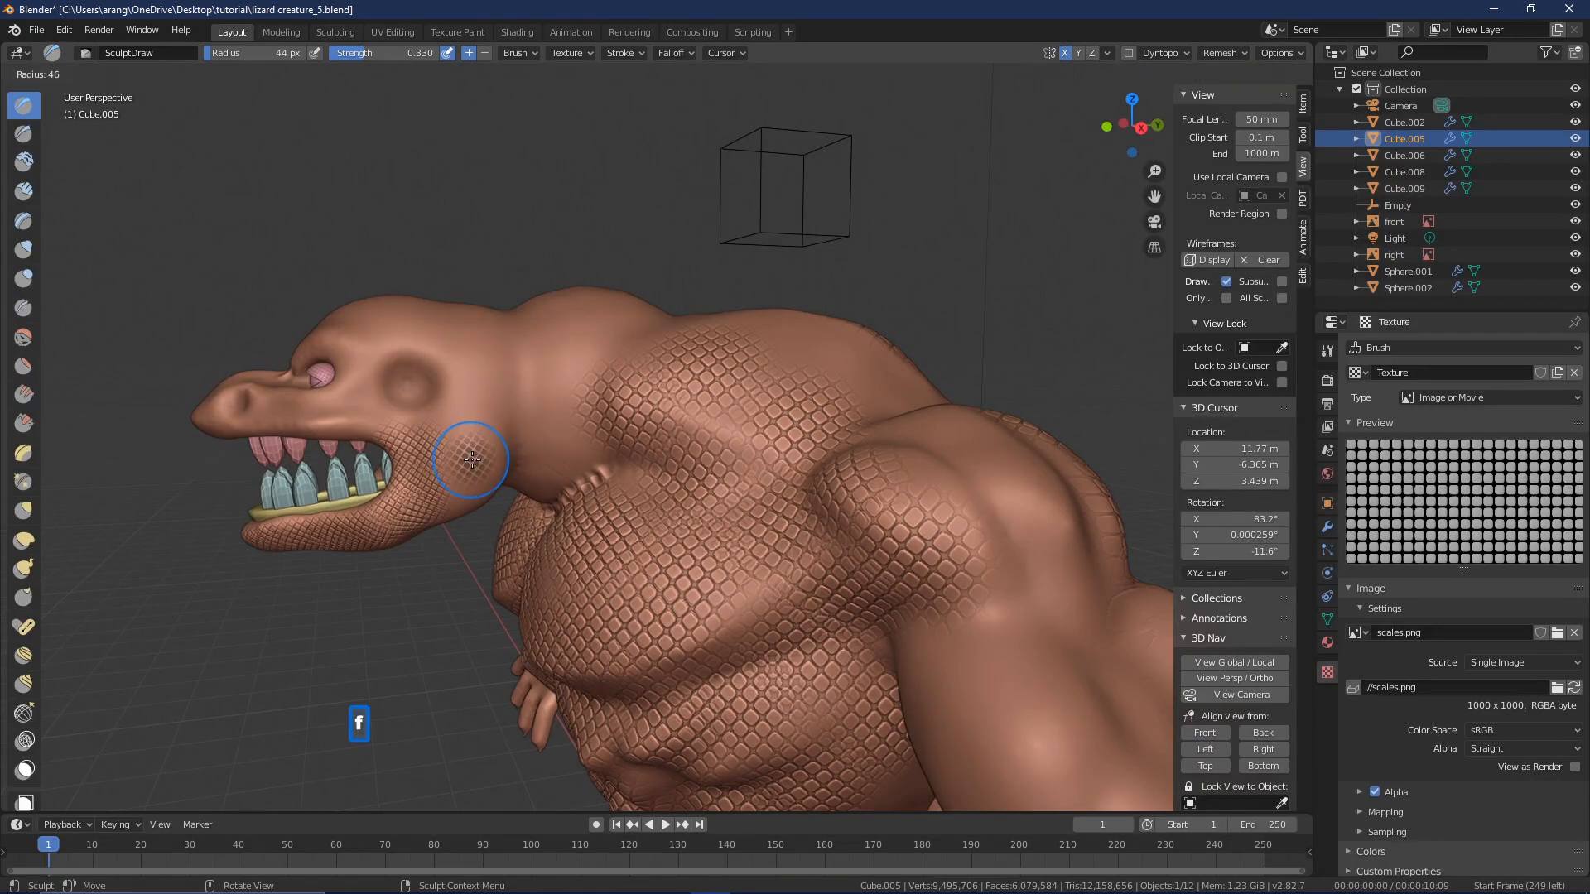
left_click(481, 466)
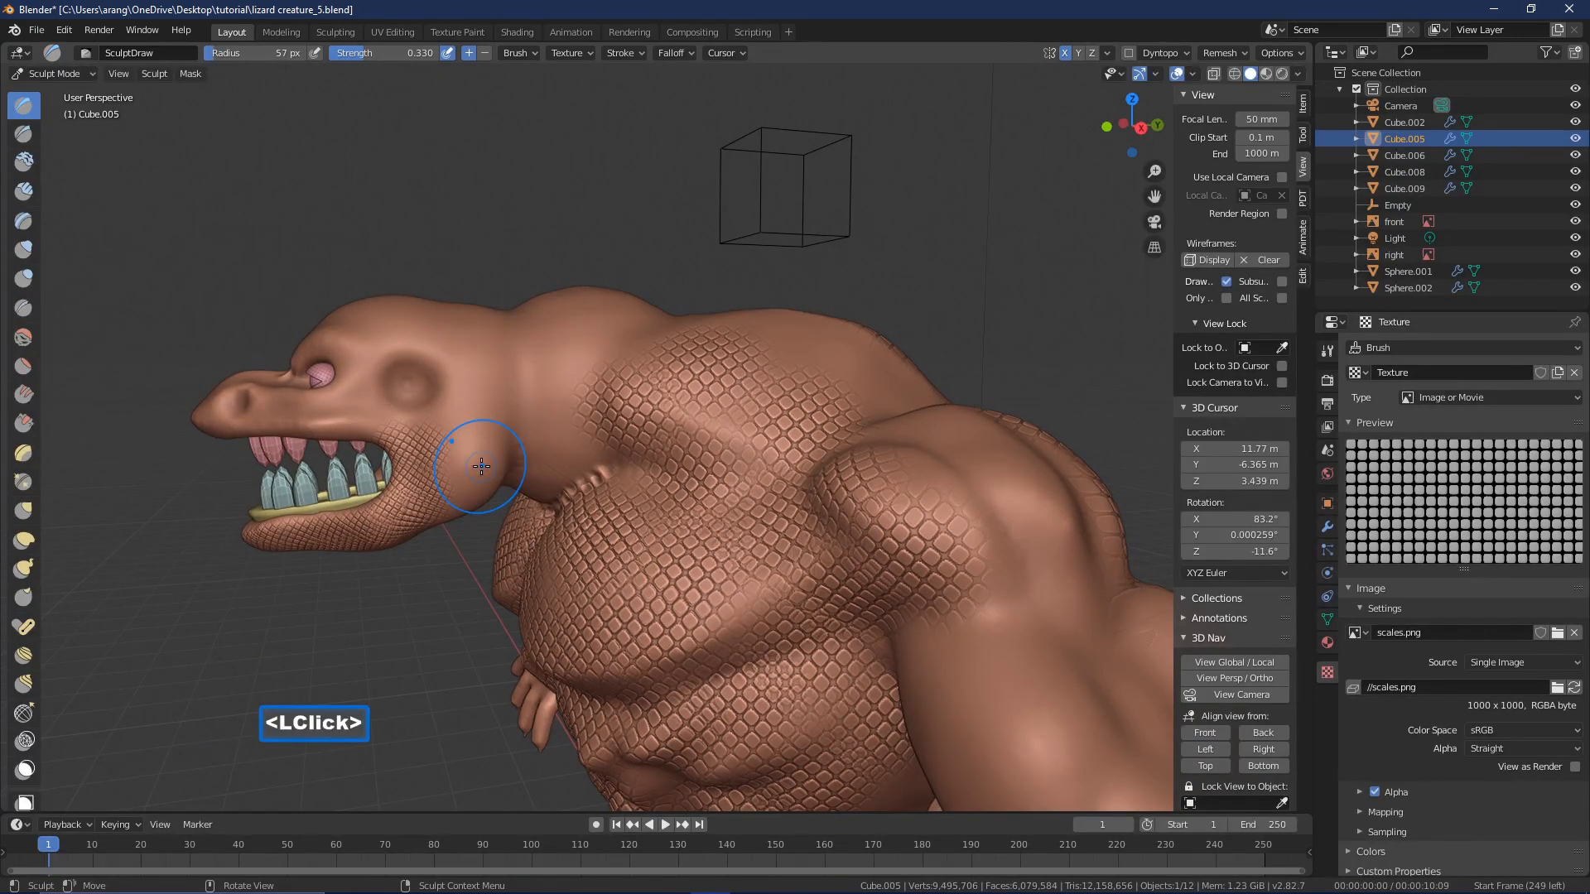
key("ctrl+f")
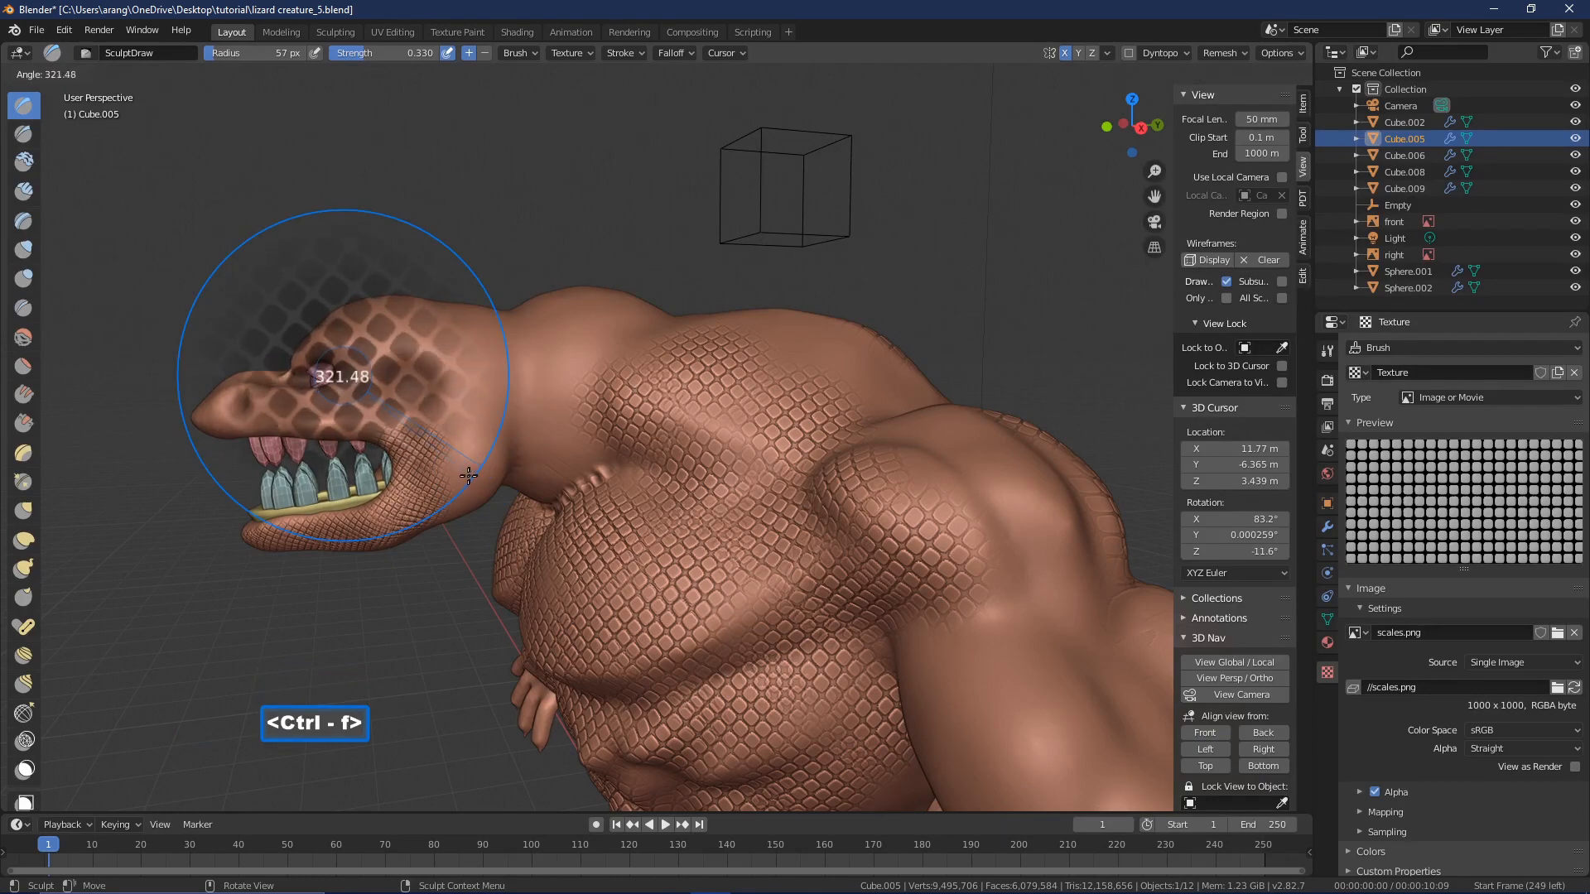
left_click(471, 495)
left_click(460, 488)
key("ctrl+z")
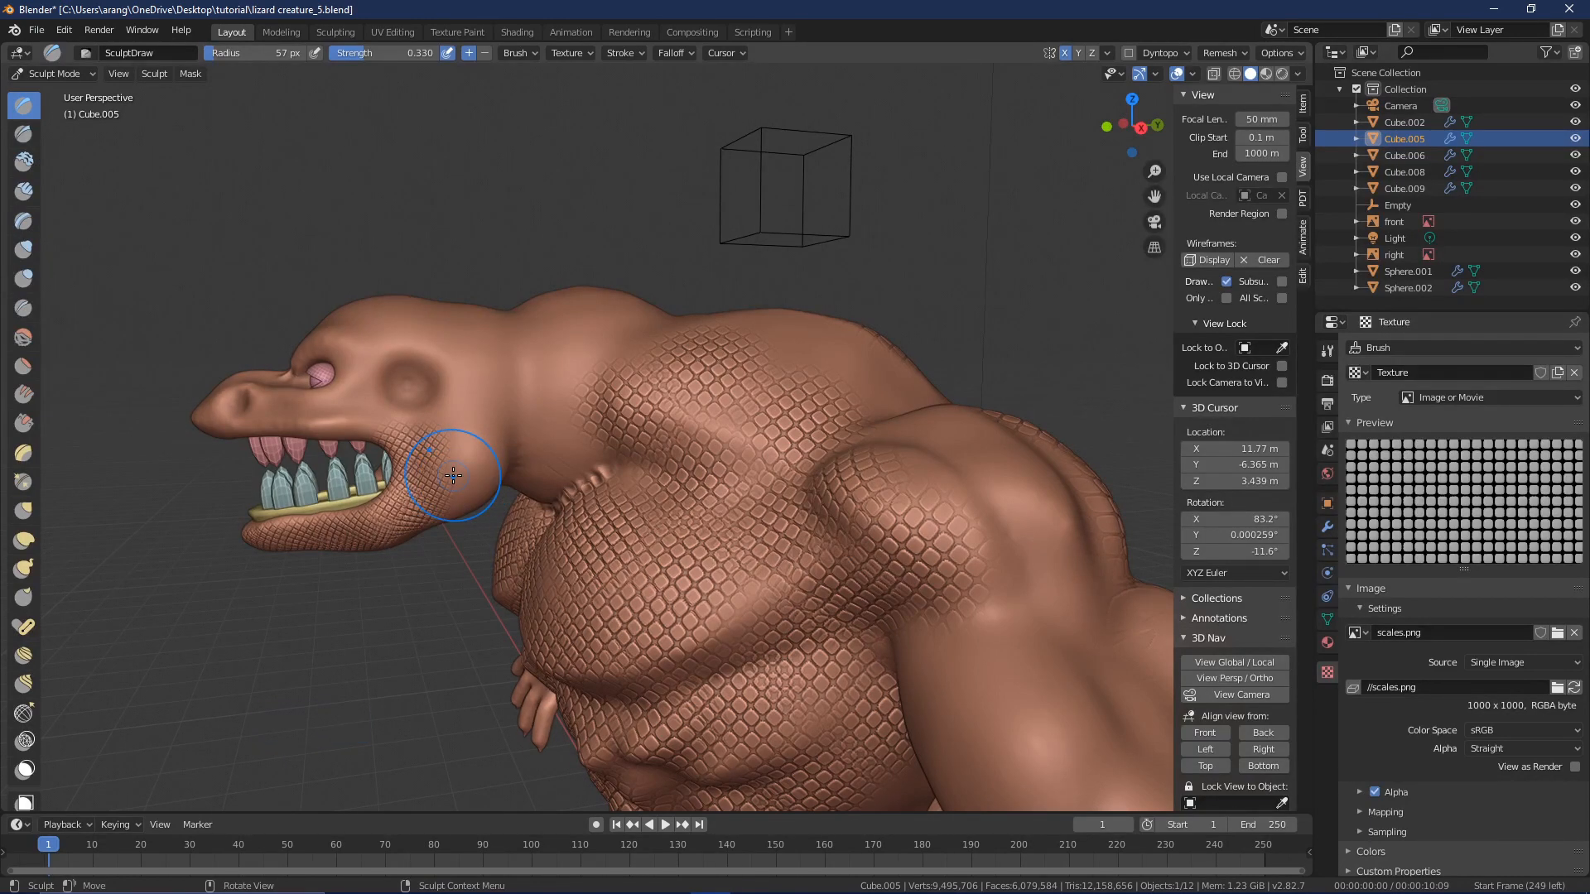
key("f")
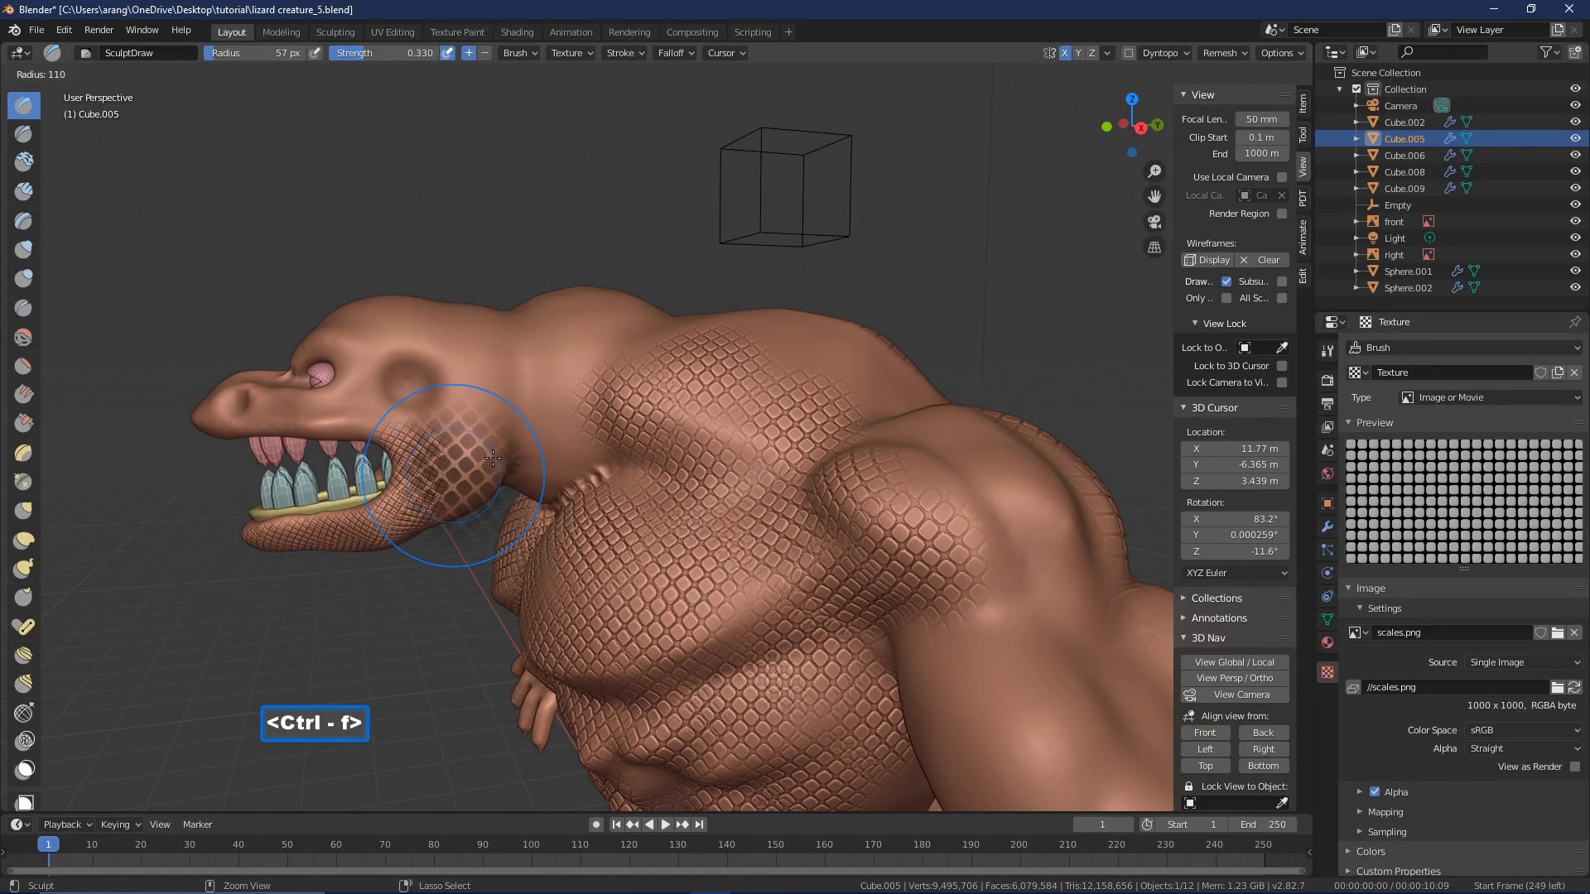
left_click(493, 458)
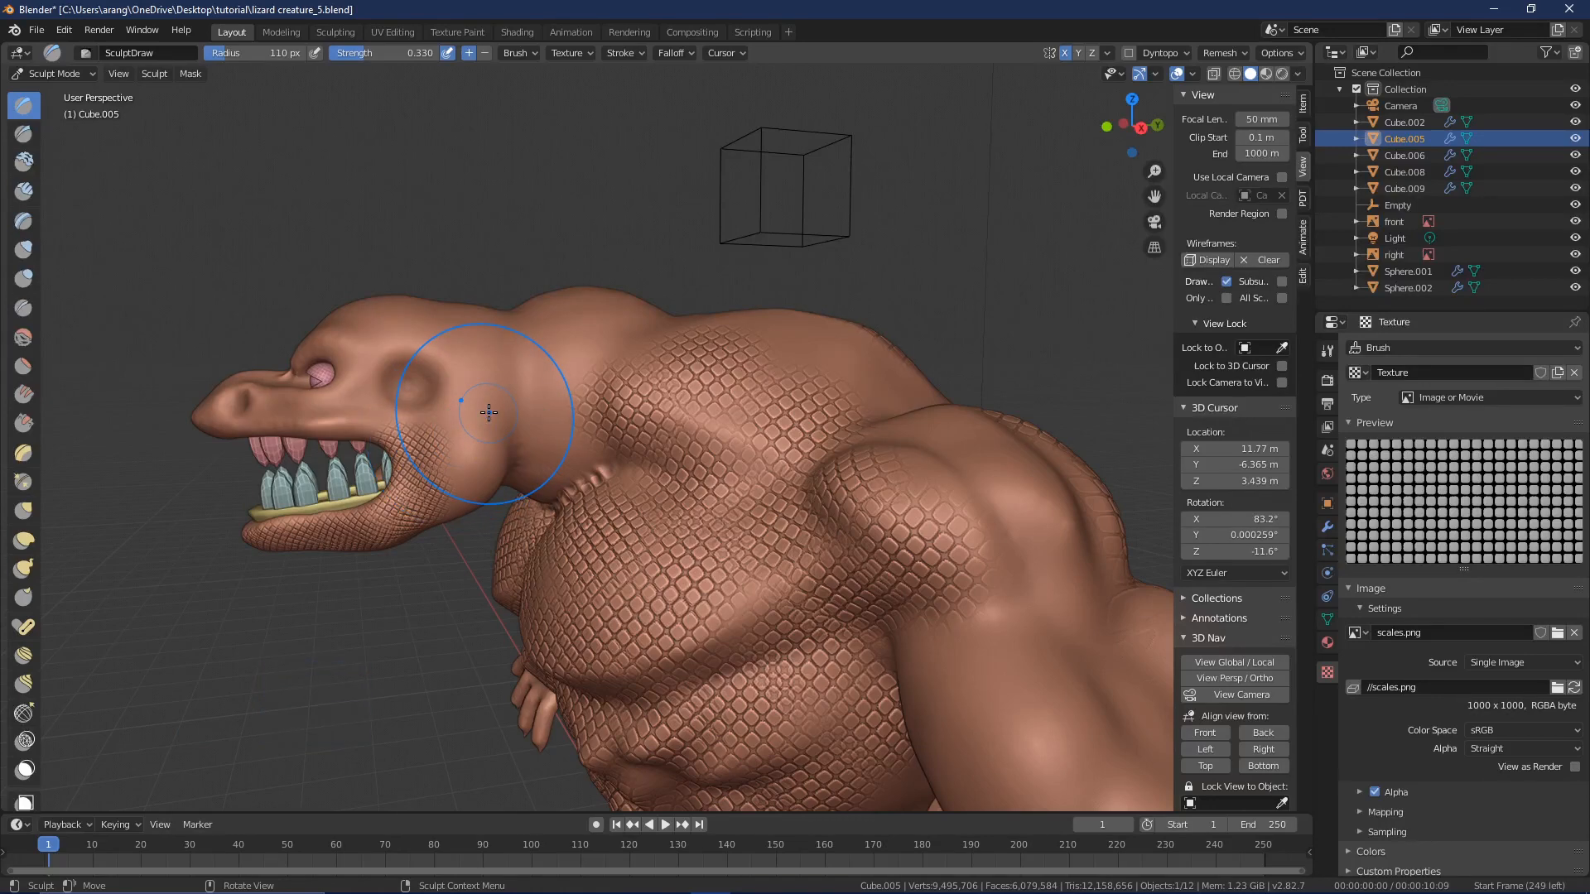
key("f")
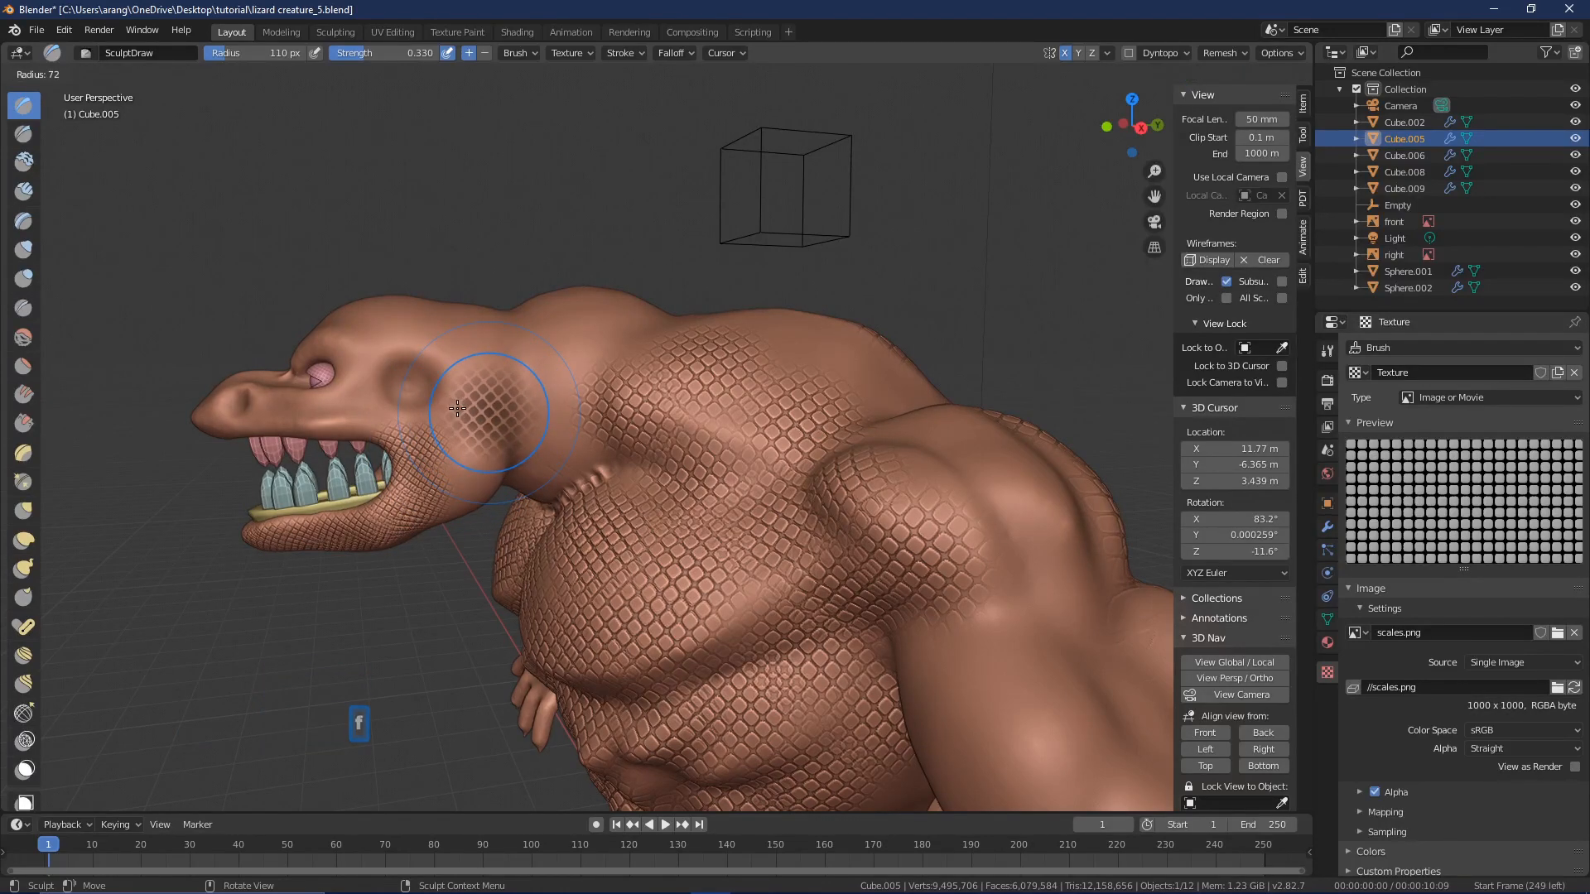
left_click(432, 427)
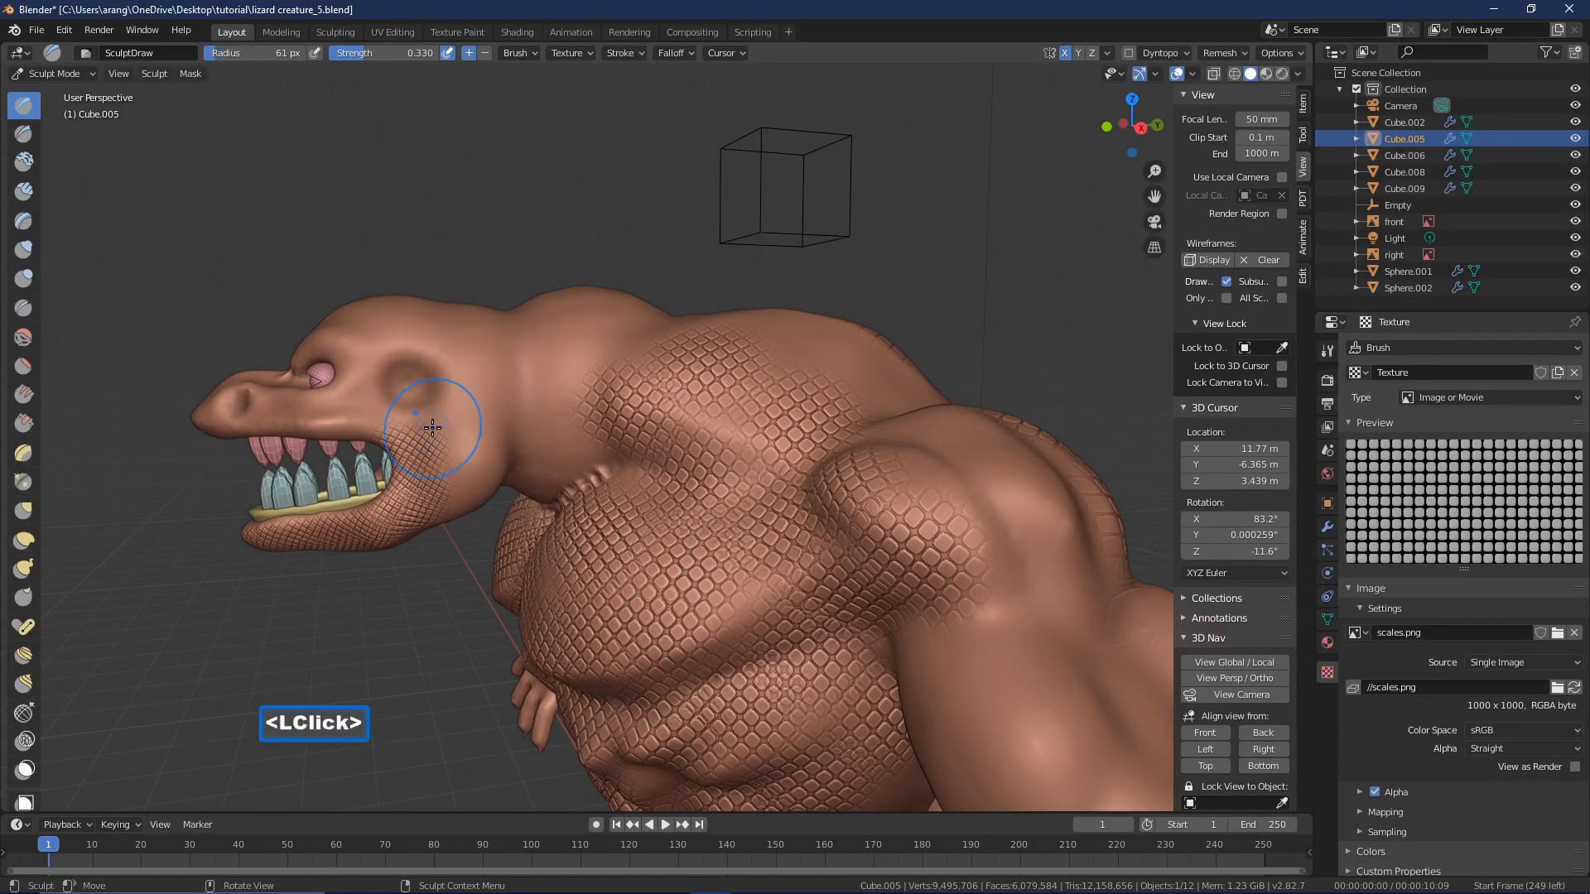
- Stamp scales from the cheek behind the mouth up across the side of the neck to the shoulder hump
left_click(448, 430)
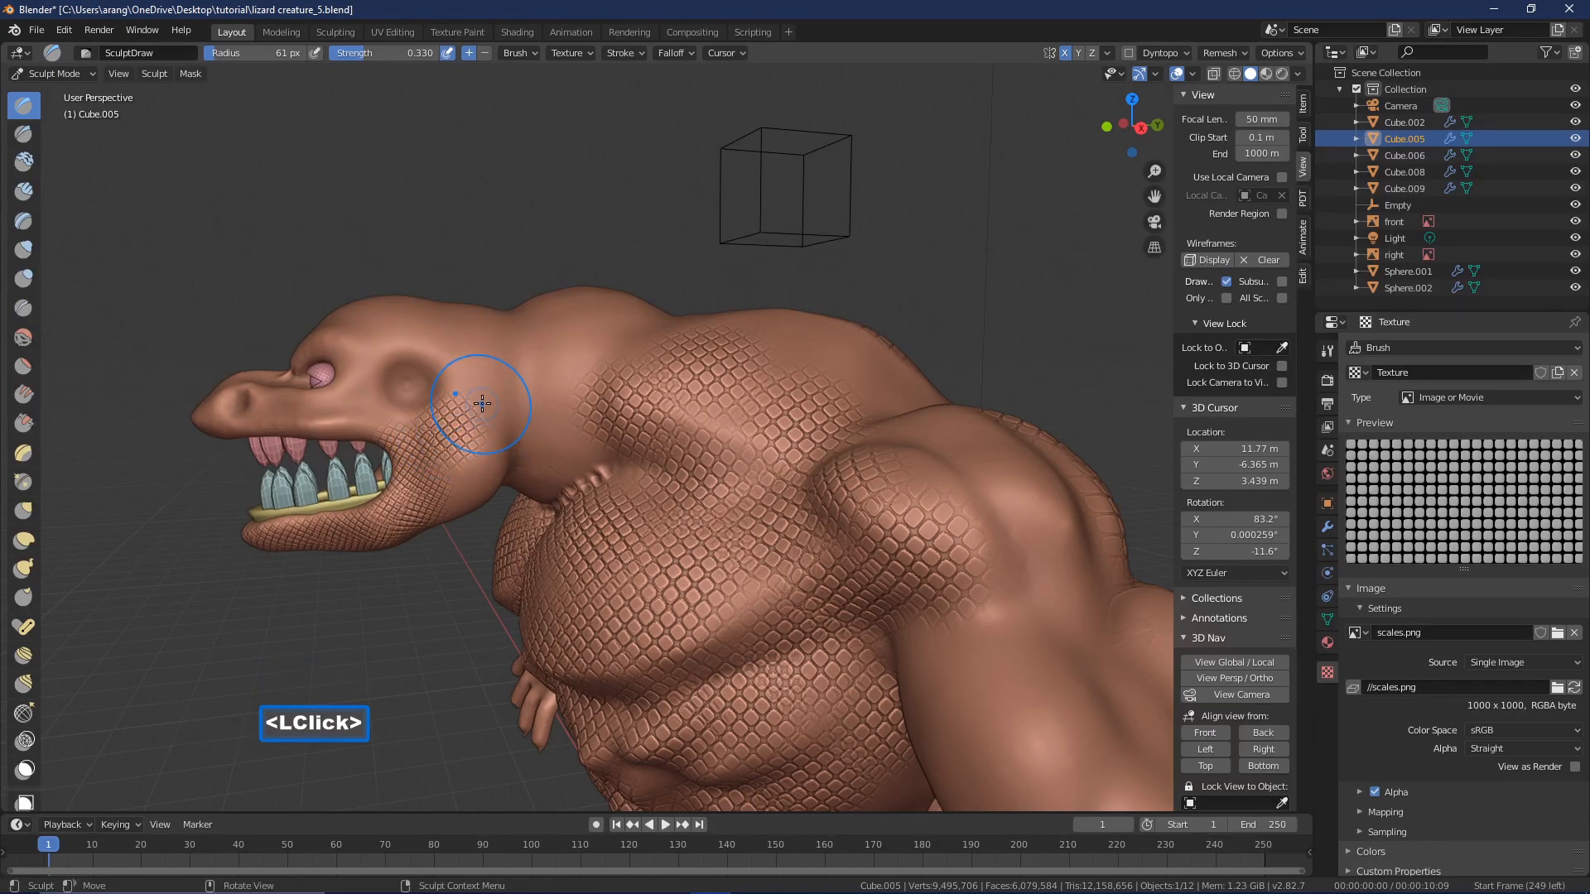
left_click_drag(482, 403, 502, 401)
left_click(523, 389)
left_click(570, 364)
left_click_drag(623, 328, 589, 360)
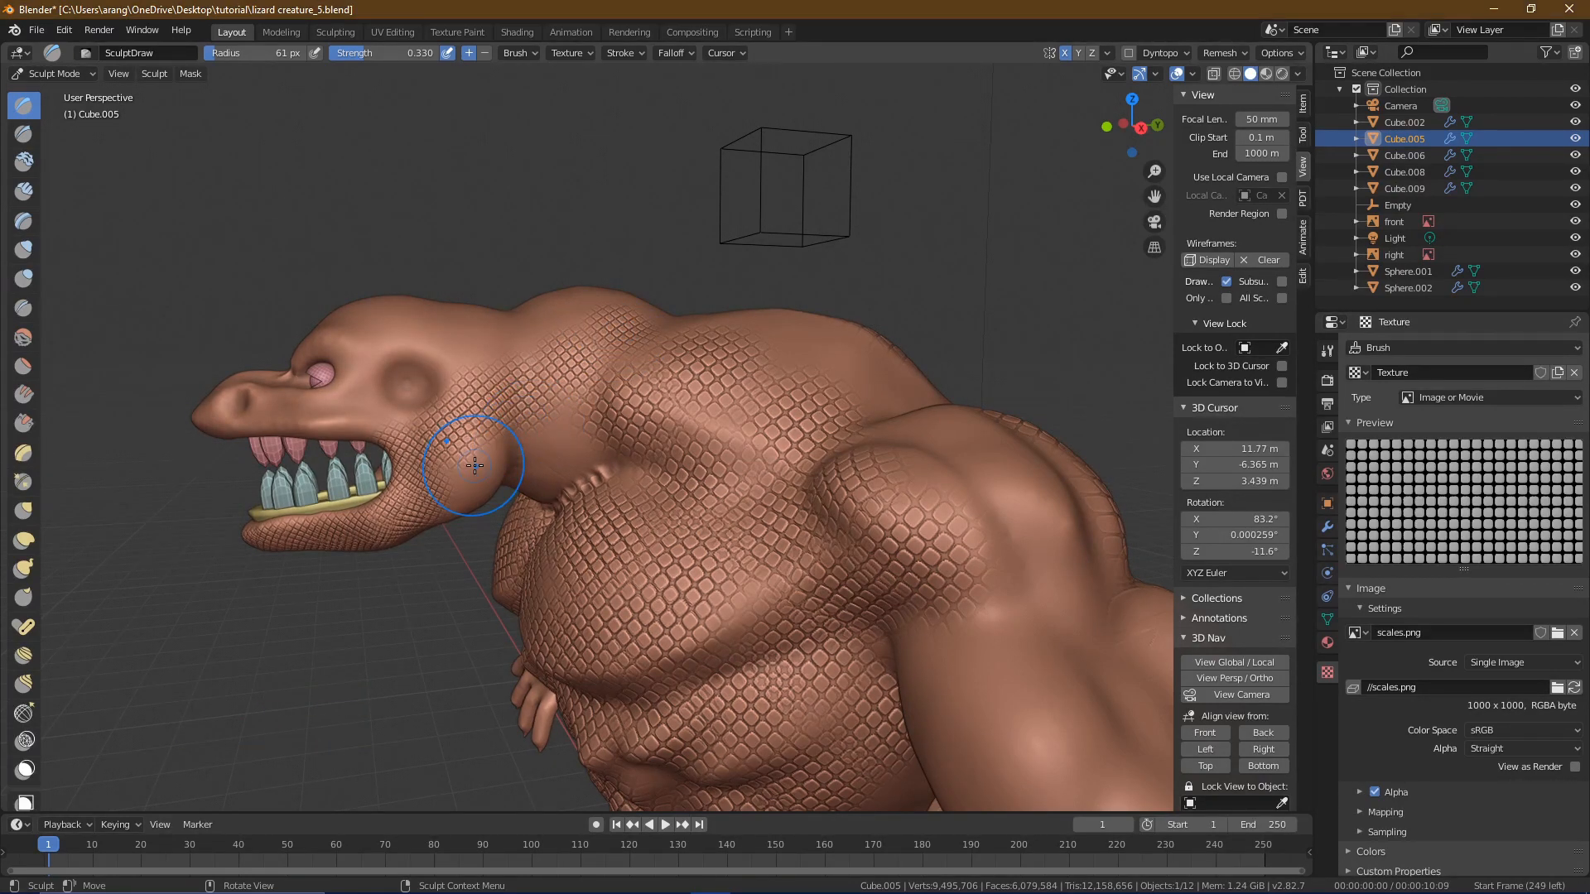
- Fill the smooth skin at the rear of the jaw and the side of the throat with scales
left_click_drag(461, 476, 469, 479)
left_click(517, 454)
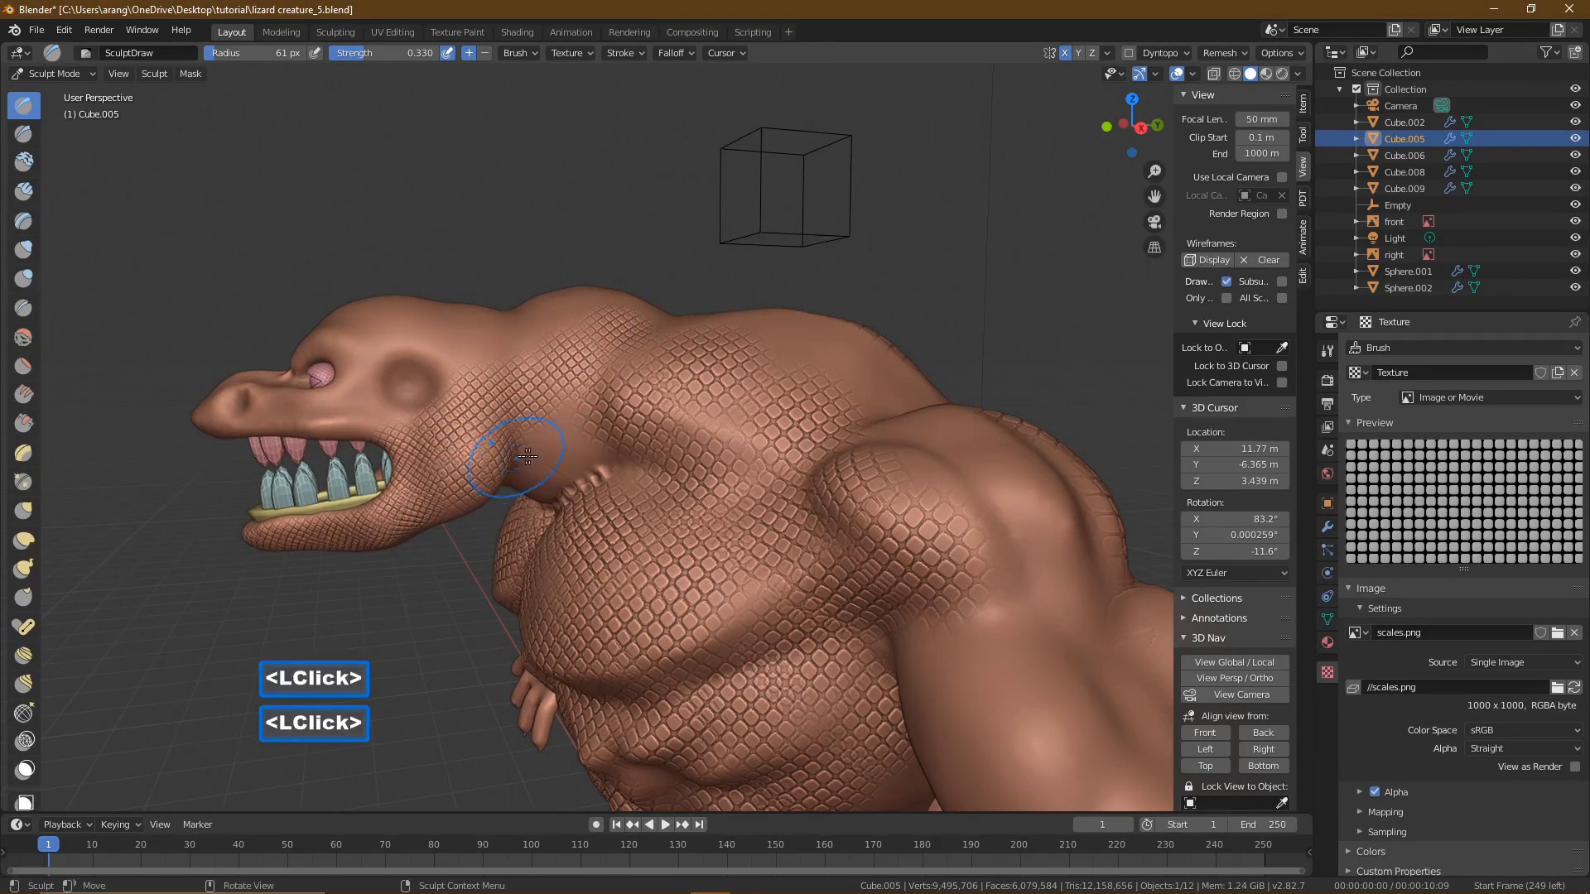
left_click(553, 445)
left_click(585, 458)
left_click(543, 480)
middle_click_drag(563, 483, 653, 488)
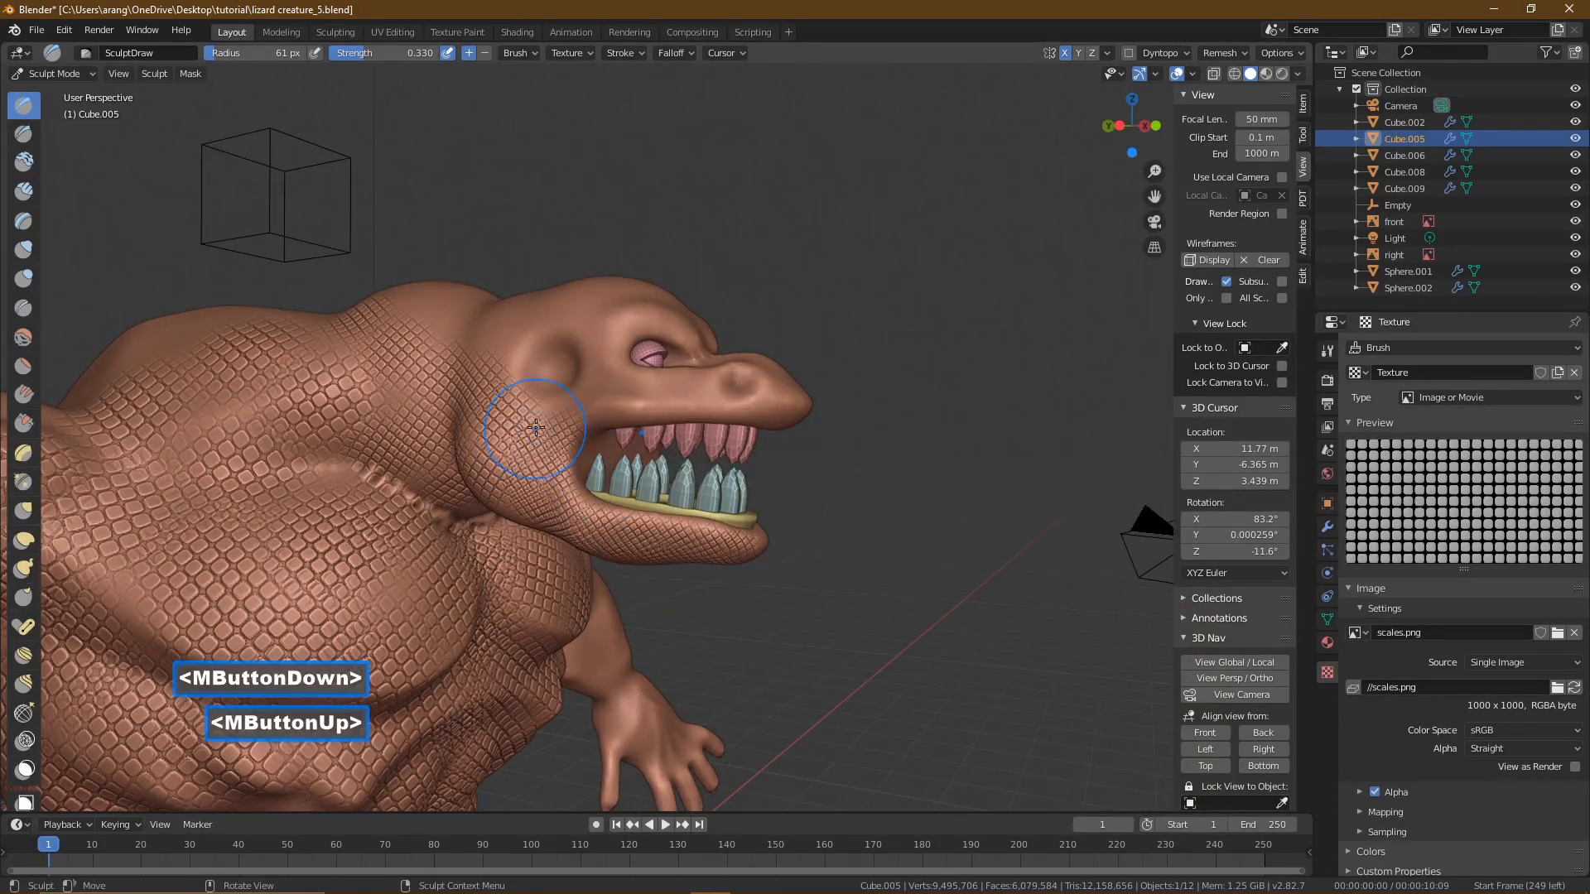
left_click(510, 479)
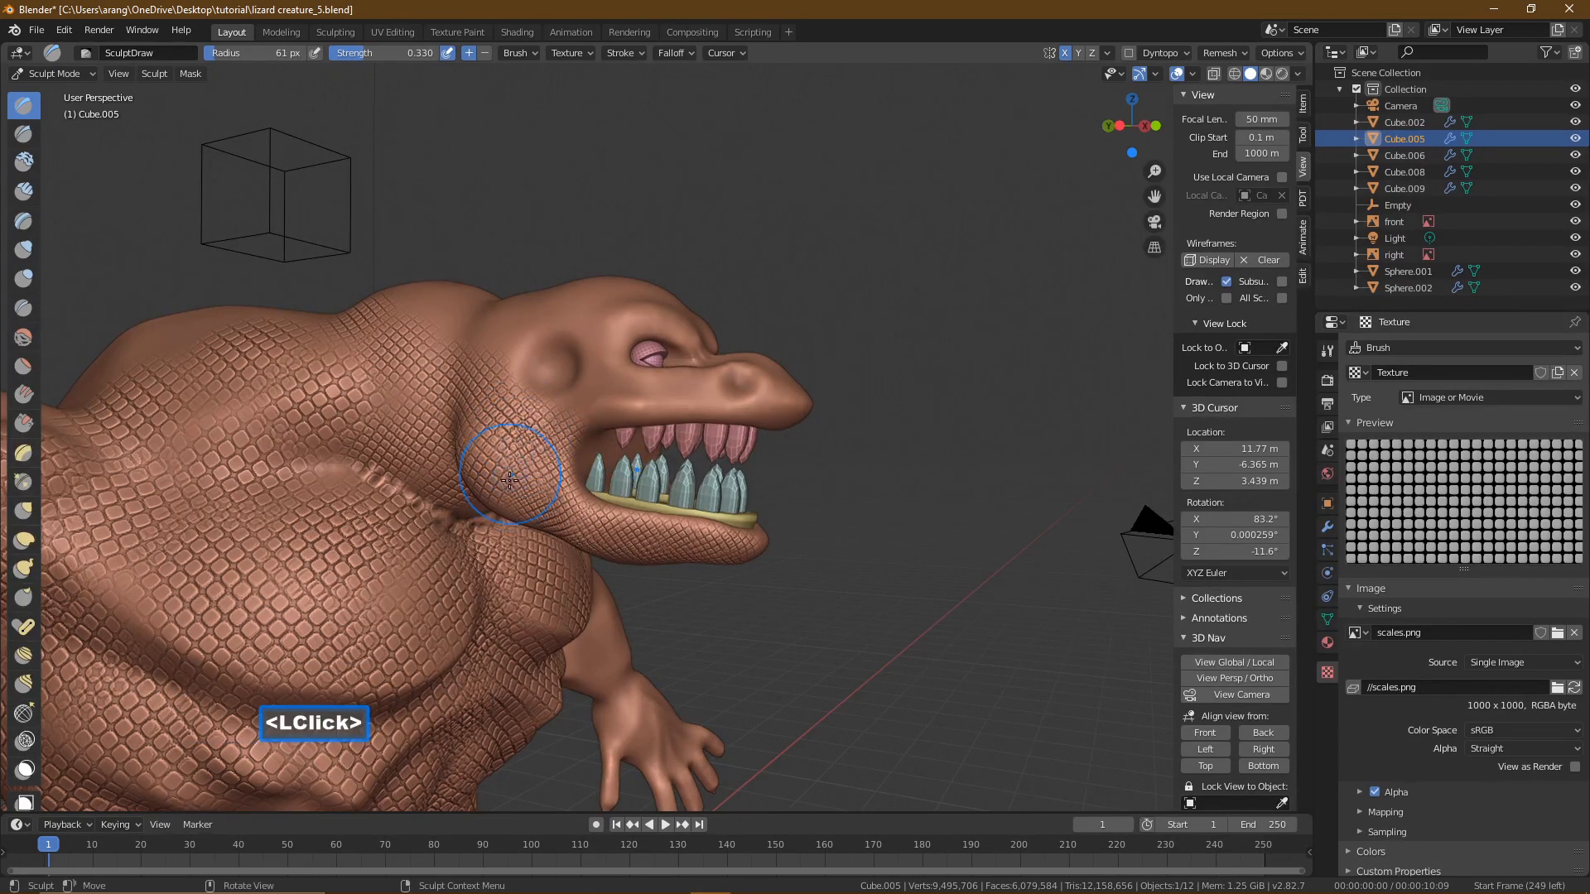
- Stamp scales along the upper lip from the corner of the mouth forward to the tip of the snout
left_click(625, 403)
left_click(634, 401)
left_click(672, 400)
left_click(708, 400)
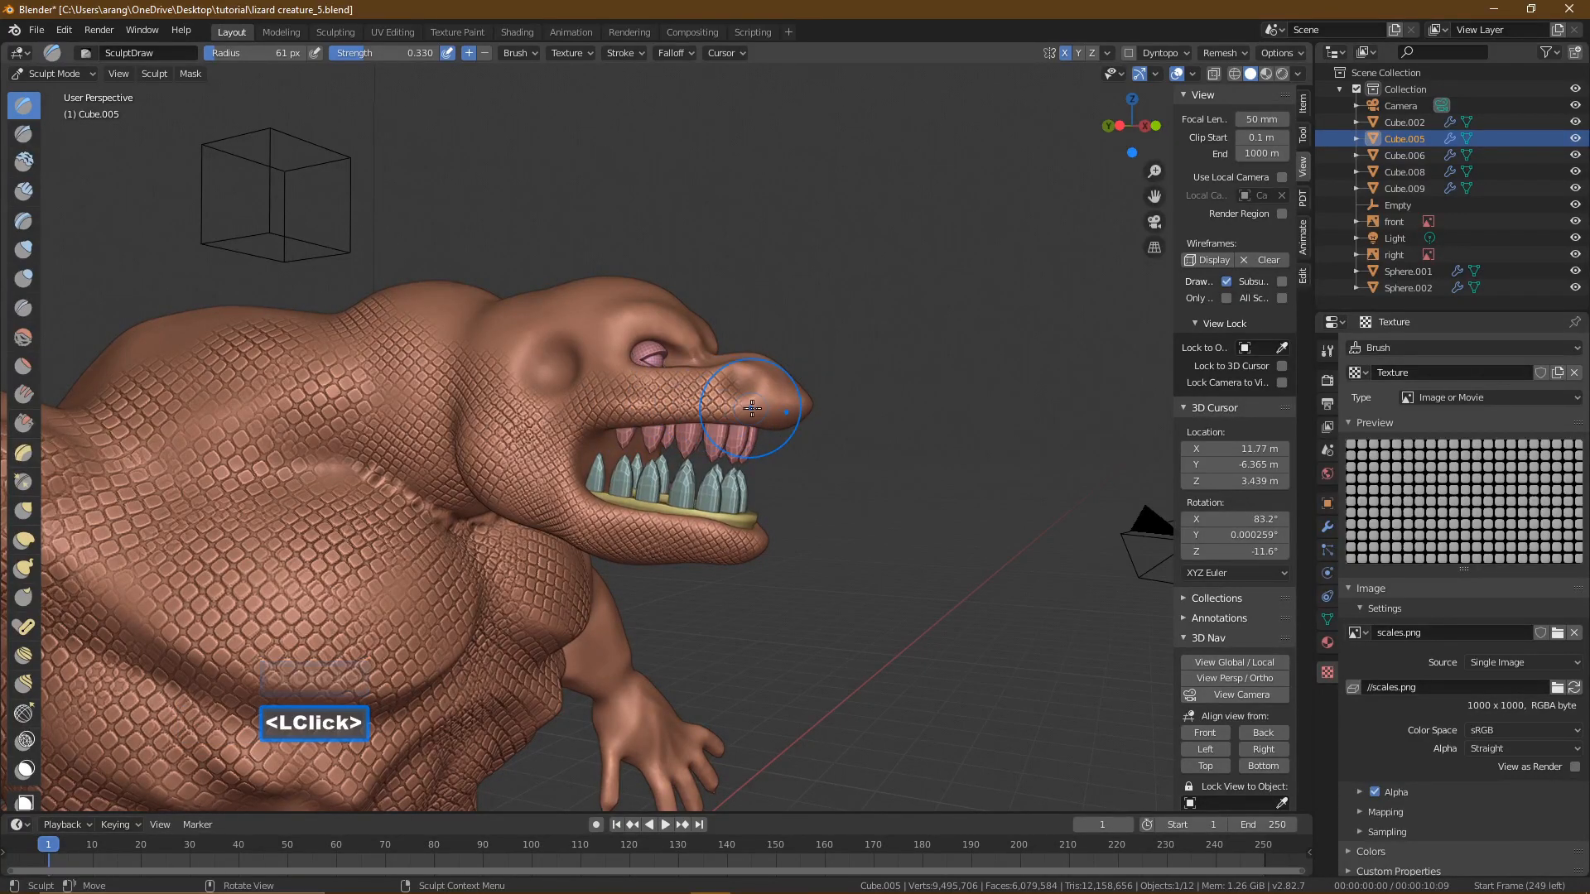
left_click(781, 406)
left_click(788, 409)
- Cover the top of the snout, the area between the eyes and the forehead up to the crown with scales
middle_click_drag(789, 409, 649, 494)
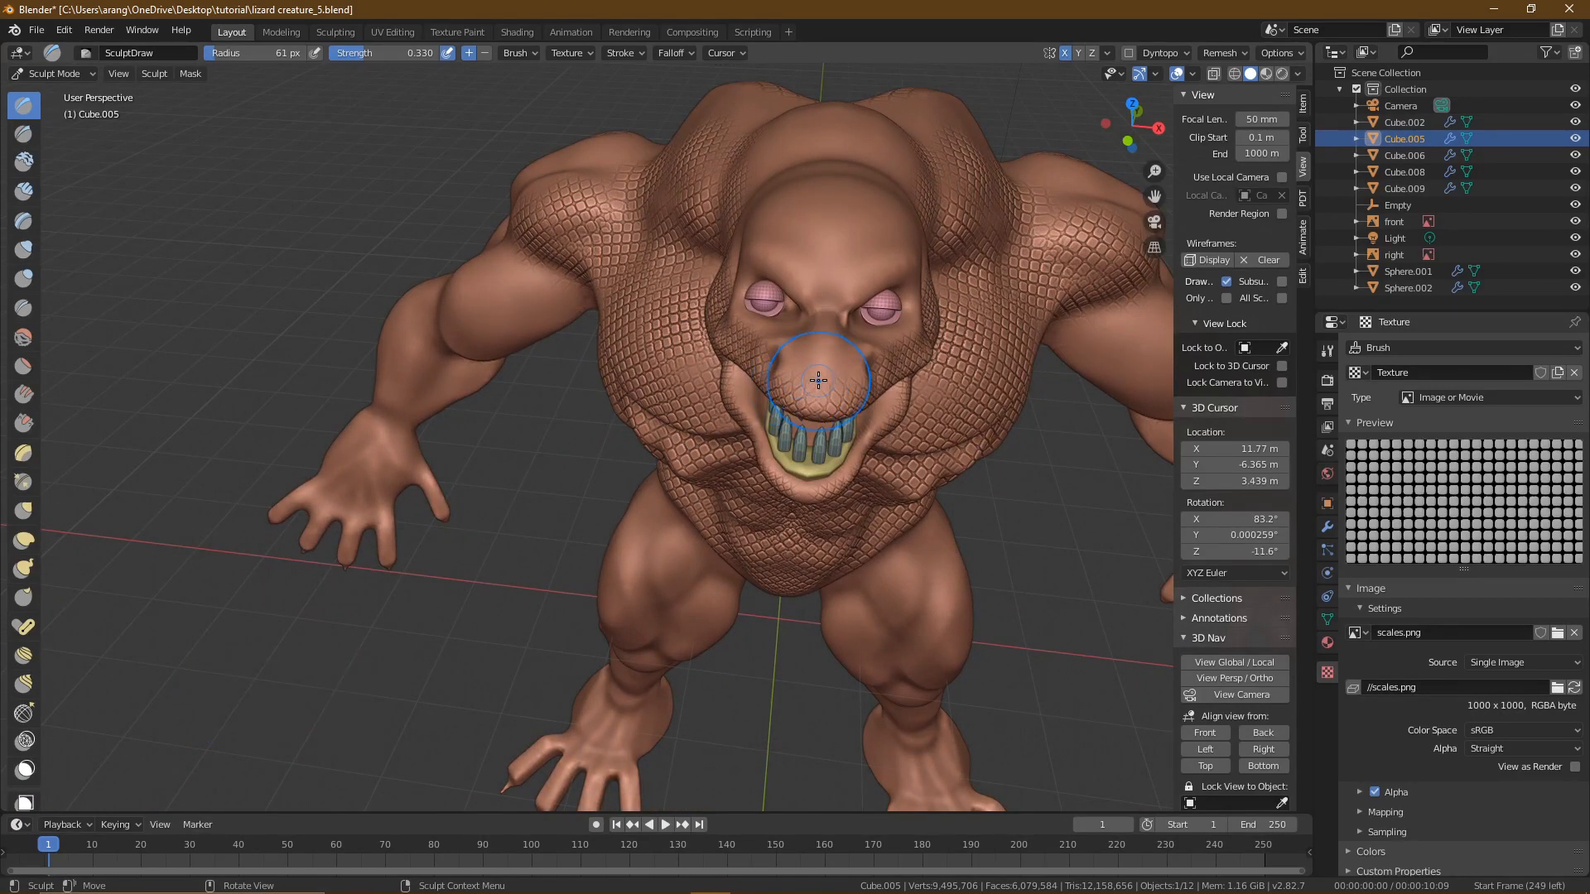
left_click_drag(799, 380, 795, 340)
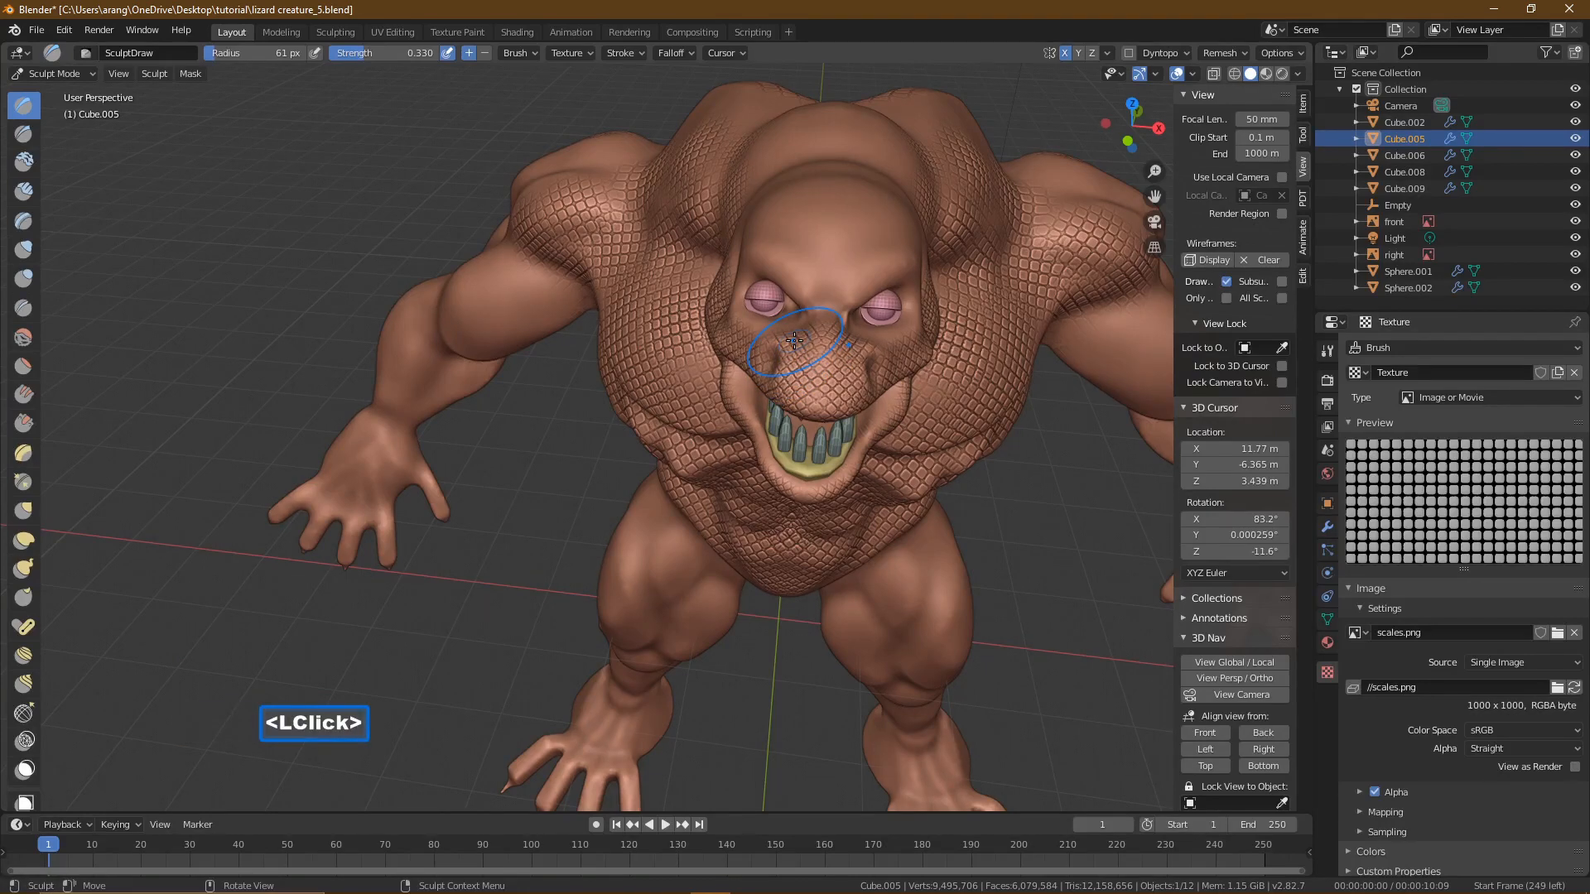
left_click_drag(813, 284, 798, 253)
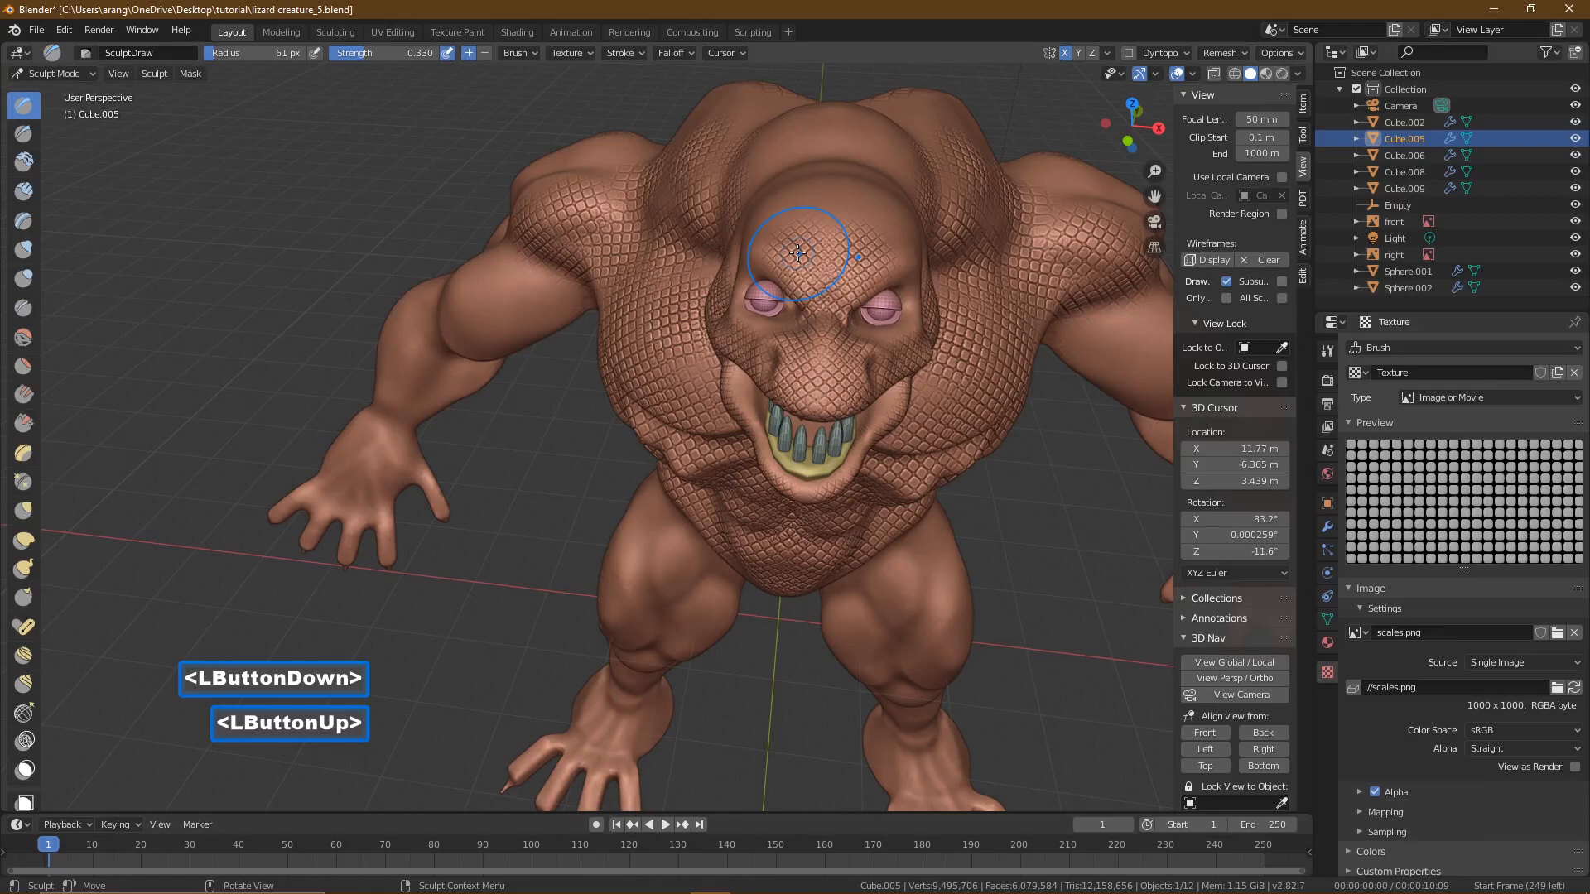
left_click(770, 211)
left_click(828, 197)
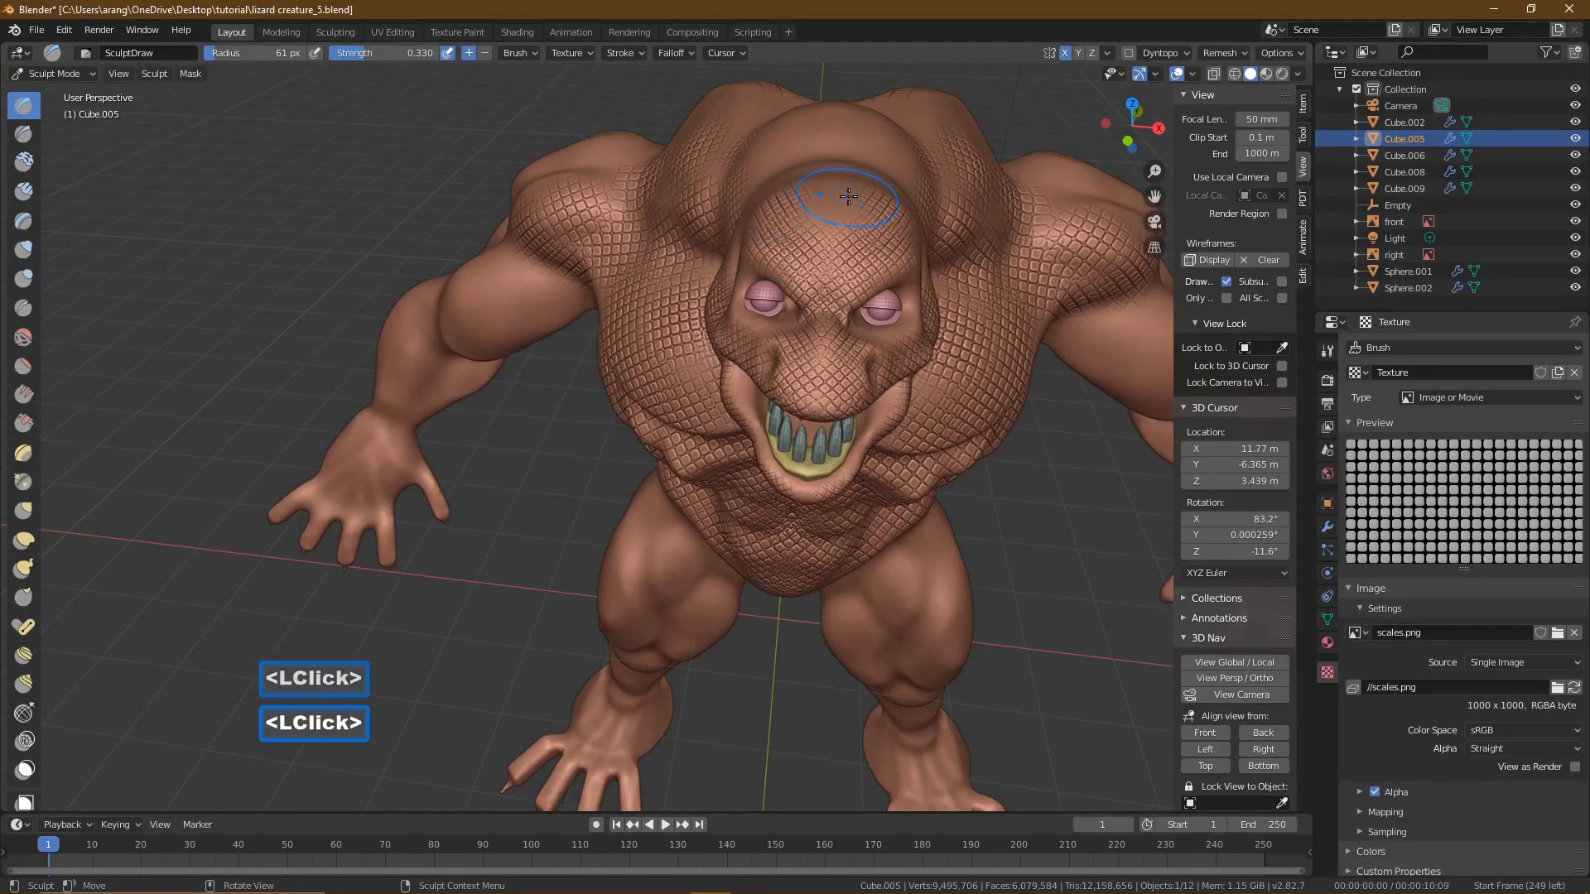
left_click(832, 213)
left_click_drag(822, 193, 826, 185)
- Stamp scales on the side of the head, behind the eye and around the ear hollow to the temple
middle_click_drag(740, 248, 831, 243)
left_click(811, 307)
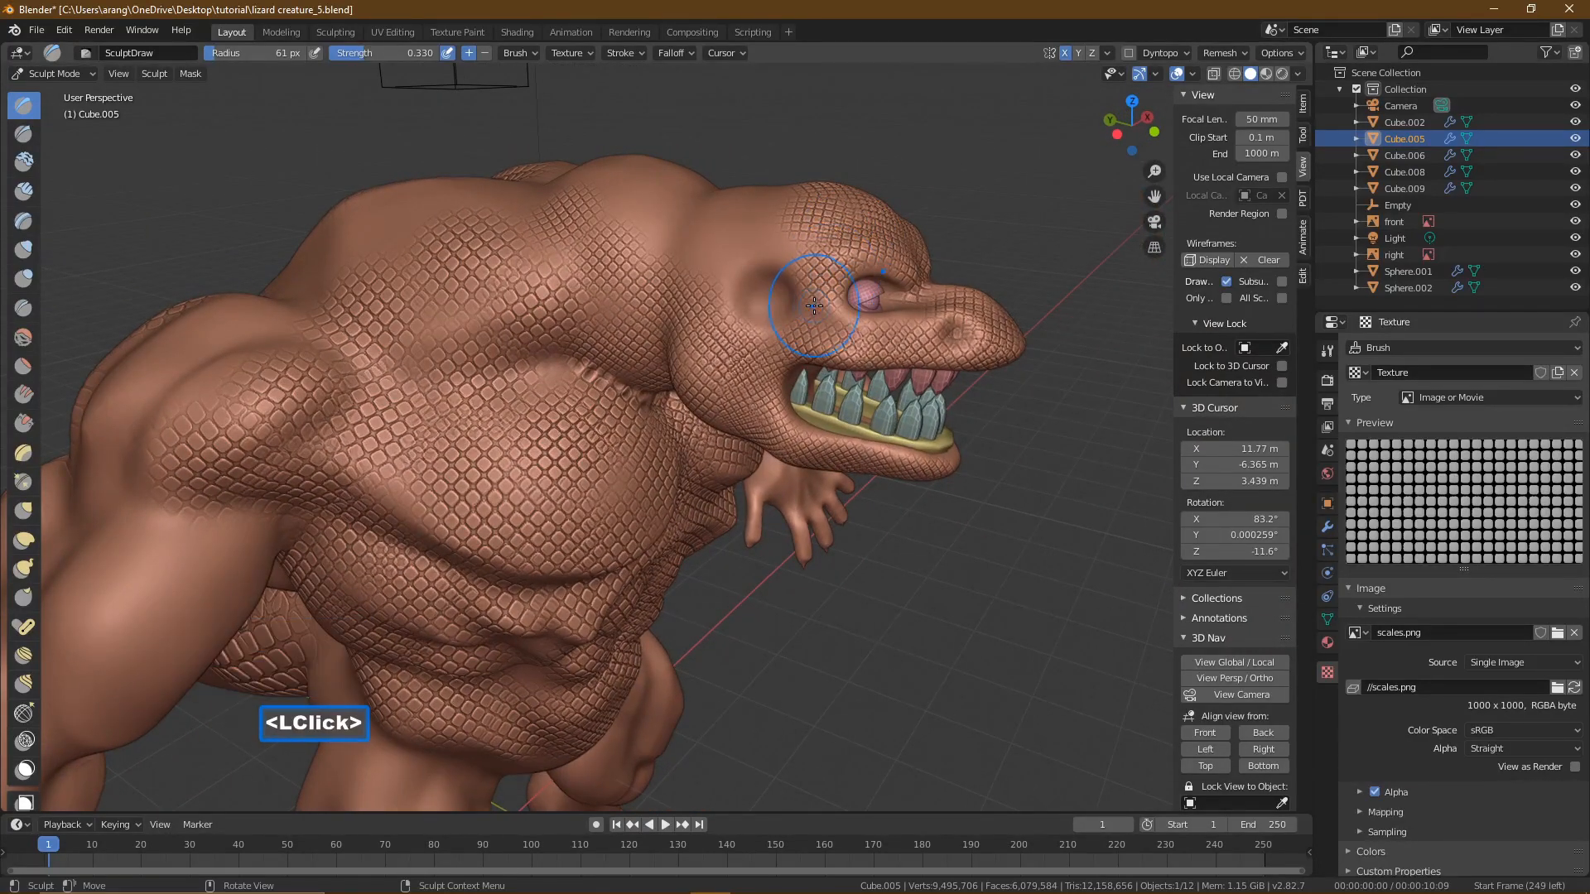
left_click(821, 307)
left_click(722, 270)
left_click(717, 267)
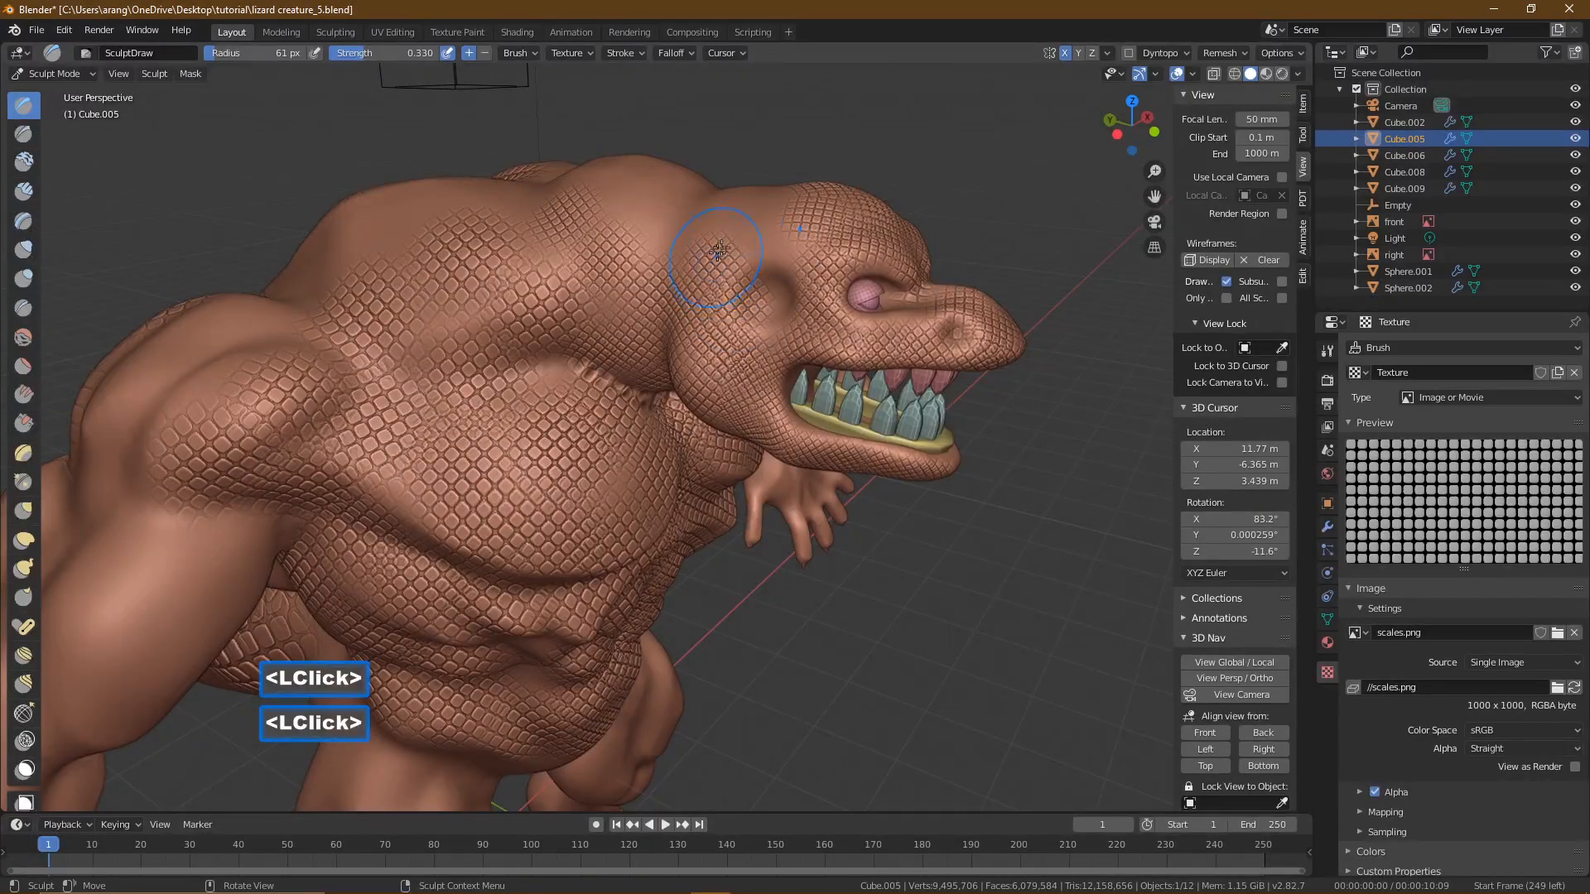
left_click(772, 248)
left_click(718, 217)
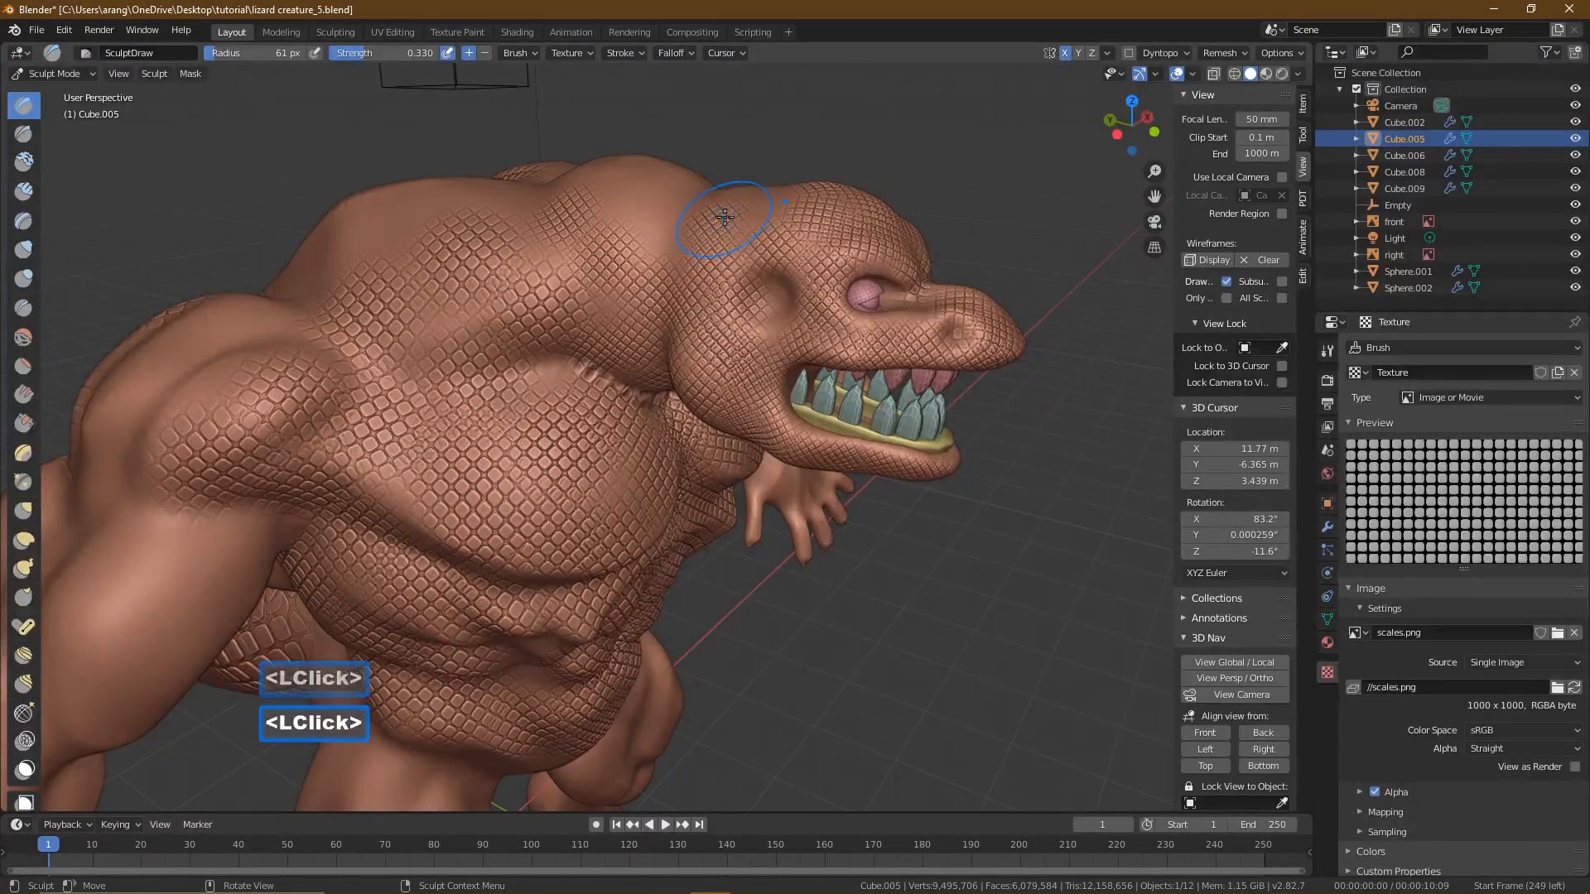
left_click(748, 206)
- Cover the back of the head and the start of the upper neck with scales
mouse_move(749, 204)
middle_mouse_down()
mouse_move(759, 225)
mouse_move(773, 207)
middle_mouse_up()
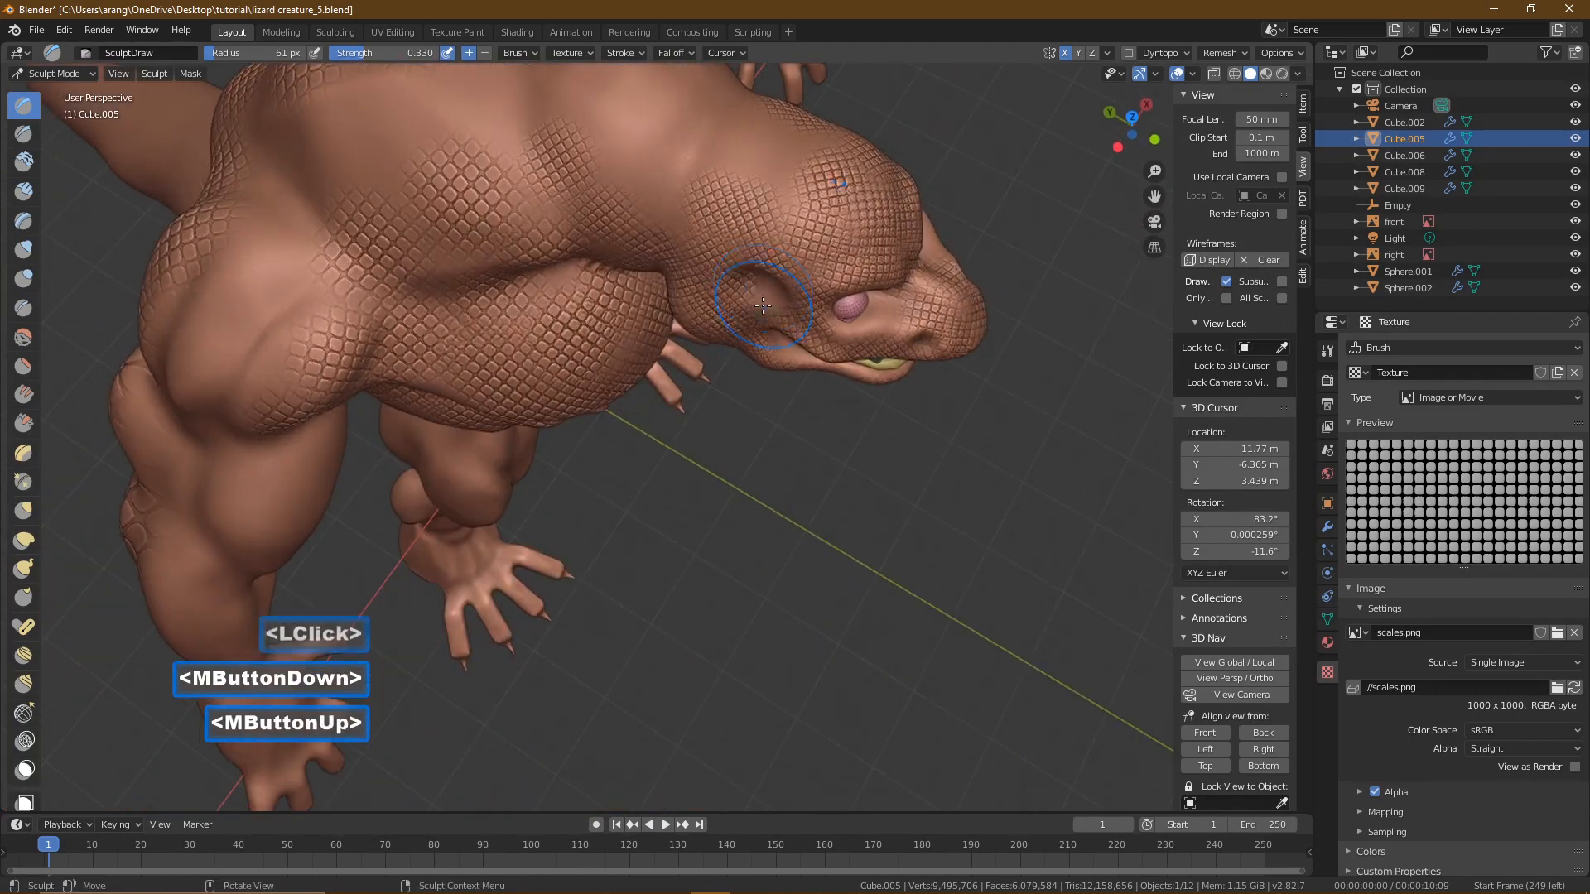
left_click(753, 154)
left_click_drag(753, 154, 736, 149)
left_click(712, 162)
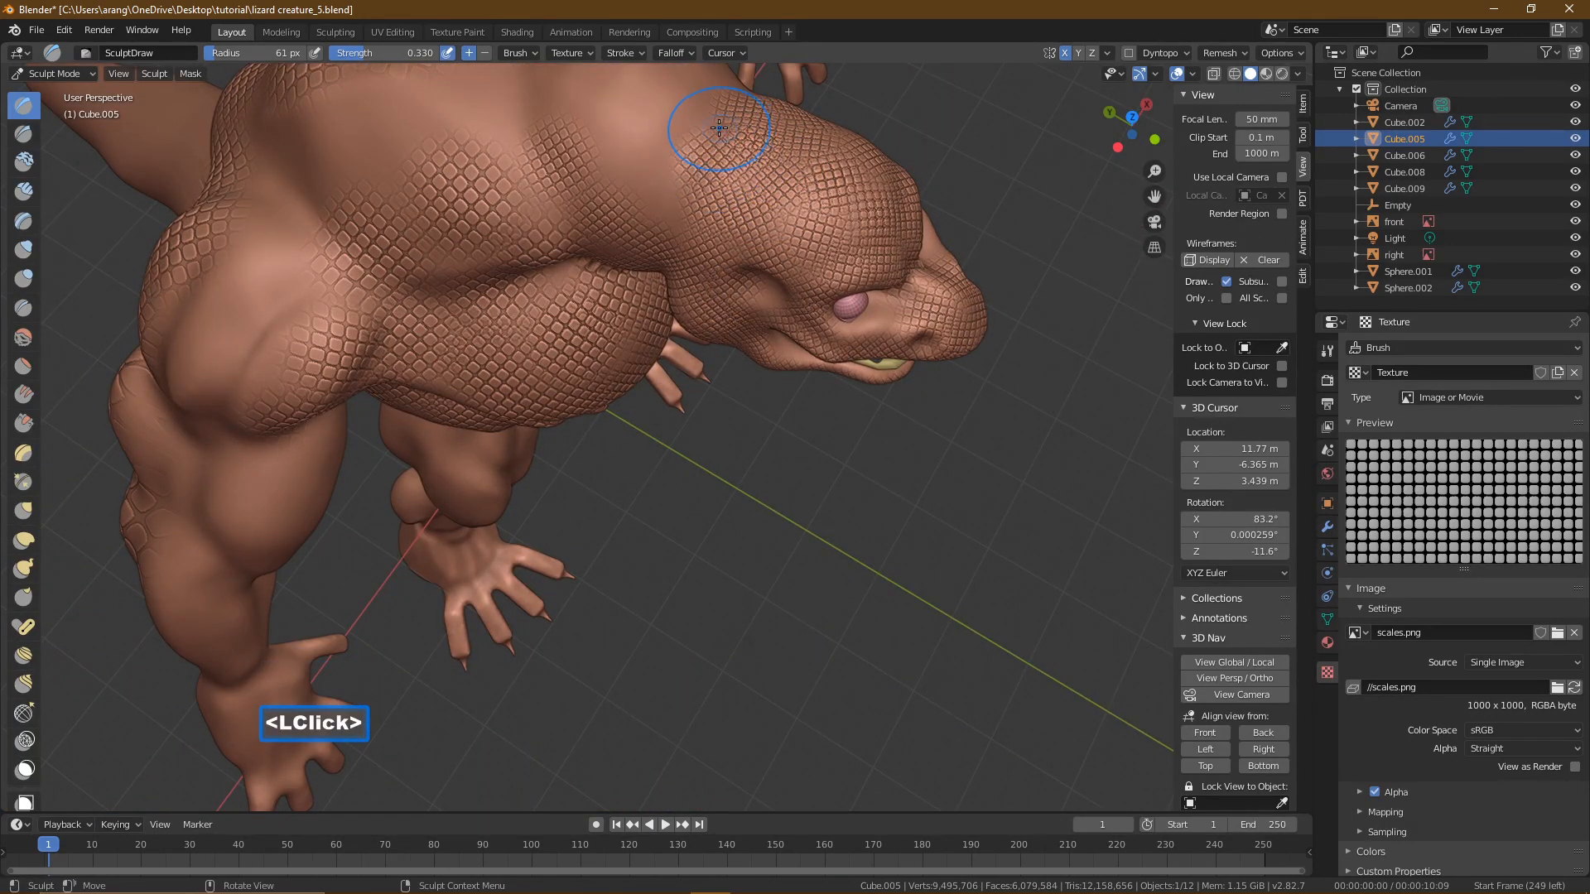
left_click(712, 126)
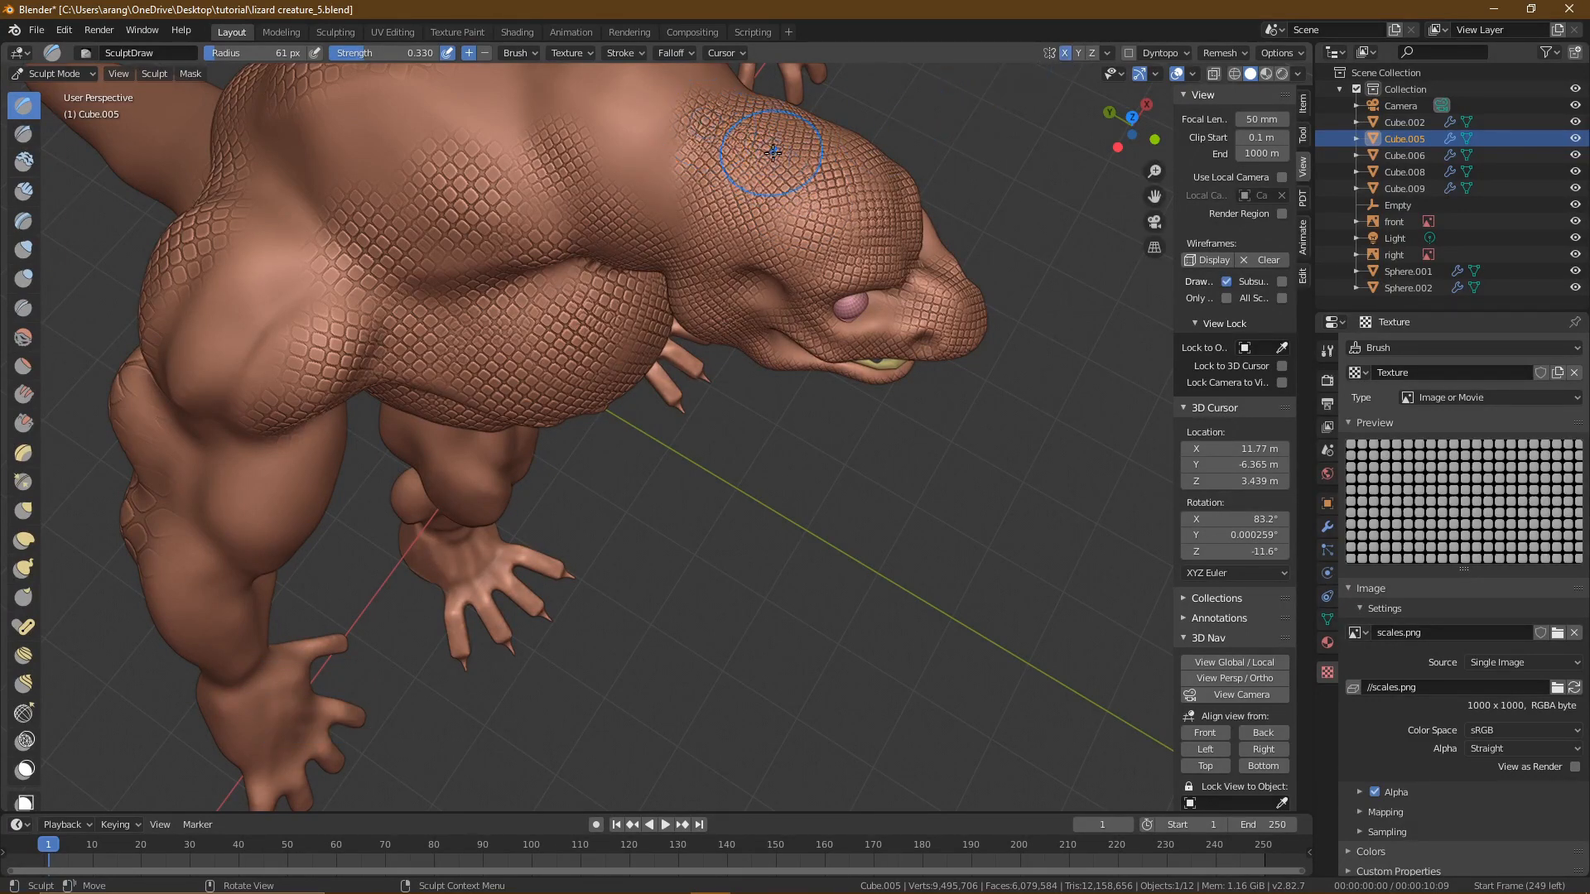
- Stamp scales on the front of the chin below the lower teeth
middle_click_drag(824, 214, 762, 290)
middle_click_drag(797, 363, 817, 323)
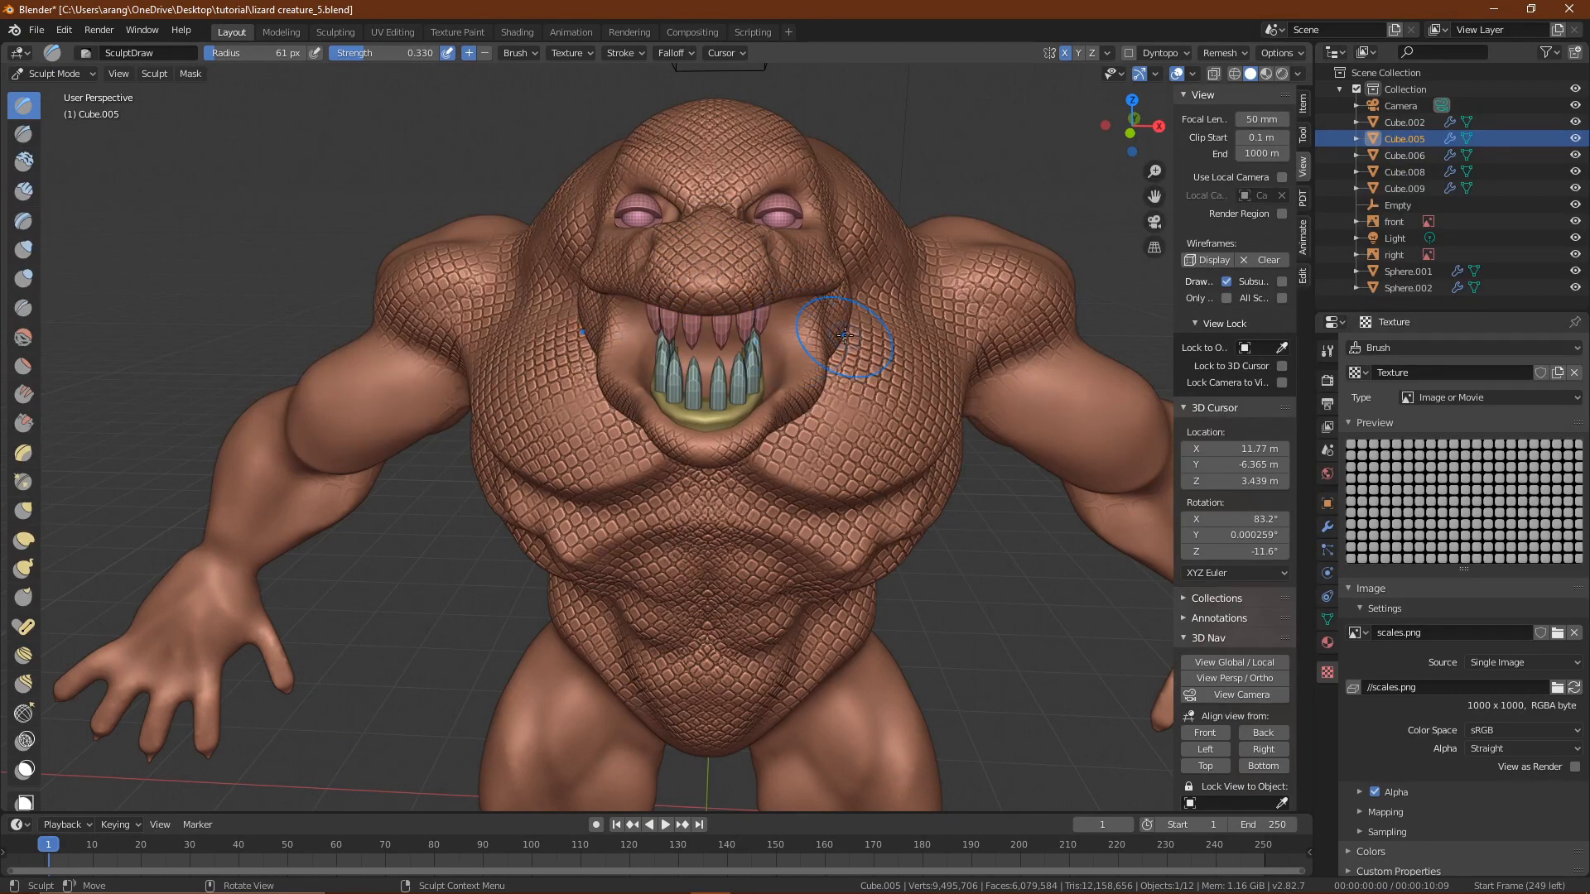
middle_click_drag(871, 358, 747, 386)
left_click(726, 362)
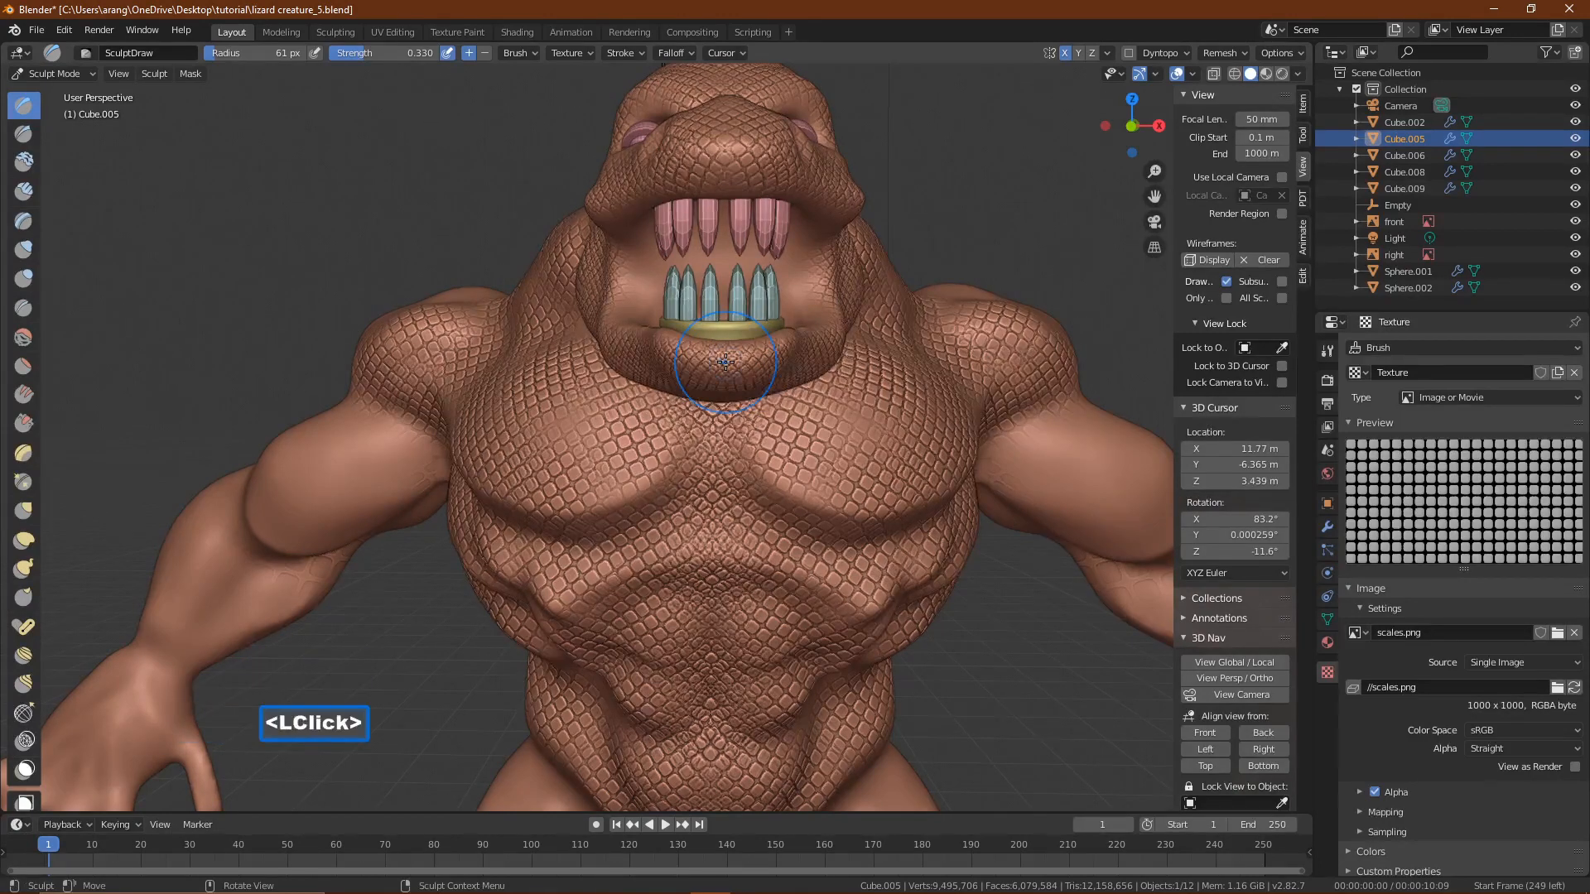
middle_click_drag(920, 365, 860, 409)
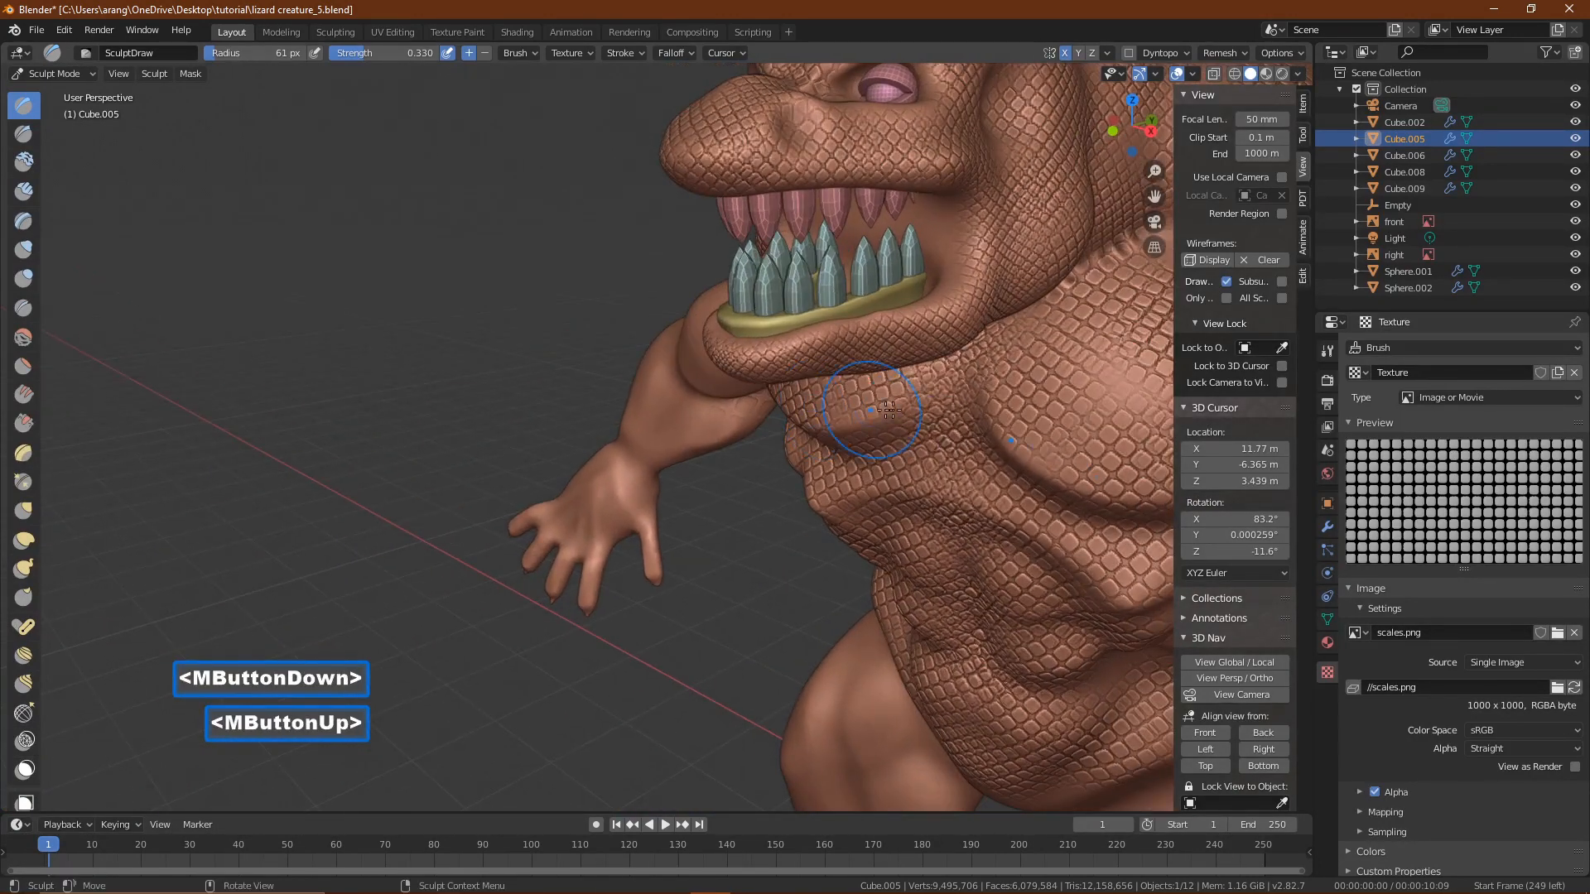
- Reduce the brush radius to 43 px and cover the front of the upper arm with scales down to the elbow
middle_click_drag(983, 427, 990, 492, "ctrl")
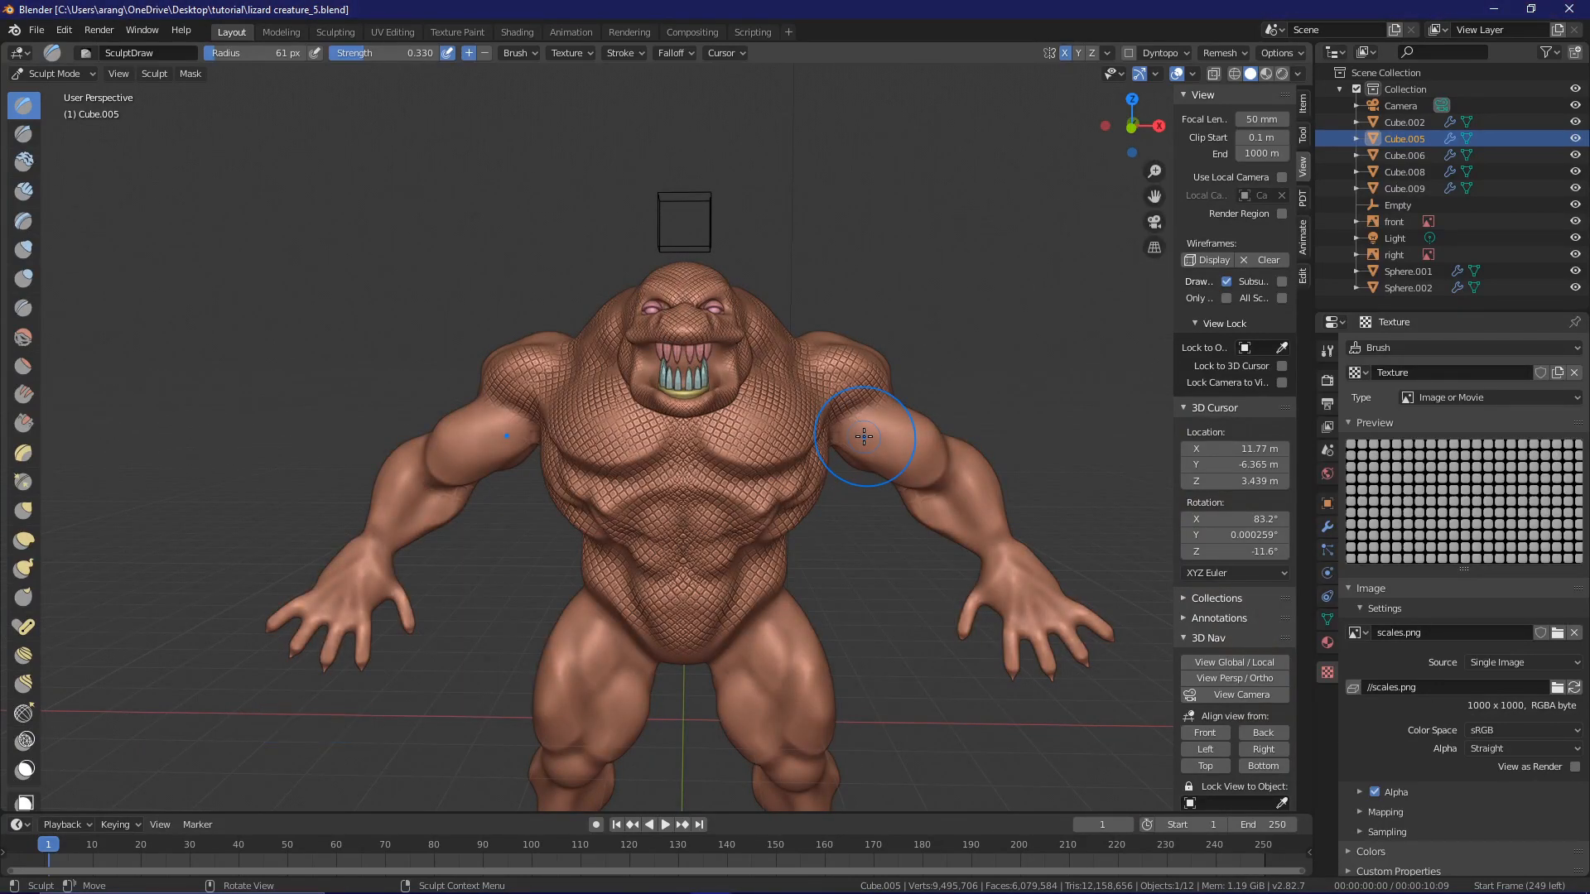
key("f")
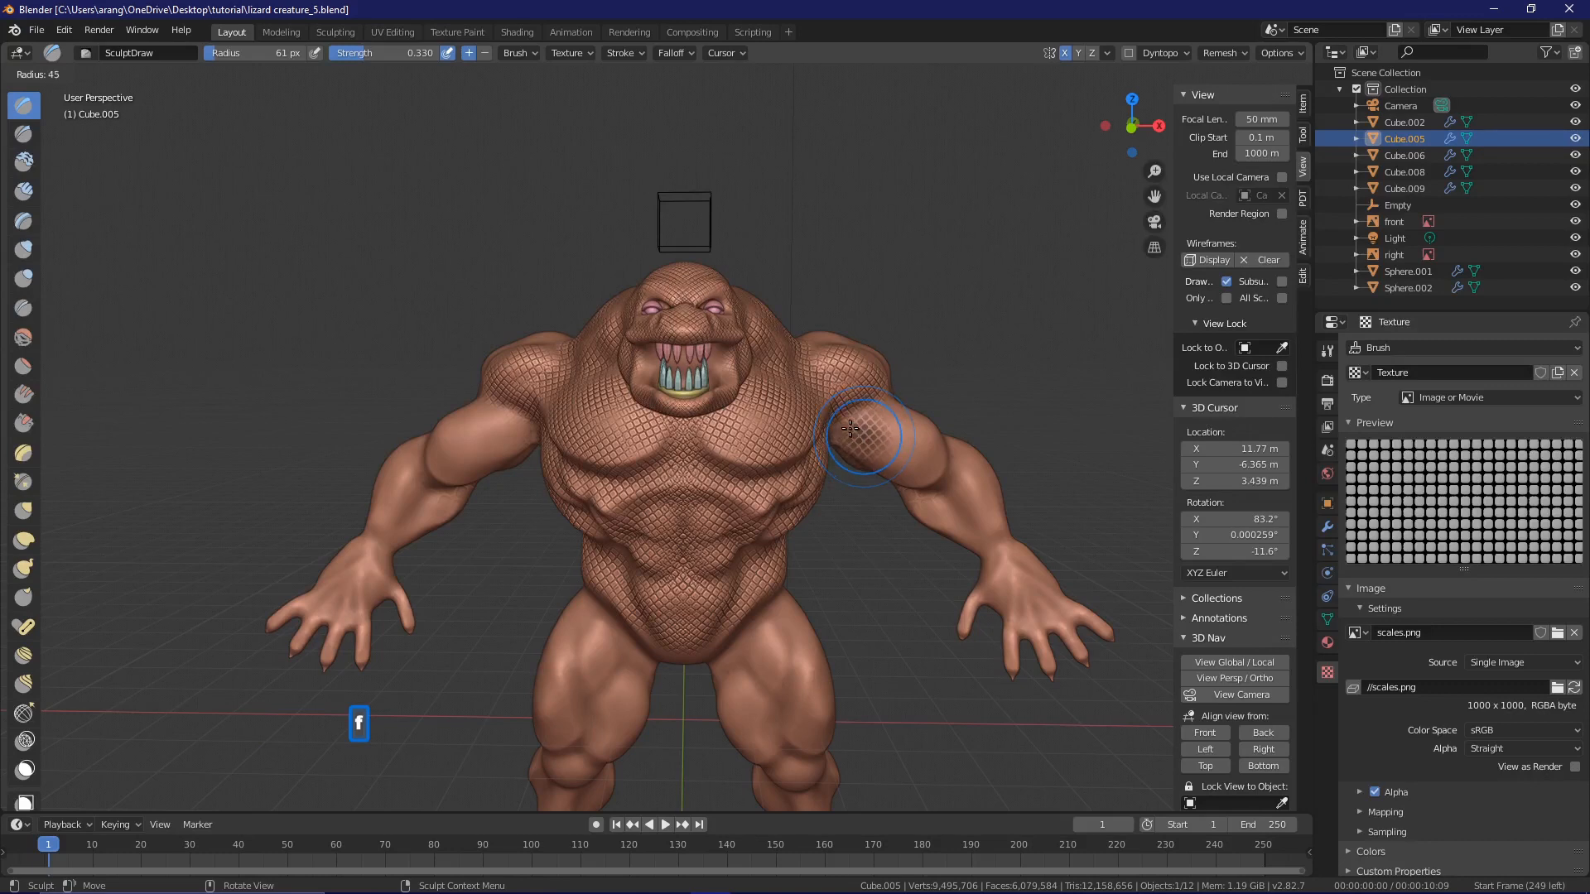
left_click(848, 427)
left_click(847, 431)
left_click(879, 419)
left_click(897, 405)
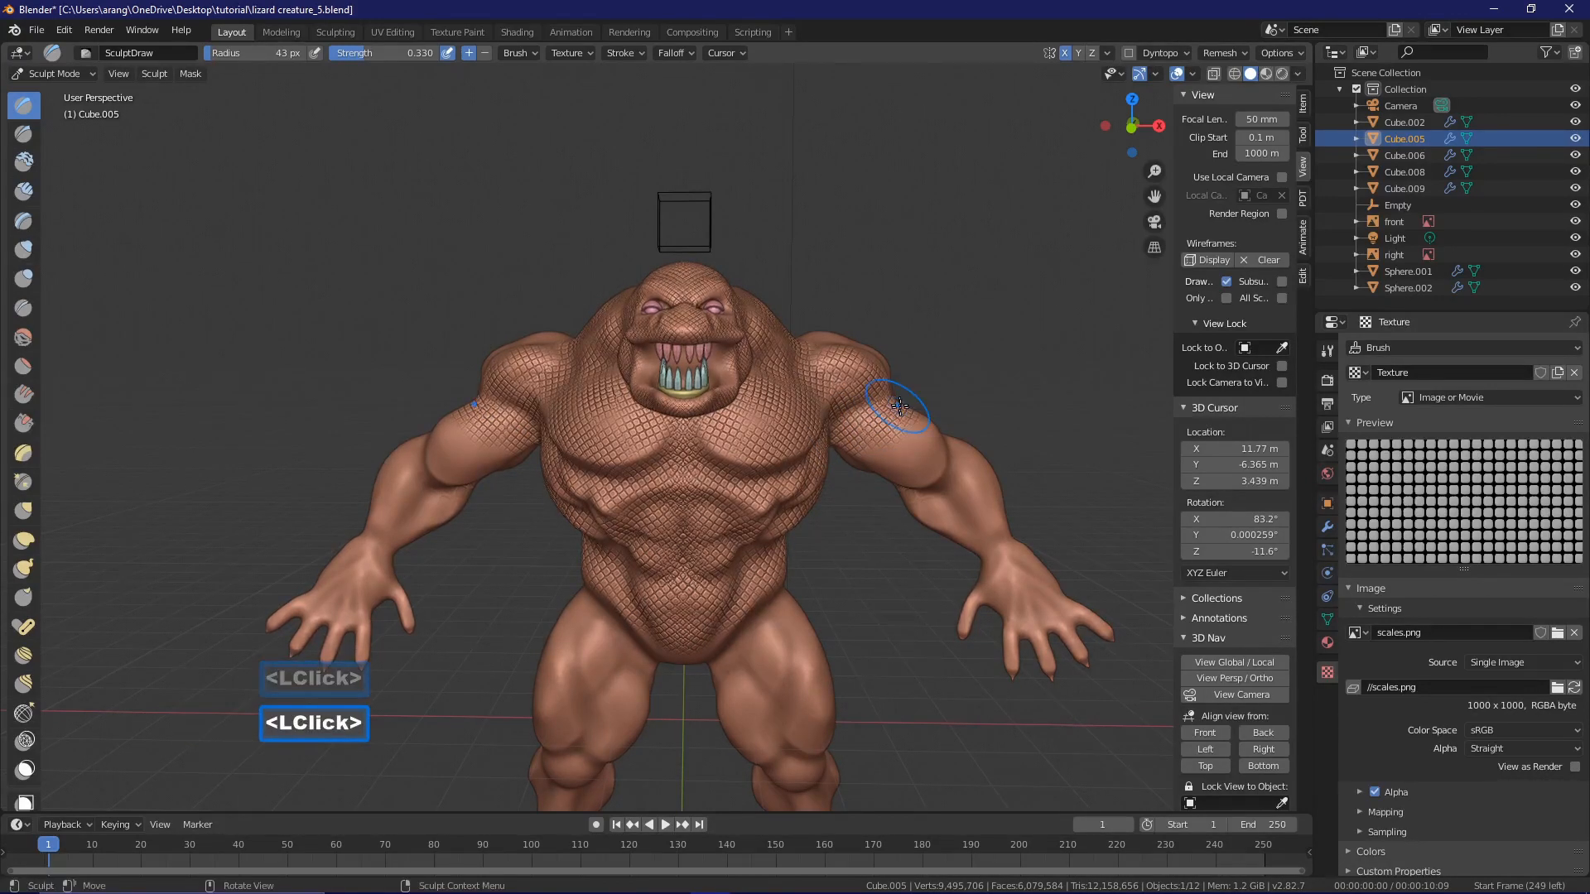
left_click(876, 460)
left_click(901, 439)
mouse_move(911, 447)
left_mouse_down()
mouse_move(931, 459)
mouse_move(915, 480)
left_mouse_up()
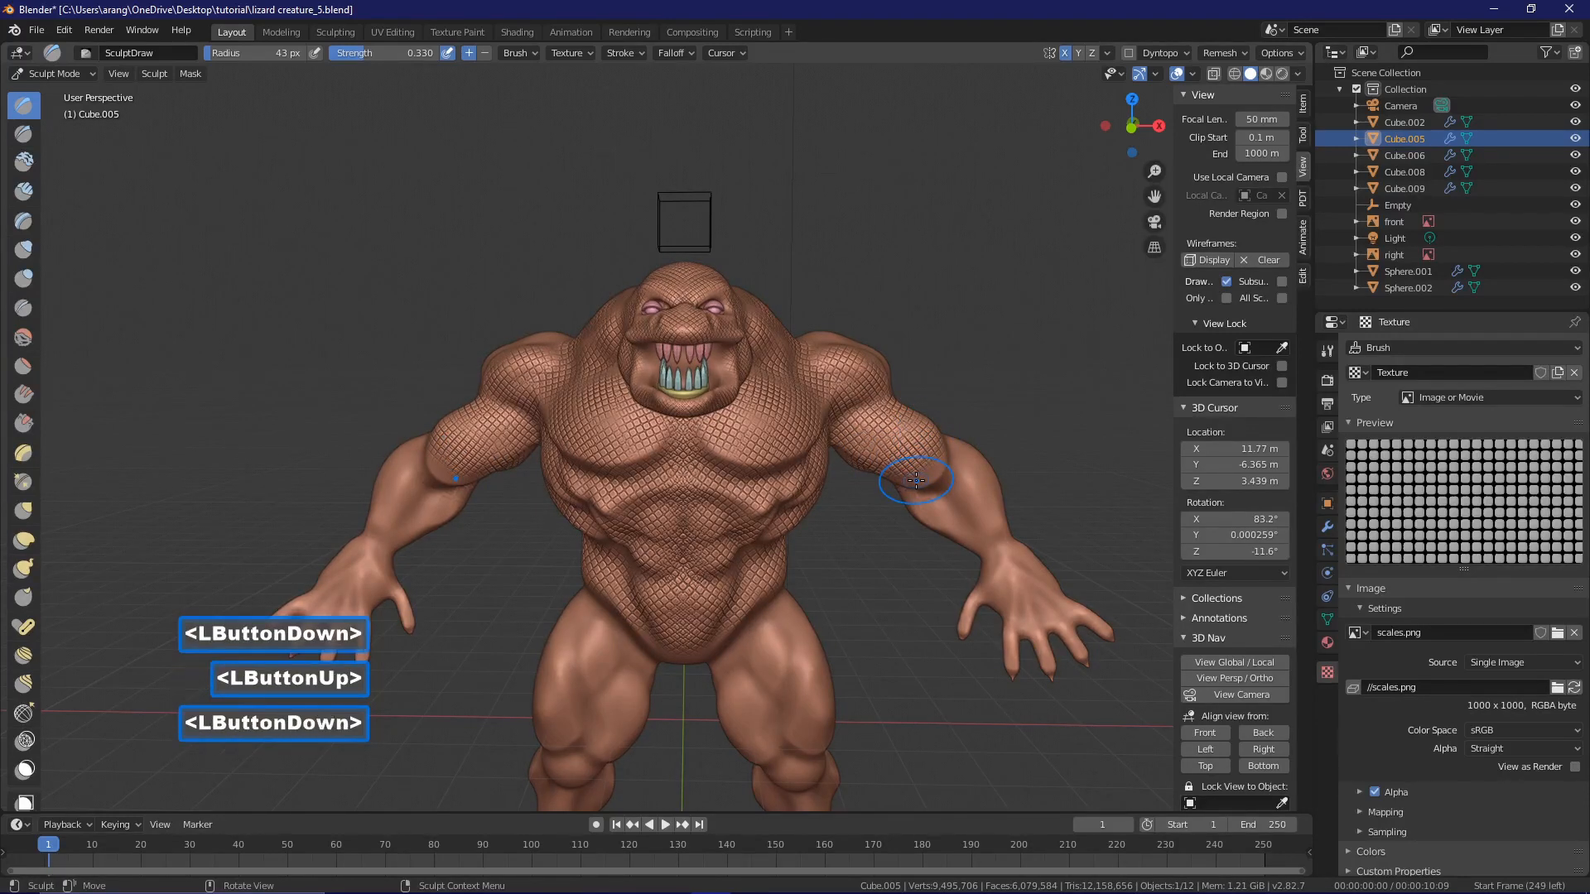
left_click(943, 448)
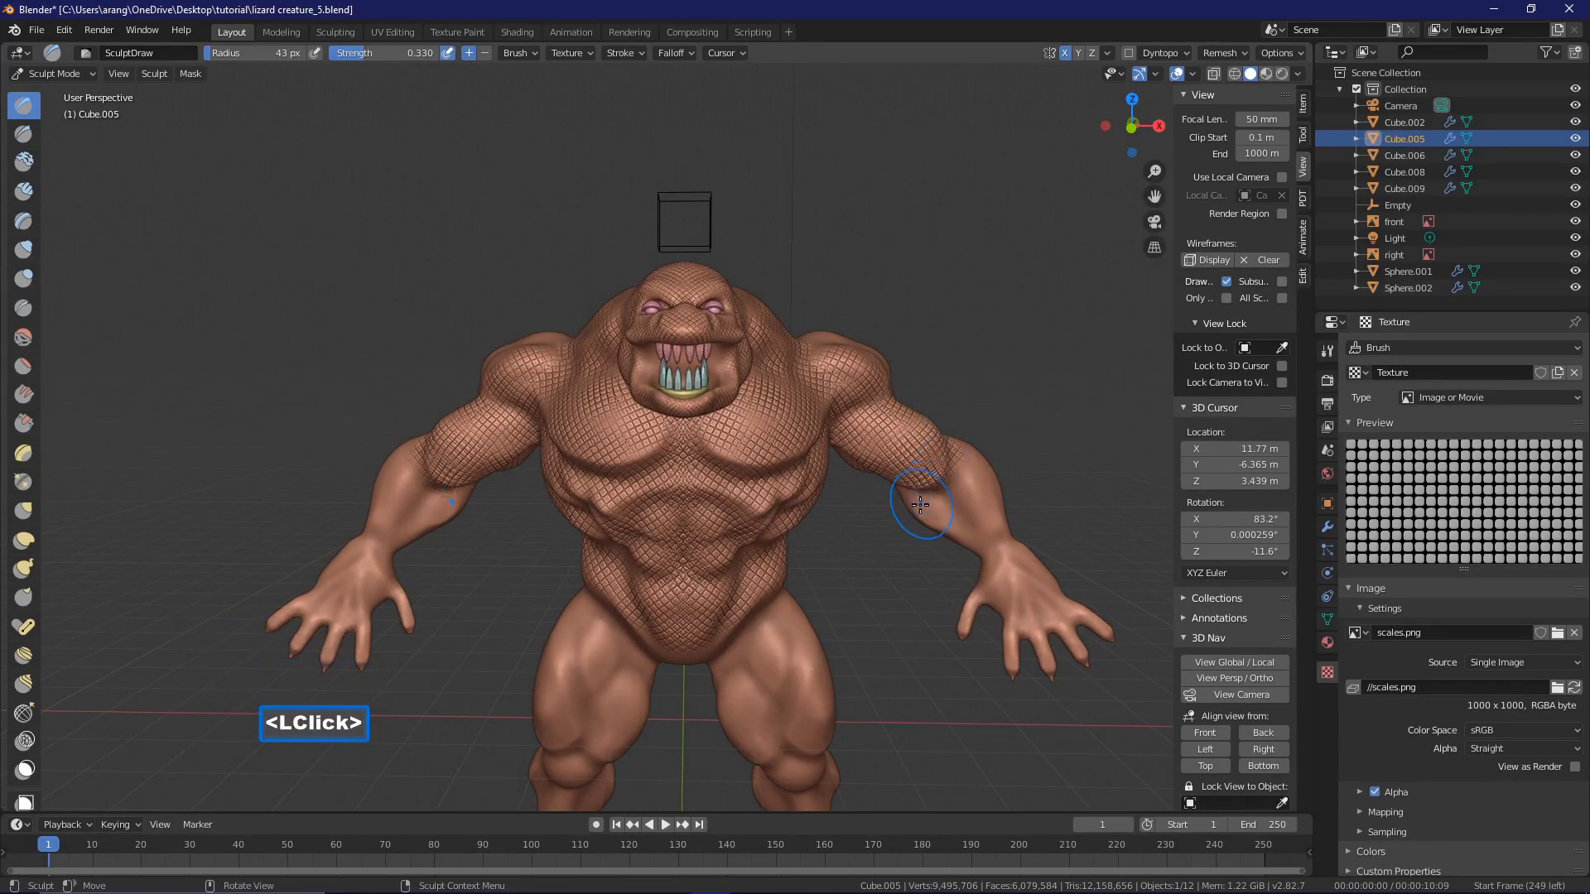
- Cover the front of the forearm with scales from the elbow down to the wrist
left_click(948, 497)
left_click(966, 465)
left_click(973, 454)
left_click(952, 527)
left_click(996, 493)
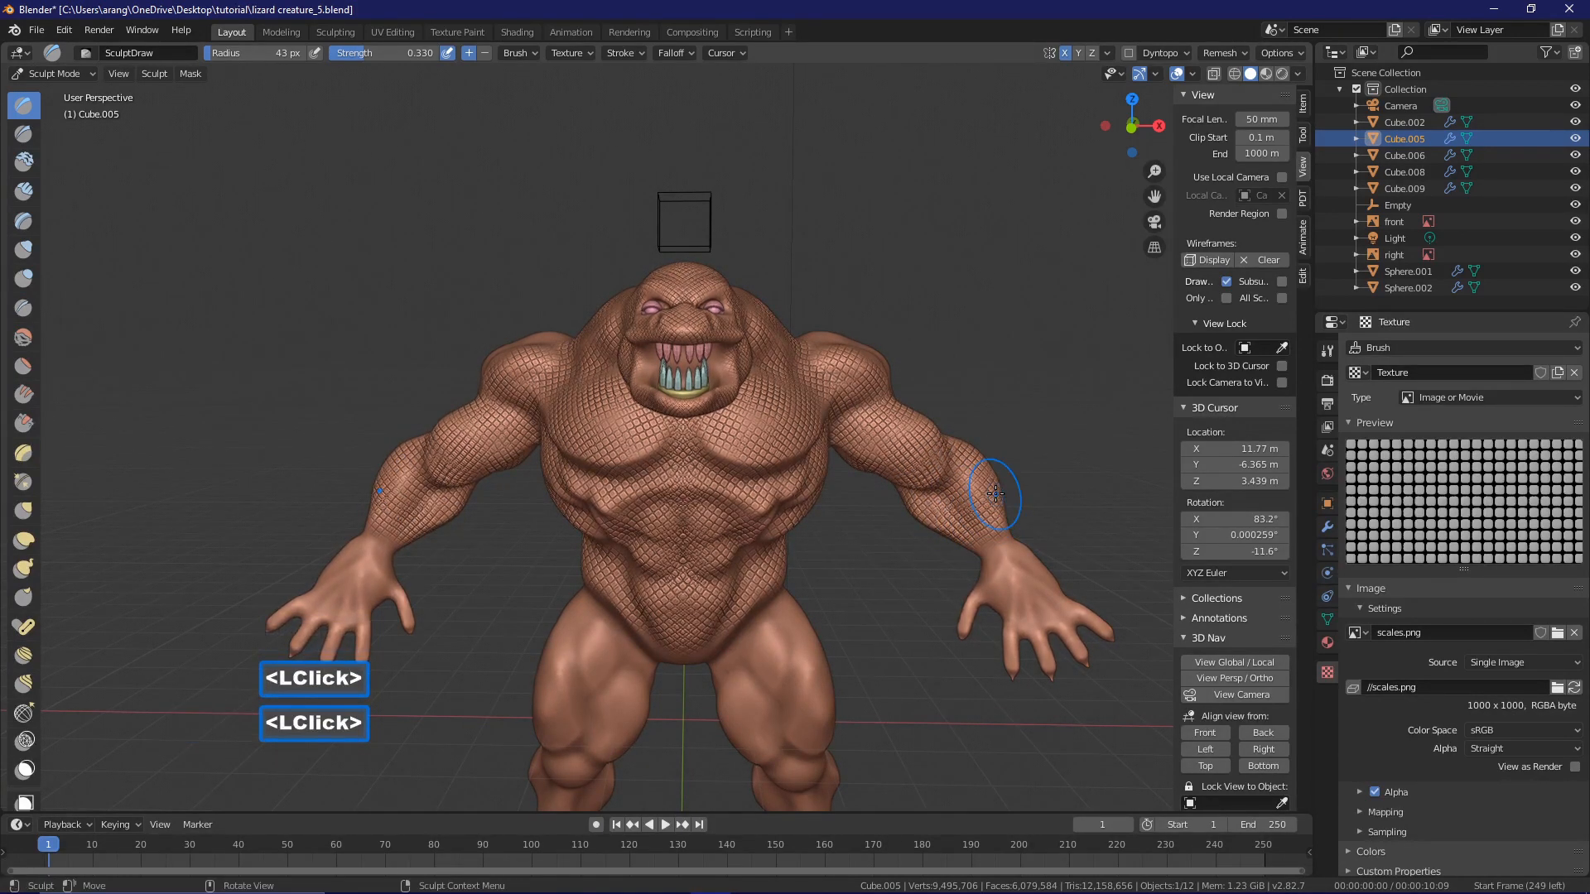
left_click(987, 542)
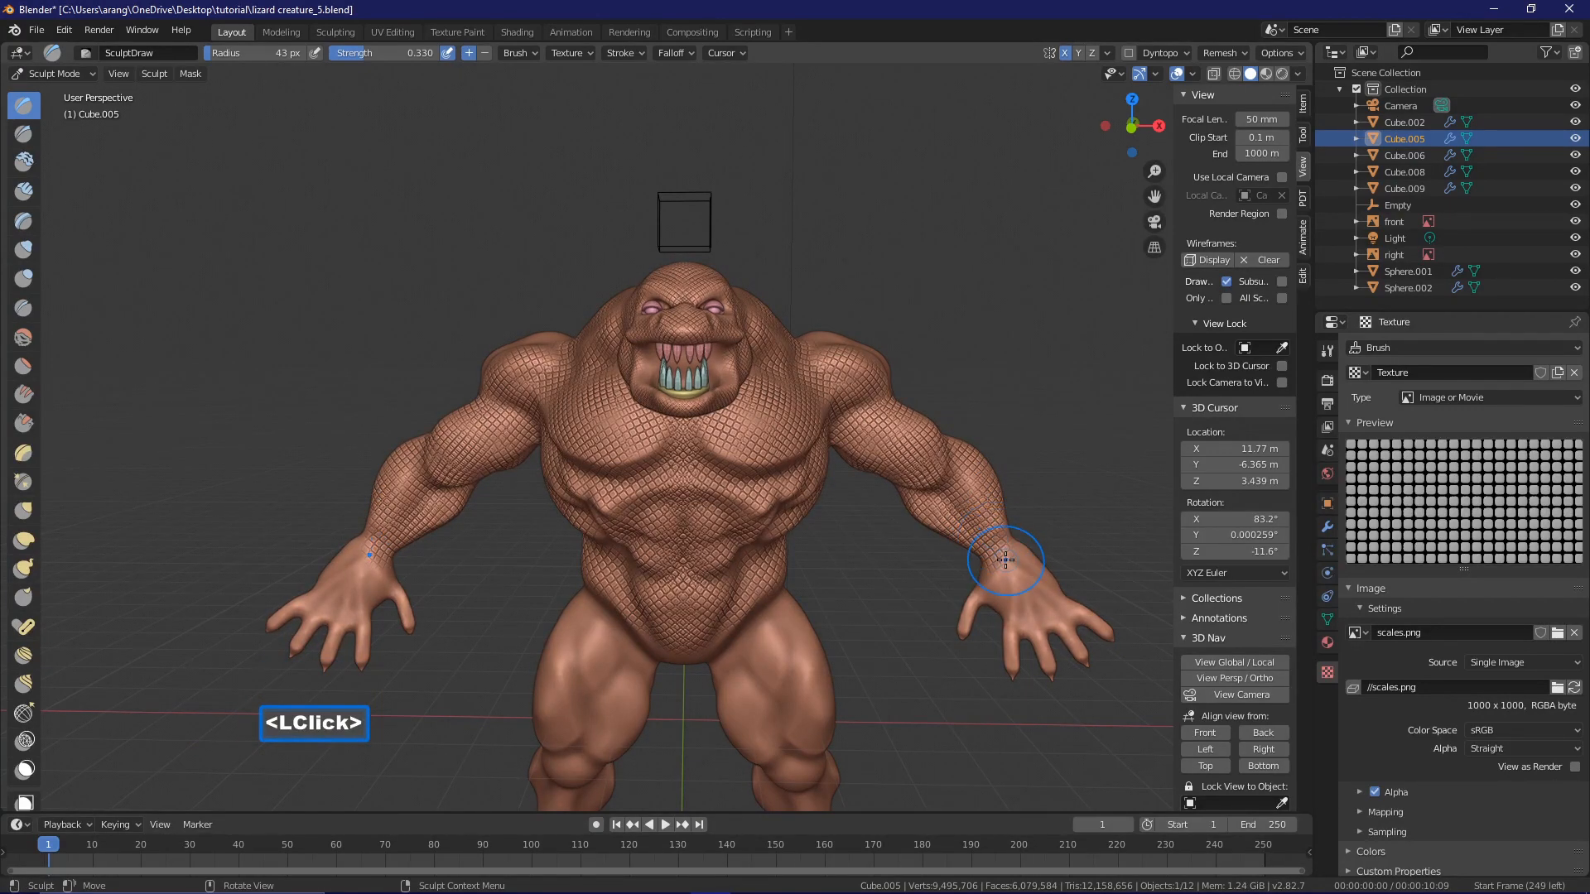
- Cover the back of the hand with scales from the wrist to the base of the fingers
left_click(1008, 573)
left_click(1027, 561)
left_click(1017, 551)
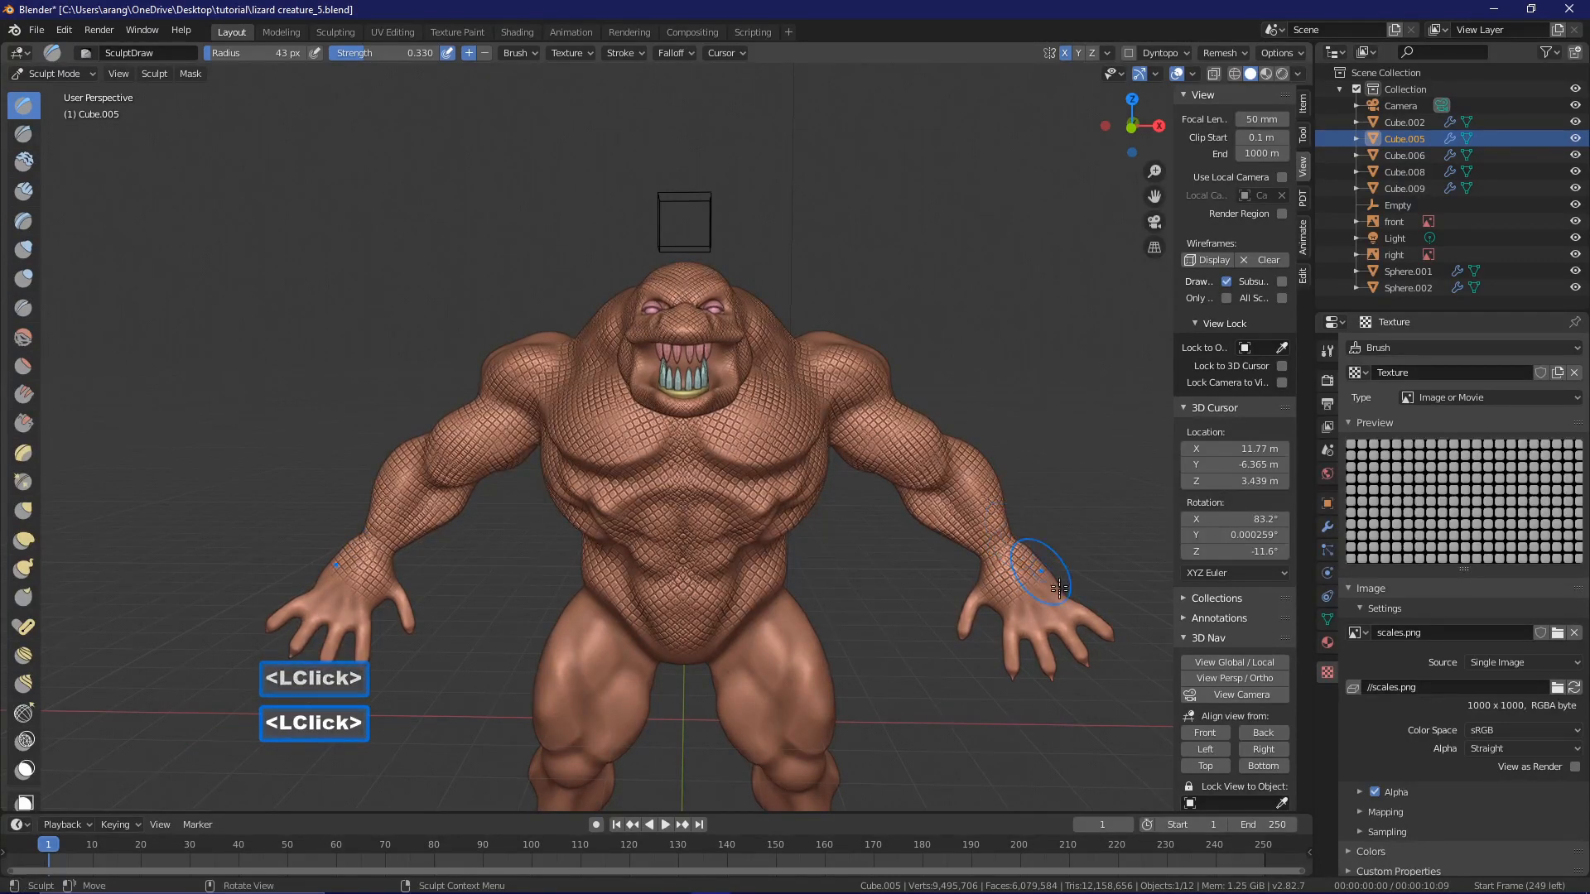
left_click(1039, 587)
left_click(1027, 601)
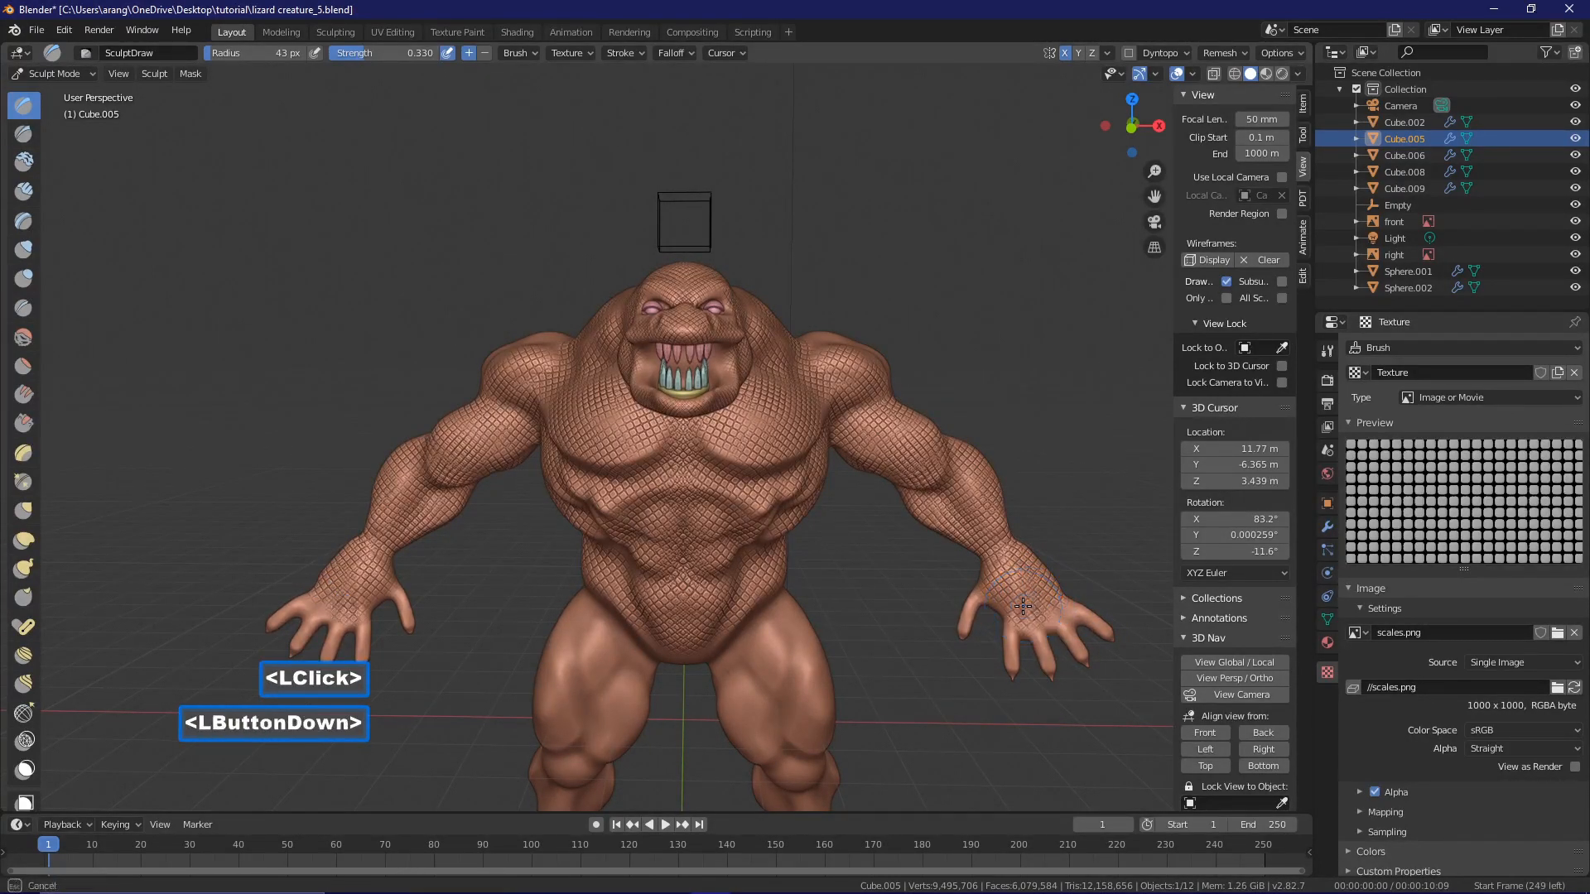
left_click(1050, 600)
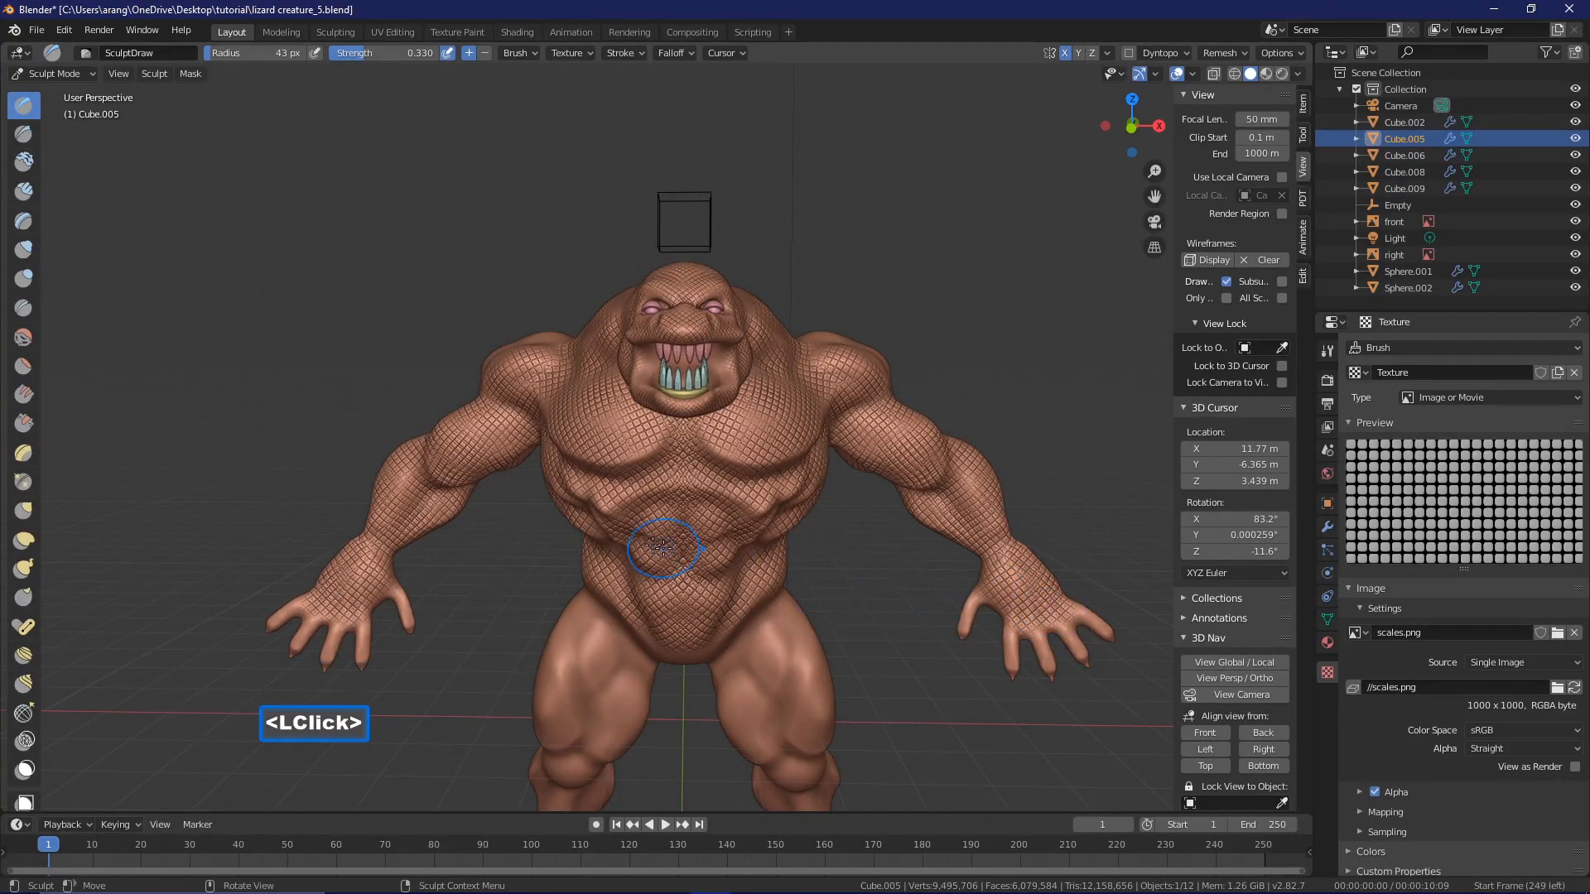
- Cover the front of the upper thigh with scales from the groin crease out to the hip
left_click(721, 645)
left_click(741, 631)
left_click(775, 613)
left_click(727, 671)
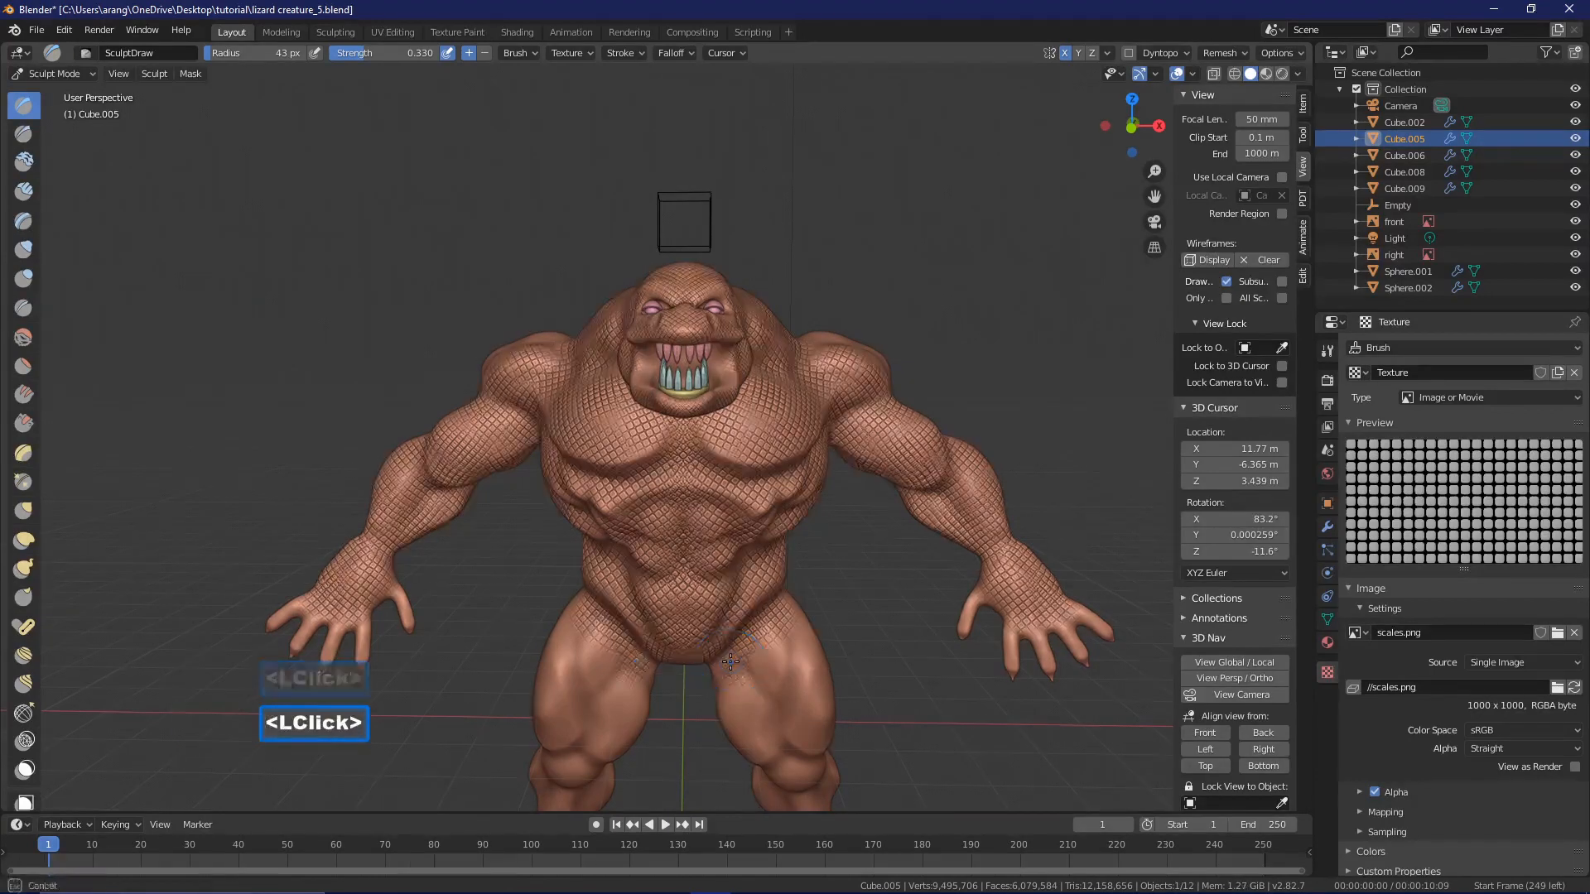
left_click(727, 694)
left_click(798, 654)
left_click(797, 639)
left_click(789, 605)
left_click(810, 677)
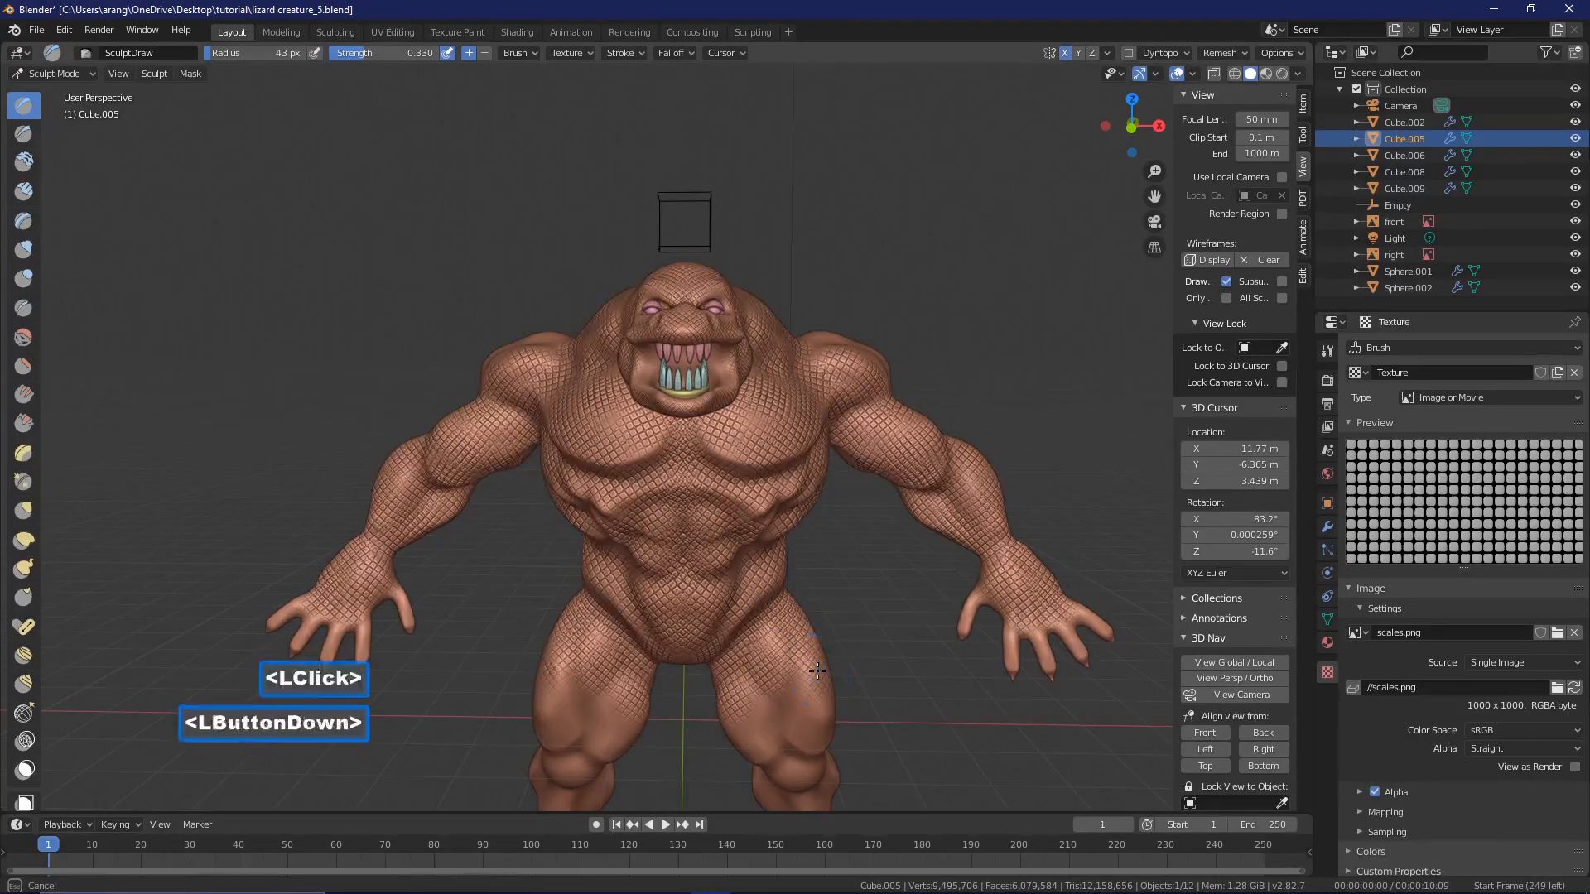
- Extend the scales over the lower front of the thigh down to just above the knee
left_click(773, 708)
left_click(763, 717)
left_click(742, 742)
left_click(757, 747)
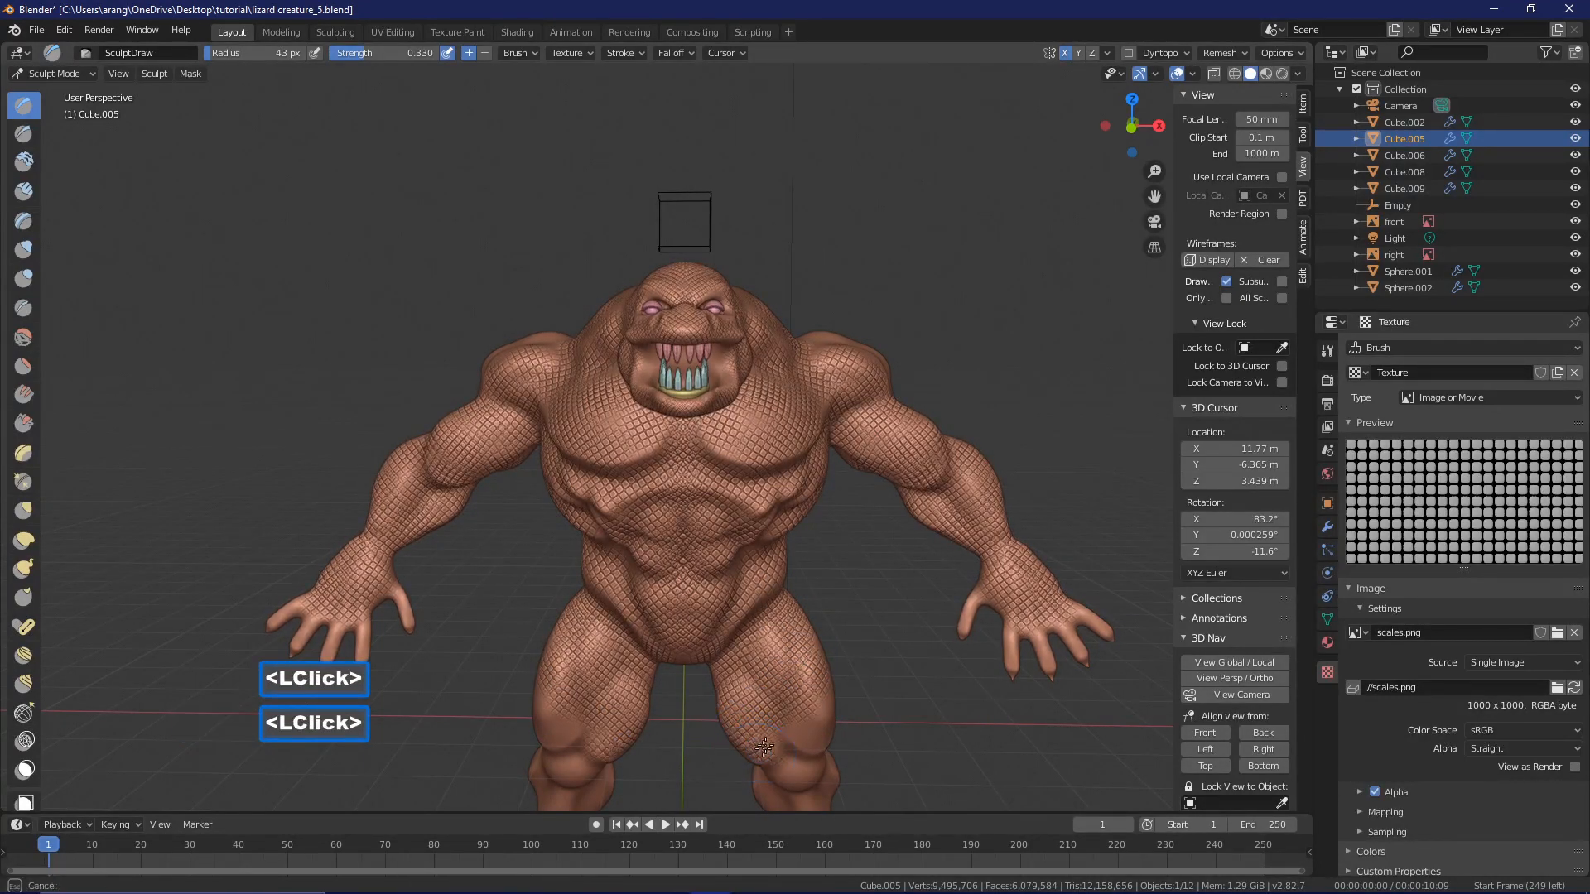
left_click(803, 735)
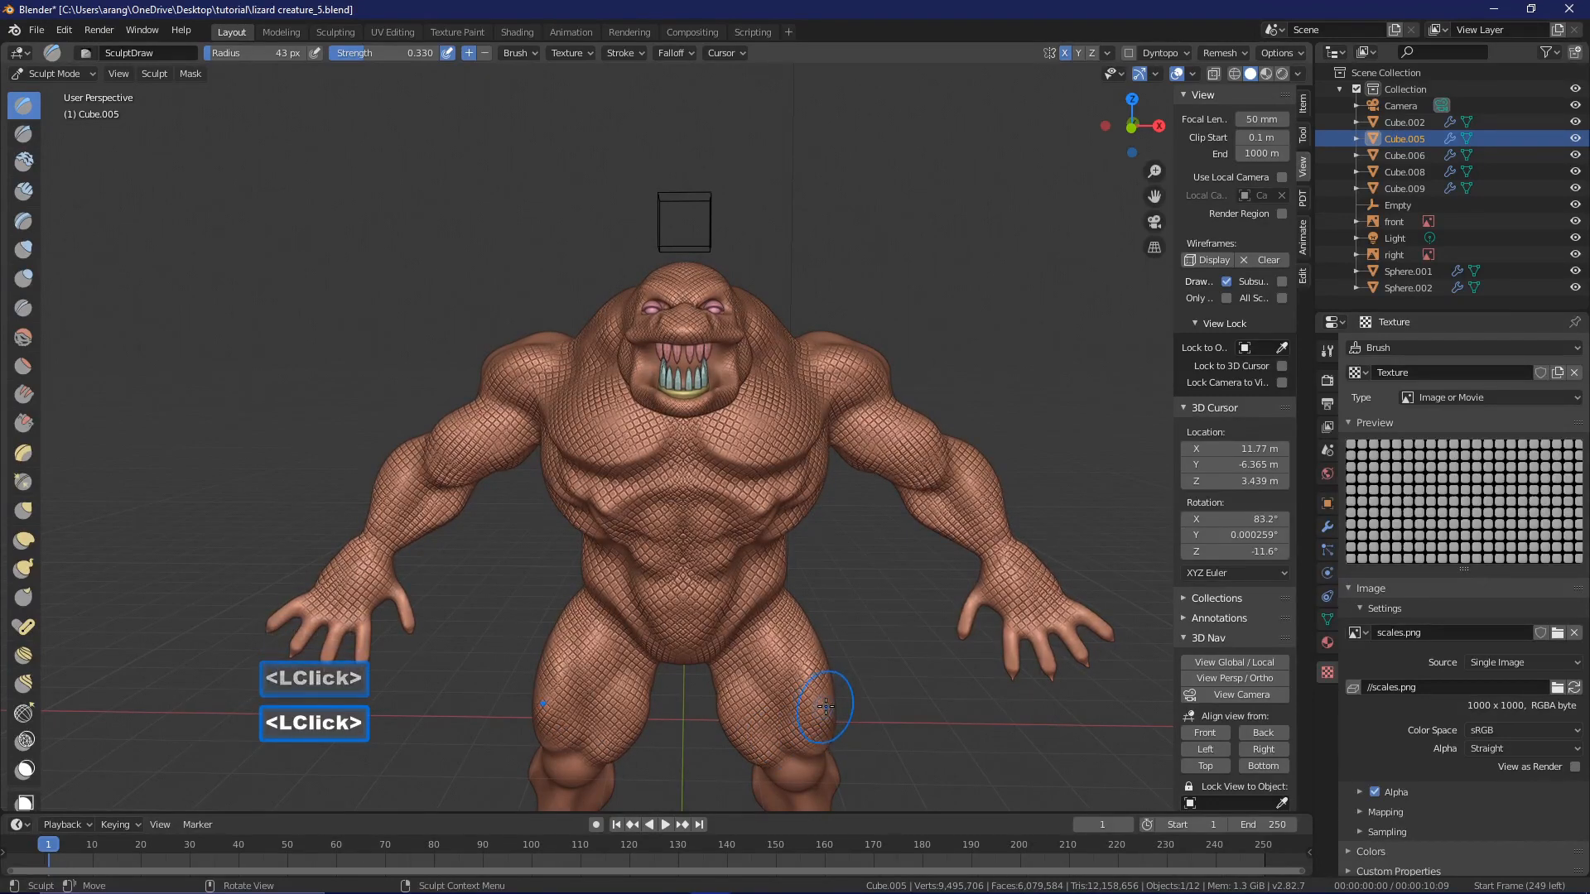
- Stamp scales over the front and sides of the knee and the top of the shin
left_click(796, 771)
left_click(782, 774)
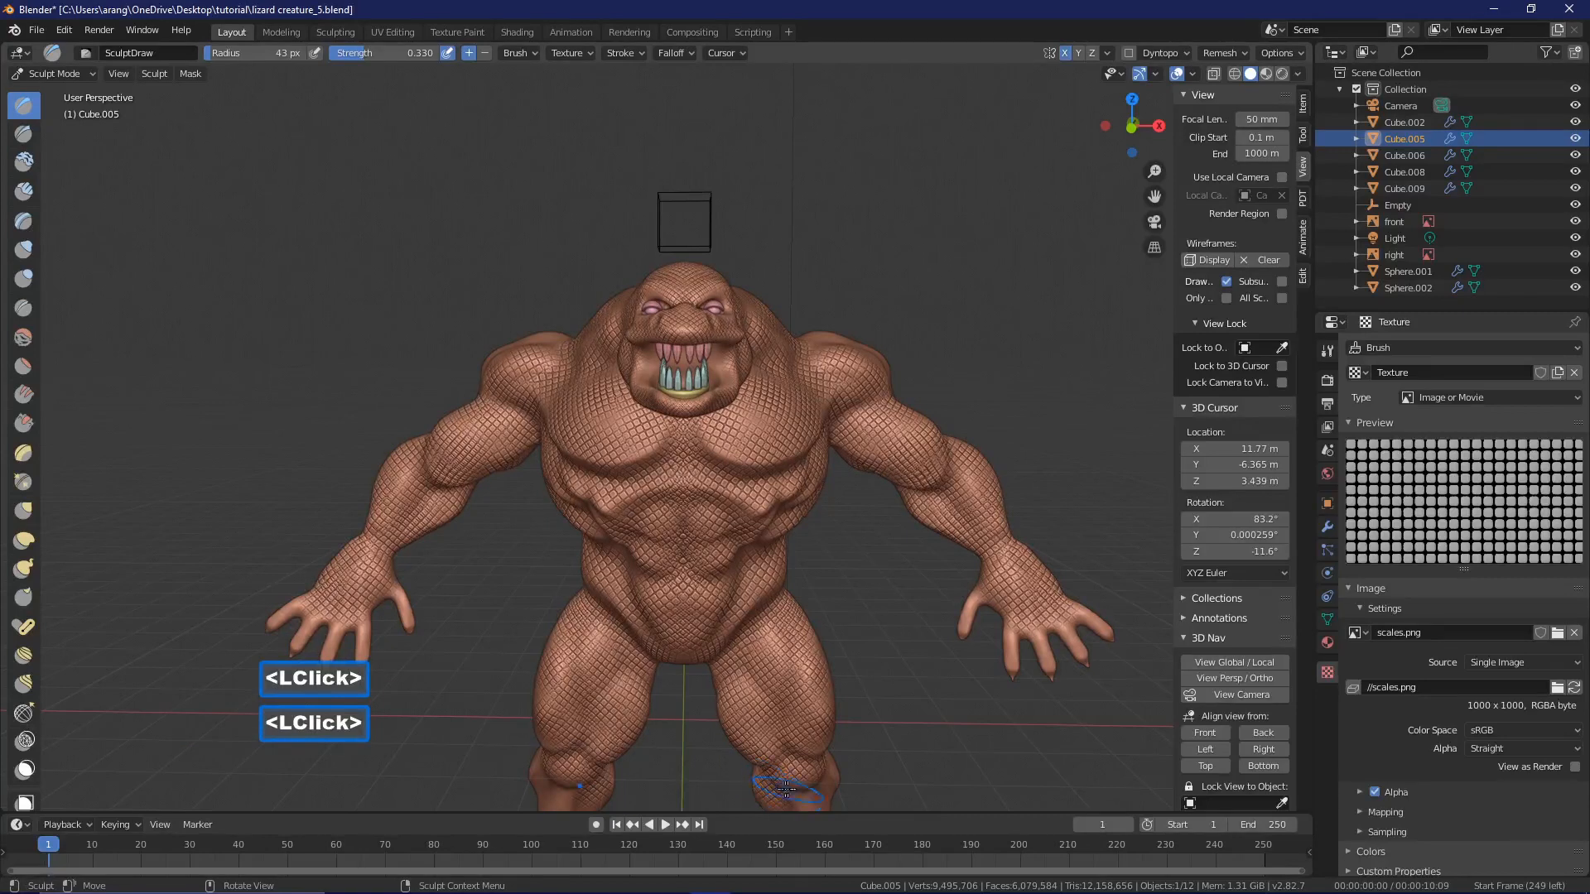
mouse_move(754, 773)
left_mouse_down()
mouse_move(788, 790)
mouse_move(828, 768)
left_mouse_up()
left_click(826, 782)
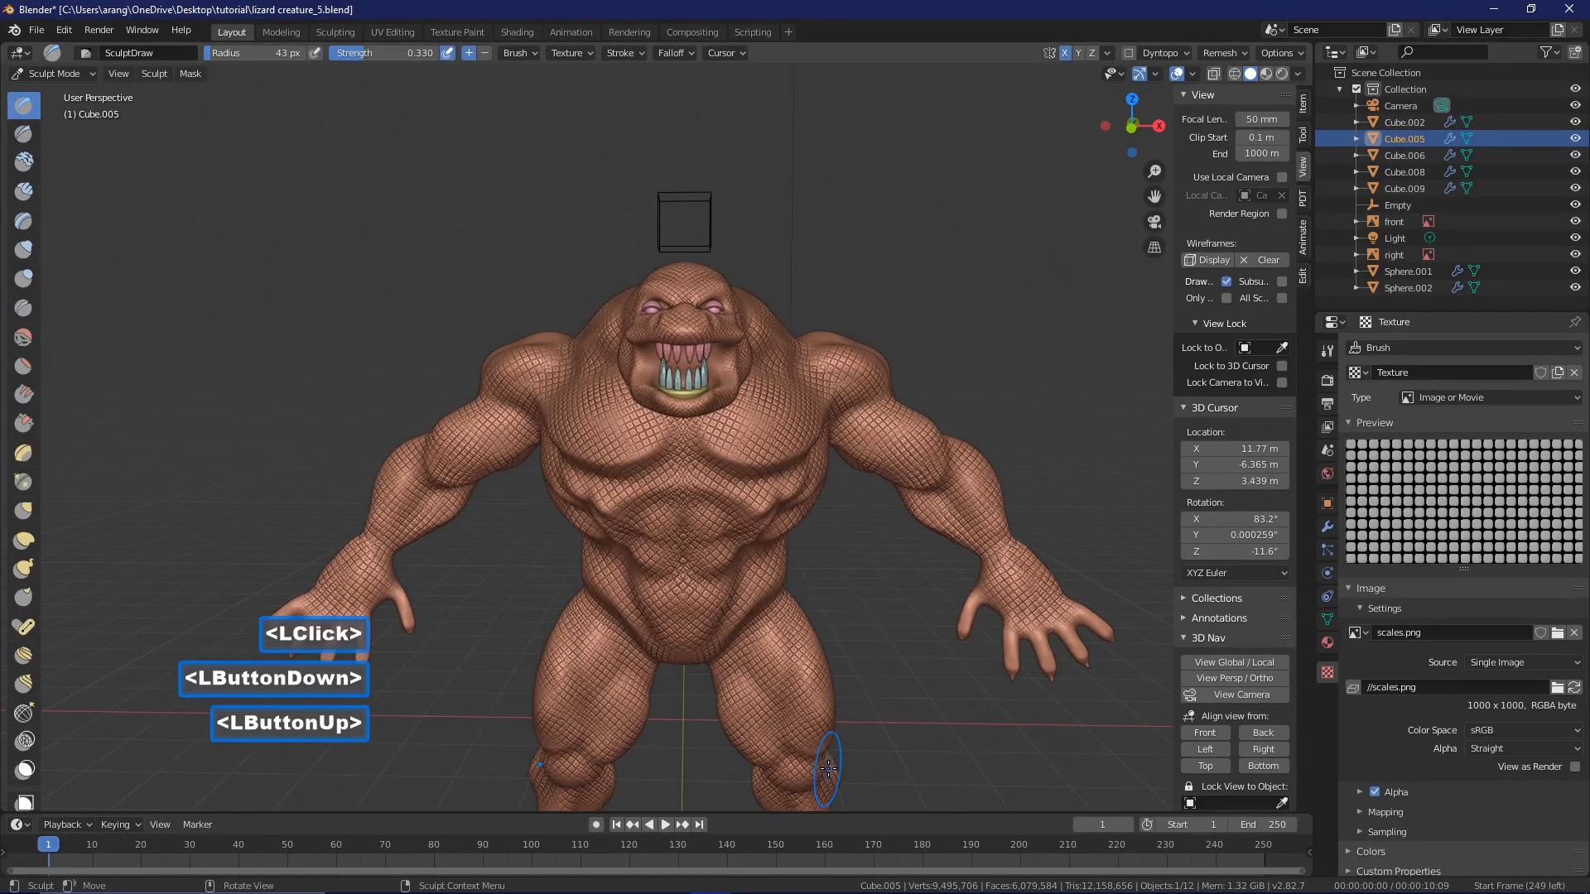
- Cover the shin, ankle and top of the foot with scales down to the base of the toes
middle_click_drag(805, 708, 785, 553, "shift")
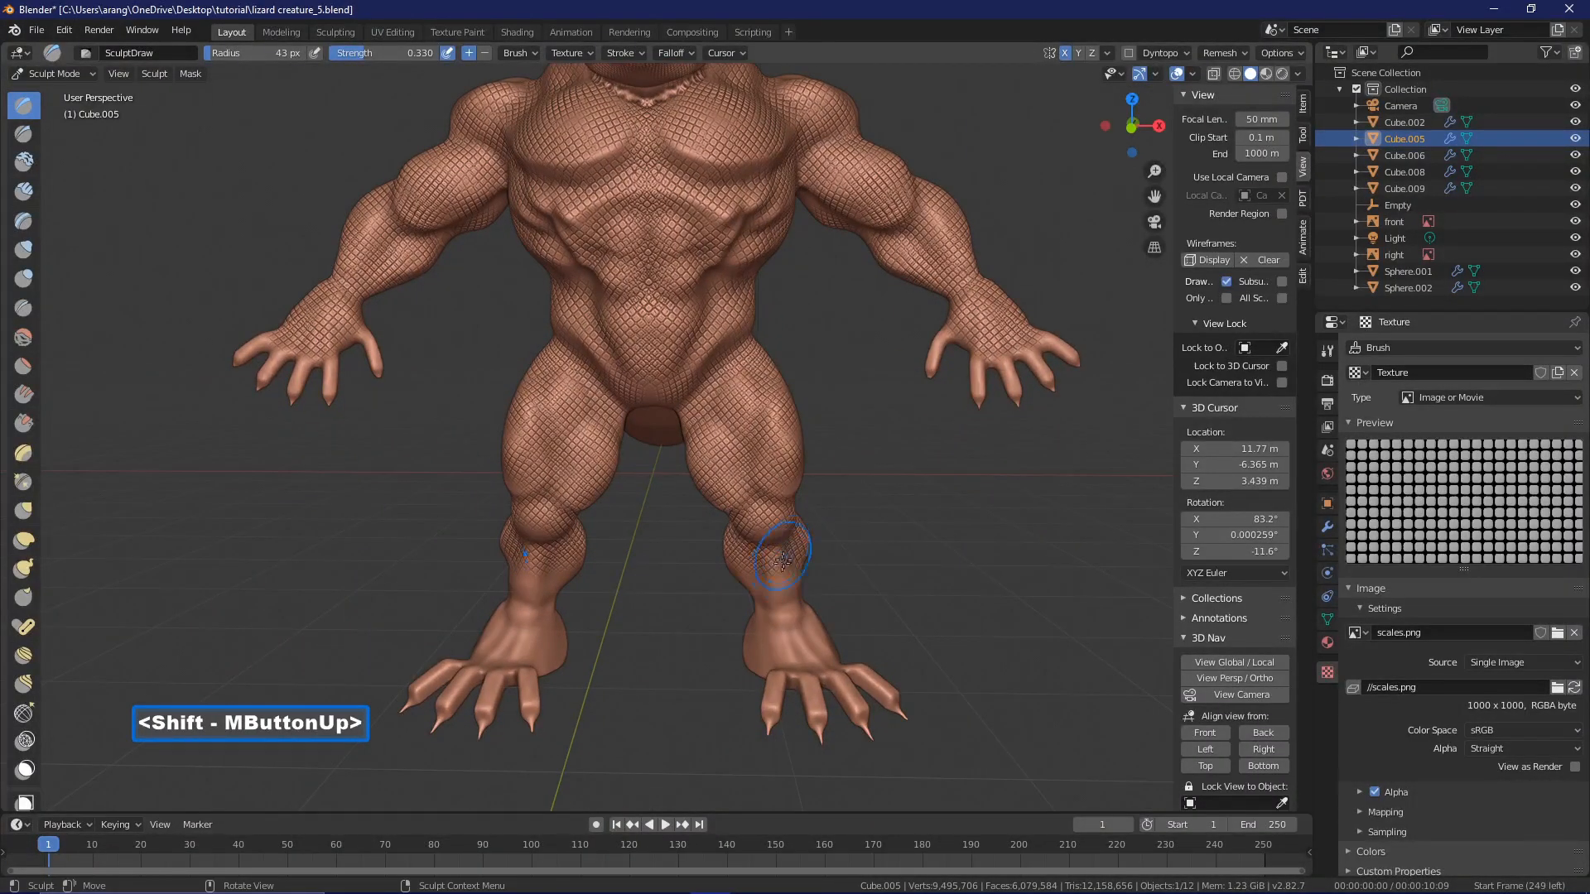
left_click(754, 576)
left_click(773, 575)
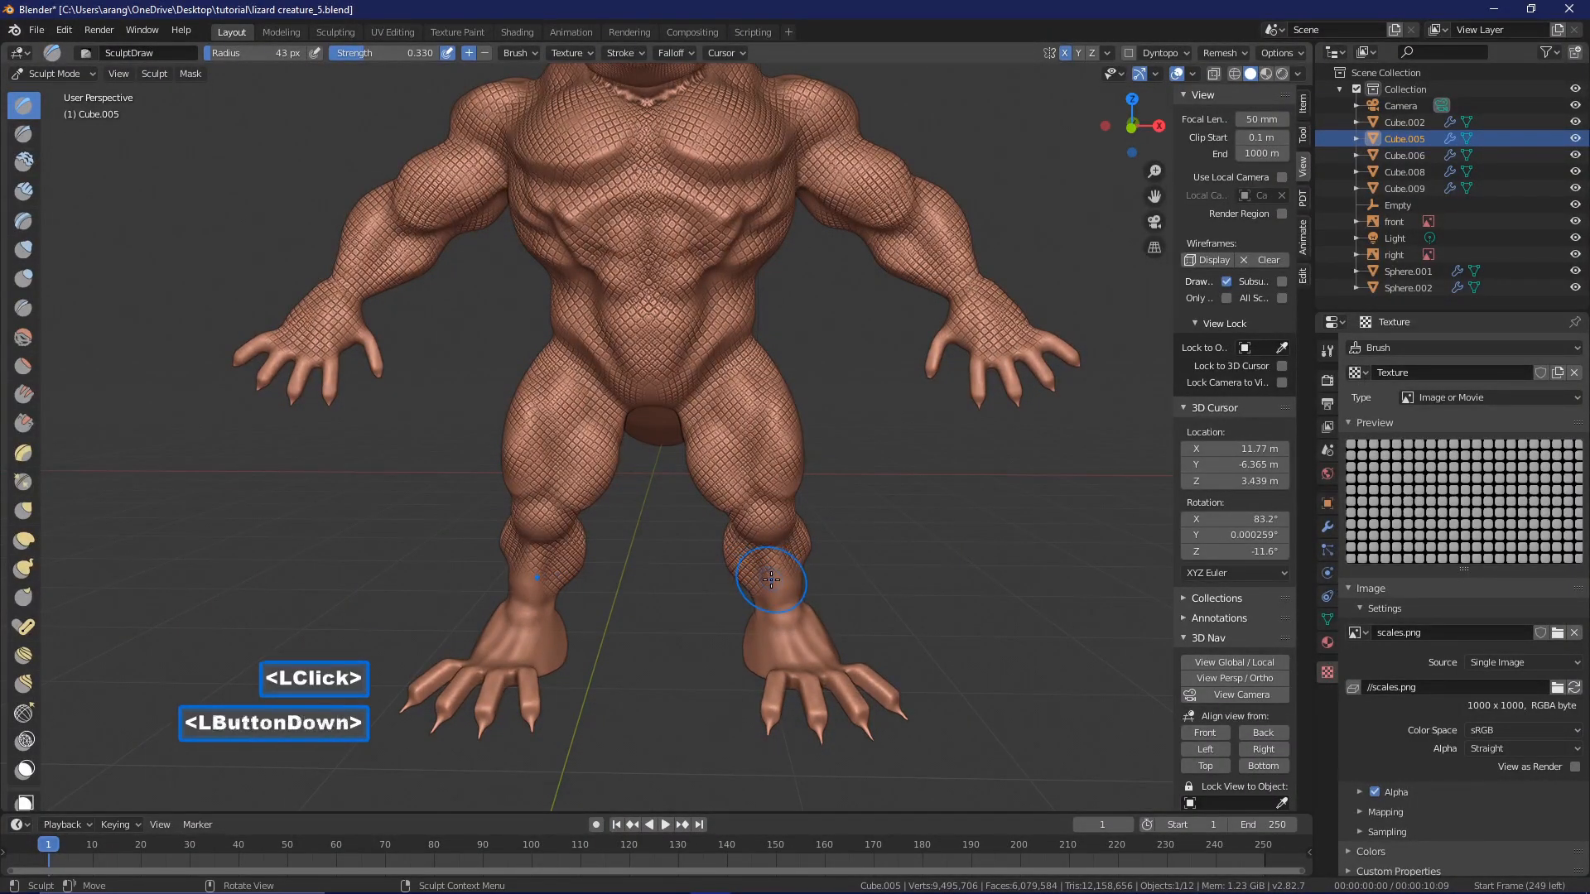
mouse_move(760, 603)
left_mouse_down()
mouse_move(760, 628)
mouse_move(808, 632)
mouse_move(783, 654)
mouse_move(797, 651)
left_mouse_up()
left_click(795, 611)
left_click(808, 637)
left_click(816, 654)
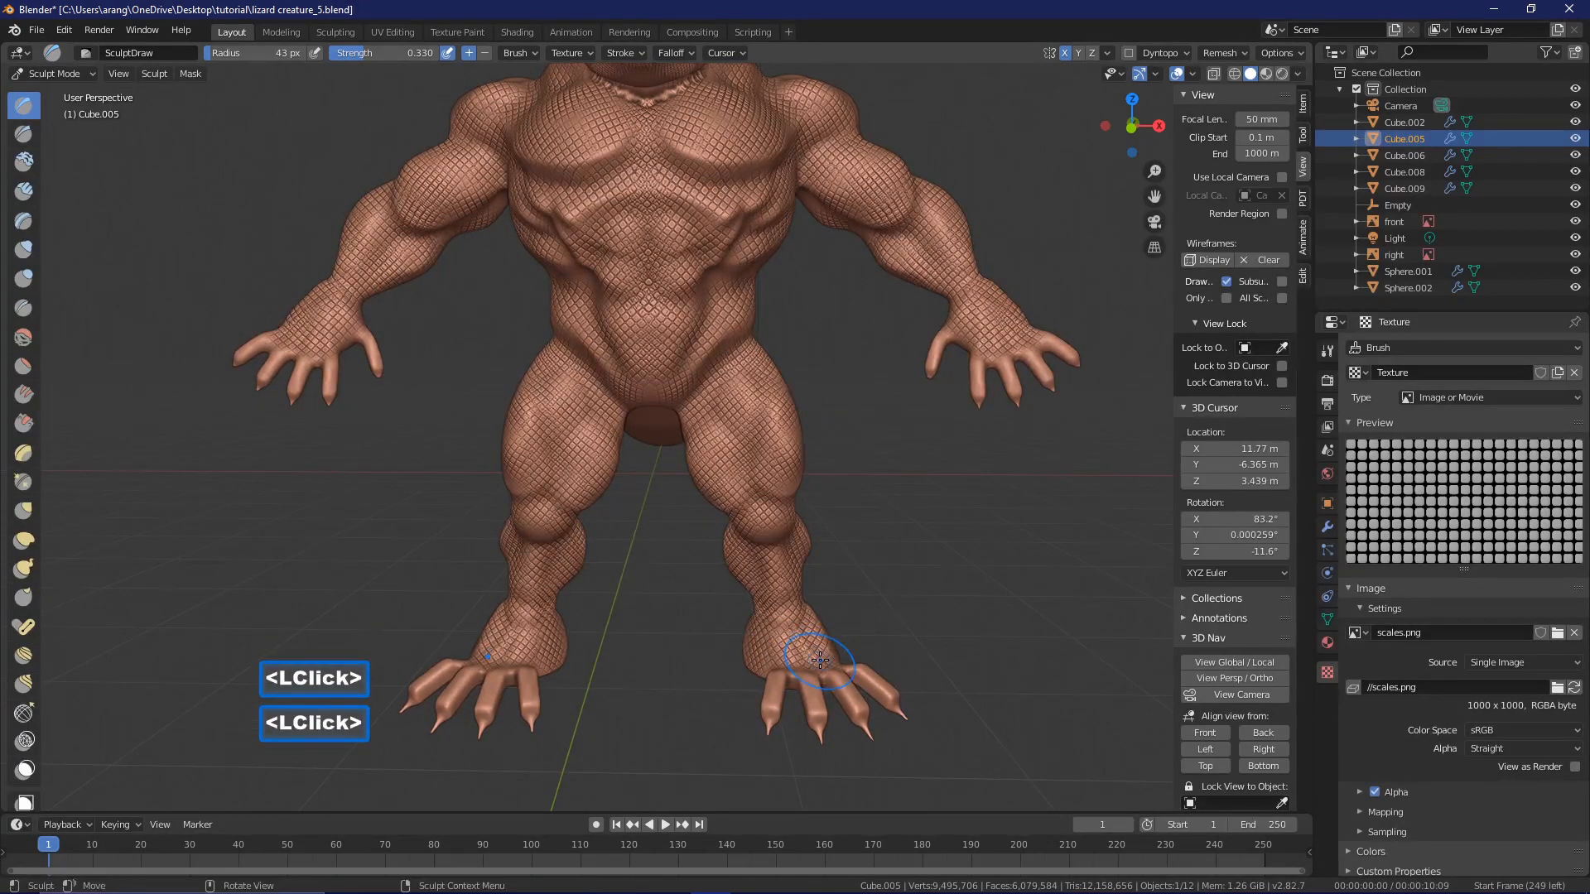
- Fill the remaining smooth patches around the front of the knee with scales
left_click(788, 492)
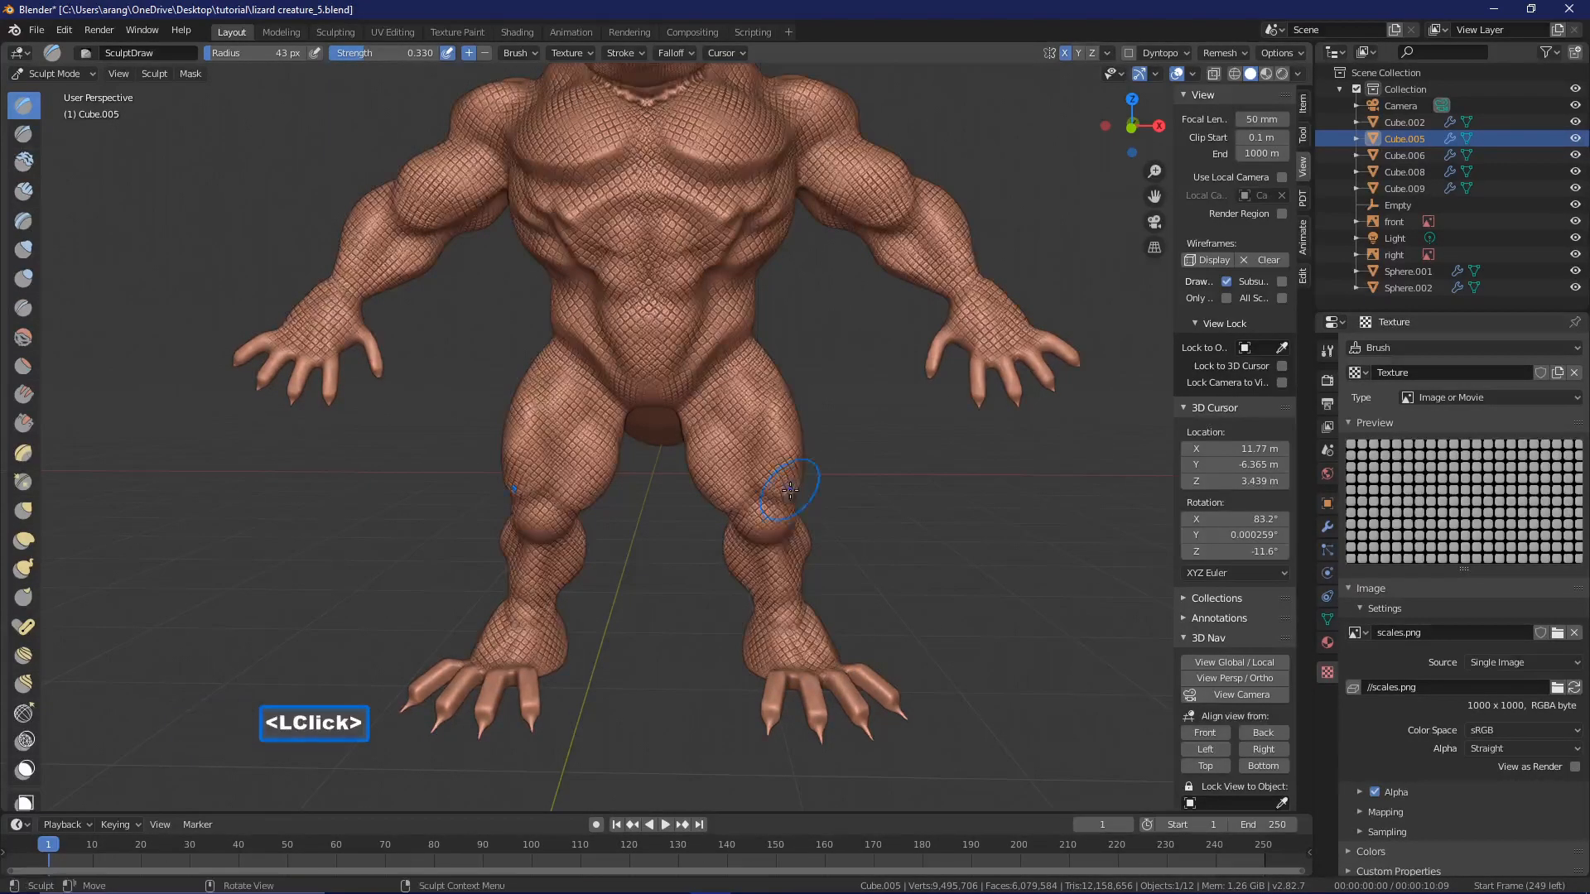
left_click(778, 527)
left_click(768, 547)
left_click_drag(763, 545, 763, 546)
- Cover the side of the waist and lower back with scales, from the ribs down to the tail base
mouse_move(844, 568)
middle_mouse_down()
mouse_move(795, 571)
mouse_move(615, 424)
middle_mouse_up()
middle_click_drag(736, 377, 751, 265)
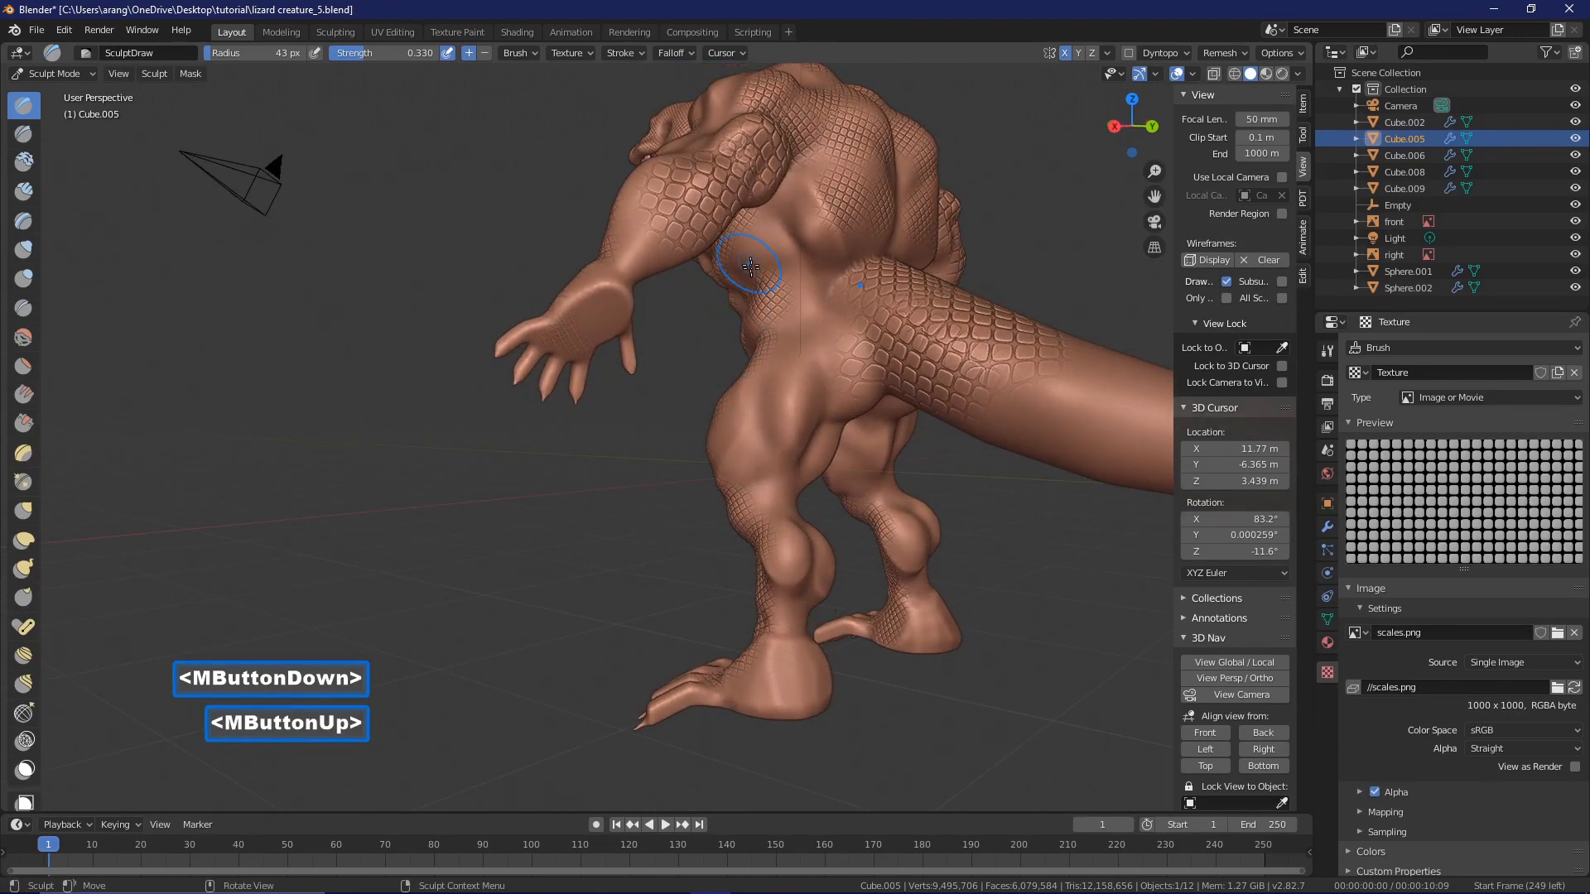
left_click(748, 268)
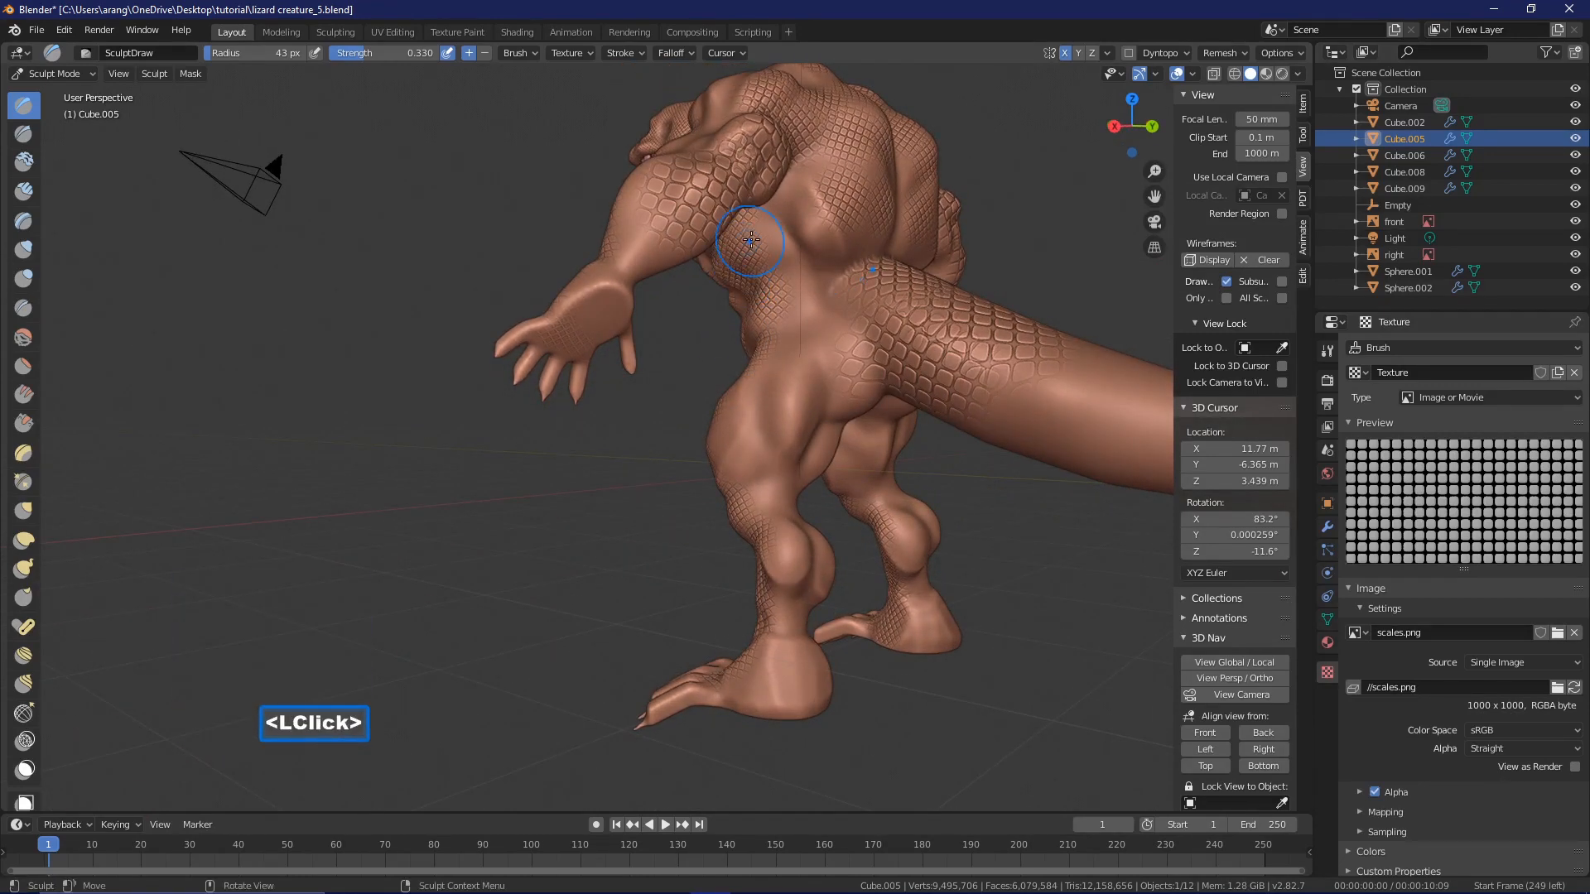
left_click(770, 216)
left_click(814, 158)
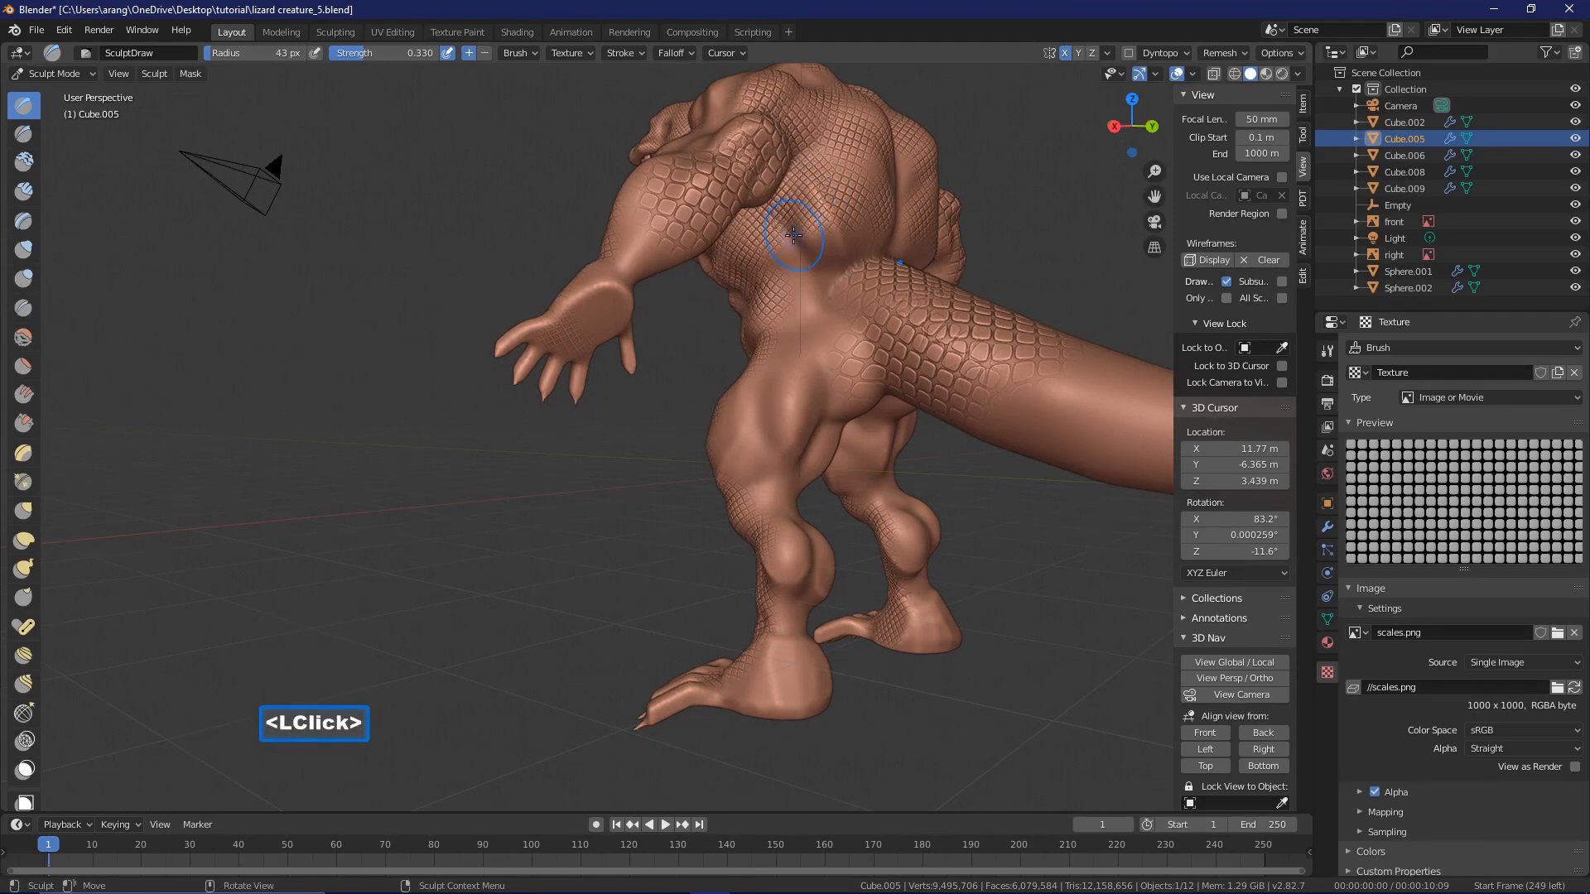
left_click(779, 258)
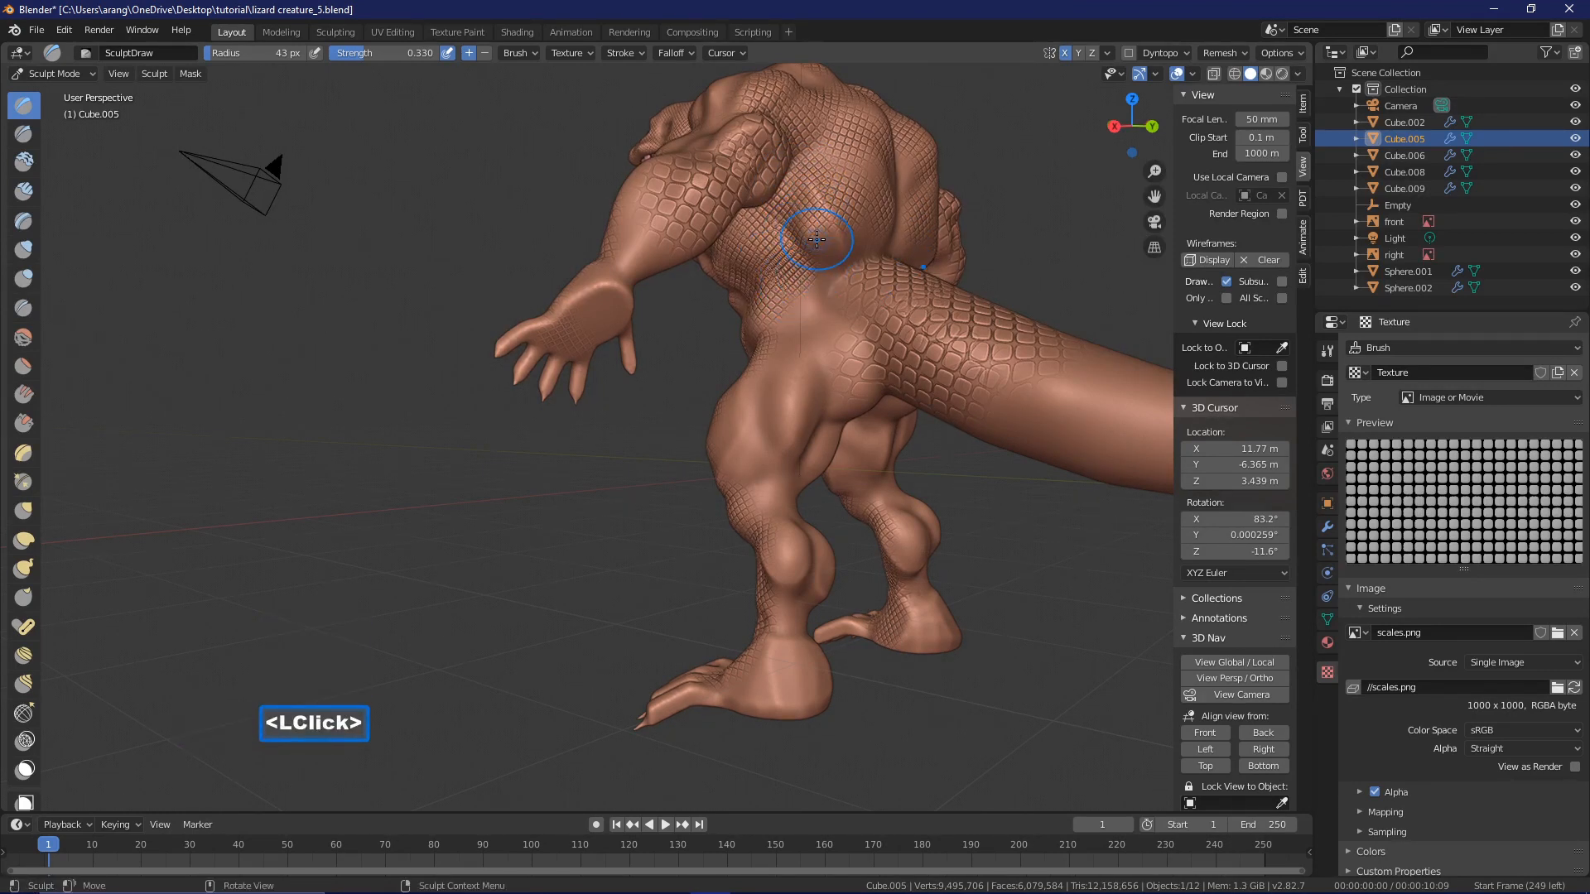
left_click(825, 267)
left_click(826, 285)
- Cover the hip and buttock beside the tail base with scales
left_click(807, 304)
left_click(781, 327)
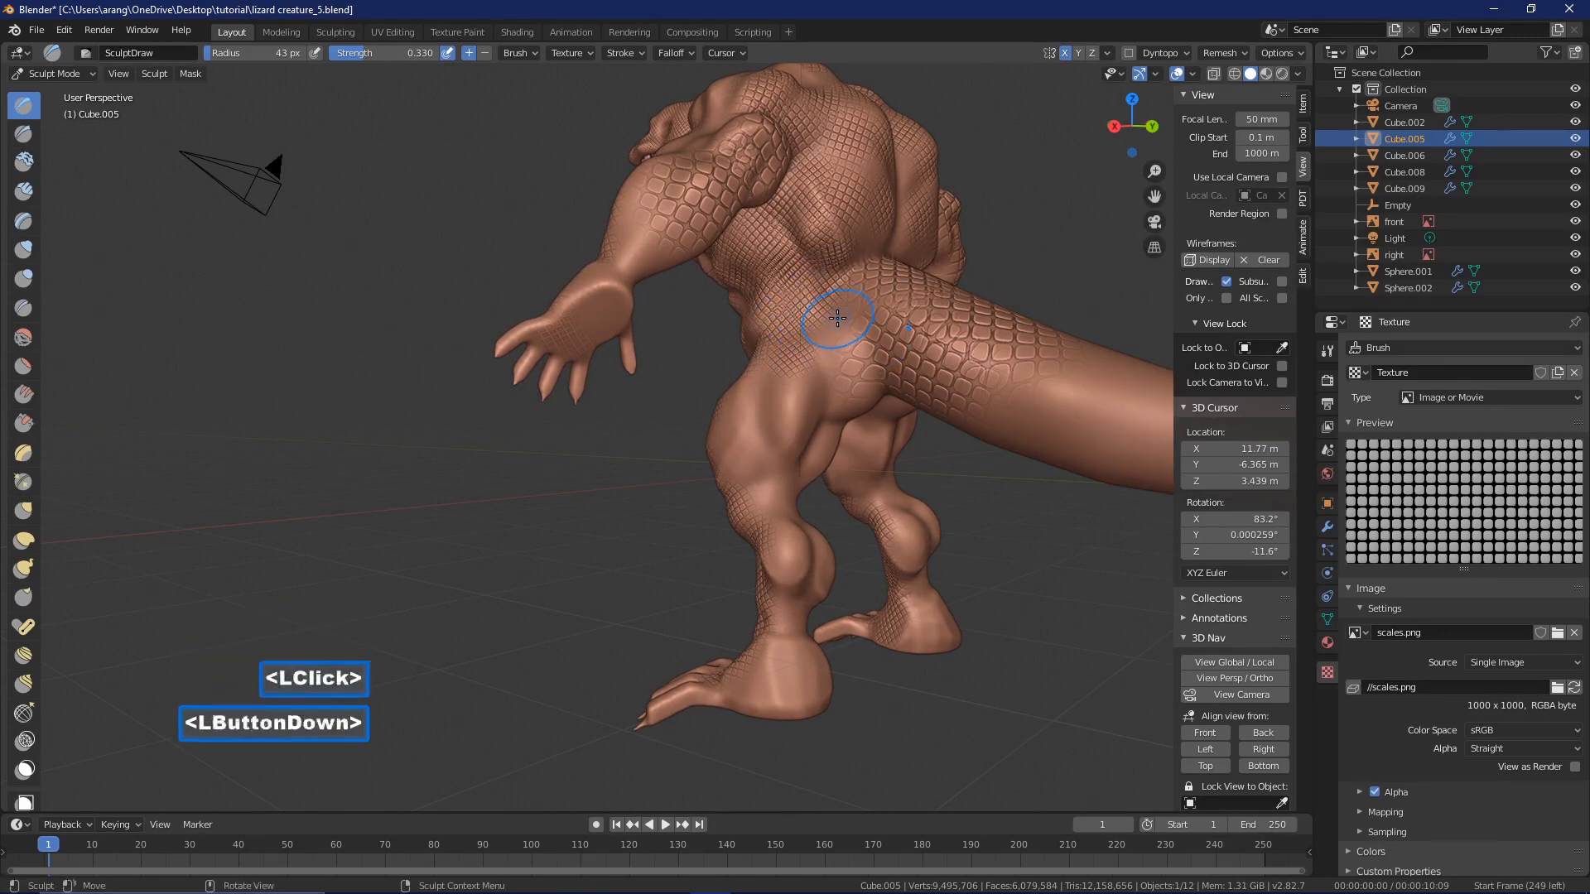
left_click(830, 365)
left_click(837, 395)
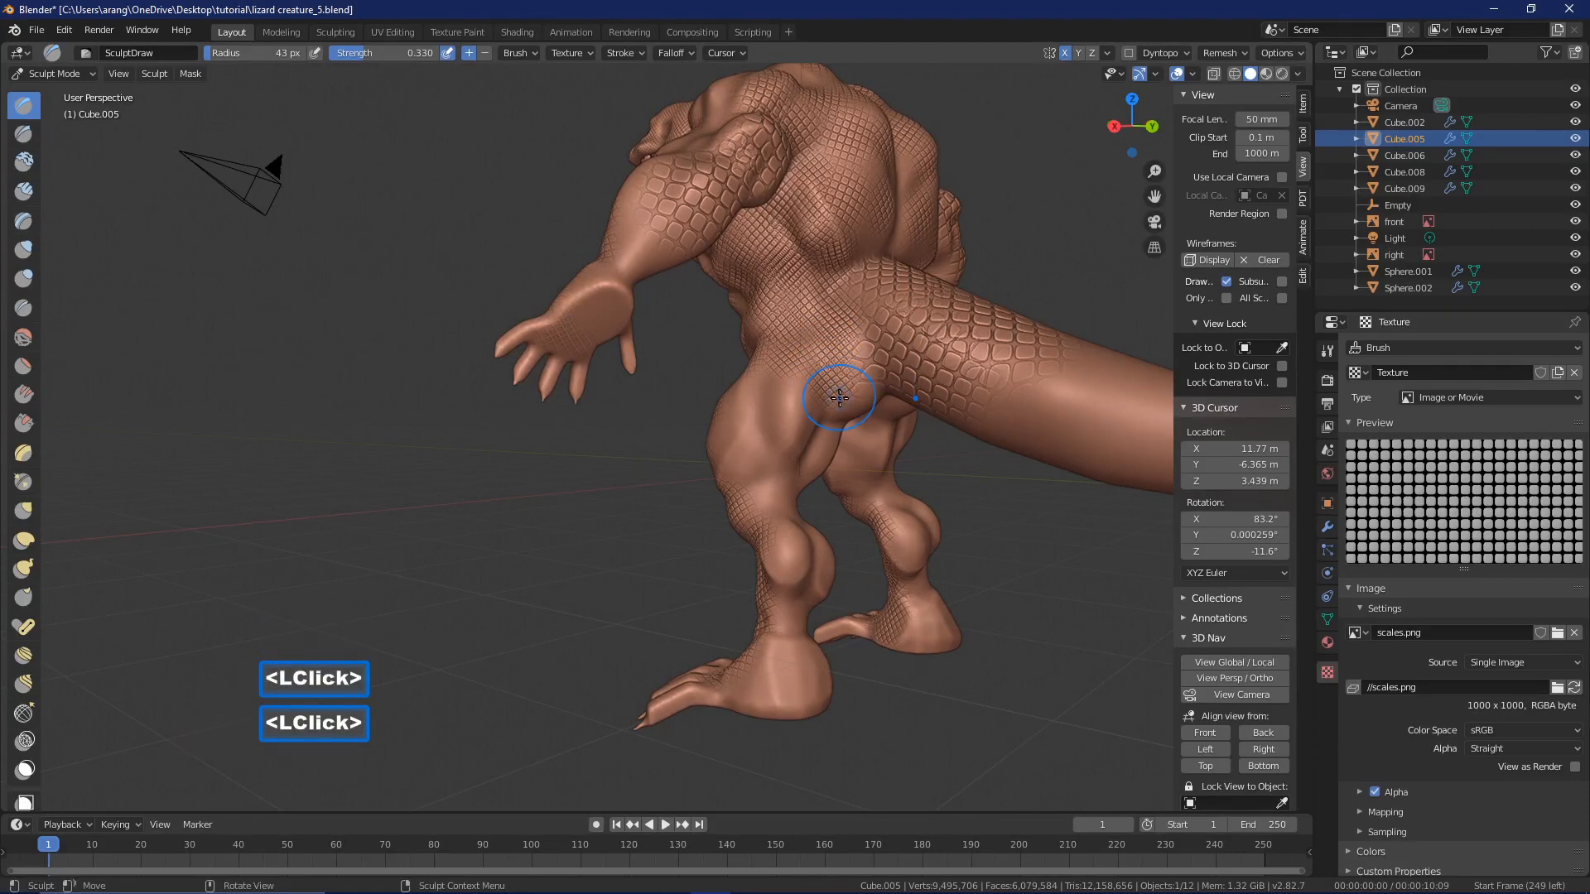
left_click(844, 402)
left_click(863, 393)
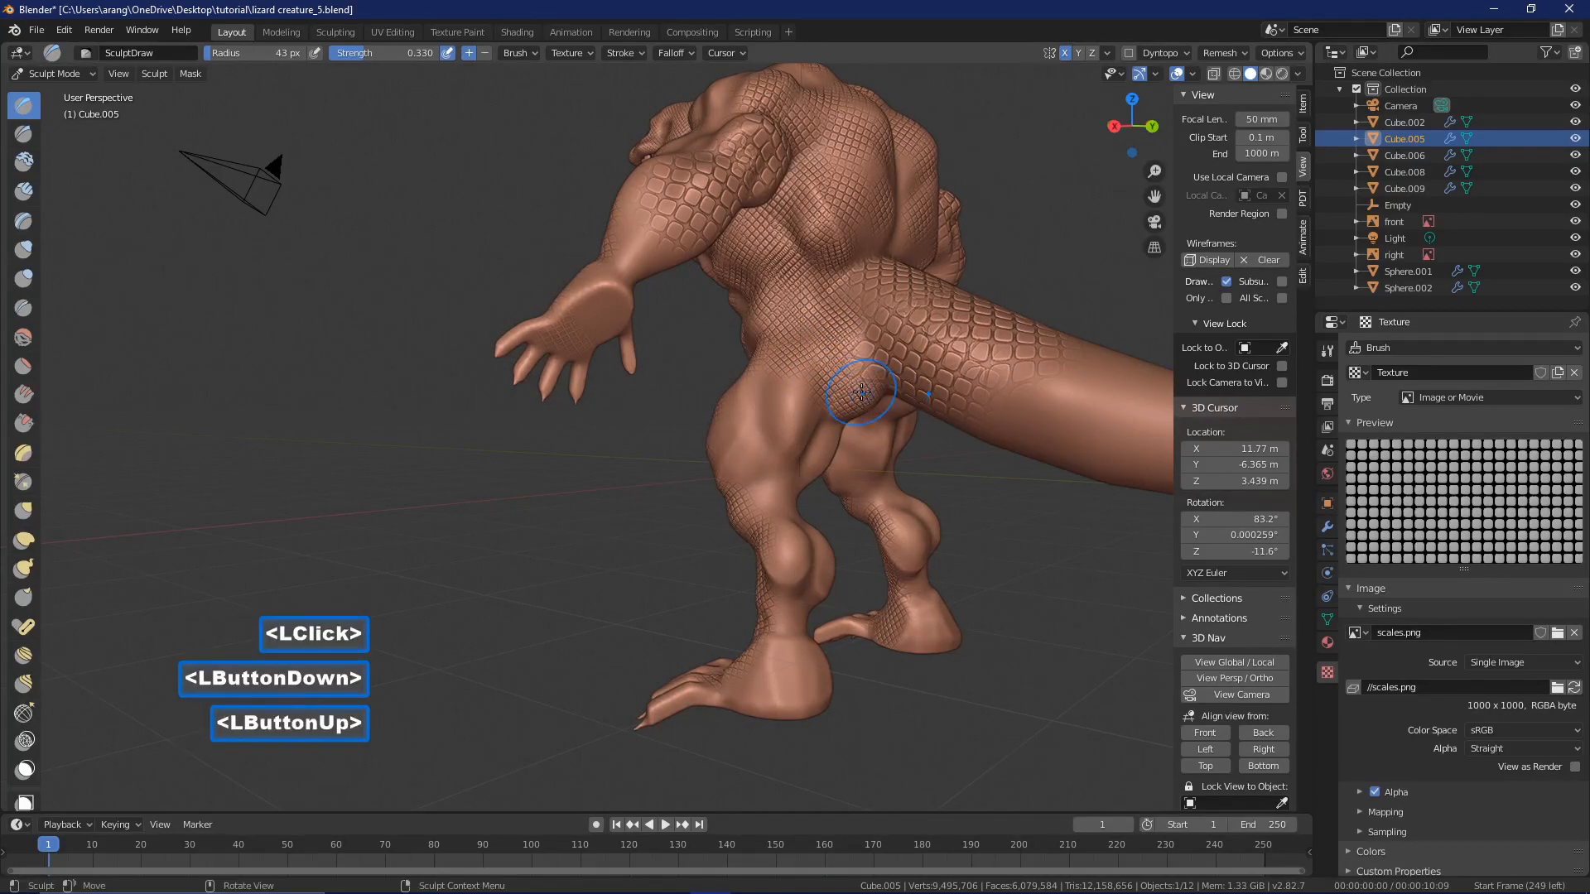
- Cover the outer and rear side of the thigh with scales from the hip down toward the knee
left_click(810, 393)
left_click(746, 383)
left_click(733, 421)
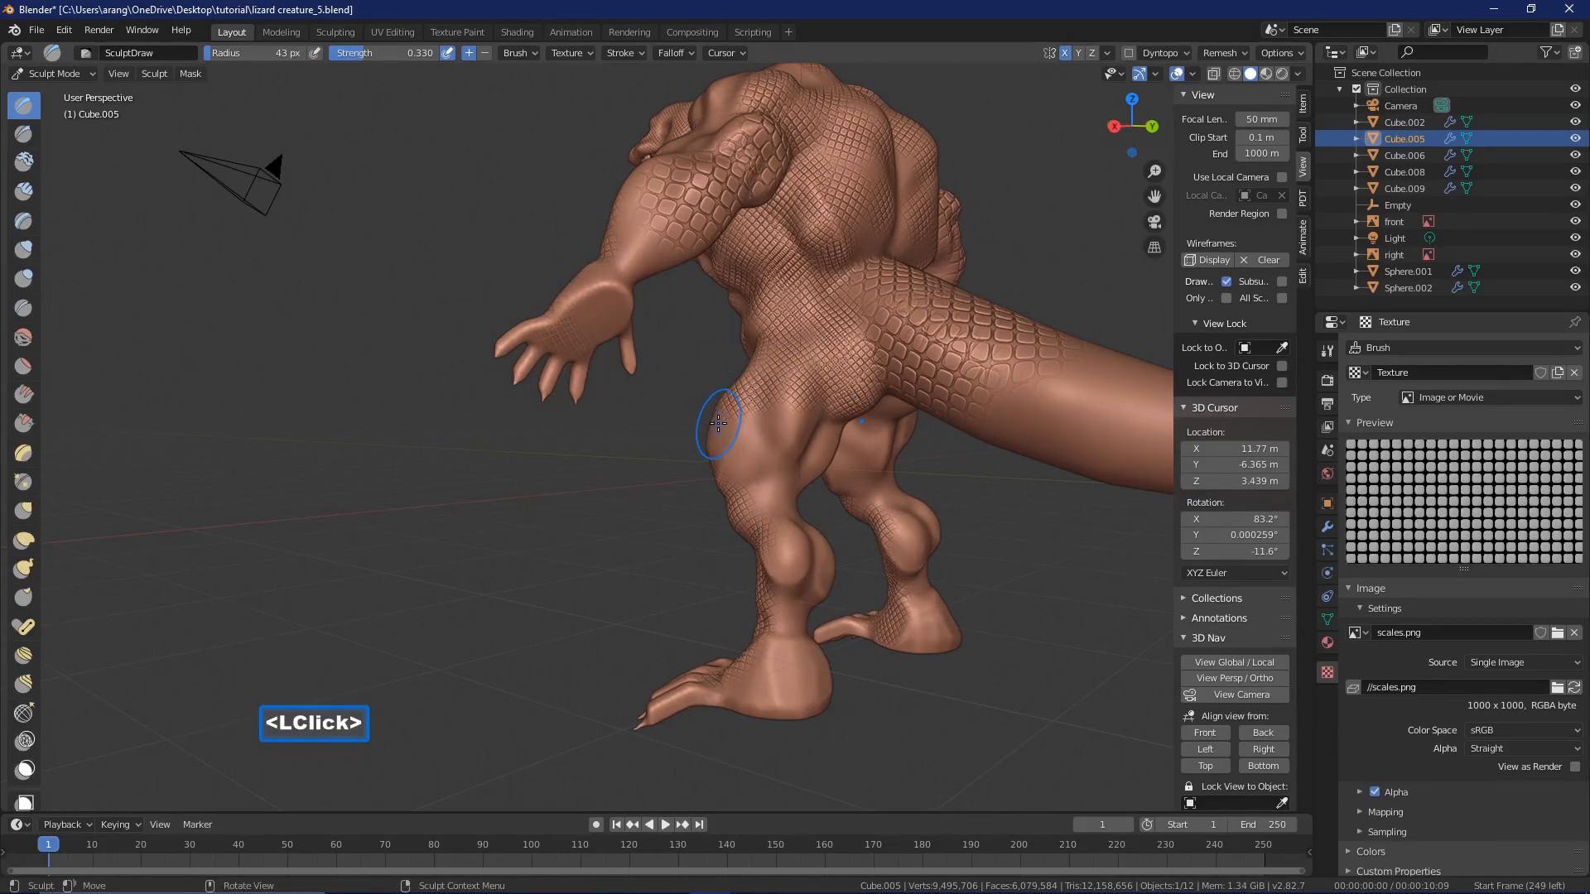
left_click(742, 471)
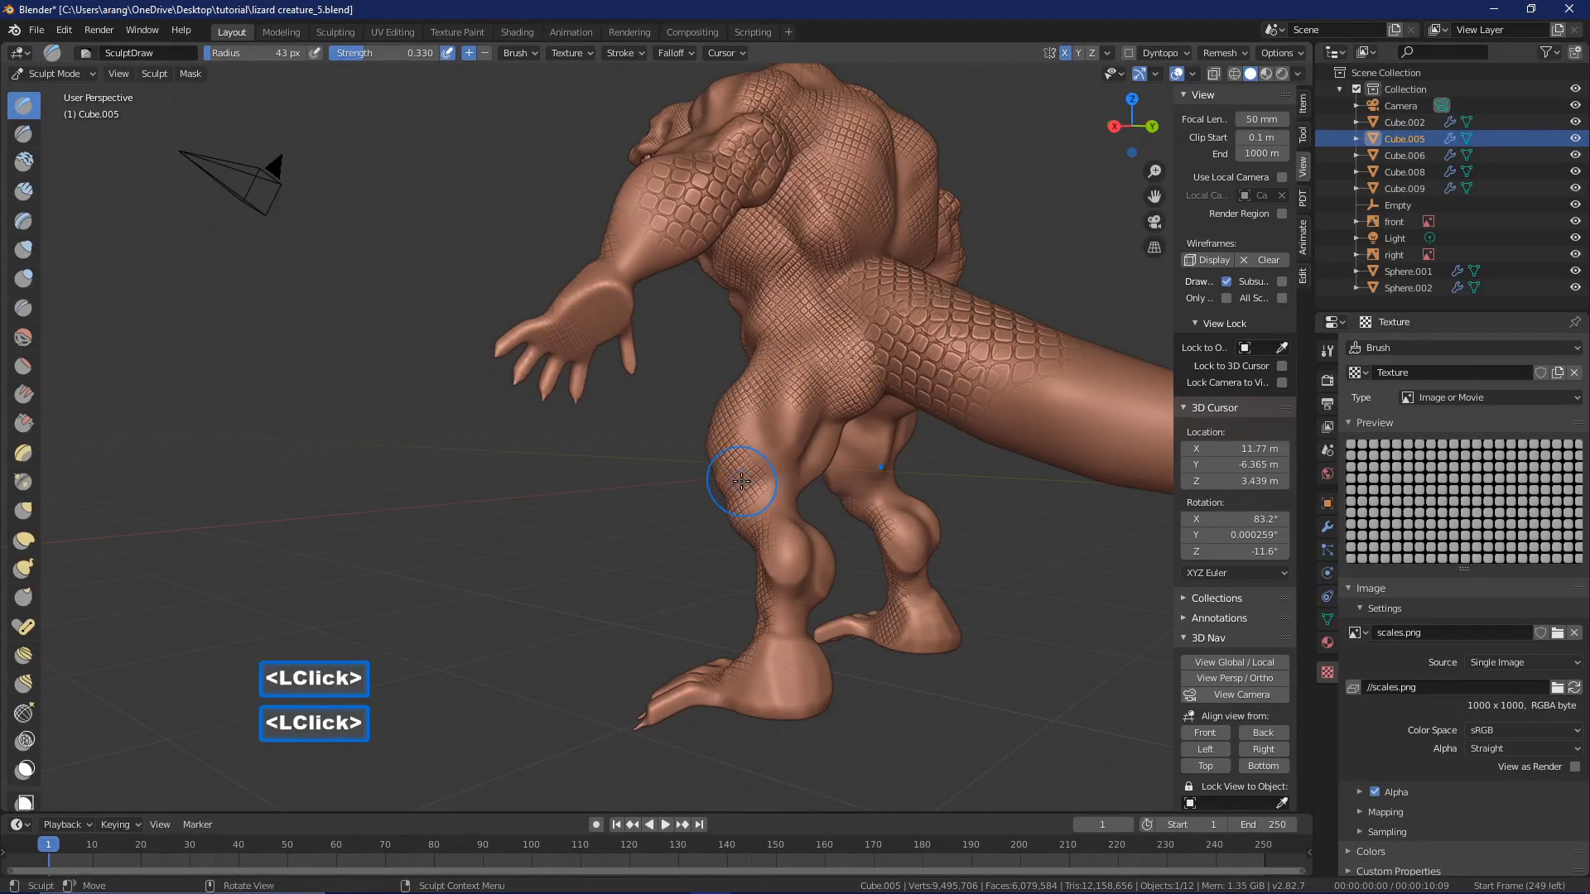
left_click(768, 501)
left_click(749, 435)
left_click(778, 412)
left_click(799, 444)
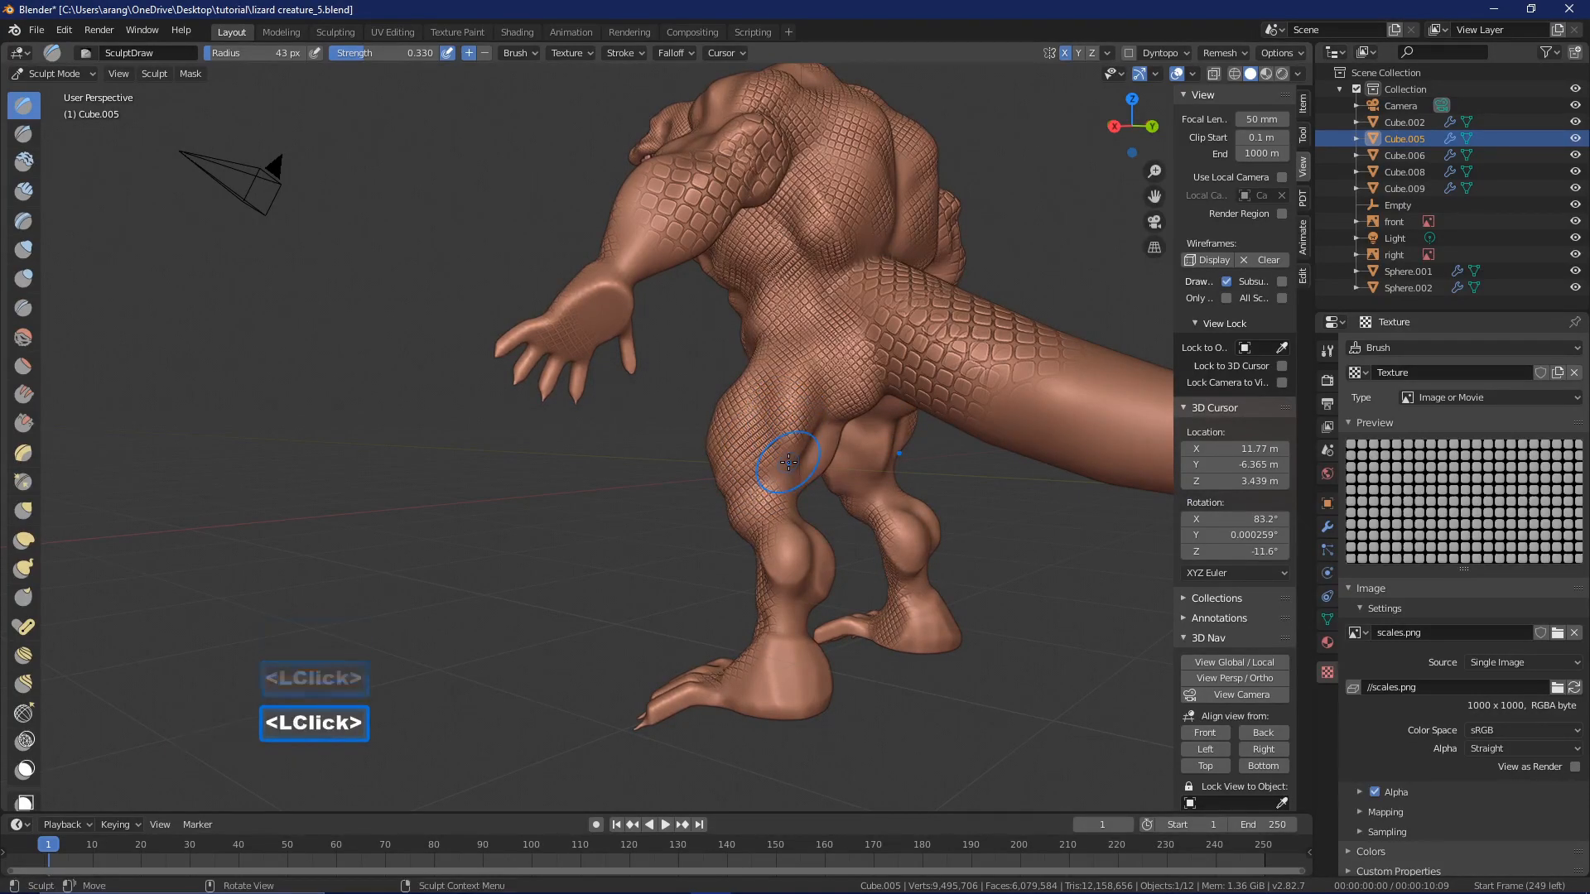
left_click(802, 465)
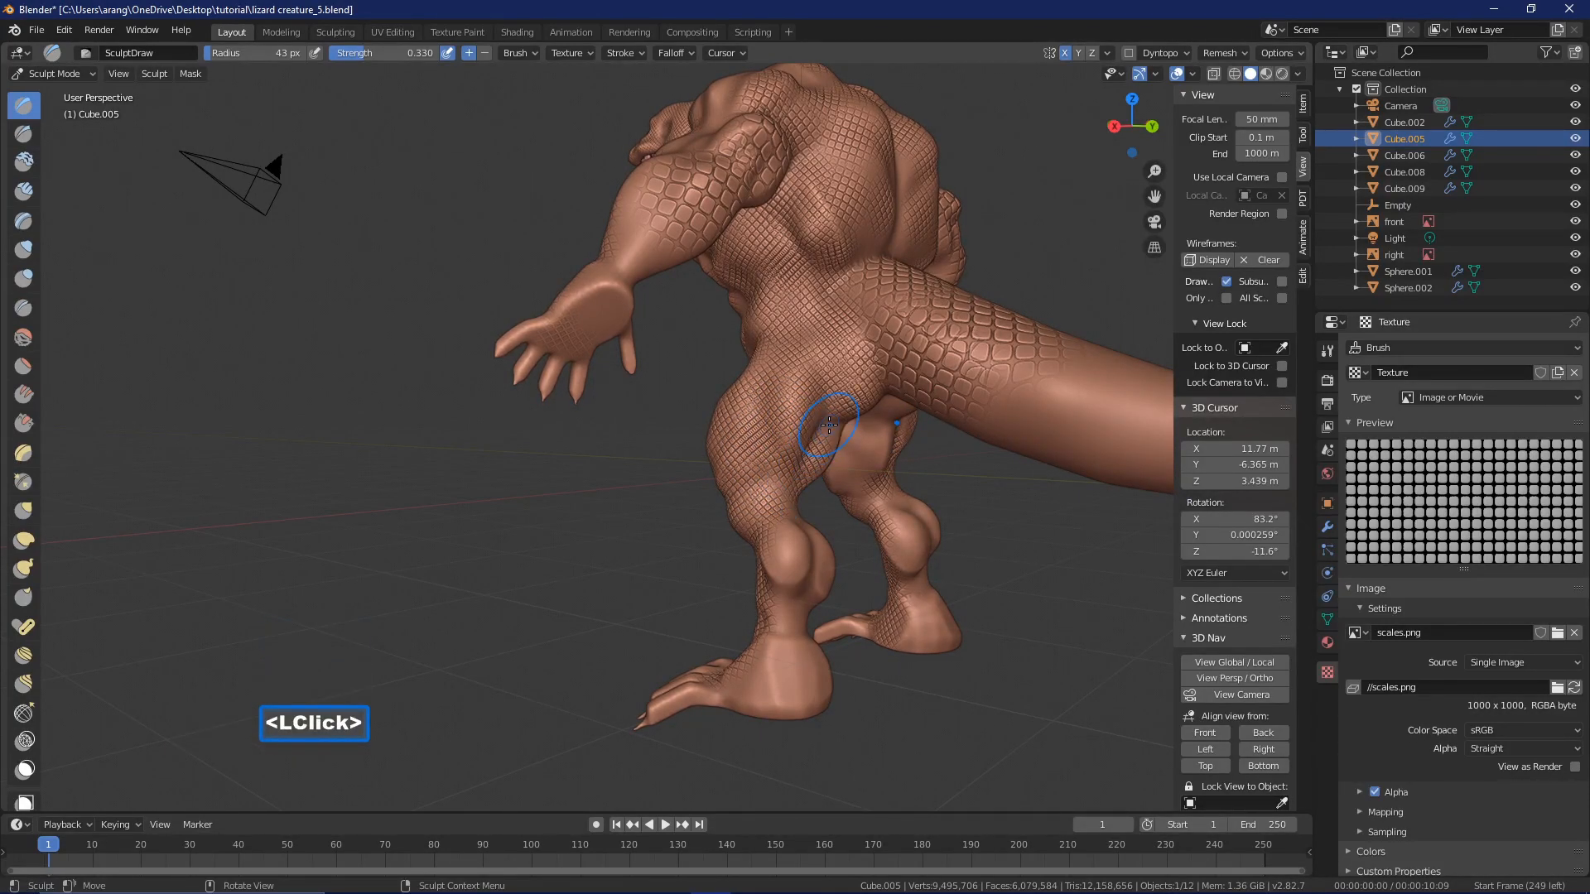
- Cover the outer side of the knee and calf with scales down to the ankle
left_click(791, 520)
left_click(785, 546)
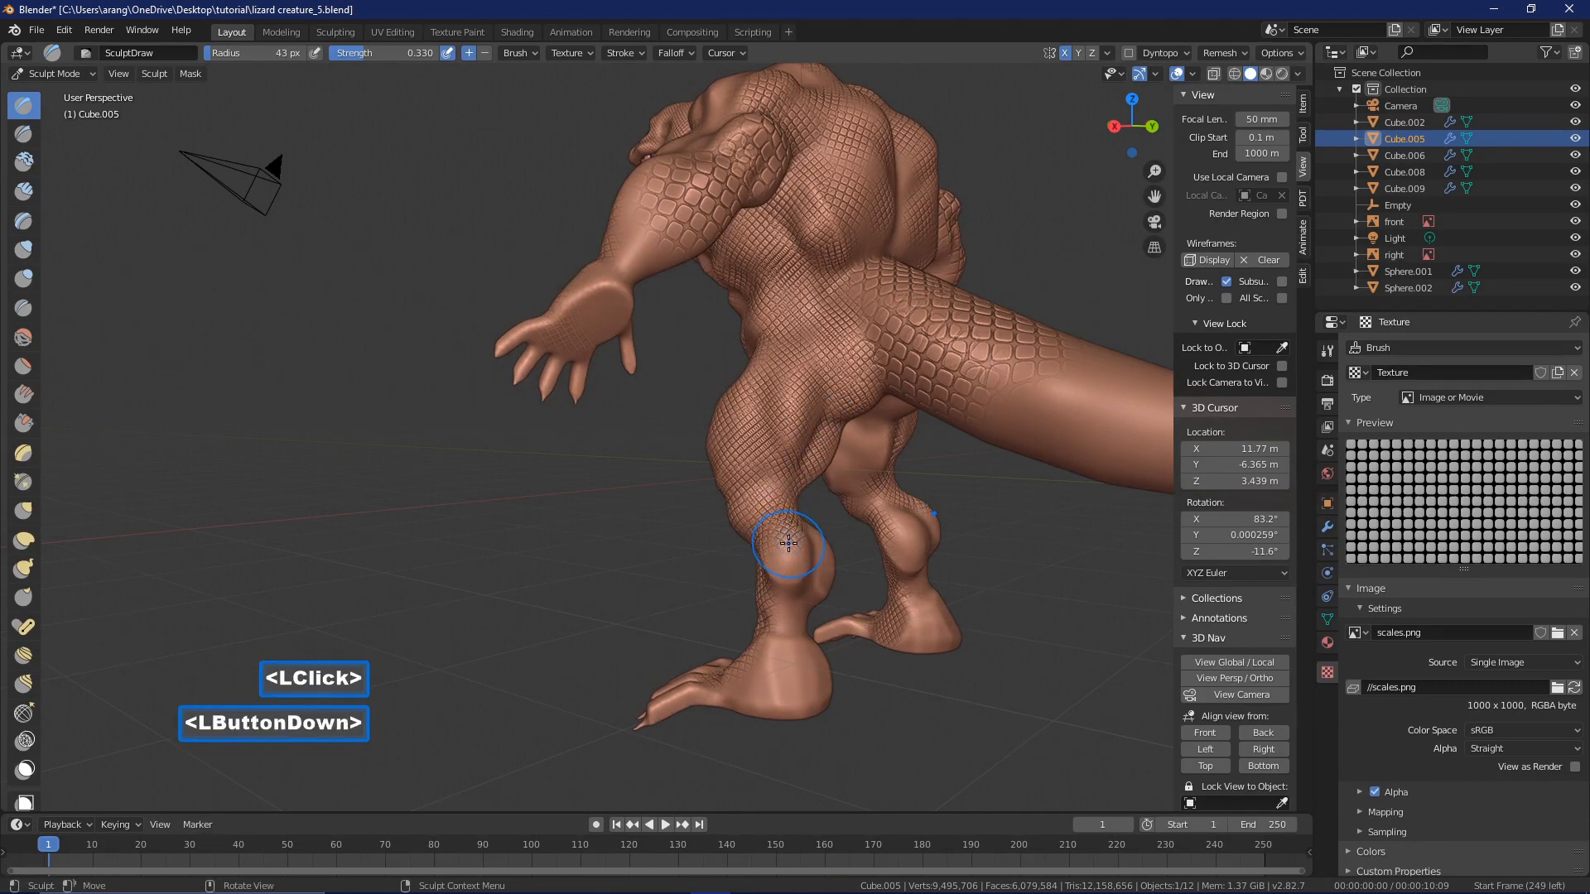
left_click(788, 577)
left_click(788, 623)
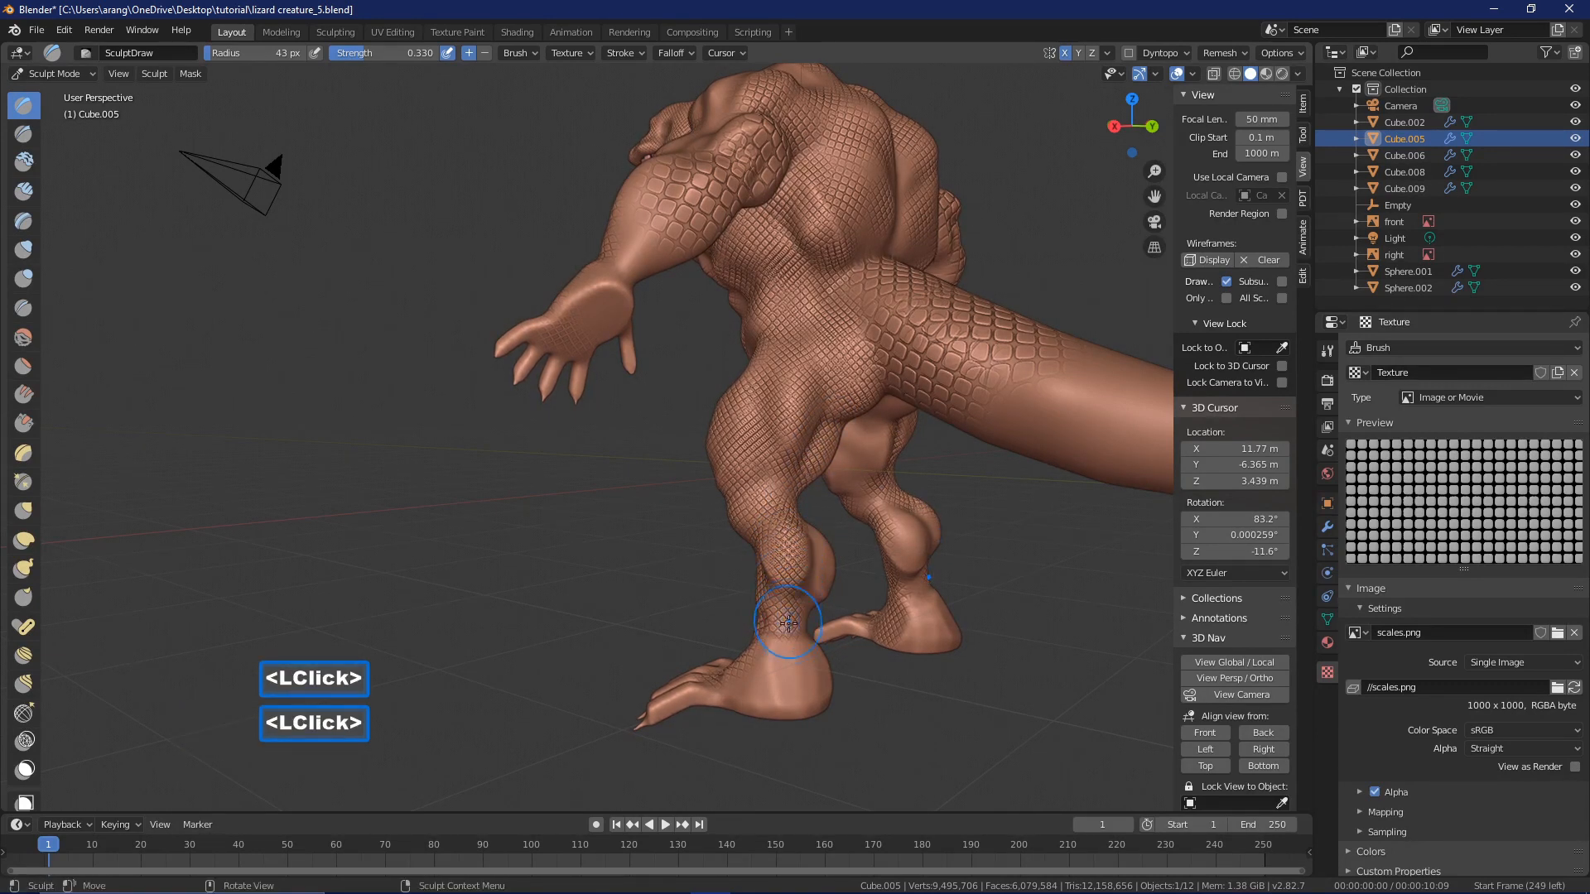
left_click(811, 543)
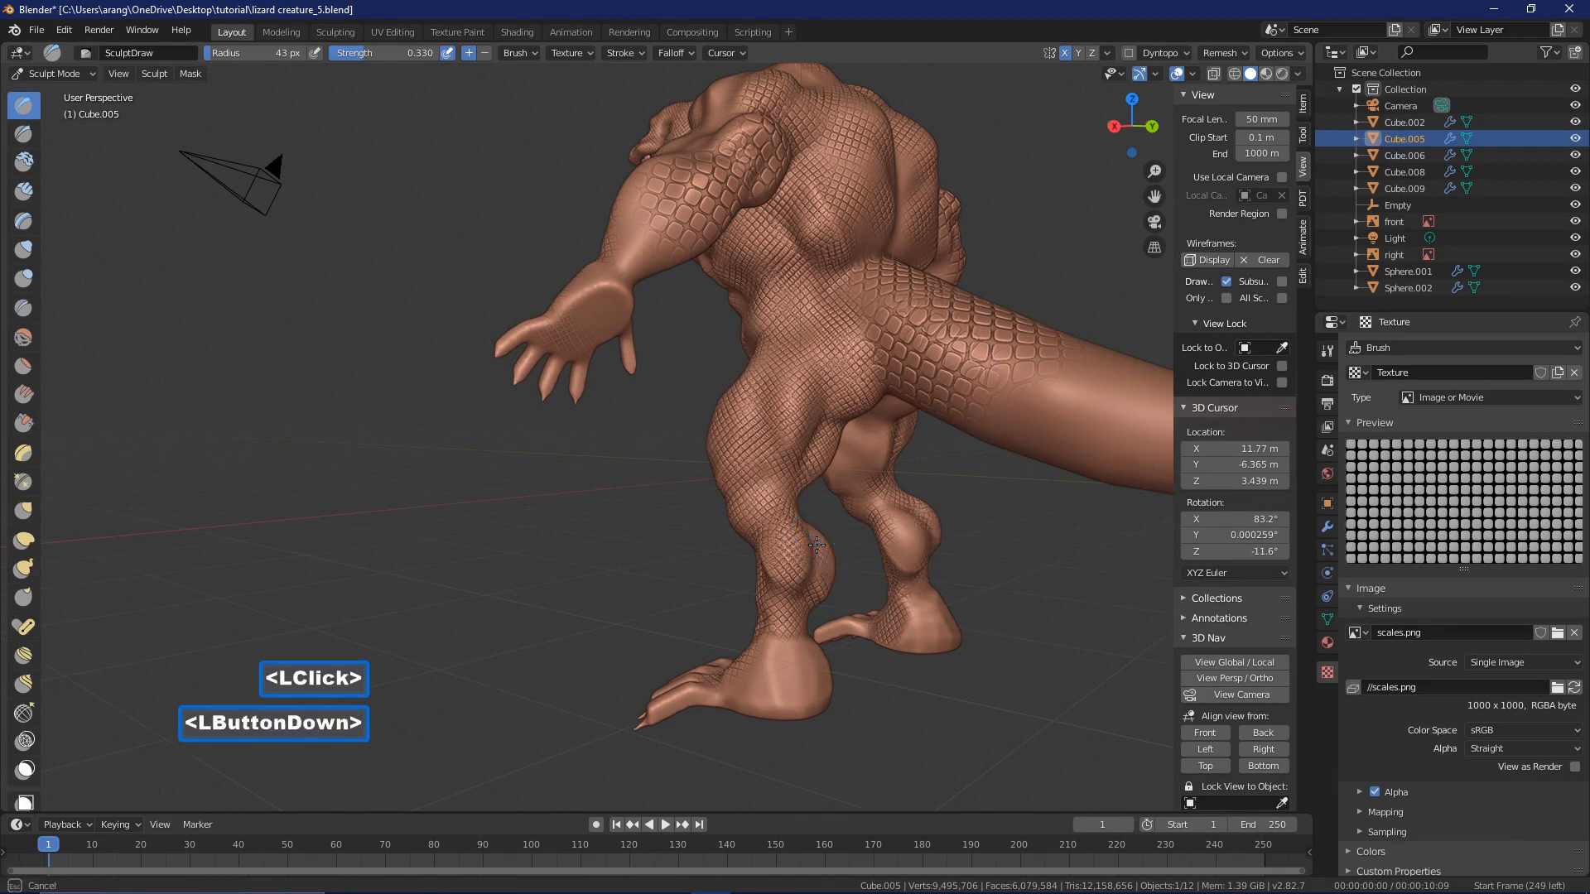
- Cover the outer side of the foot, the heel and the back of the ankle with scales
left_click(766, 681)
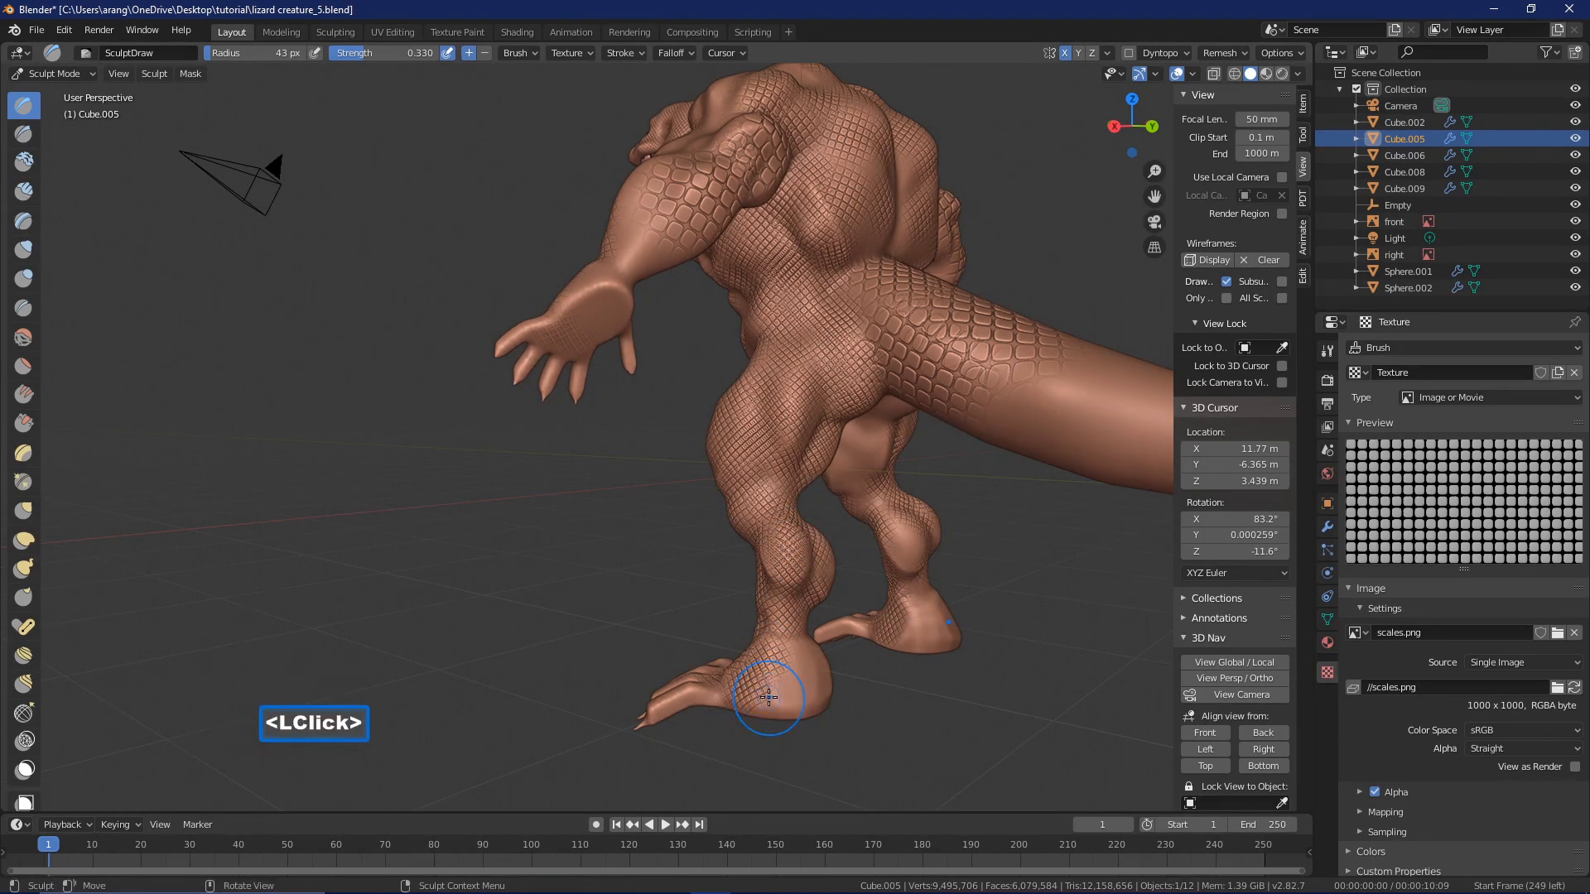
left_click(772, 694)
left_click_drag(793, 677, 816, 677)
middle_click_drag(815, 677, 703, 691)
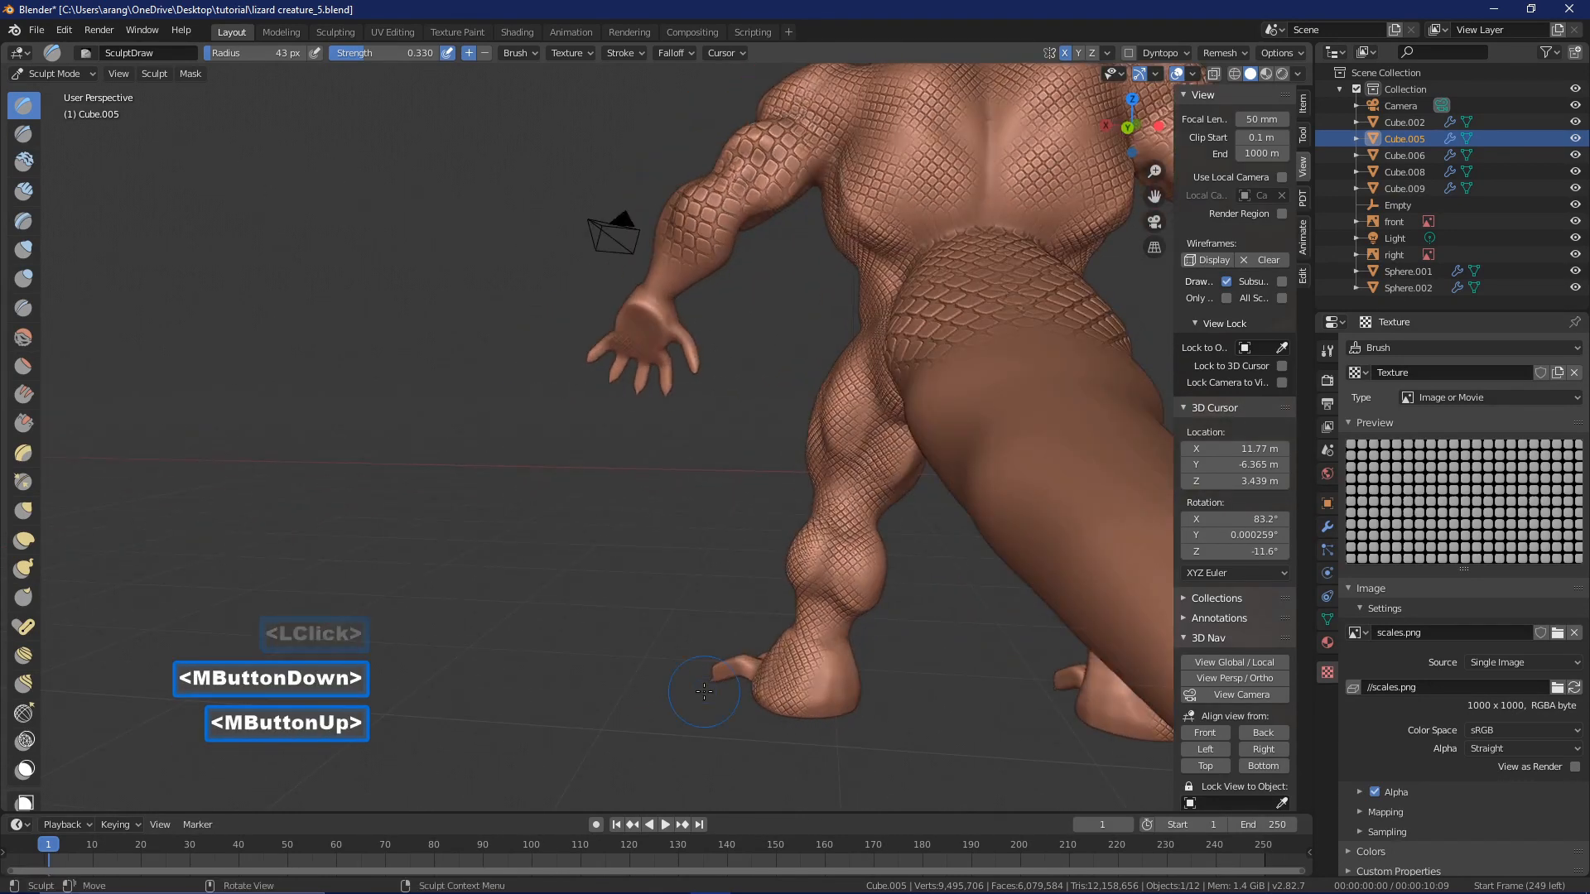
left_click(809, 668)
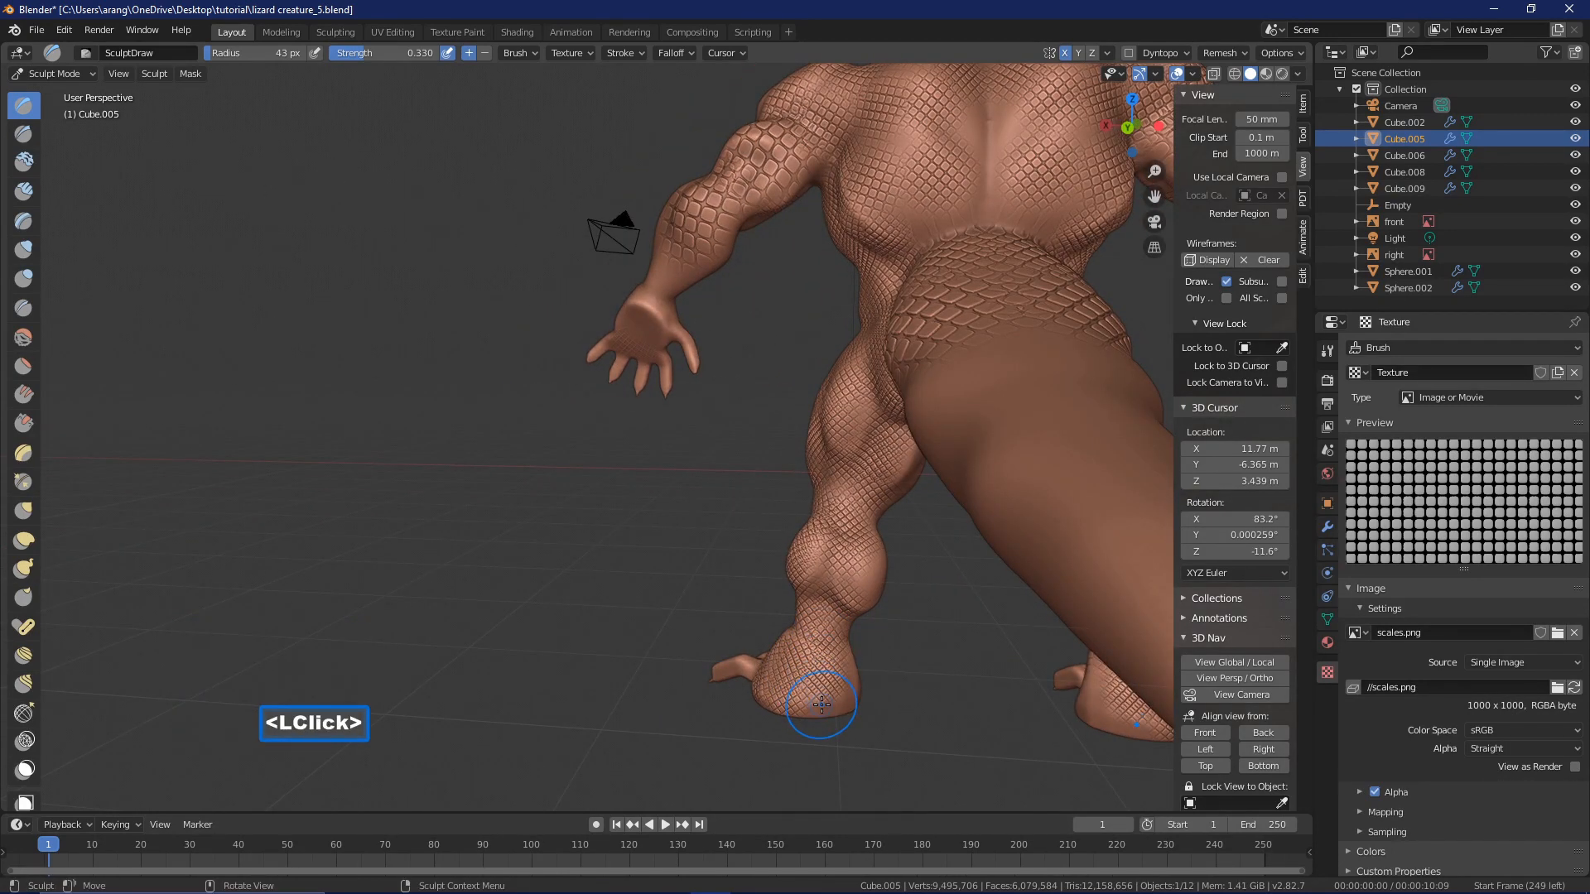
left_click(820, 706)
left_click(851, 645)
left_click(862, 598)
- Cover the inner side of the lower leg with scales from the ankle up past the knee
middle_click_drag(907, 547, 894, 668)
left_click(873, 649)
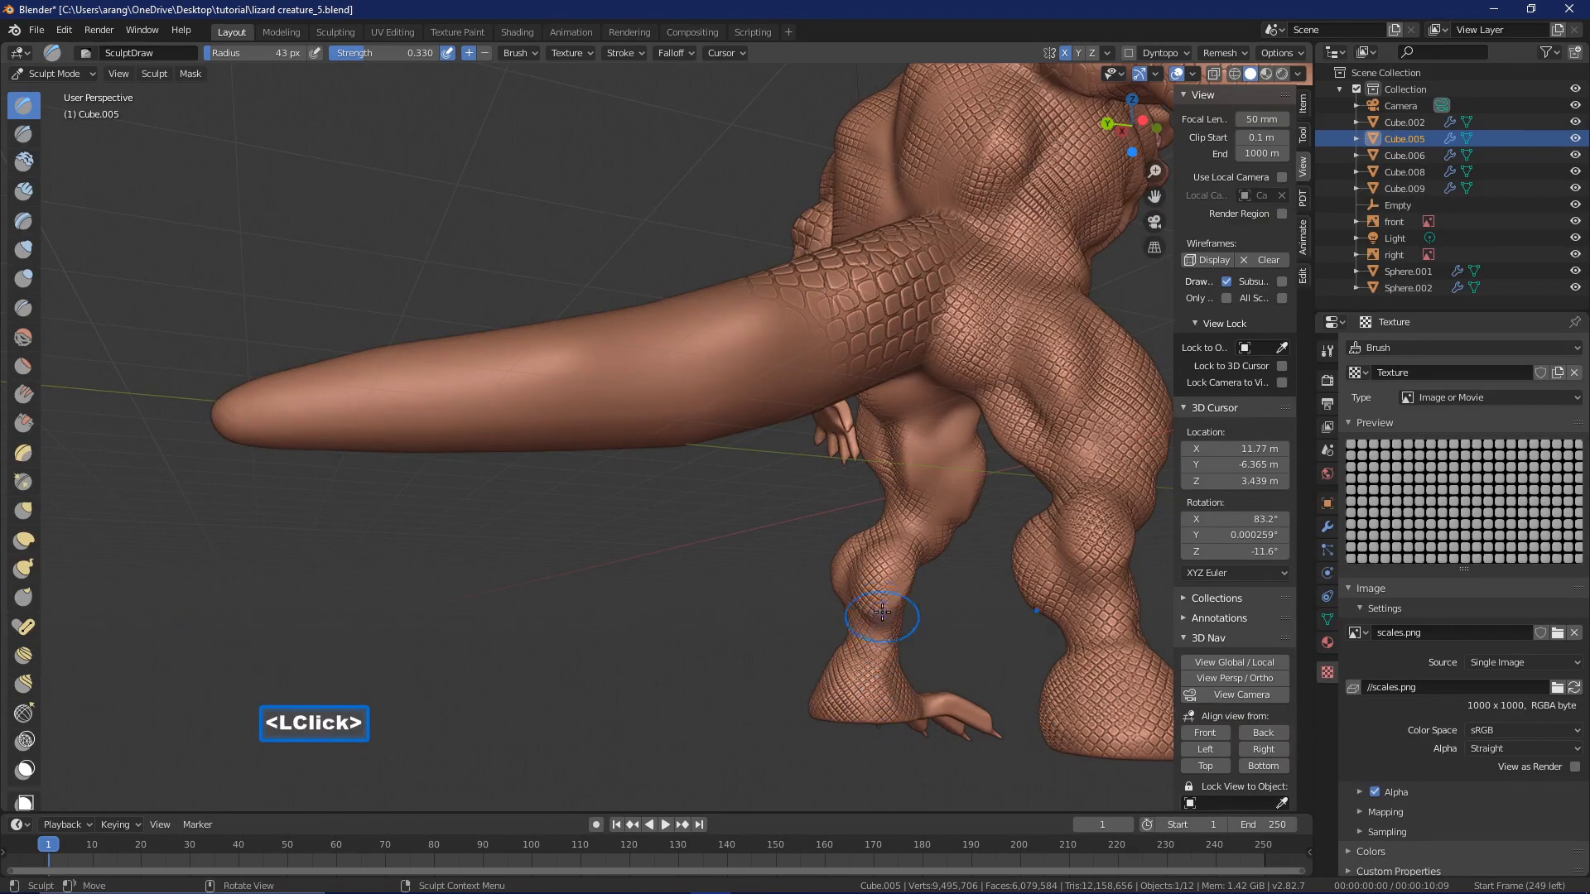
left_click(887, 588)
left_click(926, 524)
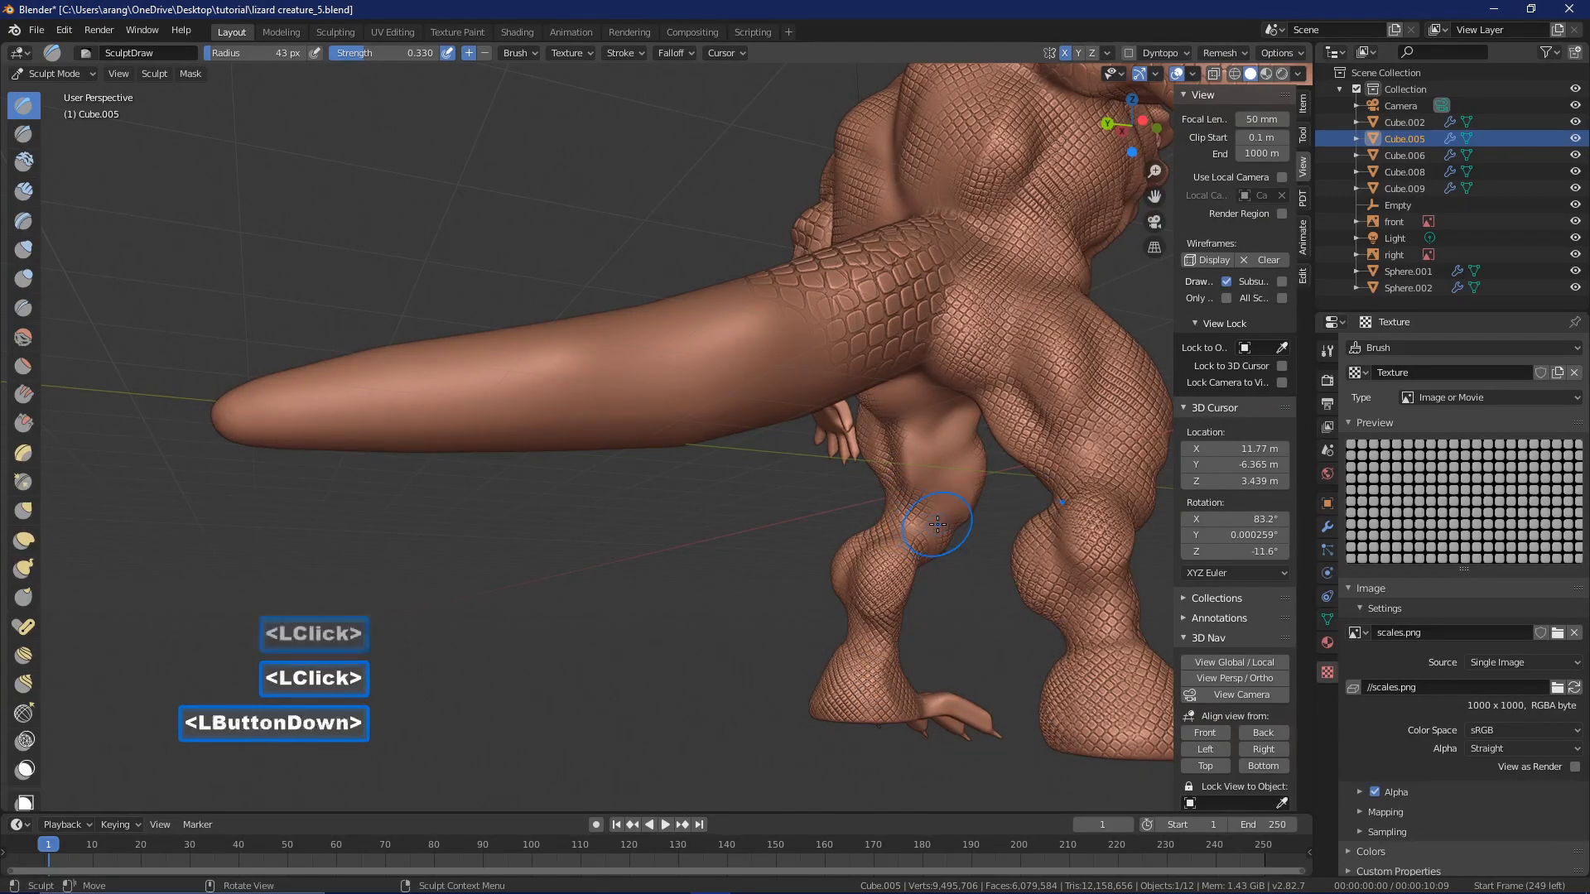
- Cover the inner thigh with scales up to the underside of the tail base and touch up the calf
left_click(964, 469)
left_click(956, 431)
left_click(949, 410)
left_click(906, 389)
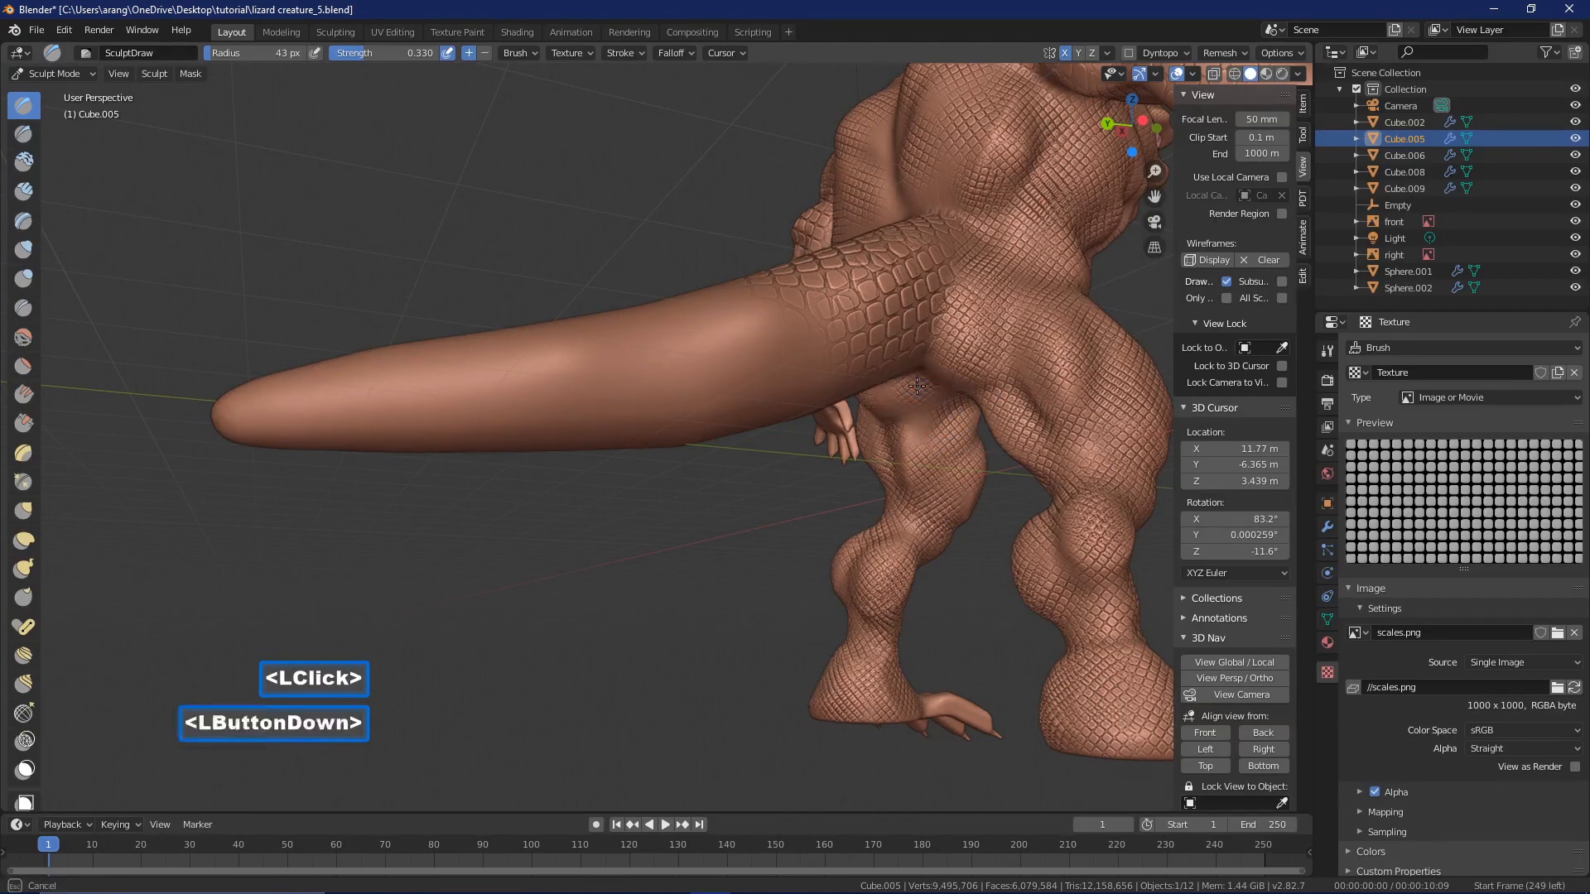
left_click(927, 423)
left_click(924, 436)
left_click(911, 447)
left_click(1057, 565)
- Stamp scales down the middle of the lower back to the top of the tail base
mouse_move(944, 518)
middle_mouse_down()
mouse_move(985, 389)
mouse_move(713, 474)
mouse_move(861, 444)
mouse_move(795, 464)
mouse_move(728, 427)
mouse_move(769, 440)
mouse_move(843, 203)
middle_mouse_up()
left_click(991, 376)
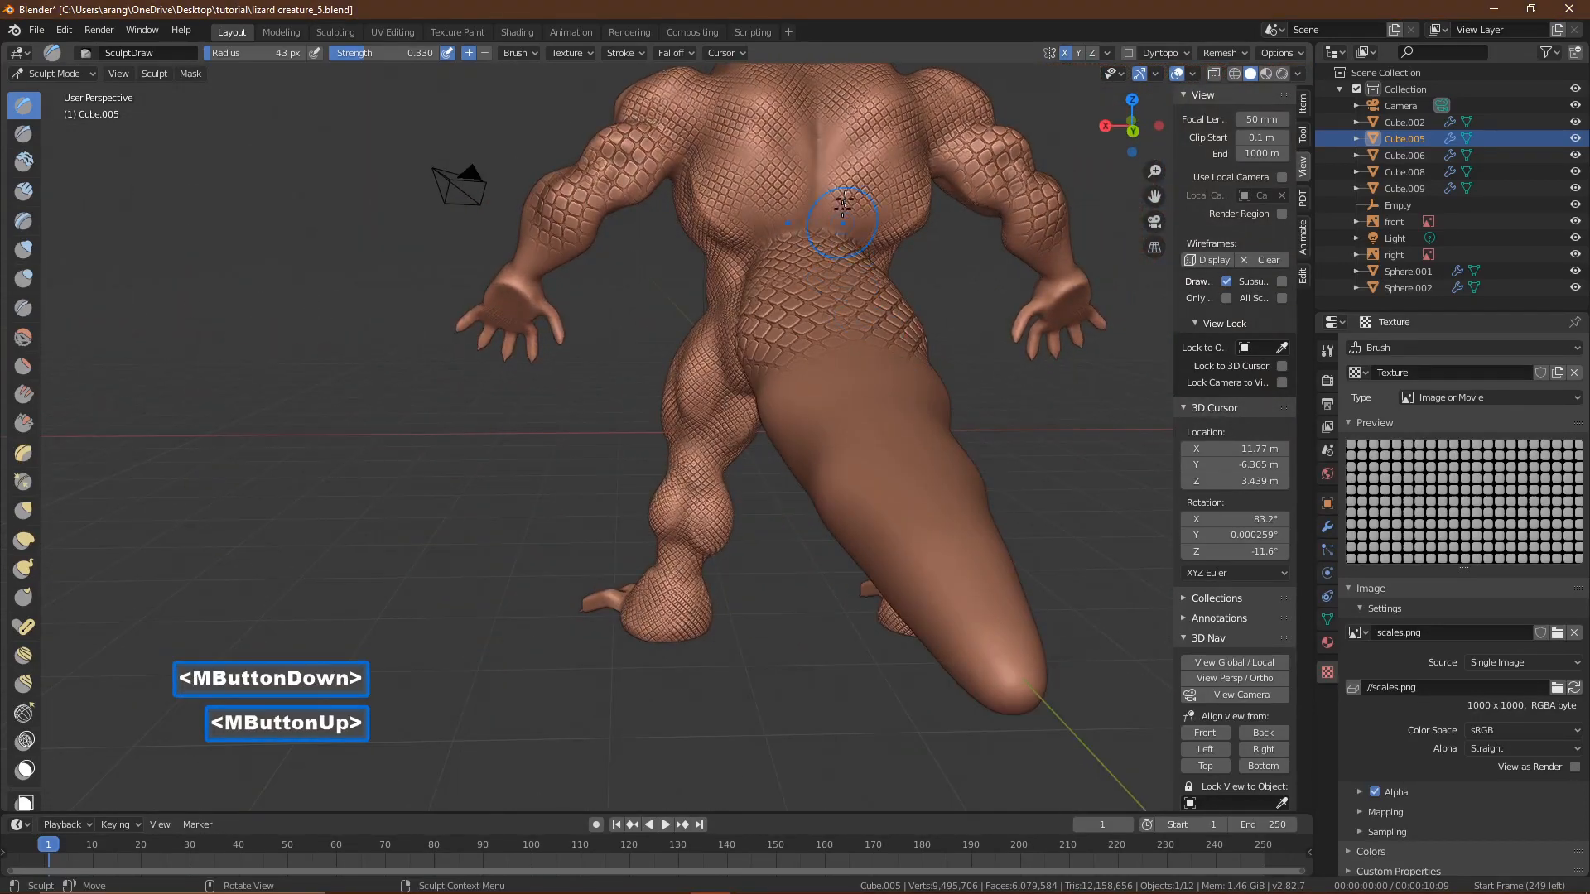
left_click(818, 134)
left_click(816, 169)
left_click(817, 209)
left_click(765, 222)
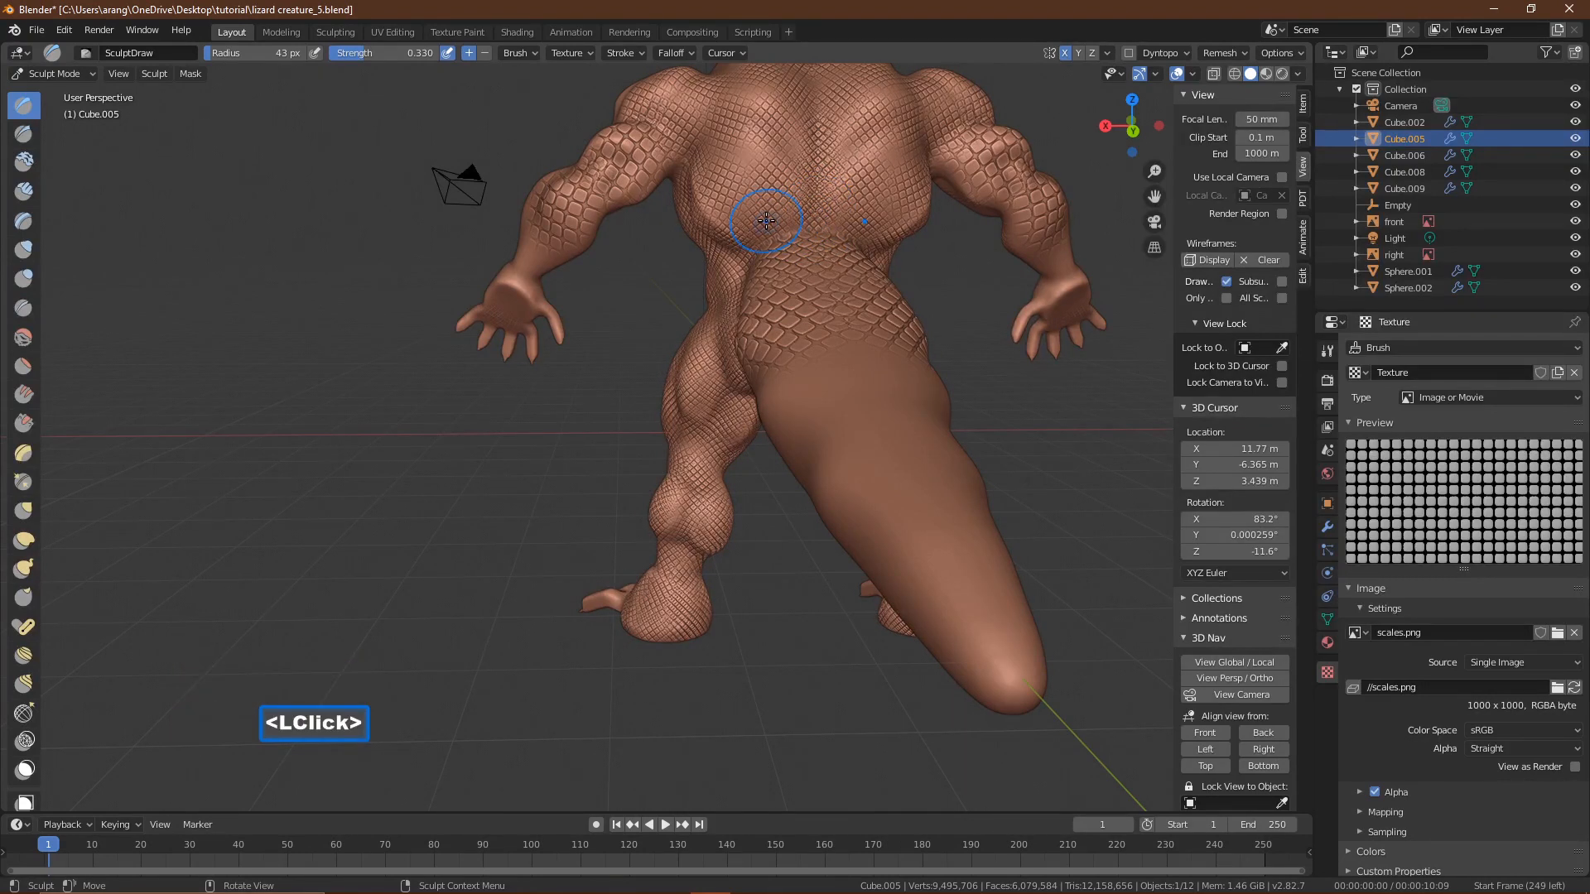
- Stamp scales on one side of the back, from the waist up toward the shoulder blade
left_click(746, 184)
left_click(737, 211)
left_click(734, 106)
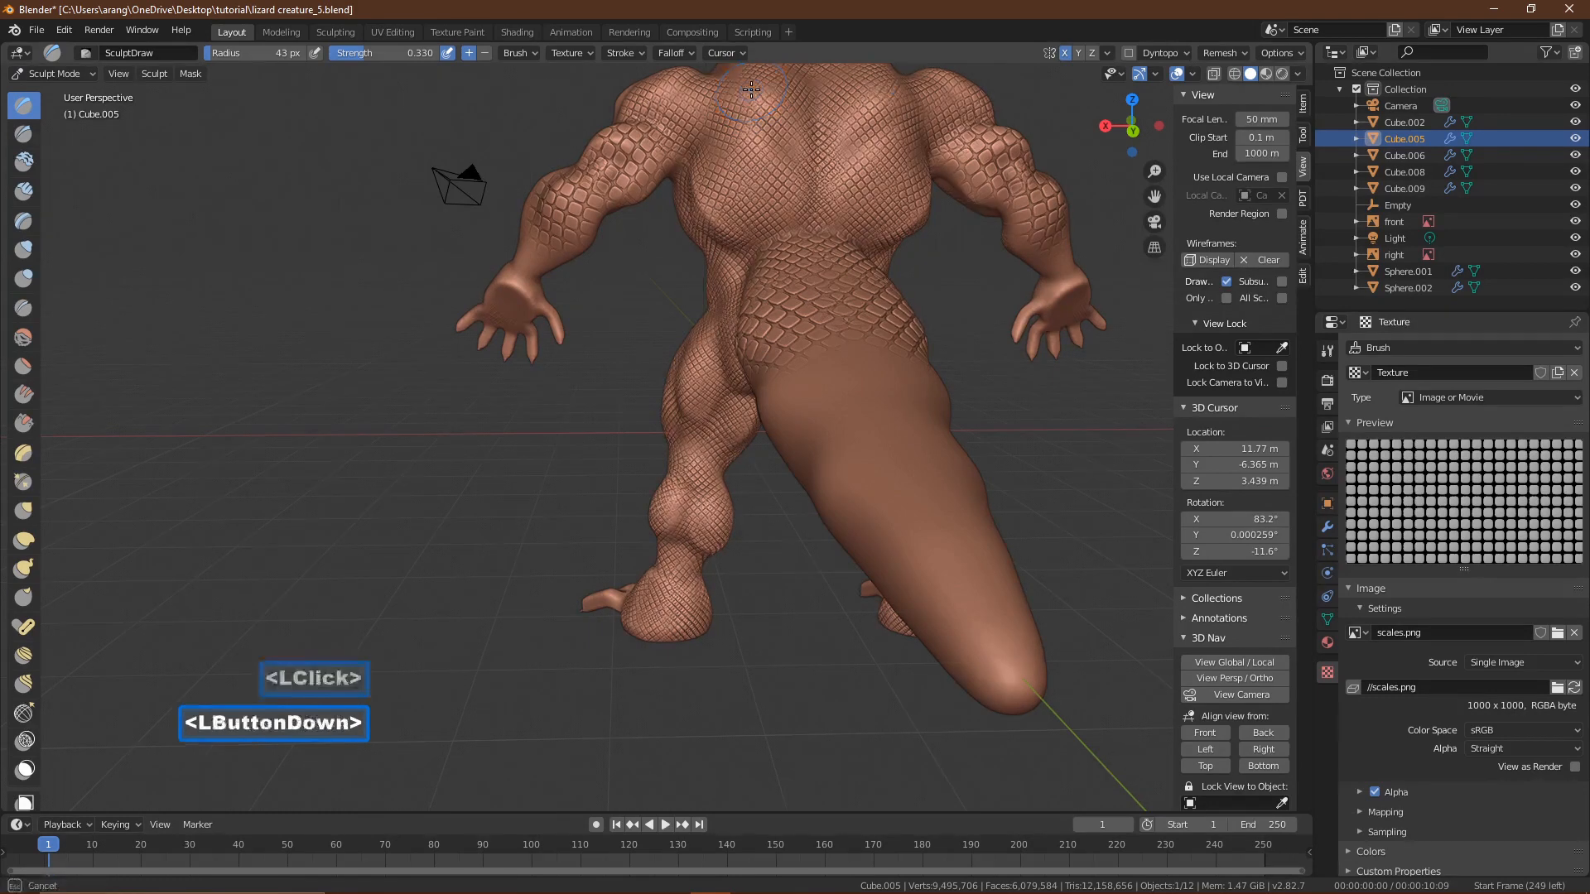
- Cover the back of the forearm with scales from near the wrist up to the elbow
left_click(568, 247)
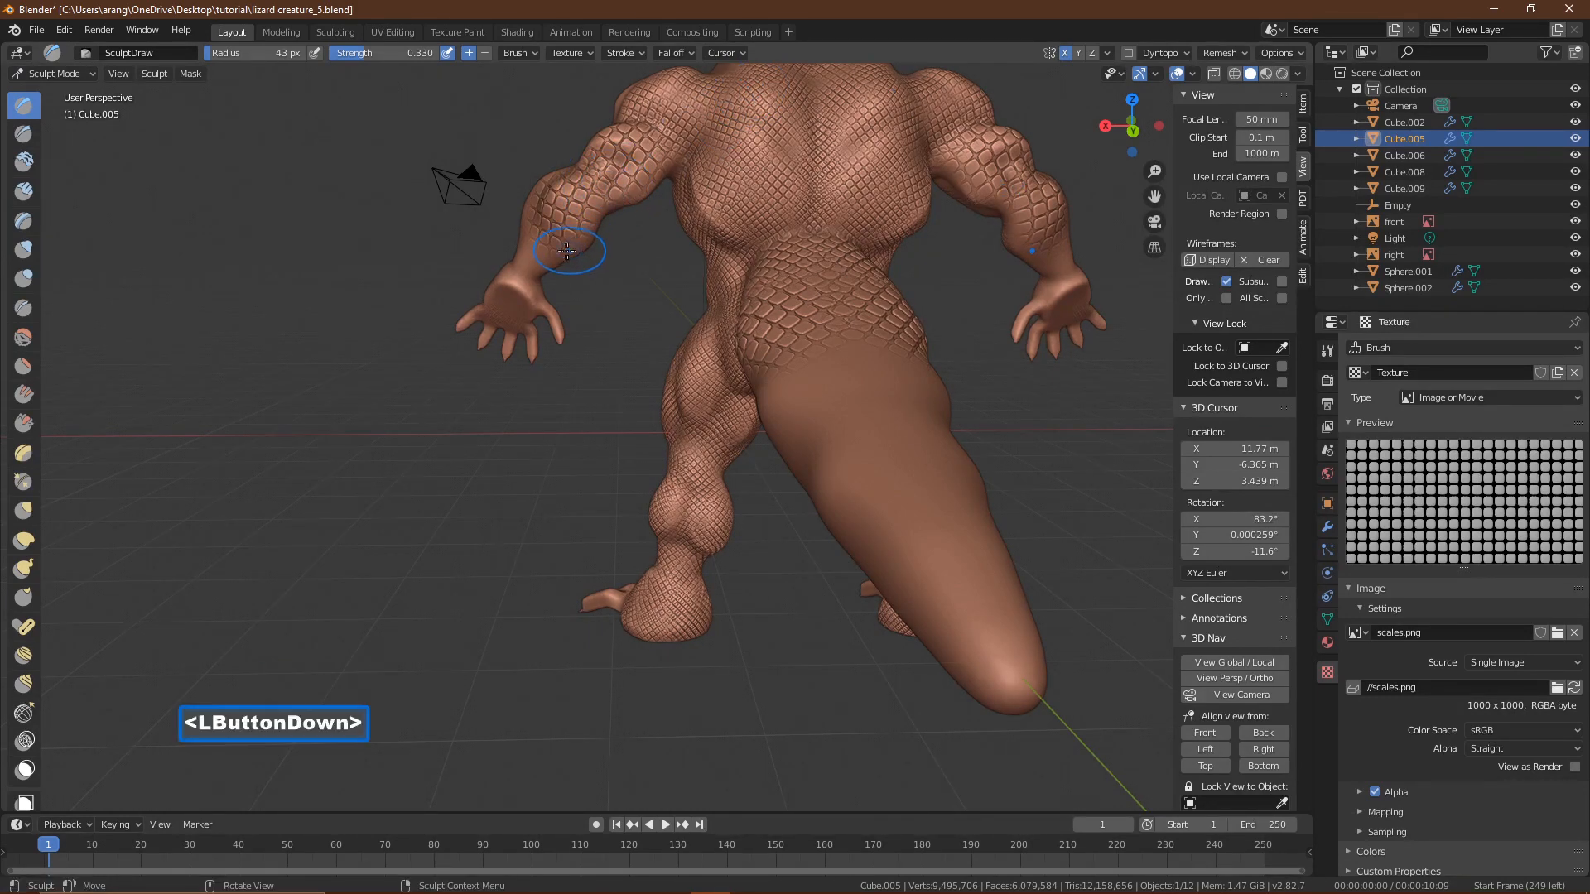
left_click(530, 248)
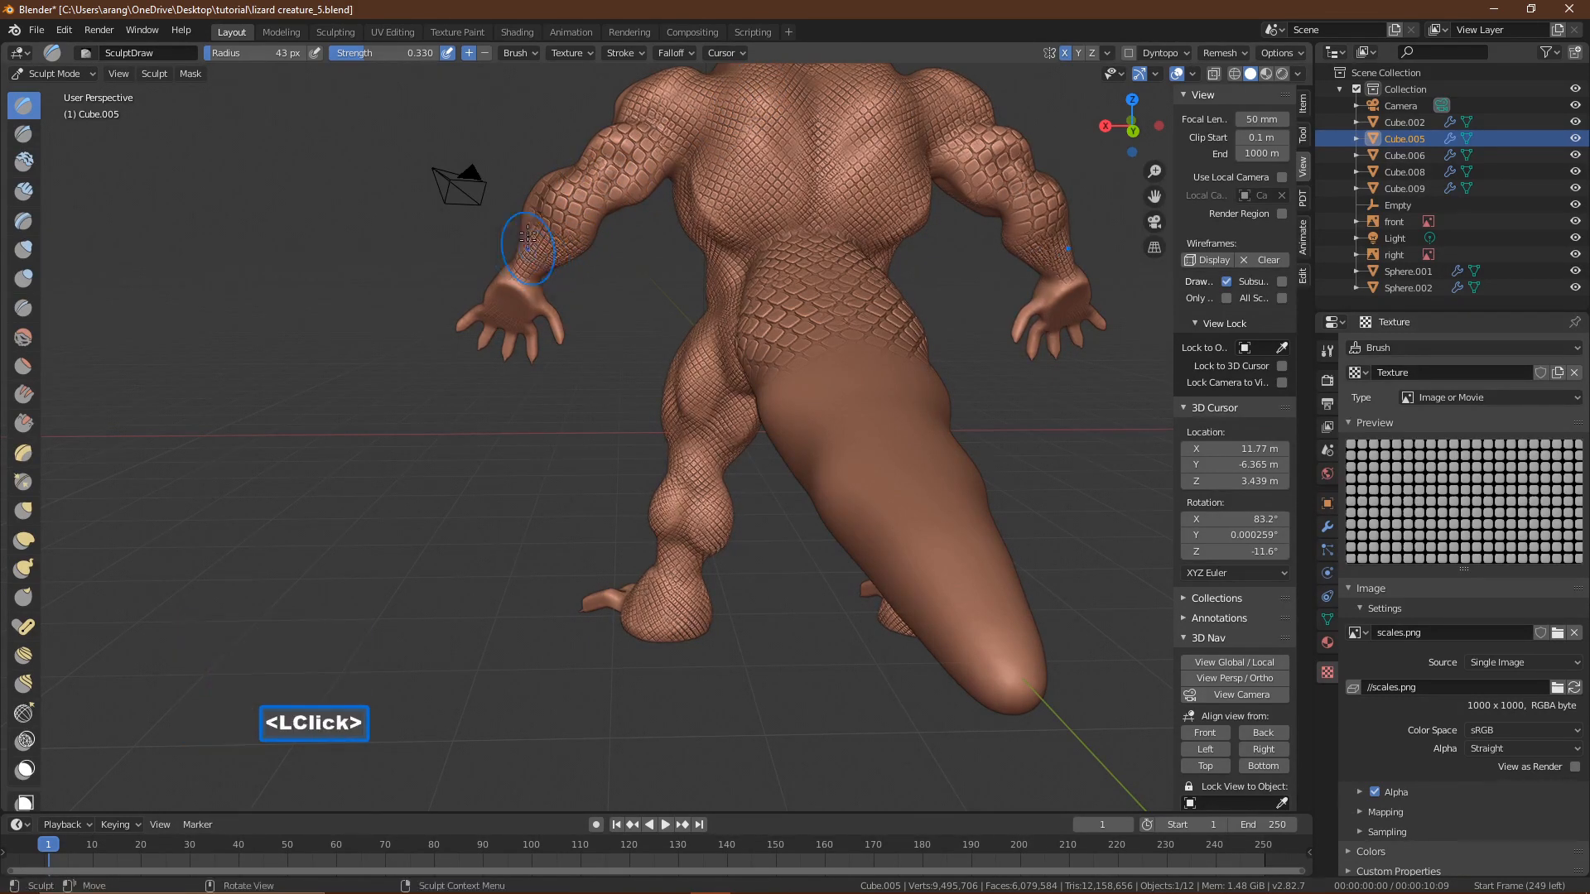
left_click(527, 220)
left_click(547, 191)
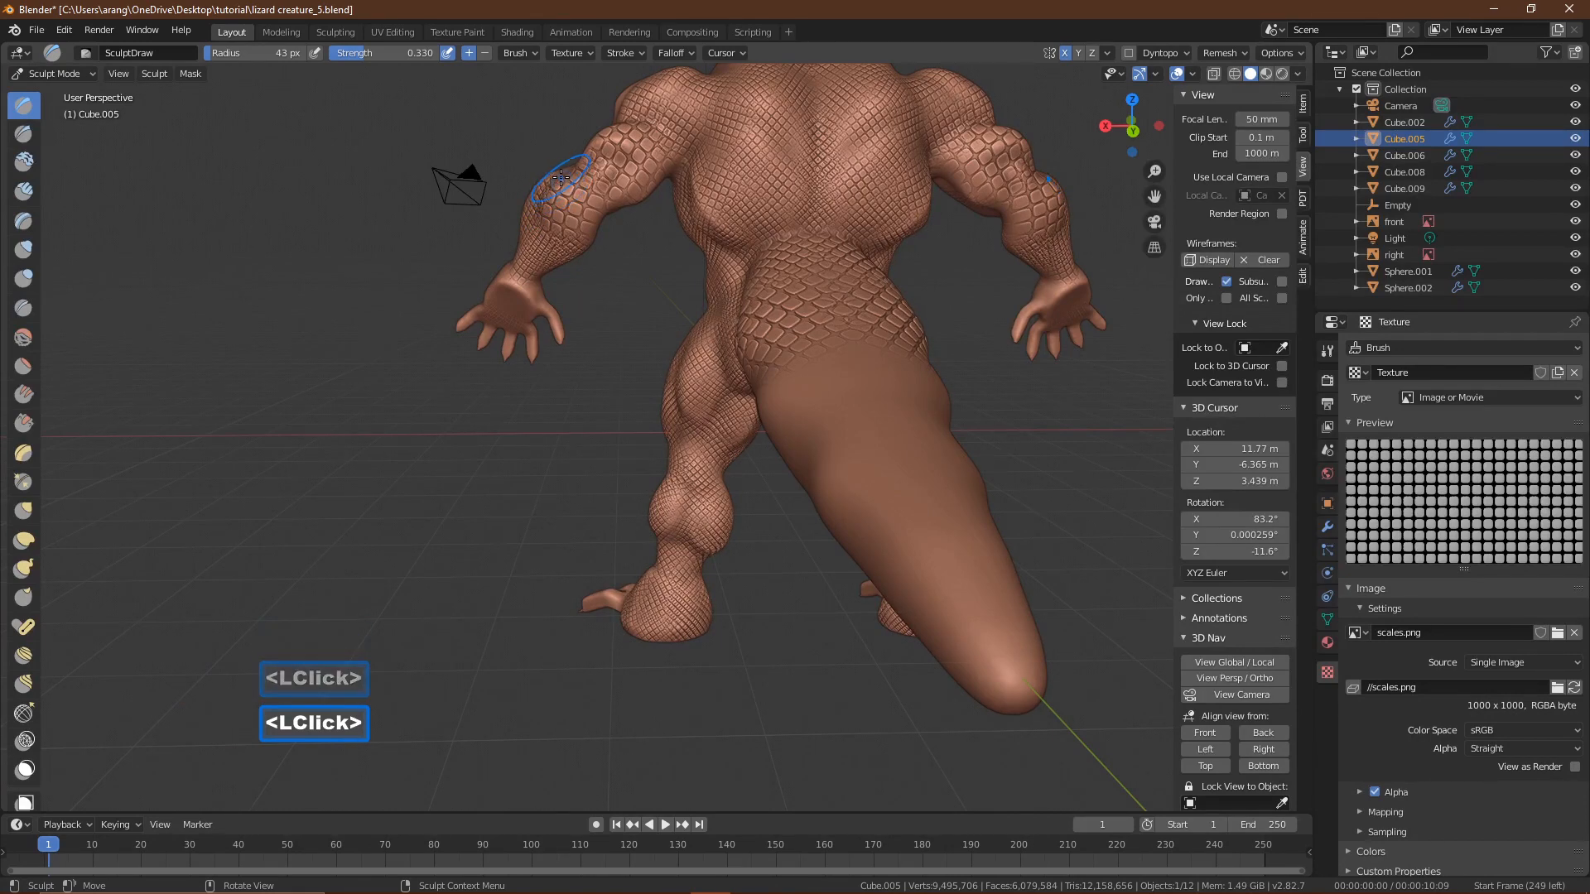
left_click(561, 174)
- Cover the outer side of the arm with scales from the forearm up to the shoulder
middle_click_drag(626, 150, 616, 130)
left_click(505, 204)
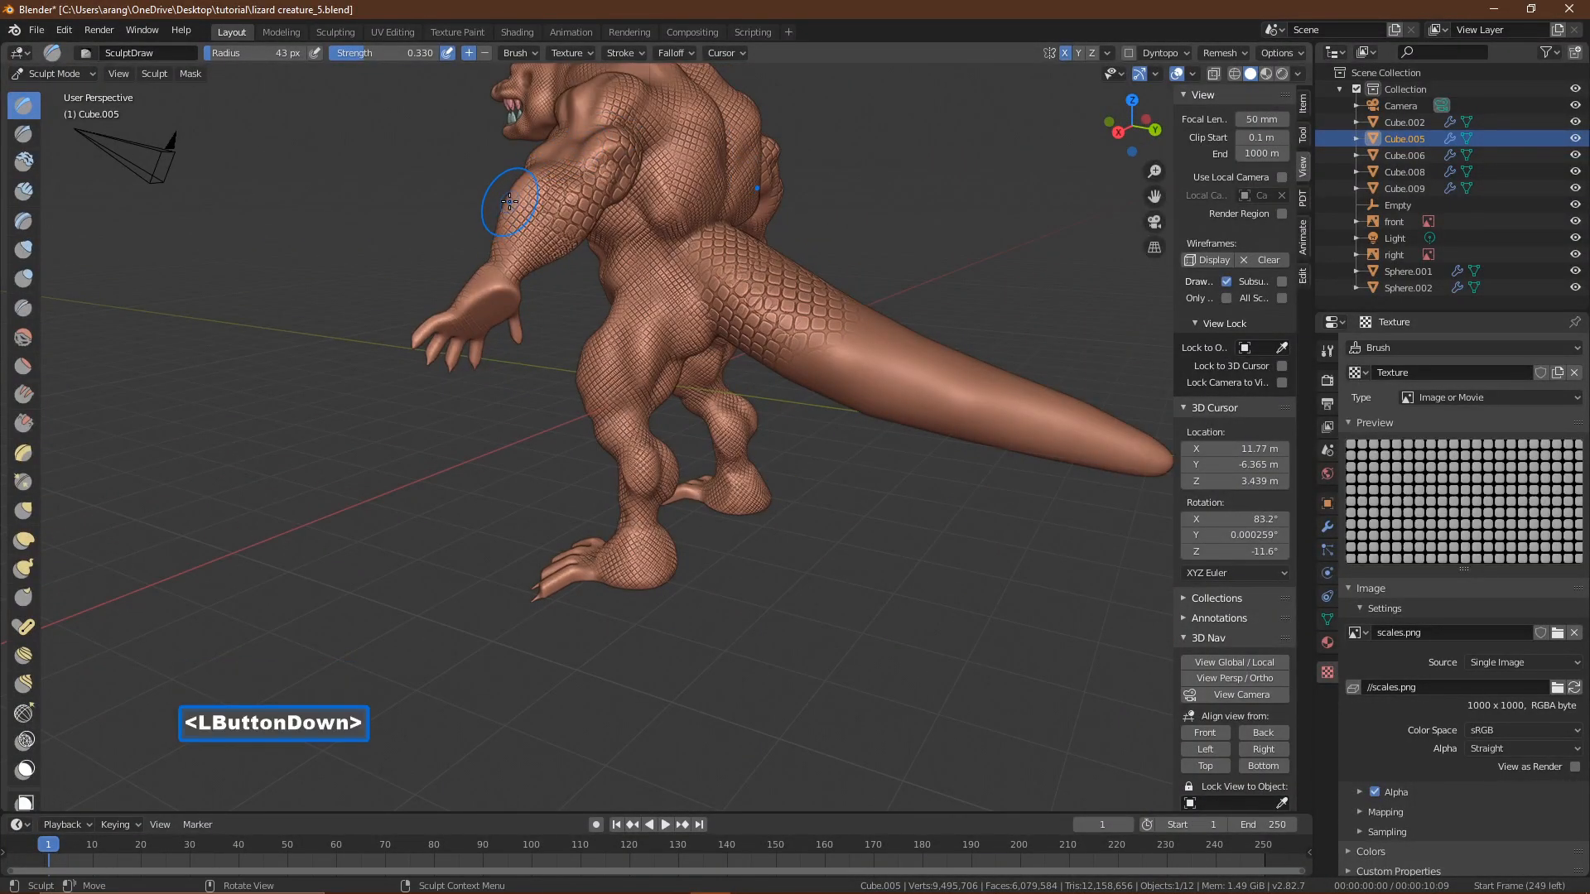
left_click(525, 177)
left_click(545, 156)
left_click(570, 136)
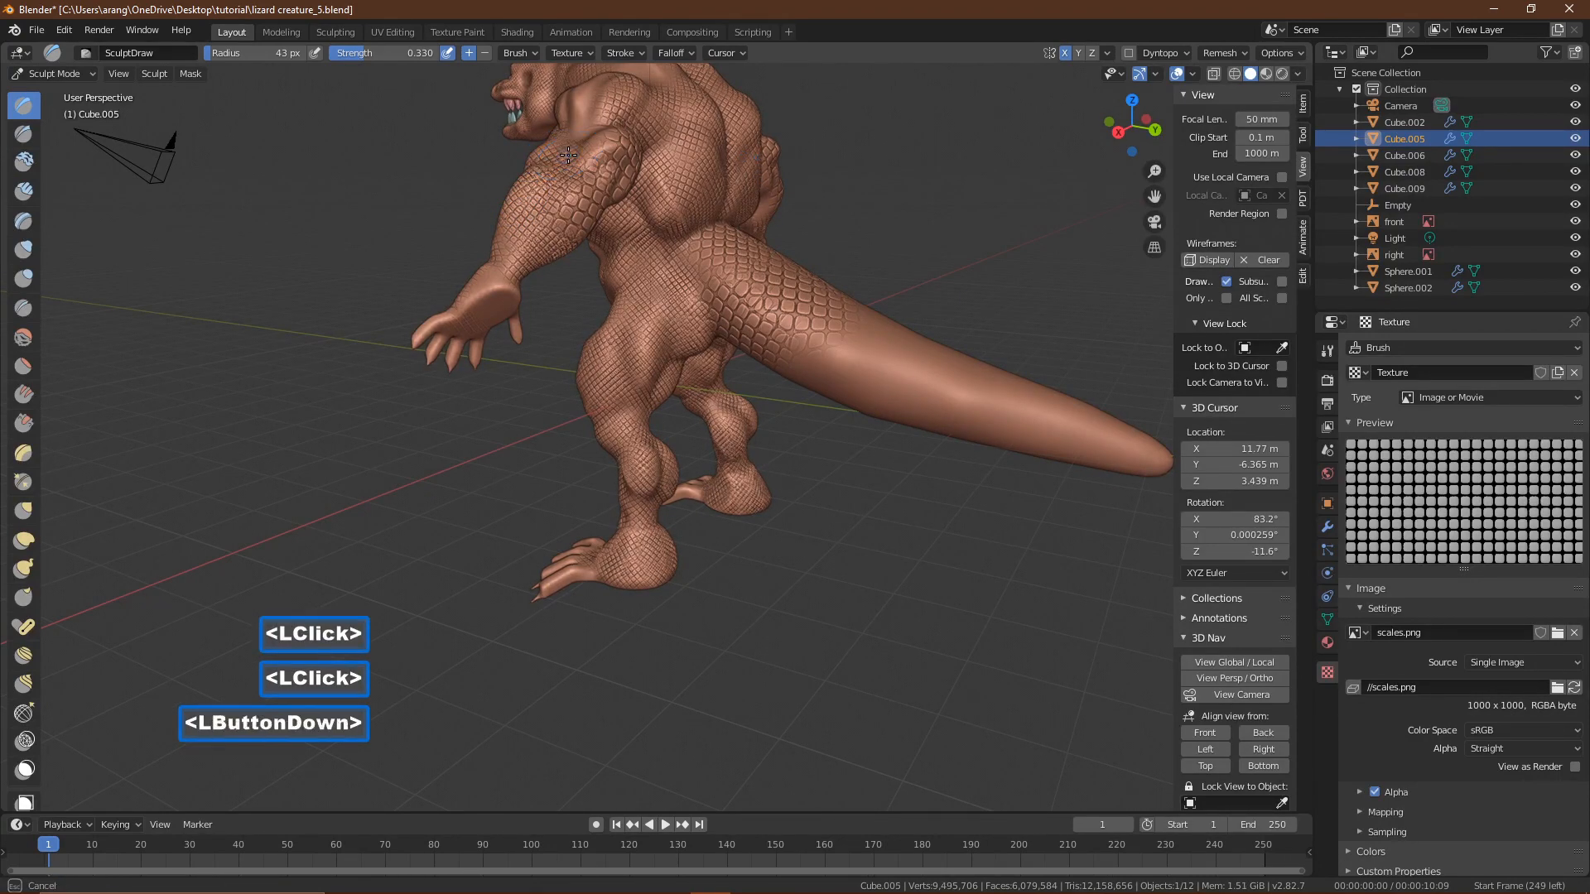
mouse_move(584, 123)
left_mouse_down()
mouse_move(595, 92)
mouse_move(568, 108)
left_mouse_up()
left_click(591, 94)
- Stamp scales over the top of the shoulder and the base of the neck behind the head
middle_click_drag(580, 110, 704, 374)
middle_click_drag(704, 374, 637, 363)
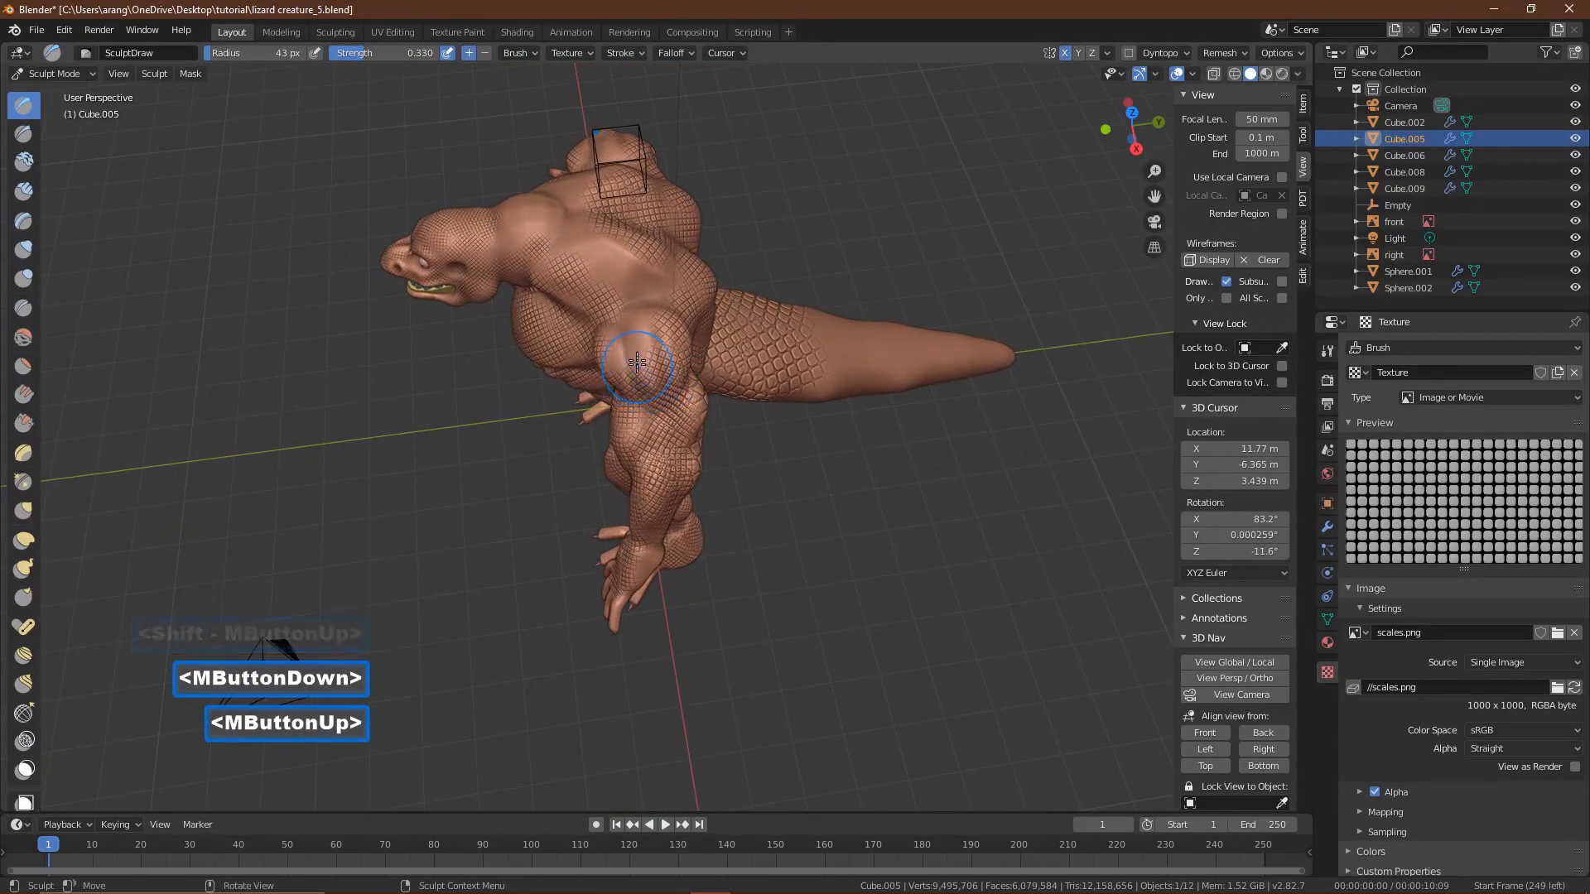
mouse_move(620, 364)
left_mouse_down()
mouse_move(653, 292)
mouse_move(550, 222)
mouse_move(507, 224)
left_mouse_up()
left_click(515, 223)
left_click(546, 217)
- Fill in scales along the back of the arm from the elbow to the armpit
mouse_move(660, 333)
middle_mouse_down()
mouse_move(608, 300)
mouse_move(810, 372)
middle_mouse_up()
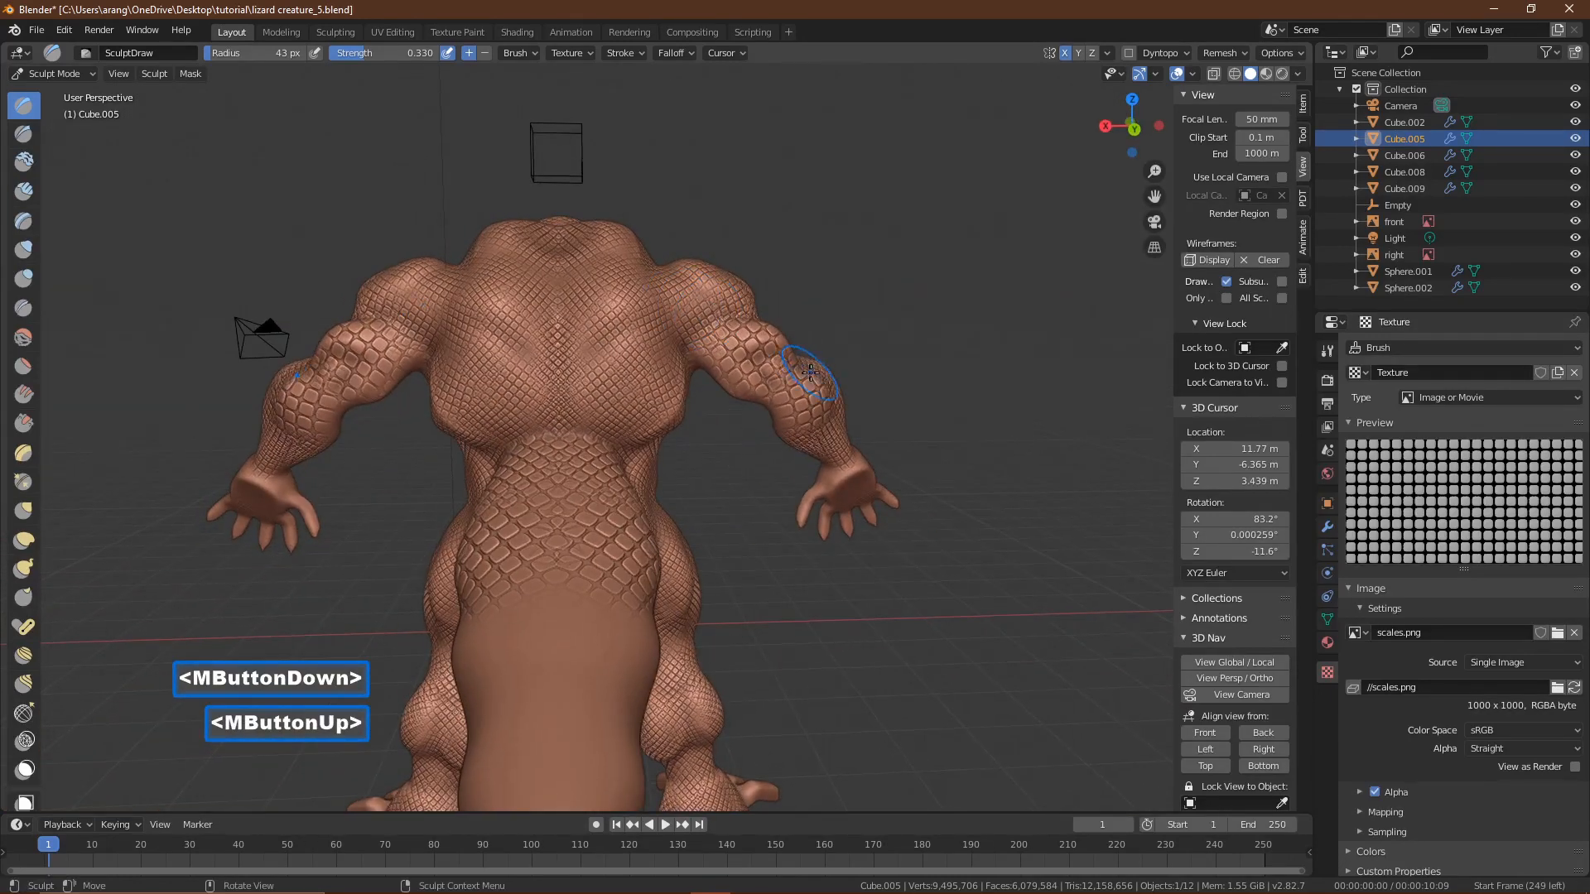
left_click(782, 420)
left_click(770, 409)
left_click_drag(710, 382, 712, 371)
left_click(712, 370)
- Set the brush radius to 94 px and rotate the scale texture to about 316 degrees for the tail
mouse_move(712, 370)
middle_mouse_down()
mouse_move(588, 494)
mouse_move(763, 471)
mouse_move(731, 524)
mouse_move(748, 571)
mouse_move(662, 605)
middle_mouse_up()
scroll(763, 472, "down", 2)
key("f")
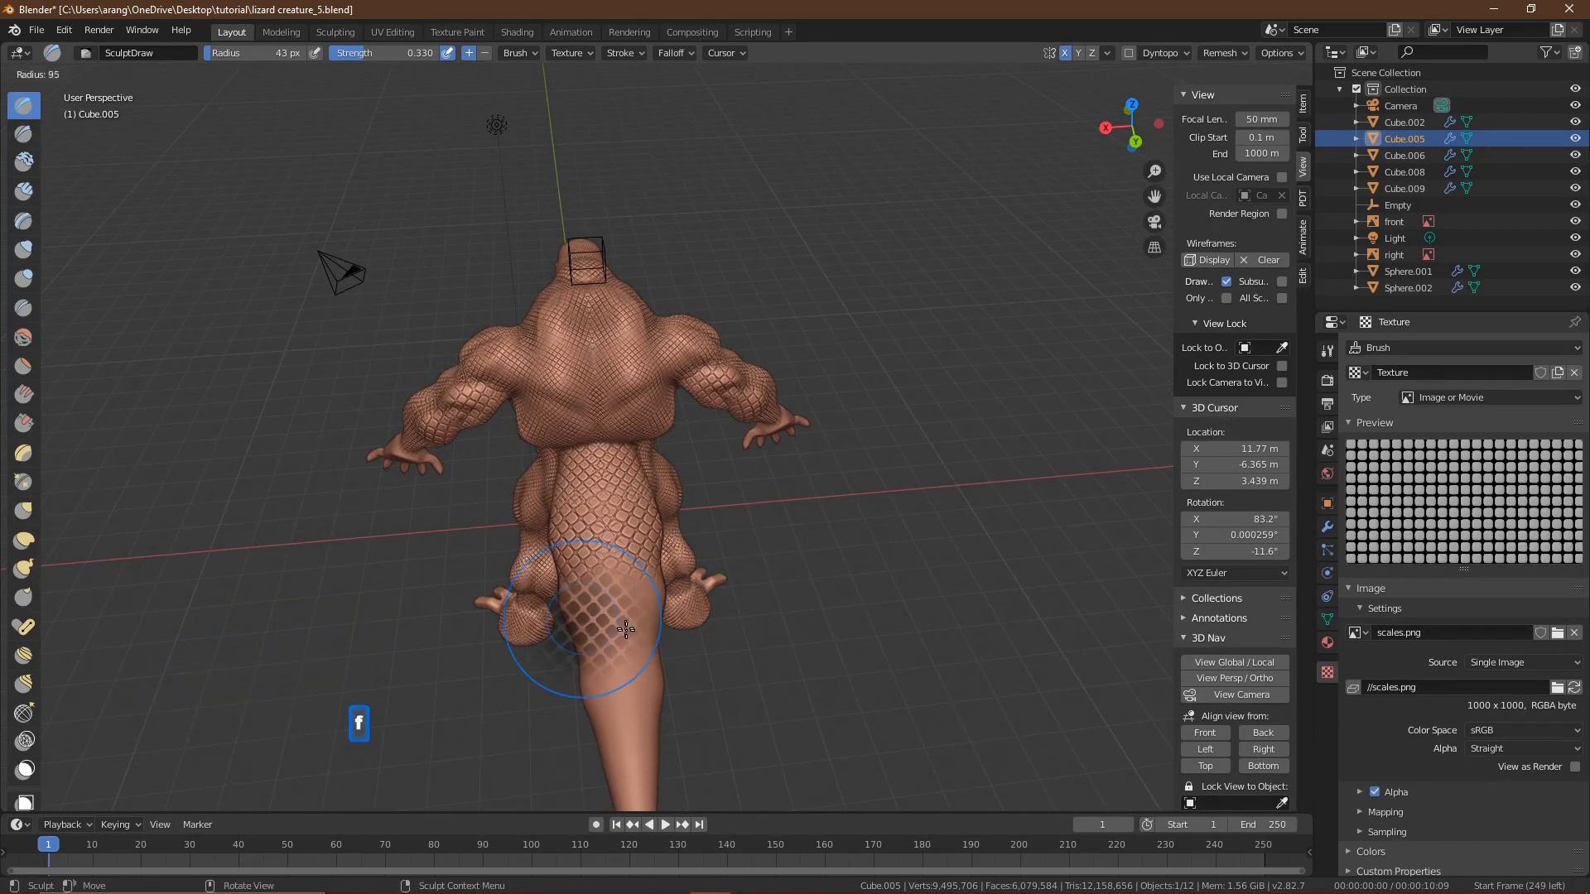
left_click(624, 630)
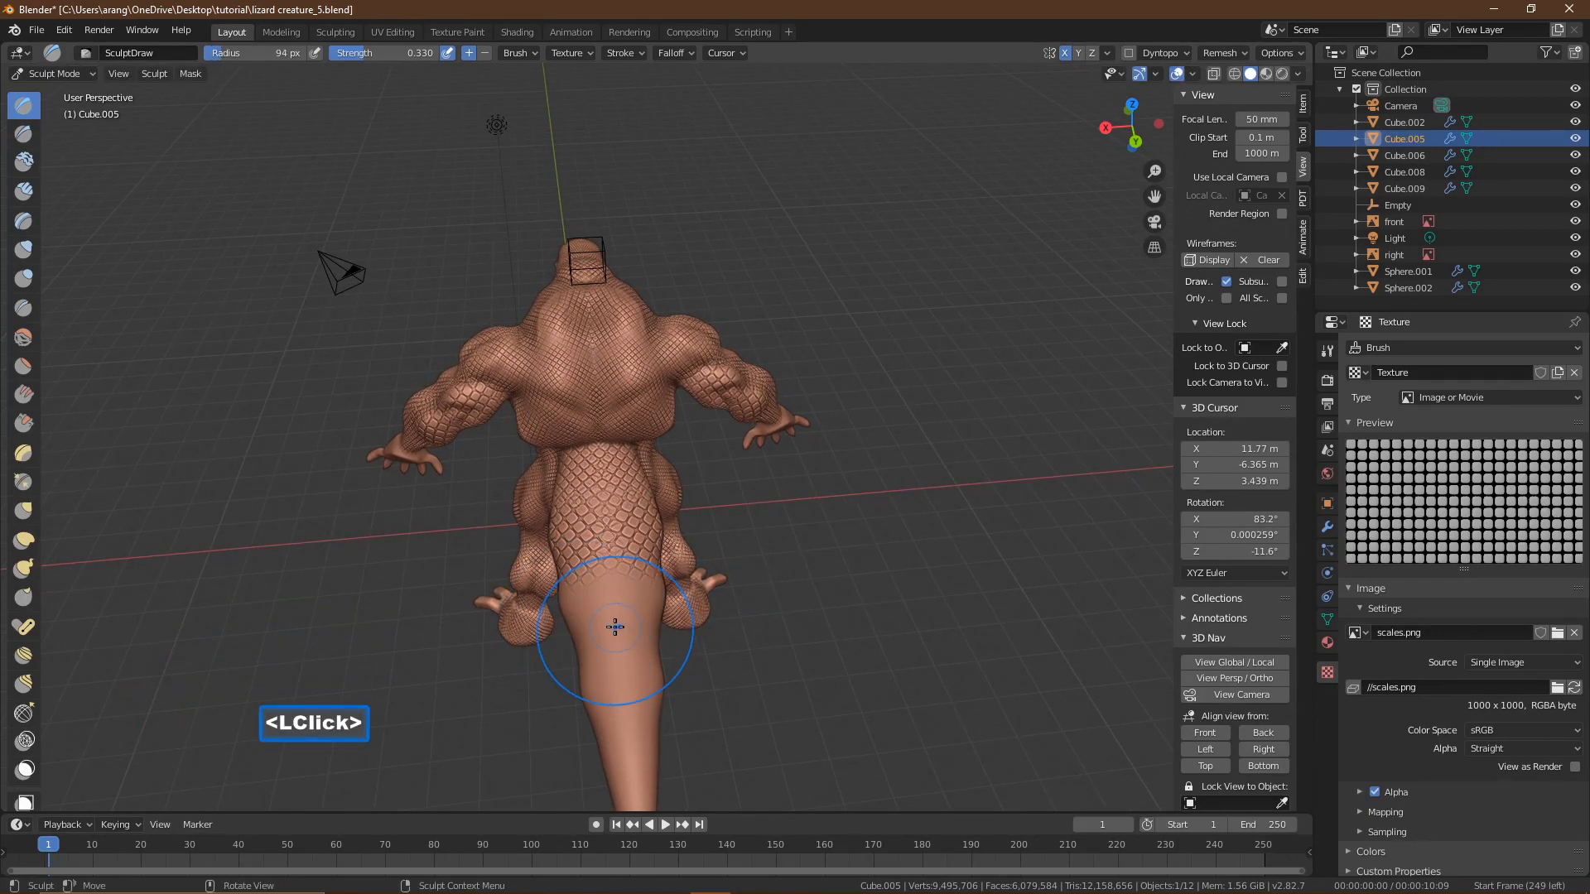
key("ctrl+f")
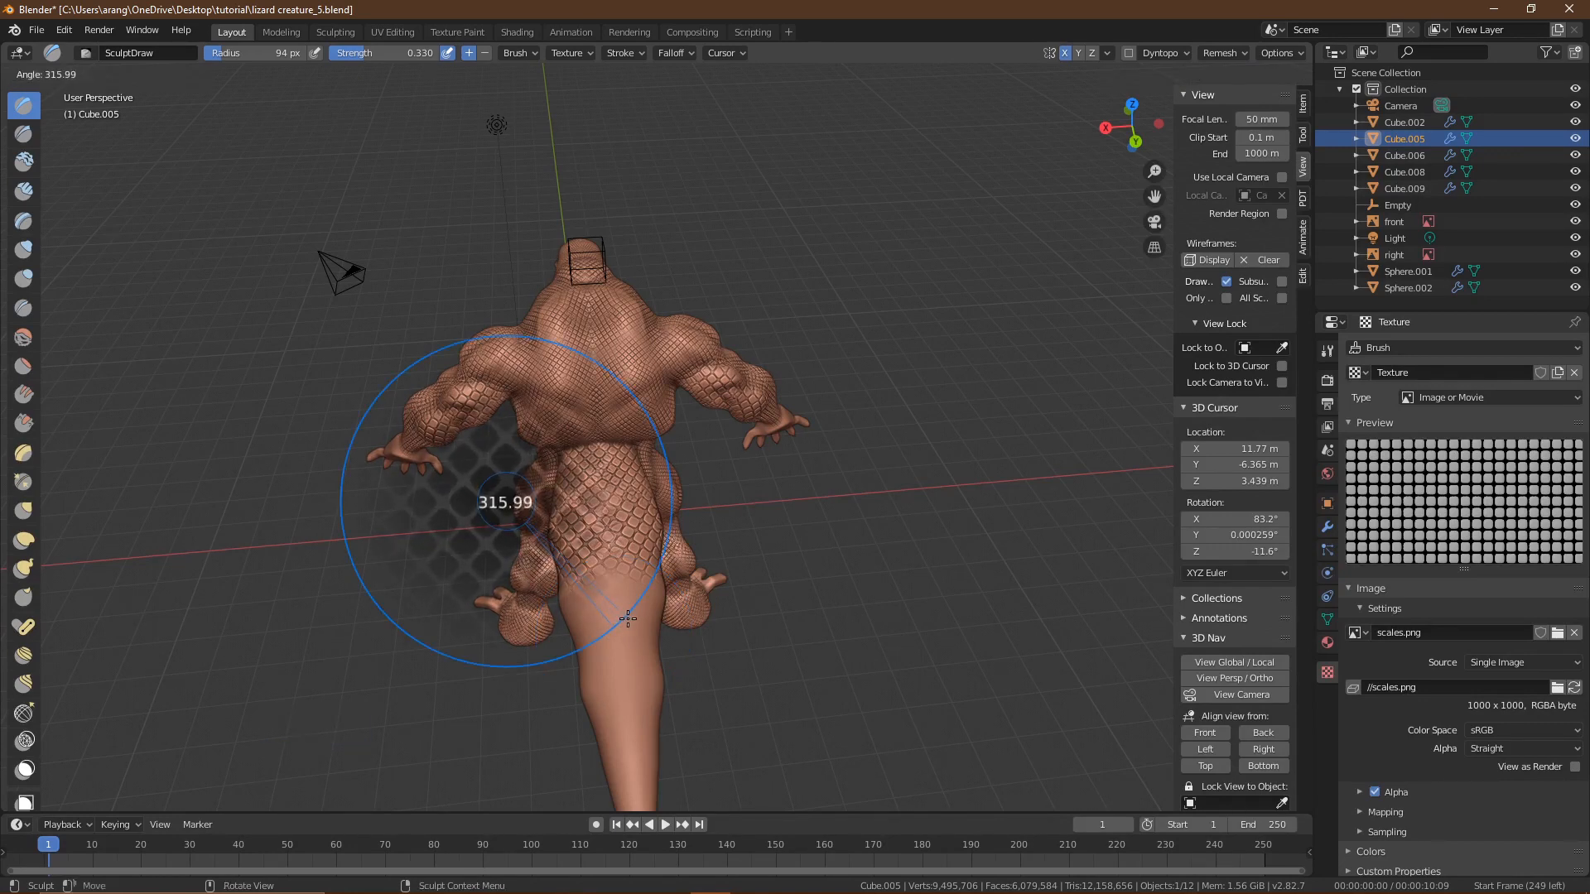
left_click(636, 617)
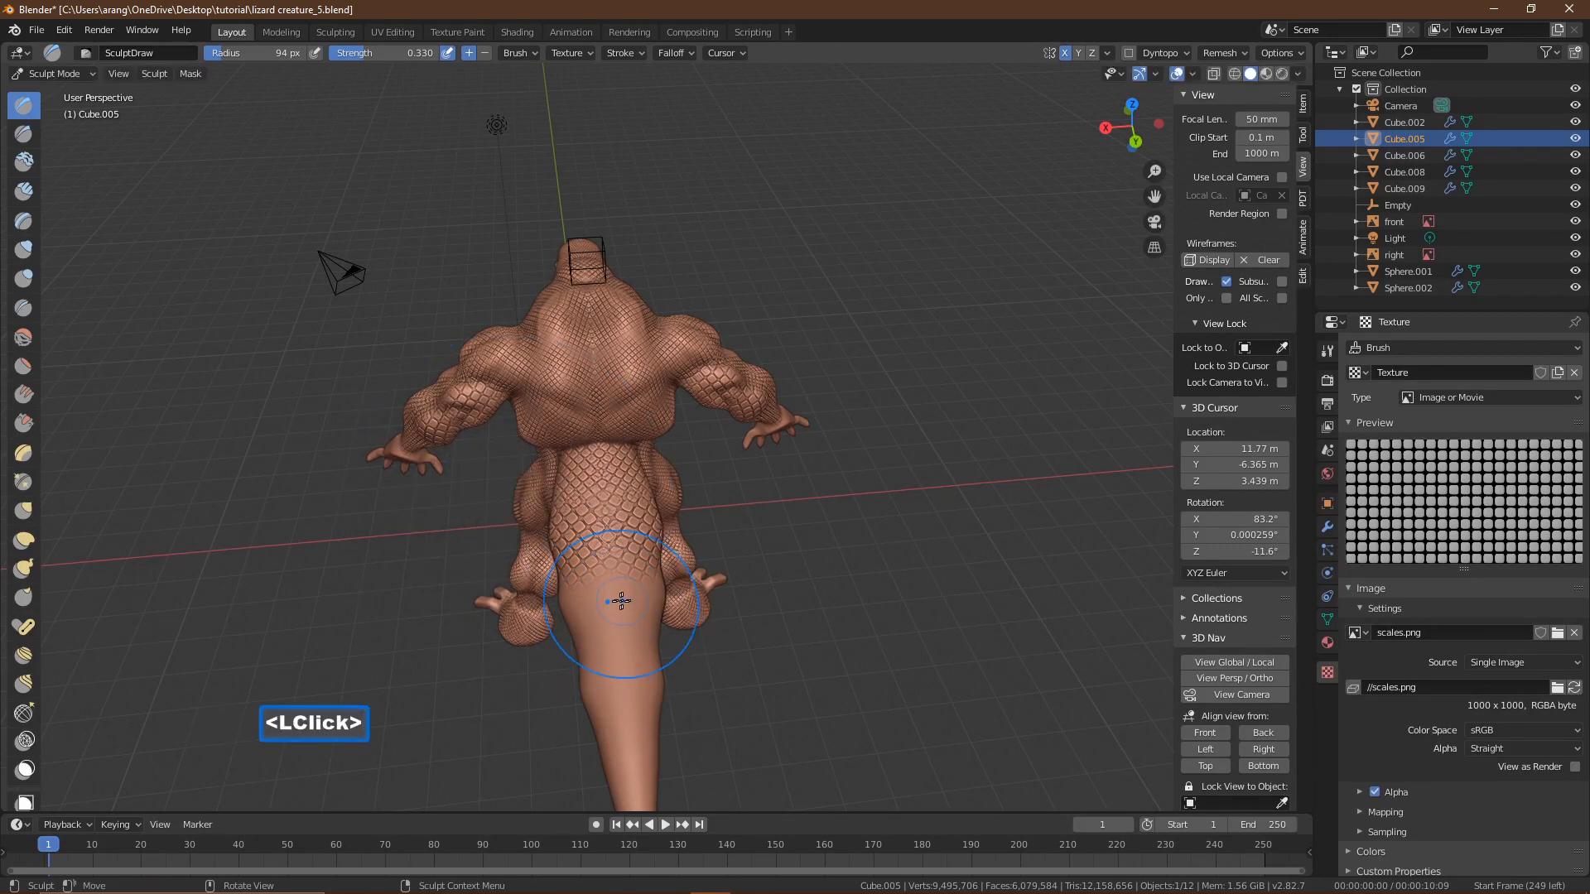
- Stamp large scales along the top of the tail from the end of the existing scales to the tip
left_click(611, 582)
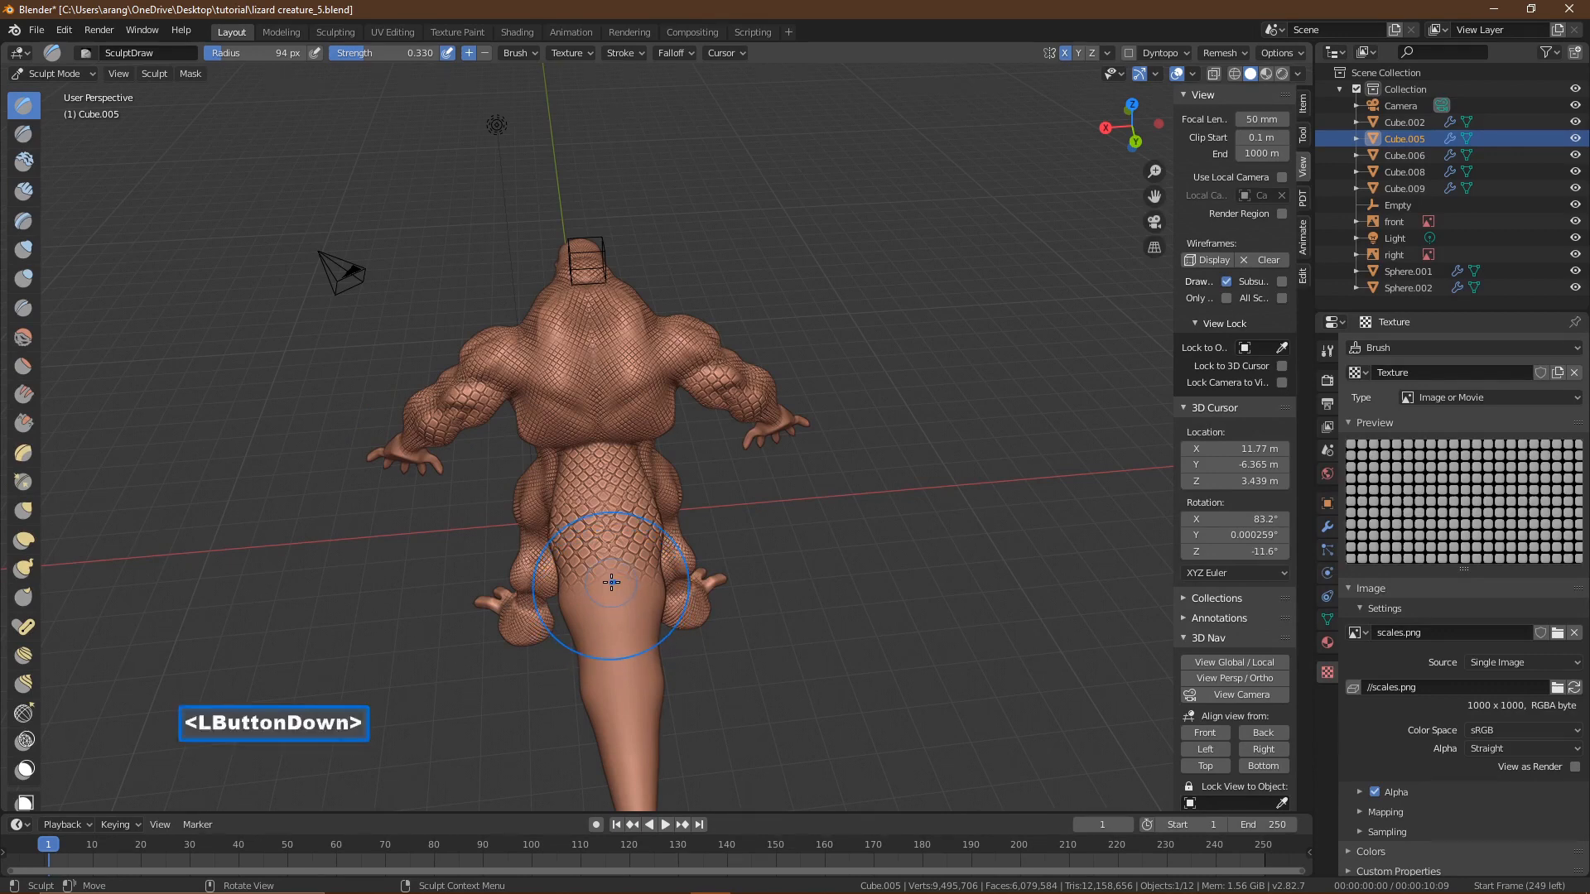
left_click(619, 662)
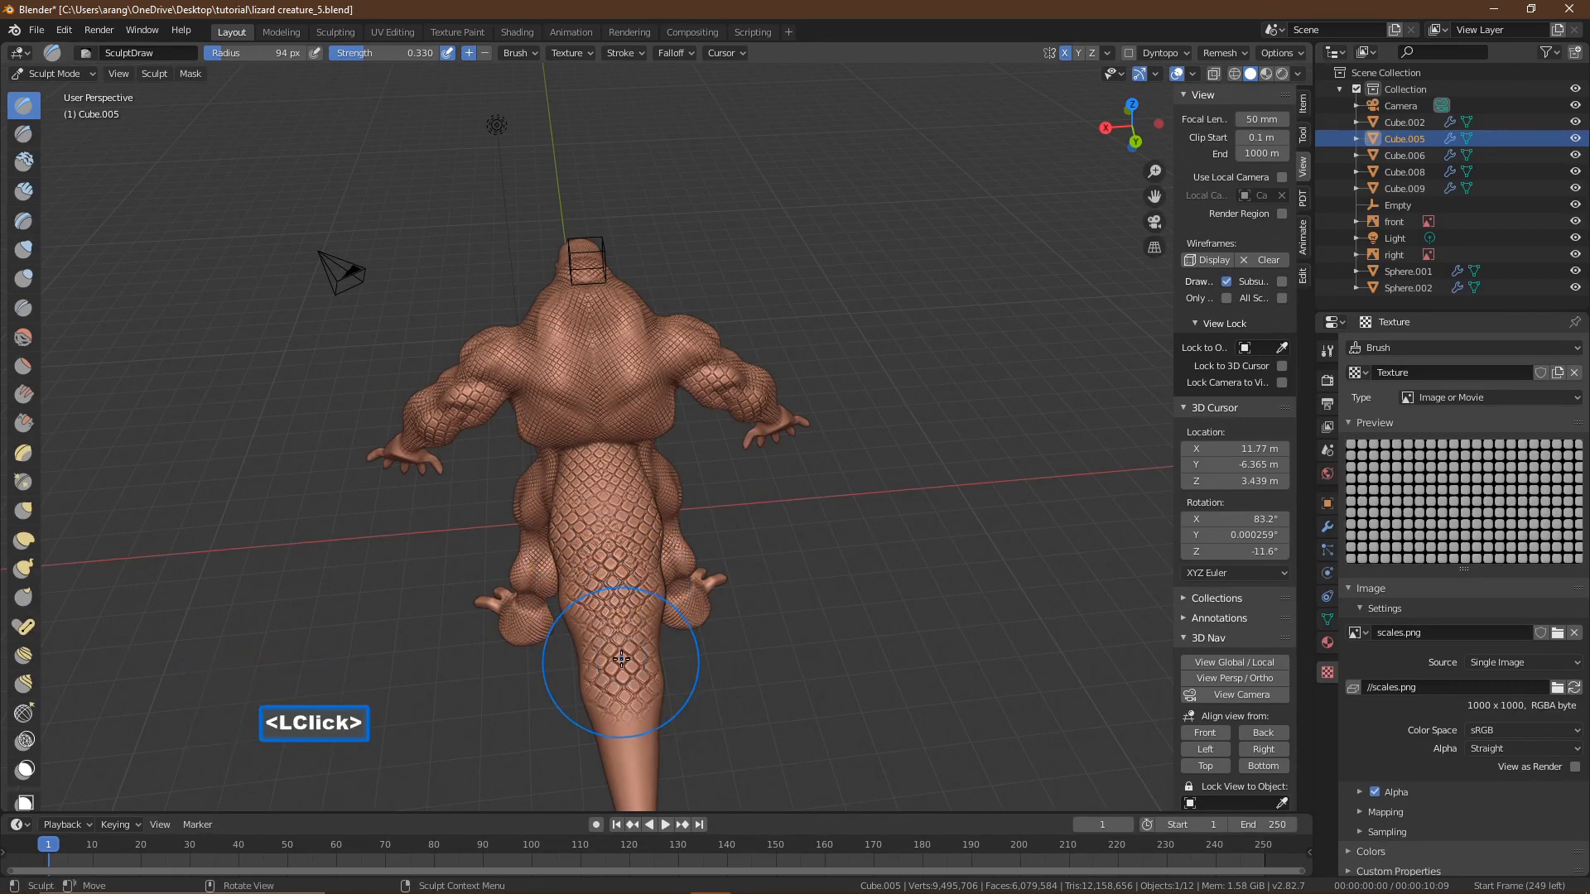
left_click(631, 737)
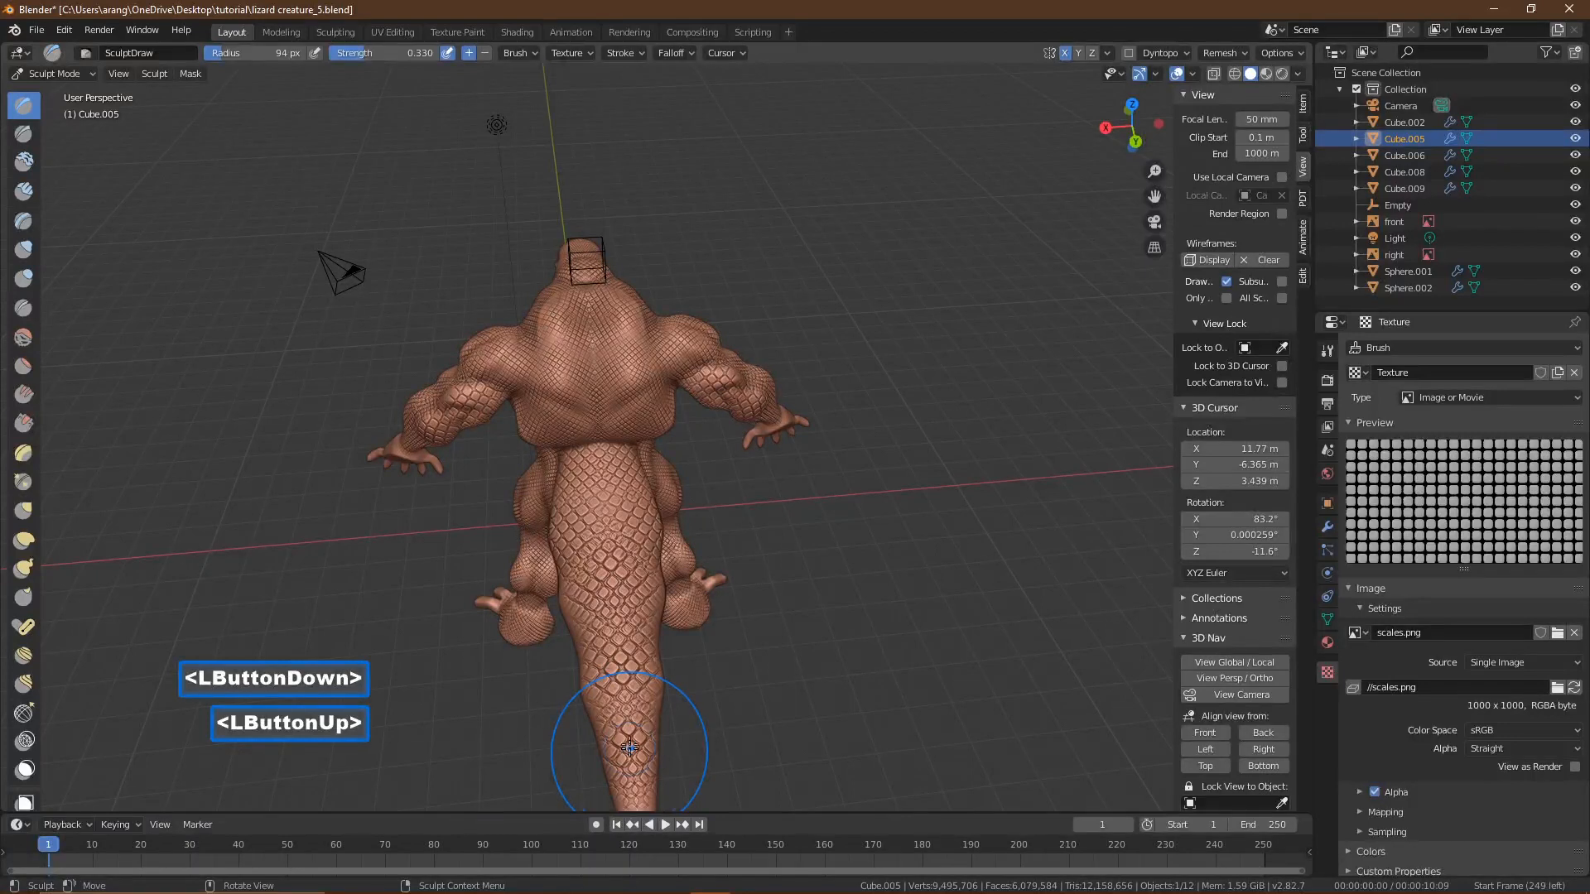
mouse_move(637, 712)
middle_mouse_down()
mouse_move(649, 752)
mouse_move(637, 687)
middle_mouse_up()
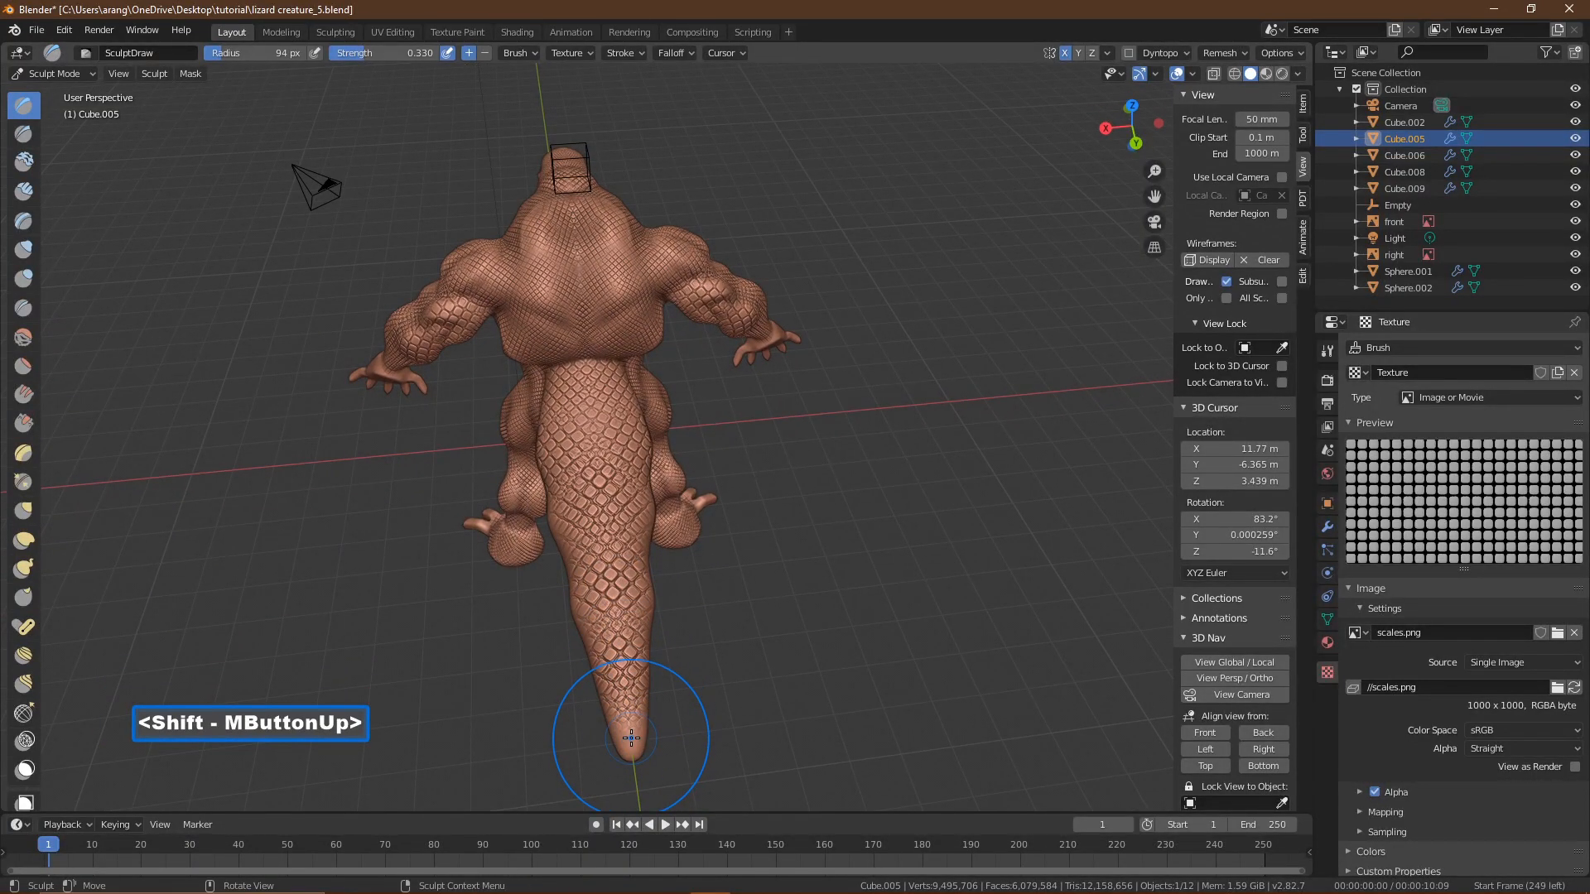
left_click(638, 760)
- Cover the underside of the tail with large scales from the base to the tip, undoing the first misplaced stamp
mouse_move(684, 738)
middle_mouse_down()
mouse_move(489, 568)
mouse_move(560, 583)
mouse_move(697, 662)
mouse_move(710, 485)
mouse_move(727, 496)
middle_mouse_up()
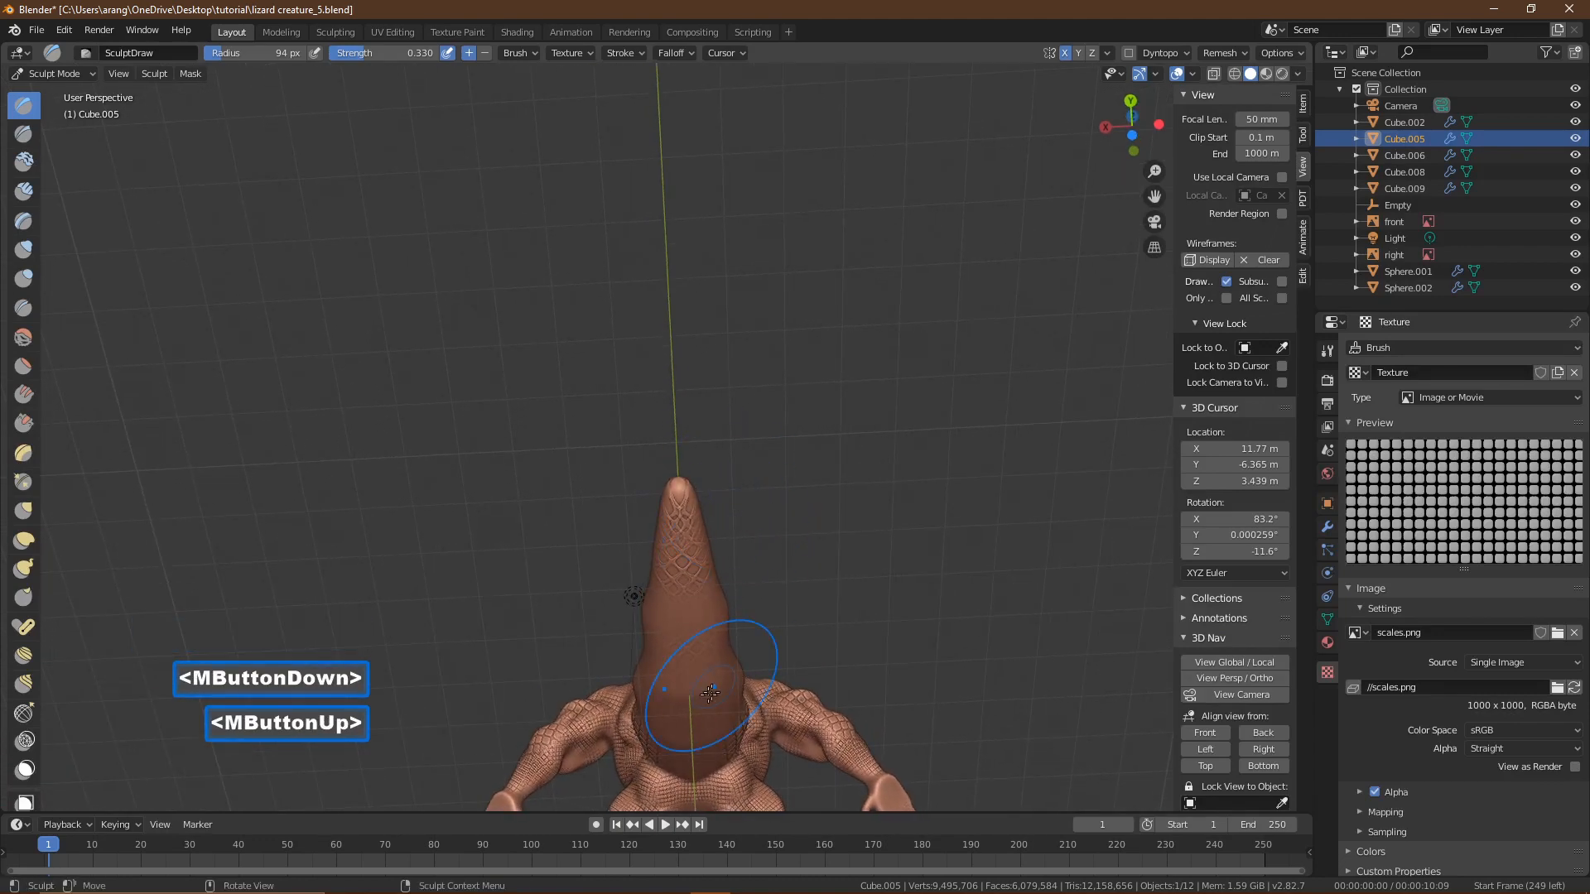
left_click(694, 749)
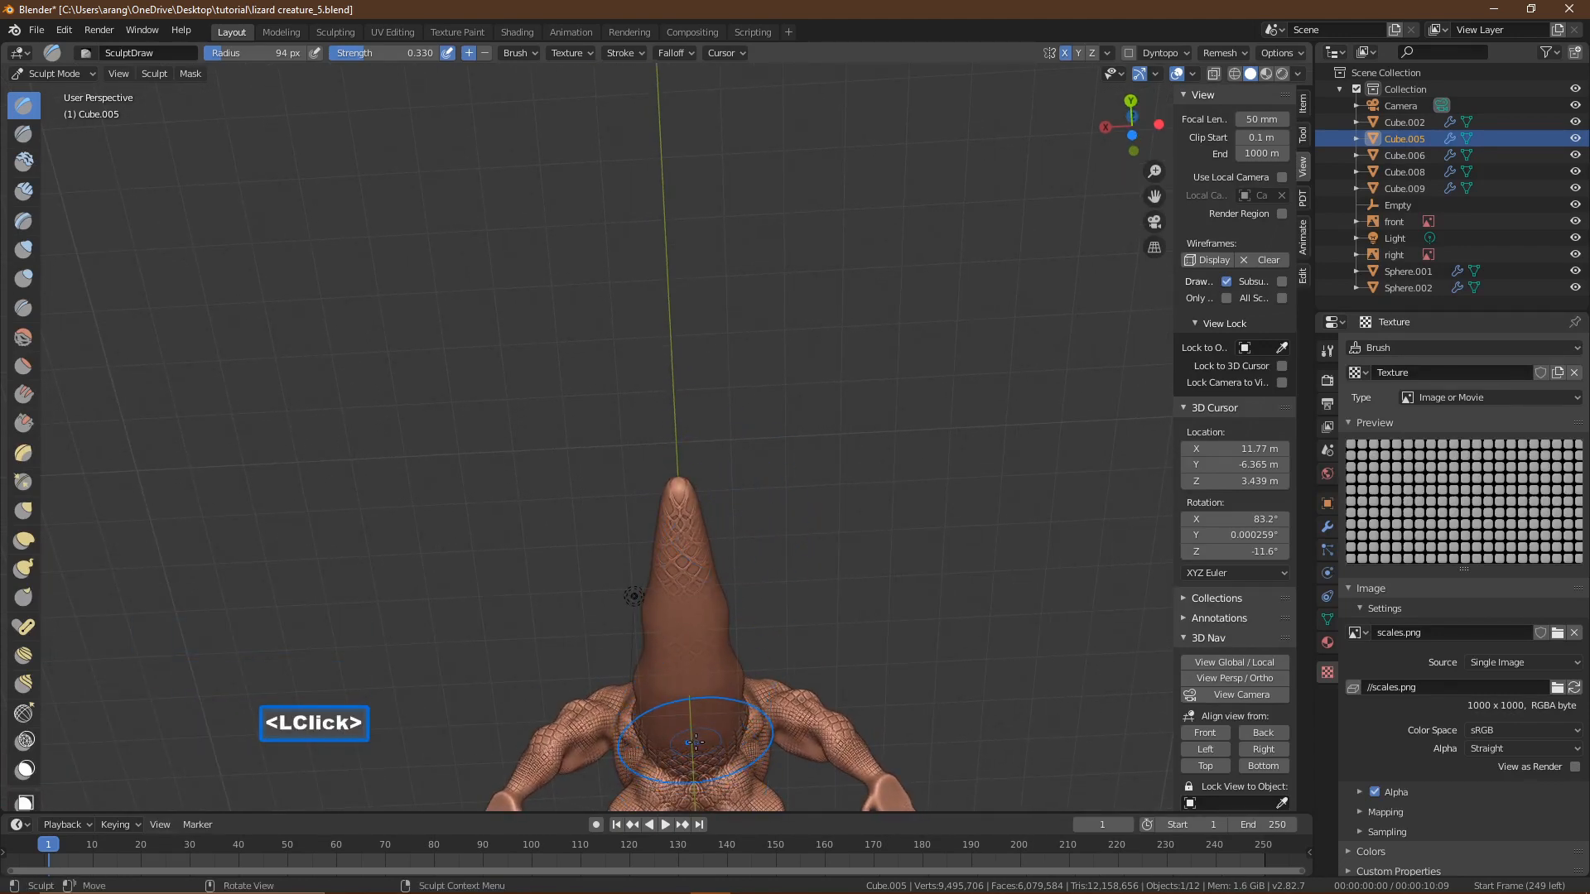
key("ctrl+z")
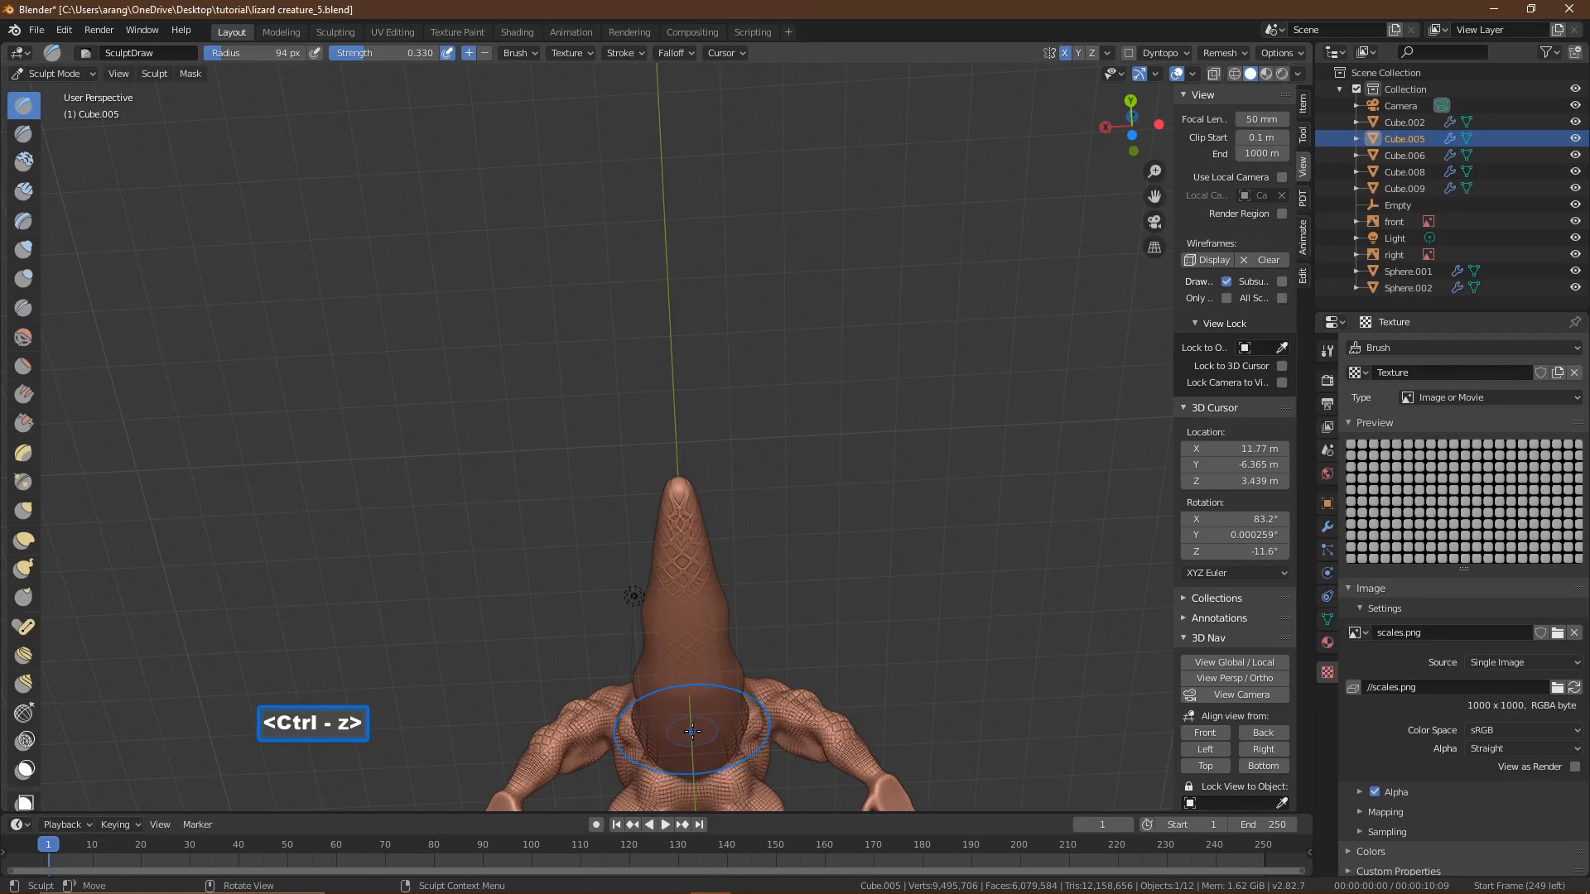
left_click(691, 726)
left_click_drag(690, 712, 685, 582)
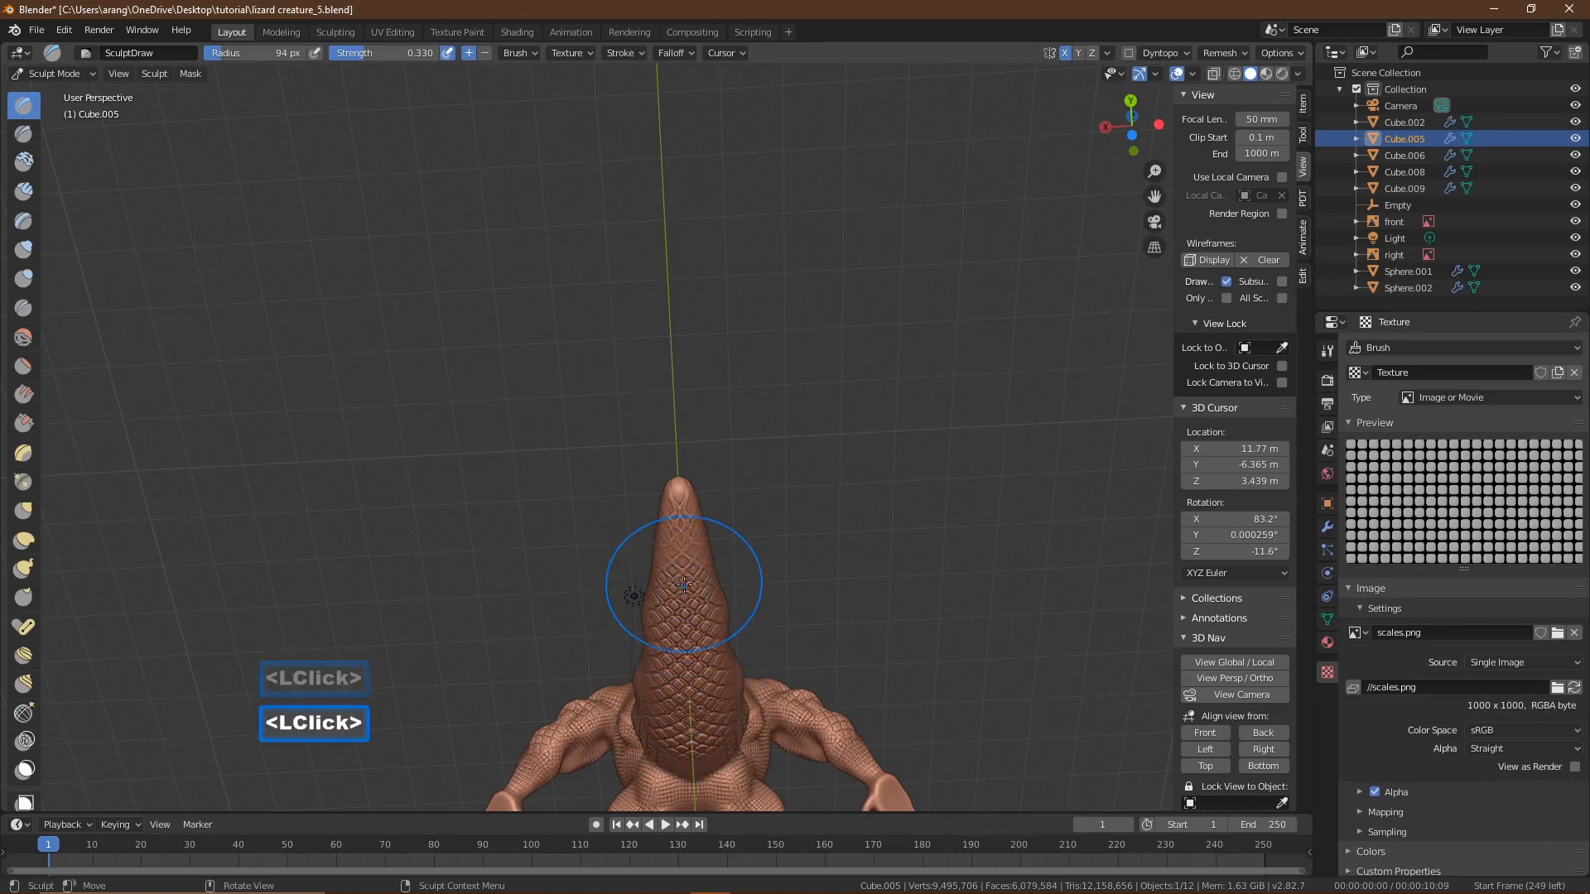
left_click(684, 538)
left_click(667, 499)
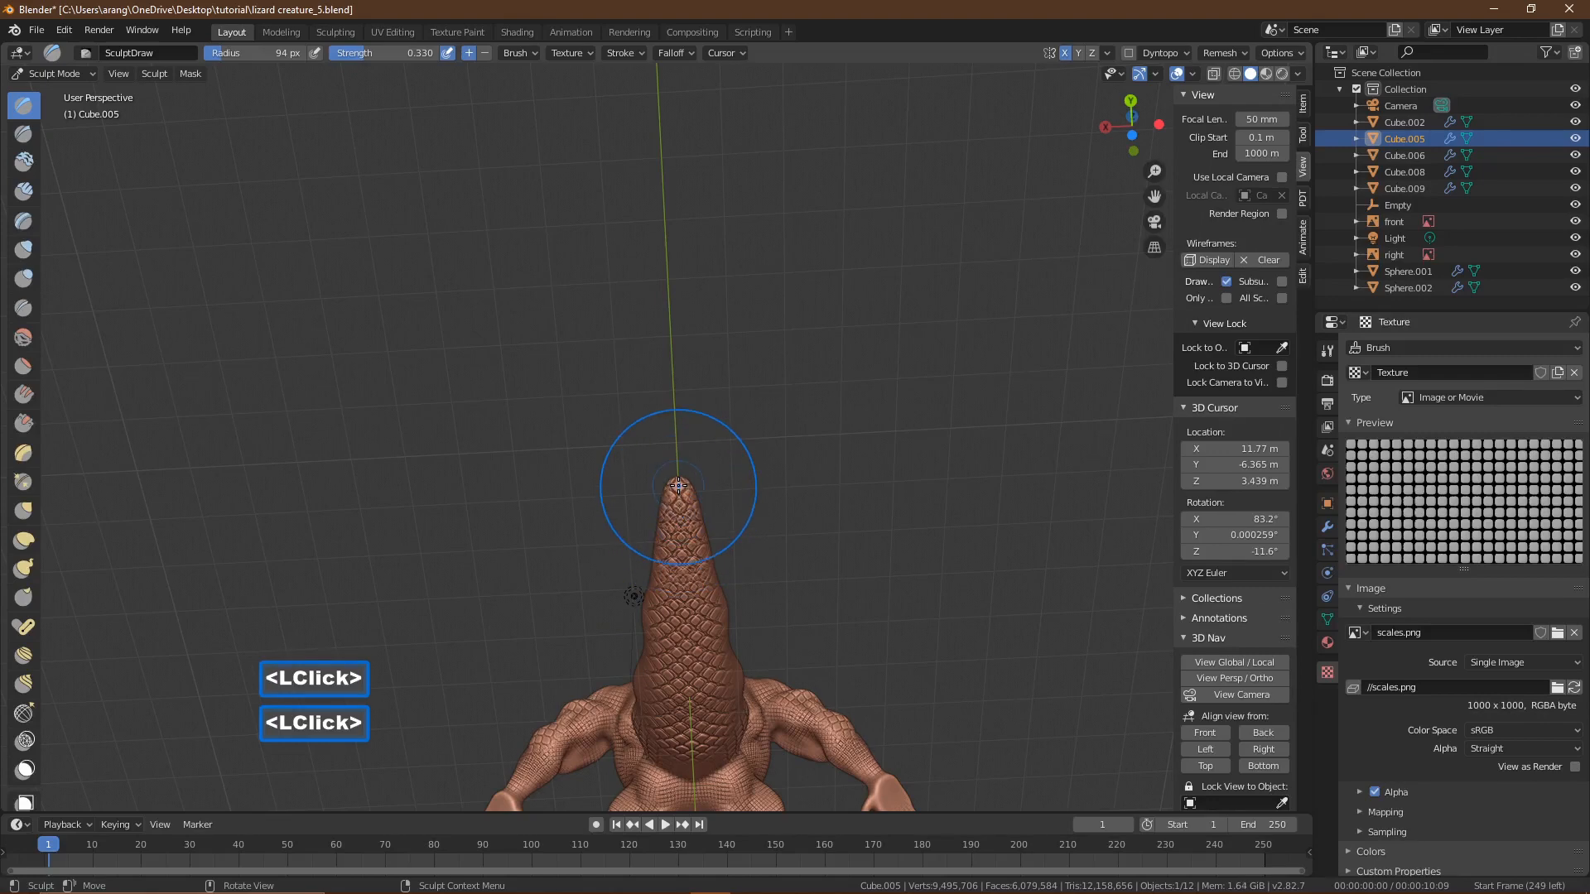
- Reduce the brush radius to 55 px and cover the smooth strip along the side of the tail with scales
middle_click_drag(751, 509, 558, 656)
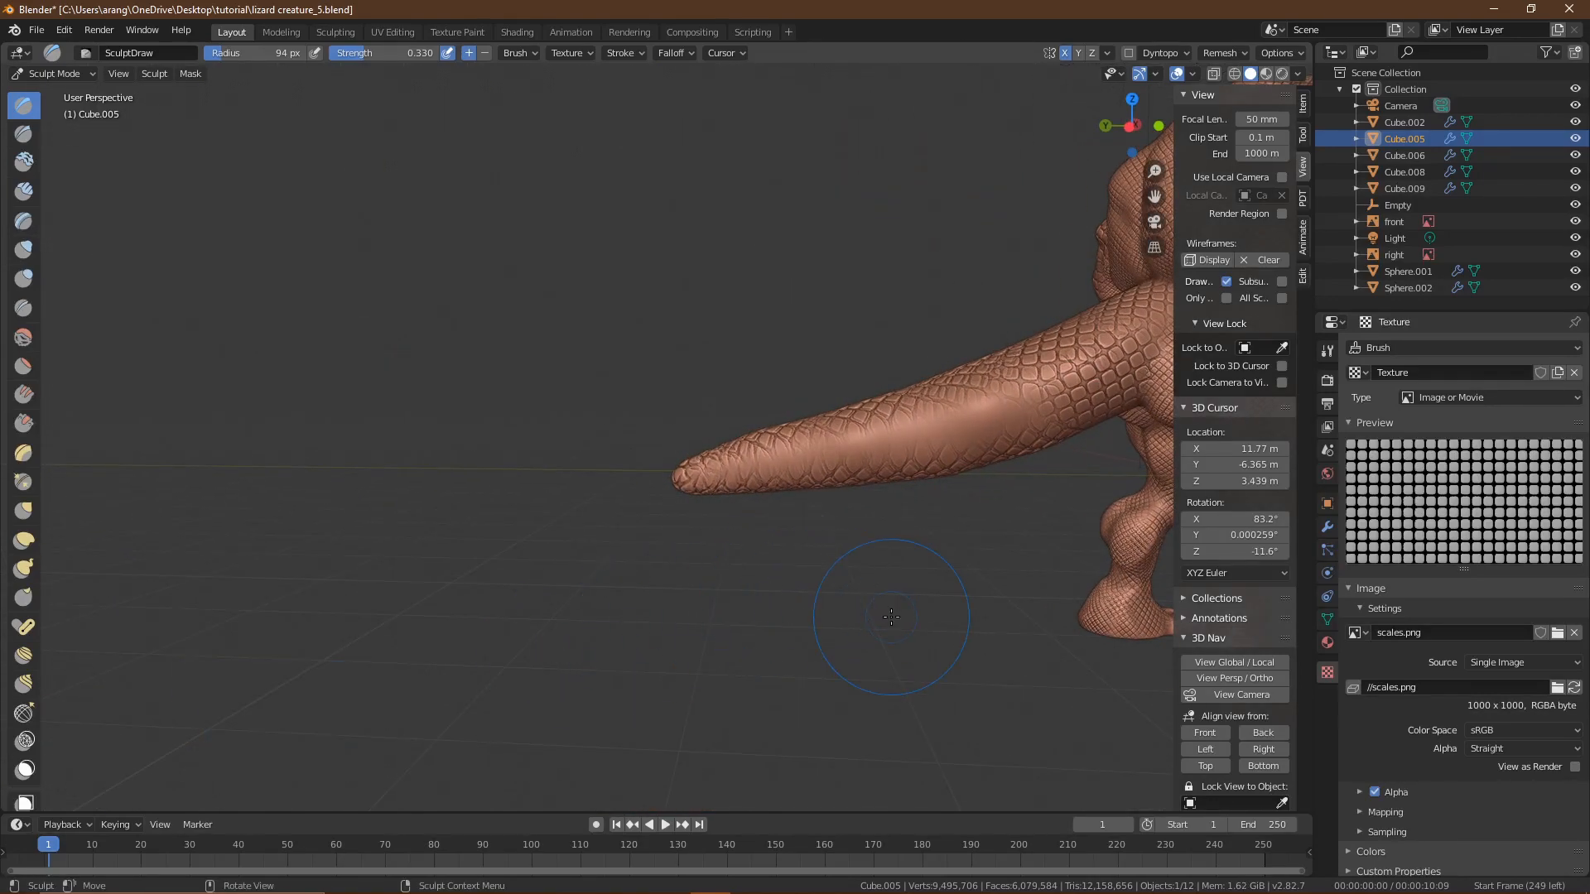
key("ctrl")
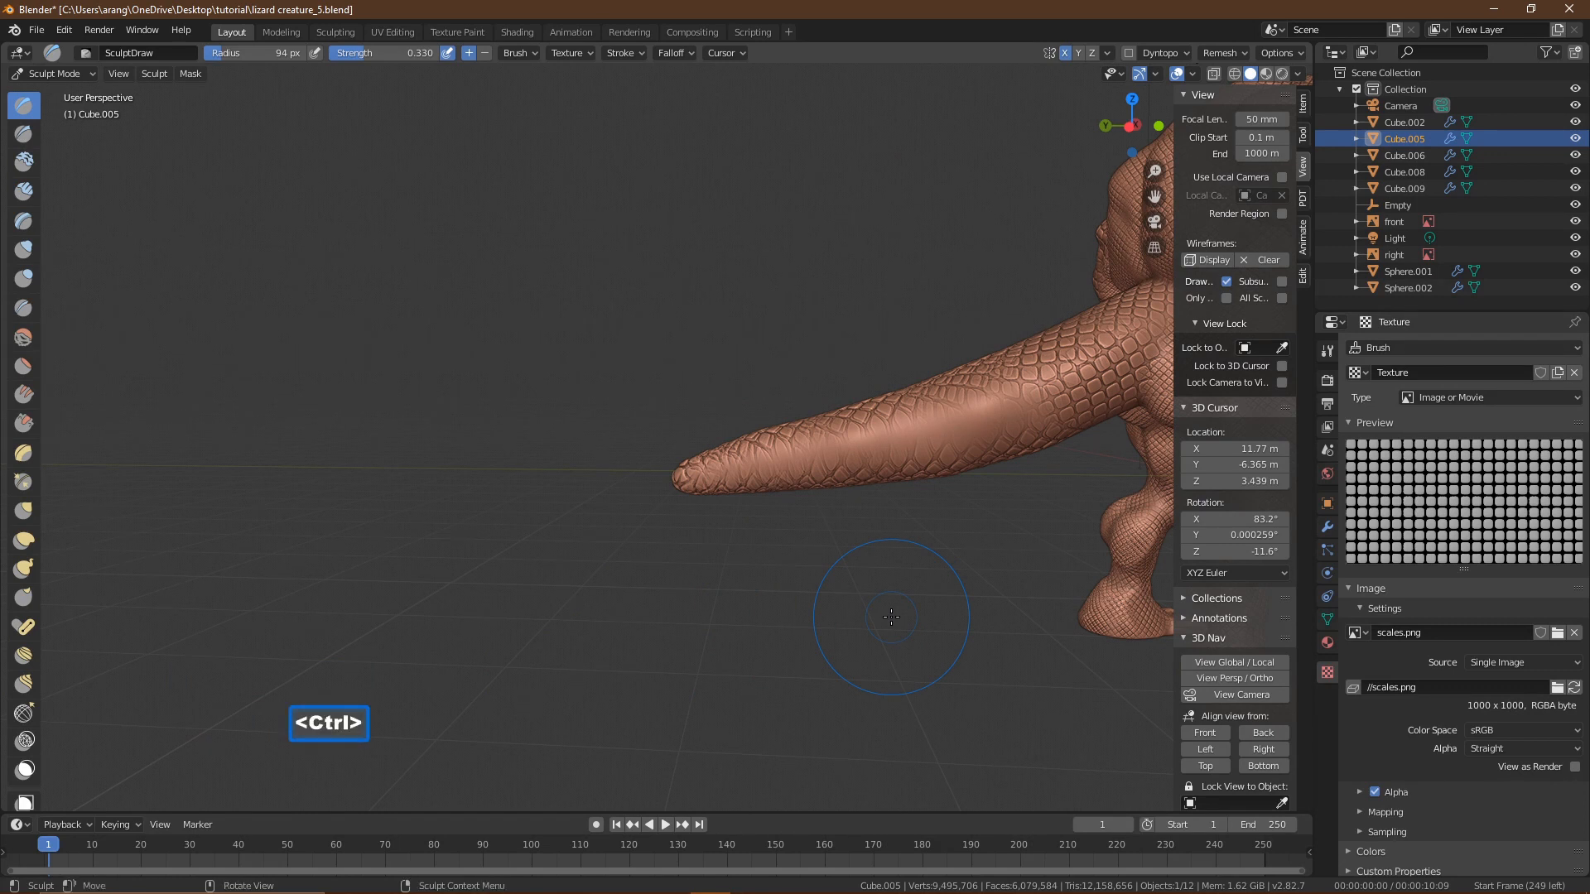
key("f")
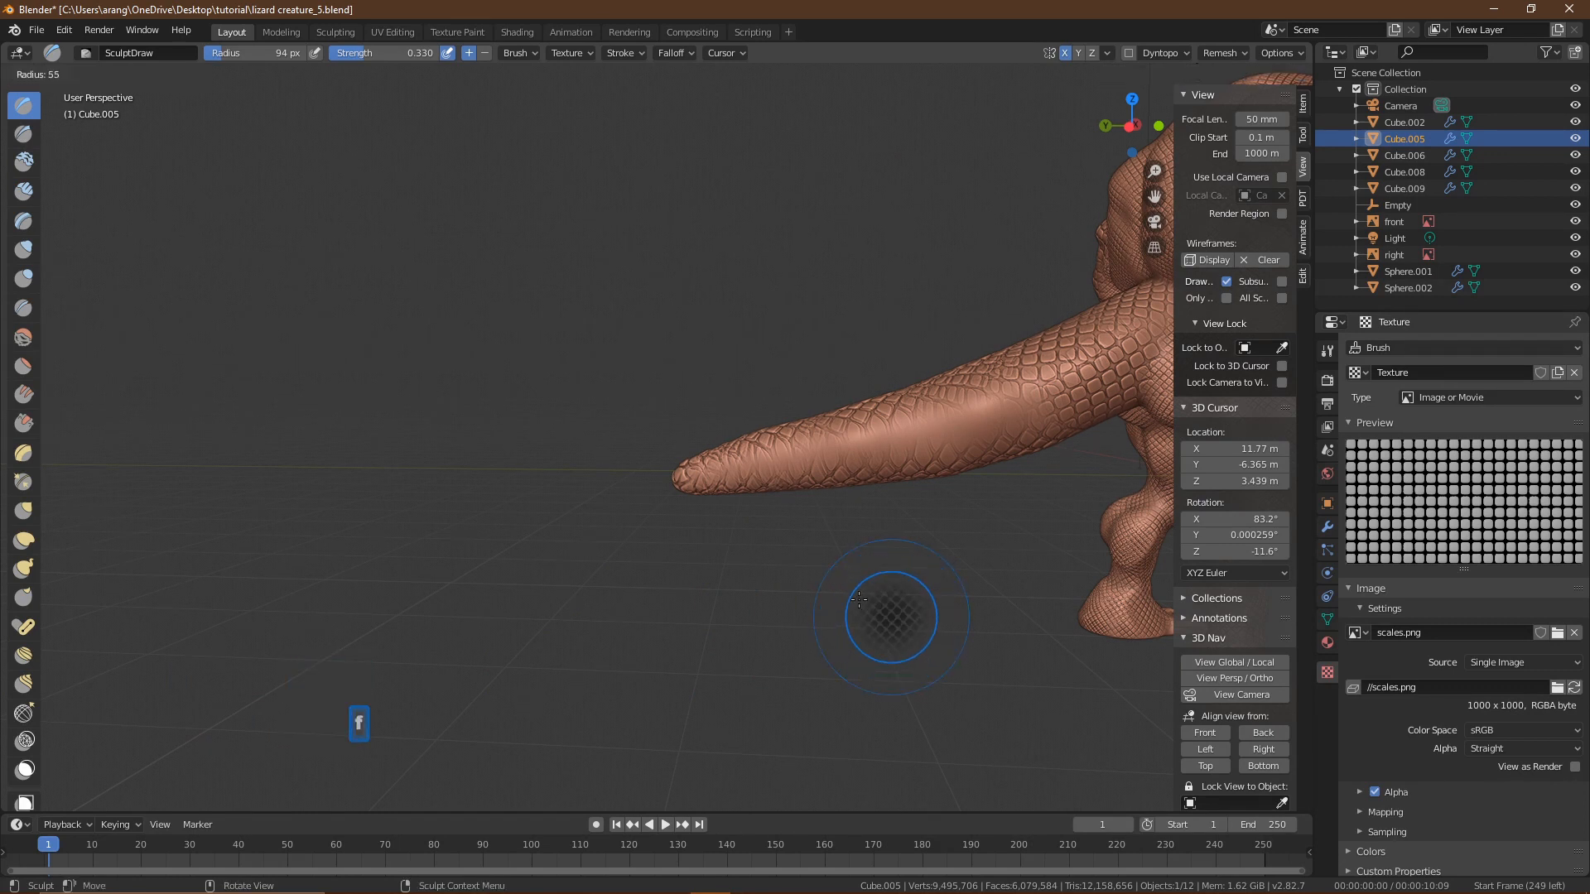
left_click(915, 527)
left_click(994, 432)
left_click(975, 422)
left_click_drag(911, 444, 830, 457)
left_click(785, 465)
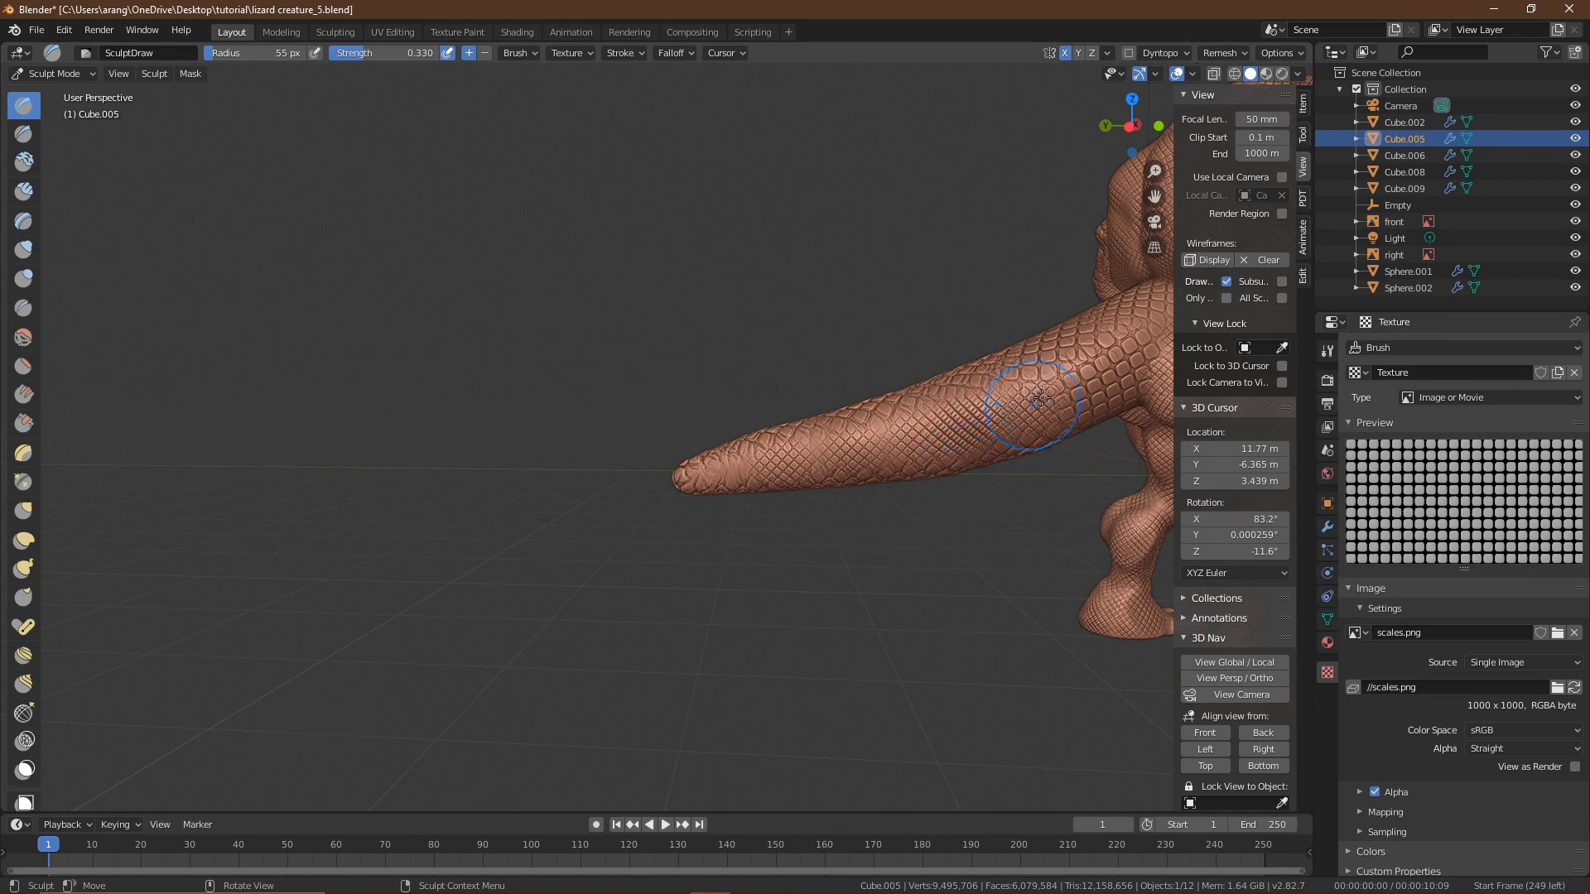
left_click(1098, 382)
left_click(1110, 376)
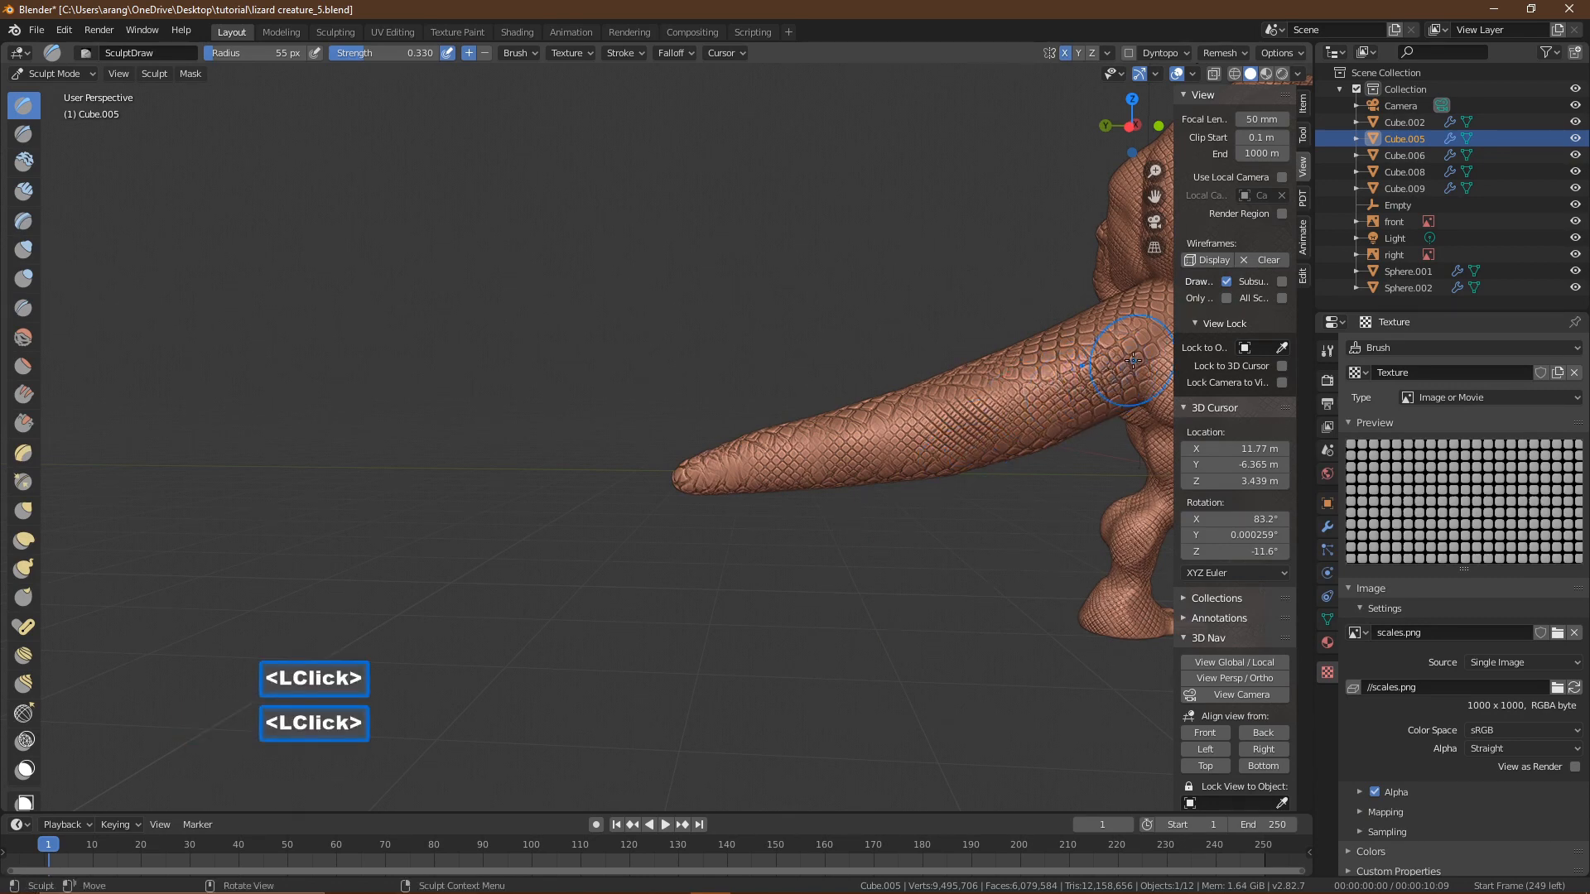
left_click(1147, 352)
- Inspect the scaled creature from the front and review the stroke methods available for the brush
scroll(1085, 398, "down", 2)
middle_click_drag(1085, 398, 852, 449)
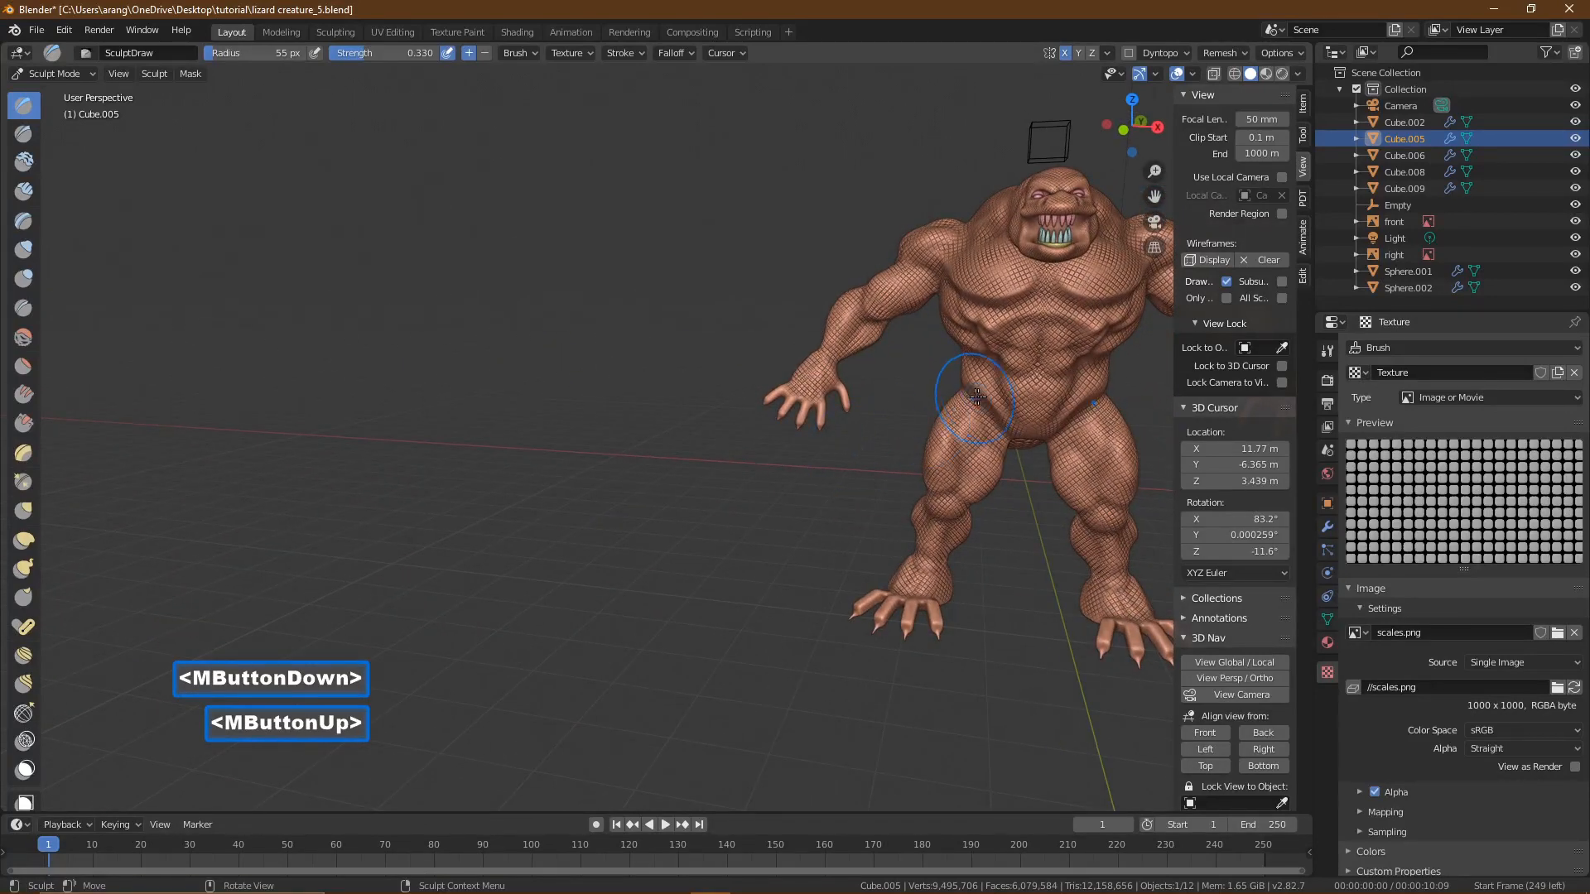
middle_click_drag(1050, 395, 767, 342, "shift")
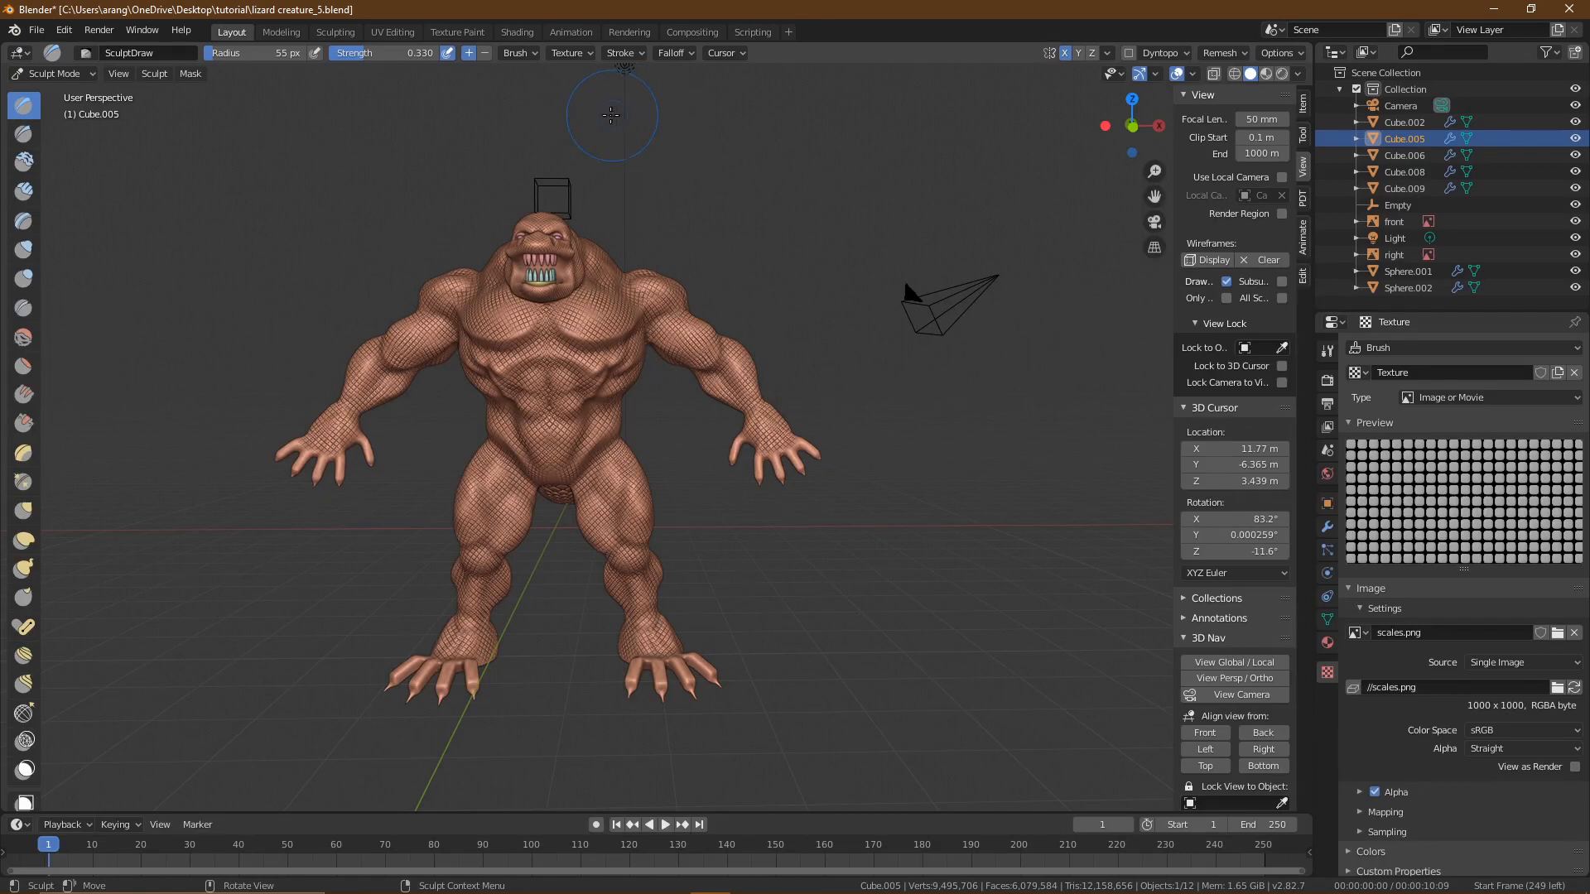
left_click(622, 54)
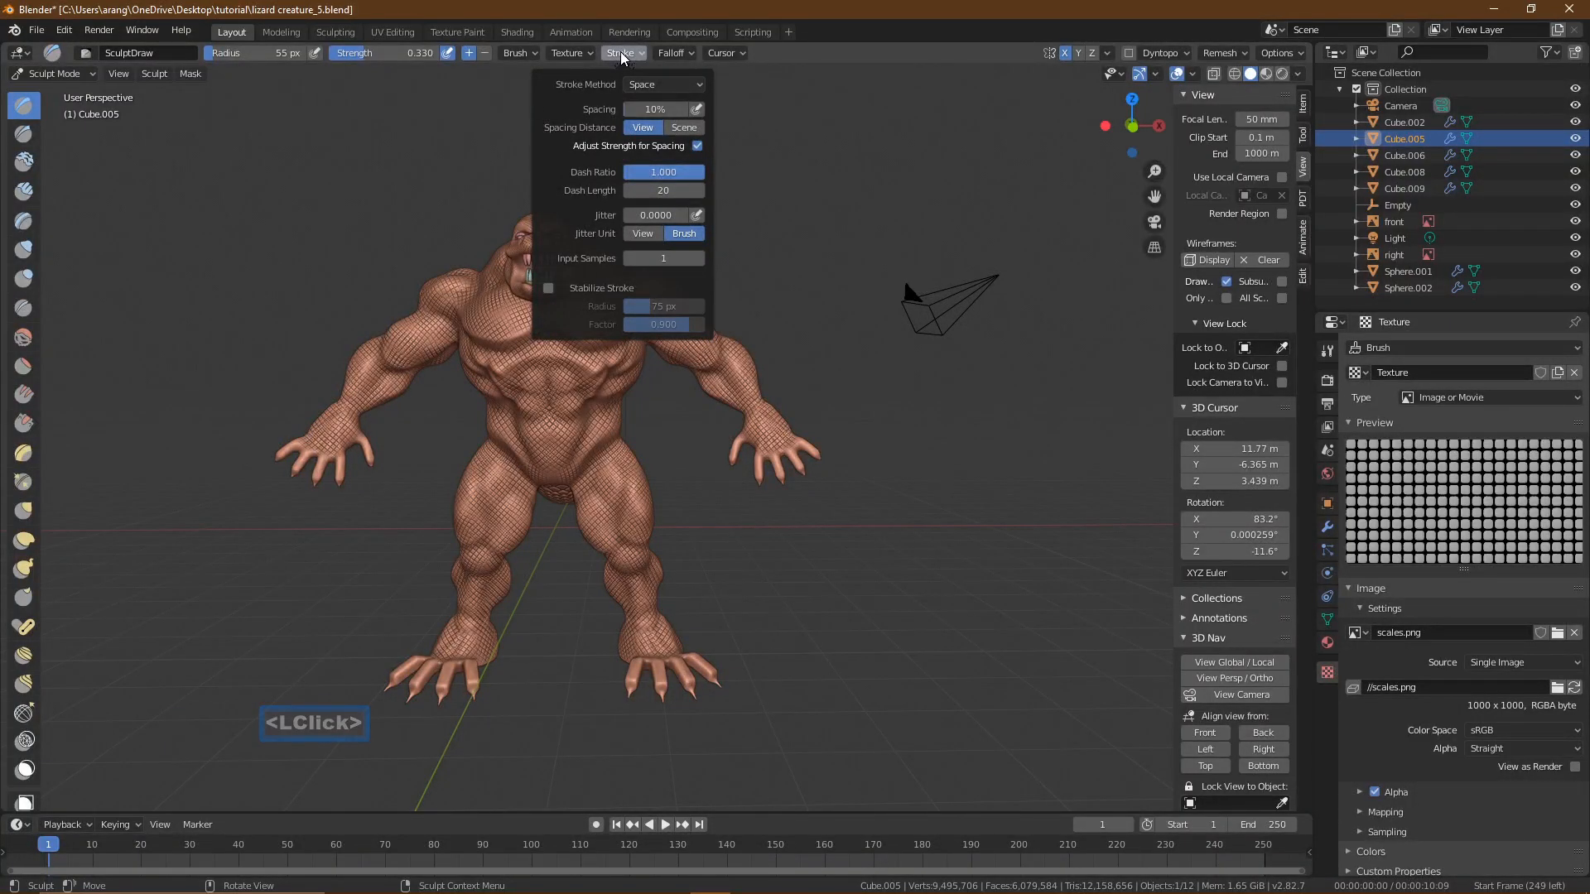
left_click(650, 86)
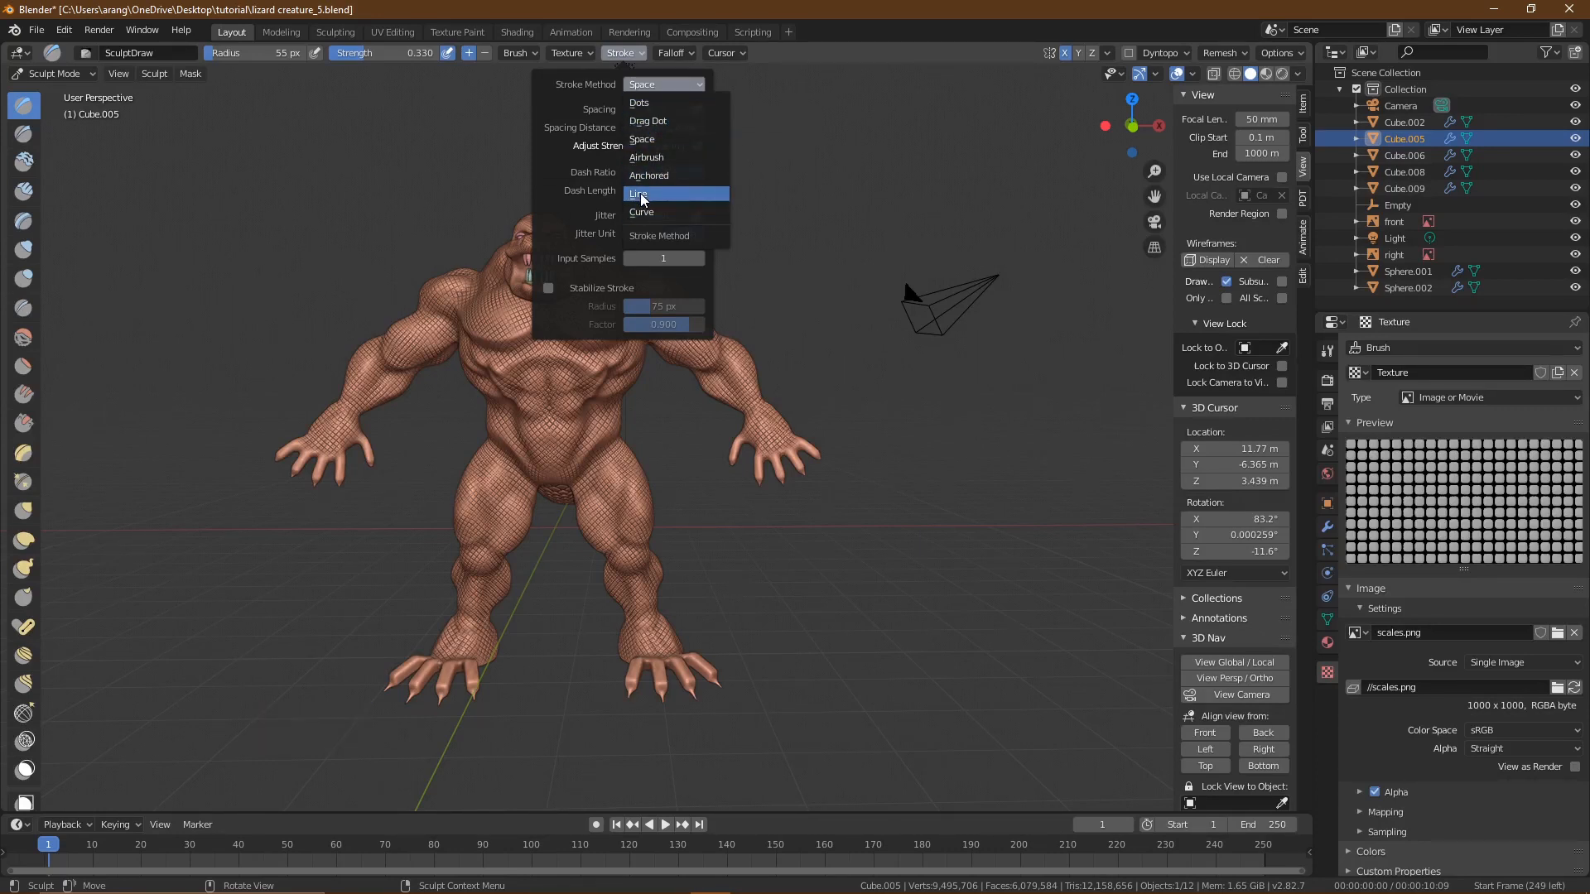
left_click(745, 81)
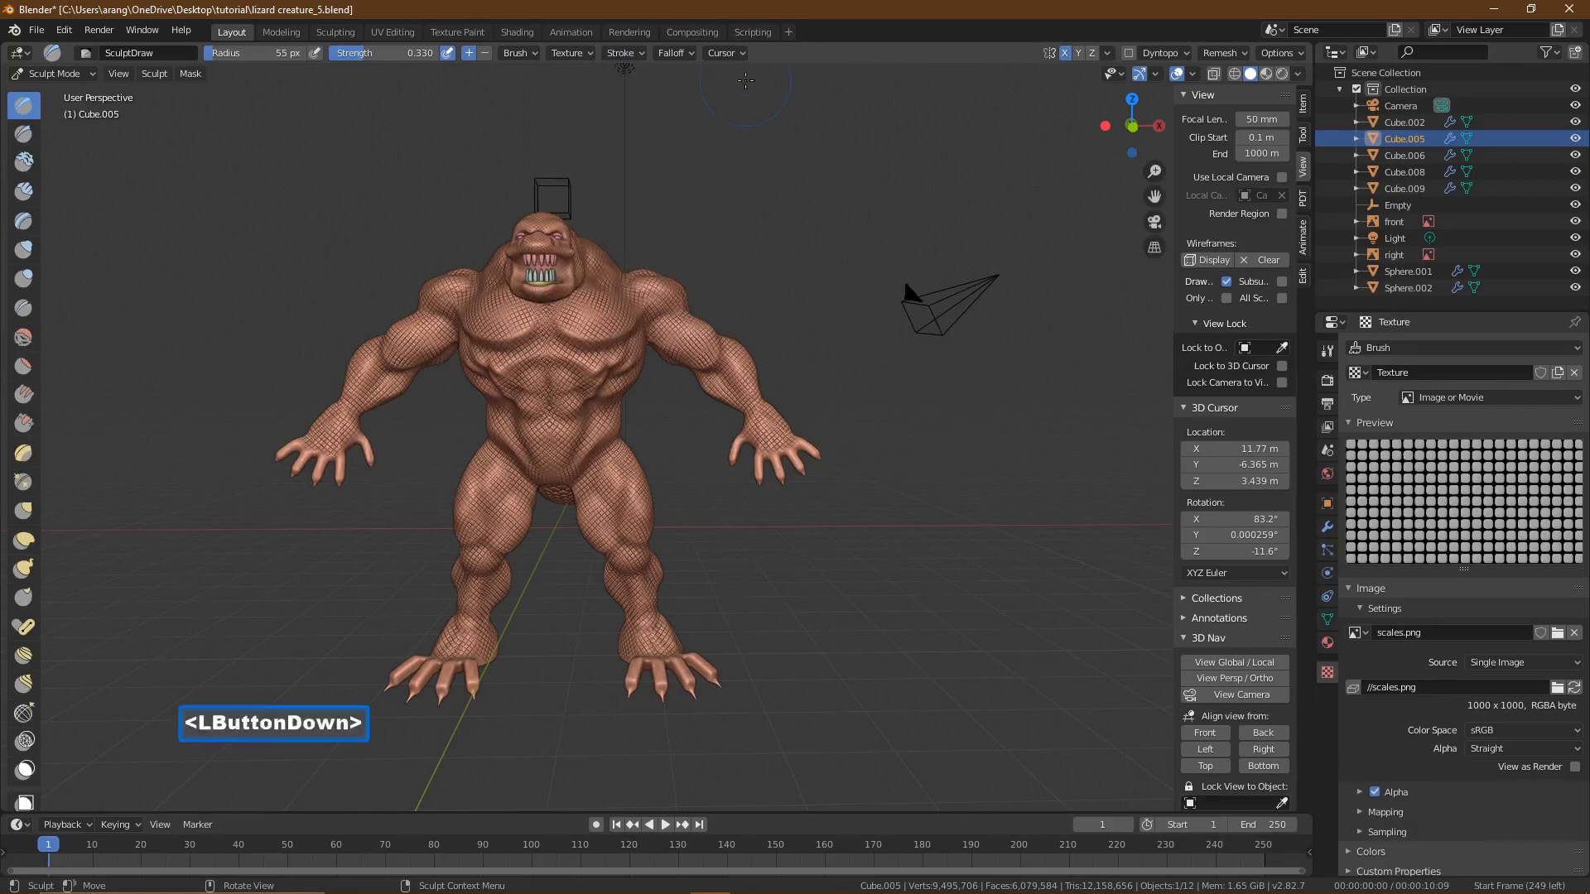
- Review the brush falloff settings and the available falloff curve presets
left_click(669, 54)
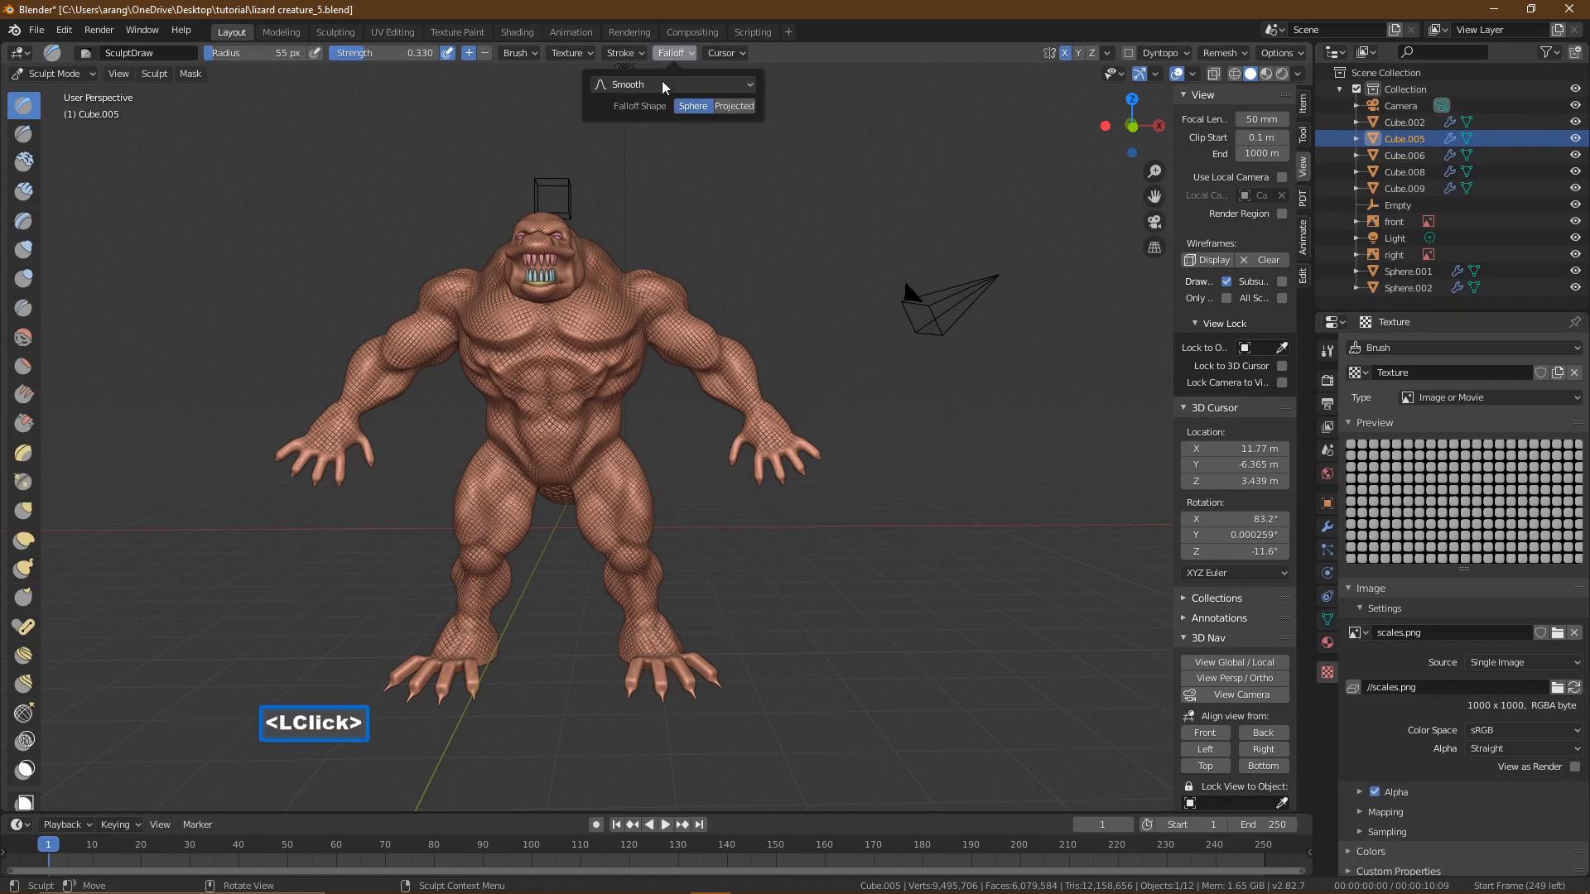
left_click(660, 86)
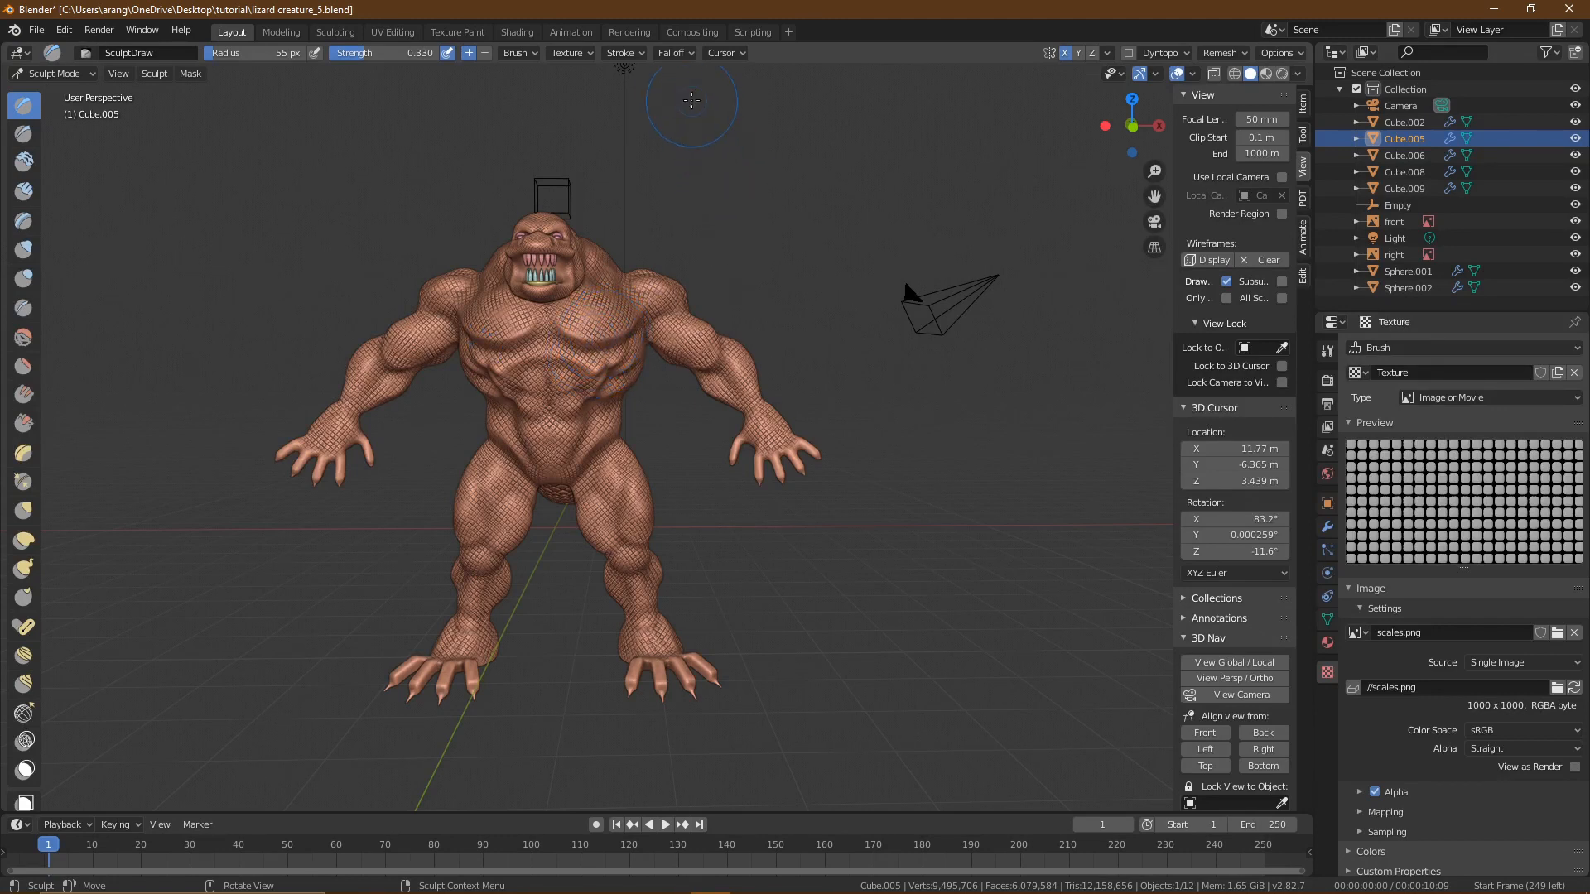
left_click(674, 51)
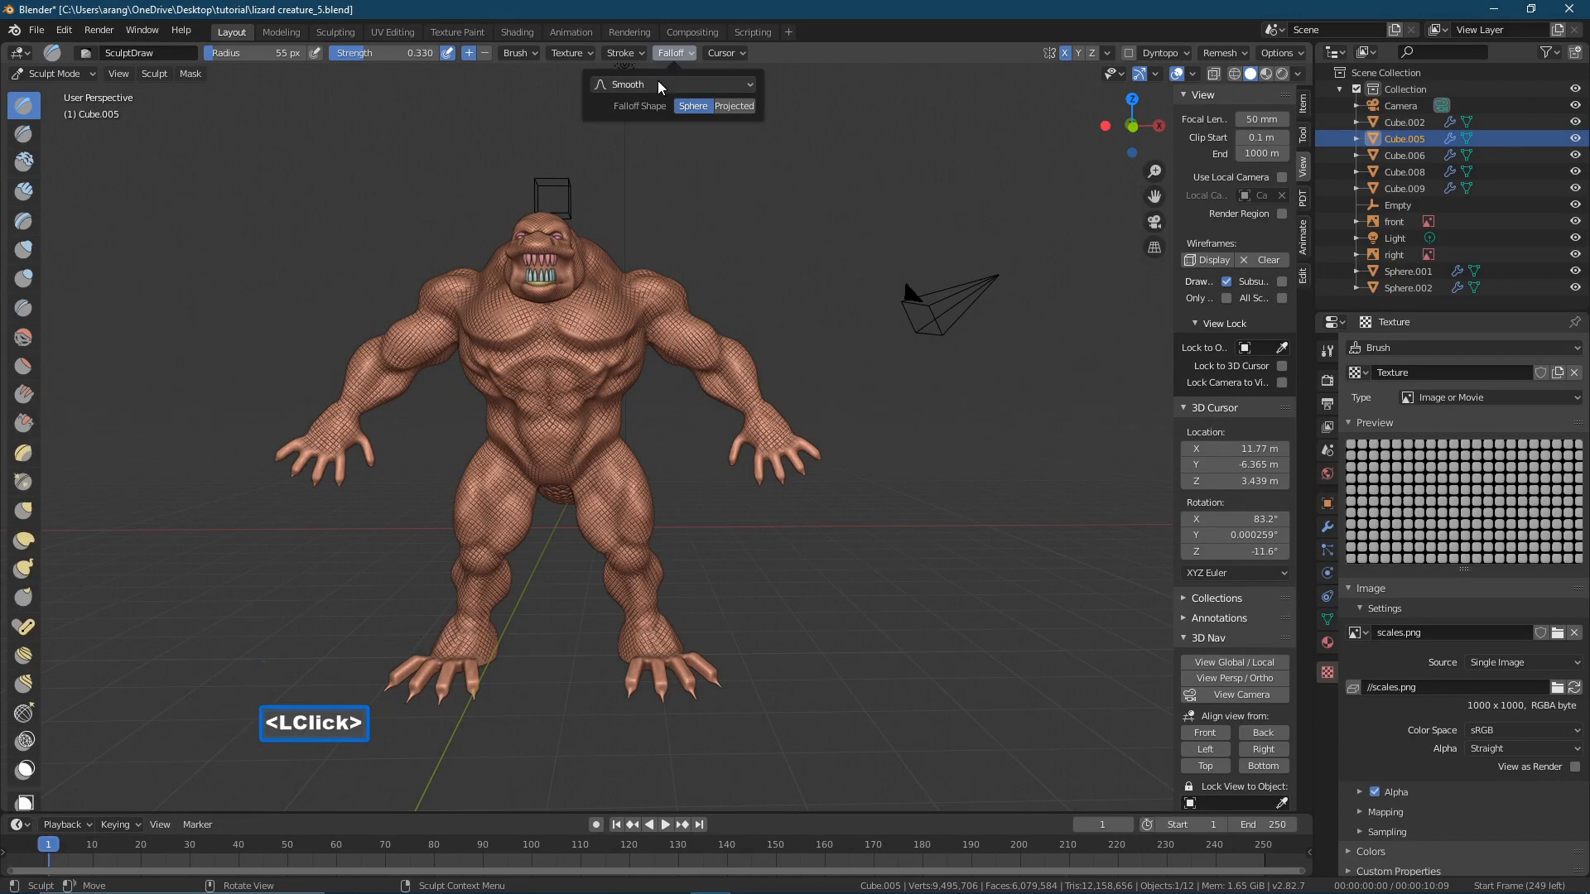
left_click(658, 84)
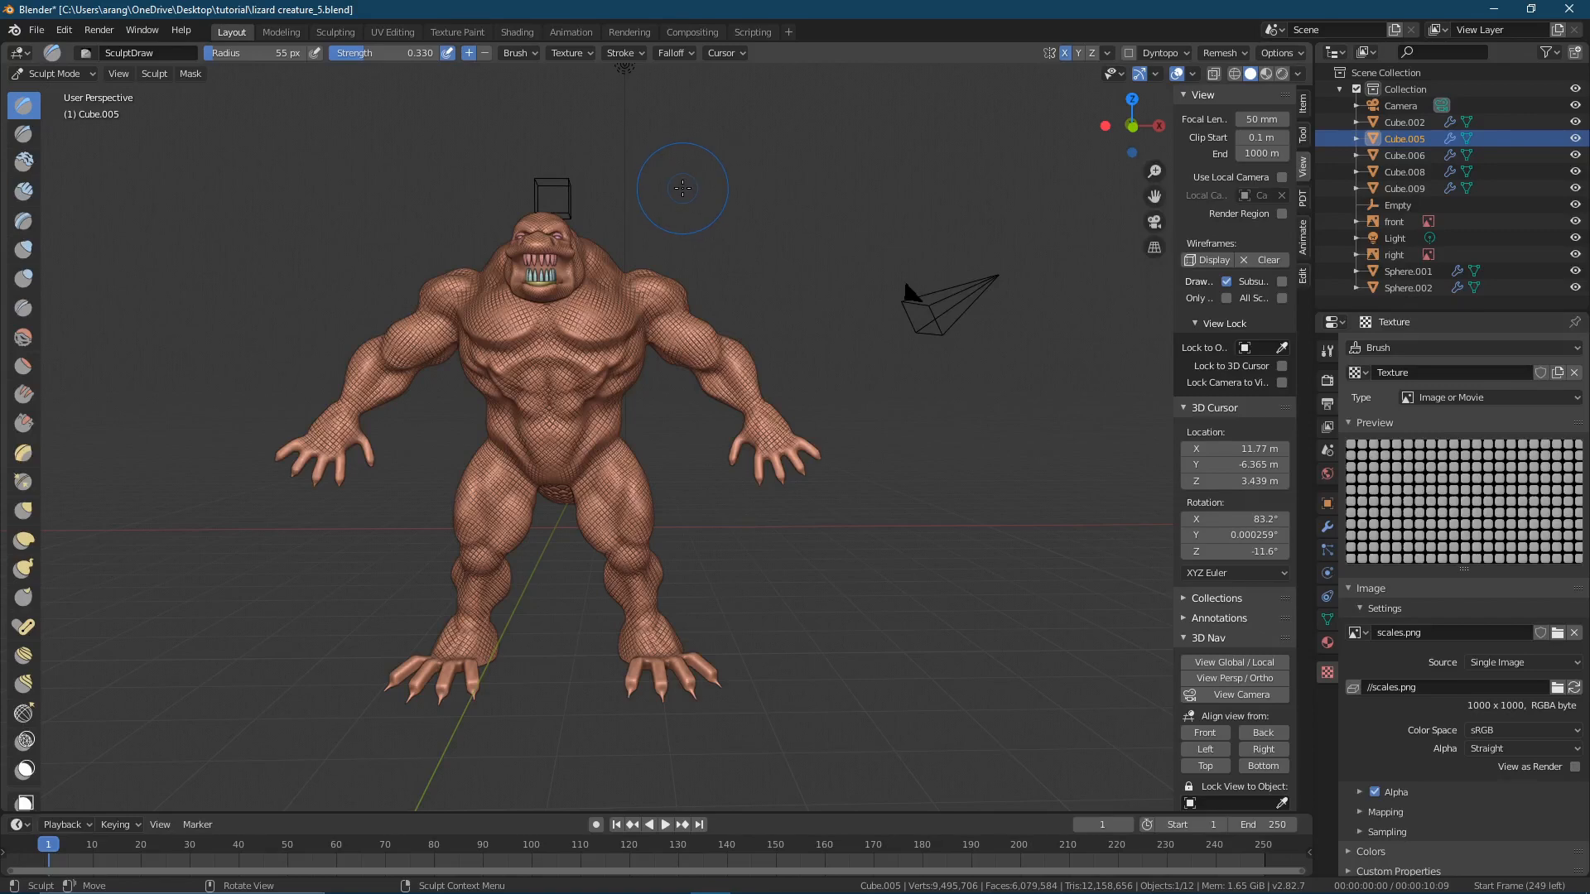
- Inspect the scales on the creature's back, tail and front from several angles
middle_click_drag(707, 264, 377, 279)
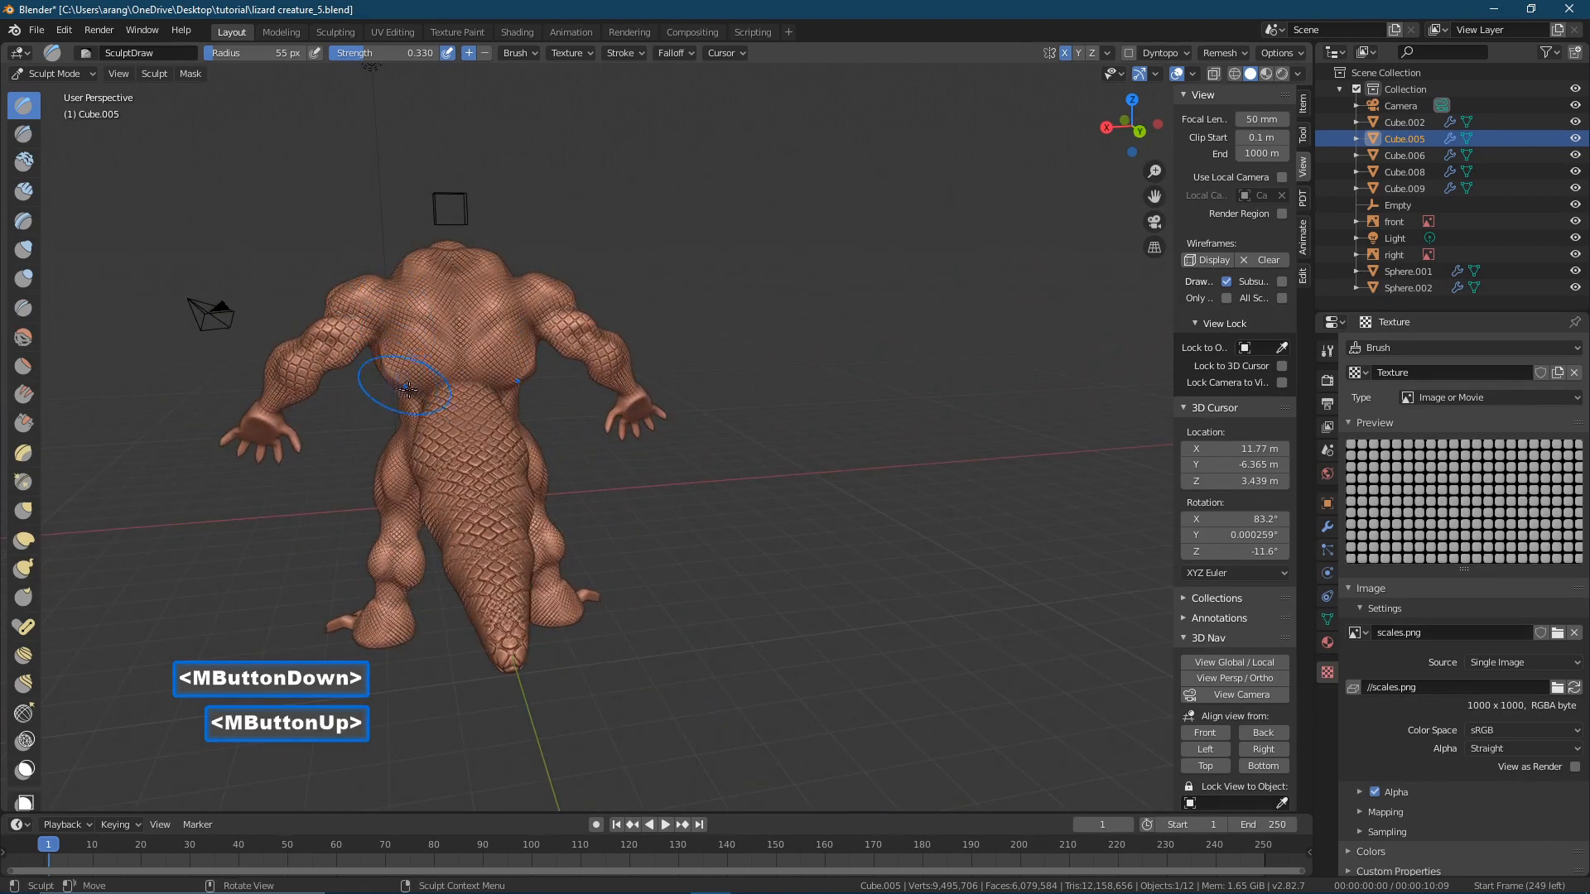
middle_click_drag(438, 399, 598, 378)
middle_click_drag(572, 468, 774, 454)
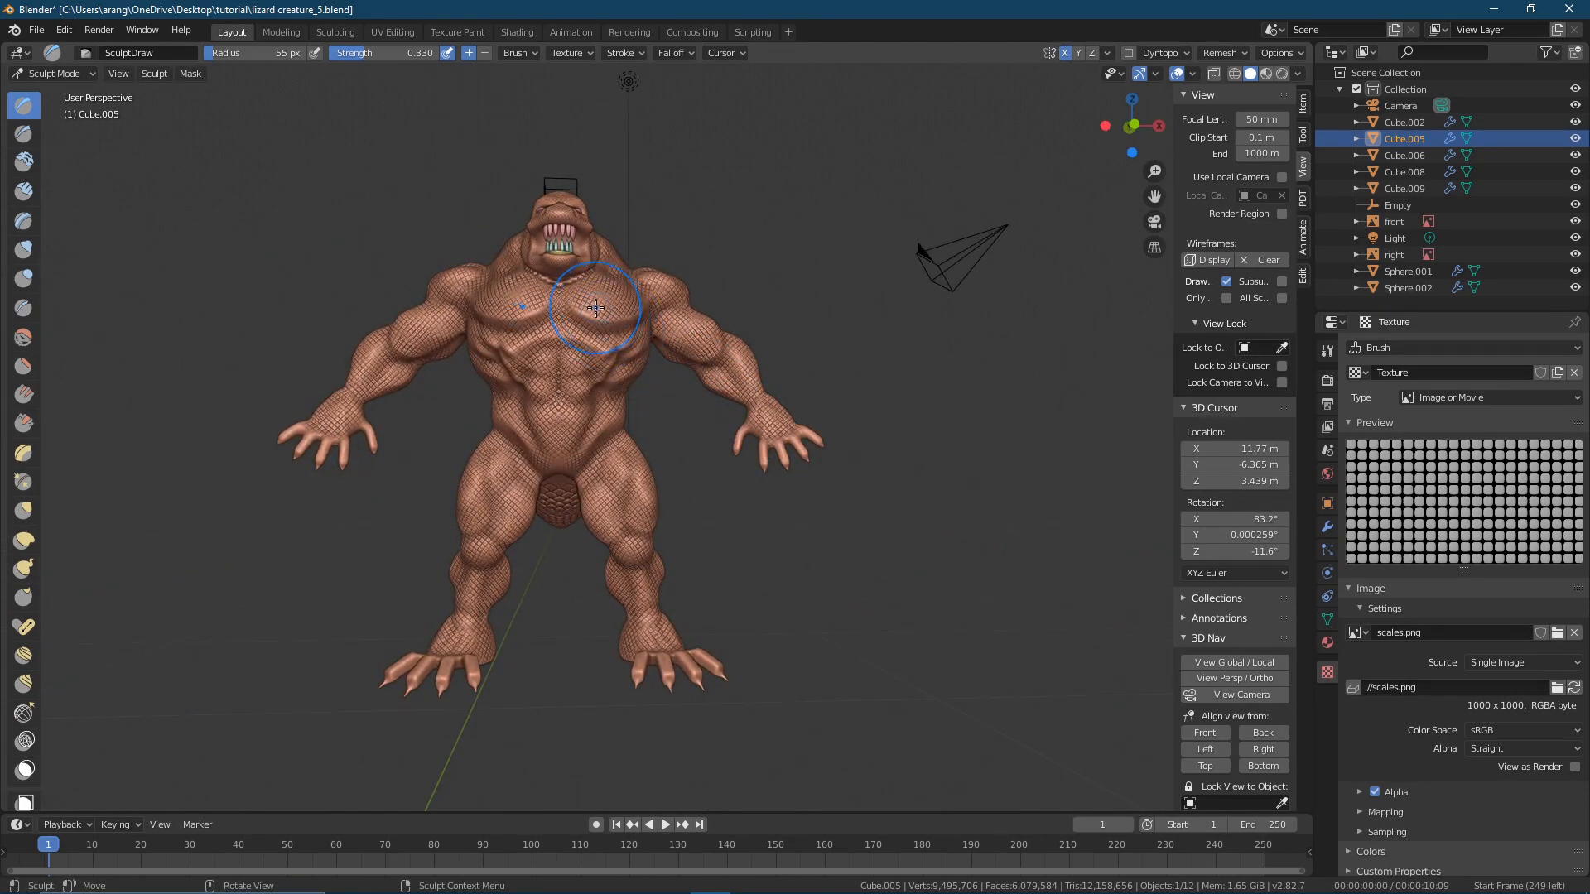
middle_click_drag(571, 303, 654, 333)
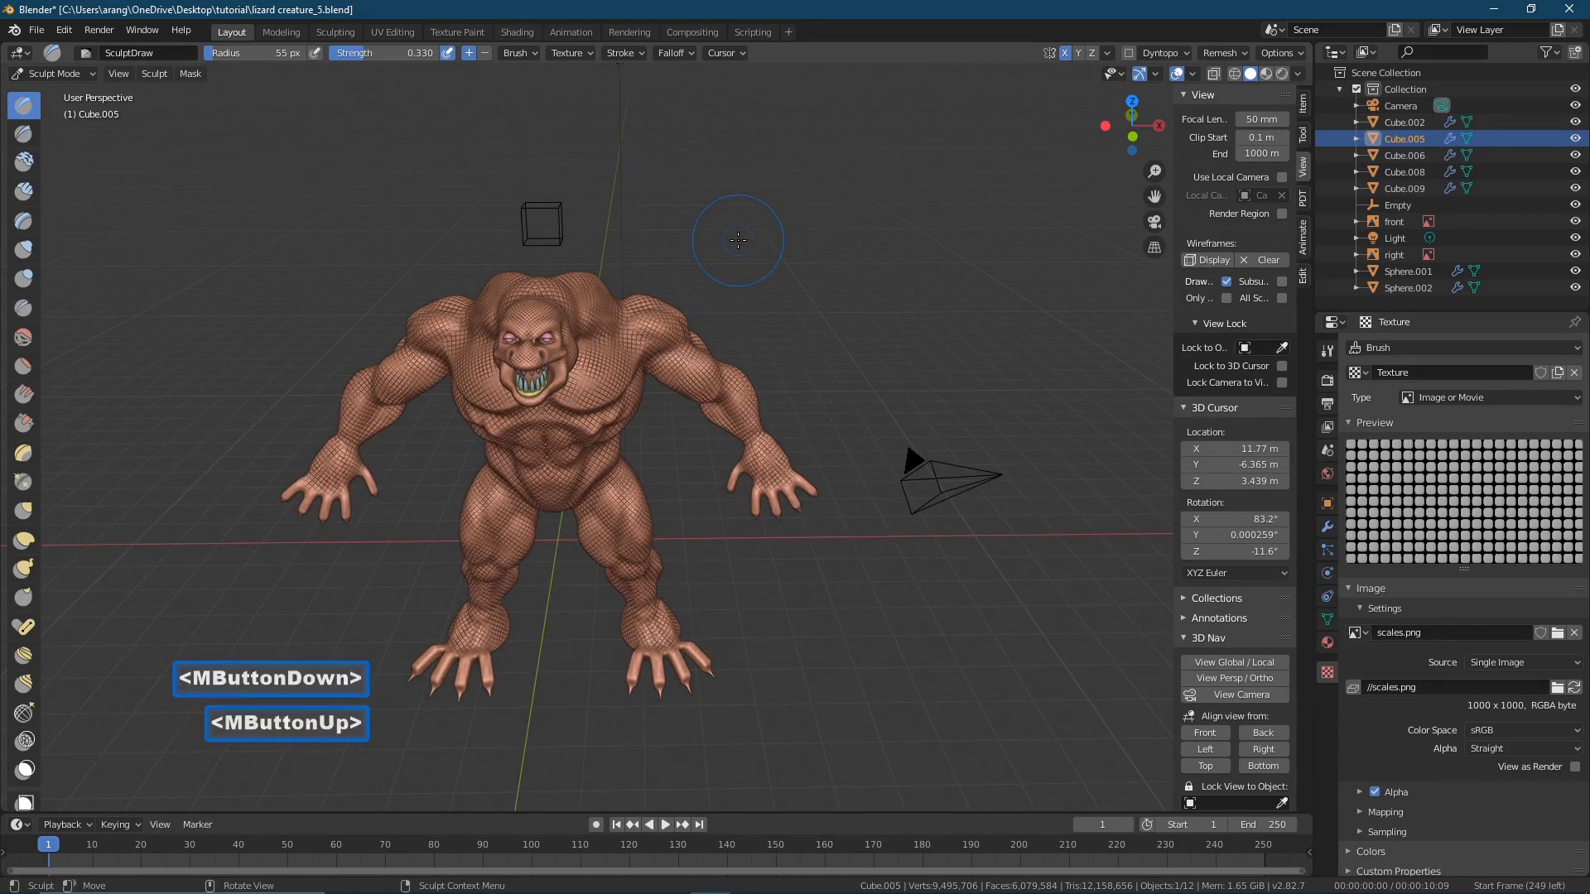
key("Pause")
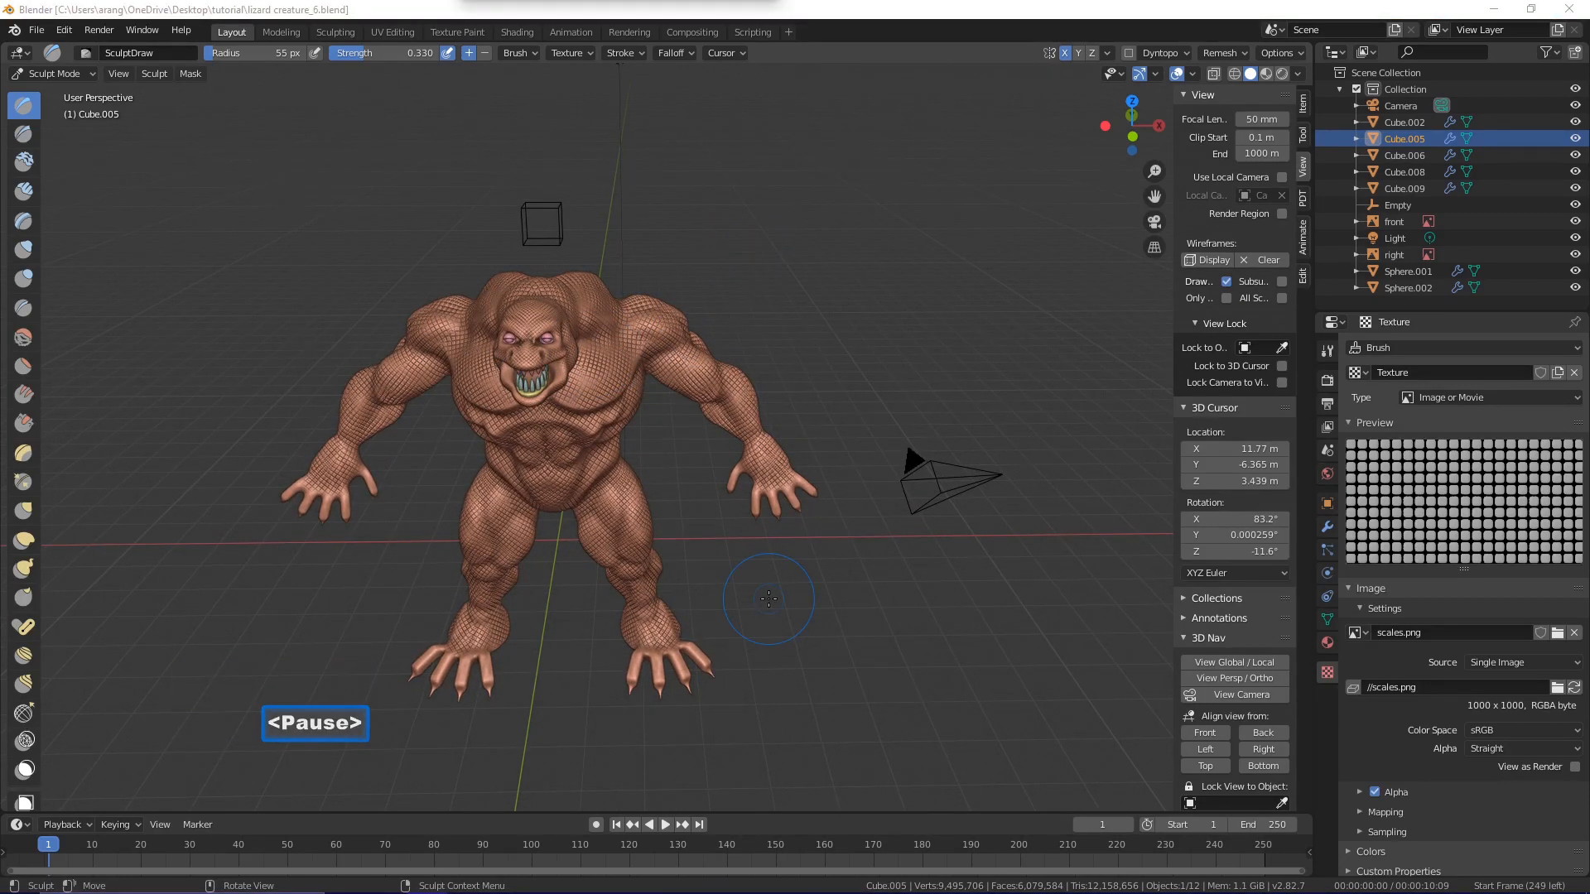
- Reduce the brush radius to 31 px and cover the backs of the hand's thumb and fingers with scales
middle_click_drag(768, 599, 841, 539, "ctrl")
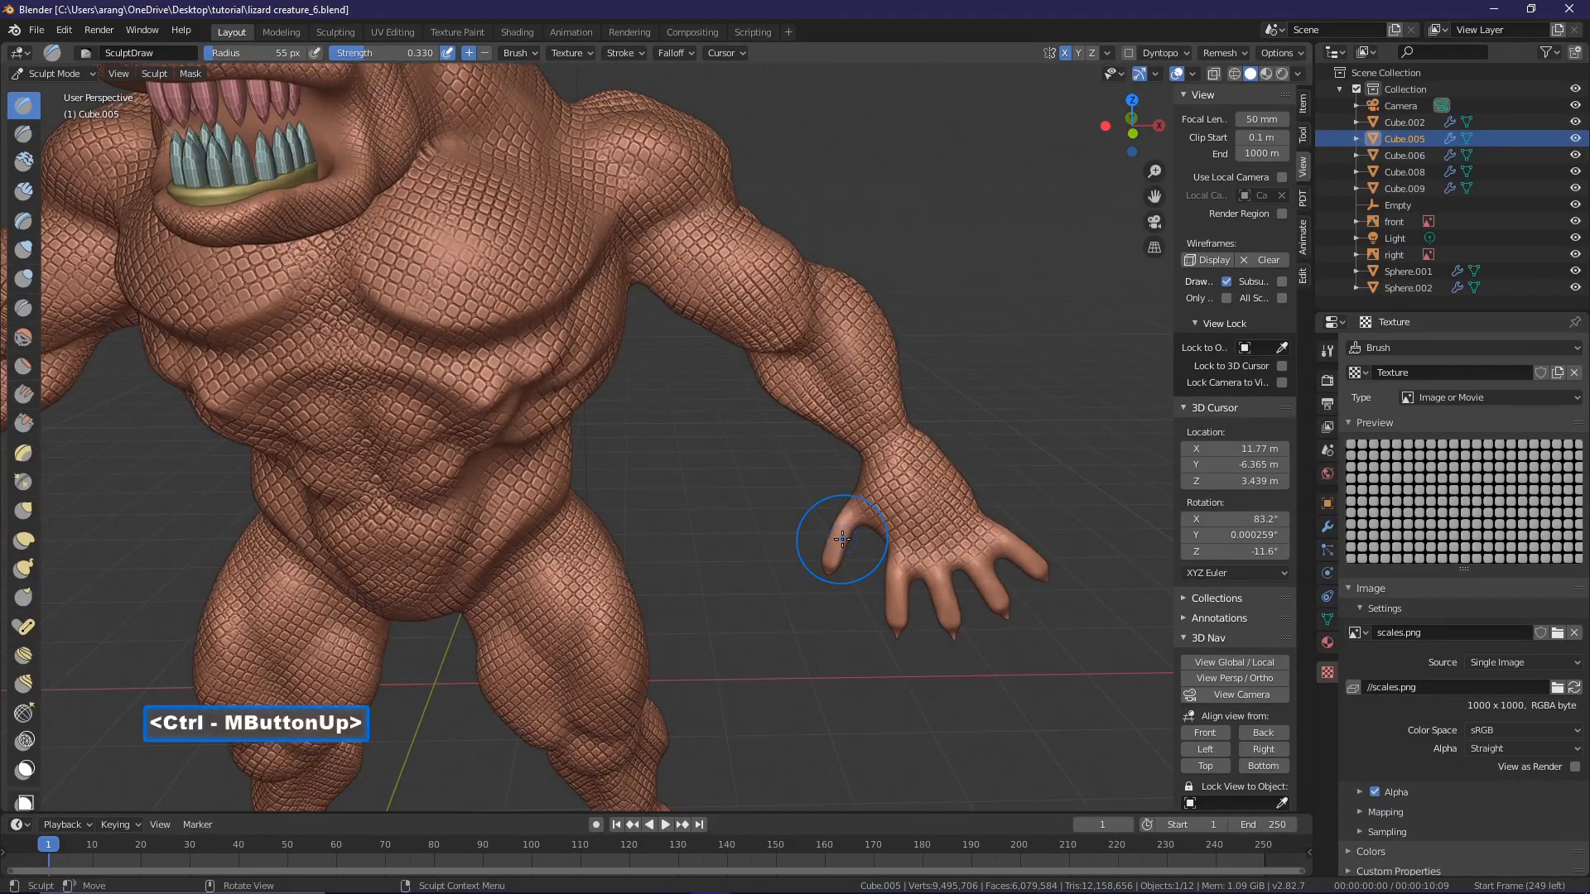
key("f")
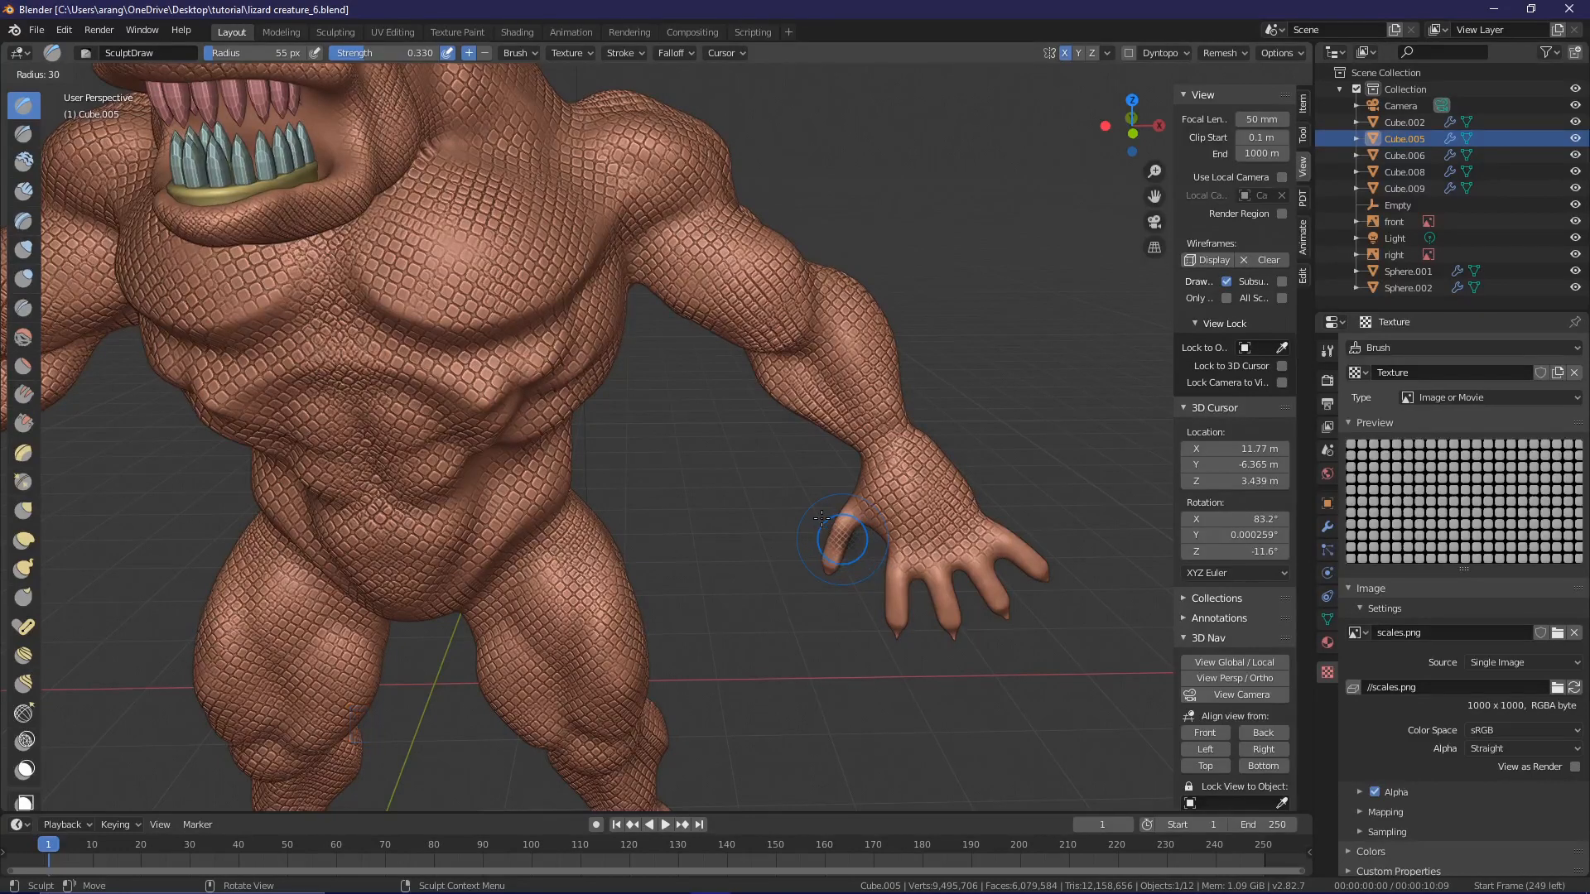
left_click(821, 519)
left_click_drag(830, 521, 833, 555)
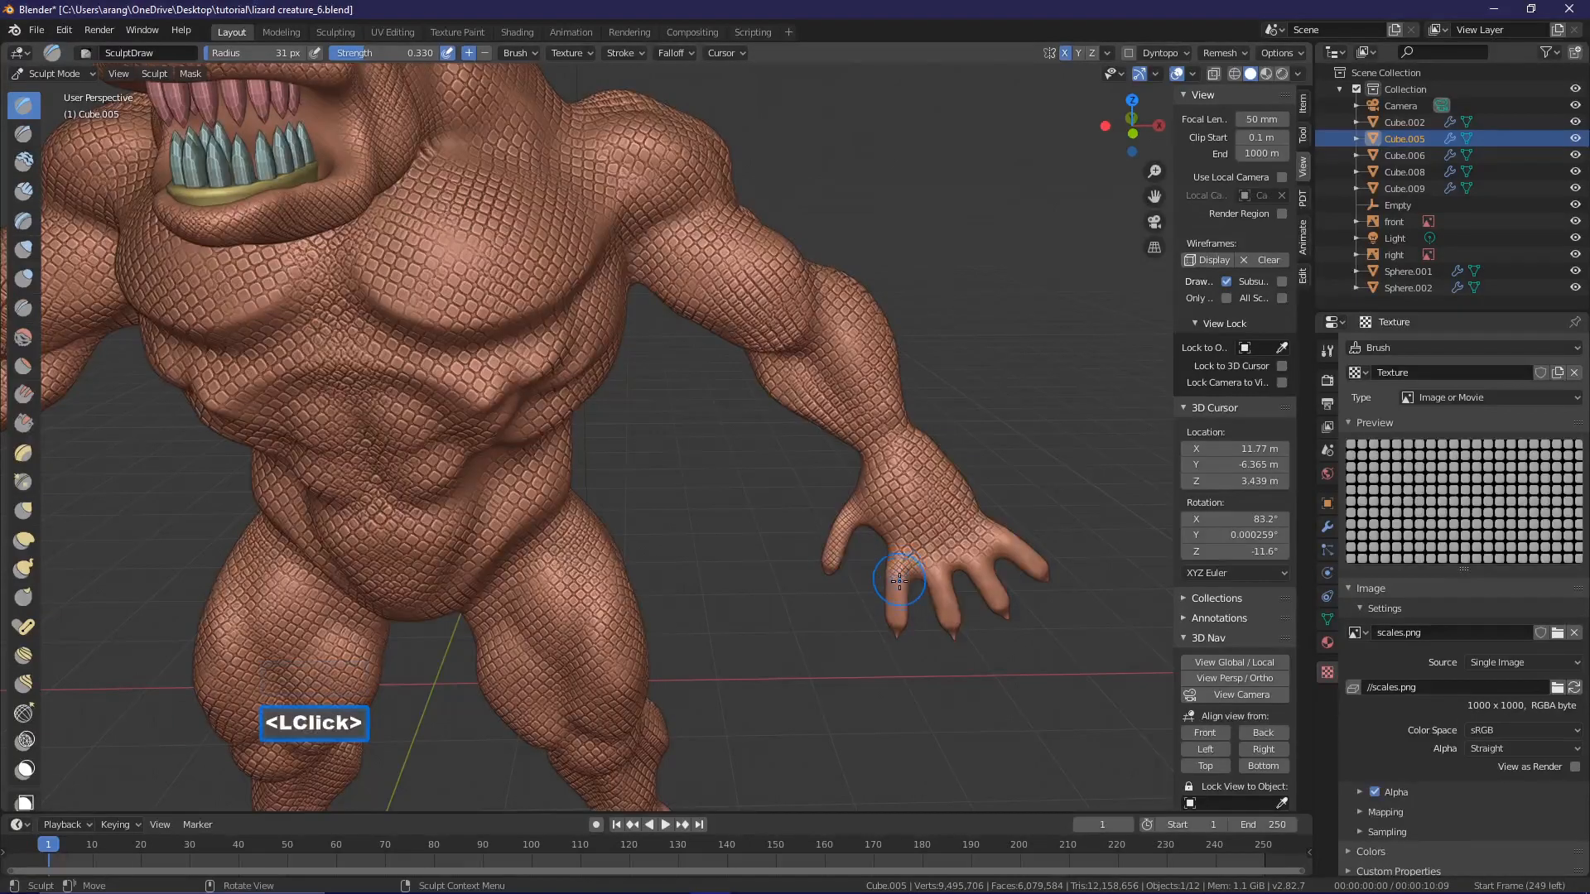
mouse_move(892, 586)
left_mouse_down()
mouse_move(899, 617)
mouse_move(946, 595)
mouse_move(951, 613)
left_mouse_up()
left_click(943, 584)
left_click(950, 619)
left_click(976, 565)
left_click_drag(982, 571, 1003, 611)
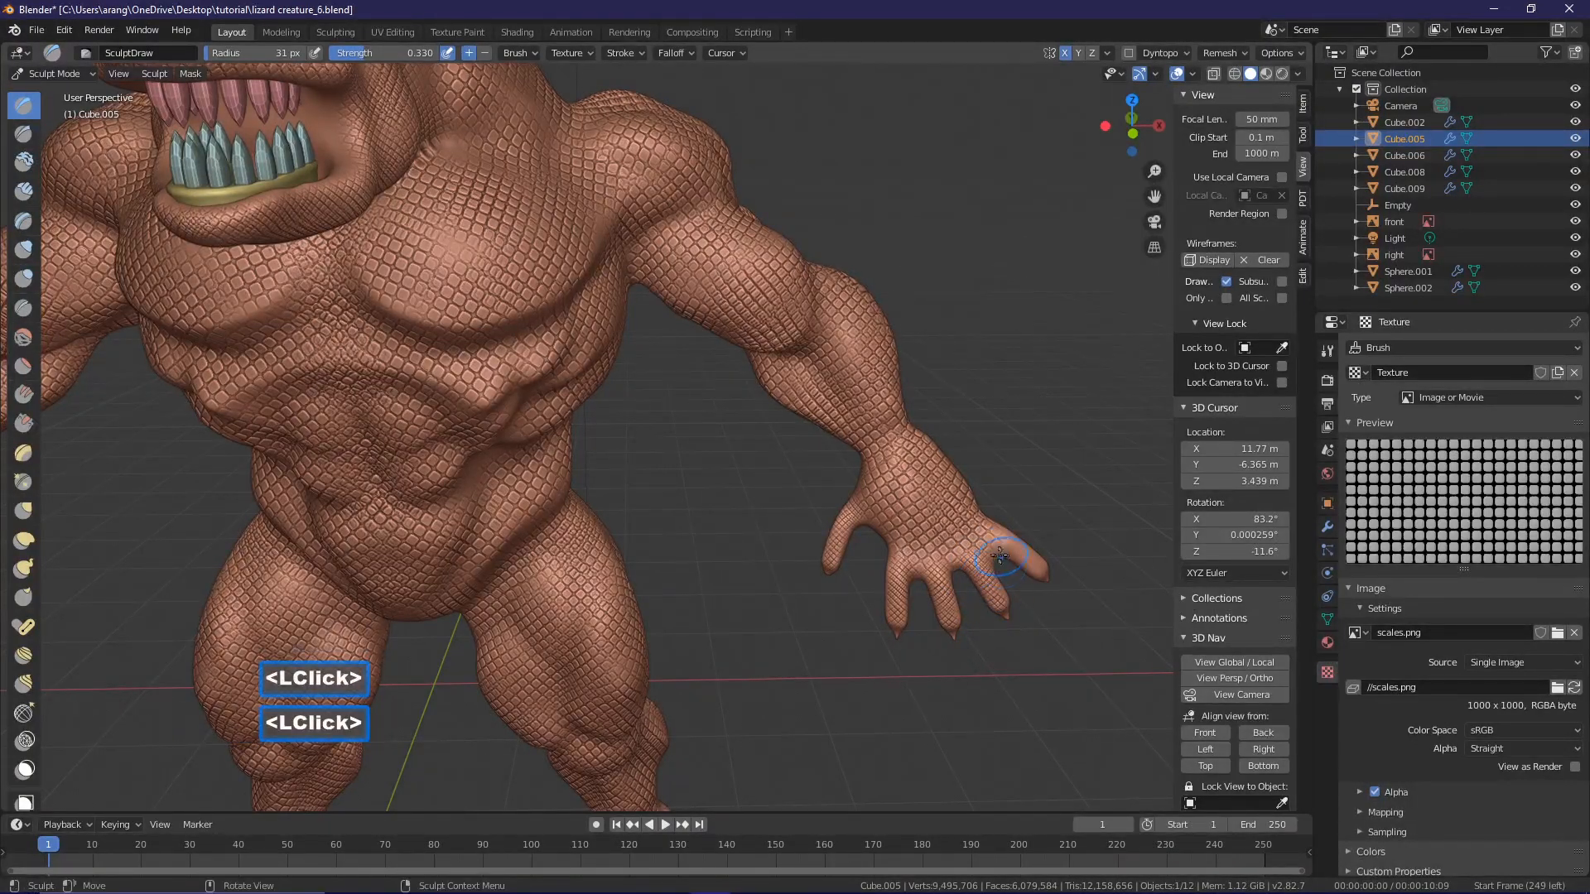
left_click_drag(994, 539, 1029, 559)
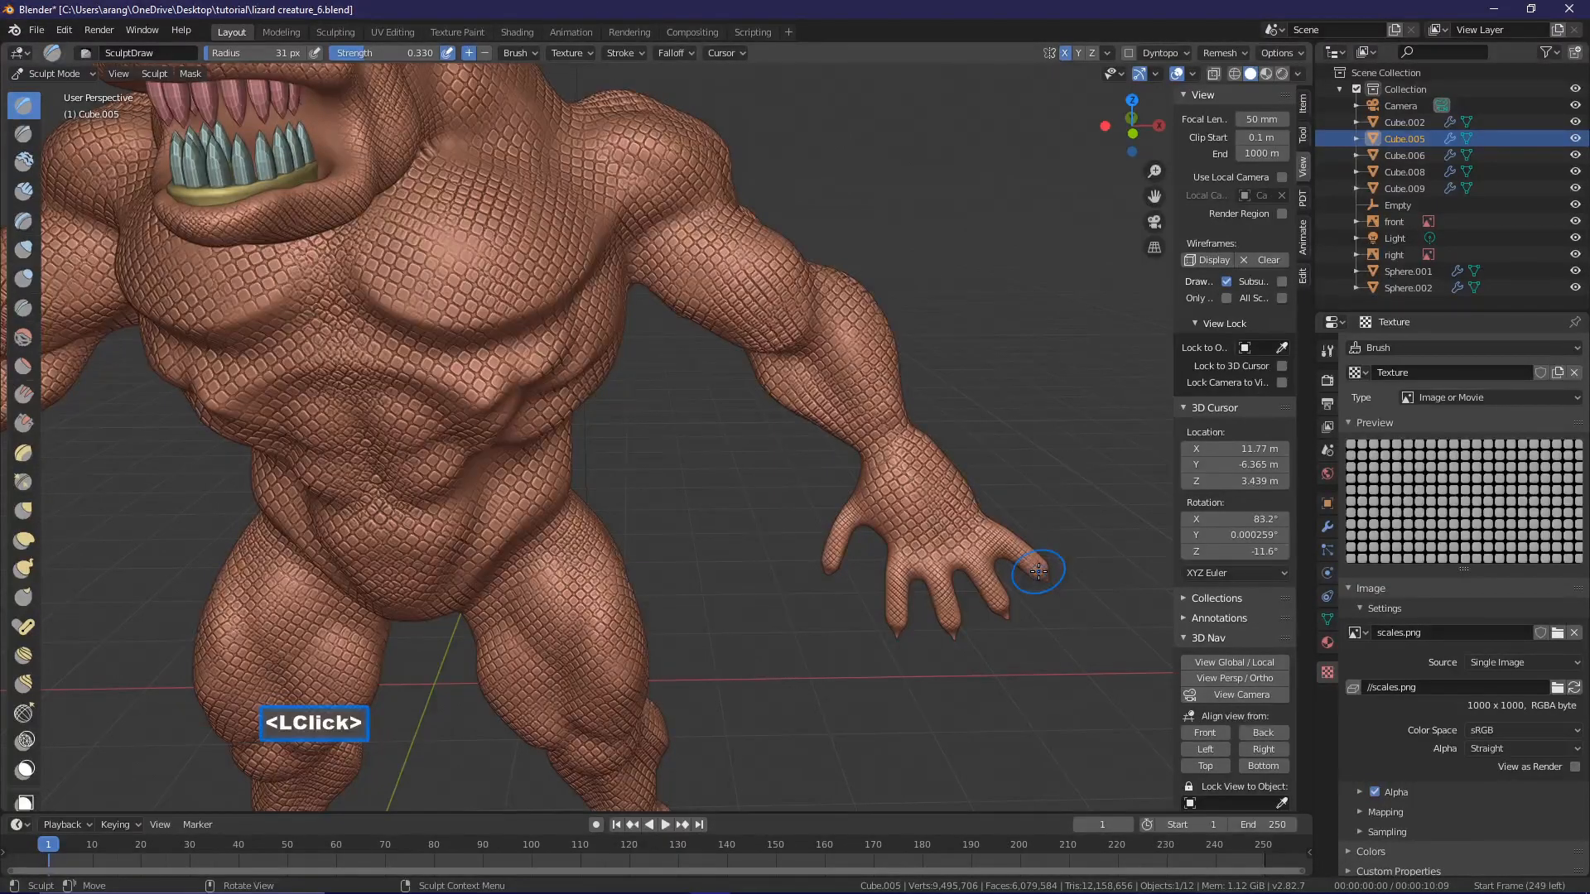
- Cover the innermost toe with scales from its base to the claw
middle_click_drag(932, 571, 822, 698, "shift")
mouse_move(804, 592)
middle_mouse_down()
mouse_move(810, 662)
mouse_move(799, 637)
middle_mouse_up()
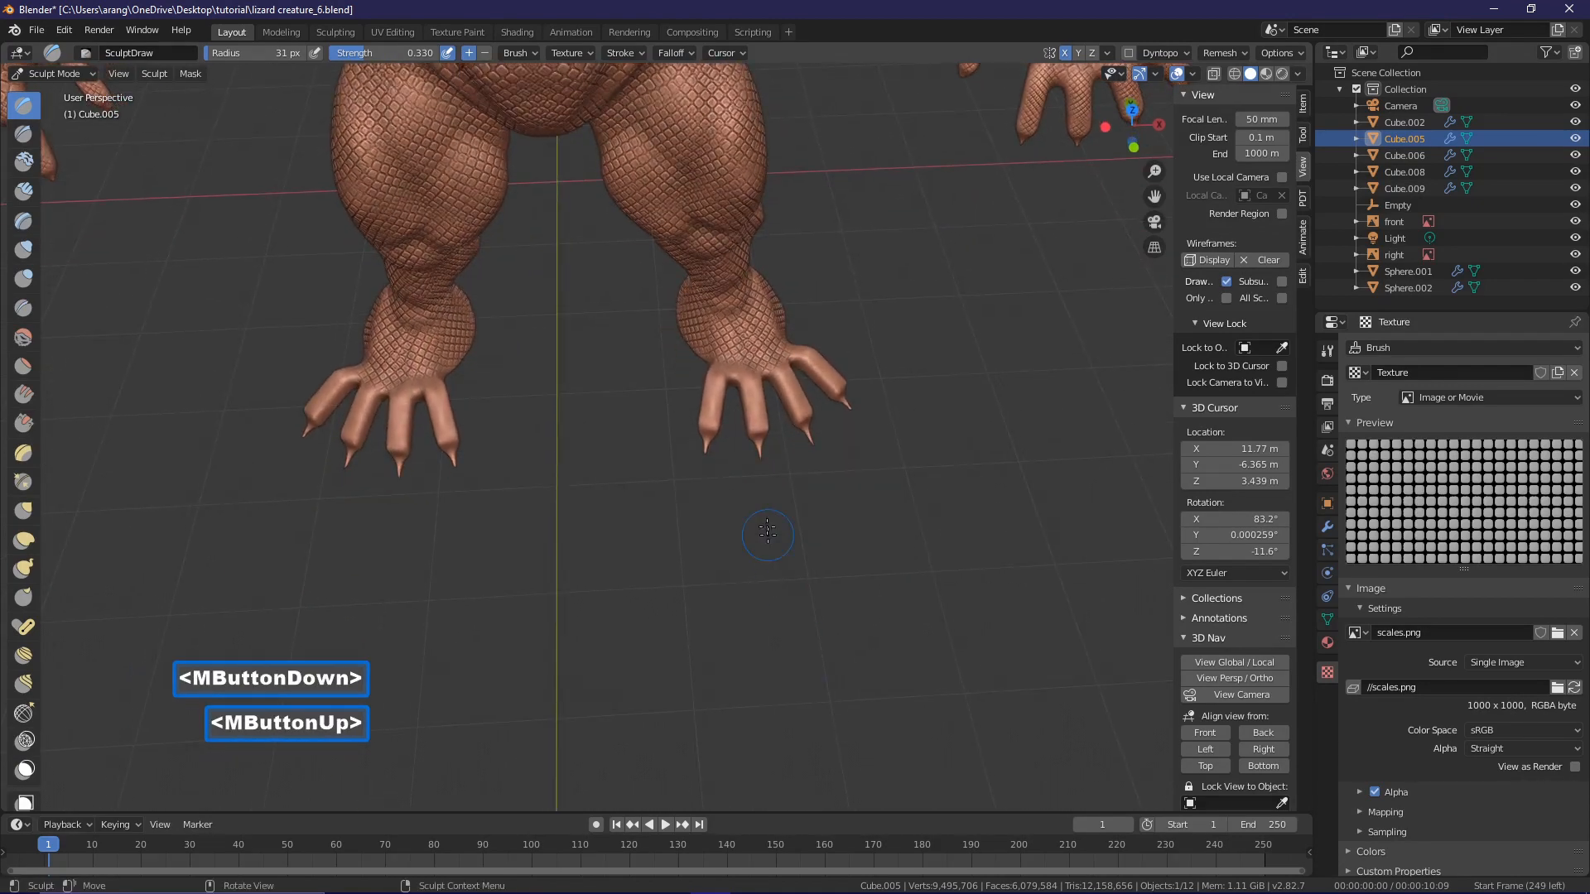
left_click(717, 371)
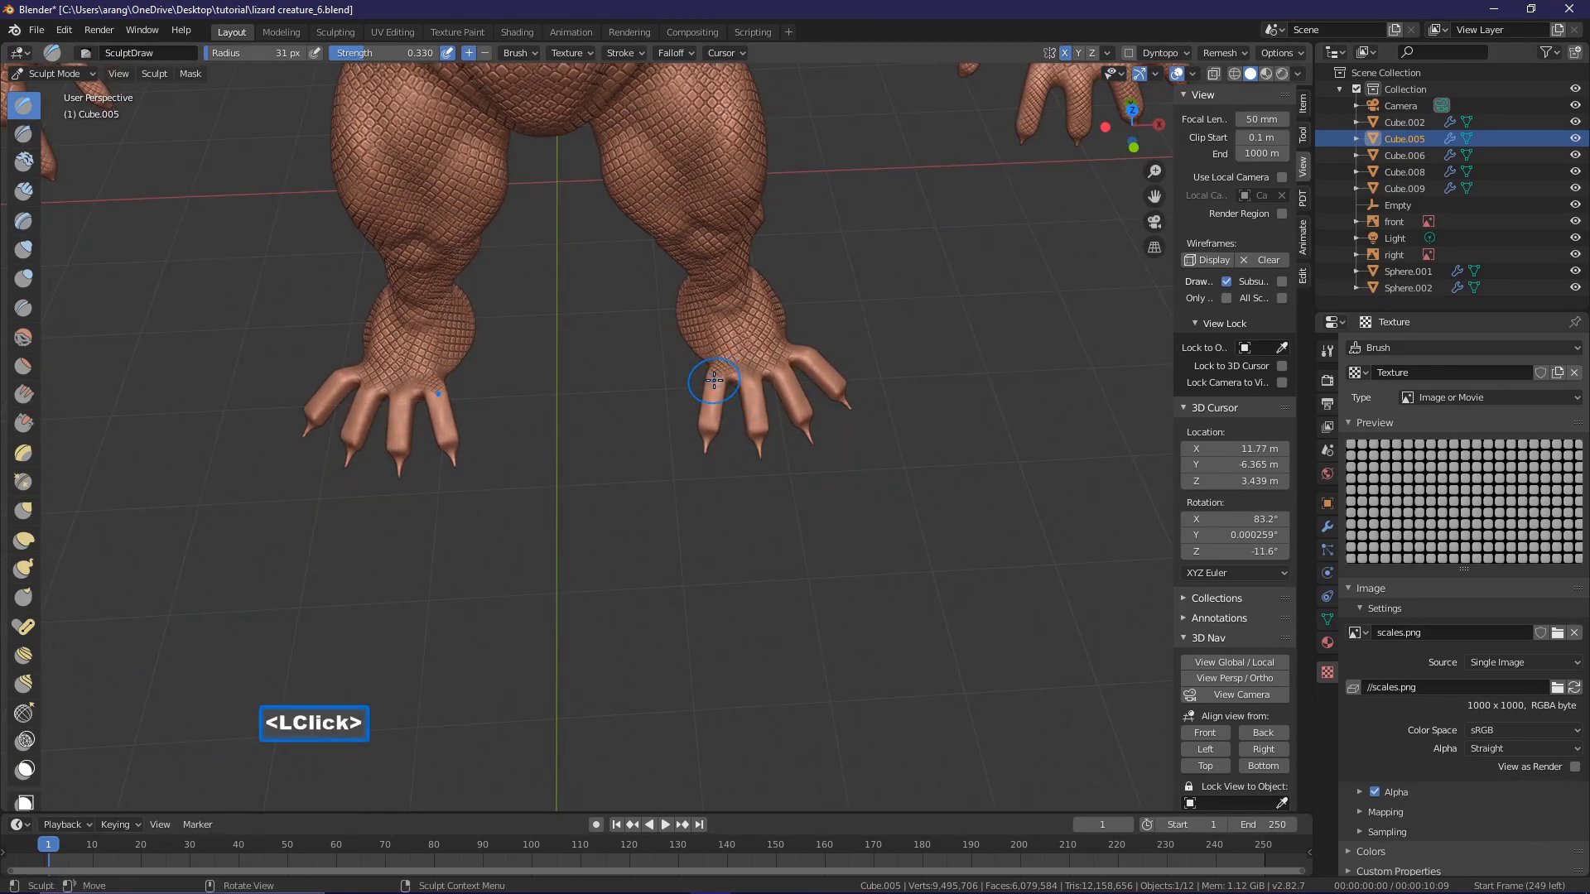
left_click(711, 395)
left_click(711, 418)
left_click(711, 420)
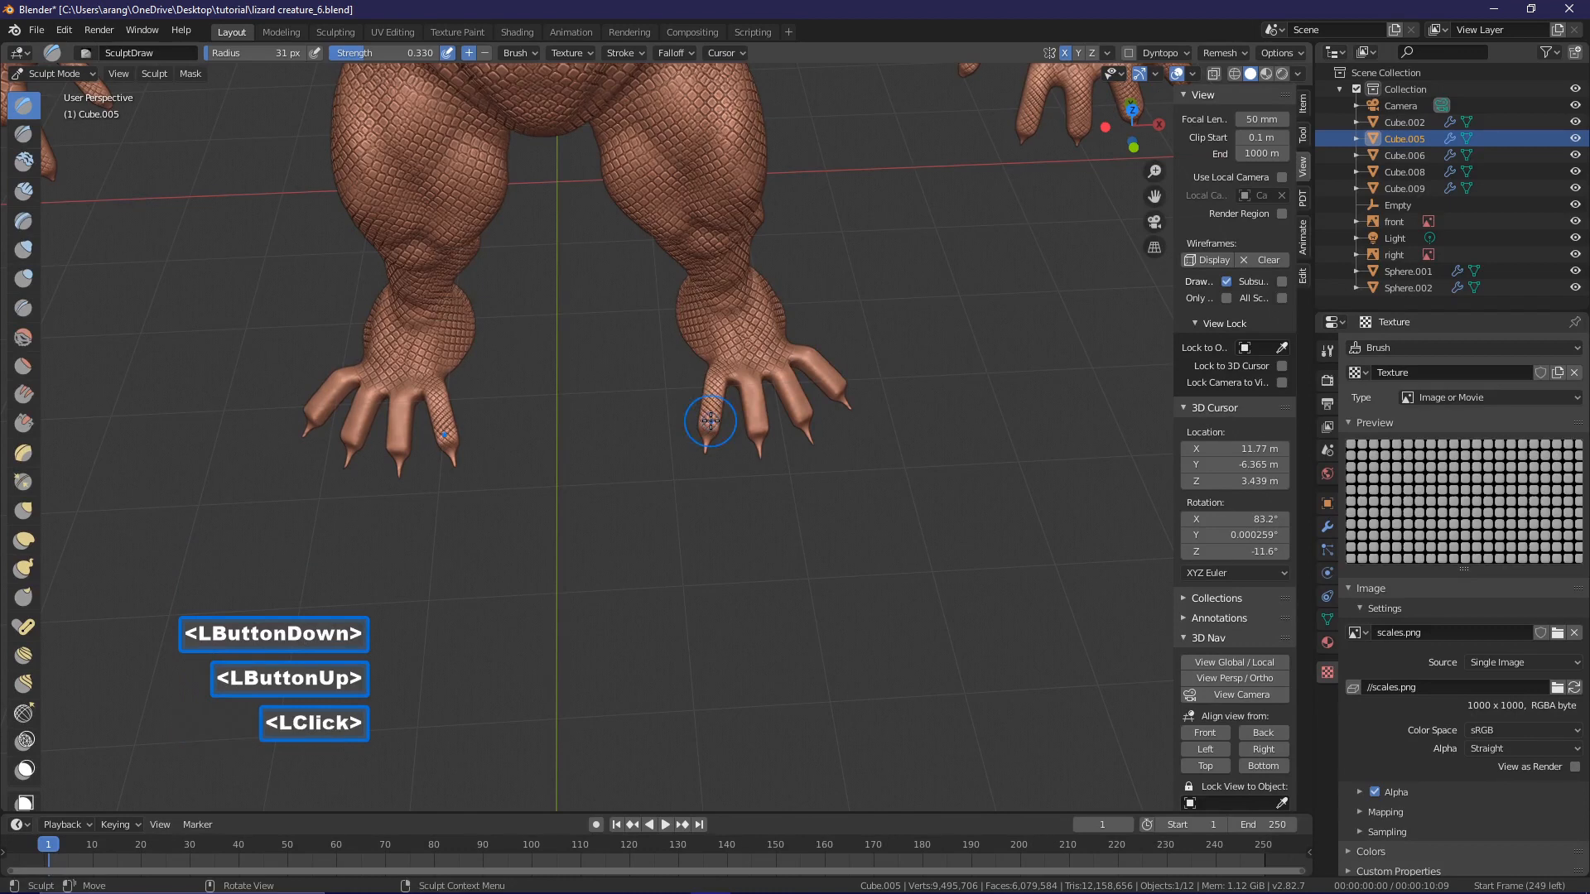
- Cover the tops of the two middle toes with scales and start on the outermost toe's base
left_click_drag(743, 374, 754, 401)
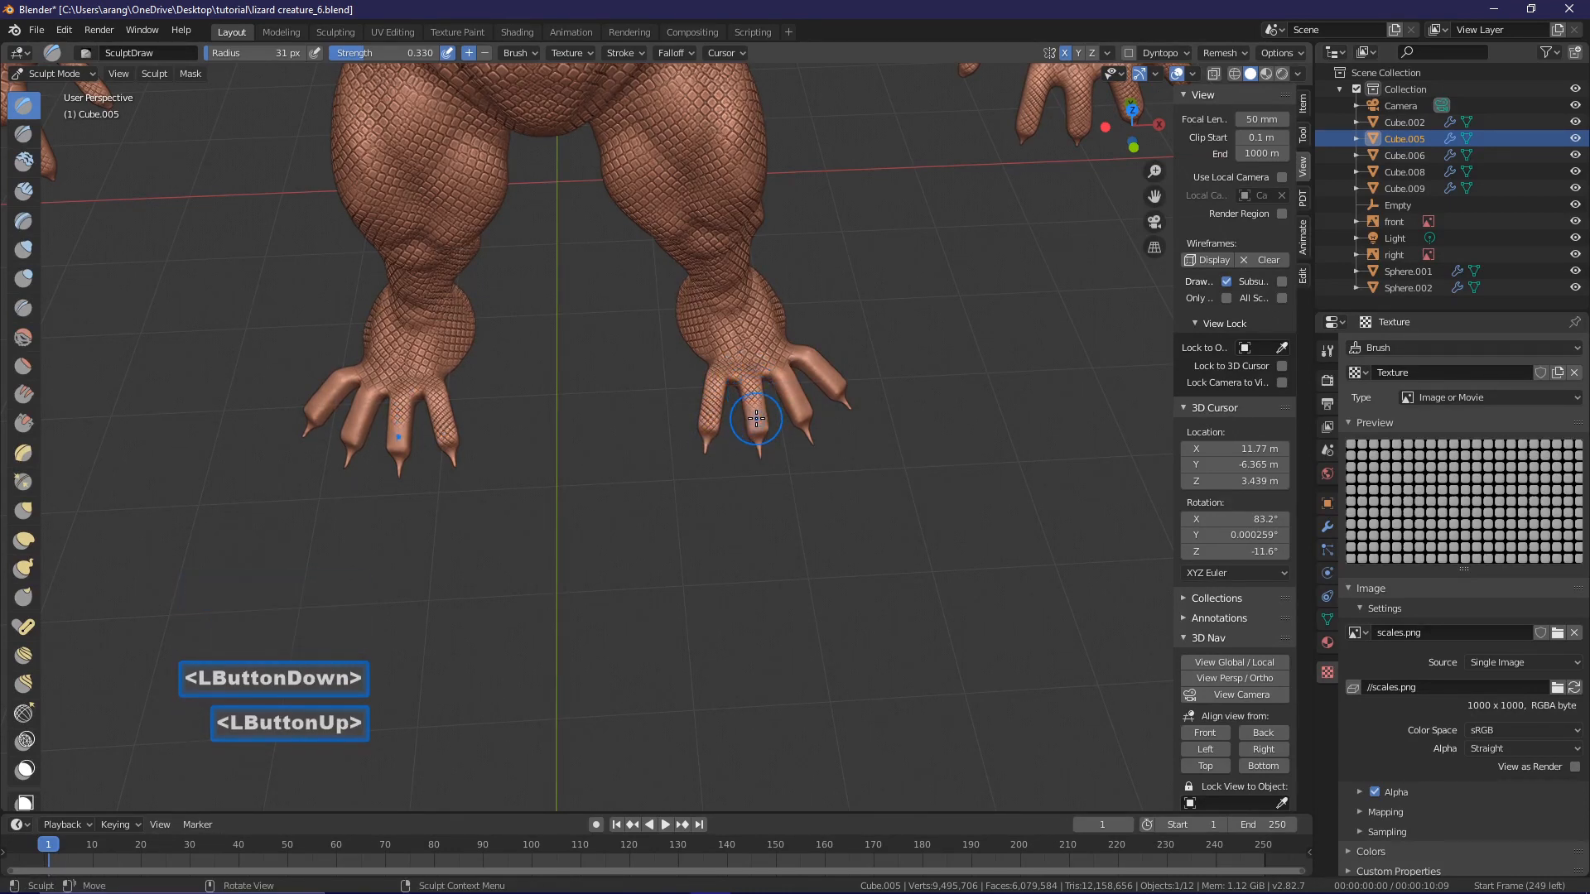
left_click(758, 423)
left_click_drag(758, 424, 793, 394)
left_click(789, 377)
left_click(794, 398)
left_click(801, 415)
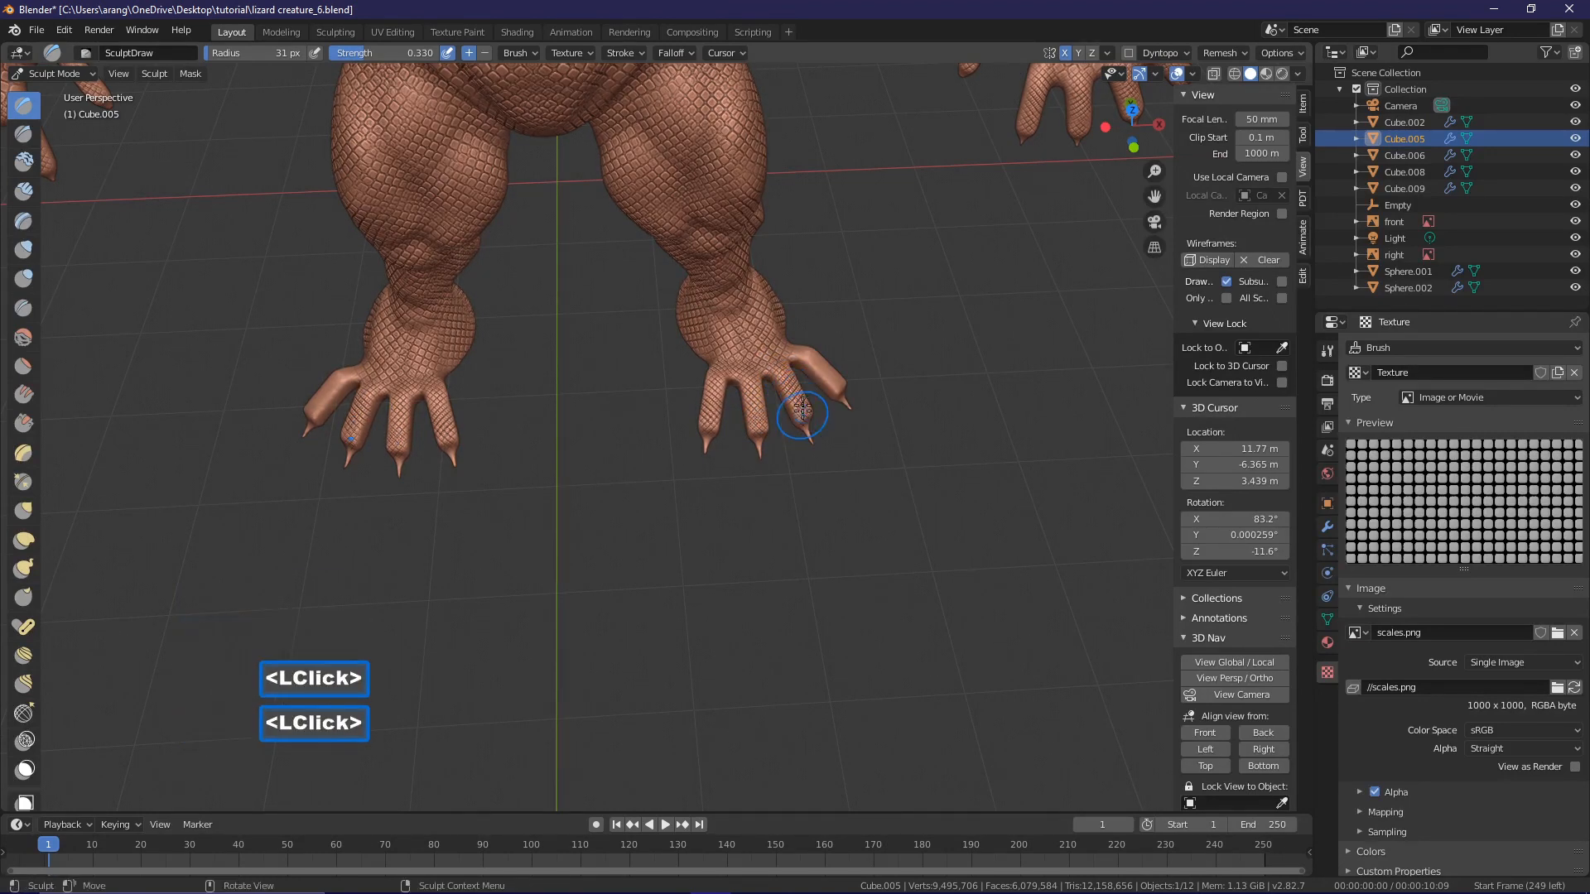
mouse_move(811, 360)
left_mouse_down()
mouse_move(831, 377)
mouse_move(816, 373)
left_mouse_up()
- Add scales along the smooth sides of the toes on both feet, viewed from the side
middle_click_drag(816, 372, 535, 328)
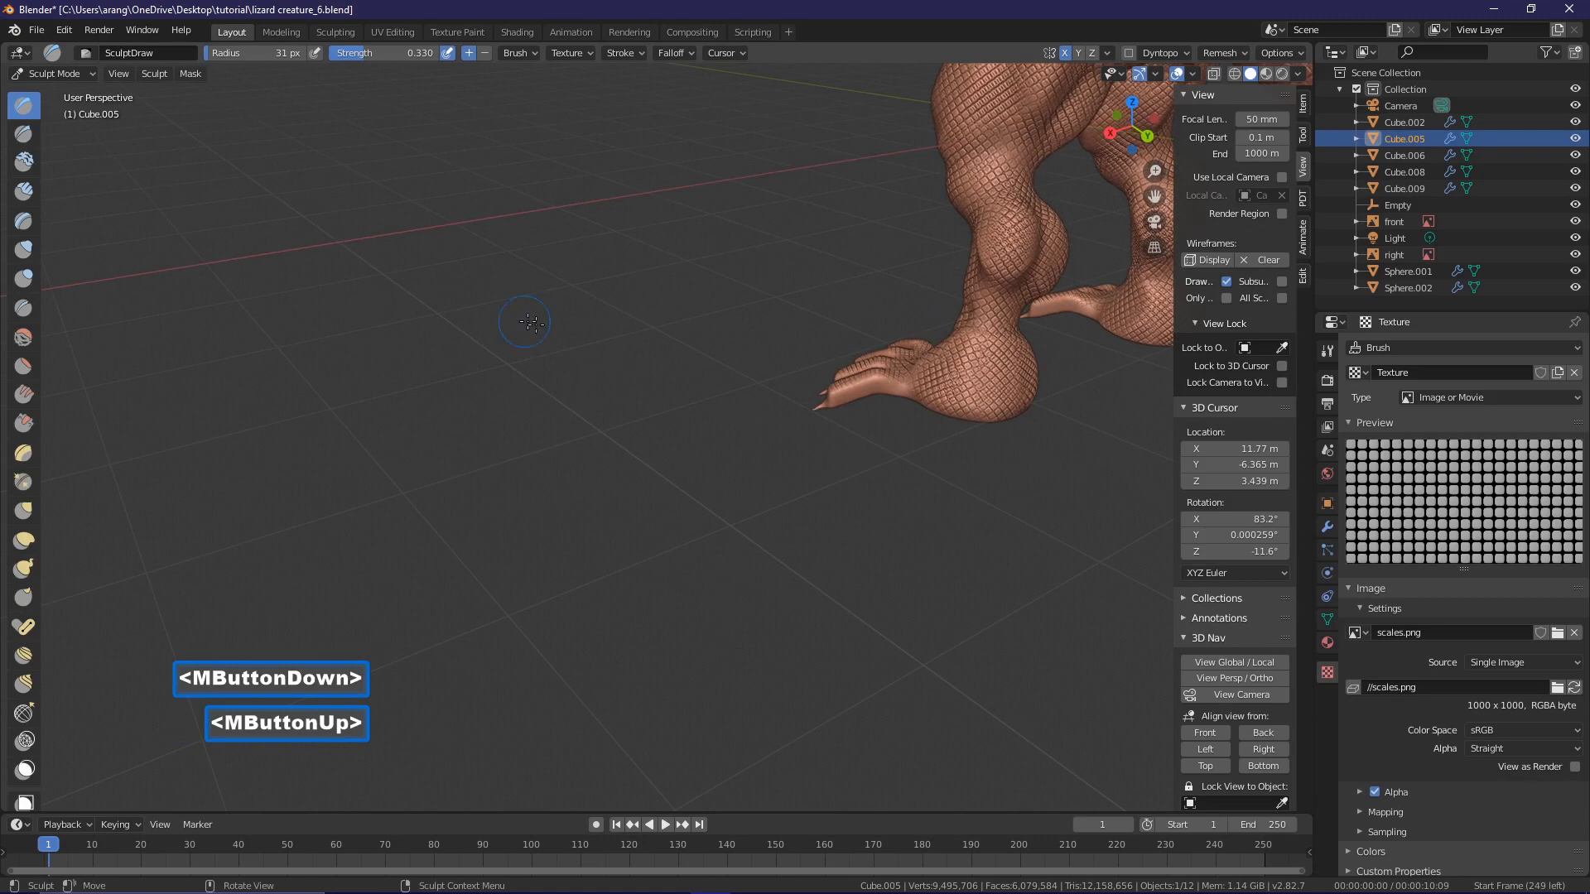
left_click_drag(900, 390, 848, 395)
left_click_drag(1092, 317, 1035, 321)
left_click(1062, 313)
- Fill the remaining smooth patches on the tops and outer sides of the nearer foot's toes with scales
middle_click_drag(954, 373, 1024, 423)
left_click(1024, 423)
left_click(1024, 424)
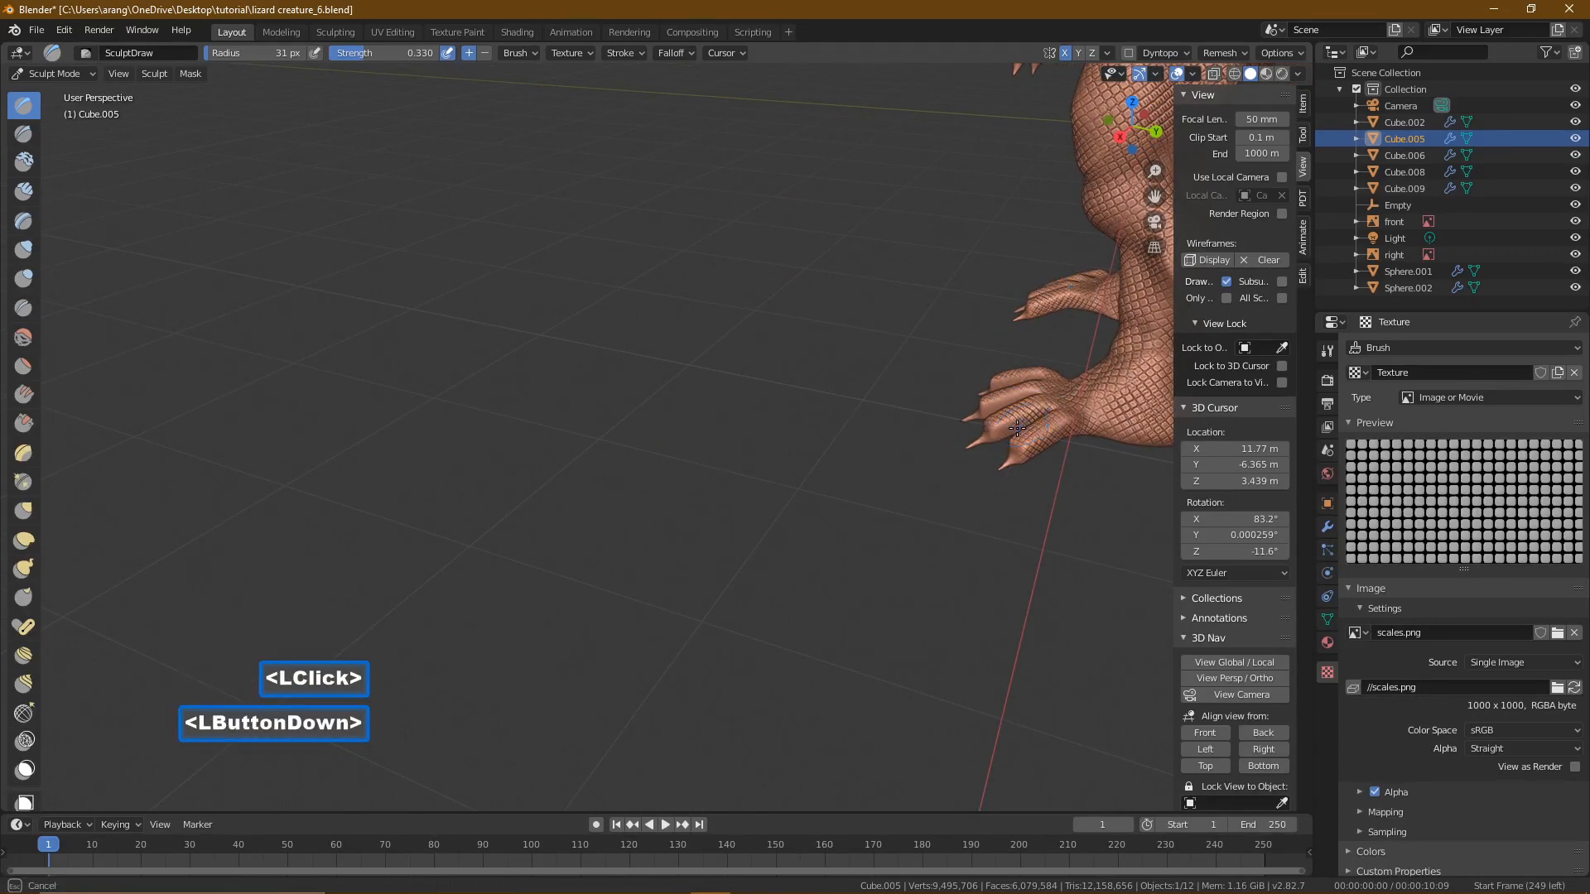
left_click(1004, 431)
left_click(1034, 396)
left_click(997, 406)
left_click(996, 406)
middle_click_drag(996, 406, 1022, 379)
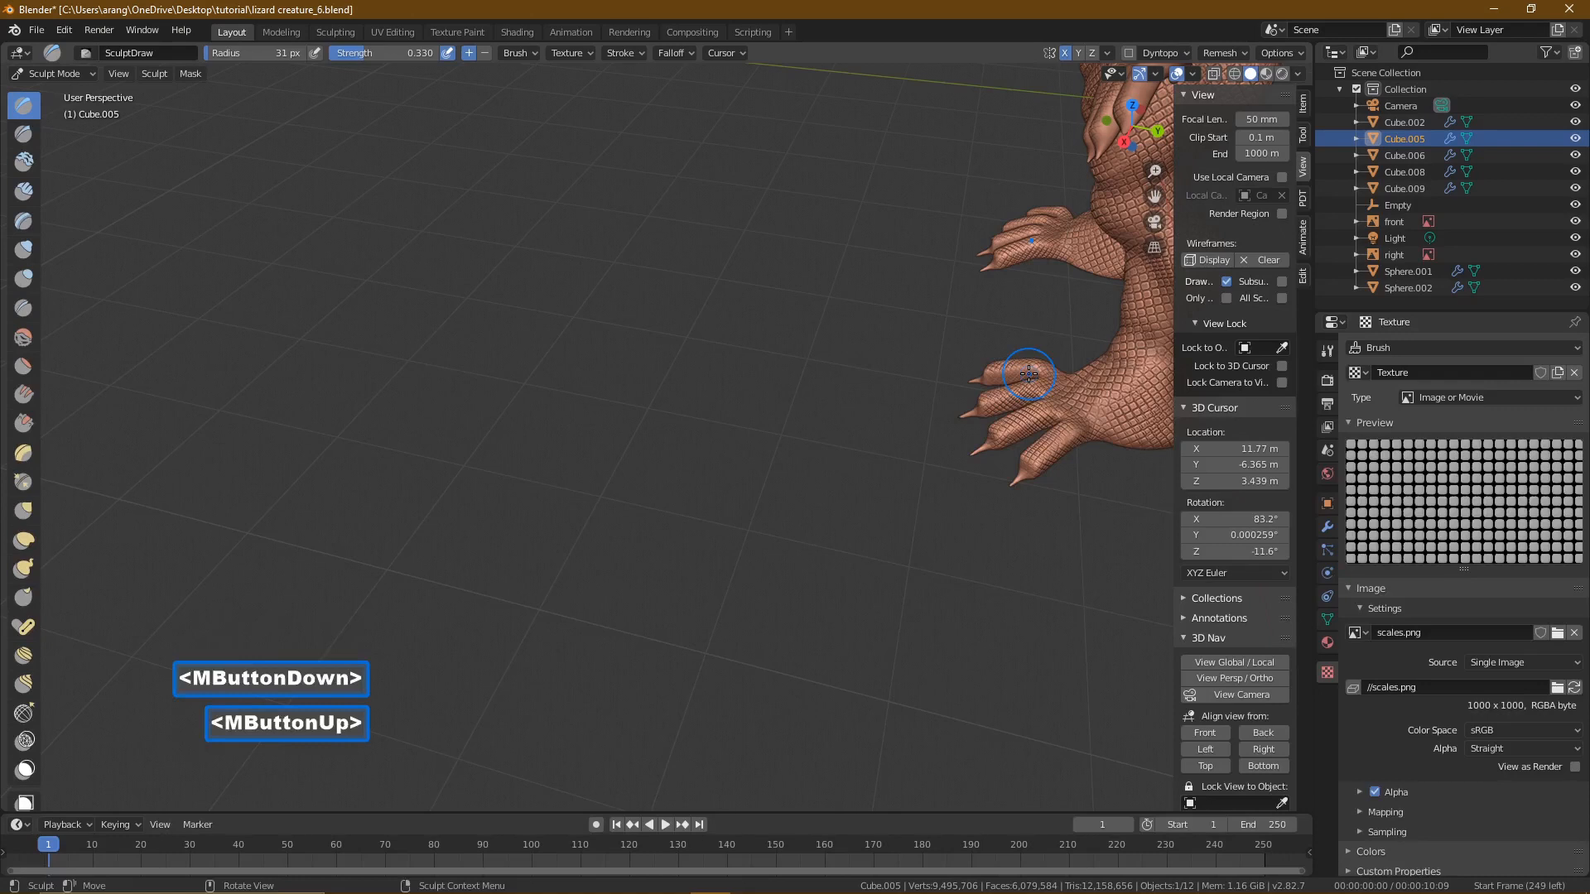
left_click(1012, 378)
left_click(1000, 379)
- Cover the still smooth areas between and along the toes of the farther foot with scales
middle_click_drag(1002, 378, 1106, 287)
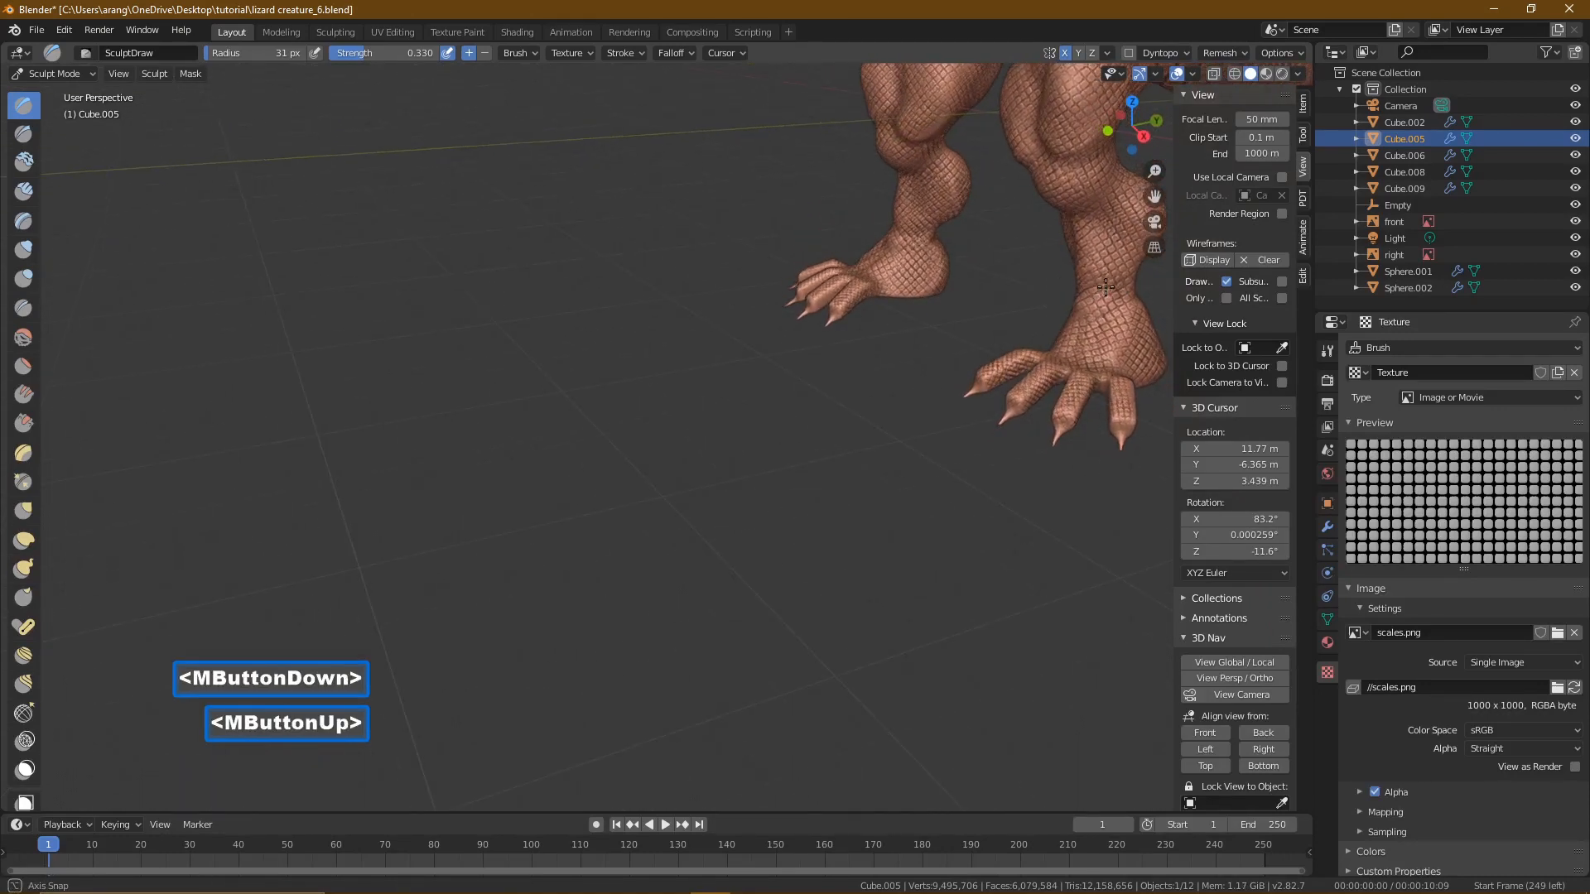
left_click(824, 296)
left_click(819, 302)
middle_click_drag(820, 302, 783, 308)
left_click(807, 283)
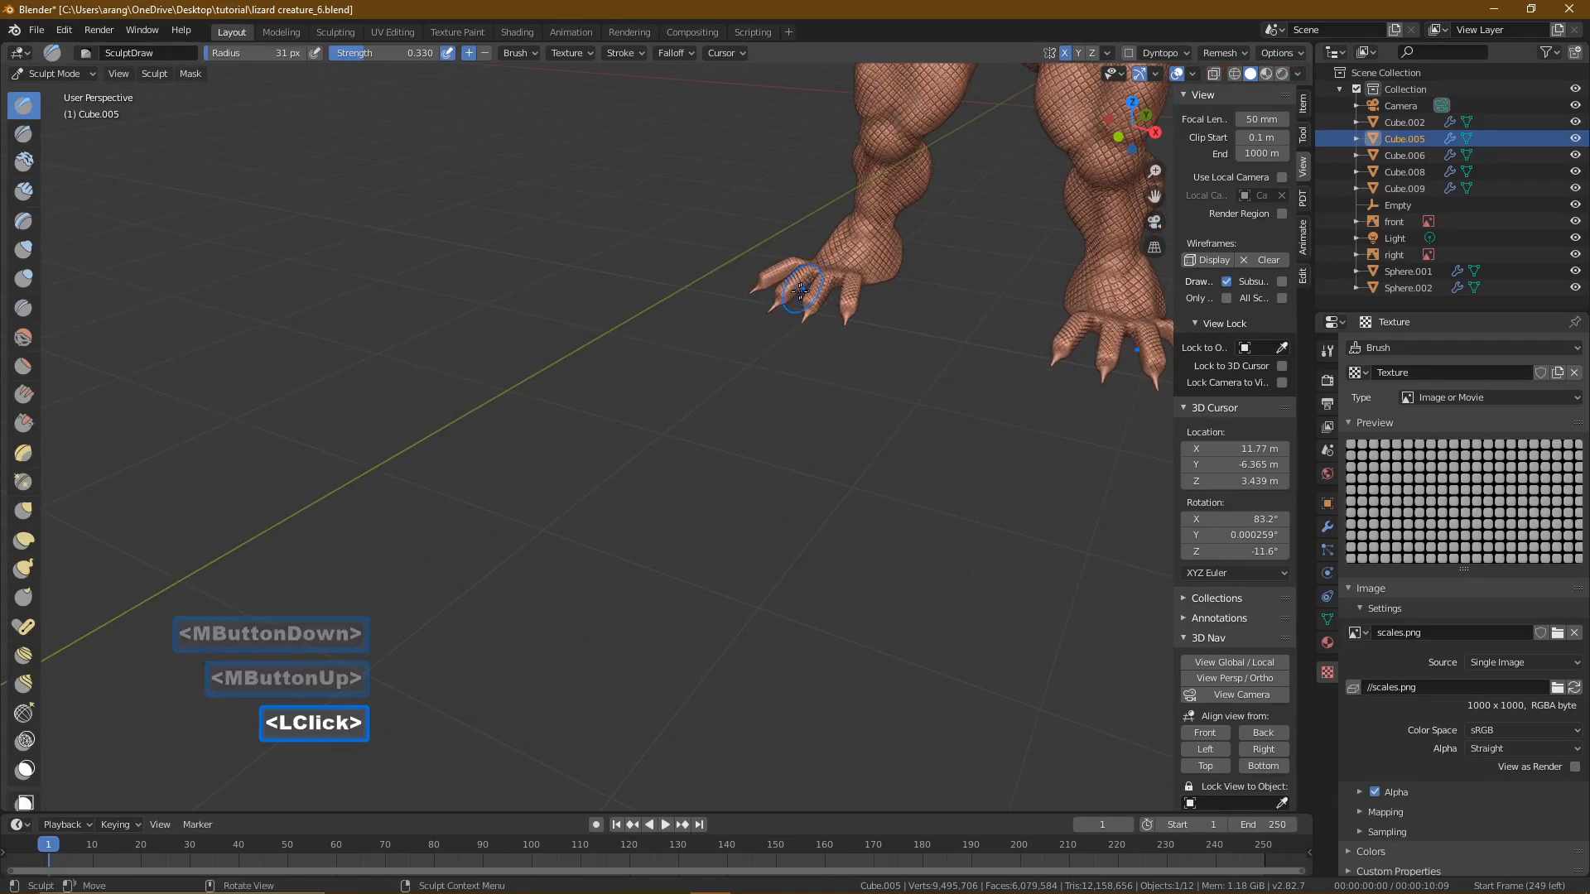
left_click(787, 277)
left_click(774, 279)
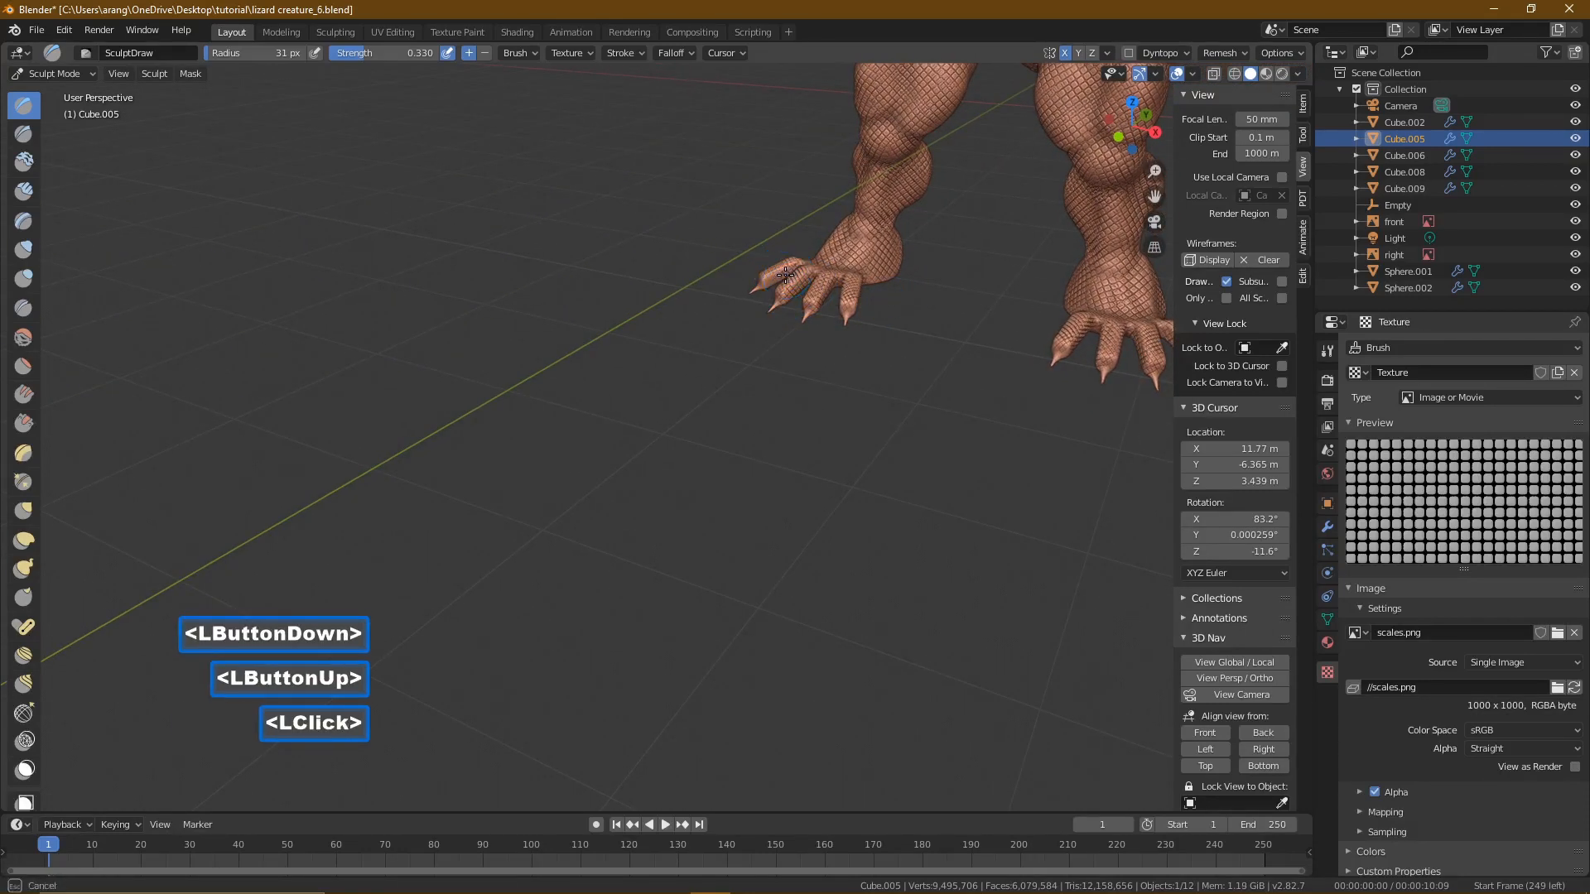
left_click(769, 291)
- Stamp scales on the wrist, palm and thumb of the hand, working from behind the creature
mouse_move(768, 292)
middle_mouse_down()
mouse_move(859, 322)
mouse_move(660, 346)
mouse_move(733, 331)
mouse_move(707, 463)
mouse_move(851, 443)
mouse_move(812, 373)
middle_mouse_up()
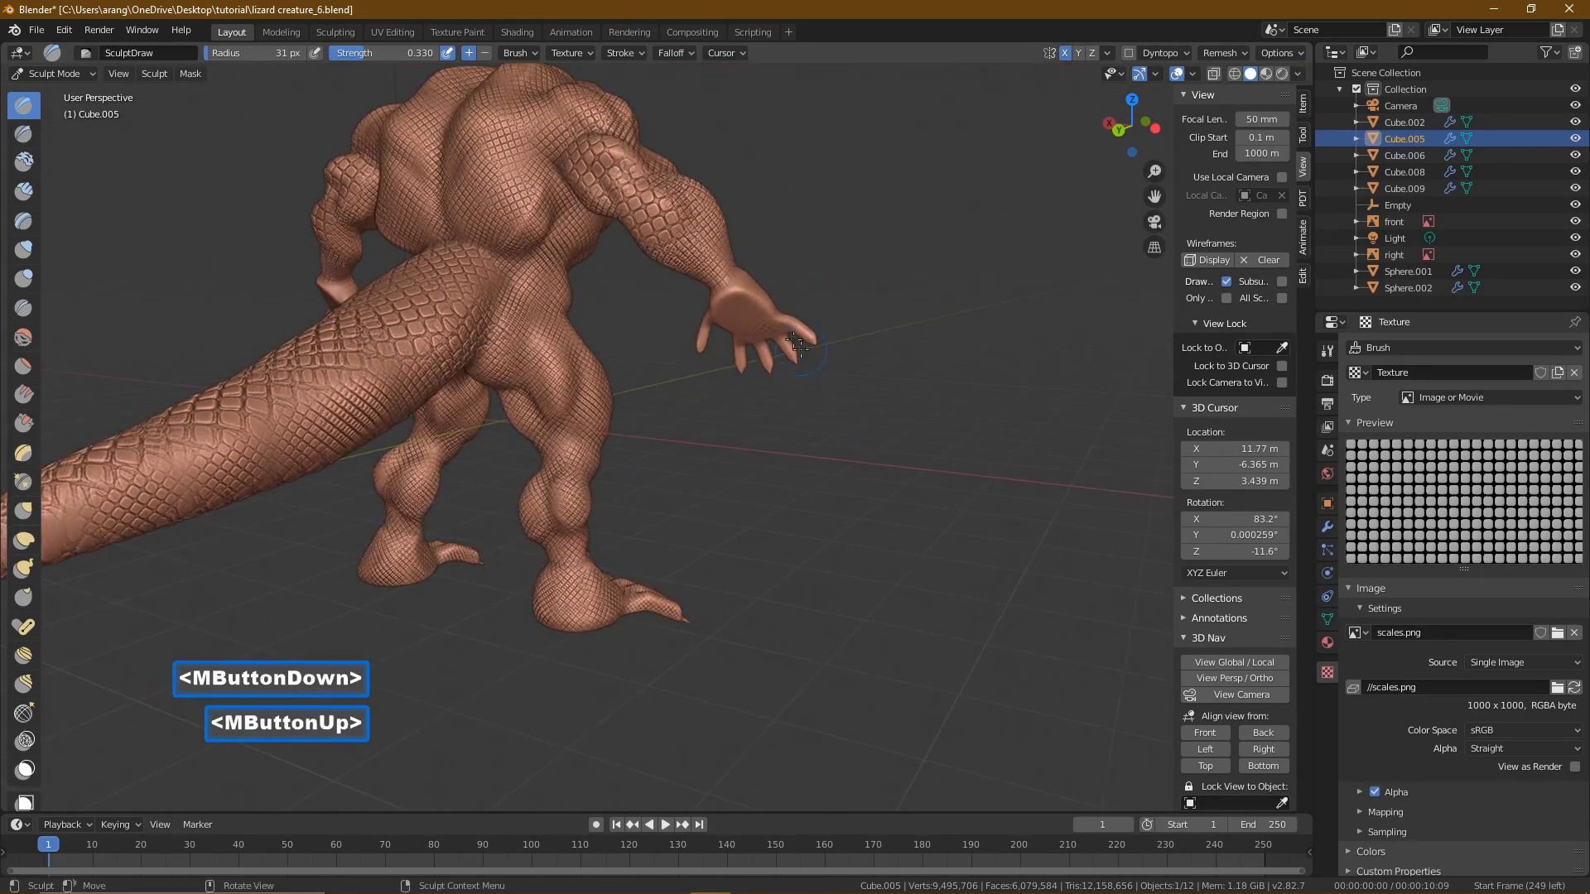
left_click(753, 286)
left_click(750, 313)
middle_click_drag(750, 312, 709, 312)
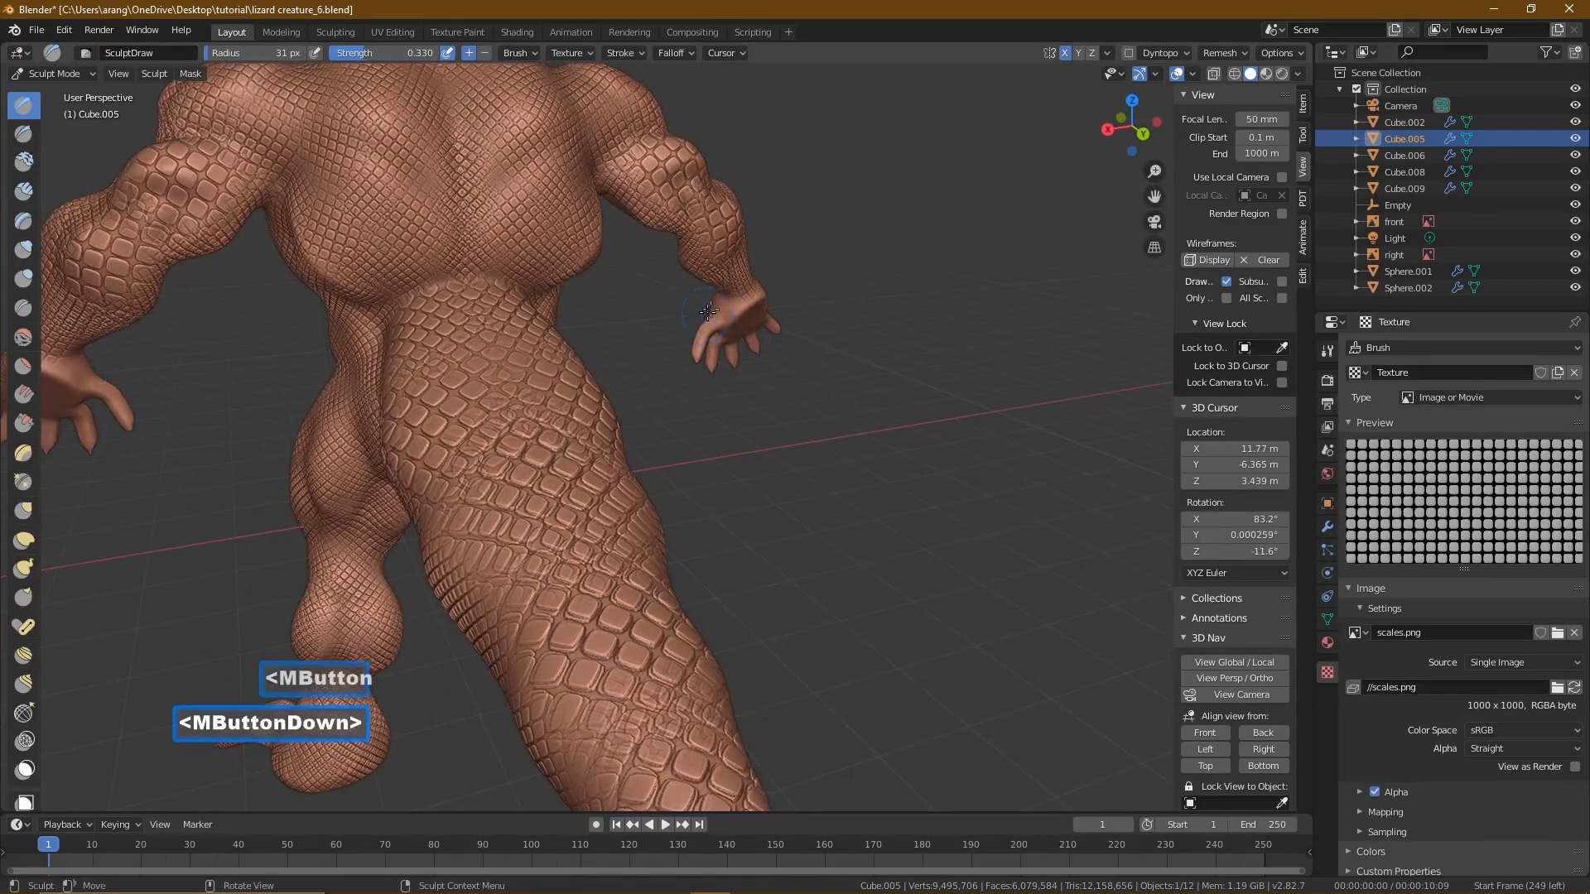
left_click(724, 310)
left_click(721, 324)
left_click(695, 339)
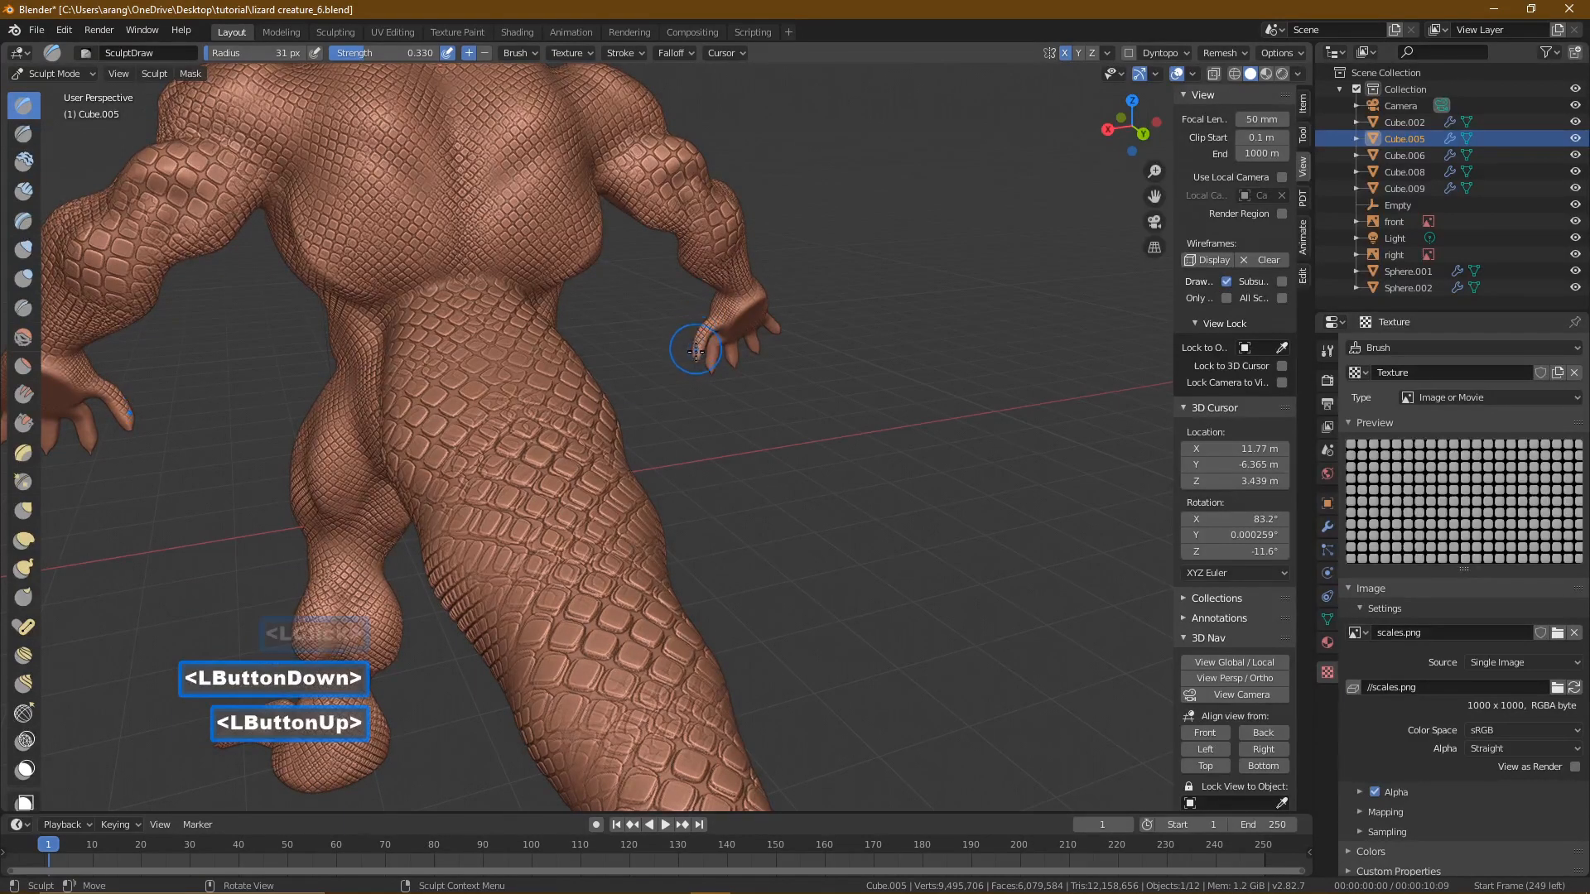
left_click(700, 339)
- Cover the palm side of the thumb and fingers with scales
middle_click_drag(700, 340, 666, 335)
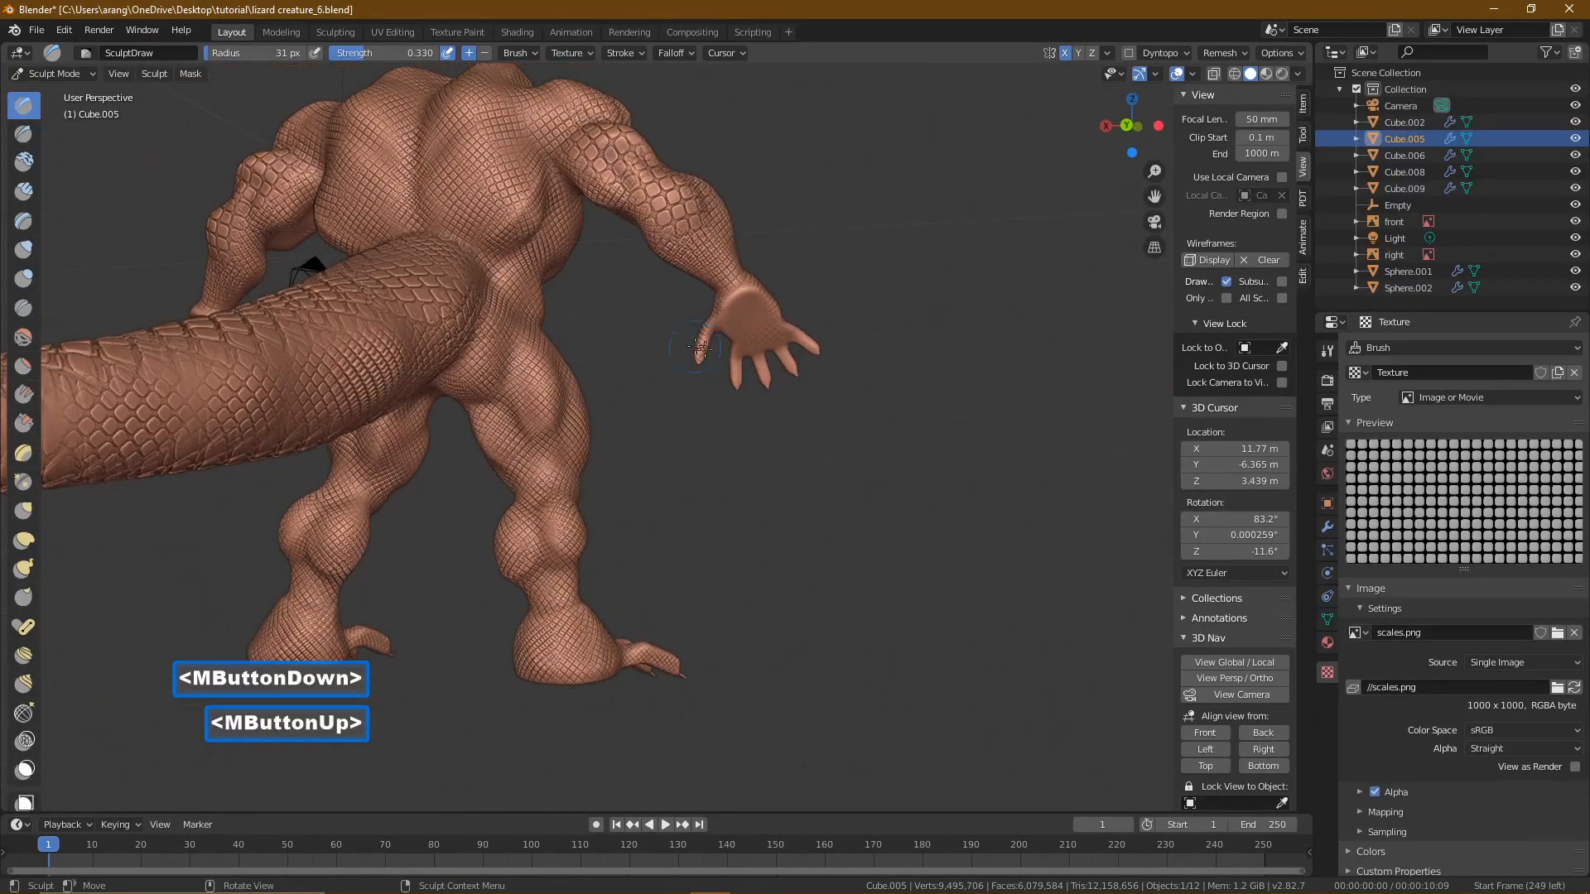
left_click(712, 331)
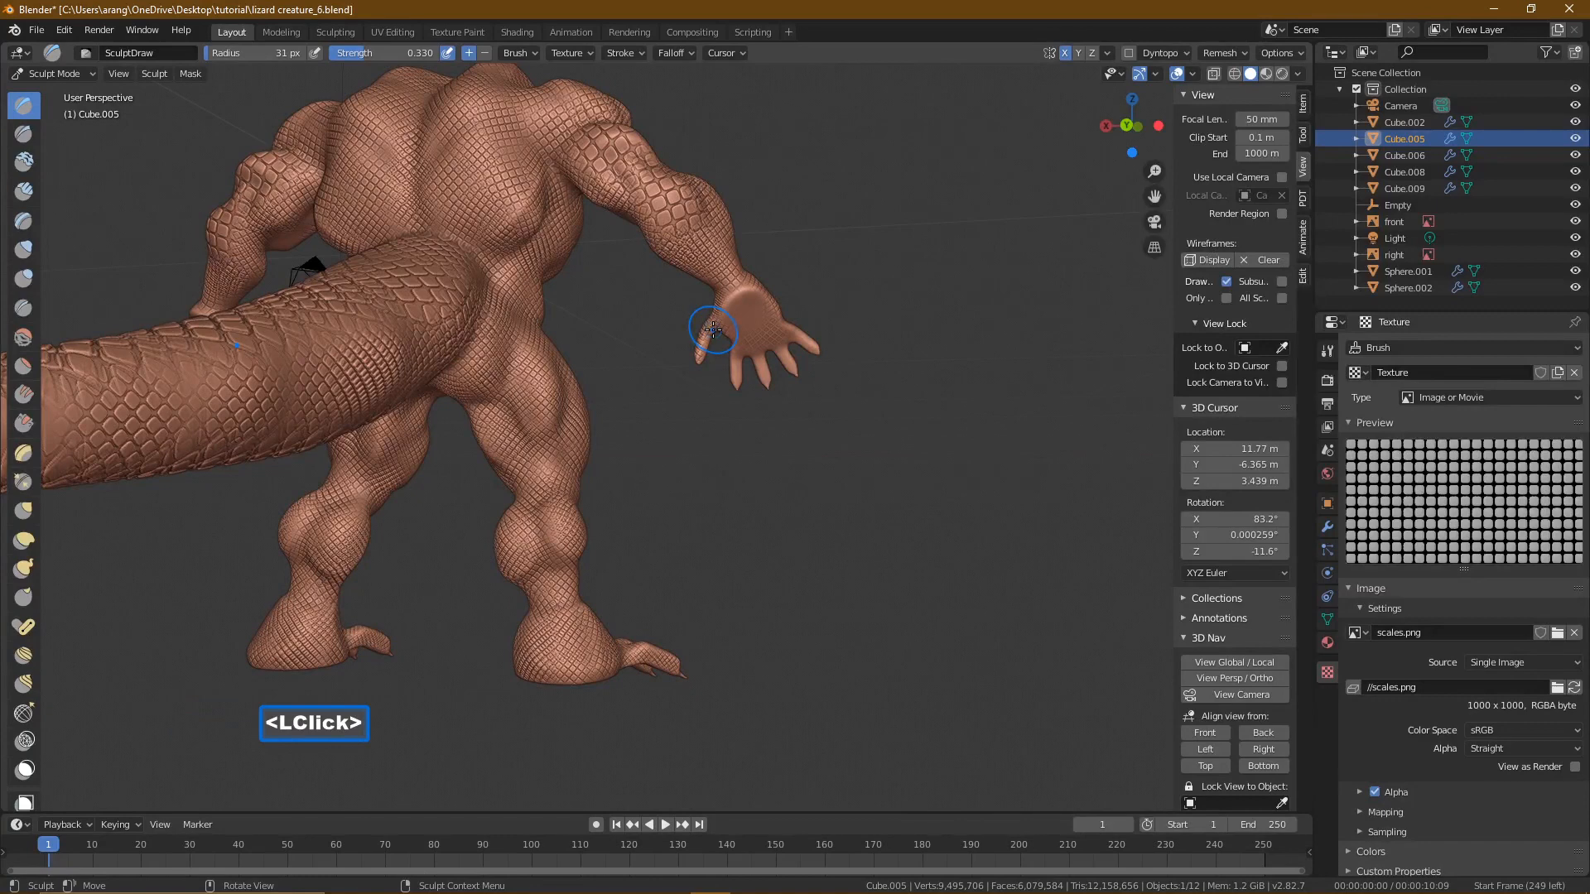
left_click(727, 340)
left_click(734, 343)
left_click(774, 341)
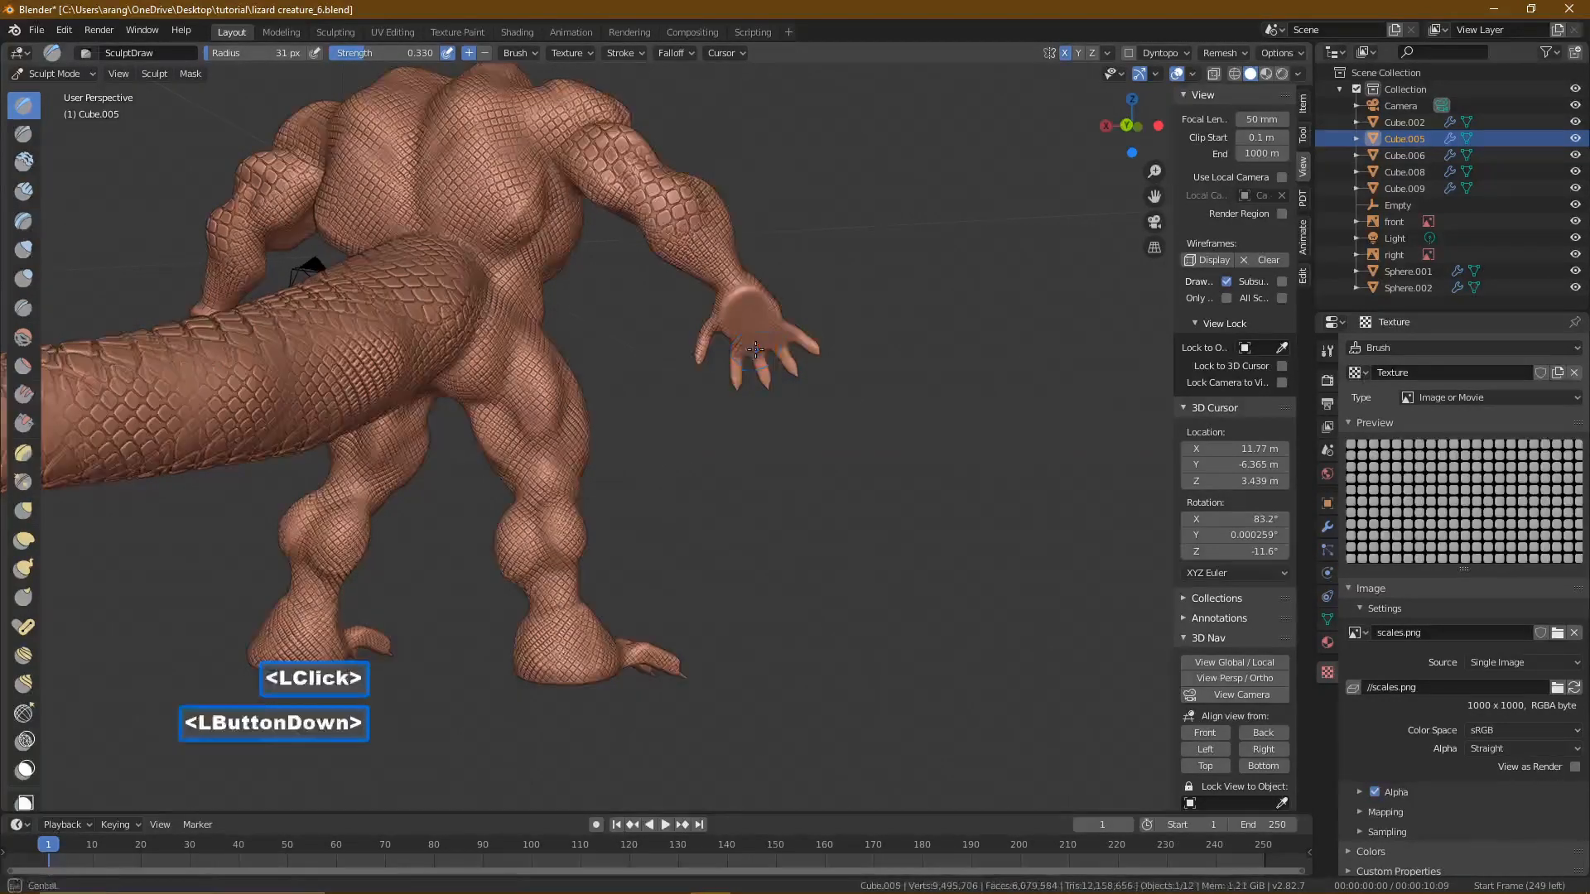
left_click(774, 339)
left_click(764, 366)
left_click(803, 347)
left_click(766, 352)
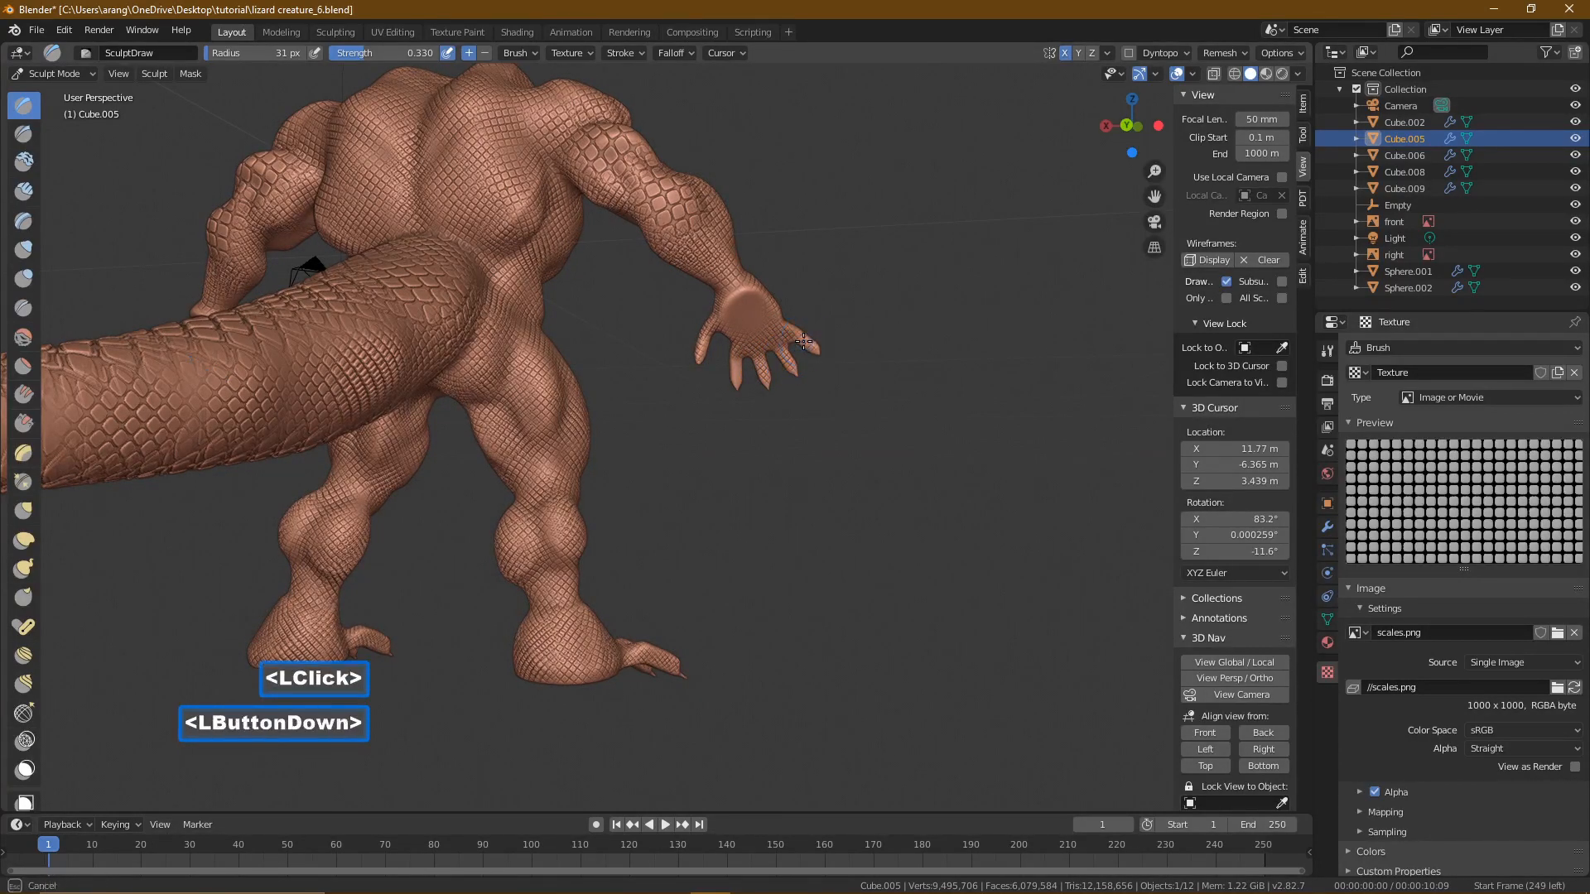
left_click(735, 372)
- Inspect the fully scaled creature from the front
middle_click_drag(734, 371, 348, 543)
middle_click_drag(898, 315, 741, 367, "shift")
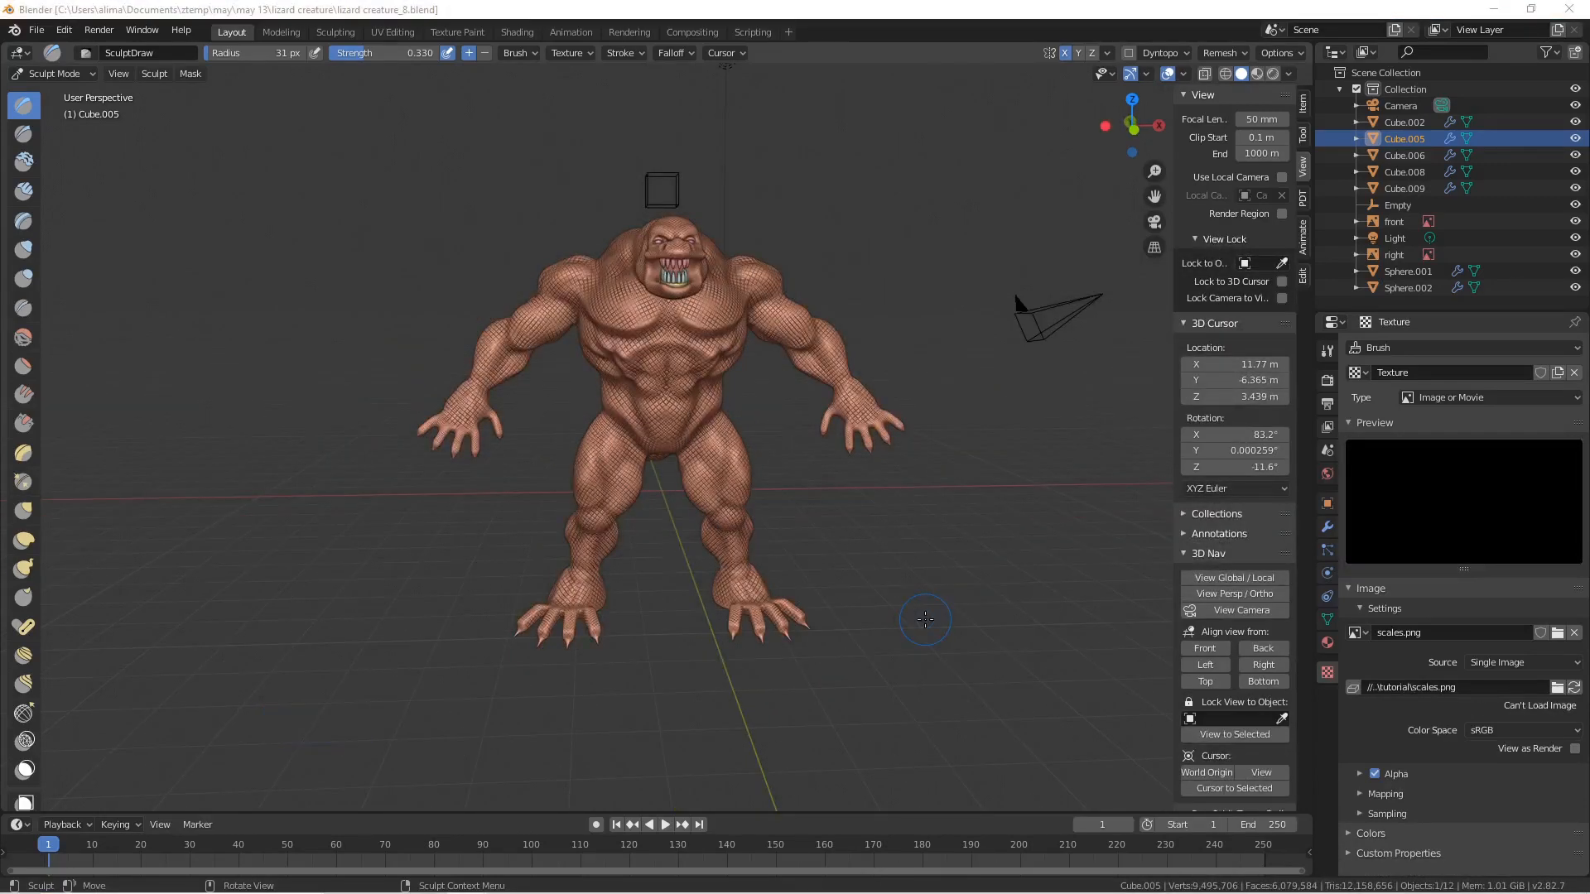
mouse_move(945, 585)
middle_mouse_down()
mouse_move(919, 580)
mouse_move(950, 580)
middle_mouse_up()
scroll(952, 553, "up", 2)
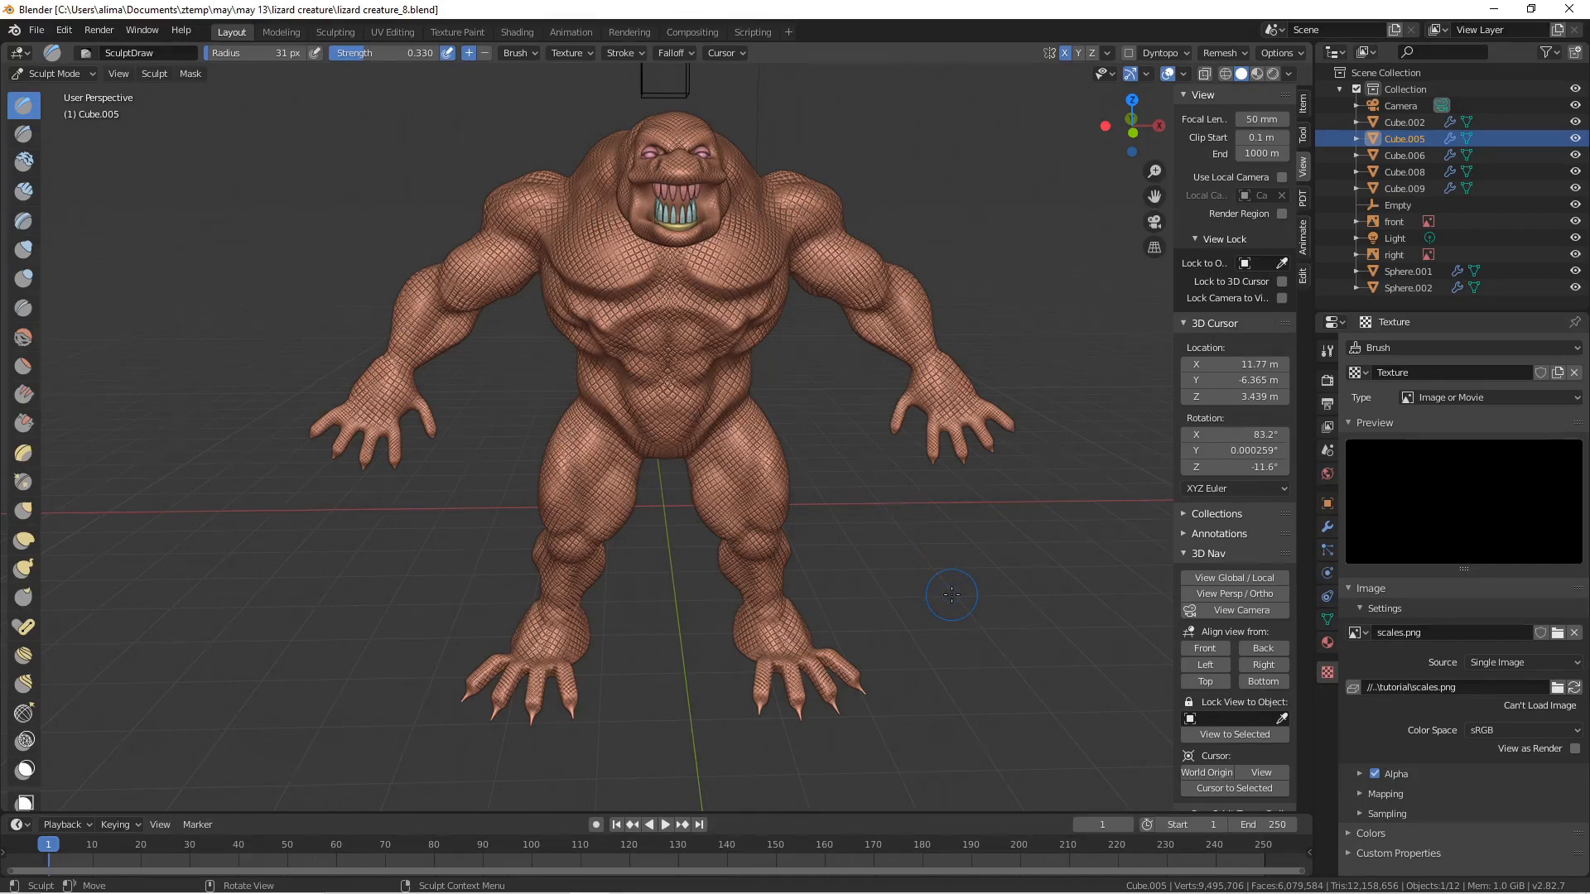
key("Pause")
key("Pause")
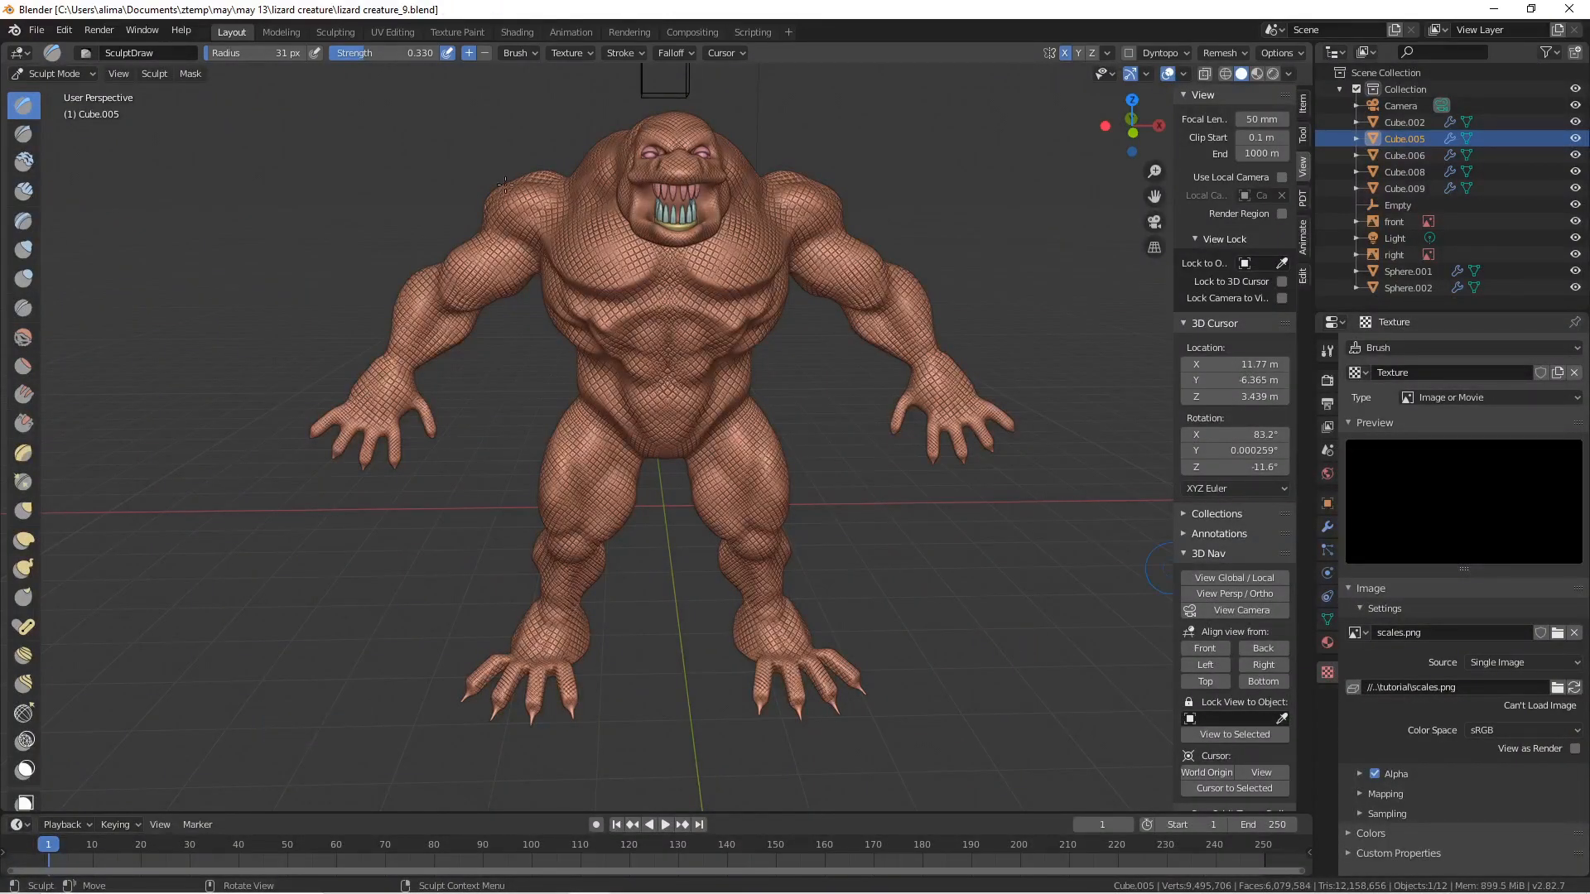
- Switch the creature's body to Object Mode and bring up its mesh data properties with the Remesh settings
left_click(92, 75)
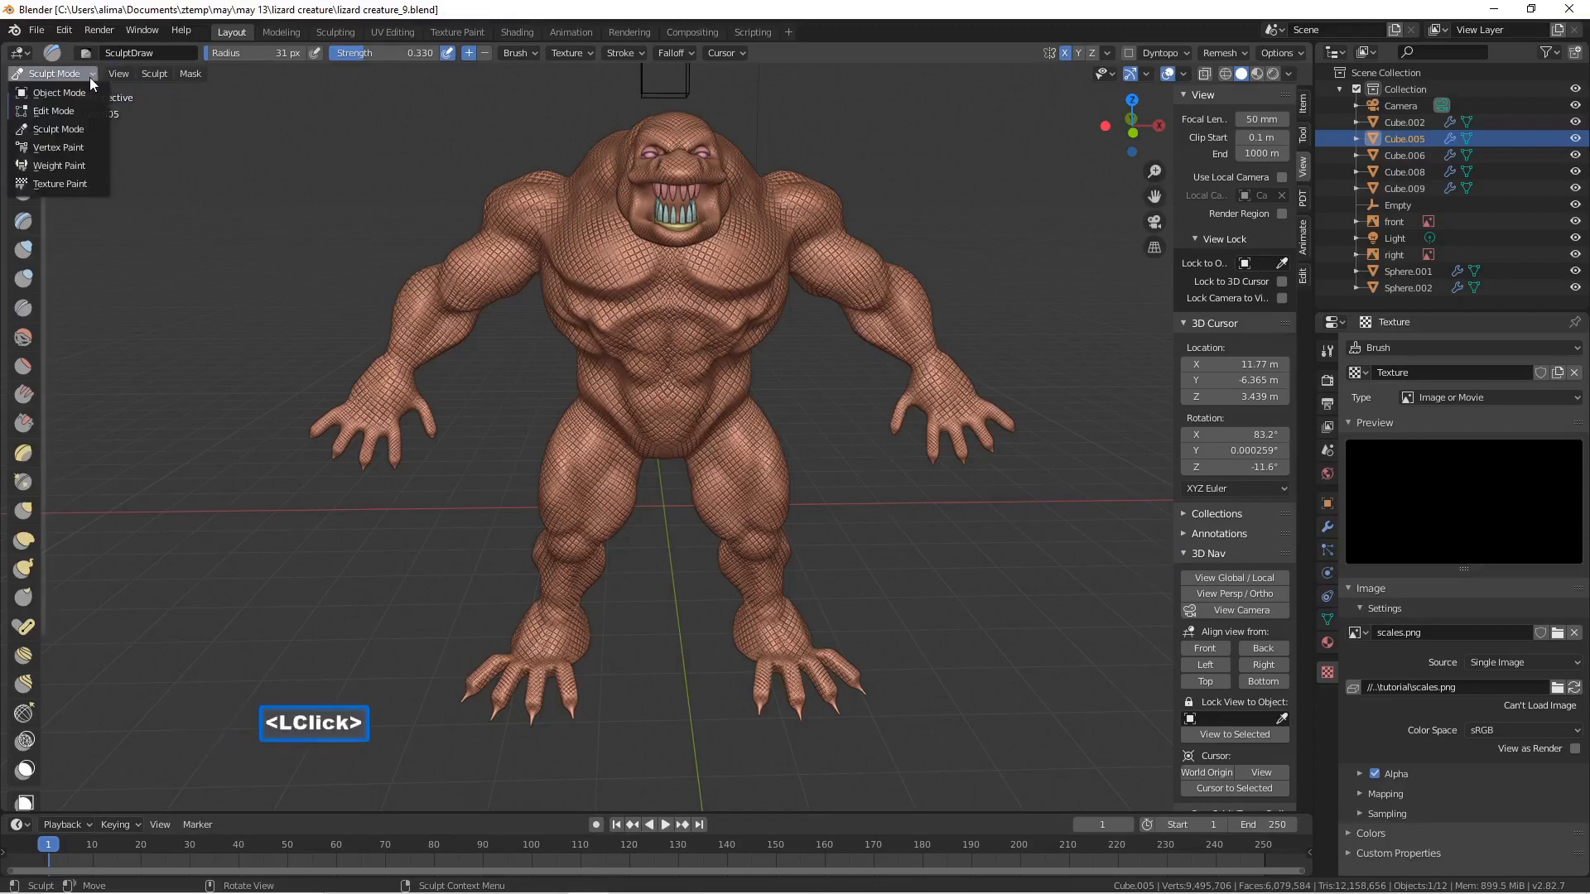
left_click(92, 93)
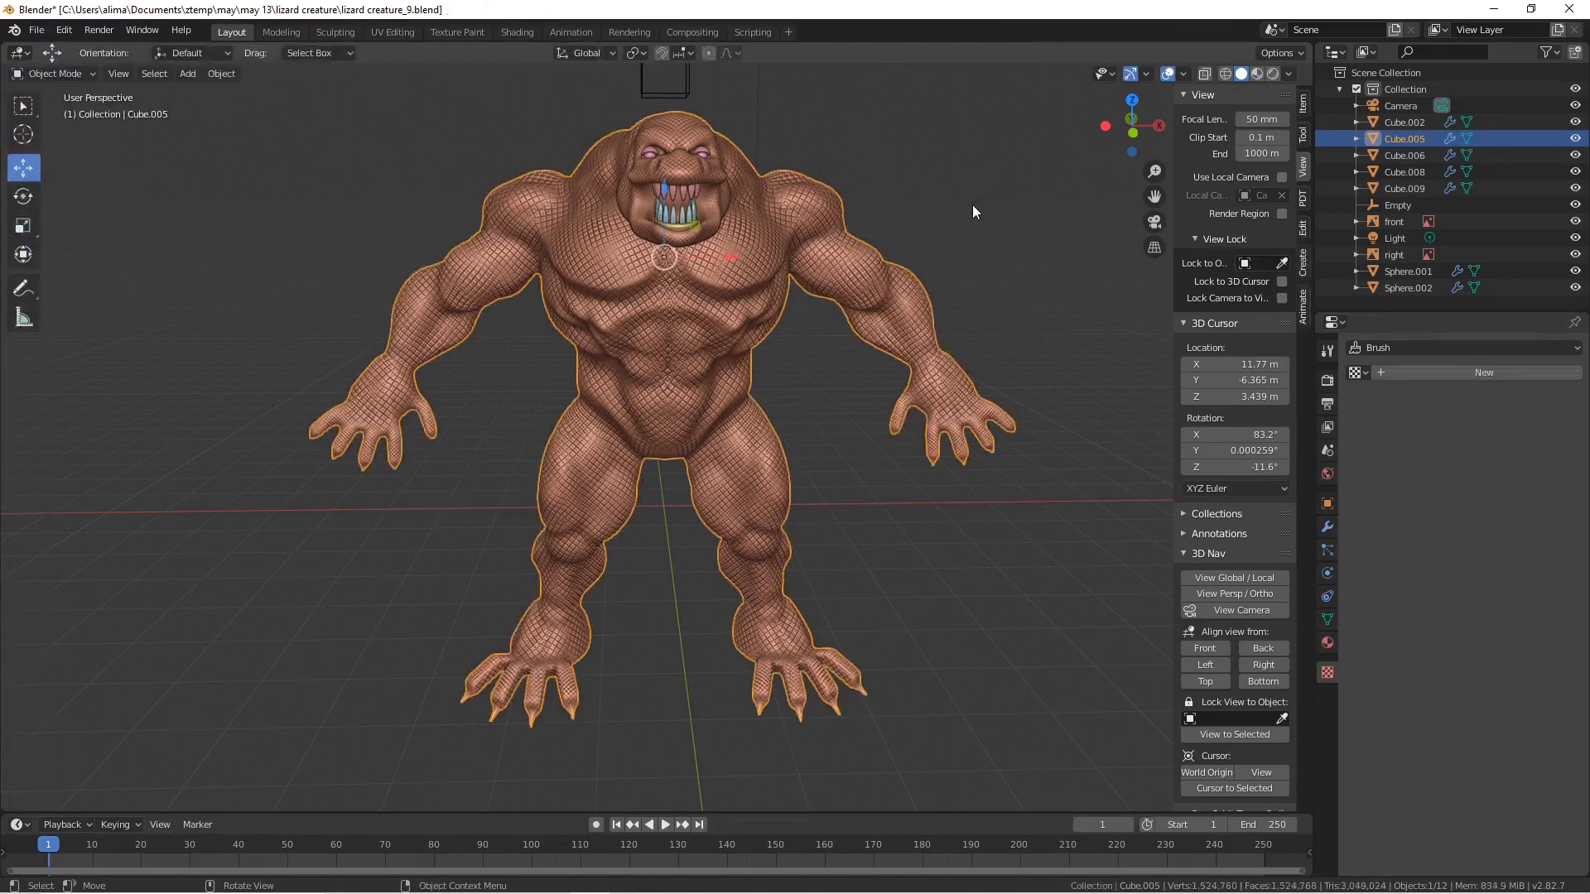
left_click(1323, 530)
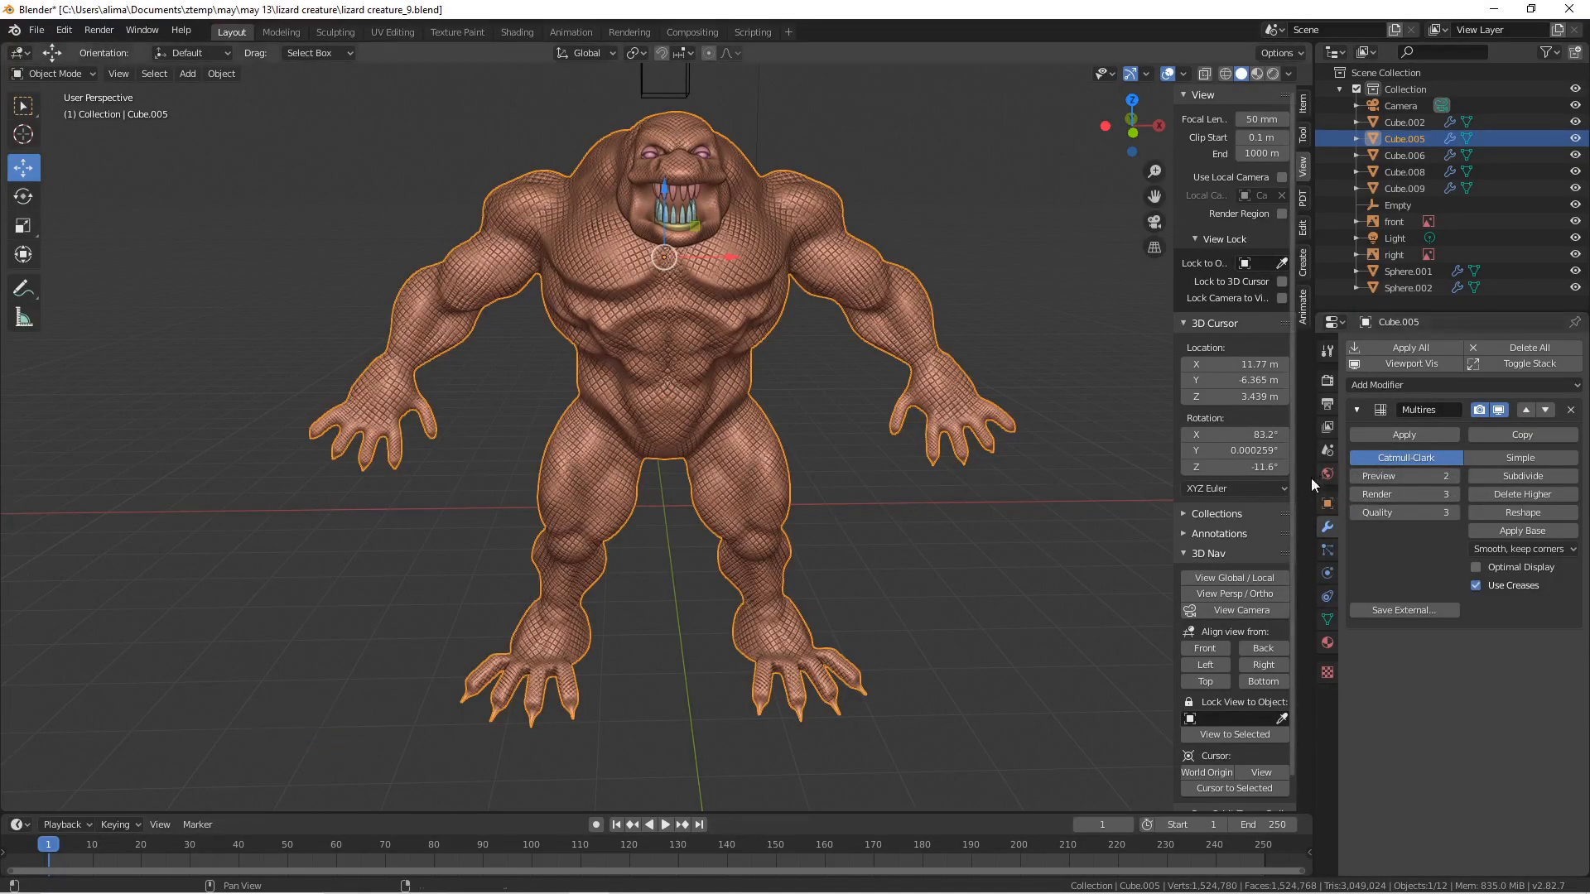
left_click(1328, 348)
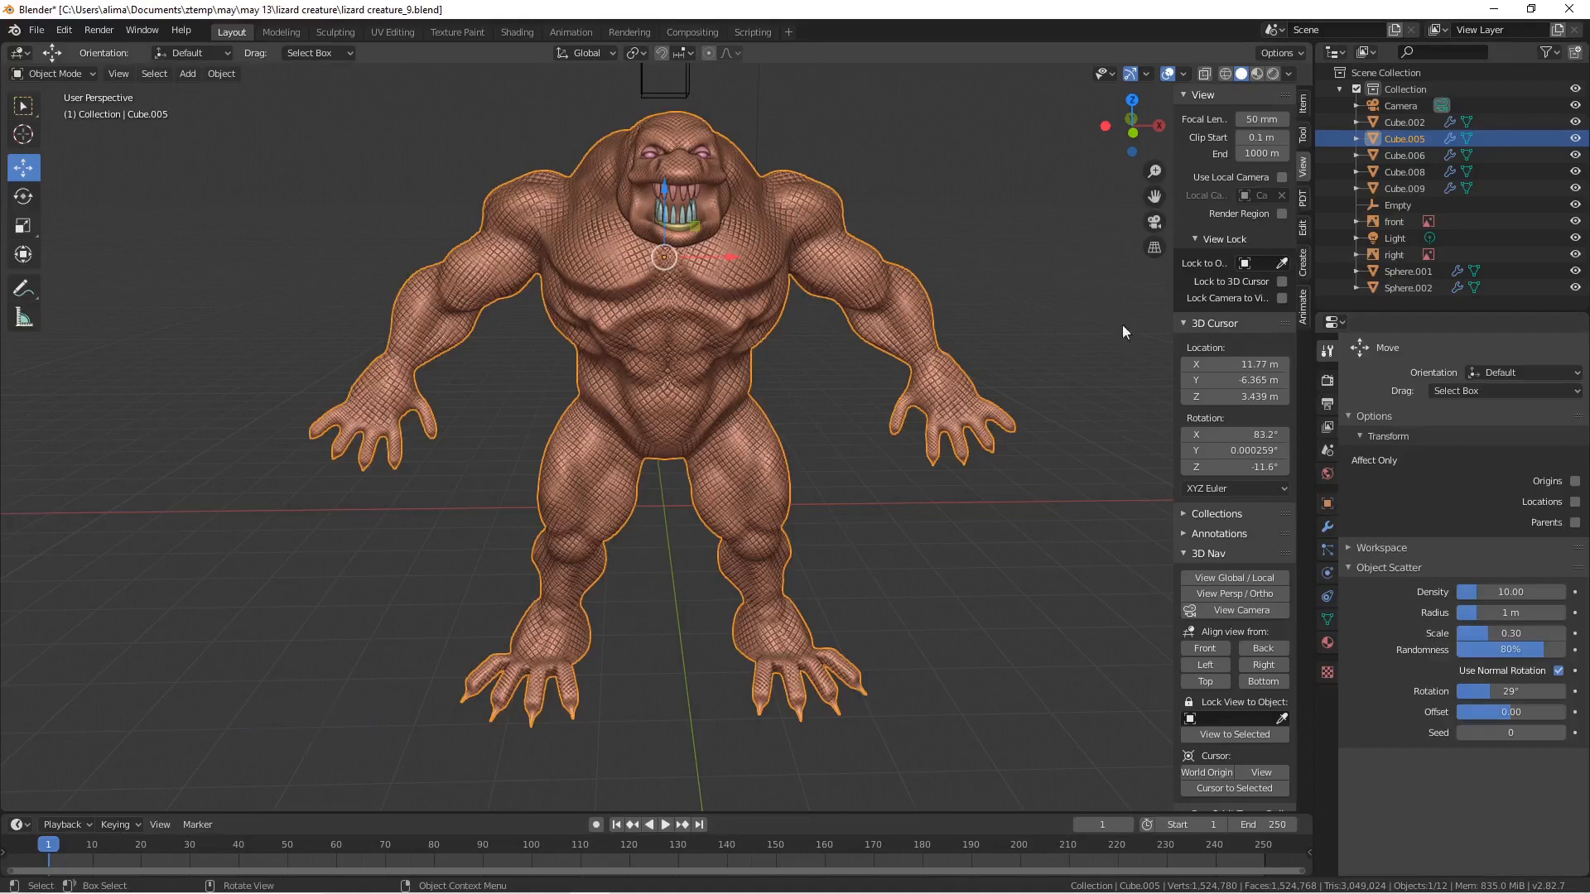
left_click(1327, 621)
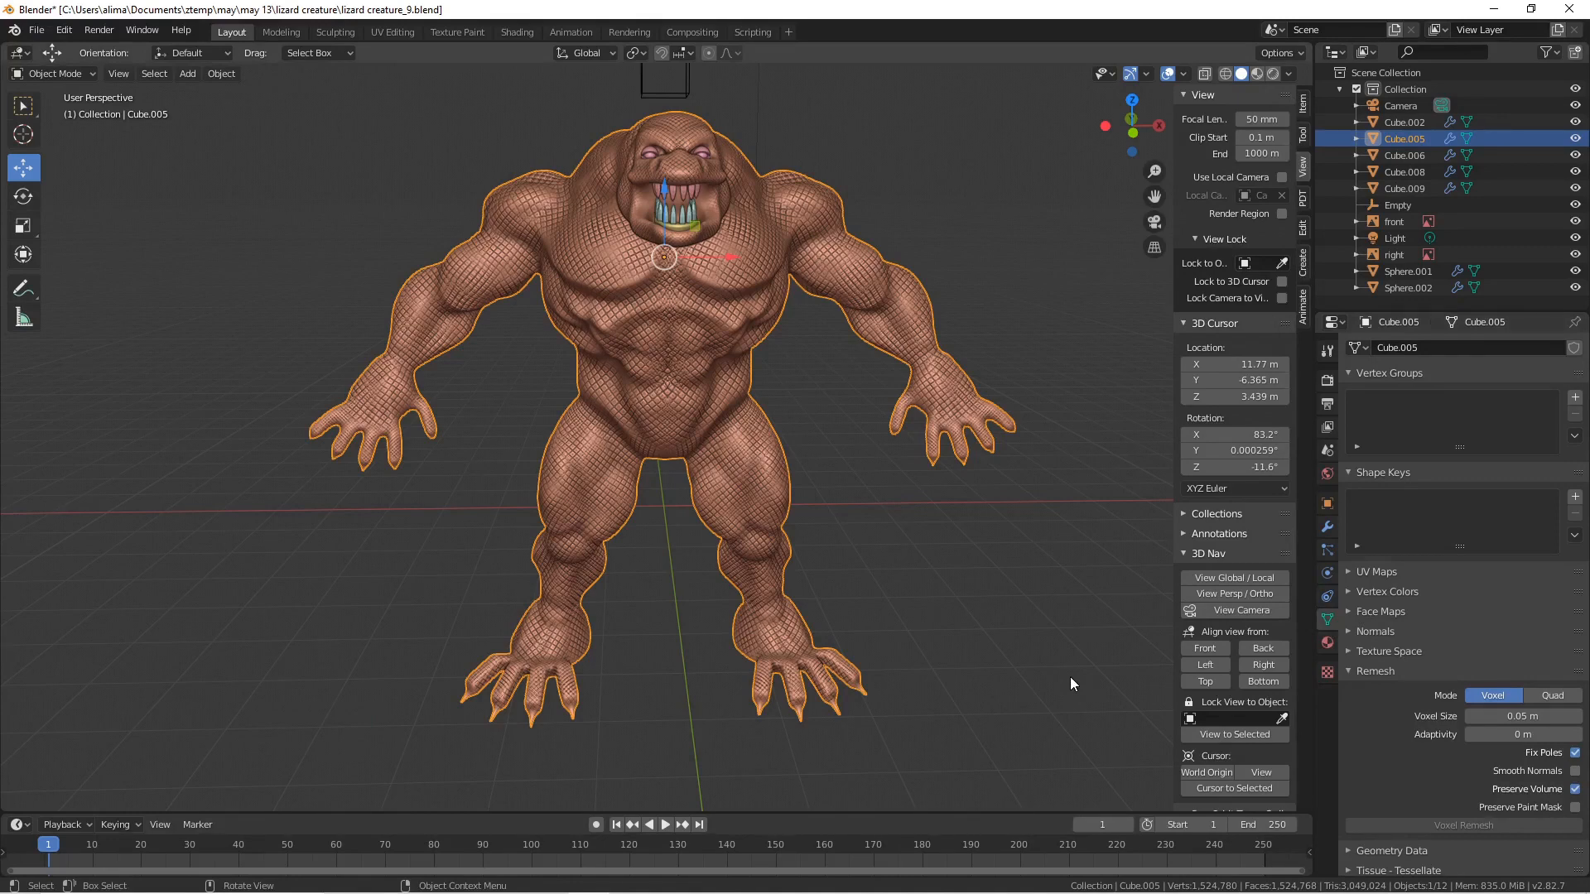
- Save the scene as the next numbered version, lizard creature_10.blend, and add a vertex color layer to the body mesh
key("Pause")
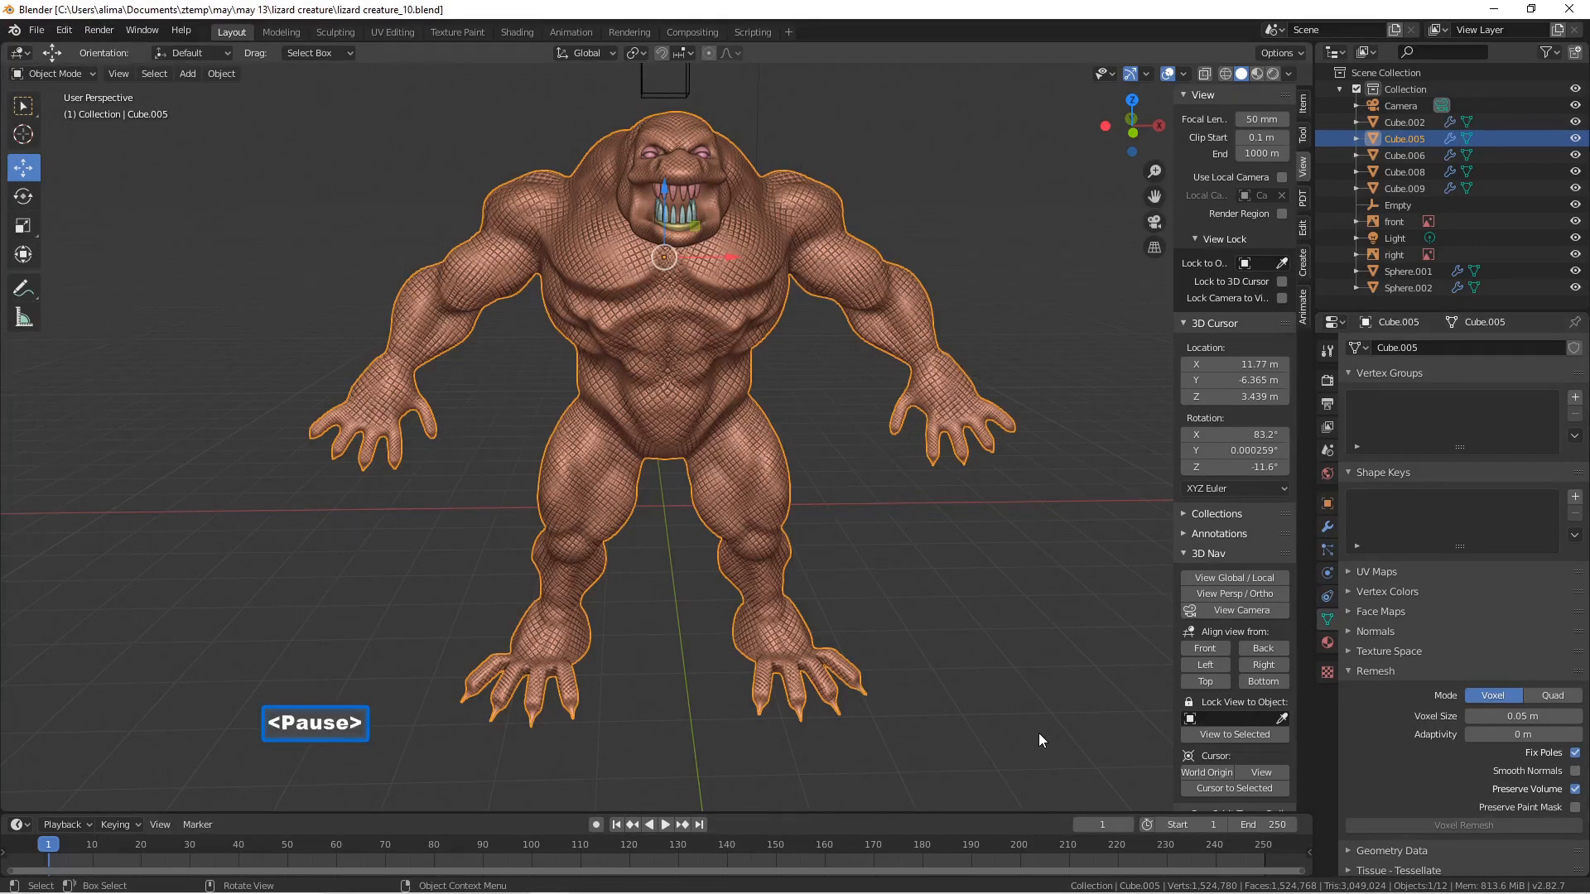
left_click(1349, 588)
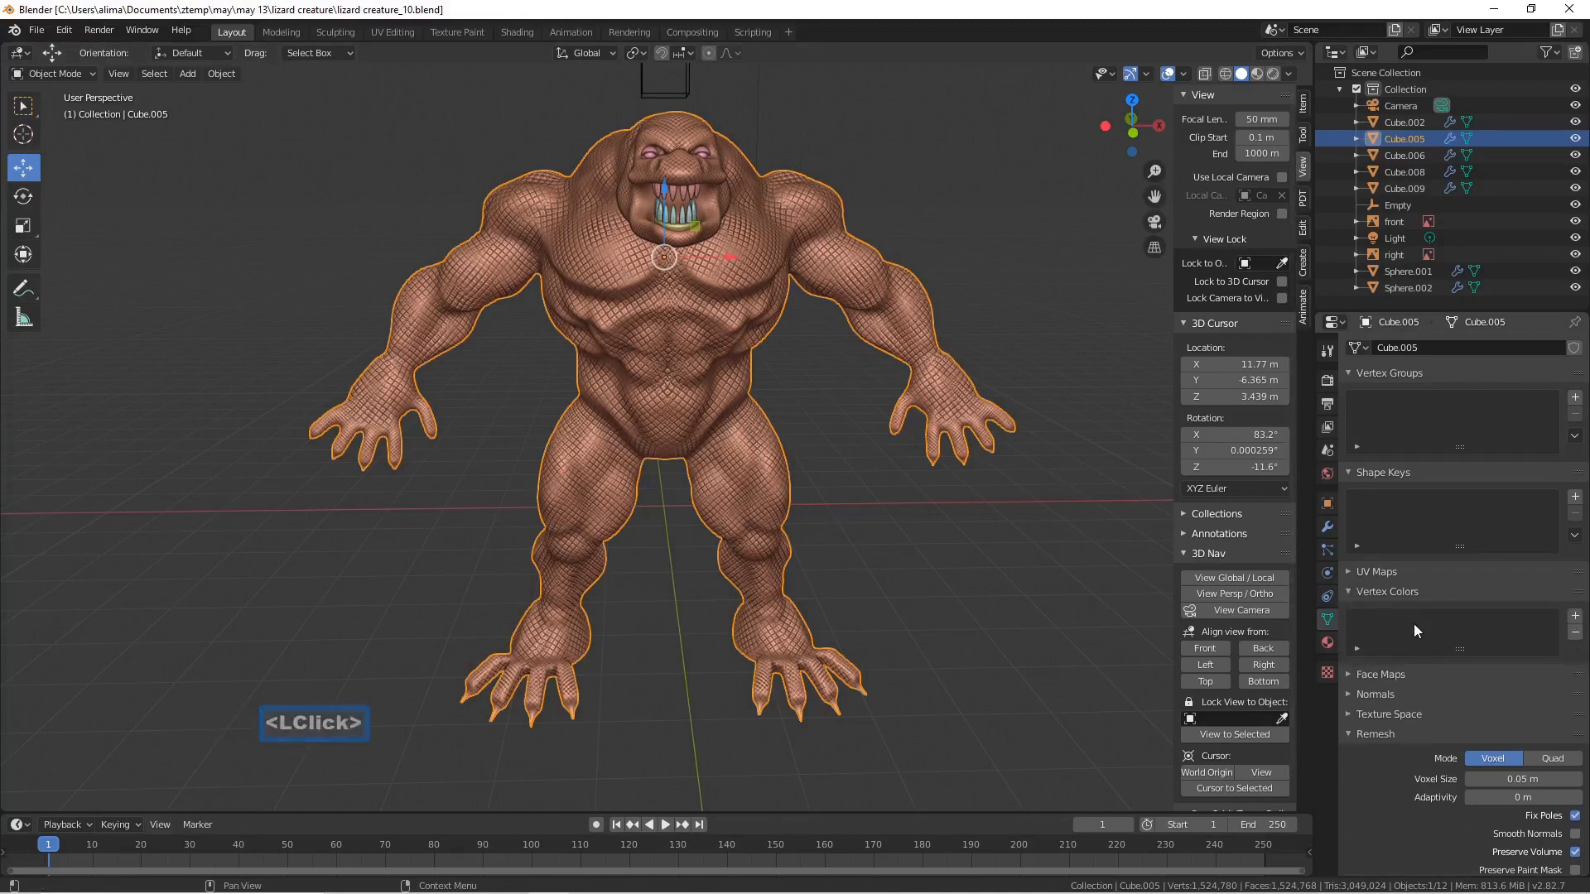
left_click(1575, 618)
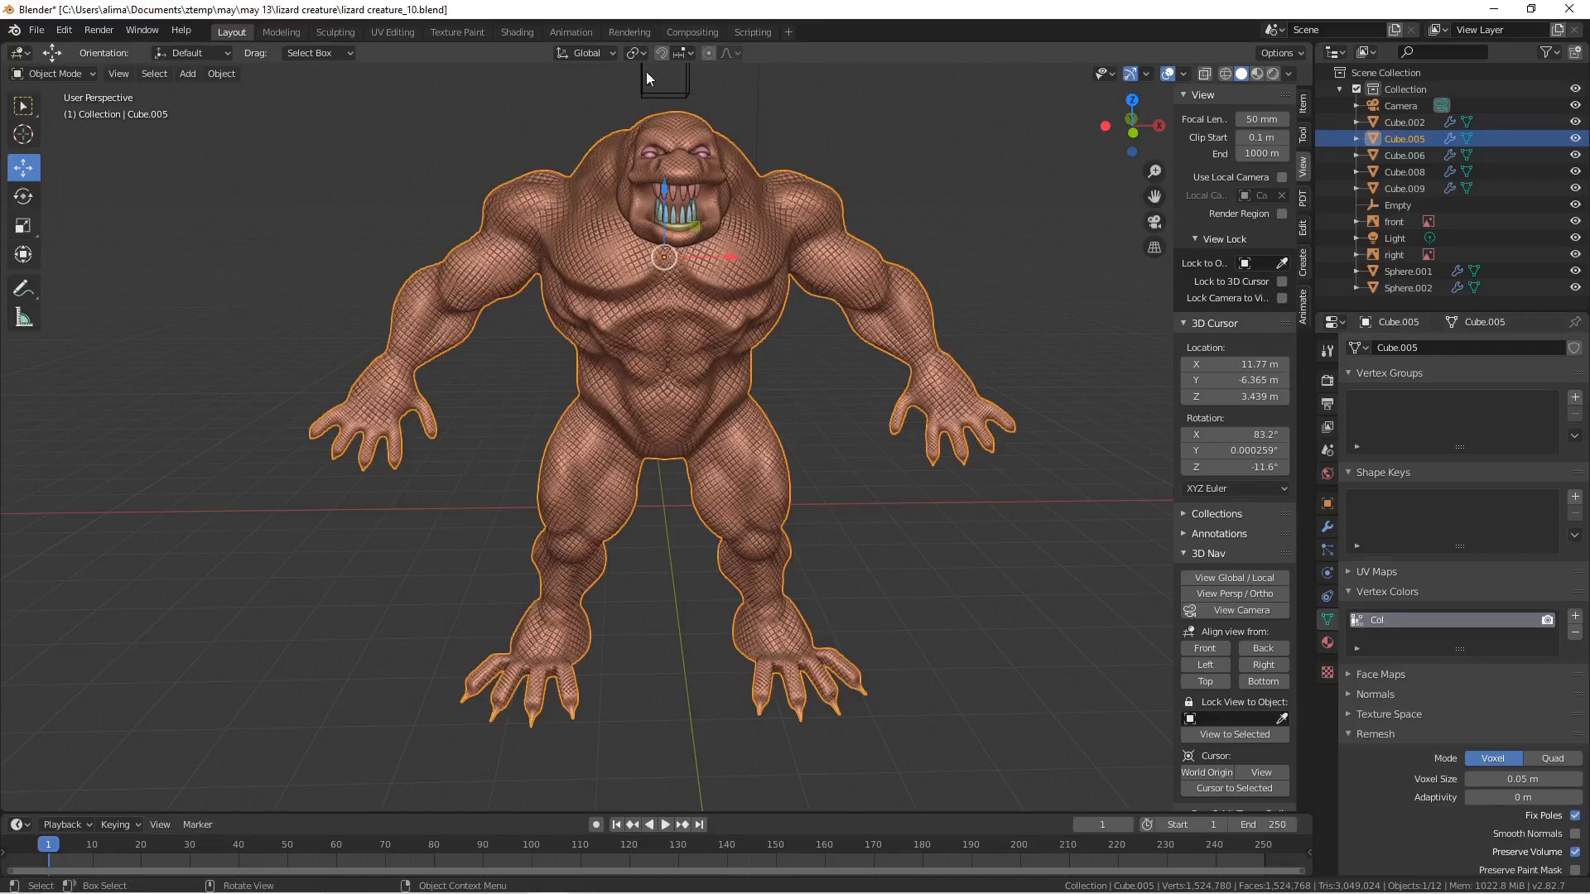
- In the body material's shader nodes, add an Attribute node for the Col vertex colors and connect its Color to the Principled BSDF Base Color
left_click(514, 32)
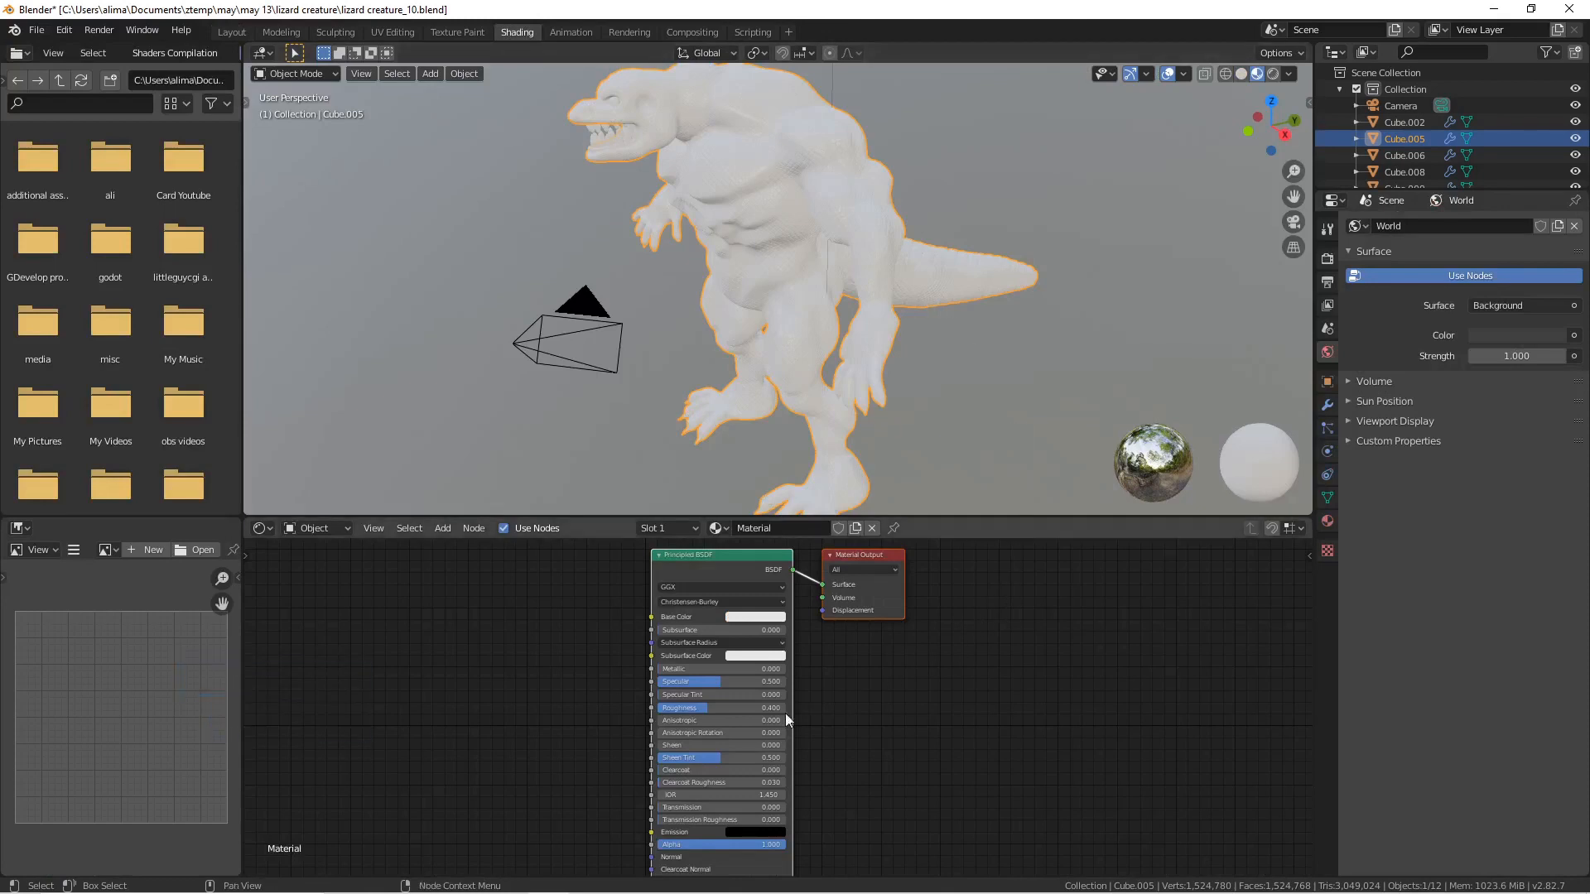
left_click(441, 529)
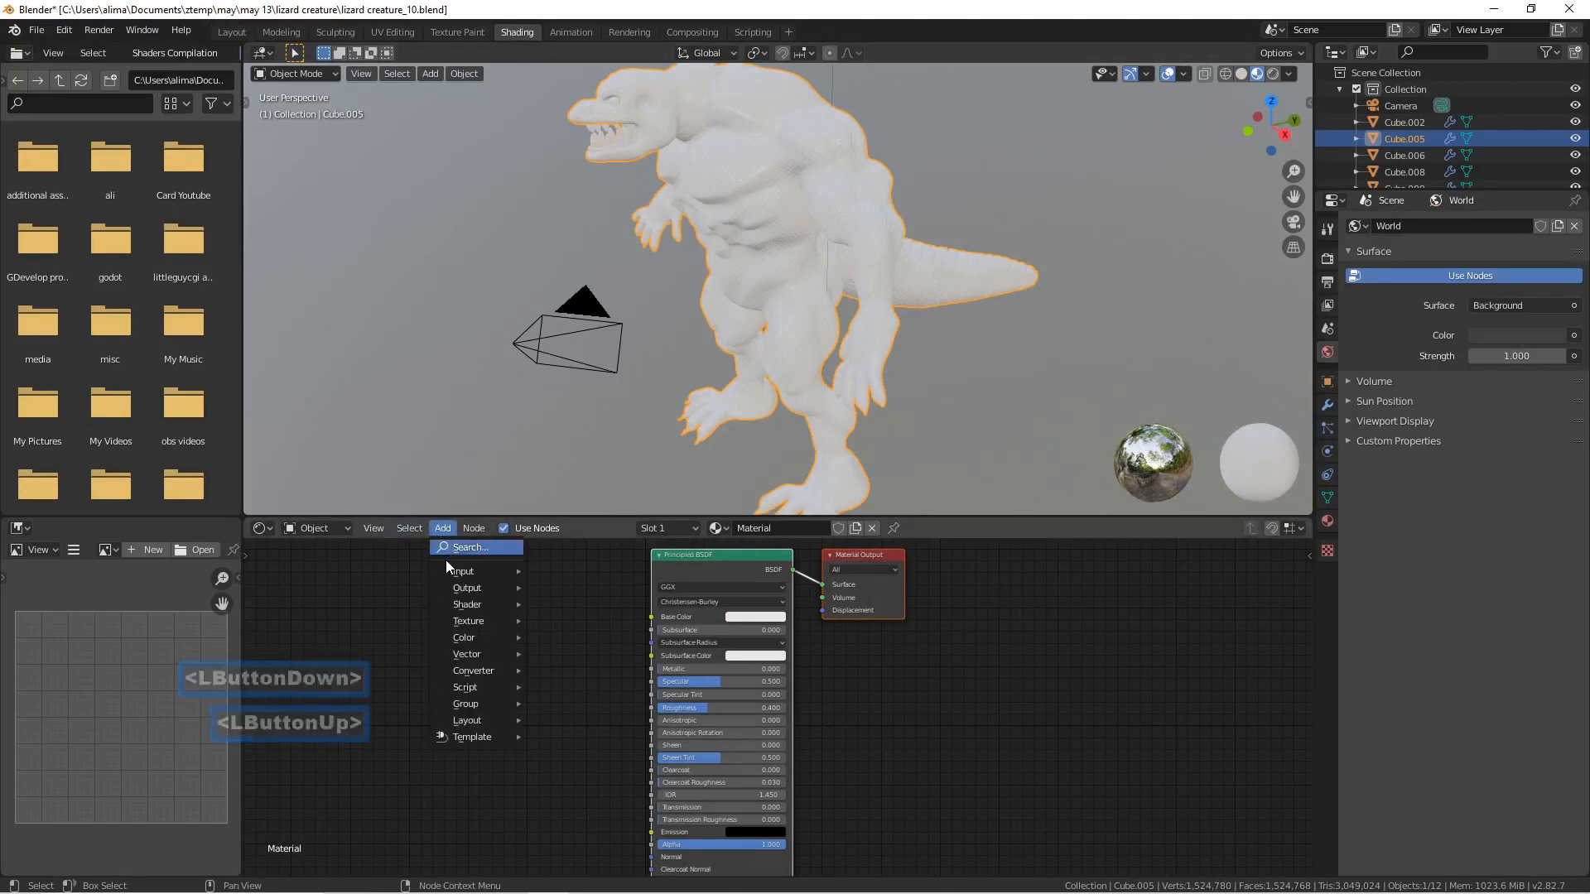
mouse_move(455, 571)
mouse_move(612, 217)
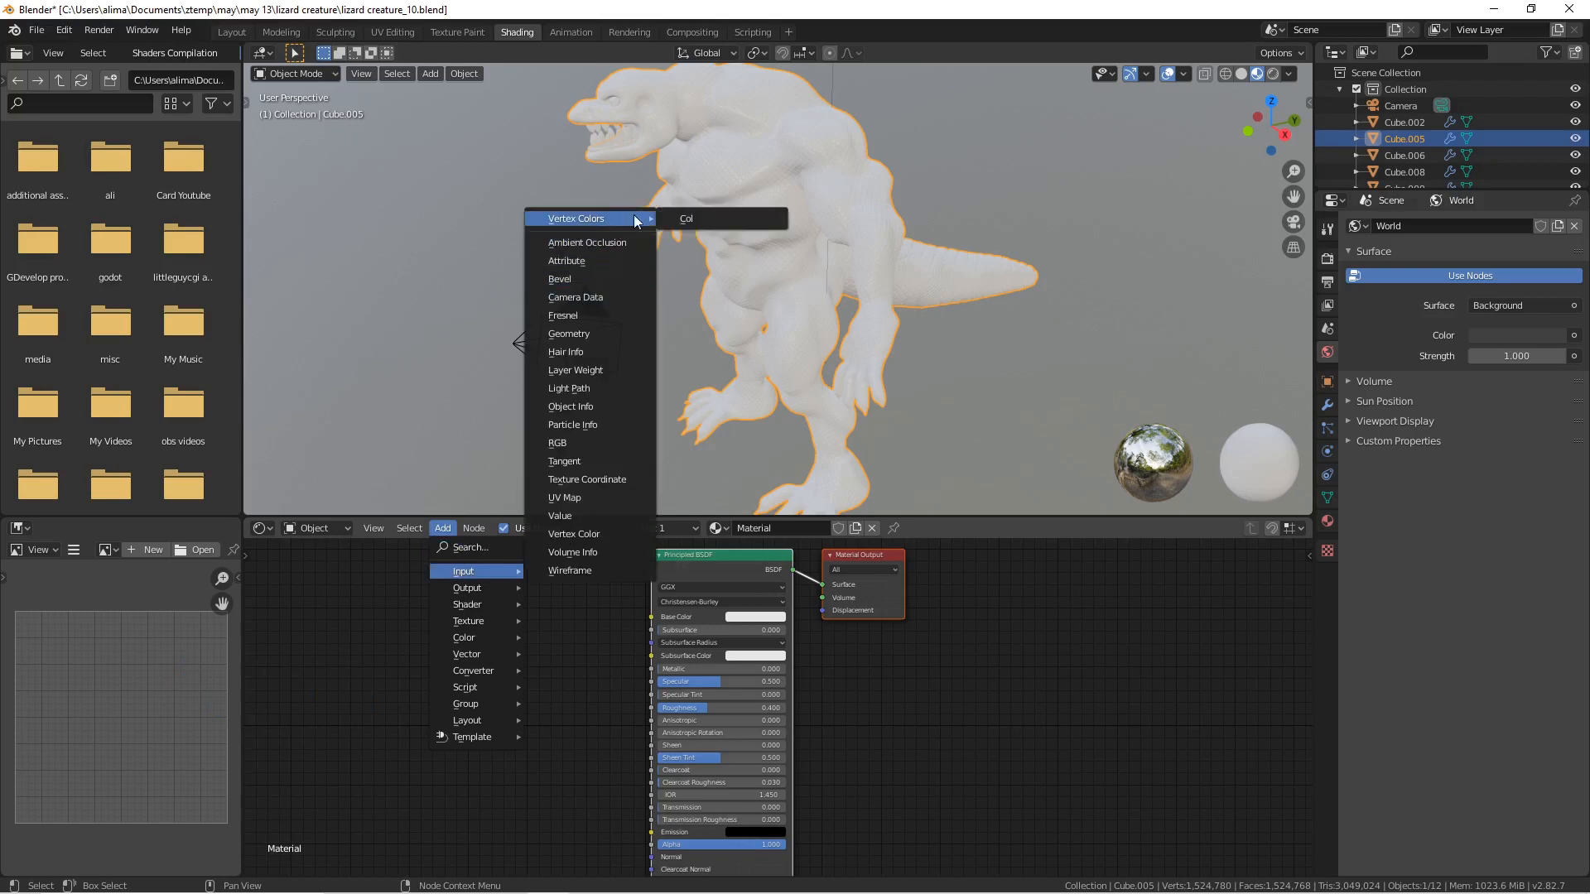
left_click(712, 217)
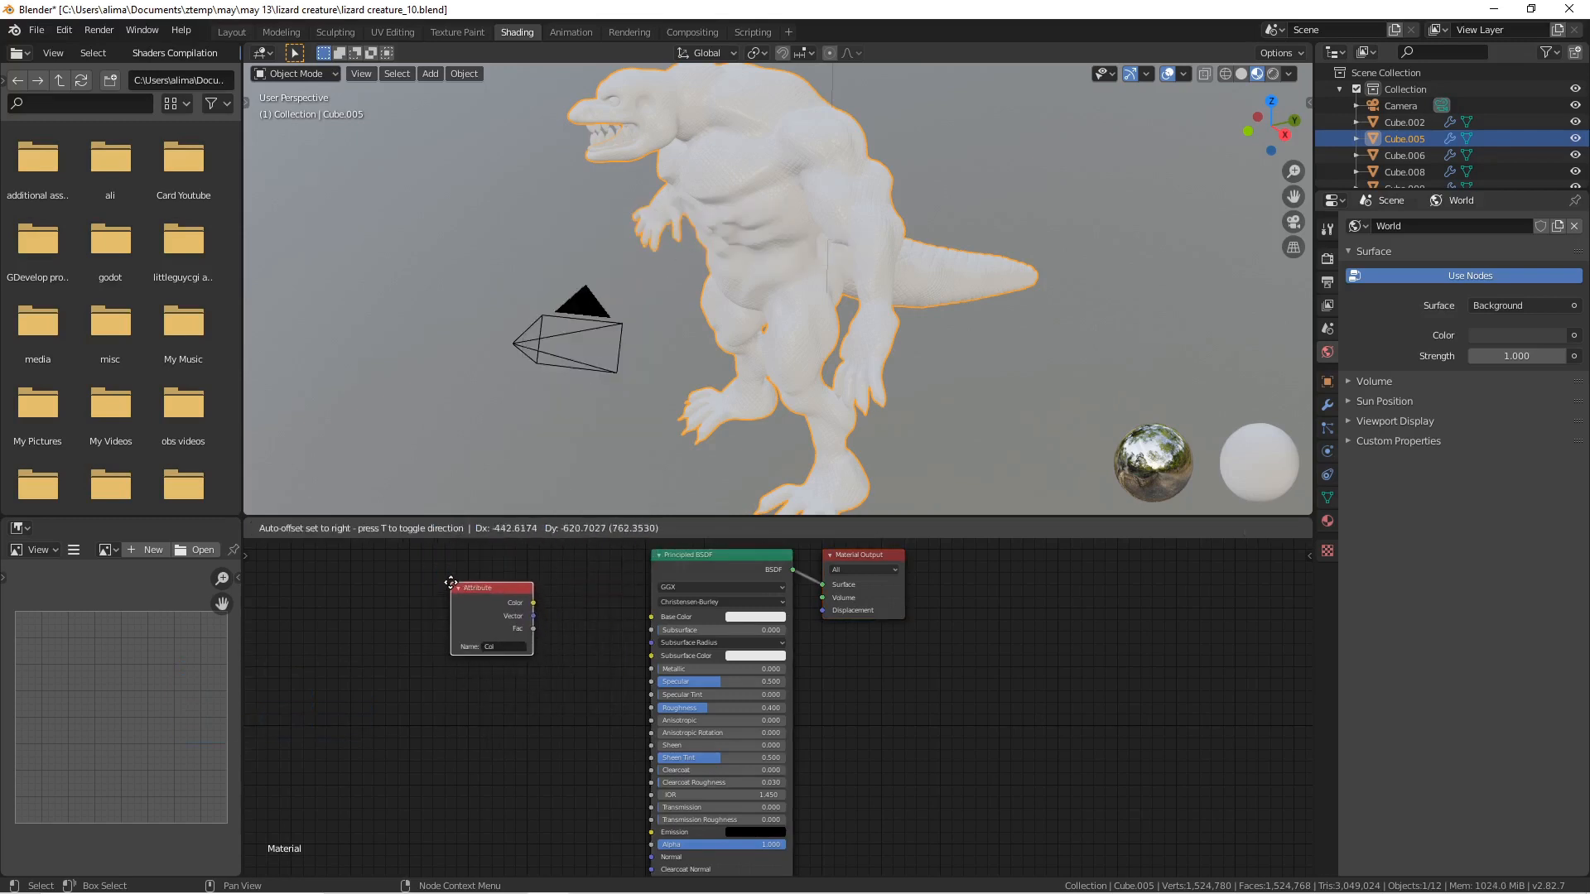
left_click(445, 580)
left_click_drag(527, 602, 647, 625)
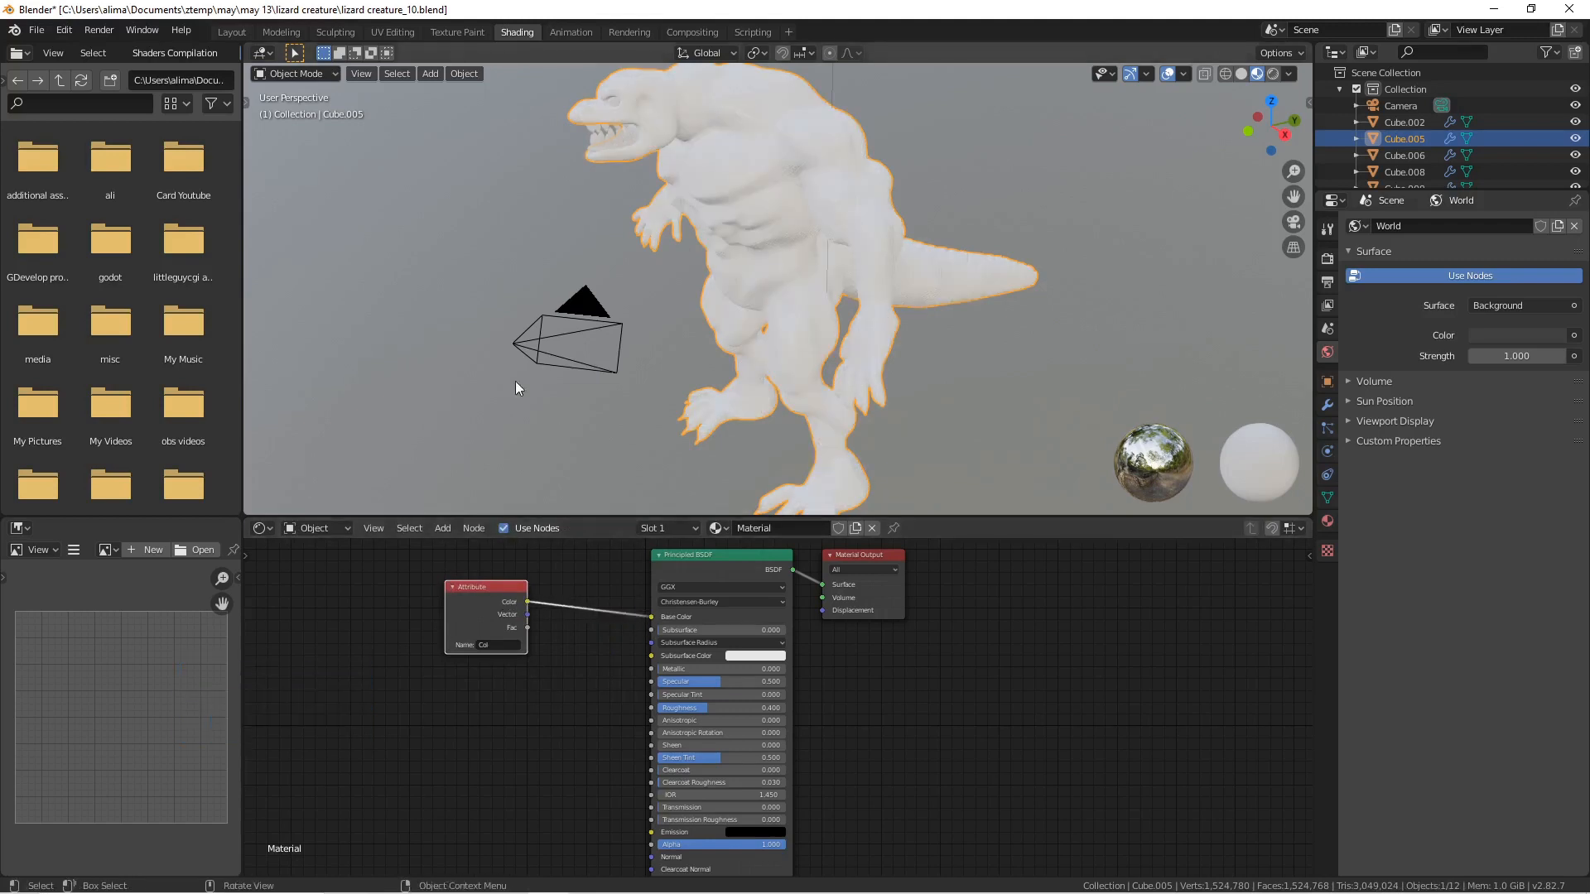
- Return to the Layout workspace, save as lizard creature_11.blend, and put the body in Vertex Paint mode
left_click(238, 33)
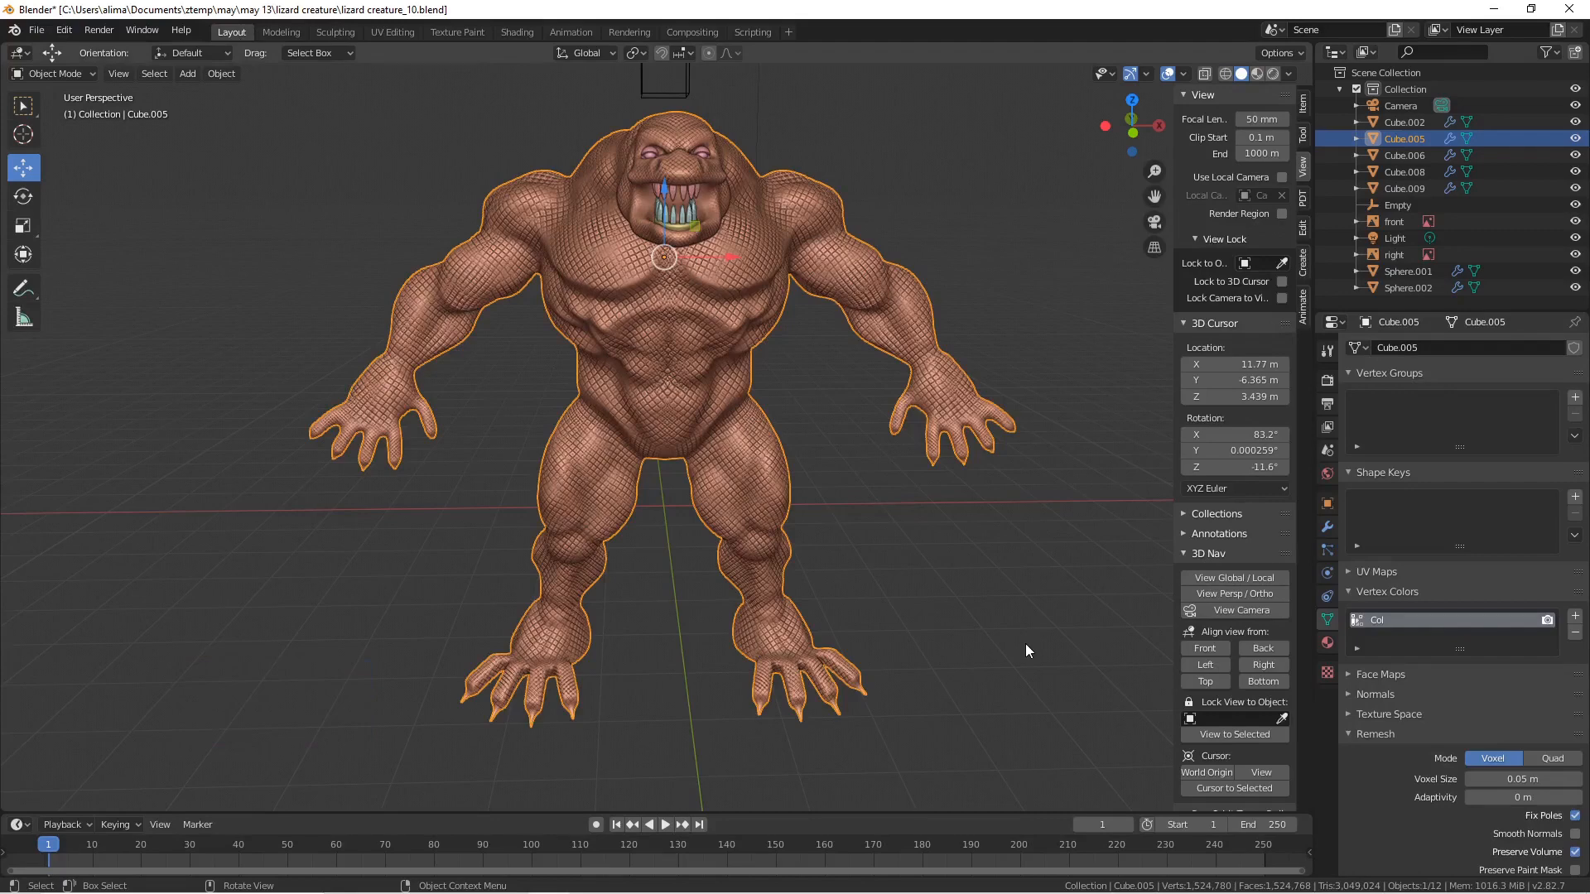
key("Pause")
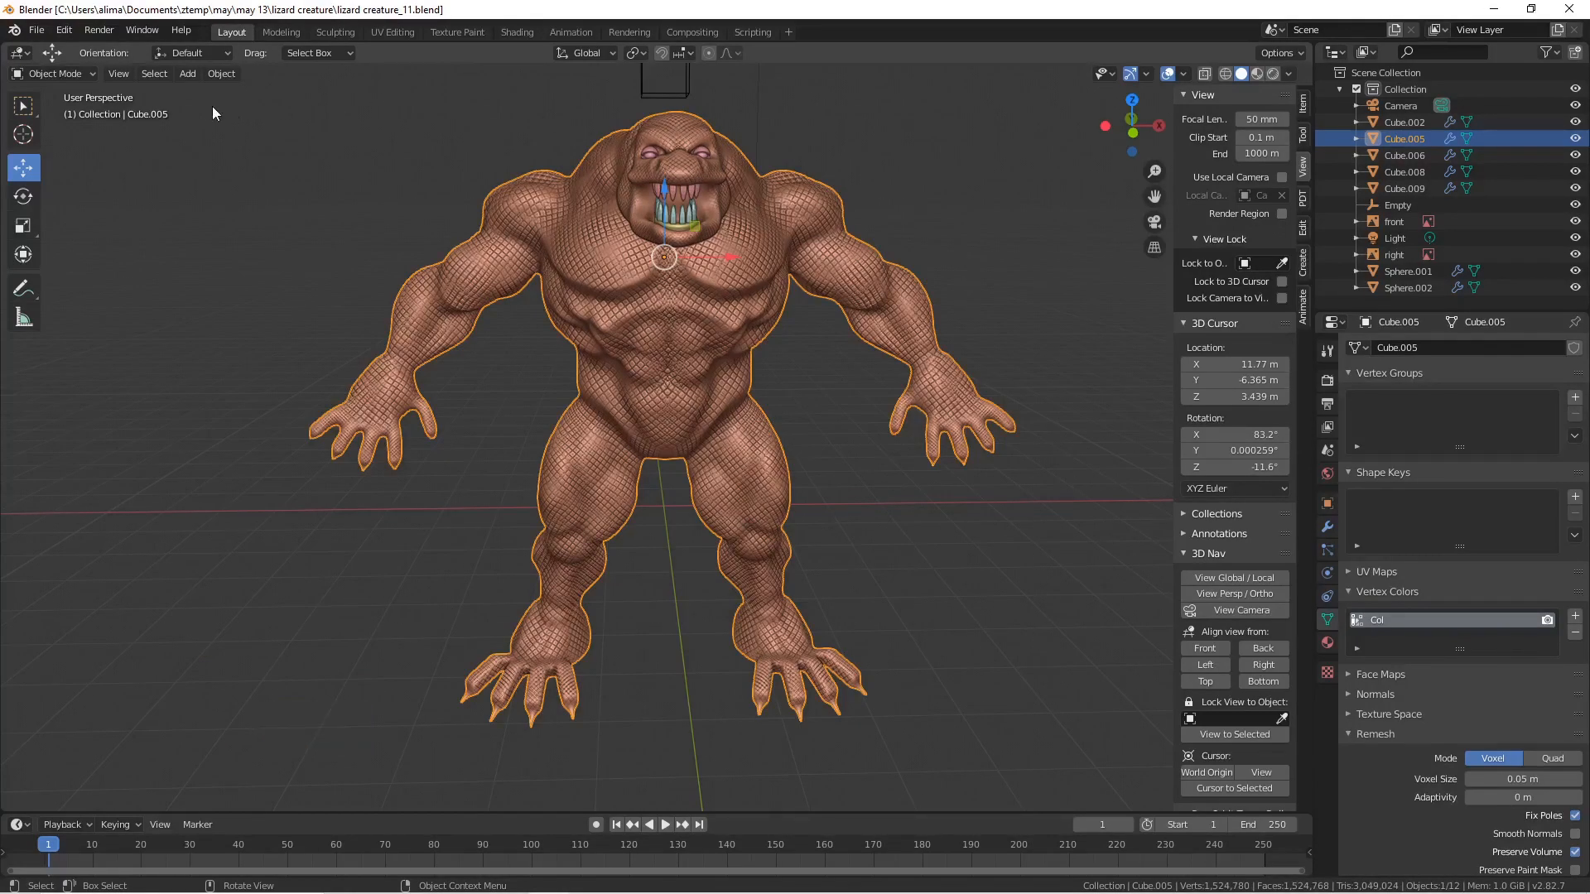
left_click(88, 72)
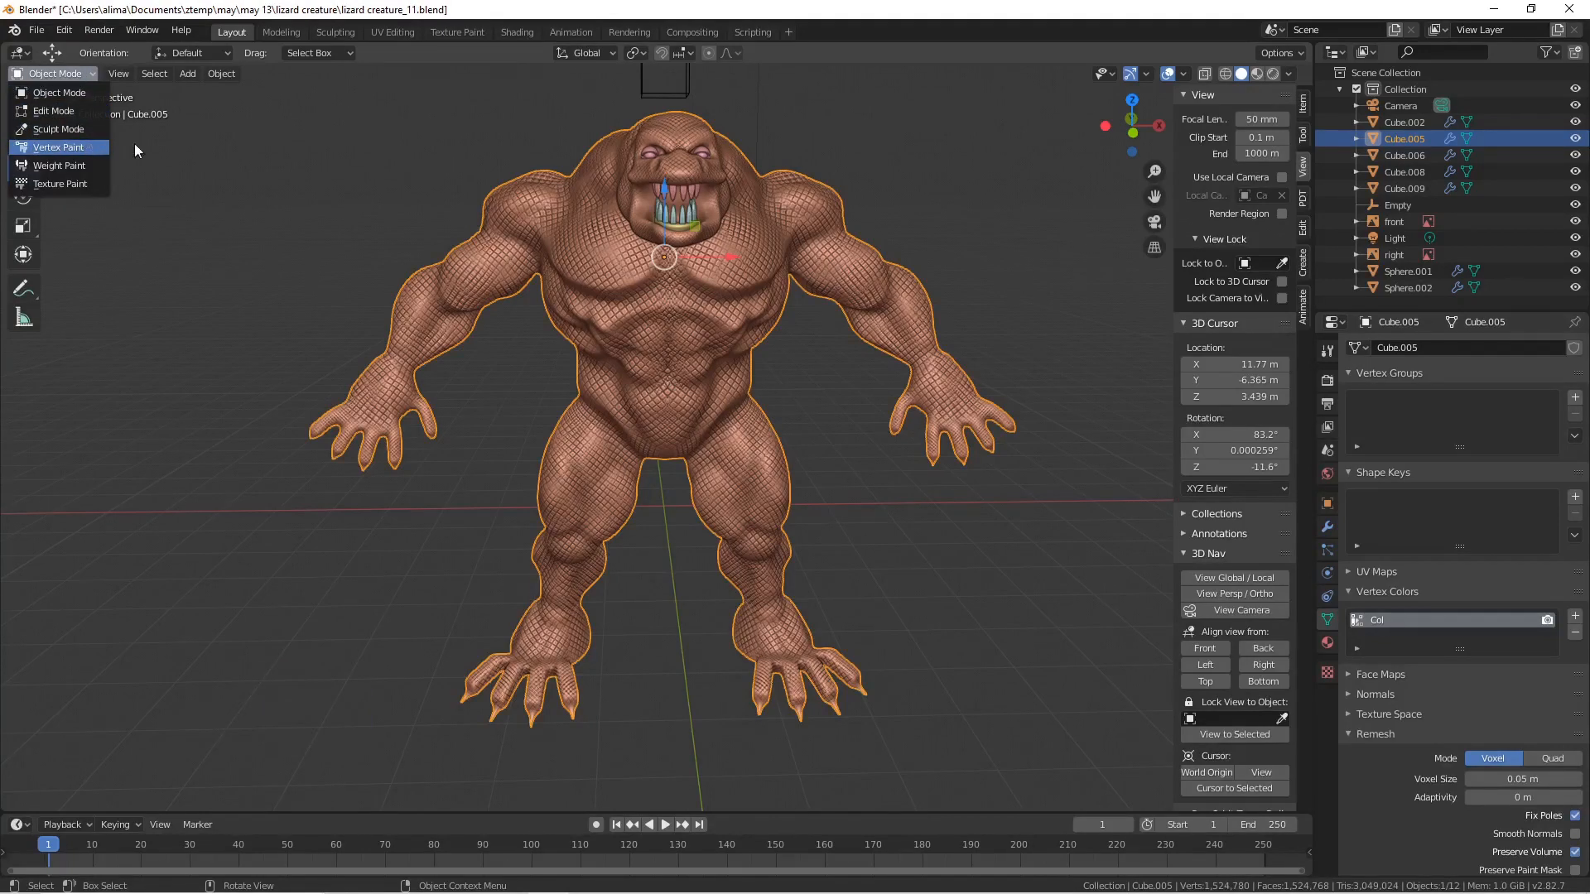
key("Return")
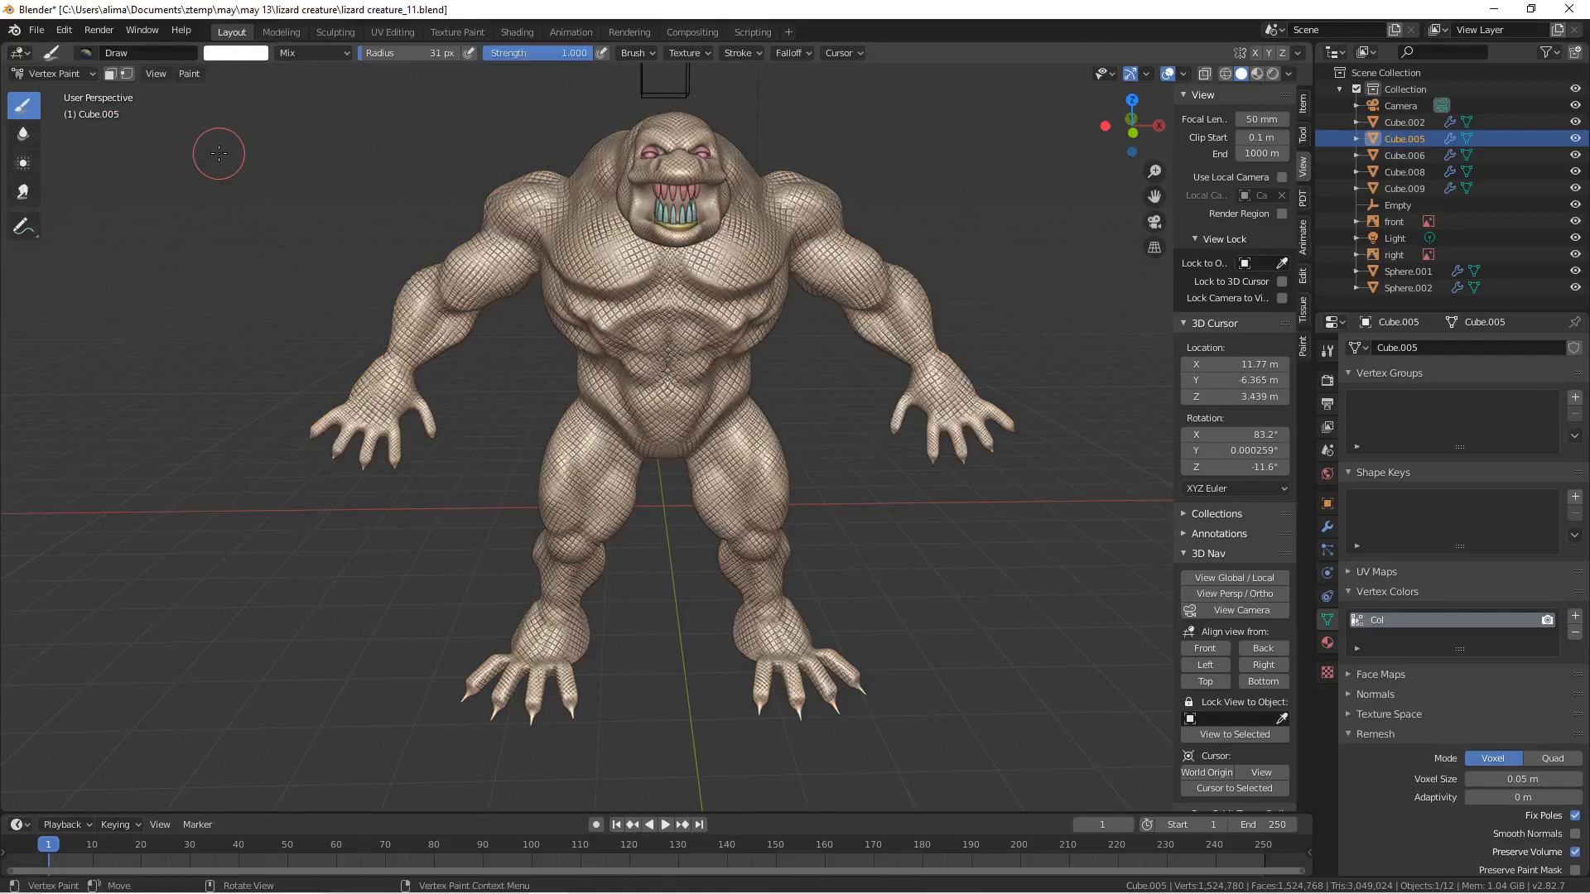
- Set the paint brush color to a dark green with hue 0.364 and saturation 0.690, and save as lizard creature_16.blend
left_click(248, 58)
left_click(241, 101)
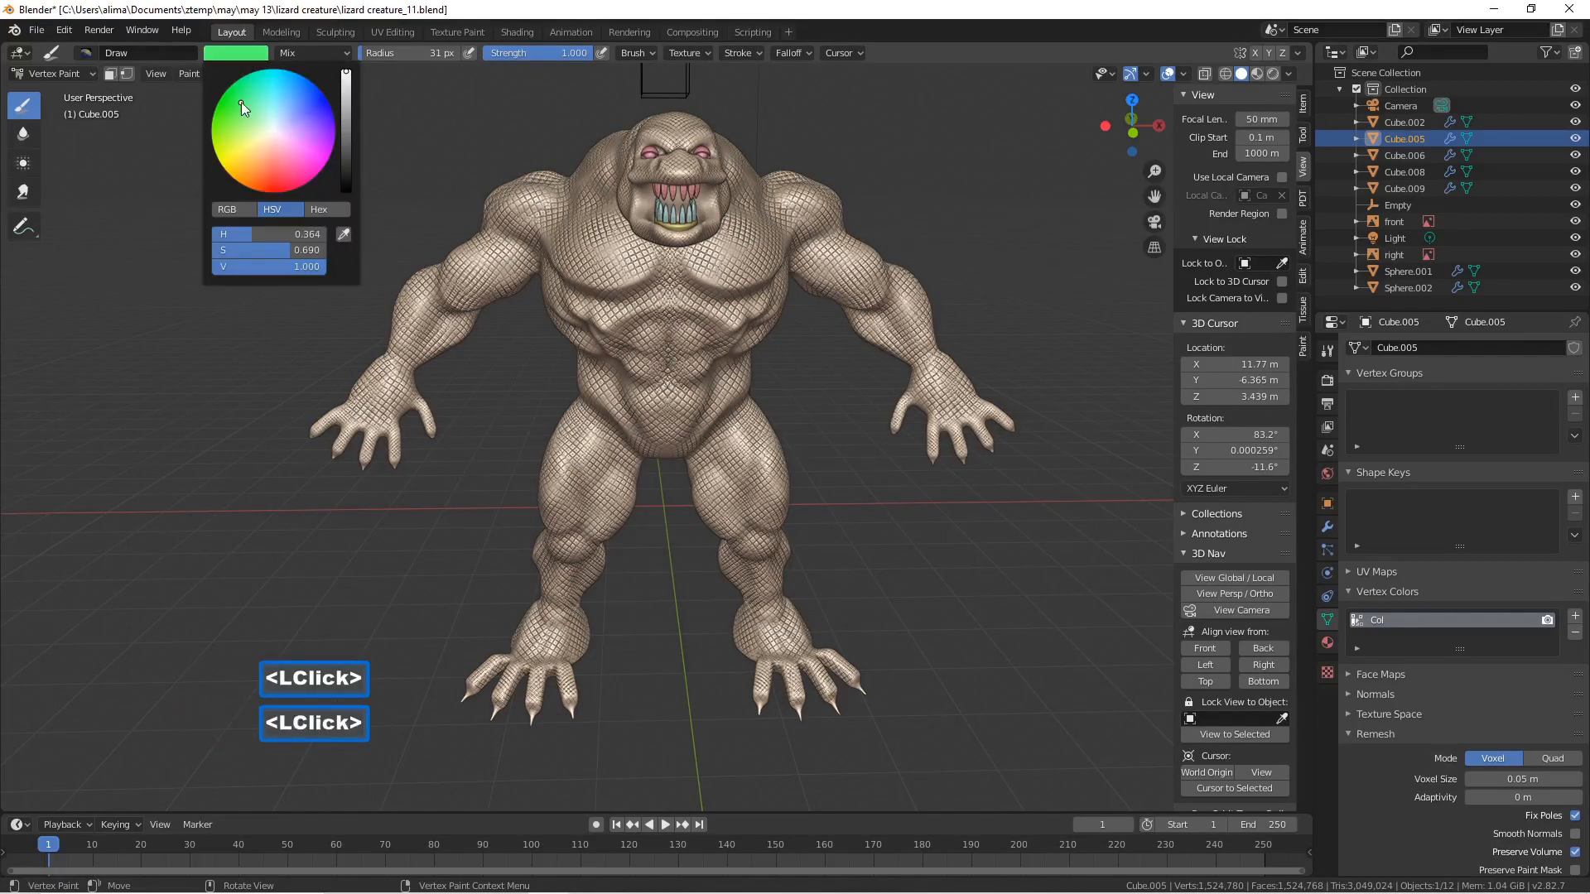
left_click(346, 117)
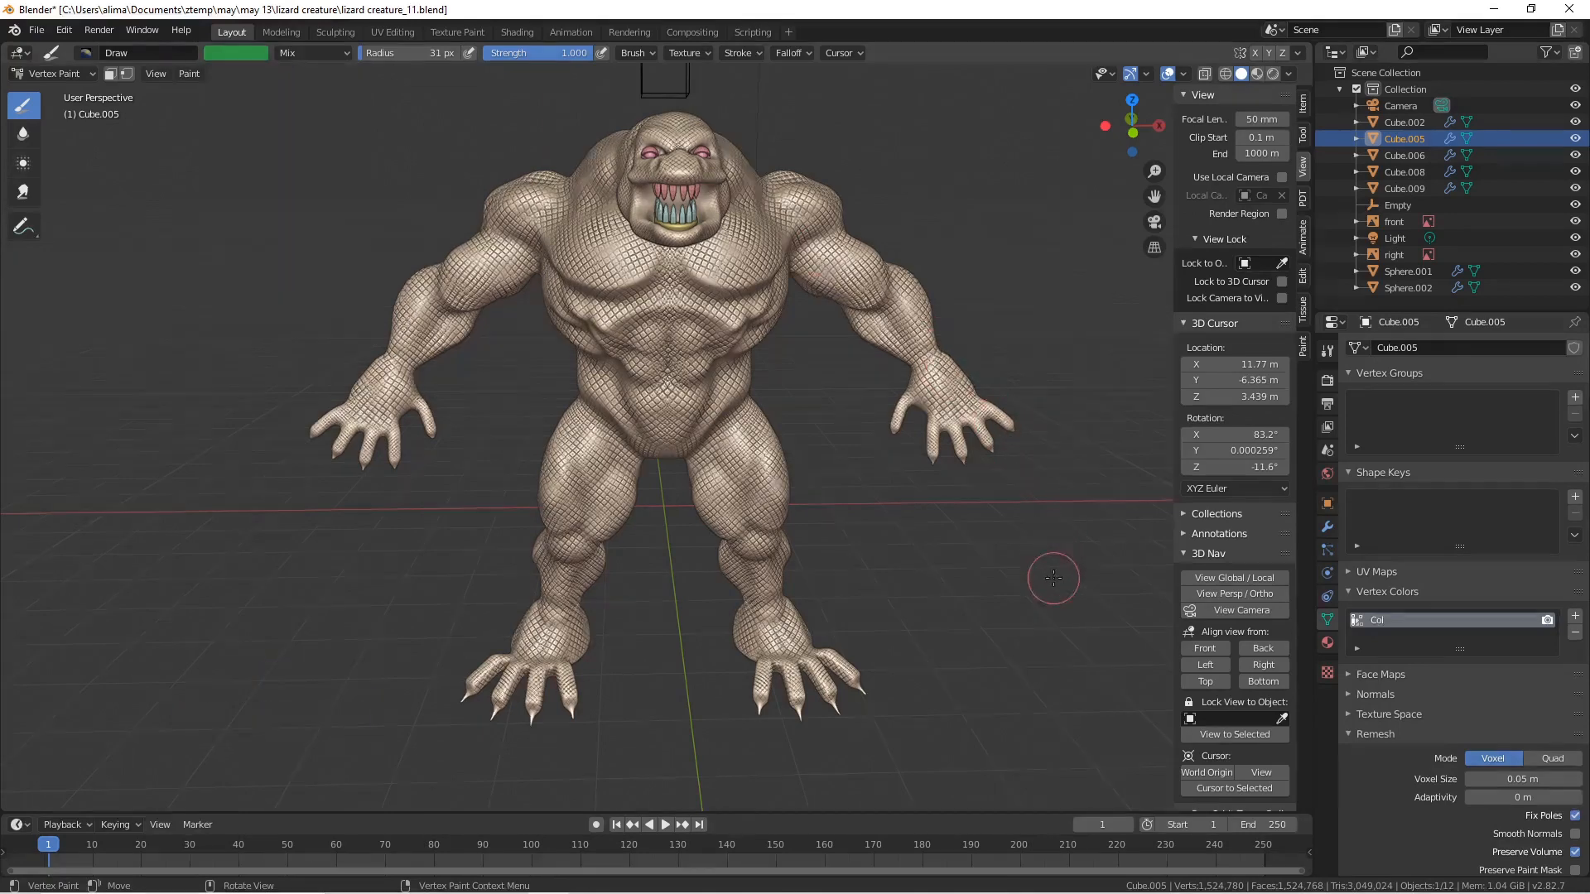
key("Pause")
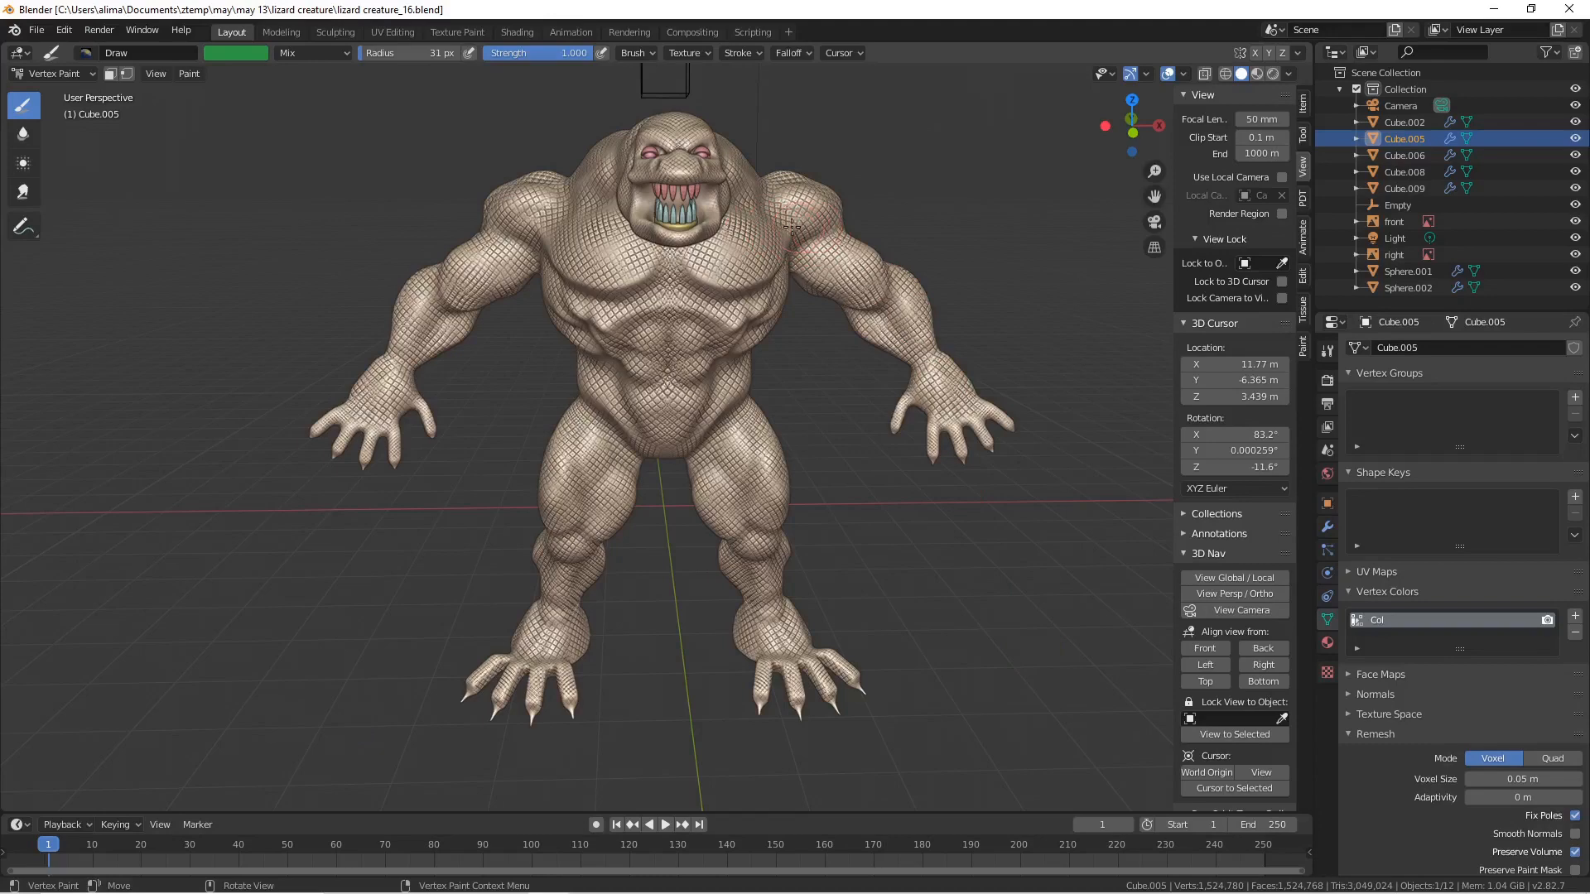
- Fill the whole body with the green vertex color under Material Preview shading and save as lizard creature_17.blend
mouse_move(799, 218)
middle_mouse_down()
mouse_move(768, 262)
mouse_move(793, 255)
middle_mouse_up()
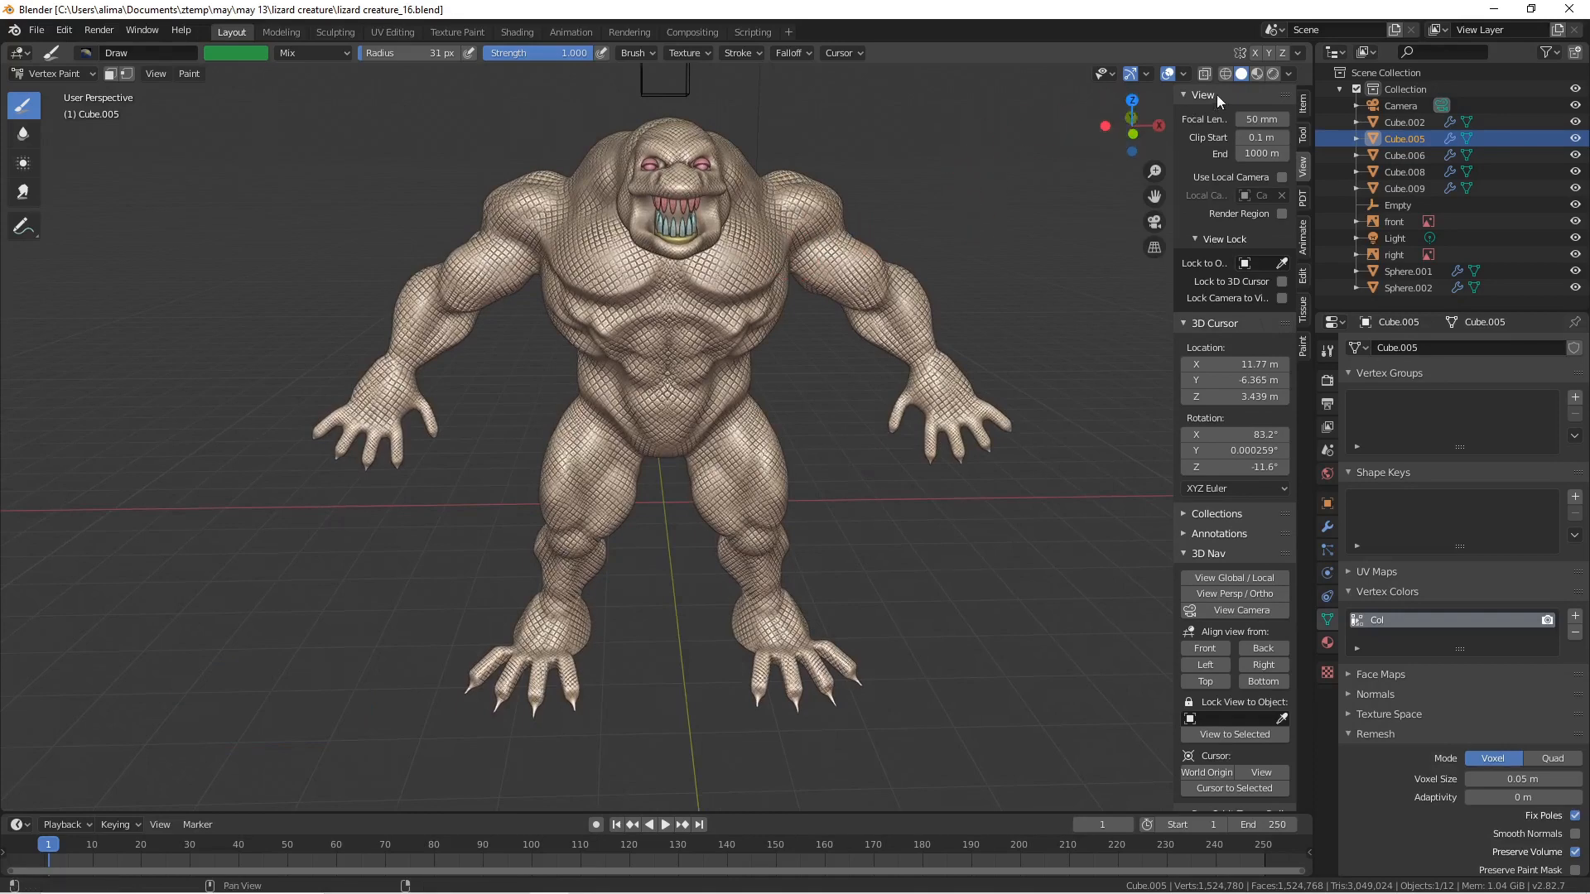
left_click(1254, 72)
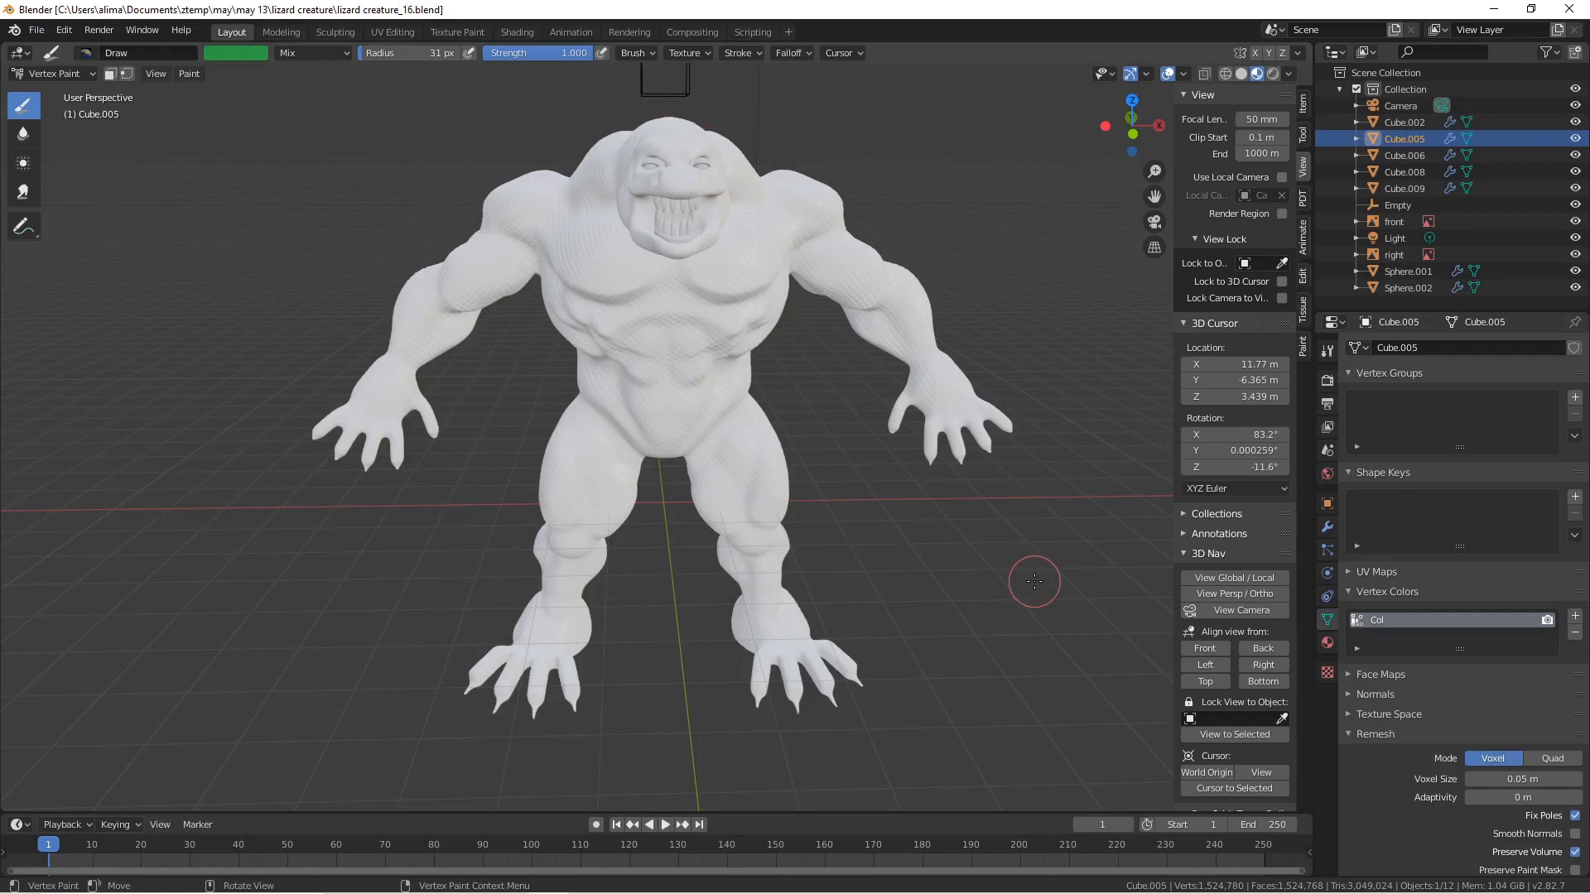
key("shift")
key("shift+k")
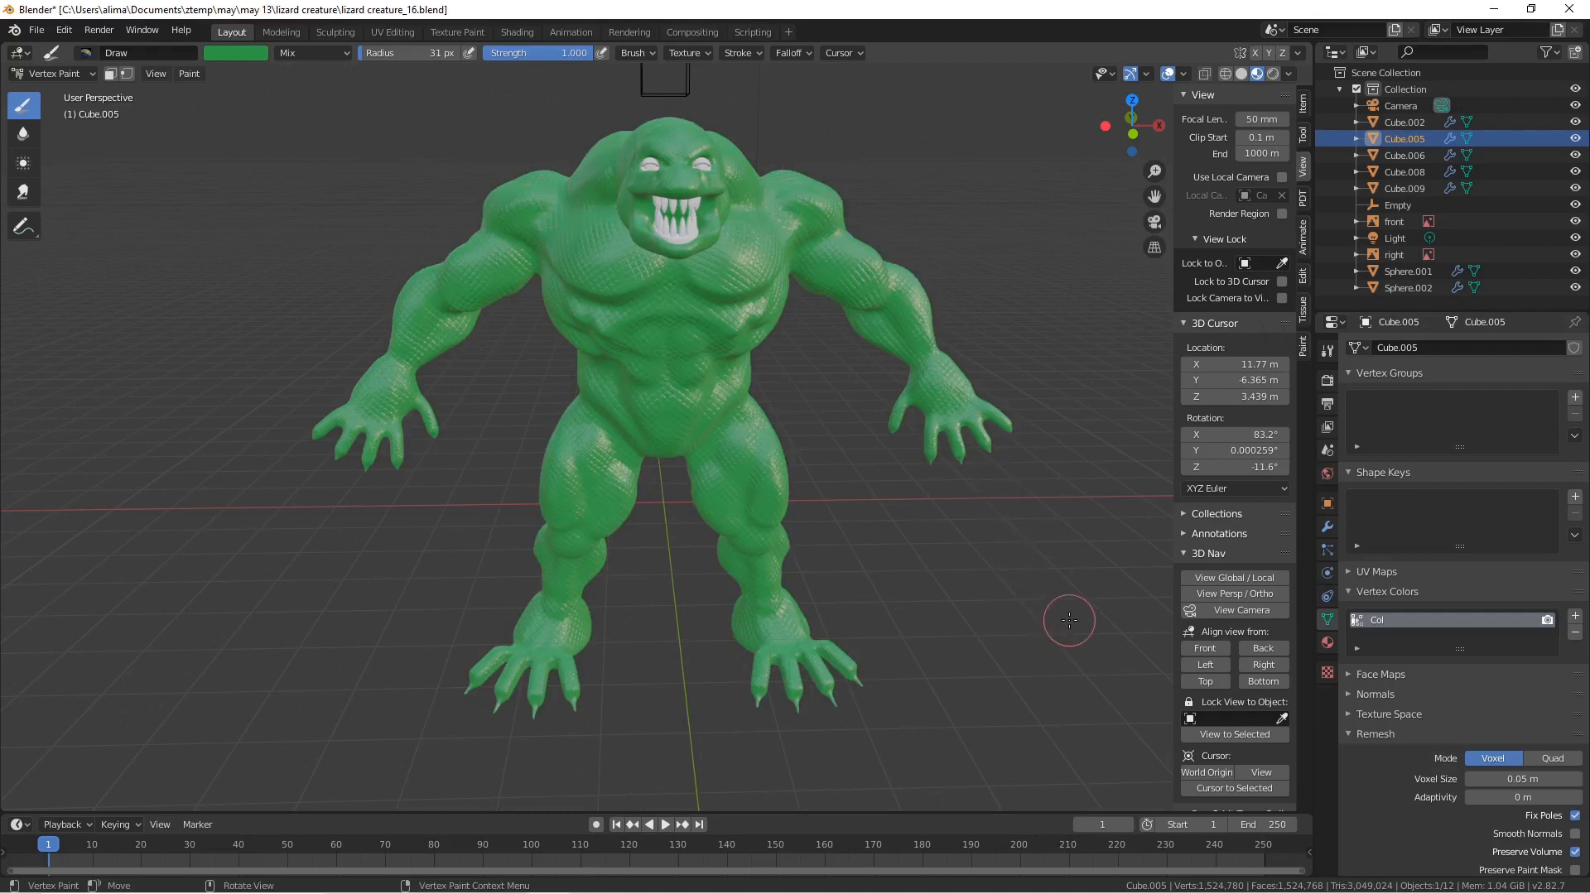
key("Pause")
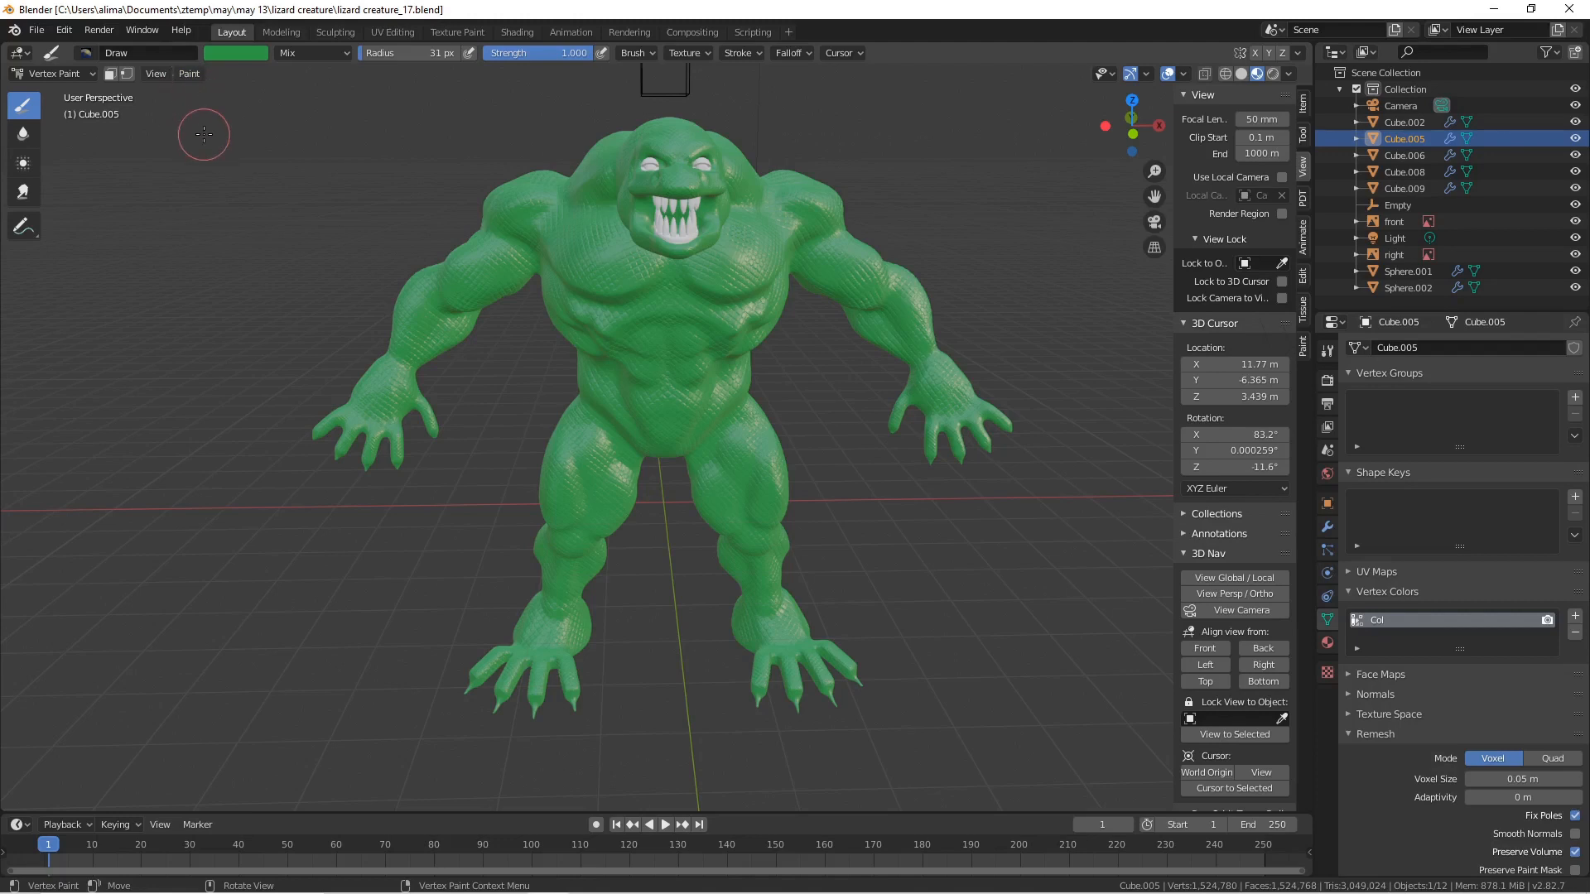
- Apply Dirty Vertex Colors to the green body and check the shading between the scales
left_click(192, 76)
left_click(190, 75)
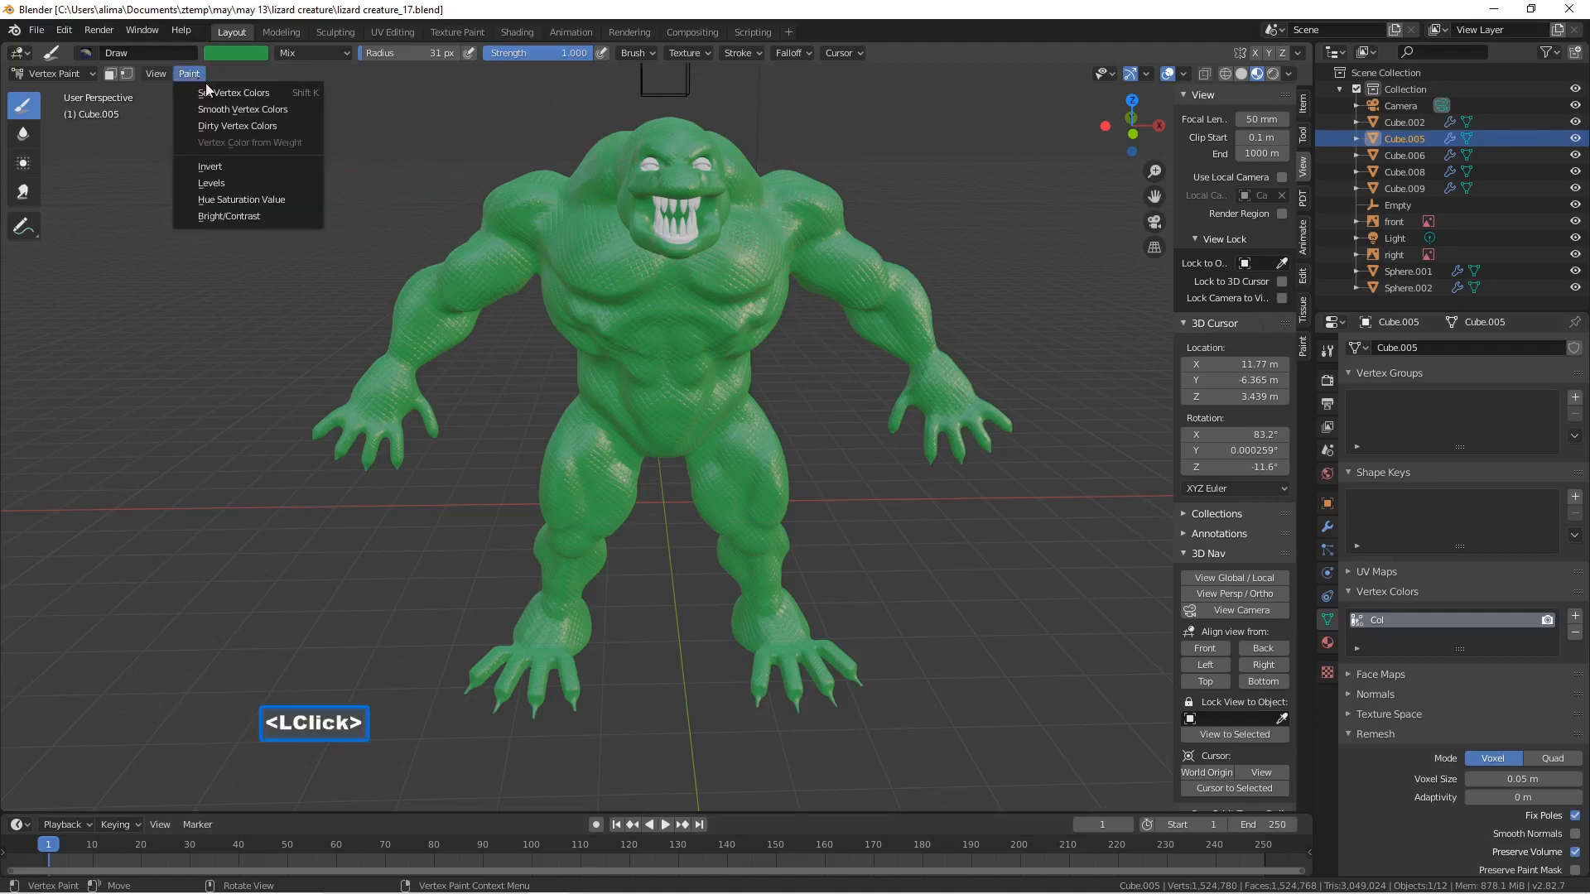
left_click(291, 125)
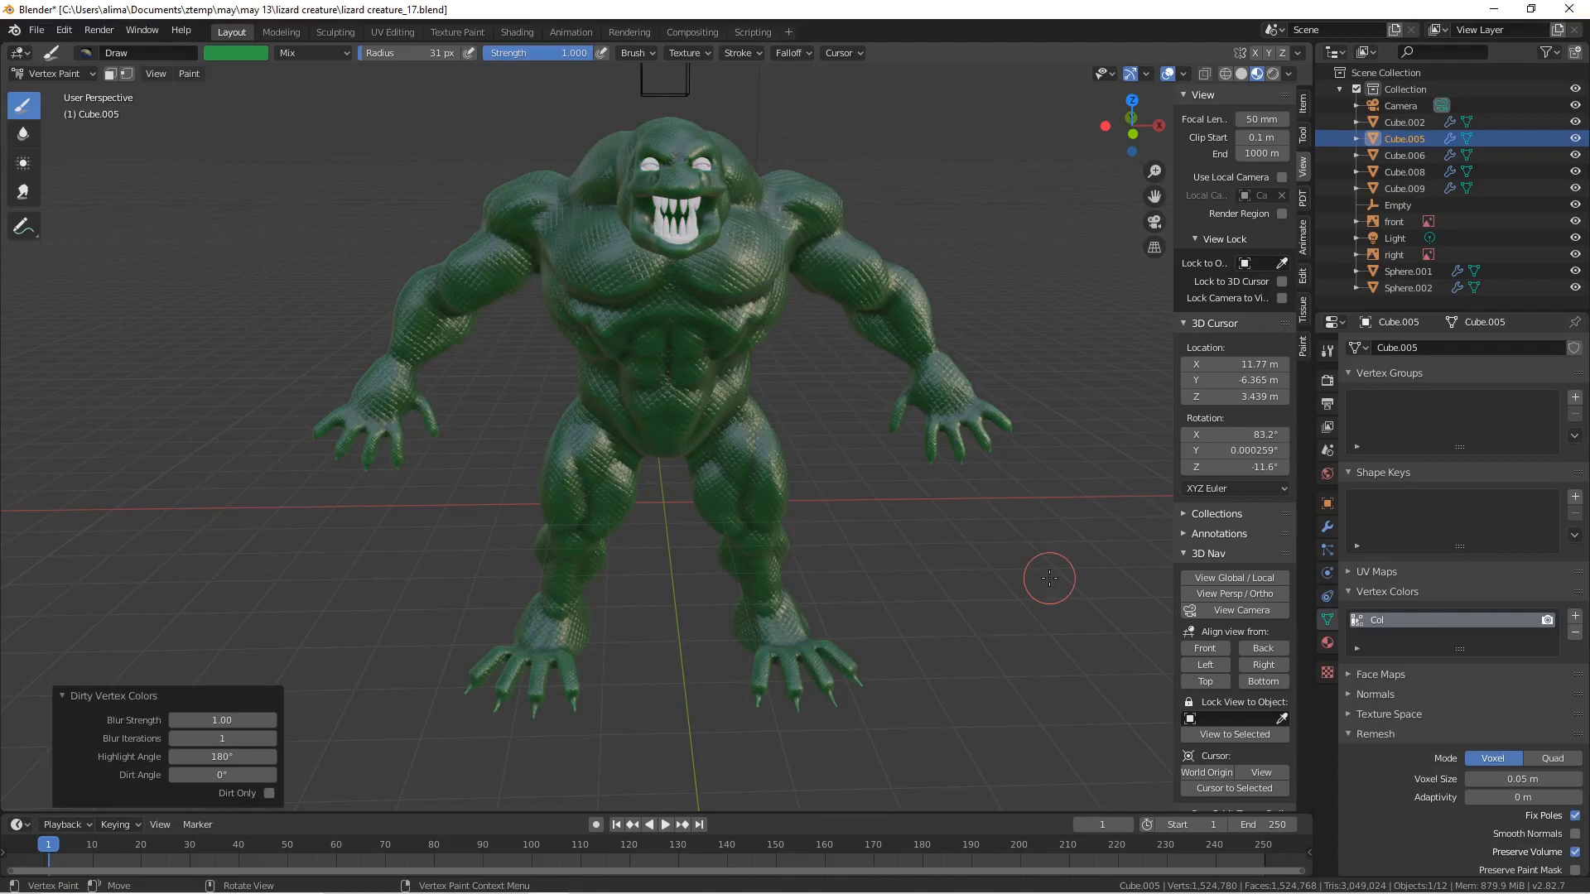
middle_click_drag(922, 567, 892, 555)
scroll(744, 509, "up", 3)
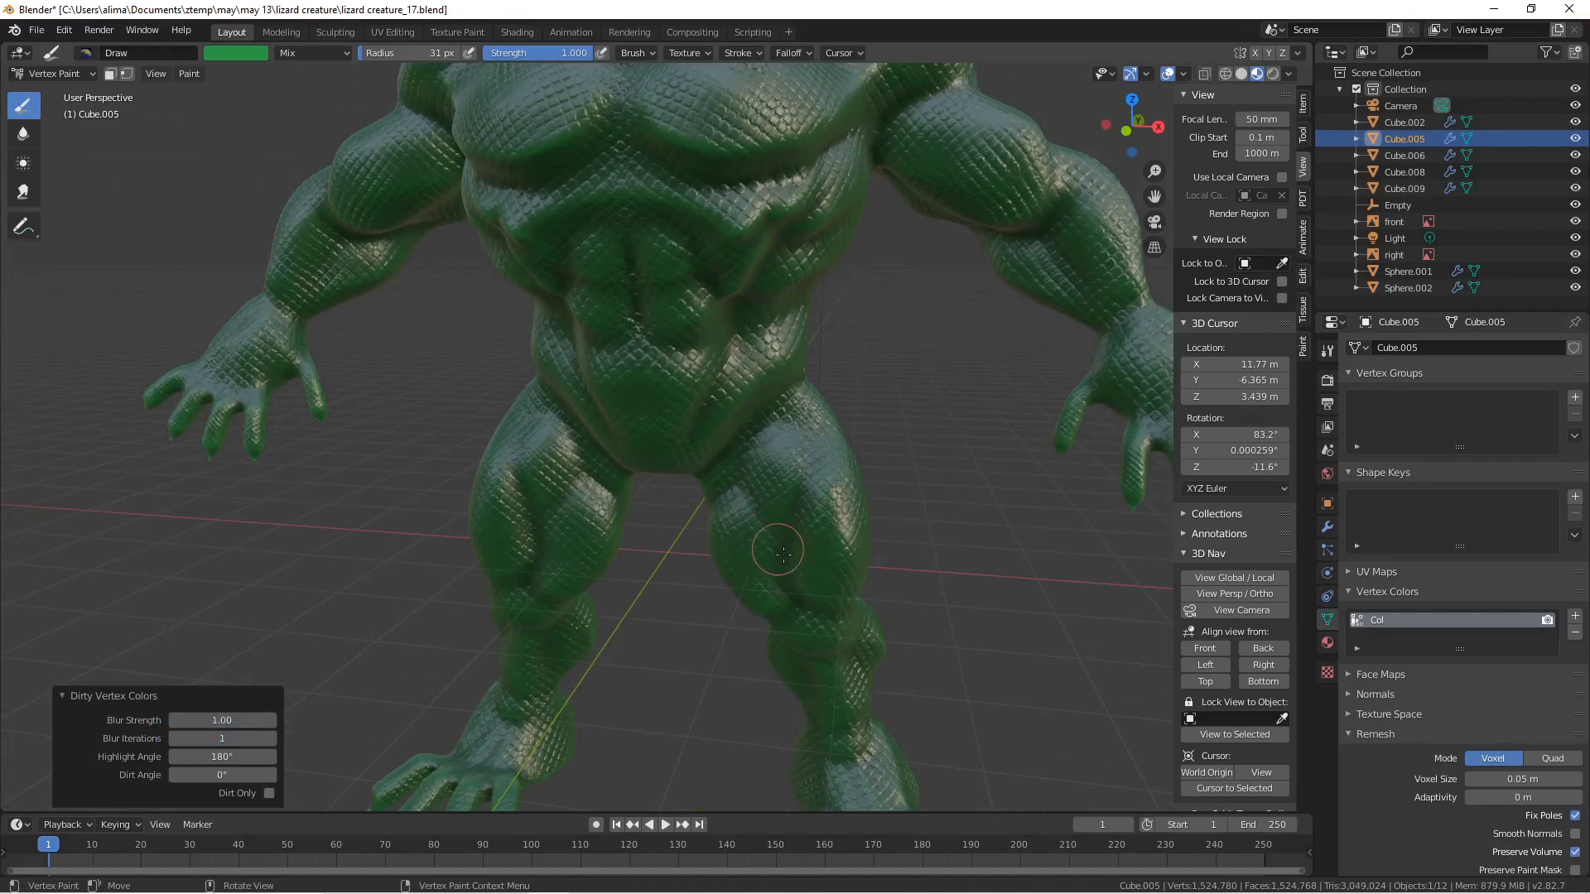
scroll(815, 505, "down", 3)
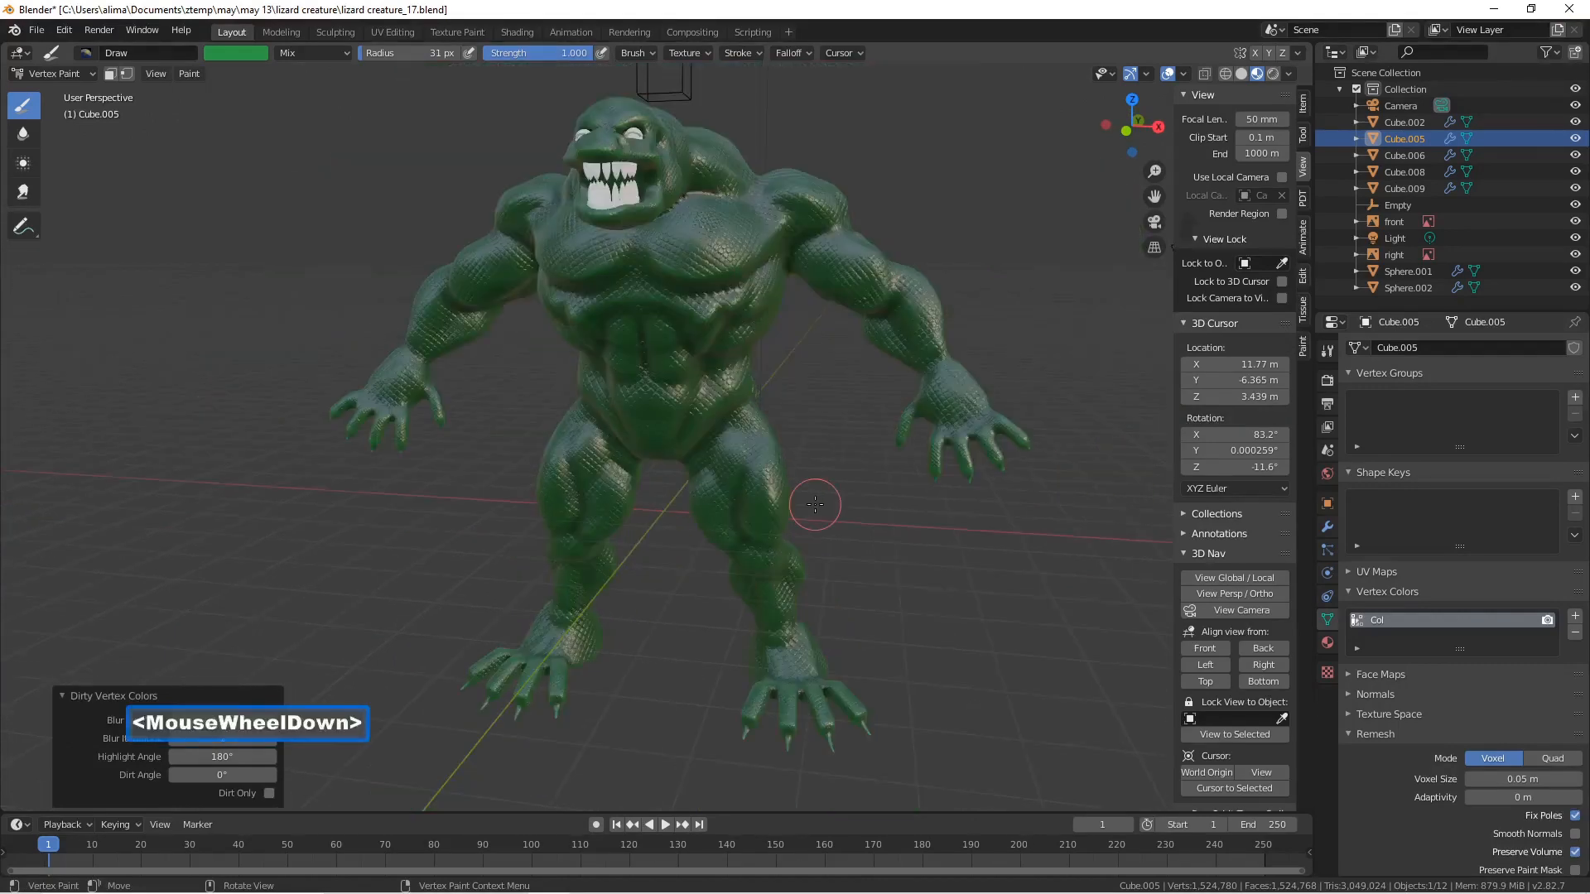
scroll(816, 504, "up", 3)
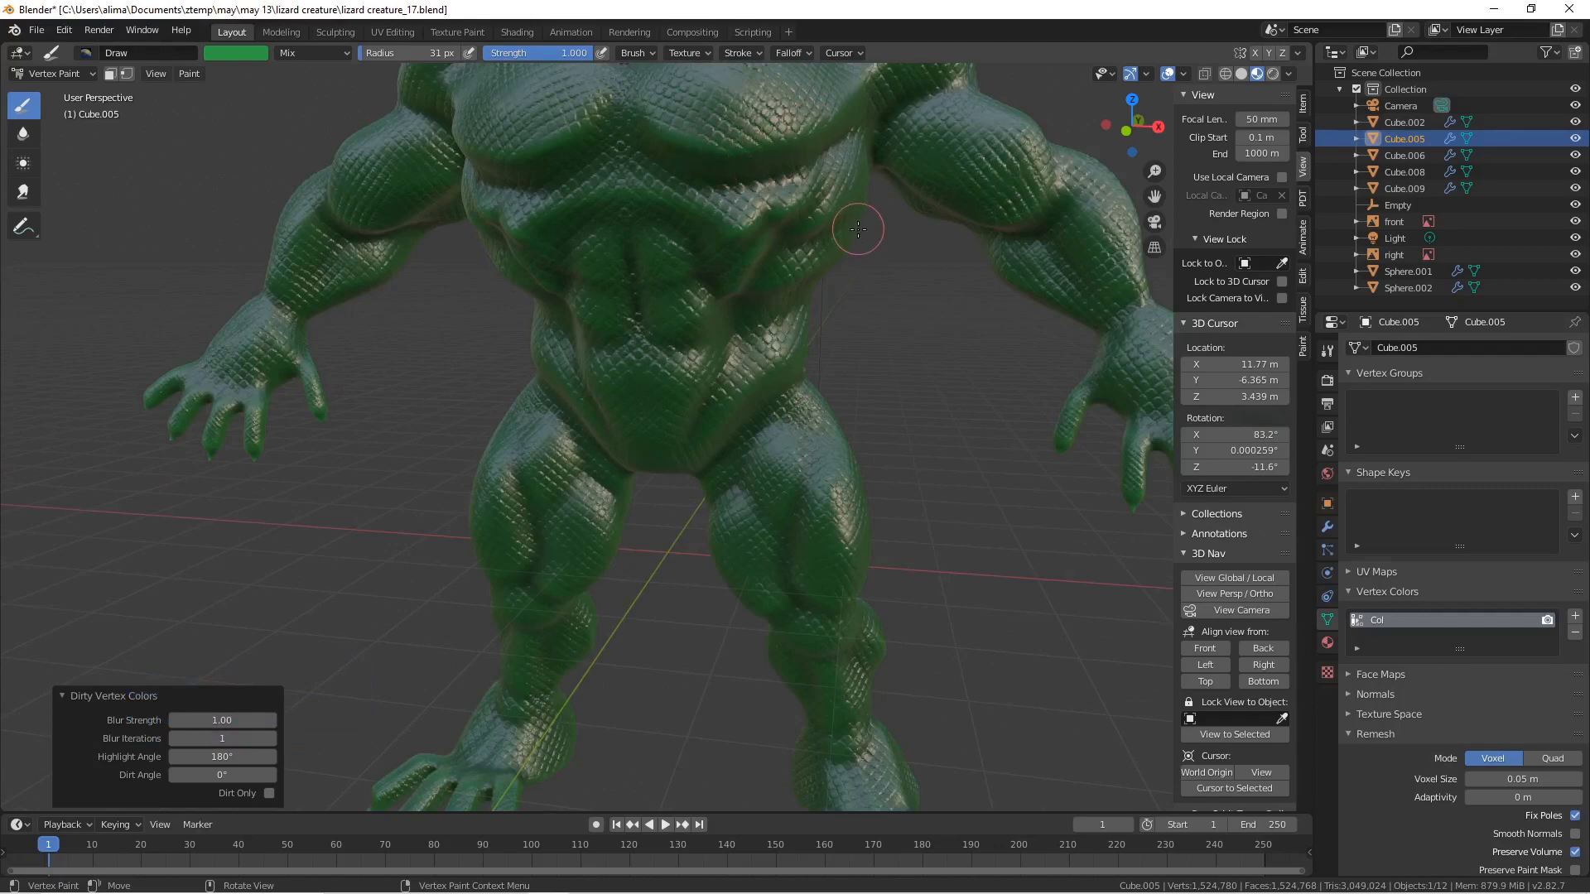
scroll(853, 231, "down", 3)
middle_click_drag(848, 238, 824, 262)
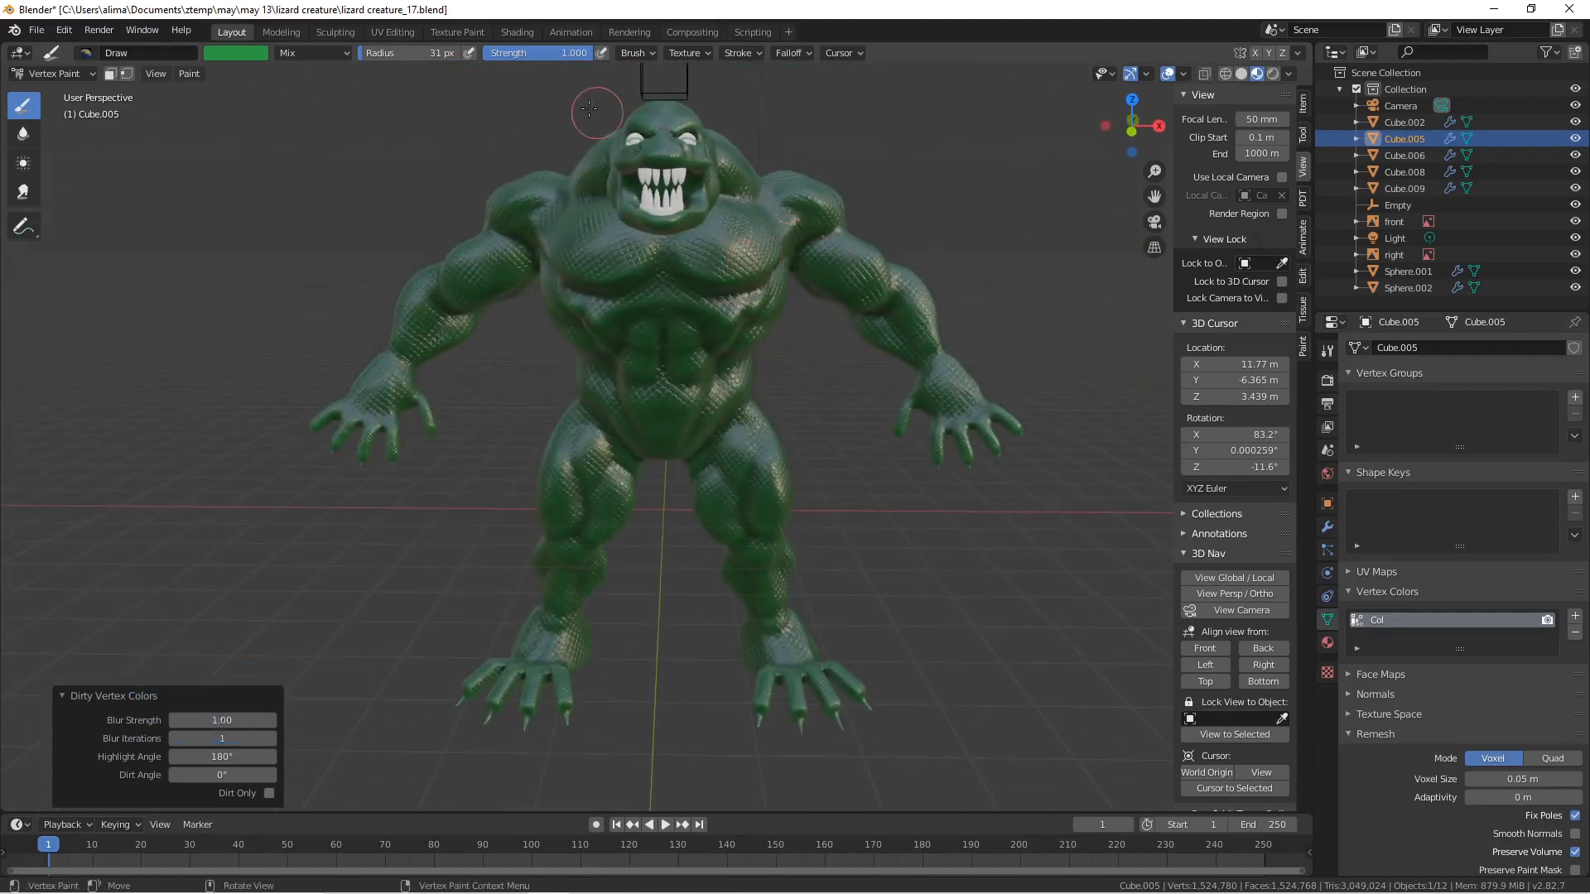
- In the Shading workspace, lower the Specular value of the body material's Principled BSDF to 0.177
left_click(515, 33)
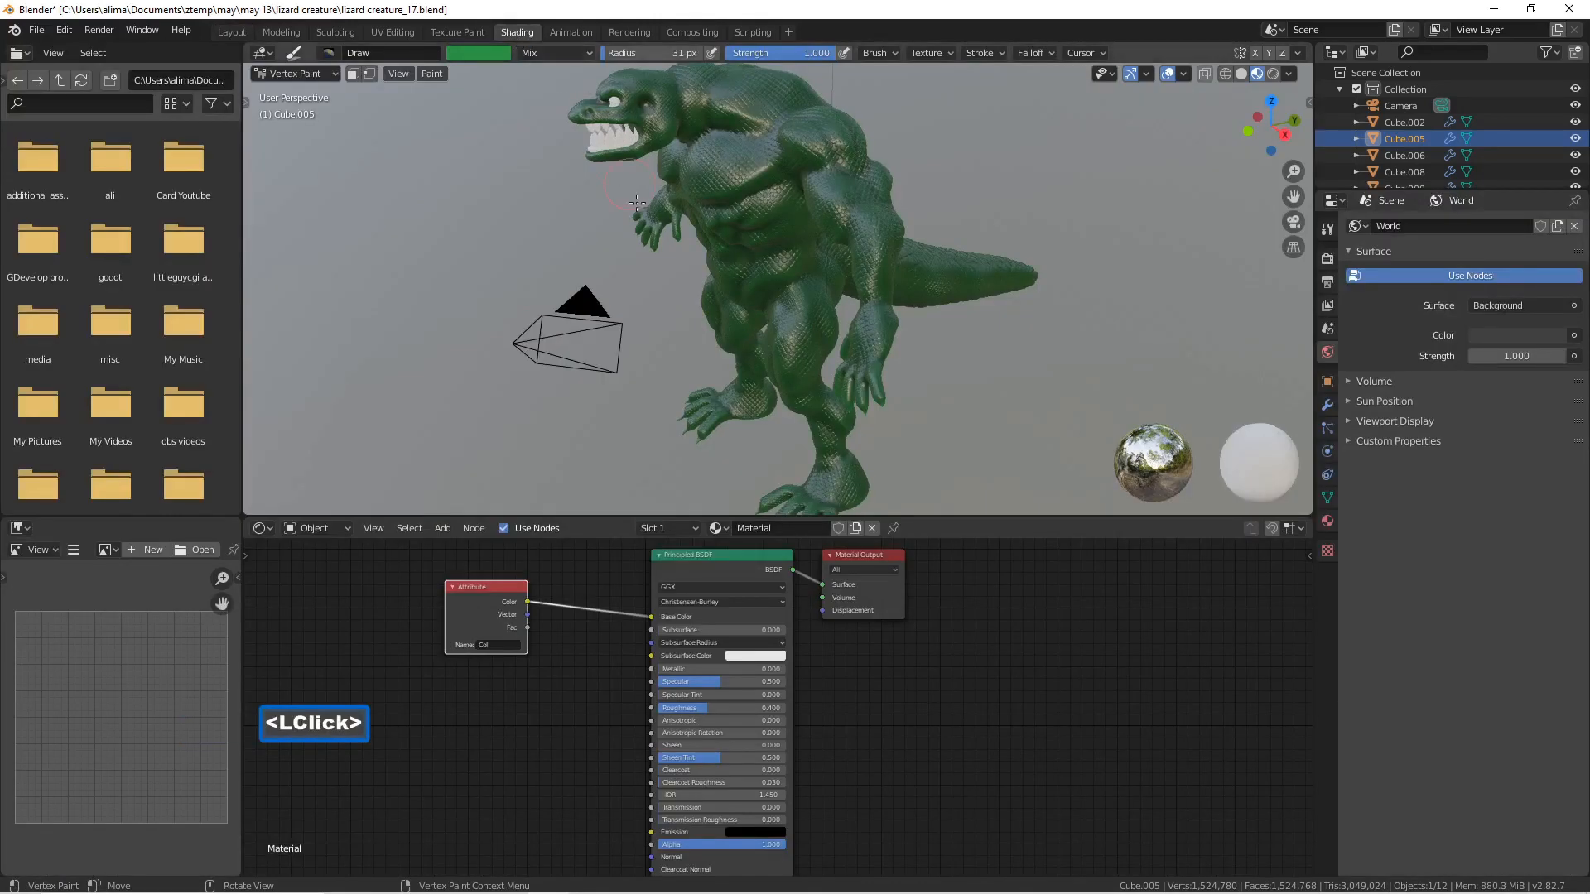
middle_click_drag(824, 240, 827, 236)
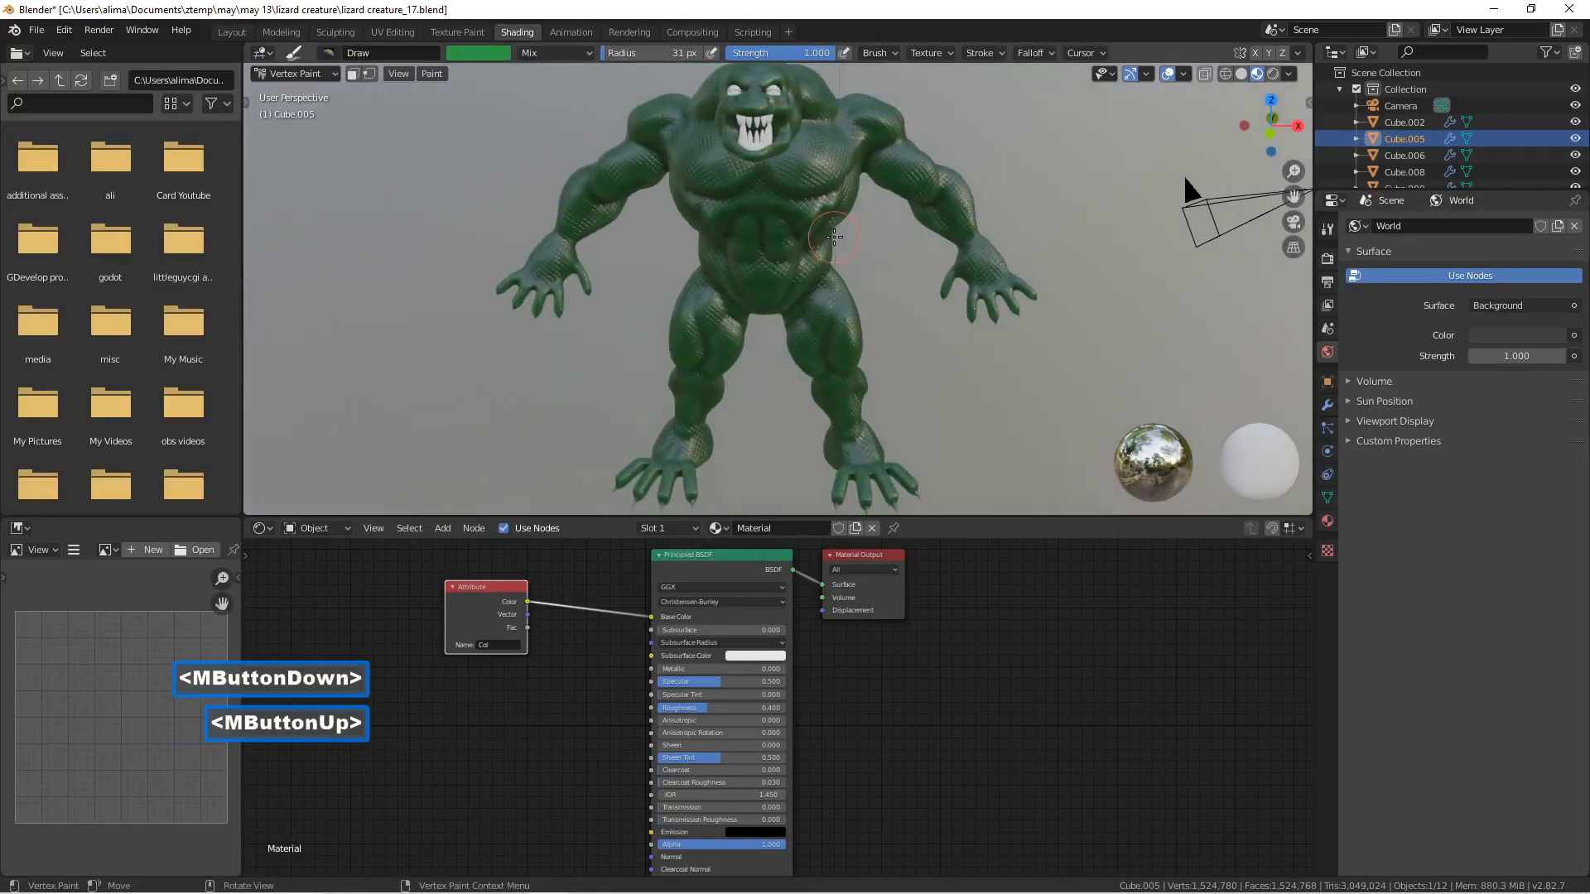
left_click_drag(712, 679, 680, 679)
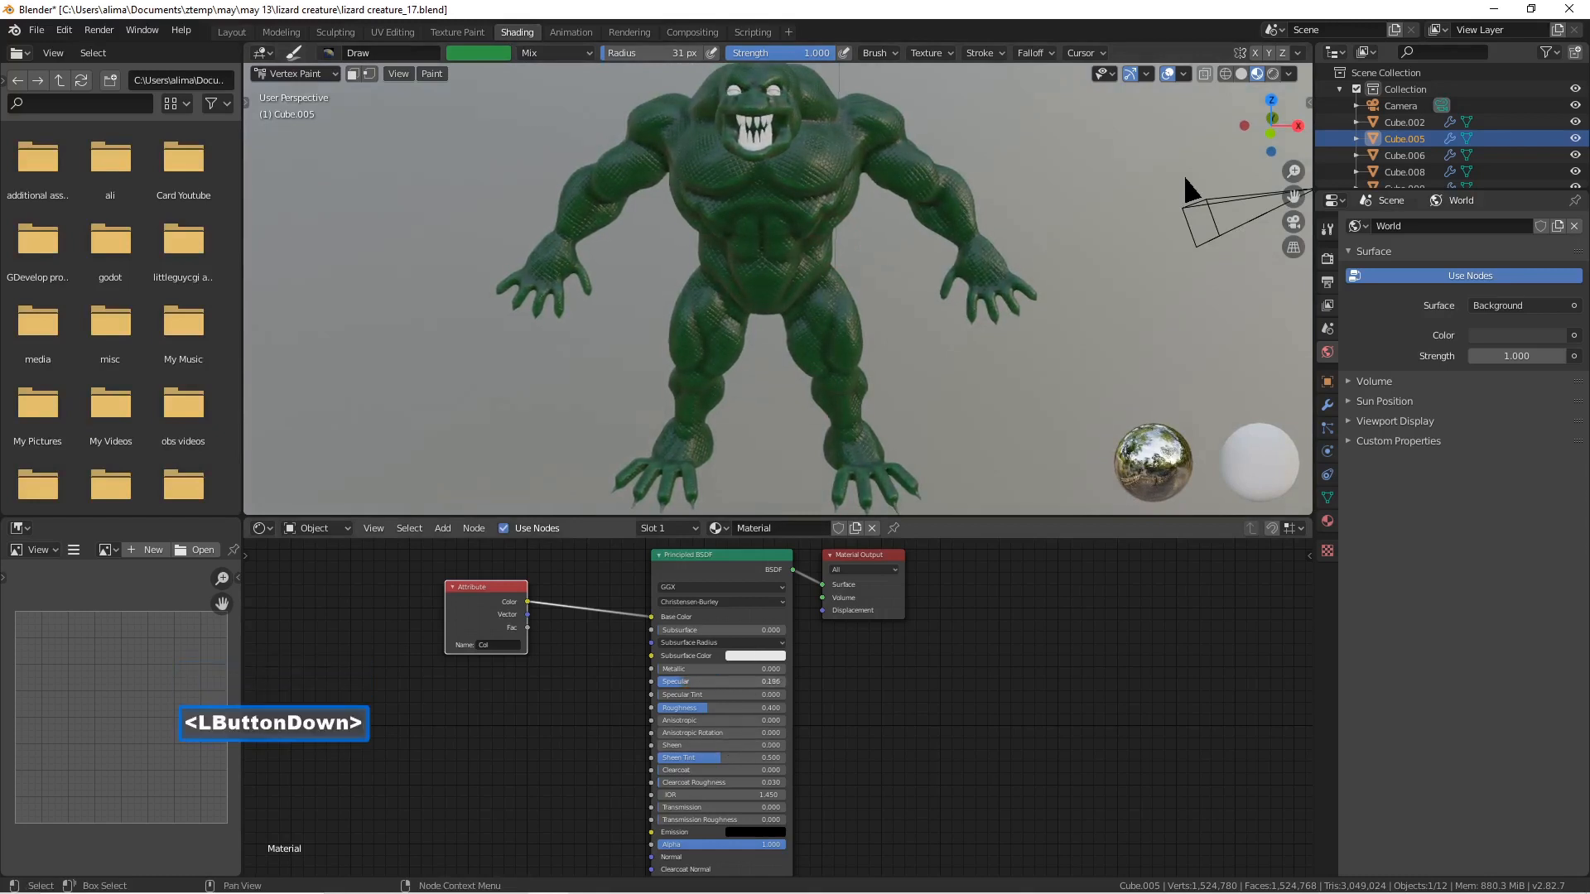
left_click_drag(680, 685, 680, 686)
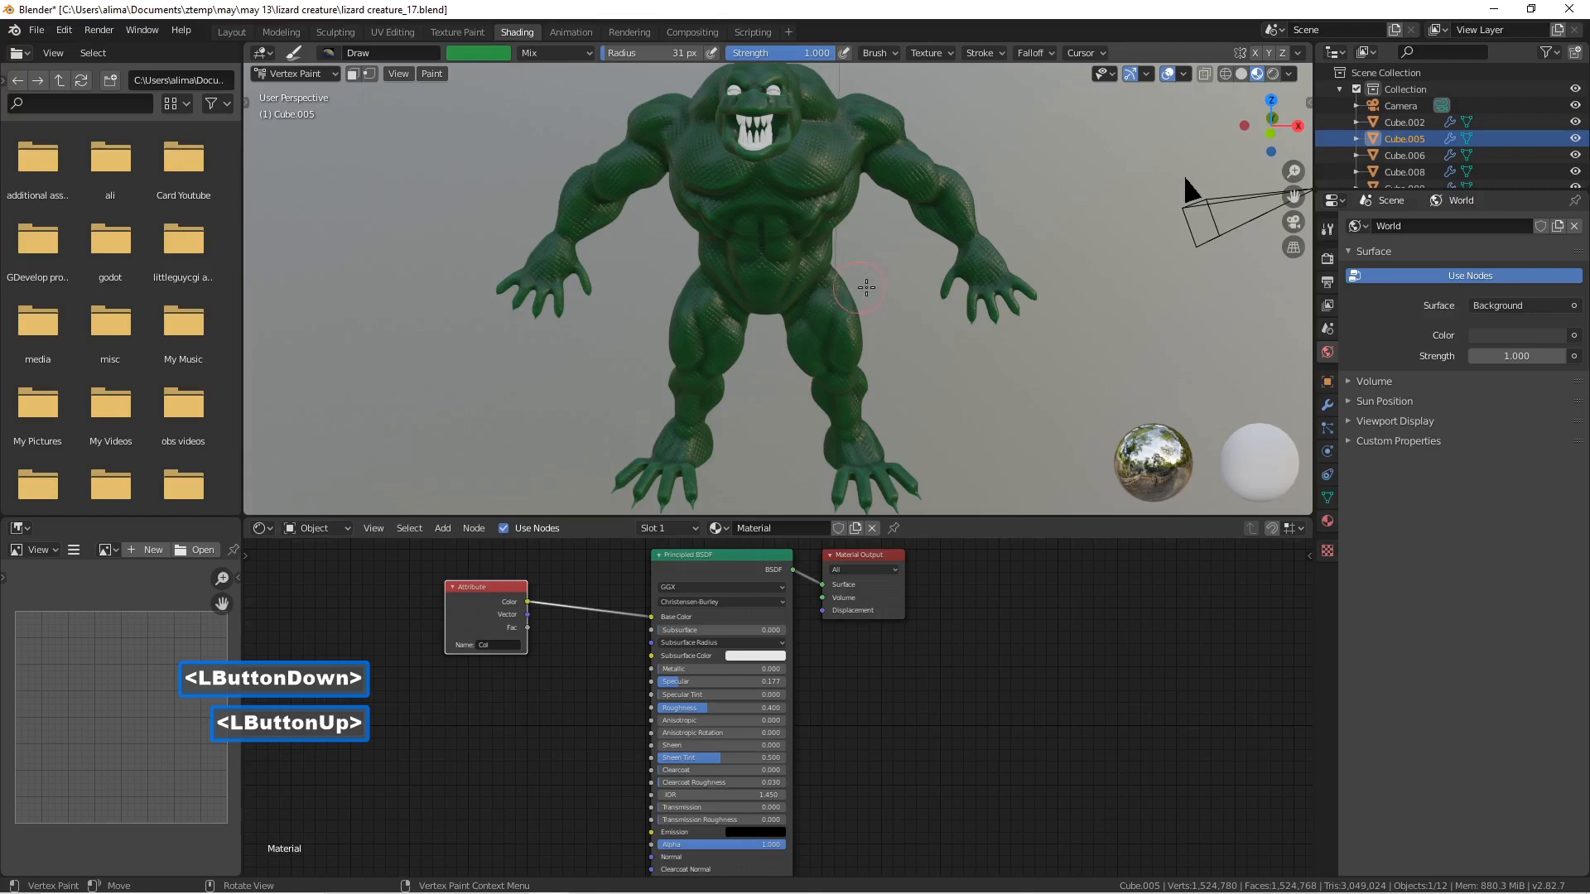
middle_click_drag(869, 290, 886, 291)
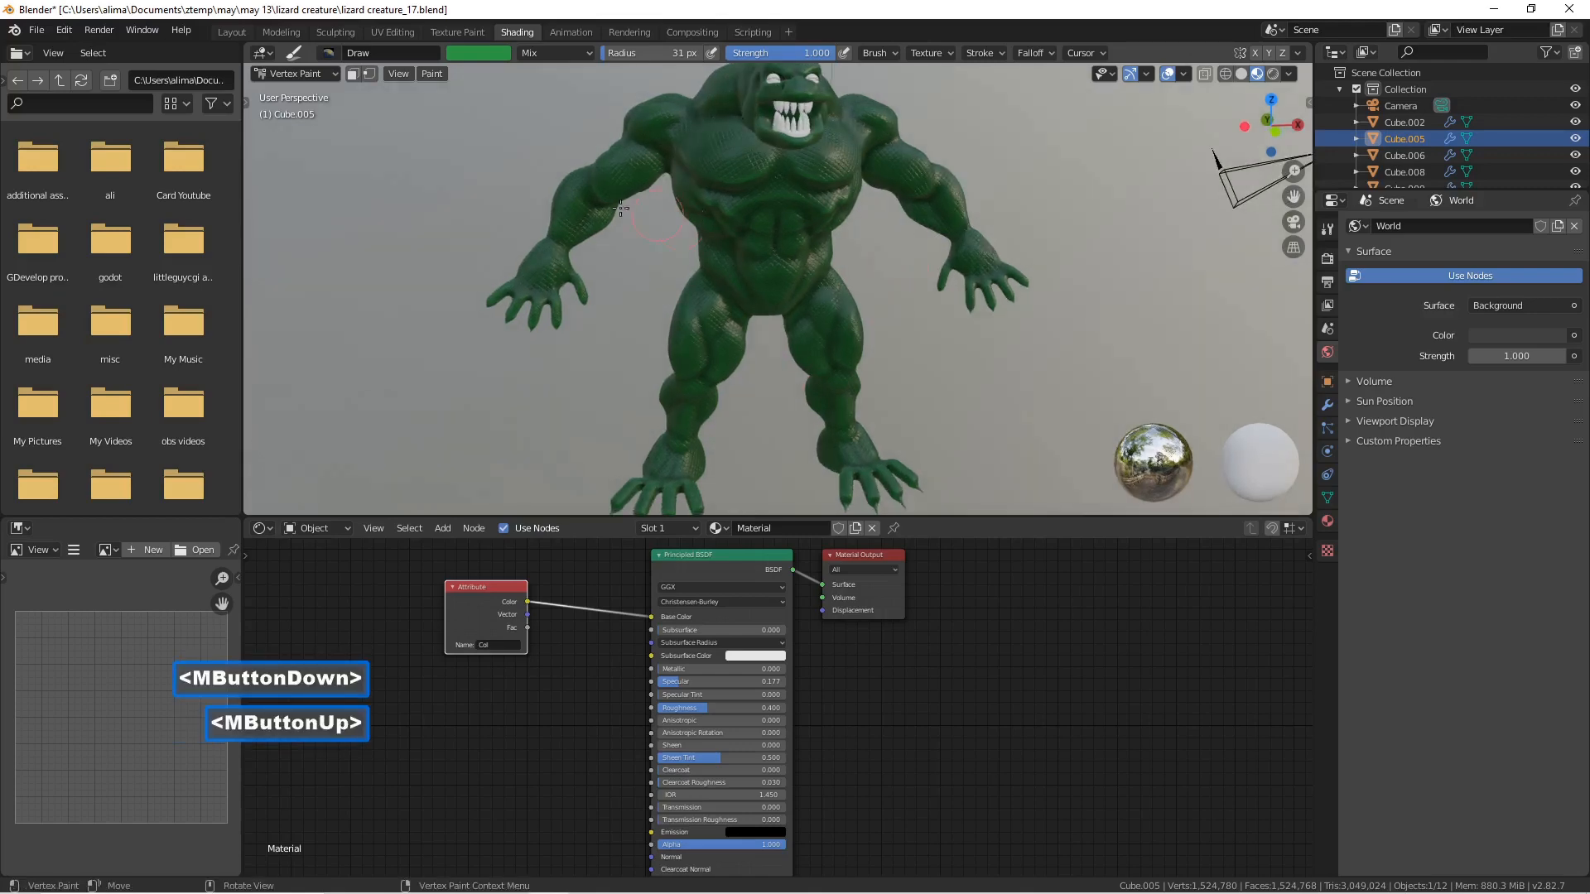
- Return to the Layout workspace, check the less glossy body, and save as lizard creature_18.blend
left_click(240, 31)
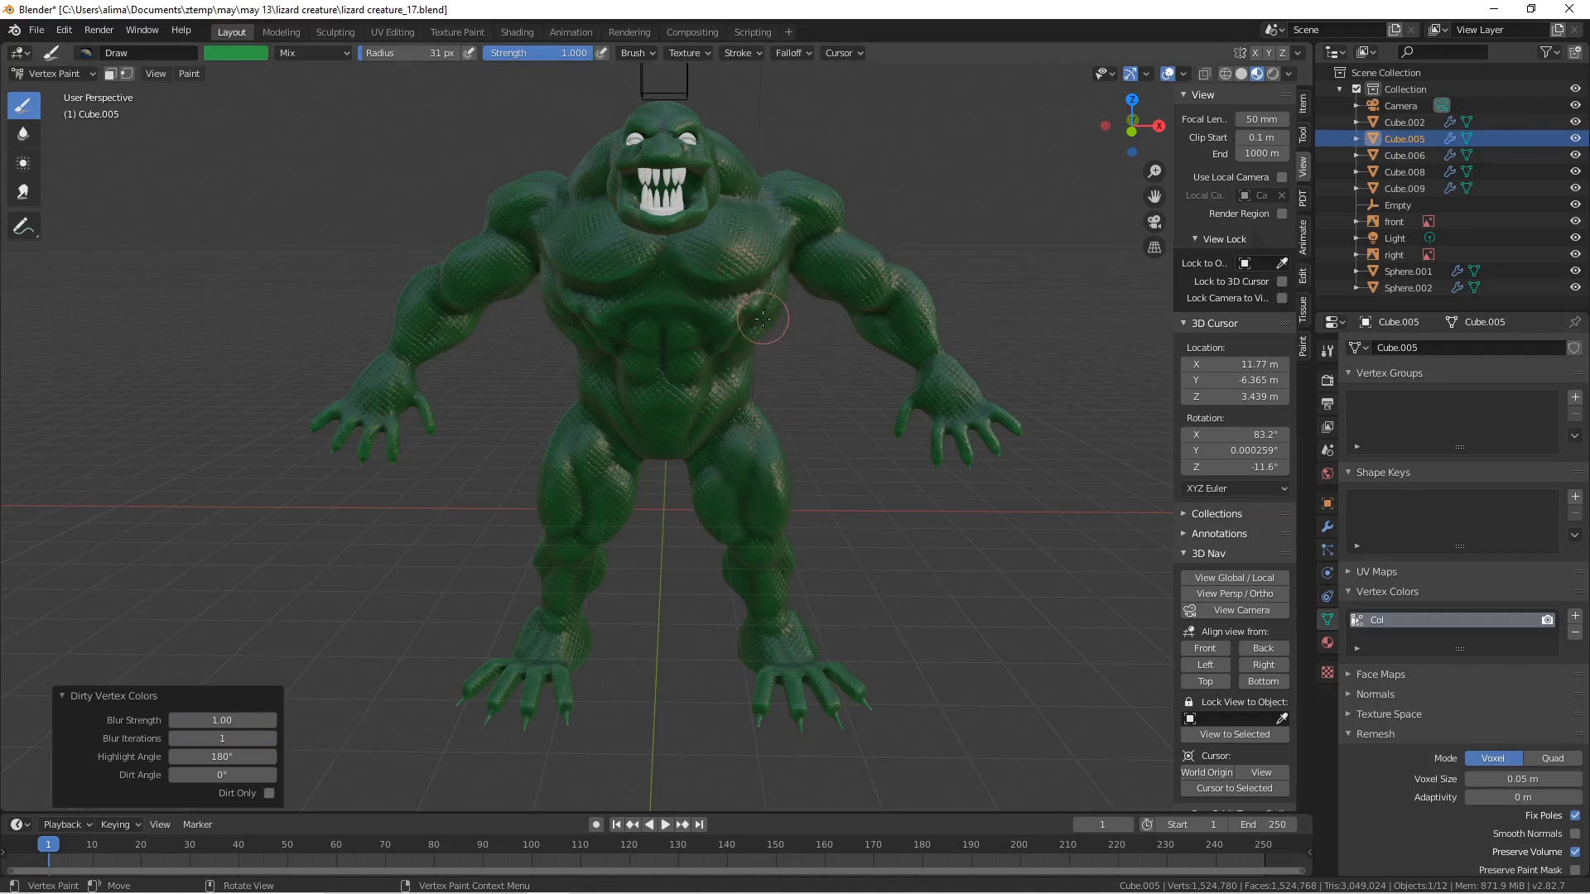
mouse_move(815, 417)
middle_mouse_down()
mouse_move(878, 412)
mouse_move(823, 415)
middle_mouse_up()
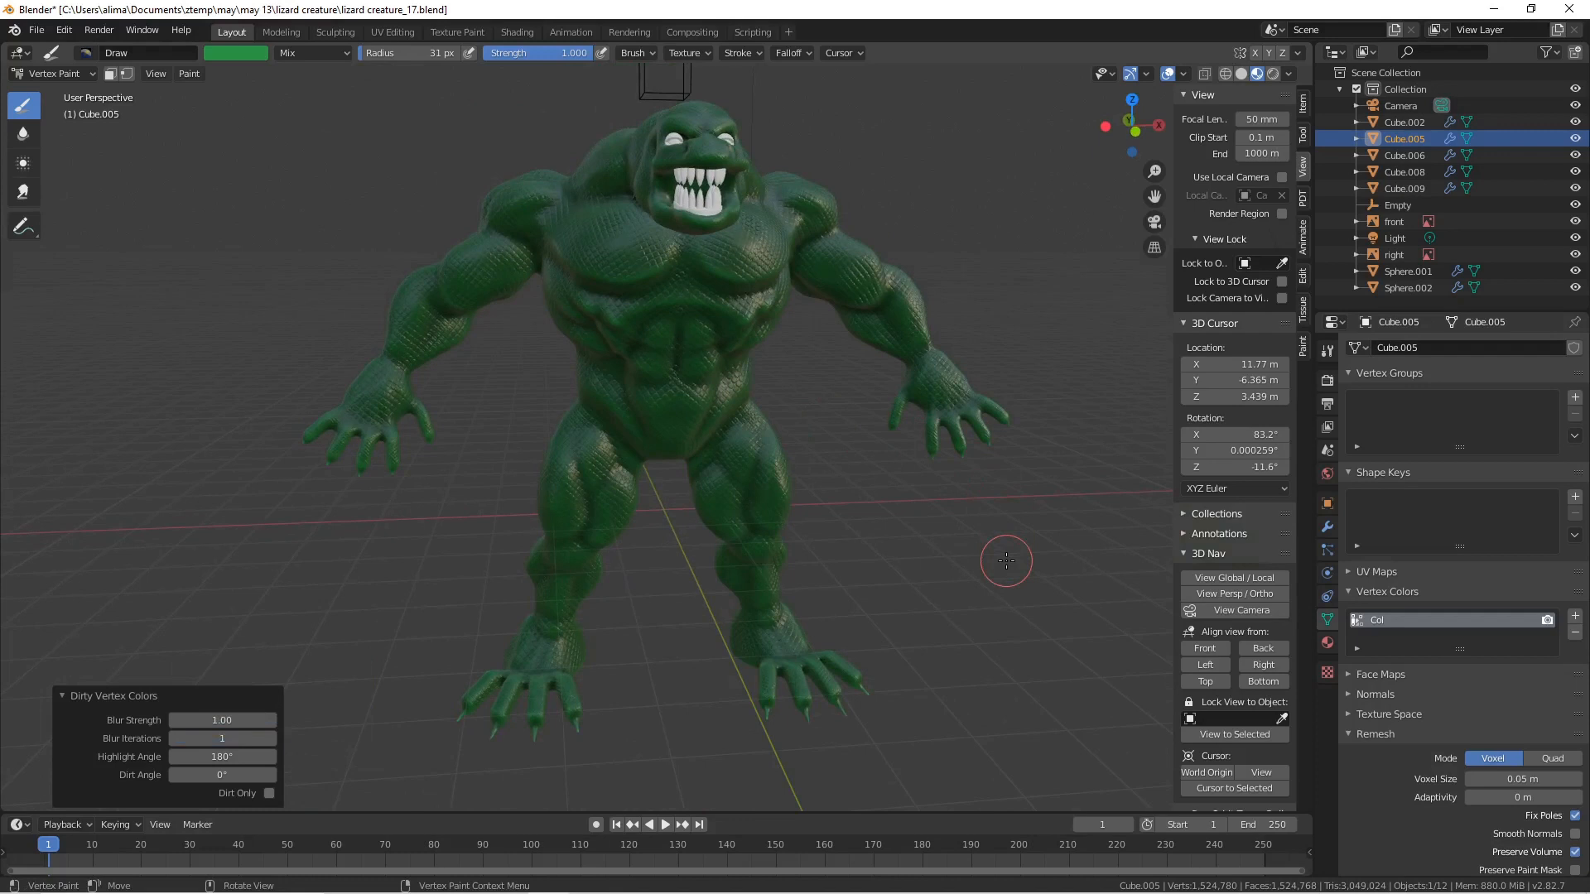
key("Pause")
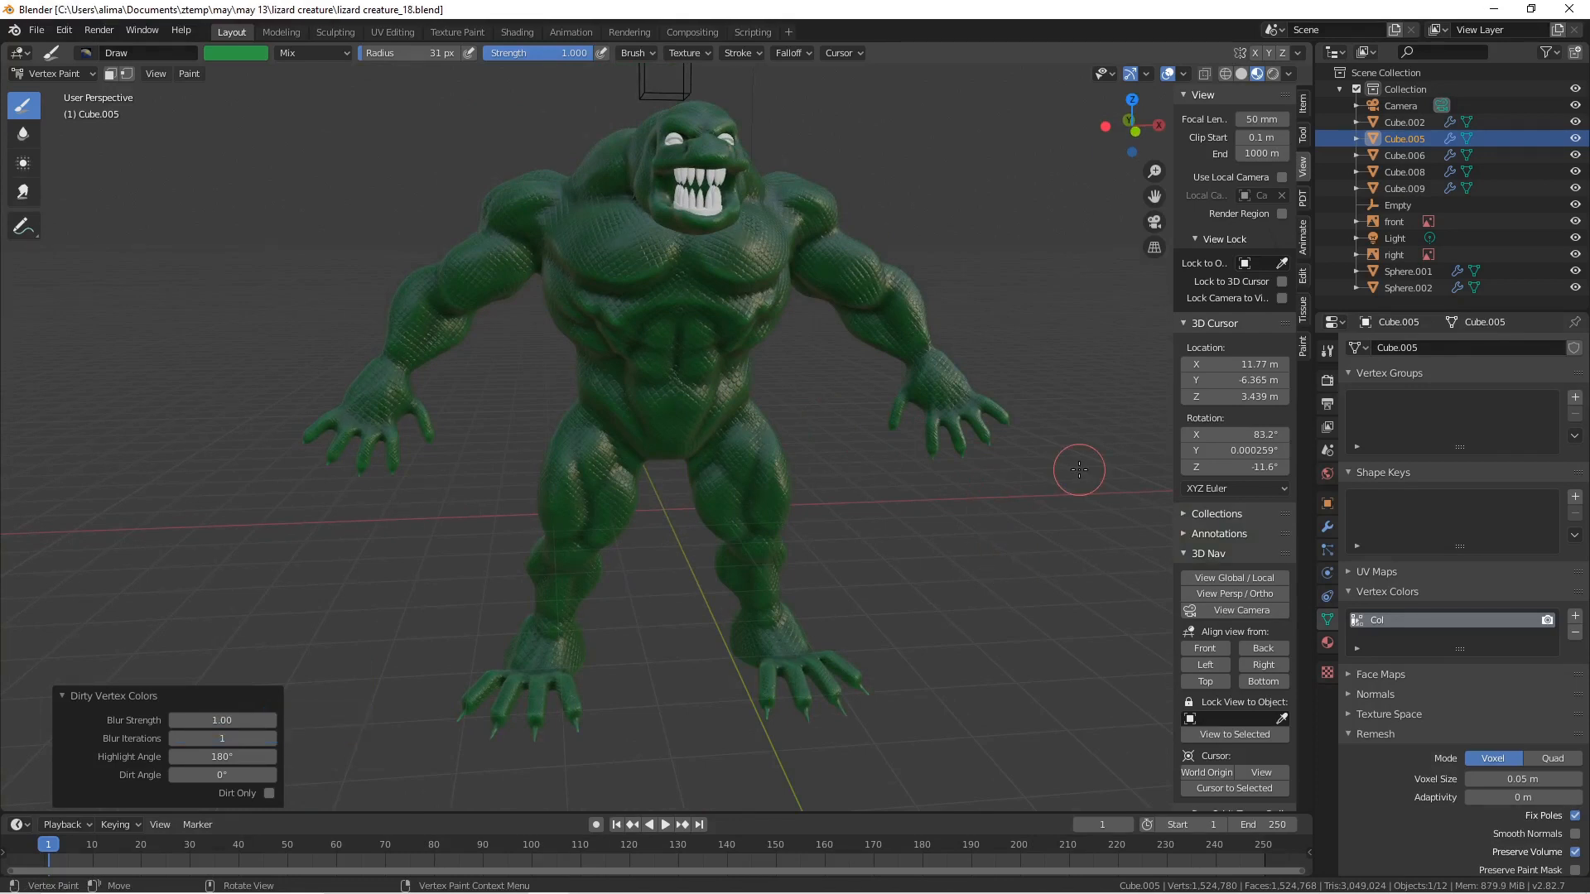
- Switch from vertex painting the body to Object Mode, select the eyelids (Sphere.001) and add a vertex color layer to them
key("b")
left_click_drag(543, 93, 832, 278)
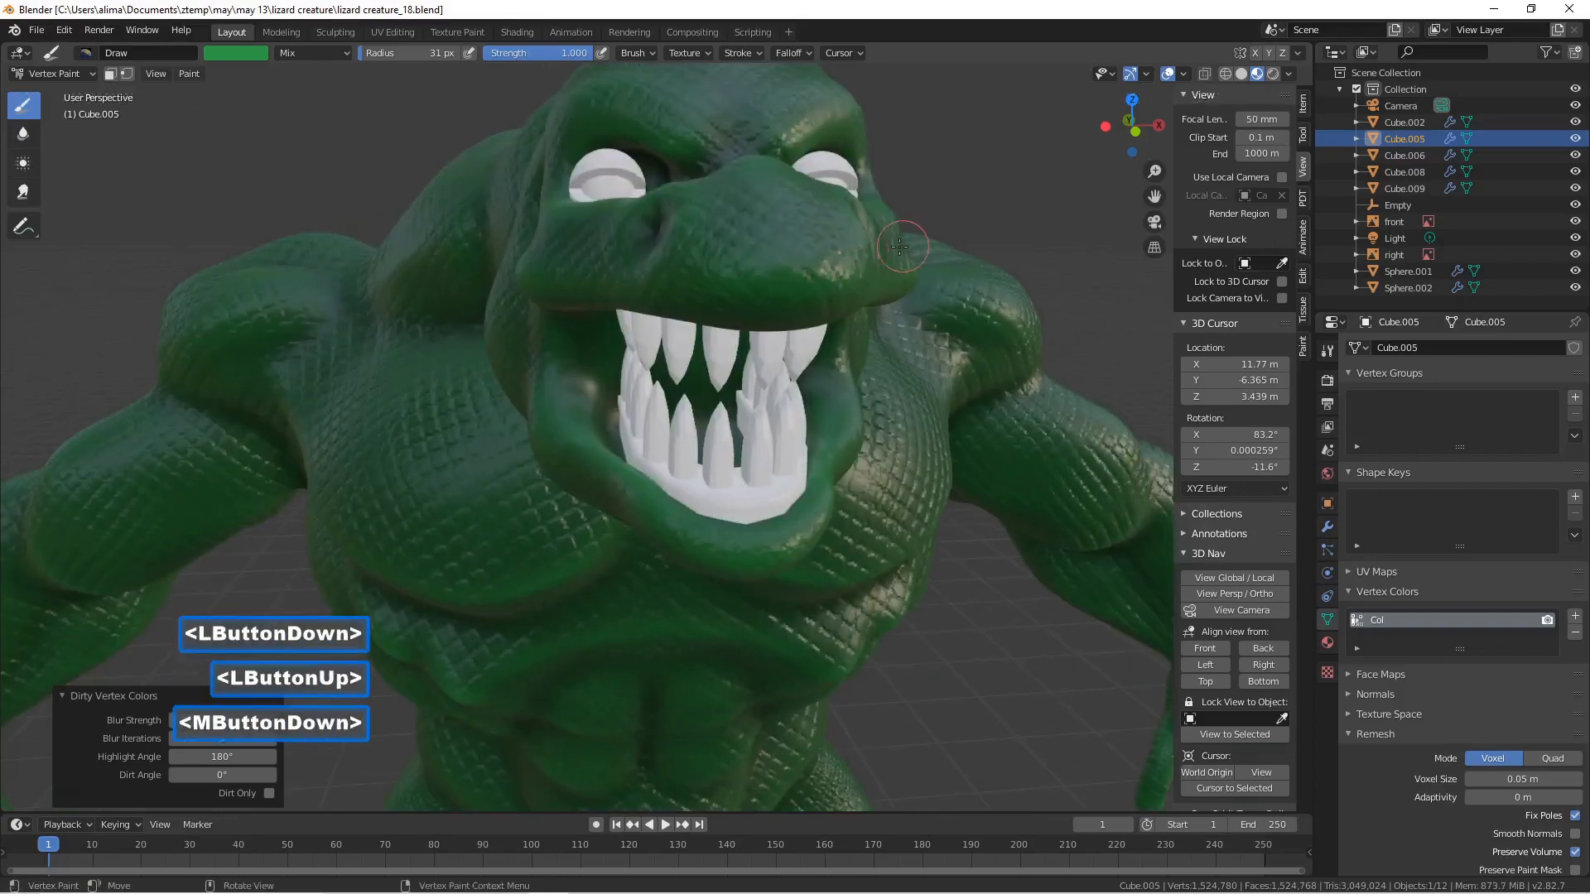
middle_click_drag(911, 248, 356, 189)
left_click(88, 73)
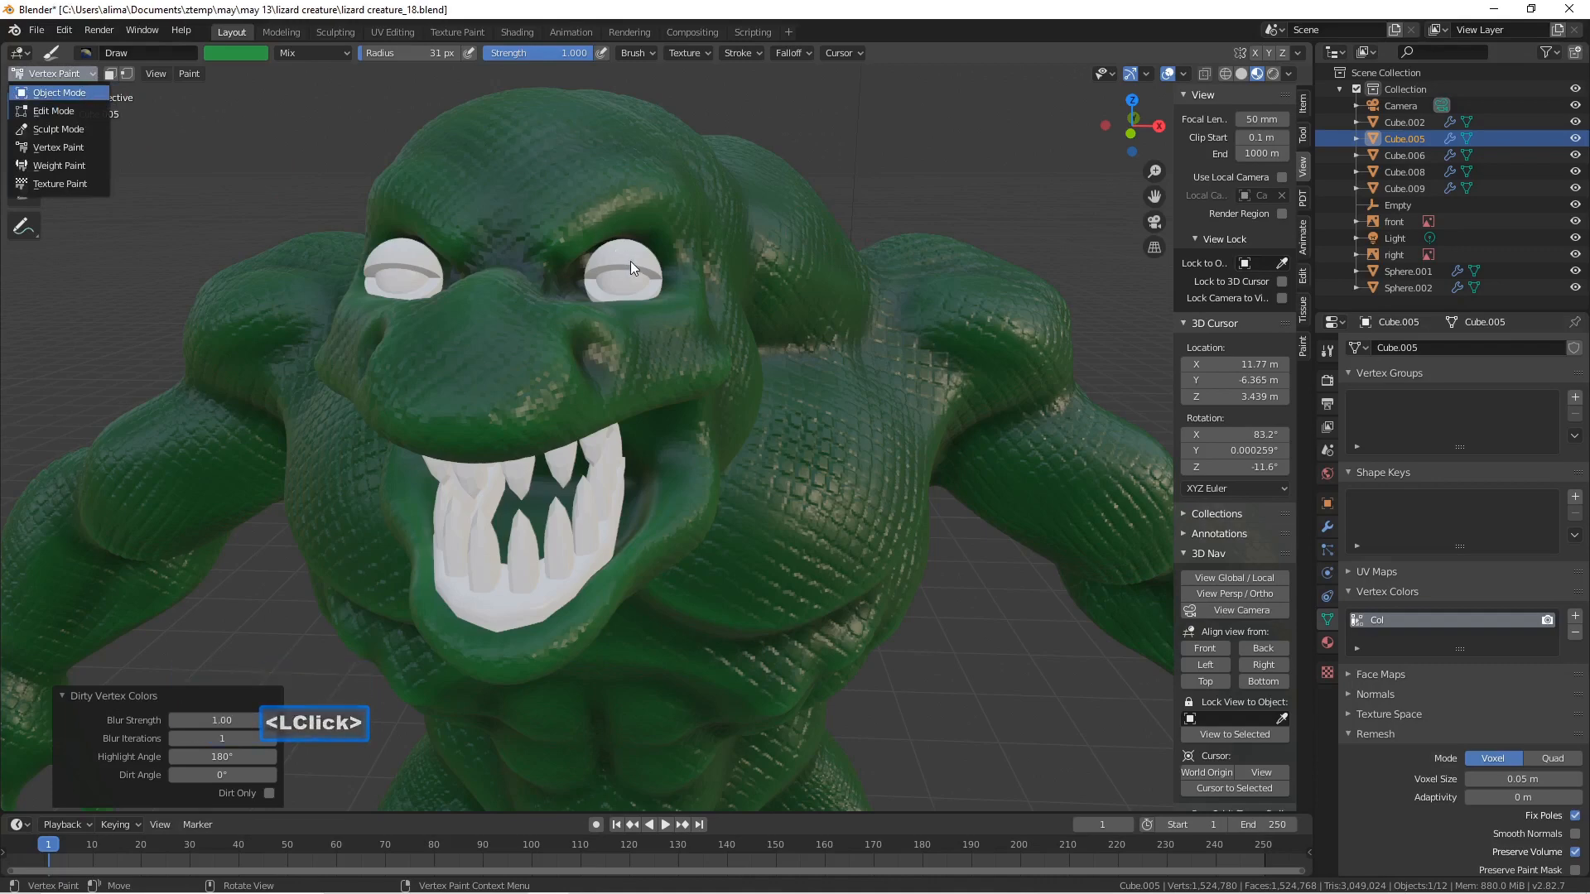
key("Return")
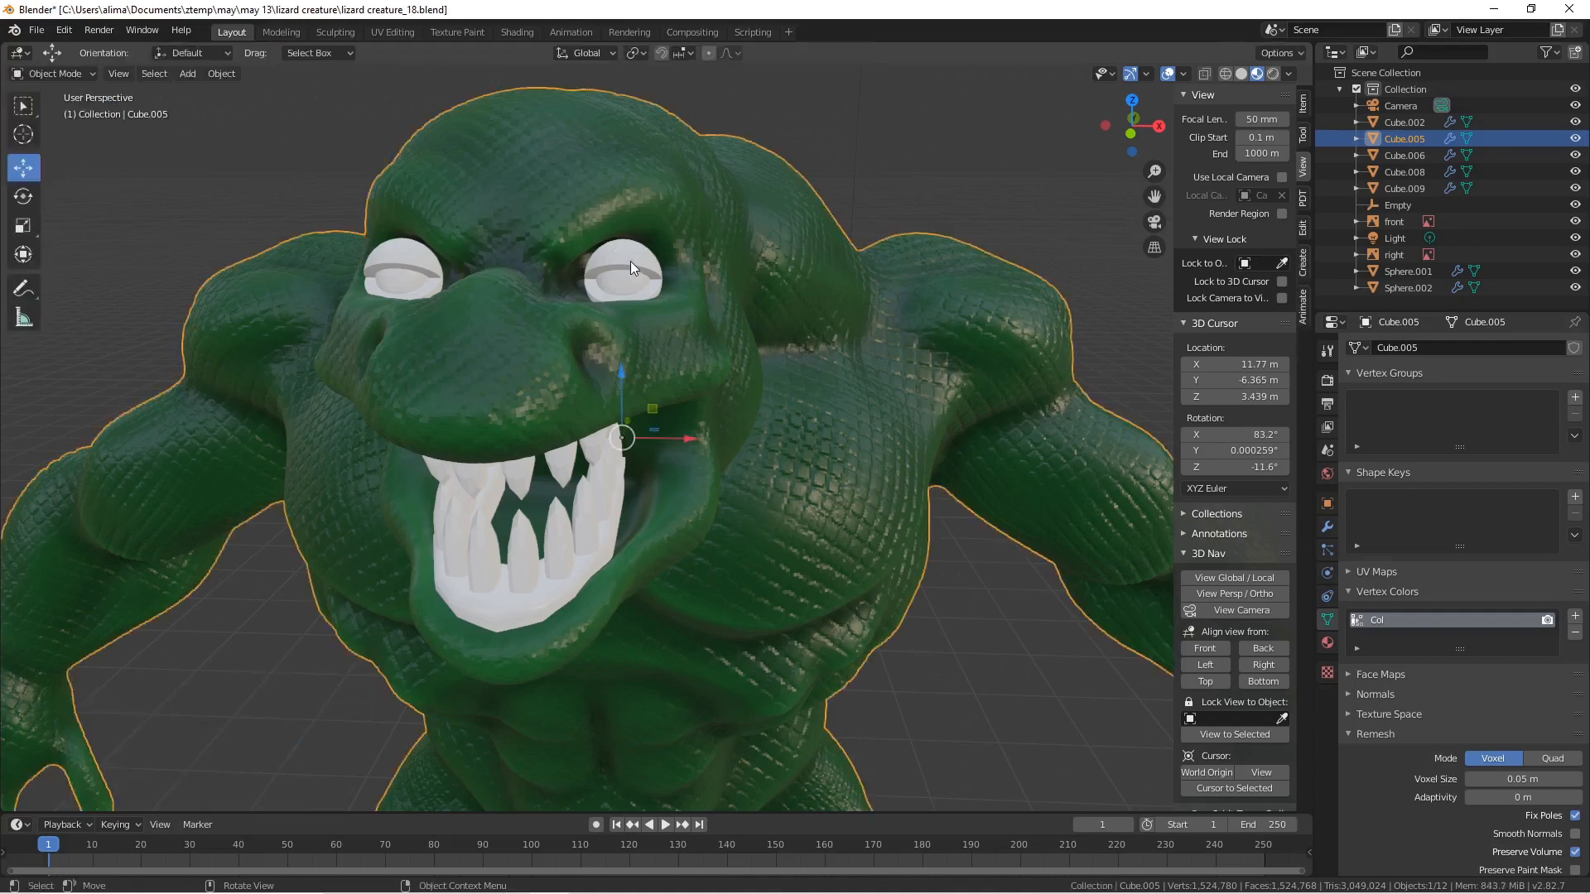
left_click(630, 264)
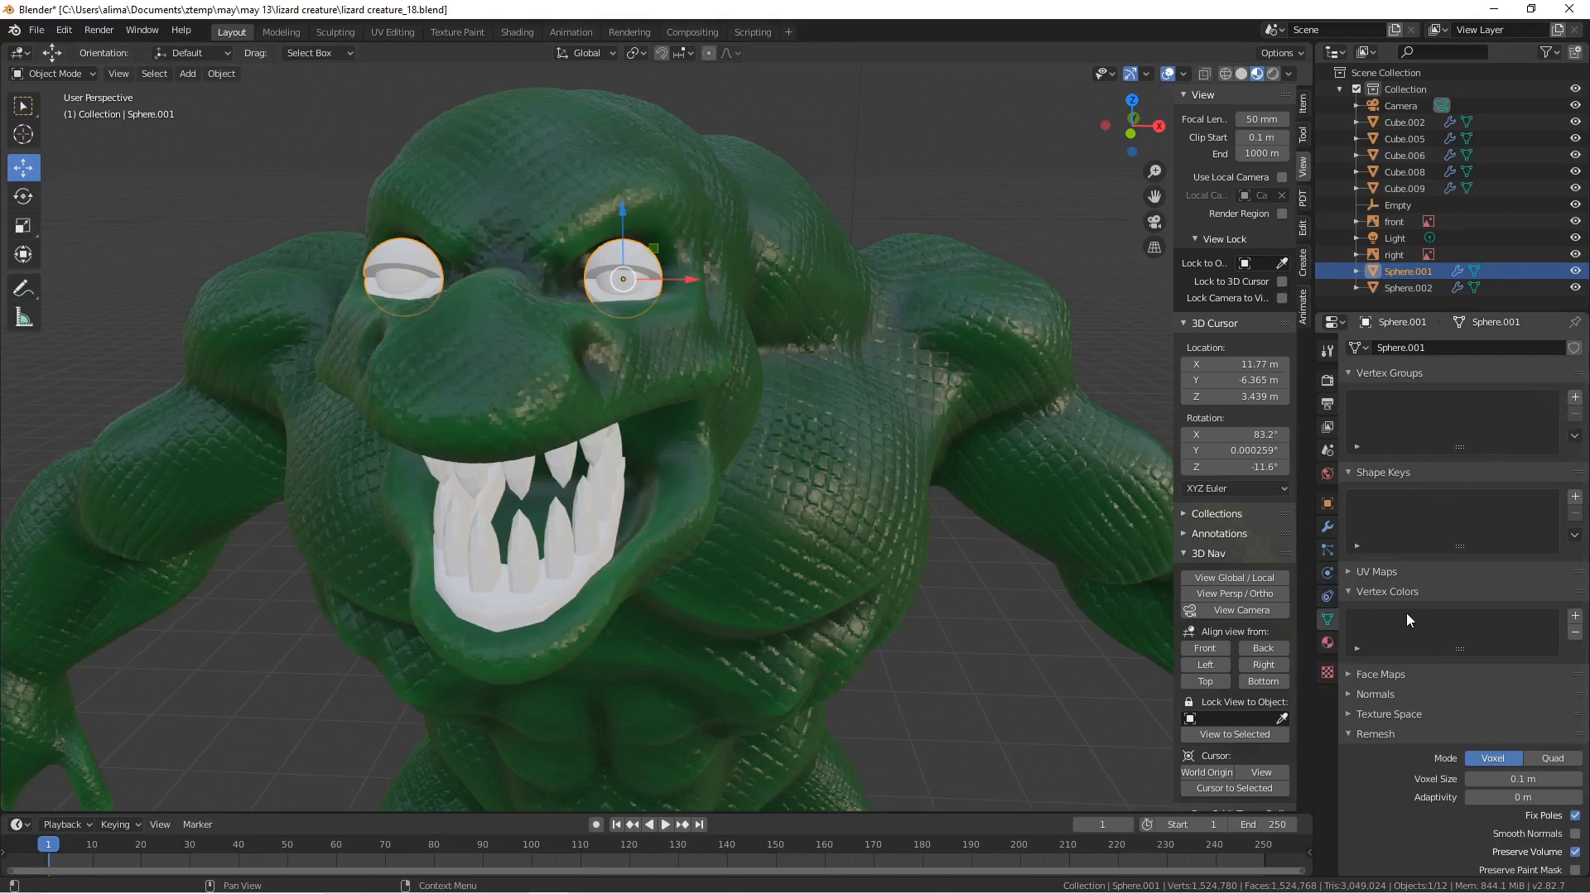
left_click(1575, 617)
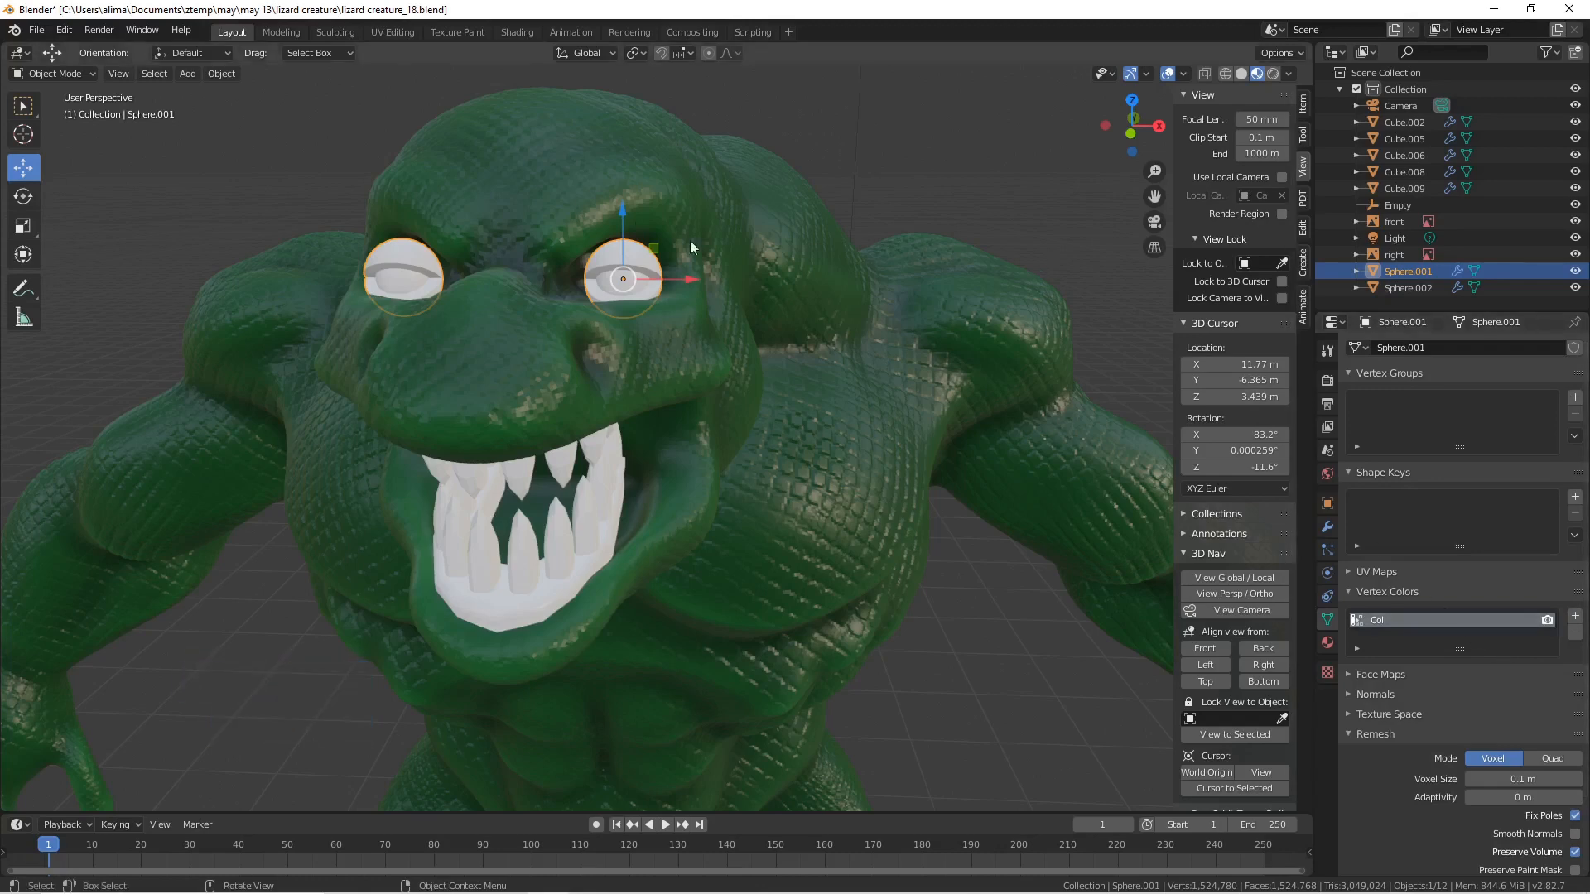
- In the Shading workspace, create a new material for the eyelids and connect a Col vertex color Attribute node to its Base Color
left_click(510, 30)
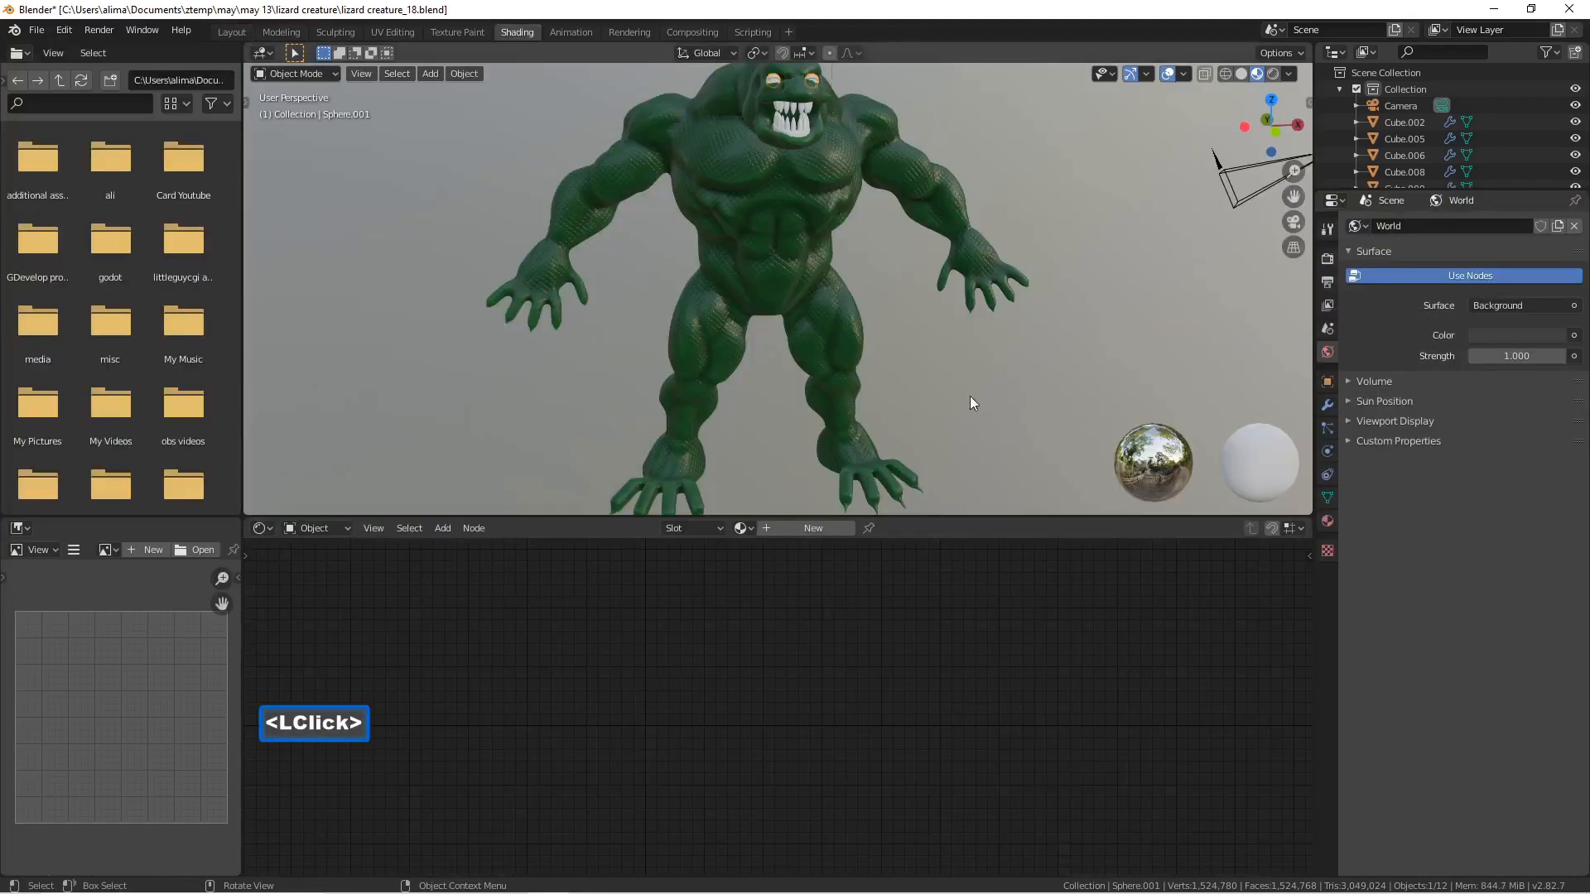
left_click(1327, 520)
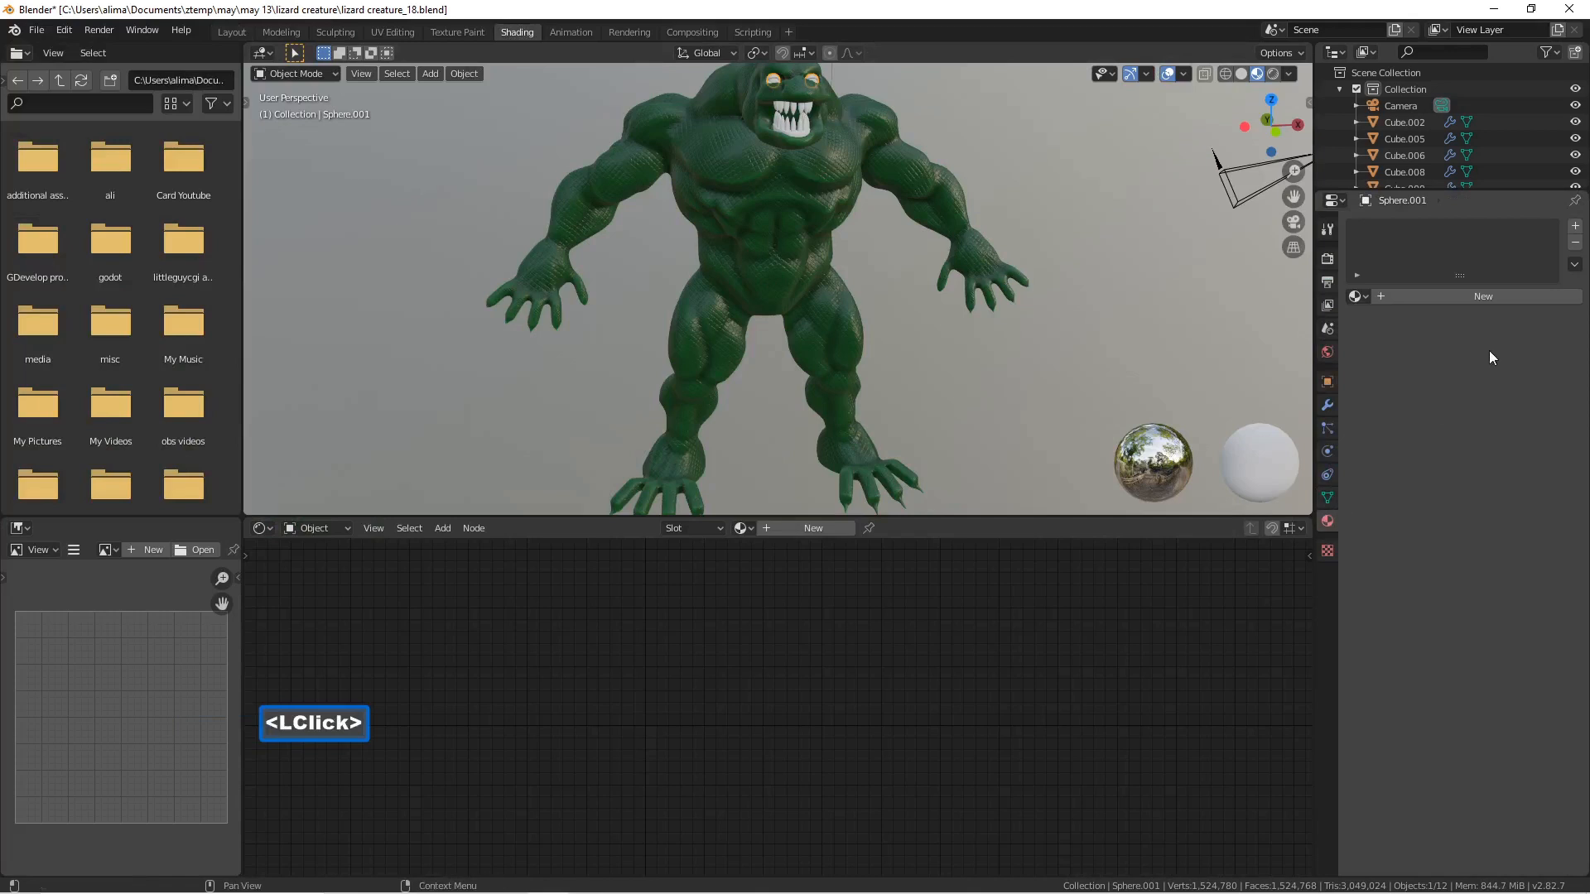
left_click(1517, 296)
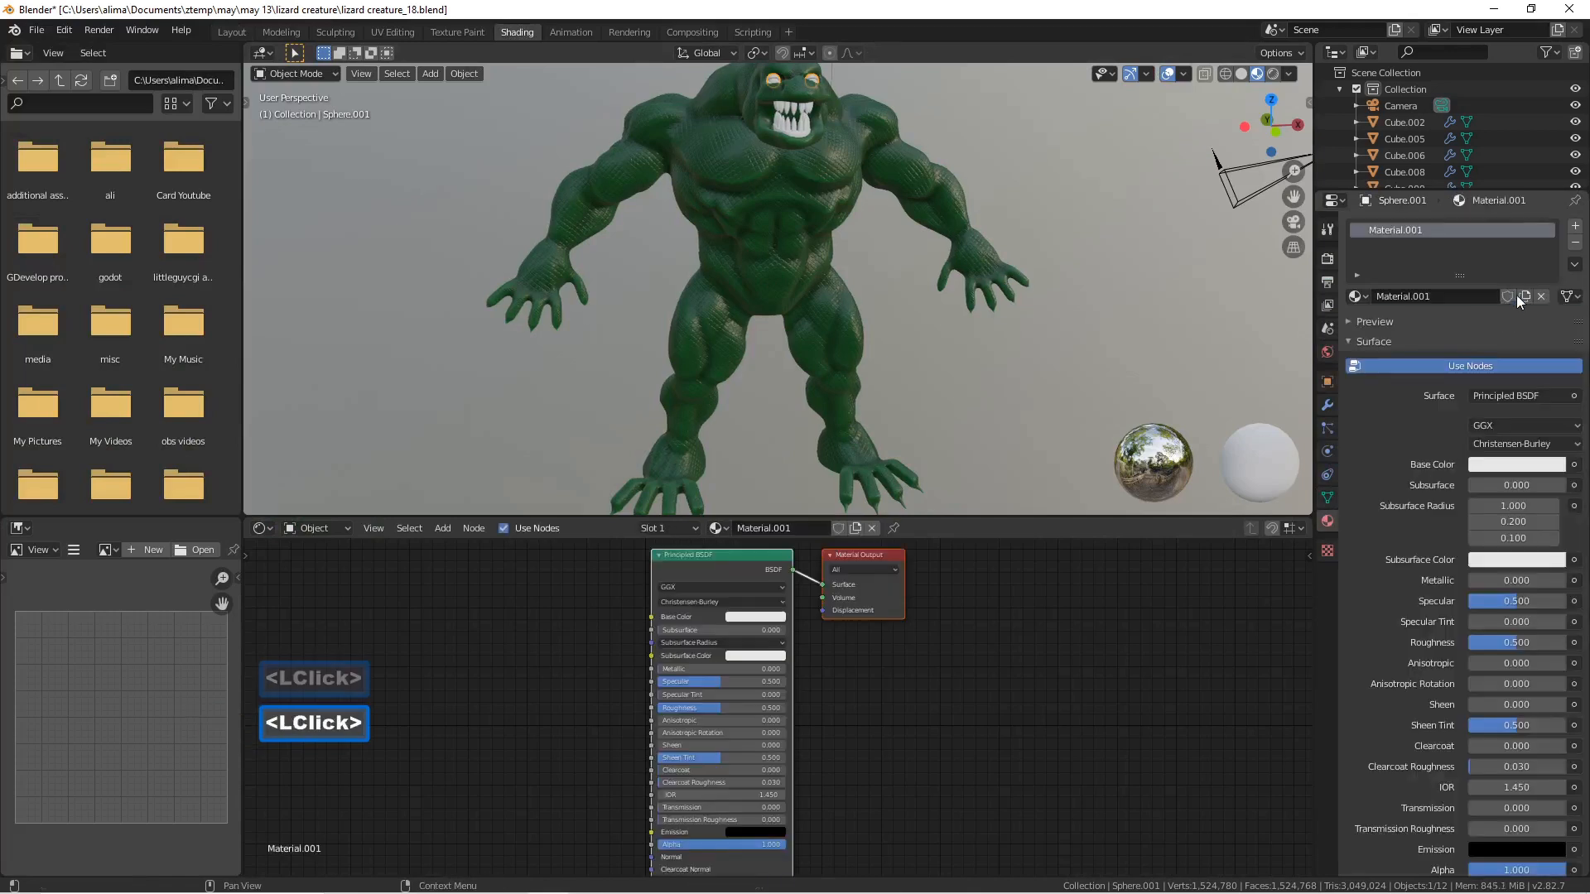
left_click(444, 529)
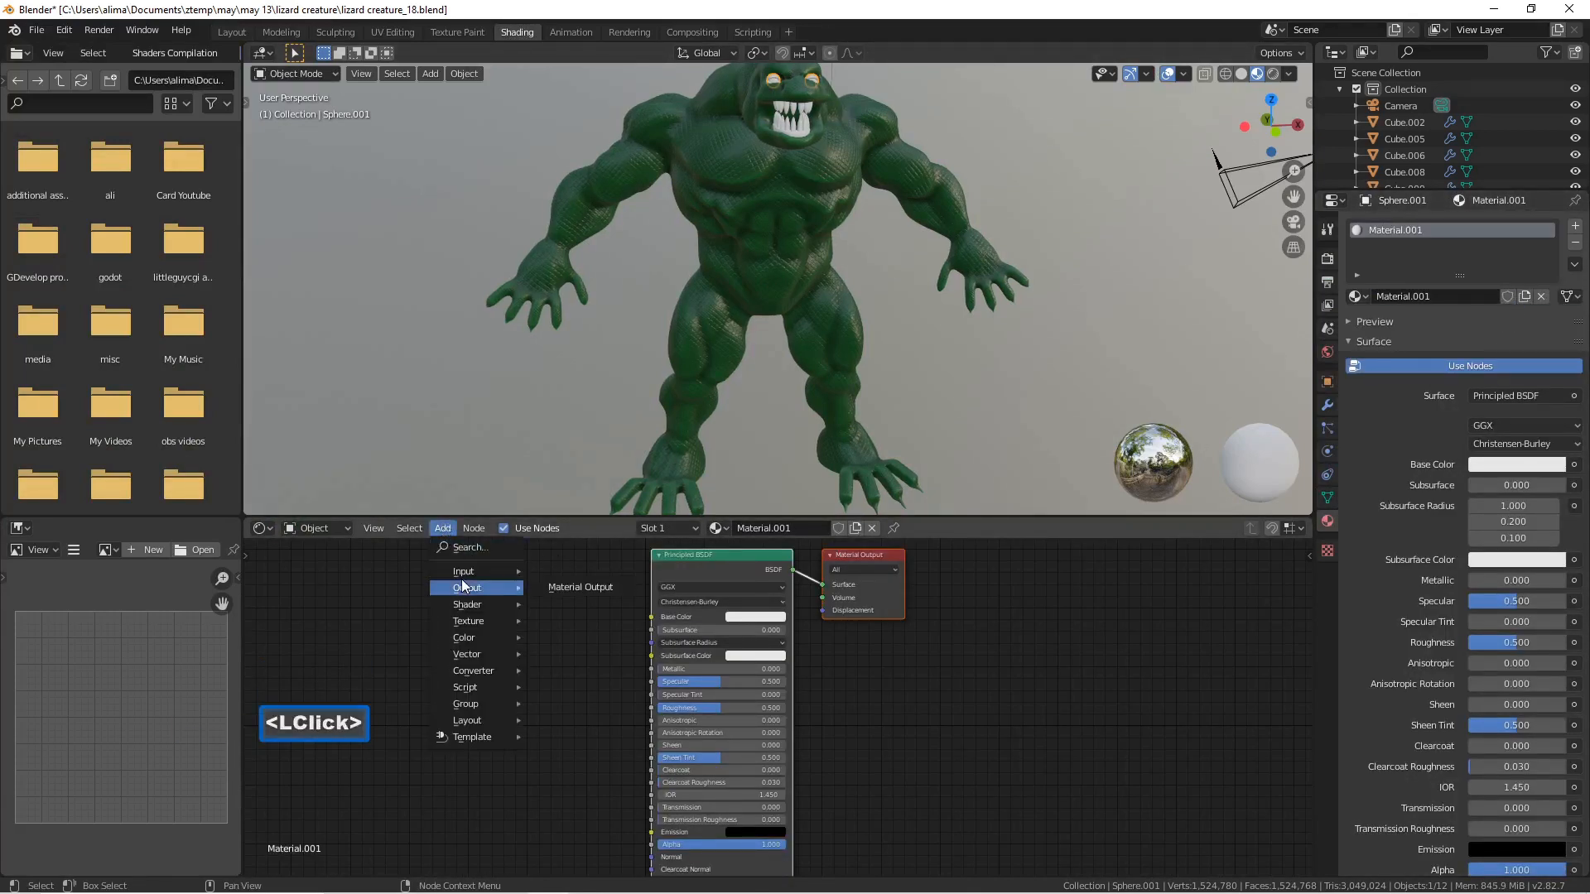
mouse_move(461, 577)
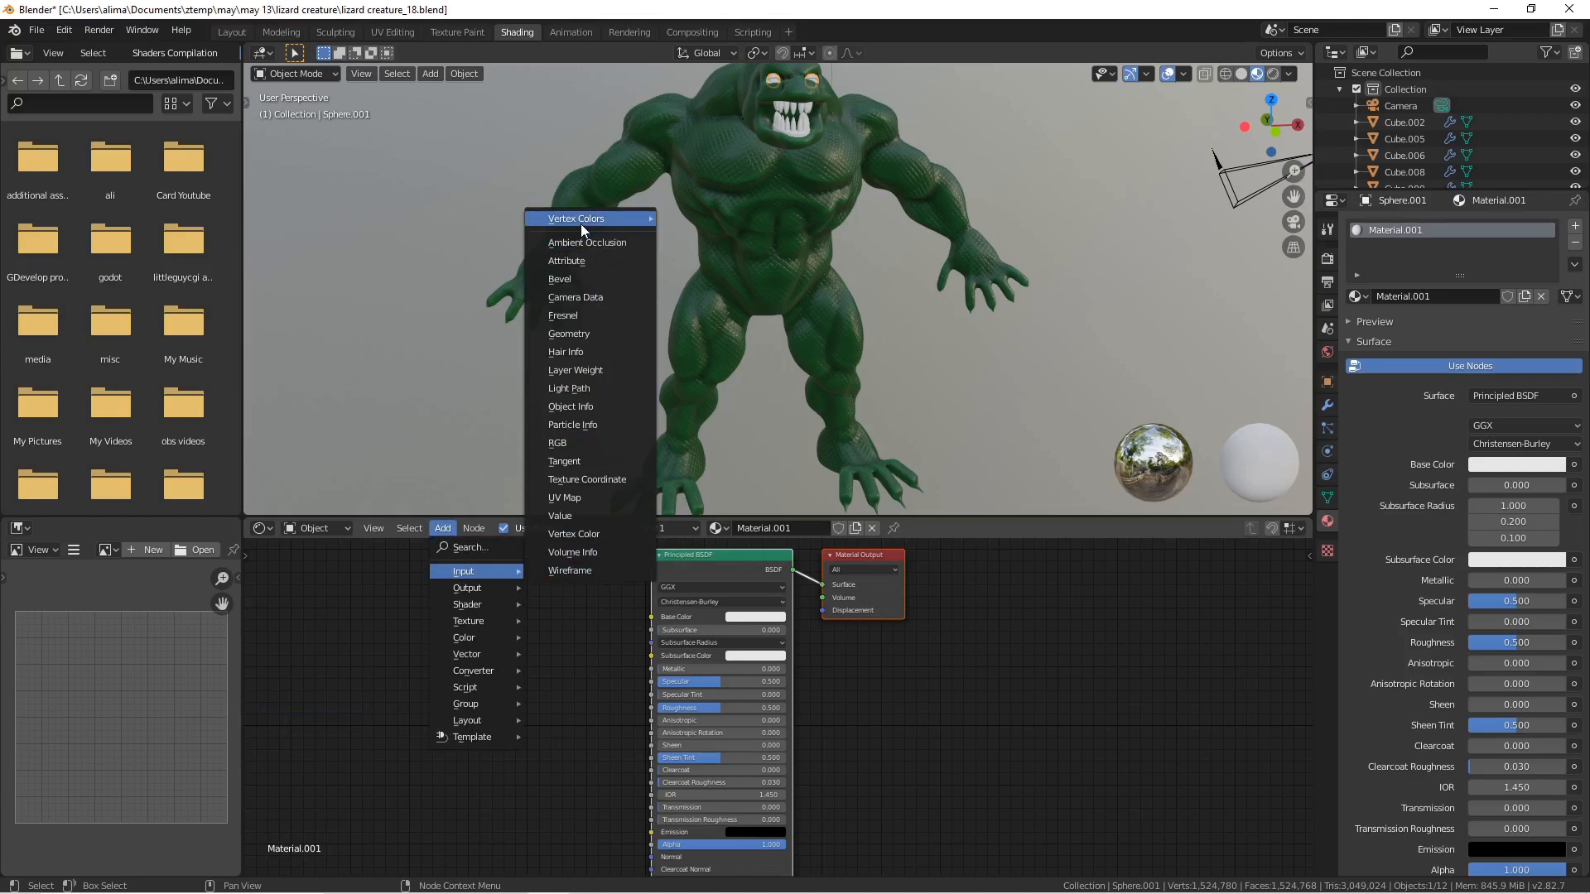
mouse_move(584, 224)
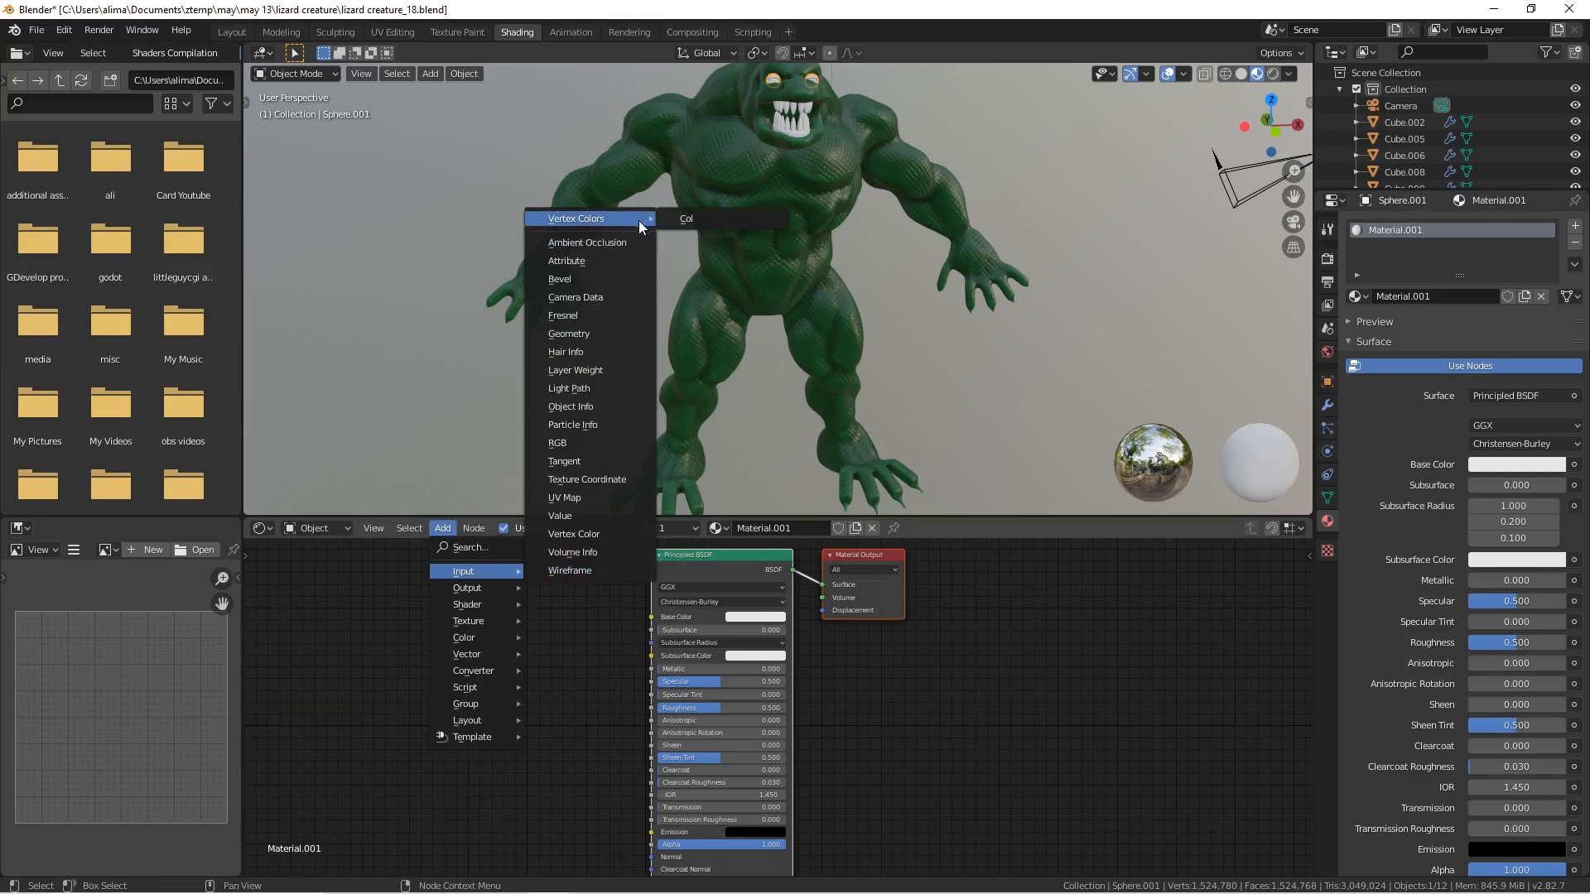
left_click(702, 218)
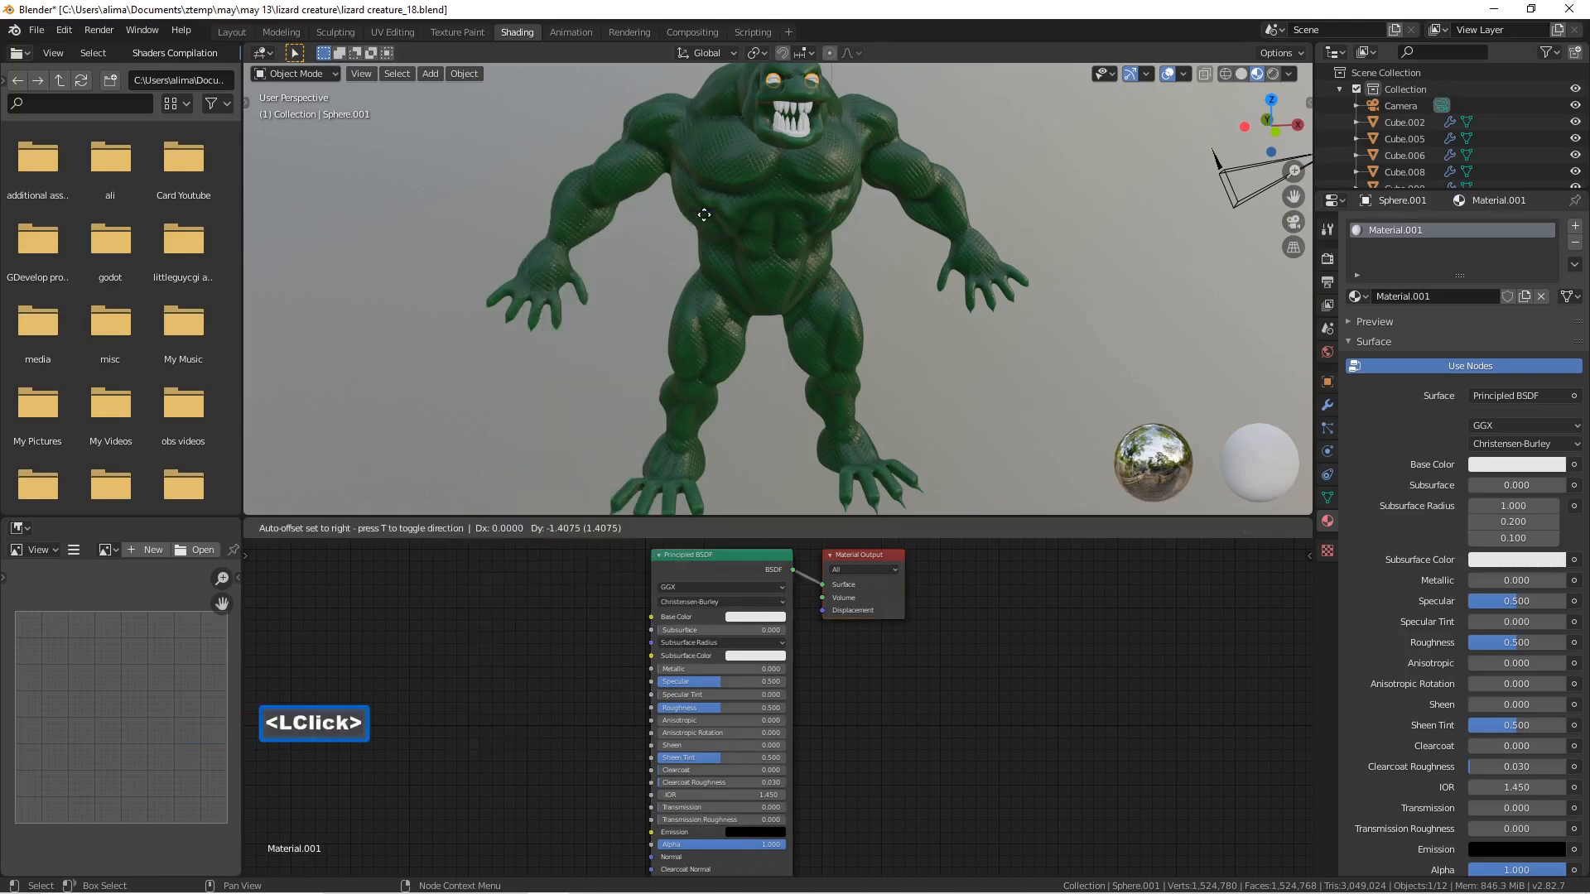
left_click(527, 619)
left_click_drag(533, 619, 629, 619)
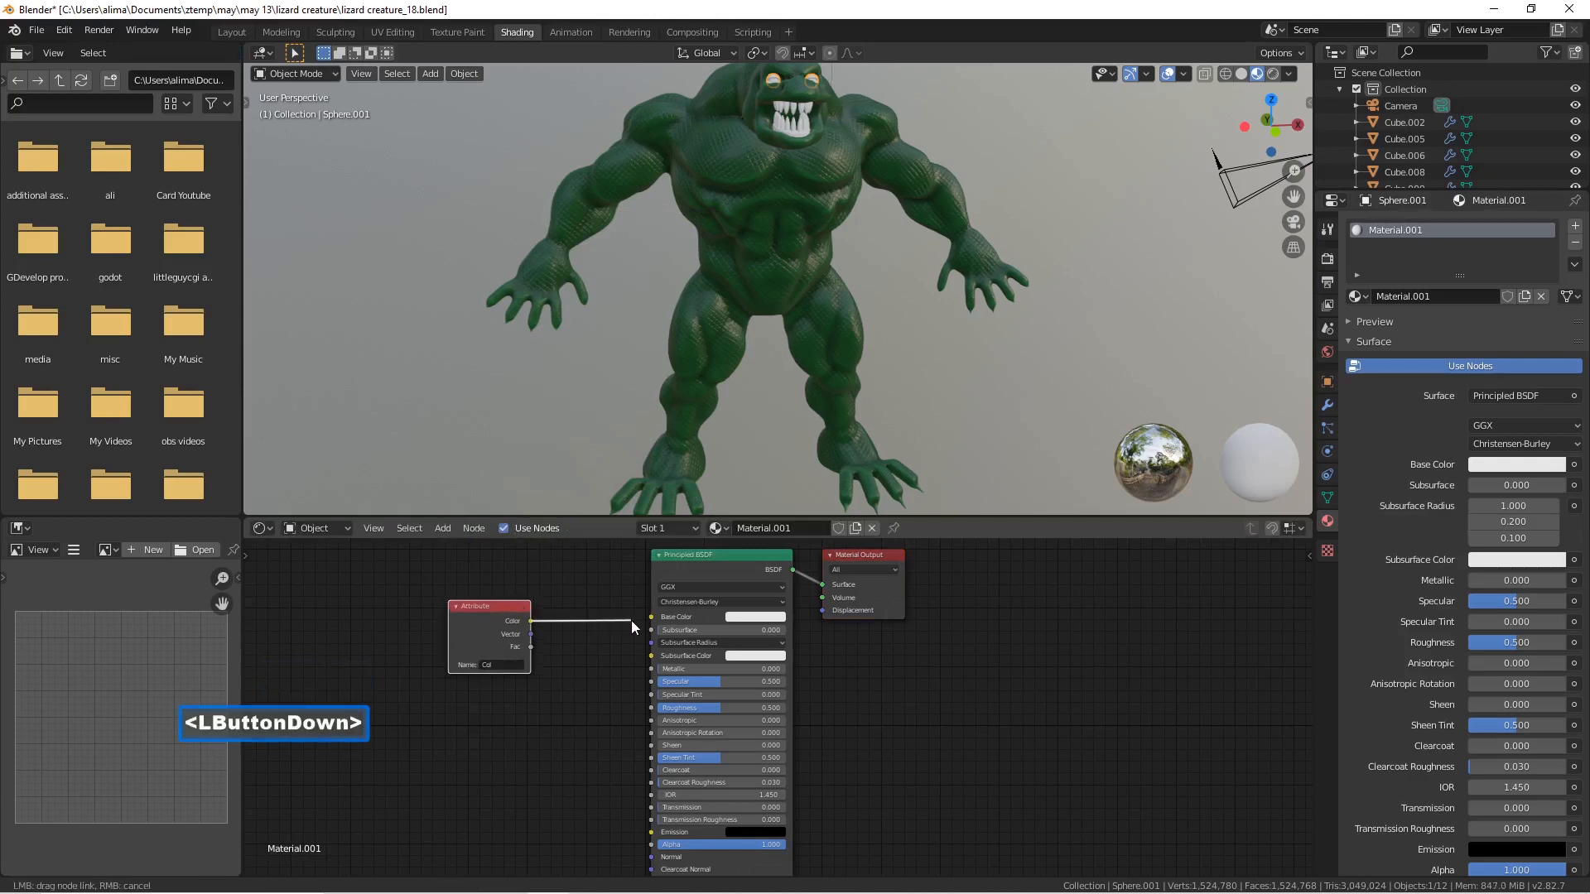
left_click_drag(631, 619, 647, 619)
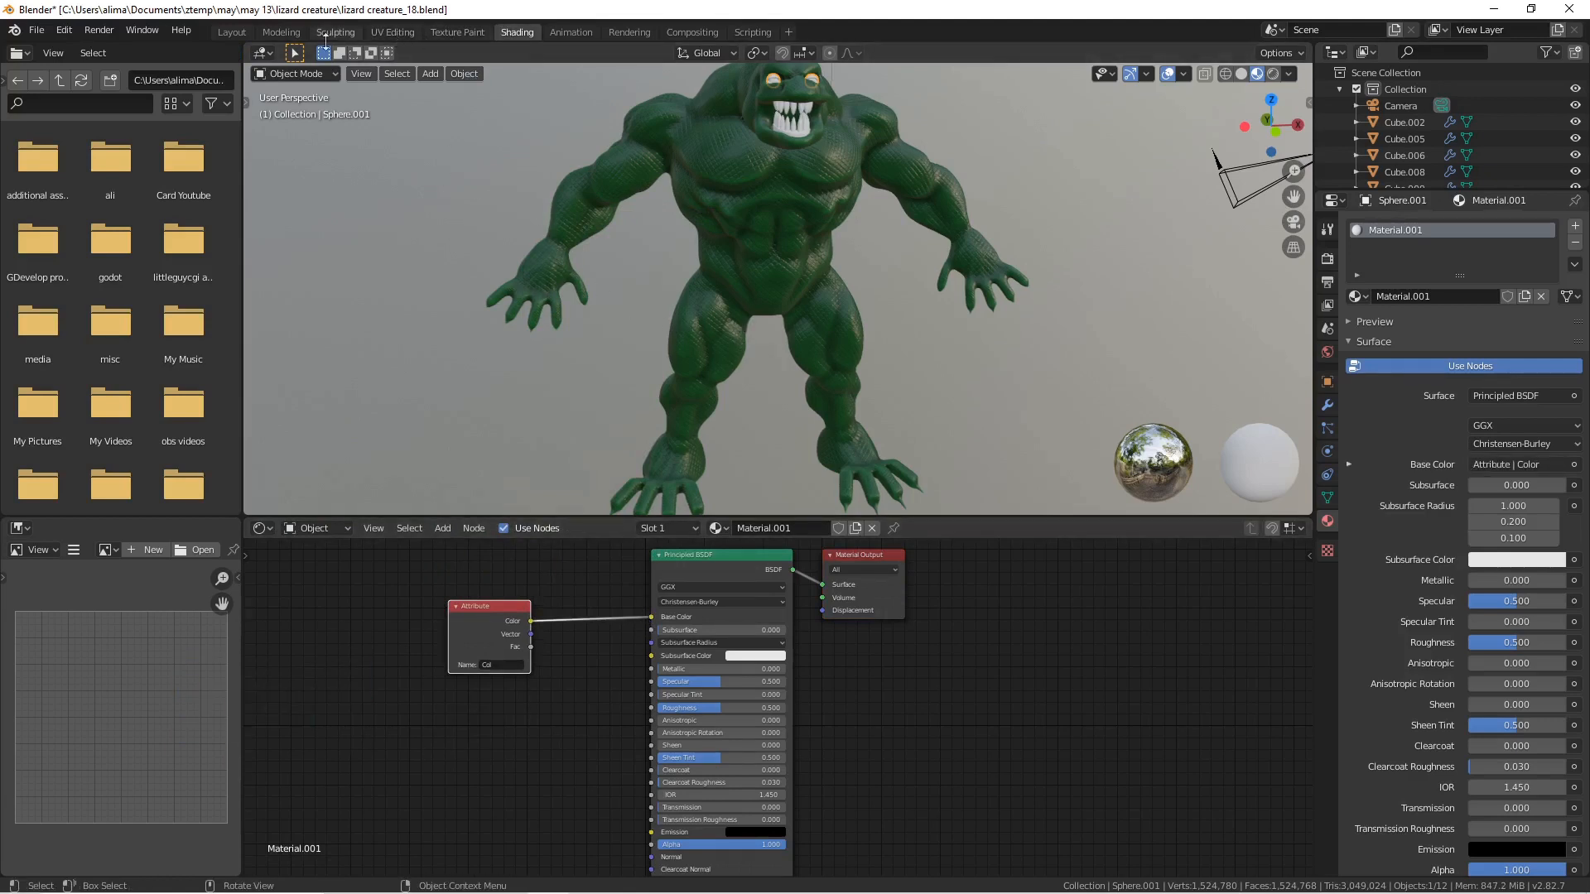
- Return to the Layout workspace and fill the eyelids with the current green brush color in Vertex Paint mode
left_click(241, 32)
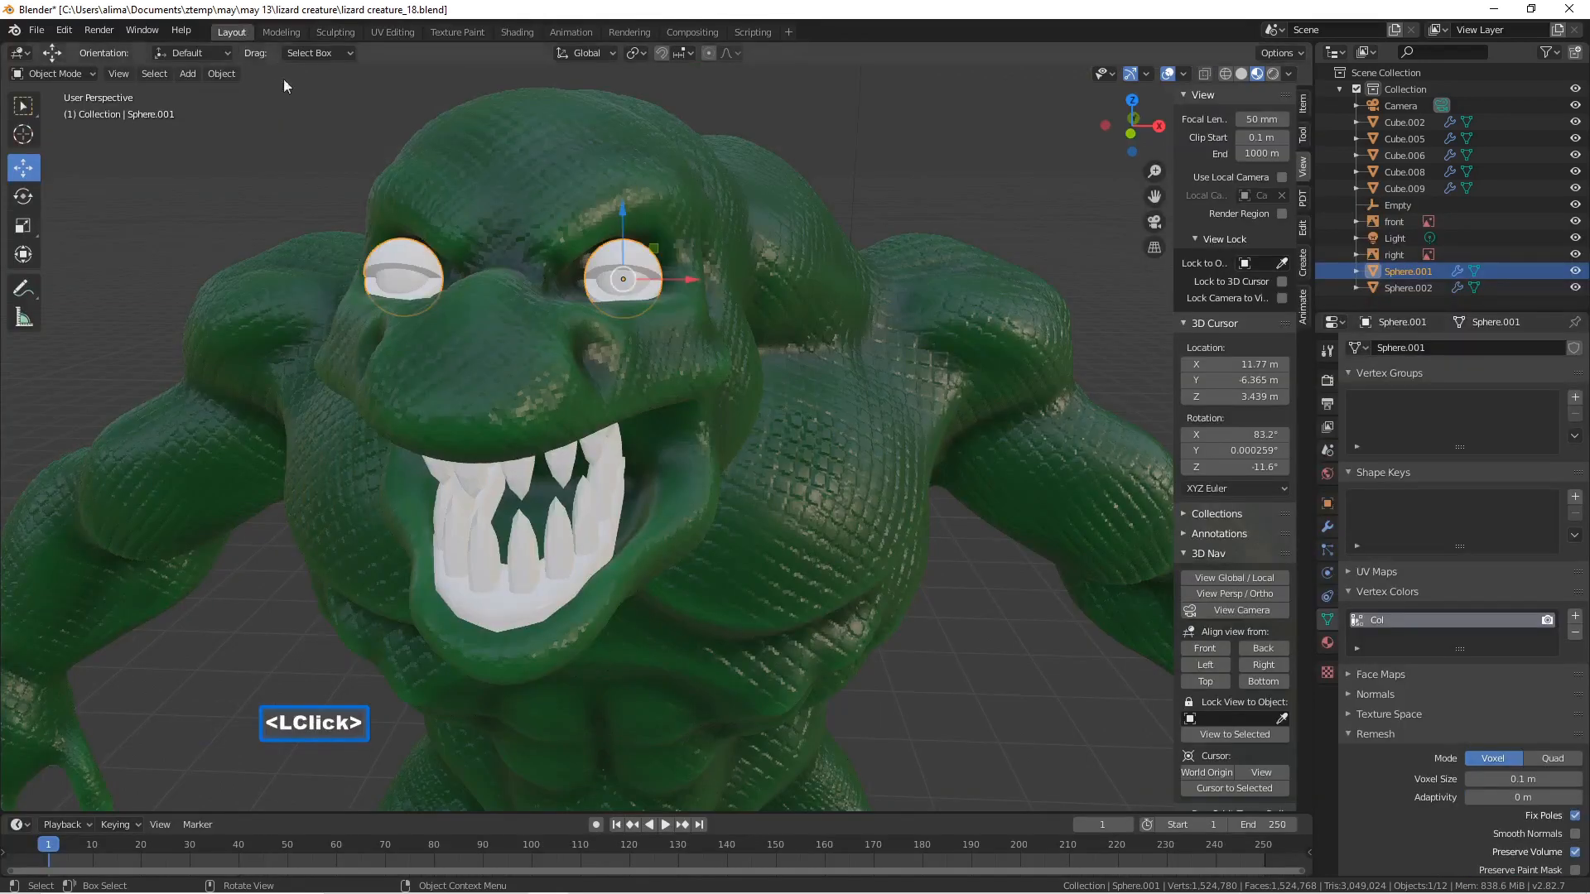
left_click(88, 71)
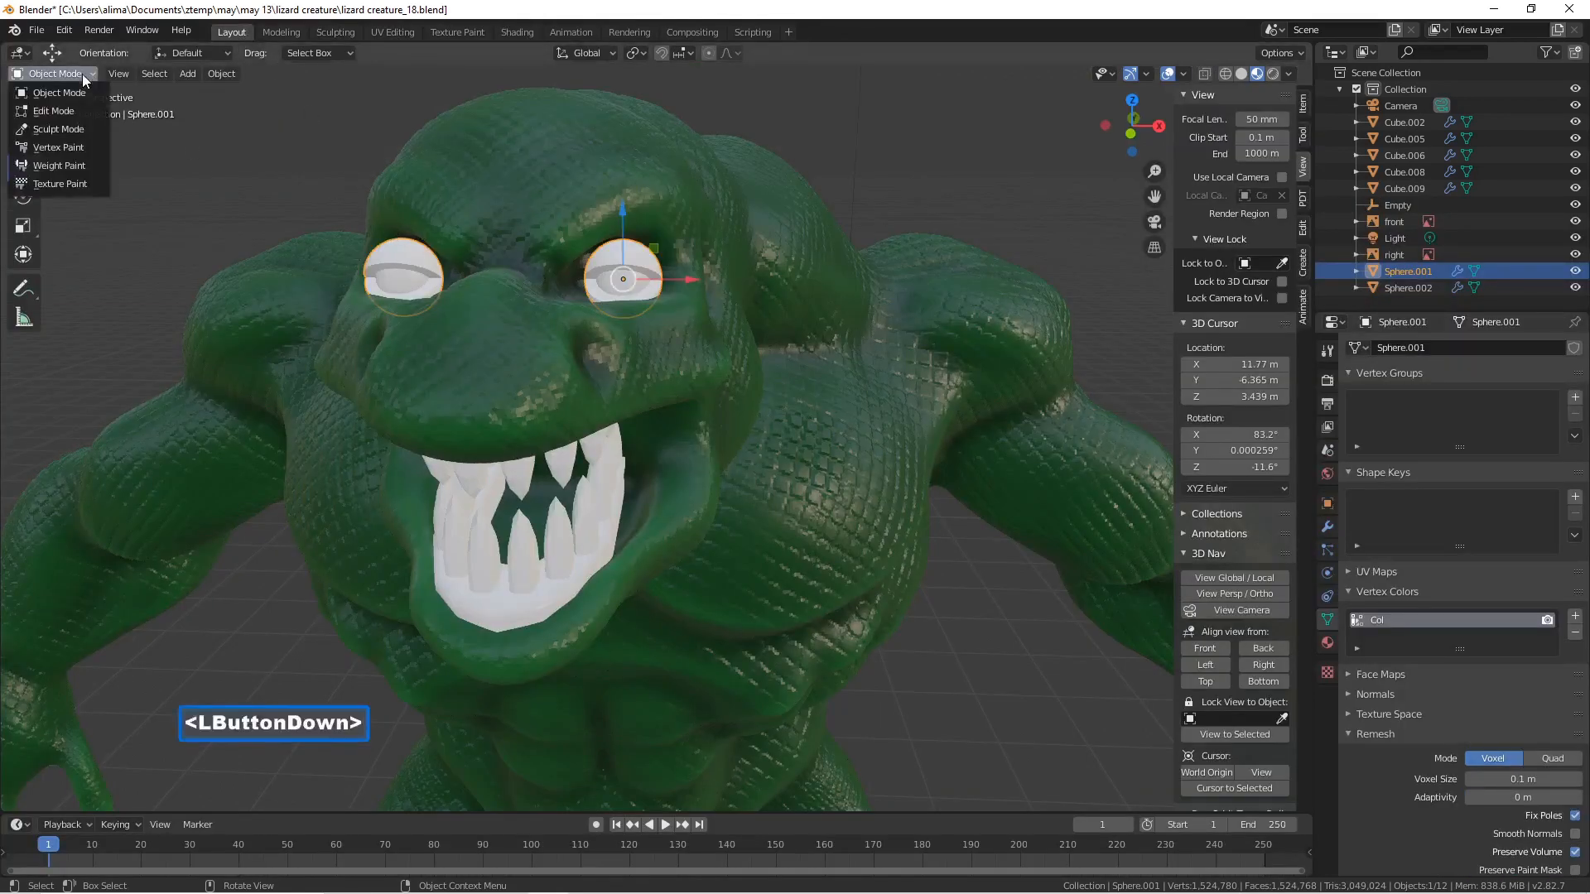
left_click(94, 147)
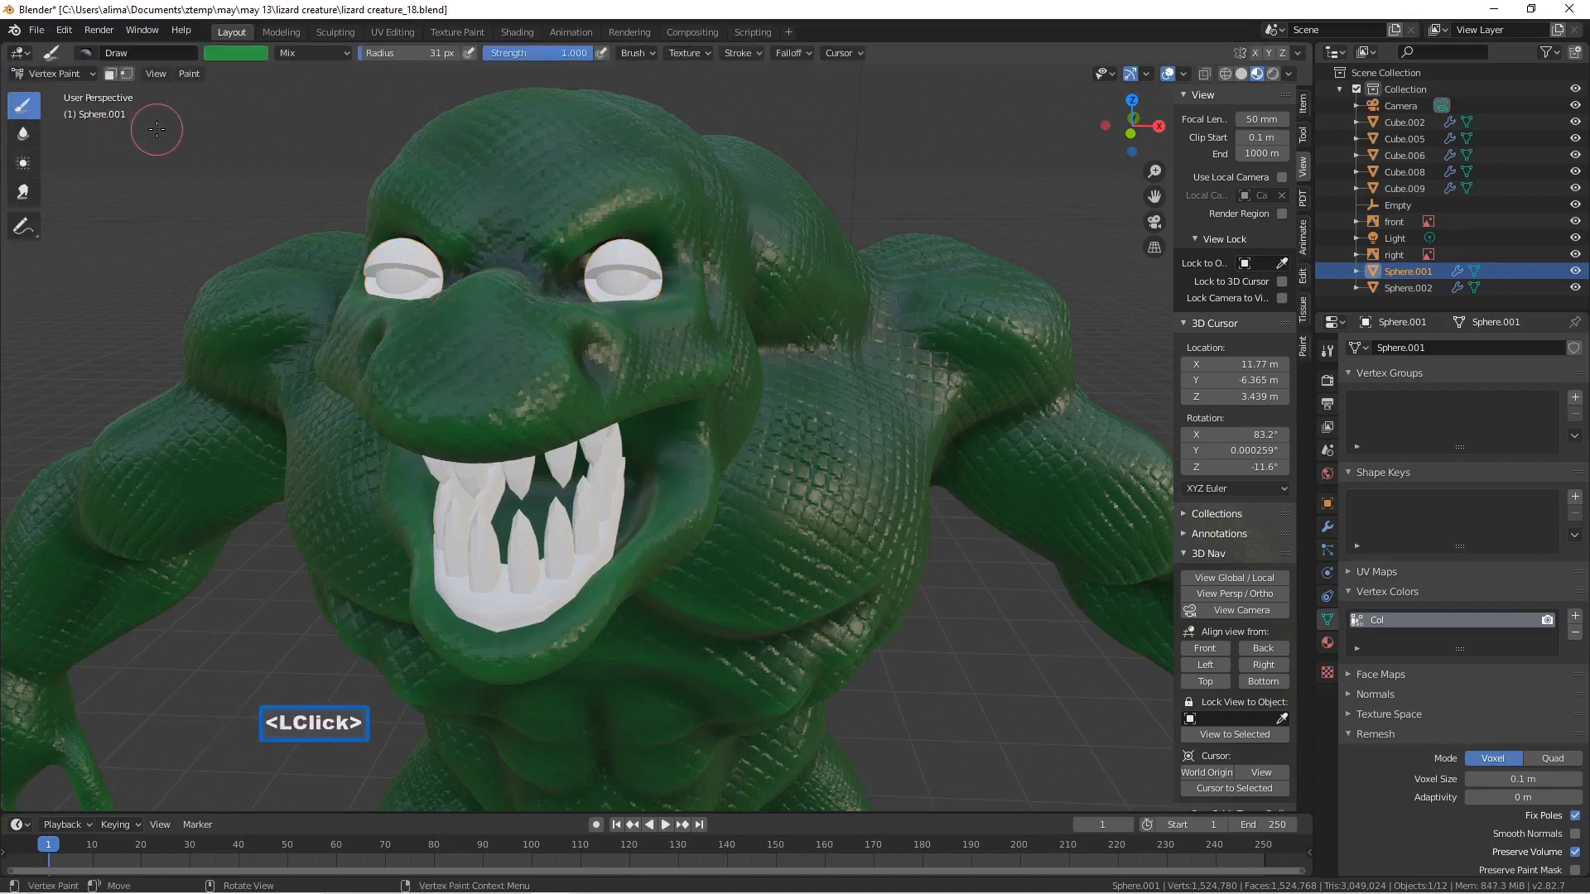
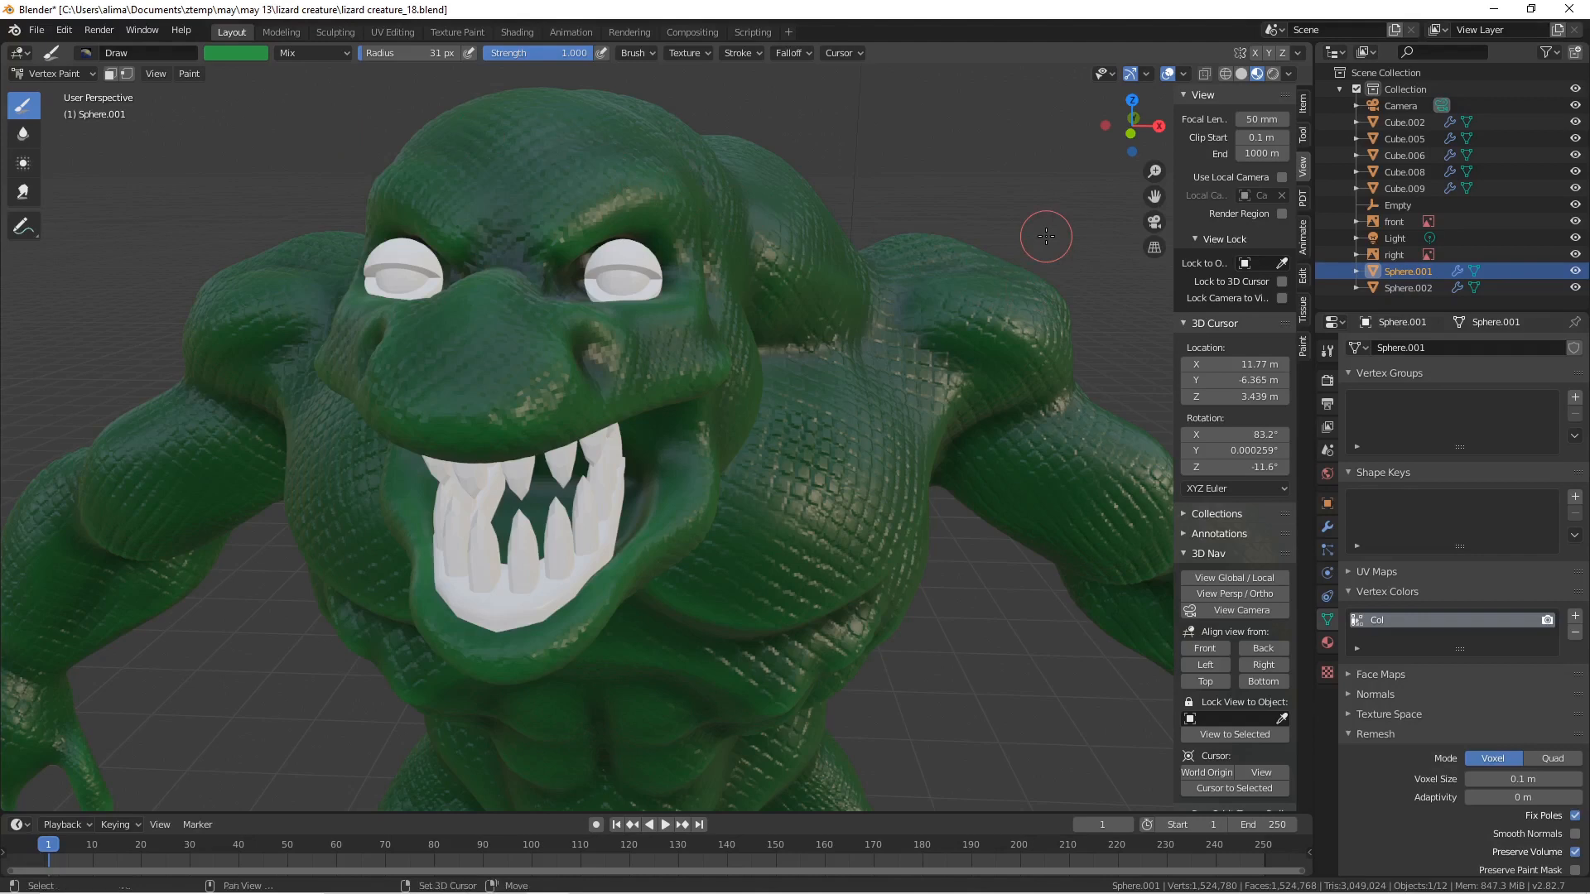
key("shift+k")
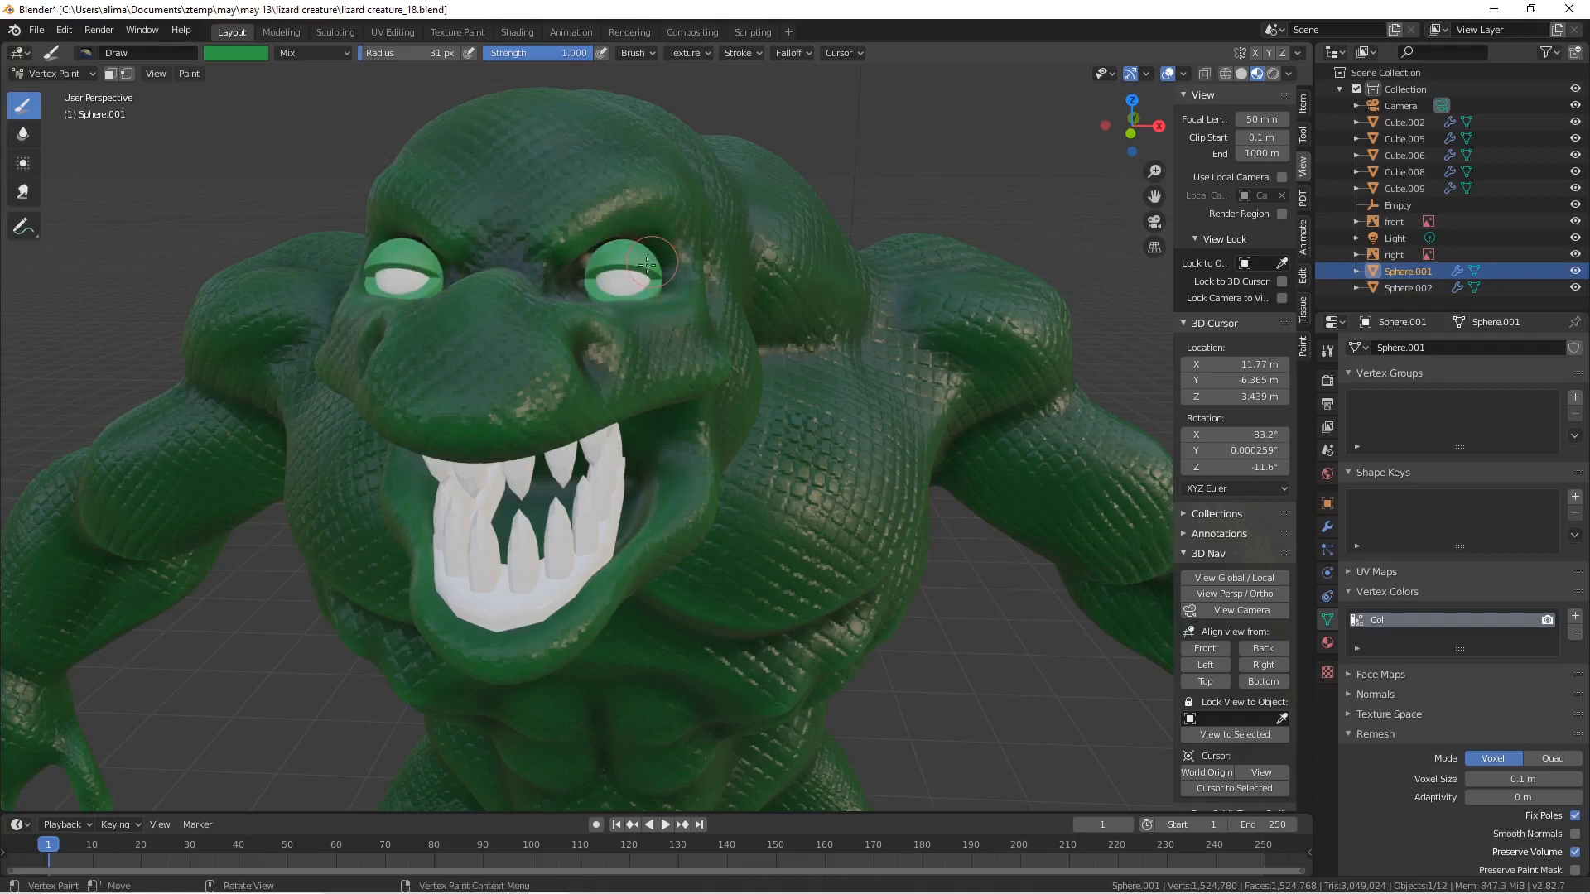
- Apply Dirty Vertex Colors to the green eyelids and save as lizard creature_19.blend
left_click(187, 73)
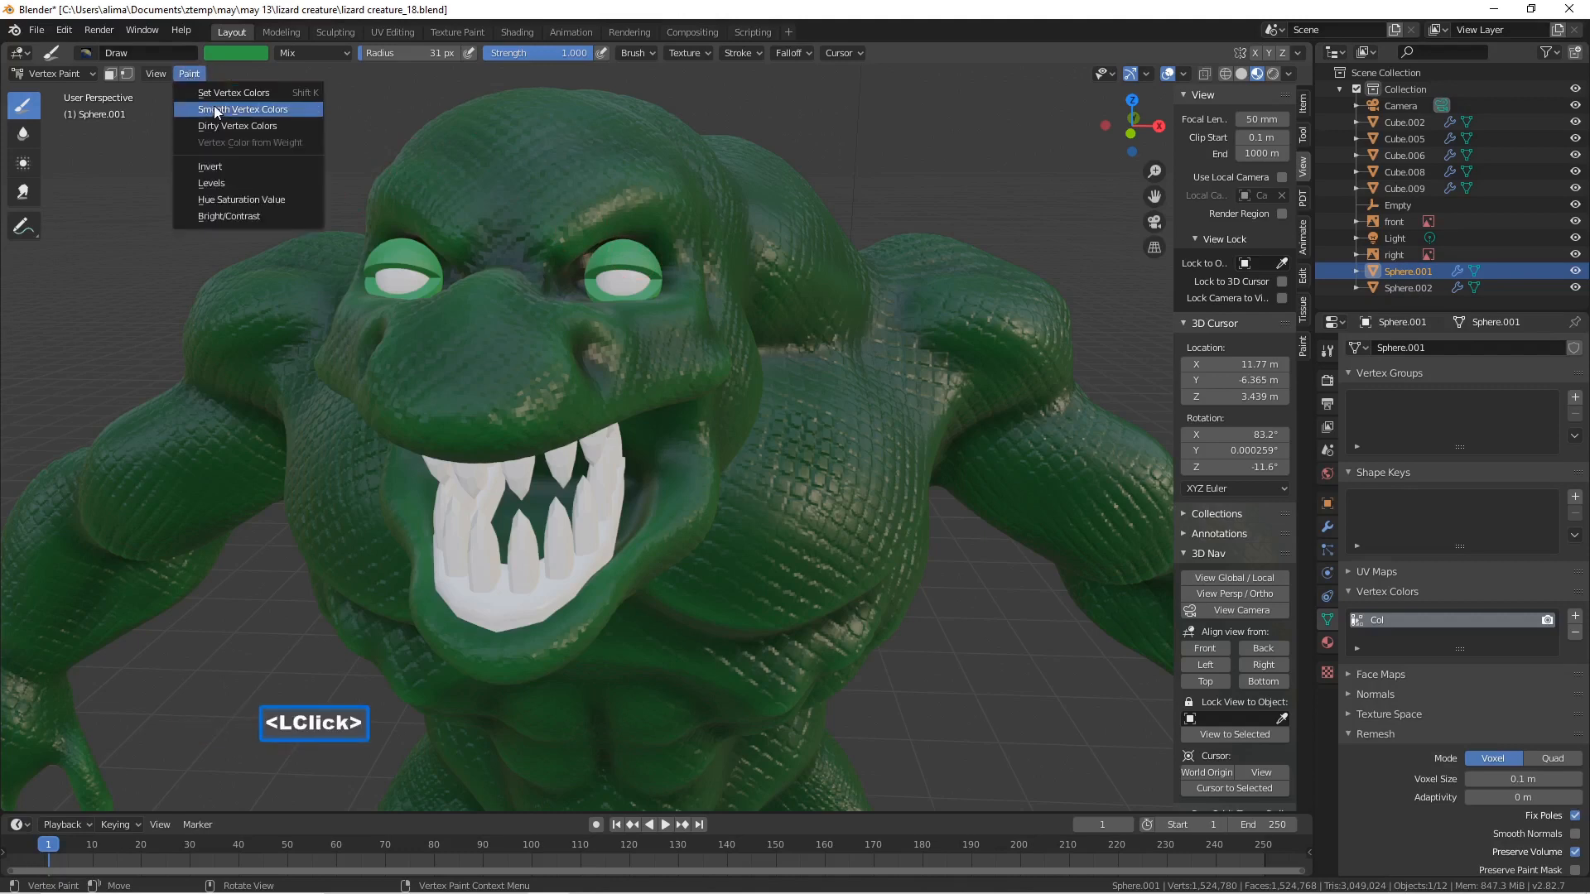
left_click(290, 124)
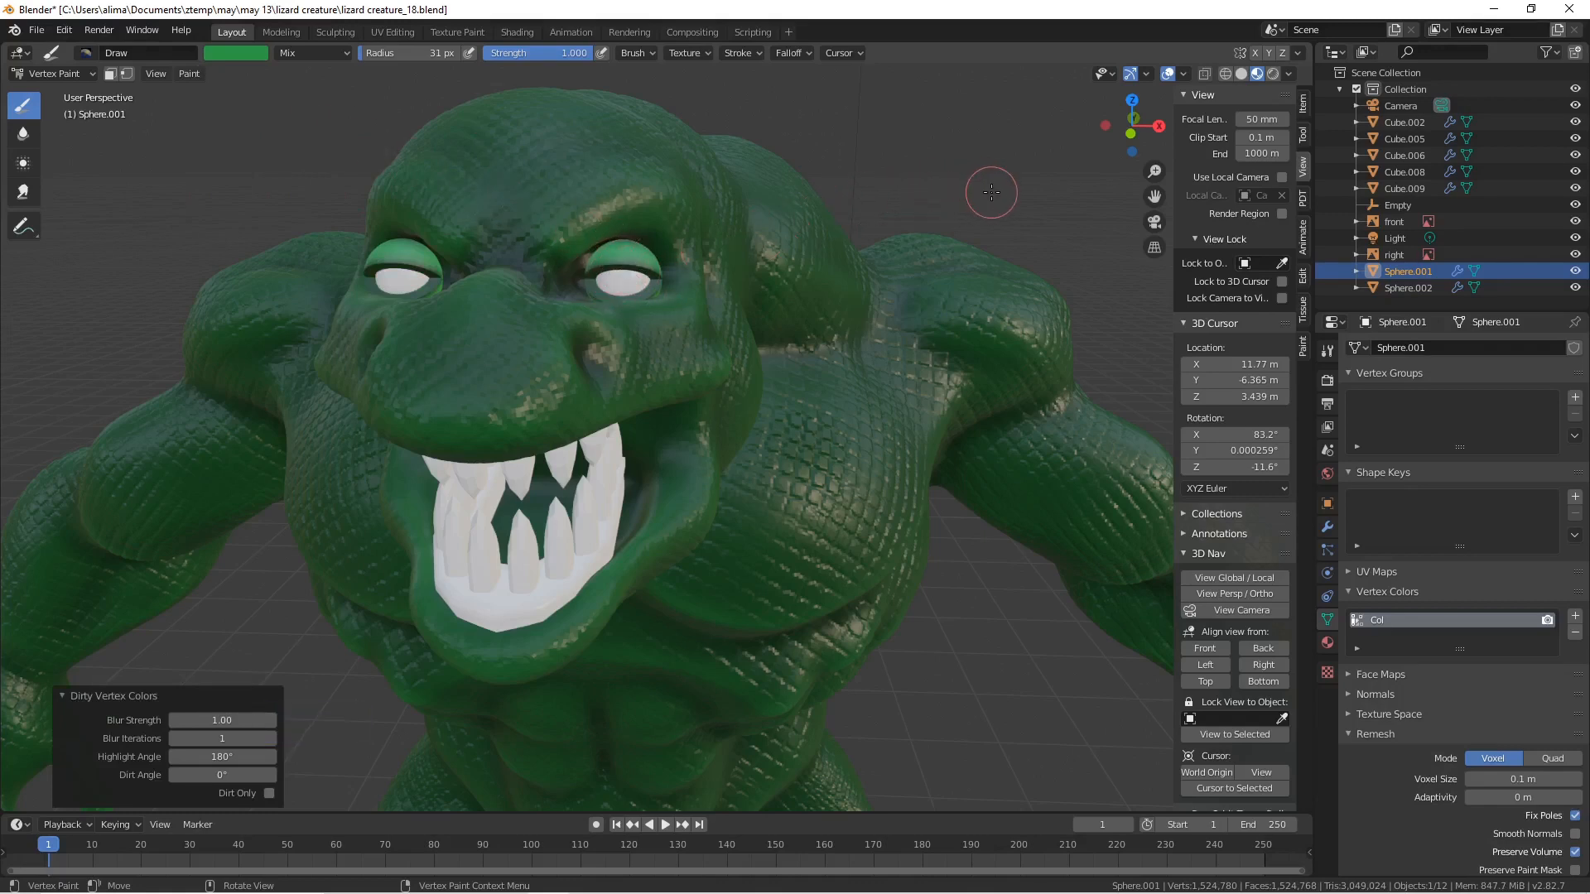
key("Pause")
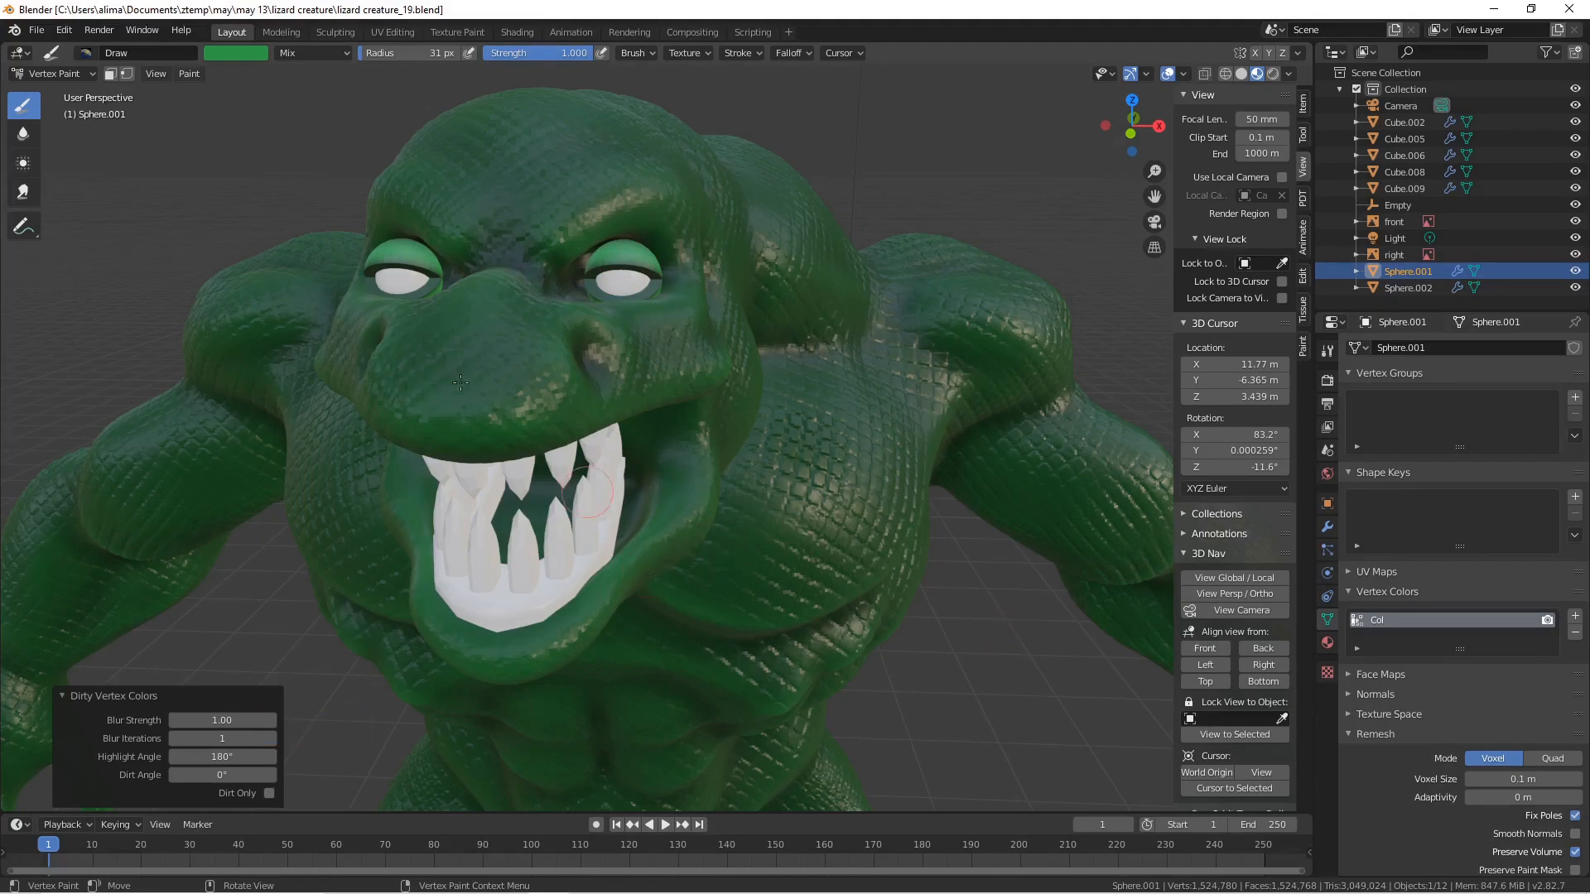
- Go back to Object Mode, select the lower gum mesh (Cube.008) and add a vertex color layer to it
left_click(88, 73)
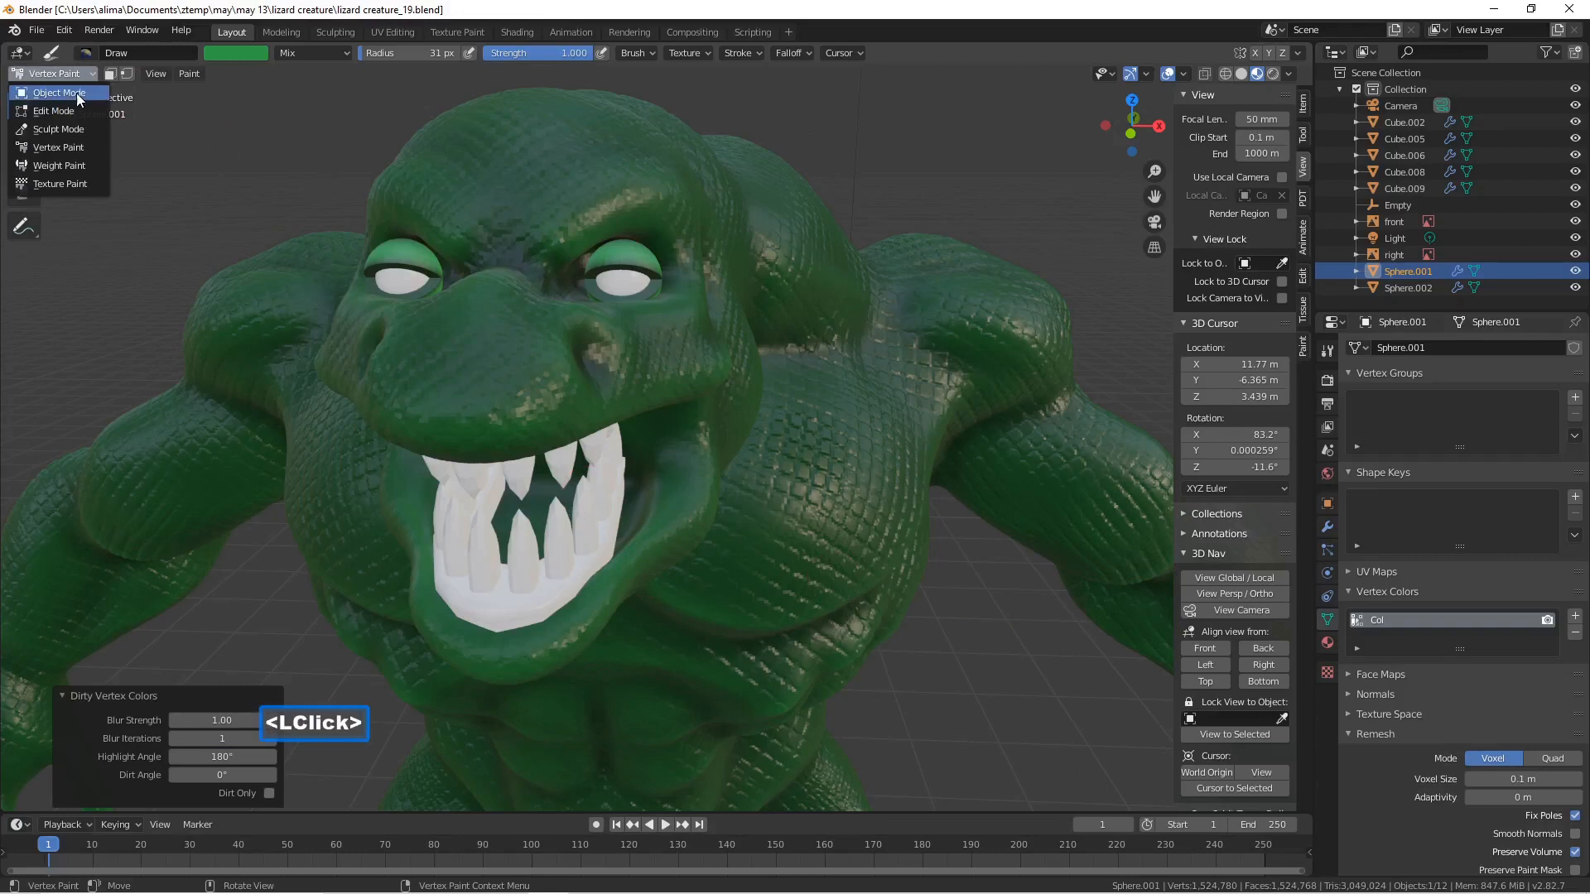
left_click(76, 93)
left_click(528, 606)
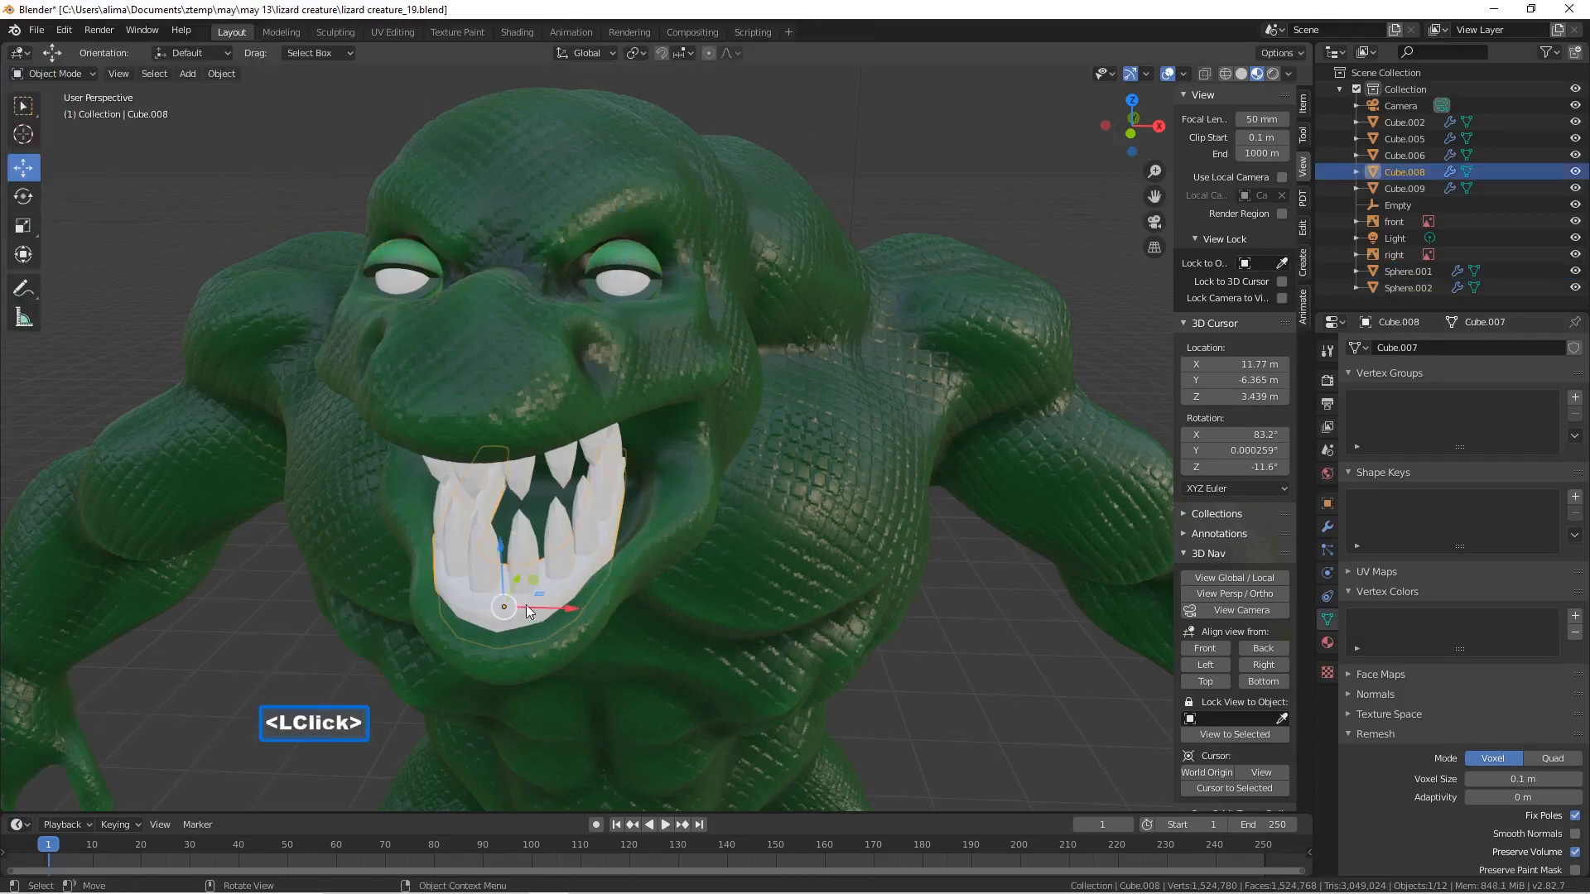
left_click(1574, 617)
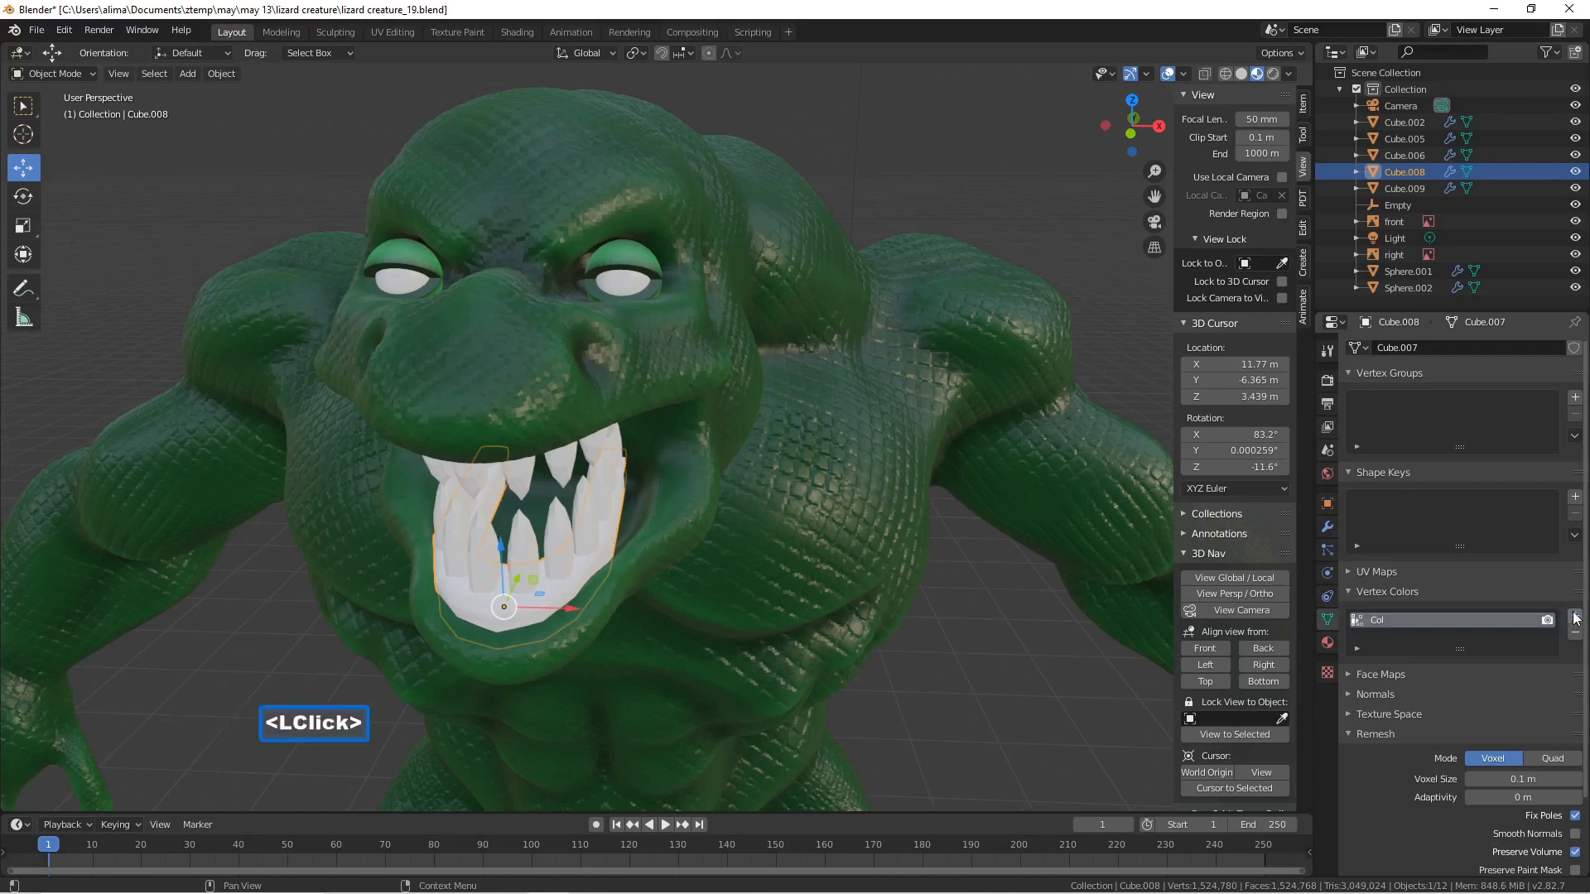
- In the Shading workspace, create a new material for the lower gum and connect a Col vertex color Attribute node to its Base Color
left_click(518, 32)
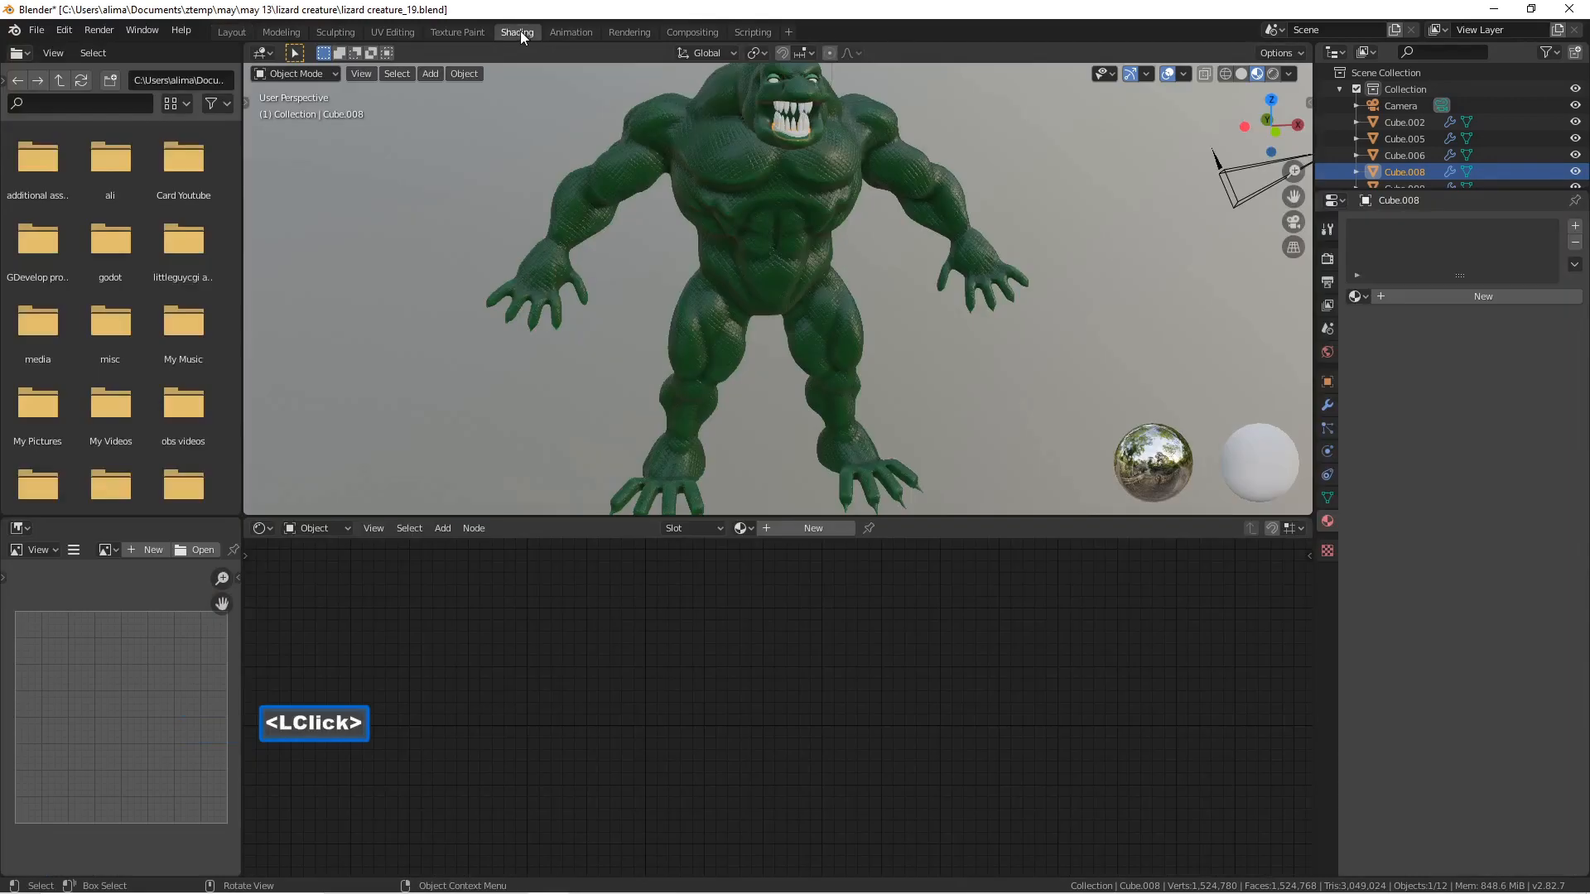
left_click(1508, 298)
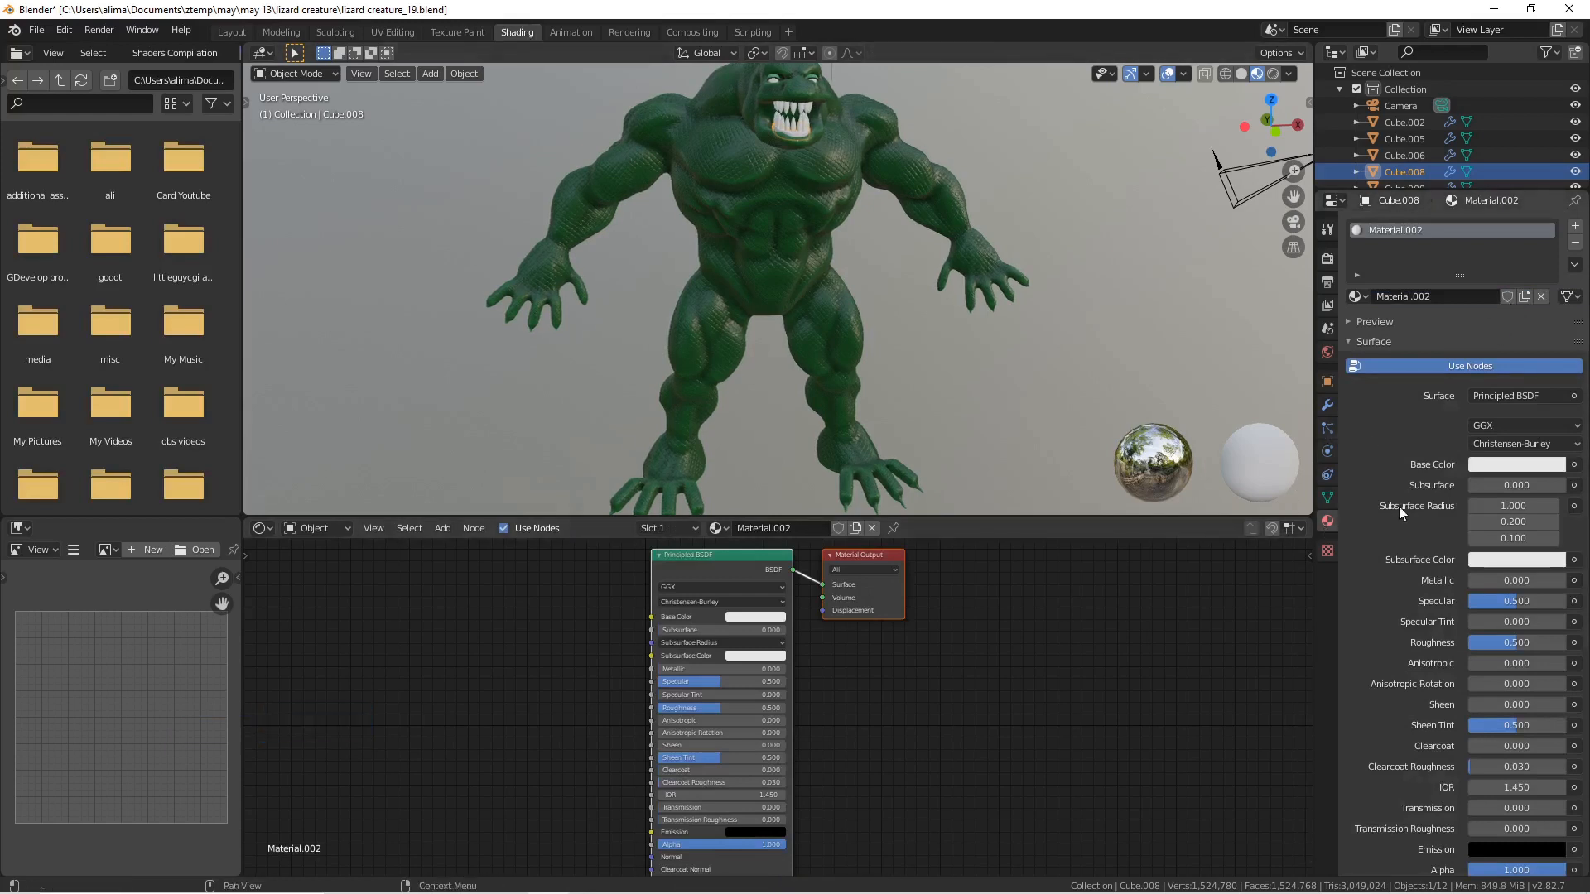
left_click(442, 528)
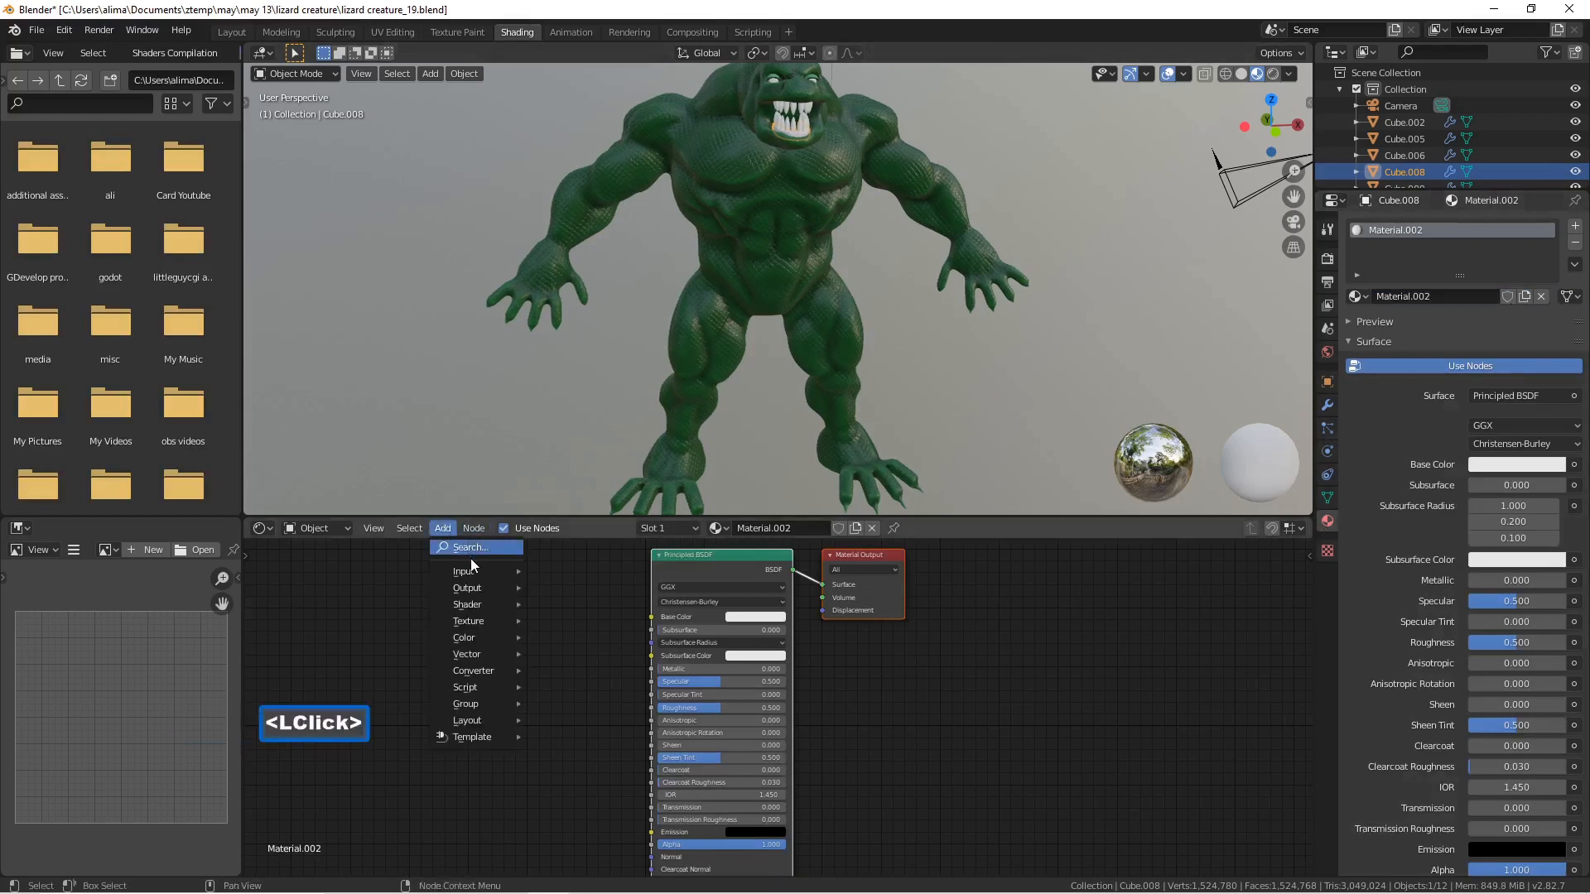
mouse_move(475, 570)
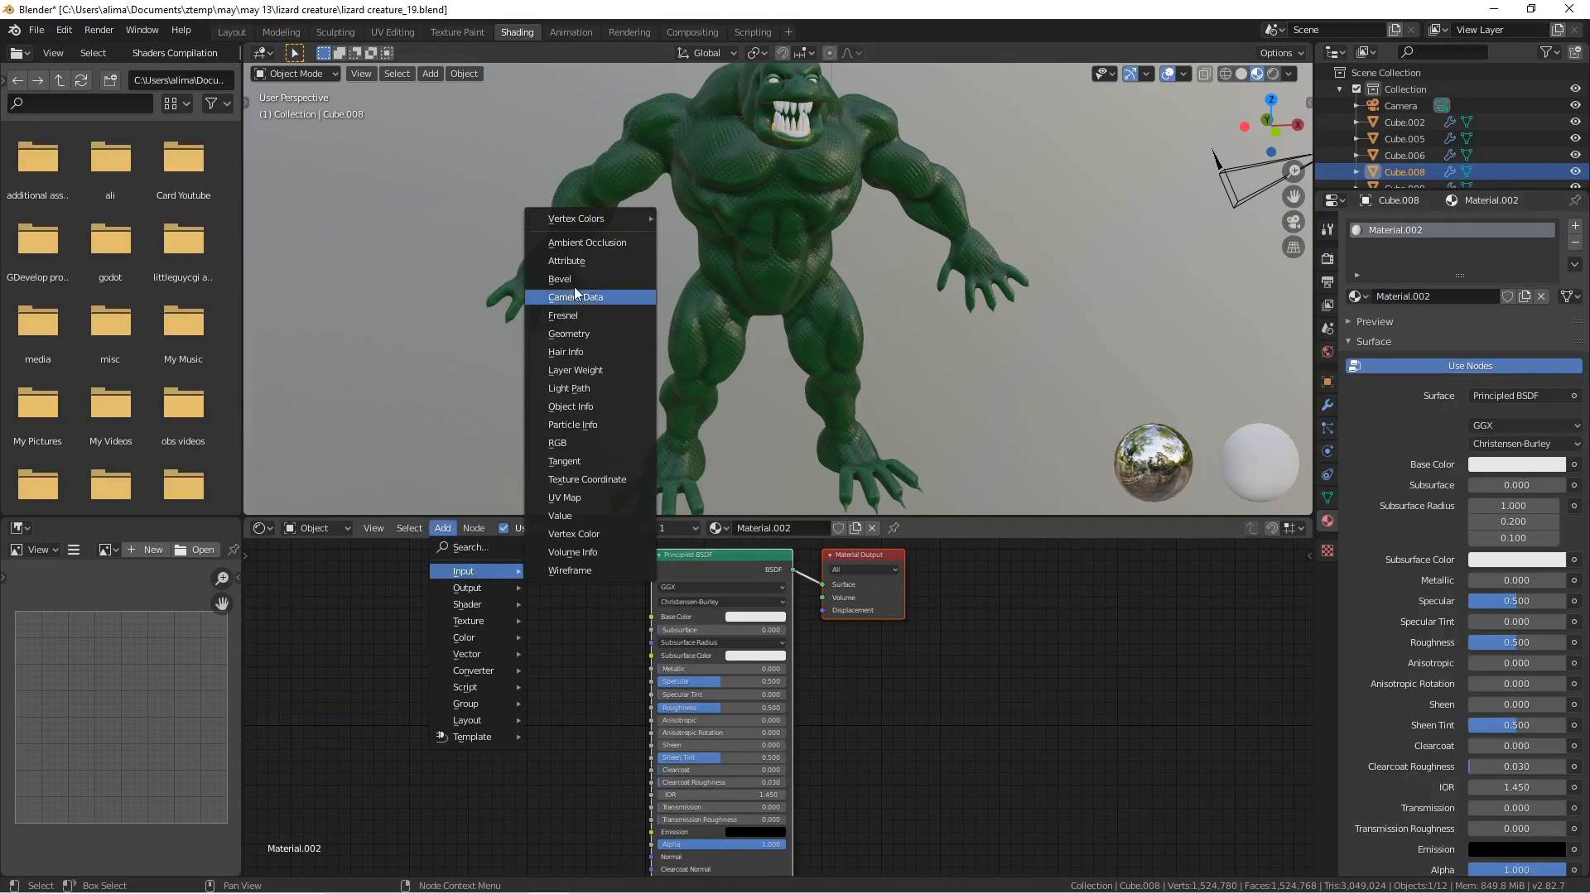
mouse_move(630, 219)
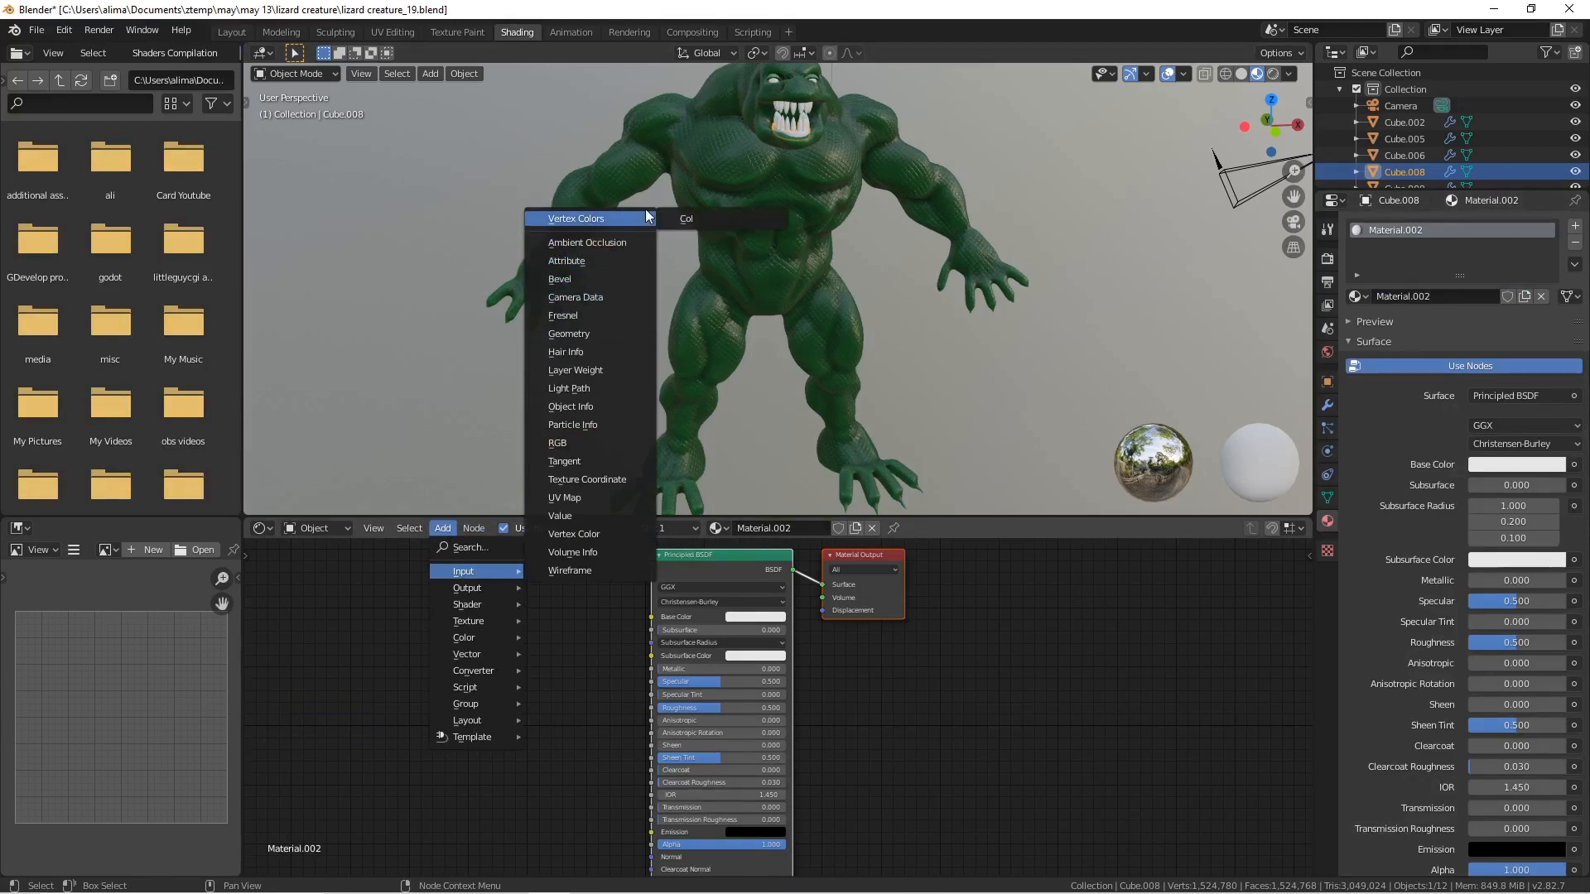
left_click(702, 218)
left_click(552, 612)
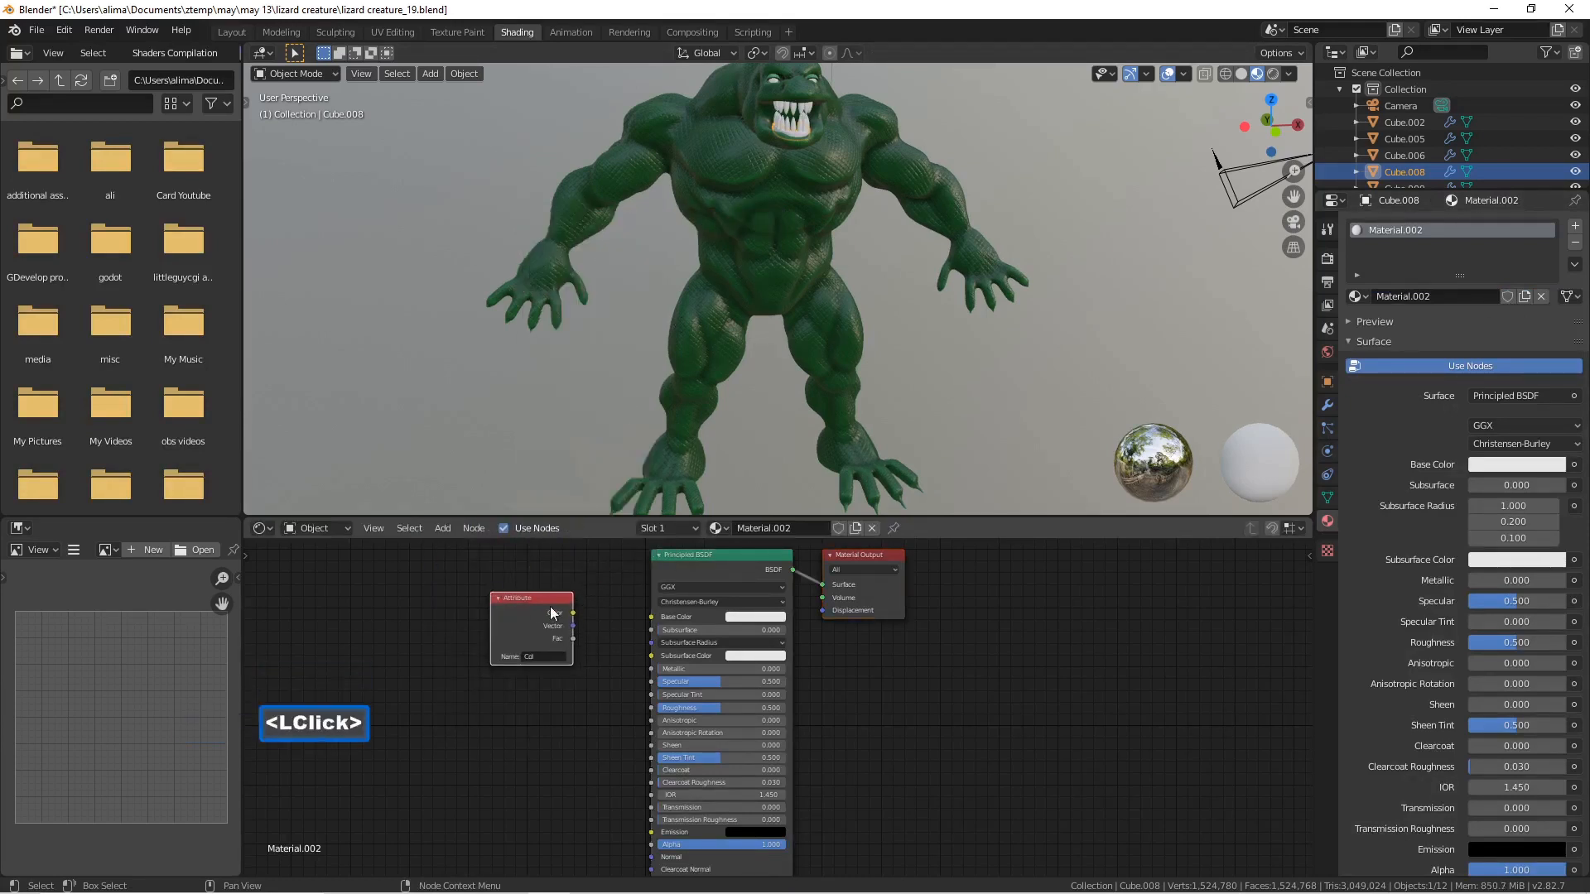
left_click_drag(572, 613, 649, 617)
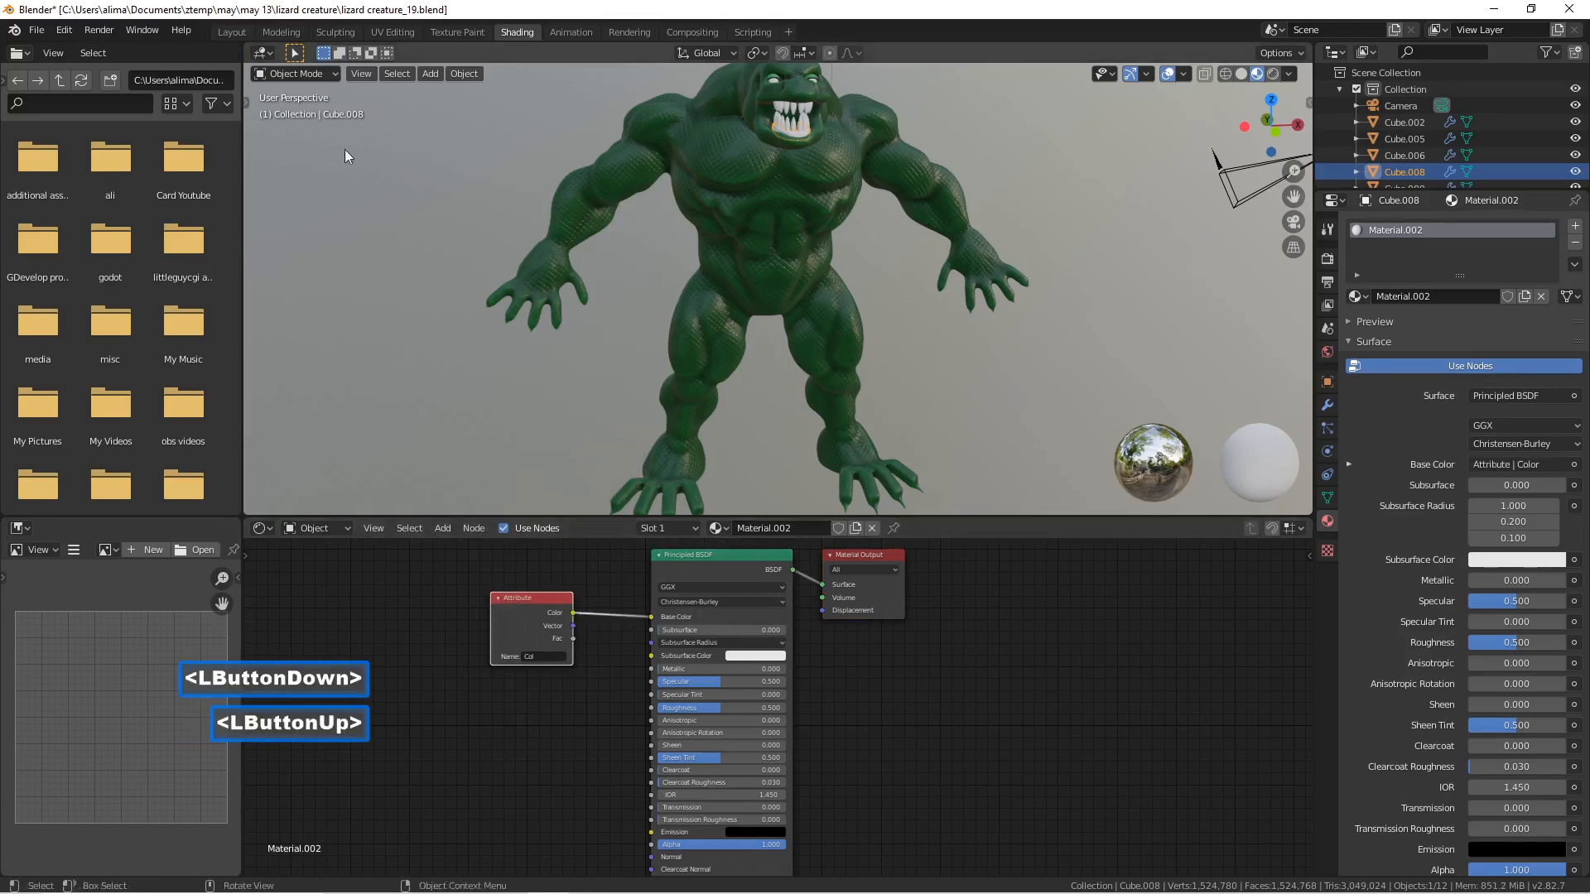
- Return to the Layout workspace and, in Vertex Paint mode, fill the lower gum with a dusty pink color (H 0.034, S 0.382, V 0.620)
left_click(231, 33)
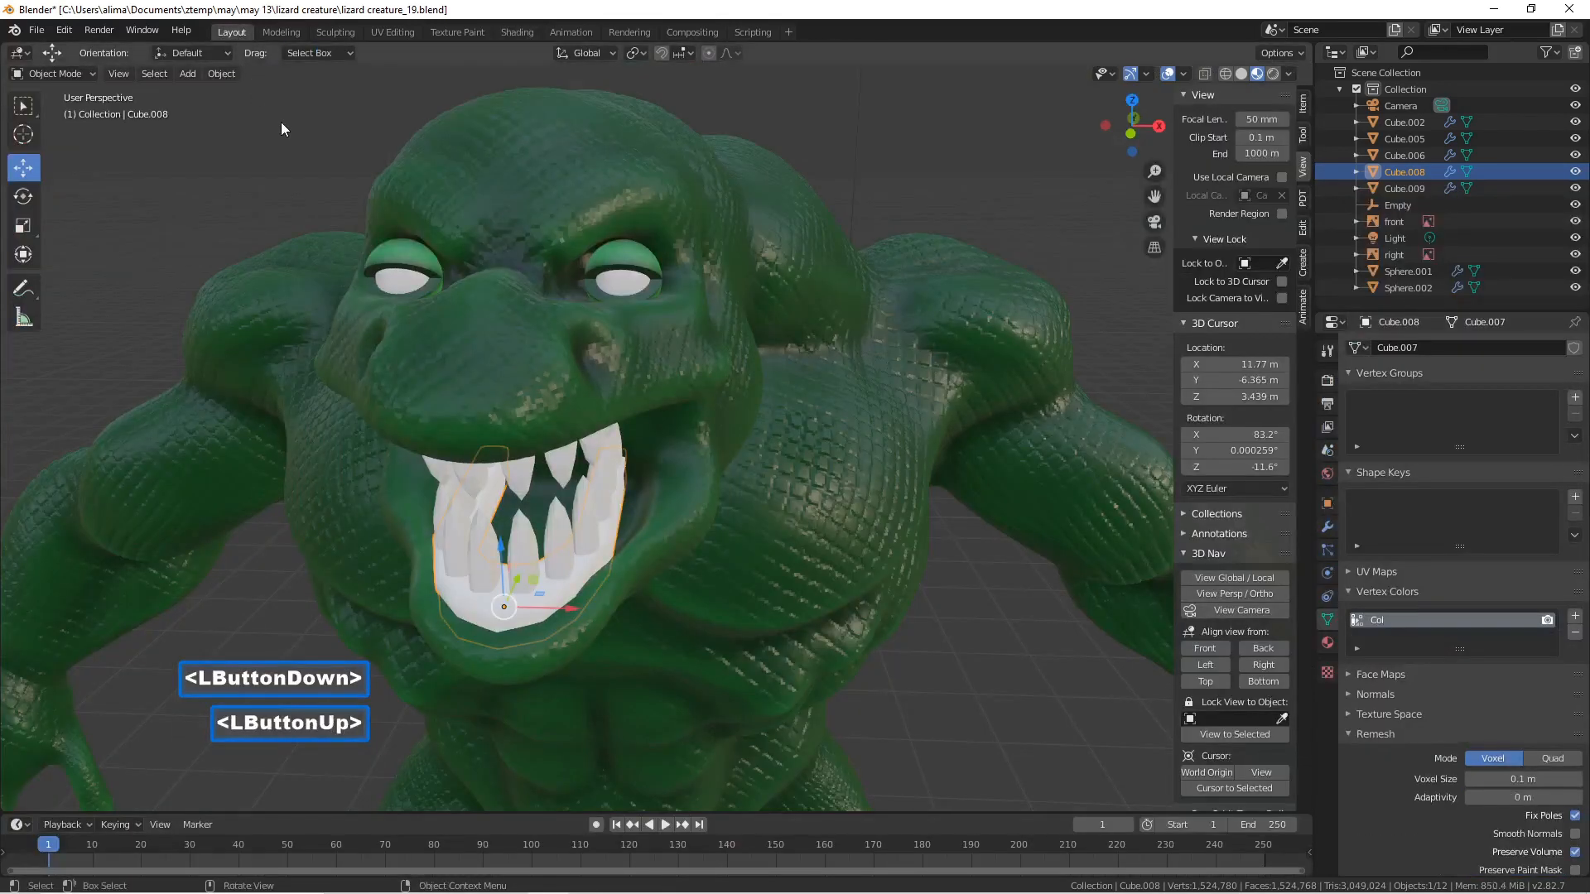
left_click(92, 74)
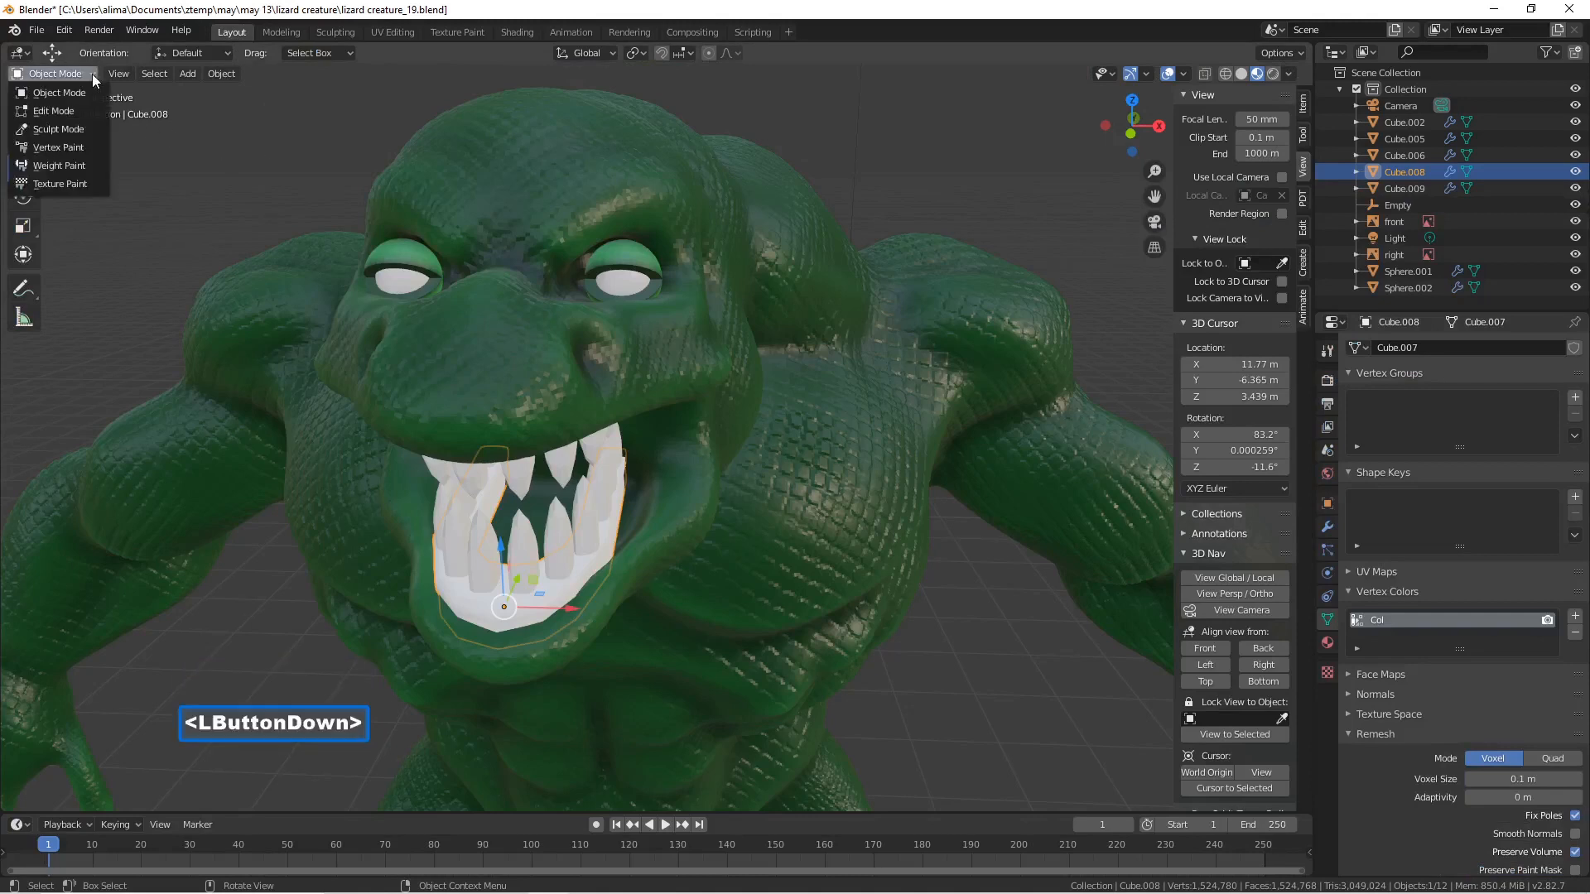
left_click(91, 146)
left_click(236, 55)
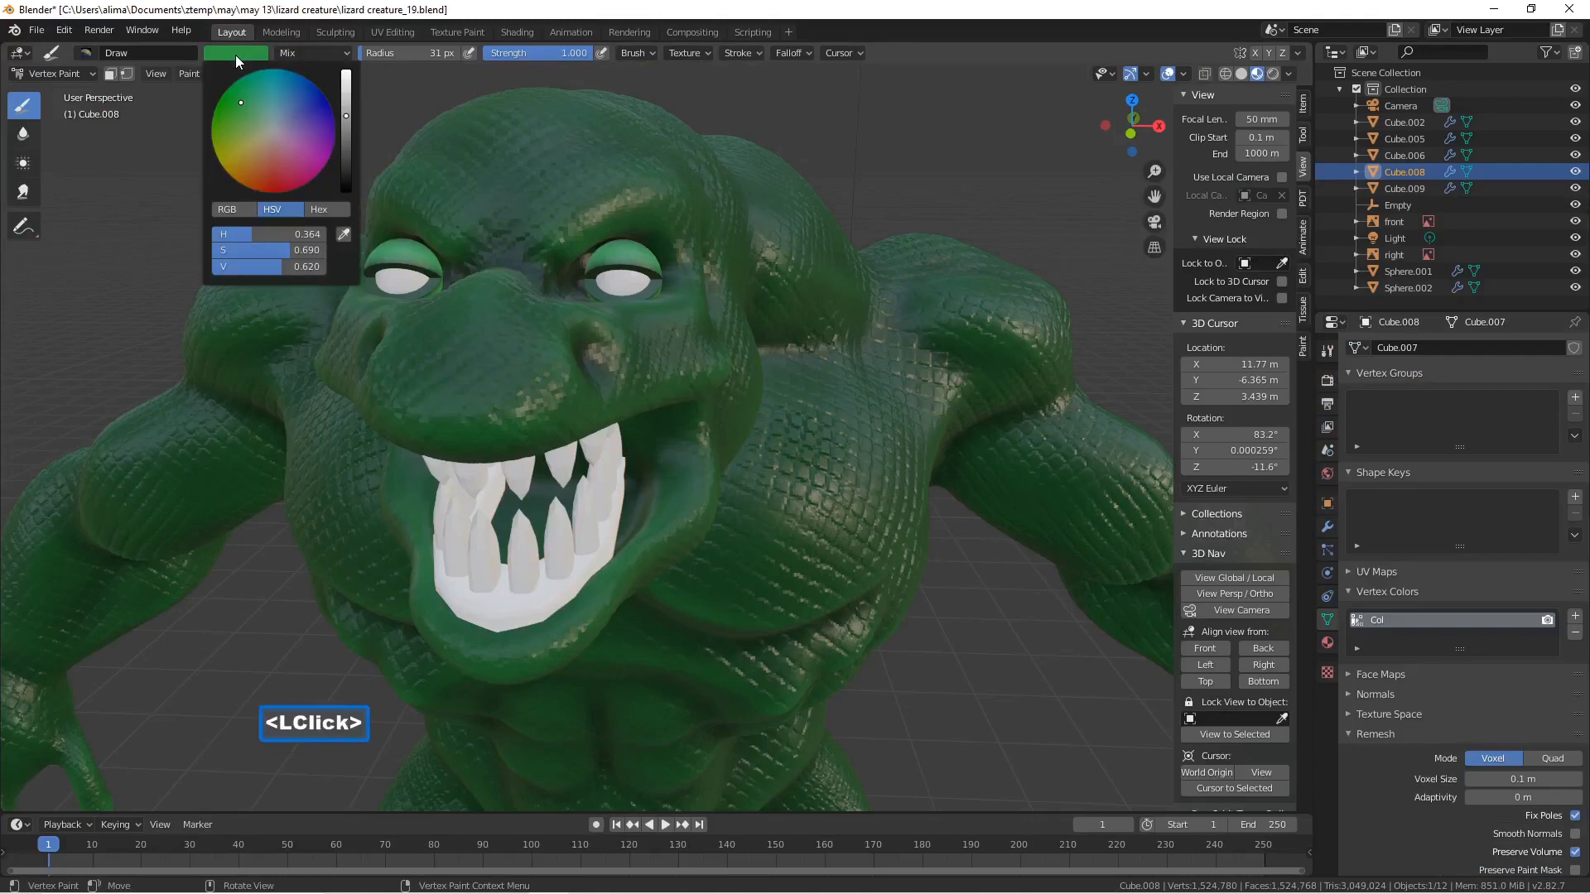
left_click_drag(278, 149, 268, 157)
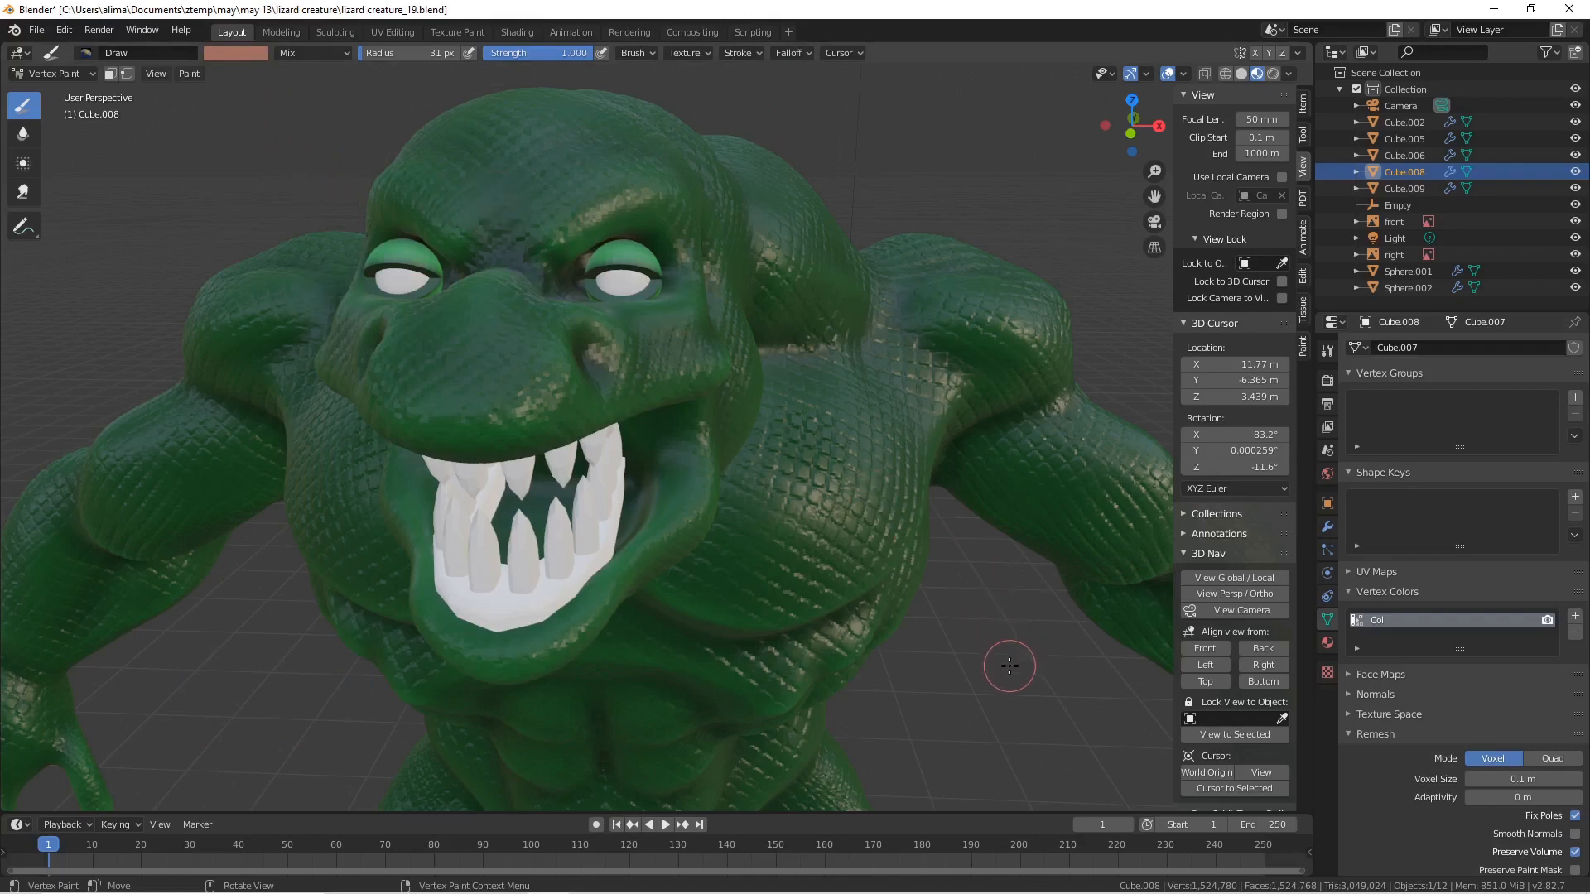
key("shift+k")
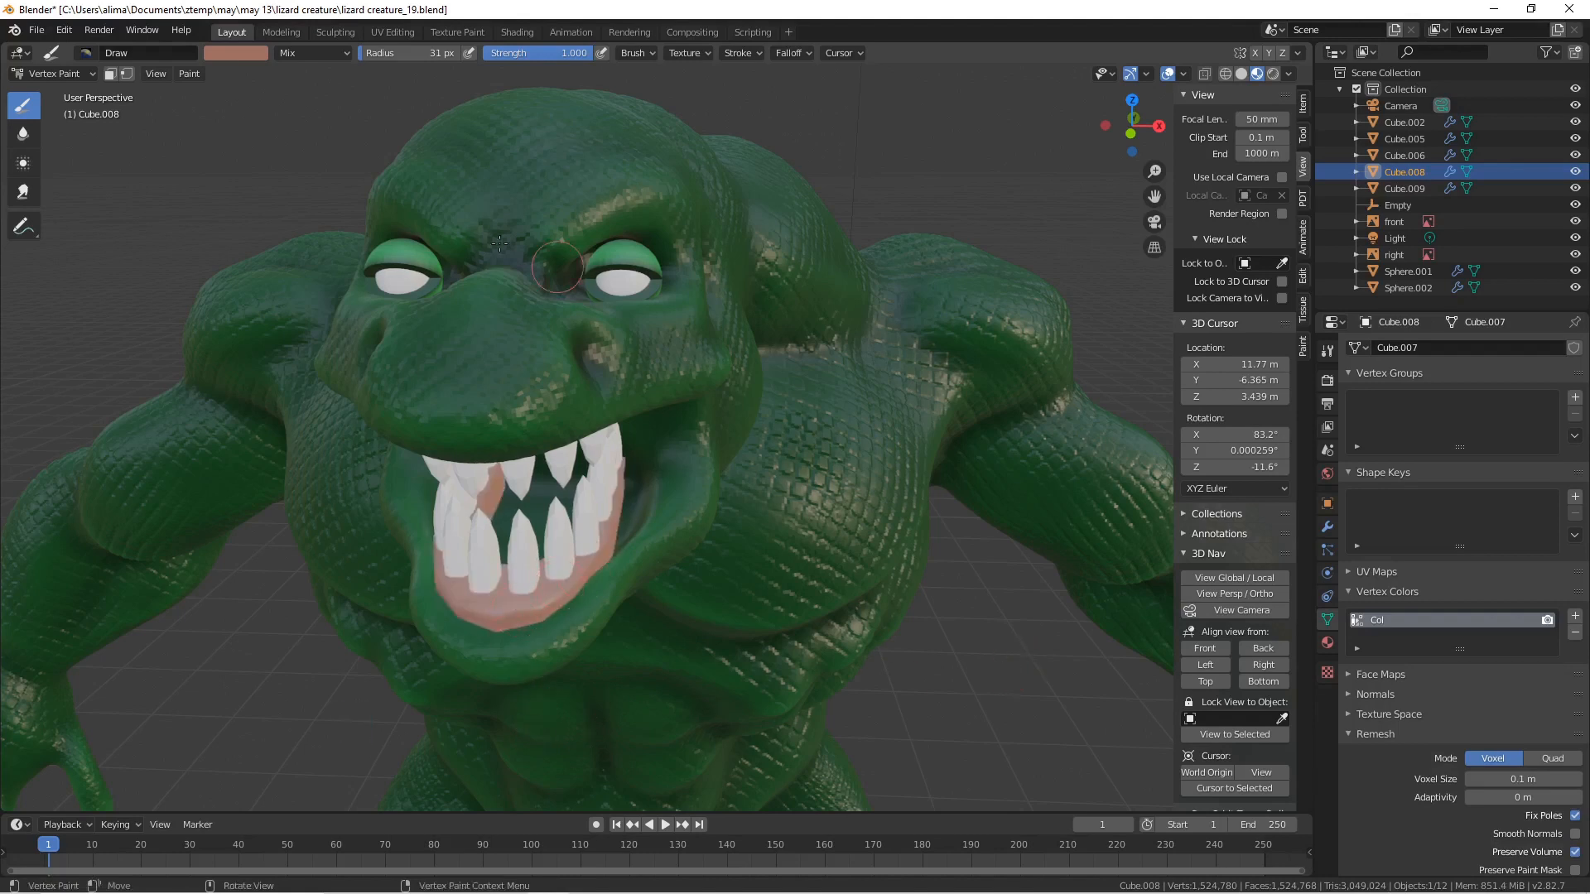
- Apply Dirty Vertex Colors to the pink lower gum and save as lizard creature_21.blend
left_click(188, 74)
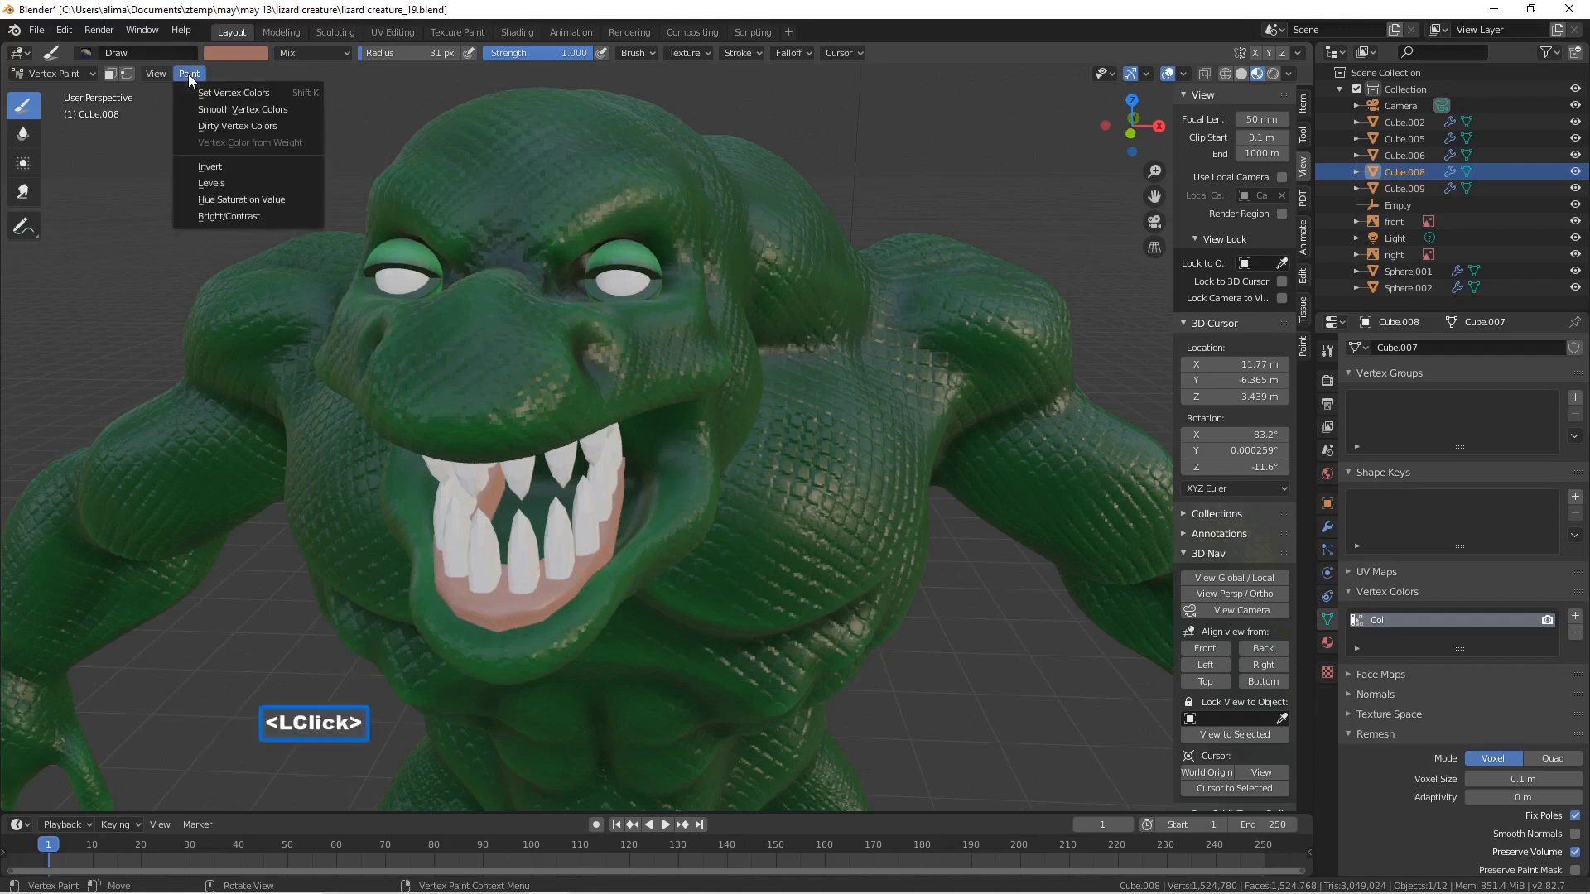
left_click(292, 125)
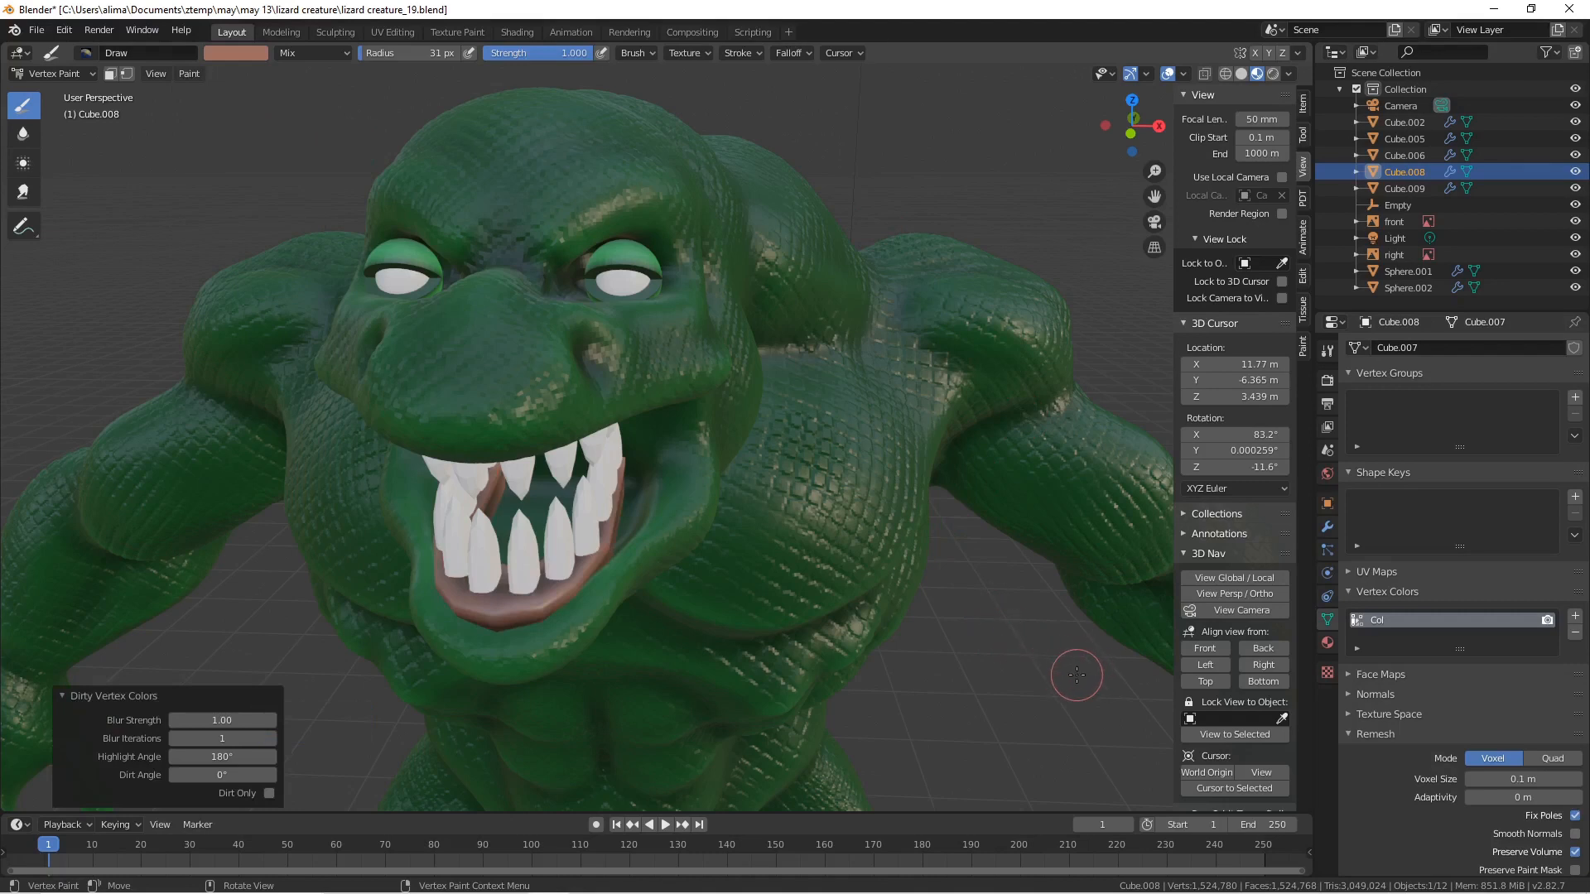
key("Pause")
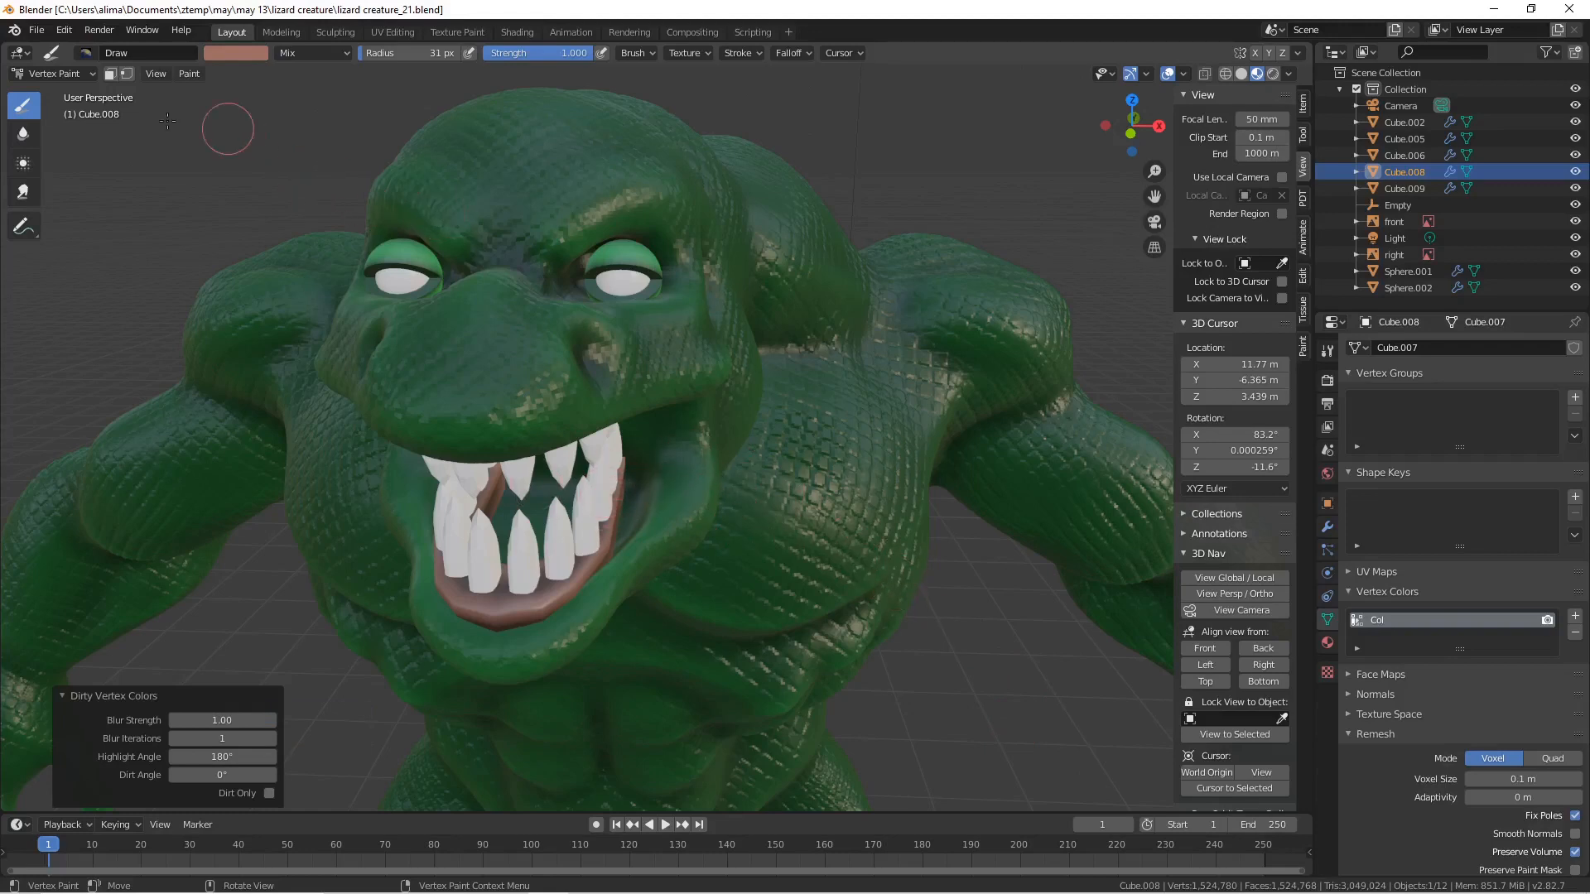
- Go back to Object Mode and apply Shade Smooth to the lower teeth (Cube.009) and the upper teeth (Cube.006)
left_click(91, 71)
left_click(84, 87)
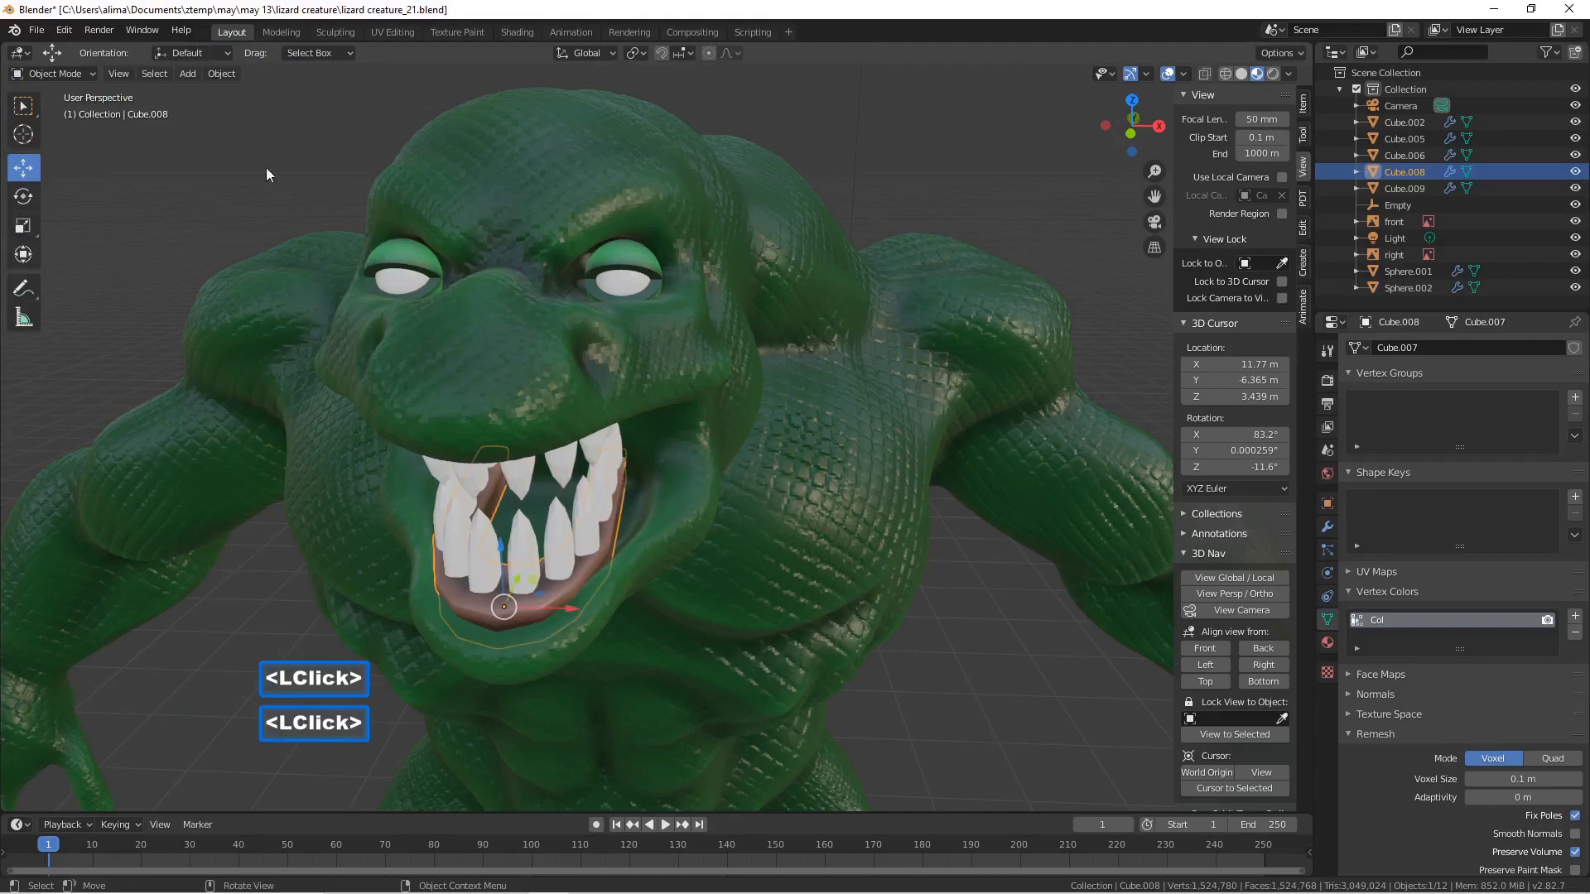
left_click(558, 529)
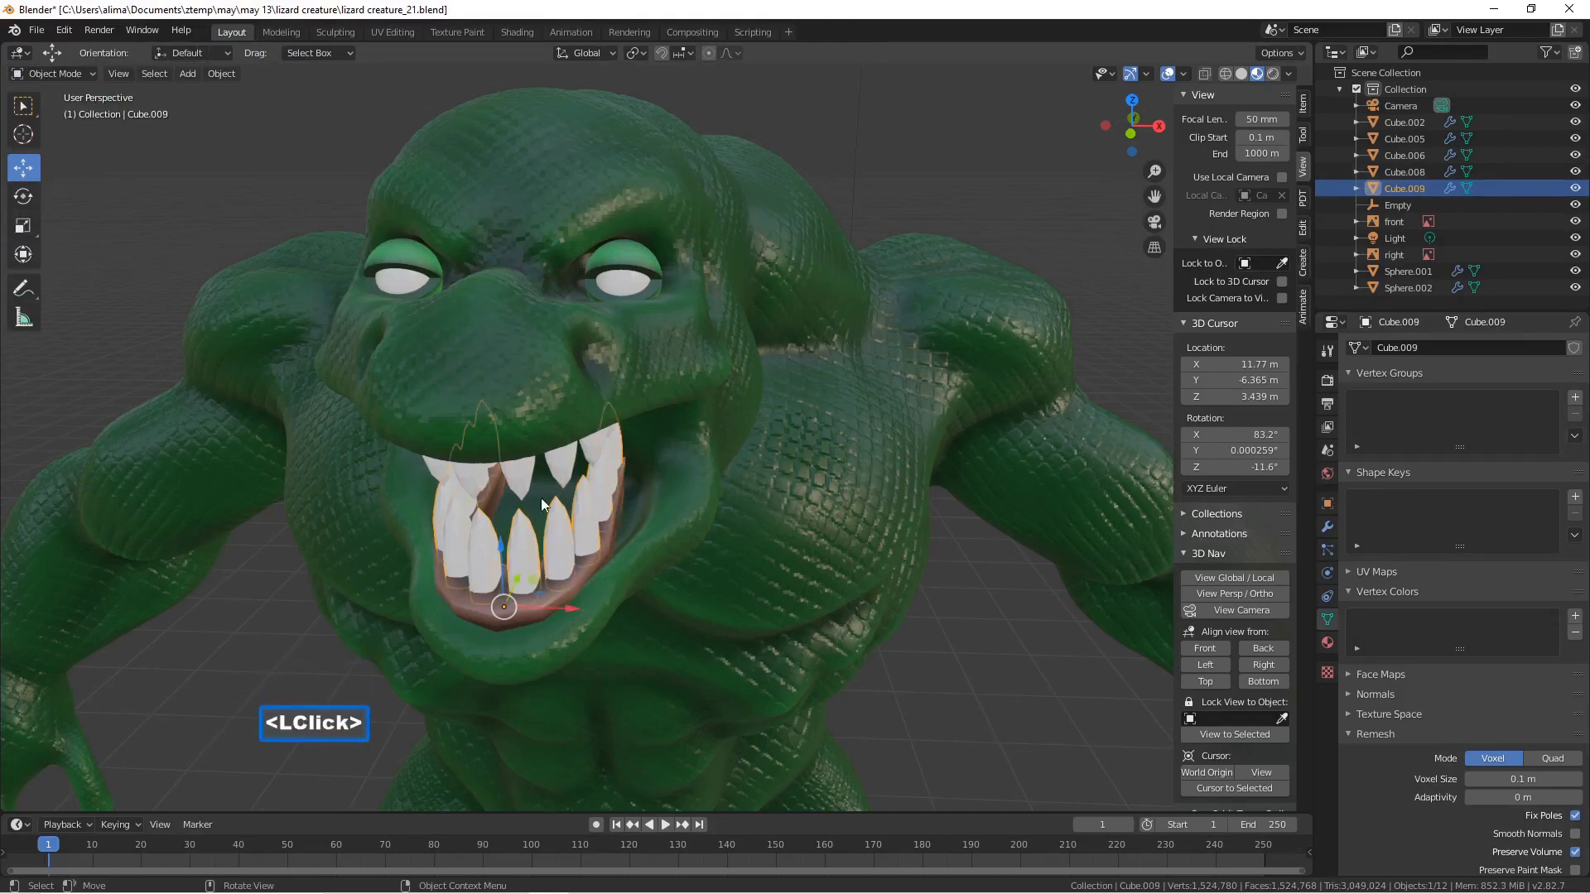
right_click(559, 510)
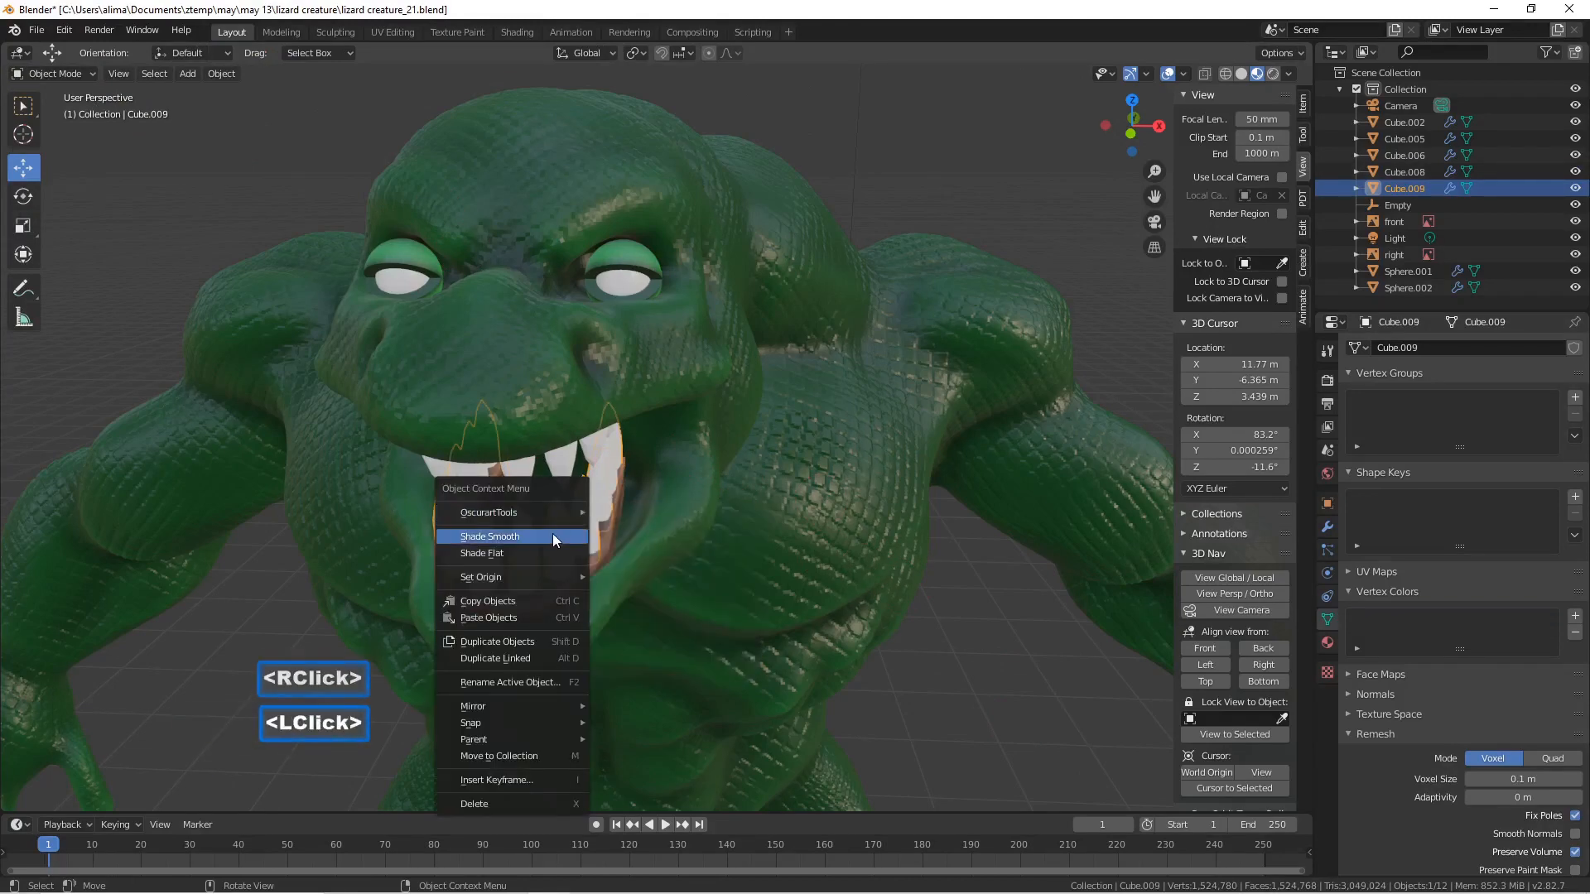
left_click(553, 537)
middle_click_drag(565, 539, 576, 506)
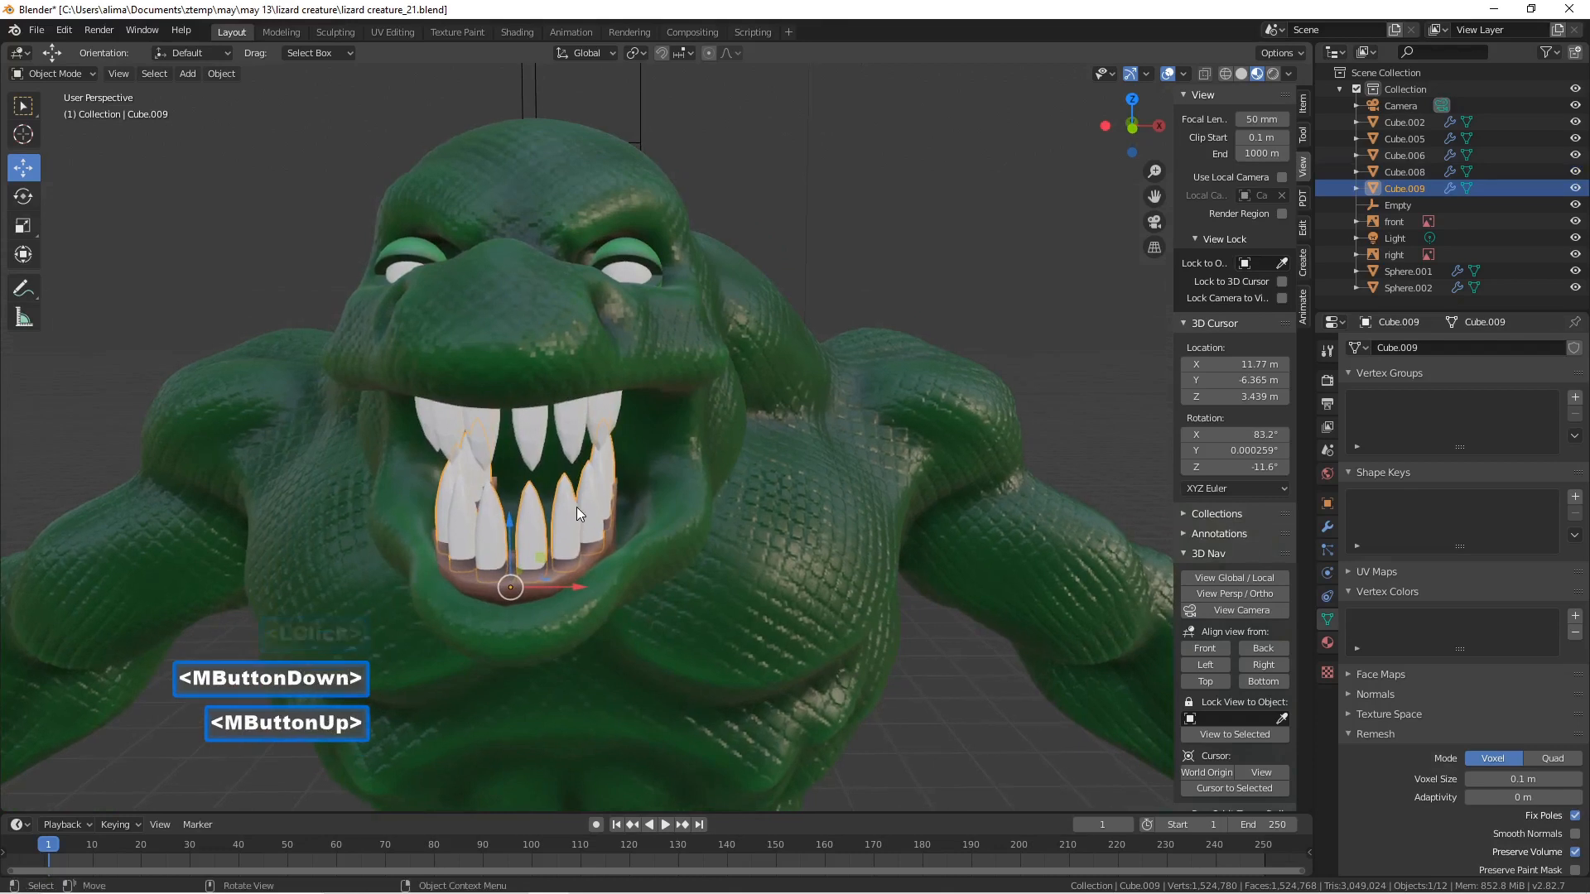
left_click(581, 419)
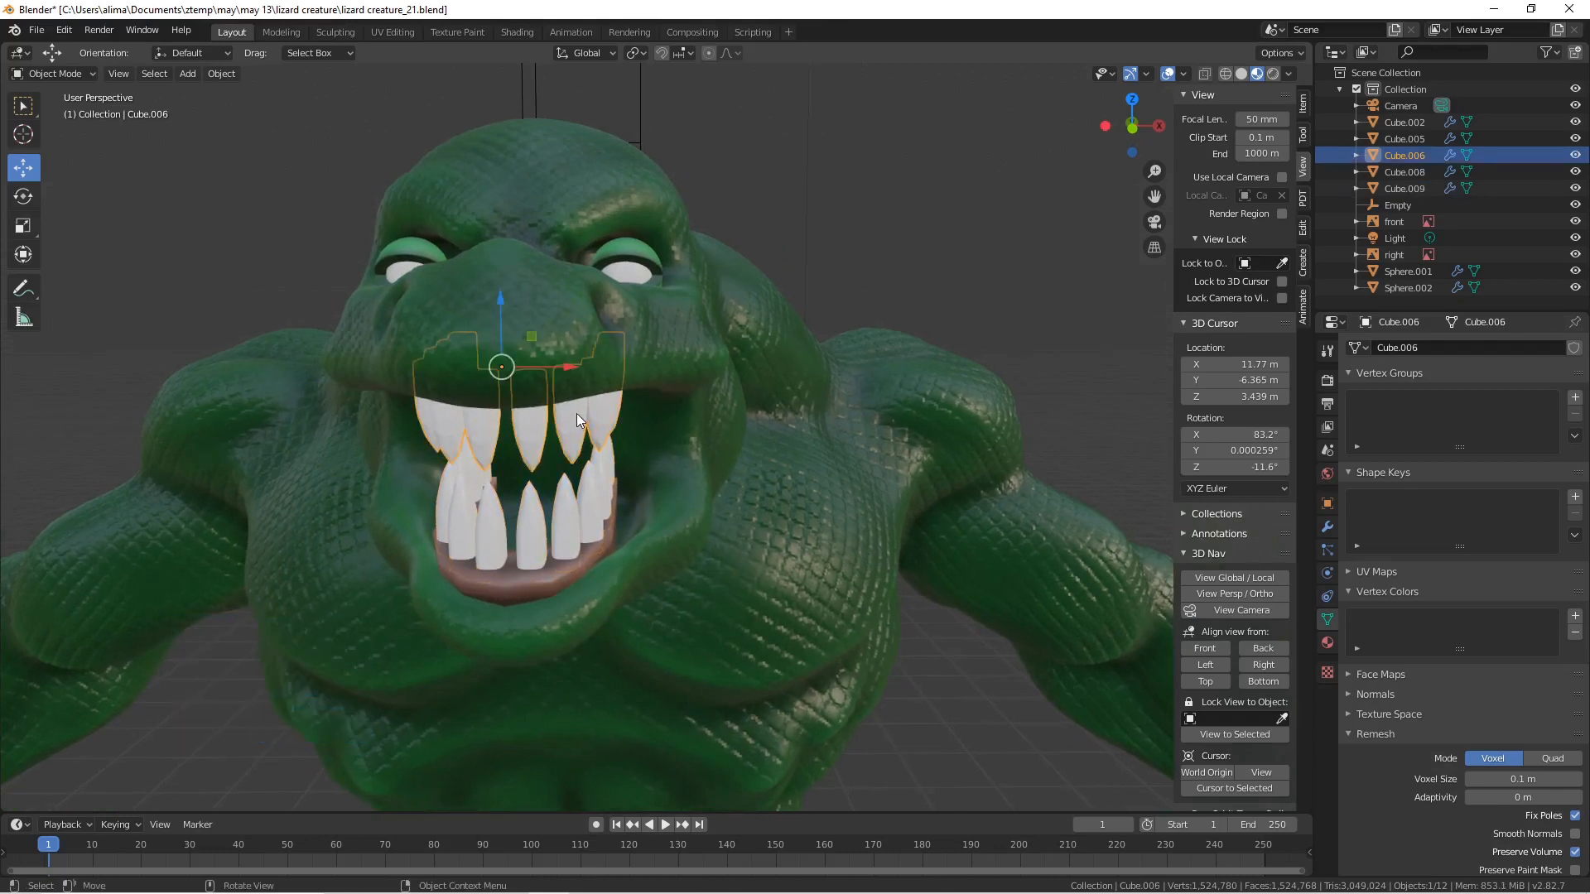
right_click(577, 420)
left_click(584, 412)
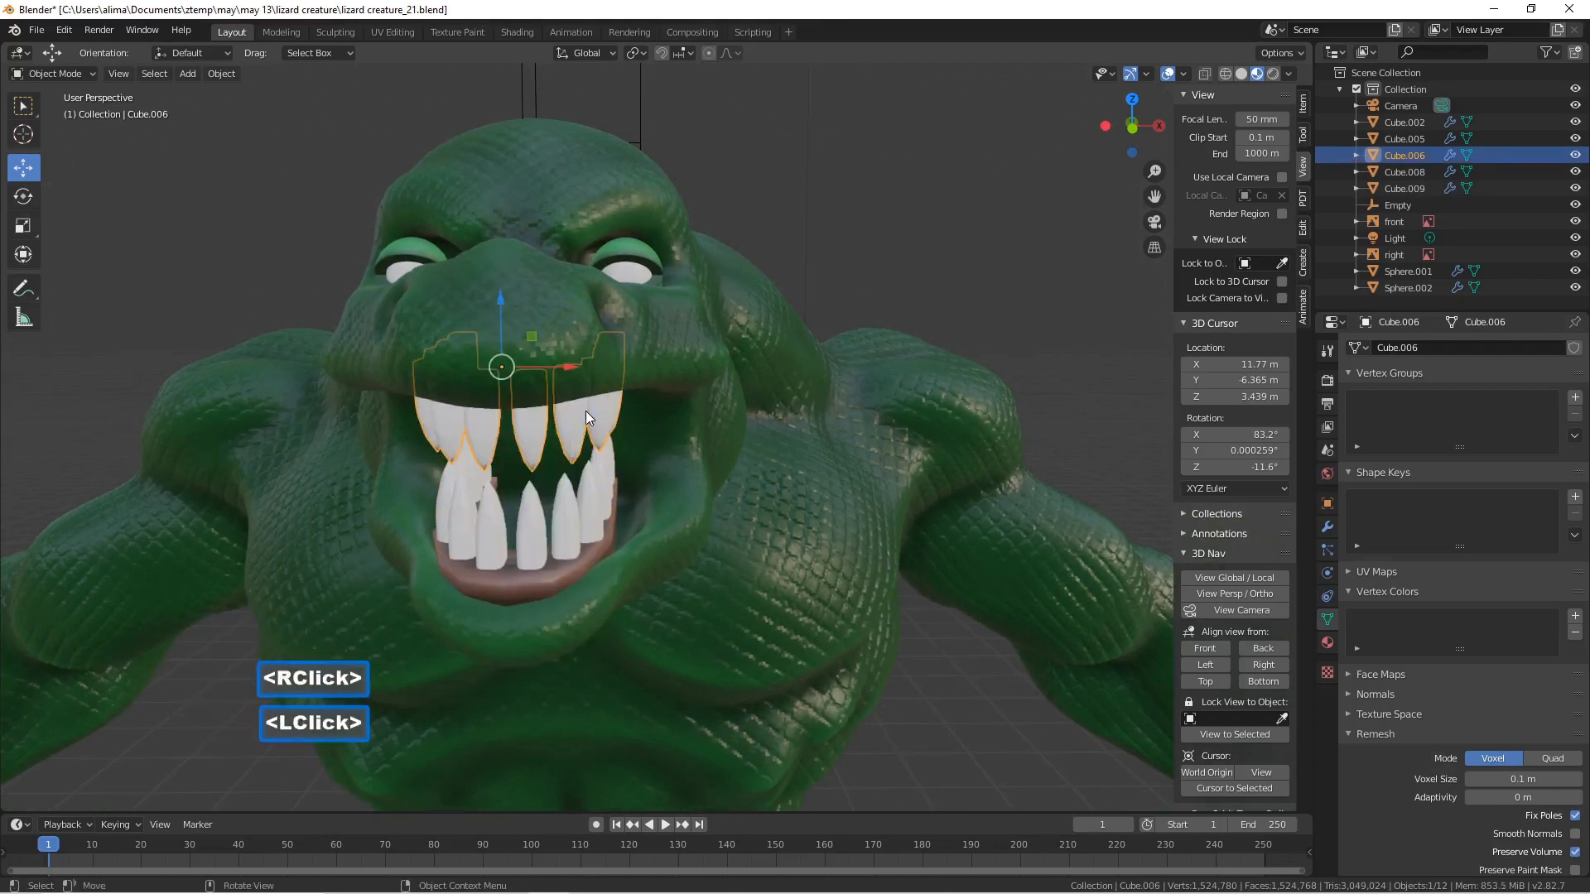
- Add a vertex color layer to the lower teeth (Cube.009) and create a new material for them in the Shading workspace
left_click(594, 491)
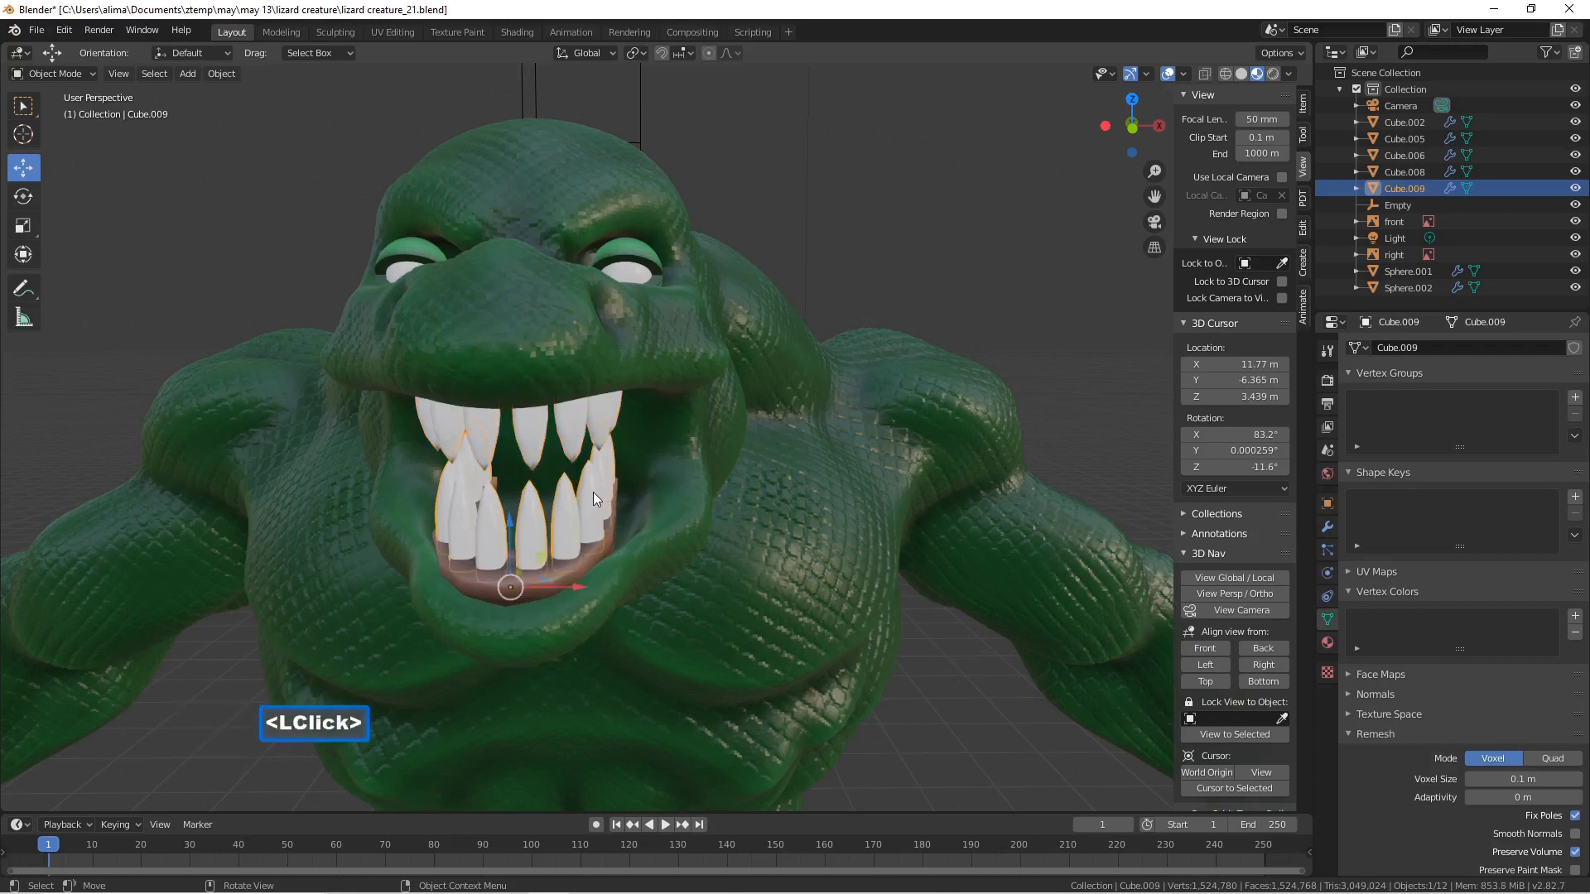
left_click(1575, 616)
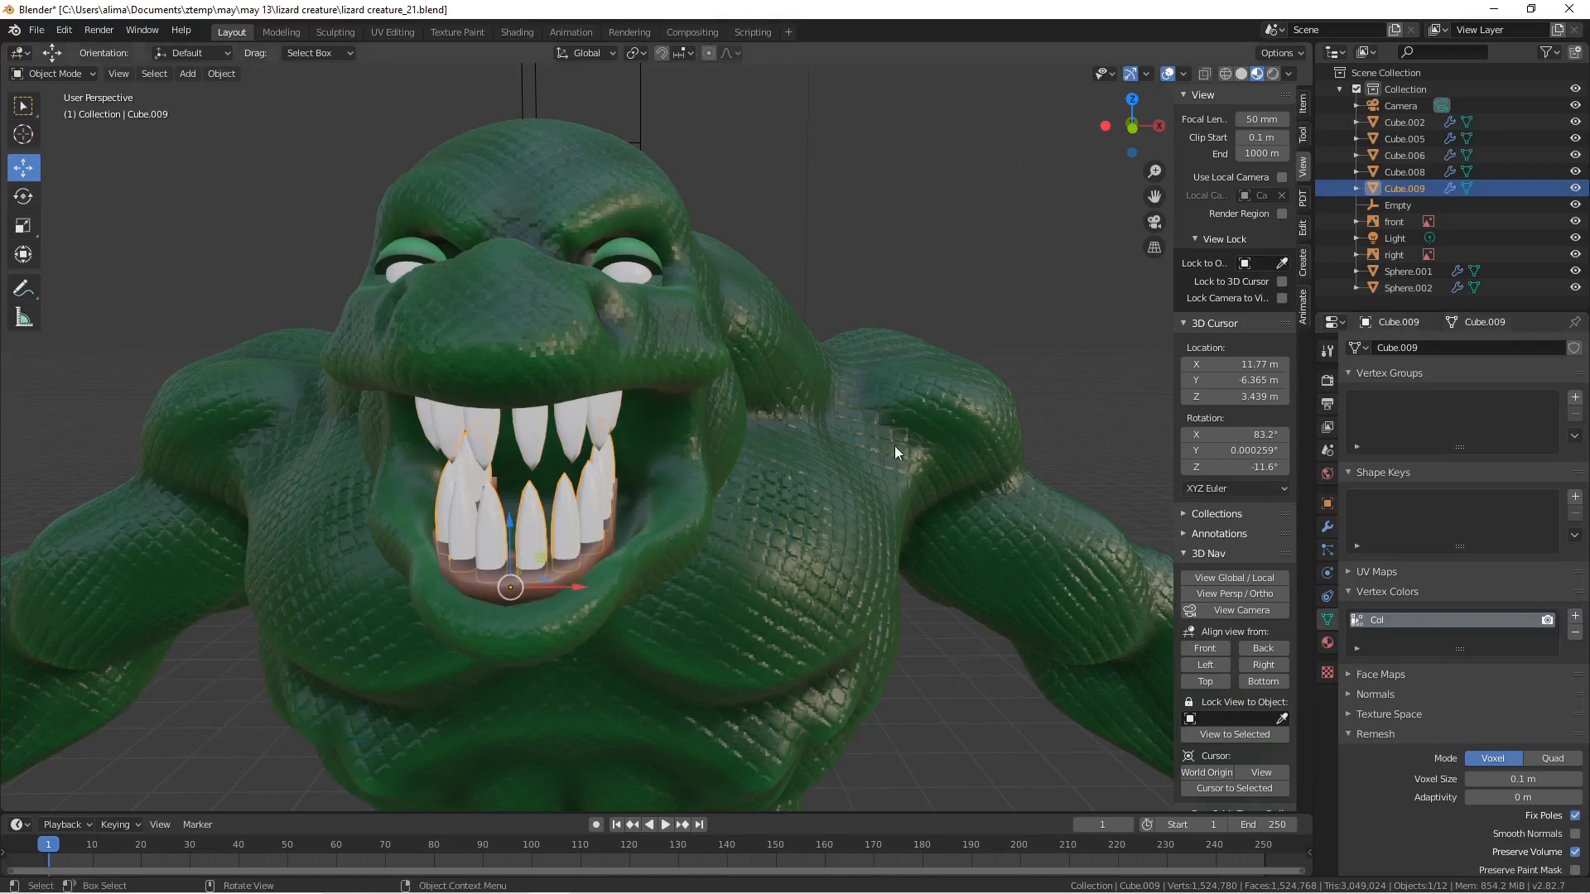
left_click(523, 32)
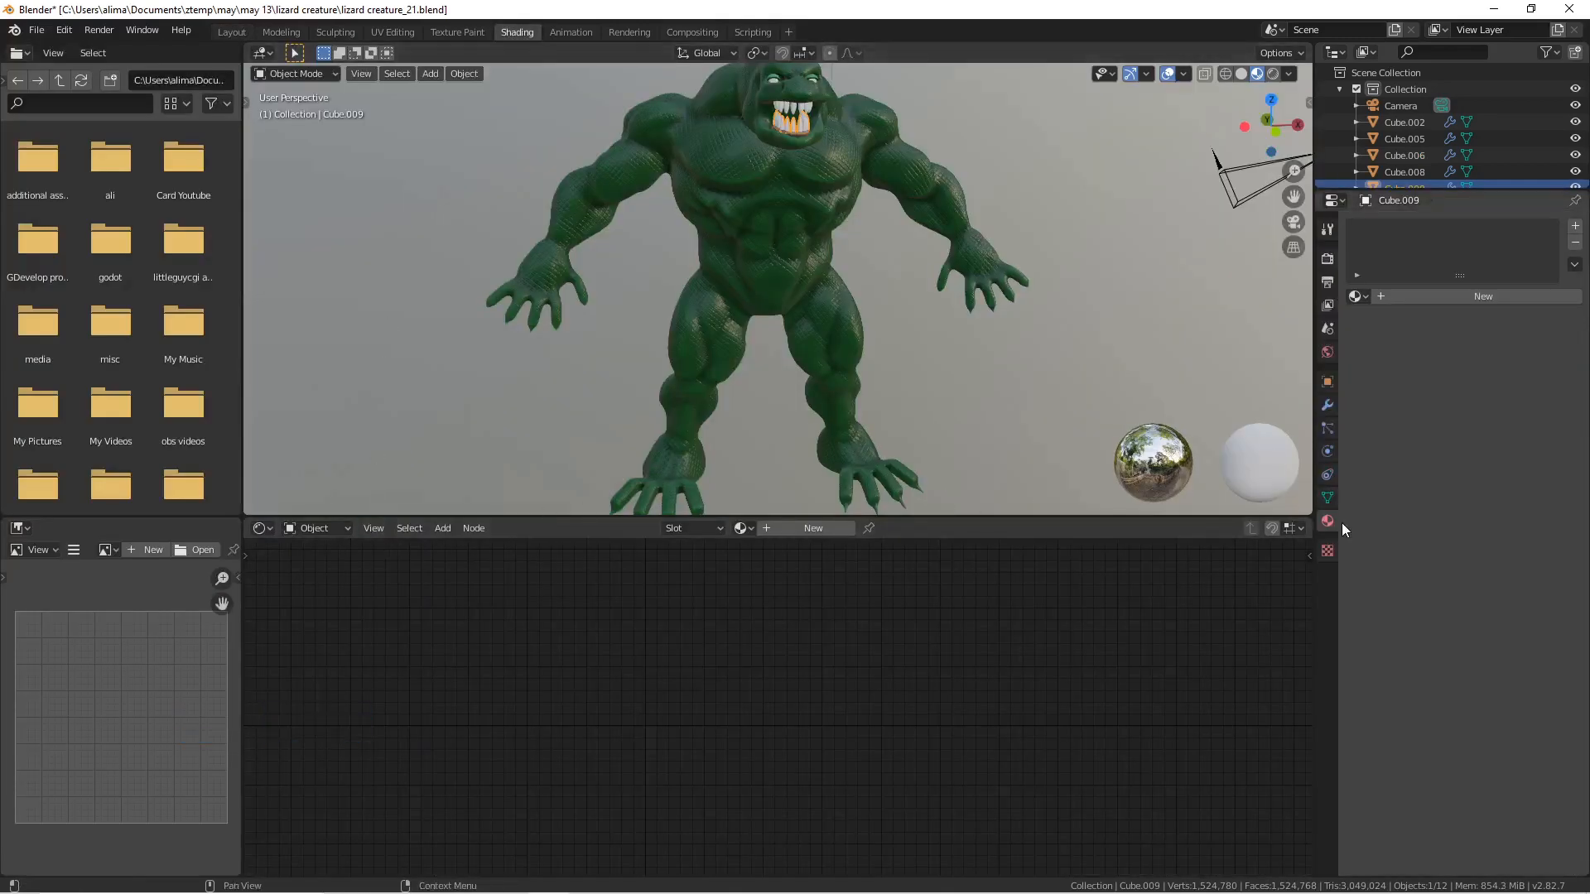
left_click(1523, 296)
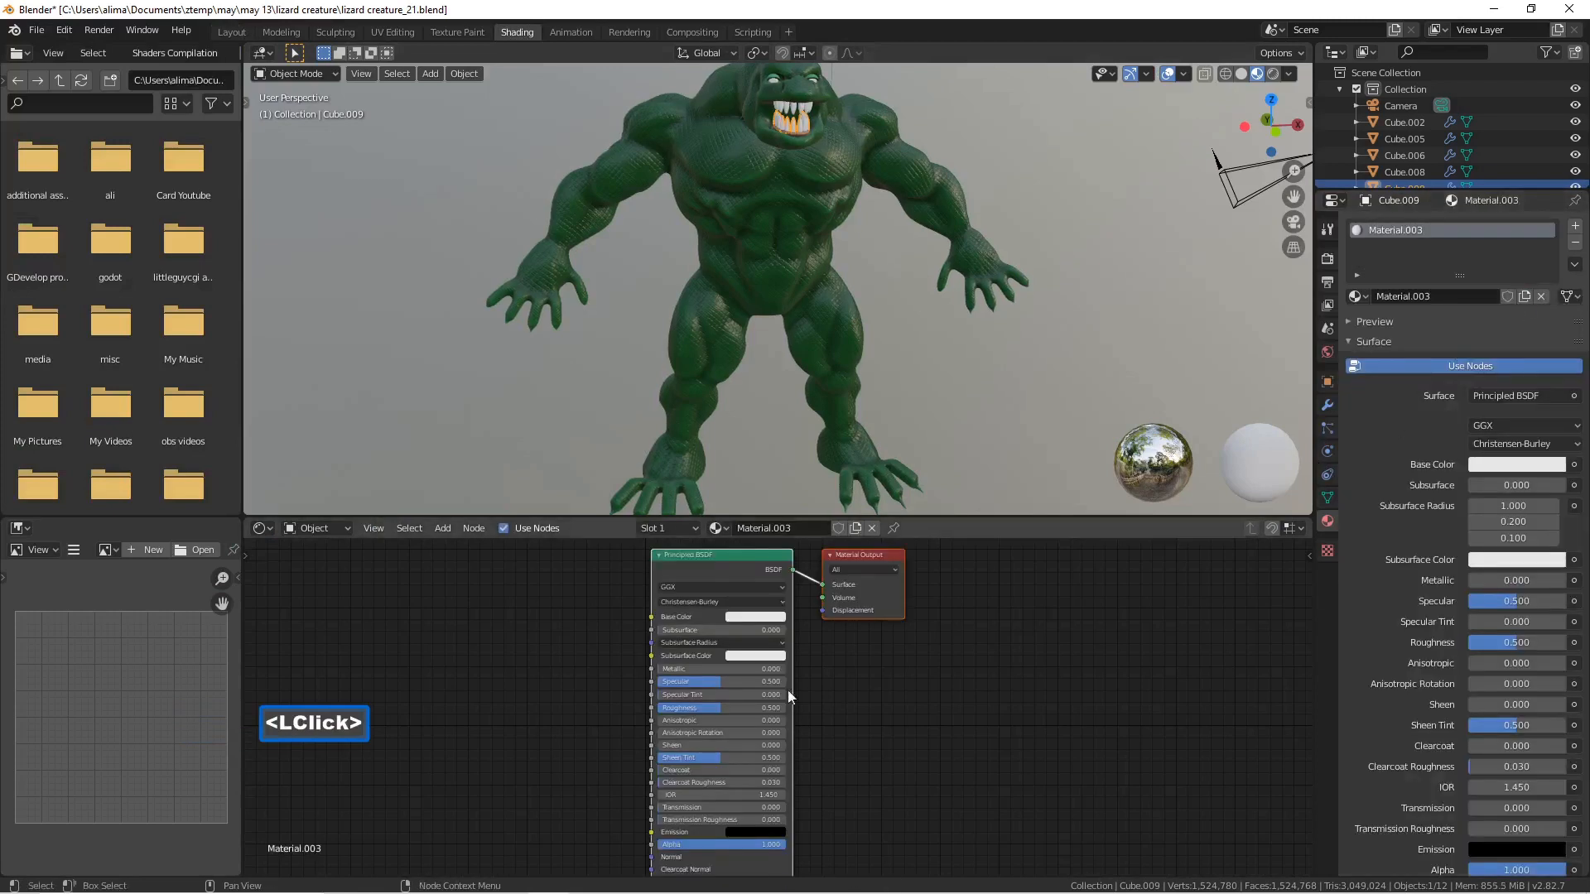
- Add an Attribute node named Col to the lower teeth material and connect its Color output to the Principled BSDF's Base Color
left_click(447, 528)
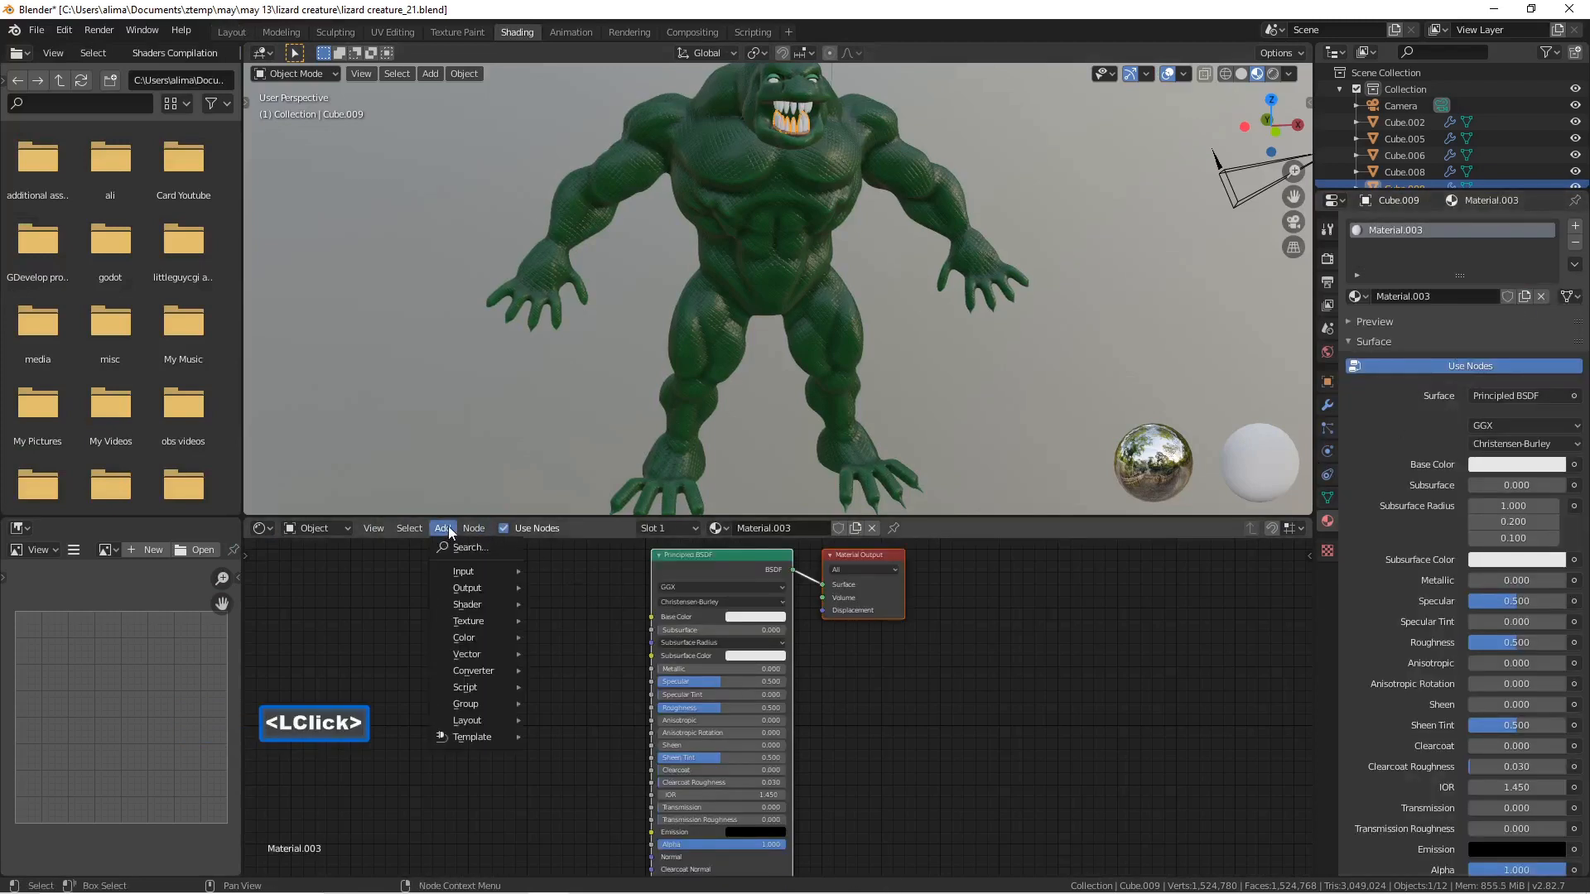
mouse_move(469, 570)
mouse_move(614, 222)
left_click(706, 218)
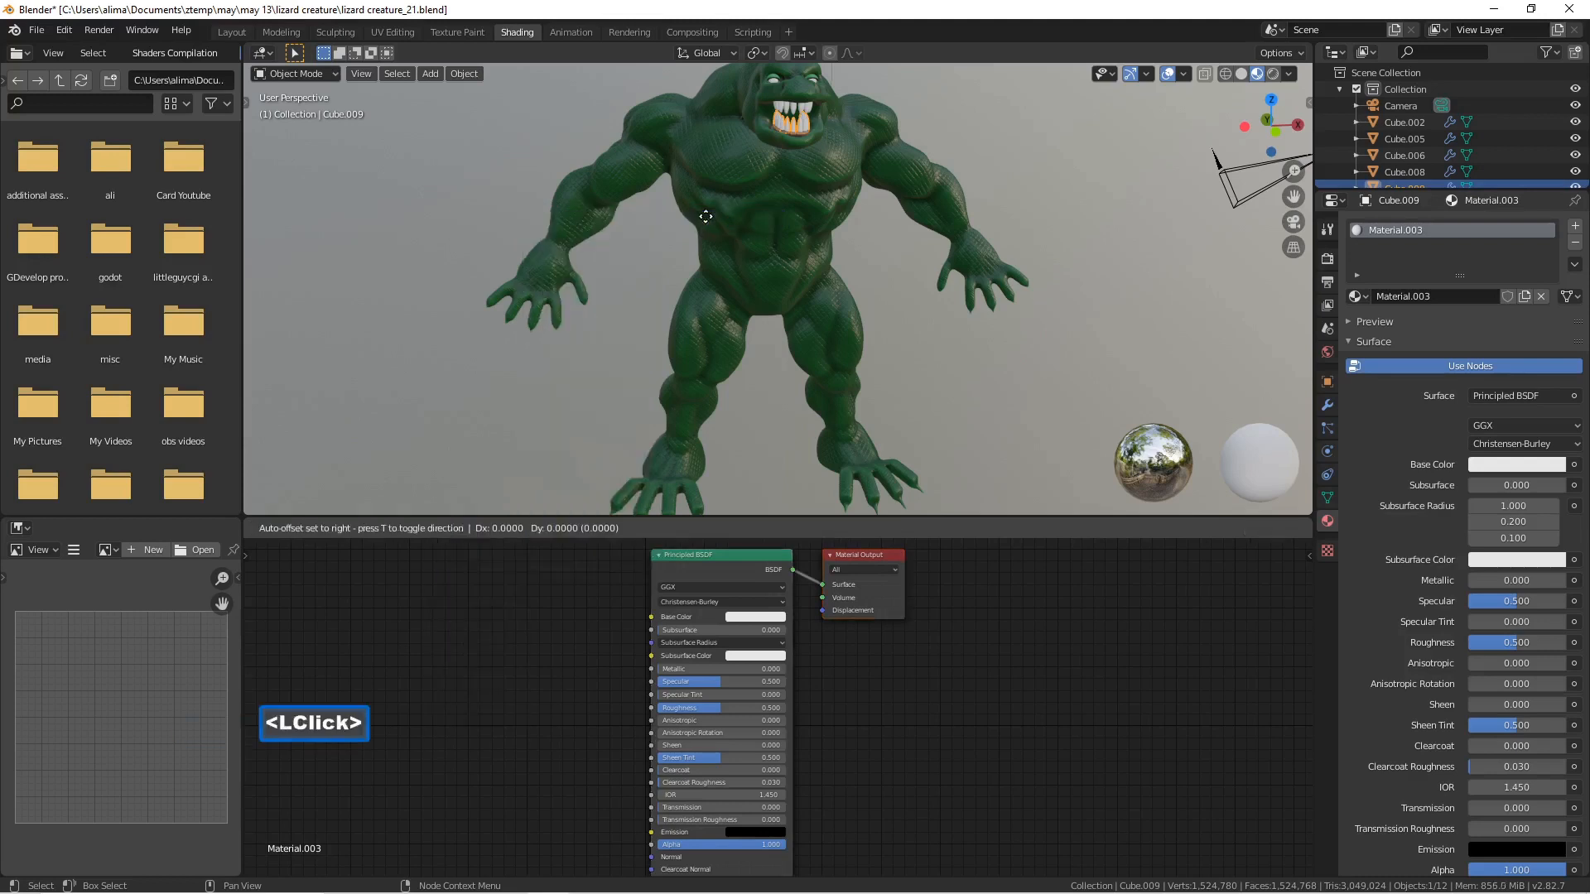
left_click(457, 629)
left_click_drag(534, 646, 654, 617)
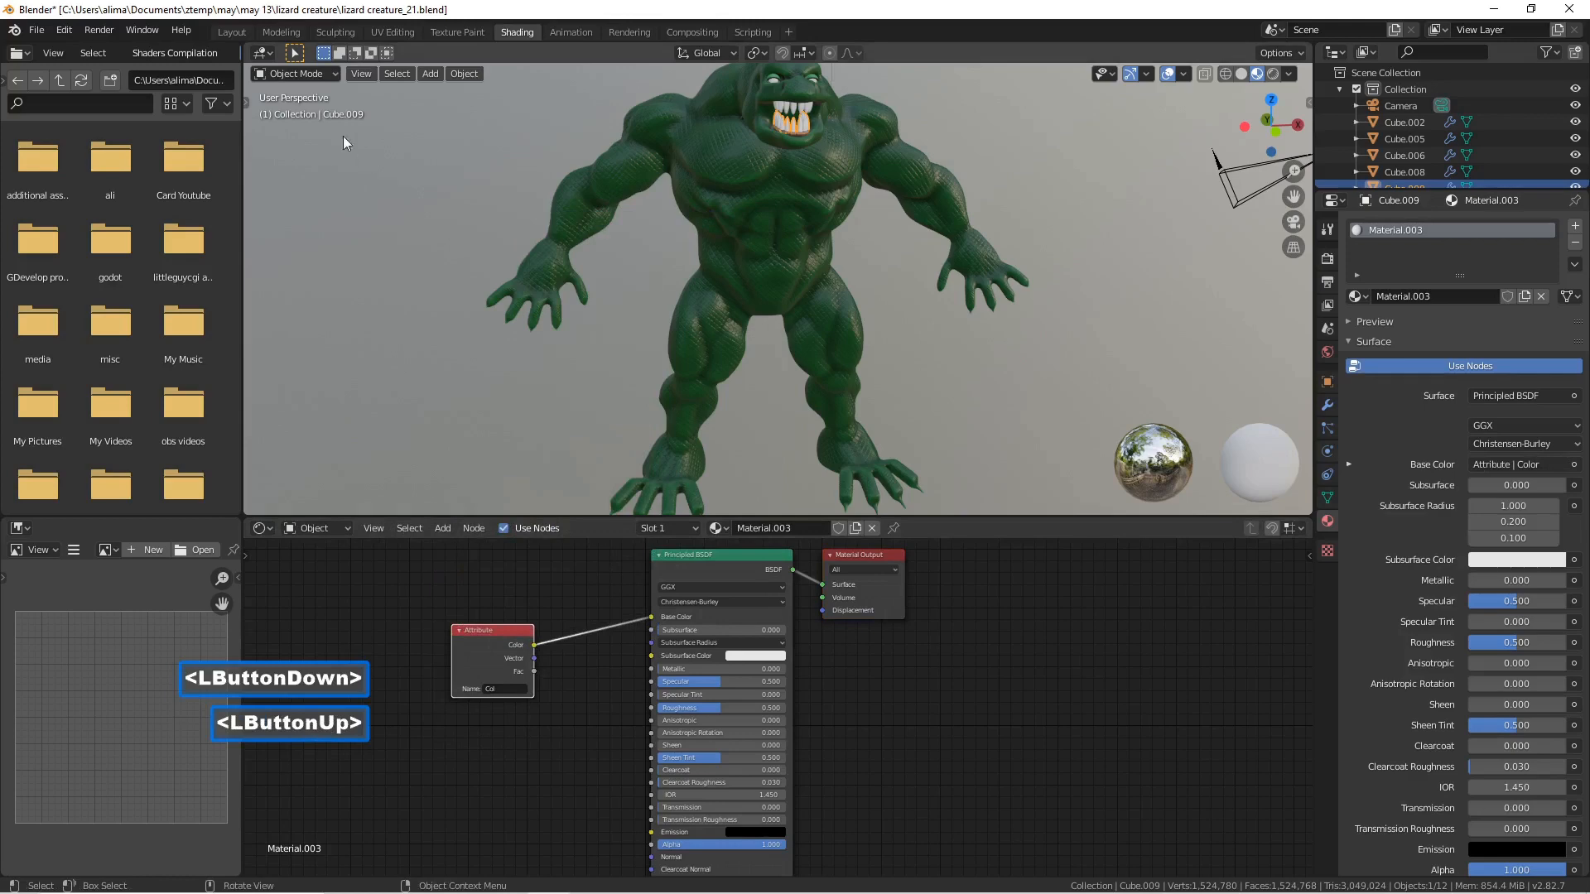
- In the Layout workspace, fill the lower teeth with a bright pale yellow in Vertex Paint mode and save as lizard creature_22.blend
left_click(241, 32)
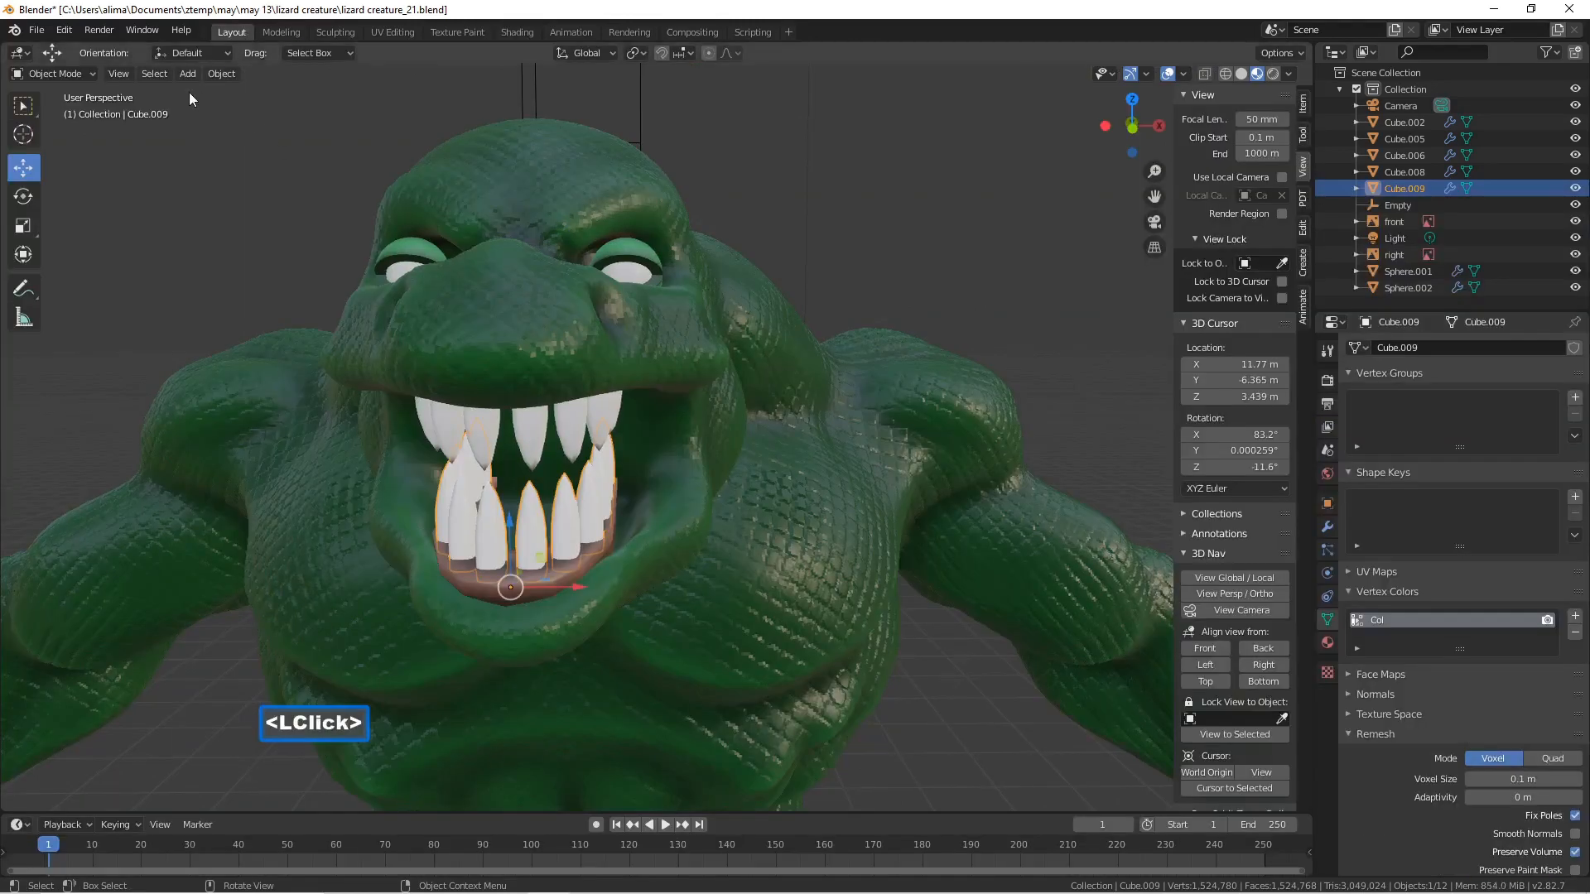
left_click(90, 73)
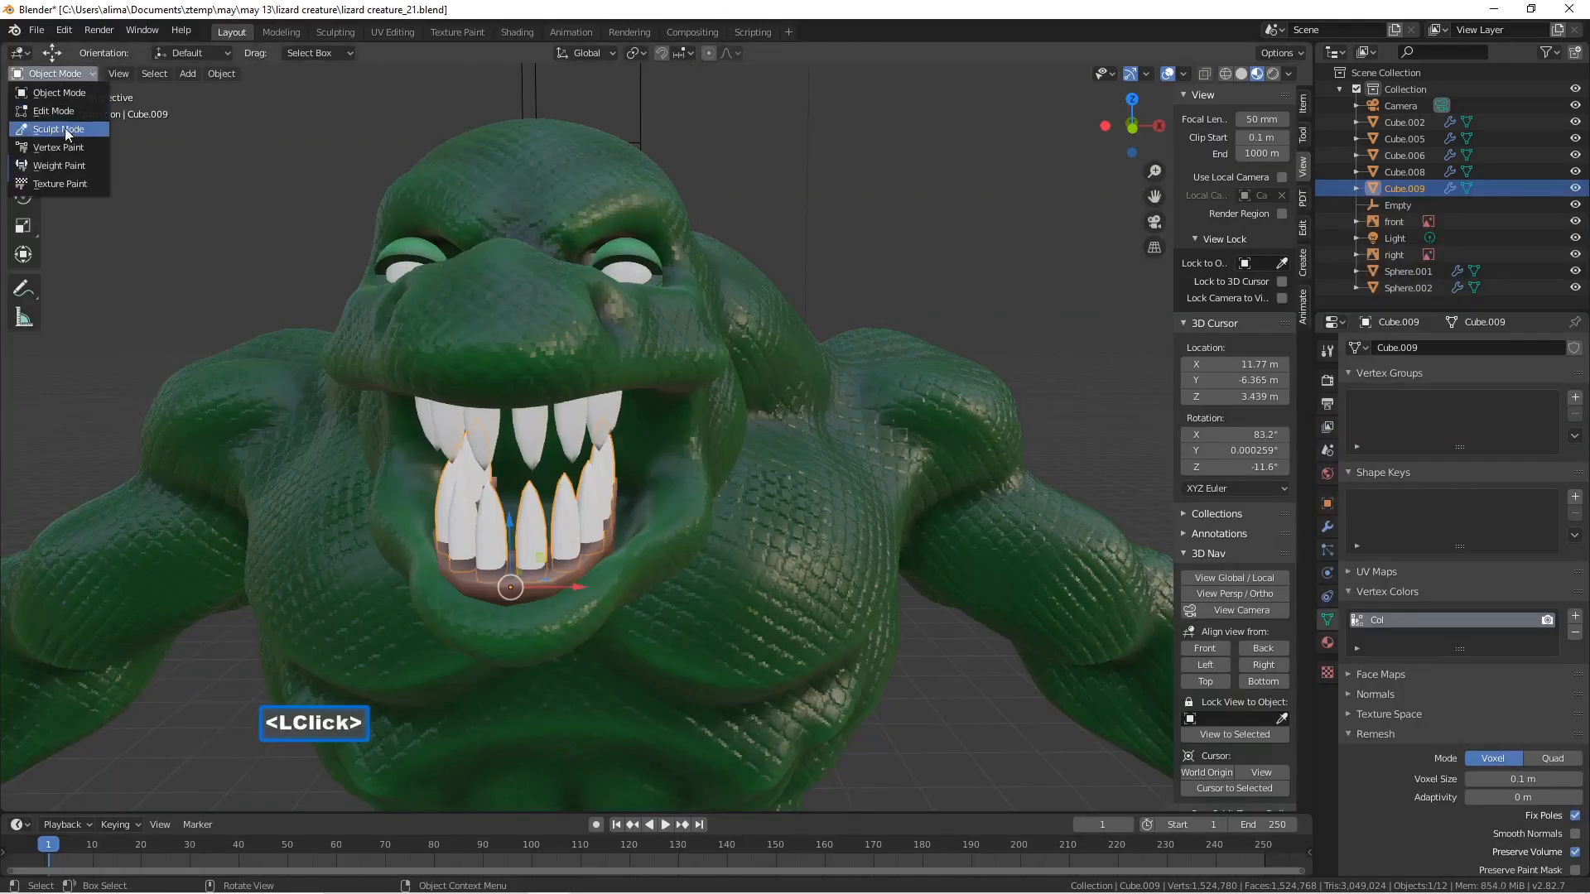
left_click(64, 146)
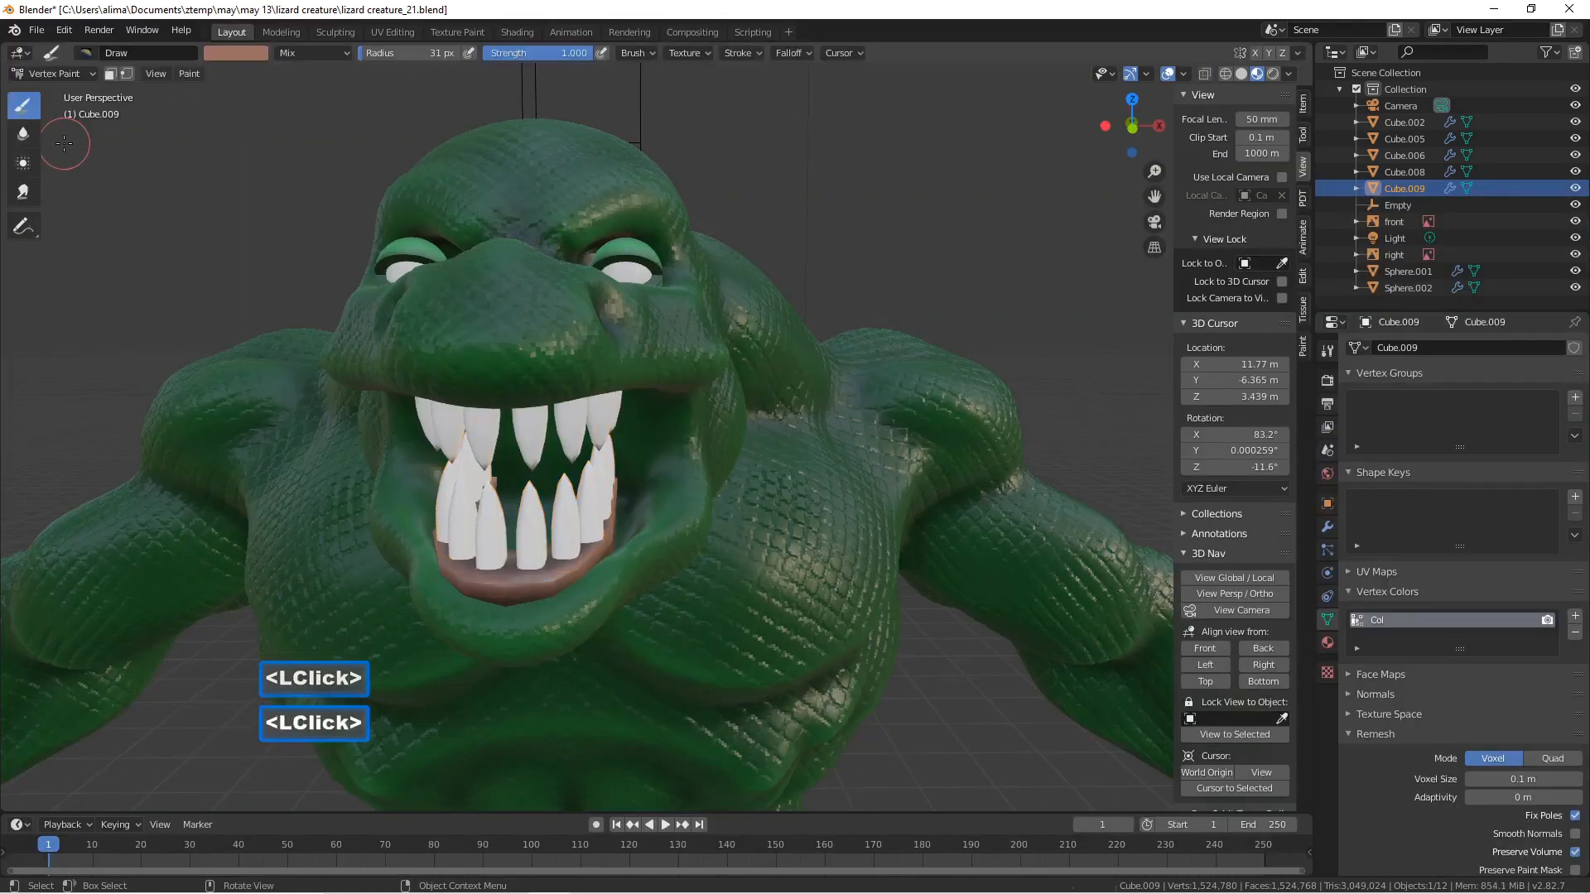
left_click(241, 52)
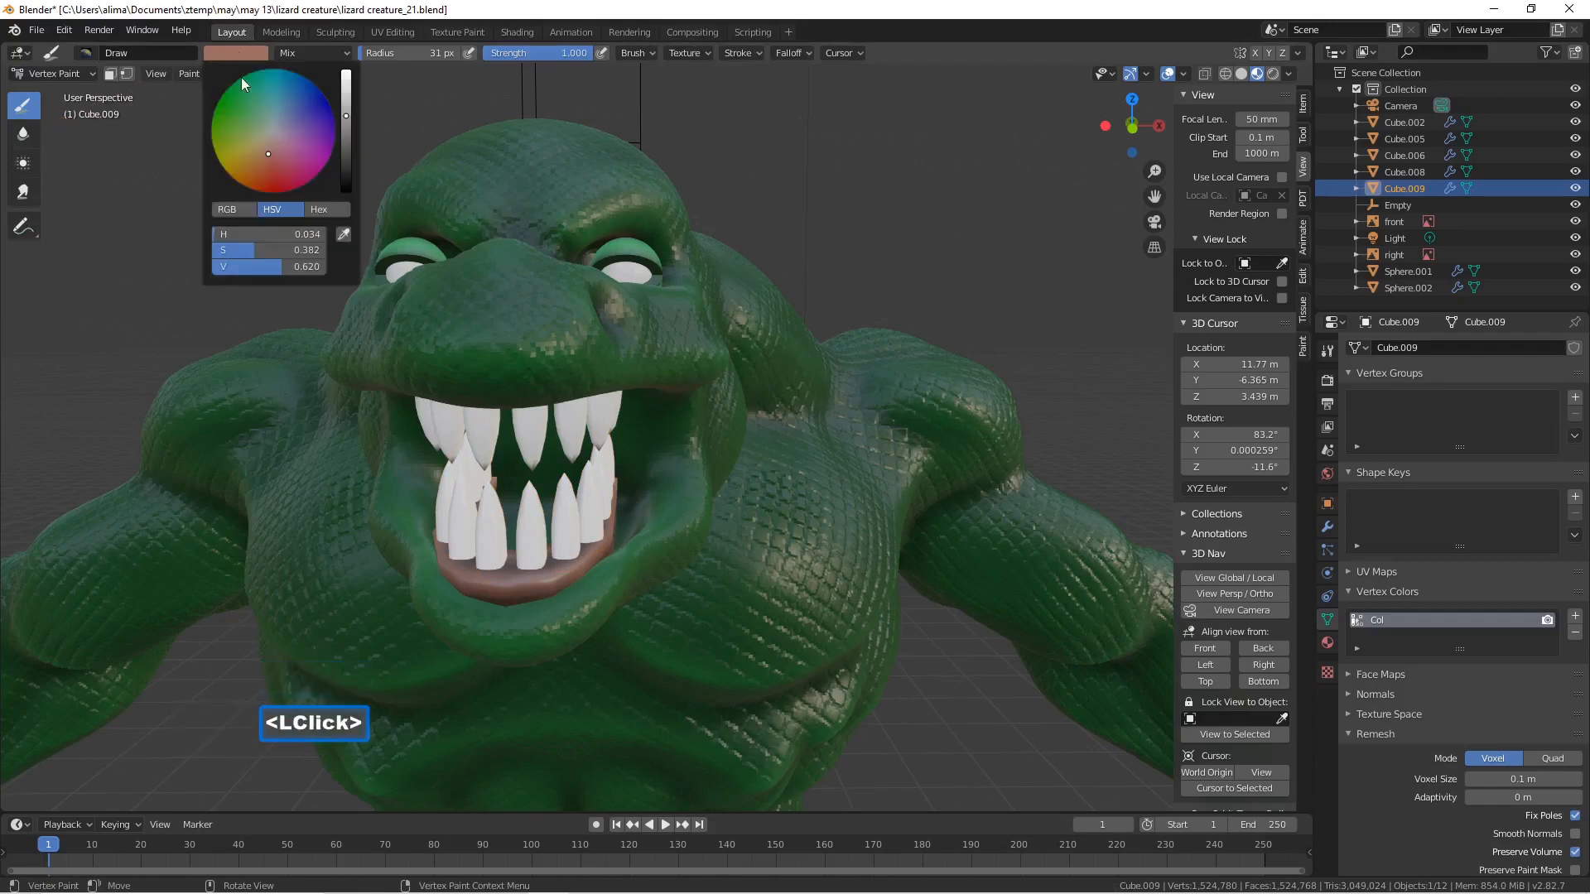
left_click(232, 151)
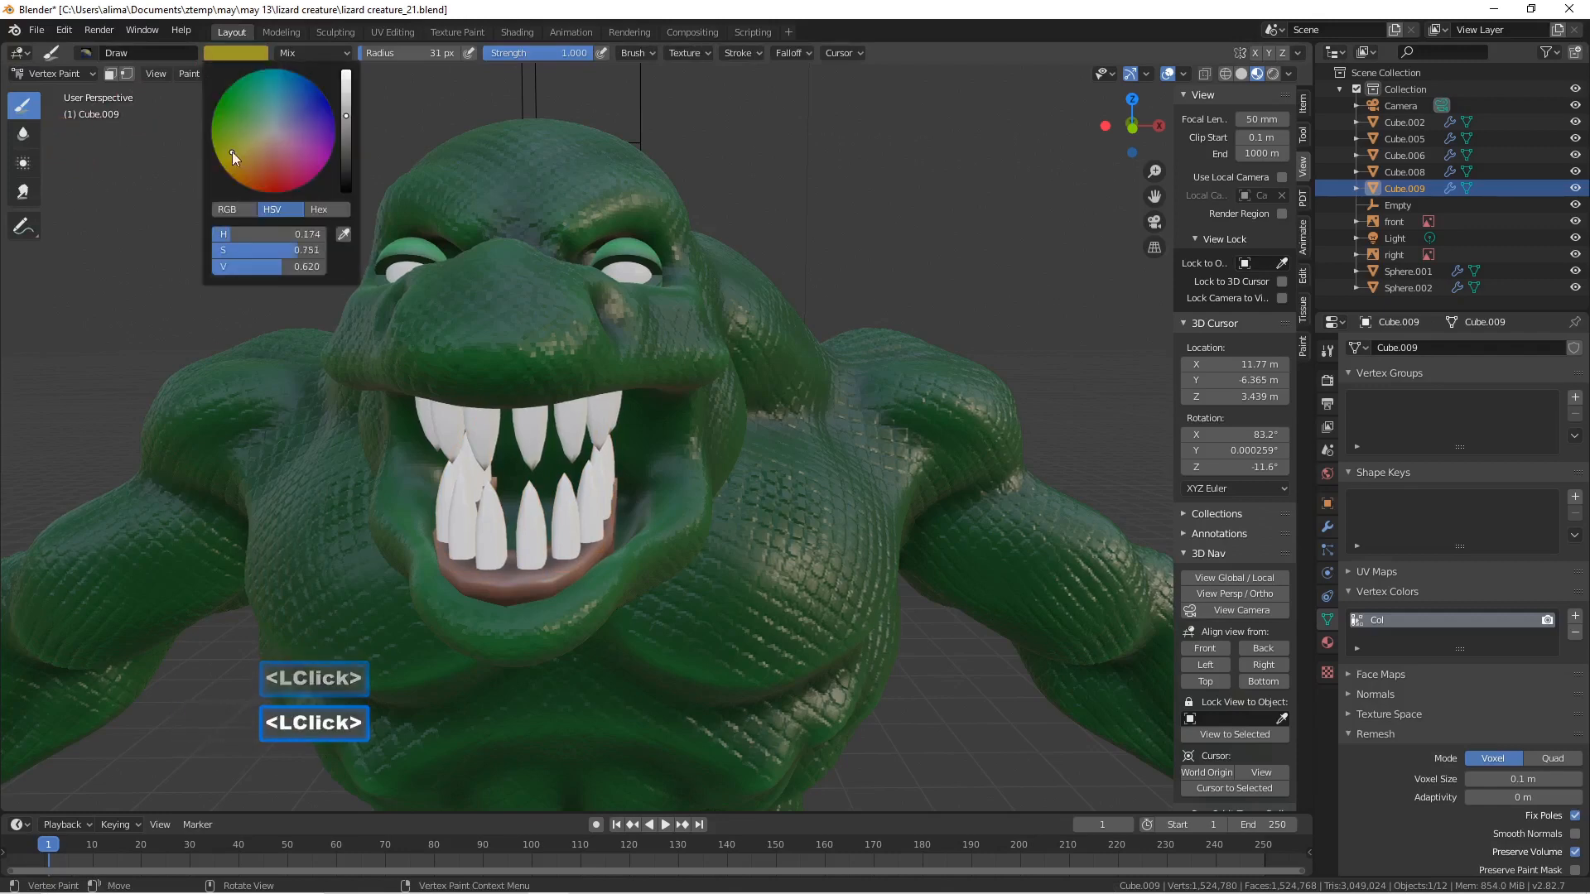
left_click(346, 77)
left_click_drag(231, 146, 247, 141)
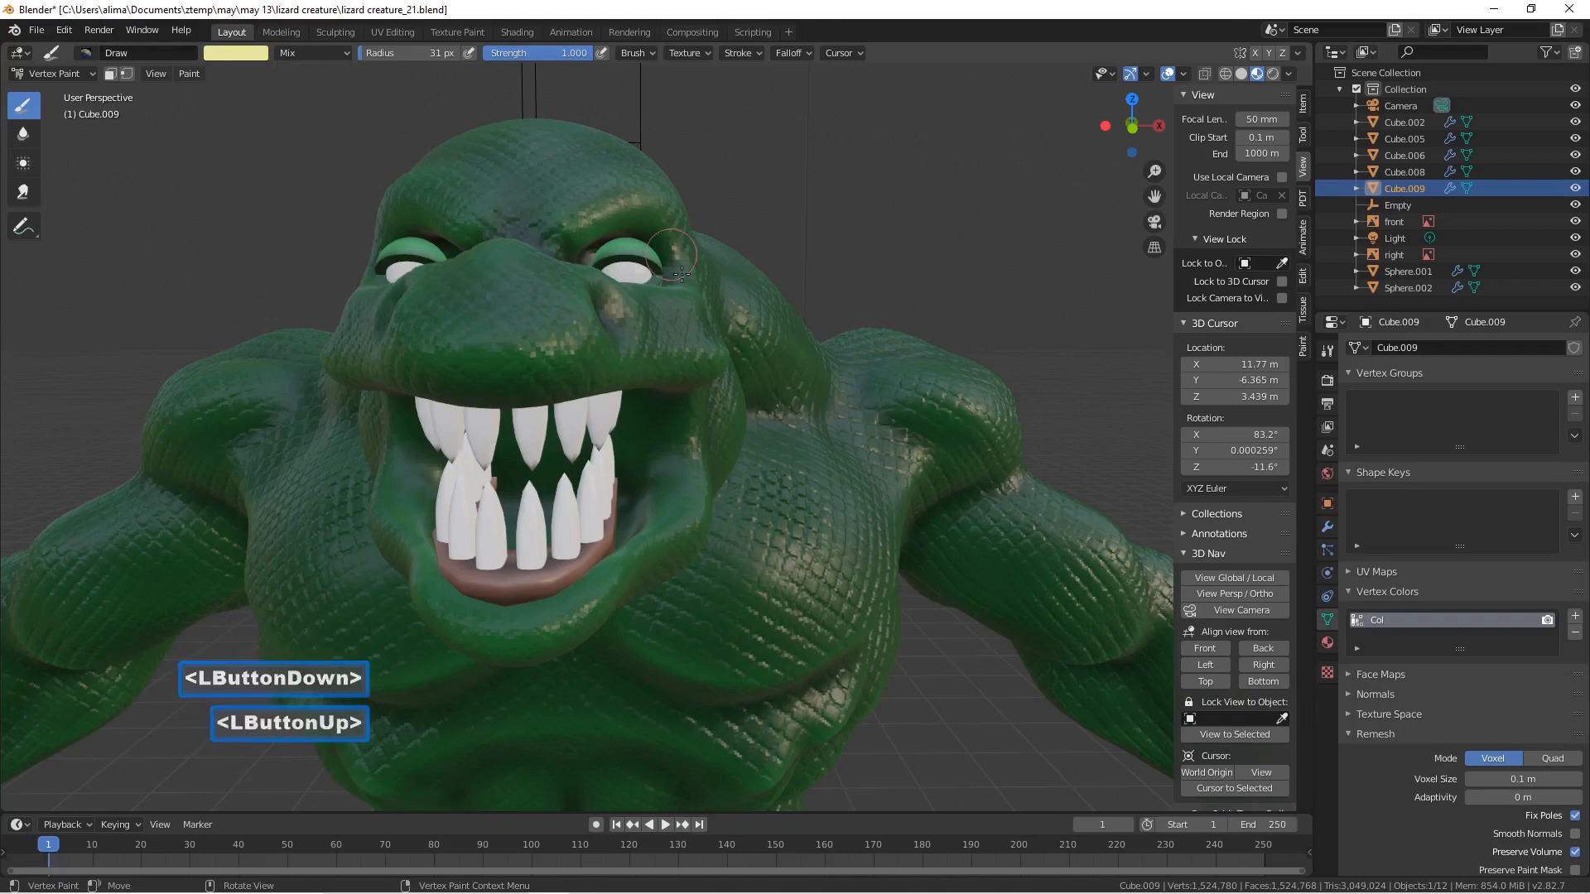
key("shift")
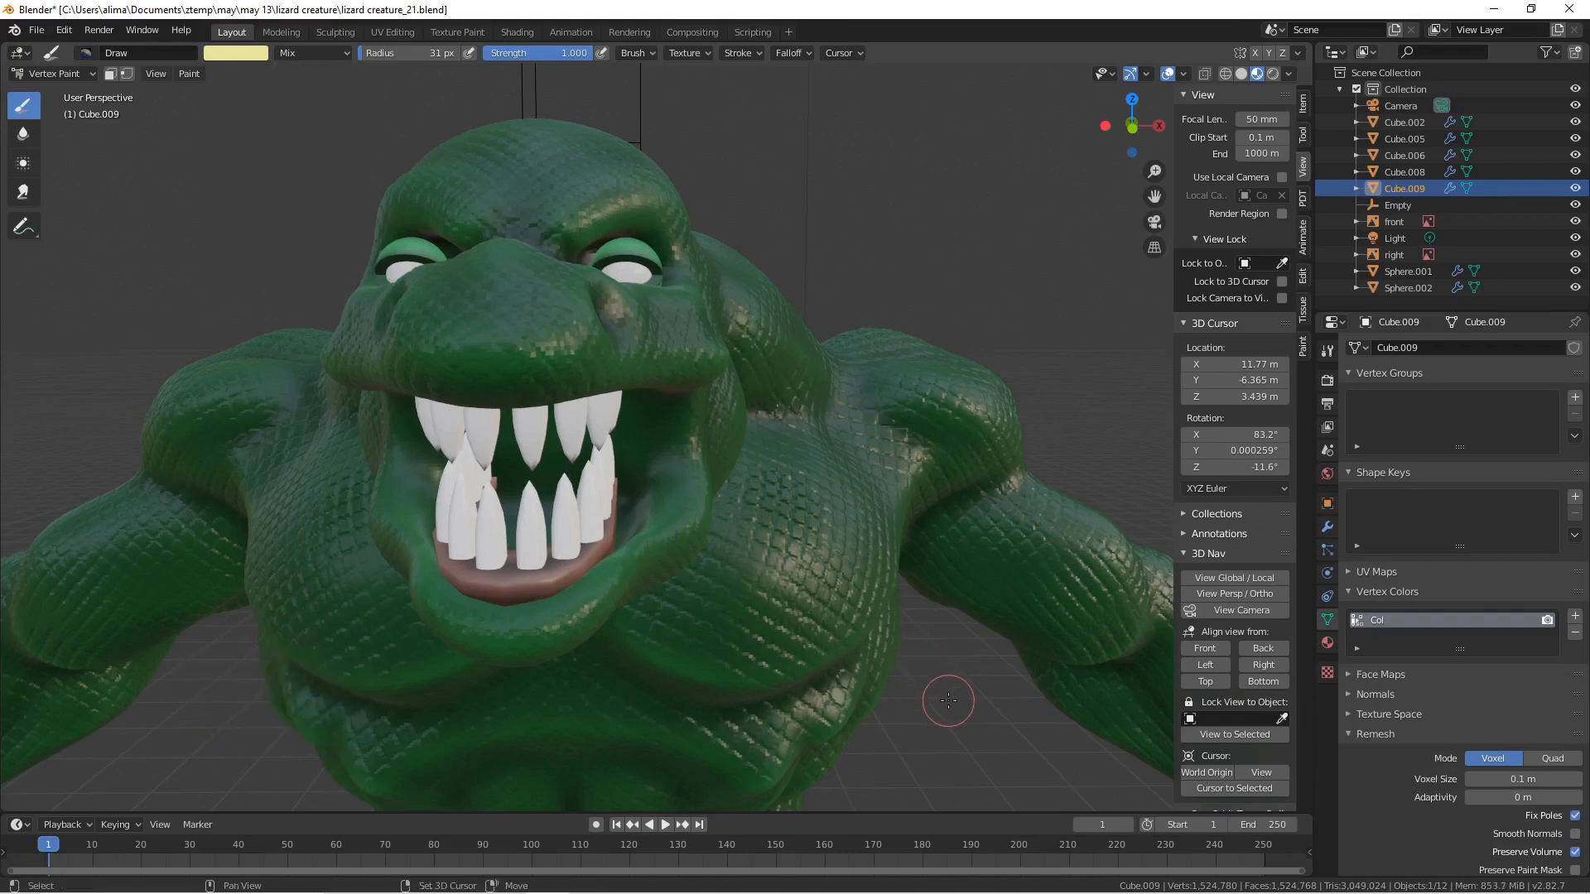
key("shift+k")
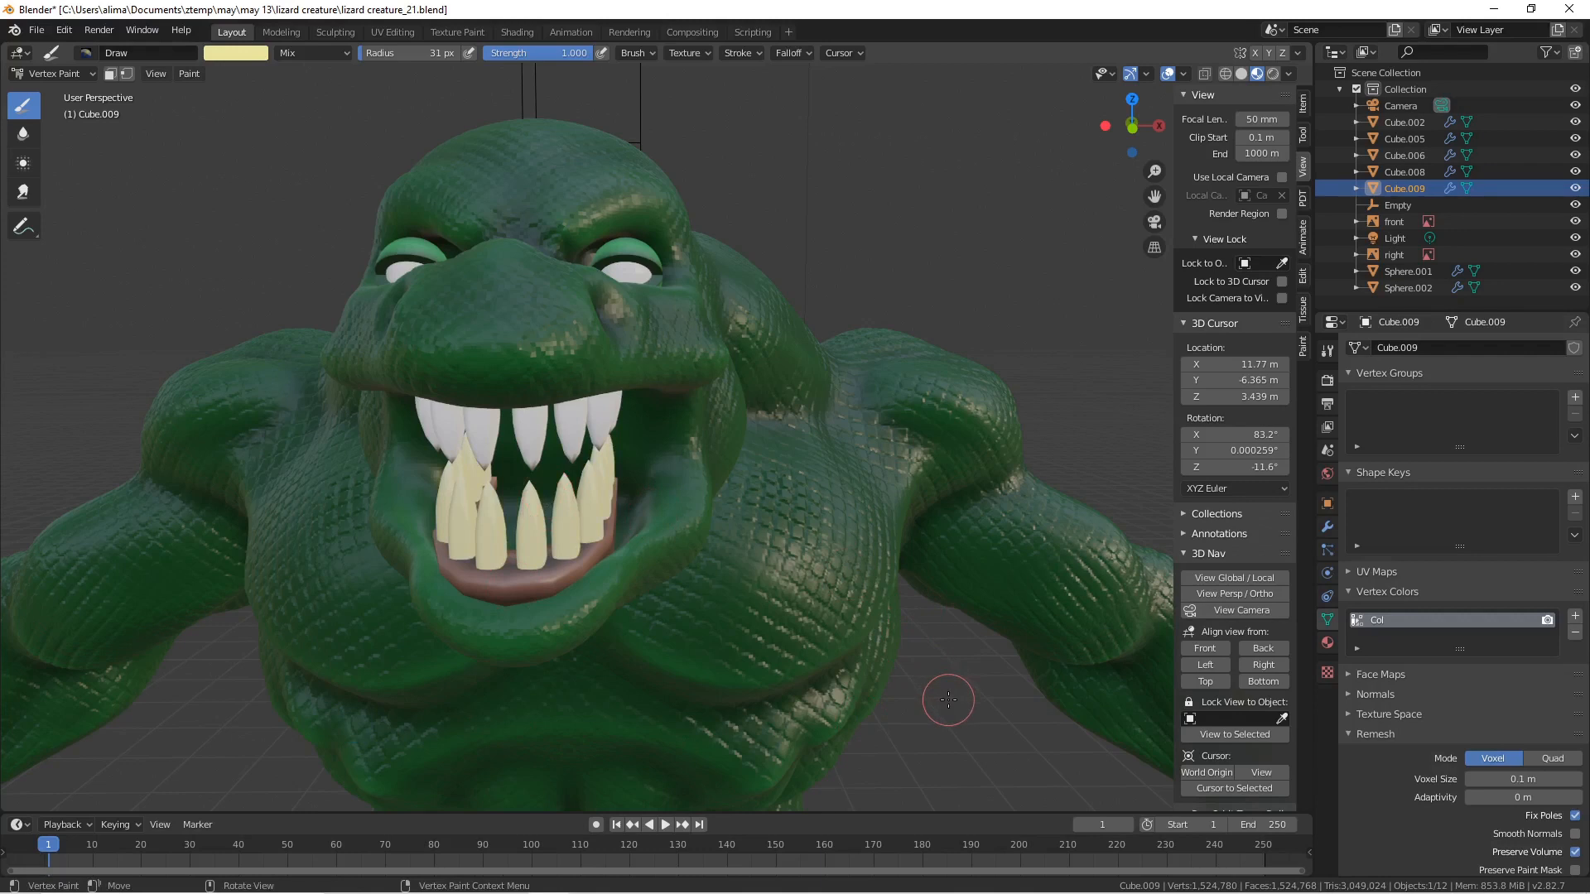
key("Pause")
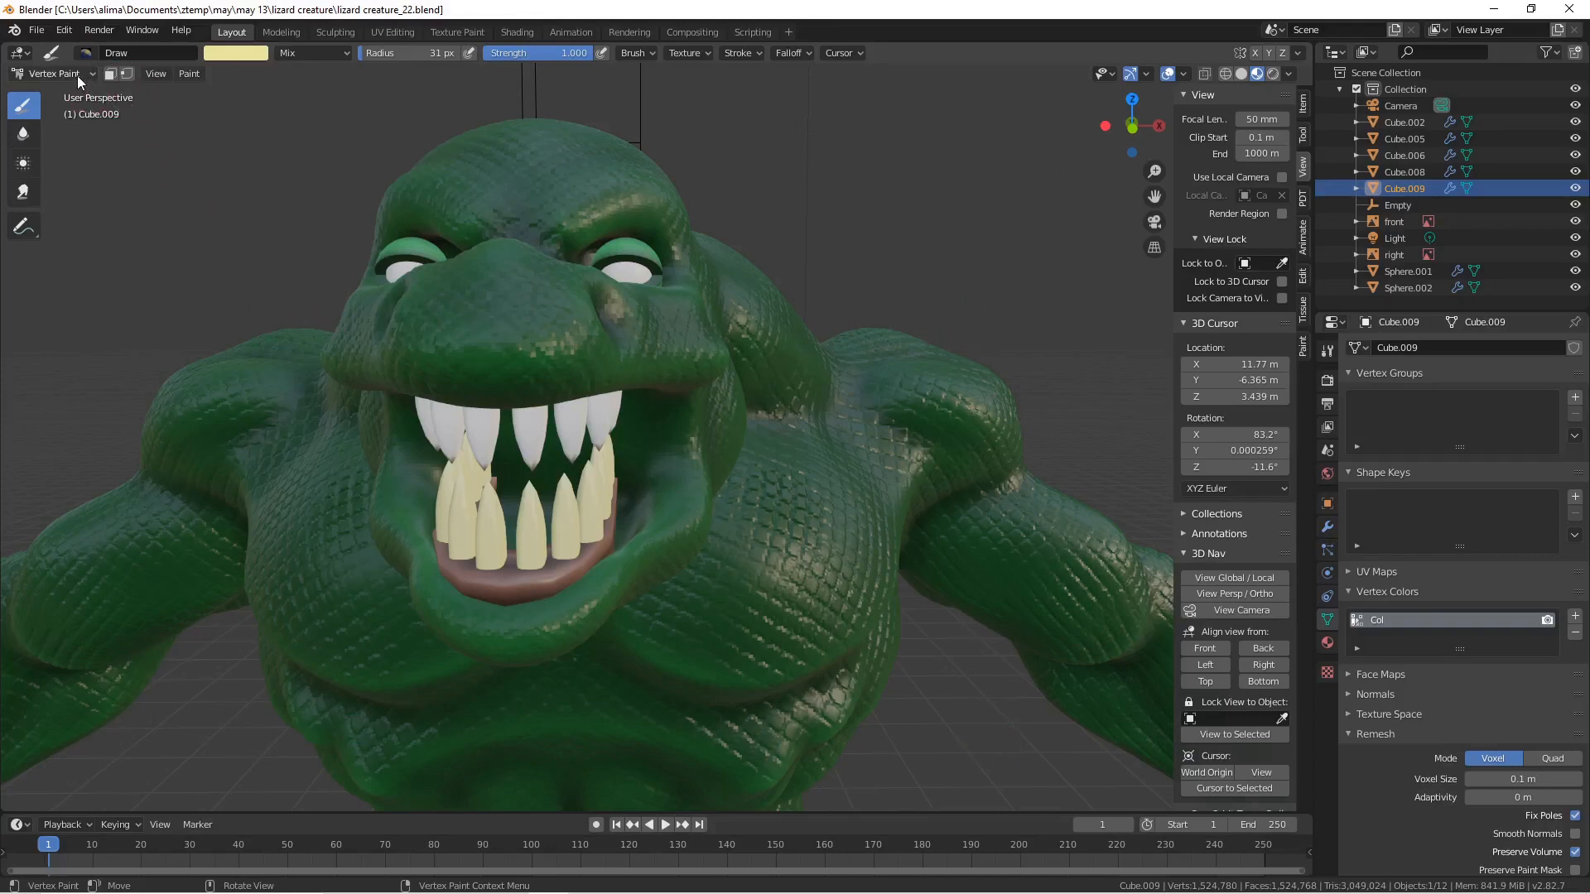
- Return to Object Mode, add a vertex color layer to the upper teeth (Cube.006) and open the Shading workspace
left_click(55, 73)
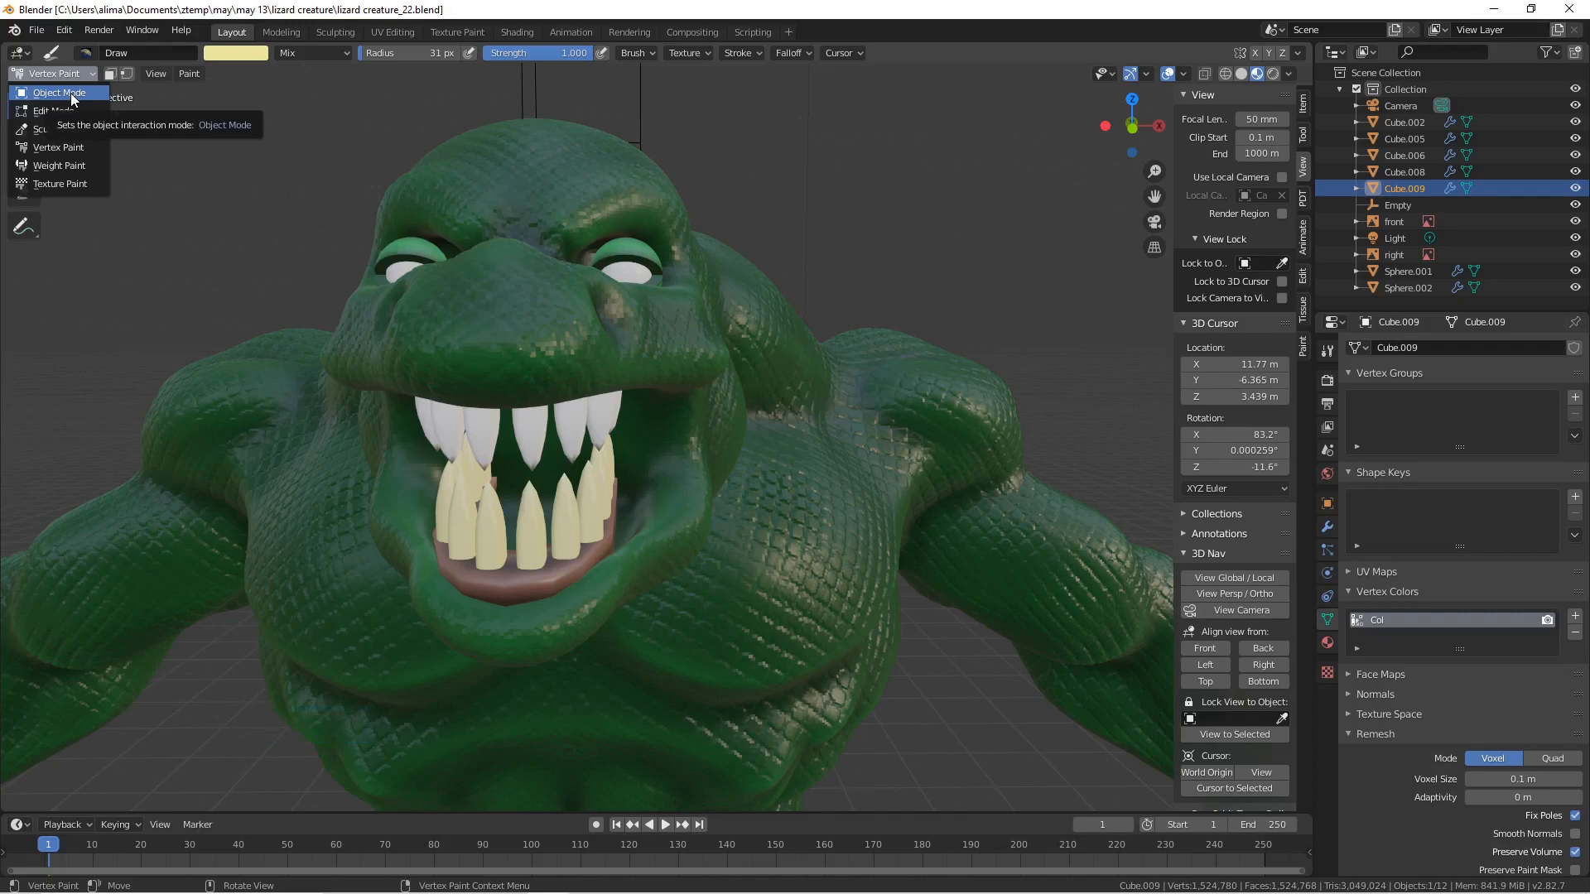
left_click(71, 92)
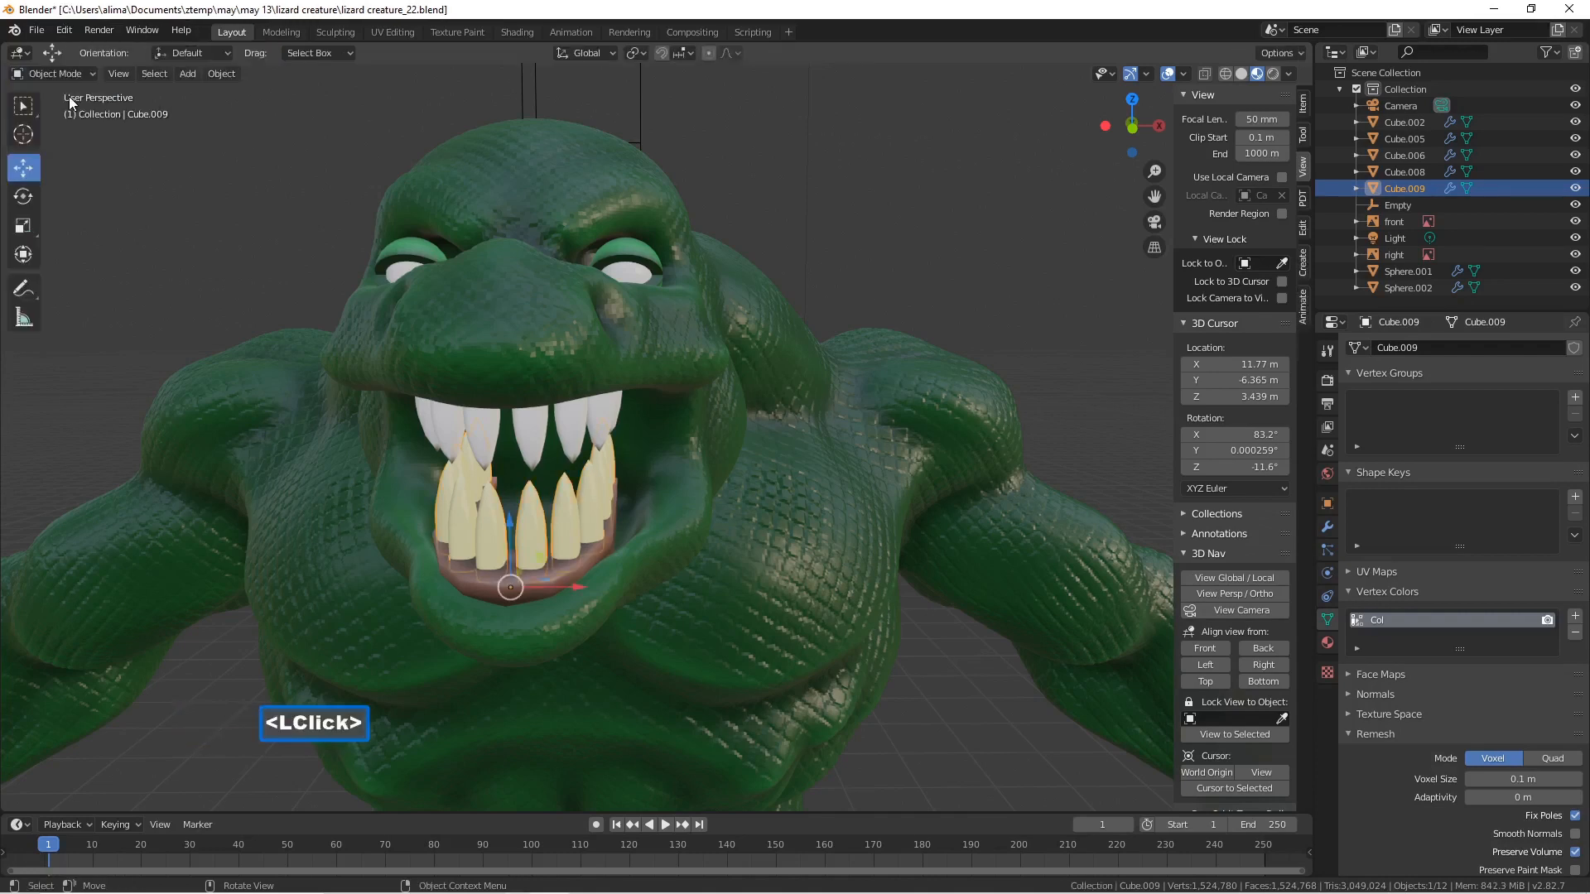
left_click(522, 422)
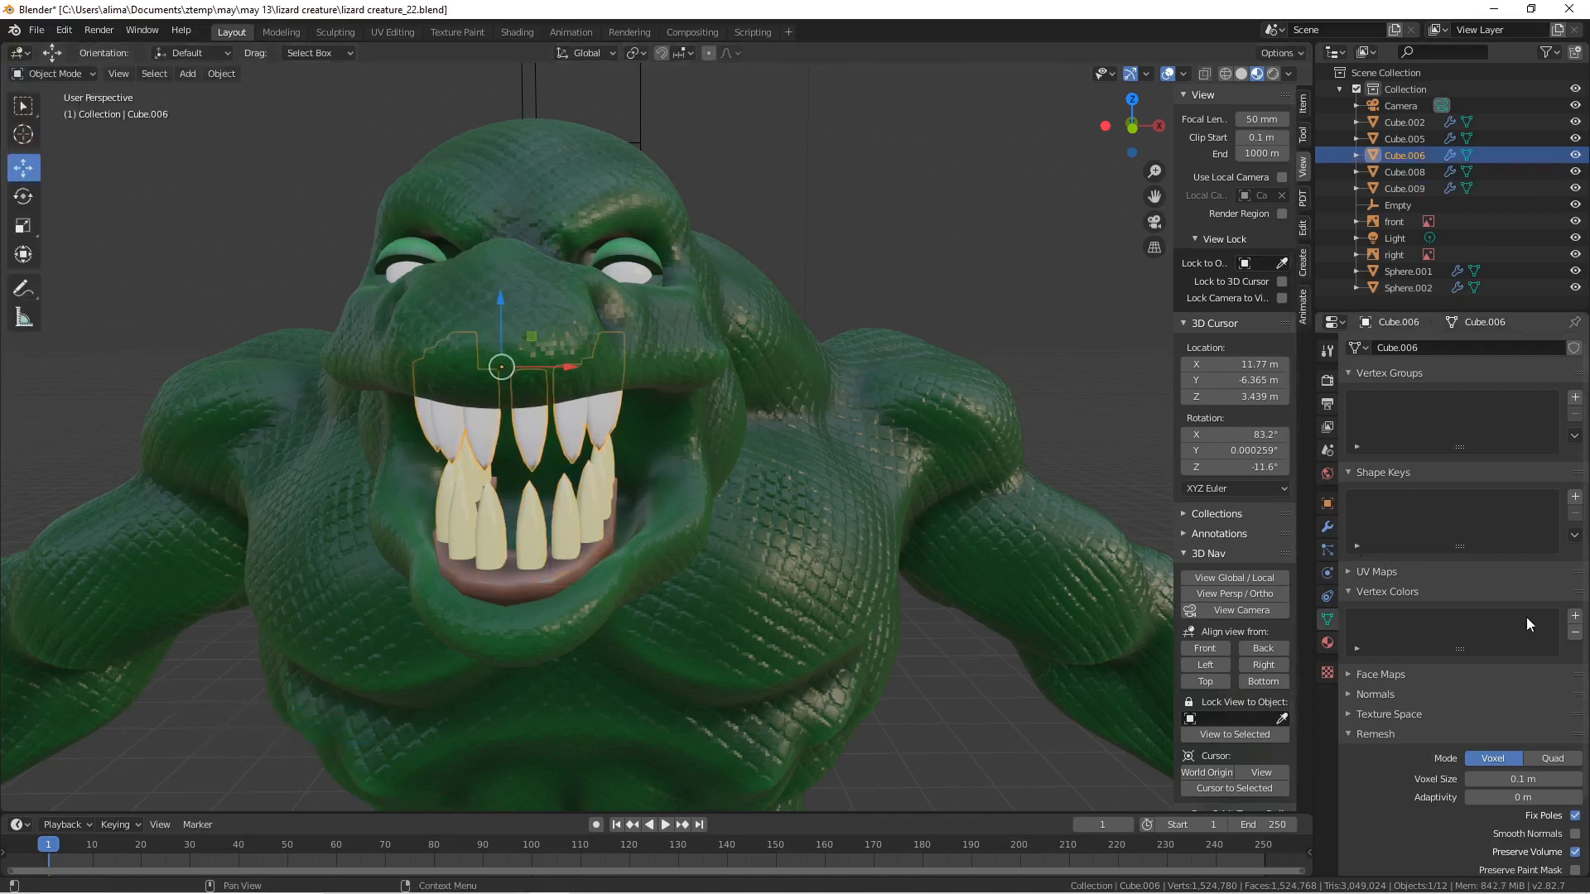
left_click(1575, 615)
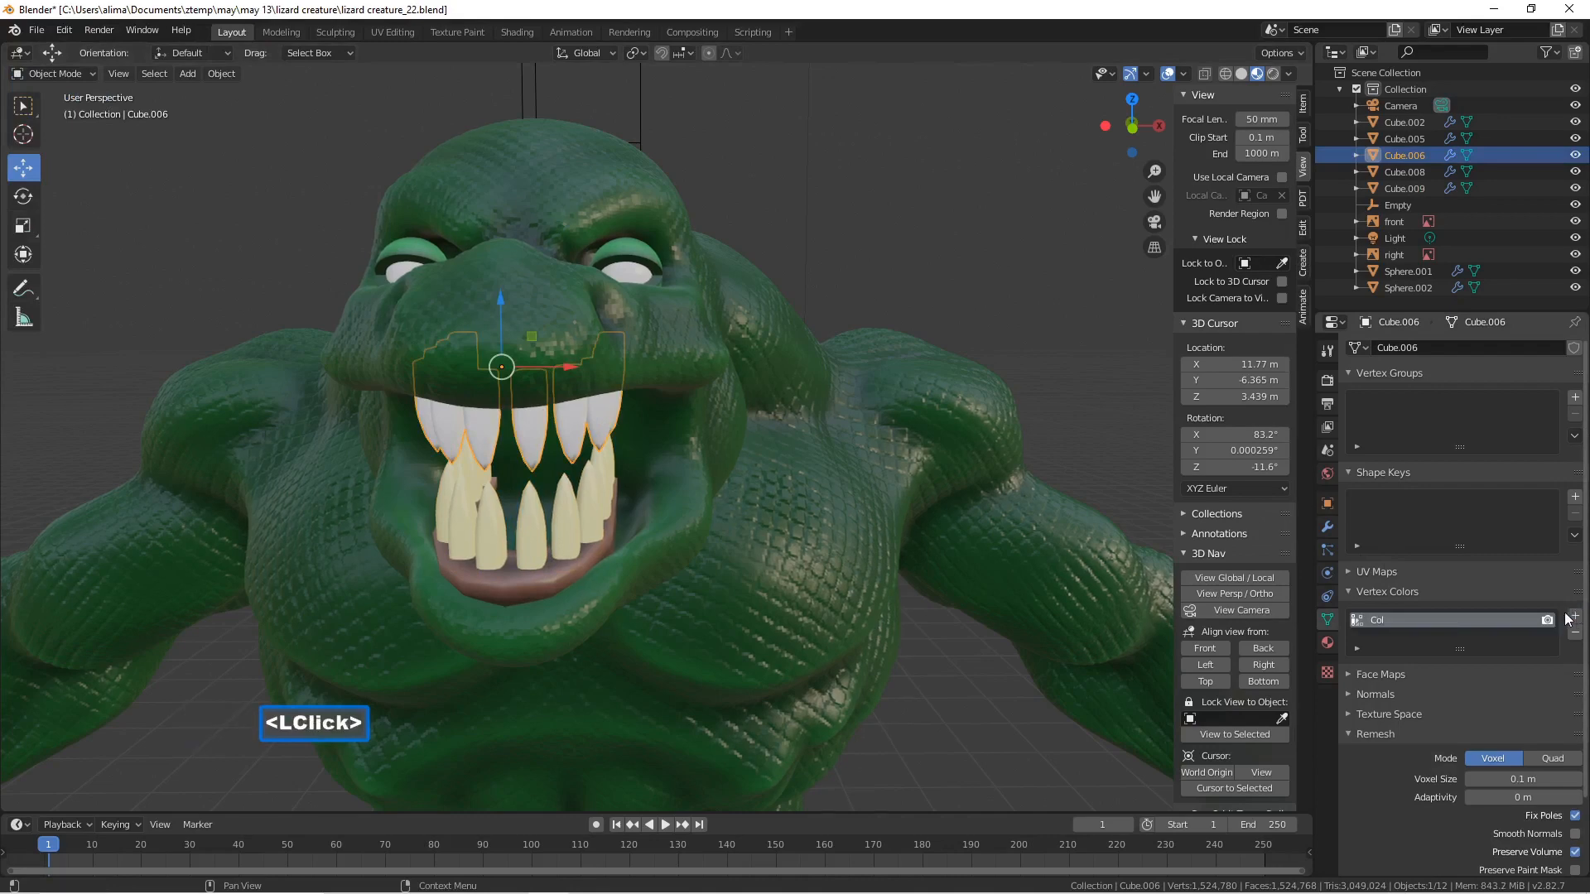
left_click(527, 31)
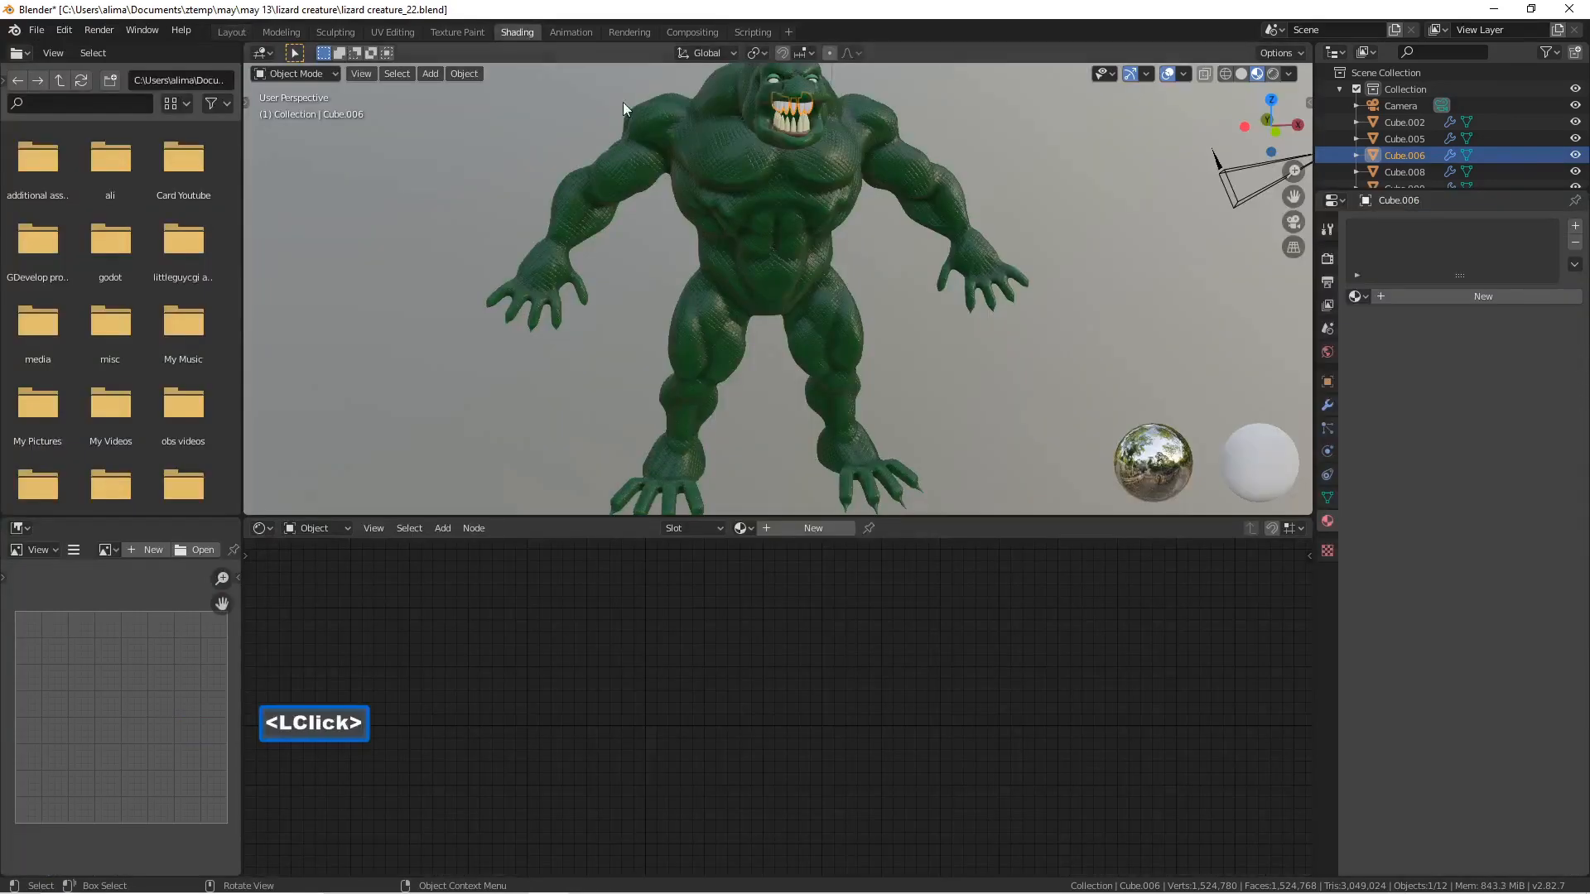
- Create a new material for the upper teeth and connect a Col Attribute node's Color output to the Principled BSDF's Base Color
left_click(1502, 298)
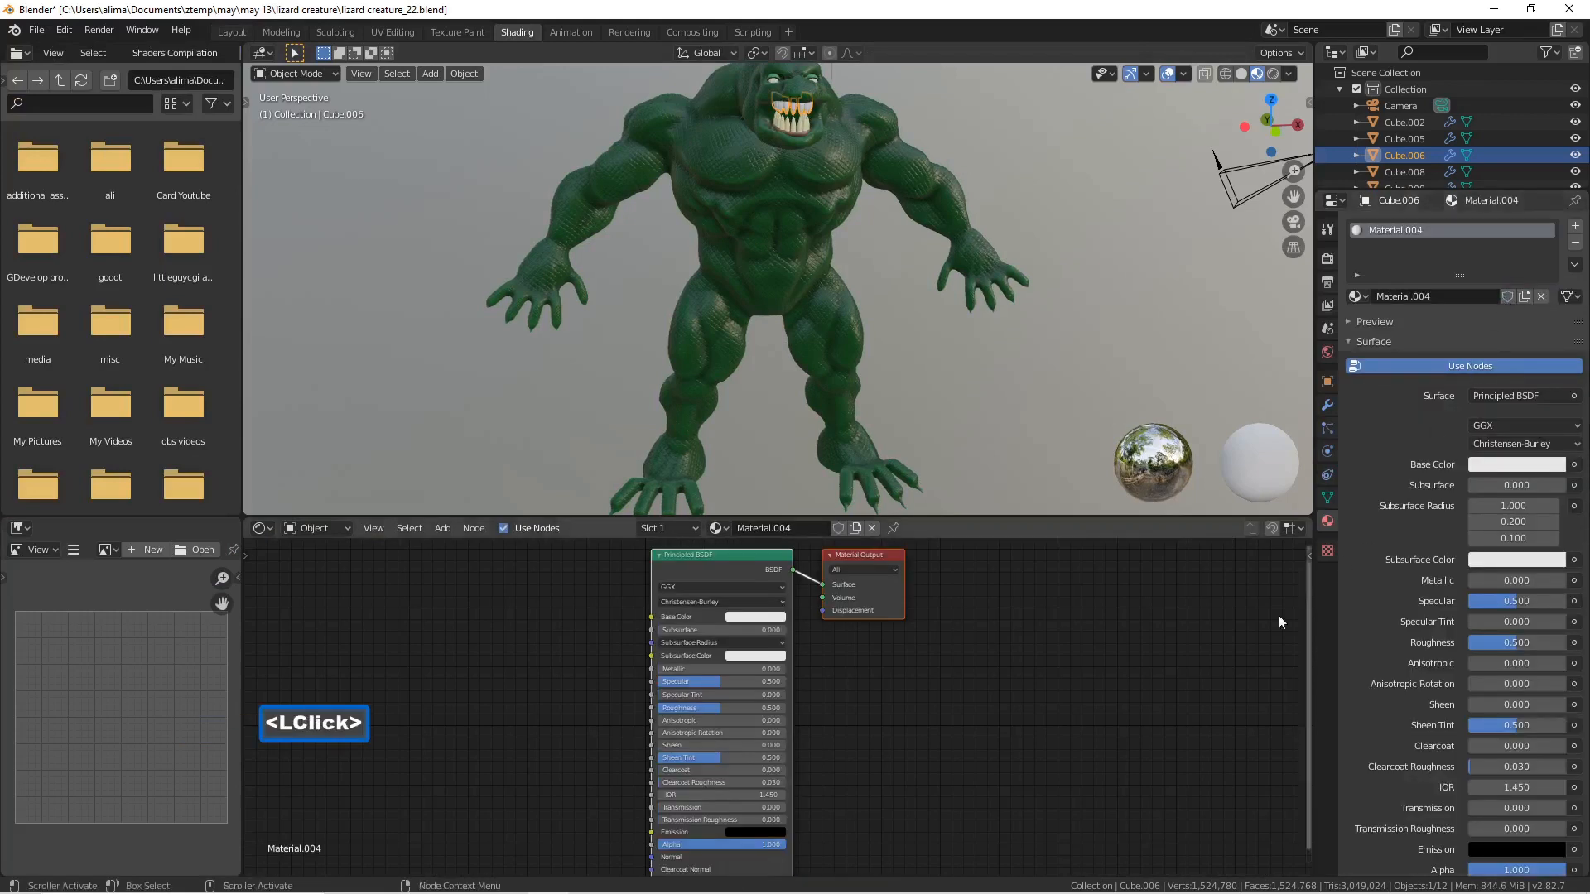
left_click(443, 528)
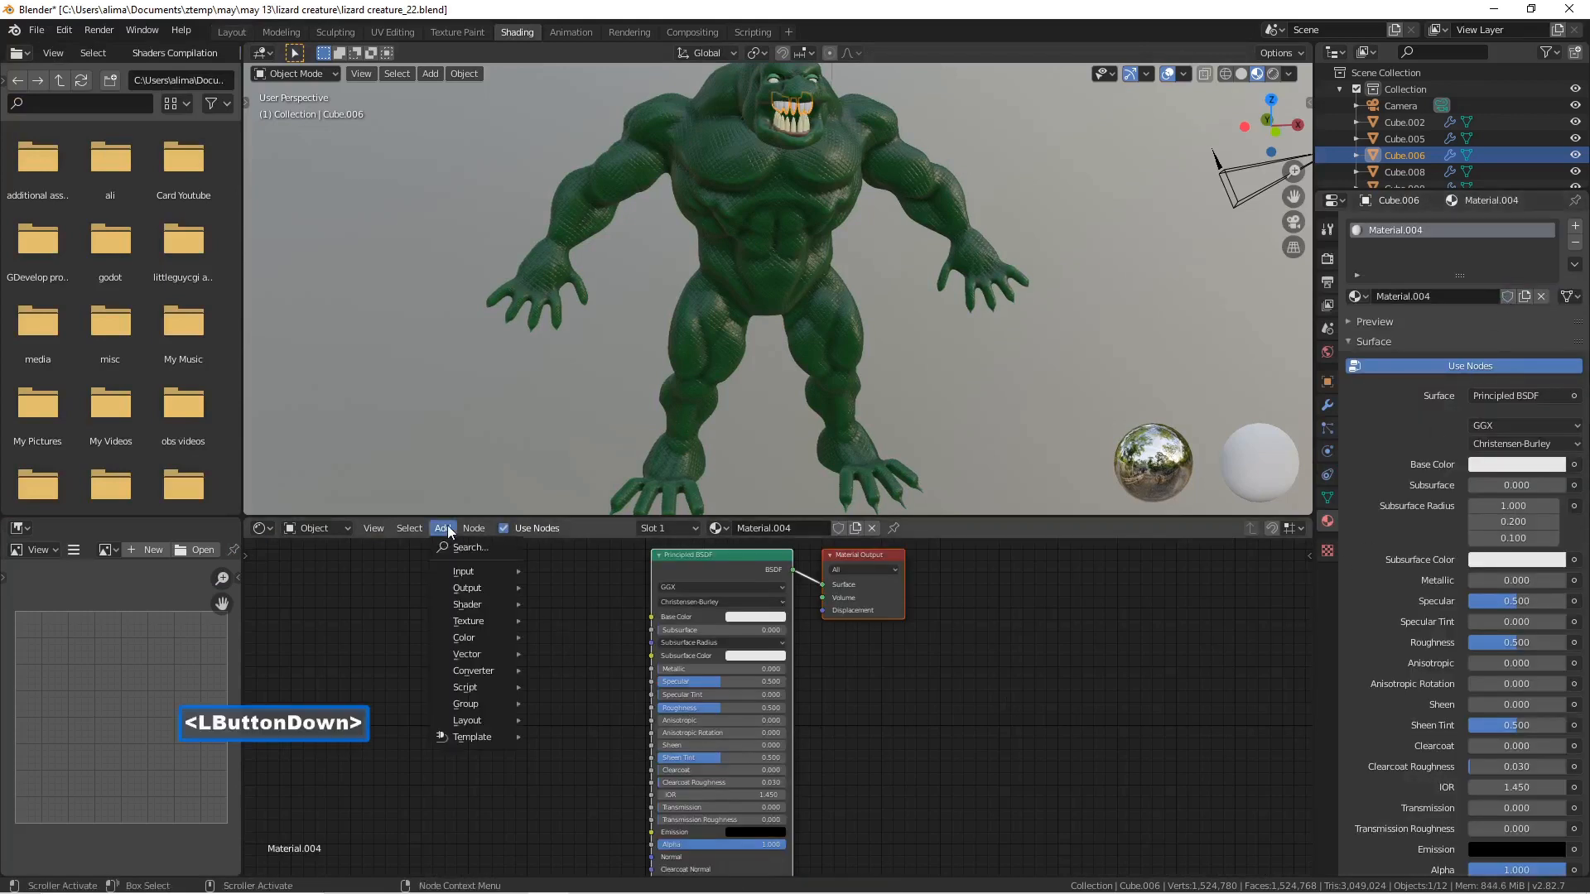
mouse_move(459, 572)
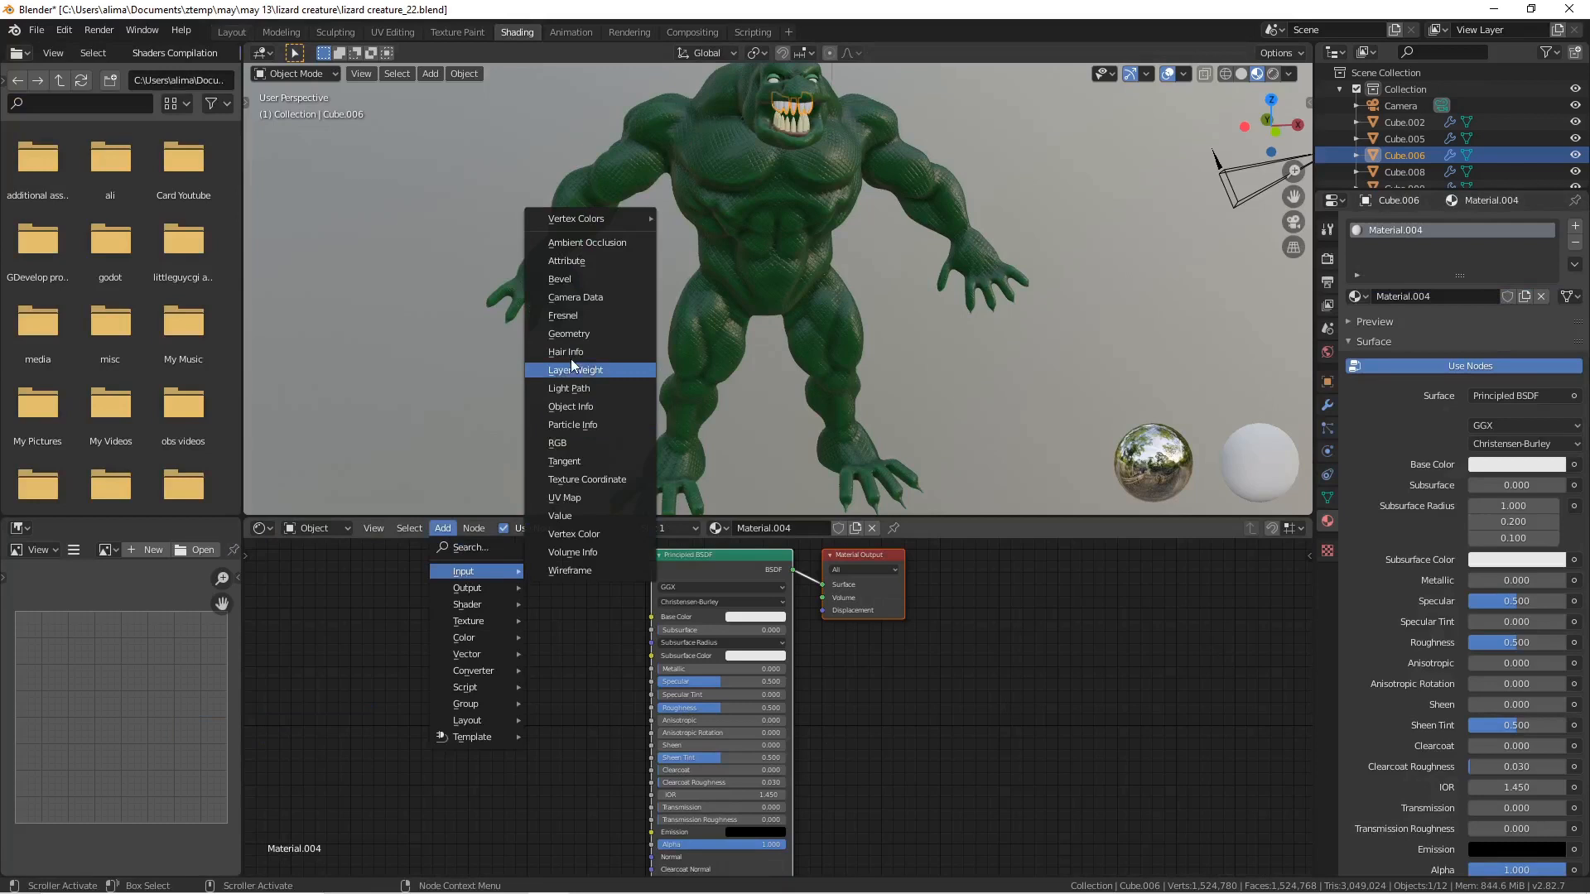
mouse_move(607, 220)
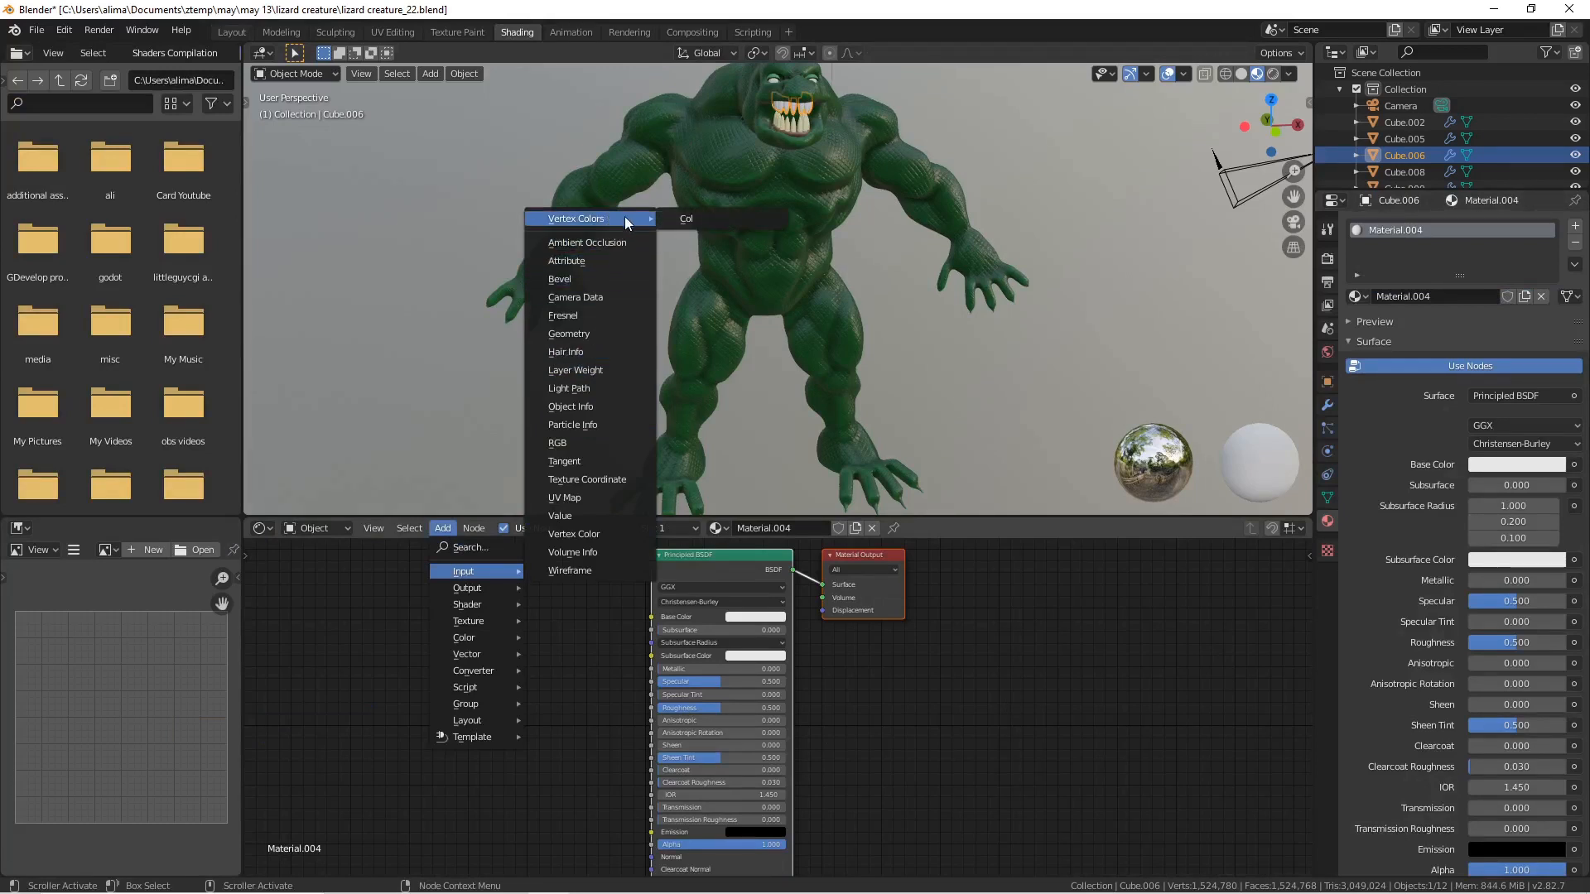
left_click(703, 216)
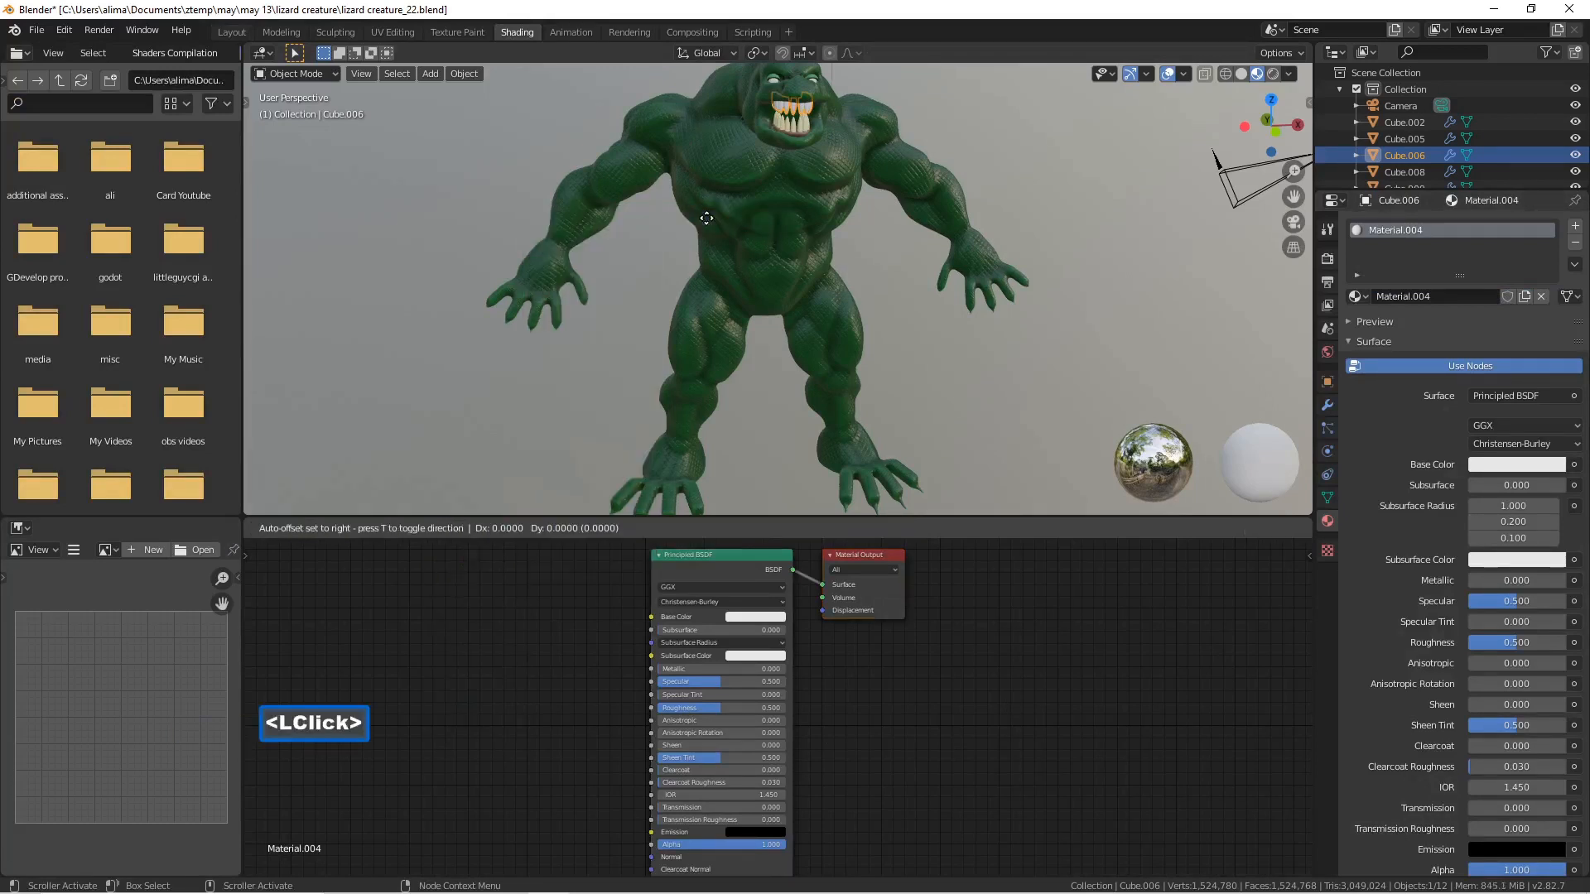
left_click(444, 612)
left_click_drag(529, 626, 649, 618)
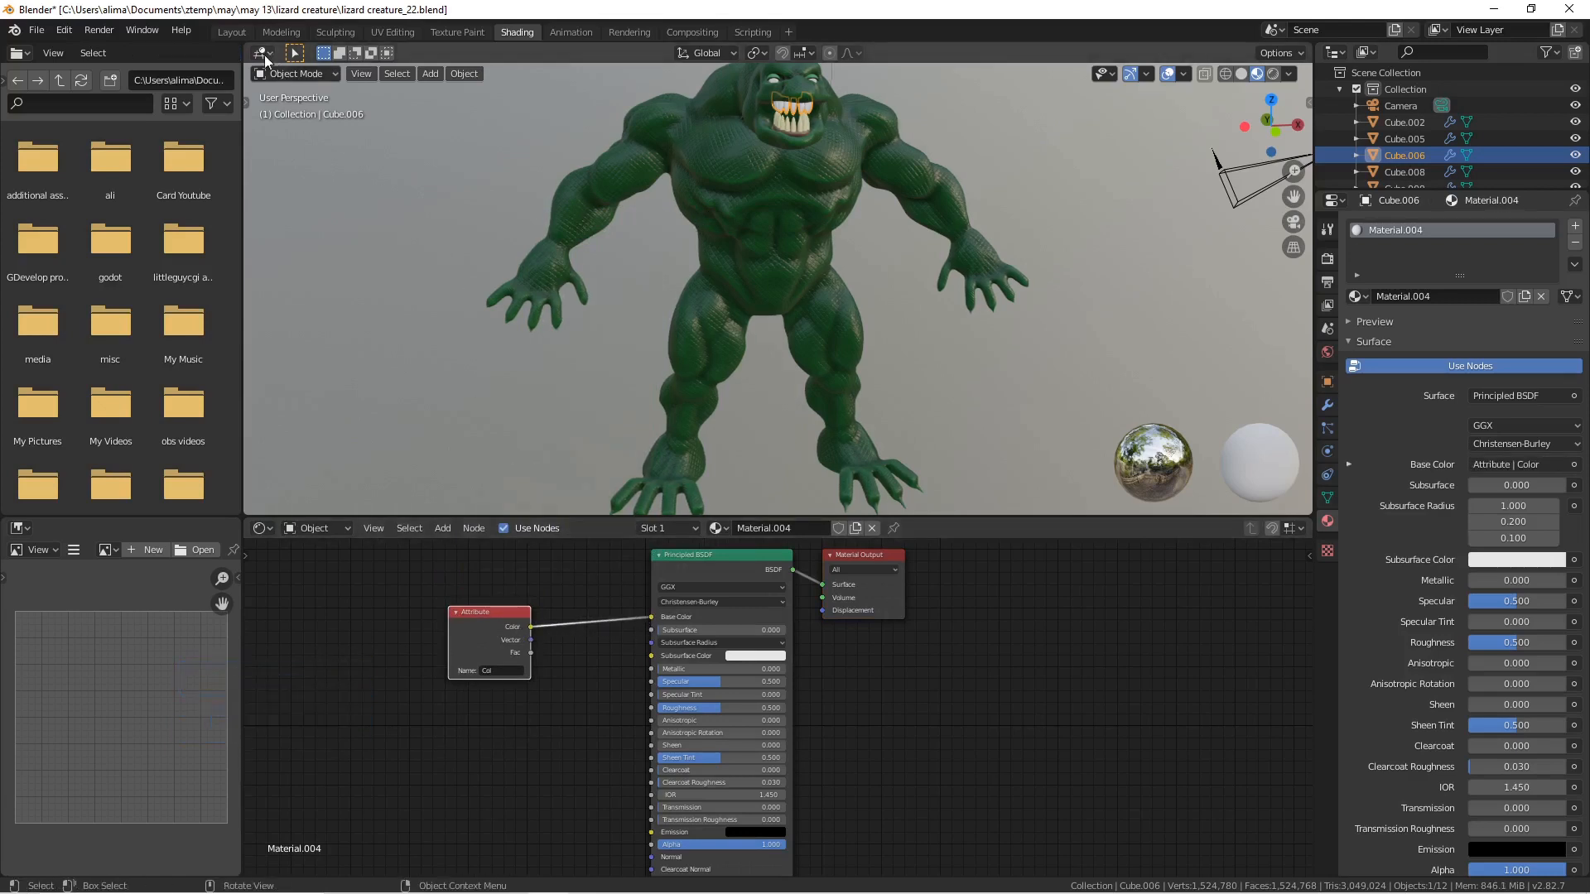
- In the Layout workspace, fill the upper teeth with pale yellow in Vertex Paint mode and save as lizard creature_25.blend
left_click(235, 32)
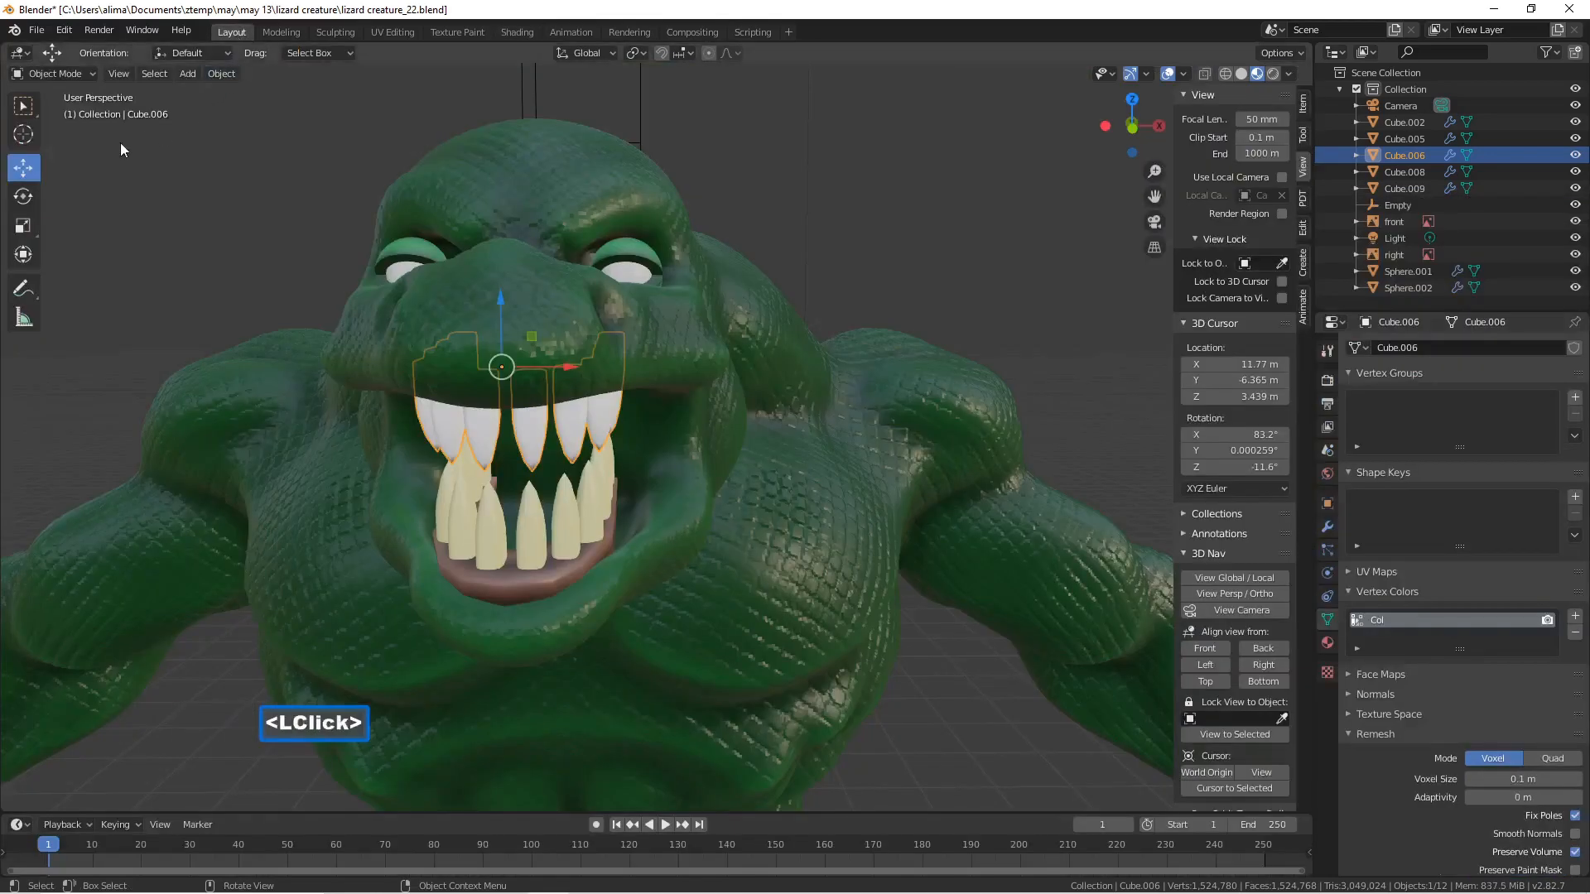
left_click(90, 72)
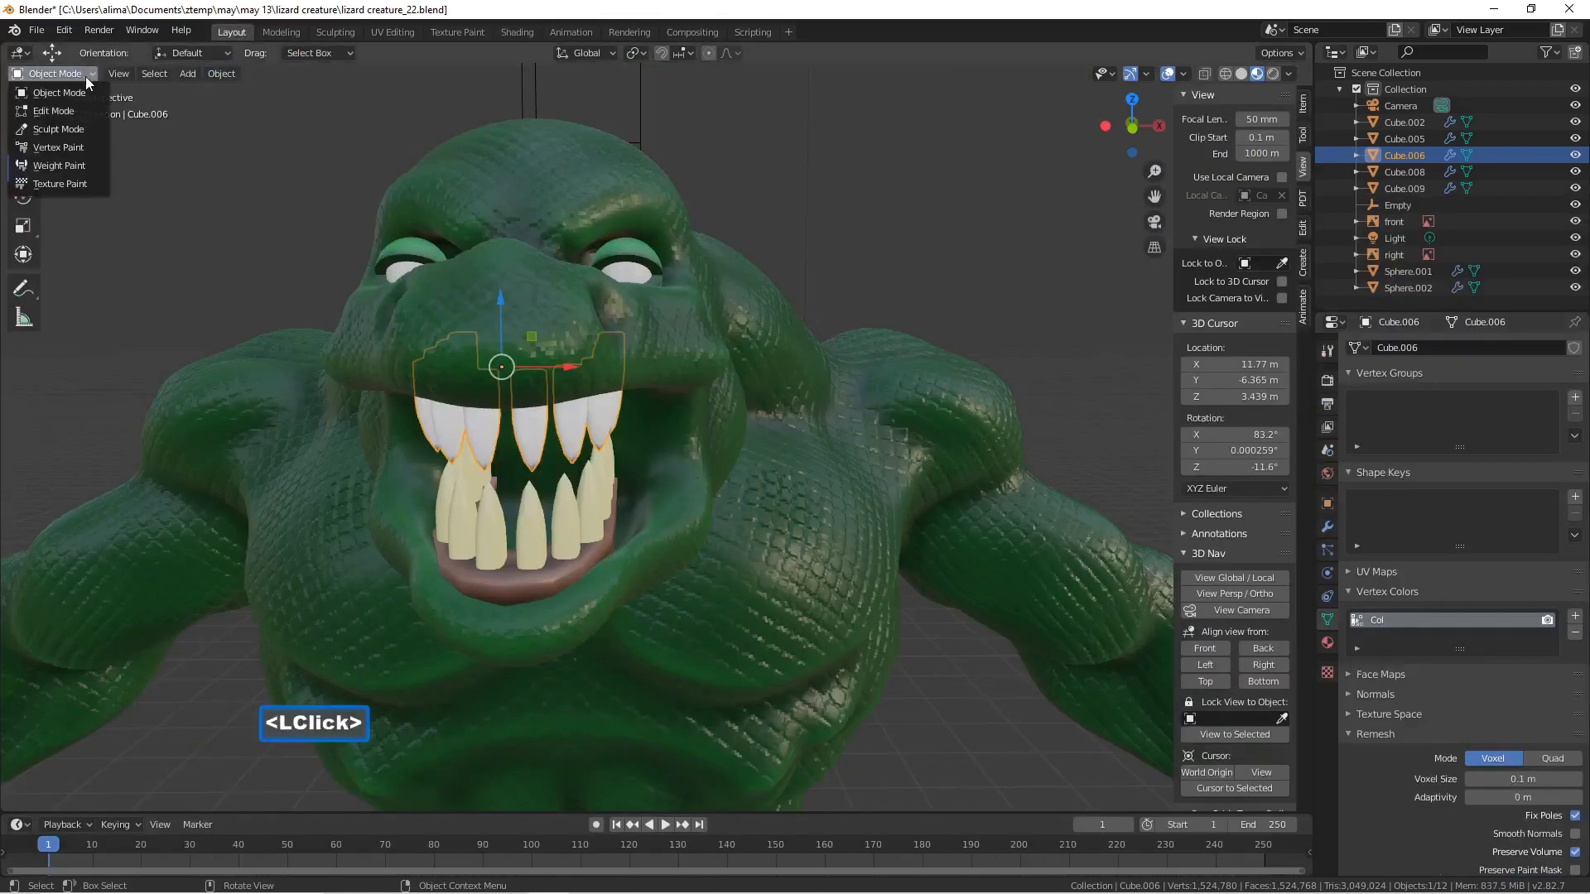
left_click(89, 148)
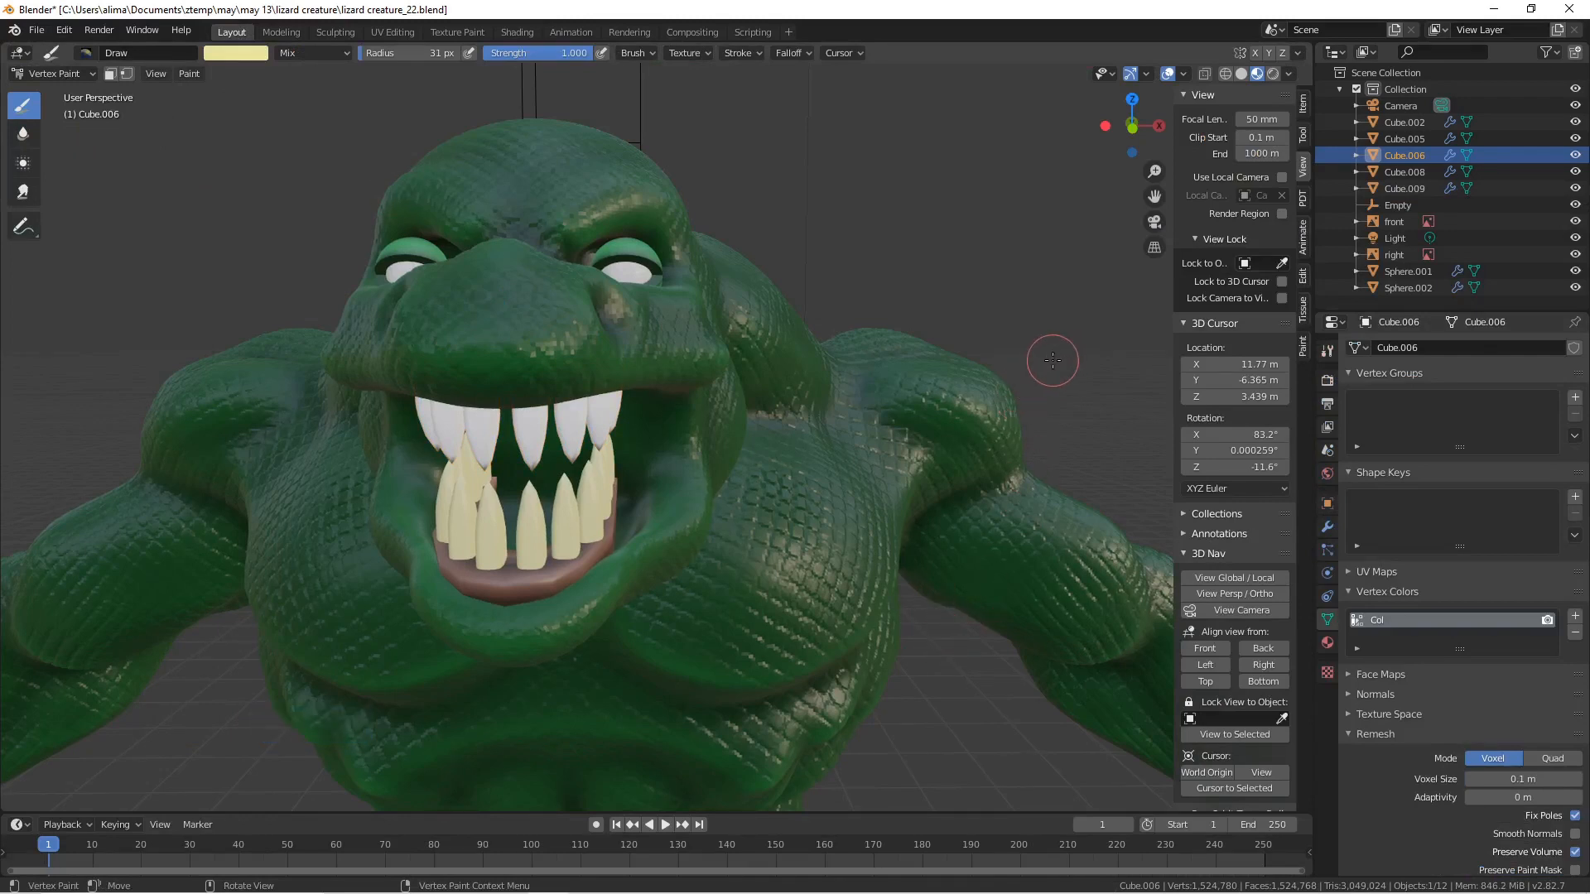
key("shift+k")
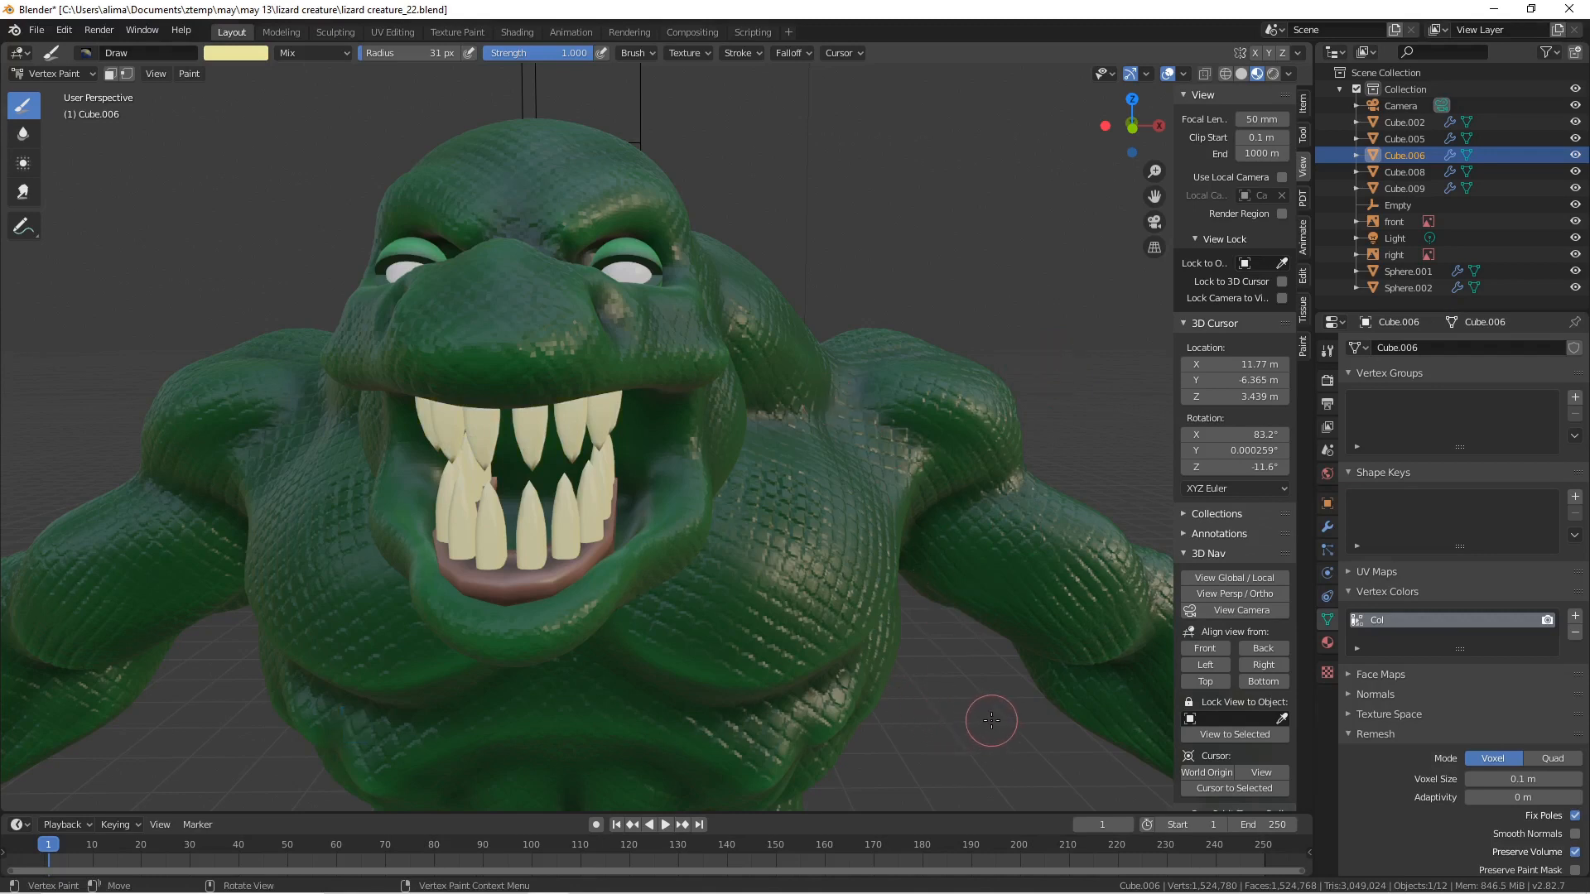
key("Pause")
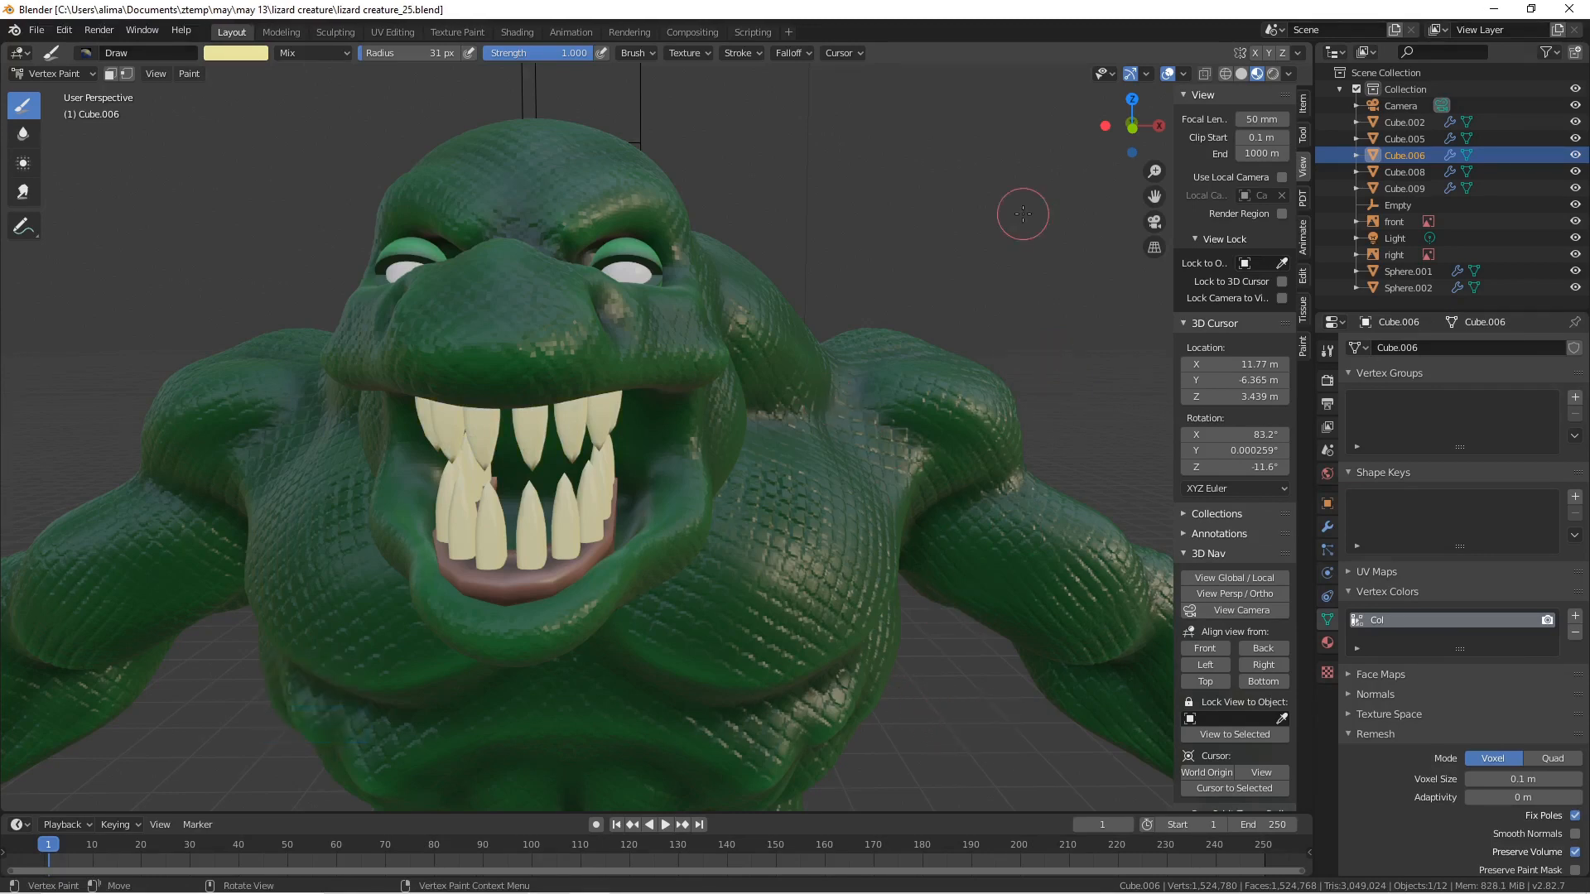
- Save the scene as lizard creature_26.blend, return to Object Mode and select the creature's body (Cube.005)
scroll(914, 309, "down", 8)
scroll(911, 311, "down", 2)
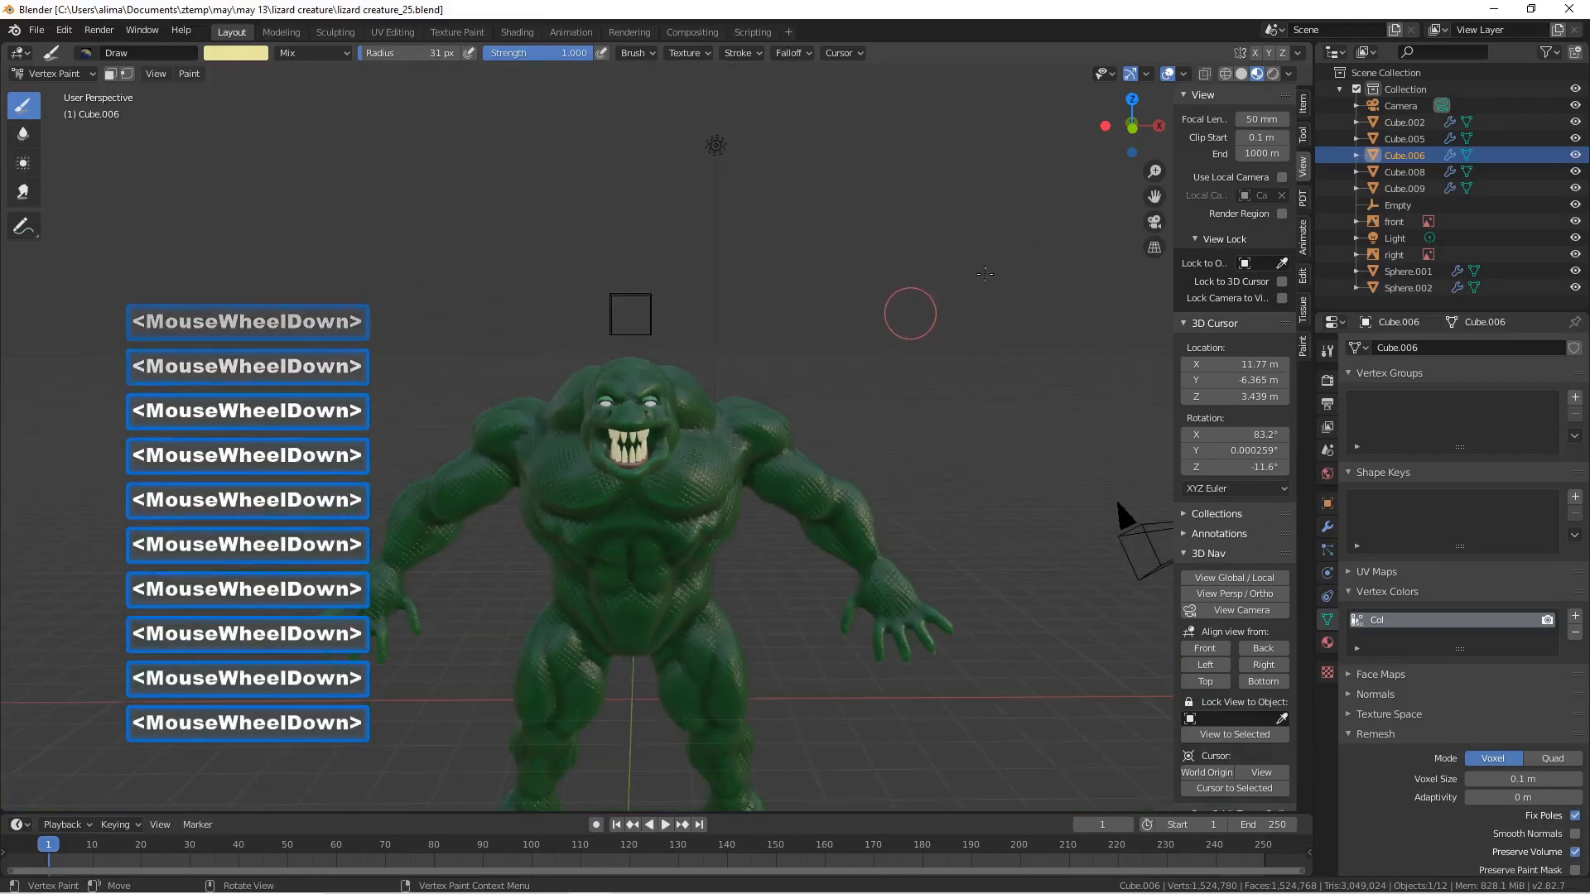
left_click_drag(1154, 197, 1110, 43)
mouse_move(839, 557)
middle_mouse_down()
mouse_move(929, 578)
mouse_move(838, 567)
middle_mouse_up()
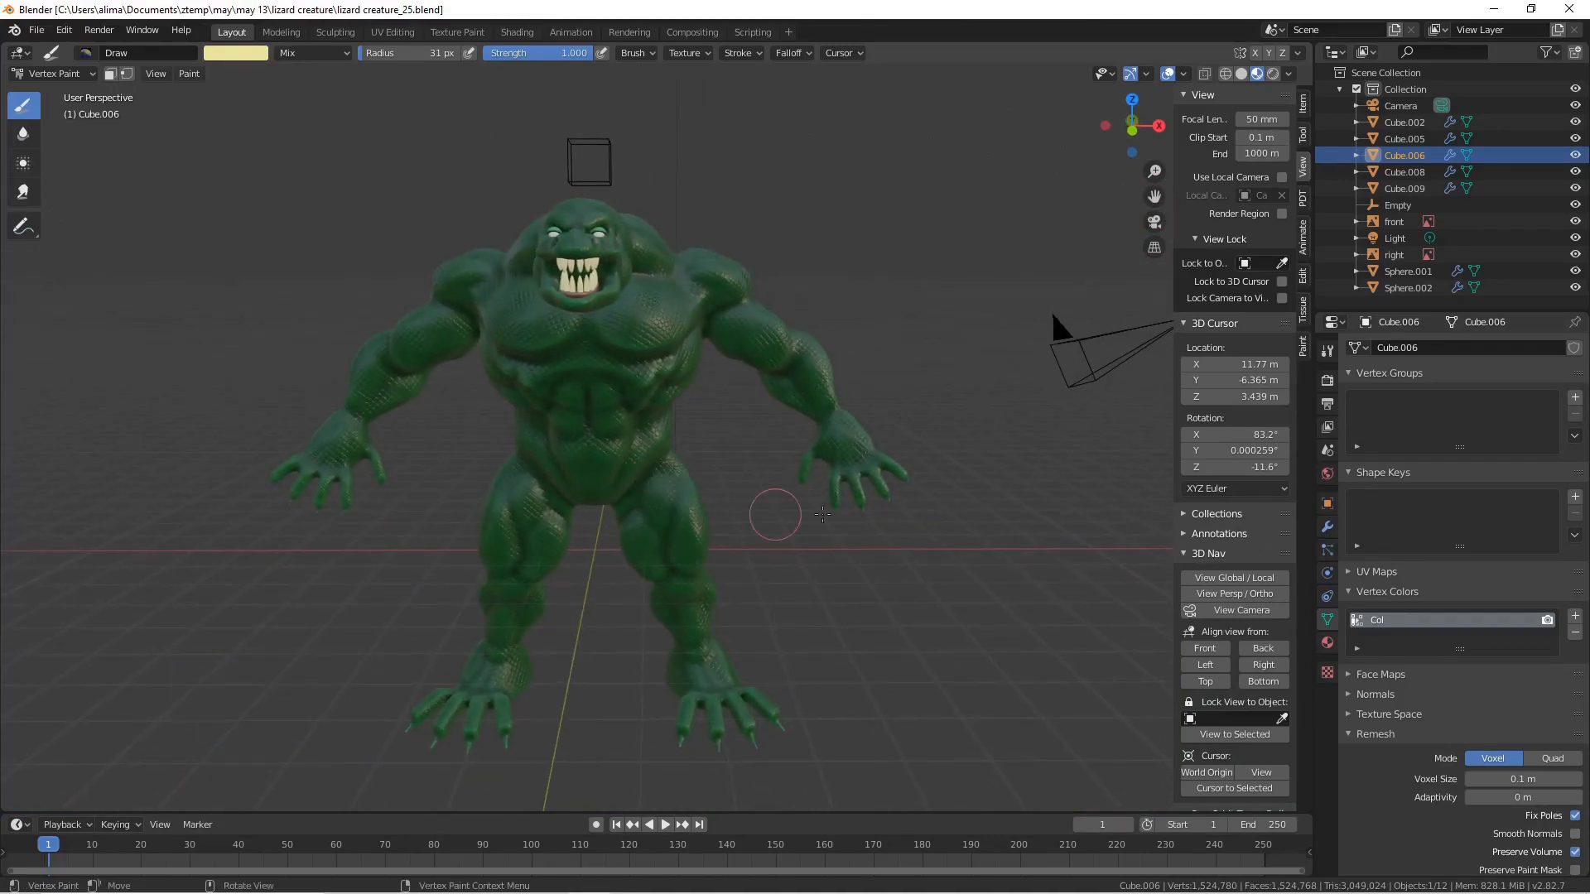
key("Pause")
left_click(54, 73)
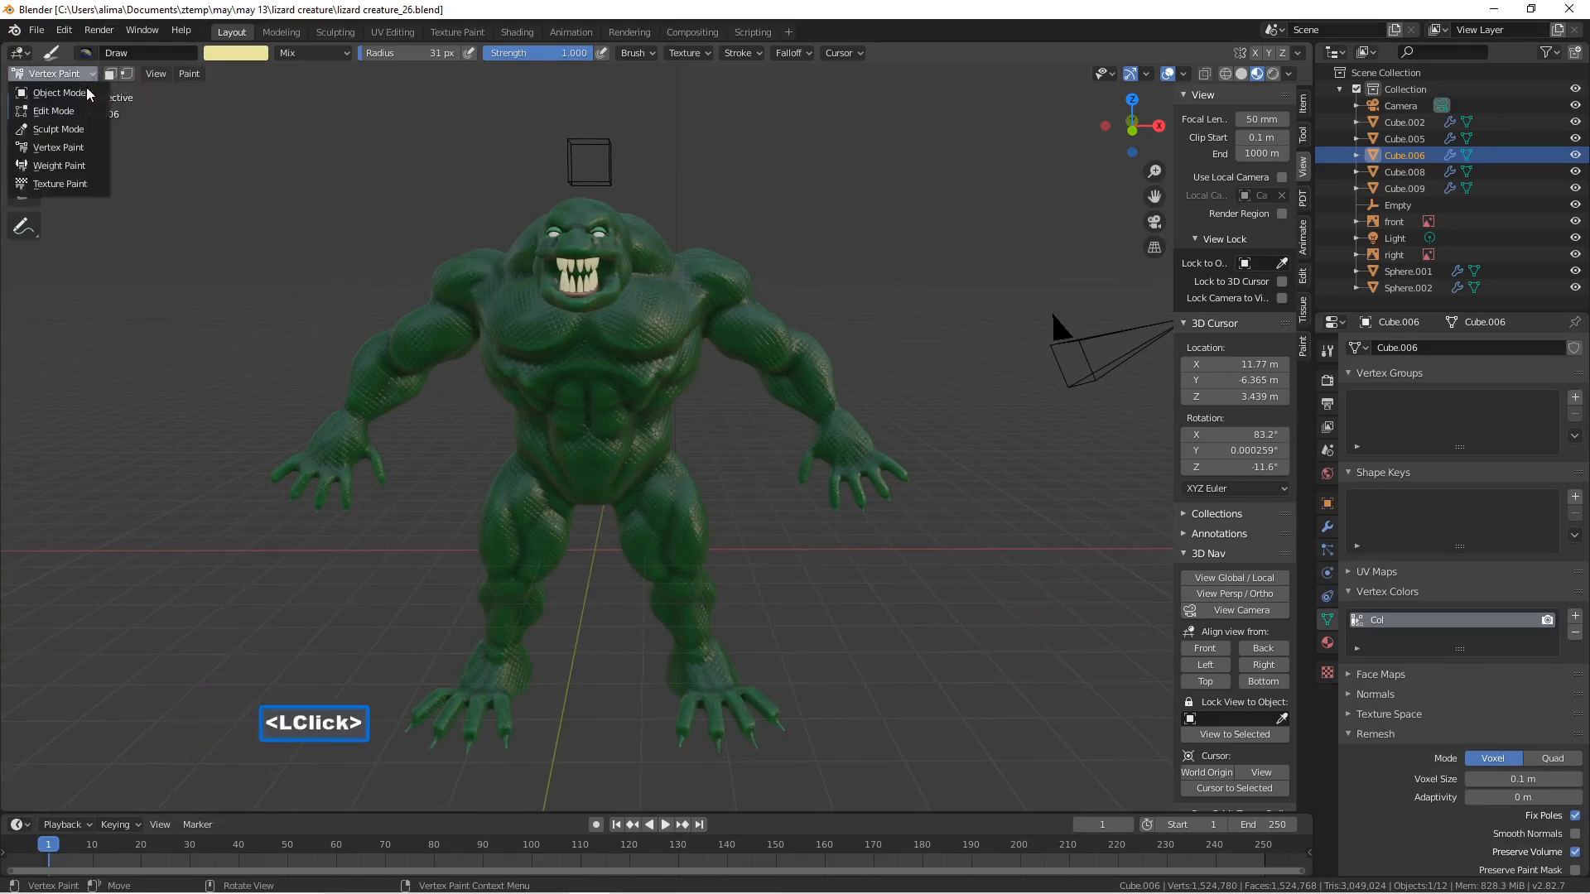
left_click(50, 93)
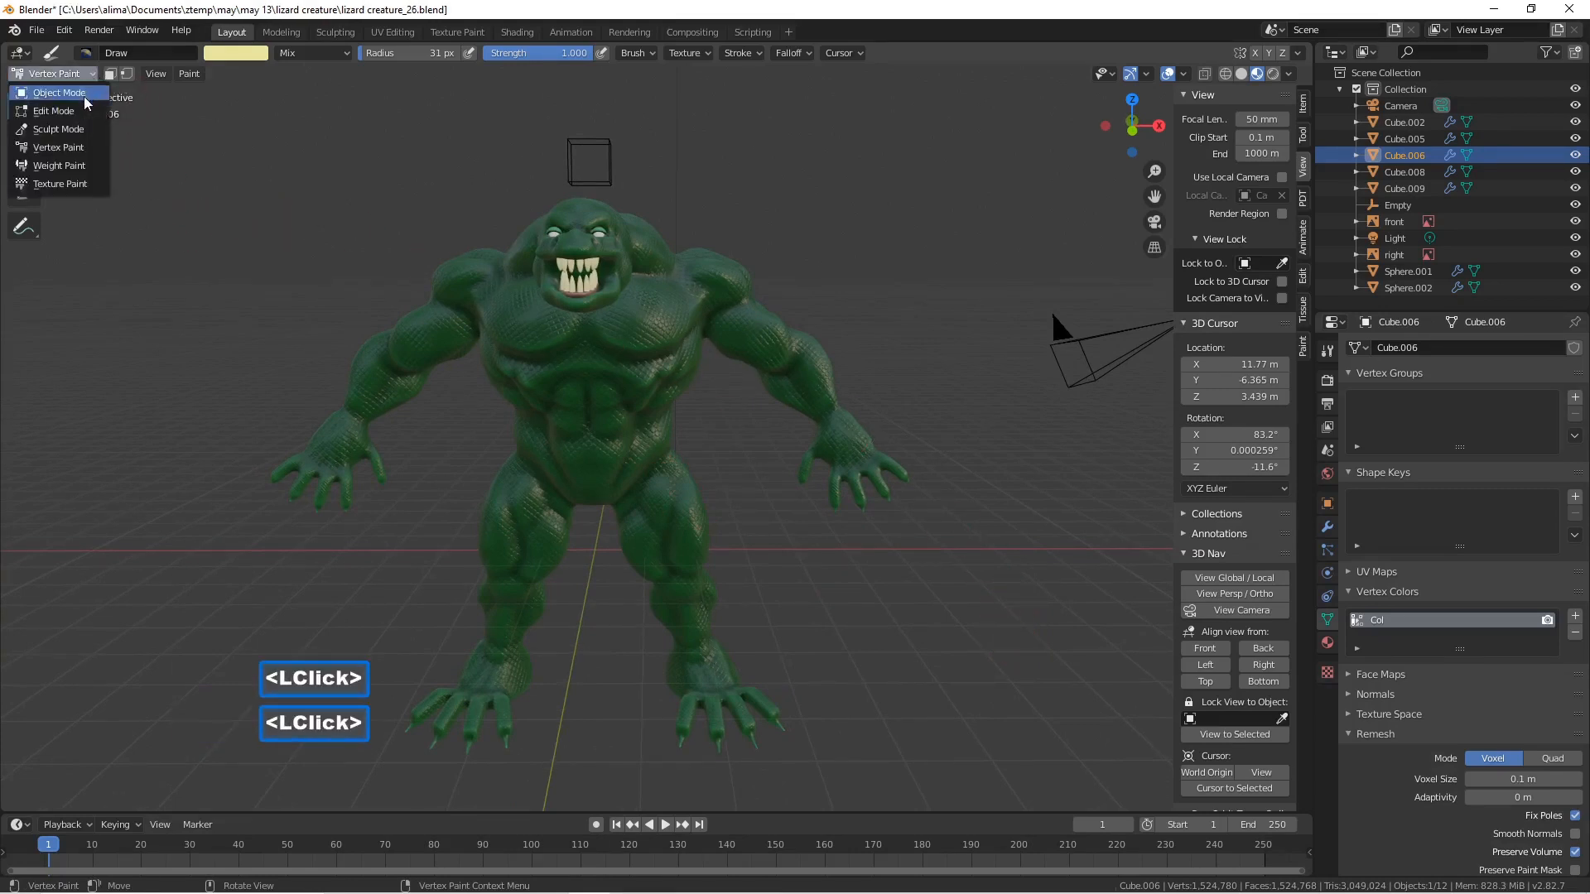
left_click(812, 409)
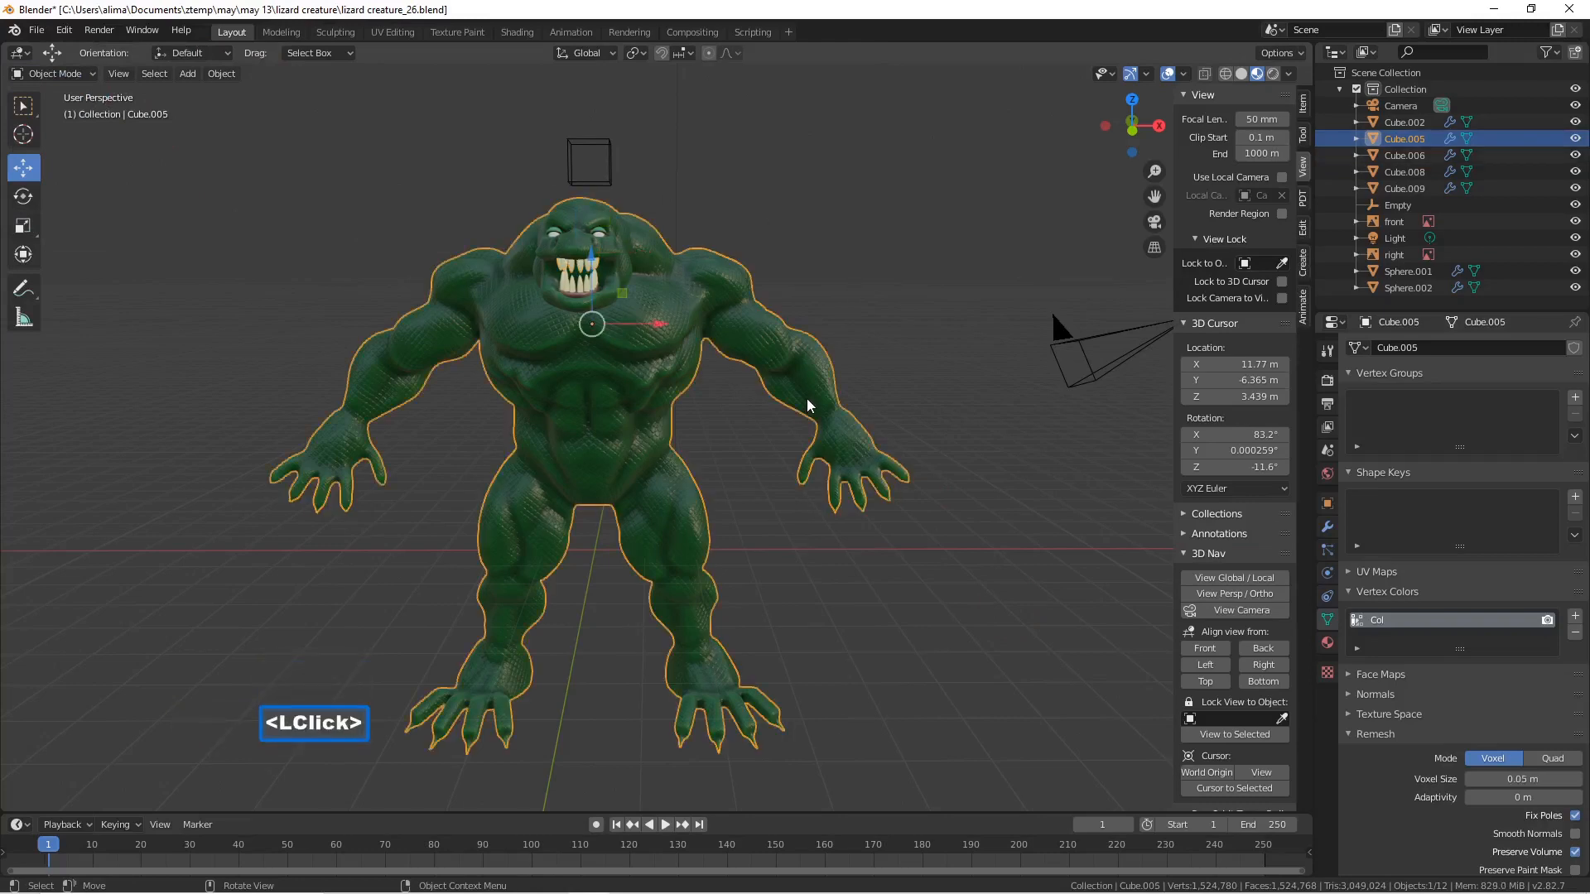
- Disable the viewport display of the body's Multires modifier, switch to Vertex Paint mode and save as lizard creature_27.blend
left_click(1328, 526)
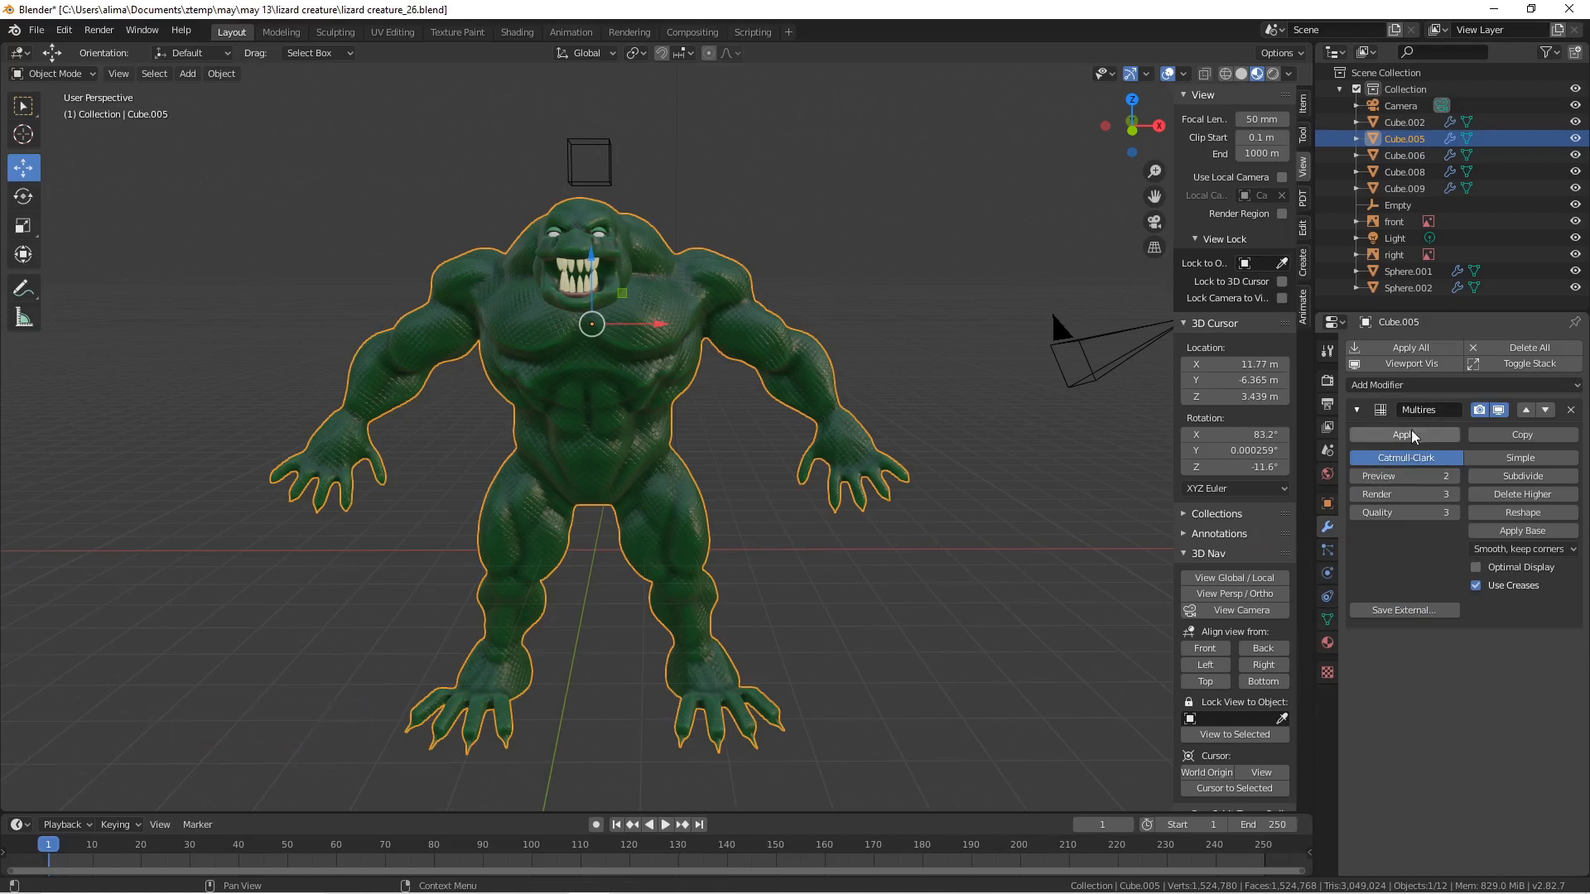
left_click(1497, 411)
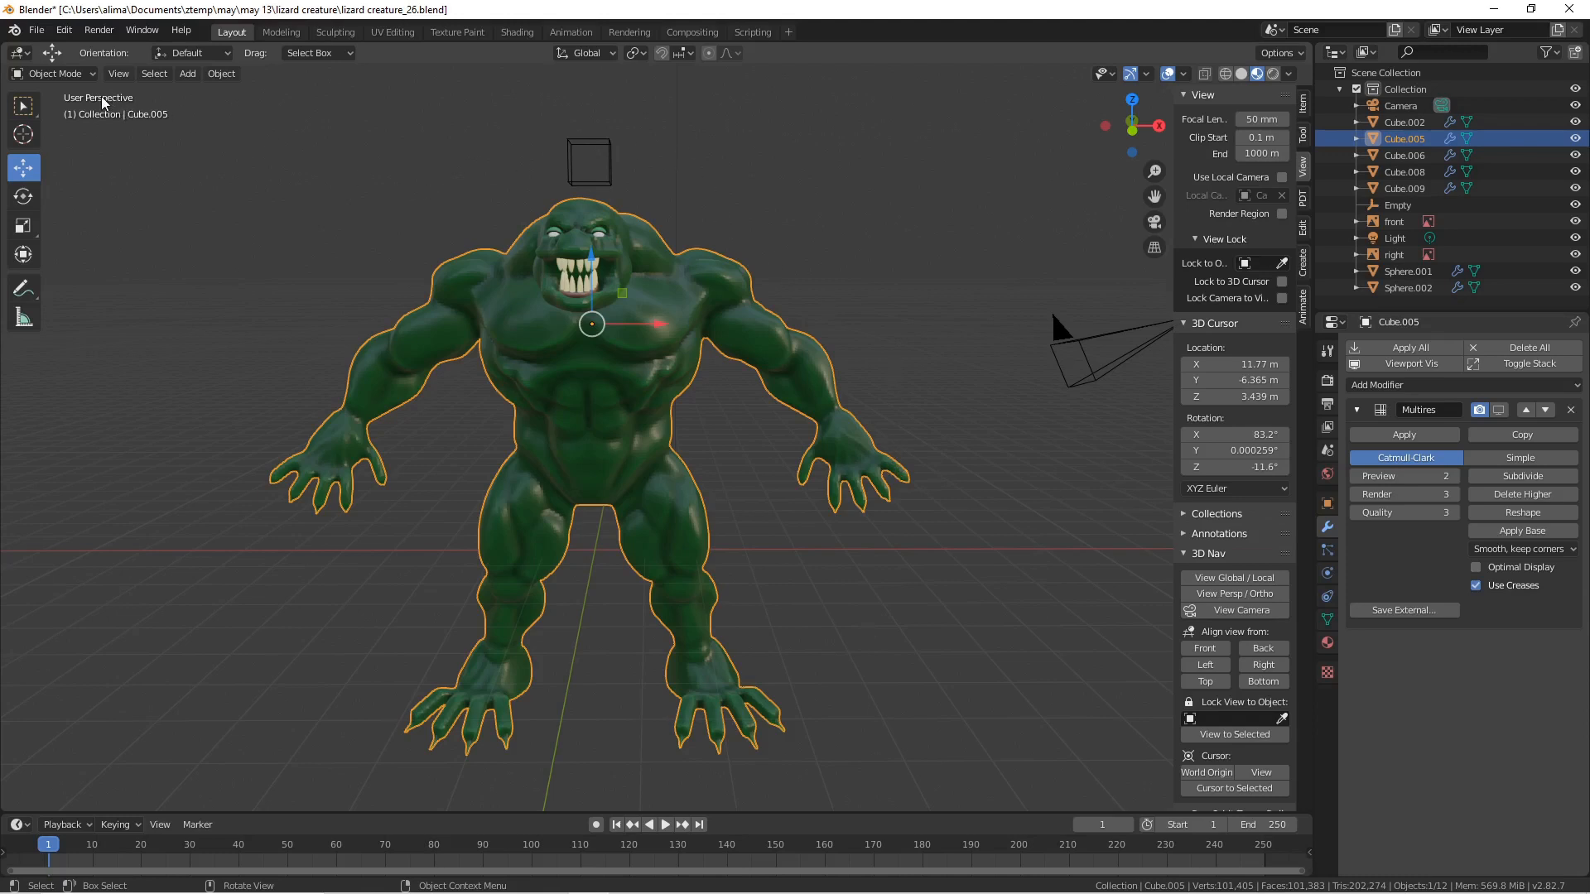
left_click(91, 76)
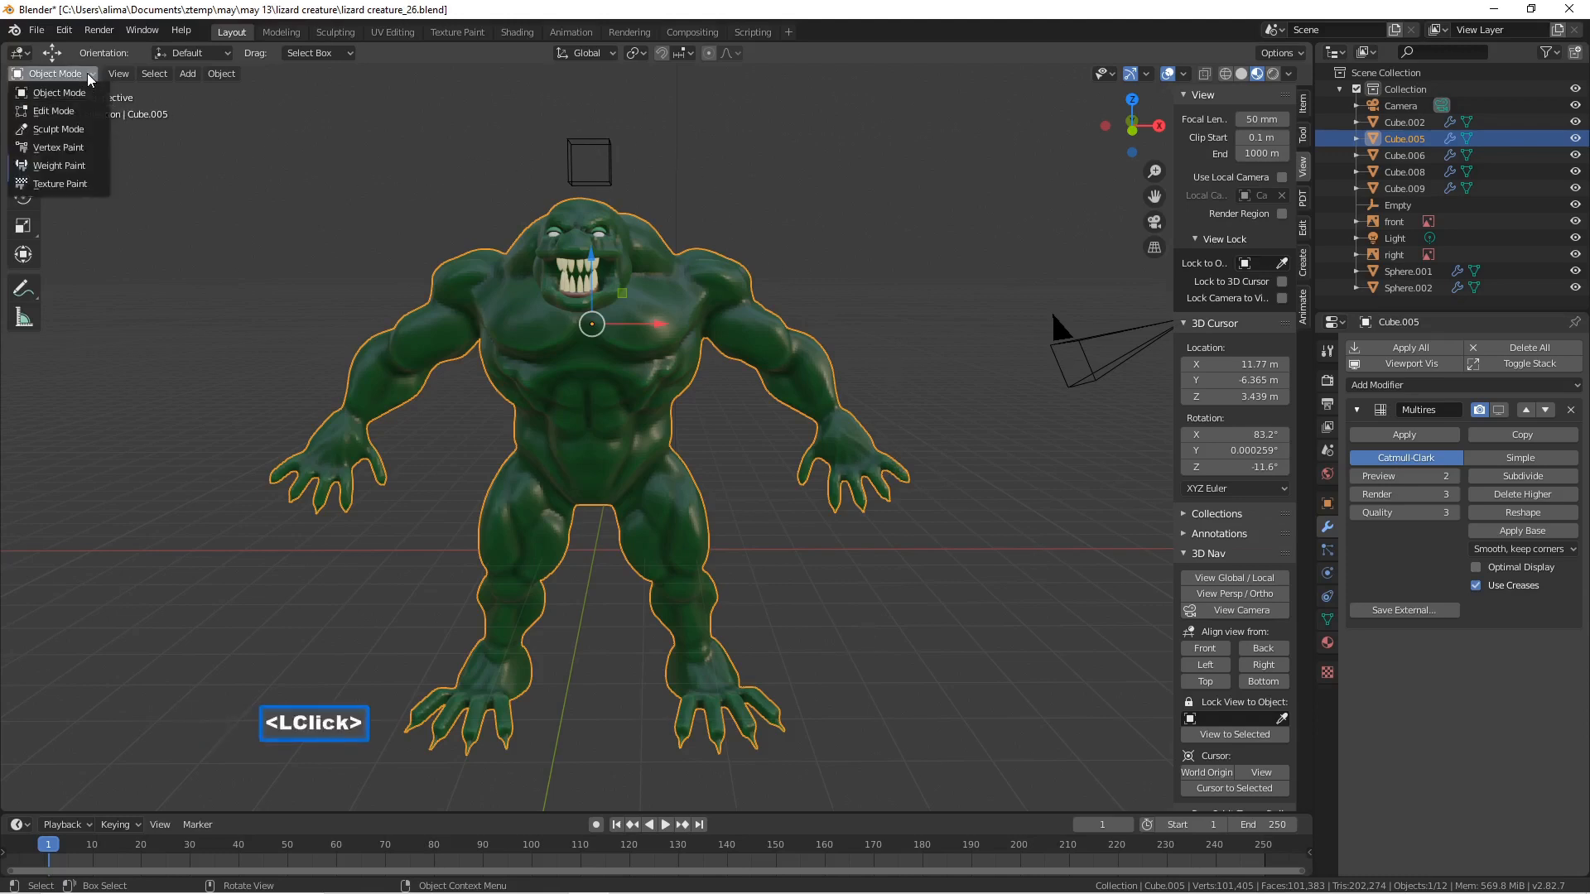
left_click(92, 152)
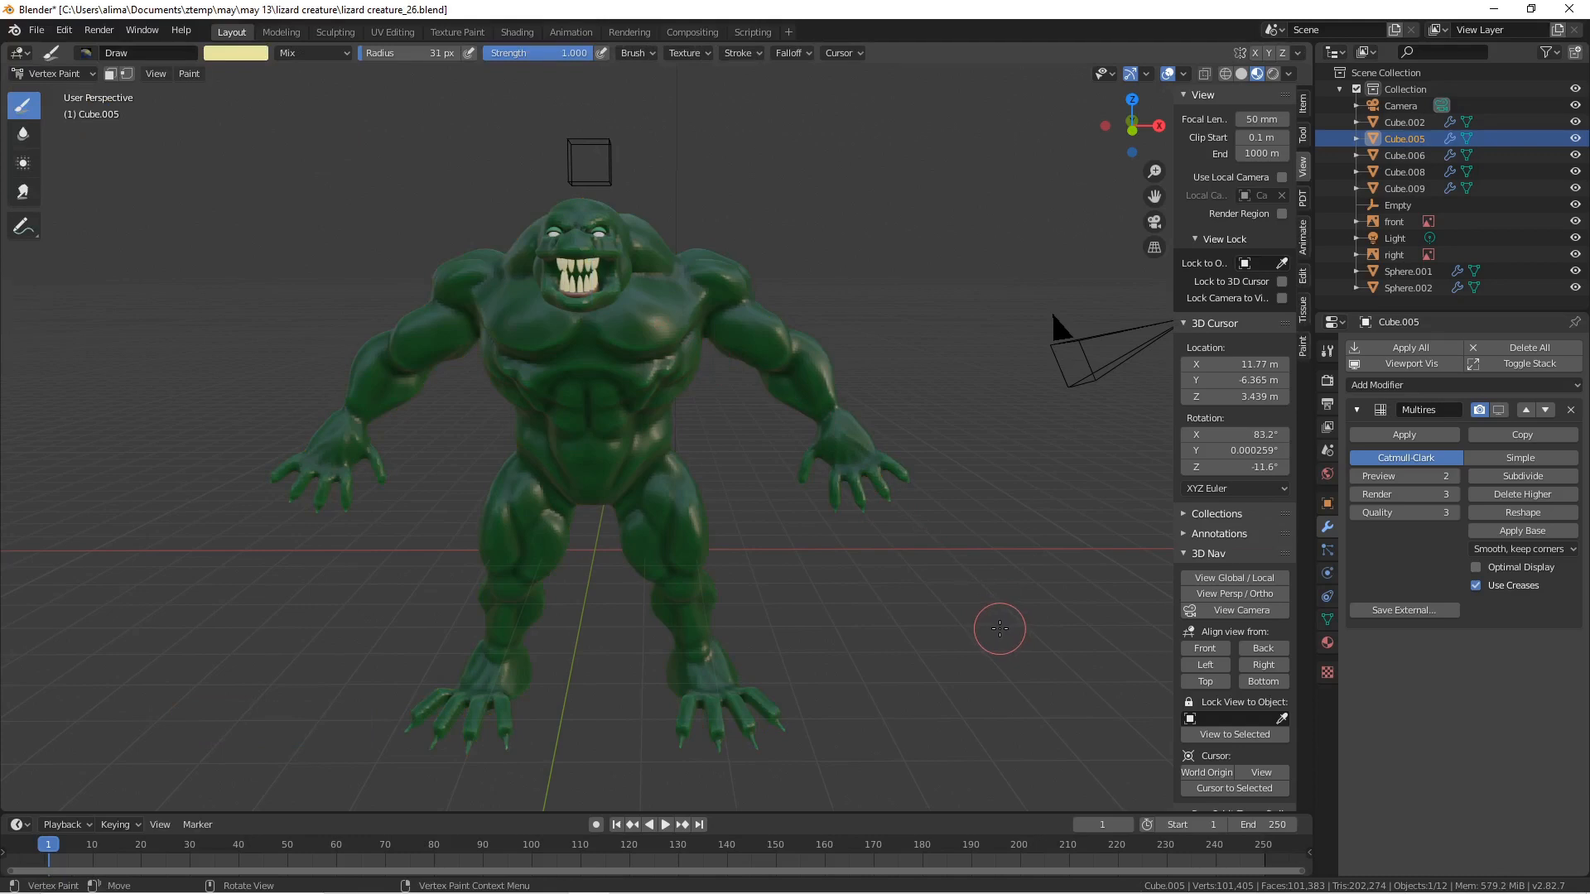
key("Pause")
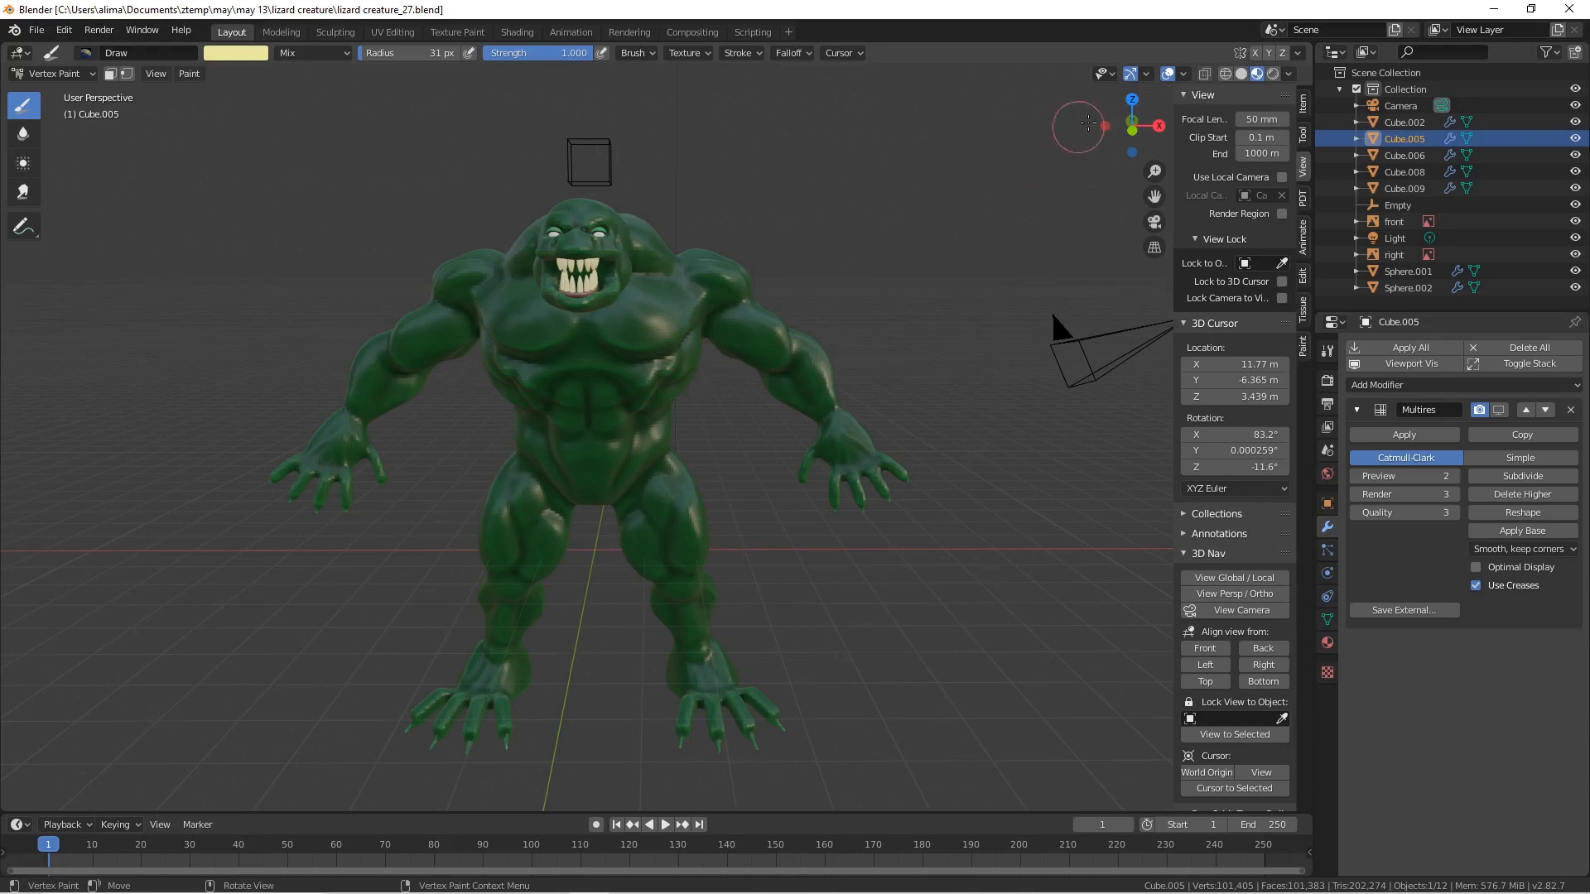
- Enable X-axis symmetry for vertex painting and set the Draw brush to a near-white colour with a strength of 0.4
left_click(1256, 53)
left_click(248, 54)
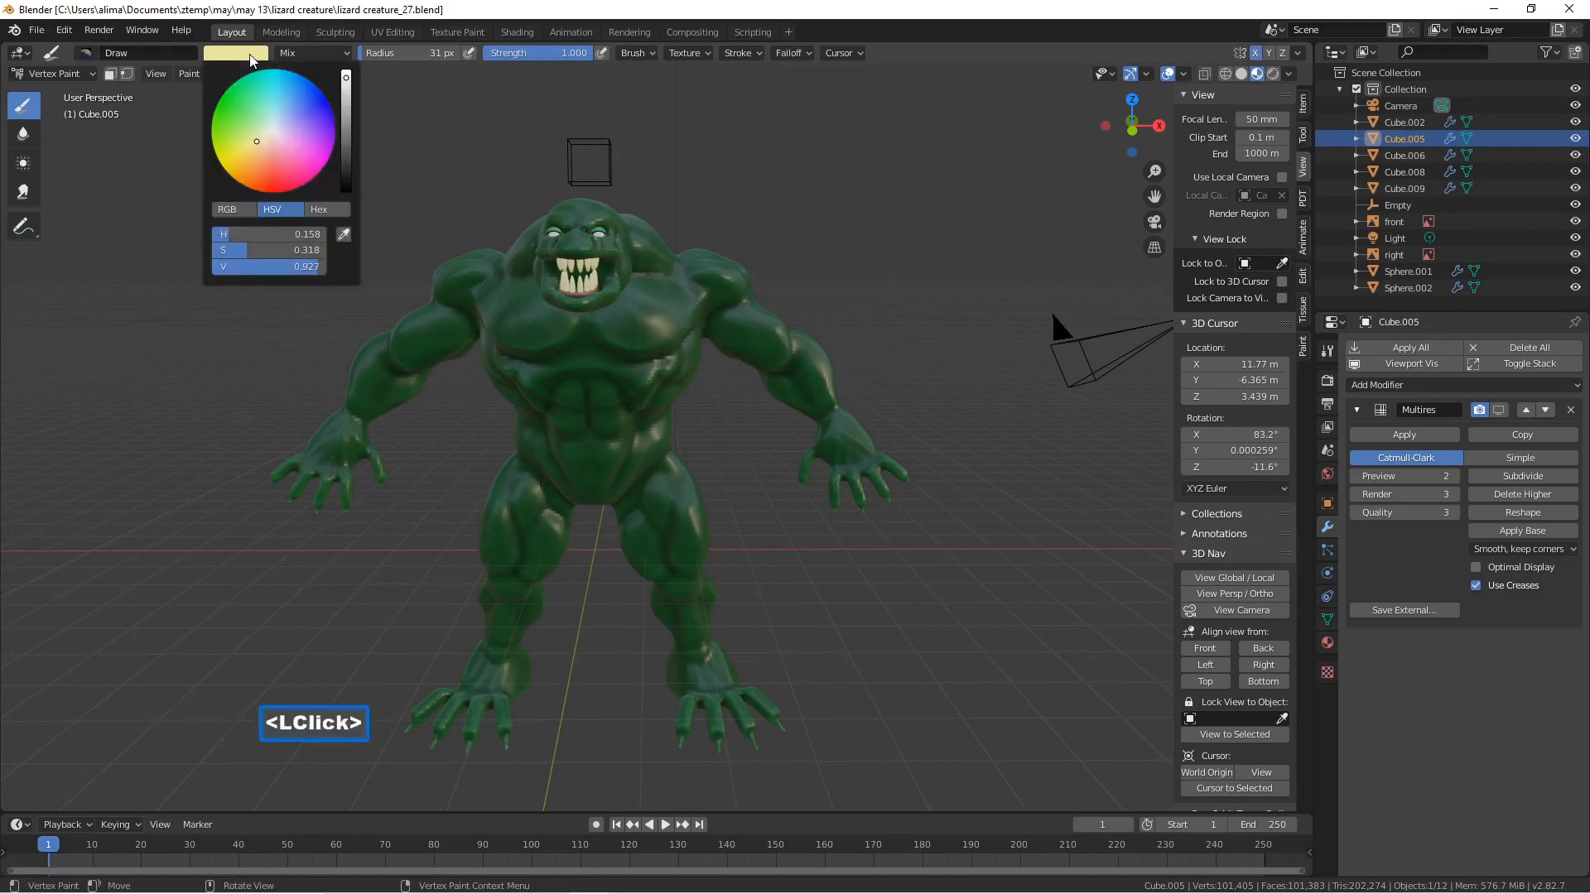
left_click(270, 132)
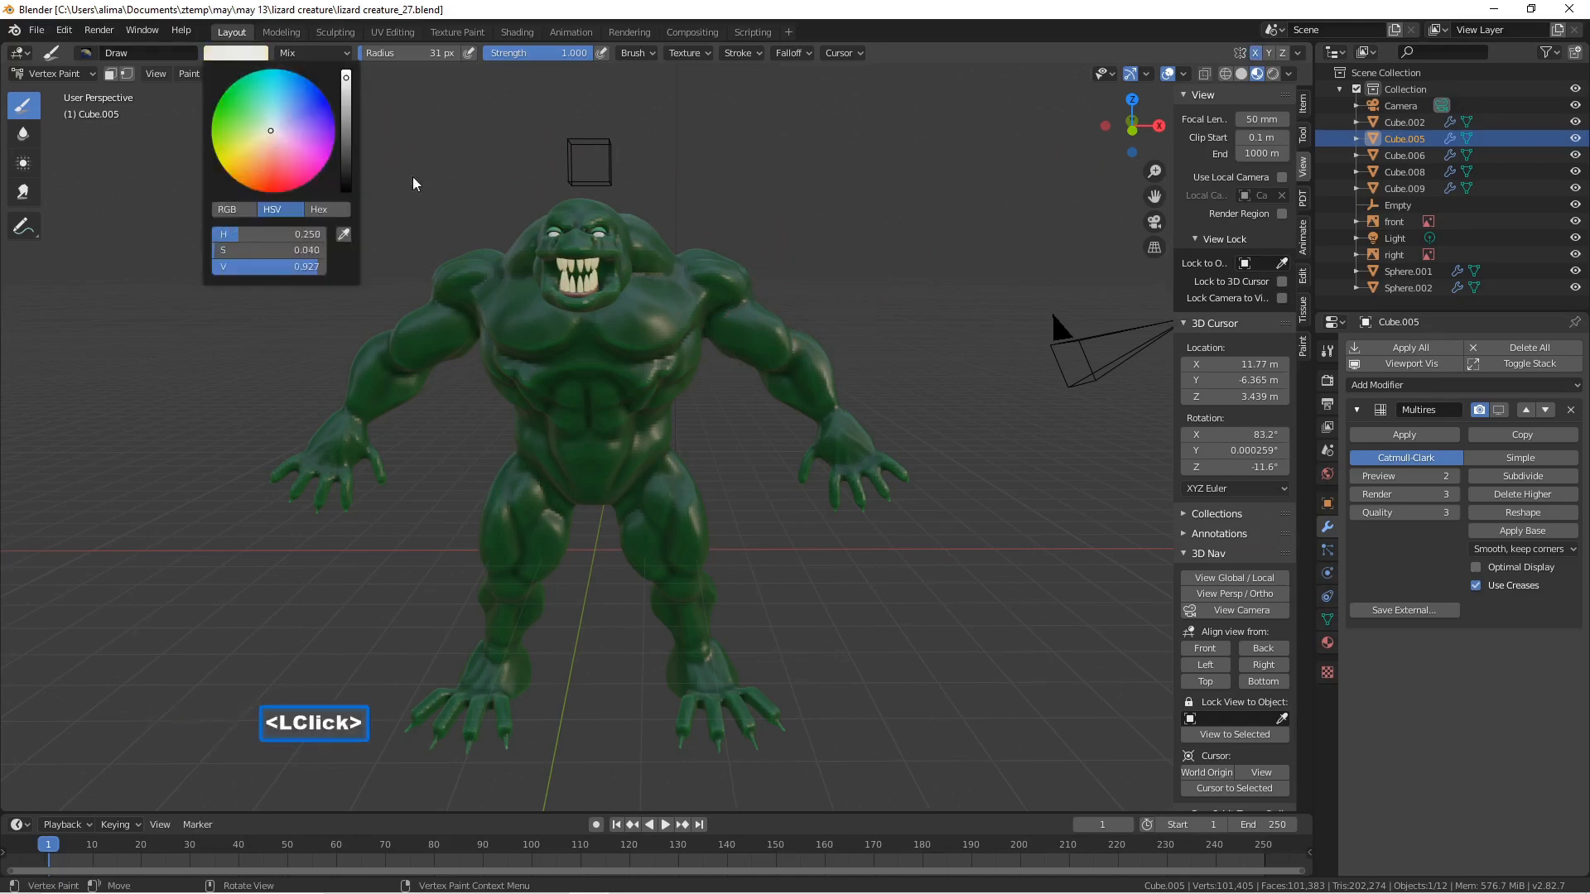
left_click(559, 55)
type(".")
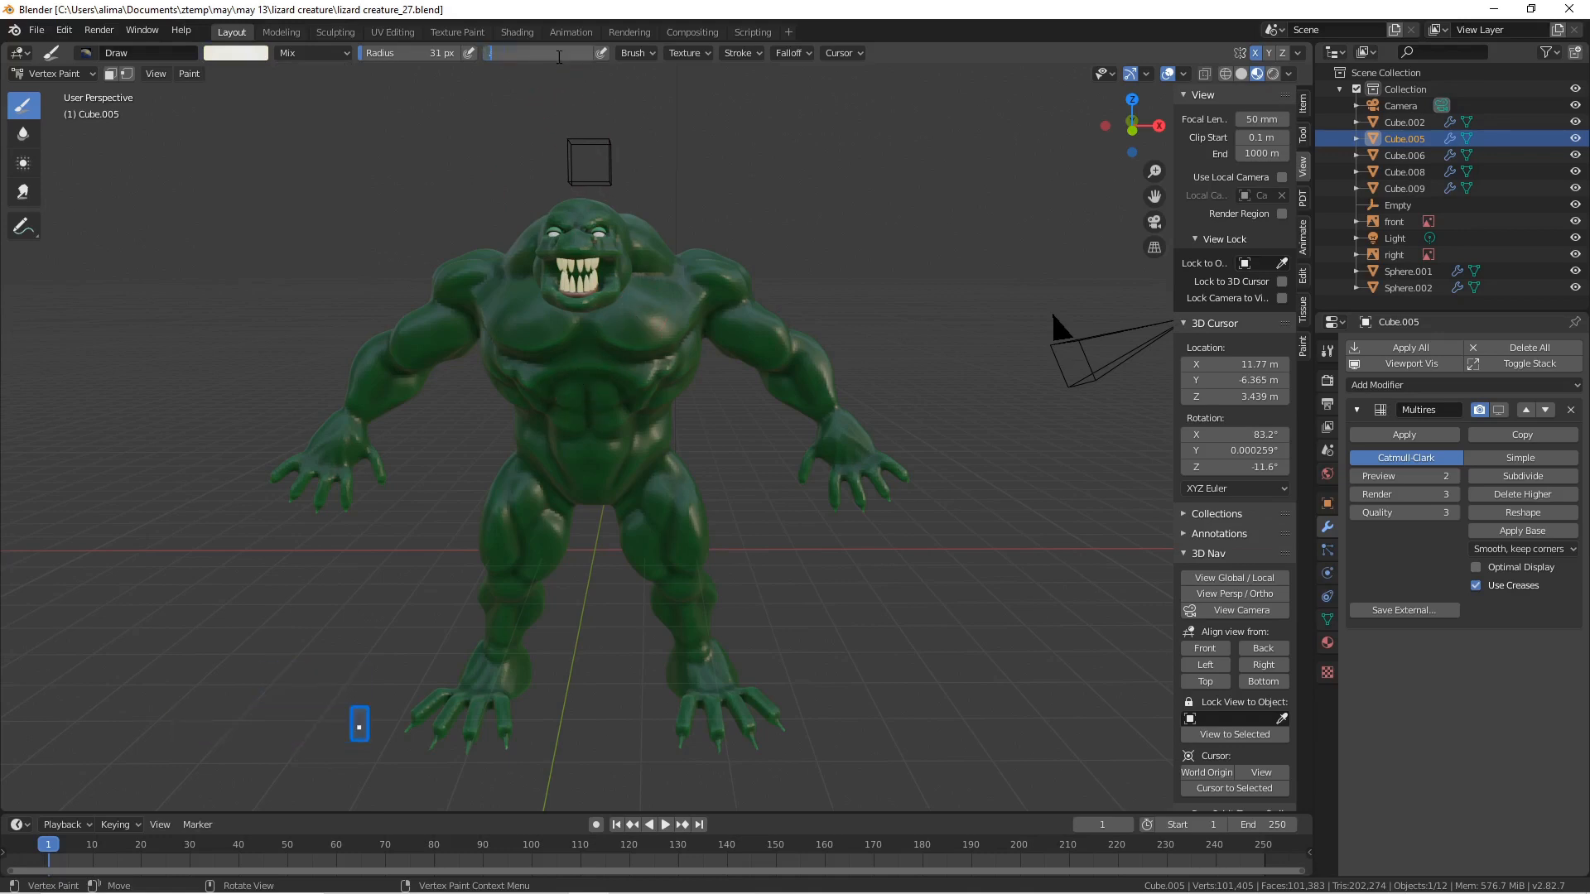
type("4")
key("Return")
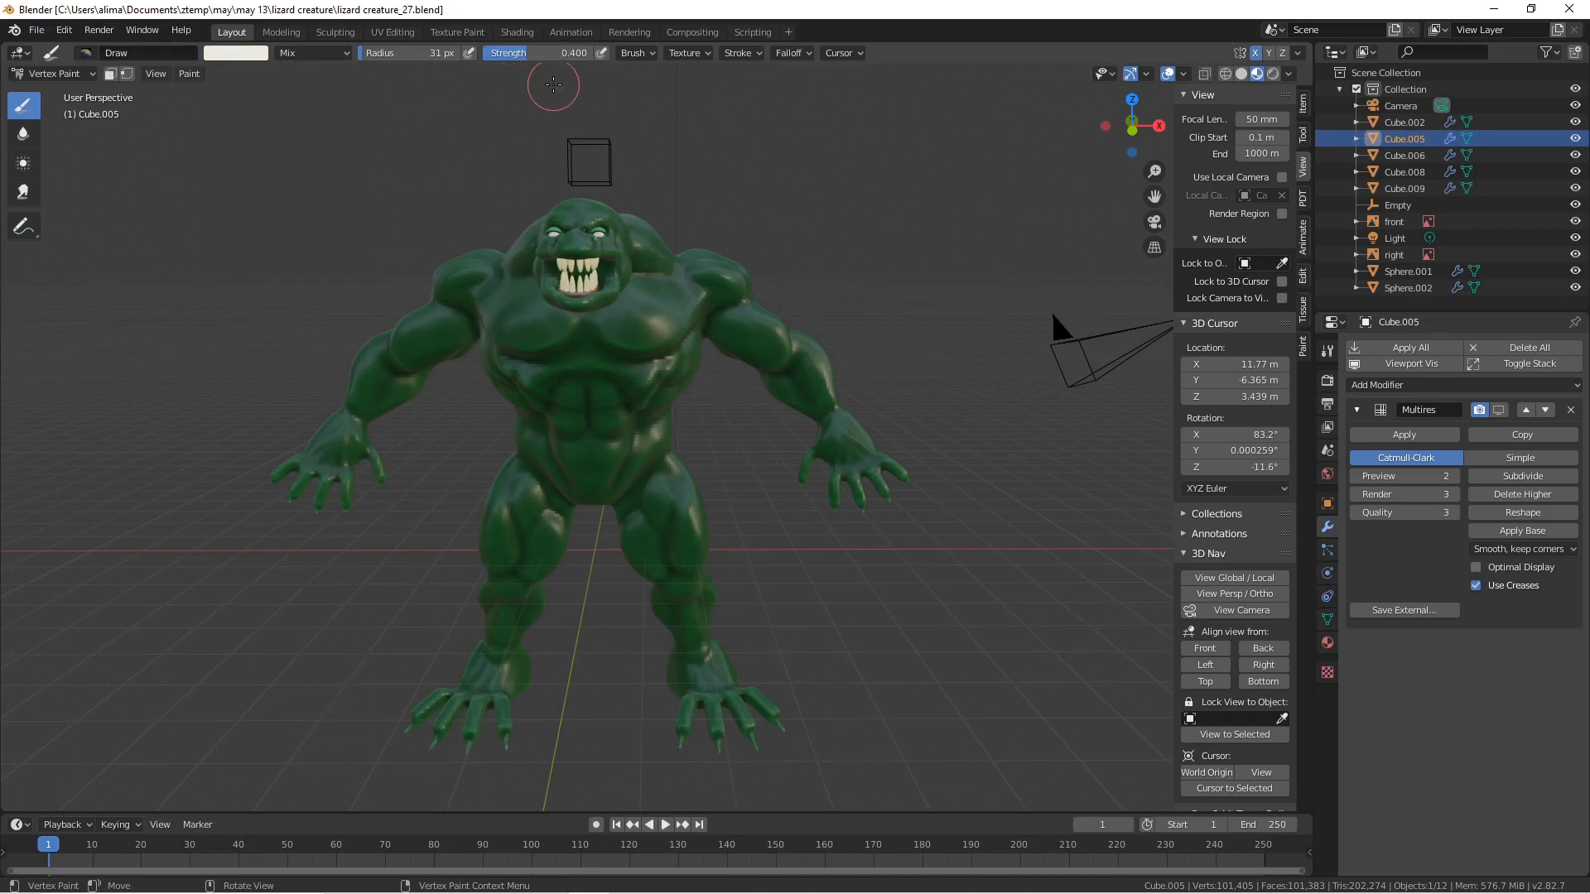
- Paint the creature's chest and belly near-white with mirrored brush strokes, from below the neck down to the groin
middle_click_drag(753, 149, 758, 153)
mouse_move(600, 247)
middle_mouse_down()
mouse_move(606, 261)
mouse_move(599, 245)
middle_mouse_up()
mouse_move(598, 245)
left_mouse_down()
mouse_move(573, 247)
mouse_move(584, 468)
mouse_move(617, 414)
mouse_move(614, 263)
mouse_move(606, 374)
left_mouse_up()
middle_click_drag(605, 374, 582, 345)
mouse_move(600, 258)
left_mouse_down()
mouse_move(623, 281)
mouse_move(640, 400)
left_mouse_up()
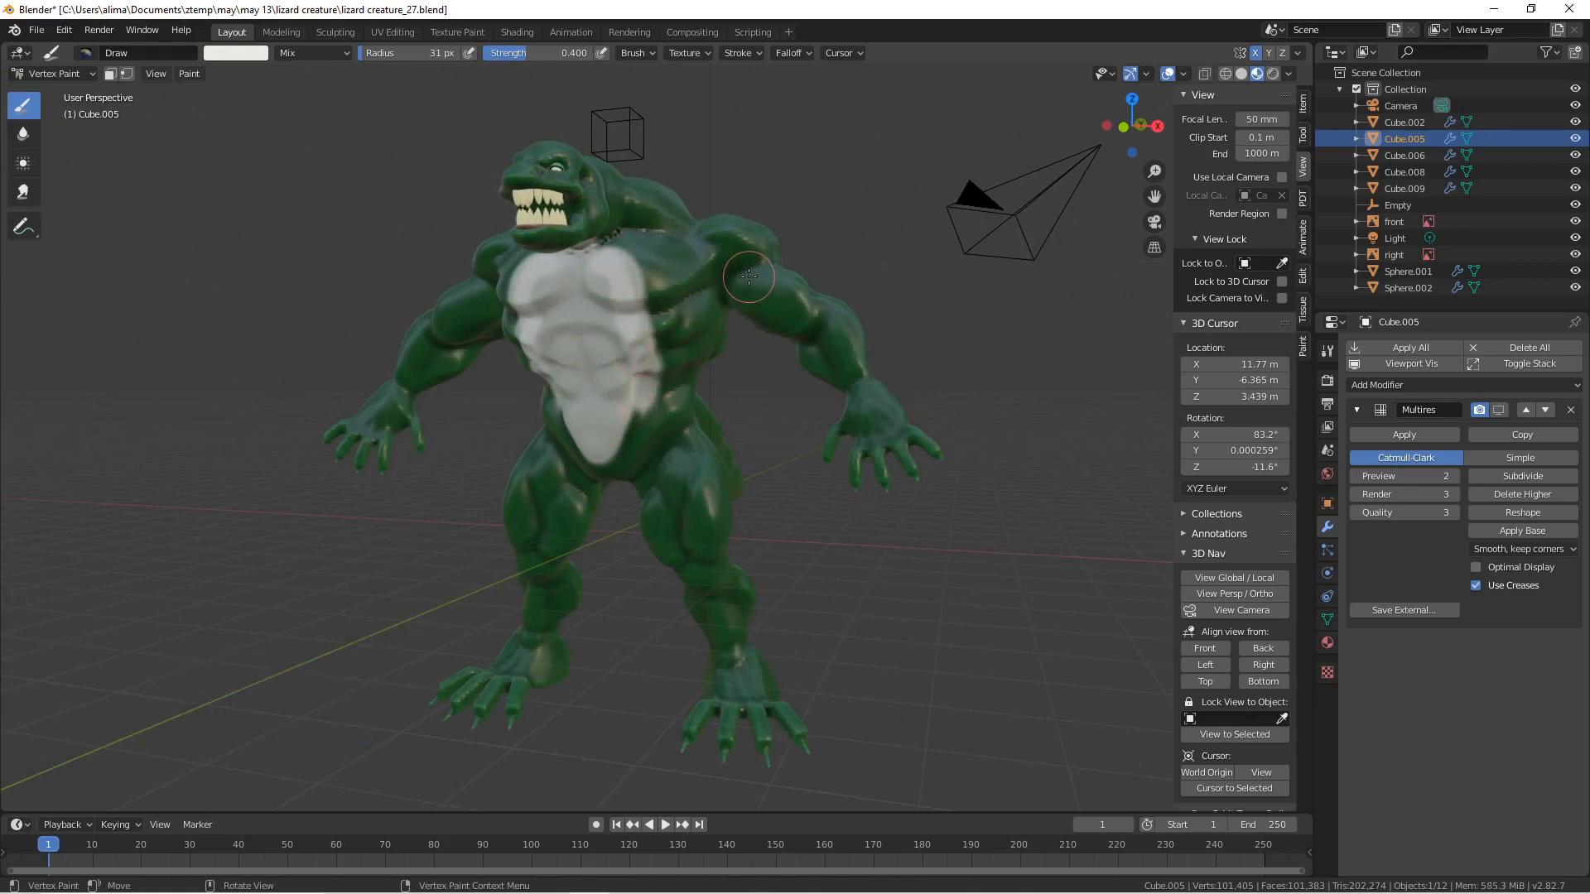
- Reduce the brush strength to 0.2 and extend the white softly over the outer chest and sides of the torso
left_click(502, 53)
type(".2")
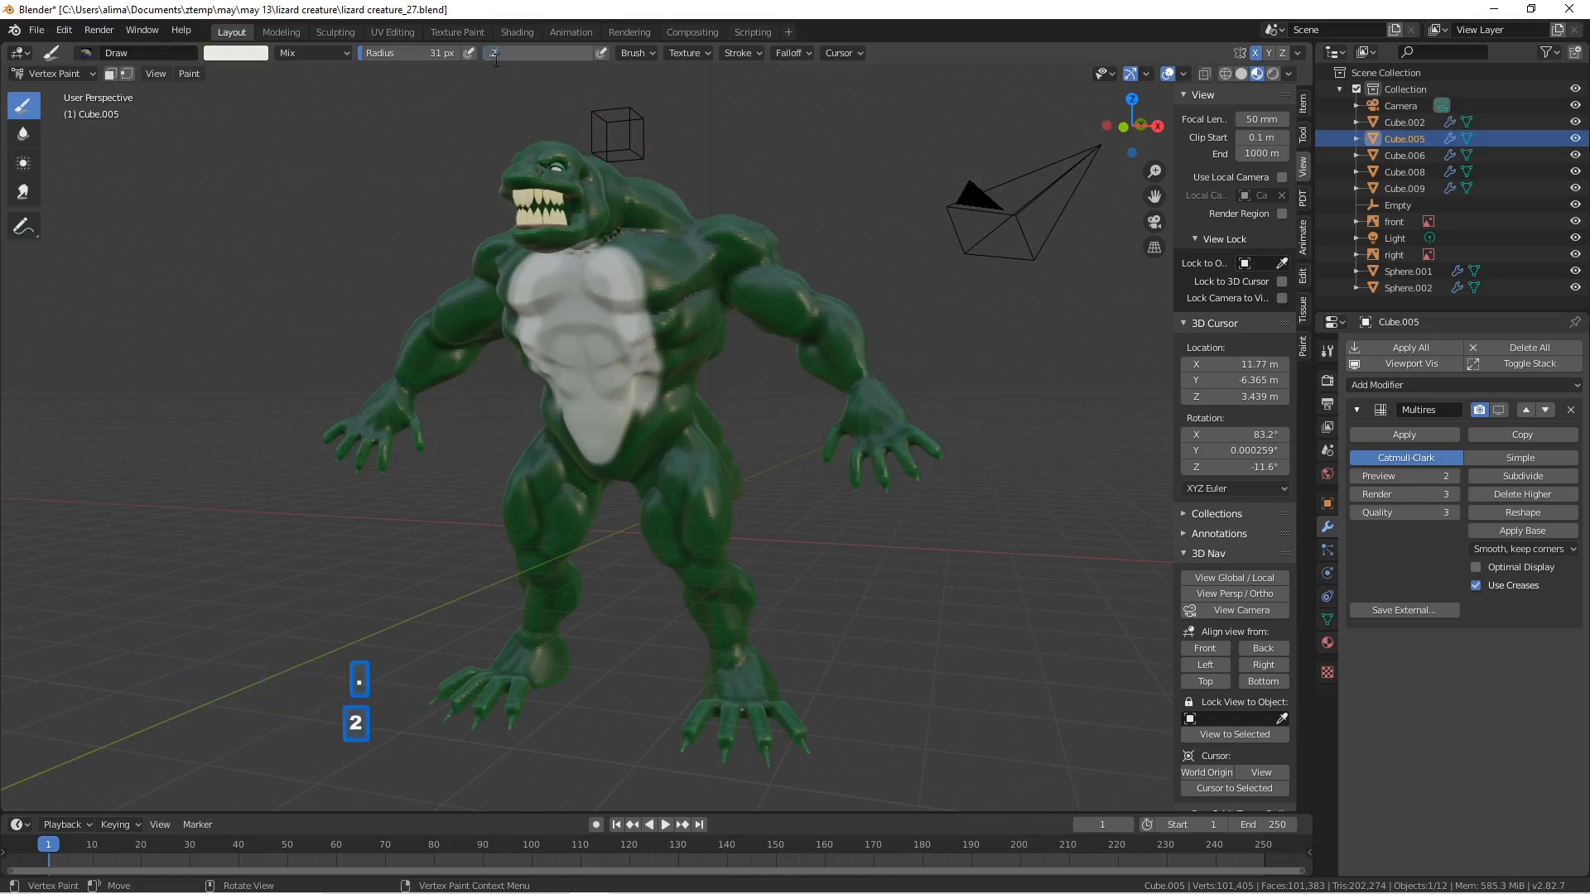
key("Return")
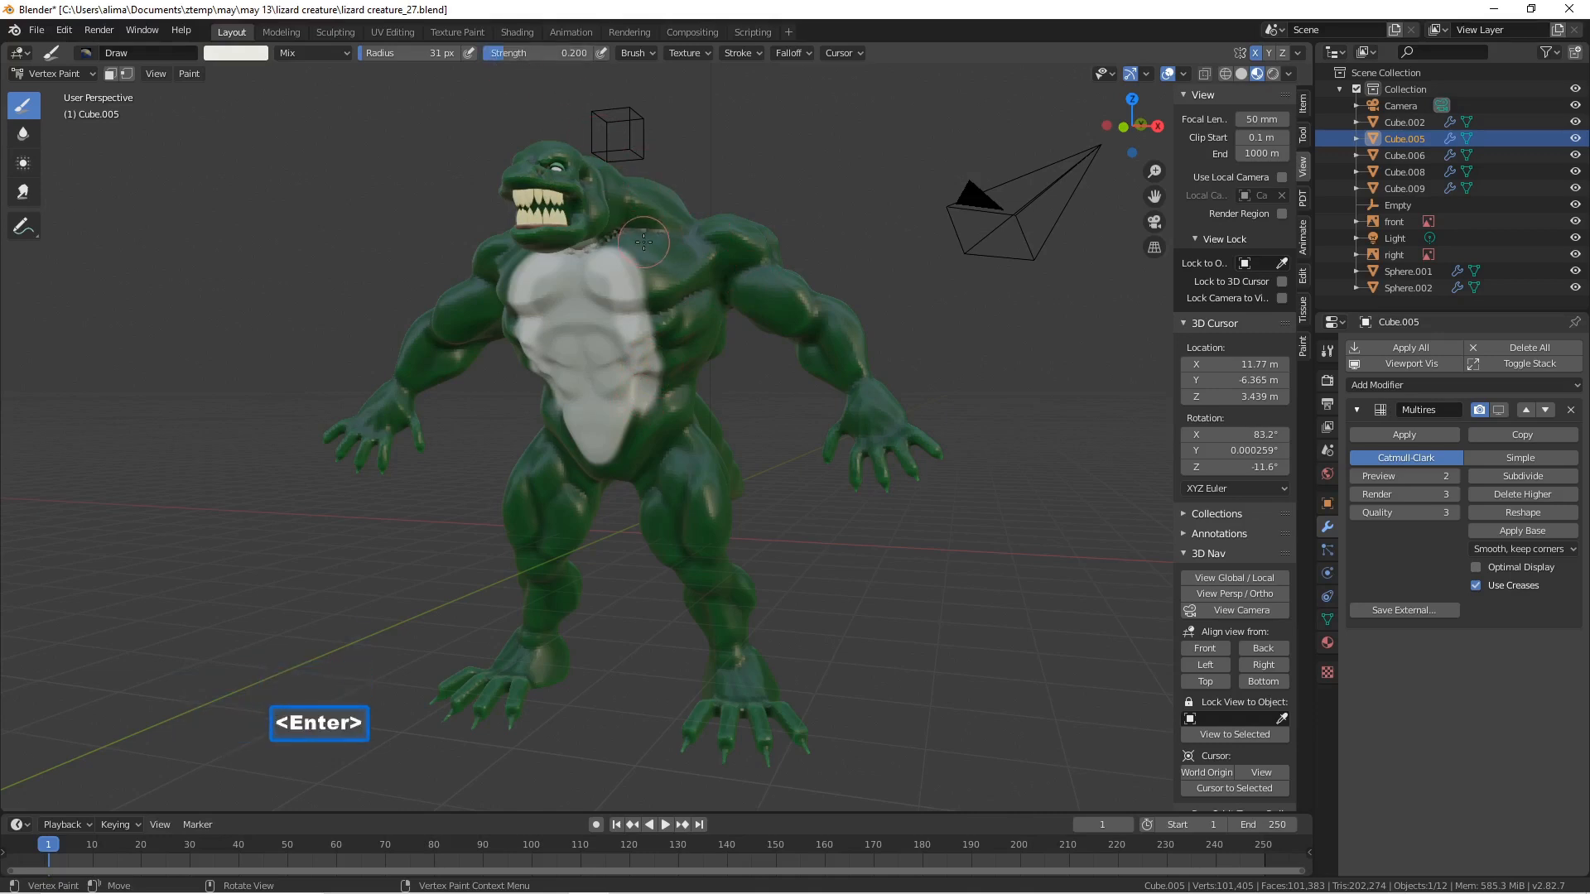
left_click_drag(643, 250, 664, 361)
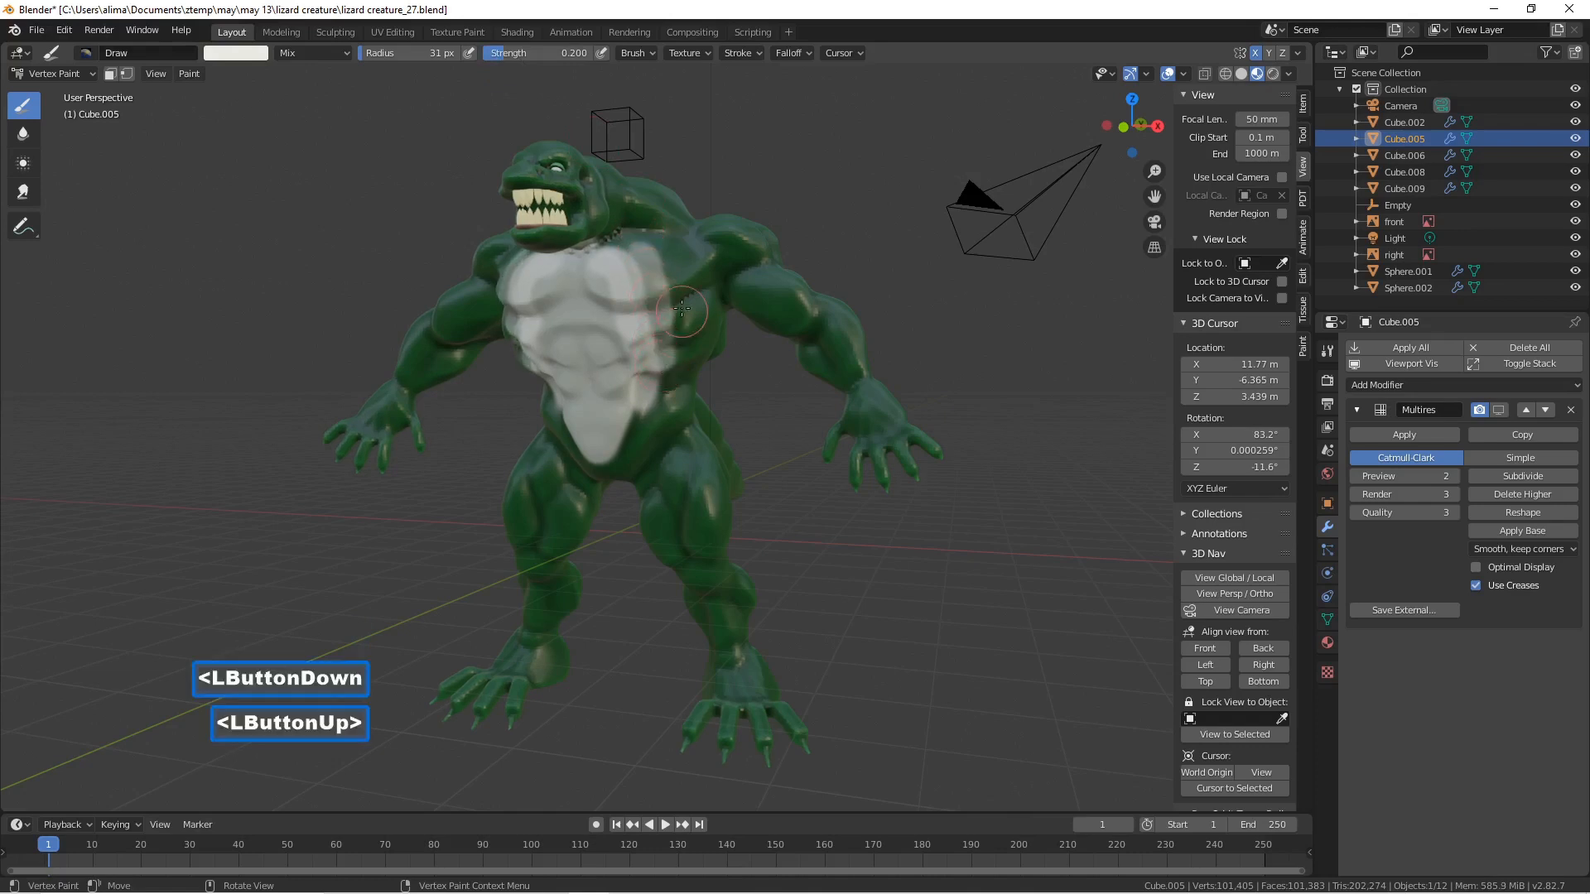
mouse_move(667, 255)
left_mouse_down()
mouse_move(682, 321)
mouse_move(650, 417)
mouse_move(651, 395)
left_mouse_up()
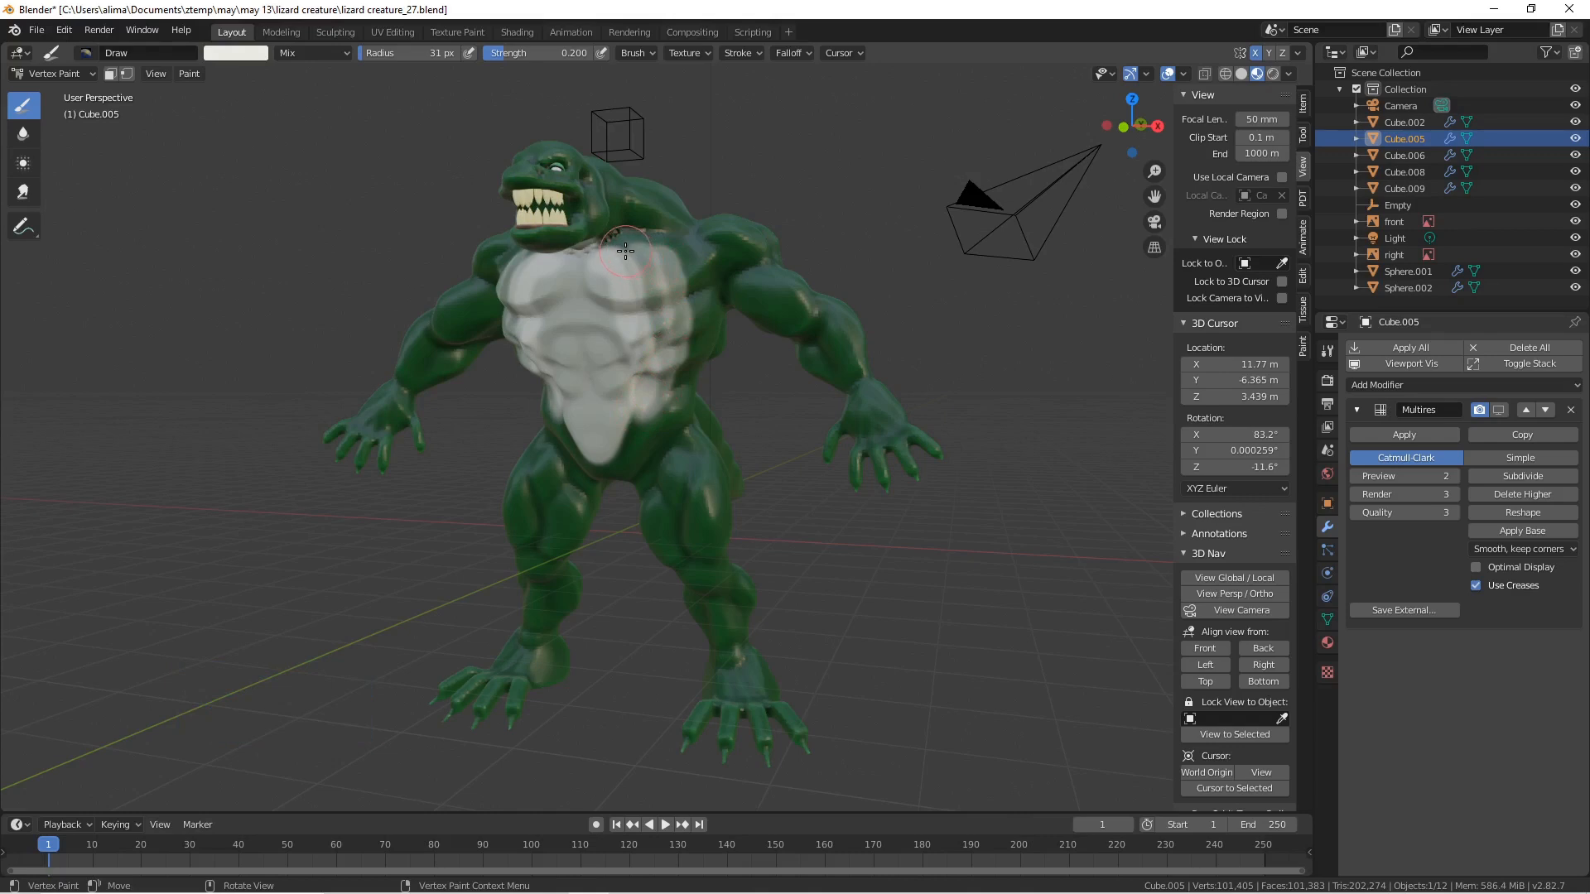
mouse_move(667, 241)
left_mouse_down()
mouse_move(699, 331)
mouse_move(674, 387)
mouse_move(672, 372)
left_mouse_up()
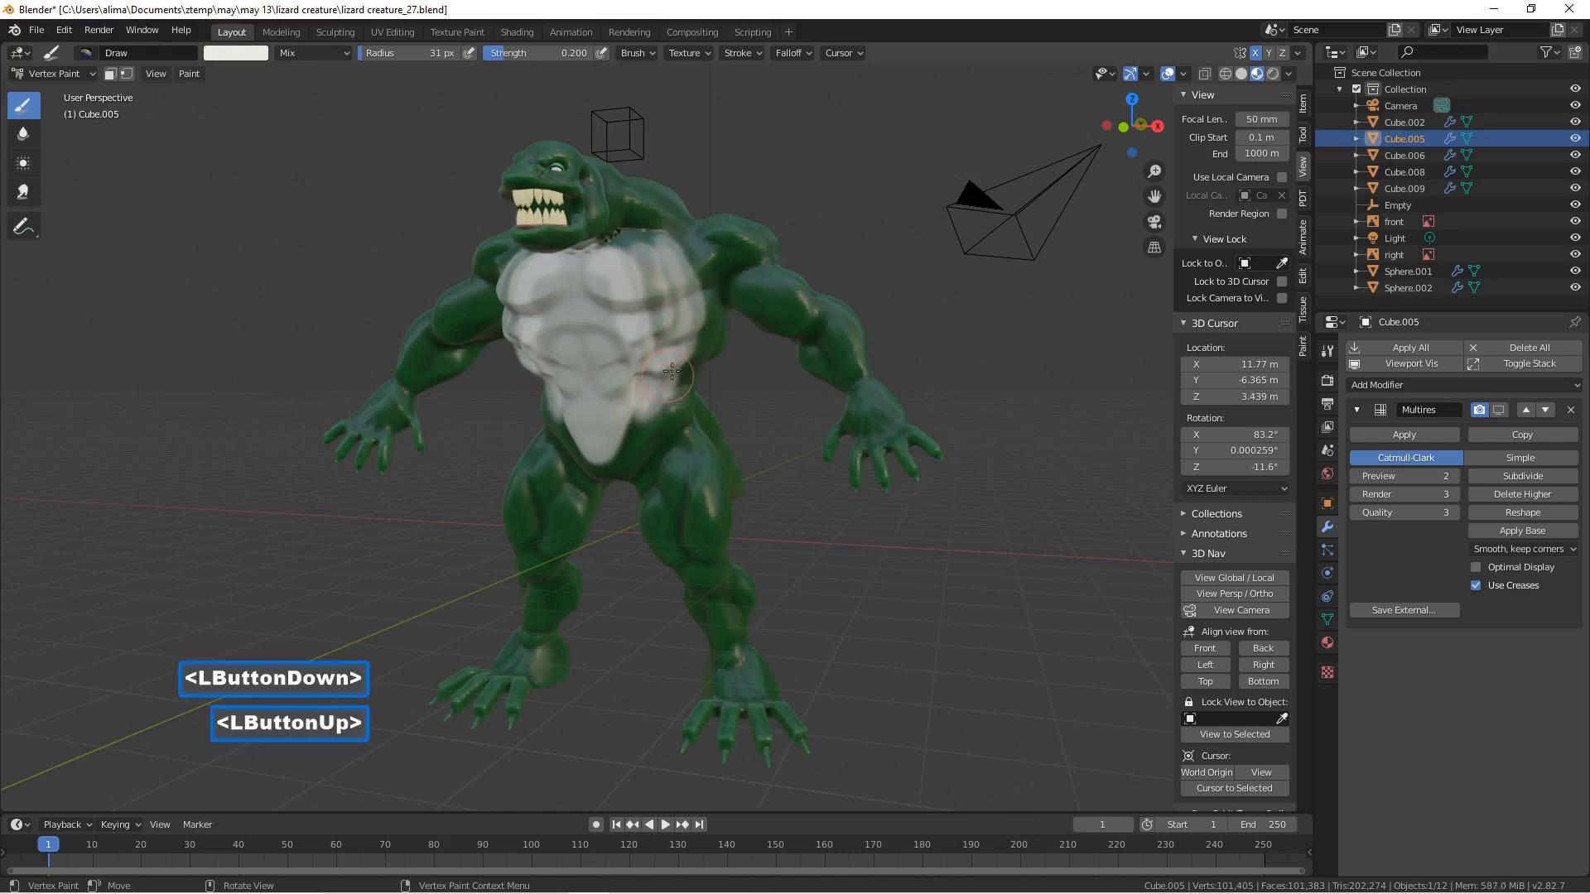
middle_click_drag(623, 304, 654, 308)
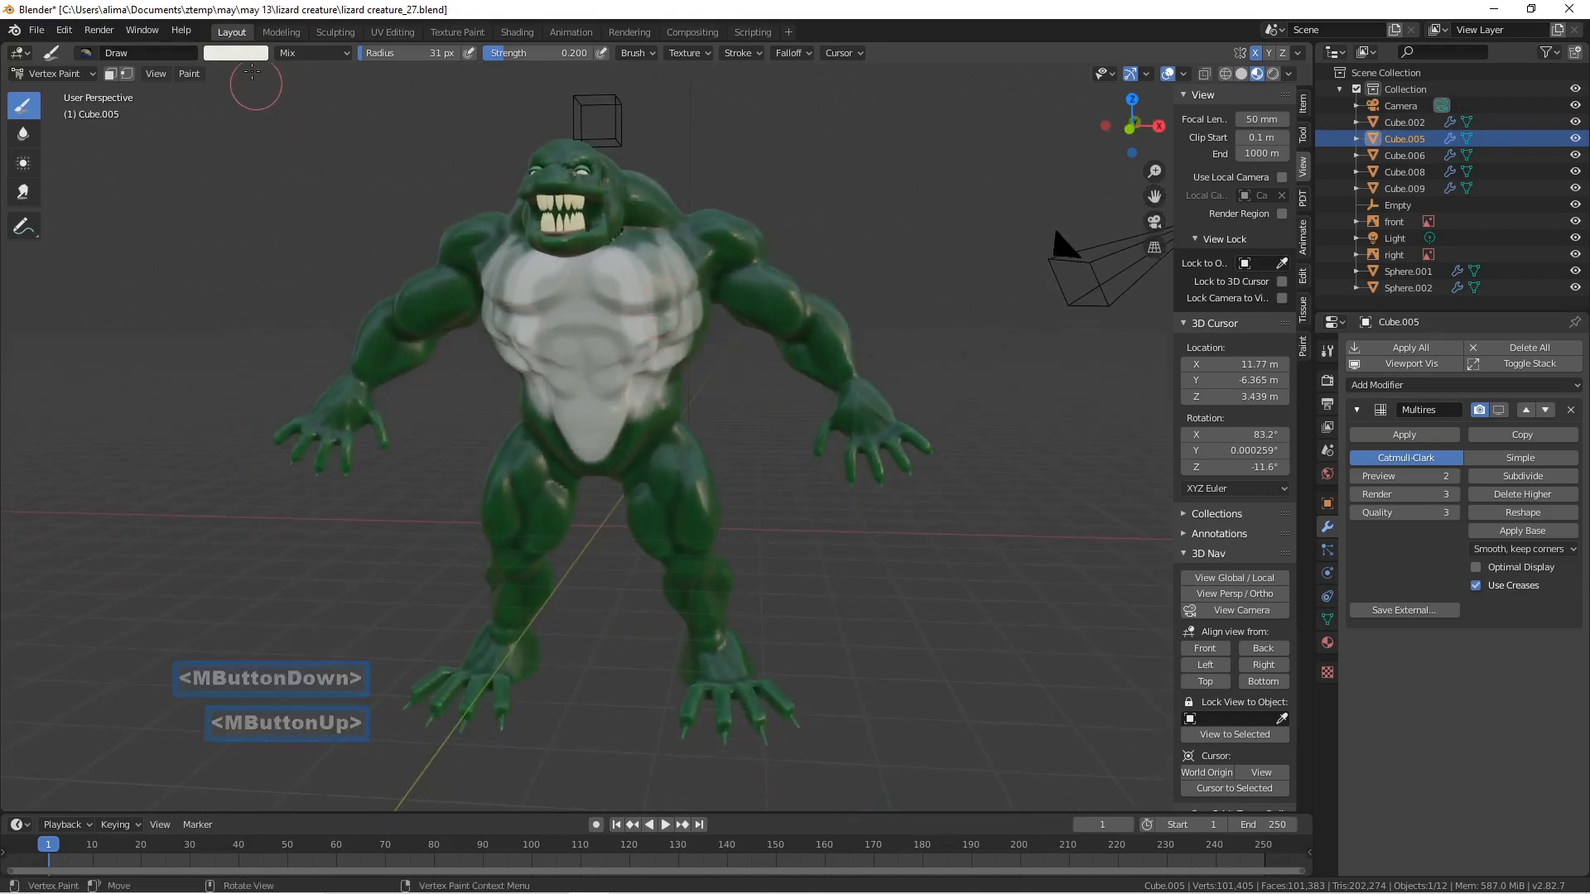
- Change the Draw brush colour to a light yellow-green with hue 0.245, saturation 0.467 and value 0.927
left_click(255, 58)
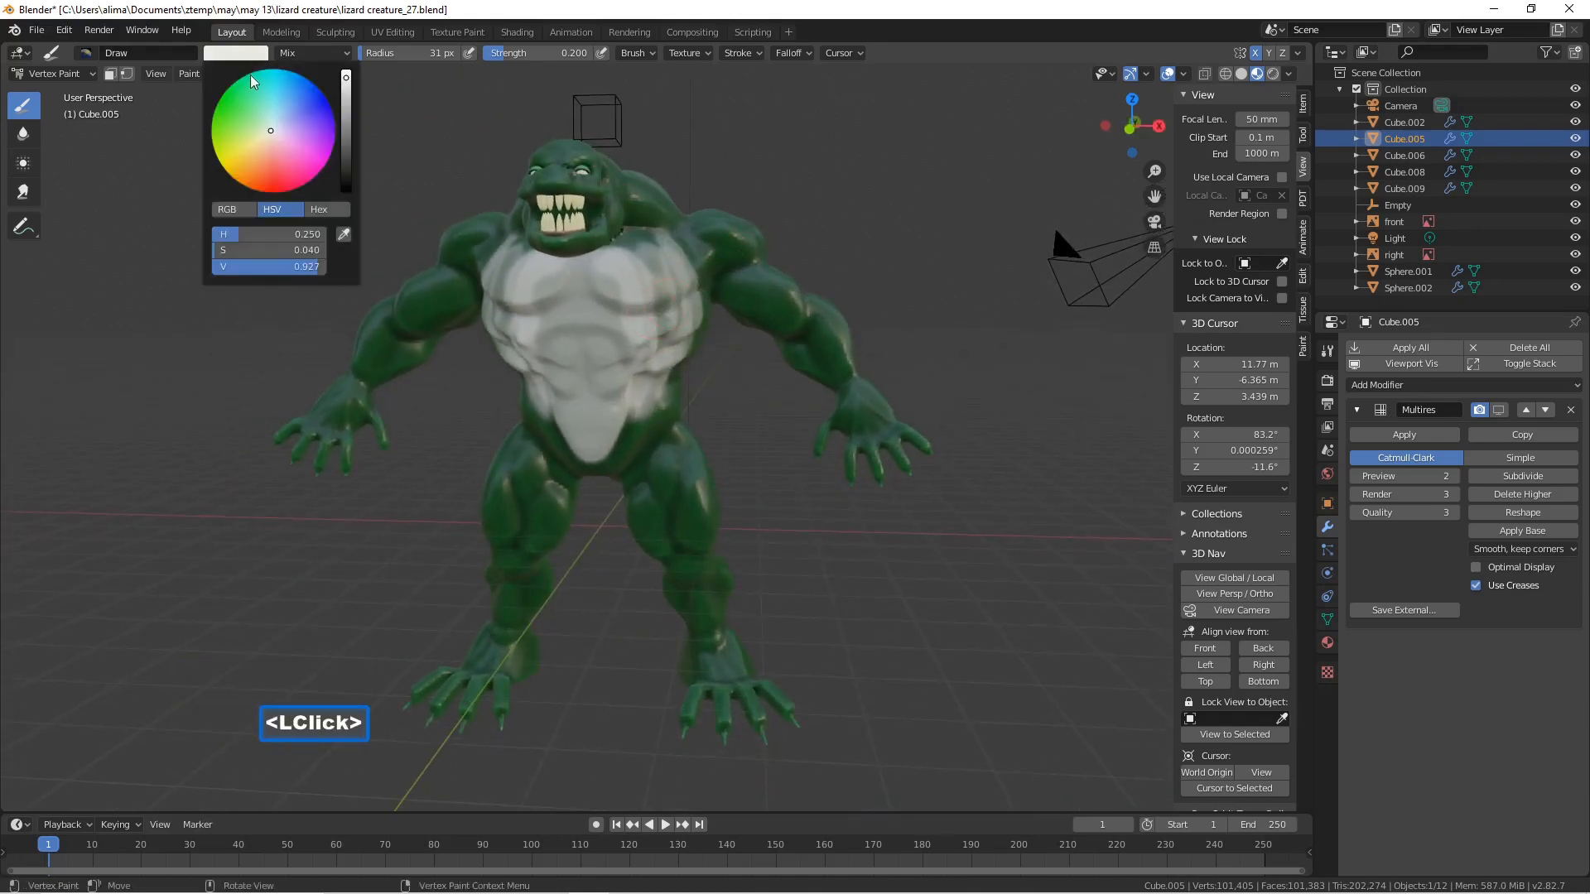
left_click(250, 135)
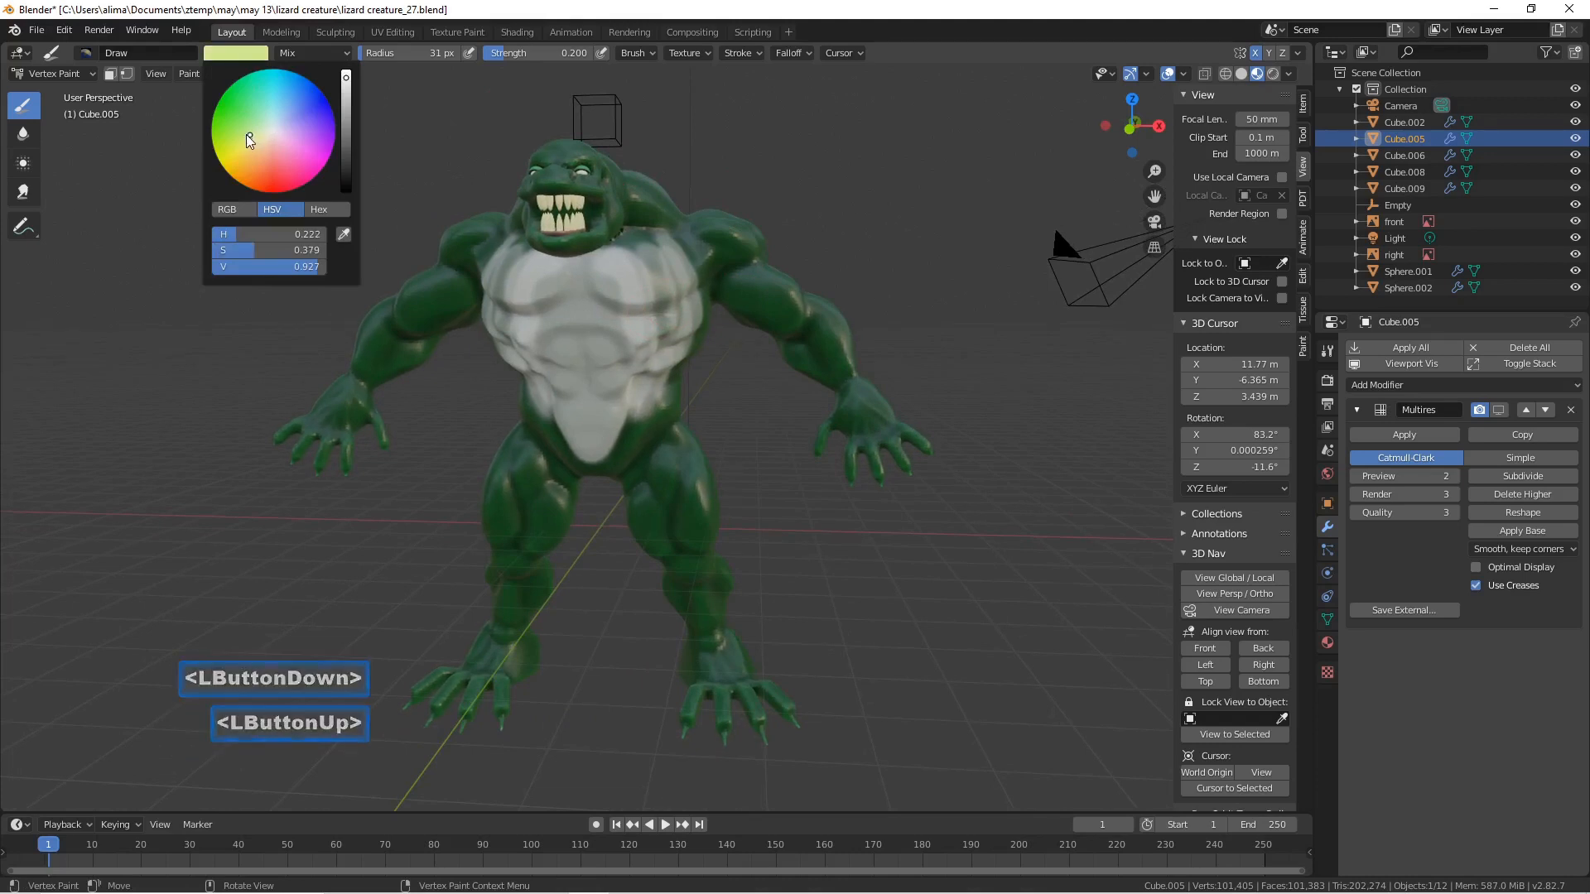
left_click(245, 133)
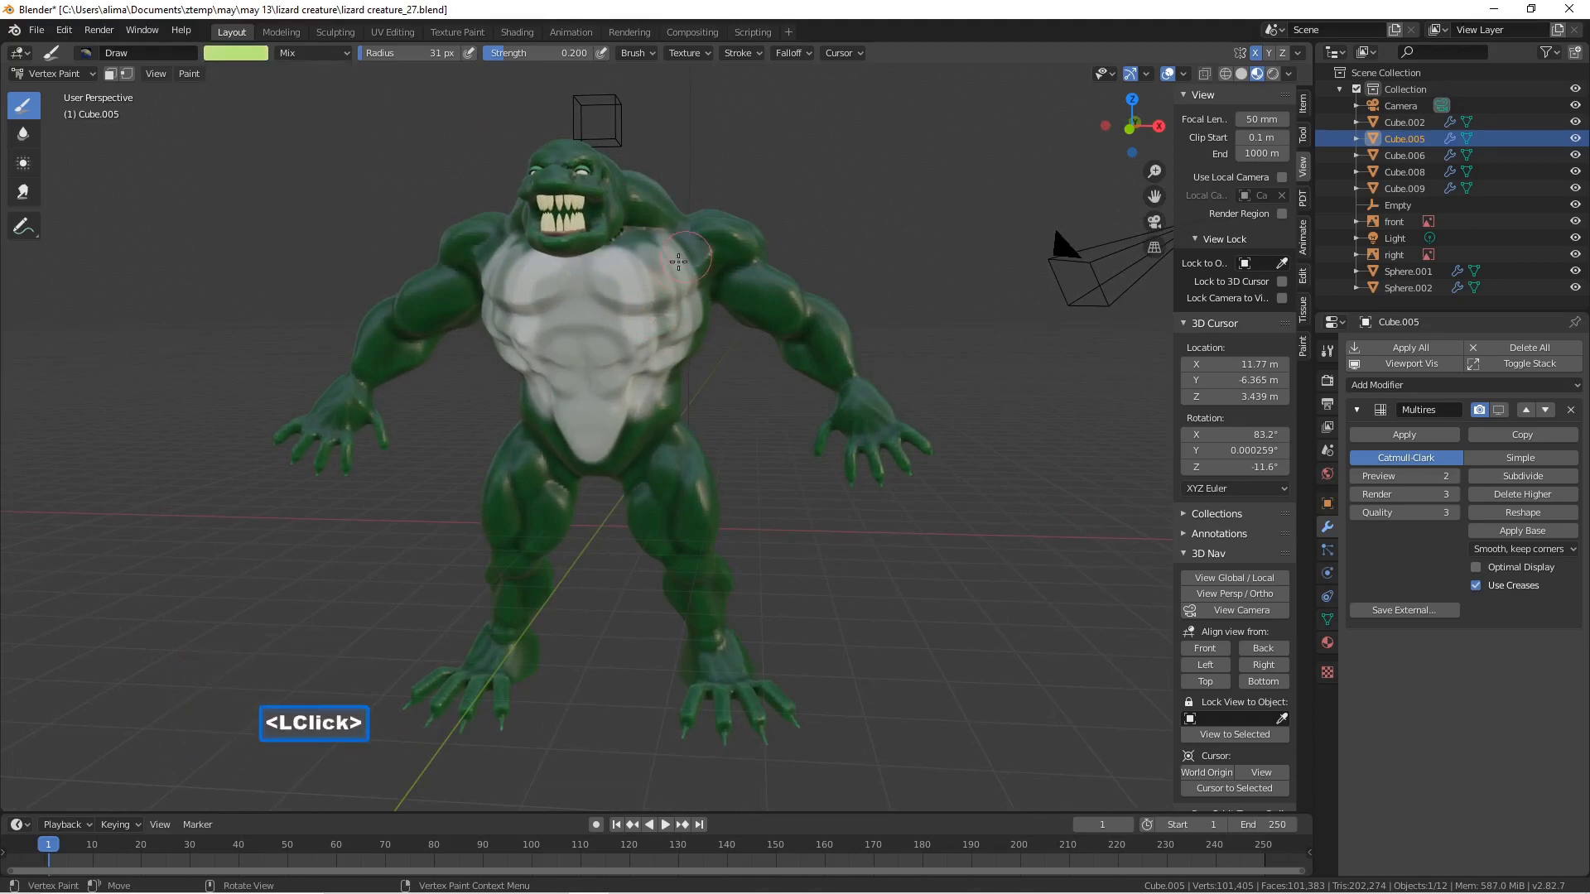
- Tint the white chest, belly and throat with mirrored light-green strokes and save as lizard creature_28.blend
left_click(620, 269)
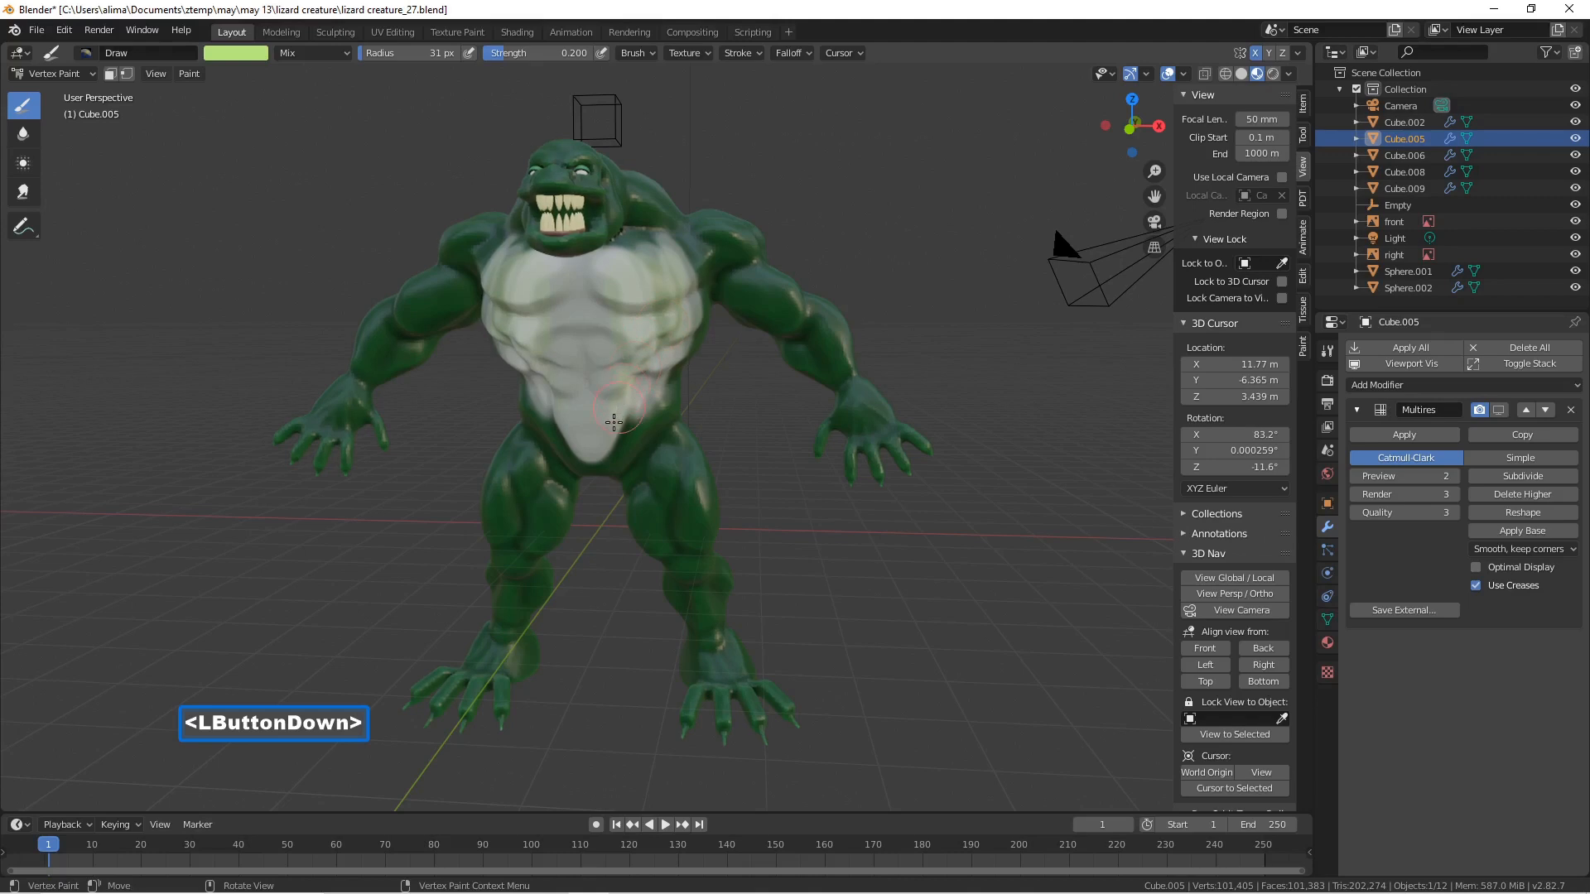
mouse_move(664, 273)
left_mouse_down()
mouse_move(634, 242)
mouse_move(636, 261)
left_mouse_up()
middle_click_drag(637, 279, 605, 225)
mouse_move(594, 222)
left_mouse_down()
mouse_move(564, 217)
mouse_move(638, 295)
left_mouse_up()
left_click(569, 209)
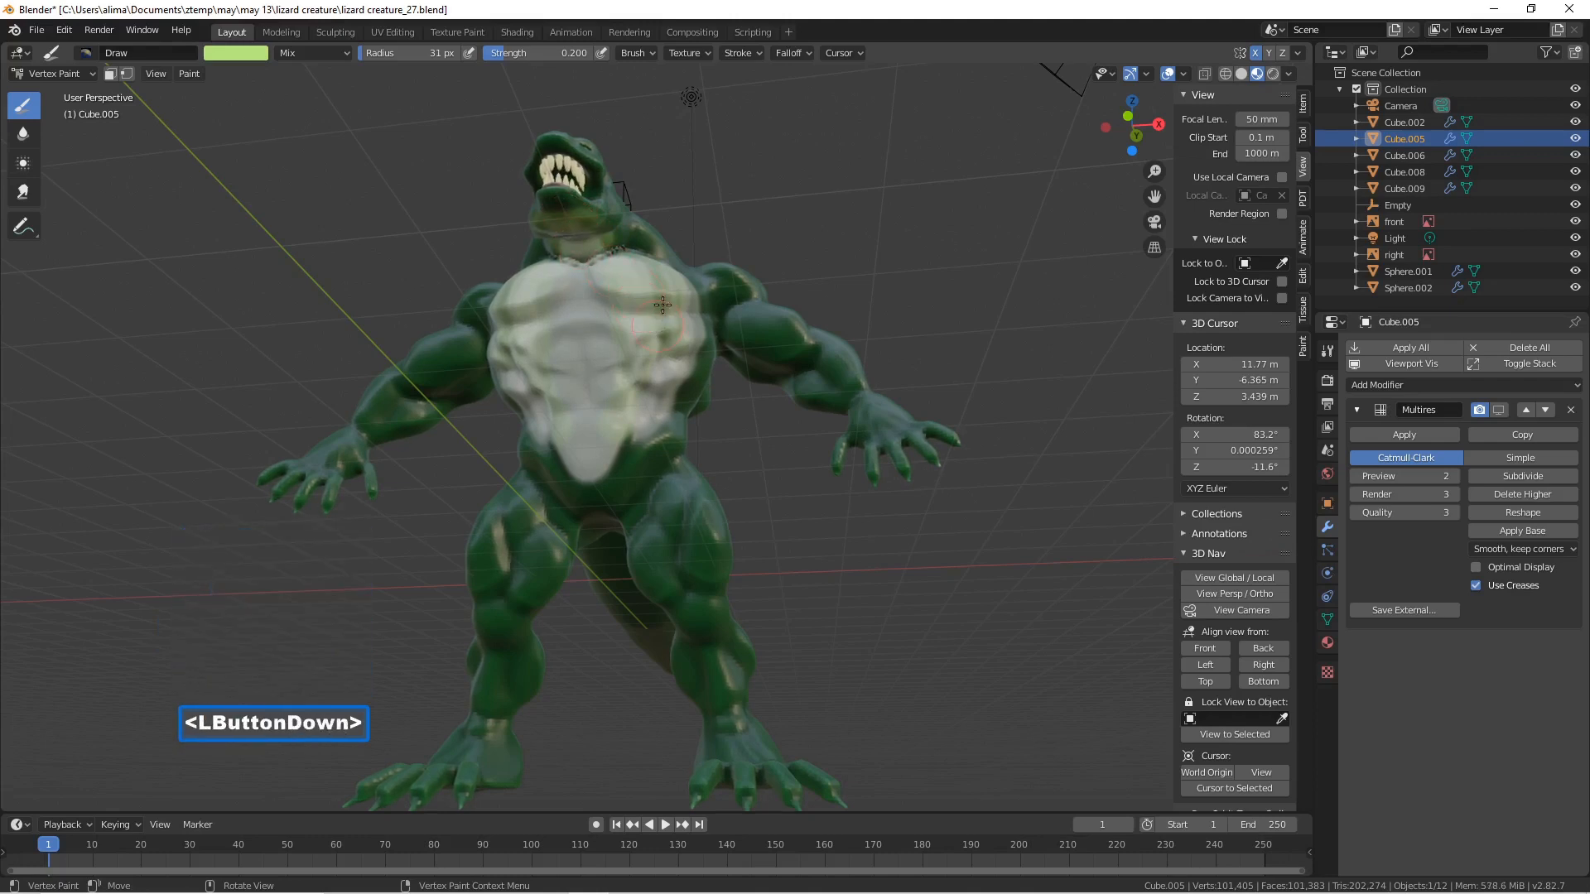
left_click_drag(656, 329, 654, 327)
middle_click_drag(654, 327, 636, 369)
left_click_drag(666, 300, 640, 250)
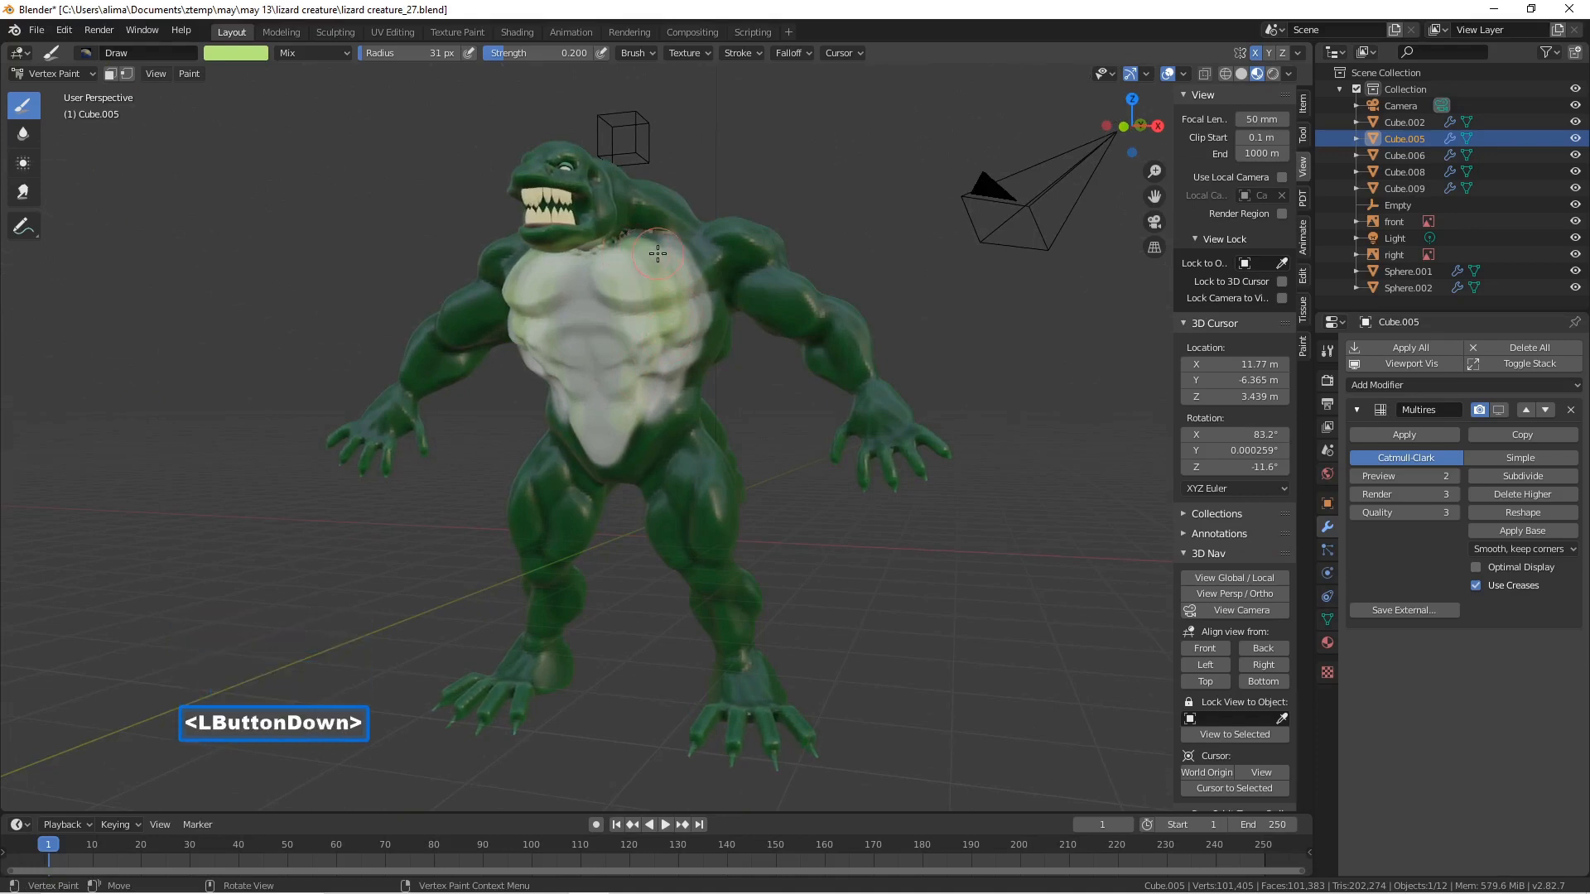
left_click_drag(654, 246, 652, 249)
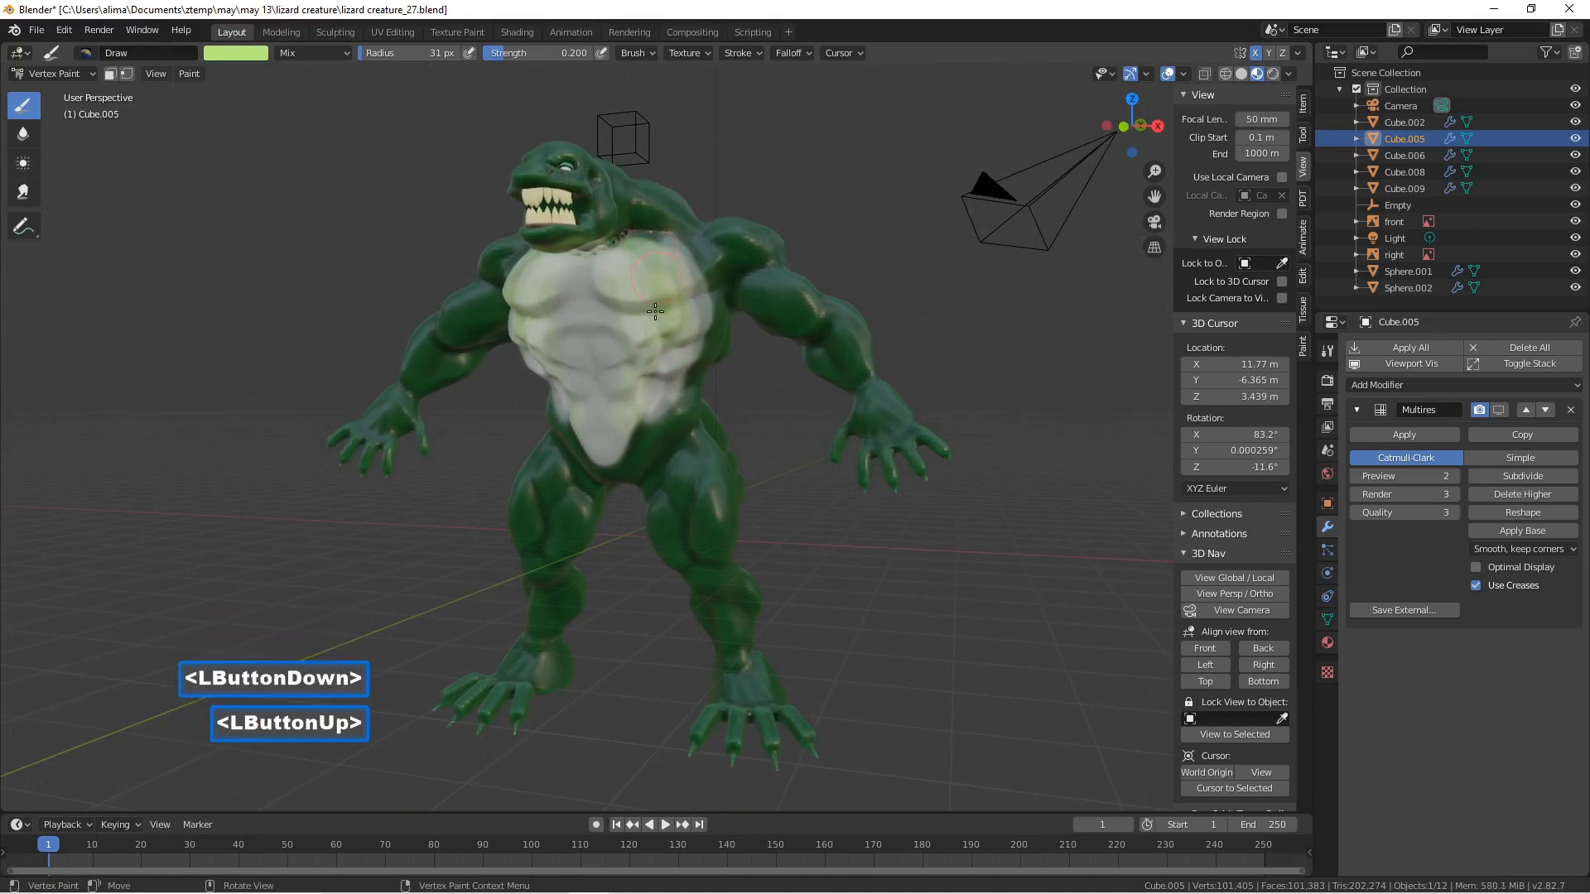
middle_click_drag(666, 308, 687, 339)
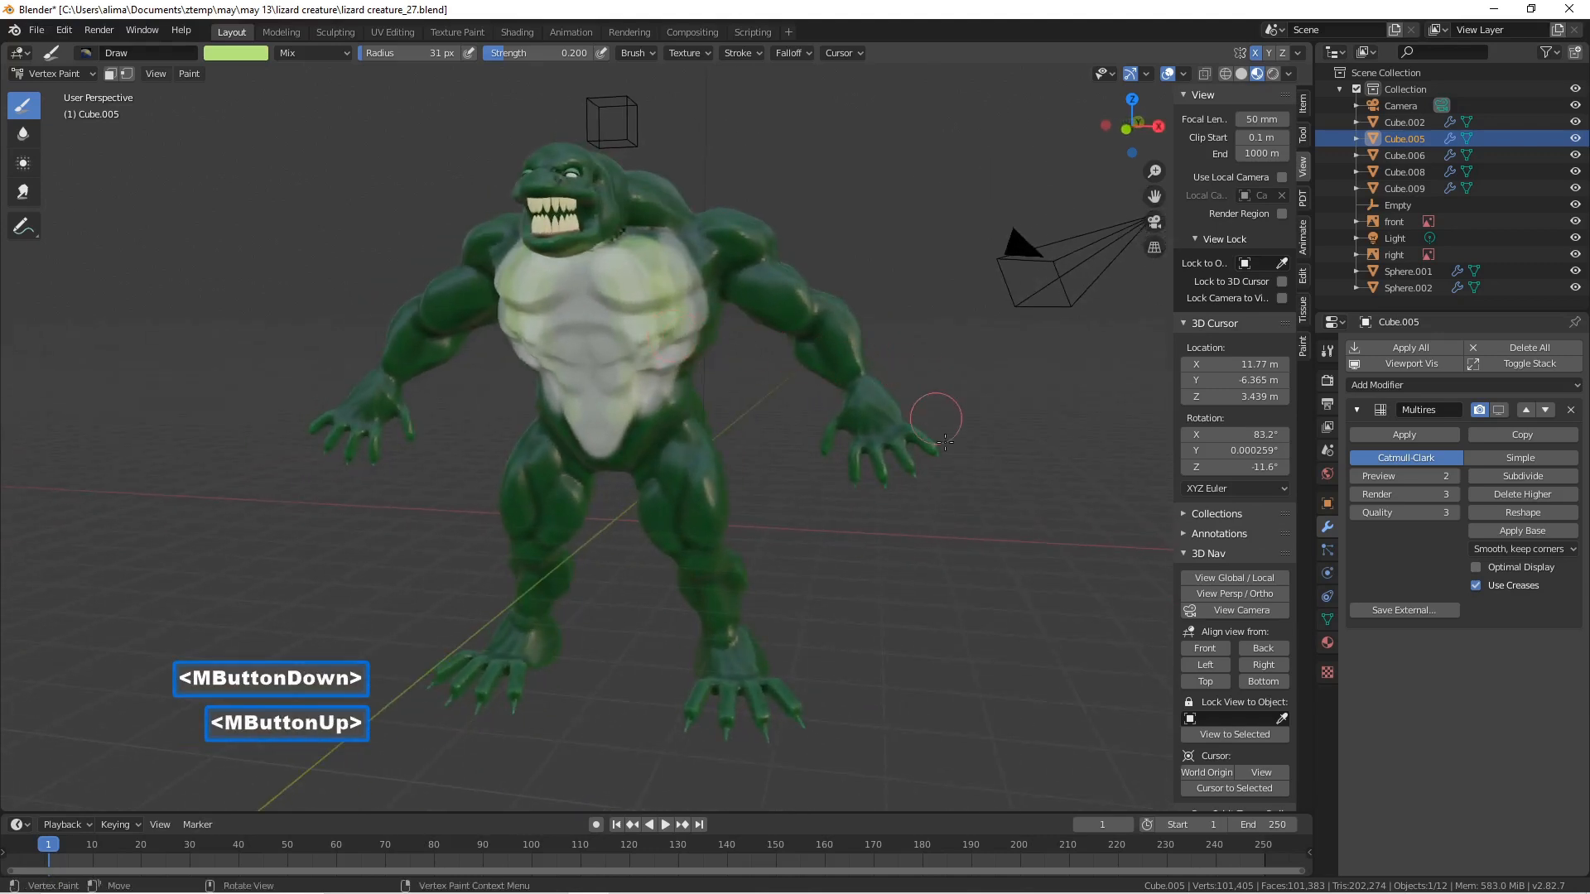
key("Insert")
key("Pause")
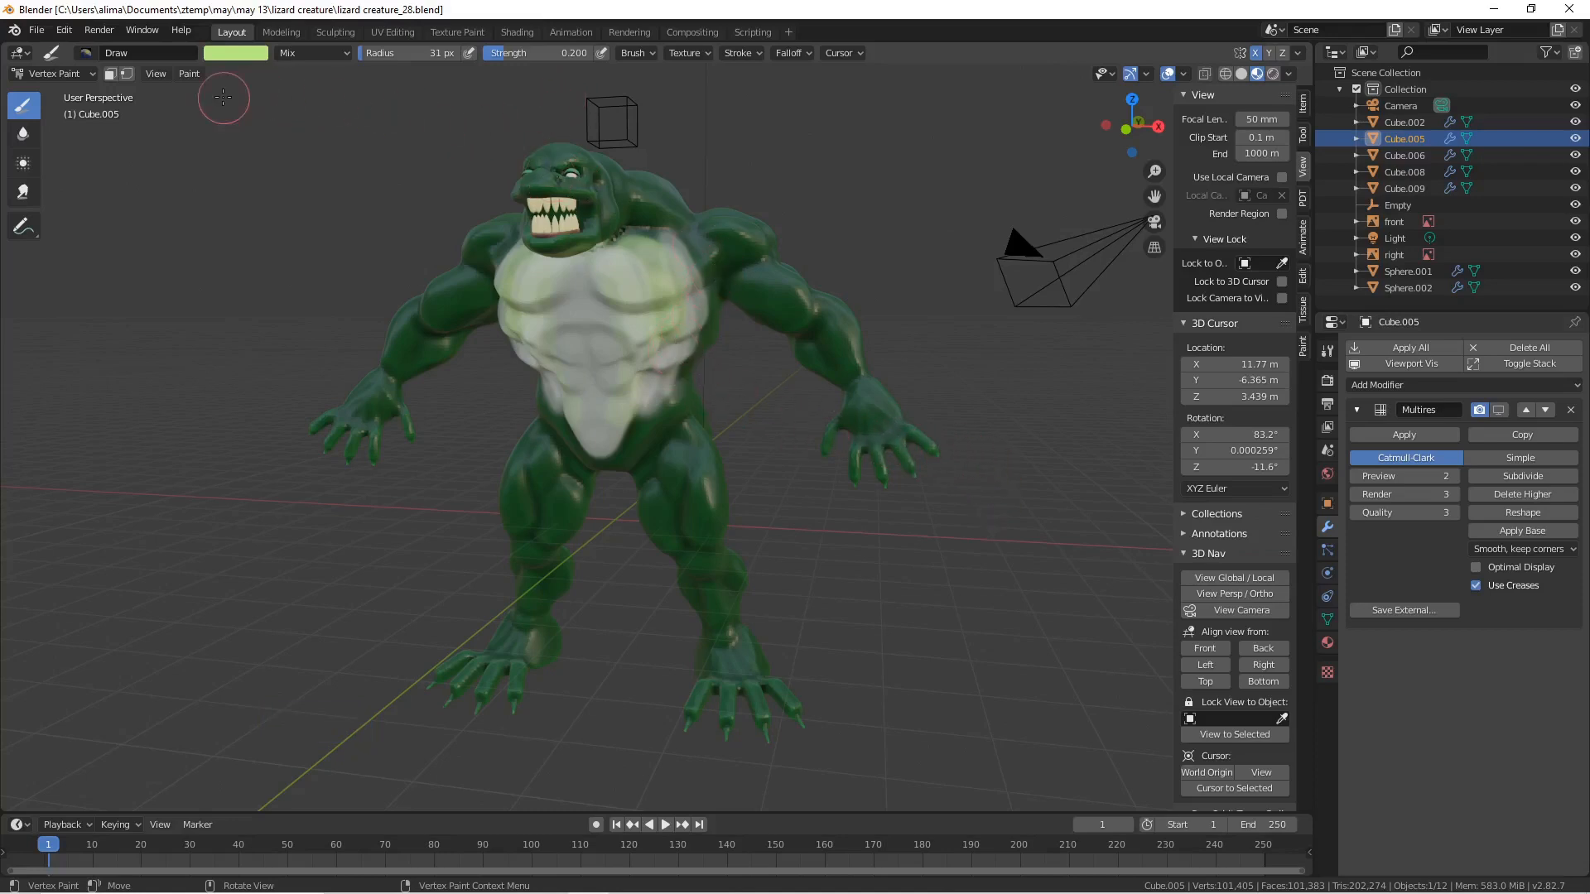
- Switch to the Blur brush and soften the green-white paint across the upper chest and down the sides of the torso
left_click(25, 135)
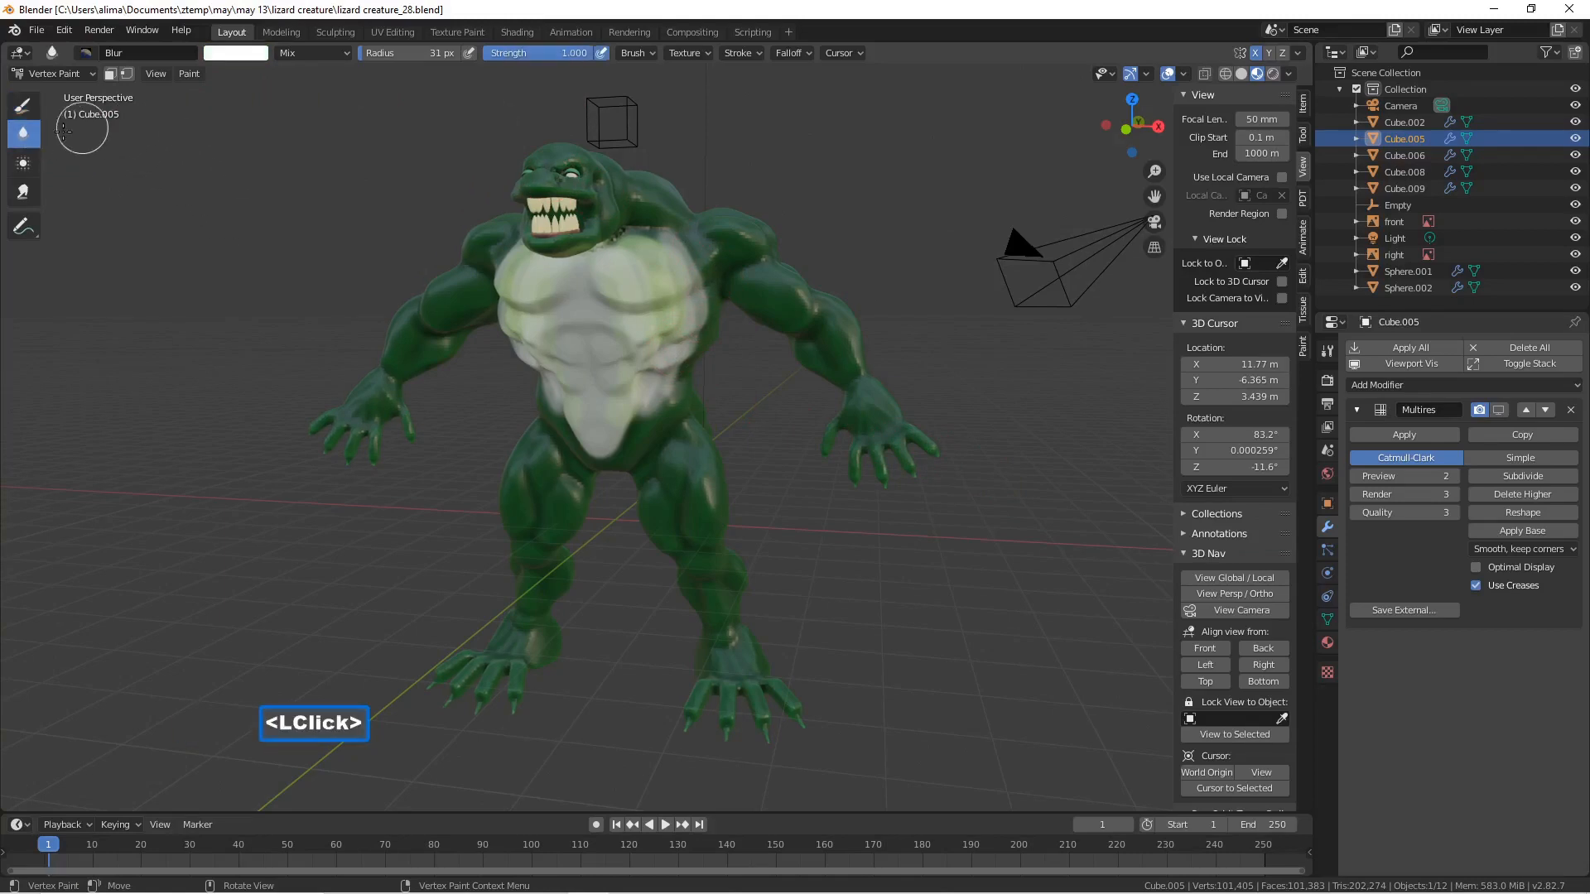
middle_click_drag(727, 156, 682, 182)
mouse_move(675, 240)
left_mouse_down()
mouse_move(662, 338)
mouse_move(690, 319)
mouse_move(692, 356)
mouse_move(645, 414)
mouse_move(678, 378)
mouse_move(645, 266)
mouse_move(624, 262)
left_mouse_up()
mouse_move(624, 262)
middle_mouse_down()
mouse_move(631, 274)
mouse_move(617, 266)
mouse_move(650, 251)
middle_mouse_up()
mouse_move(650, 251)
left_mouse_down()
mouse_move(649, 236)
mouse_move(601, 243)
mouse_move(679, 286)
mouse_move(695, 347)
mouse_move(691, 266)
mouse_move(651, 236)
left_mouse_up()
mouse_move(705, 307)
left_mouse_down()
mouse_move(706, 365)
mouse_move(659, 404)
left_mouse_up()
middle_click_drag(659, 404, 655, 281)
mouse_move(655, 281)
left_mouse_down()
mouse_move(623, 392)
mouse_move(610, 313)
mouse_move(617, 280)
mouse_move(633, 334)
mouse_move(629, 278)
left_mouse_up()
middle_click_drag(629, 278, 614, 339)
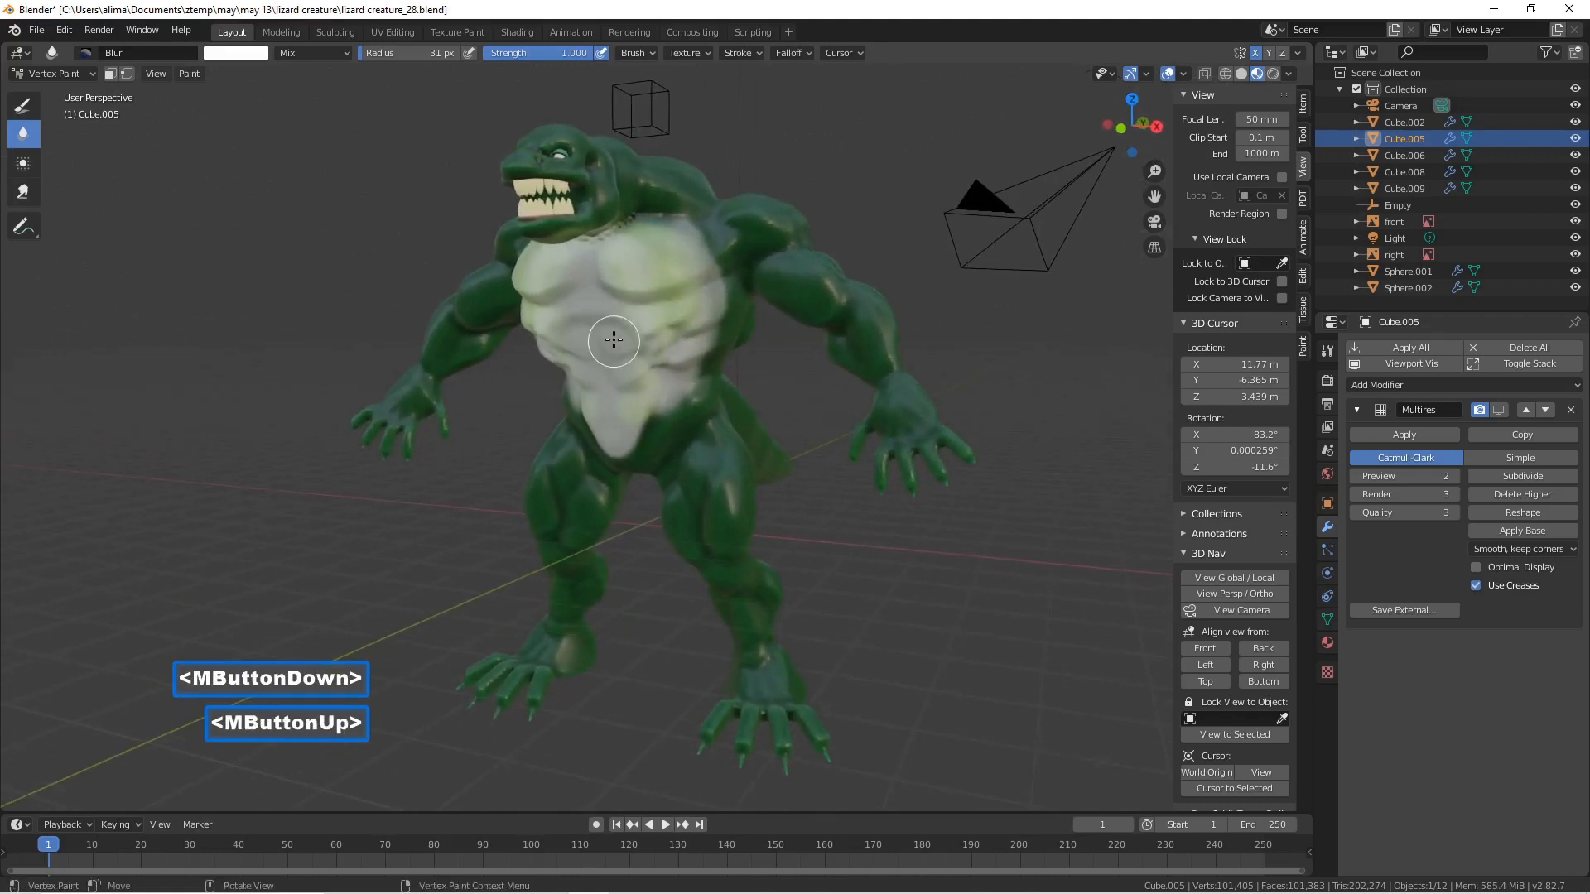
- Blur the remaining colour patches on the pectorals and ribs and save as lizard creature_30.blend
left_click_drag(664, 272, 666, 304)
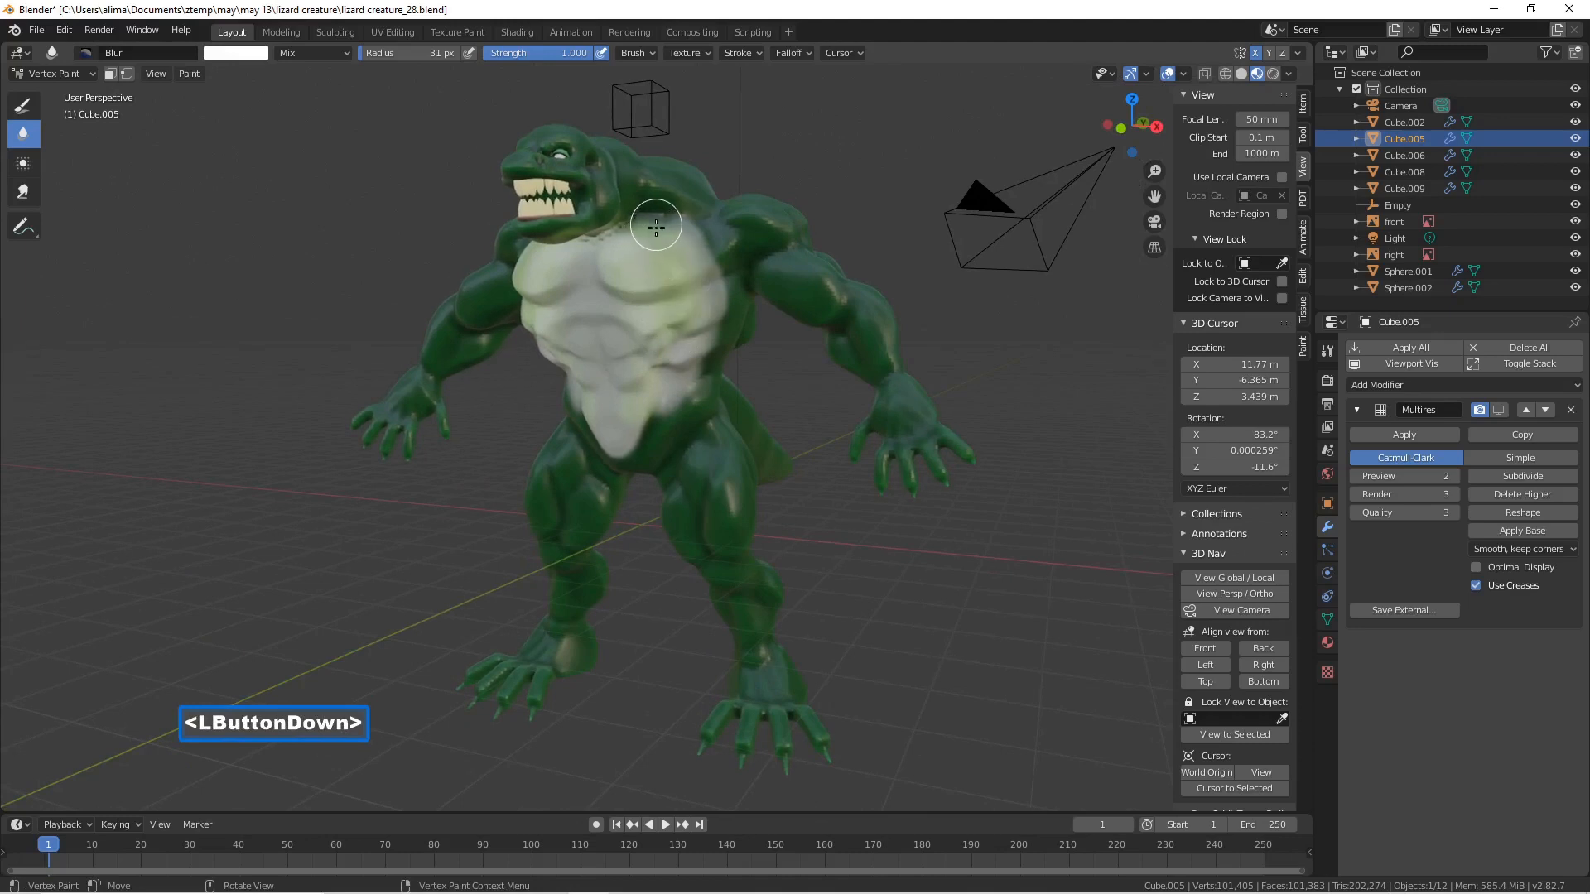
mouse_move(634, 256)
middle_mouse_down()
mouse_move(694, 306)
mouse_move(654, 273)
mouse_move(666, 281)
middle_mouse_up()
mouse_move(670, 280)
left_mouse_down()
mouse_move(677, 323)
mouse_move(653, 258)
mouse_move(666, 297)
left_mouse_up()
mouse_move(666, 297)
middle_mouse_down()
mouse_move(621, 265)
mouse_move(704, 290)
middle_mouse_up()
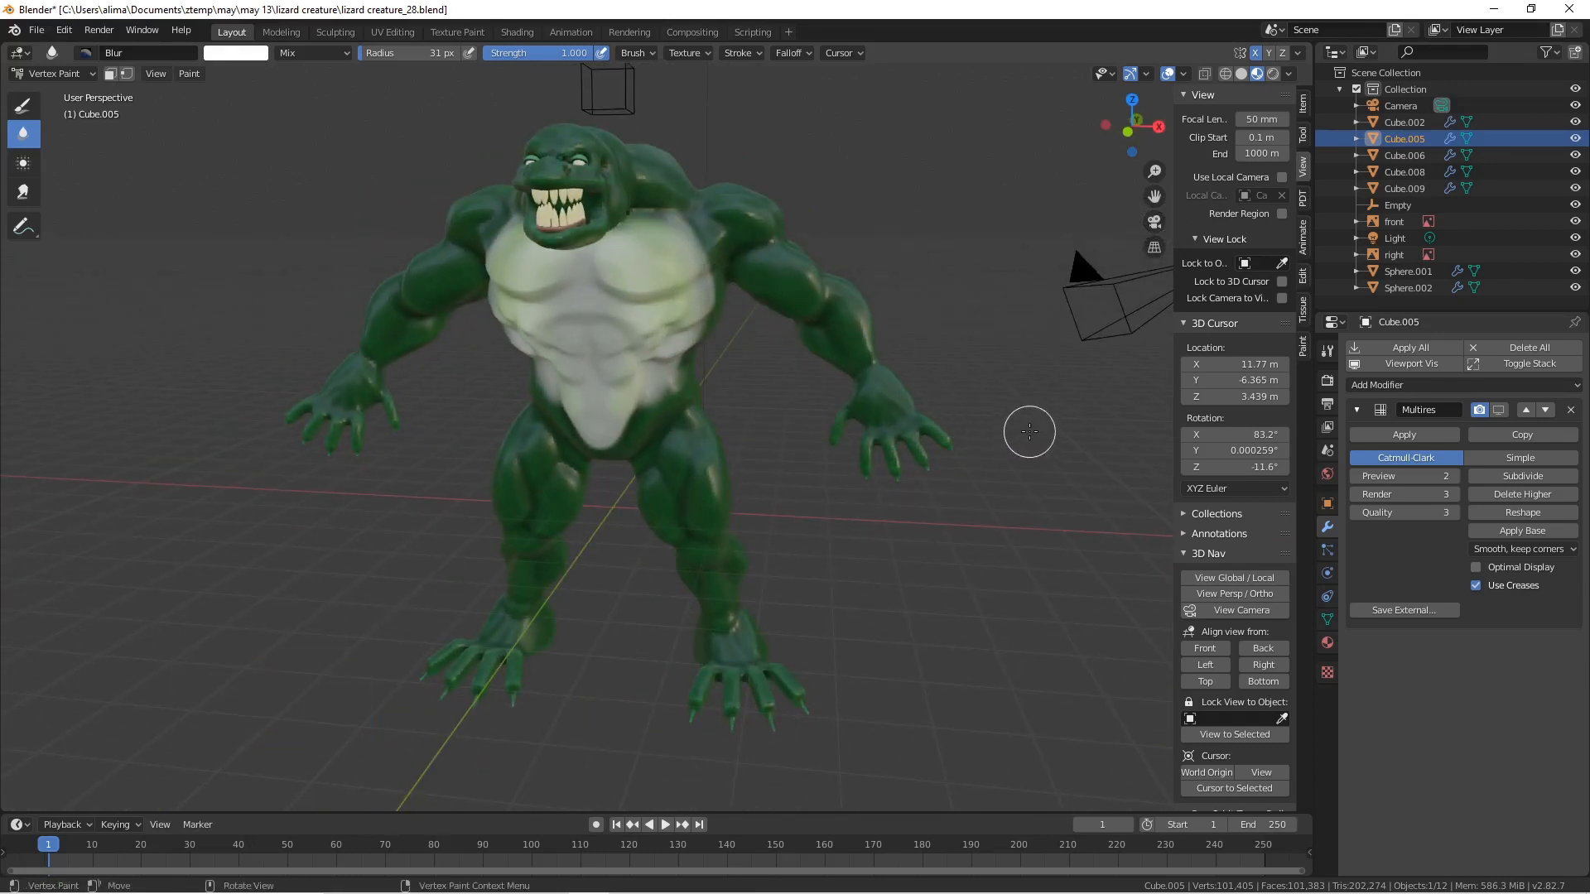
key("Pause")
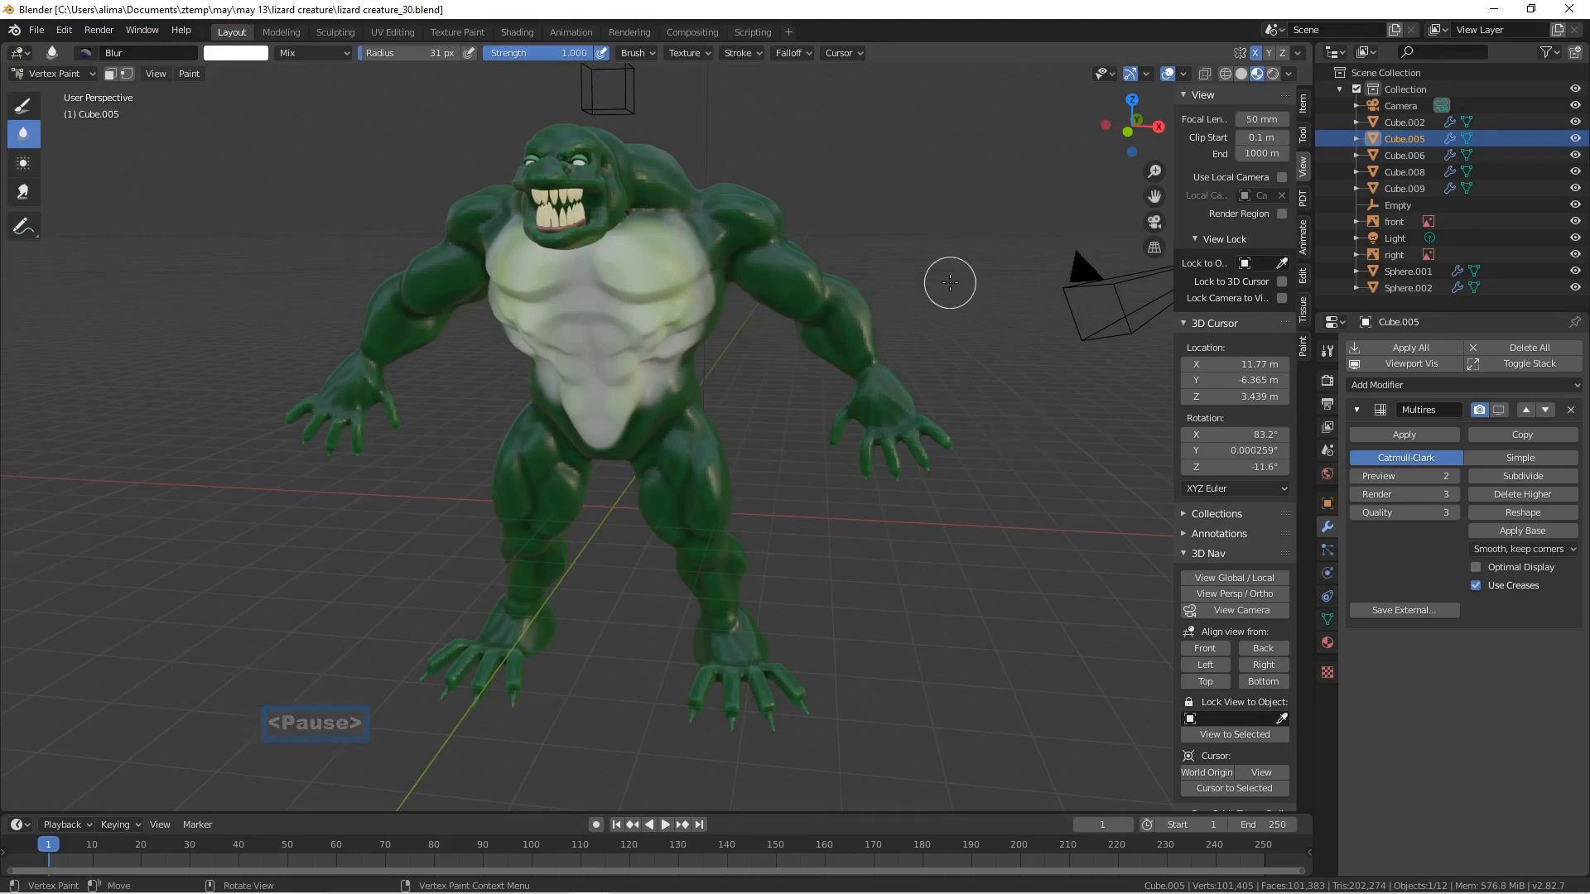
- Return to the Draw brush, sample the dark green of the upper arm and brighten it to a light teal green
left_click(23, 106)
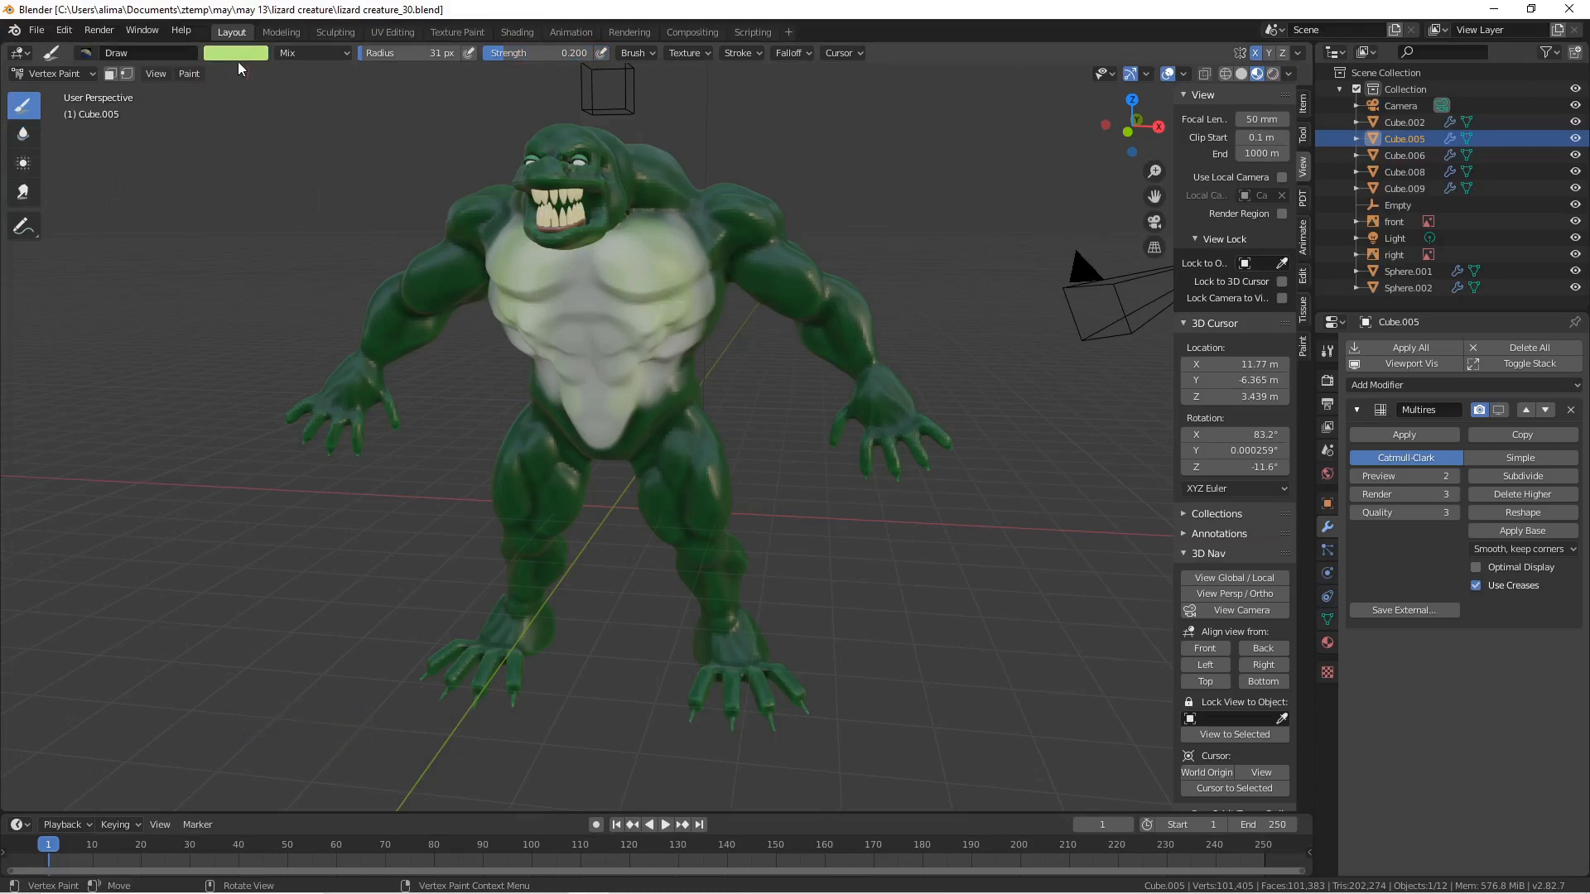
left_click(238, 58)
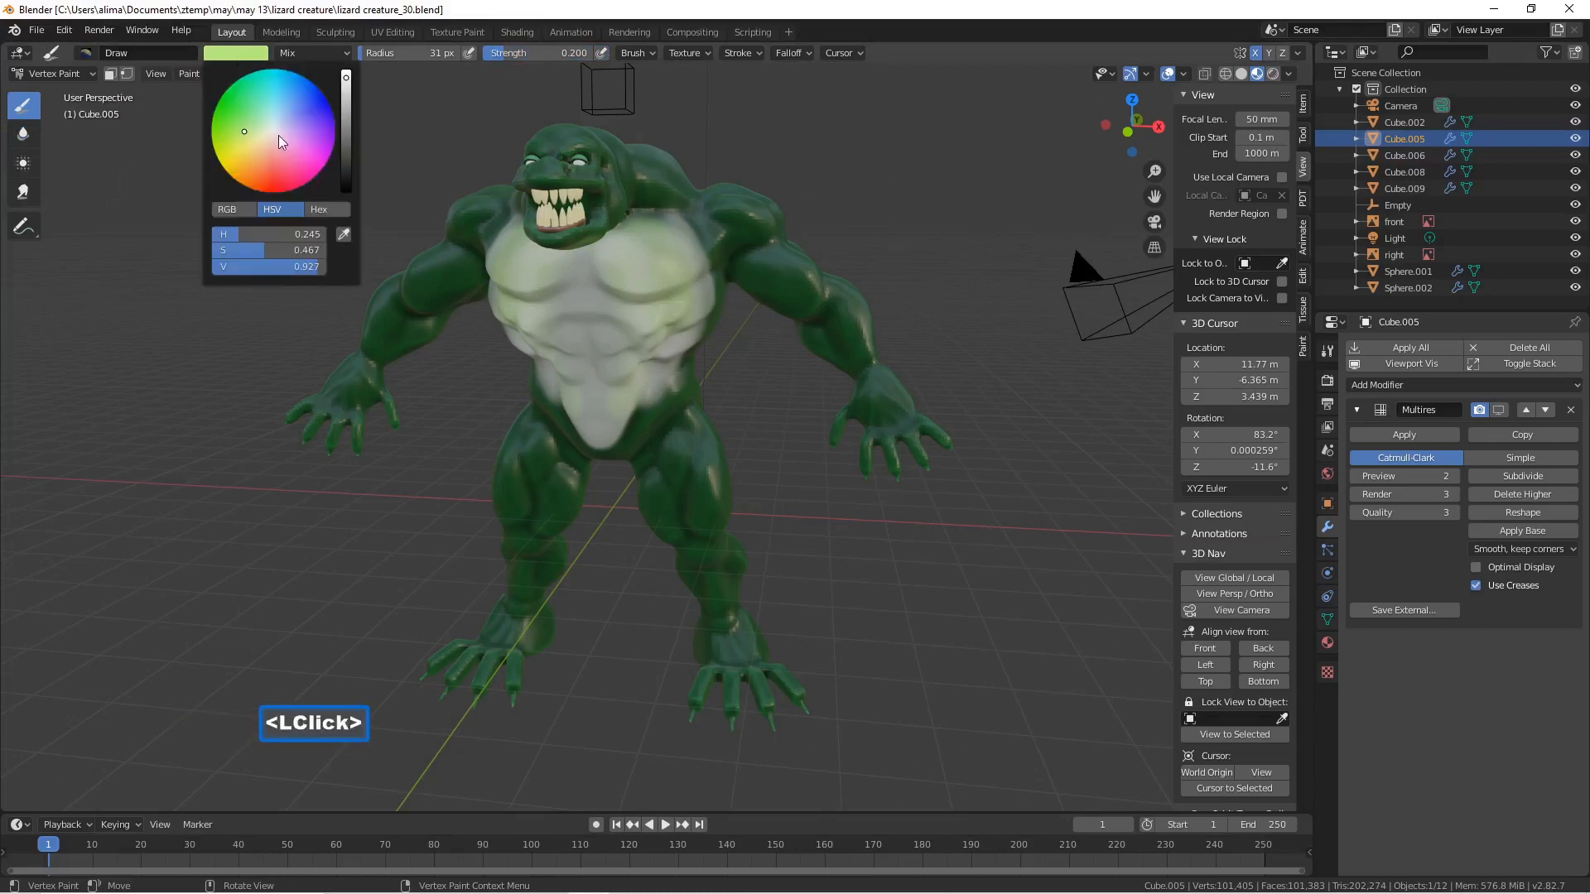
left_click(344, 234)
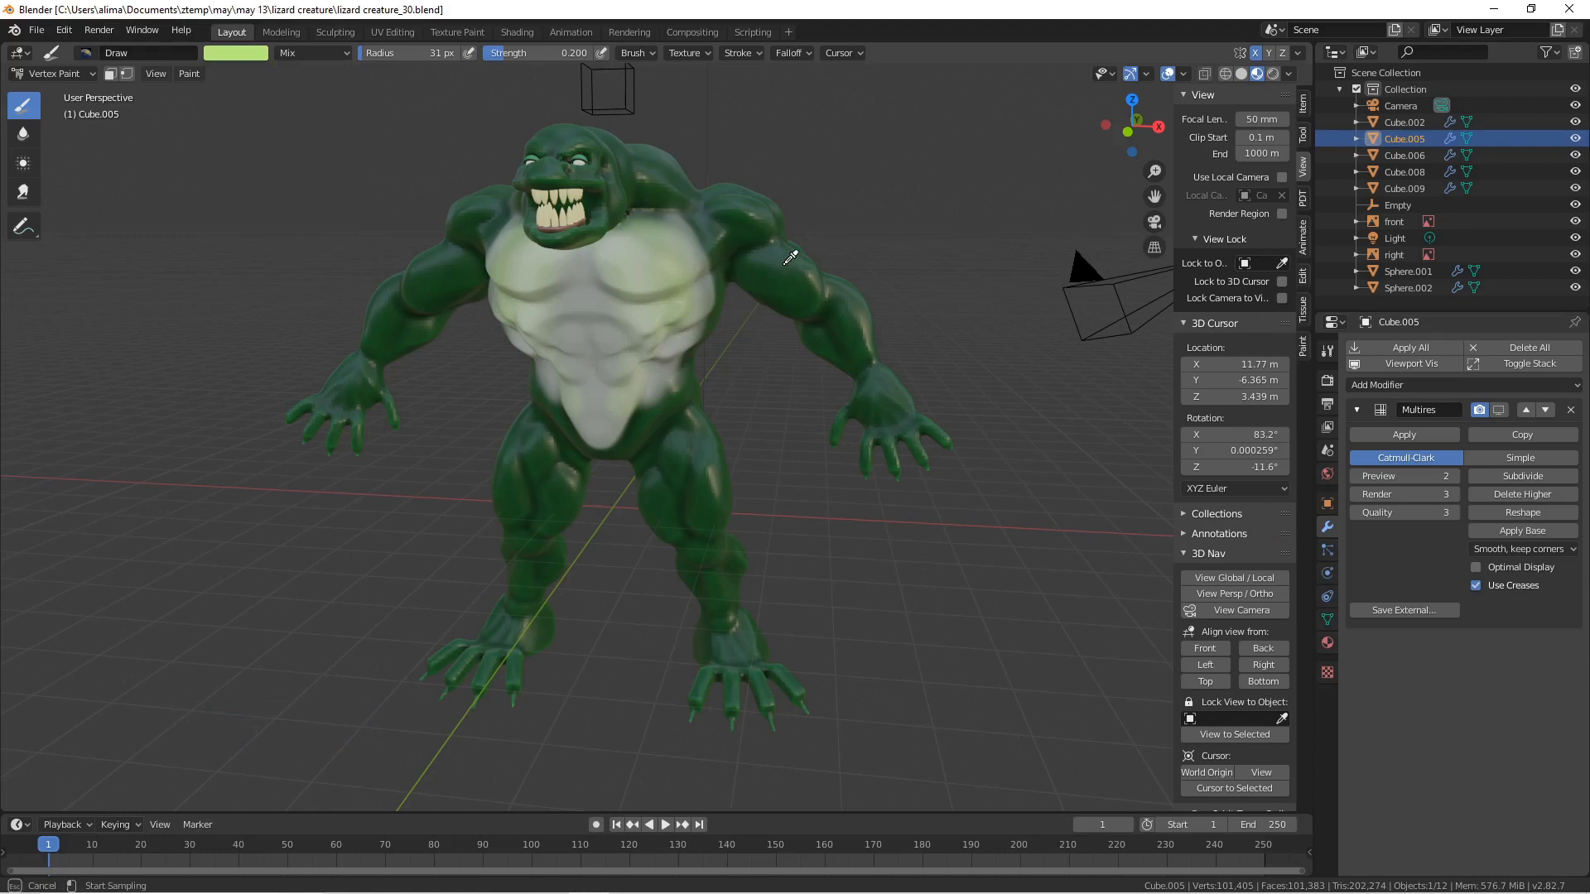
left_click(785, 262)
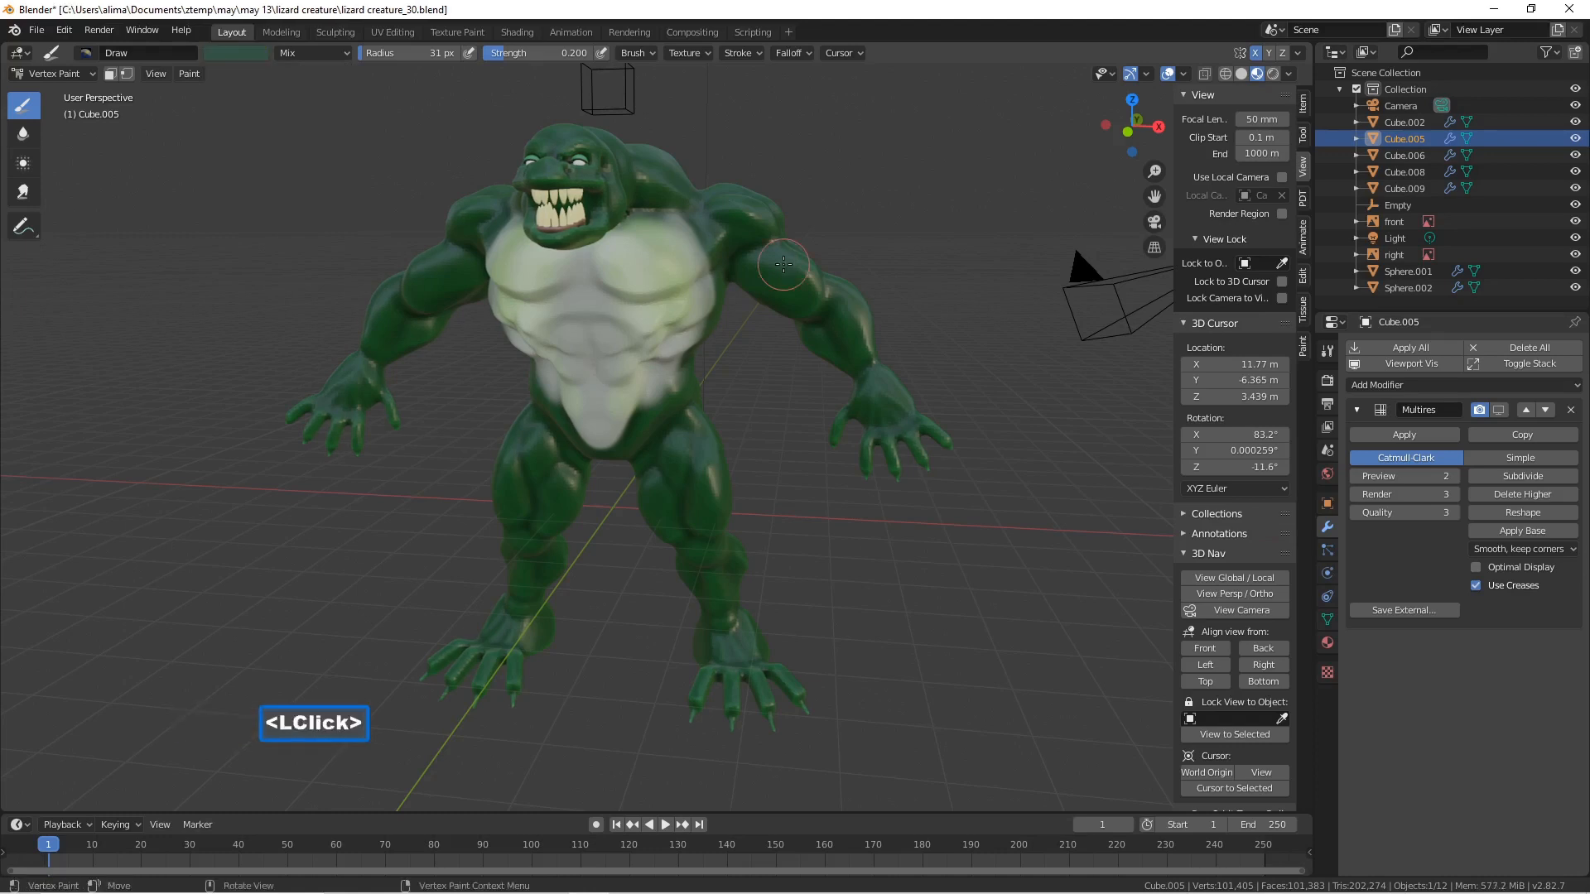
left_click(248, 54)
left_click(342, 112)
left_click(346, 105)
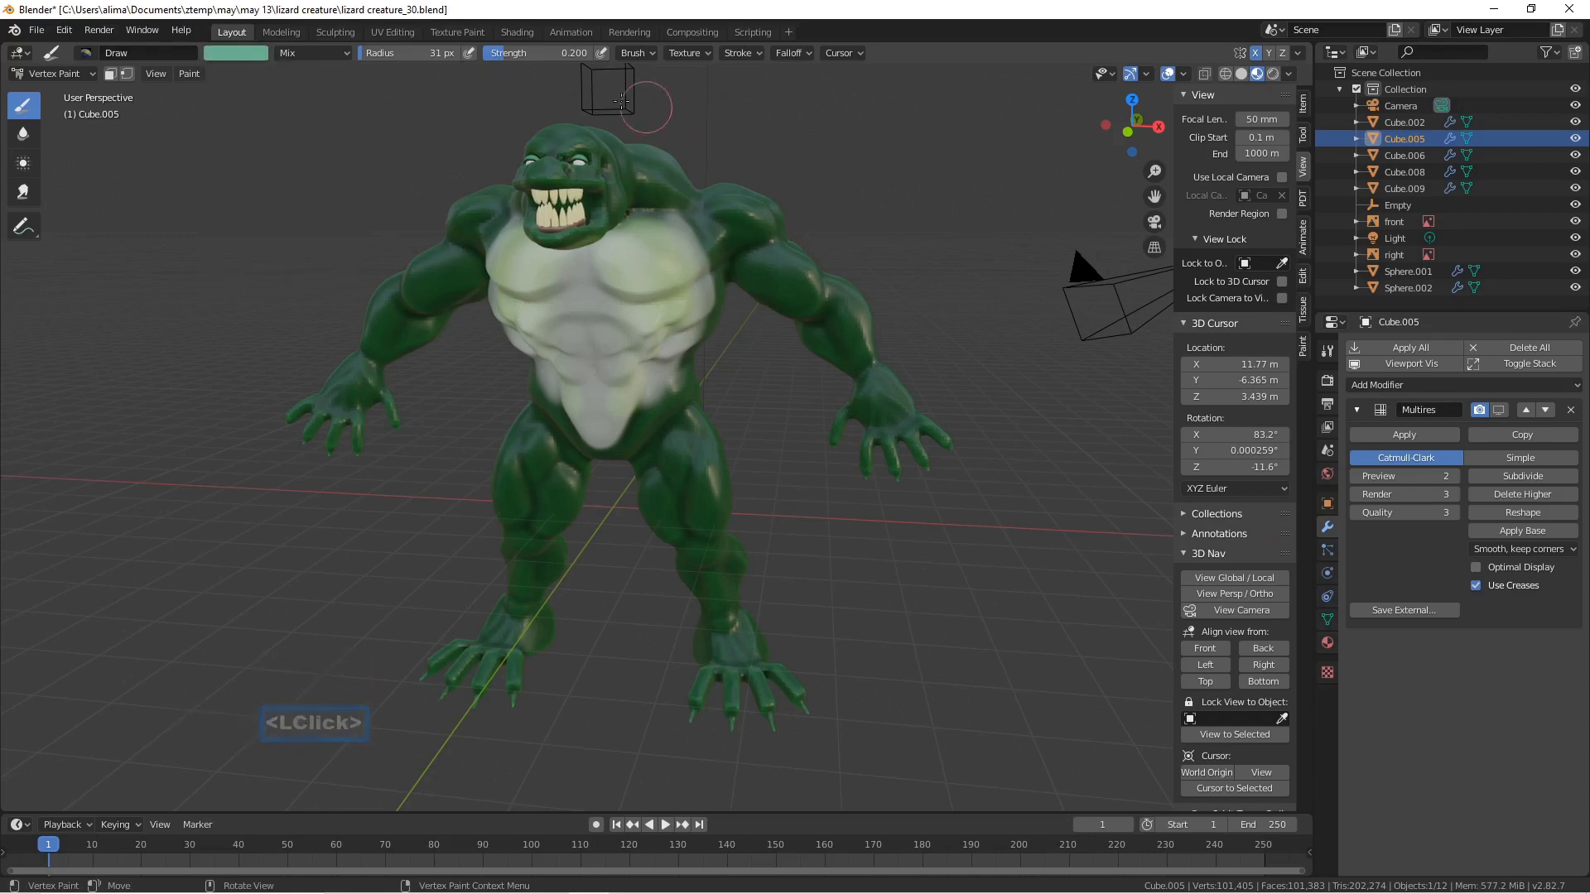
- Set the brush strength to 0.02 and paint faint teal-green highlights on the upper arm and shoulder
left_click(509, 52)
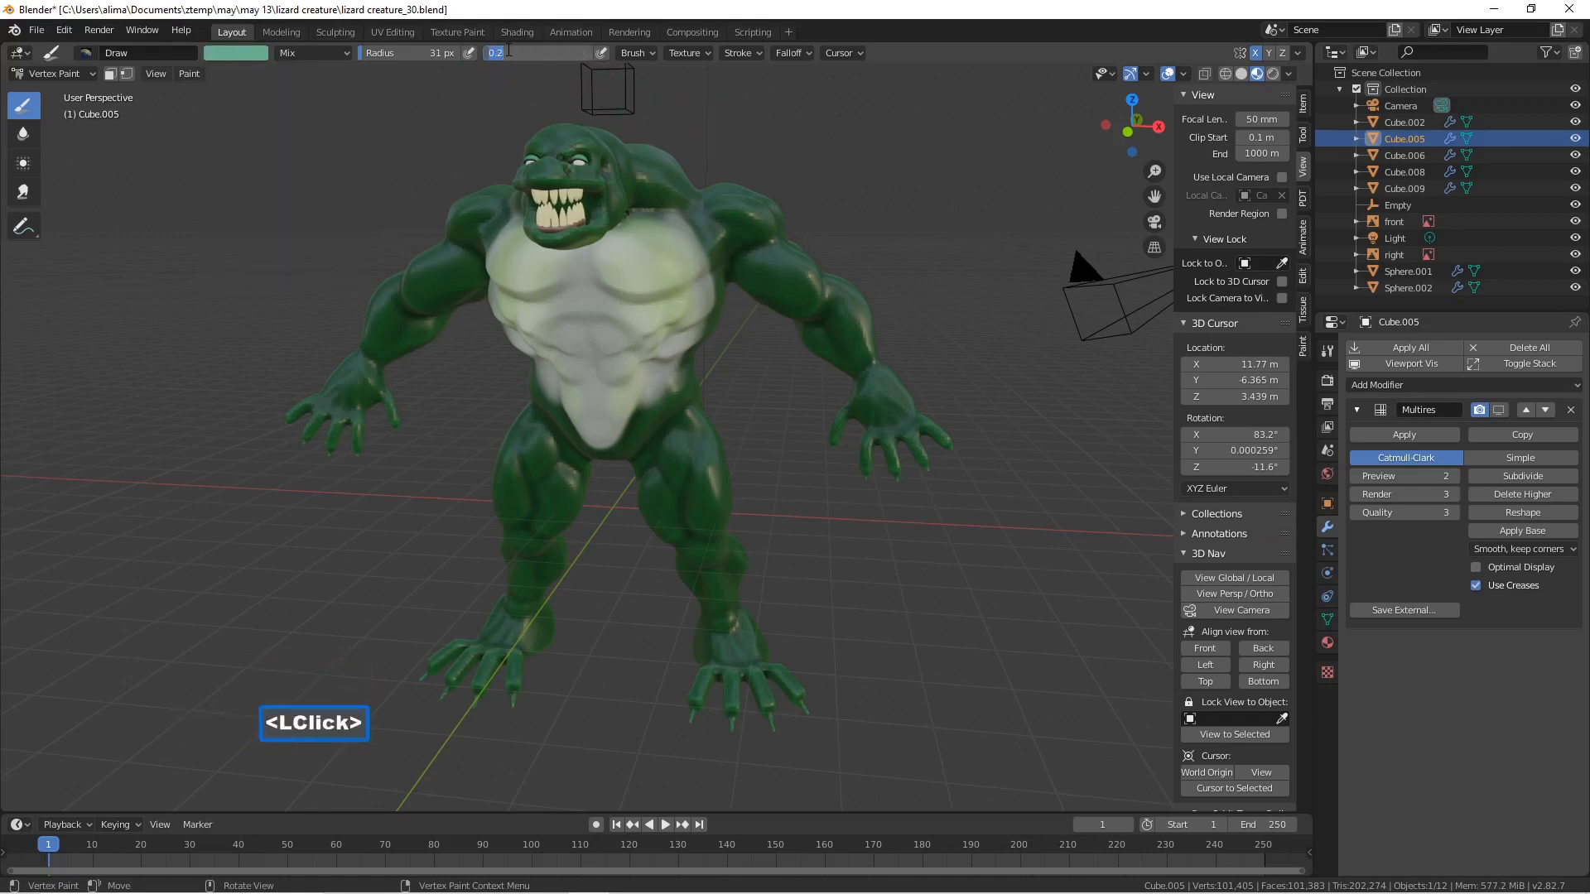
type(".02")
key("Return")
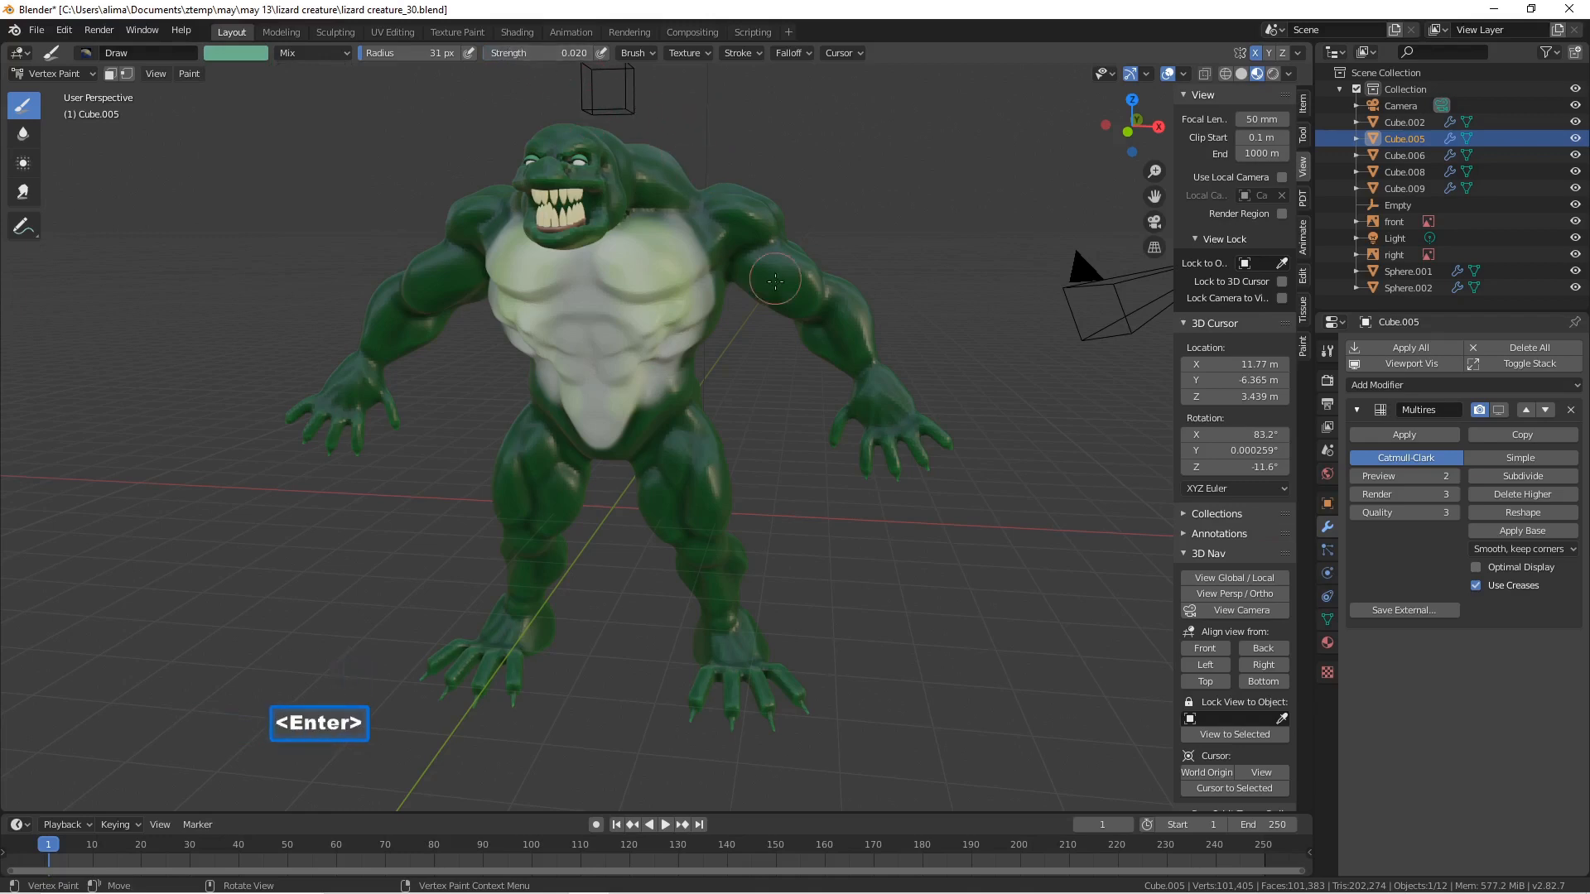
mouse_move(778, 278)
left_mouse_down()
mouse_move(793, 298)
mouse_move(778, 282)
left_mouse_up()
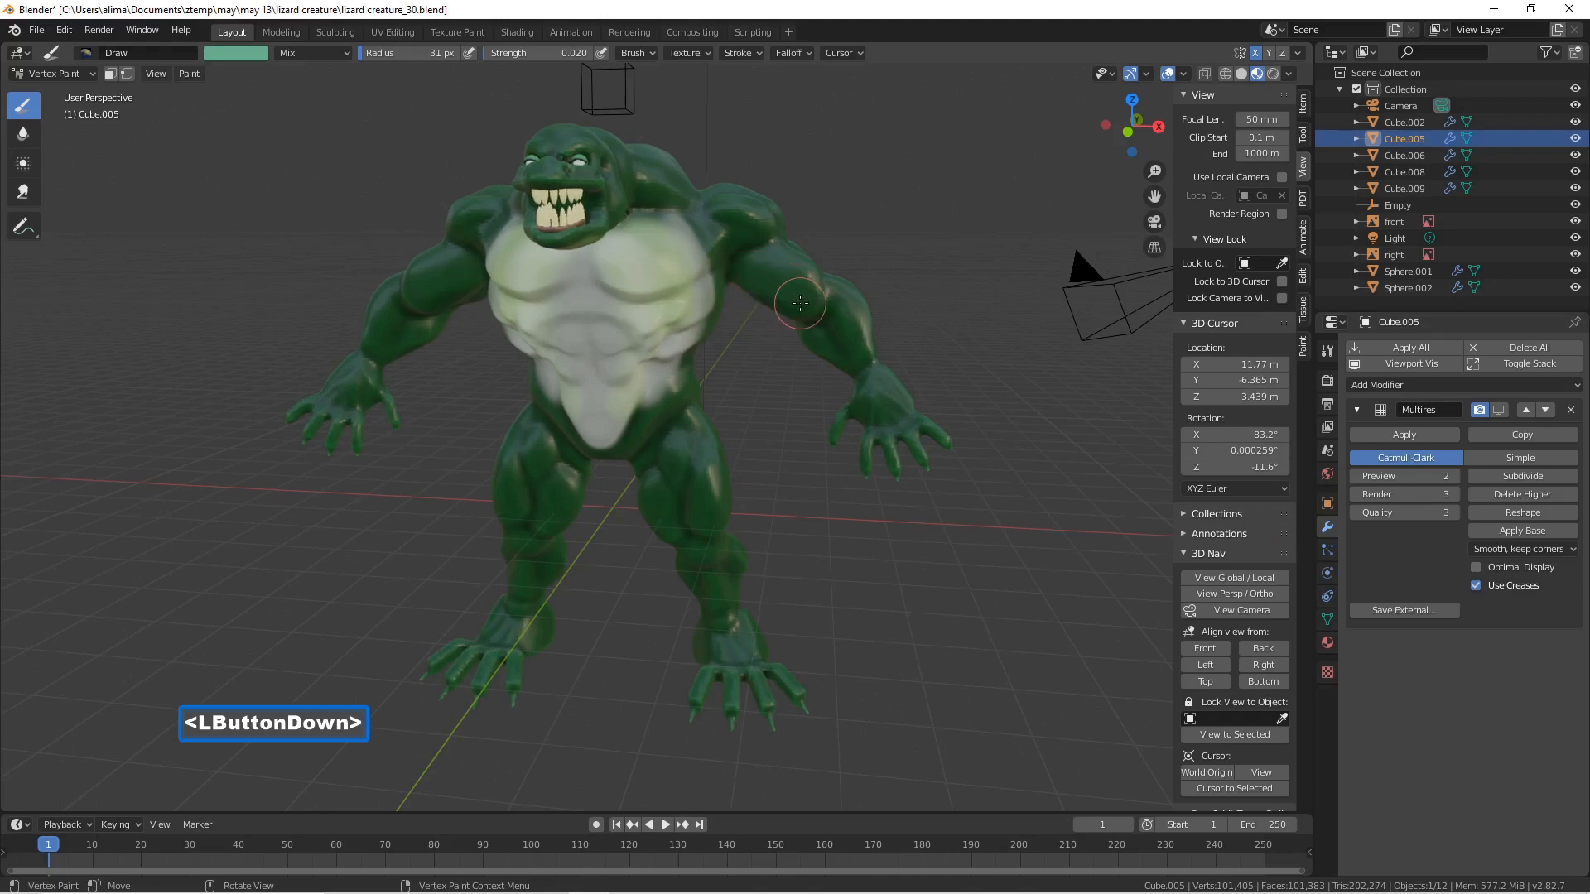
left_click_drag(800, 302, 793, 294)
middle_click_drag(793, 293, 766, 215)
left_click_drag(765, 215, 767, 217)
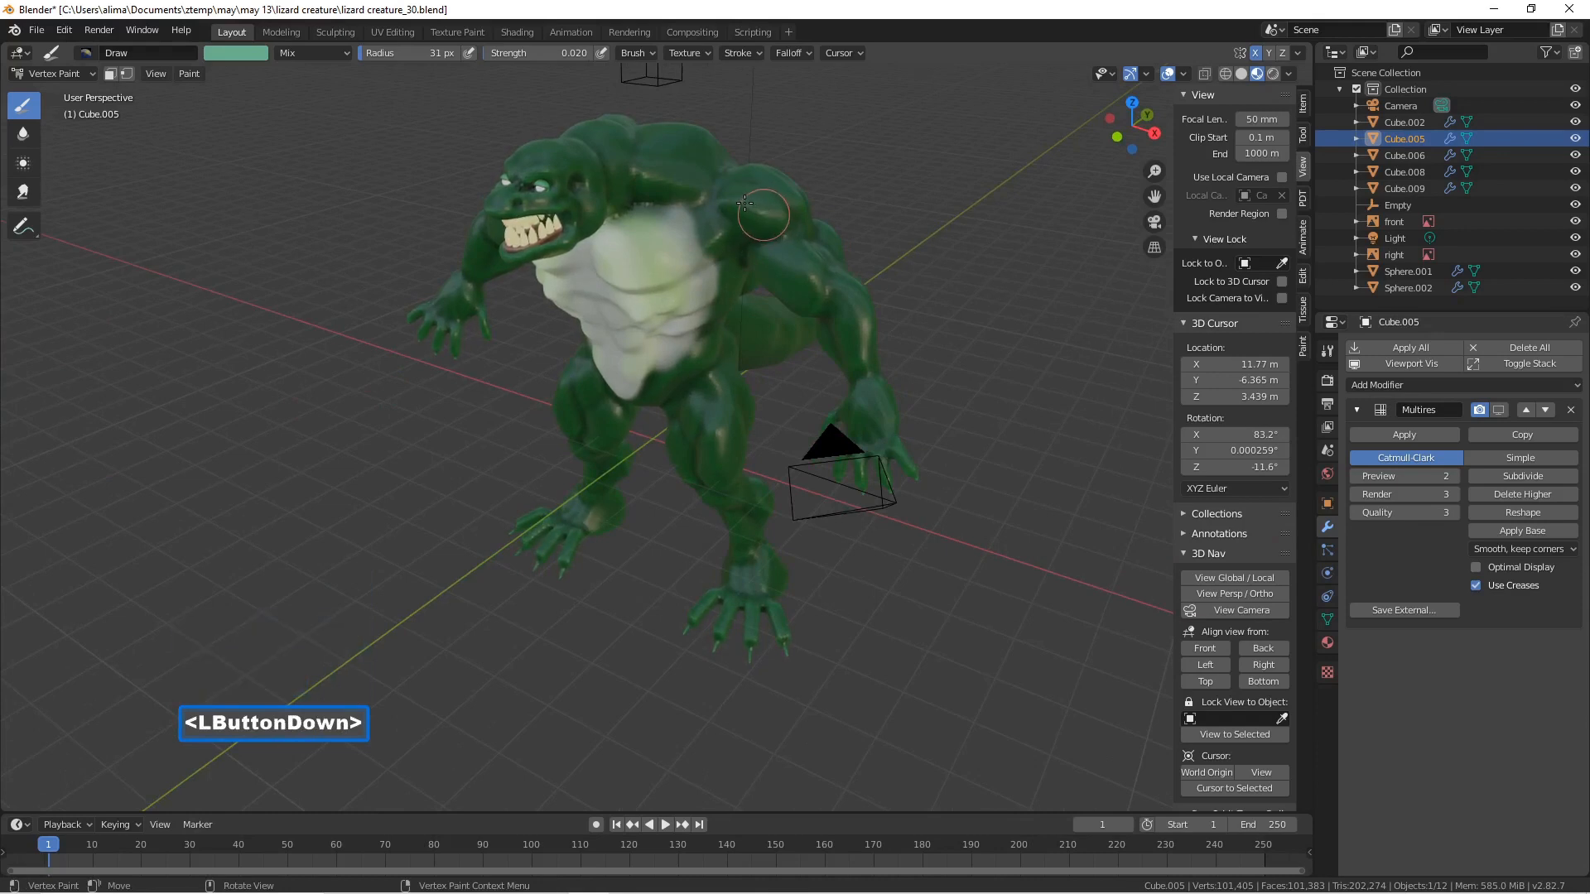
left_click_drag(778, 220, 763, 216)
- Continue the faint highlights over the outer shoulder and down the arm muscles
middle_click_drag(731, 166, 680, 204)
left_click_drag(765, 172, 809, 223)
middle_click_drag(810, 236, 792, 291)
left_click_drag(792, 291, 806, 340)
left_click_drag(838, 258, 842, 263)
middle_click_drag(737, 284, 883, 240)
- Brush faint teal-green highlights onto the front and inner thigh muscles
left_click_drag(745, 454, 737, 520)
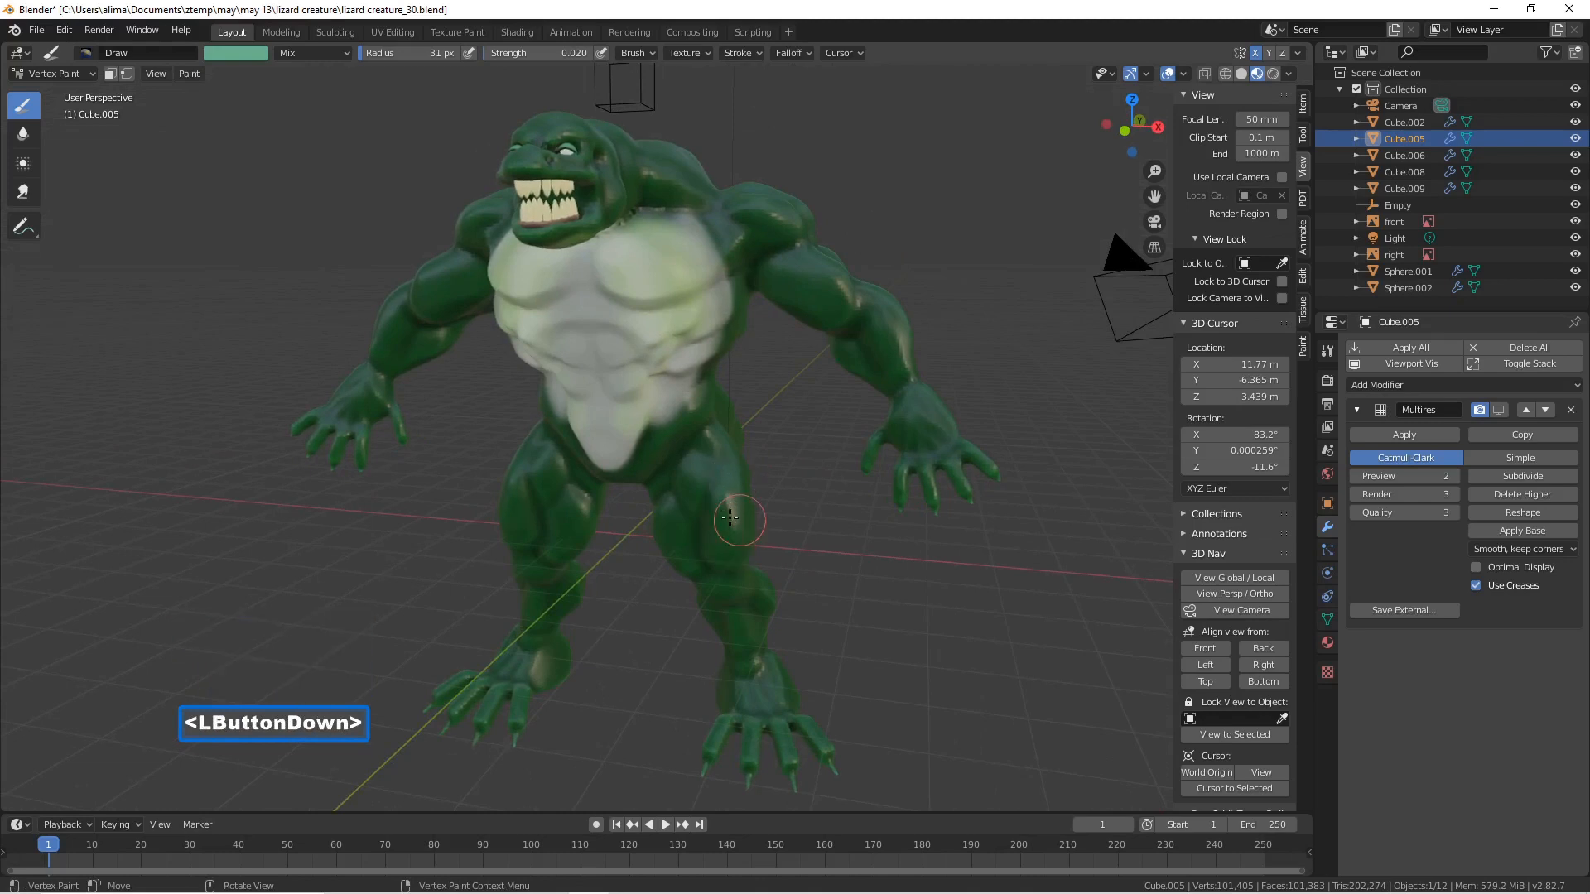
left_click_drag(733, 518, 734, 510)
middle_click_drag(734, 510, 784, 454)
mouse_move(685, 532)
left_mouse_down()
mouse_move(669, 560)
mouse_move(669, 547)
left_mouse_up()
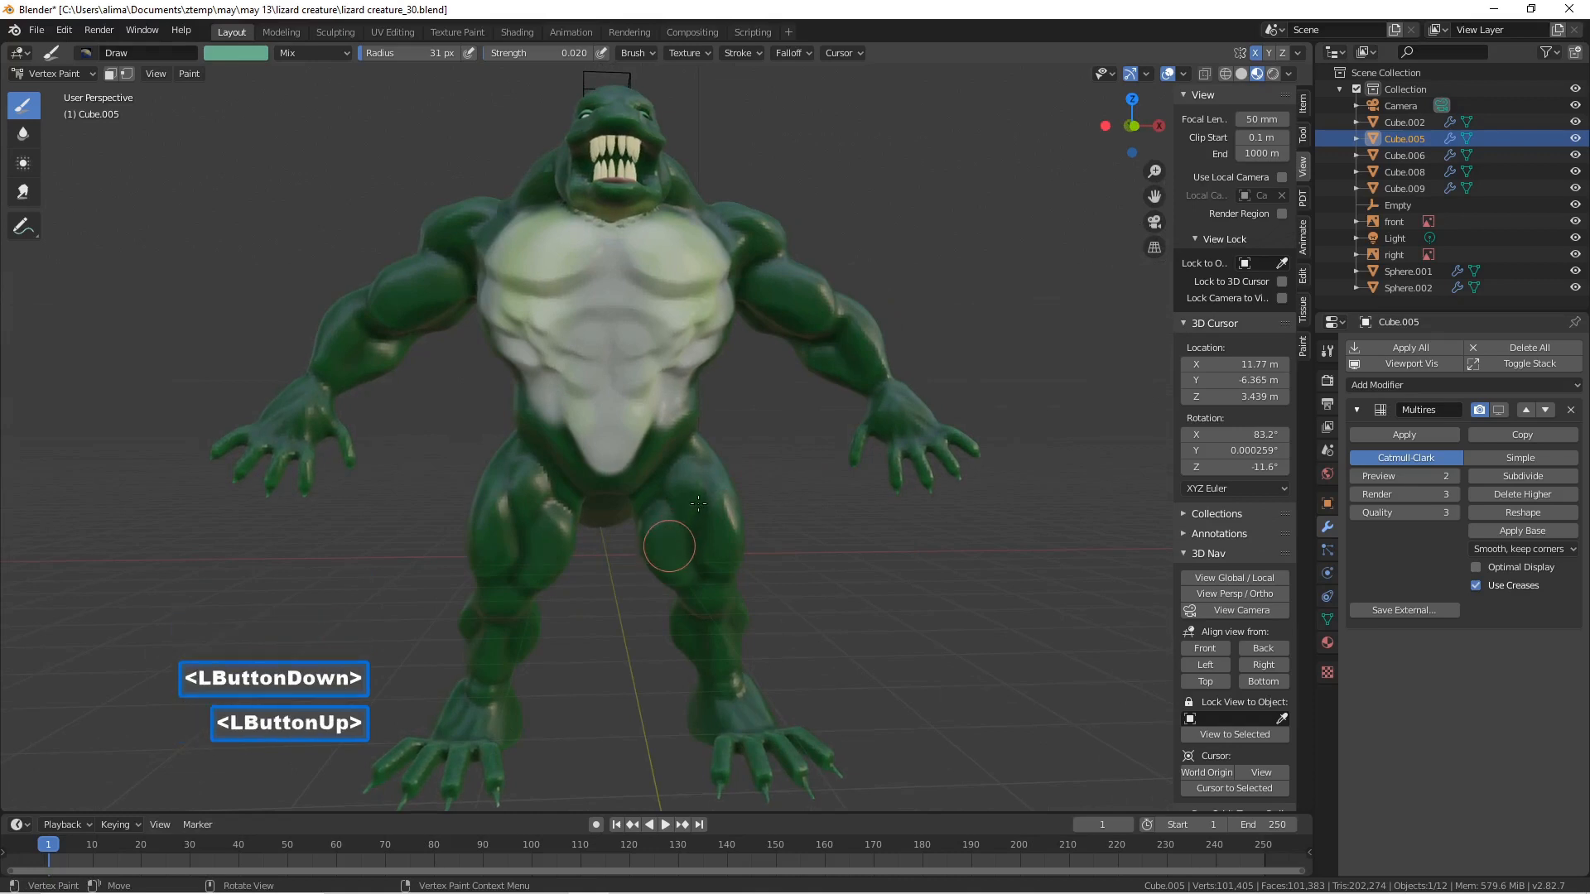
left_click_drag(692, 489, 698, 503)
middle_click_drag(708, 507, 722, 561)
- Brush faint teal-green highlights onto the knees and lower legs
left_click_drag(722, 583, 721, 606)
middle_click_drag(720, 606, 674, 611)
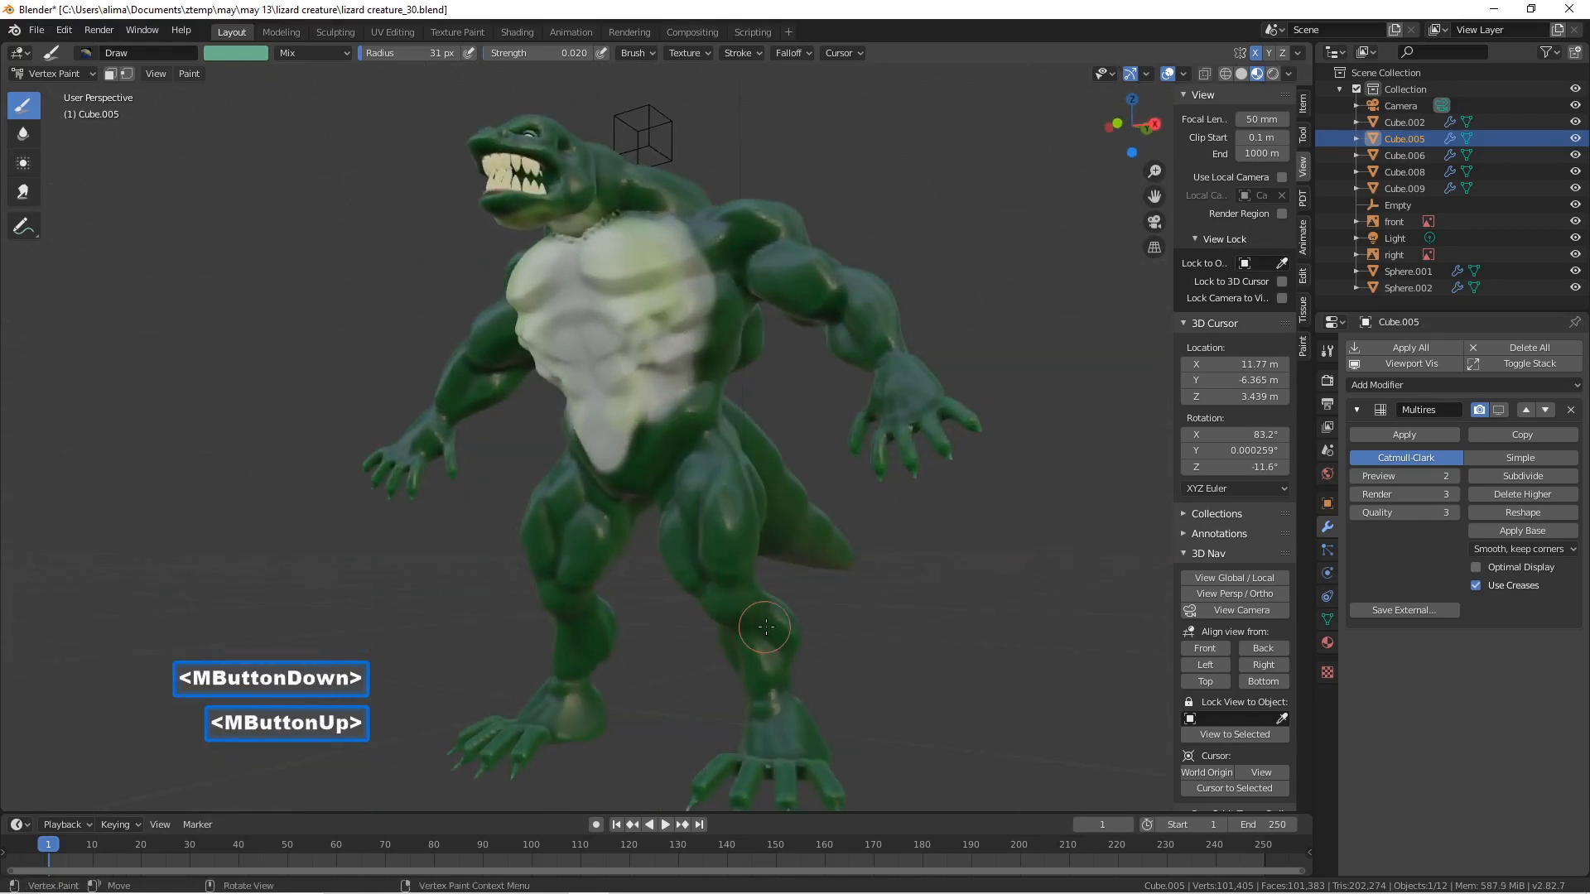
mouse_move(774, 629)
left_mouse_down()
mouse_move(787, 623)
mouse_move(760, 623)
left_mouse_up()
middle_click_drag(760, 623, 827, 621)
left_click_drag(727, 654, 737, 658)
middle_click_drag(825, 475, 793, 542)
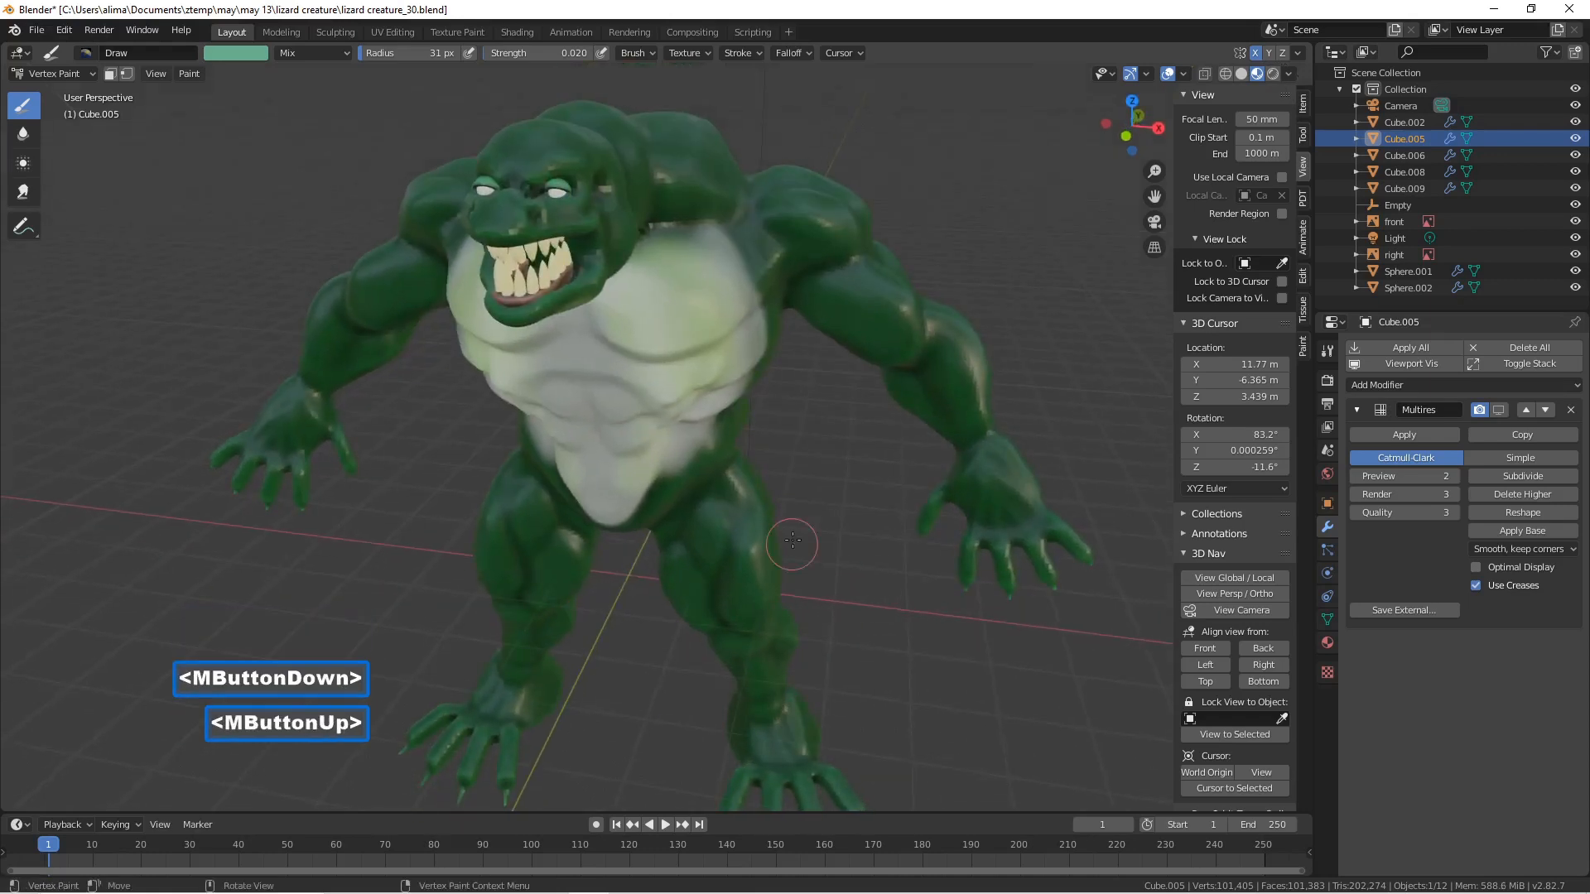
- Lightly highlight the shoulder, upper back and face and save as lizard creature_31.blend
left_click(824, 238)
left_click_drag(680, 156, 706, 187)
middle_click_drag(705, 187, 613, 203)
left_click_drag(585, 213, 589, 224)
middle_click_drag(611, 207, 694, 202)
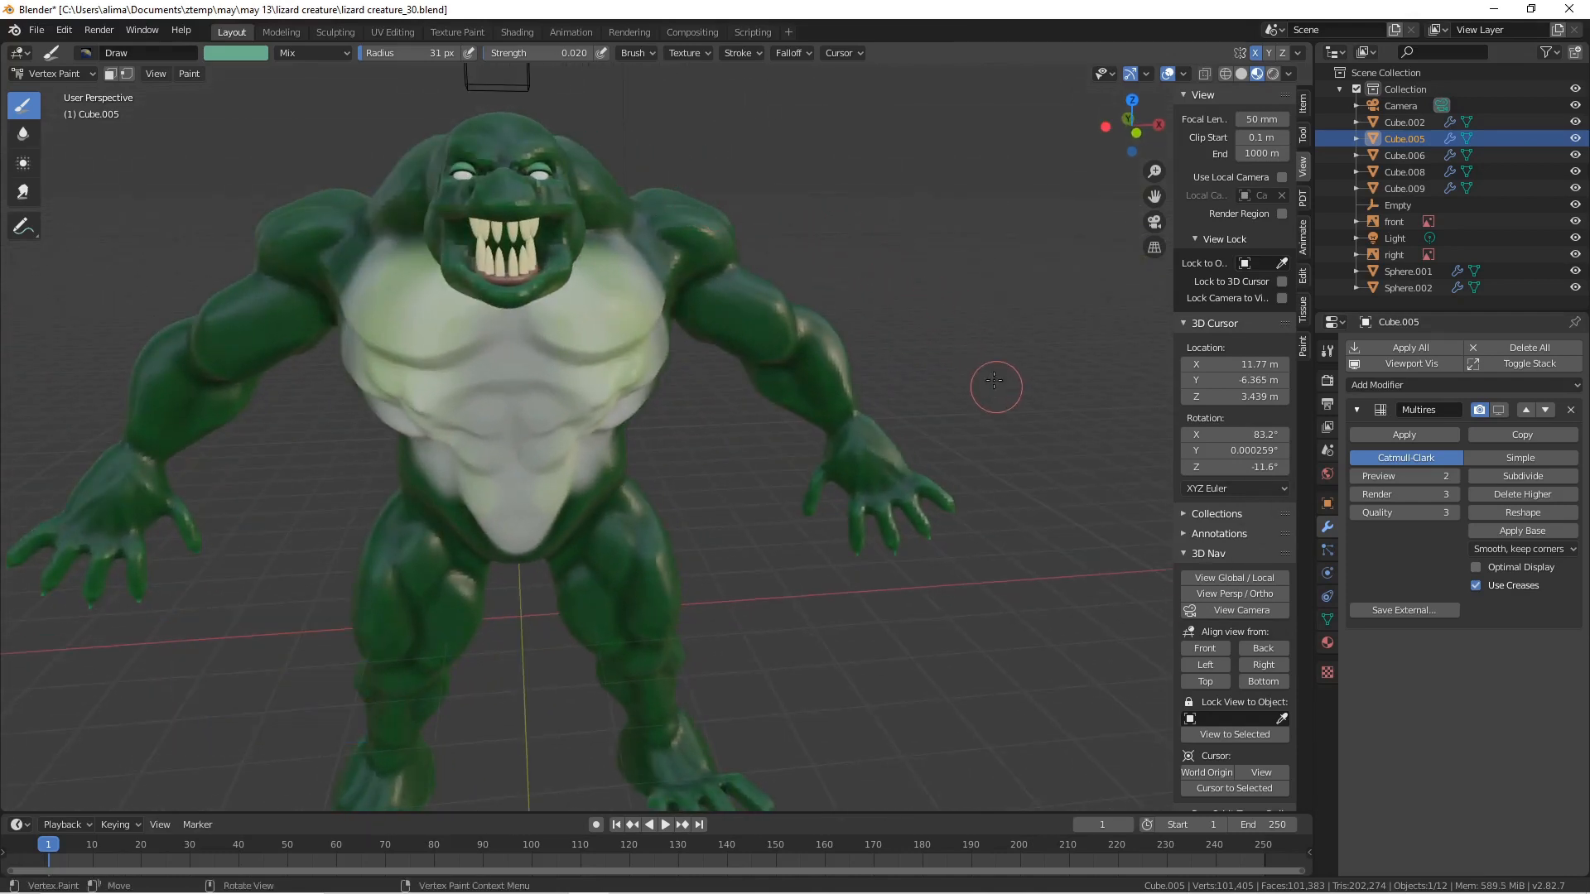
key("Pause")
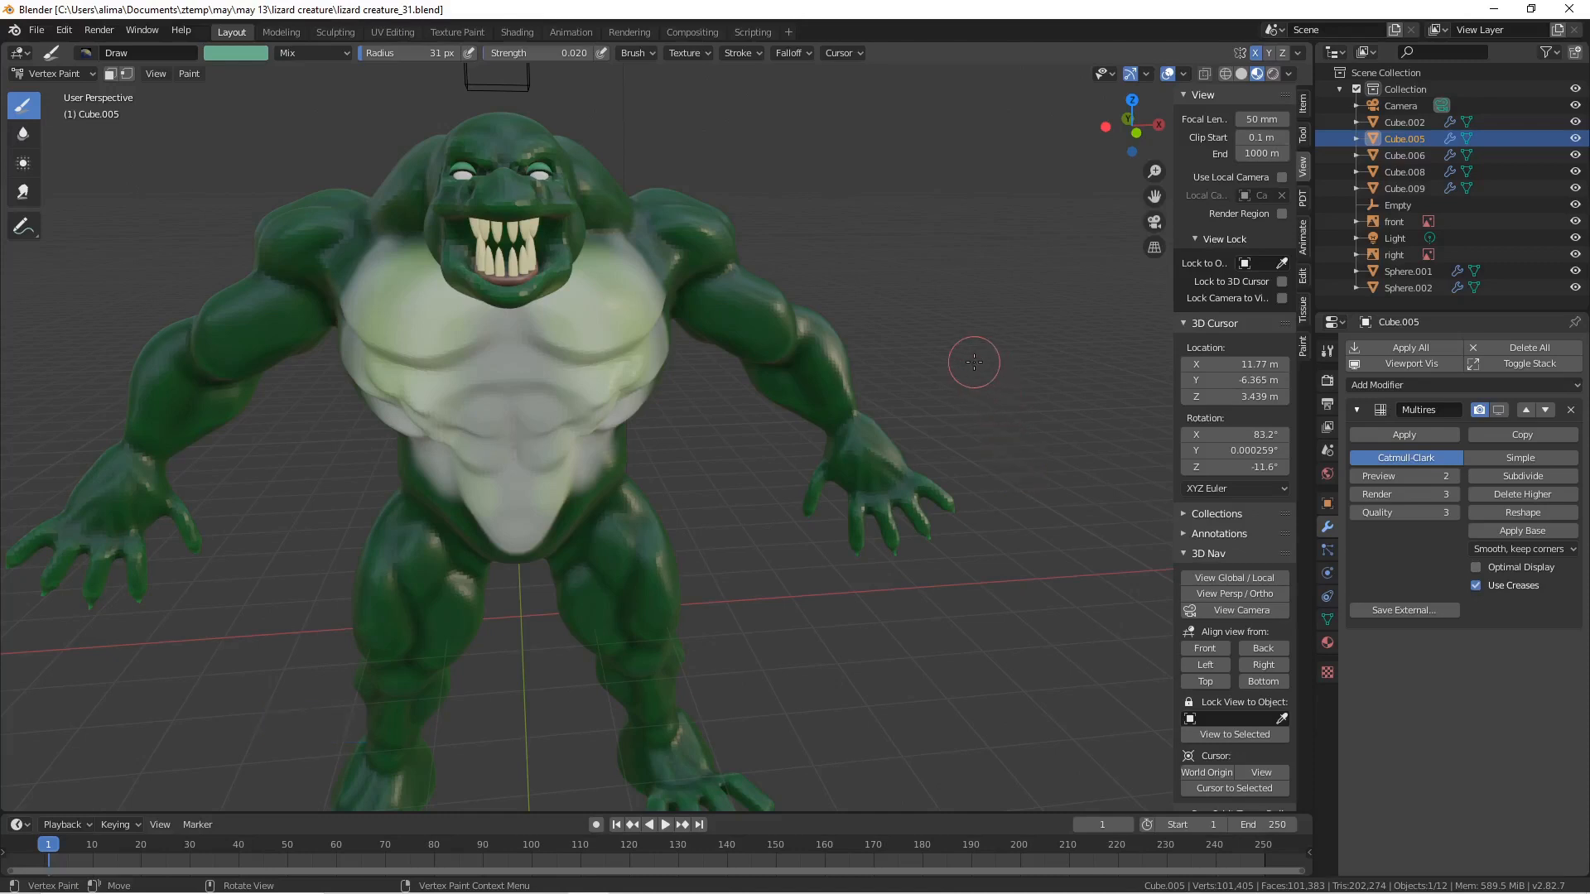
- Return to Object Mode and re-enable the viewport display of the body's Multires modifier
left_click(91, 73)
left_click(86, 92)
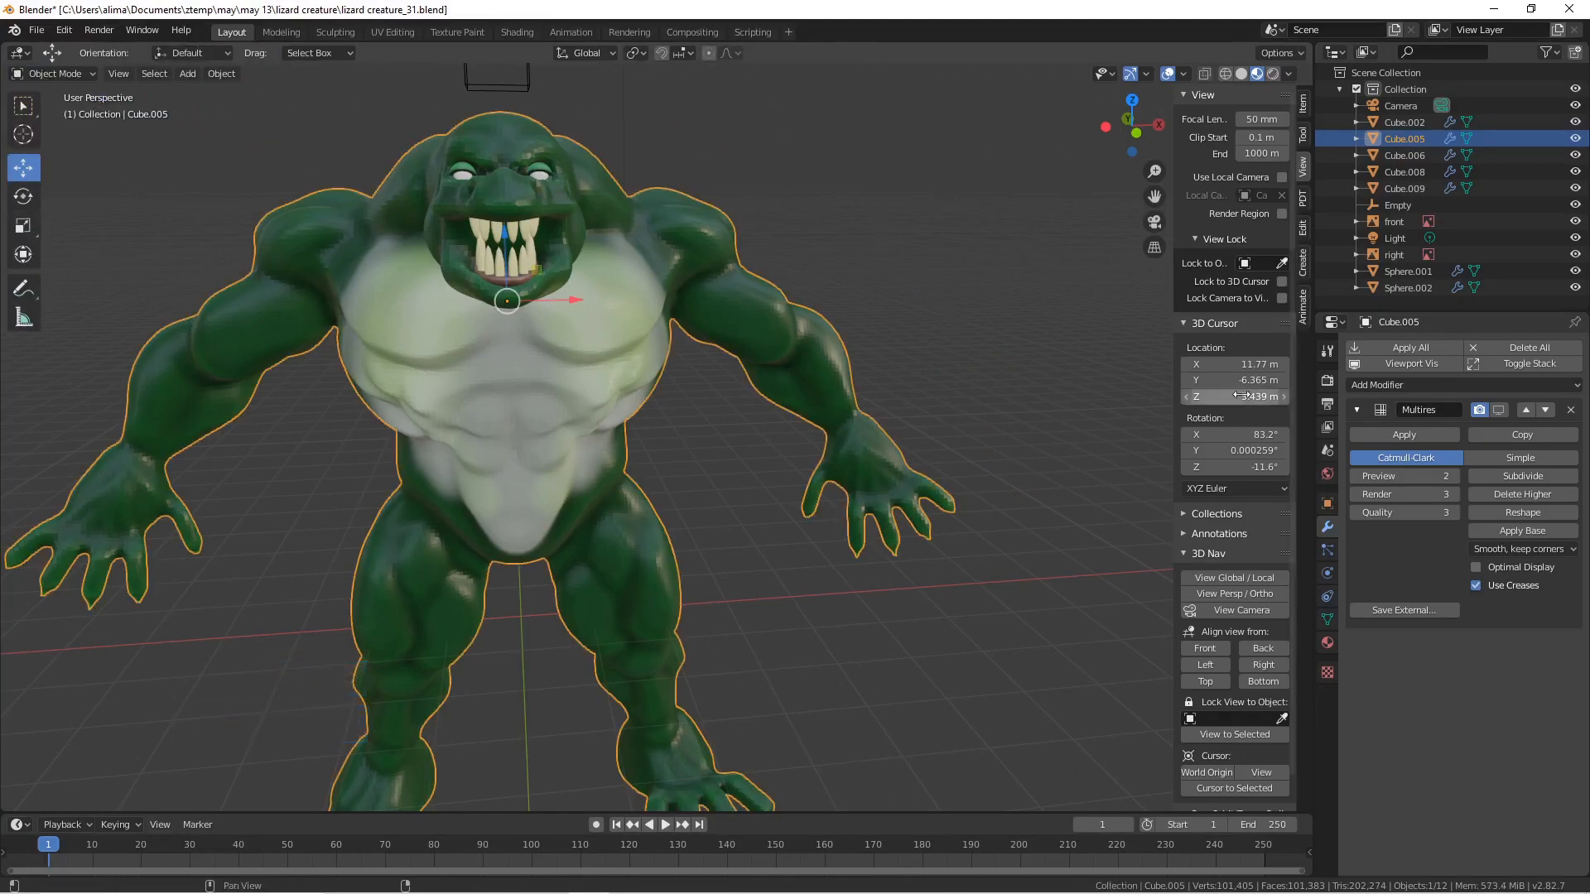
left_click(1498, 409)
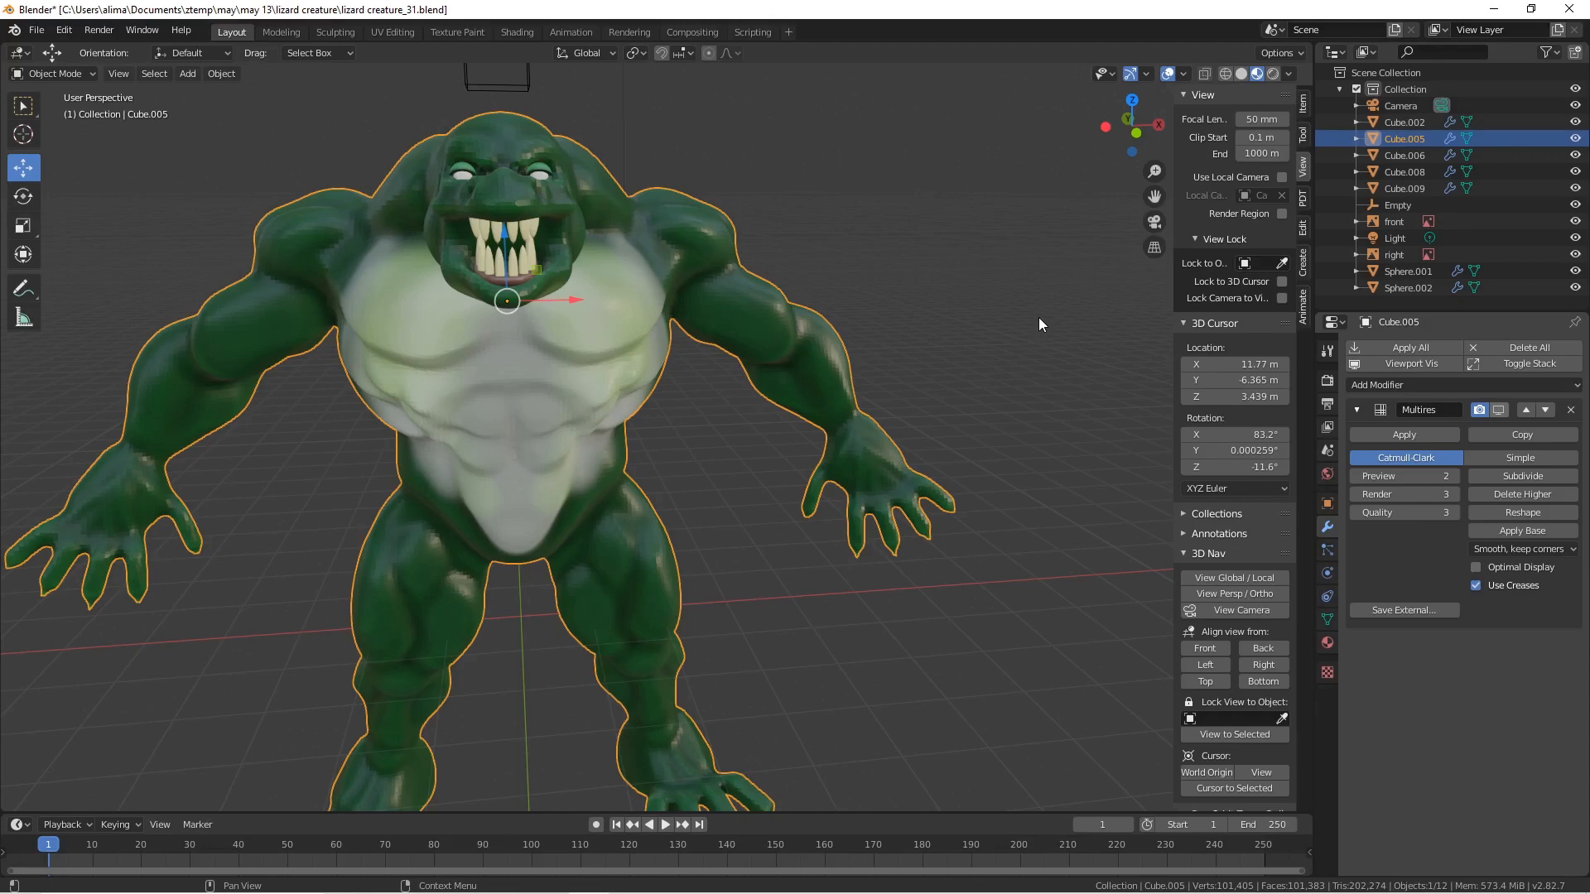
middle_click_drag(1039, 316, 959, 331)
scroll(959, 331, "down", 2)
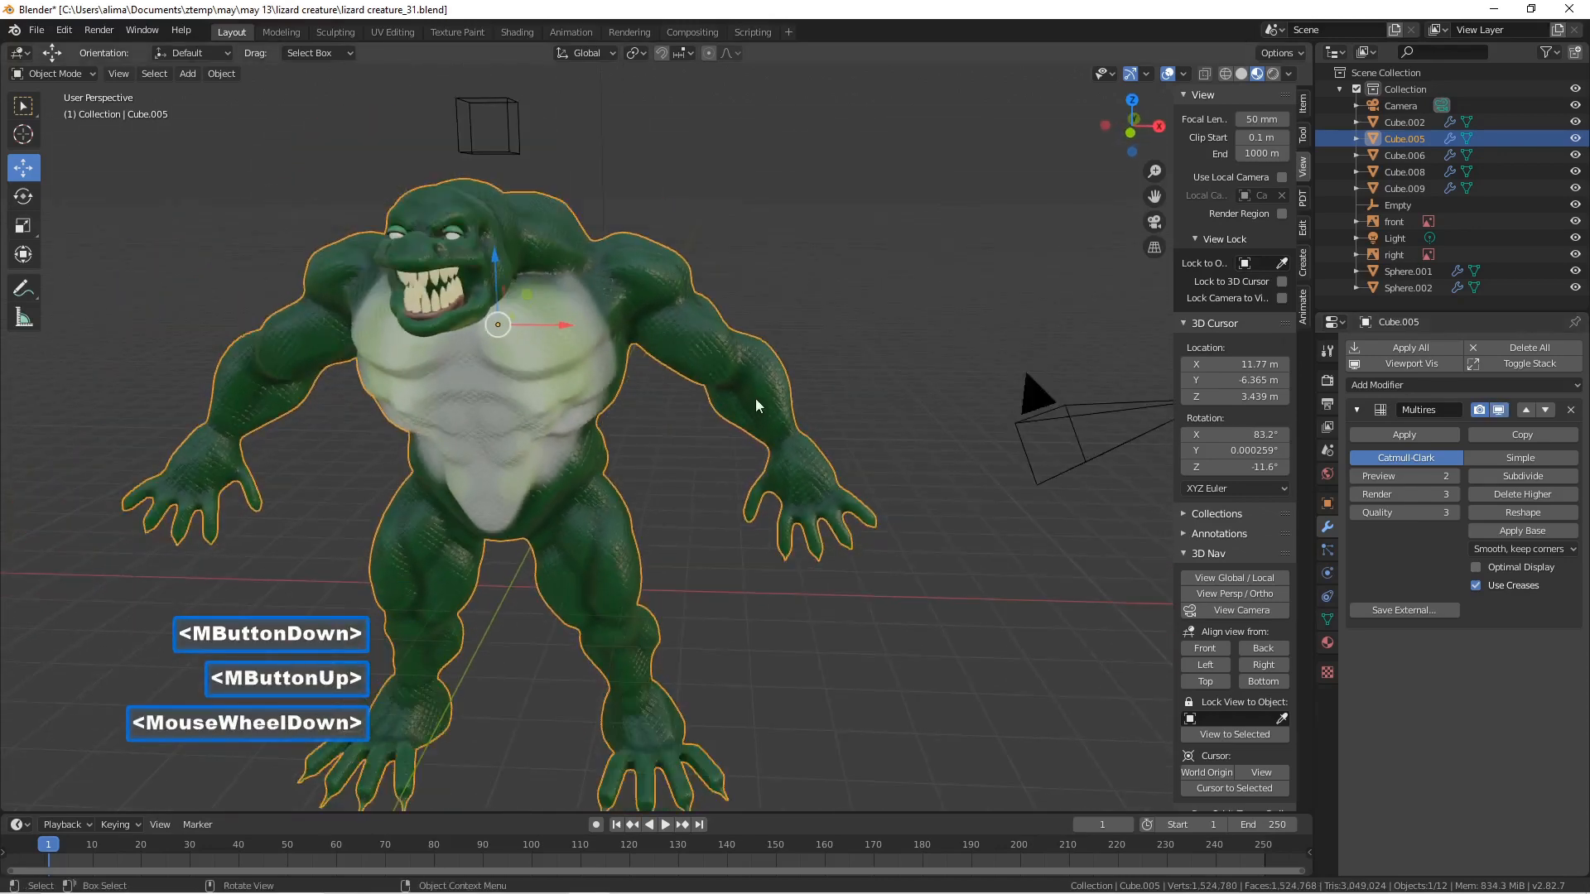
scroll(809, 366, "down", 1)
mouse_move(816, 359)
middle_mouse_down()
mouse_move(862, 345)
mouse_move(816, 365)
middle_mouse_up()
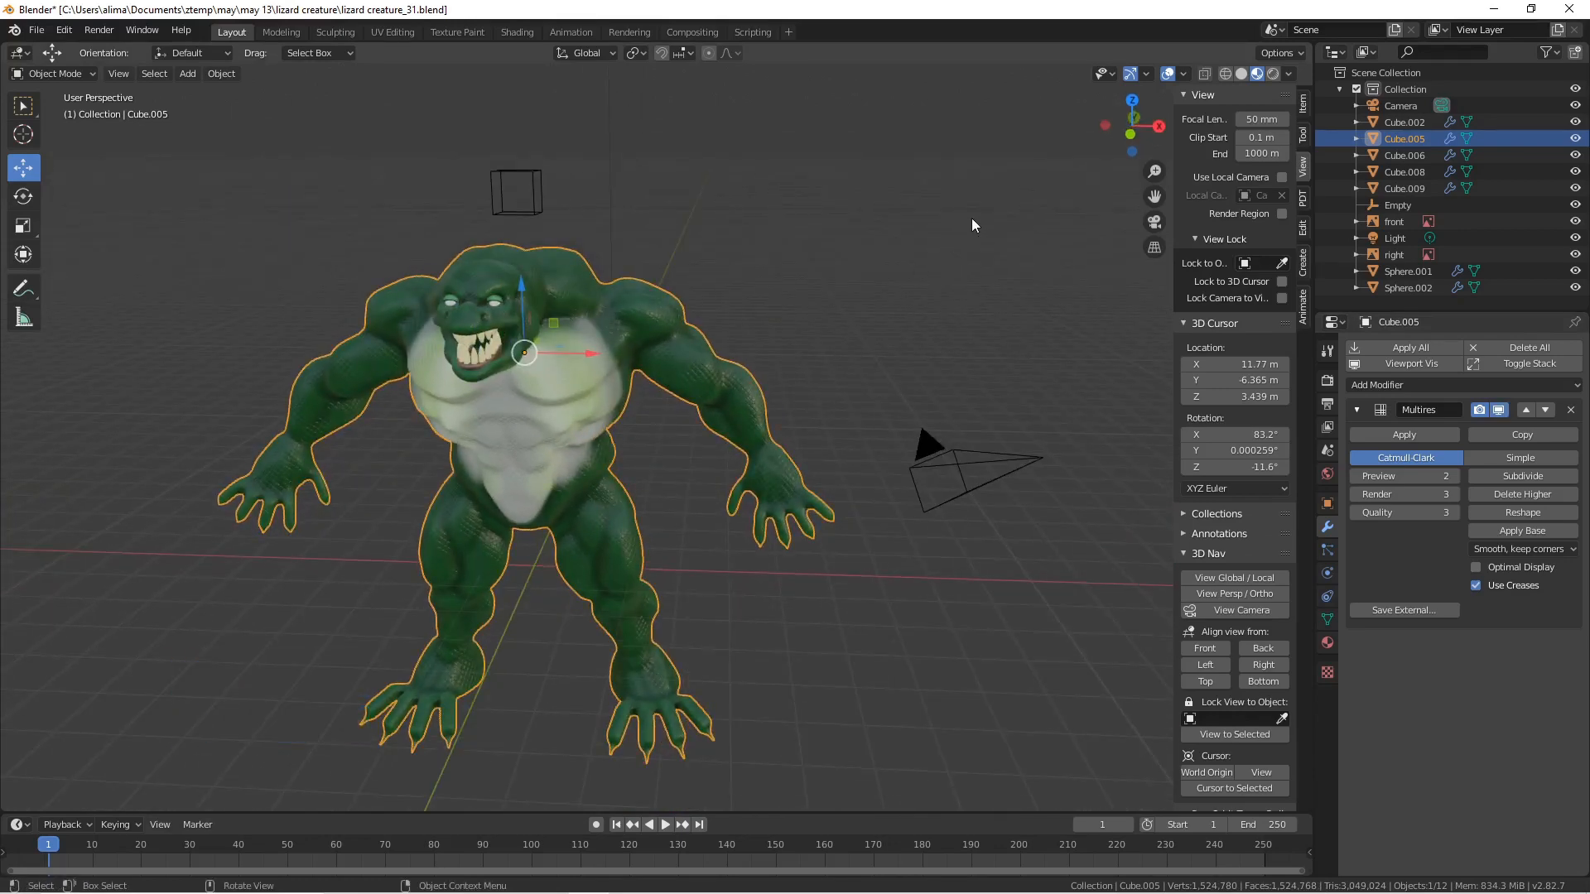
- Switch the viewport to Rendered shading and duplicate the light above the creature in place
left_click(1273, 73)
scroll(877, 259, "down", 4)
middle_click_drag(839, 267, 777, 290)
left_click(593, 219)
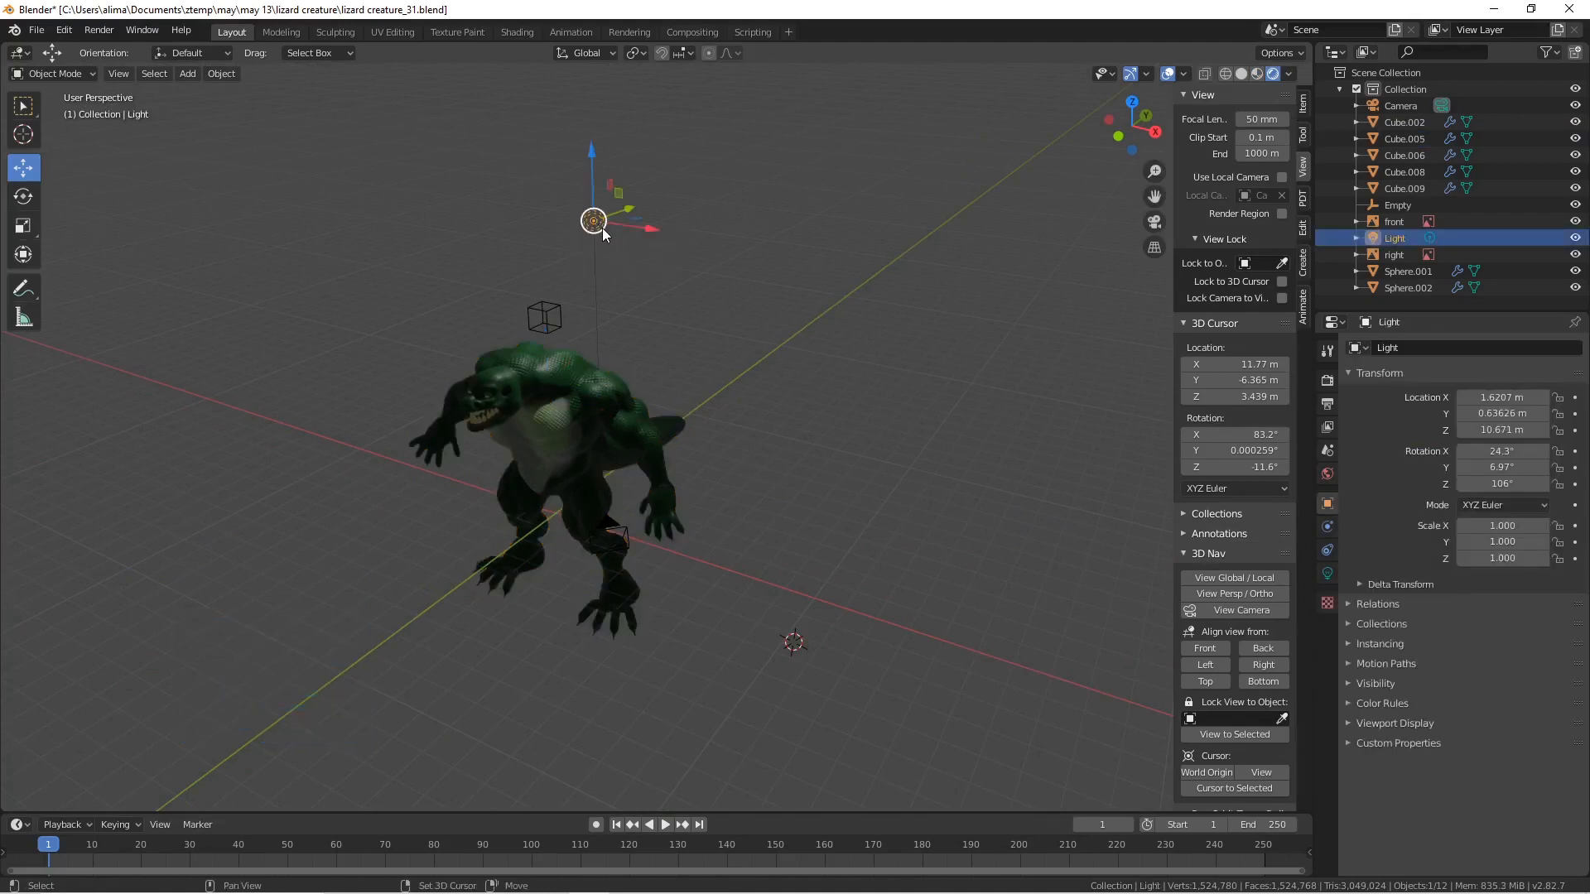
key("shift+d")
right_click(603, 227)
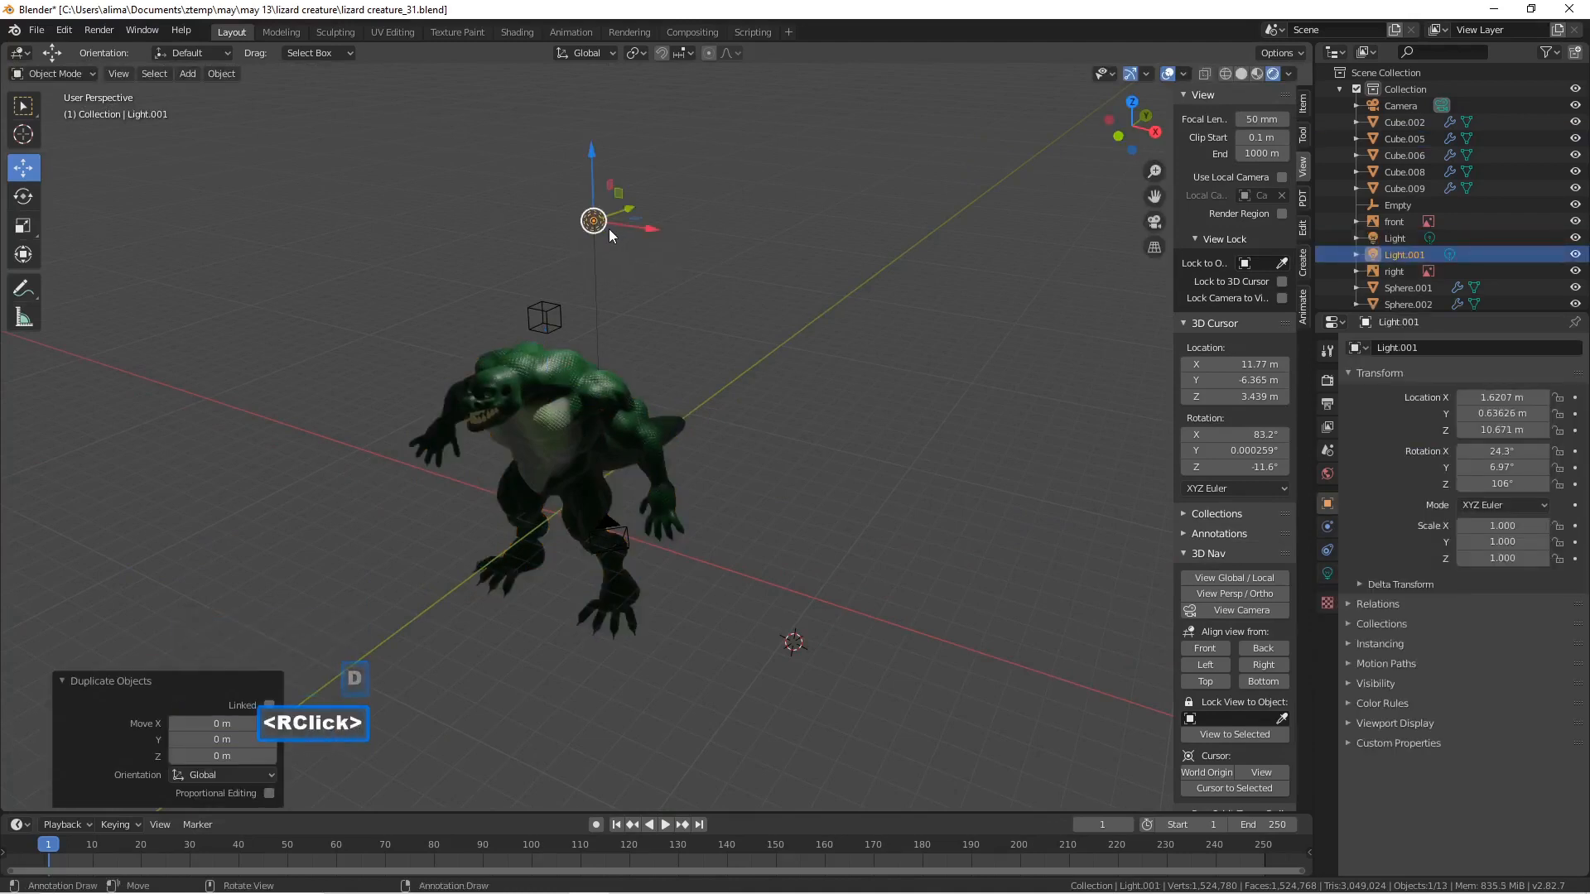
- Move the duplicated light out in front of the creature and lower it to about Y -10.3 m, Z 7.19 m
left_click_drag(623, 212, 399, 336)
middle_click_drag(399, 336, 452, 330)
left_click_drag(356, 248, 321, 380)
middle_click_drag(322, 380, 287, 427)
left_click_drag(425, 409, 361, 435)
middle_click_drag(361, 434, 422, 376)
left_click_drag(1154, 197, 1238, 49)
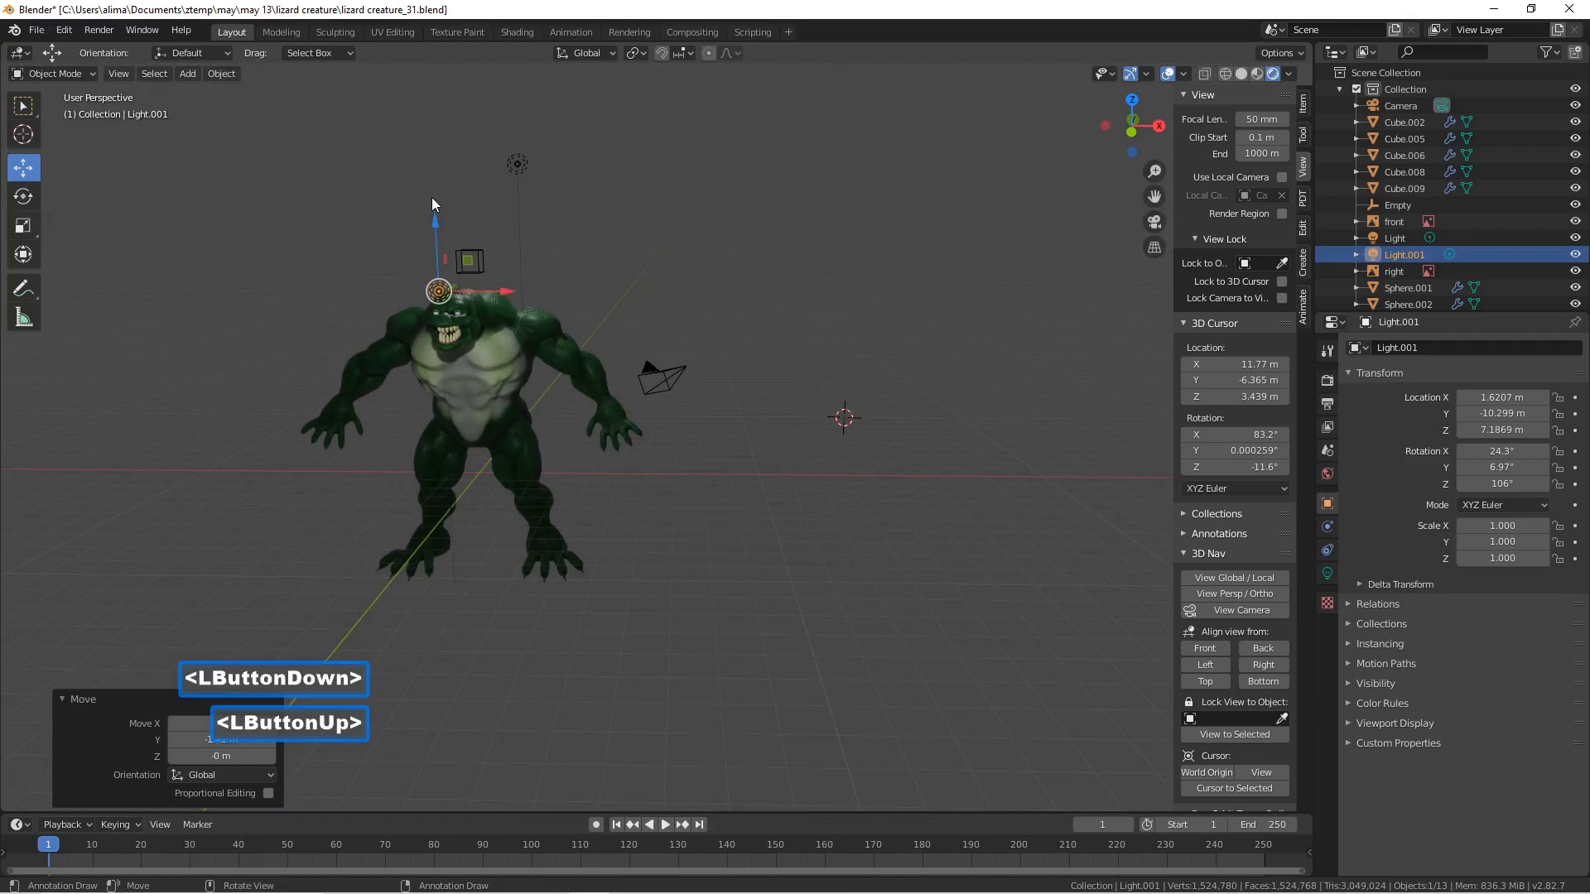
- Lower the front light and shift it sideways to about X -2.04 m, Y -10.68 m, Z 4.55 m
left_click_drag(434, 214, 444, 365)
left_click_drag(498, 410, 421, 399)
middle_click_drag(420, 399, 351, 434)
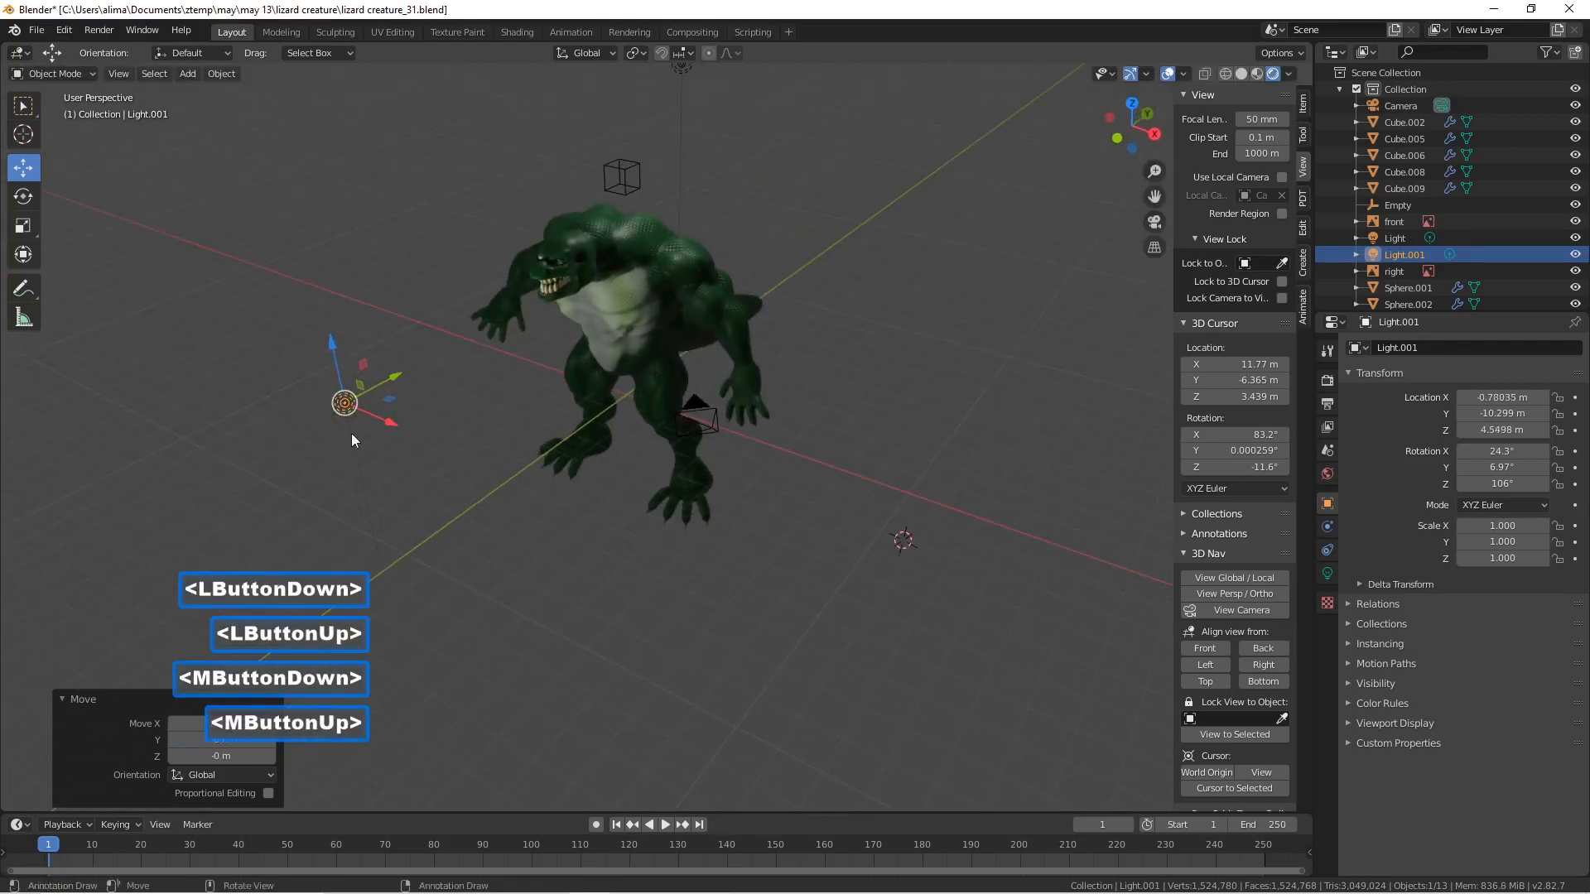
left_click_drag(389, 374, 340, 413)
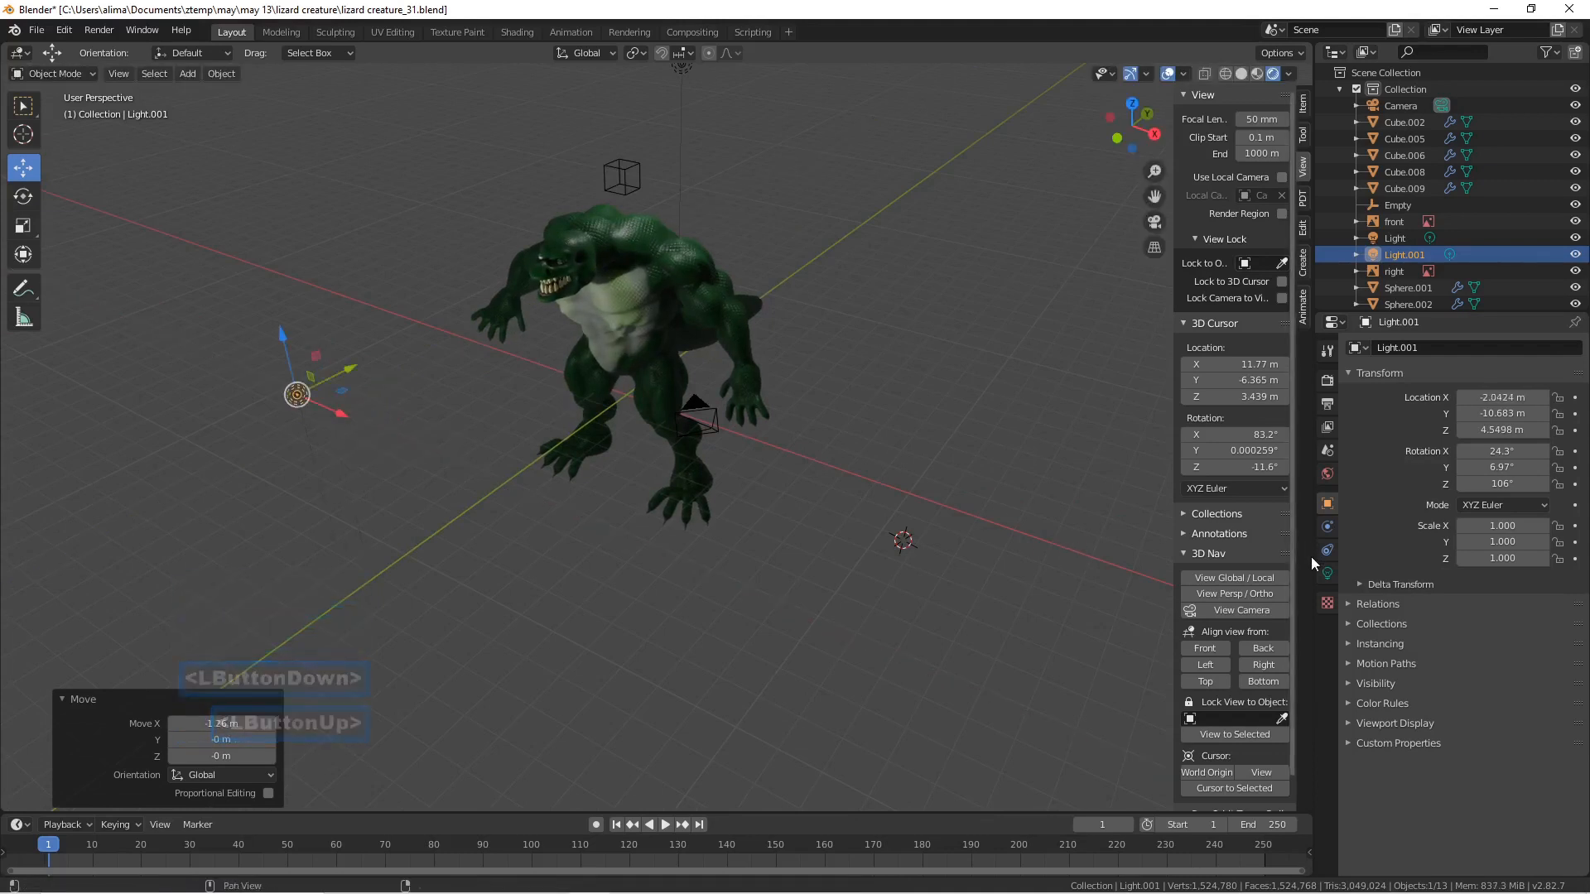
- Set the front point light's power to 2000 W
left_click(1326, 573)
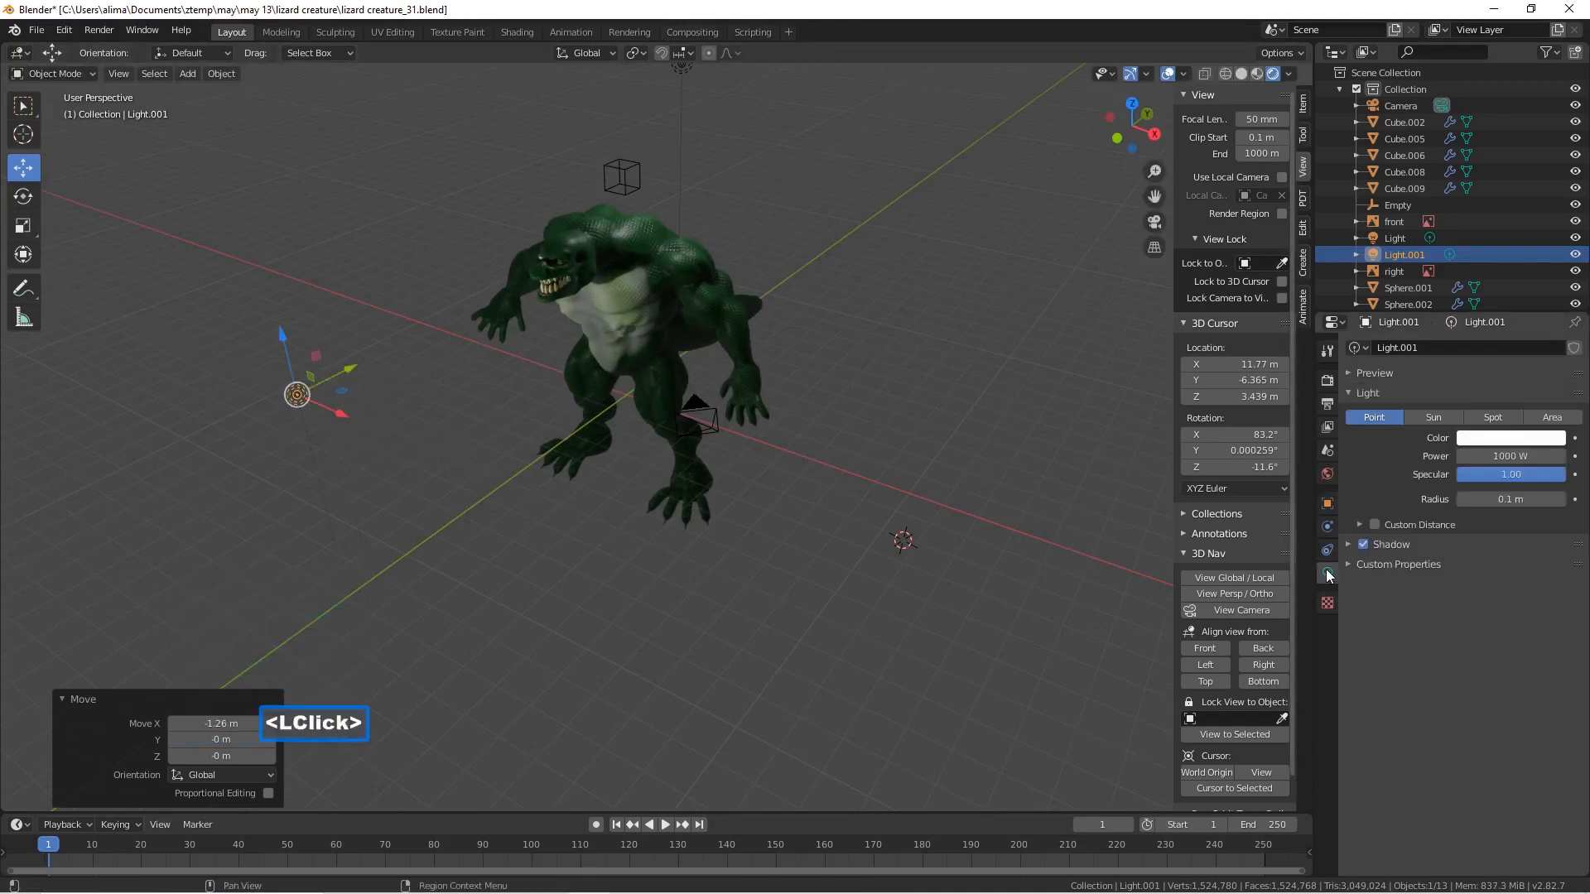
left_click(1482, 456)
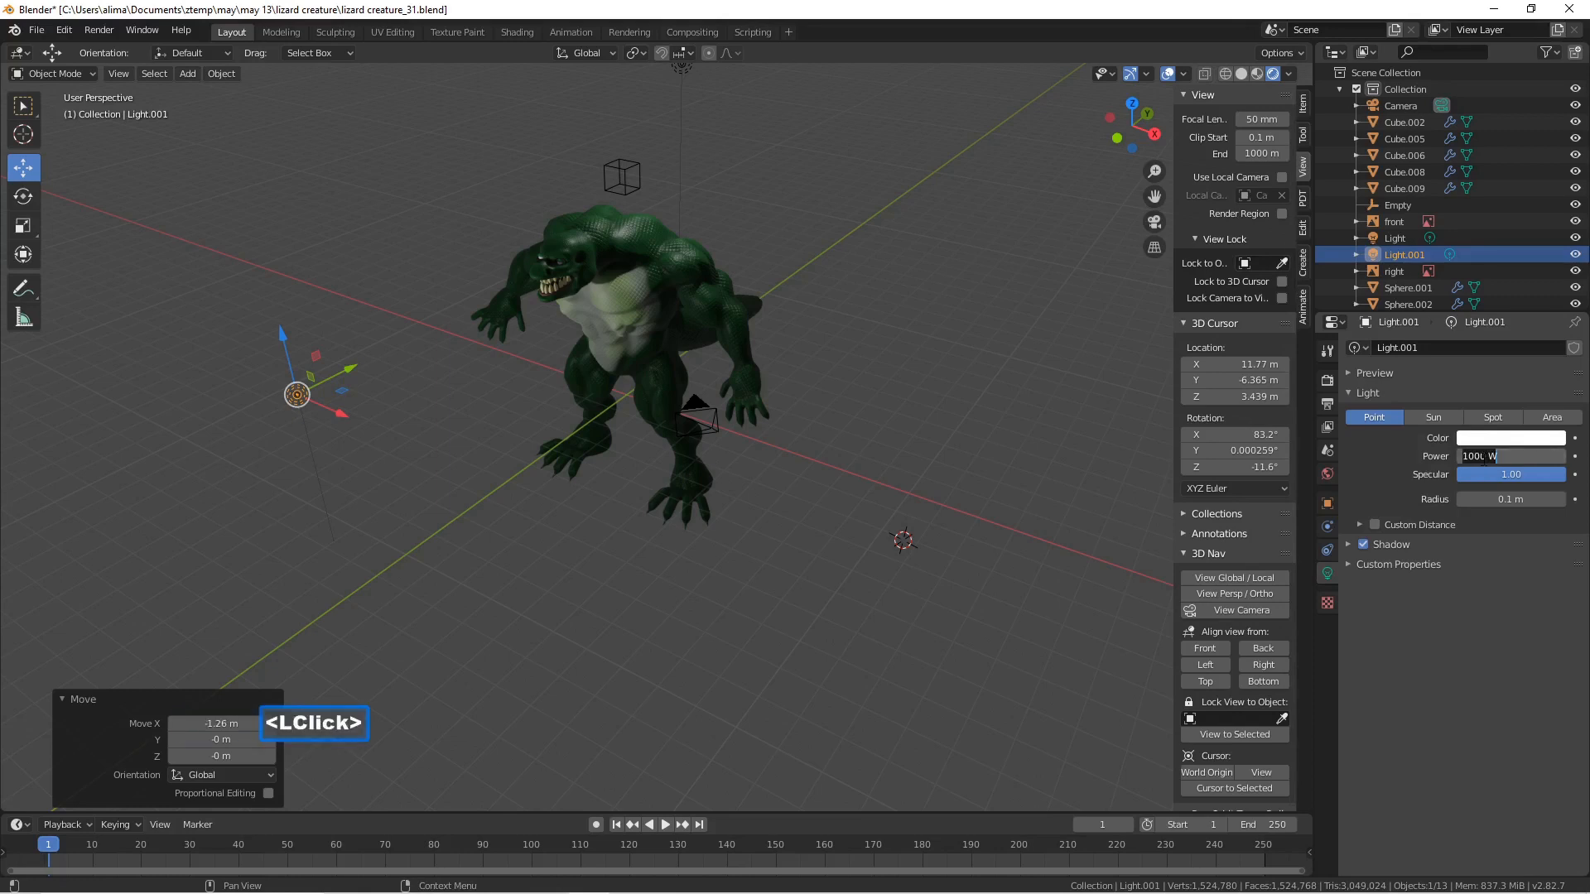
type("200")
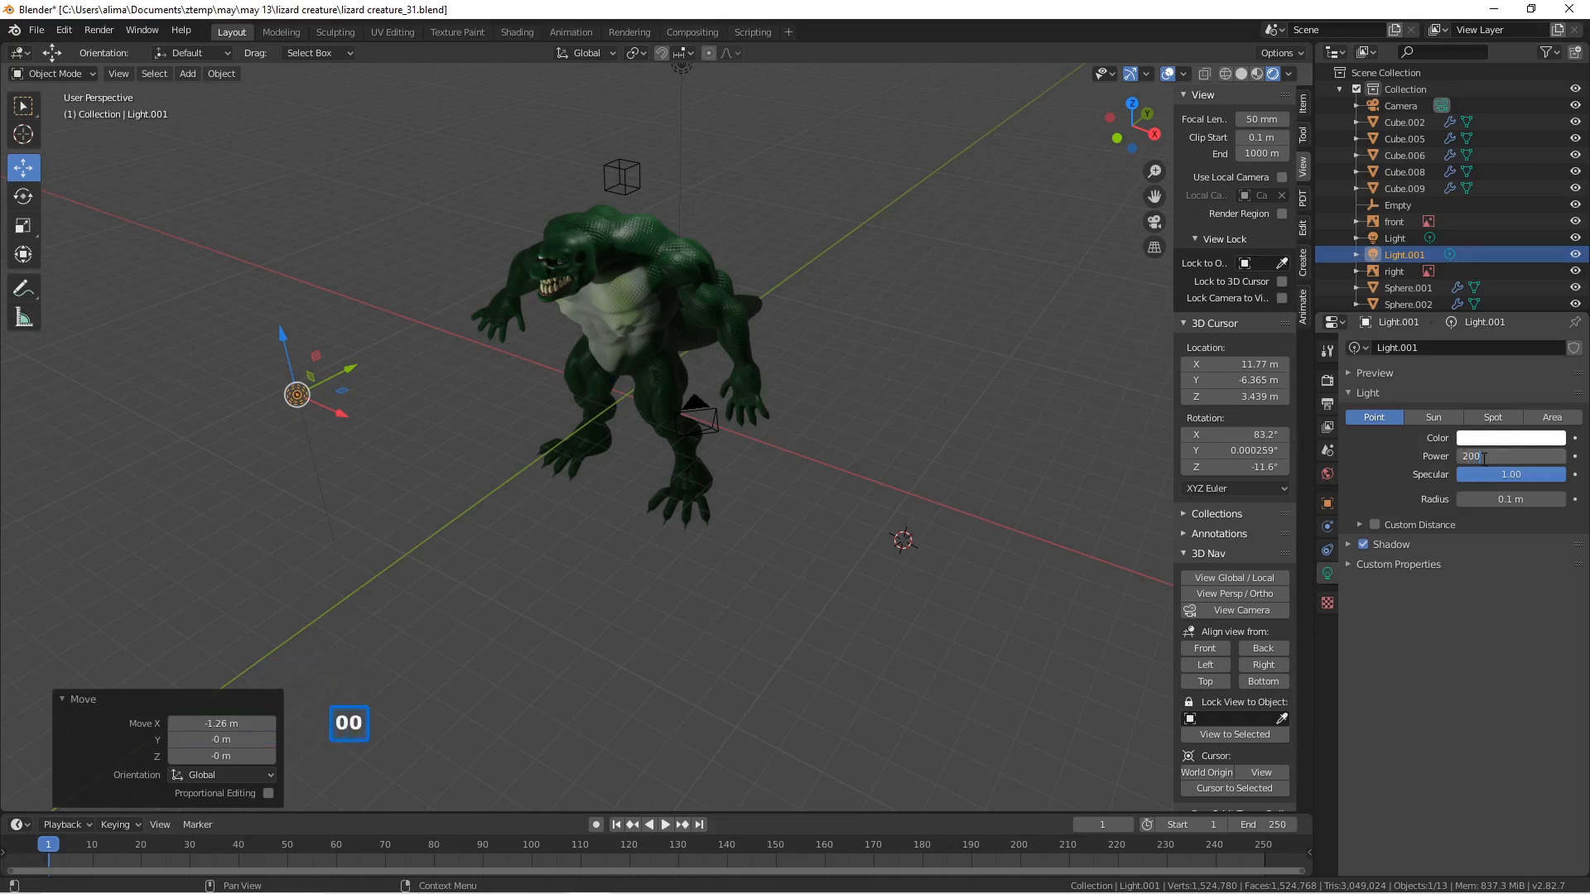
key("Return")
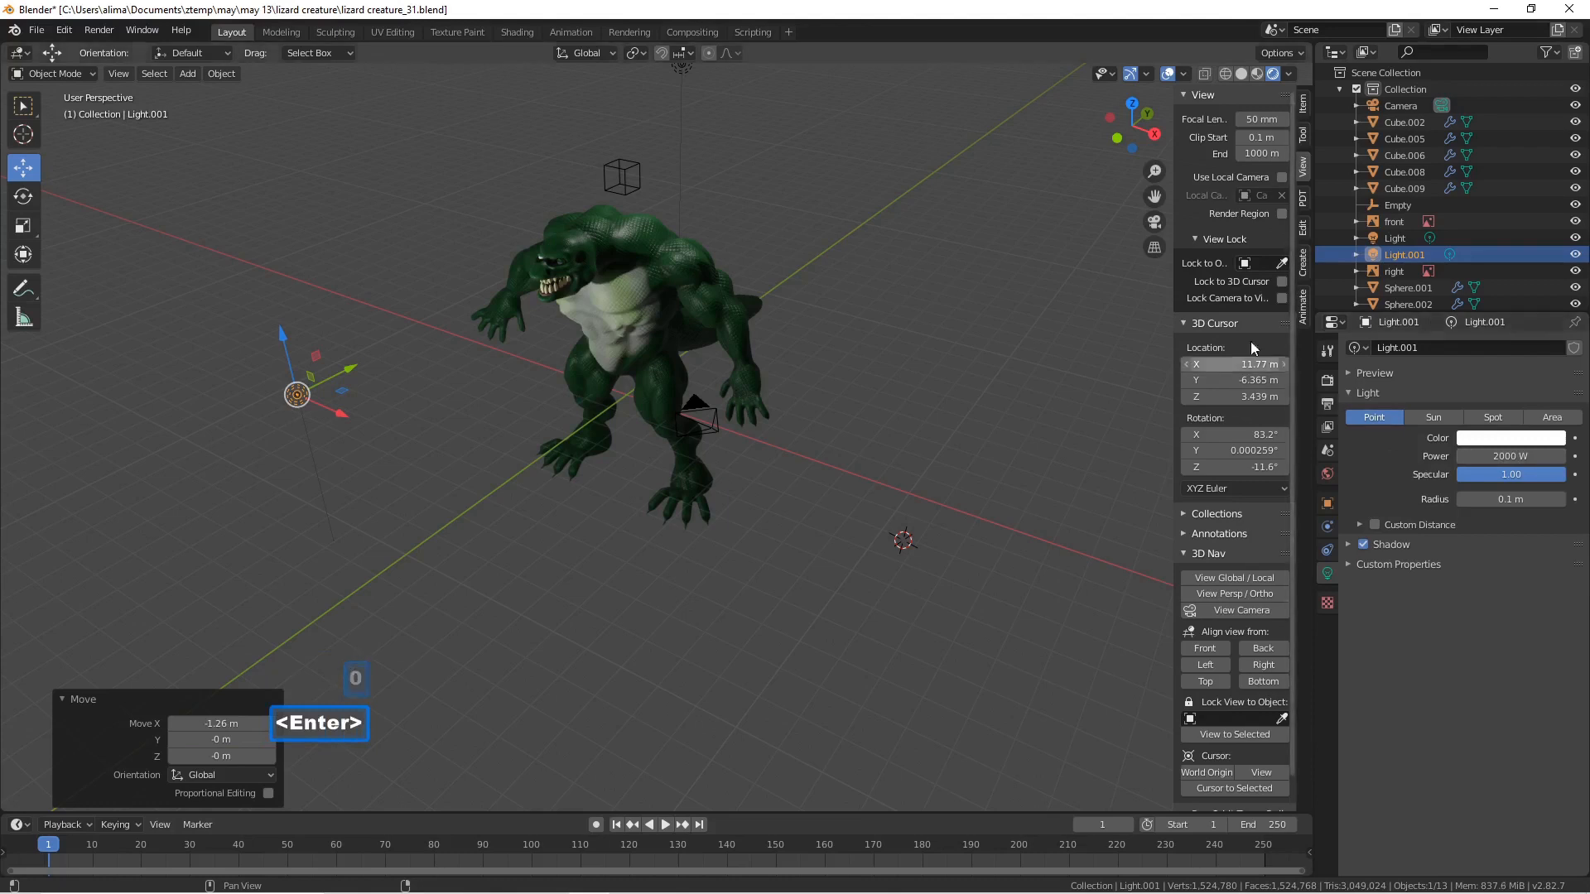
- Select the original light above the creature and move it sideways along X and about 1.81 m back along Y
scroll(886, 228, "down", 2)
middle_click_drag(790, 263, 826, 267)
left_click(605, 172)
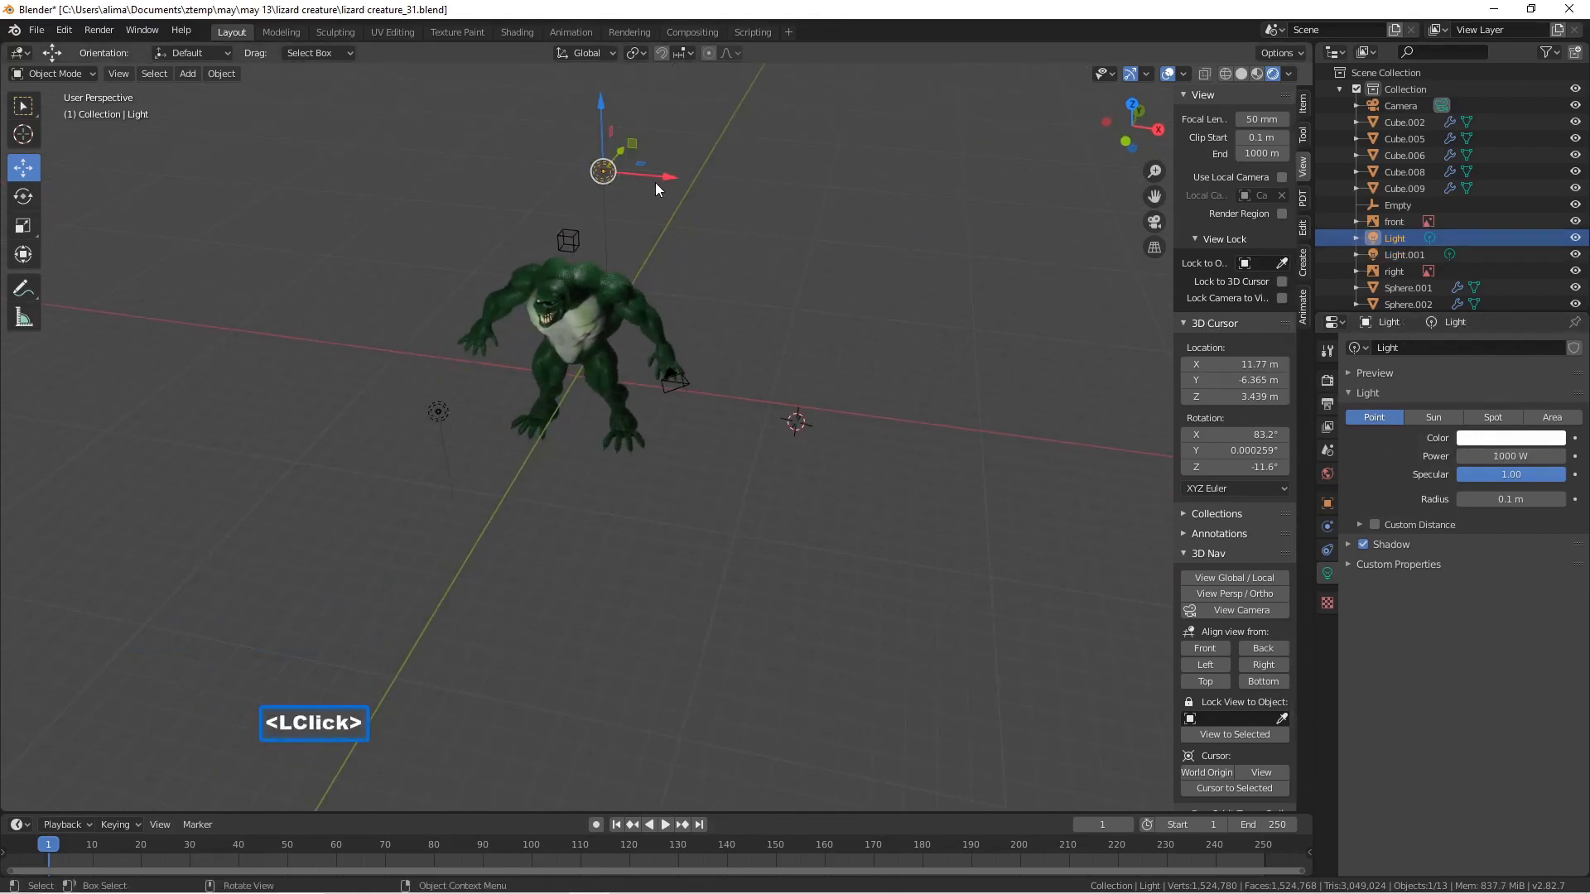
left_click_drag(663, 175, 563, 178)
middle_click_drag(556, 217, 500, 240)
left_click_drag(548, 141, 577, 126)
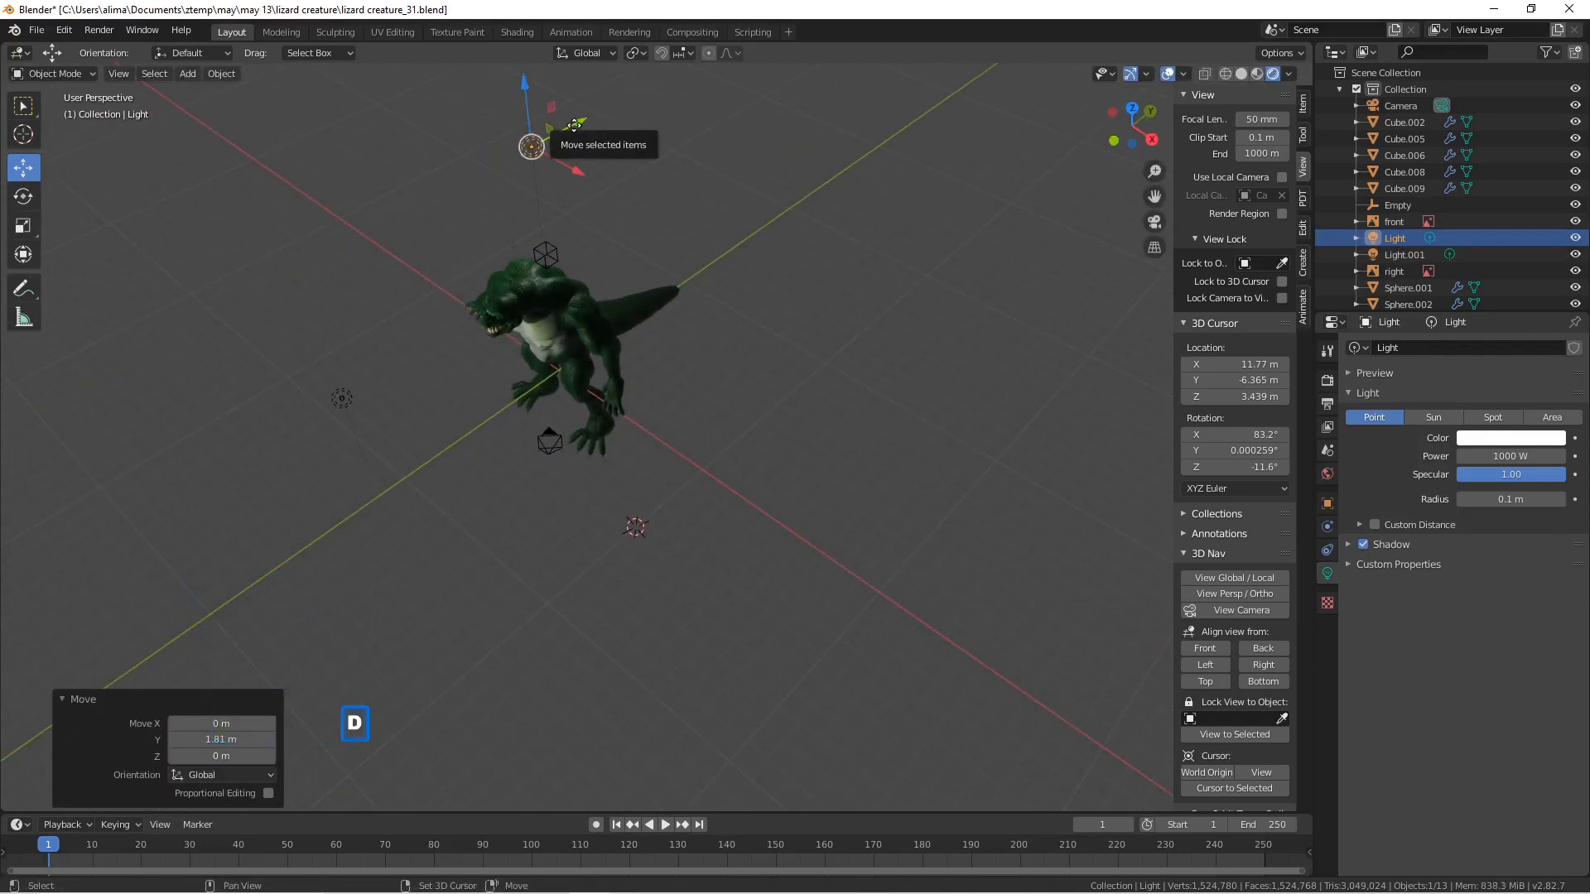
- Duplicate the overhead light, move the copy along X to the creature's other side and color it blue
key("shift+d")
right_click(574, 137)
left_click_drag(566, 169, 696, 239)
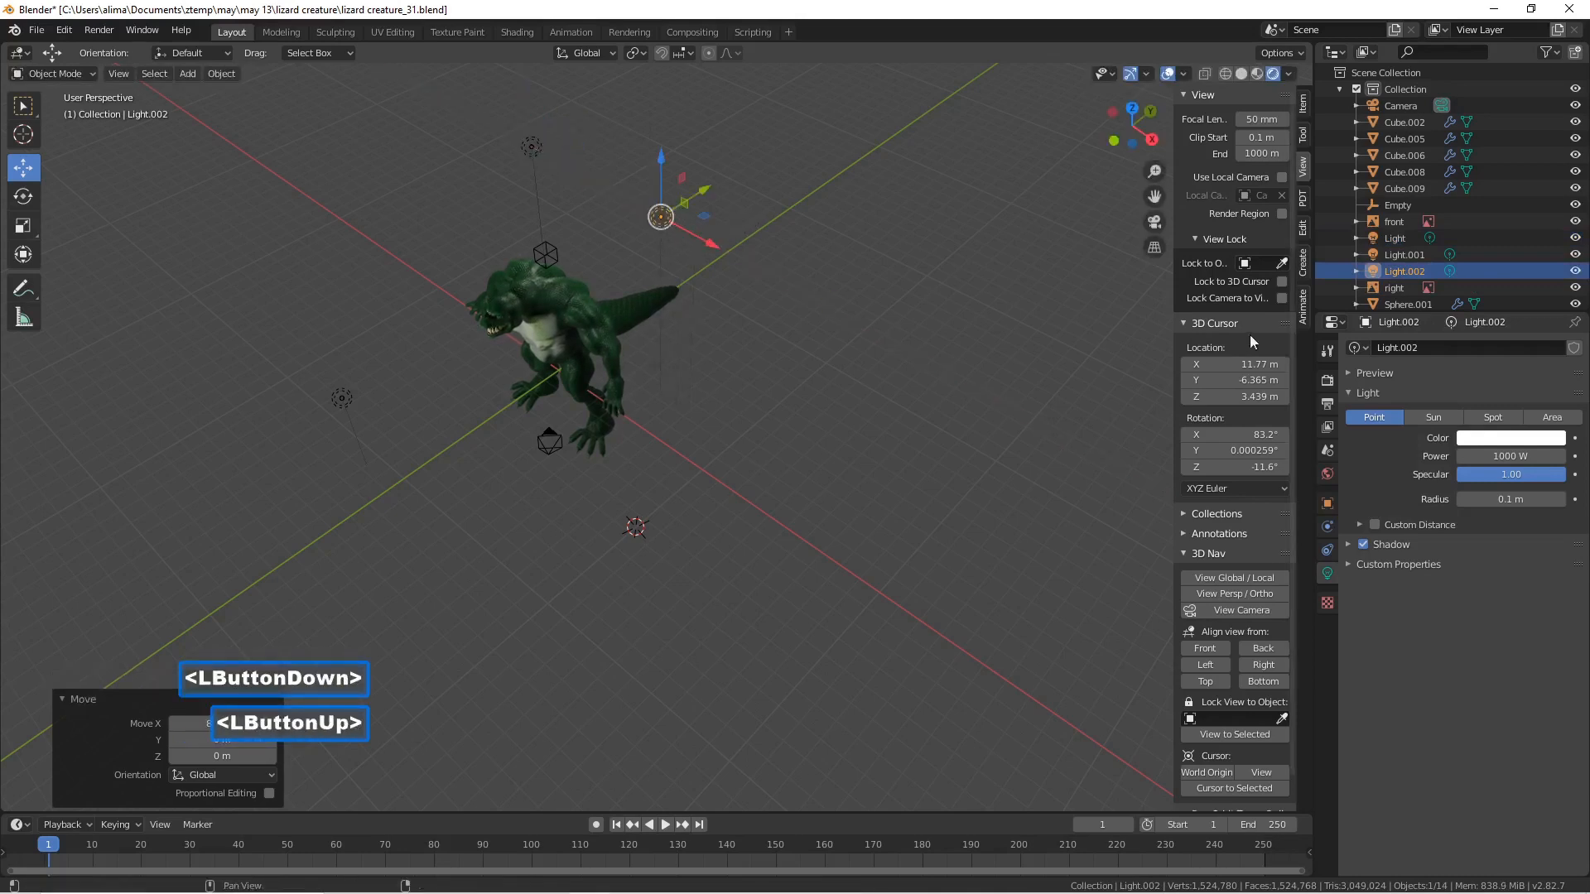
left_click(1477, 439)
left_click_drag(1482, 276, 1502, 250)
- Lower the blue light about 3.85 m and nudge it slightly outward along X
middle_click_drag(564, 558, 663, 478)
left_click_drag(666, 144, 645, 235)
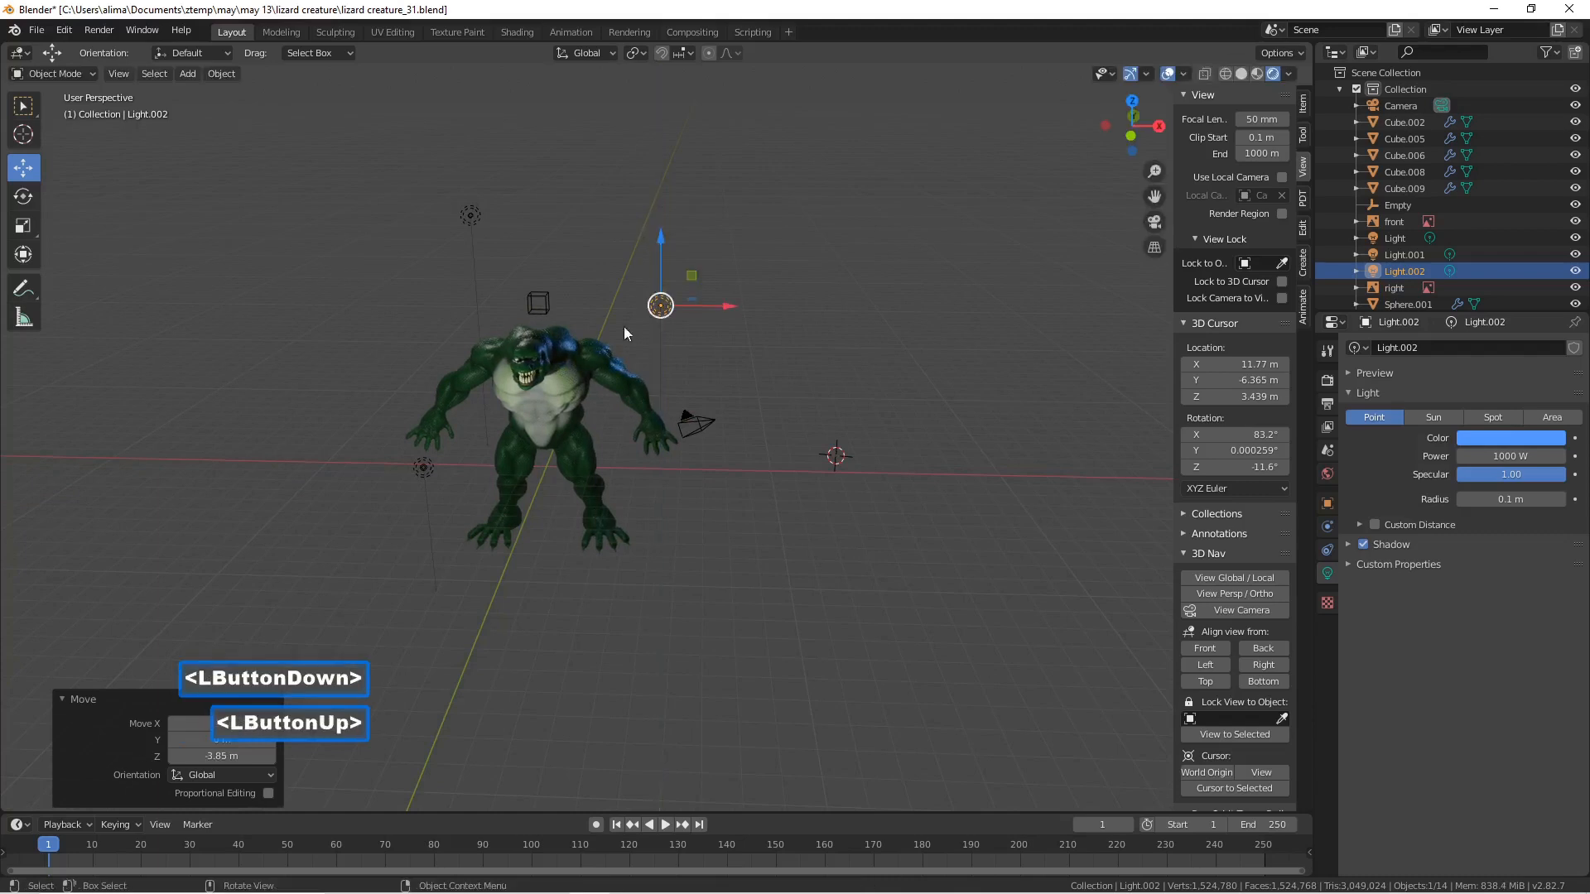
scroll(574, 370, "up", 3)
middle_click_drag(573, 368, 604, 328)
left_click_drag(717, 240, 737, 240)
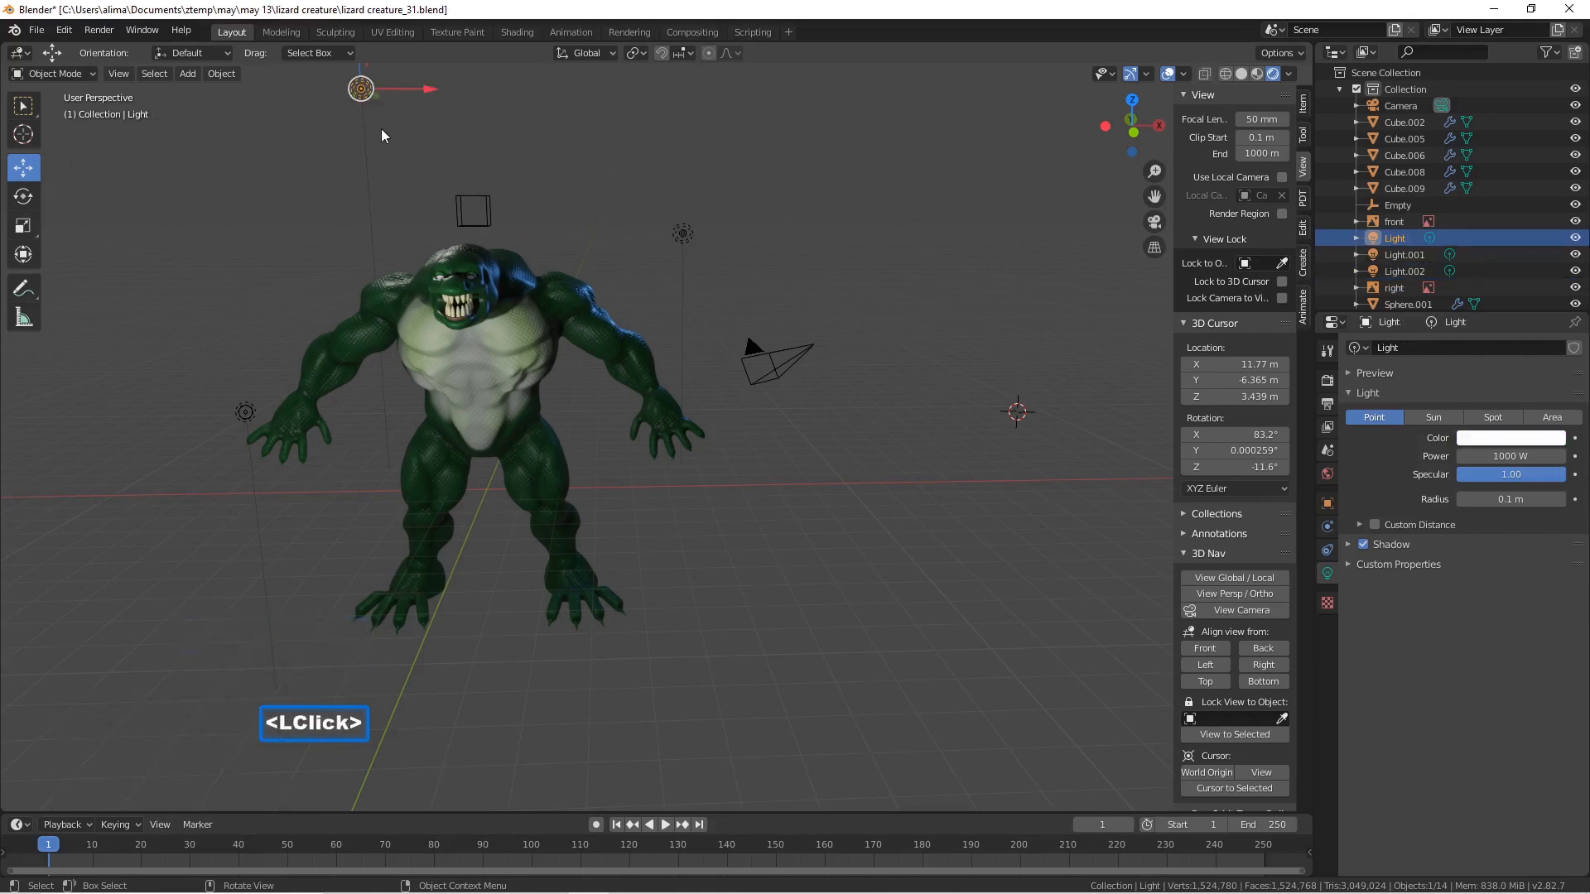
- Select the original white light and lower it behind the creature's shoulder, opposite the blue light
scroll(385, 115, "down", 2)
left_click_drag(420, 97, 369, 227)
middle_click_drag(369, 227, 313, 284)
left_click_drag(450, 267, 484, 249)
mouse_move(485, 248)
middle_mouse_down()
mouse_move(493, 213)
mouse_move(508, 228)
middle_mouse_up()
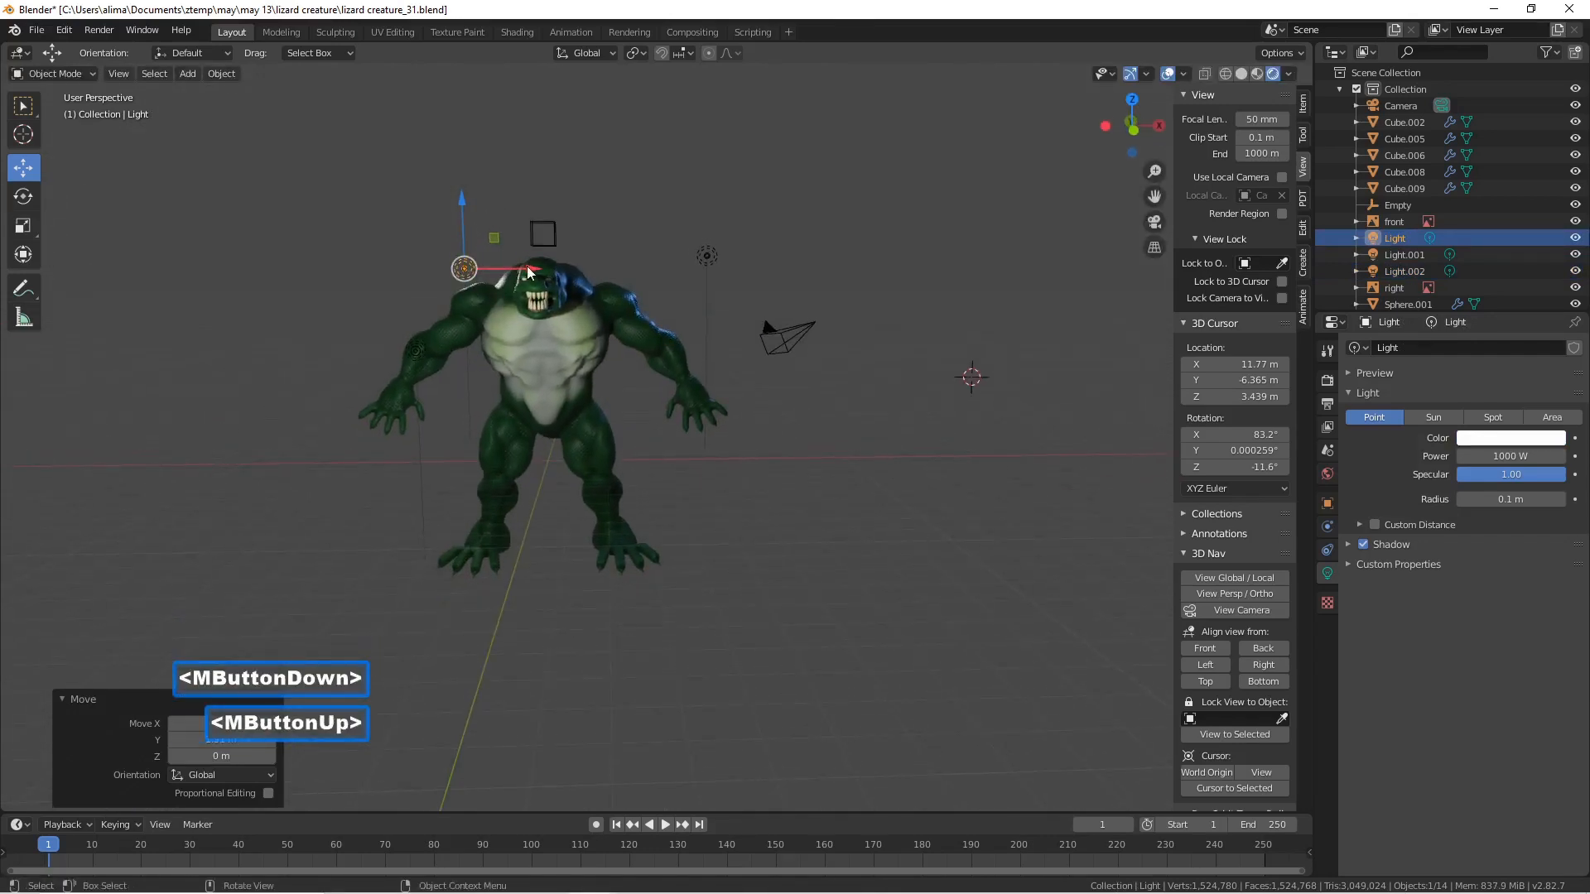
left_click_drag(528, 271, 472, 272)
left_click_drag(396, 202, 386, 261)
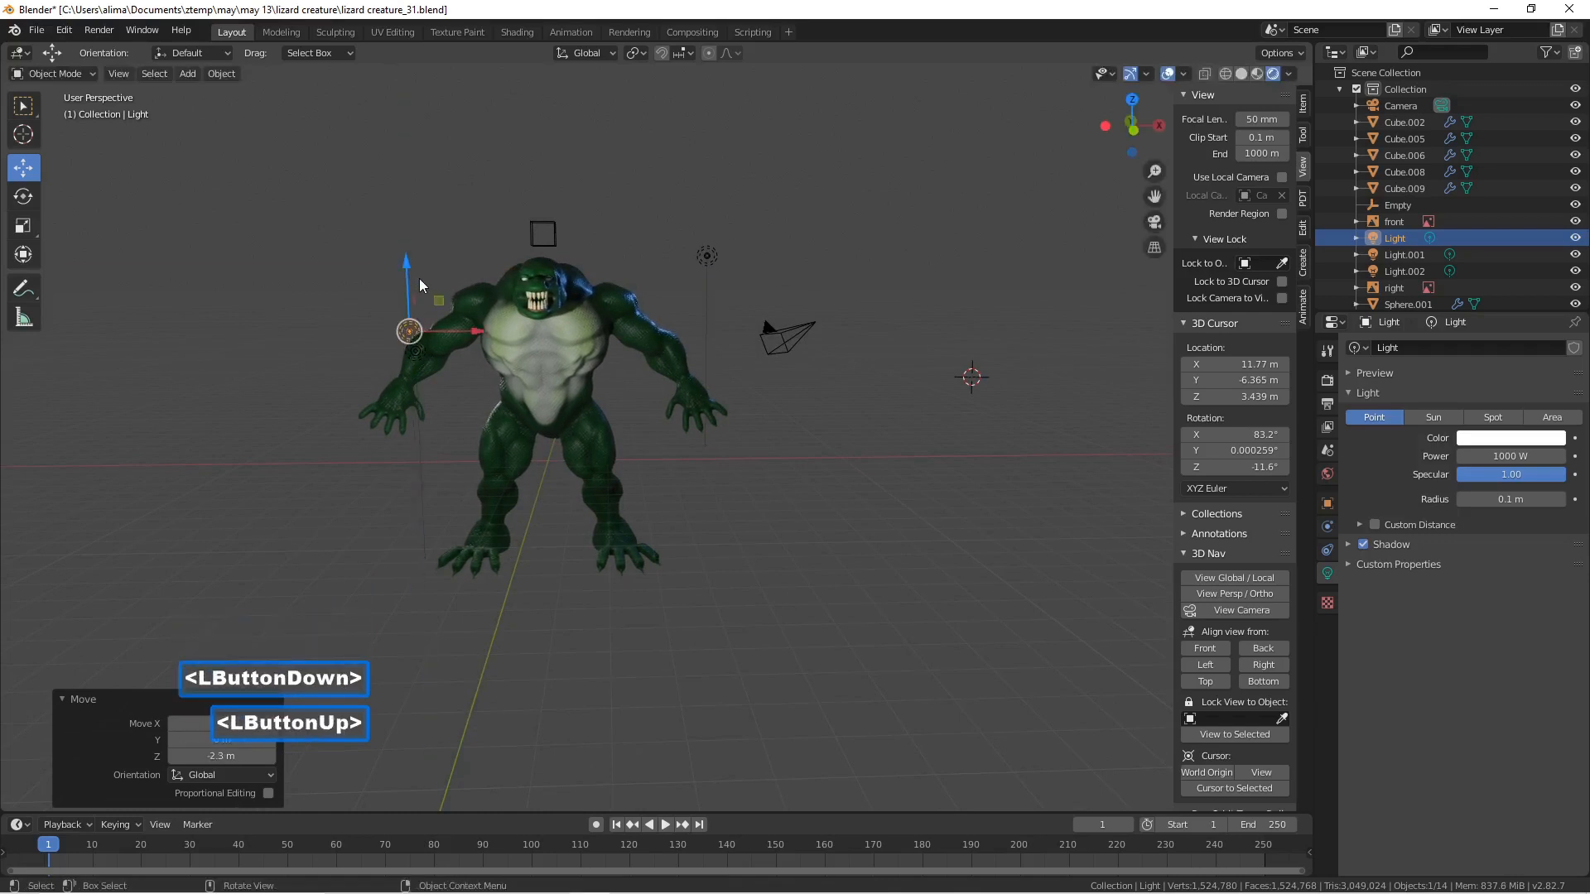
- Fine-tune the white back light to about X -4.78, Y 5.23, Z 5.38 m and save as lizard creature_33.blend
middle_click_drag(411, 286, 424, 316)
mouse_move(427, 311)
left_mouse_down()
mouse_move(439, 295)
mouse_move(432, 314)
left_mouse_up()
middle_click_drag(432, 315, 470, 261)
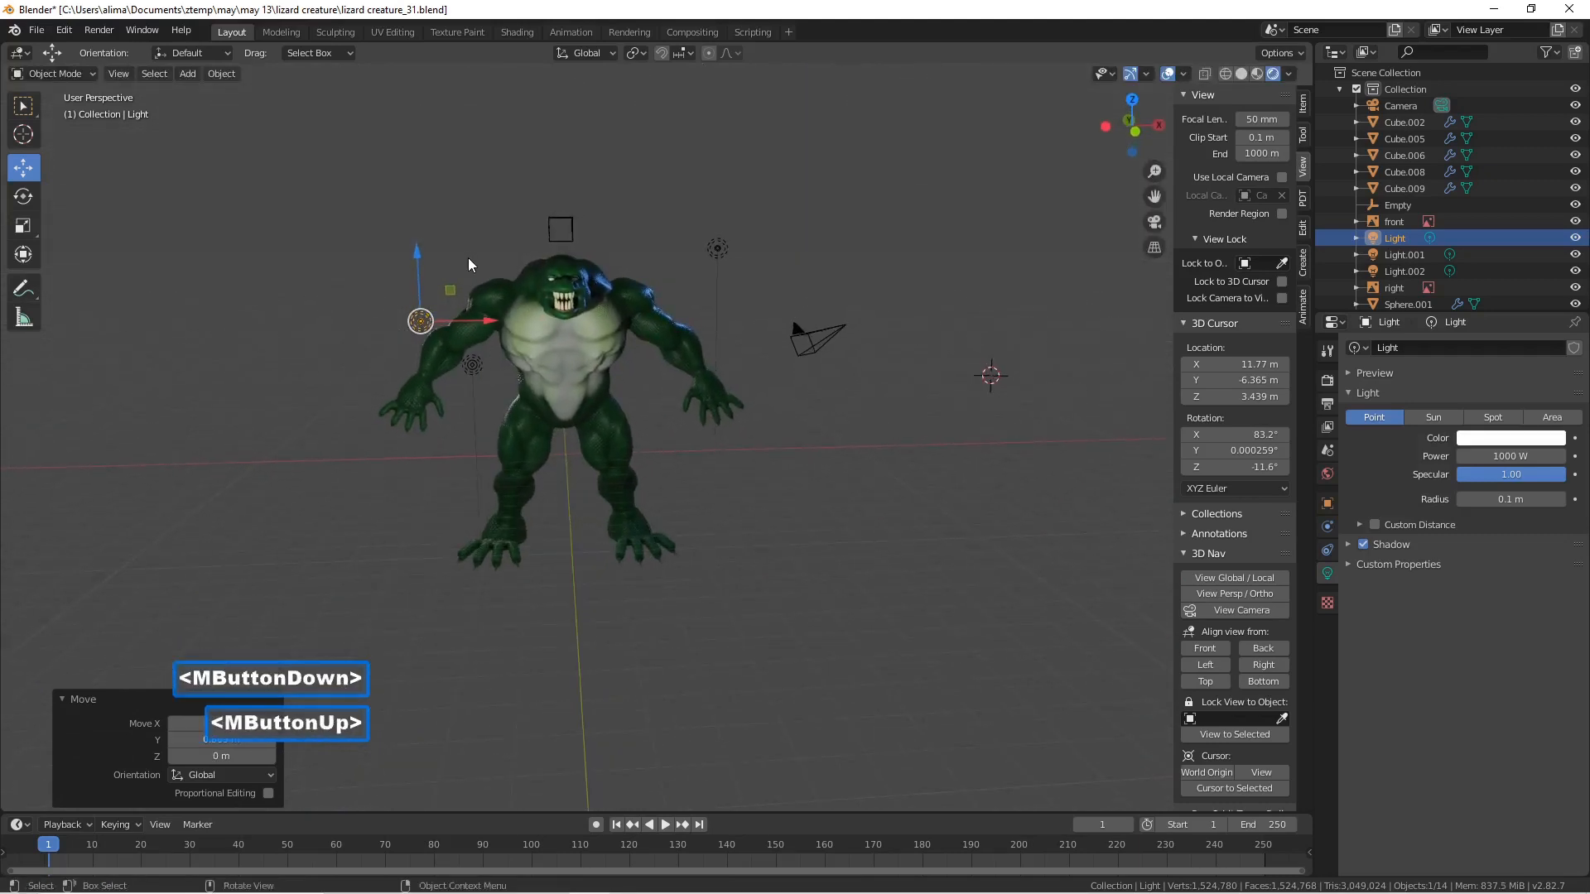
left_click_drag(414, 246, 409, 250)
middle_click_drag(409, 250, 450, 309)
left_click_drag(453, 316, 441, 324)
middle_click_drag(440, 324, 444, 284)
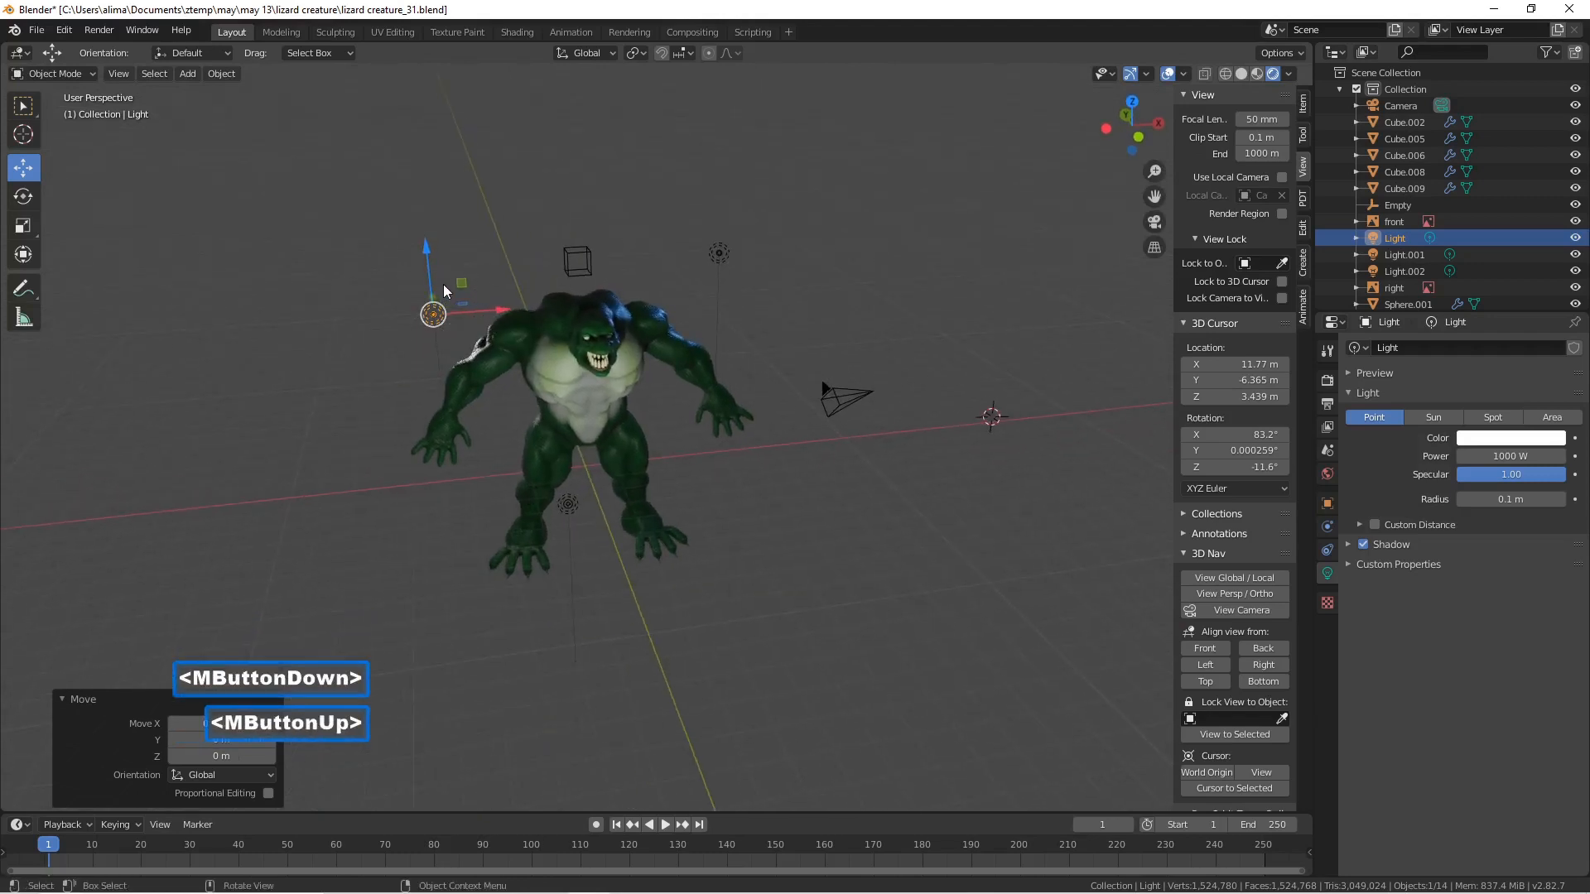
left_click_drag(435, 263, 480, 250)
middle_click_drag(480, 250, 611, 265)
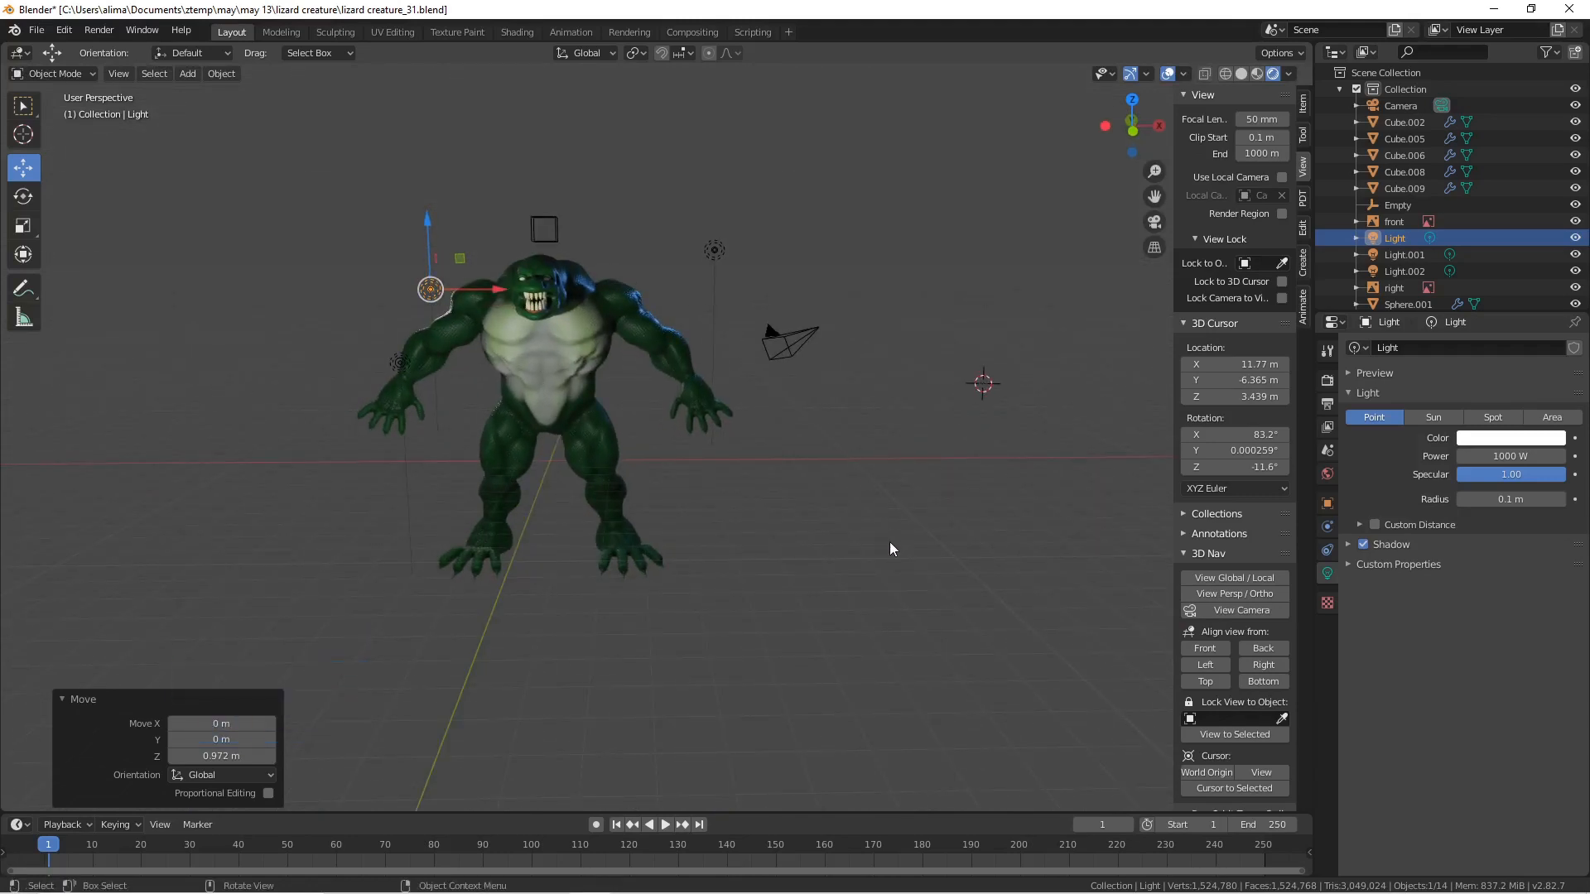
key("Pause")
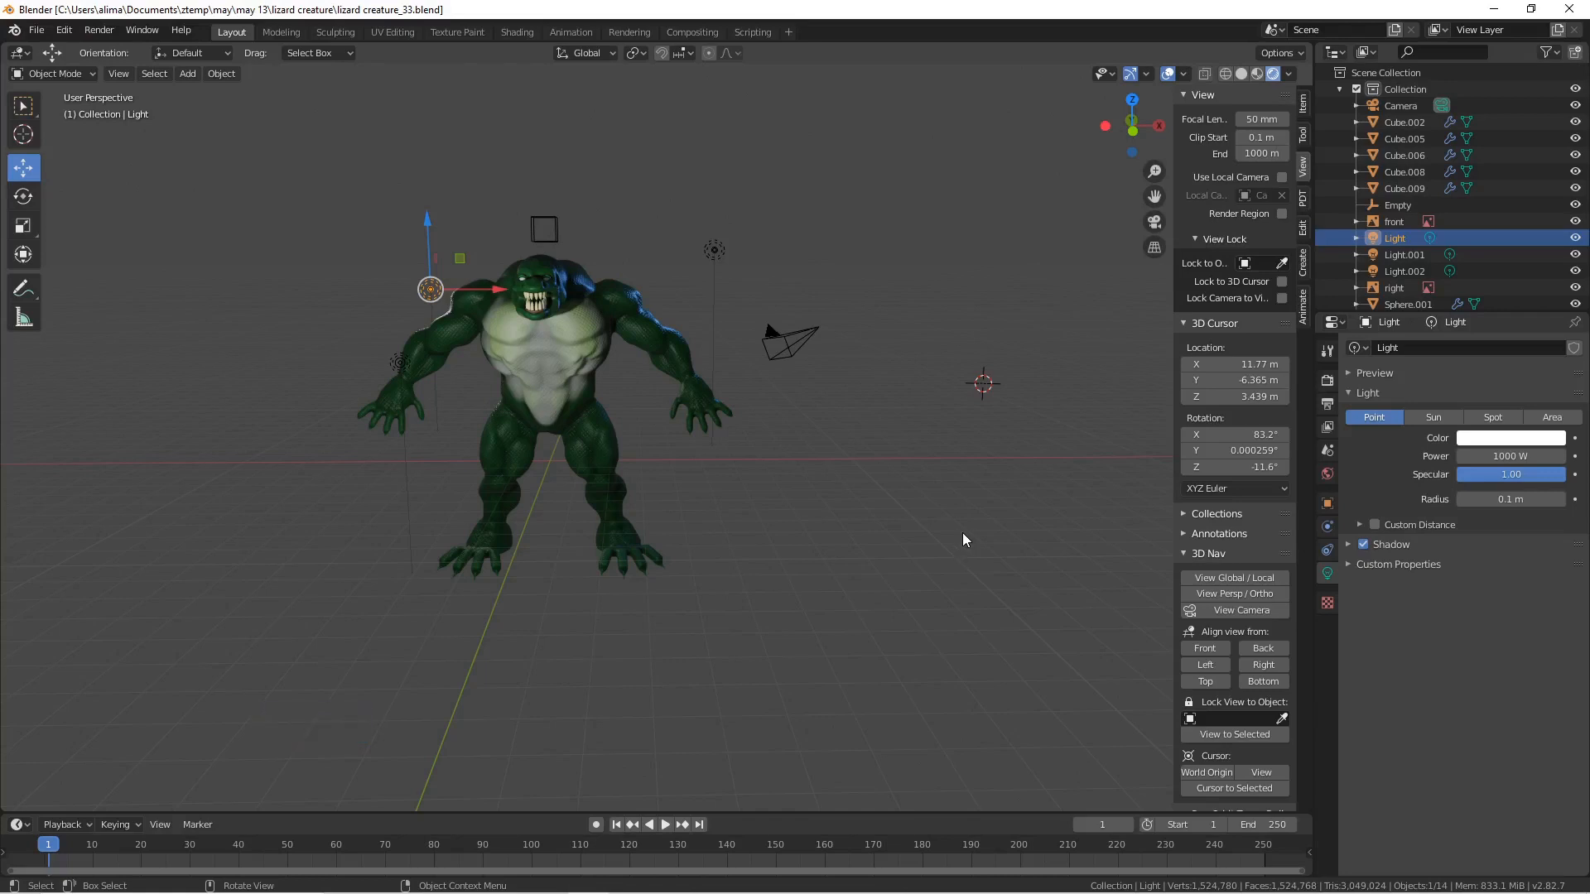
- Darken the world background color to a near-black gray
middle_click_drag(950, 521, 908, 535)
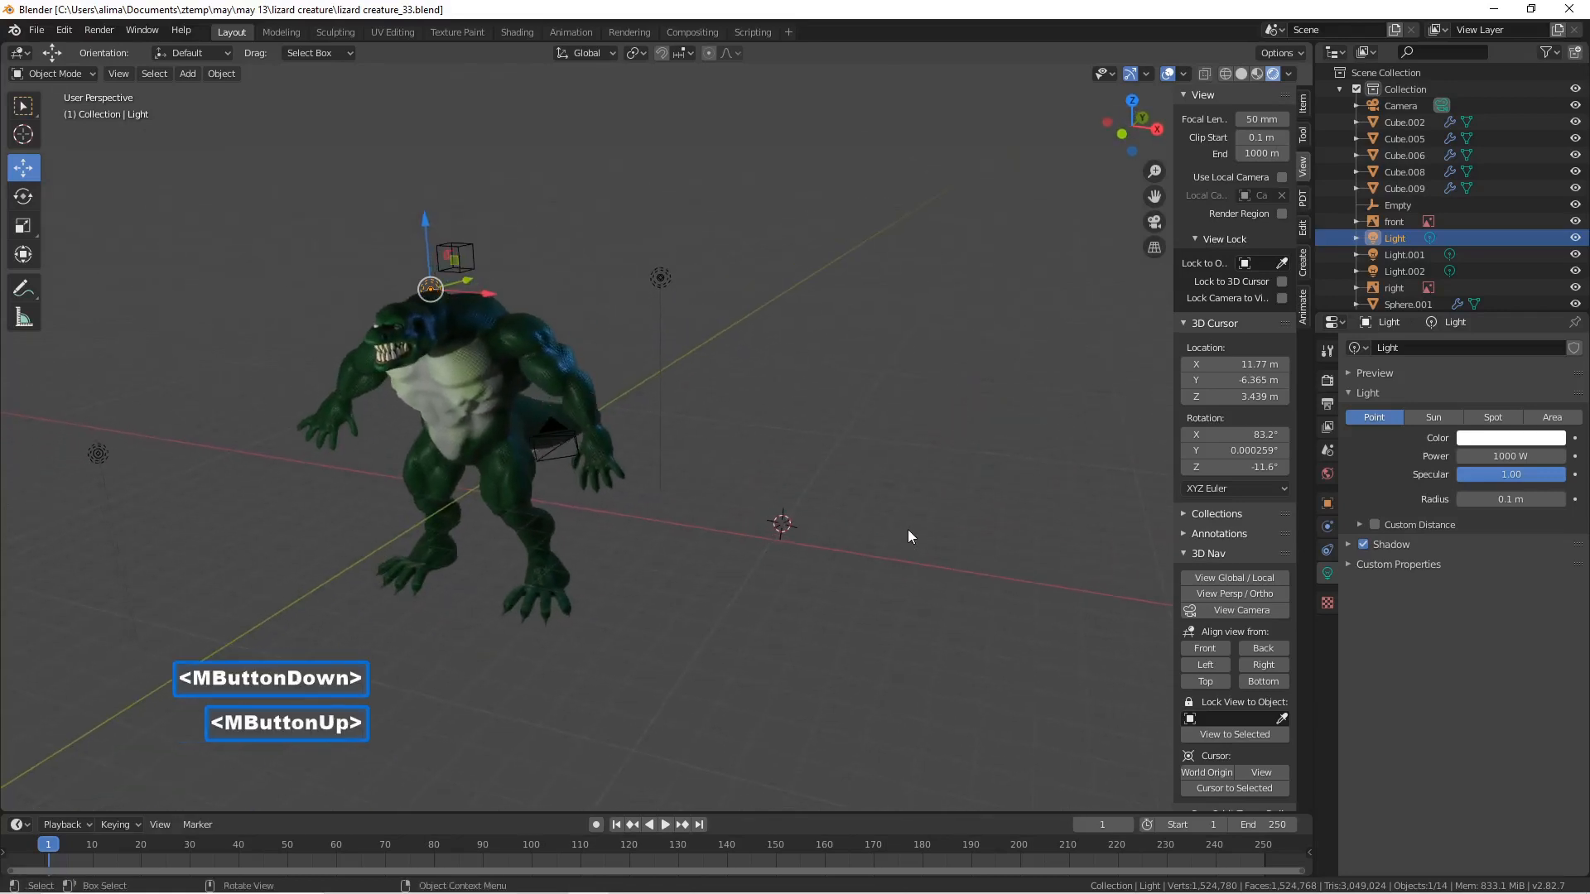
left_click(1328, 475)
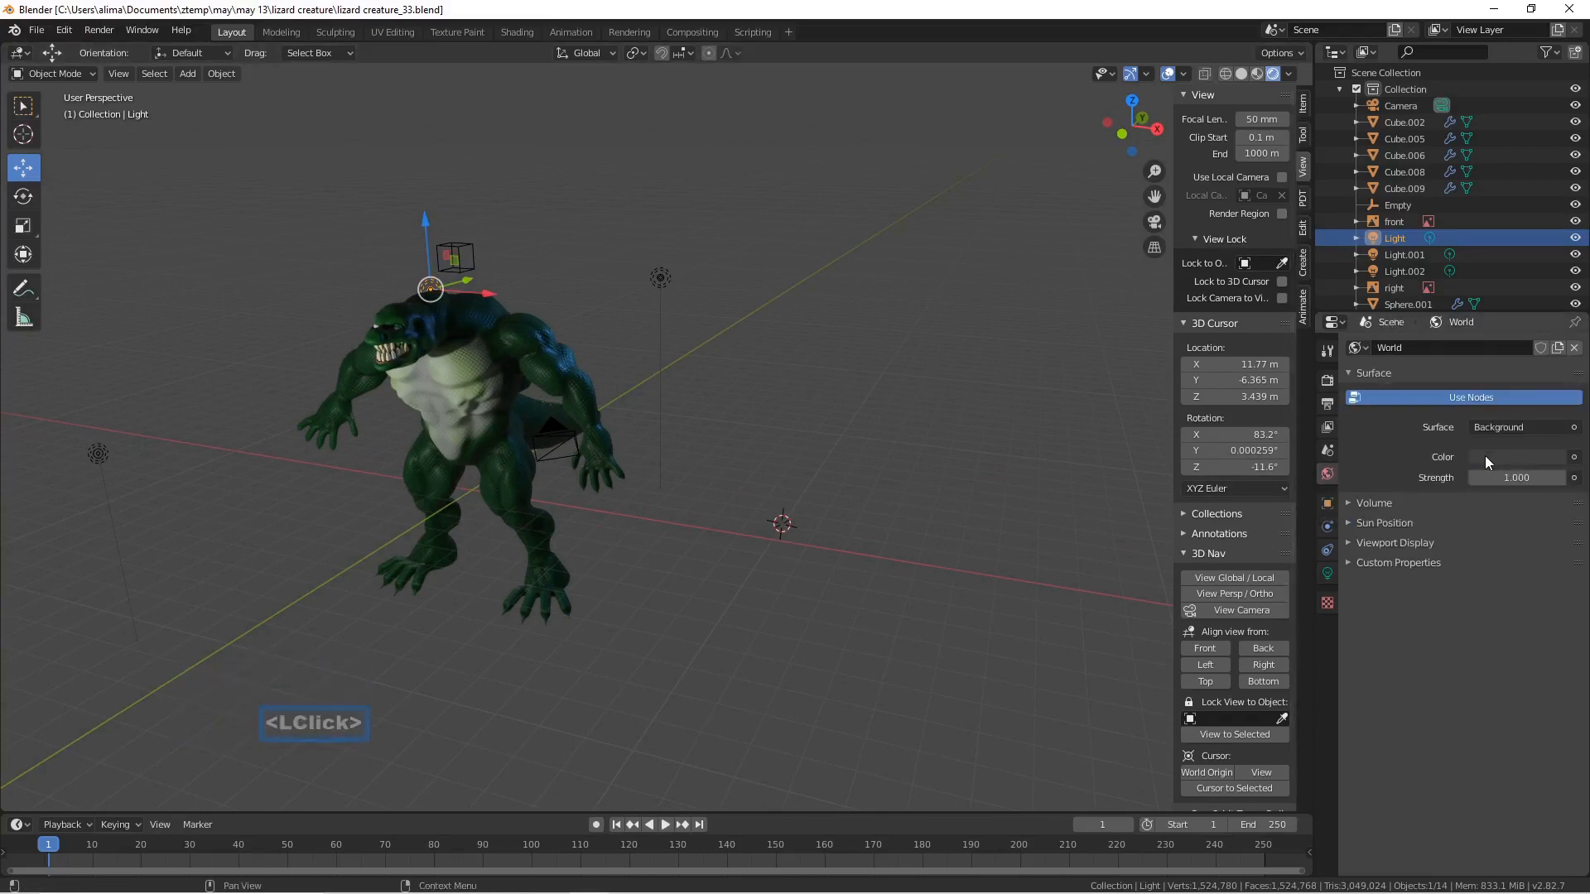
left_click(1513, 452)
left_click_drag(1549, 296, 1552, 327)
middle_click_drag(752, 440, 806, 430)
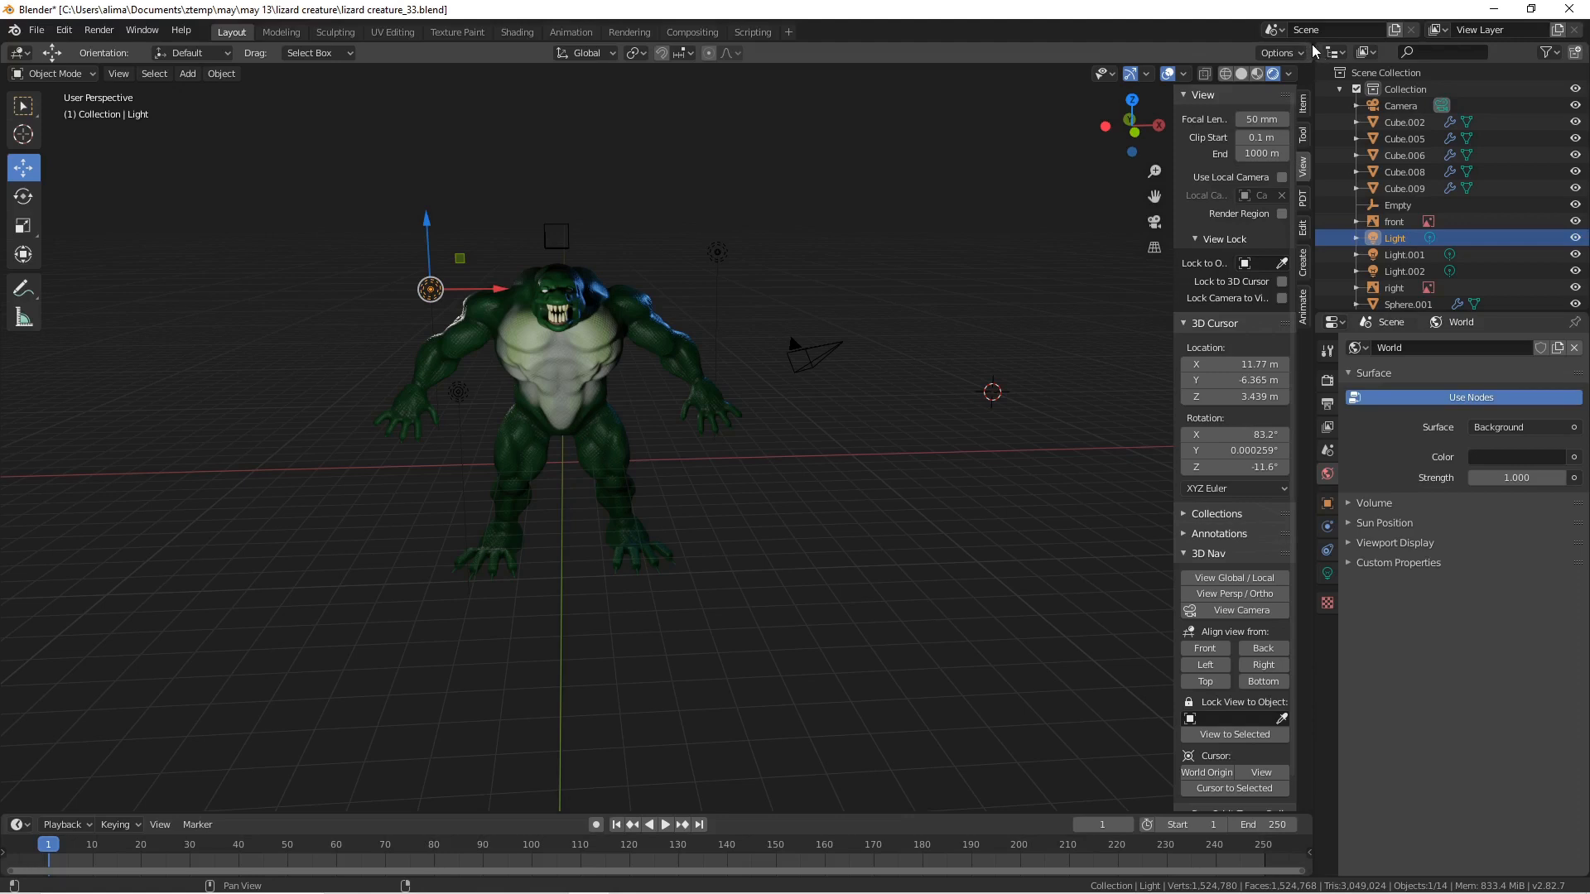
- Split the 3D viewport into two views, switch to the Select Box tool and hide the overlays in the rendered view
left_click_drag(1313, 43, 667, 197)
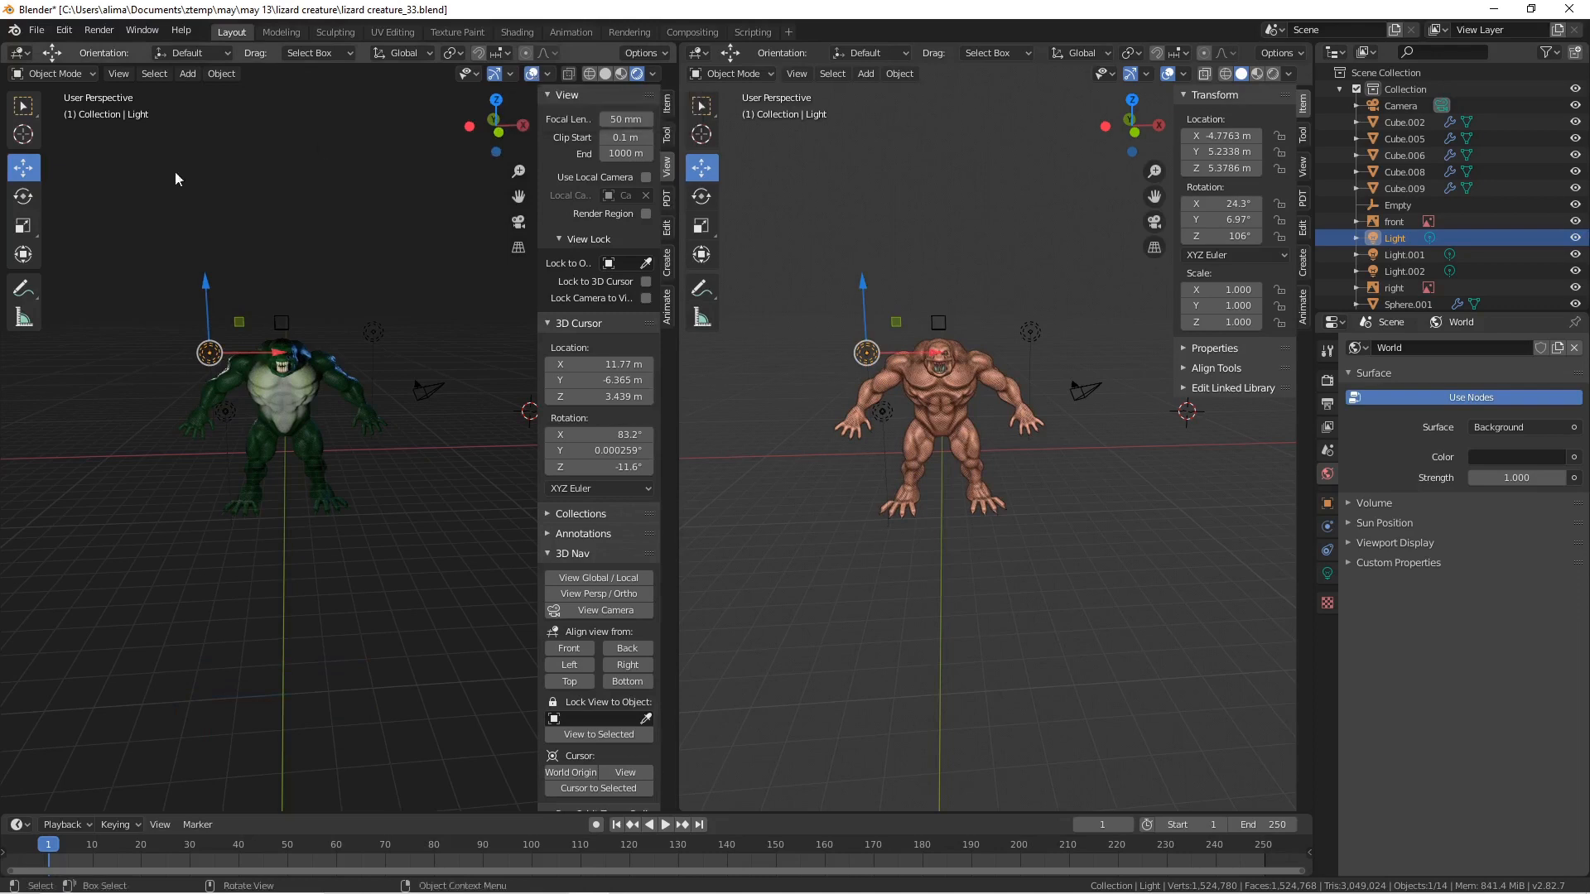
left_click(23, 106)
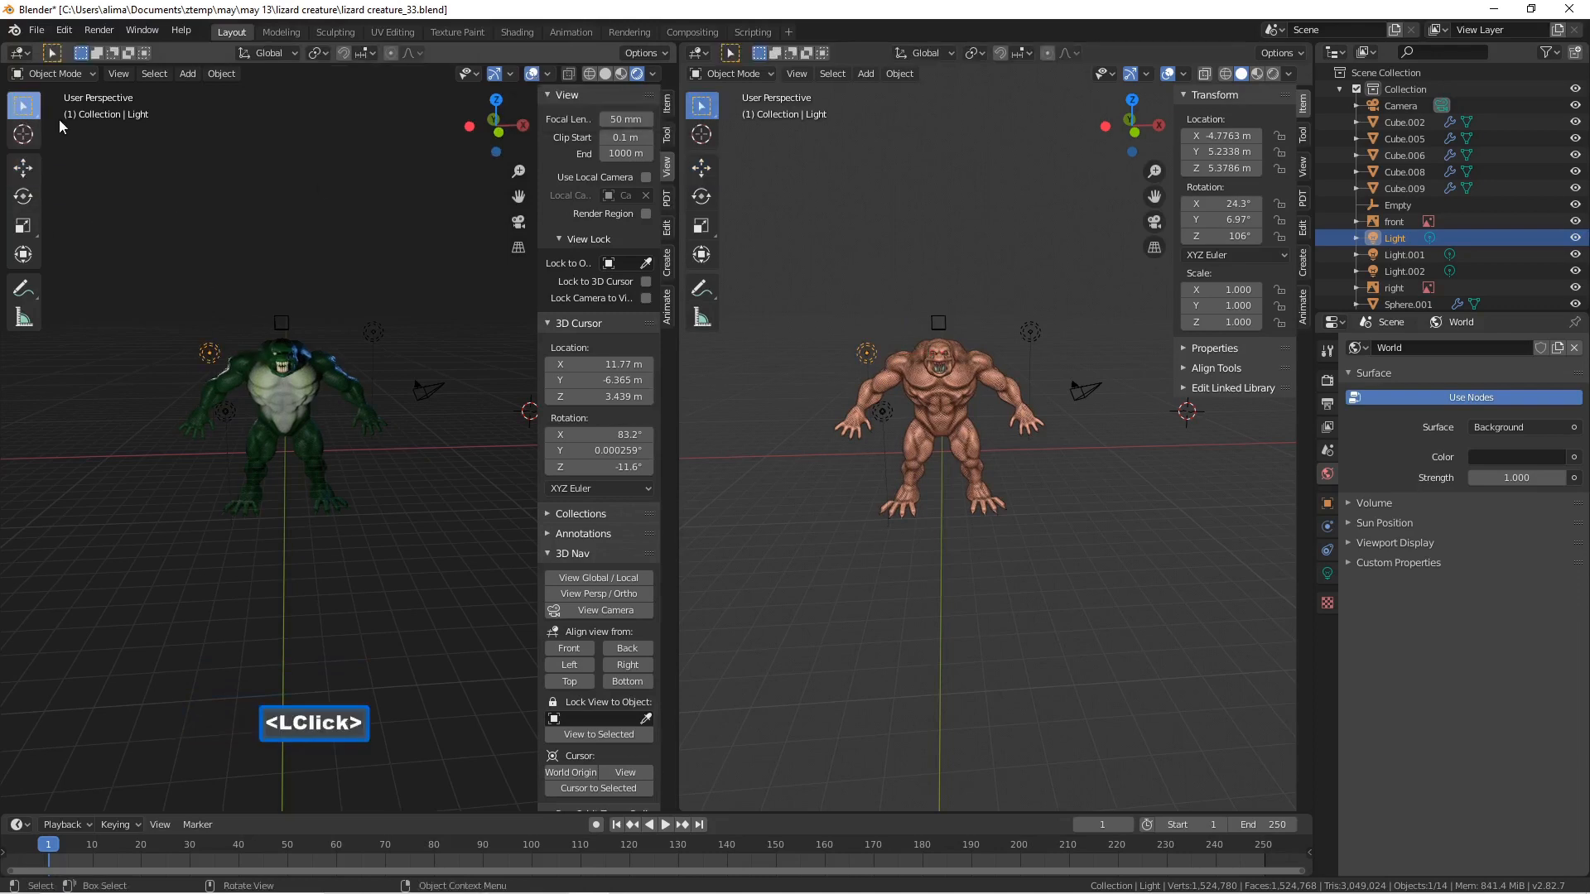
left_click(532, 74)
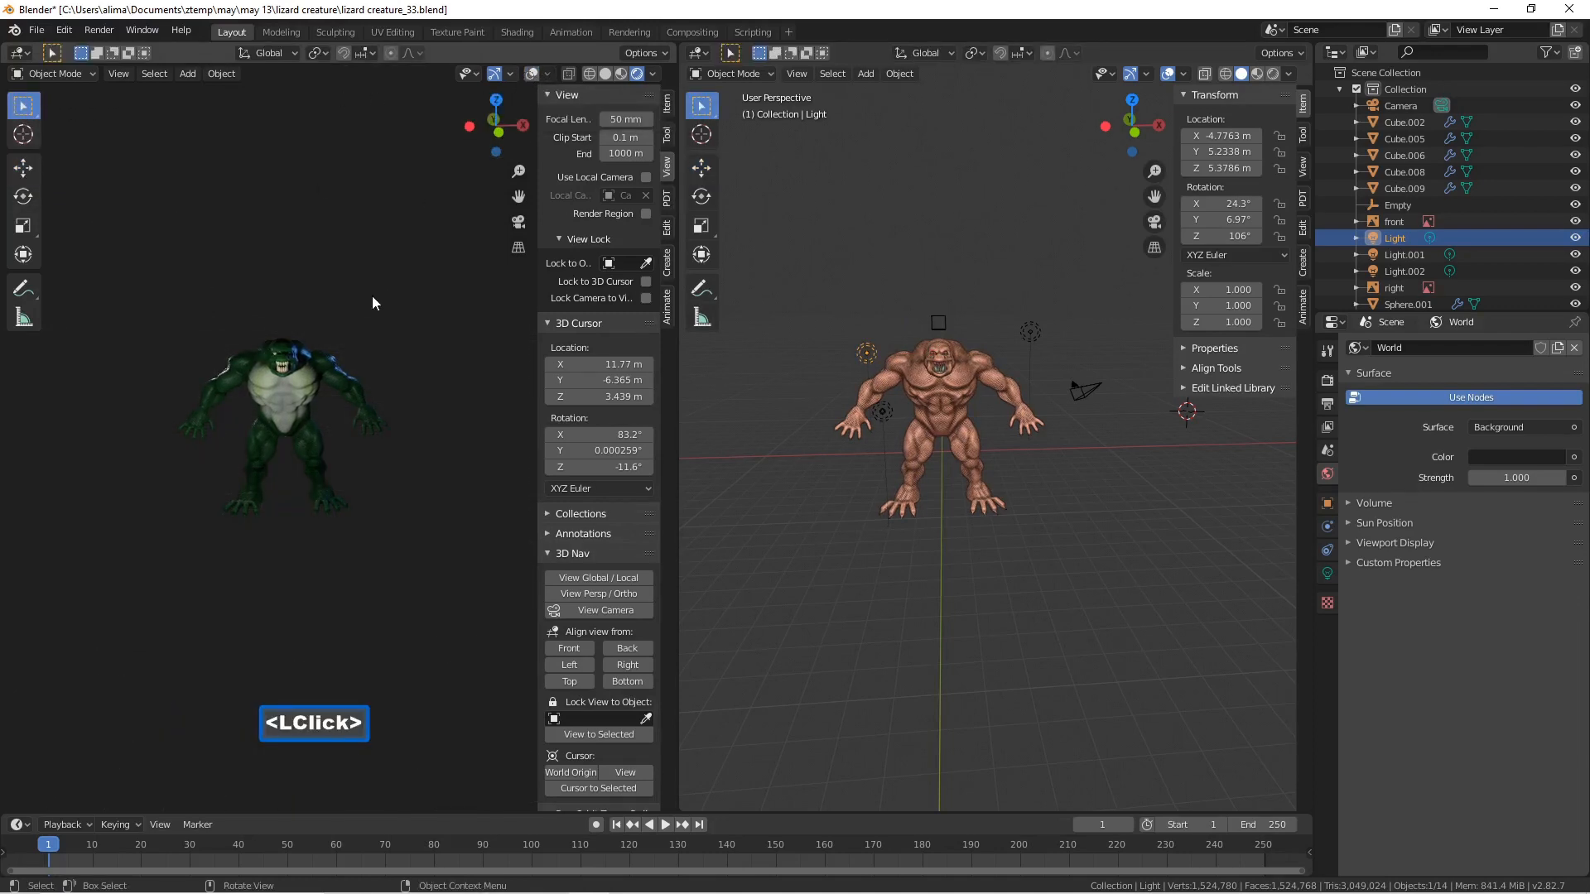
- Hide the sidebar and toolbar in the overlay-free view and frame the creature closely there
scroll(364, 296, "up", 4)
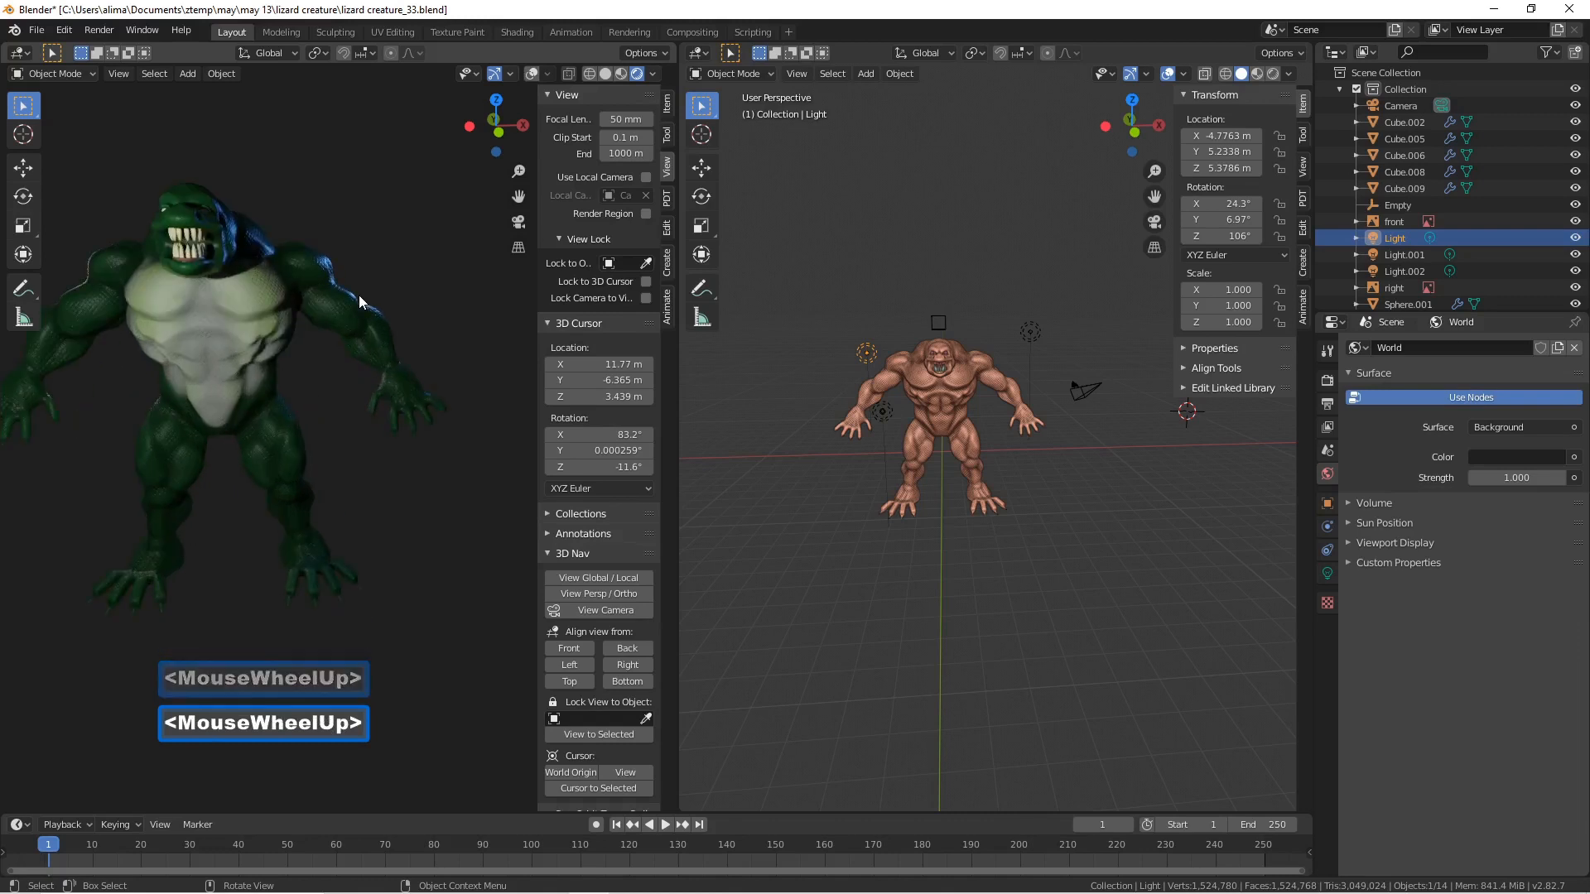
key("n")
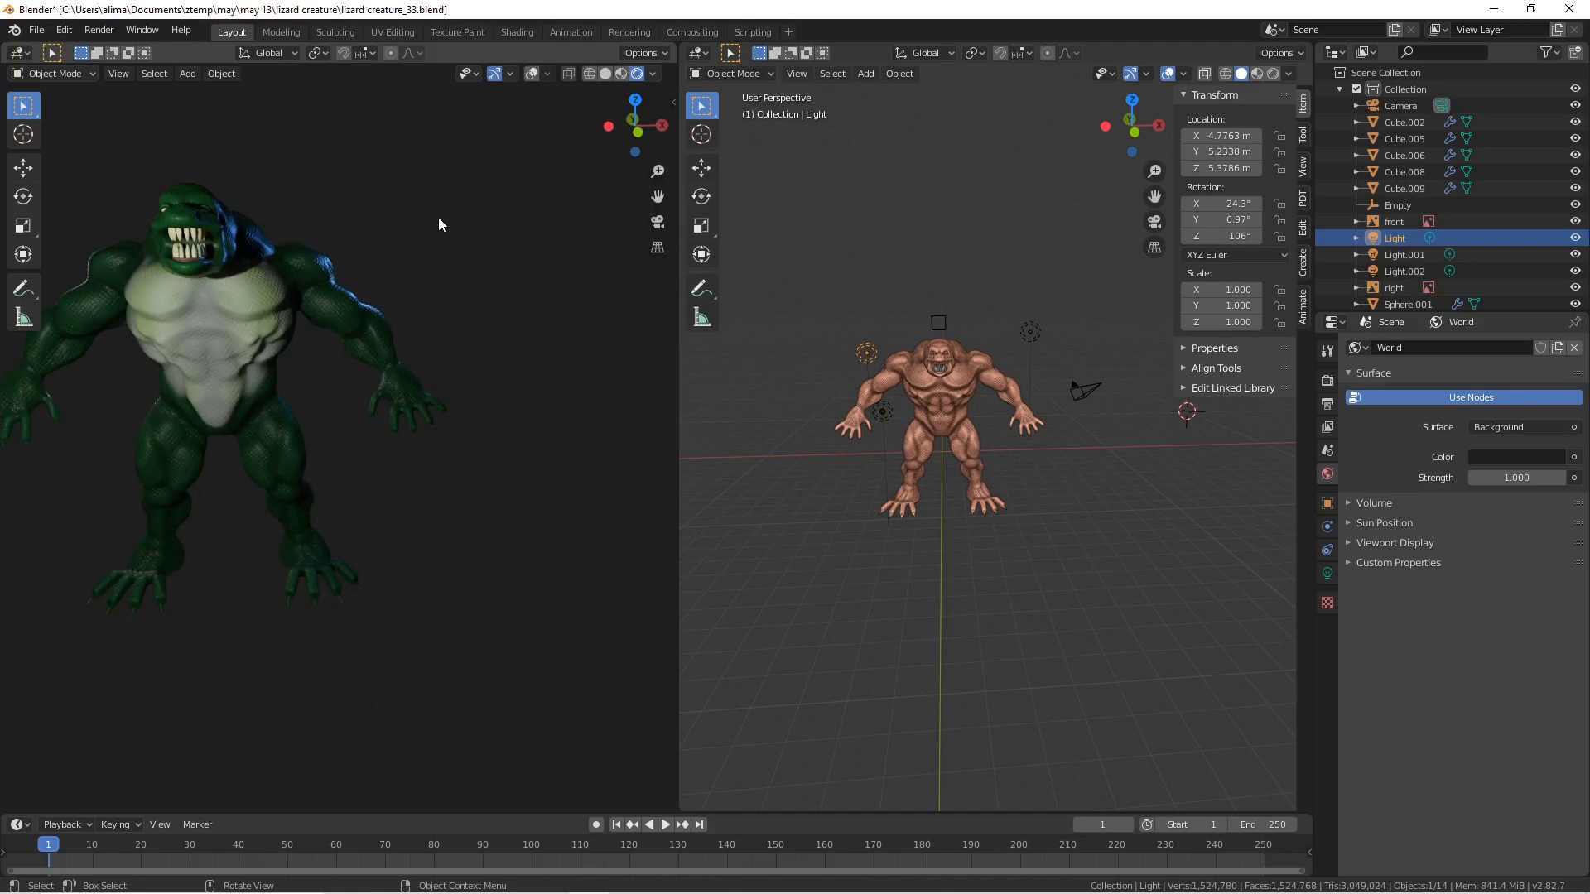
key("t")
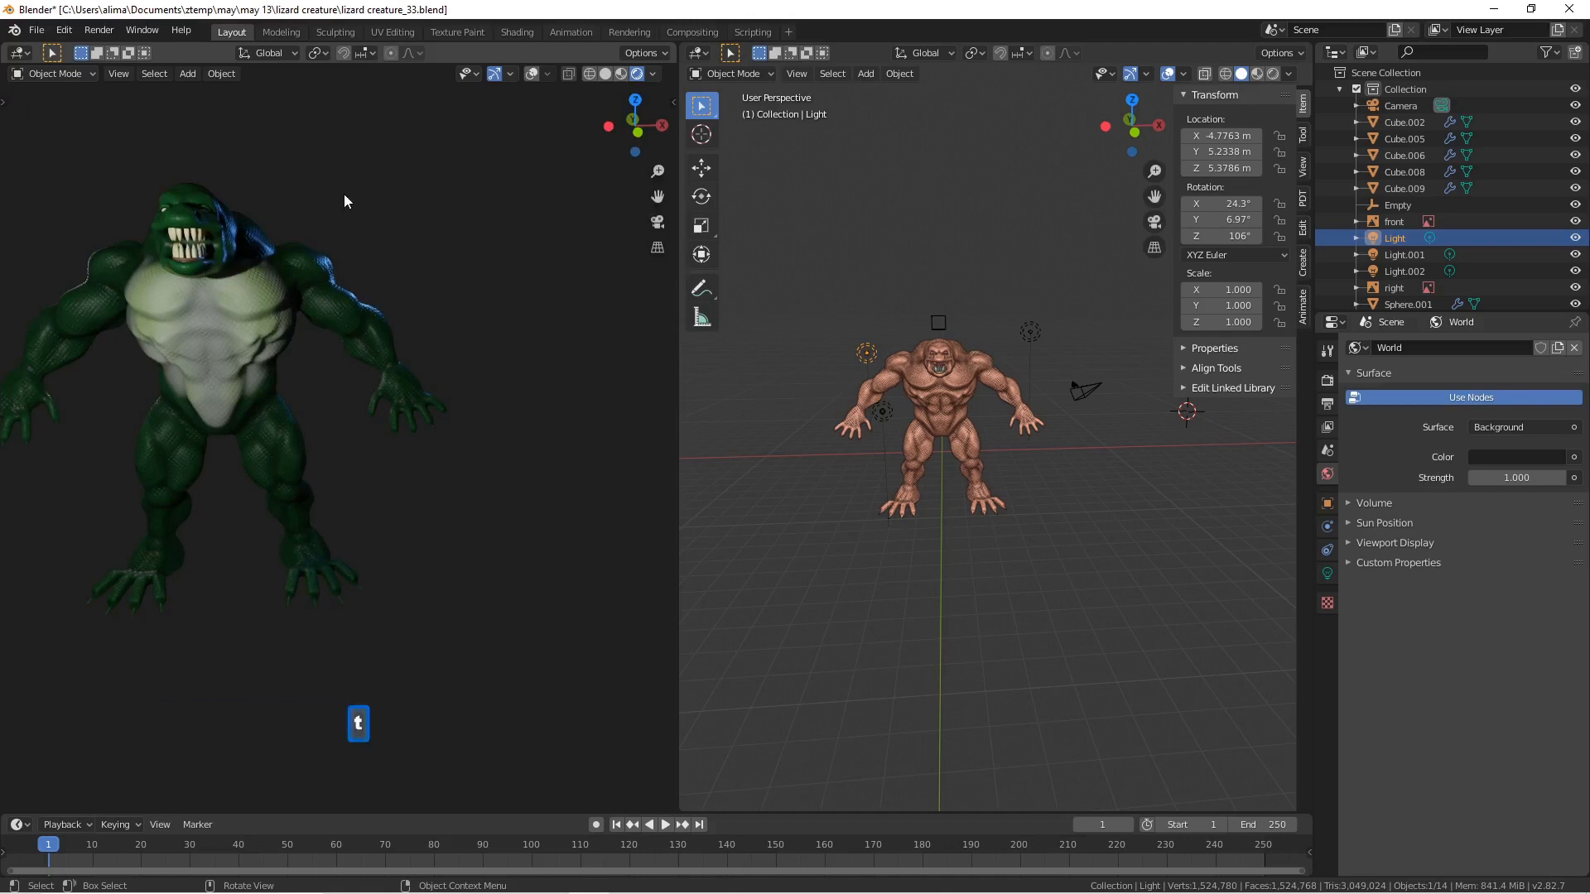
left_click_drag(657, 196, 761, 195)
left_click_drag(639, 130, 513, 237)
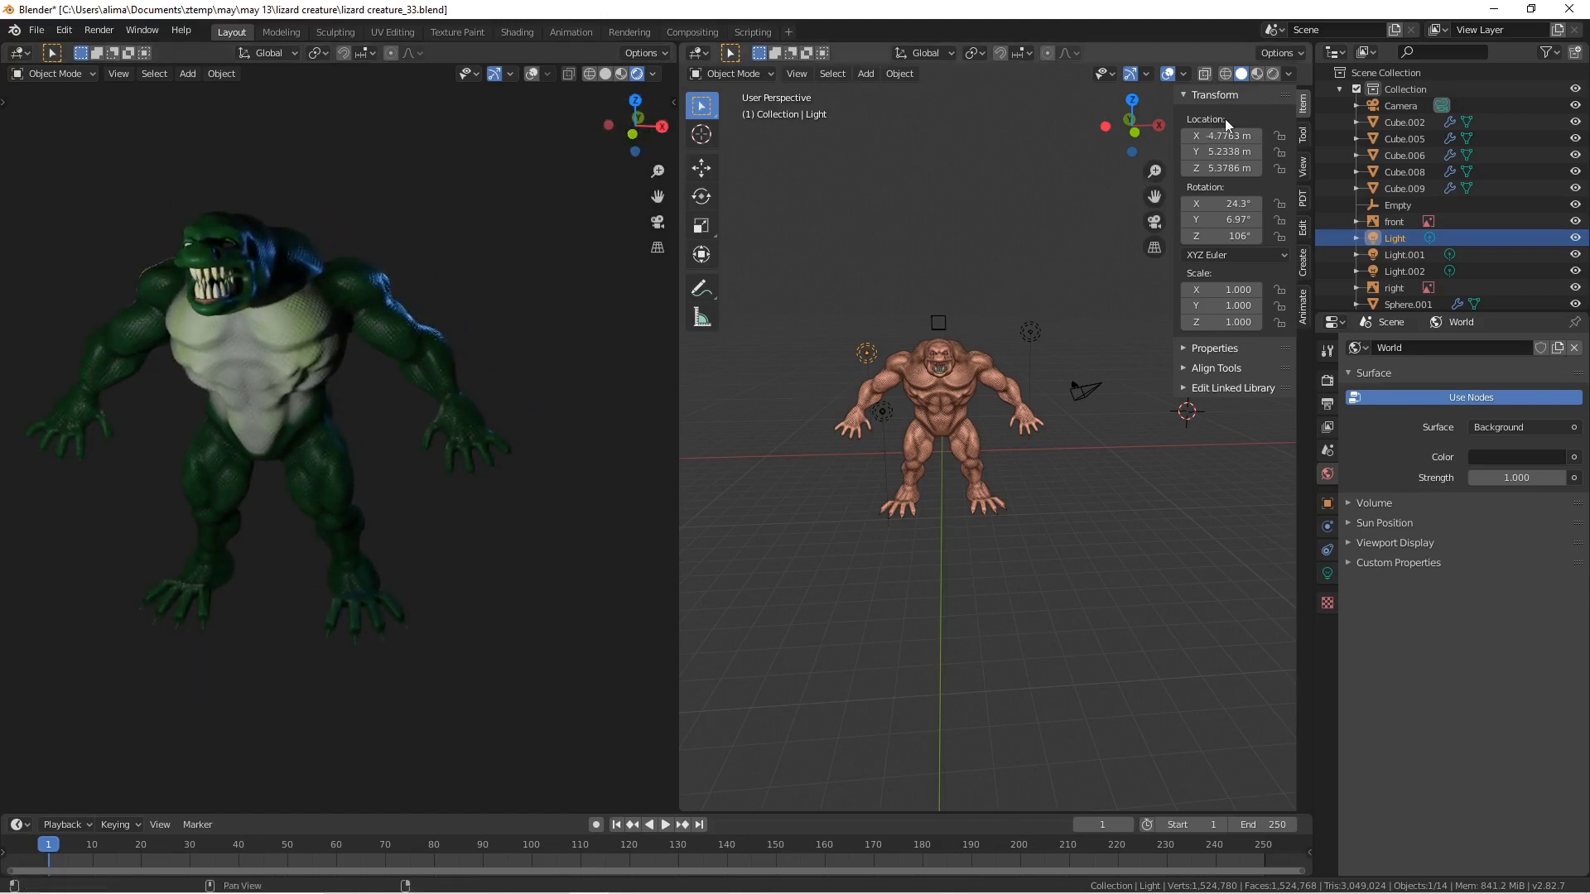
- Switch the second viewport to Rendered shading and select the creature's body in it
left_click(1270, 75)
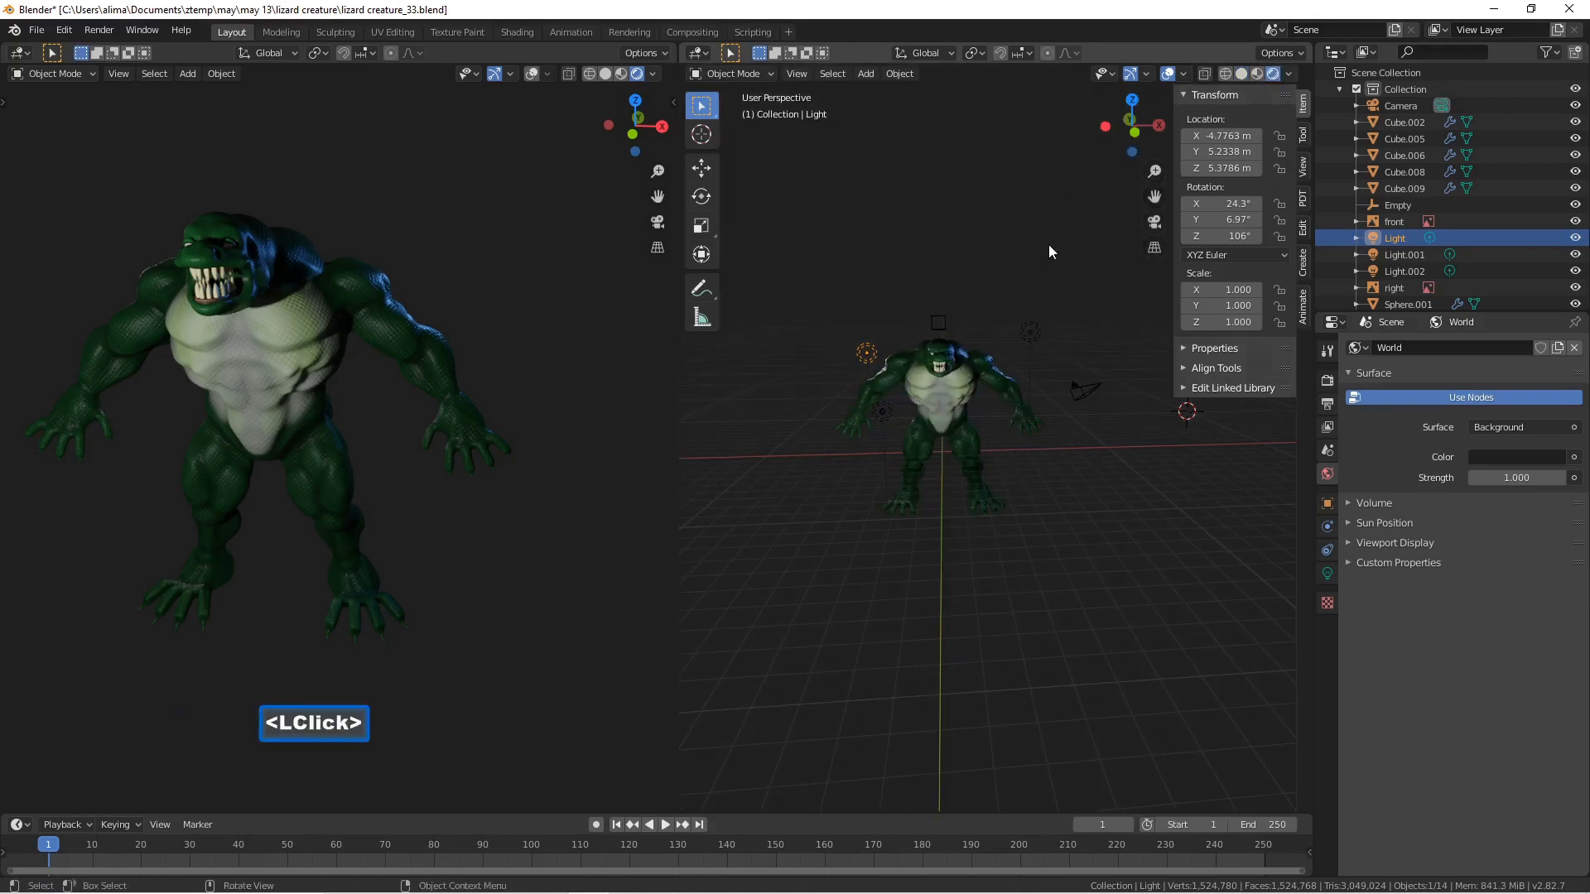
scroll(1068, 203, "up", 2)
scroll(1051, 197, "up", 1)
mouse_move(1154, 196)
left_mouse_down()
mouse_move(1275, 219)
mouse_move(1176, 217)
left_mouse_up()
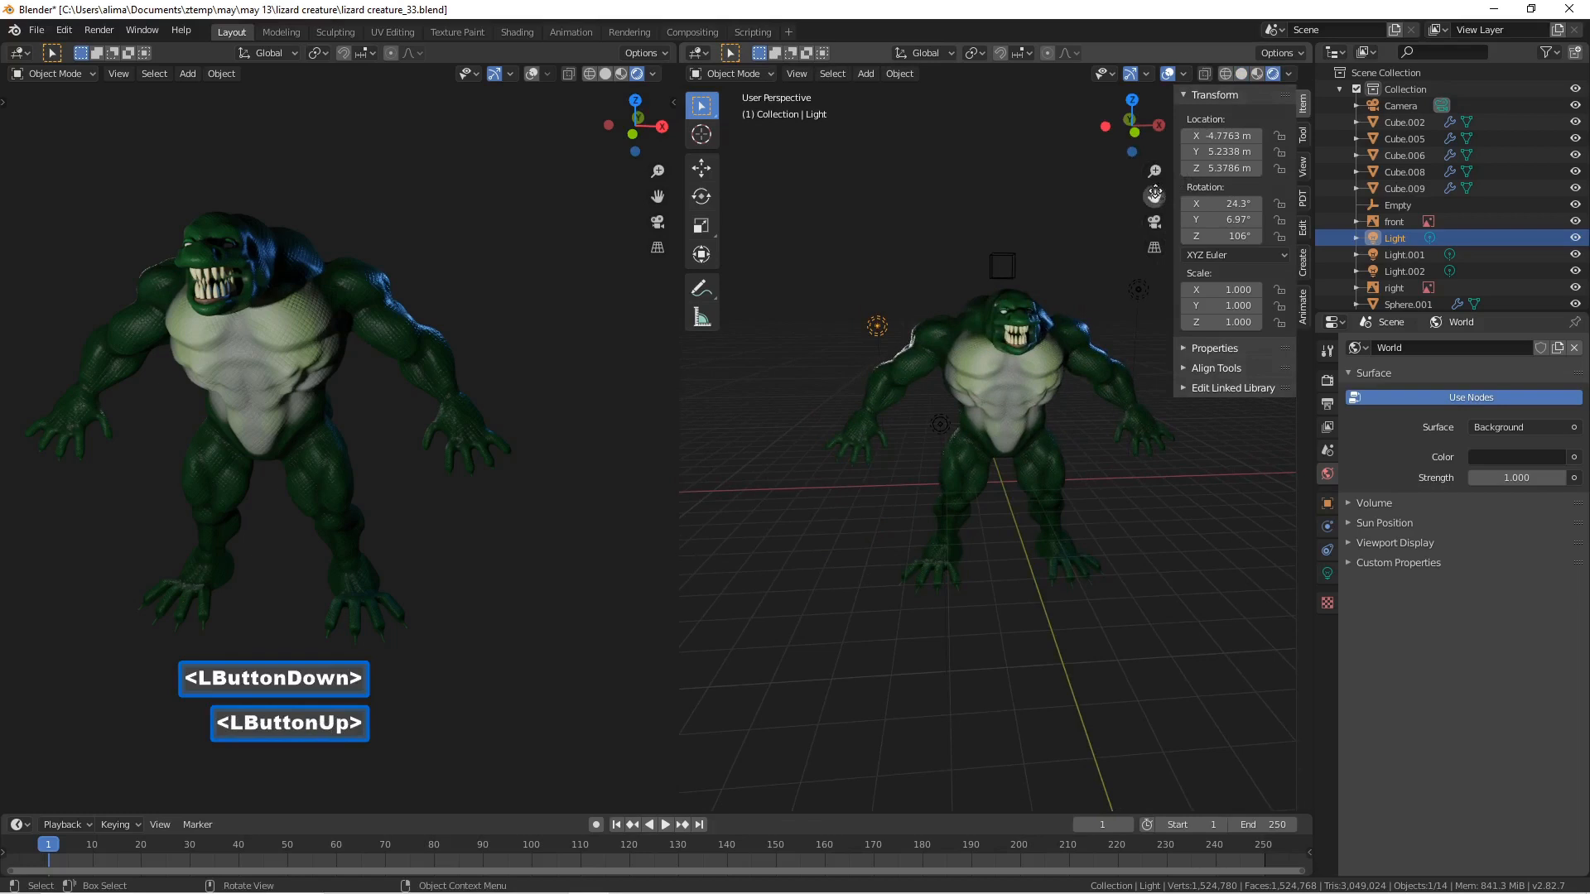
middle_click_drag(1121, 204, 1073, 225)
left_click(1032, 339)
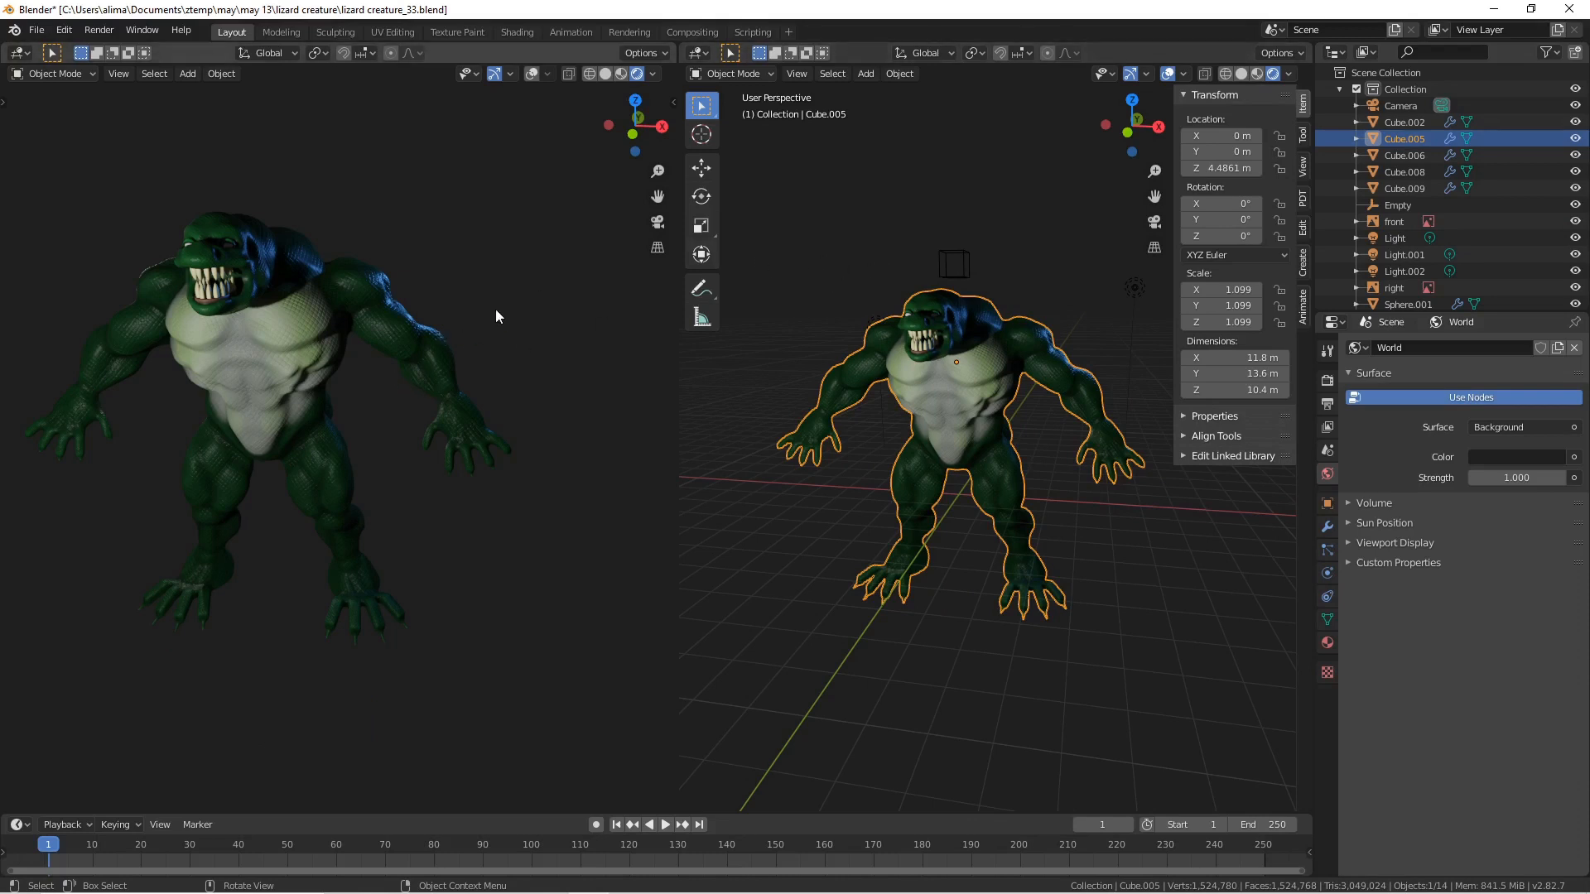
- Select the light in front of the creature and raise it 2.6 m along Z
middle_click_drag(405, 356, 420, 361)
middle_click_drag(936, 301, 932, 303)
scroll(932, 303, "down", 2)
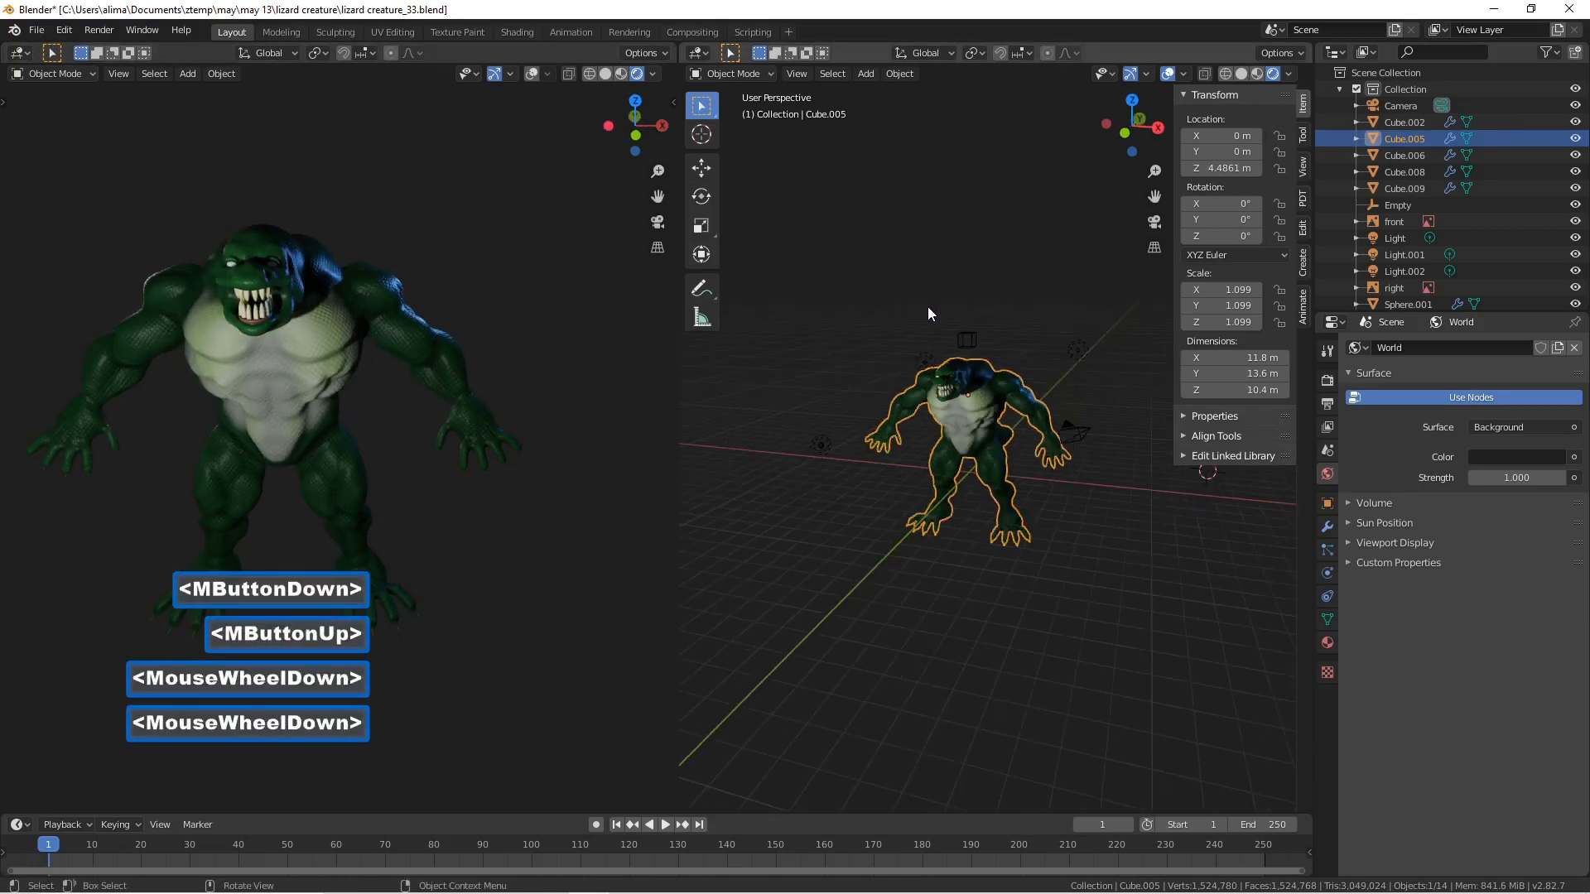
left_click(825, 435)
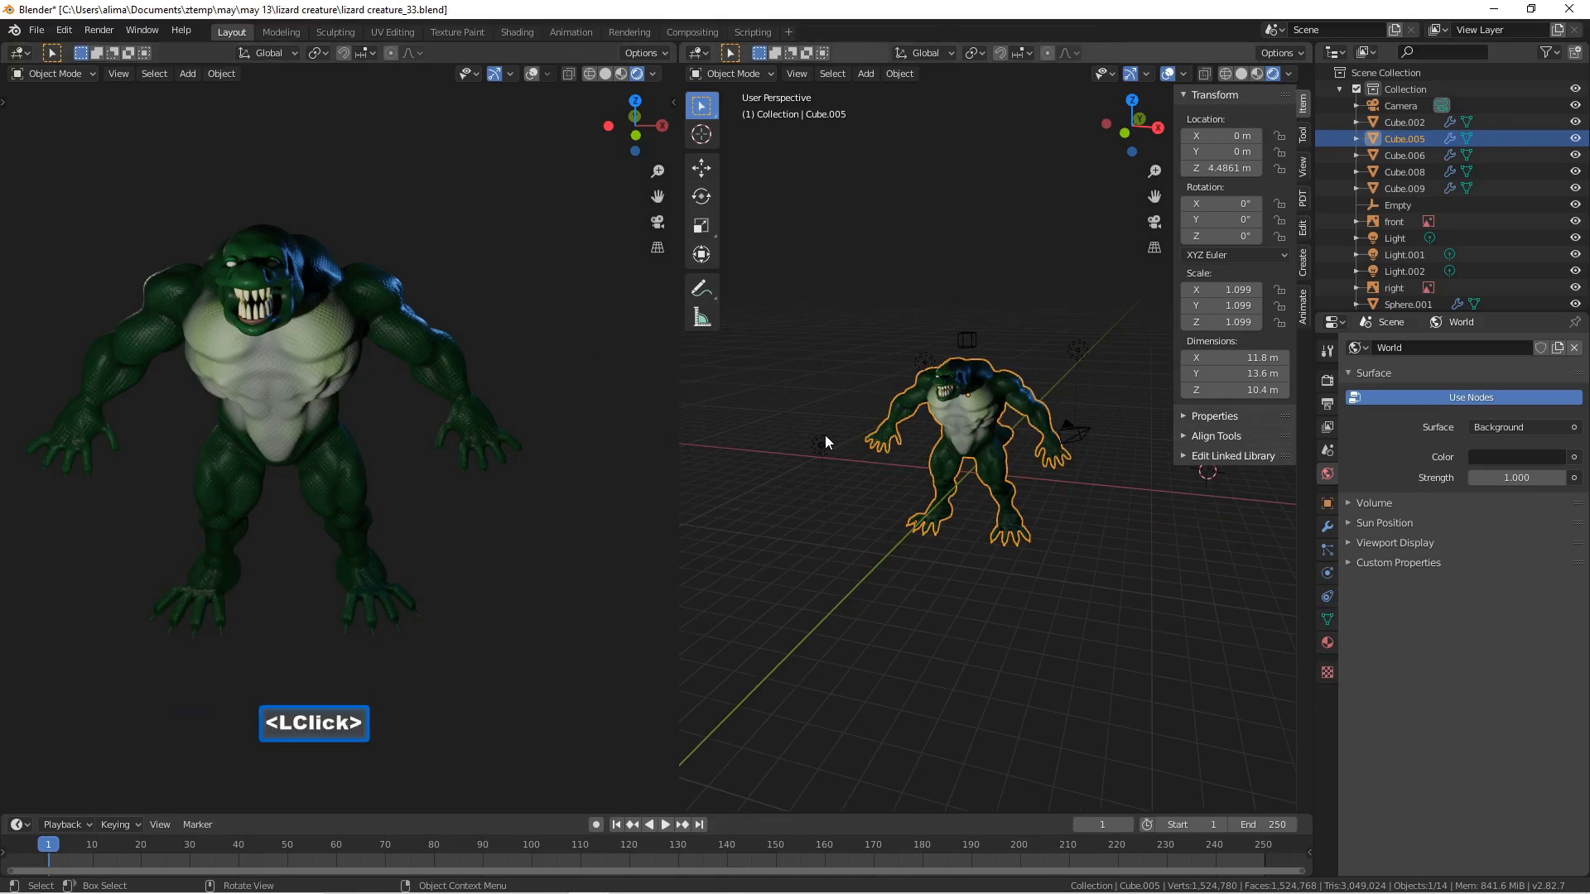
left_click(703, 171)
left_click_drag(813, 369, 838, 291)
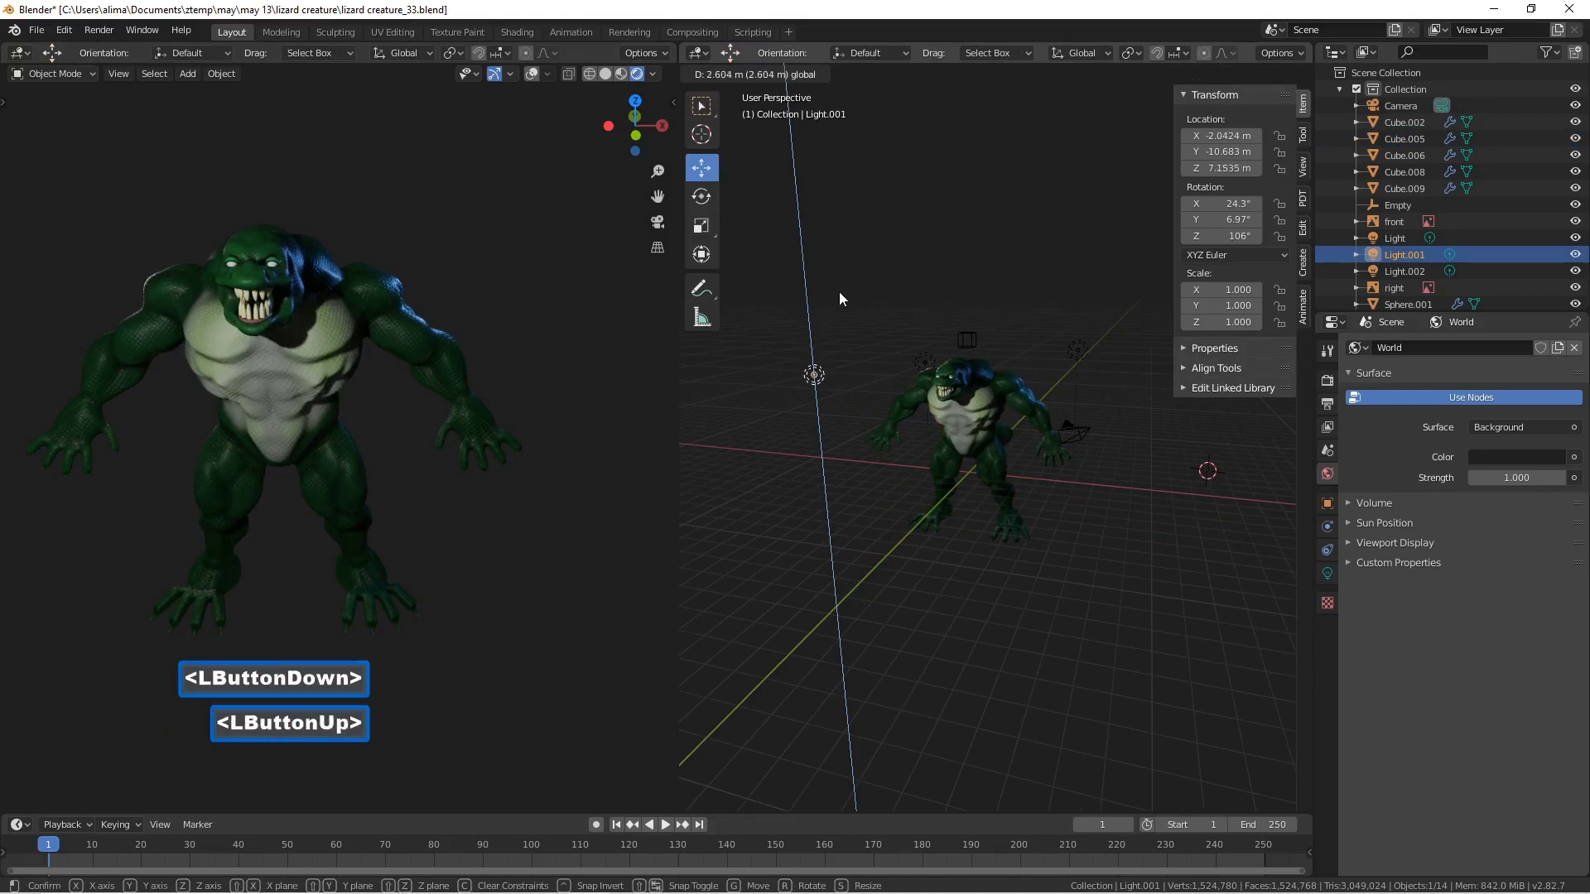
scroll(540, 324, "up", 2)
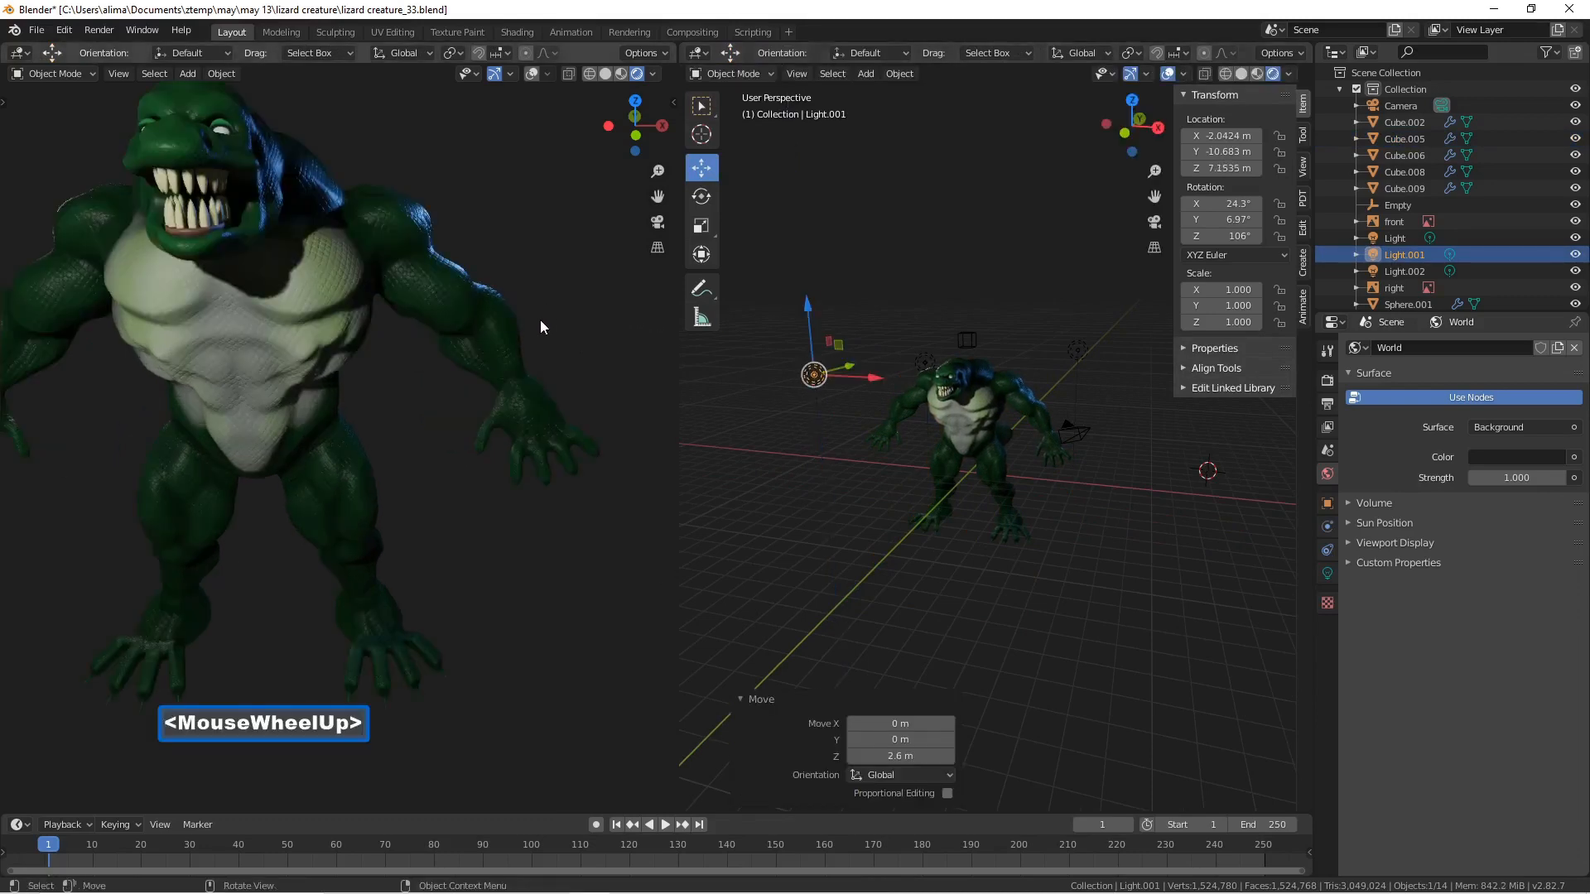
- Select the creature's body in the rendered view and switch to the Select Box tool to hide the move gizmo
scroll(539, 324, "down", 2)
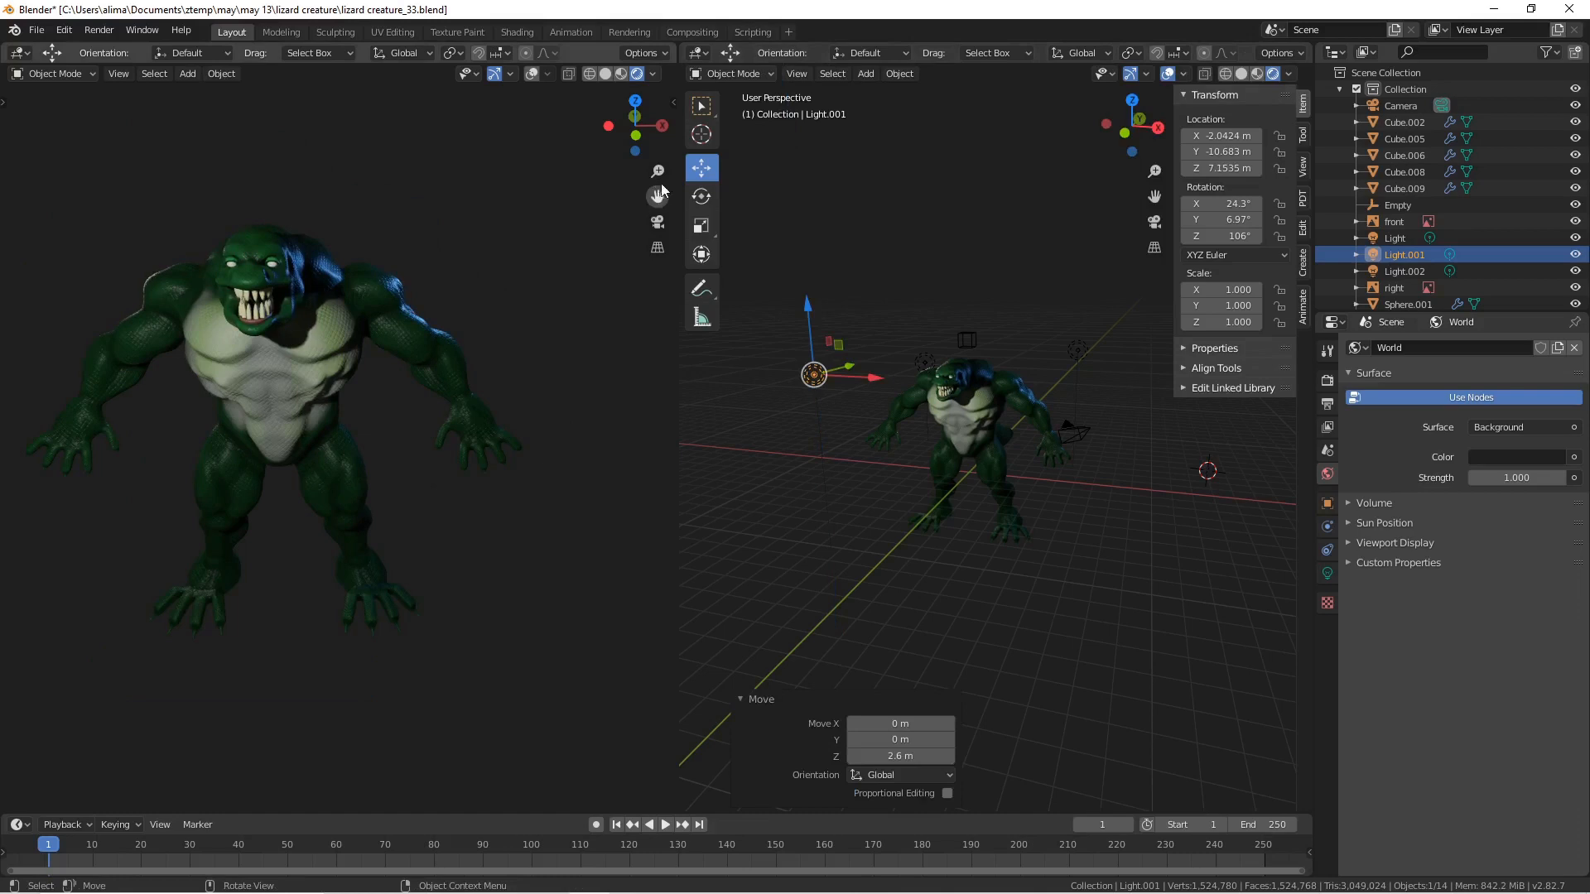
left_click_drag(657, 171, 657, 171)
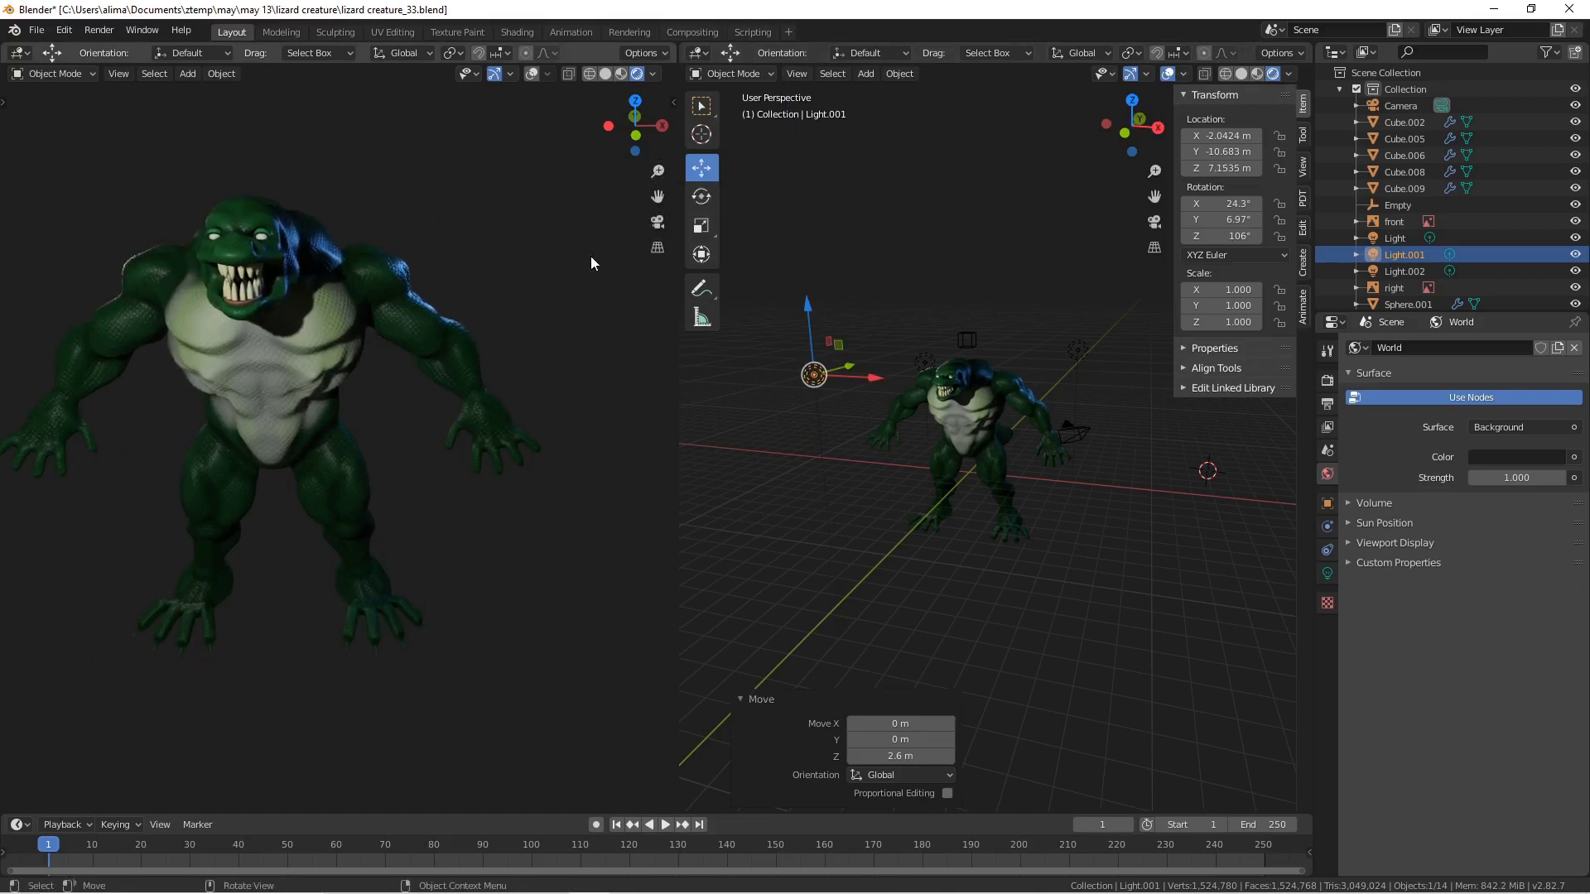
mouse_move(657, 197)
left_mouse_down()
mouse_move(695, 197)
mouse_move(643, 157)
mouse_move(628, 207)
left_mouse_up()
left_click(520, 297)
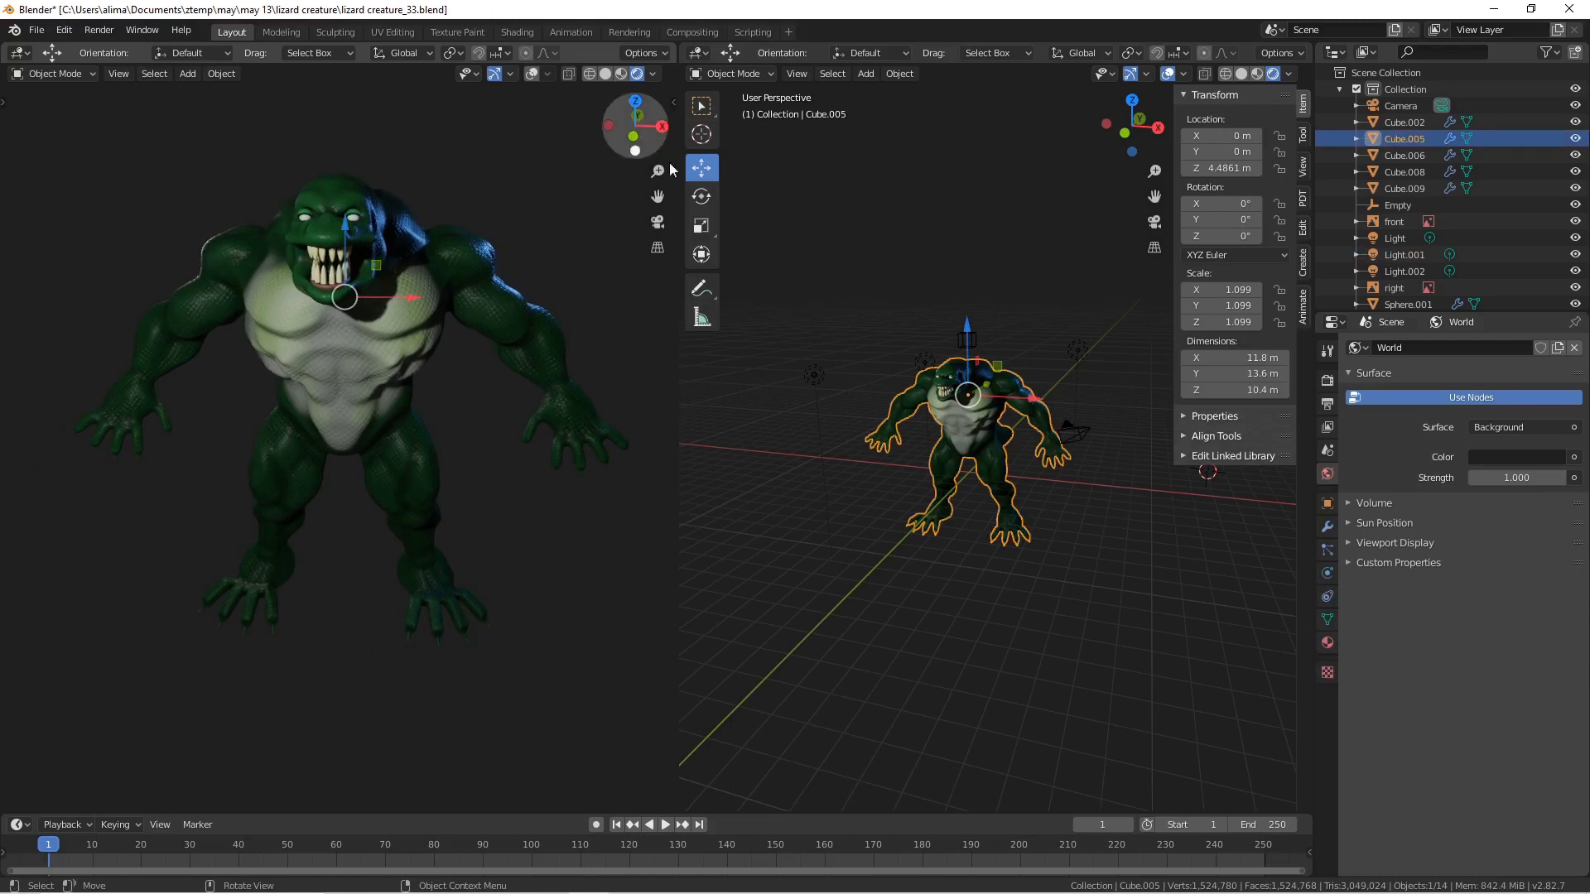
left_click_drag(643, 122, 645, 126)
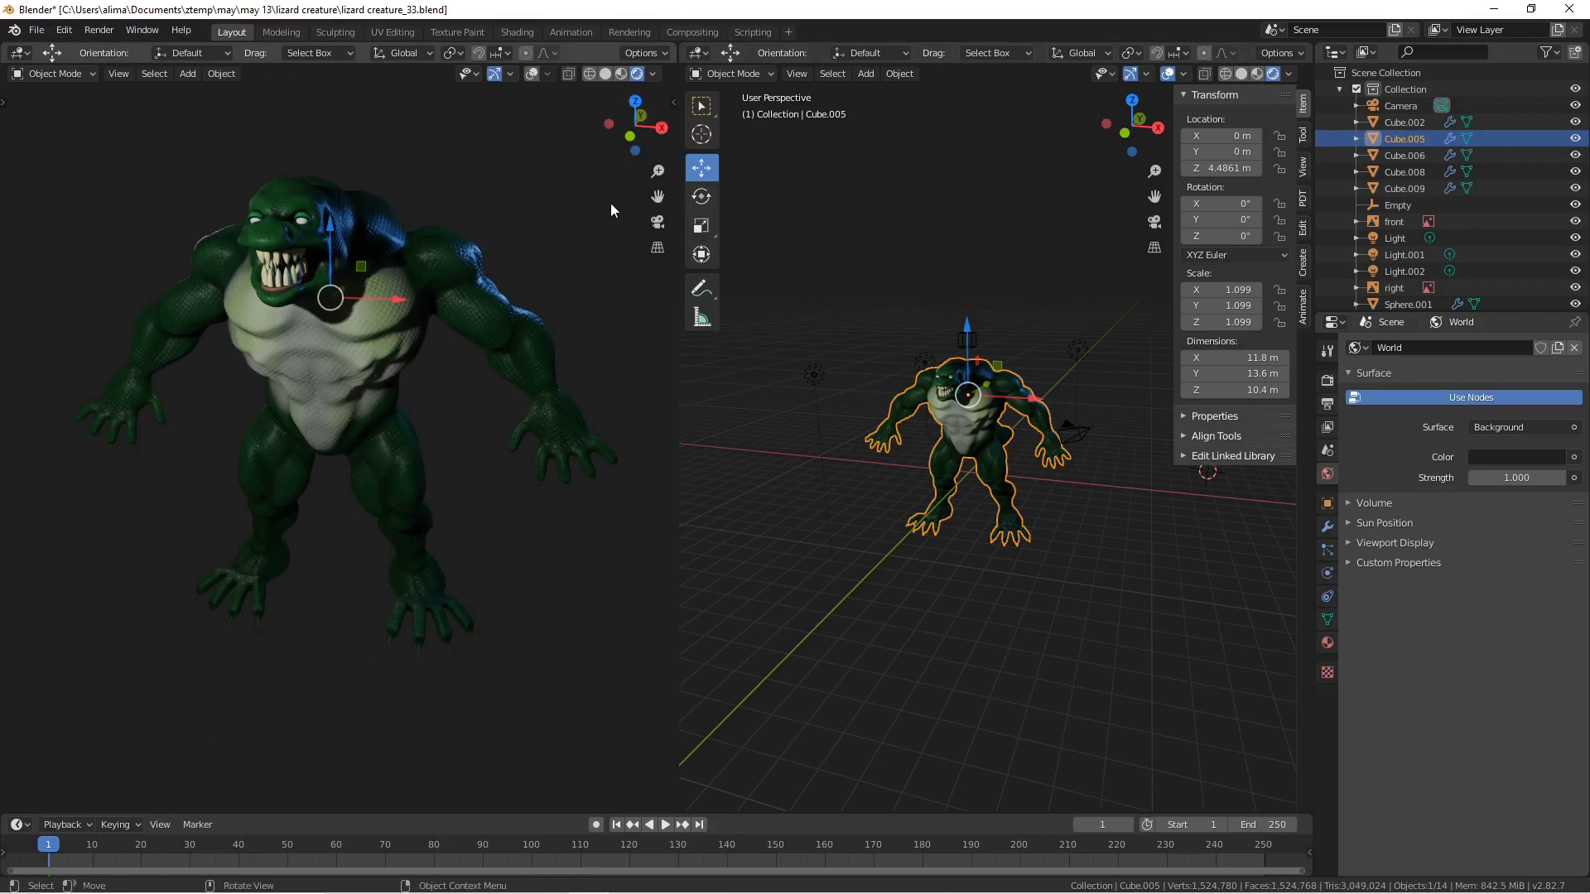
left_click(700, 106)
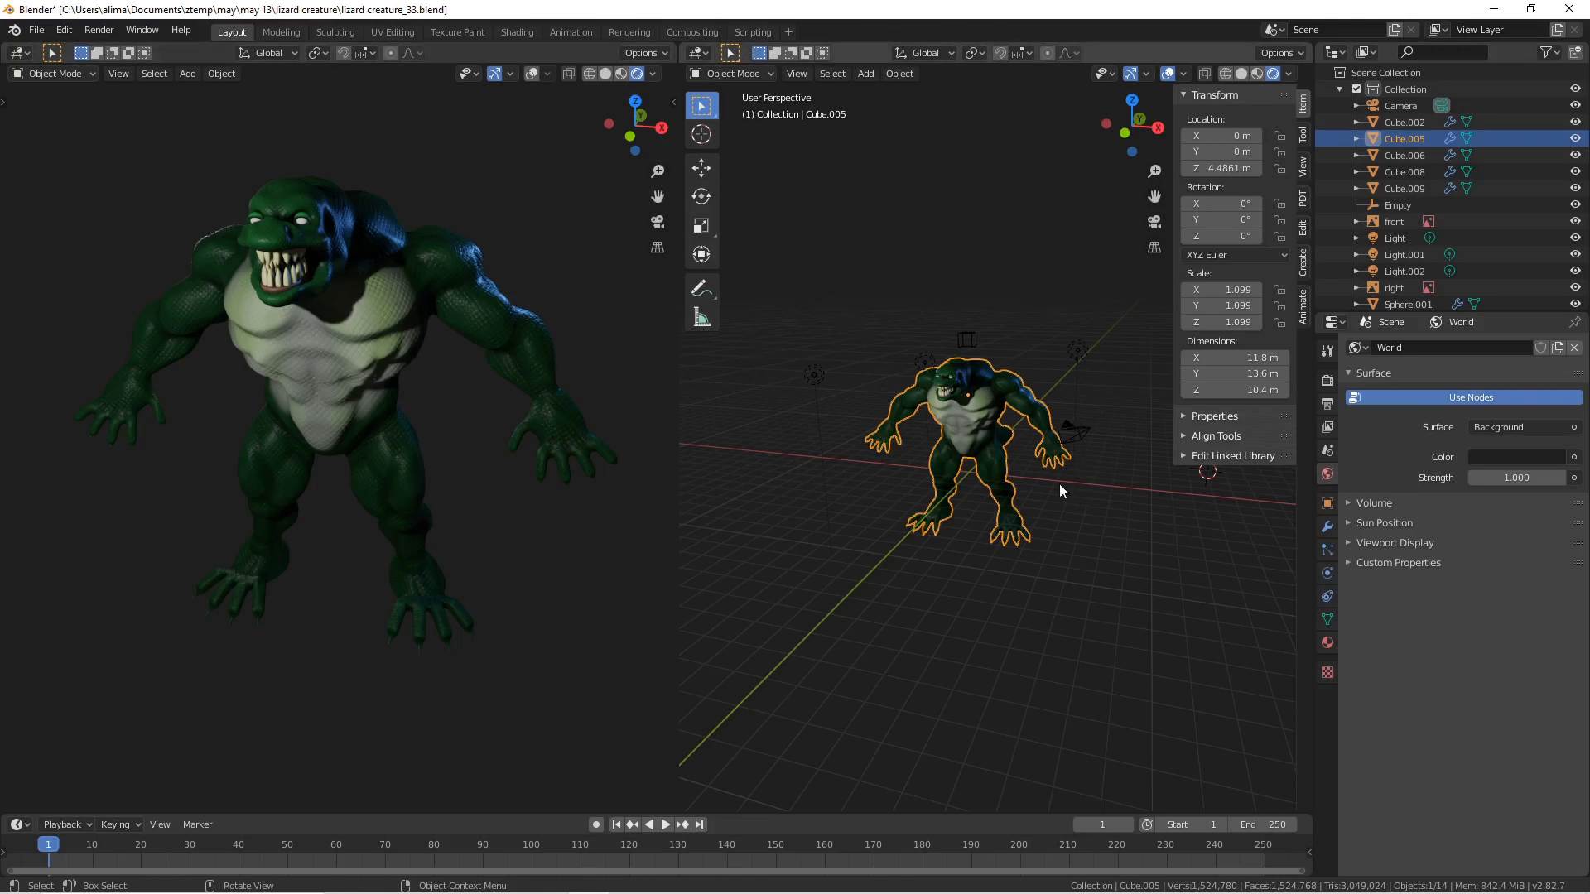
- Save the scene as lizard creature_34.blend and maximize the rendered viewport with the whole creature in frame
key("Pause")
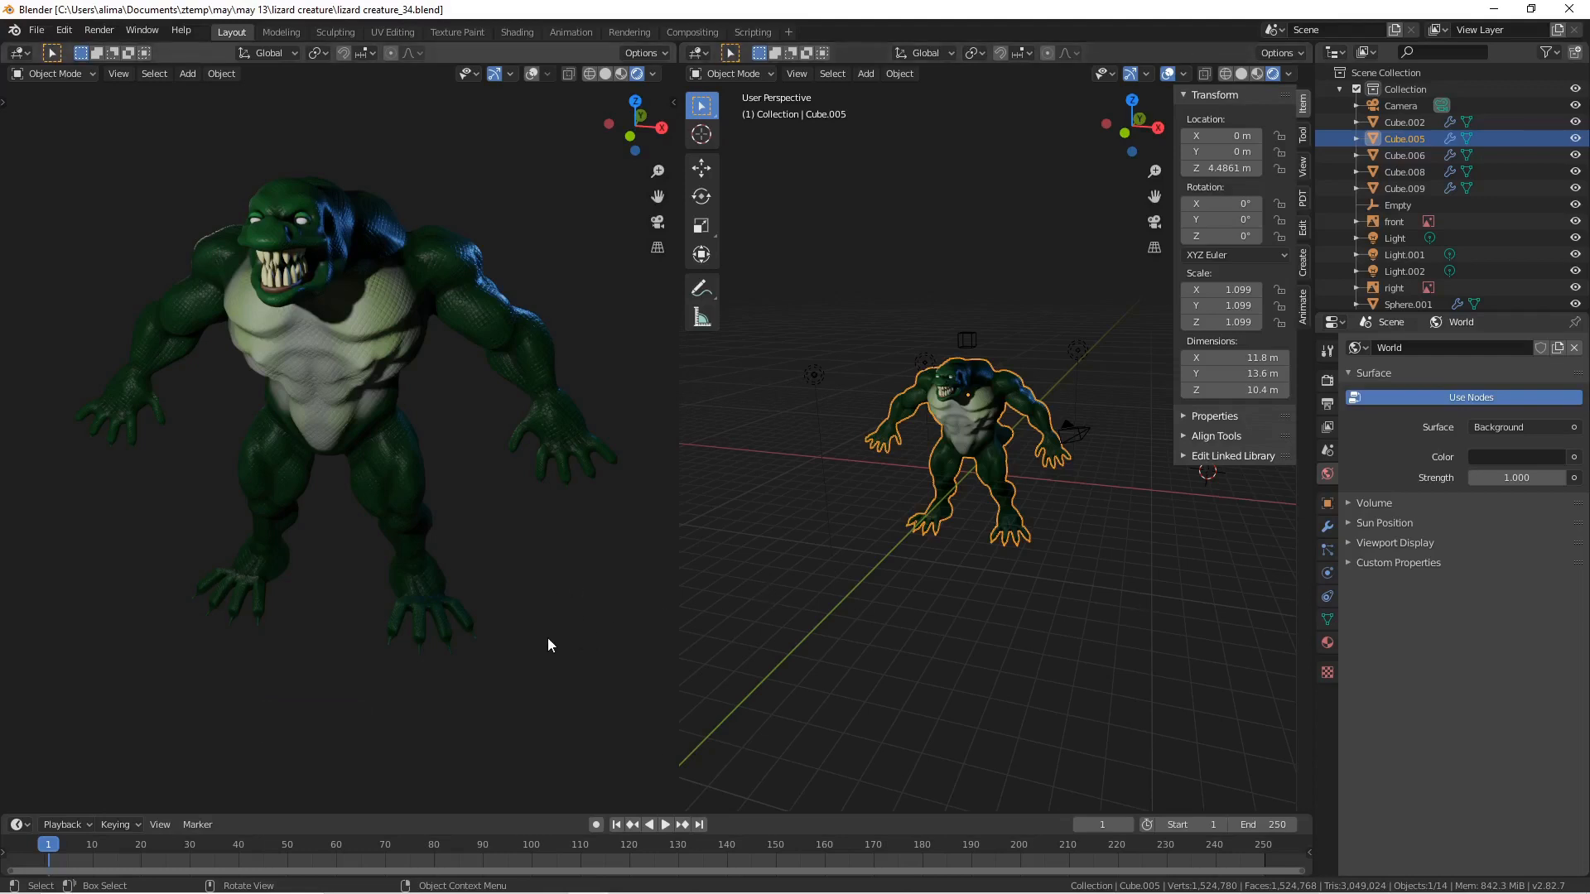
key("ctrl")
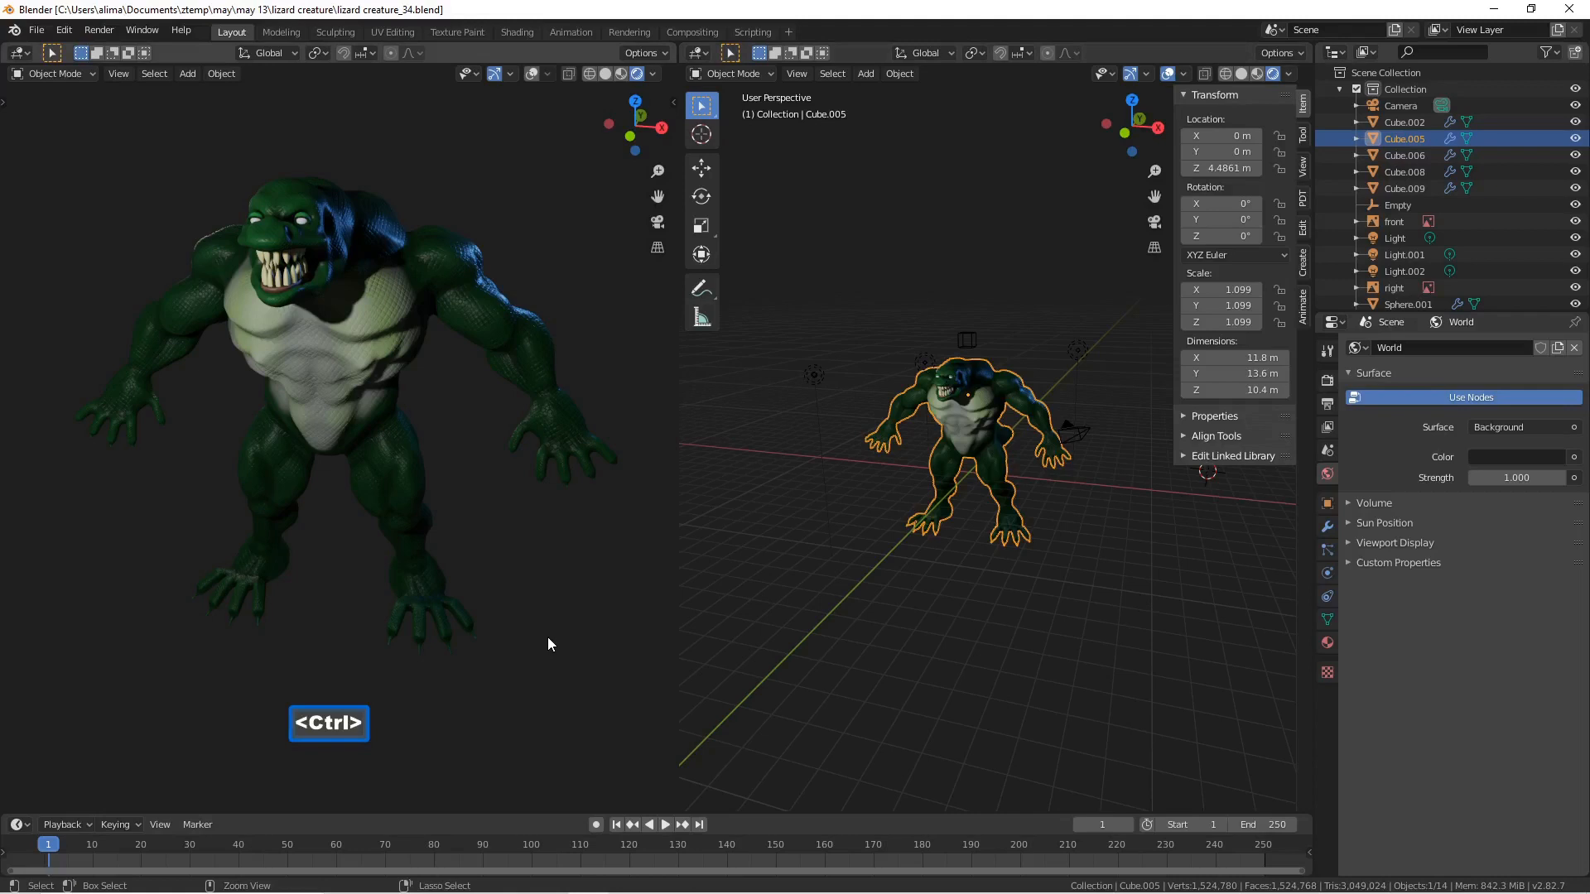
key("ctrl+space")
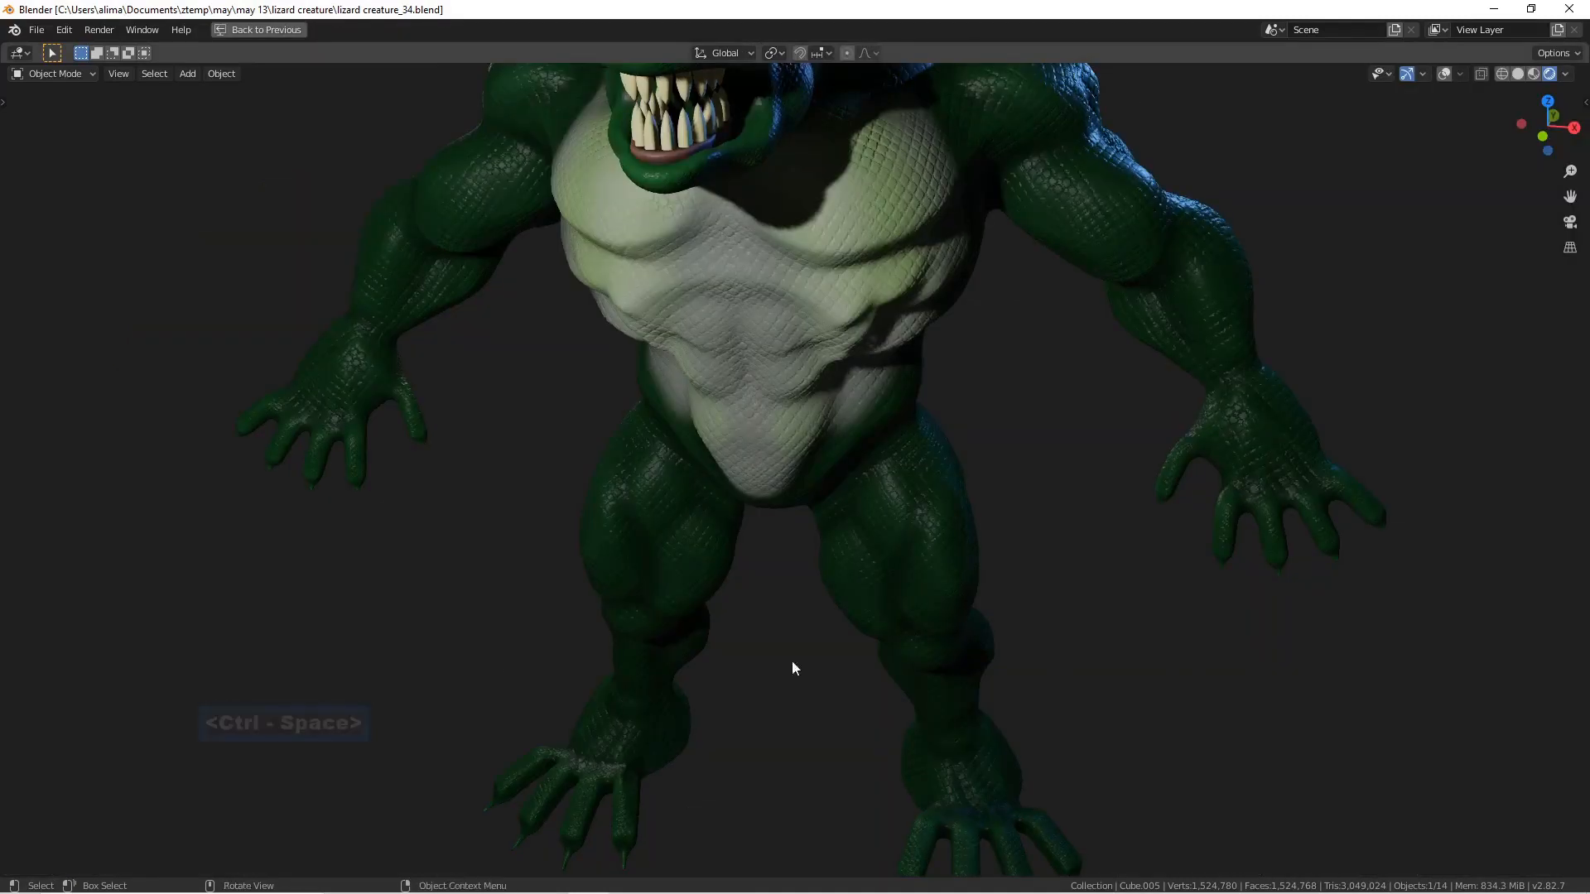
scroll(1144, 537, "down", 3)
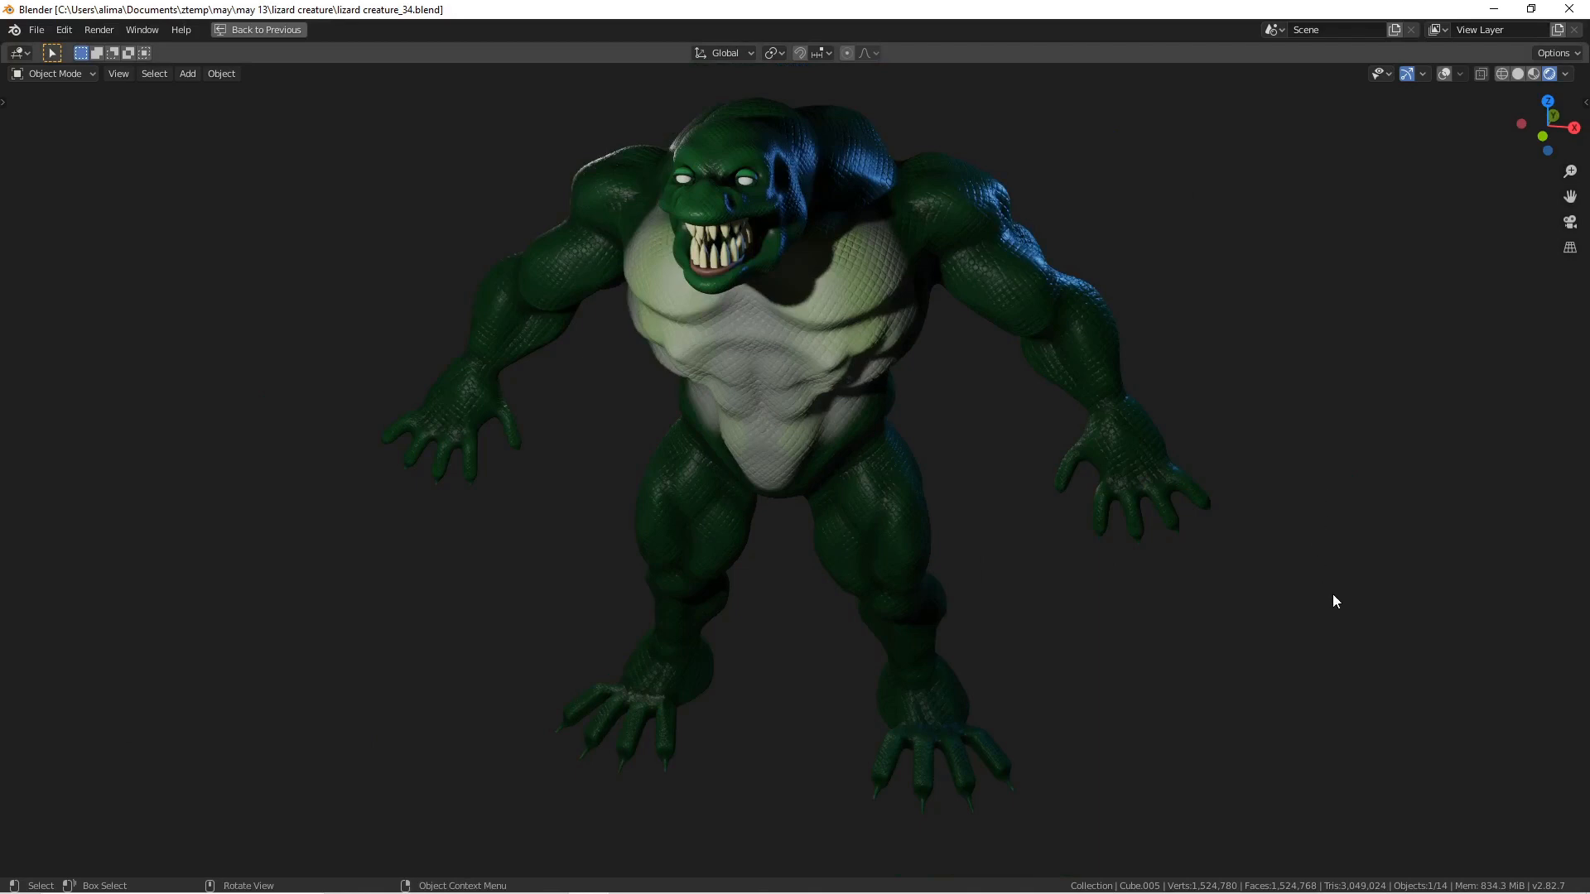
- Save the scene as a new version named lizard creature_35.blend
key("Pause")
key("Pause")
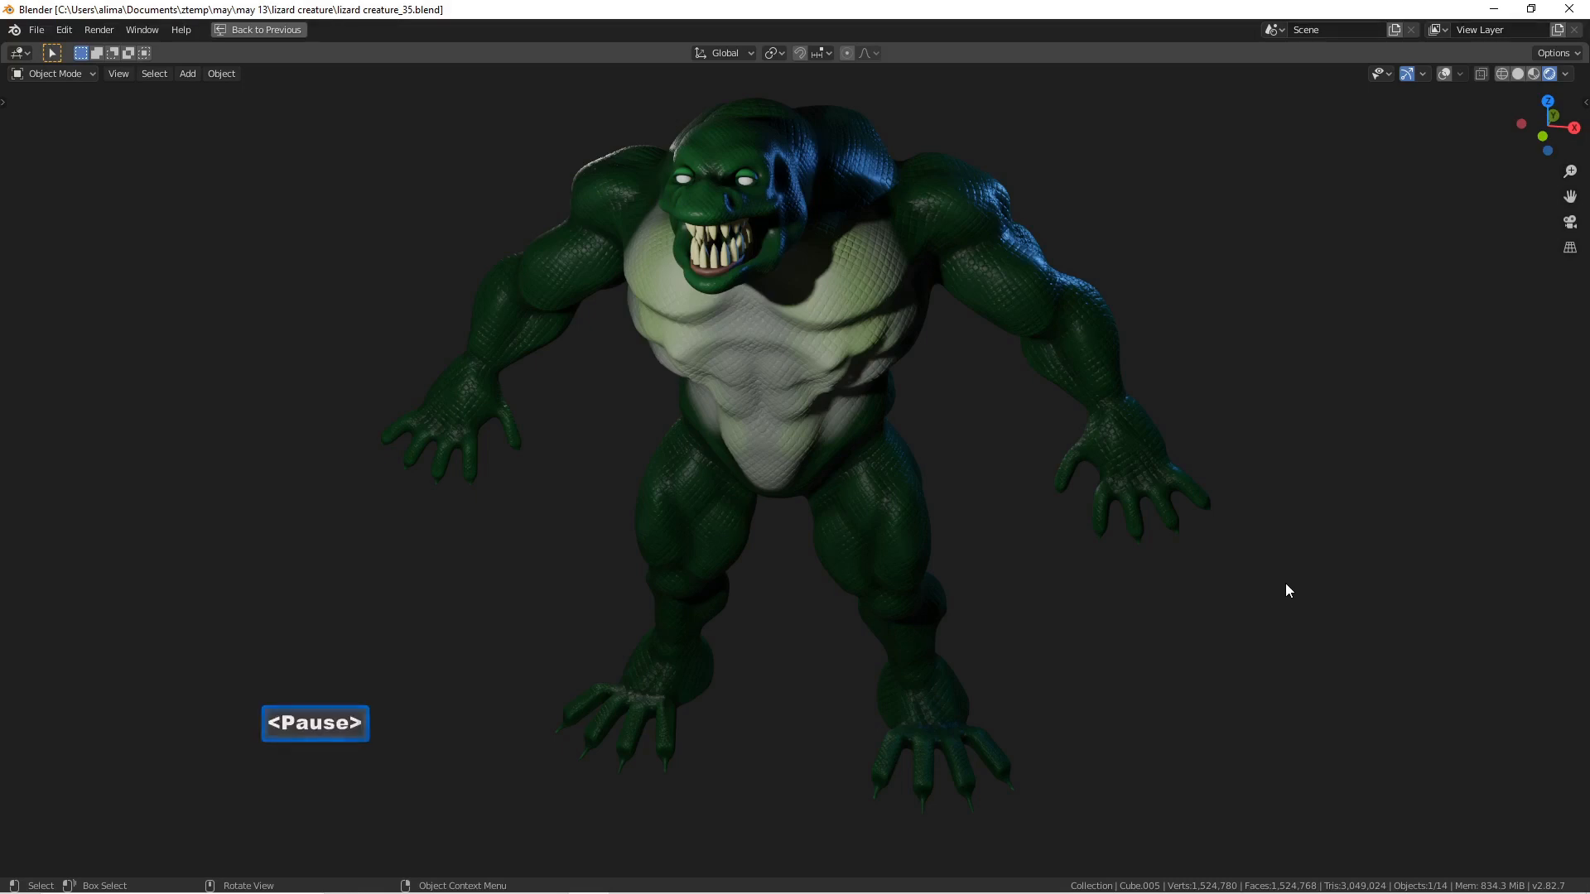